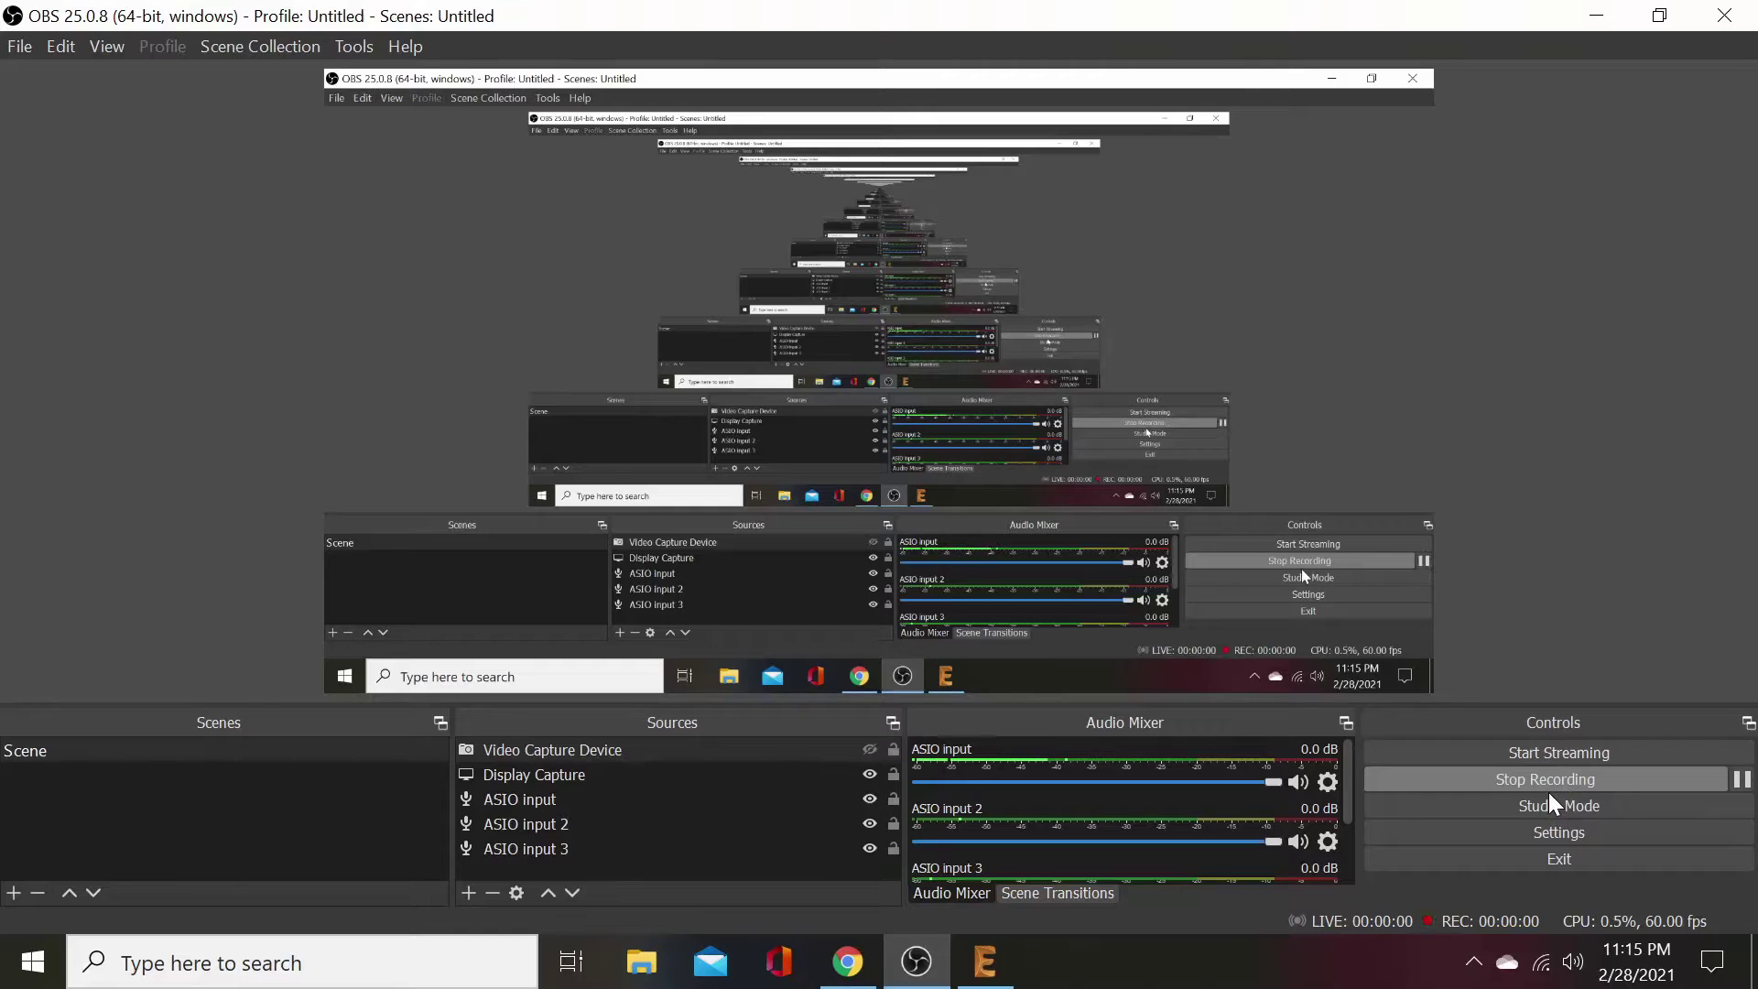
- Enter 'fuzz face' in a new Chrome tab's address bar without running the search
{"action": "left_click", "coordinate": [847, 961]}
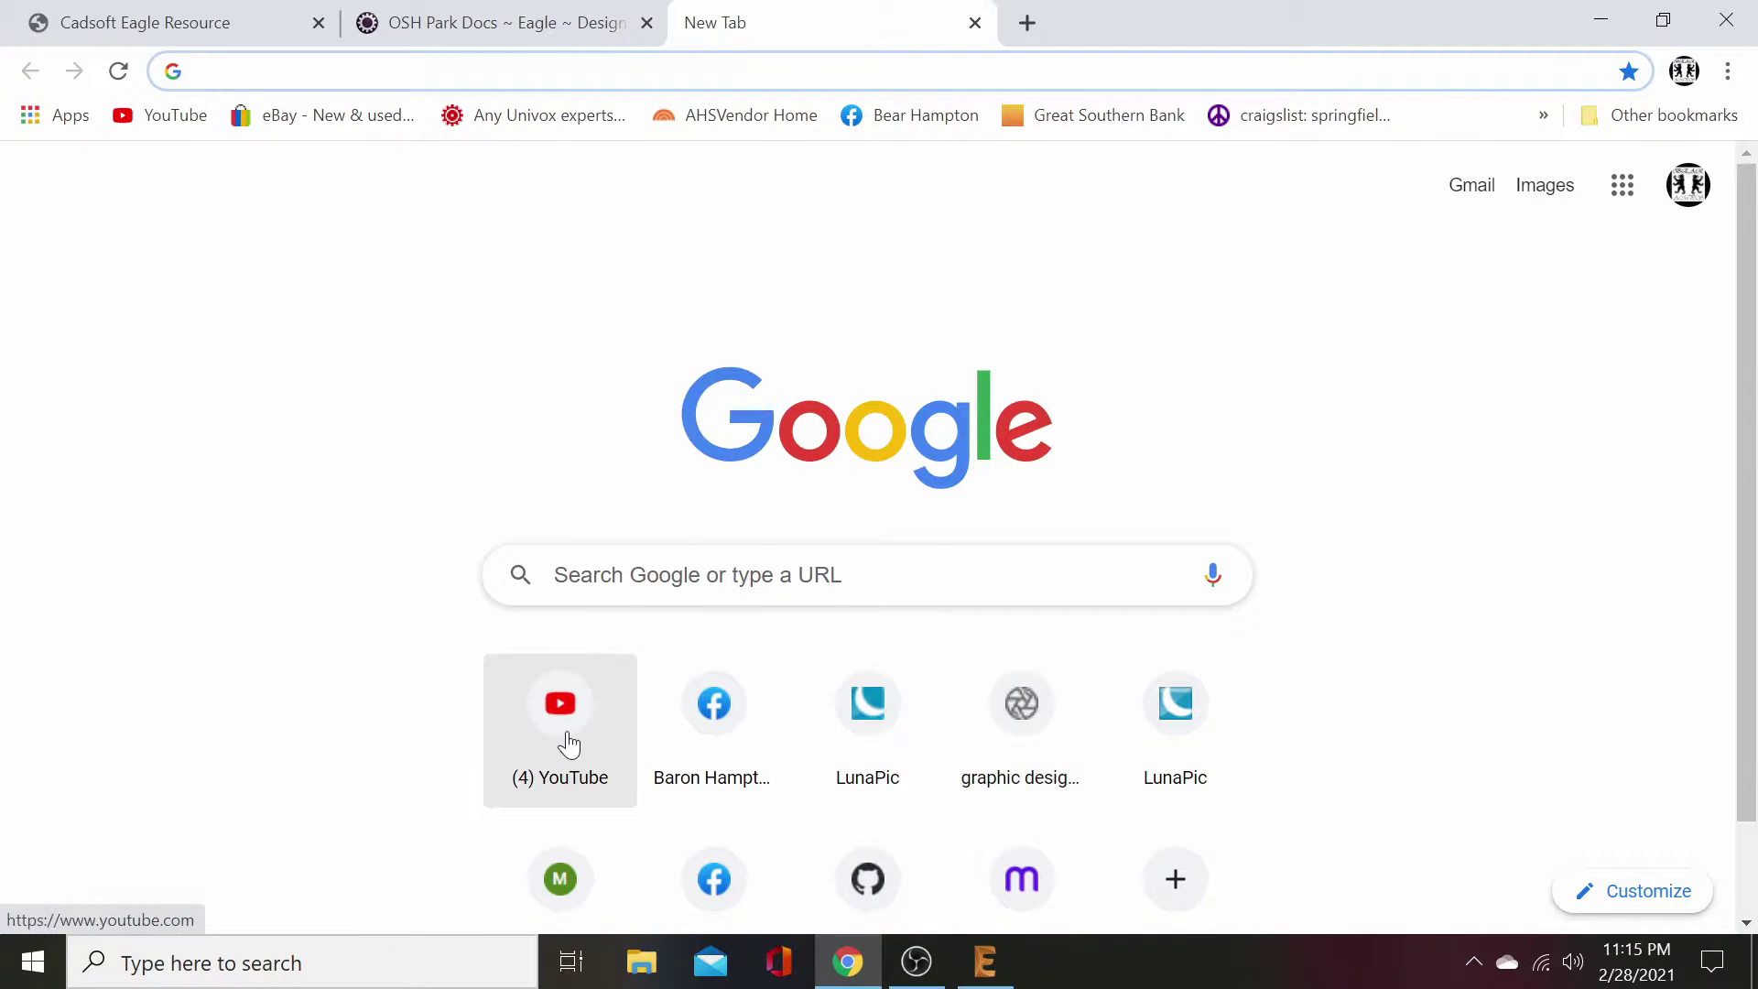
{"action": "left_click", "coordinate": [723, 70]}
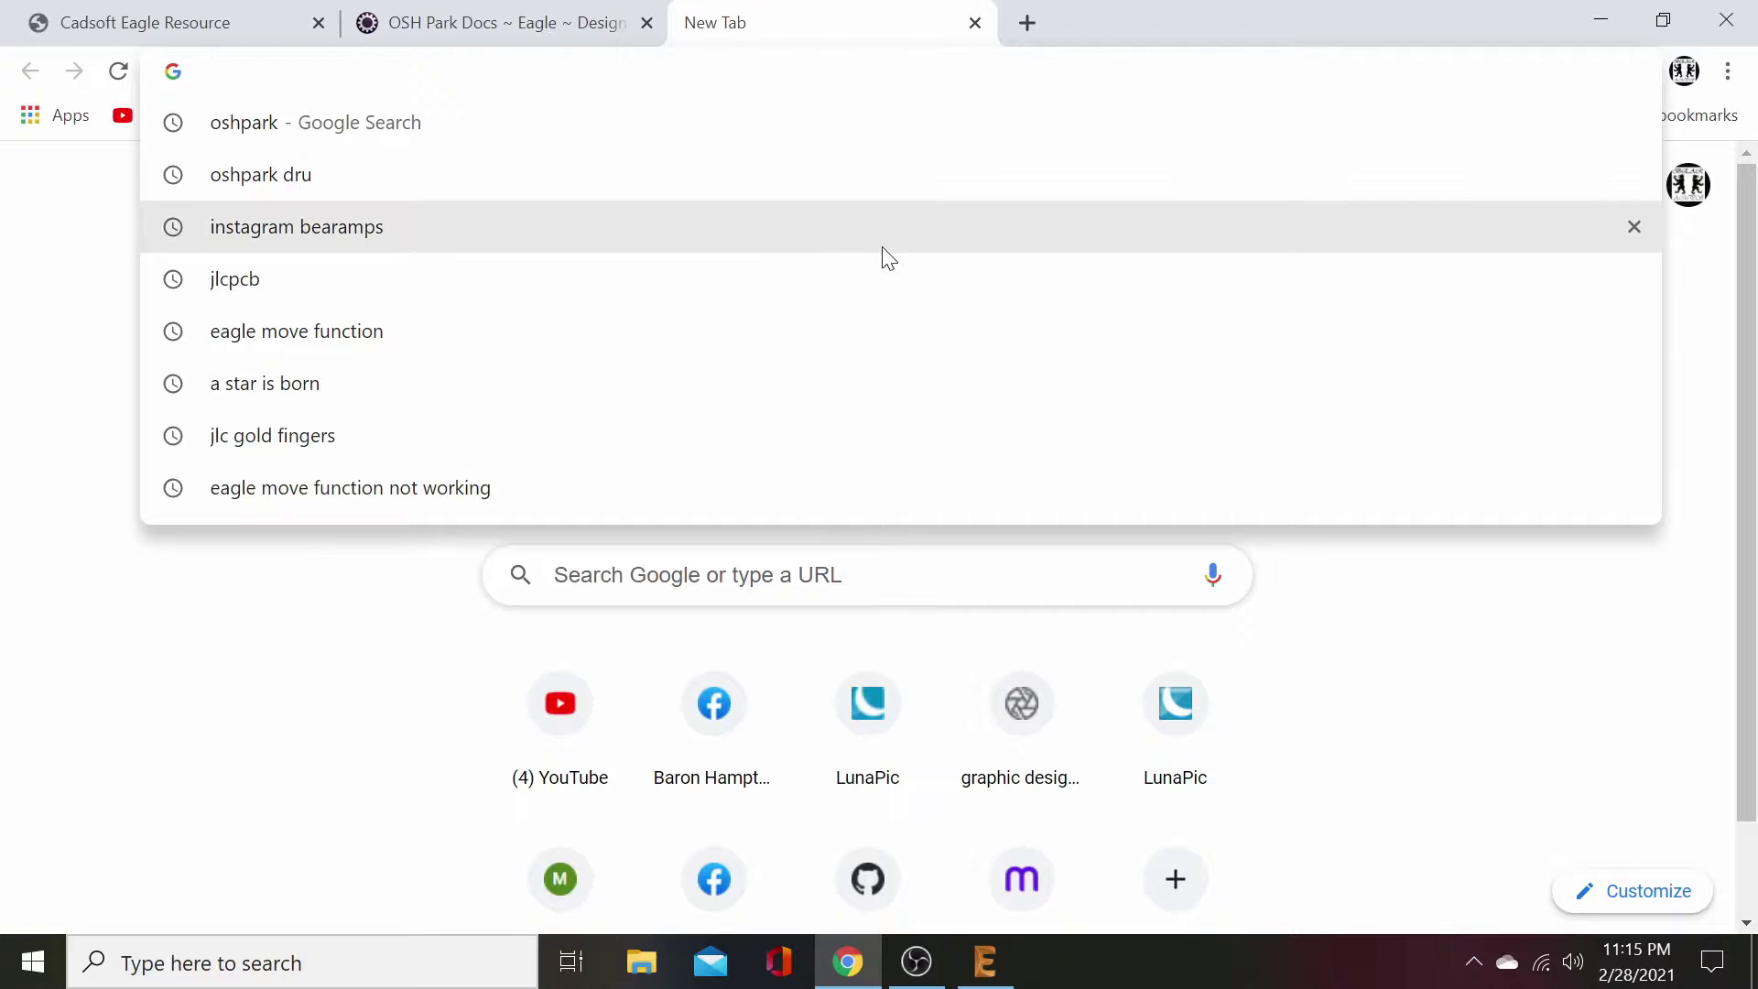
{"action": "type", "text": "fuzz "}
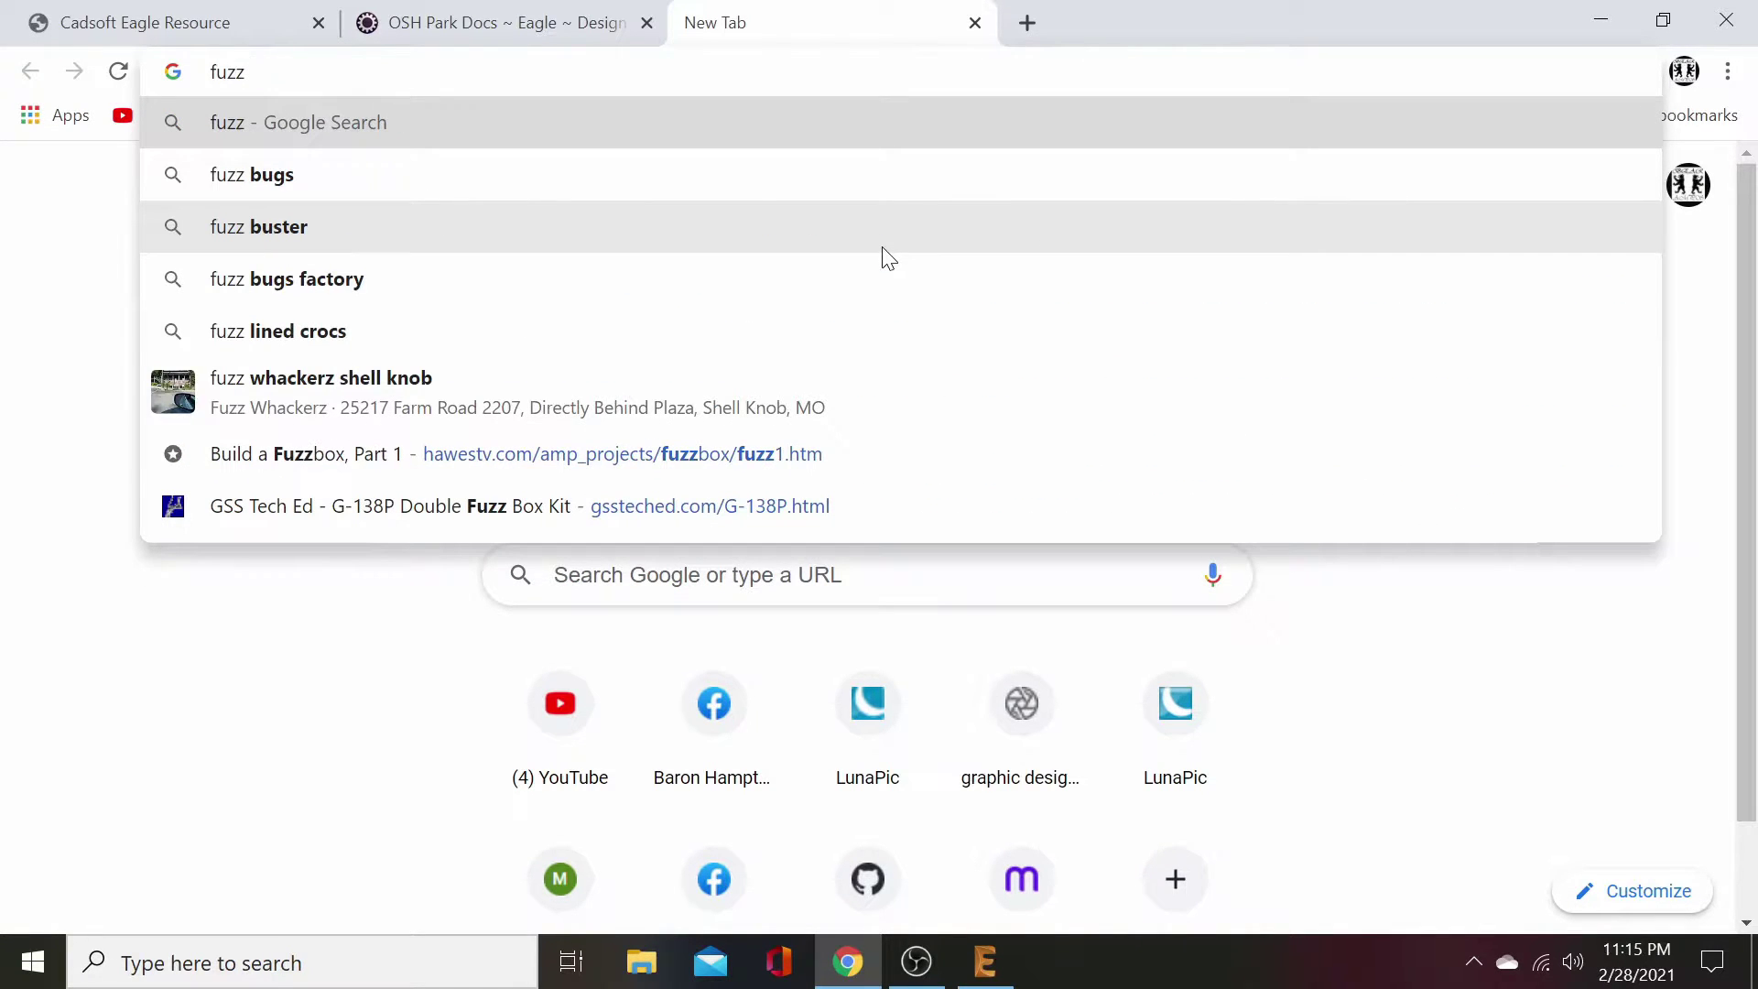
{"action": "type", "text": "face"}
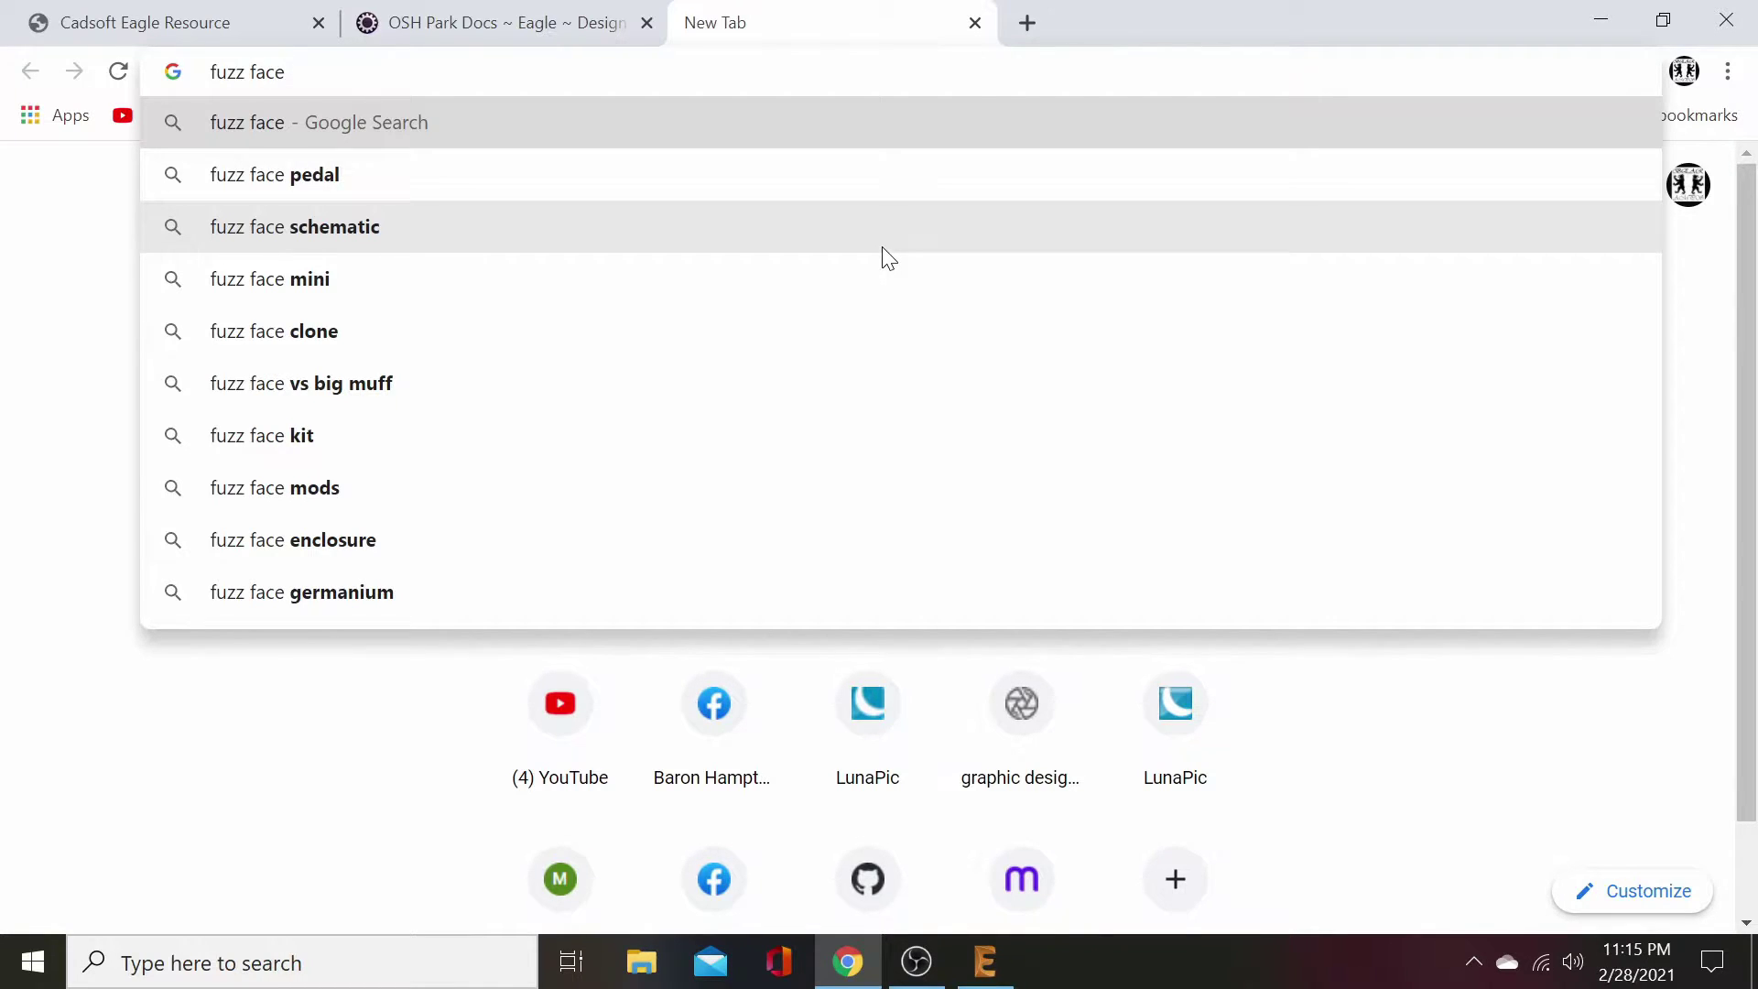
{"action": "left_click", "coordinate": [915, 963]}
{"action": "left_click", "coordinate": [913, 966]}
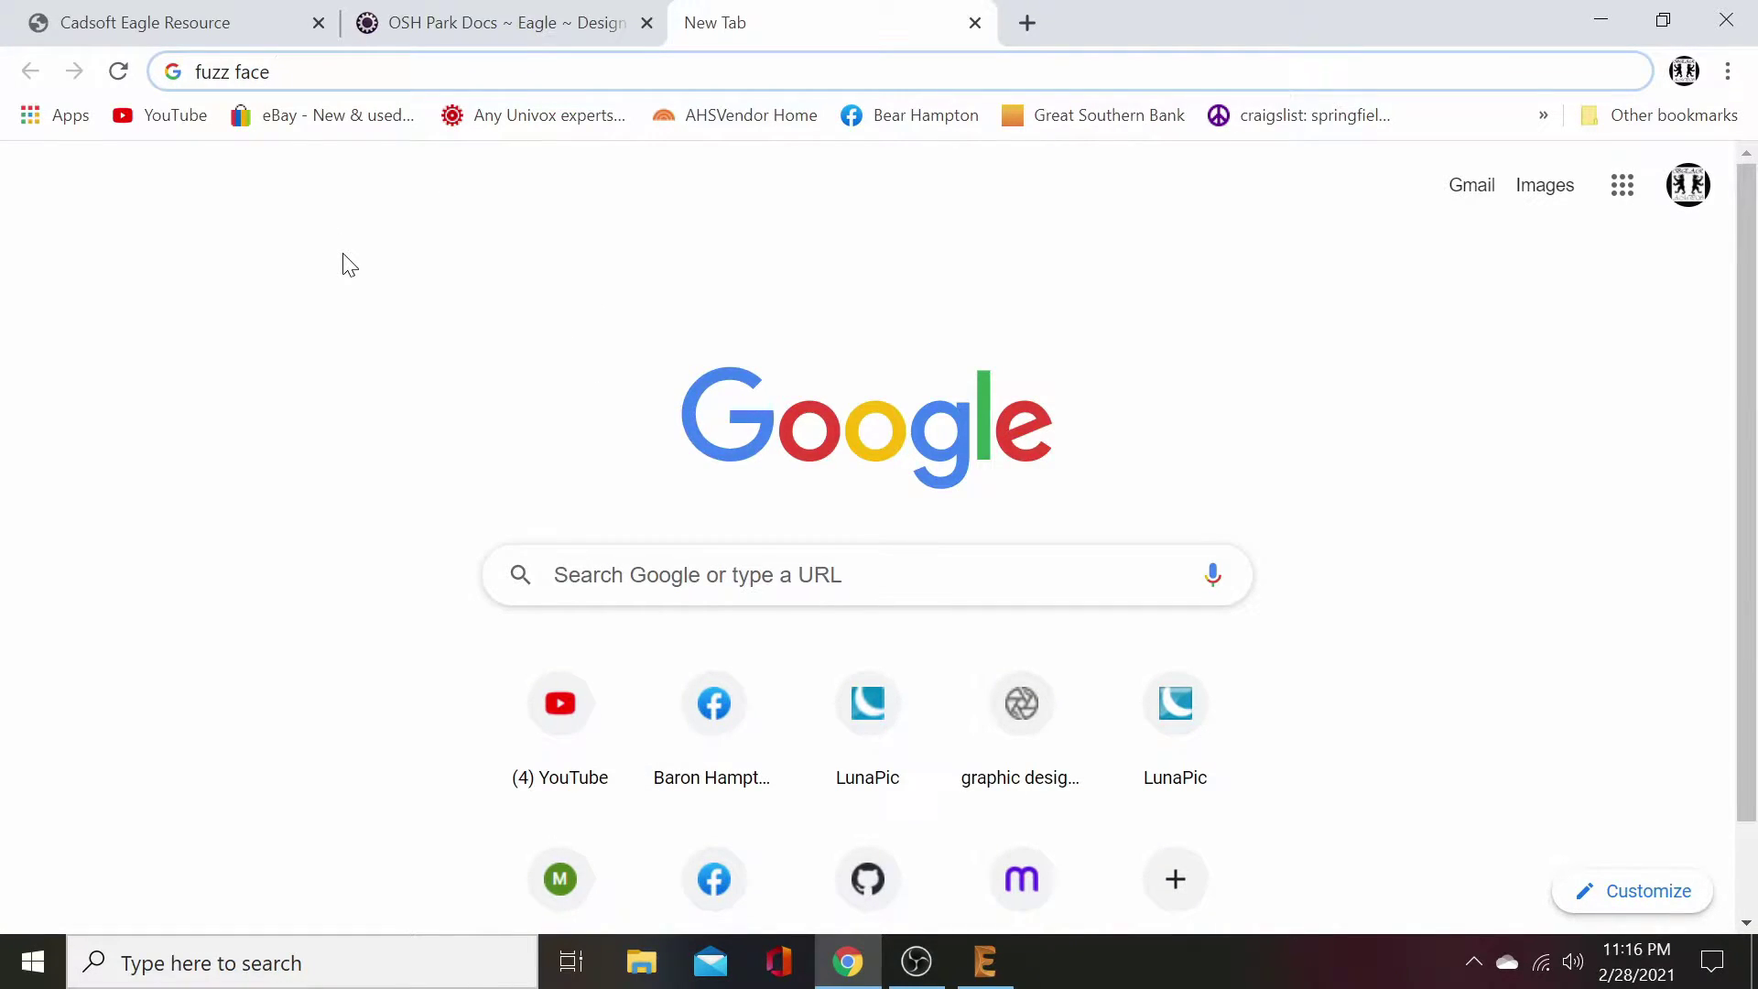
- Search for 'npn fuzz face', pick the Fuzz Central image result, and open its Arbiter Fuzz Face page
{"action": "key", "text": "BackSpace"}
{"action": "key", "text": "BackSpace"}
{"action": "key", "text": "BackSpace"}
{"action": "key", "text": "BackSpace"}
{"action": "key", "text": "BackSpace"}
{"action": "key", "text": "BackSpace"}
{"action": "key", "text": "BackSpace"}
{"action": "key", "text": "BackSpace"}
{"action": "key", "text": "BackSpace"}
{"action": "key", "text": "BackSpace"}
{"action": "type", "text": "npn"}
{"action": "key", "text": "Return"}
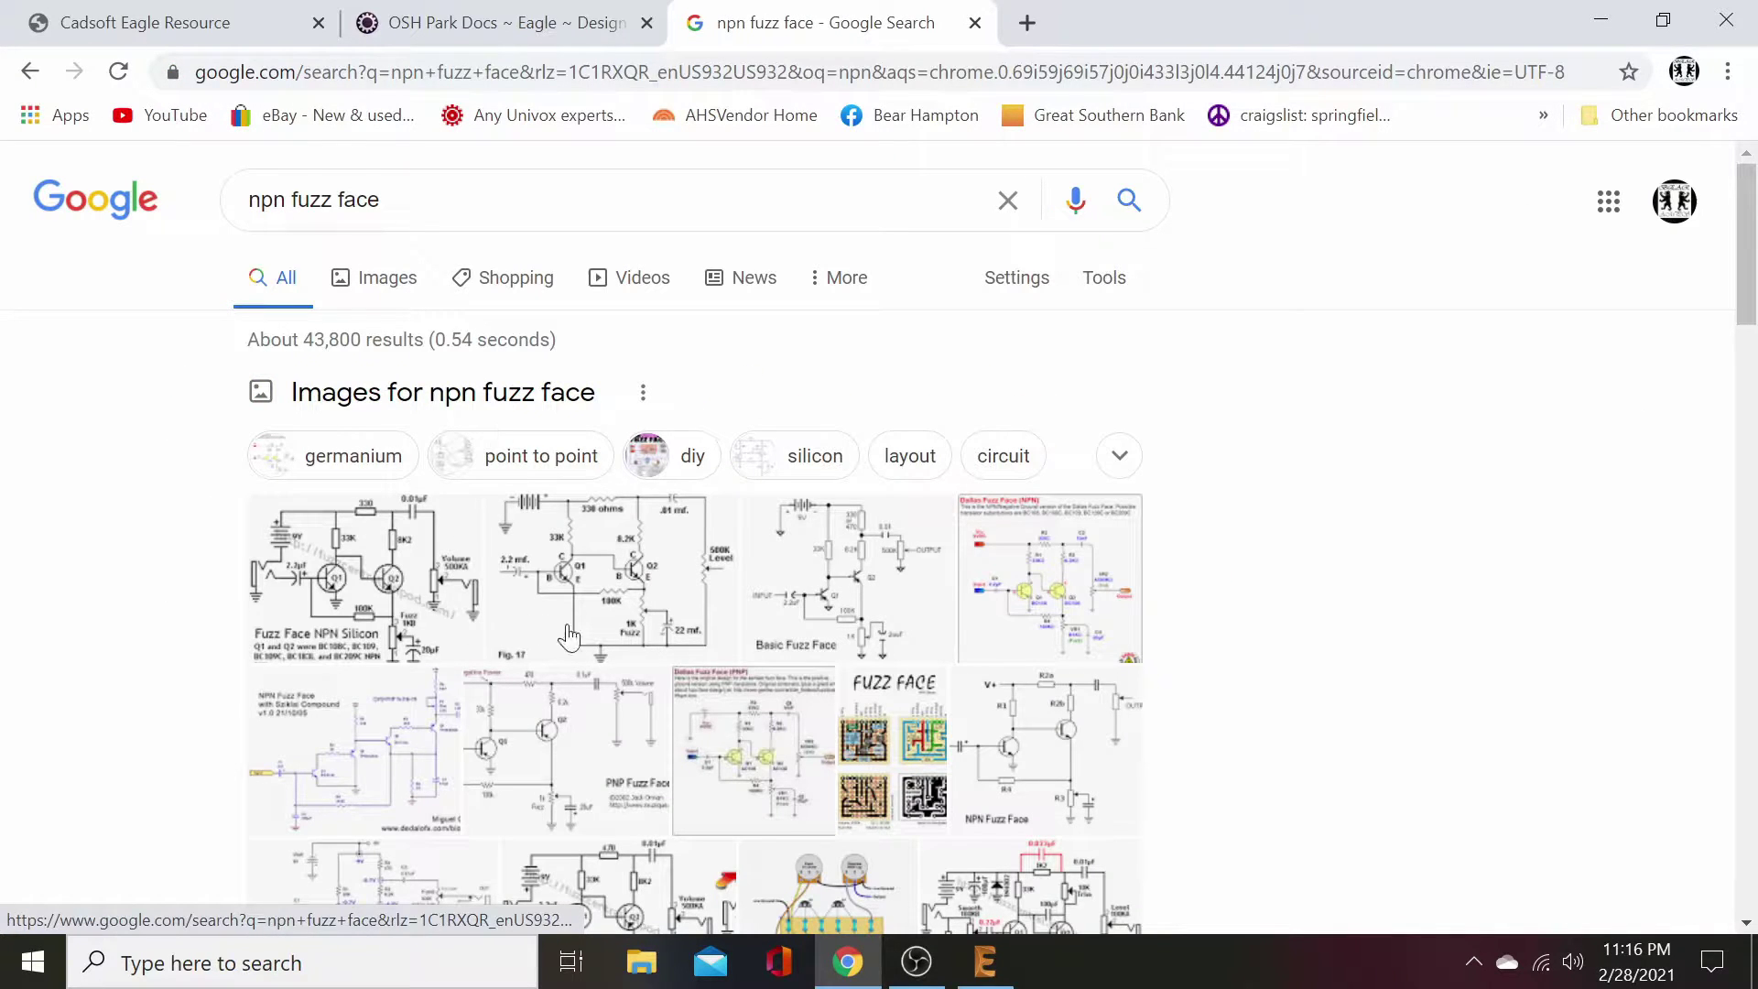
{"action": "left_click", "coordinate": [344, 600]}
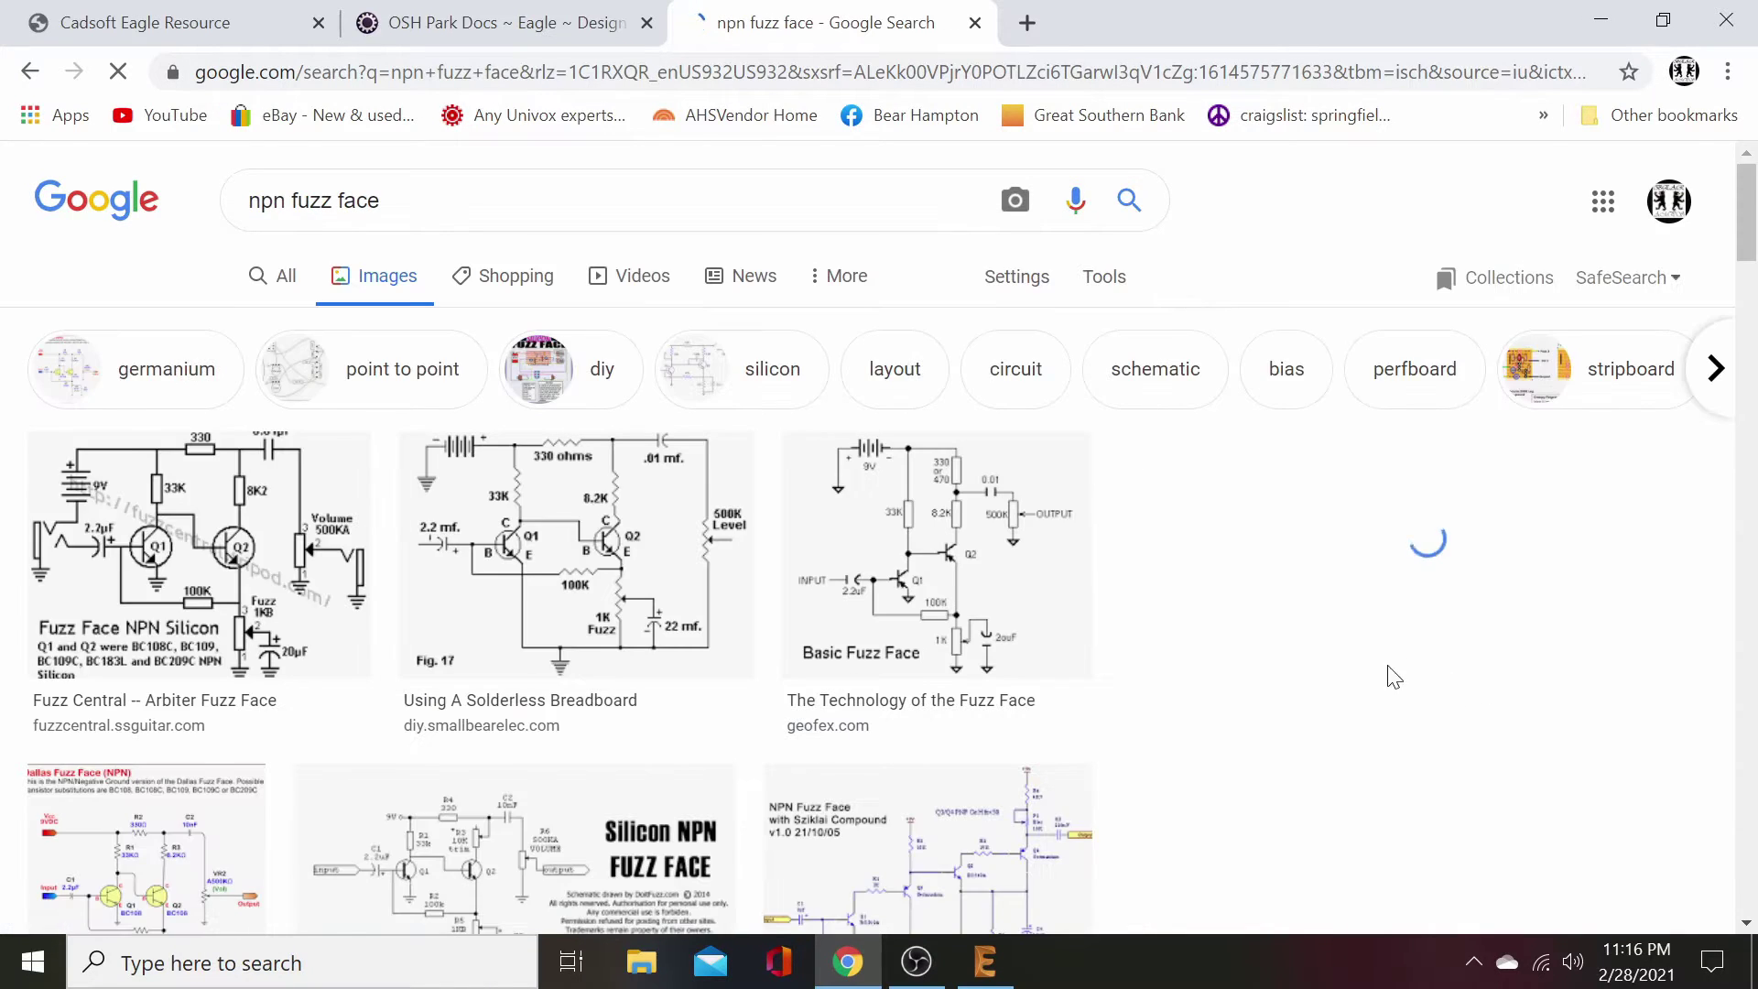
{"action": "scroll", "coordinate": [1353, 577], "scroll_direction": "up", "scroll_amount": 2}
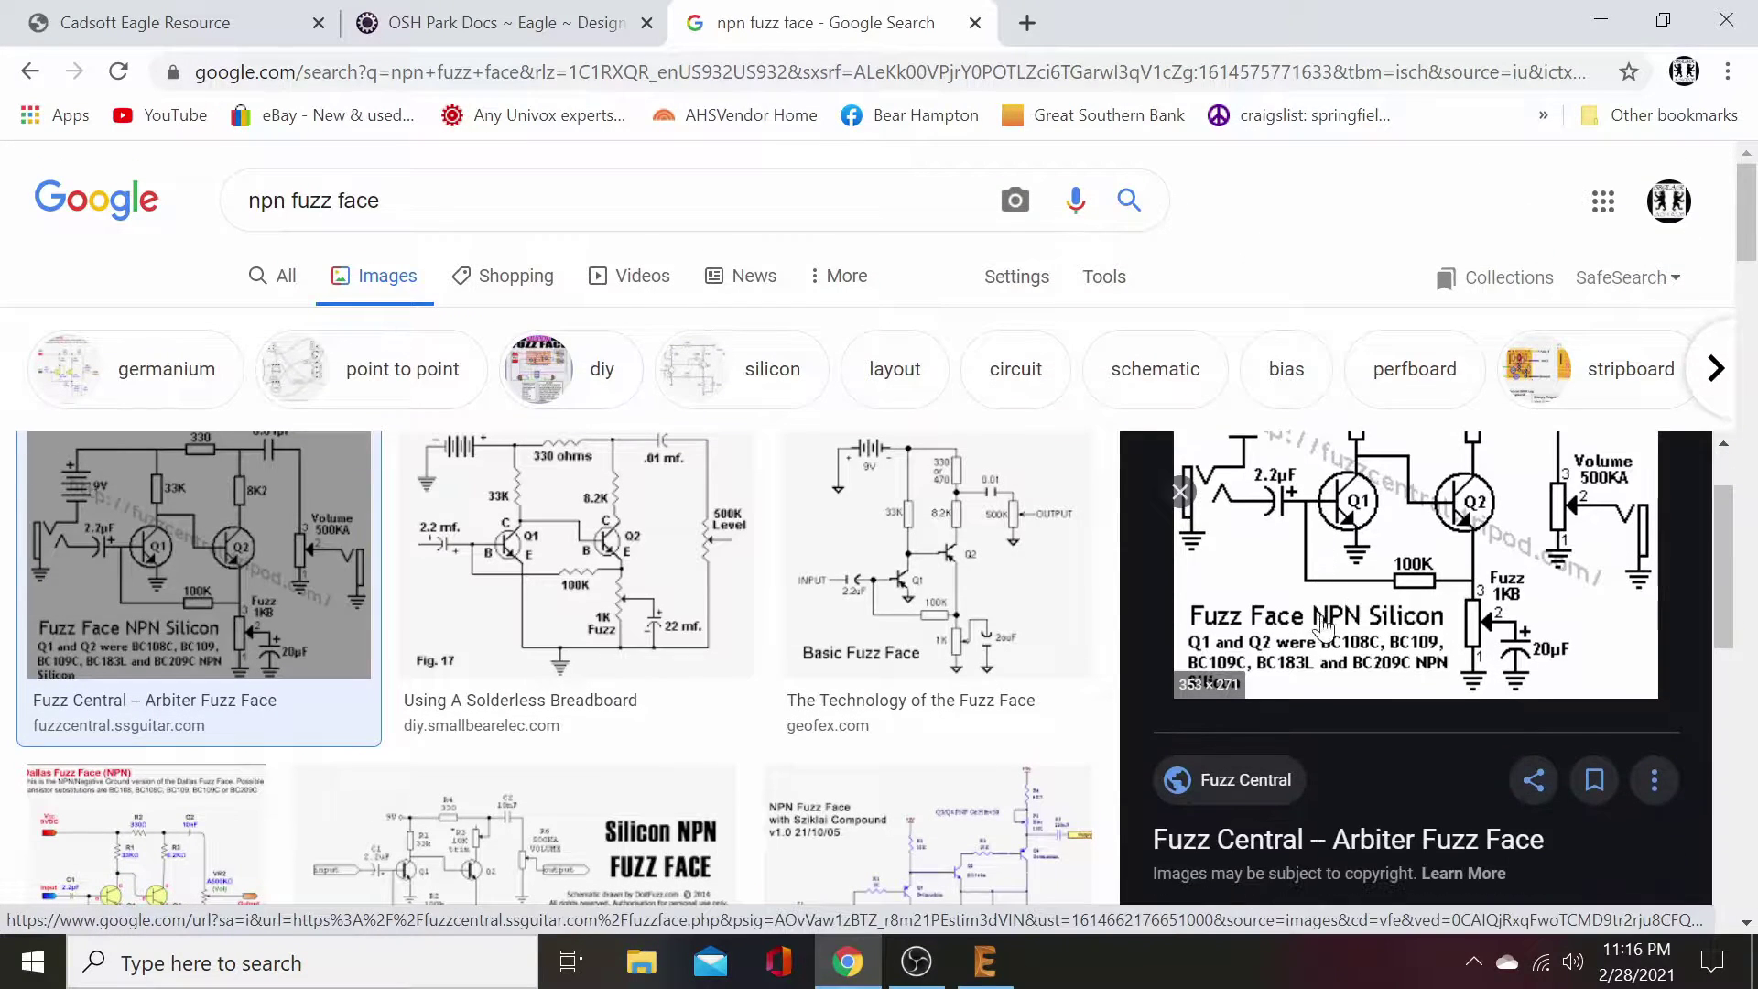
{"action": "left_click", "coordinate": [1369, 572]}
- Open the PNP Fuzz Face schematic image in its own tab
{"action": "scroll", "coordinate": [881, 664], "scroll_direction": "down", "scroll_amount": 7}
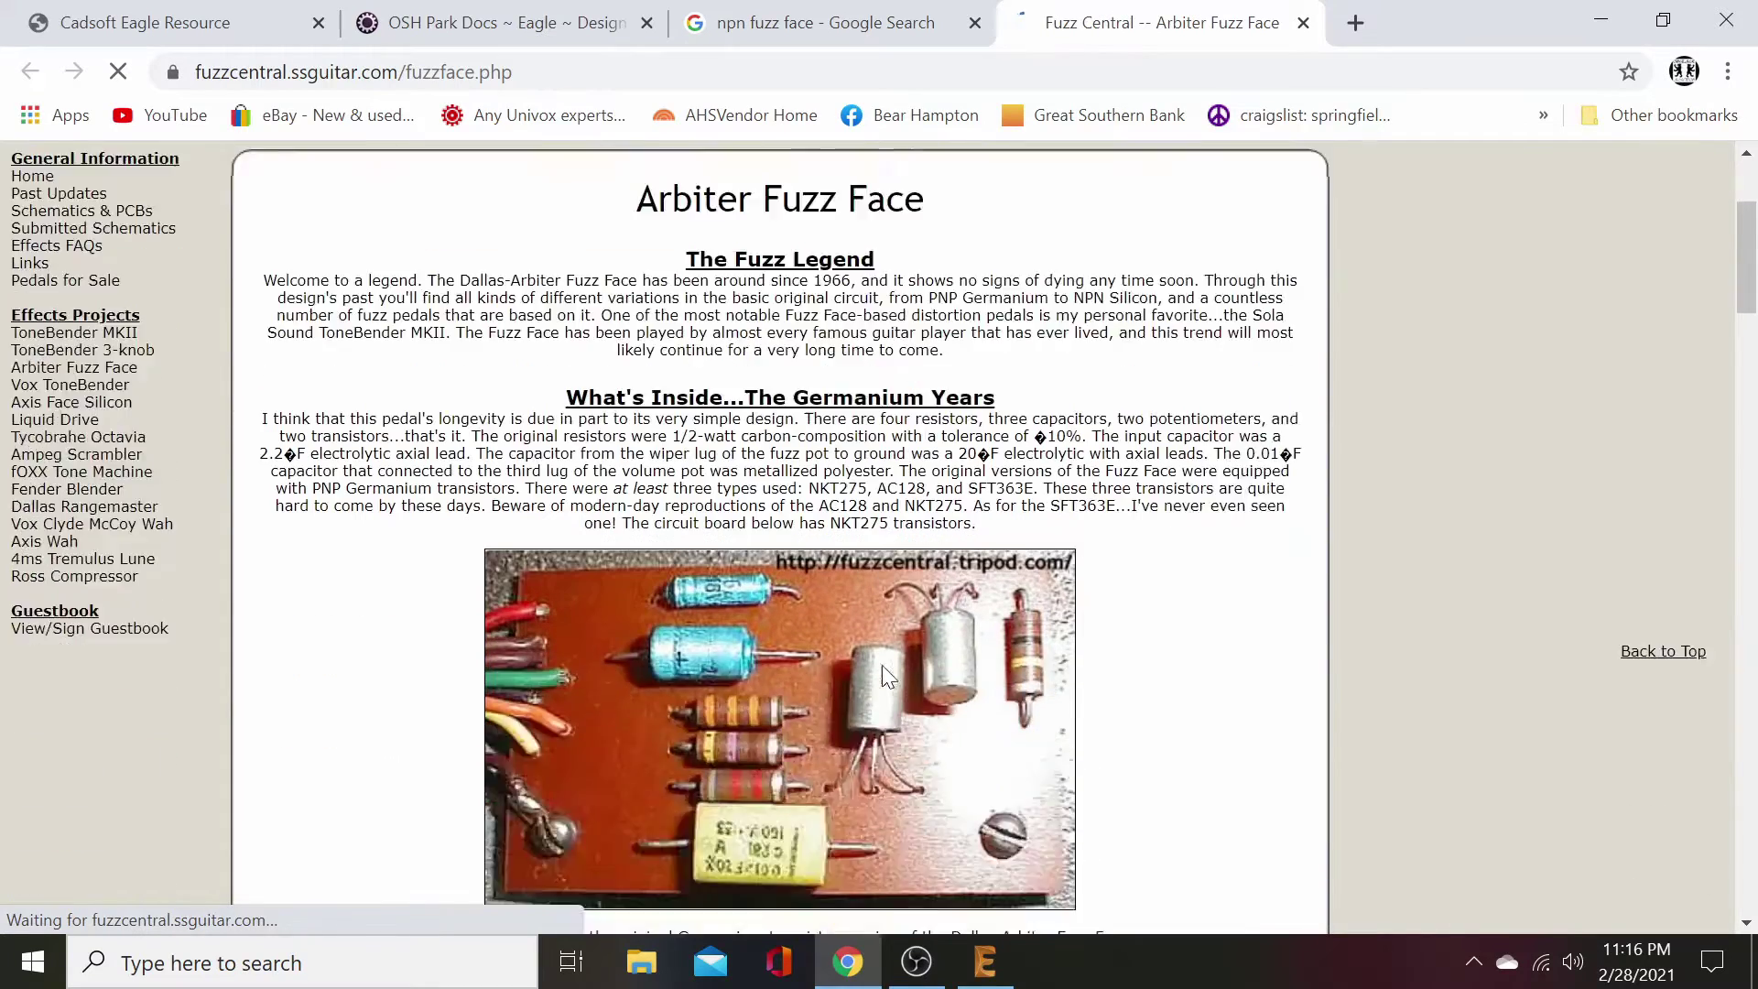
{"action": "scroll", "coordinate": [943, 673], "scroll_direction": "down", "scroll_amount": 3}
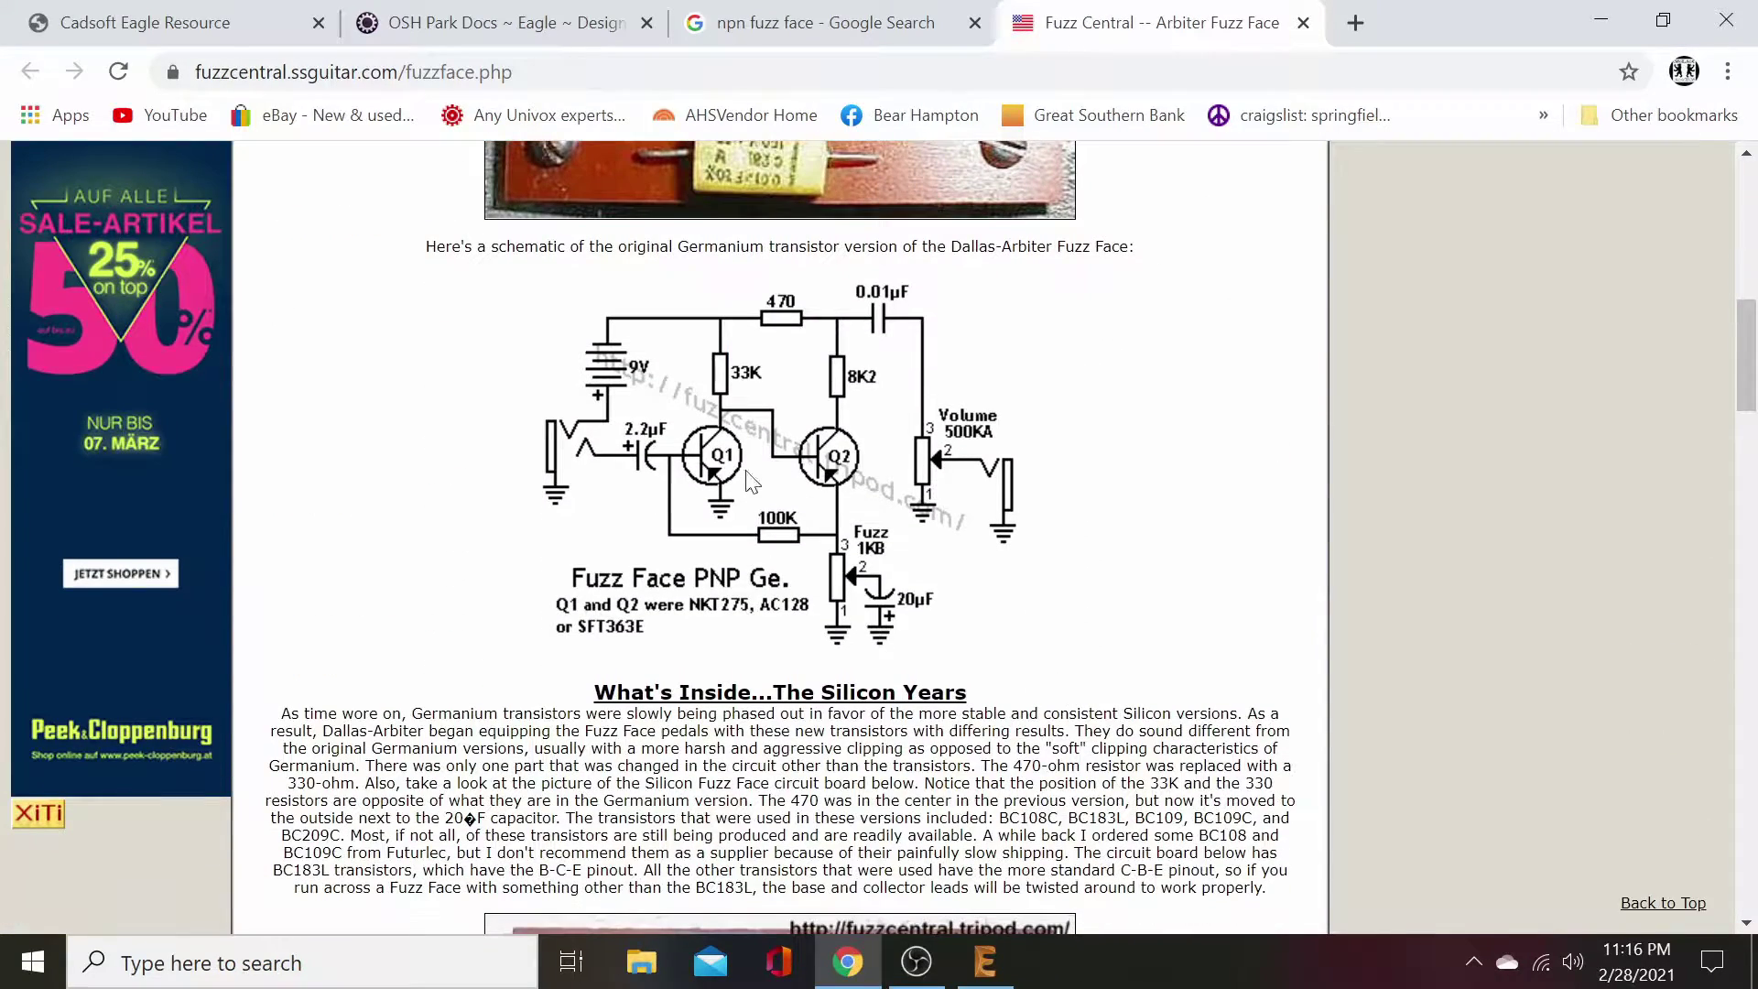
{"action": "right_click", "coordinate": [774, 473]}
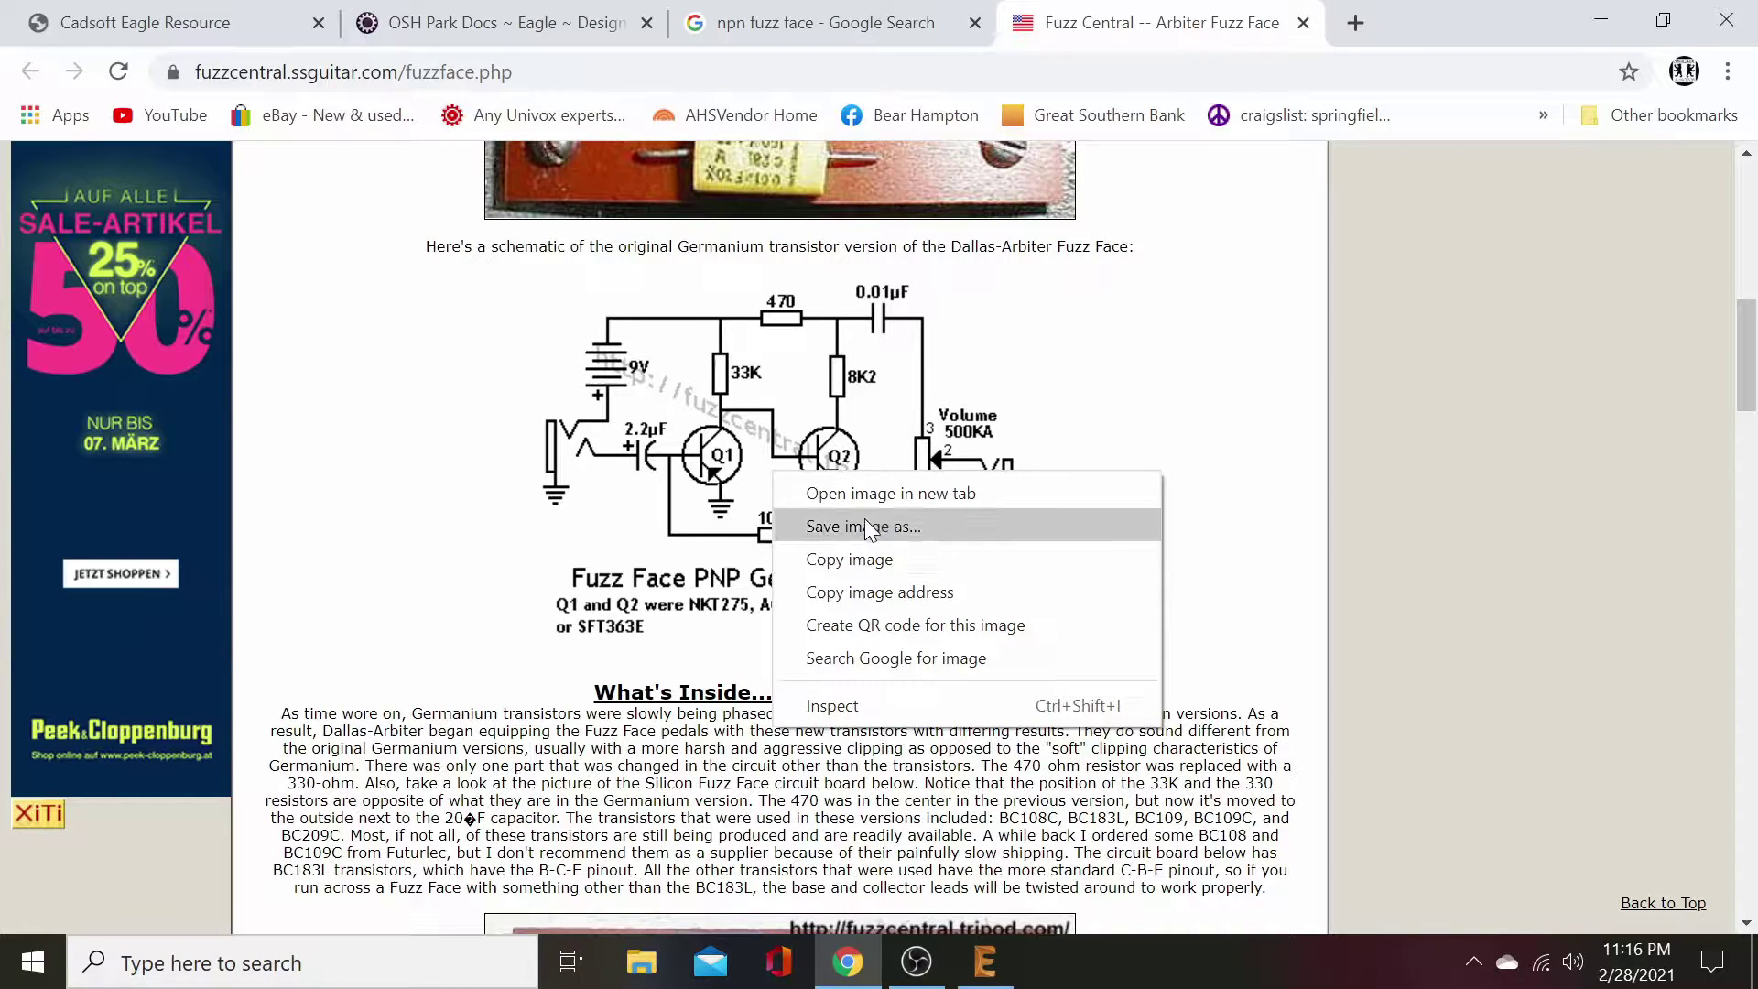
{"action": "left_click", "coordinate": [879, 493]}
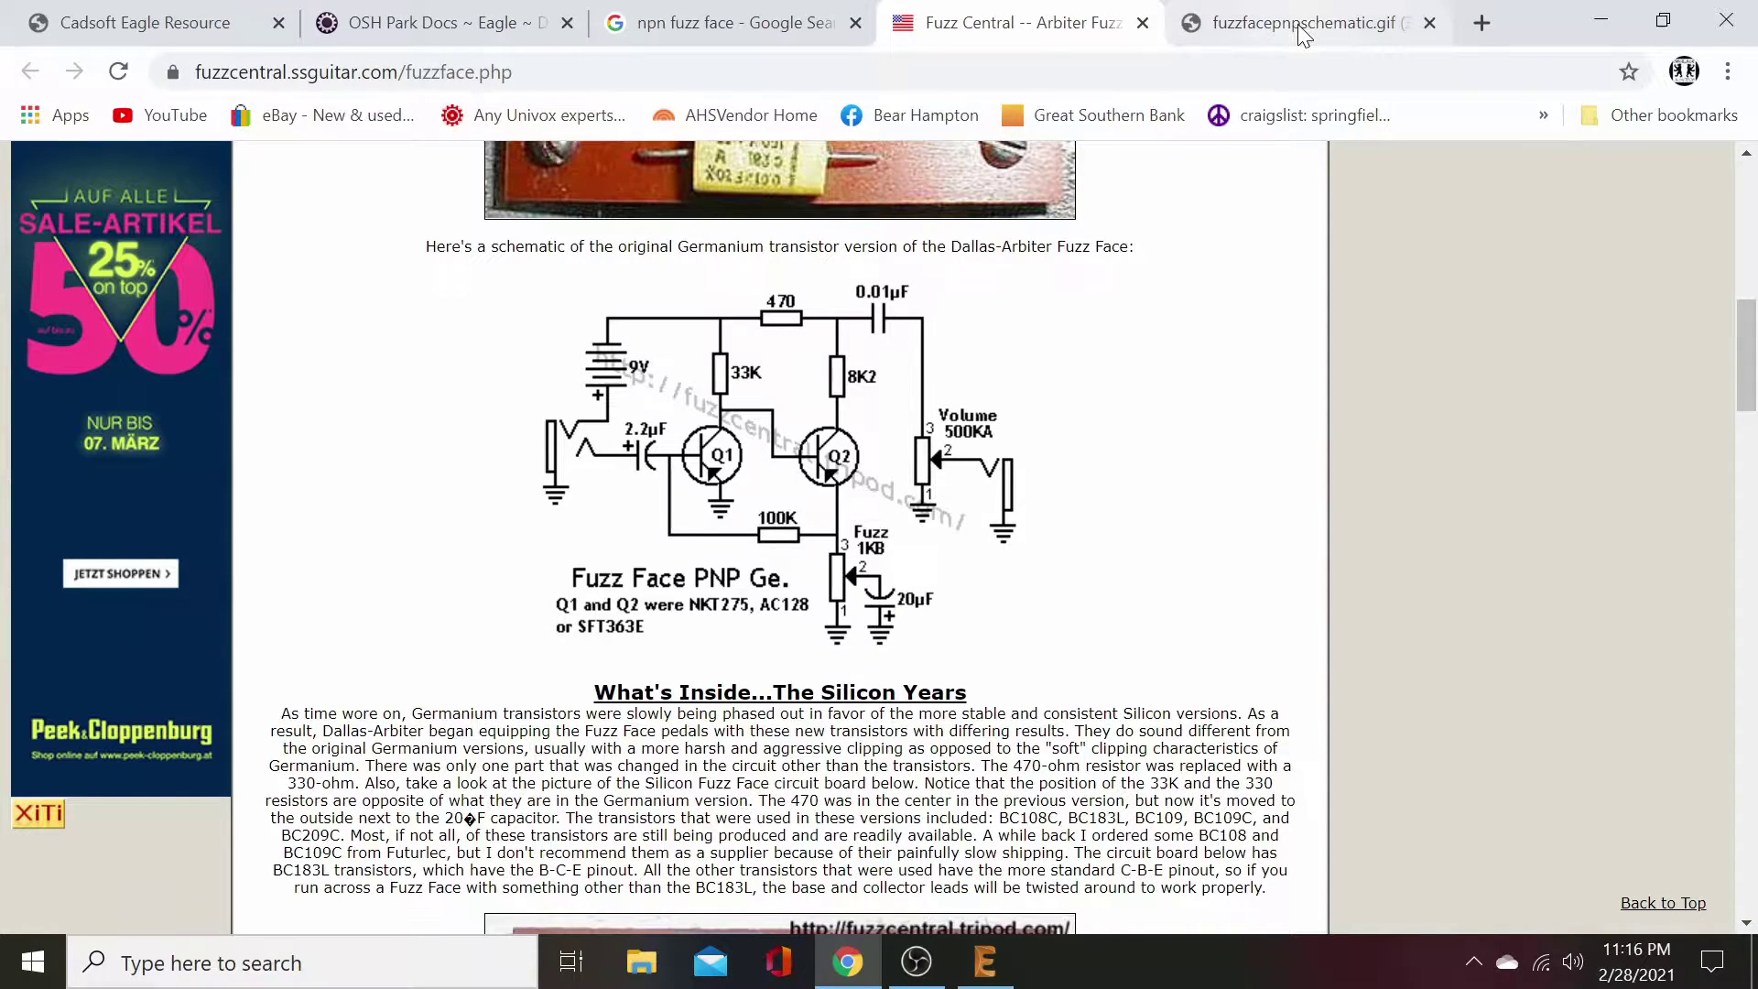
- Close the Fuzz Central and search tabs and begin a new 'npn fy' search
{"action": "left_click", "coordinate": [1143, 23]}
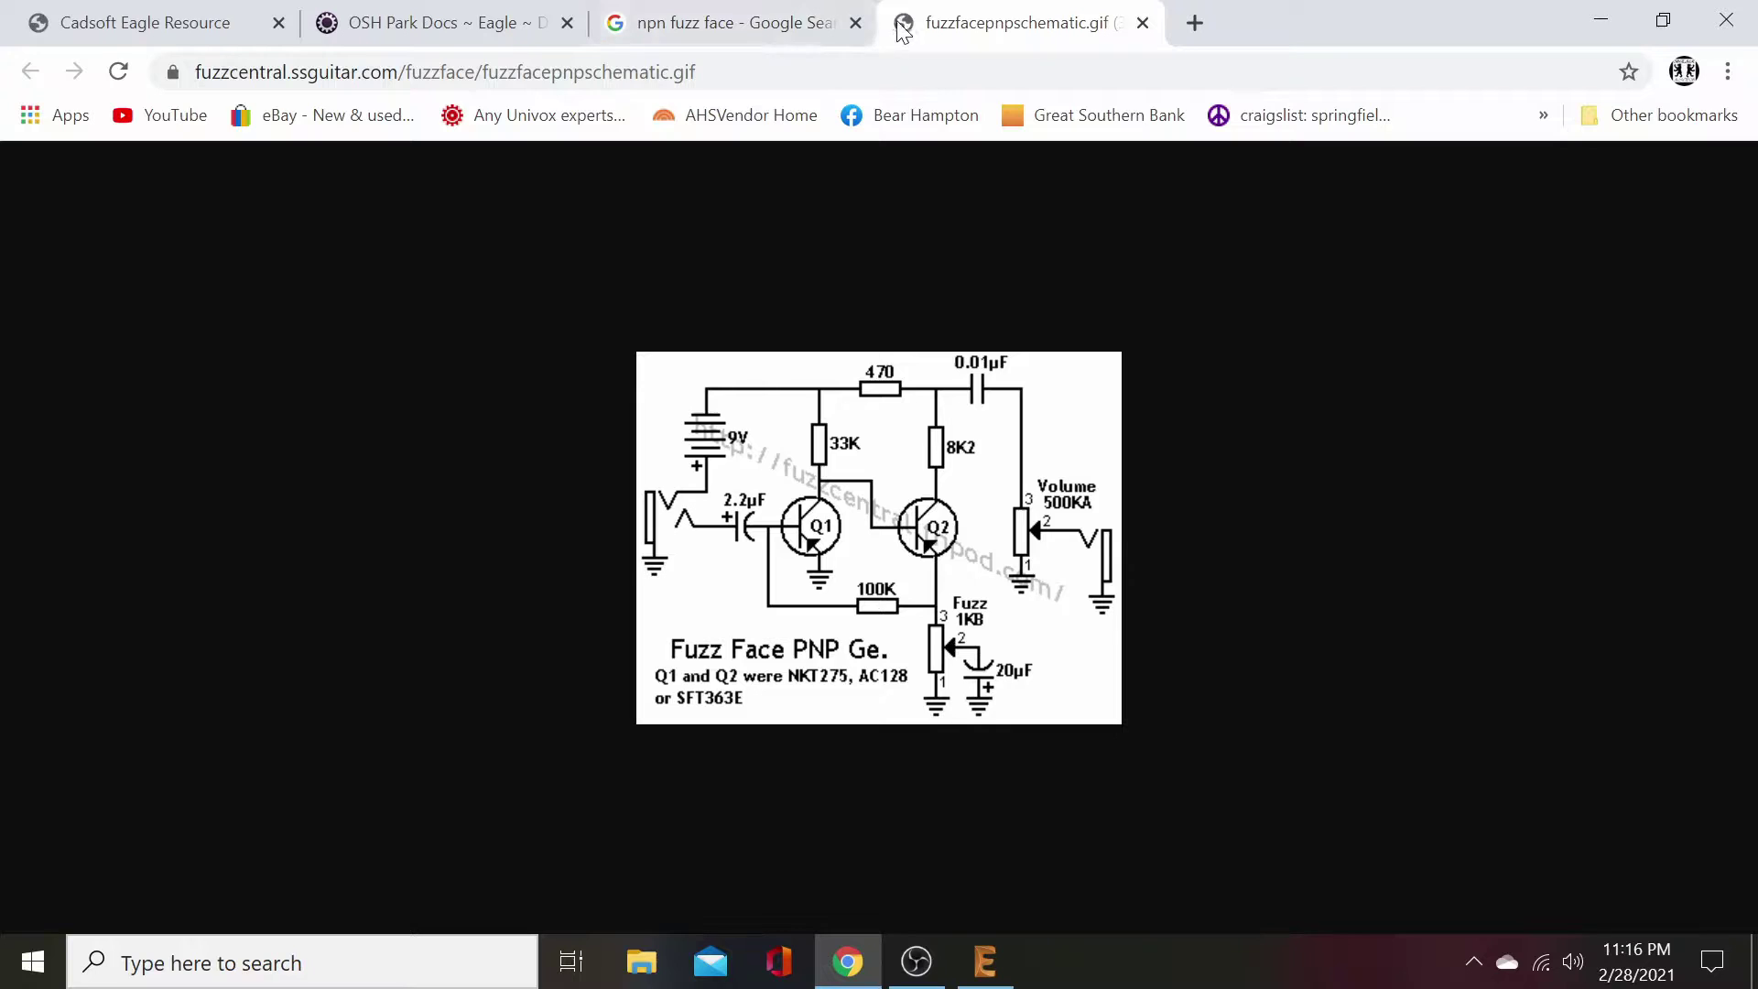
{"action": "left_click", "coordinate": [855, 23]}
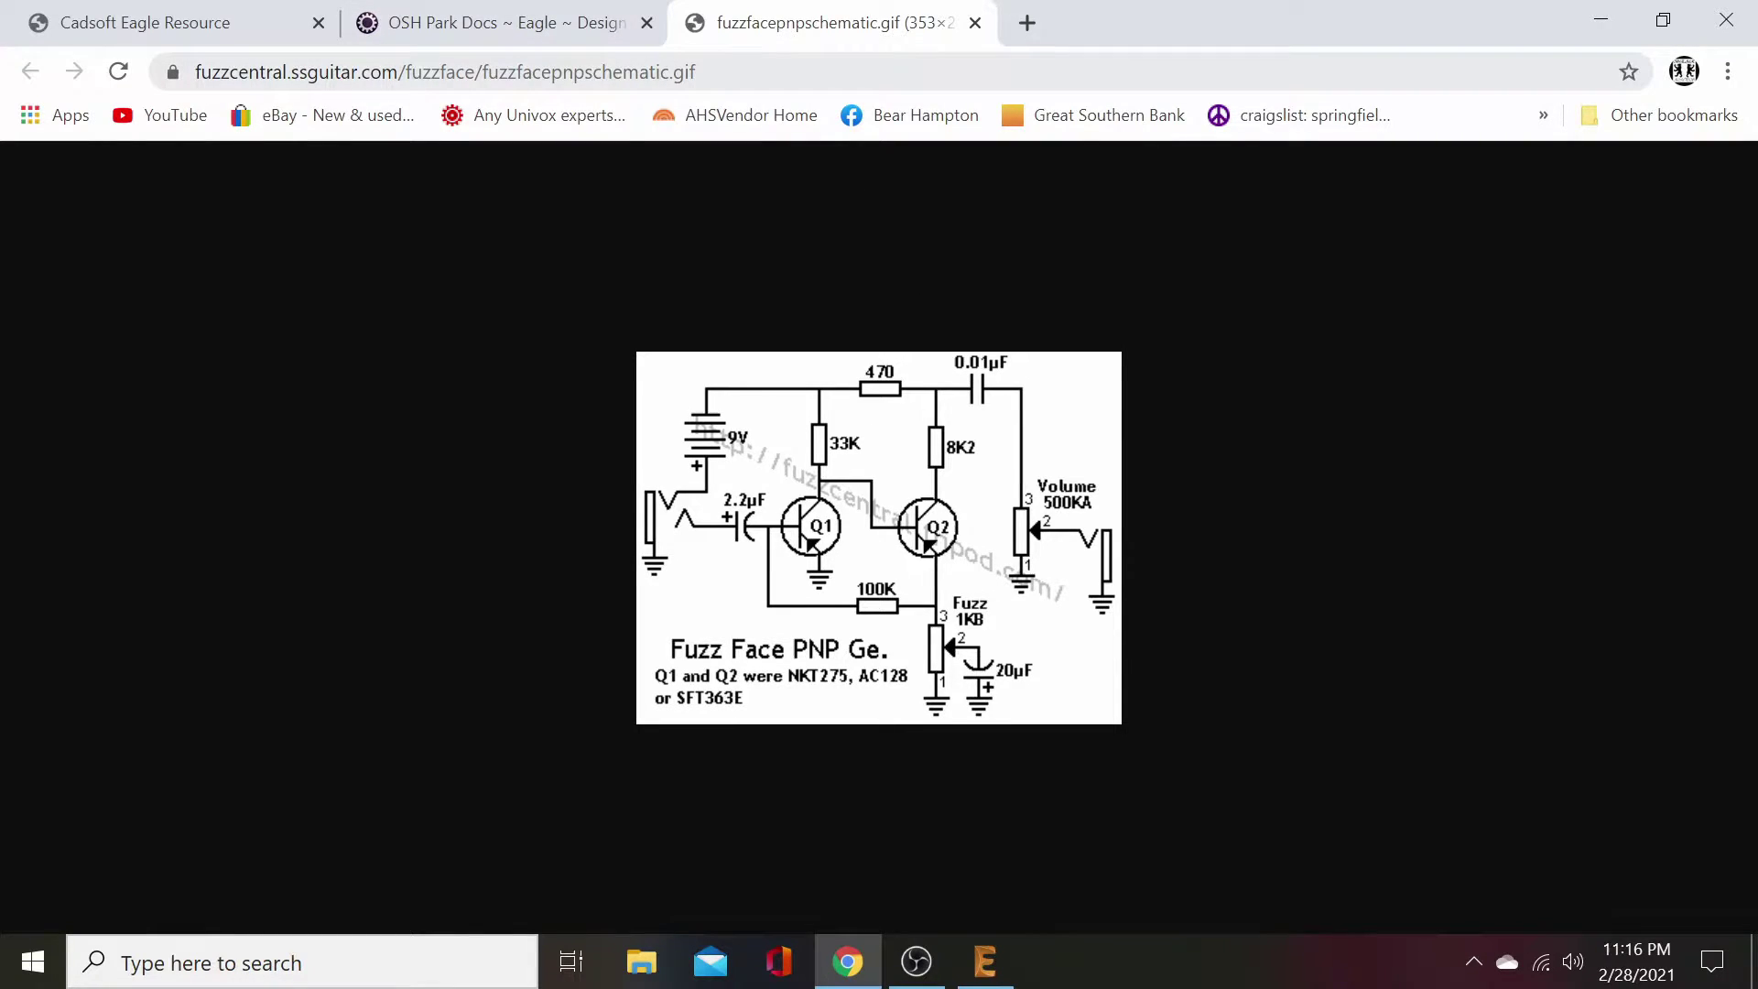
{"action": "left_click", "coordinate": [445, 72]}
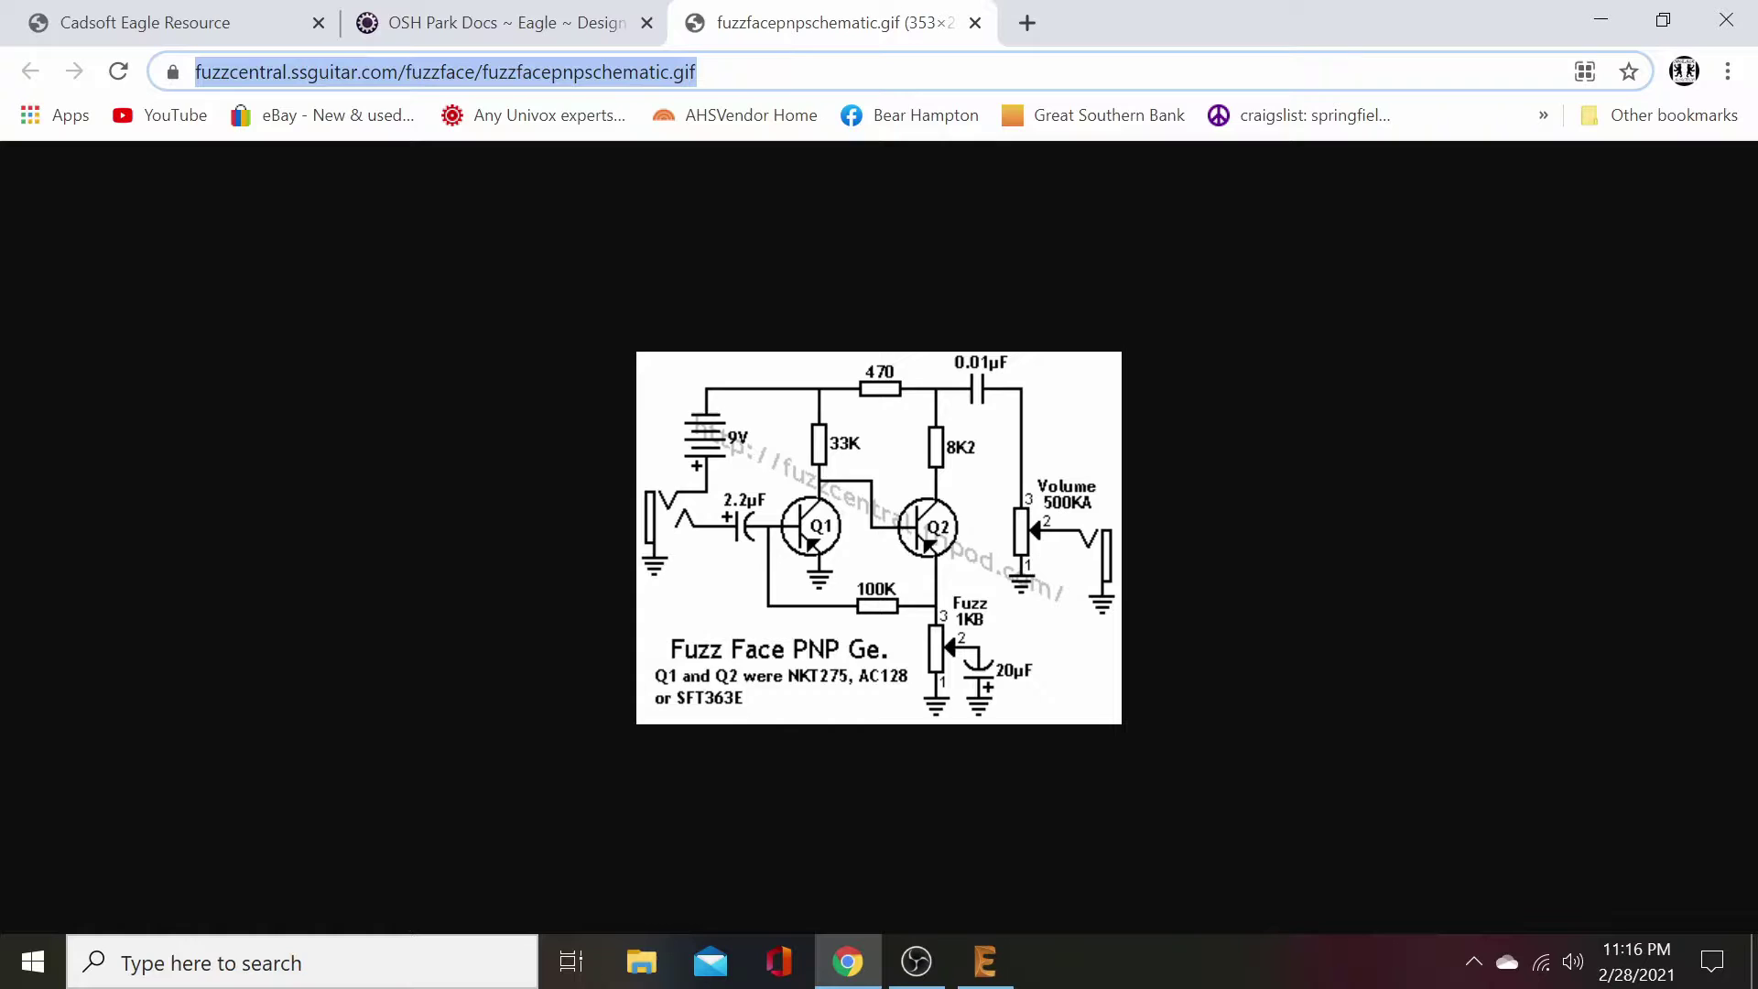
{"action": "type", "text": "npn fy"}
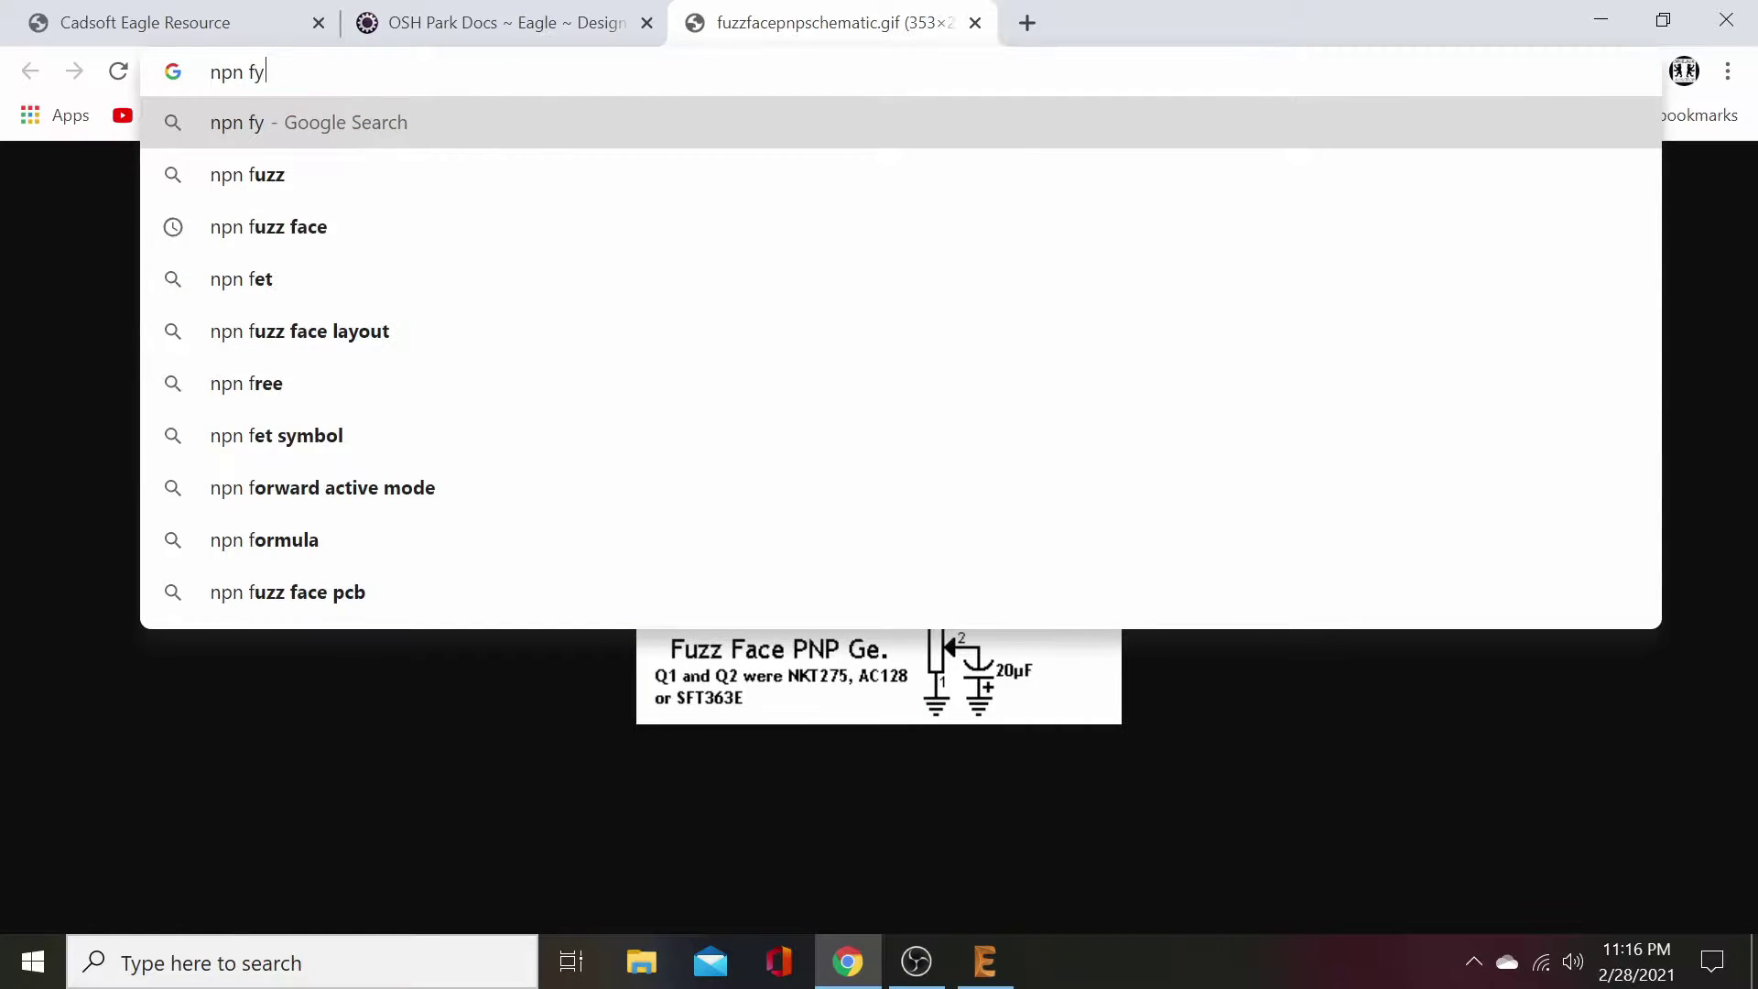
- Correct the entry to 'npn fuzz', search, and show the image results
{"action": "key", "text": "BackSpace"}
{"action": "type", "text": "uz"}
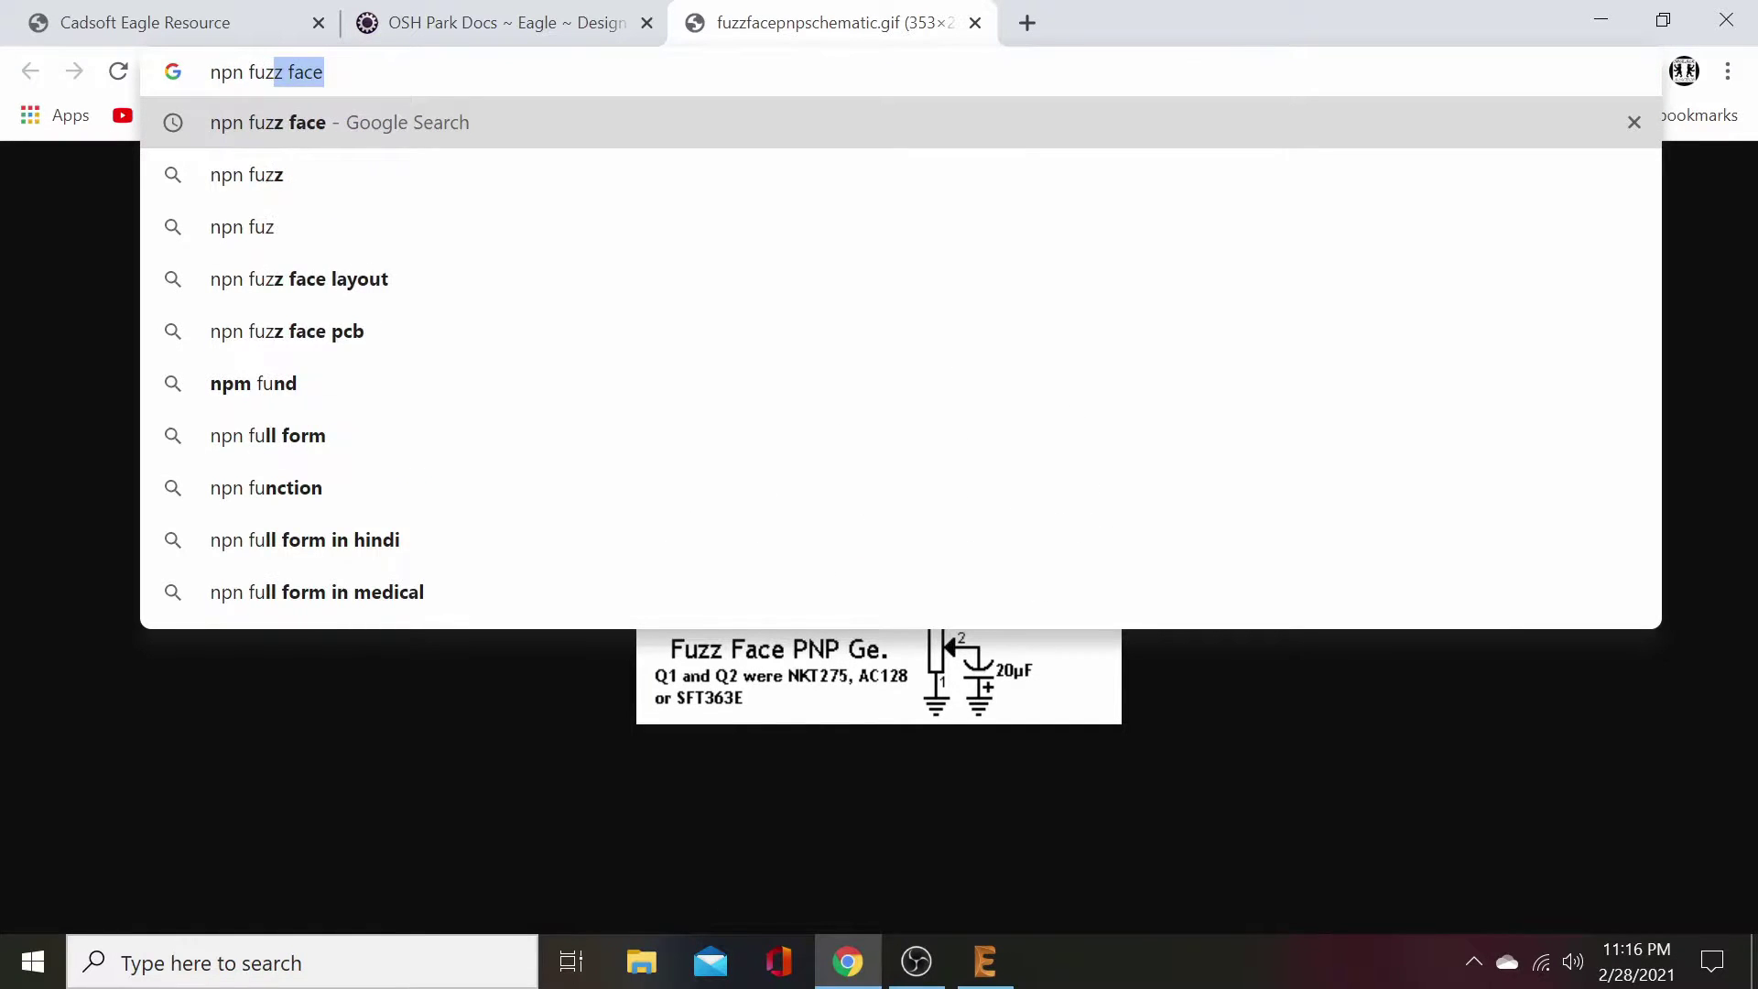
{"action": "type", "text": "z"}
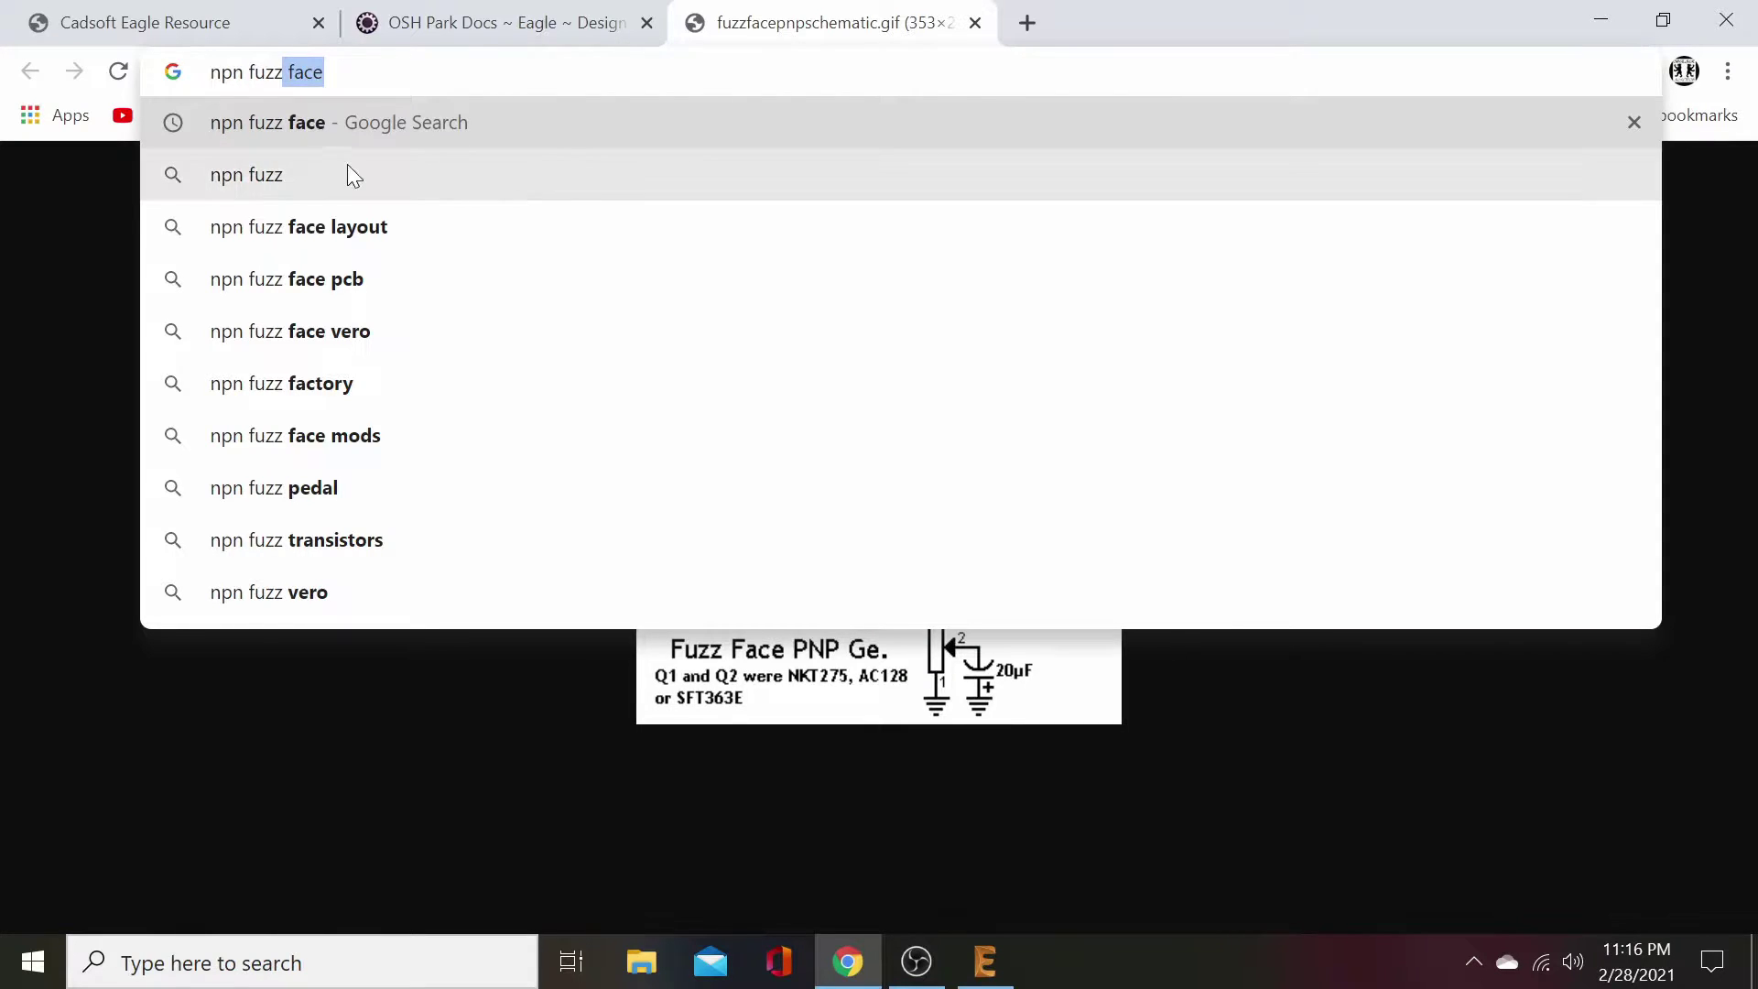
{"action": "left_click", "coordinate": [228, 181]}
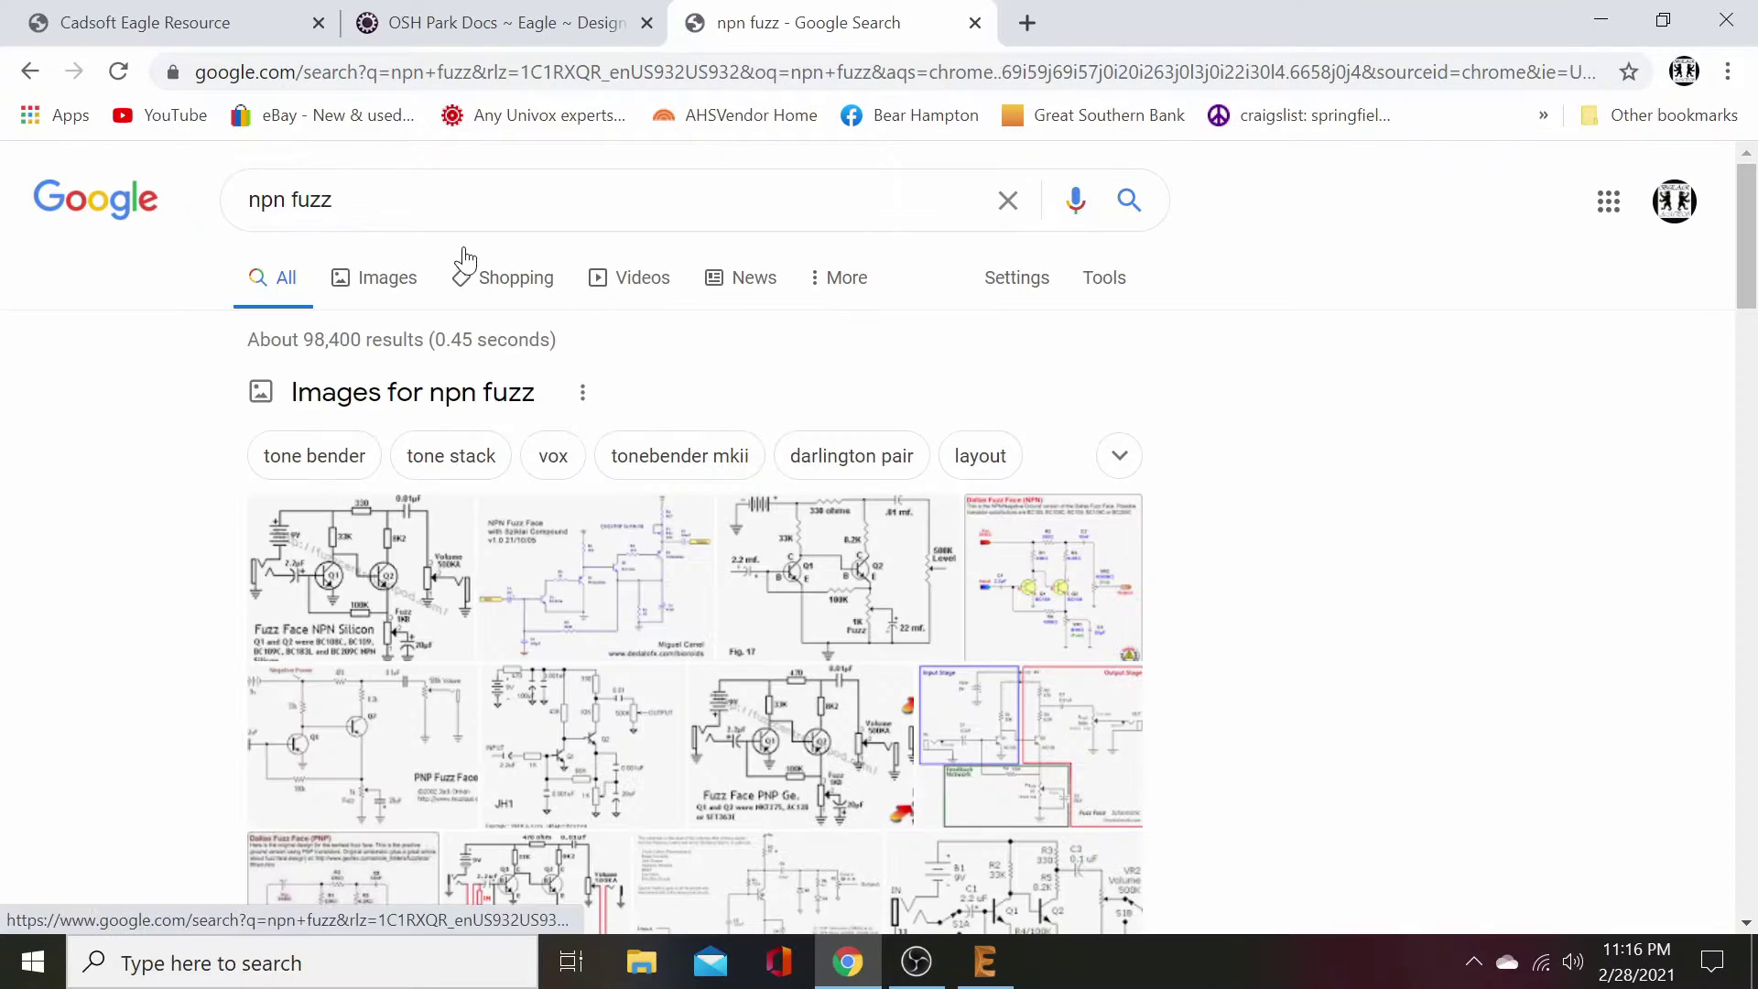
{"action": "left_click", "coordinate": [397, 604]}
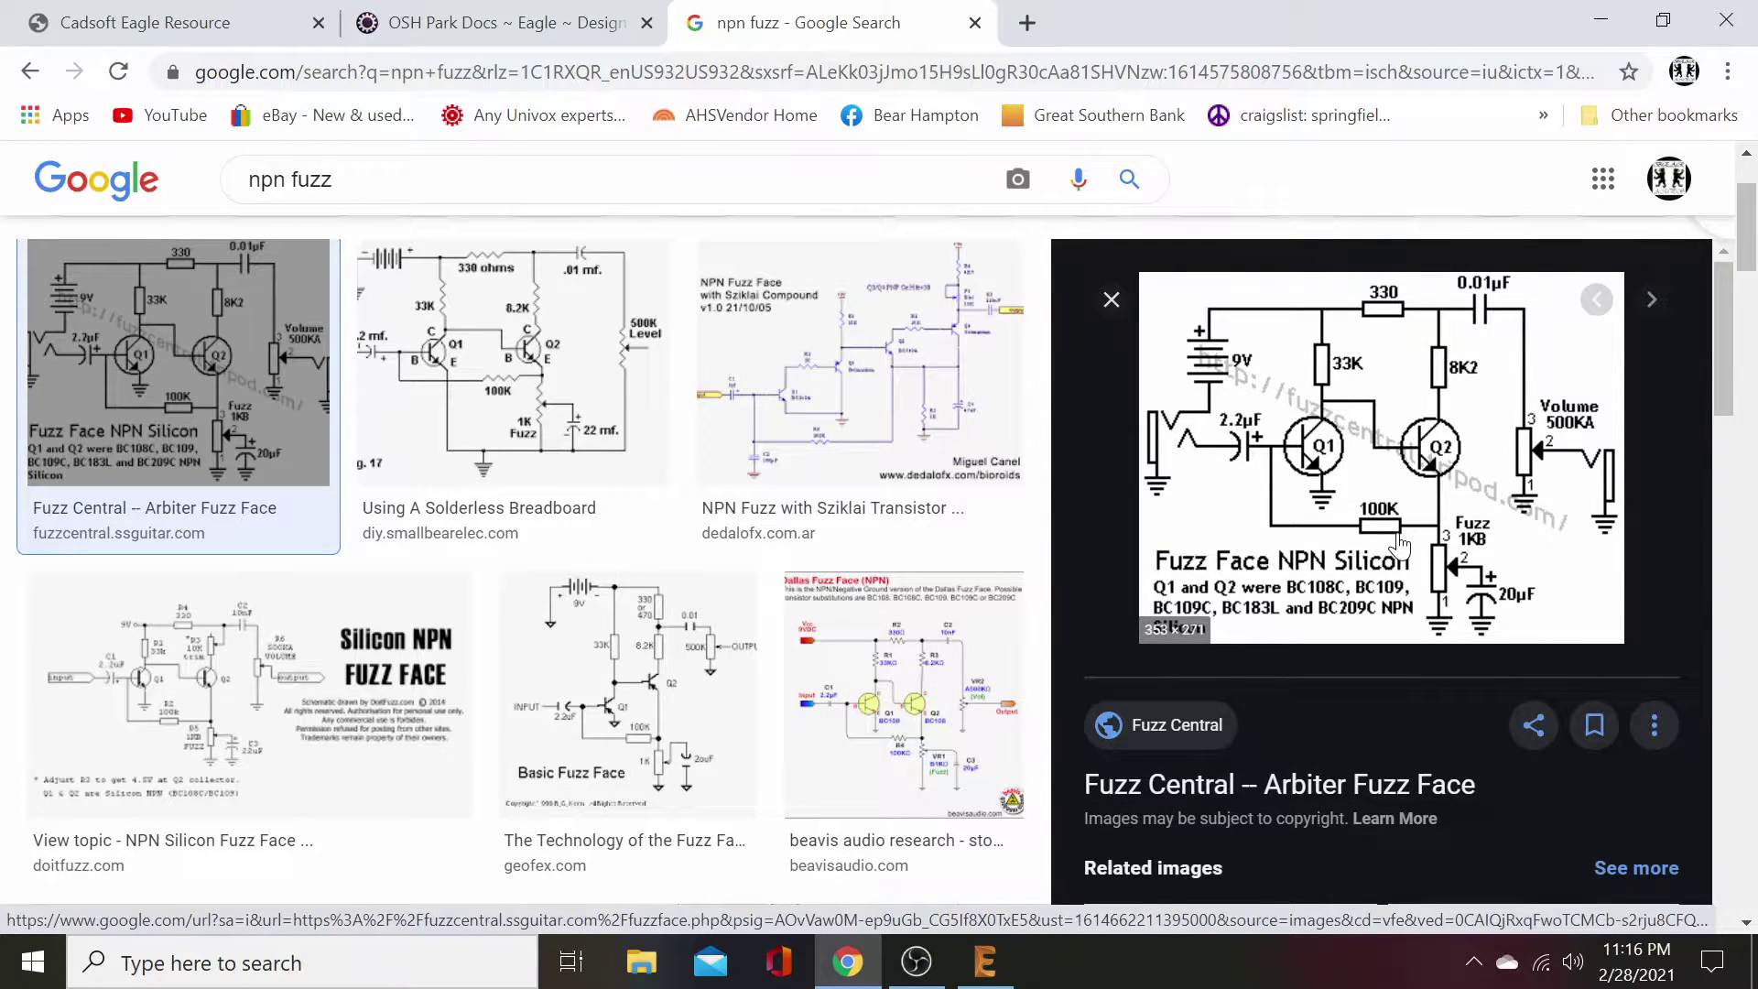
- Open the NPN Silicon schematic from Fuzz Central in its own tab, then close the site tab
{"action": "left_click", "coordinate": [1399, 546]}
{"action": "scroll", "coordinate": [1185, 631], "scroll_direction": "down", "scroll_amount": 10}
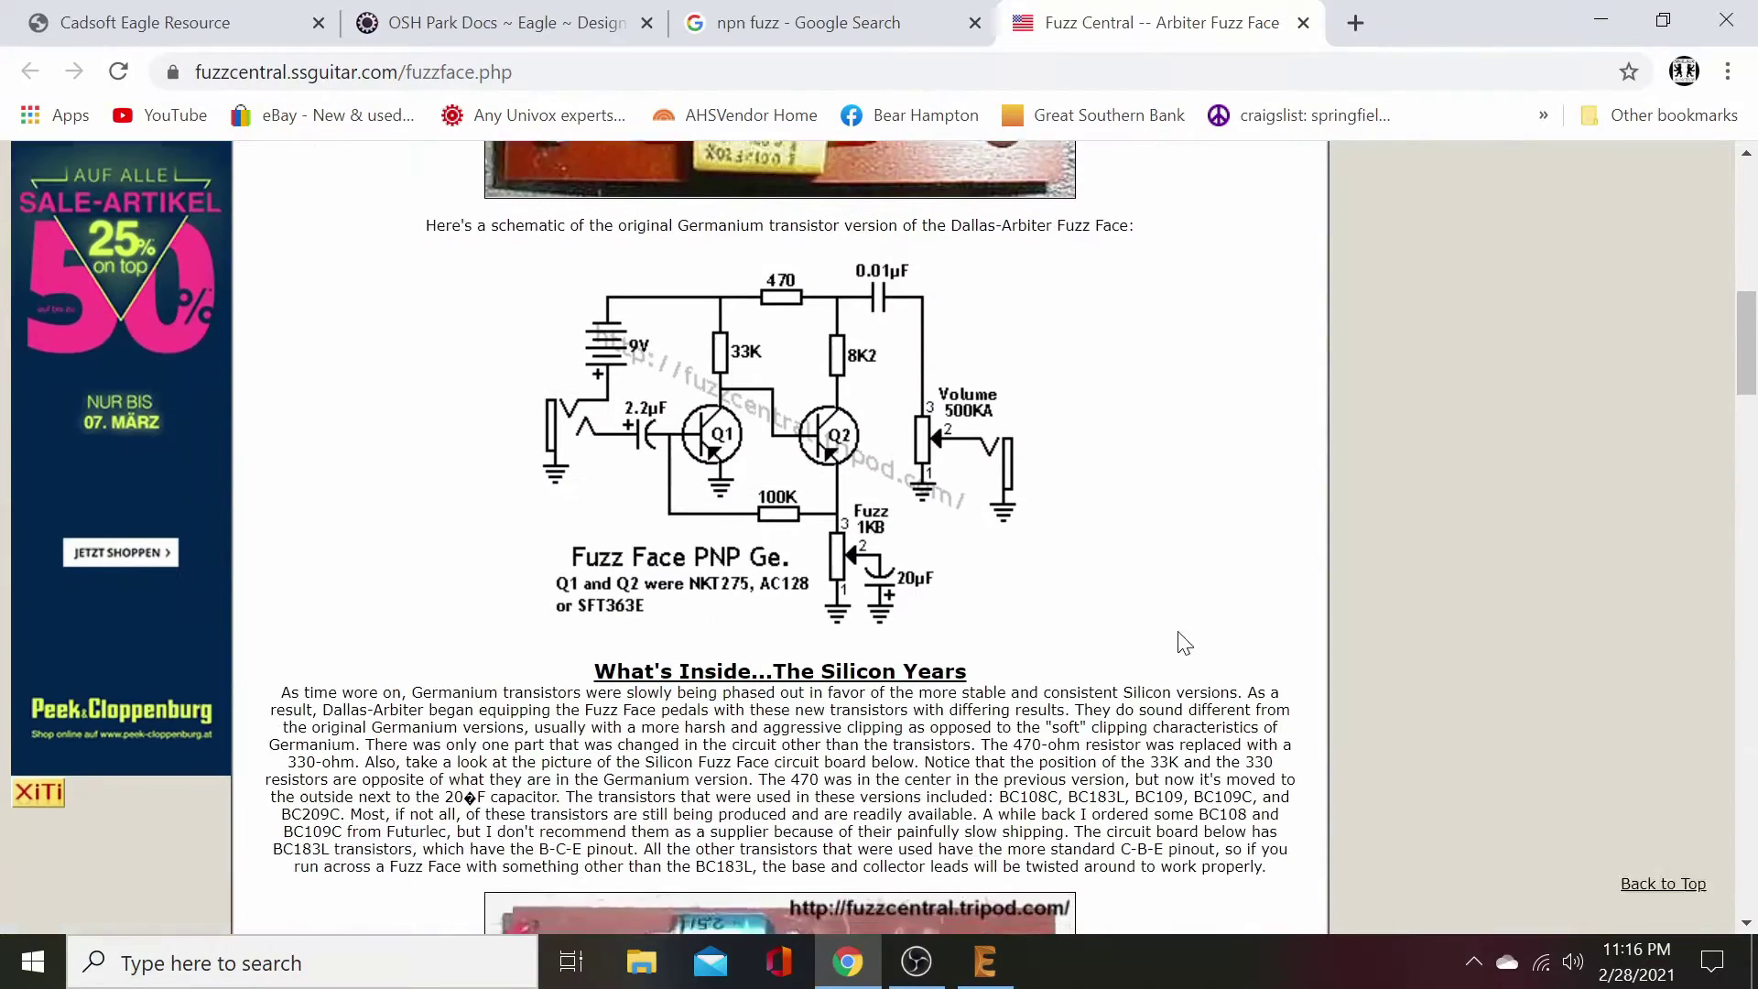
{"action": "scroll", "coordinate": [1185, 643], "scroll_direction": "down", "scroll_amount": 10}
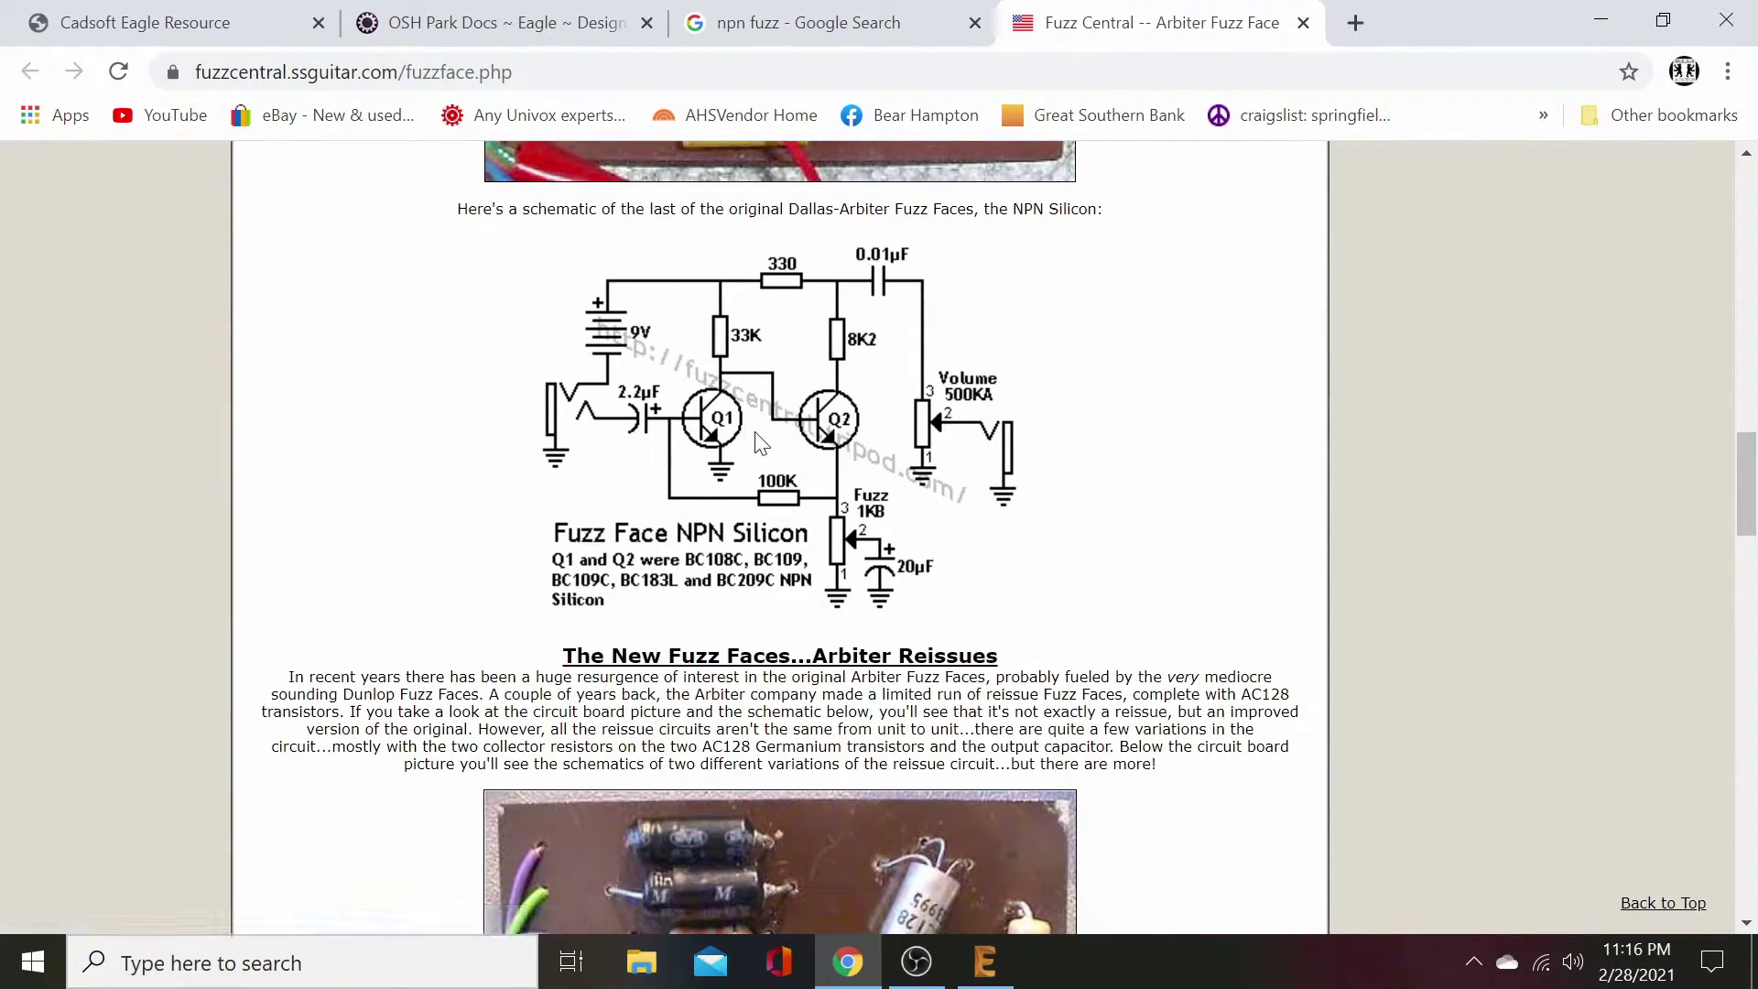
{"action": "right_click", "coordinate": [783, 426]}
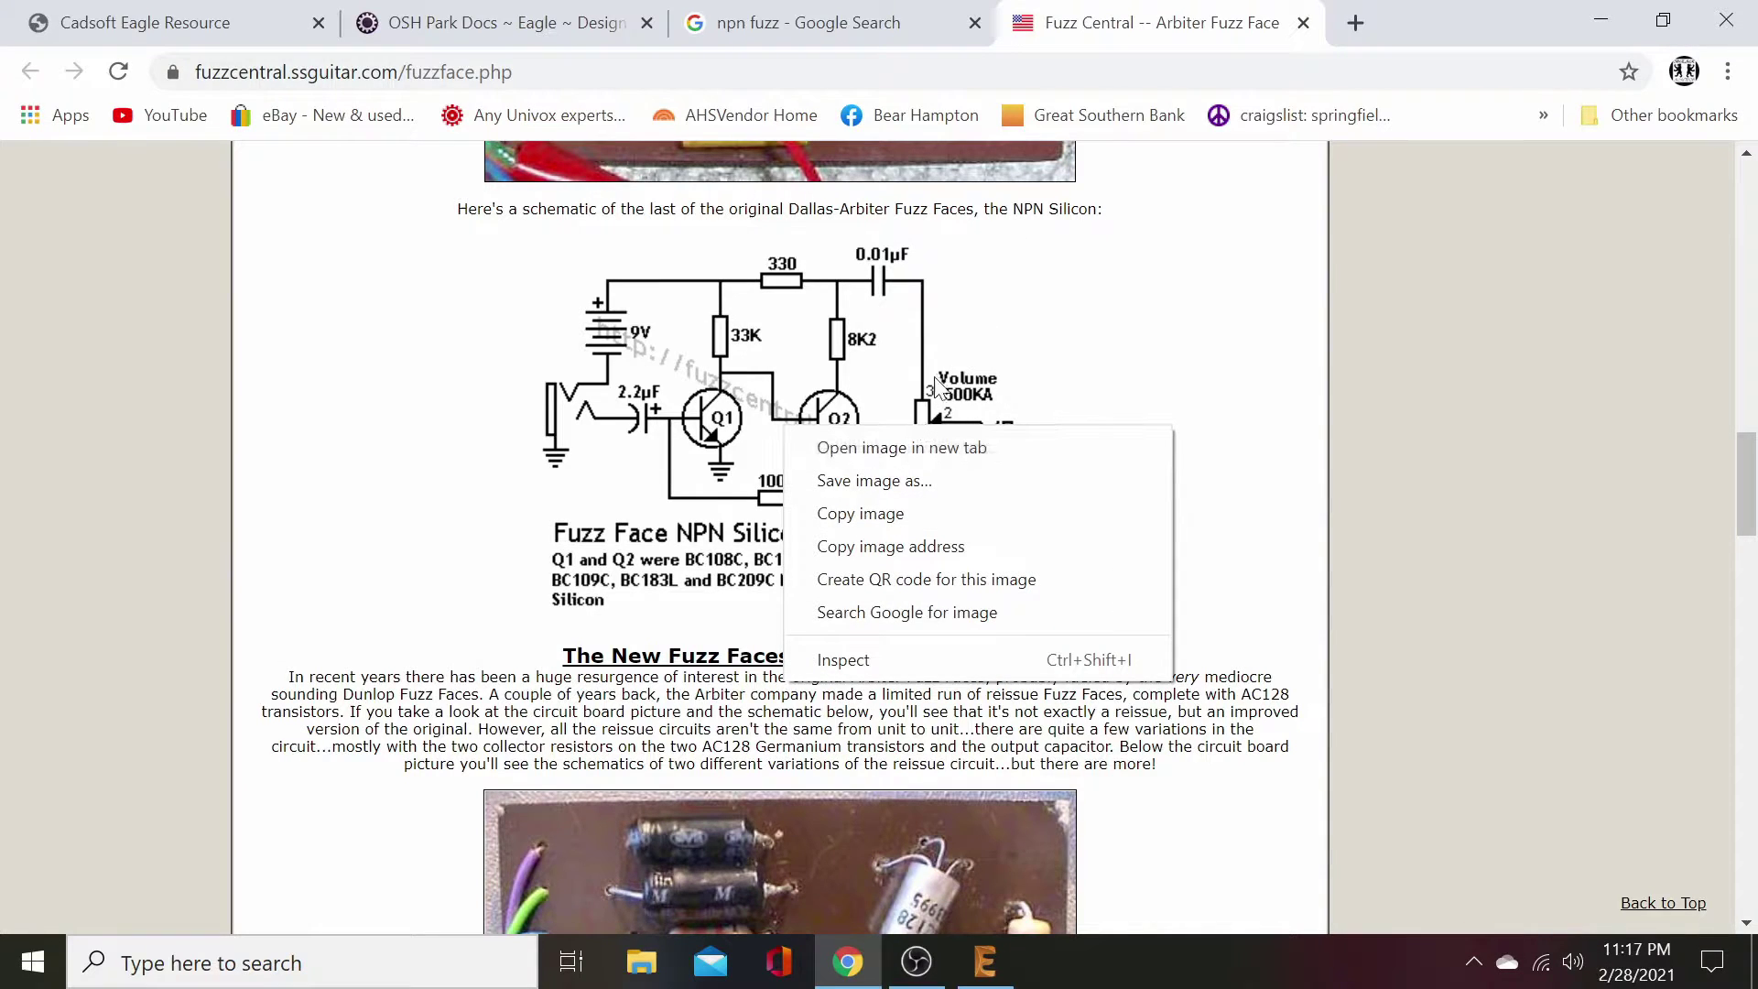
{"action": "left_click", "coordinate": [897, 443]}
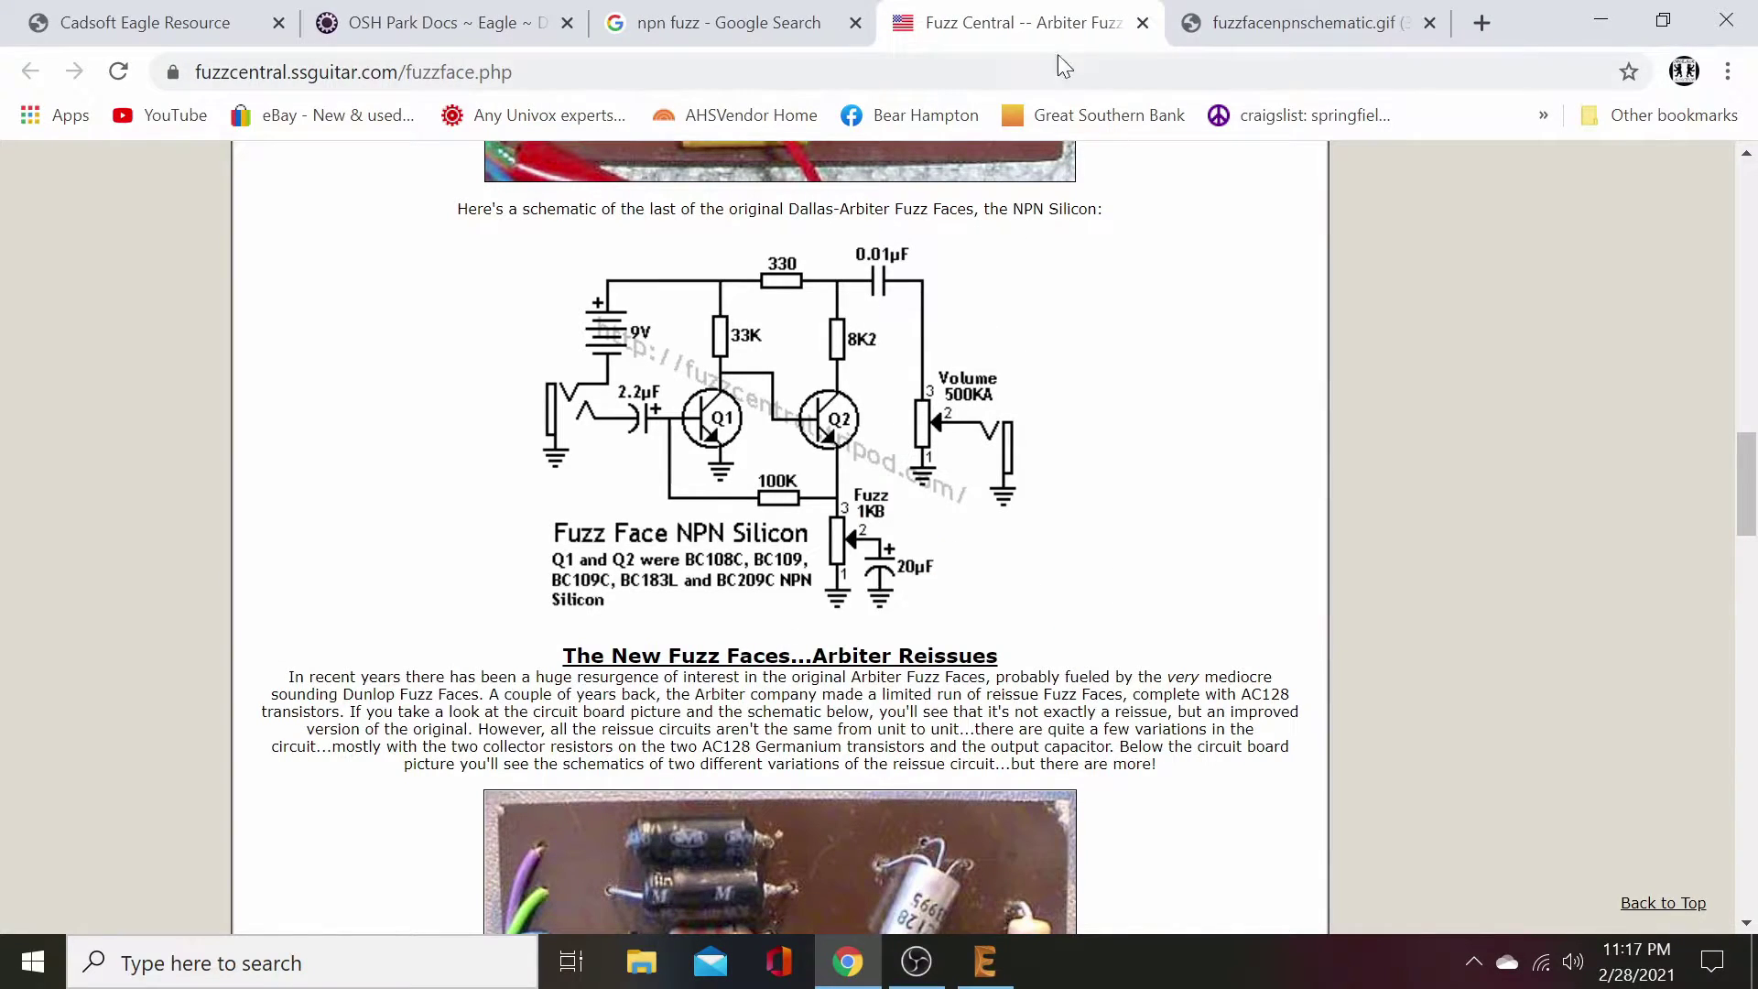
{"action": "left_click", "coordinate": [1141, 23]}
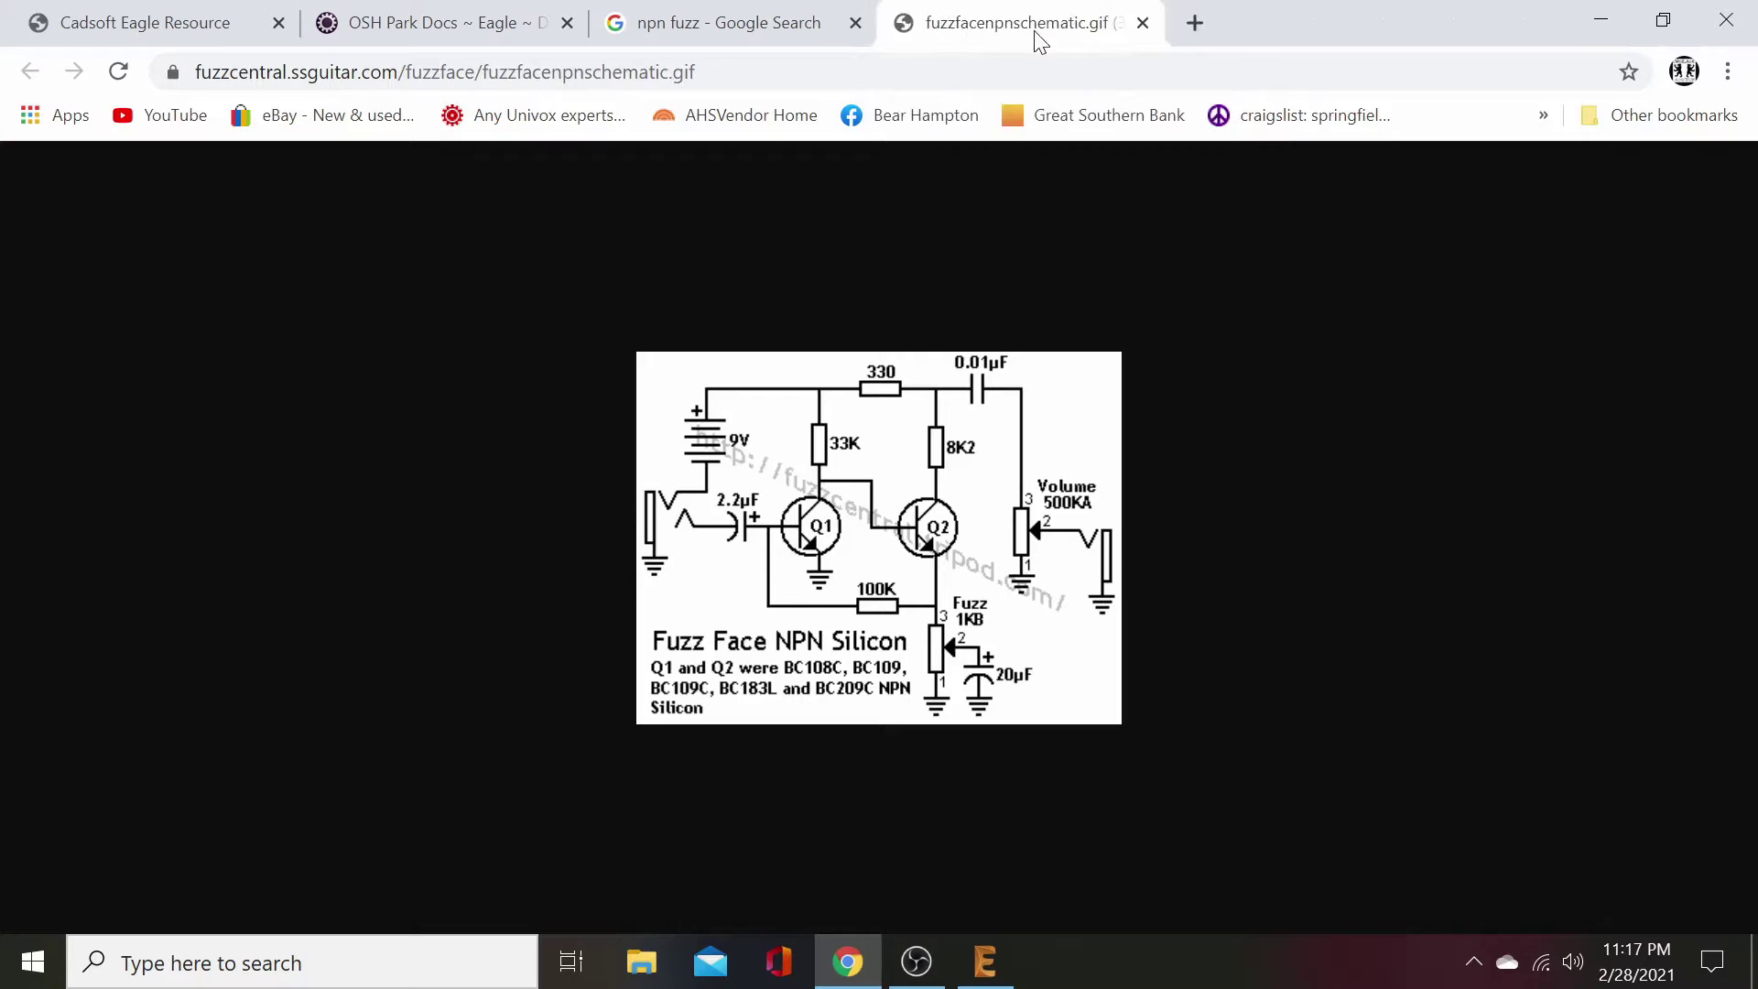
- Close the 'npn fuzz - Google Search' tab
{"action": "left_click", "coordinate": [855, 23]}
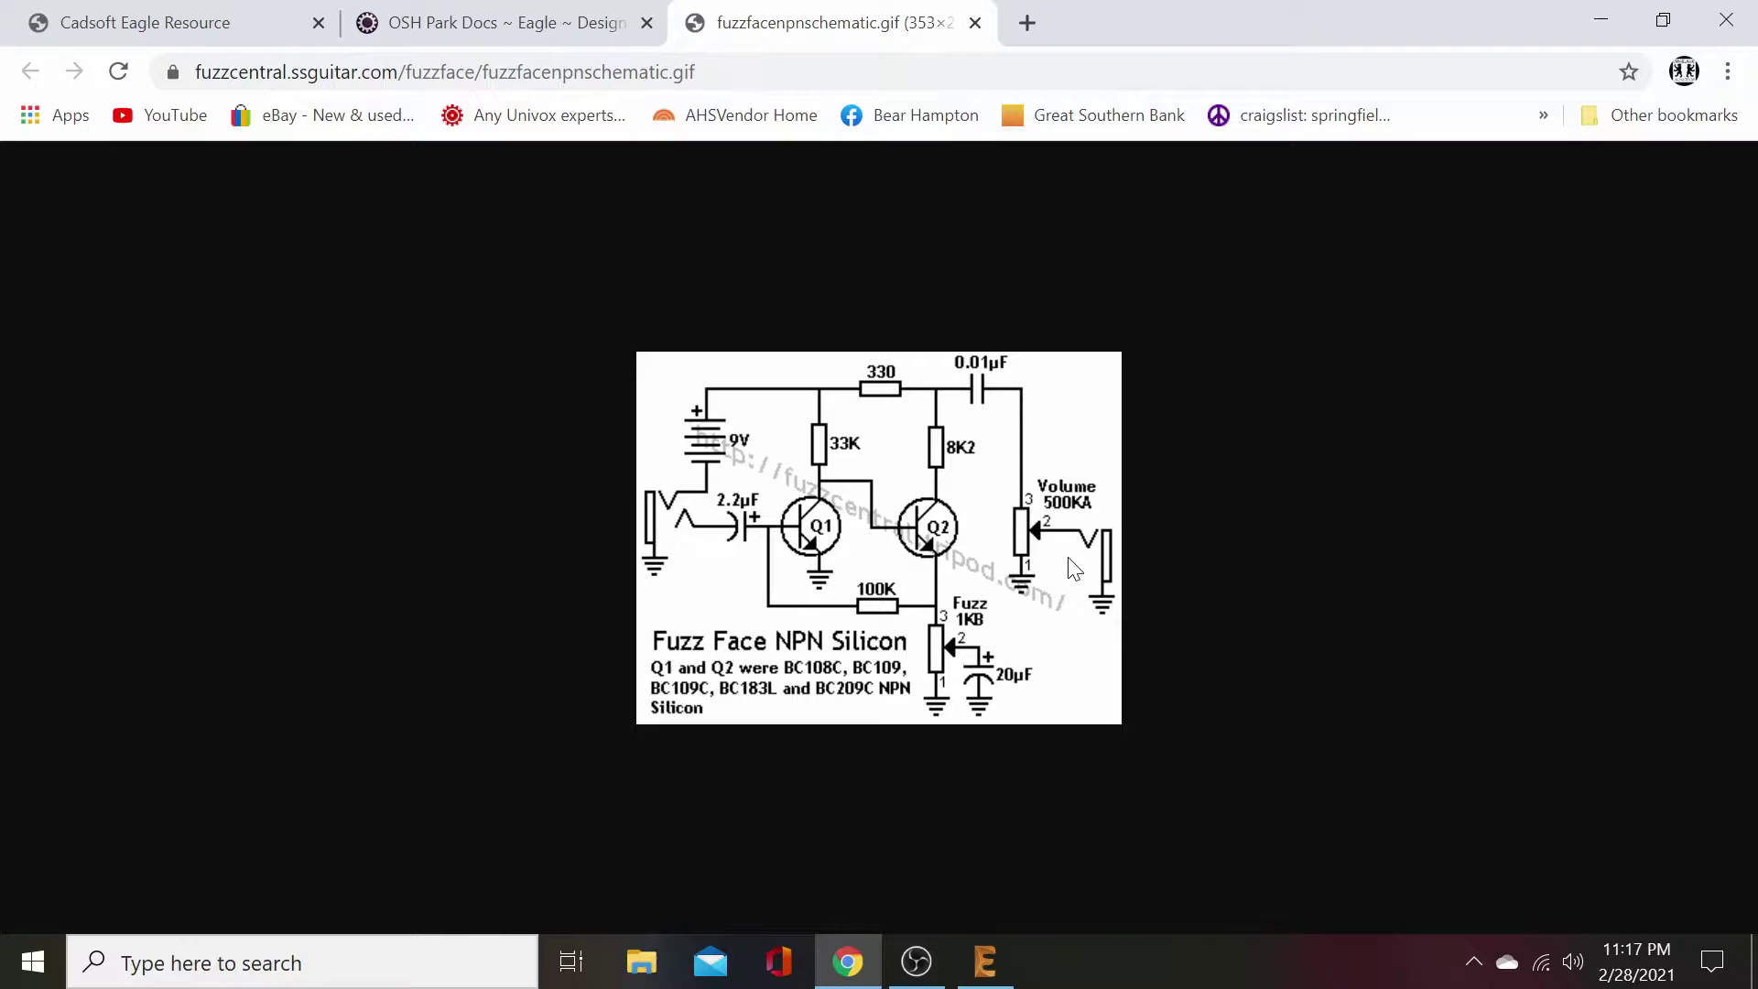
{"action": "left_click", "coordinate": [917, 962]}
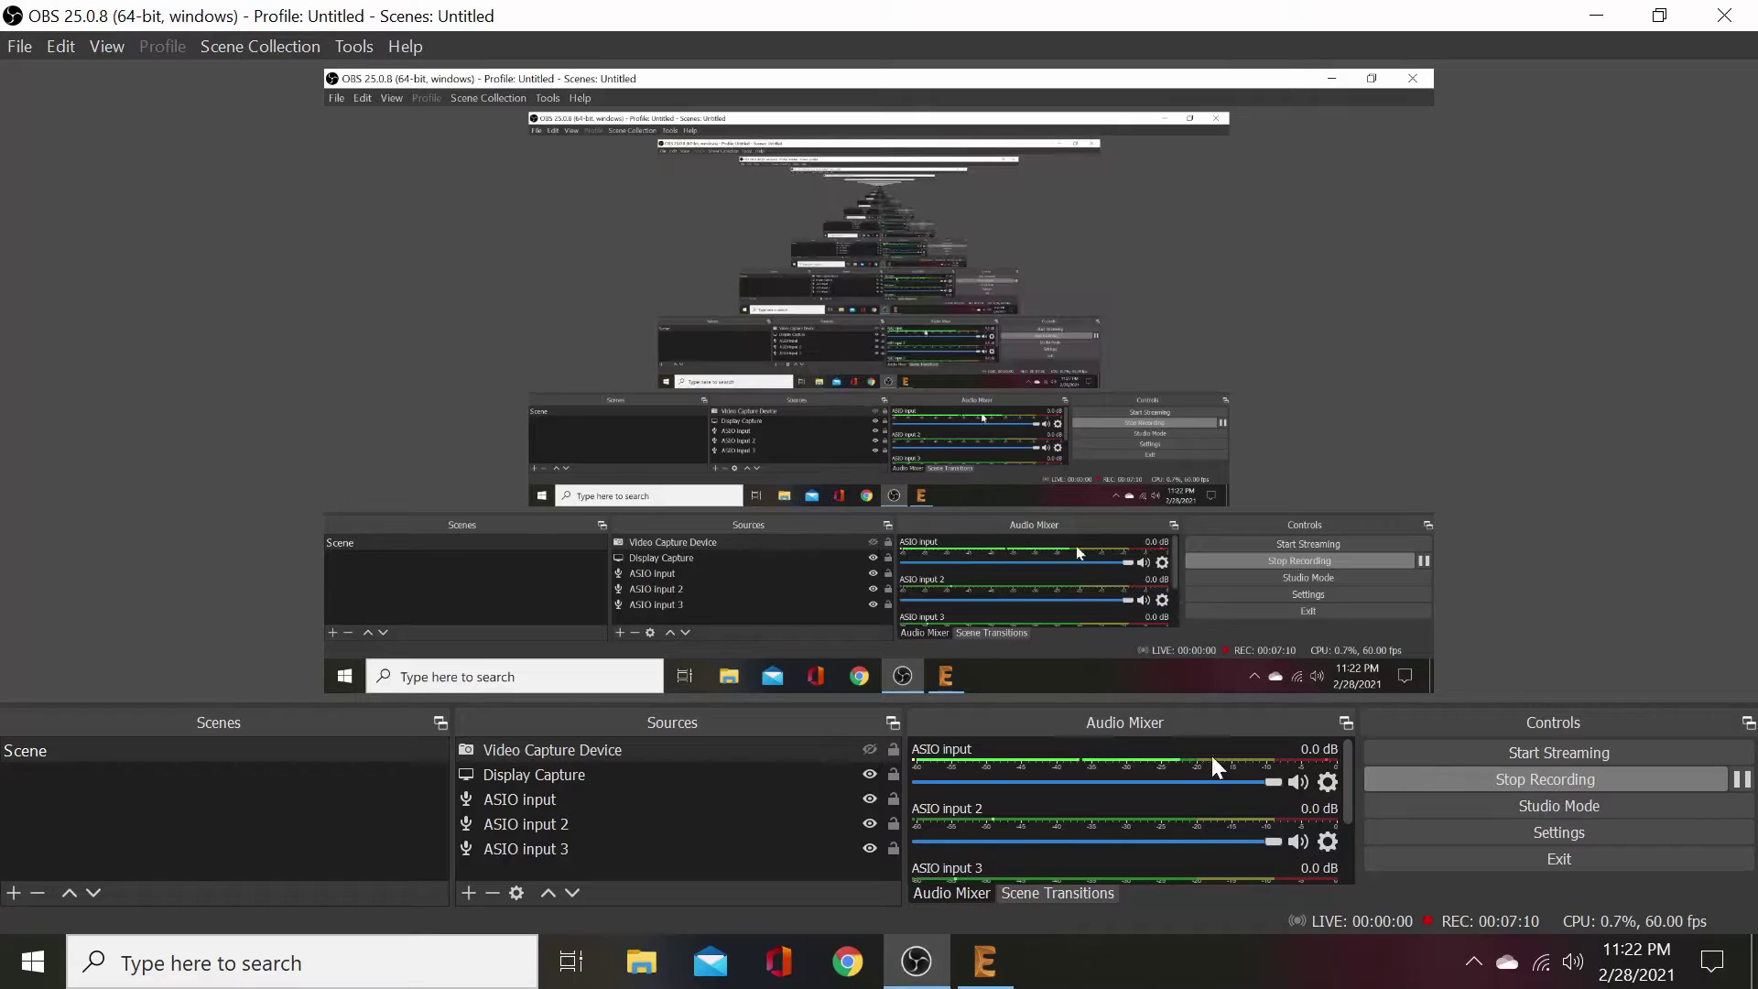
- Bring up EAGLE's Control Panel and collapse the Projects tree
{"action": "left_click", "coordinate": [984, 961]}
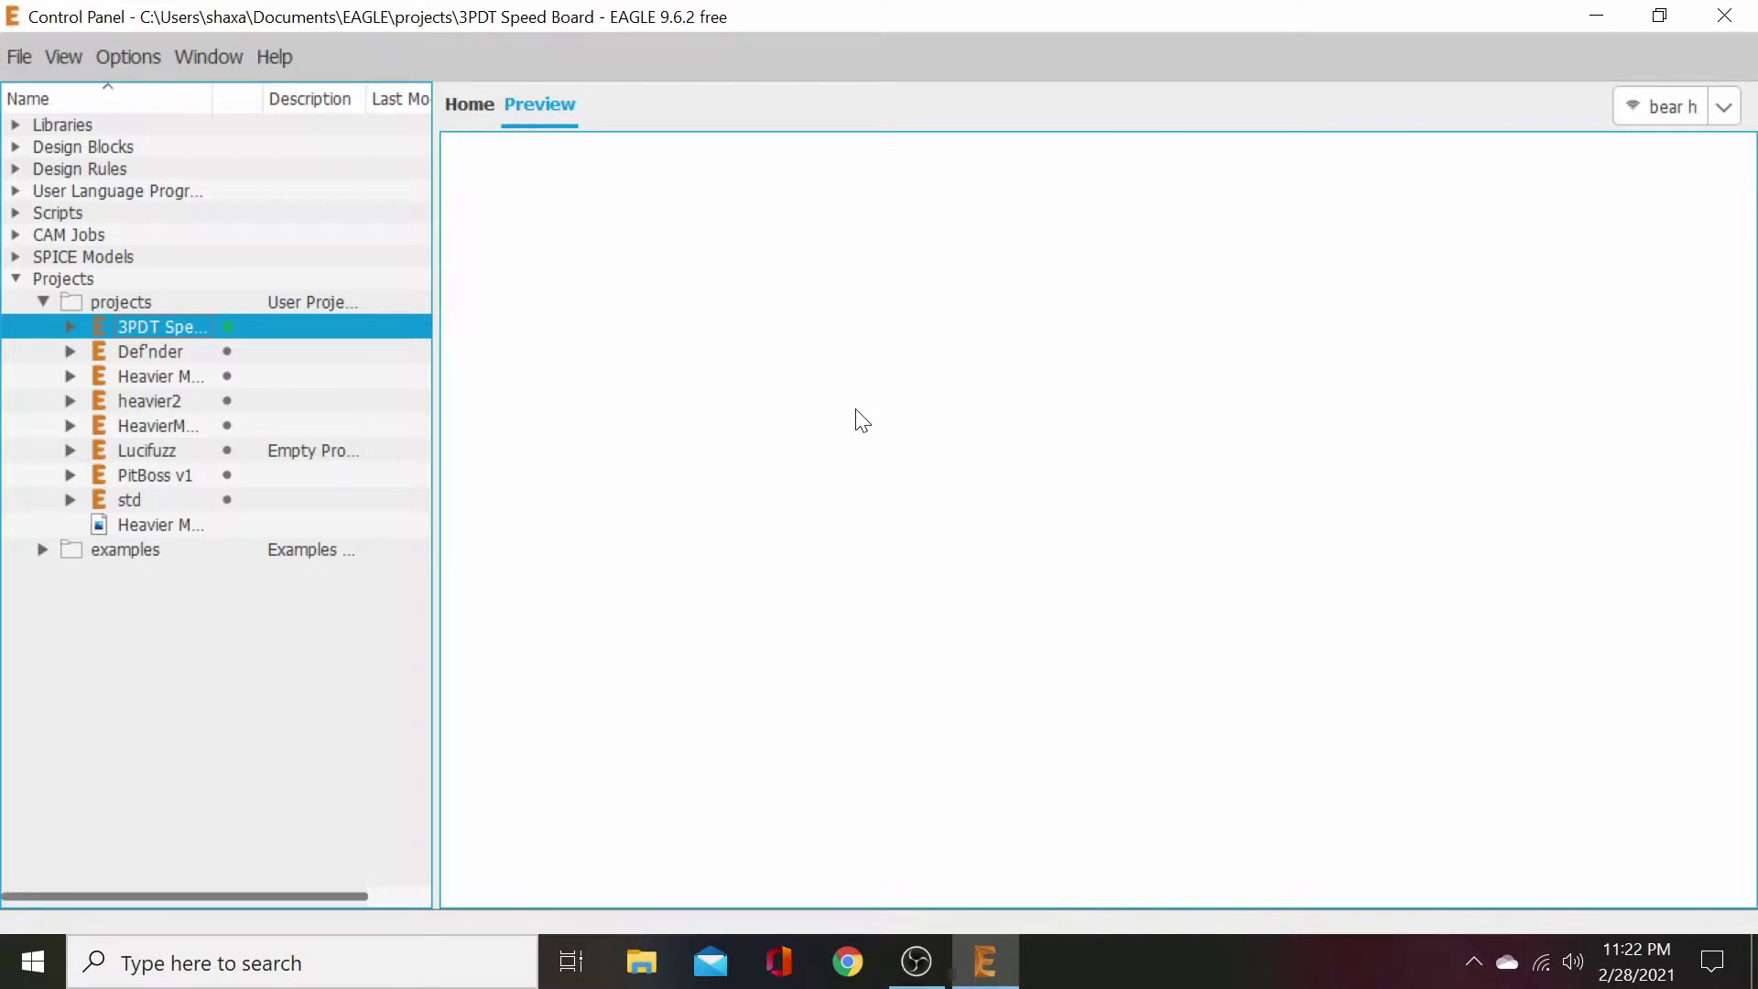
{"action": "left_click", "coordinate": [13, 278]}
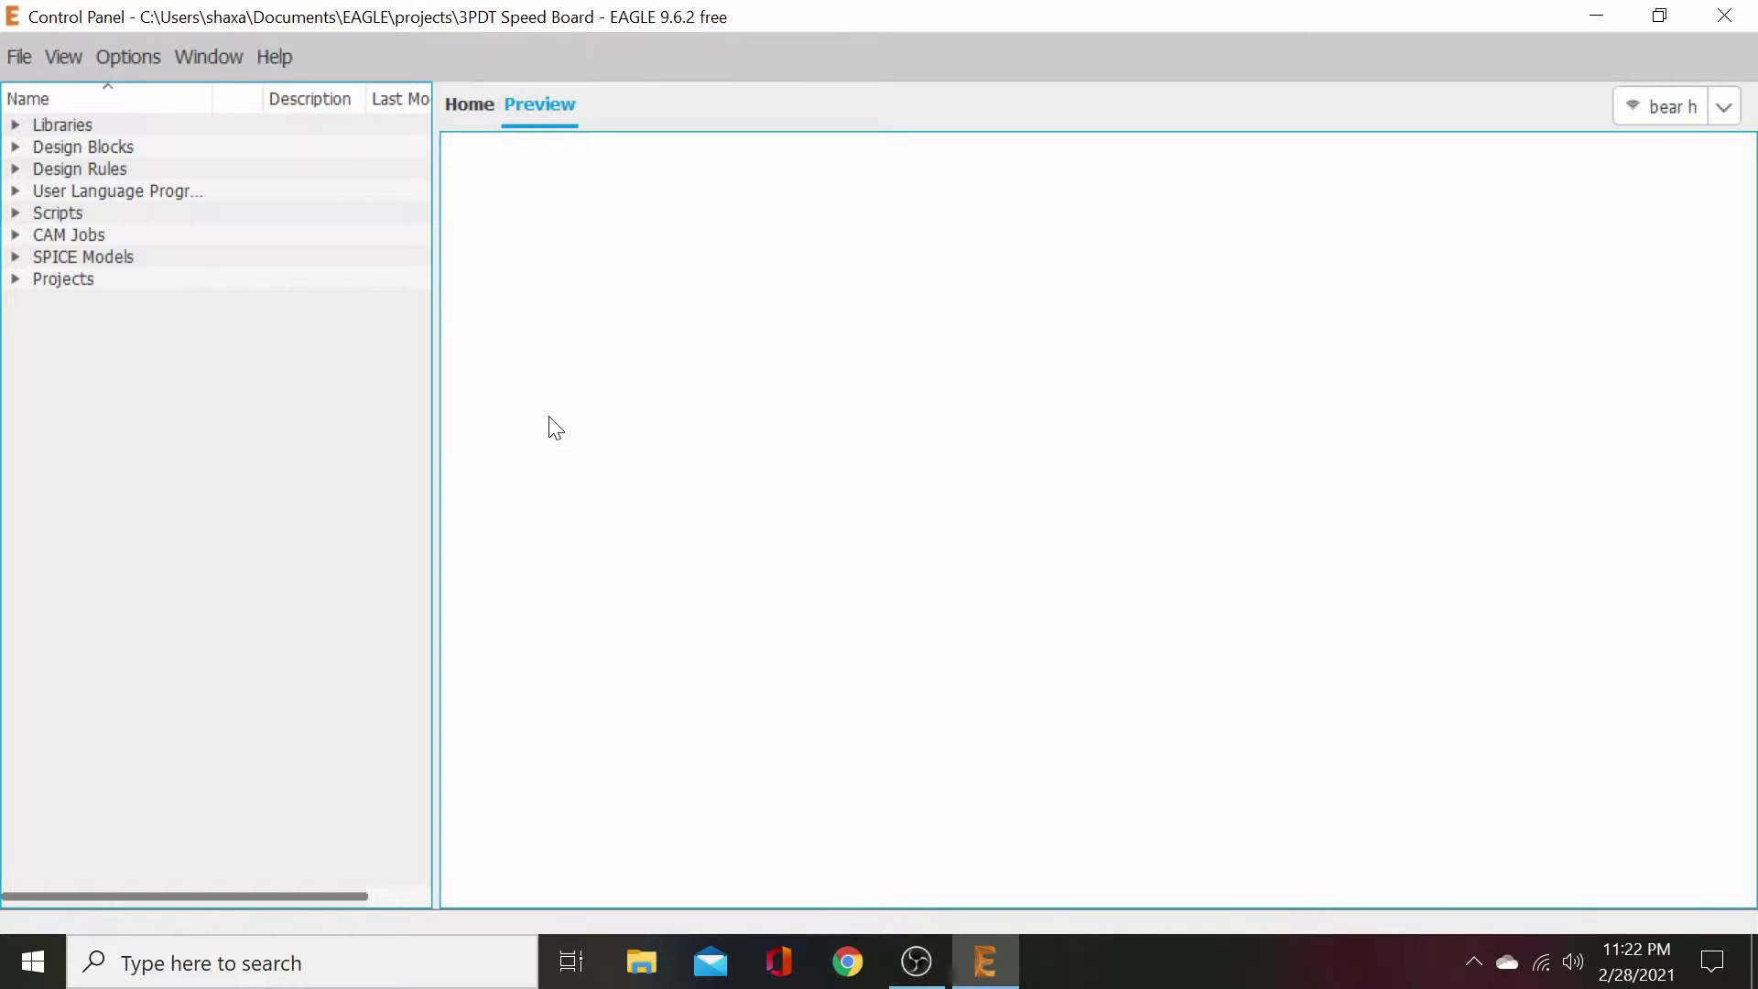
- Bring Chrome to the front and maximize its window
{"action": "left_click", "coordinate": [846, 966]}
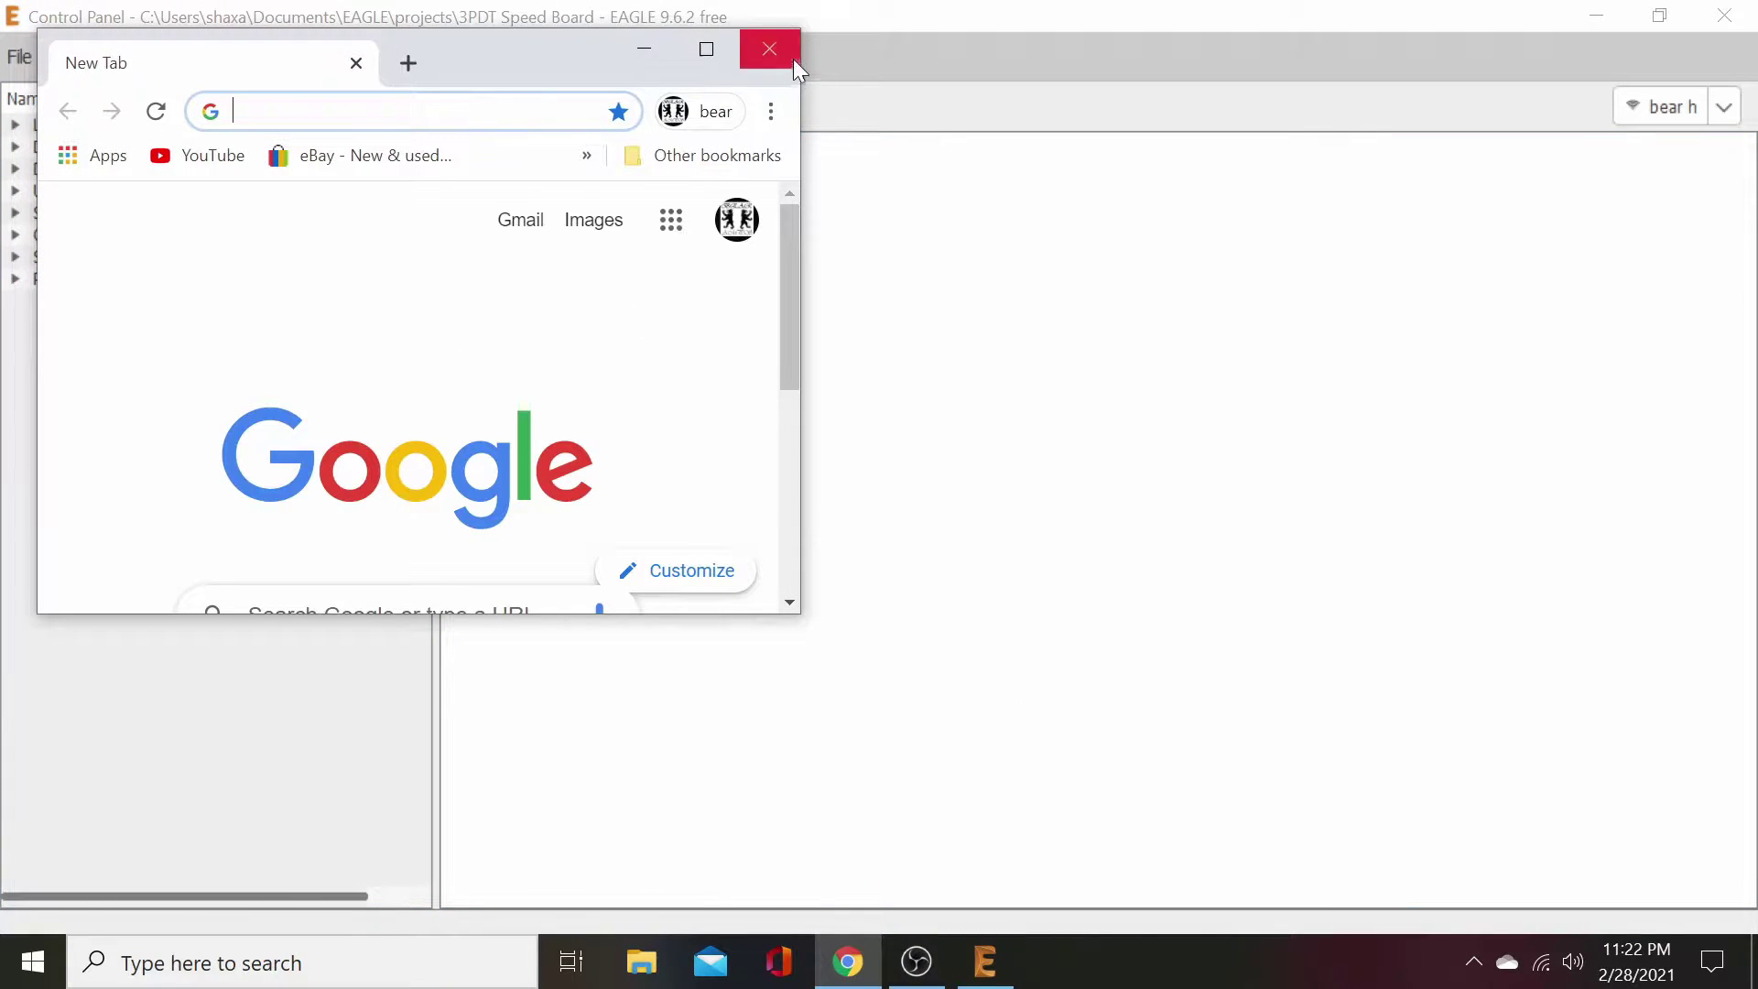
{"action": "left_click", "coordinate": [857, 975]}
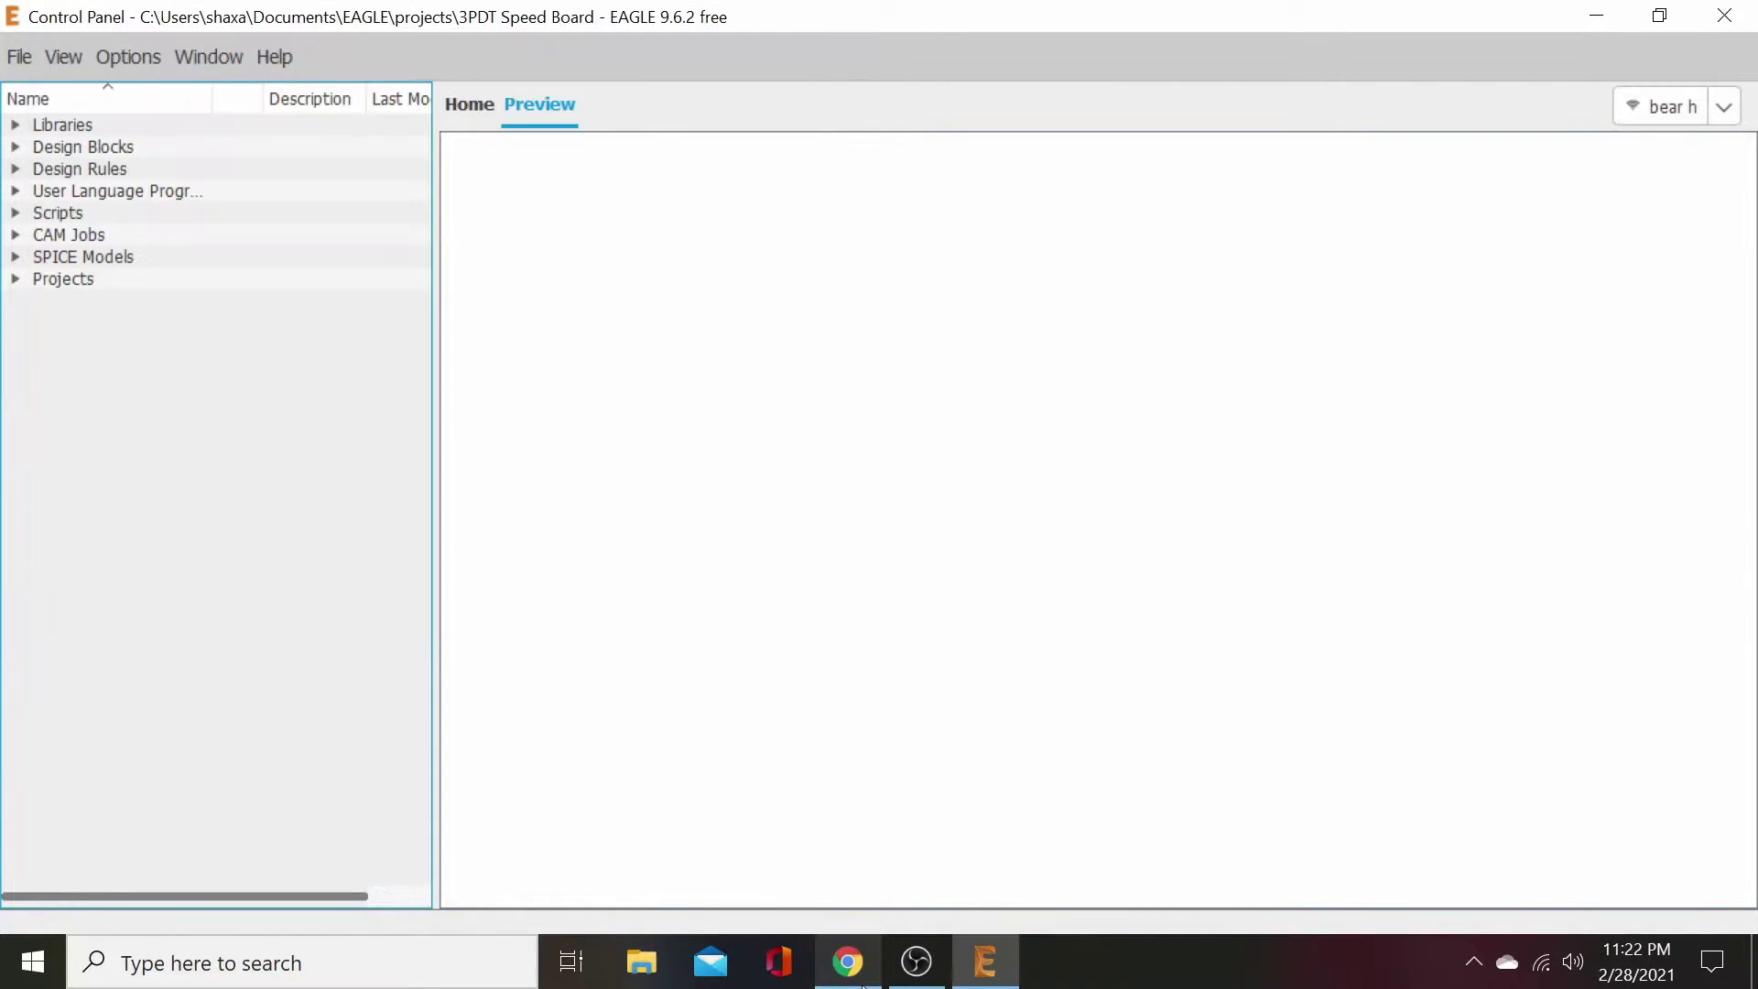
{"action": "left_click", "coordinate": [869, 985]}
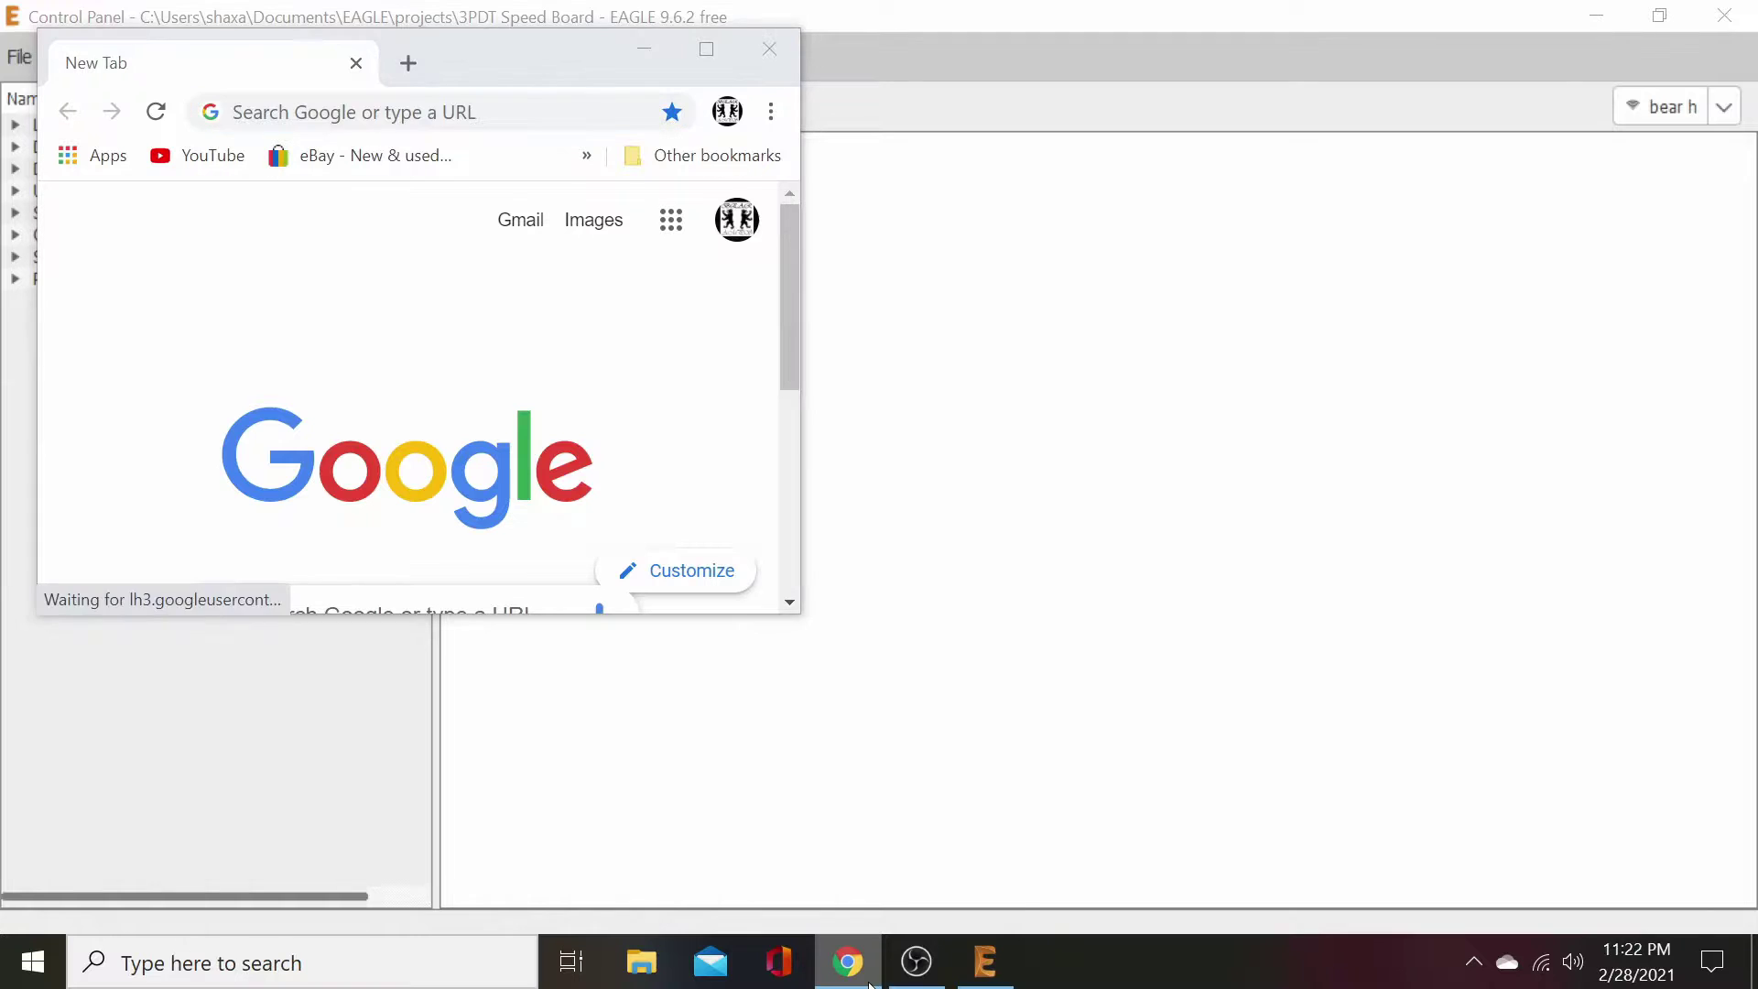
{"action": "right_click", "coordinate": [865, 984]}
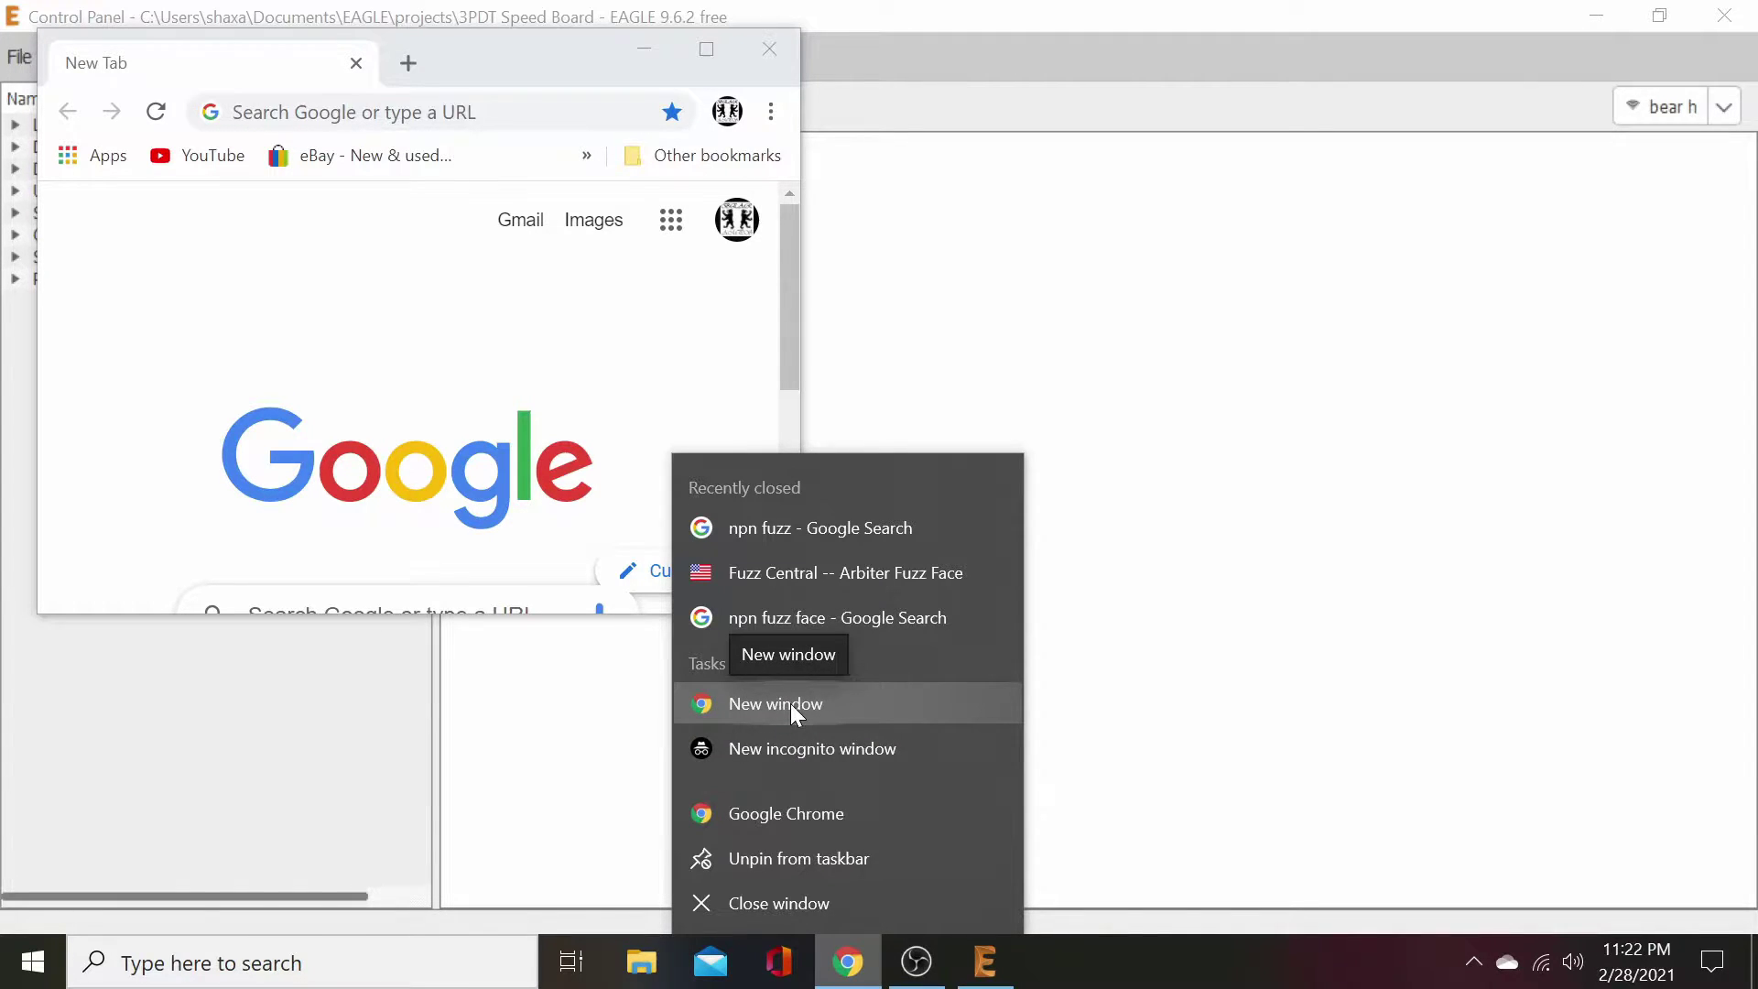
{"action": "left_click", "coordinate": [435, 420]}
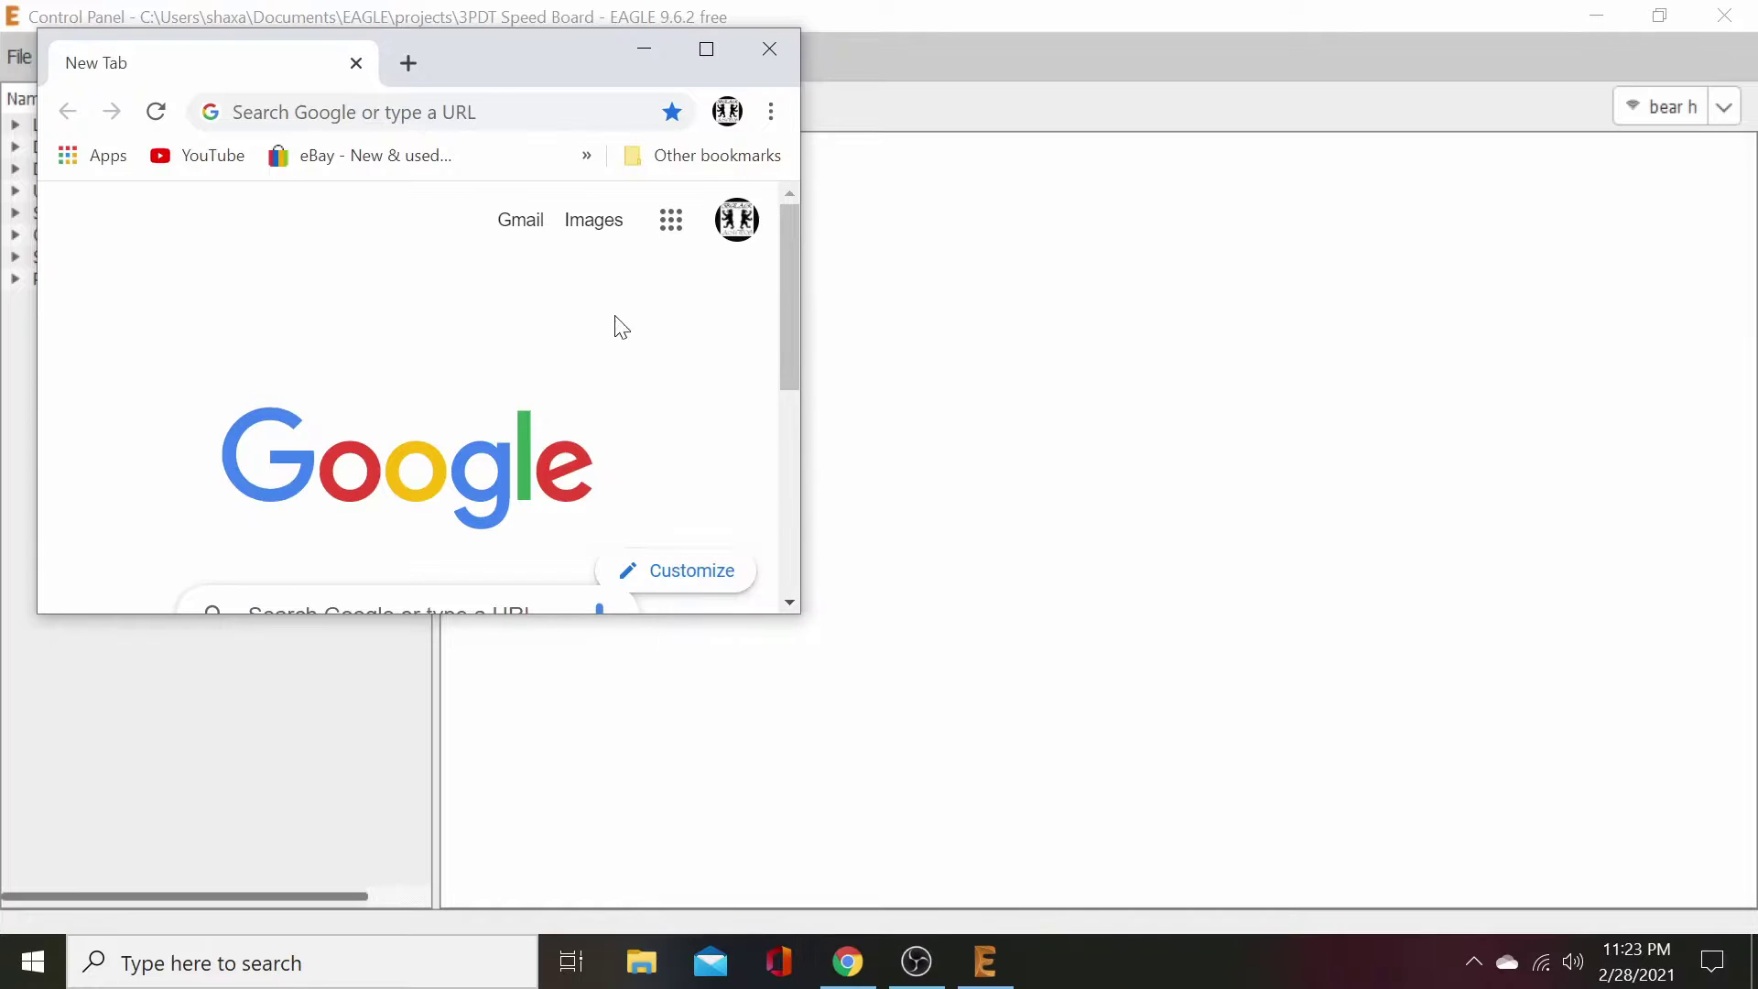
{"action": "left_click", "coordinate": [706, 48]}
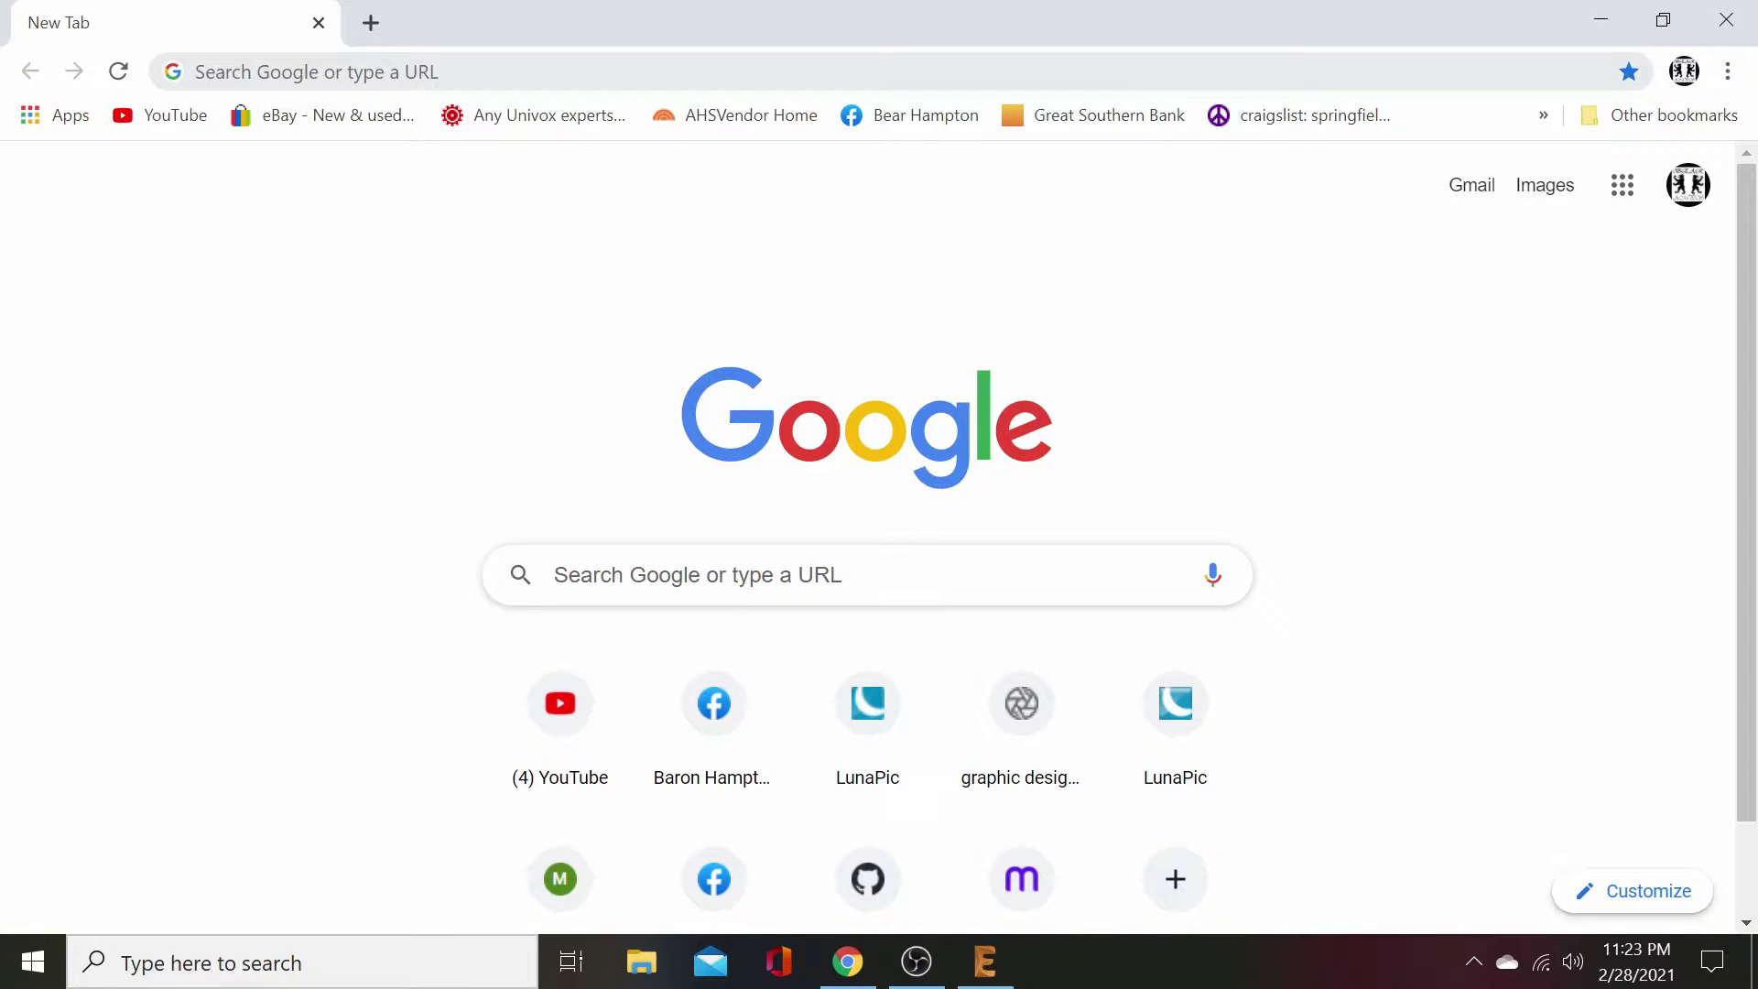
- Rerun the 'oshpark dru' search and open OSH Park's Eagle Design Rules Files page
{"action": "left_click", "coordinate": [210, 72]}
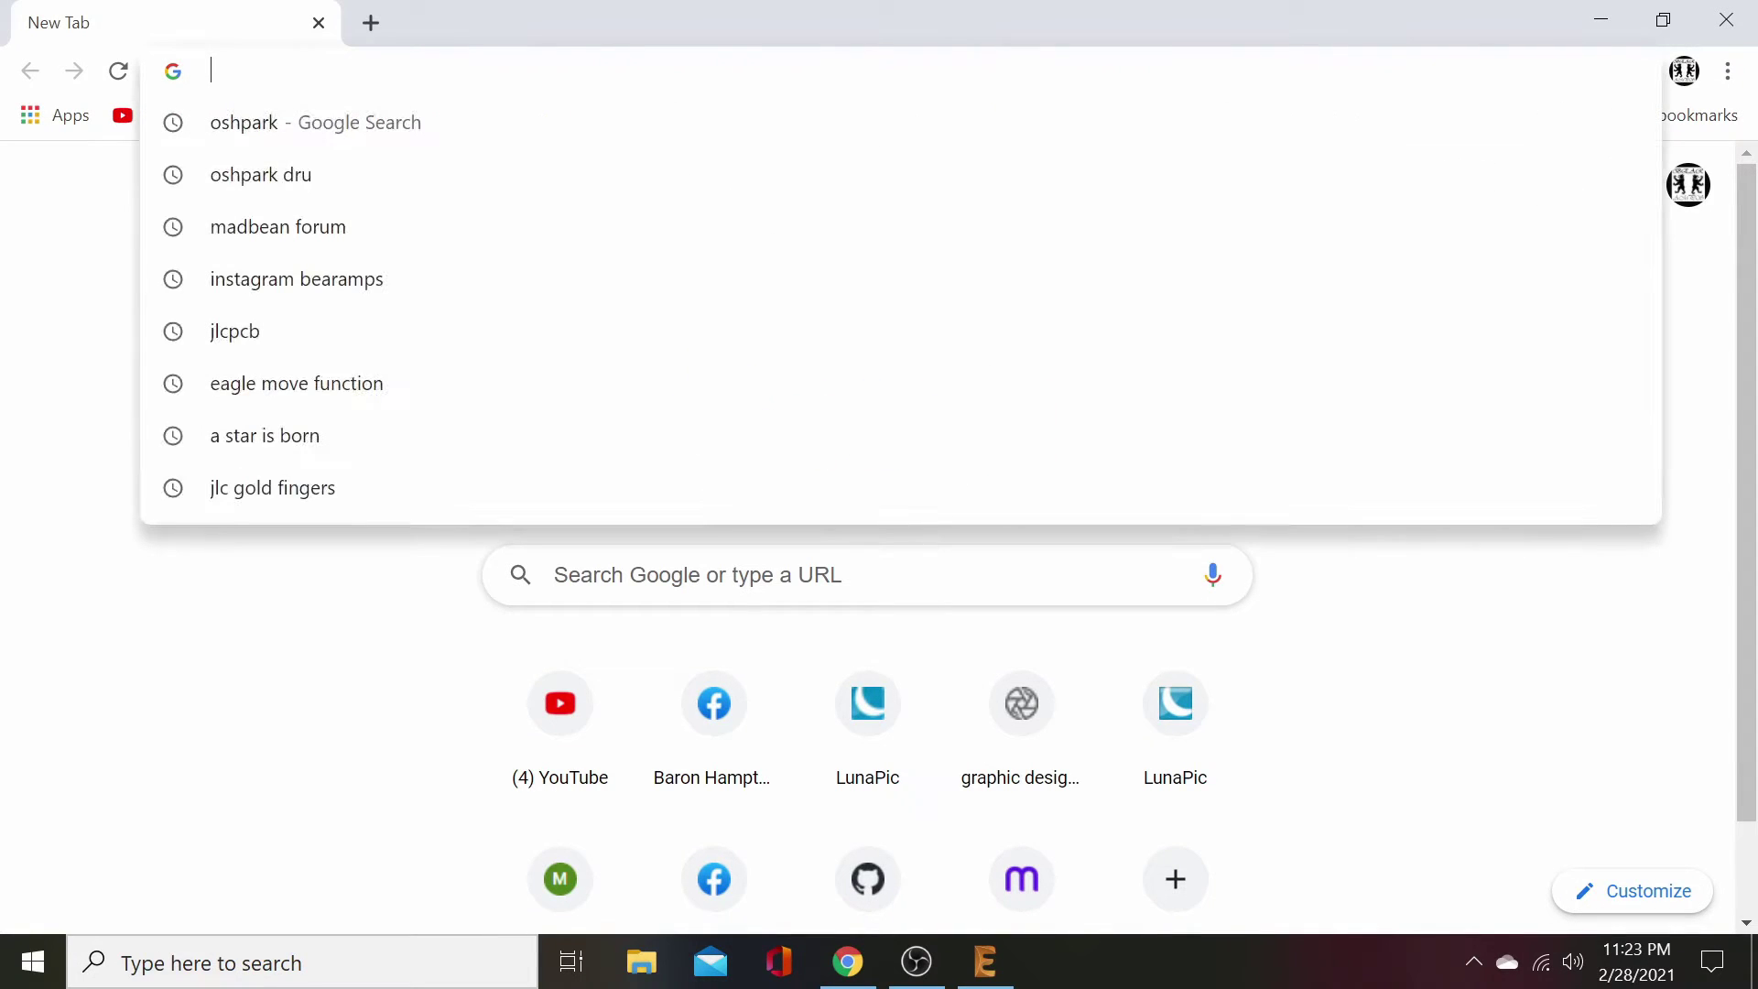
{"action": "left_click", "coordinate": [310, 174]}
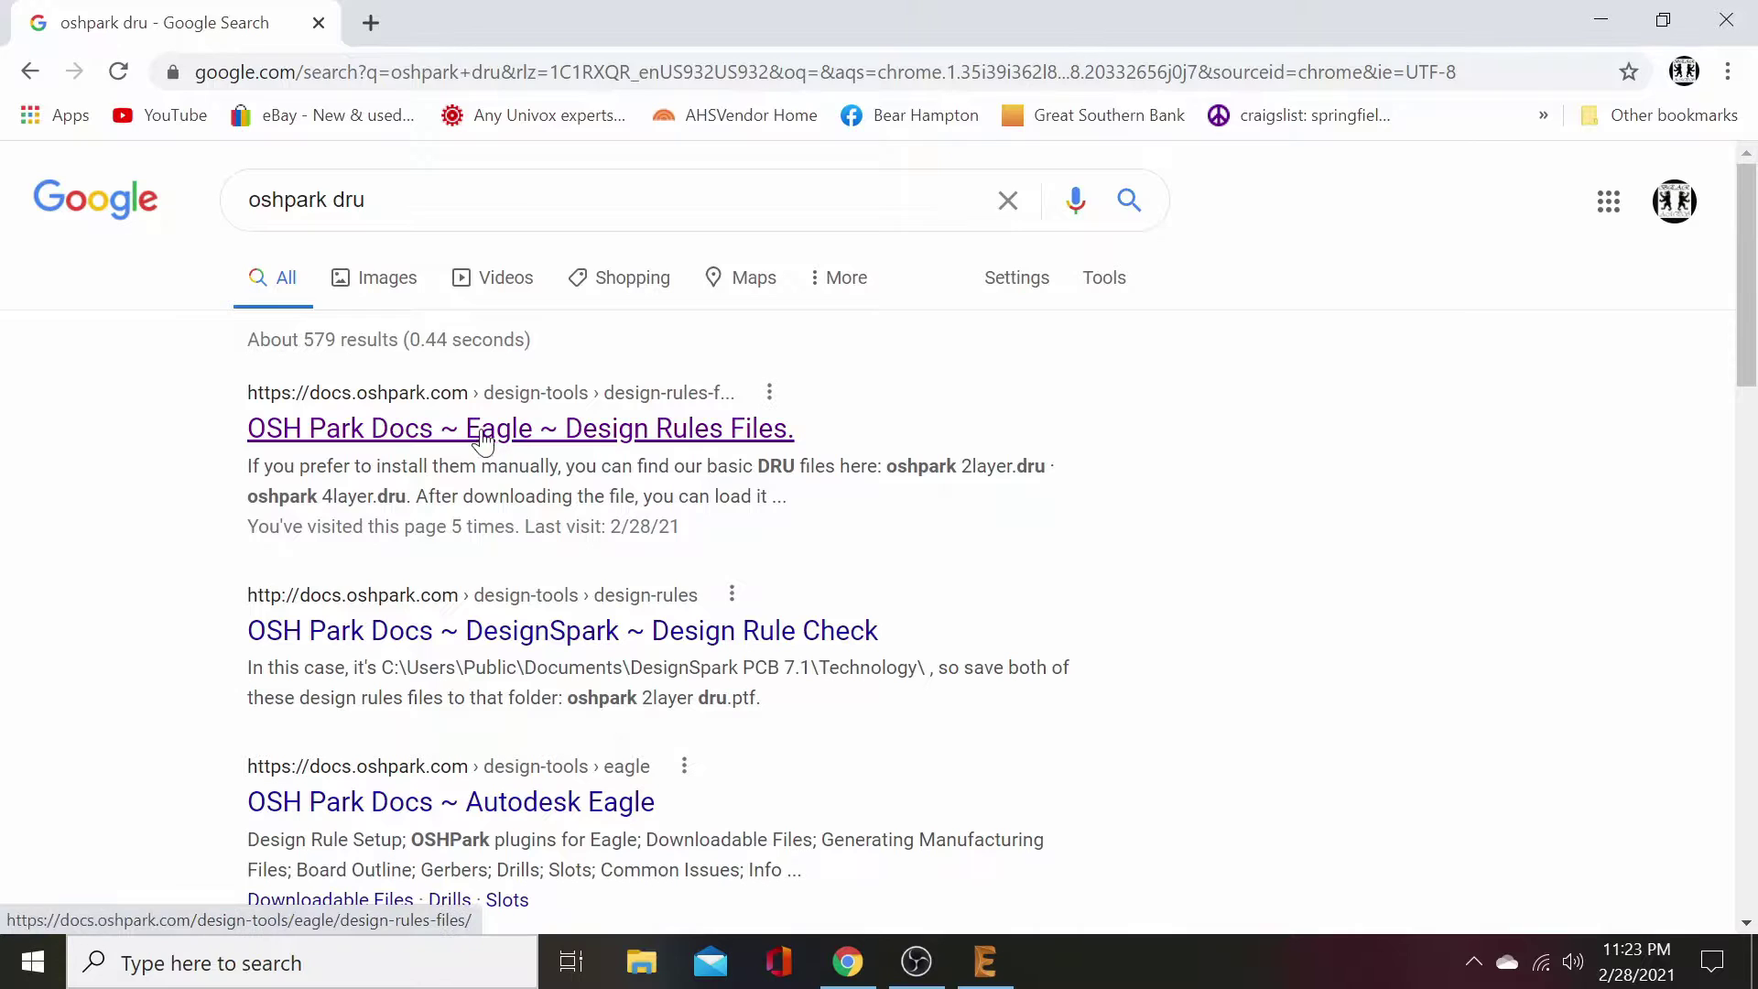
{"action": "left_click", "coordinate": [482, 438]}
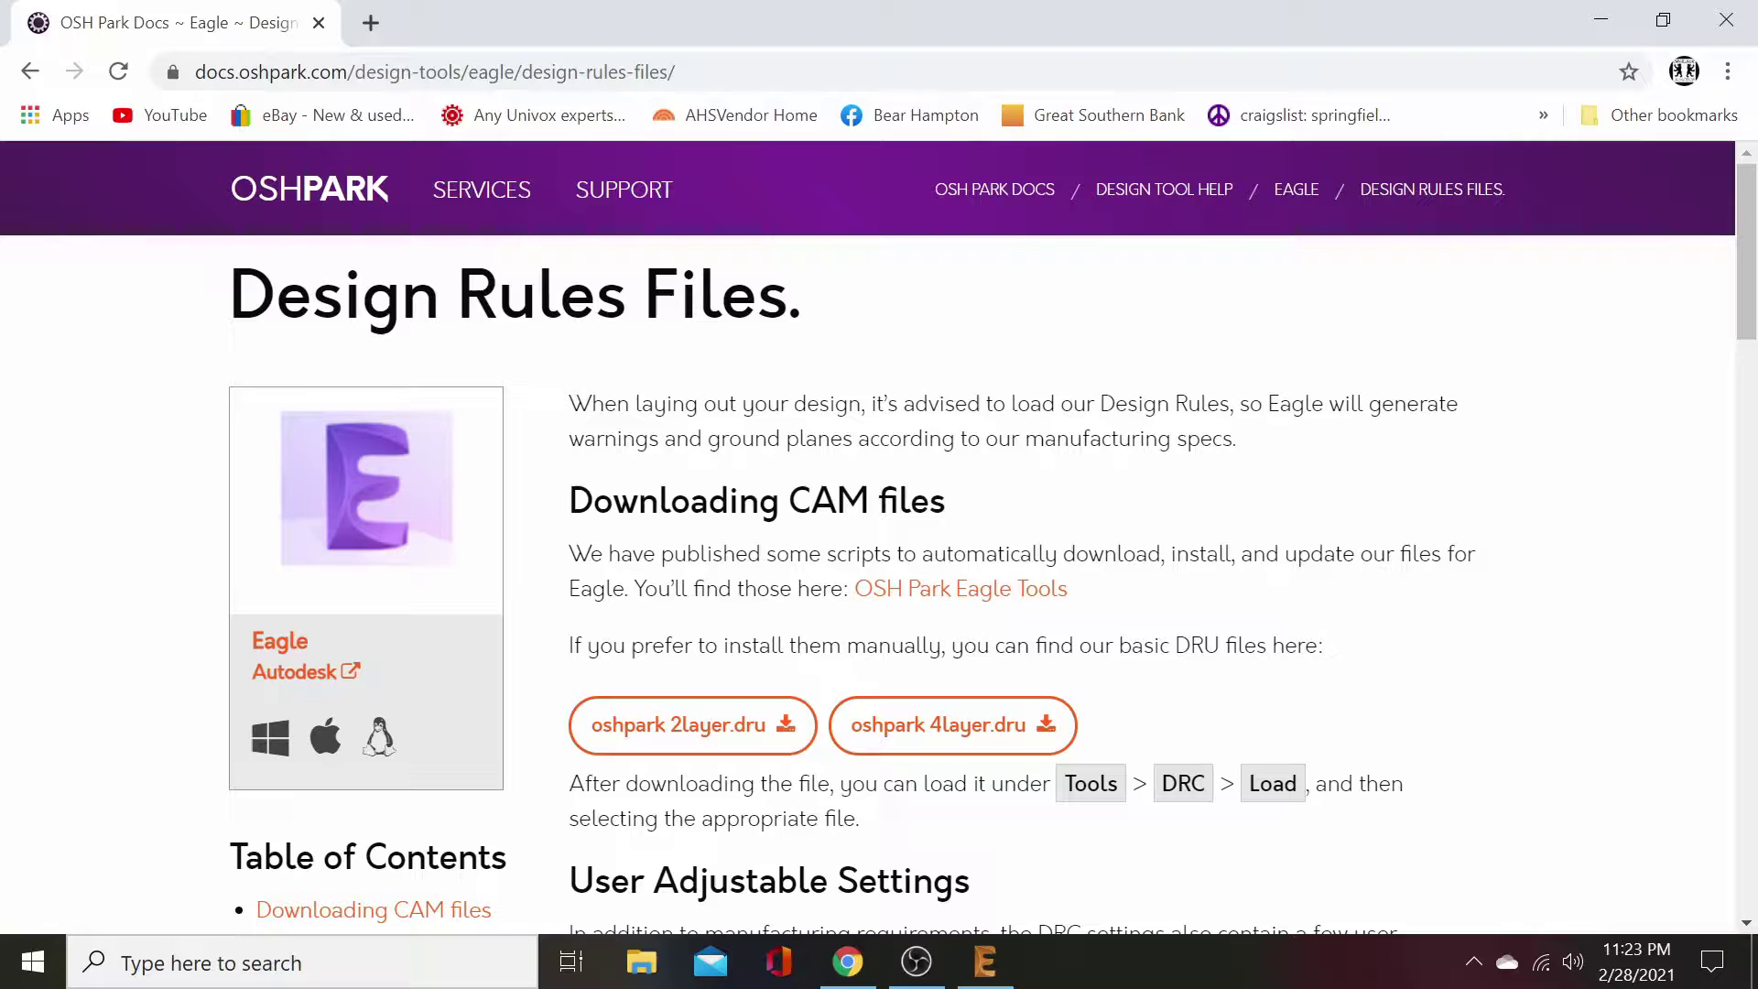
{"action": "scroll", "coordinate": [1247, 601], "scroll_direction": "down", "scroll_amount": 5}
{"action": "scroll", "coordinate": [1248, 601], "scroll_direction": "up", "scroll_amount": 3}
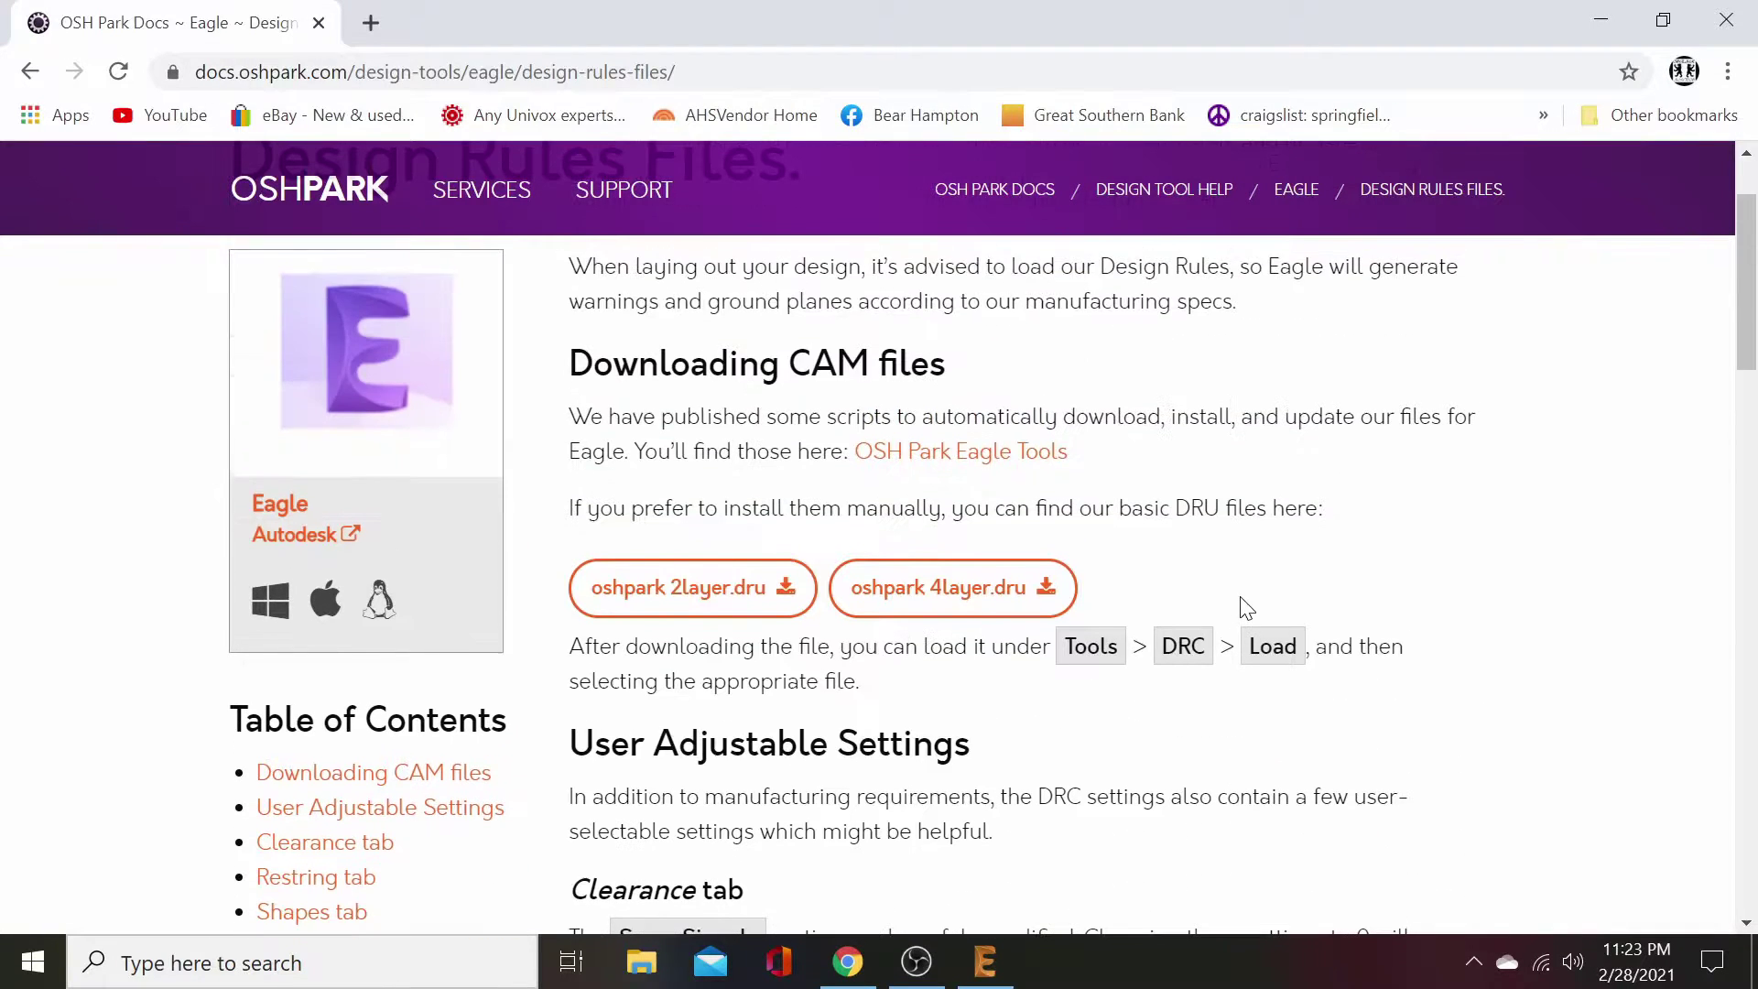
- Open the OSH Park Eagle Tools repository, then go to Documents in File Explorer
{"action": "left_click", "coordinate": [934, 465]}
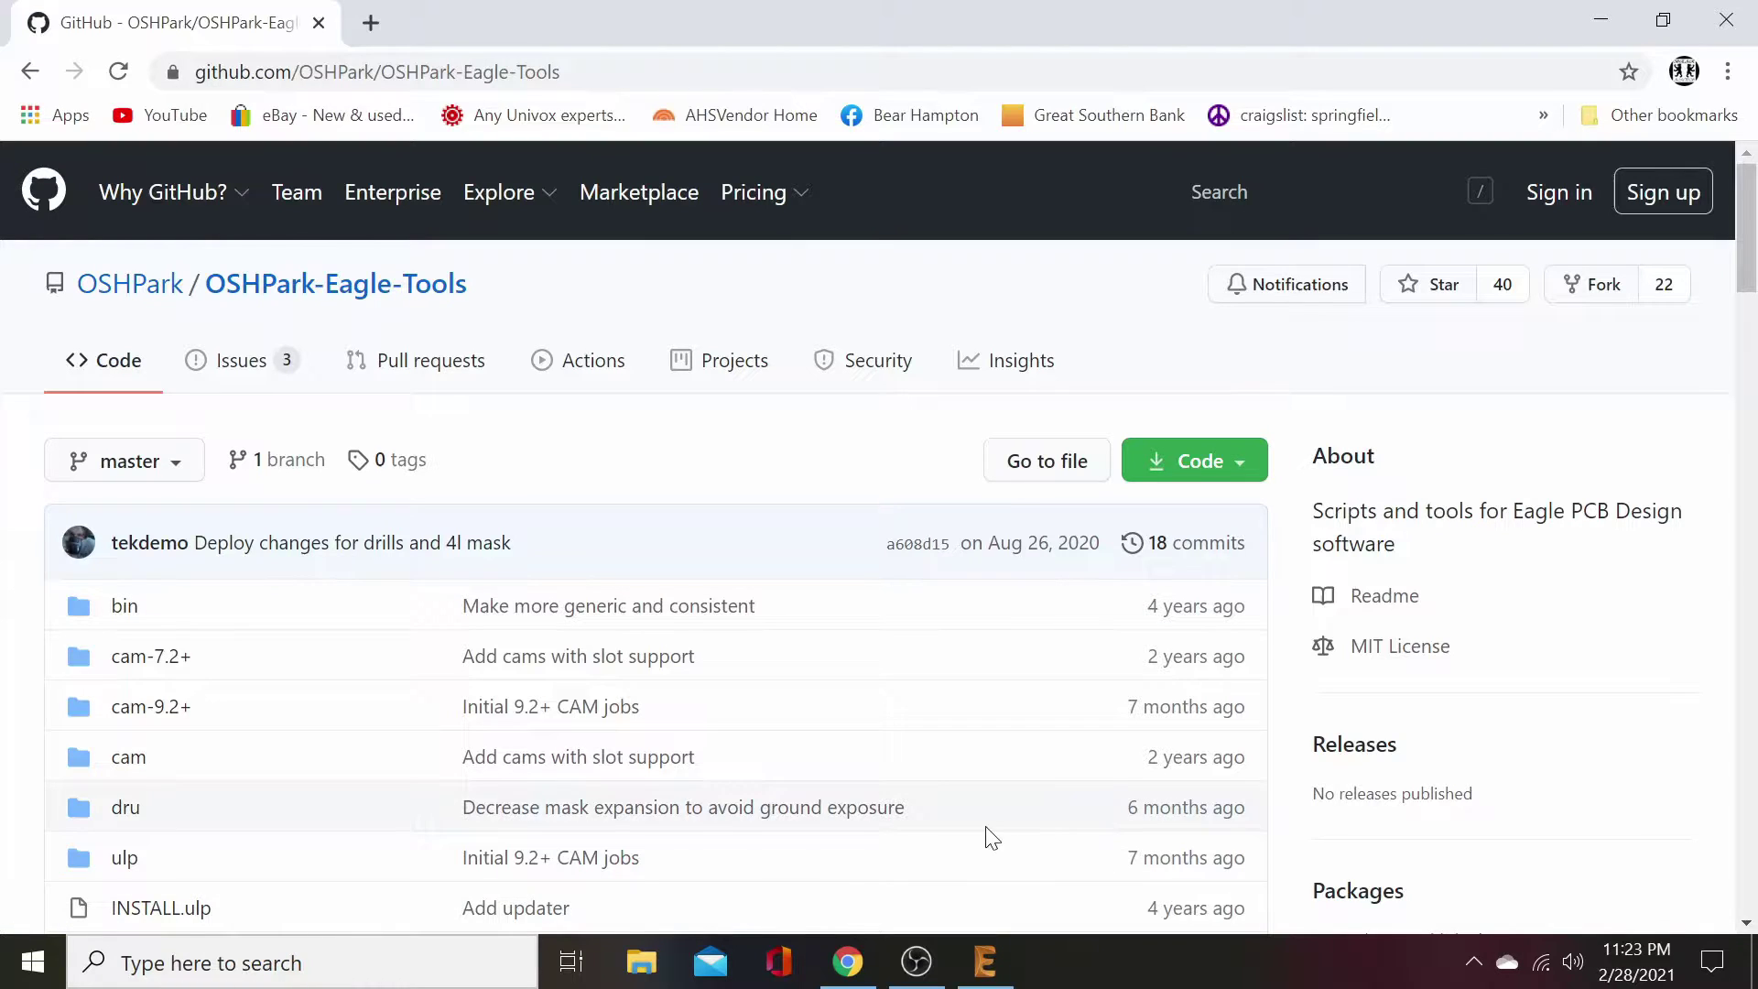
{"action": "left_click", "coordinate": [640, 961]}
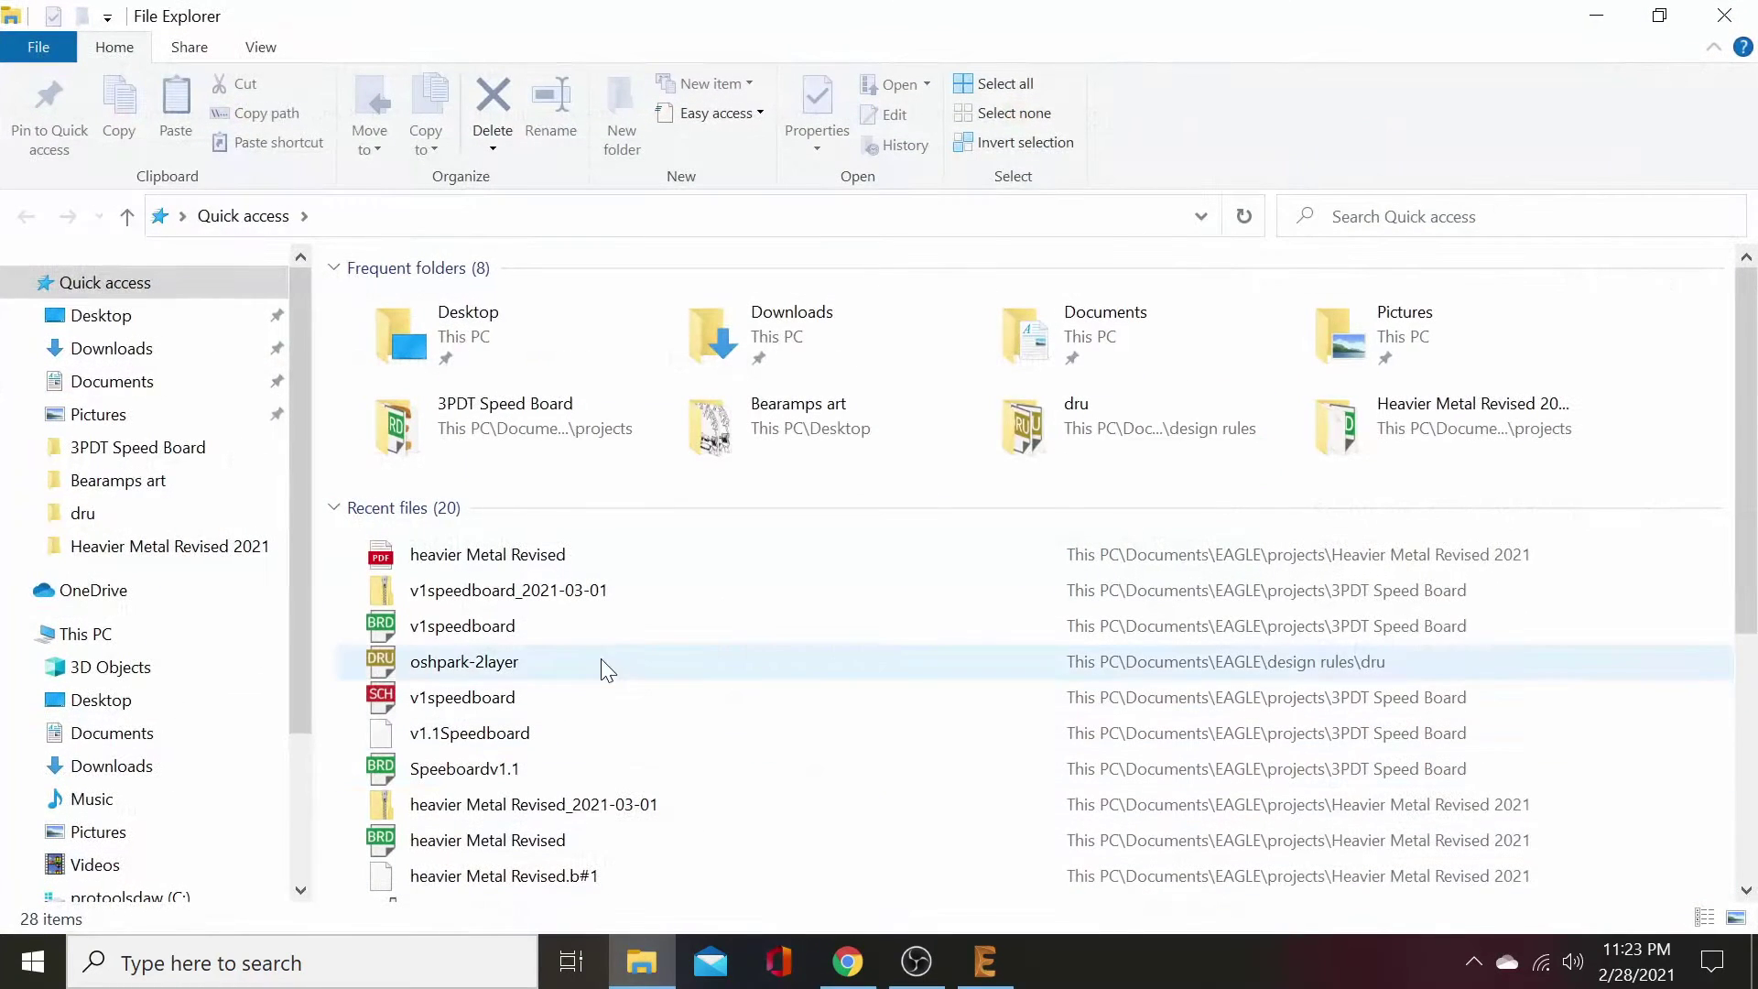
{"action": "left_click", "coordinate": [112, 349]}
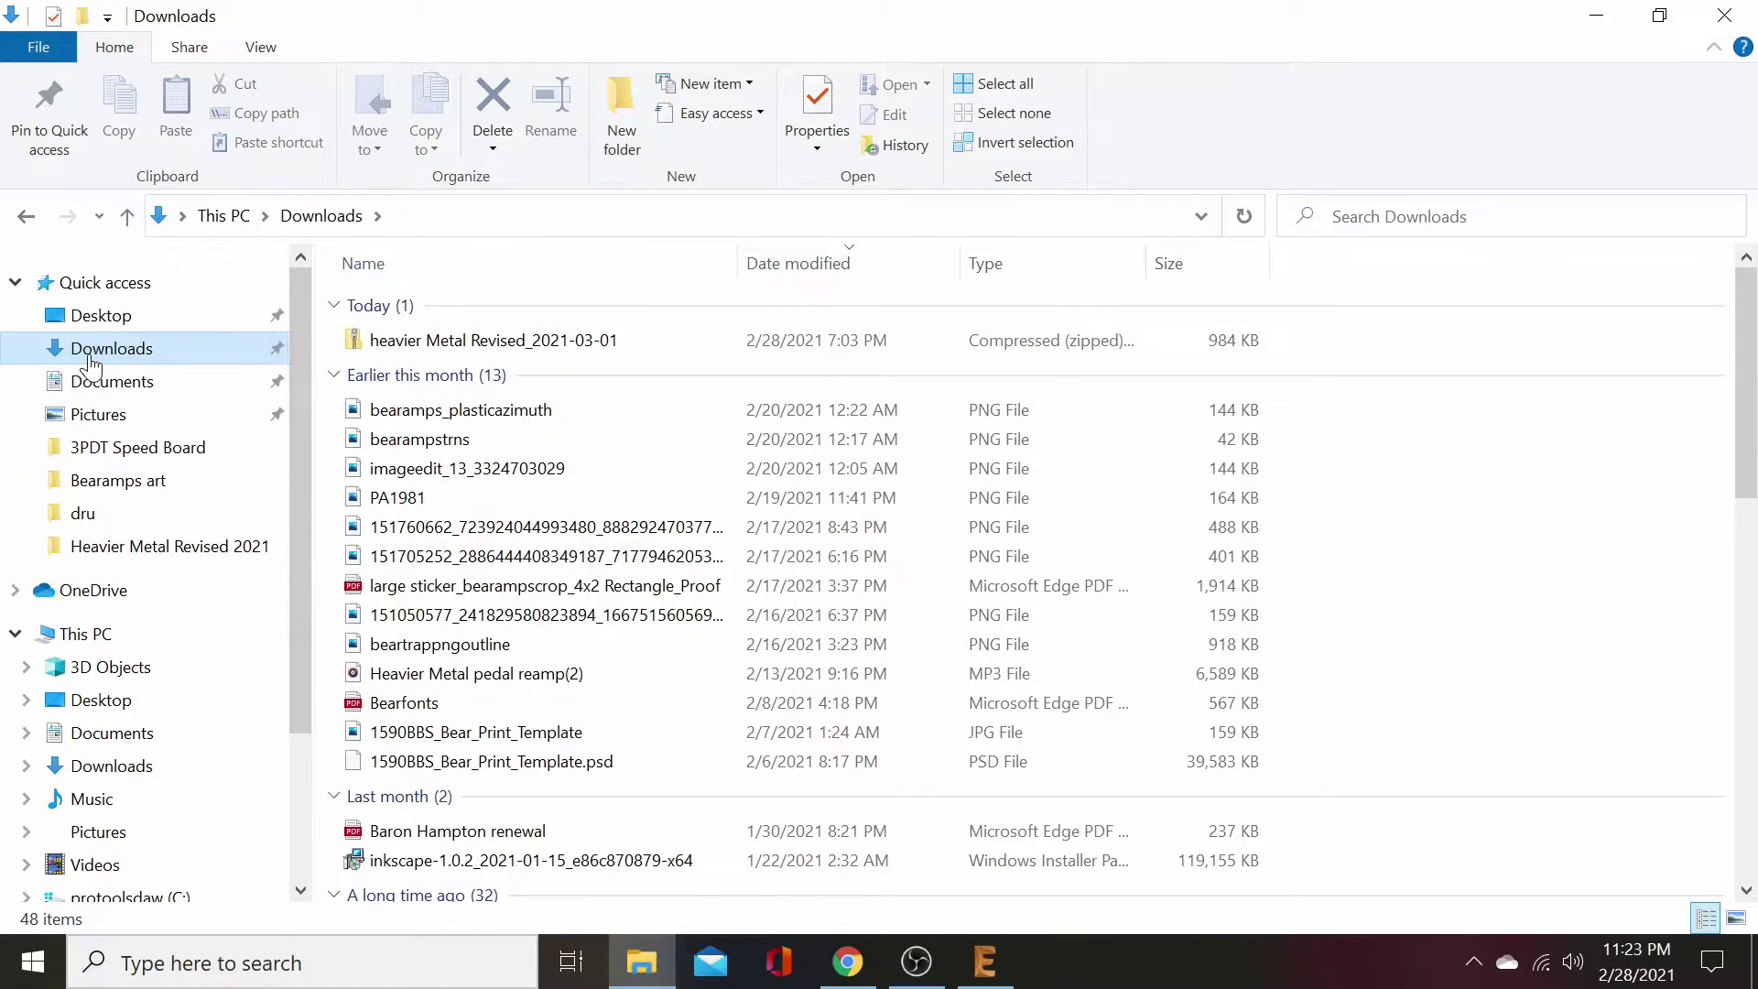
{"action": "left_click", "coordinate": [123, 384]}
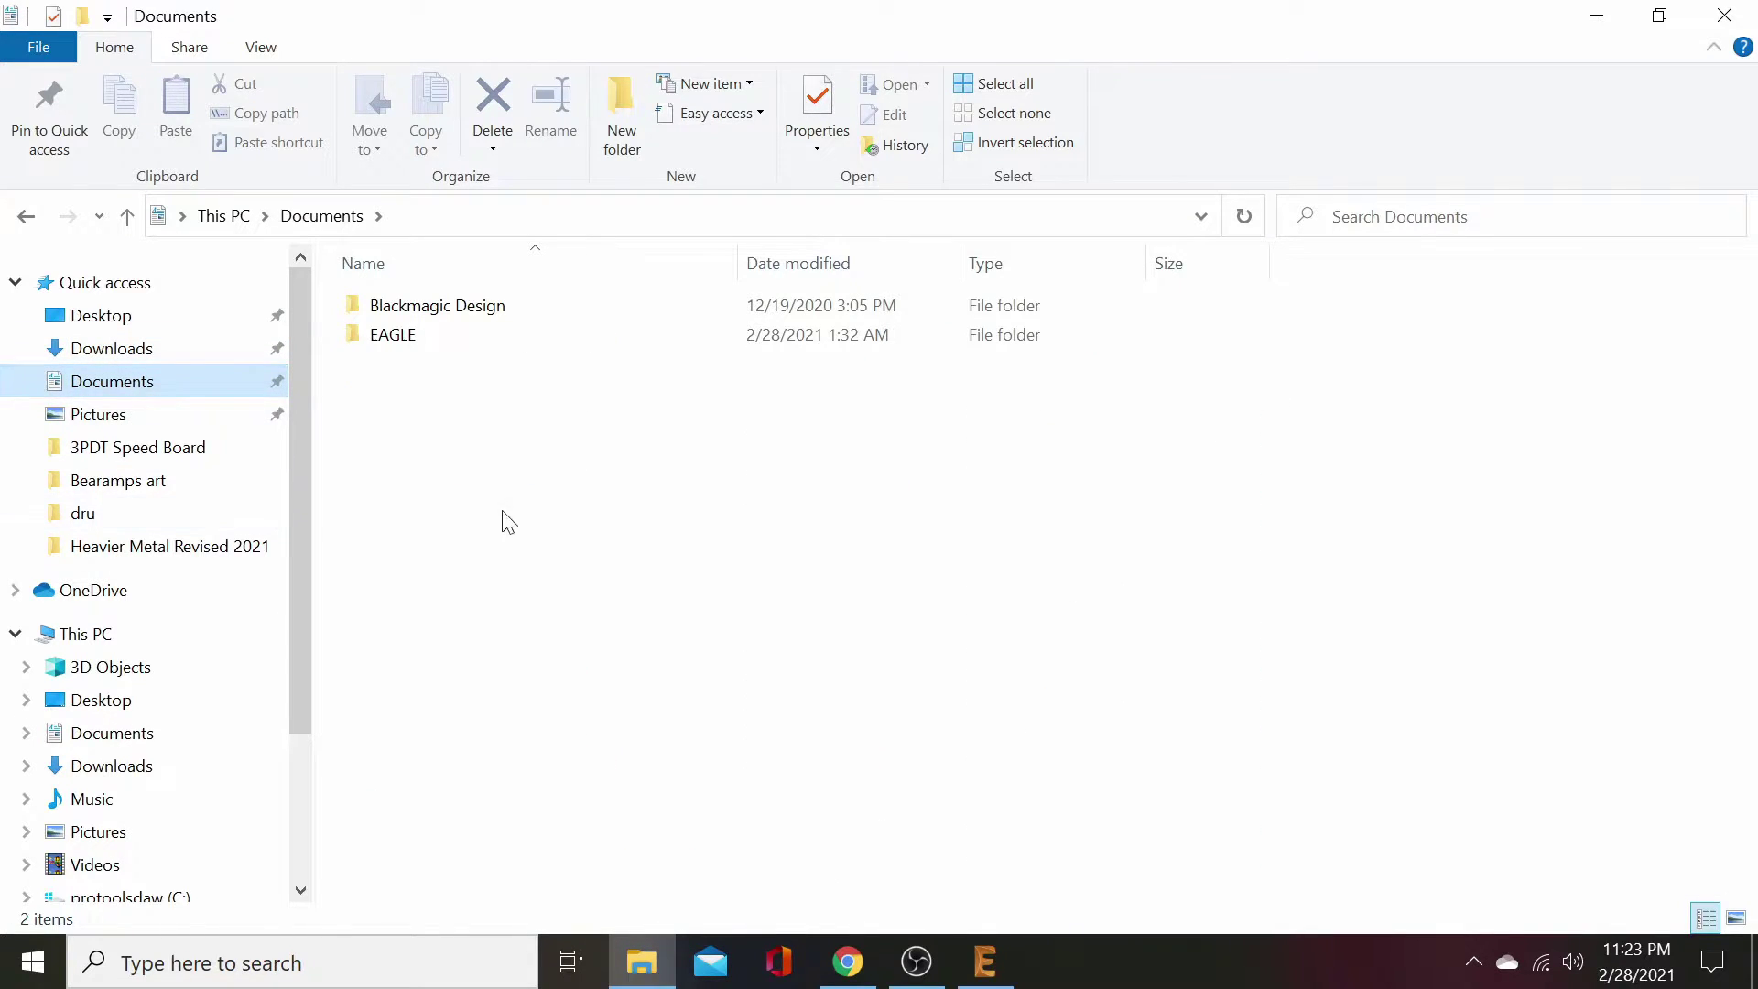
- Create a new folder named 'oshpark dru' in Documents and return to Chrome
{"action": "right_click", "coordinate": [440, 564]}
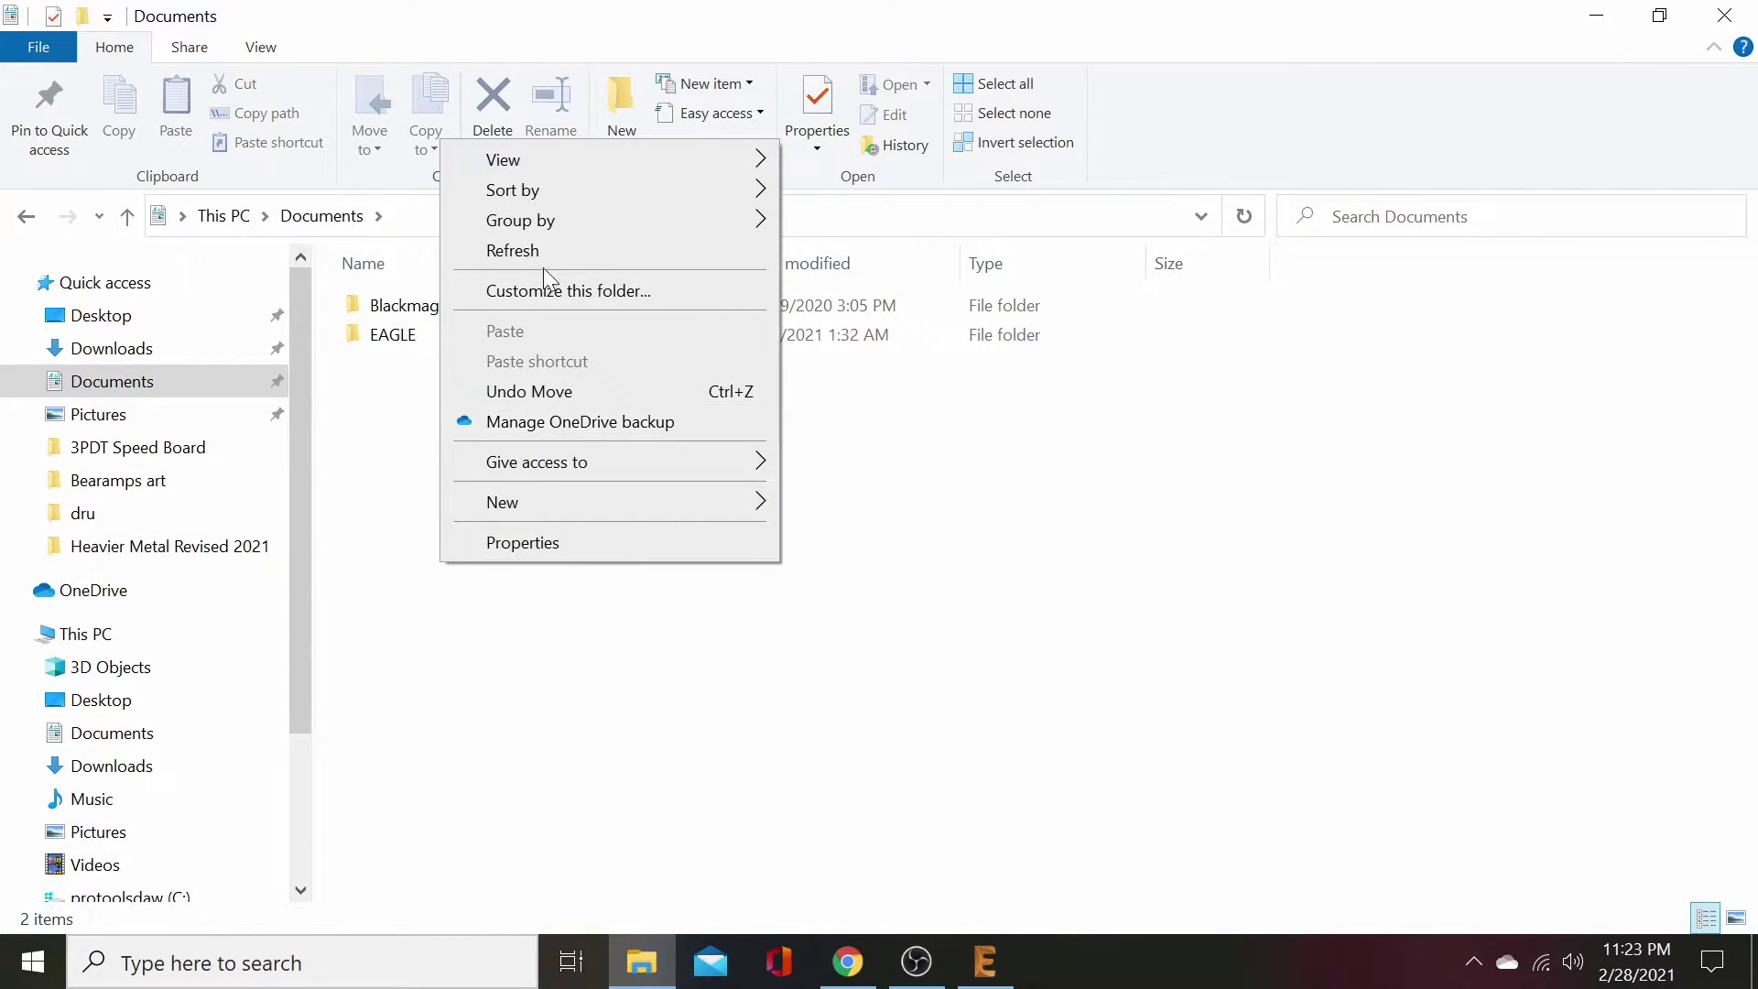
{"action": "mouse_move", "coordinate": [553, 501]}
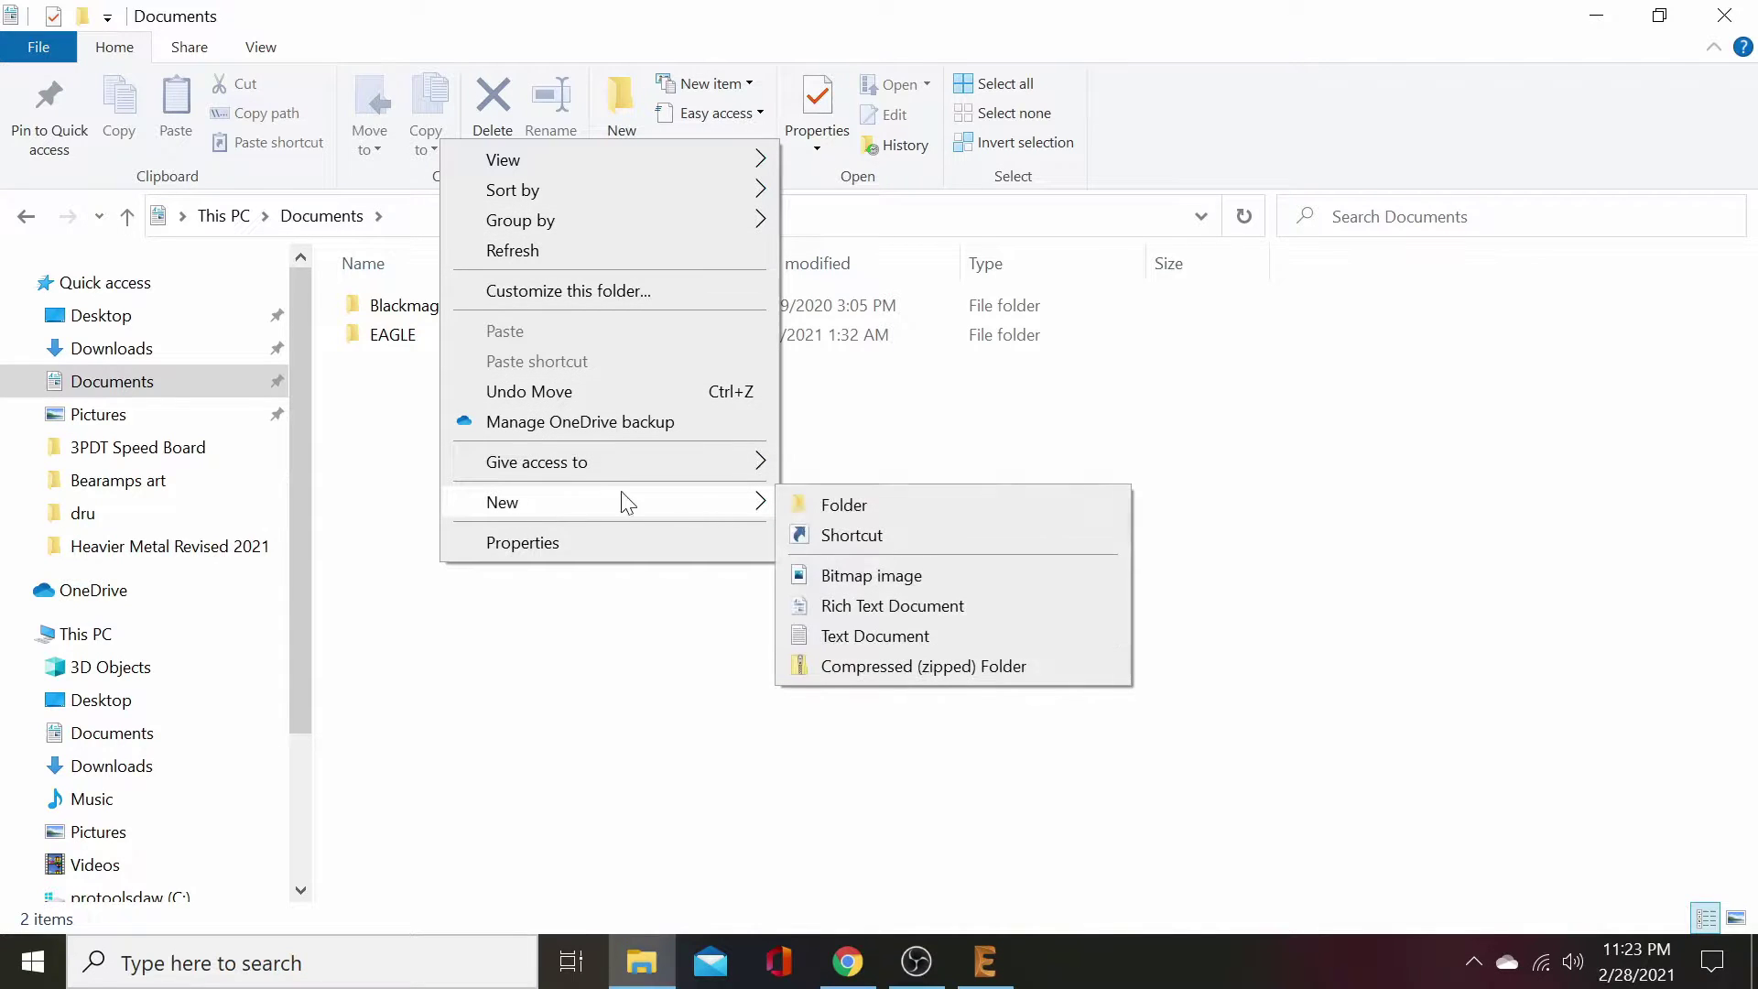
{"action": "left_click", "coordinate": [880, 504]}
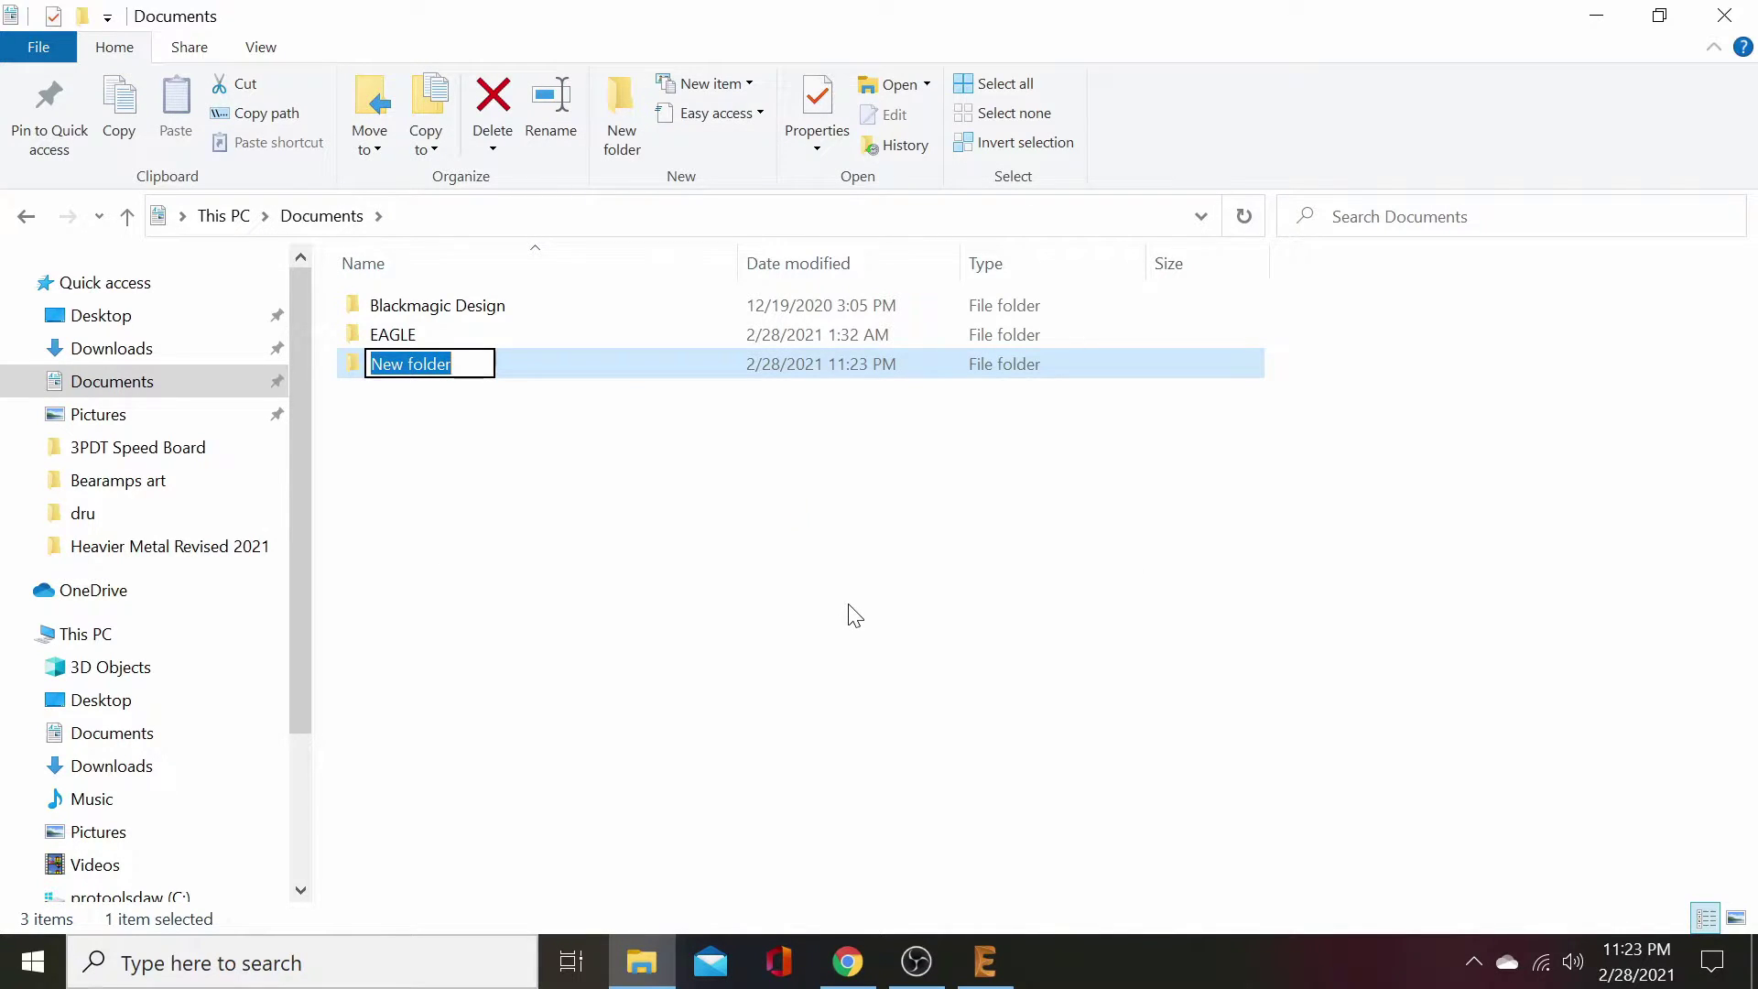
{"action": "type", "text": "osh"}
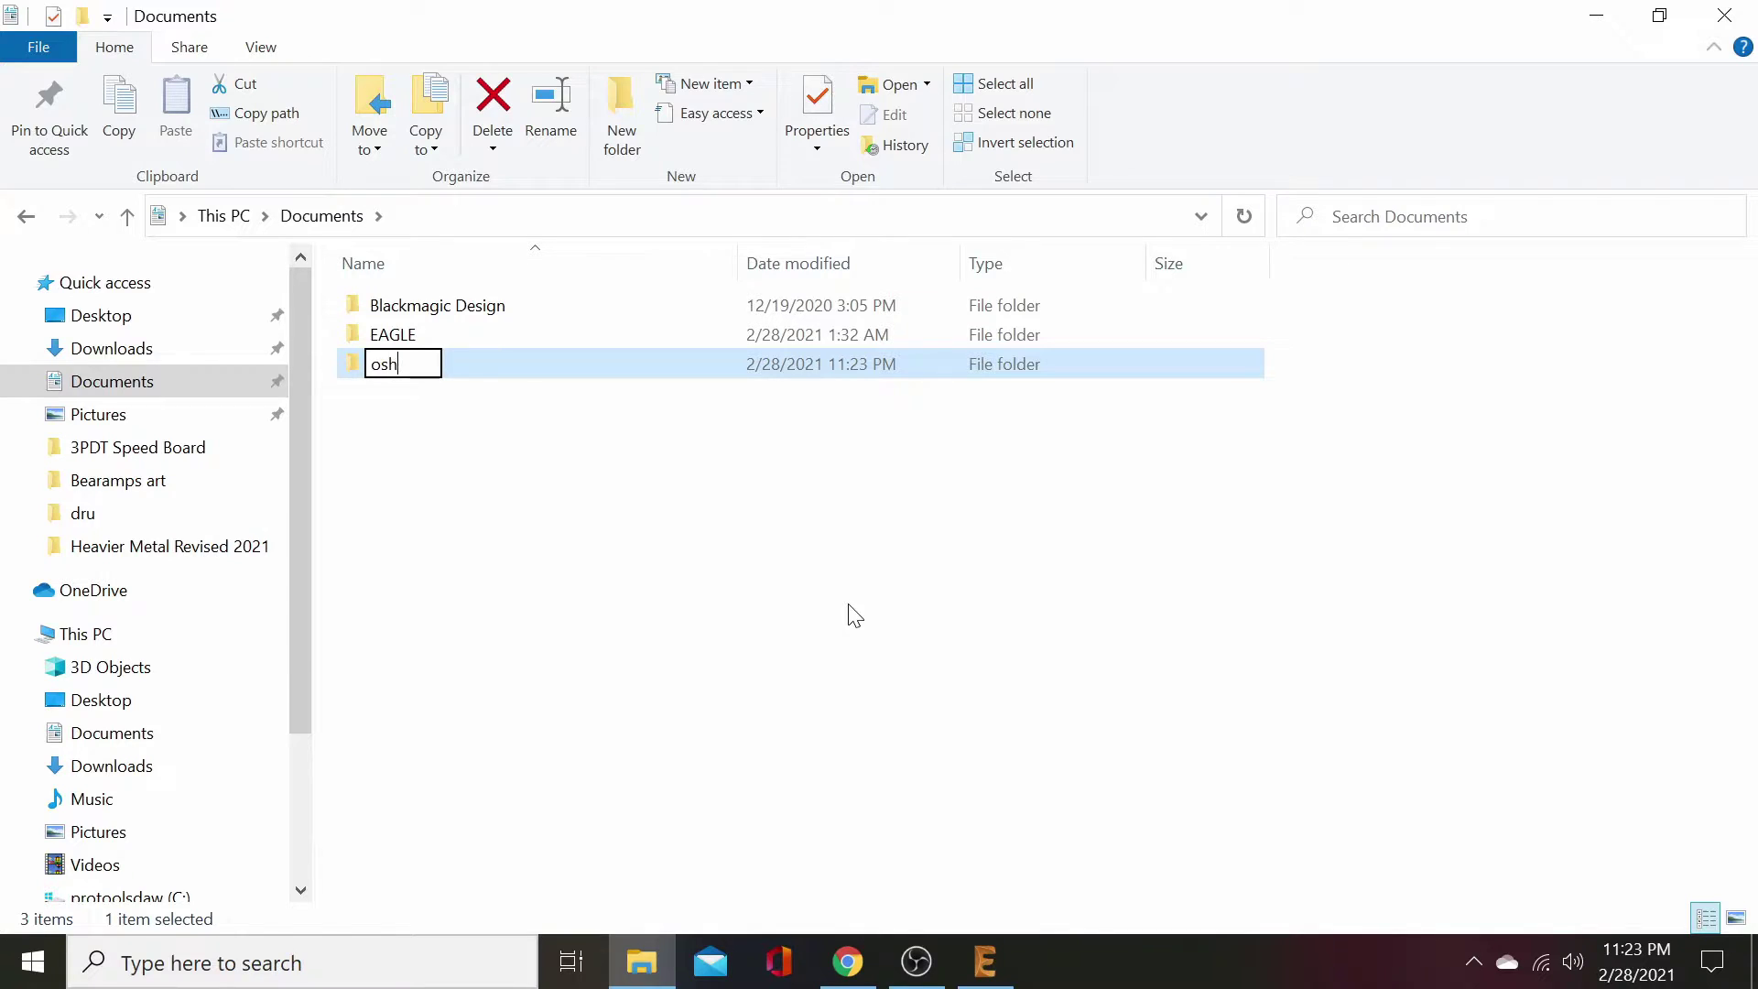
{"action": "type", "text": "park"}
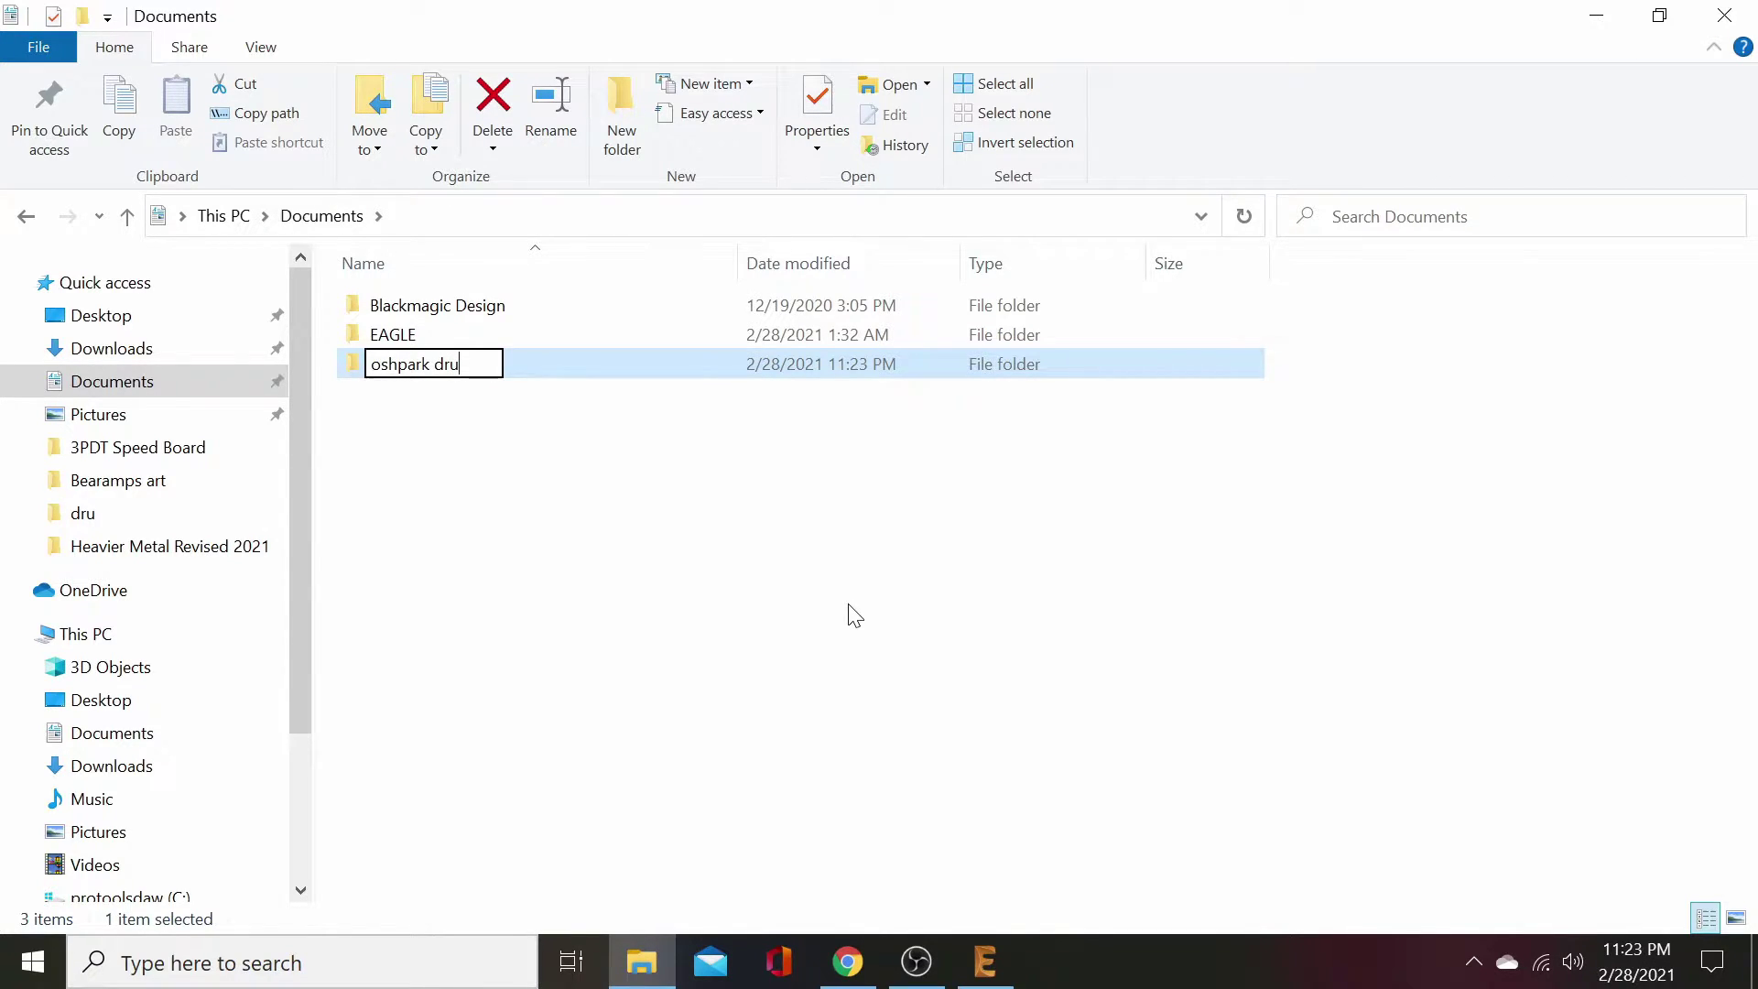
{"action": "type", "text": " dru"}
{"action": "key", "text": "Return"}
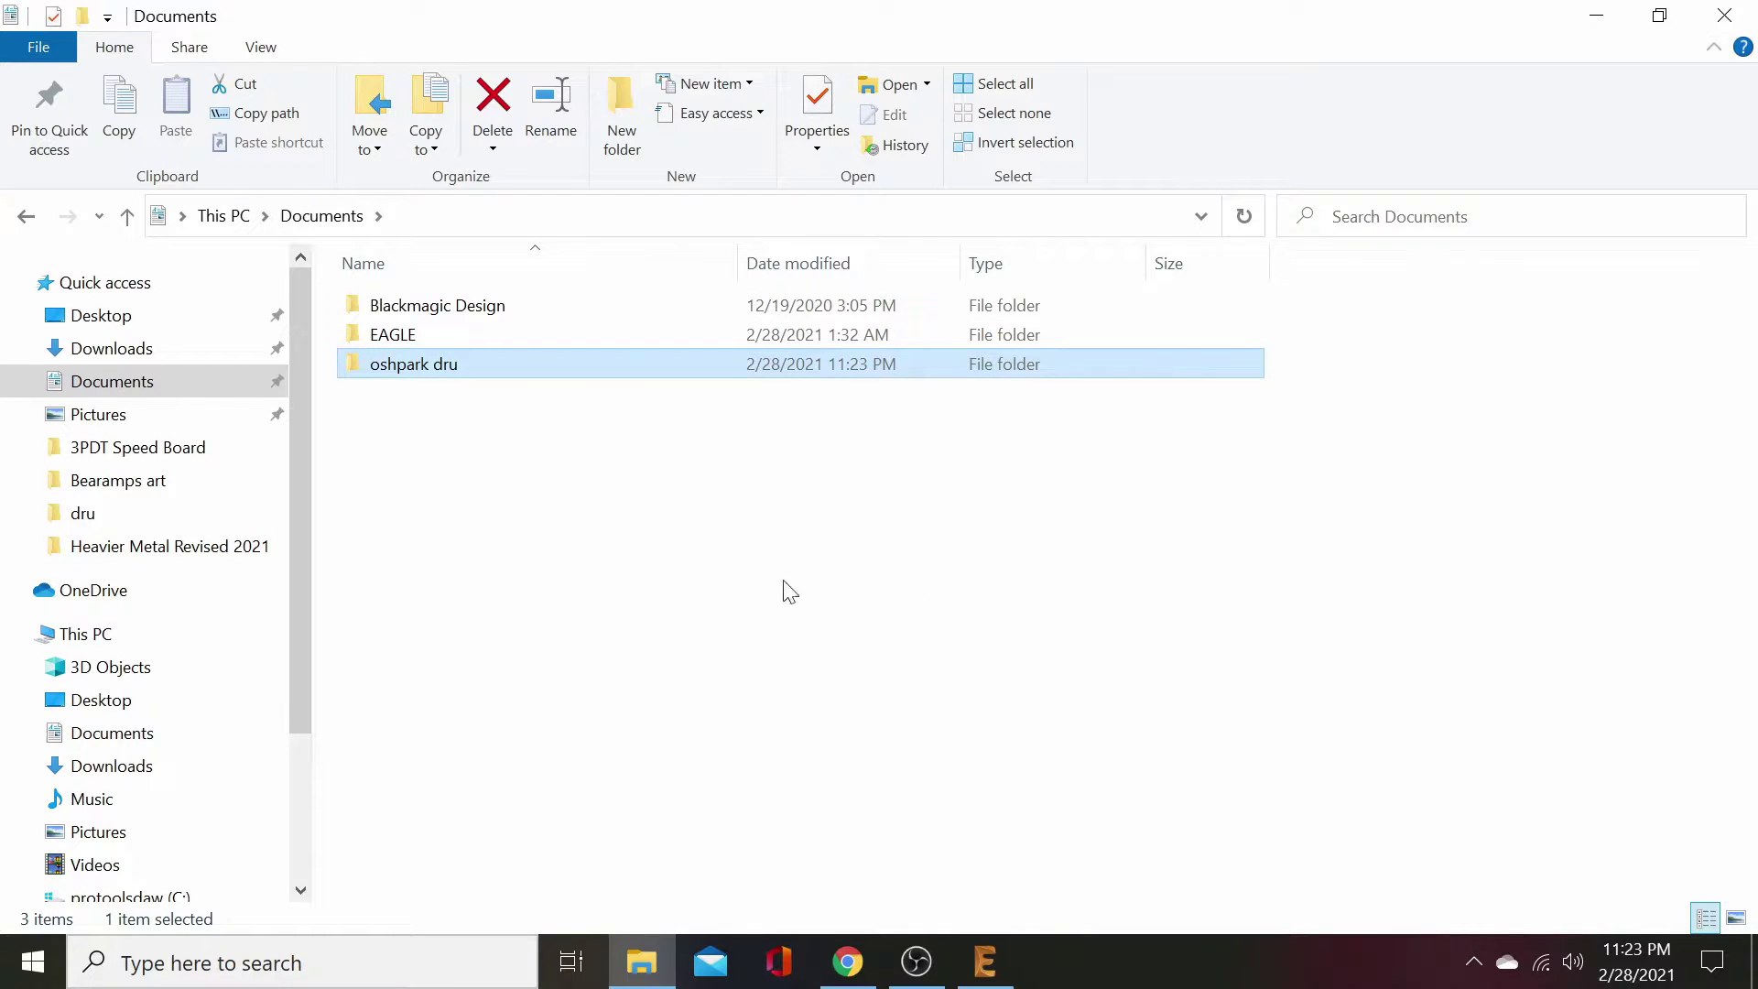
{"action": "left_click", "coordinate": [847, 961]}
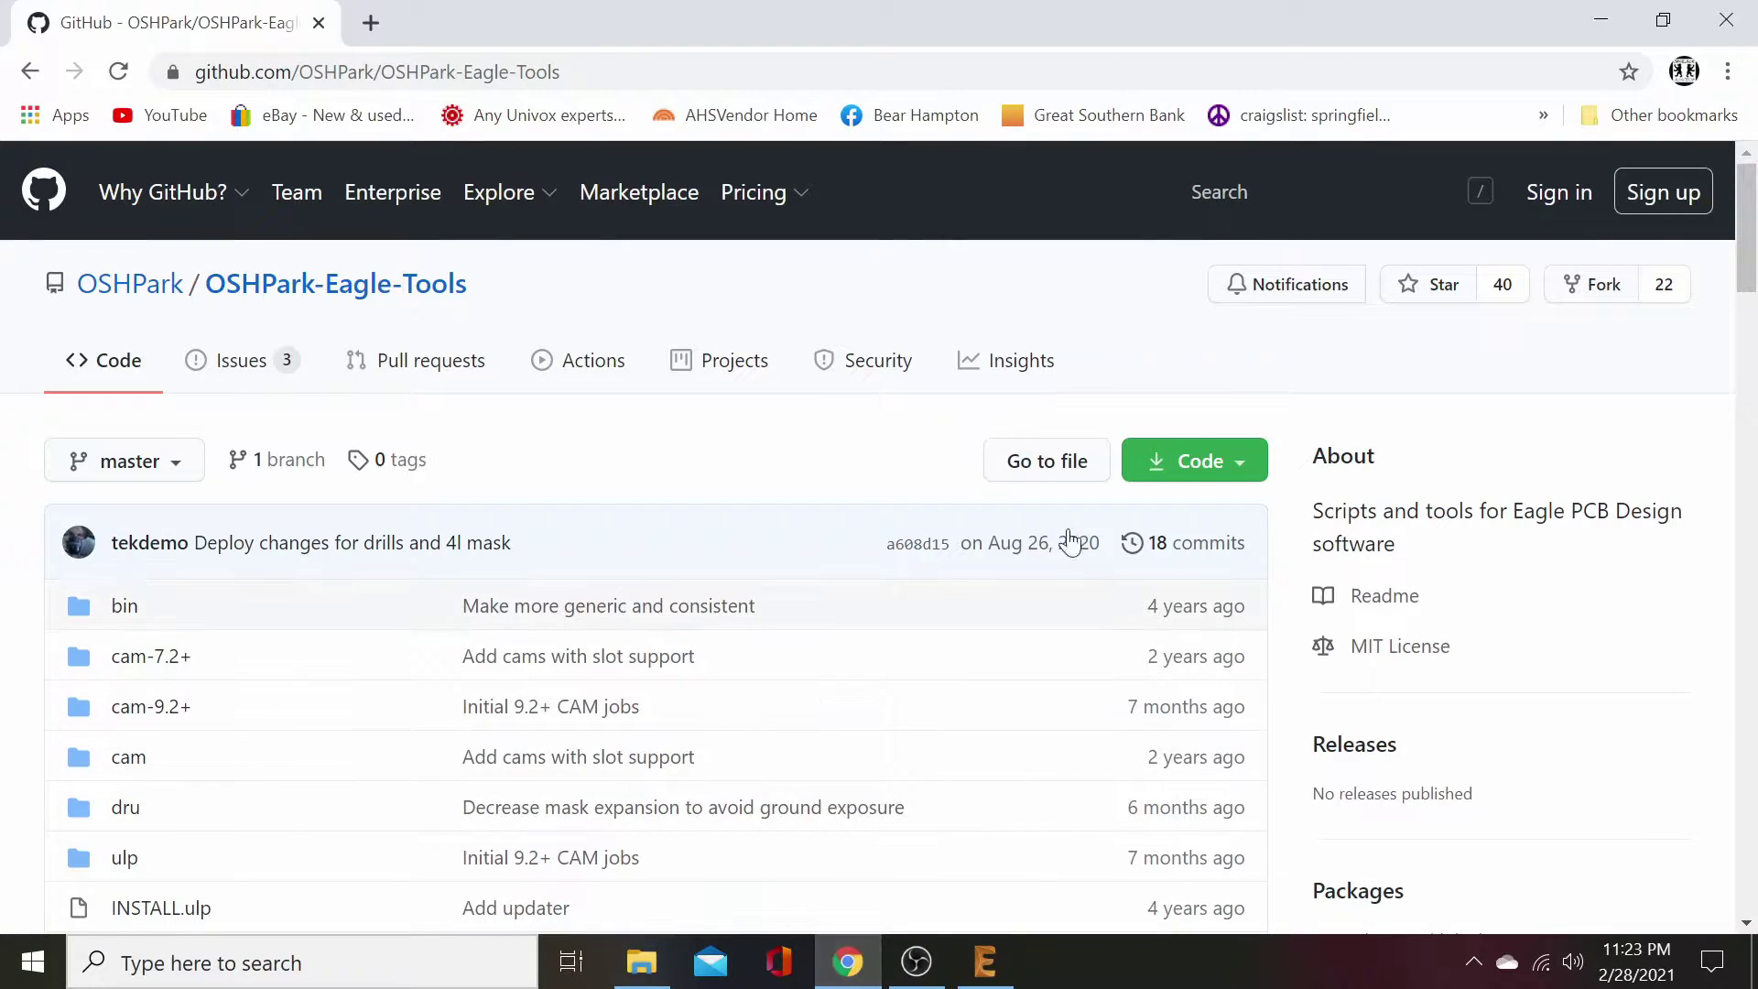
- Browse the cam-9.2+ folder and view oshpark-2layer-with-milling-slot-paths.cam on GitHub
{"action": "scroll", "coordinate": [814, 480], "scroll_direction": "down", "scroll_amount": 3}
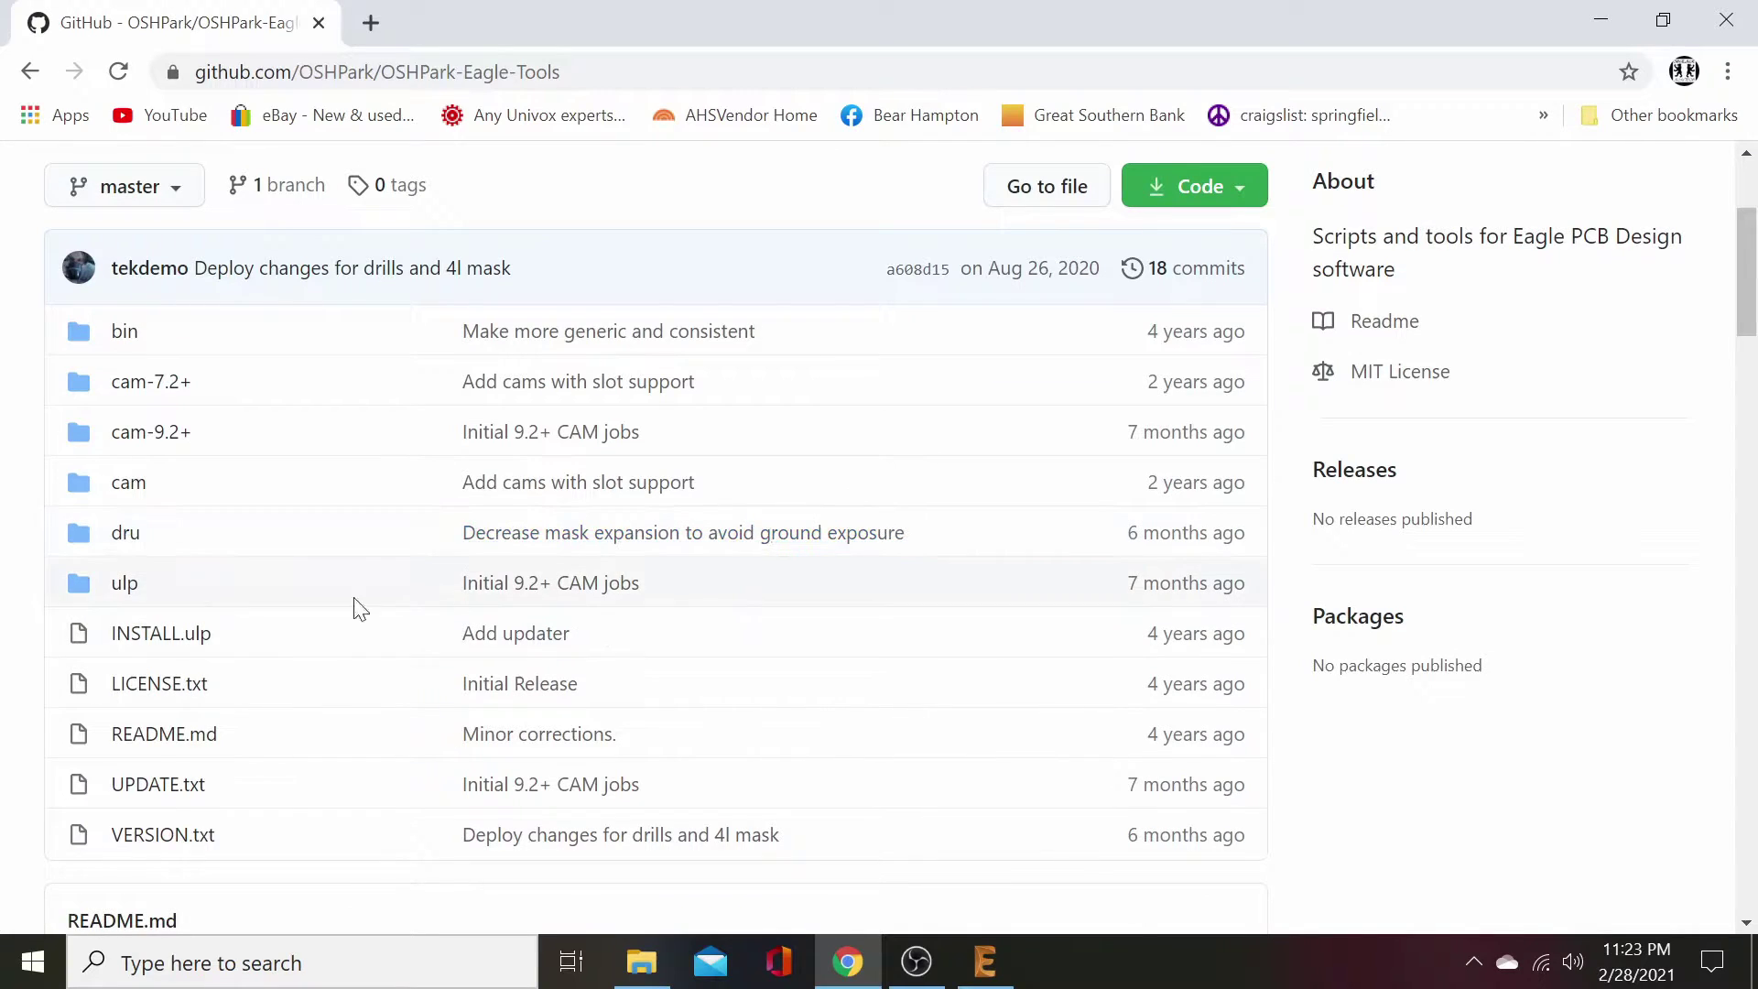
{"action": "left_click", "coordinate": [132, 444]}
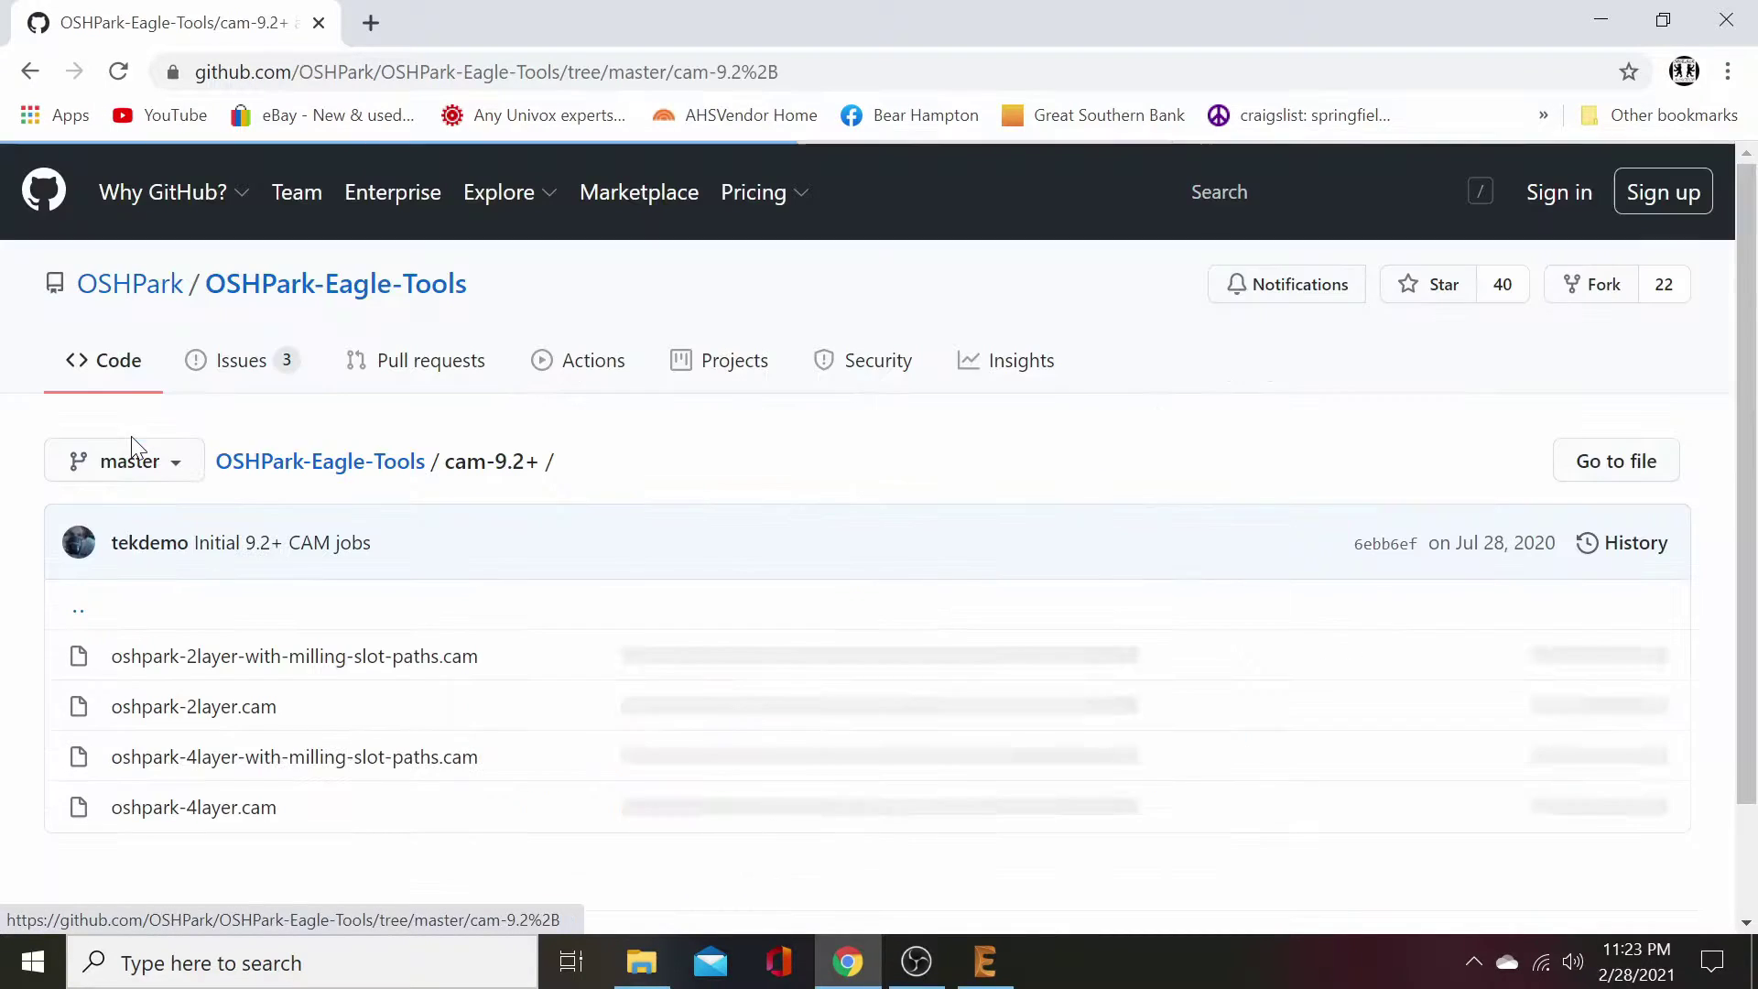
{"action": "scroll", "coordinate": [651, 714], "scroll_direction": "down", "scroll_amount": 1}
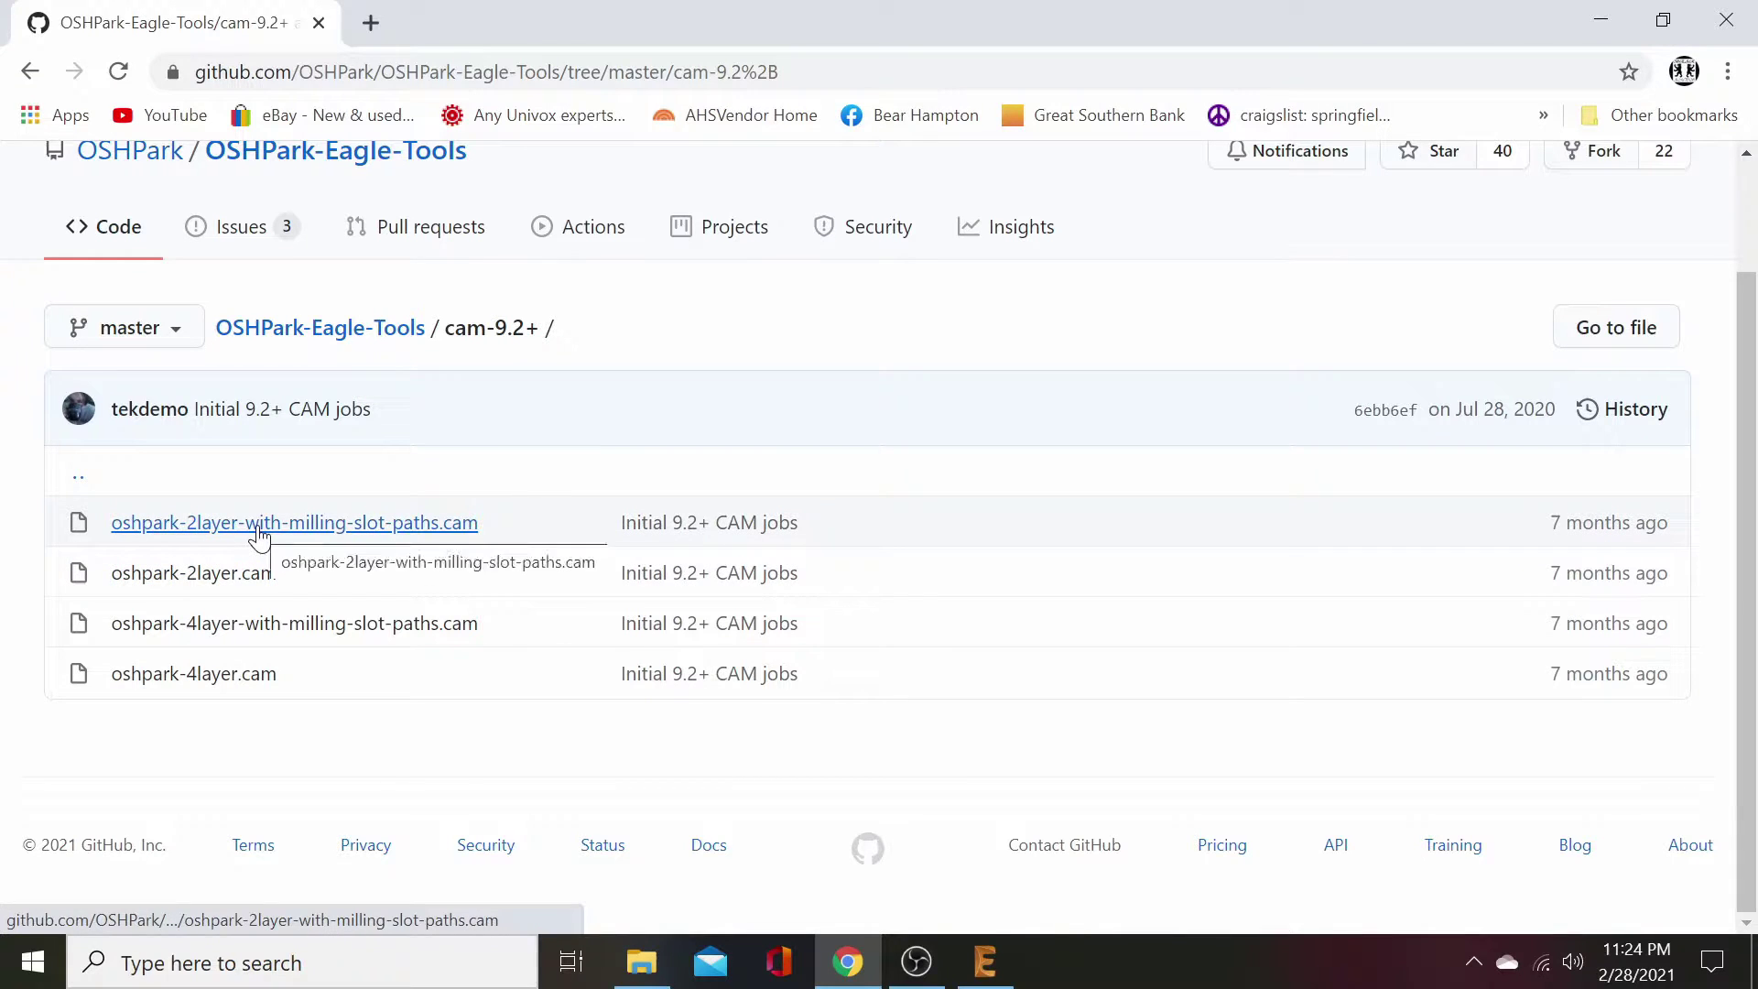
{"action": "left_click", "coordinate": [259, 536]}
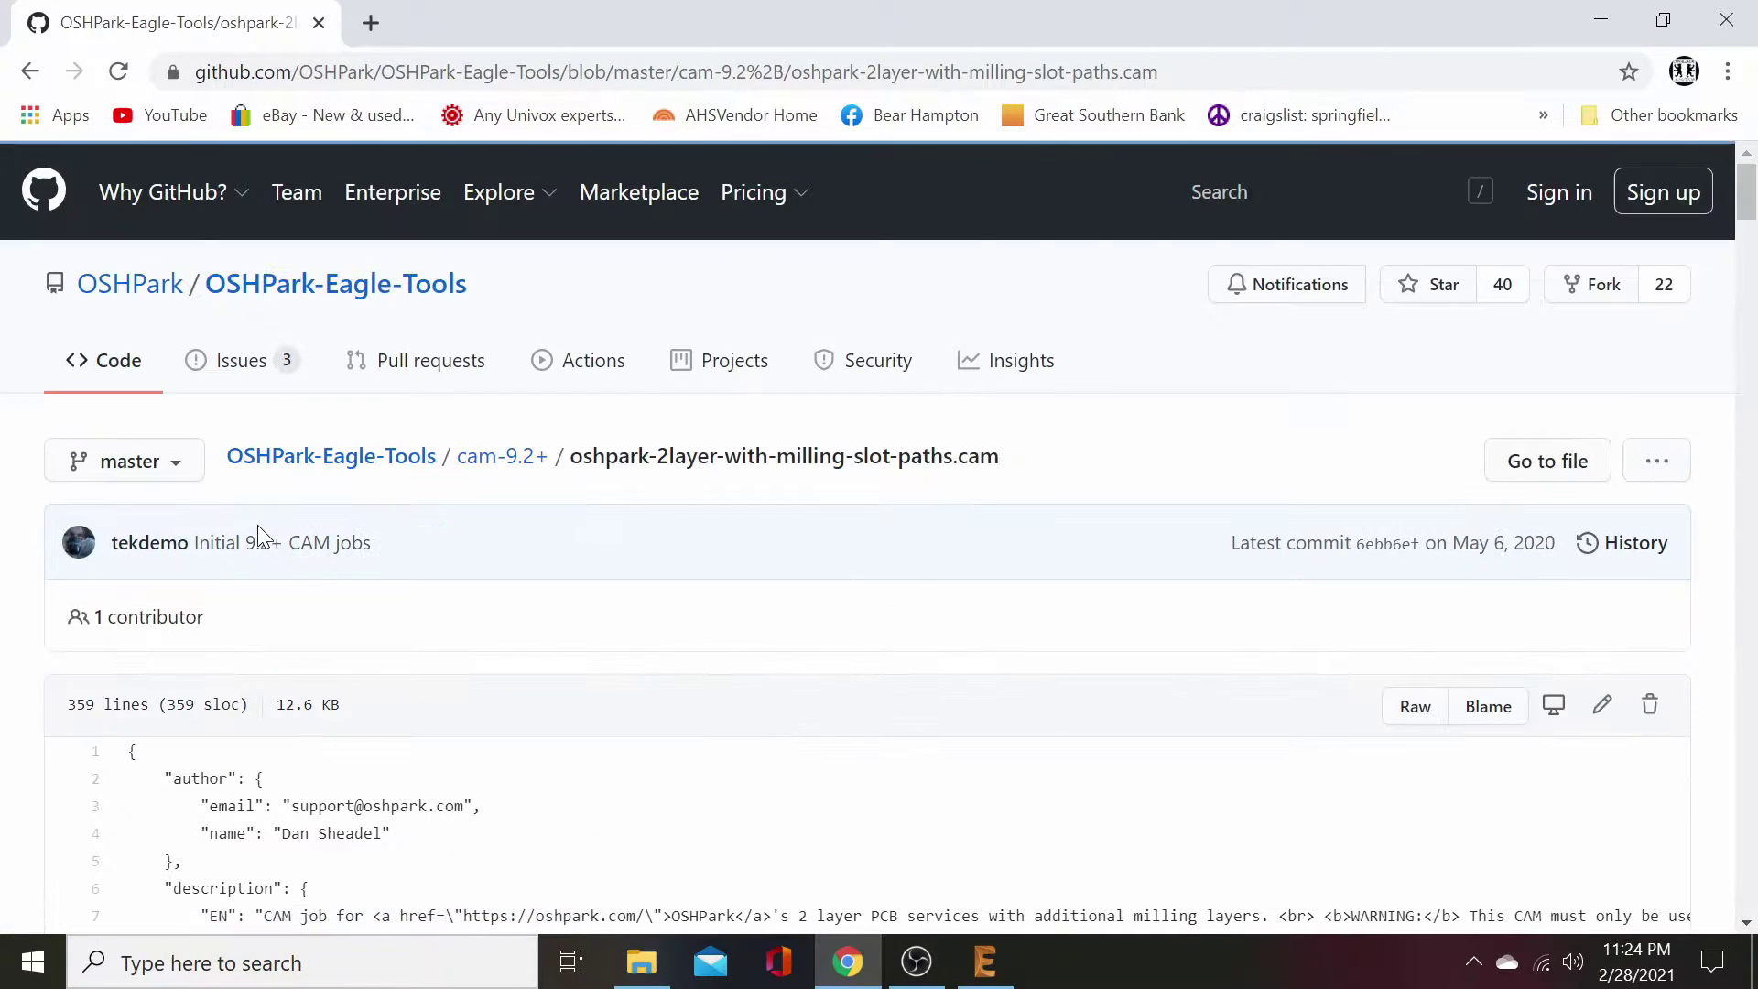
{"action": "scroll", "coordinate": [657, 680], "scroll_direction": "down", "scroll_amount": 3}
{"action": "scroll", "coordinate": [909, 687], "scroll_direction": "down", "scroll_amount": 3}
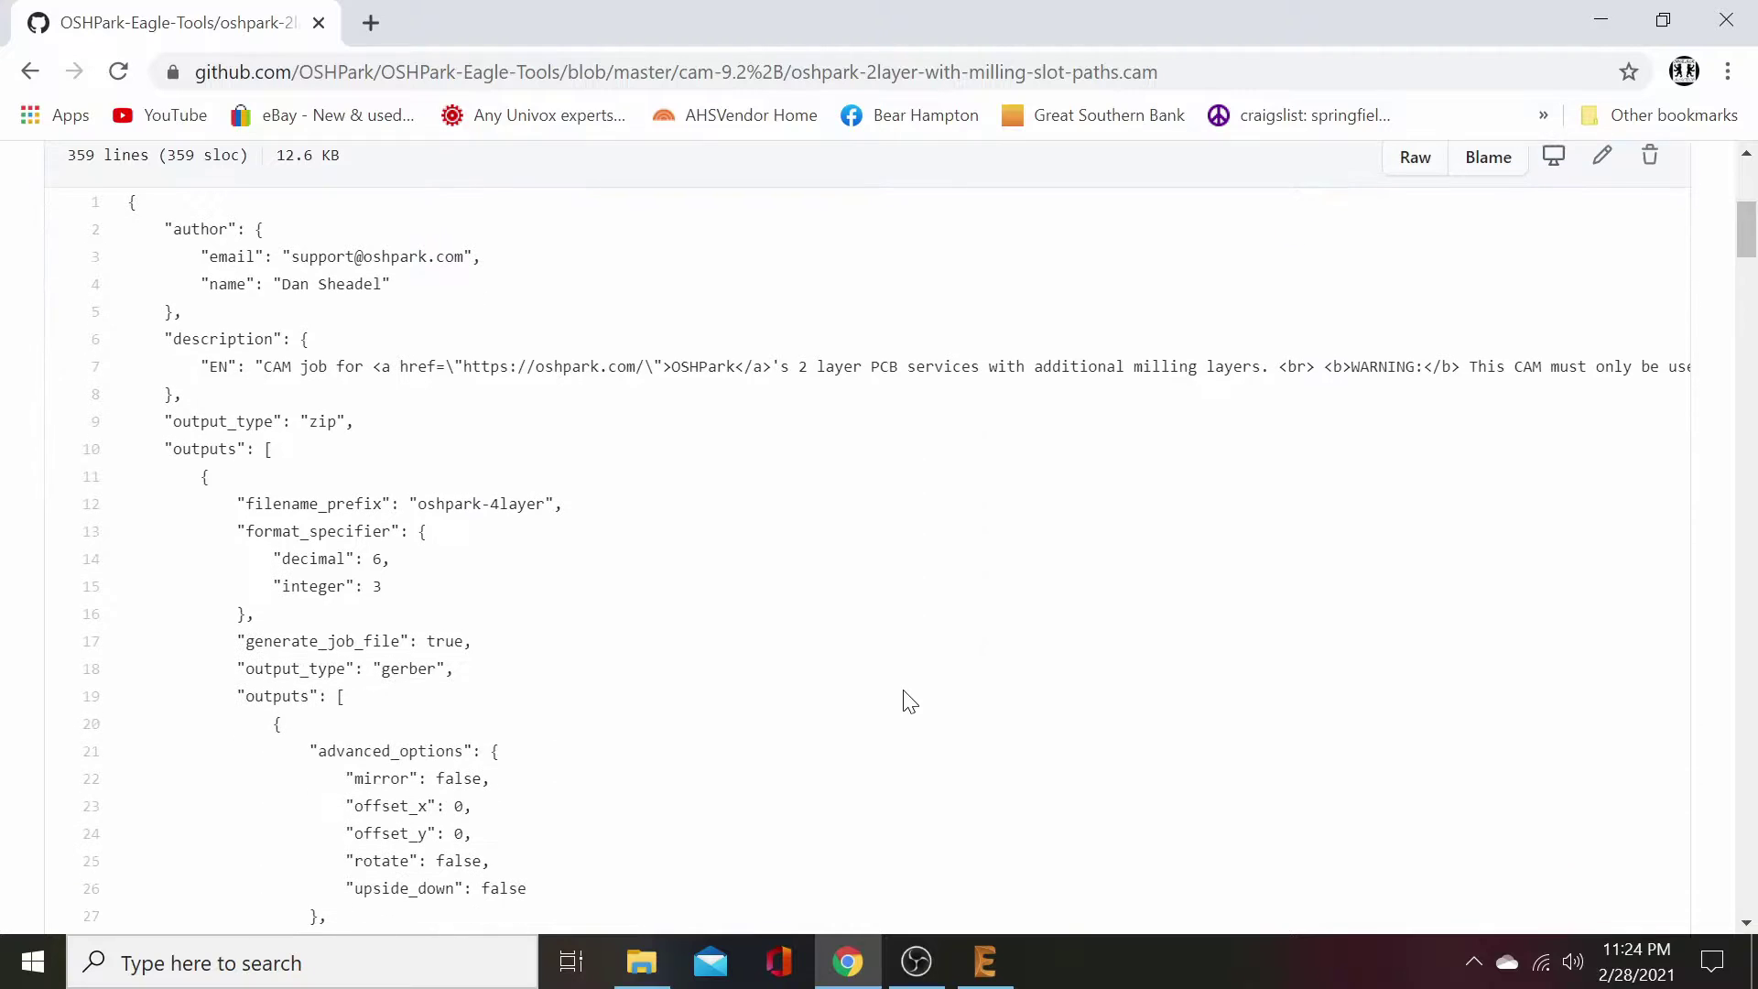
{"action": "scroll", "coordinate": [906, 702], "scroll_direction": "up", "scroll_amount": 6}
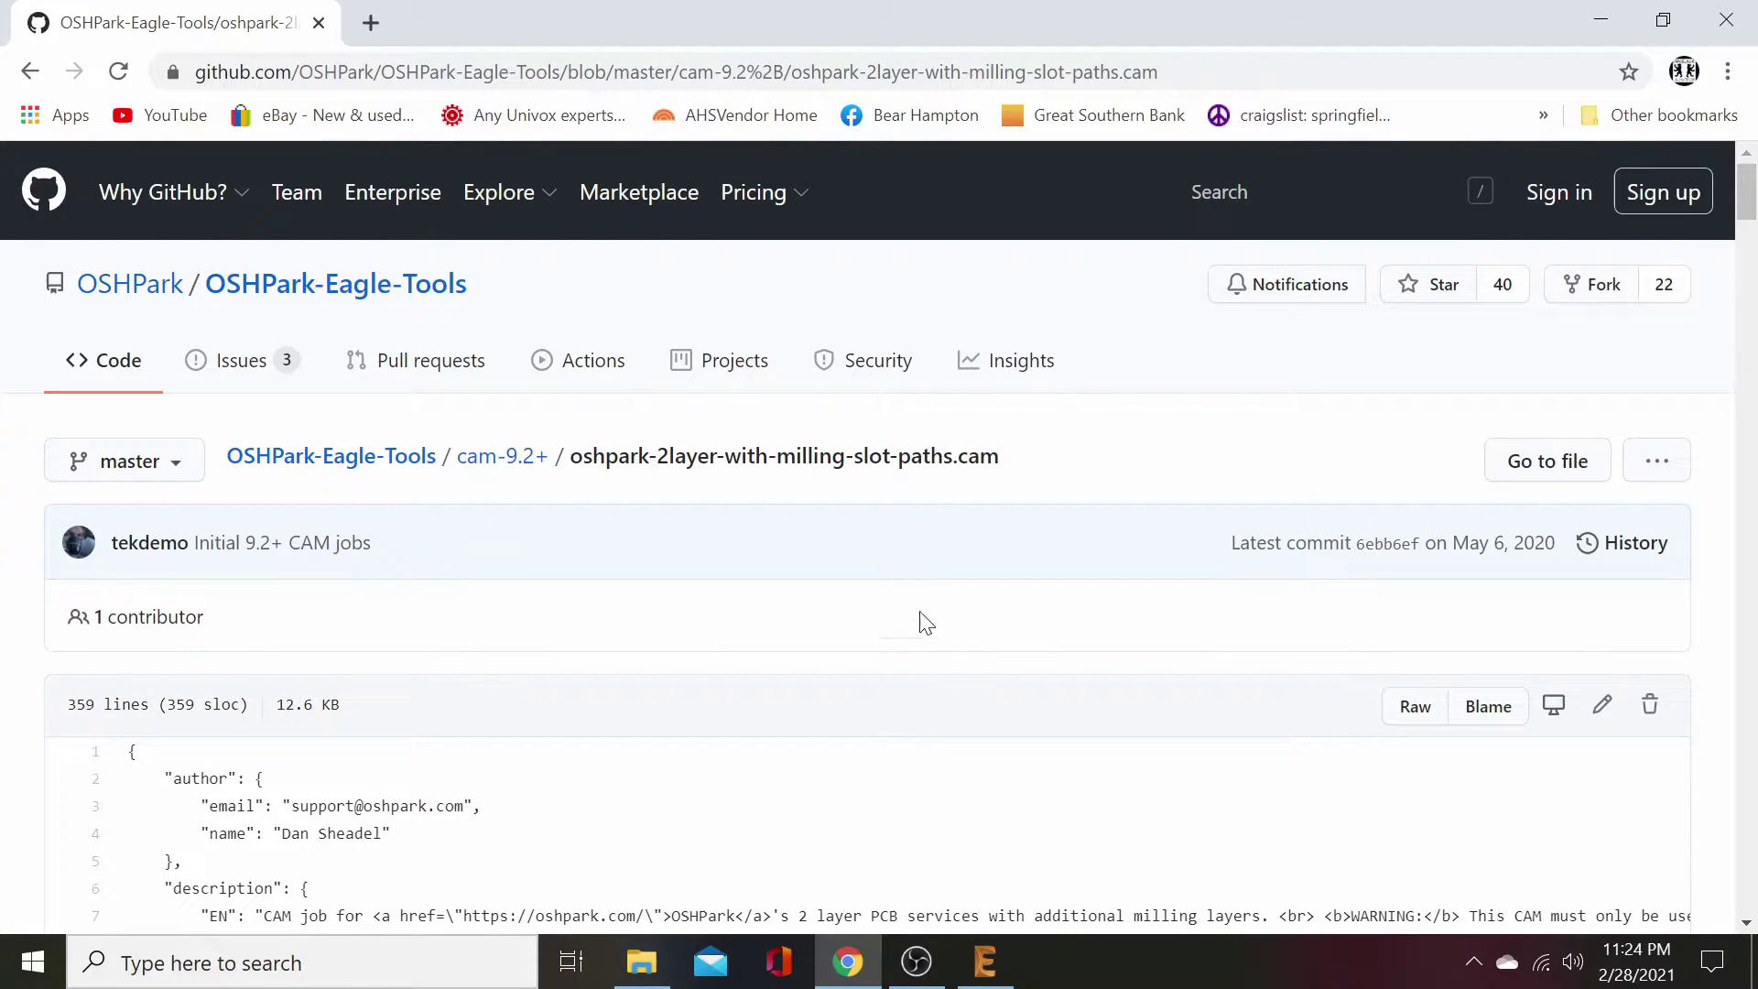
{"action": "left_click", "coordinate": [1648, 474]}
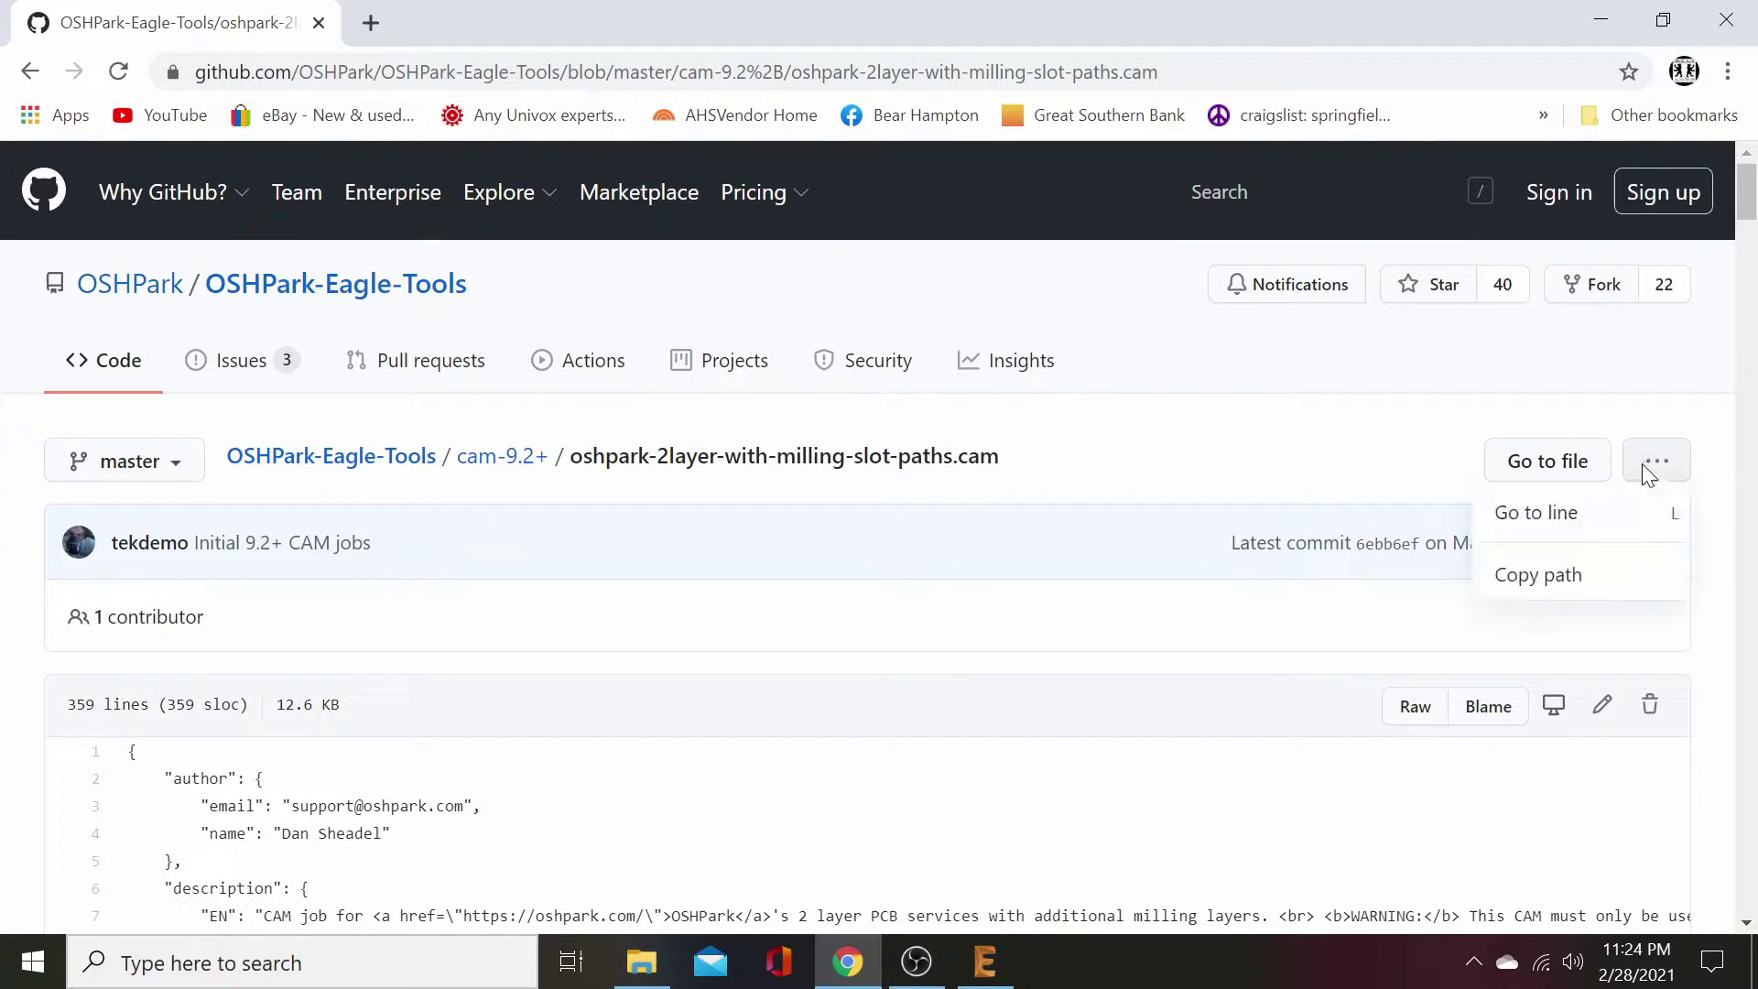
{"action": "left_click", "coordinate": [1344, 468]}
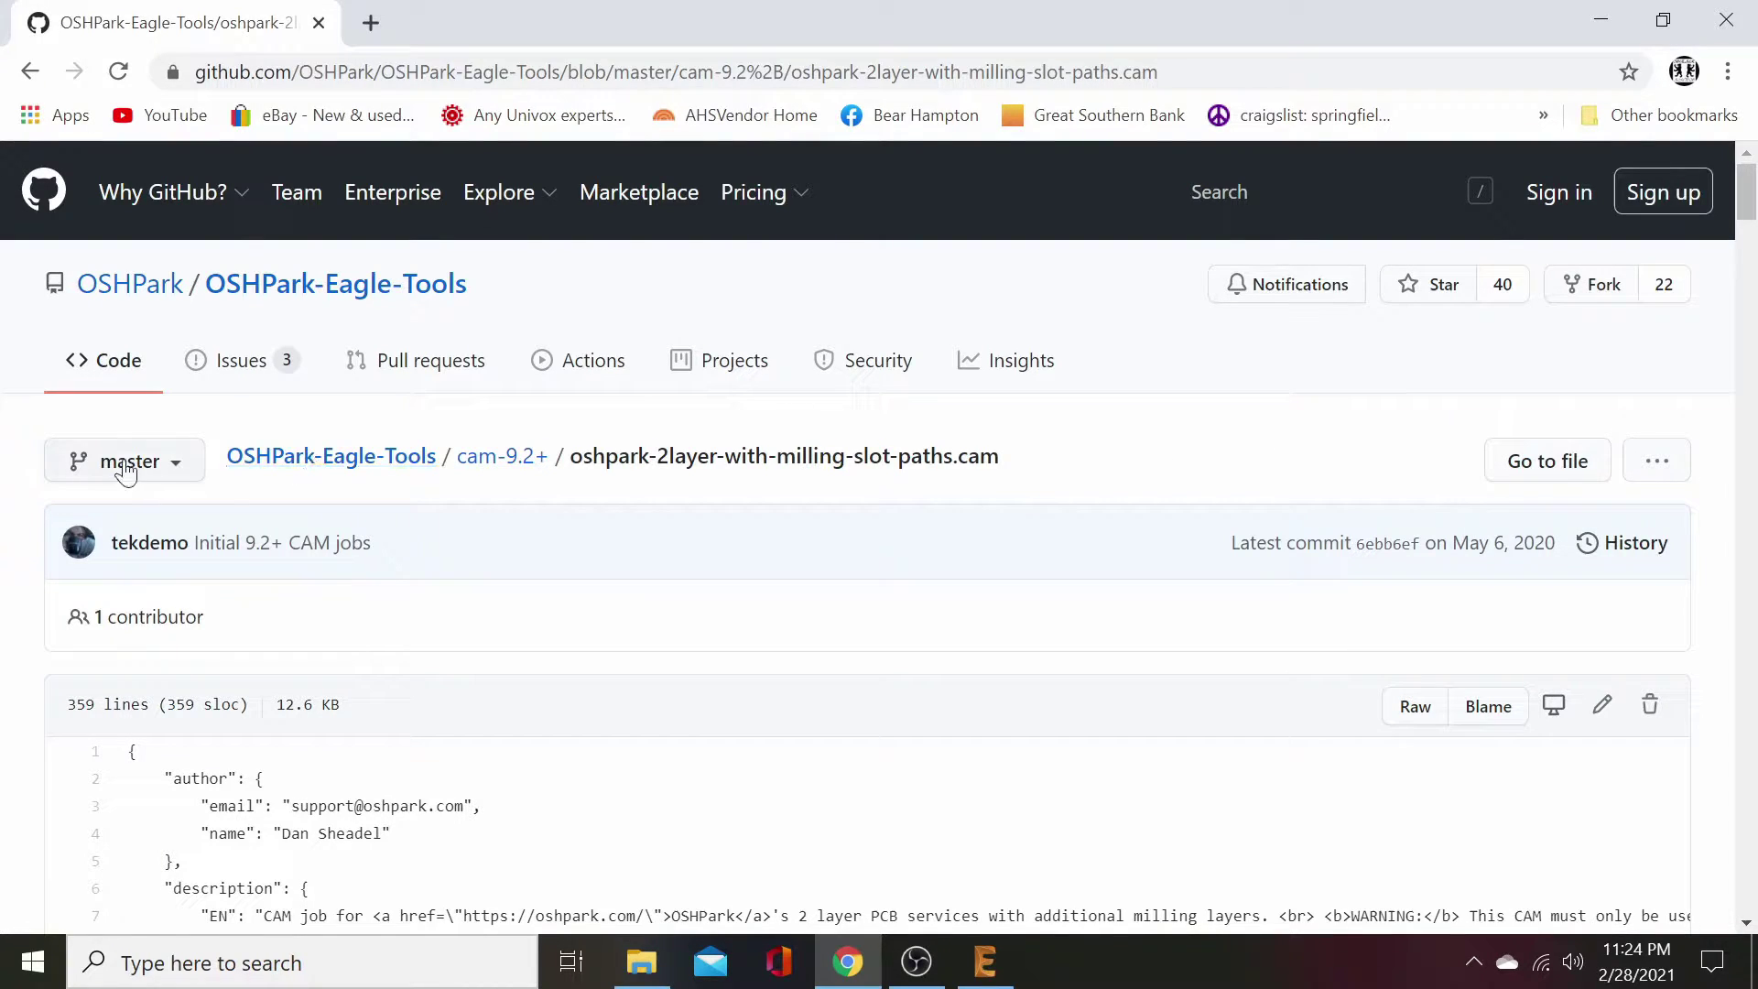
{"action": "left_click", "coordinate": [30, 72]}
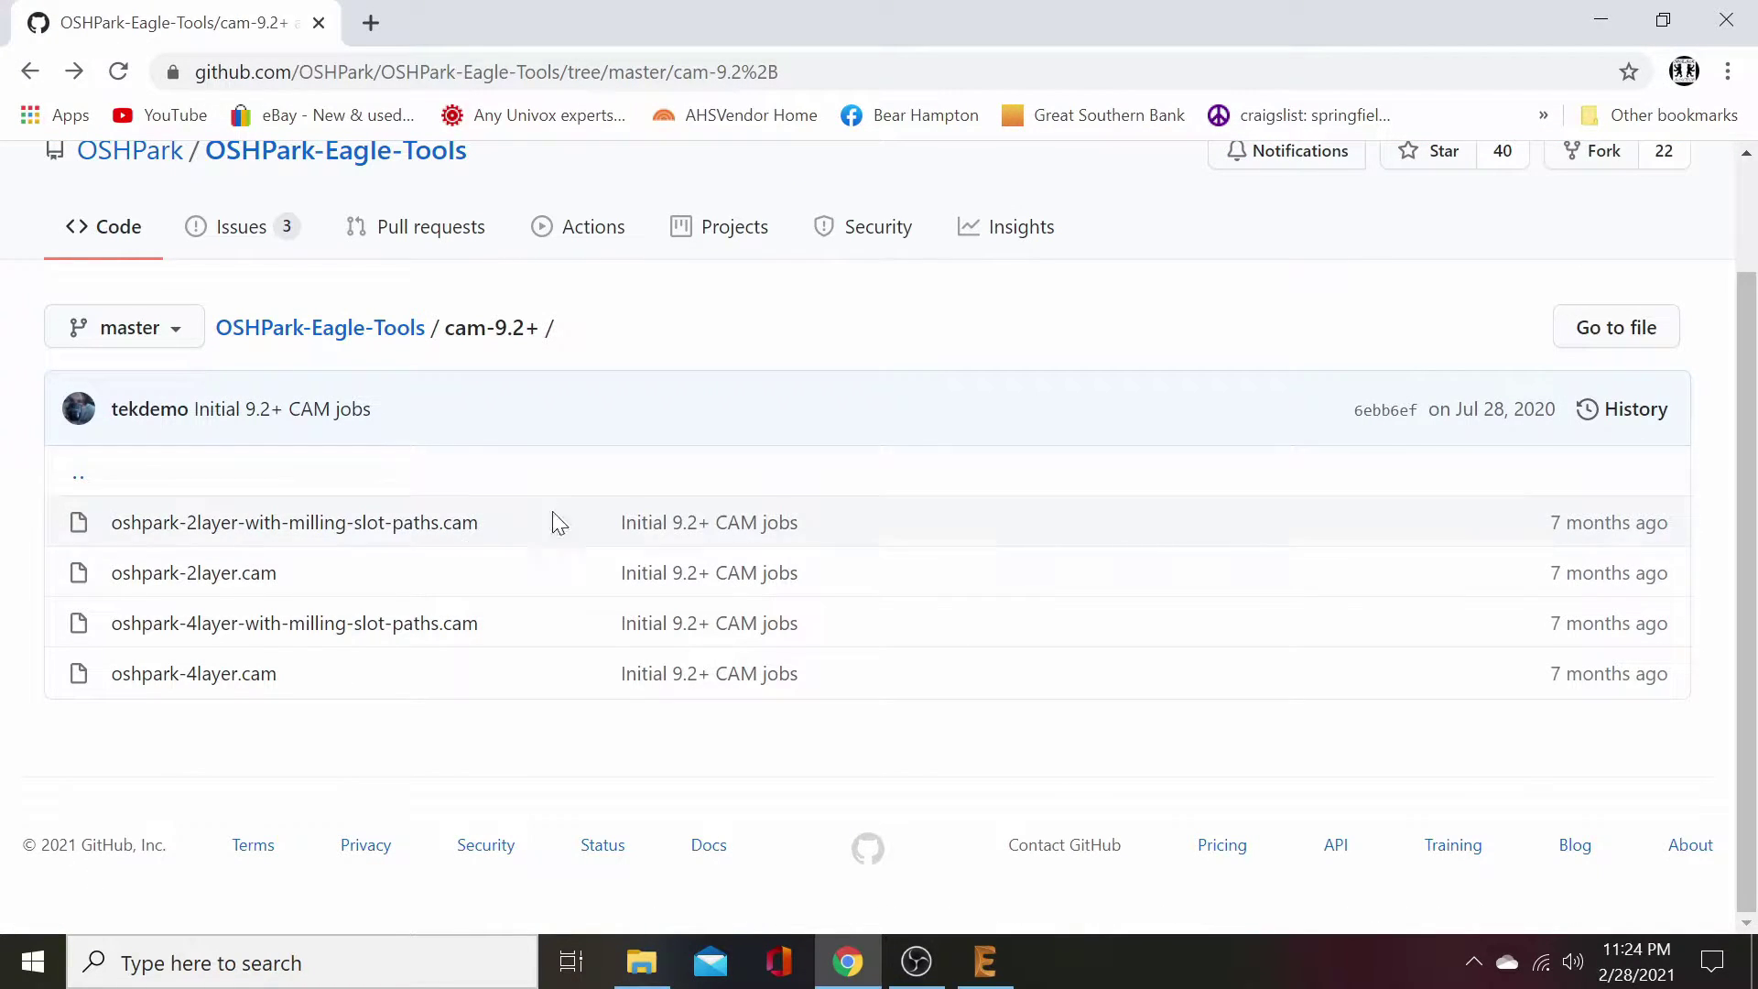
{"action": "scroll", "coordinate": [1076, 725], "scroll_direction": "up", "scroll_amount": 2}
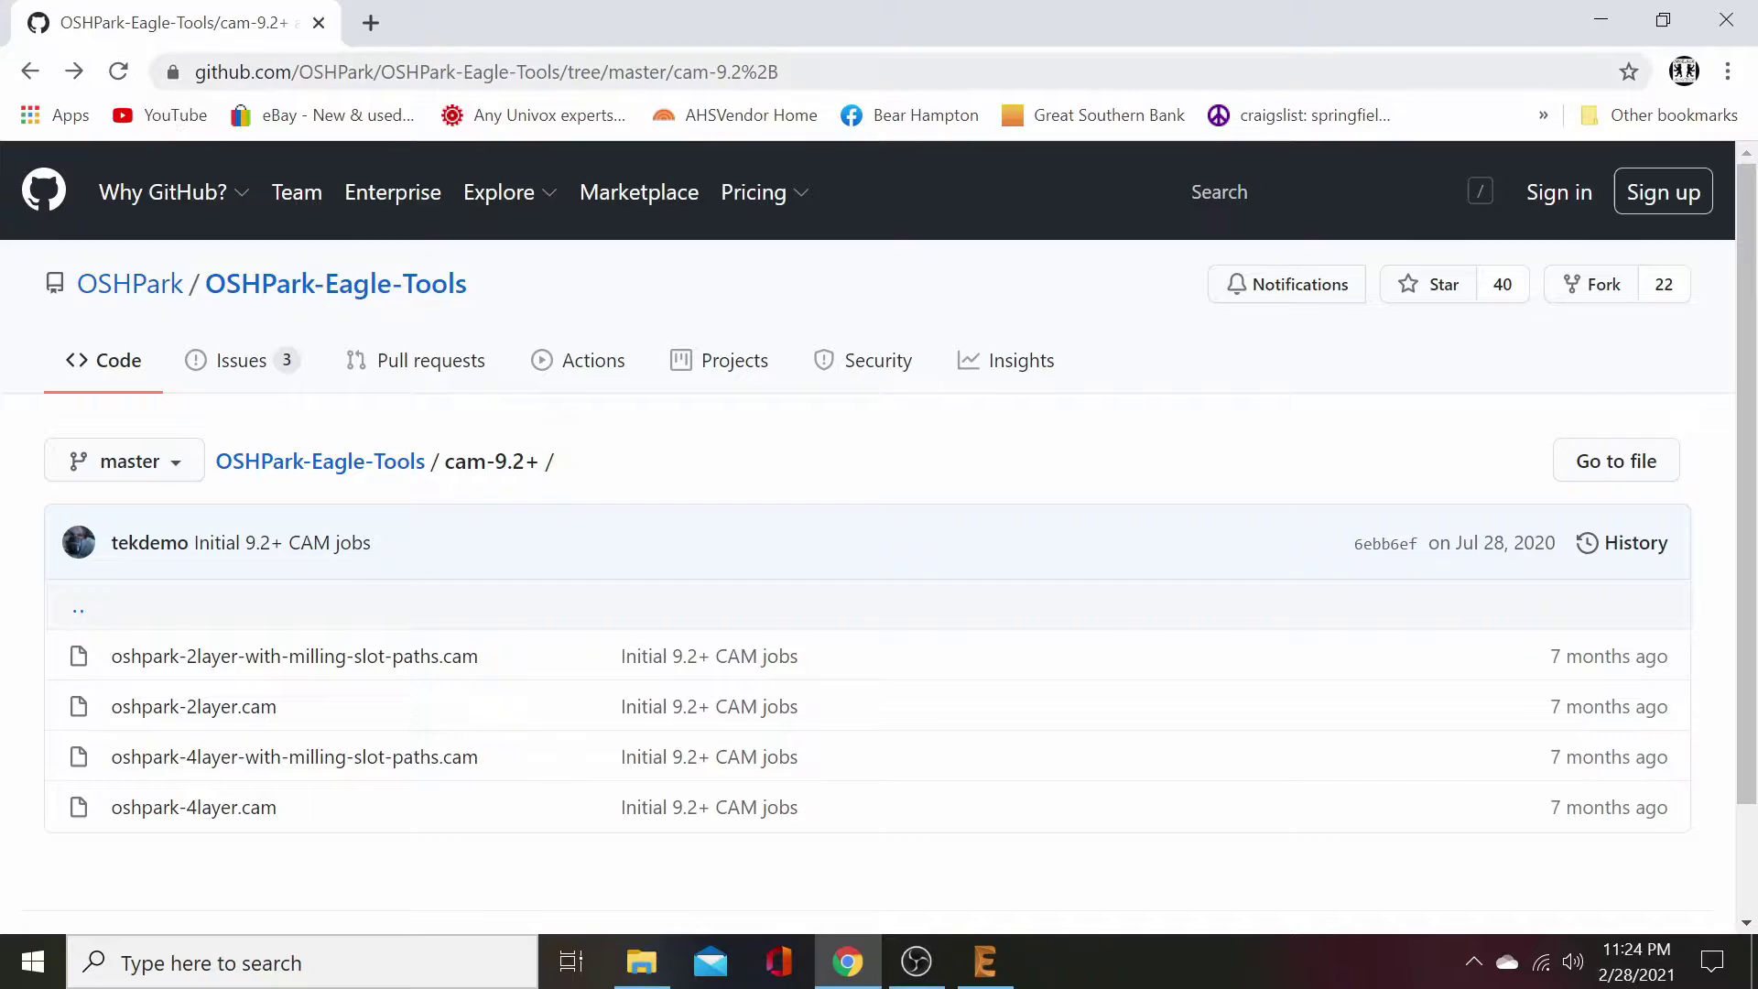
- Minimize File Explorer, the browser, EAGLE and OBS to reveal the desktop
{"action": "left_click", "coordinate": [652, 948]}
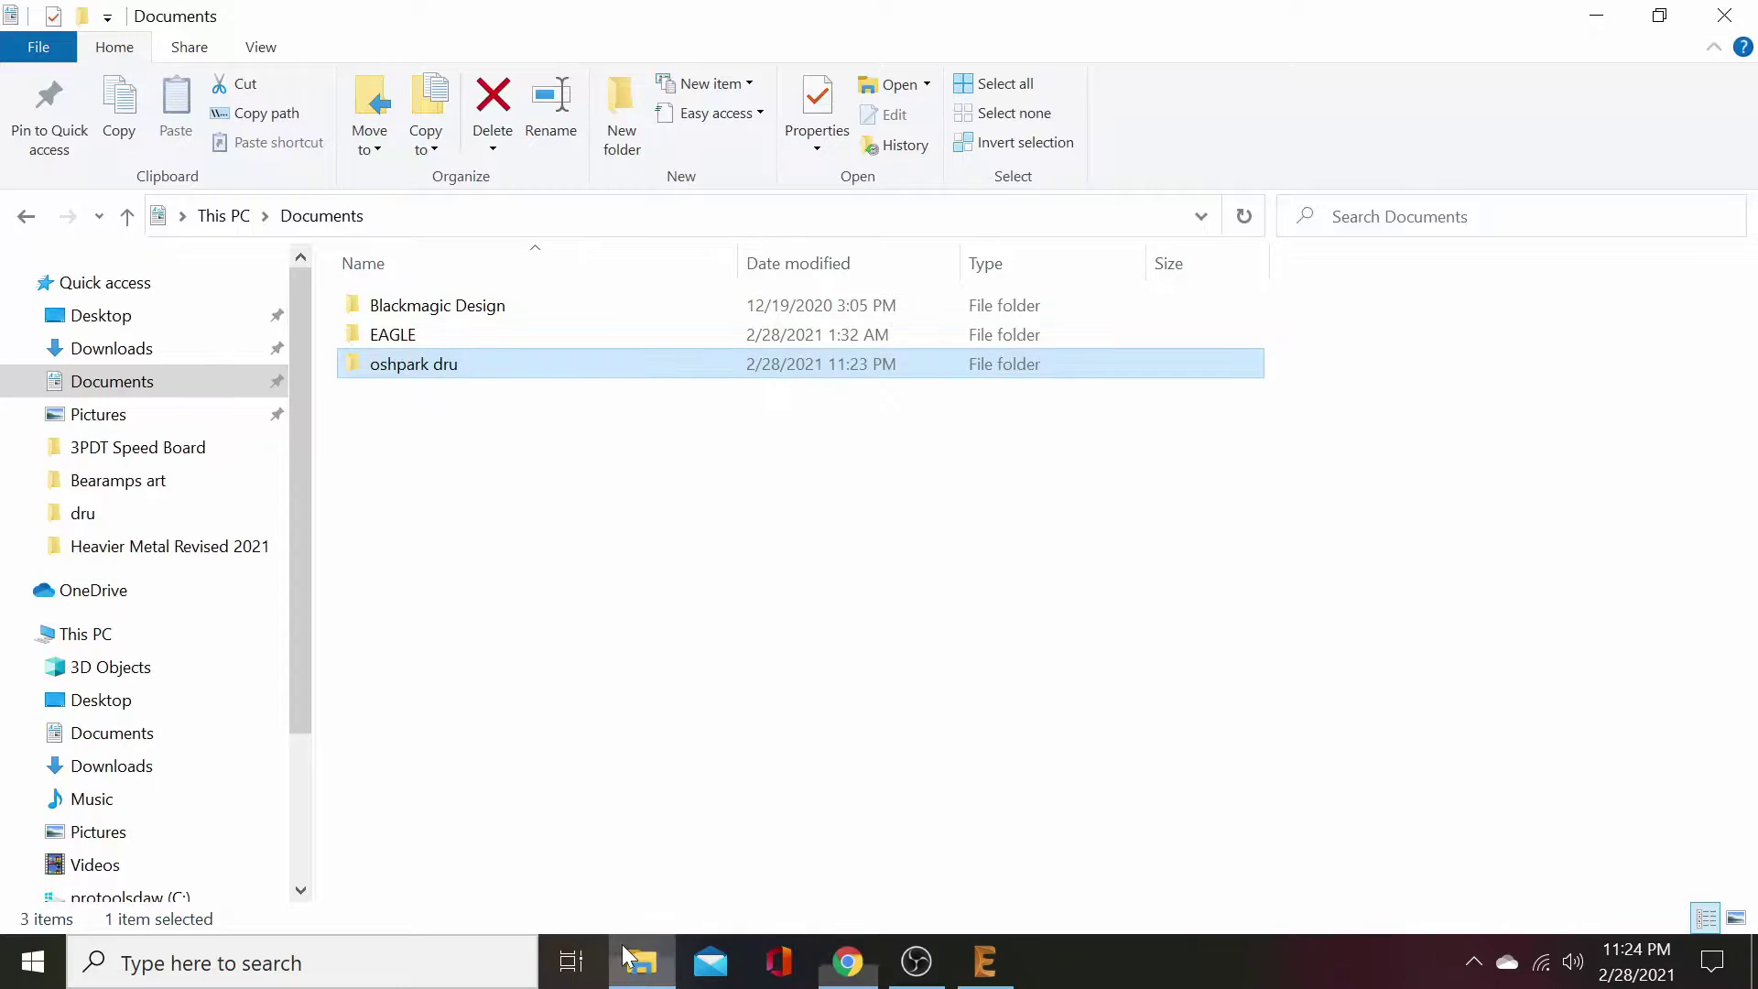
{"action": "left_click", "coordinate": [638, 967]}
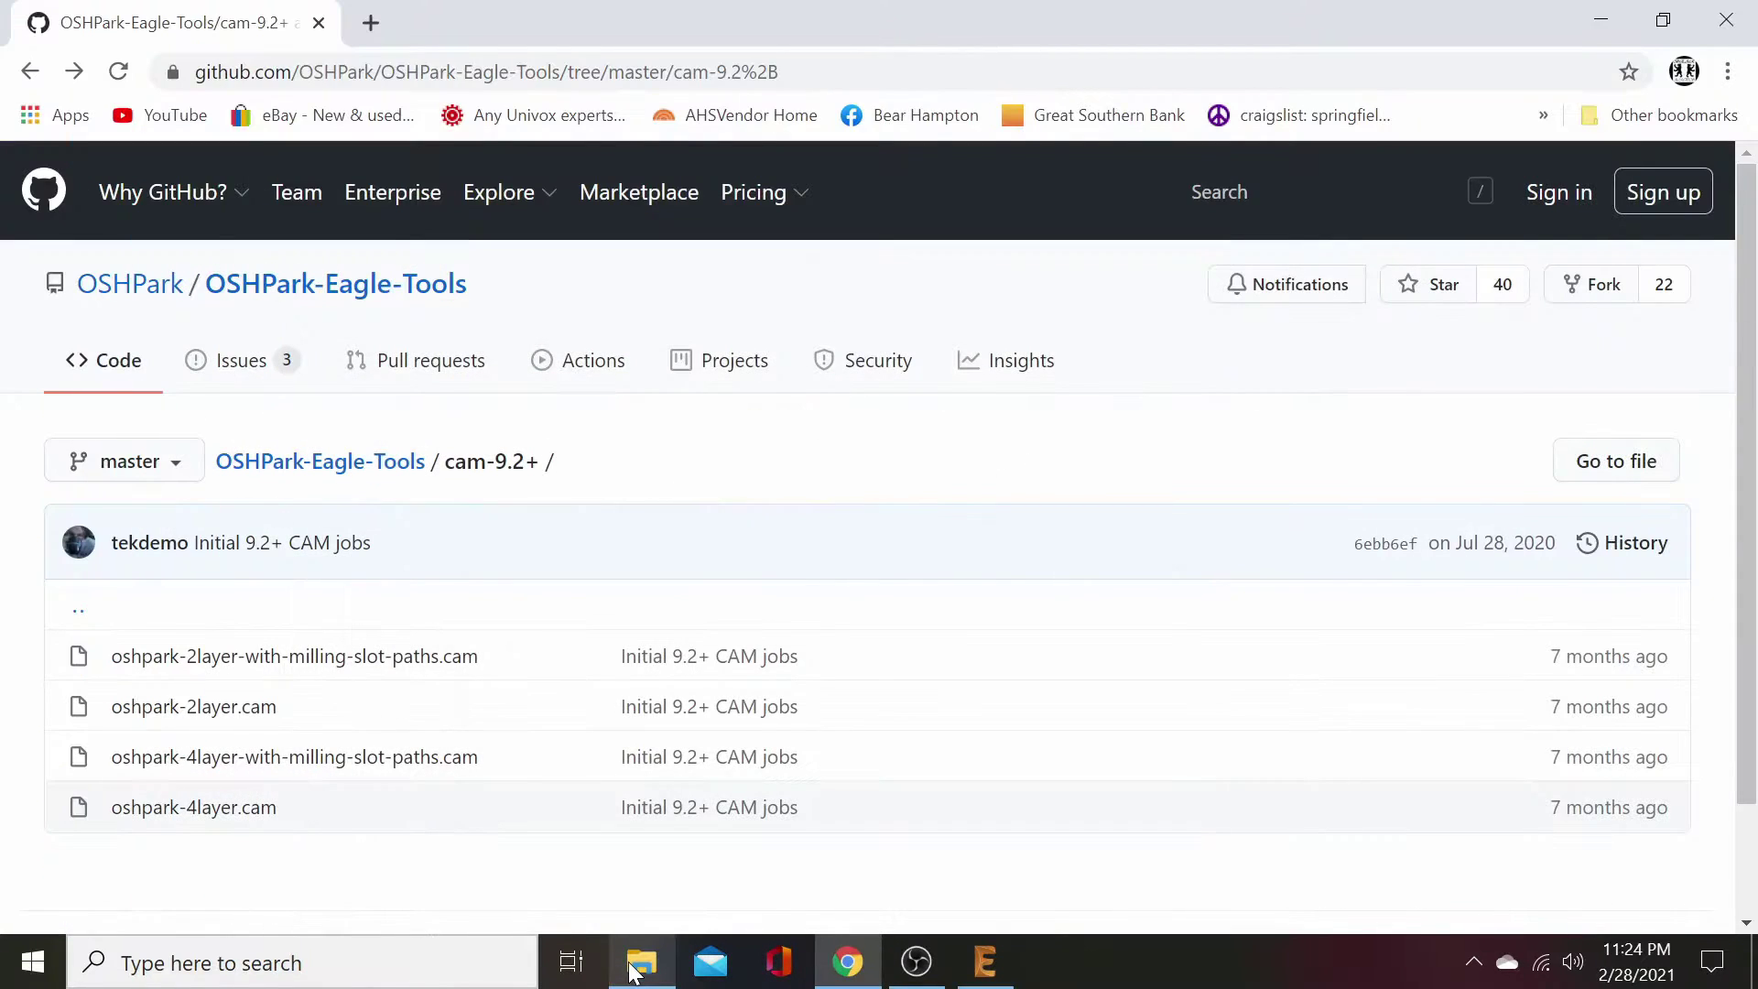
{"action": "left_click", "coordinate": [632, 972]}
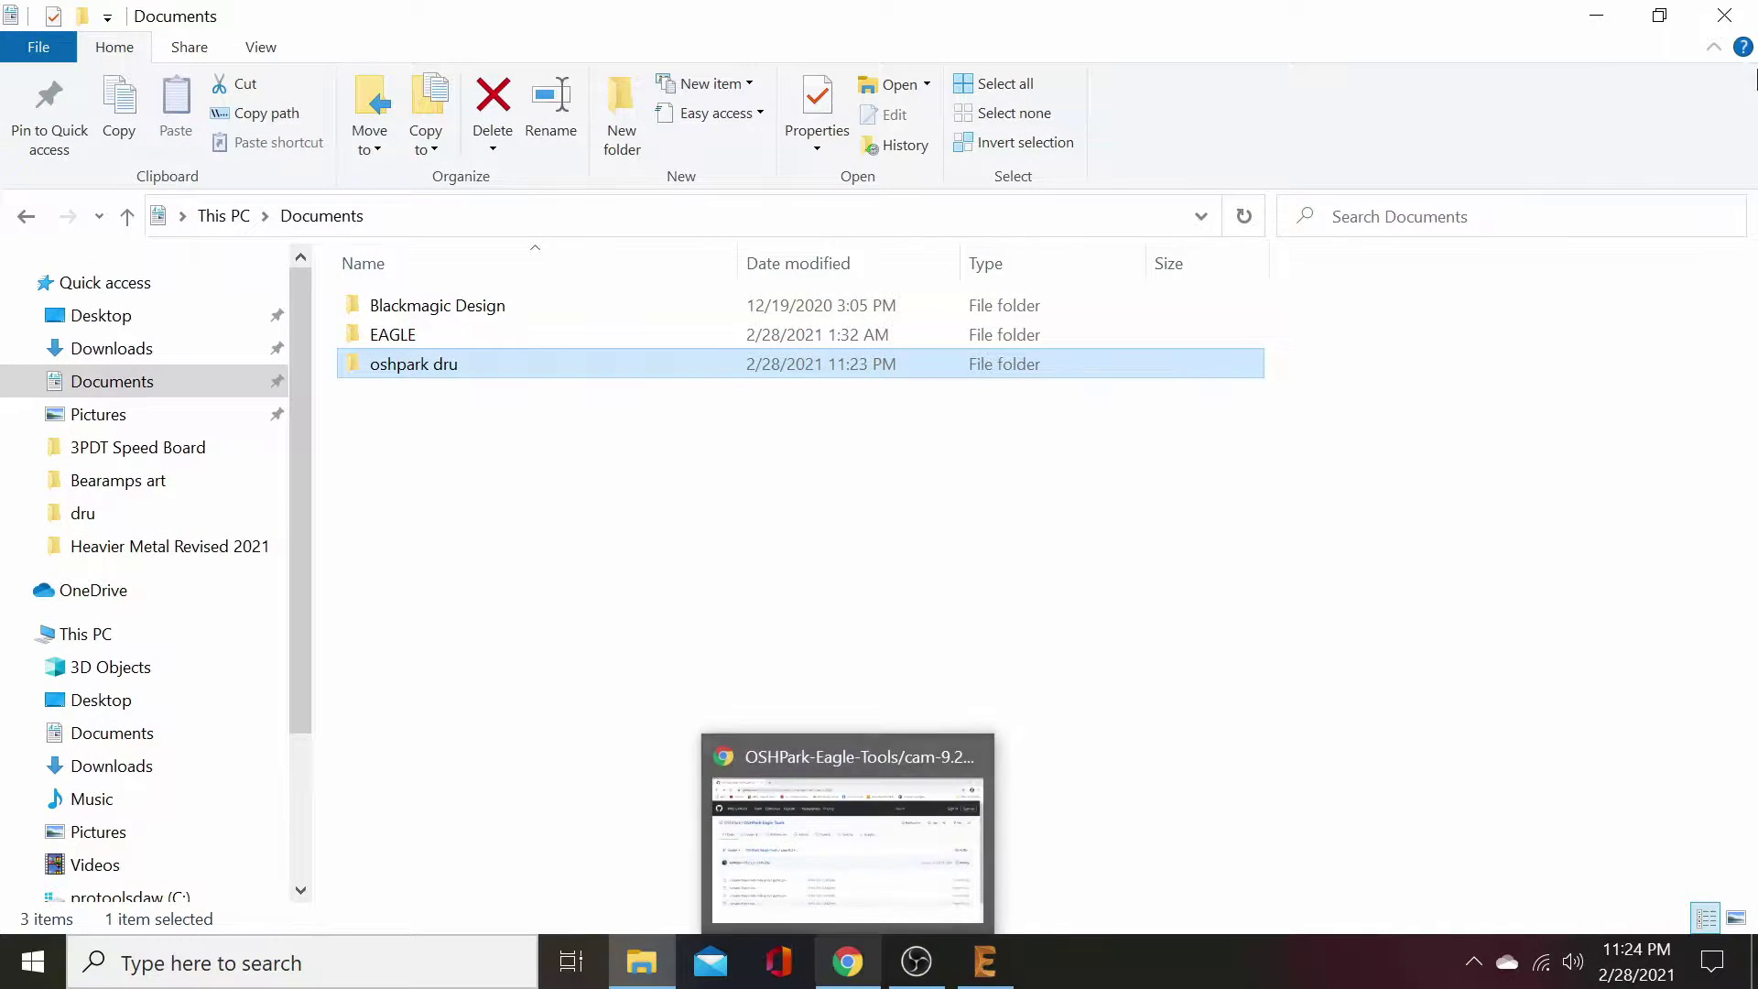
{"action": "left_click", "coordinate": [1613, 25]}
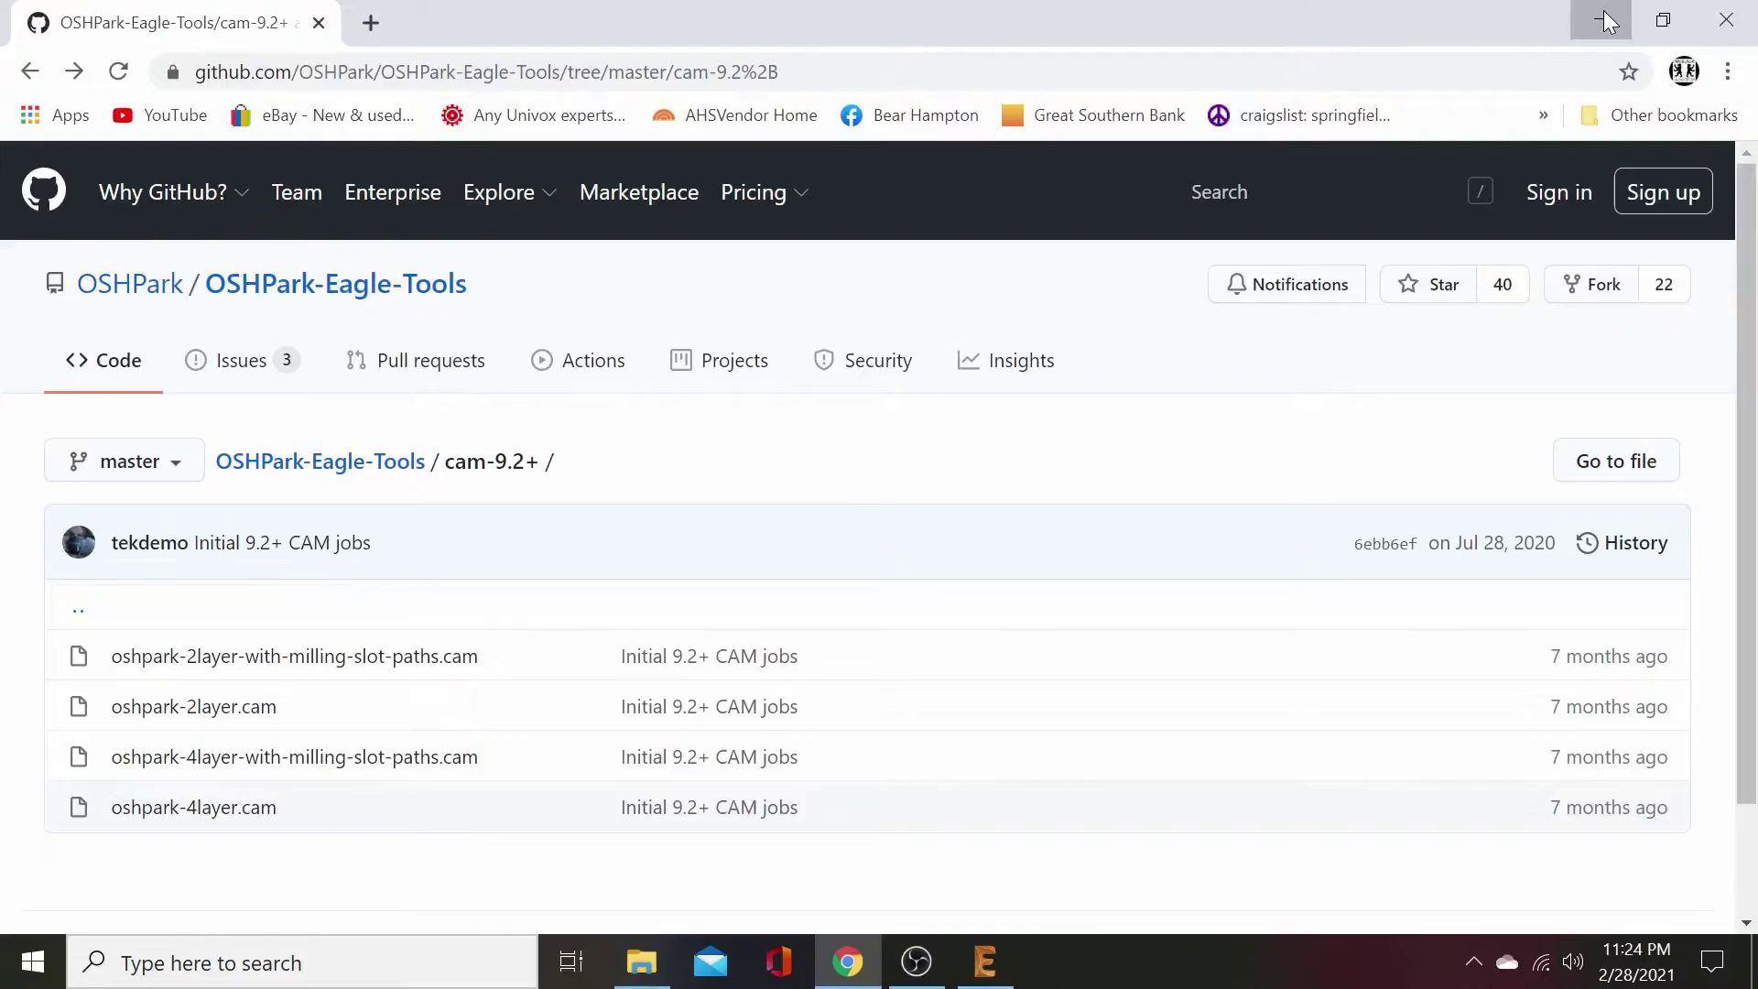
{"action": "left_click", "coordinate": [1608, 18]}
{"action": "left_click", "coordinate": [1604, 16]}
{"action": "left_click", "coordinate": [1604, 17]}
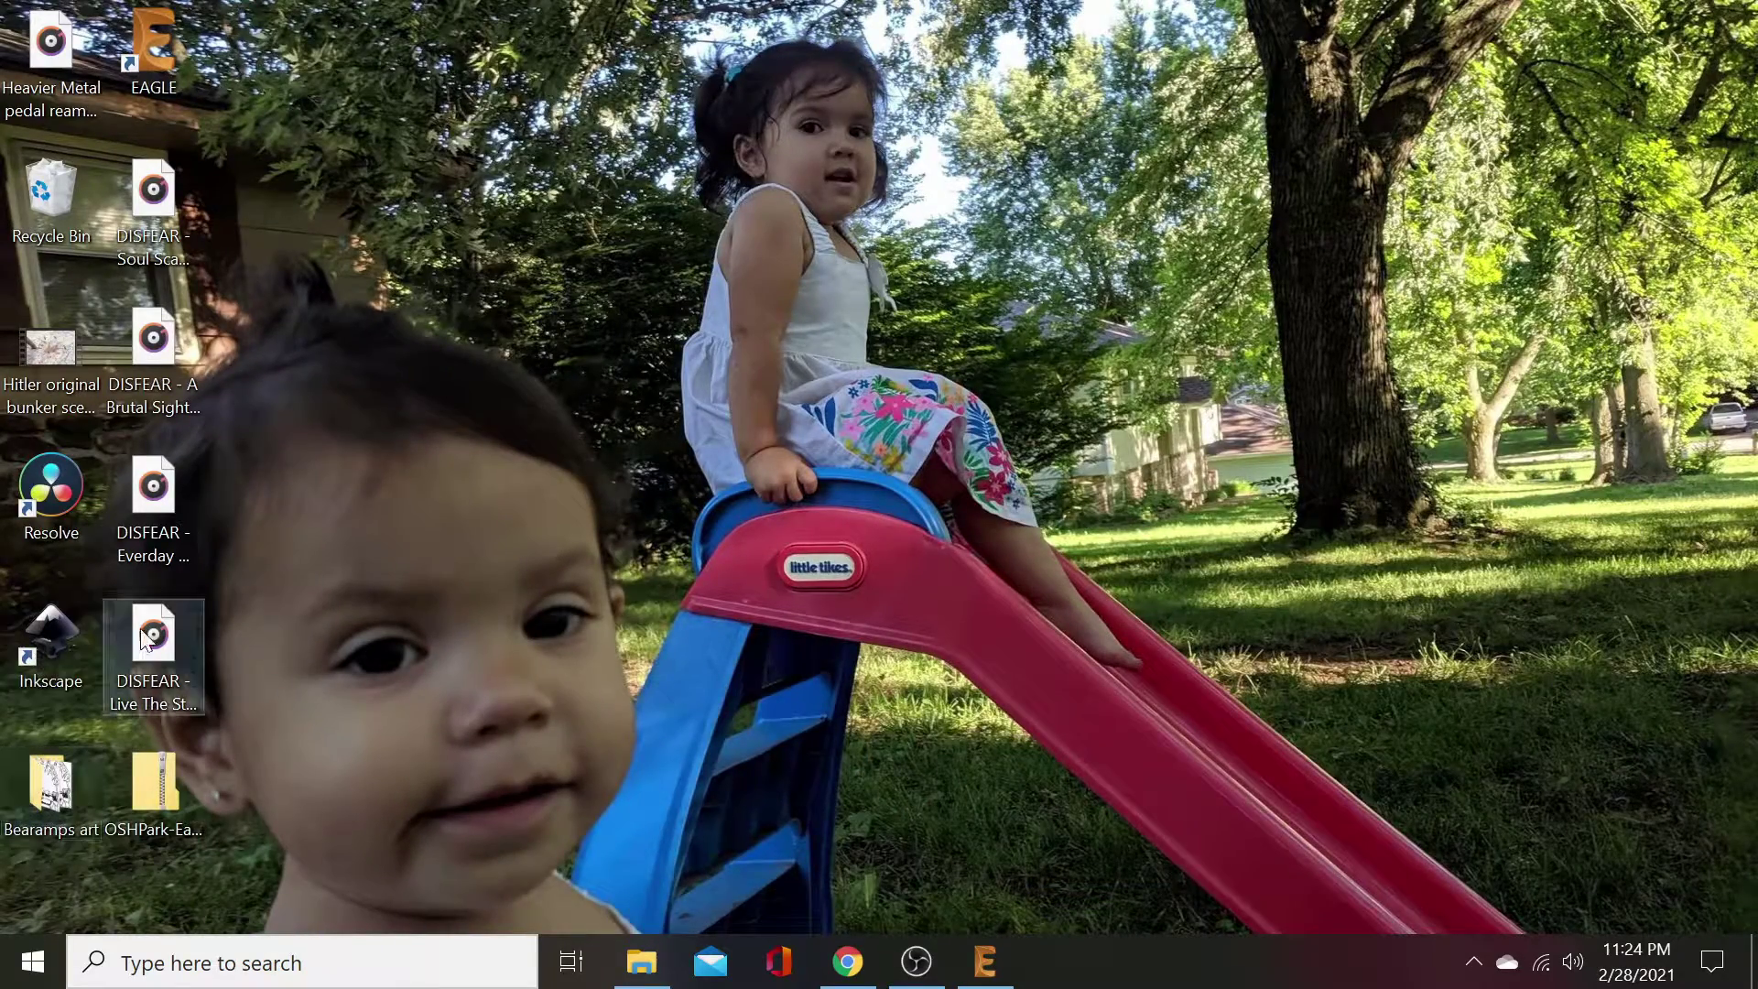
- Copy the OSHPark-Eagle-Tools-master folder out of the downloaded zip
{"action": "left_click", "coordinate": [145, 773]}
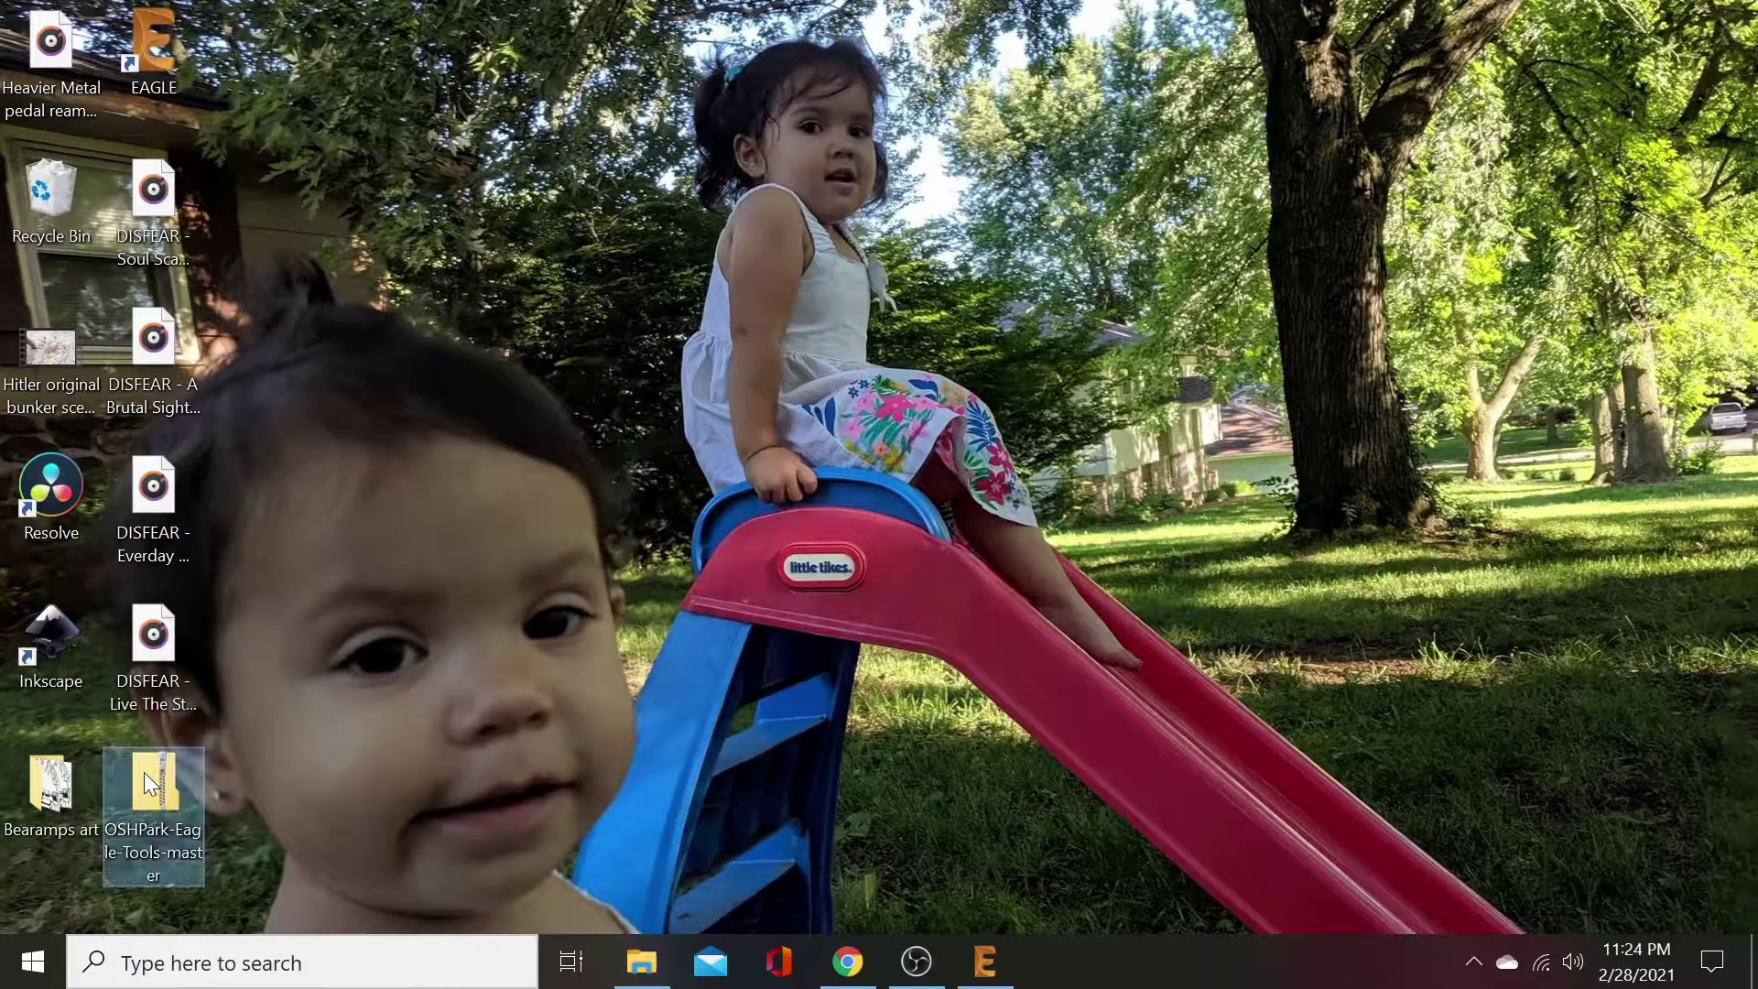
{"action": "double_click", "coordinate": [145, 772]}
{"action": "left_click", "coordinate": [485, 305]}
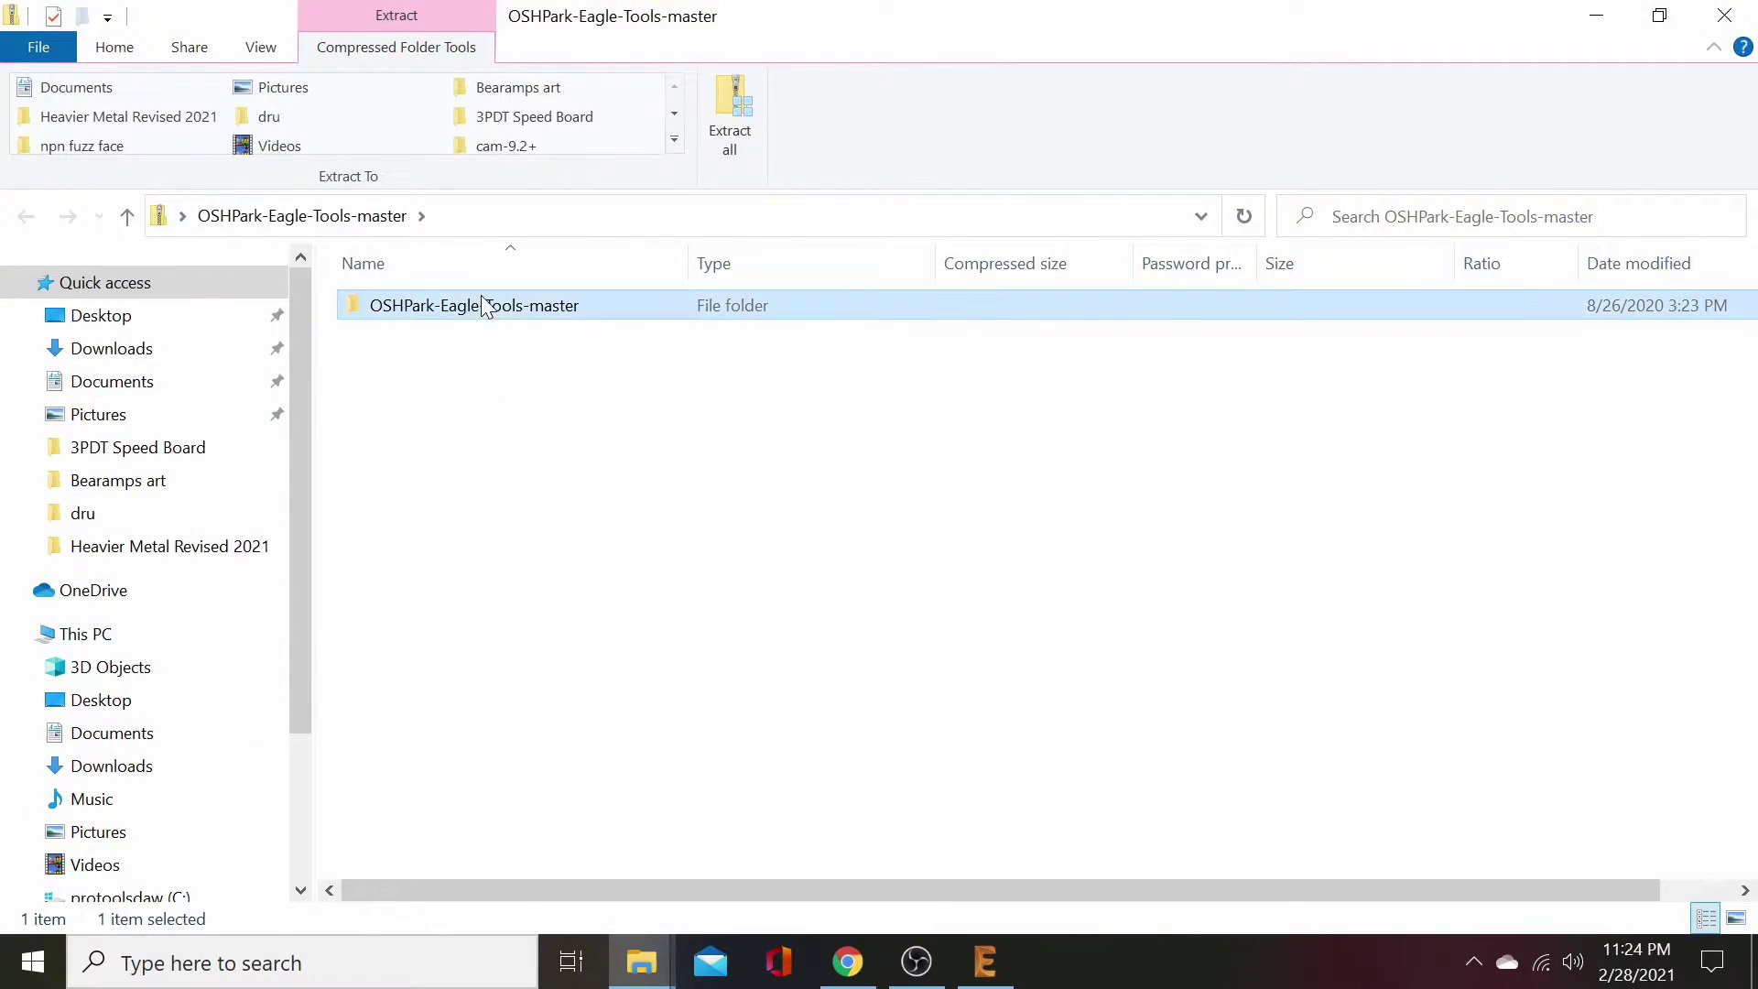
{"action": "right_click", "coordinate": [485, 305]}
{"action": "left_click", "coordinate": [542, 417]}
{"action": "left_click", "coordinate": [1726, 15]}
- Paste the OSHPark-Eagle-Tools-master folder into Documents\oshpark dru
{"action": "left_click", "coordinate": [641, 961]}
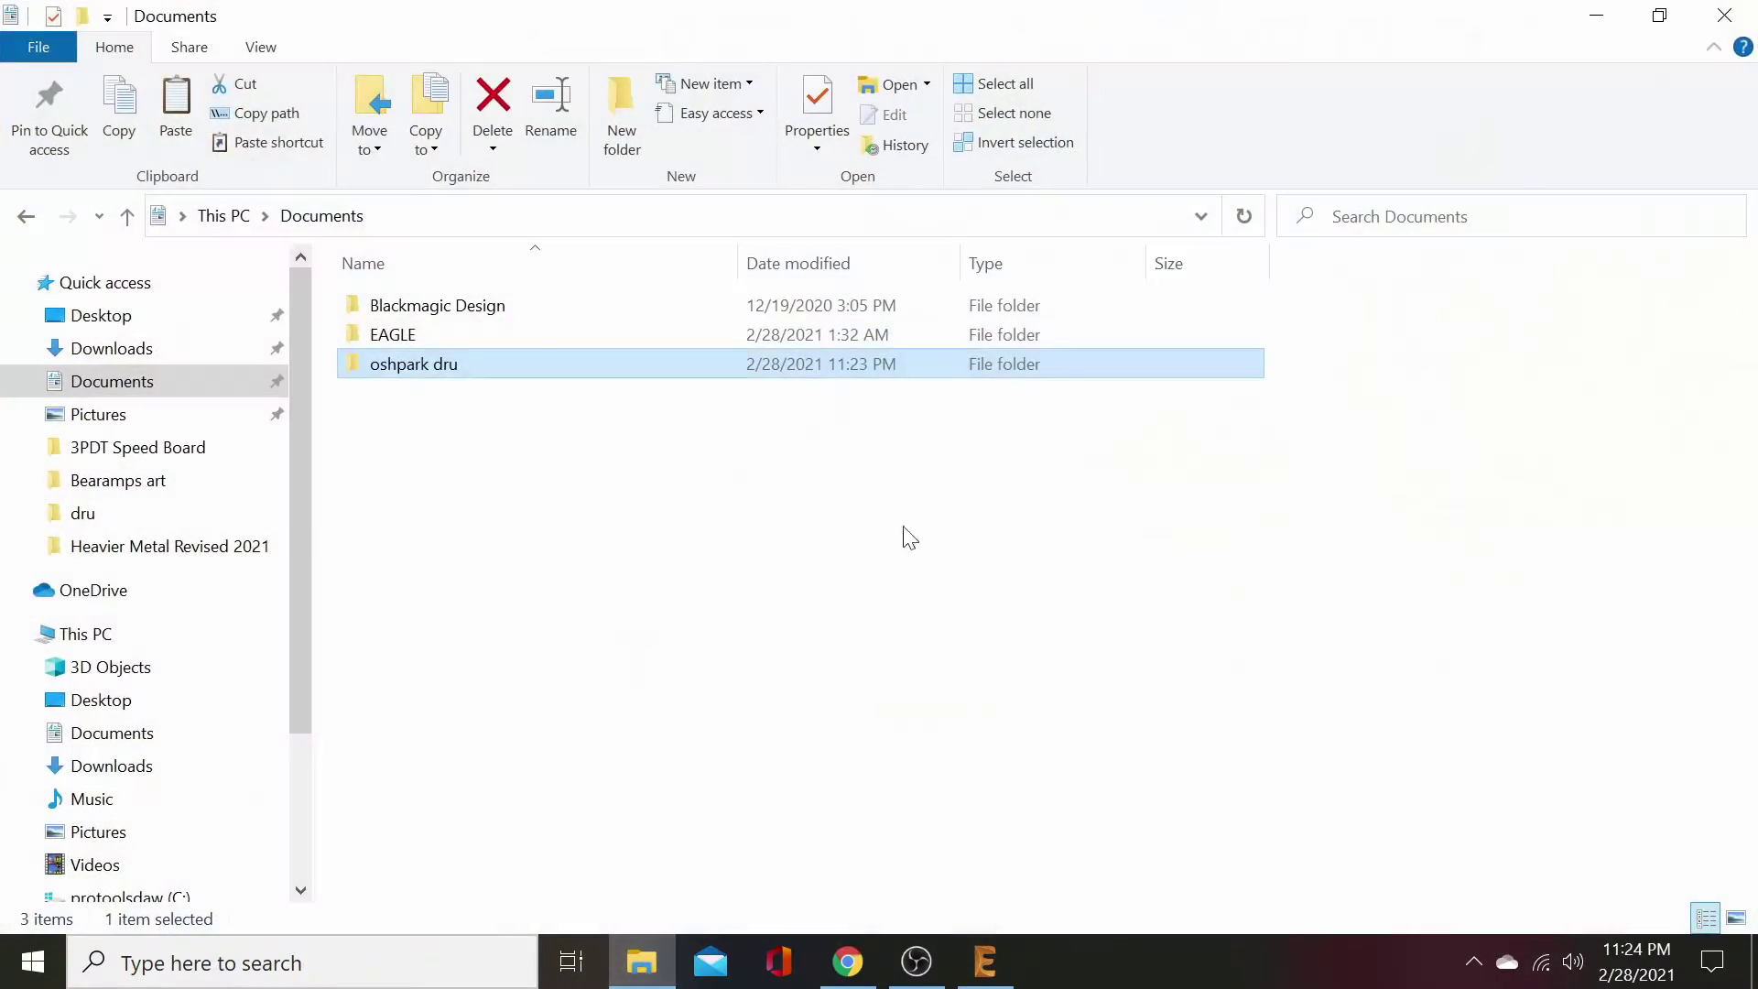
{"action": "double_click", "coordinate": [394, 364]}
{"action": "right_click", "coordinate": [463, 401]}
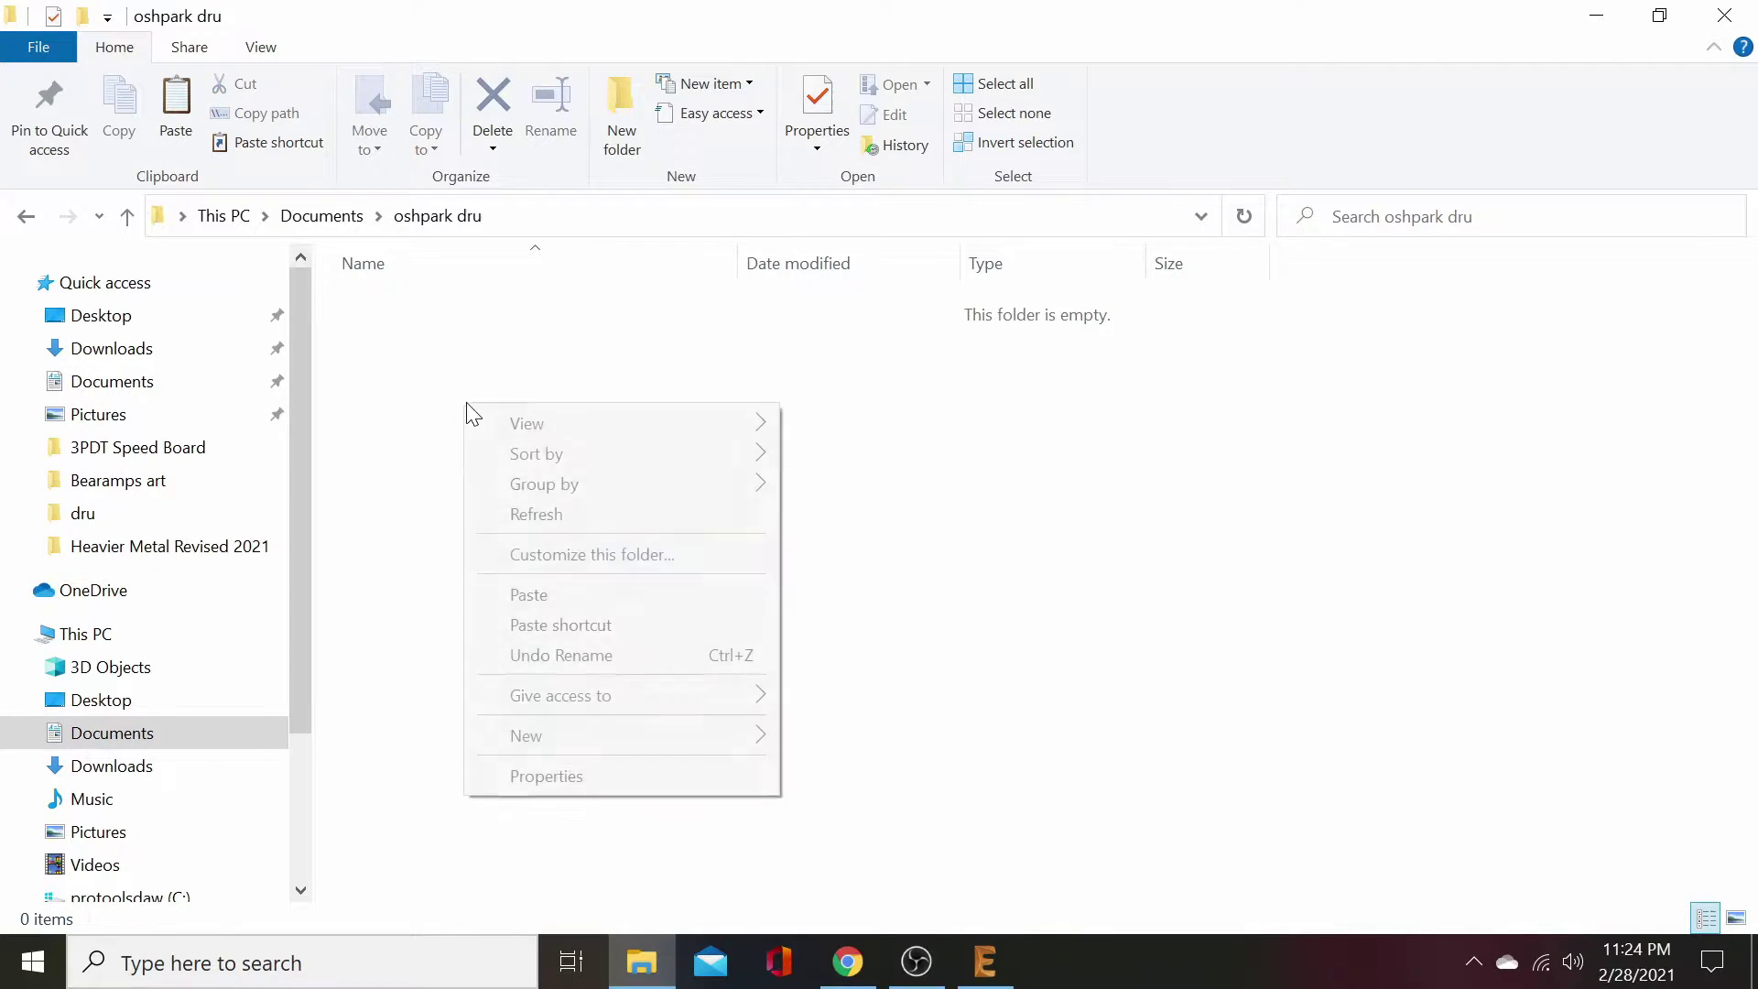
{"action": "left_click", "coordinate": [529, 595]}
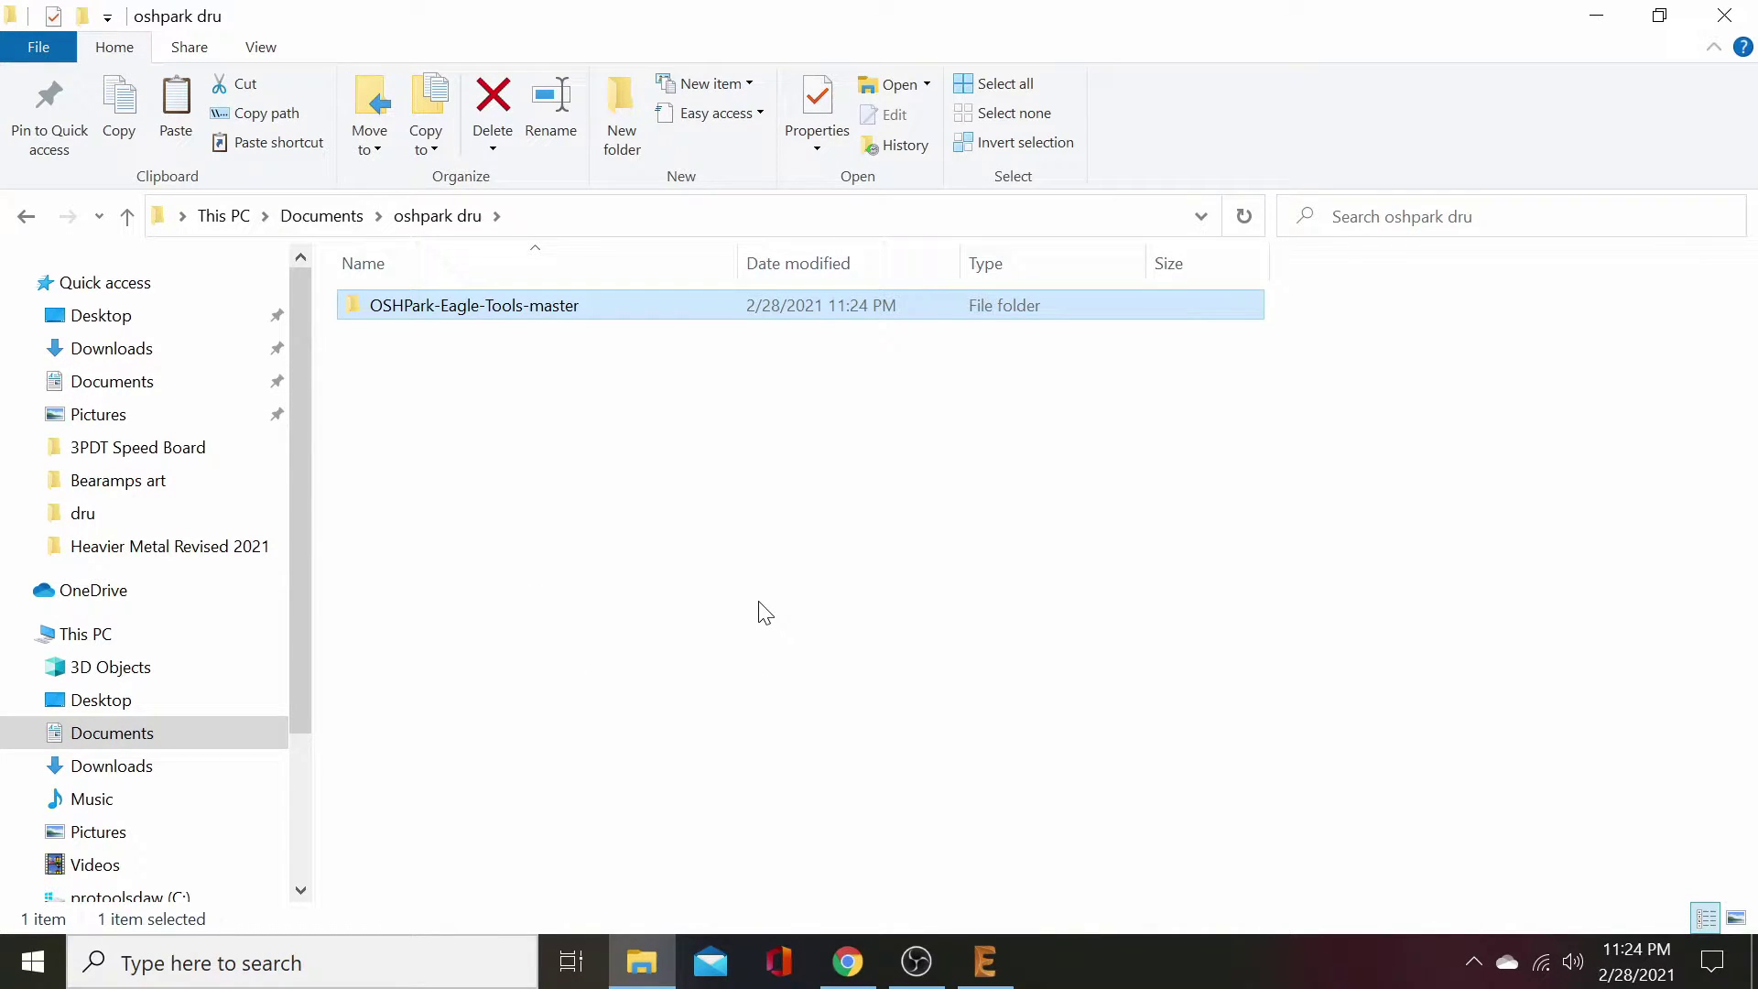
{"action": "left_click", "coordinate": [1595, 16]}
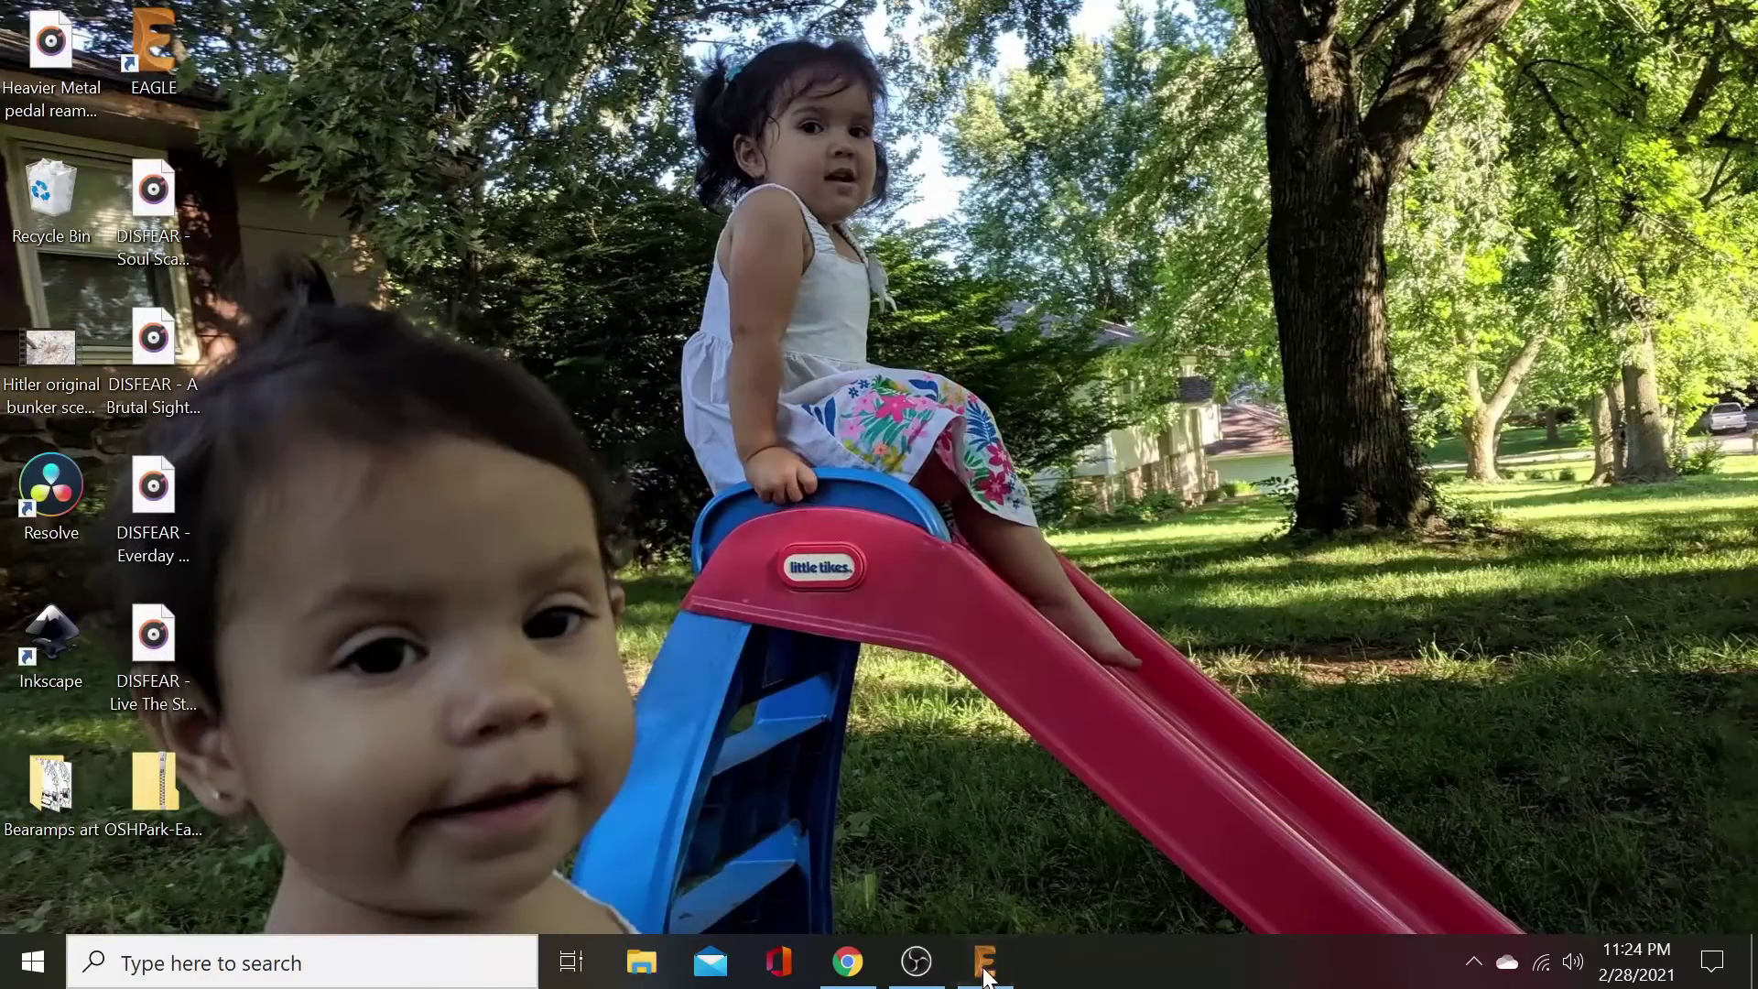
{"action": "left_click", "coordinate": [908, 966]}
- Bring the EAGLE Control Panel to the front and minimize the OBS window
{"action": "left_click", "coordinate": [985, 962]}
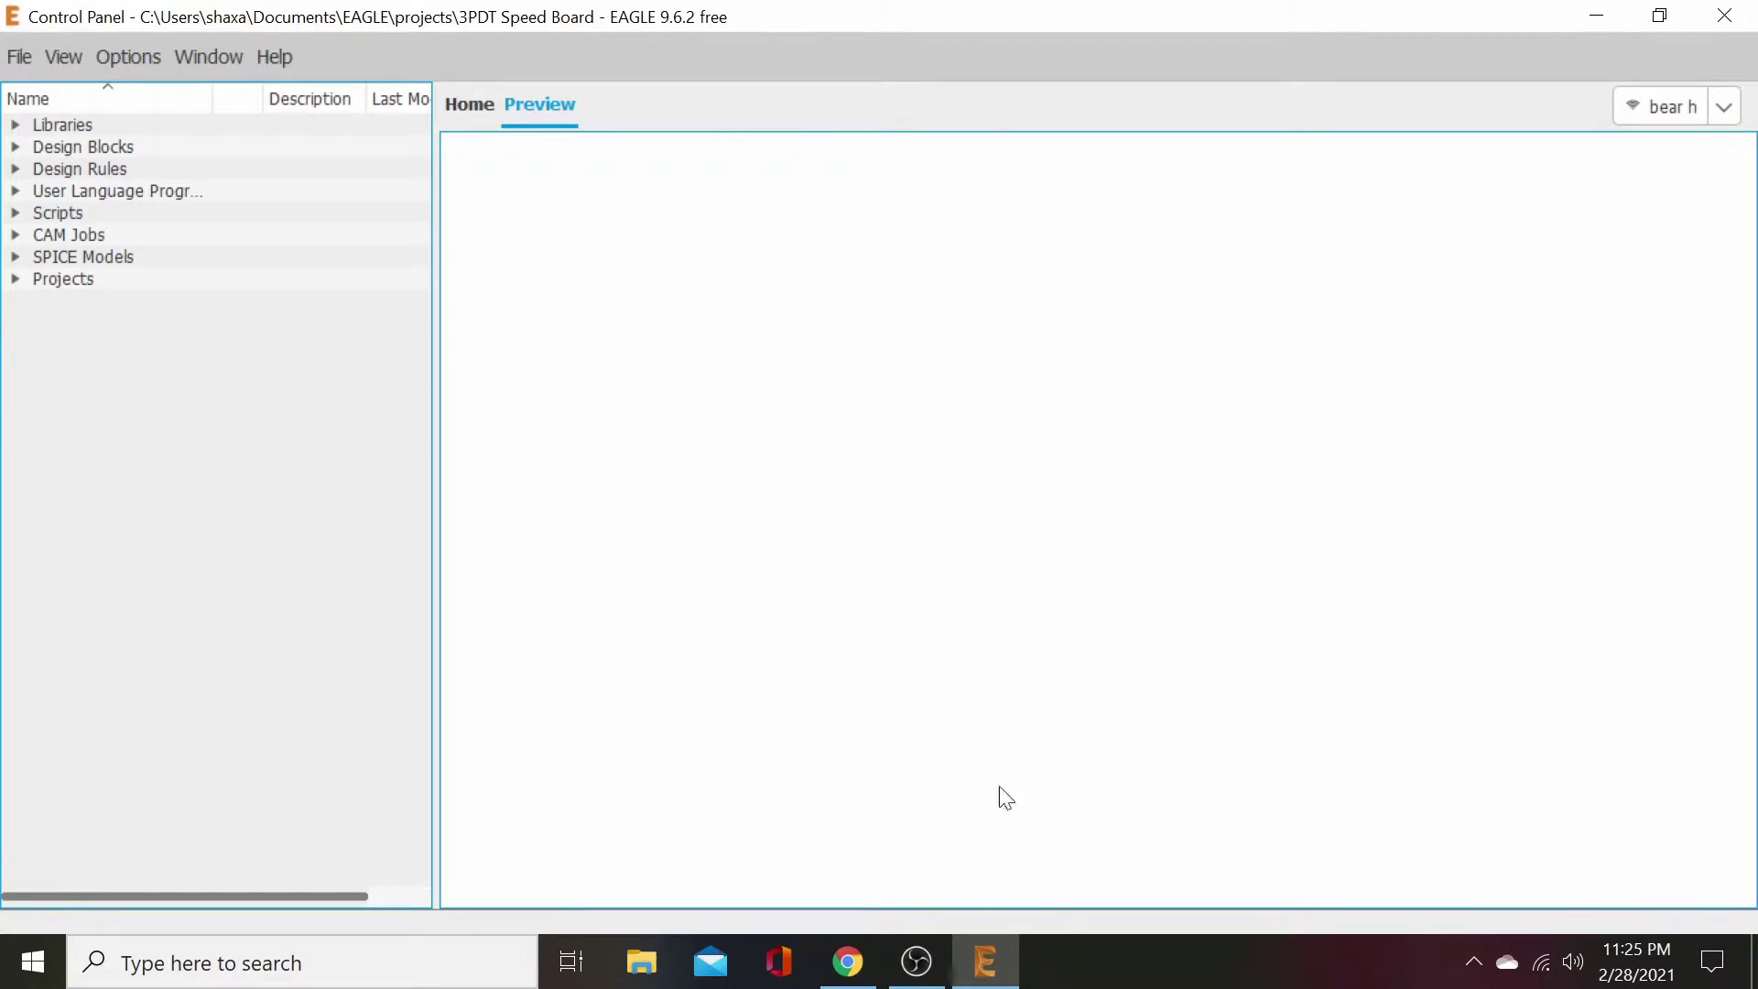
{"action": "left_click", "coordinate": [932, 956]}
{"action": "left_click", "coordinate": [920, 959]}
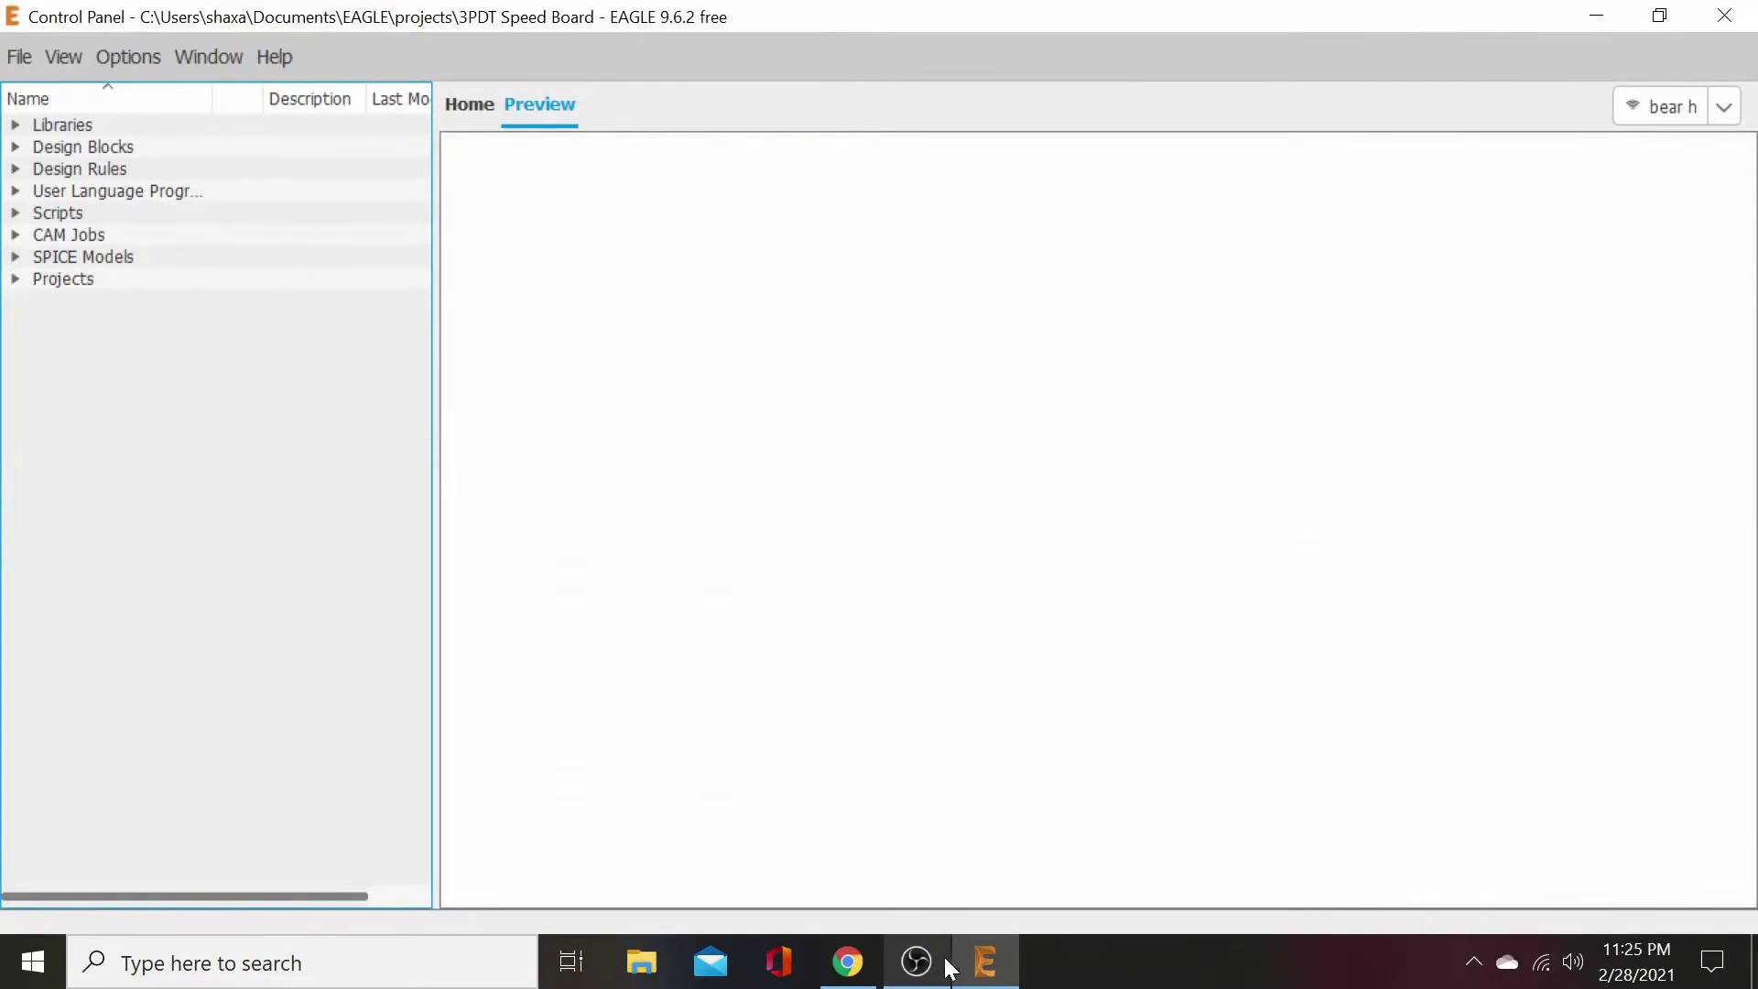
{"action": "left_click", "coordinate": [987, 963]}
{"action": "left_click", "coordinate": [985, 962]}
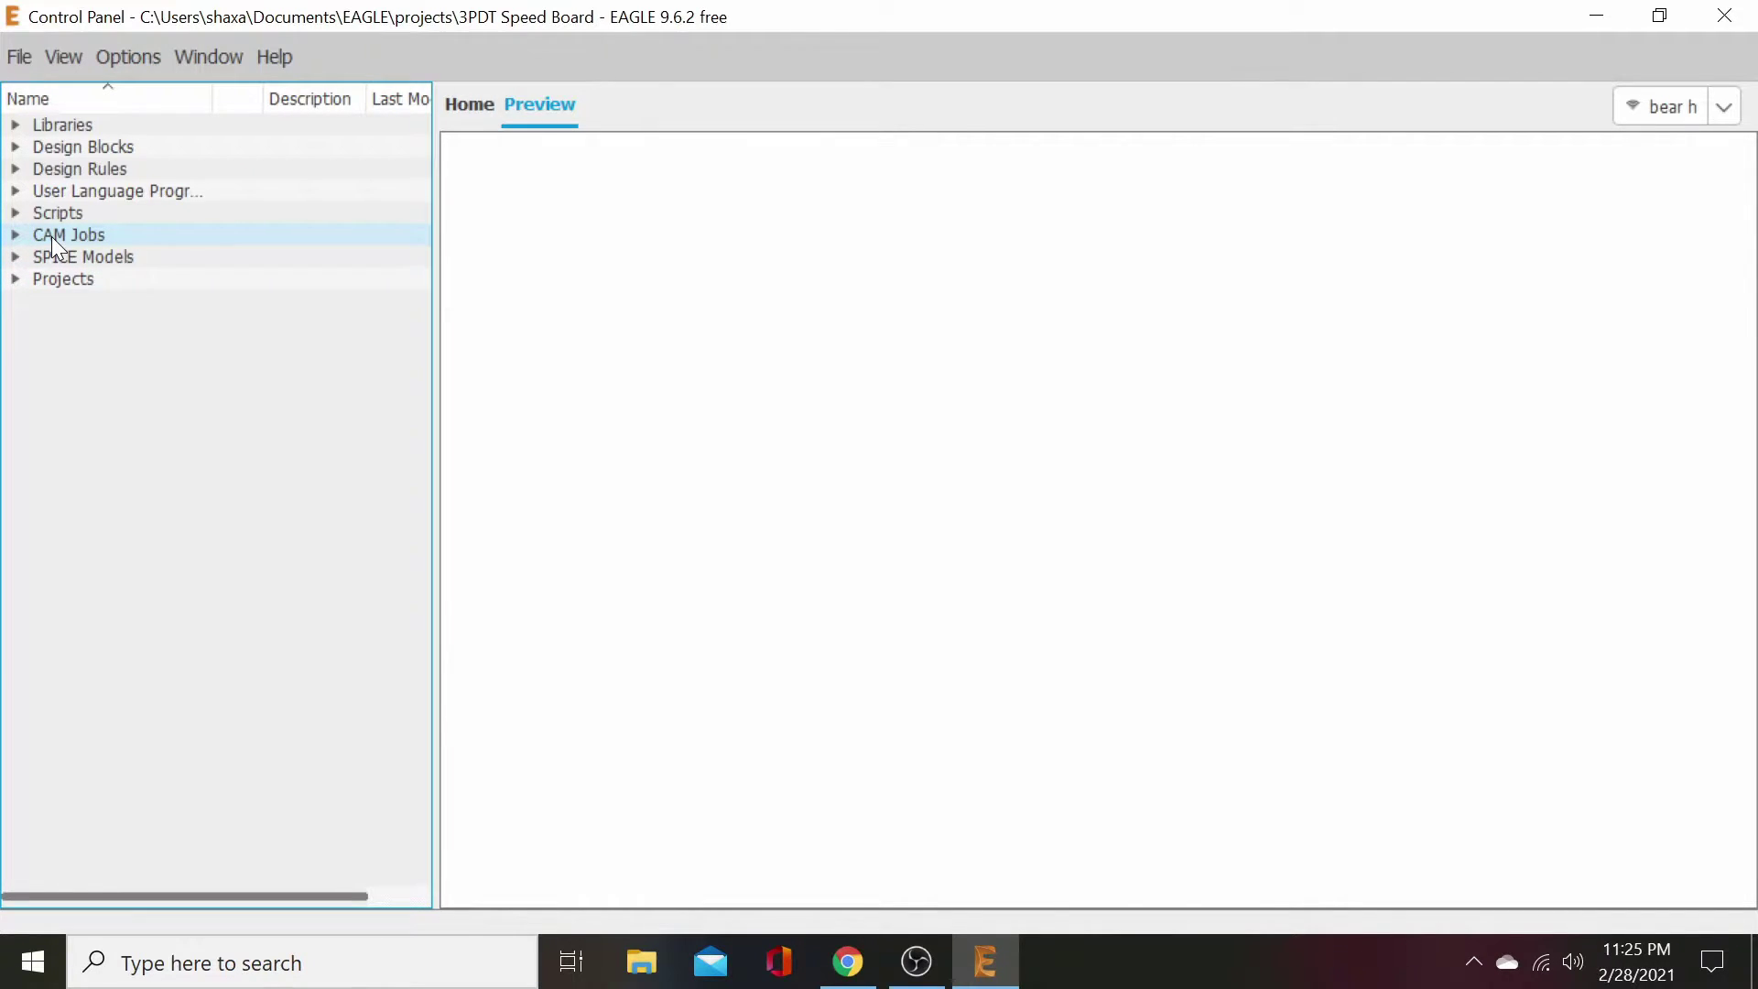
- Create a new project named 'npn fuzzface' in the projects folder under Projects
{"action": "left_click", "coordinate": [17, 280]}
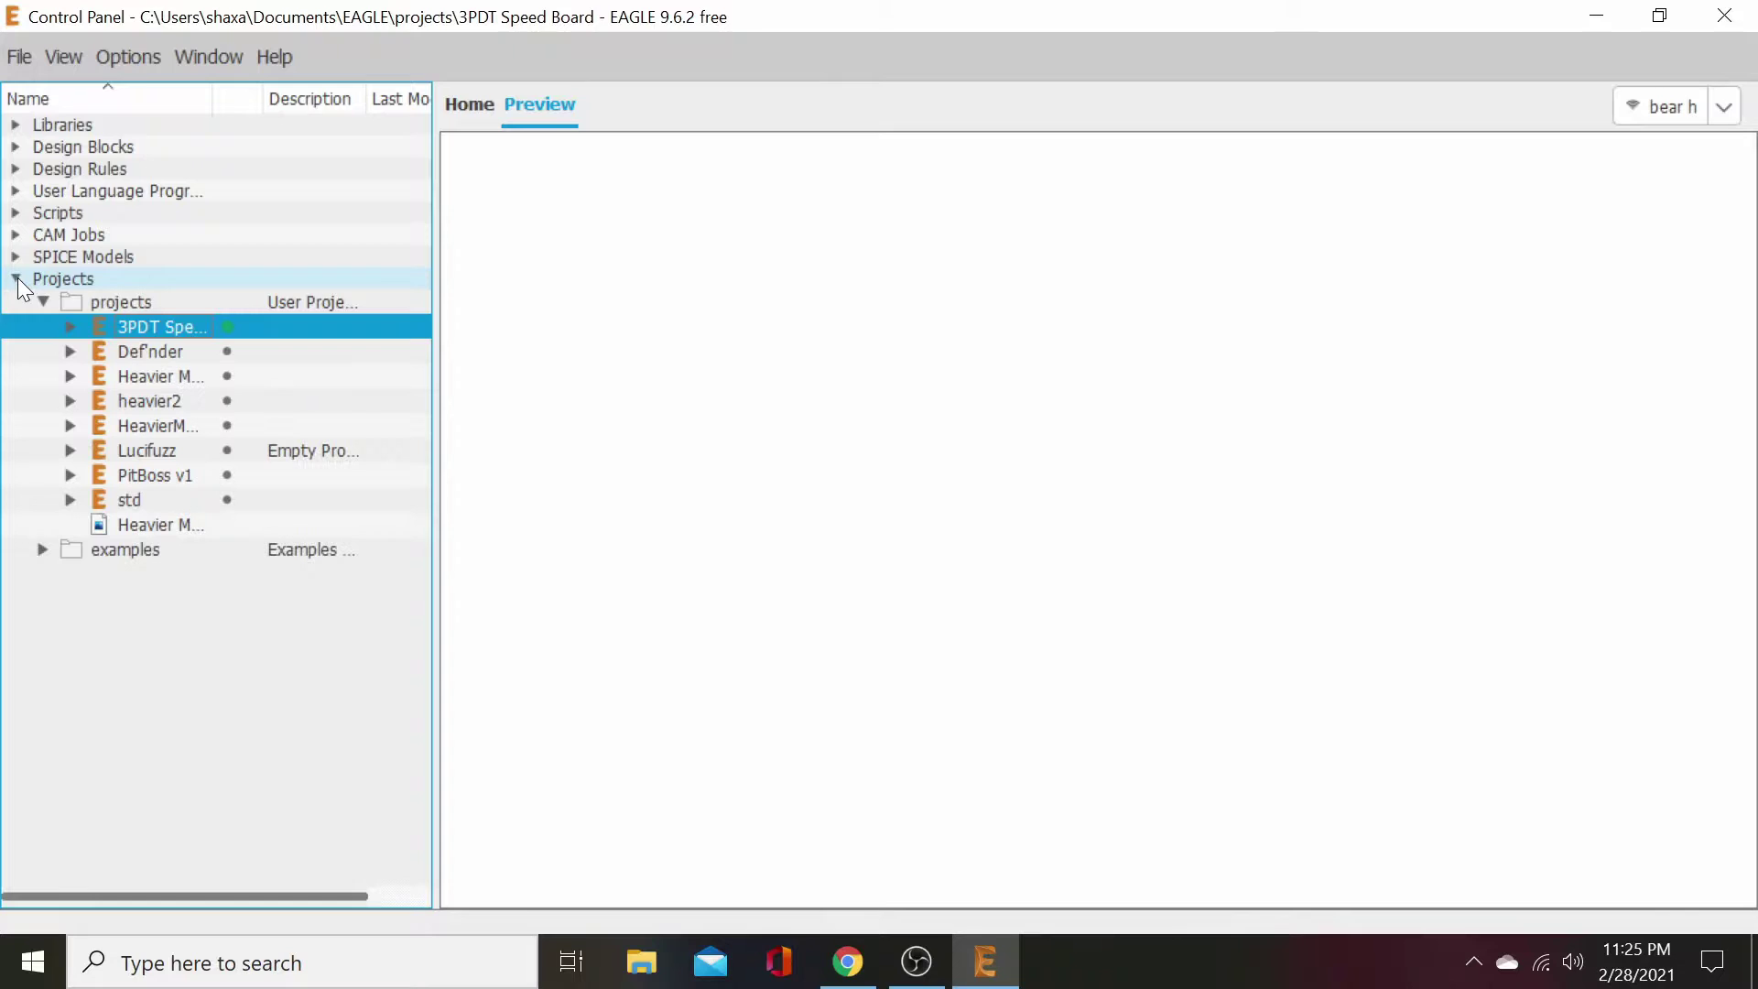
{"action": "left_click", "coordinate": [62, 303]}
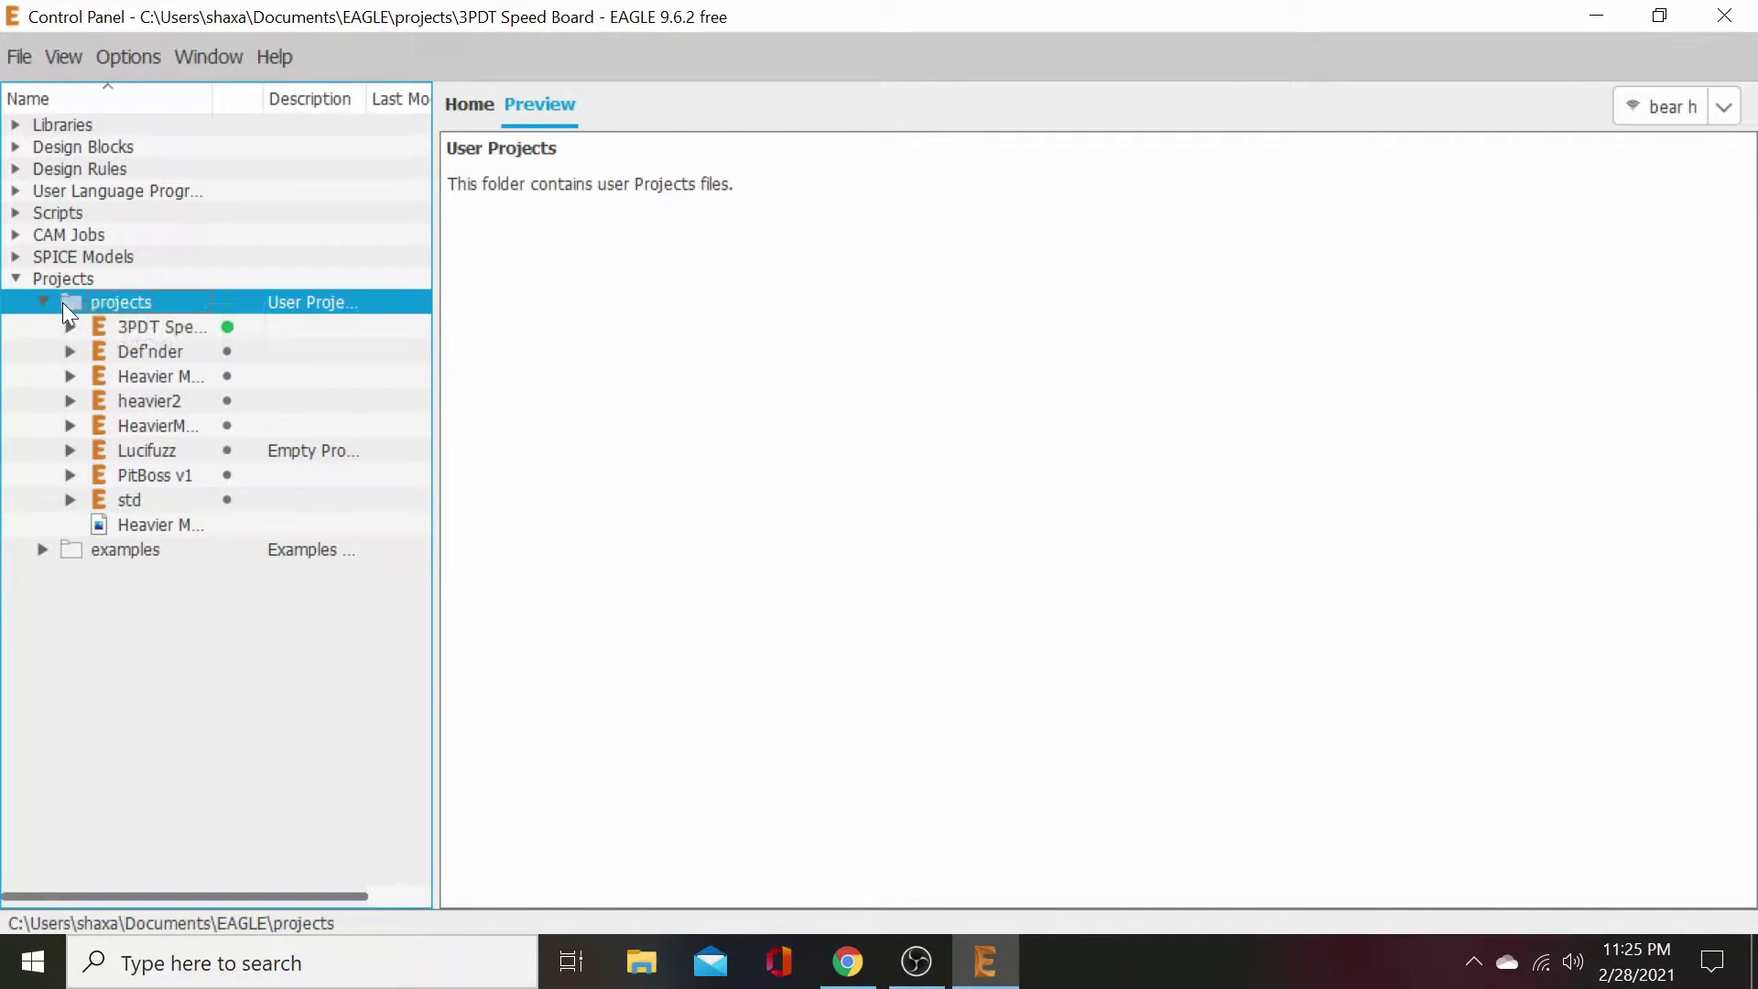
{"action": "right_click", "coordinate": [62, 302]}
{"action": "left_click", "coordinate": [117, 343]}
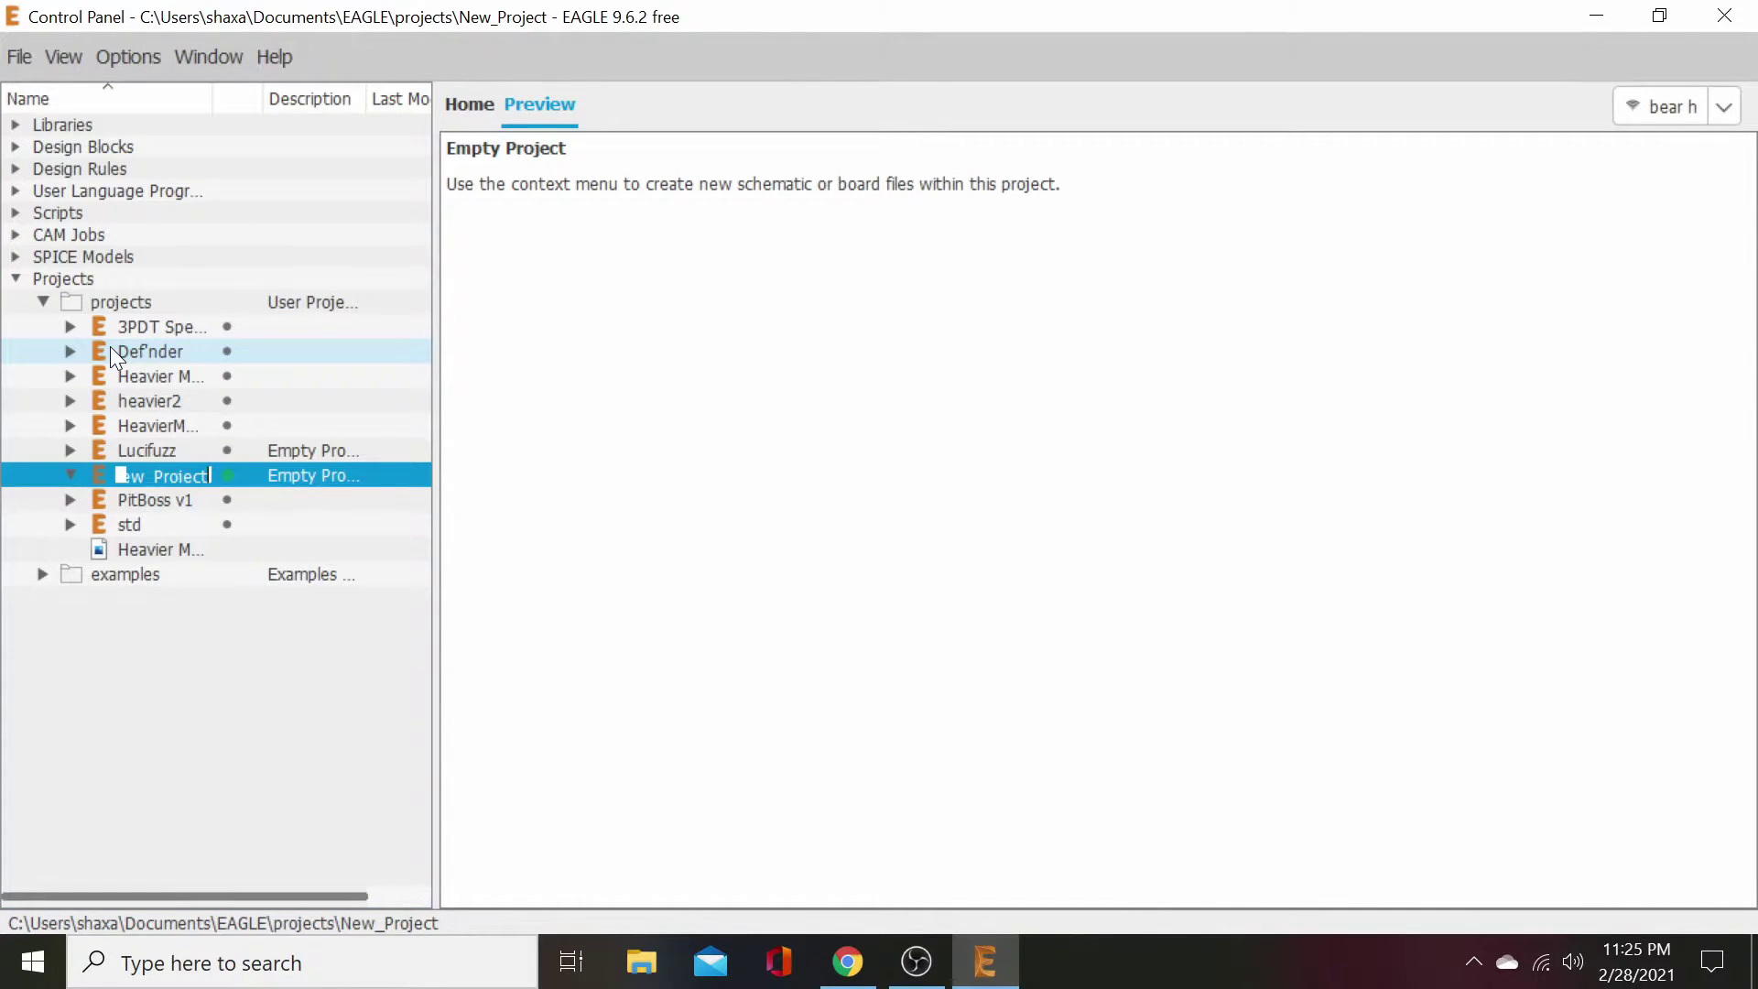
{"action": "type", "text": "npn fuzzface"}
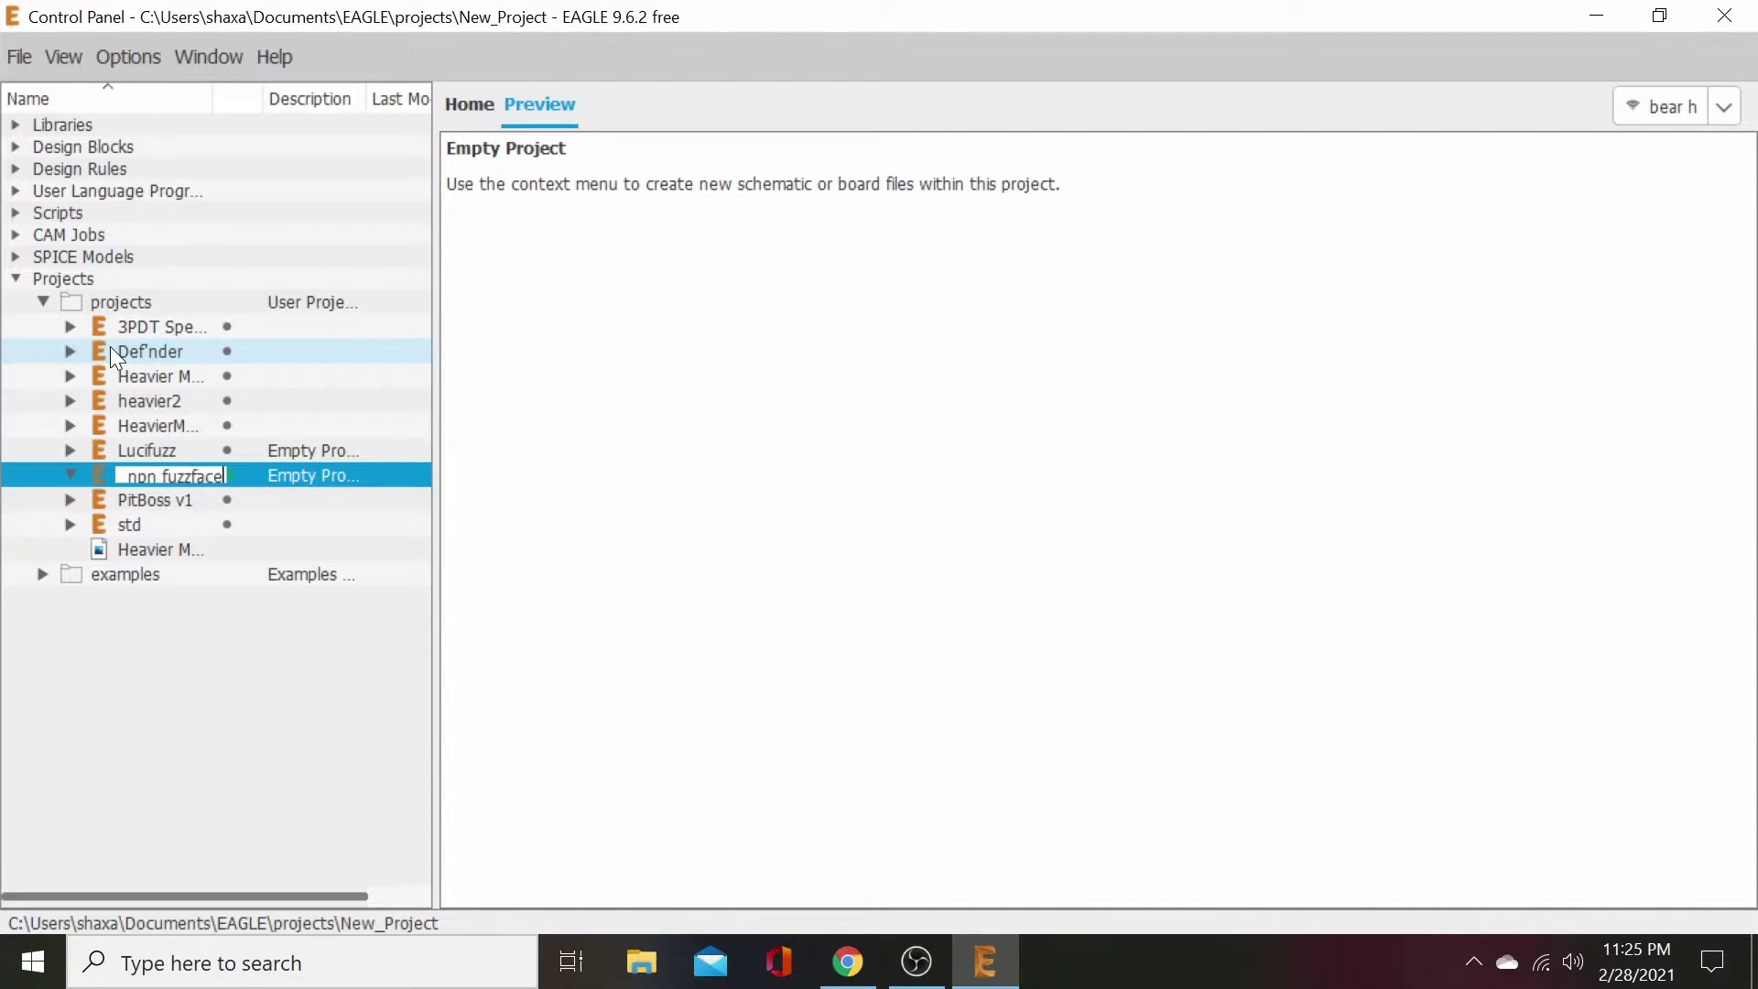
{"action": "key", "text": "Return"}
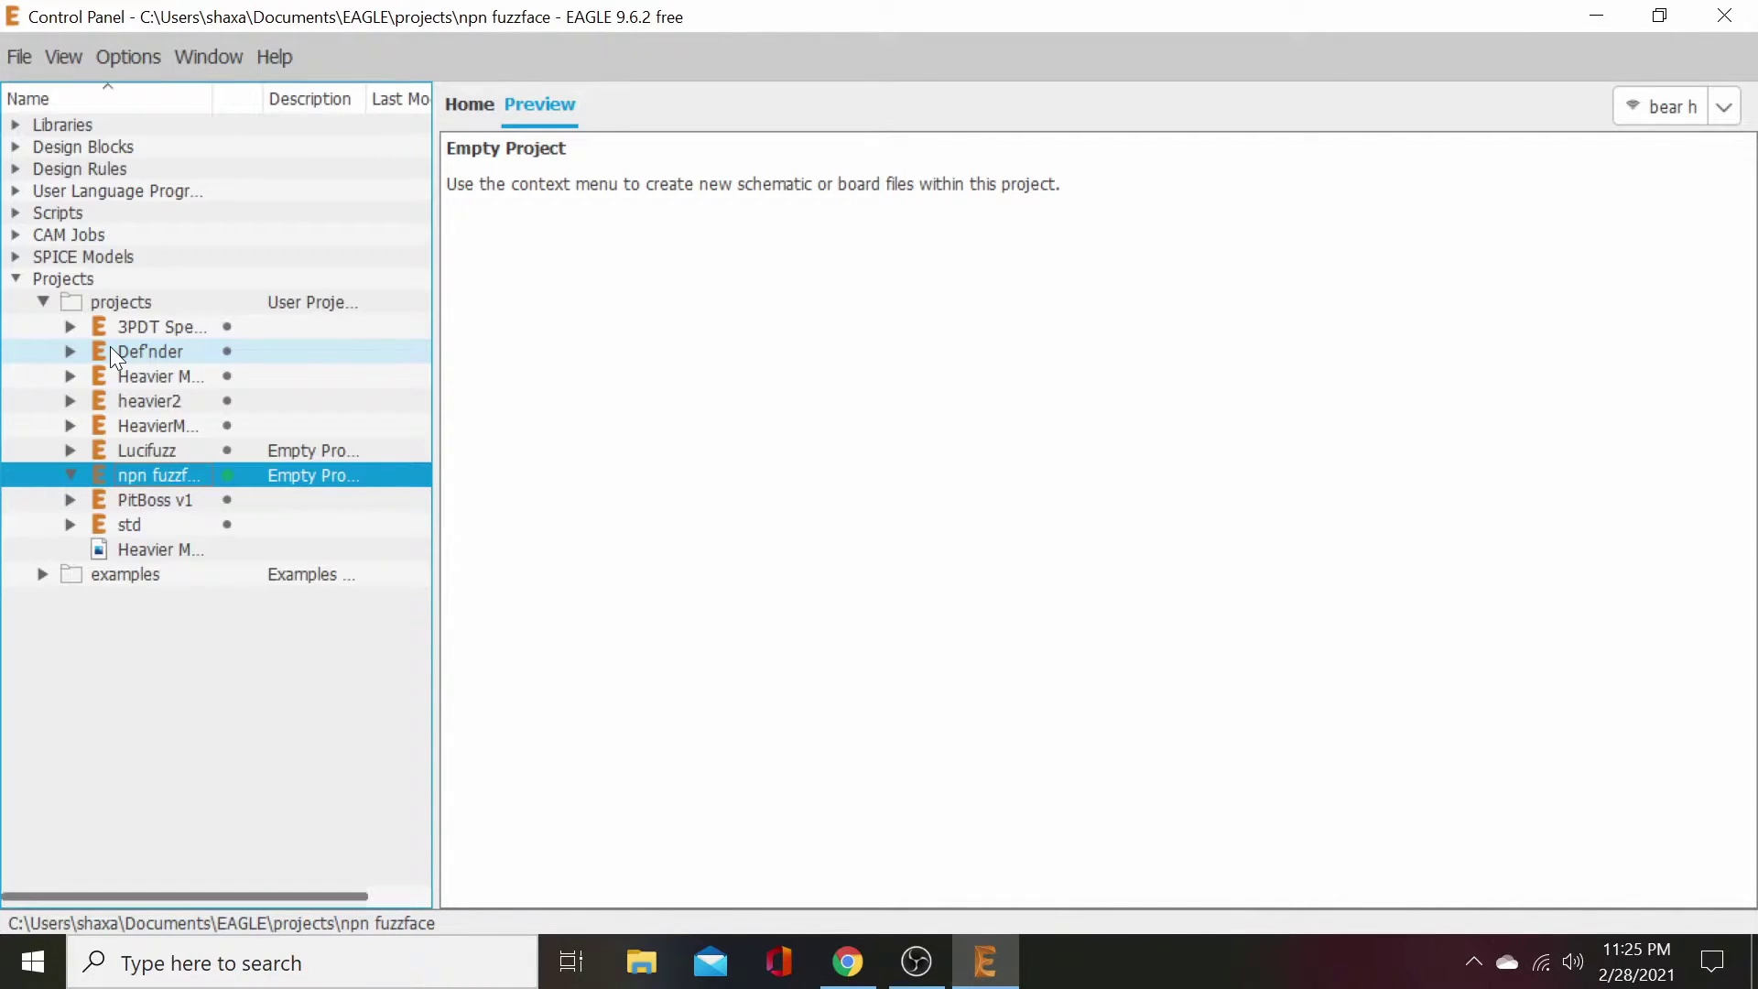
- Add a new untitled schematic to the npn fuzzface project
{"action": "right_click", "coordinate": [181, 475]}
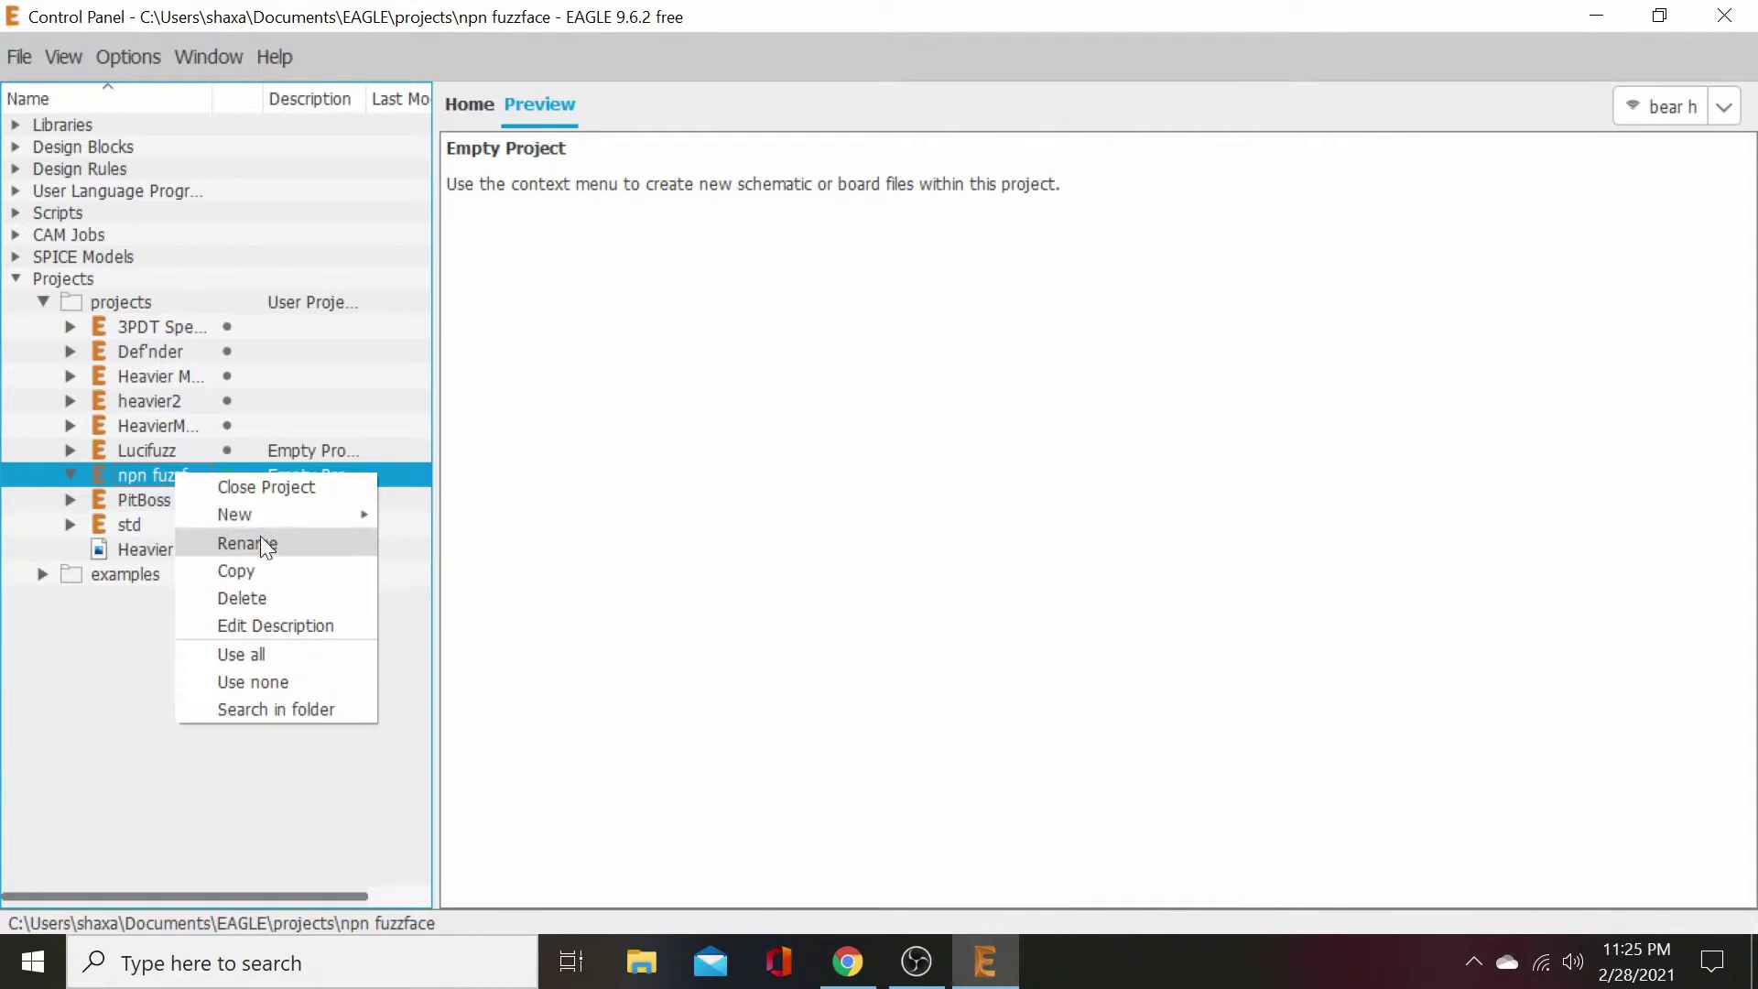
{"action": "mouse_move", "coordinate": [260, 515]}
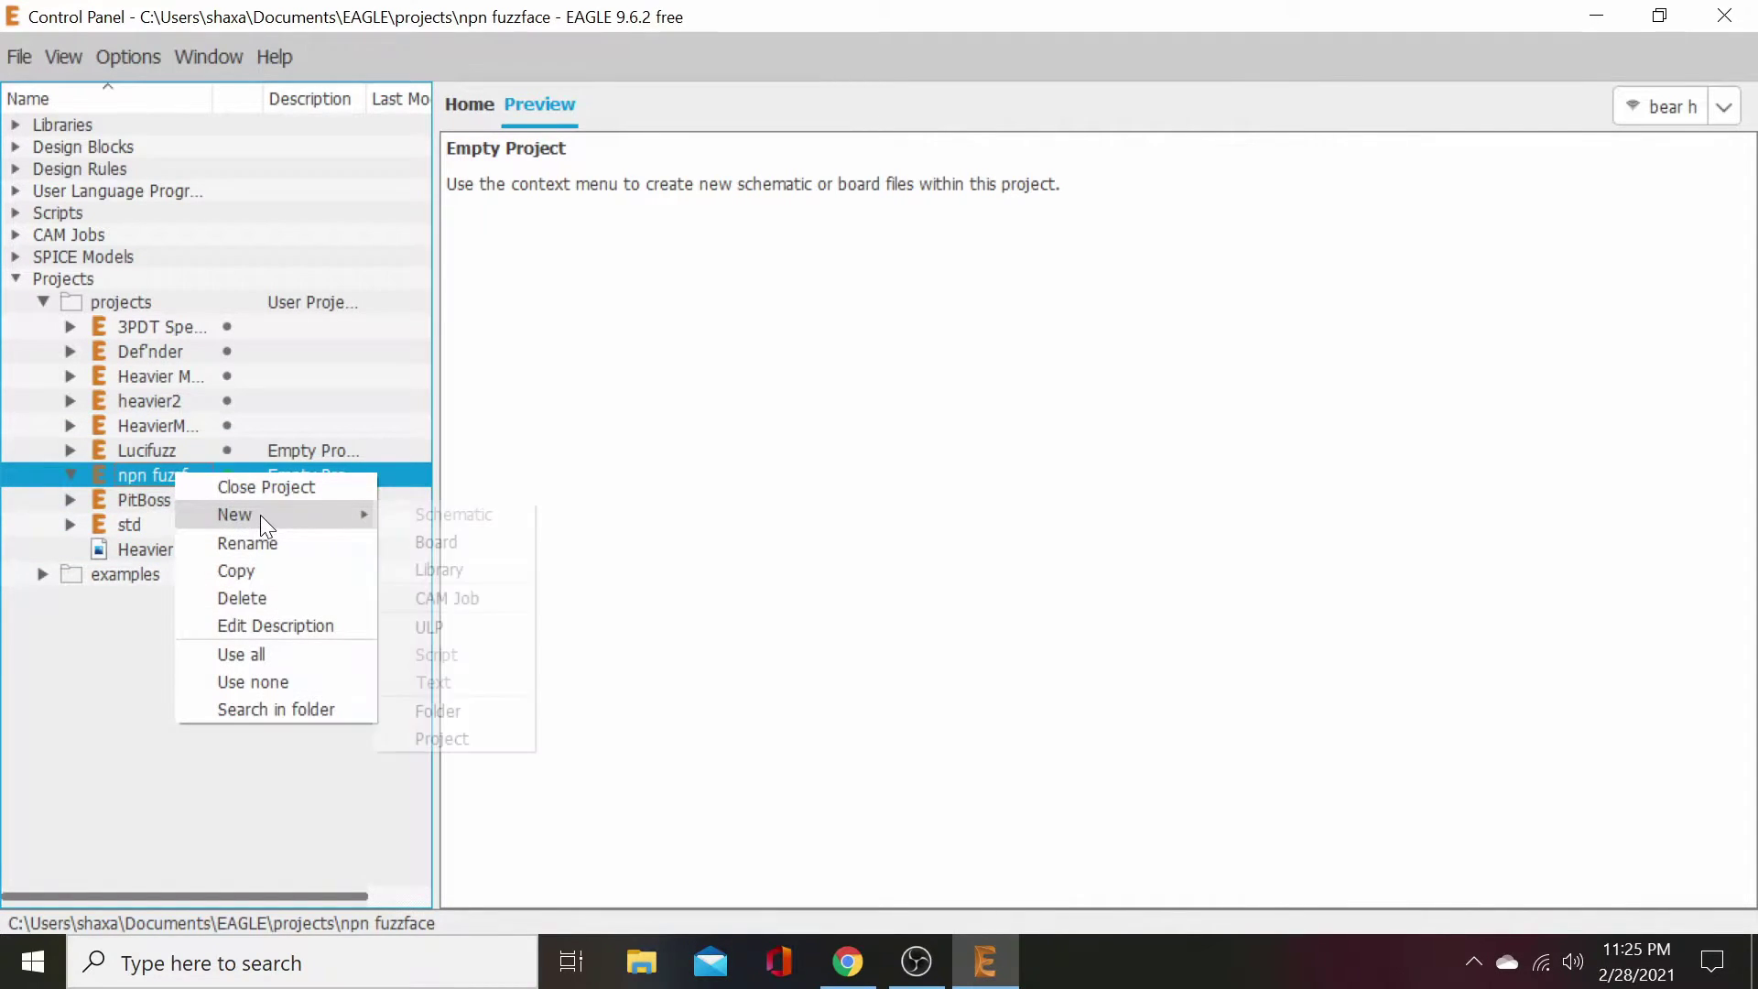
{"action": "left_click", "coordinate": [446, 514]}
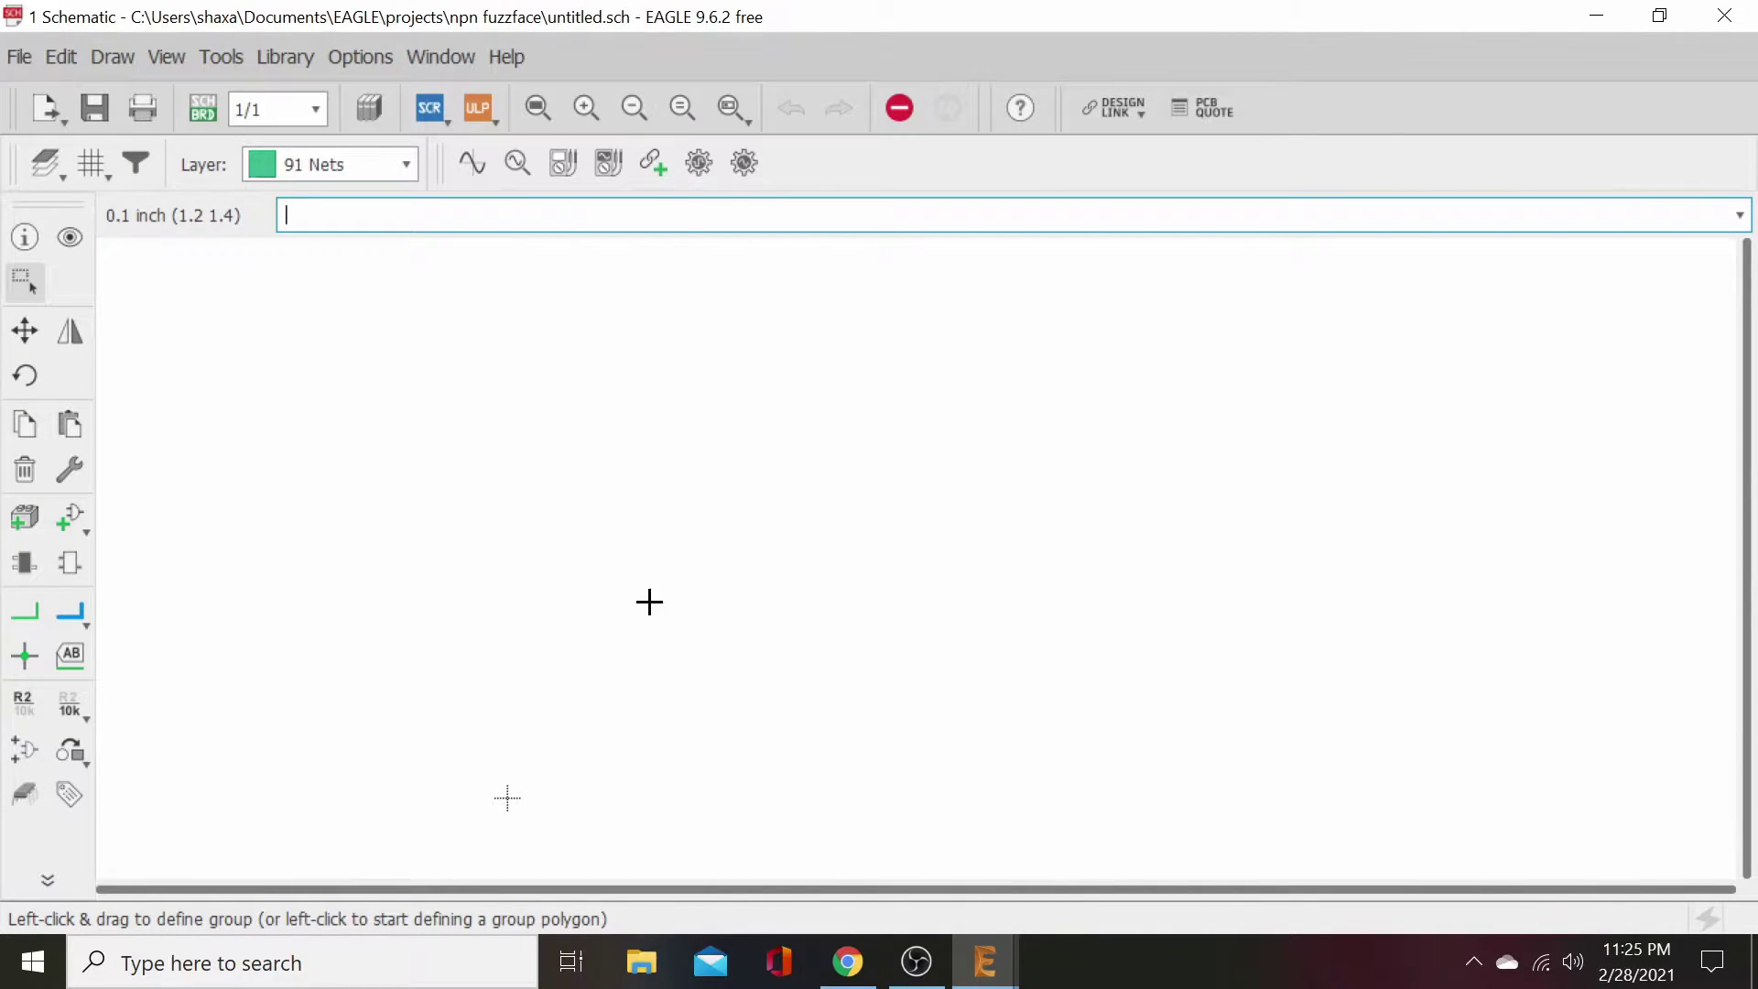
- Create the matching board from the schematic and look over the board editor's menus
{"action": "left_click", "coordinate": [200, 111]}
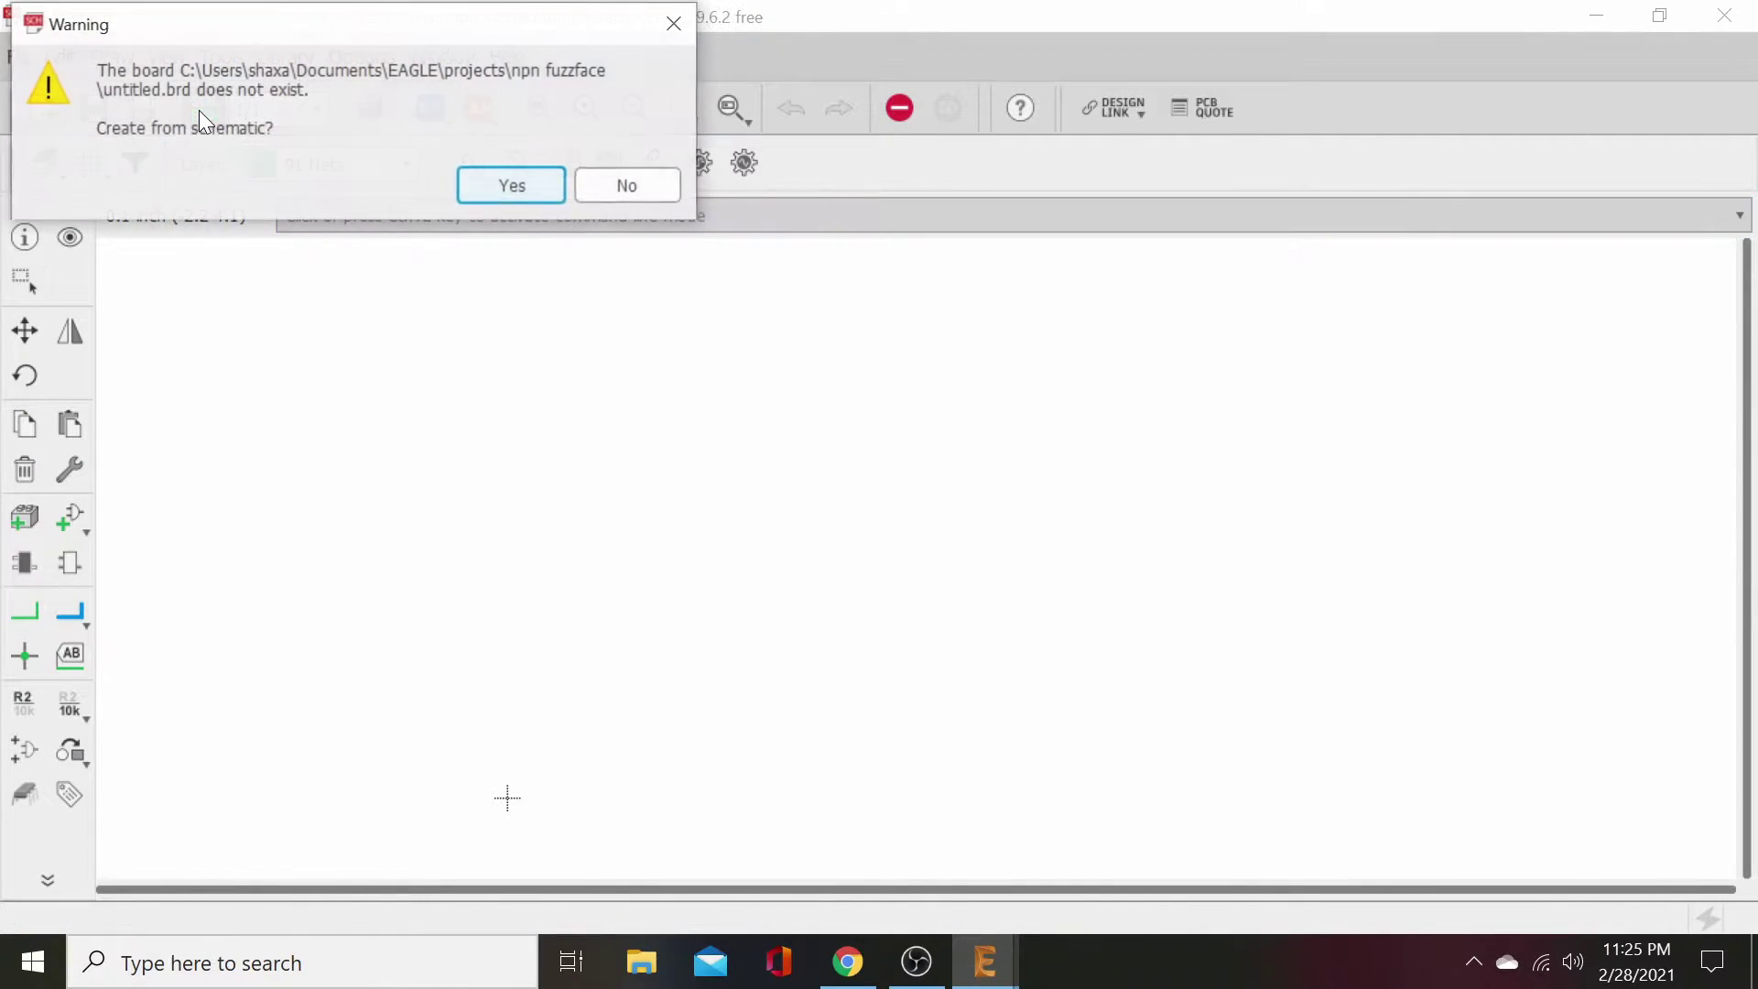
{"action": "left_click", "coordinate": [512, 186]}
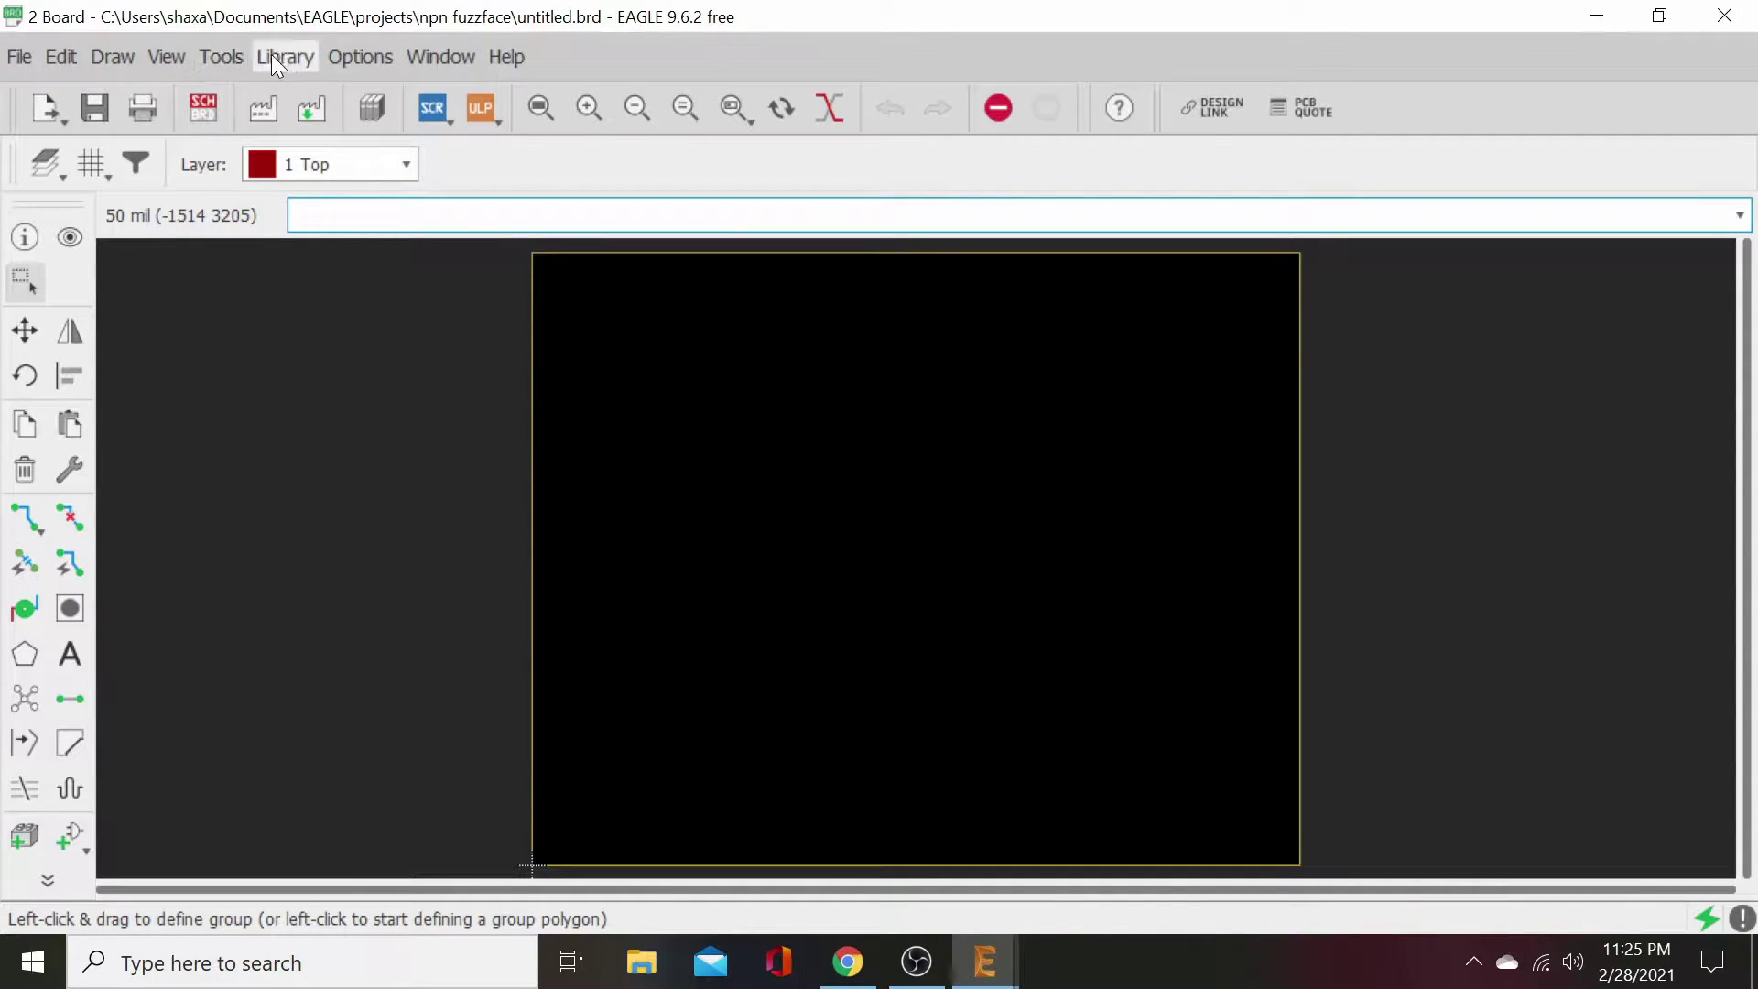
{"action": "left_click", "coordinate": [356, 61]}
{"action": "mouse_move", "coordinate": [311, 55]}
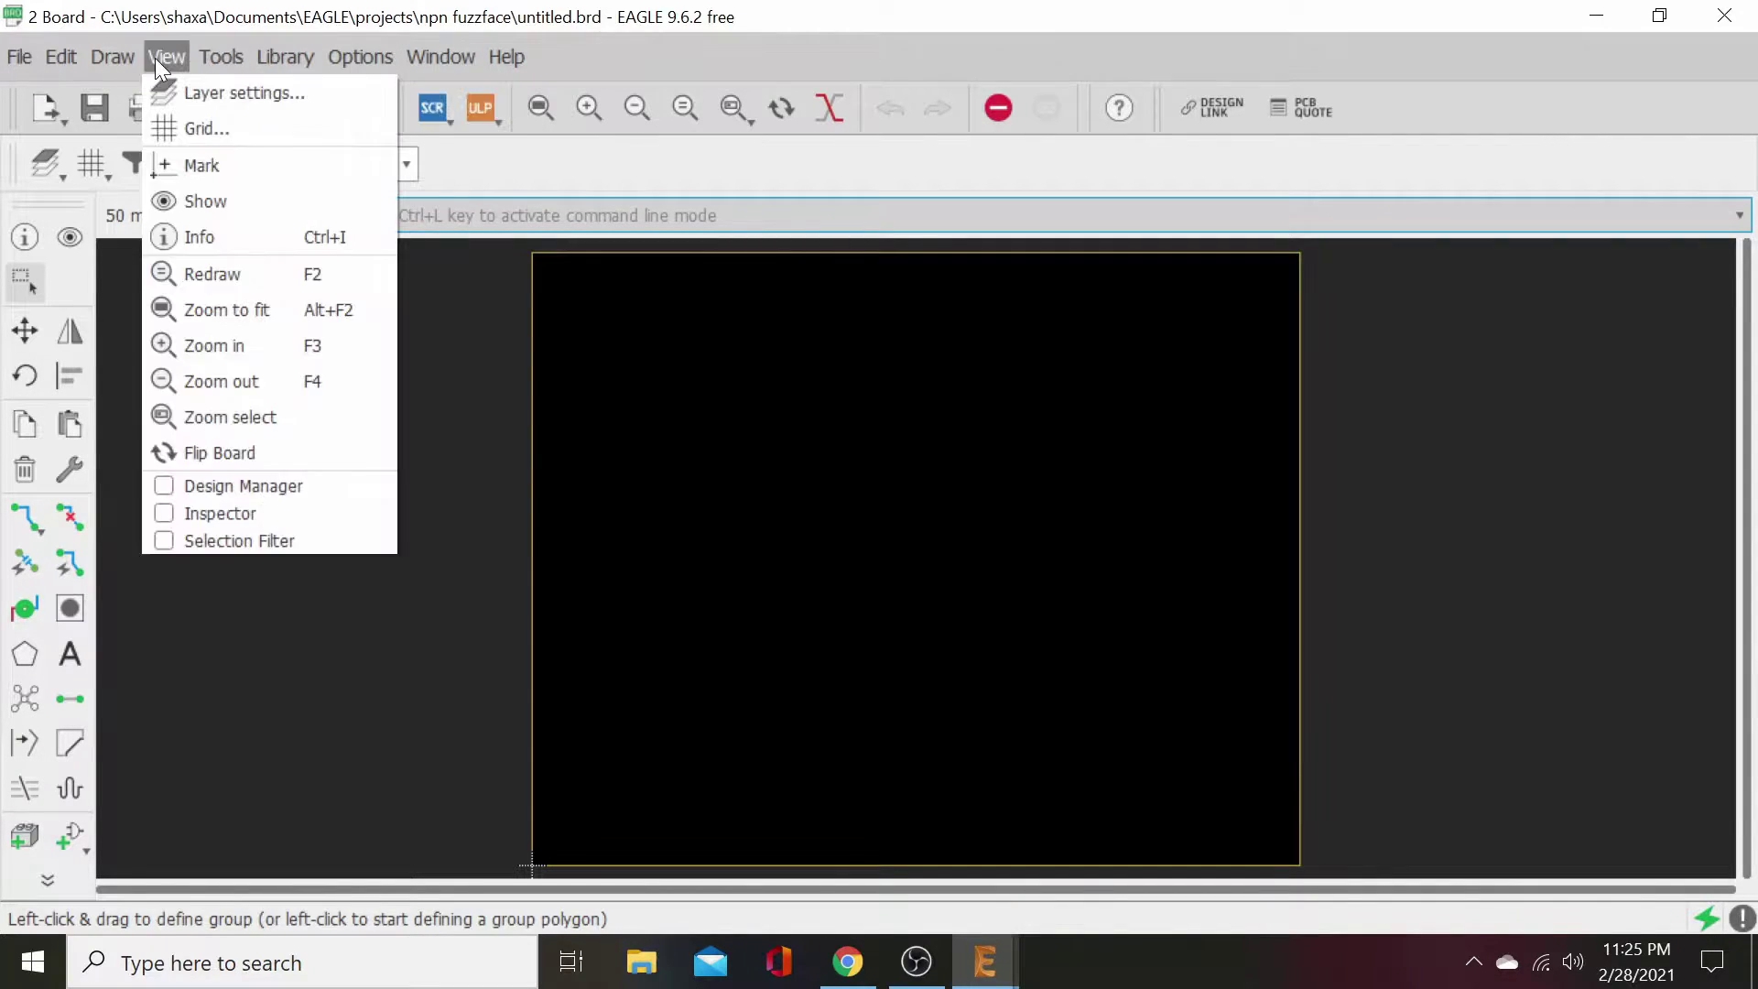
{"action": "mouse_move", "coordinate": [216, 61]}
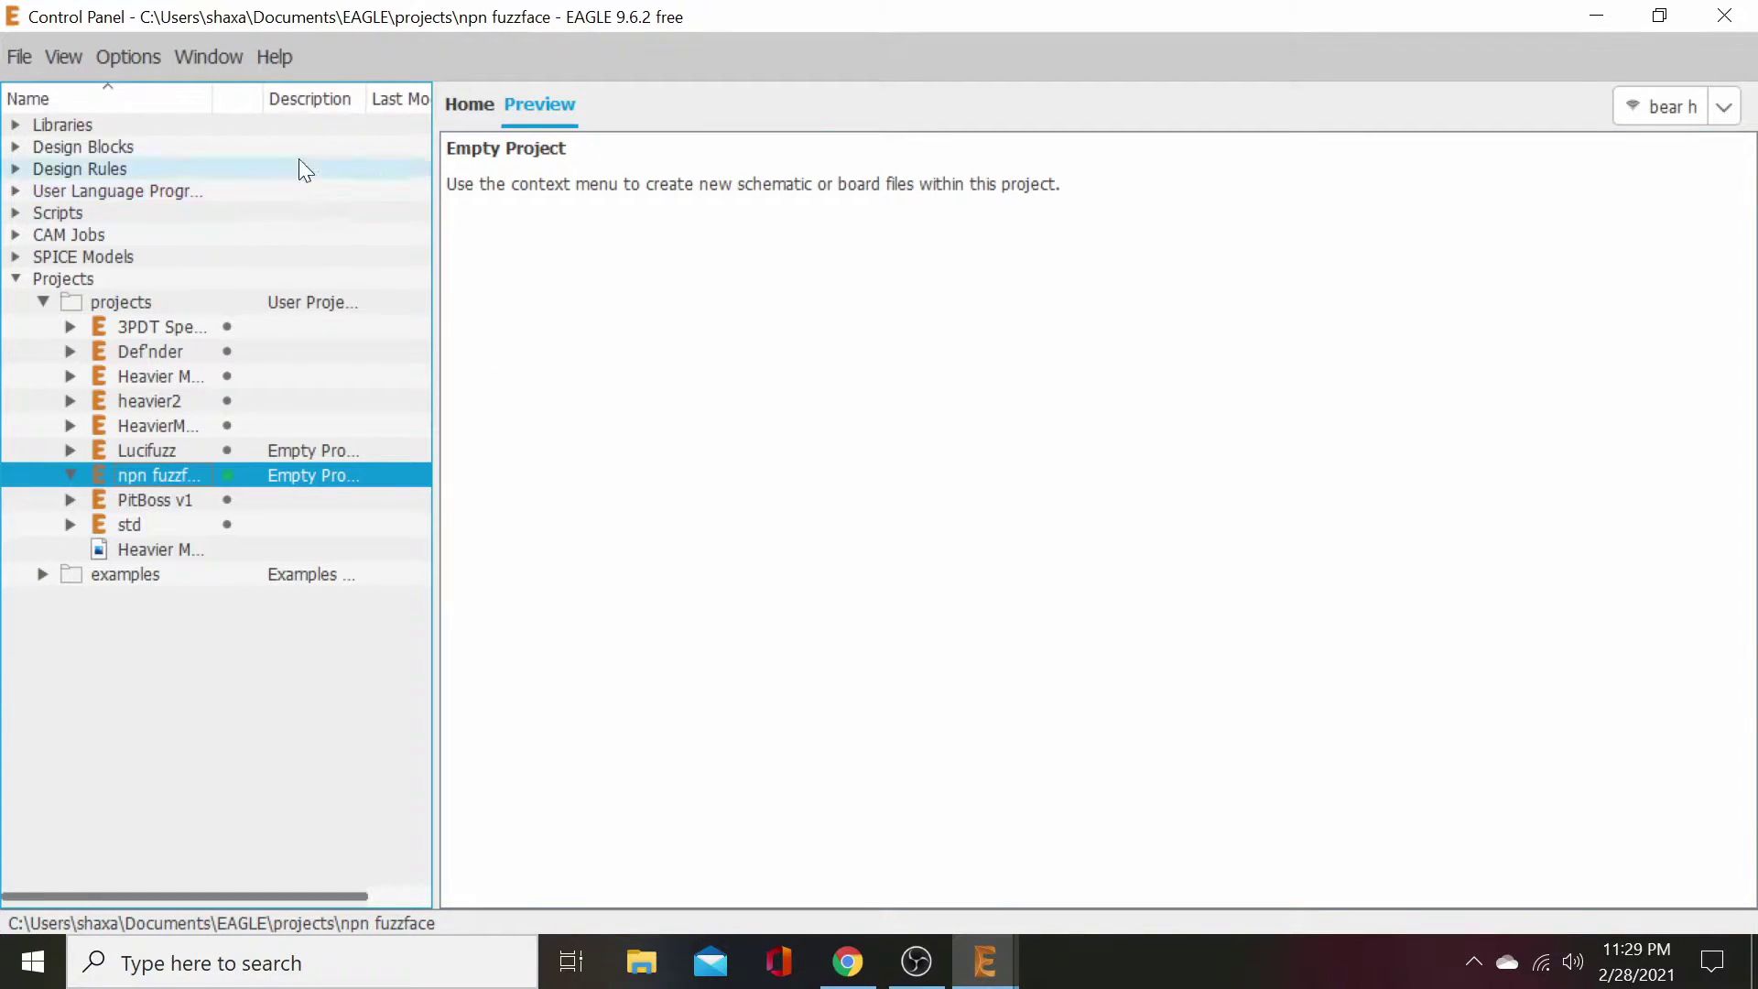
- Open Options > Directories and select the Design Rules path, cancelling a first folder browse
{"action": "left_click", "coordinate": [117, 59]}
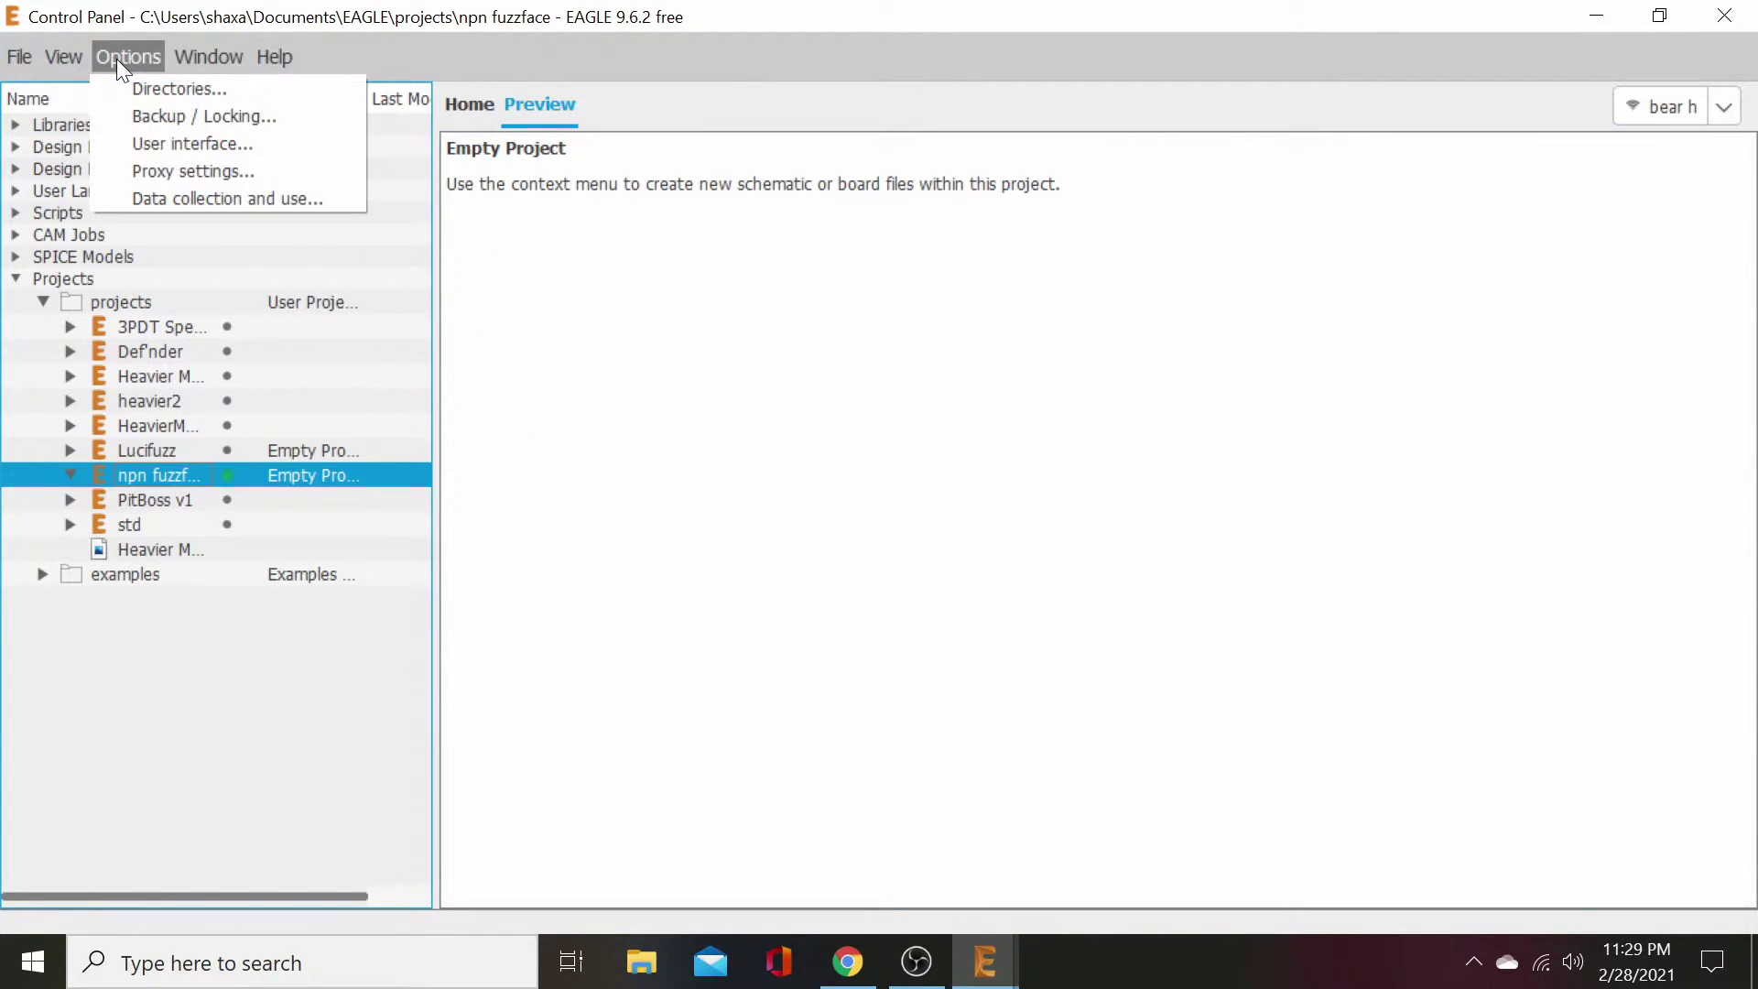
{"action": "left_click", "coordinate": [151, 89]}
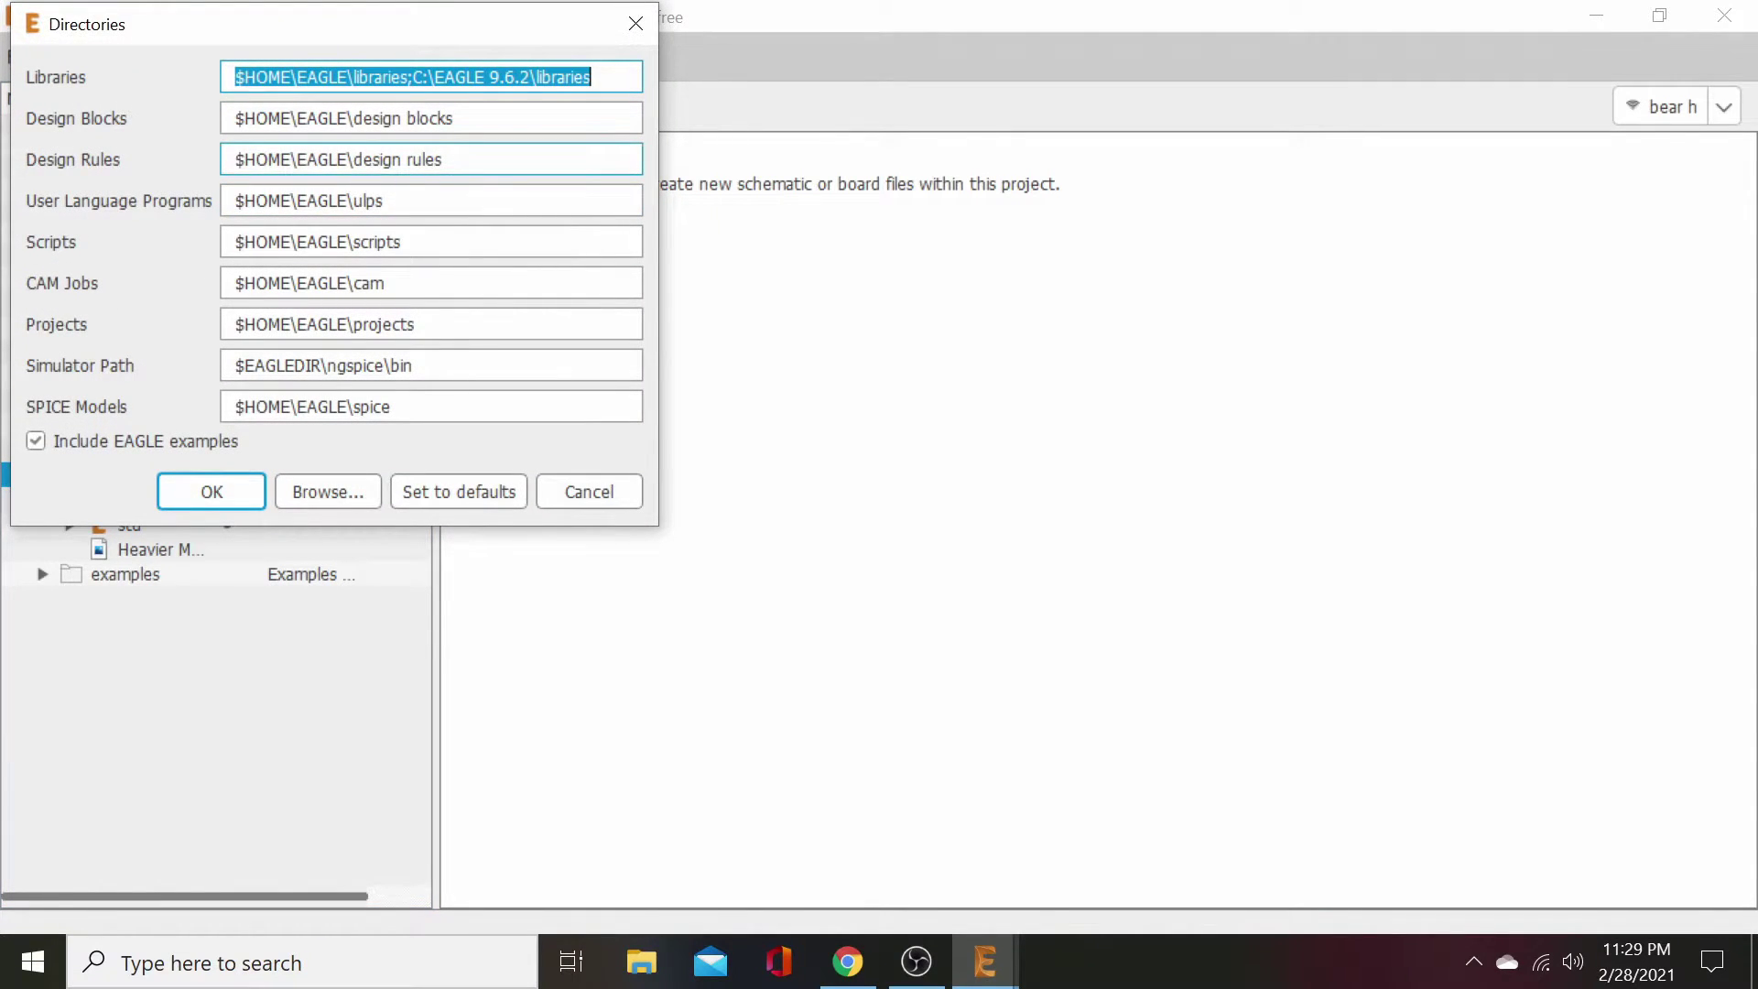
{"action": "left_click", "coordinate": [442, 159]}
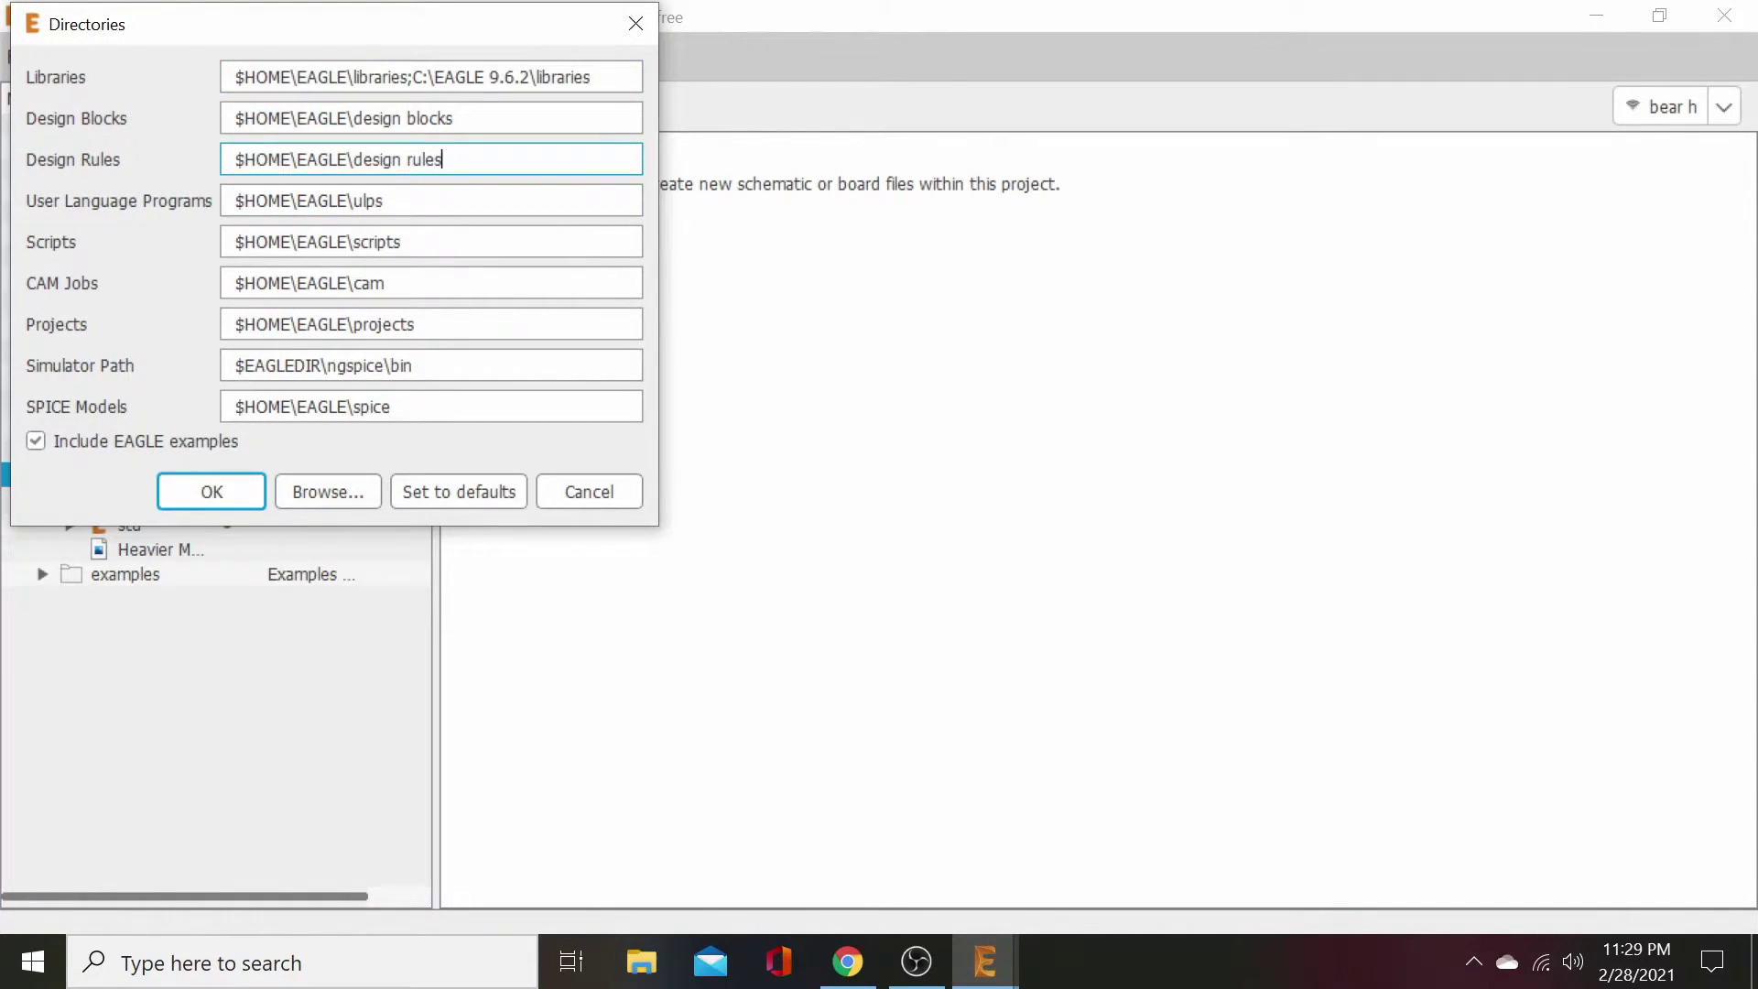
{"action": "double_click", "coordinate": [437, 159]}
{"action": "left_click", "coordinate": [442, 159]}
{"action": "key", "text": "ctrl+a"}
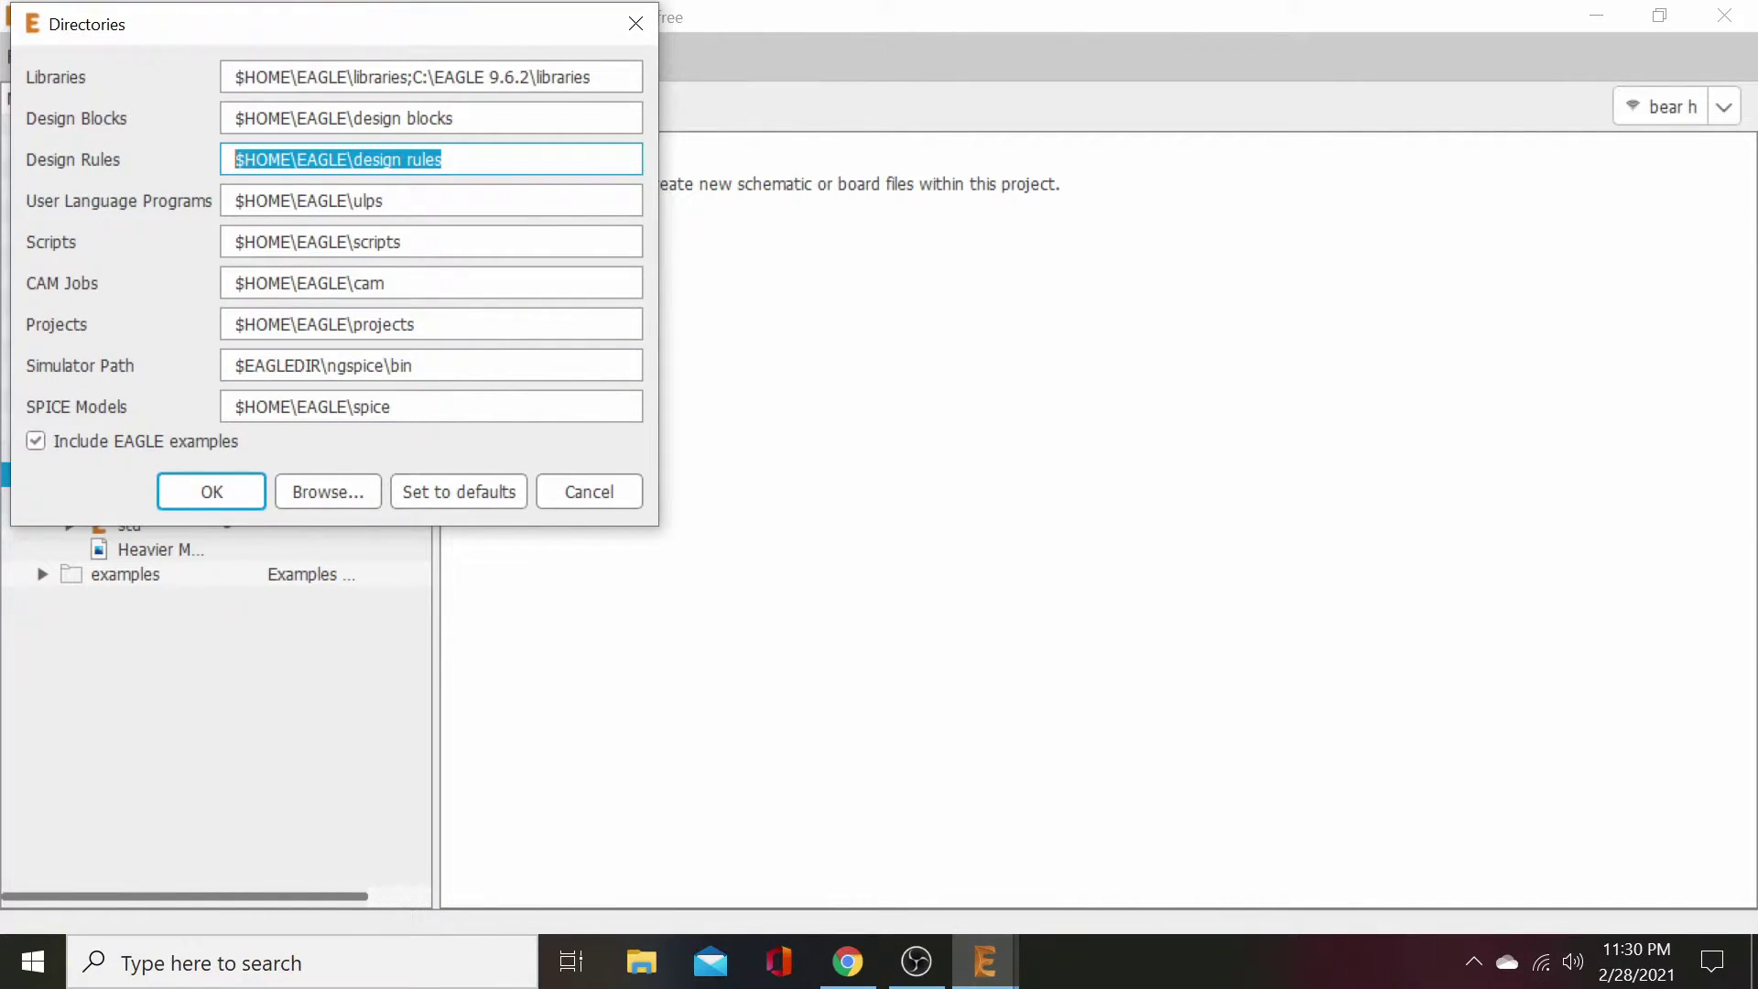
{"action": "left_click", "coordinate": [328, 493]}
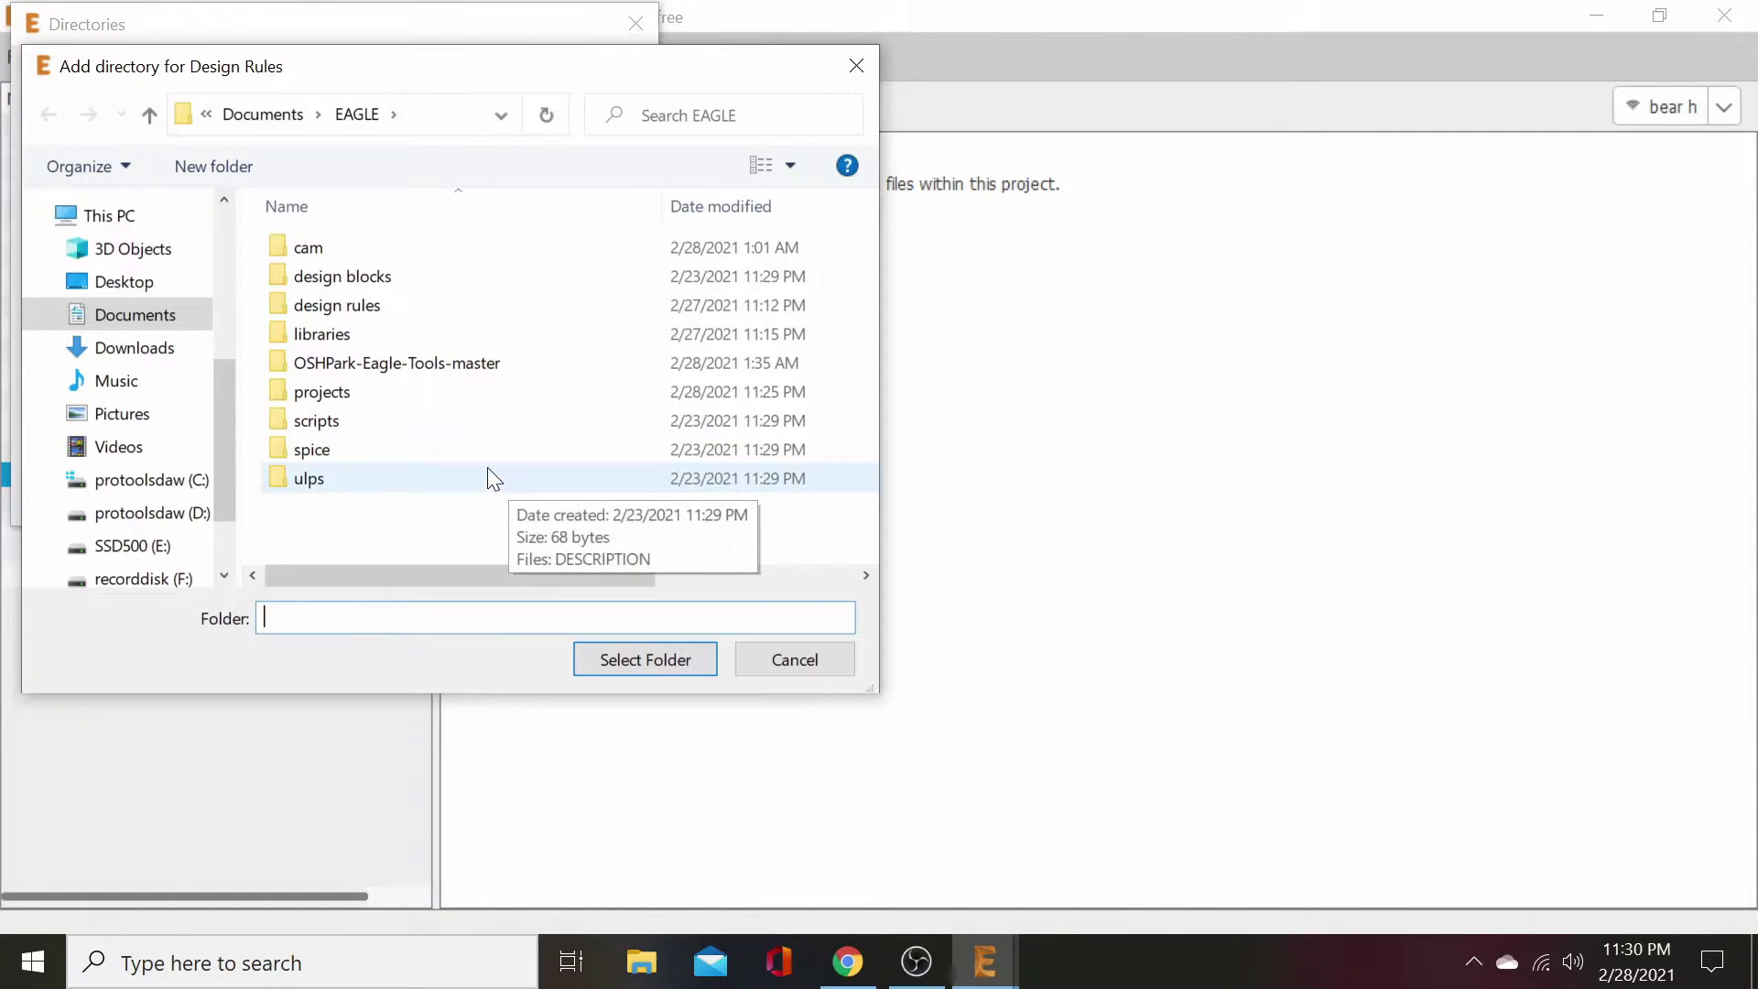
{"action": "left_click", "coordinate": [794, 659]}
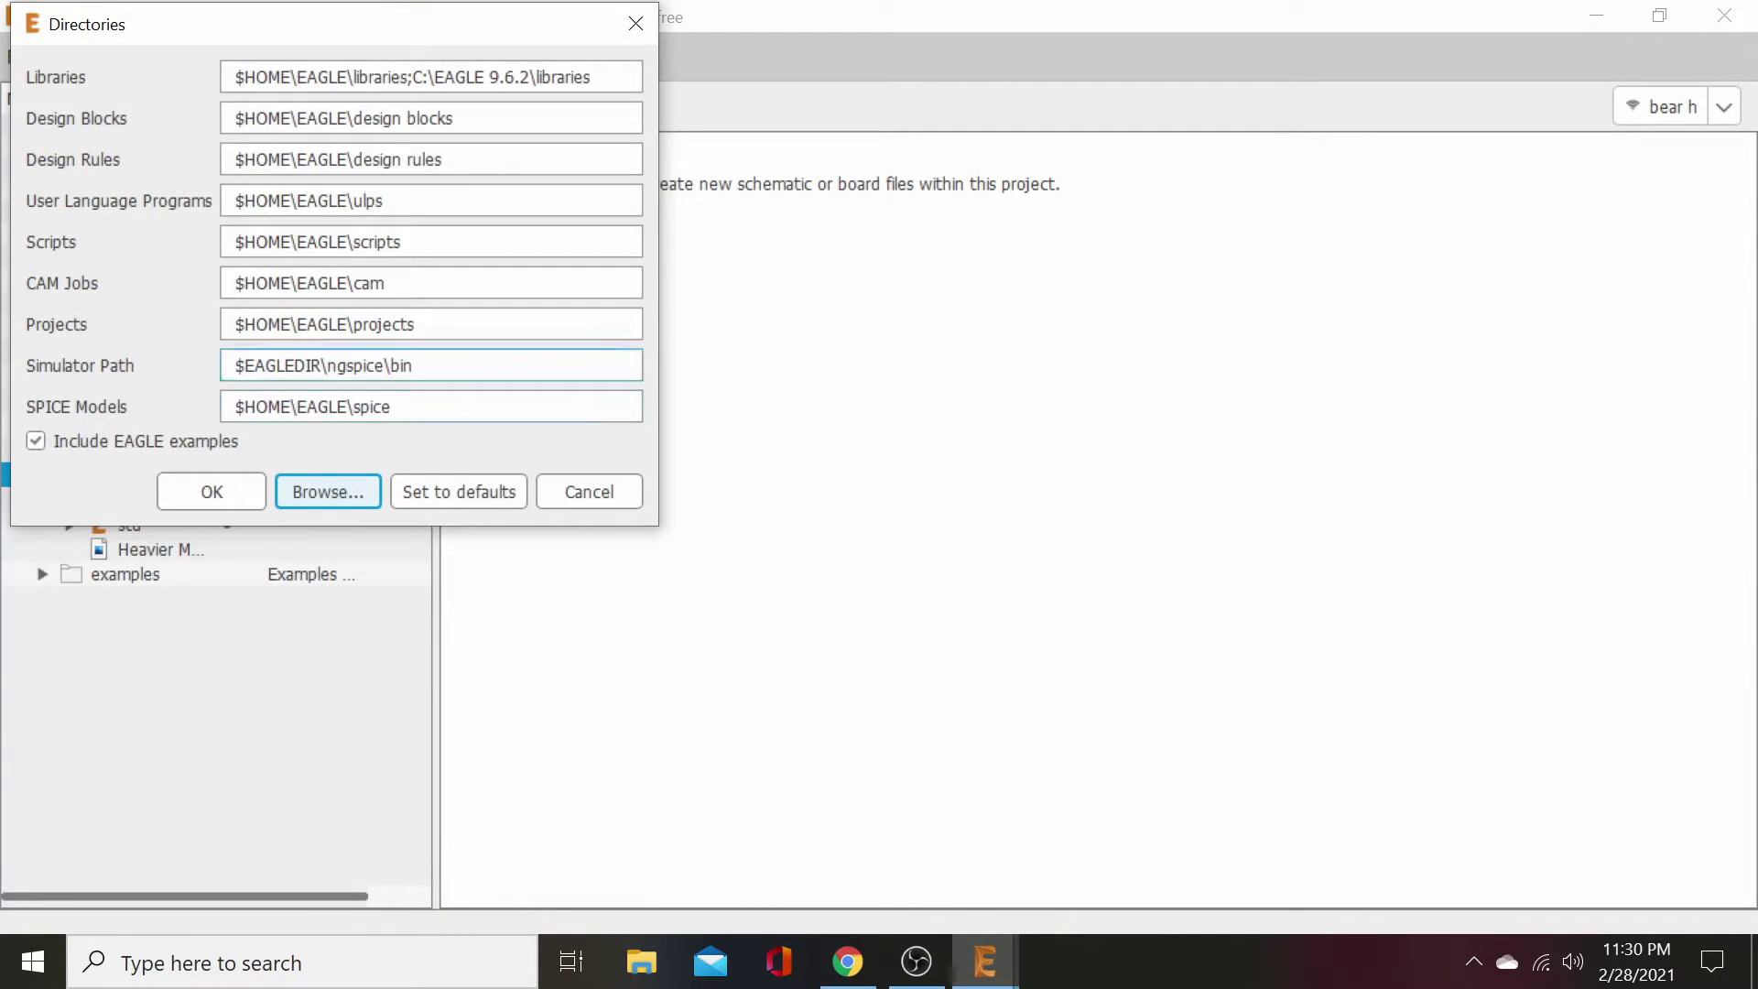
{"action": "left_click", "coordinate": [442, 159]}
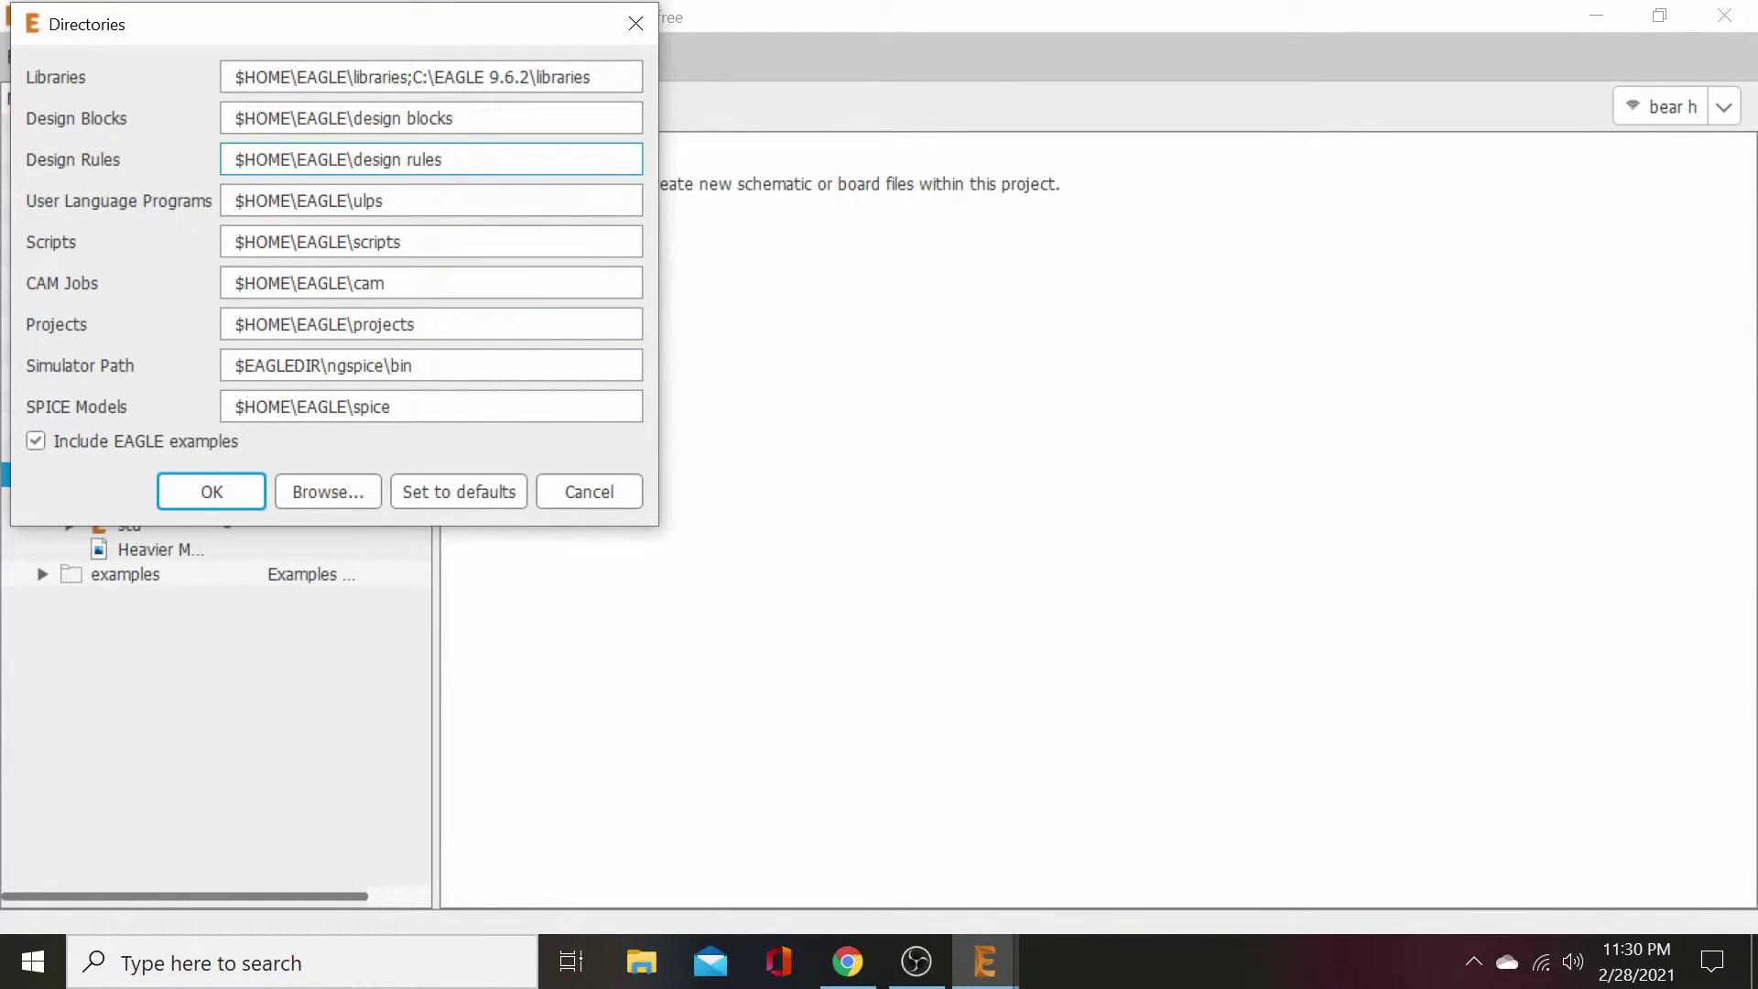
{"action": "left_click_drag", "start_coordinate": [442, 160], "coordinate": [209, 146]}
- Add the OSHPark-Eagle-Tools-master\dru folder to Design Rules and save with OK
{"action": "left_click", "coordinate": [344, 493]}
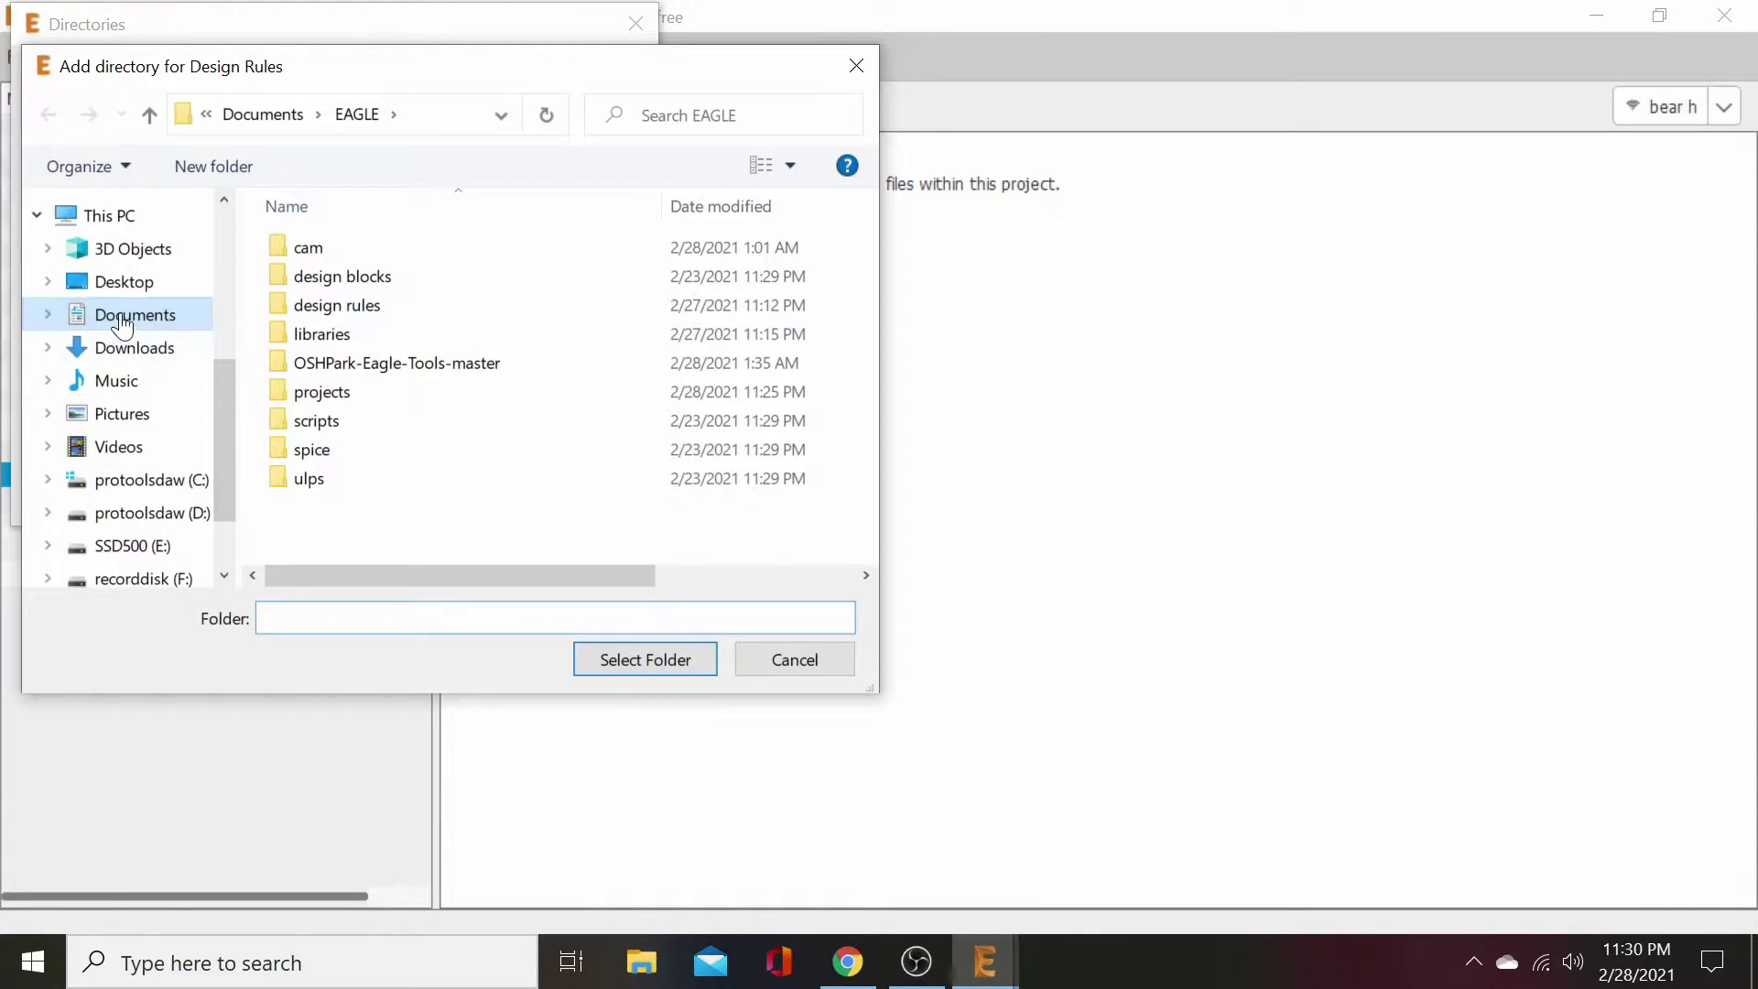
{"action": "double_click", "coordinate": [315, 362]}
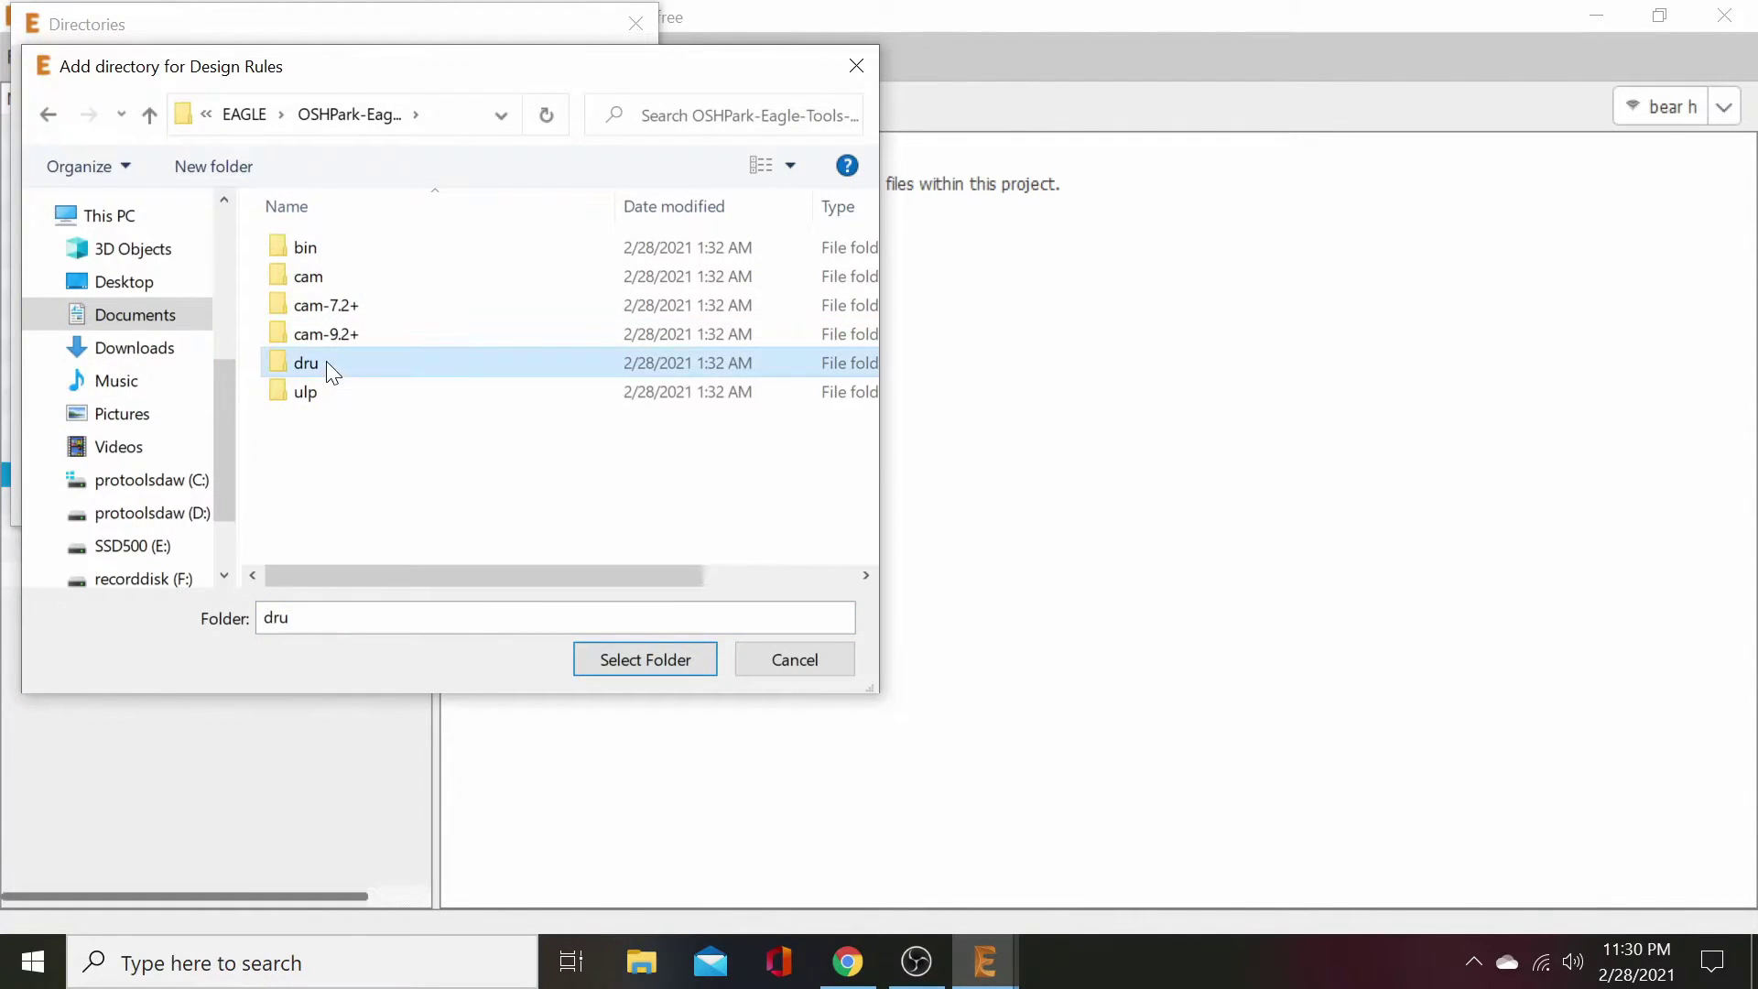
{"action": "double_click", "coordinate": [326, 360]}
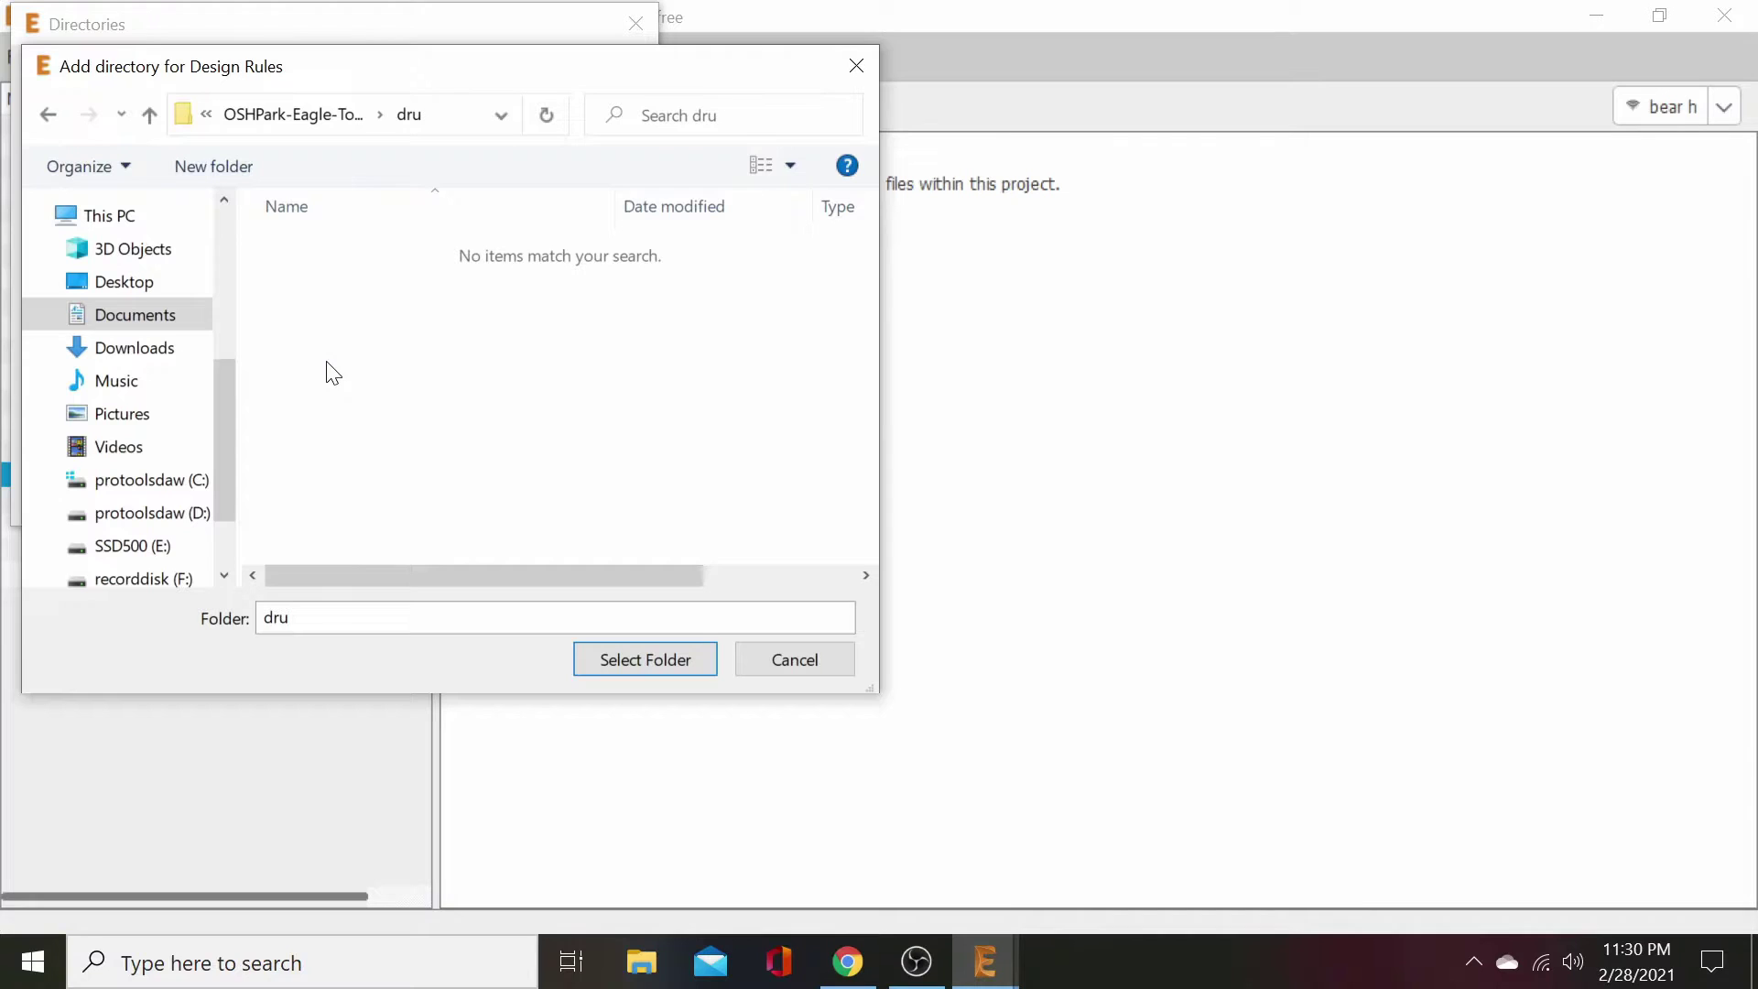
{"action": "left_click", "coordinate": [645, 654]}
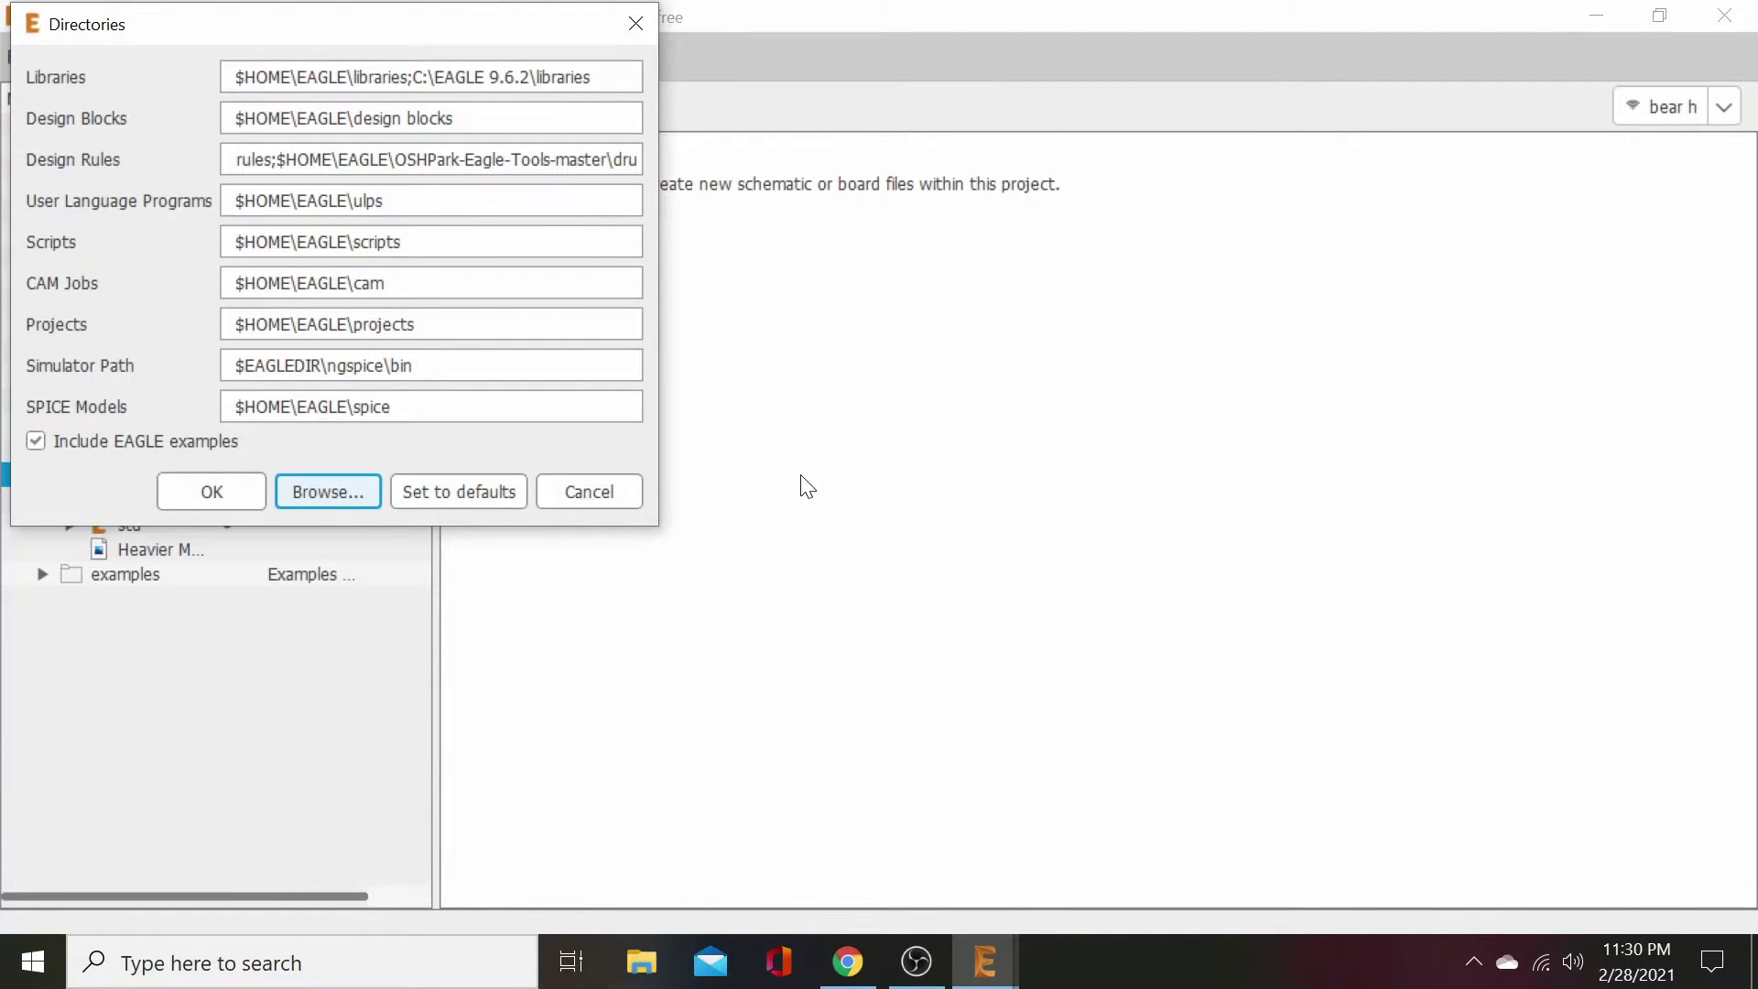
{"action": "left_click", "coordinate": [227, 486]}
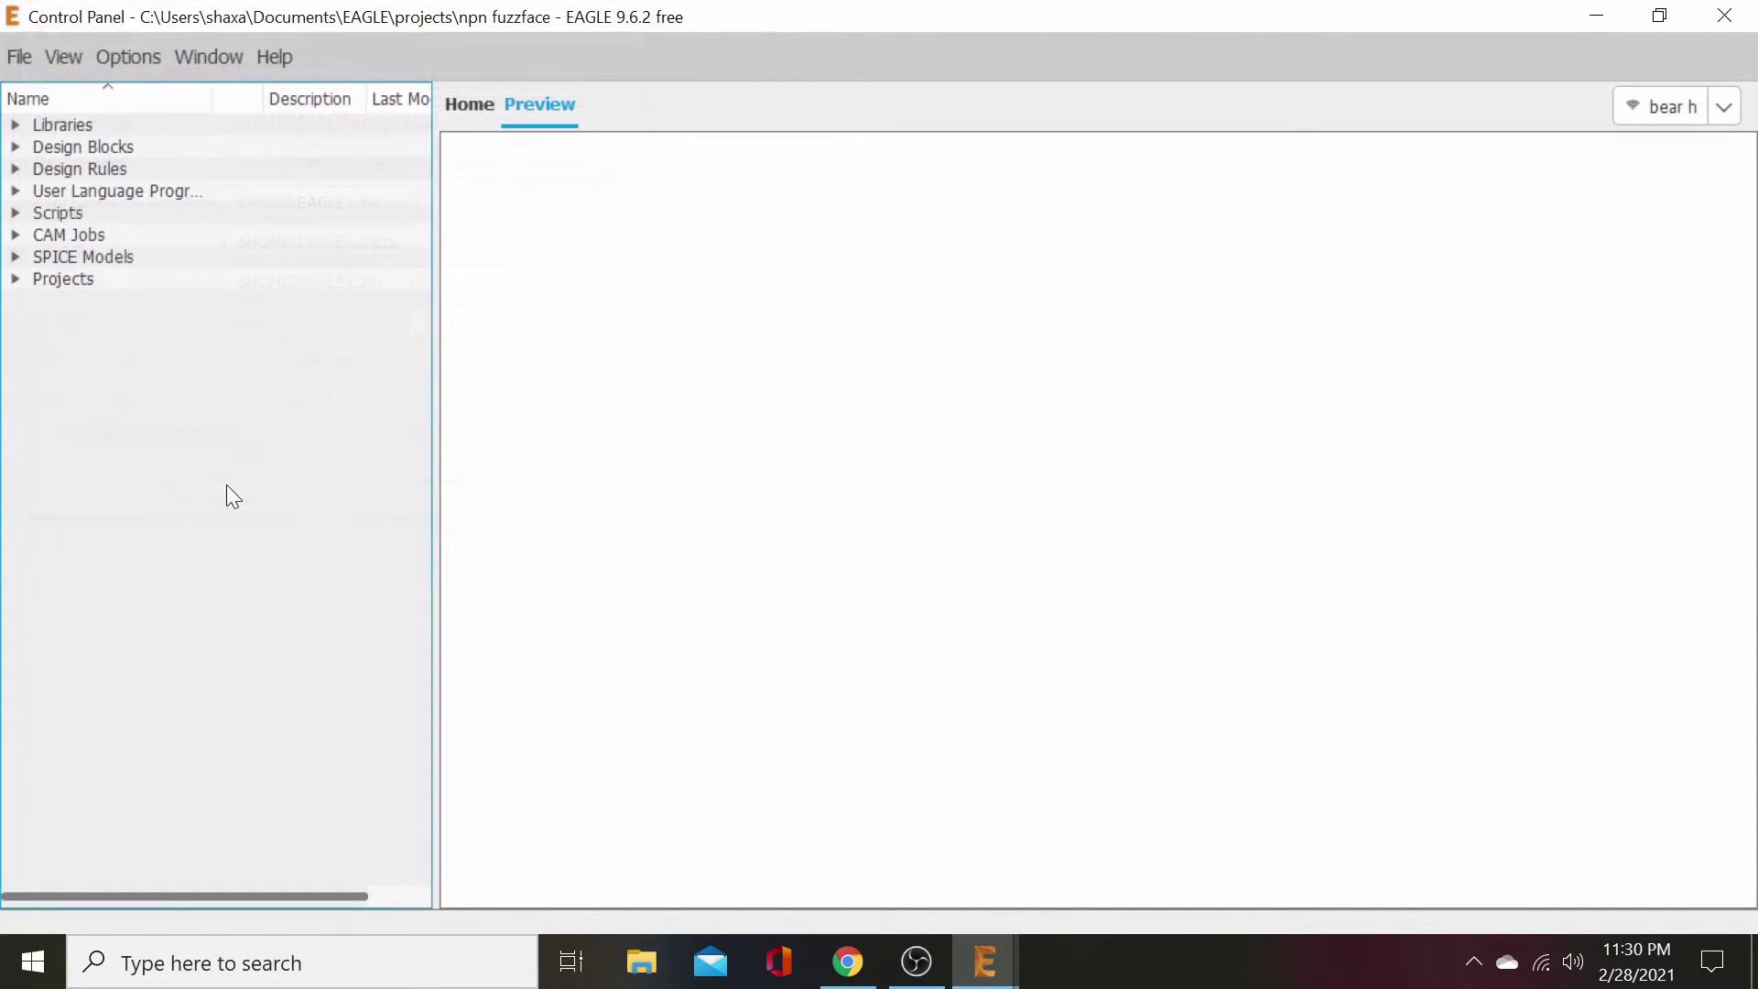
- View the OSHPark-Eagle-Tools GitHub page, pause recording, and scroll the MBP_2017_v3 forum post
{"action": "left_click", "coordinate": [848, 961]}
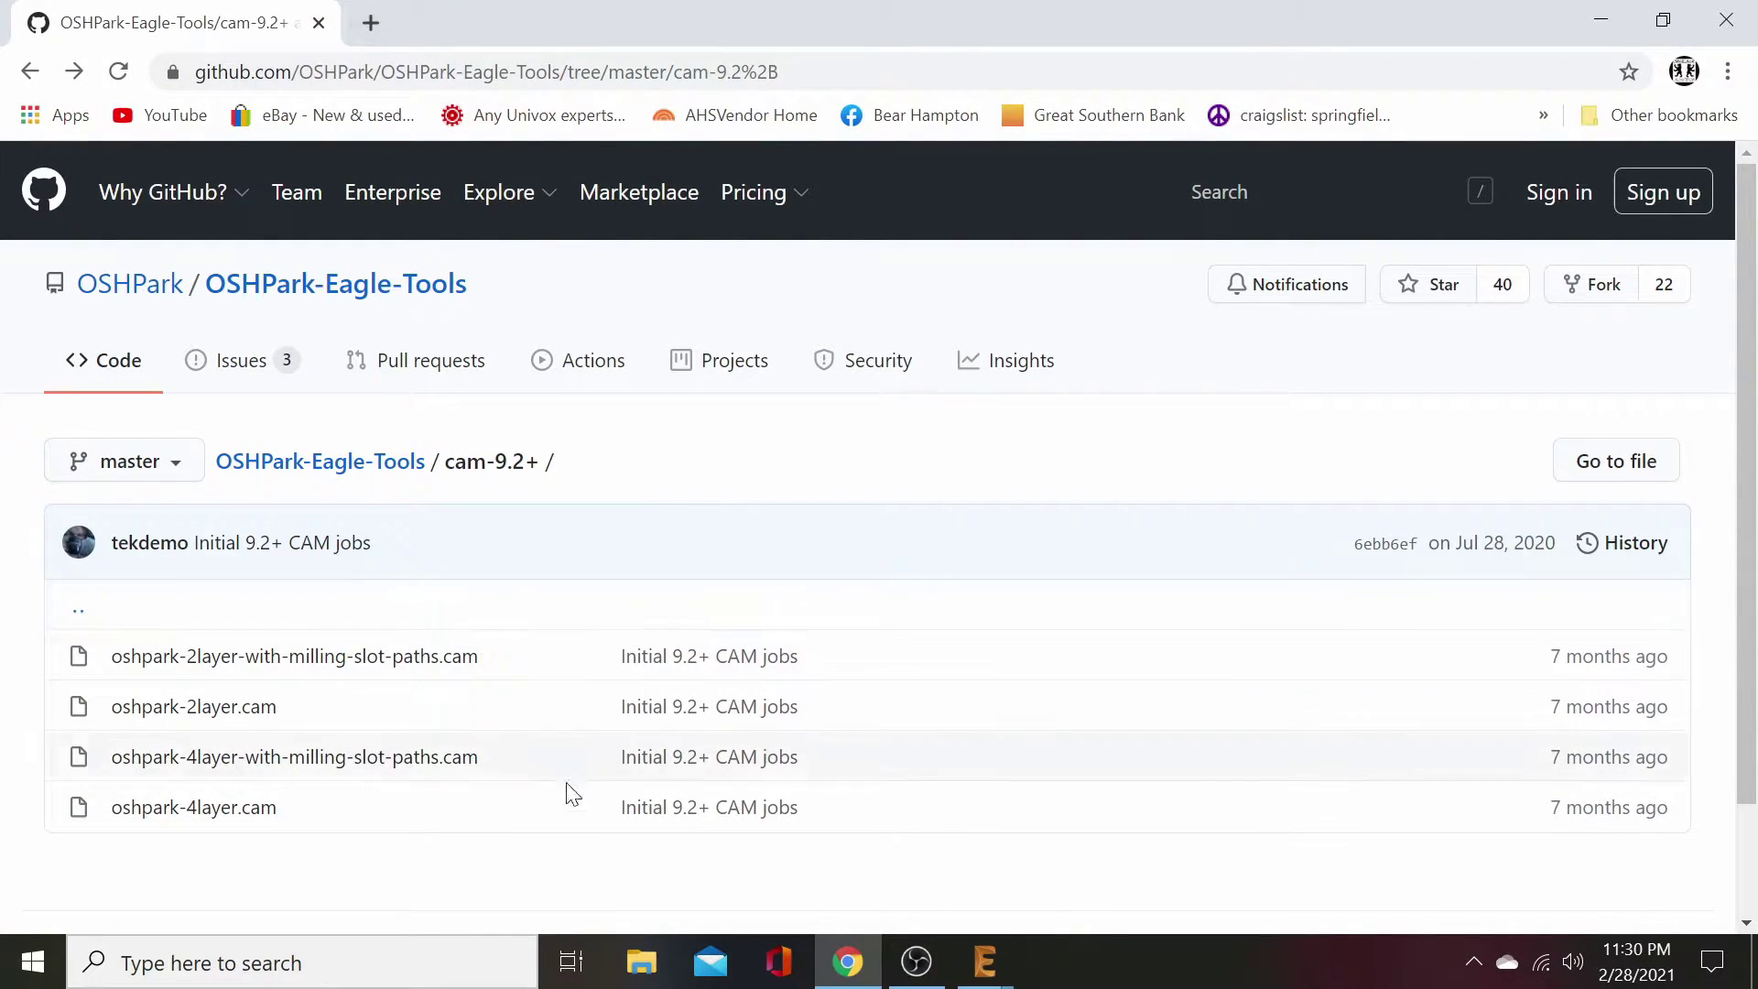
{"action": "left_click", "coordinate": [916, 961]}
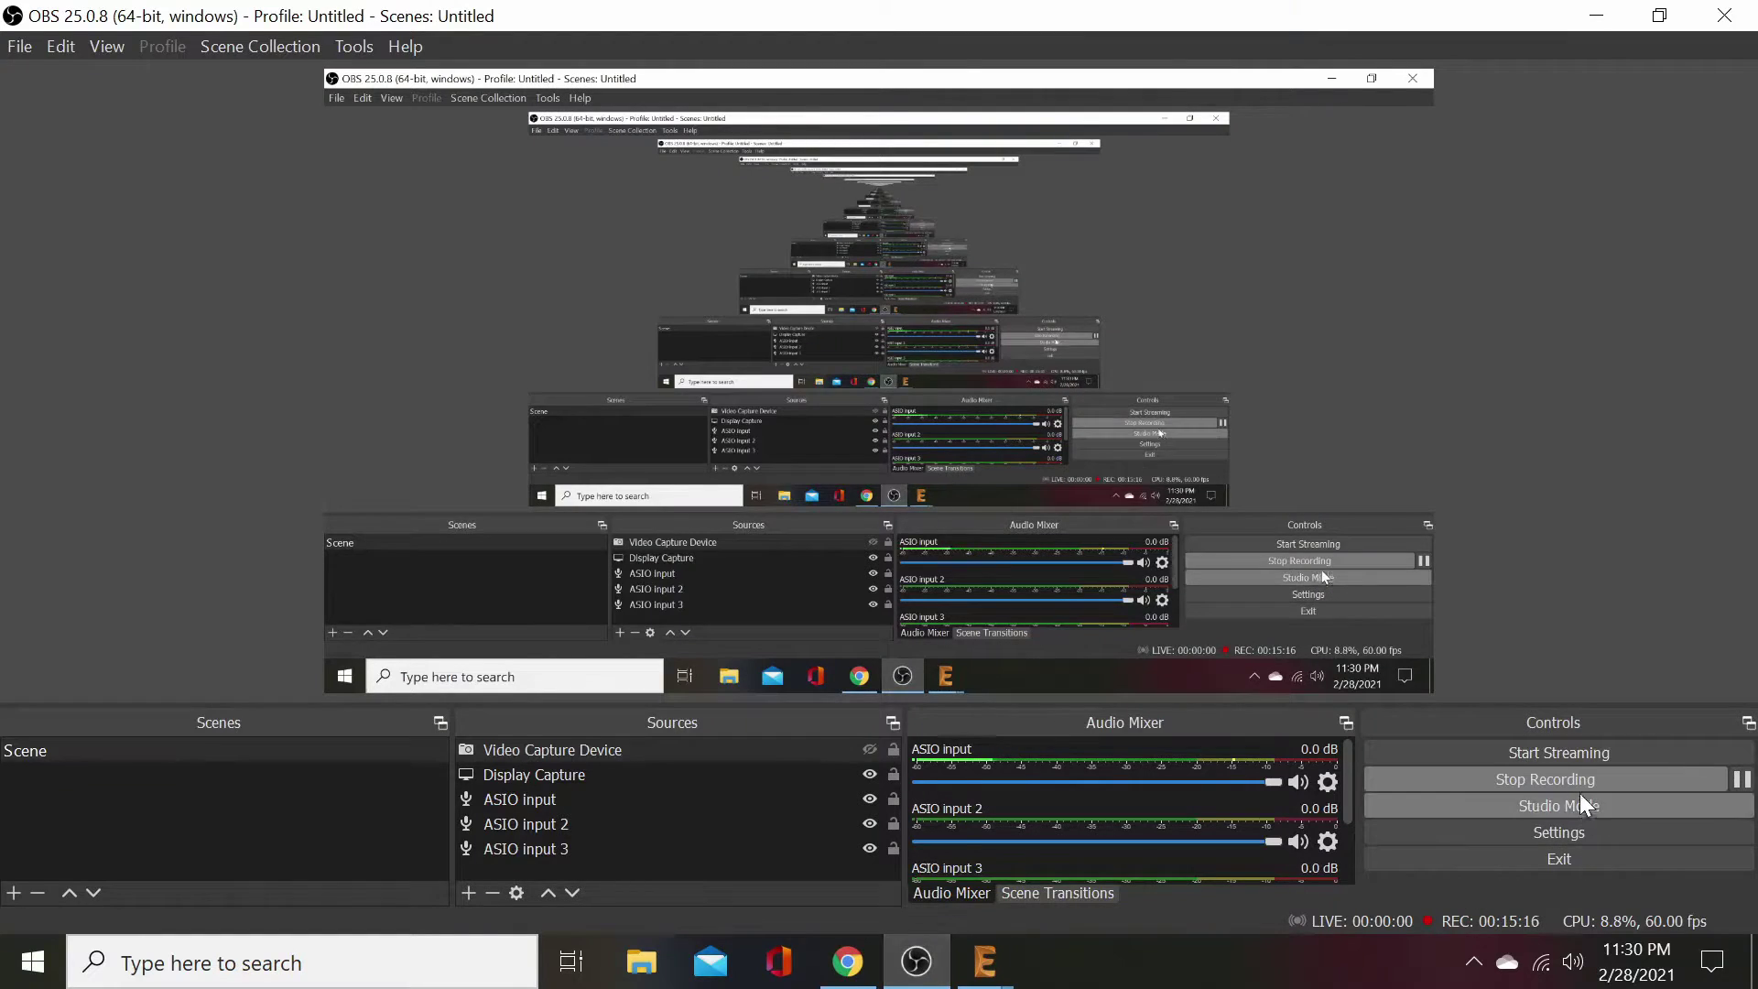
{"action": "left_click", "coordinate": [1741, 779]}
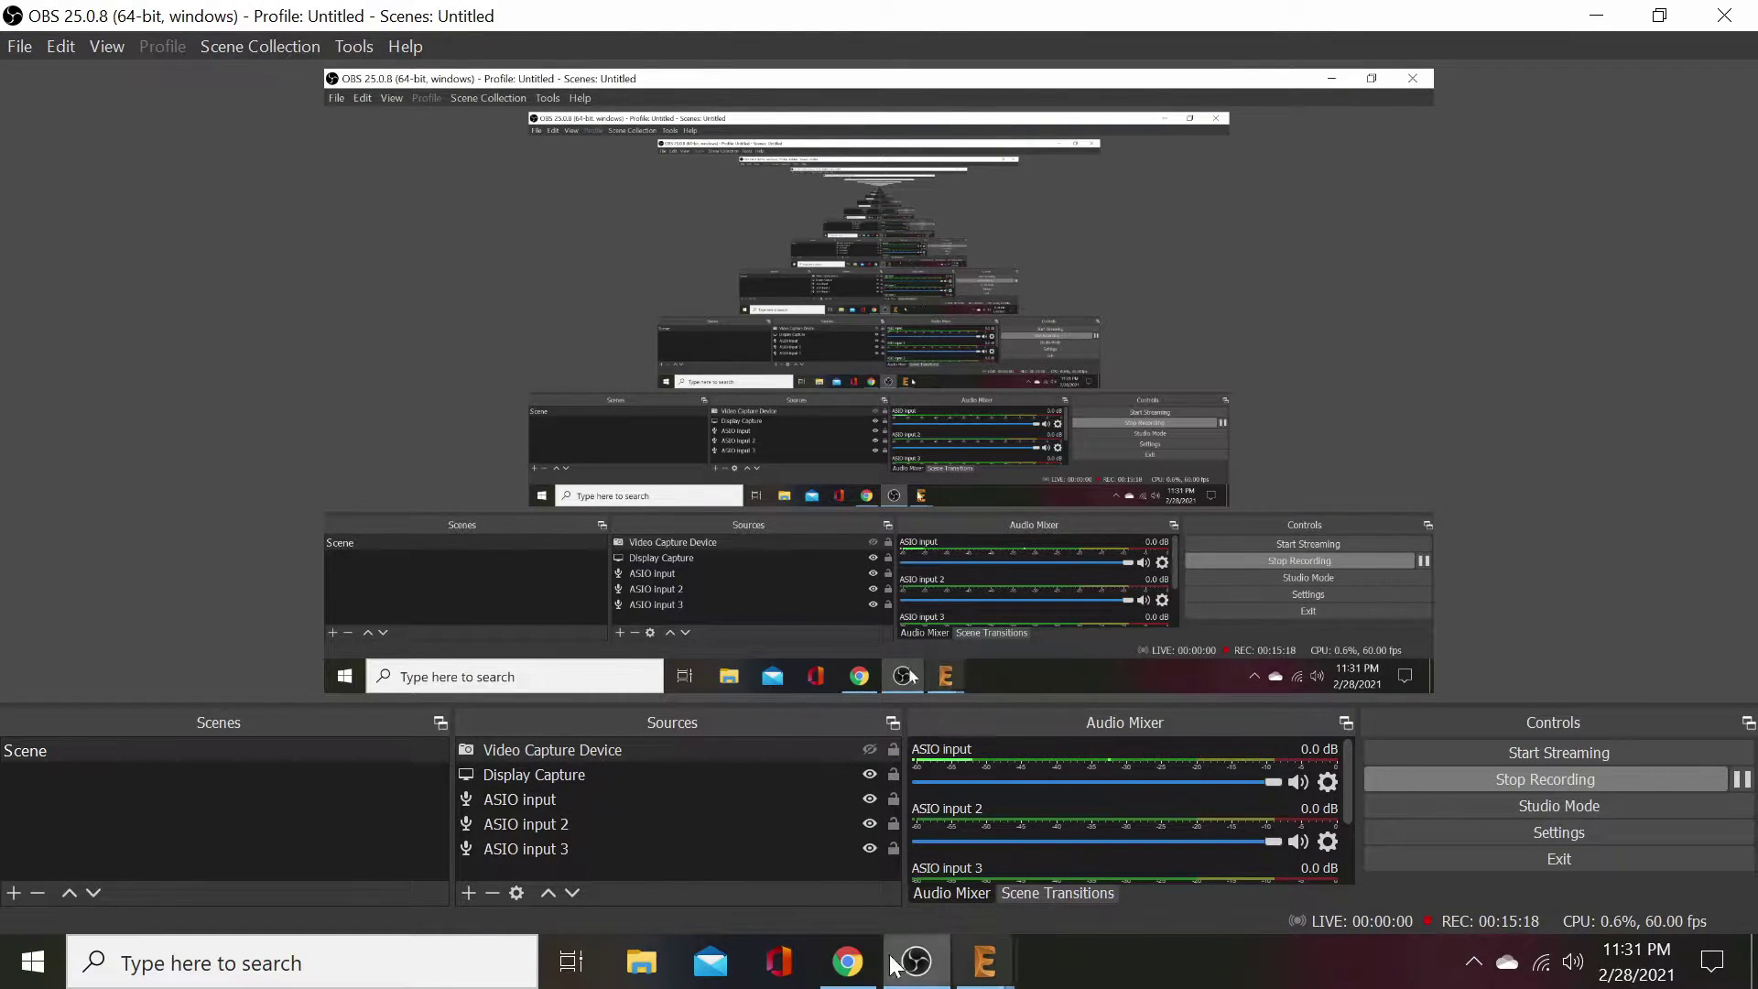
{"action": "left_click", "coordinate": [850, 961]}
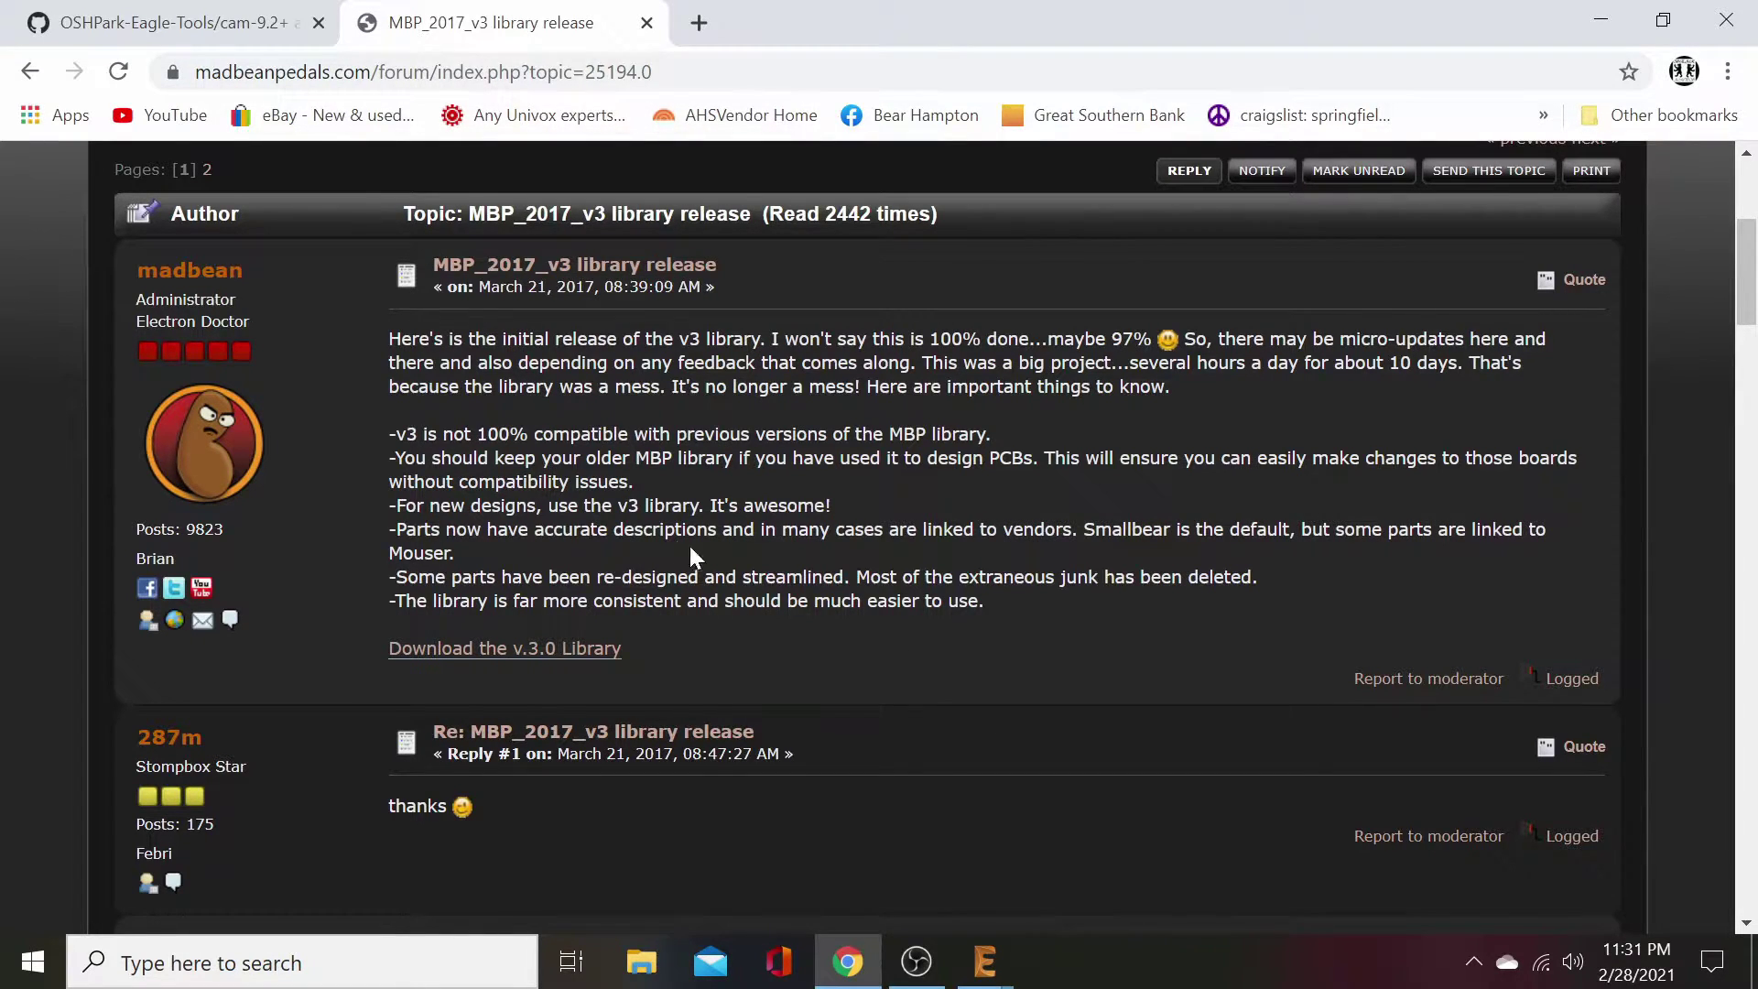
{"action": "scroll", "coordinate": [406, 298], "scroll_direction": "up", "scroll_amount": 1}
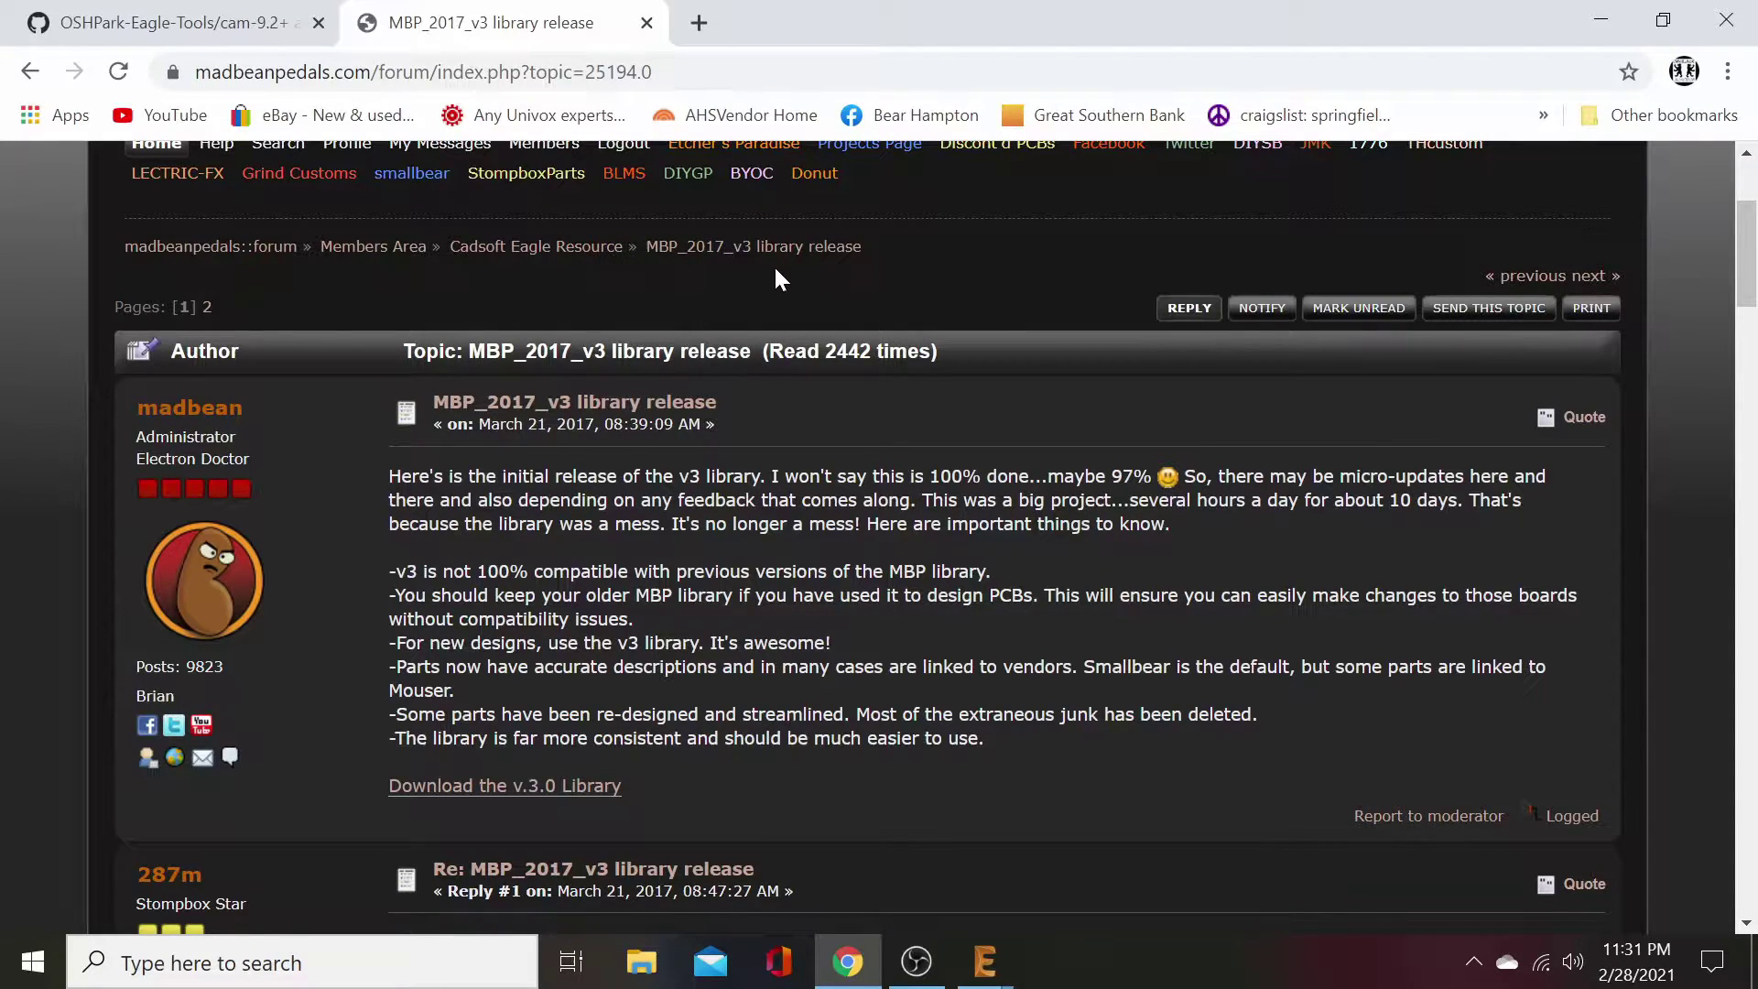
{"action": "scroll", "coordinate": [875, 622], "scroll_direction": "down", "scroll_amount": 1}
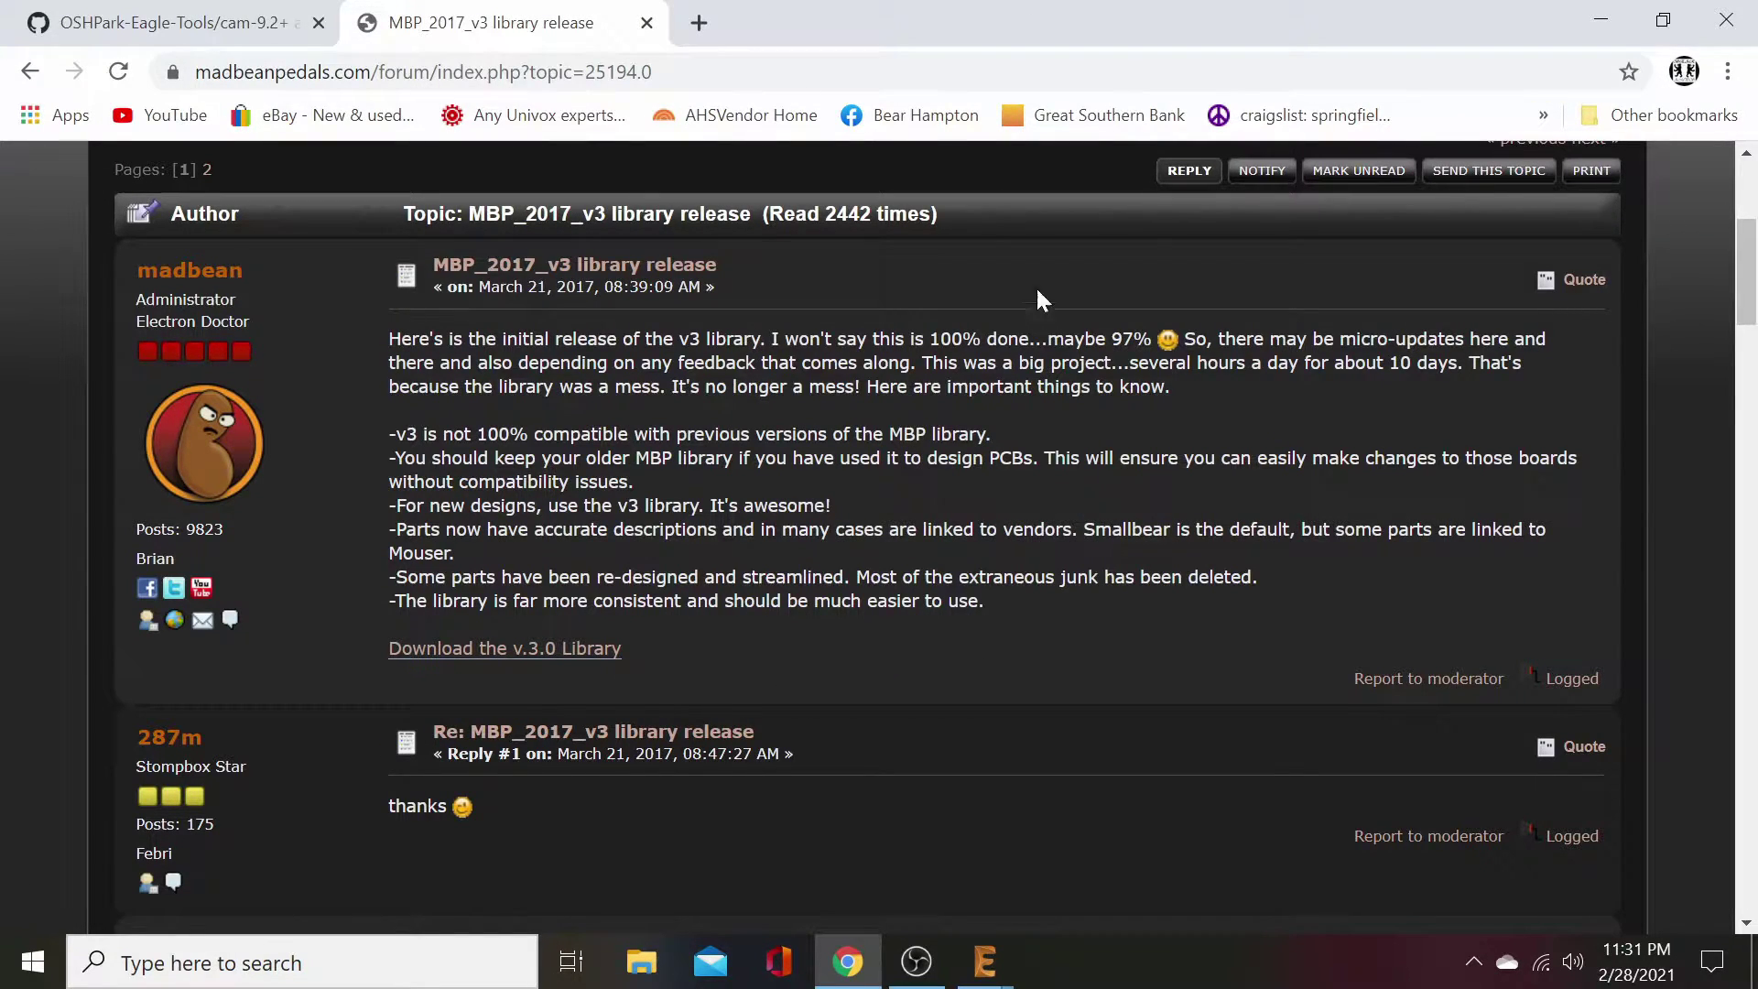
- Close Chrome, bring the npn fuzzface board forward with the Move tool, and open File Explorer
{"action": "left_click", "coordinate": [1721, 25]}
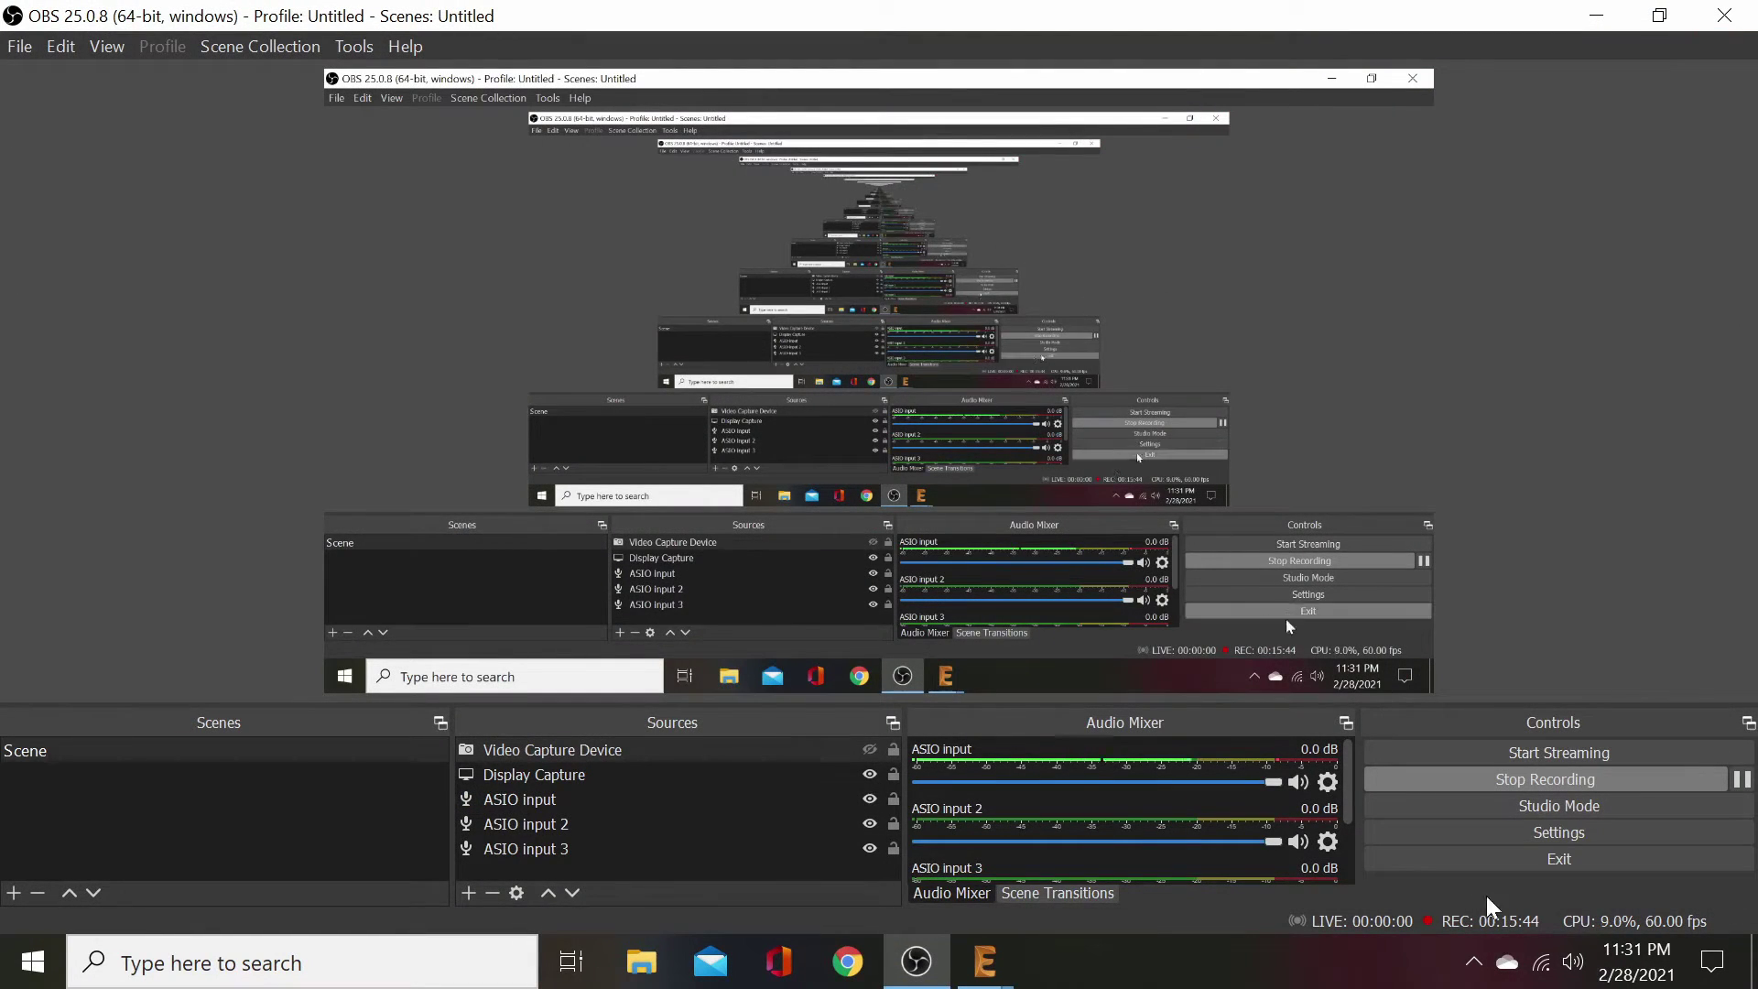
{"action": "mouse_move", "coordinate": [985, 956]}
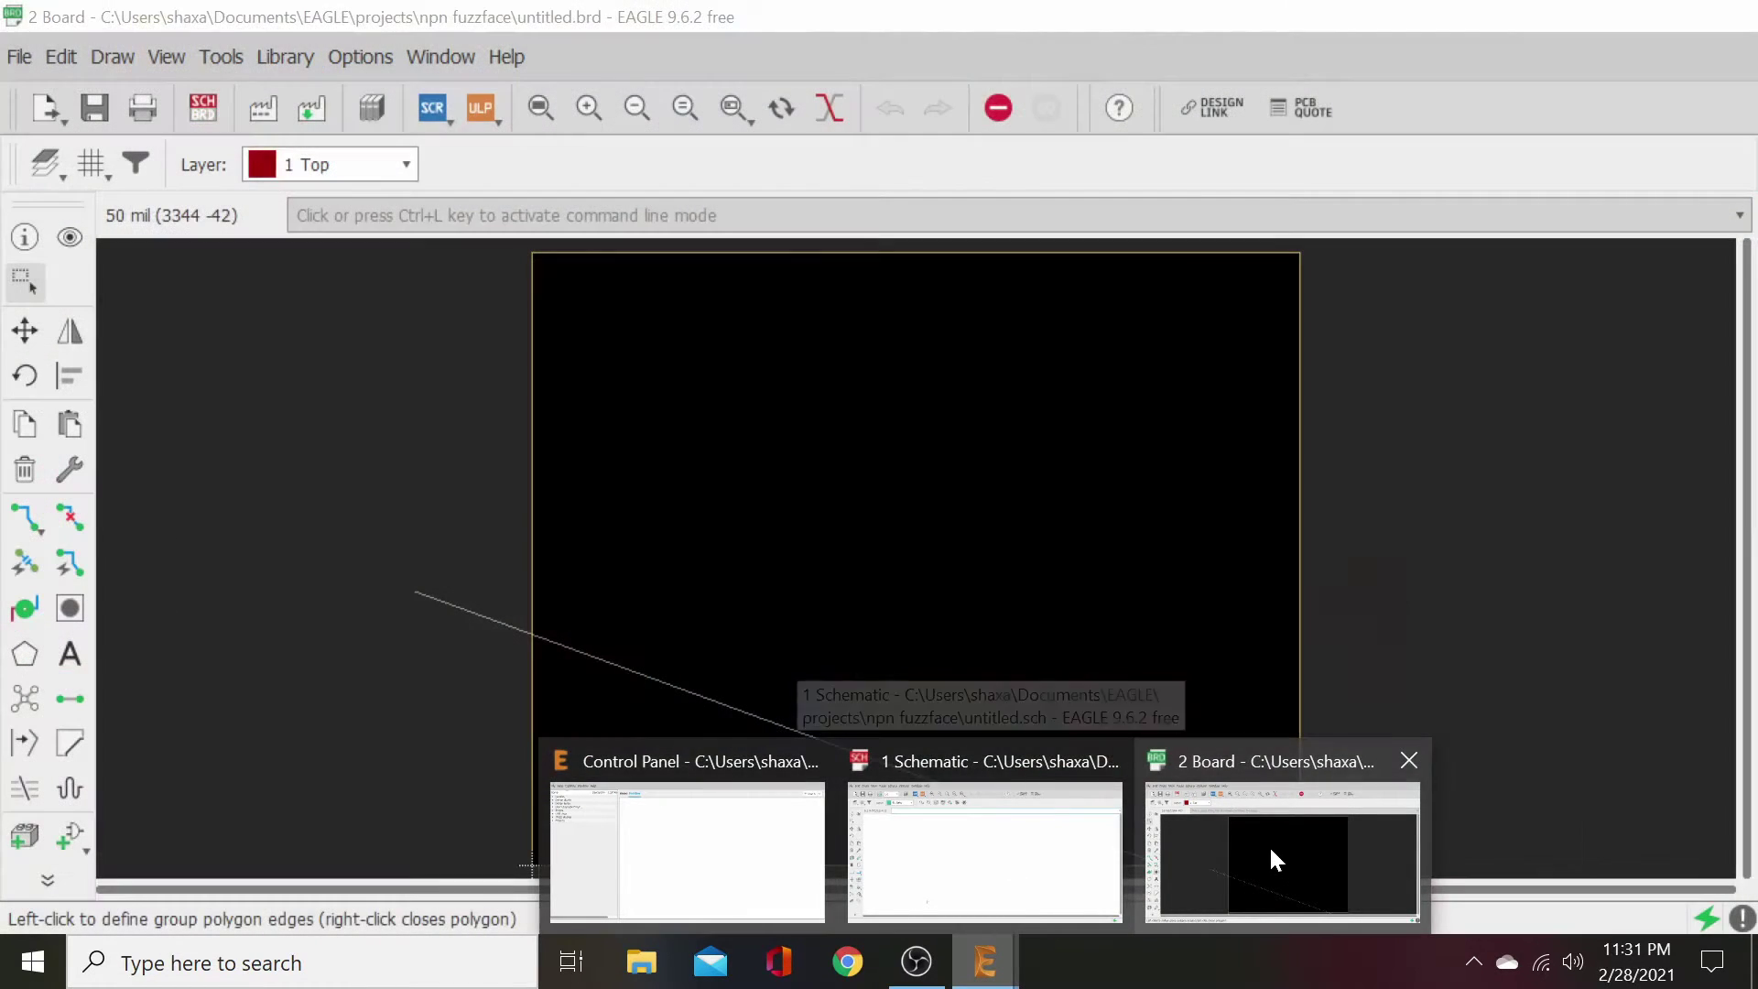
{"action": "left_click", "coordinate": [1267, 844]}
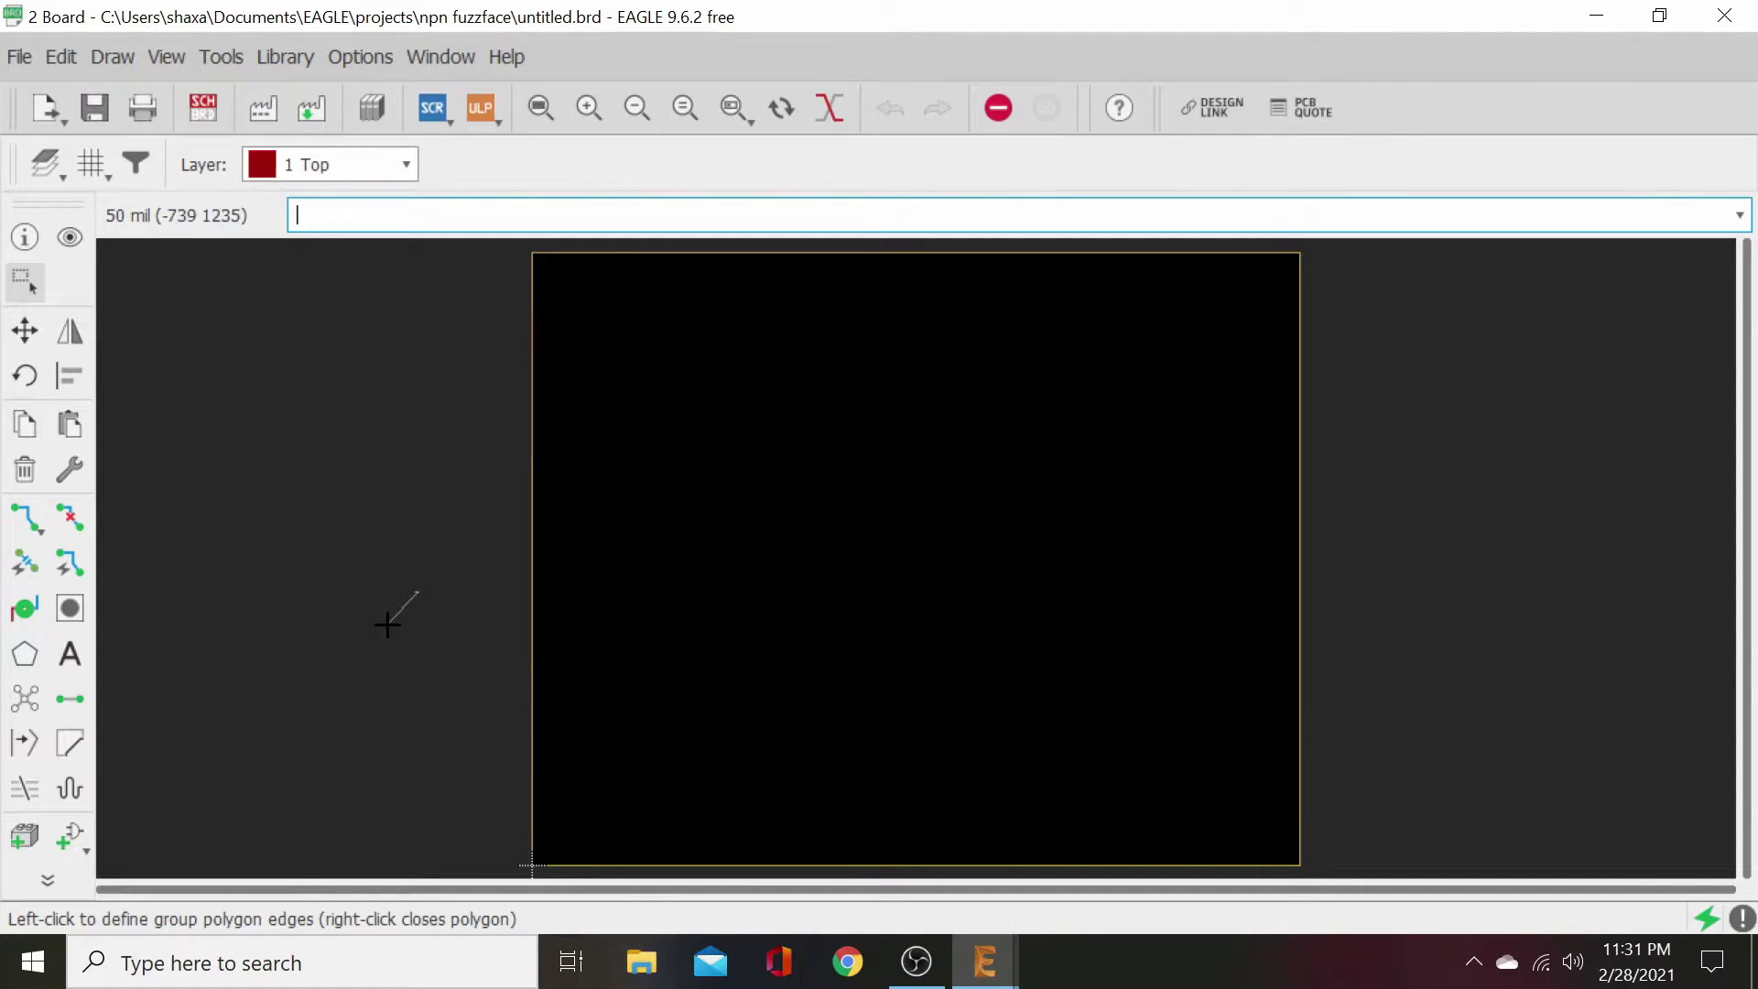
{"action": "left_click", "coordinate": [25, 330]}
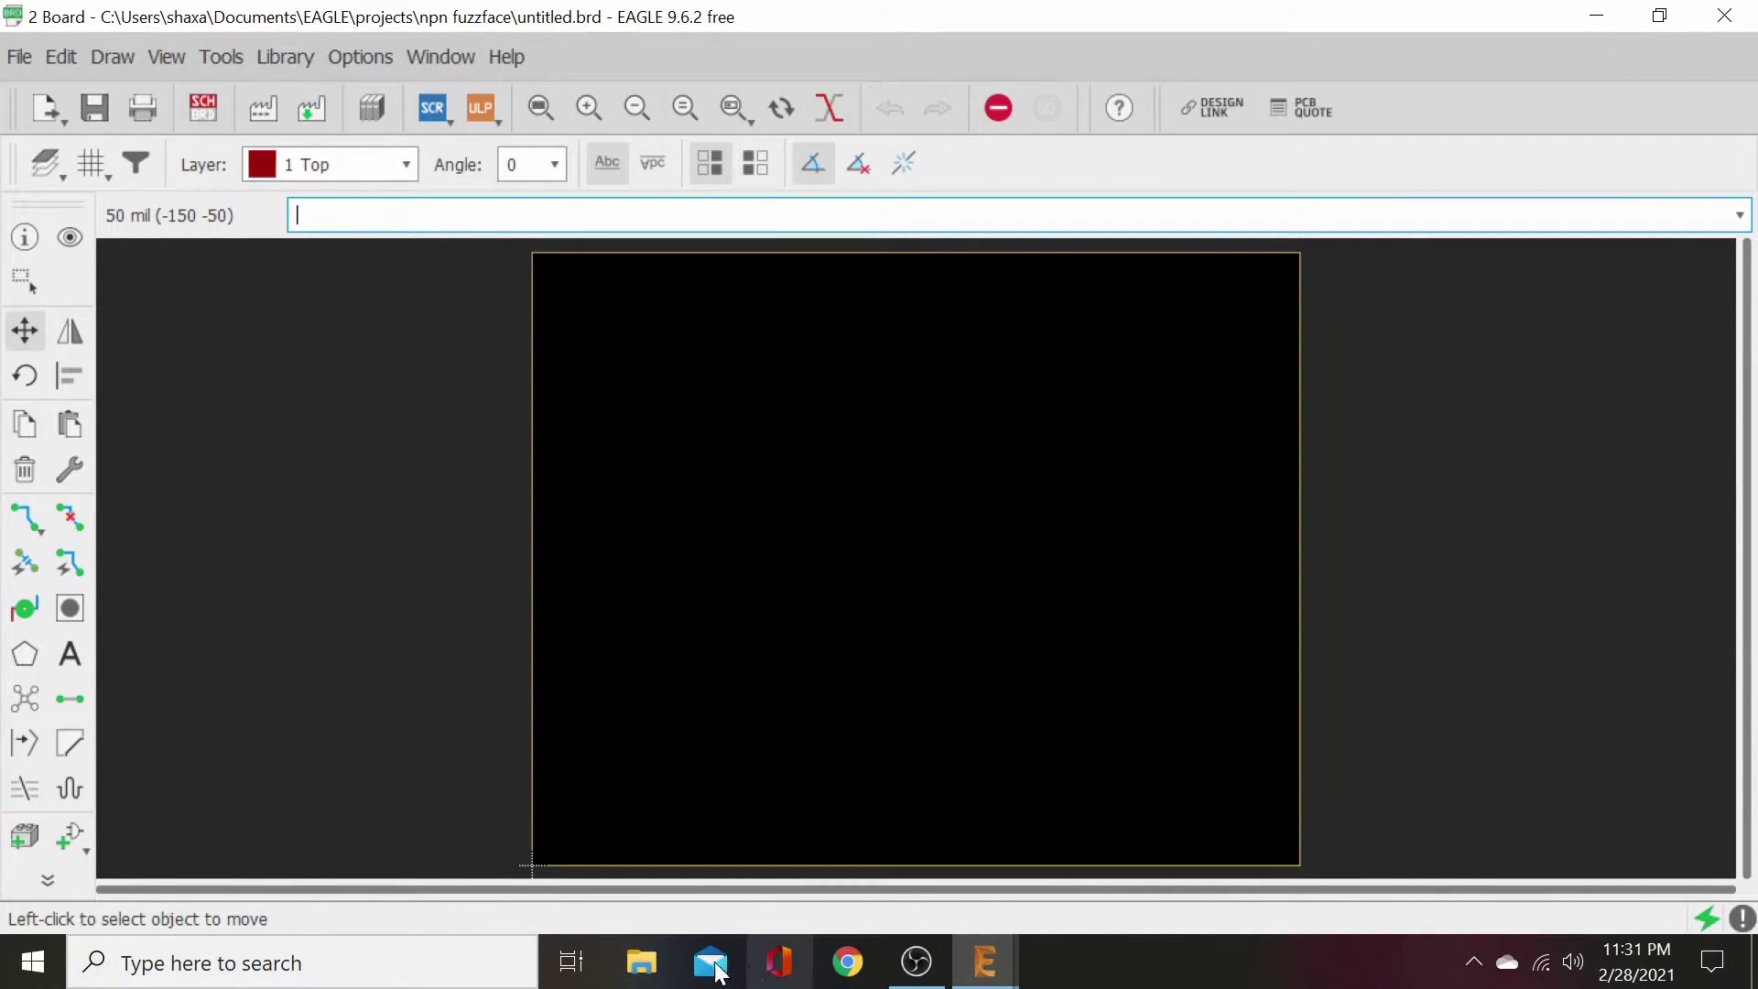
{"action": "left_click", "coordinate": [638, 959]}
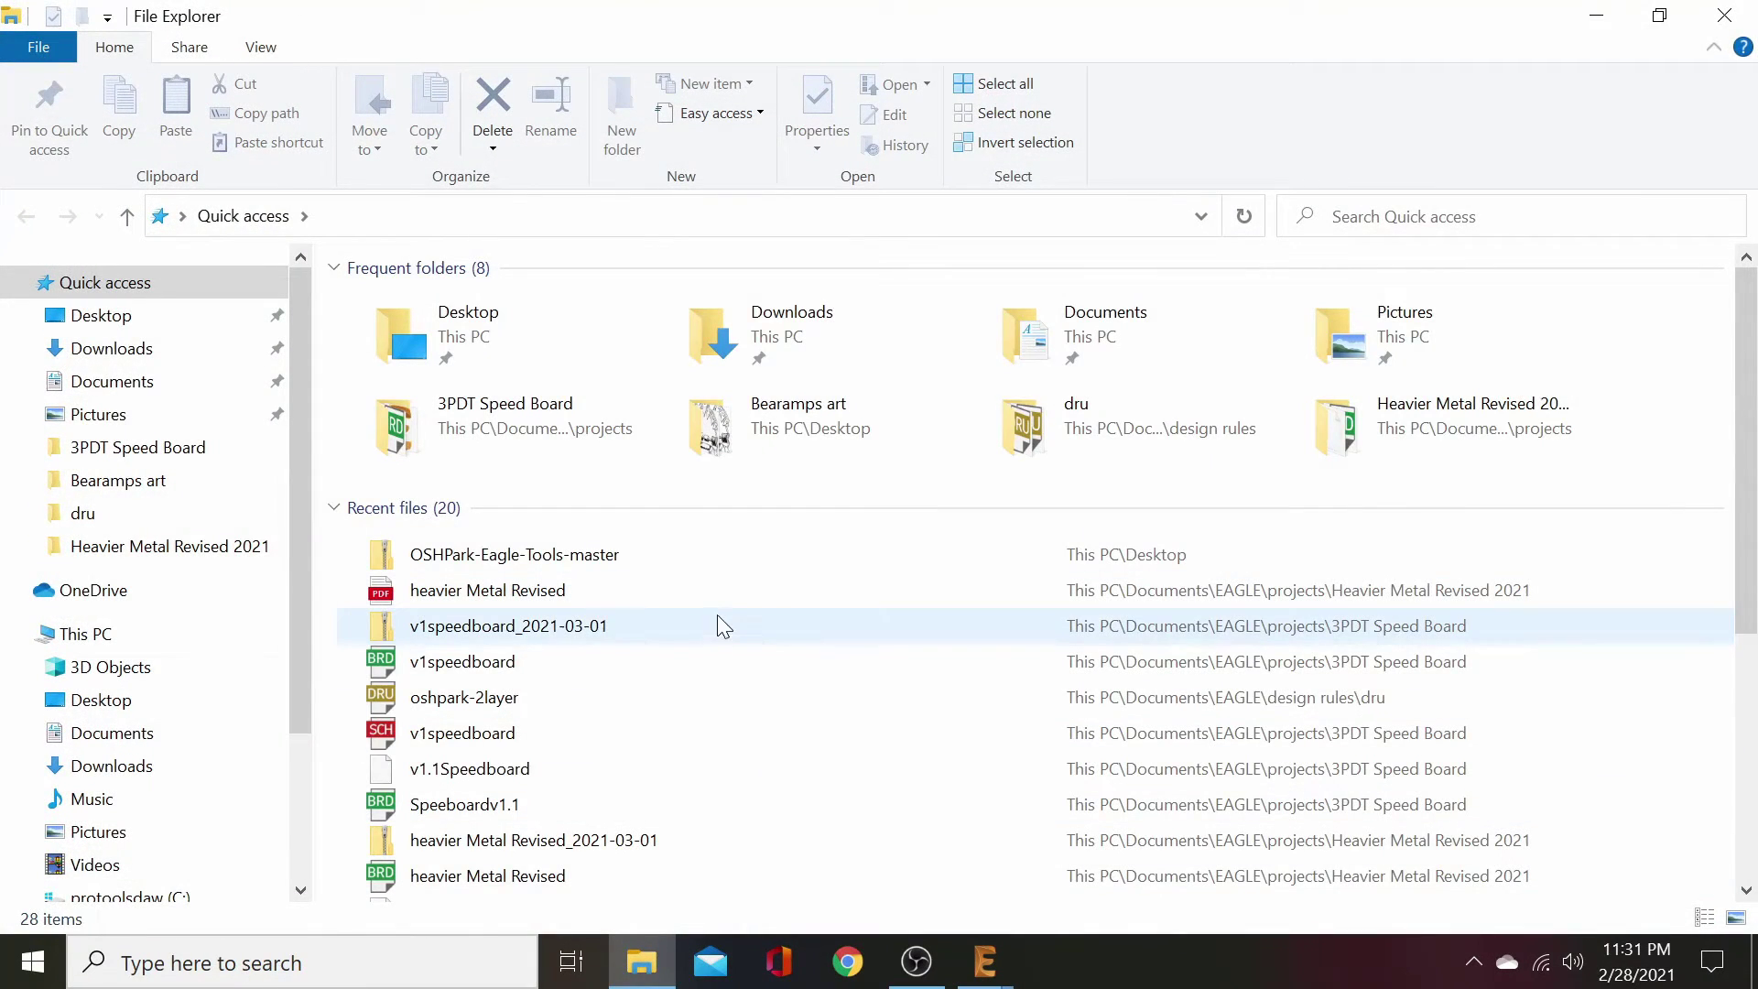
- Scroll through the files in the Downloads folder, then close File Explorer
{"action": "scroll", "coordinate": [728, 650], "scroll_direction": "down", "scroll_amount": 1}
{"action": "scroll", "coordinate": [742, 692], "scroll_direction": "down", "scroll_amount": 1}
{"action": "scroll", "coordinate": [762, 690], "scroll_direction": "up", "scroll_amount": 2}
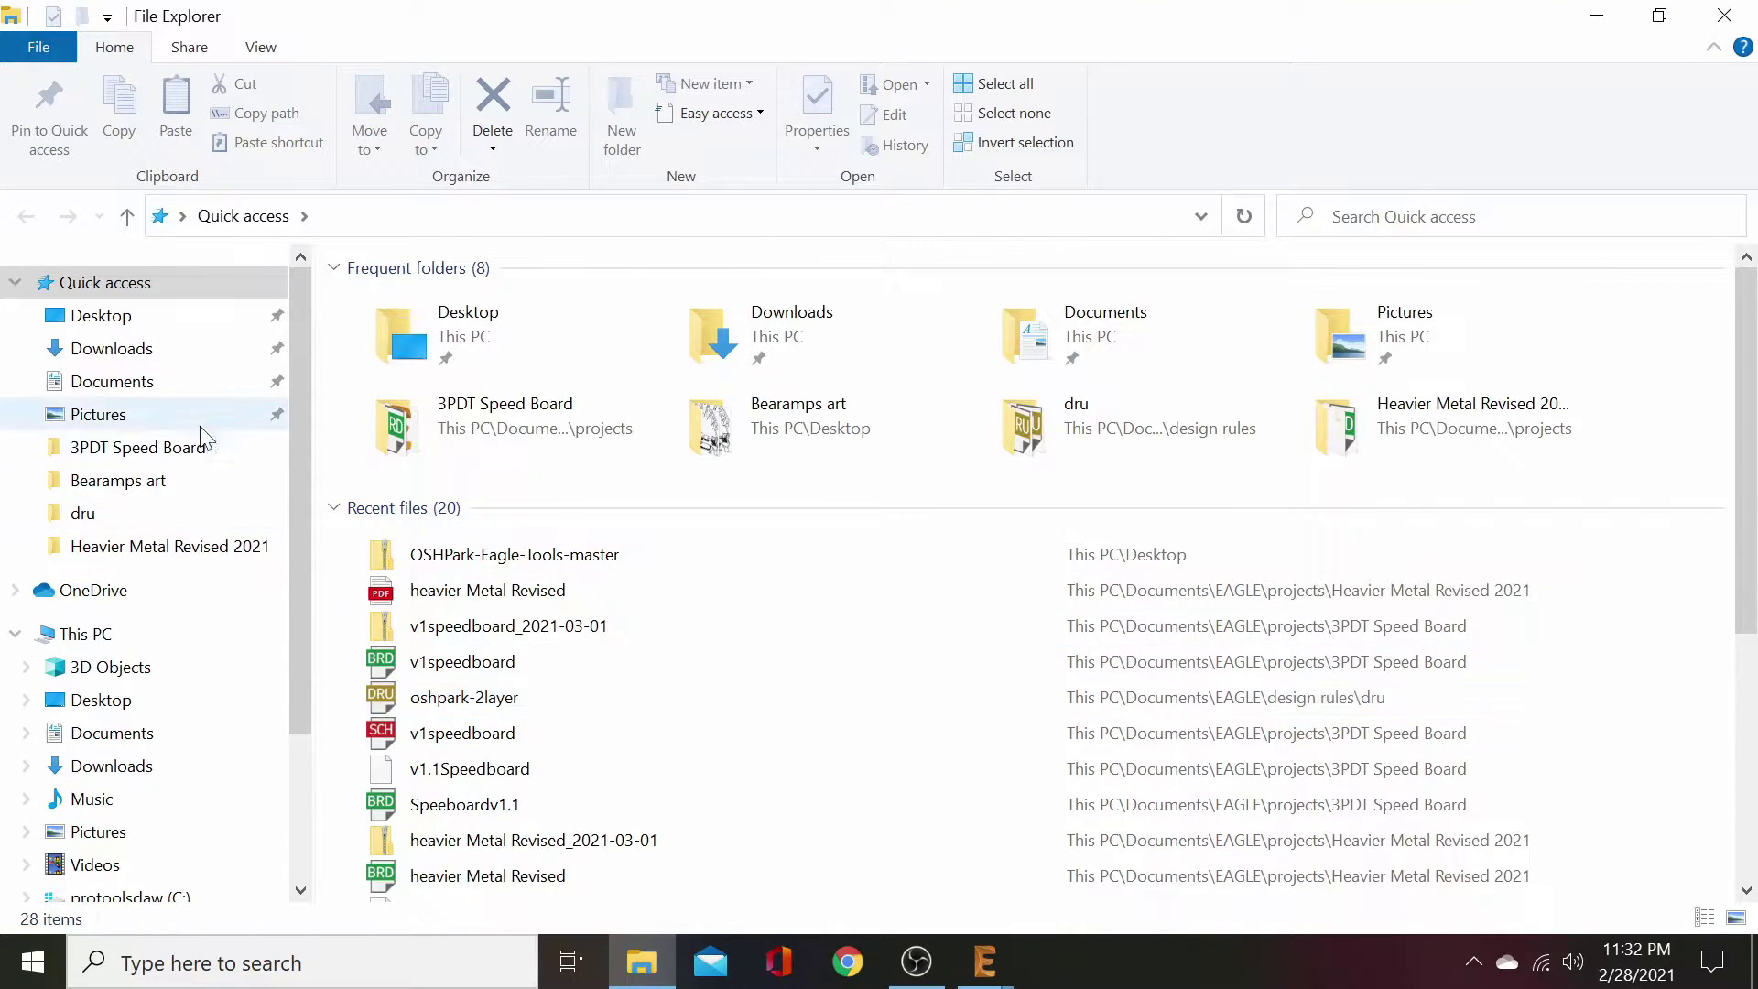
{"action": "left_click", "coordinate": [101, 347]}
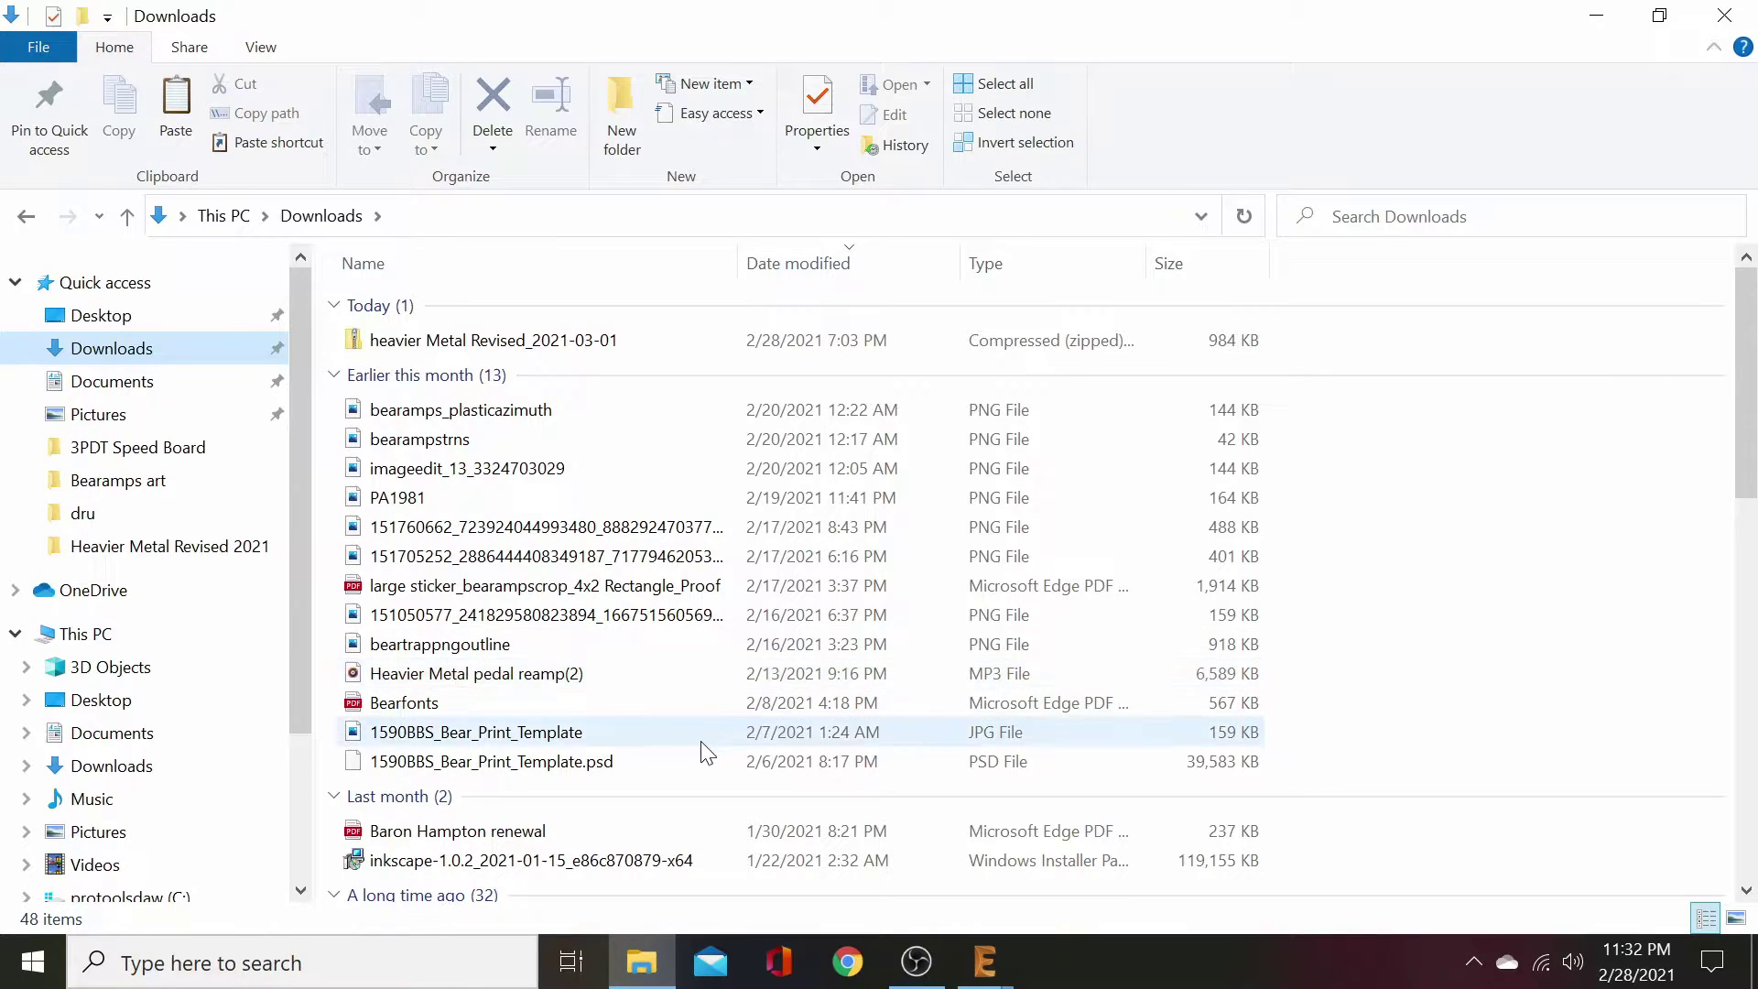
{"action": "scroll", "coordinate": [703, 756], "scroll_direction": "down", "scroll_amount": 9}
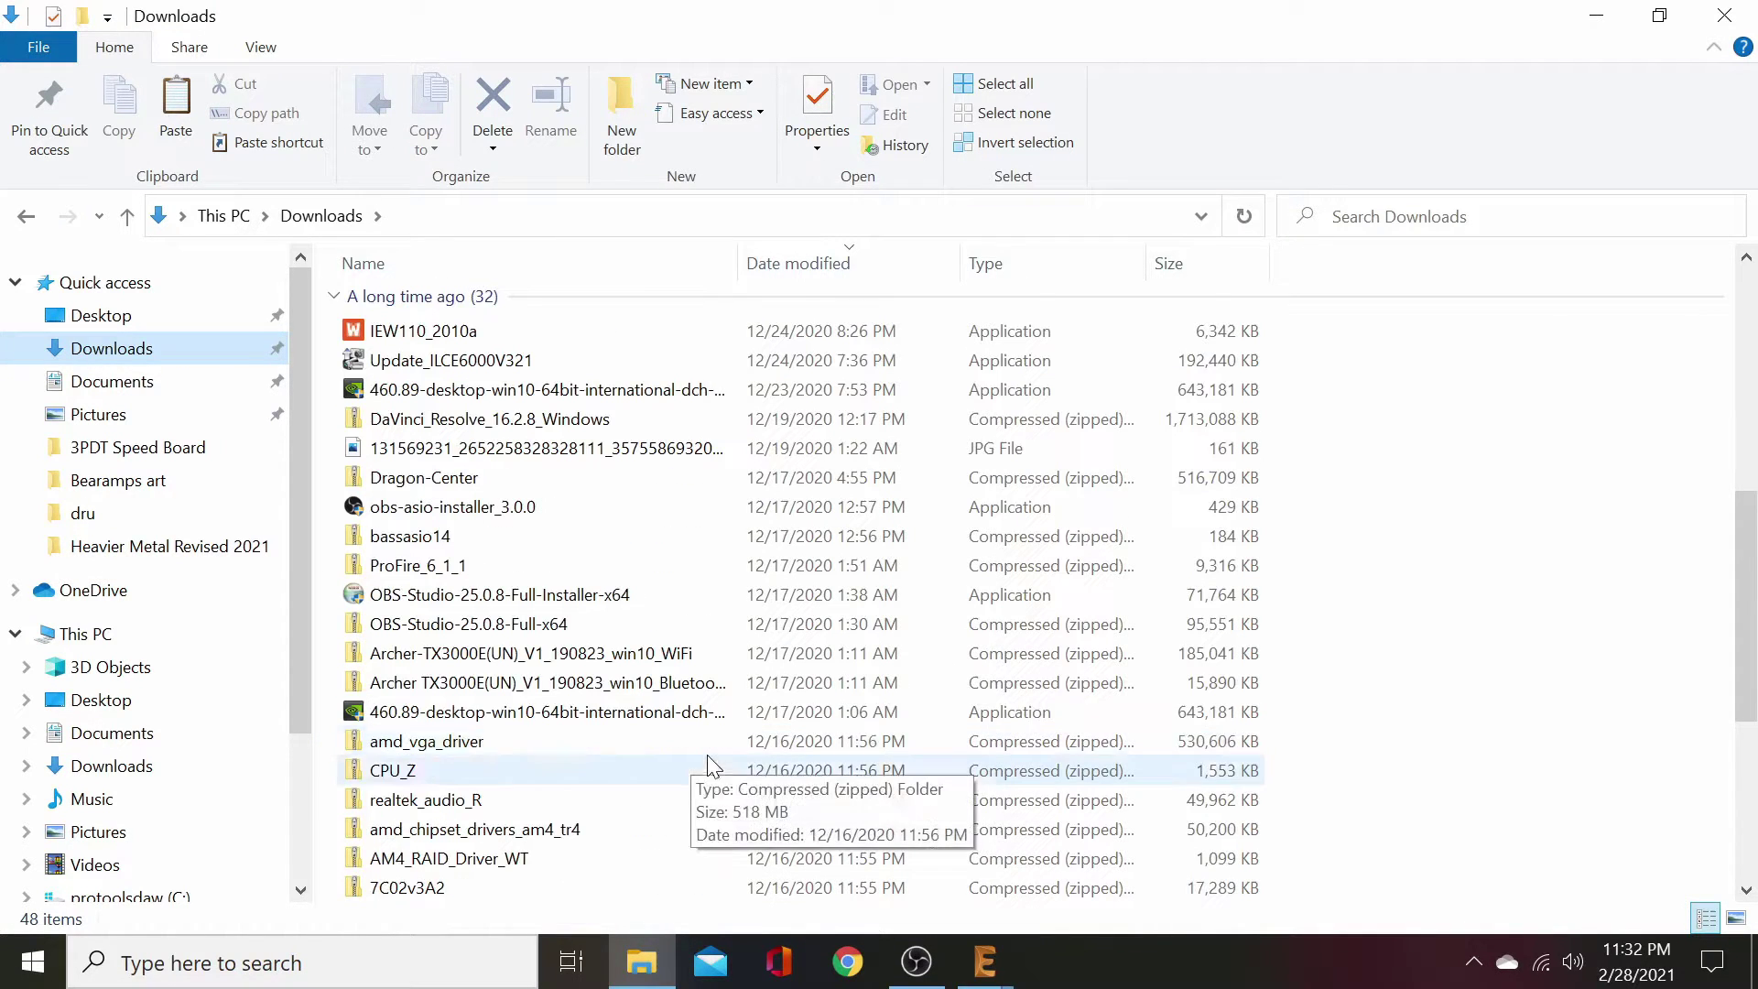
{"action": "scroll", "coordinate": [687, 759], "scroll_direction": "down", "scroll_amount": 2}
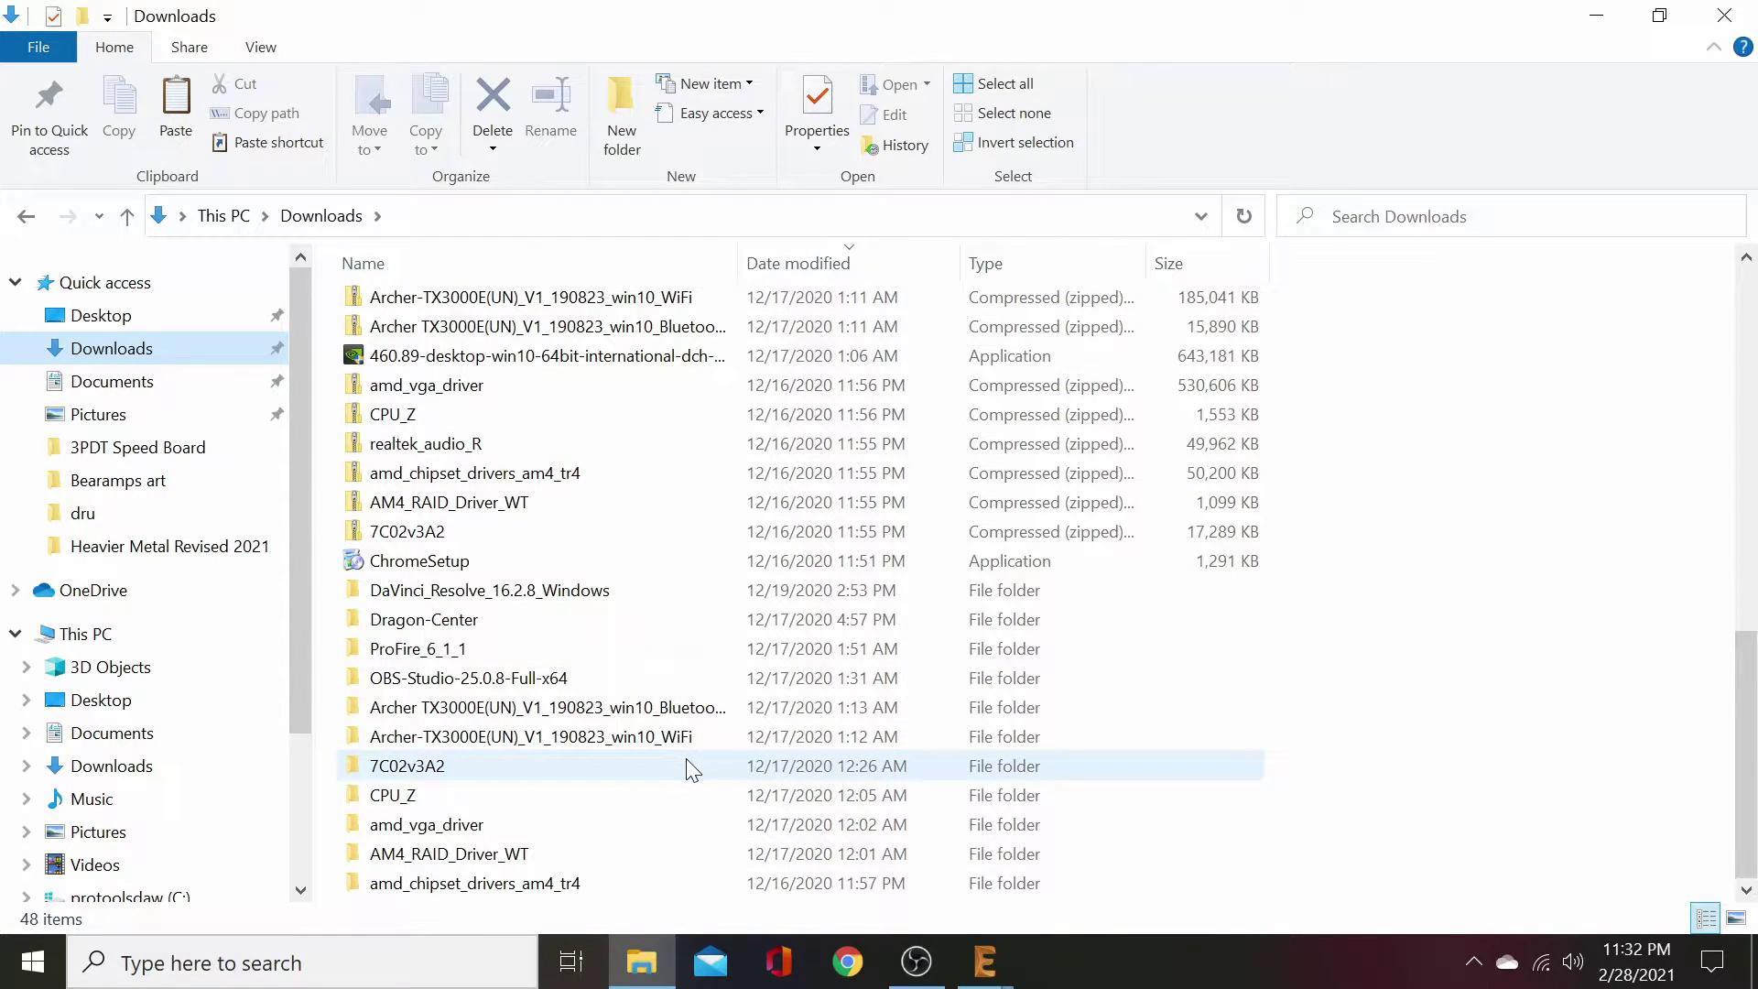
{"action": "scroll", "coordinate": [683, 758], "scroll_direction": "up", "scroll_amount": 2}
{"action": "scroll", "coordinate": [678, 757], "scroll_direction": "up", "scroll_amount": 7}
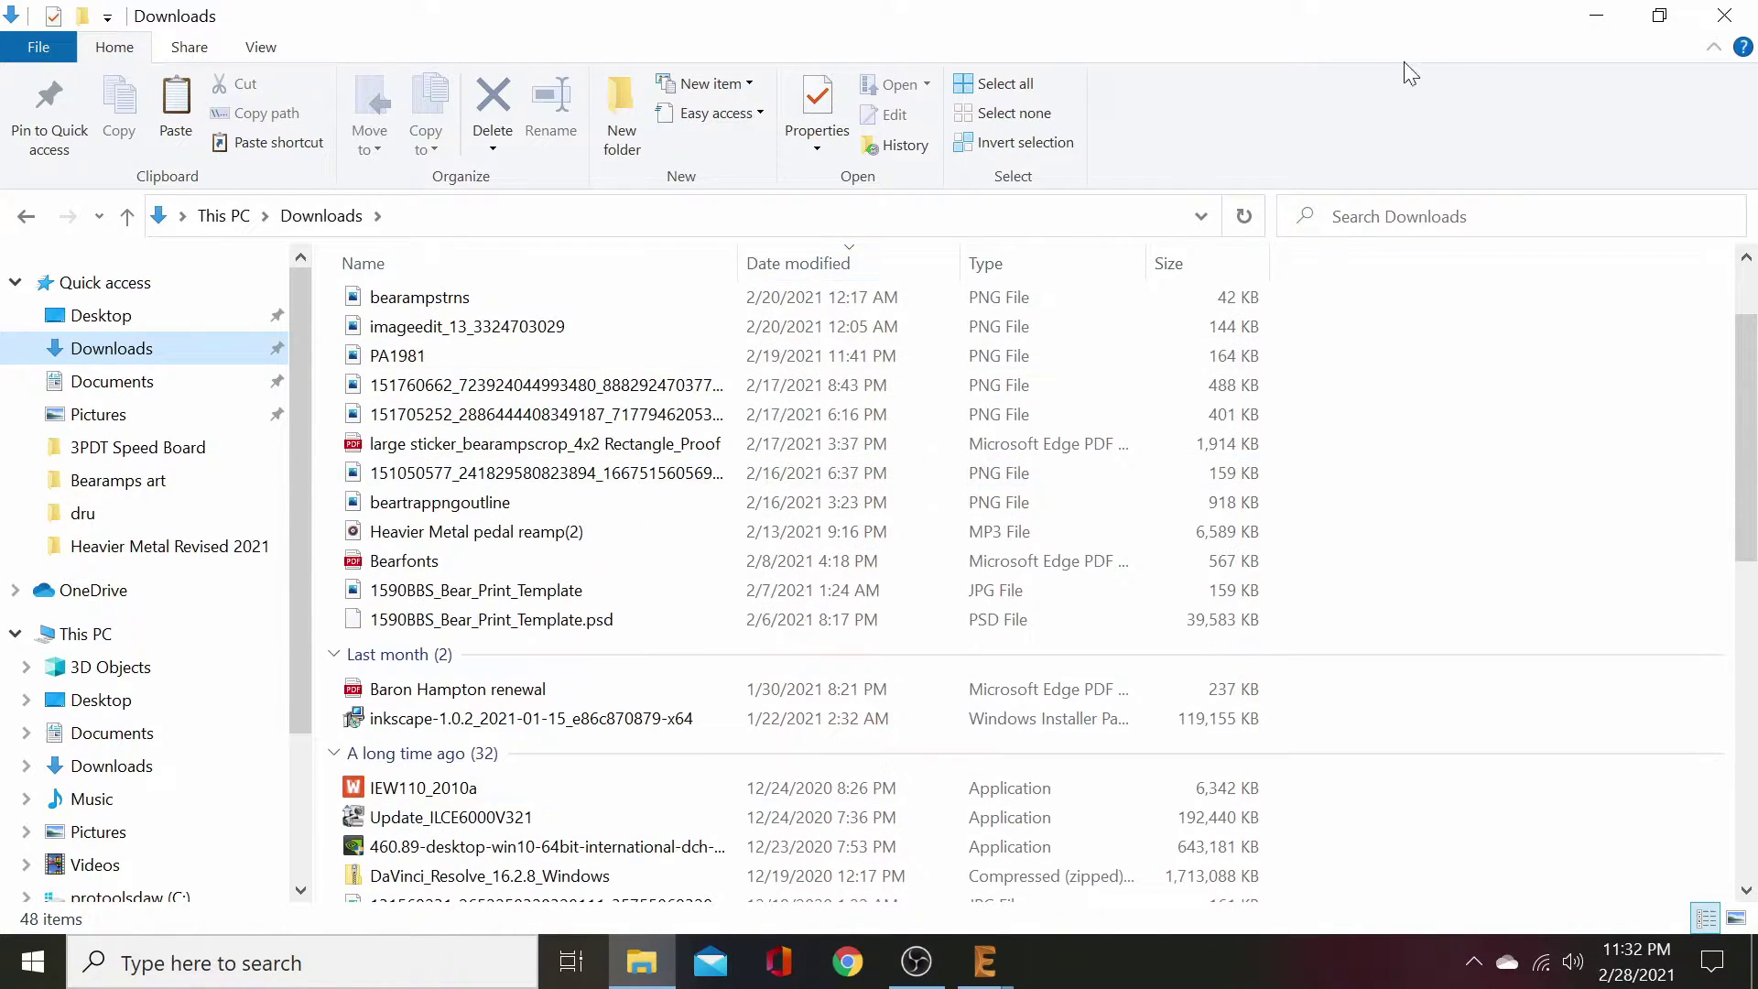
{"action": "left_click", "coordinate": [1749, 30]}
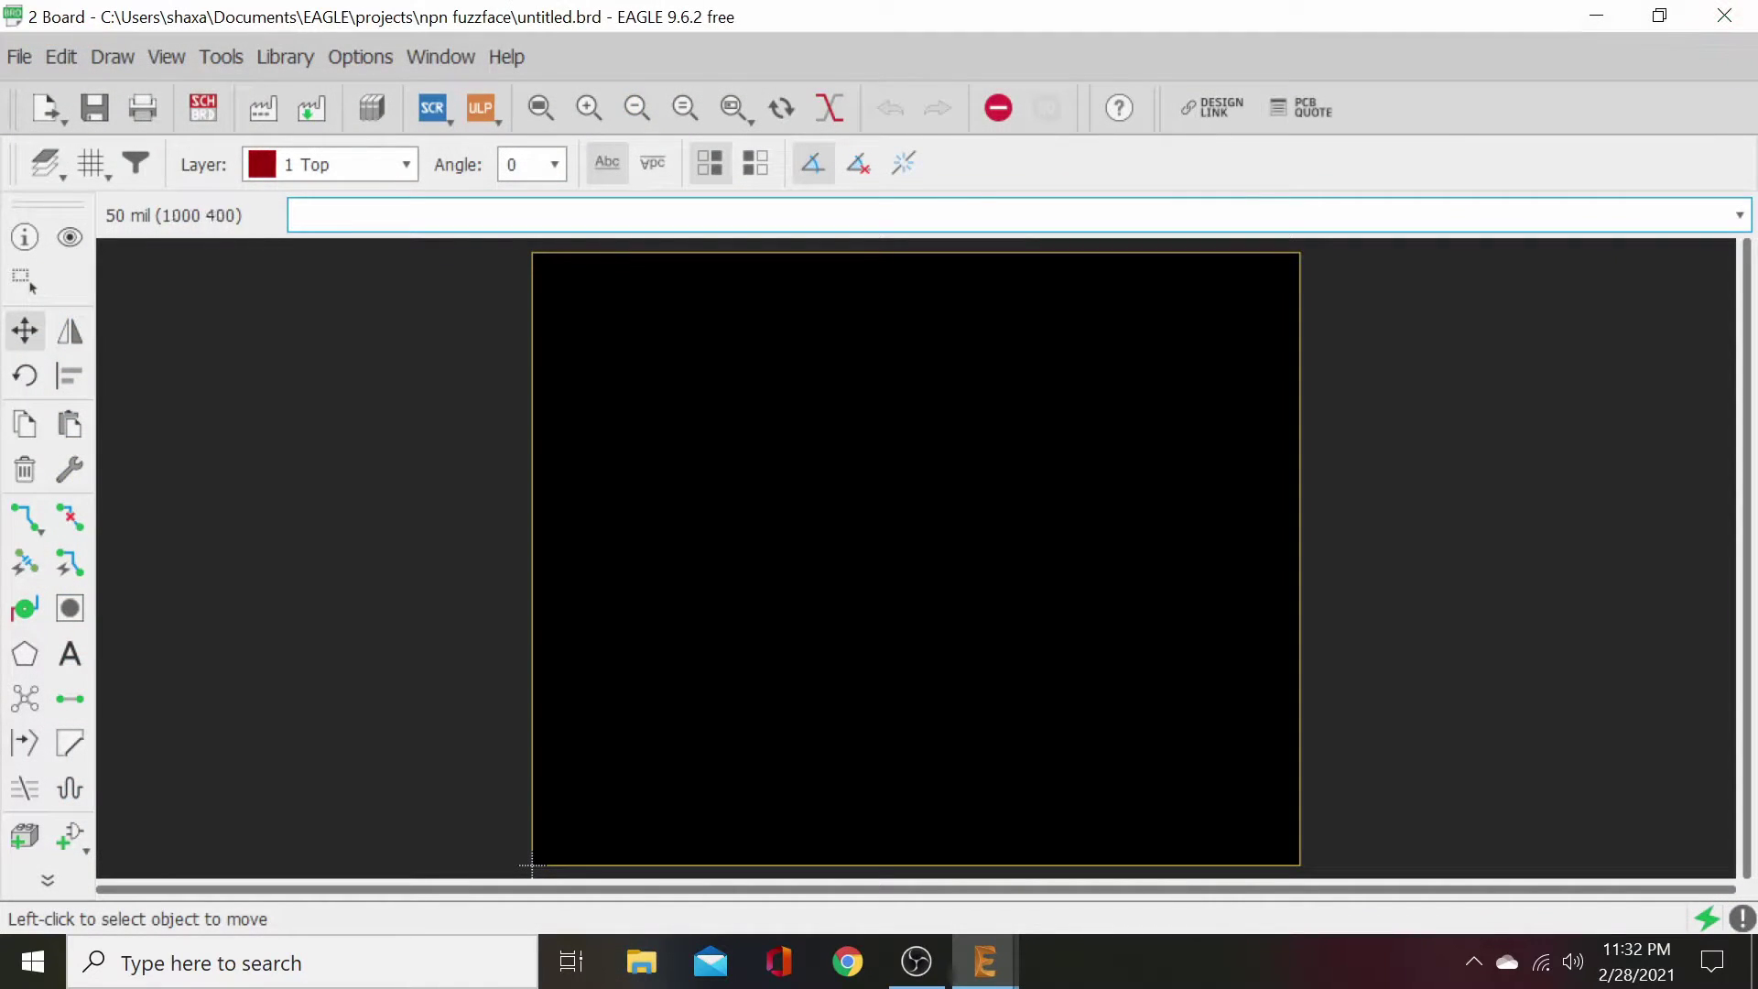
- Bring the Control Panel forward and select the whole Libraries path in Options > Directories
{"action": "left_click", "coordinate": [981, 961]}
{"action": "left_click", "coordinate": [689, 837]}
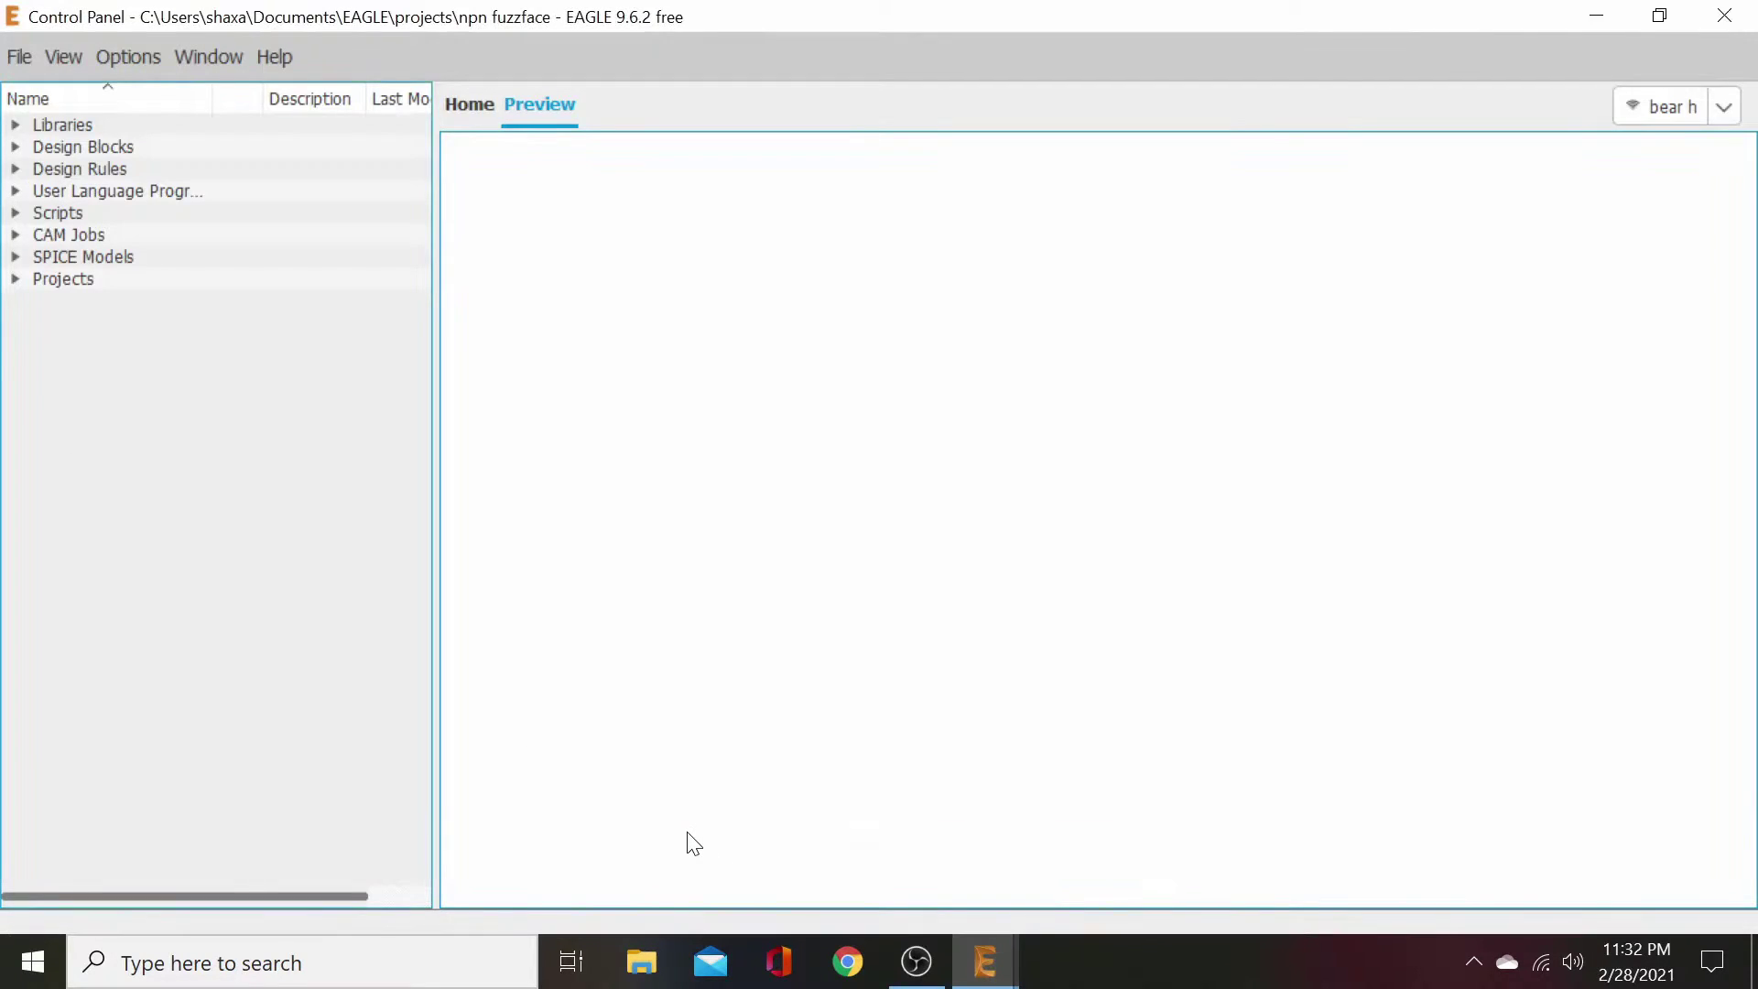
{"action": "left_click", "coordinate": [125, 57]}
{"action": "left_click", "coordinate": [146, 89]}
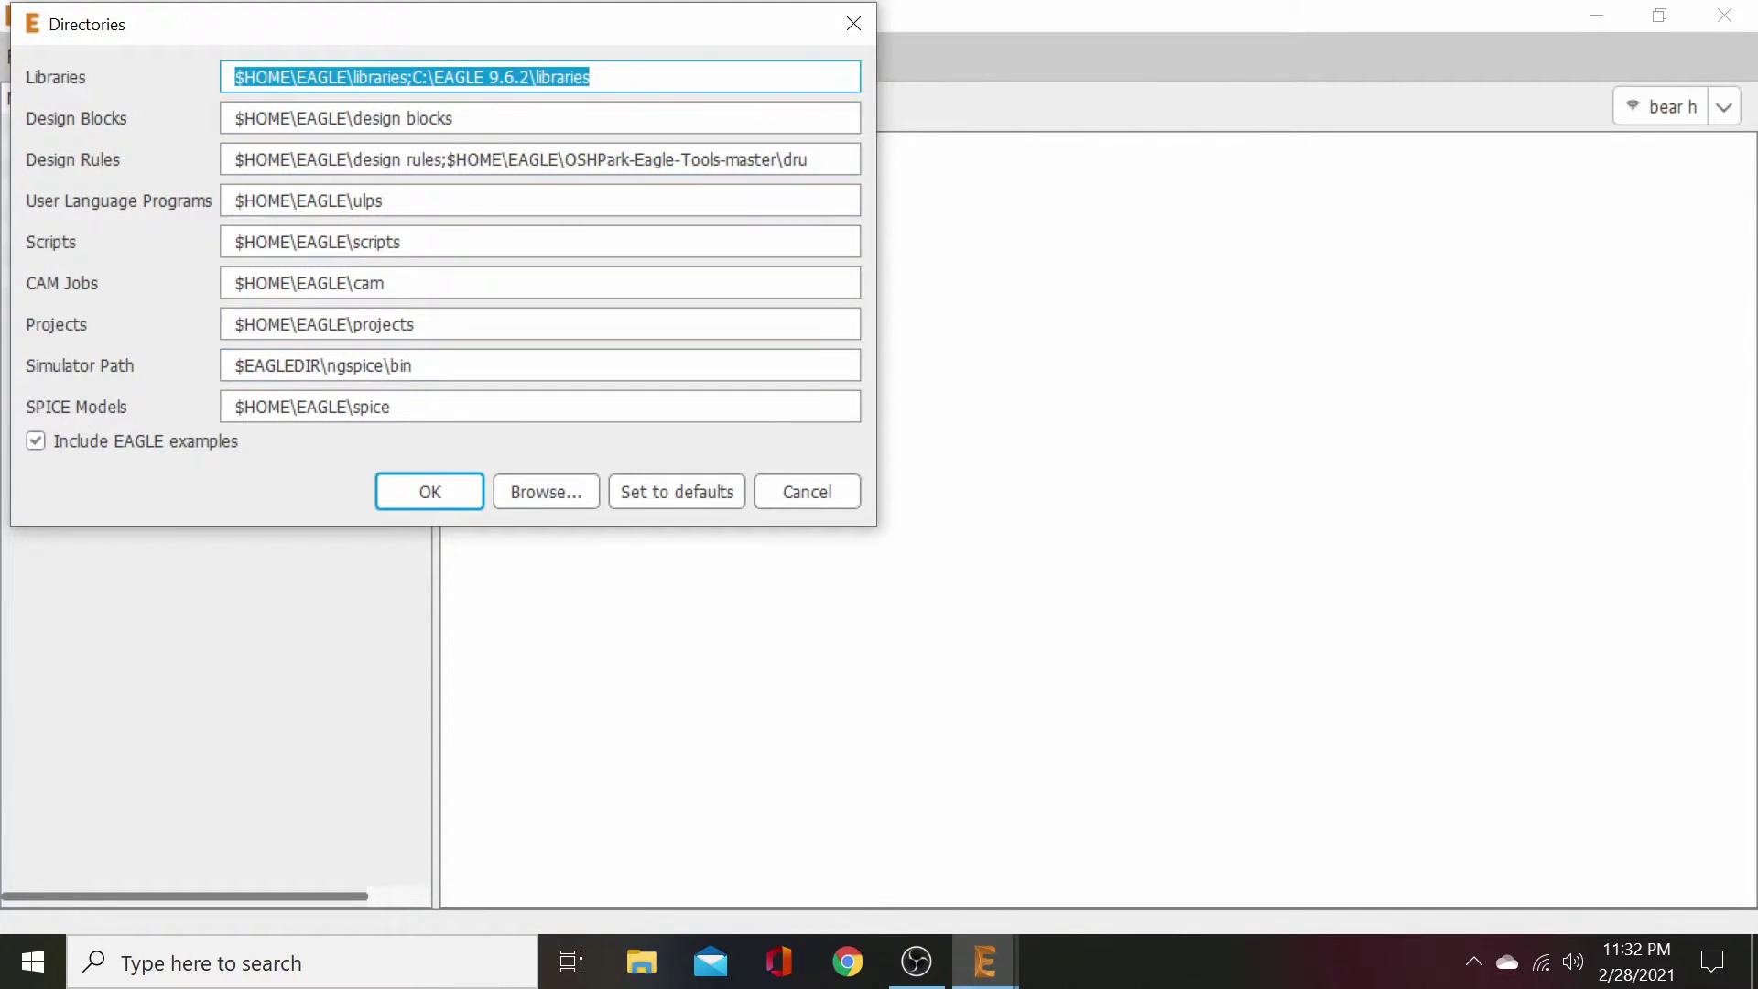
{"action": "left_click", "coordinate": [591, 77]}
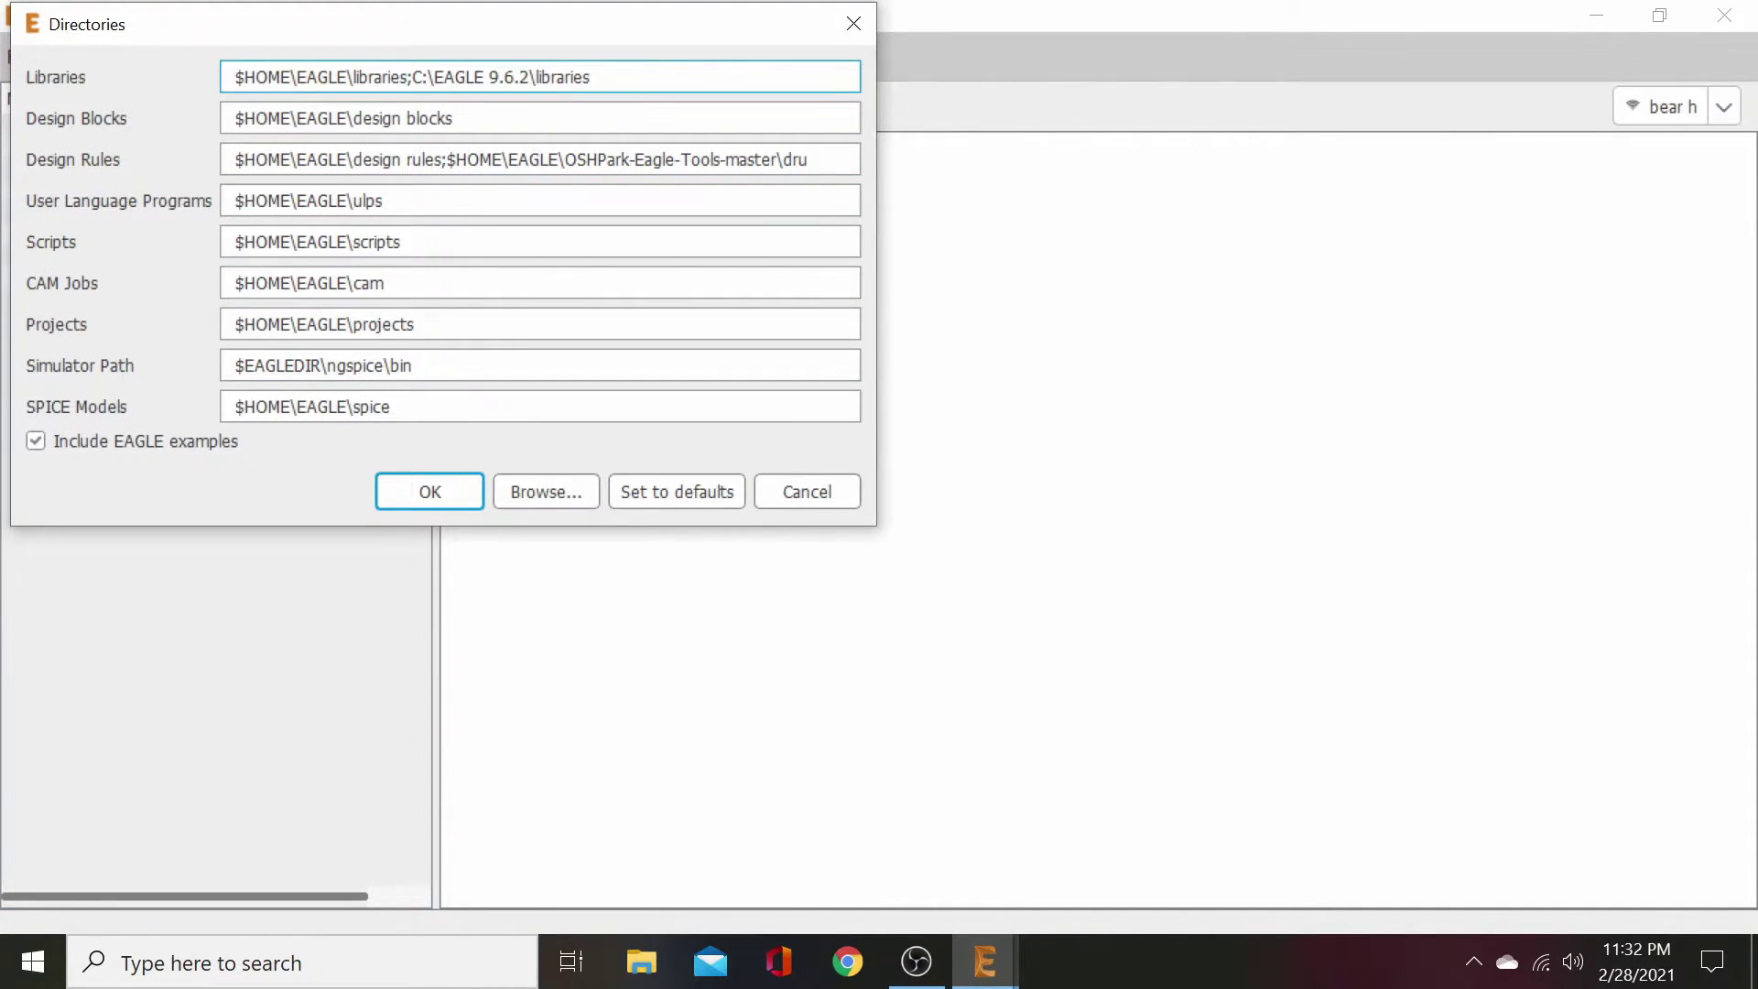
{"action": "key", "text": "ctrl+a"}
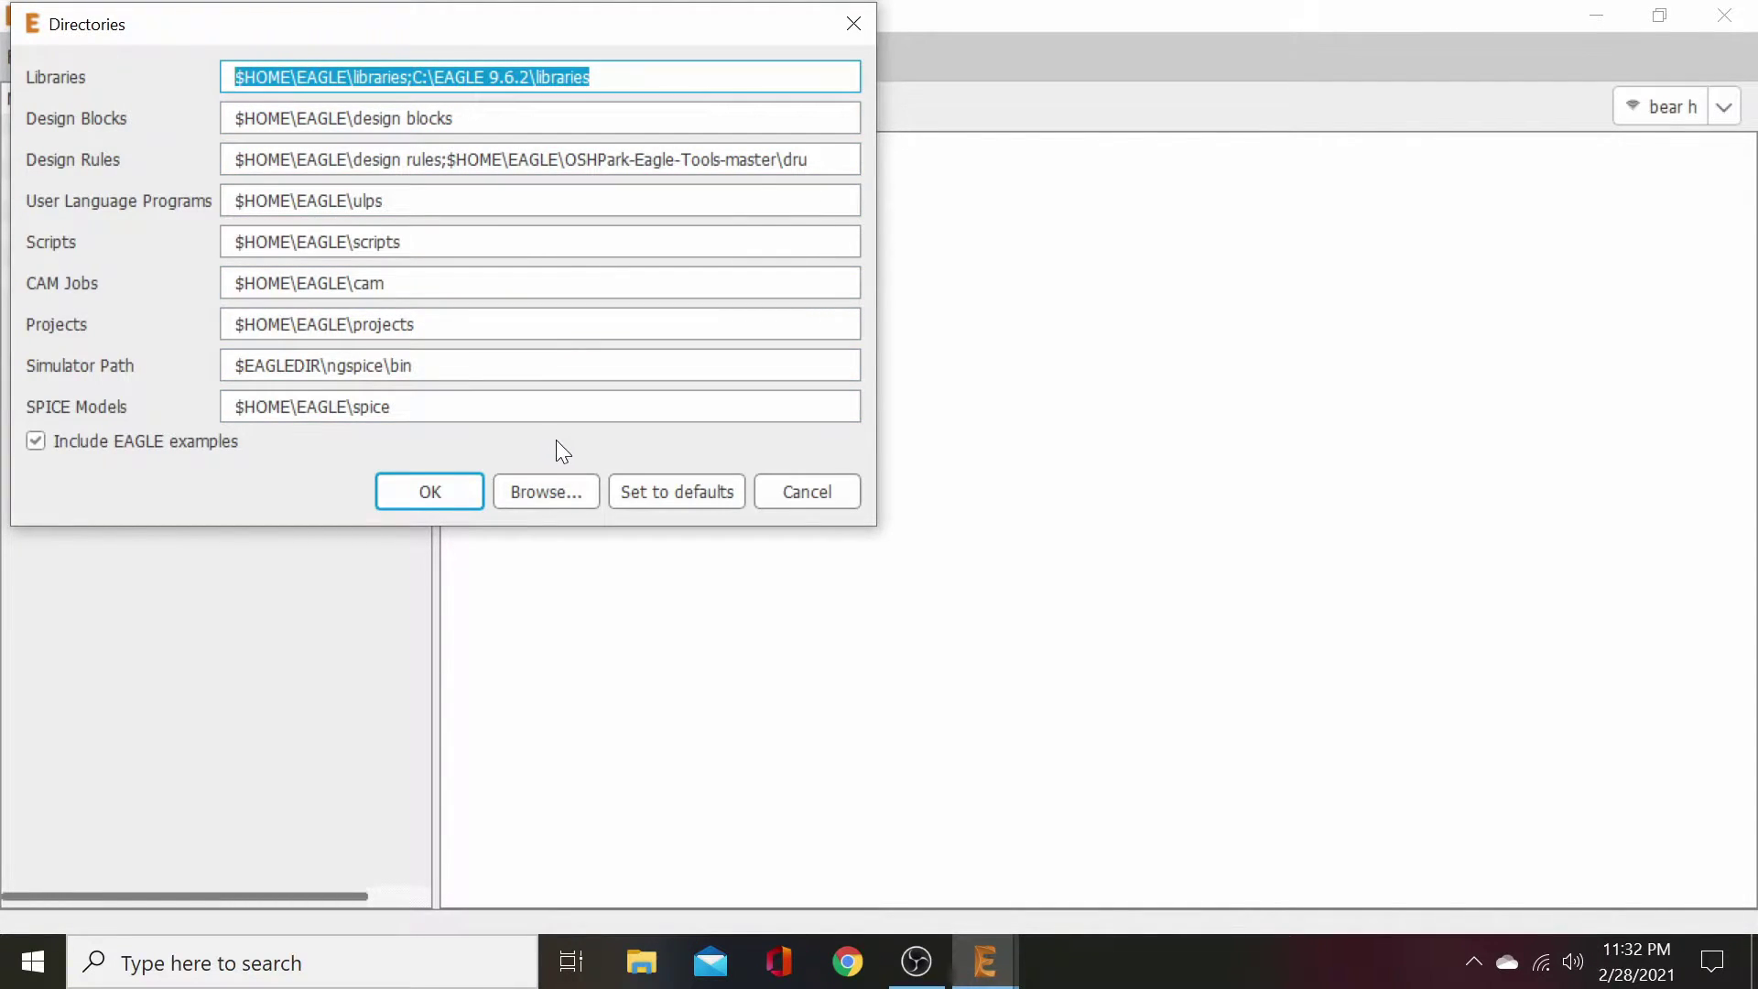
- Browse into the EAGLE libraries folder, cancel the picker, and close Directories with OK
{"action": "left_click", "coordinate": [541, 490]}
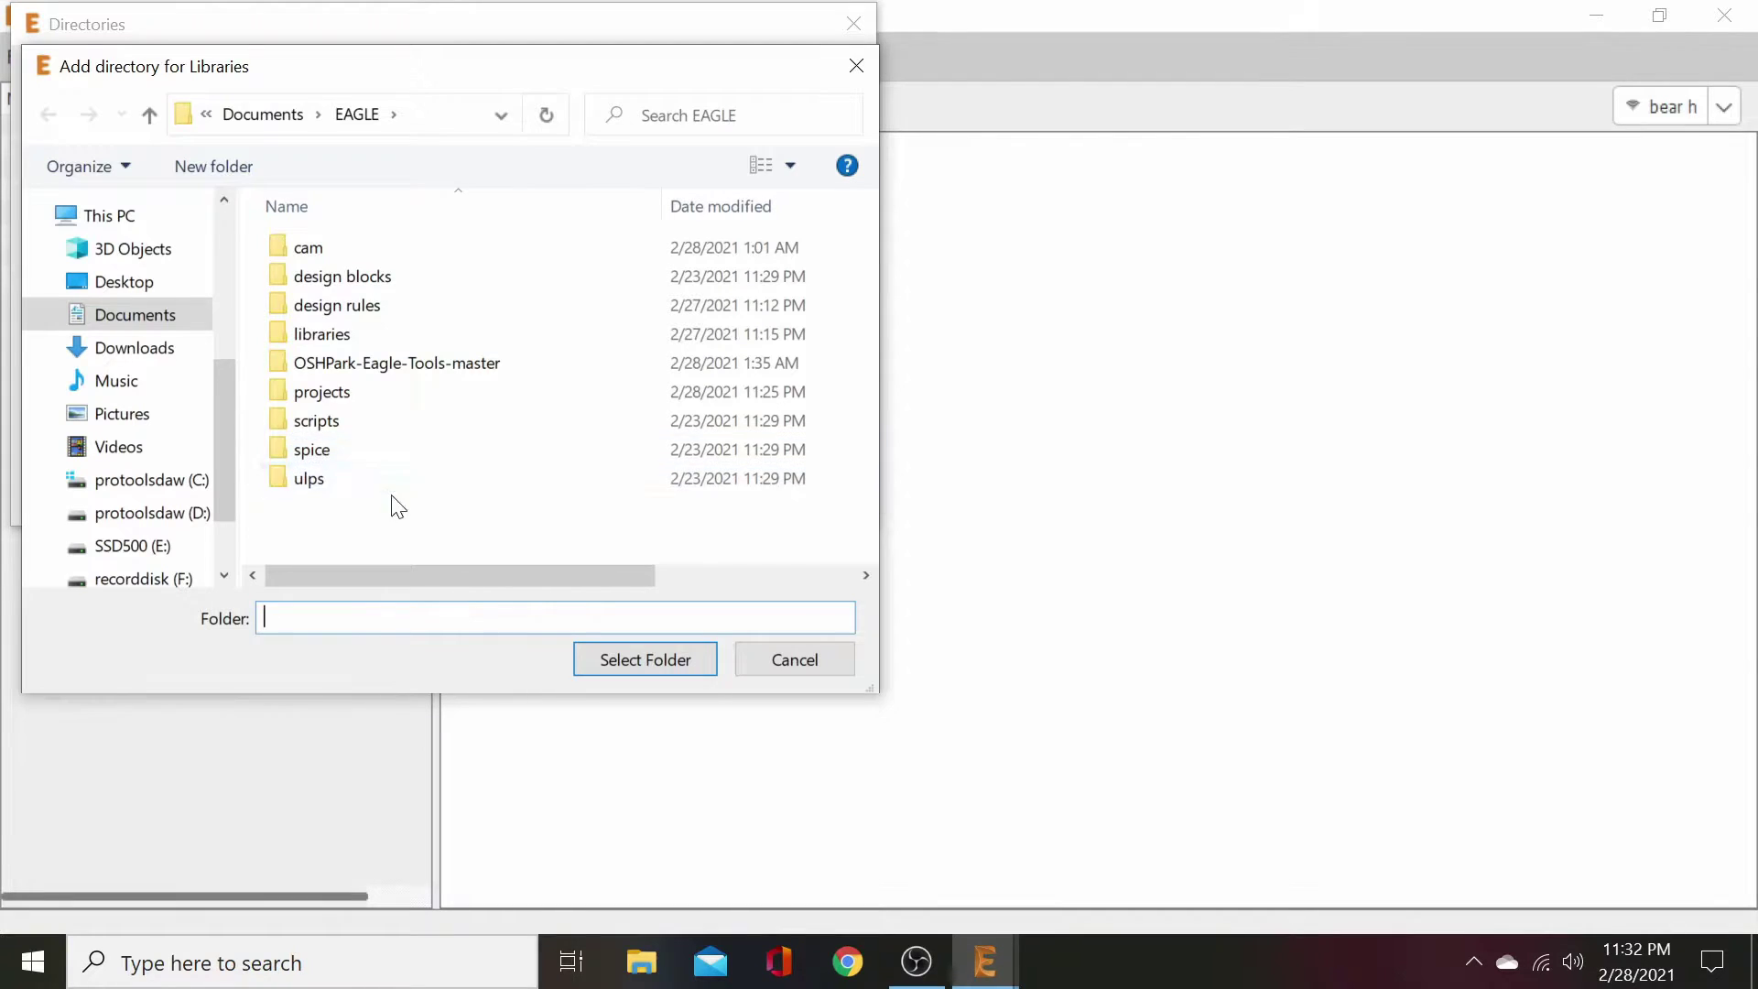
{"action": "left_click", "coordinate": [337, 335]}
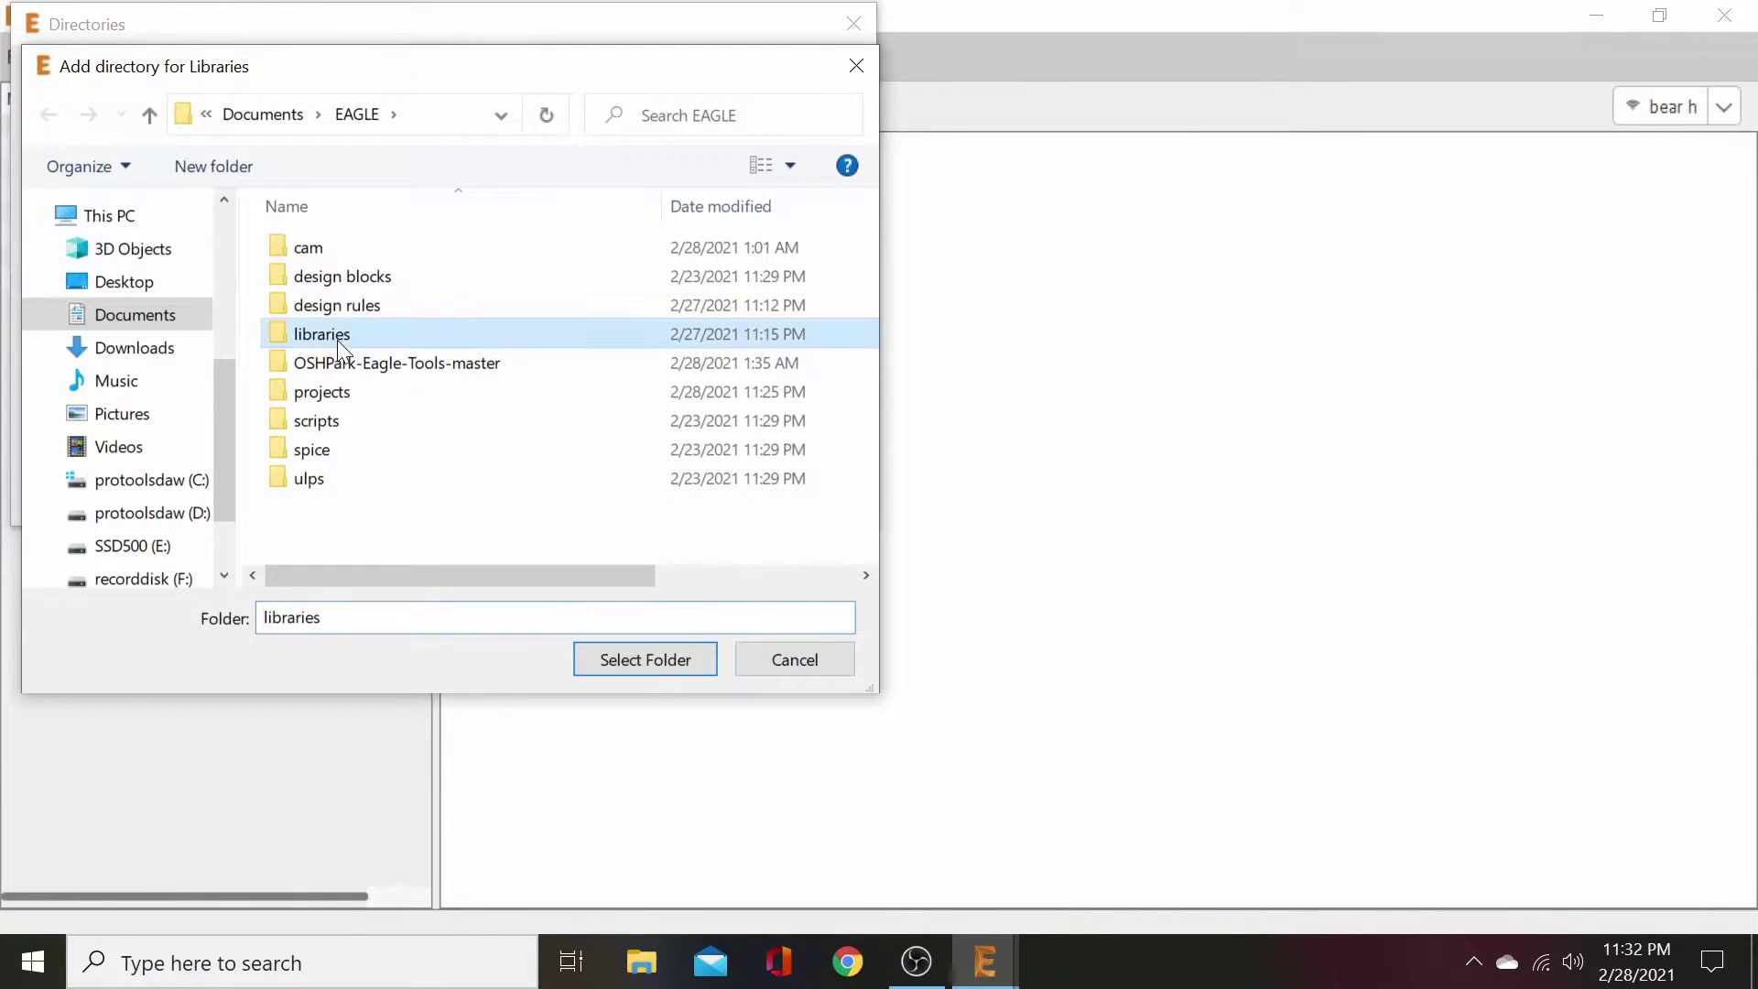
{"action": "double_click", "coordinate": [336, 335]}
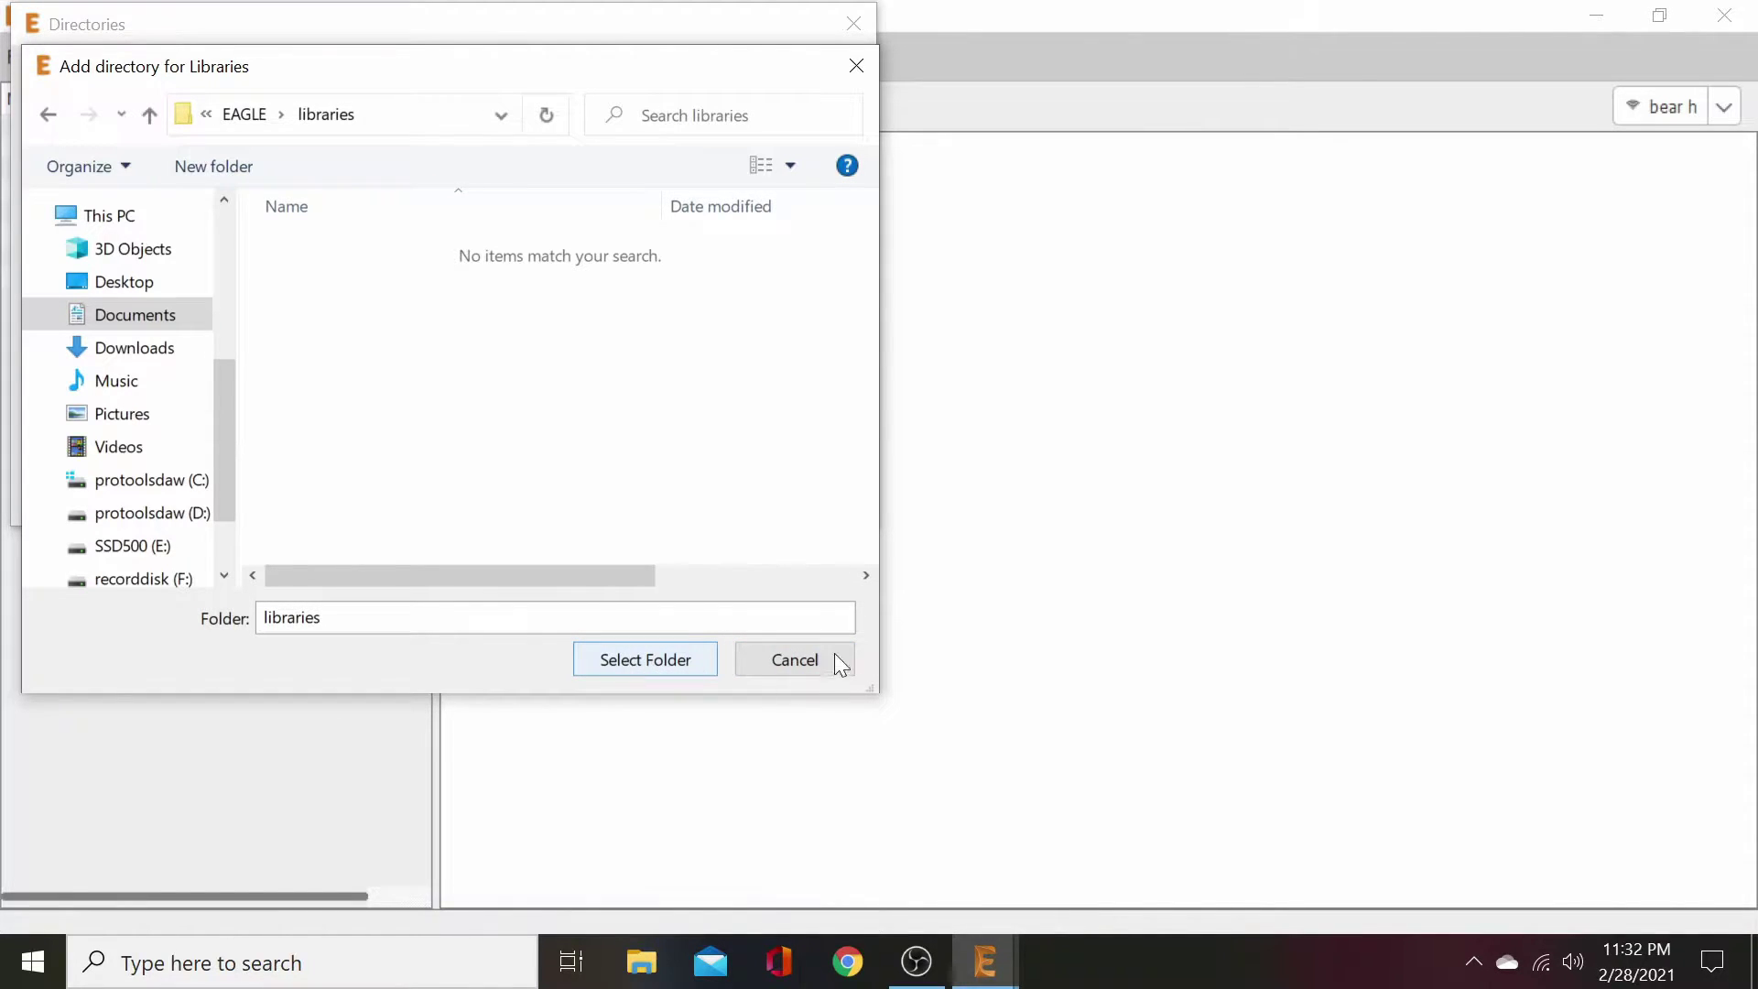
{"action": "left_click", "coordinate": [778, 662]}
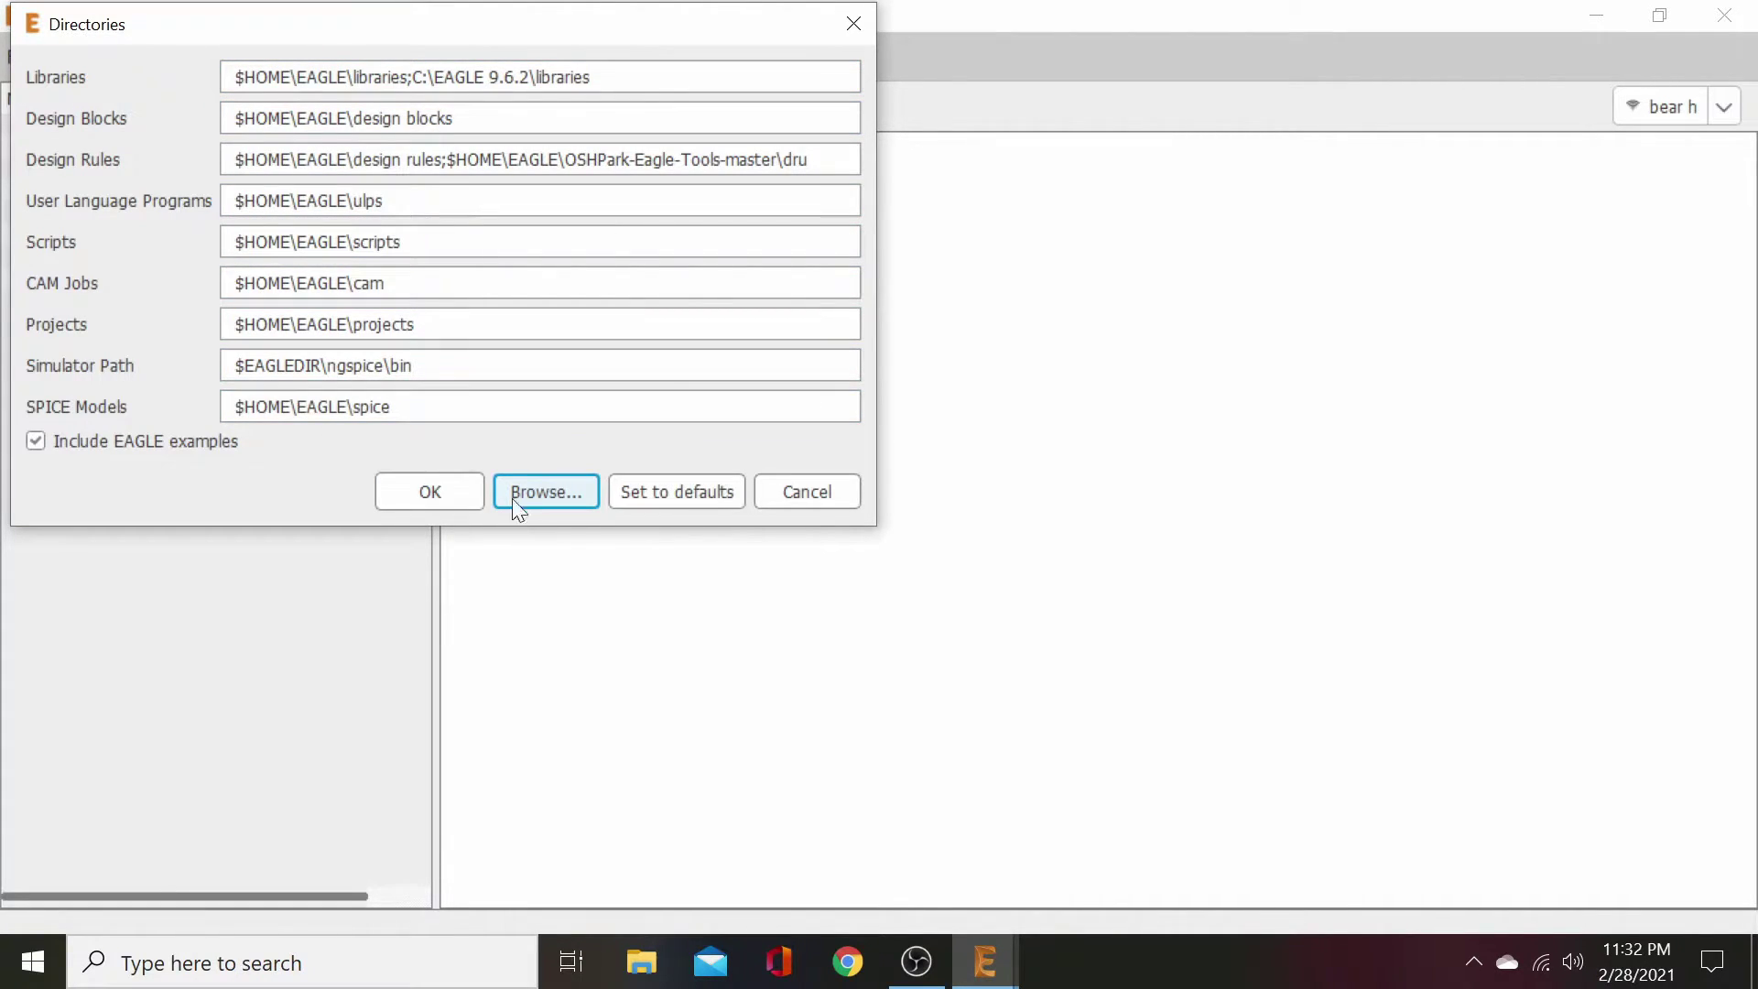
{"action": "left_click", "coordinate": [430, 494]}
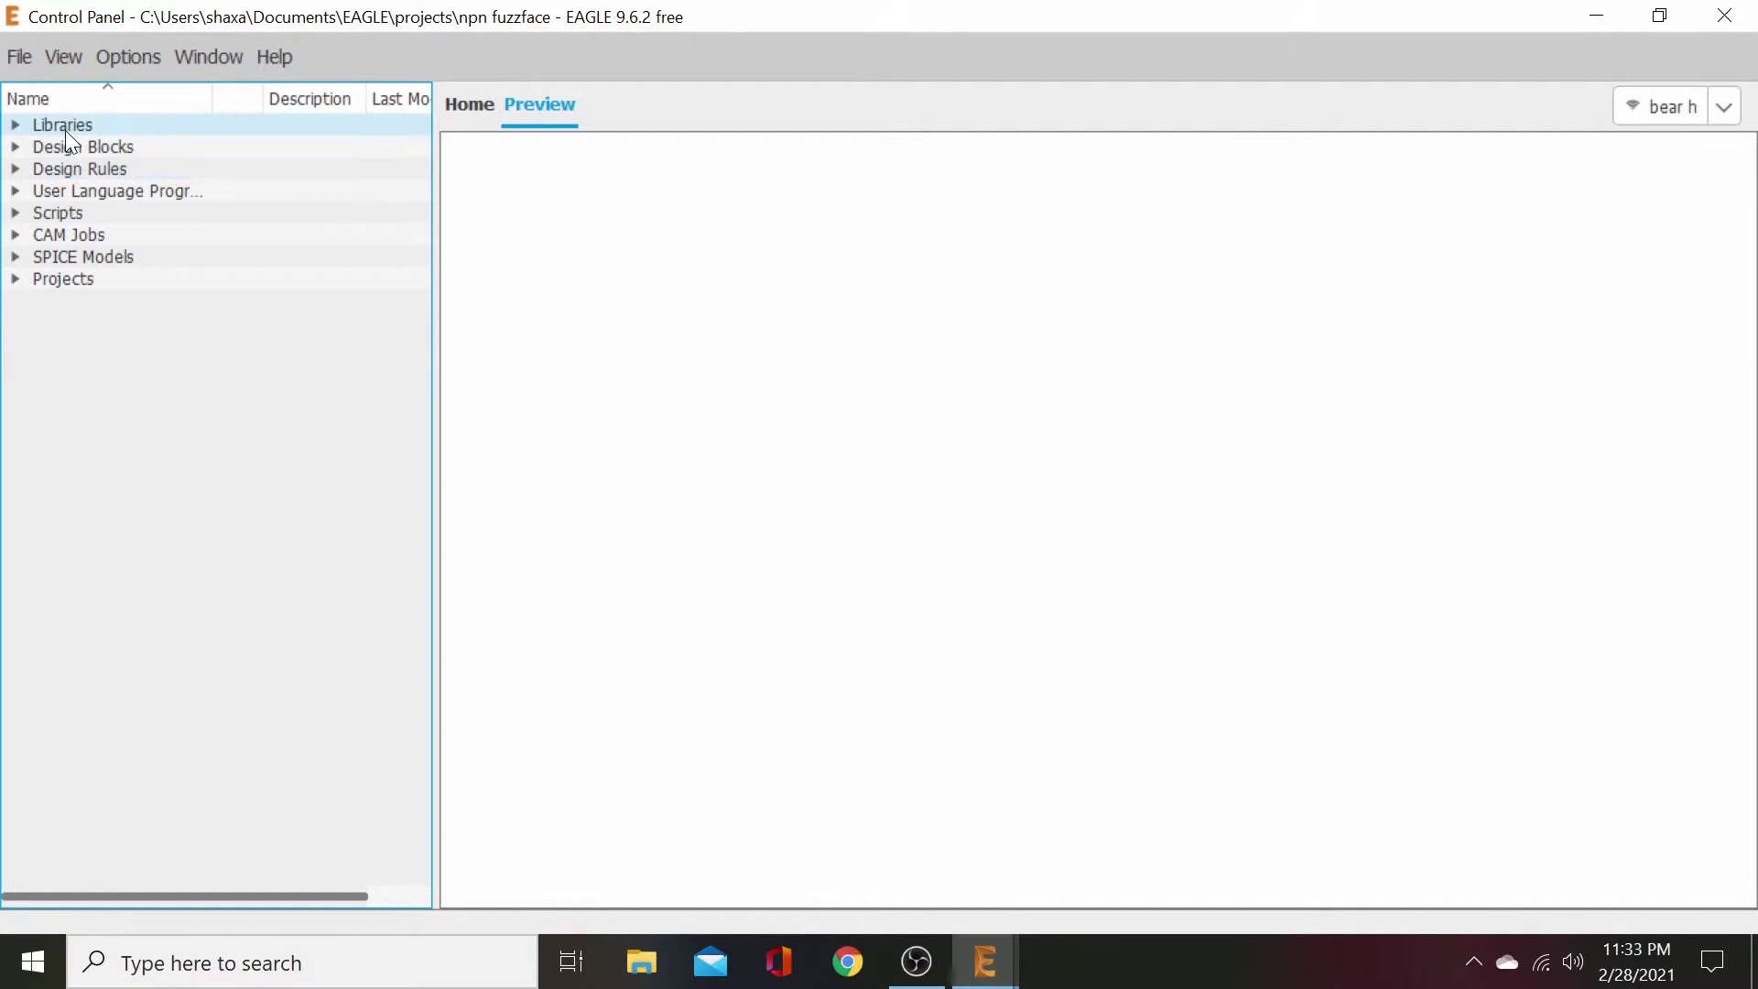
- Expand Libraries and the second libraries folder, peeking into MBP_2017_v3.0 and scrolling the mb_ .lbr files
{"action": "left_click", "coordinate": [15, 124]}
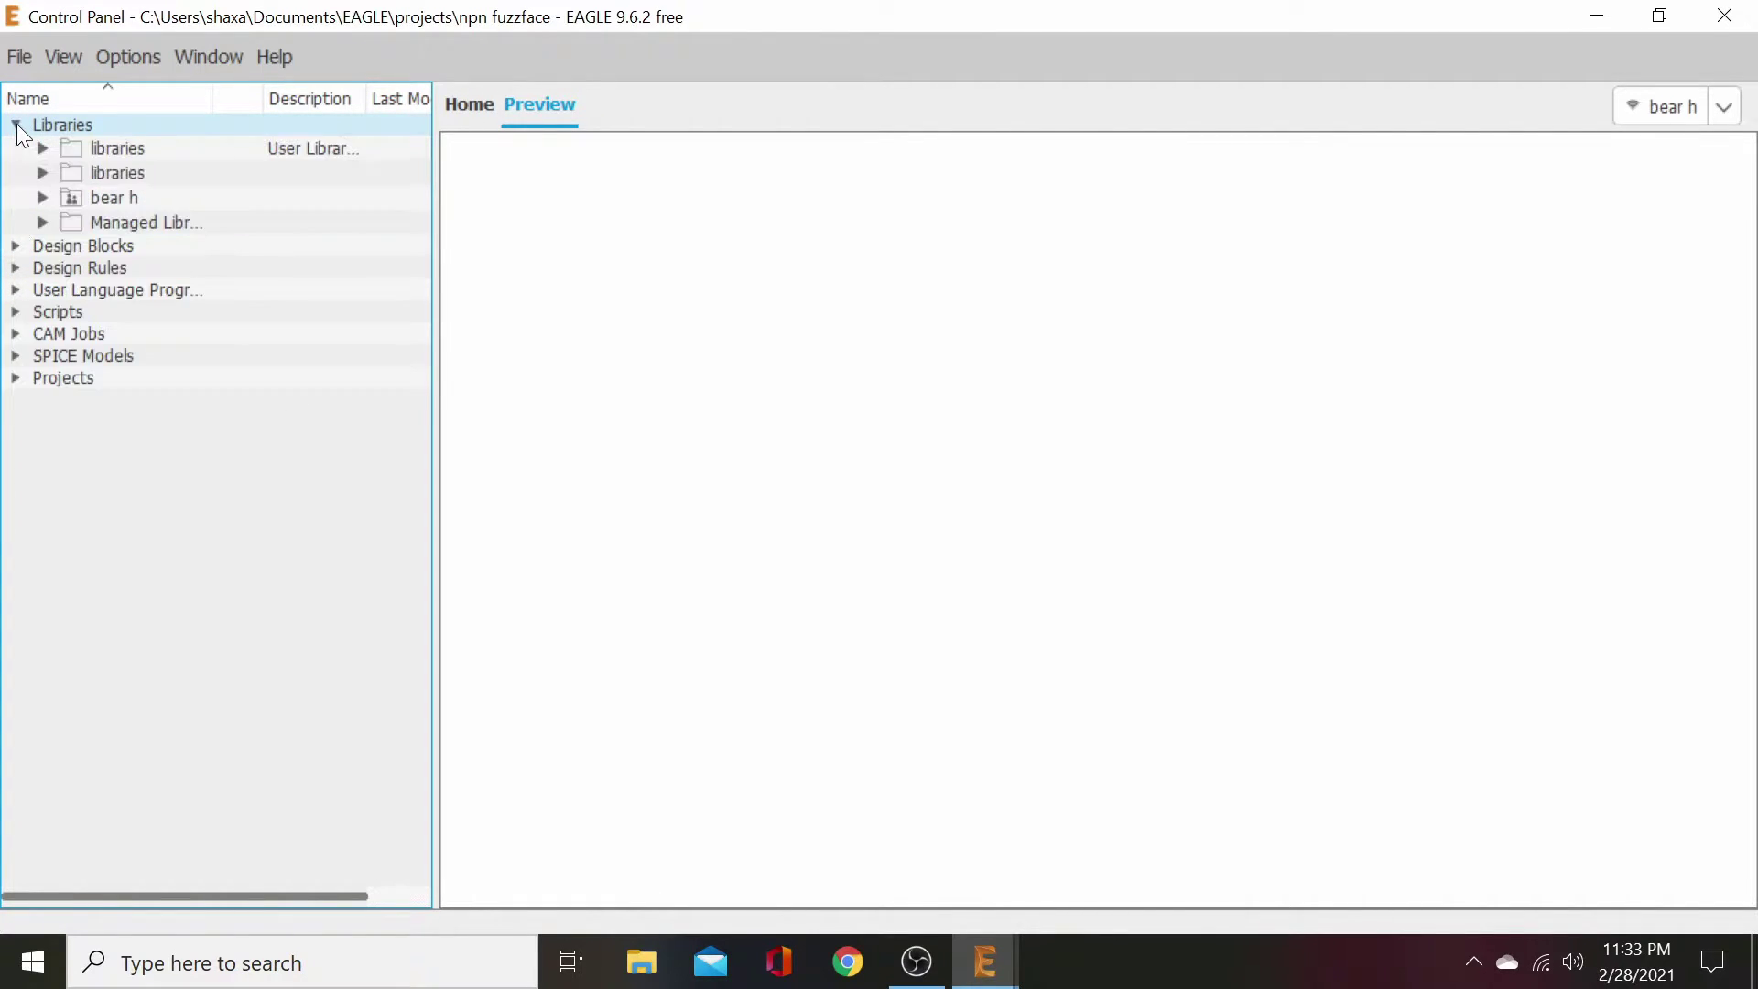
{"action": "left_click", "coordinate": [44, 198]}
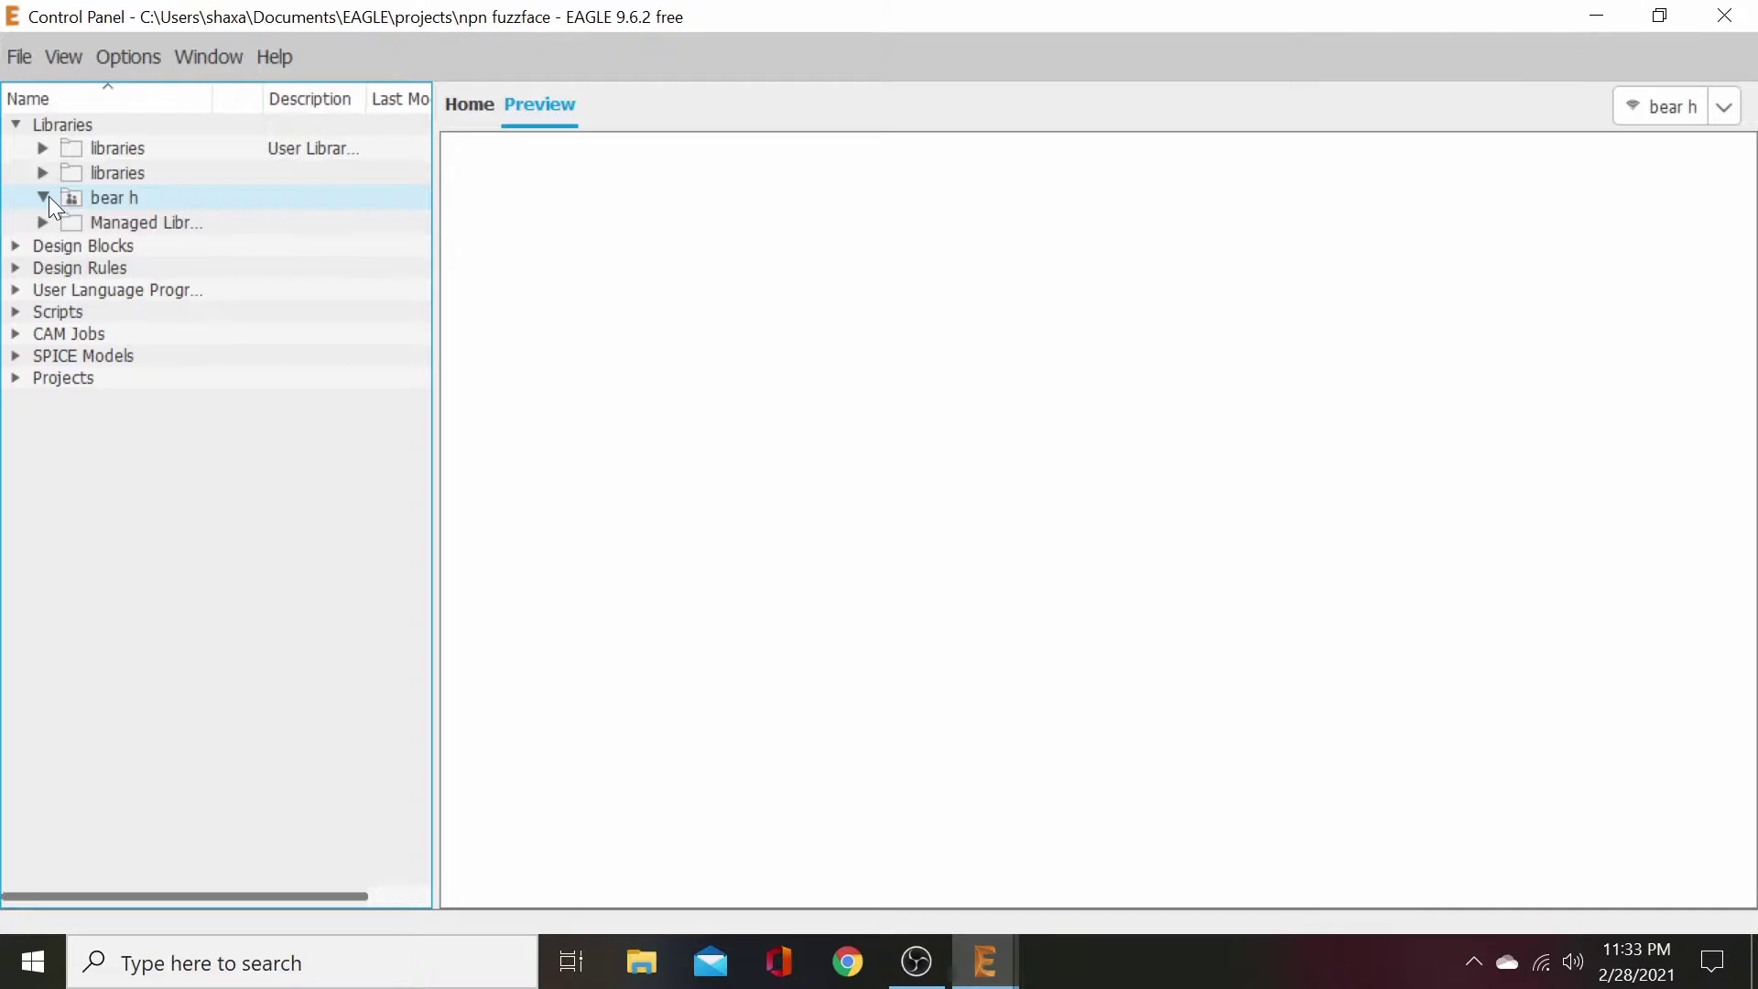
{"action": "left_click", "coordinate": [42, 172]}
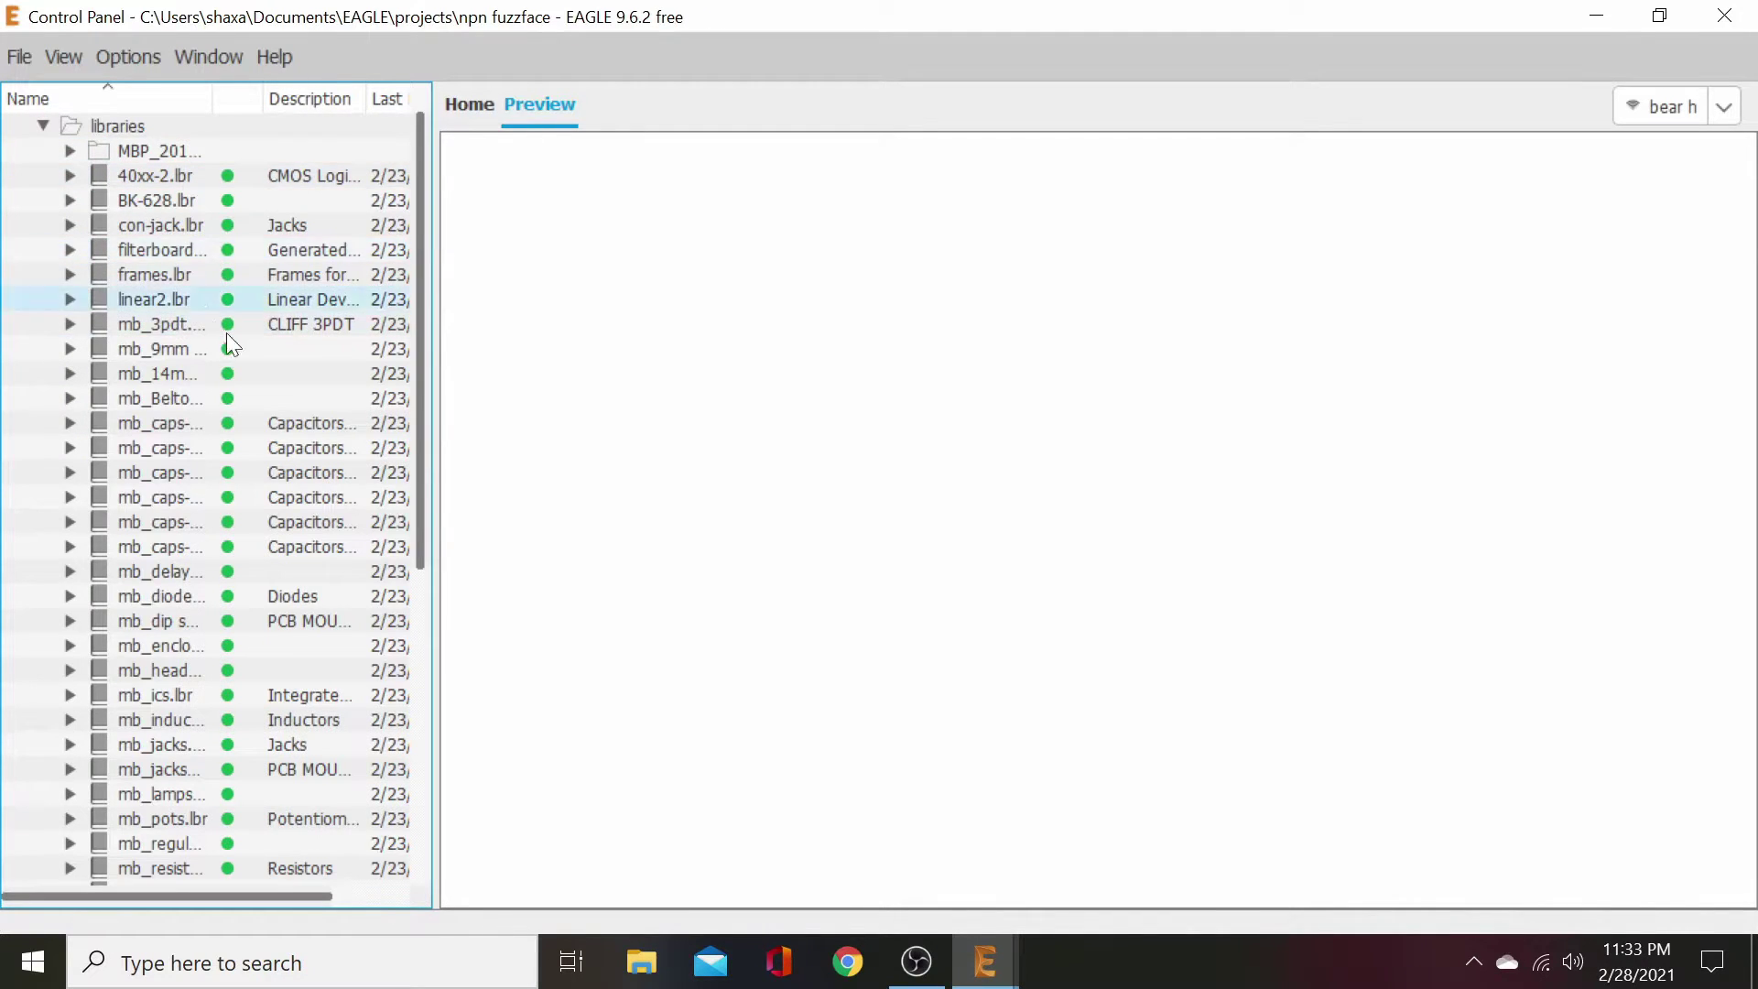
{"action": "scroll", "coordinate": [301, 601], "scroll_direction": "down", "scroll_amount": 7}
{"action": "scroll", "coordinate": [273, 608], "scroll_direction": "up", "scroll_amount": 8}
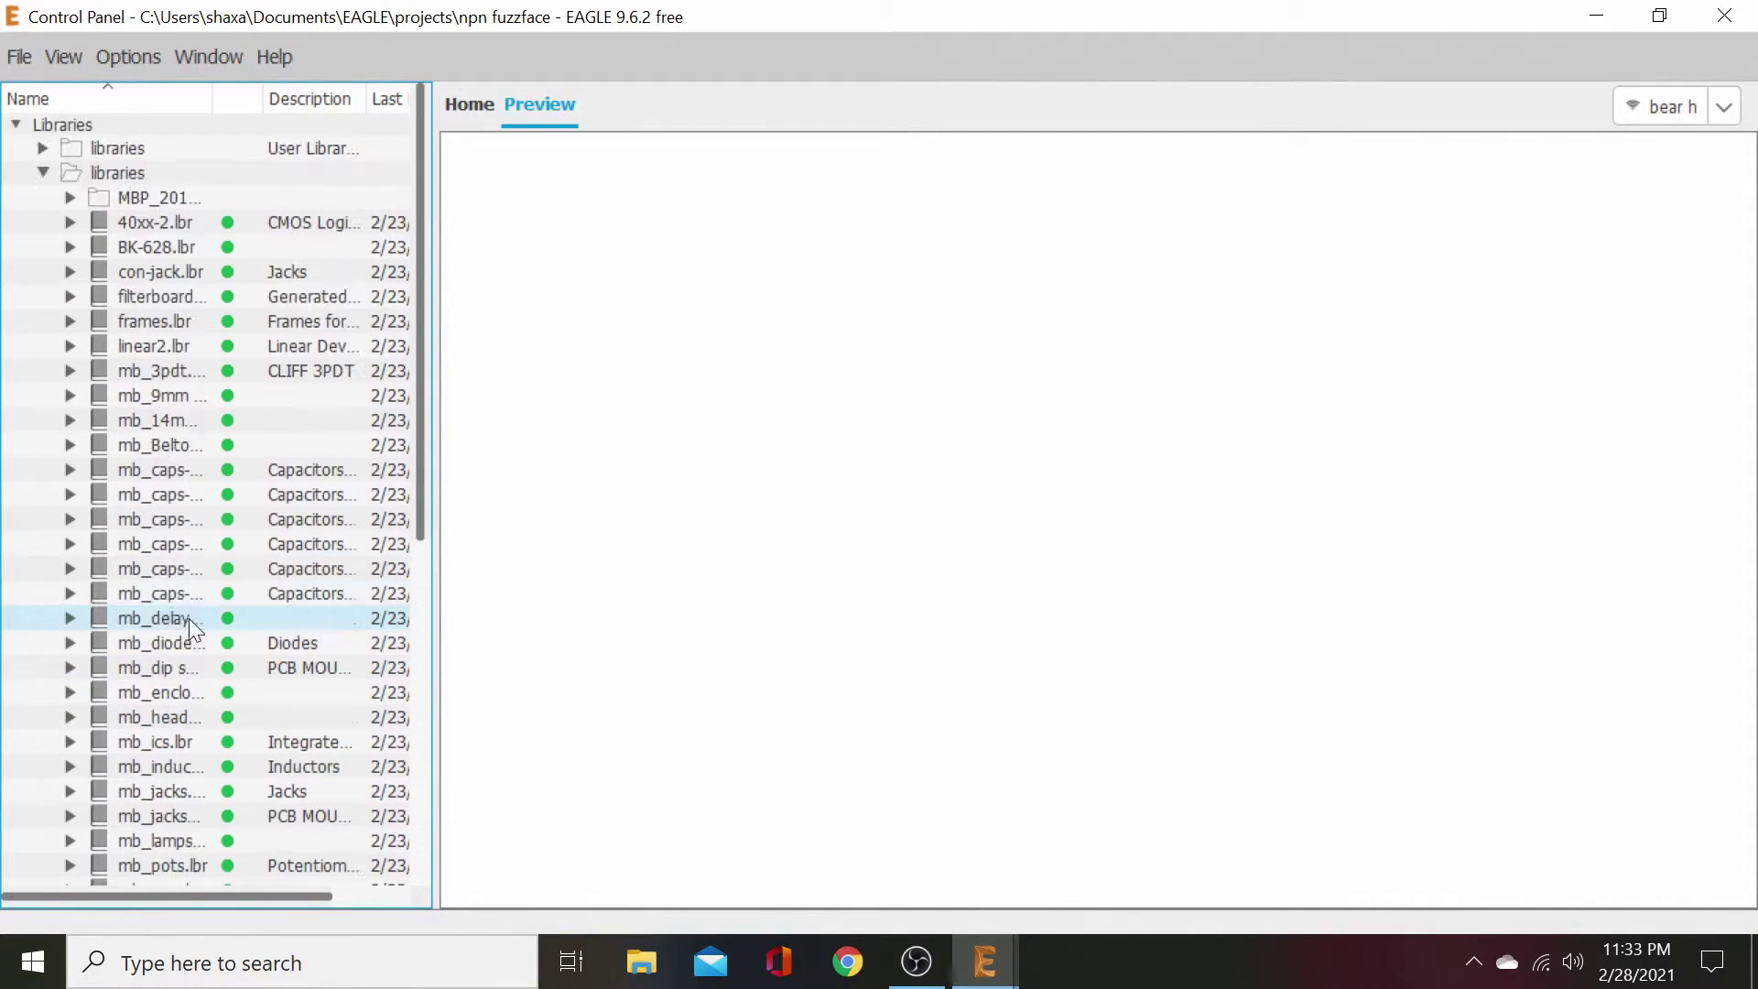
{"action": "left_click", "coordinate": [157, 197]}
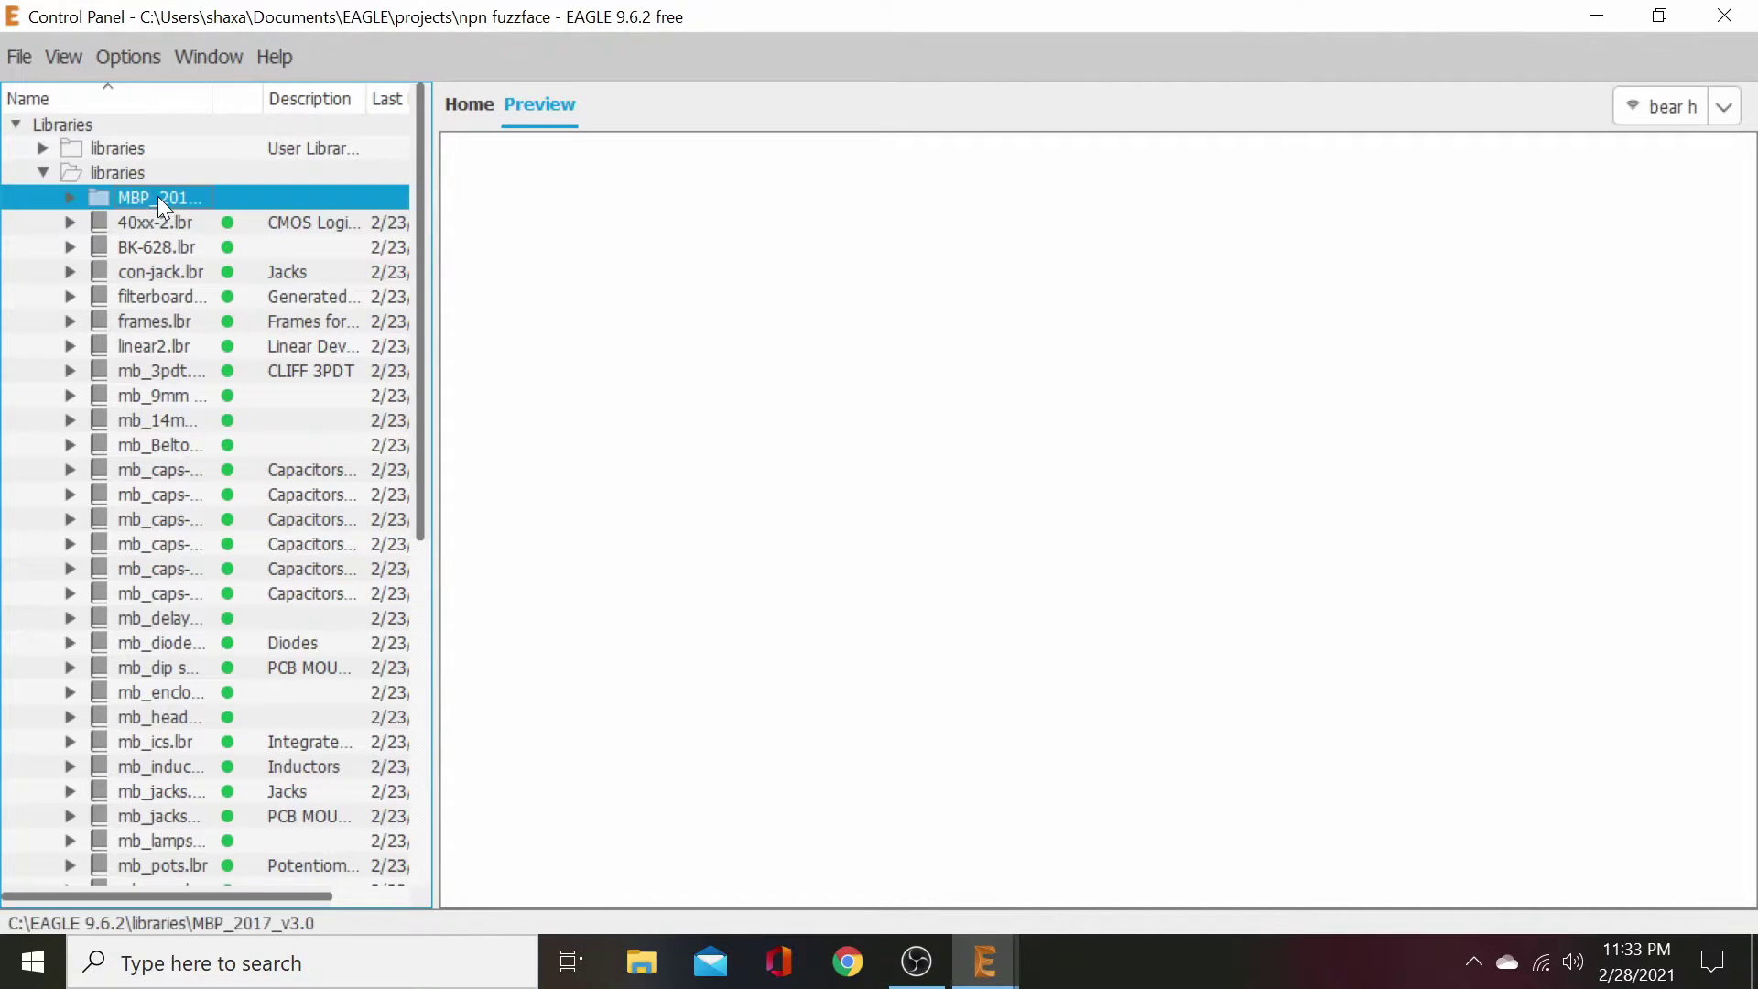
{"action": "double_click", "coordinate": [157, 196]}
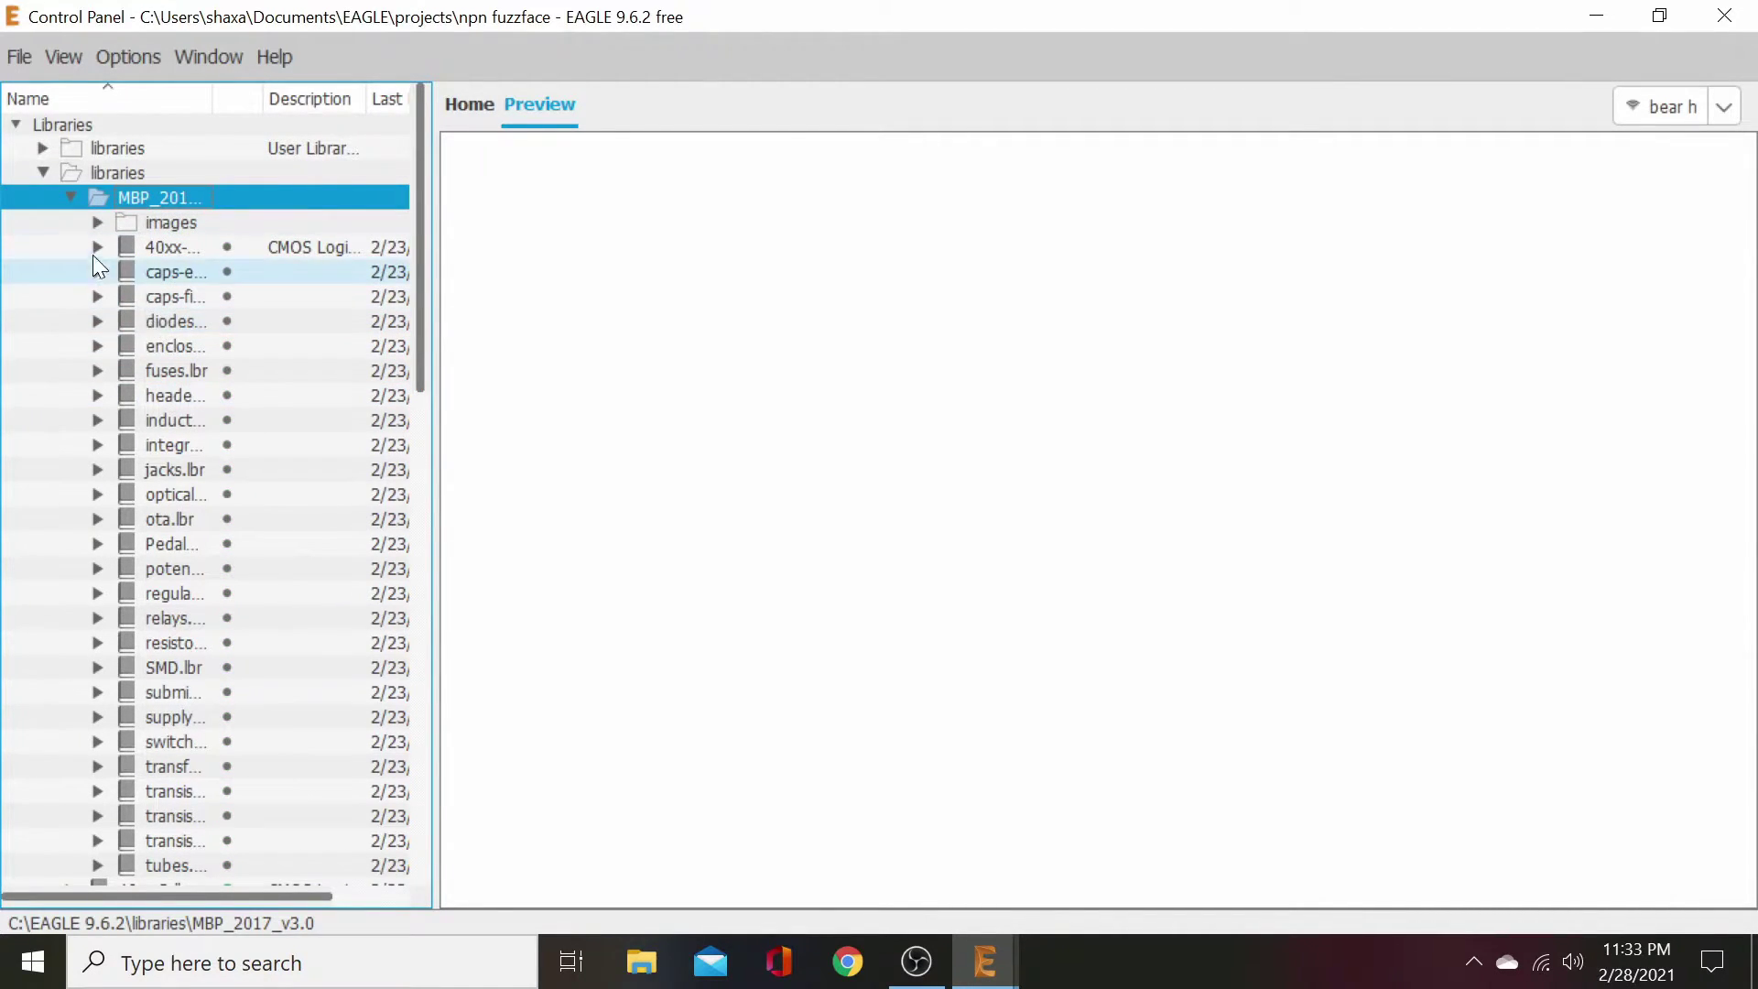
{"action": "left_click", "coordinate": [70, 197]}
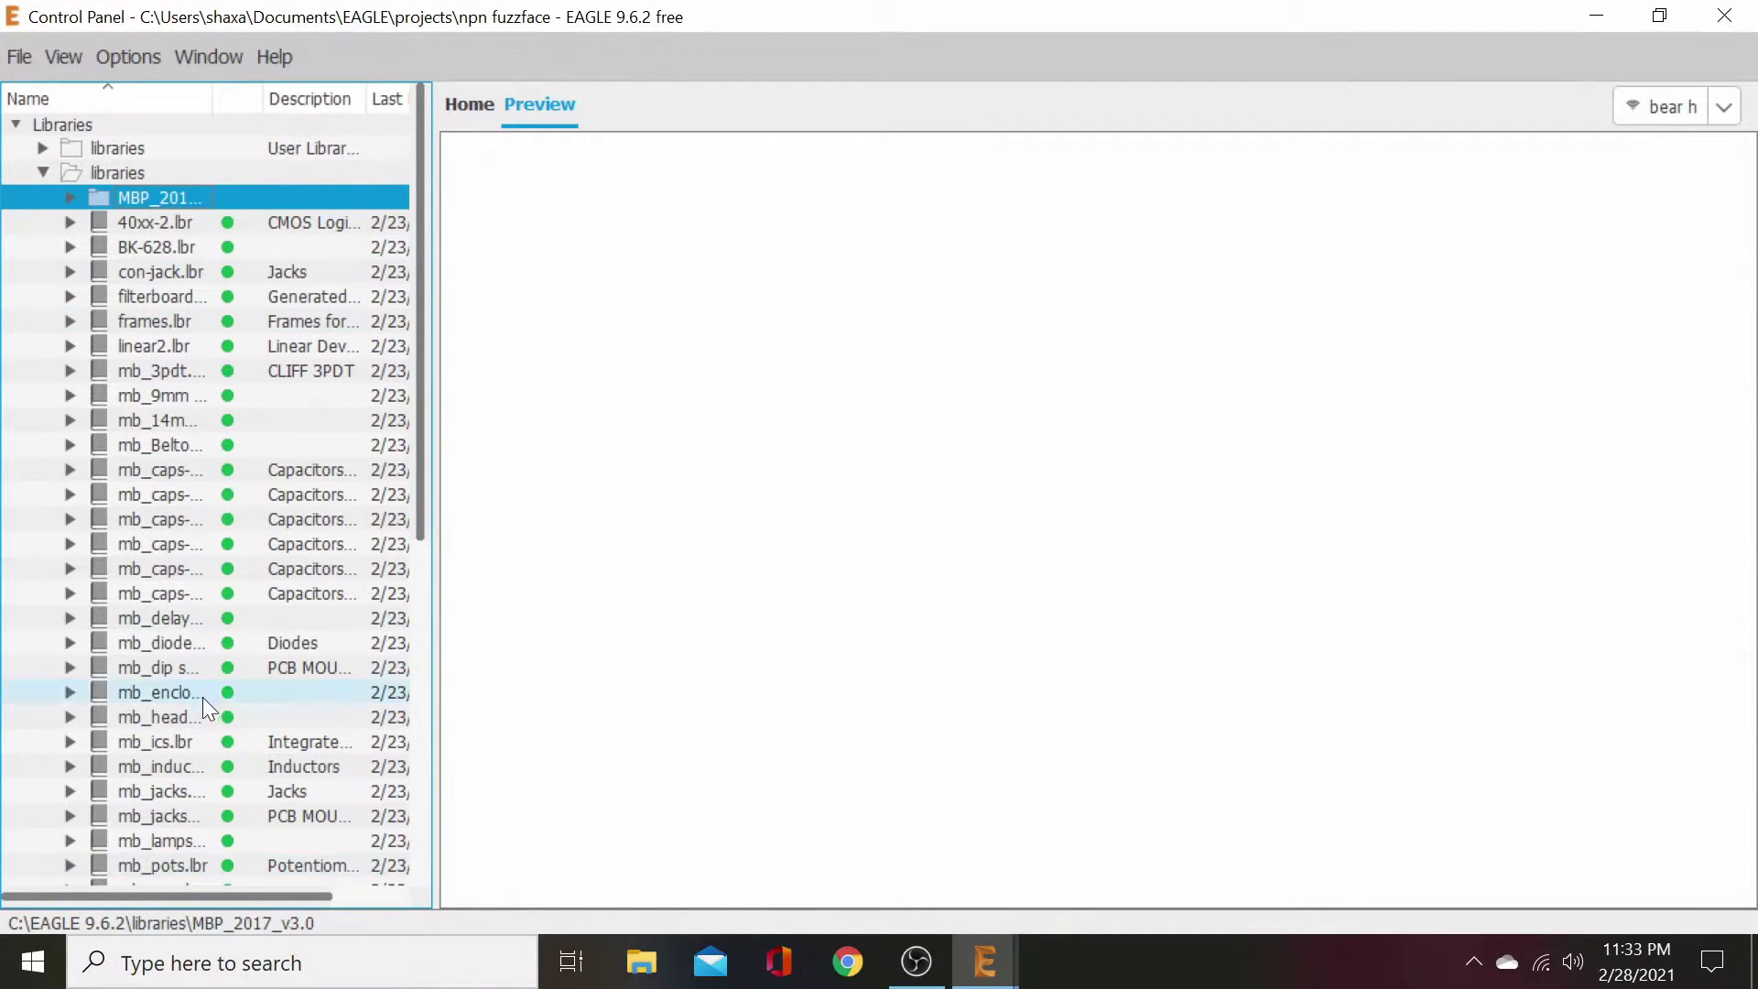
{"action": "scroll", "coordinate": [201, 696], "scroll_direction": "down", "scroll_amount": 8}
{"action": "scroll", "coordinate": [168, 766], "scroll_direction": "up", "scroll_amount": 8}
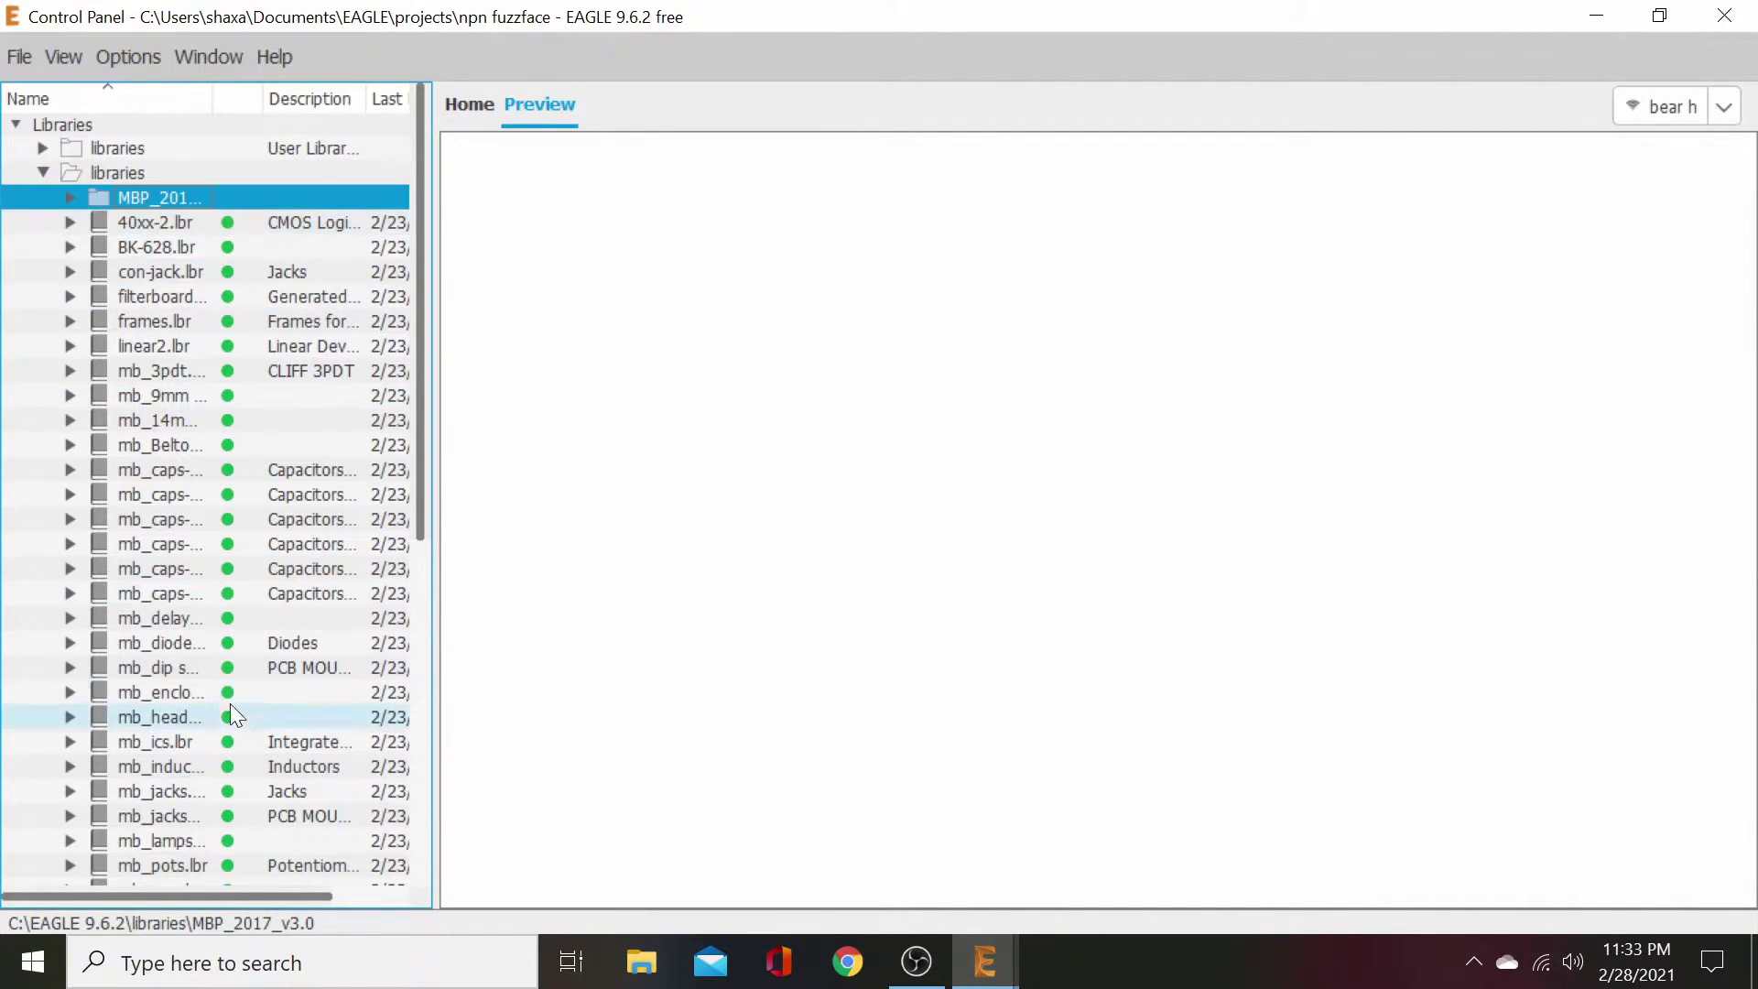
{"action": "scroll", "coordinate": [228, 703], "scroll_direction": "down", "scroll_amount": 4}
{"action": "scroll", "coordinate": [137, 542], "scroll_direction": "up", "scroll_amount": 5}
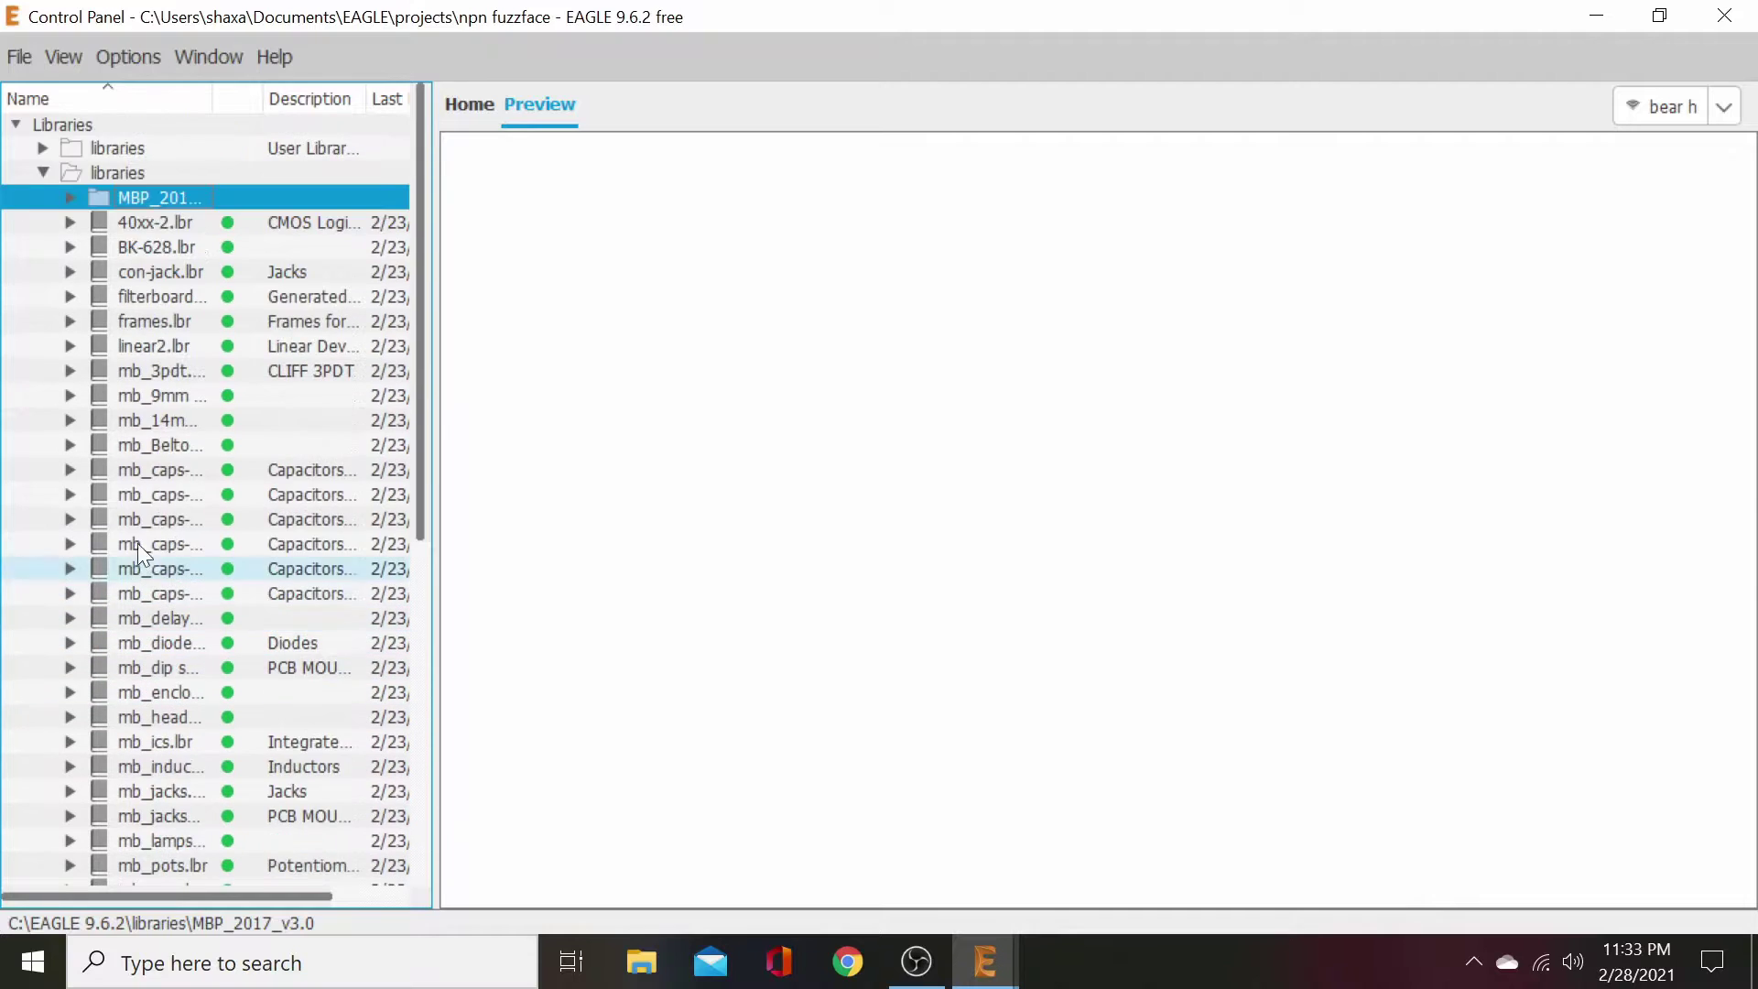
- Expand MBP_2017_v3.0 and put the CMOS, capacitor, diodes, enclosures, fuses and headers libraries into use
{"action": "left_click", "coordinate": [71, 196]}
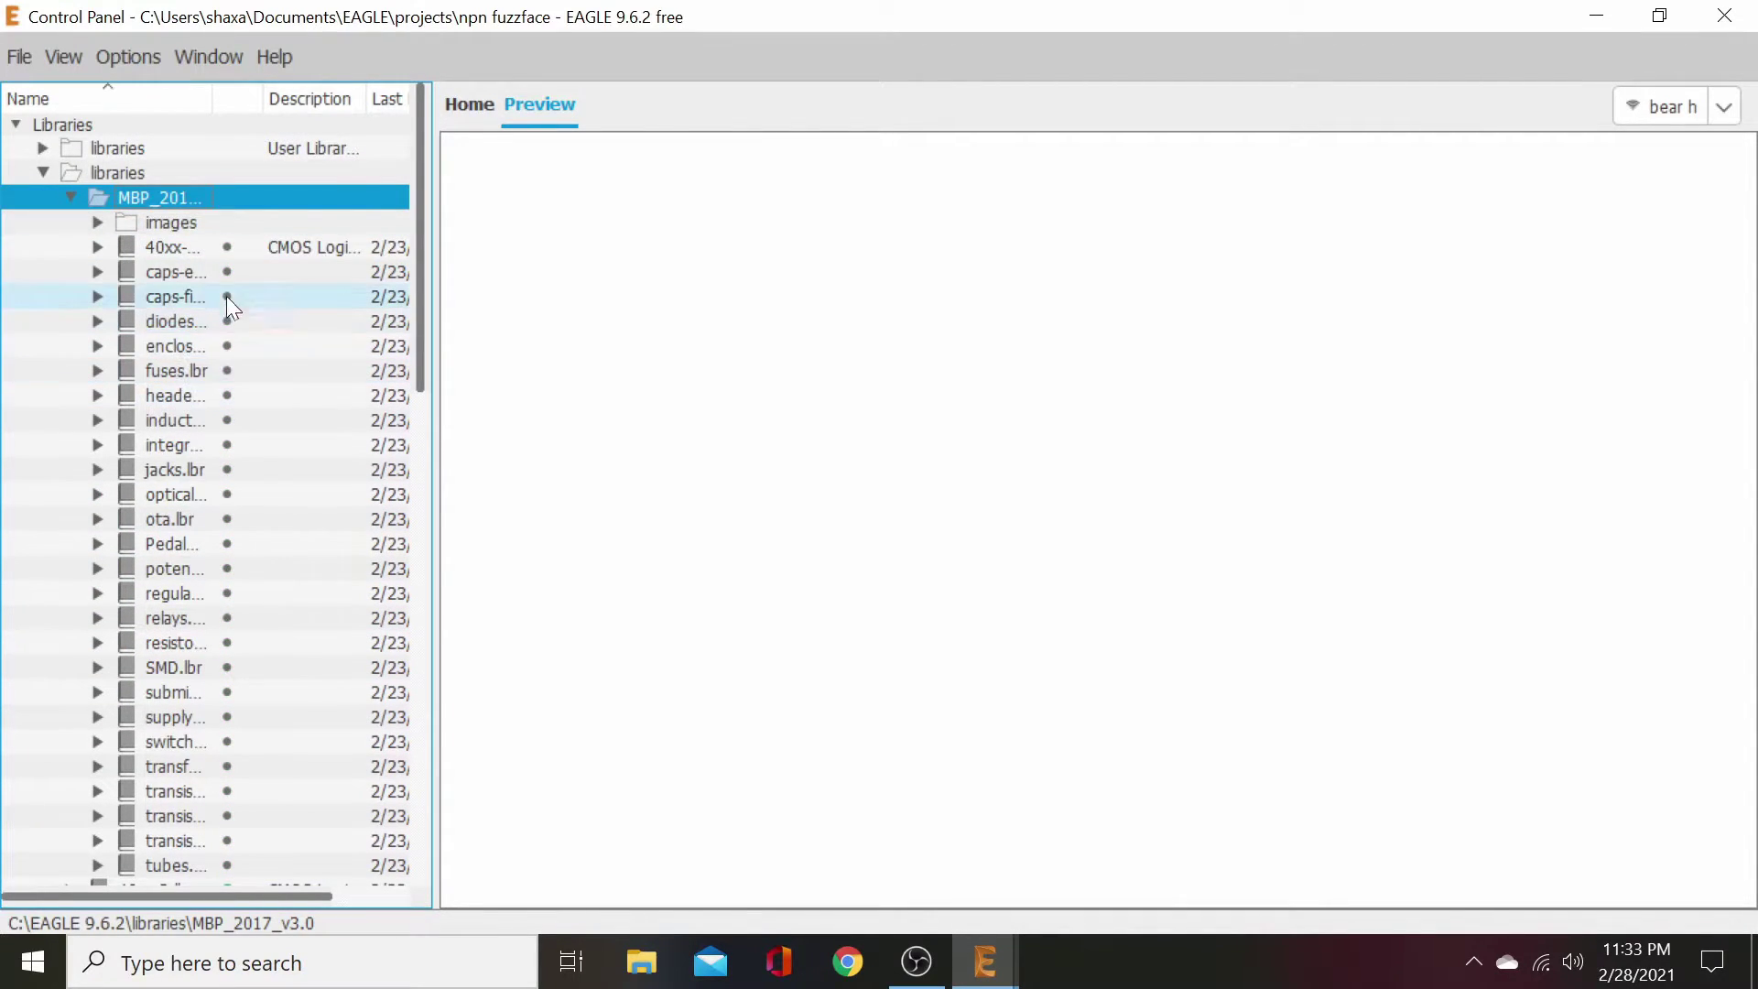
{"action": "left_click", "coordinate": [228, 247]}
{"action": "left_click", "coordinate": [228, 272]}
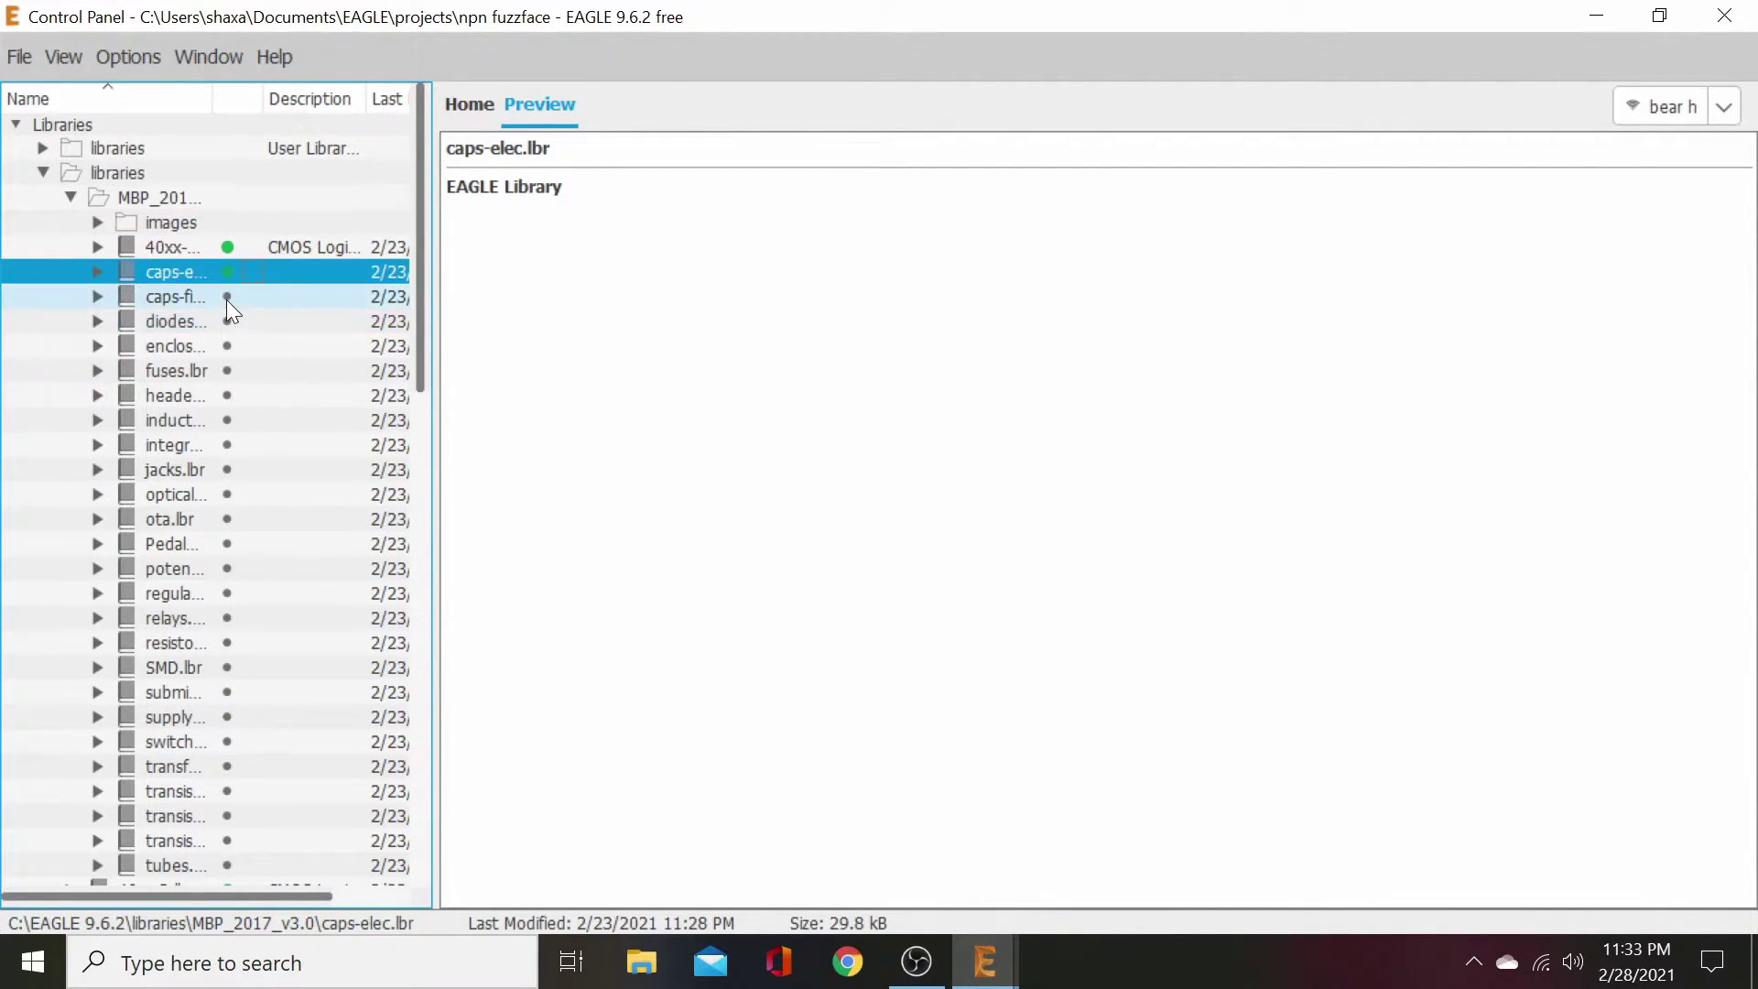
{"action": "left_click", "coordinate": [227, 298]}
{"action": "left_click", "coordinate": [227, 322]}
{"action": "left_click", "coordinate": [227, 348]}
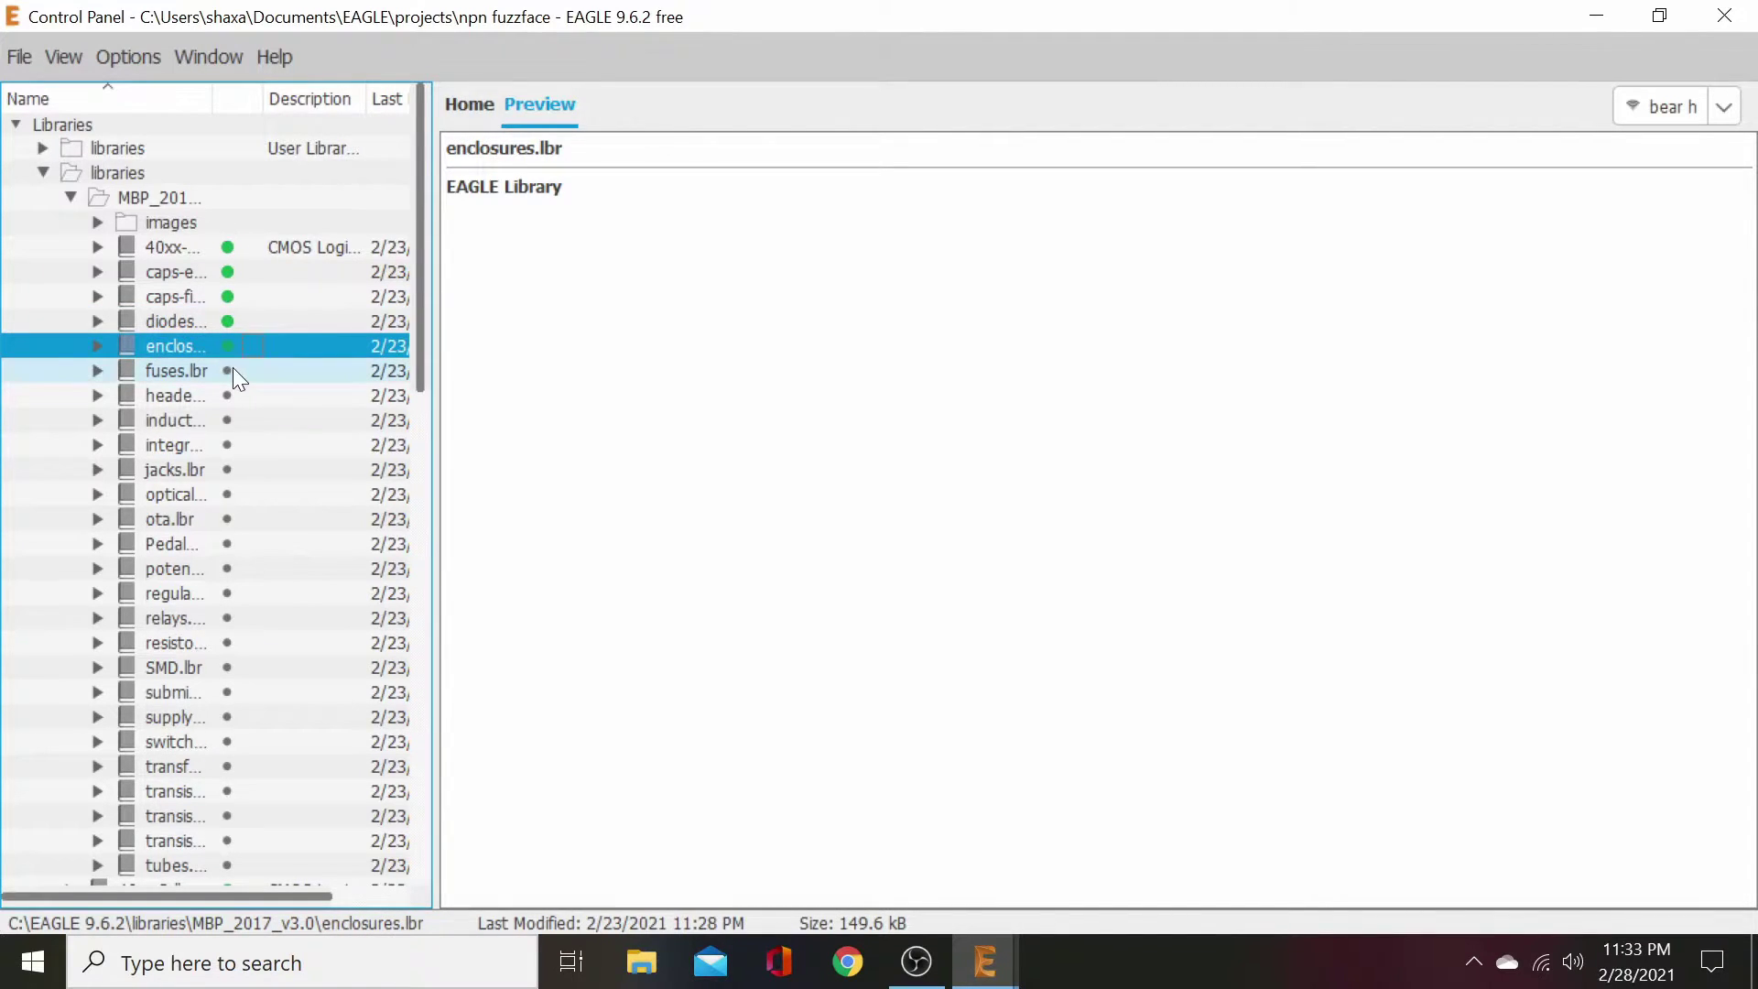
{"action": "left_click", "coordinate": [227, 371]}
{"action": "left_click", "coordinate": [227, 395]}
{"action": "right_click", "coordinate": [39, 320]}
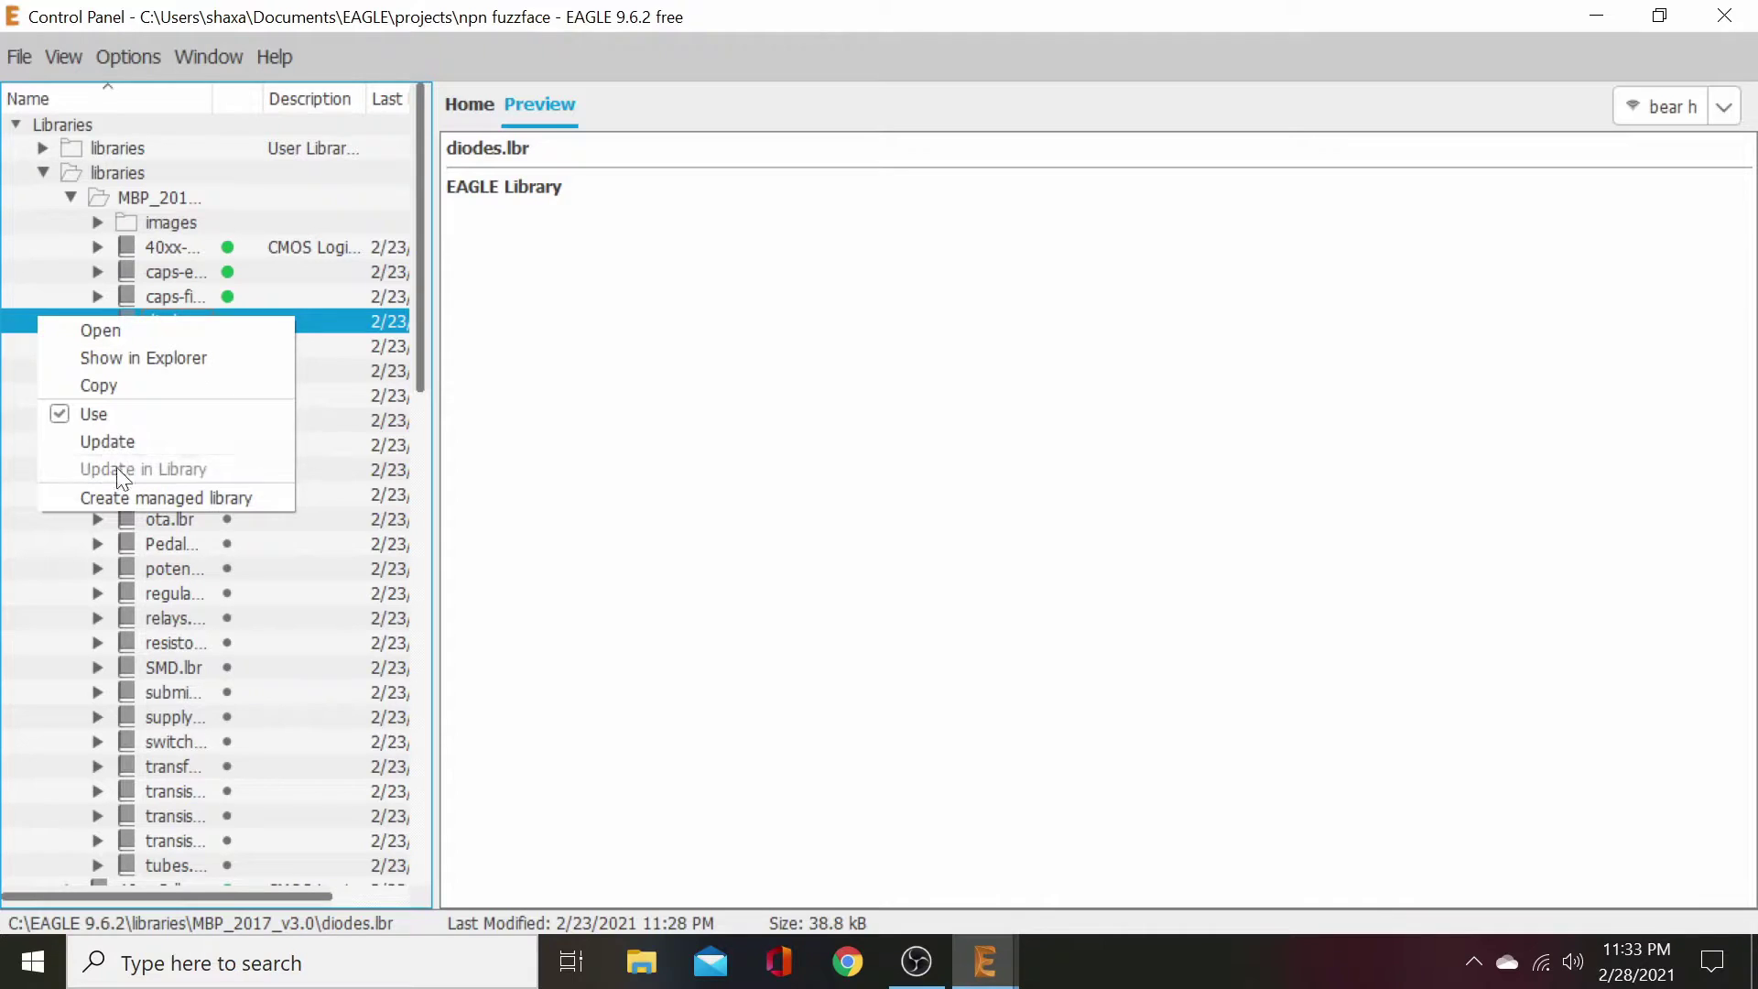
- Put the potentiometers, inductors, IC, jacks, optical, ota, PedalSync, relays and resistors libraries into use
{"action": "left_click", "coordinate": [257, 569]}
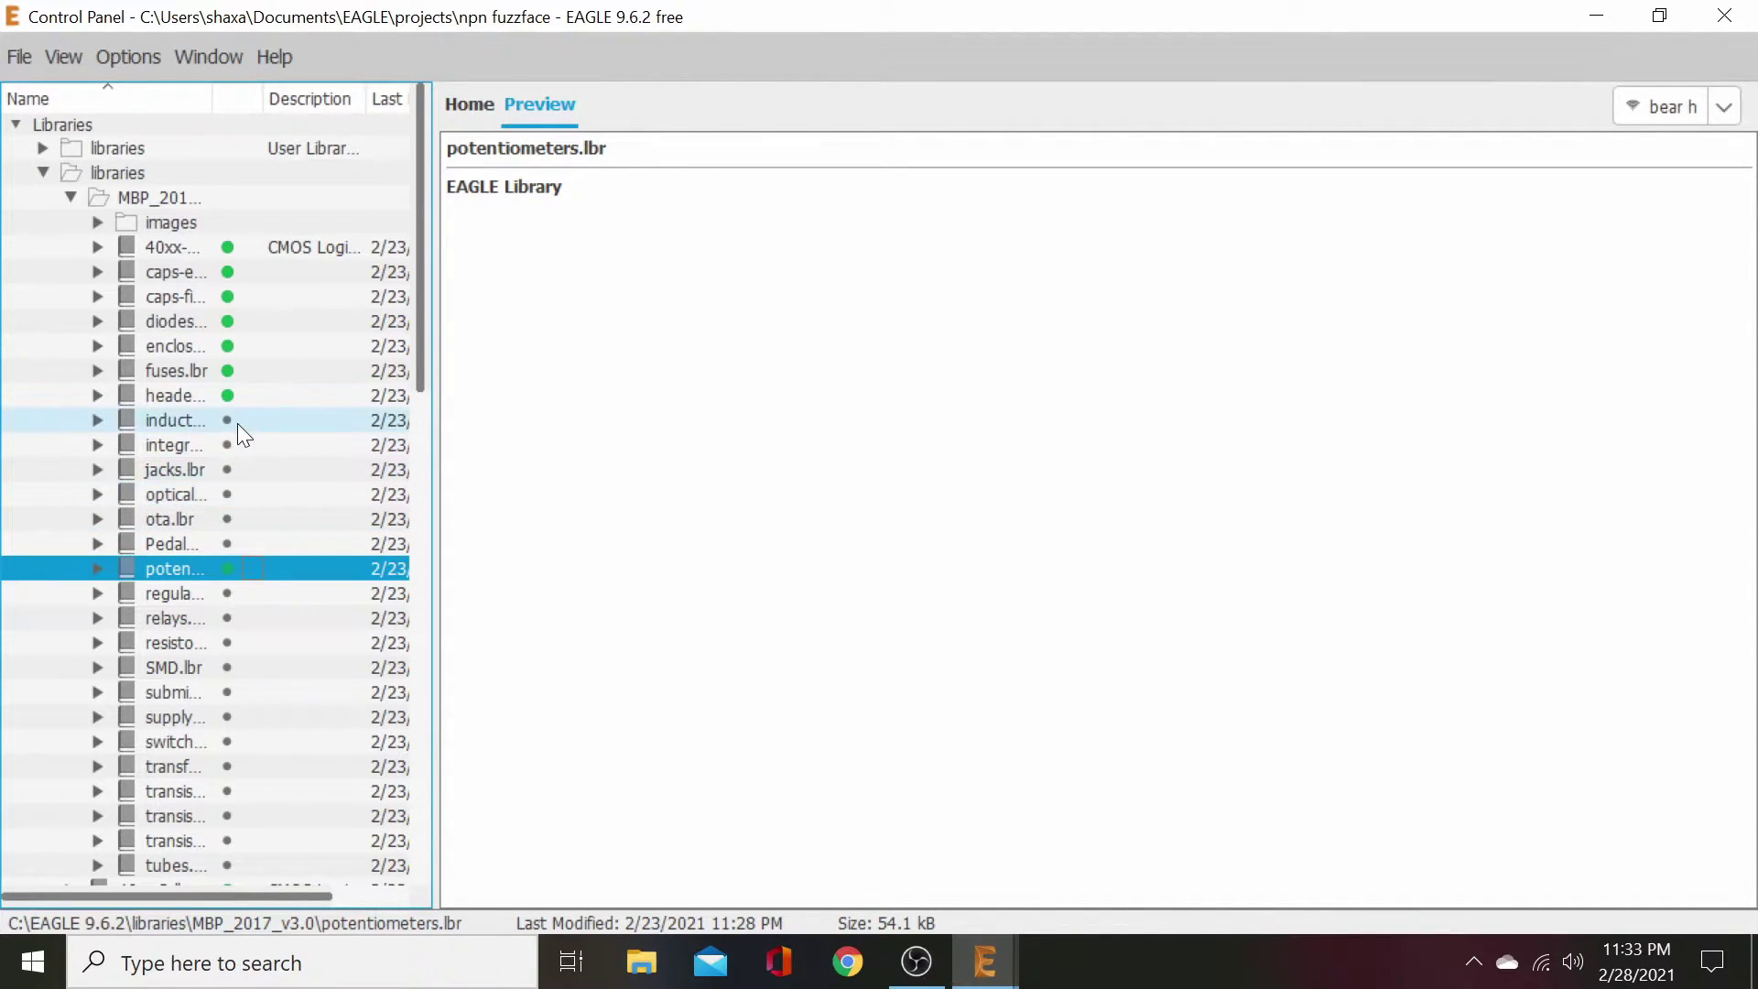
{"action": "left_click", "coordinate": [234, 421]}
{"action": "left_click", "coordinate": [232, 449]}
{"action": "left_click", "coordinate": [232, 469]}
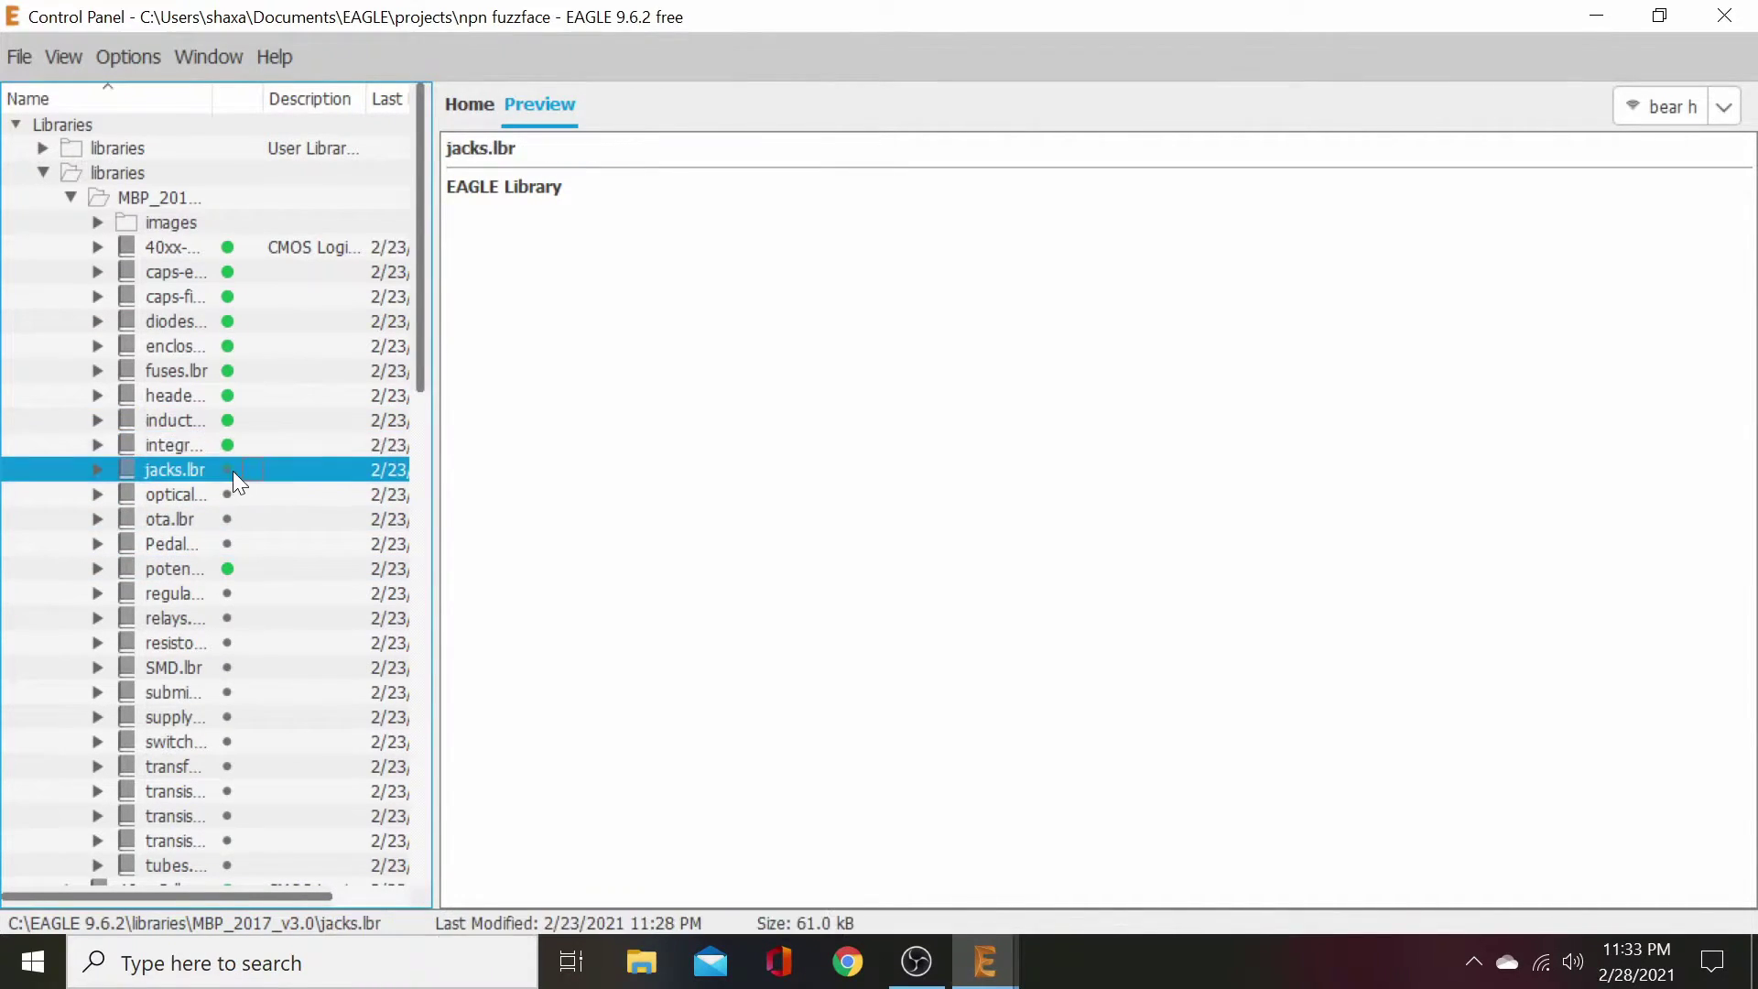
{"action": "left_click", "coordinate": [233, 493]}
{"action": "left_click", "coordinate": [225, 518]}
{"action": "left_click", "coordinate": [228, 544]}
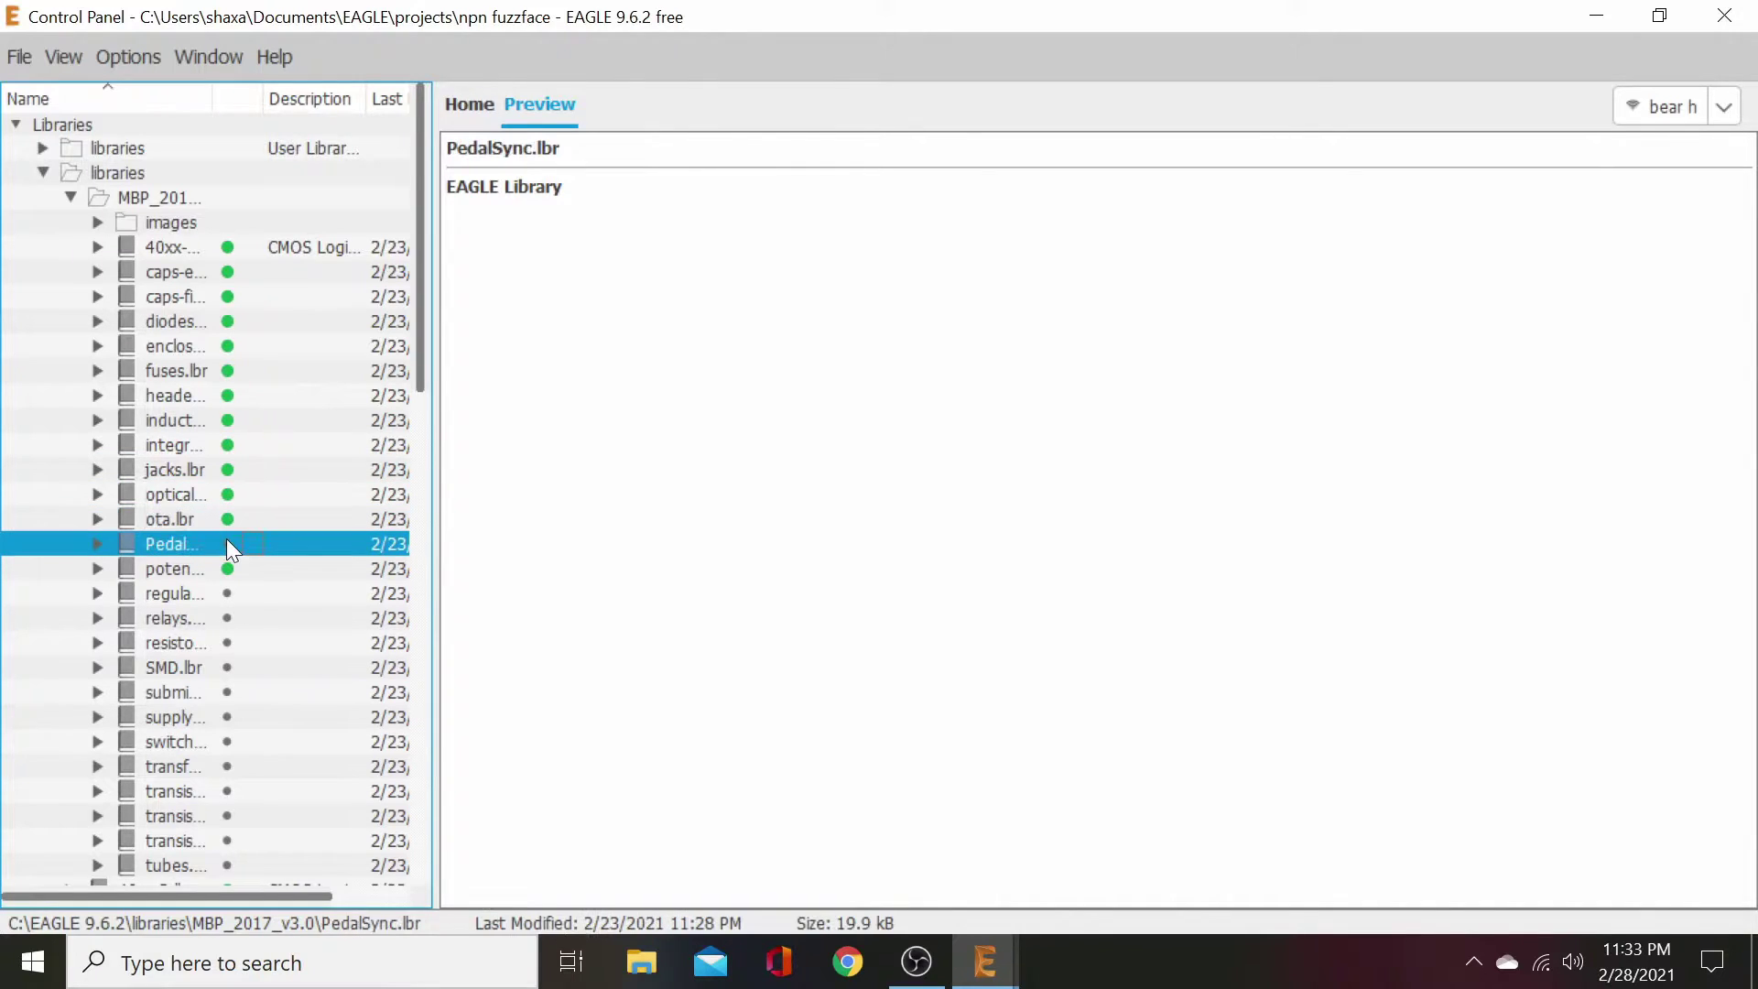
{"action": "left_click", "coordinate": [227, 595]}
{"action": "left_click", "coordinate": [226, 621]}
{"action": "left_click", "coordinate": [227, 646]}
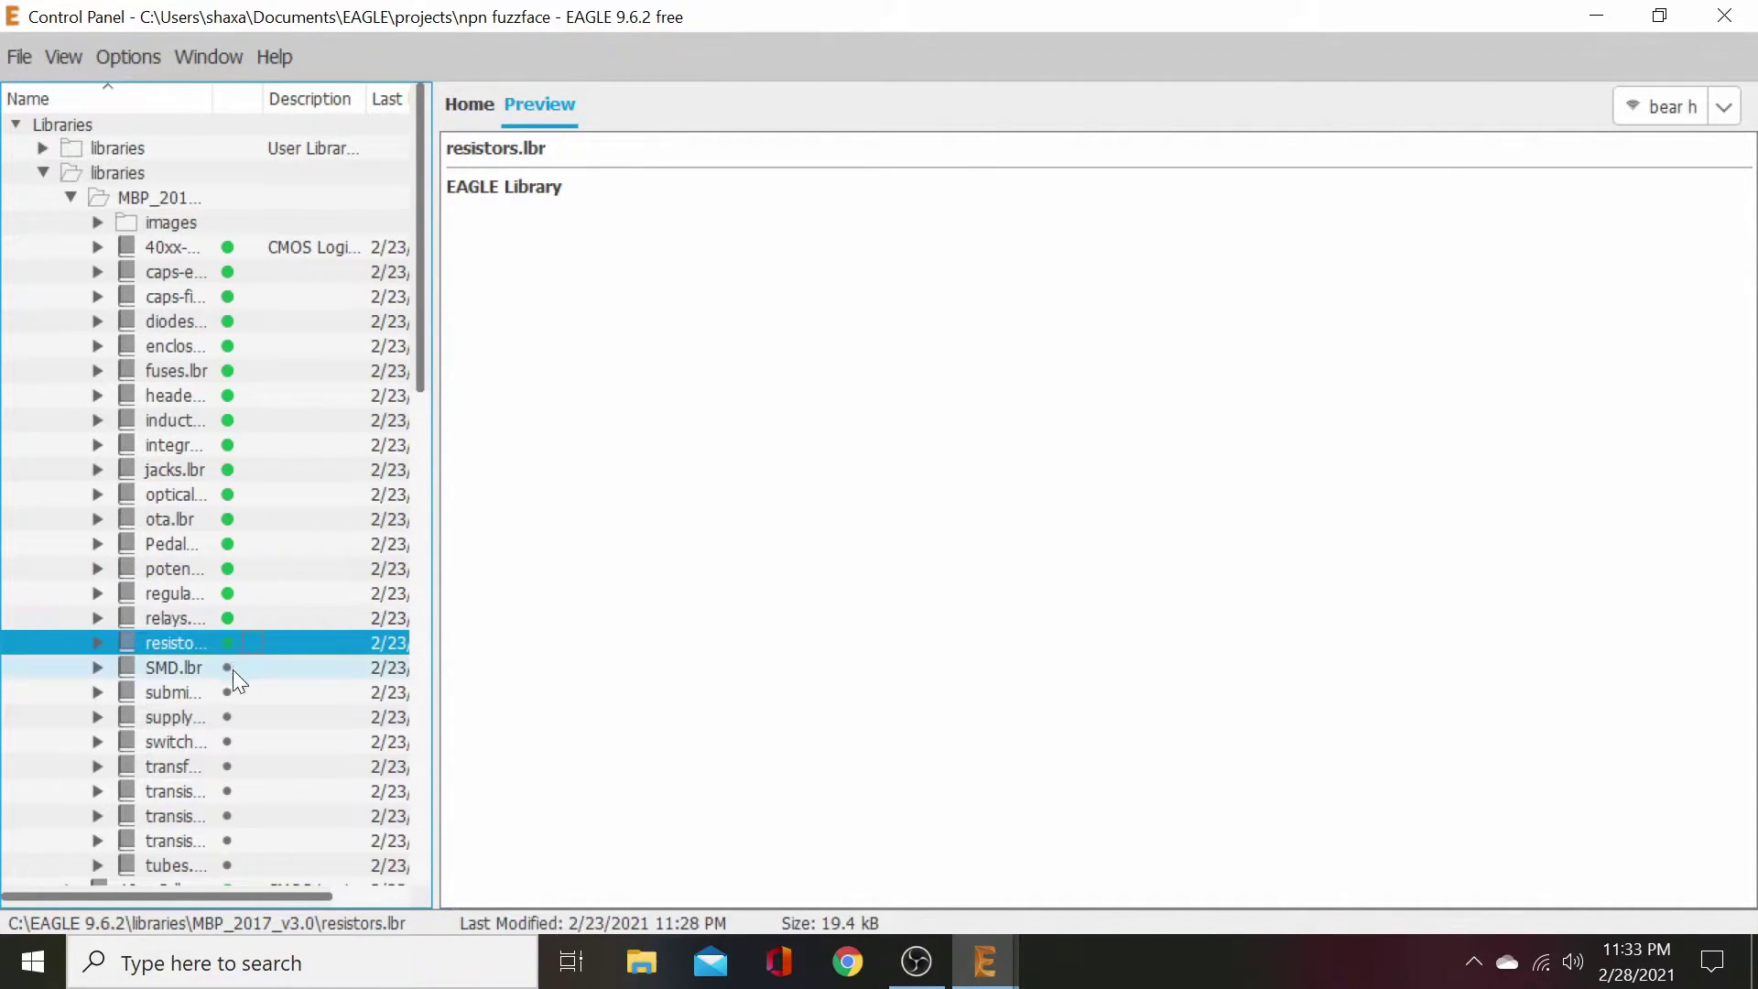
- Put the SMD, submini tubes, supply, switches, transformer, transistors and tubes libraries into use
{"action": "scroll", "coordinate": [232, 668], "scroll_direction": "down", "scroll_amount": 1}
{"action": "left_click", "coordinate": [229, 601]}
{"action": "left_click", "coordinate": [227, 625]}
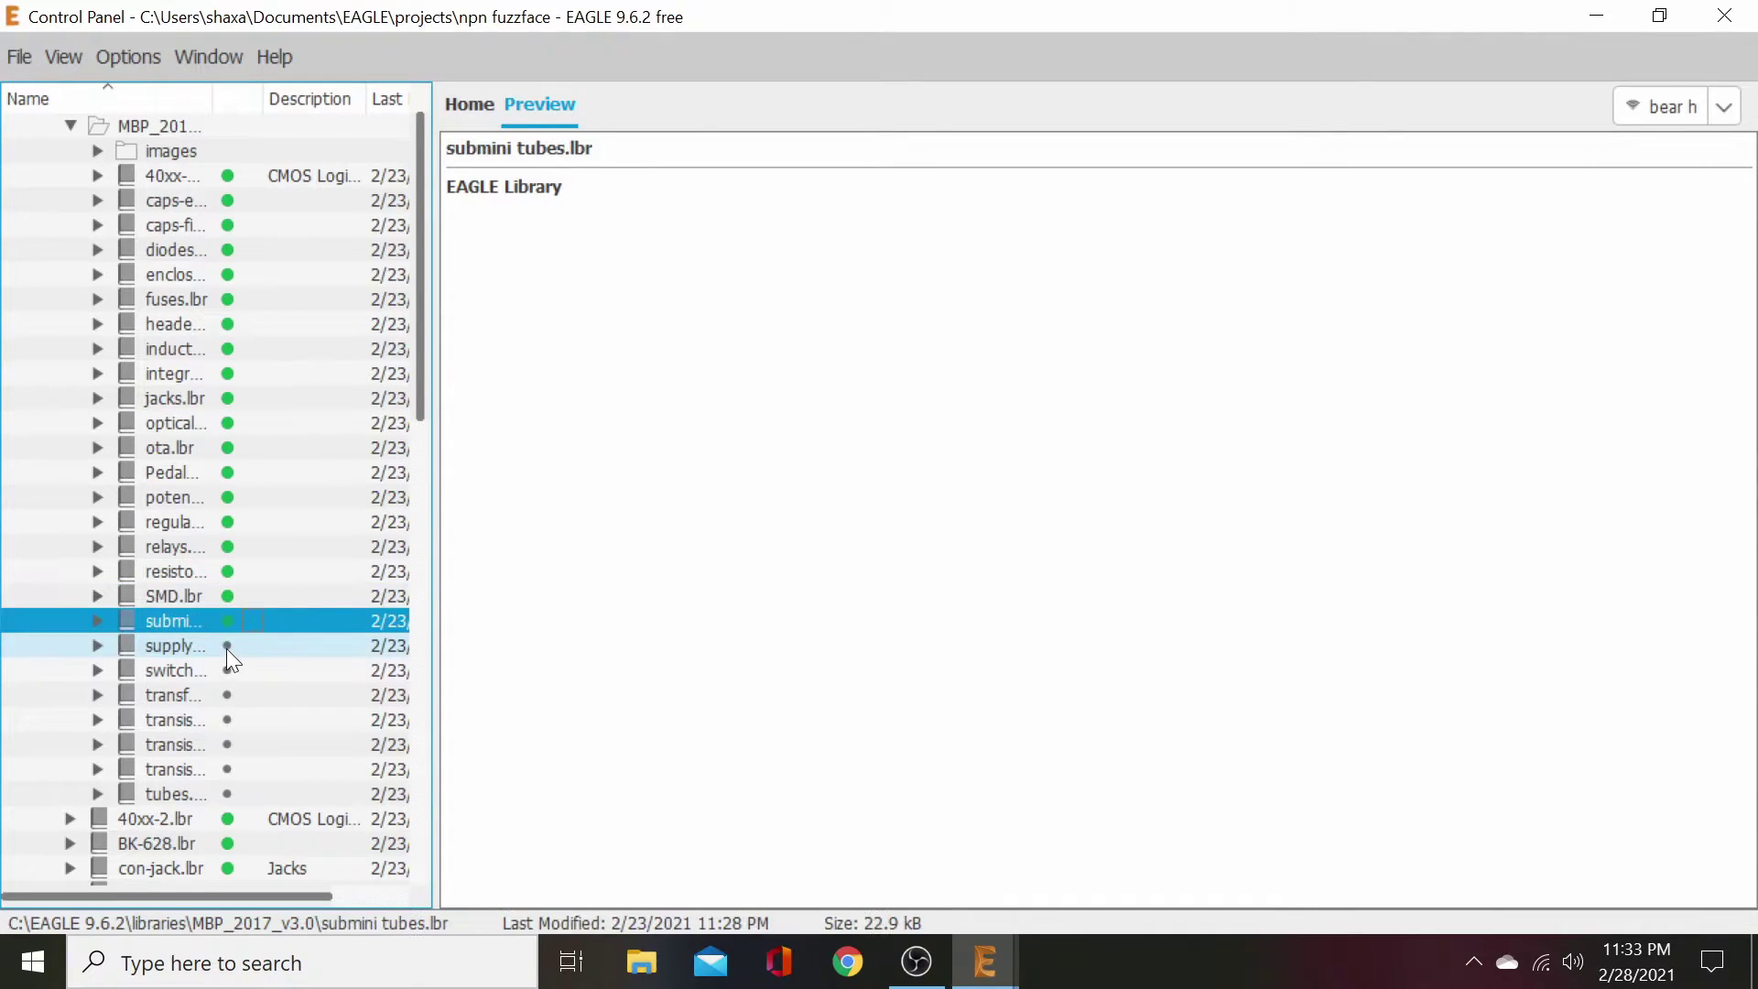
{"action": "left_click", "coordinate": [227, 648]}
{"action": "left_click", "coordinate": [227, 678]}
{"action": "left_click", "coordinate": [229, 694]}
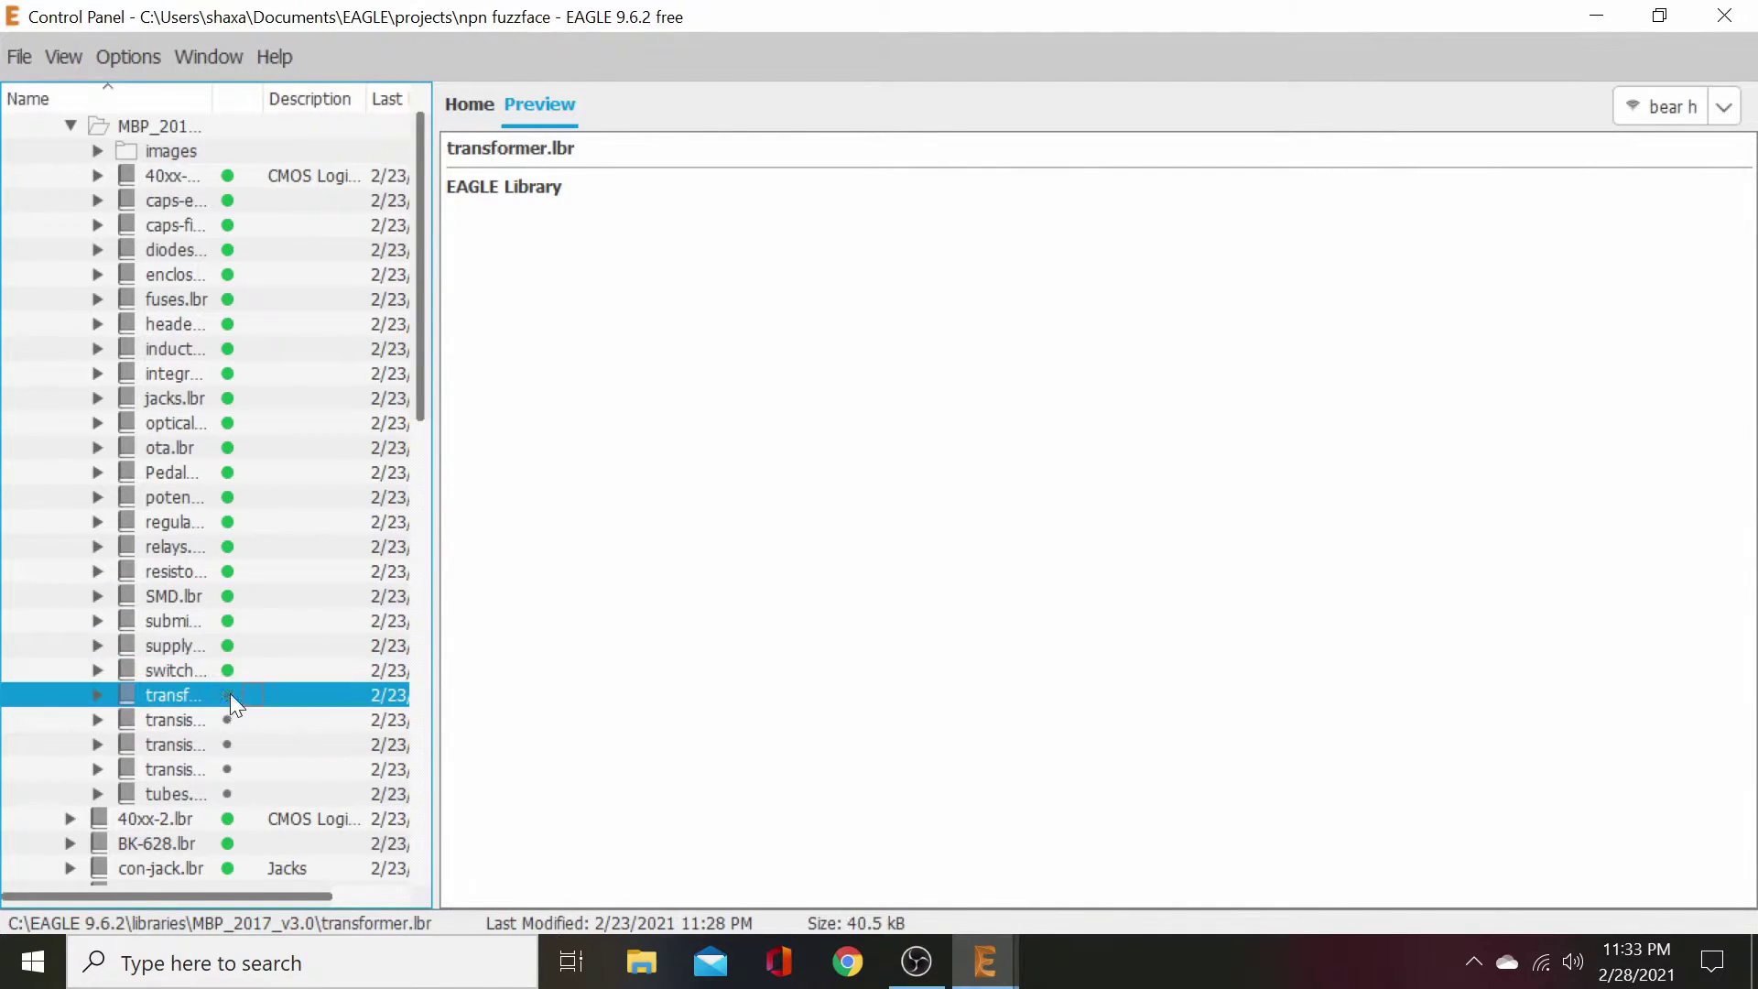
{"action": "left_click", "coordinate": [227, 720]}
{"action": "left_click", "coordinate": [227, 744]}
{"action": "left_click", "coordinate": [227, 768]}
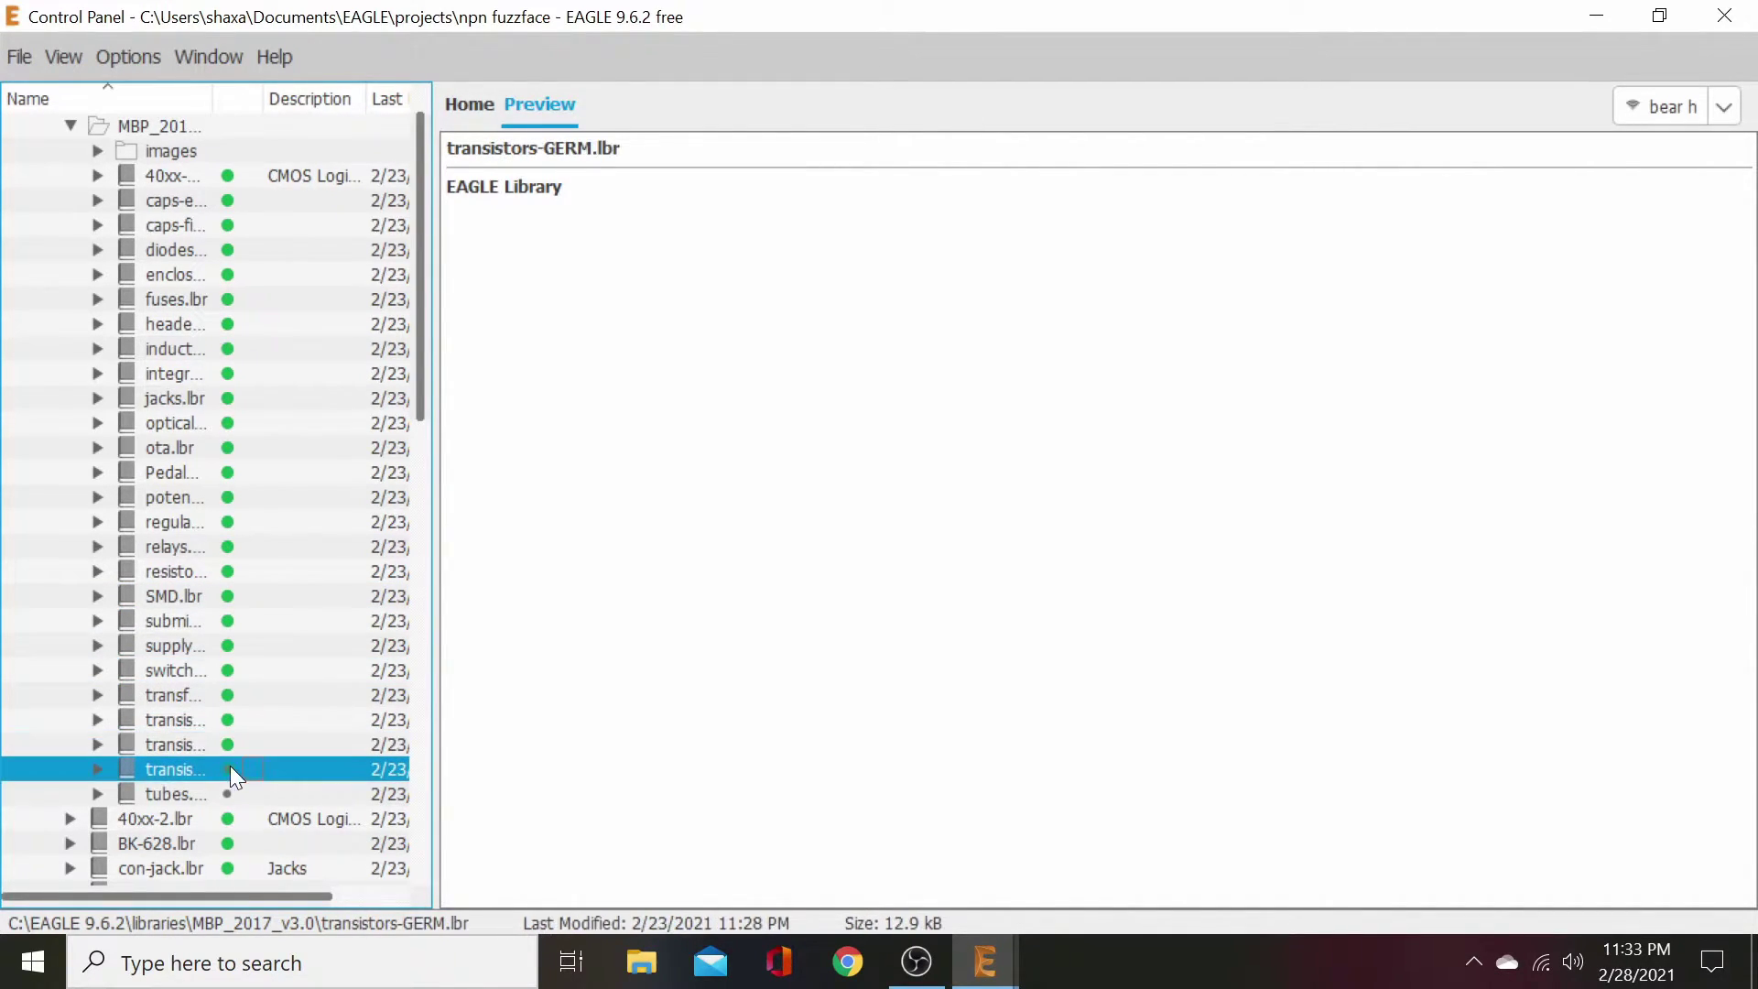
{"action": "left_click", "coordinate": [225, 794]}
- Peek into a transistors library, then collapse the MBP_2017_v3.0 and libraries folders
{"action": "left_click", "coordinate": [97, 720]}
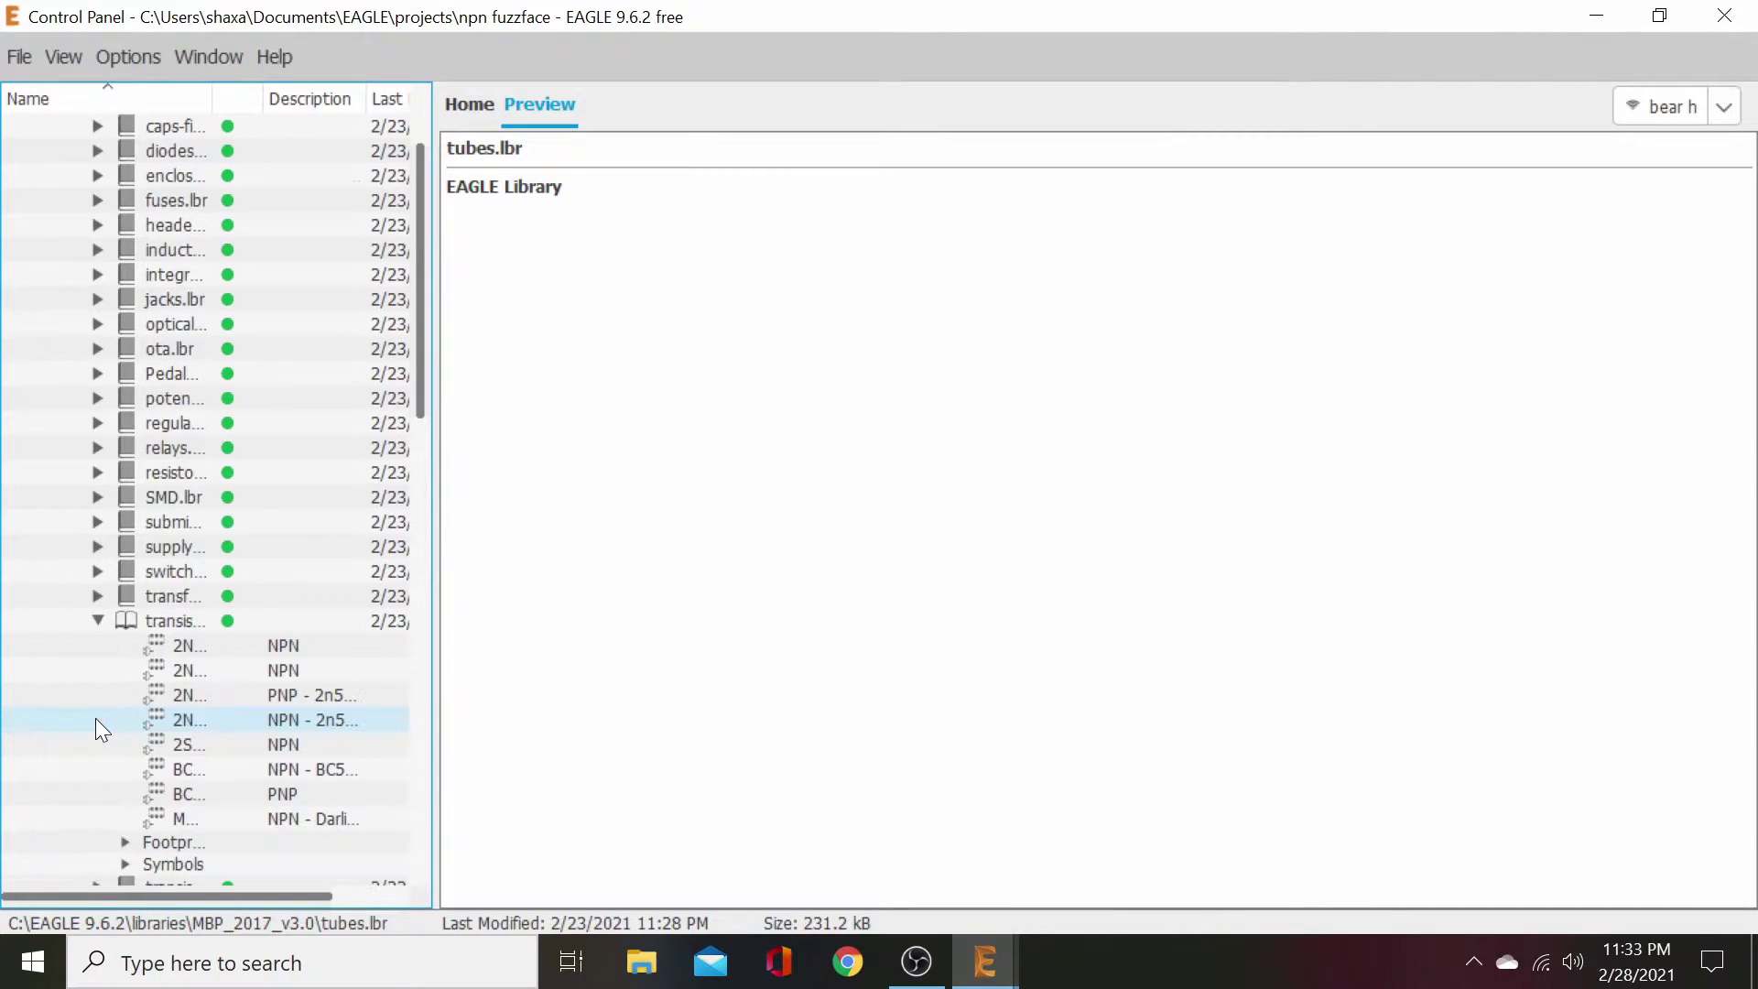
{"action": "left_click", "coordinate": [97, 620]}
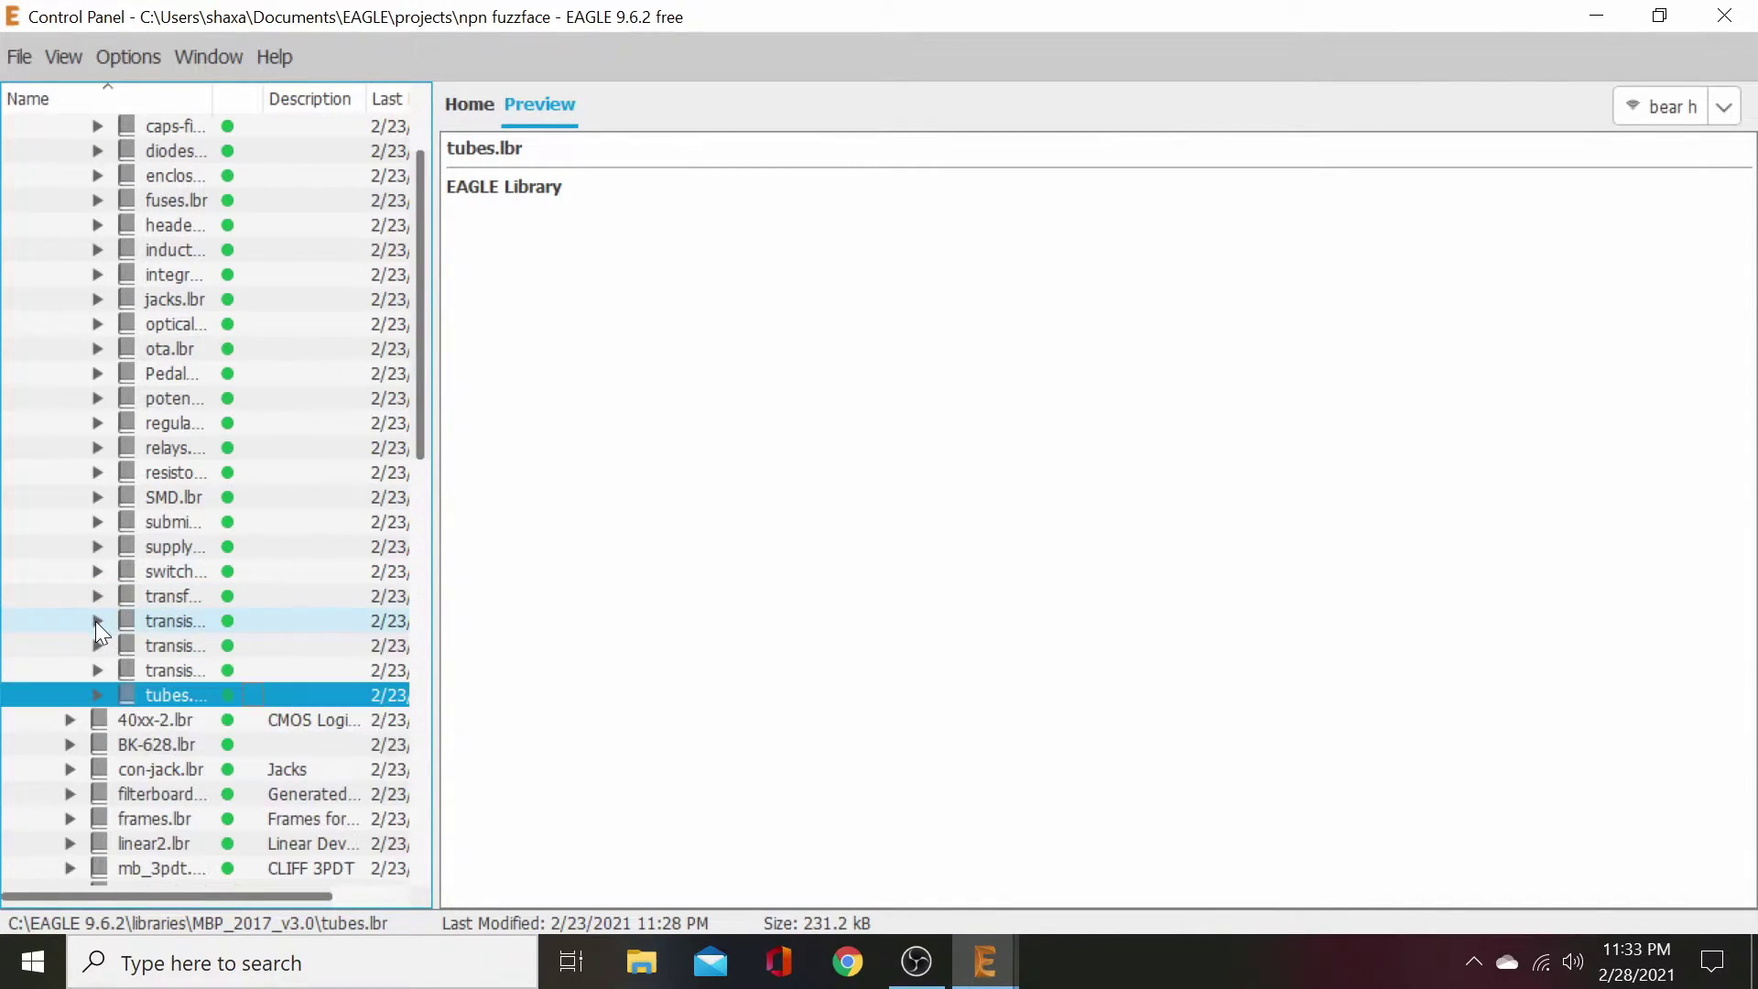
{"action": "scroll", "coordinate": [160, 669], "scroll_direction": "down", "scroll_amount": 2}
{"action": "scroll", "coordinate": [174, 696], "scroll_direction": "down", "scroll_amount": 12}
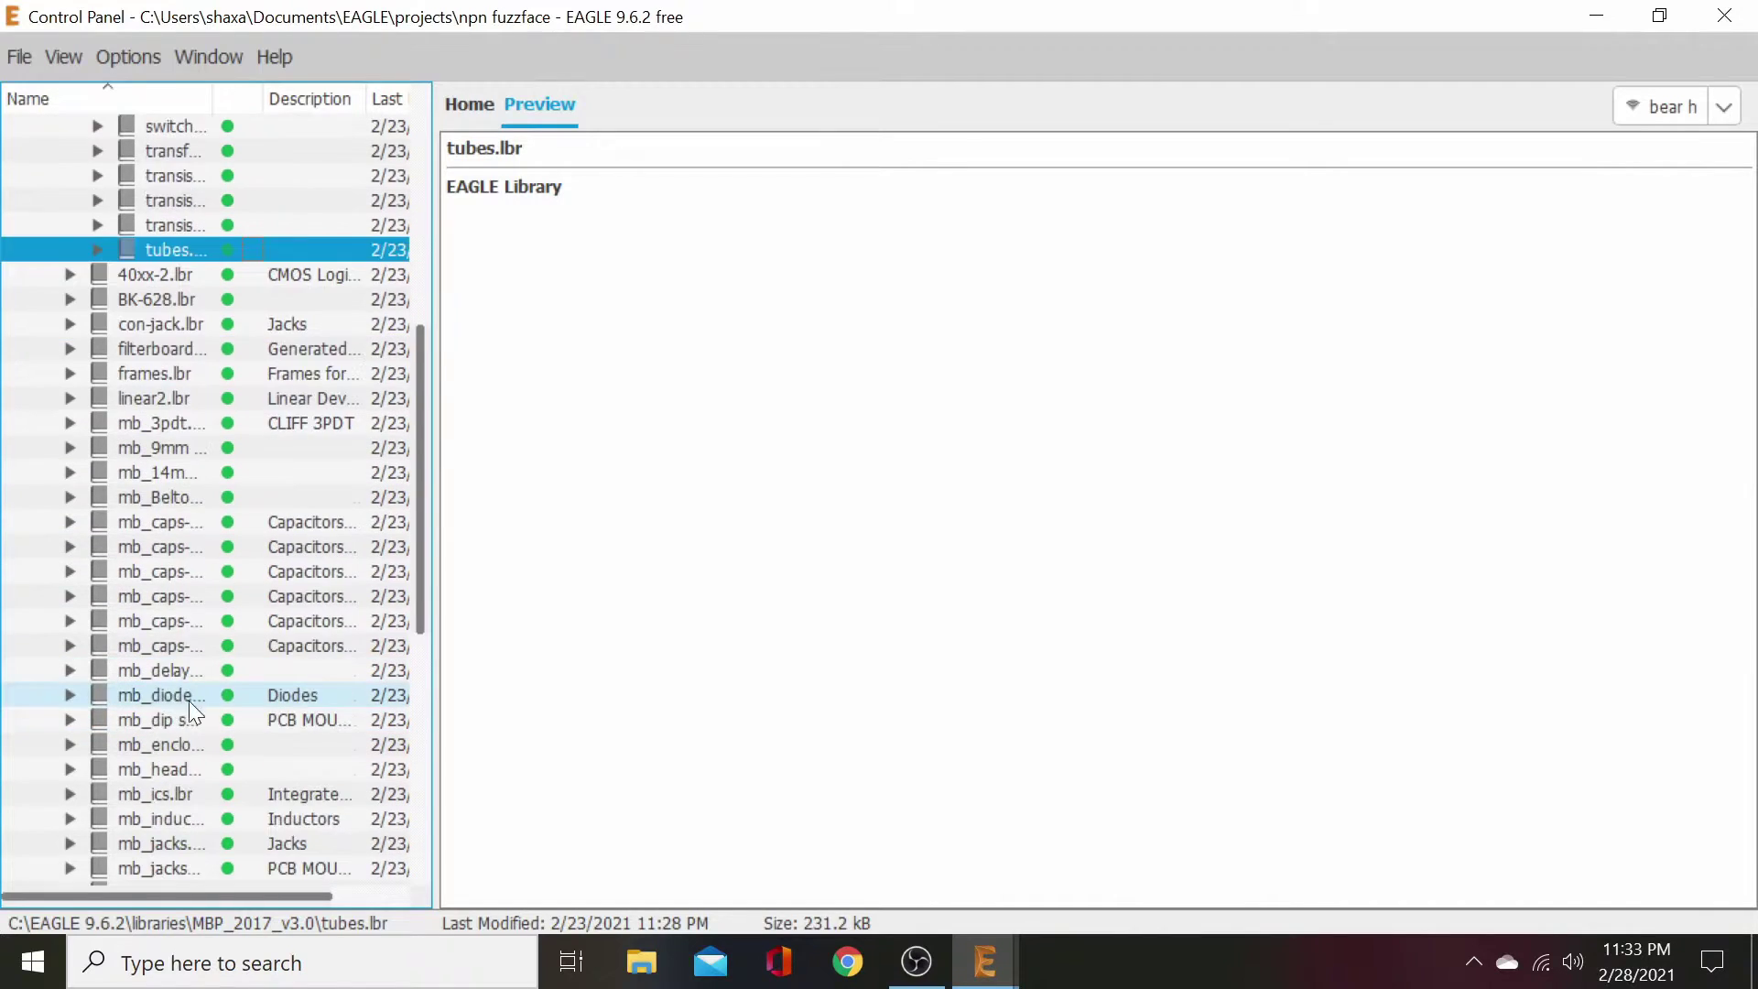
{"action": "scroll", "coordinate": [195, 731], "scroll_direction": "up", "scroll_amount": 4}
{"action": "scroll", "coordinate": [227, 732], "scroll_direction": "up", "scroll_amount": 13}
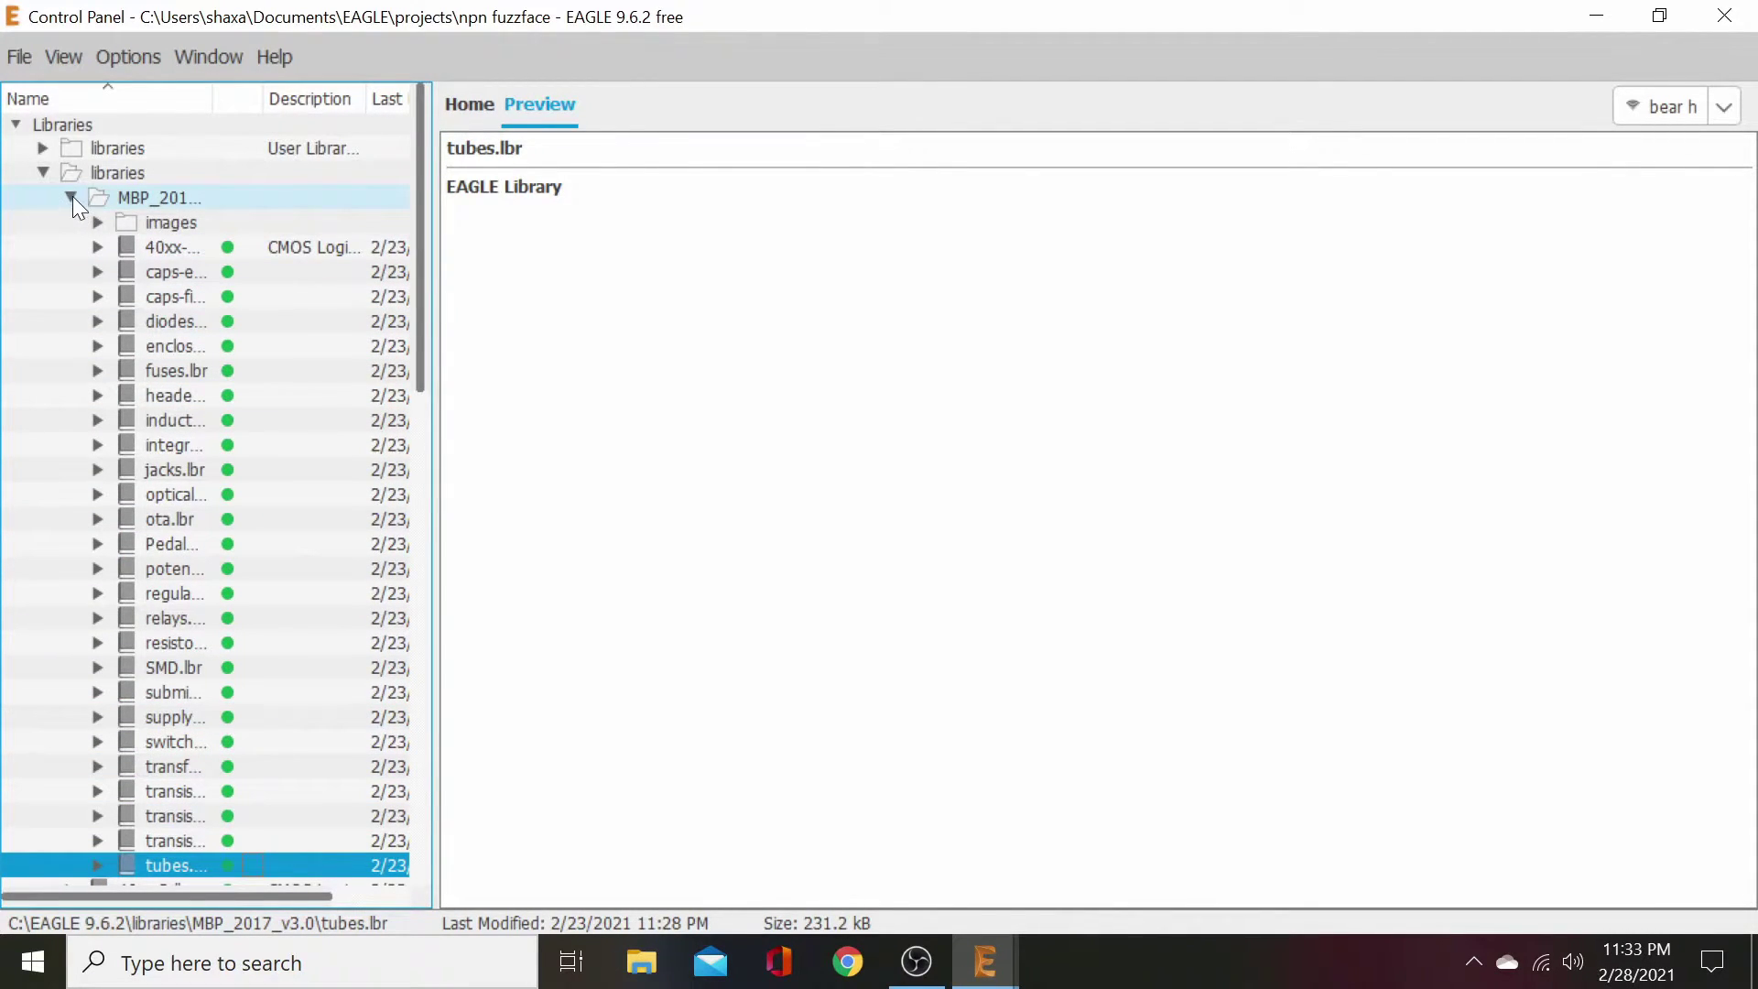
{"action": "left_click", "coordinate": [73, 196]}
{"action": "left_click", "coordinate": [44, 172]}
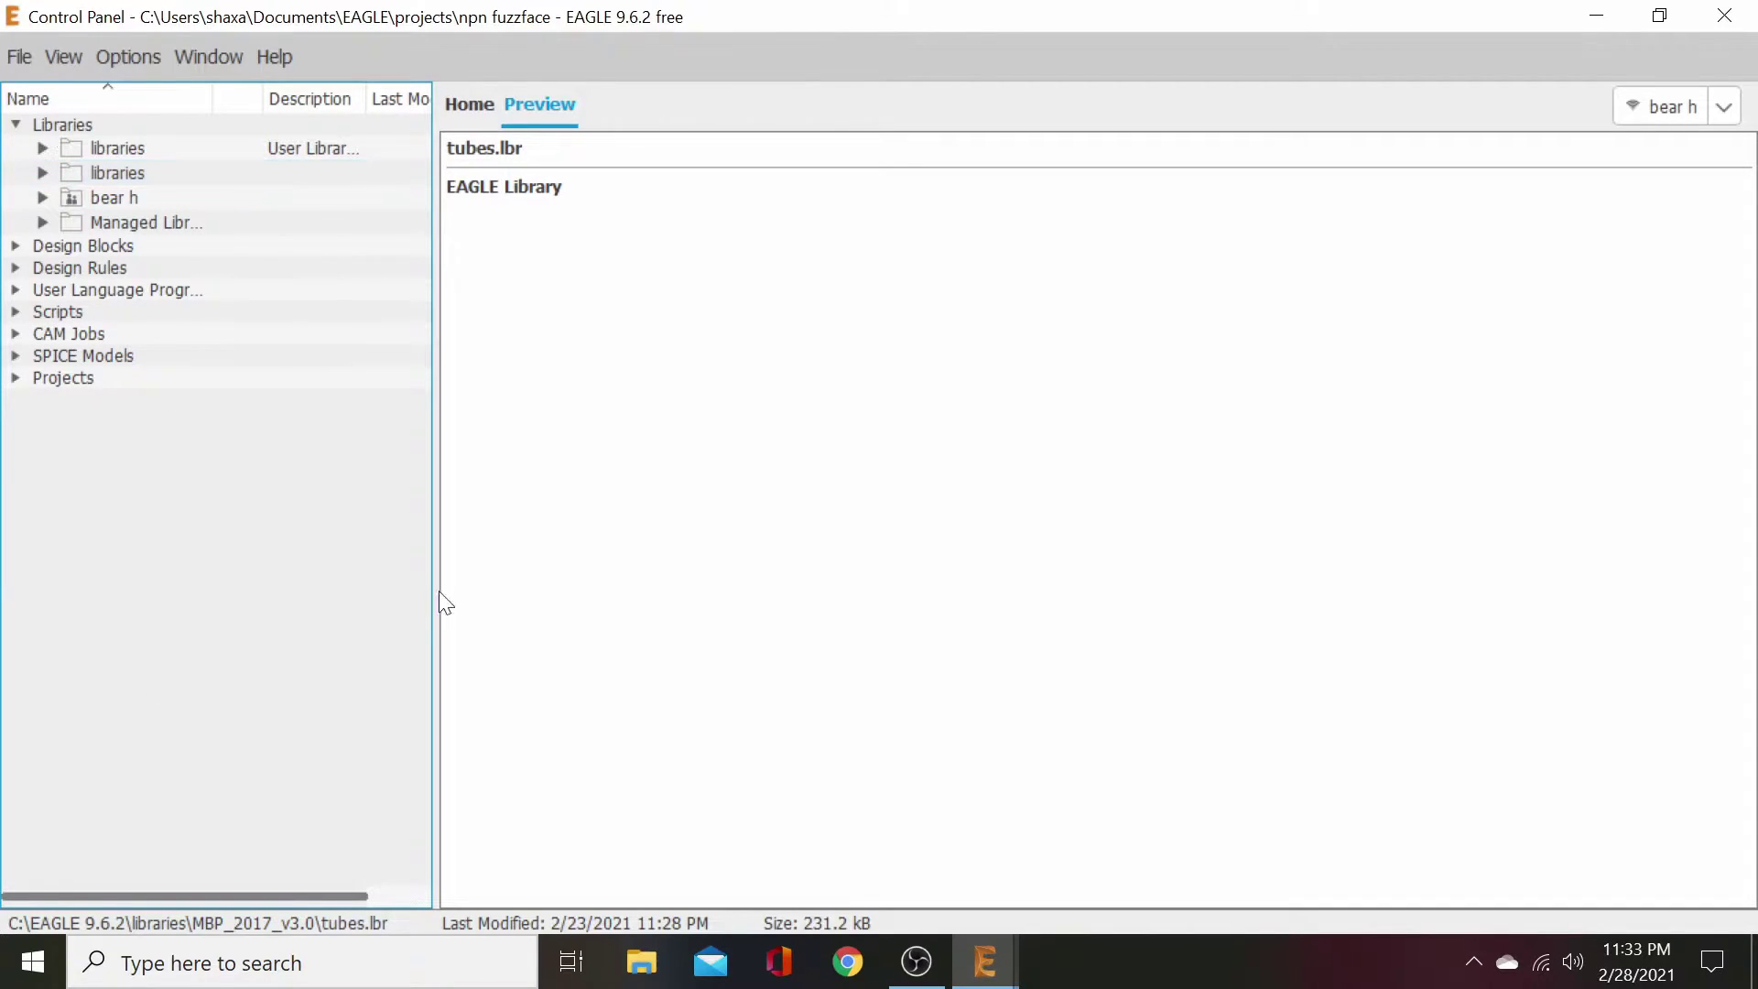
- Close the npn fuzzface project from the Projects tree, triggering the untitled.brd save prompt
{"action": "left_click", "coordinate": [13, 378]}
{"action": "left_click", "coordinate": [42, 397]}
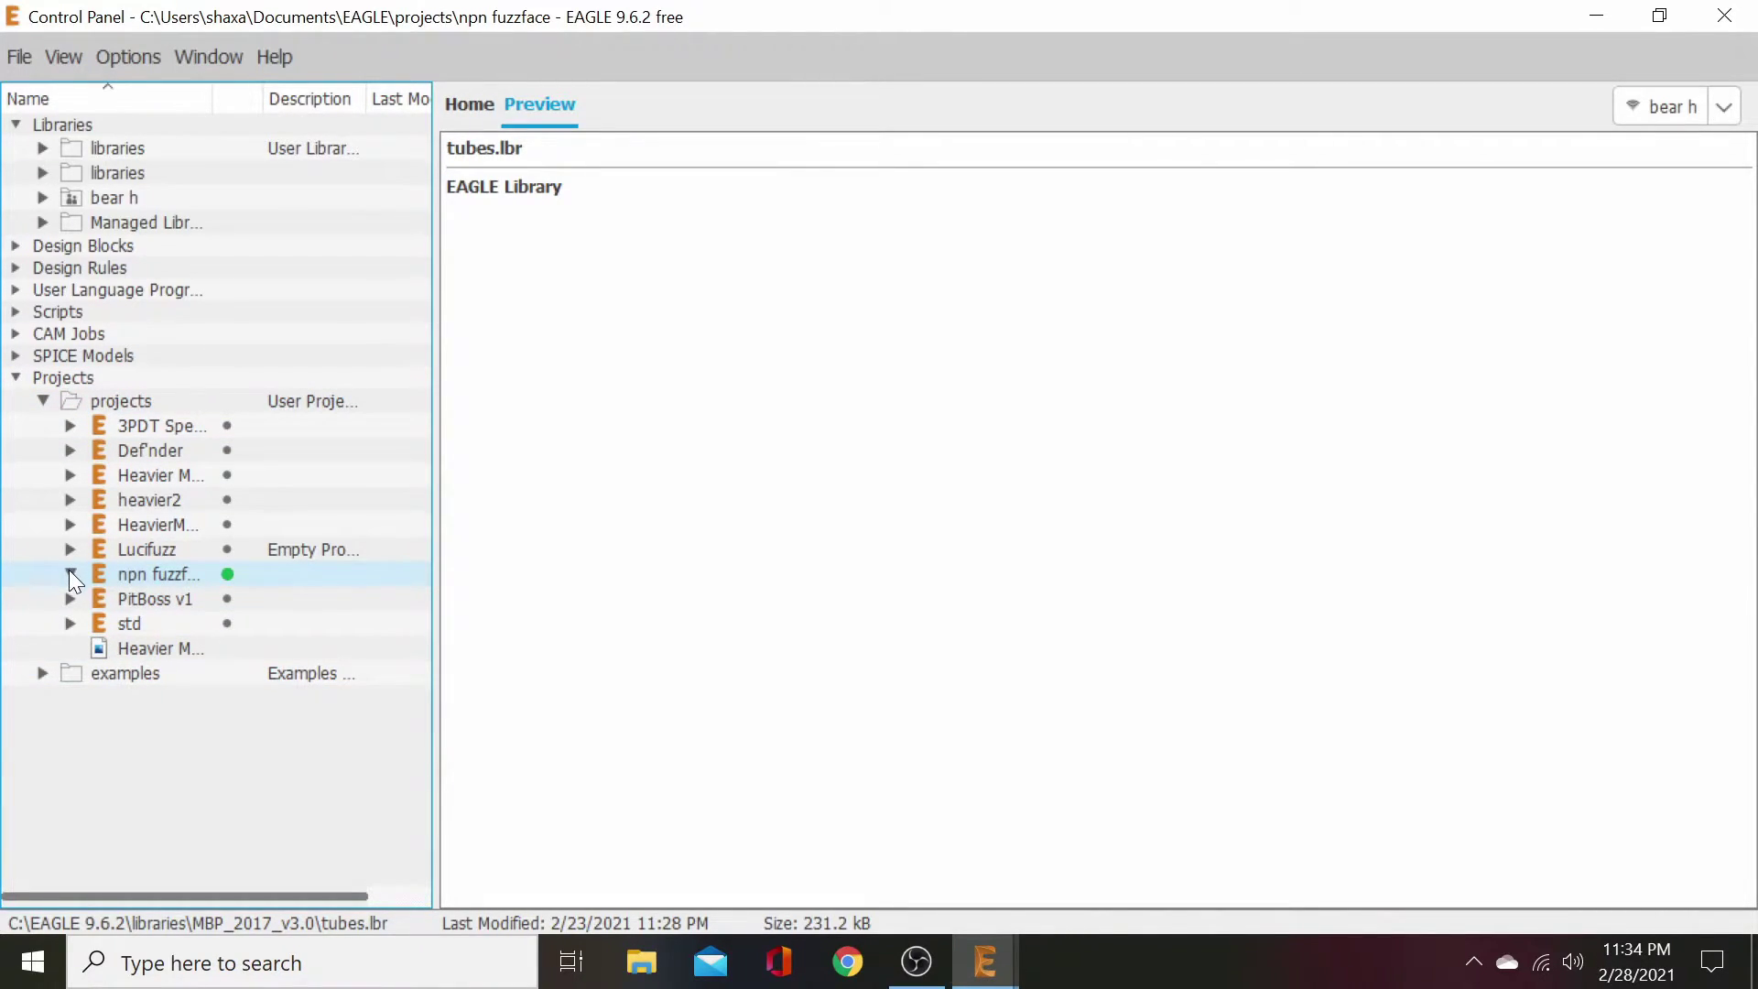
{"action": "double_click", "coordinate": [181, 567]}
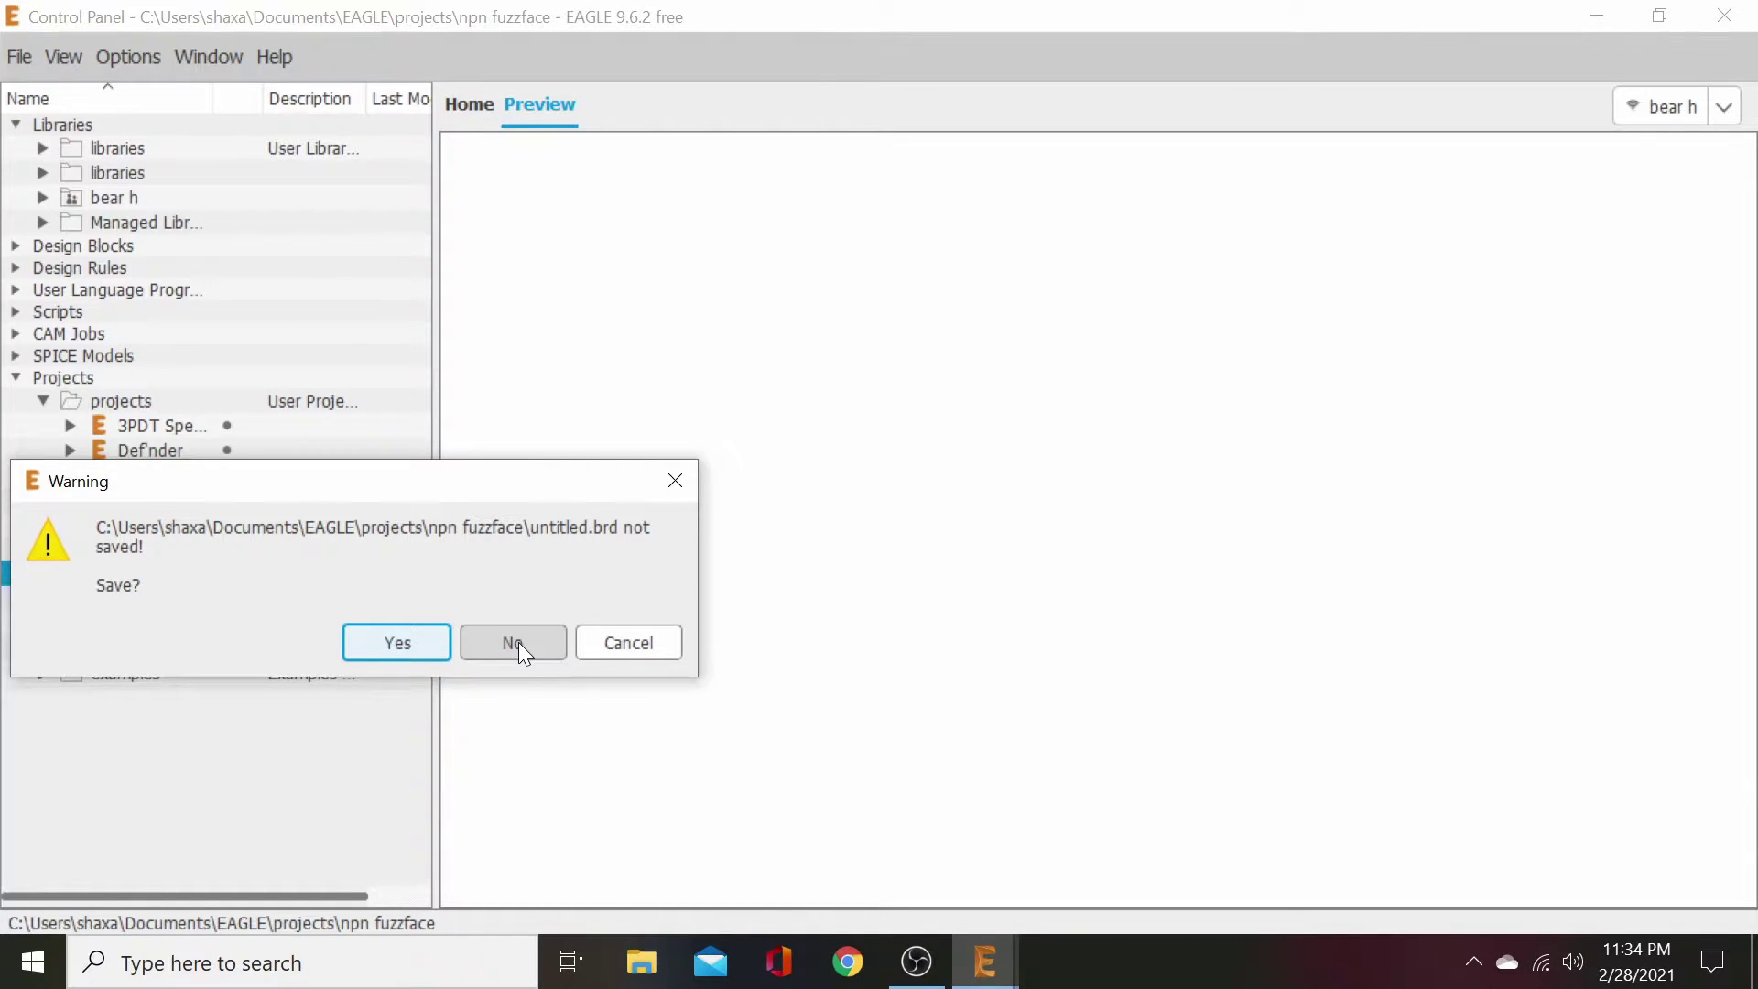
- Save the board as 'npn fuzzface' and expand the project to list its board and schematic files
{"action": "left_click", "coordinate": [380, 640]}
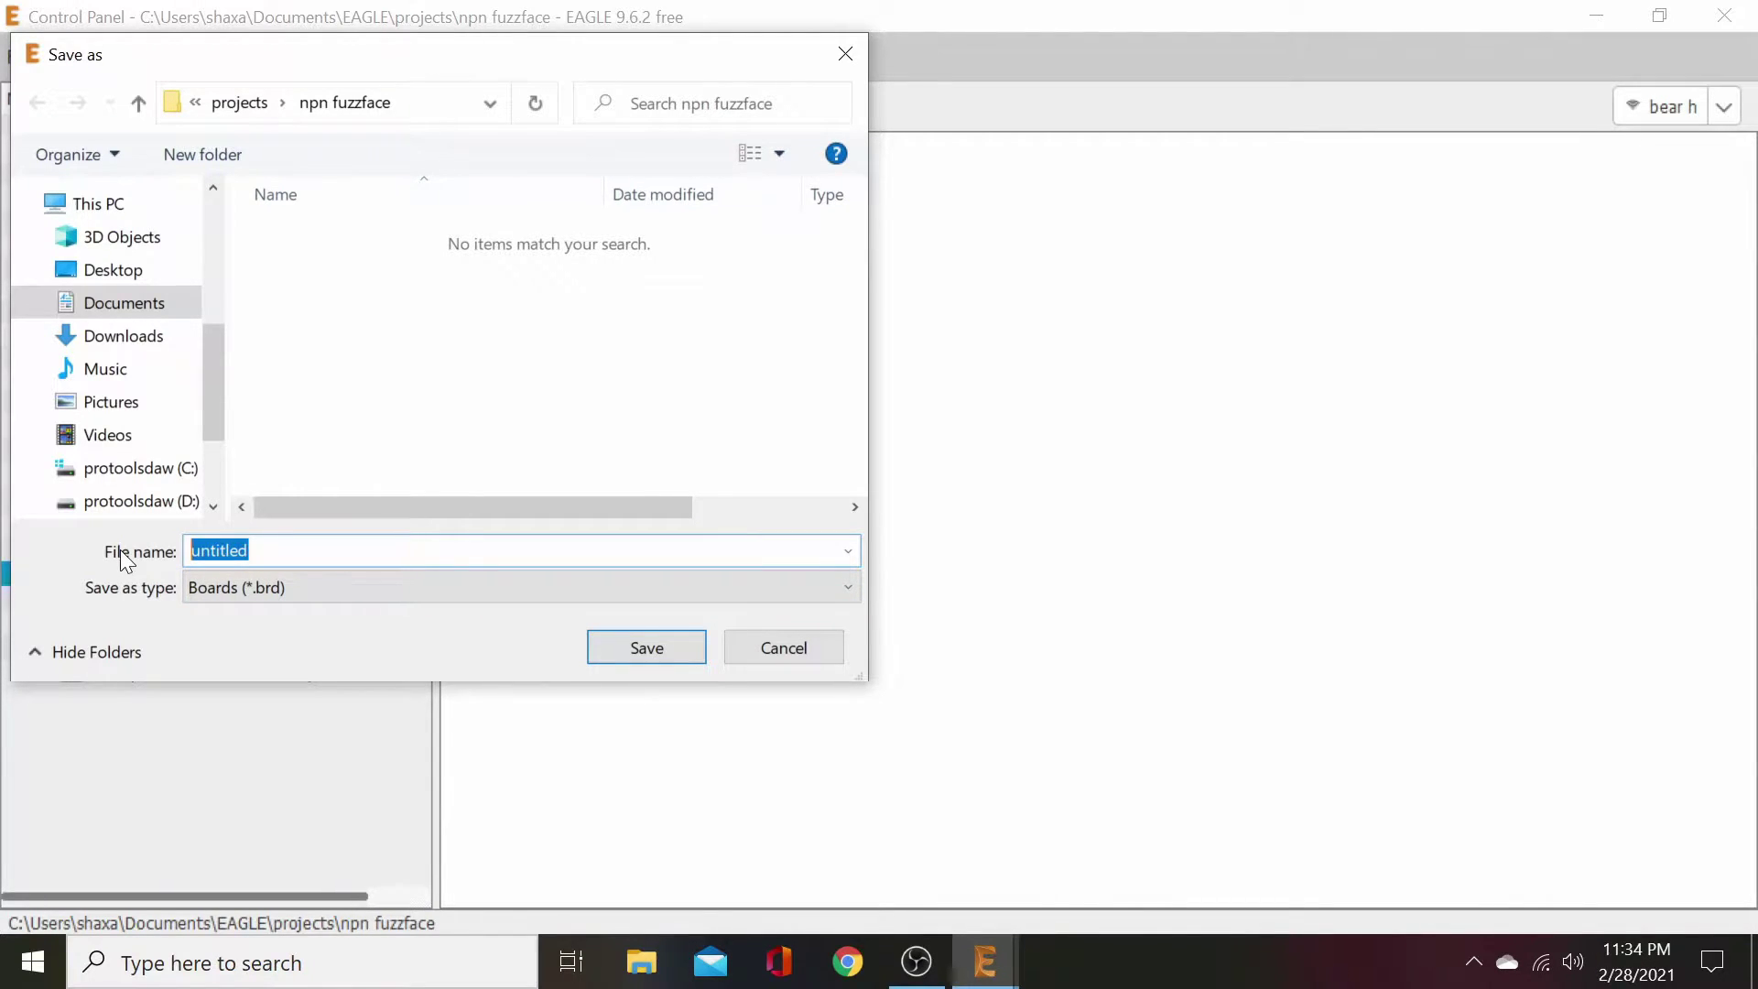
{"action": "type", "text": "npn fuzzface"}
{"action": "key", "text": "Return"}
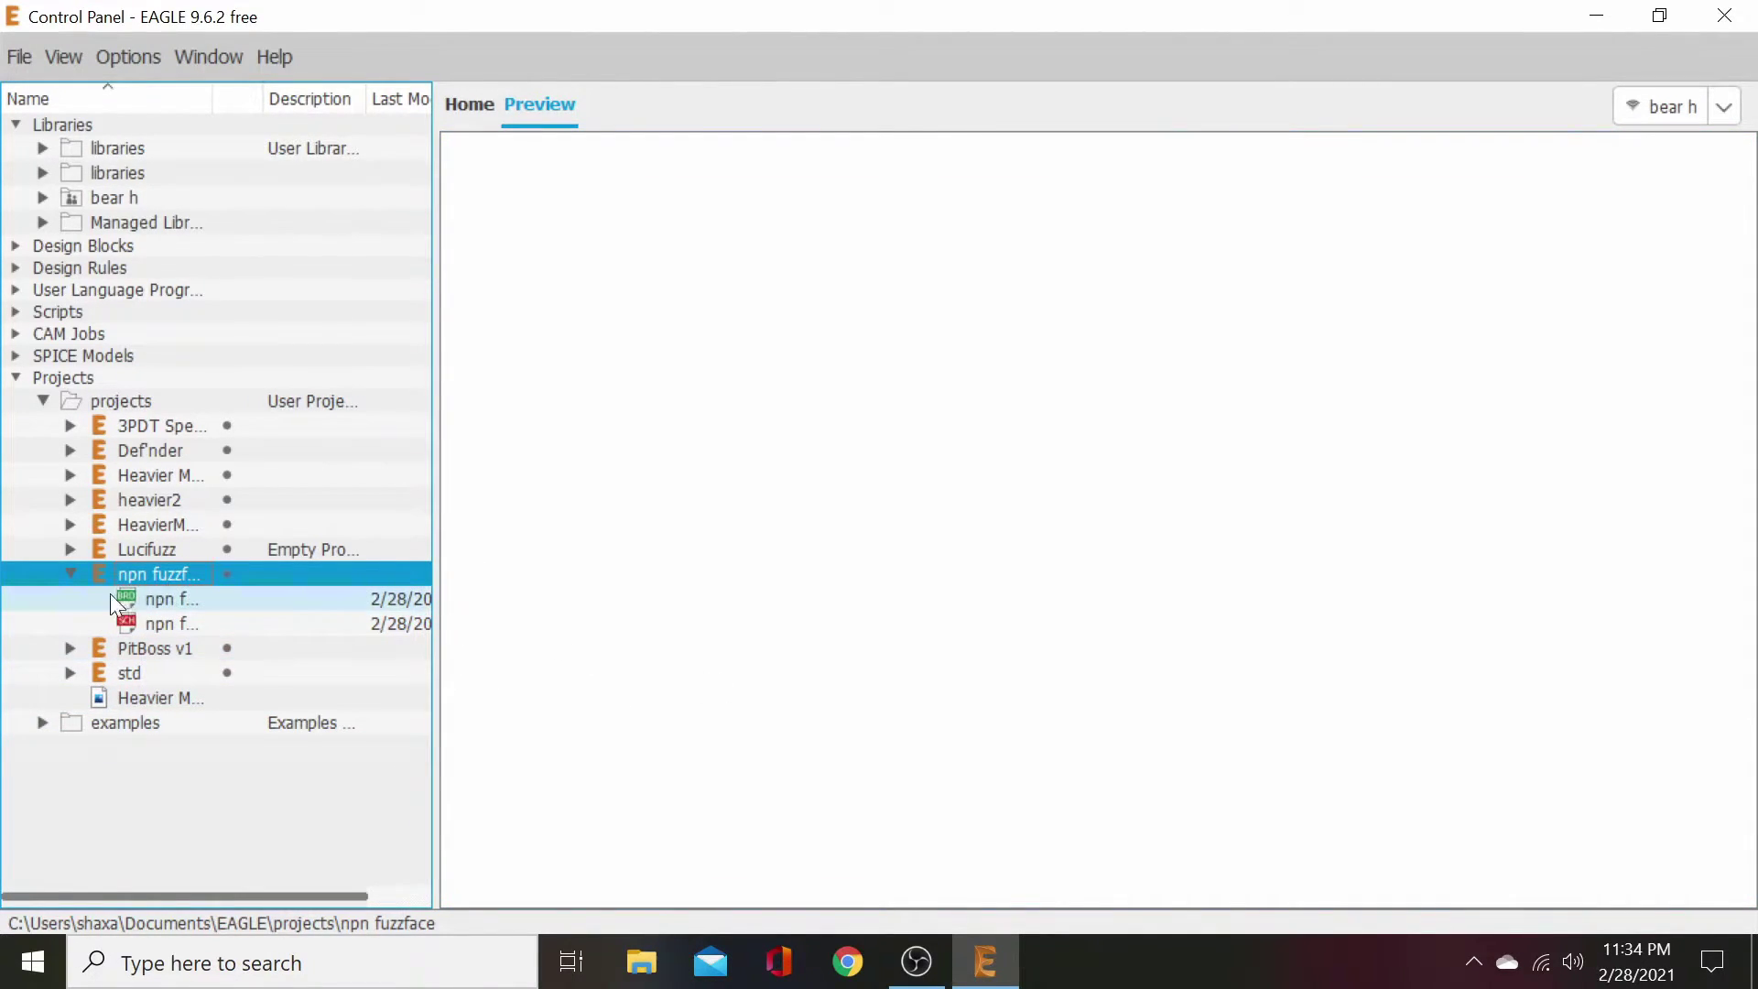
{"action": "left_click", "coordinate": [69, 573]}
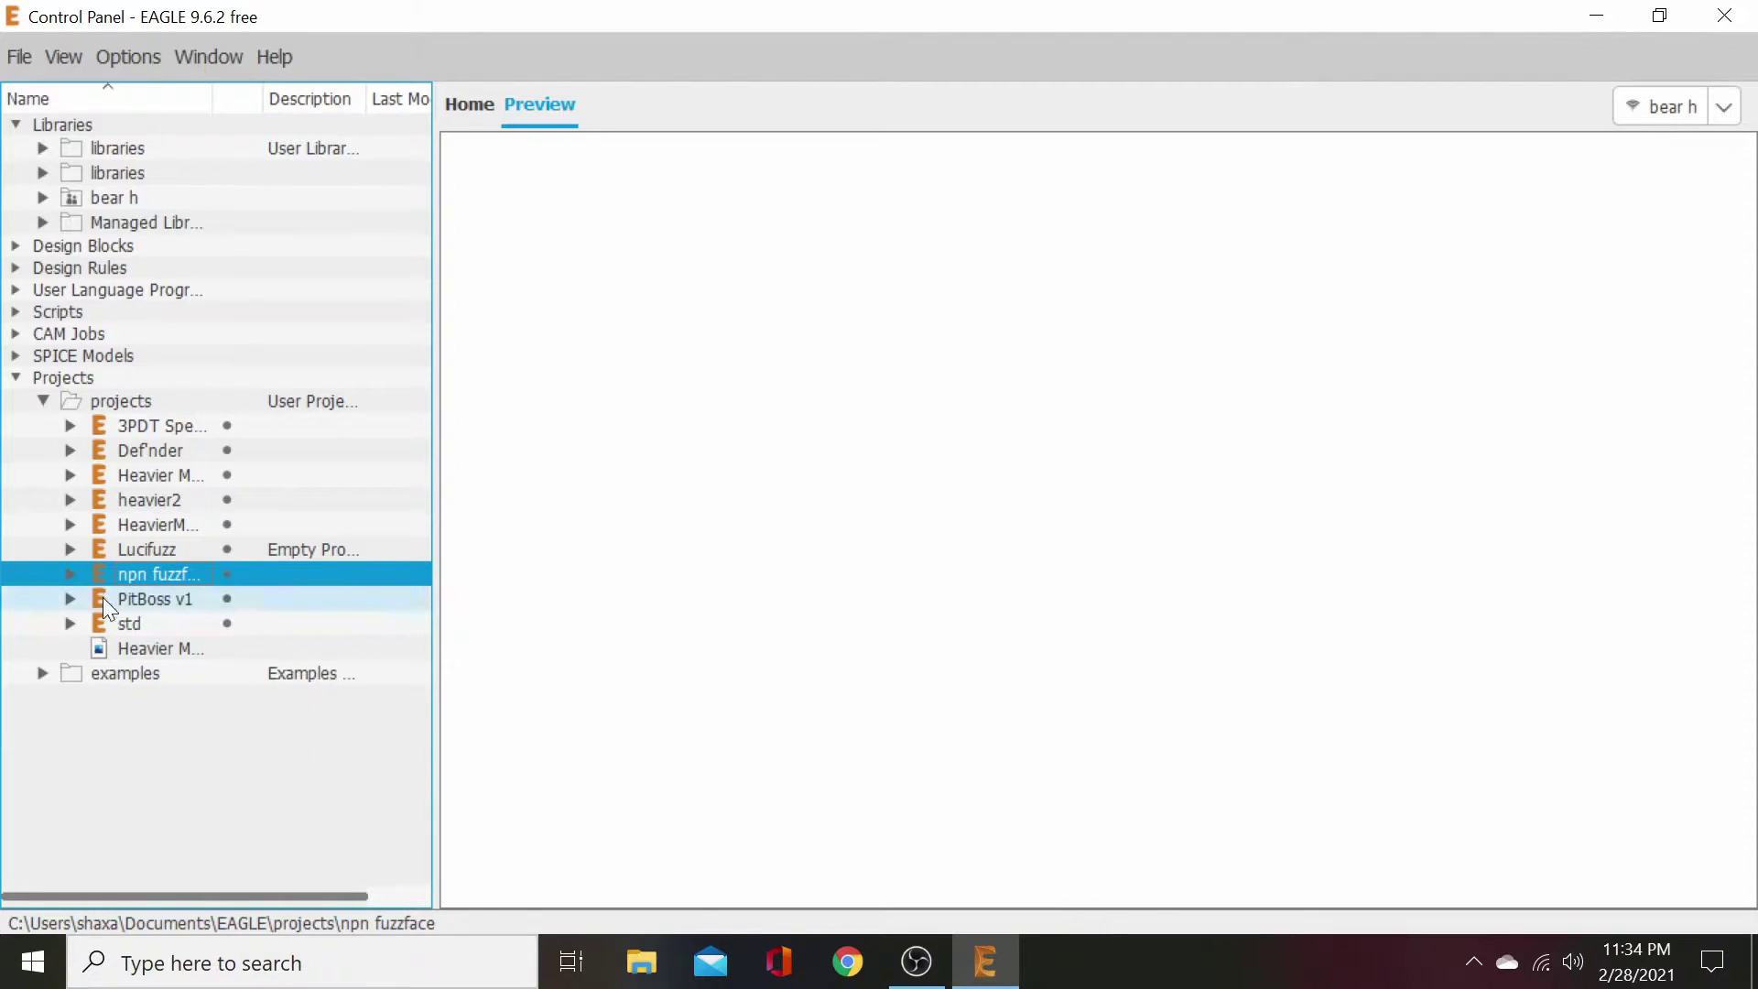
{"action": "left_click", "coordinate": [70, 573]}
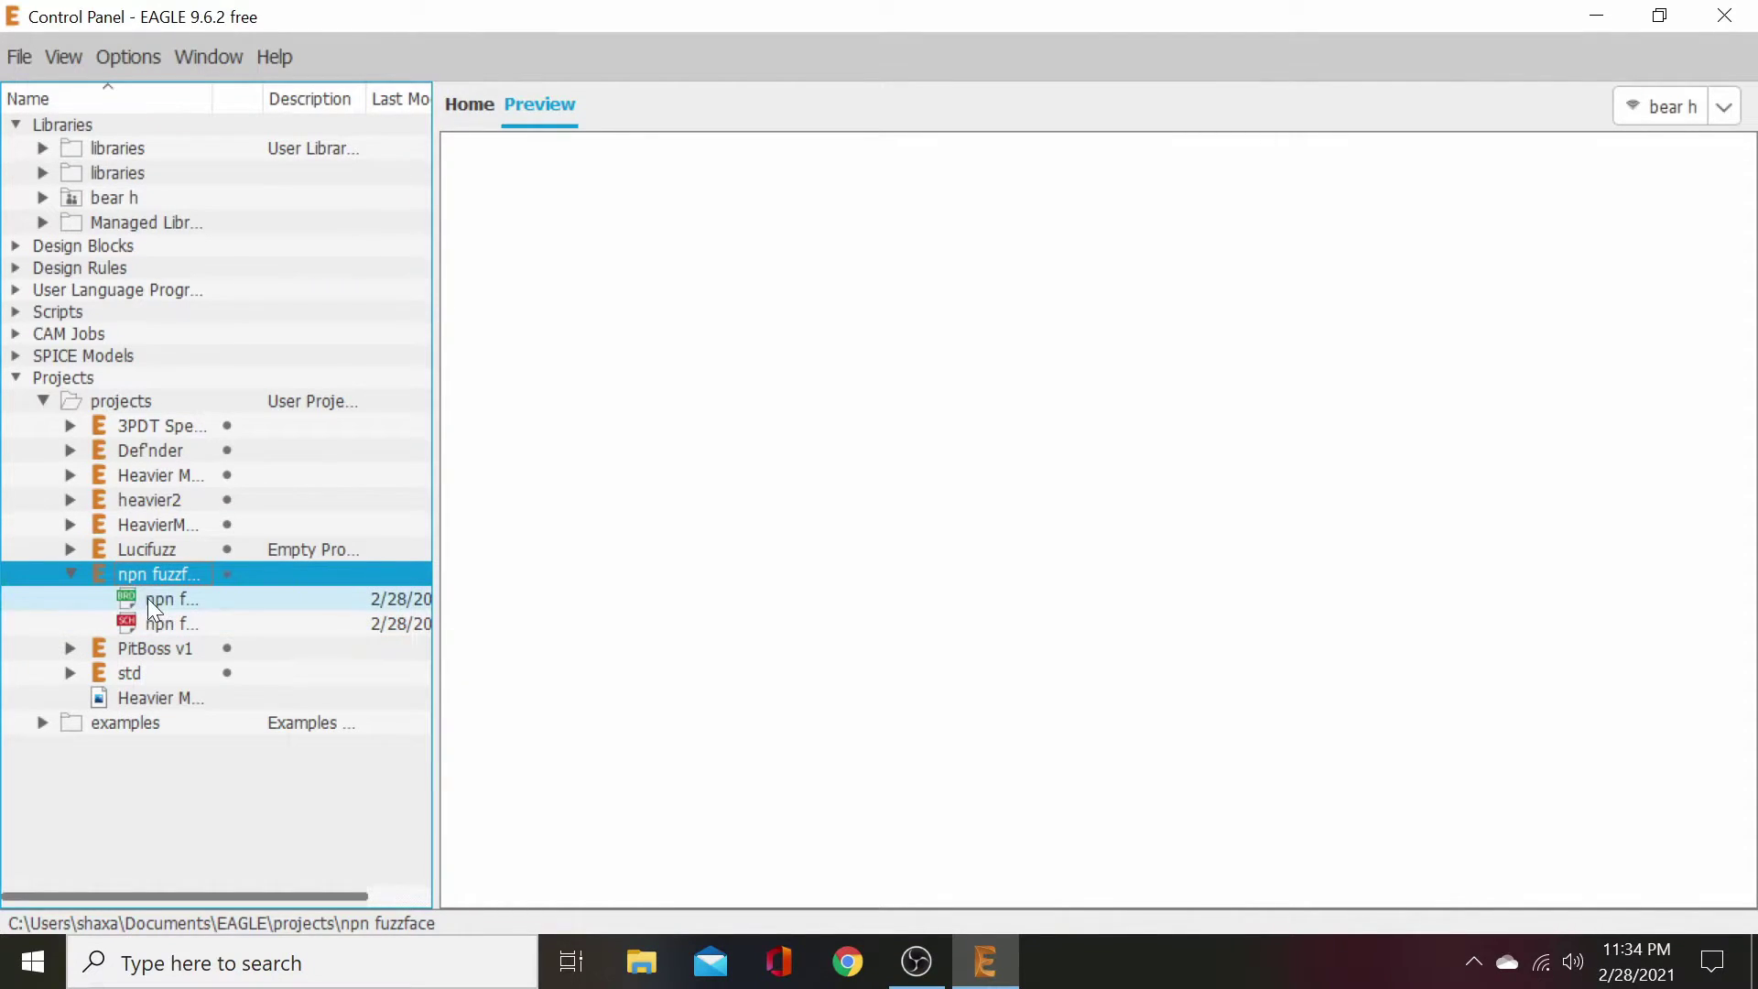
- Open the npn fuzzface schematic, dismiss the part library unused, and launch Windows Settings
{"action": "double_click", "coordinate": [172, 622]}
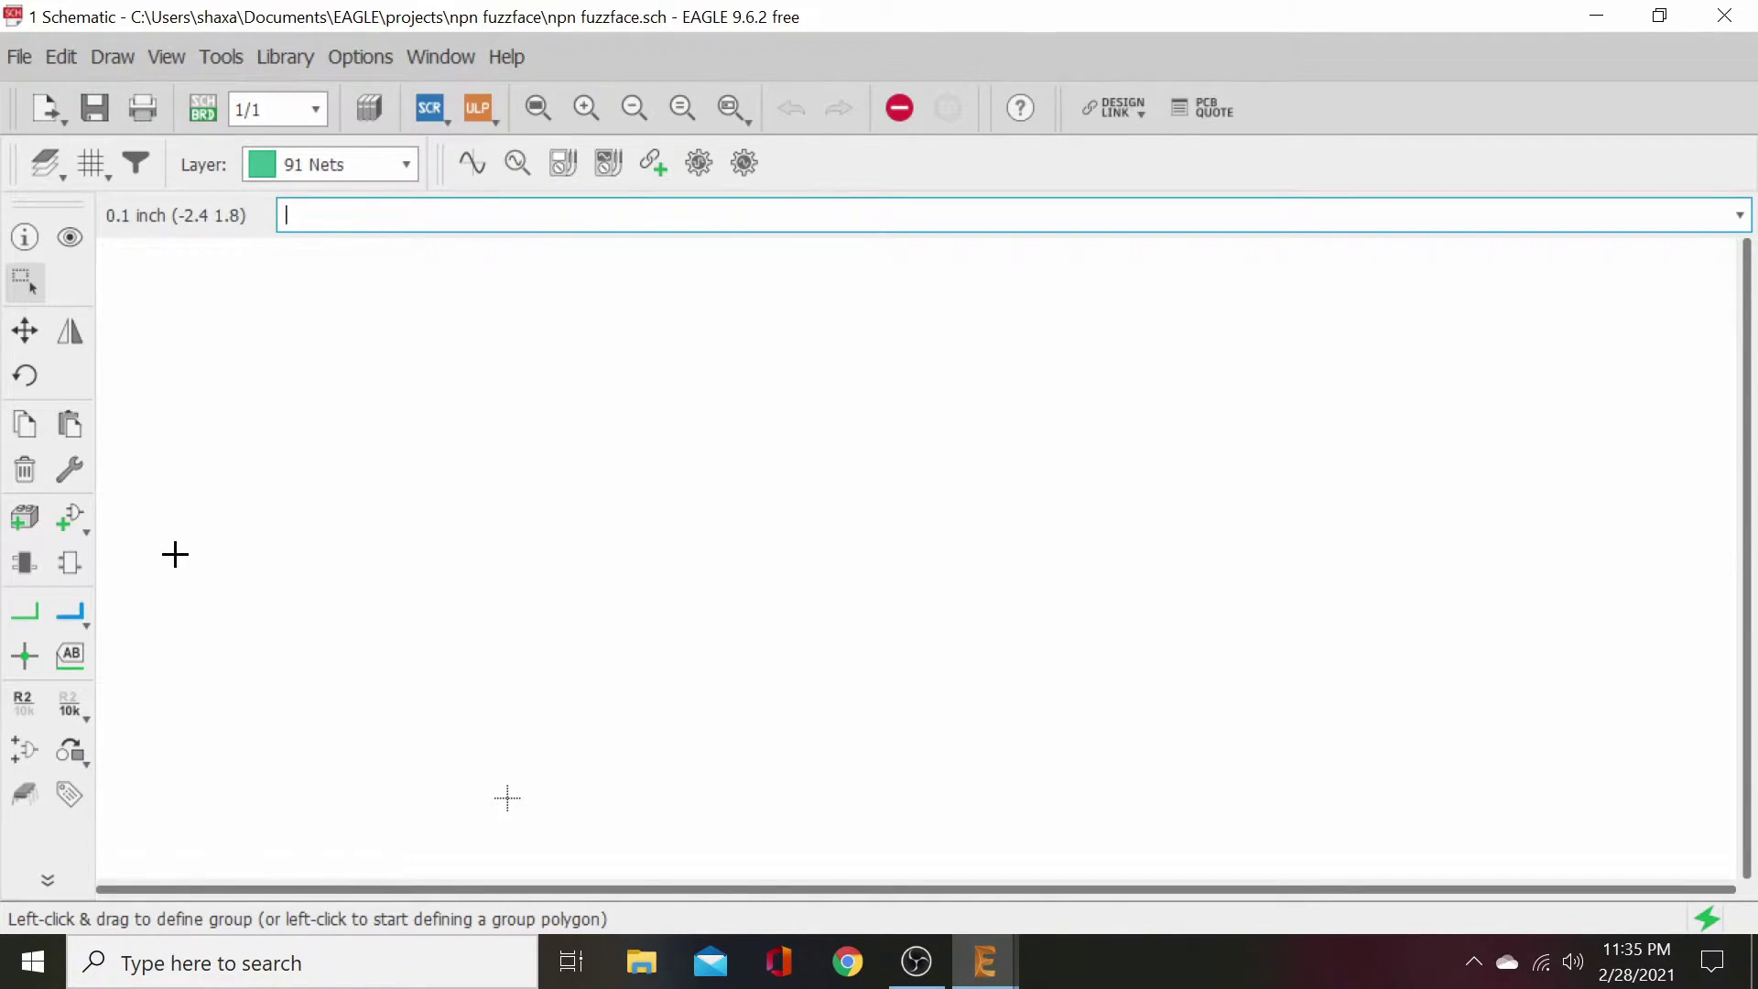
{"action": "left_click", "coordinate": [73, 516]}
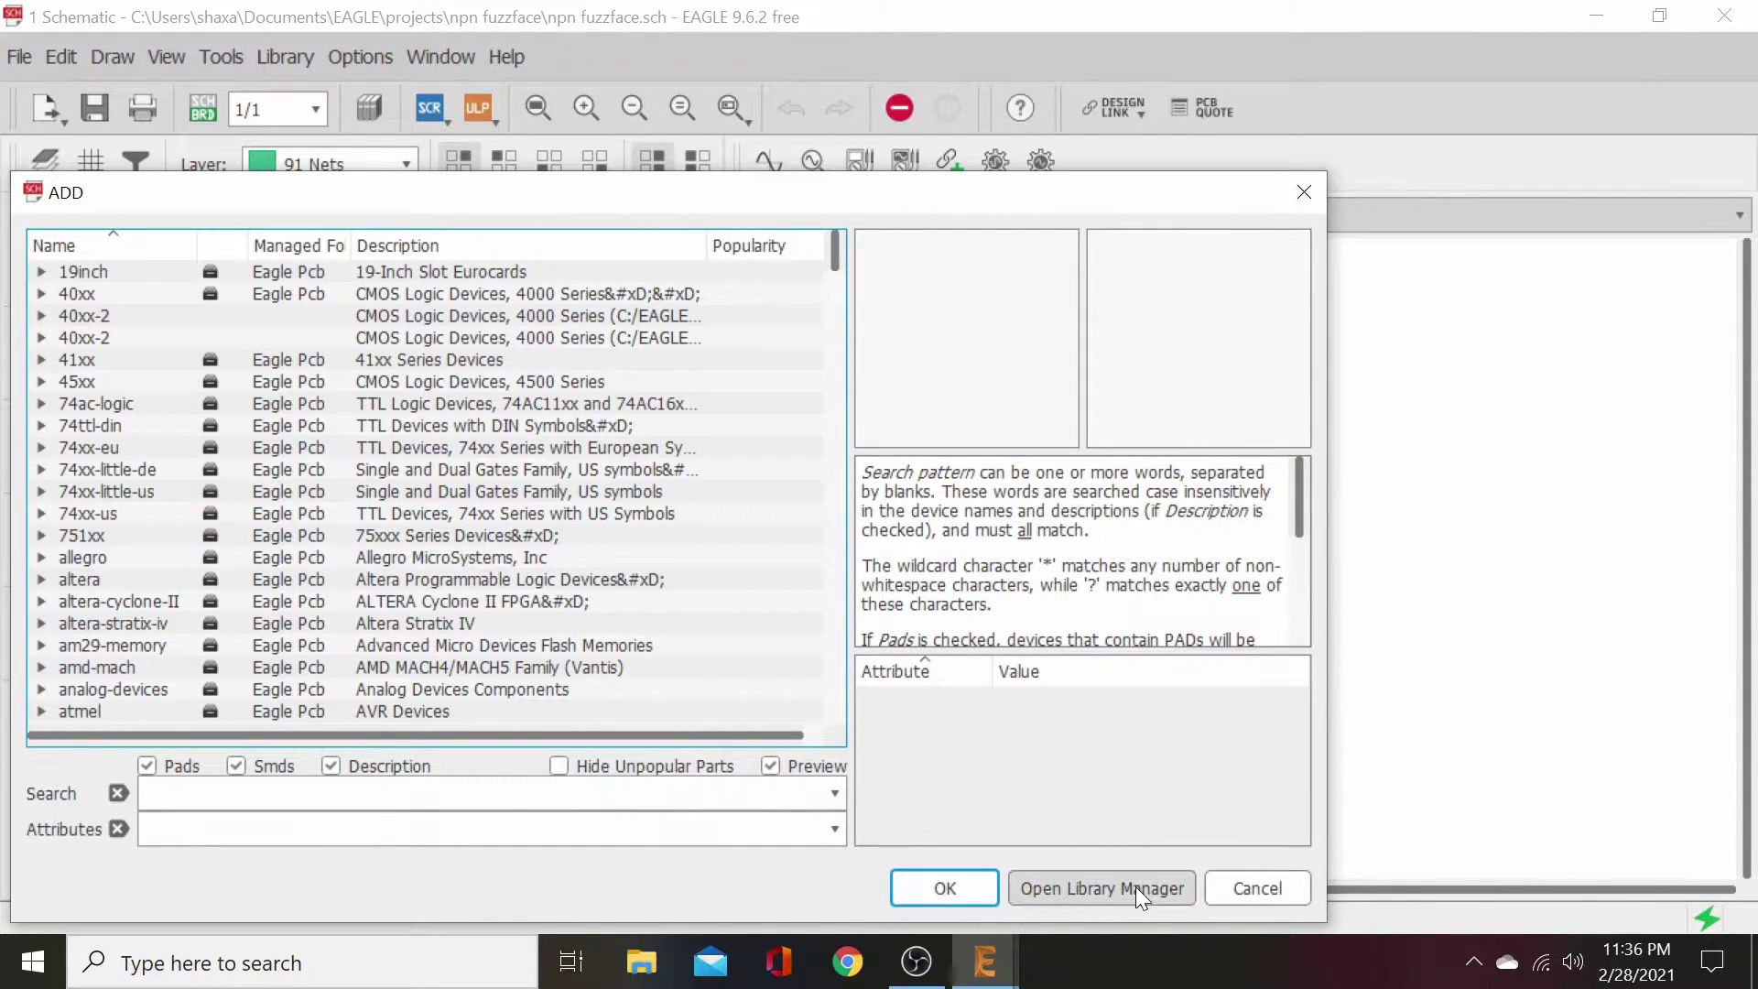
{"action": "left_click", "coordinate": [1216, 886]}
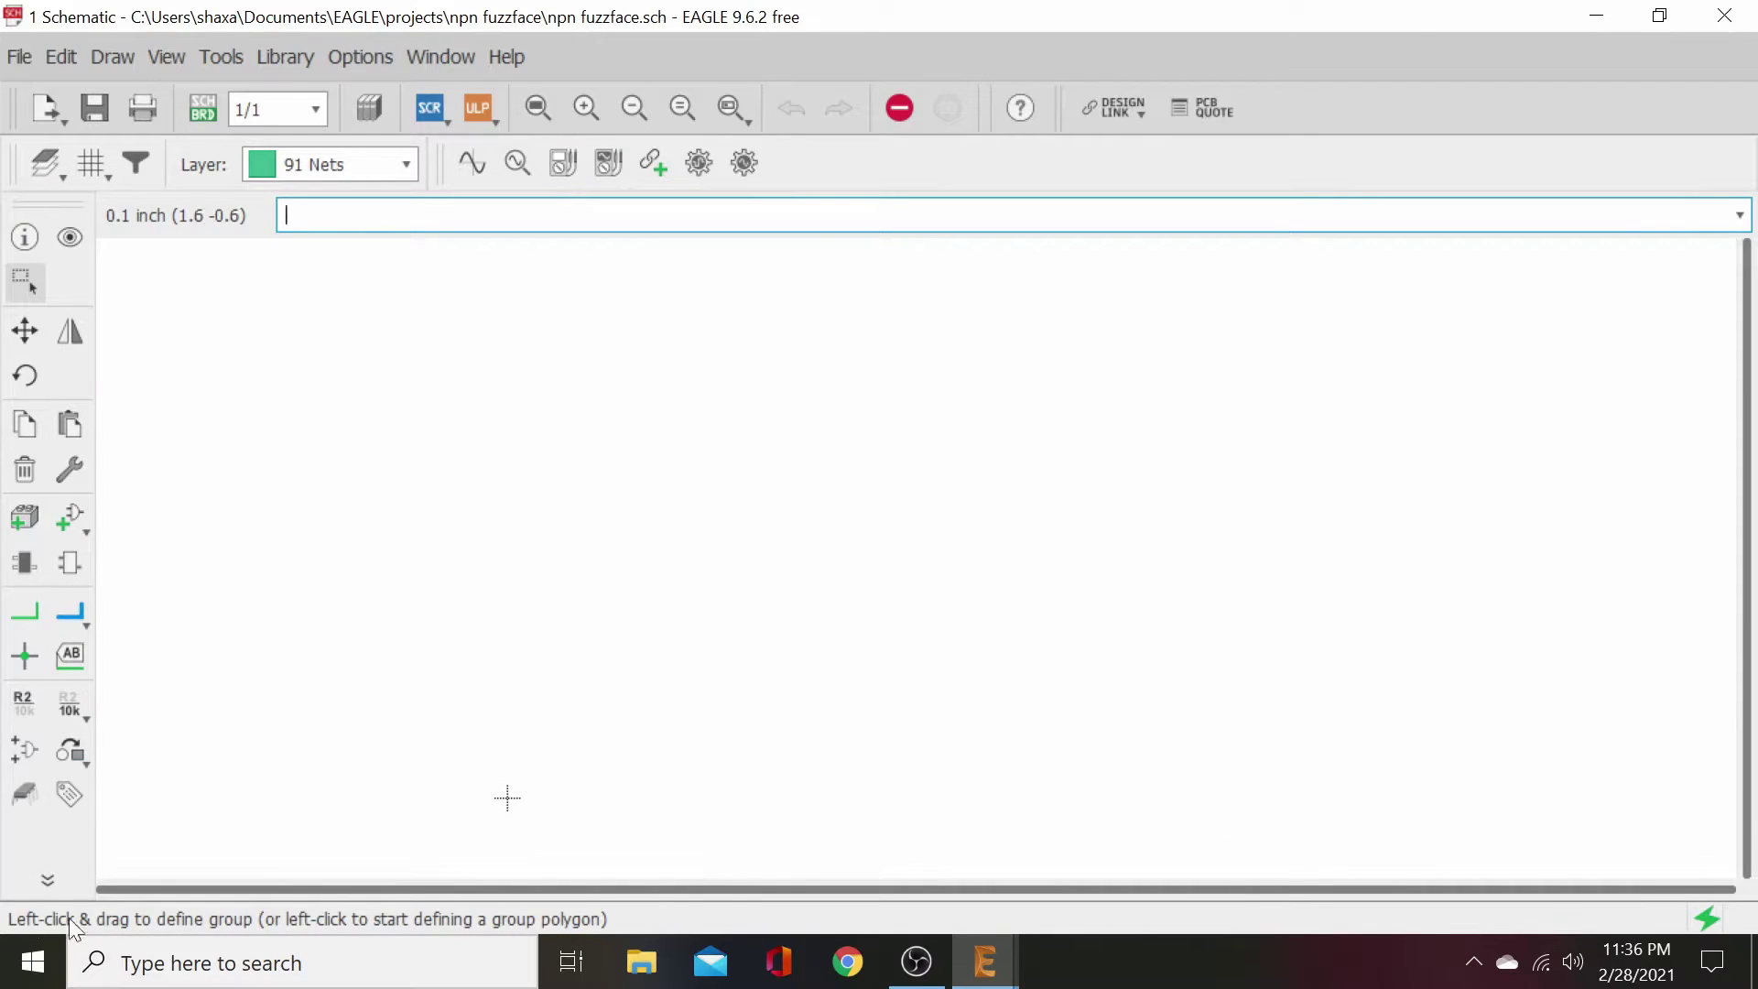
{"action": "left_click", "coordinate": [30, 959]}
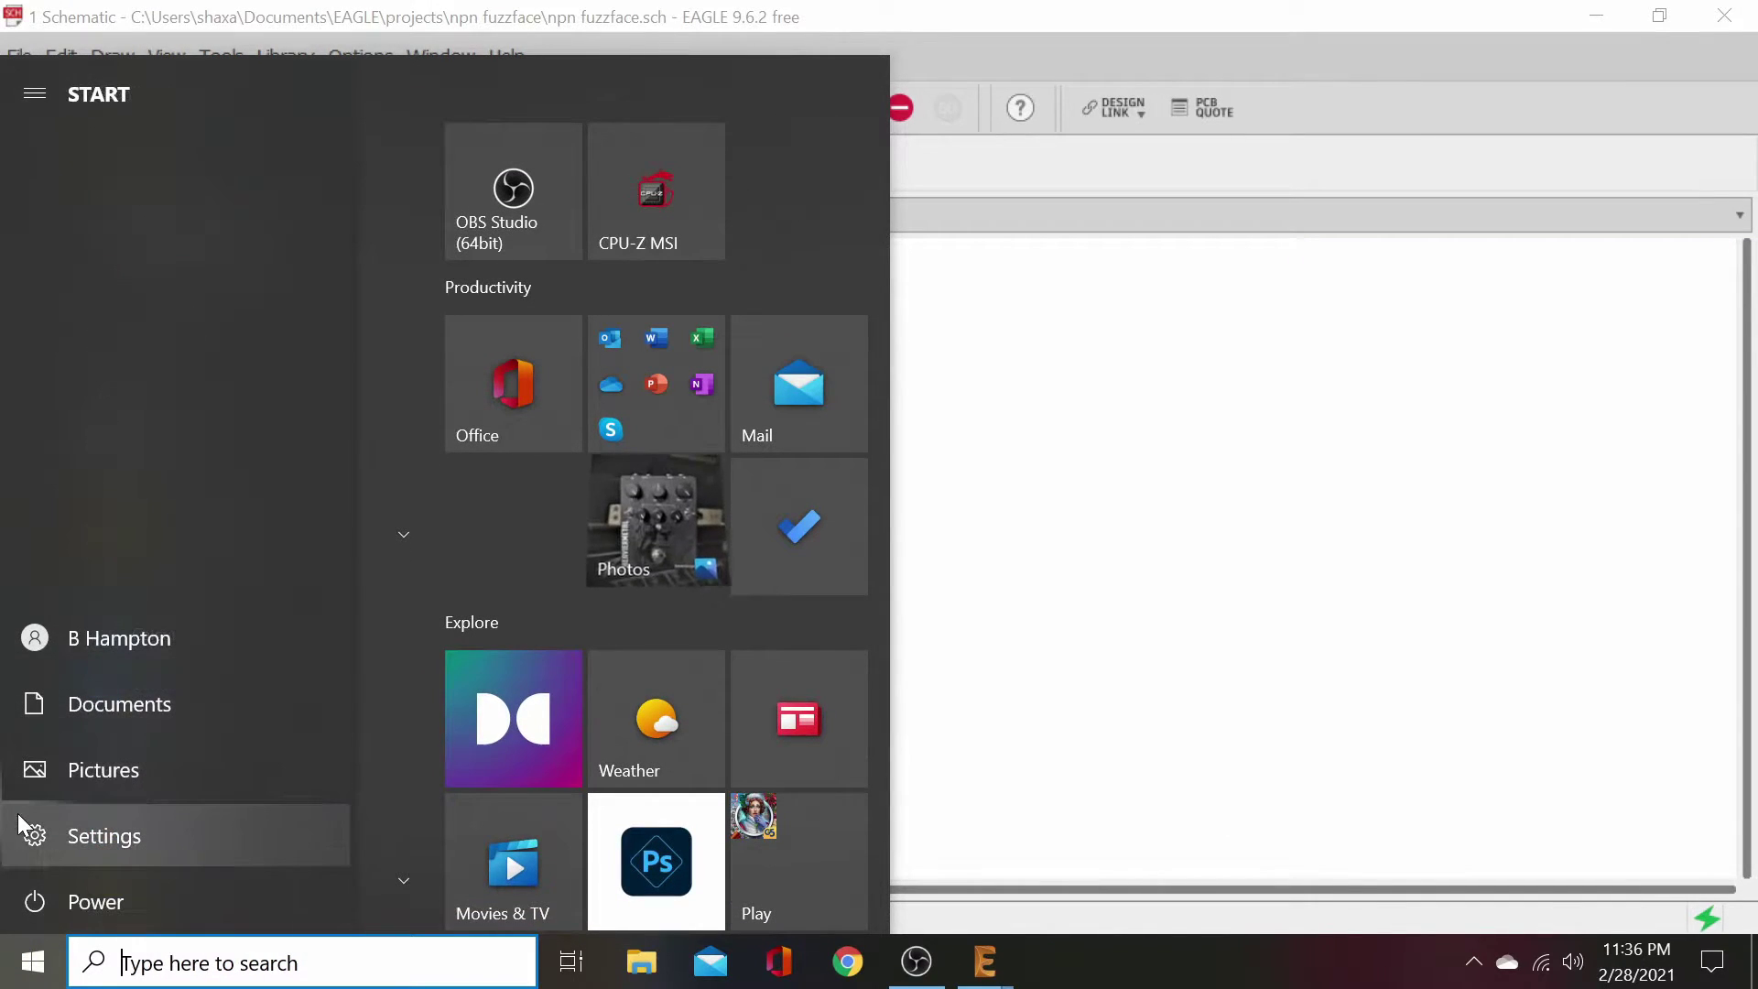
{"action": "left_click", "coordinate": [34, 835]}
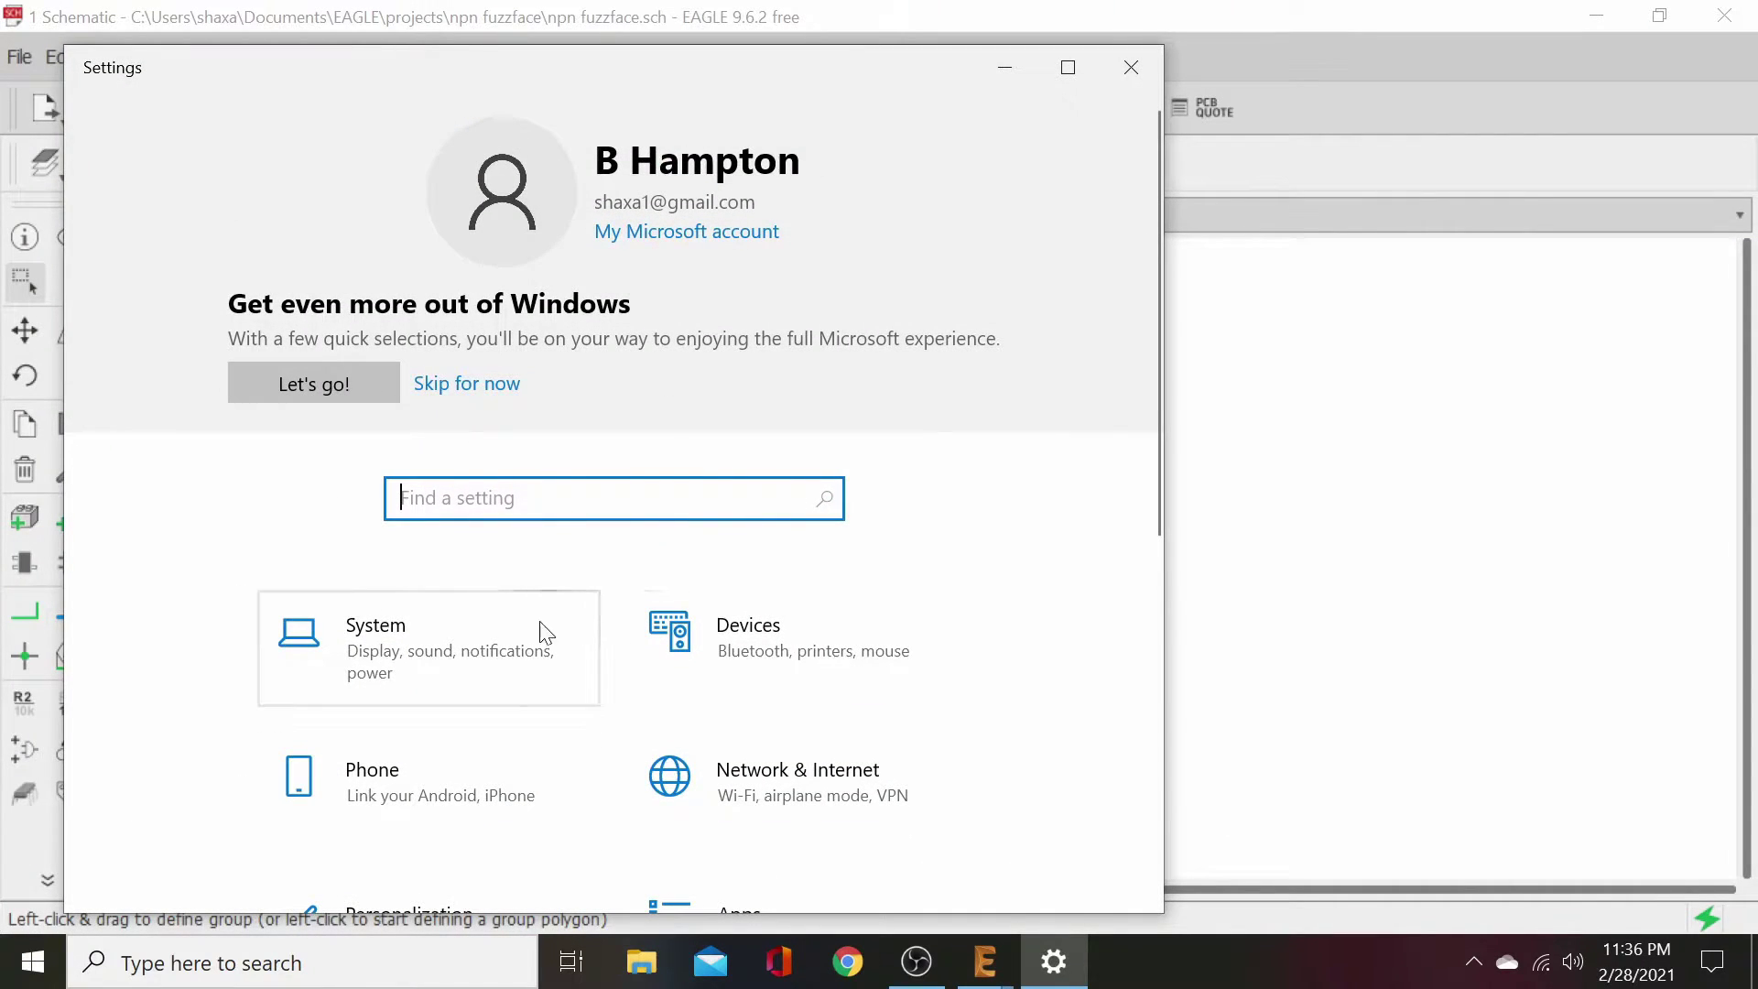
- Open System settings and review the Display page: 150% scaling, 1920 × 1080 resolution
{"action": "left_click", "coordinate": [469, 627]}
{"action": "scroll", "coordinate": [345, 553], "scroll_direction": "down", "scroll_amount": 3}
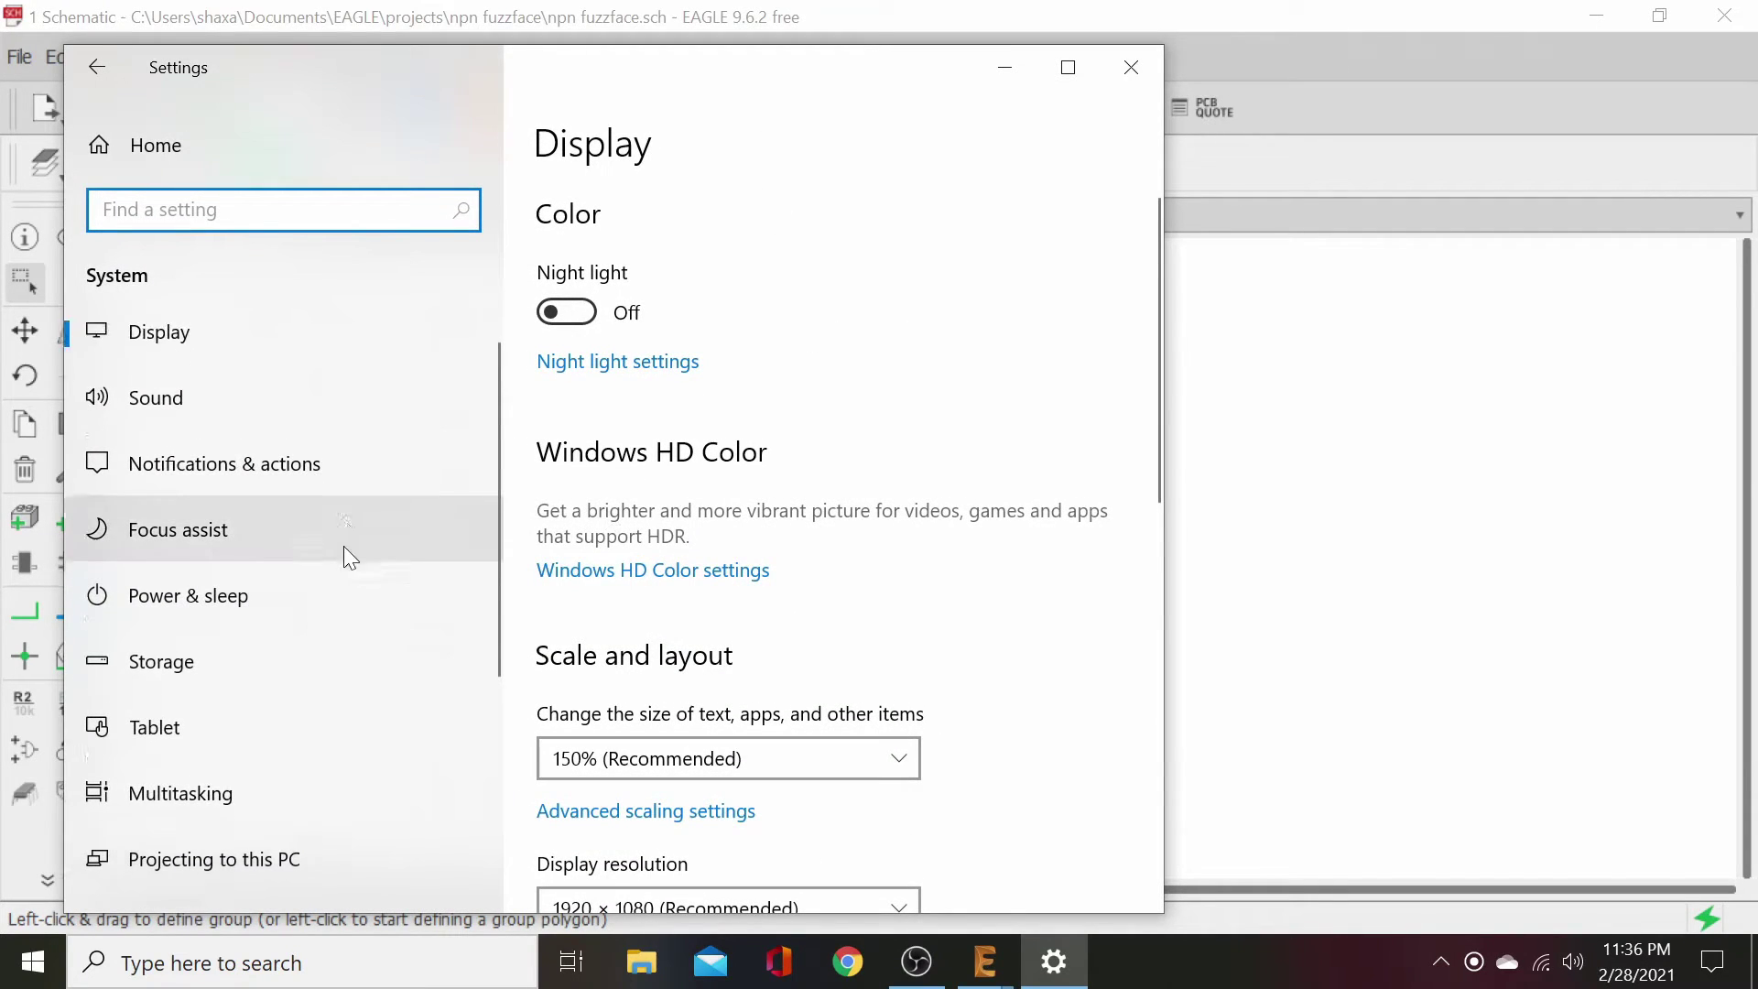
{"action": "scroll", "coordinate": [335, 582], "scroll_direction": "down", "scroll_amount": 3}
{"action": "scroll", "coordinate": [223, 582], "scroll_direction": "up", "scroll_amount": 6}
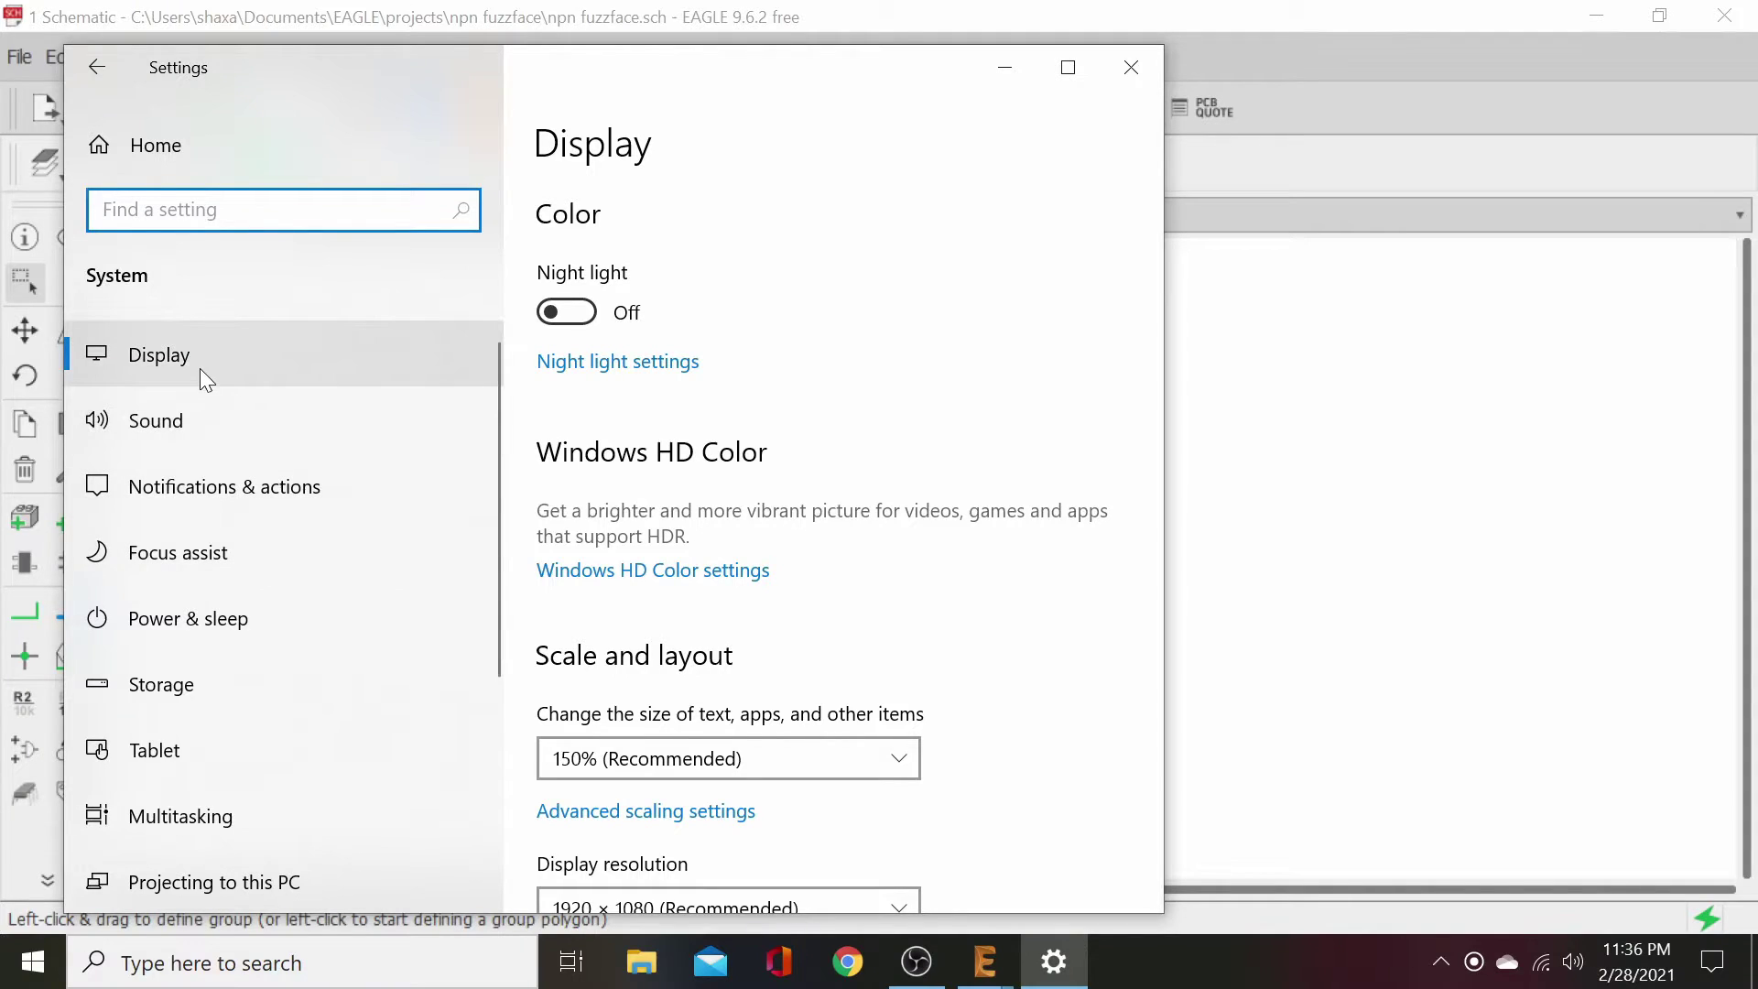
{"action": "scroll", "coordinate": [227, 563], "scroll_direction": "down", "scroll_amount": 2}
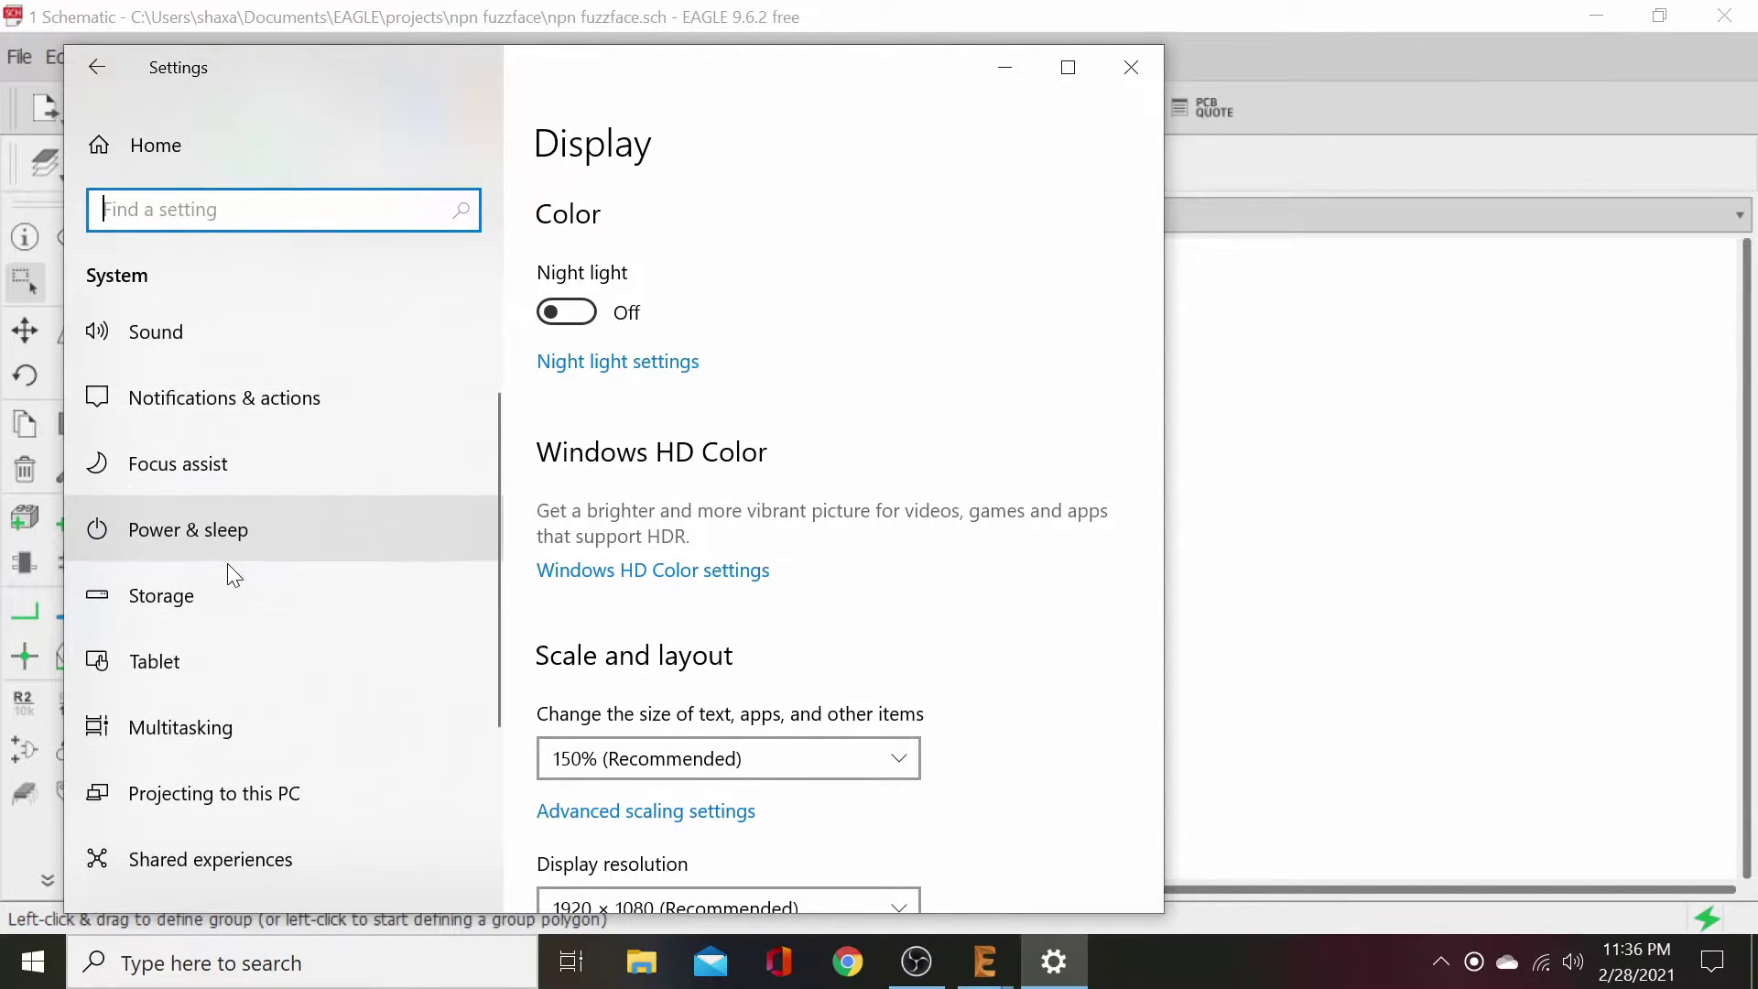
{"action": "scroll", "coordinate": [227, 563], "scroll_direction": "down", "scroll_amount": 2}
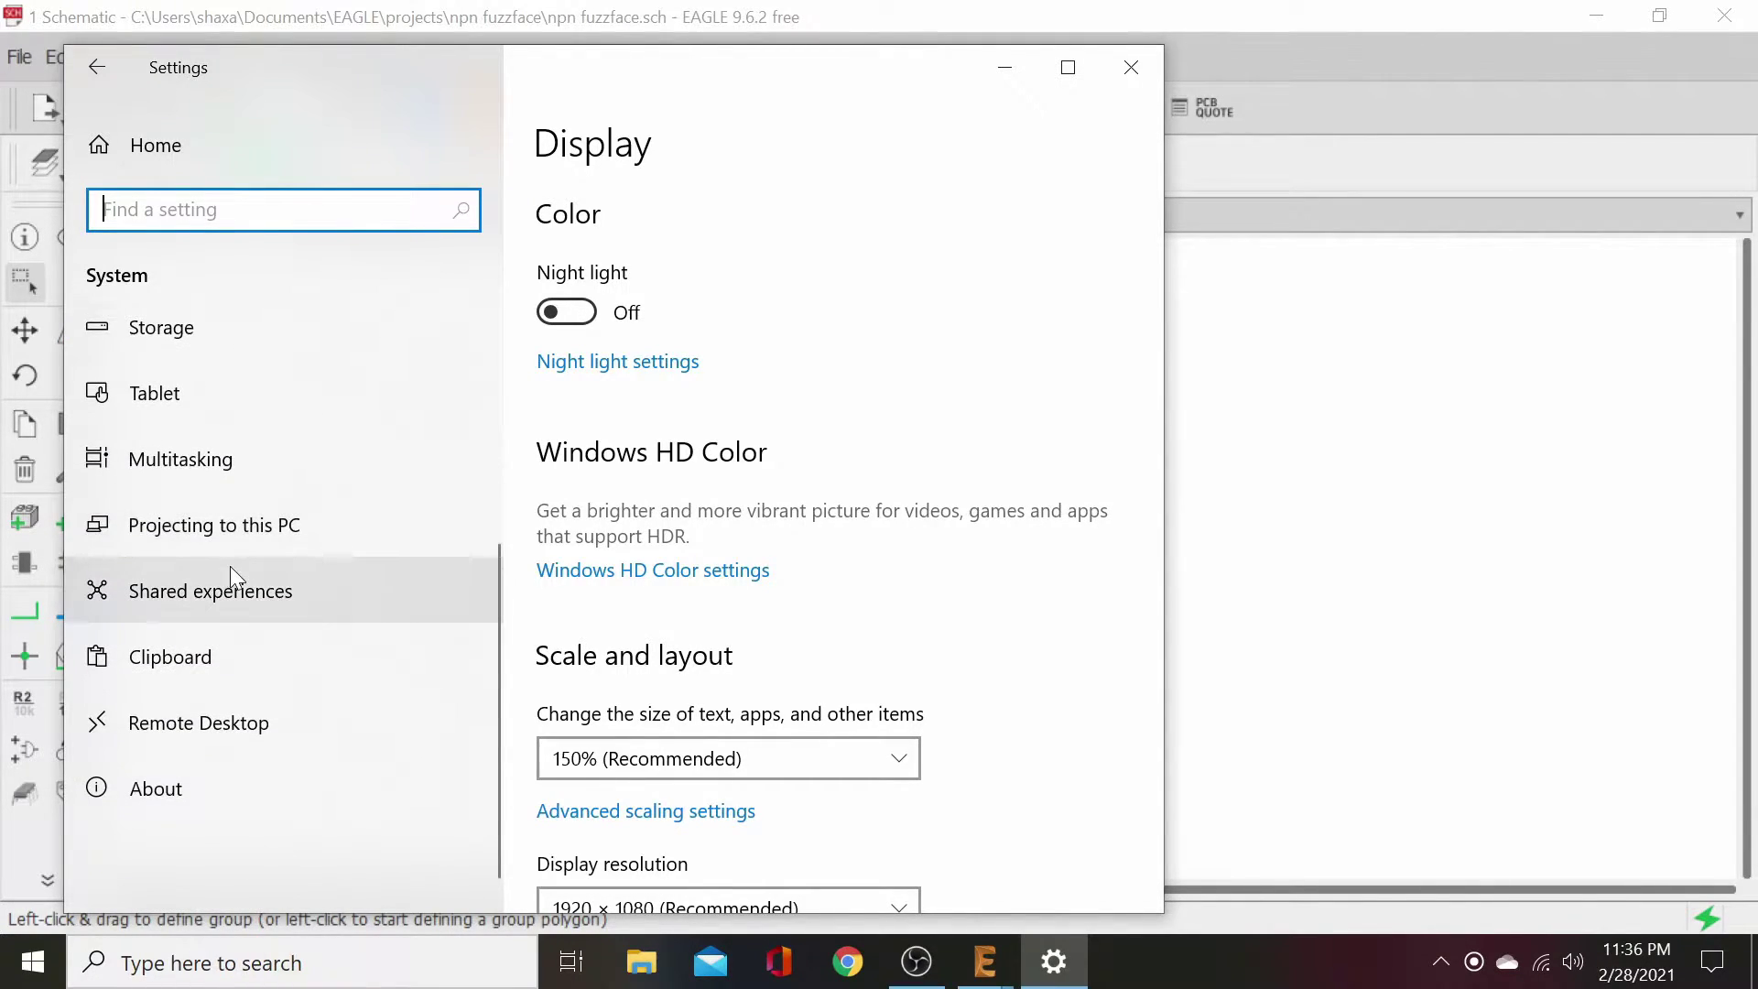
{"action": "scroll", "coordinate": [256, 485], "scroll_direction": "up", "scroll_amount": 4}
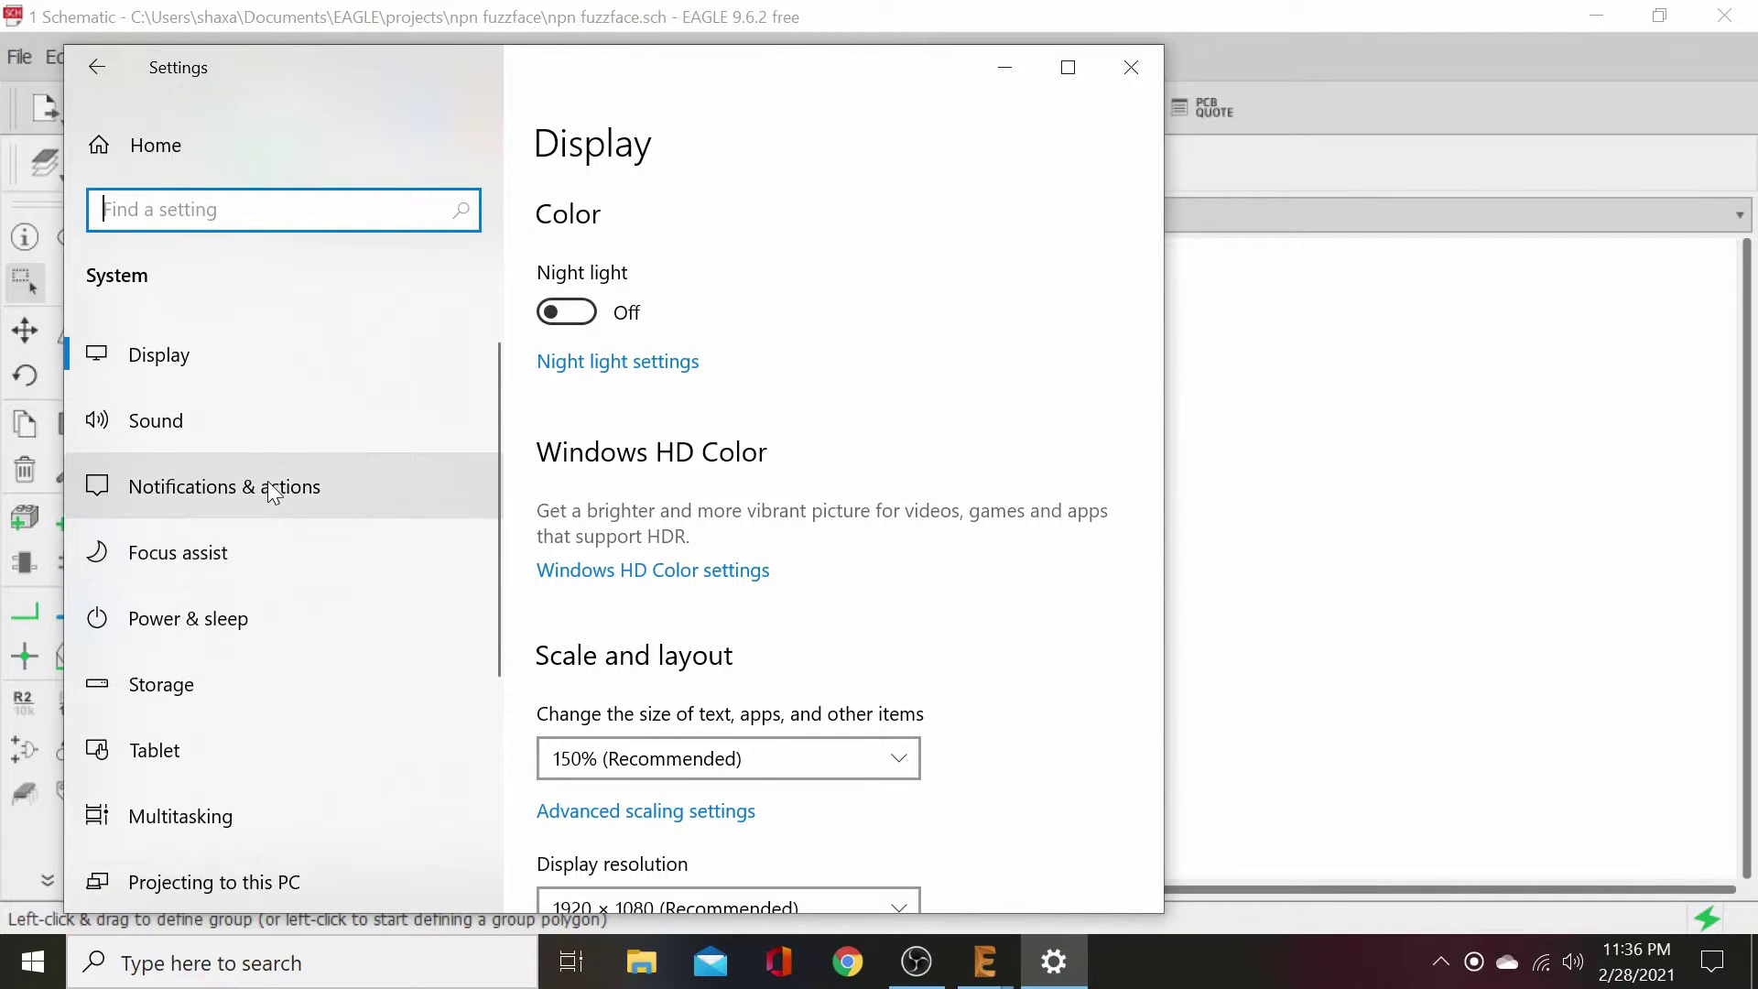
- Check the paused OBS Studio recording, then return to the EAGLE schematic editor
{"action": "left_click", "coordinate": [917, 961]}
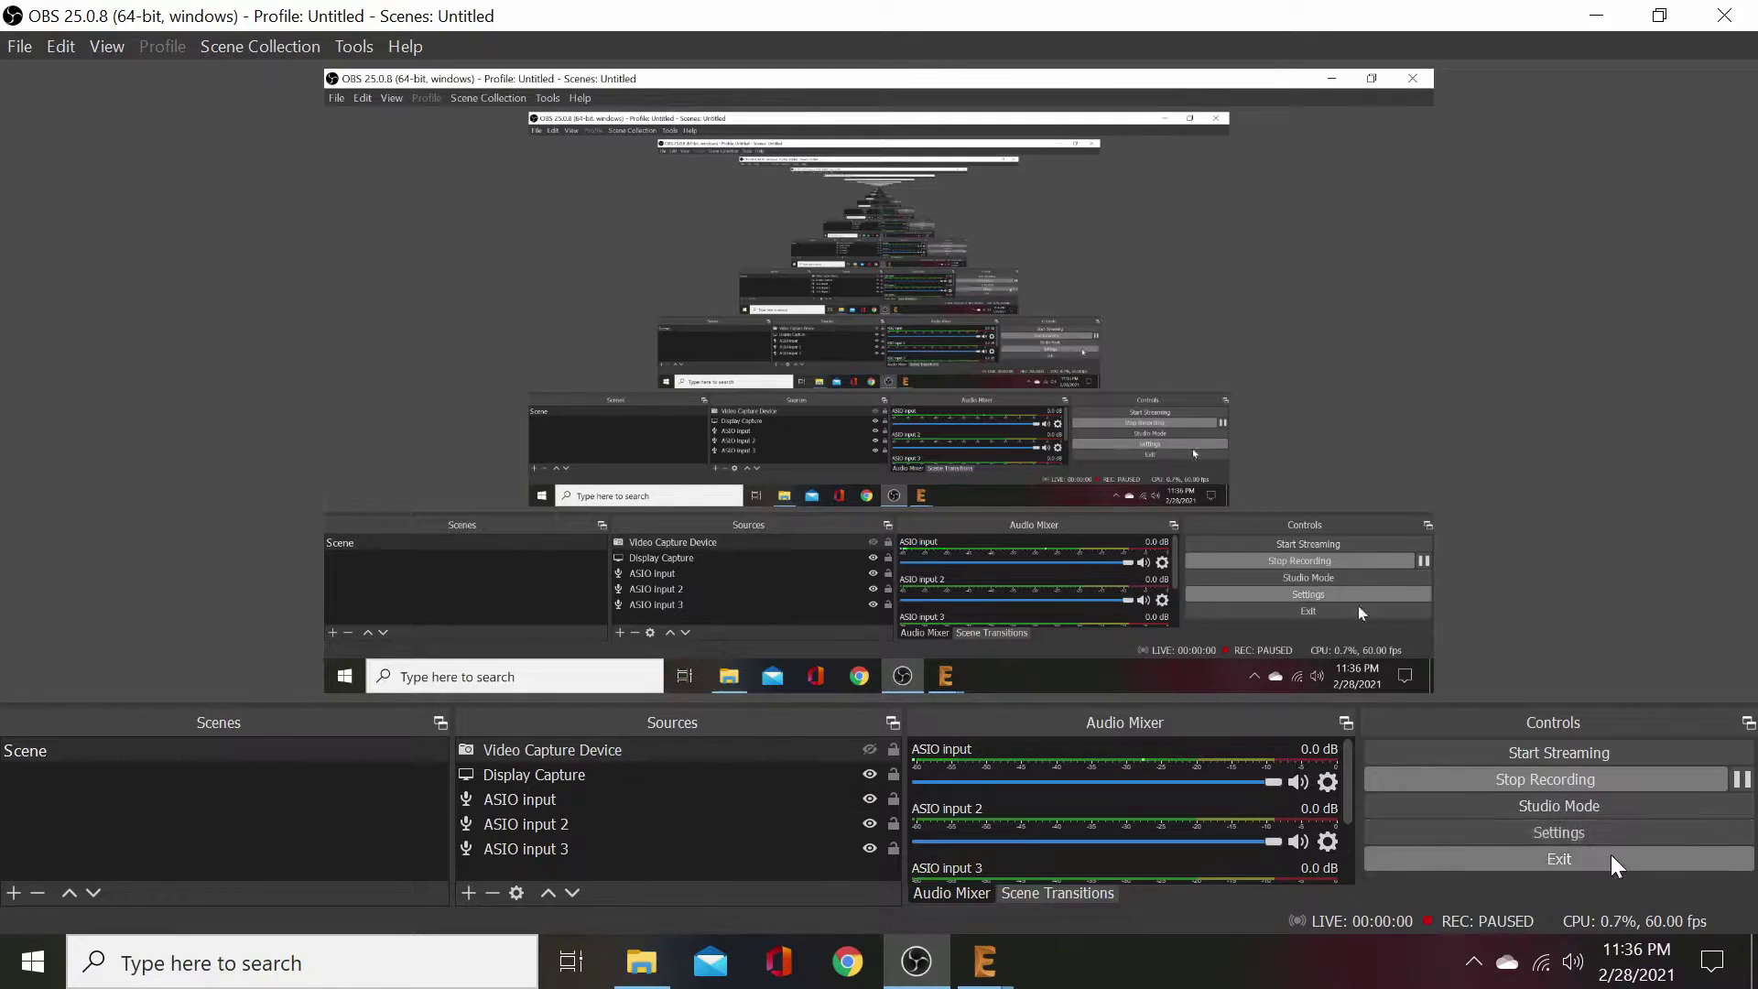
{"action": "left_click", "coordinate": [982, 966]}
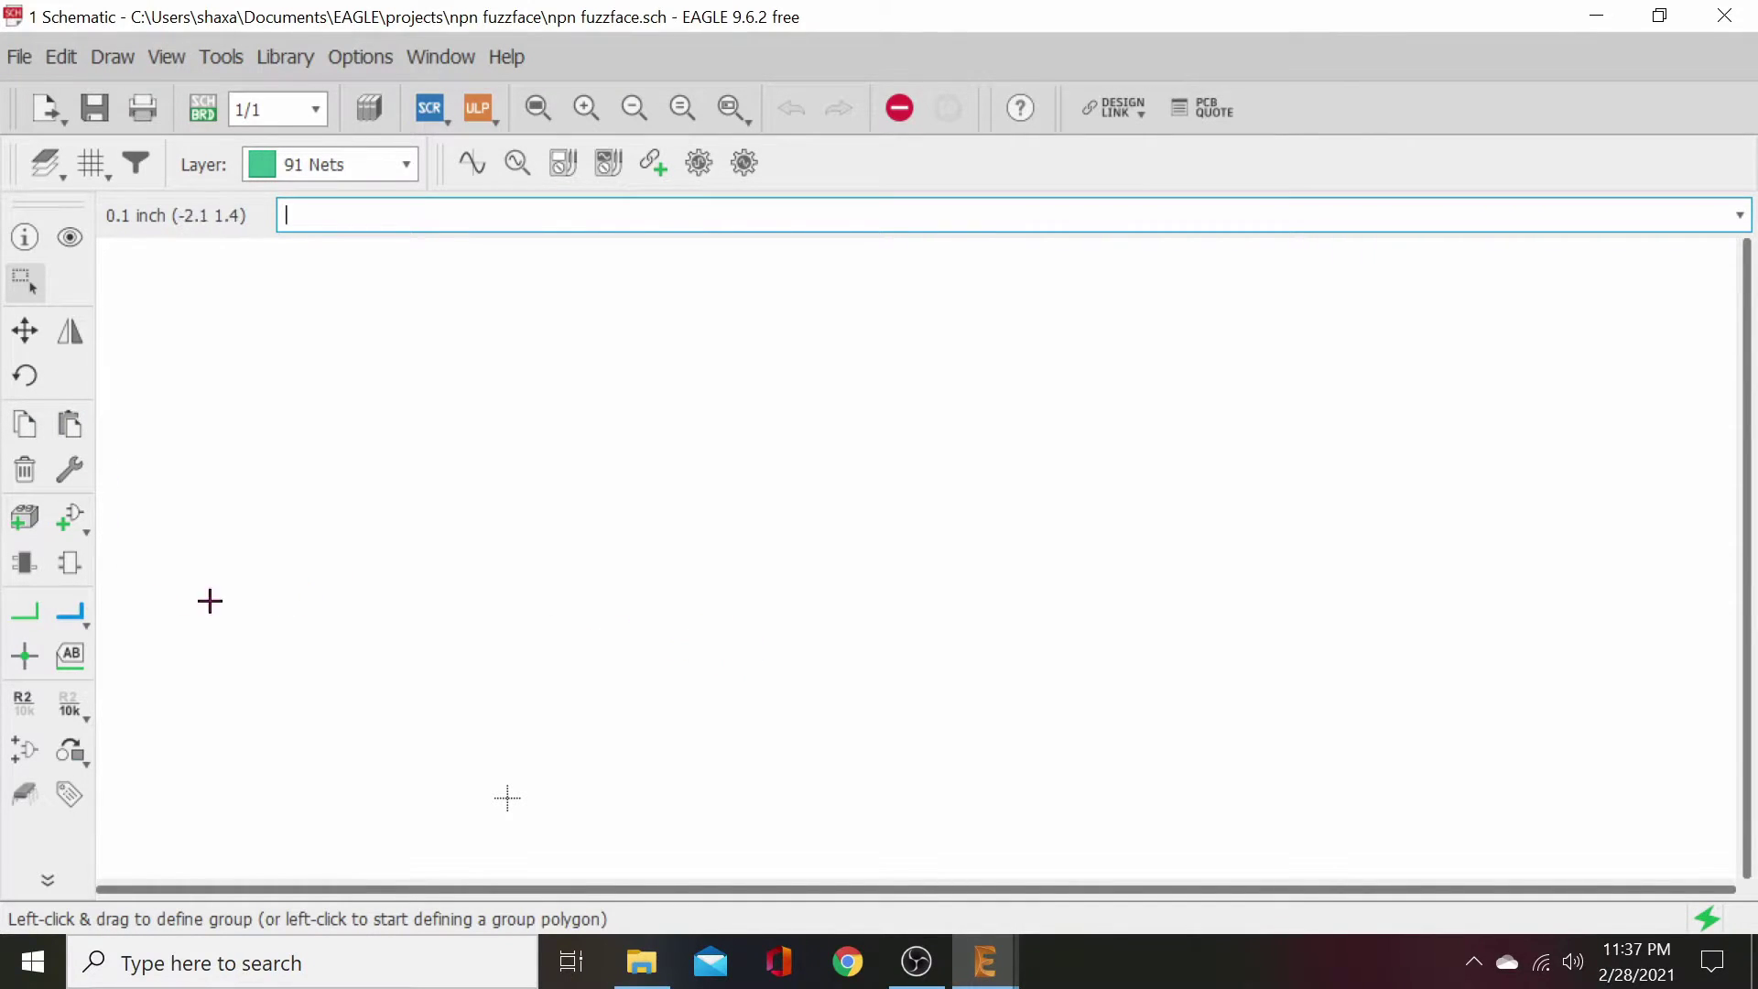
- Expand the mb_caps-box library and preview its 072X025 and 072X0352 box capacitor packages
{"action": "left_click", "coordinate": [70, 518]}
{"action": "scroll", "coordinate": [124, 475], "scroll_direction": "down", "scroll_amount": 2}
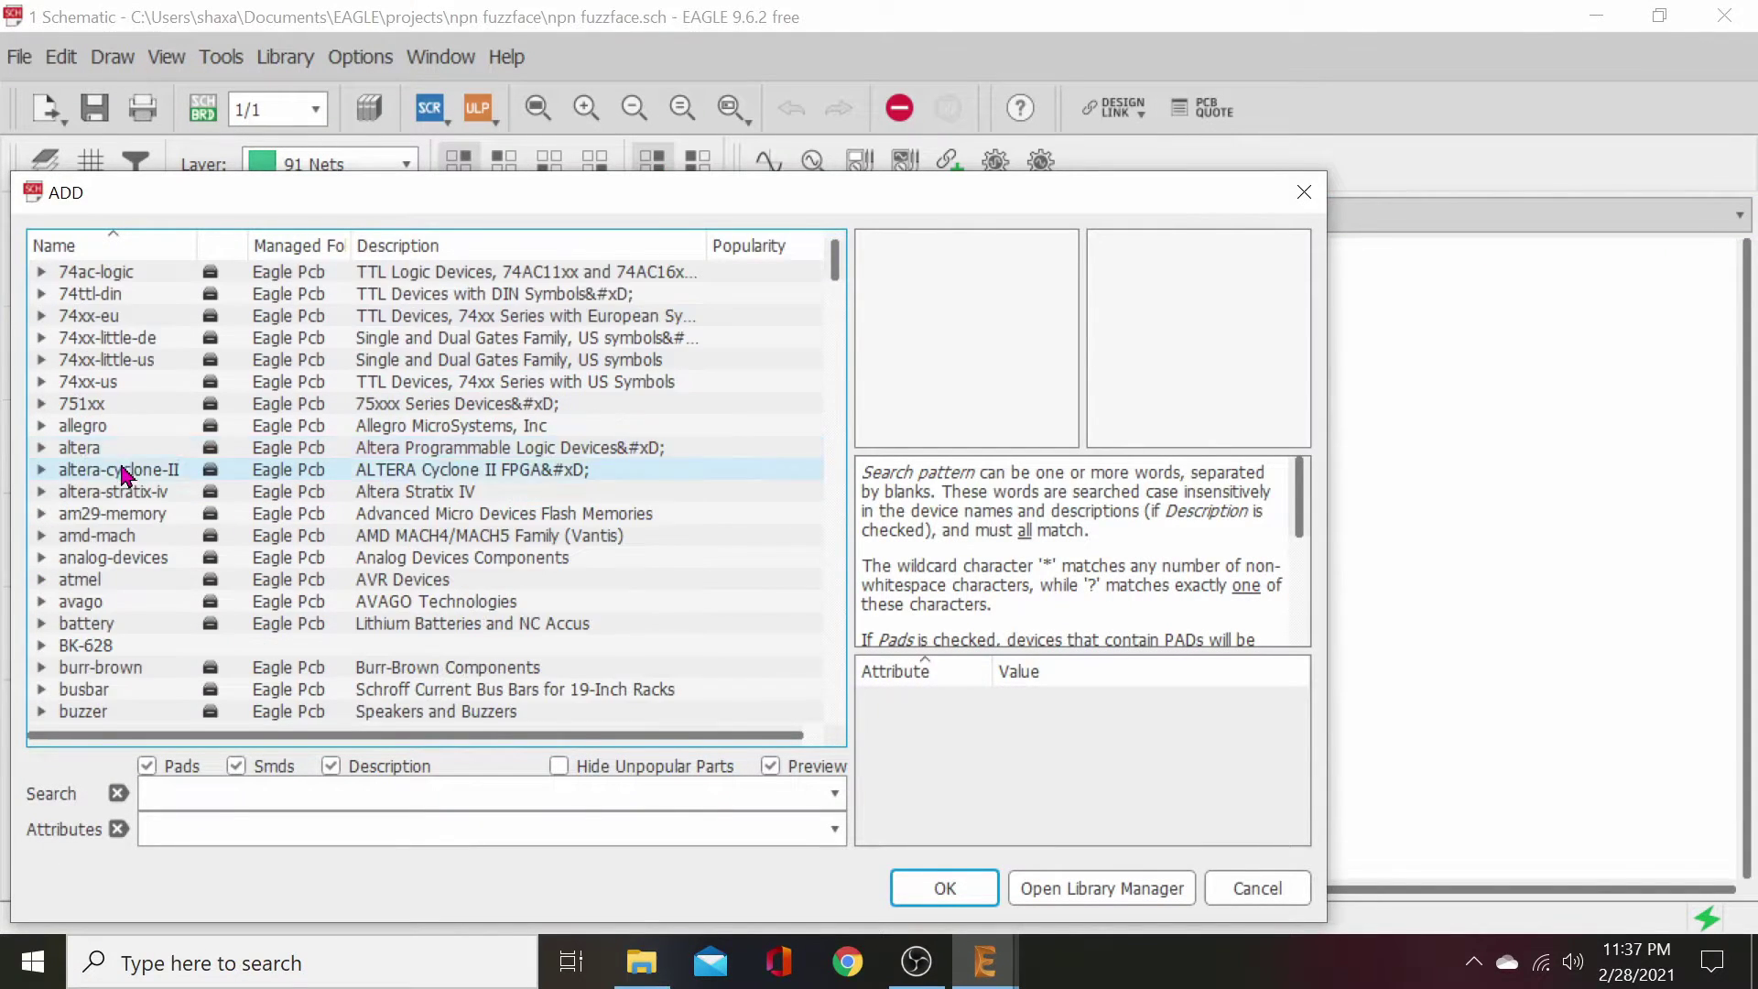
{"action": "scroll", "coordinate": [122, 471], "scroll_direction": "down", "scroll_amount": 16}
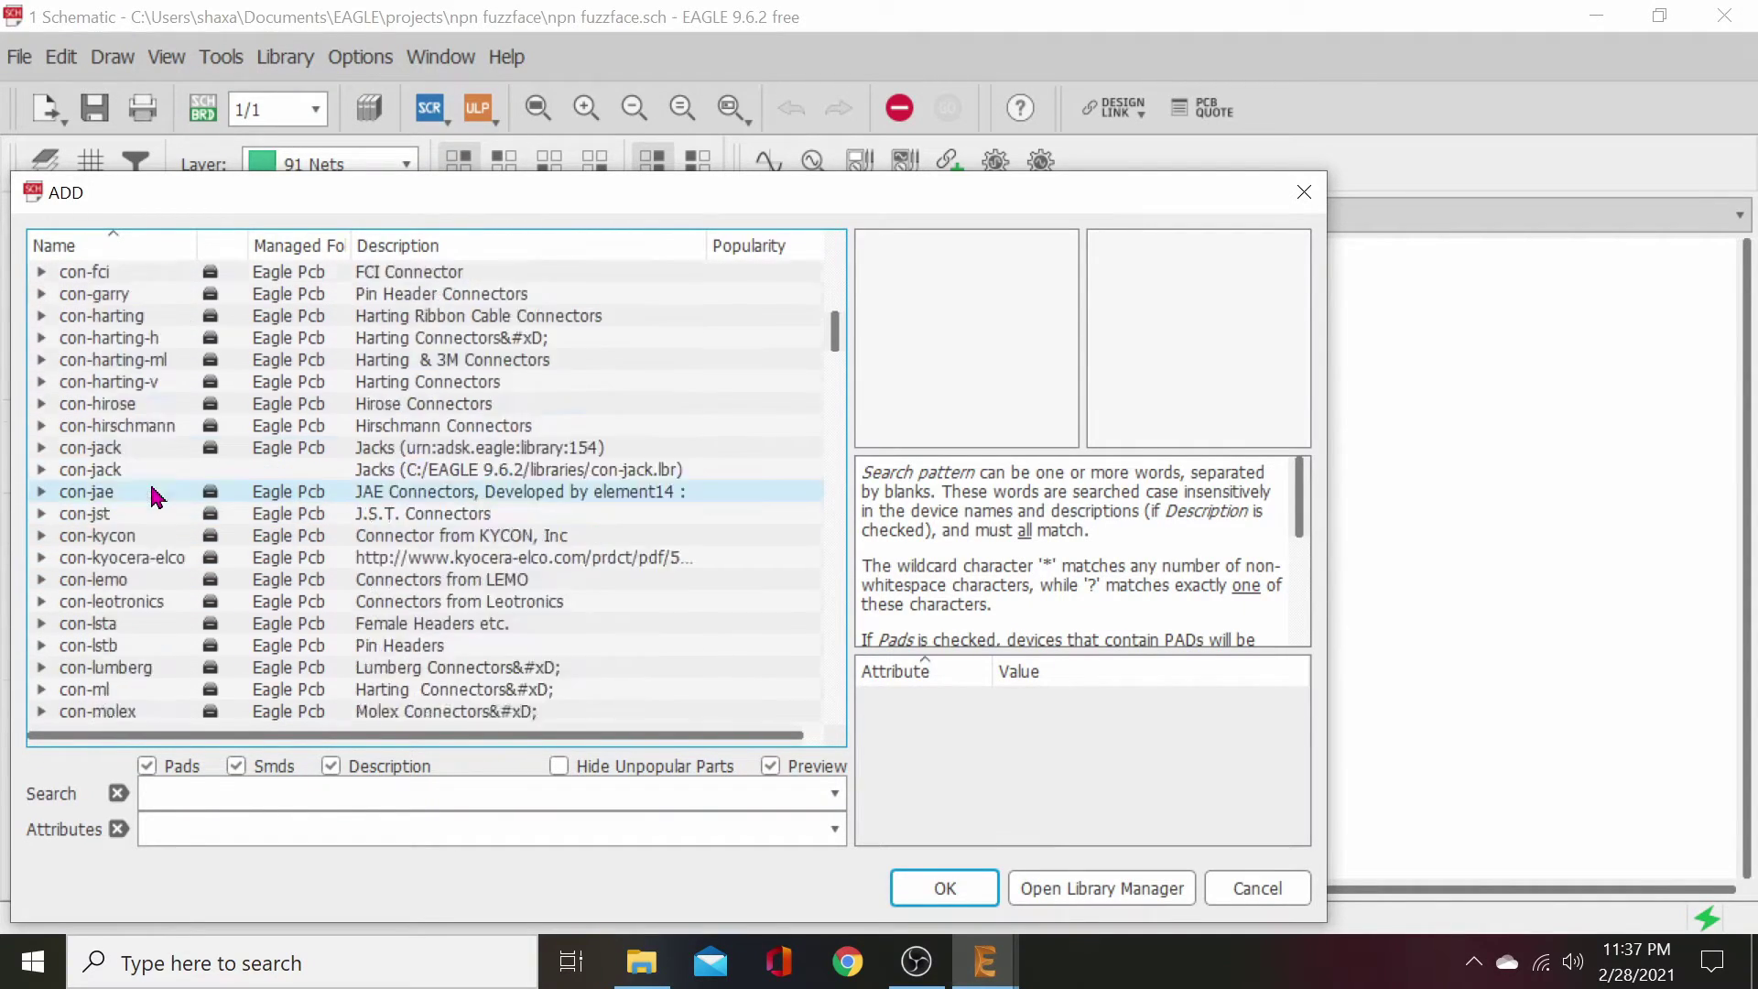
{"action": "scroll", "coordinate": [157, 496], "scroll_direction": "down", "scroll_amount": 16}
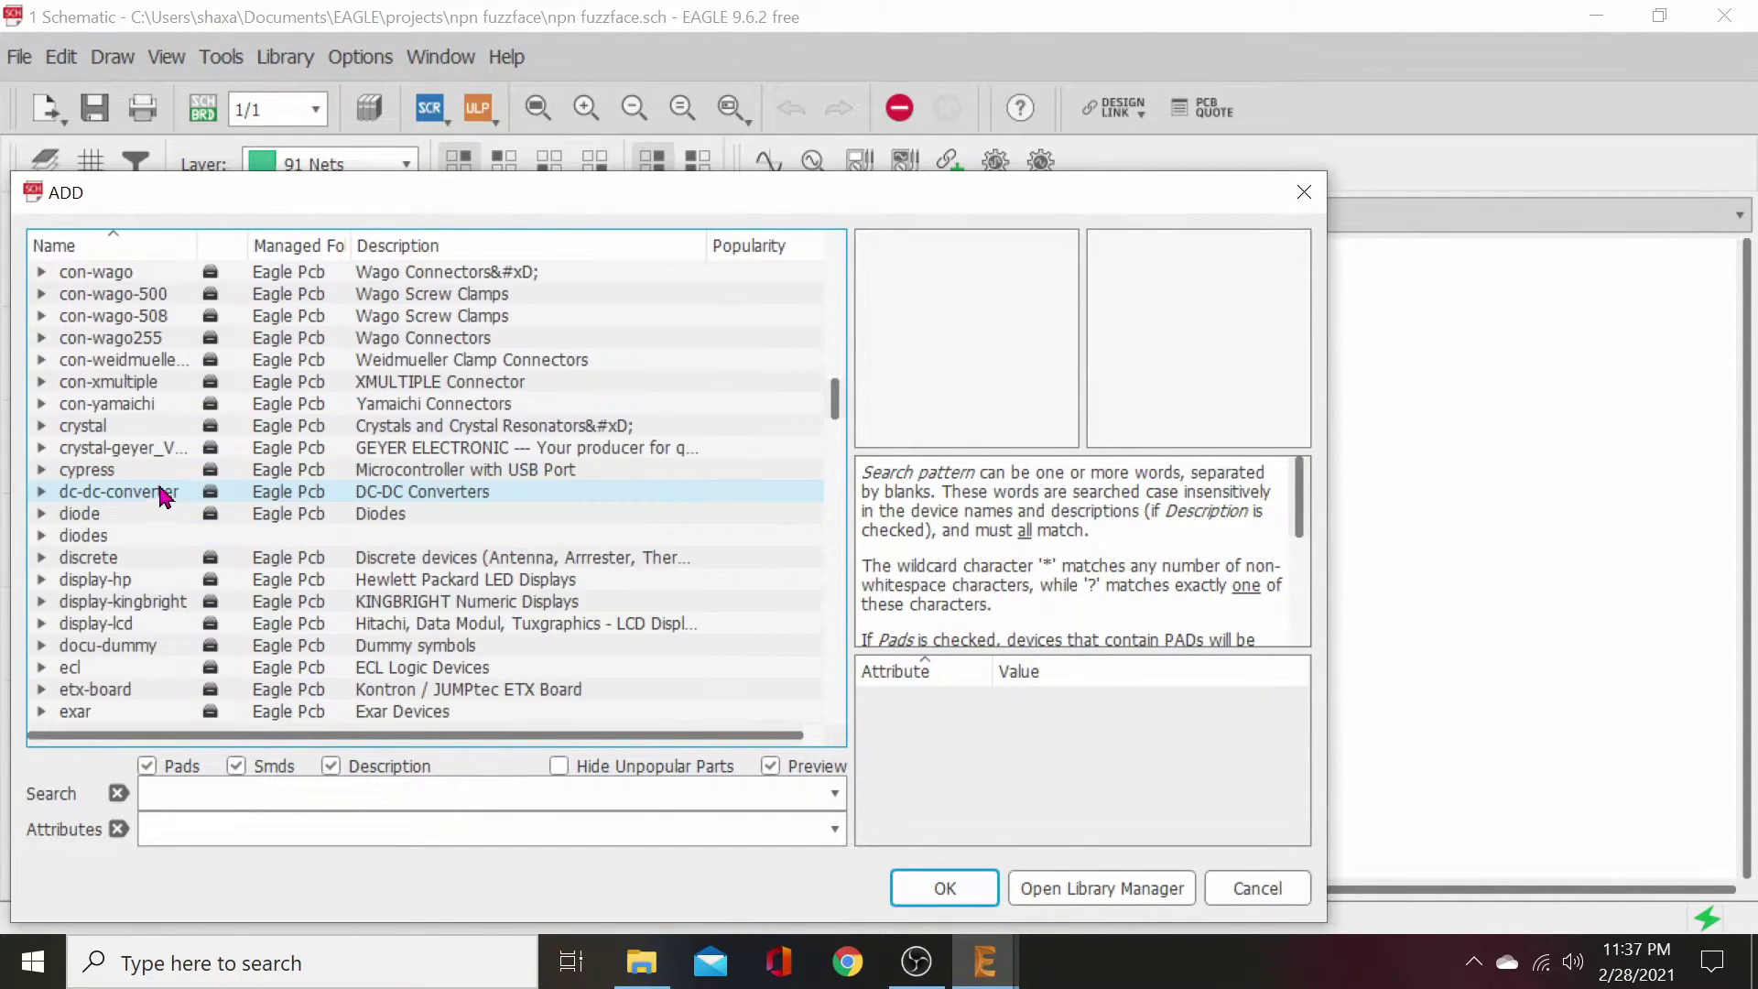
{"action": "scroll", "coordinate": [161, 497], "scroll_direction": "down", "scroll_amount": 18}
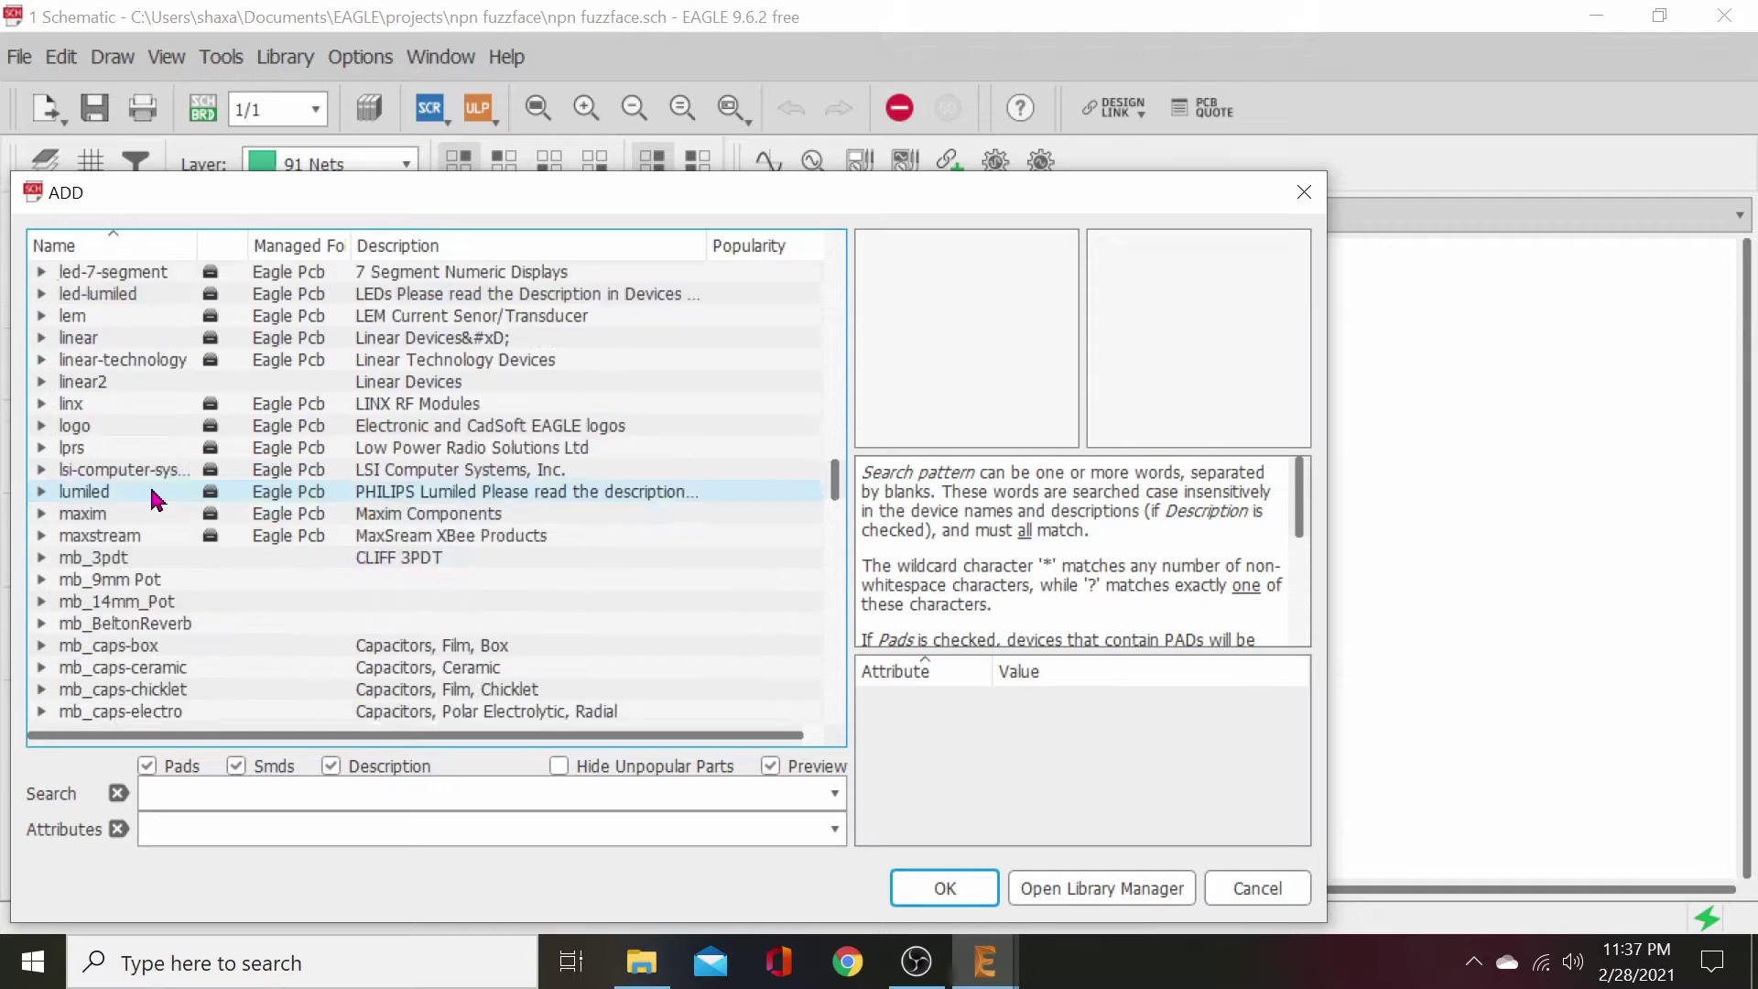
{"action": "scroll", "coordinate": [156, 498], "scroll_direction": "down", "scroll_amount": 3}
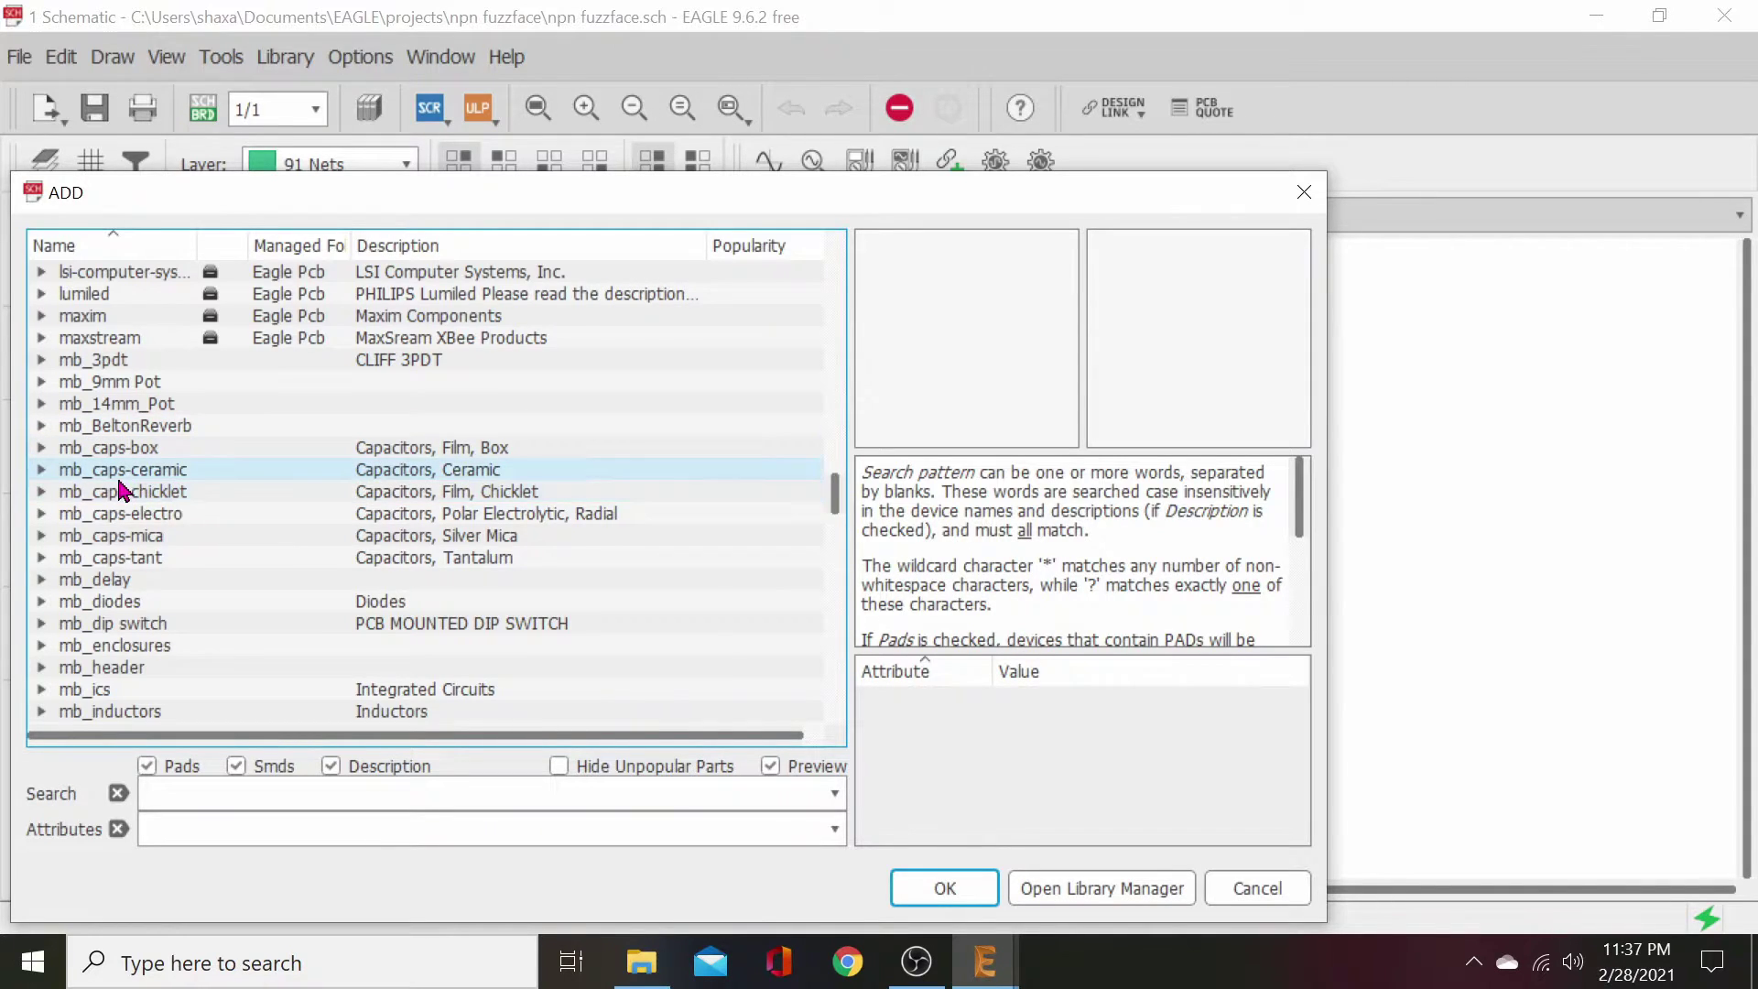
{"action": "left_click", "coordinate": [46, 448]}
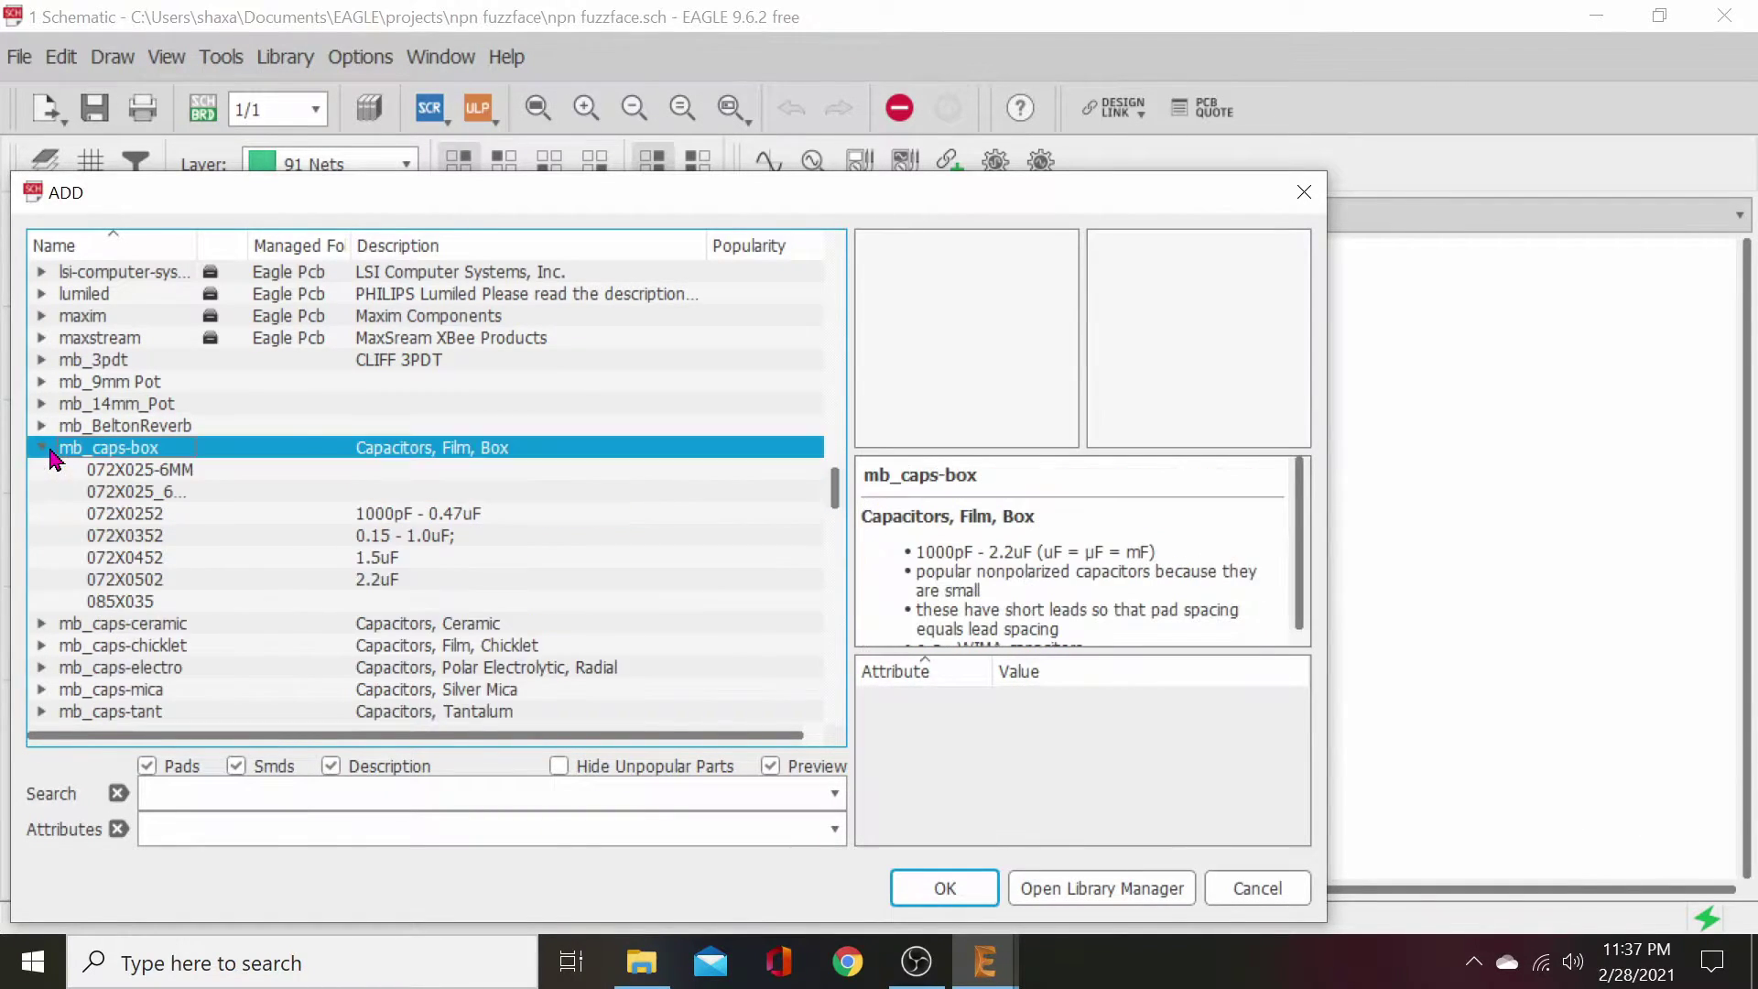
{"action": "left_click", "coordinate": [168, 470]}
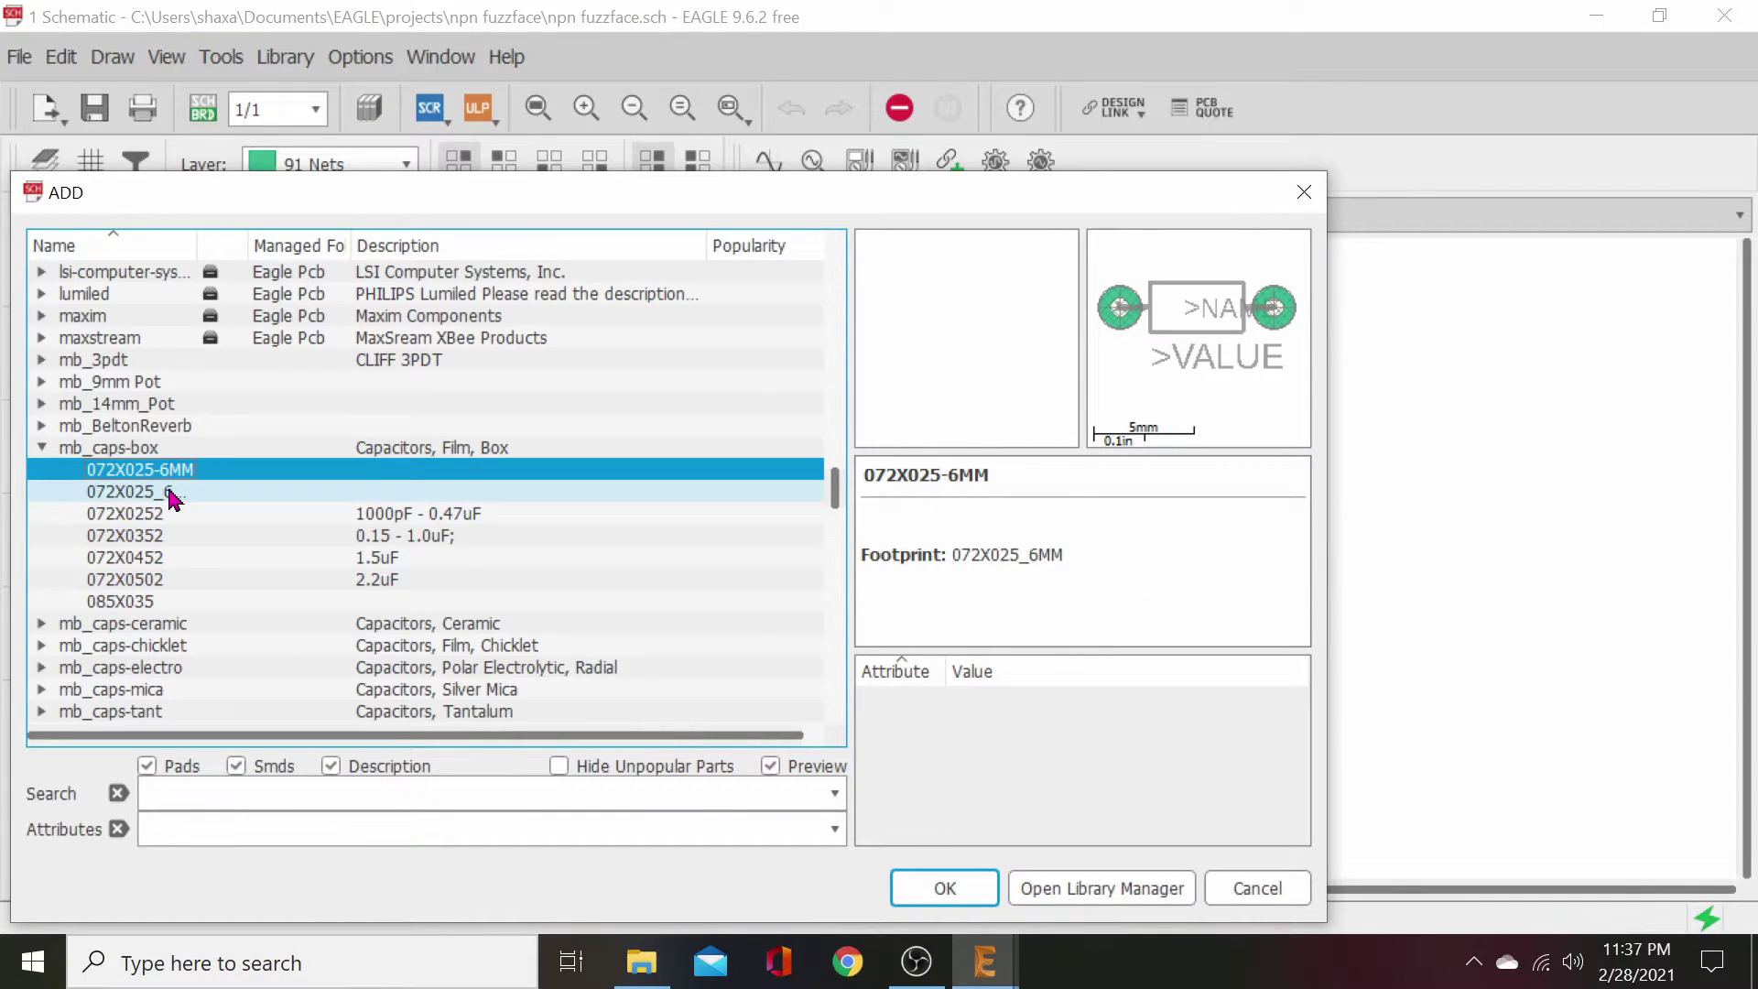
{"action": "left_click", "coordinate": [172, 494]}
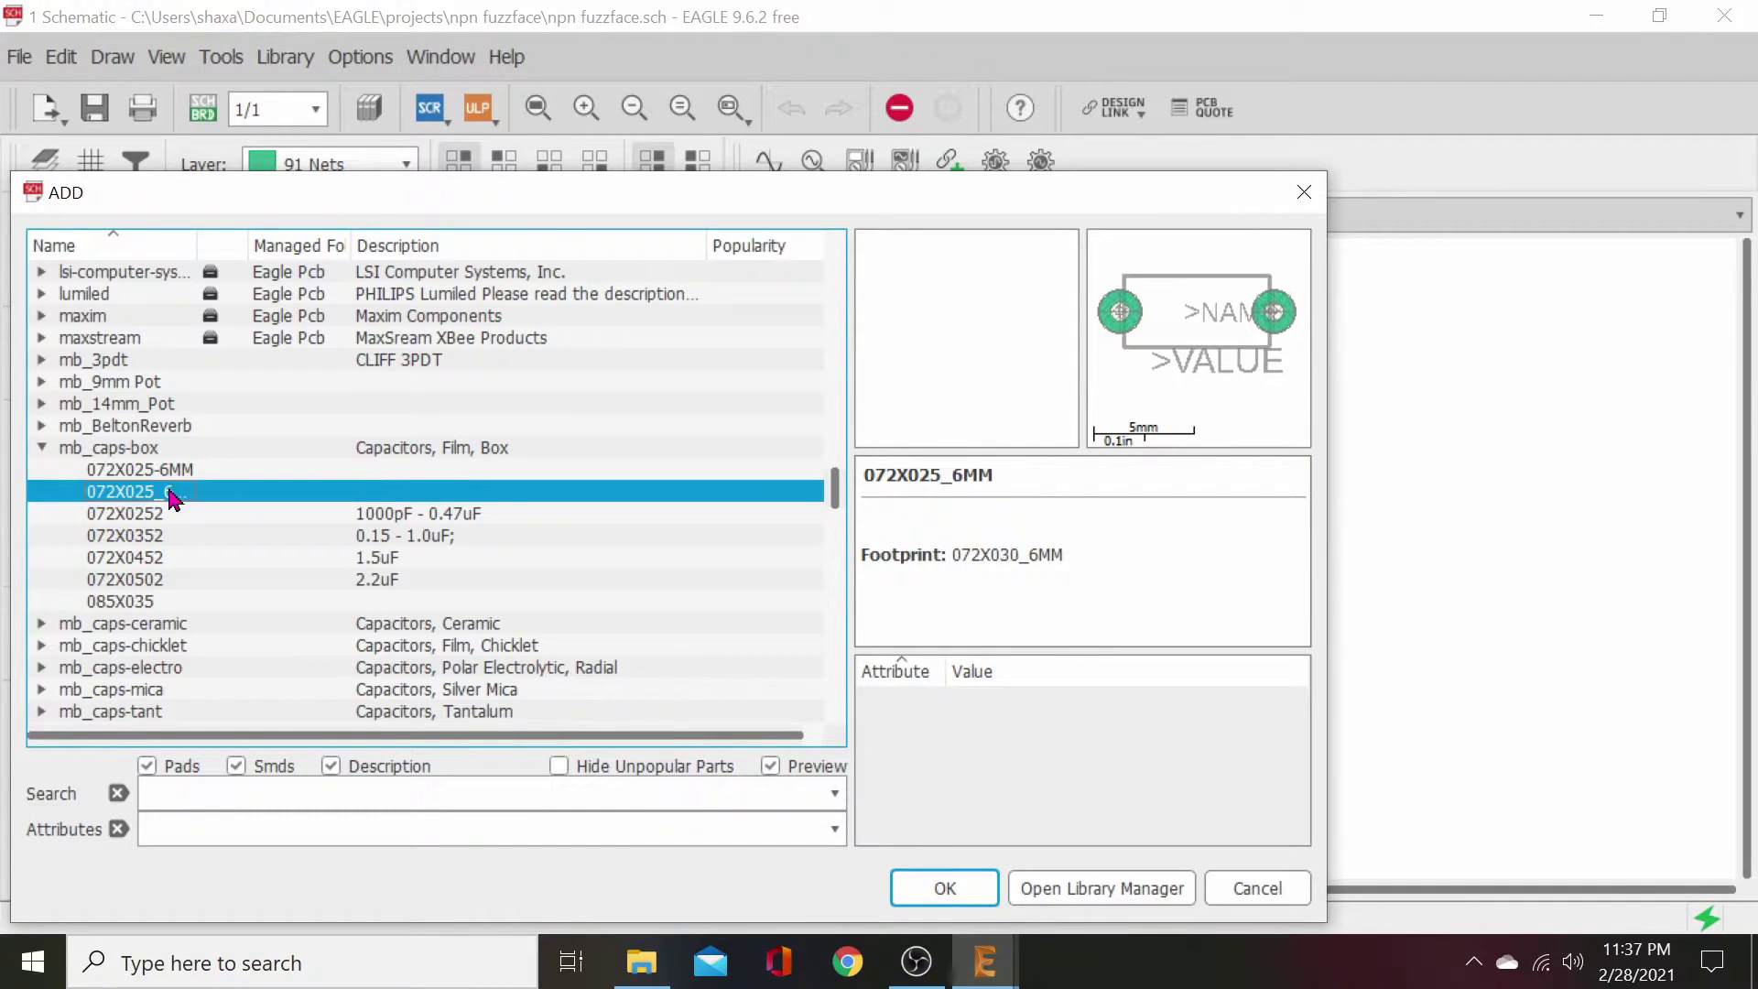
{"action": "left_click", "coordinate": [179, 537]}
- Choose the 072X0352 film box capacitor and place it on the sheet as C1
{"action": "left_click", "coordinate": [179, 513]}
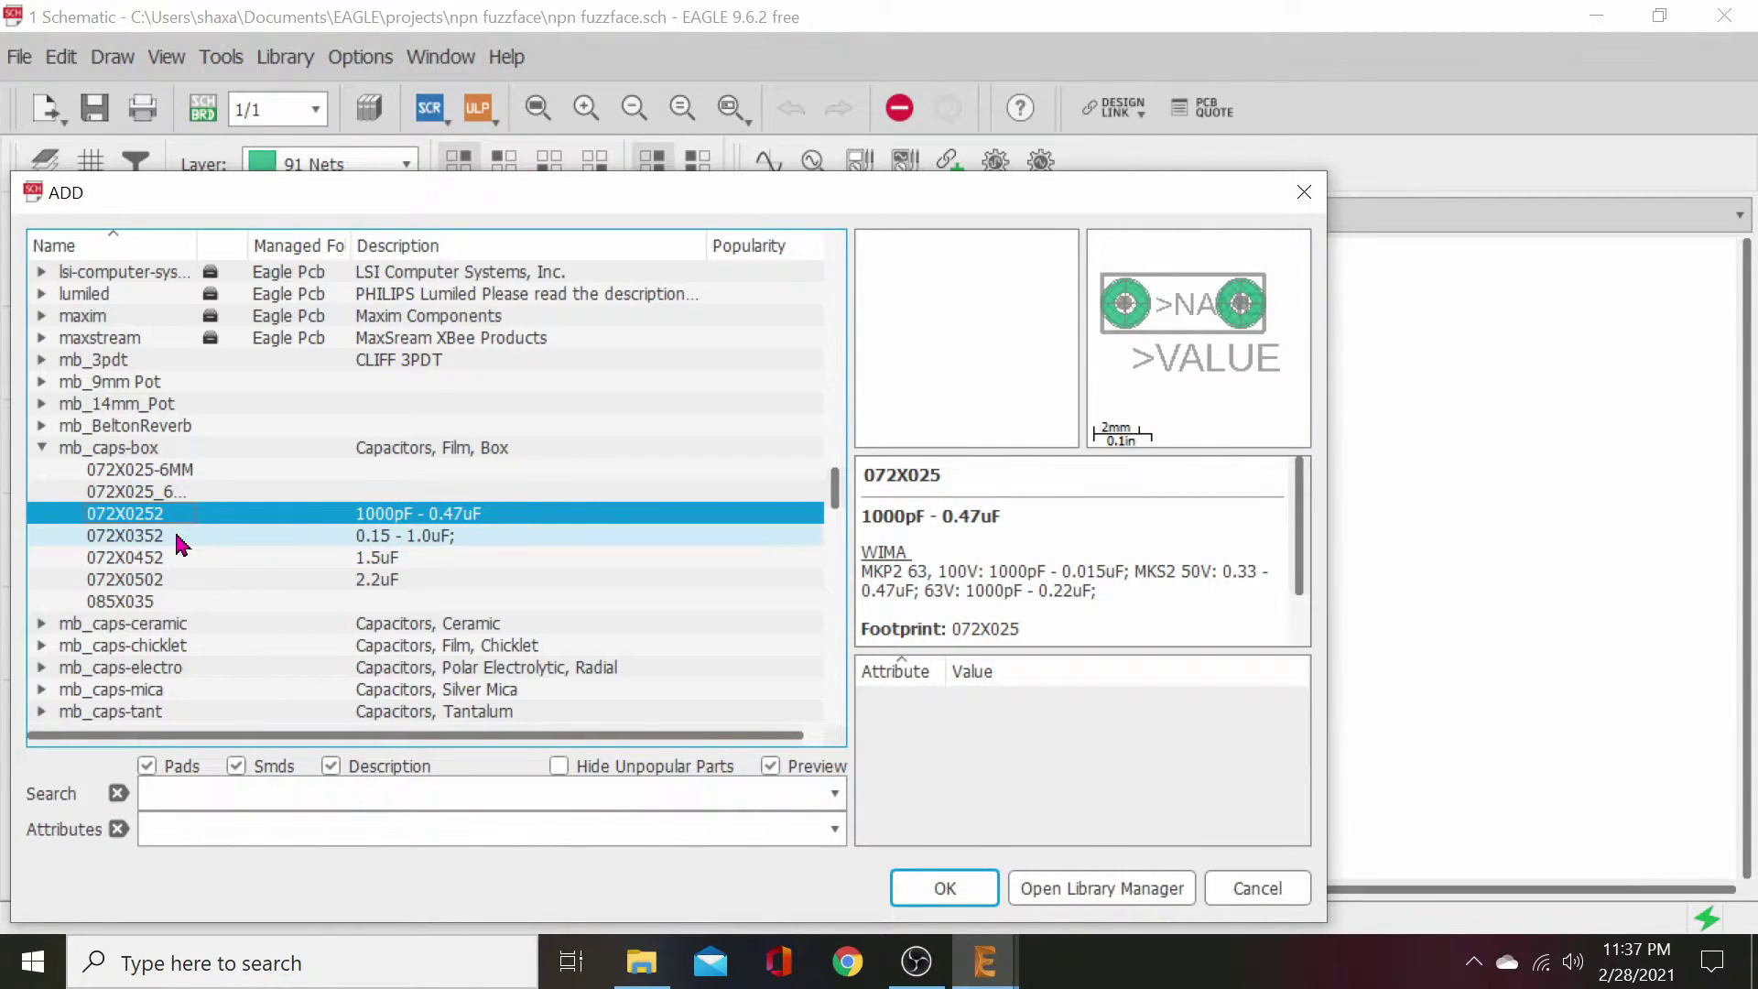
{"action": "left_click", "coordinate": [181, 539]}
{"action": "left_click", "coordinate": [183, 558]}
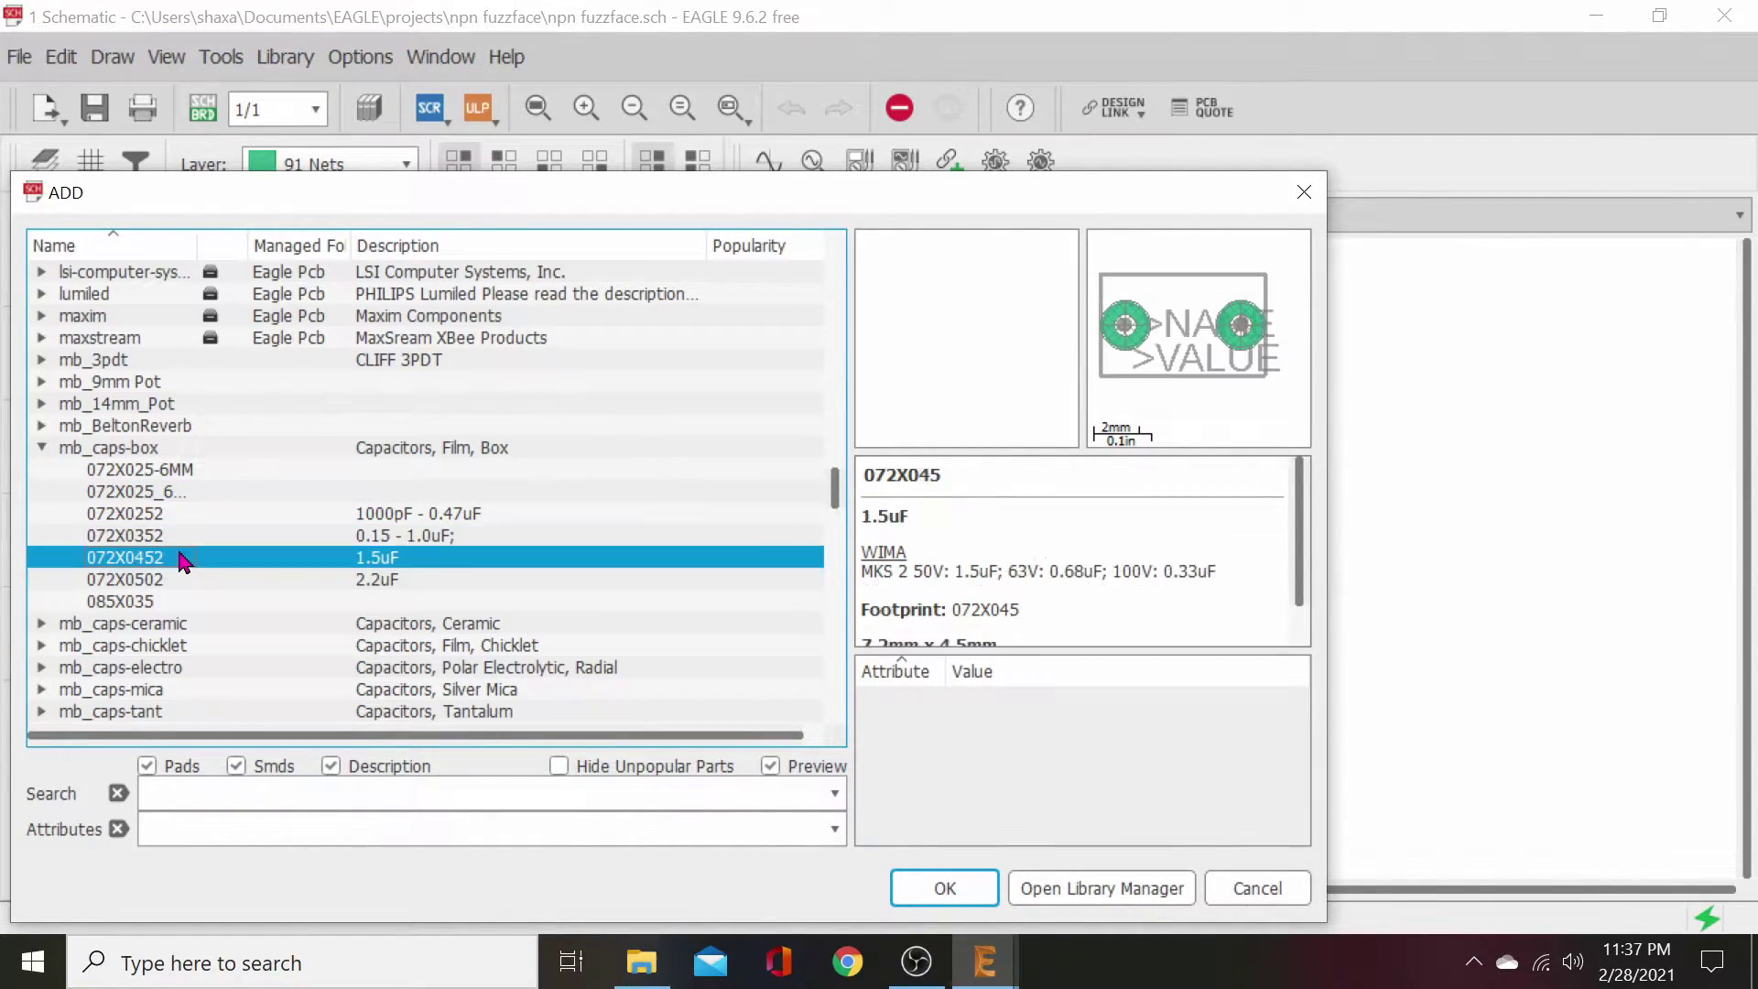
{"action": "left_click", "coordinate": [179, 577]}
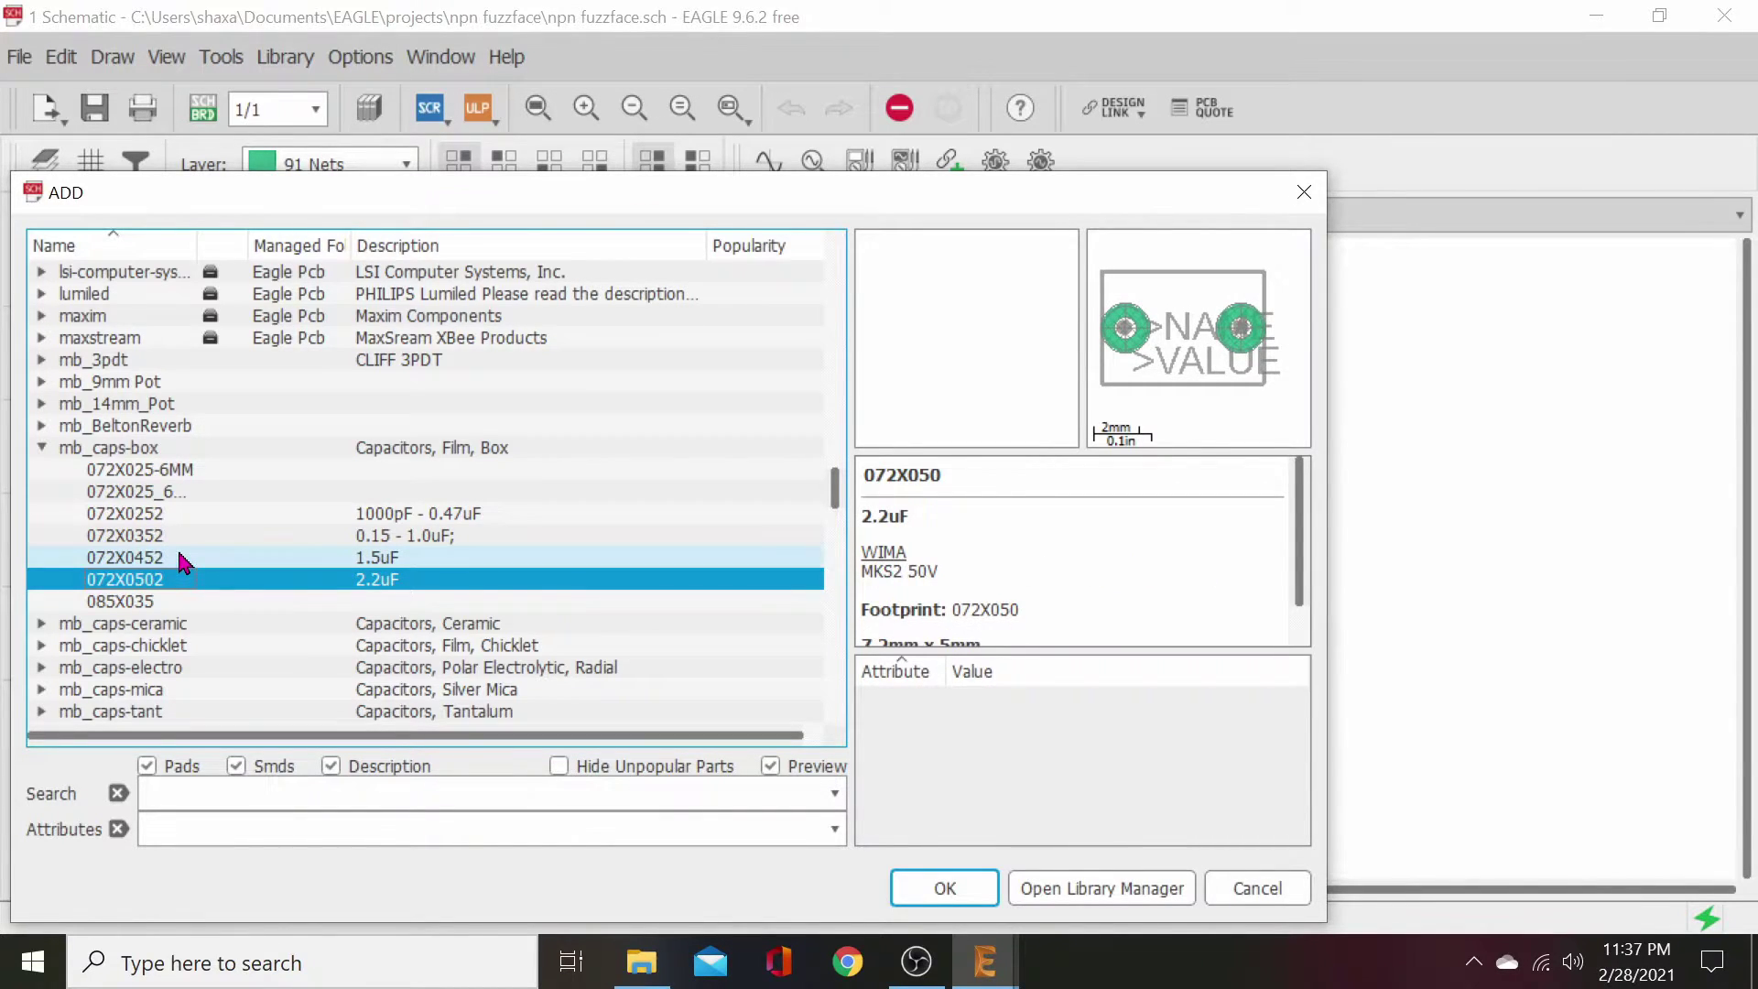
{"action": "left_click", "coordinate": [183, 559]}
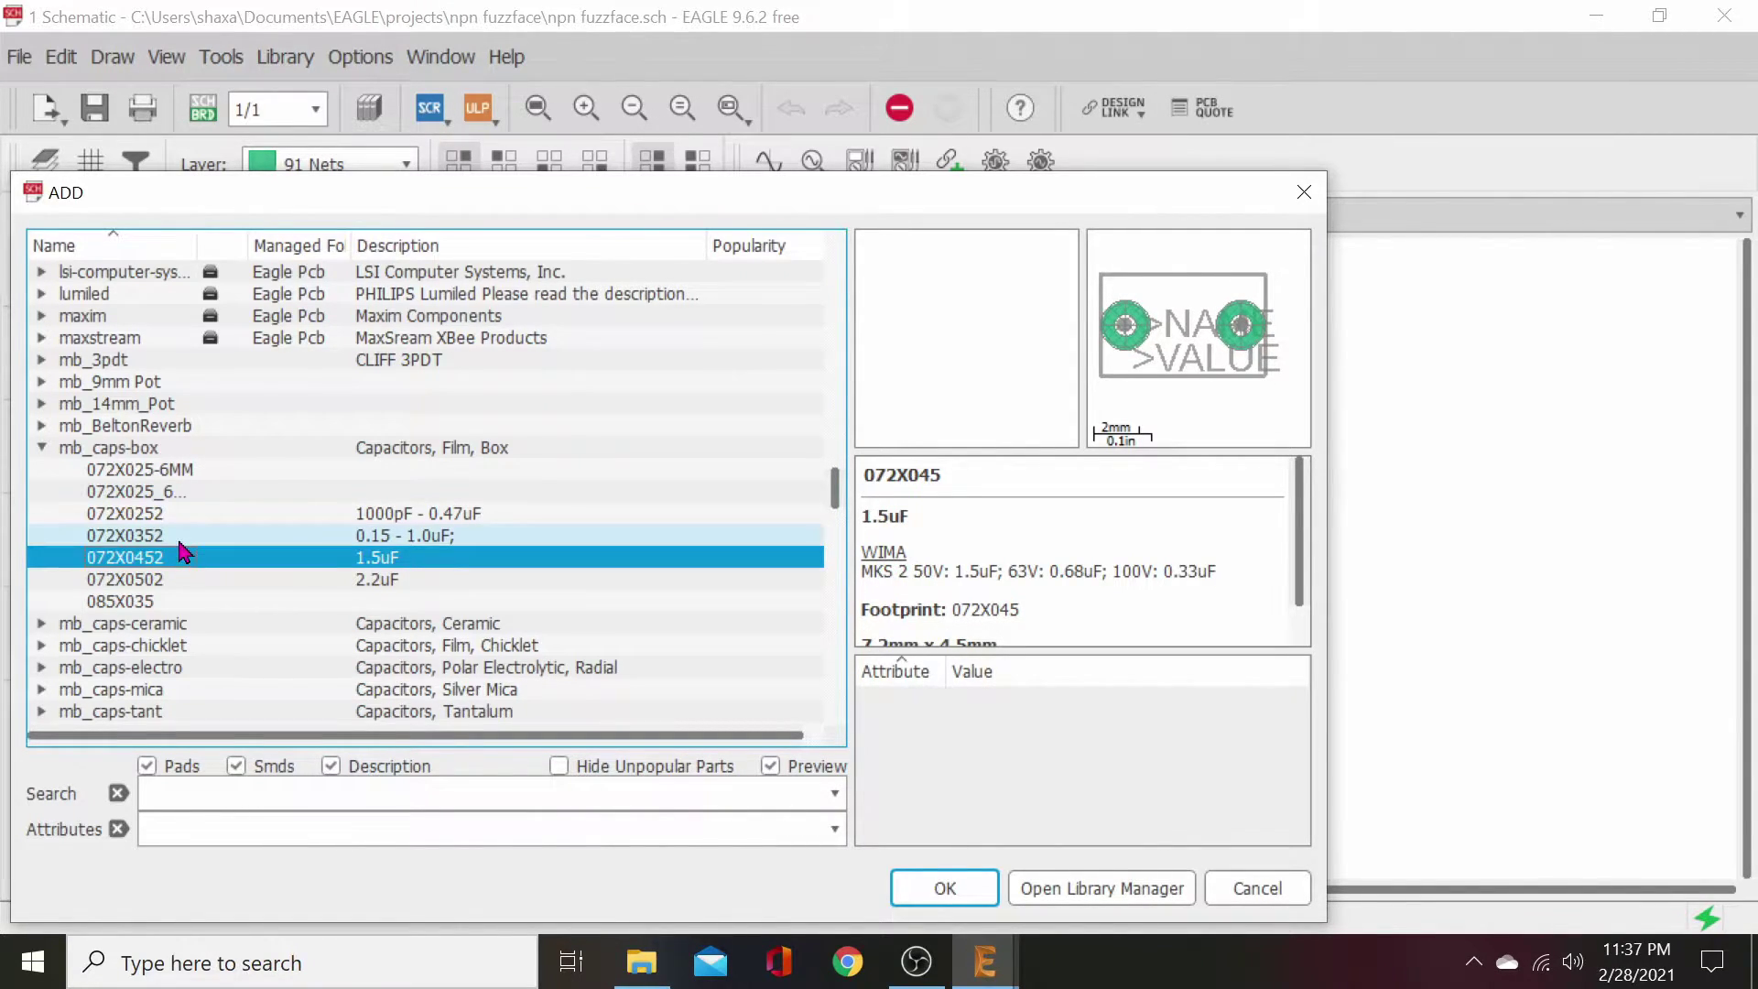
{"action": "left_click", "coordinate": [181, 544]}
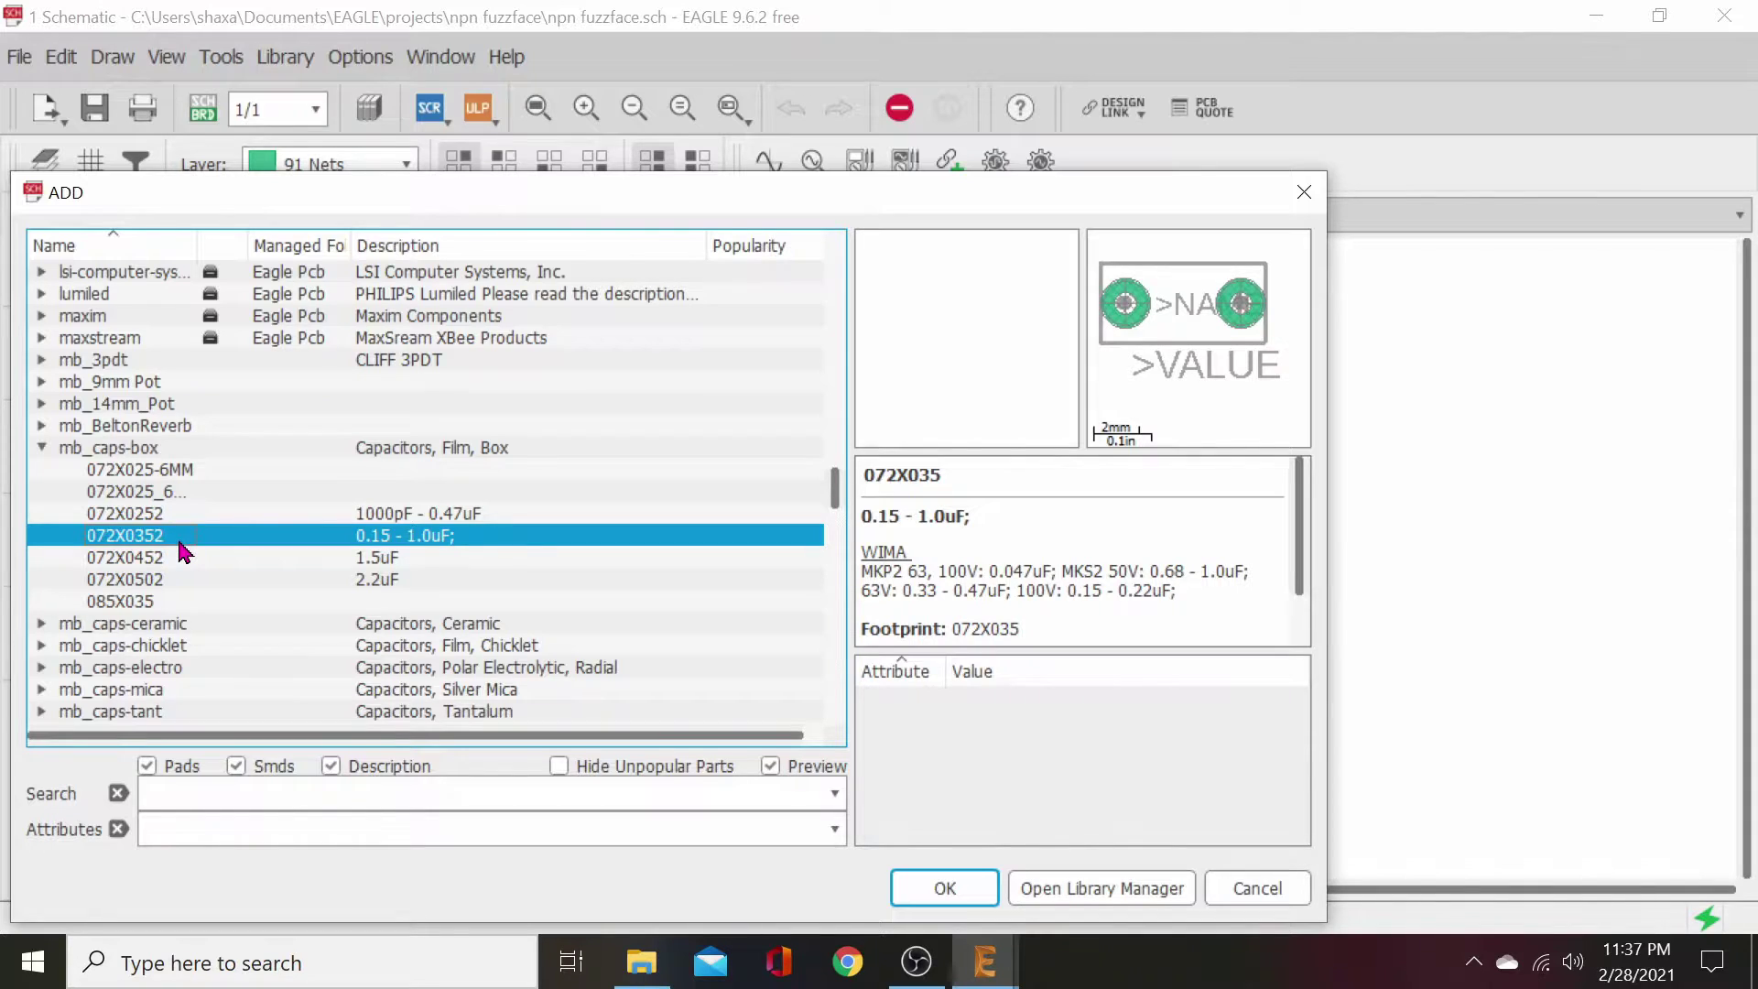
{"action": "scroll", "coordinate": [1053, 608], "scroll_direction": "down", "scroll_amount": 1}
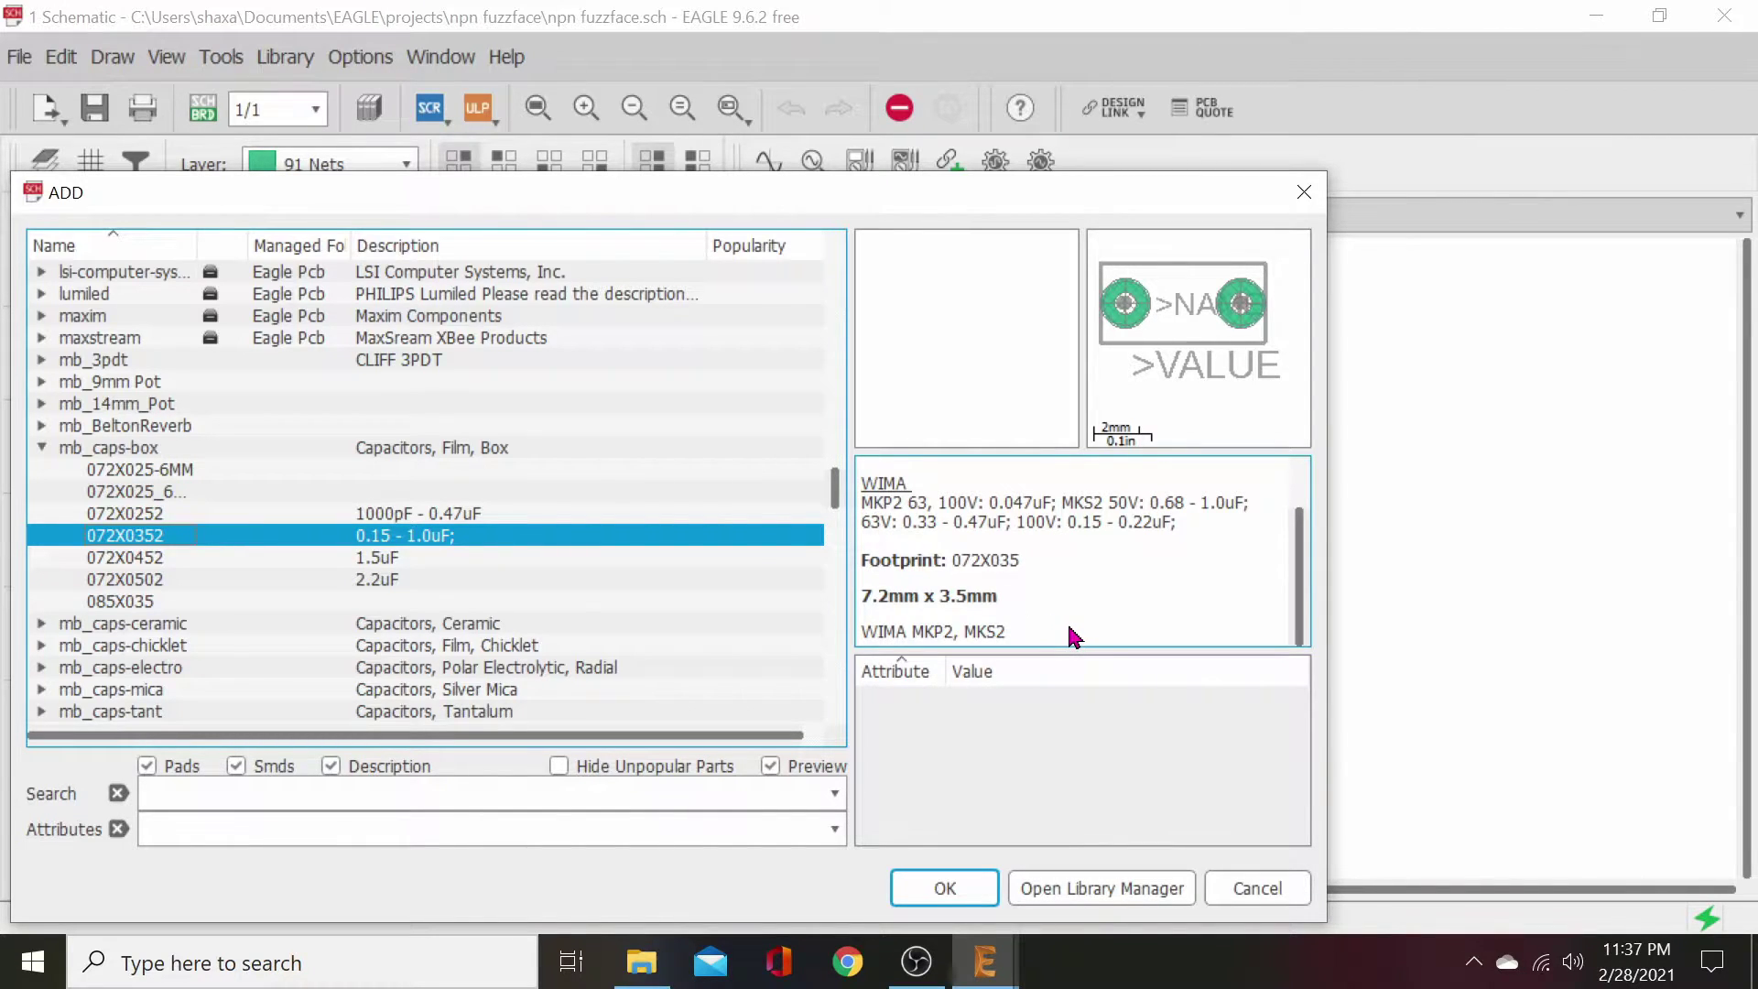
{"action": "scroll", "coordinate": [1074, 636], "scroll_direction": "up", "scroll_amount": 1}
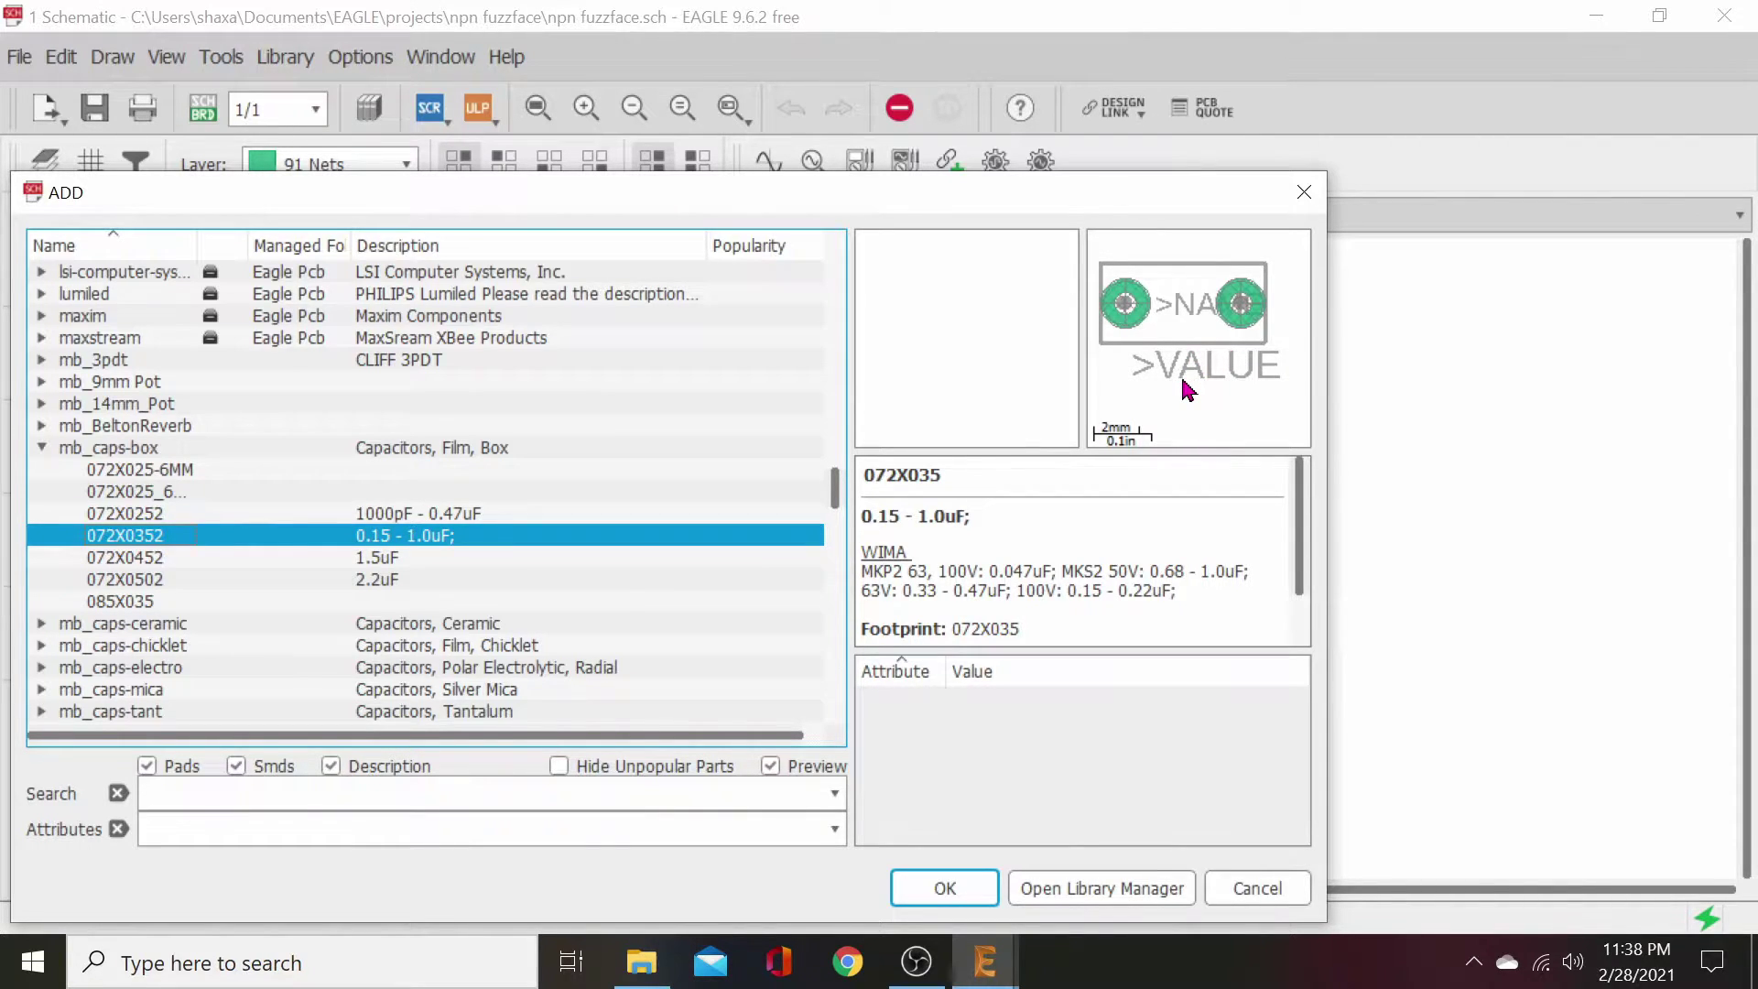
{"action": "left_click", "coordinate": [952, 896]}
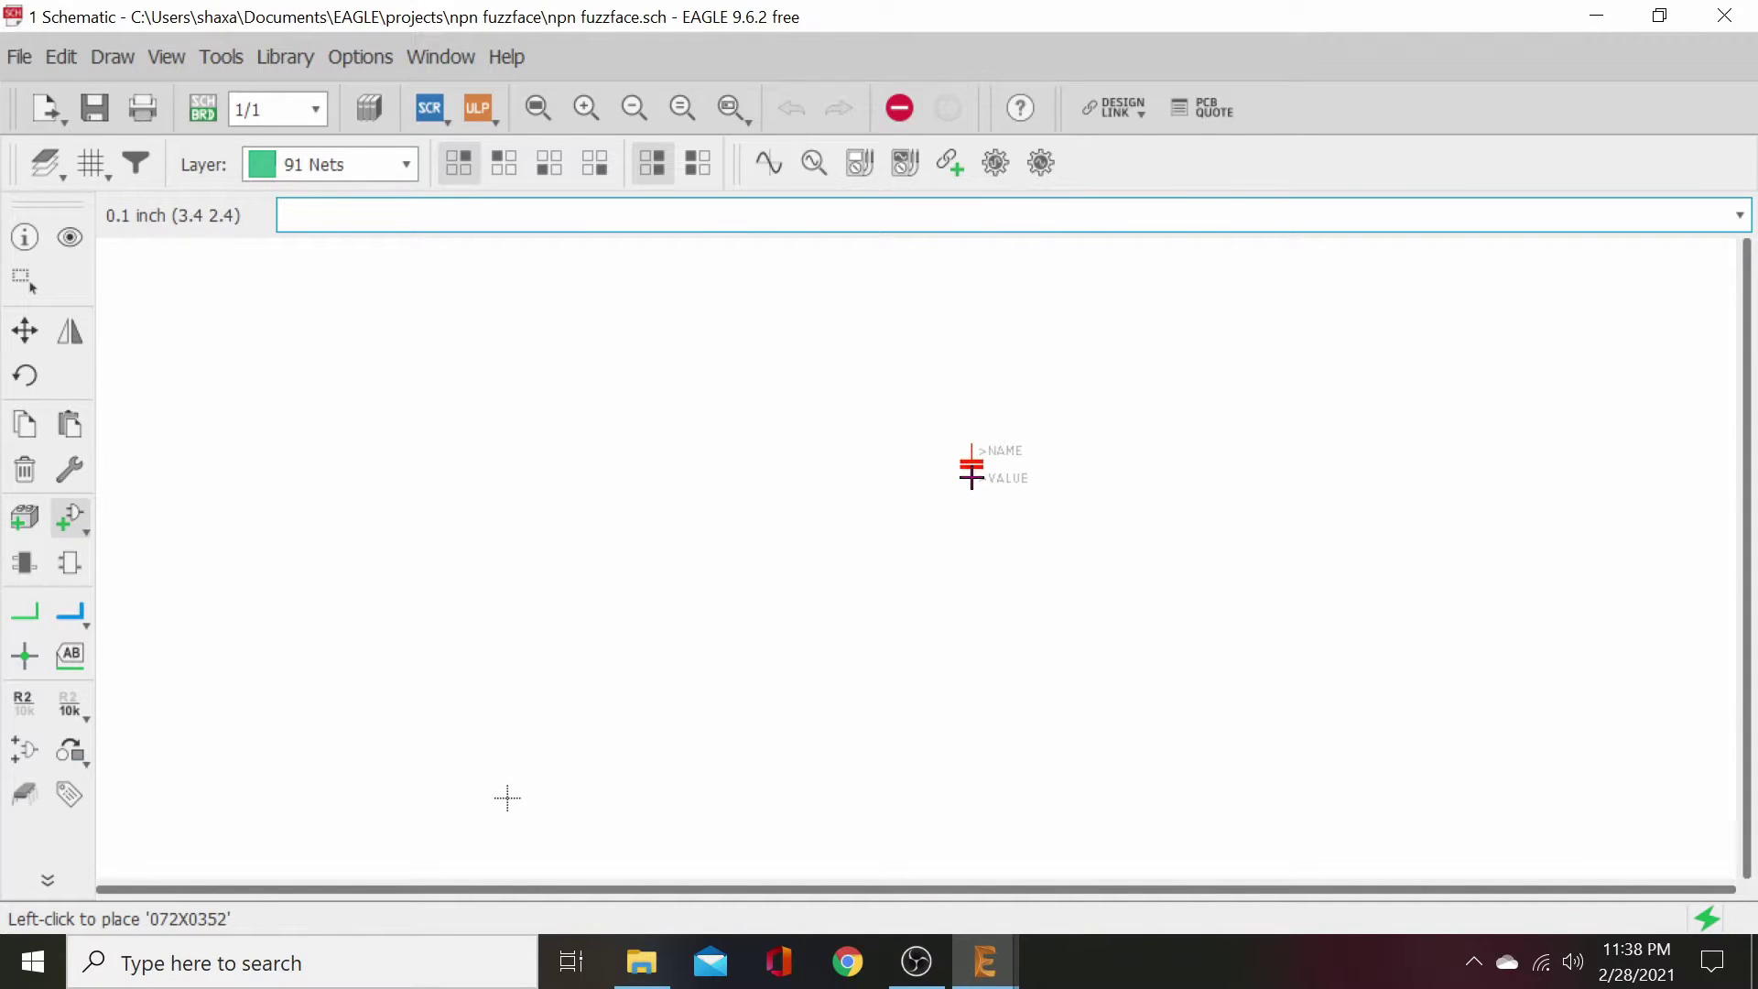
{"action": "left_click", "coordinate": [971, 465]}
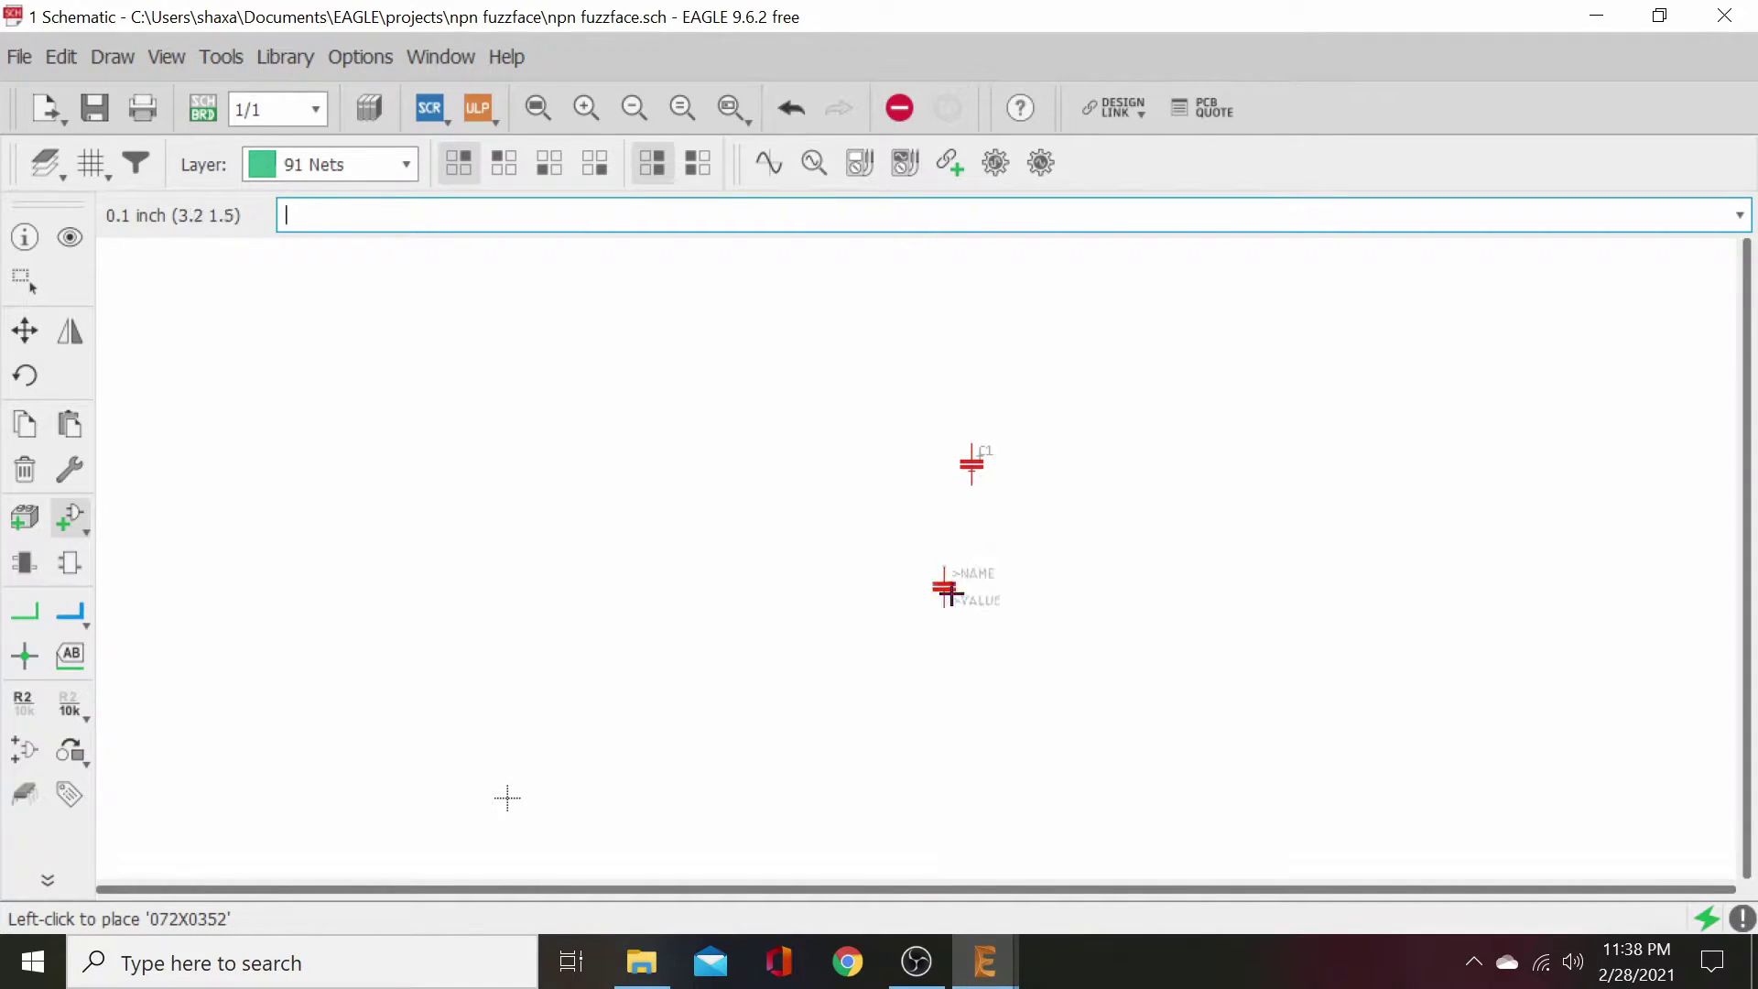
- Select the 050_020 radial electrolytic capacitor from mb_caps-electro > 050
{"action": "left_click", "coordinate": [66, 526]}
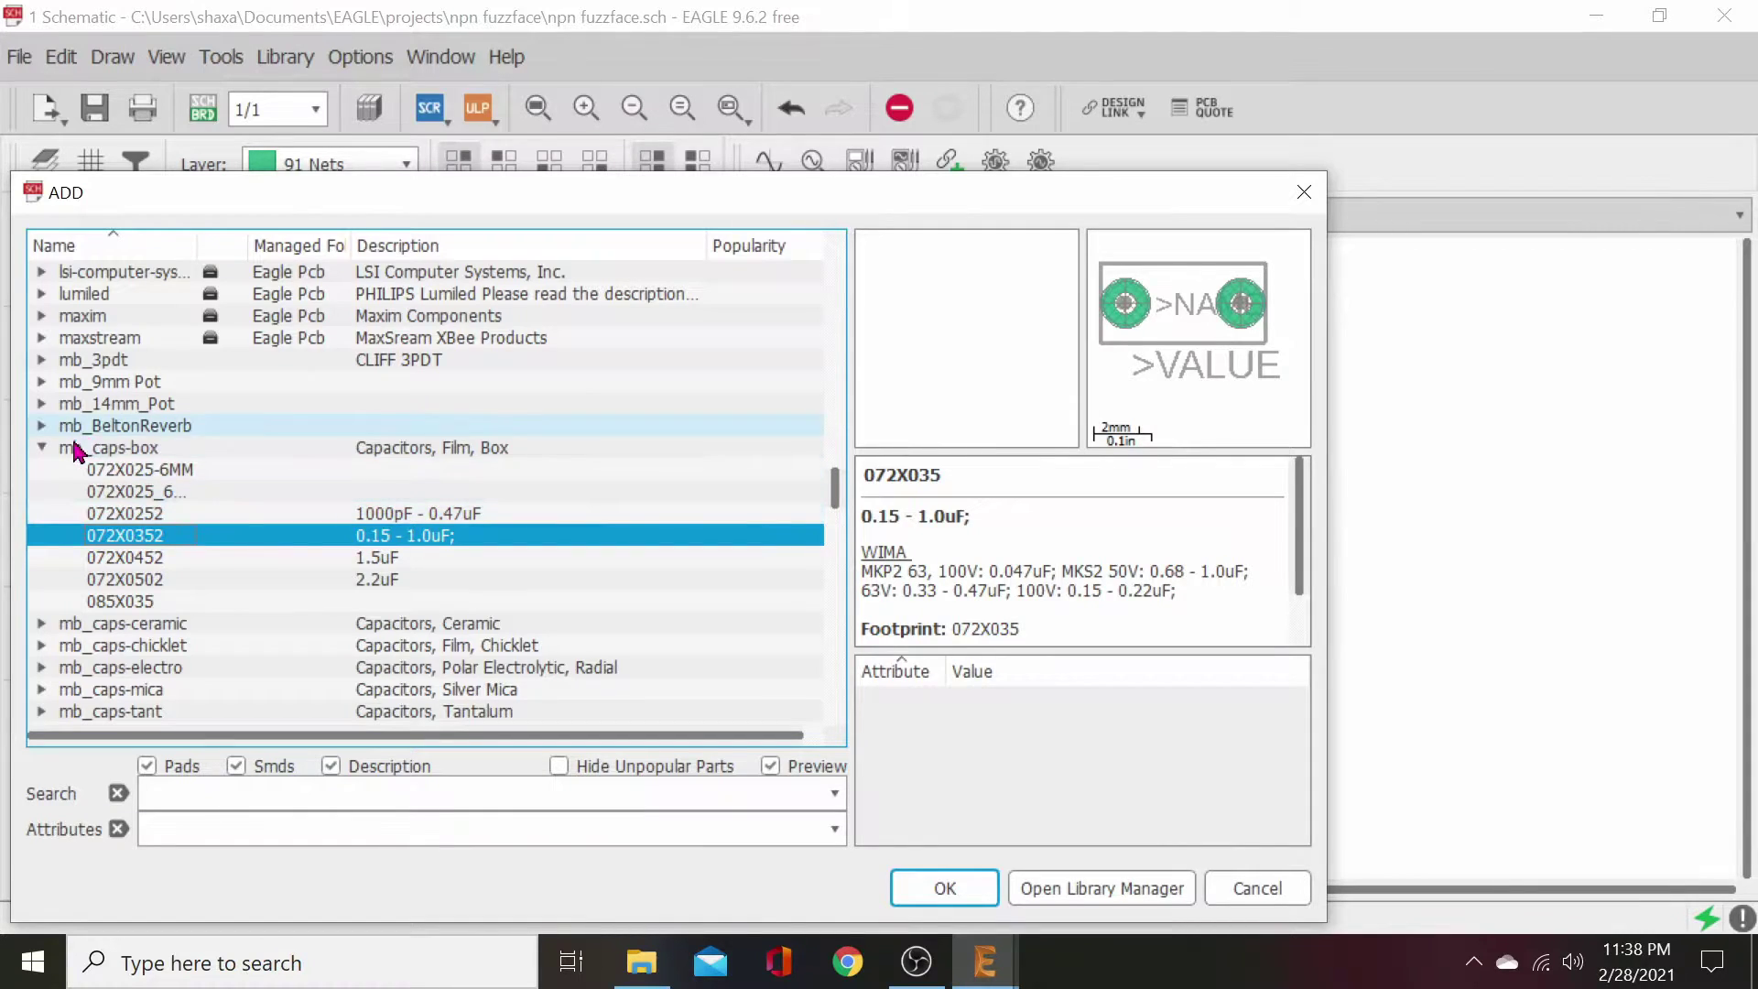
{"action": "left_click", "coordinate": [42, 449]}
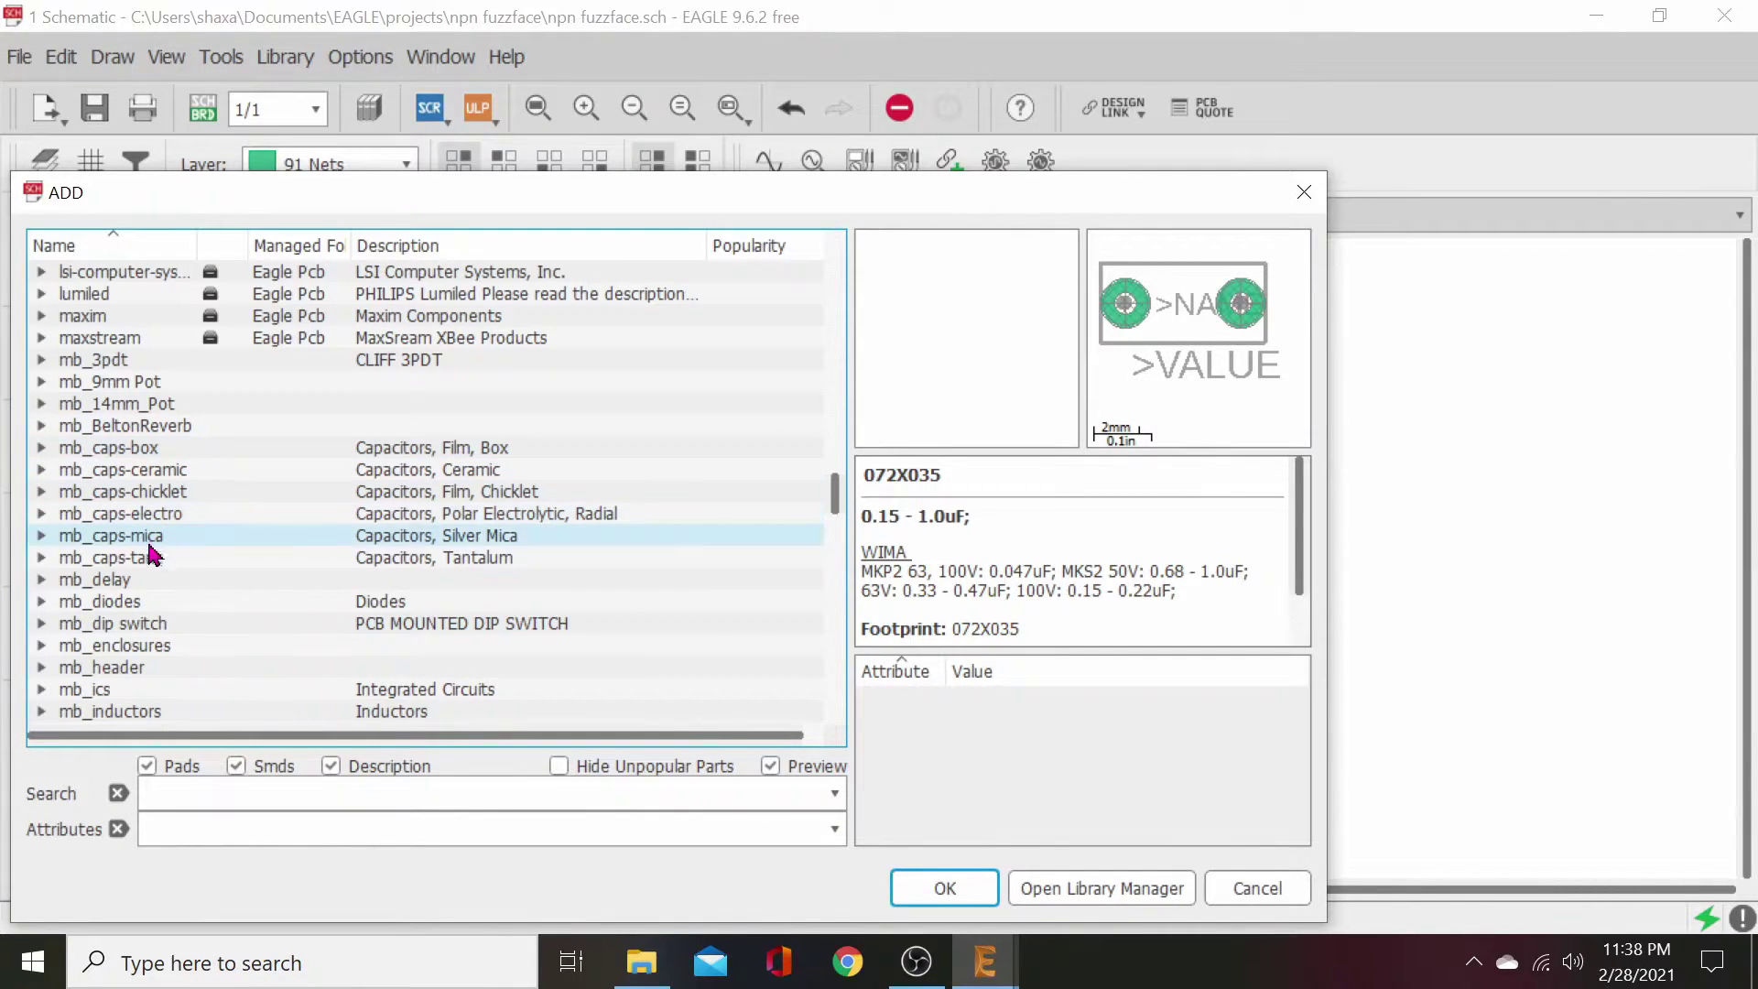
{"action": "left_click", "coordinate": [43, 515]}
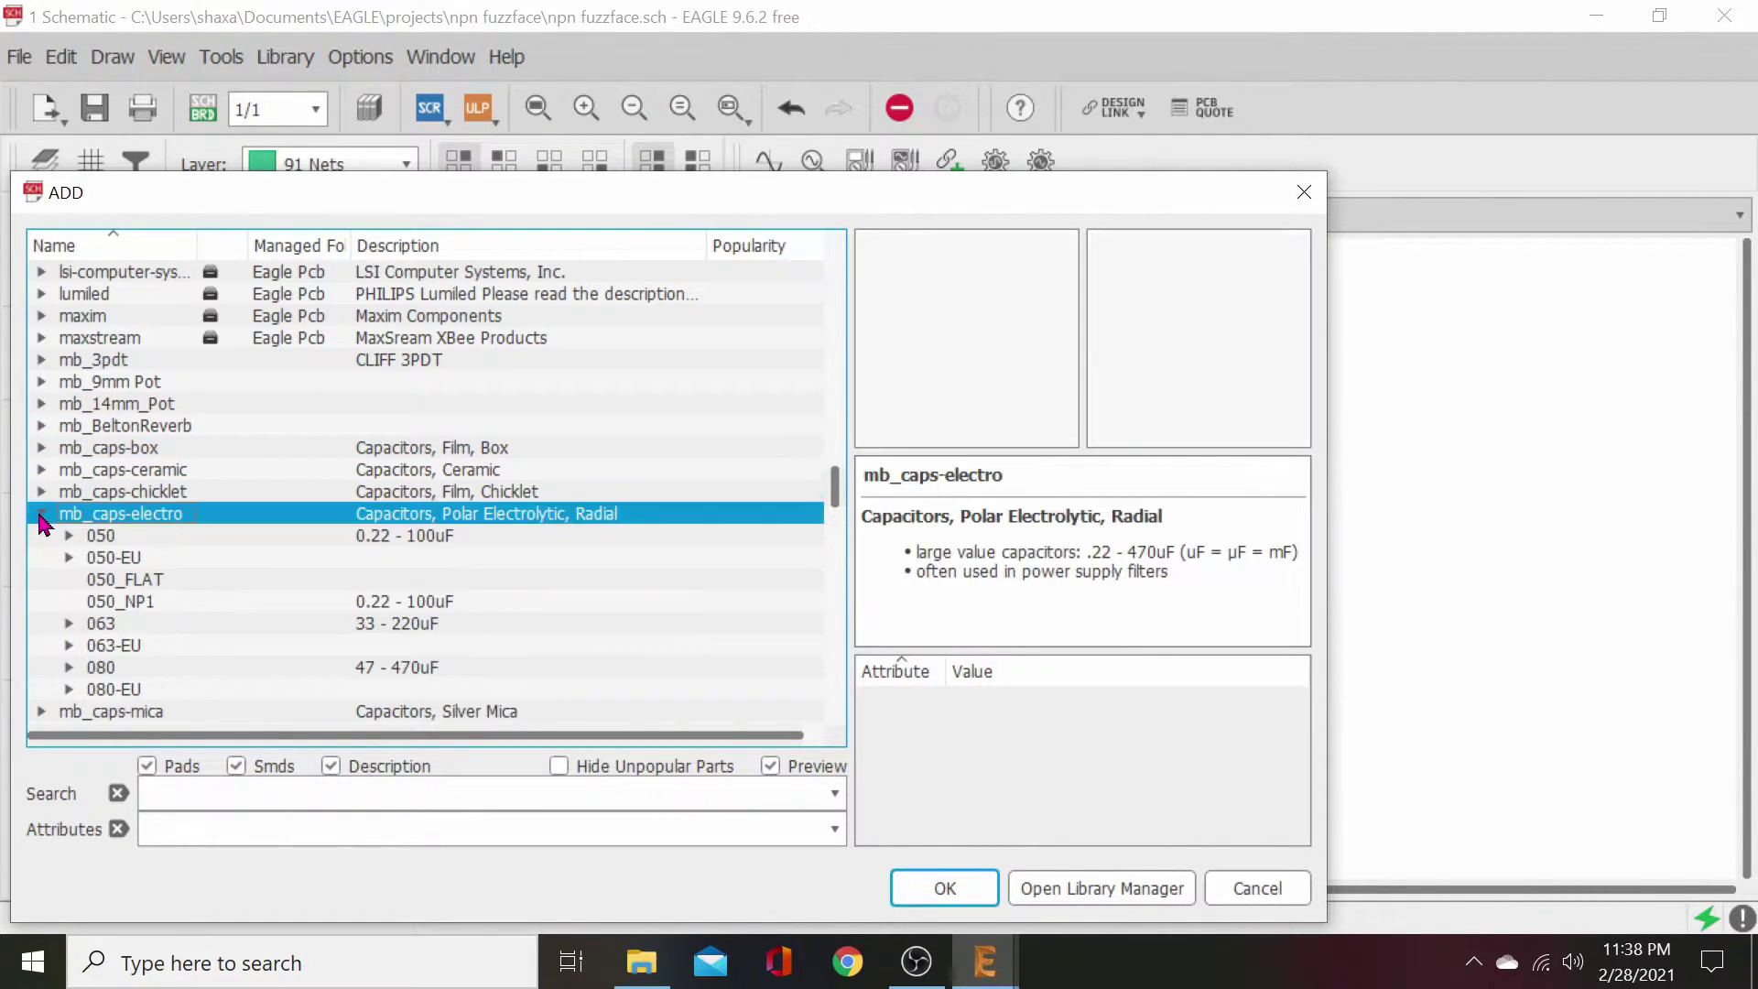
{"action": "scroll", "coordinate": [306, 595], "scroll_direction": "down", "scroll_amount": 1}
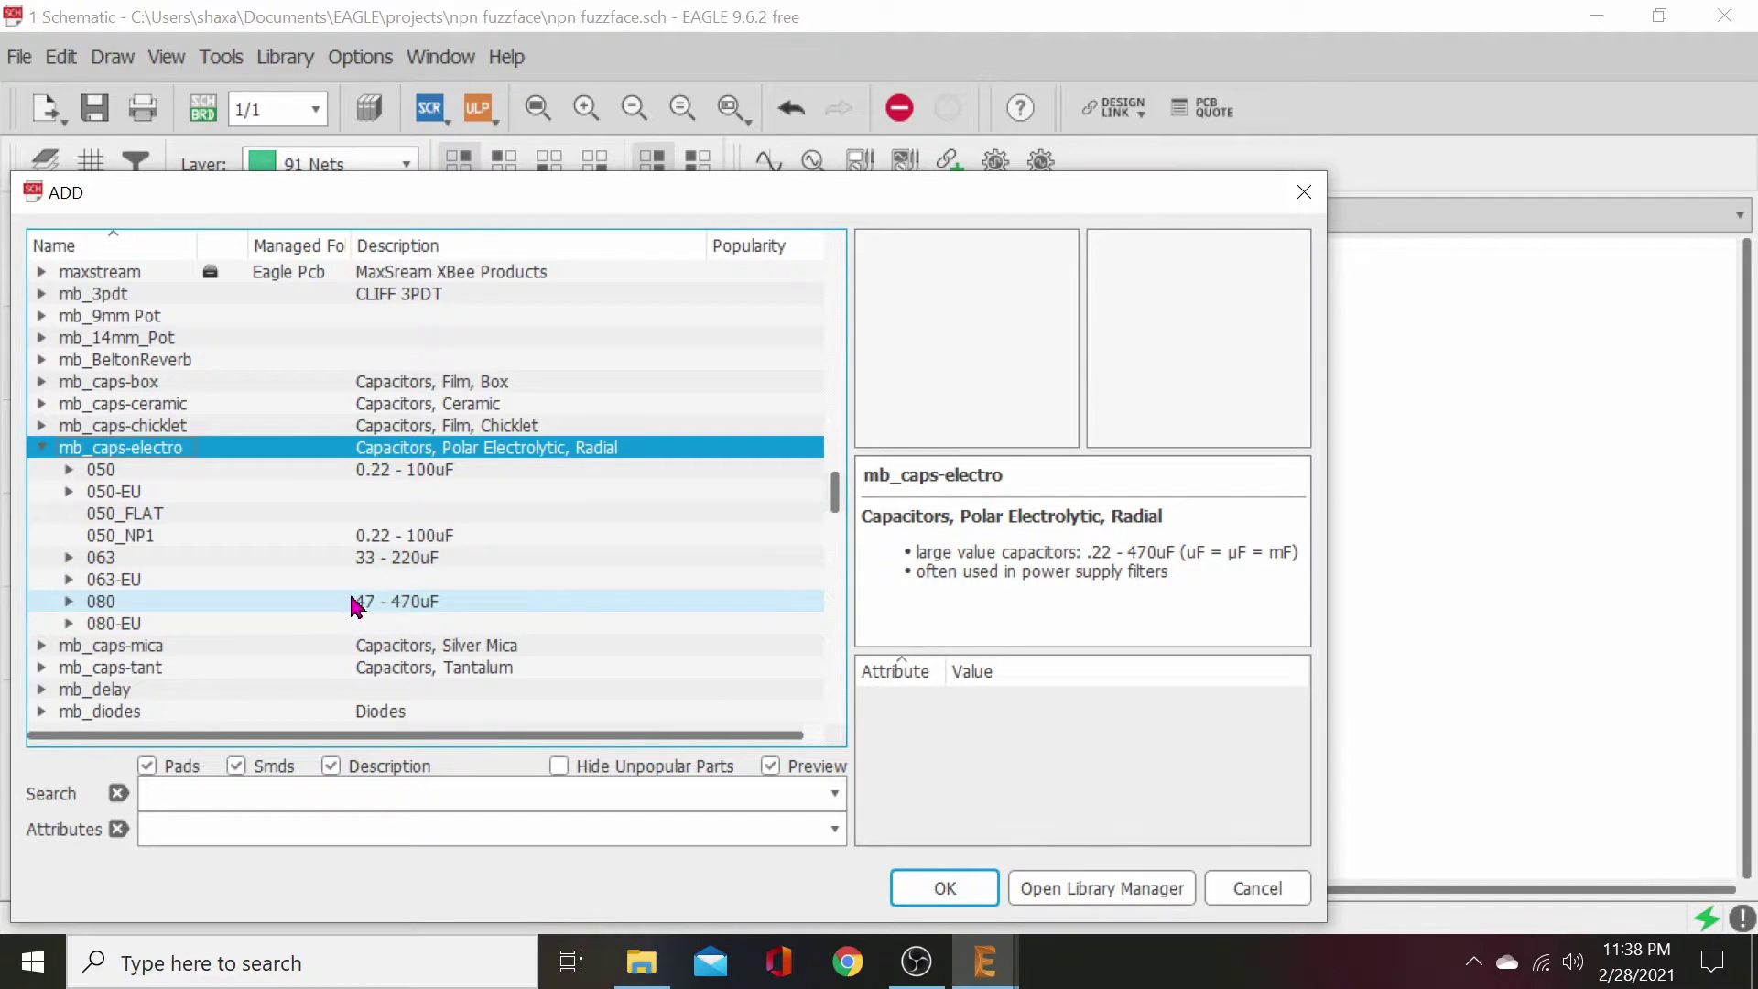
{"action": "left_click", "coordinate": [371, 470]}
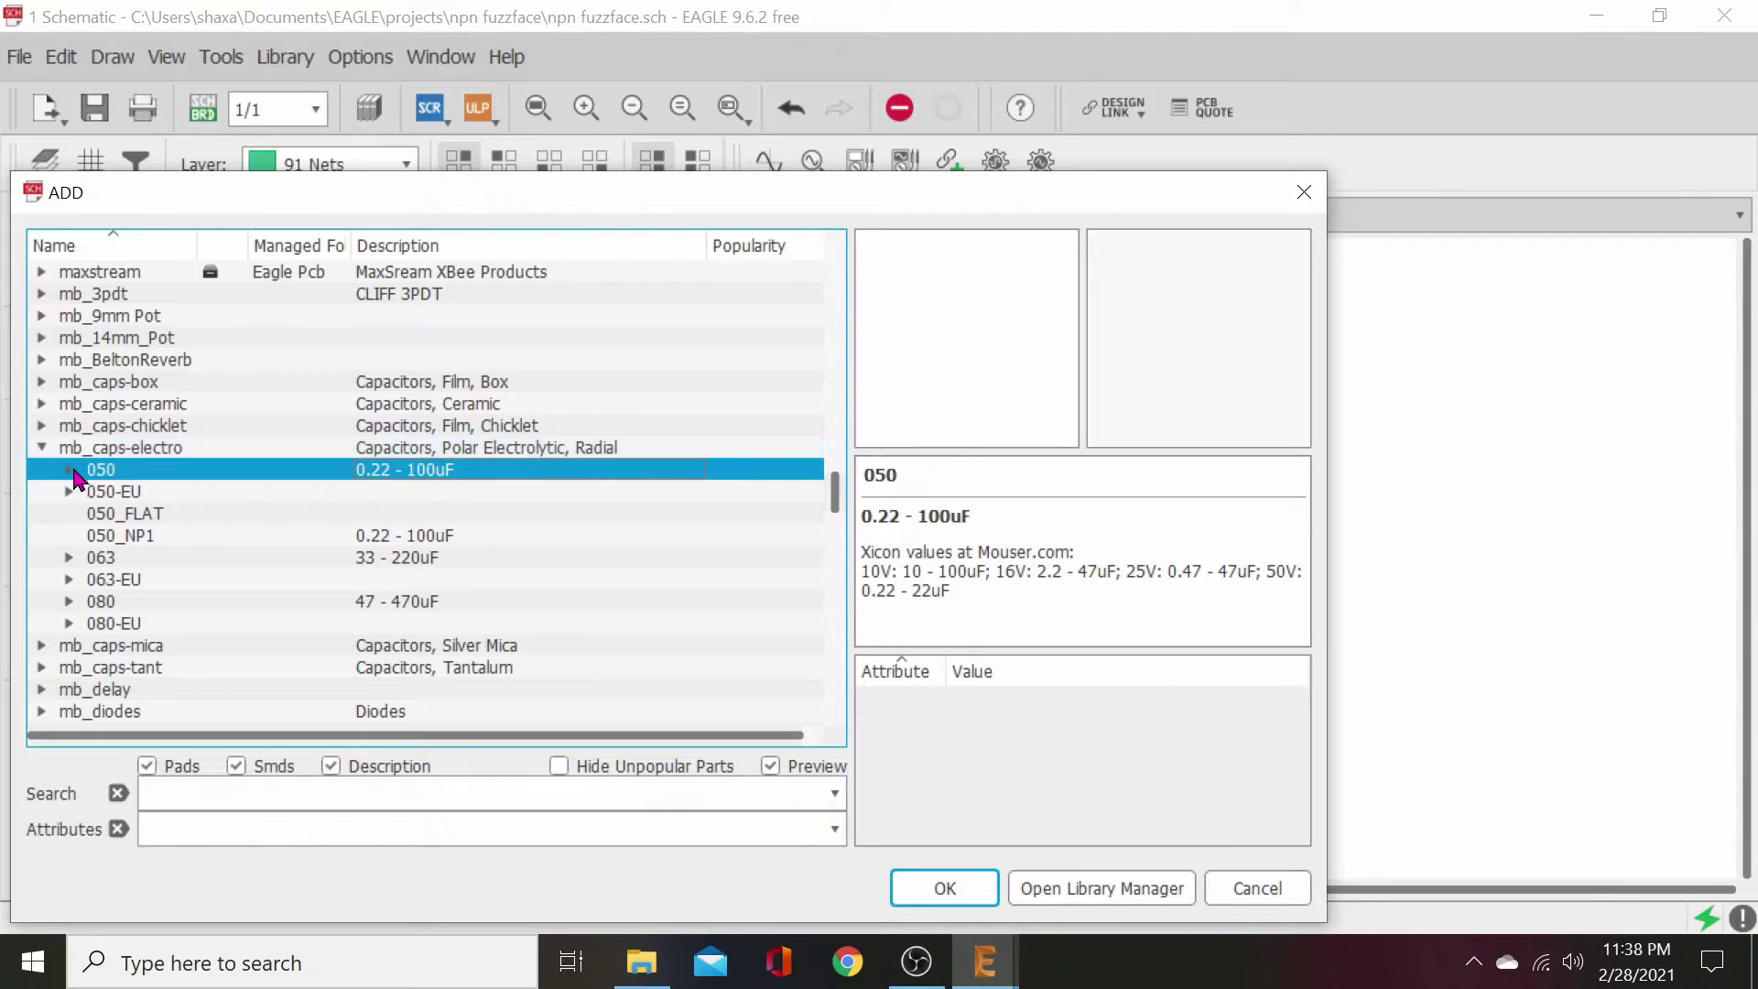
{"action": "left_click", "coordinate": [71, 469]}
{"action": "left_click", "coordinate": [370, 498]}
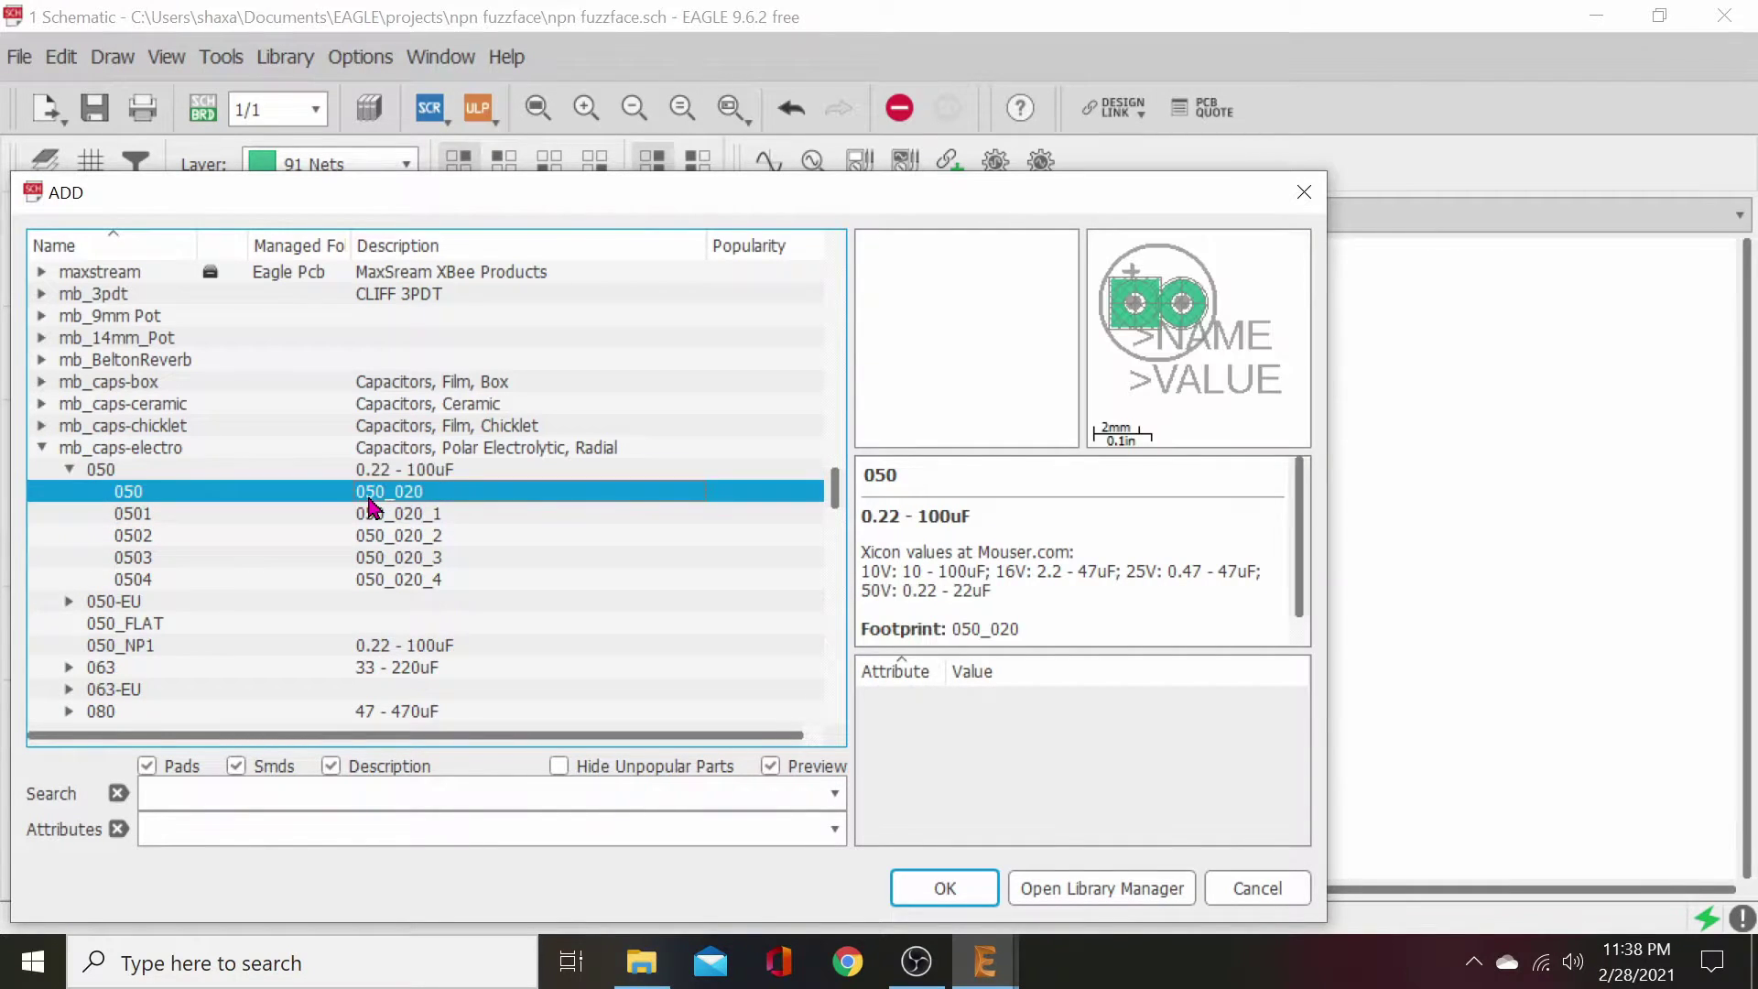
{"action": "left_click", "coordinate": [387, 516]}
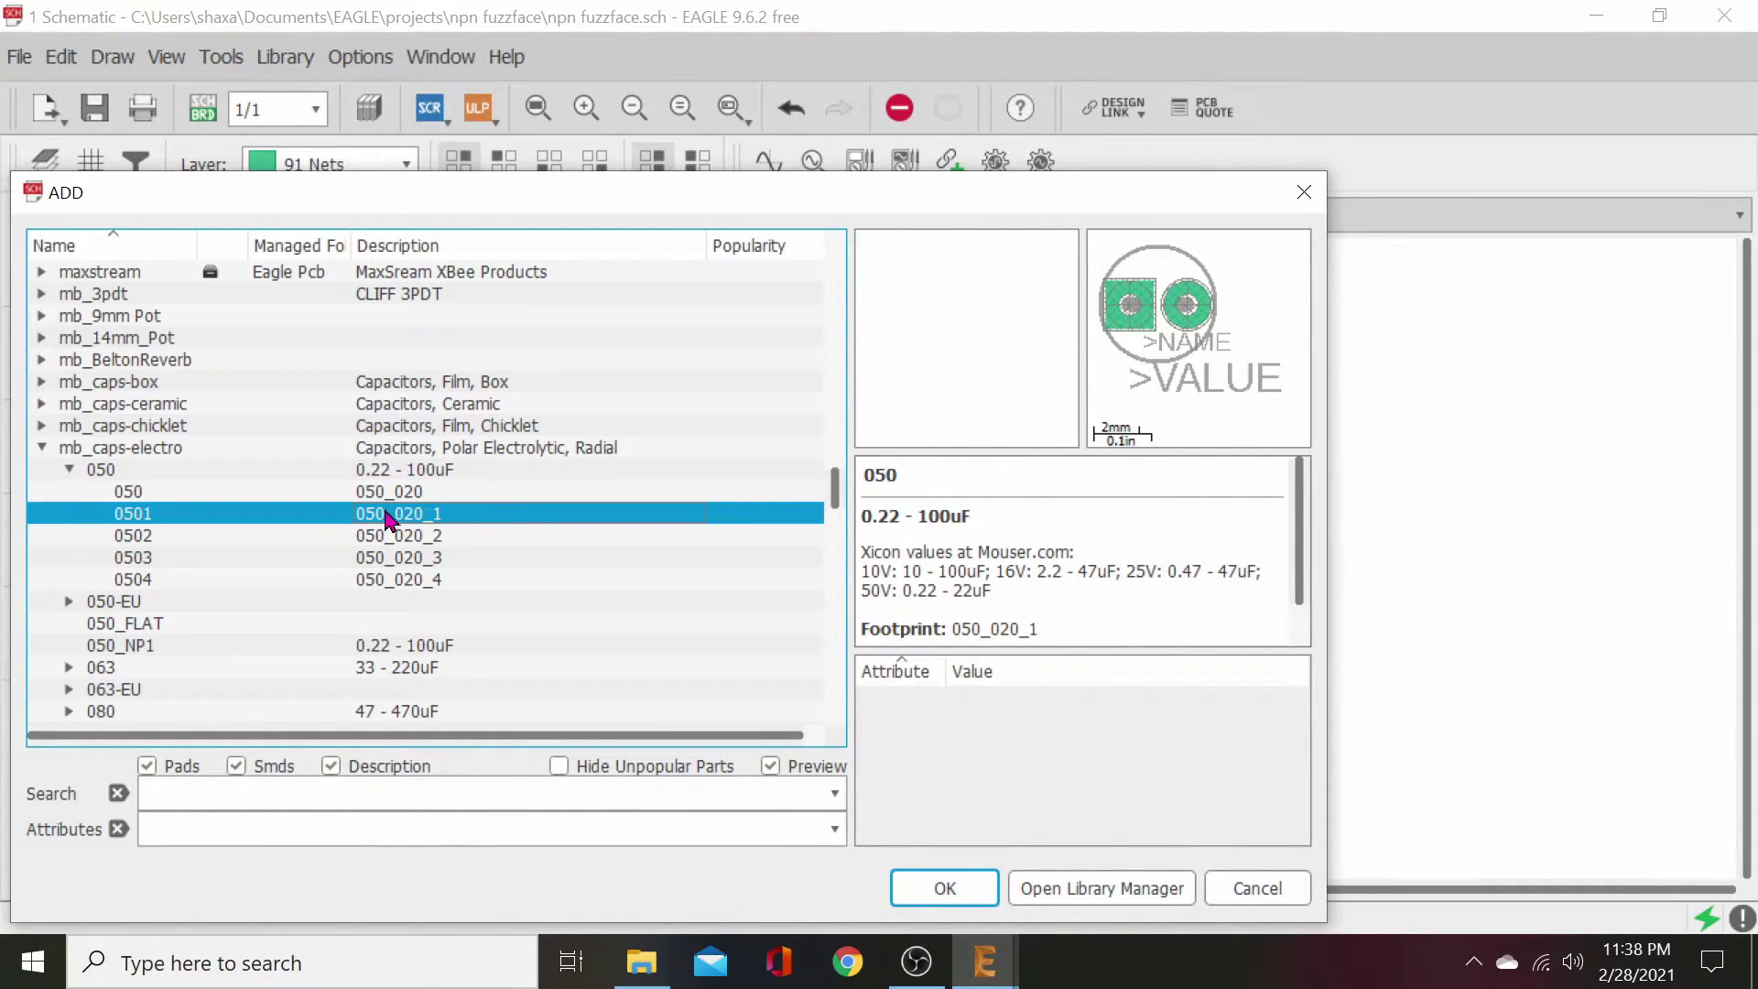
{"action": "left_click", "coordinate": [392, 537]}
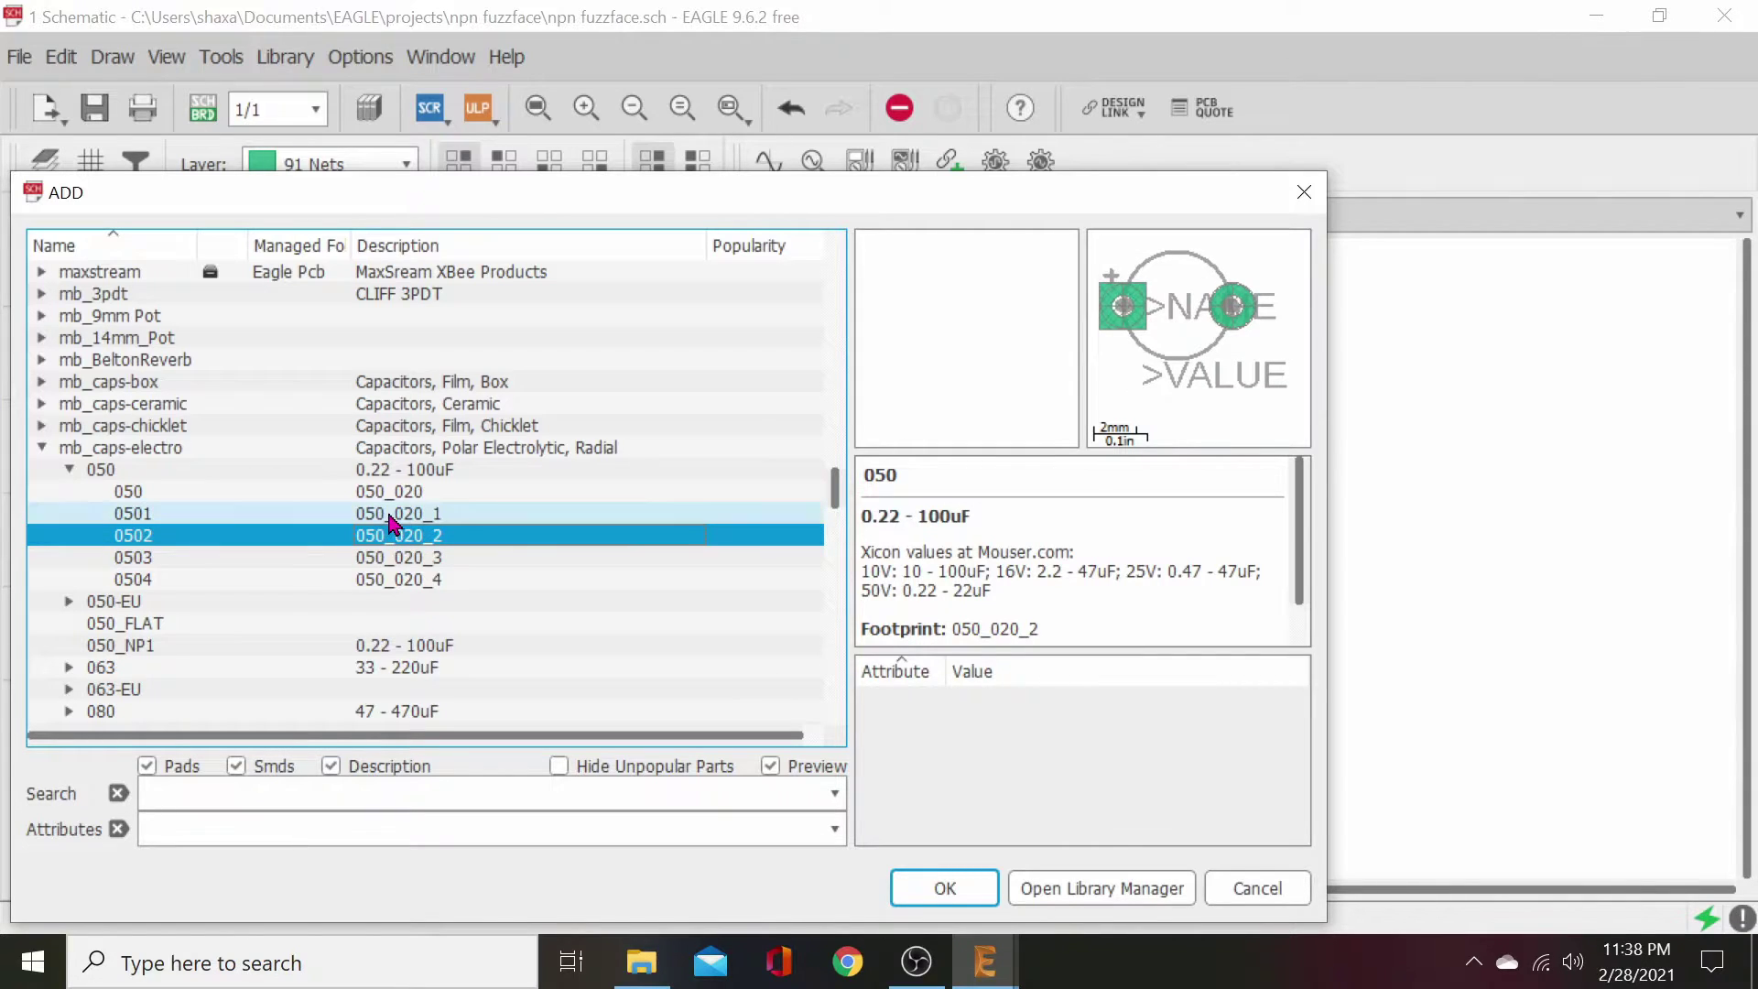
{"action": "left_click", "coordinate": [391, 516]}
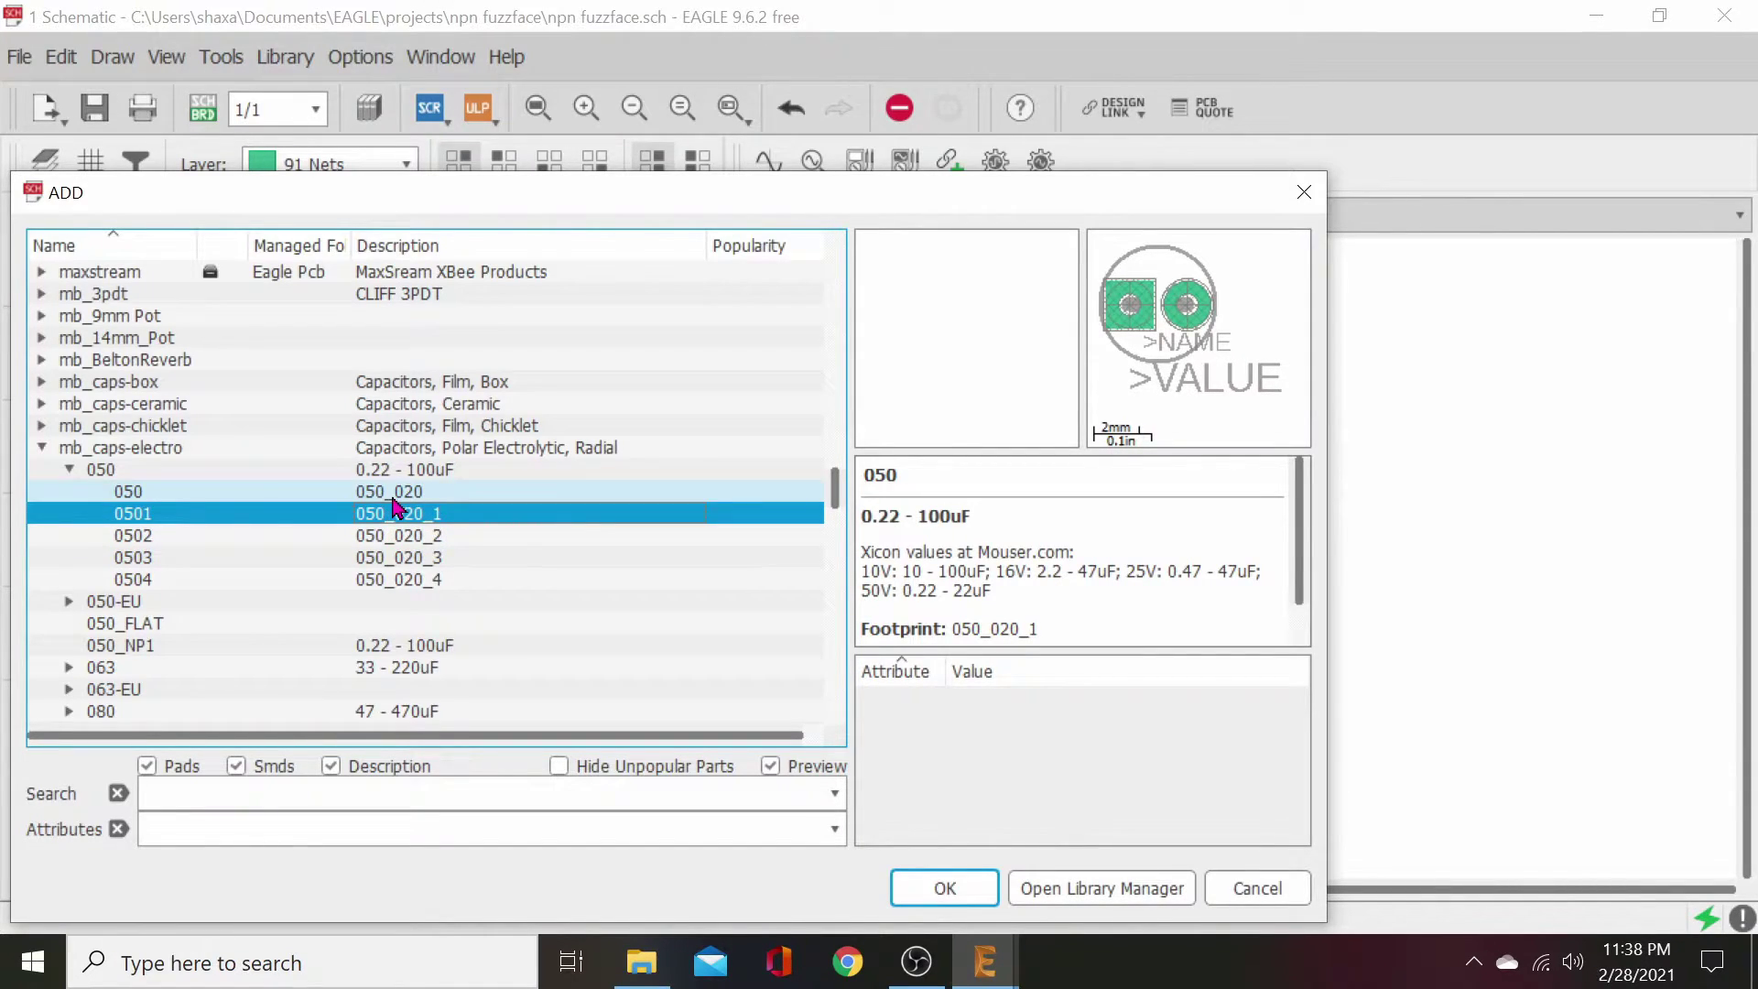
{"action": "left_click", "coordinate": [392, 499]}
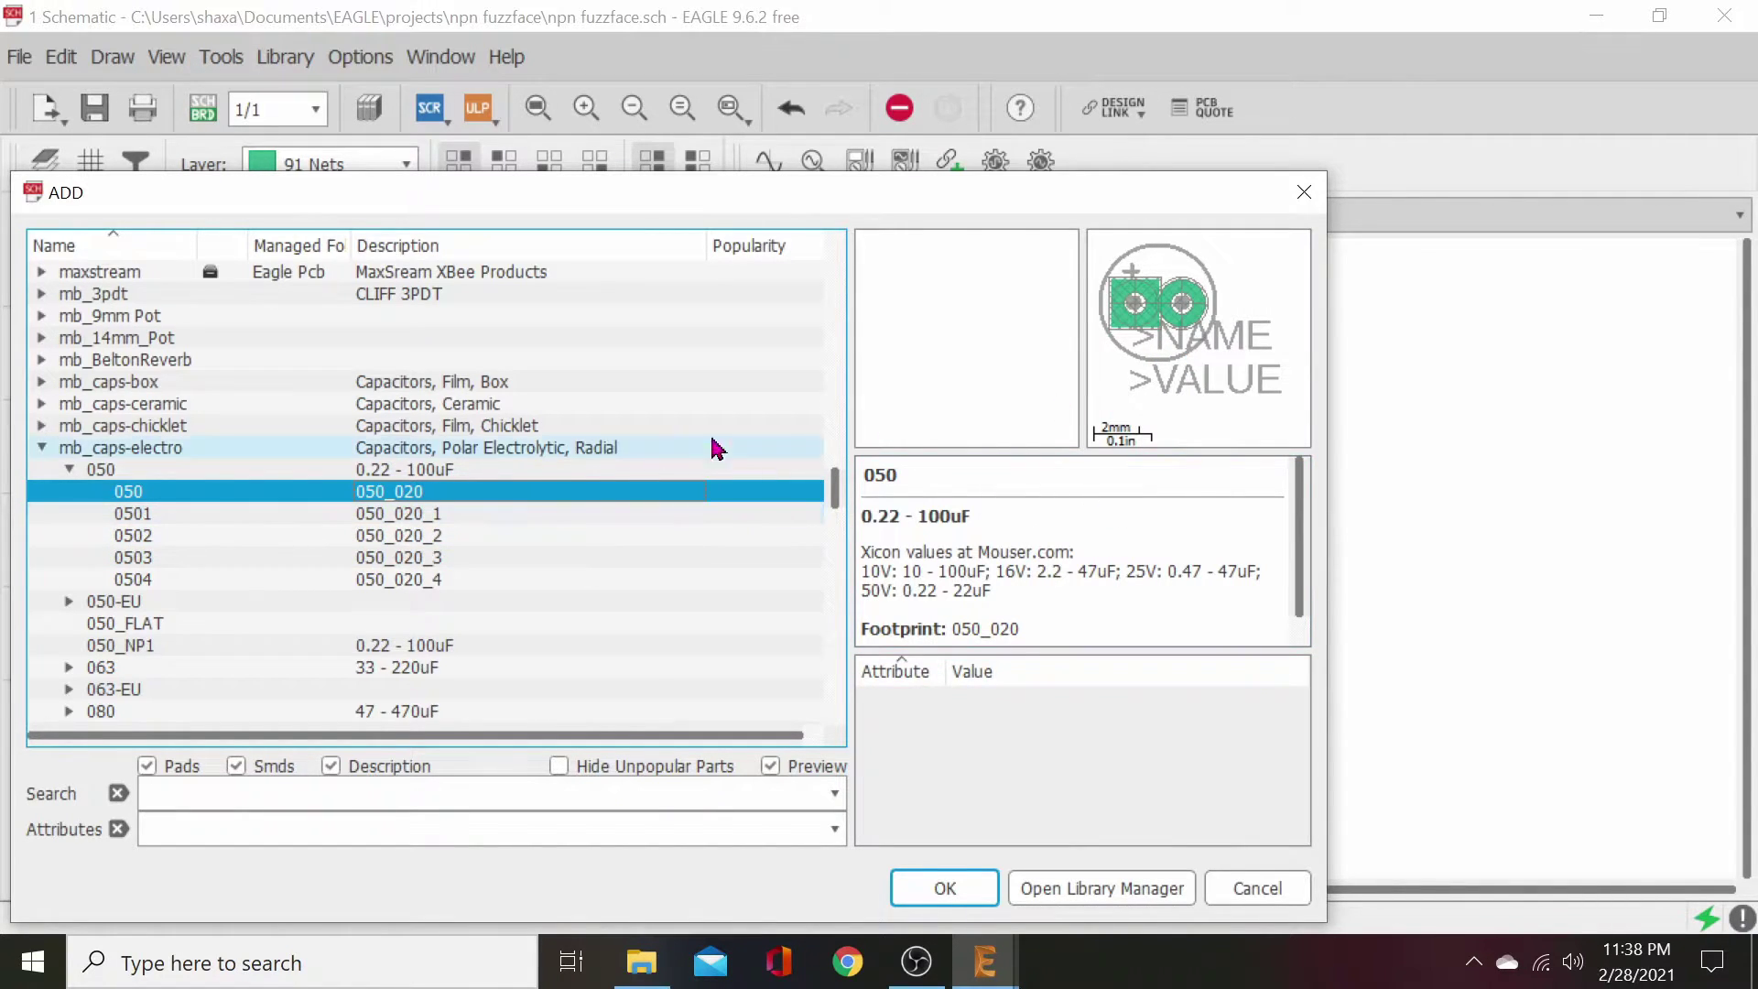
- Place three electrolytic capacitors, C2, C3 and C4, to the right of C1
{"action": "left_click", "coordinate": [938, 887]}
{"action": "left_click", "coordinate": [1136, 537]}
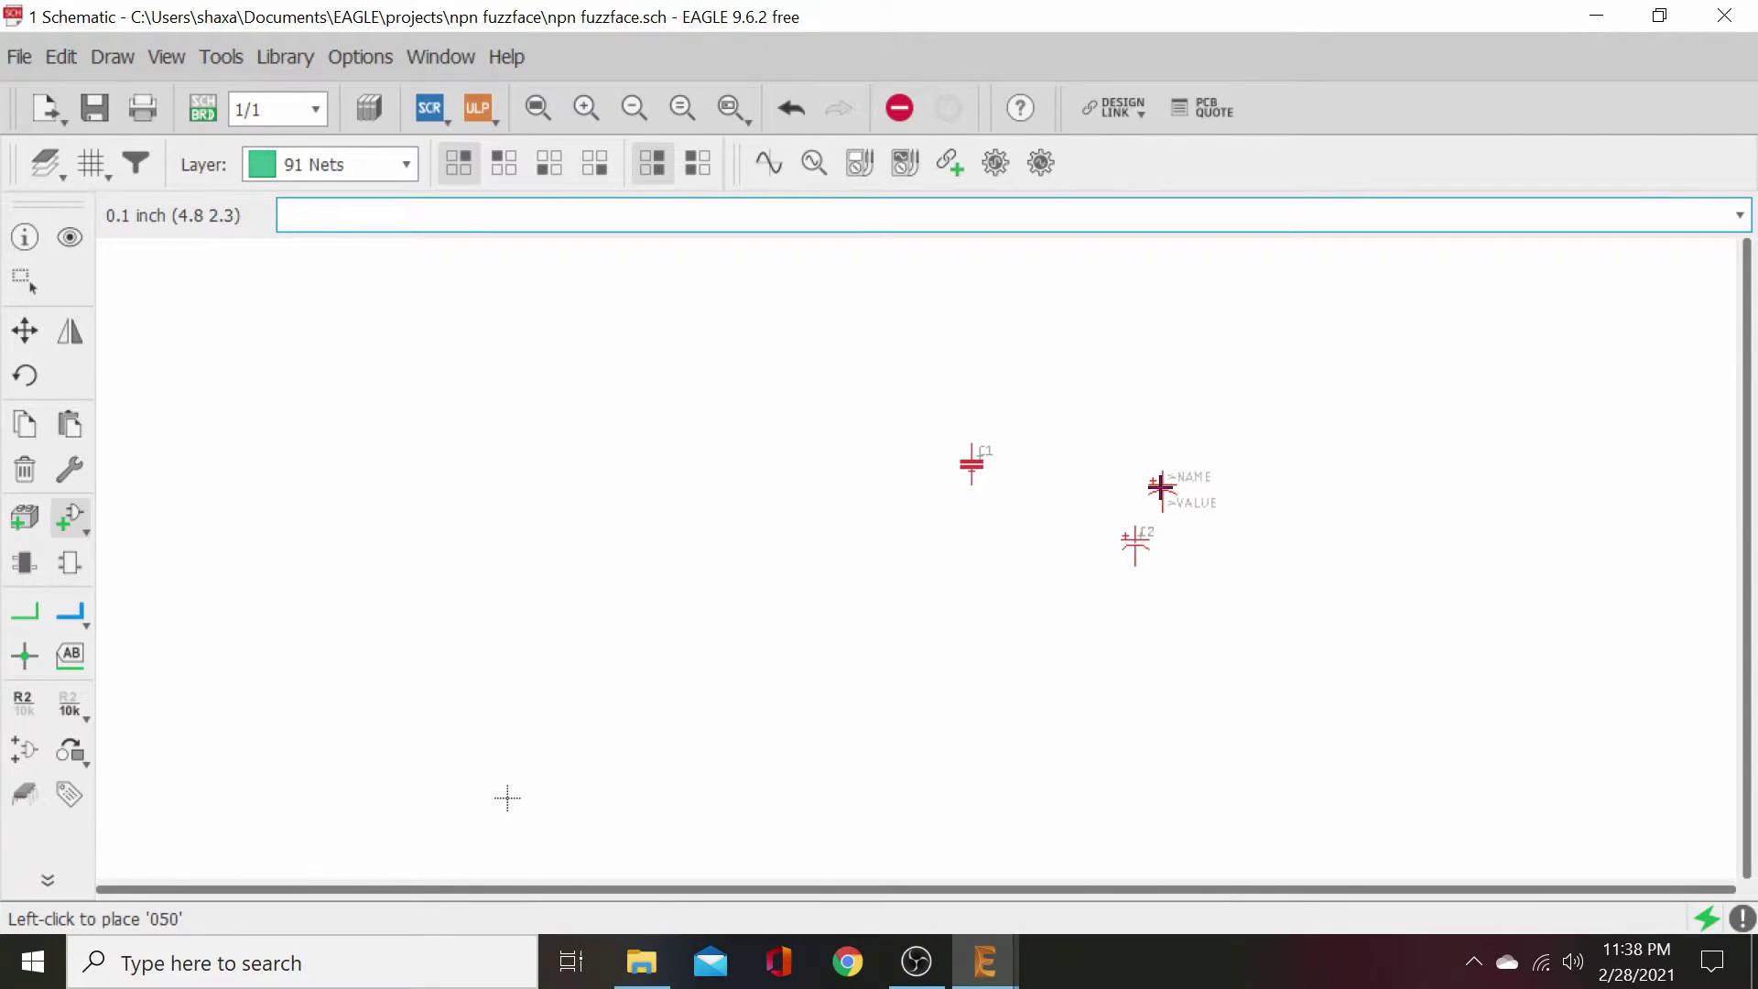
{"action": "left_click", "coordinate": [1162, 486]}
{"action": "left_click", "coordinate": [1149, 430]}
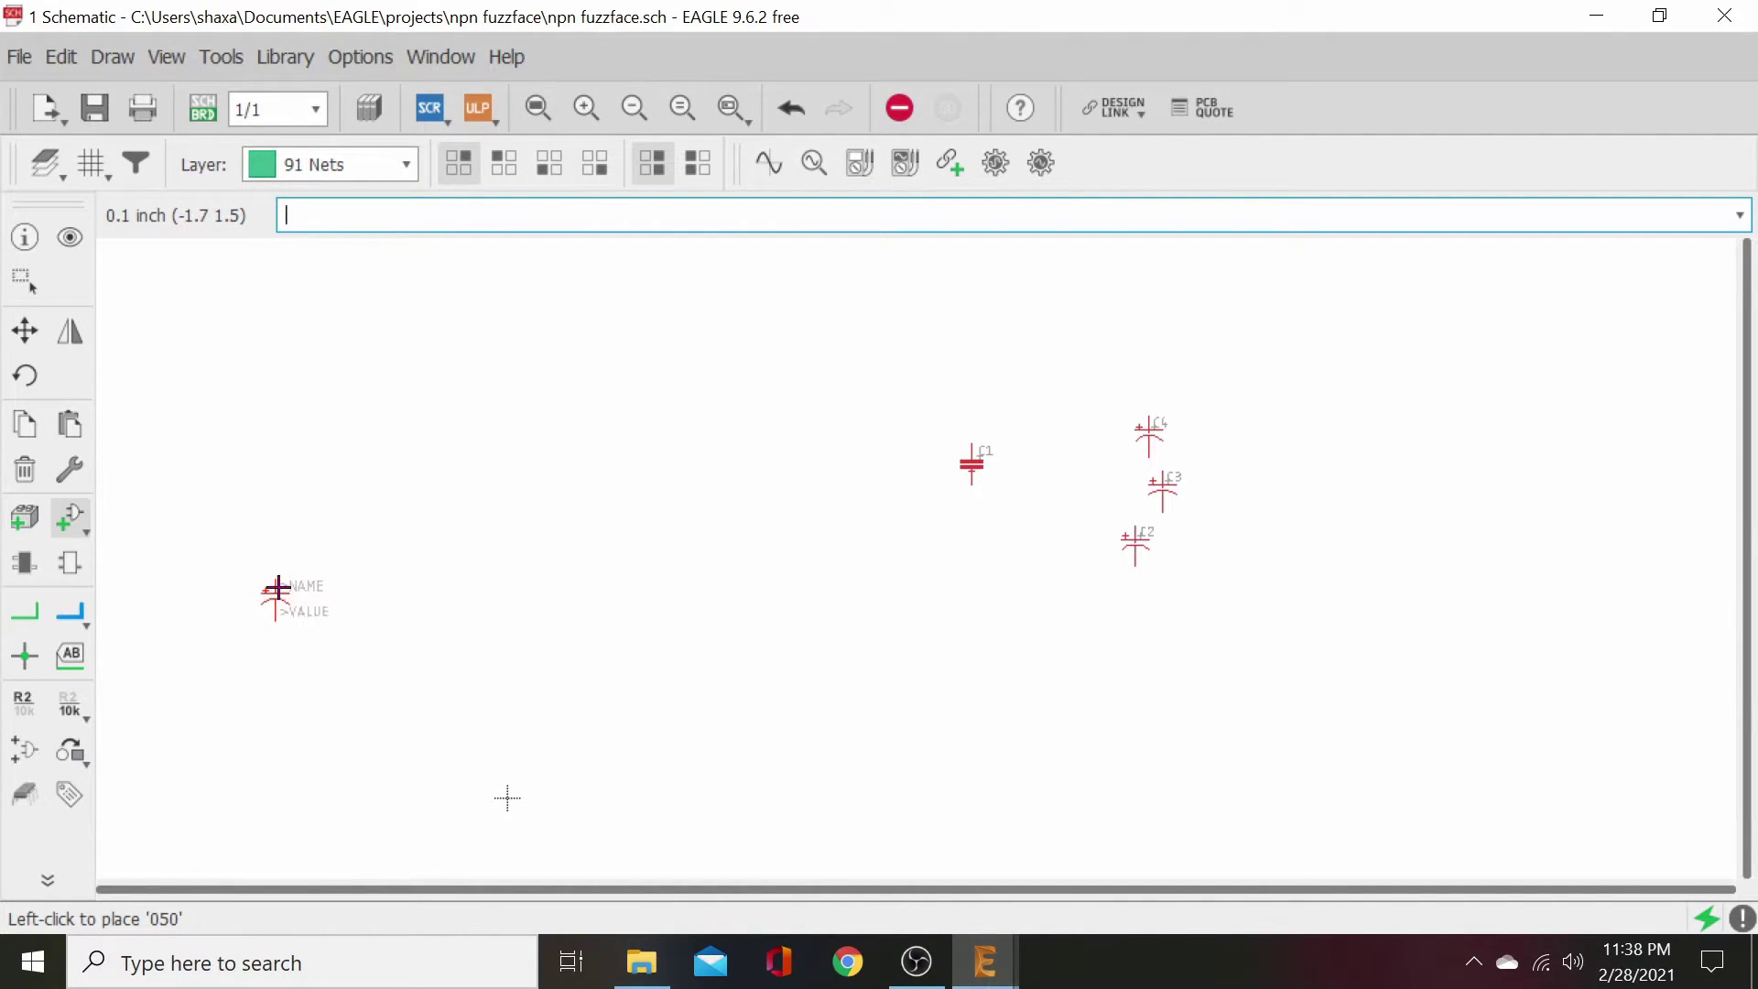
- Pick LED5MM from mb_diodes > LED and place it as D1 near the top of the sheet
{"action": "left_click", "coordinate": [73, 521]}
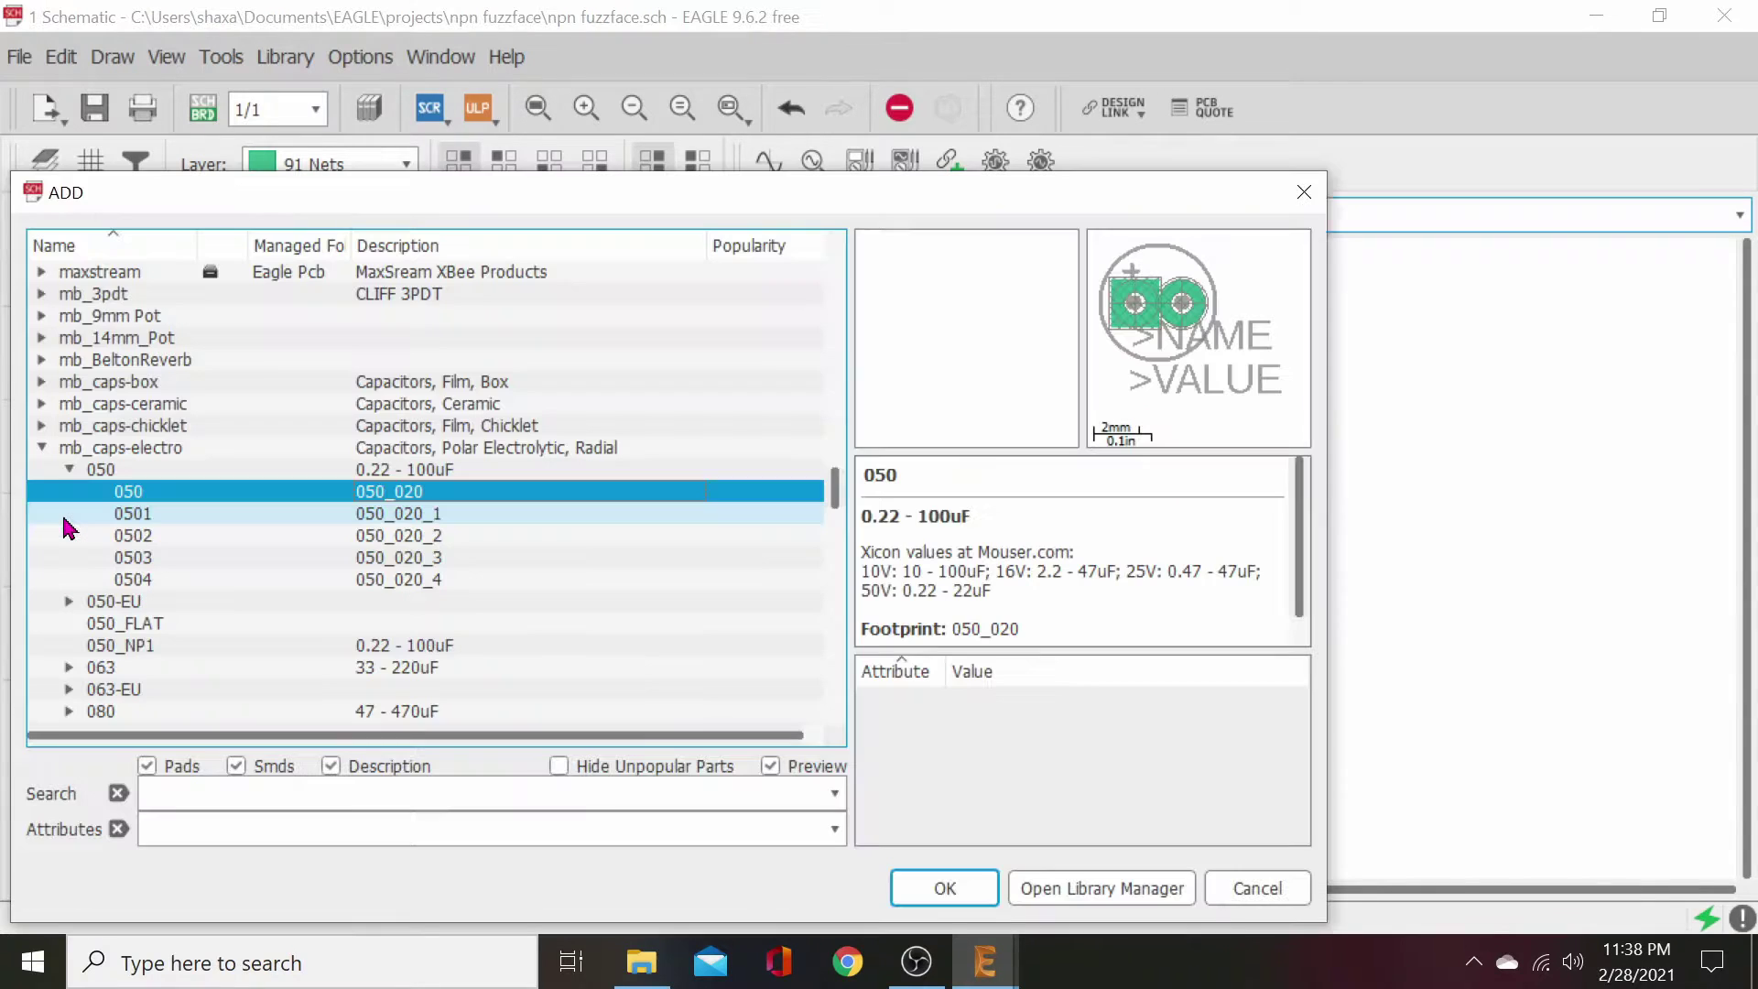
{"action": "left_click", "coordinate": [46, 448]}
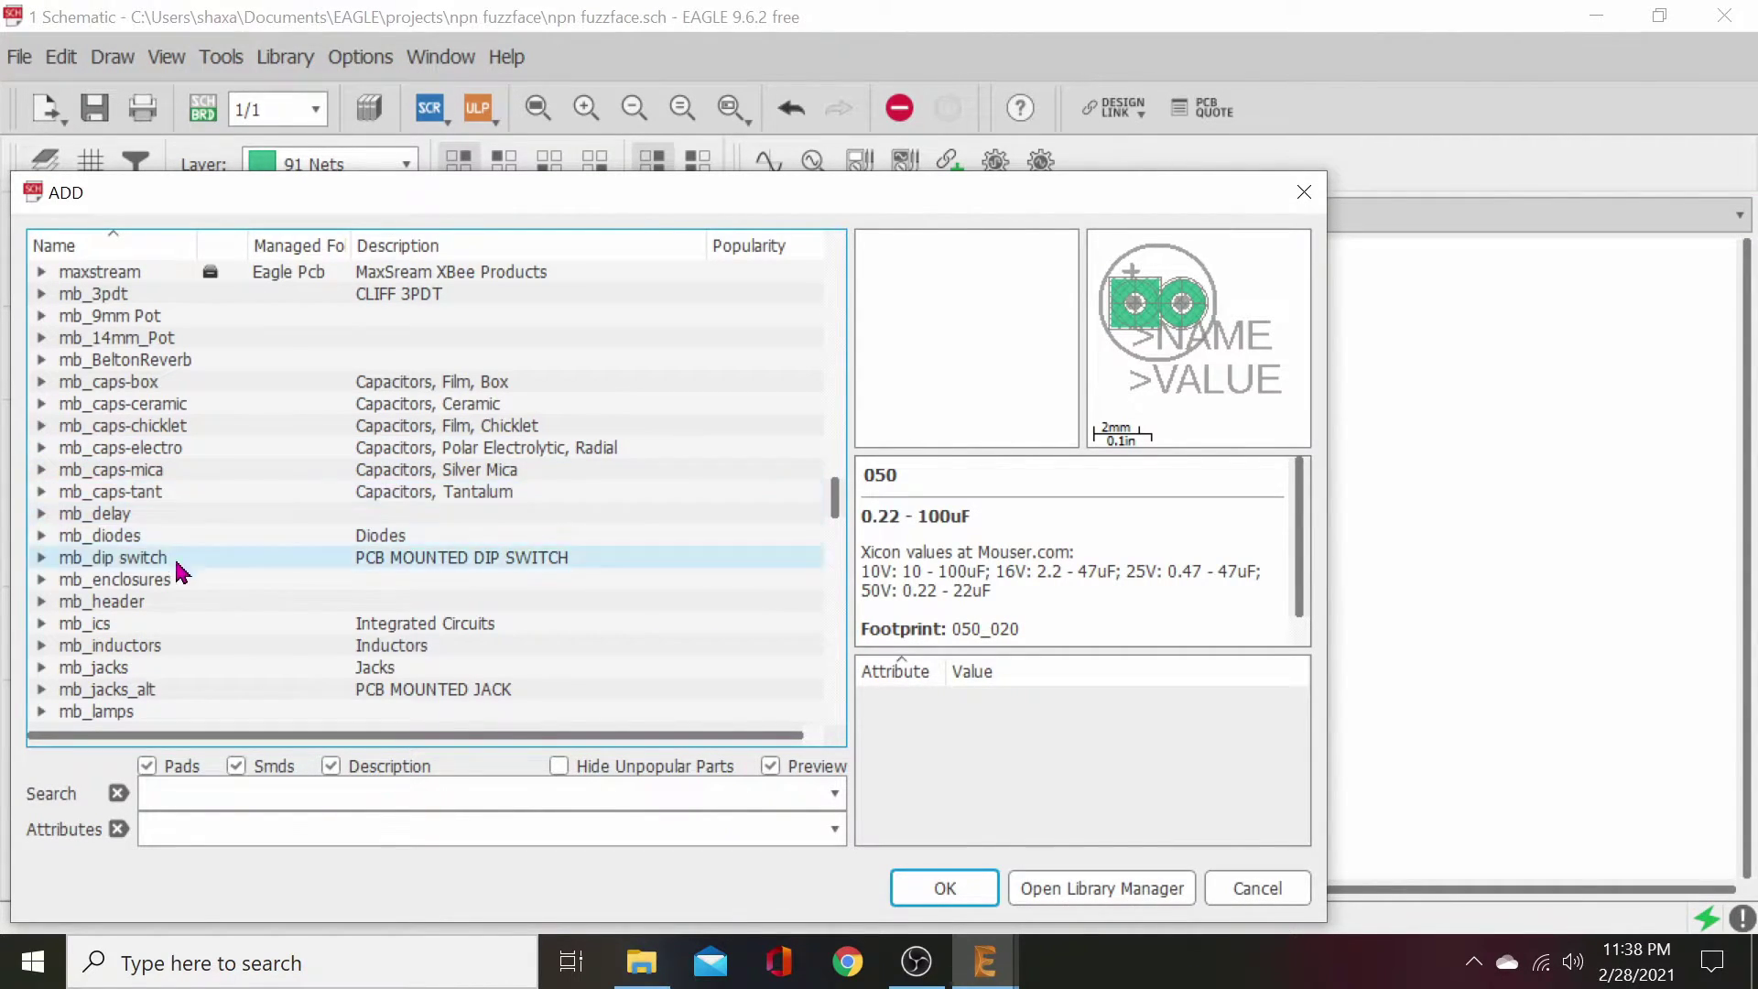
{"action": "left_click", "coordinate": [51, 540]}
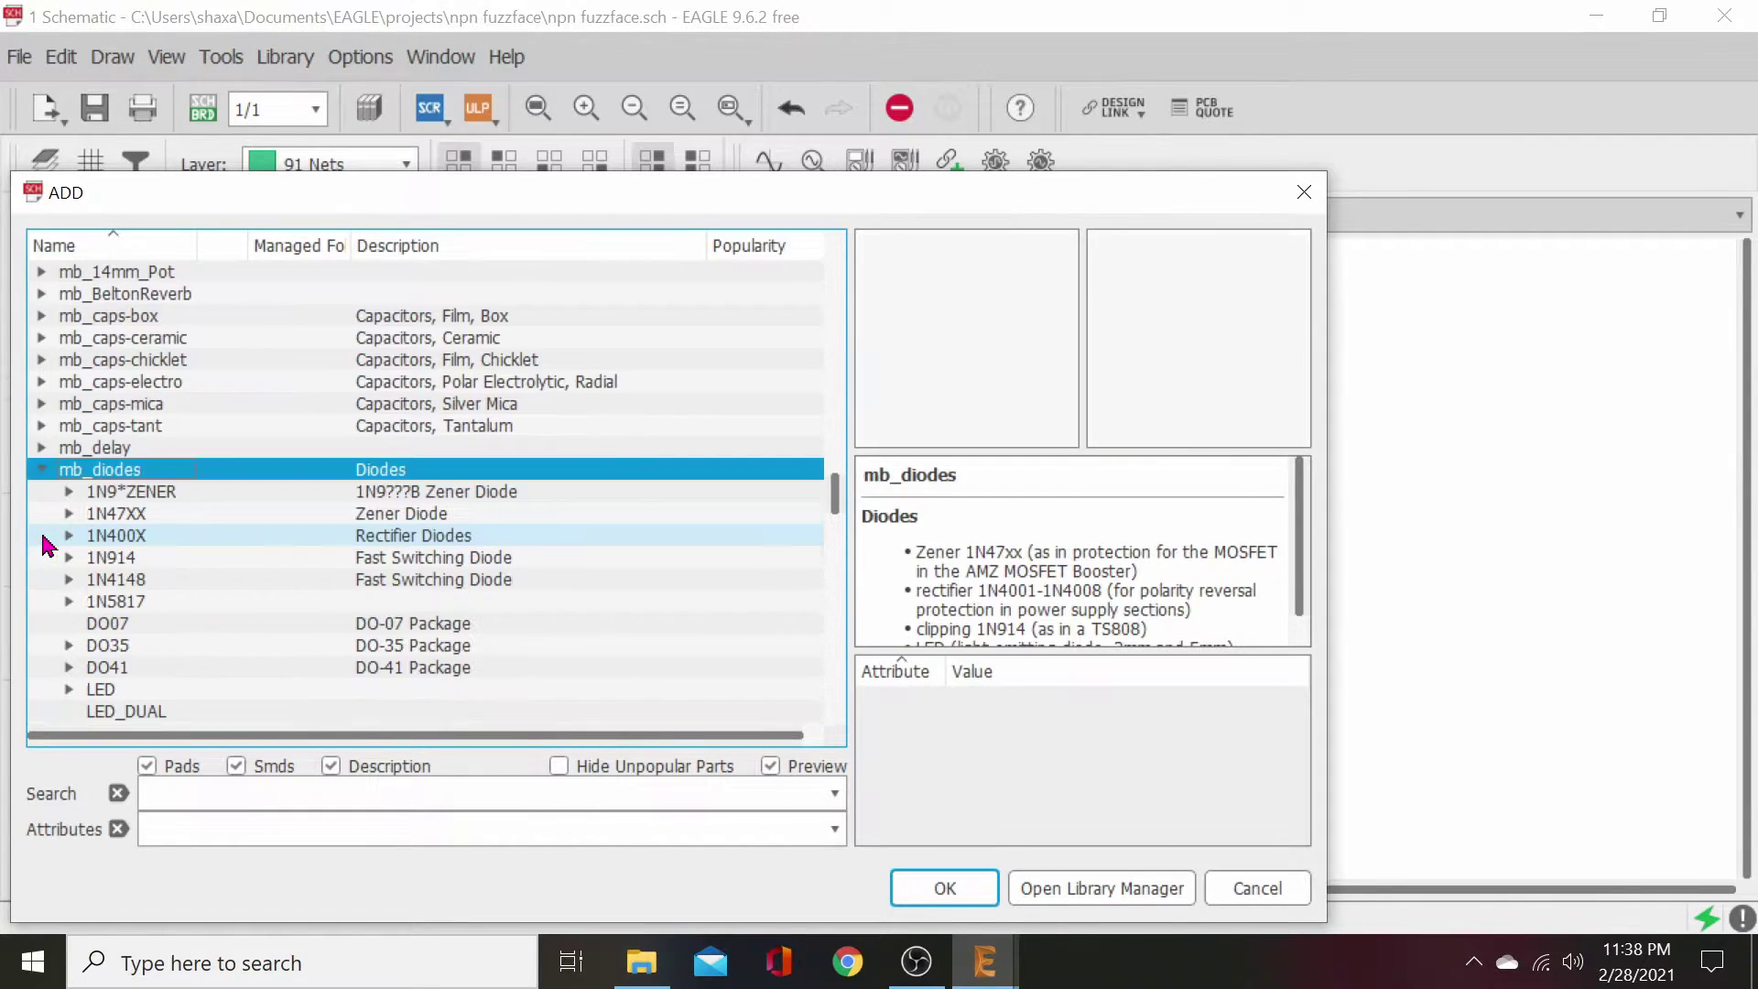
{"action": "scroll", "coordinate": [215, 622], "scroll_direction": "down", "scroll_amount": 1}
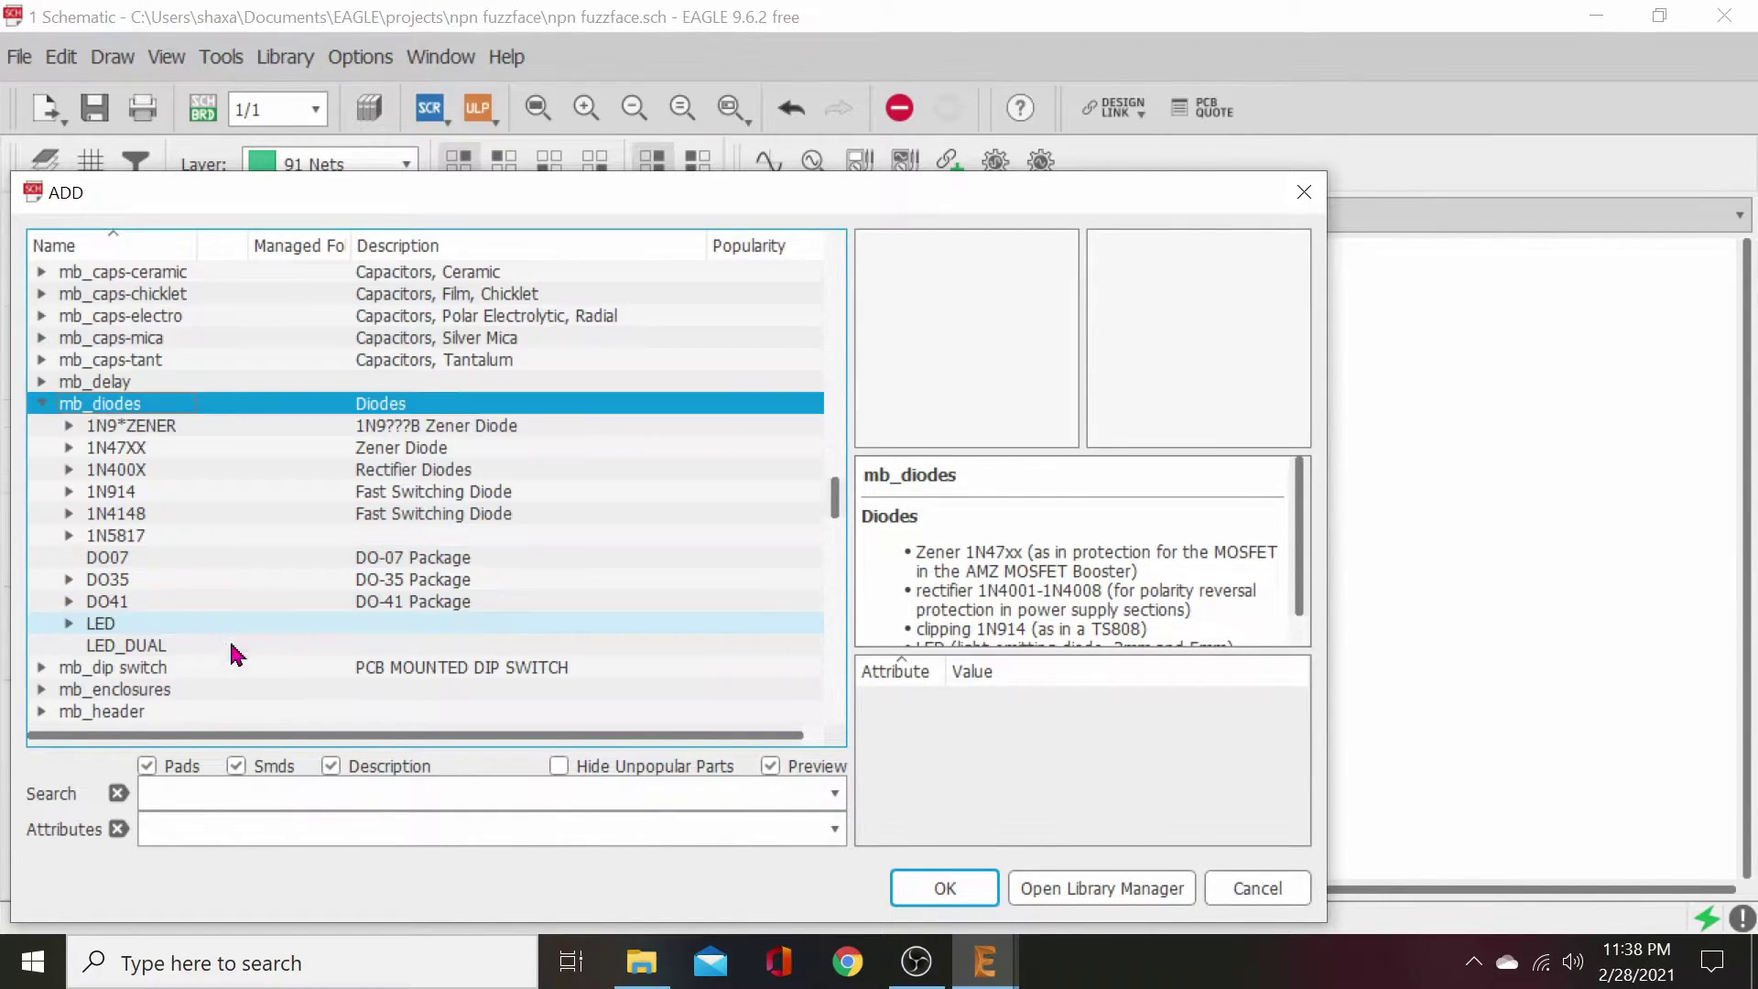
{"action": "left_click", "coordinate": [73, 624]}
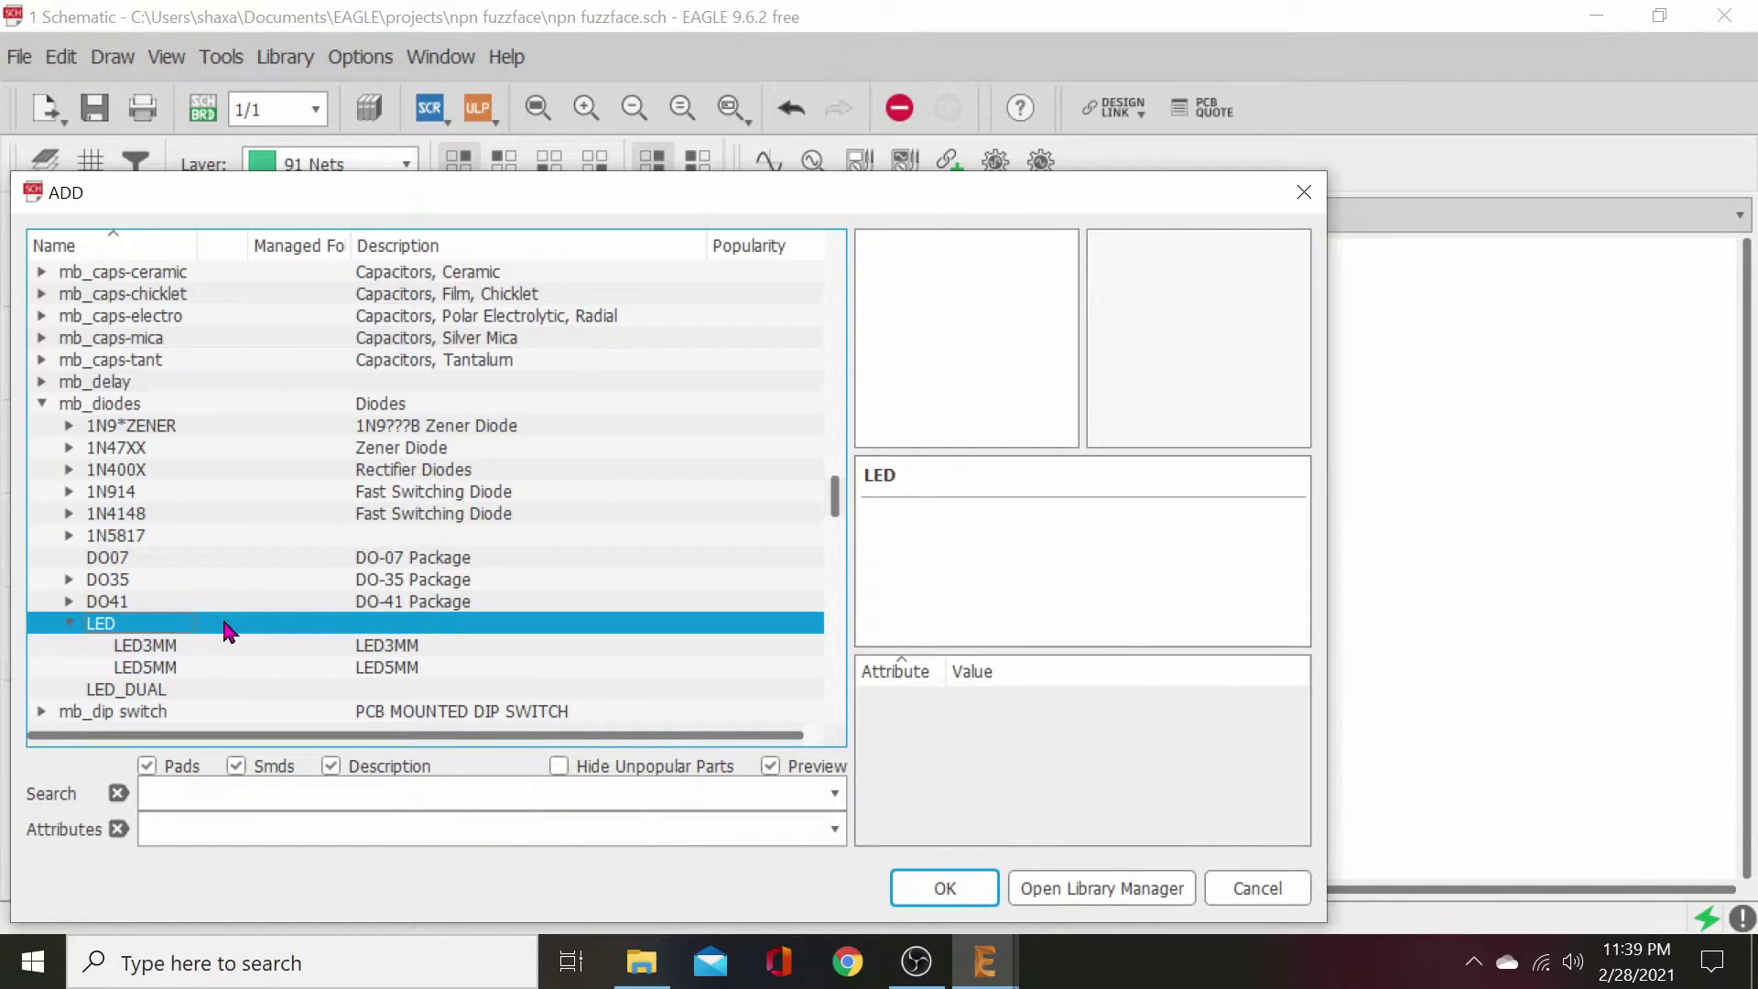
{"action": "scroll", "coordinate": [229, 631], "scroll_direction": "down", "scroll_amount": 1}
{"action": "left_click", "coordinate": [331, 604]}
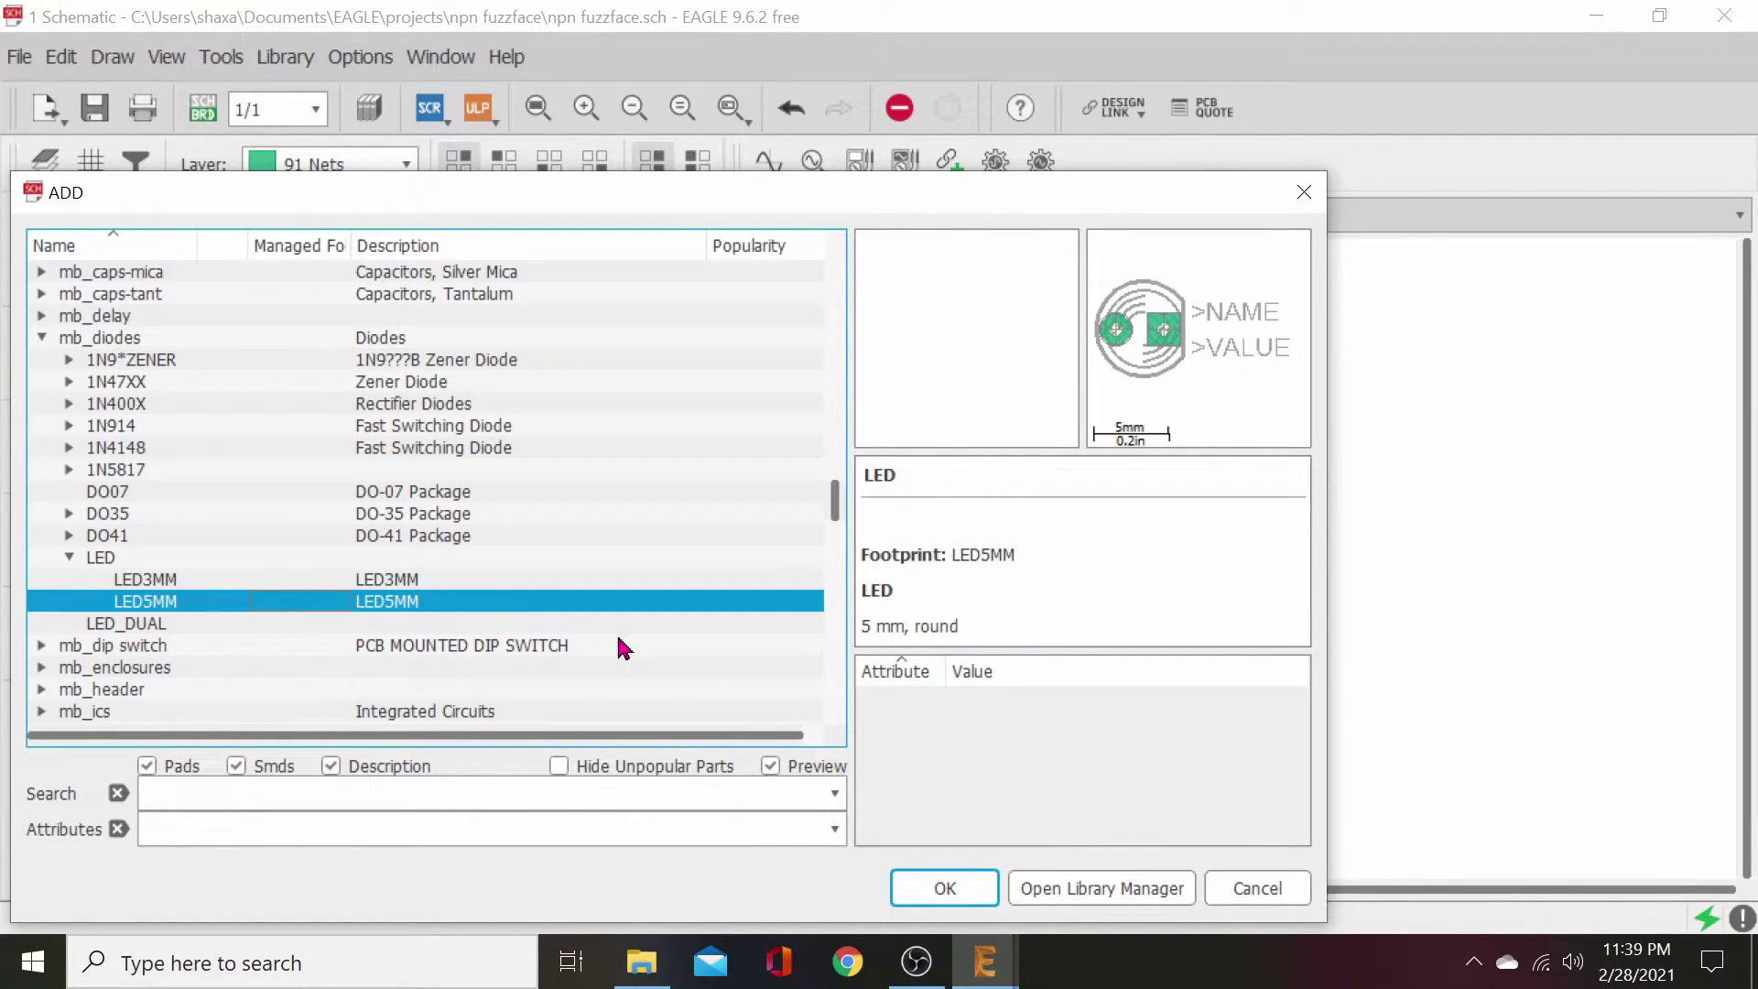
{"action": "left_click", "coordinate": [943, 888]}
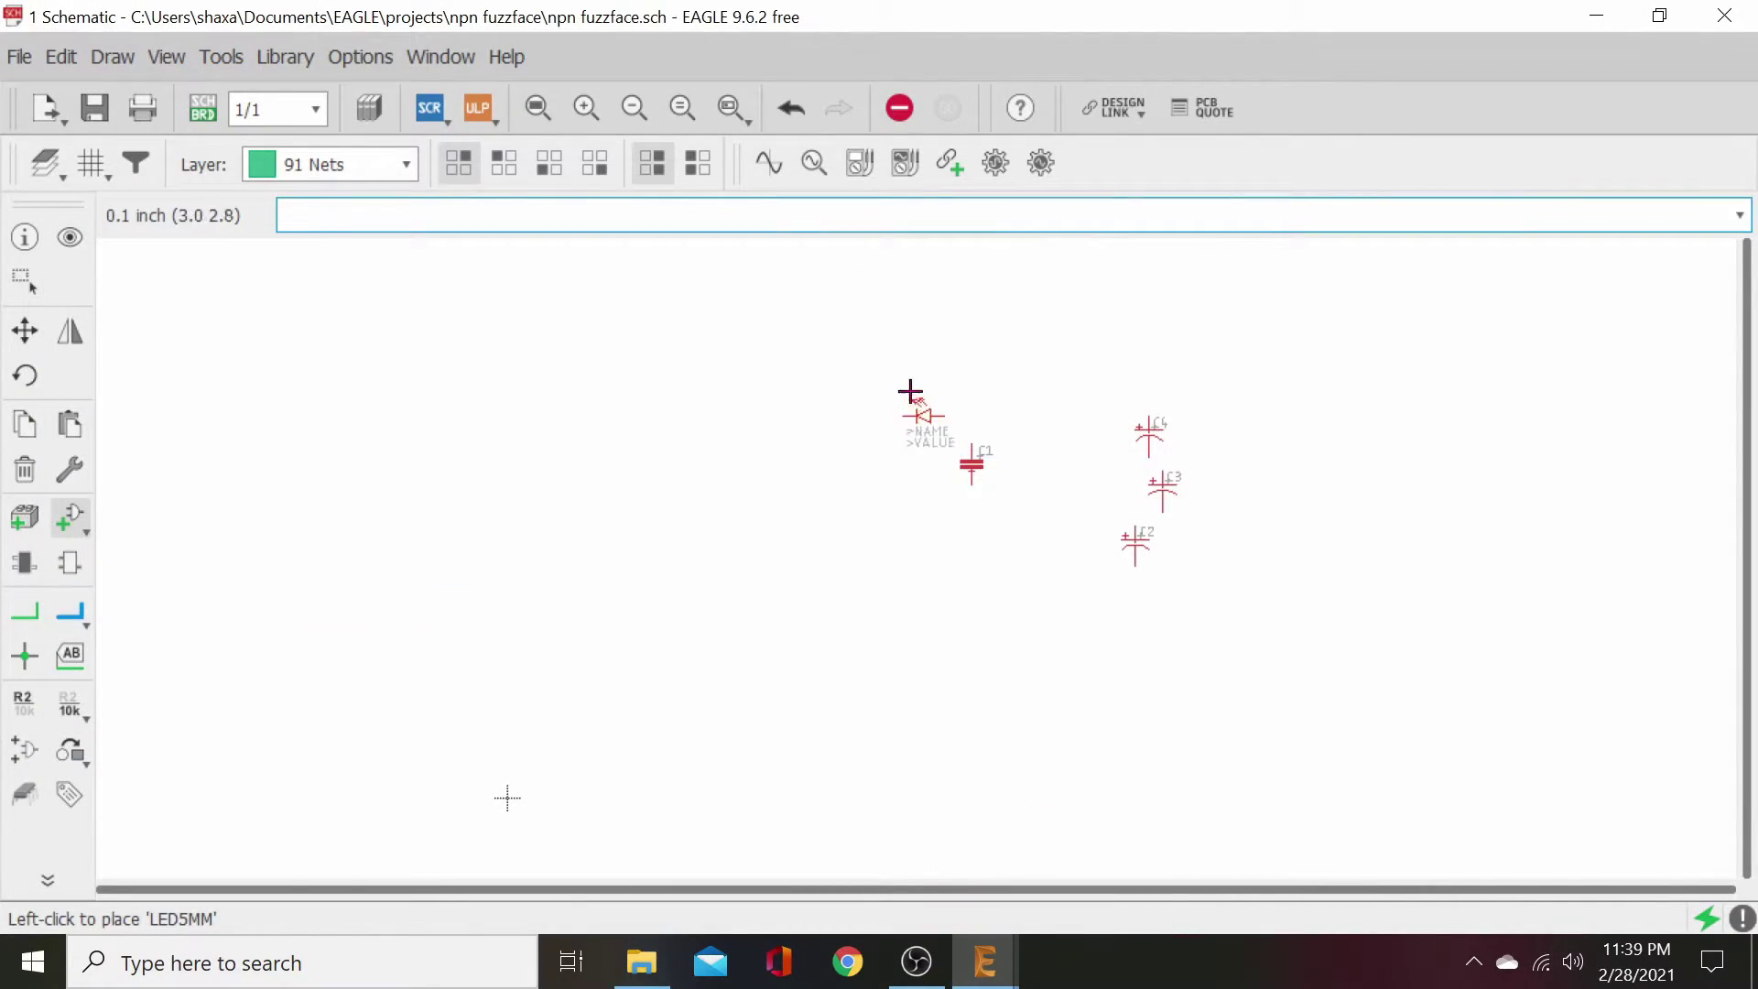
{"action": "left_click", "coordinate": [923, 322]}
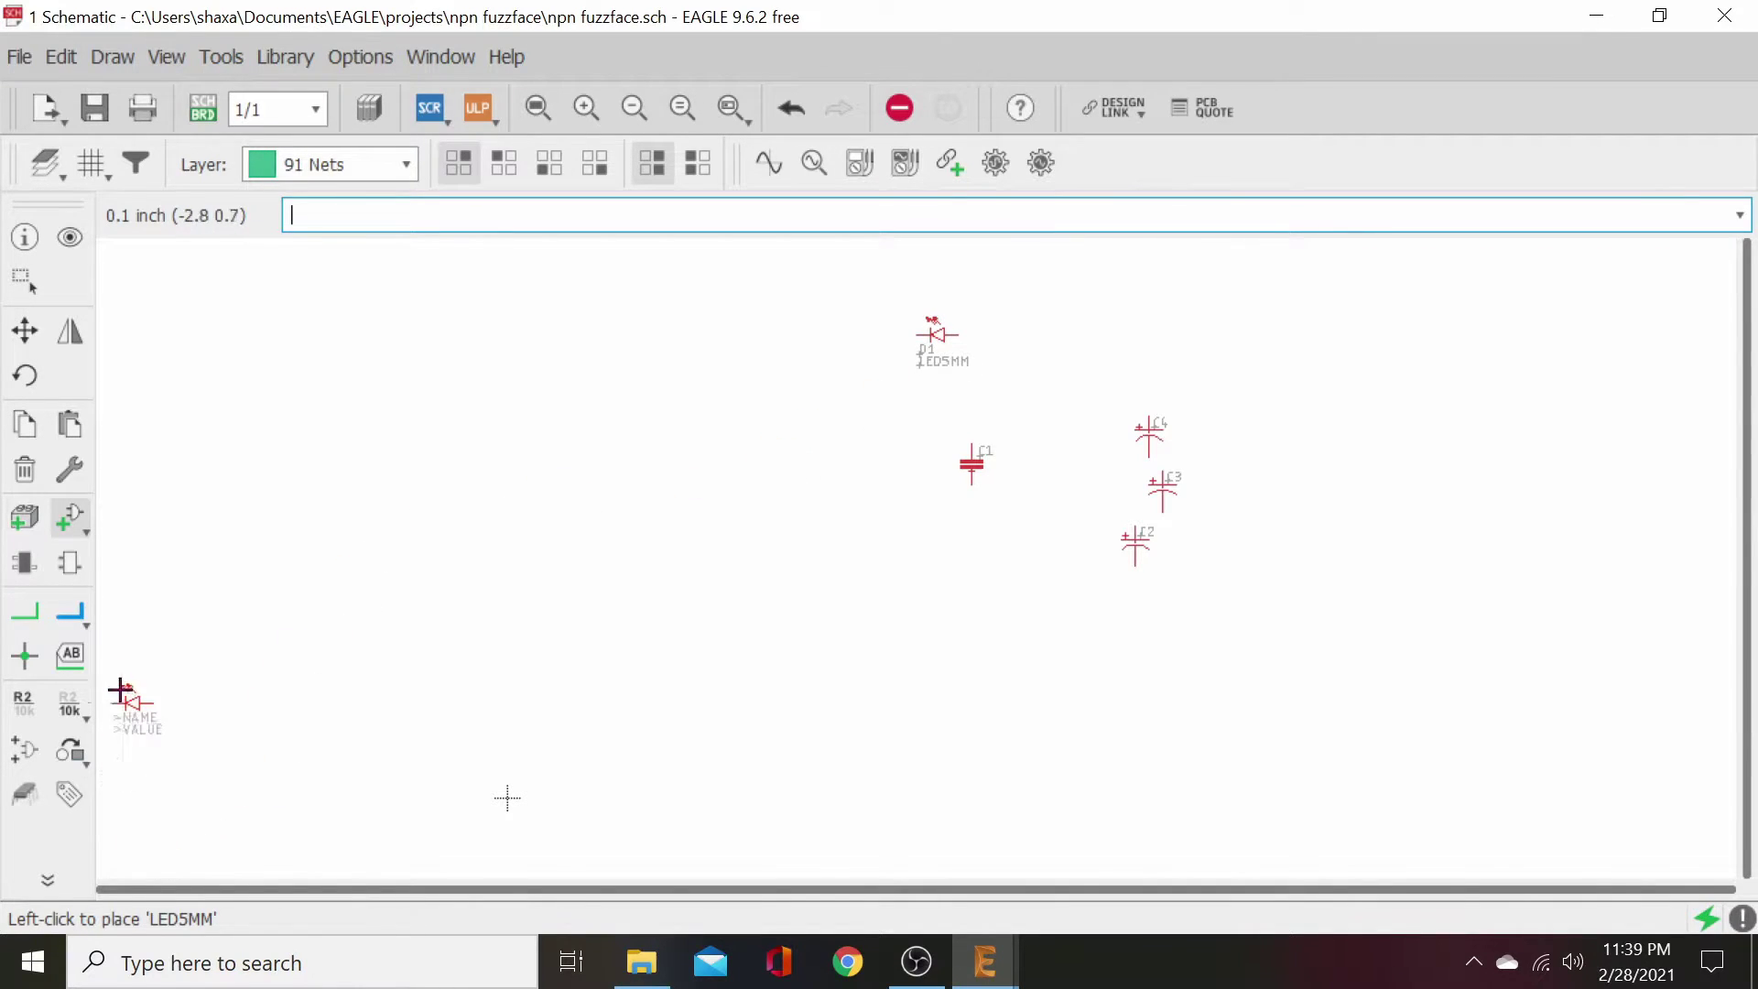
{"action": "left_click", "coordinate": [69, 517]}
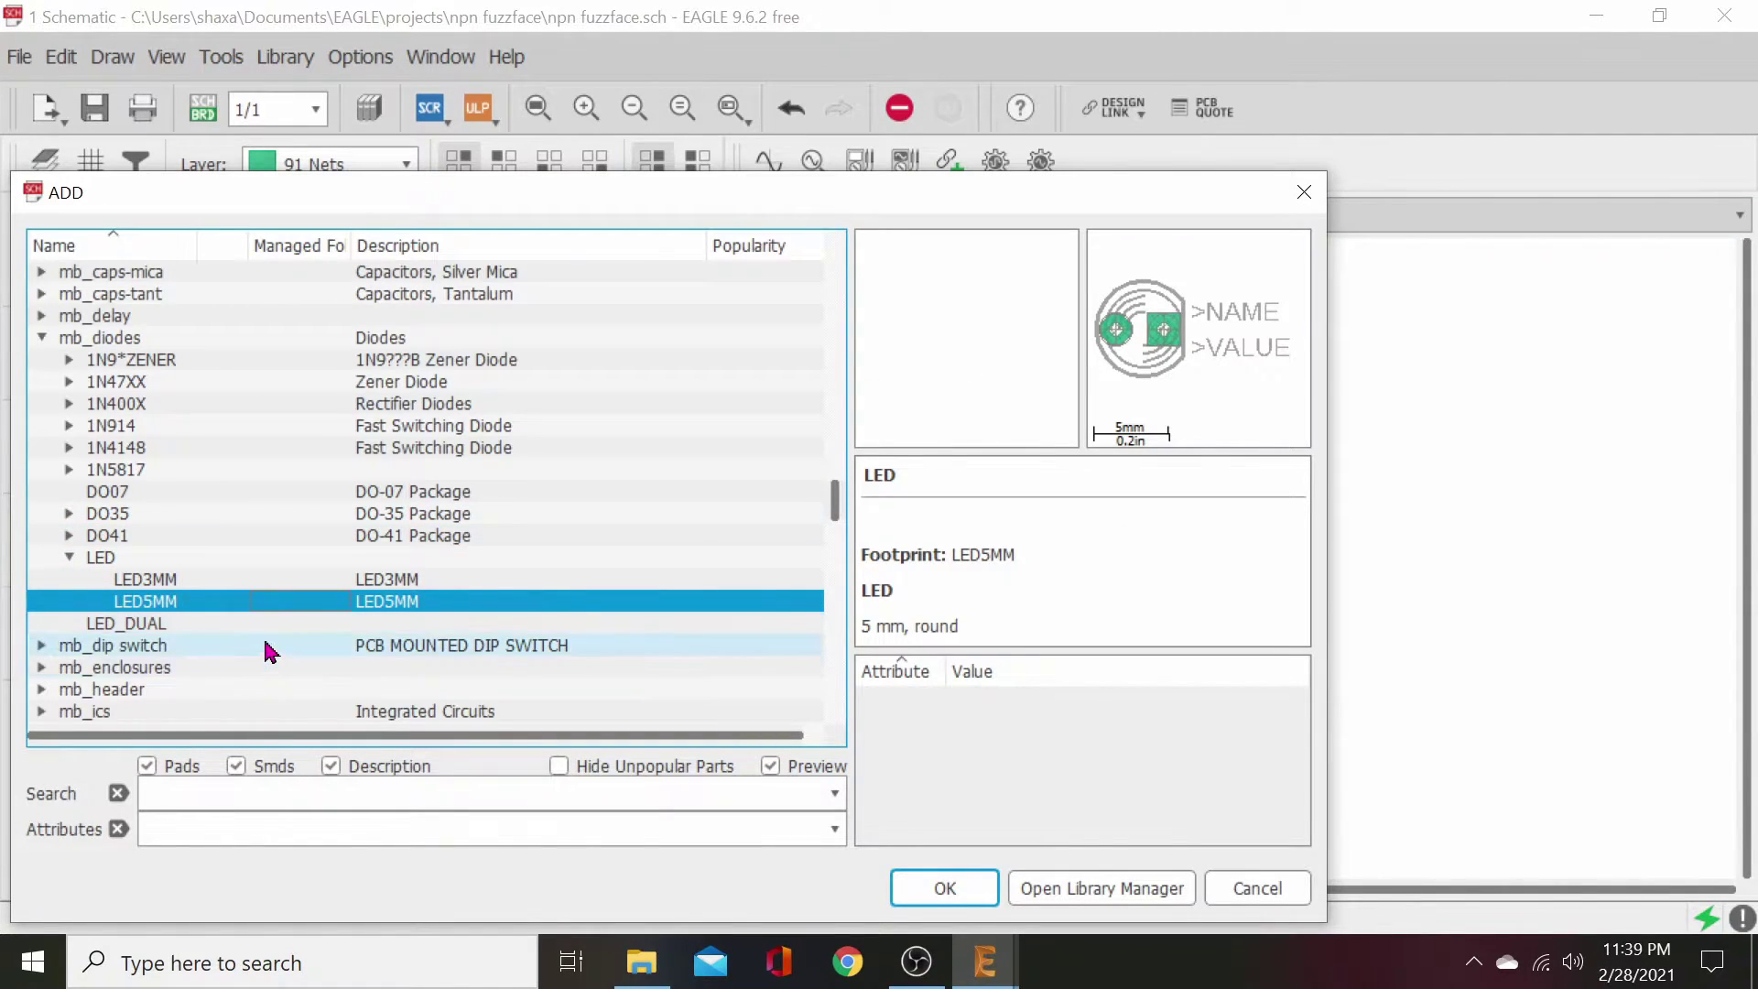
- Select the 6MM.3 resistor from the mb_resistors 6MM group
{"action": "scroll", "coordinate": [272, 652], "scroll_direction": "down", "scroll_amount": 3}
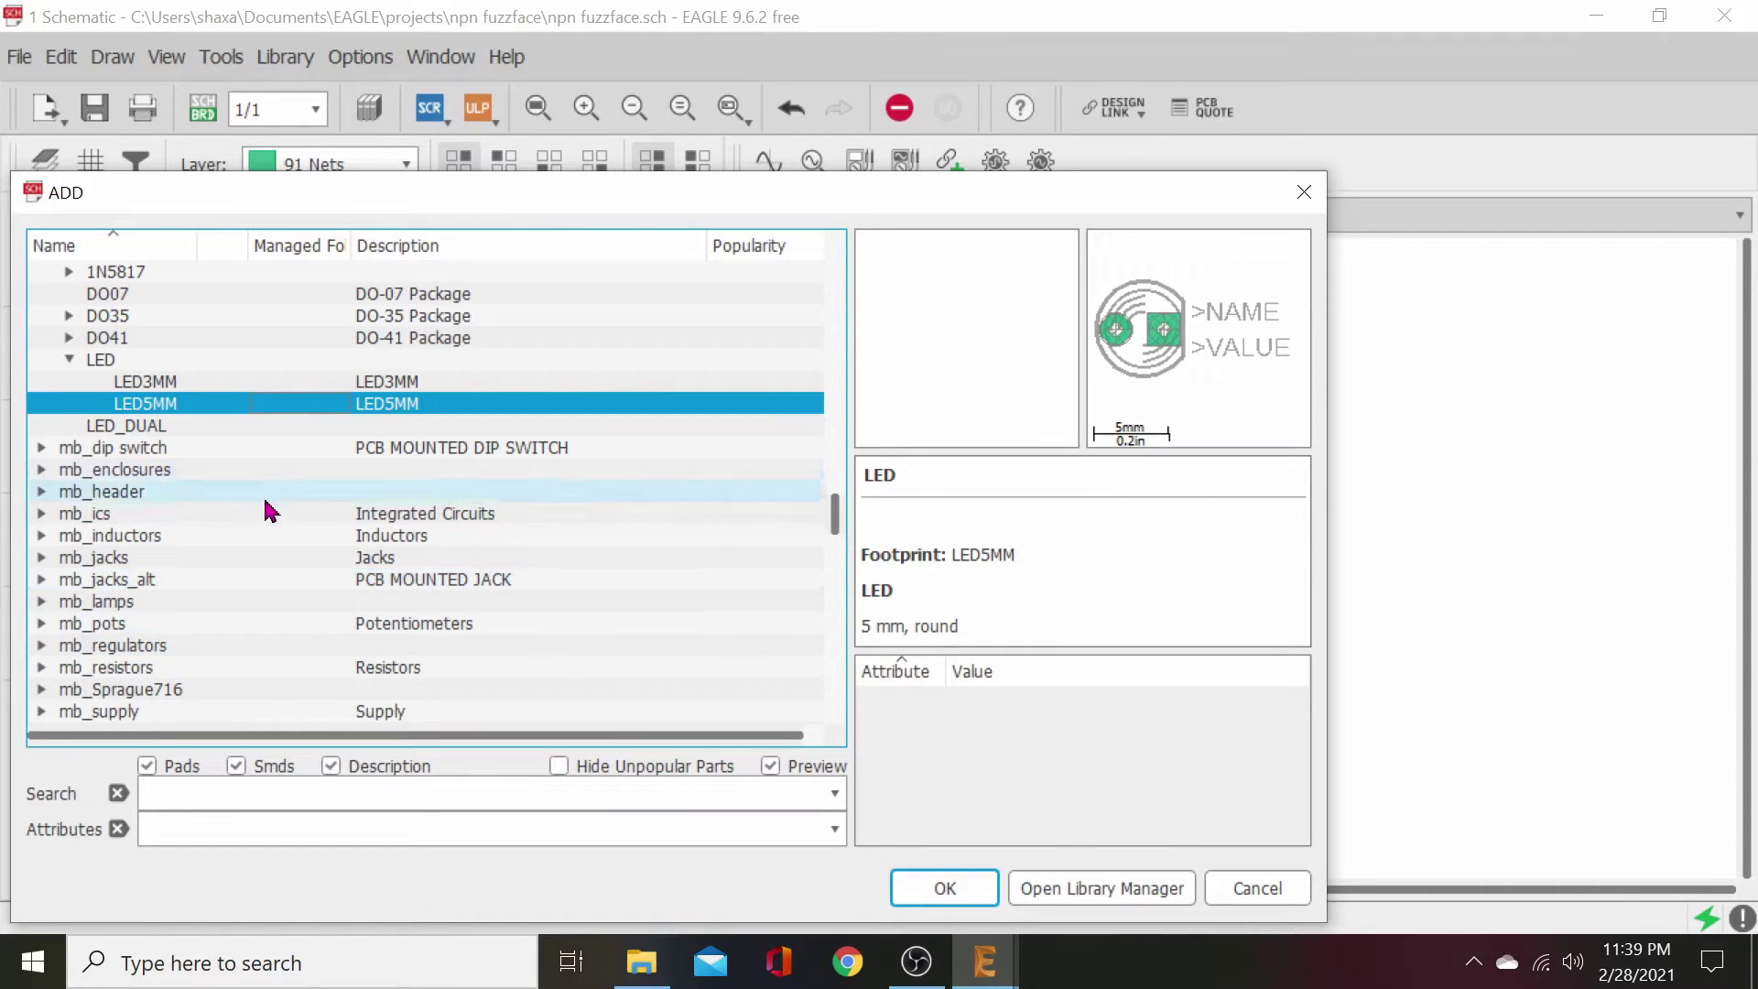
{"action": "scroll", "coordinate": [264, 526], "scroll_direction": "down", "scroll_amount": 1}
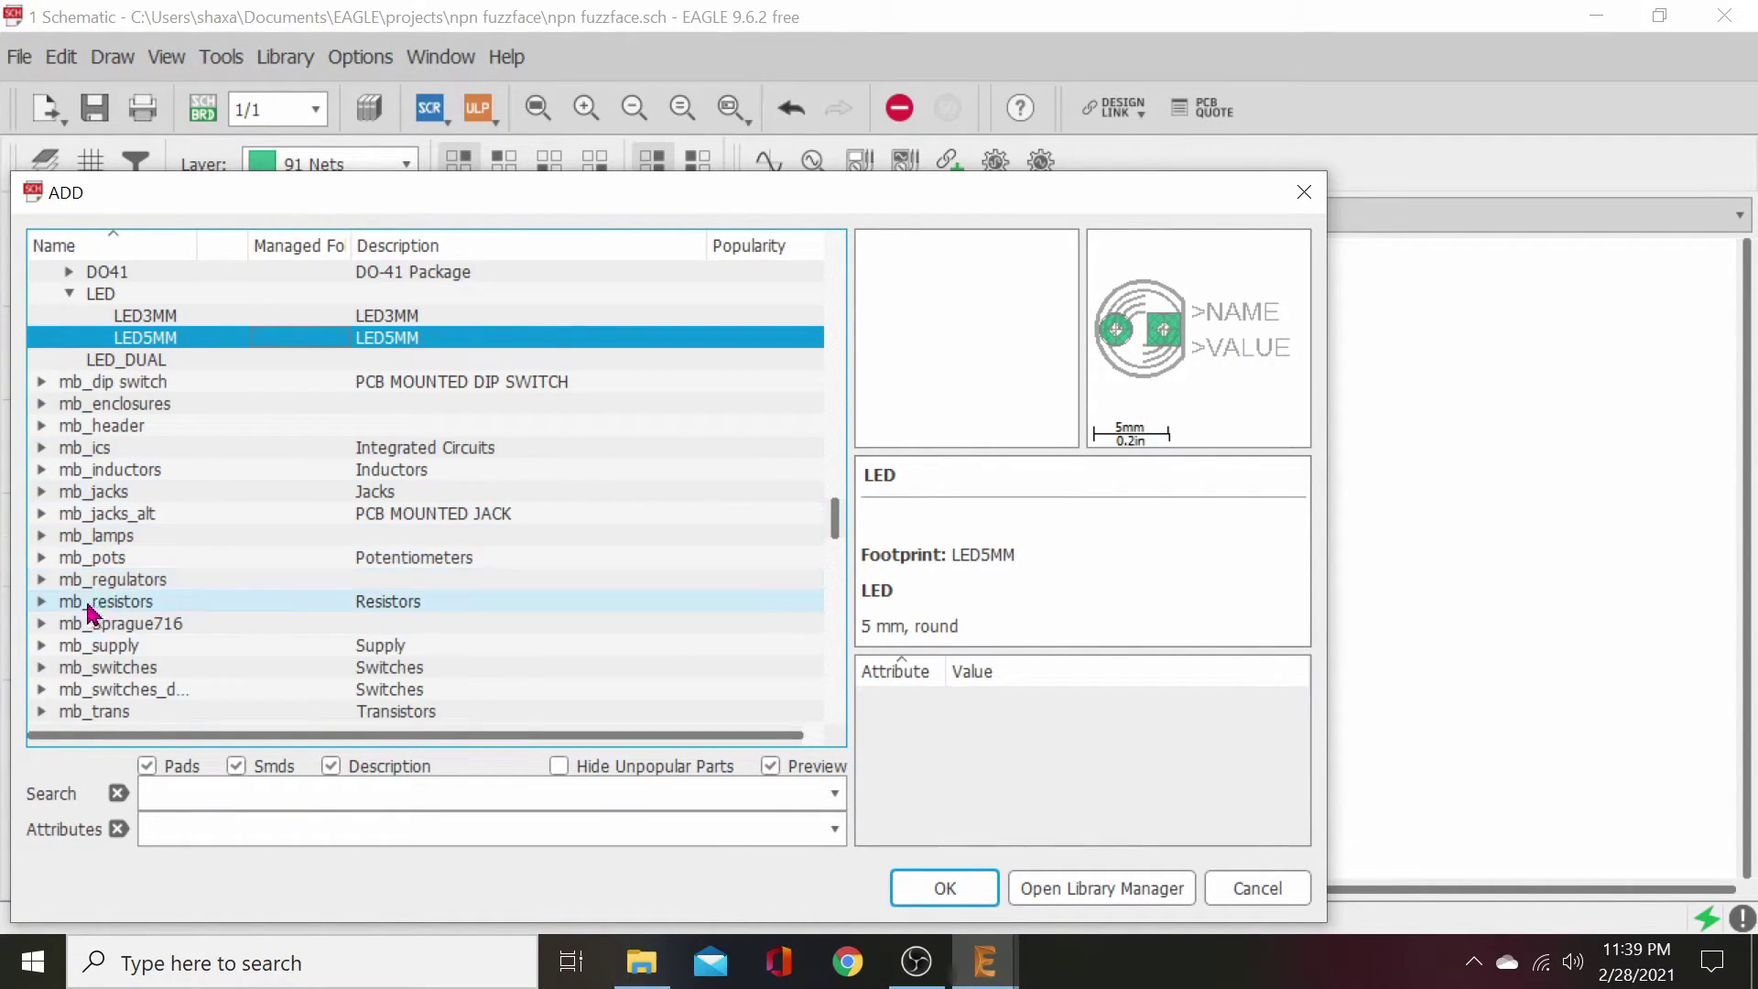
{"action": "left_click", "coordinate": [44, 603]}
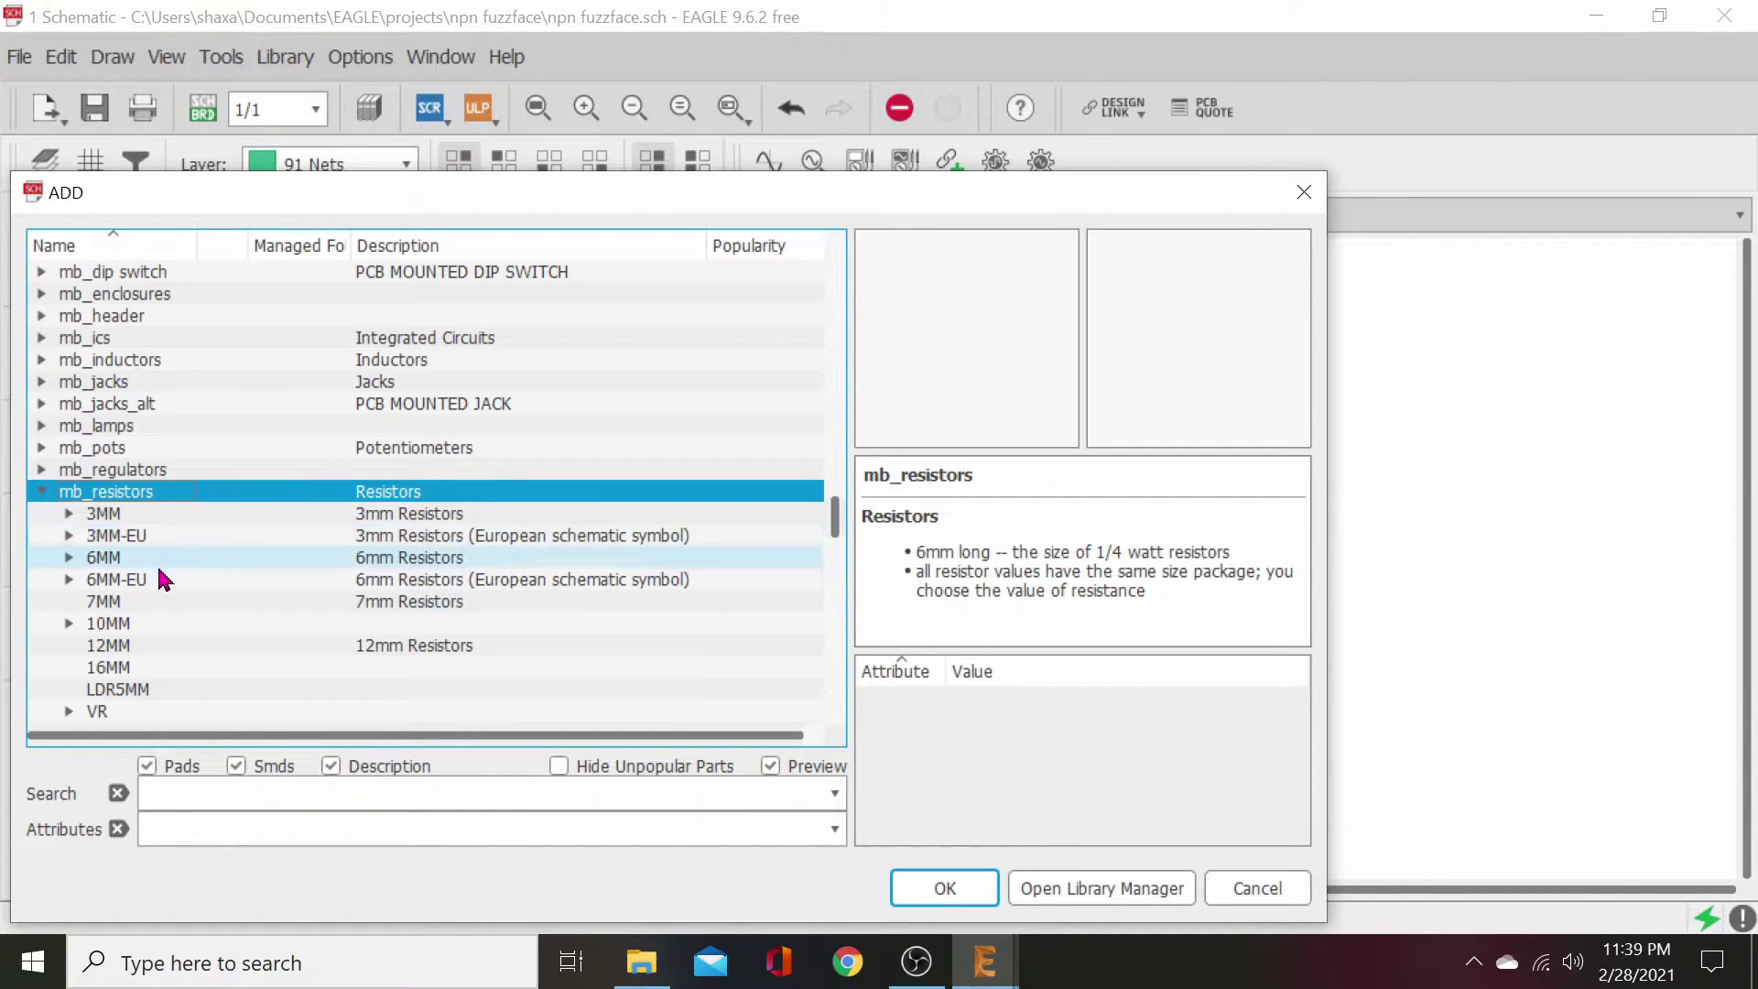
{"action": "left_click", "coordinate": [70, 558]}
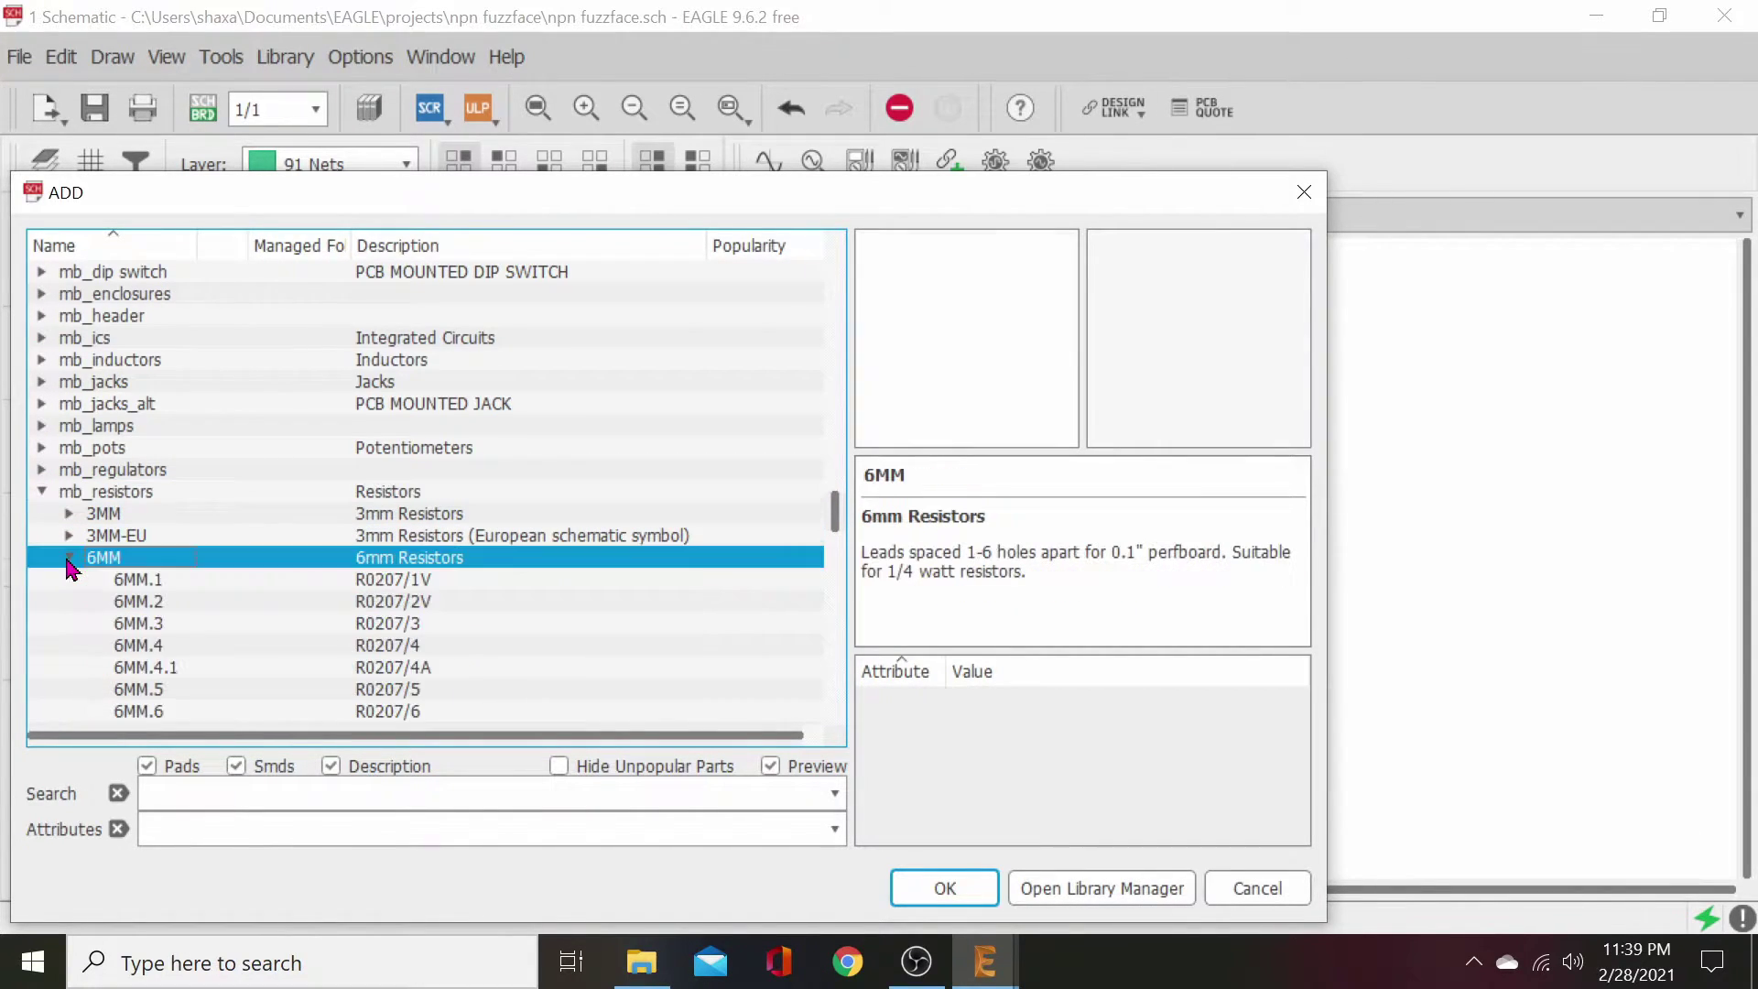
{"action": "left_click", "coordinate": [170, 585]}
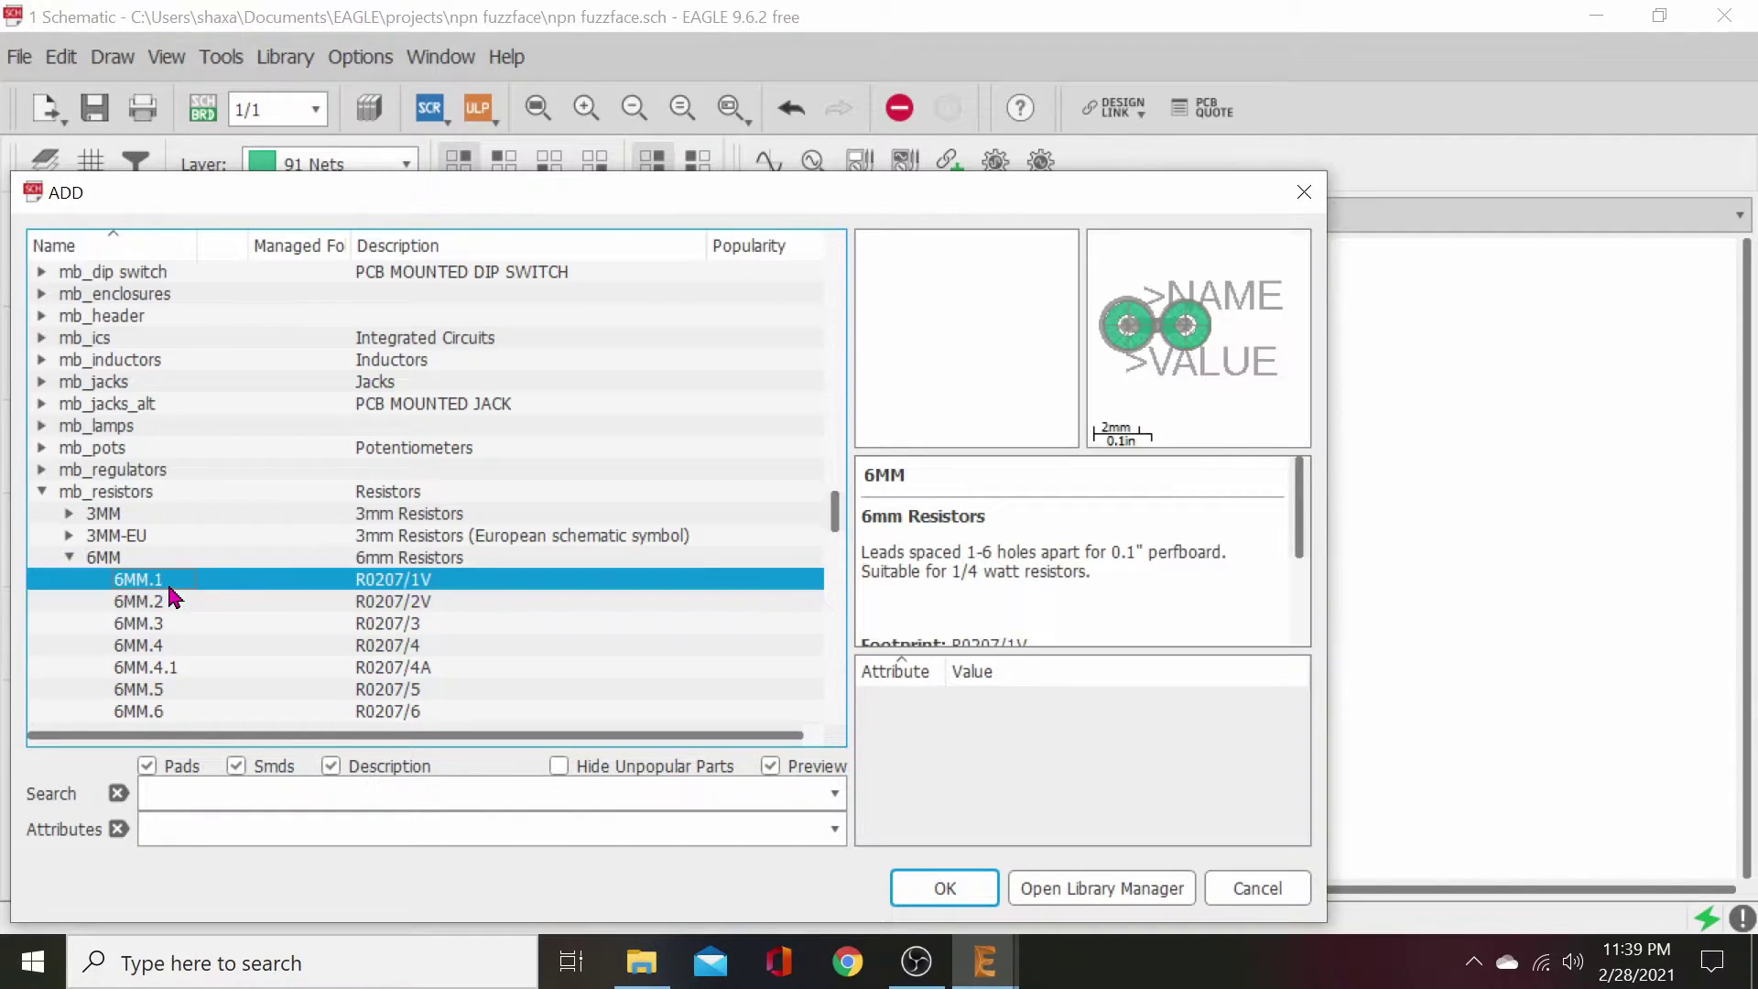
{"action": "left_click", "coordinate": [177, 602]}
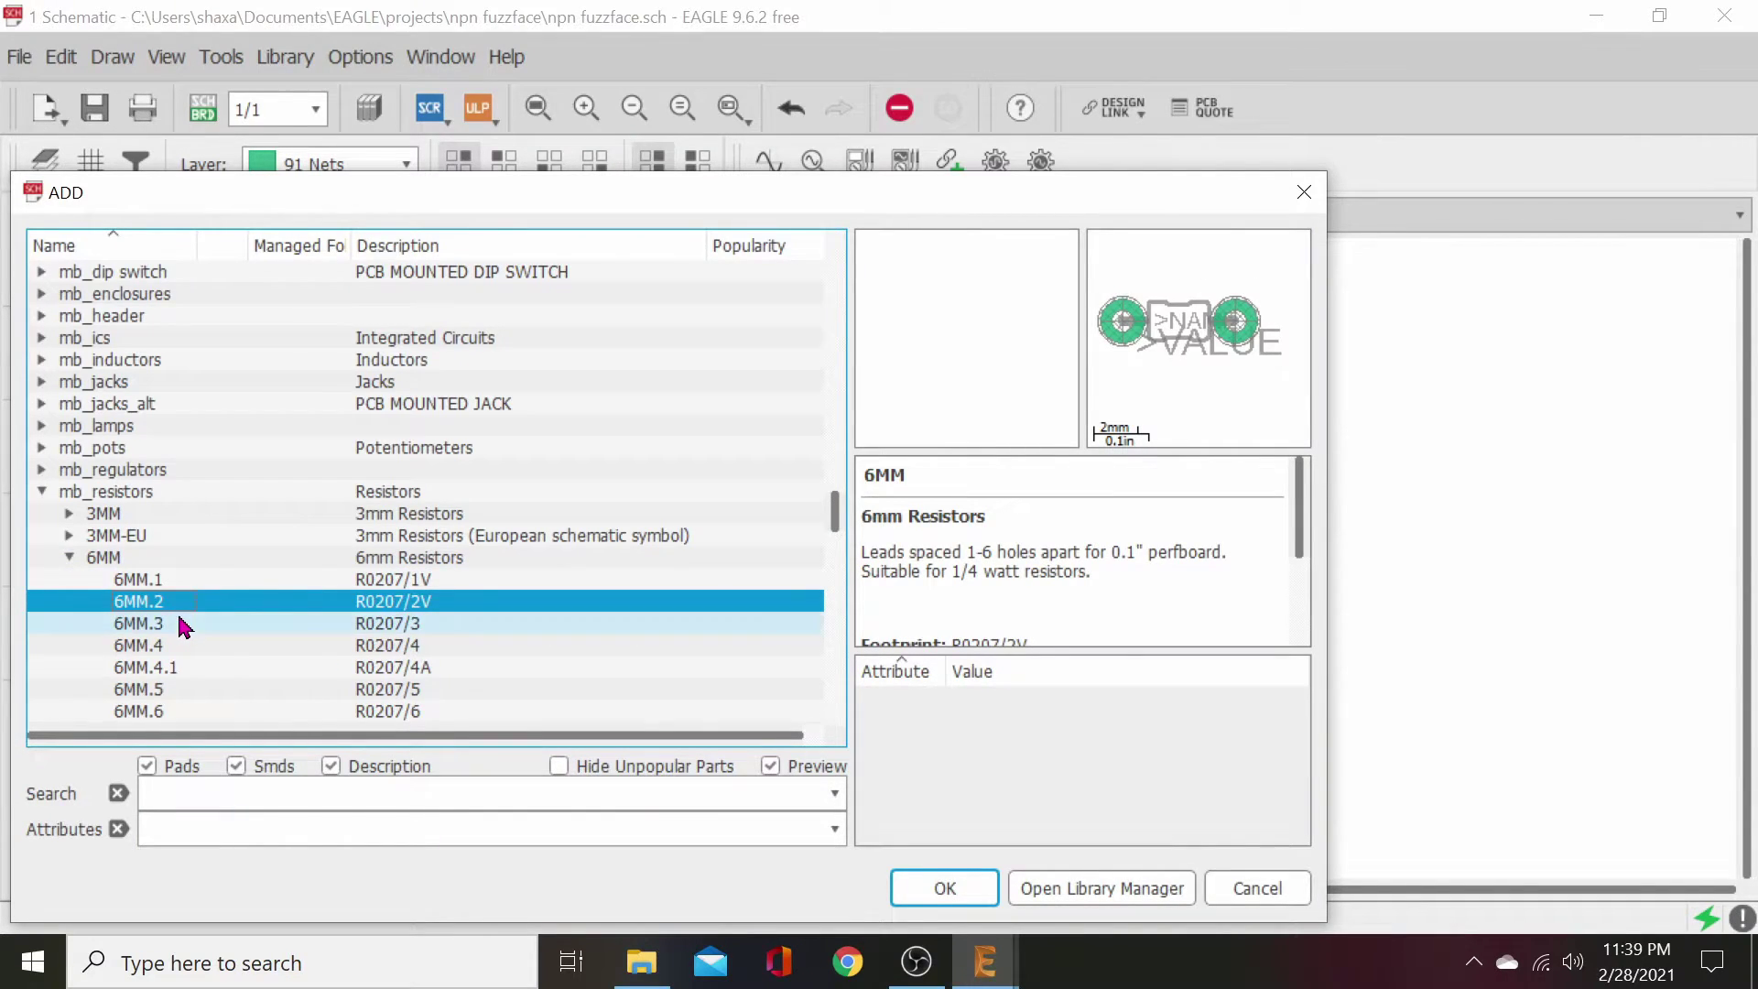
{"action": "left_click", "coordinate": [183, 628]}
{"action": "key", "text": "Down"}
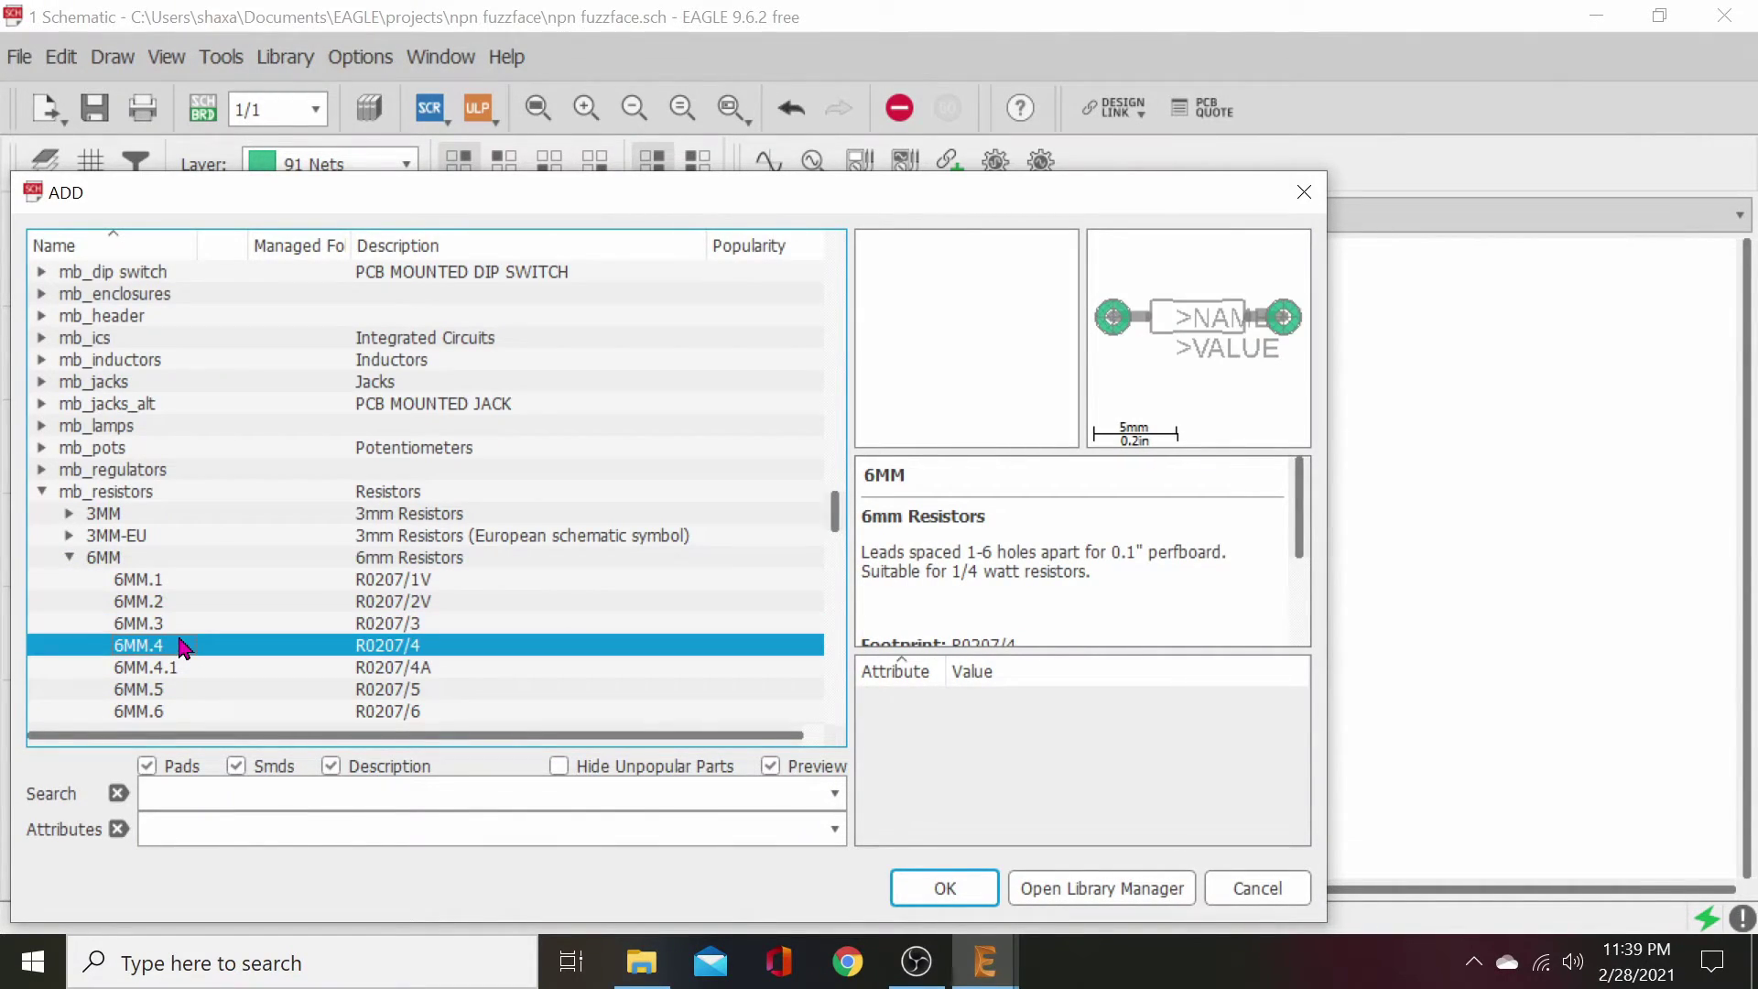
{"action": "left_click", "coordinate": [184, 622]}
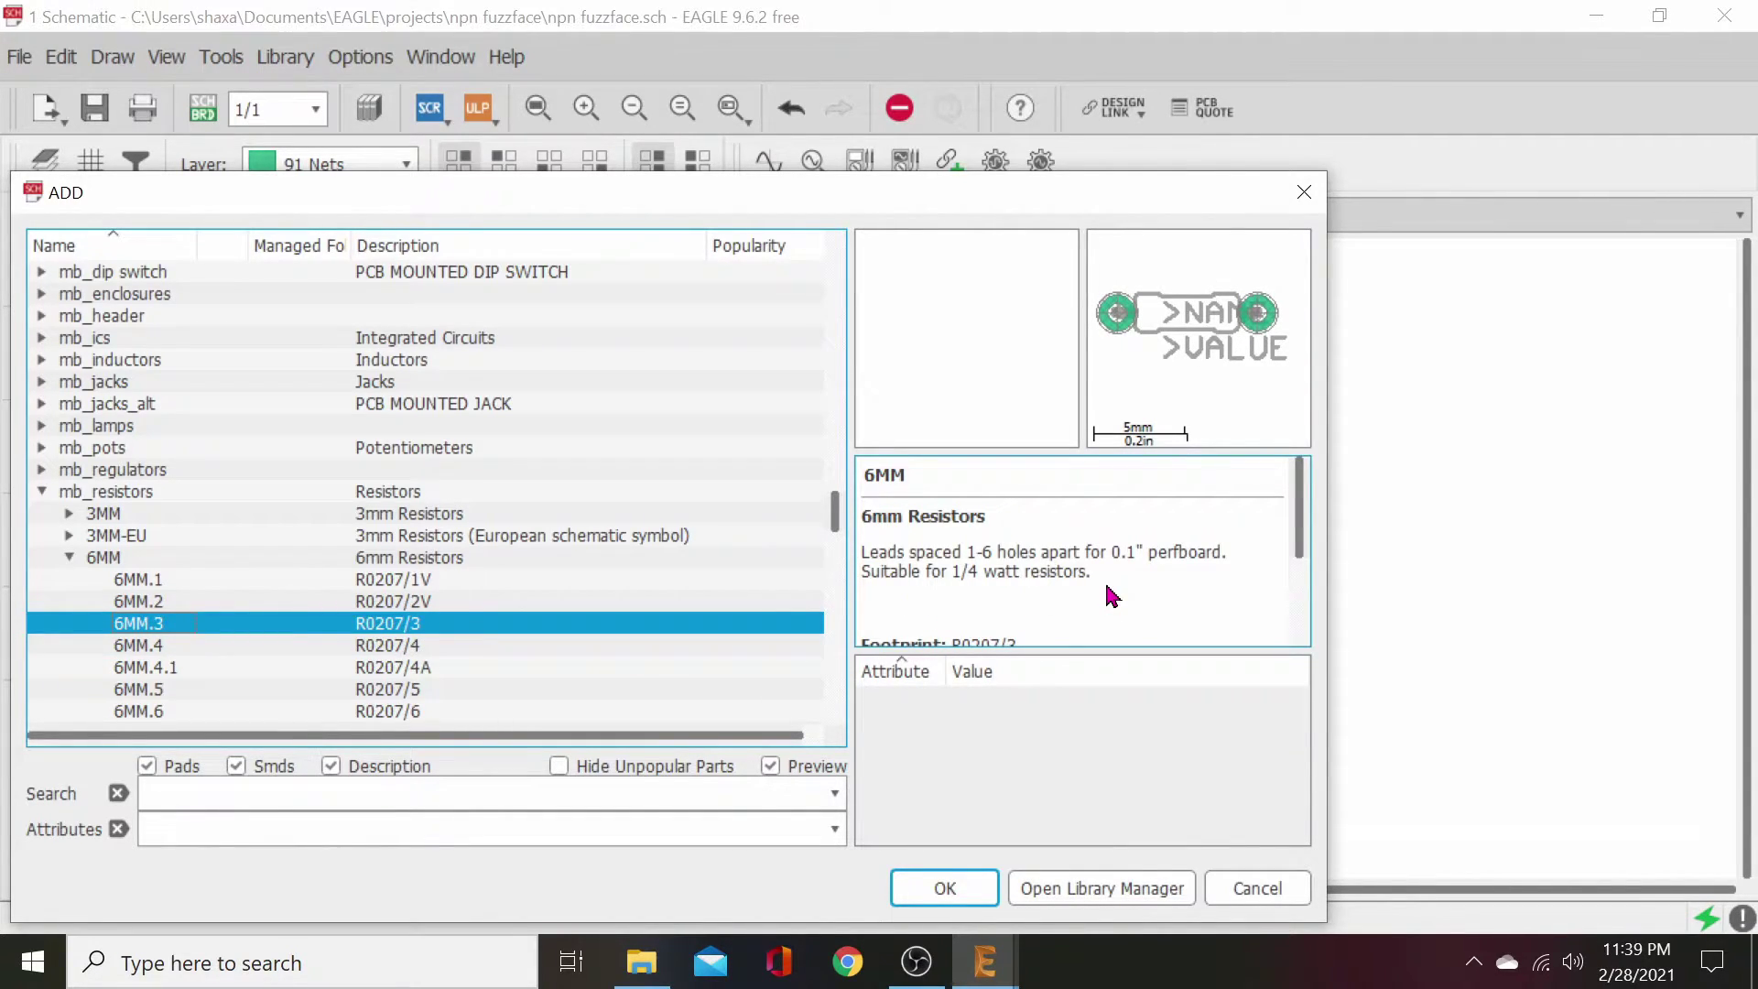
{"action": "scroll", "coordinate": [1109, 599], "scroll_direction": "down", "scroll_amount": 1}
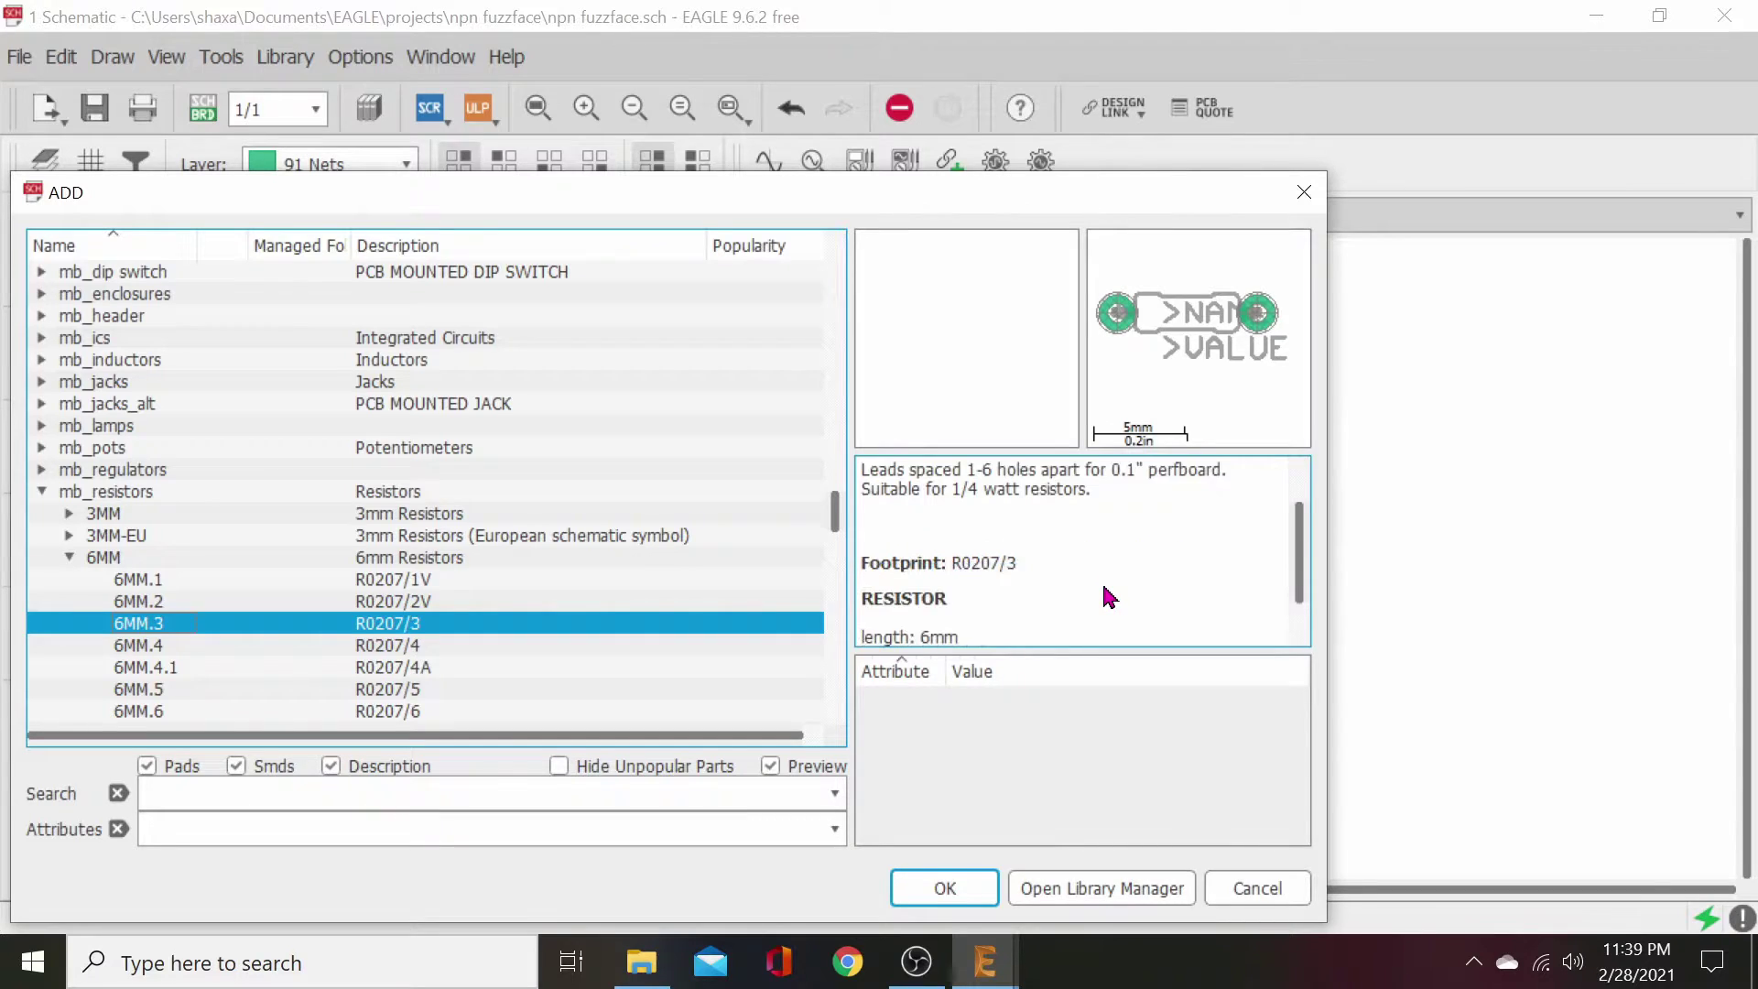
{"action": "scroll", "coordinate": [1101, 576], "scroll_direction": "down", "scroll_amount": 1}
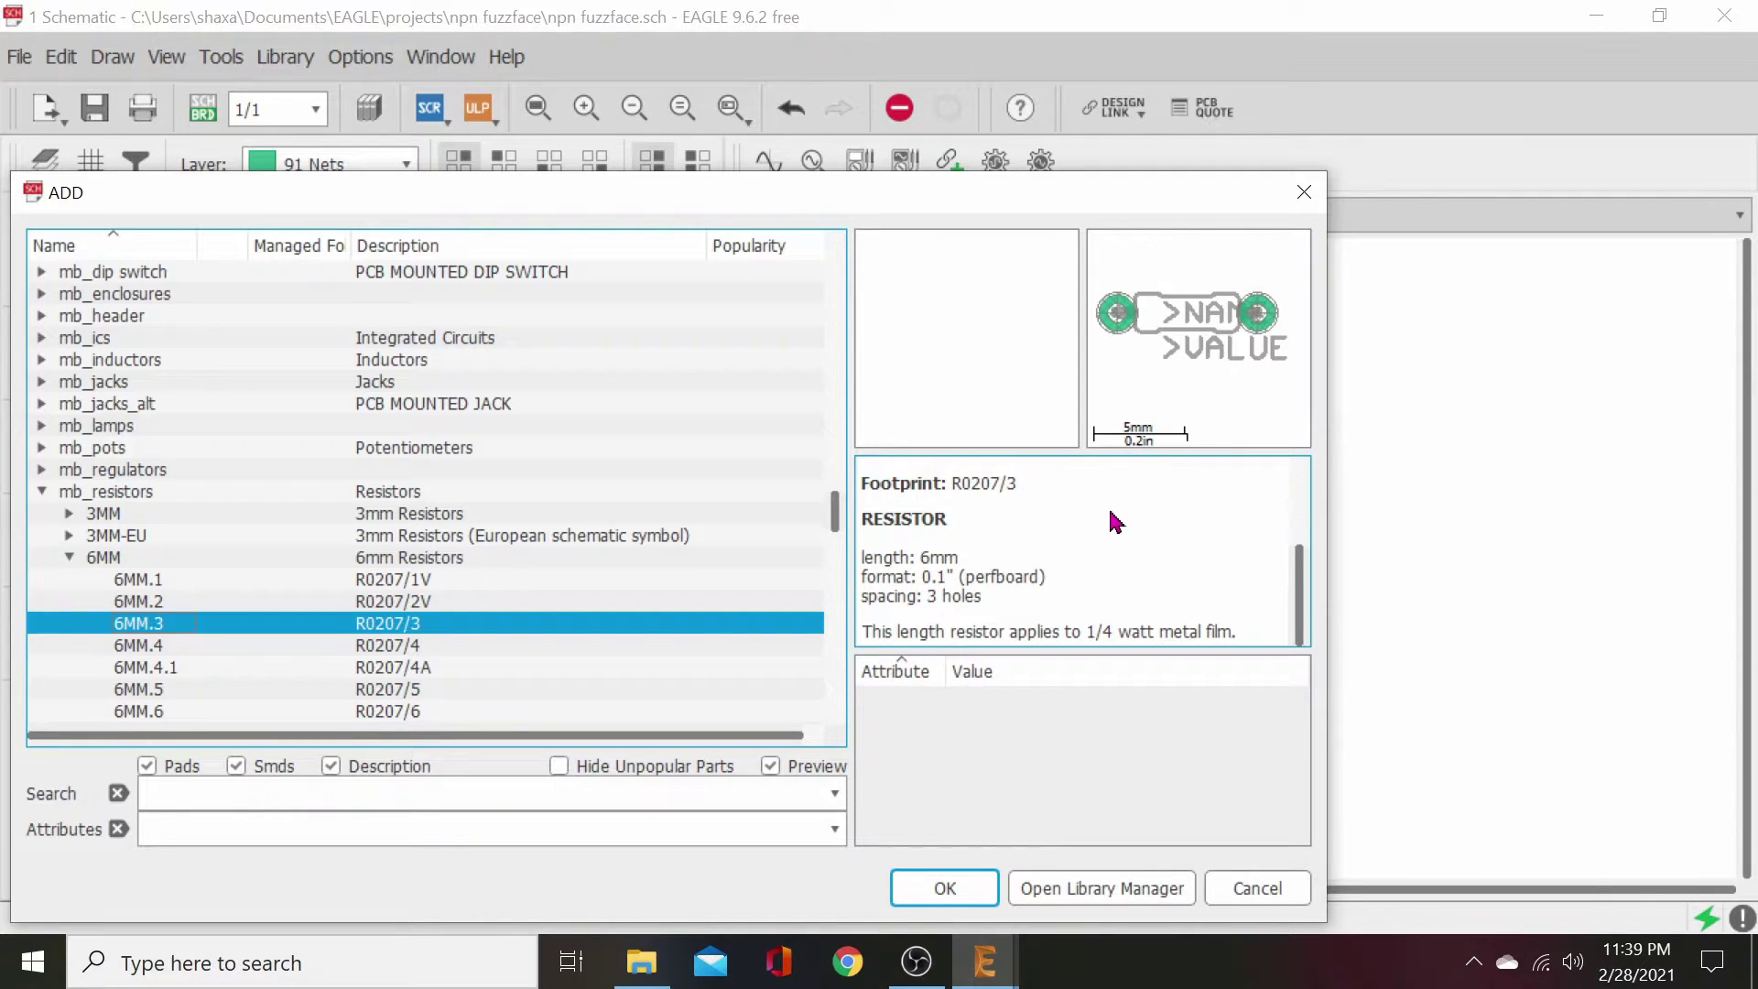
- Place six resistors, R1 through R6, across the lower part of the schematic
{"action": "left_click", "coordinate": [944, 884]}
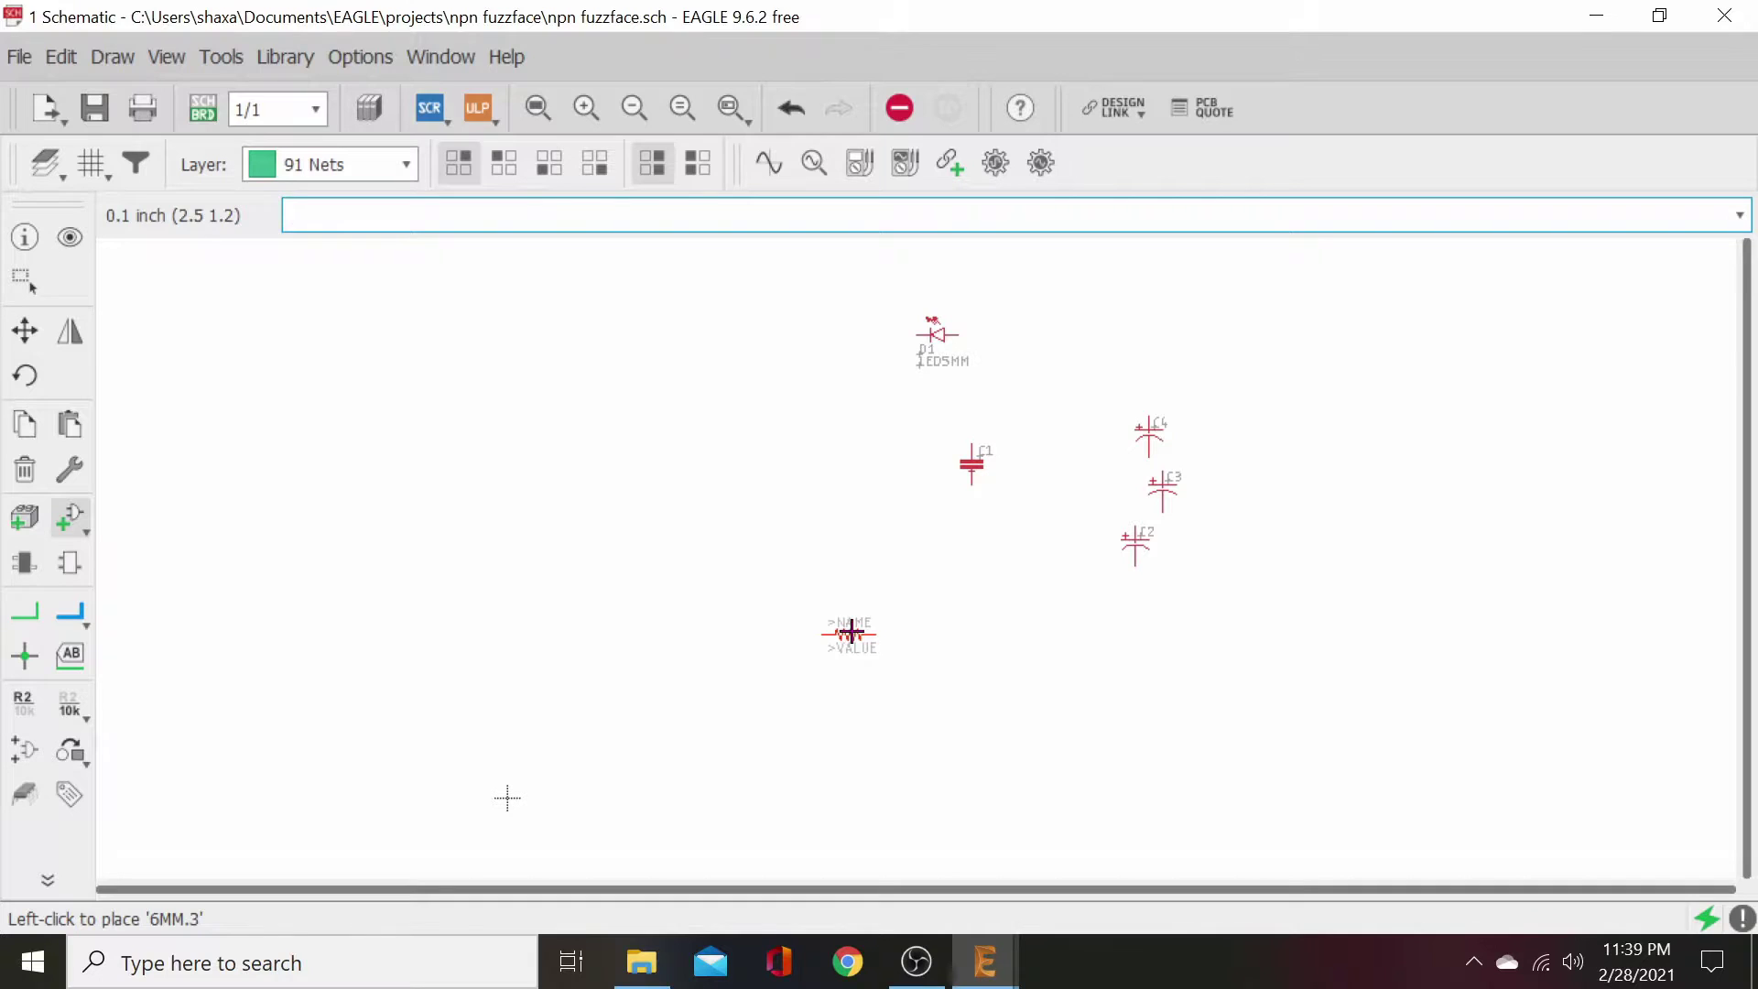
{"action": "left_click", "coordinate": [851, 632]}
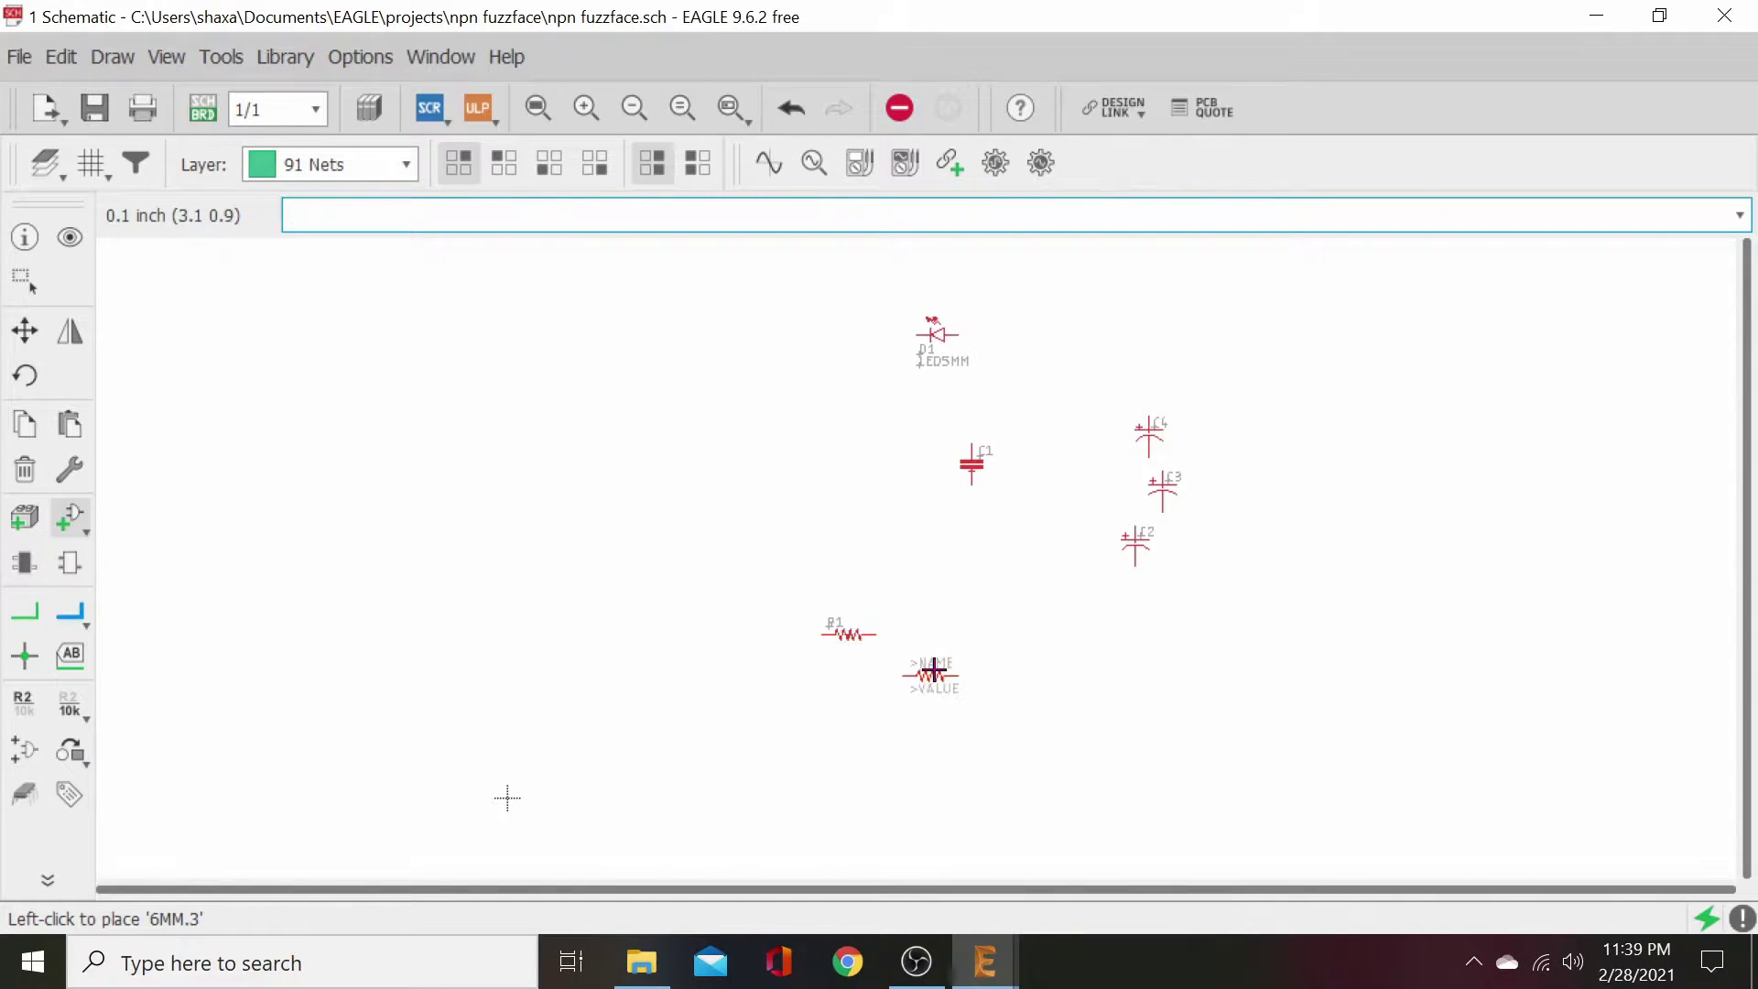
{"action": "left_click", "coordinate": [930, 675]}
{"action": "left_click", "coordinate": [1026, 689]}
{"action": "left_click", "coordinate": [1160, 712]}
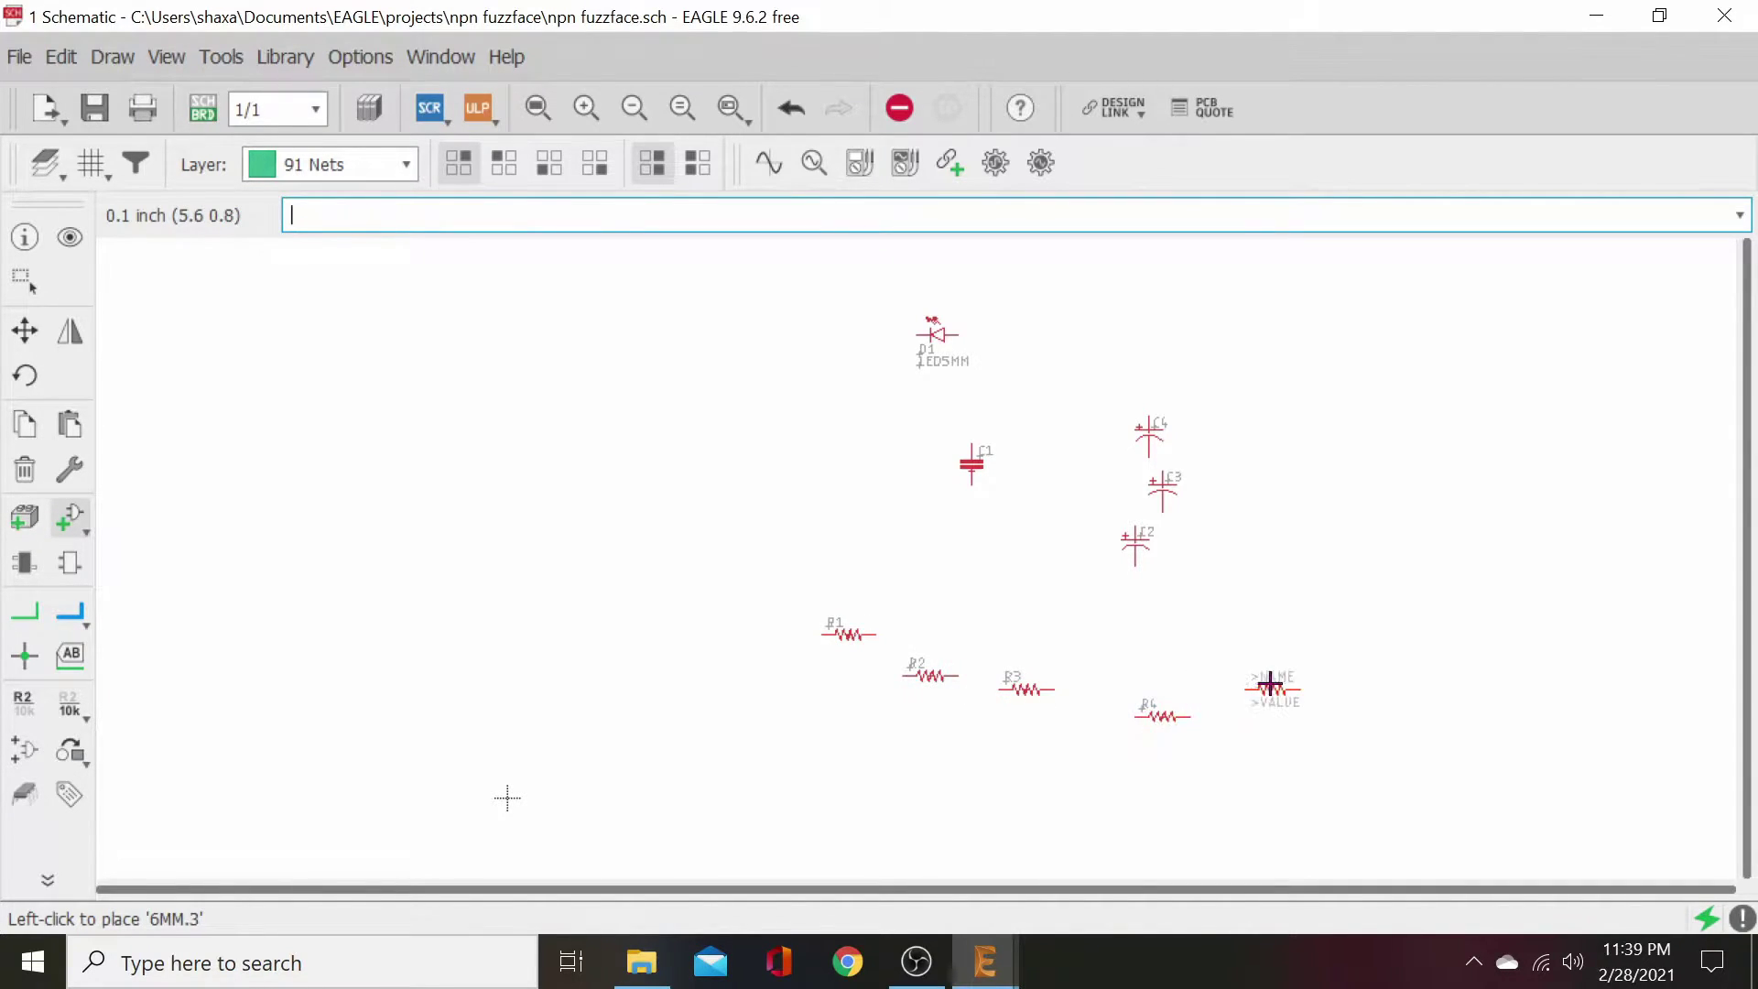
{"action": "left_click", "coordinate": [1271, 688]}
{"action": "left_click", "coordinate": [1271, 606]}
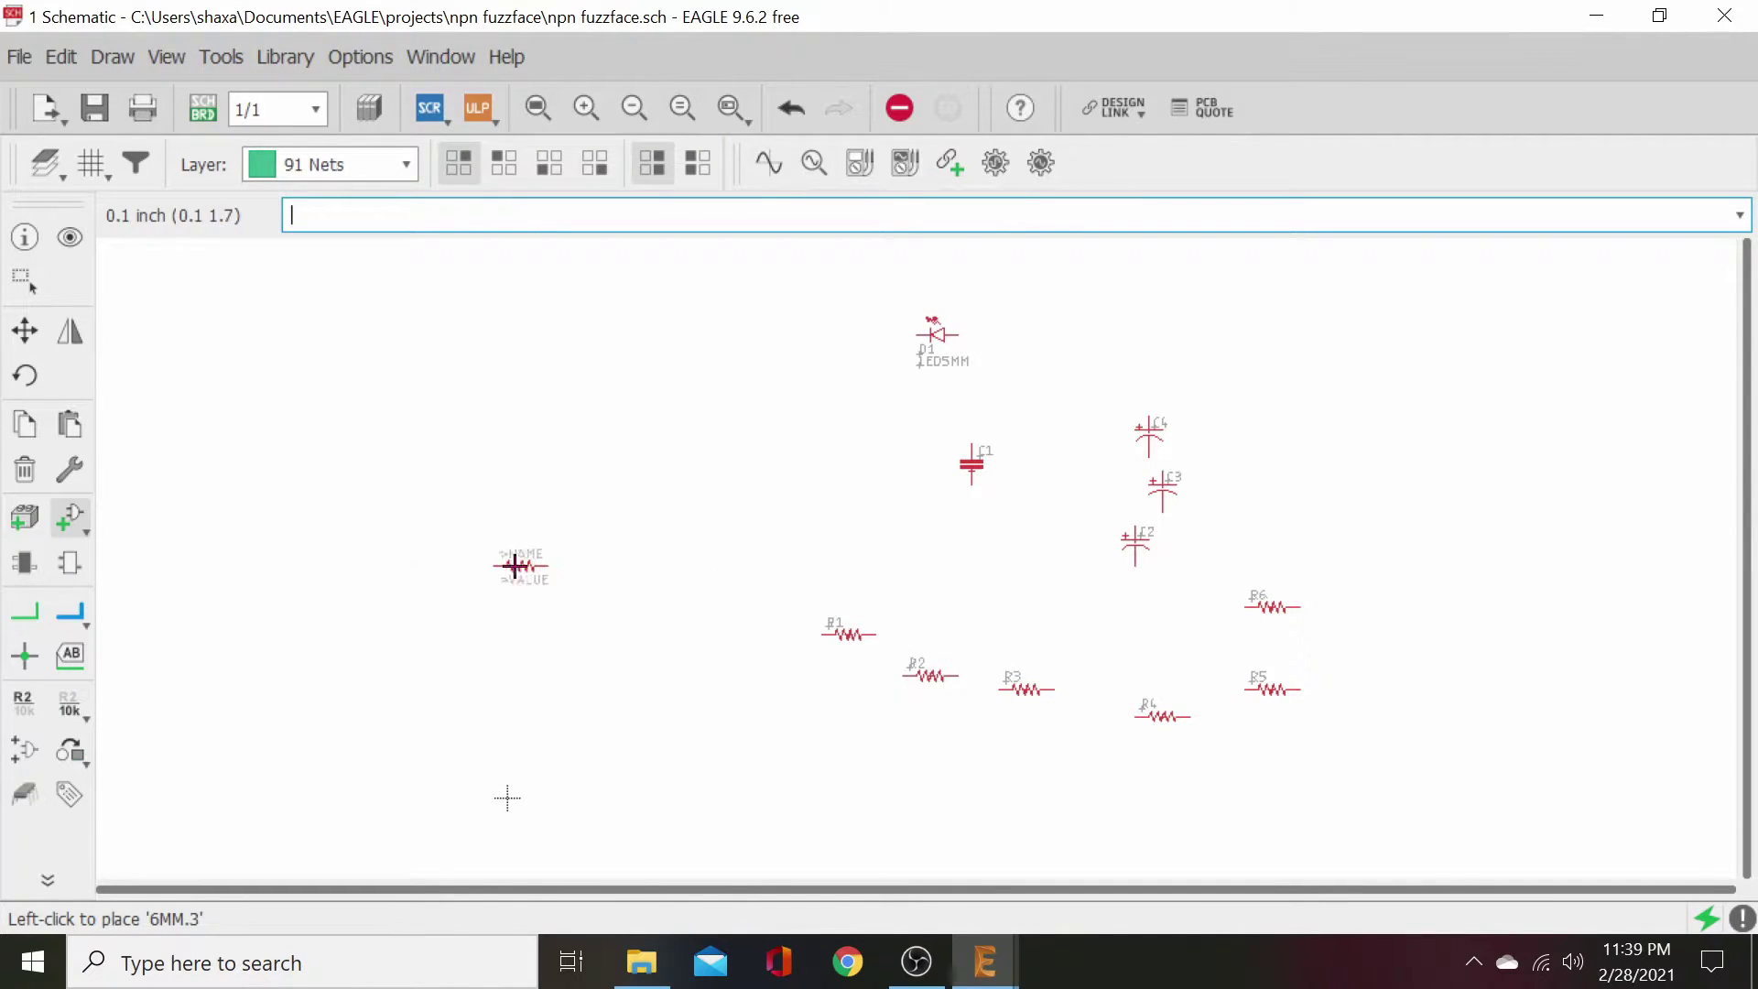
{"action": "left_click", "coordinate": [70, 518]}
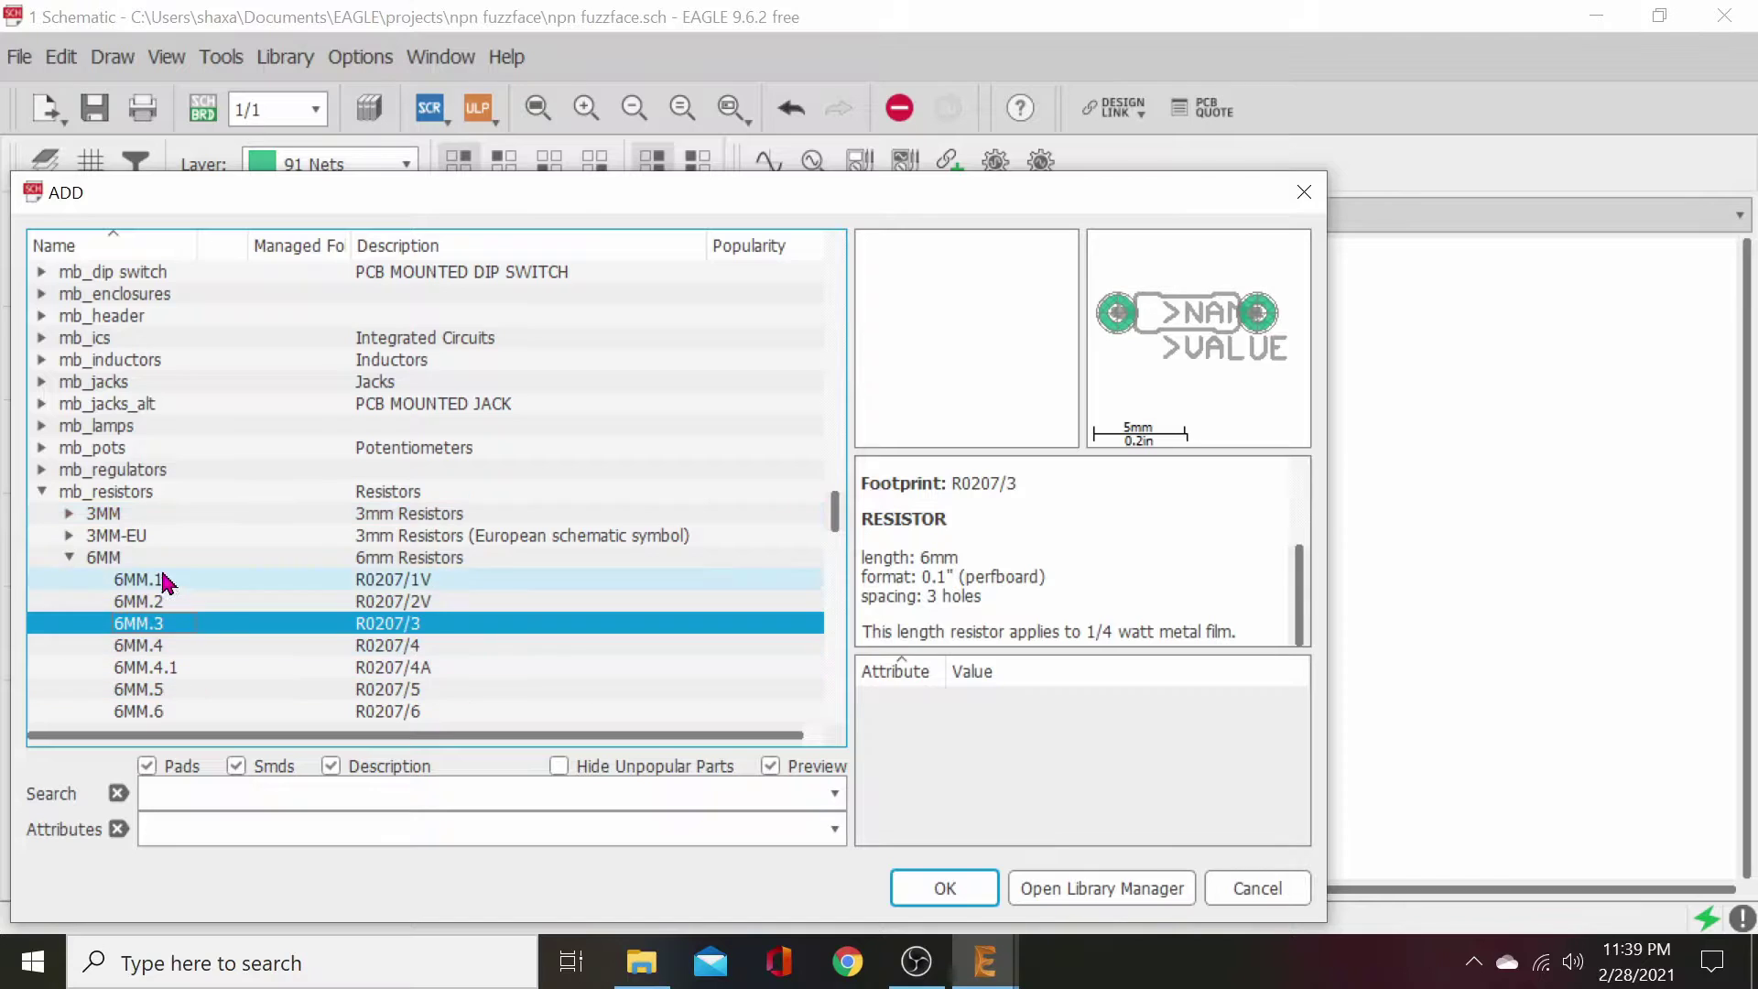
- Add a +9V(T) supply symbol from mb_supply near the top of the schematic
{"action": "left_click", "coordinate": [41, 491]}
{"action": "scroll", "coordinate": [220, 641], "scroll_direction": "down", "scroll_amount": 1}
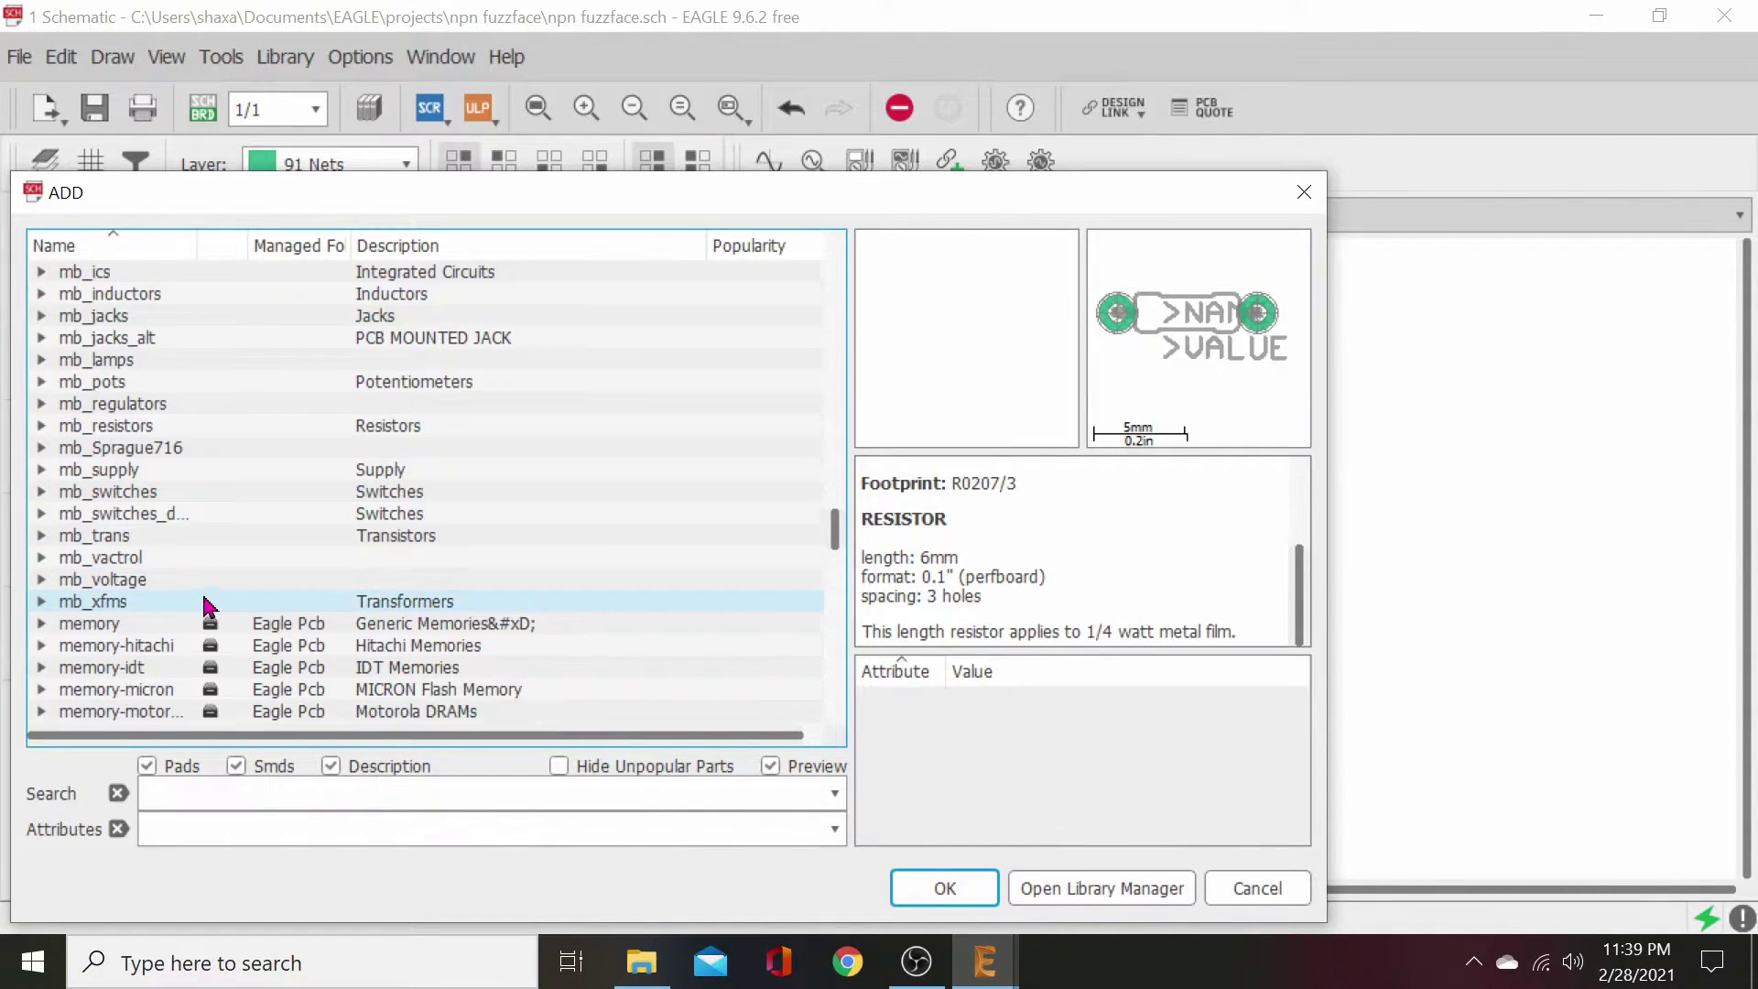
{"action": "scroll", "coordinate": [188, 659], "scroll_direction": "down", "scroll_amount": 3}
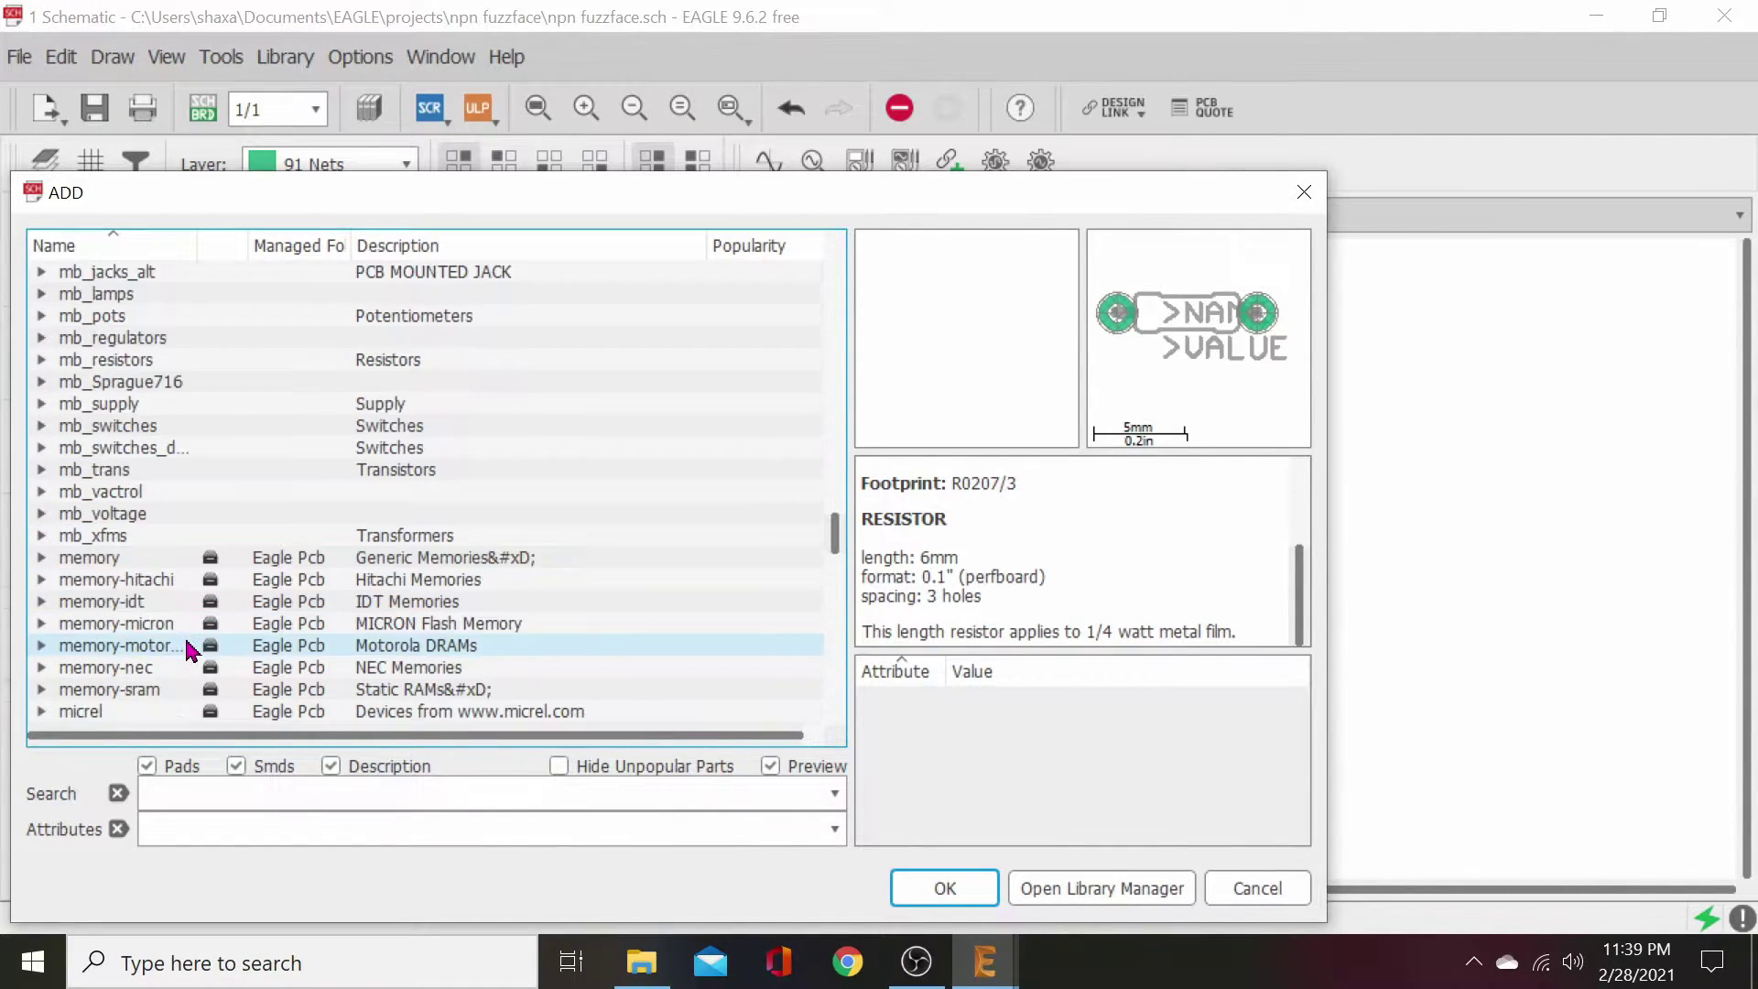
{"action": "scroll", "coordinate": [183, 632], "scroll_direction": "up", "scroll_amount": 4}
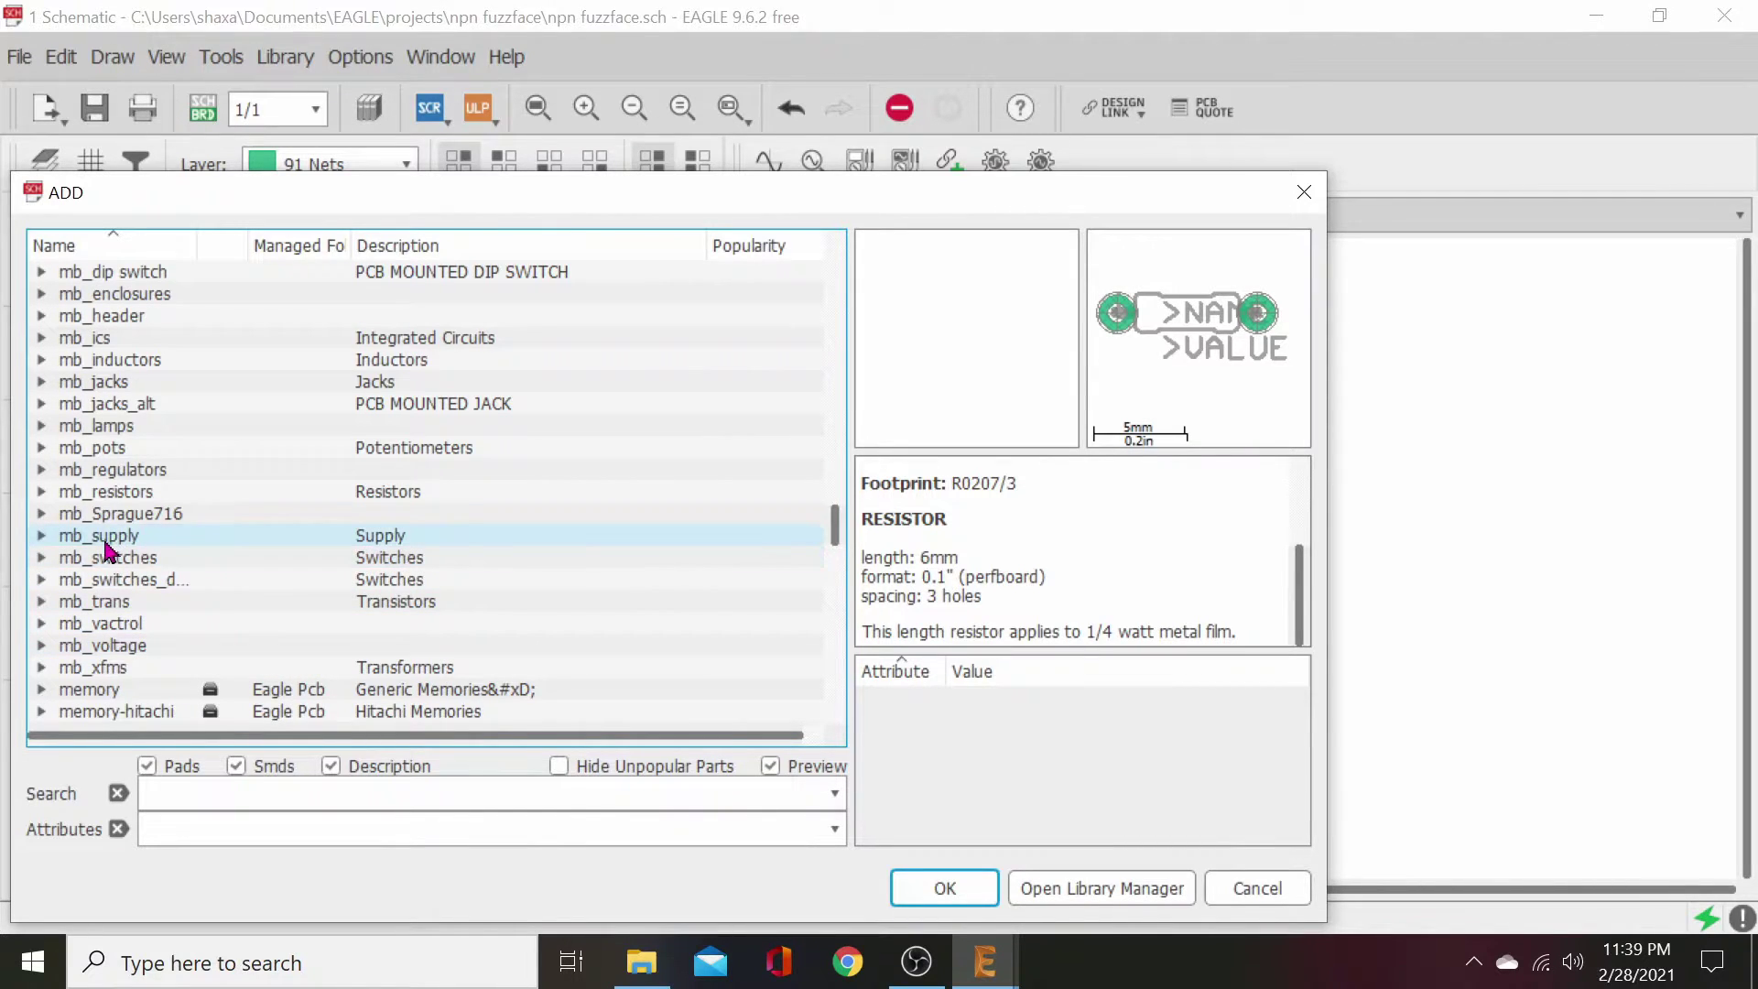
{"action": "left_click", "coordinate": [42, 536]}
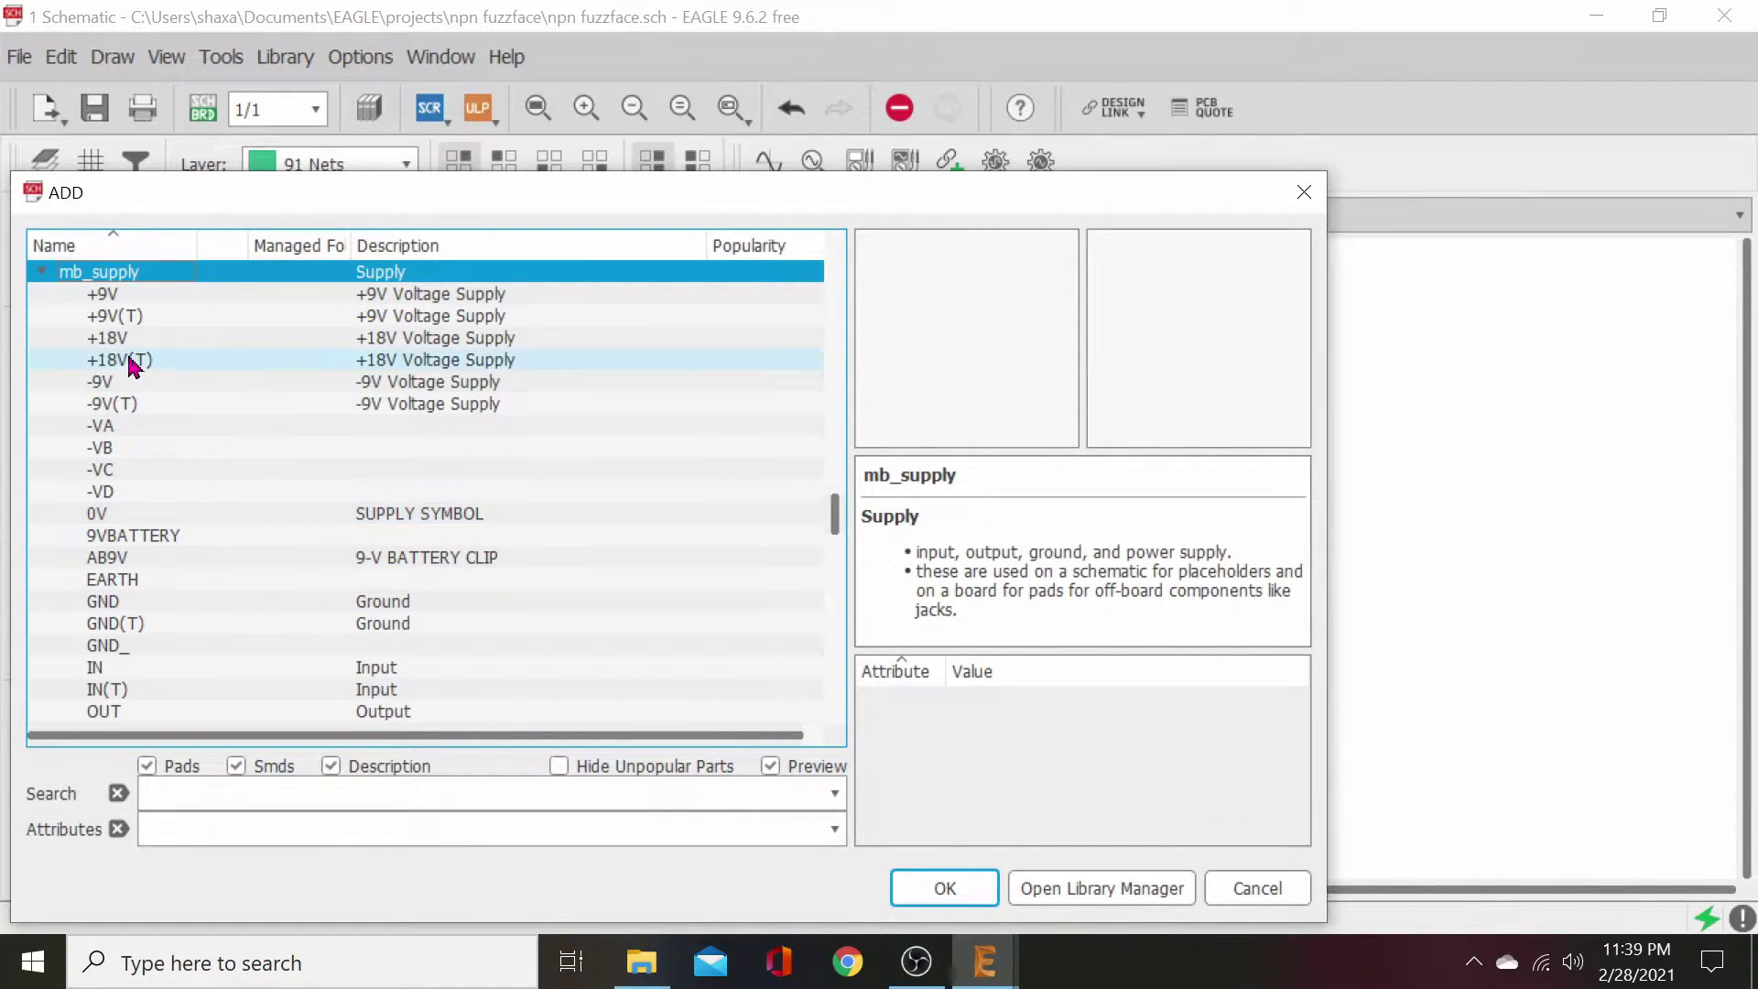
{"action": "left_click", "coordinate": [102, 317]}
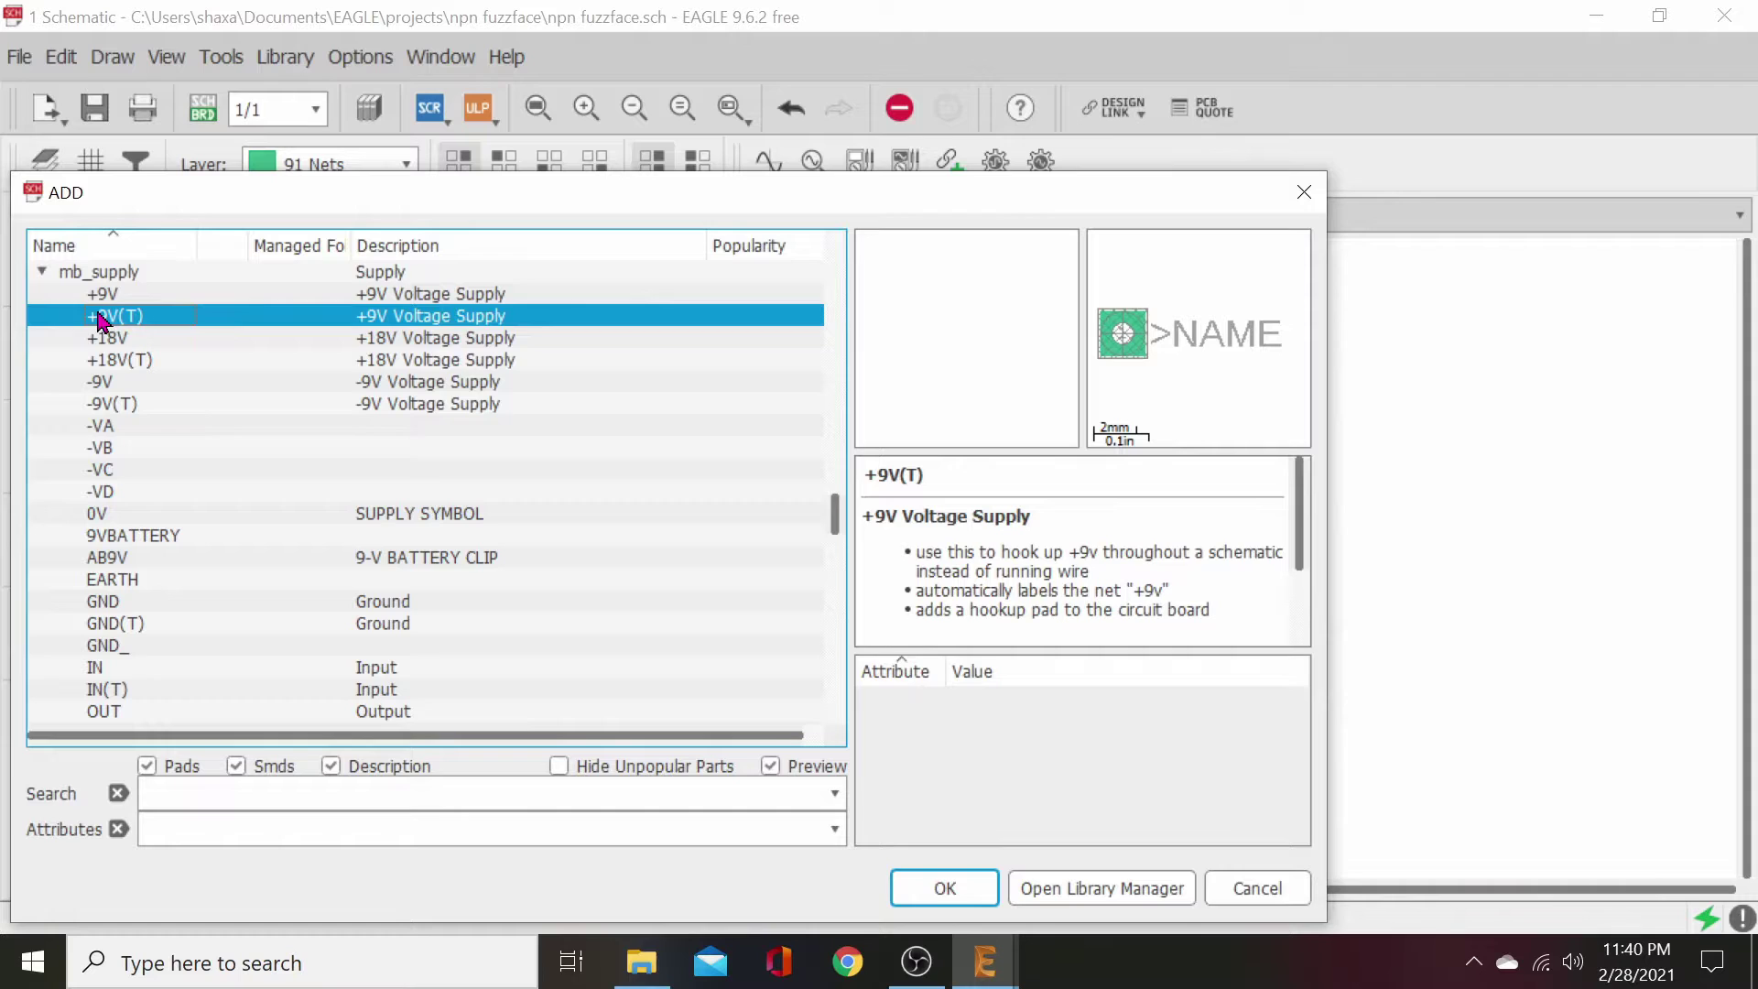
{"action": "left_click", "coordinate": [940, 893]}
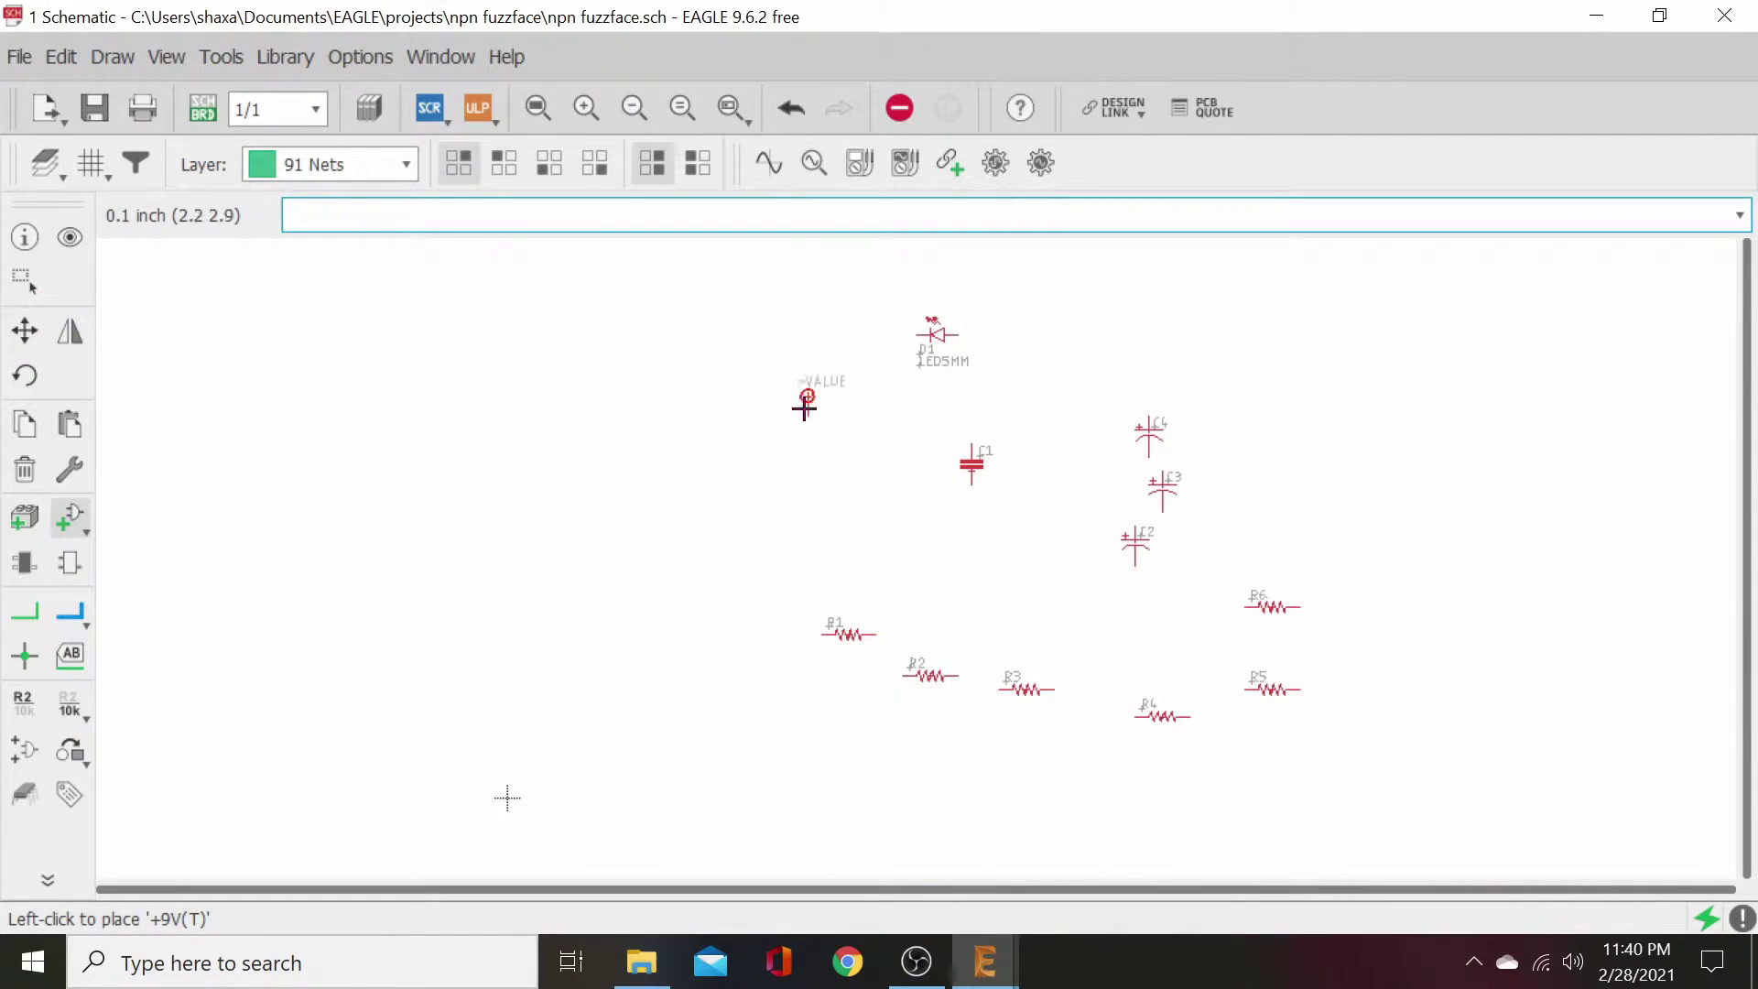
{"action": "left_click", "coordinate": [713, 356]}
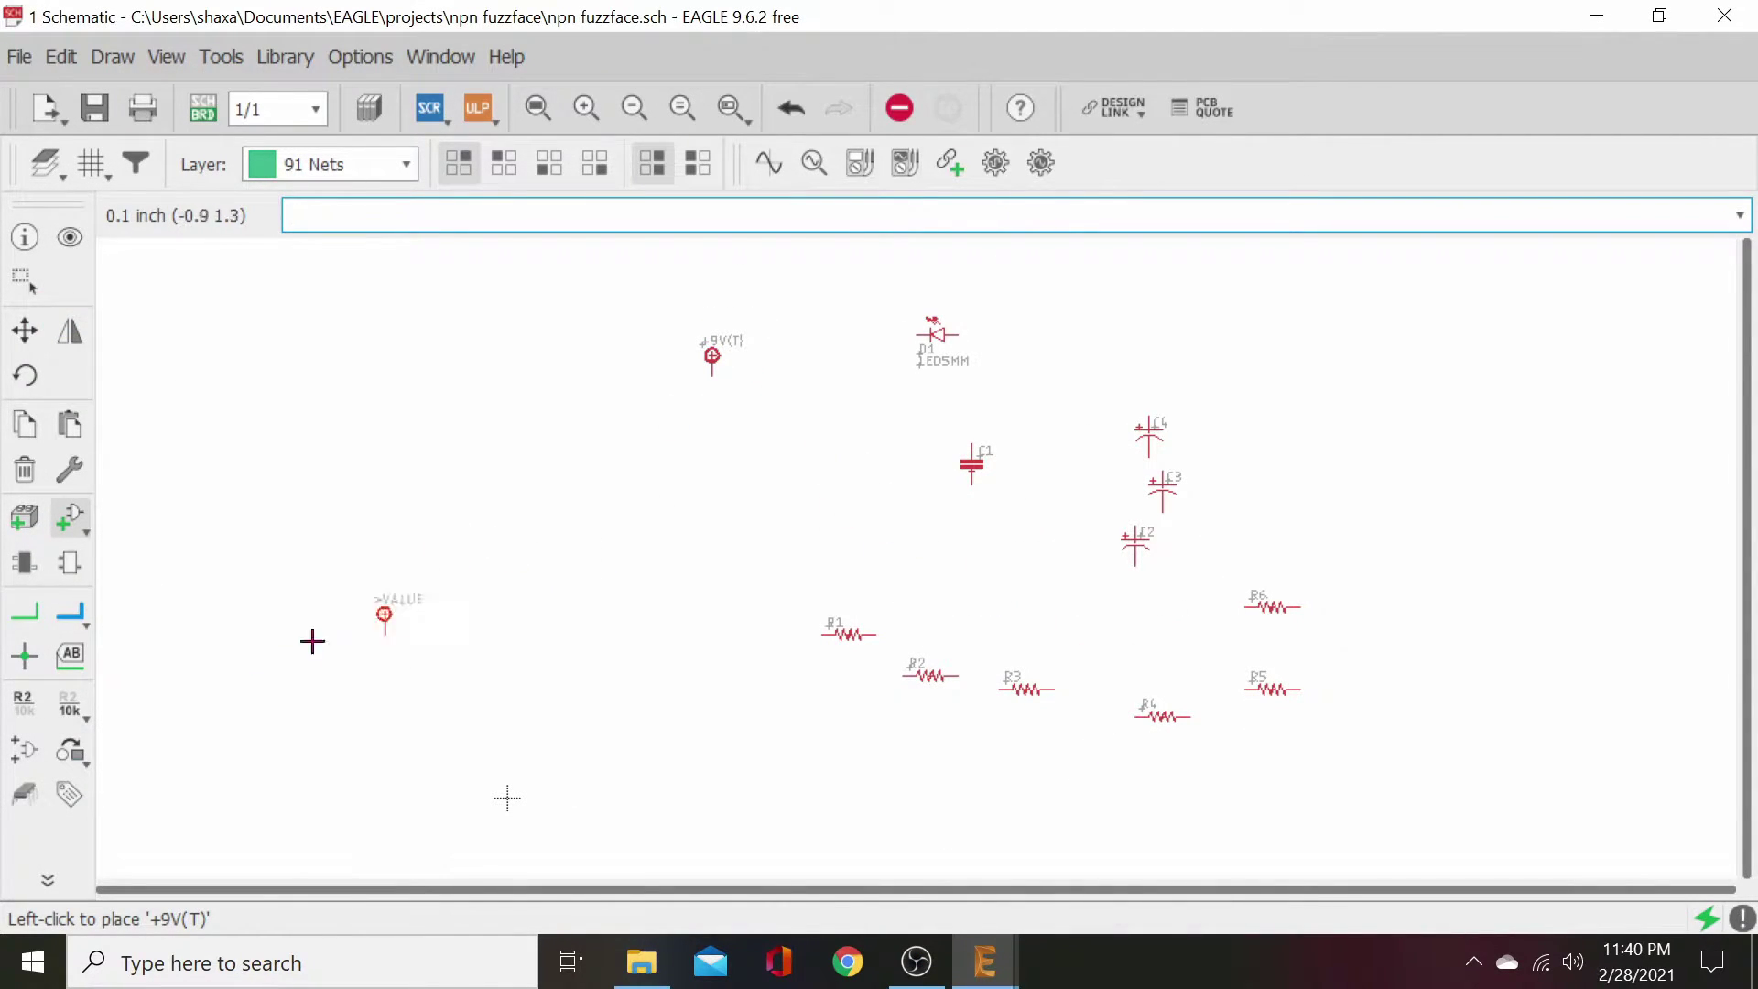
- Add a -9V supply symbol from mb_supply to the schematic
{"action": "left_click", "coordinate": [68, 531]}
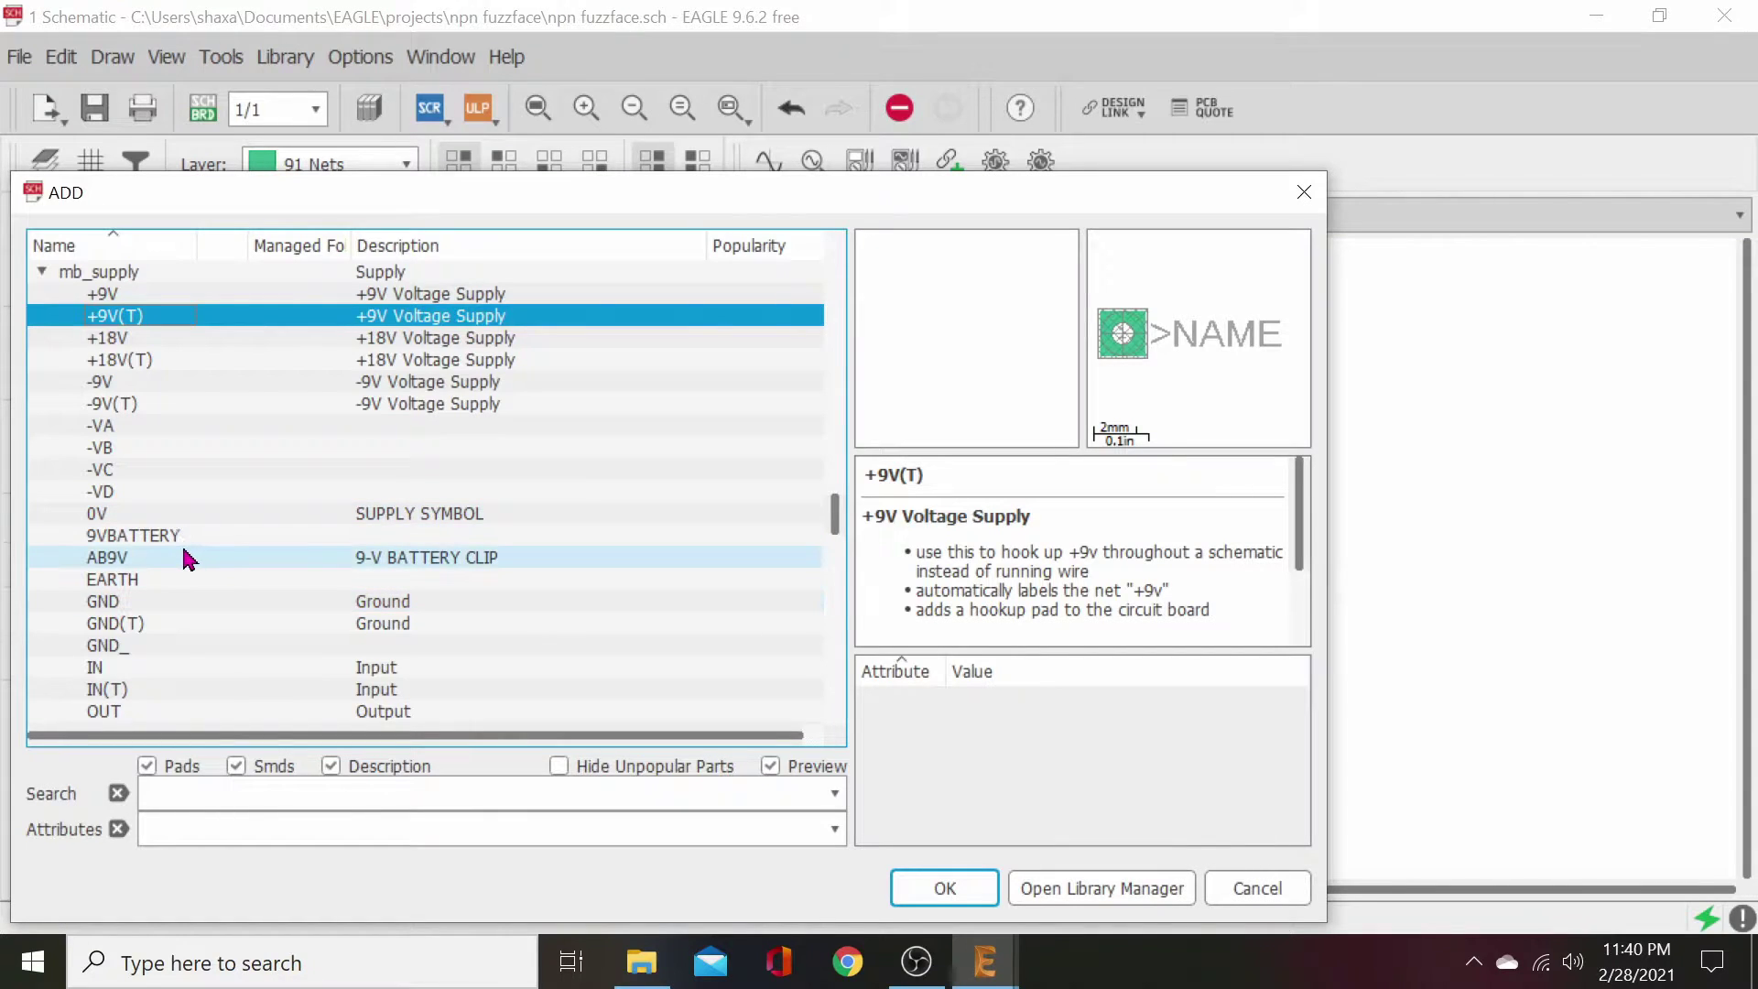
{"action": "left_click", "coordinate": [112, 384]}
{"action": "left_click", "coordinate": [934, 892]}
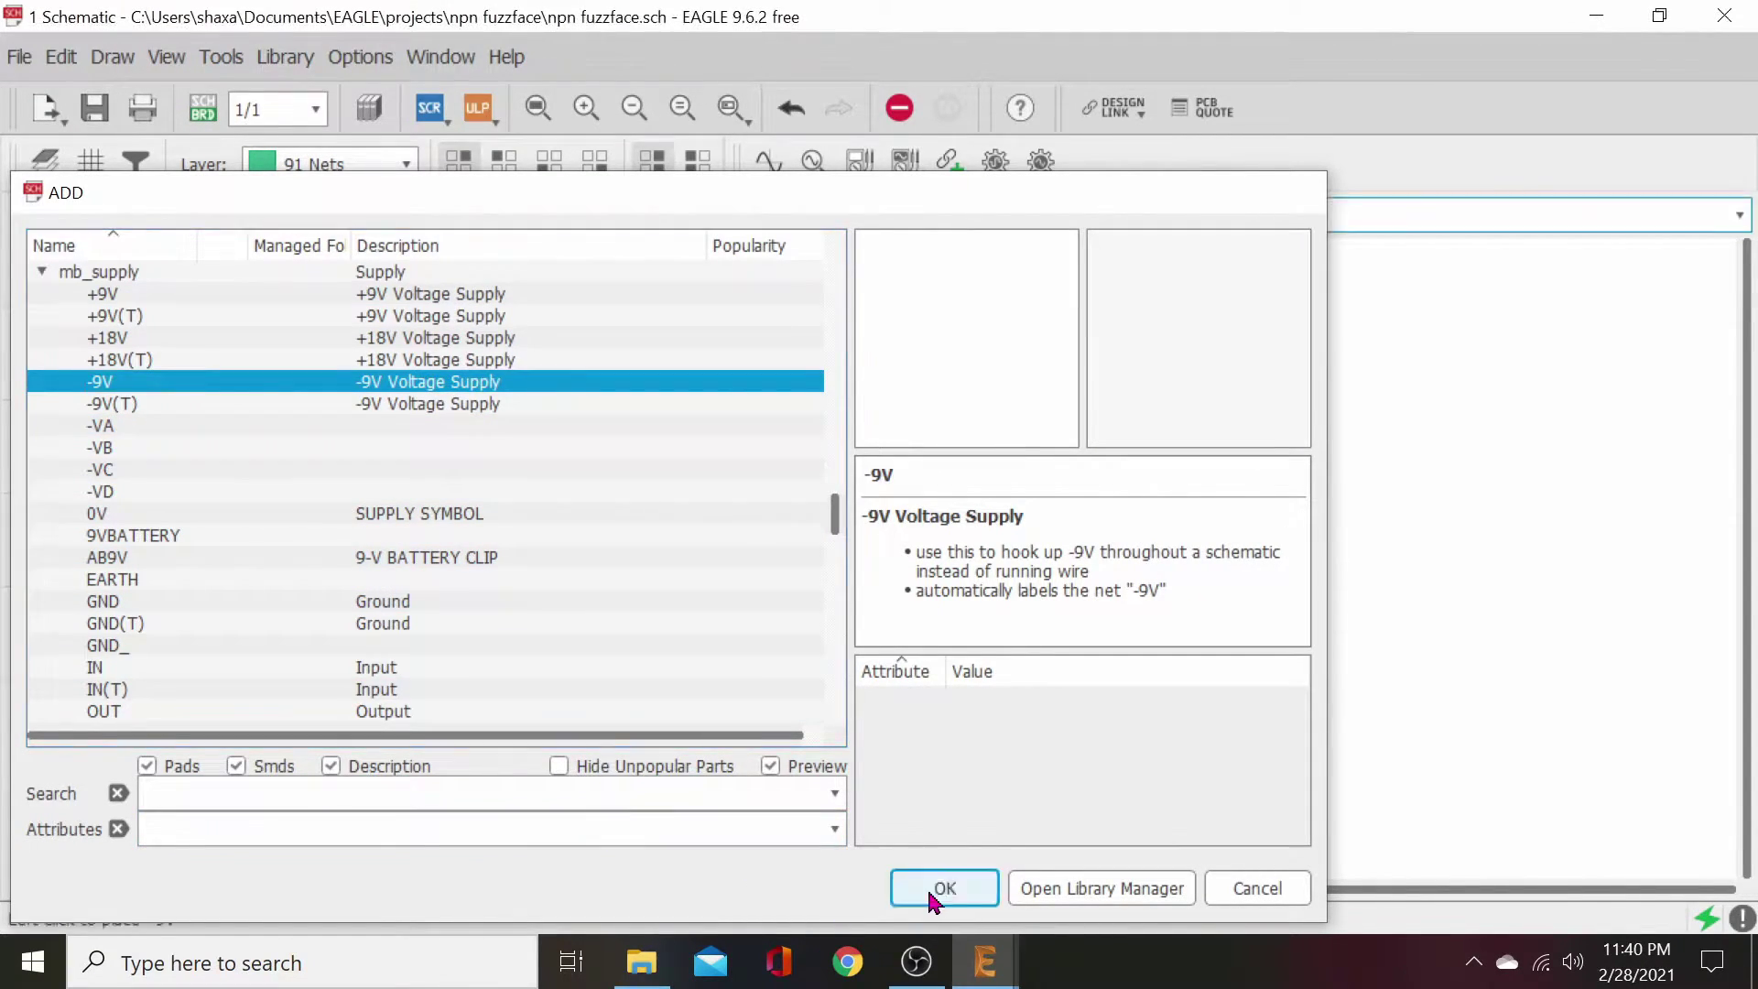
{"action": "left_click", "coordinate": [630, 440]}
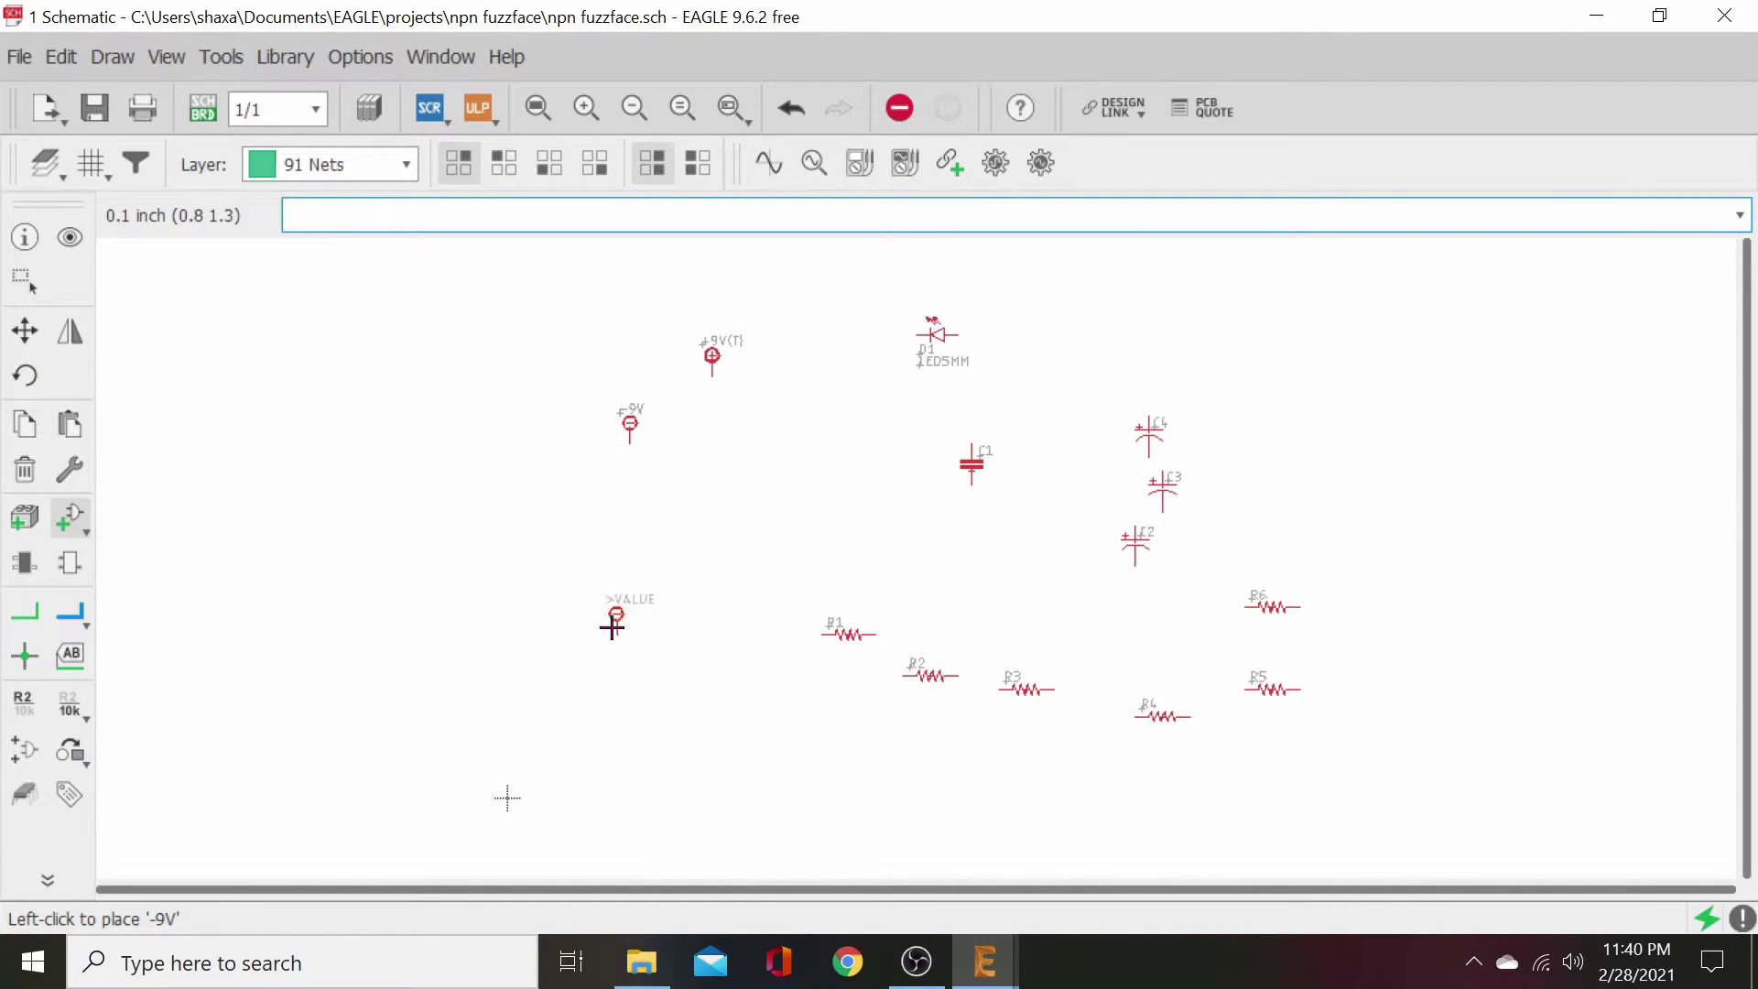
{"action": "left_click", "coordinate": [68, 529]}
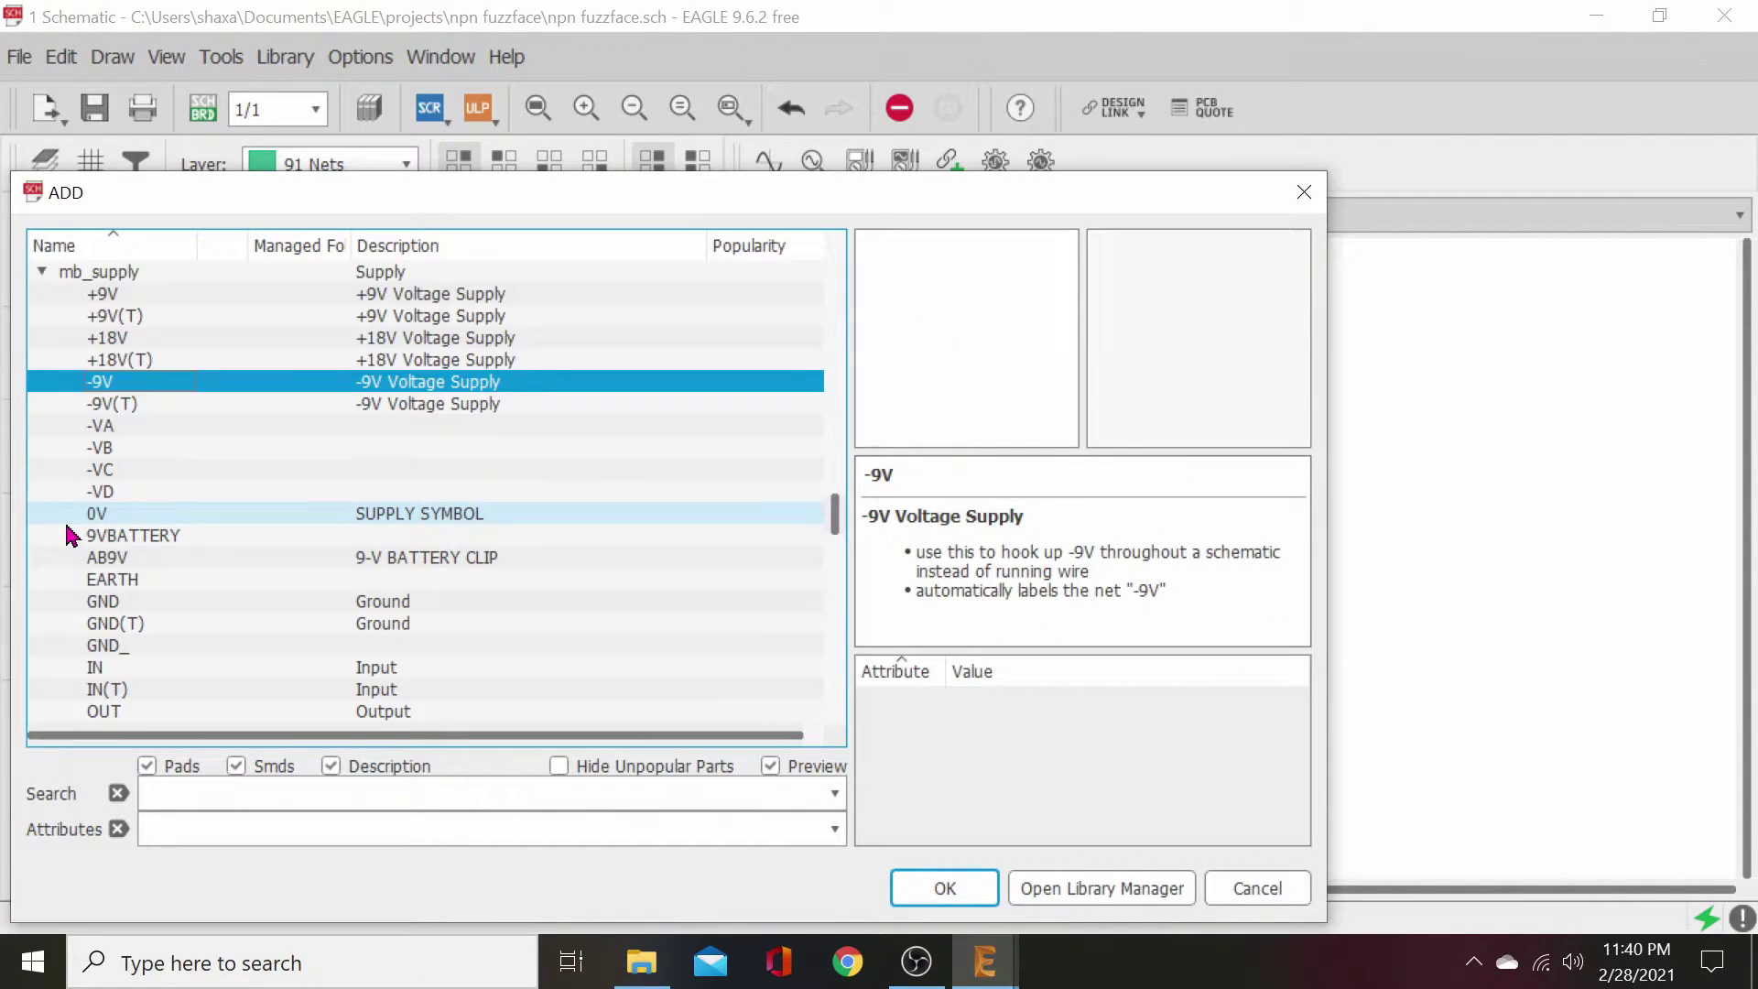
- Place GND ground symbols along the bottom of the schematic below the resistors
{"action": "left_click", "coordinate": [166, 612]}
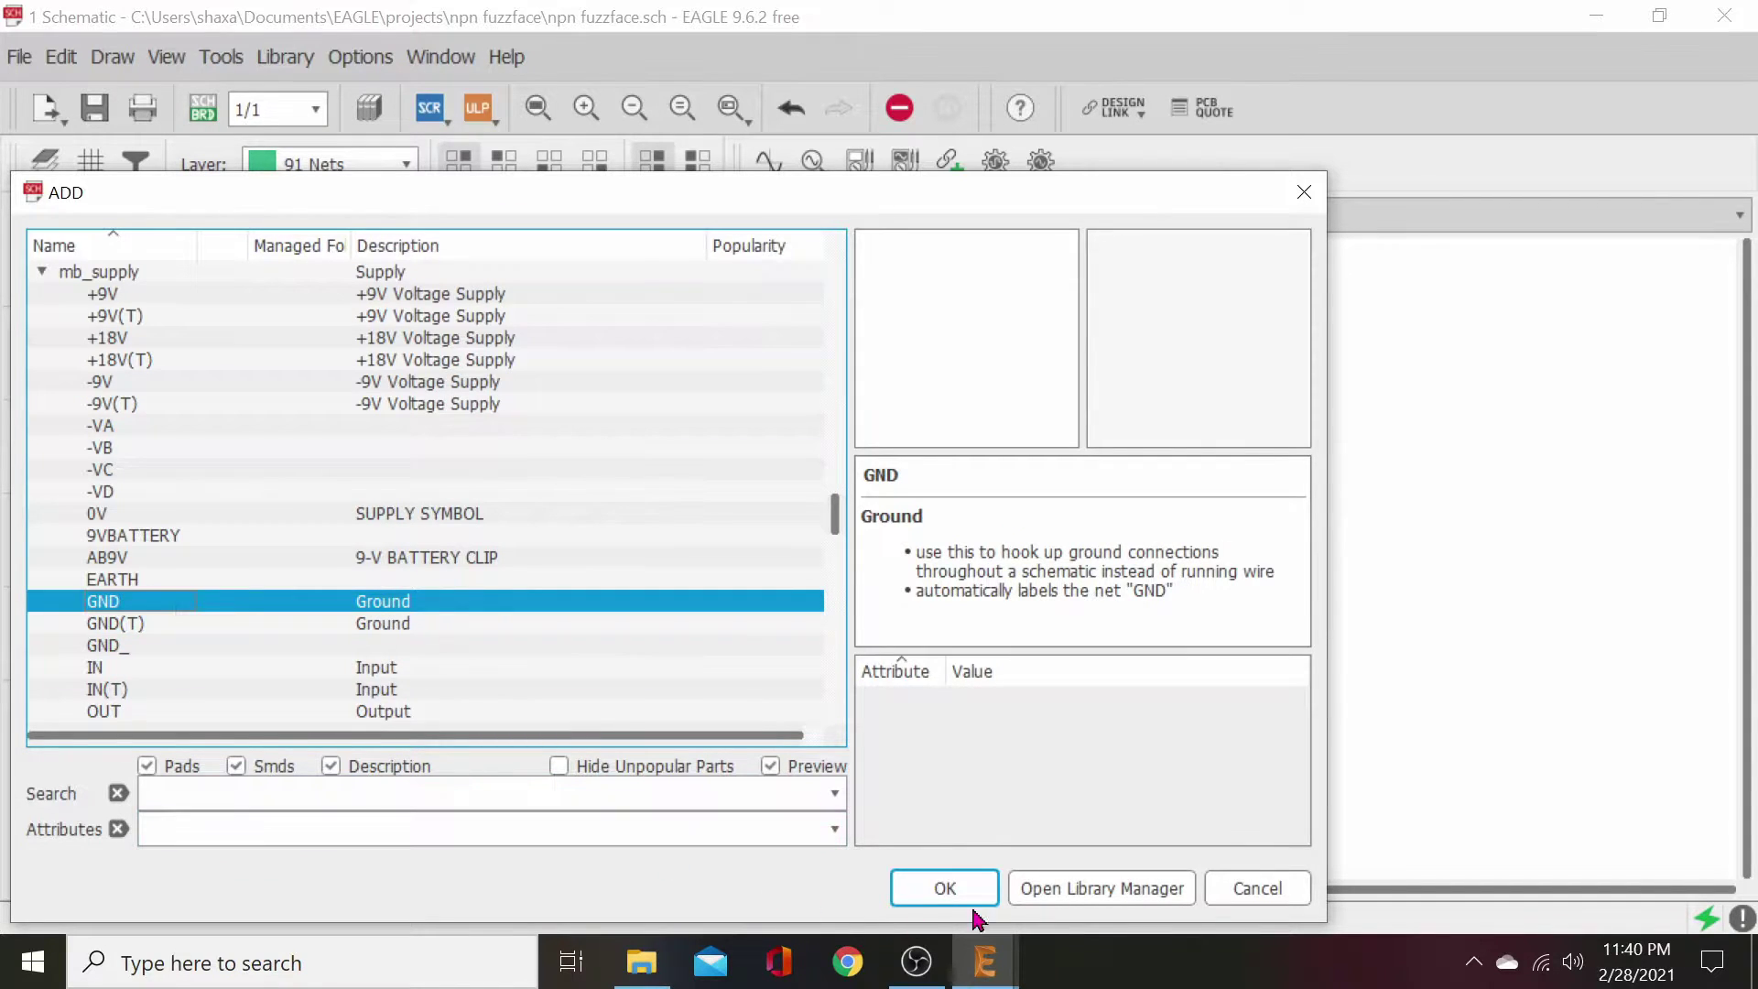
{"action": "left_click", "coordinate": [927, 878]}
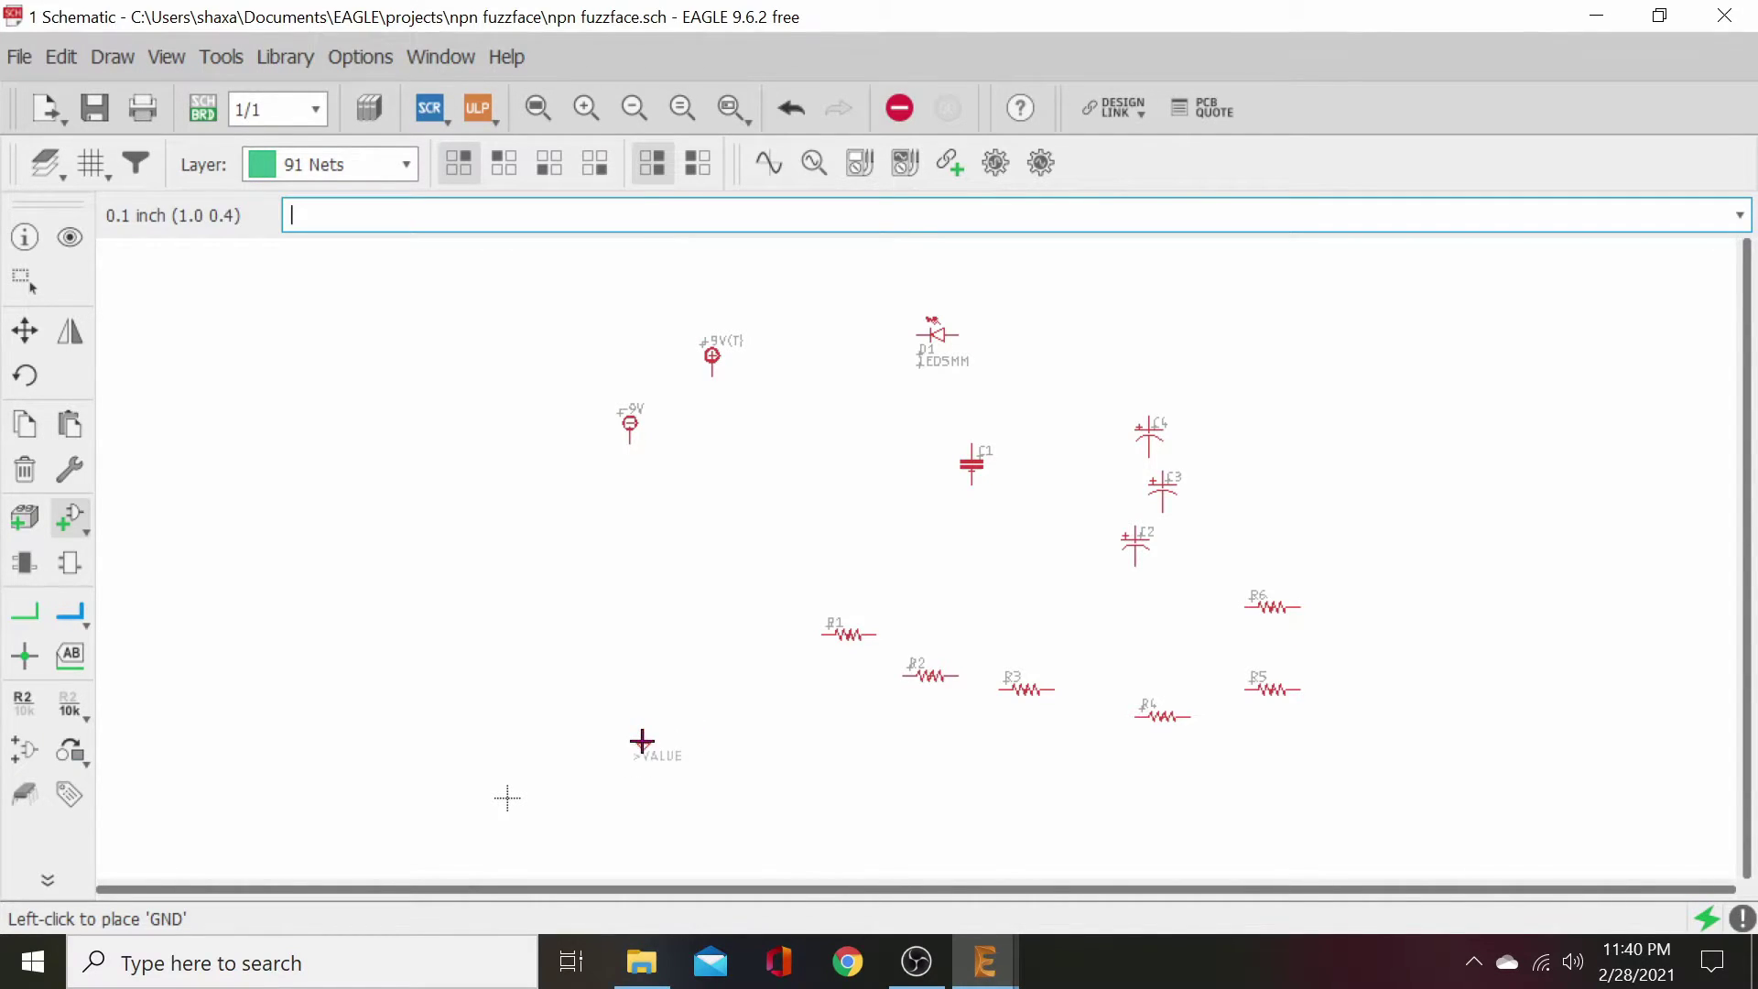
{"action": "left_click", "coordinate": [727, 741]}
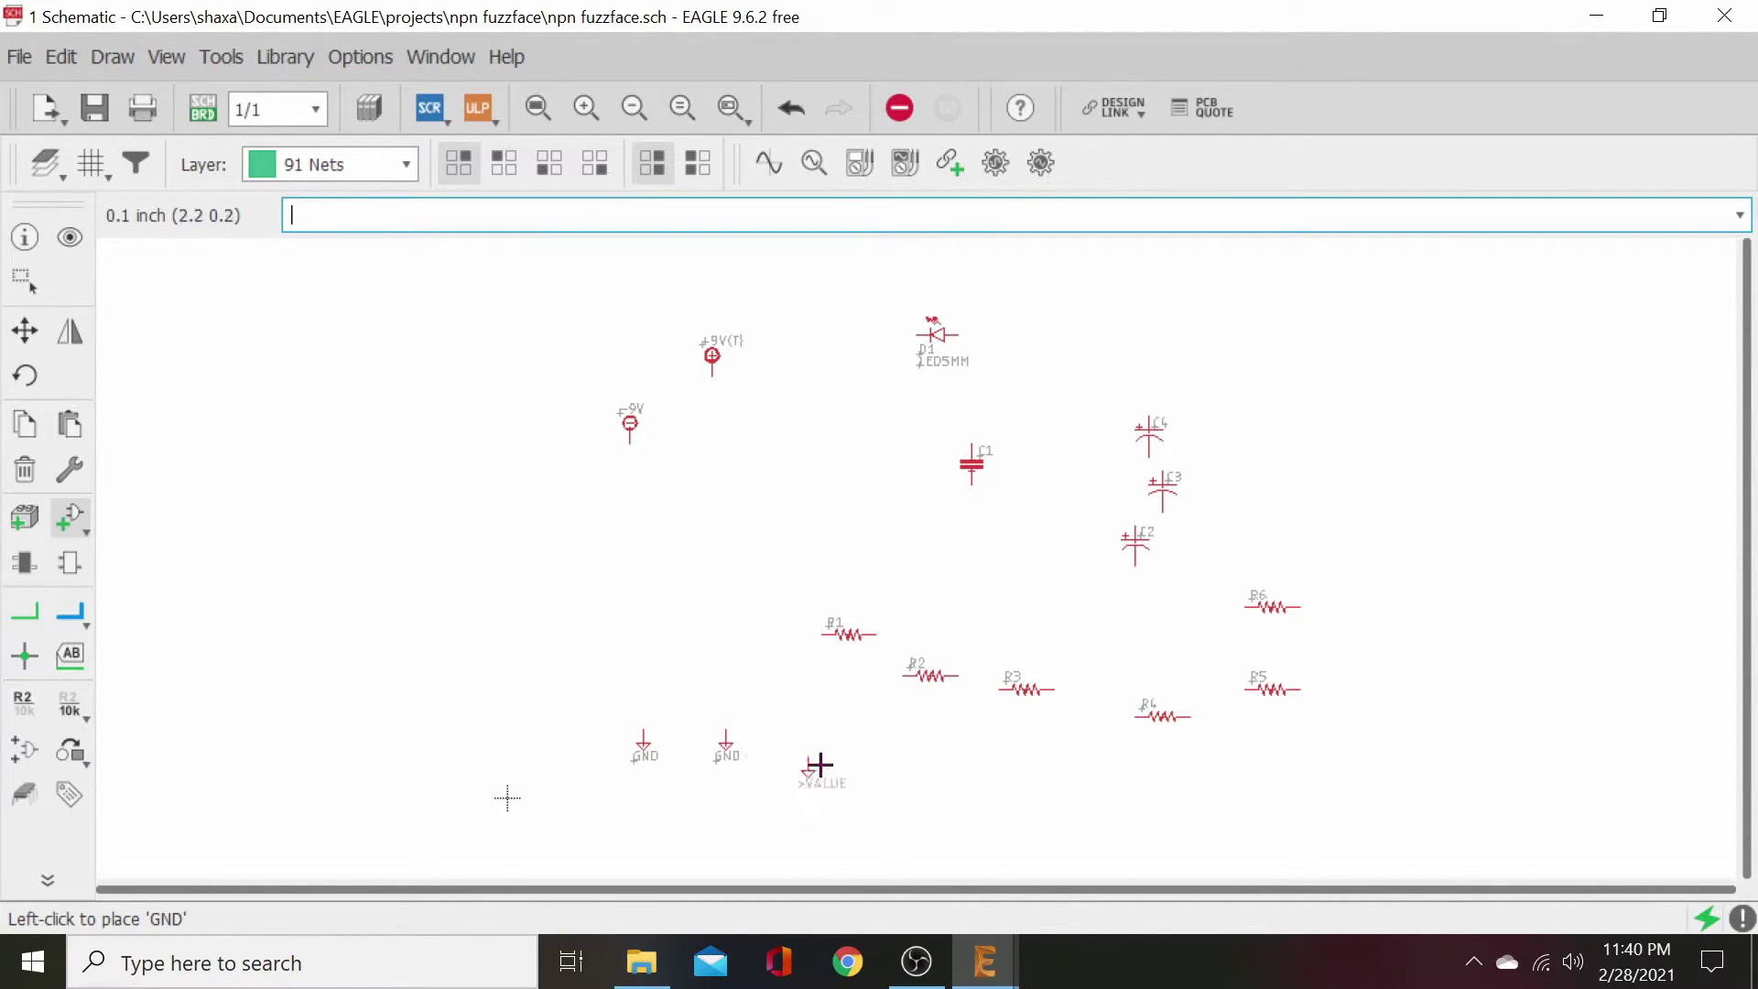
{"action": "left_click", "coordinate": [876, 761]}
{"action": "left_click", "coordinate": [958, 762]}
{"action": "left_click", "coordinate": [1053, 775]}
{"action": "left_click", "coordinate": [1149, 775]}
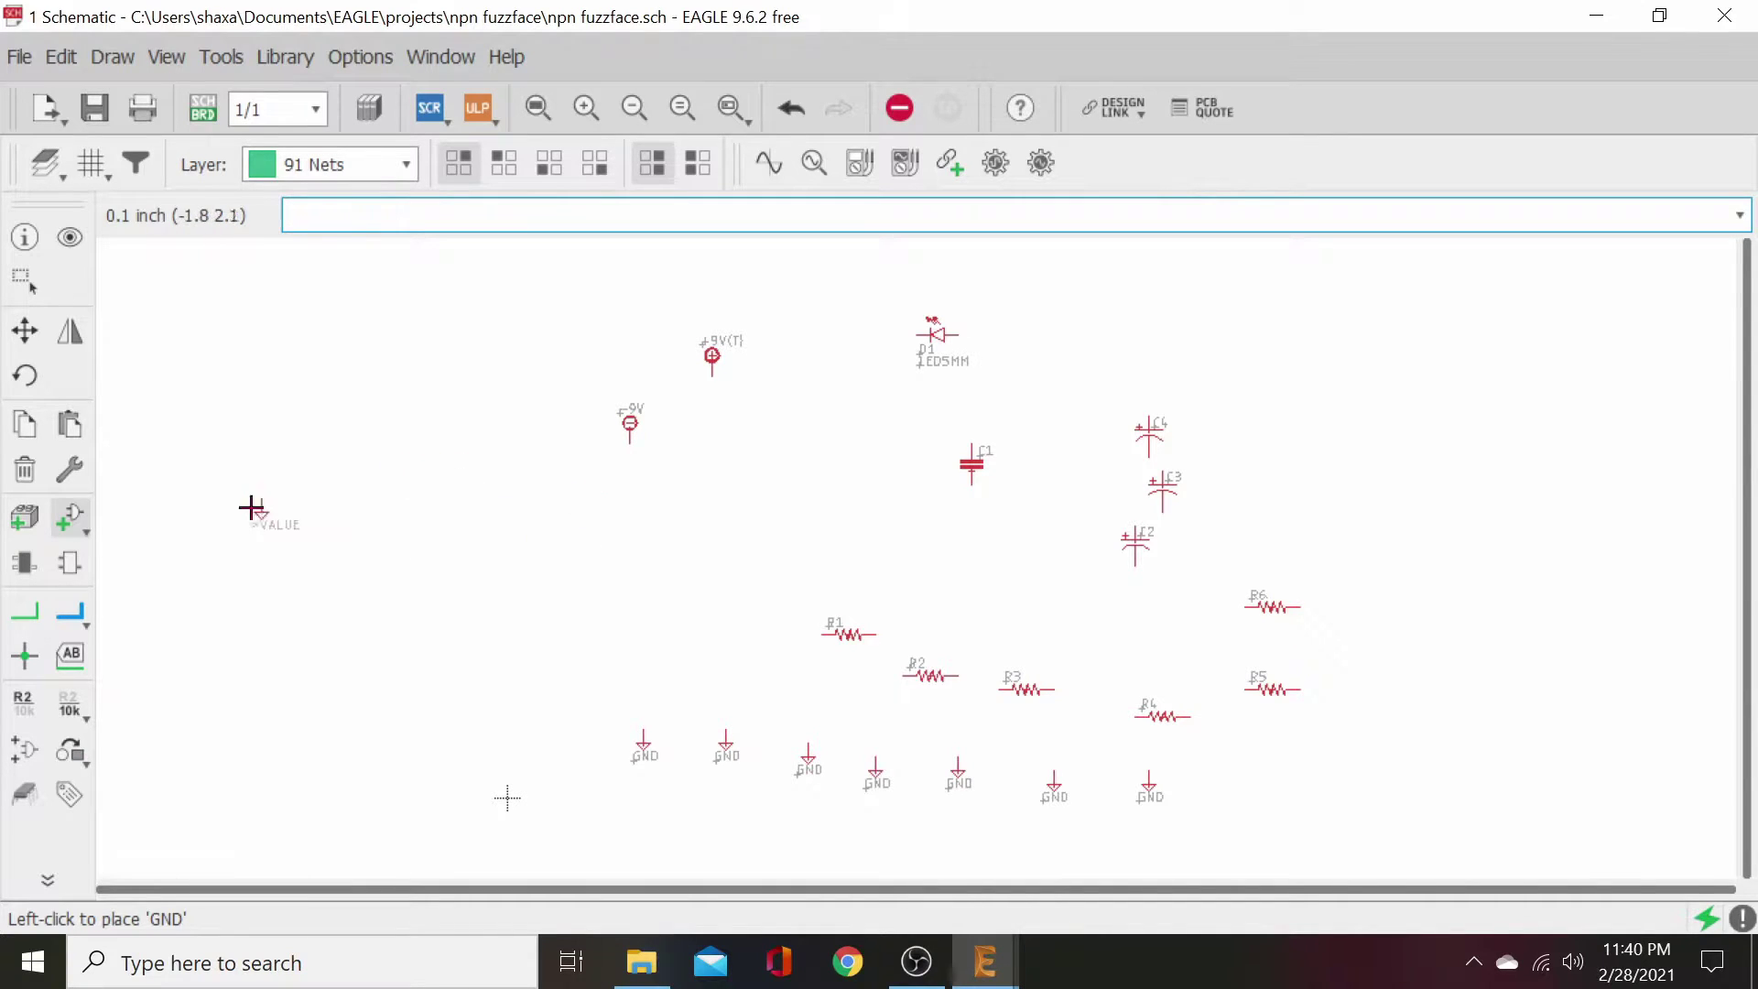
- Delete the -9V supply symbol and pick the GND(T) ground symbol for placement
{"action": "left_click", "coordinate": [24, 470]}
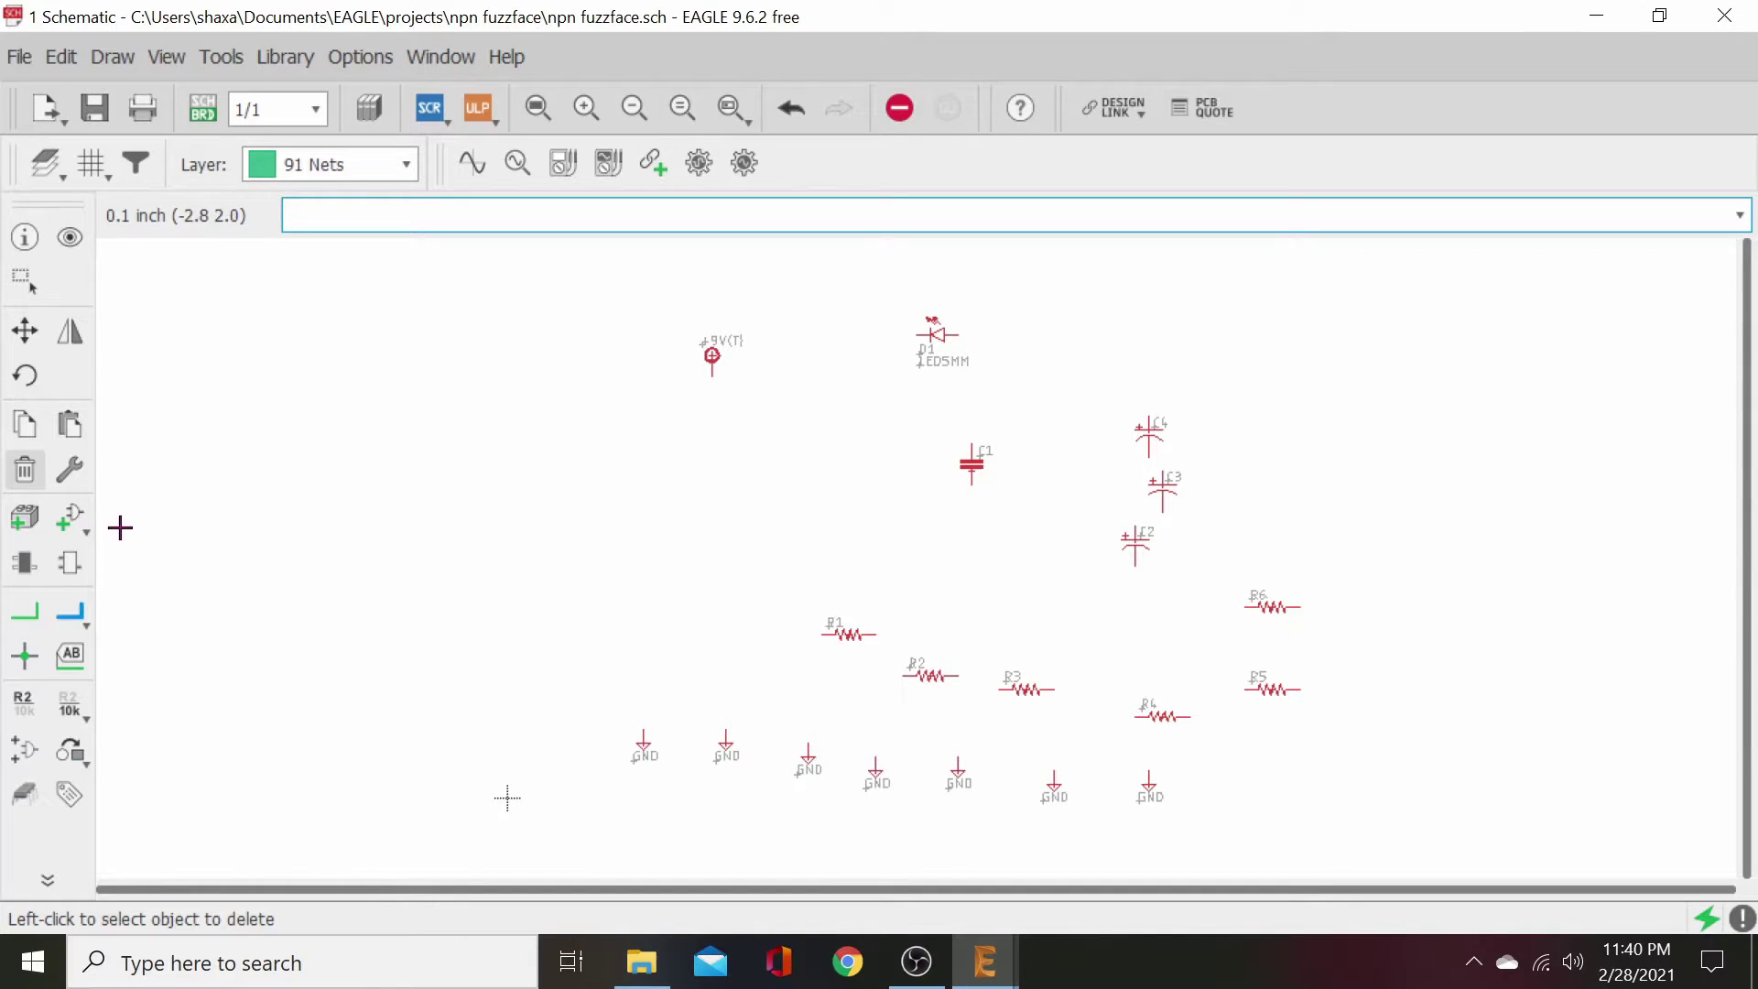
{"action": "left_click", "coordinate": [25, 518]}
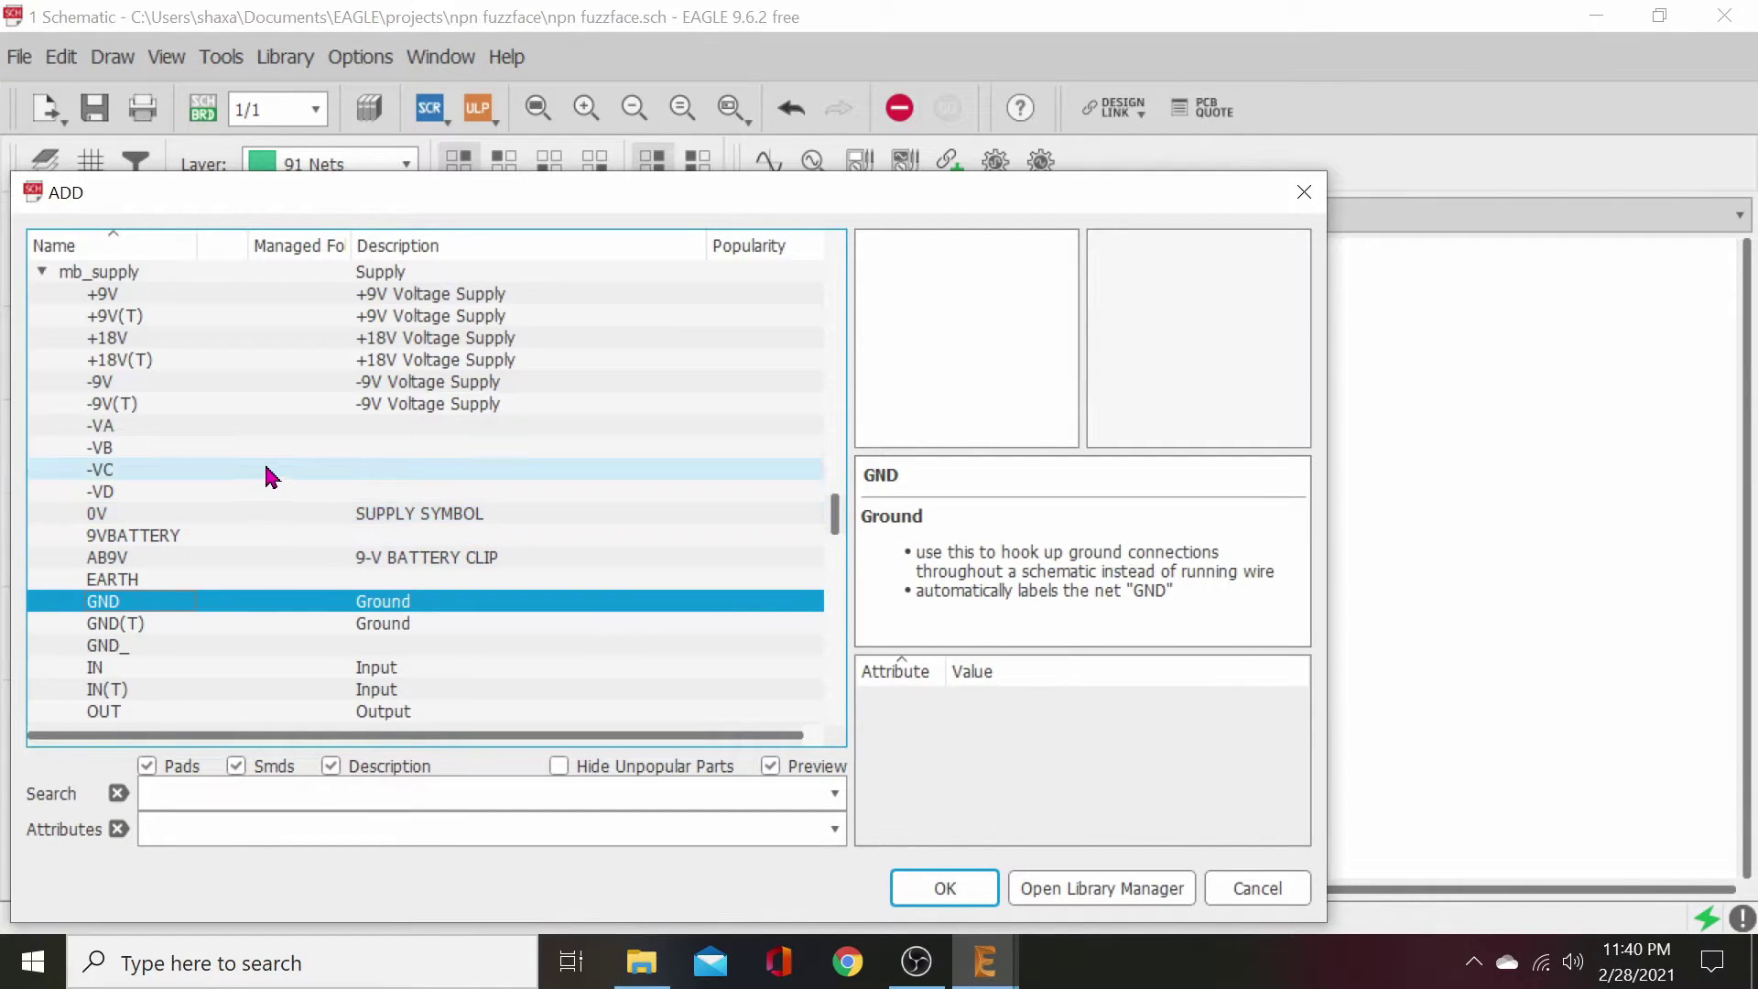
{"action": "left_click", "coordinate": [174, 627]}
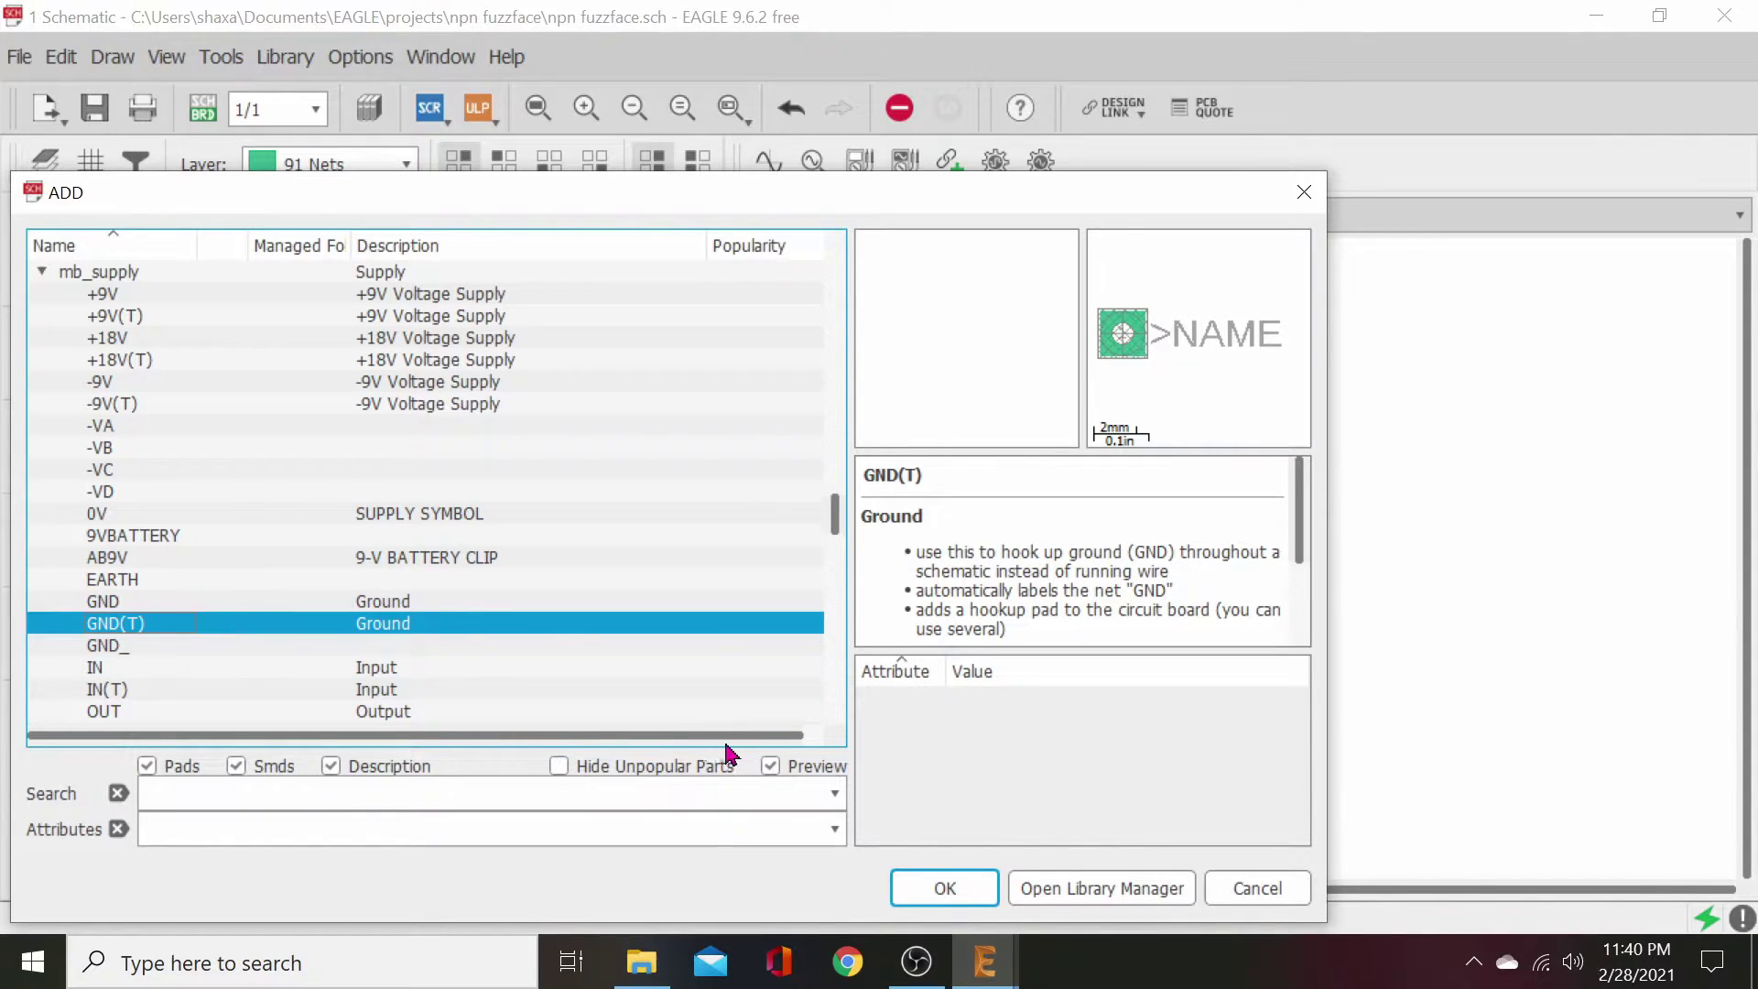
{"action": "left_click", "coordinate": [926, 888]}
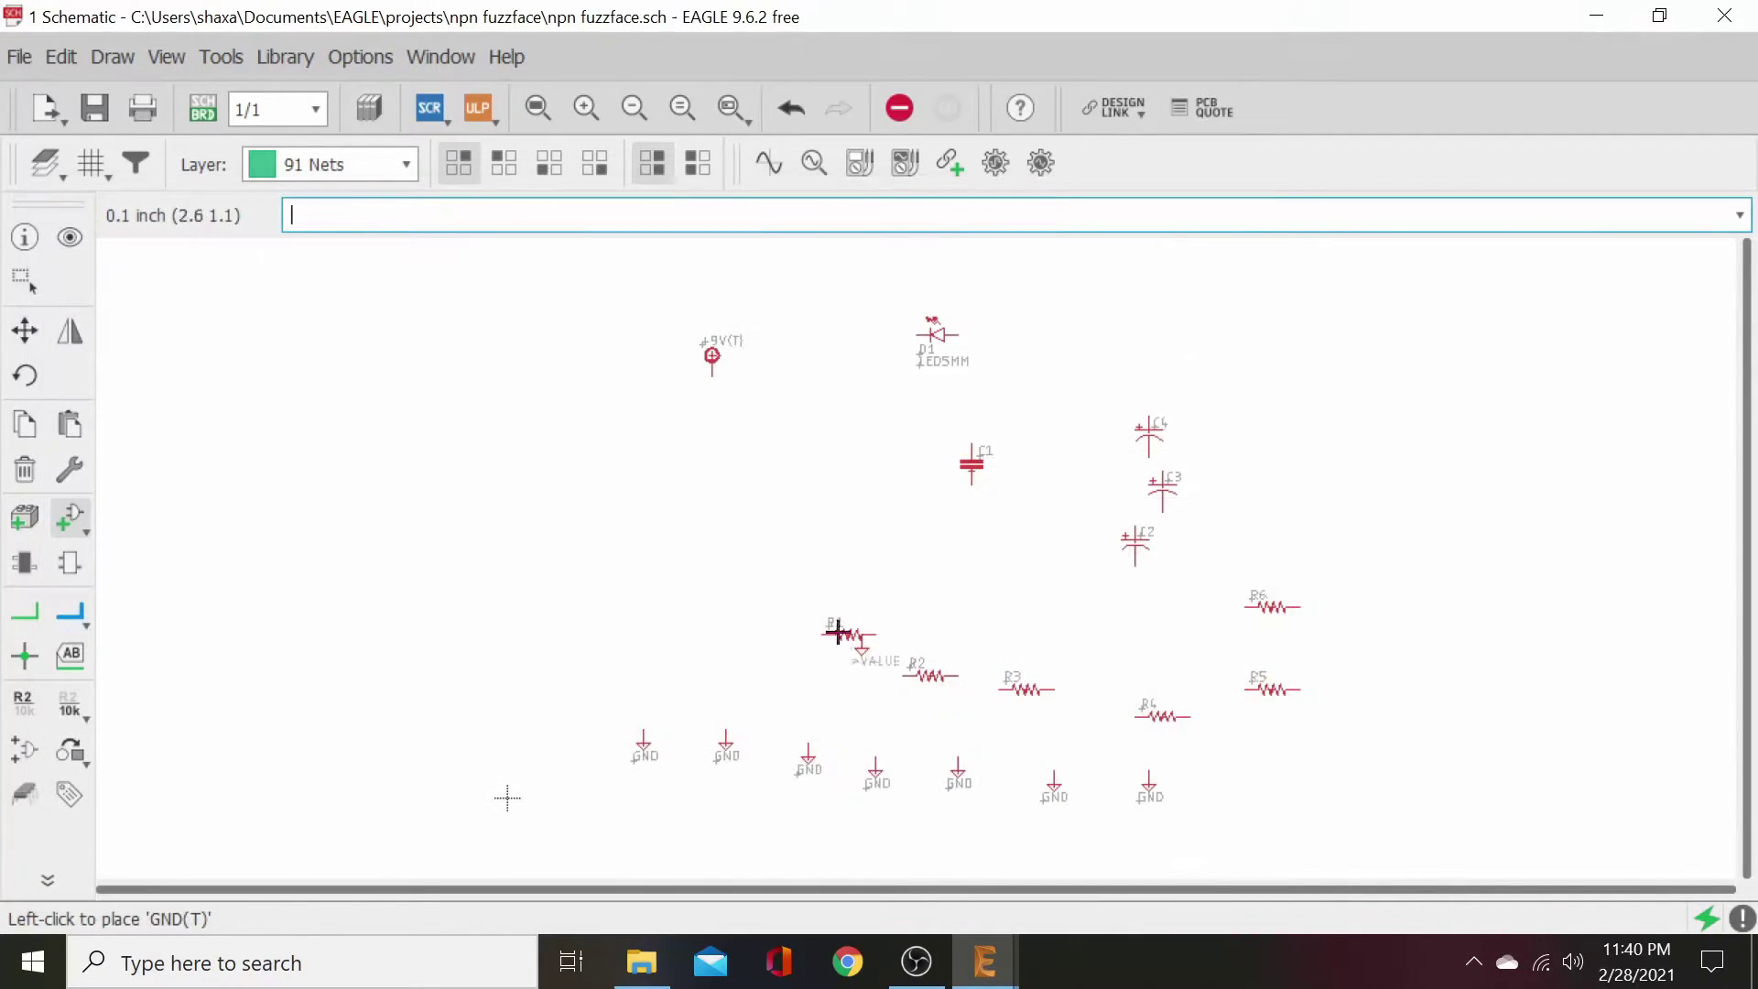
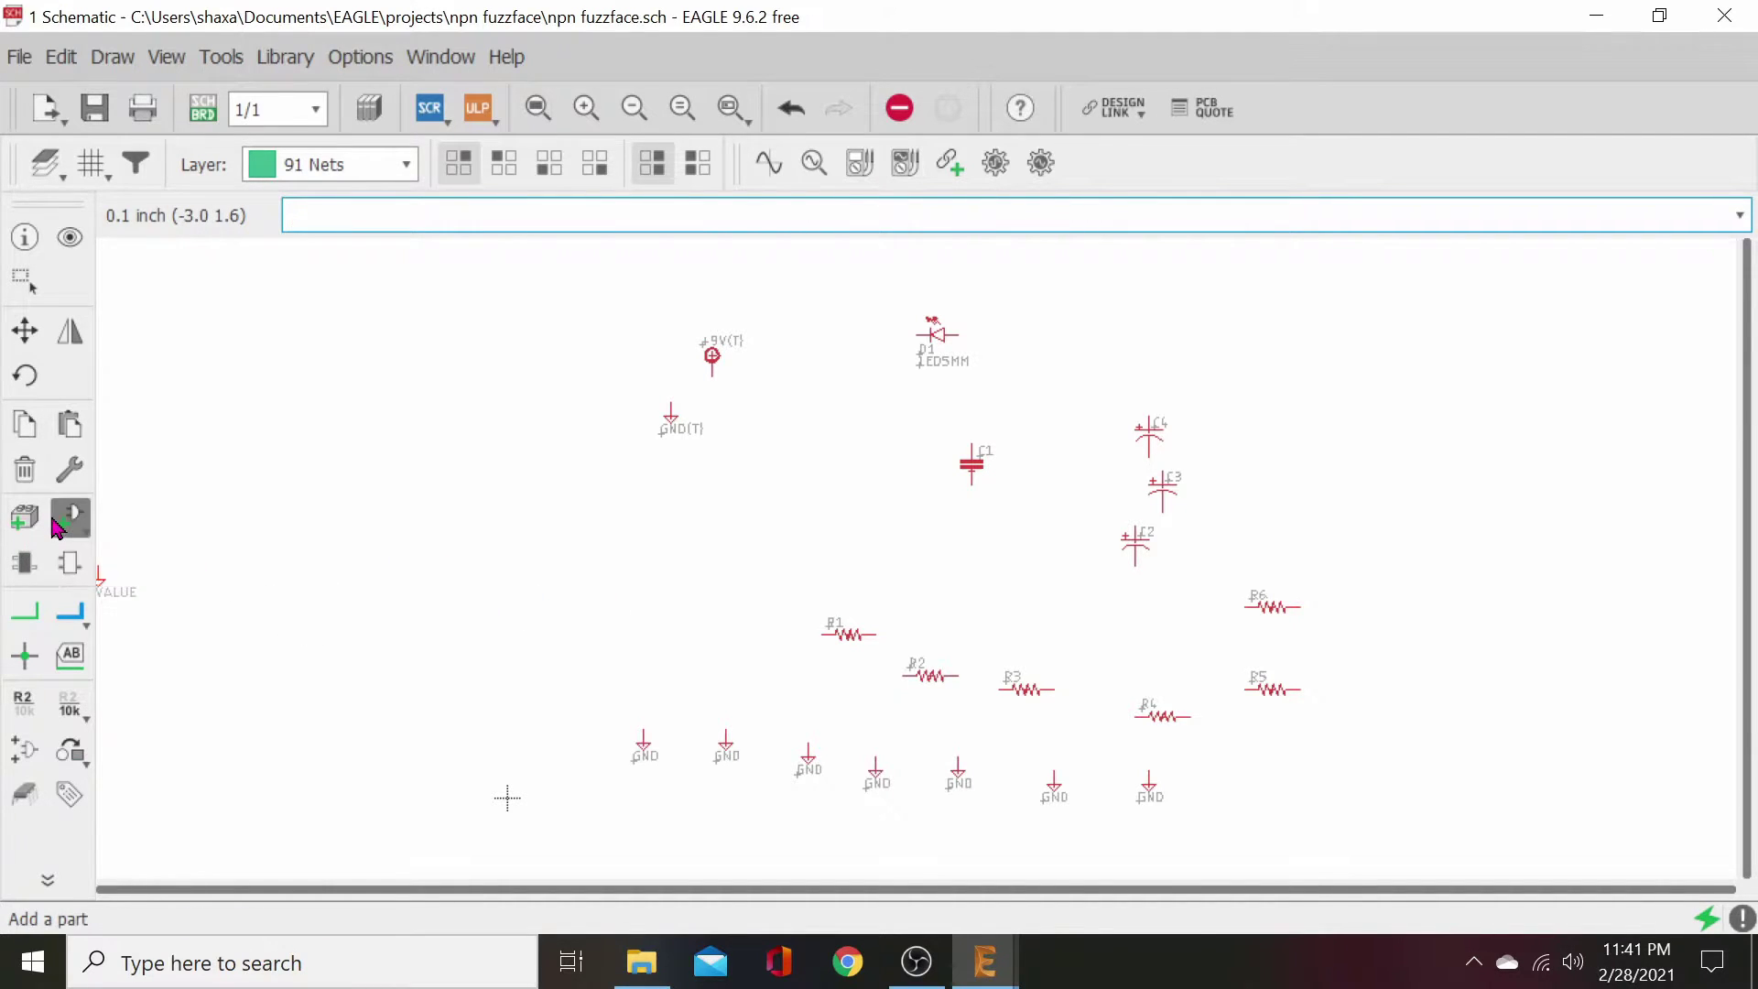
- Add the IN(T) terminal from mb_supply and place IN1 left of the parts
{"action": "key", "text": "Escape"}
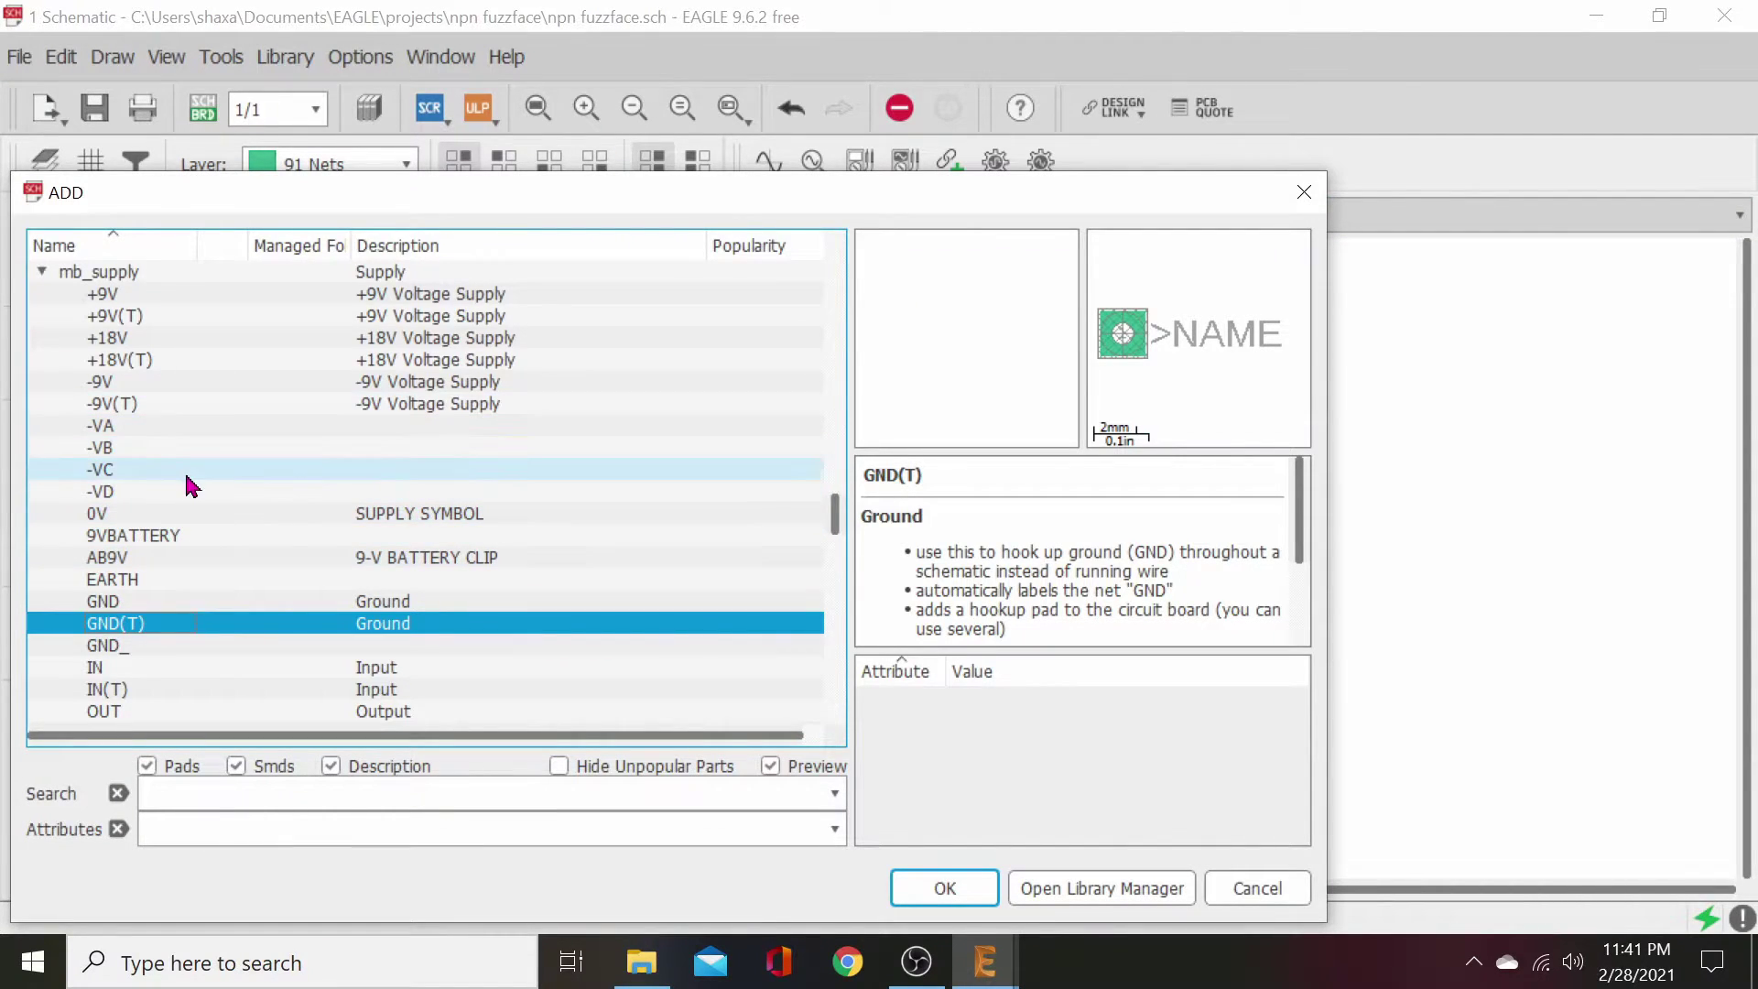
{"action": "scroll", "coordinate": [184, 482], "scroll_direction": "down", "scroll_amount": 1}
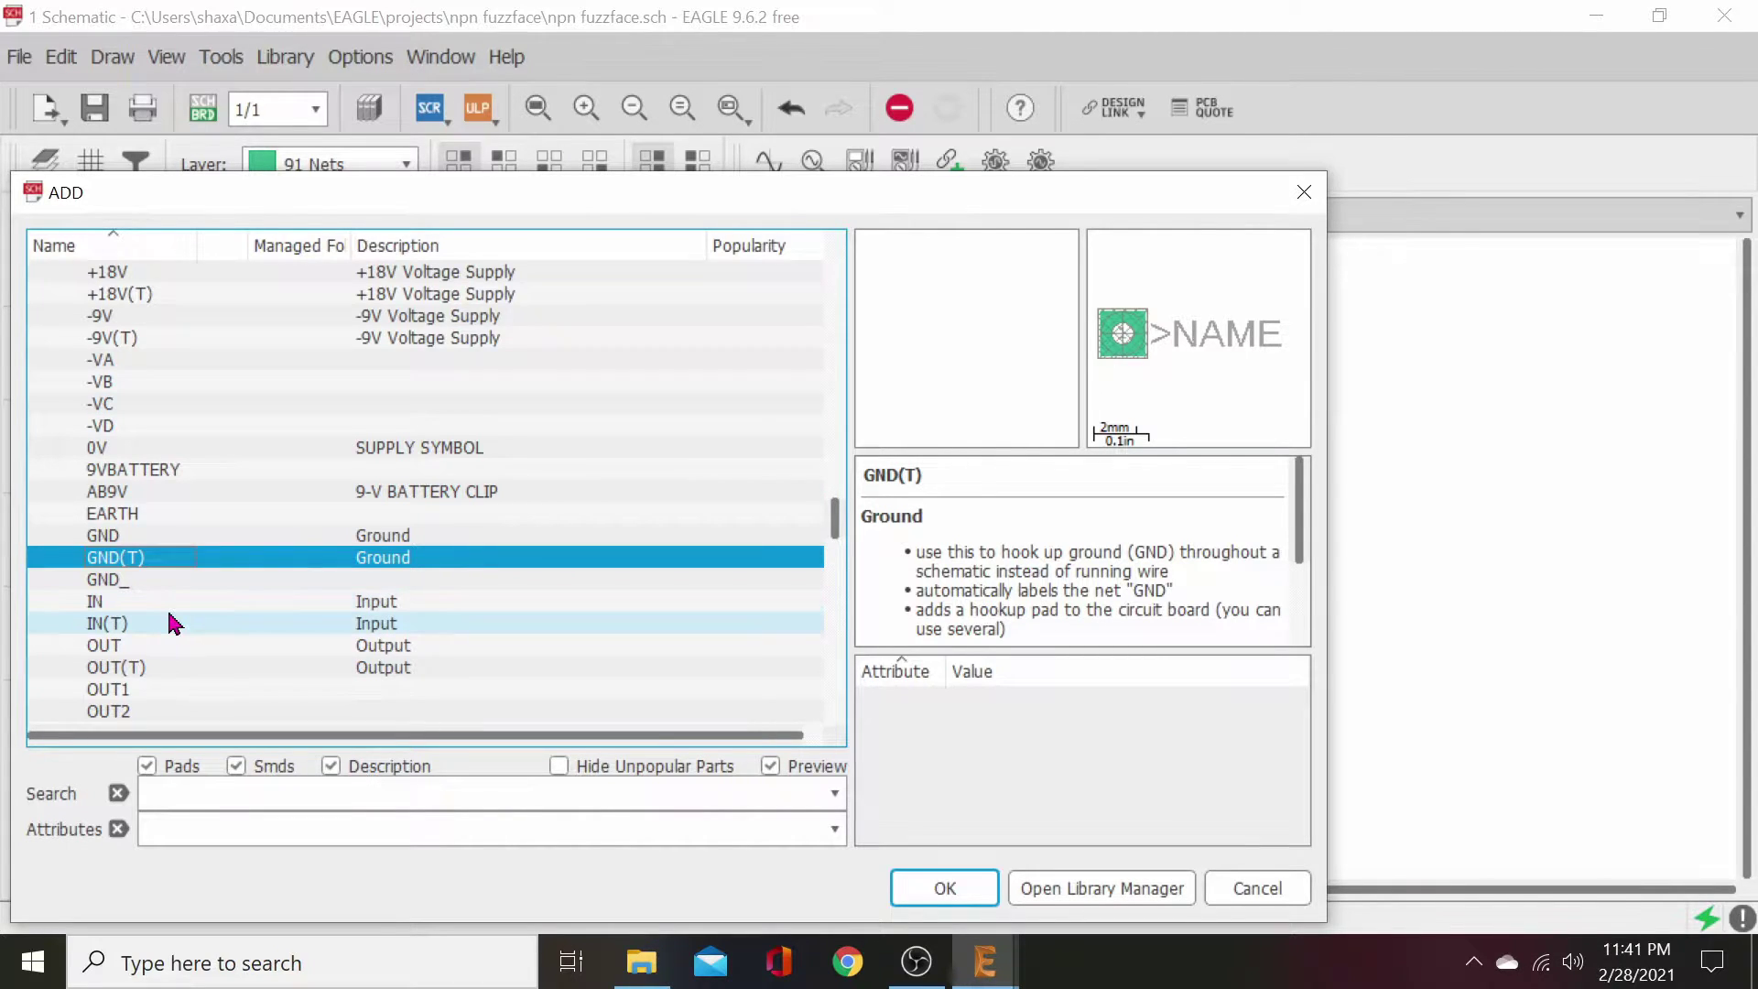
{"action": "scroll", "coordinate": [172, 619], "scroll_direction": "down", "scroll_amount": 2}
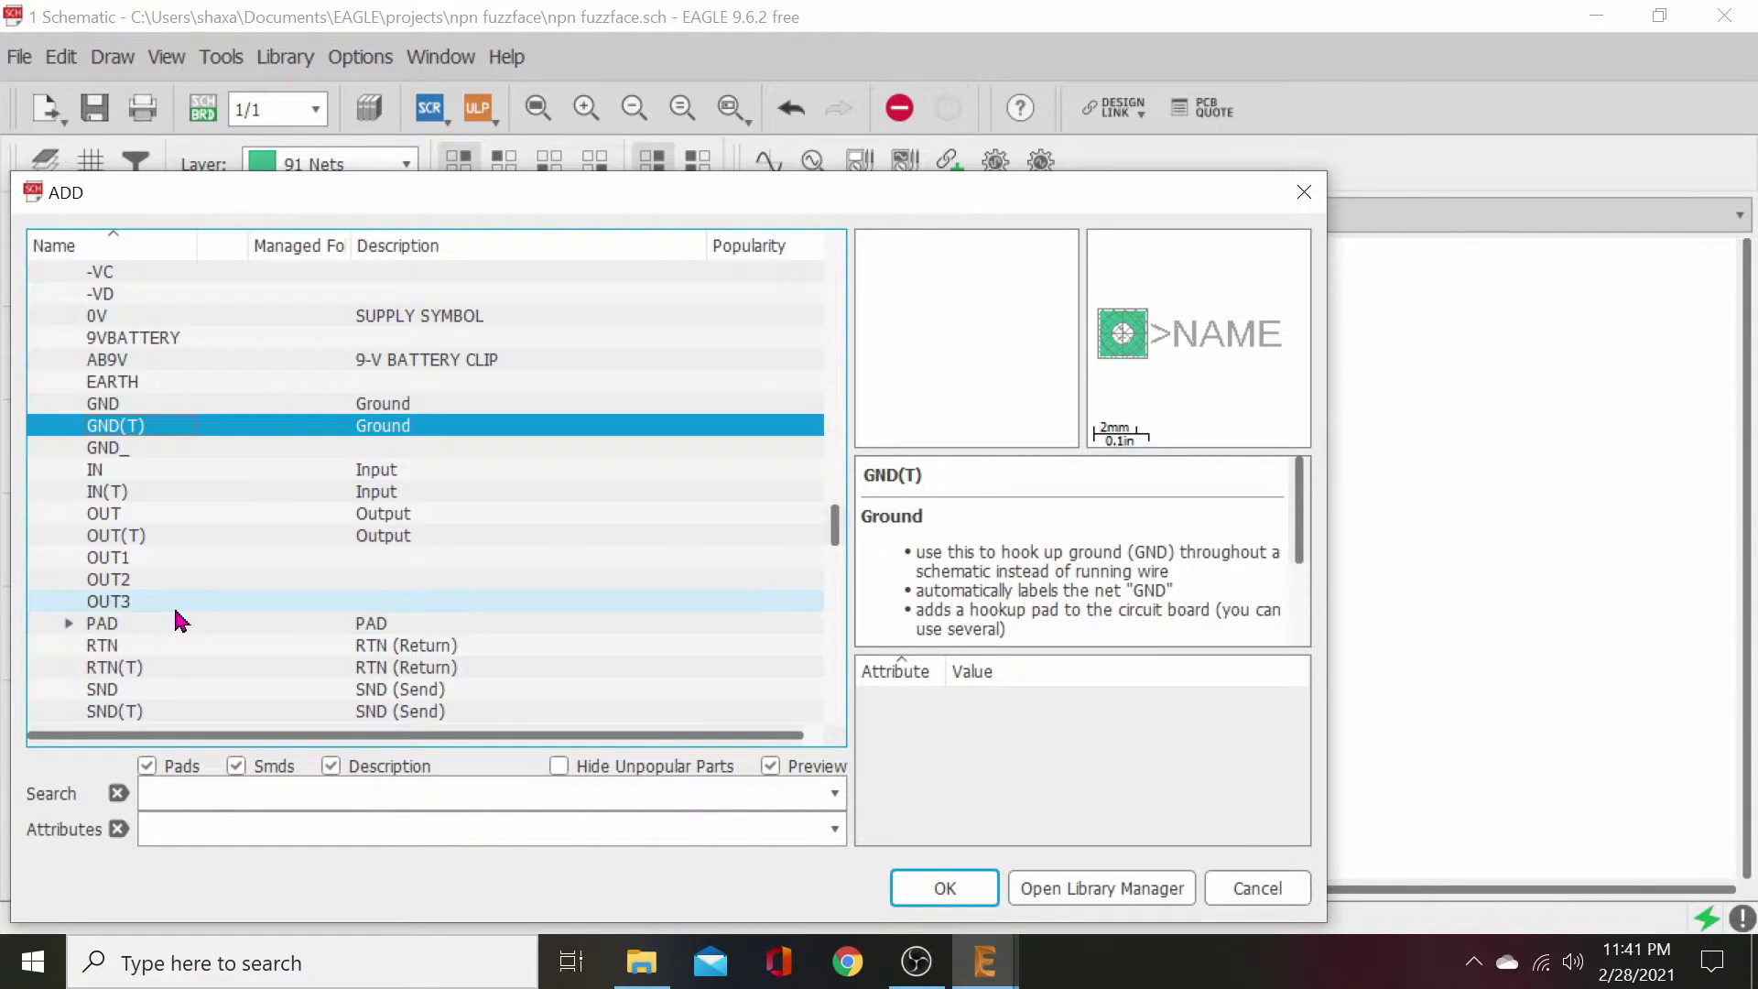
{"action": "left_click", "coordinate": [148, 496]}
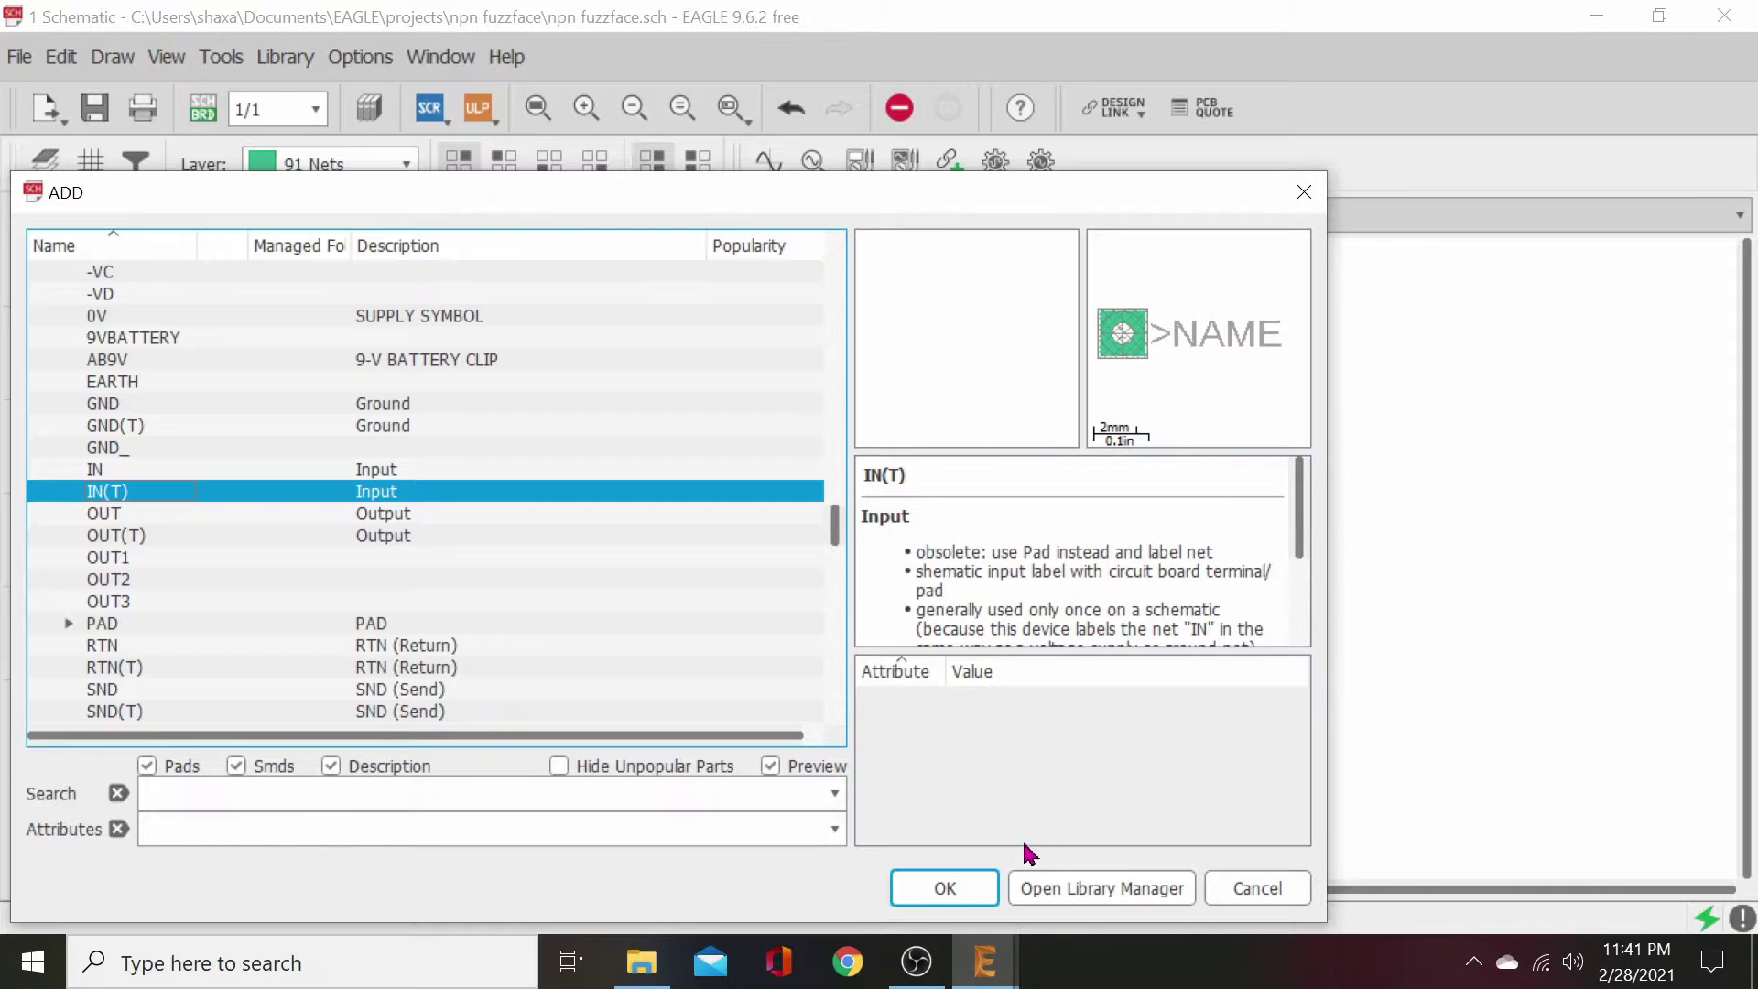
{"action": "left_click", "coordinate": [944, 888]}
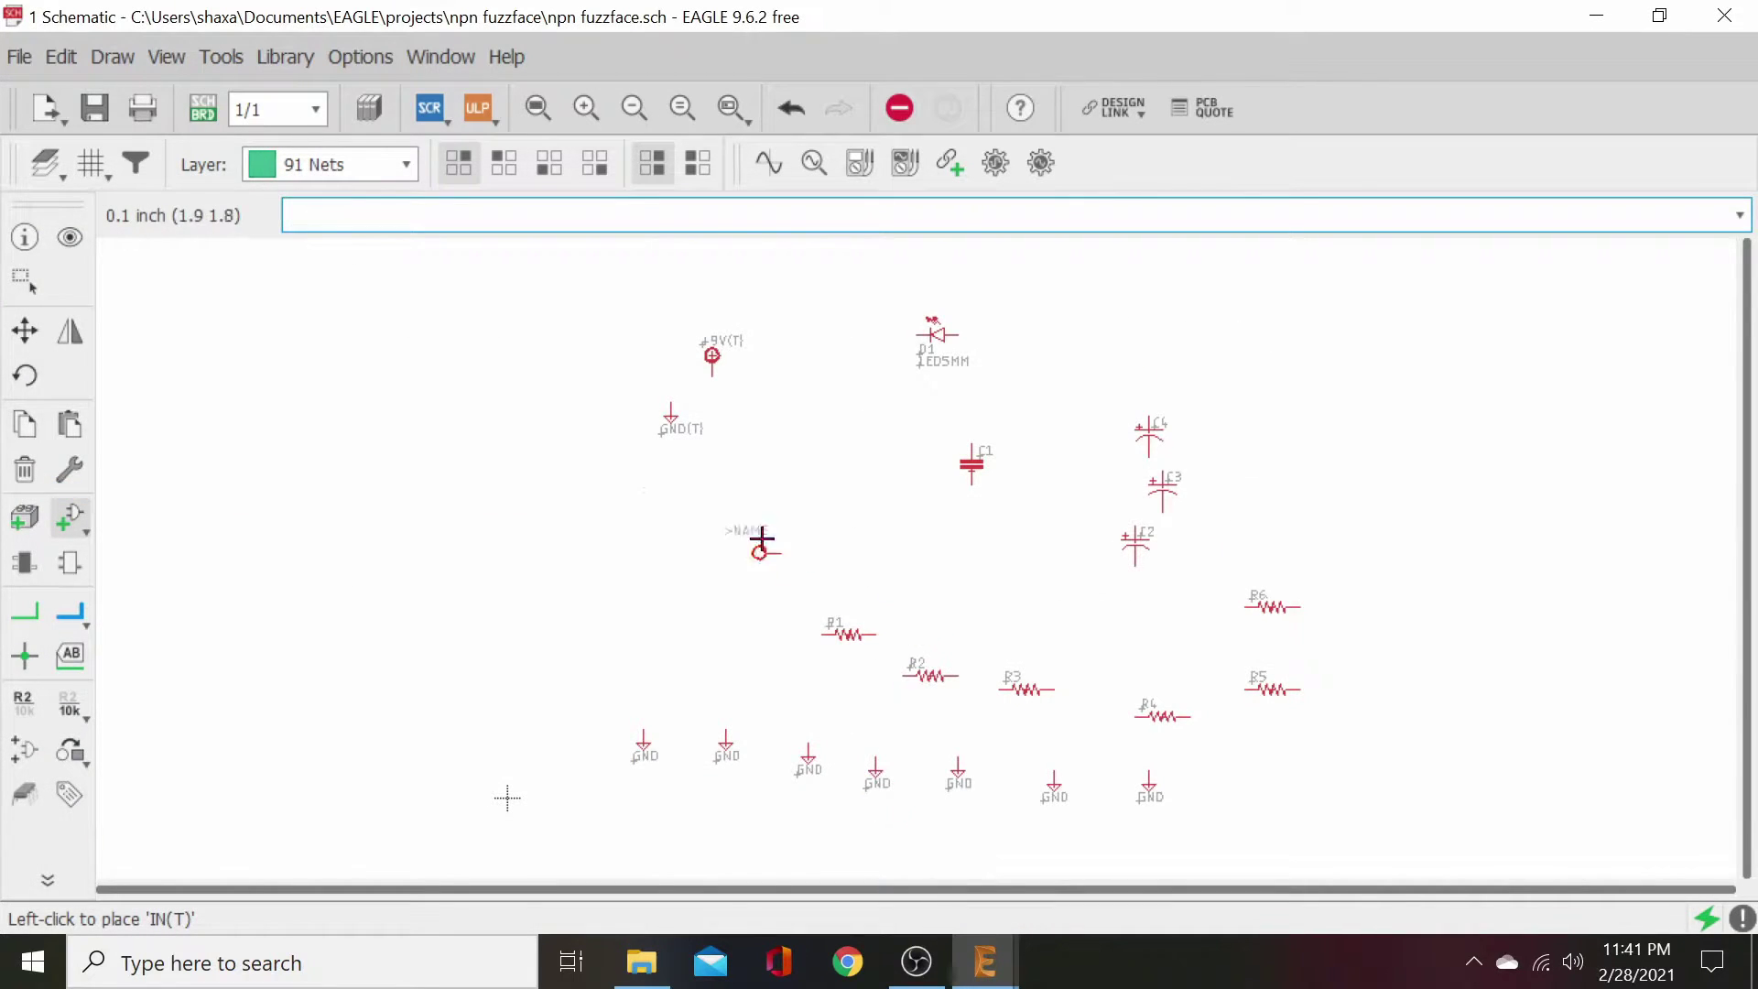
{"action": "left_click", "coordinate": [597, 578]}
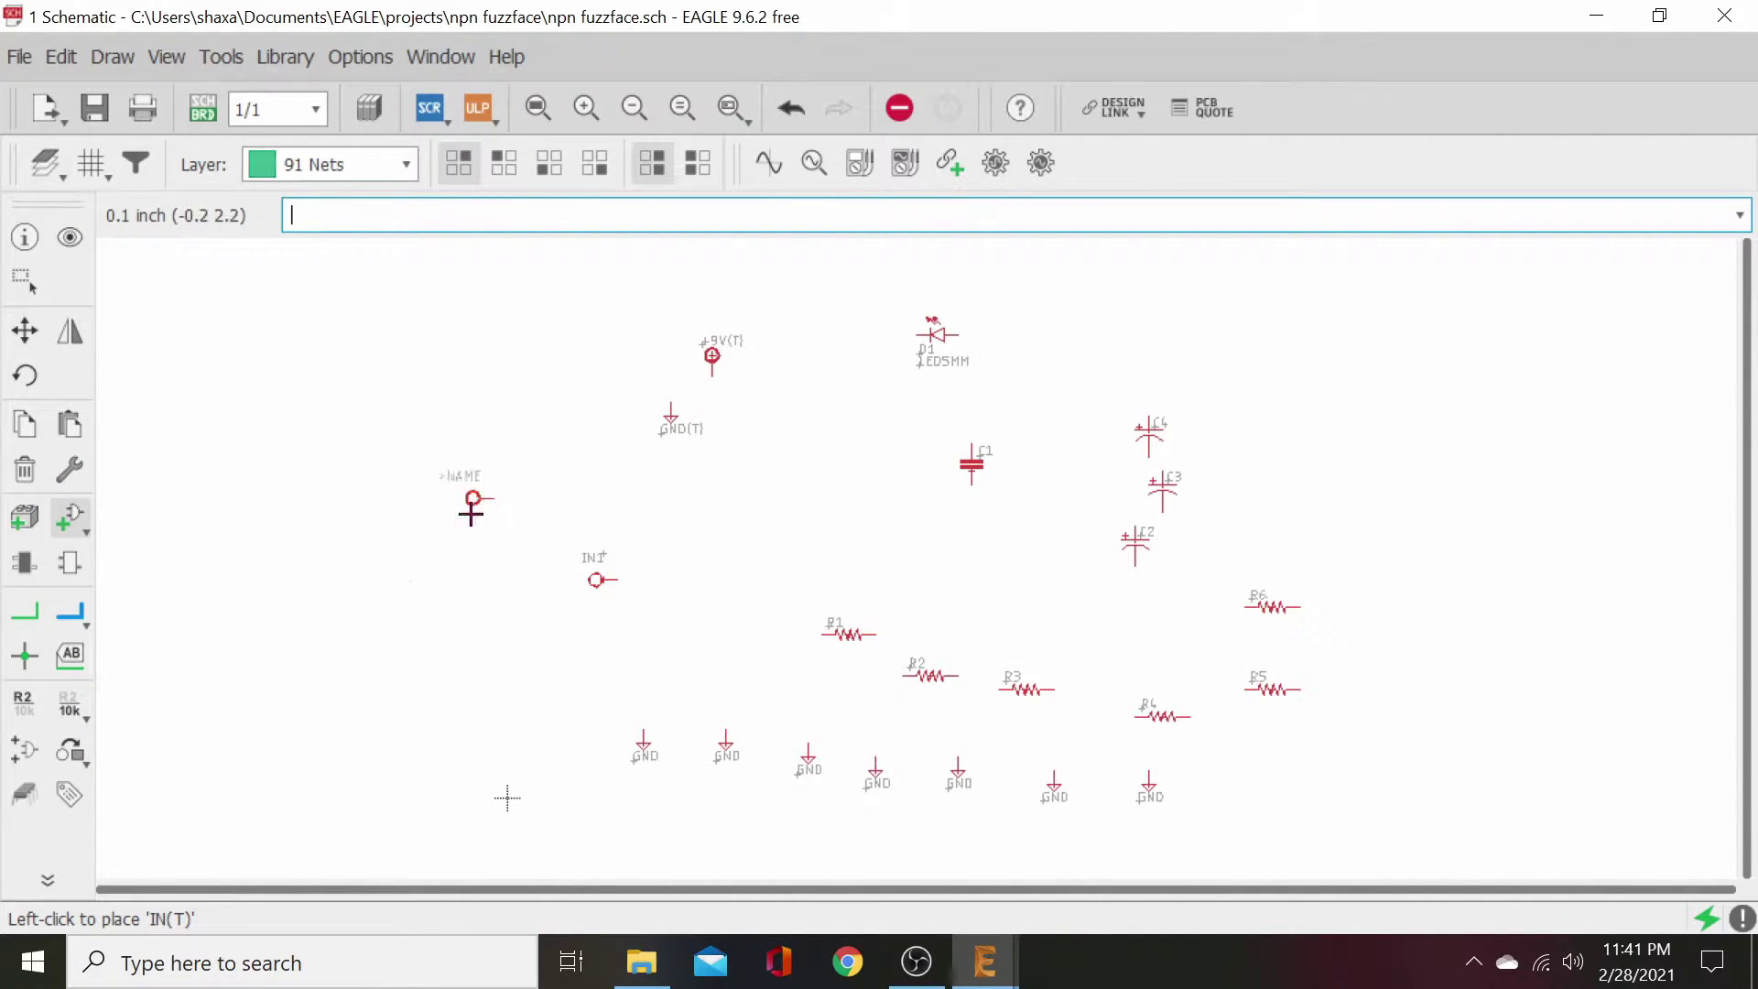
- Add the OUT(T) terminal and place OUT1 to the right of R6
{"action": "left_click", "coordinate": [67, 520]}
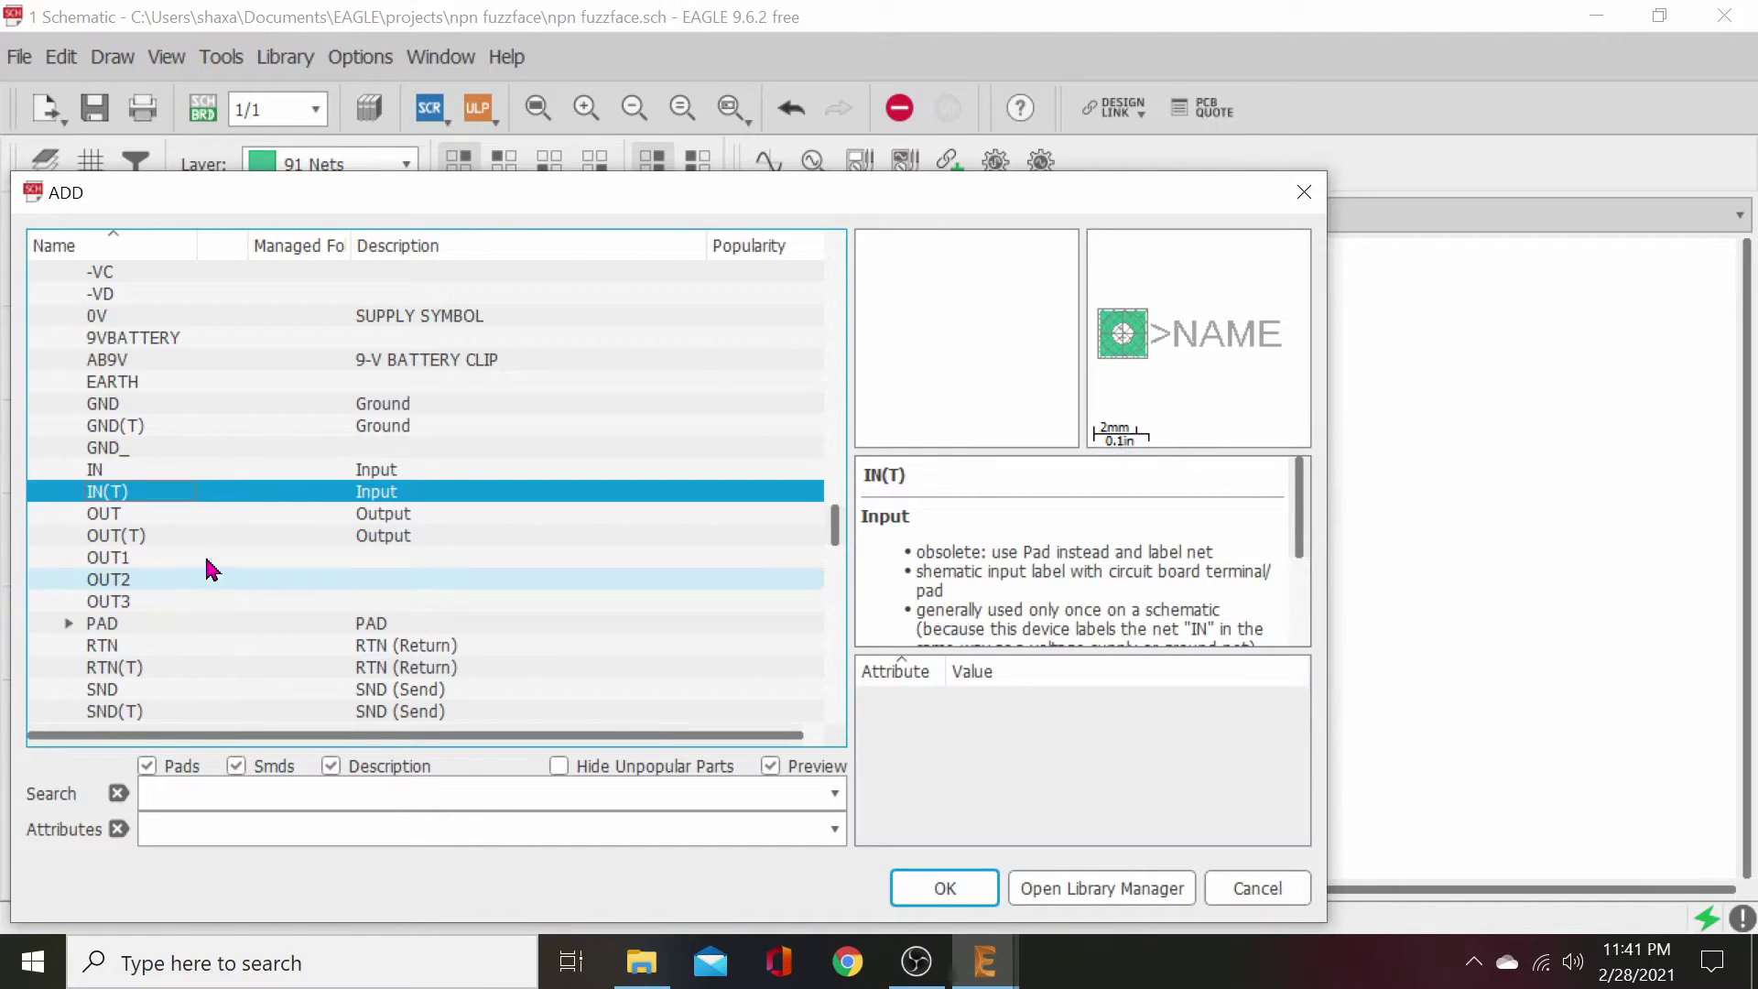
{"action": "left_click", "coordinate": [220, 536]}
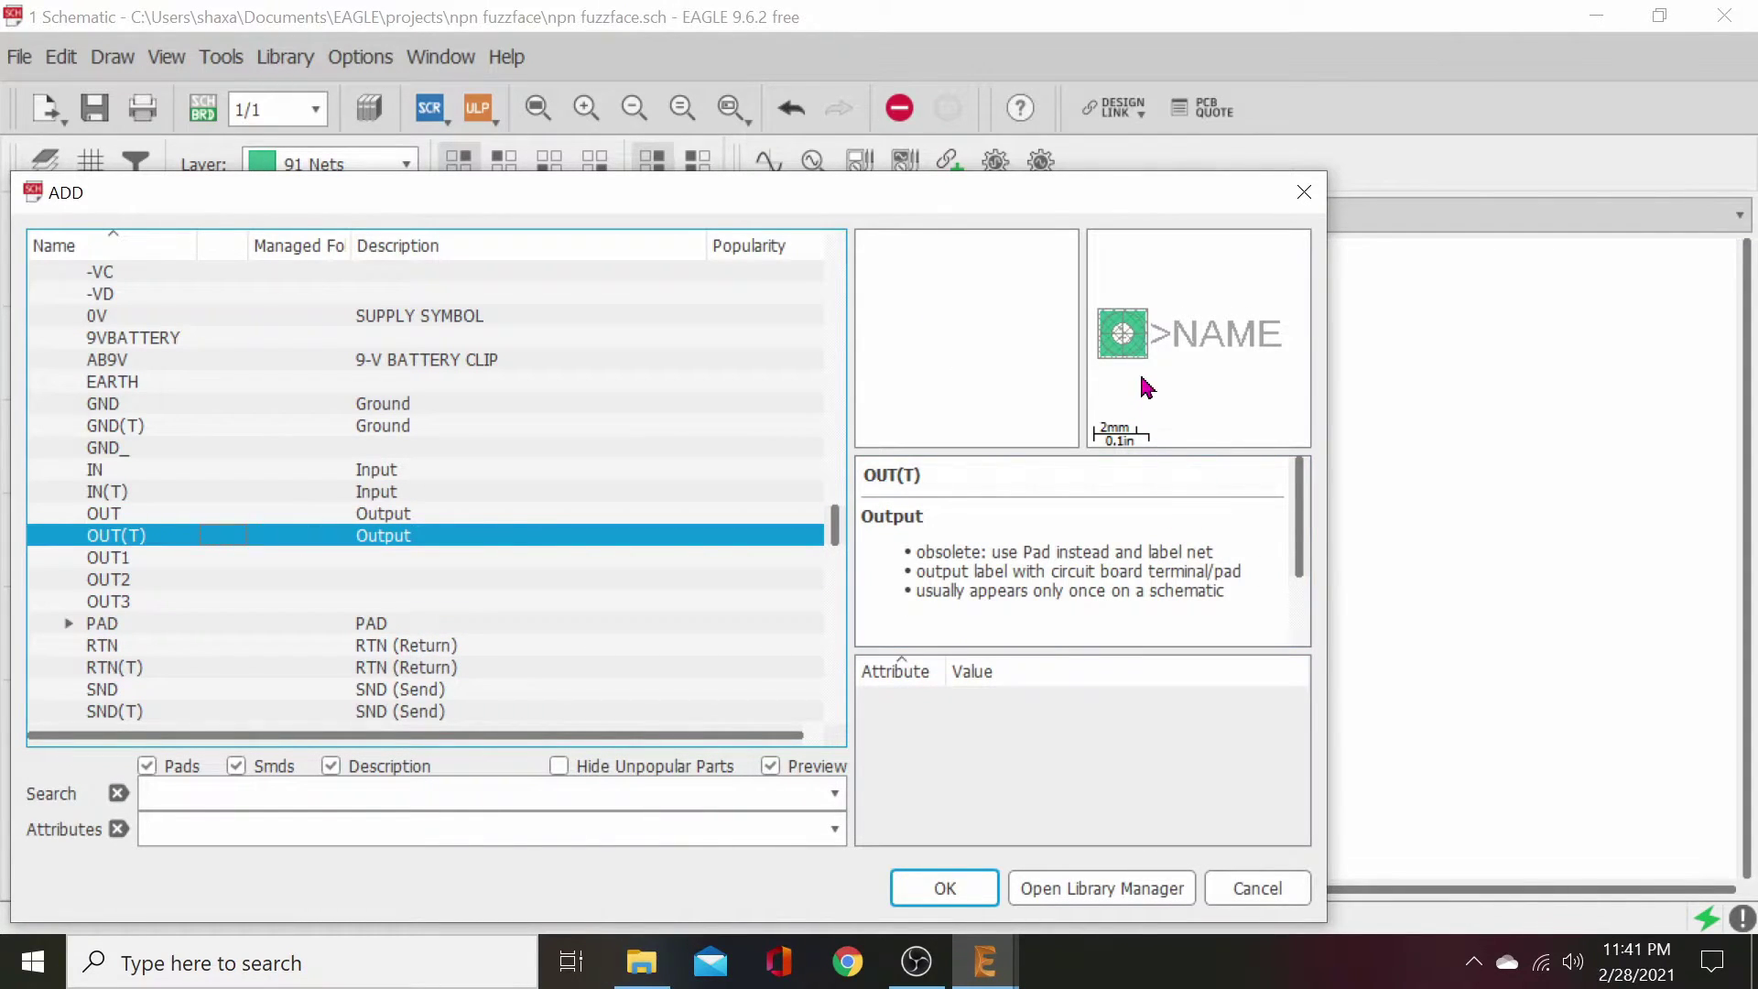
{"action": "left_click", "coordinate": [950, 887]}
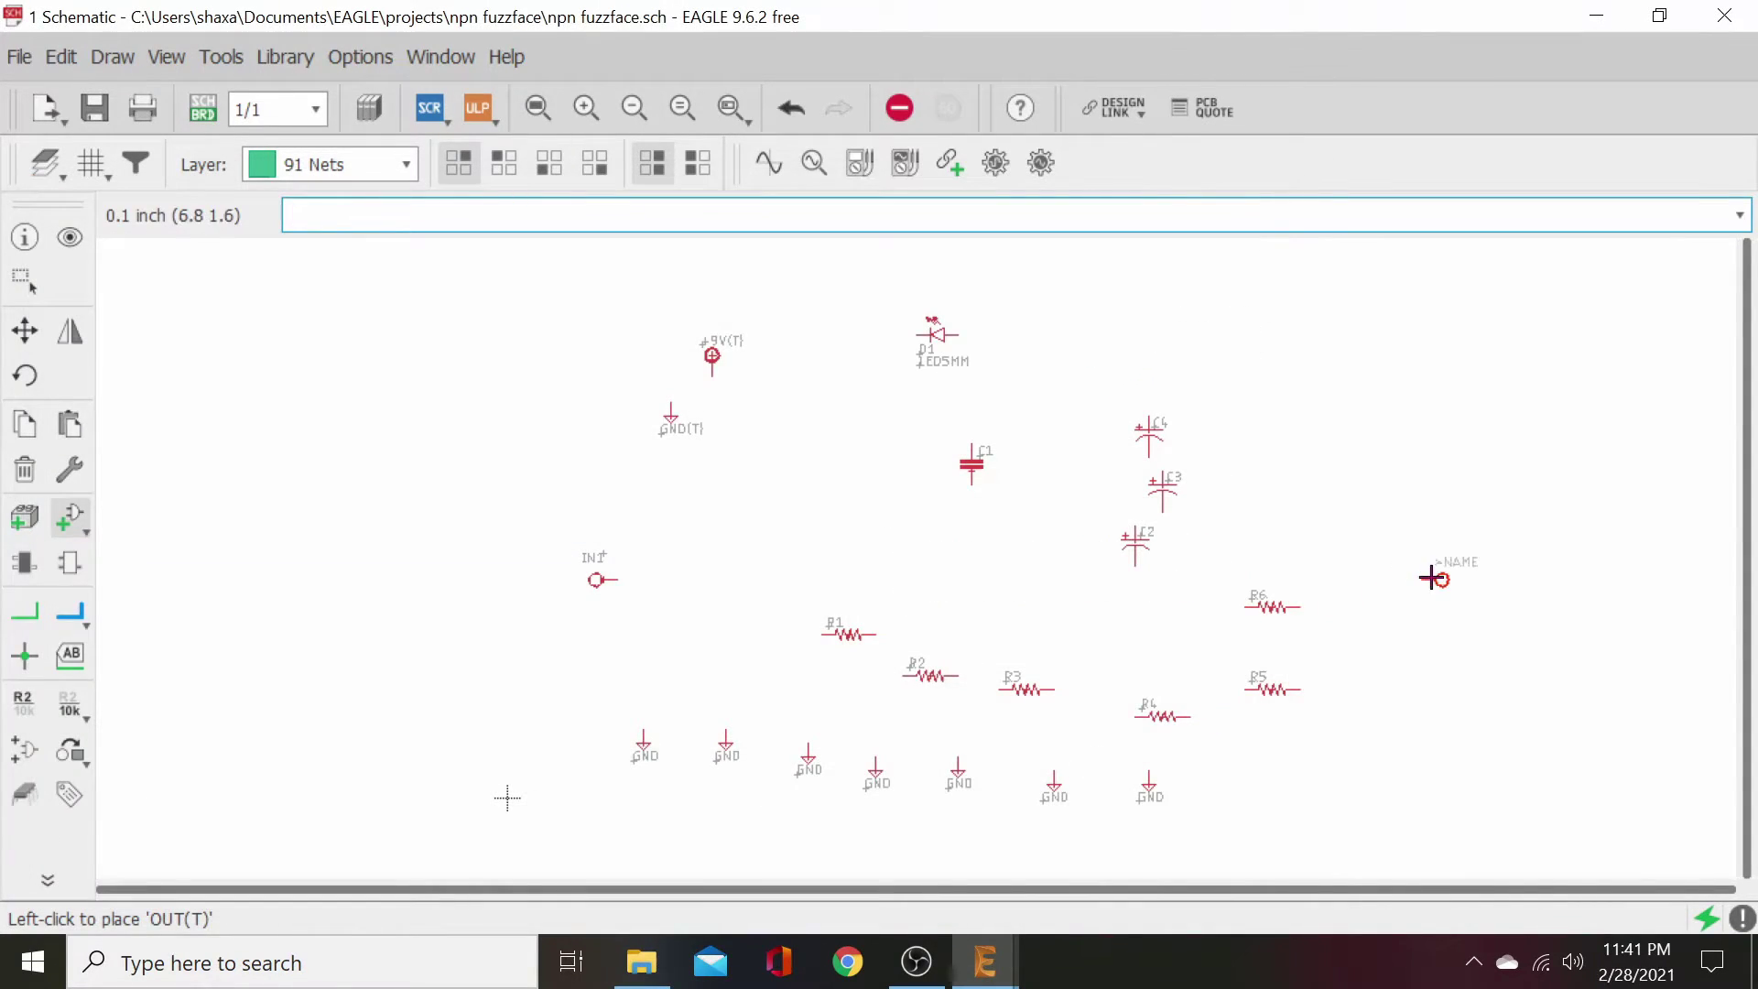
{"action": "left_click", "coordinate": [1437, 593]}
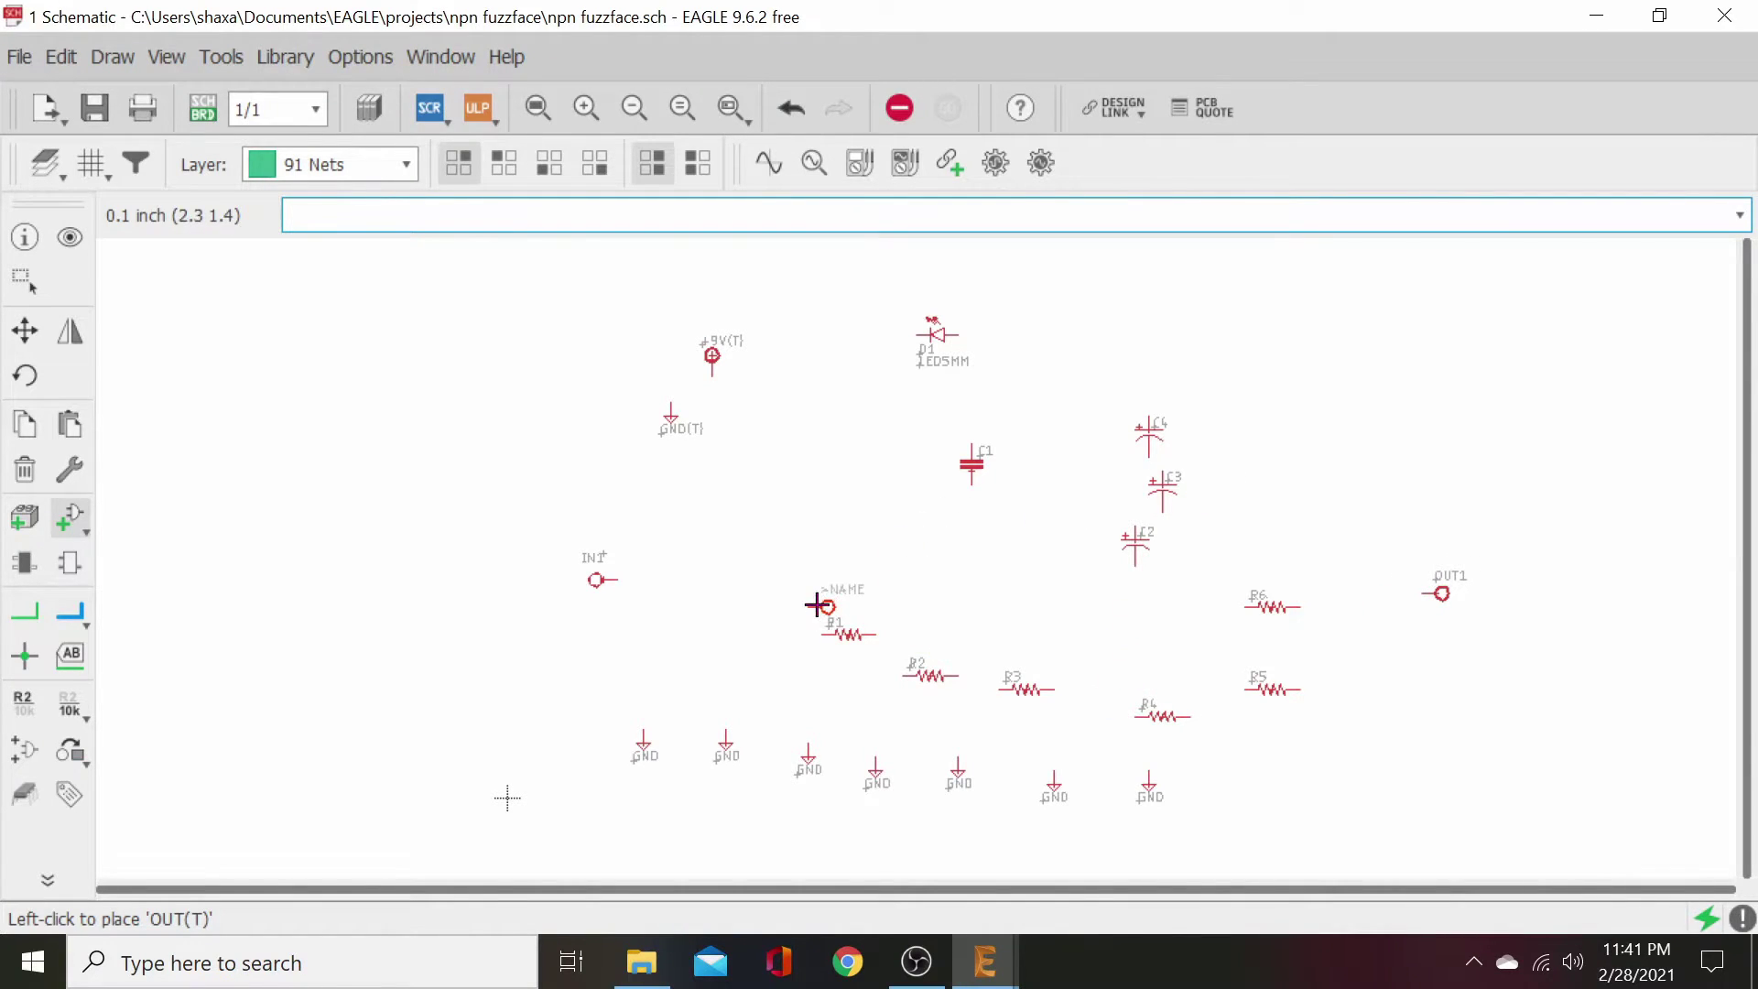
- Collapse mb_supply, then expand the mb_pots library and its POT device variants
{"action": "left_click", "coordinate": [69, 518]}
{"action": "scroll", "coordinate": [275, 553], "scroll_direction": "down", "scroll_amount": 2}
{"action": "scroll", "coordinate": [293, 581], "scroll_direction": "up", "scroll_amount": 4}
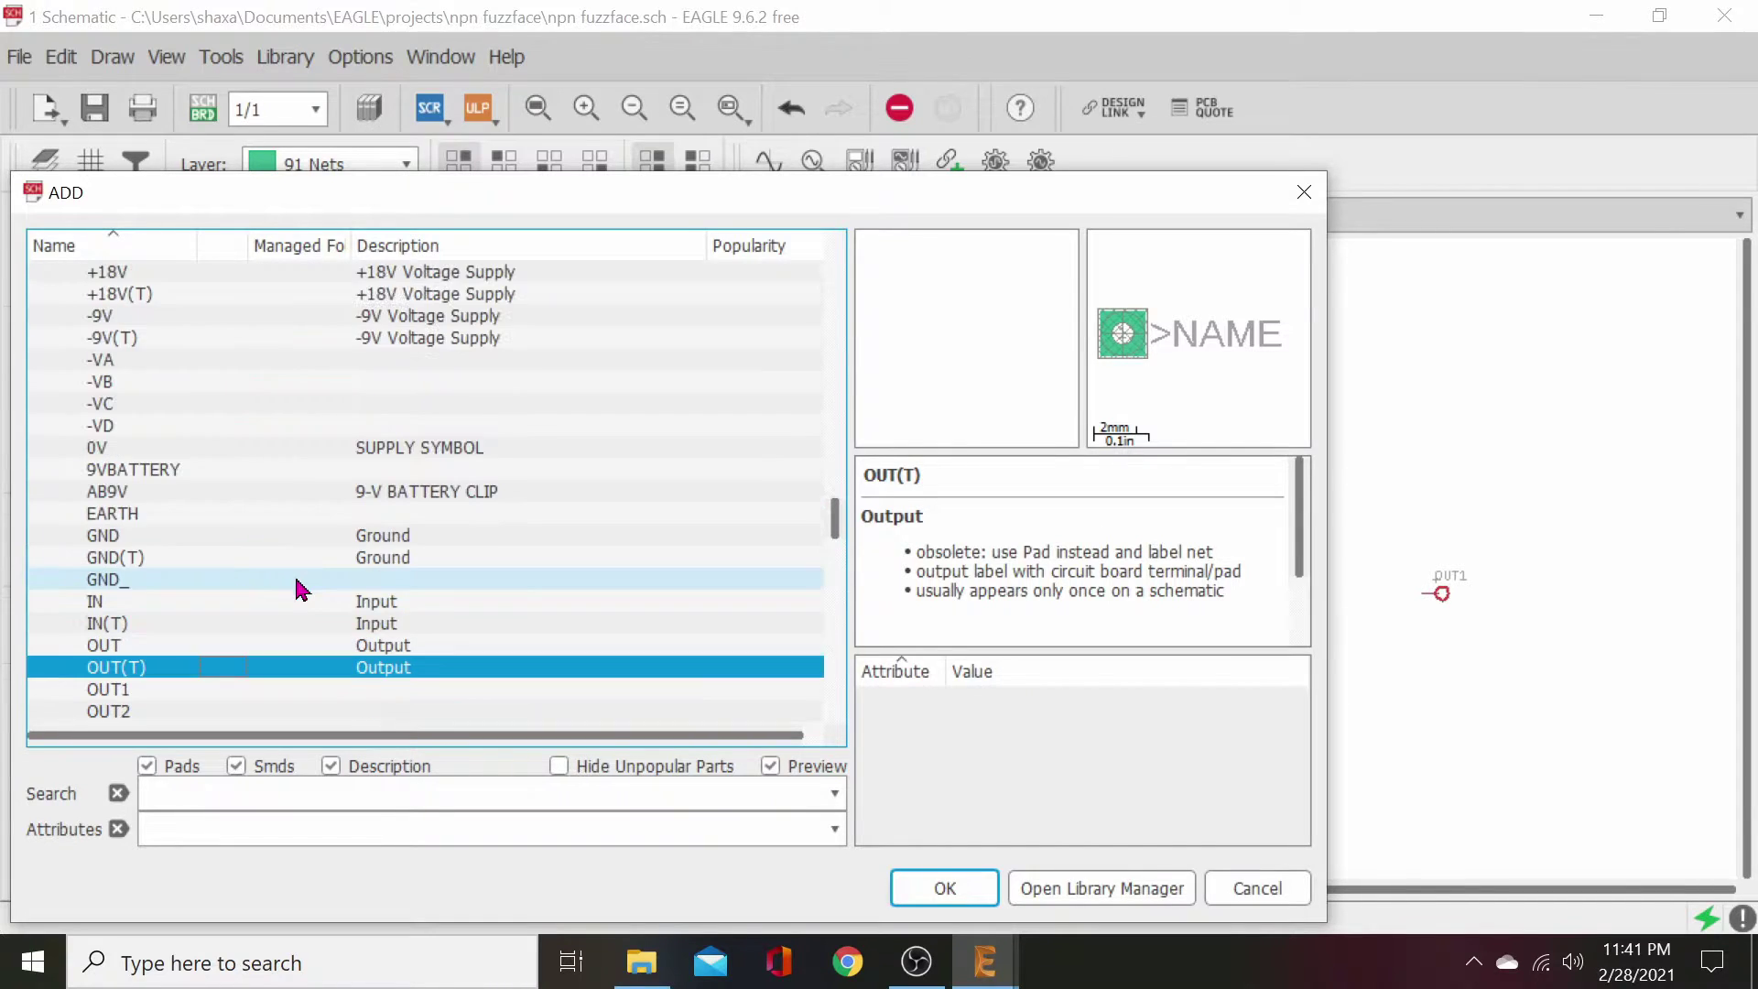
{"action": "scroll", "coordinate": [209, 494], "scroll_direction": "up", "scroll_amount": 3}
{"action": "left_click", "coordinate": [43, 398]}
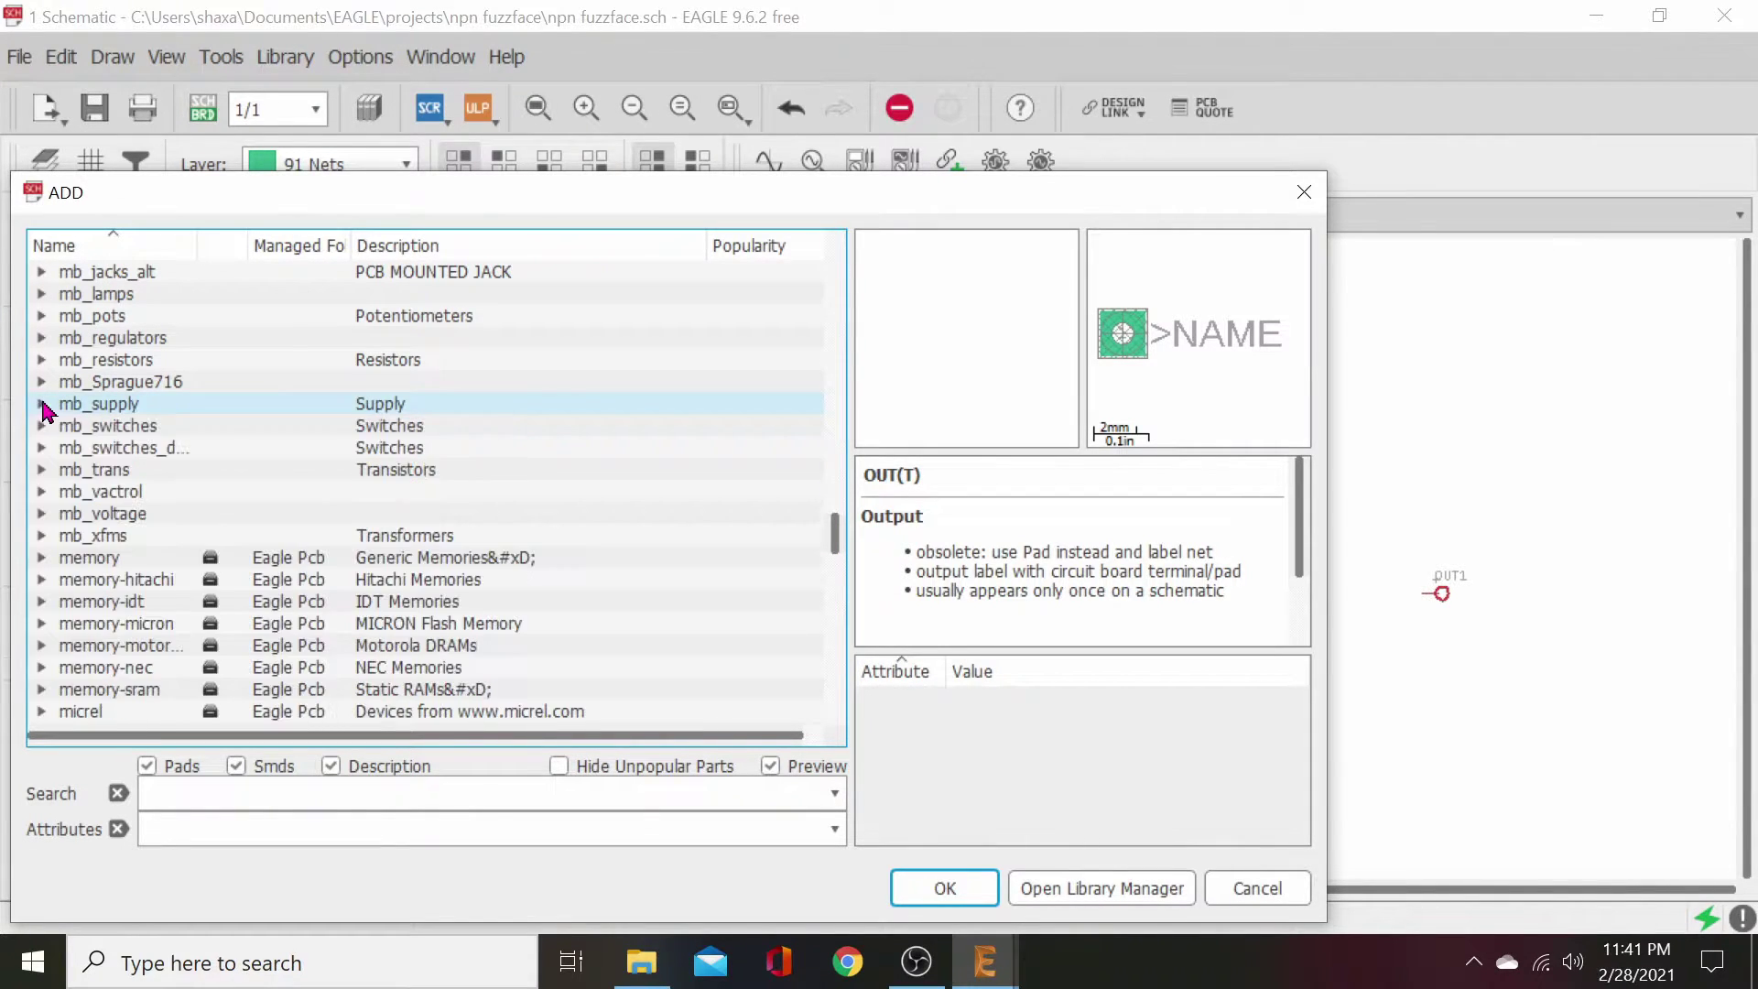
{"action": "scroll", "coordinate": [197, 482], "scroll_direction": "up", "scroll_amount": 1}
{"action": "left_click", "coordinate": [42, 381]}
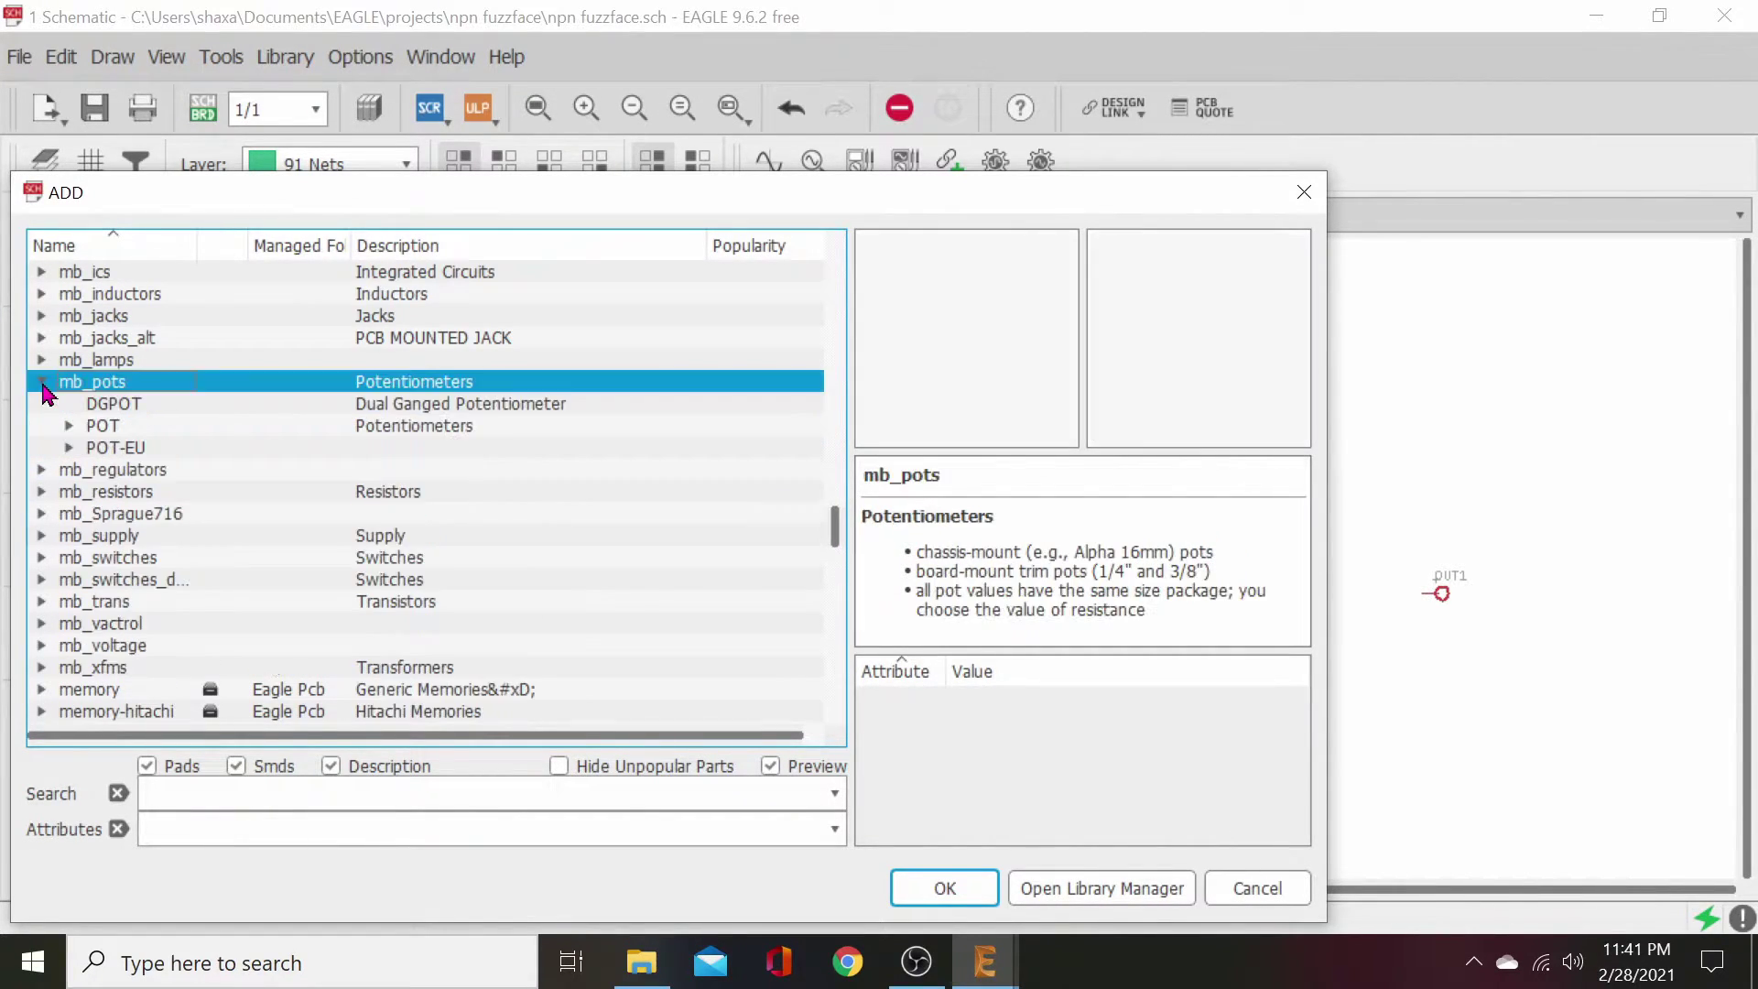
{"action": "left_click", "coordinate": [69, 427]}
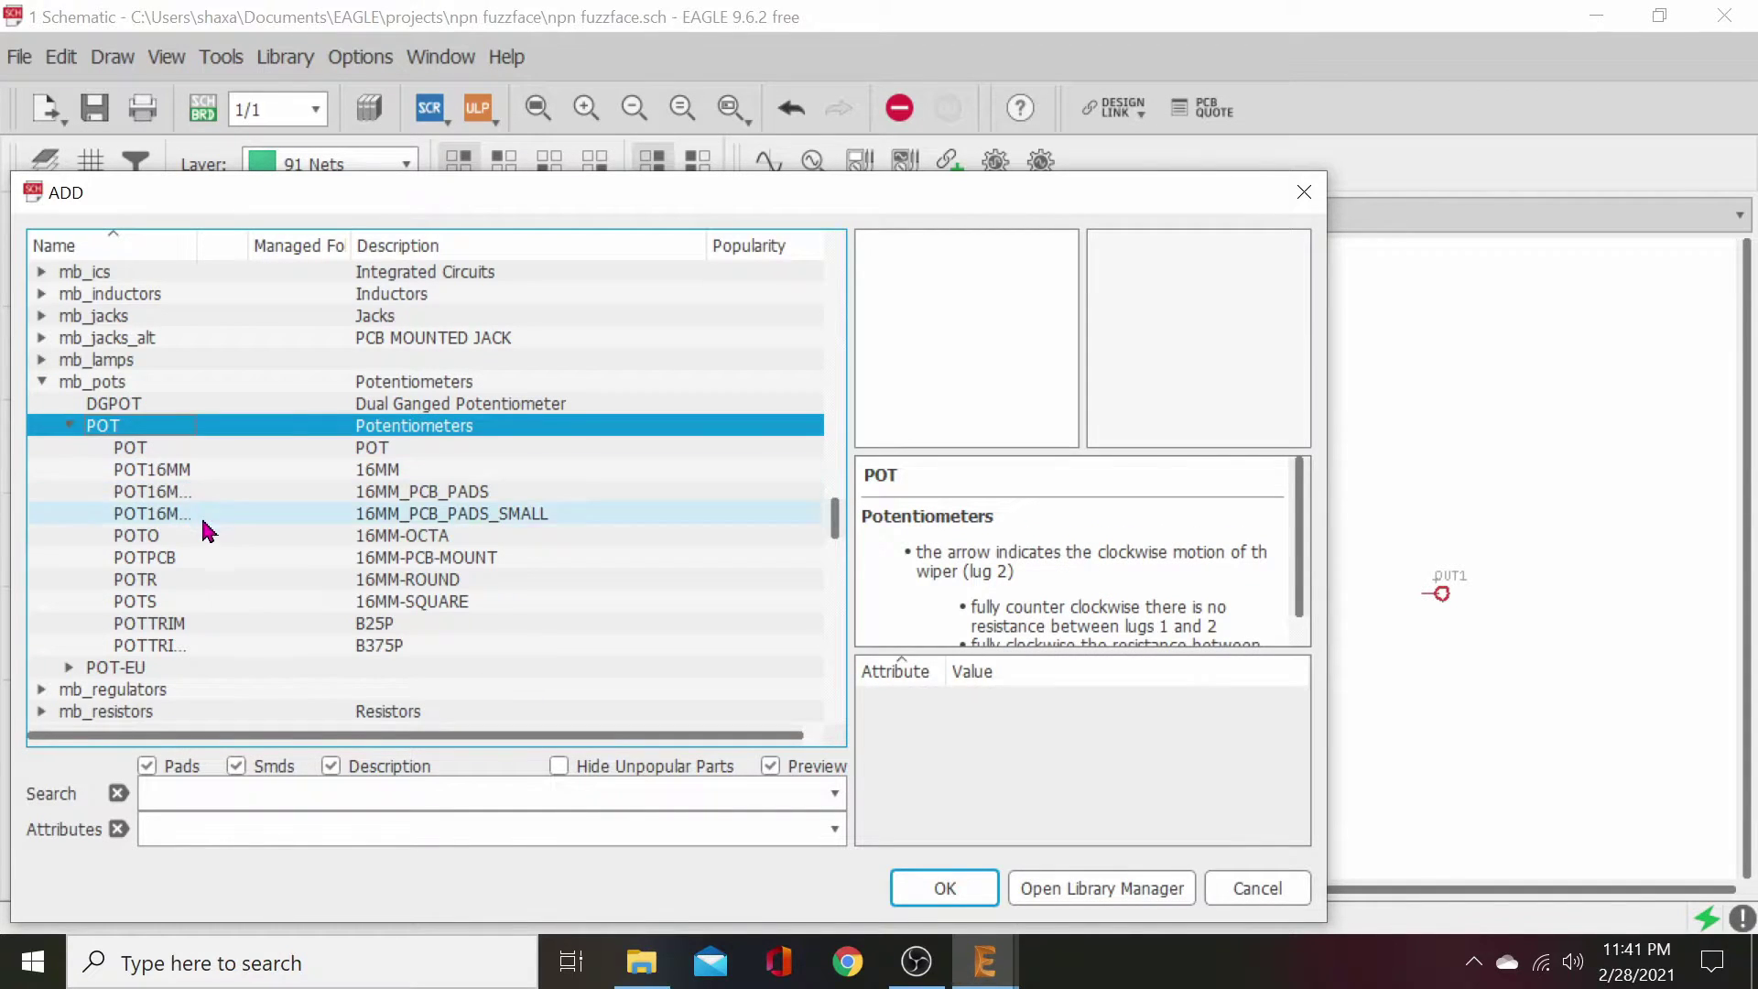
- Compare the POT package variants (POT16MM, 16MM_PCB_PADS, POTR, POTS…) and choose plain POT
{"action": "left_click", "coordinate": [293, 452]}
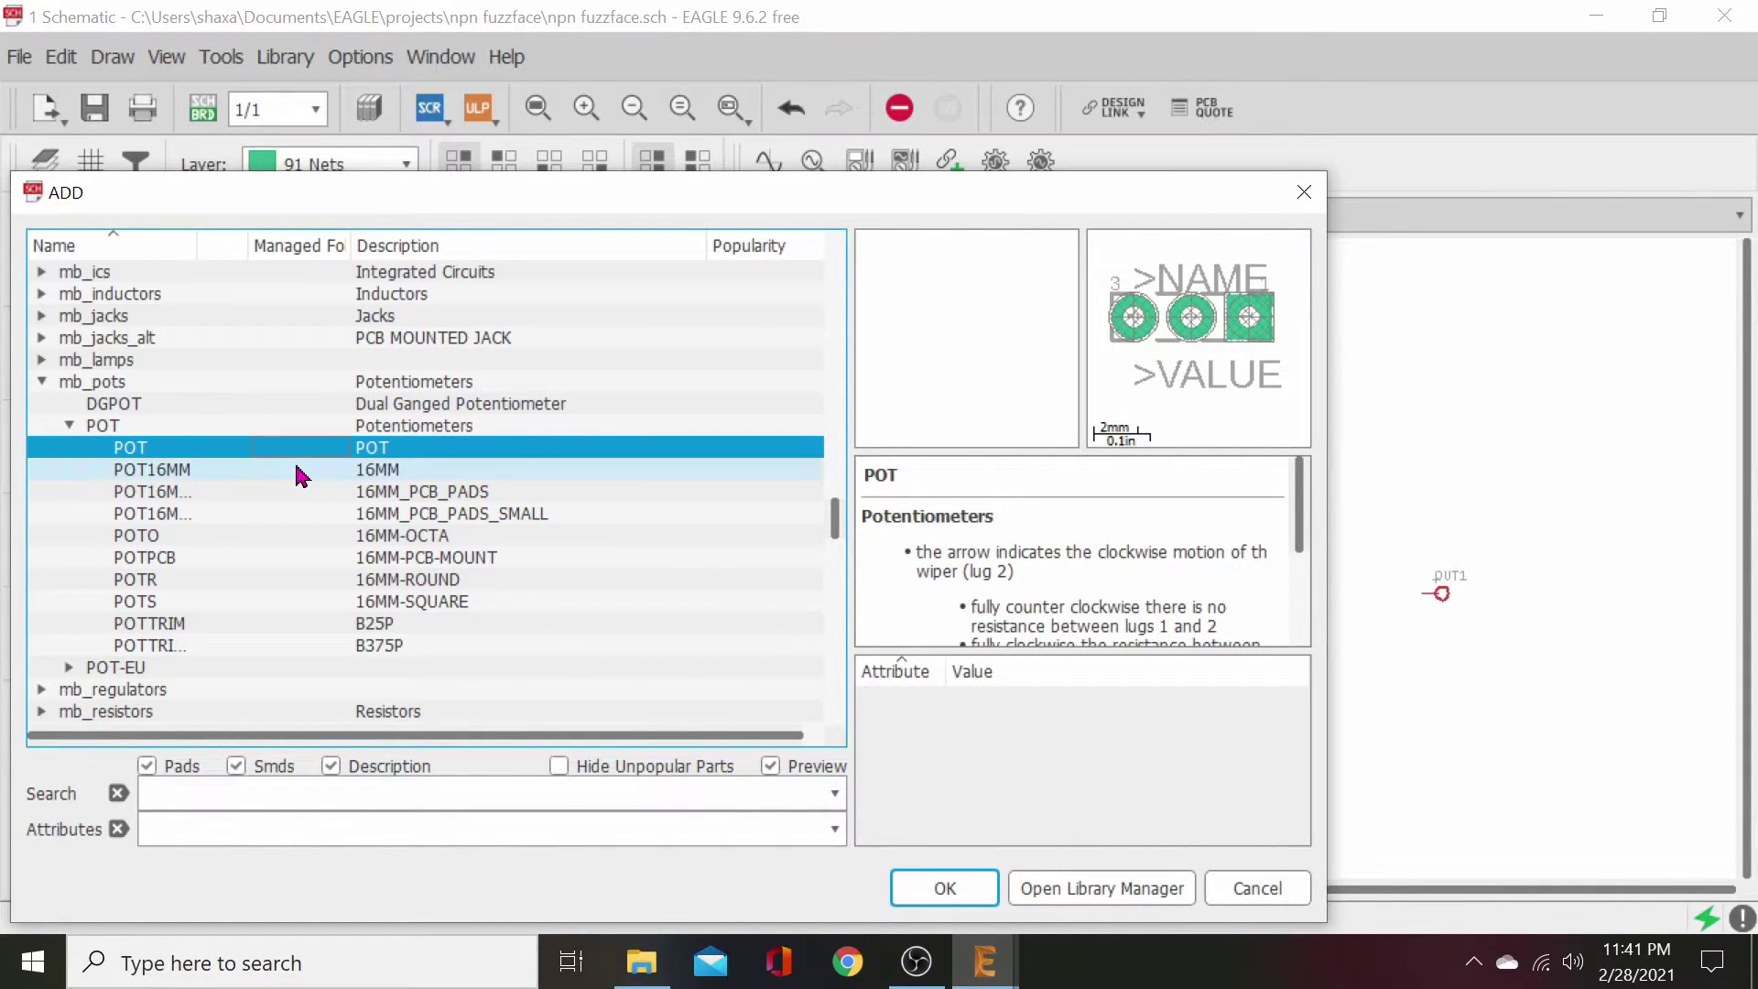
{"action": "left_click", "coordinate": [295, 467]}
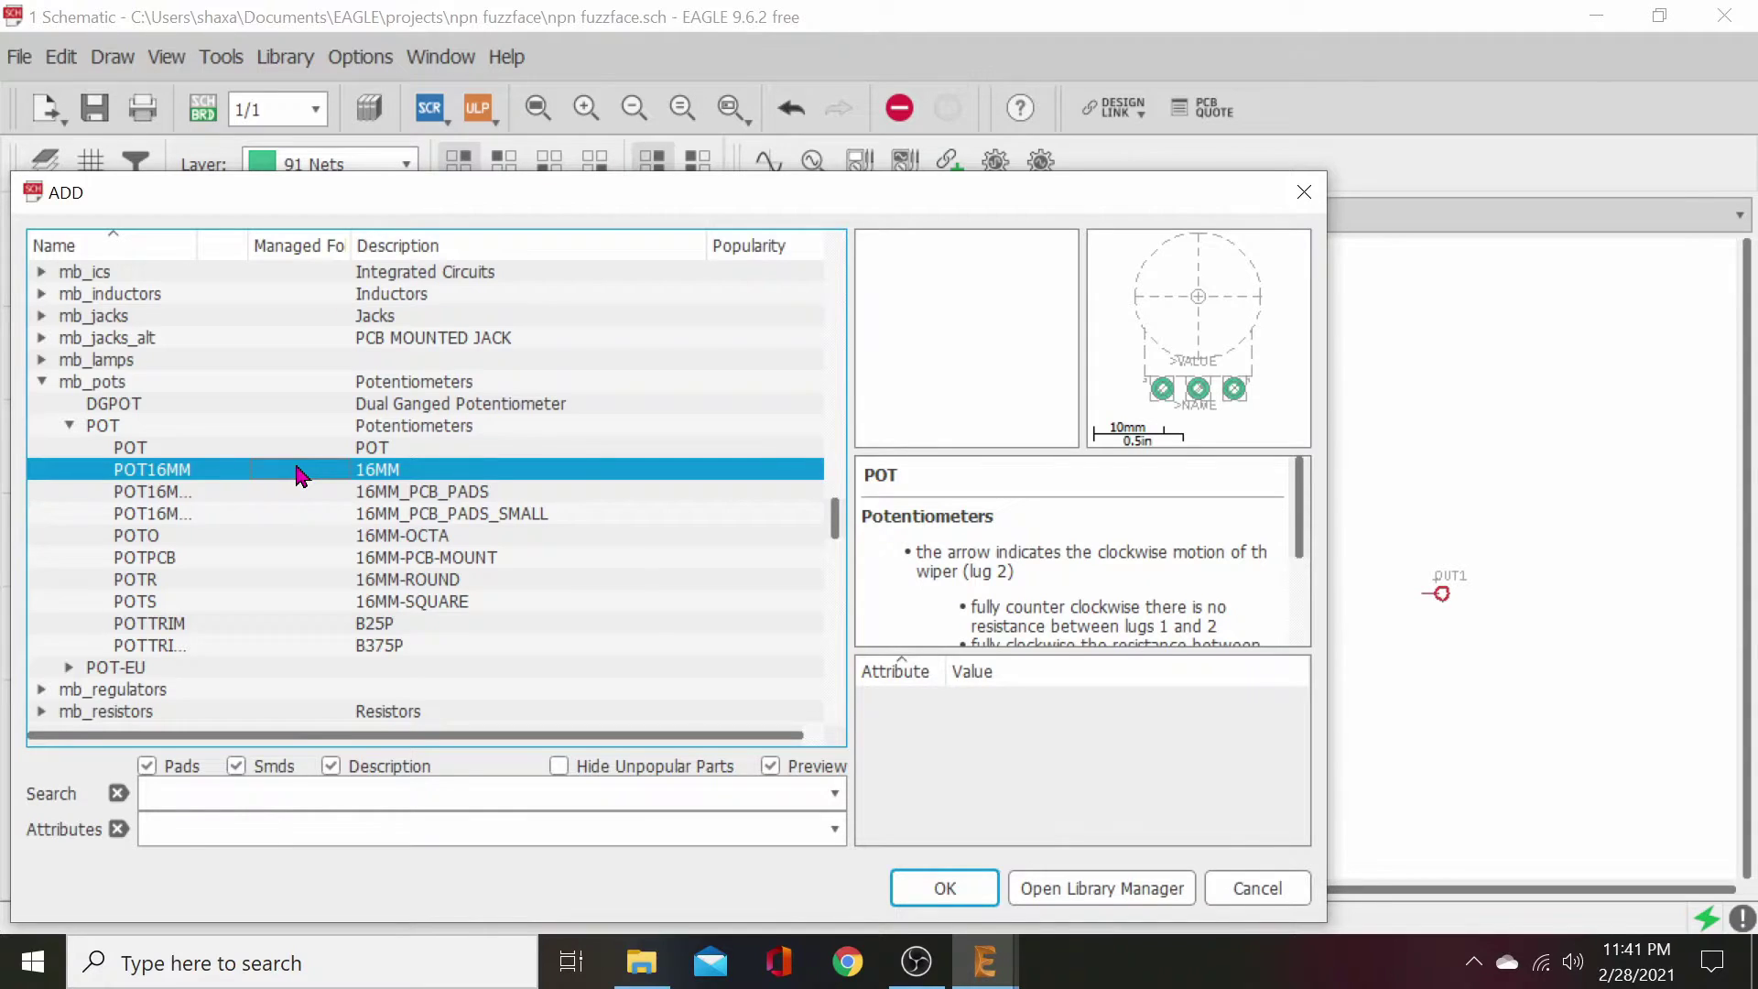
{"action": "left_click", "coordinate": [300, 494]}
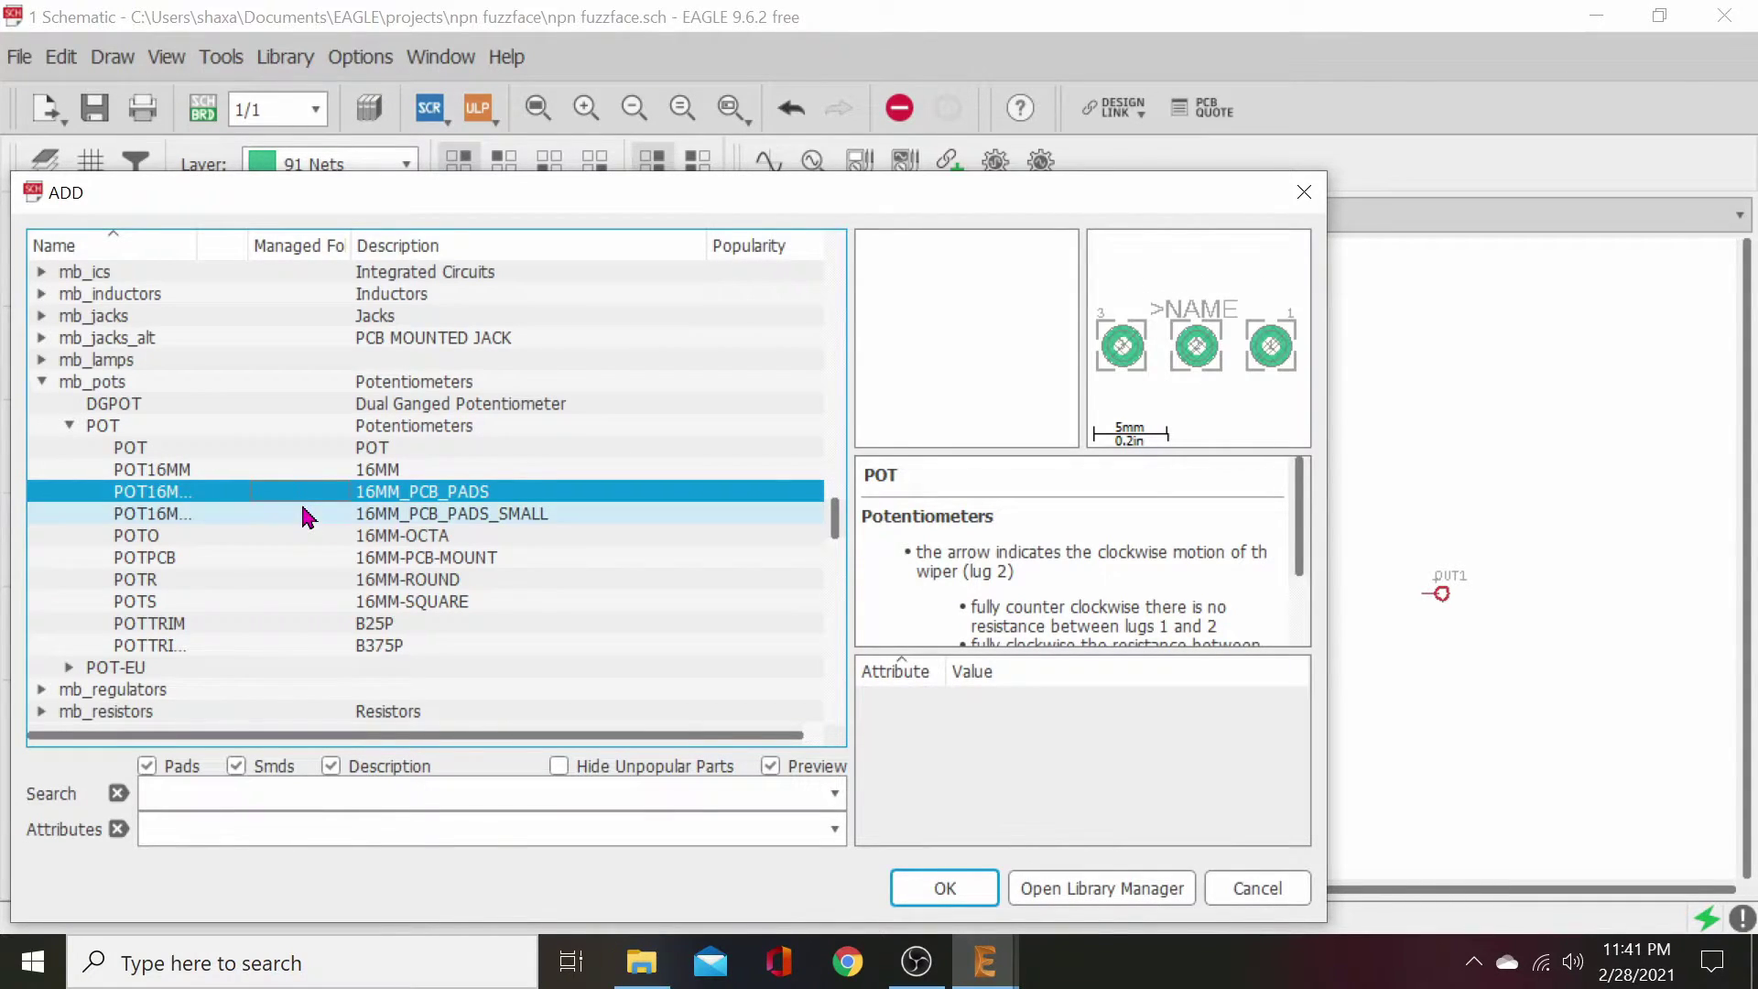
{"action": "left_click", "coordinate": [305, 515]}
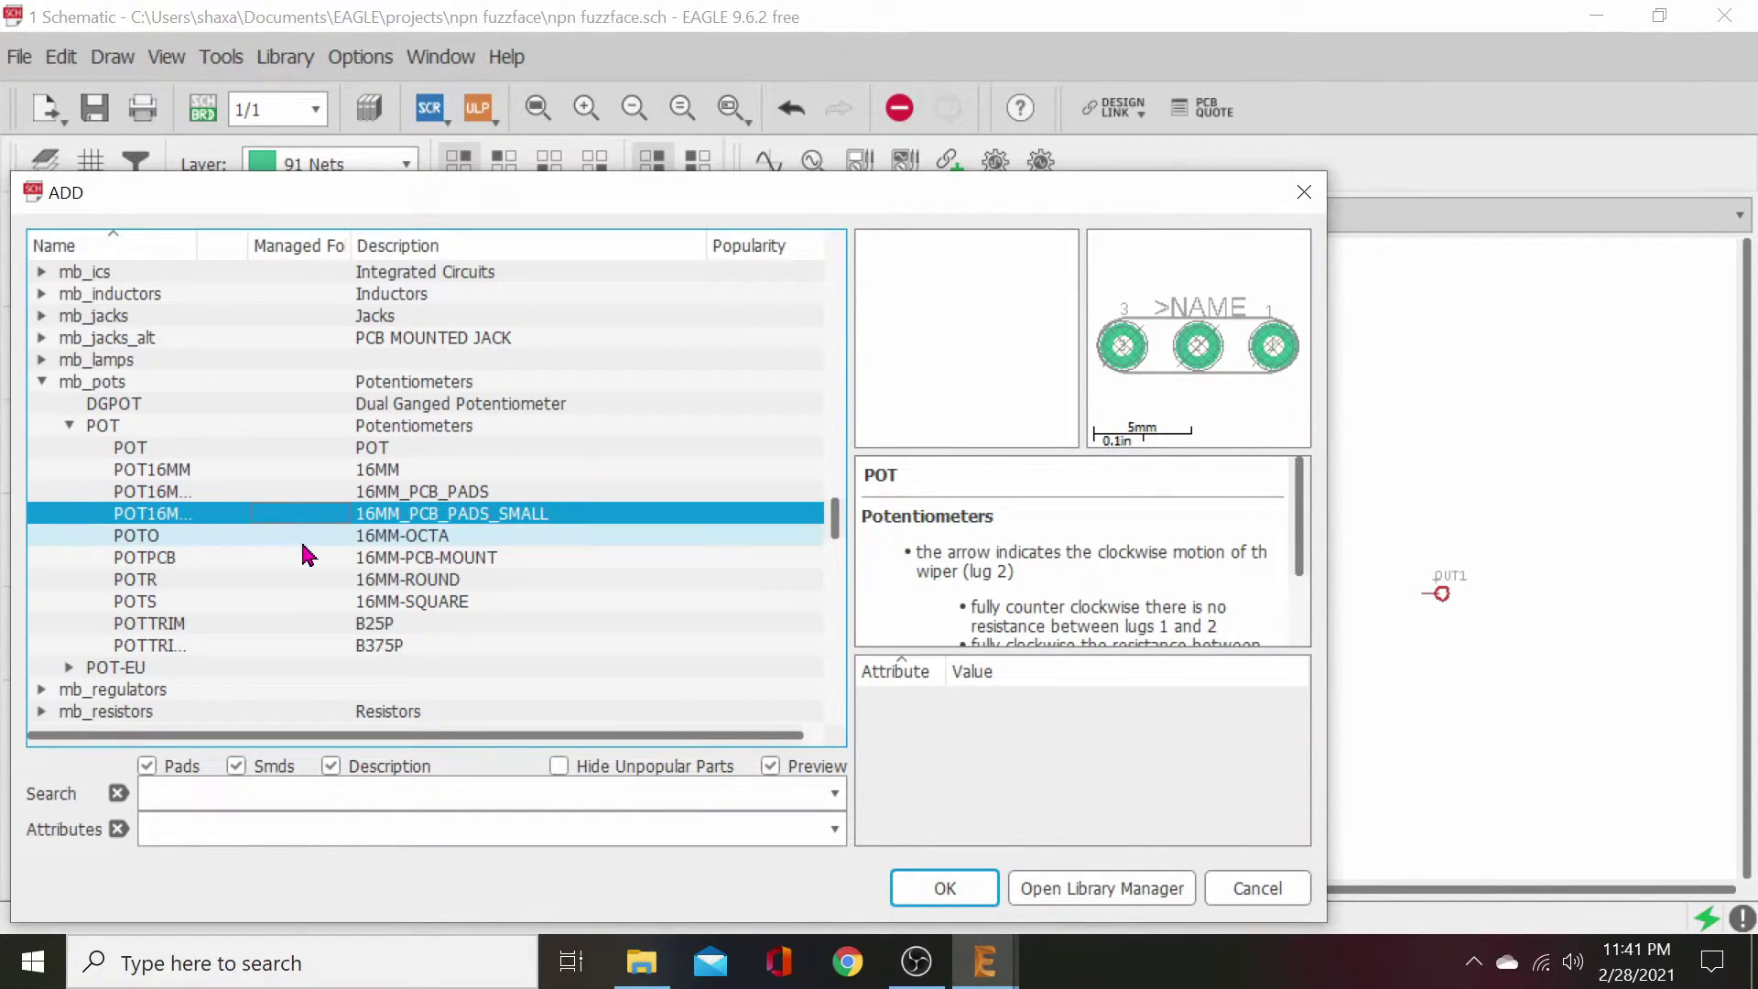
{"action": "left_click", "coordinate": [302, 540]}
{"action": "left_click", "coordinate": [303, 560]}
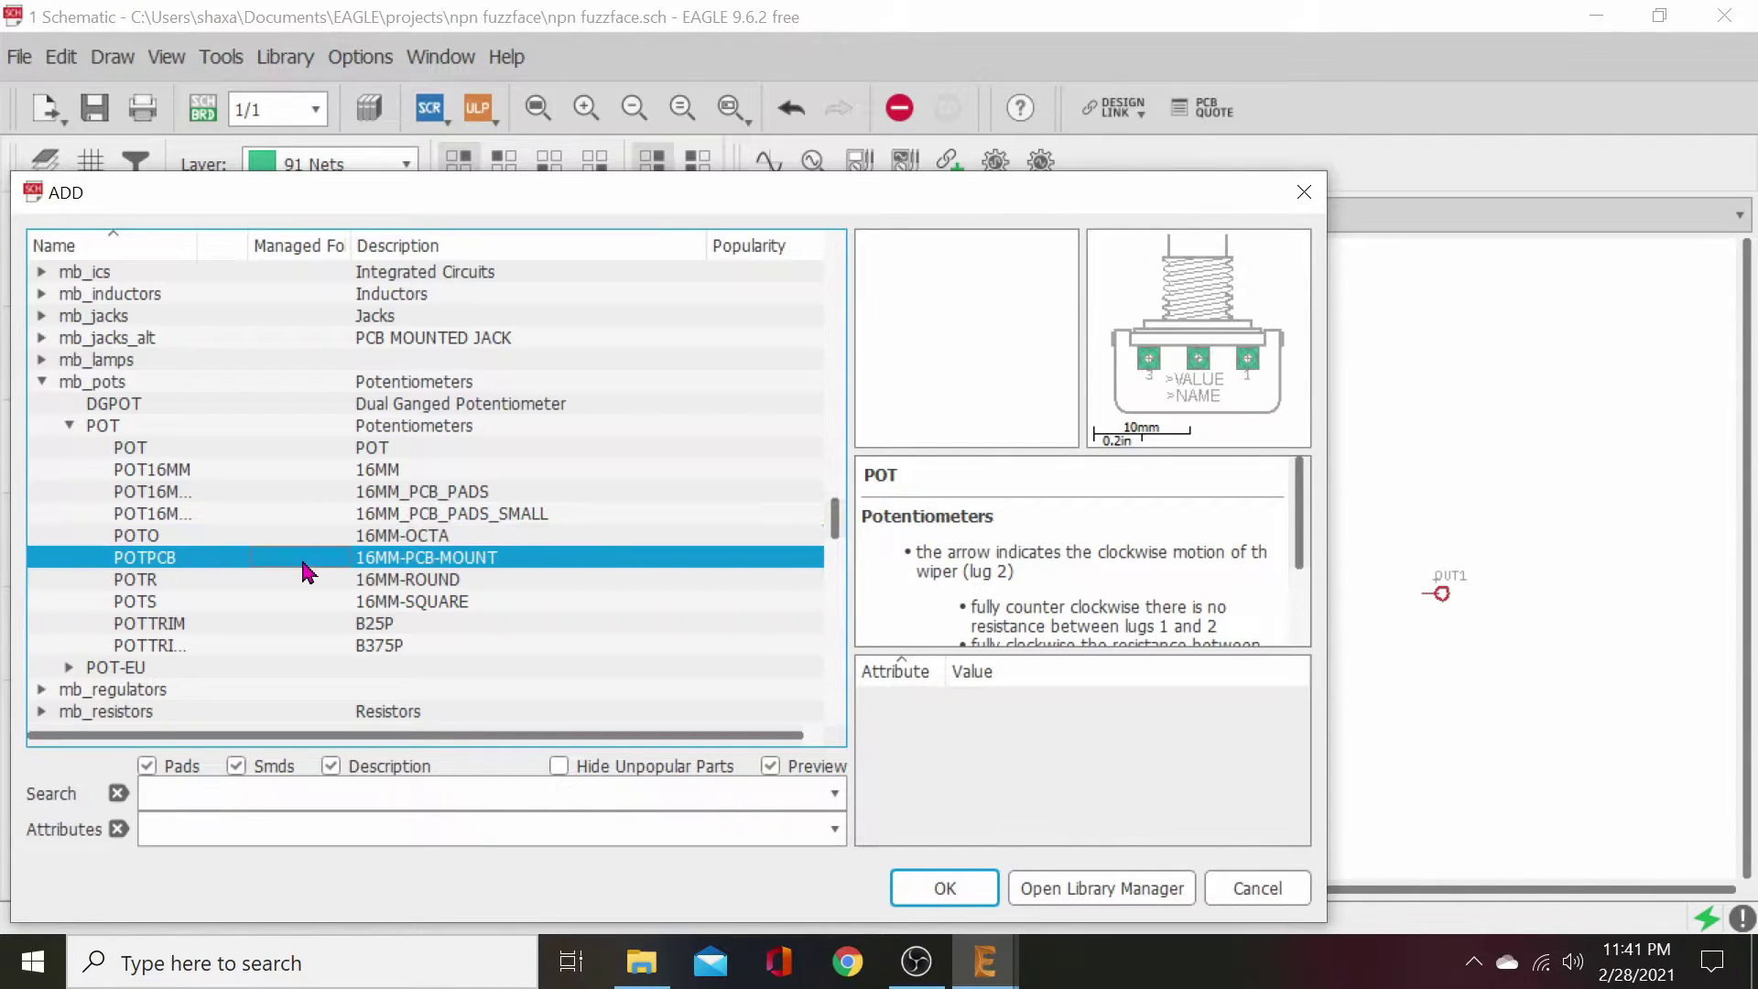
{"action": "left_click", "coordinate": [303, 587]}
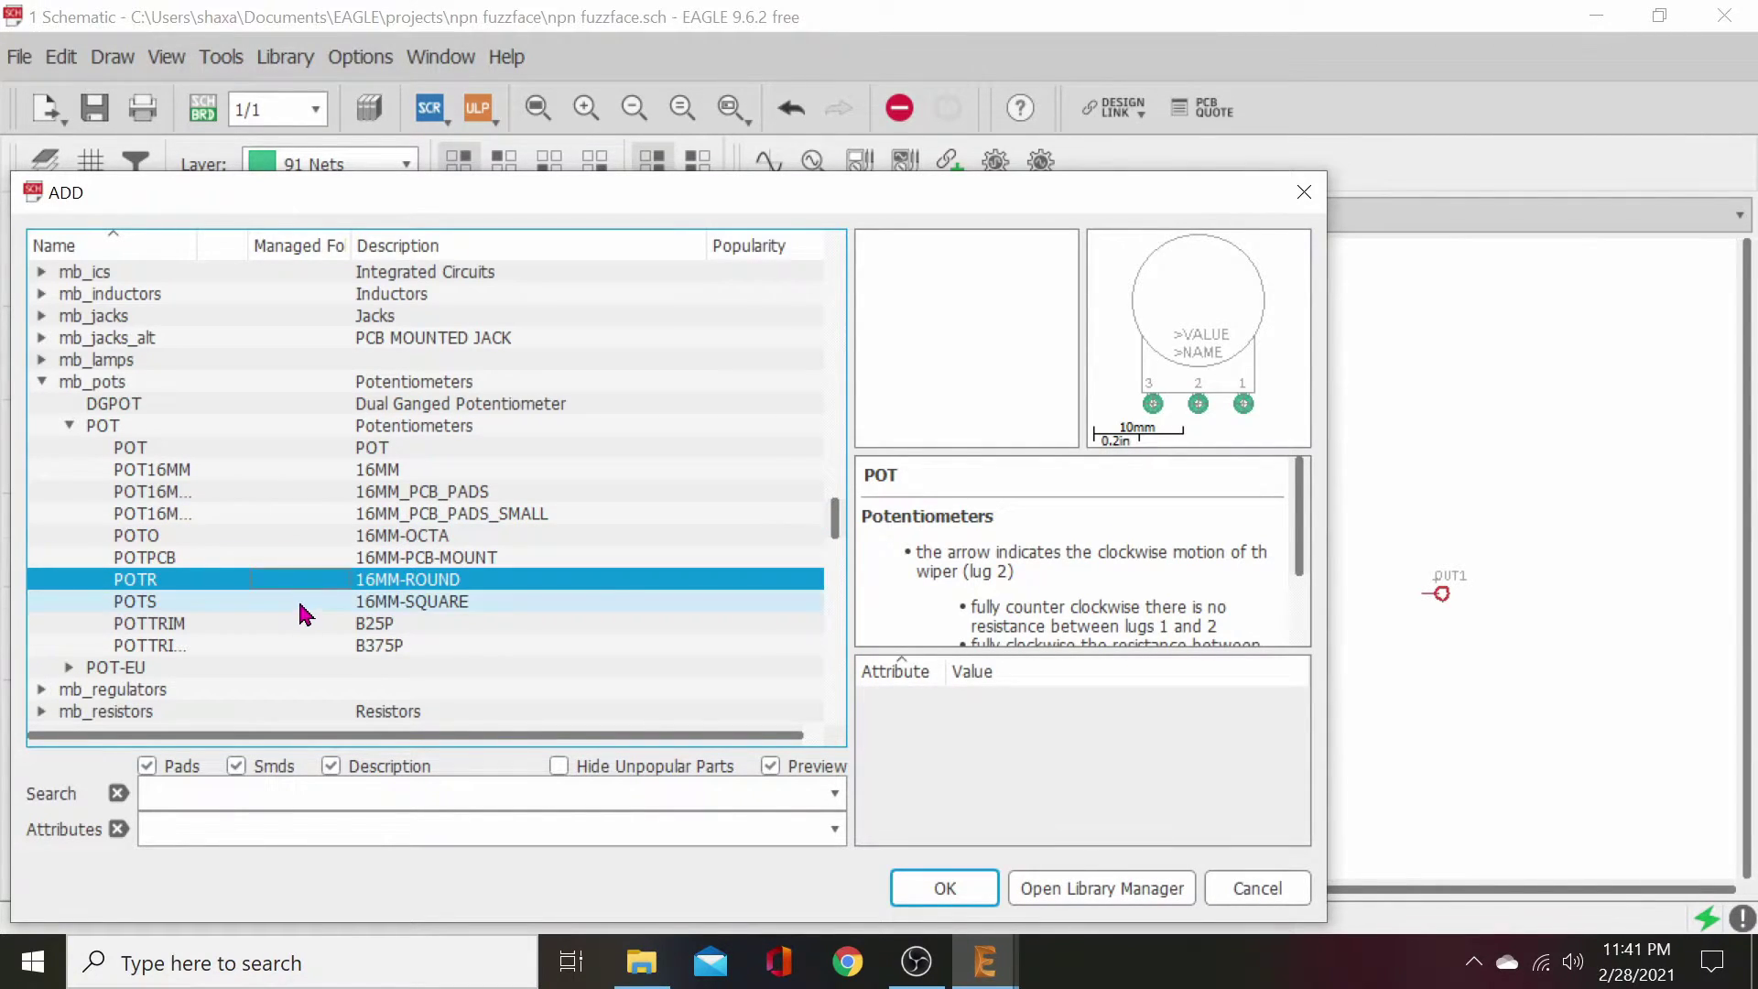
{"action": "left_click", "coordinate": [303, 605]}
{"action": "left_click", "coordinate": [302, 450]}
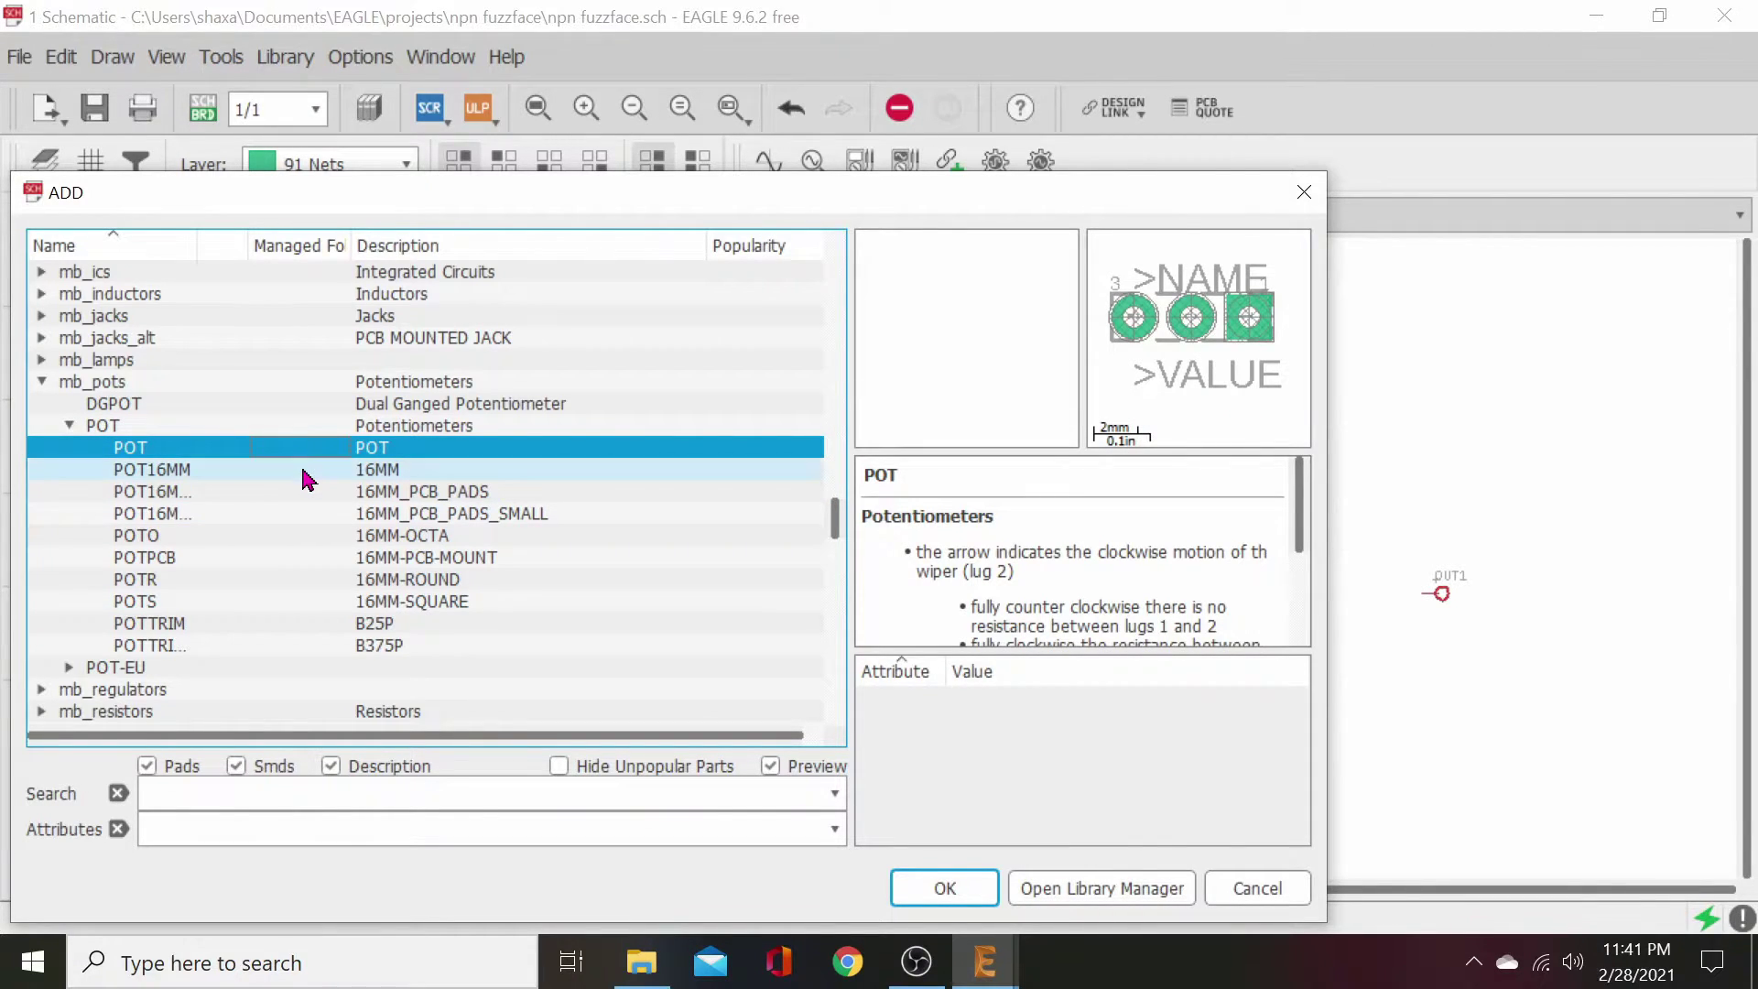
{"action": "left_click", "coordinate": [307, 476]}
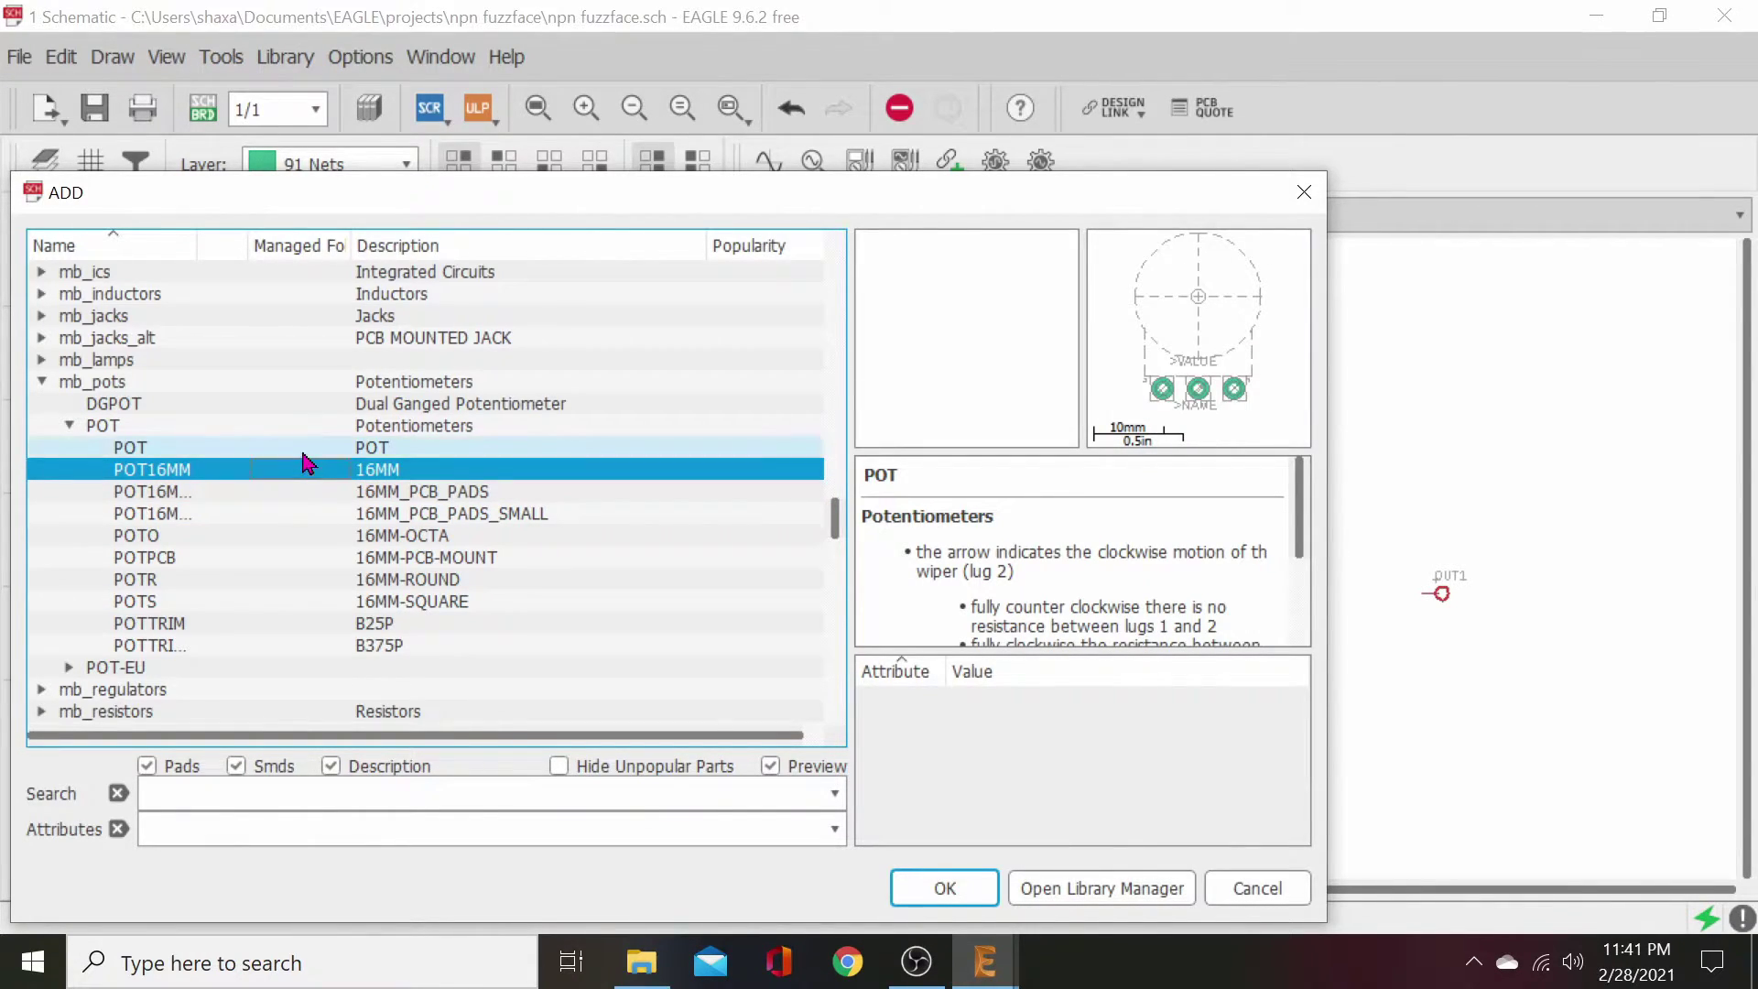
{"action": "left_click", "coordinate": [303, 455]}
- Place POT1 left of C1 and POT2 between C1 and C2, then stop placing
{"action": "left_click", "coordinate": [903, 879]}
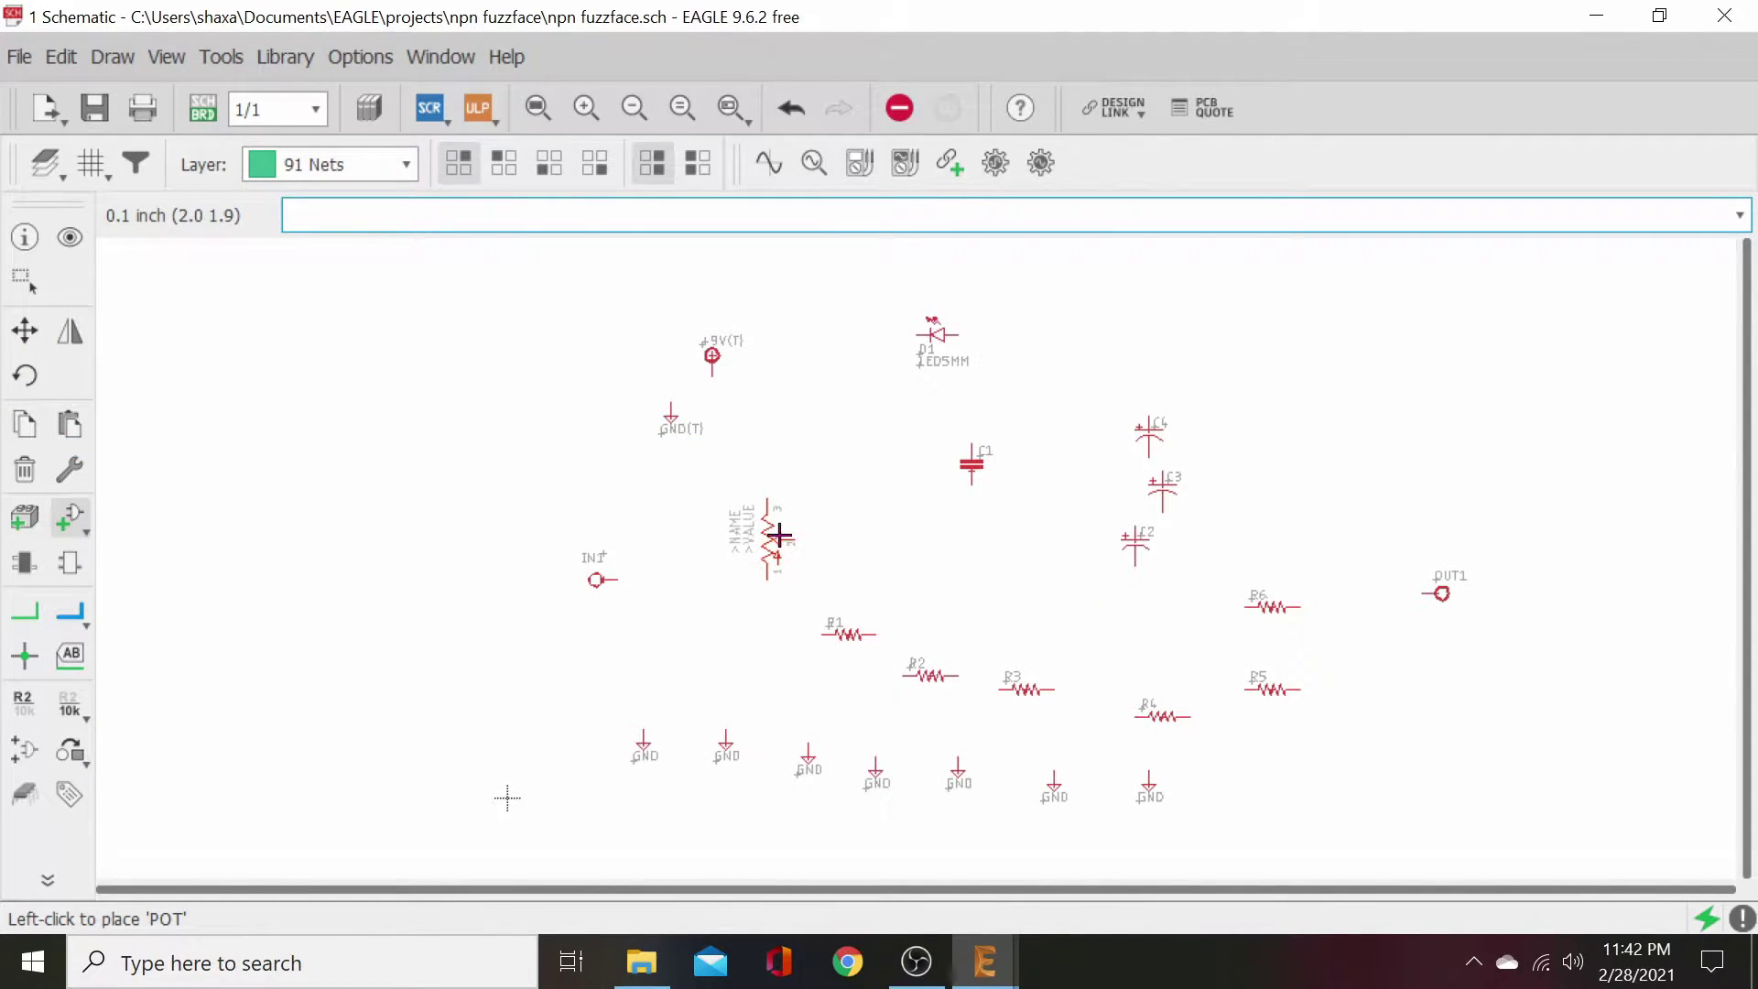
{"action": "left_click", "coordinate": [773, 539]}
{"action": "left_click", "coordinate": [1036, 555]}
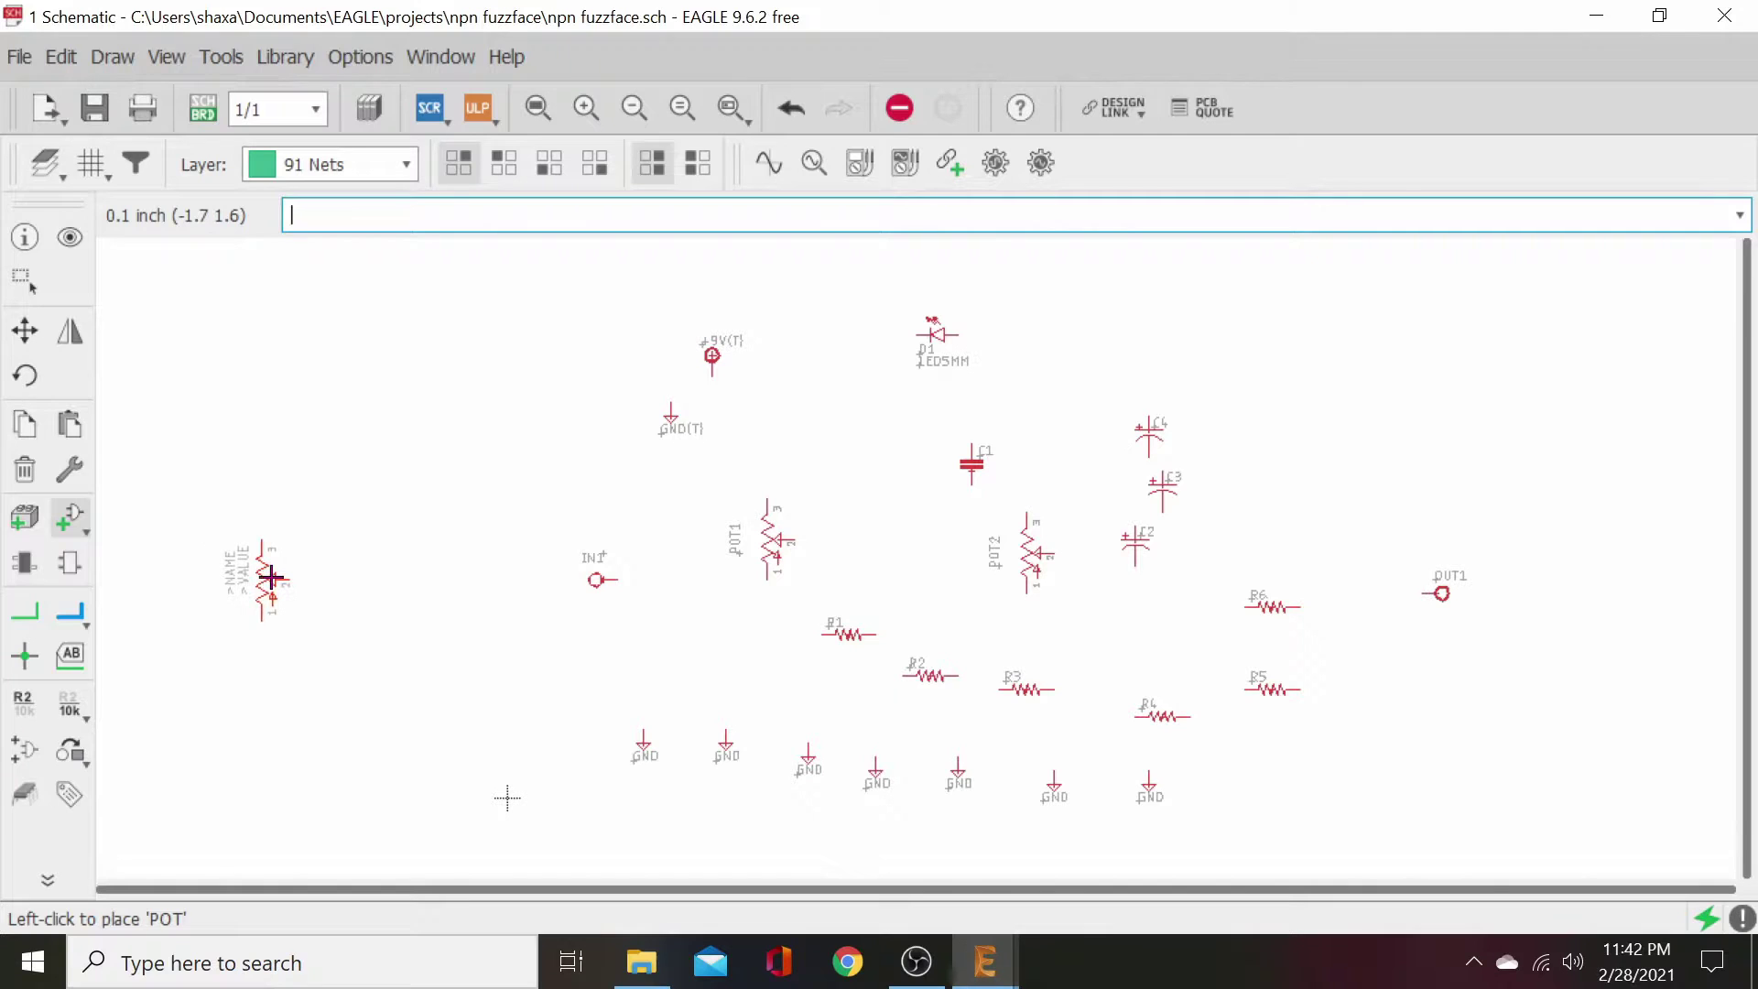
{"action": "left_click", "coordinate": [25, 330]}
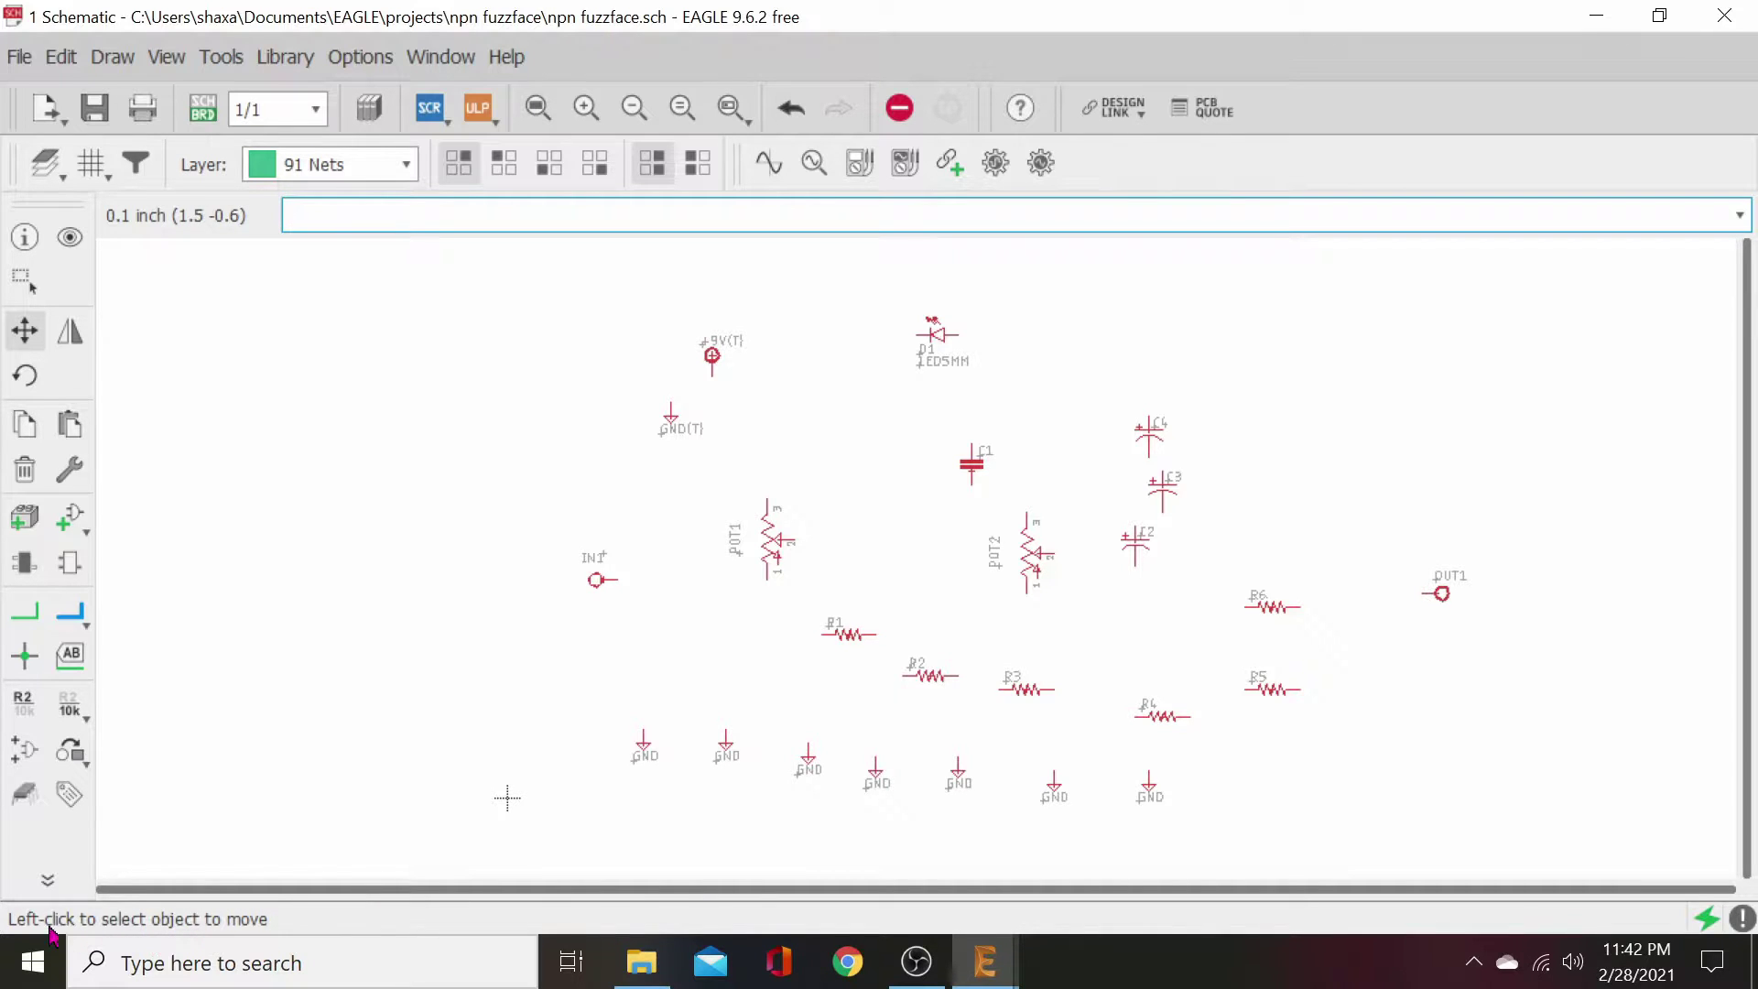
- Shrink the Windows mouse pointer size from 8 to minimum and close Settings
{"action": "left_click", "coordinate": [33, 961]}
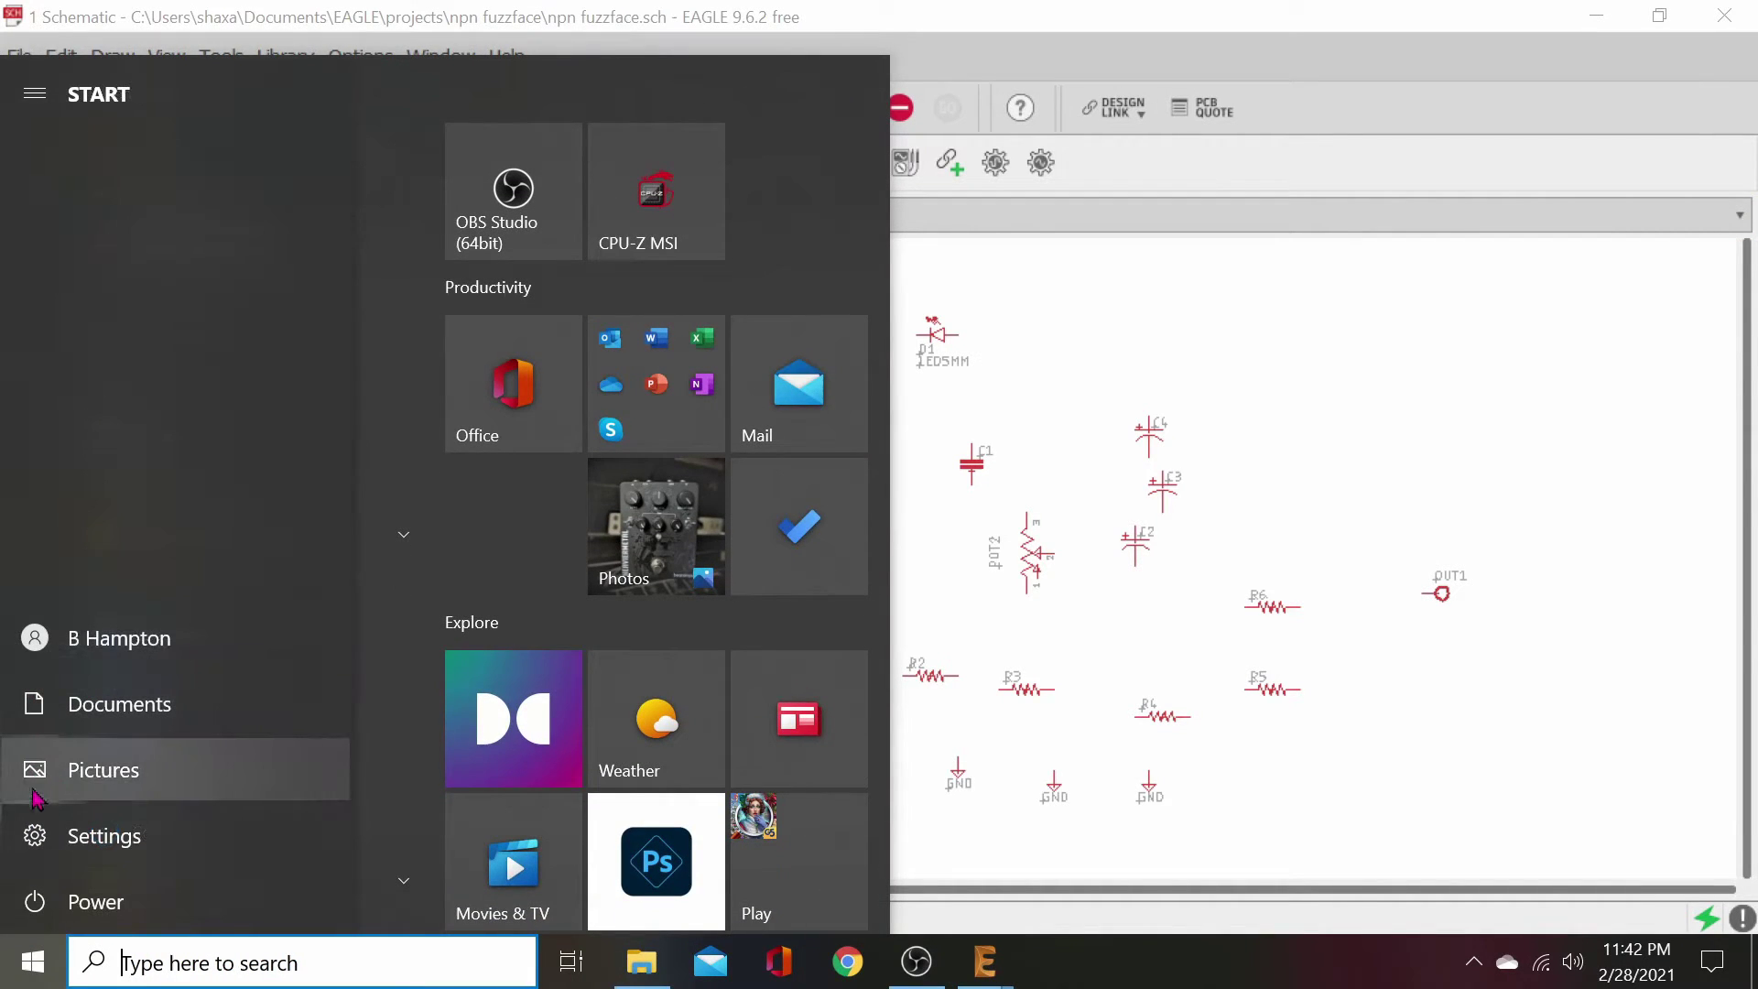
{"action": "left_click", "coordinate": [32, 833]}
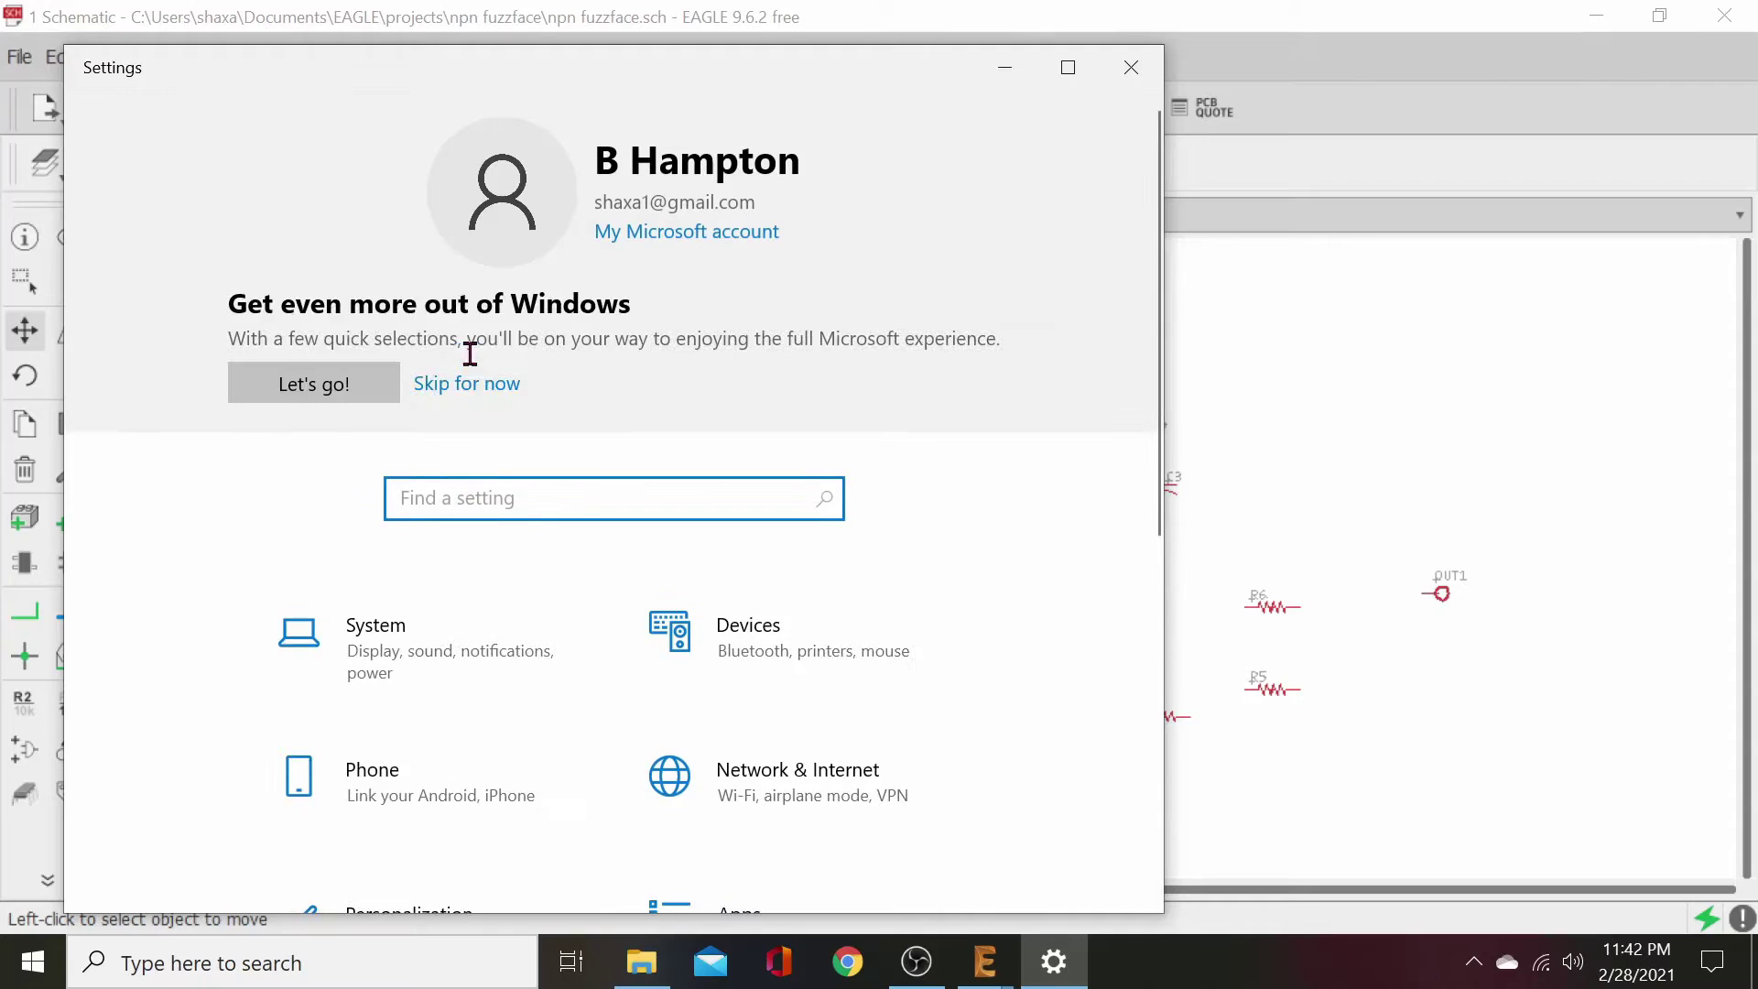
{"action": "type", "text": "mouse"}
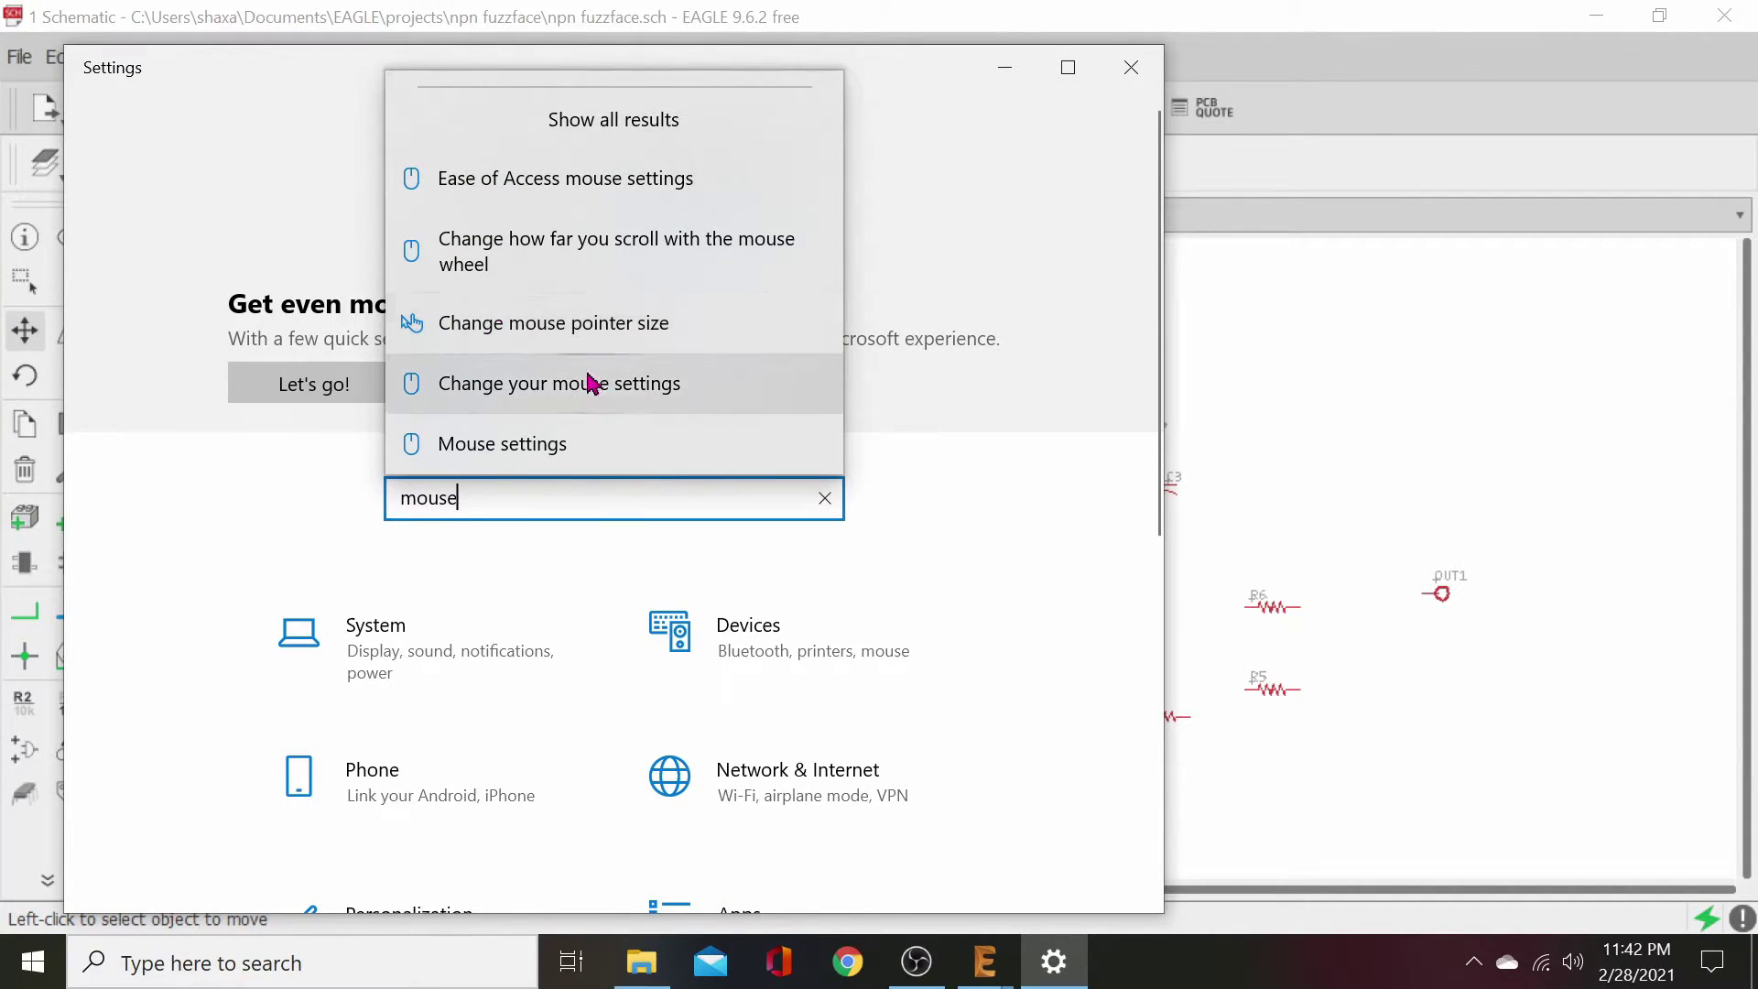
{"action": "left_click", "coordinate": [627, 350]}
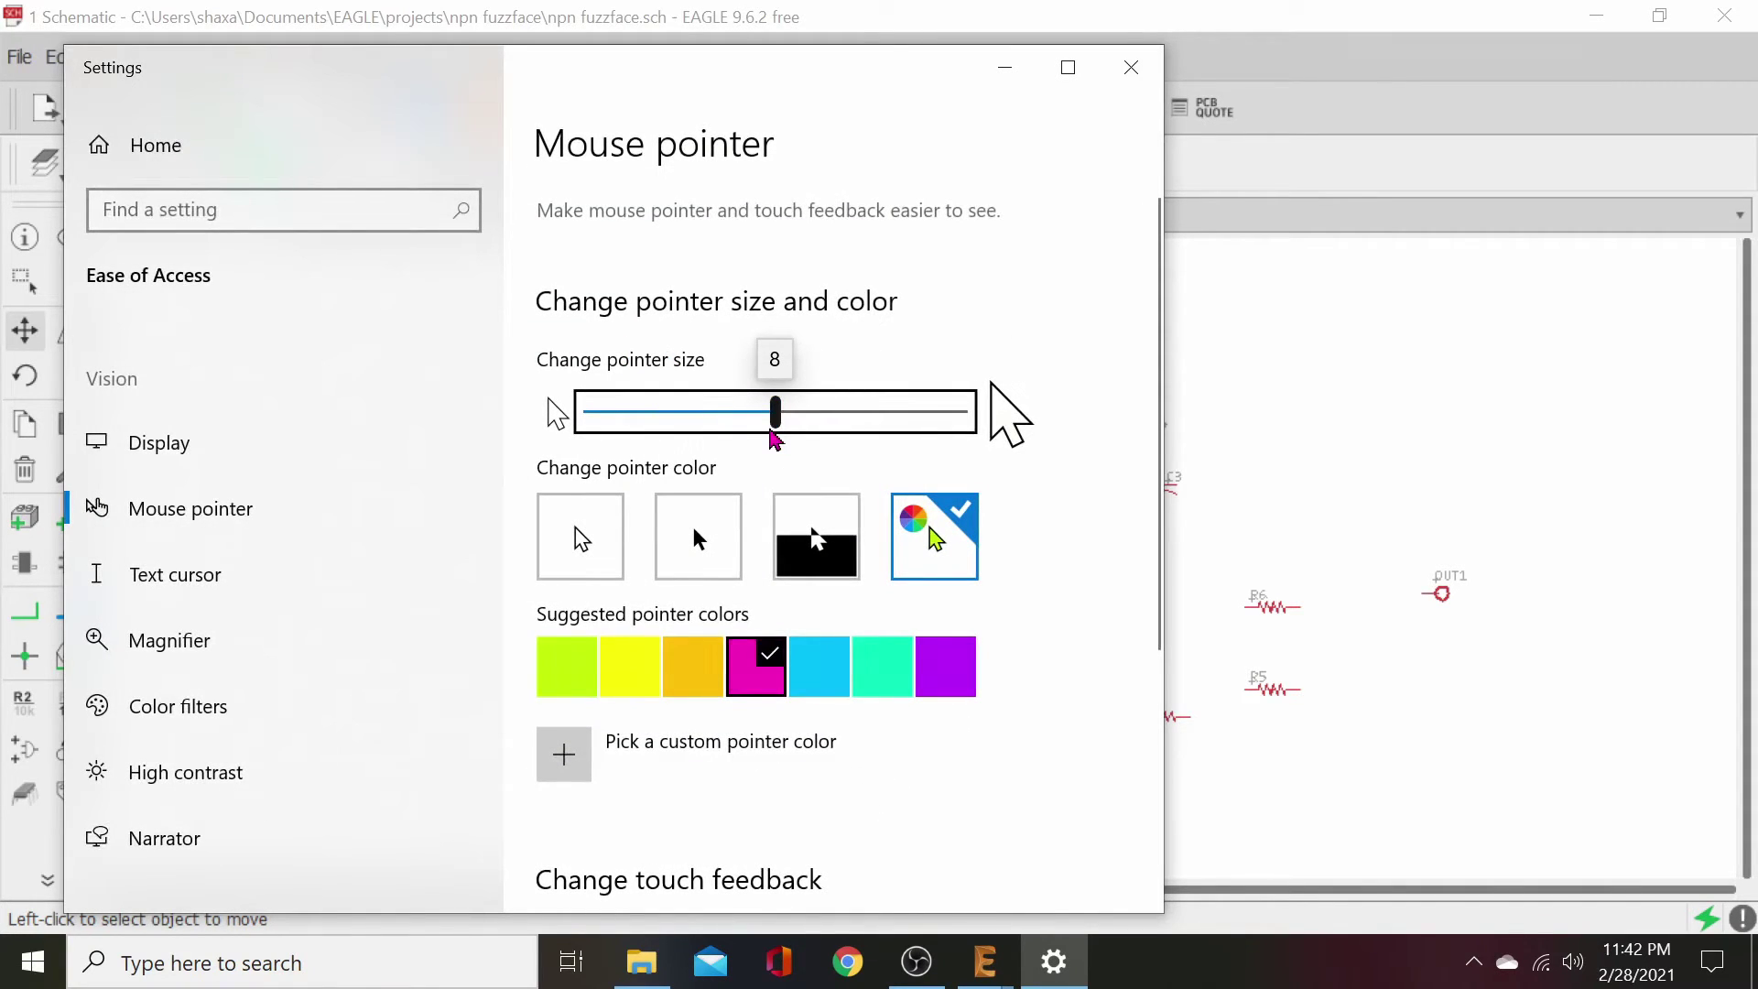
{"action": "left_click_drag", "start_coordinate": [774, 414], "coordinate": [590, 416]}
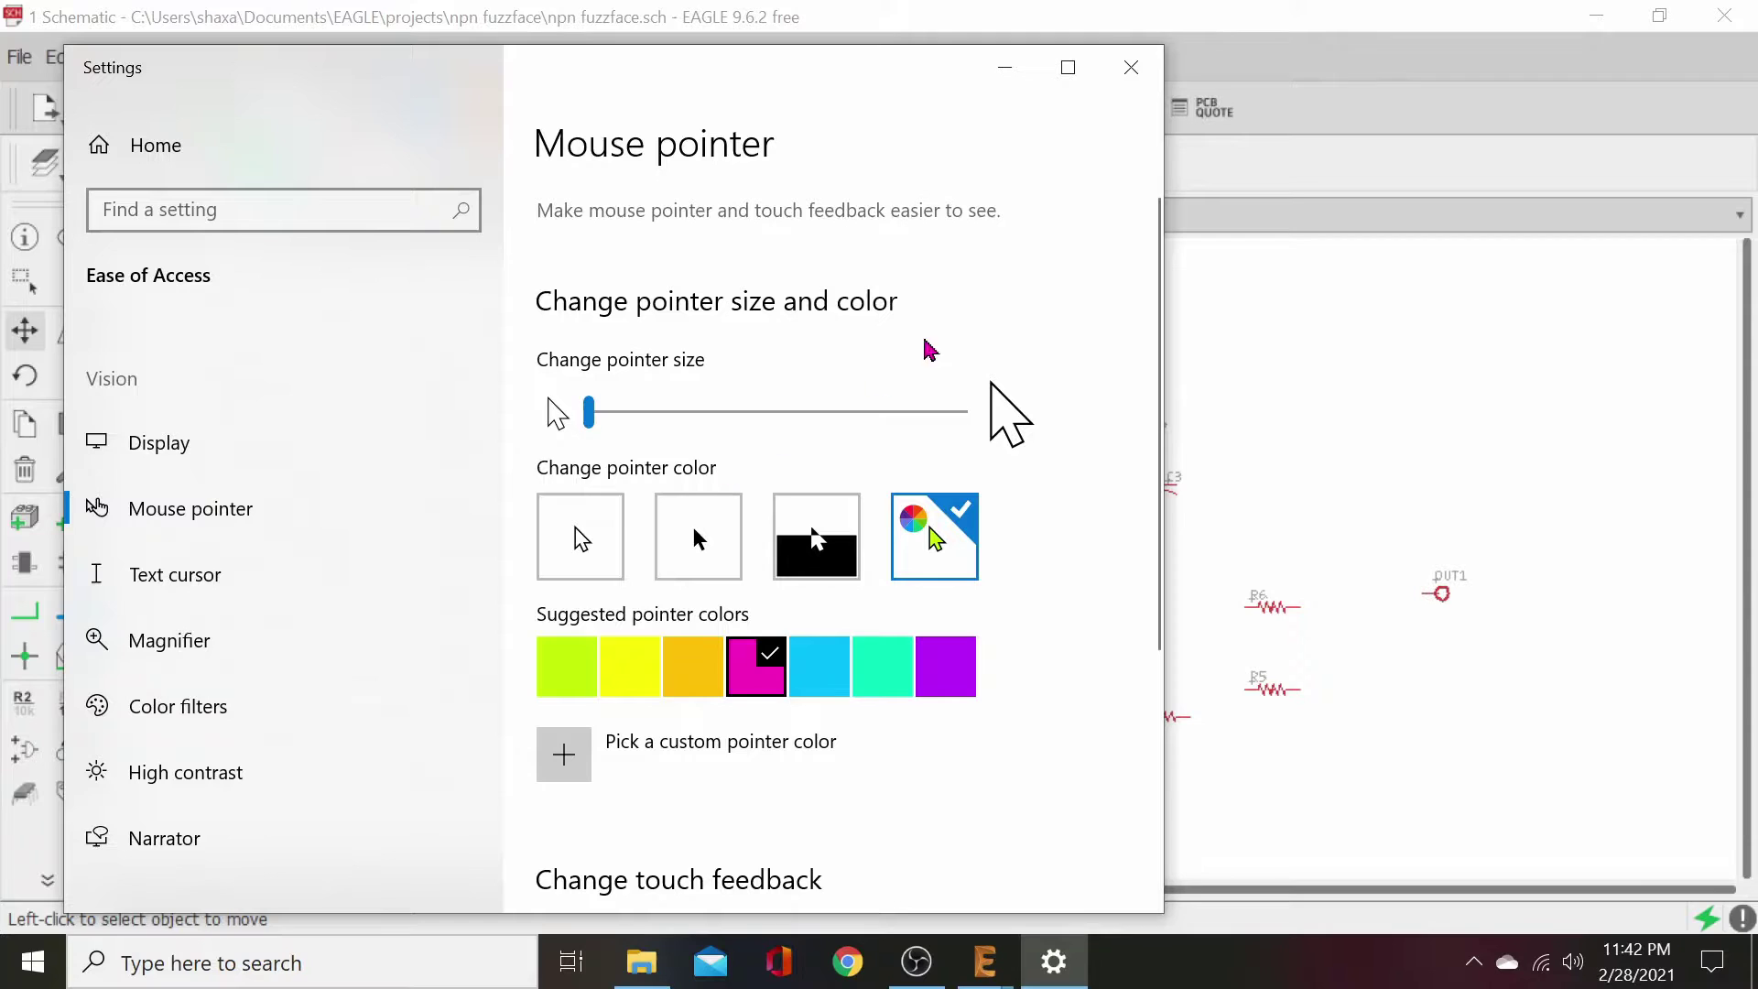
{"action": "left_click", "coordinate": [1136, 74]}
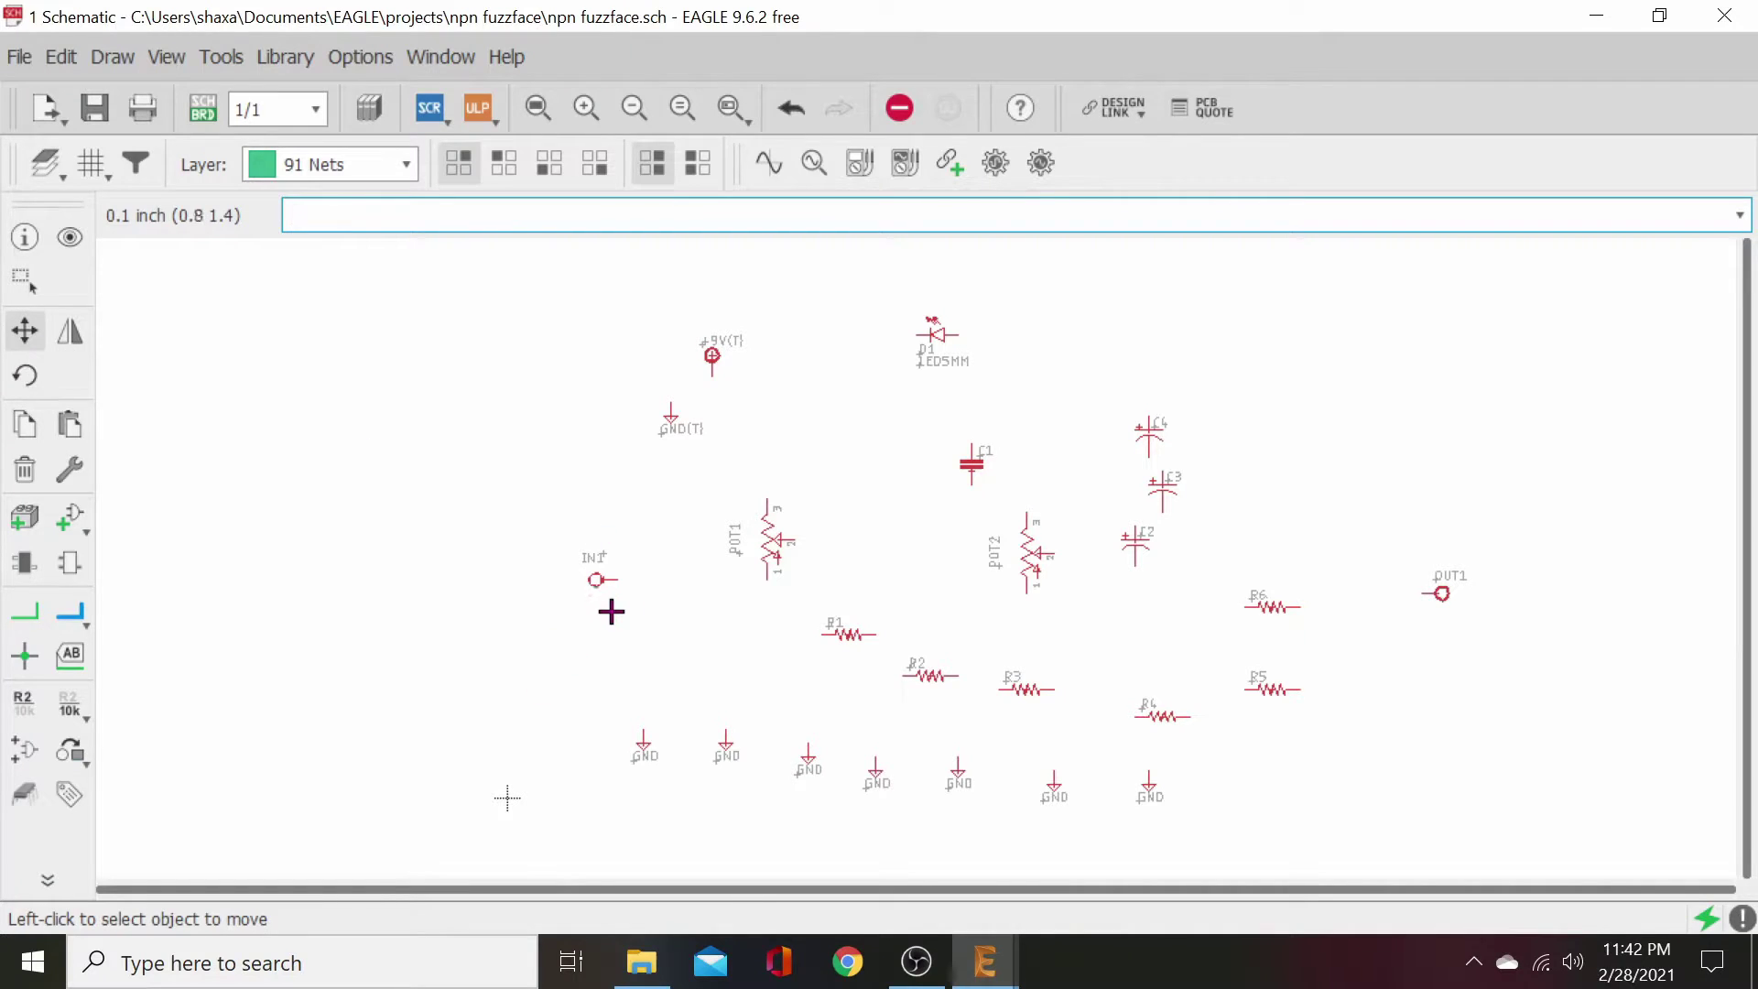
- Move IN1 further left, POT1 next to R4, and R1 upright under IN1
{"action": "left_click", "coordinate": [601, 577]}
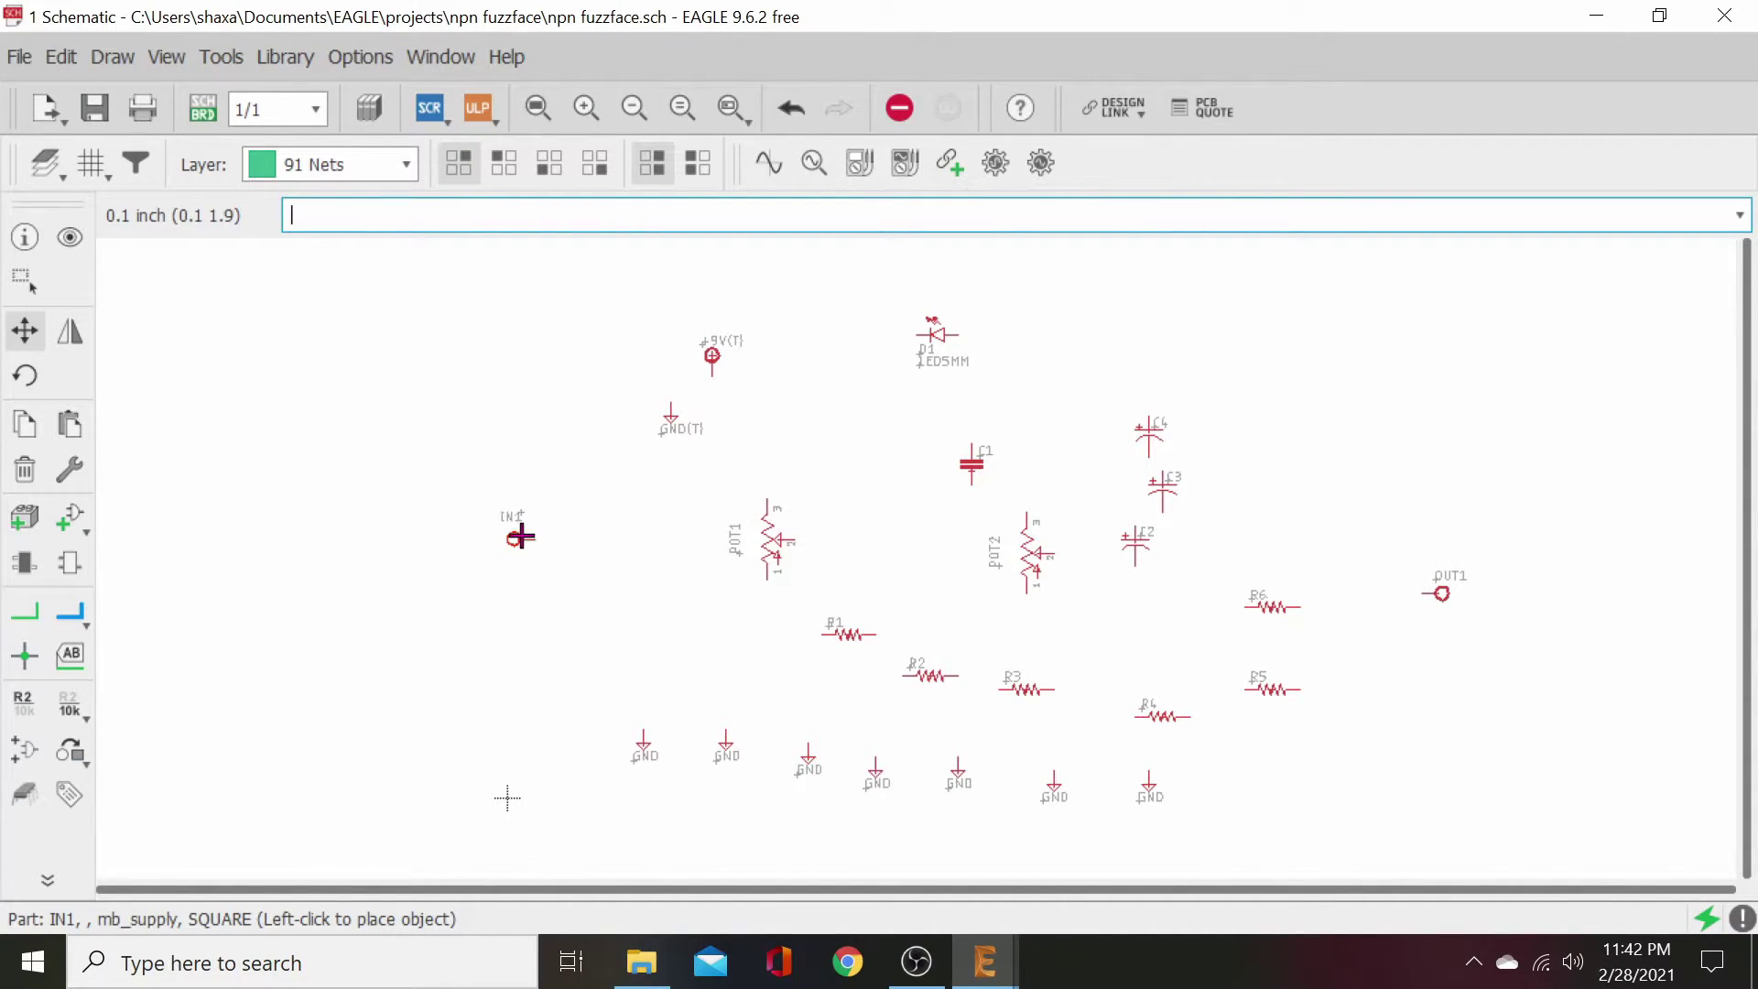
{"action": "left_click", "coordinate": [516, 539]}
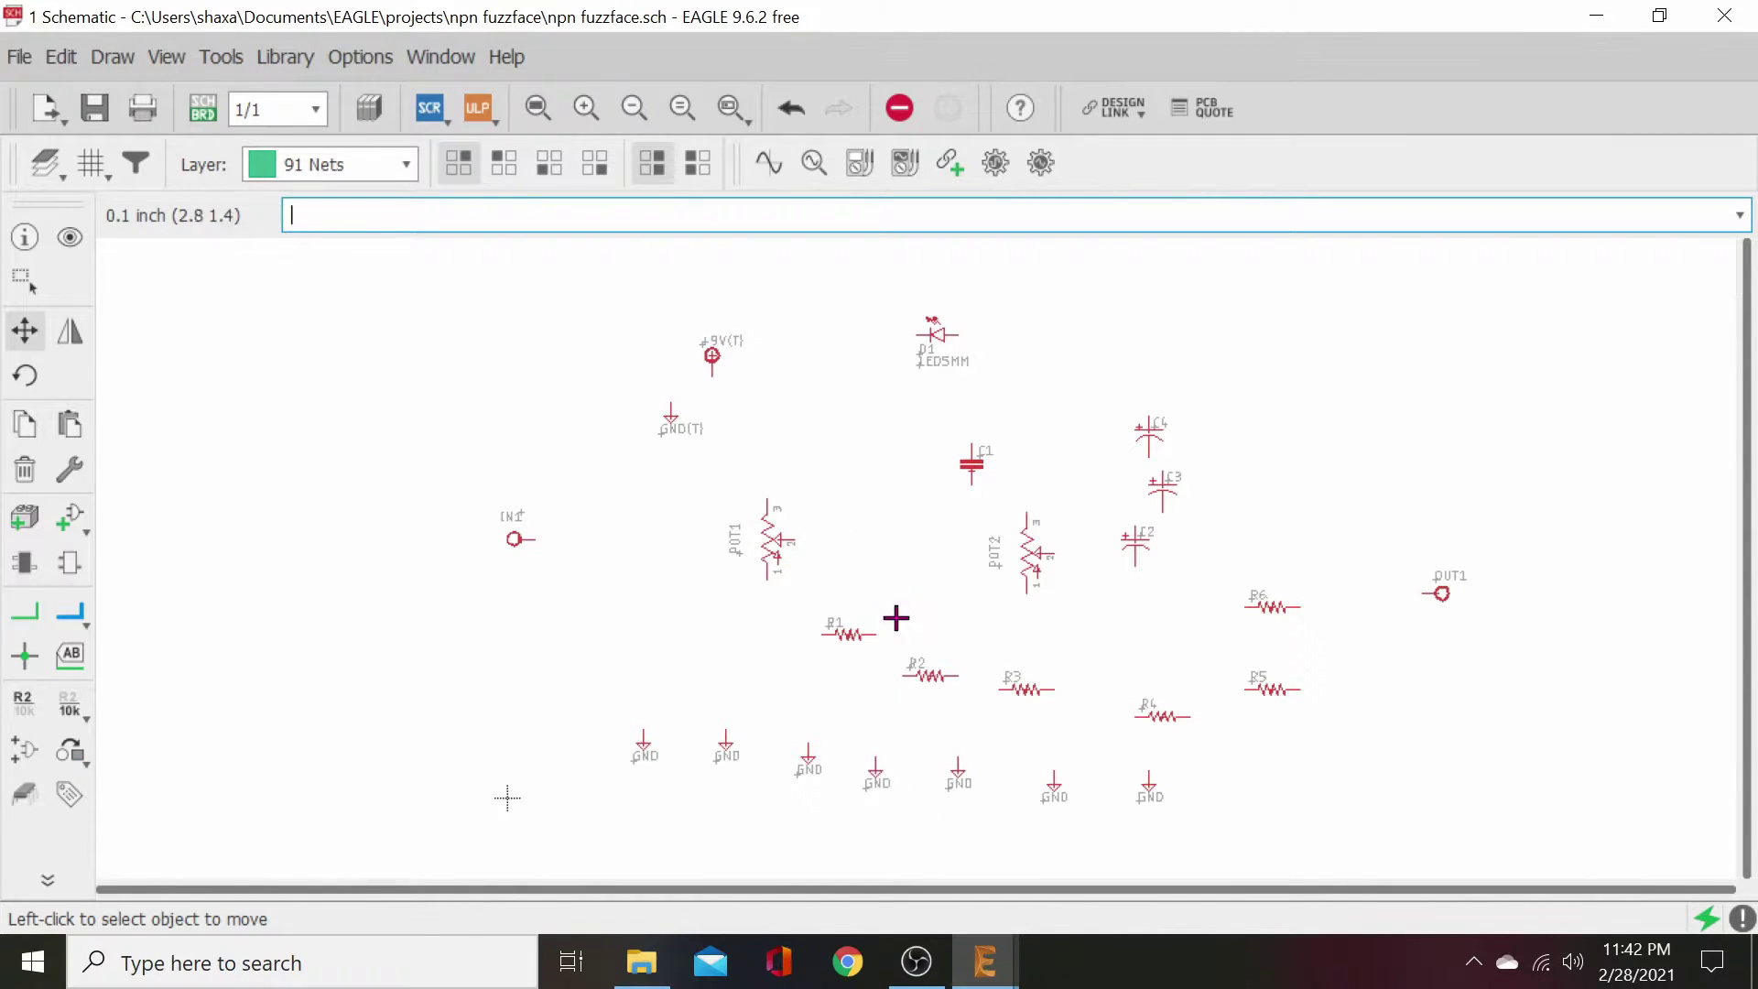
{"action": "left_click", "coordinate": [775, 539]}
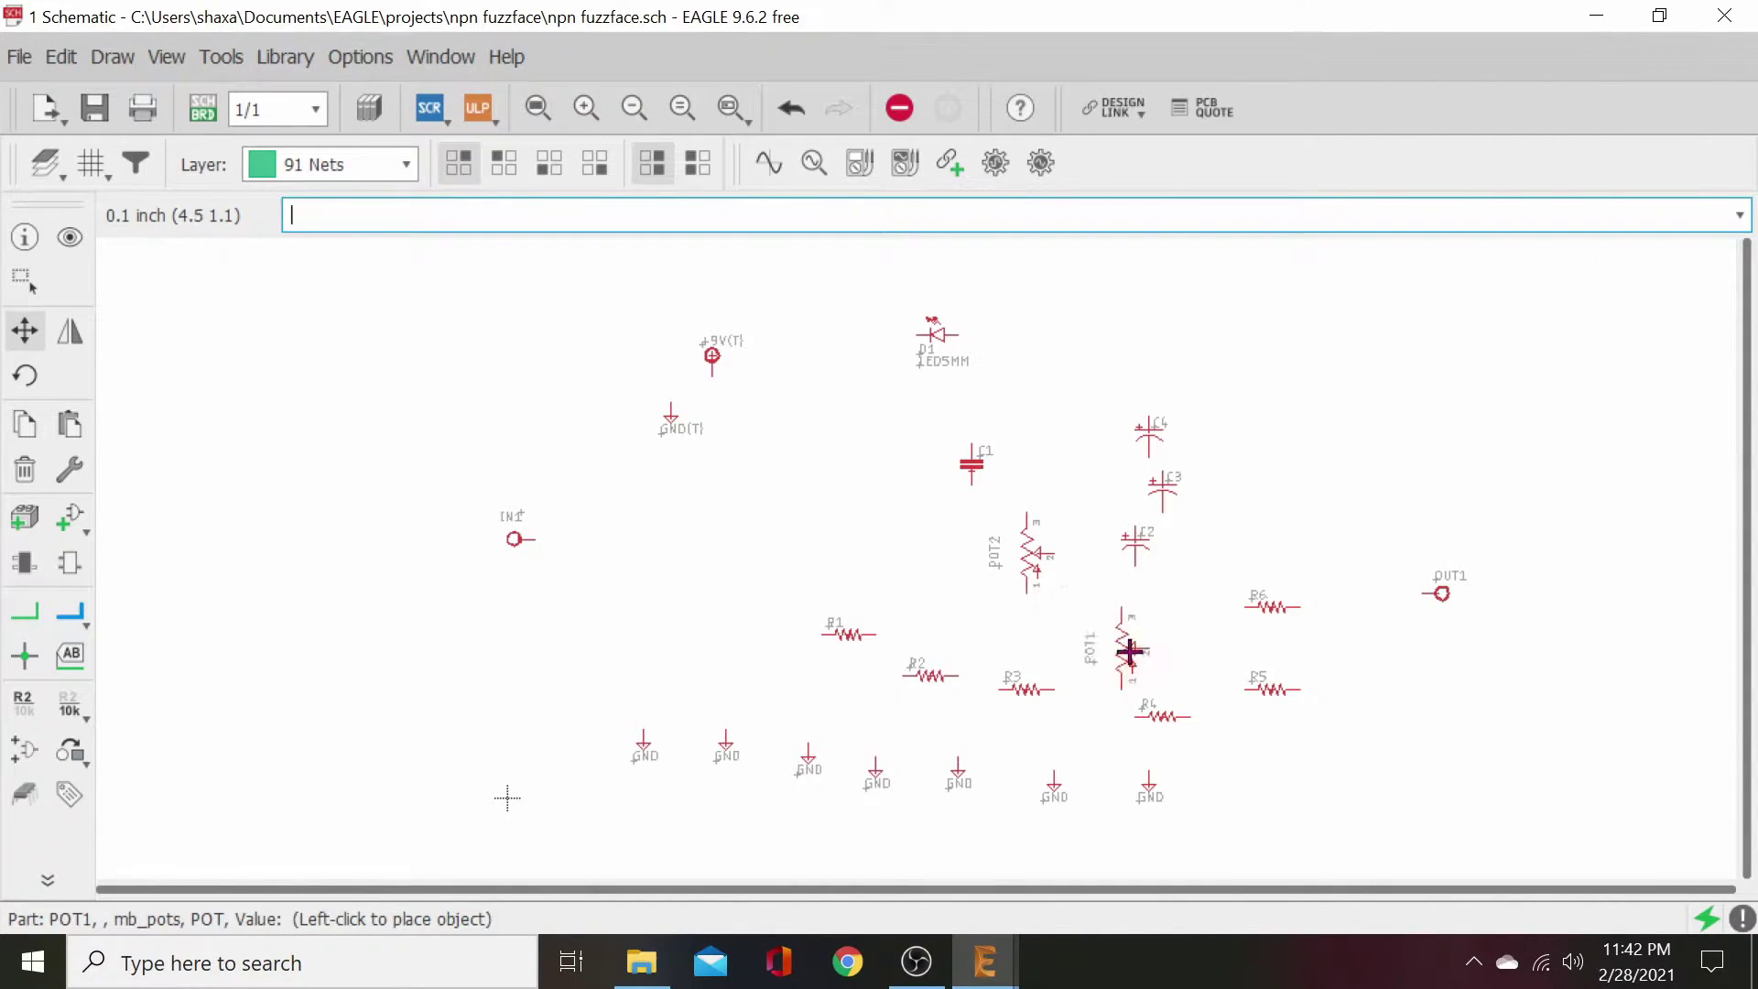
{"action": "left_click", "coordinate": [1094, 718]}
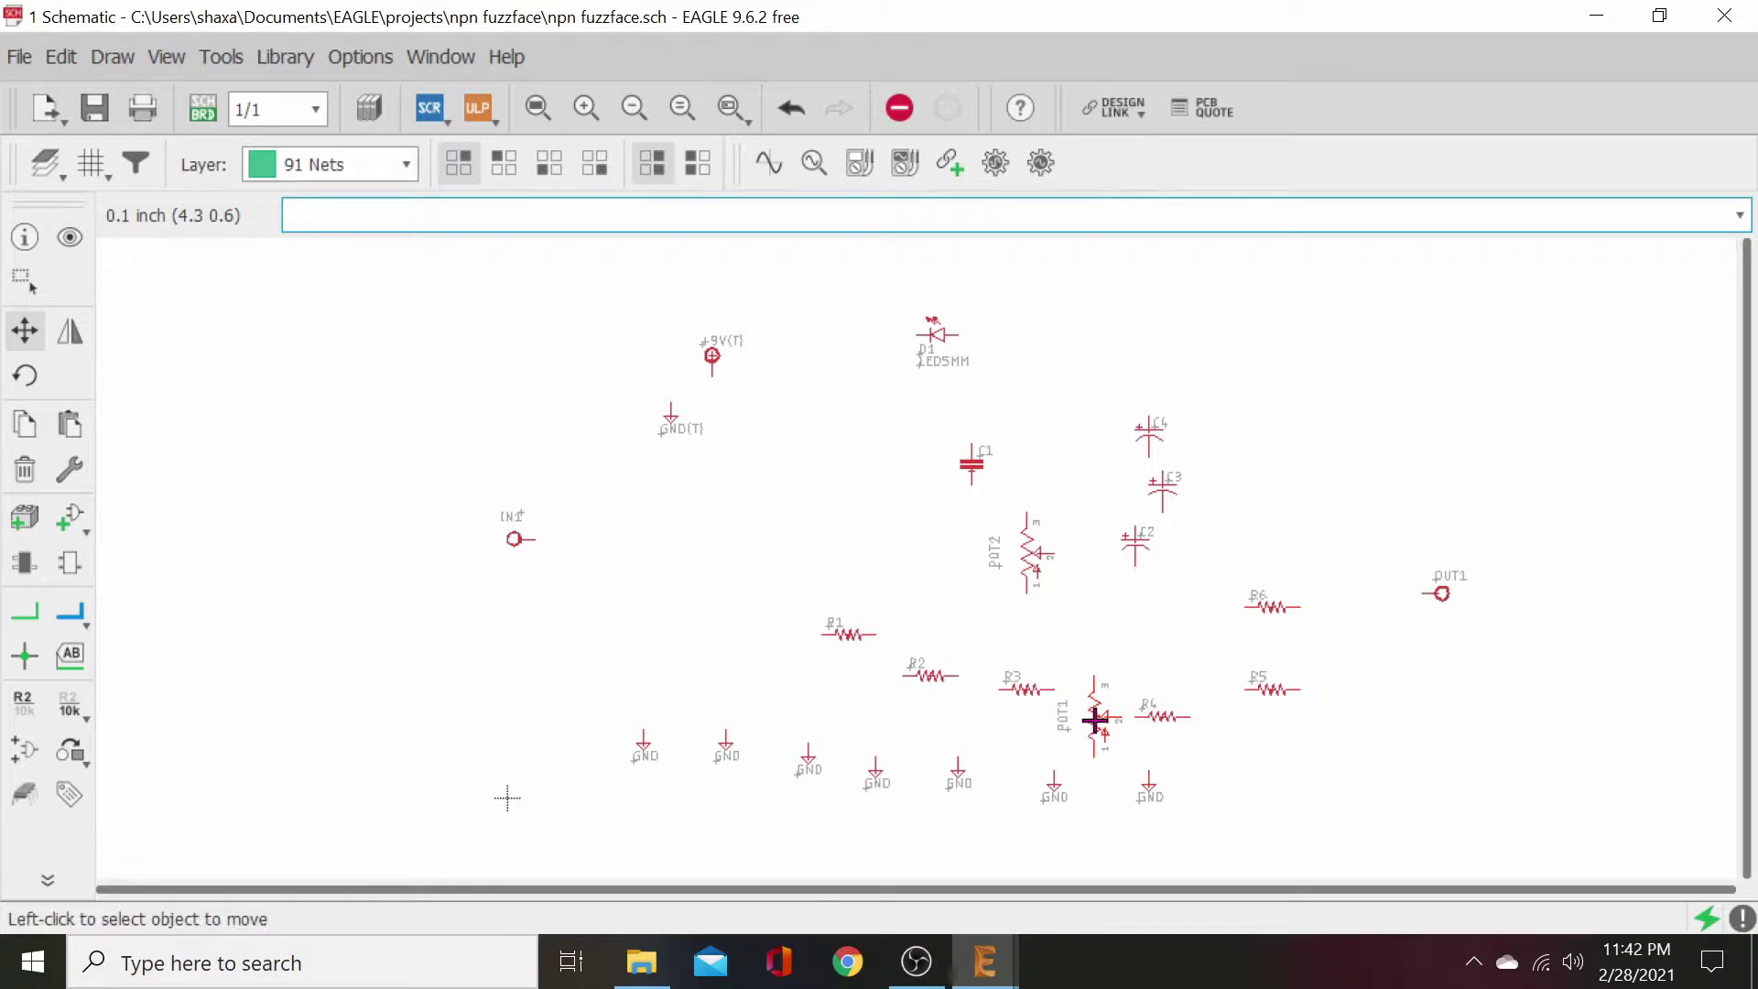
{"action": "left_click", "coordinate": [846, 638]}
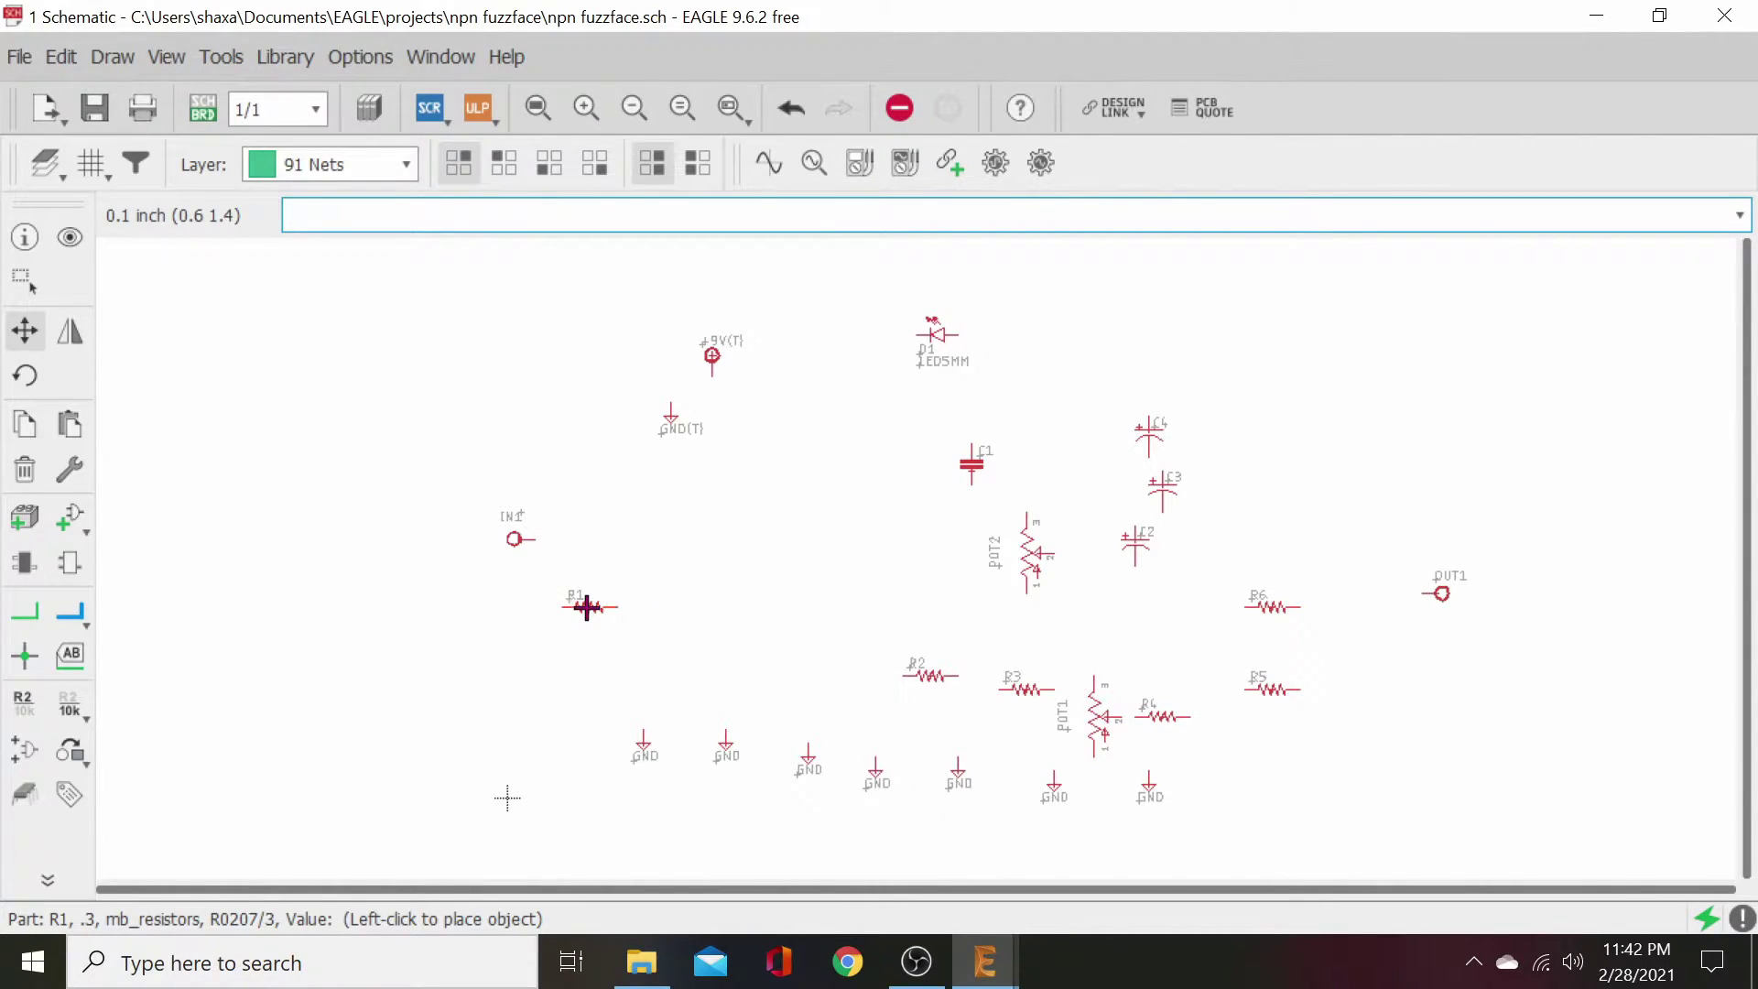
{"action": "left_click", "coordinate": [579, 602]}
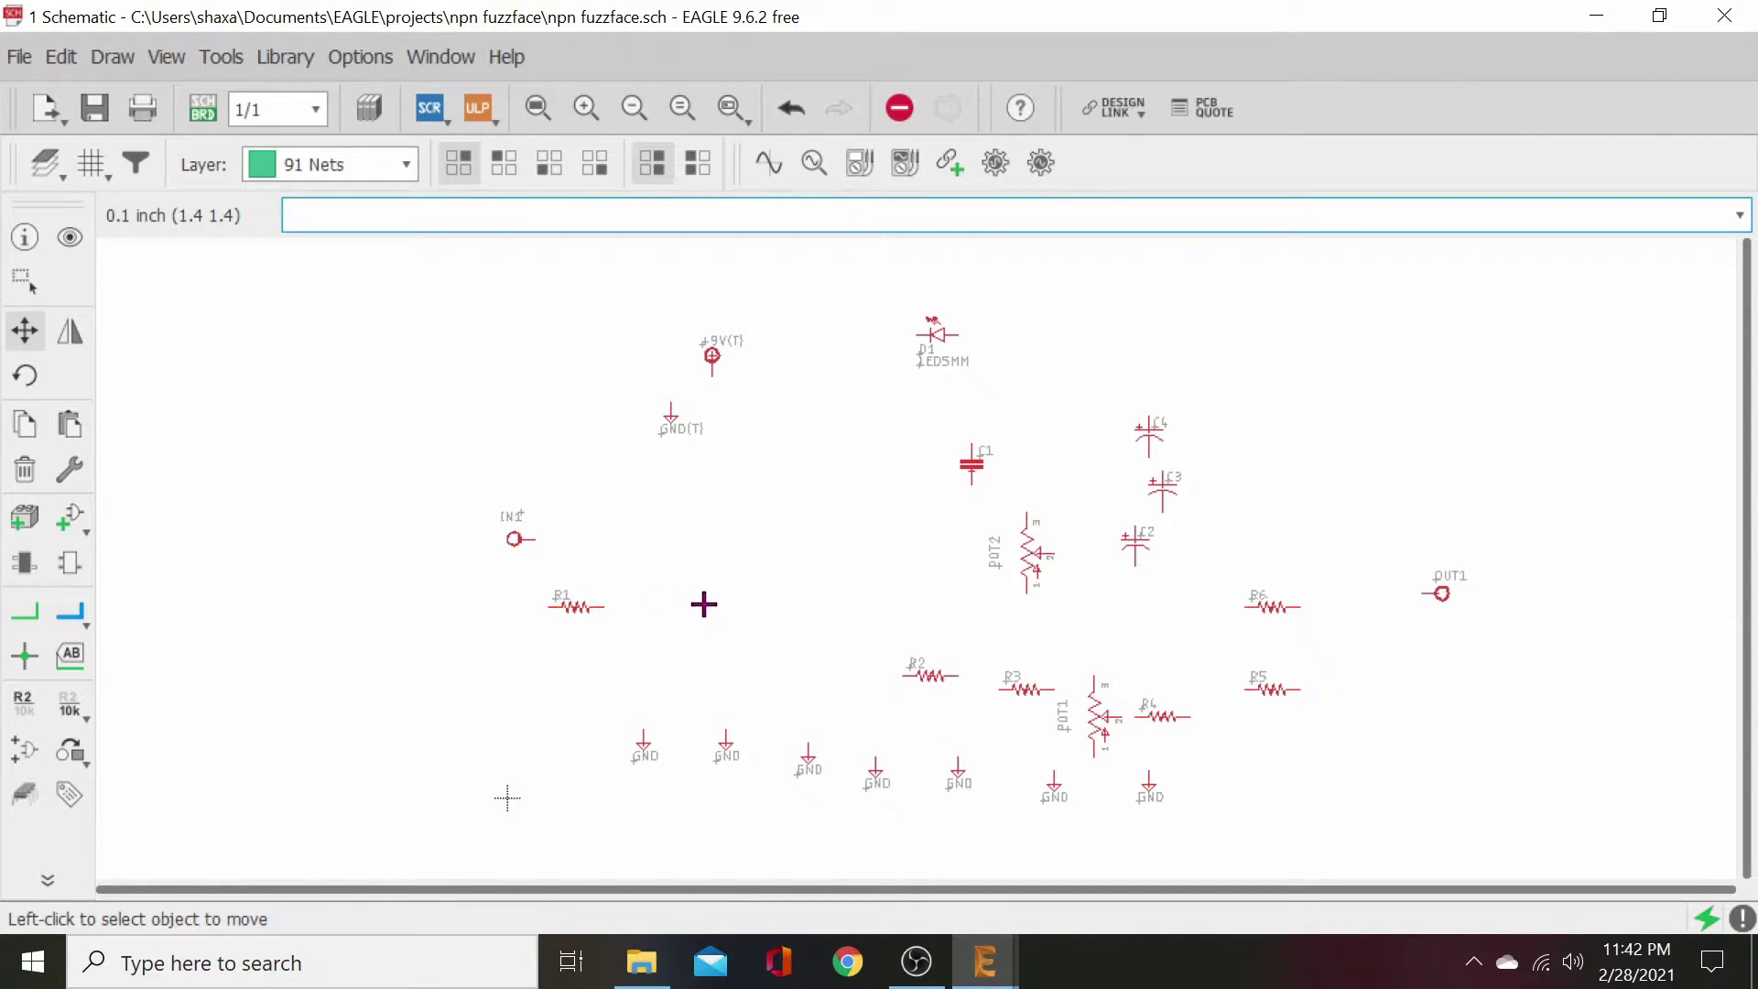
{"action": "left_click", "coordinate": [565, 607]}
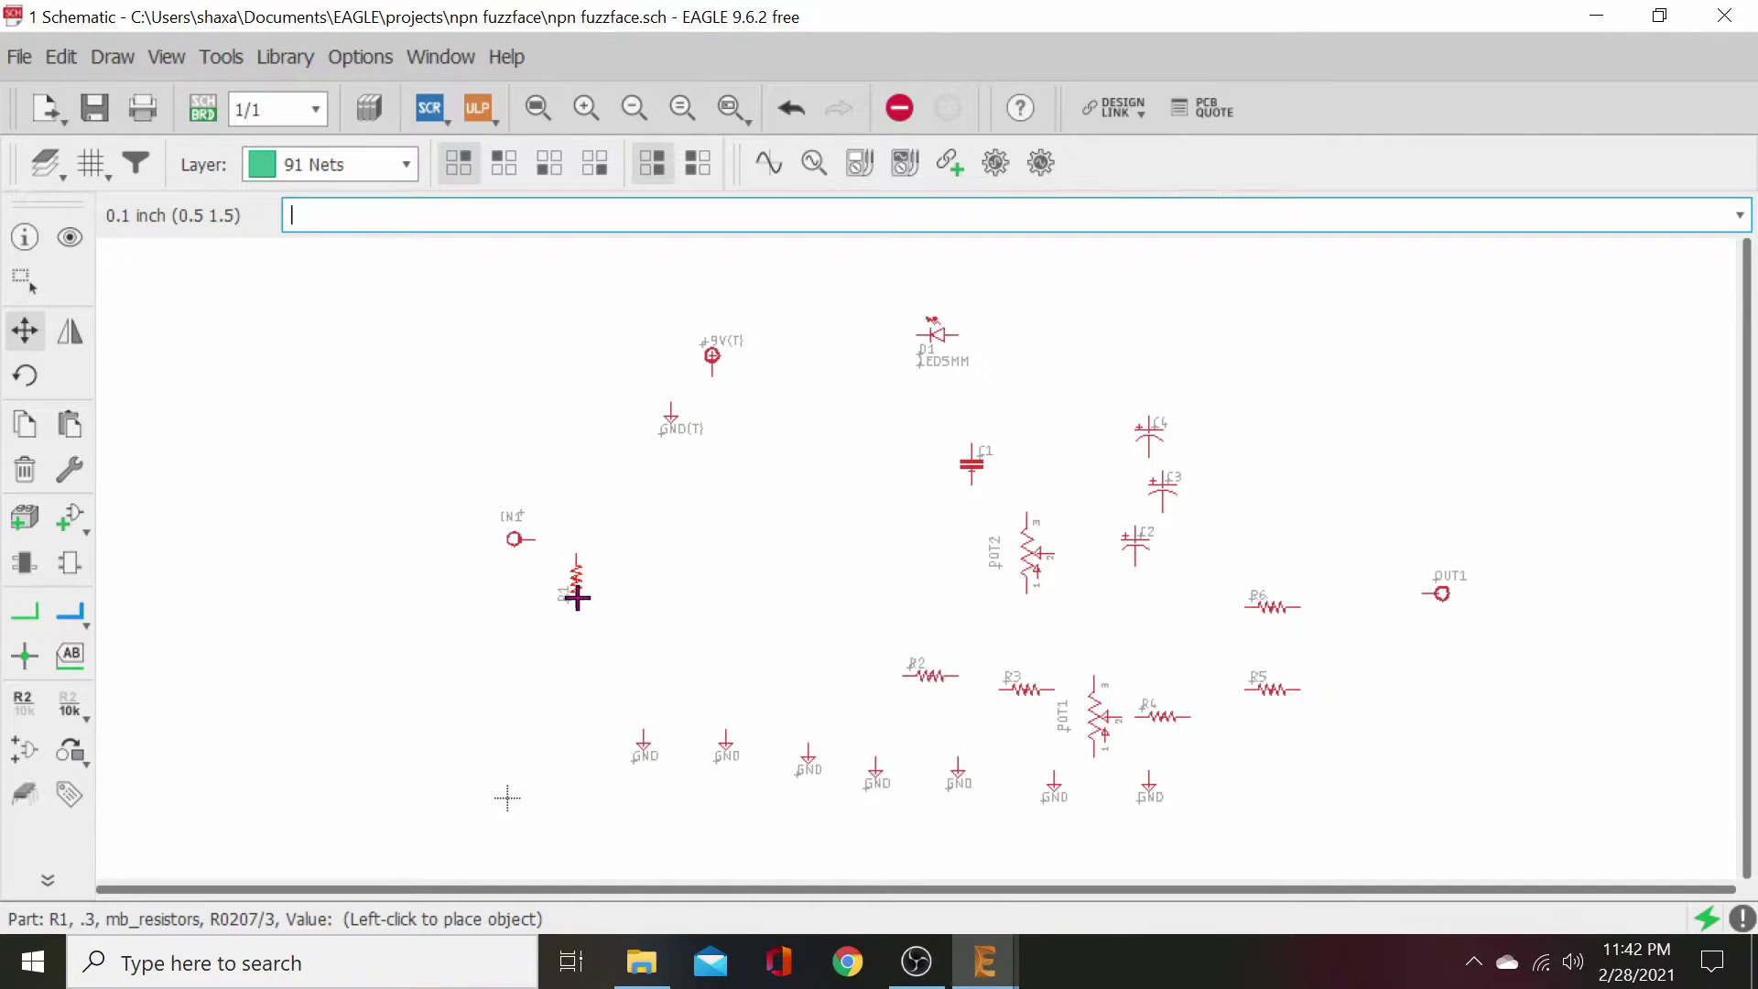
{"action": "left_click", "coordinate": [573, 591]}
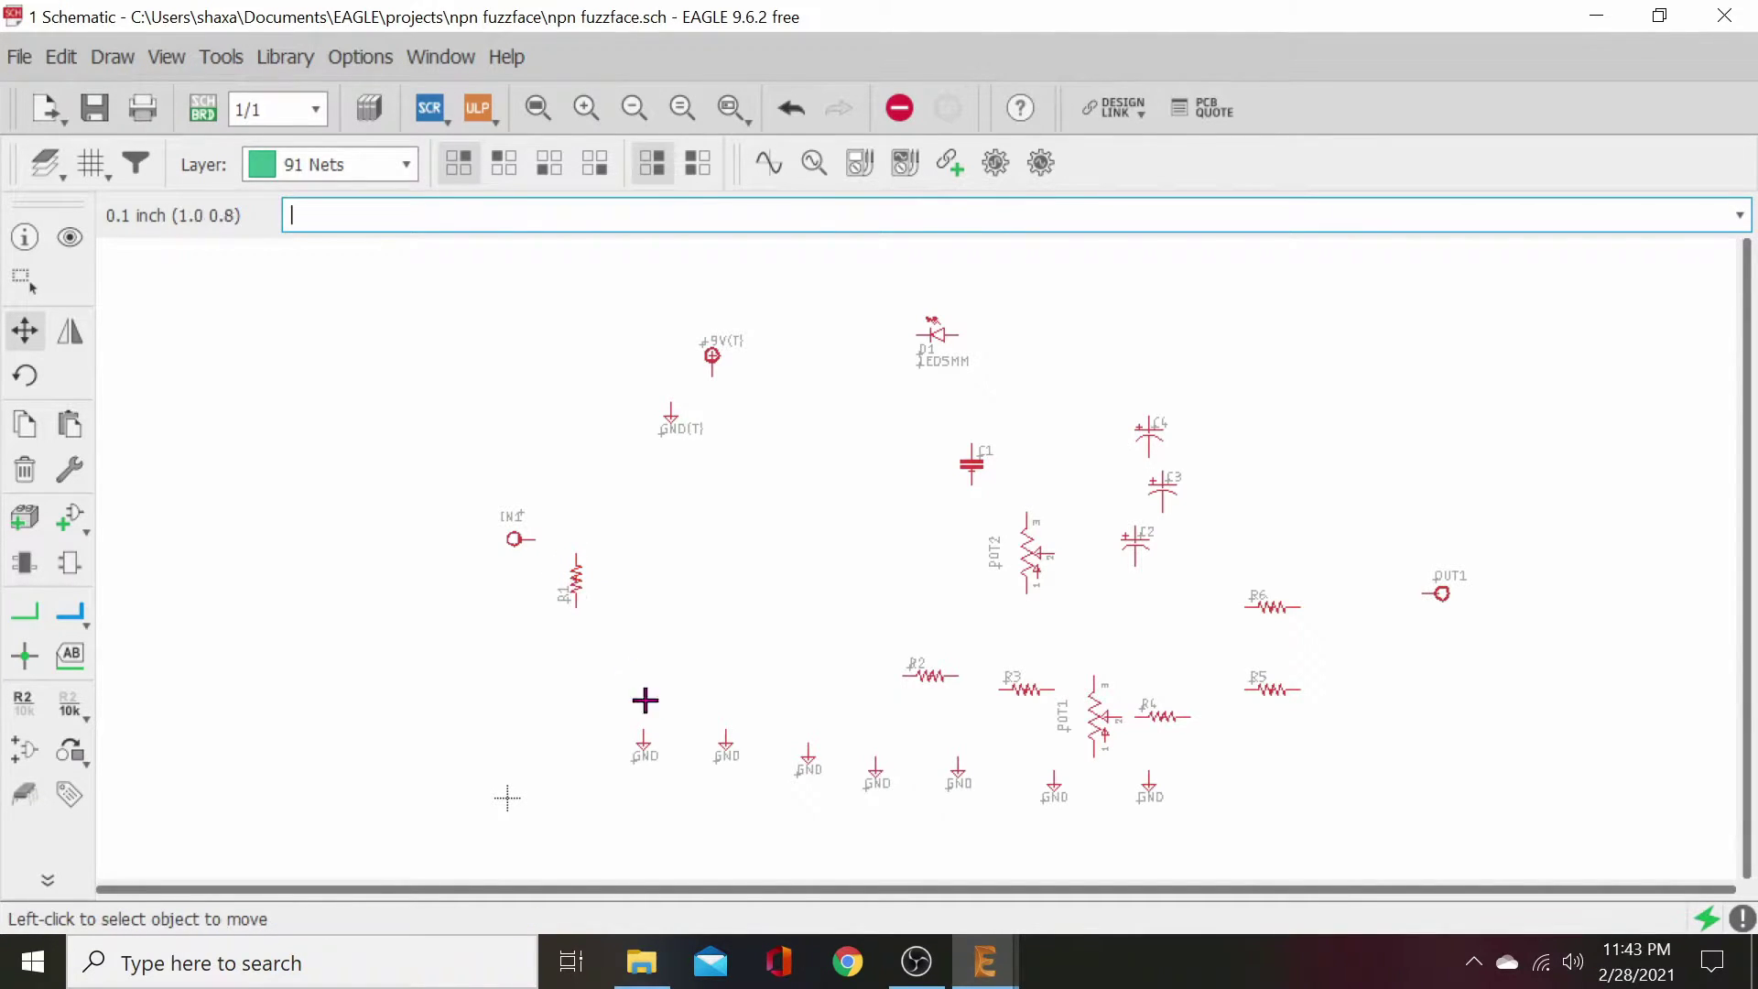
- Put a ground beneath R1 and rotate C2 into place right of IN1
{"action": "left_click", "coordinate": [643, 744]}
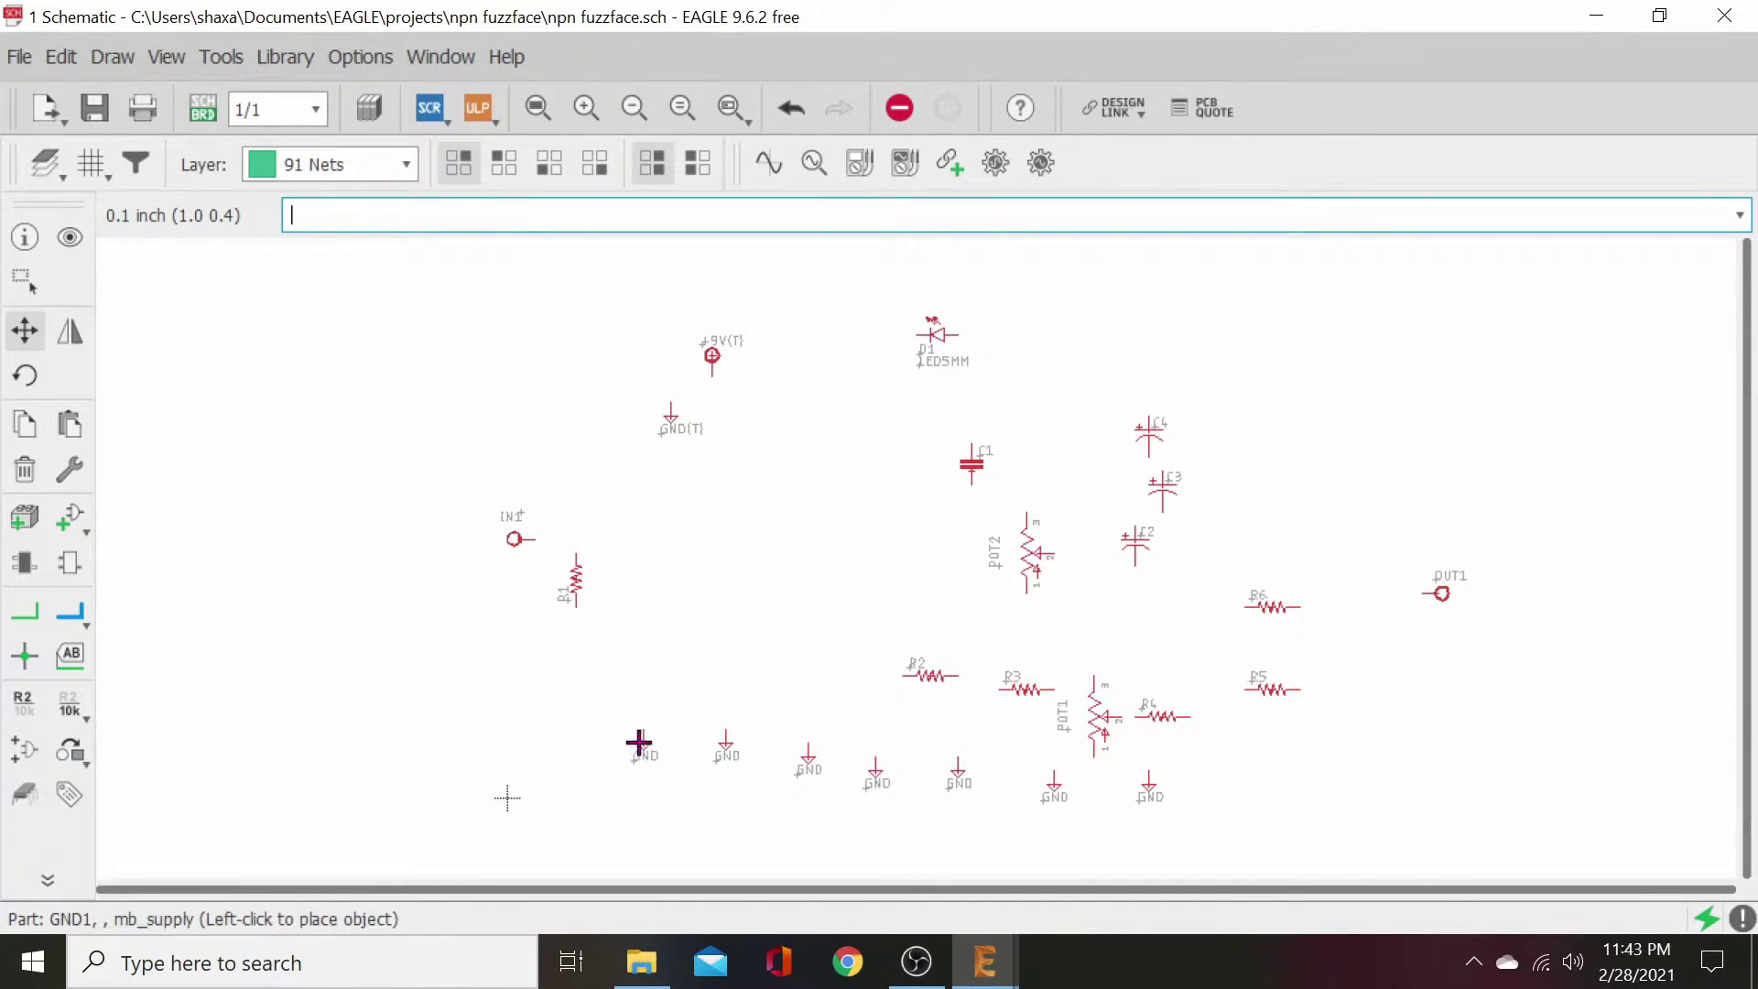
{"action": "left_click", "coordinate": [569, 646]}
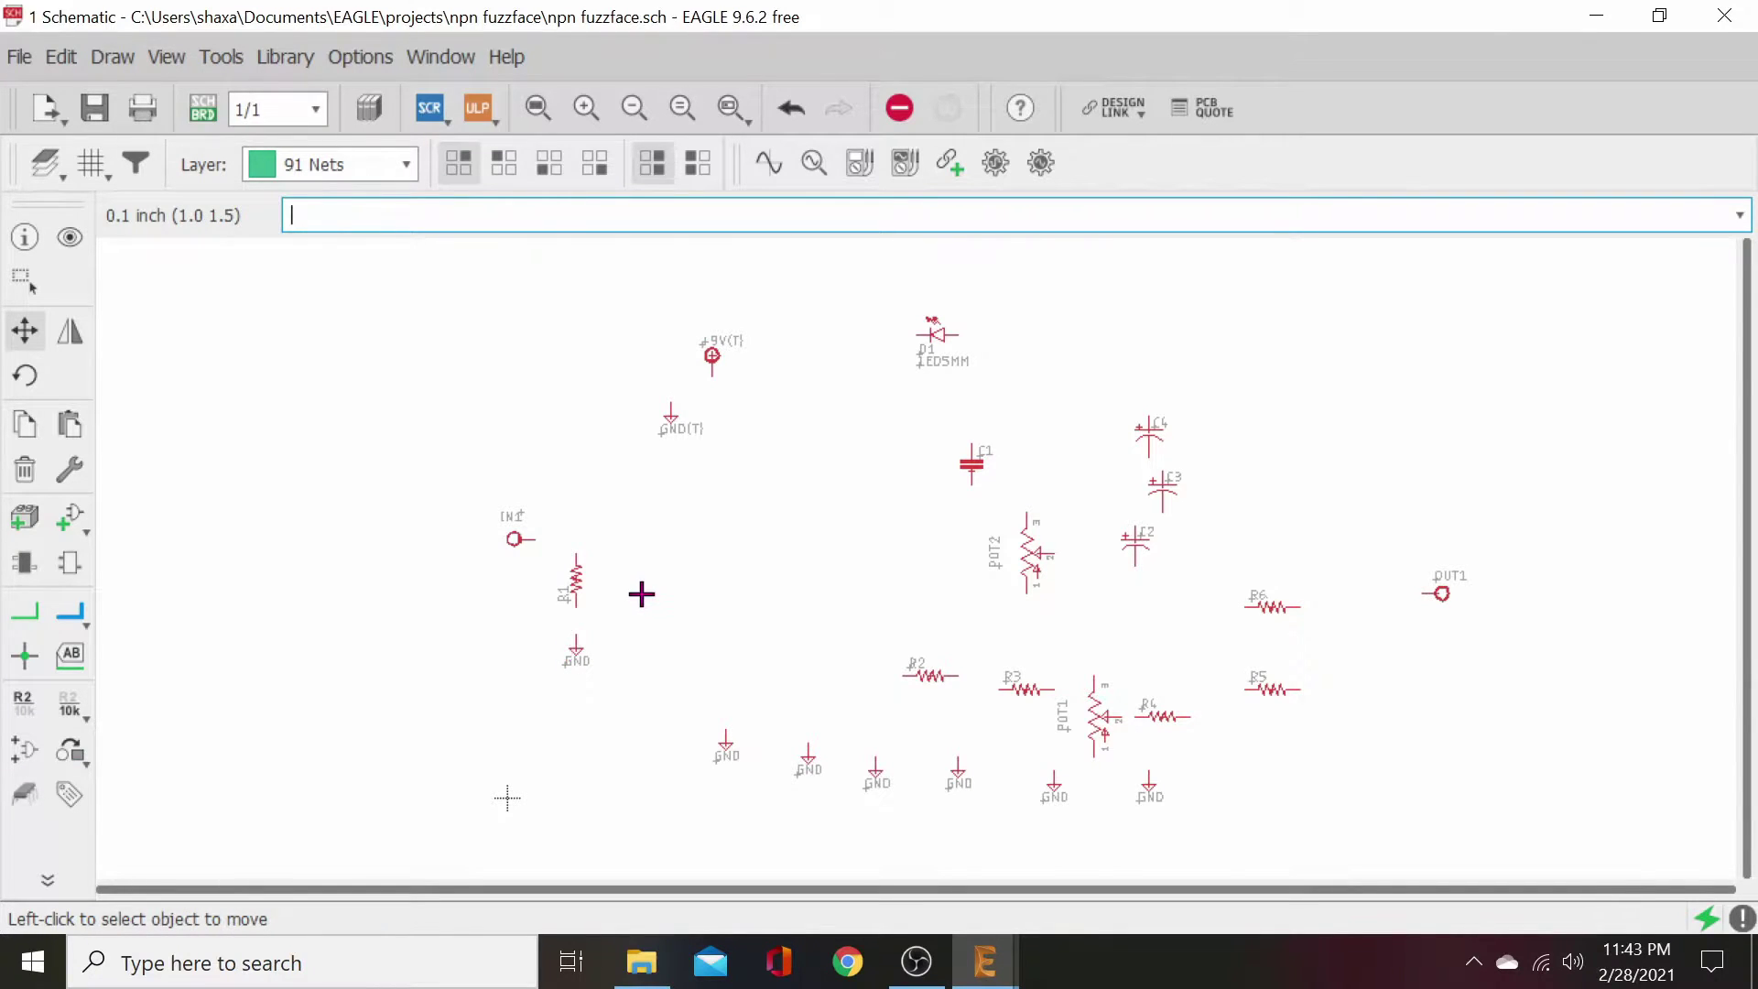
{"action": "scroll", "coordinate": [642, 594], "scroll_direction": "up", "scroll_amount": 3}
{"action": "scroll", "coordinate": [723, 494], "scroll_direction": "down", "scroll_amount": 2}
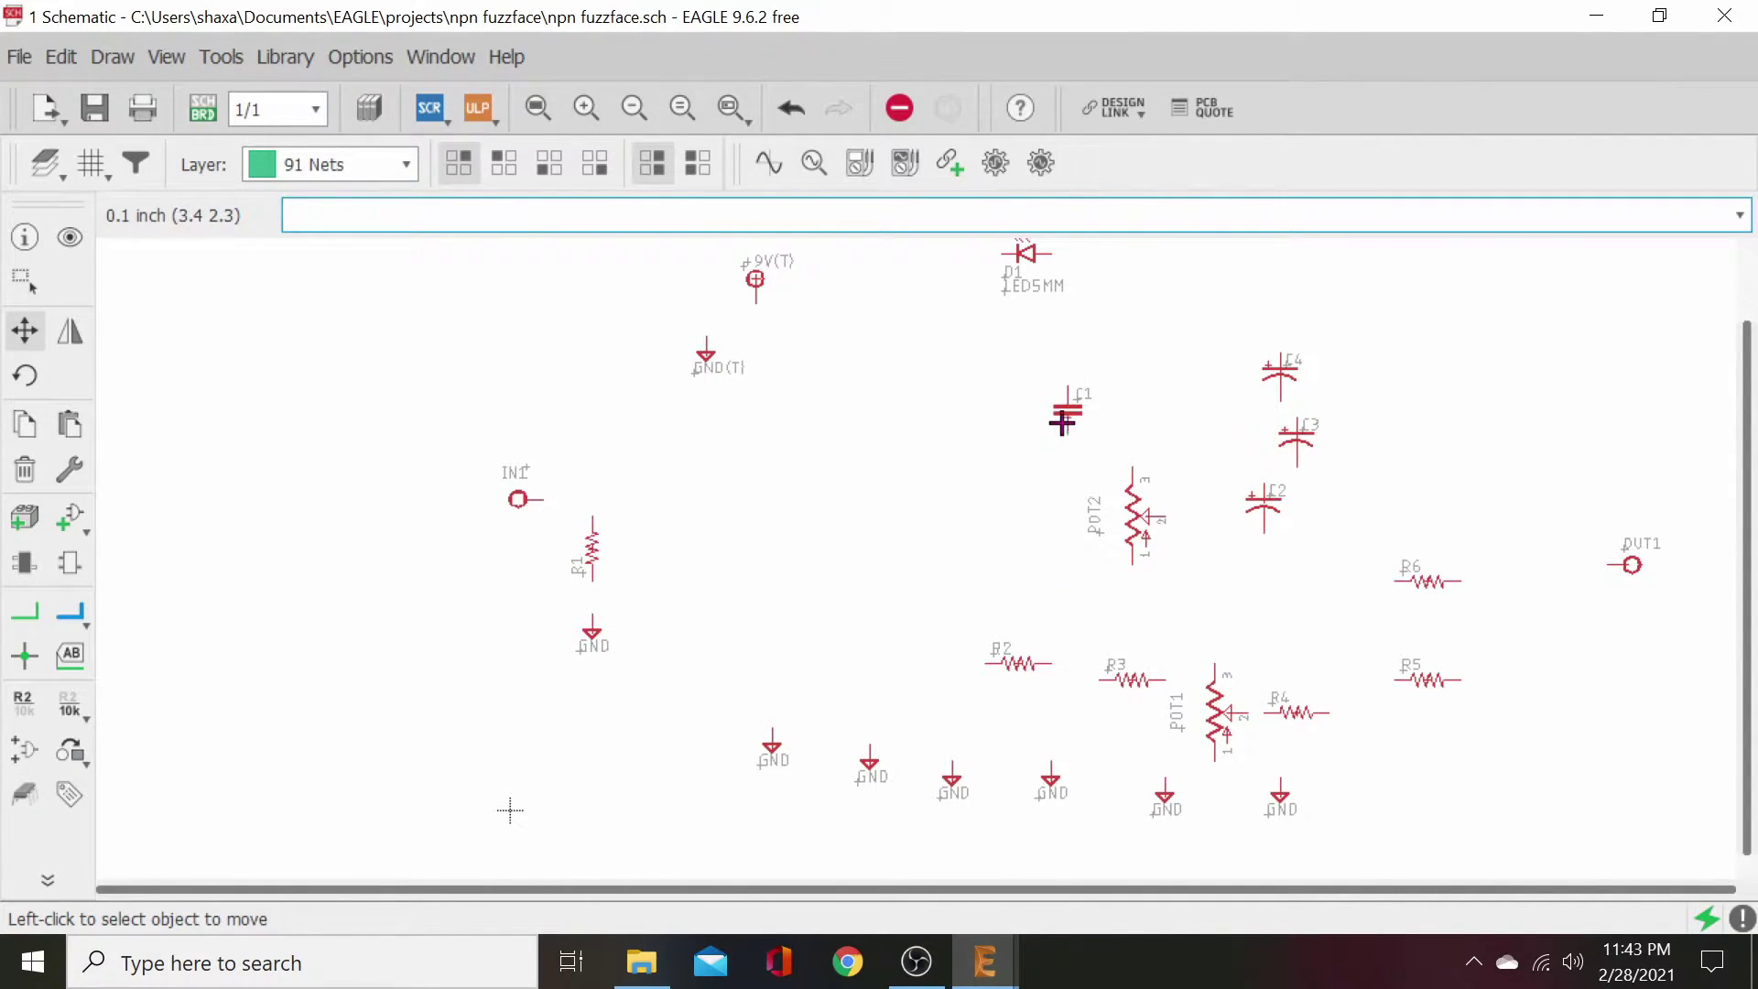
{"action": "left_click", "coordinate": [1263, 506]}
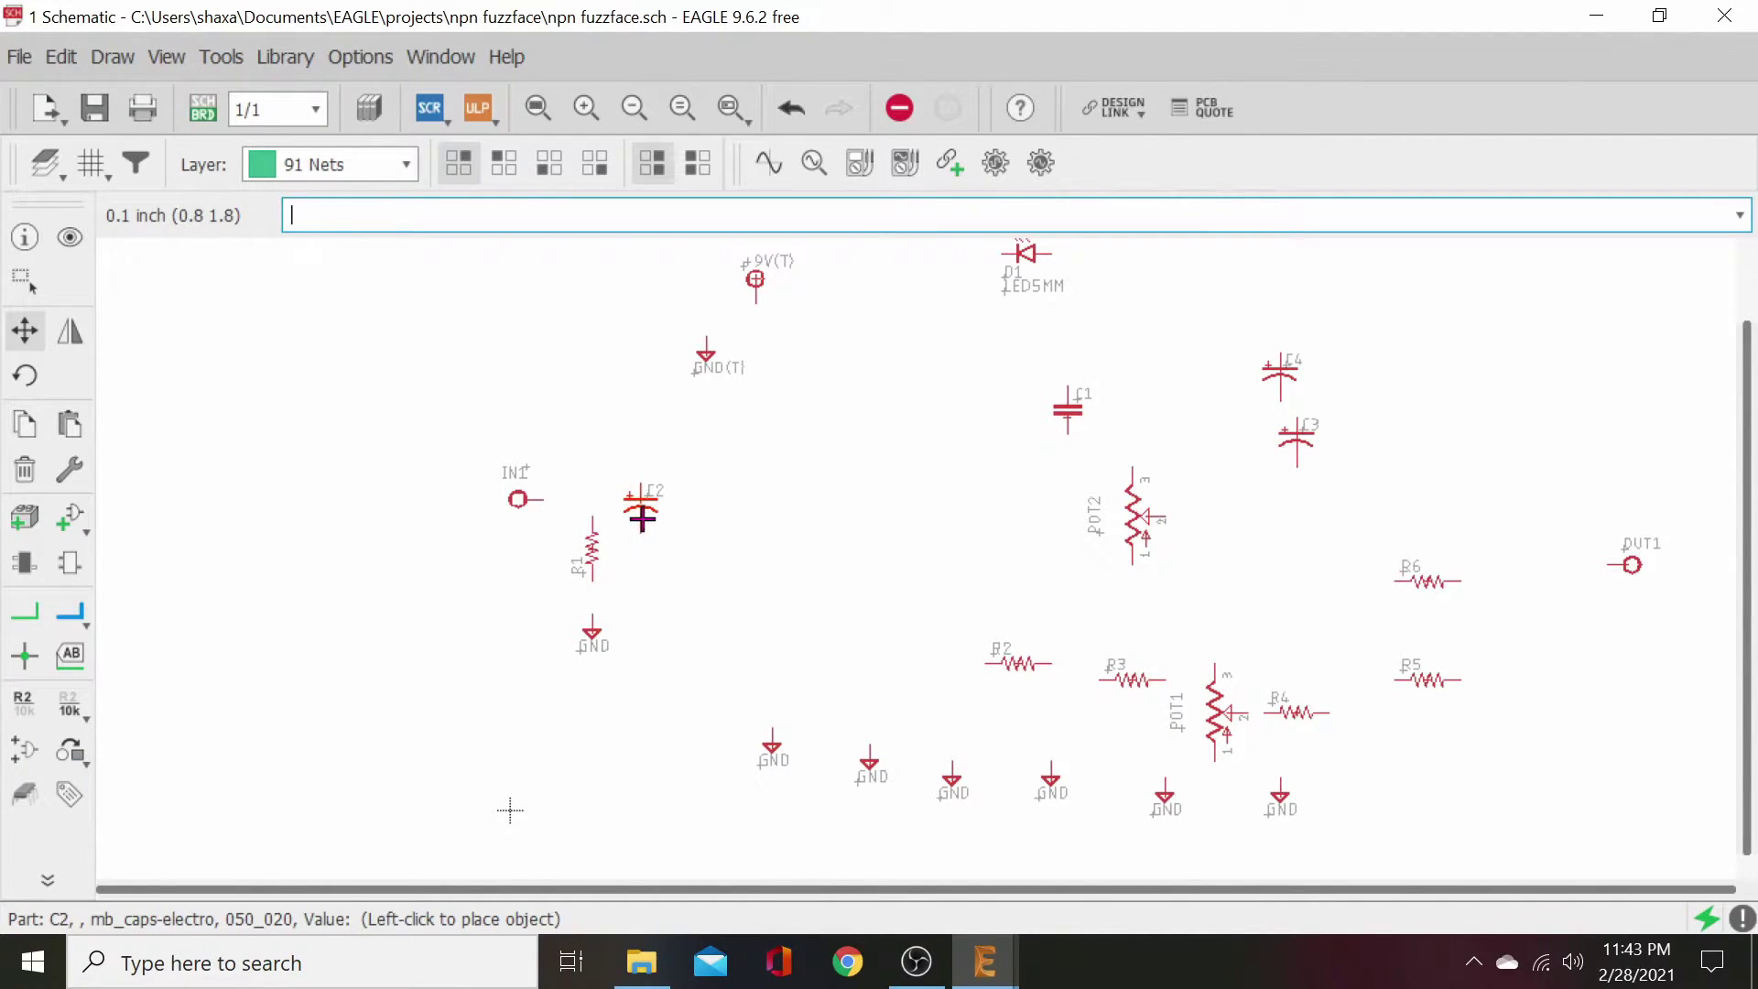
{"action": "right_click", "coordinate": [642, 518]}
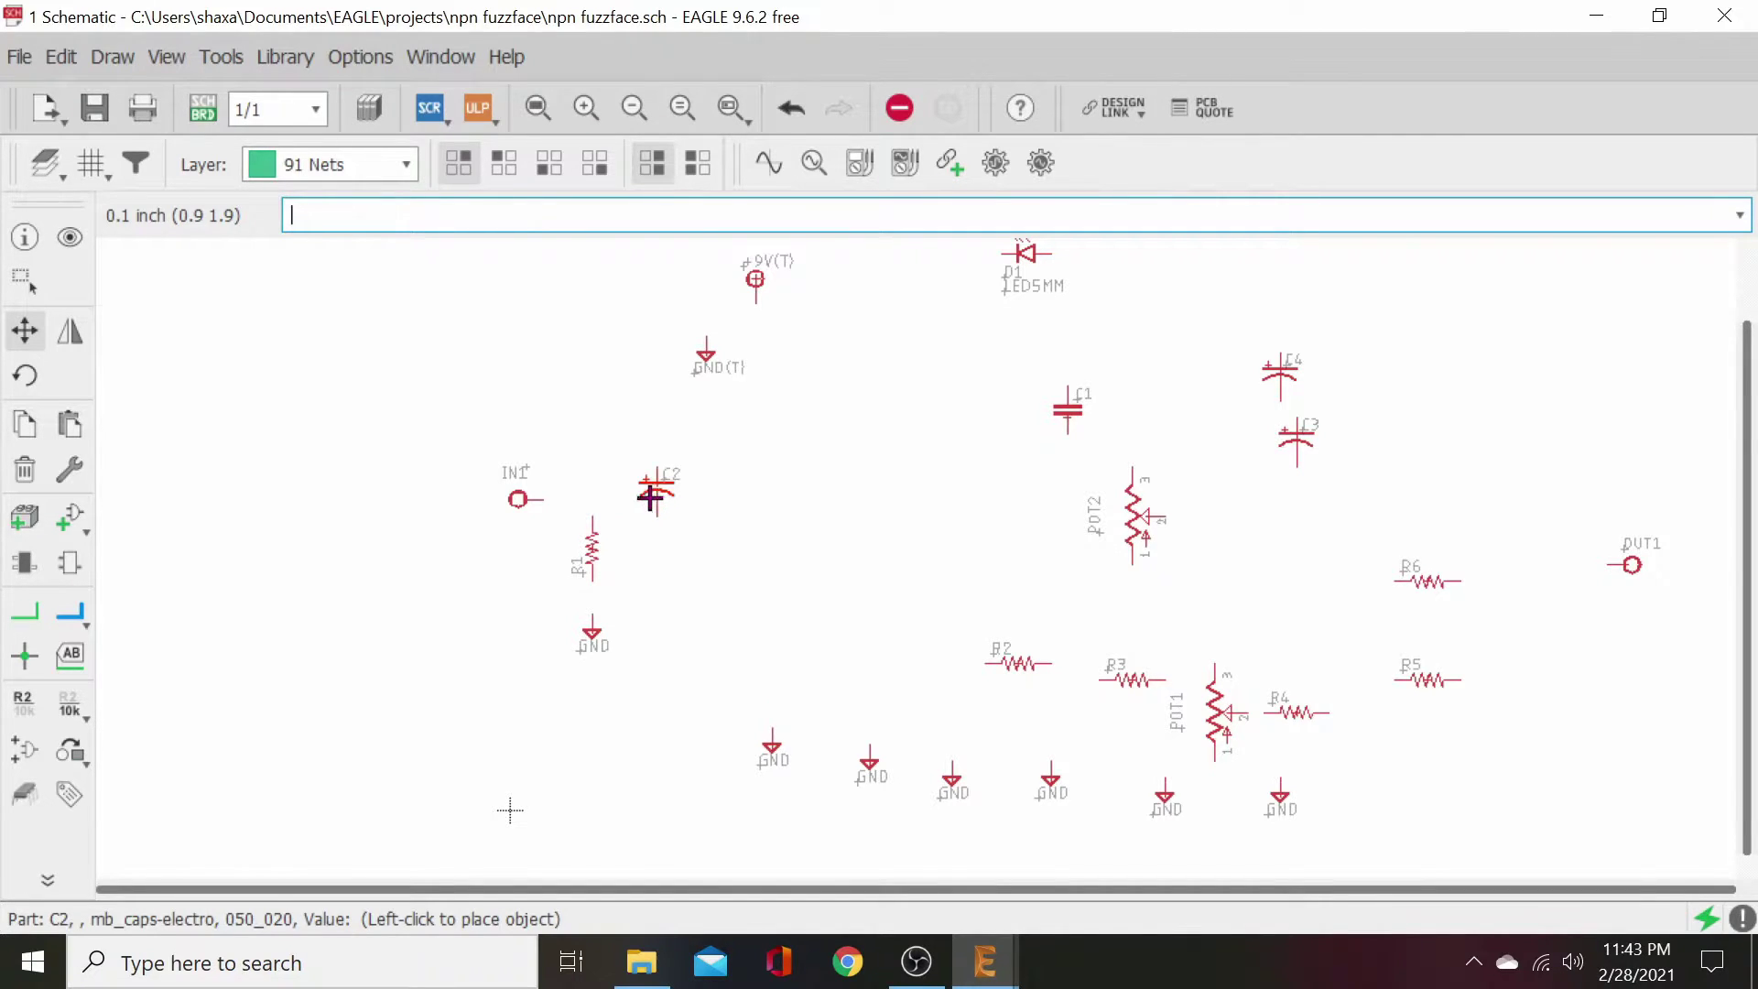
{"action": "right_click", "coordinate": [644, 502]}
{"action": "right_click", "coordinate": [646, 492]}
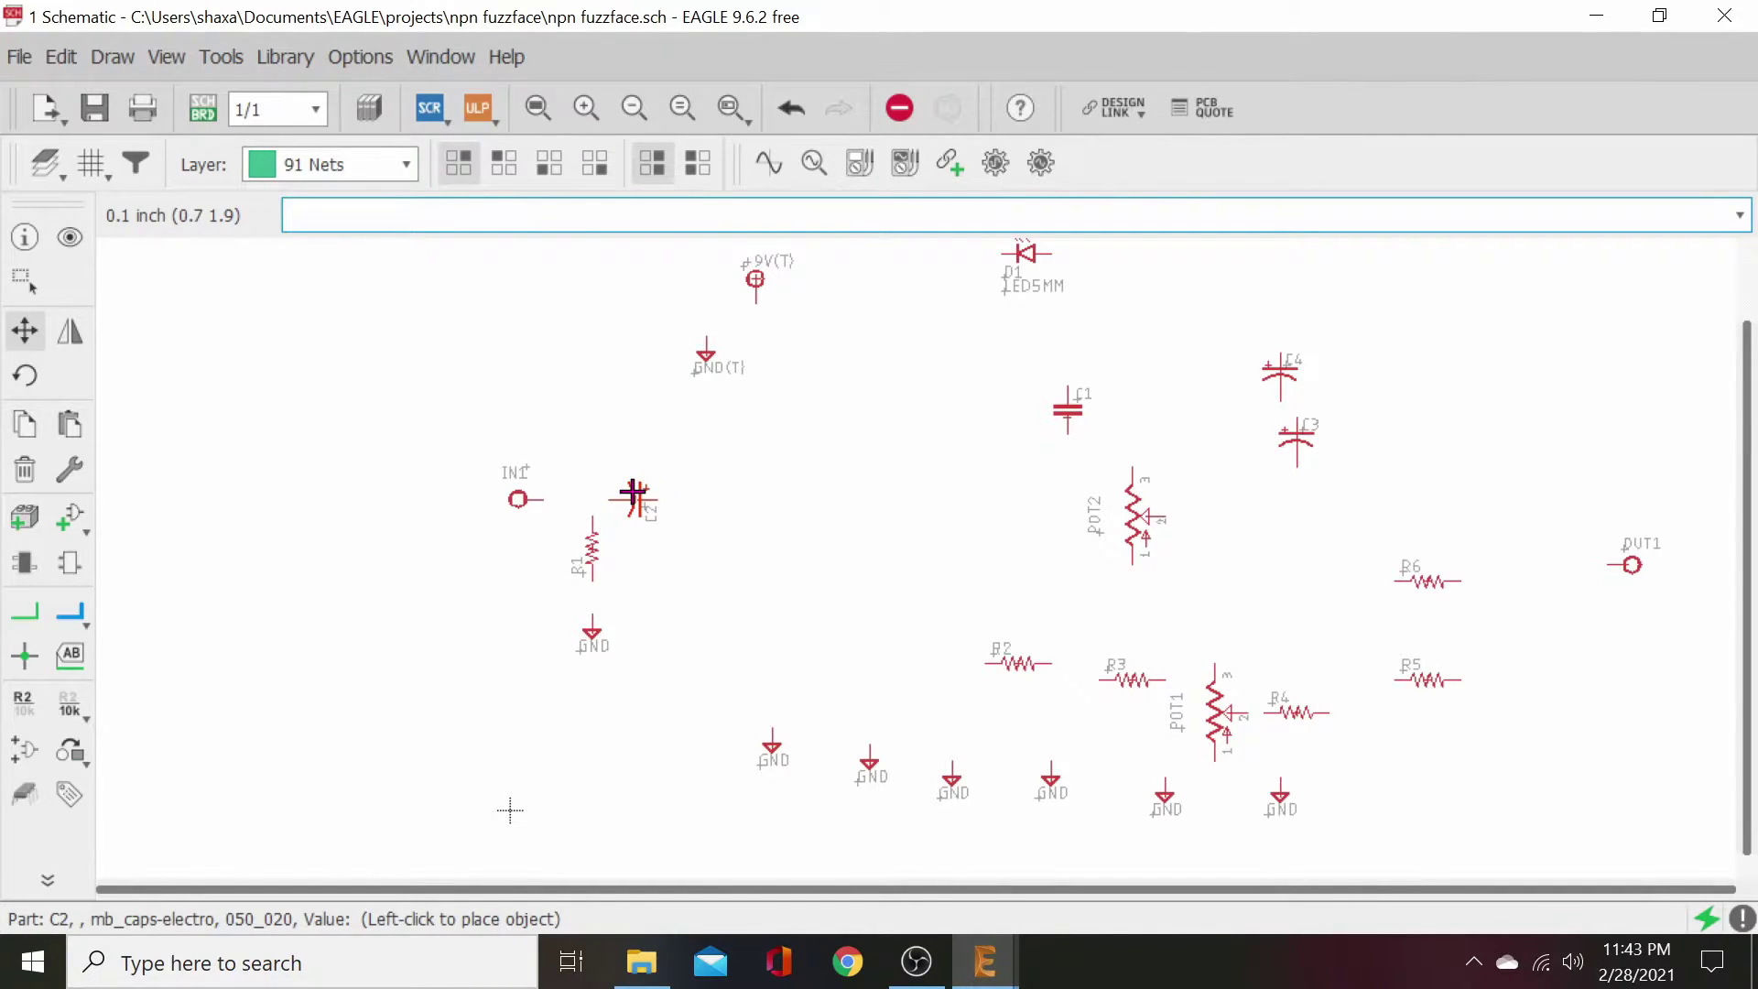
{"action": "left_click", "coordinate": [632, 492]}
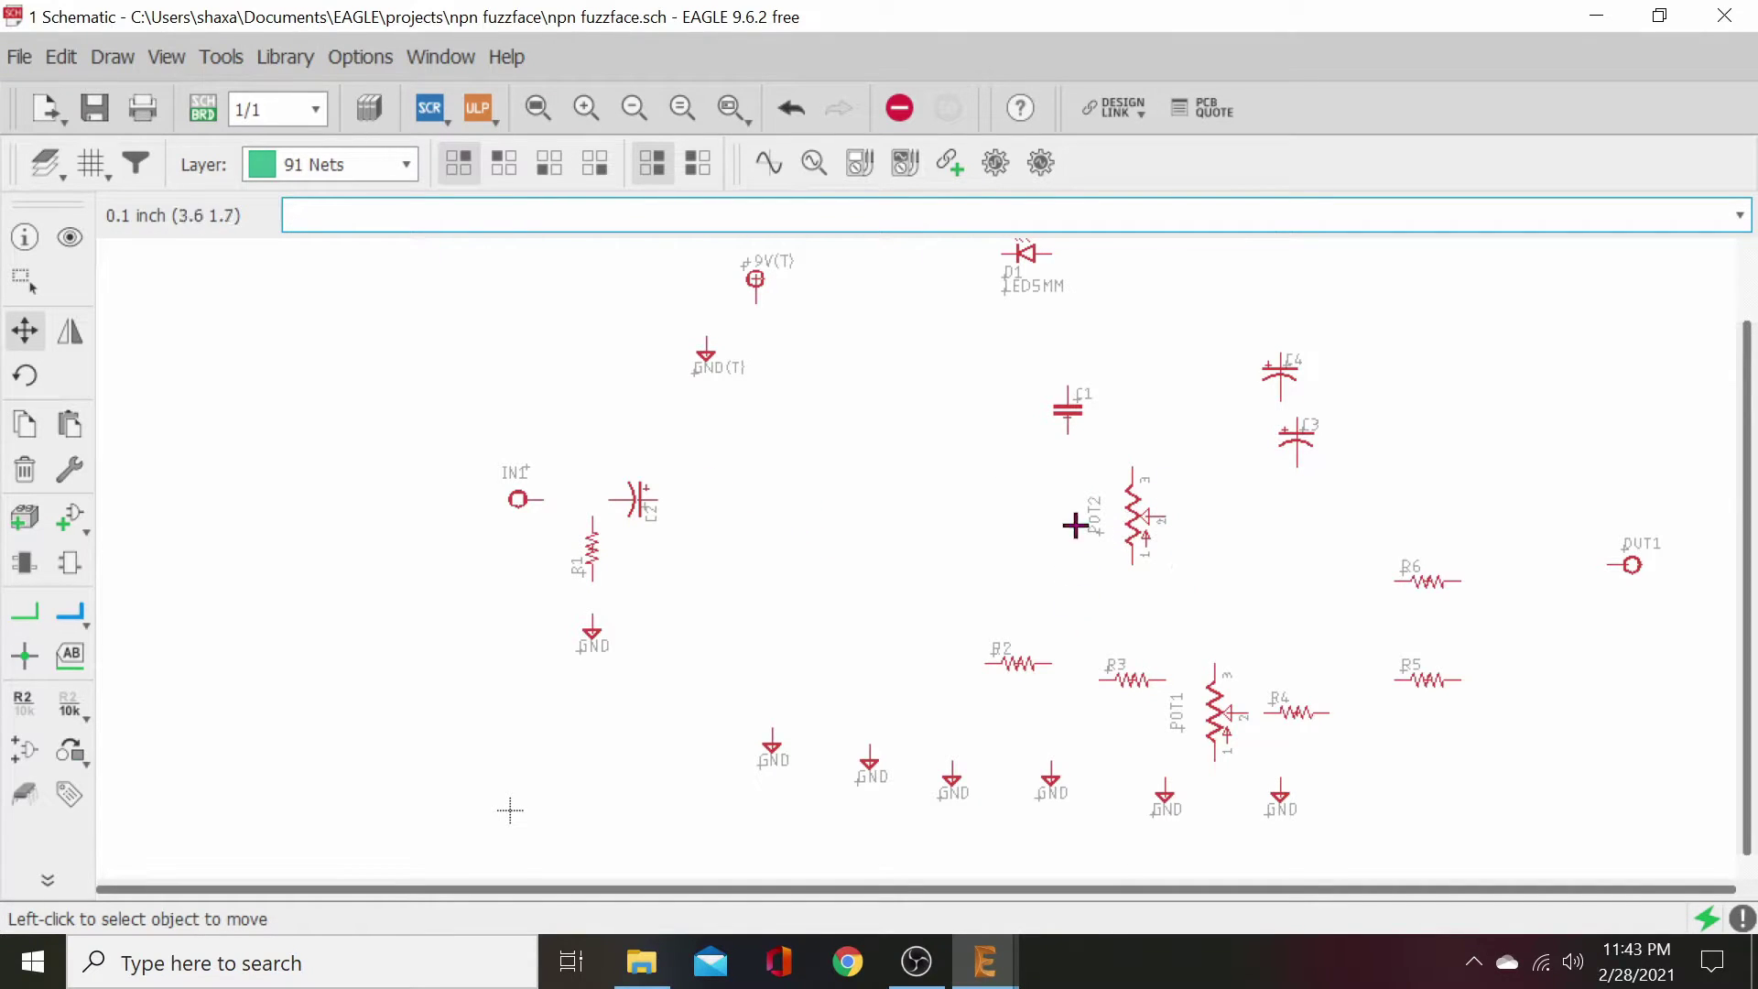
- In the Add Part library, collapse the mb_pots and mb_diodes branches
{"action": "left_click", "coordinate": [66, 511]}
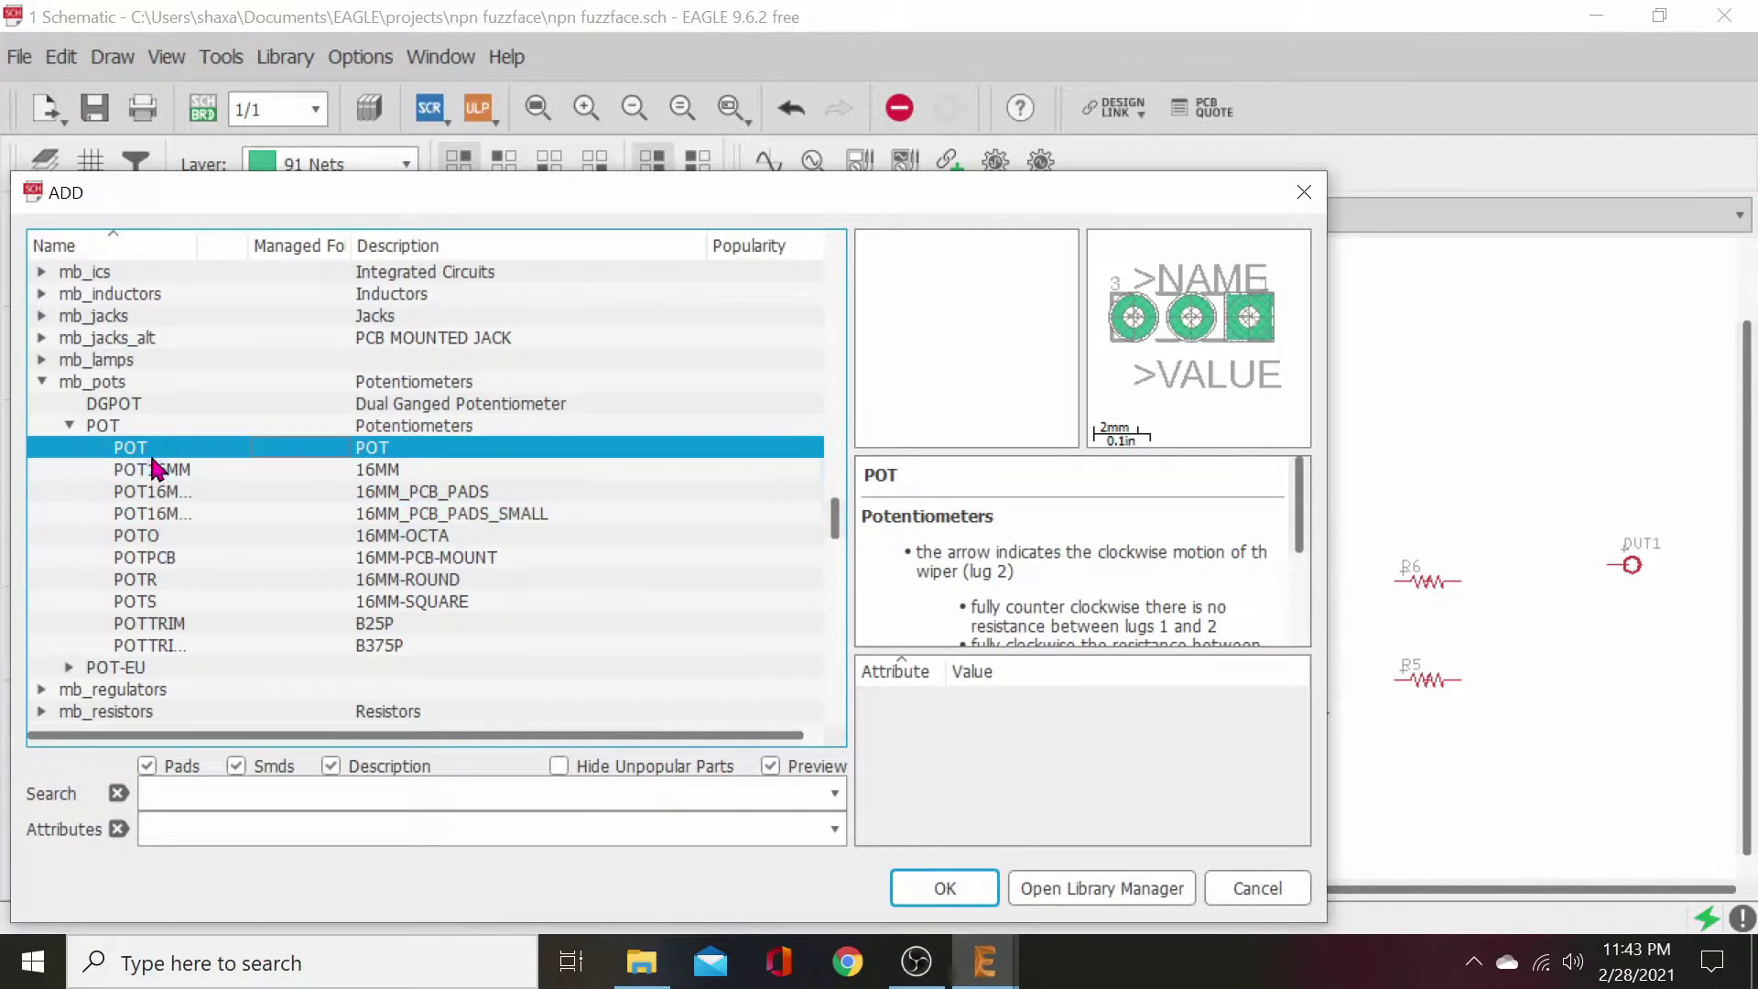
{"action": "left_click", "coordinate": [43, 379]}
{"action": "scroll", "coordinate": [192, 485], "scroll_direction": "up", "scroll_amount": 3}
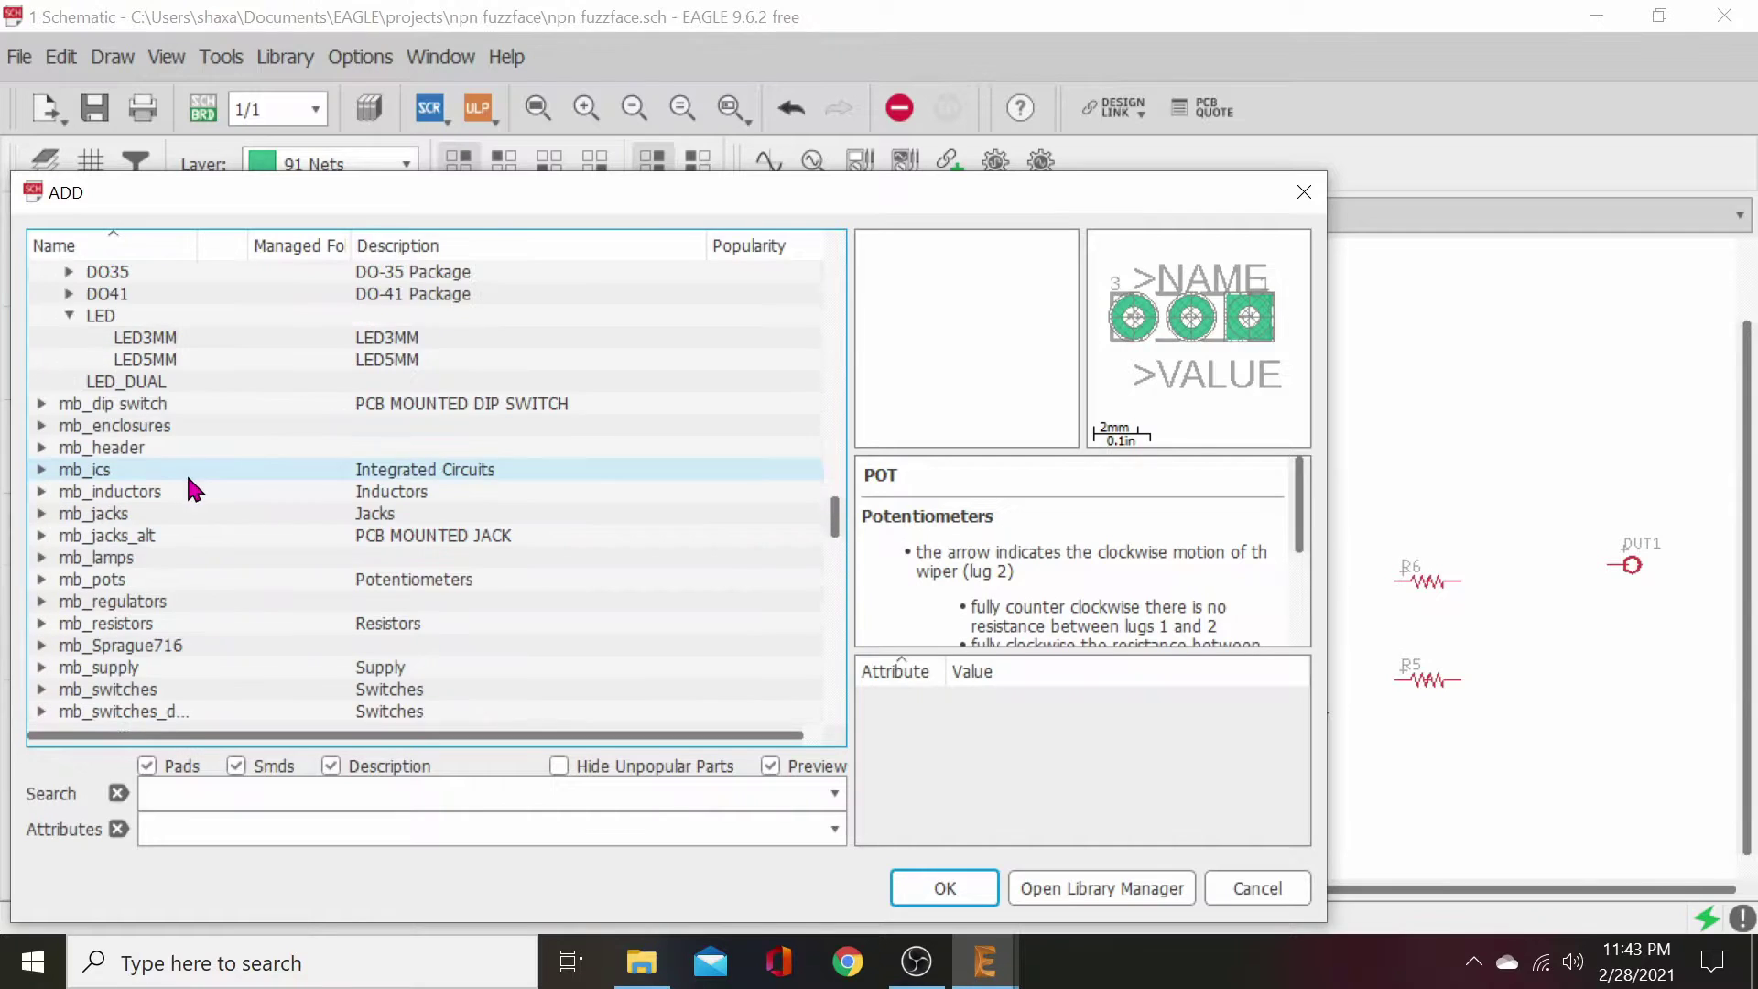
{"action": "scroll", "coordinate": [201, 485], "scroll_direction": "up", "scroll_amount": 2}
{"action": "scroll", "coordinate": [218, 471], "scroll_direction": "up", "scroll_amount": 1}
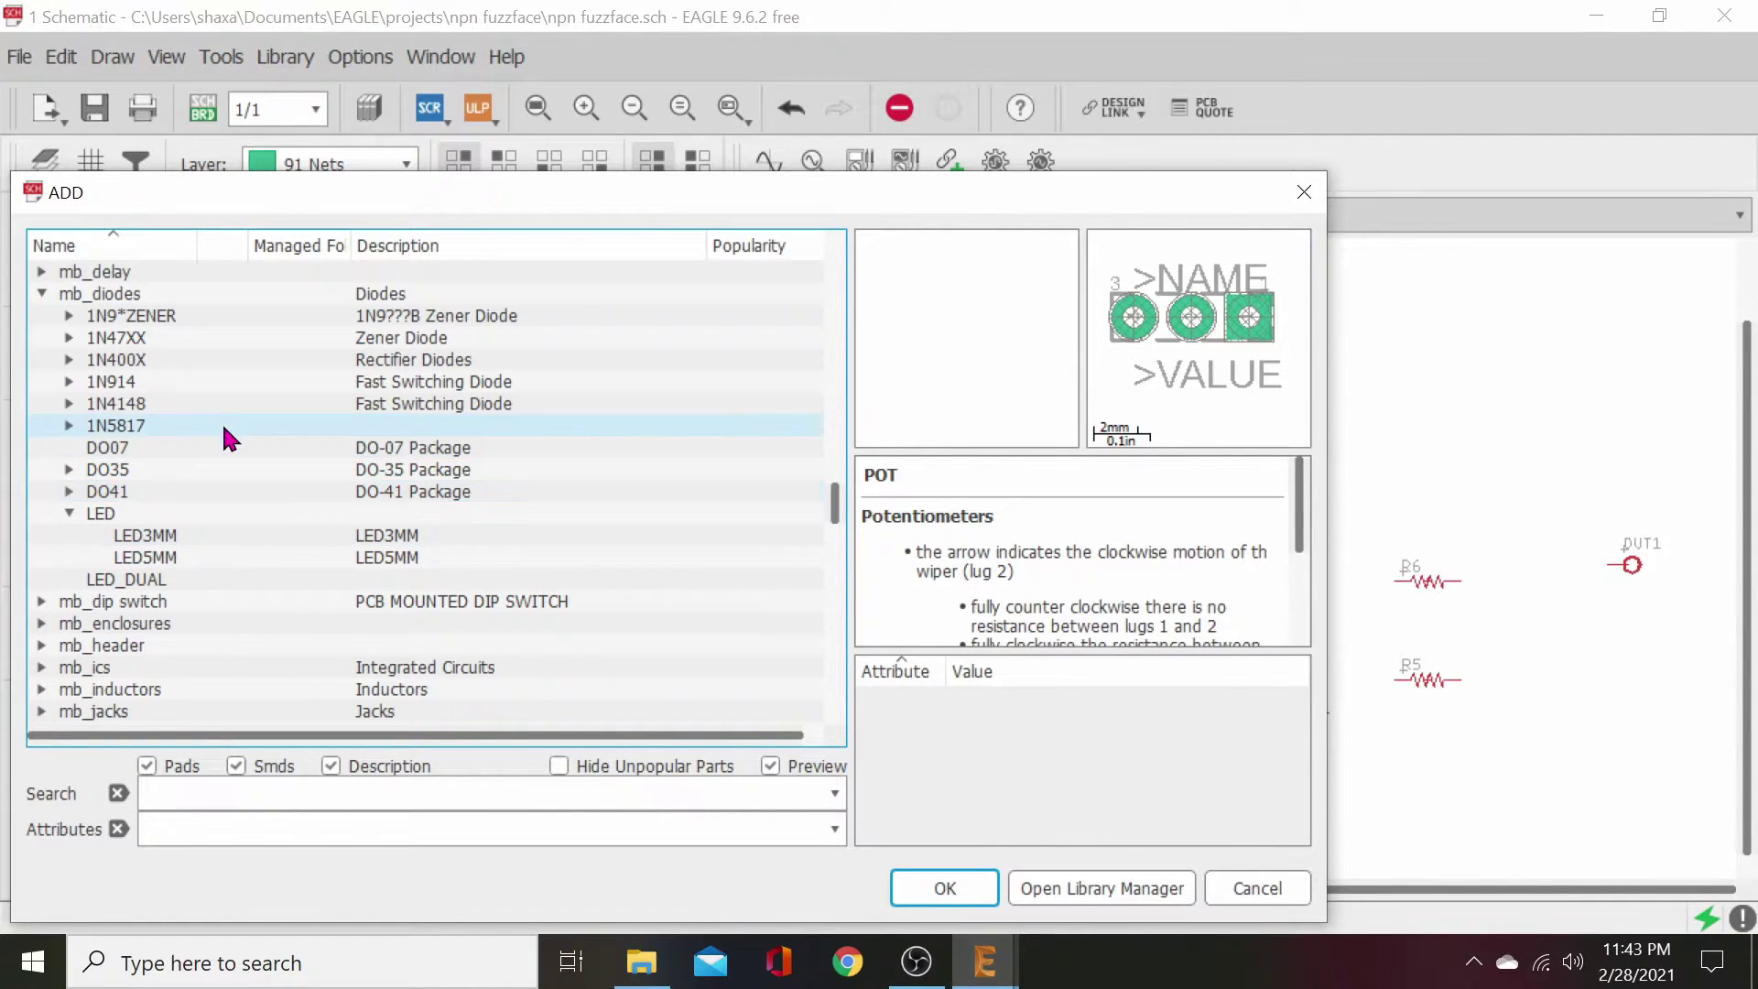
{"action": "scroll", "coordinate": [229, 439], "scroll_direction": "up", "scroll_amount": 5}
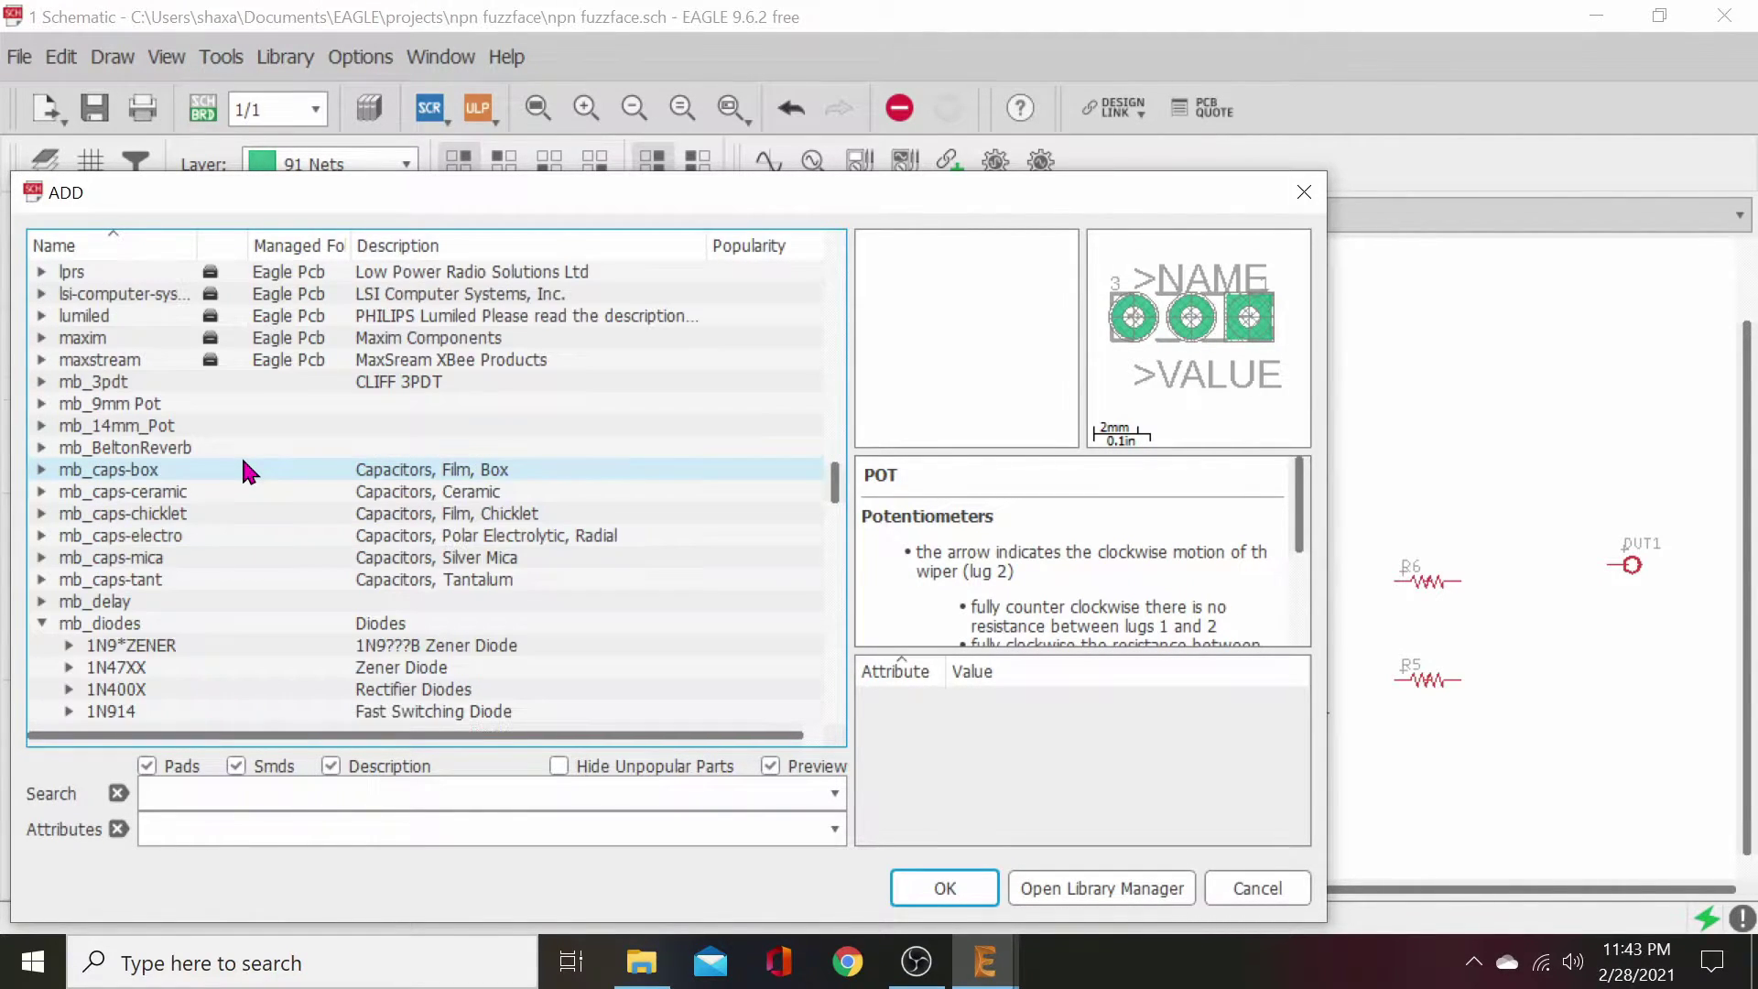
{"action": "scroll", "coordinate": [247, 467], "scroll_direction": "up", "scroll_amount": 1}
{"action": "scroll", "coordinate": [251, 469], "scroll_direction": "down", "scroll_amount": 2}
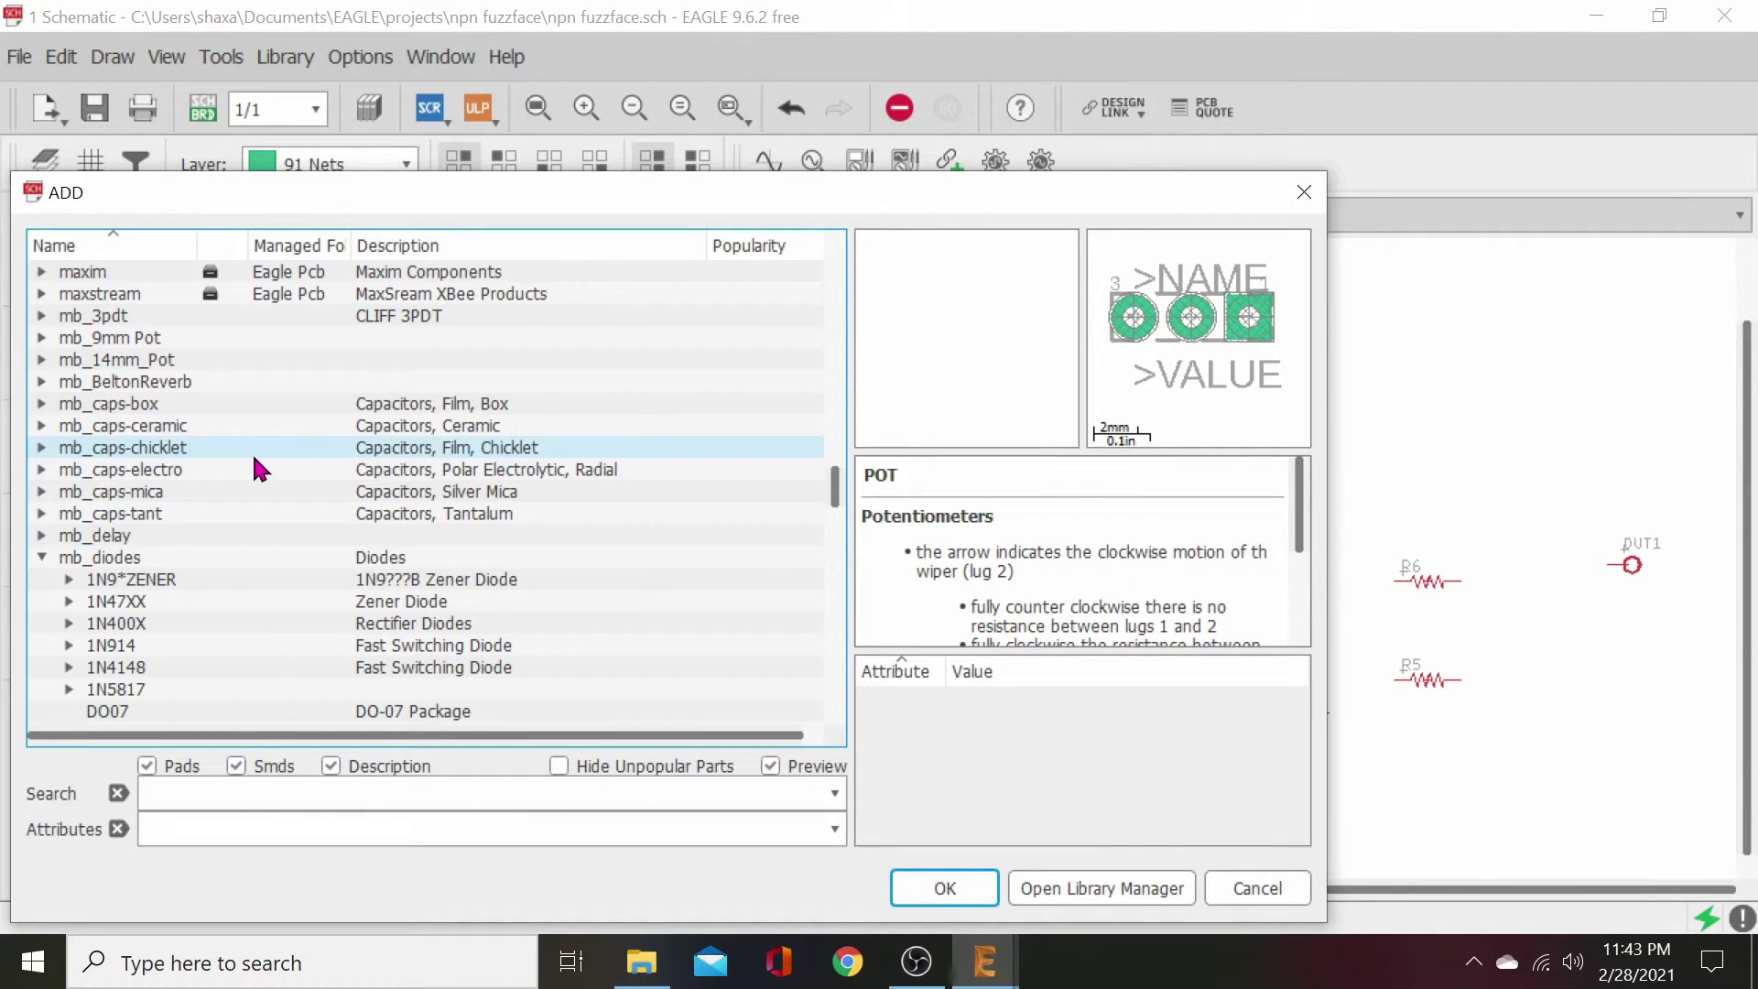
{"action": "scroll", "coordinate": [251, 453], "scroll_direction": "down", "scroll_amount": 1}
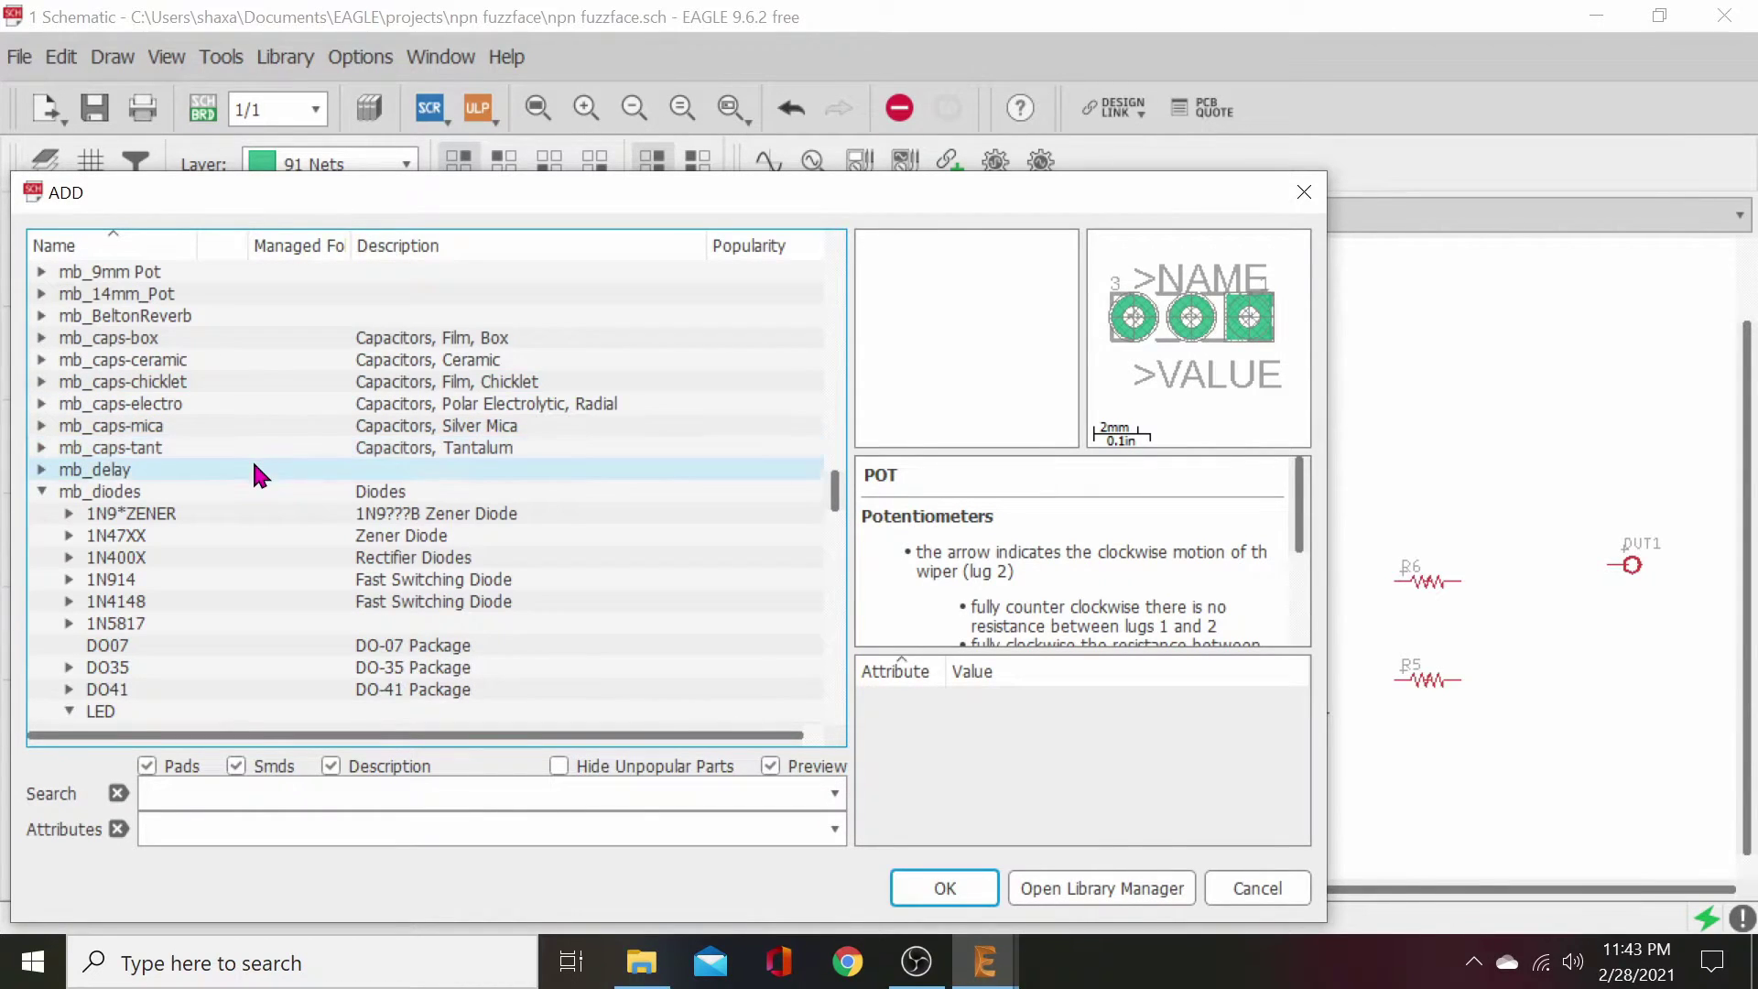
{"action": "left_click", "coordinate": [41, 493]}
{"action": "scroll", "coordinate": [200, 564], "scroll_direction": "down", "scroll_amount": 1}
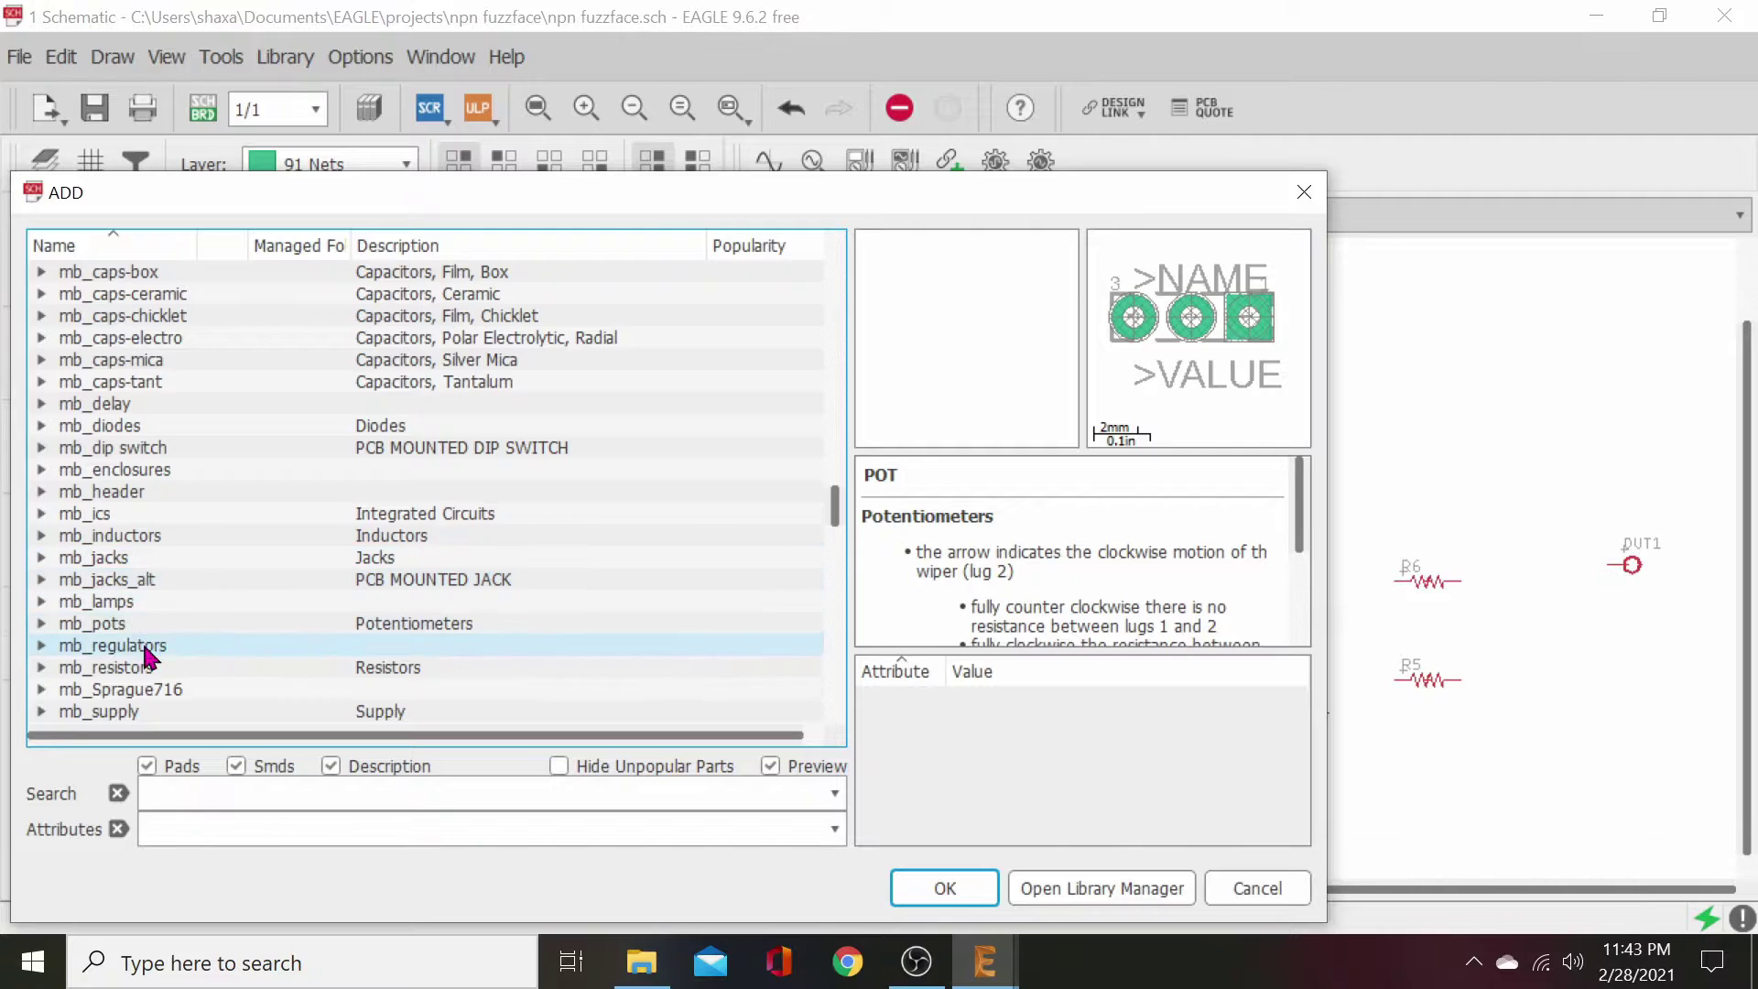
{"action": "scroll", "coordinate": [165, 631], "scroll_direction": "down", "scroll_amount": 3}
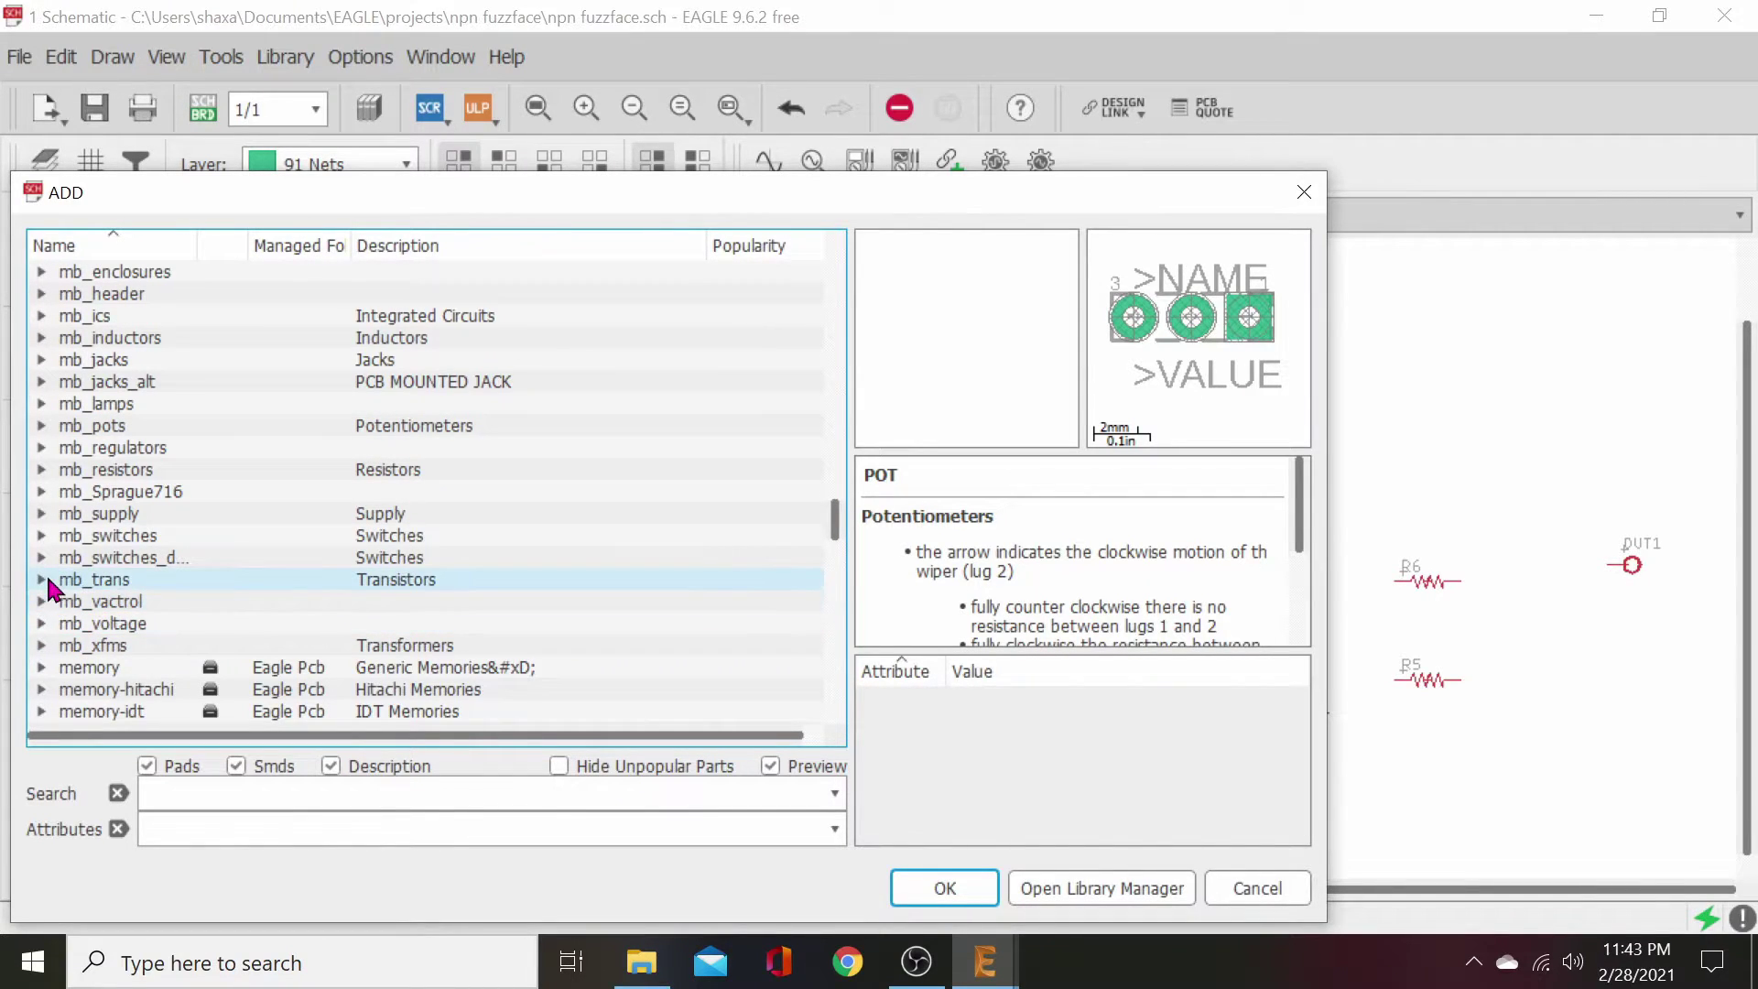
- Expand mb_trans > 2N3904 and confirm the TO92- variant for adding
{"action": "left_click", "coordinate": [42, 580]}
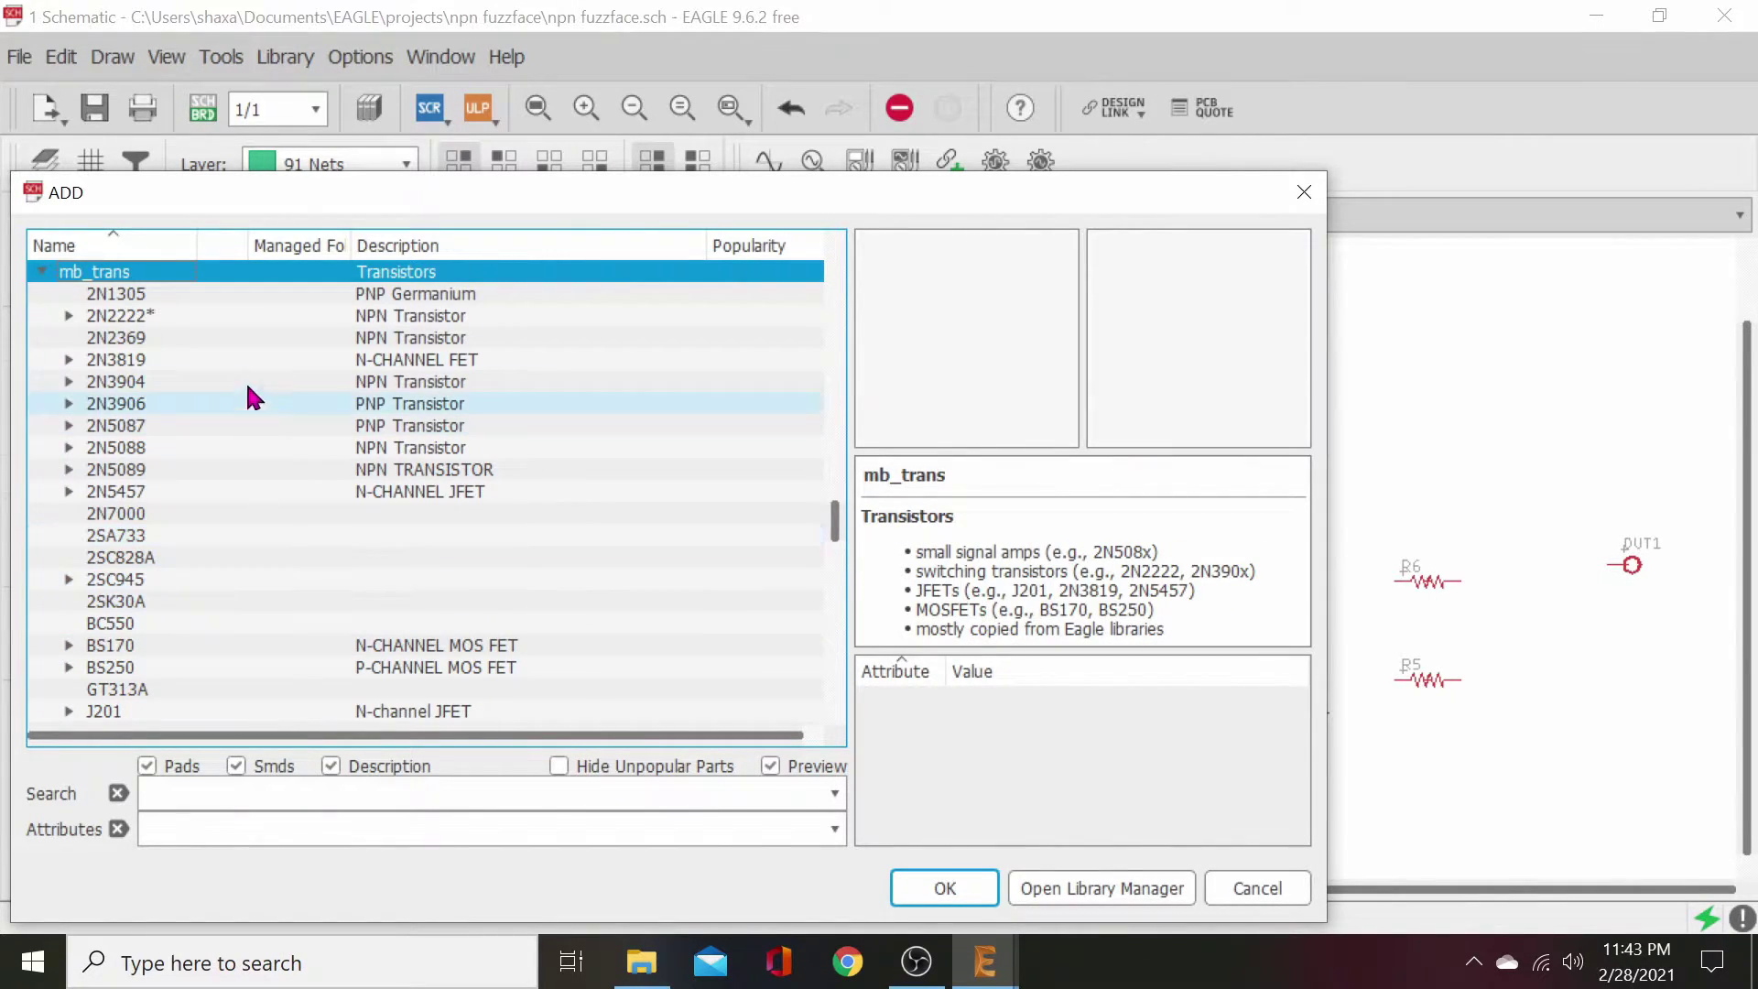
{"action": "left_click", "coordinate": [70, 381]}
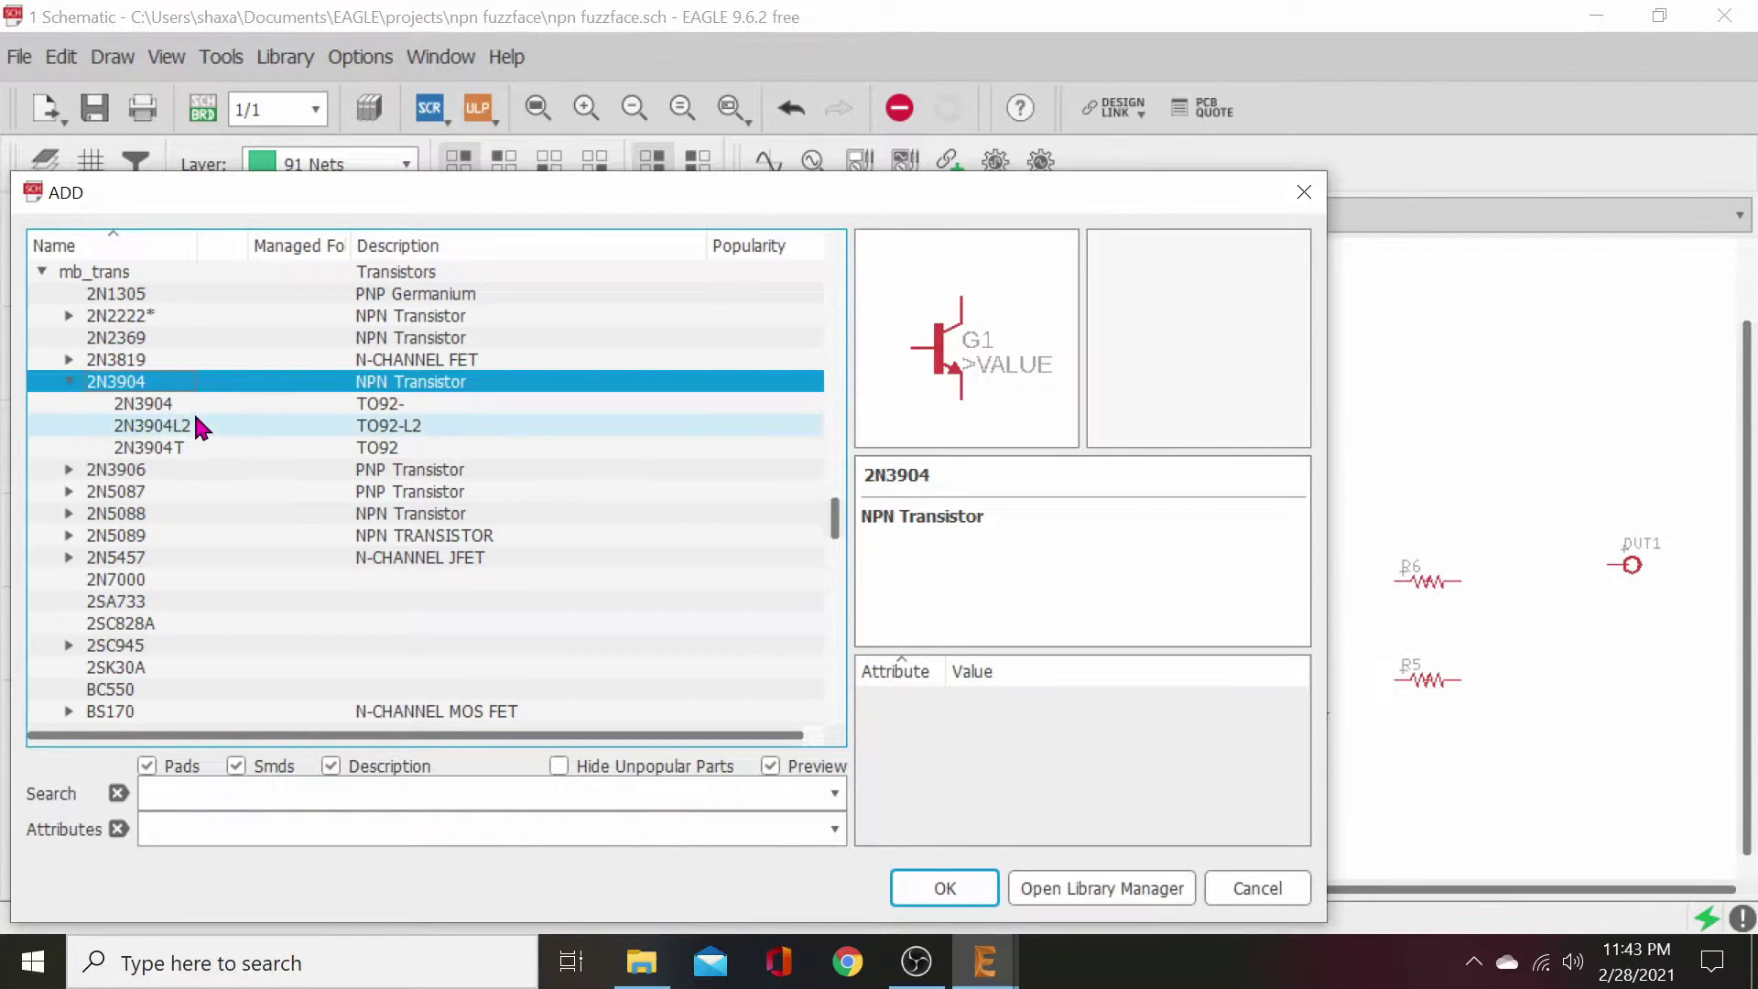
{"action": "left_click", "coordinate": [217, 404]}
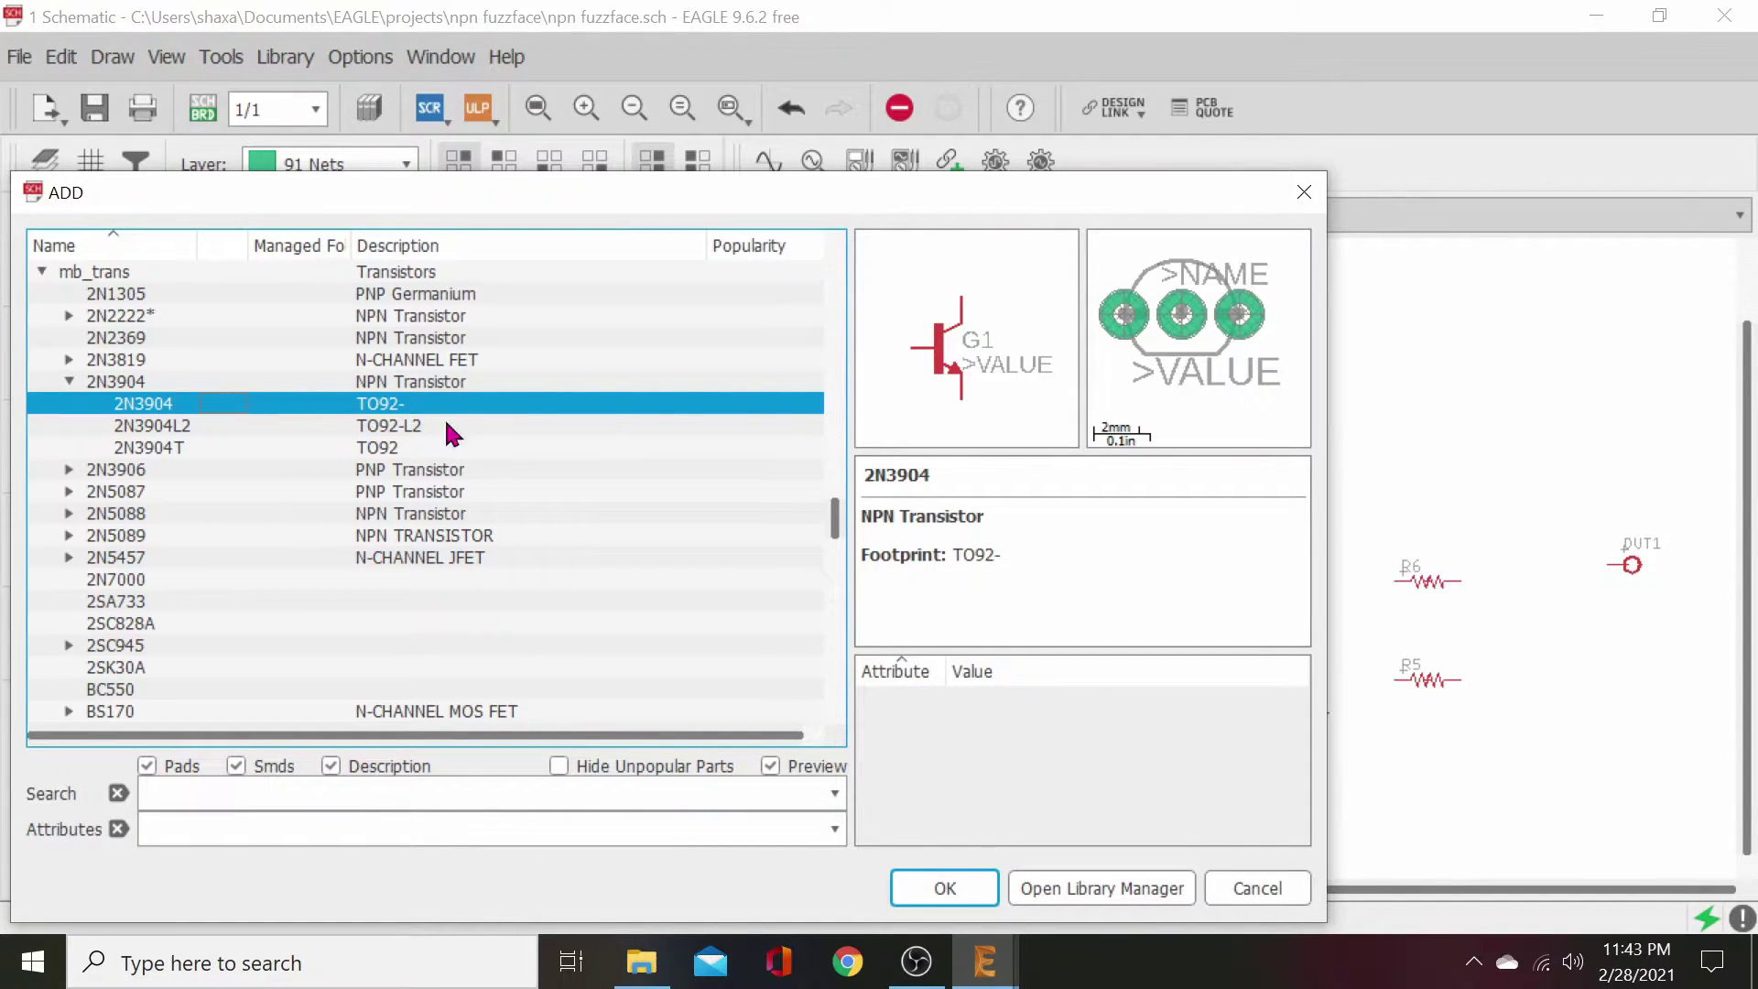
{"action": "left_click", "coordinate": [944, 902]}
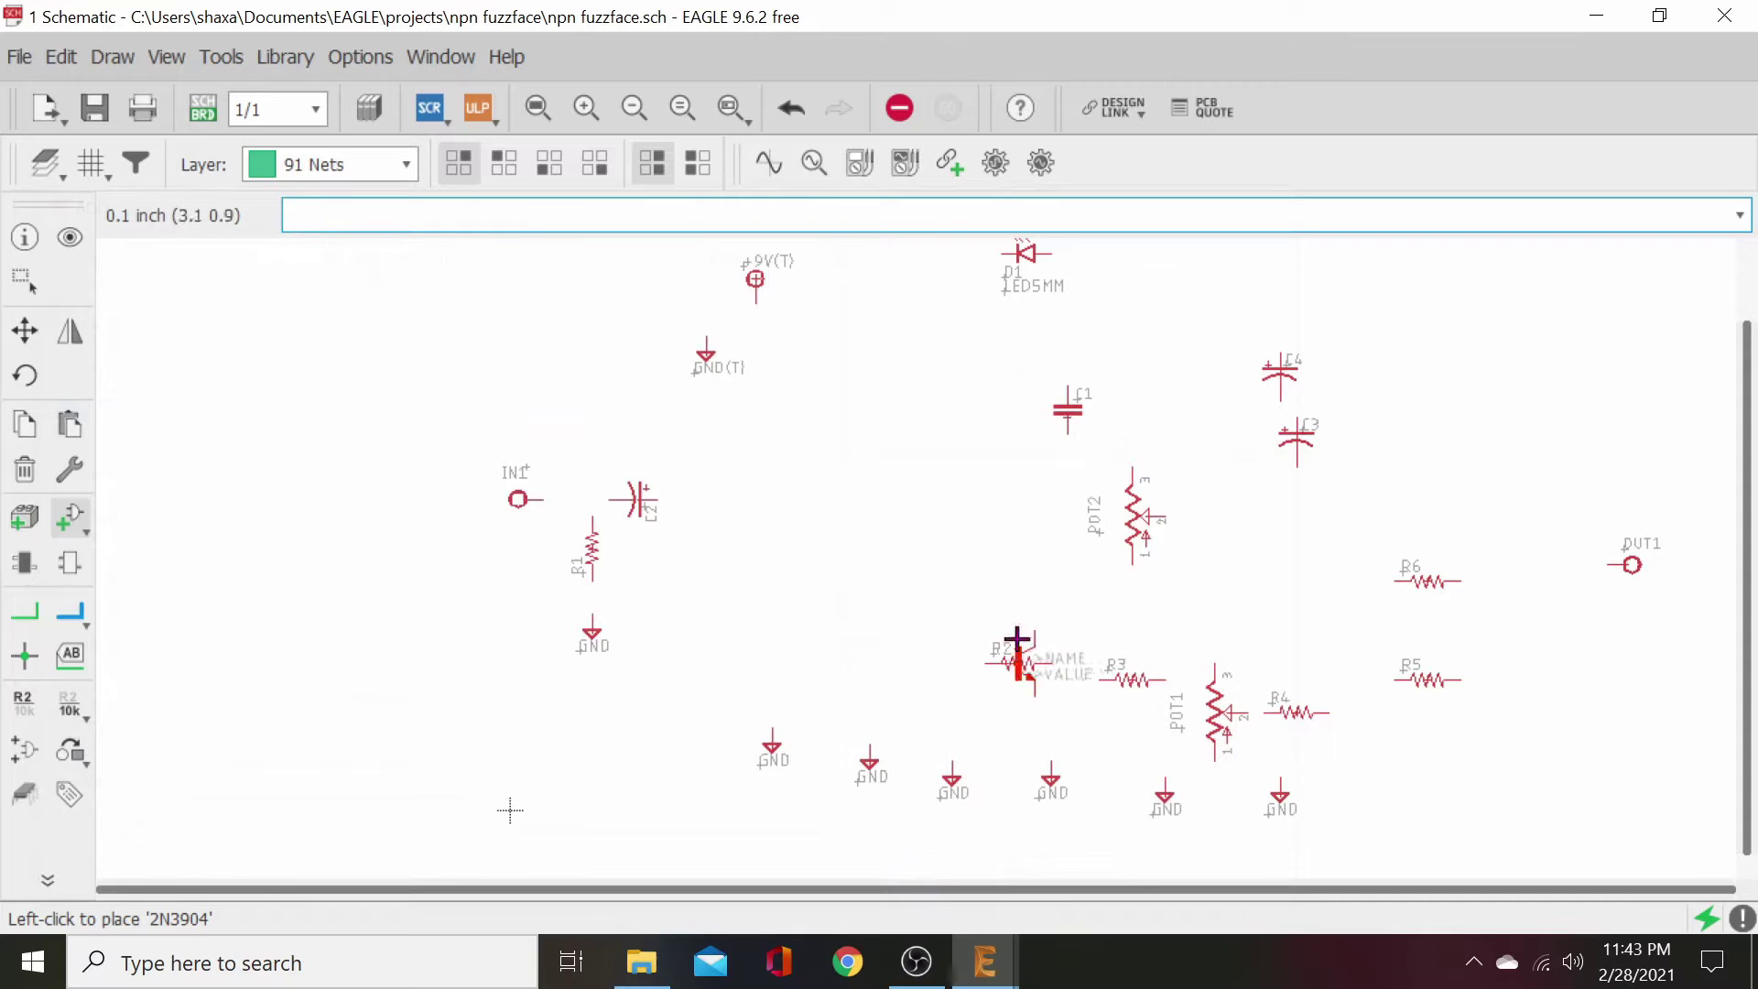
- Place 2N3904 transistors Q1 and Q2, then move Q1 left beside C2
{"action": "left_click", "coordinate": [837, 518]}
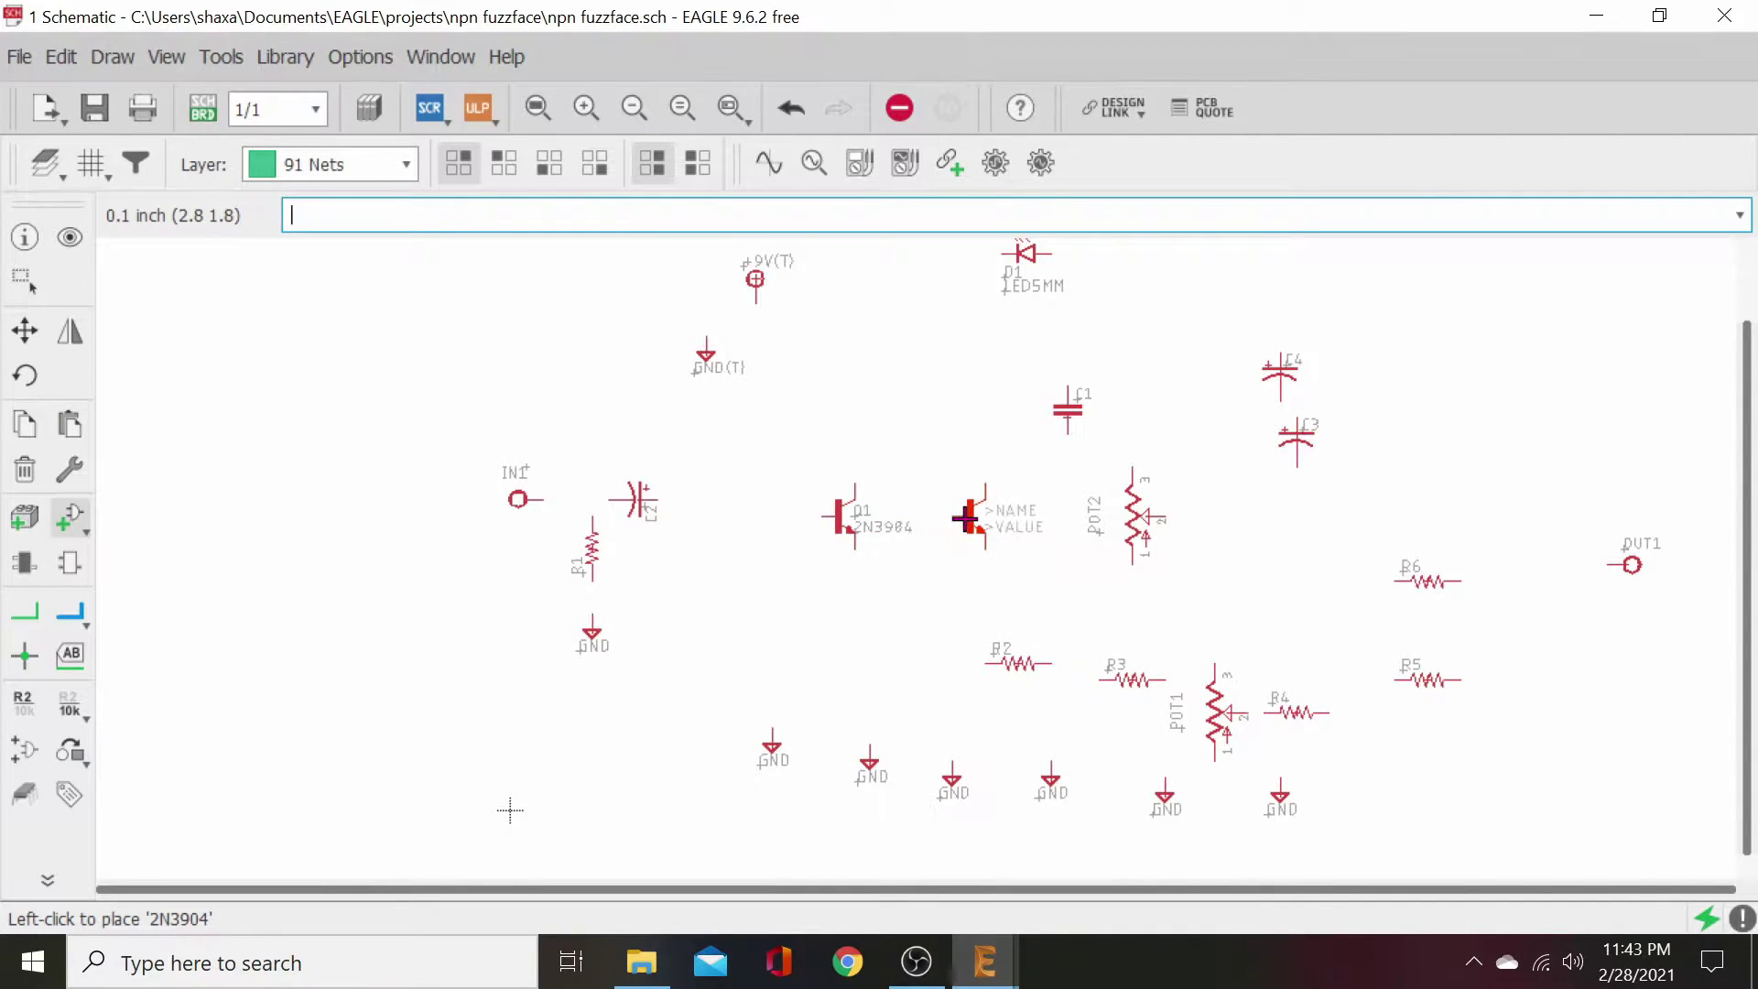
{"action": "left_click", "coordinate": [974, 515]}
{"action": "left_click", "coordinate": [25, 331]}
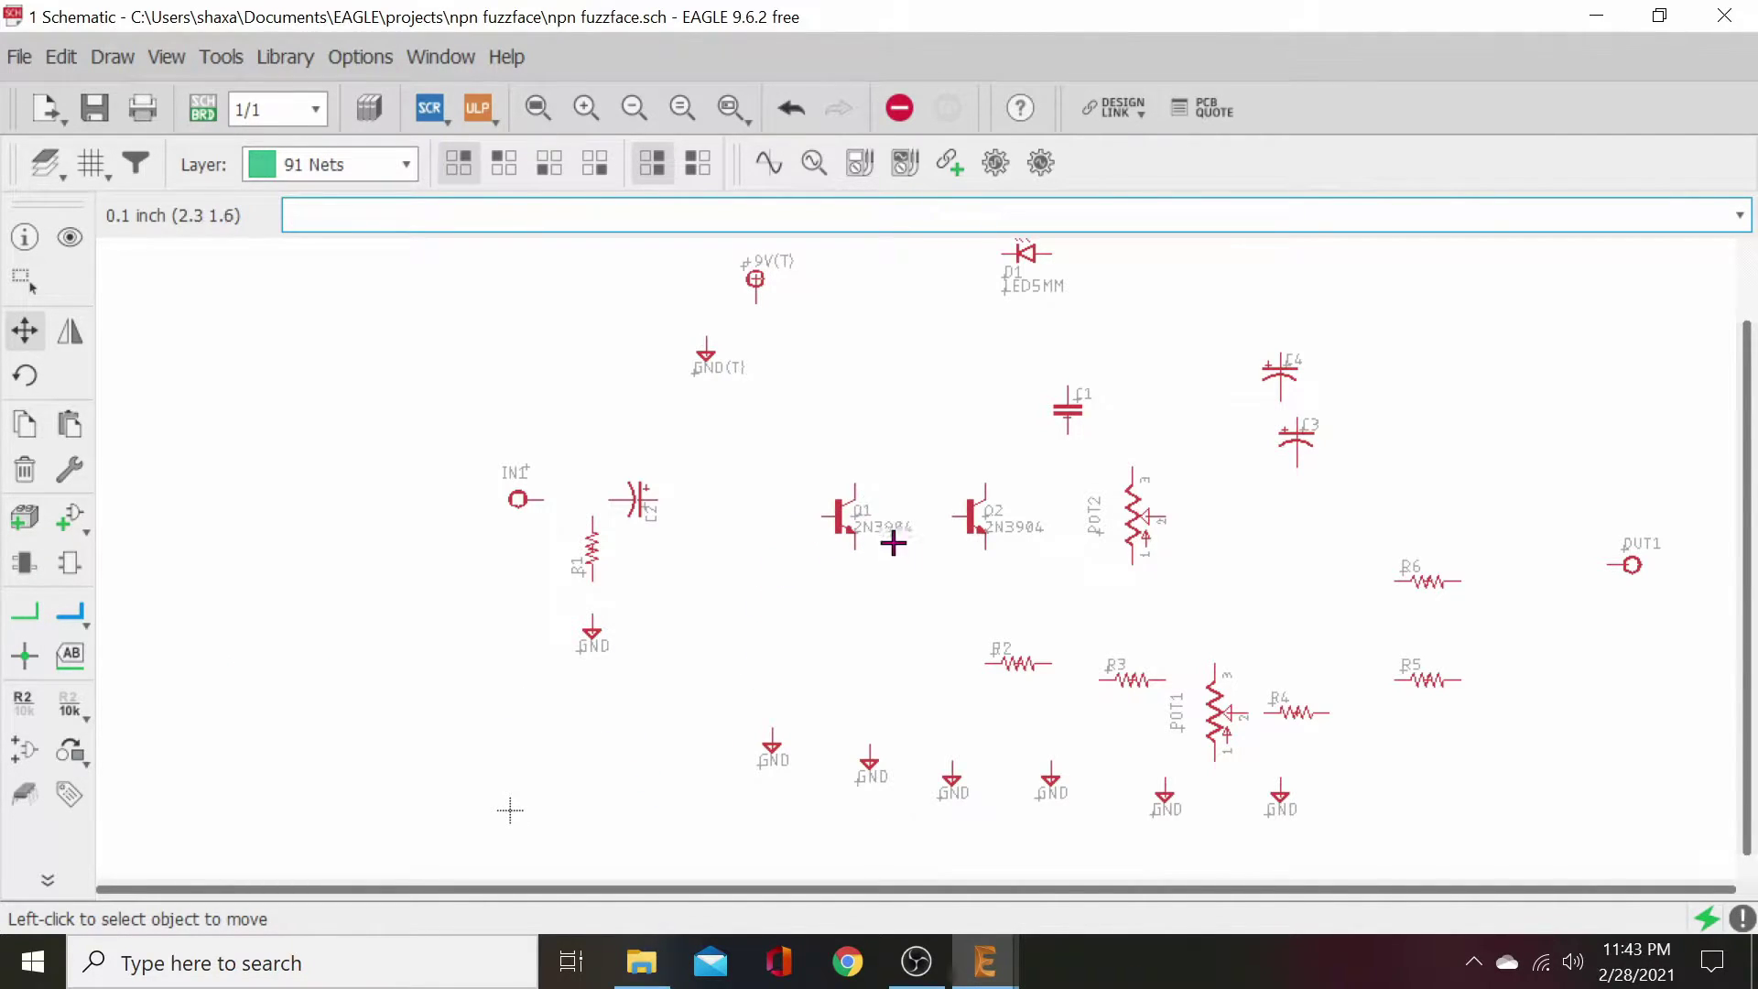
{"action": "left_click", "coordinate": [832, 518]}
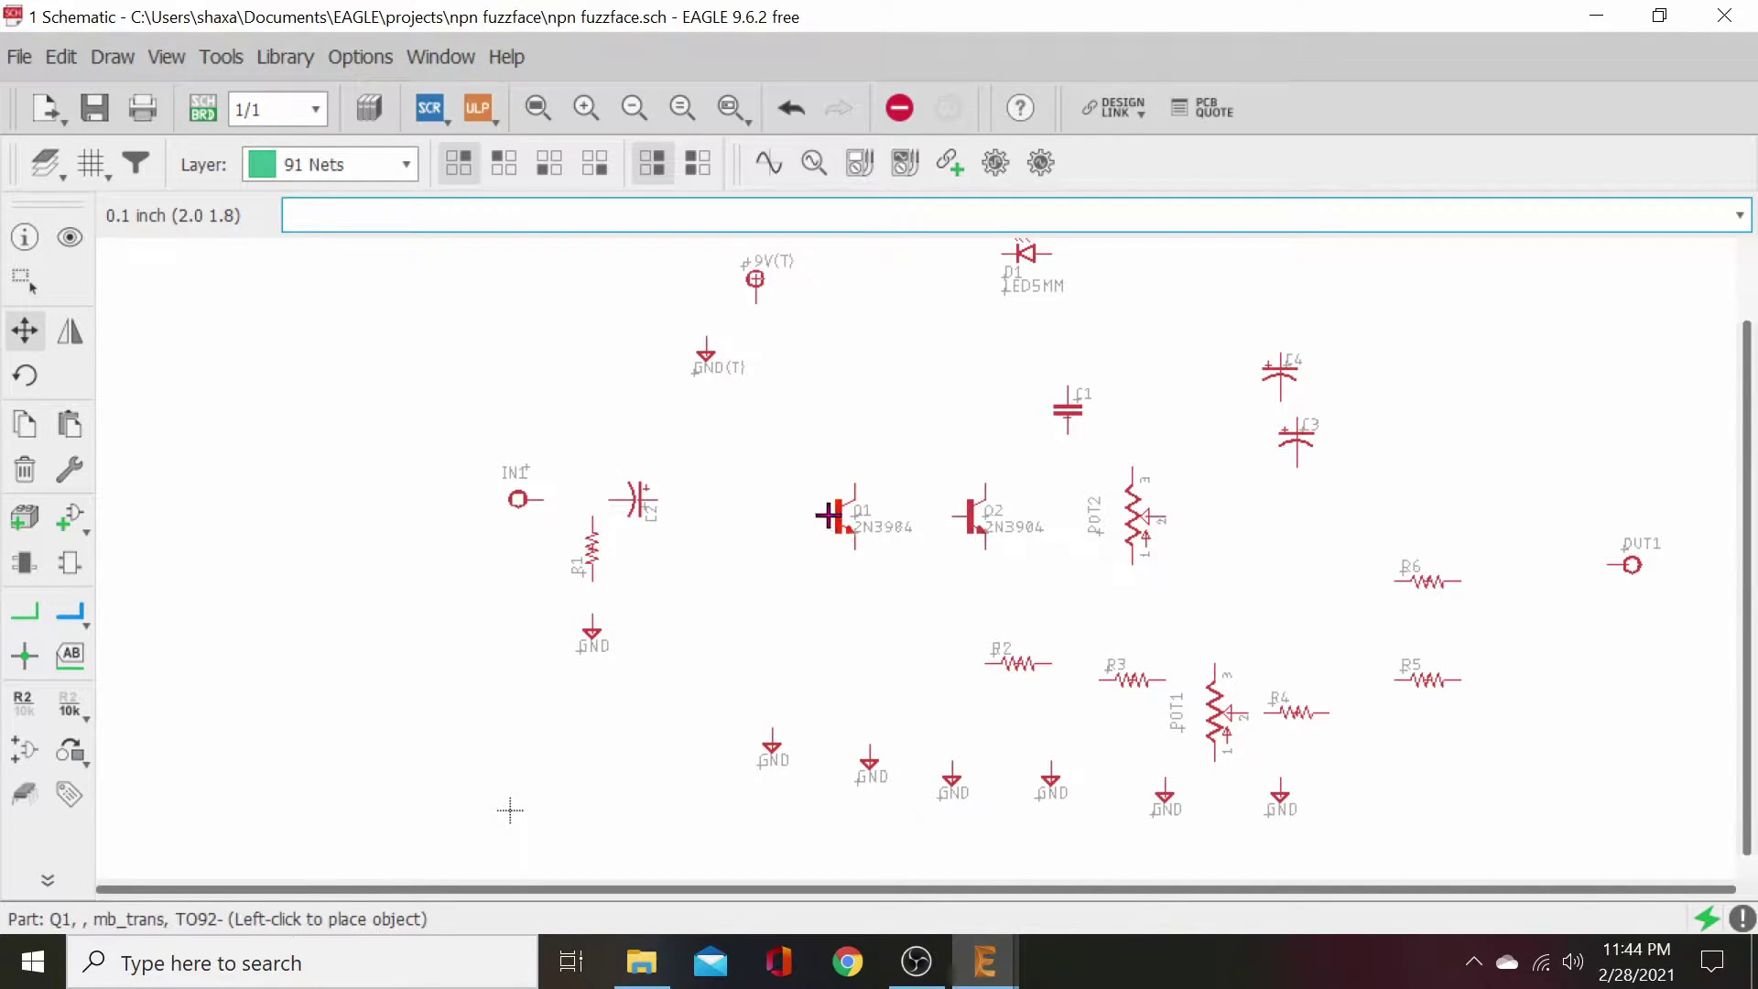
{"action": "left_click", "coordinate": [723, 492]}
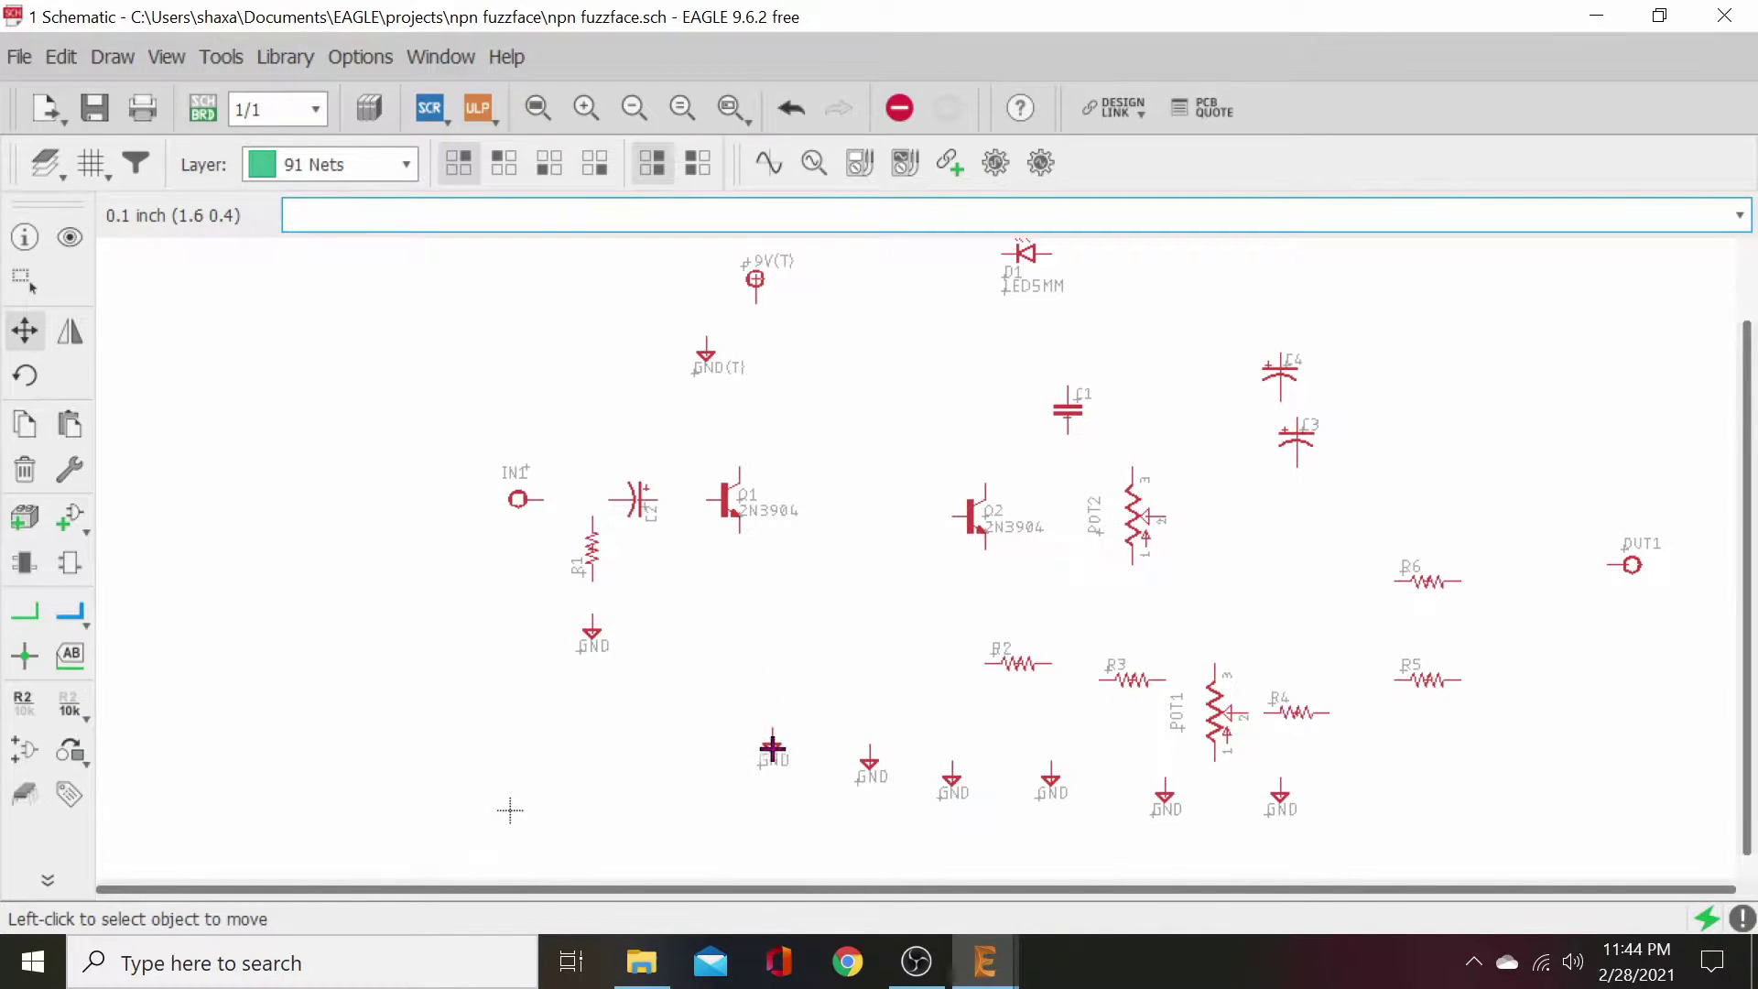
- Move a ground under Q1, Q2 right of Q1, and raise GND3 and GND4
{"action": "left_click", "coordinate": [772, 748]}
{"action": "left_click", "coordinate": [737, 564]}
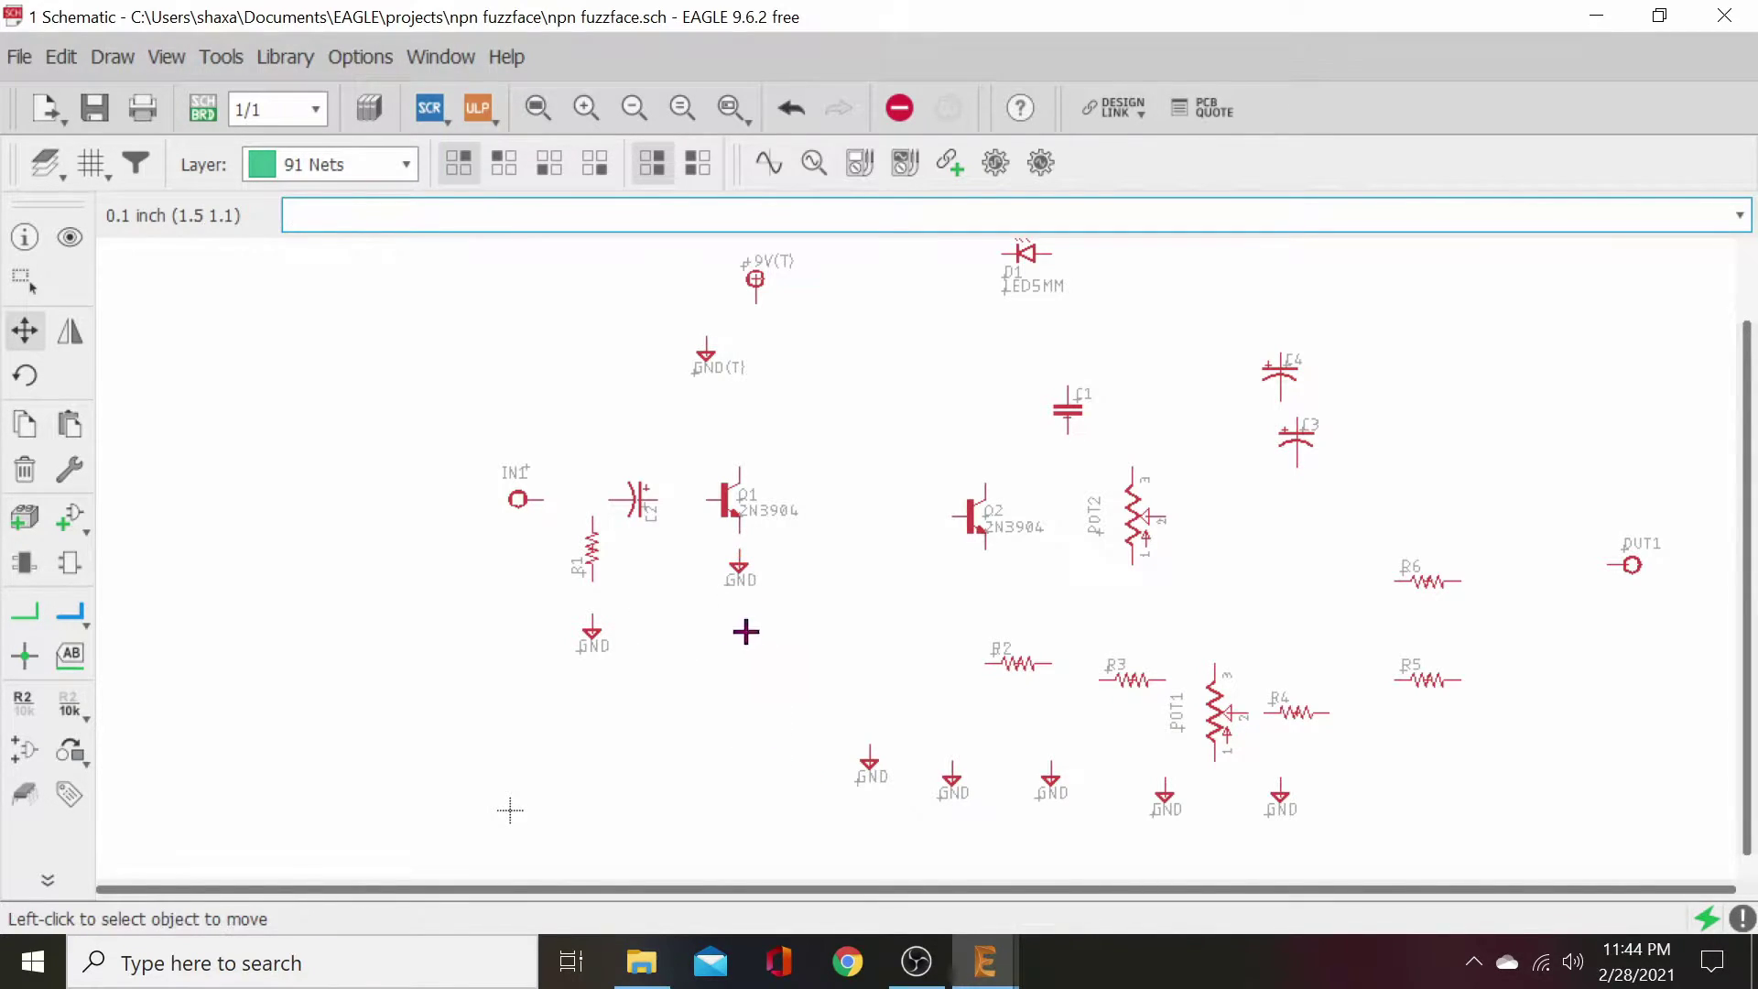
{"action": "left_click", "coordinate": [973, 517]}
{"action": "left_click", "coordinate": [971, 515]}
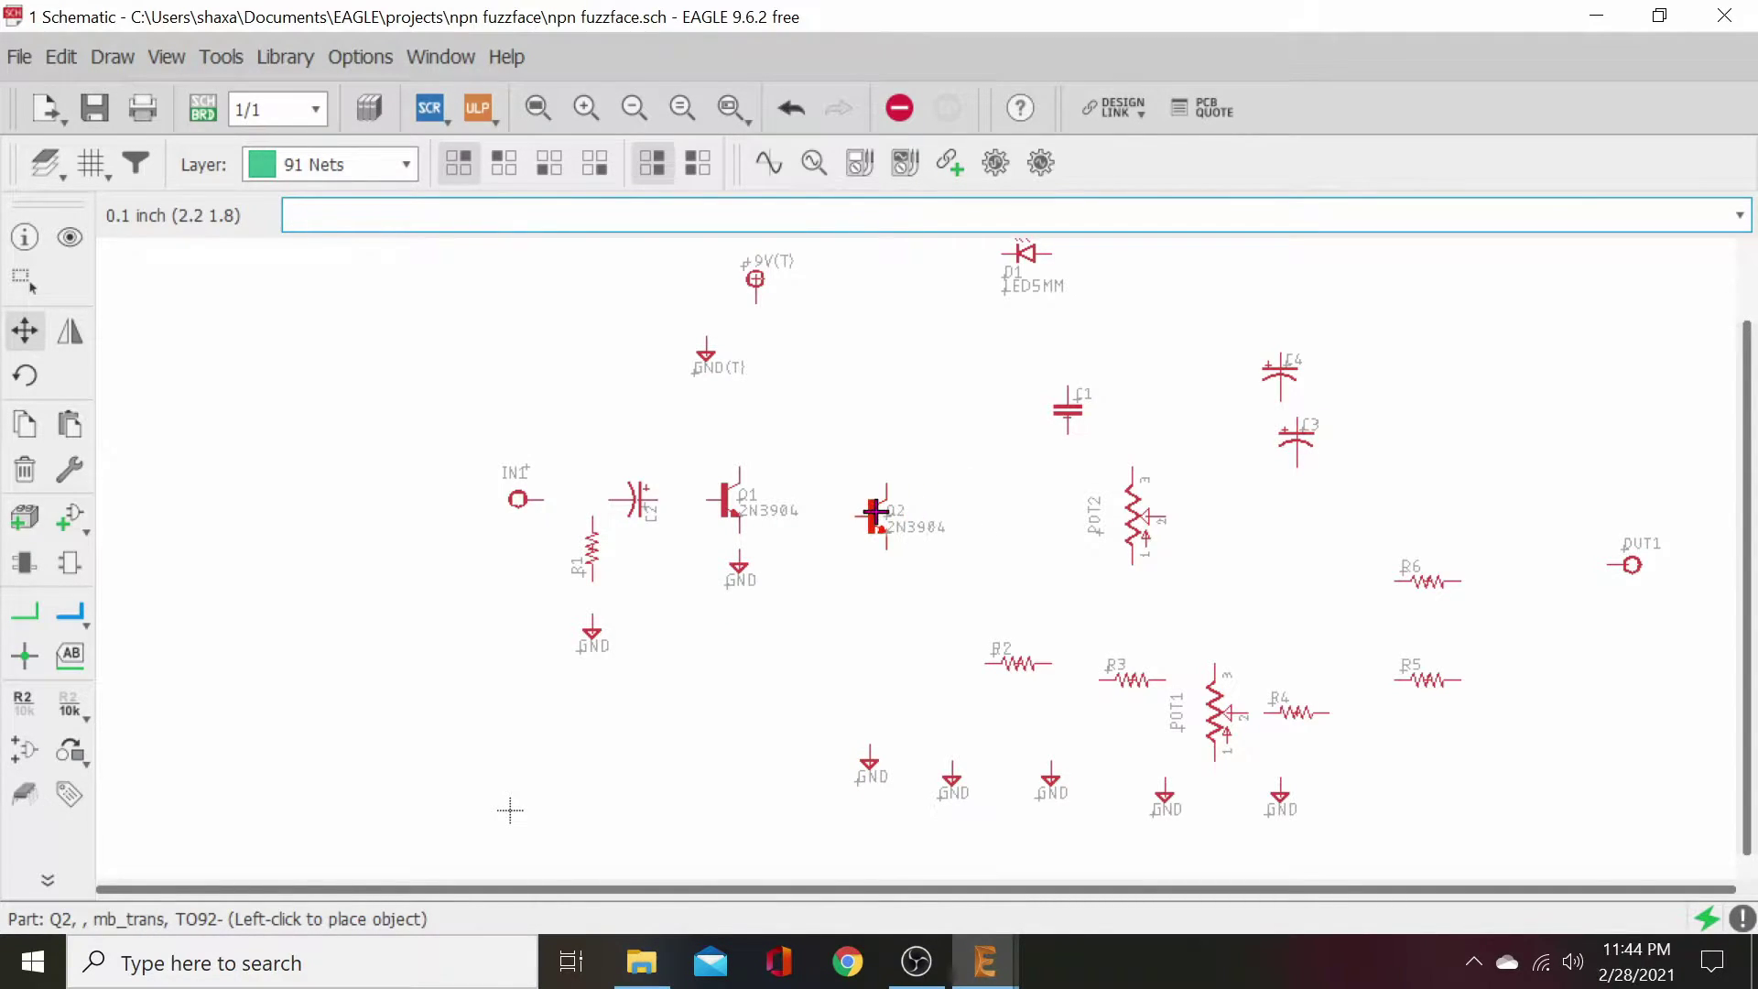
{"action": "left_click", "coordinate": [858, 495]}
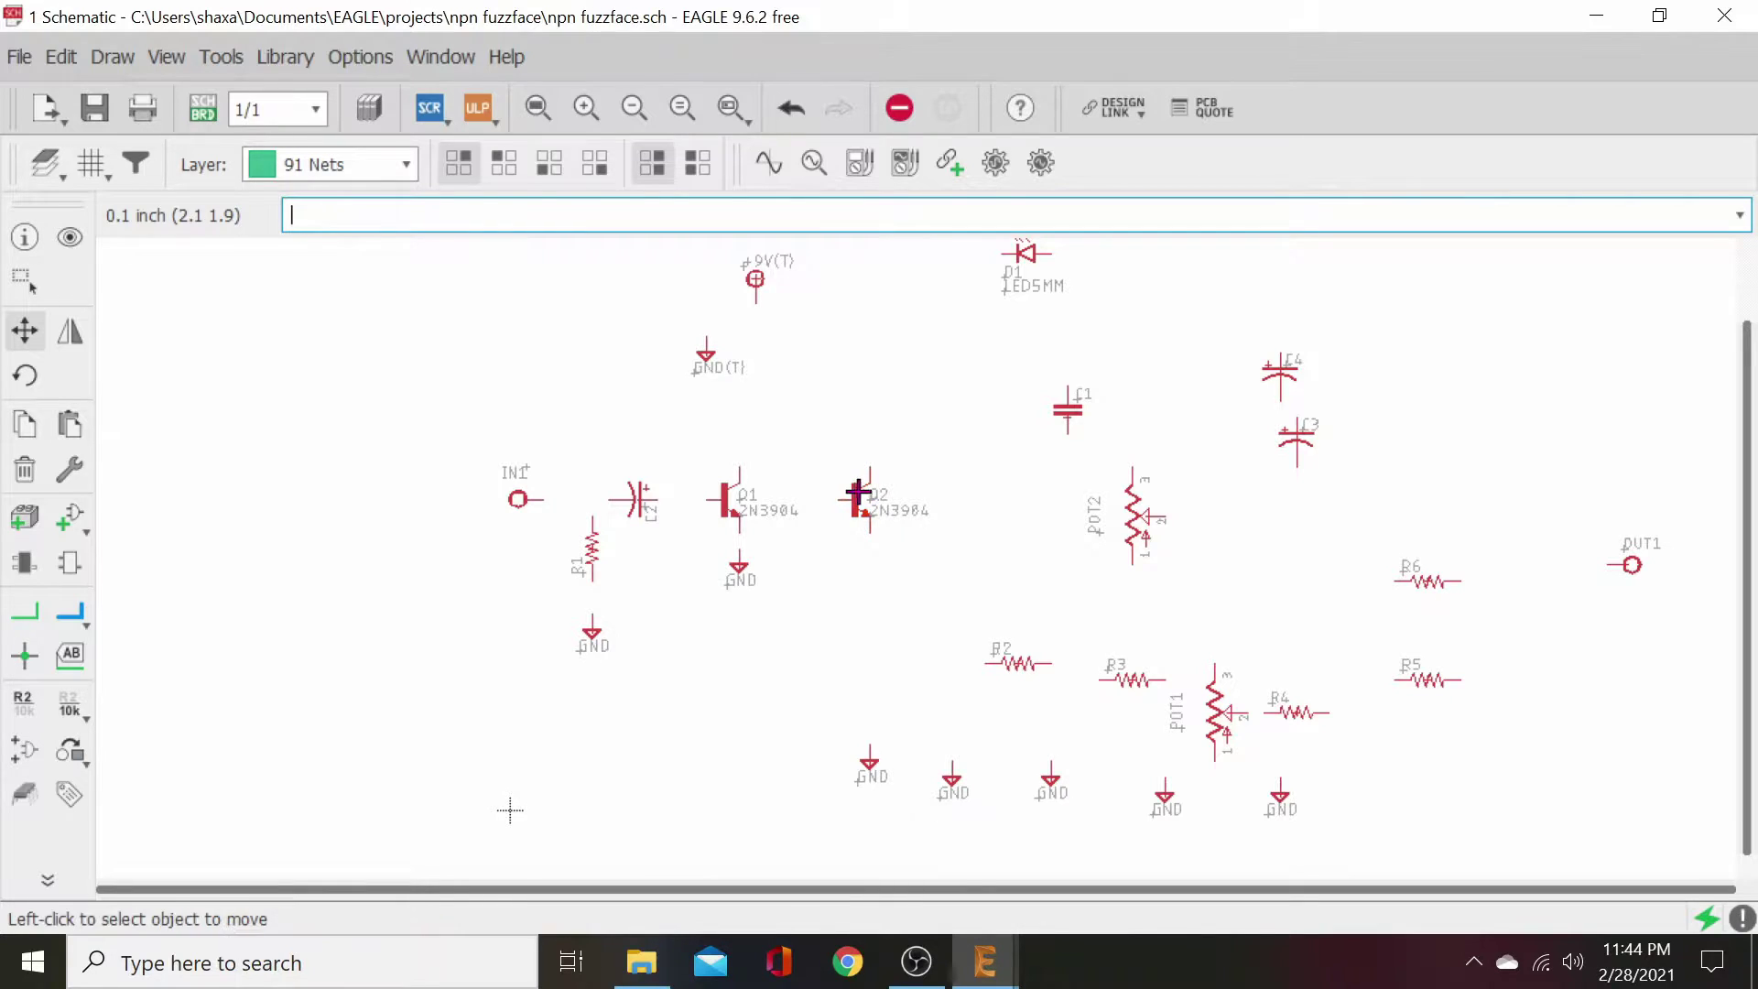
{"action": "left_click", "coordinate": [868, 762]}
{"action": "left_click", "coordinate": [866, 708]}
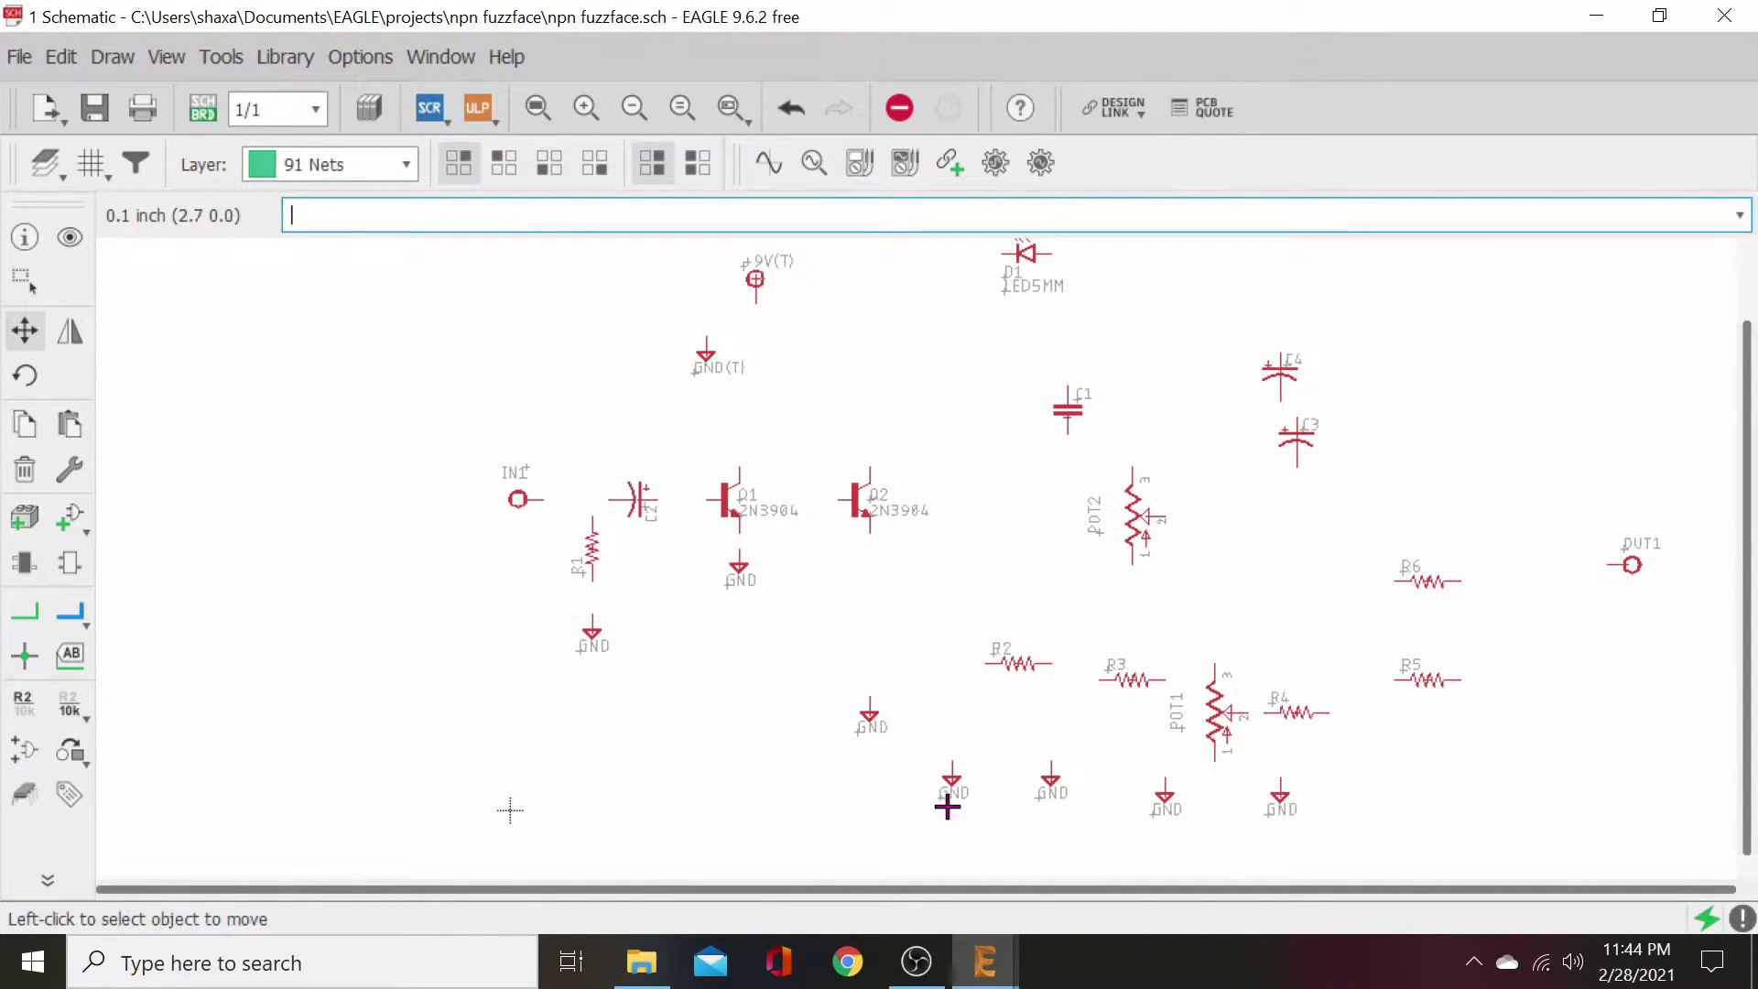
{"action": "left_click", "coordinate": [952, 776]}
{"action": "left_click", "coordinate": [952, 713]}
- Stand R2 upright above Q1 and put R3 horizontally below Q1's ground
{"action": "left_click", "coordinate": [1023, 662]}
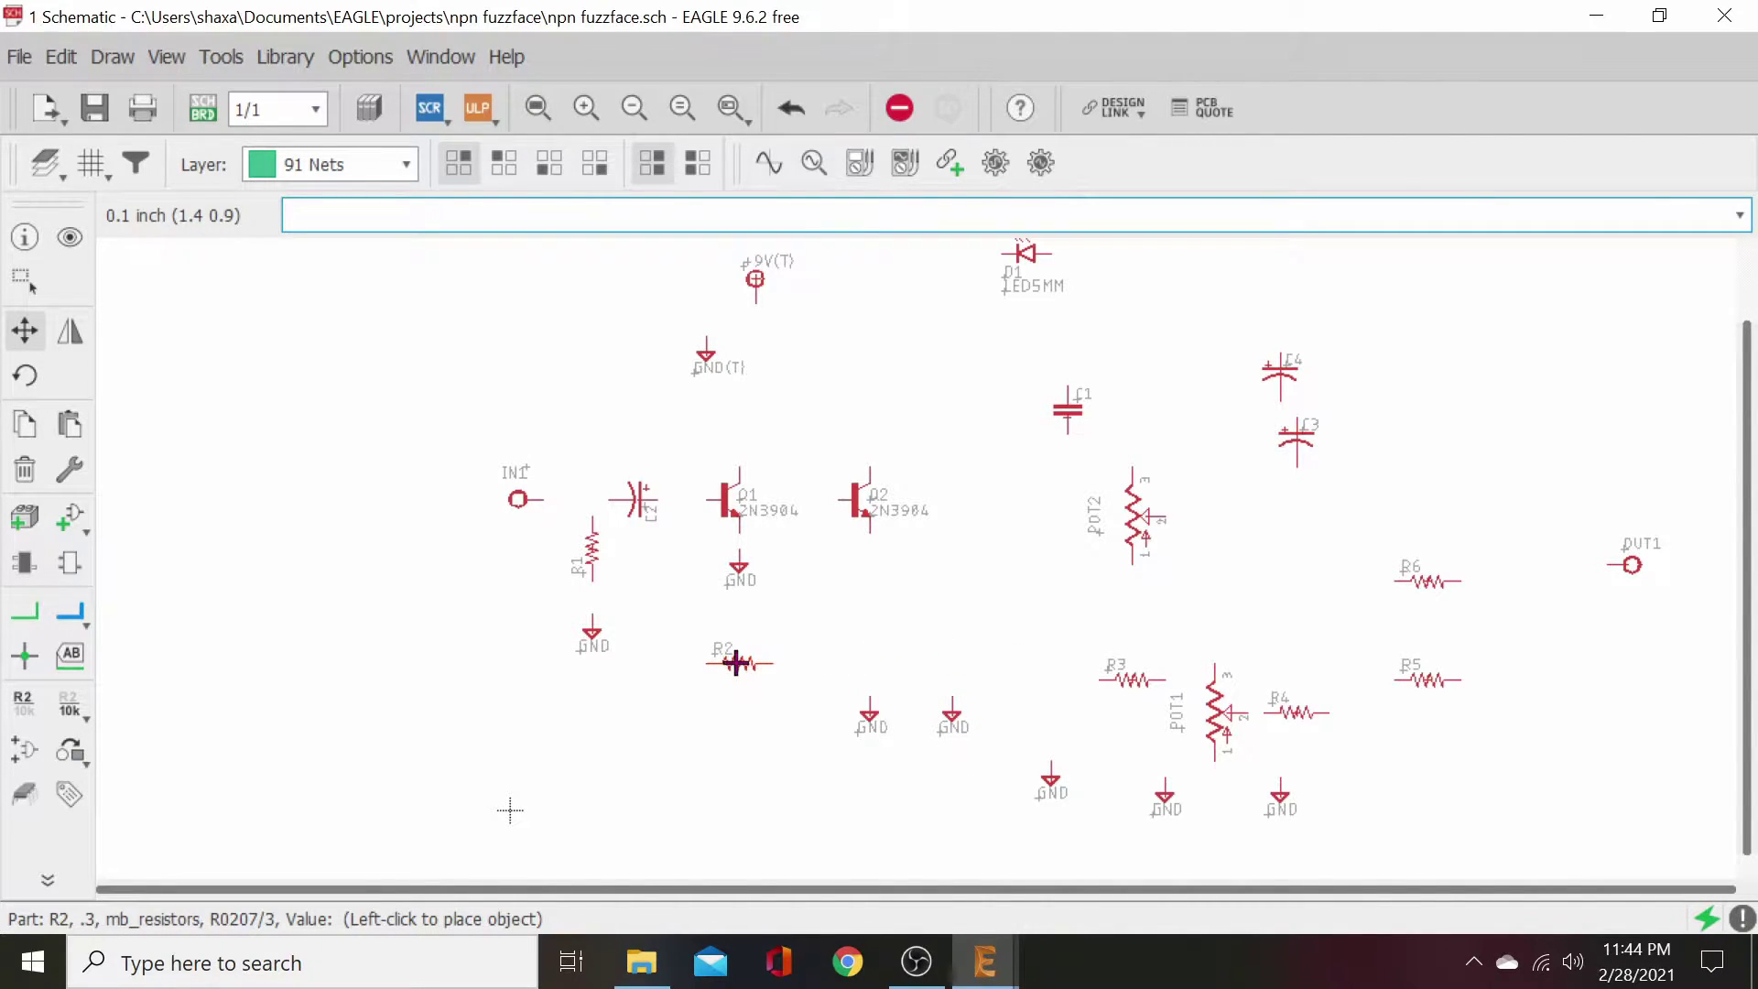
{"action": "right_click", "coordinate": [705, 403]}
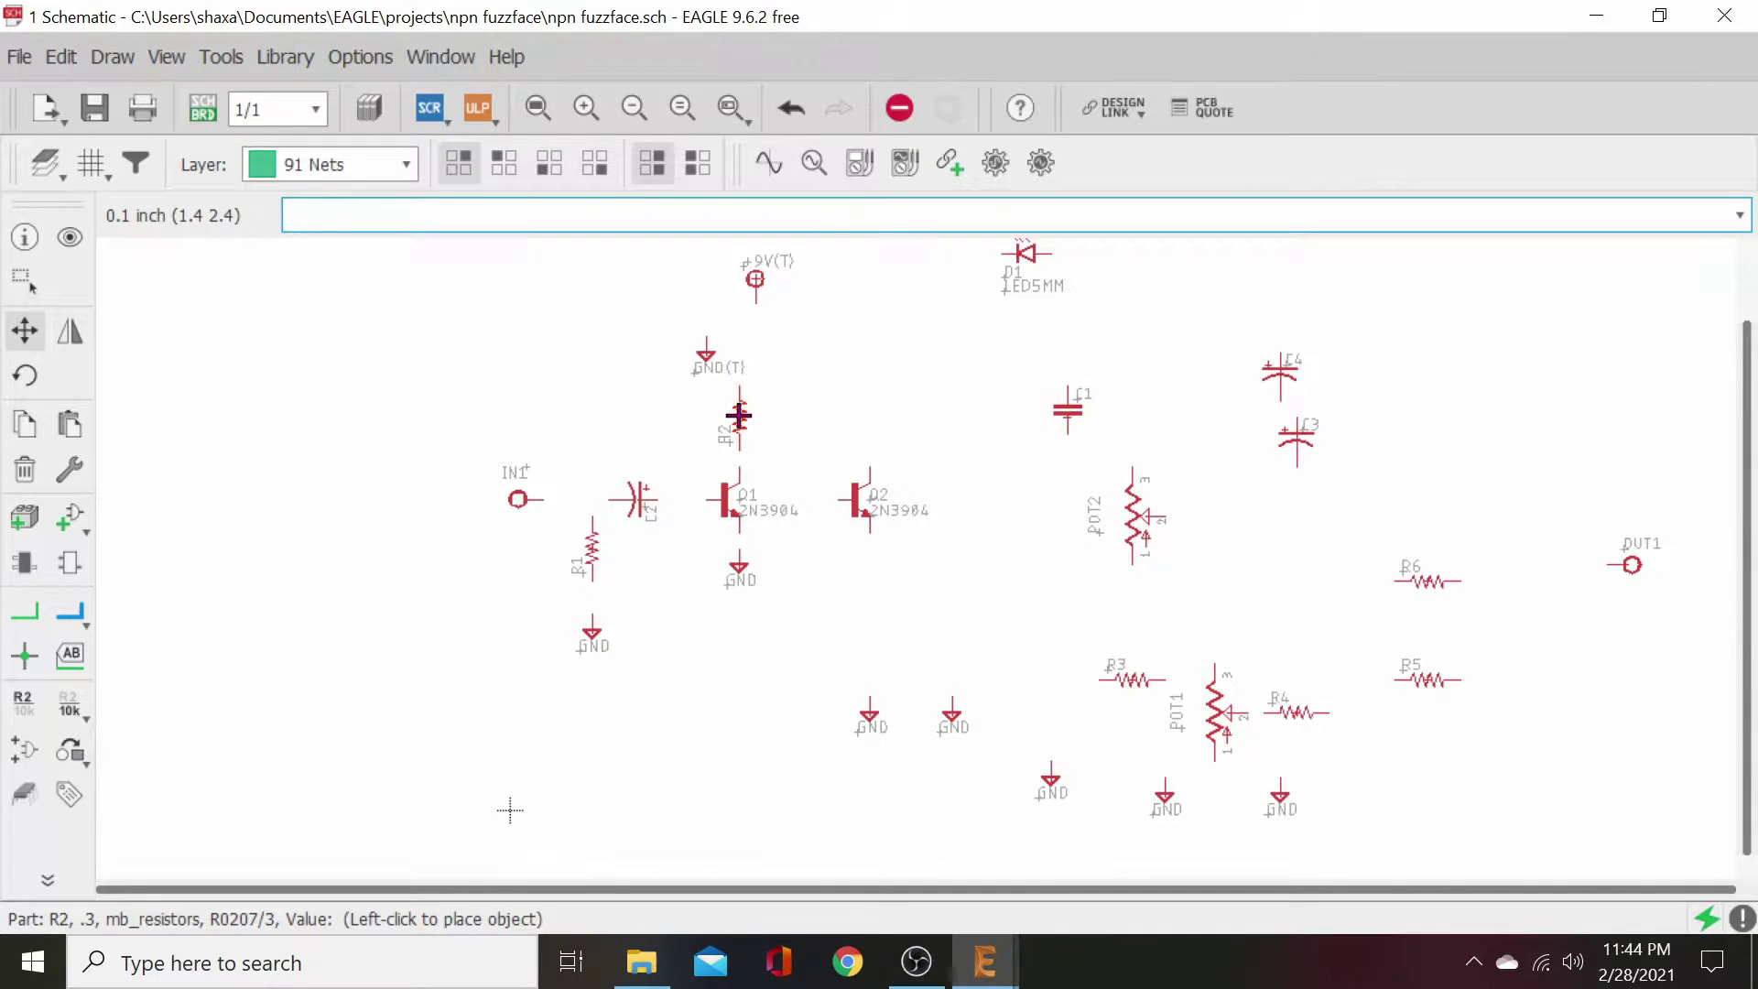
{"action": "left_click", "coordinate": [738, 416]}
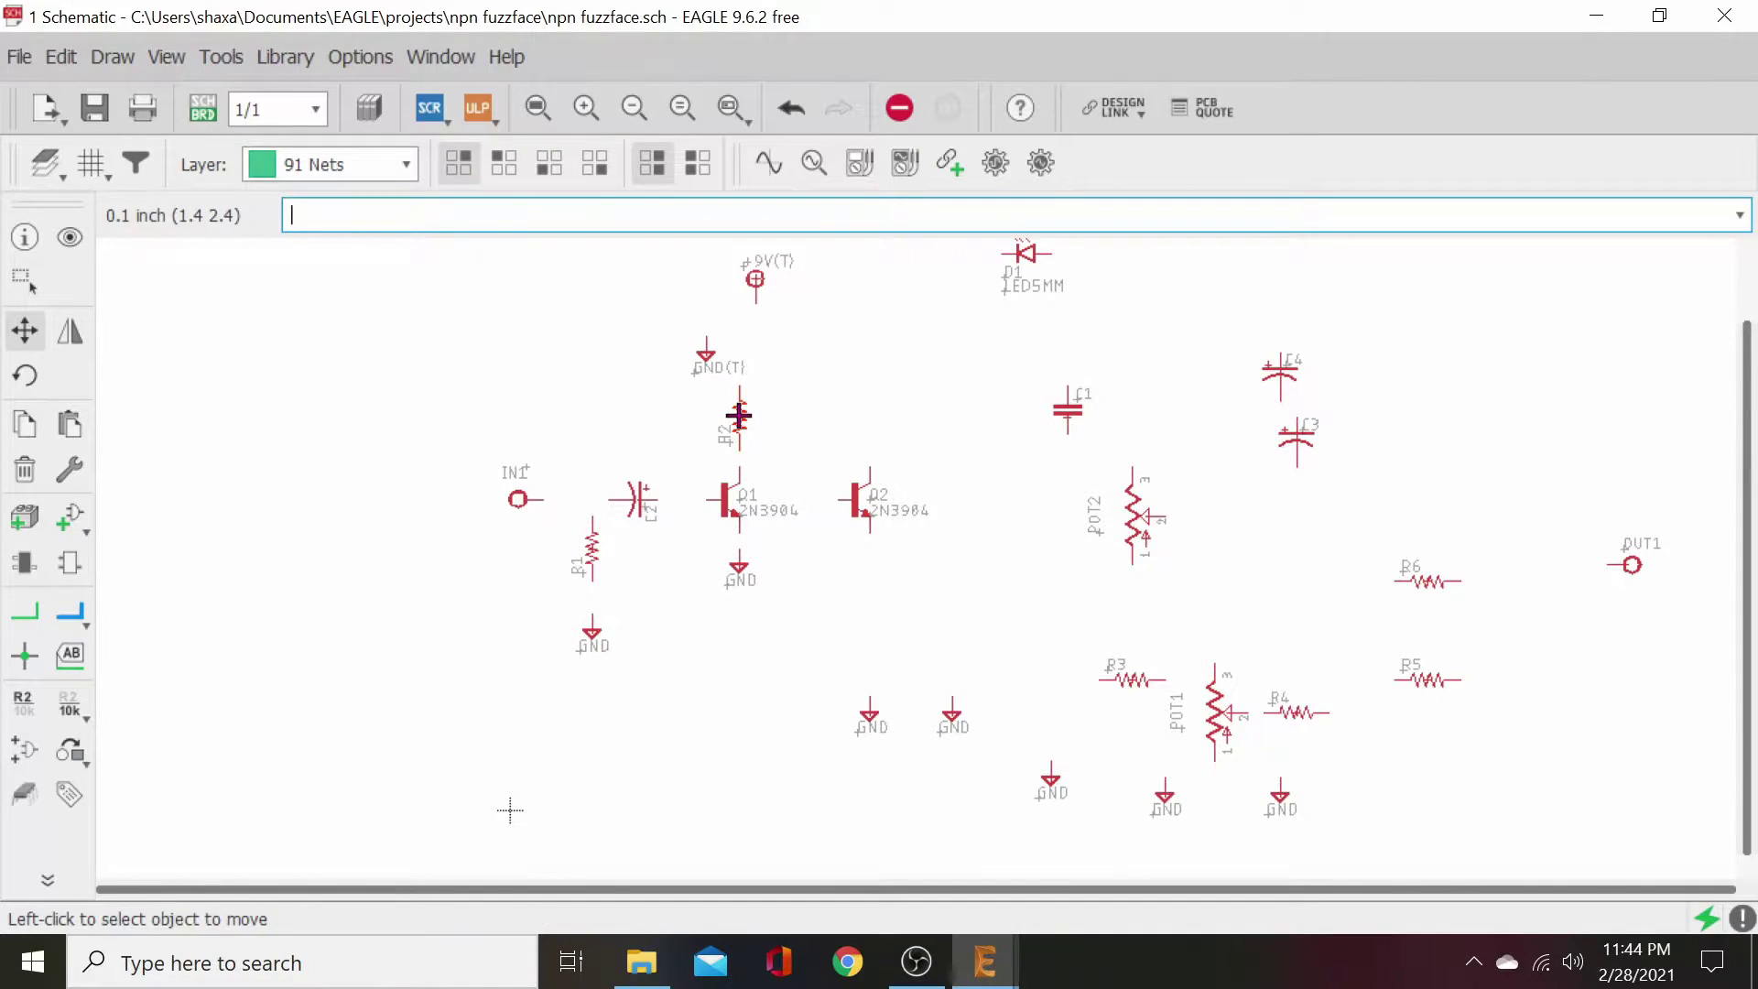
{"action": "left_click", "coordinate": [1136, 682]}
{"action": "right_click", "coordinate": [773, 646]}
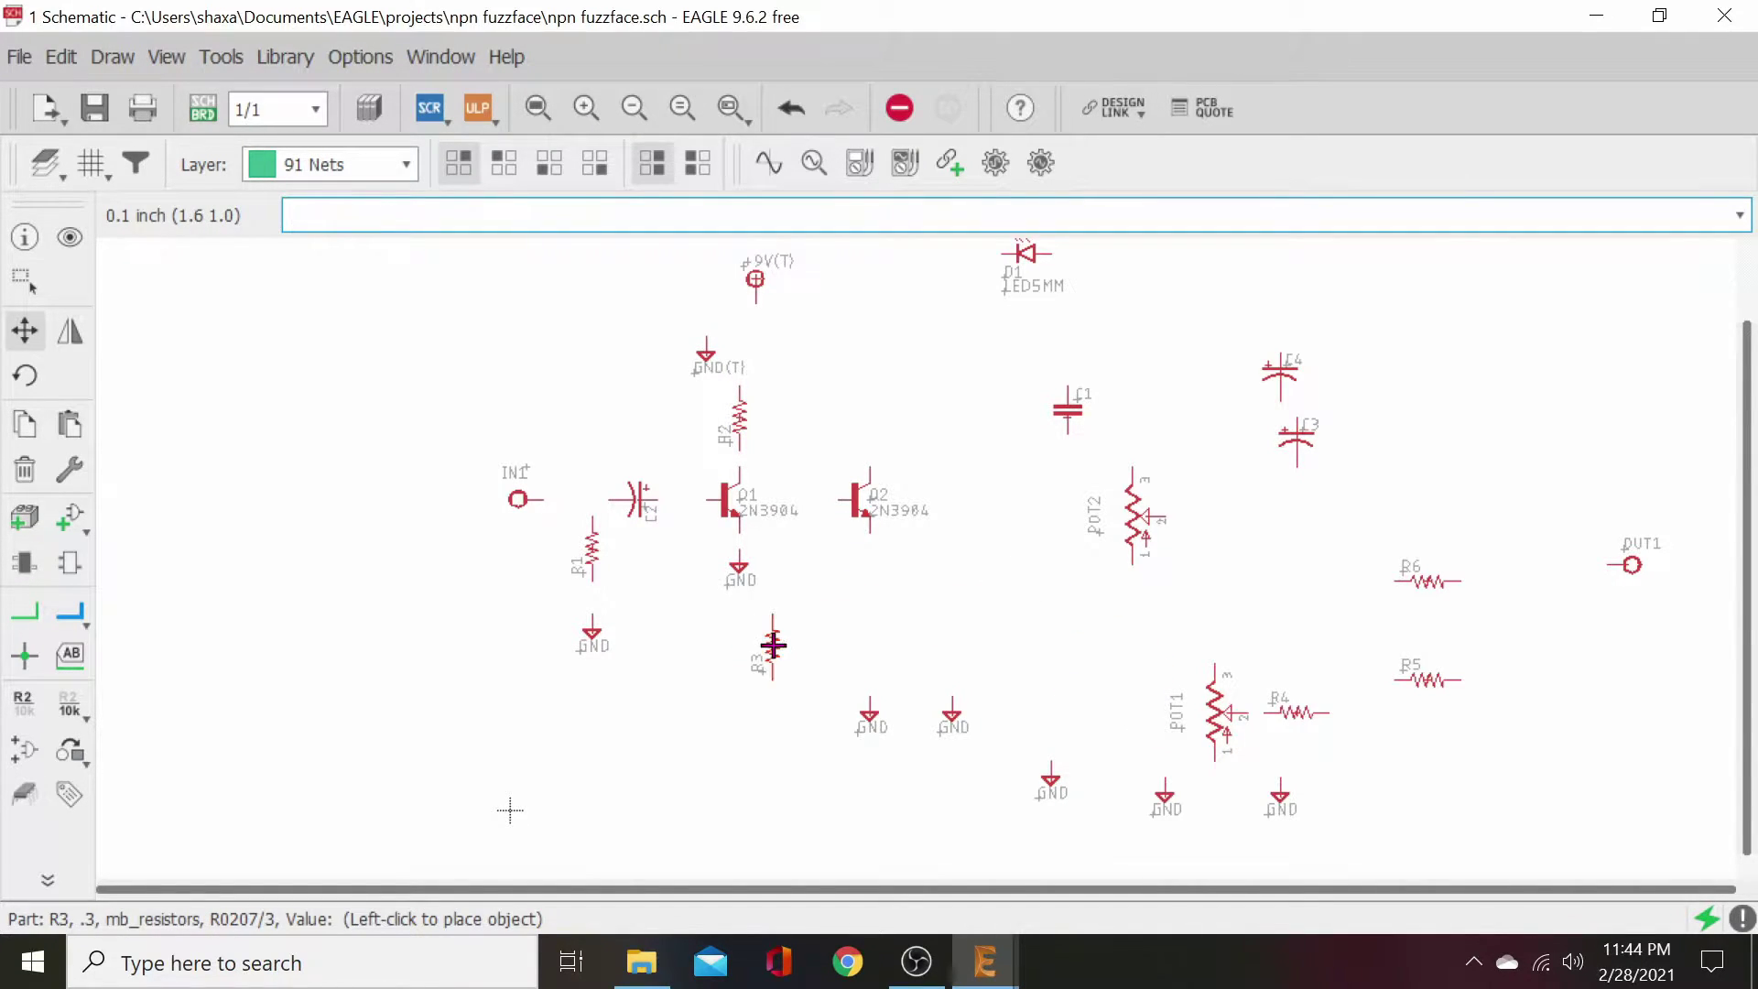
{"action": "right_click", "coordinate": [774, 637]}
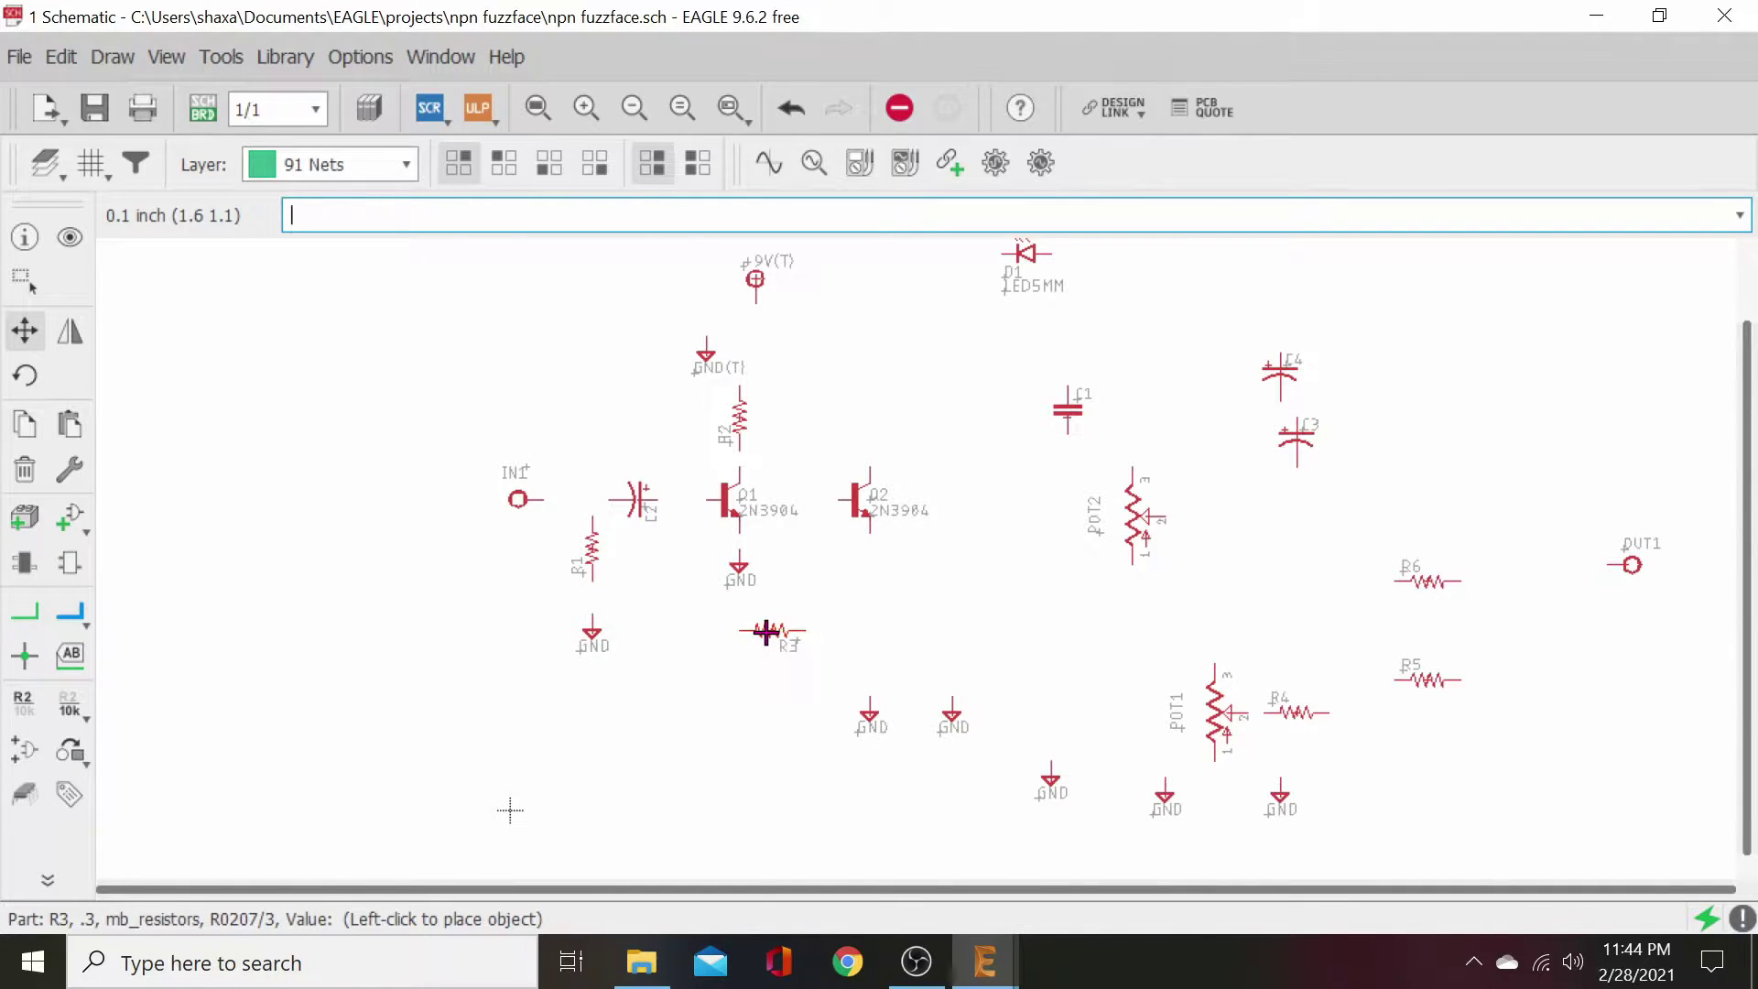
{"action": "left_click", "coordinate": [765, 631]}
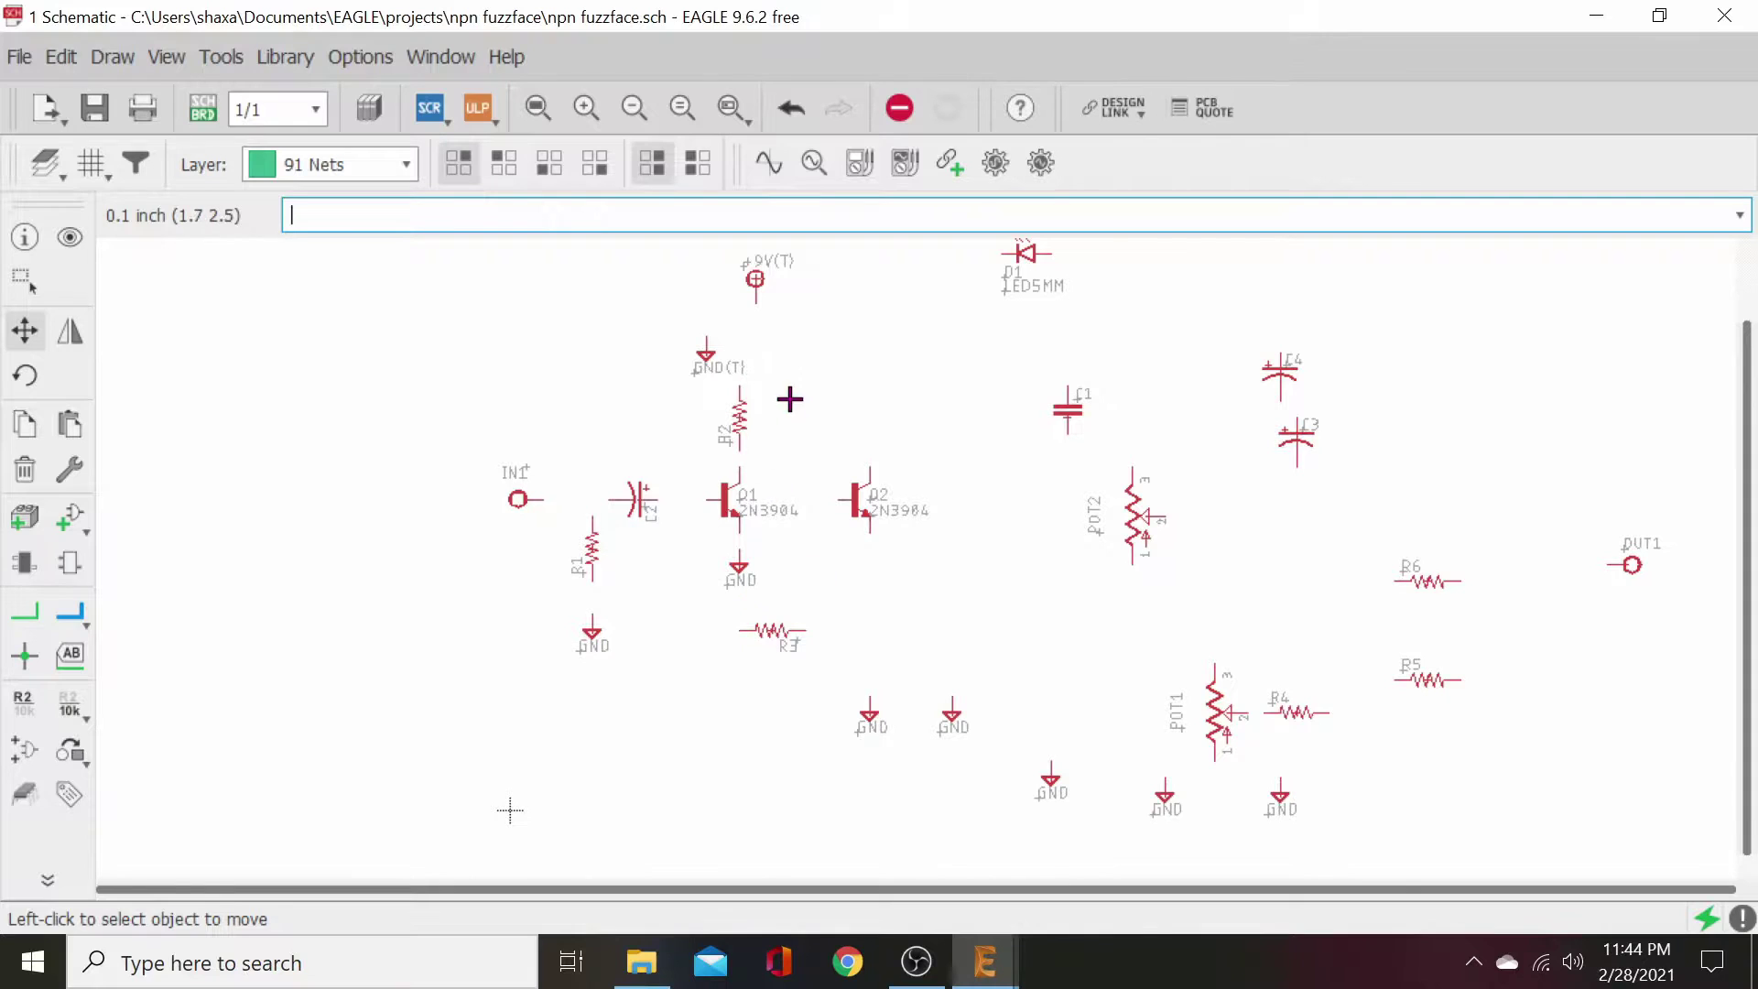
- Move R4 near the top beside GND(T), R5 upright above Q2, and rotate R6 upright
{"action": "left_click", "coordinate": [1290, 702]}
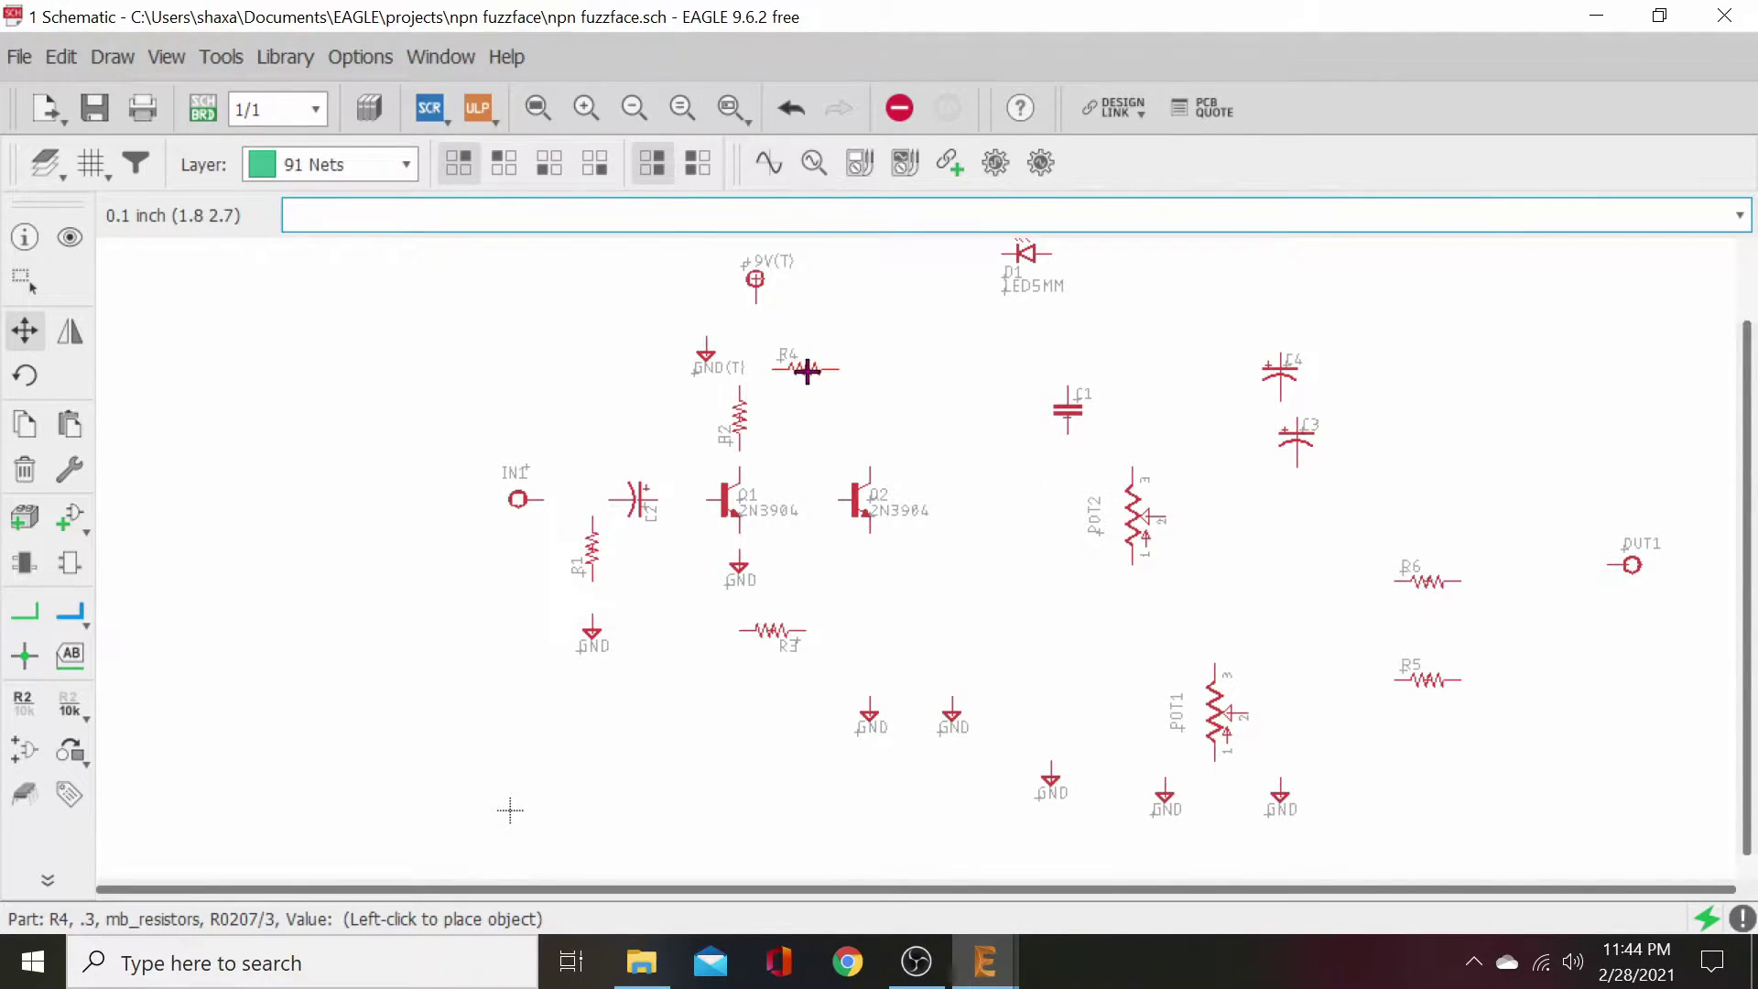
{"action": "left_click", "coordinate": [806, 368]}
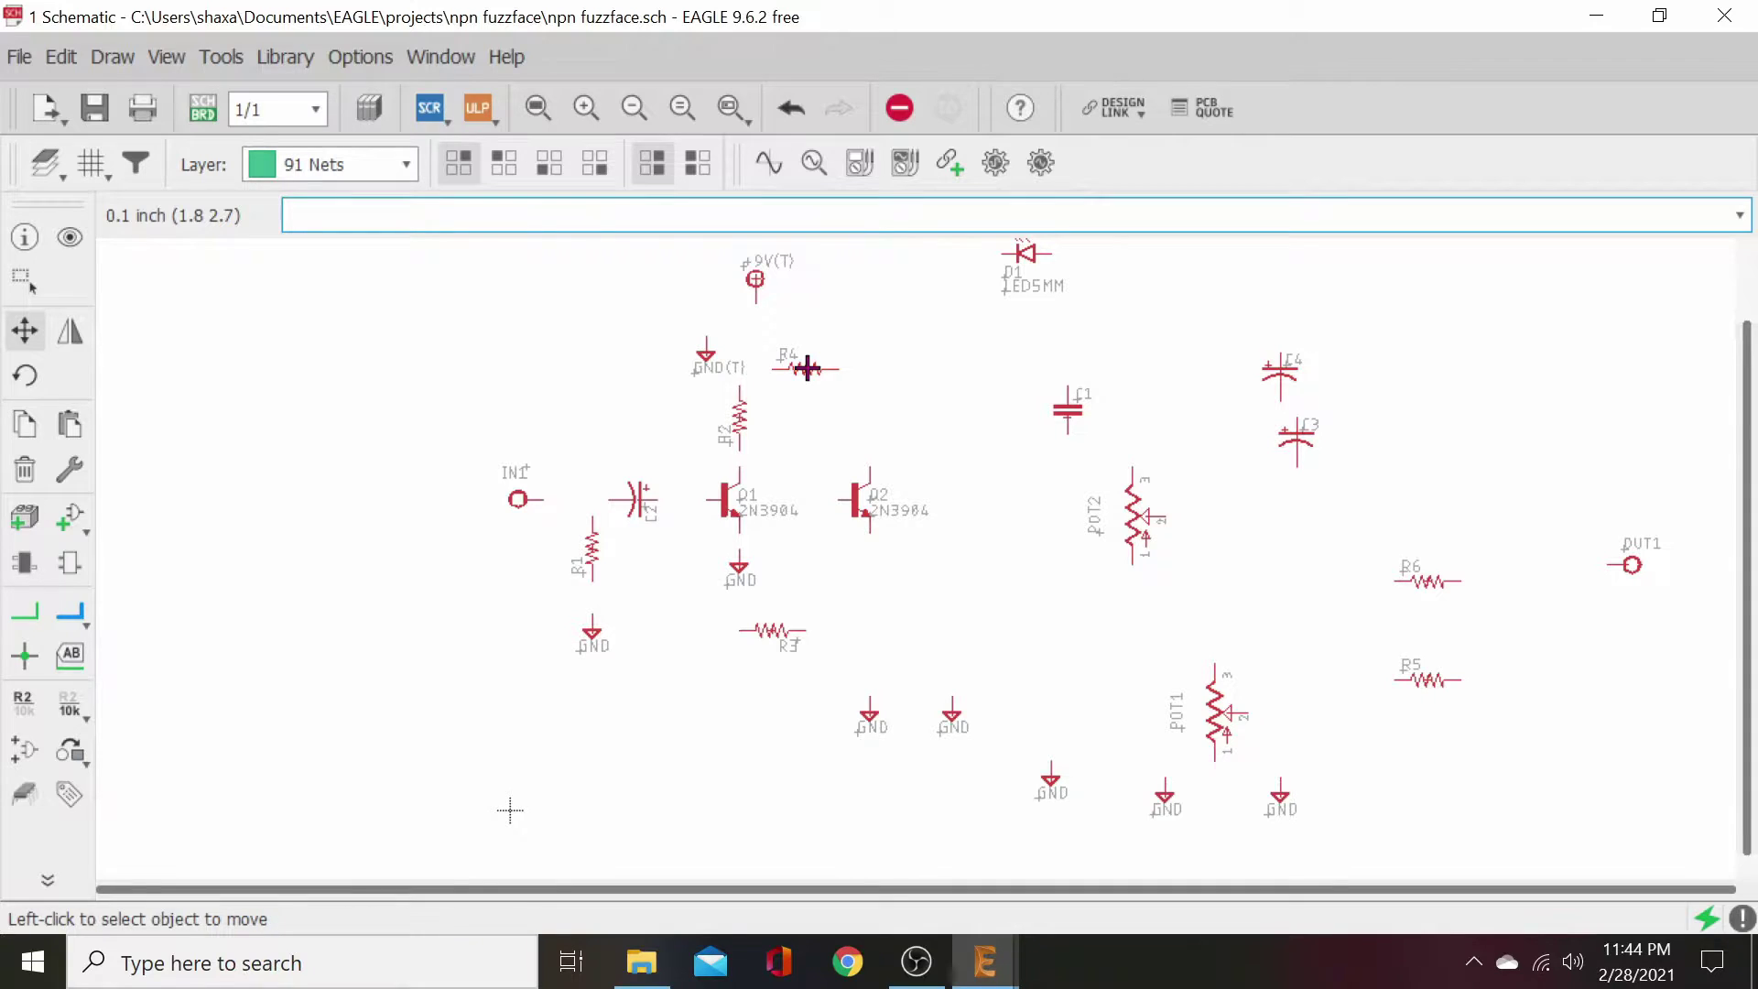
{"action": "left_click", "coordinate": [1435, 681]}
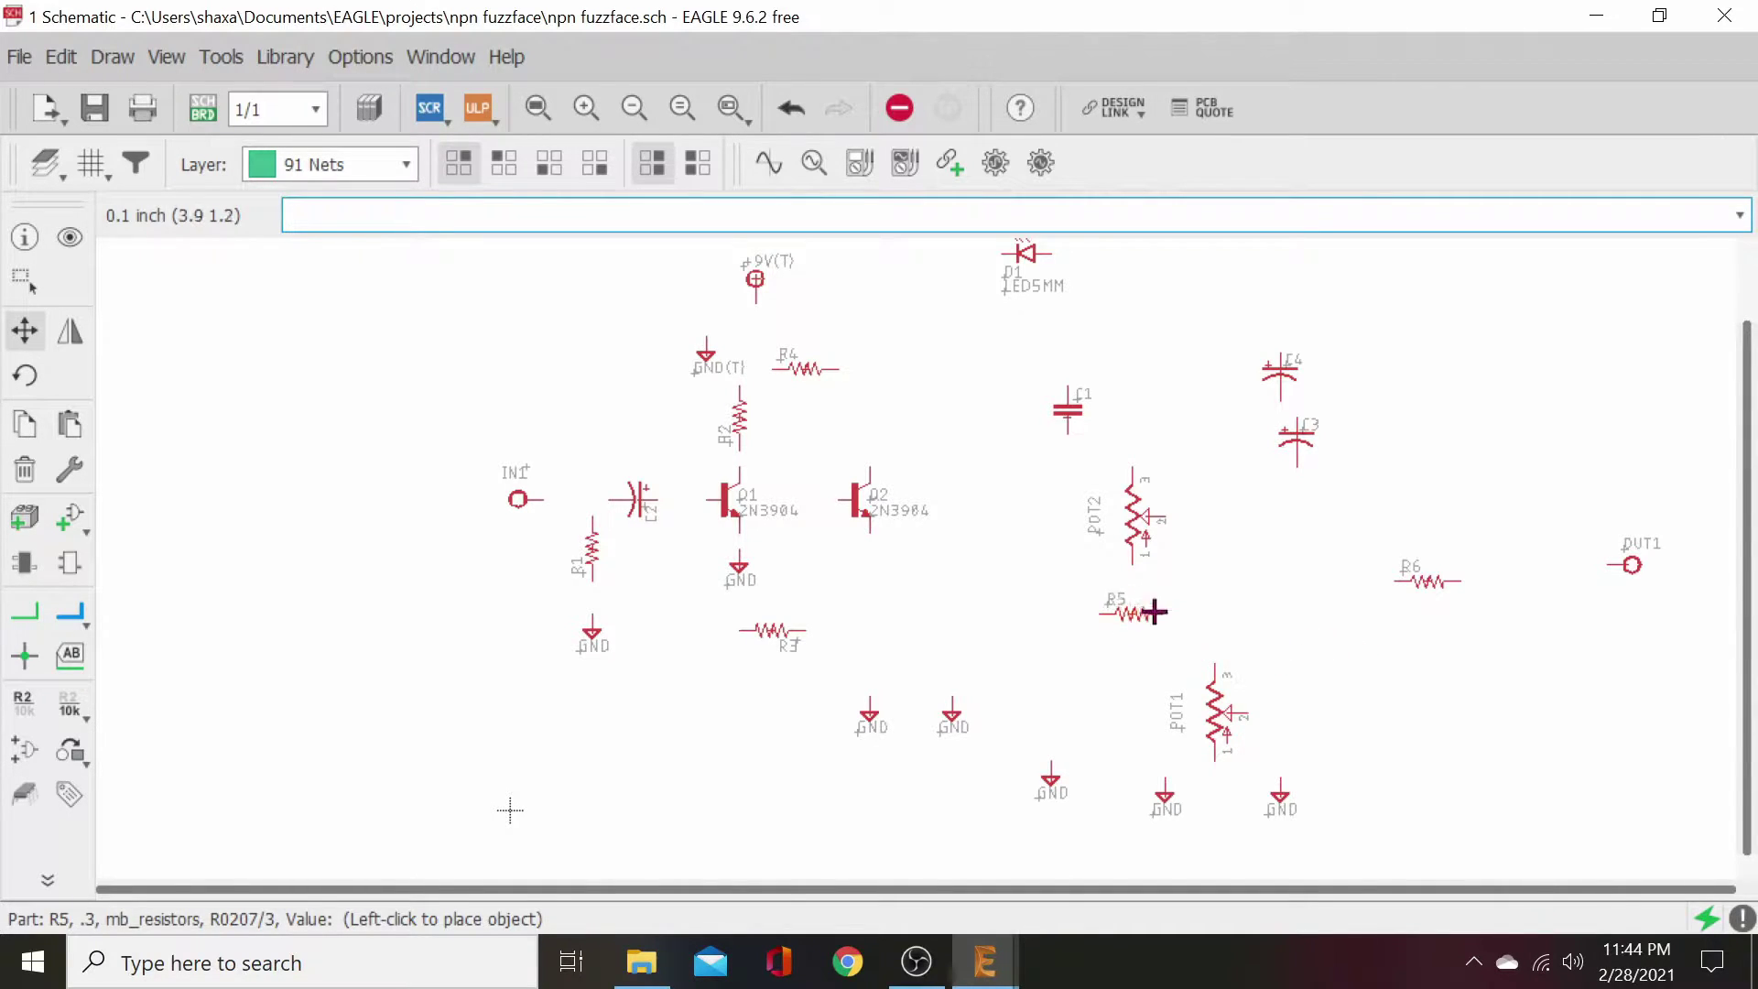
{"action": "right_click", "coordinate": [866, 422]}
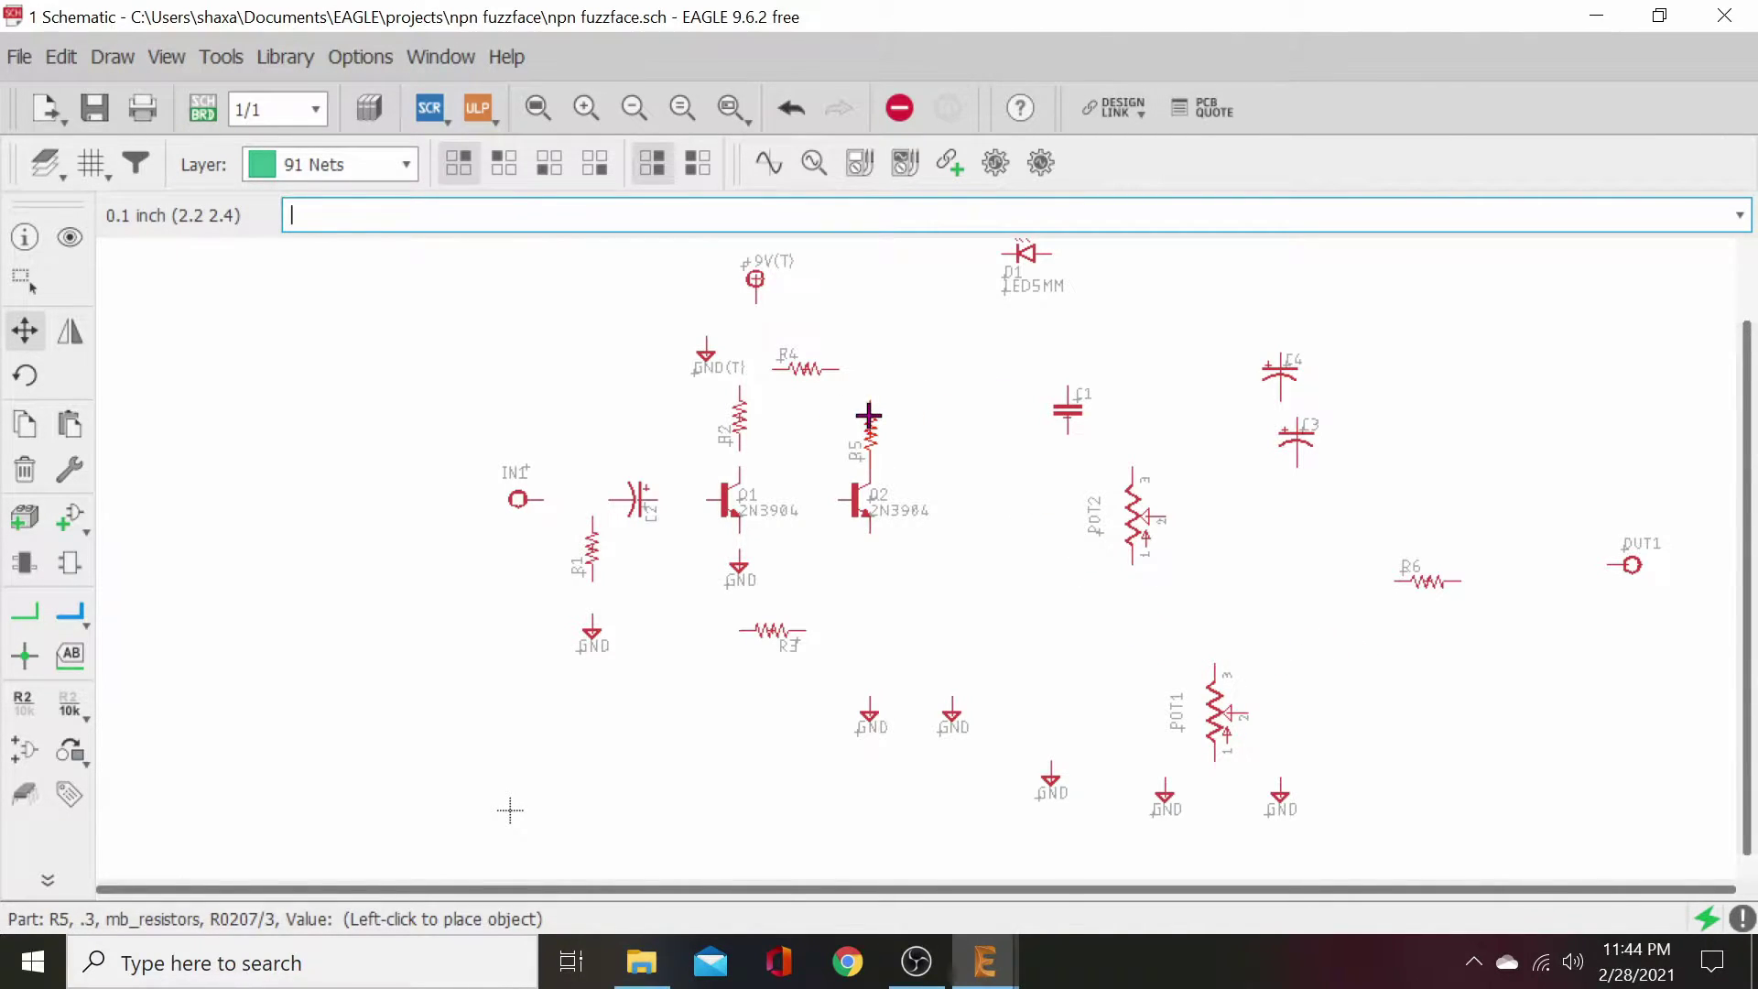
{"action": "left_click", "coordinate": [868, 401]}
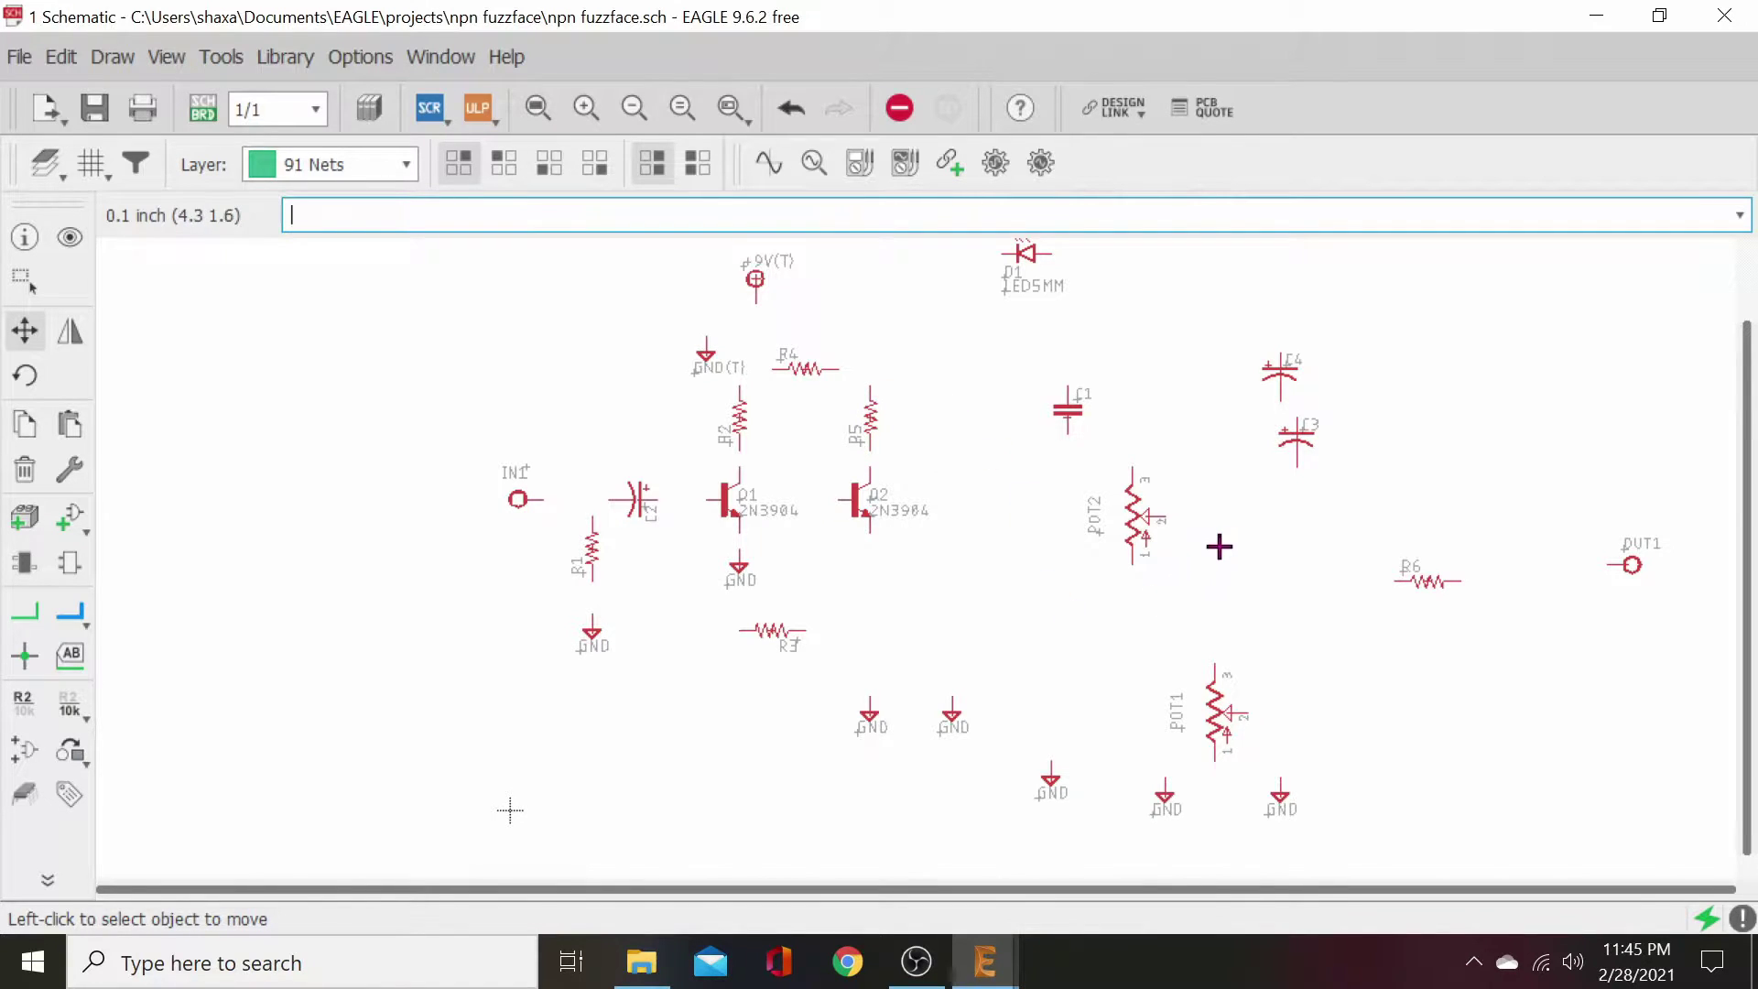
{"action": "left_click", "coordinate": [1426, 580]}
{"action": "right_click", "coordinate": [631, 398]}
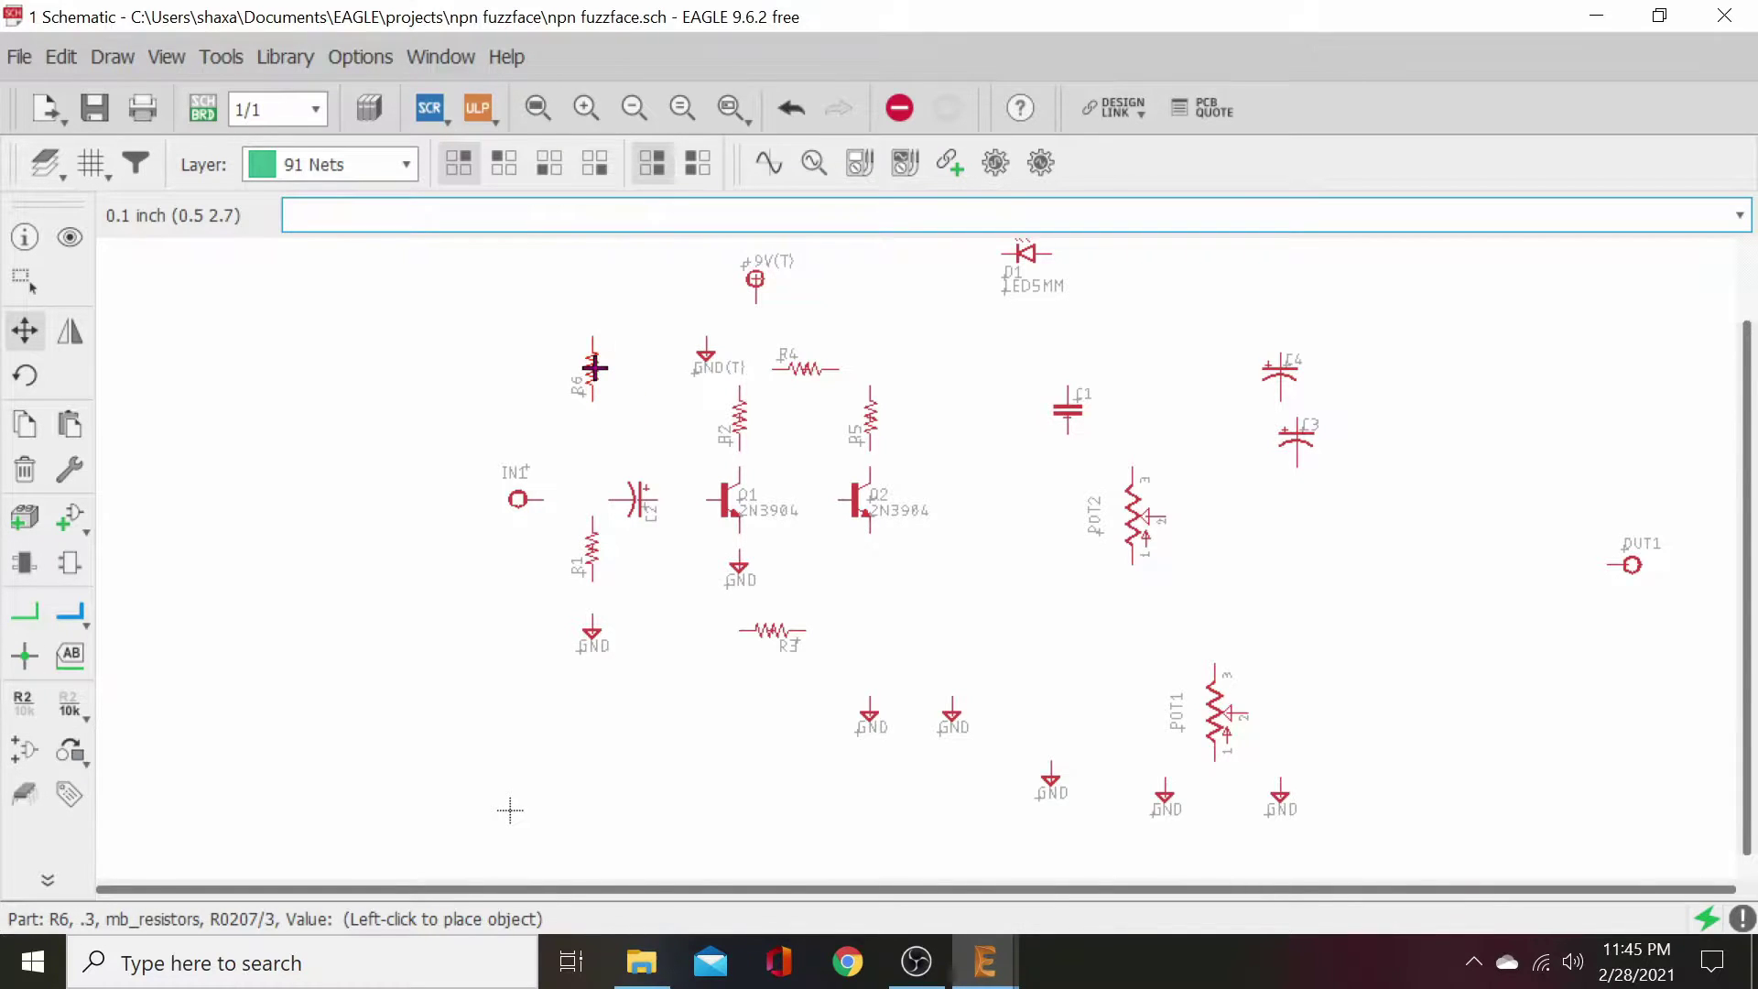
- Place R6 left of R2, C1 rotated right of R5, POT2 nearer Q2, C3 above the grounds
{"action": "left_click", "coordinate": [559, 384]}
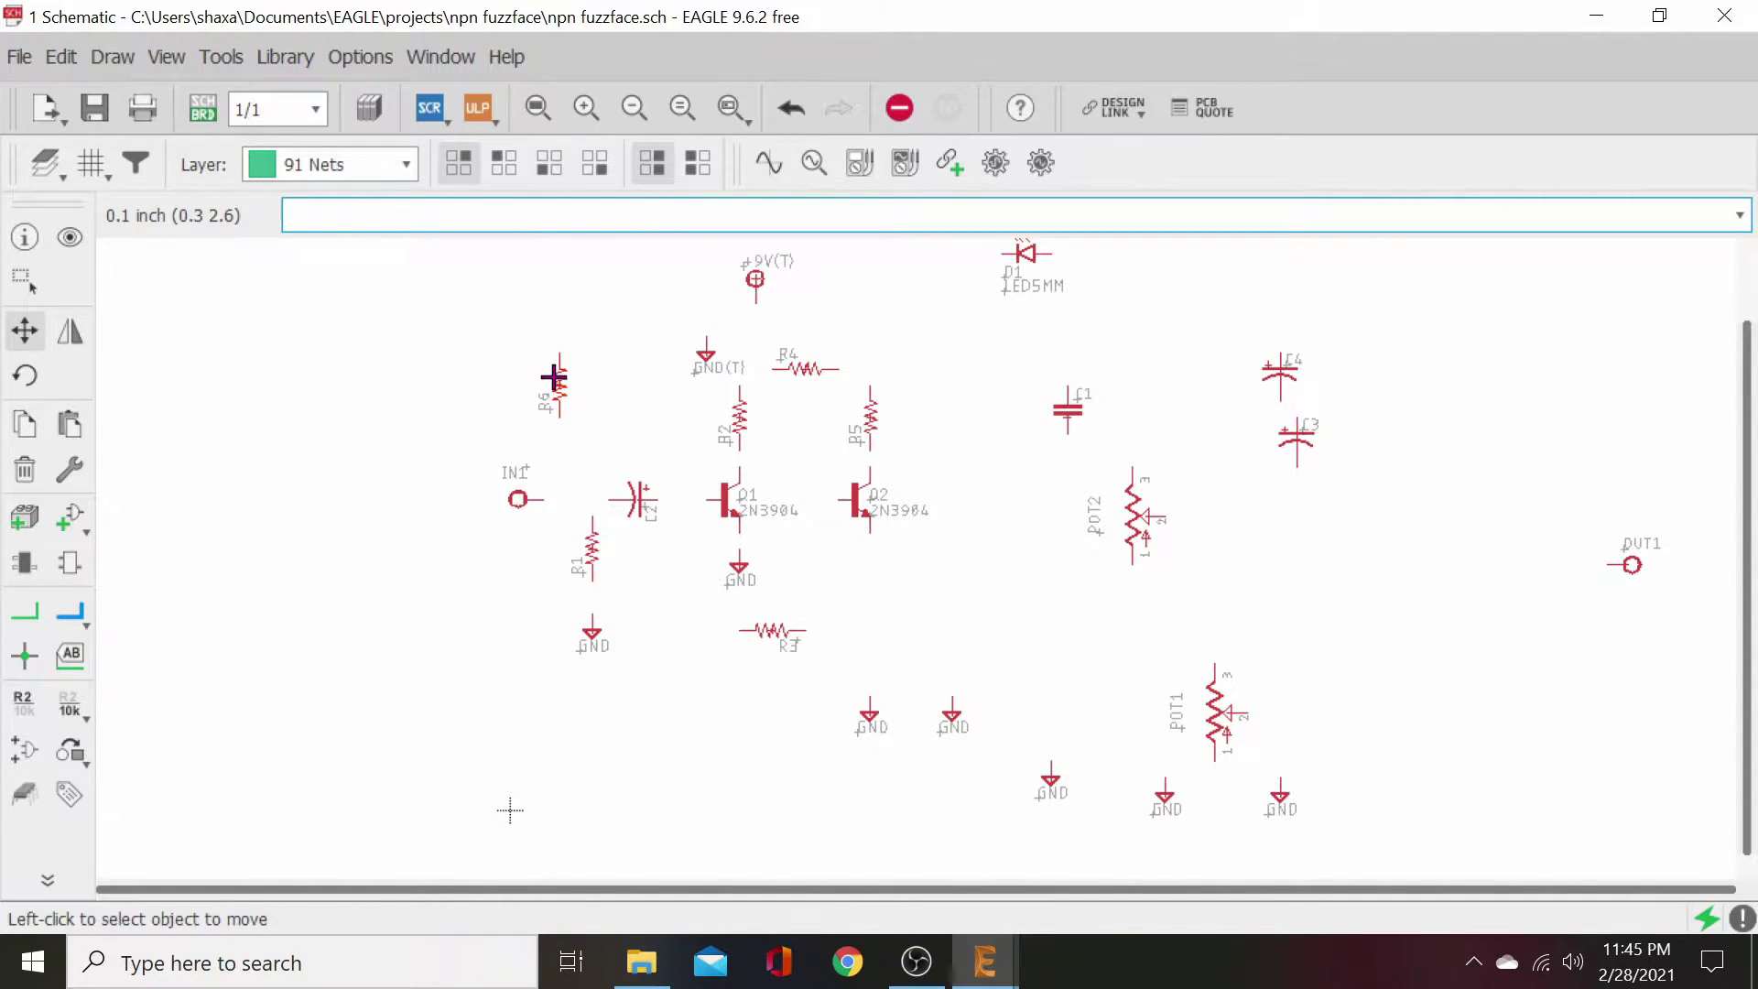
{"action": "scroll", "coordinate": [607, 401], "scroll_direction": "down", "scroll_amount": 2}
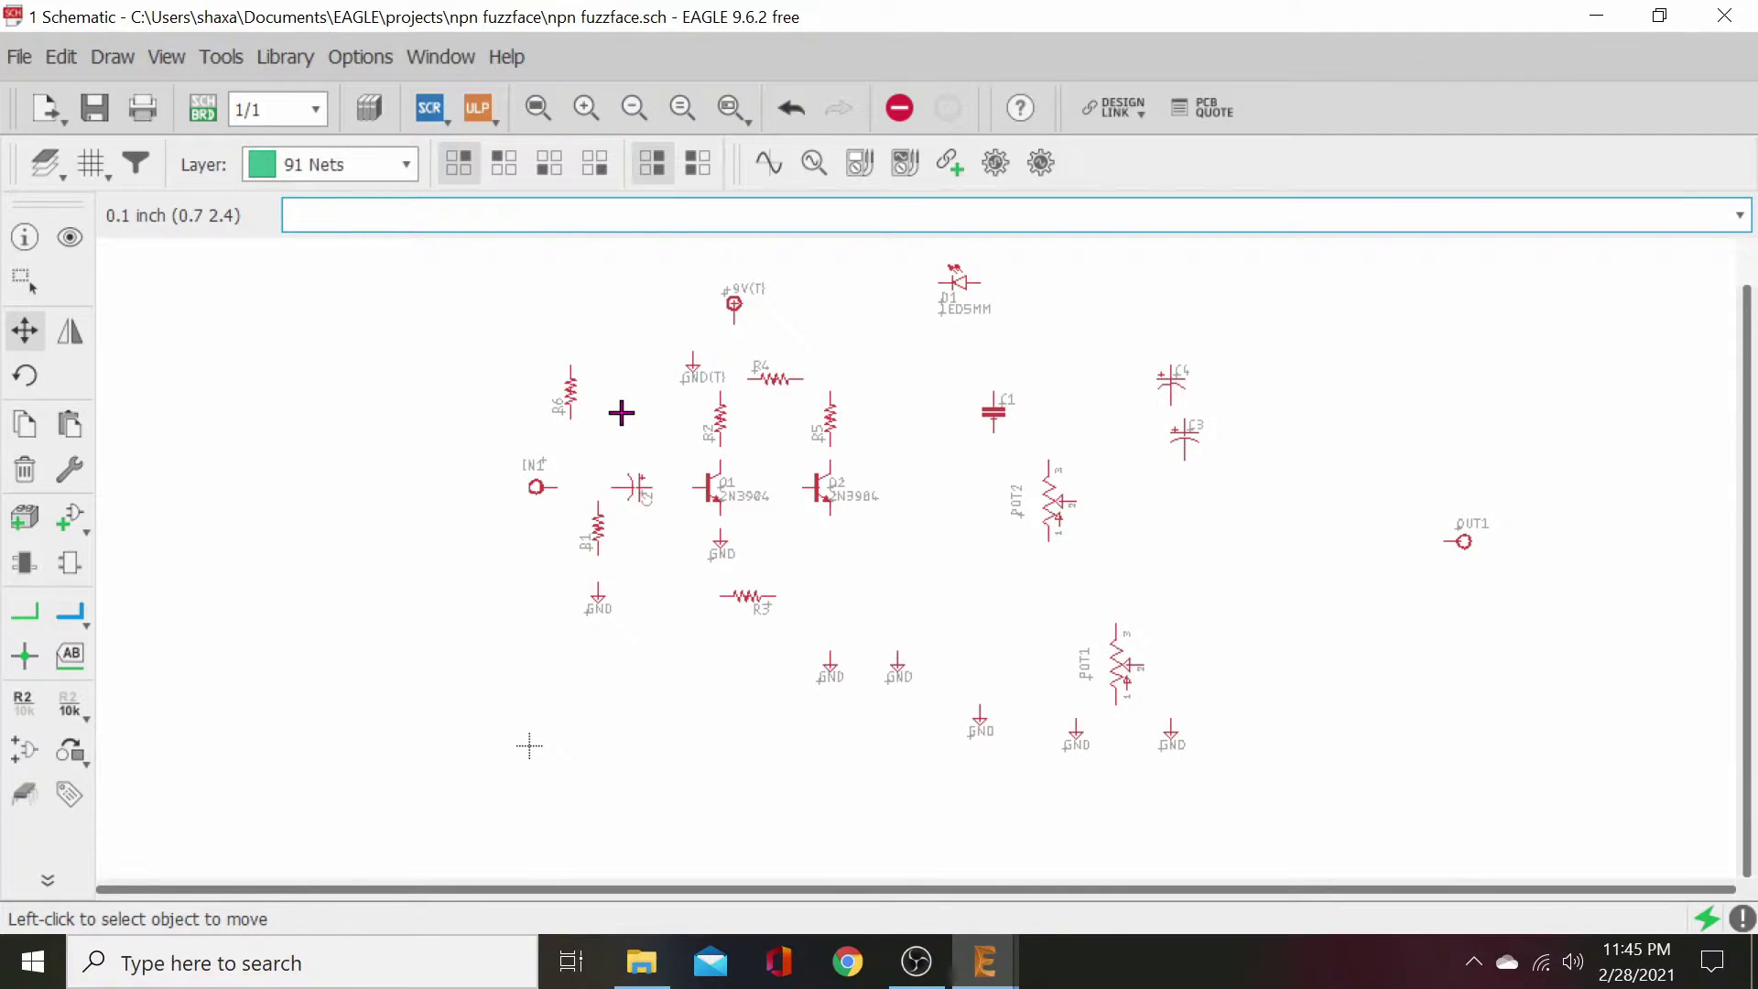
{"action": "left_click", "coordinate": [957, 455]}
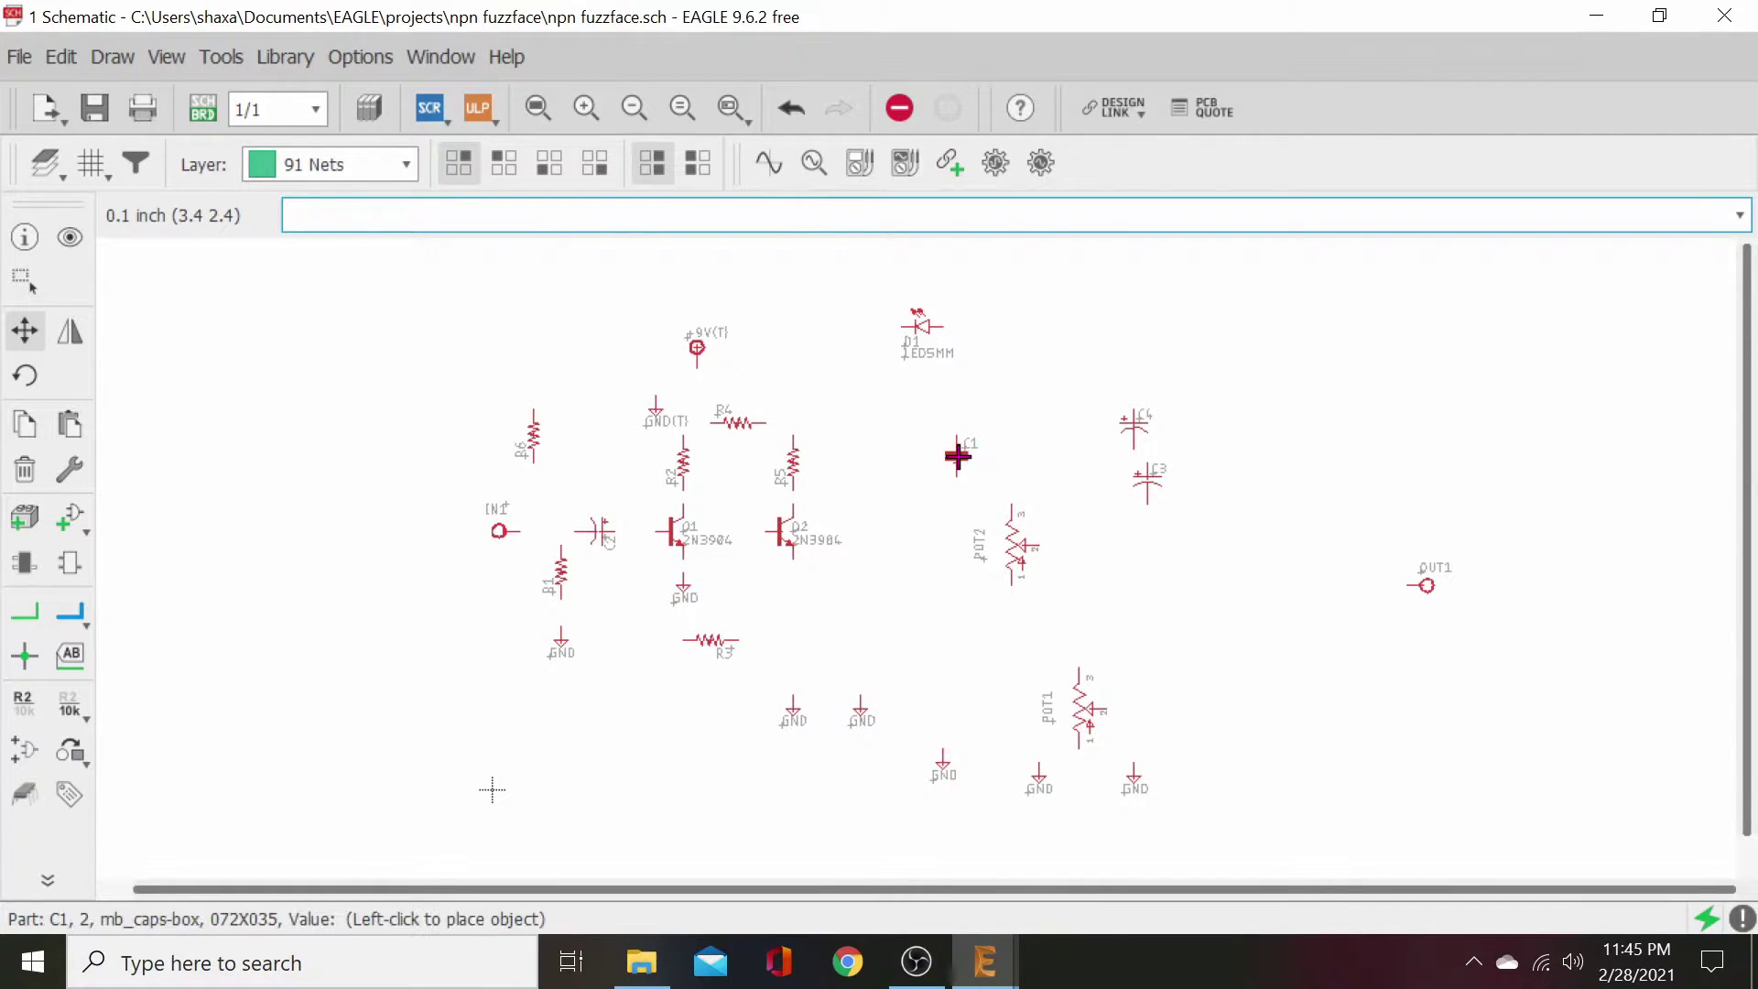
{"action": "right_click", "coordinate": [934, 436]}
{"action": "left_click", "coordinate": [882, 424]}
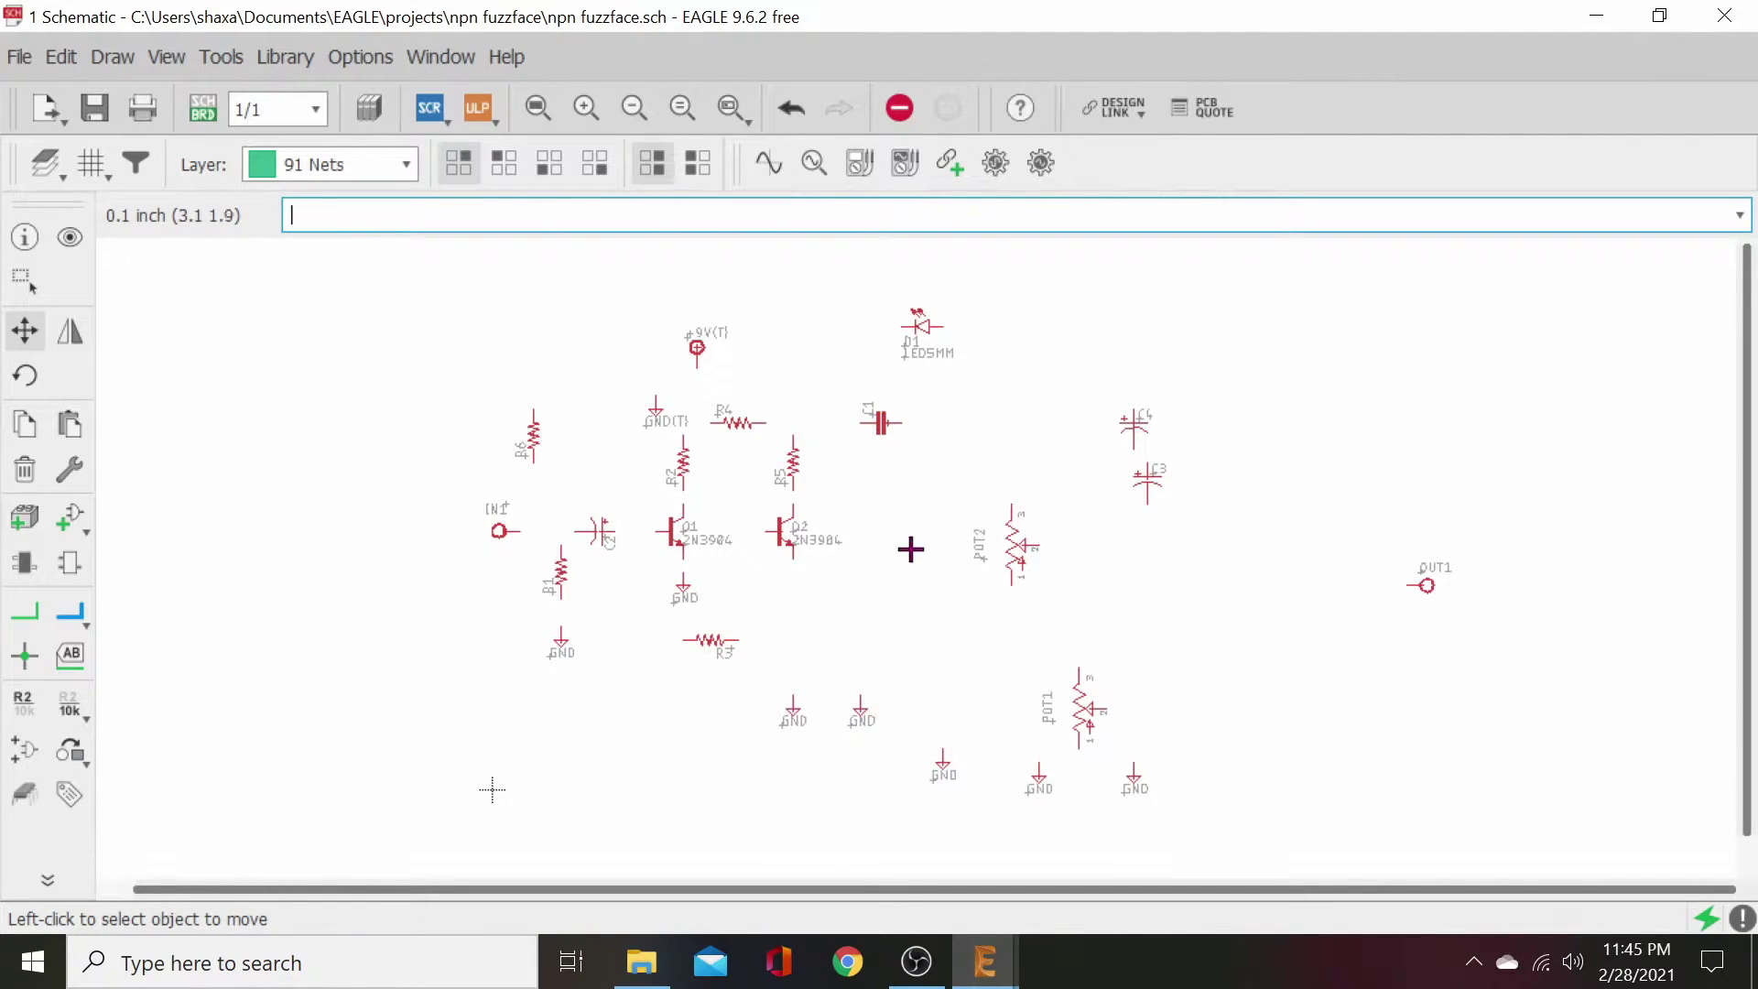
{"action": "left_click", "coordinate": [1019, 547]}
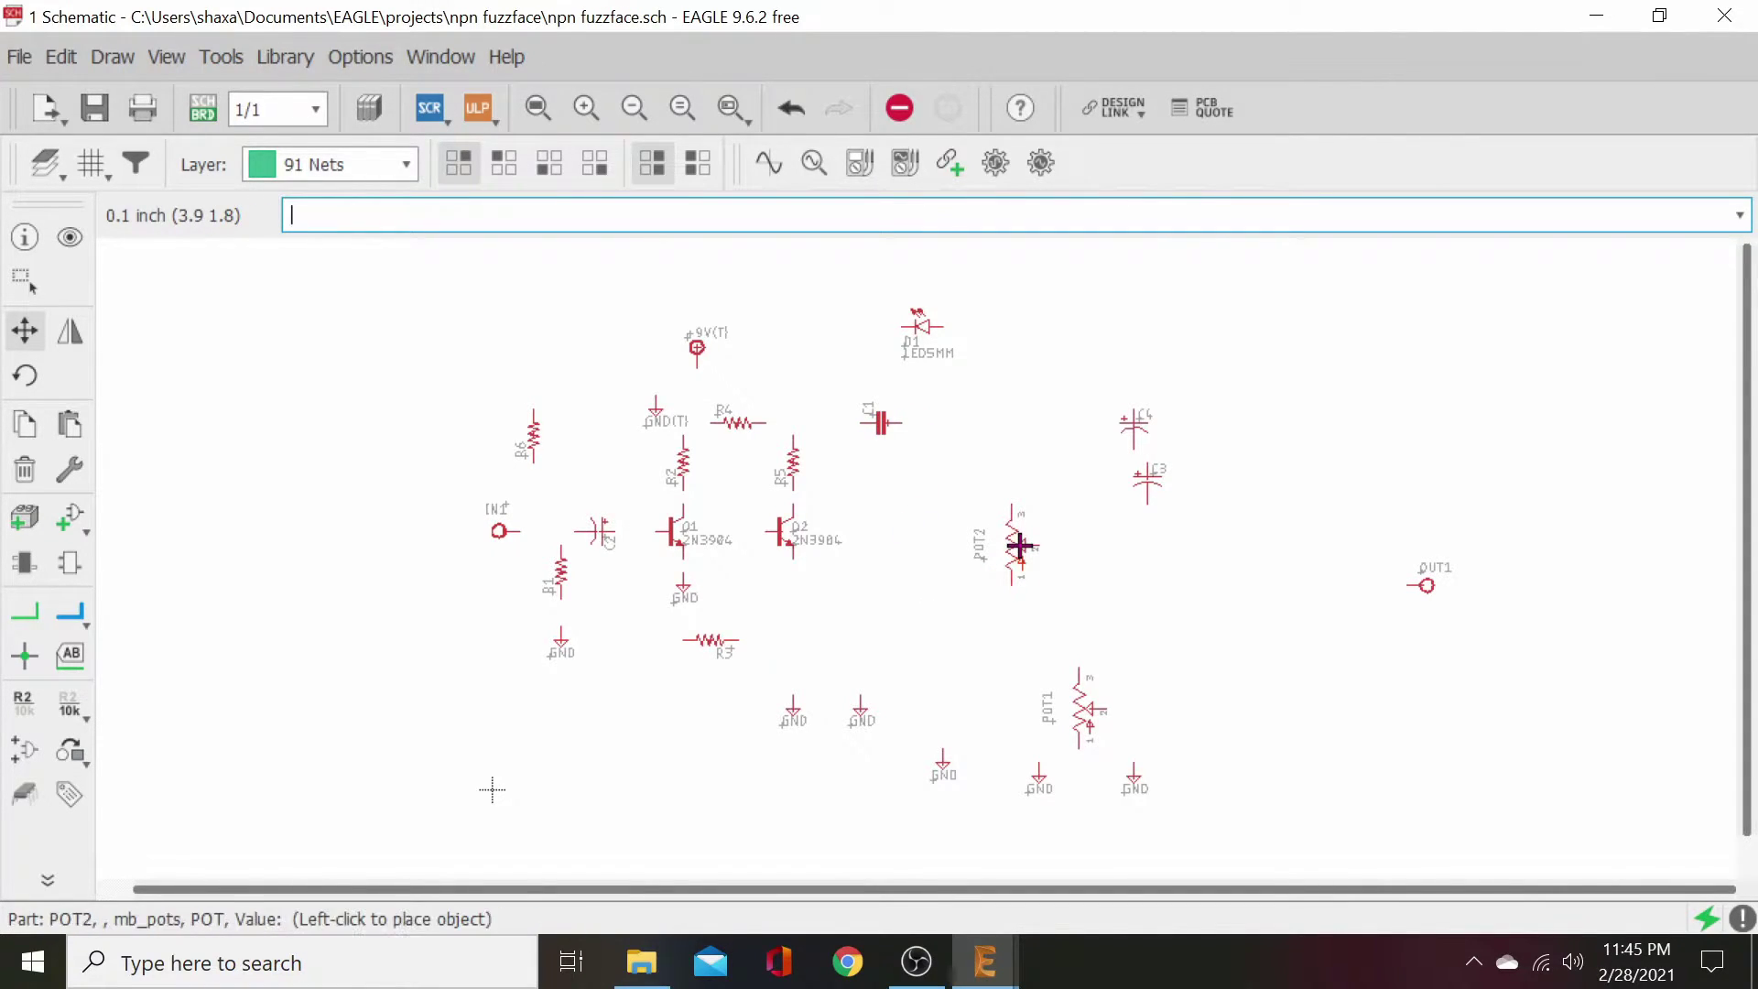
{"action": "left_click", "coordinate": [950, 495]}
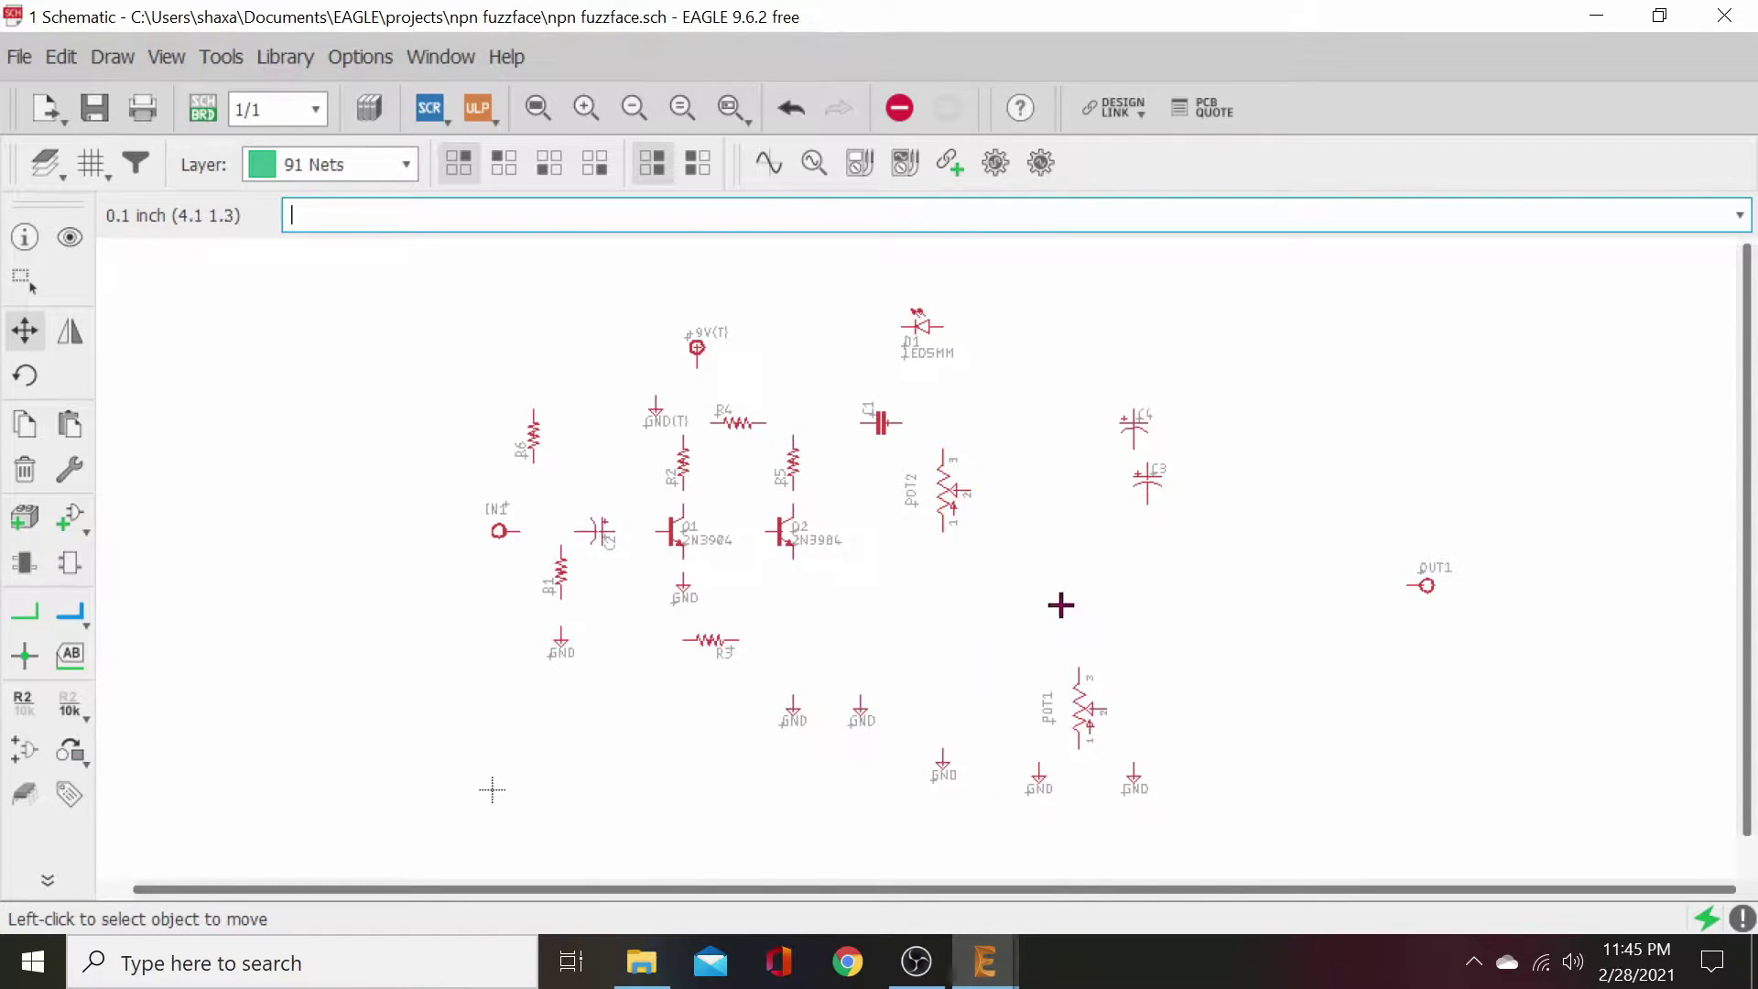
{"action": "left_click", "coordinate": [1147, 483]}
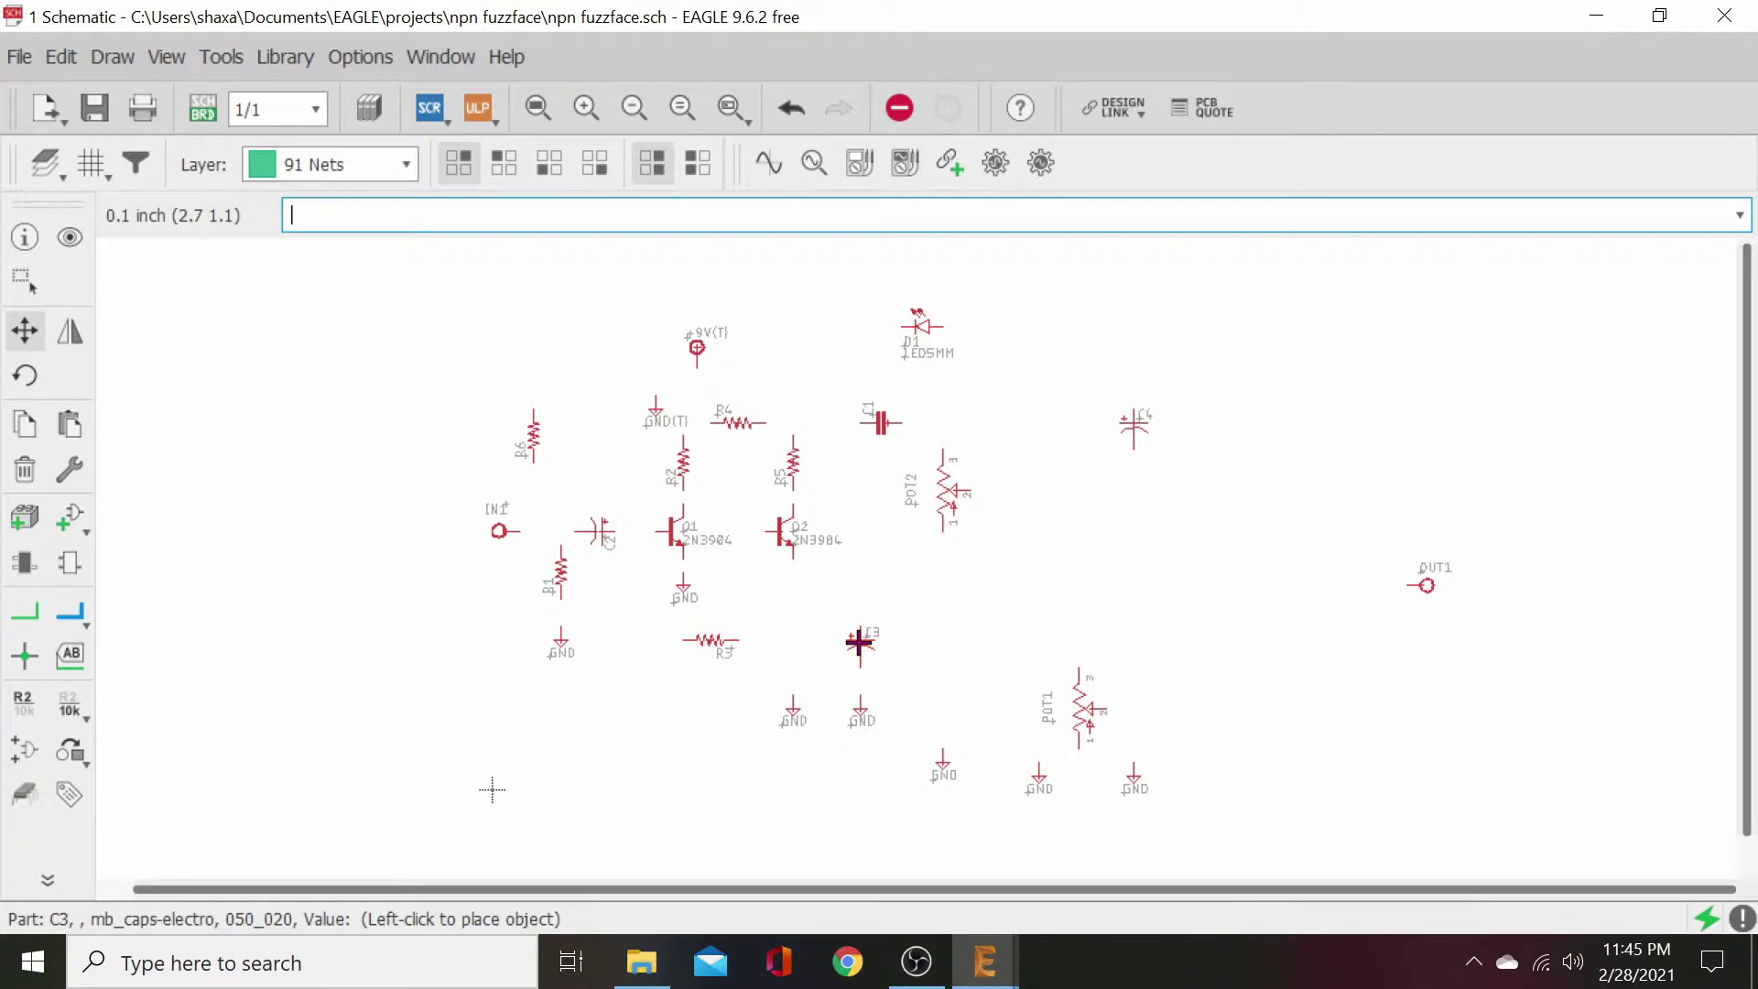
{"action": "left_click", "coordinate": [860, 655]}
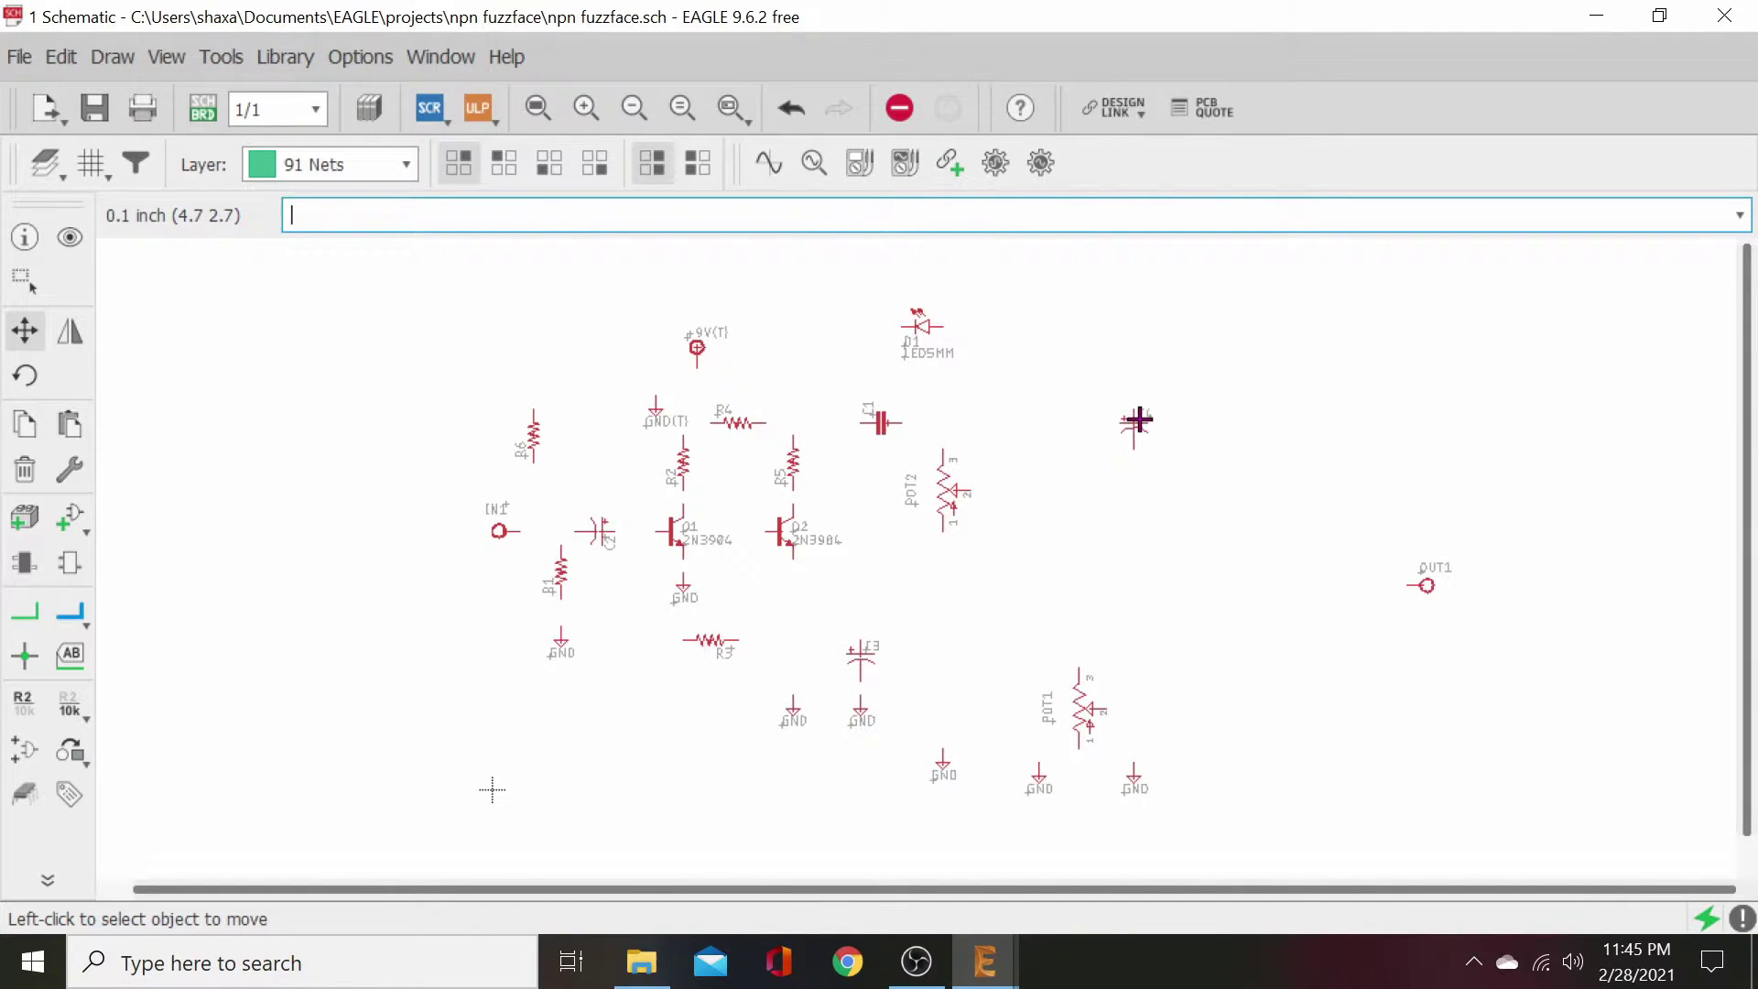
- Move capacitor C4 beside R6 with its GND(T) symbol just below it
{"action": "left_click", "coordinate": [1135, 423]}
{"action": "left_click", "coordinate": [1126, 425]}
{"action": "left_click", "coordinate": [1133, 424]}
{"action": "right_click", "coordinate": [1133, 431]}
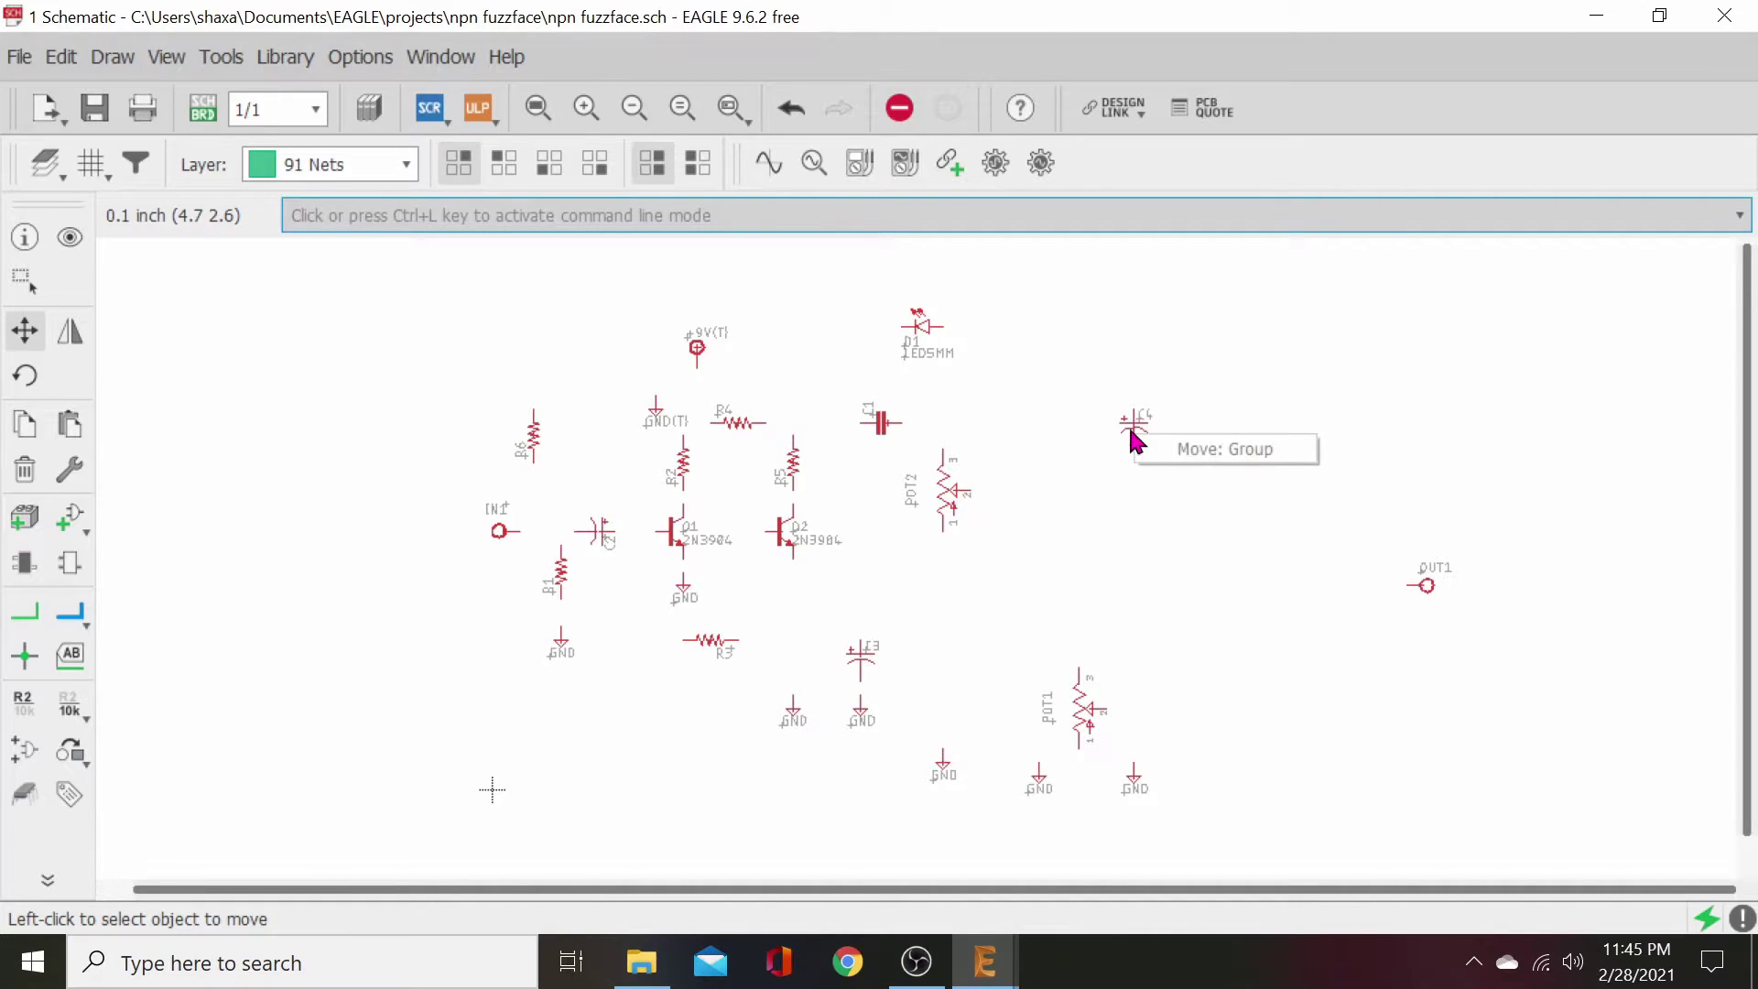
{"action": "left_click", "coordinate": [1107, 396]}
{"action": "left_click", "coordinate": [1129, 424]}
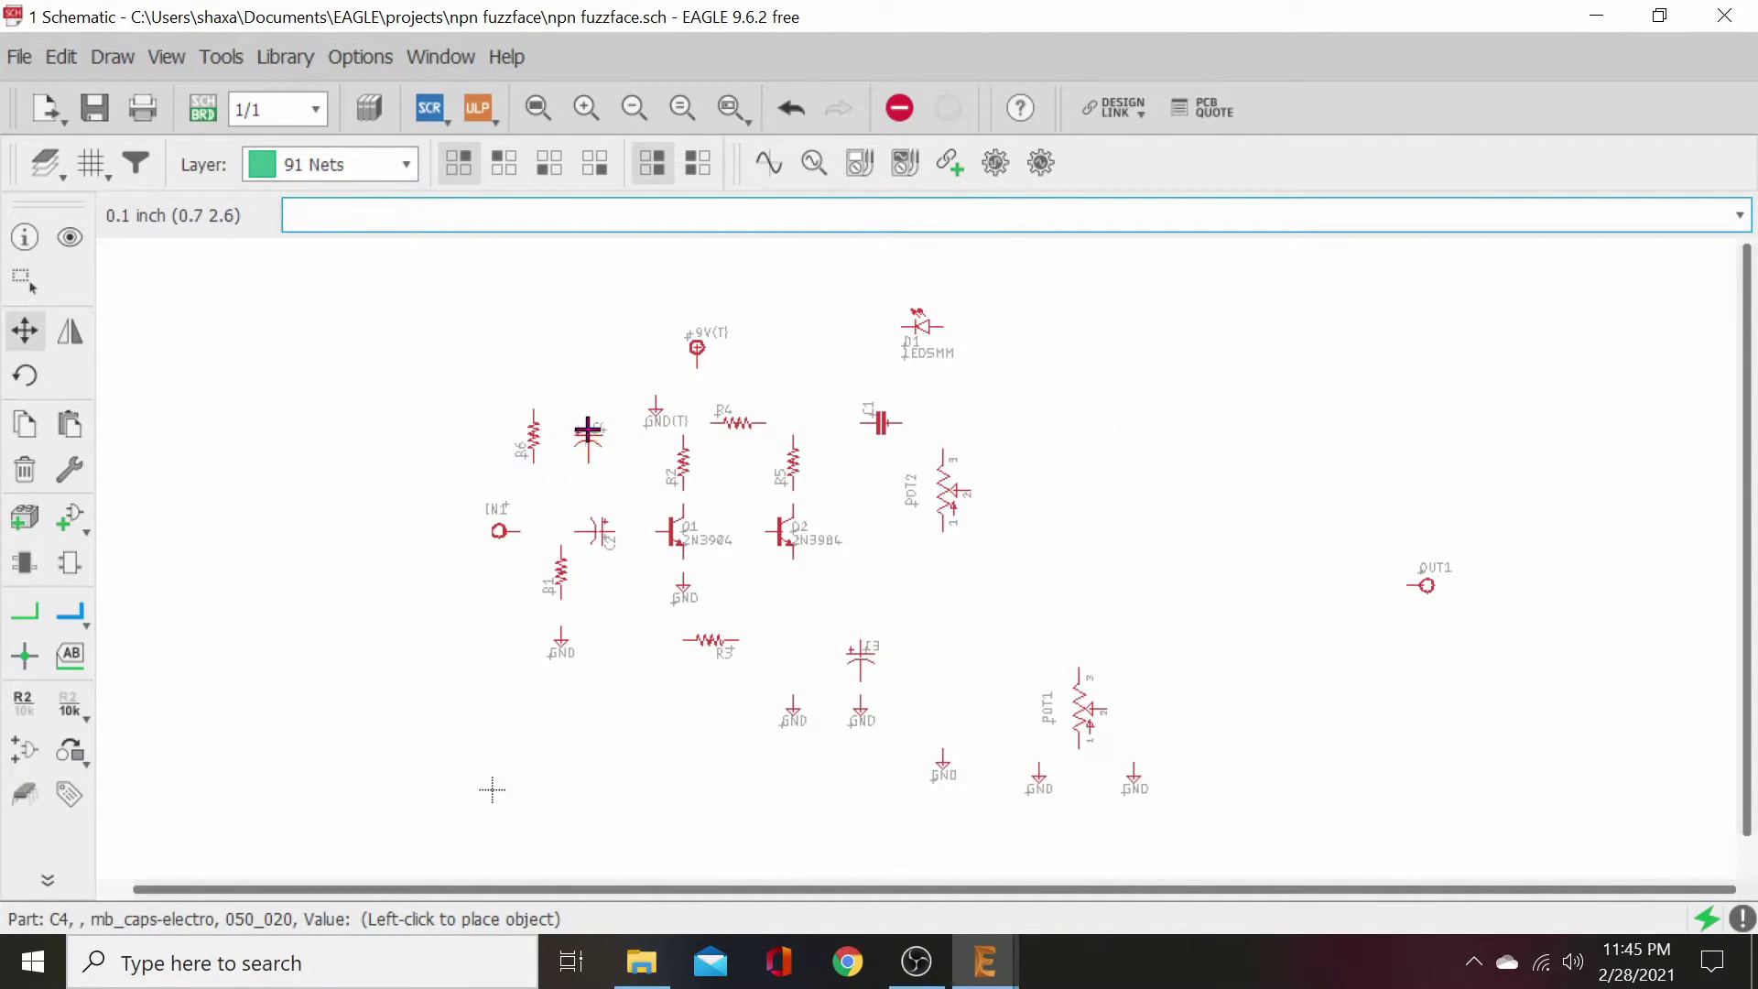
{"action": "left_click", "coordinate": [615, 431]}
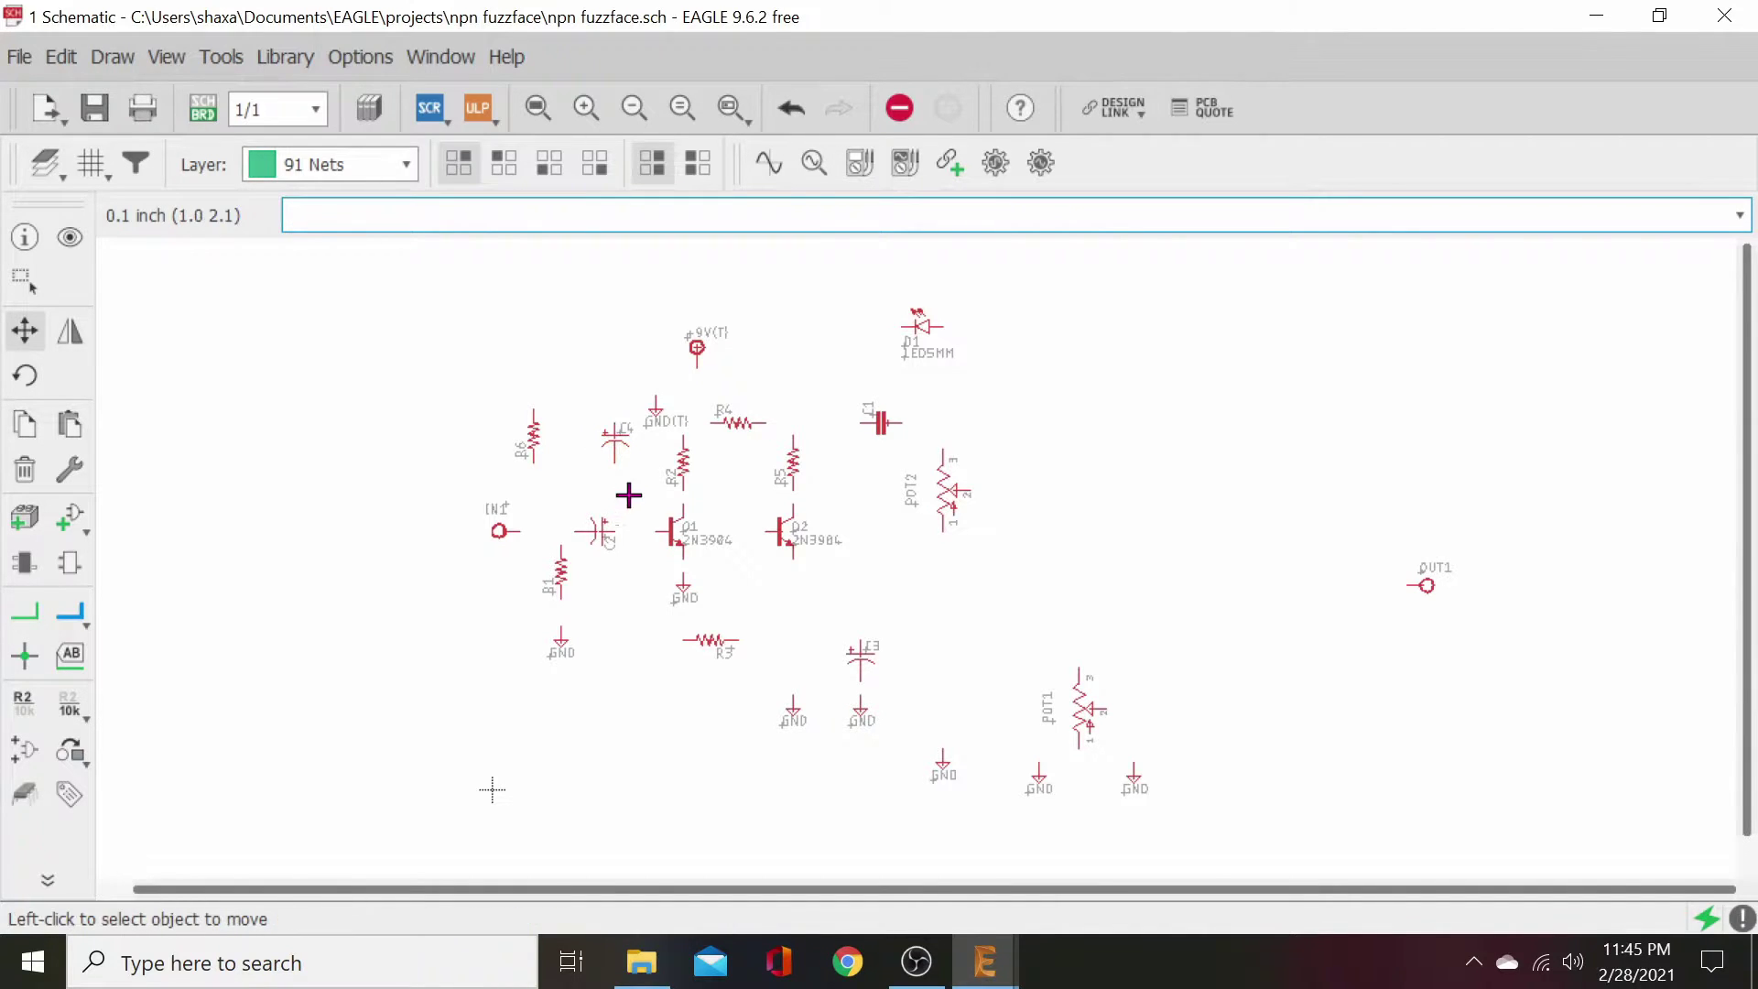
{"action": "left_click", "coordinate": [653, 404]}
{"action": "left_click", "coordinate": [614, 481]}
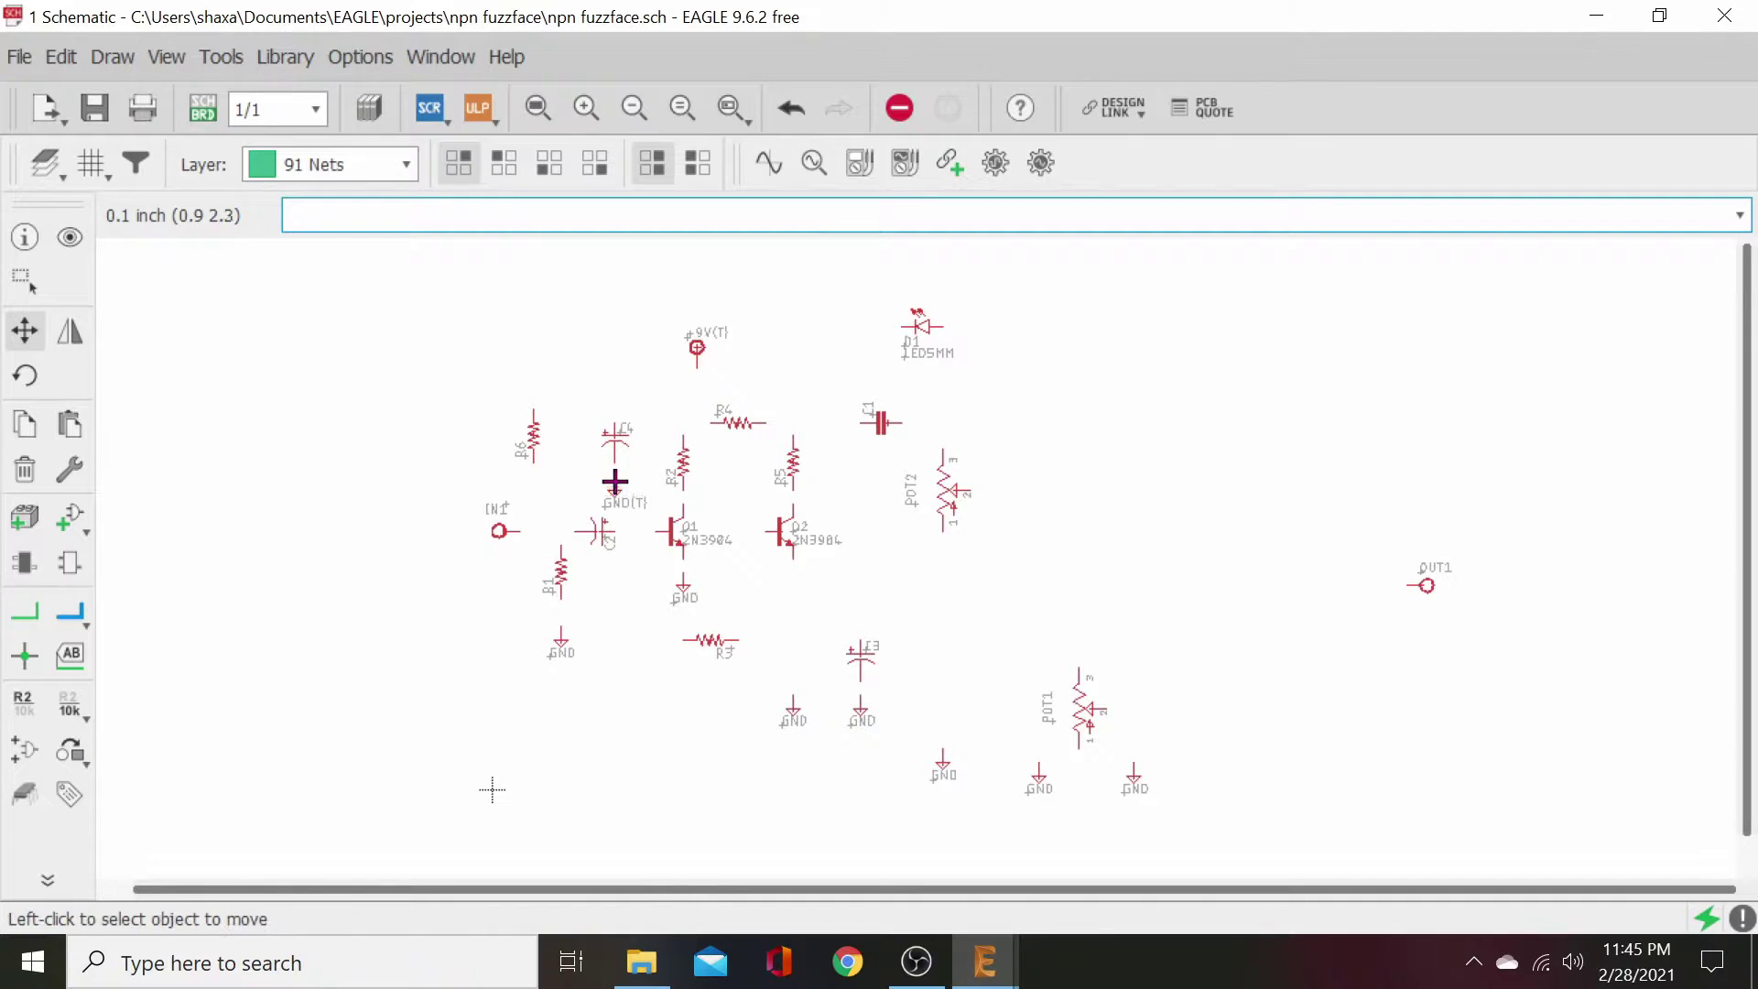
- Nudge R4 higher and C1 lower, and set POT1 just below Q2
{"action": "left_click", "coordinate": [742, 416]}
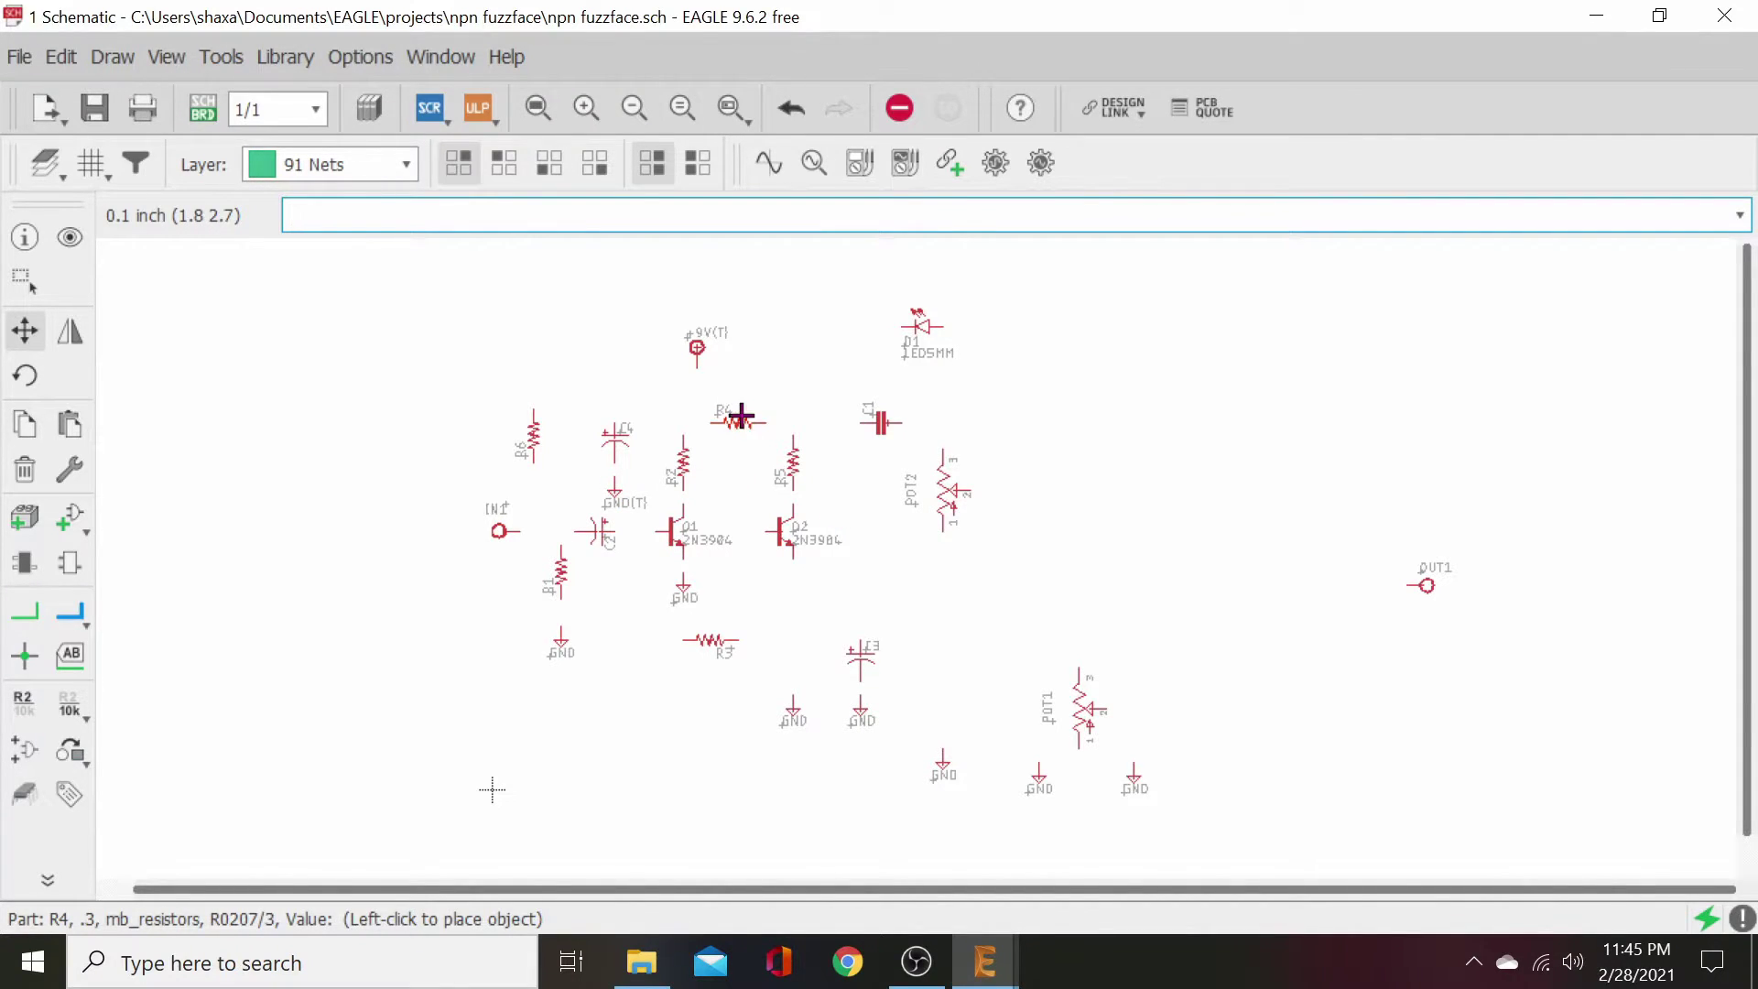
{"action": "left_click", "coordinate": [739, 405]}
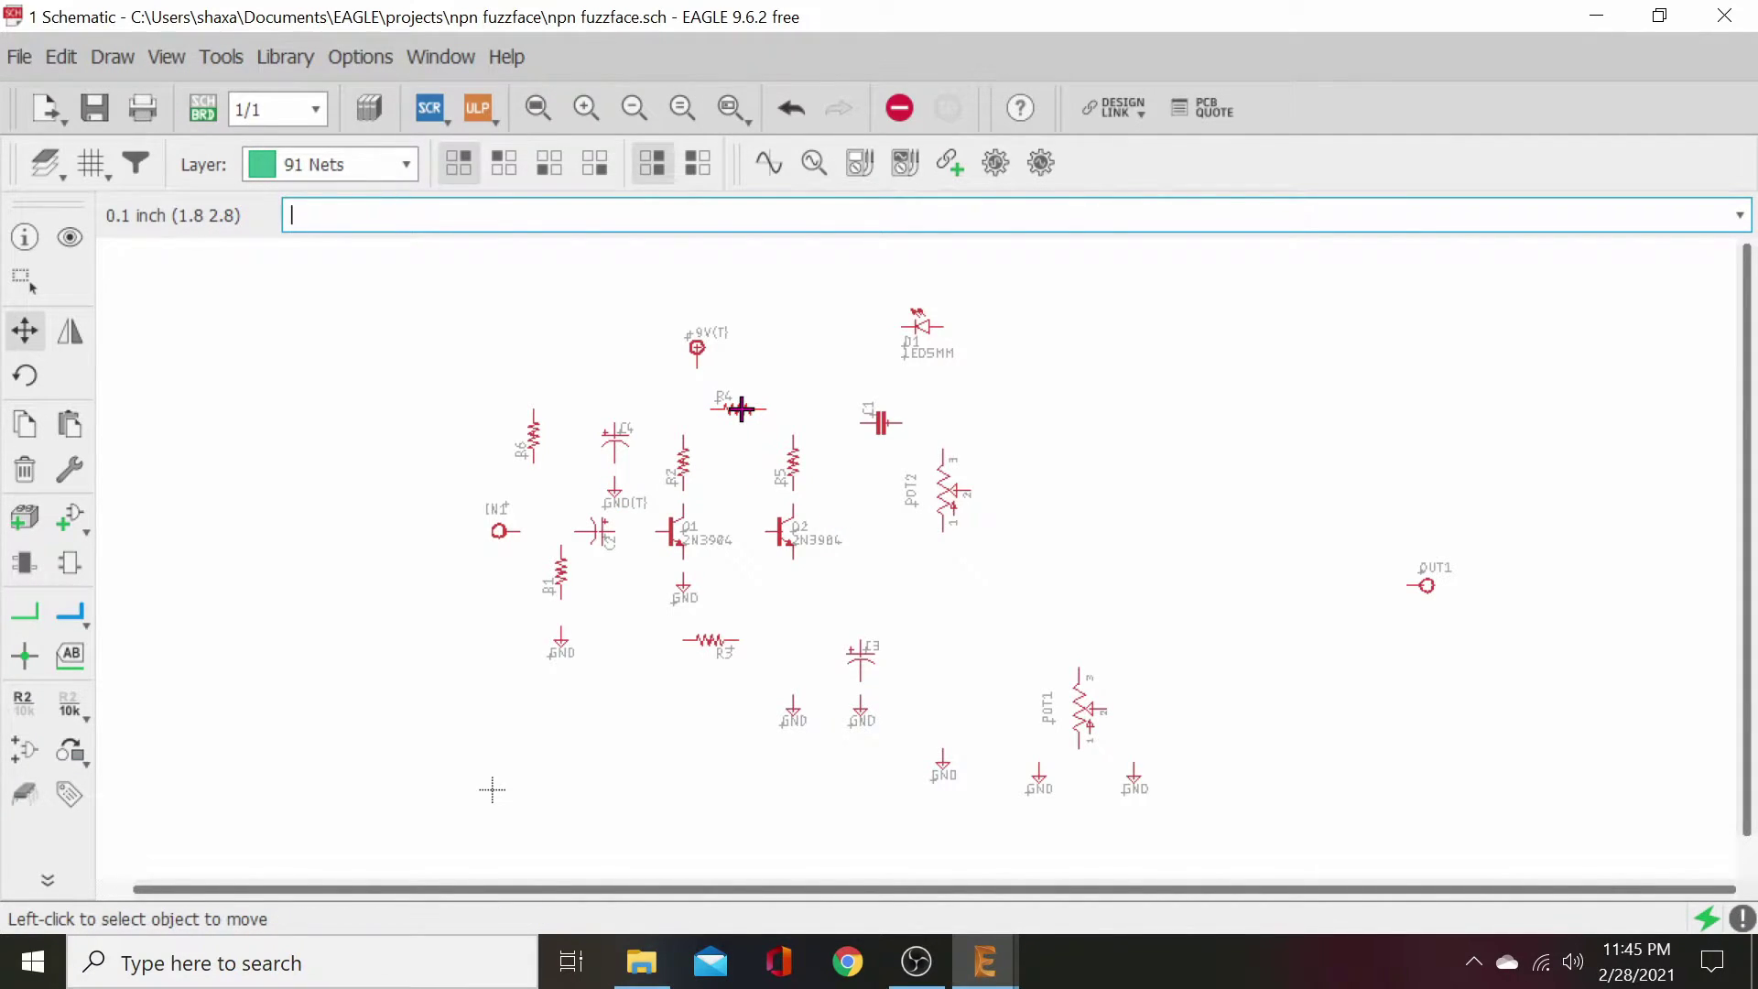
{"action": "left_click", "coordinate": [886, 423]}
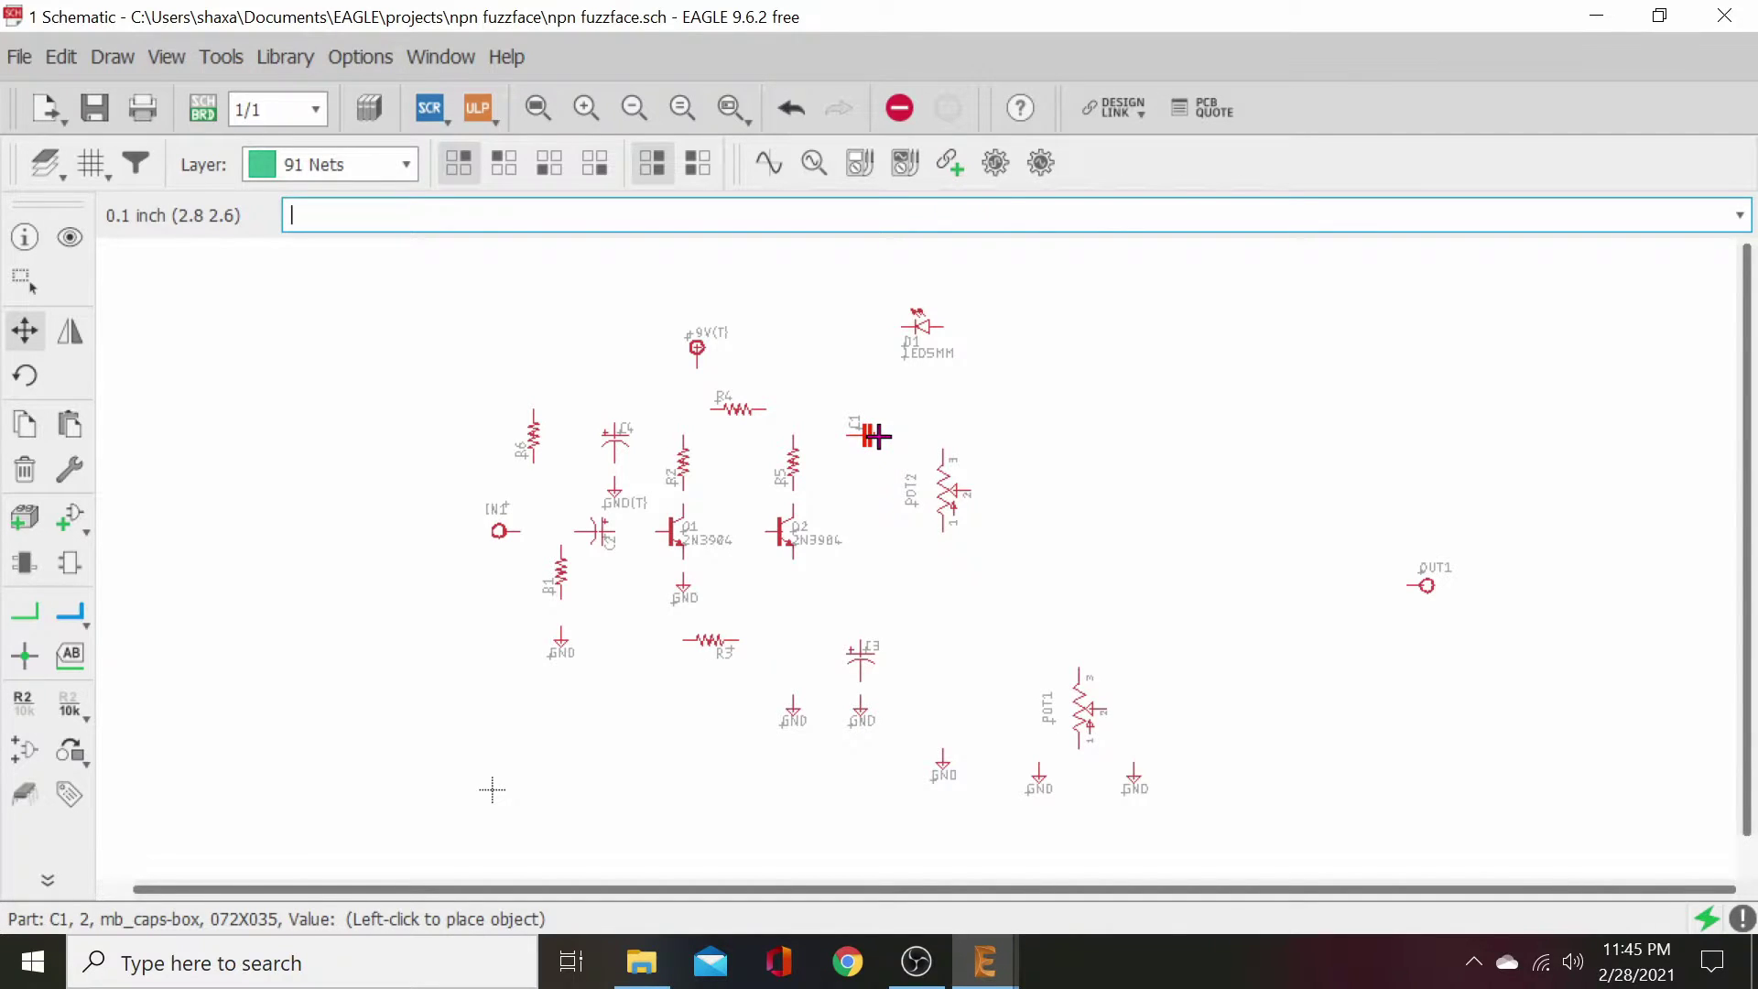
{"action": "left_click", "coordinate": [875, 436]}
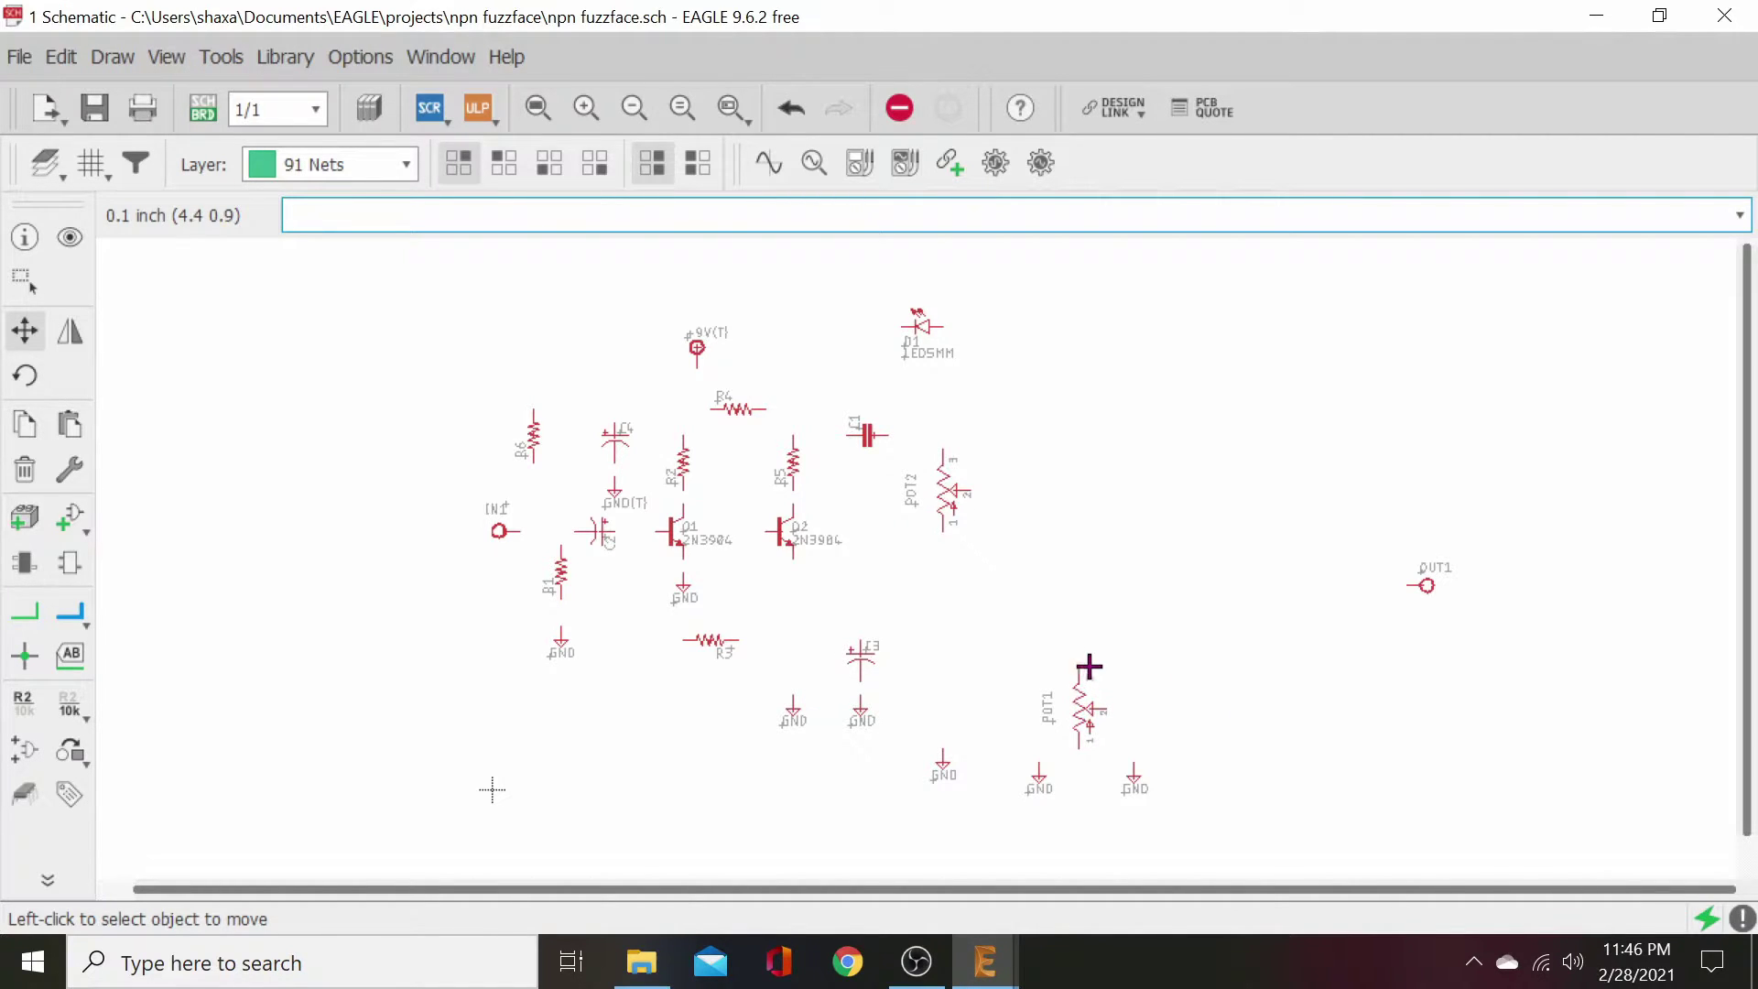
{"action": "left_click", "coordinate": [1092, 704]}
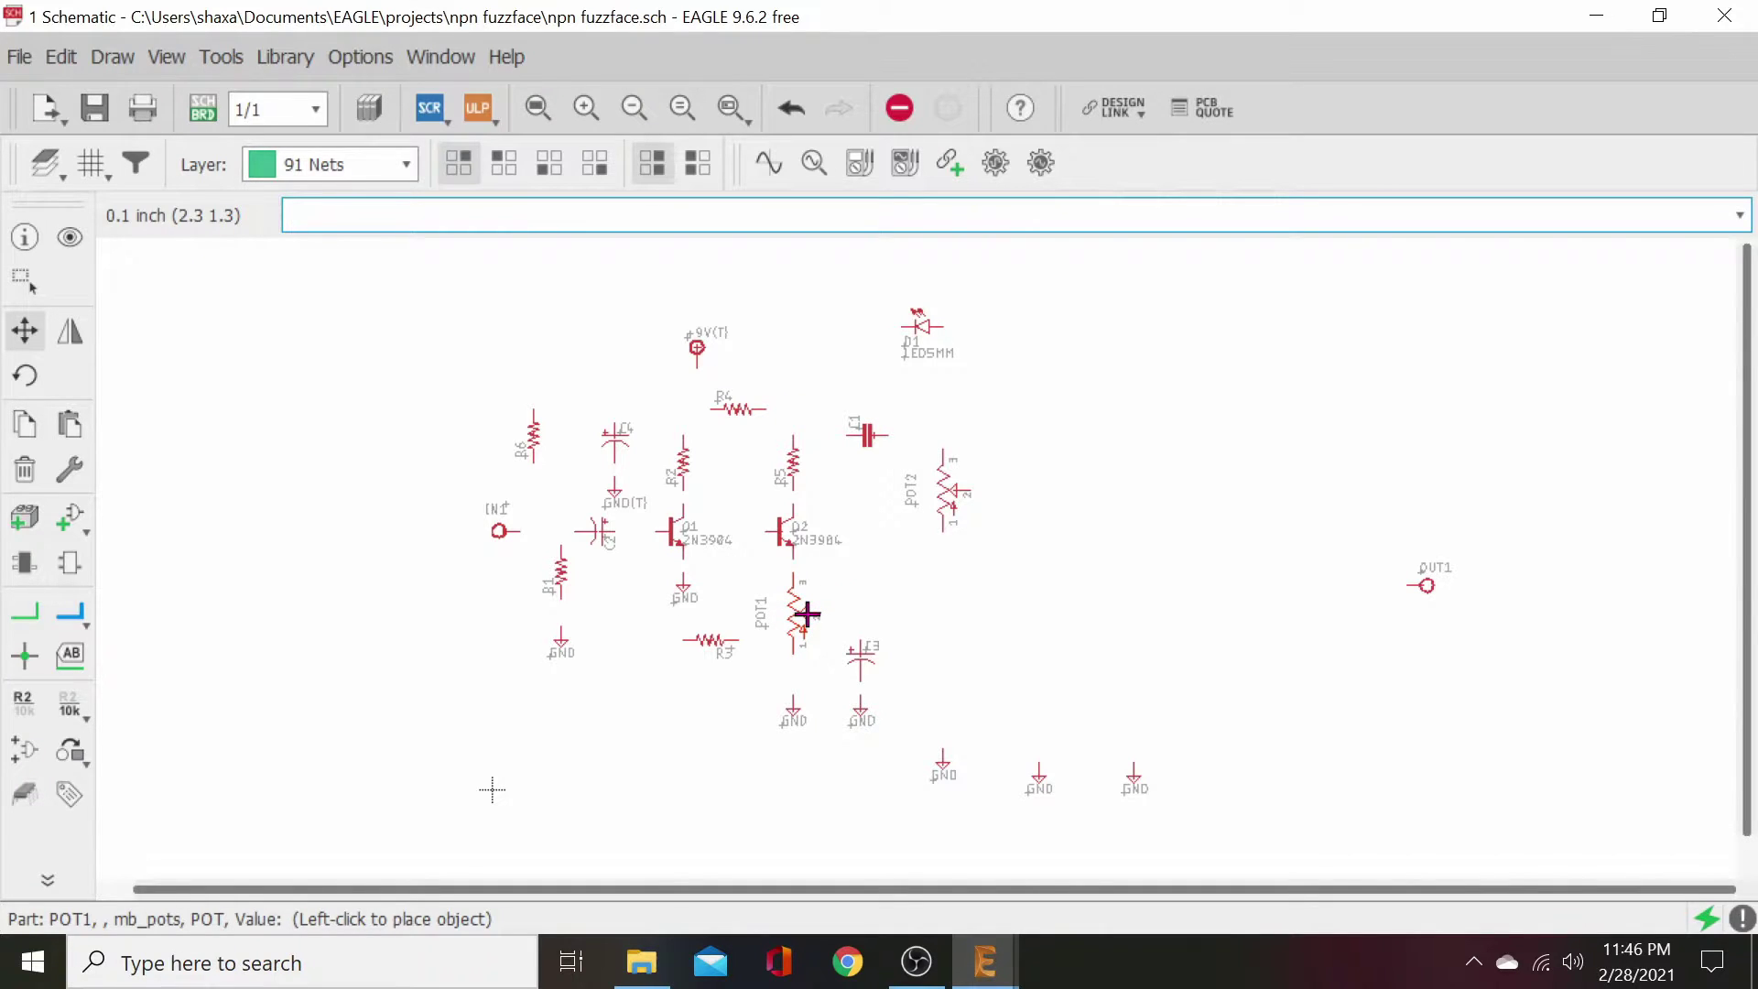
{"action": "left_click", "coordinate": [807, 613]}
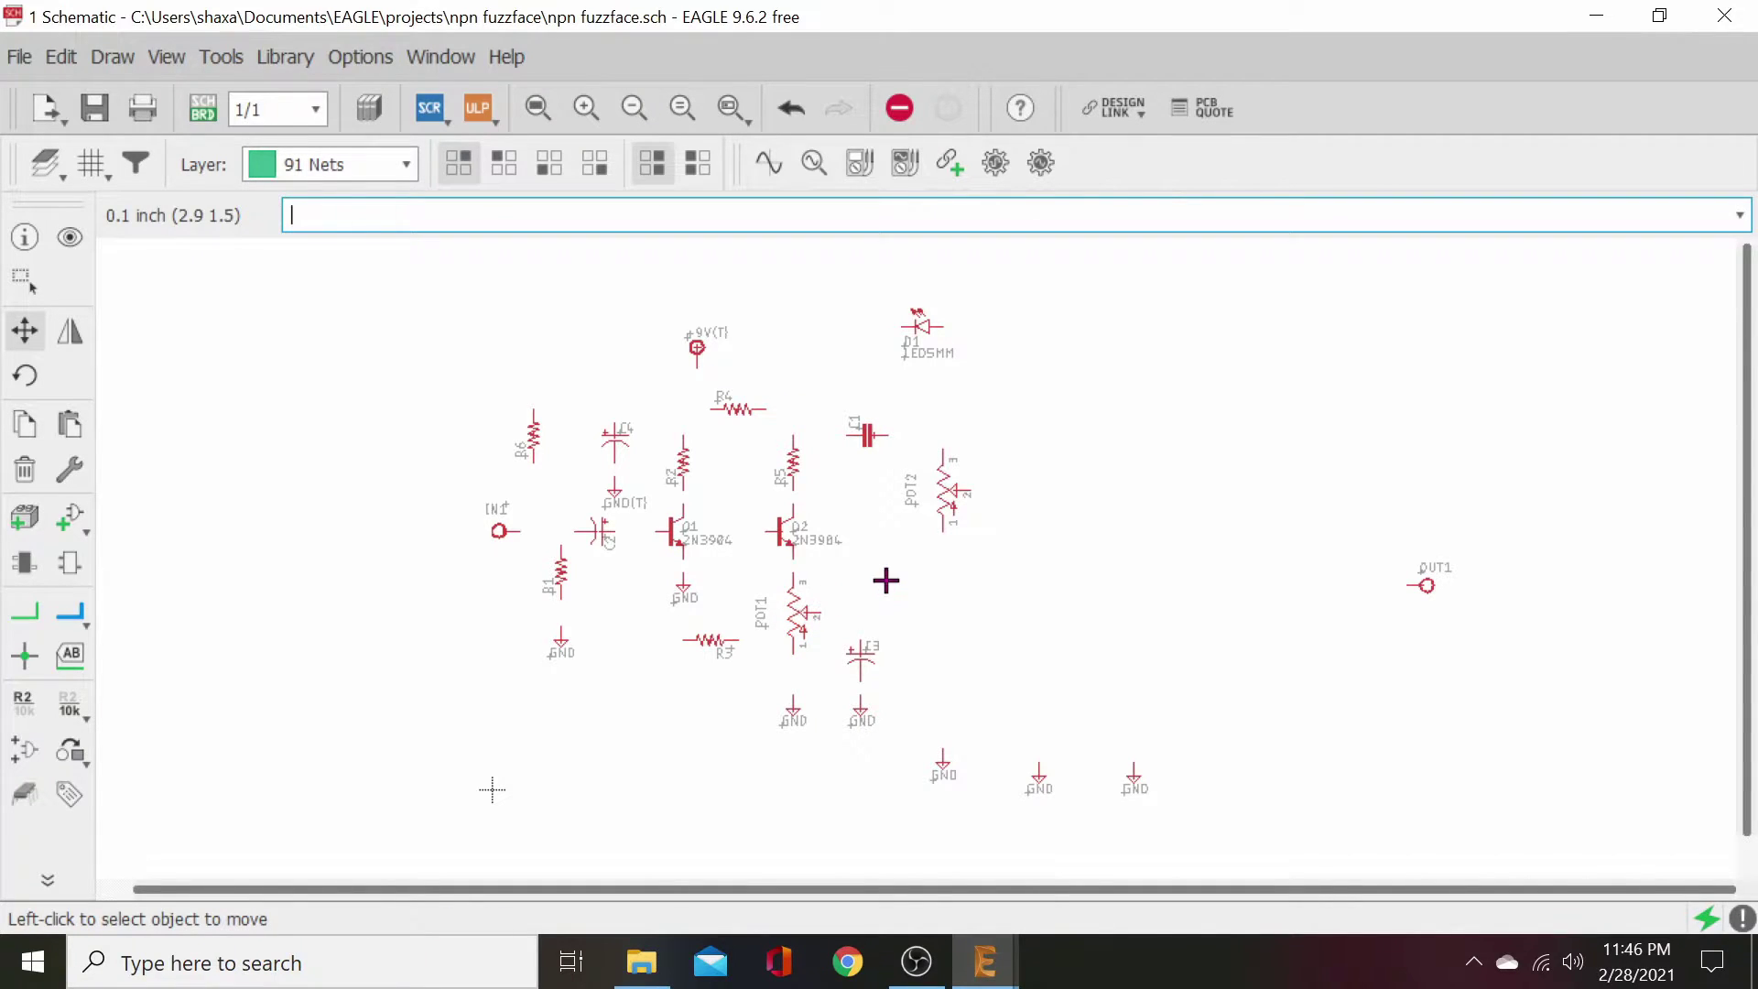
{"action": "left_click", "coordinate": [790, 622]}
{"action": "left_click", "coordinate": [799, 624]}
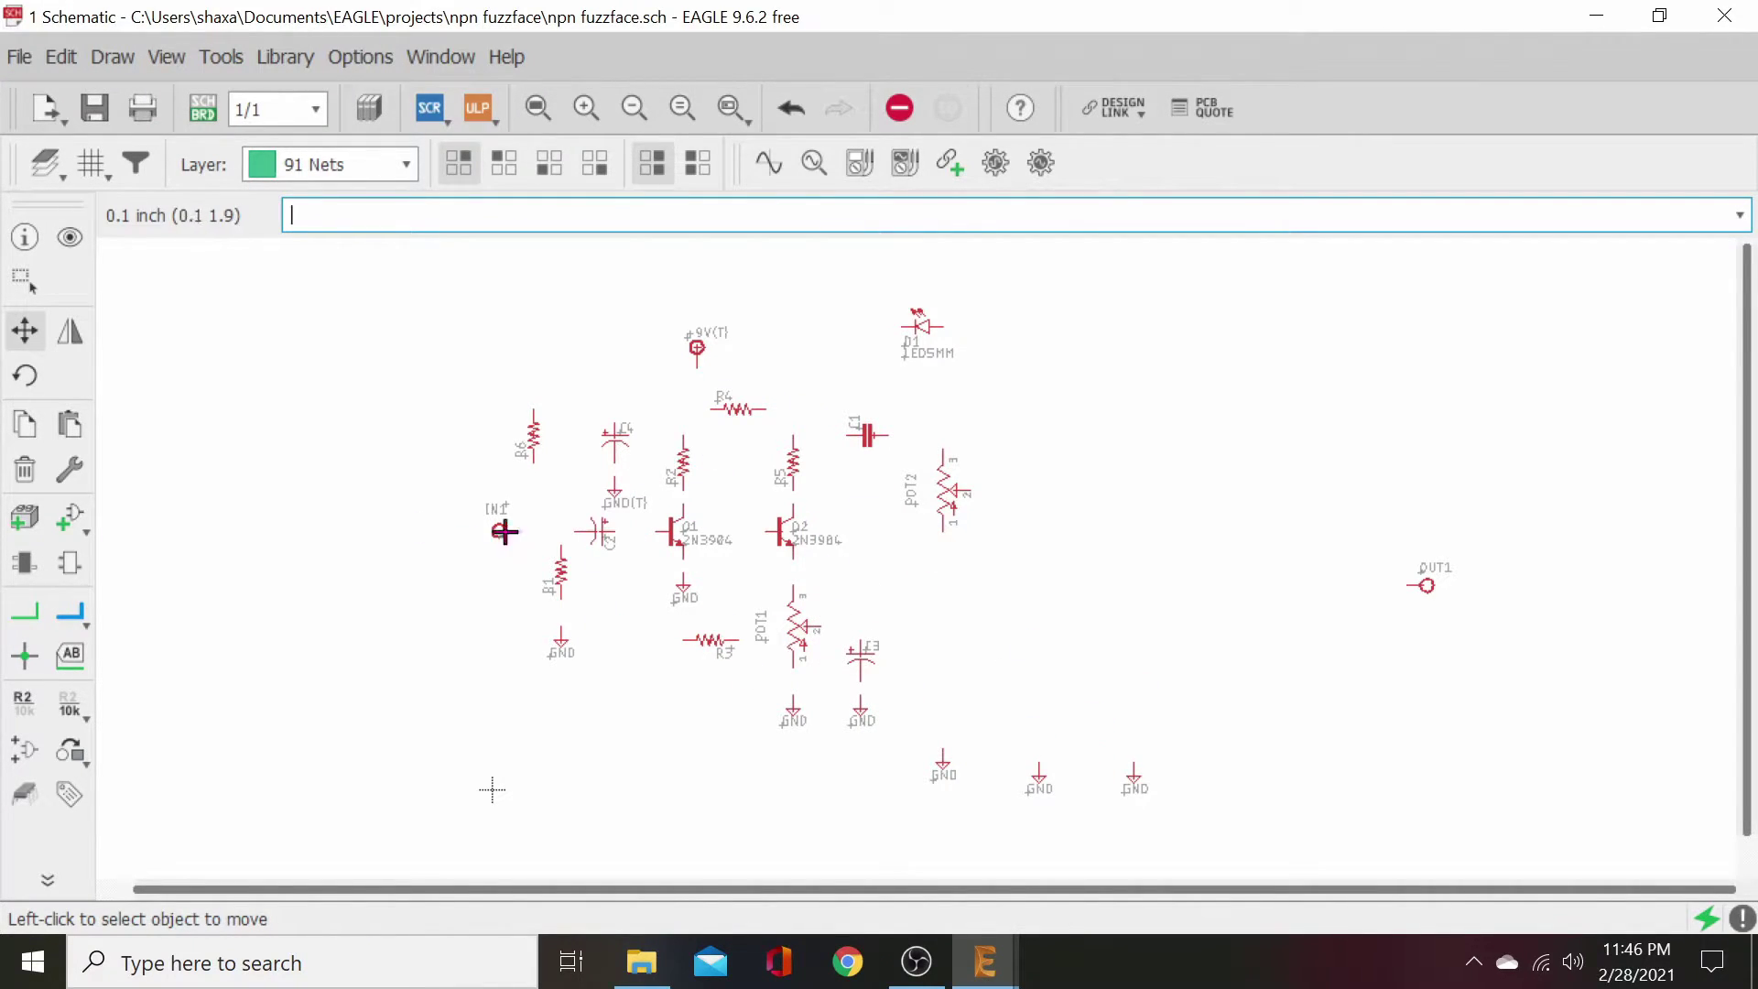
{"action": "scroll", "coordinate": [326, 575], "scroll_direction": "up", "scroll_amount": 1}
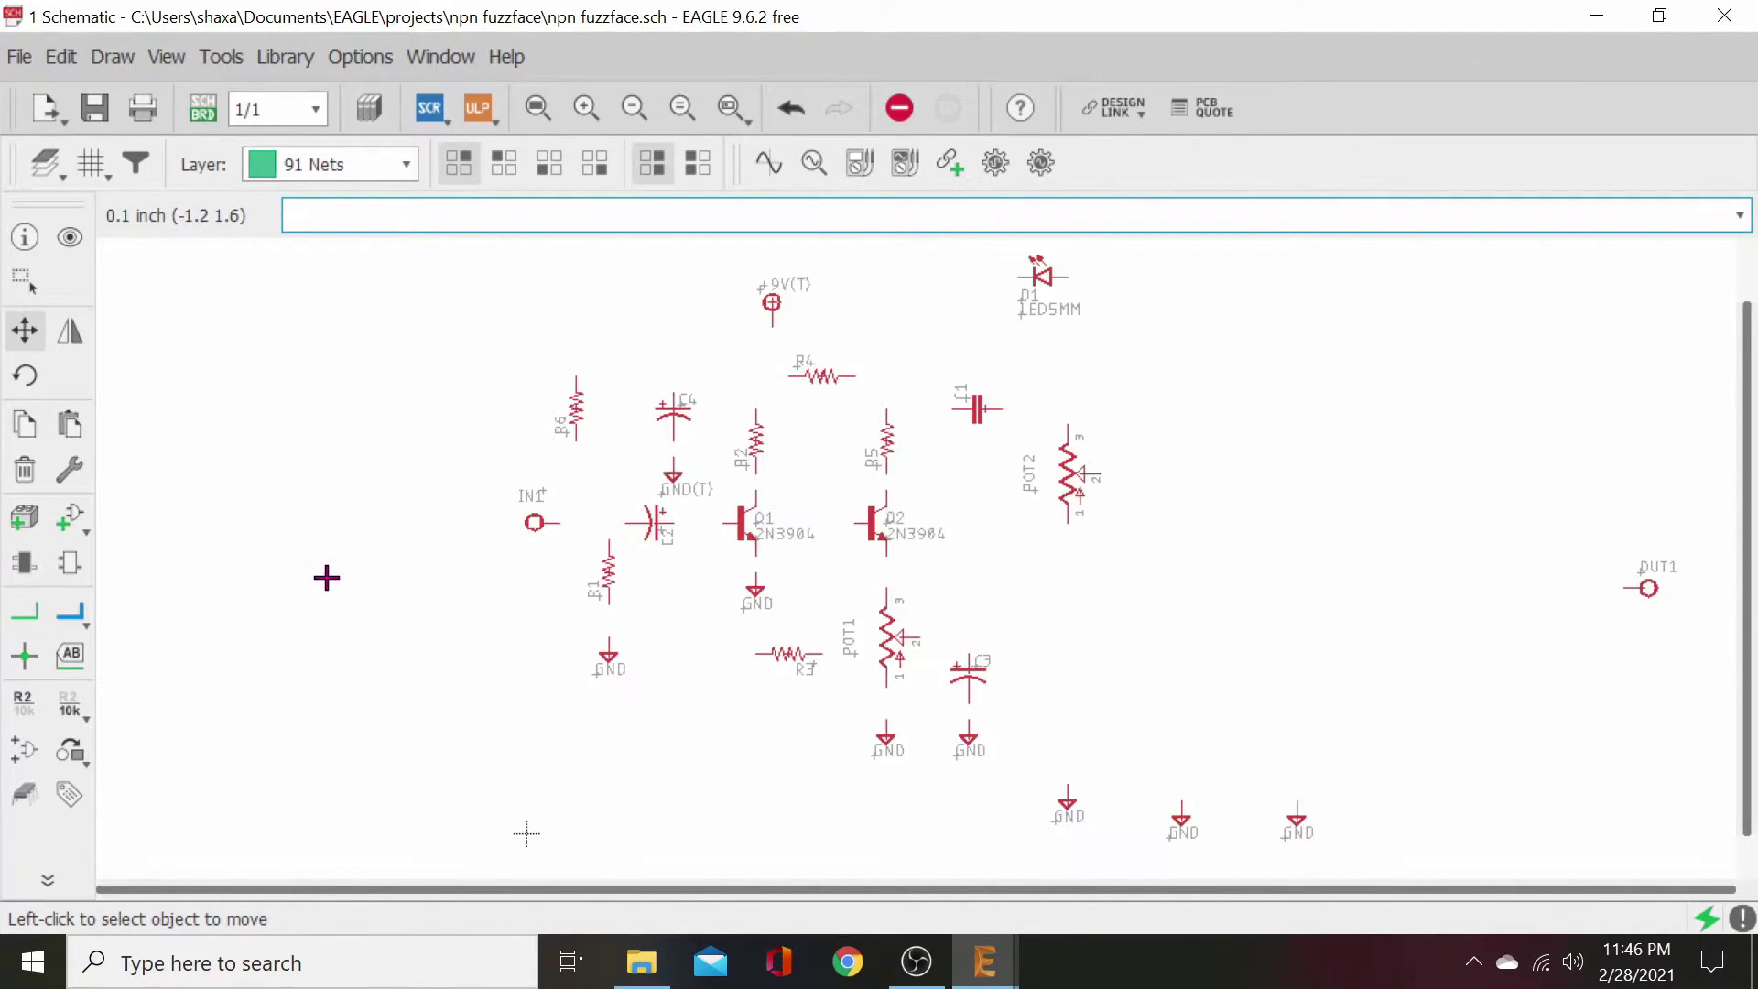
- Wire IN1 to C2, tie R1's top pin onto that wire, and ground R1's bottom
{"action": "left_click", "coordinate": [25, 612]}
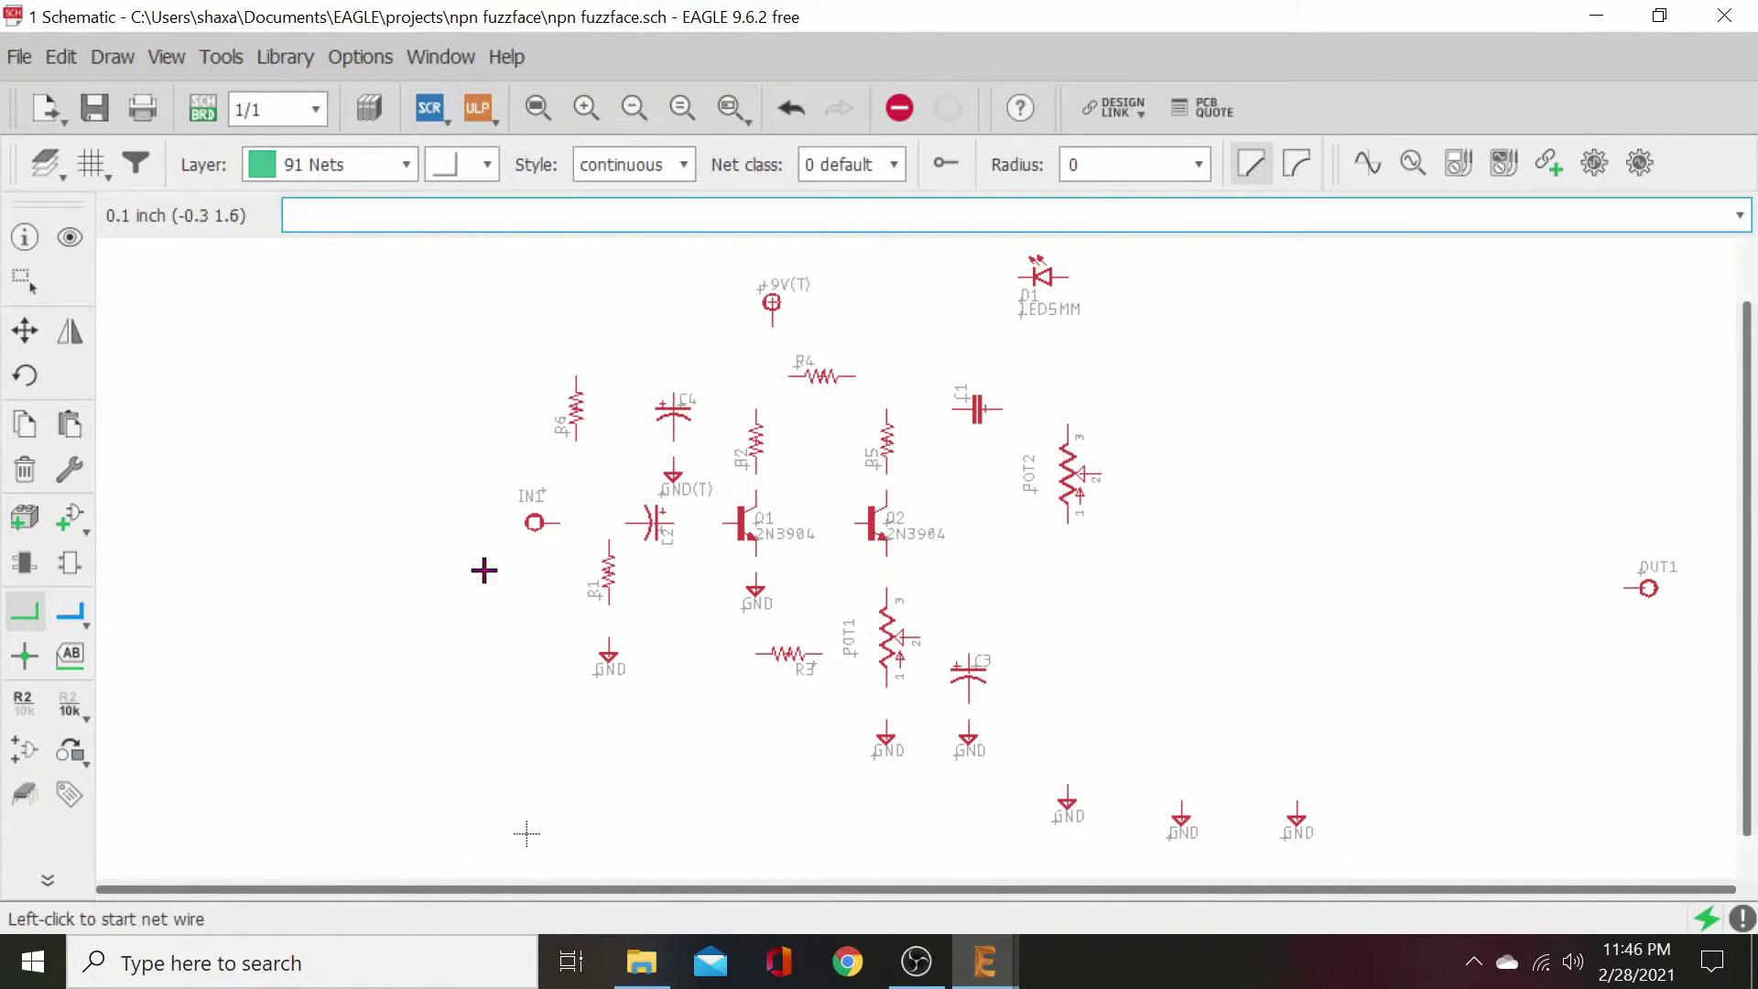
{"action": "left_click", "coordinate": [558, 522]}
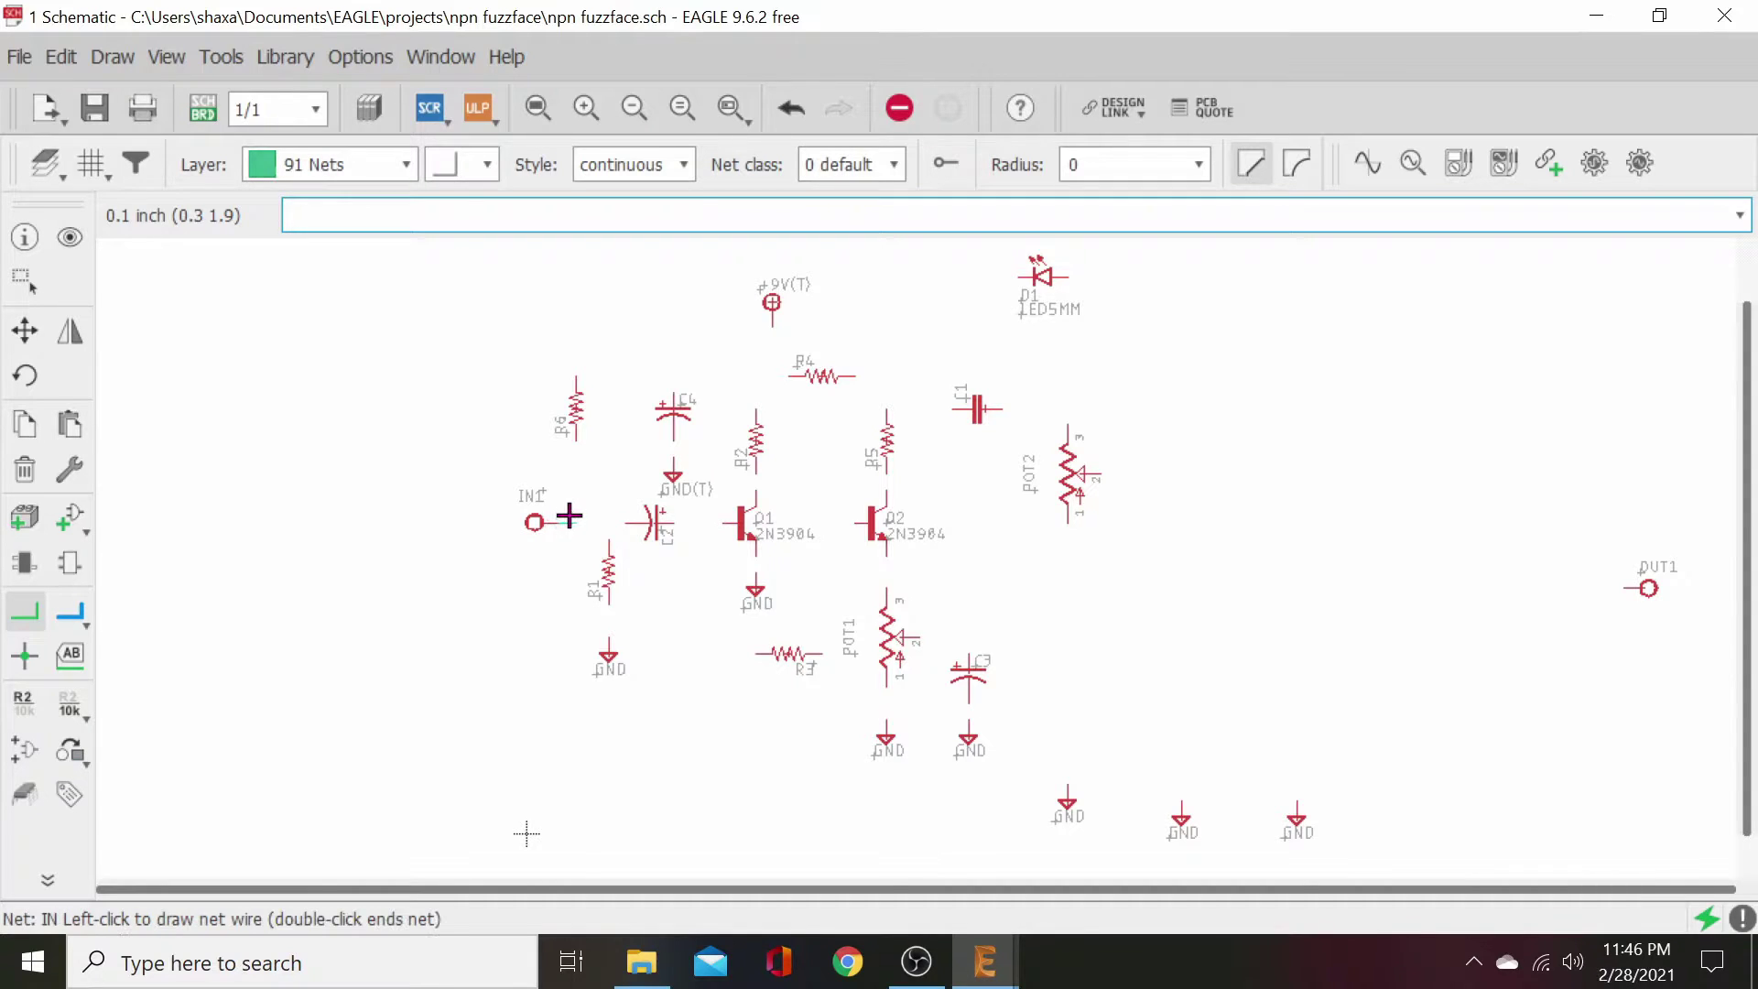
{"action": "left_click", "coordinate": [620, 523]}
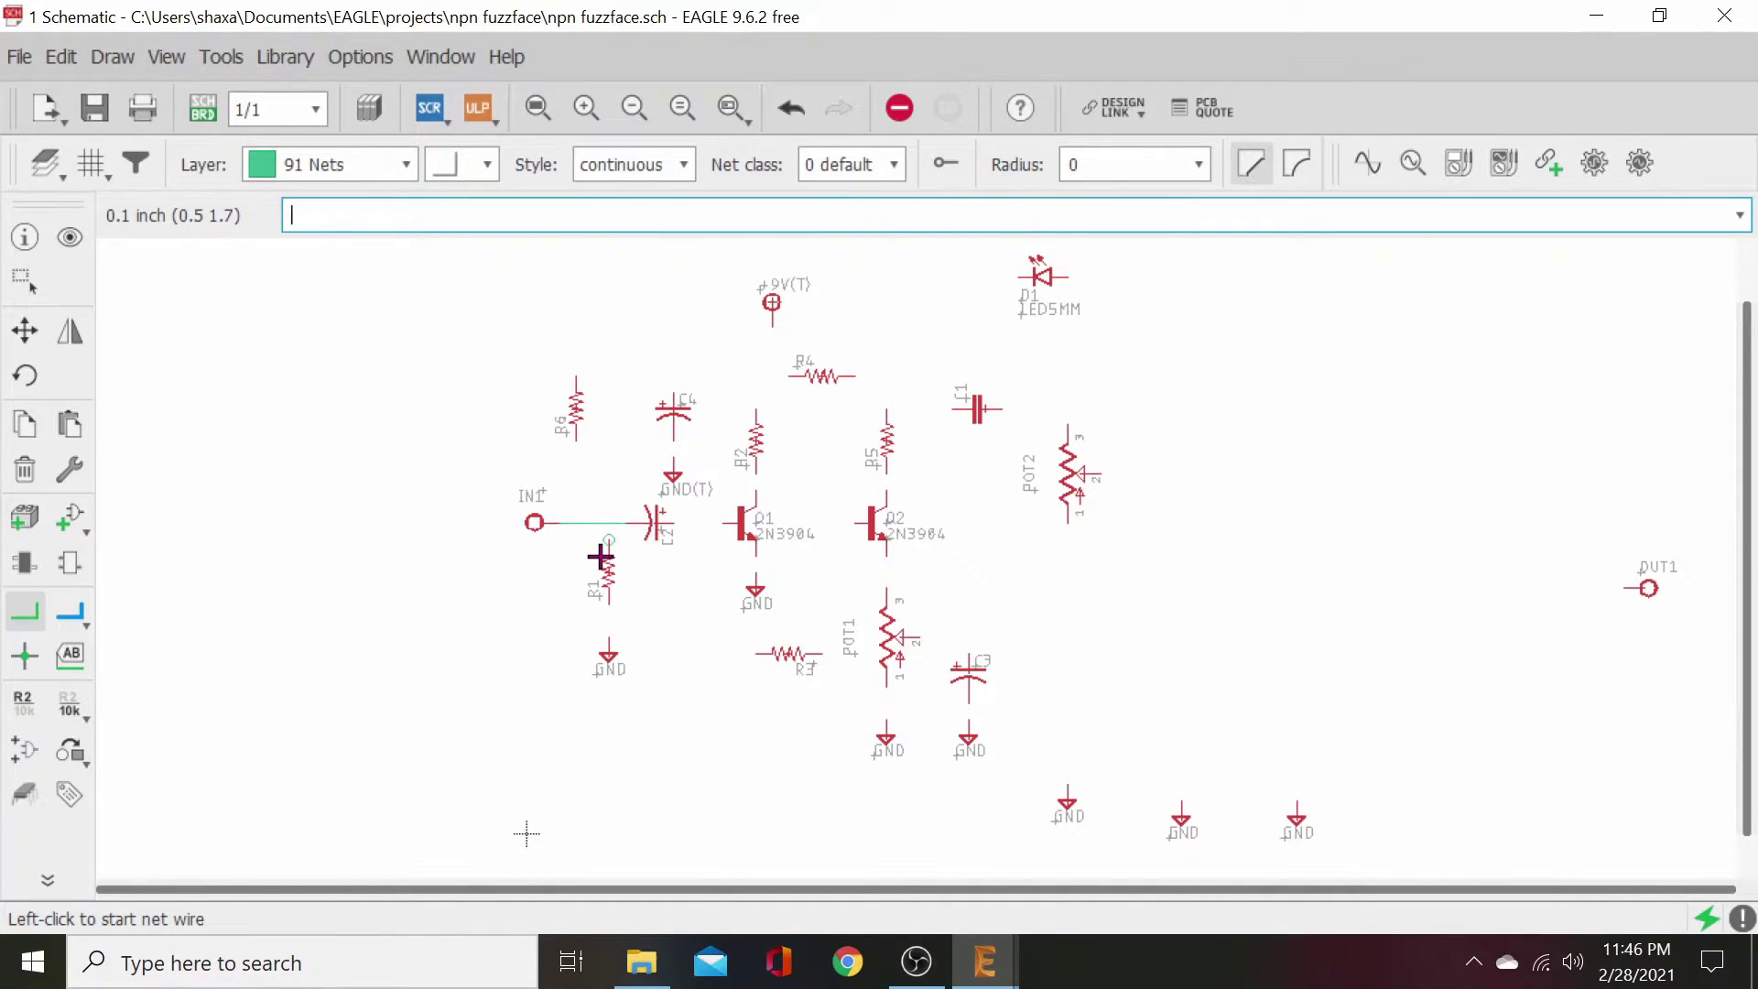
{"action": "left_click", "coordinate": [604, 539]}
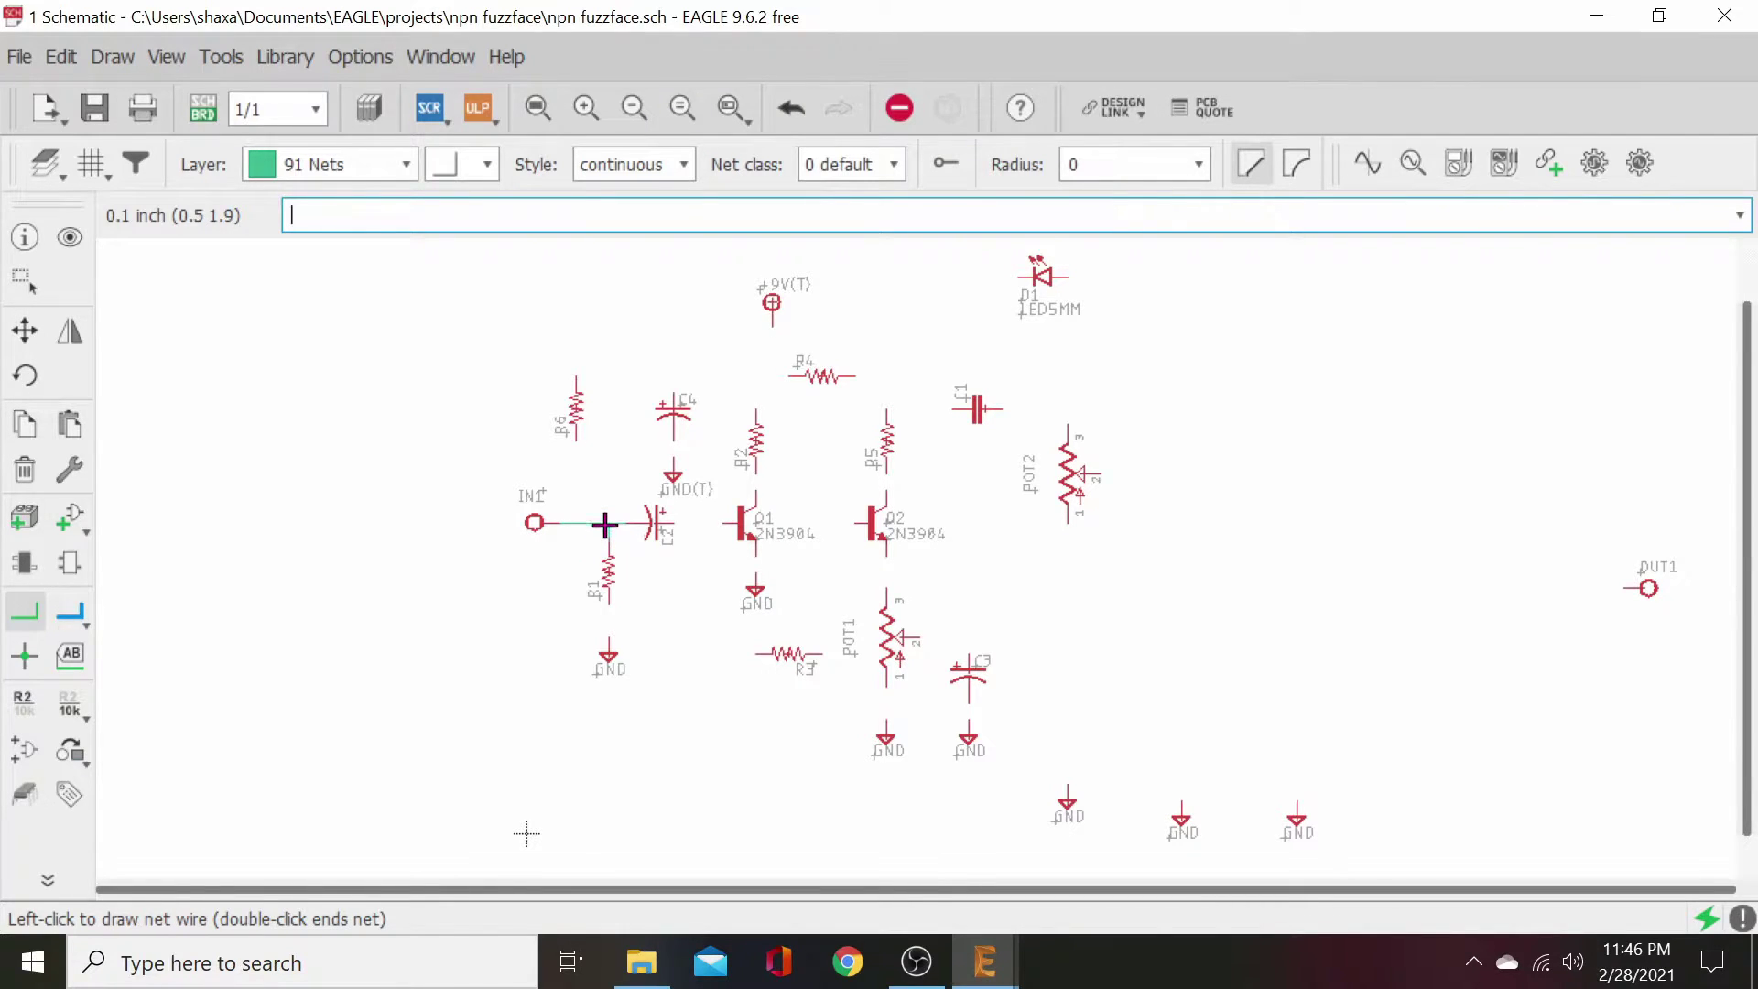
{"action": "left_click", "coordinate": [604, 524]}
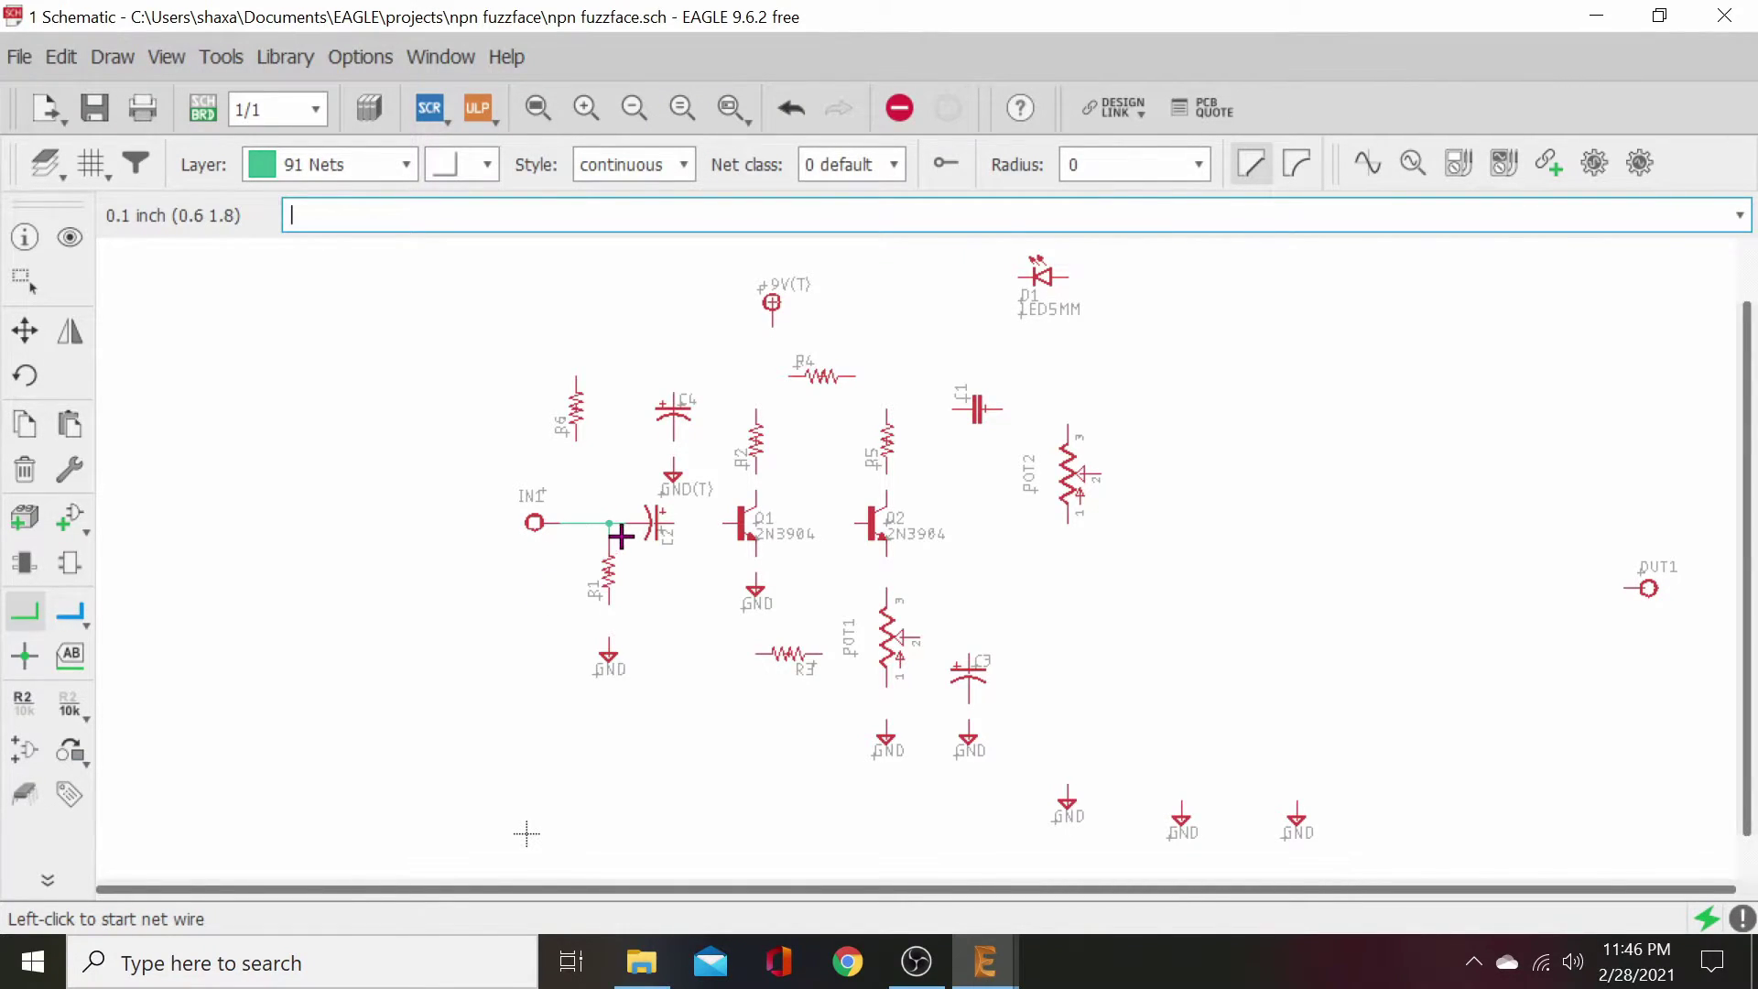
{"action": "left_click", "coordinate": [604, 607]}
{"action": "left_click", "coordinate": [609, 635]}
- Ground Q1's emitter and run a wire from C2's pin down to R3's left pin
{"action": "left_click", "coordinate": [755, 548]}
{"action": "left_click", "coordinate": [755, 586]}
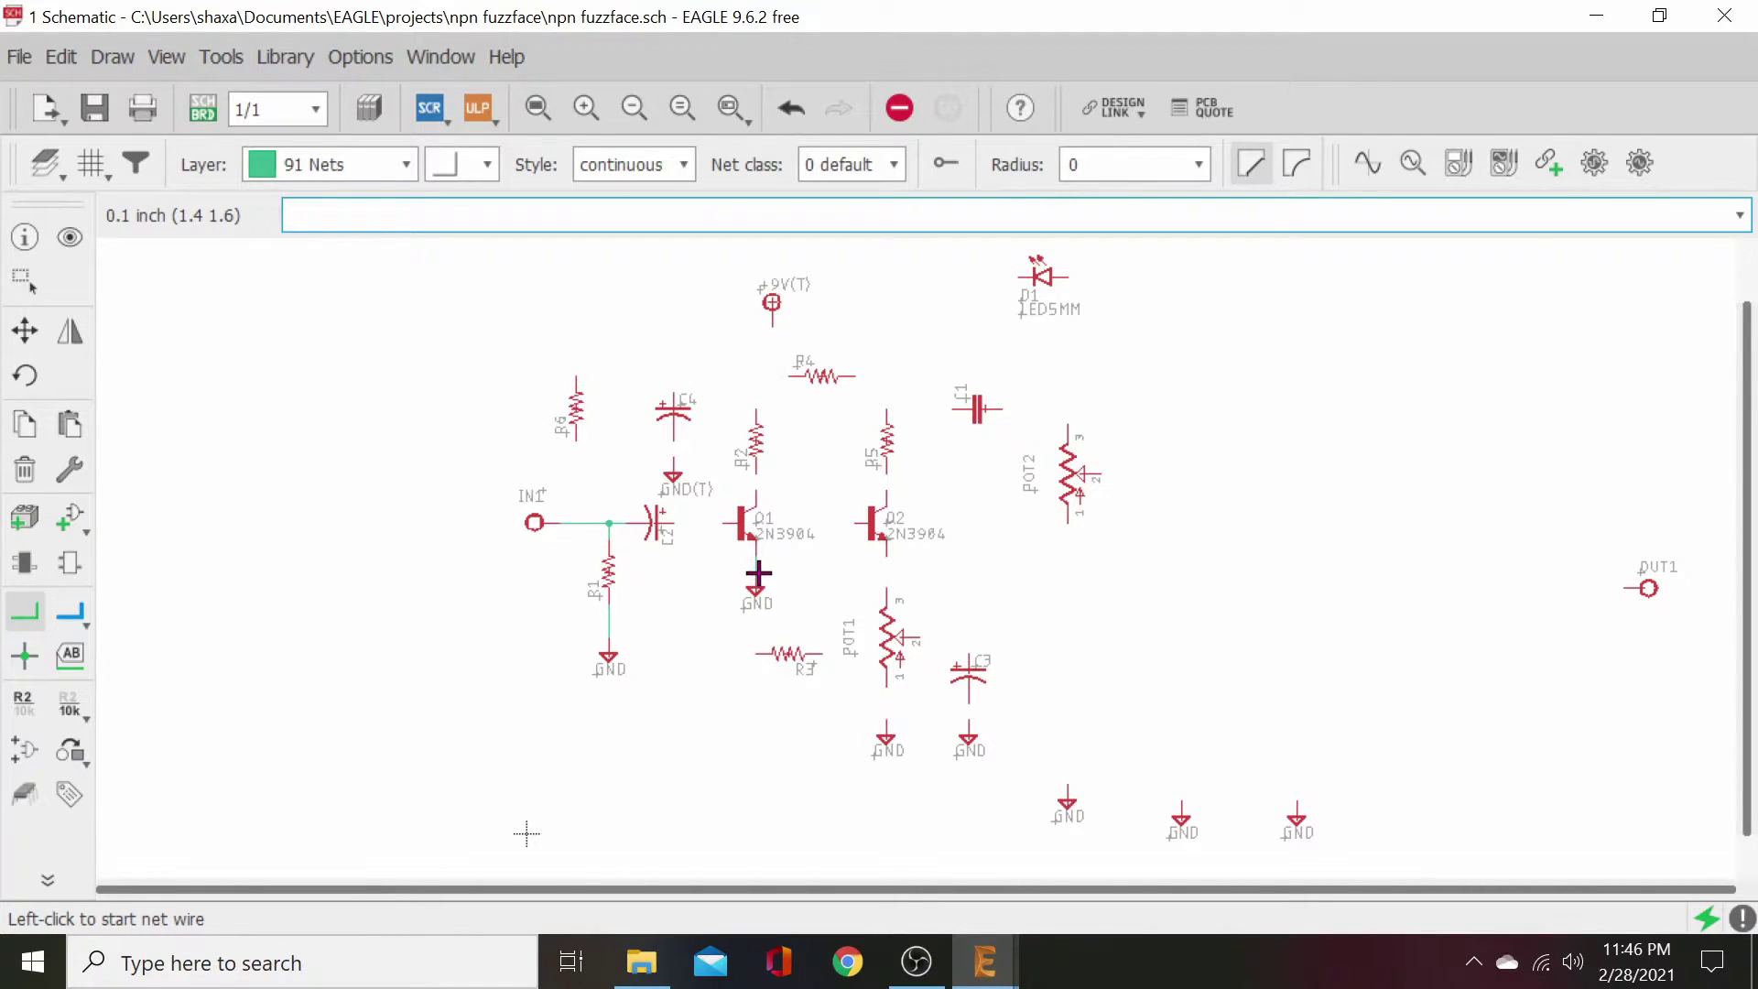
{"action": "left_click", "coordinate": [675, 522]}
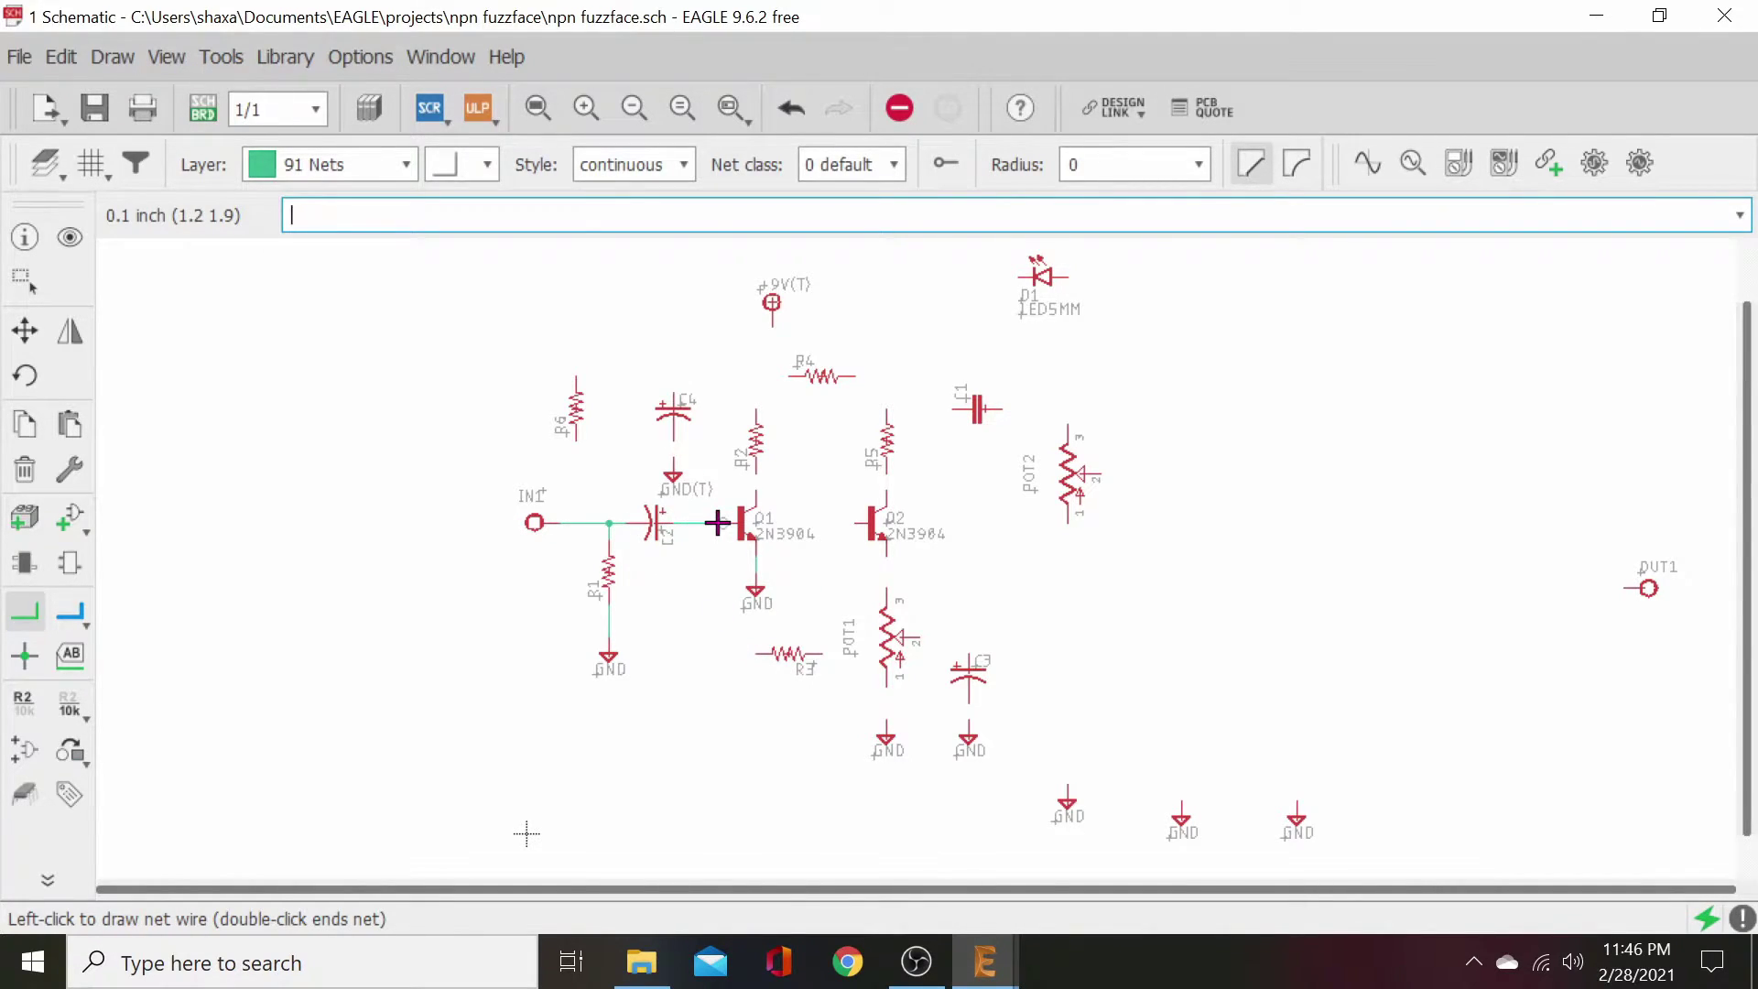
{"action": "key", "text": "Escape"}
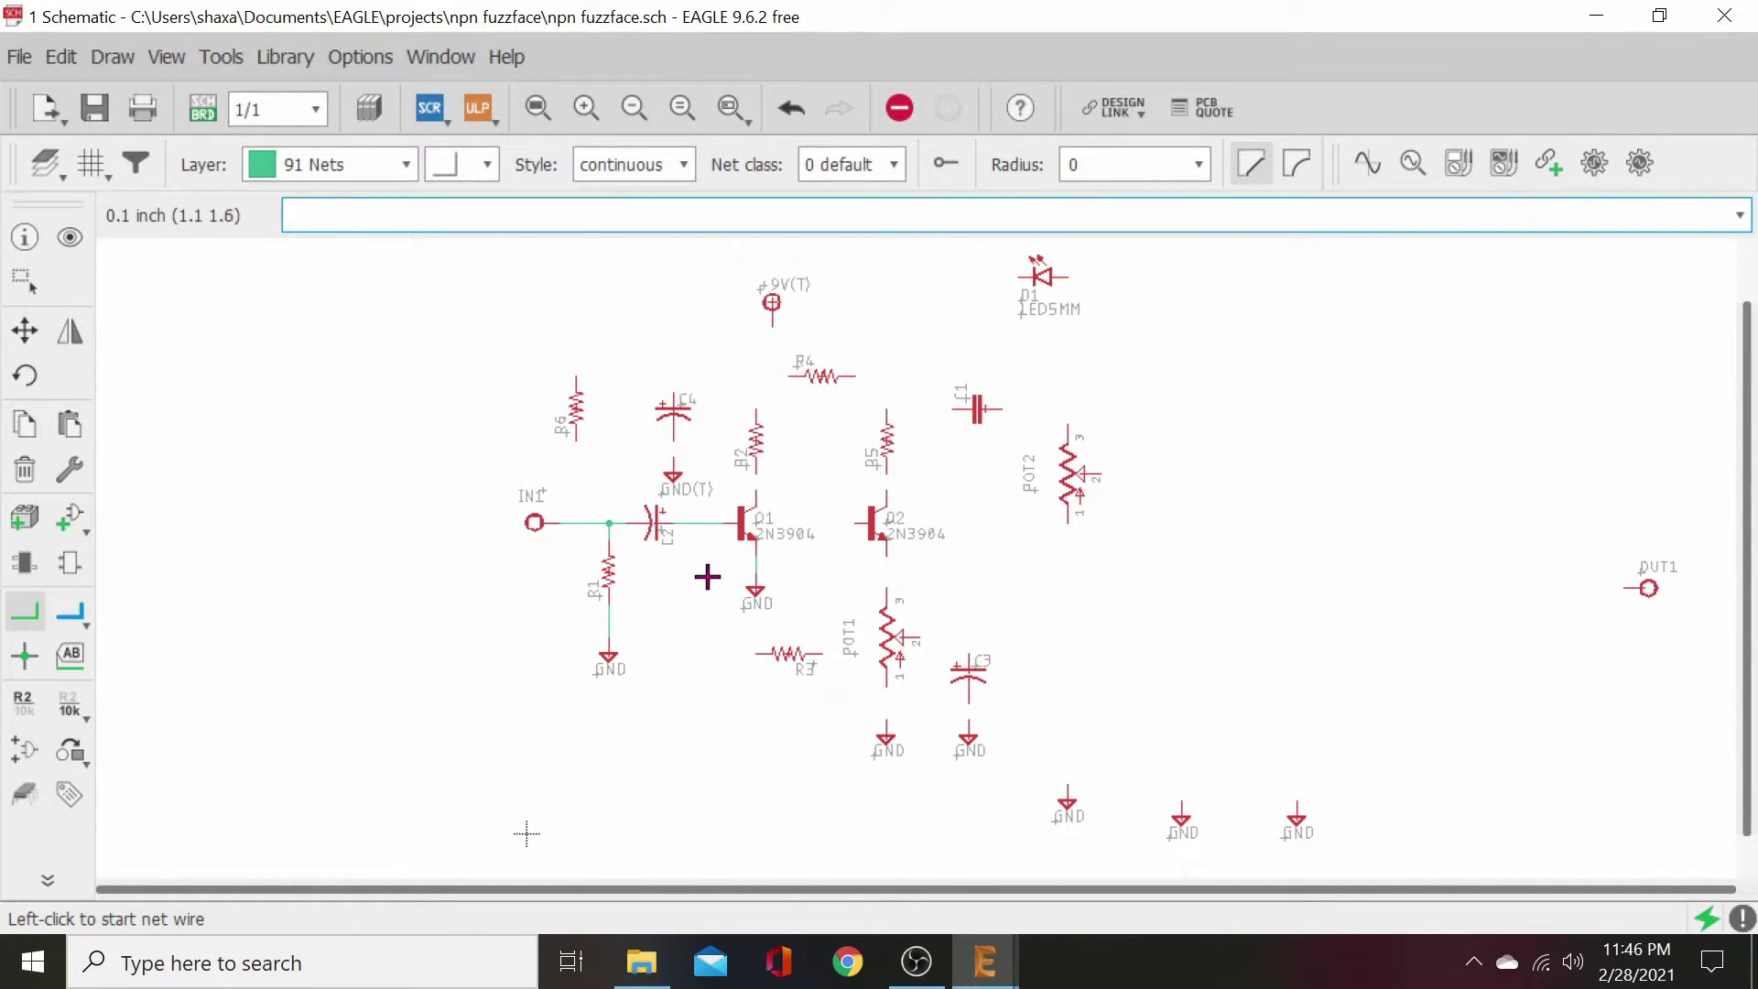
{"action": "left_click", "coordinate": [706, 523]}
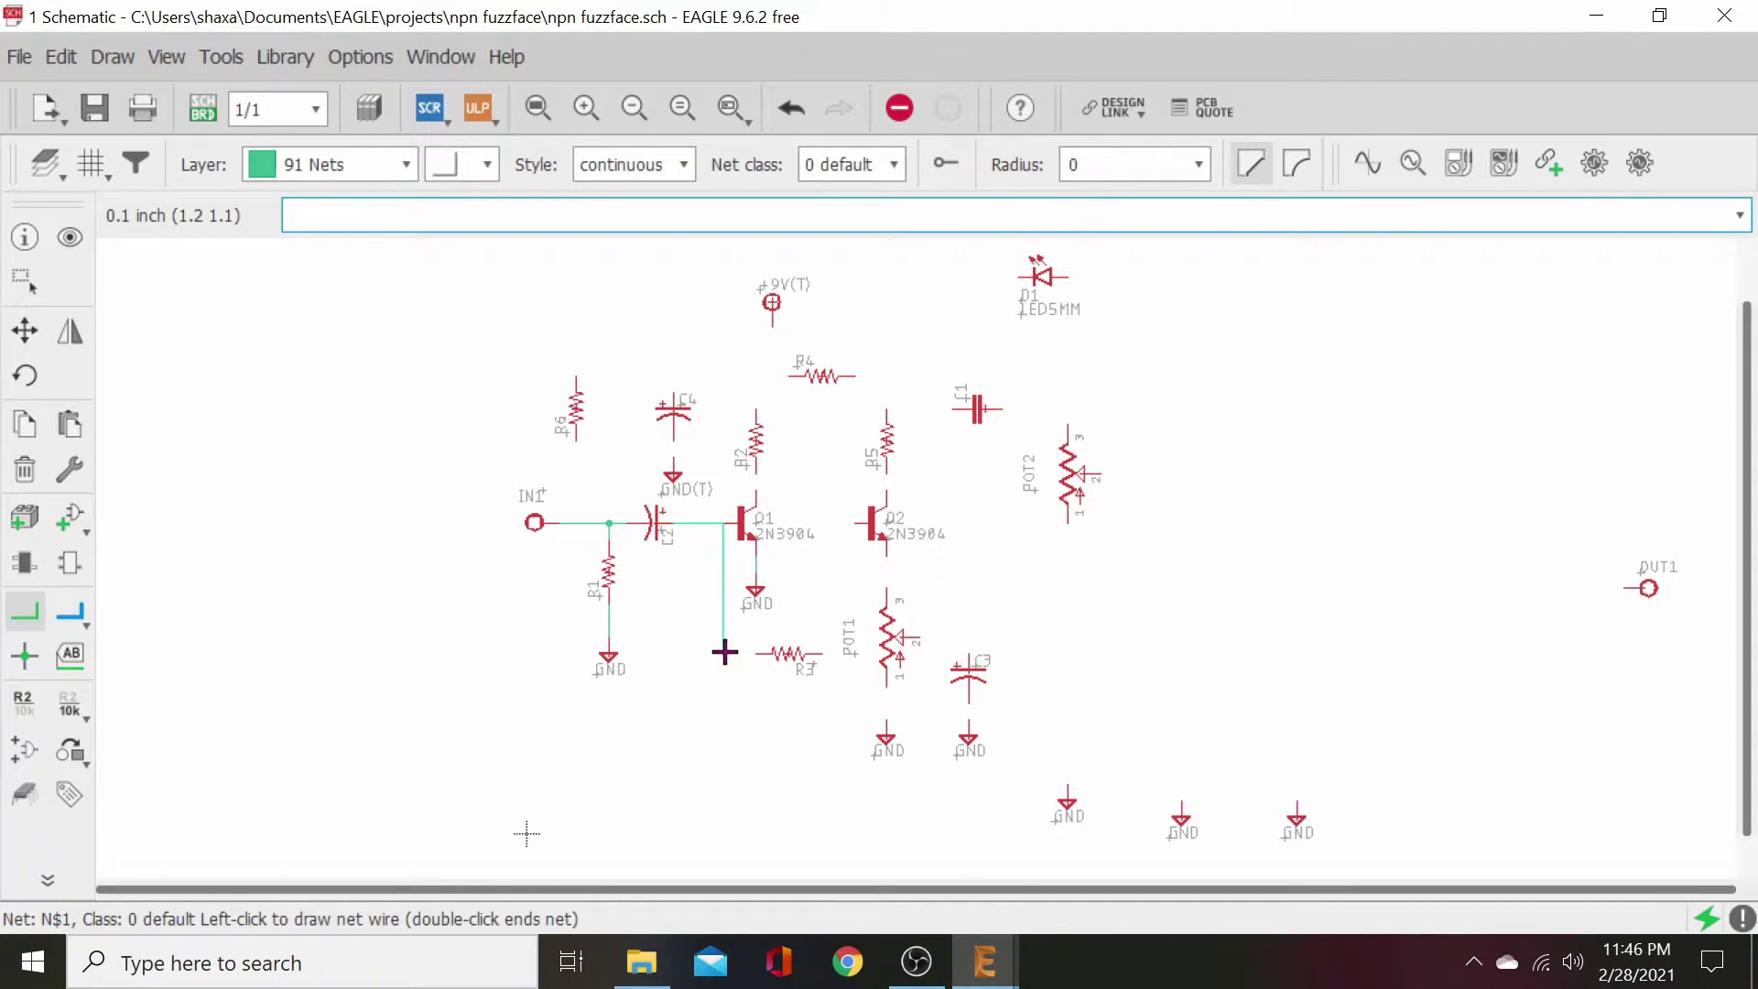
{"action": "left_click", "coordinate": [767, 652]}
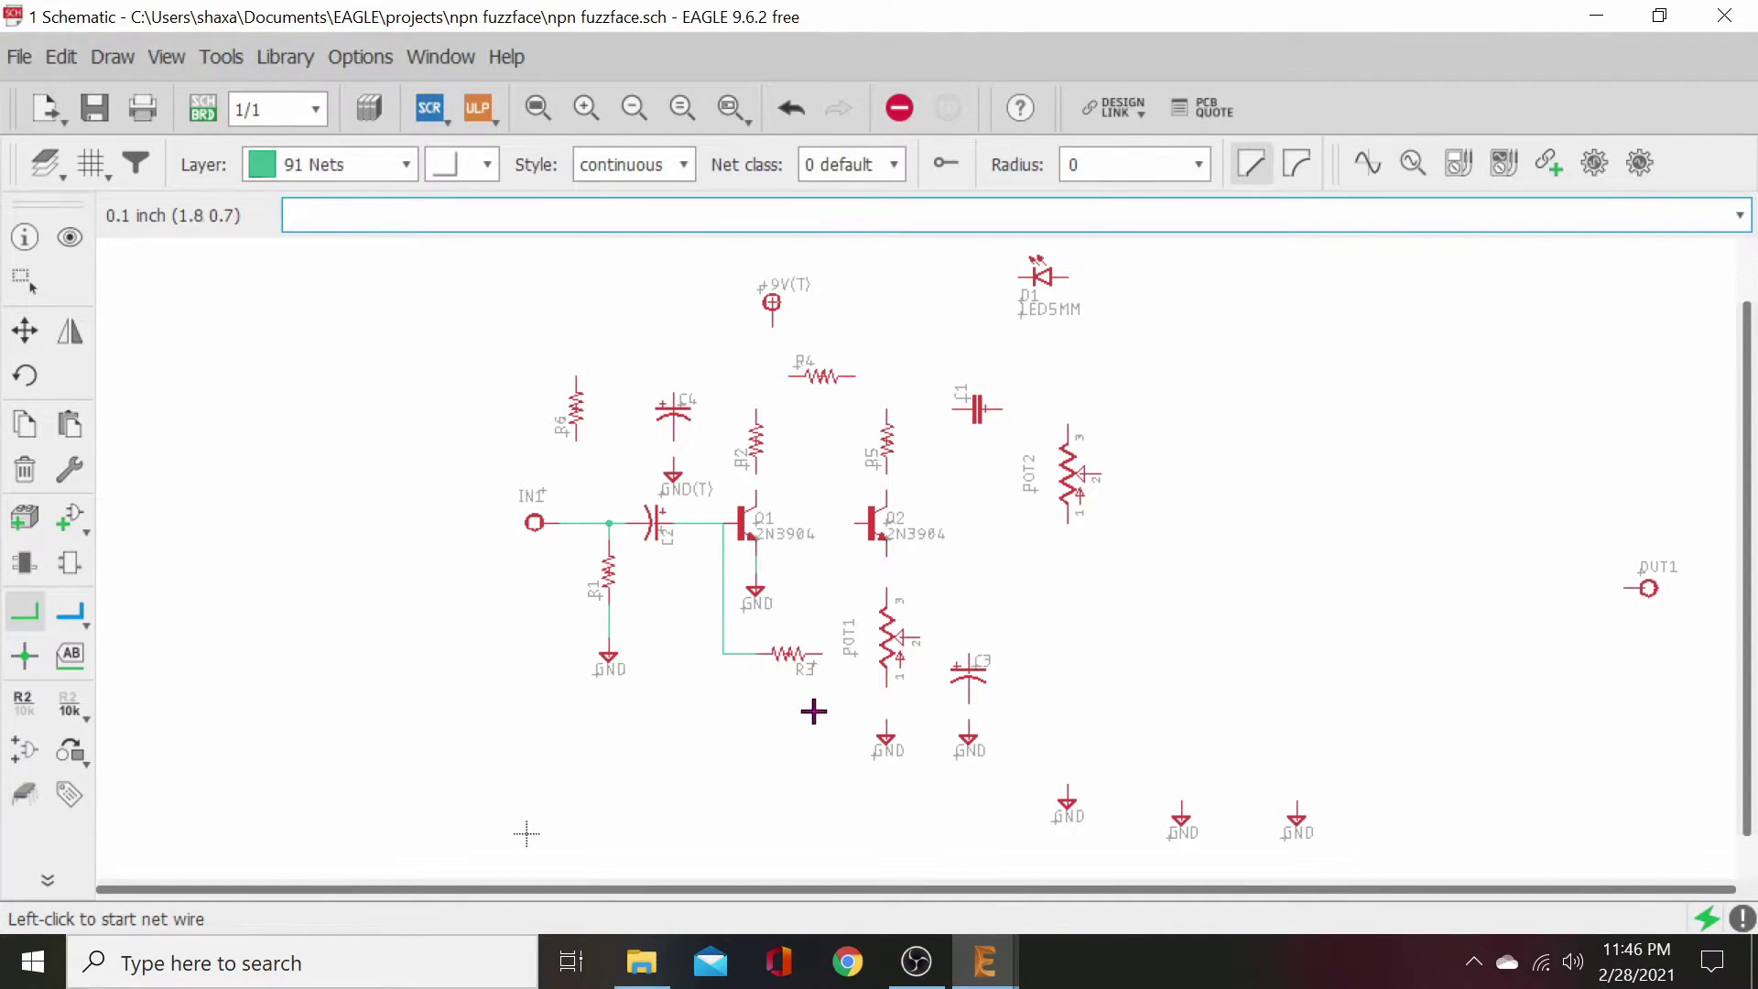
- Connect R3 and Q2's emitter to POT1's top pin, extend to C3, and ground POT1's lower pin
{"action": "left_click", "coordinate": [819, 655]}
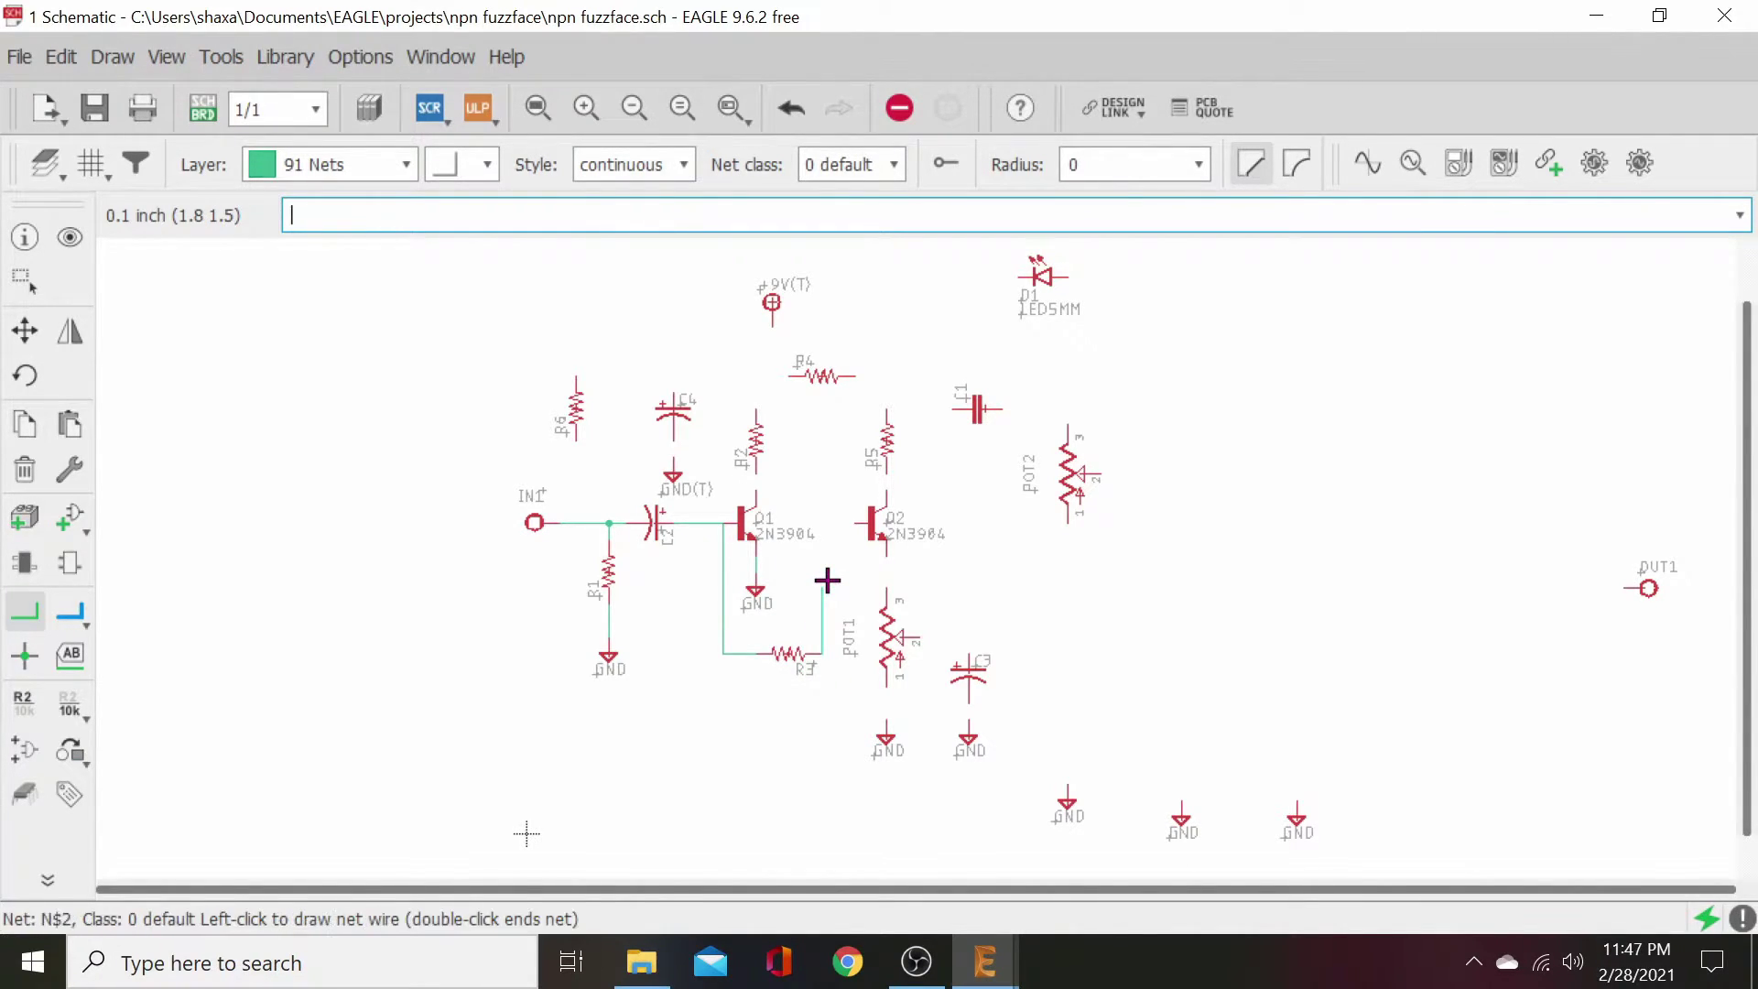
{"action": "left_click", "coordinate": [886, 587]}
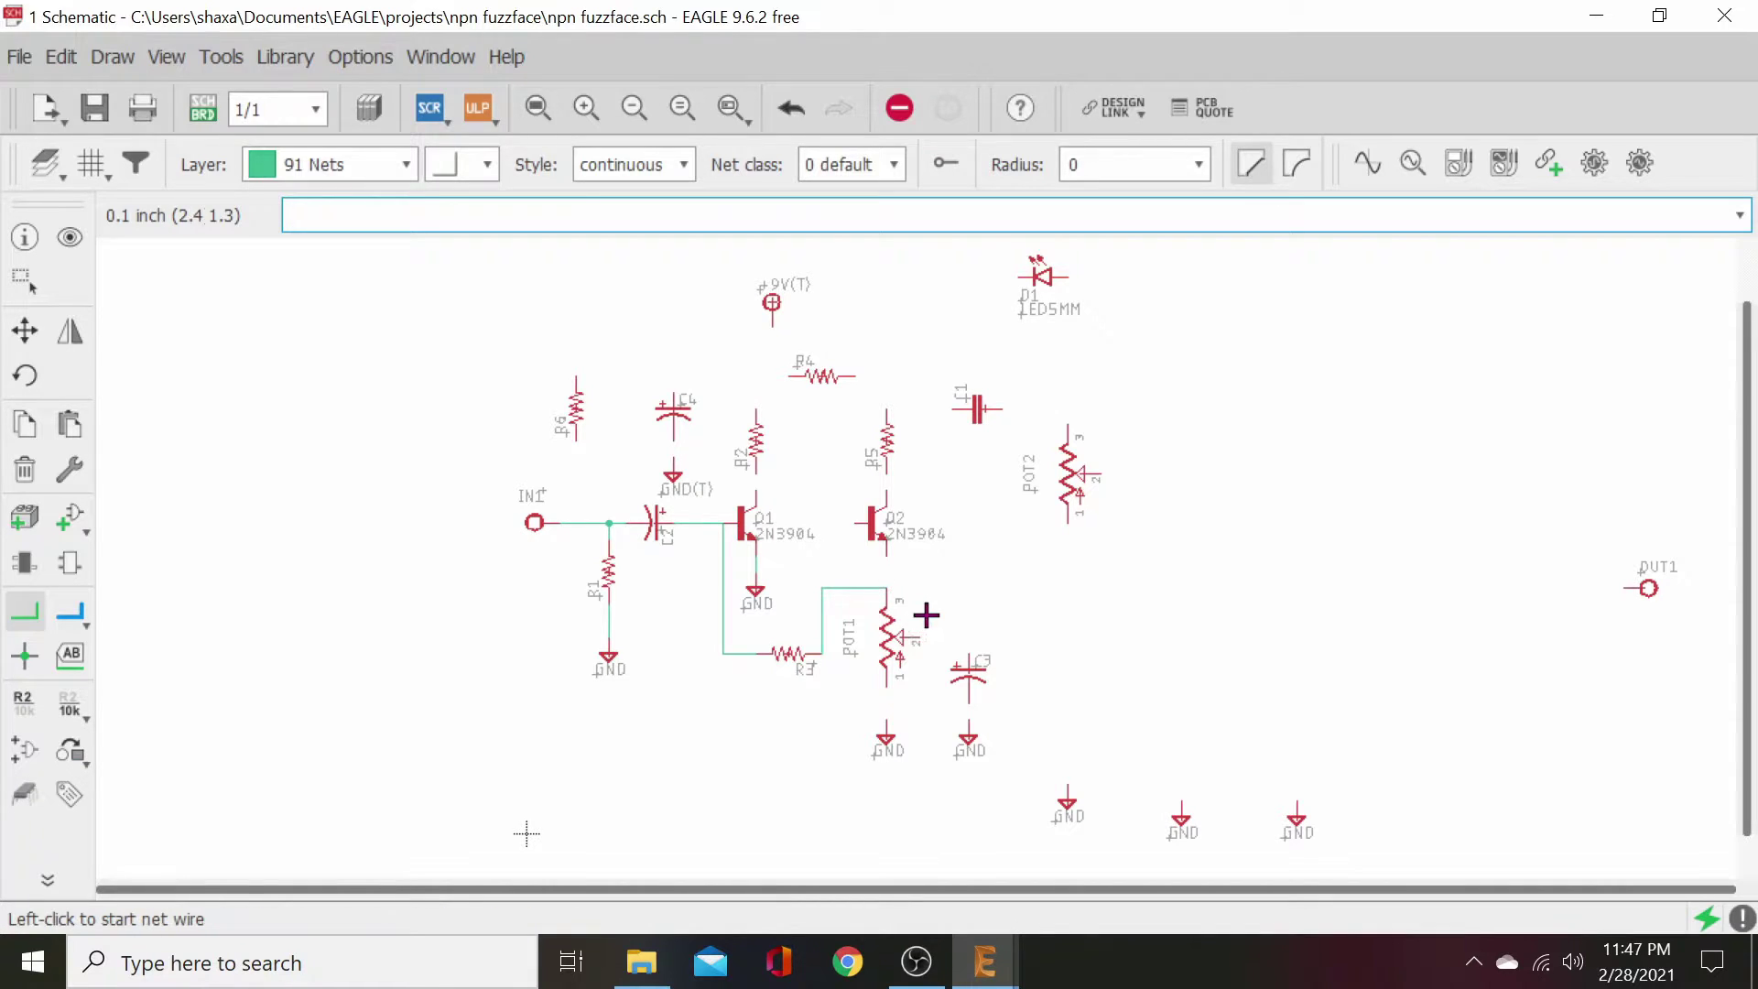
{"action": "left_click", "coordinate": [886, 553]}
{"action": "left_click", "coordinate": [888, 583]}
{"action": "left_click", "coordinate": [888, 588]}
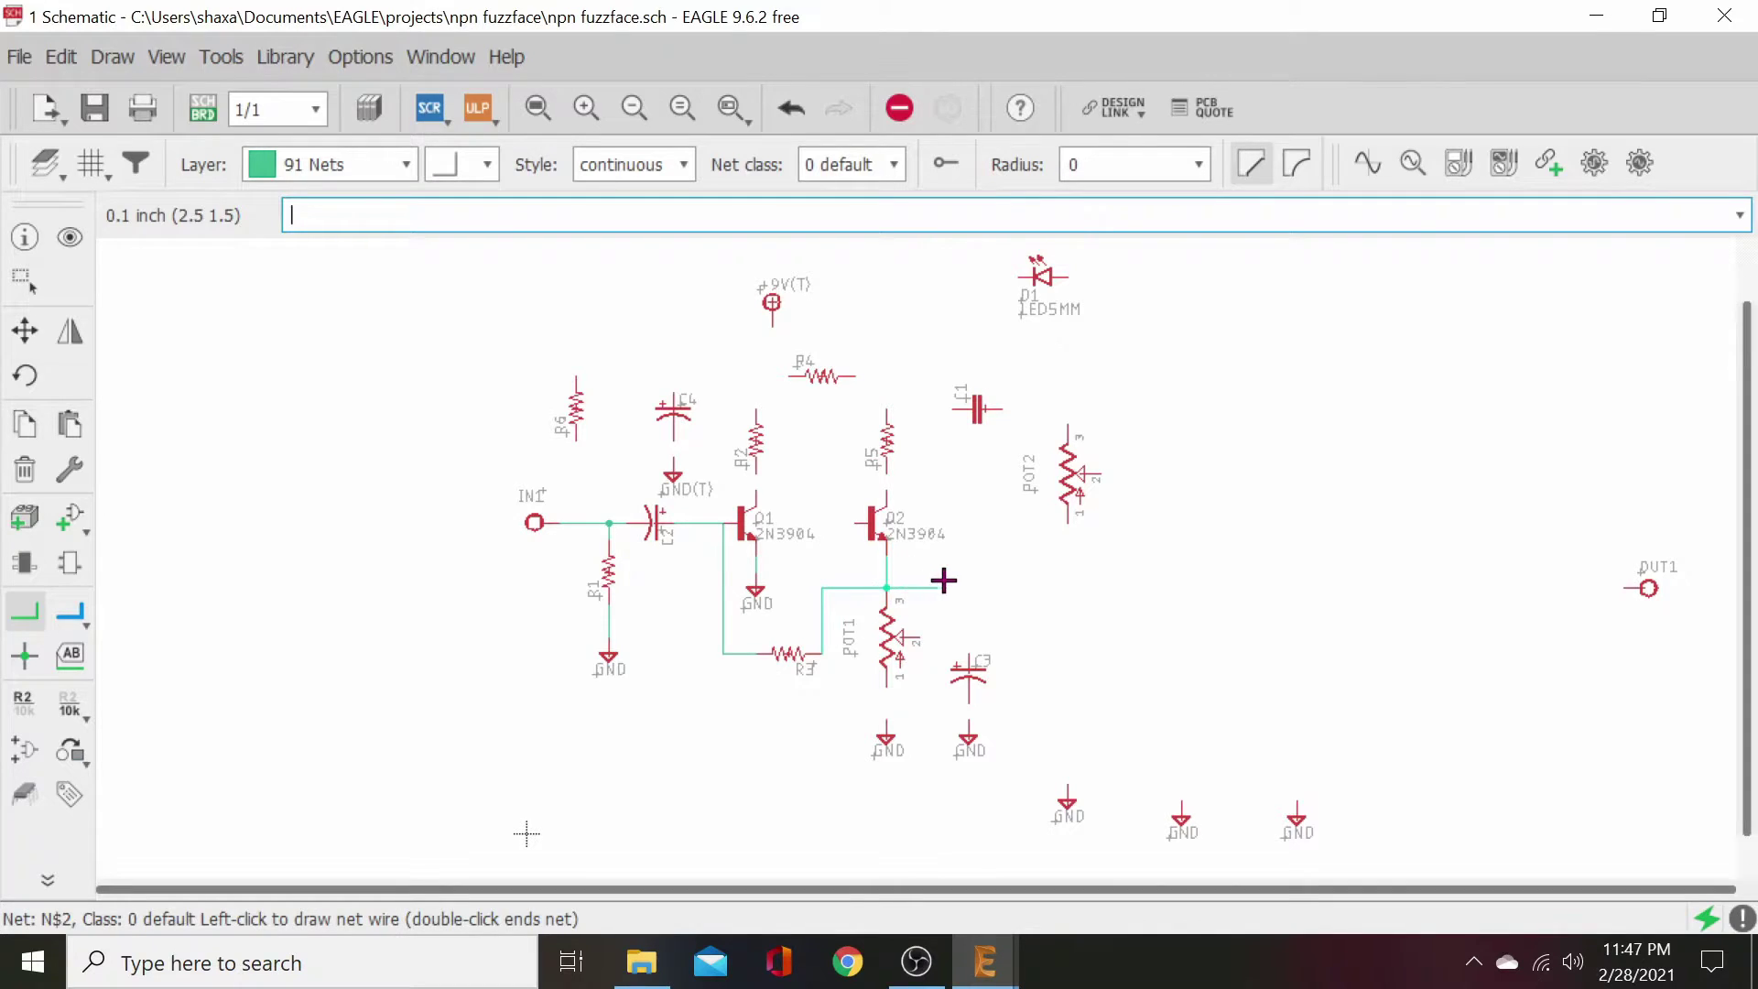
{"action": "left_click", "coordinate": [968, 647]}
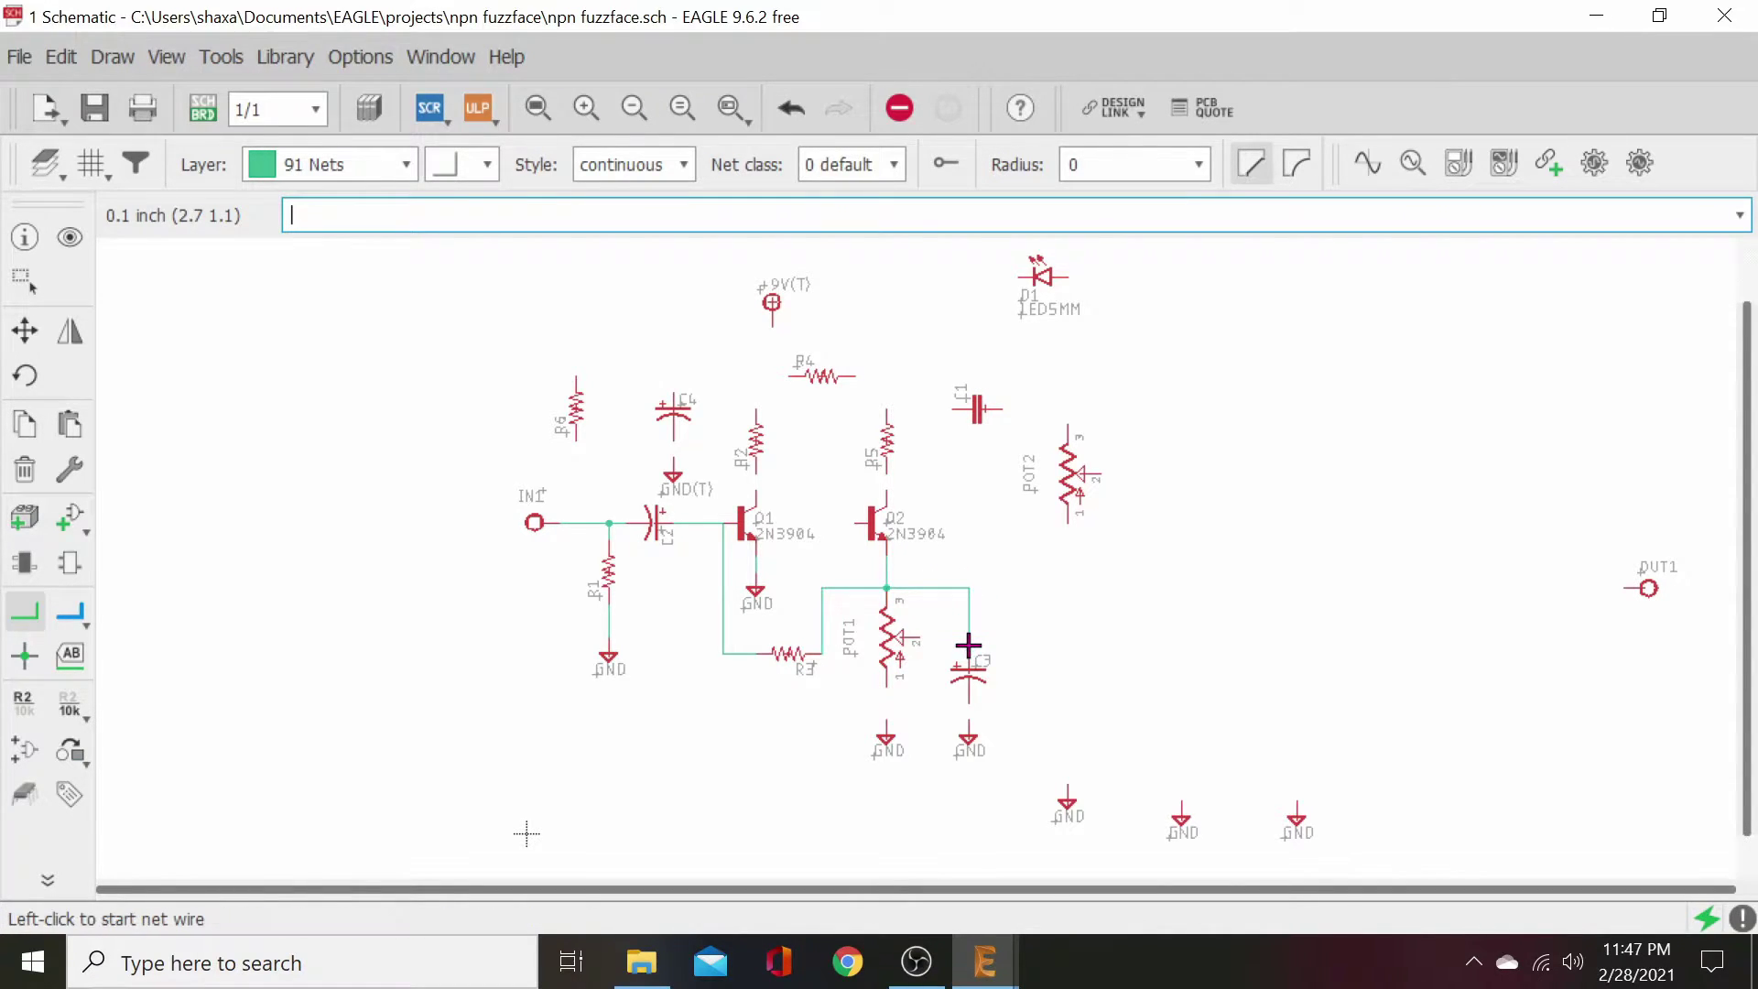
{"action": "left_click", "coordinate": [882, 683]}
{"action": "left_click", "coordinate": [885, 728]}
- Replace the wires to C3 with POT1's wiper to C3, then ground C3's lower pin
{"action": "left_click", "coordinate": [37, 474]}
{"action": "left_click", "coordinate": [924, 587]}
{"action": "left_click", "coordinate": [968, 613]}
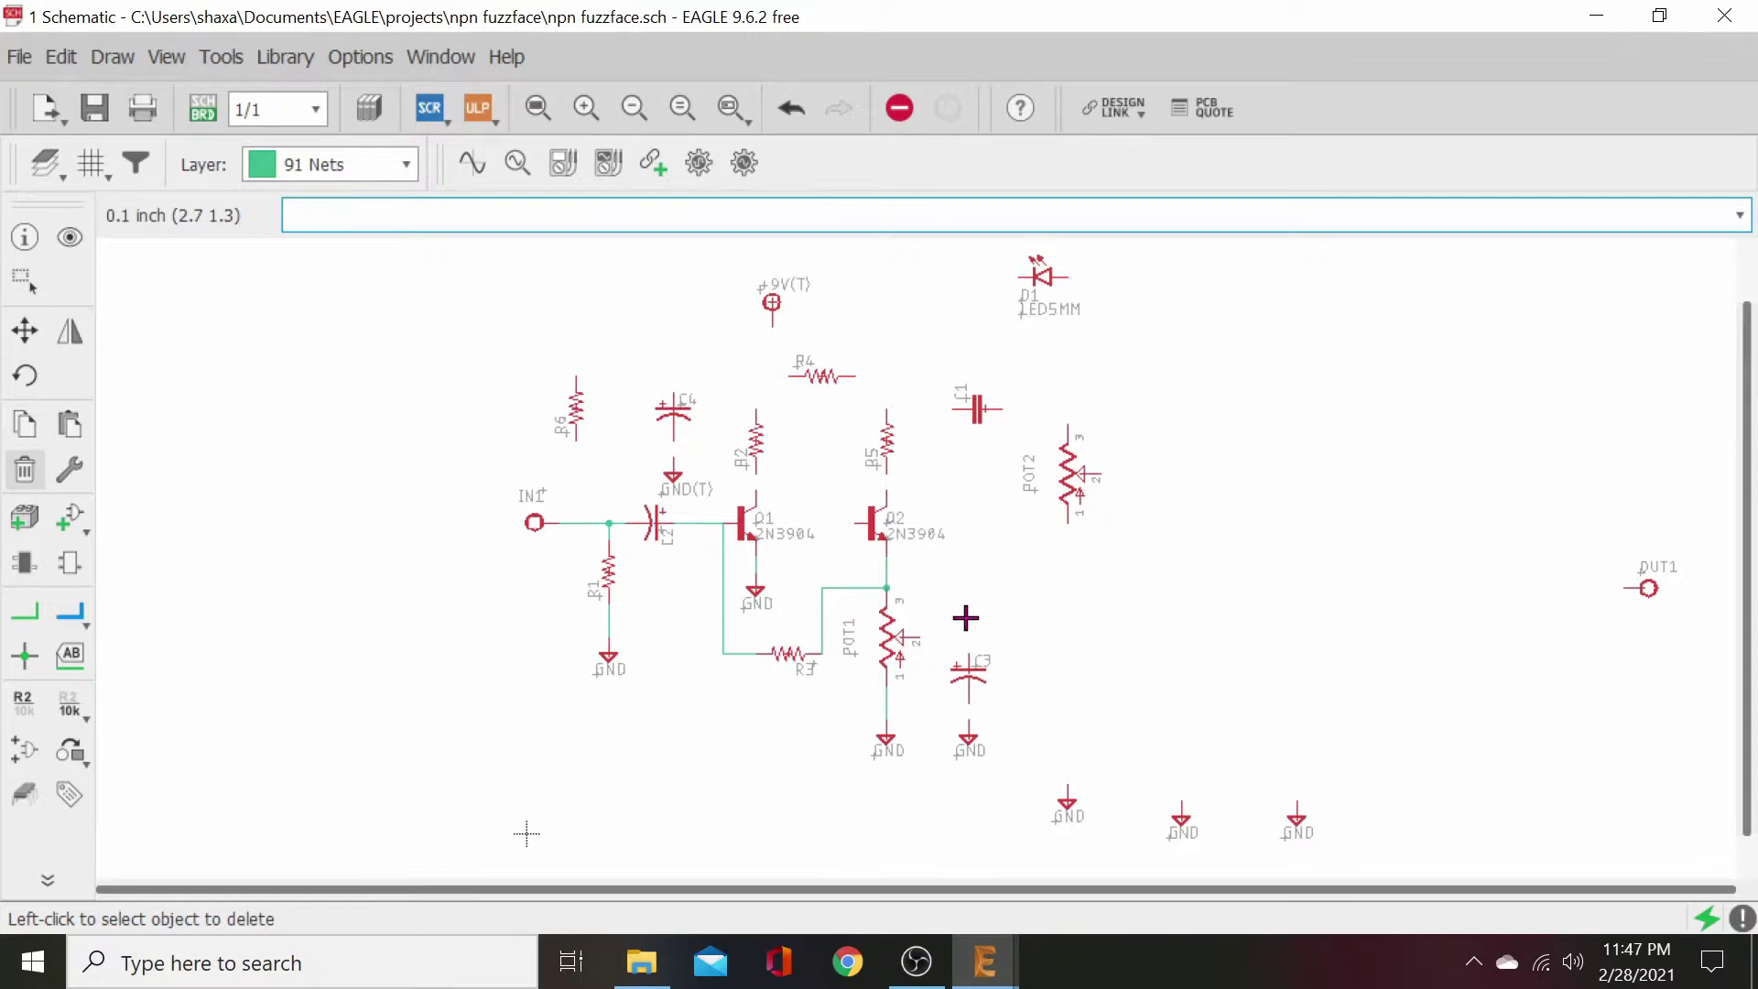
{"action": "left_click", "coordinate": [30, 612]}
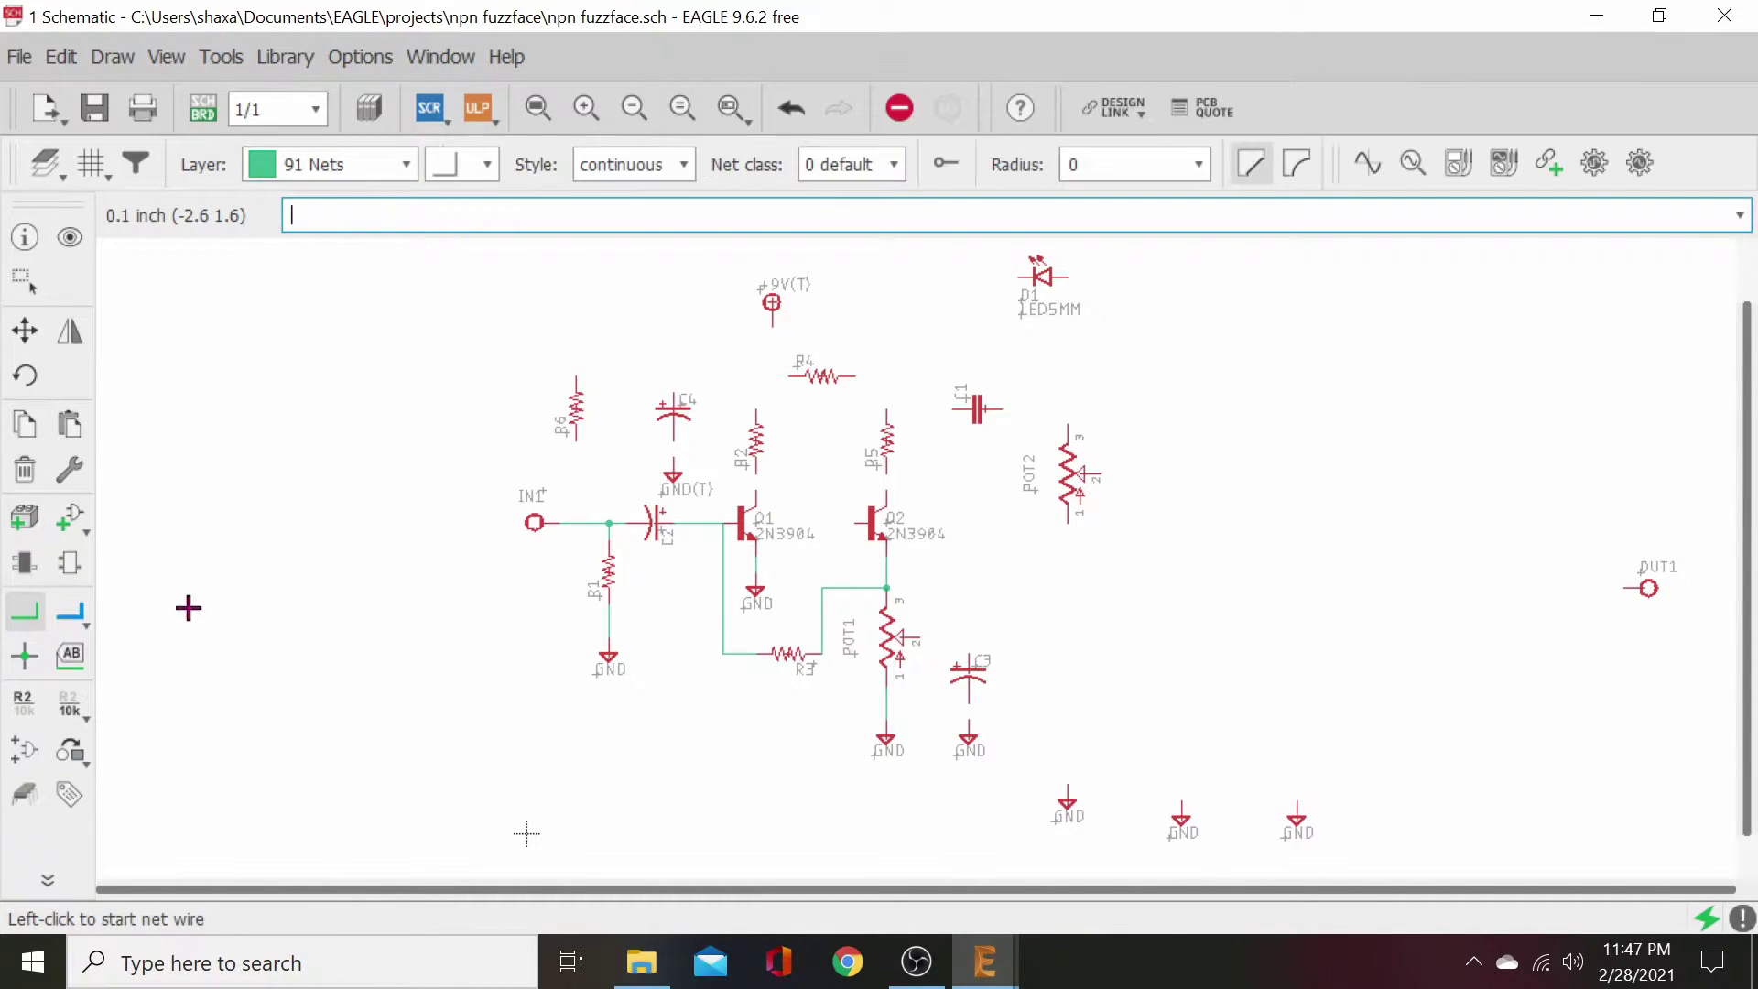
{"action": "left_click", "coordinate": [916, 632]}
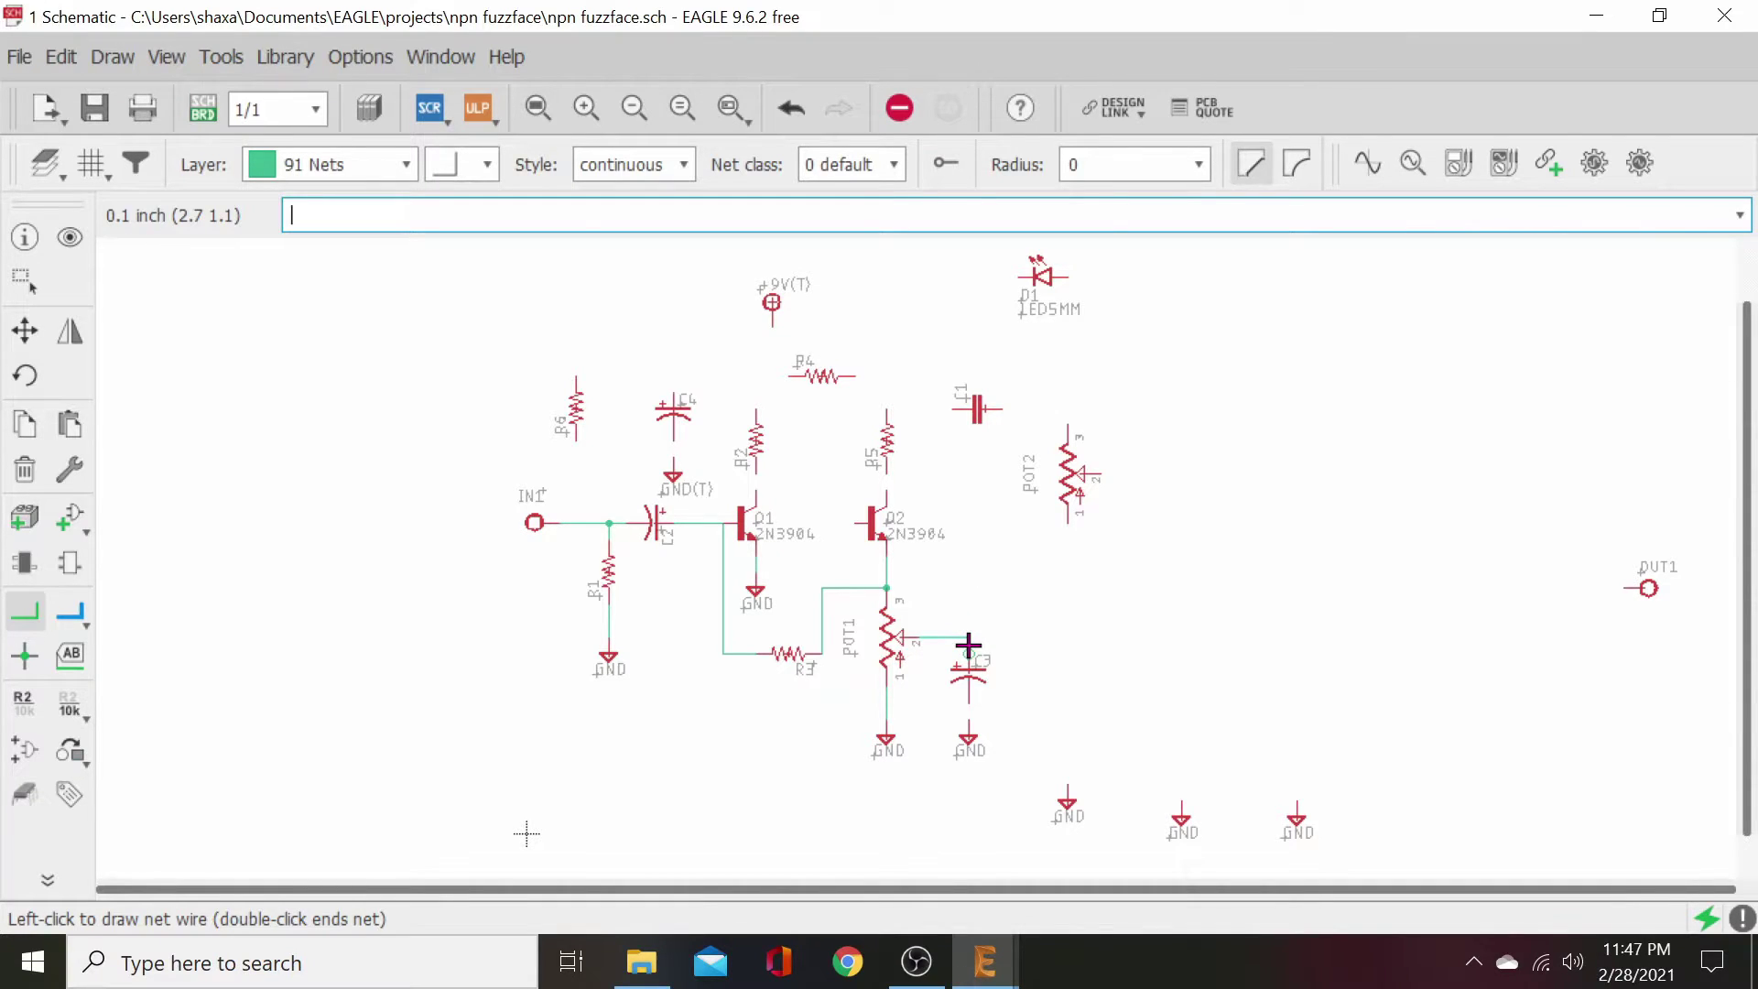
{"action": "left_click", "coordinate": [968, 645]}
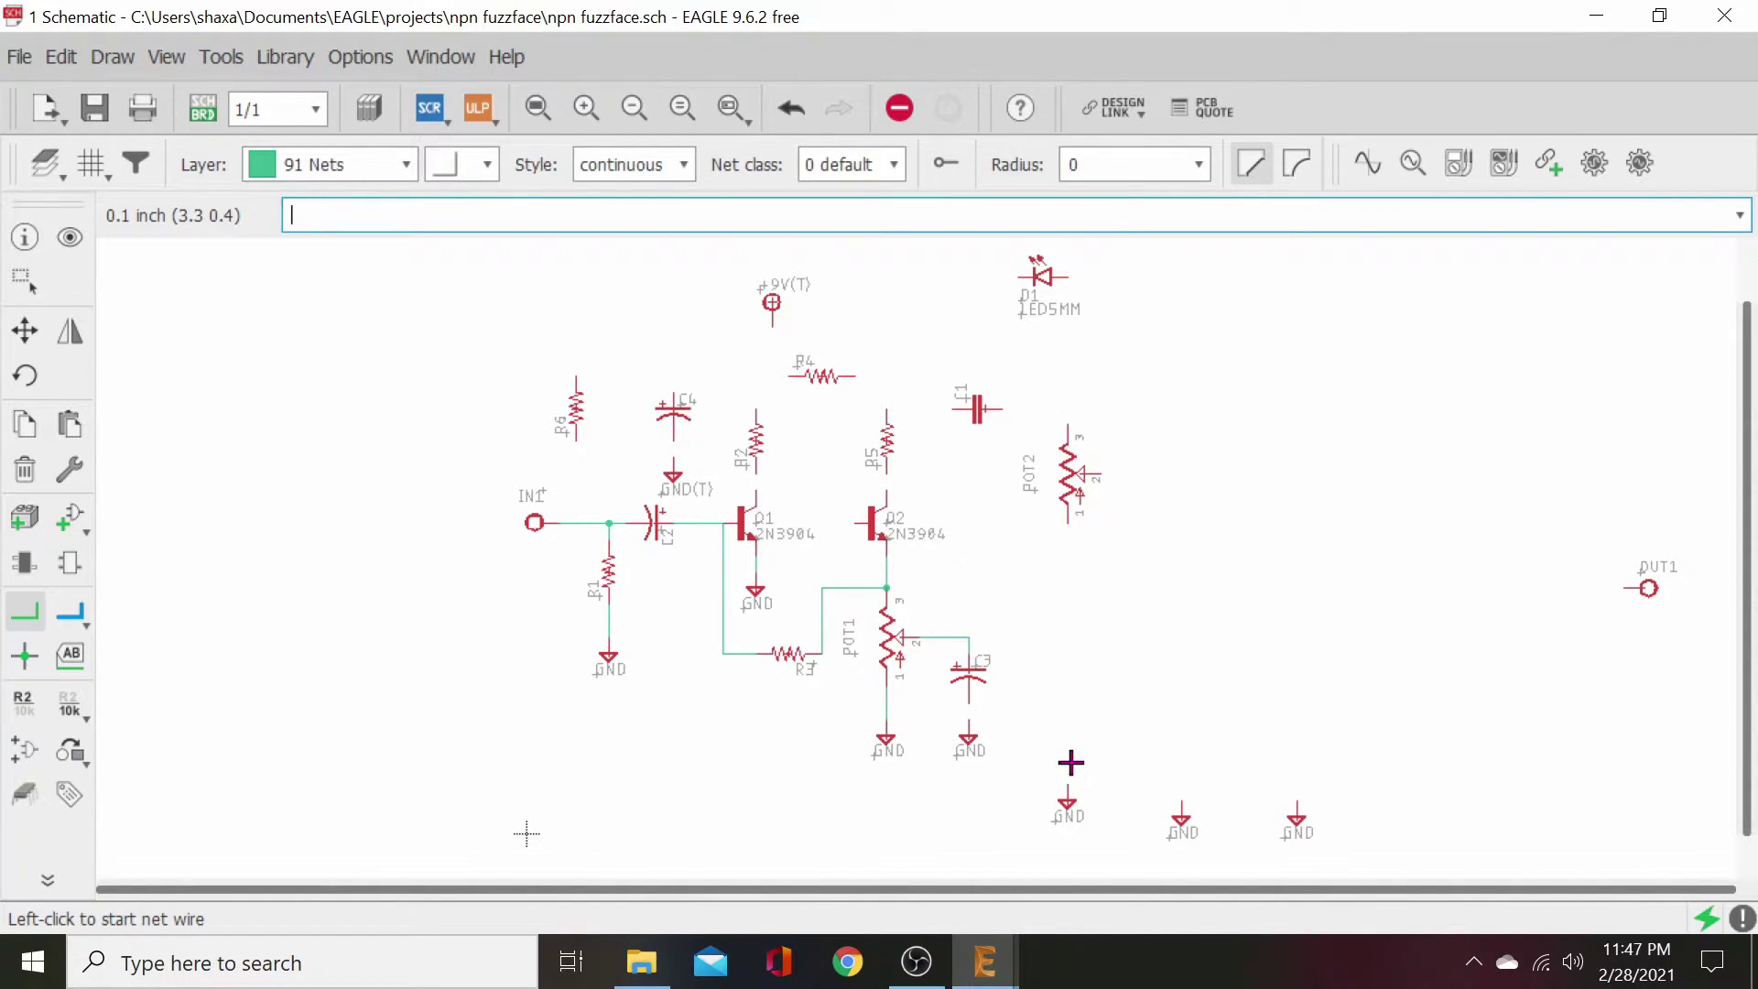
{"action": "left_click", "coordinate": [971, 701]}
{"action": "left_click", "coordinate": [969, 723]}
- Connect Q1's collector to Q2's base and R2, and Q2's collector up to R5
{"action": "left_click", "coordinate": [756, 490]}
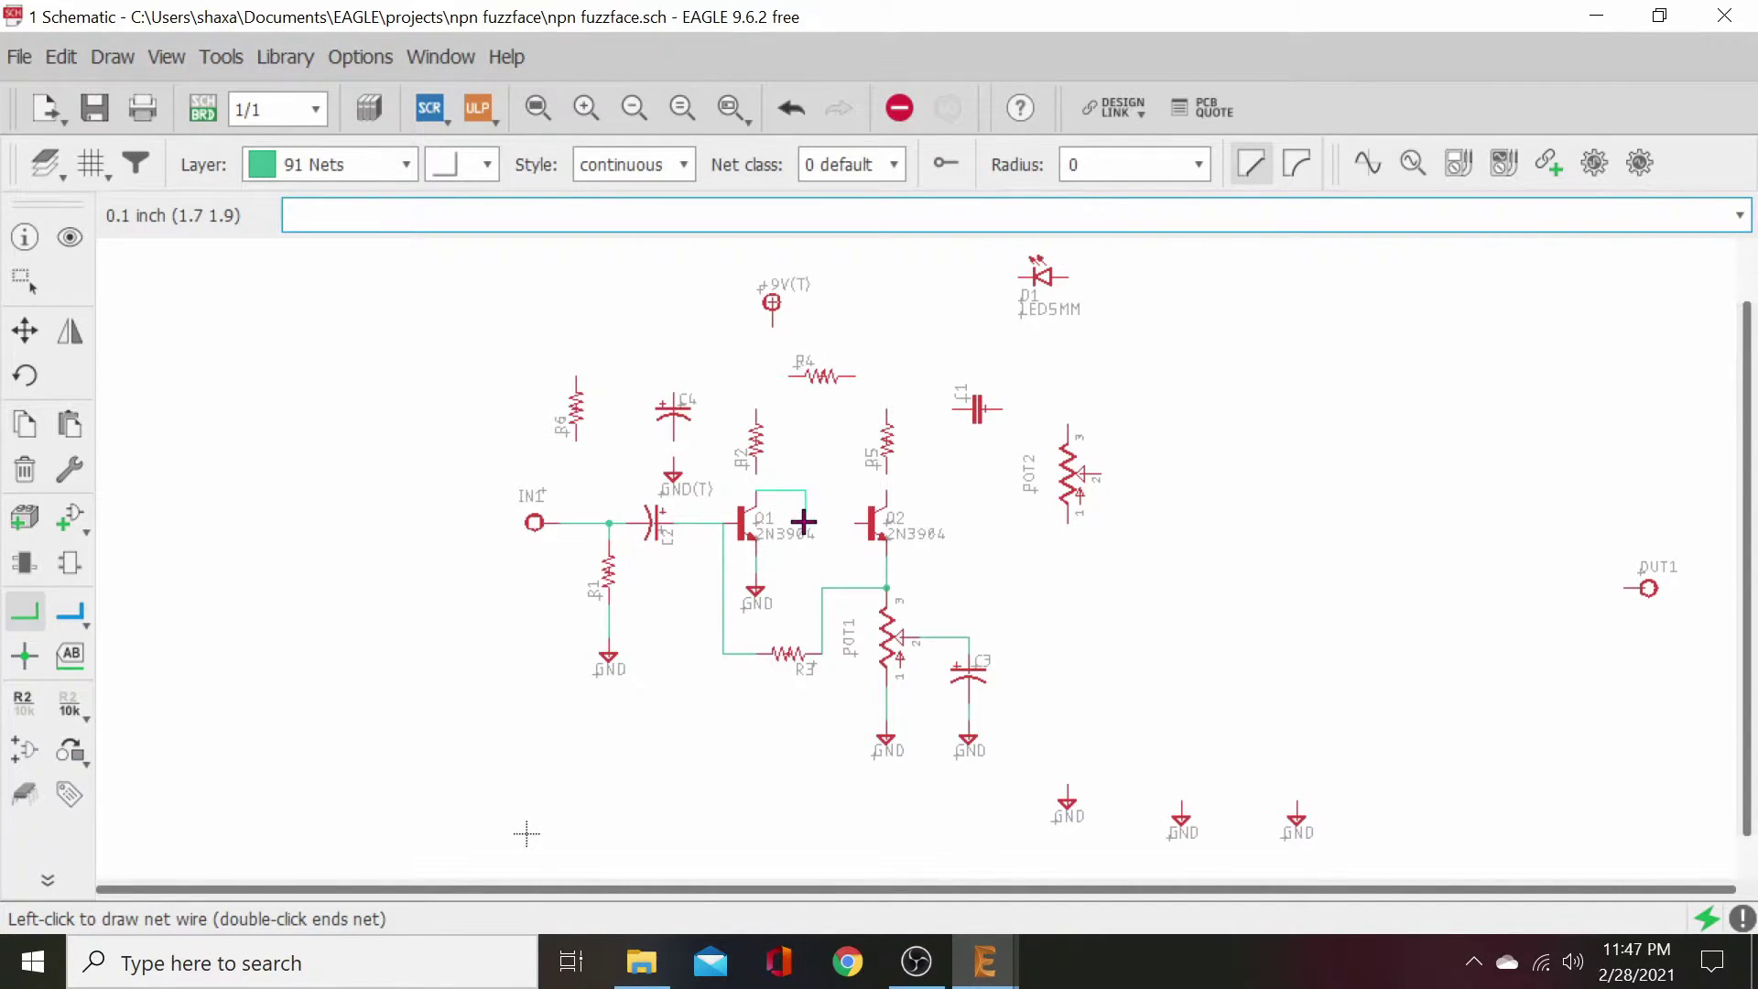
{"action": "left_click", "coordinate": [818, 522]}
{"action": "left_click", "coordinate": [857, 523]}
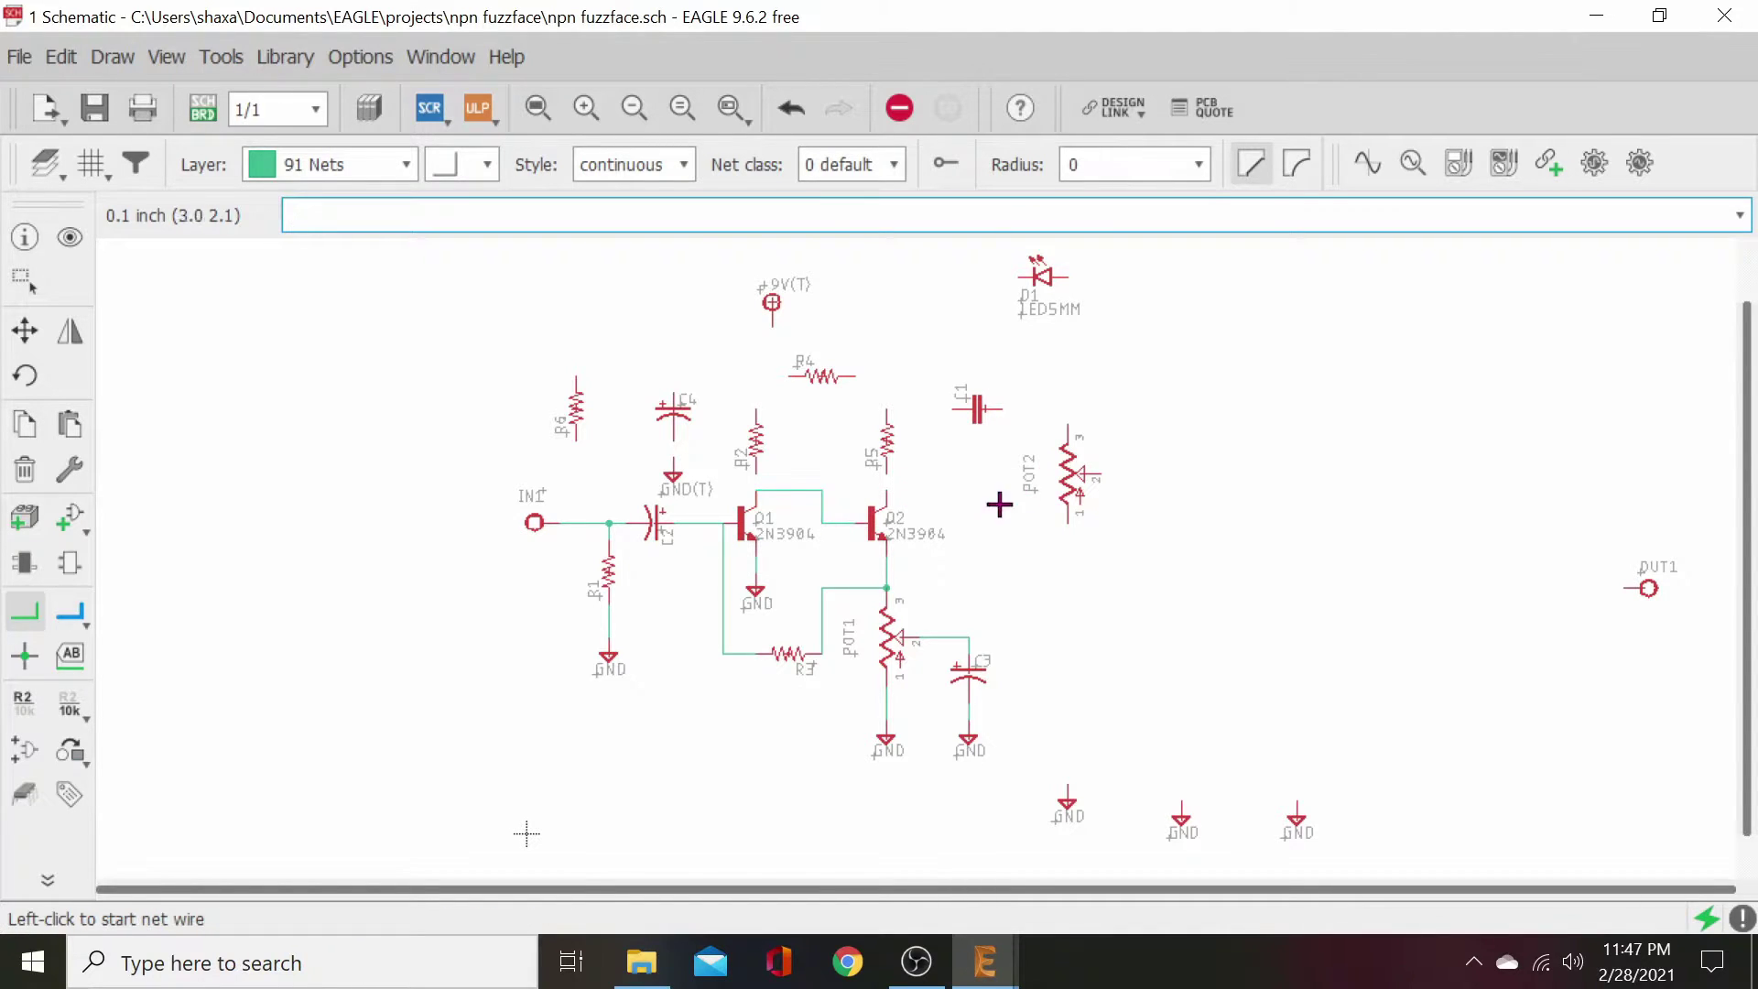
{"action": "left_click", "coordinate": [889, 494]}
{"action": "left_click", "coordinate": [886, 465]}
{"action": "left_click", "coordinate": [770, 490]}
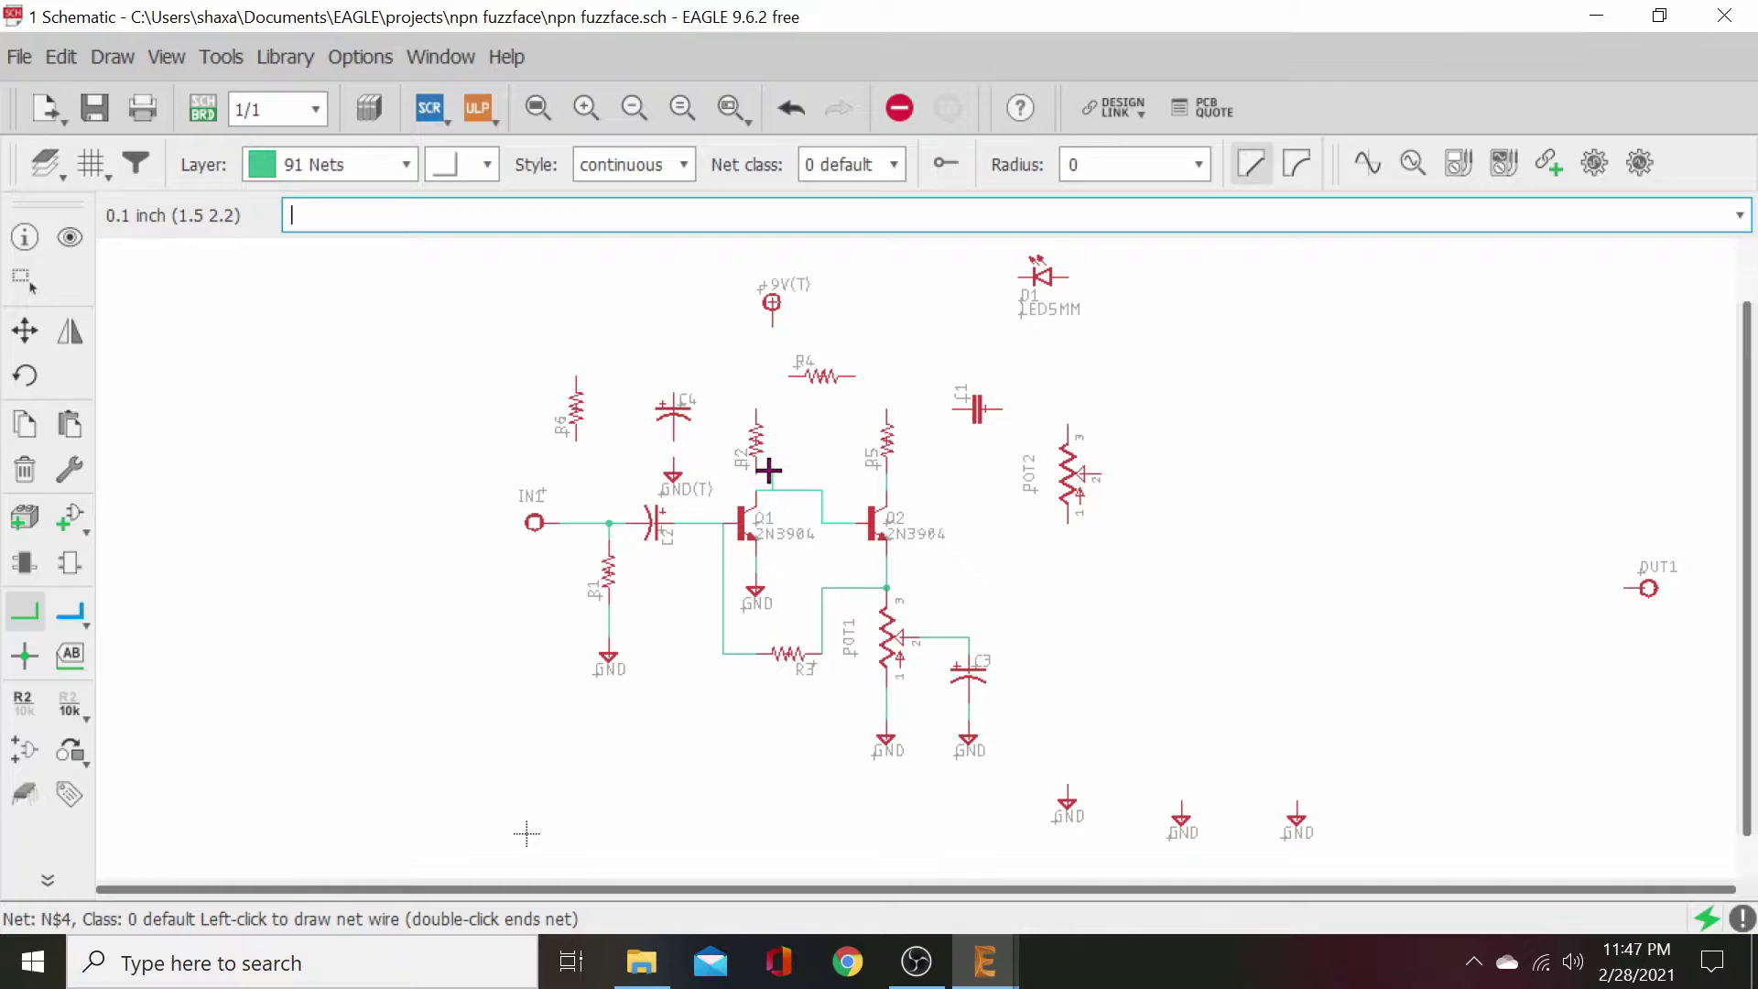
{"action": "left_click", "coordinate": [757, 470]}
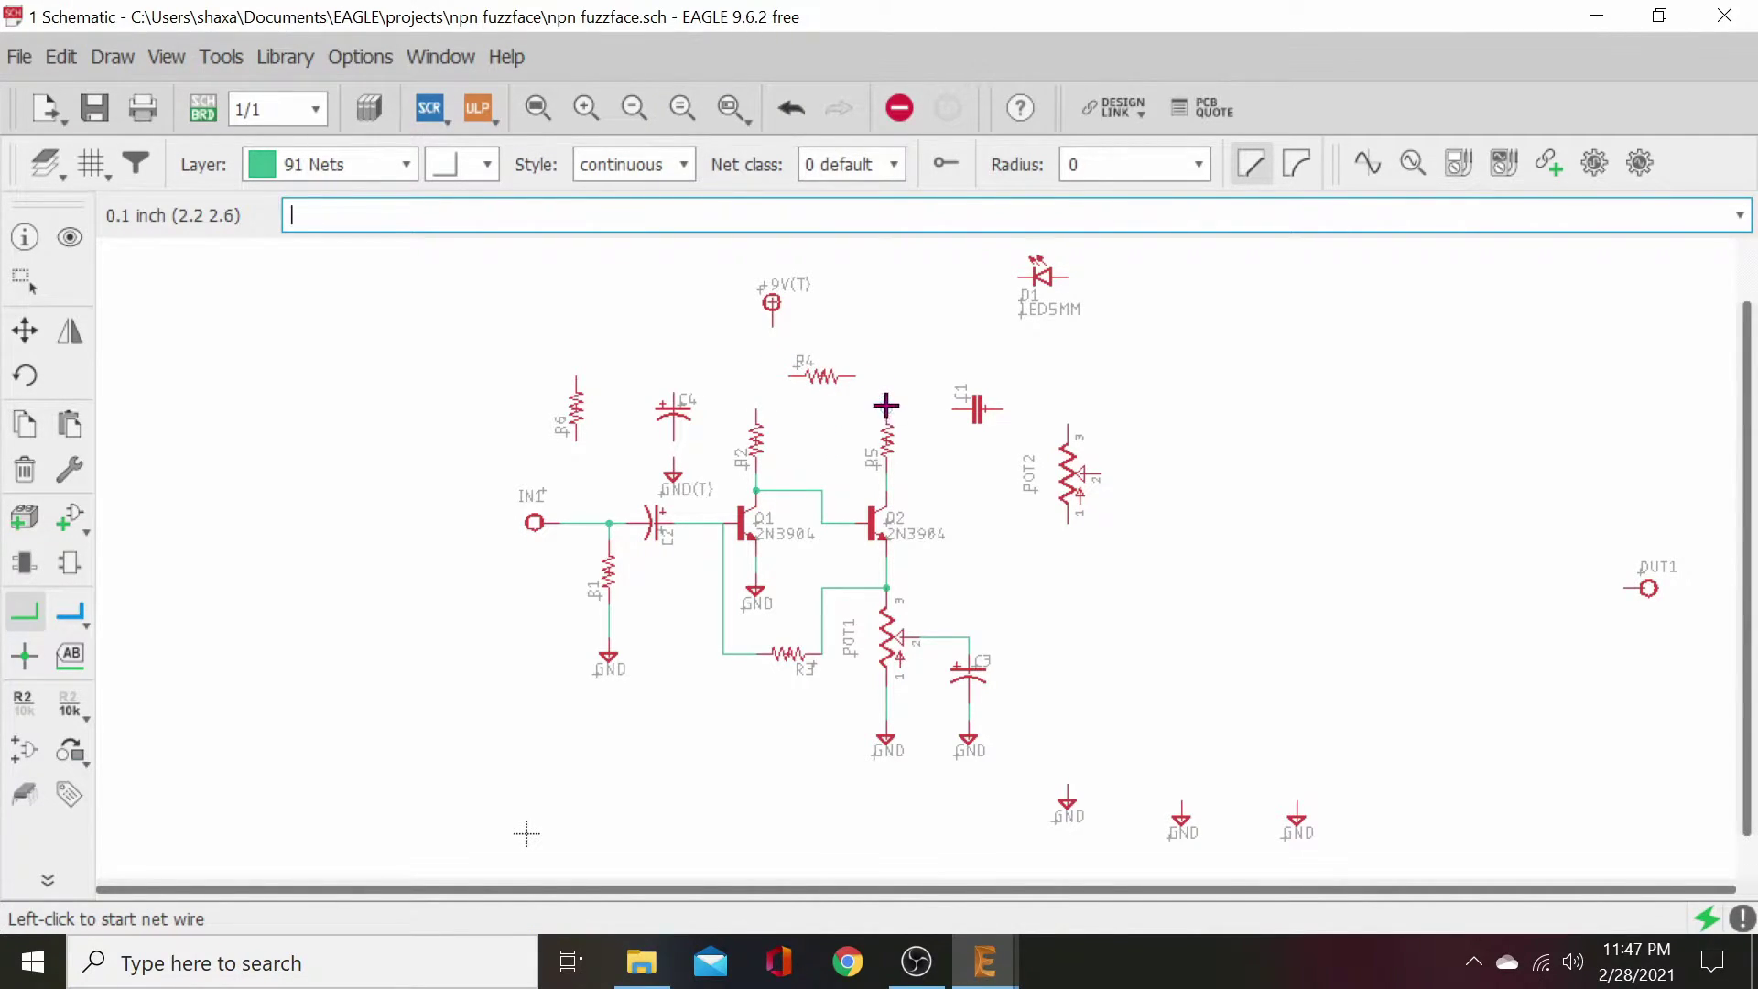
- Link R4 to R5 and R2, join C4's top to that rail, ground C4 to GND(T), and extend to R6
{"action": "left_click", "coordinate": [858, 374]}
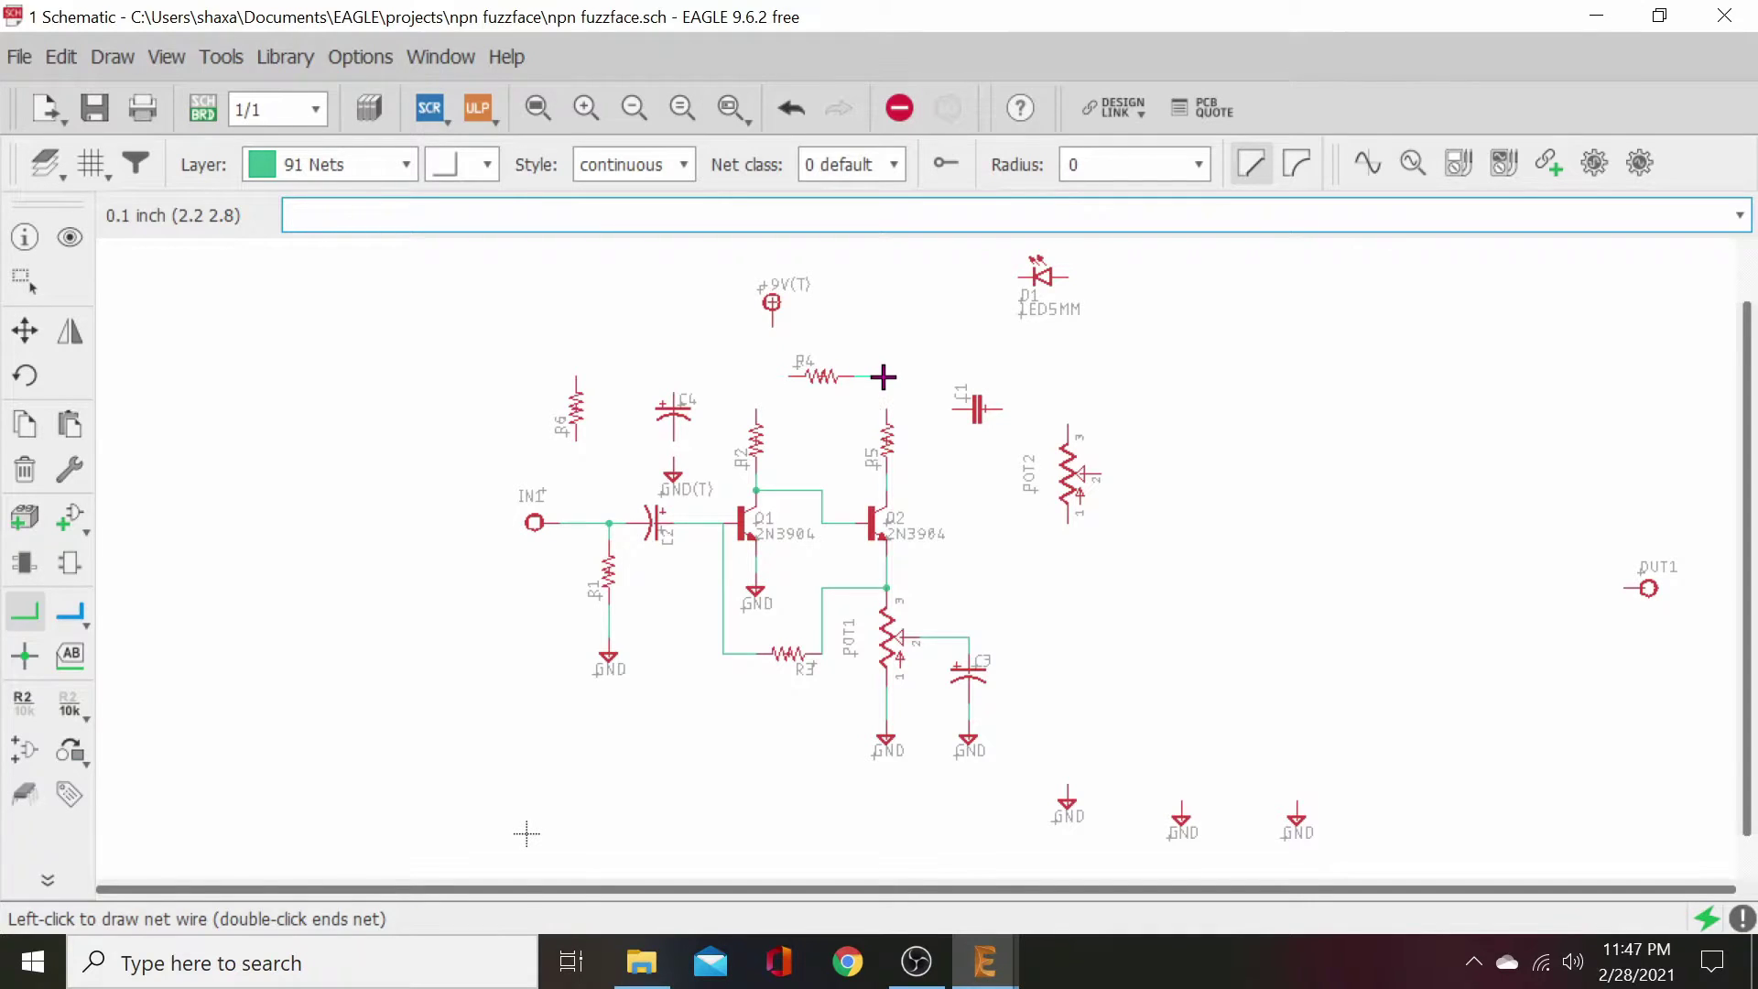
{"action": "left_click", "coordinate": [888, 407]}
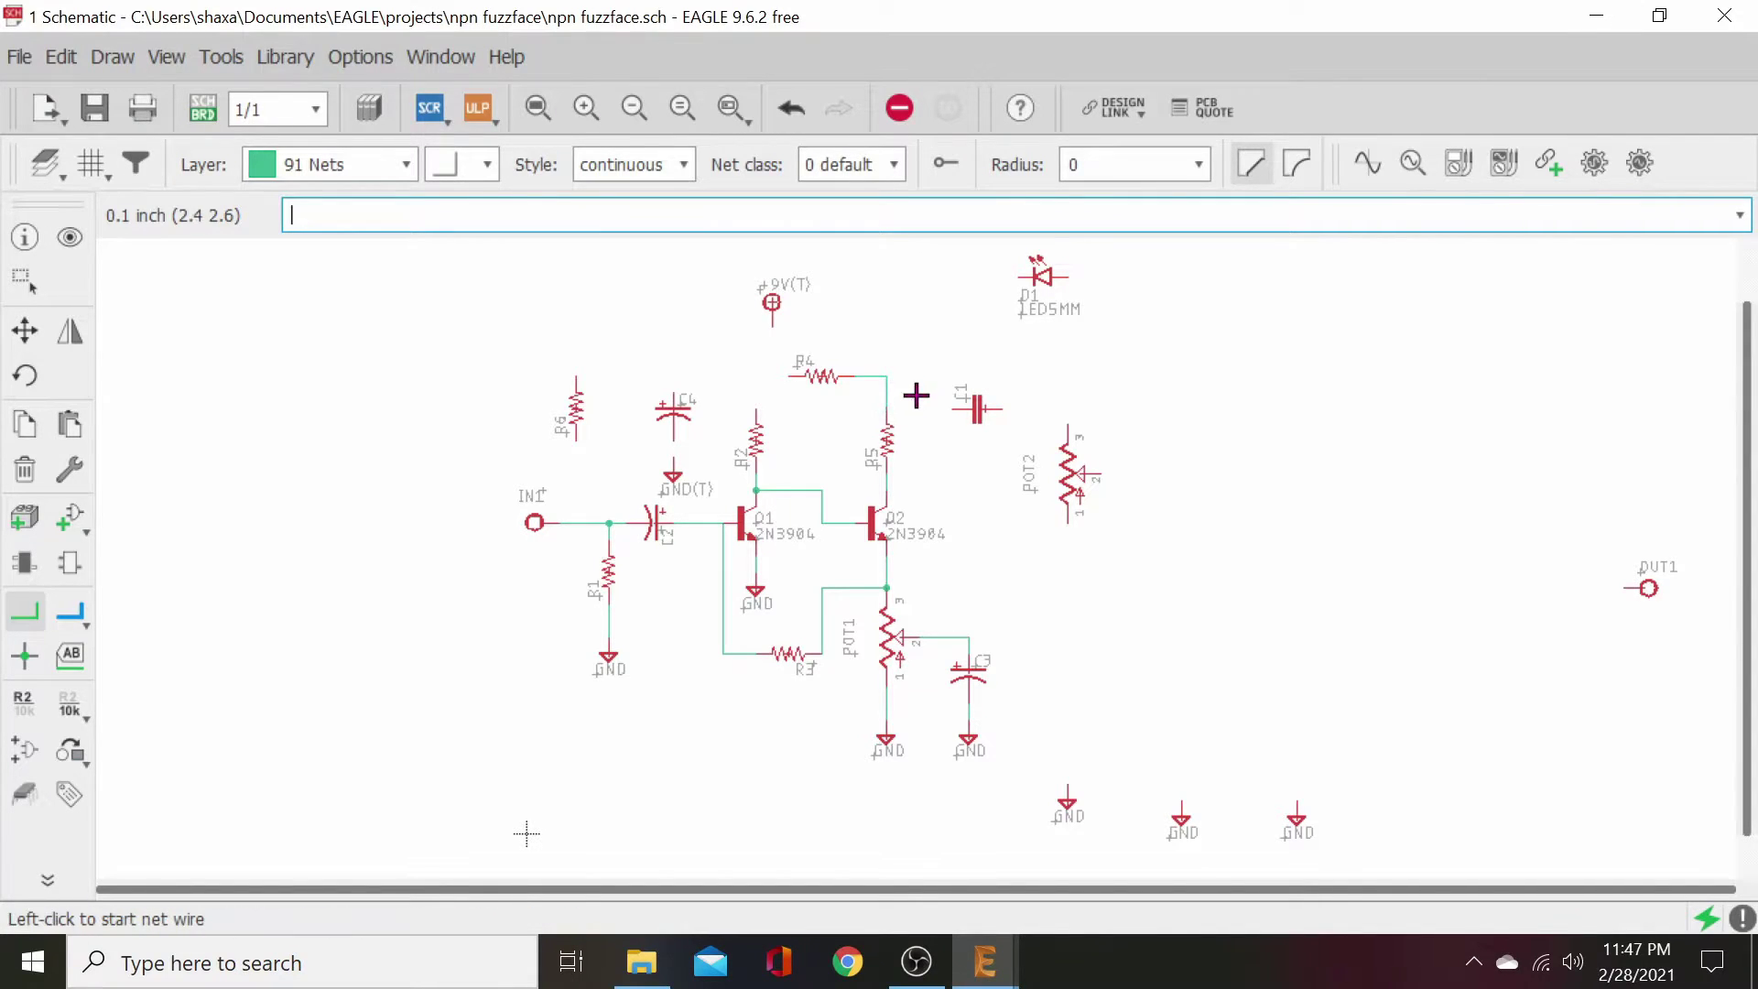
{"action": "left_click", "coordinate": [756, 409]}
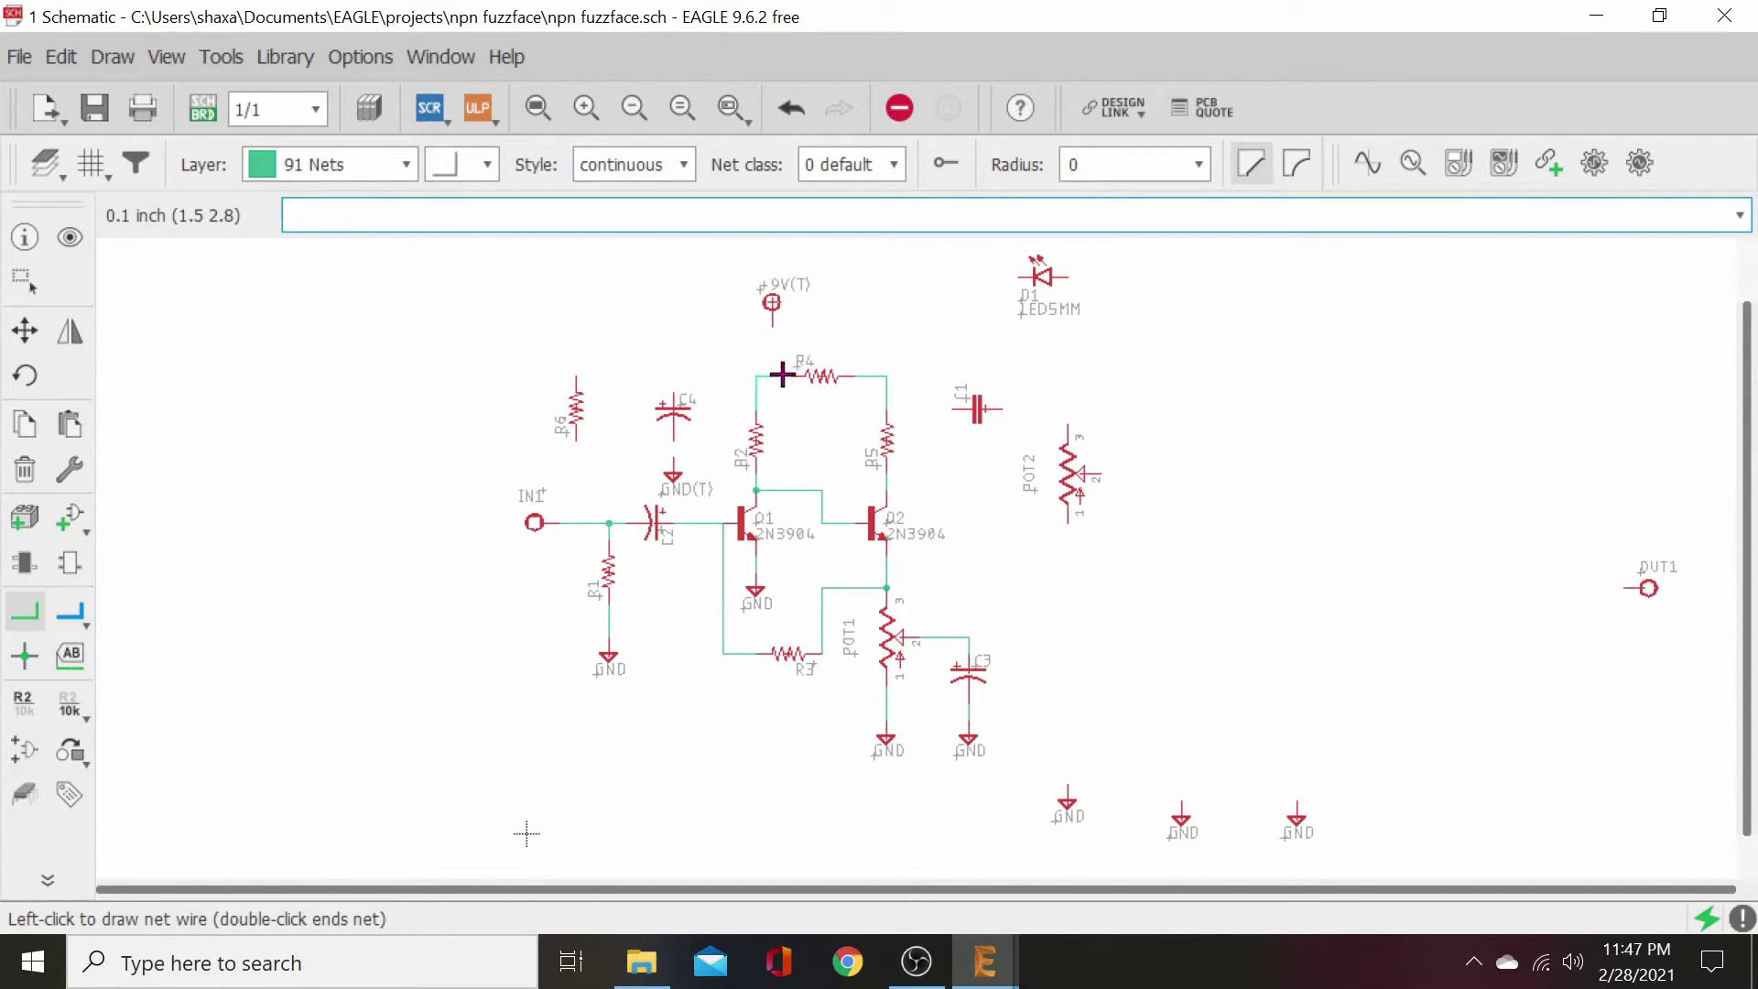
{"action": "left_click", "coordinate": [789, 376]}
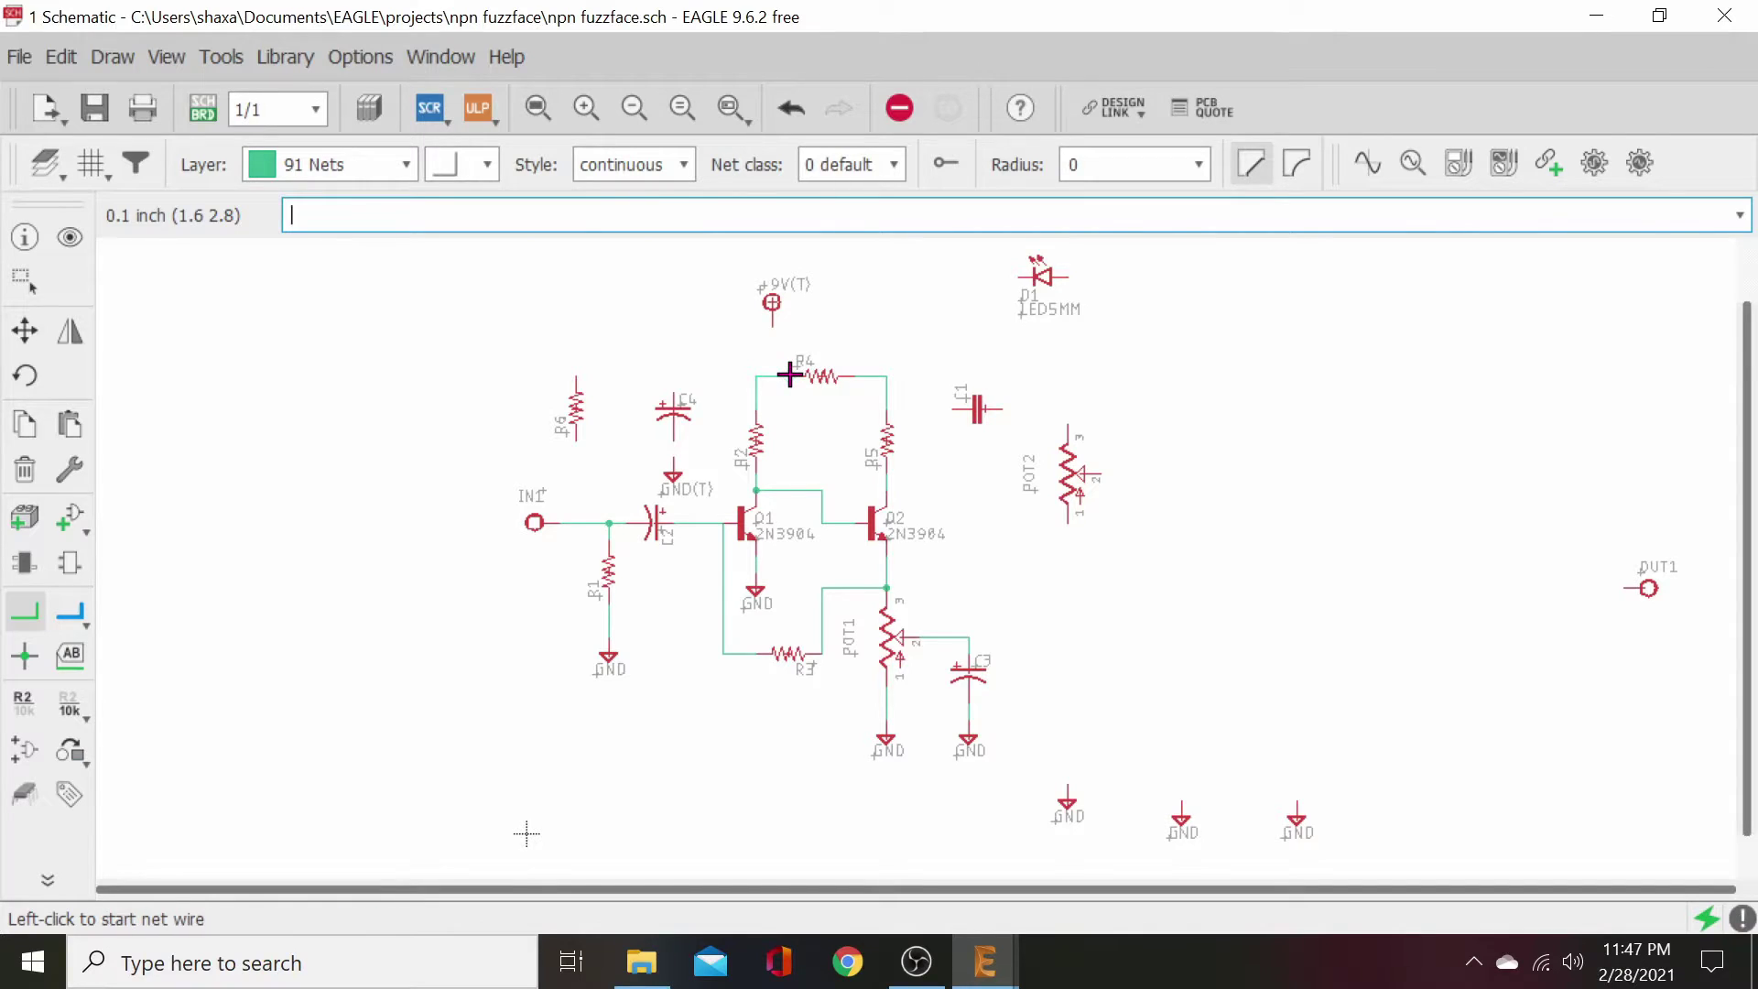
{"action": "left_click", "coordinate": [676, 385]}
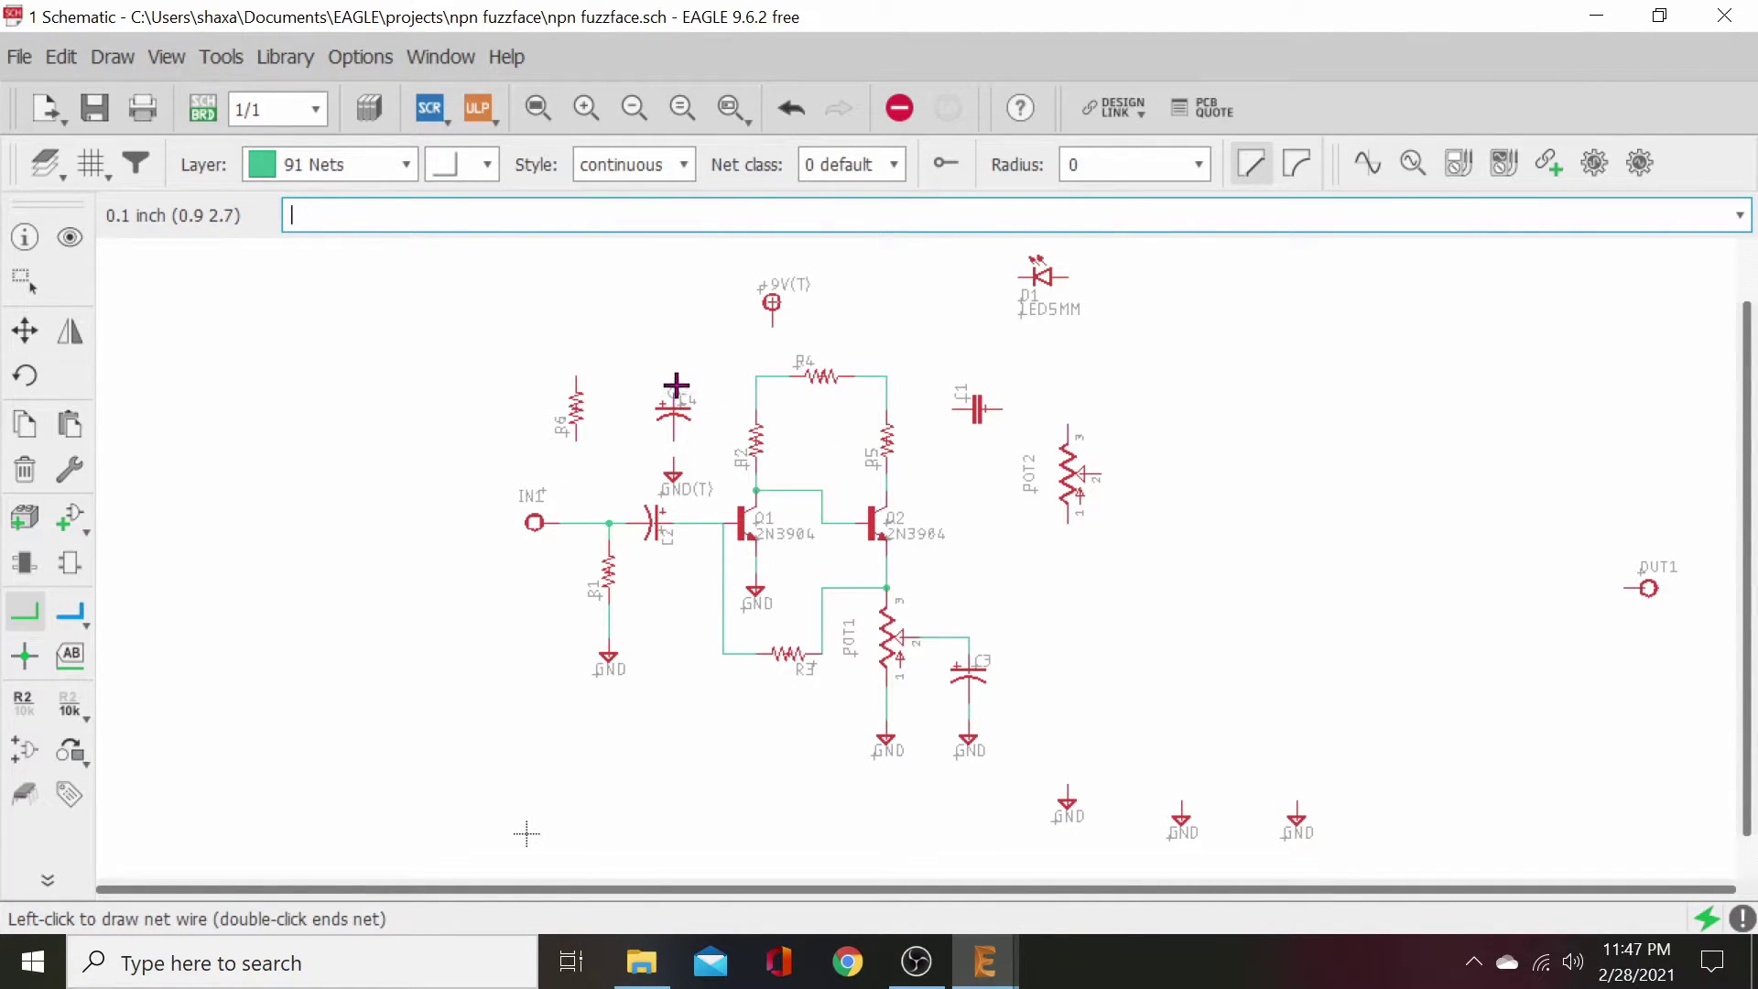
{"action": "left_click", "coordinate": [756, 376]}
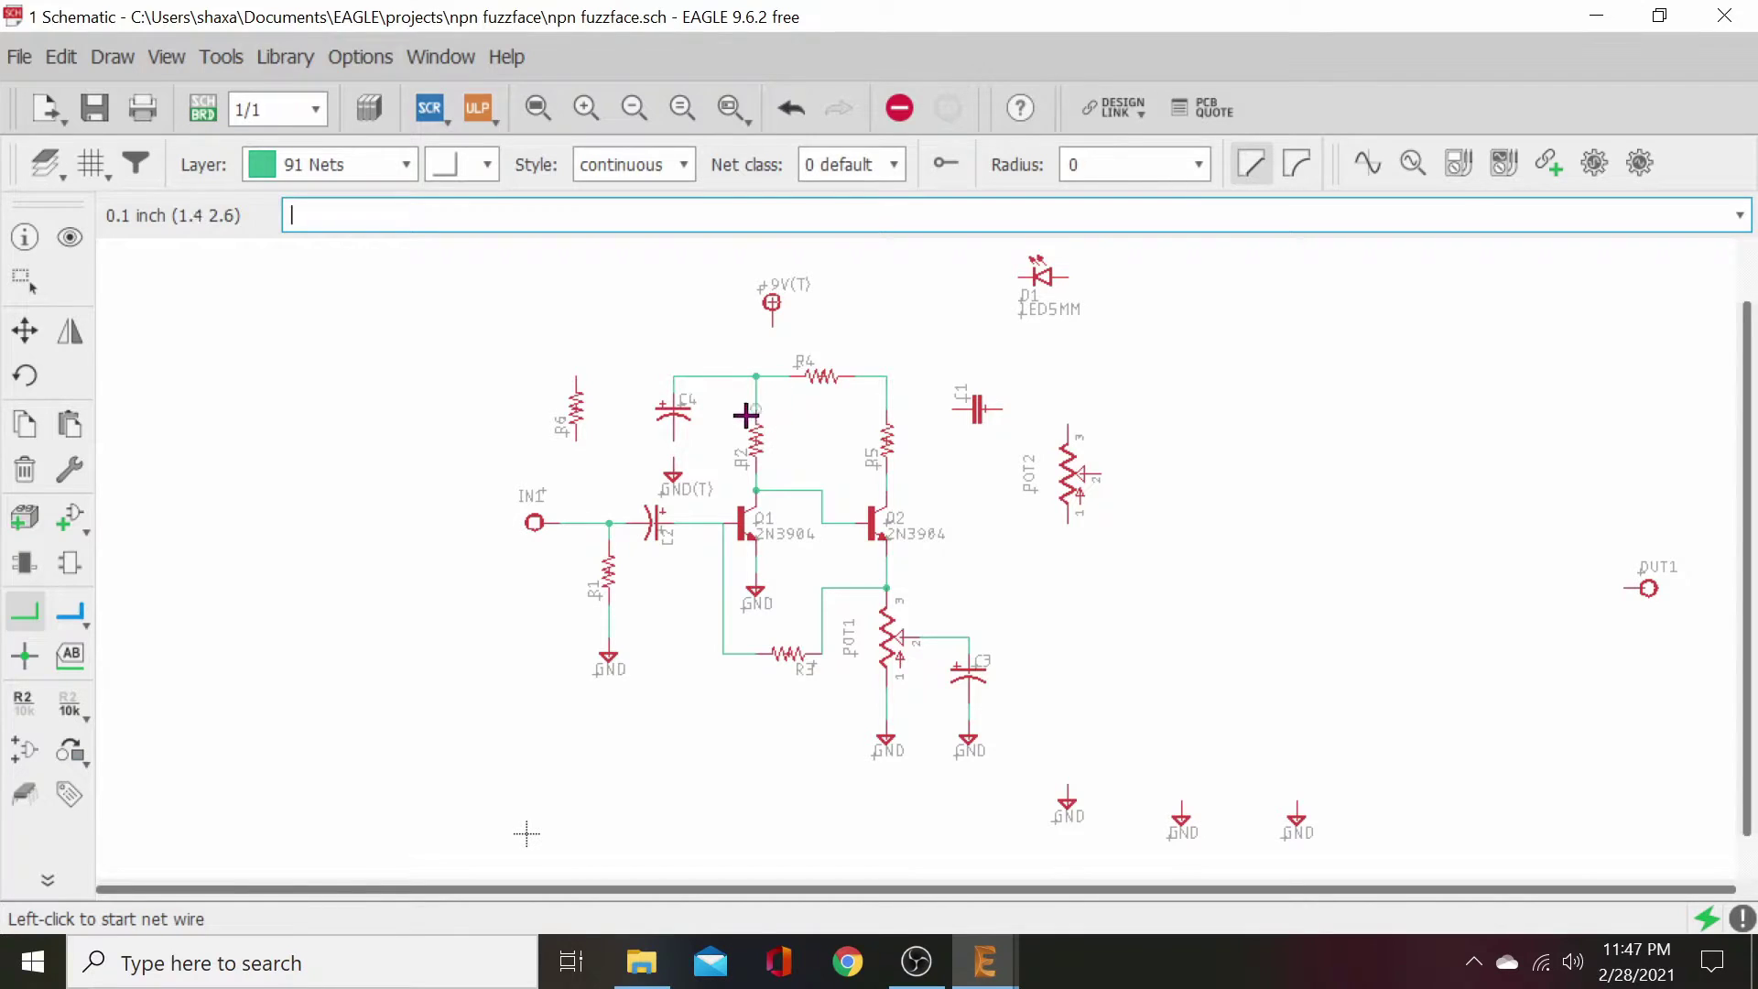
{"action": "left_click", "coordinate": [669, 464]}
{"action": "left_click", "coordinate": [674, 424]}
{"action": "left_click", "coordinate": [673, 377]}
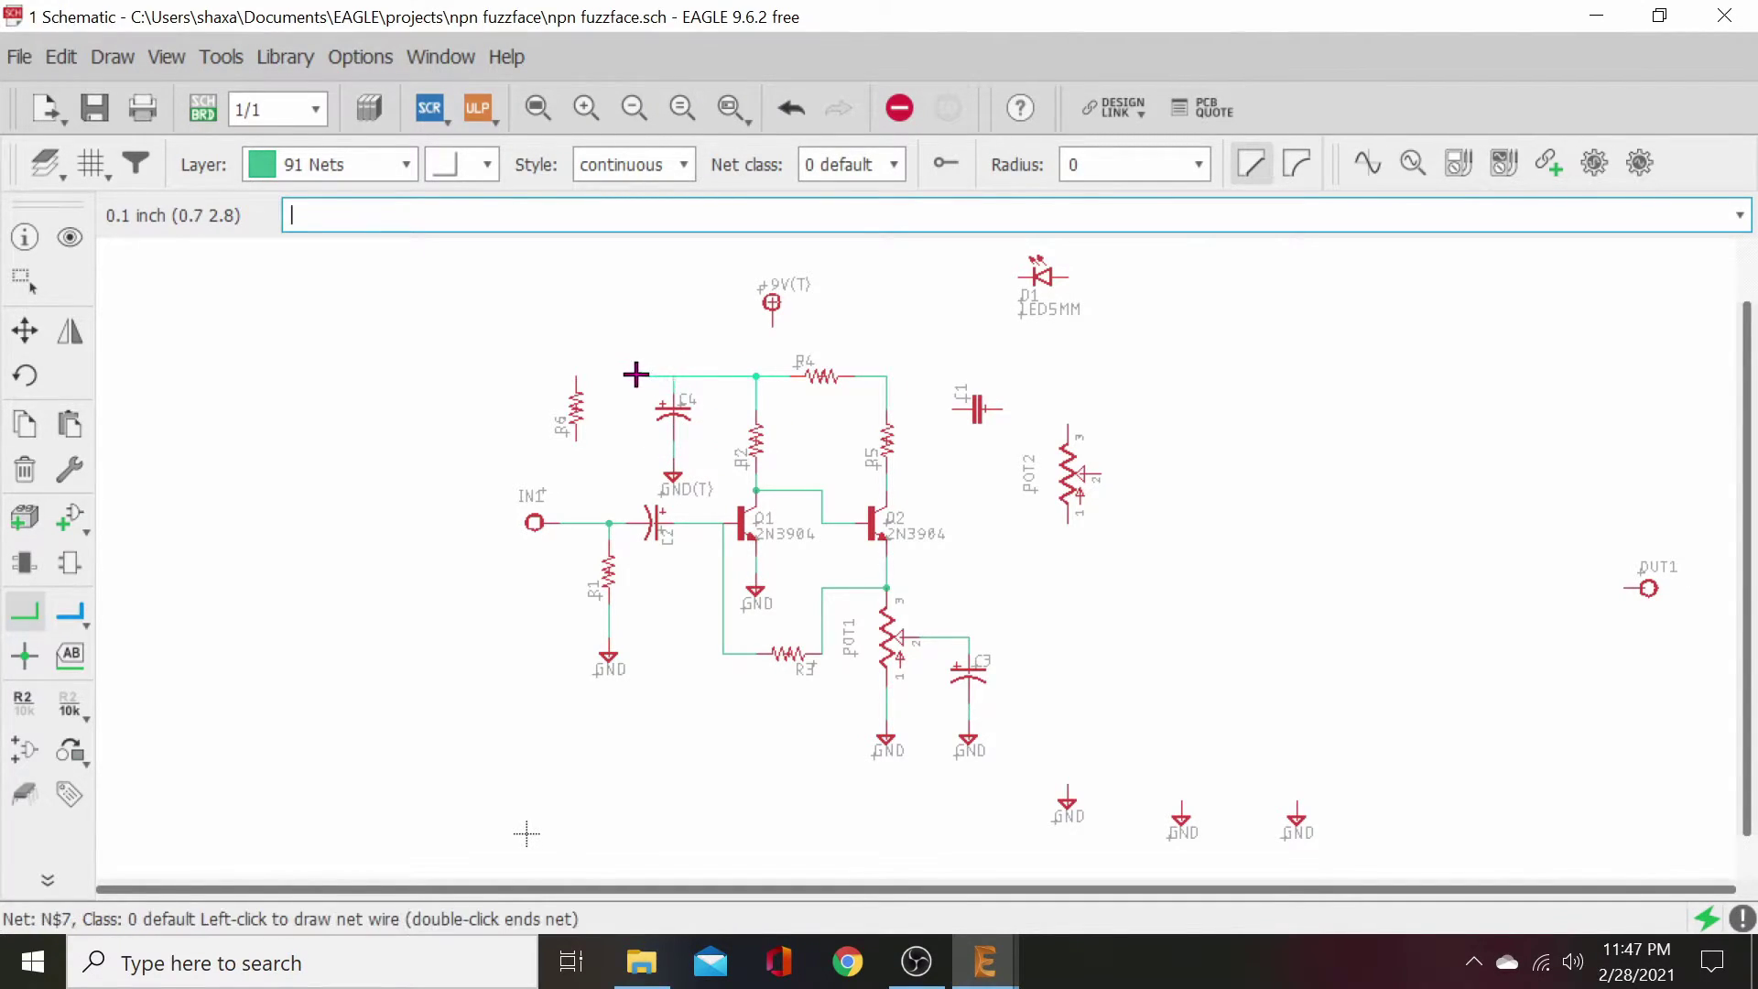
{"action": "left_click", "coordinate": [574, 377]}
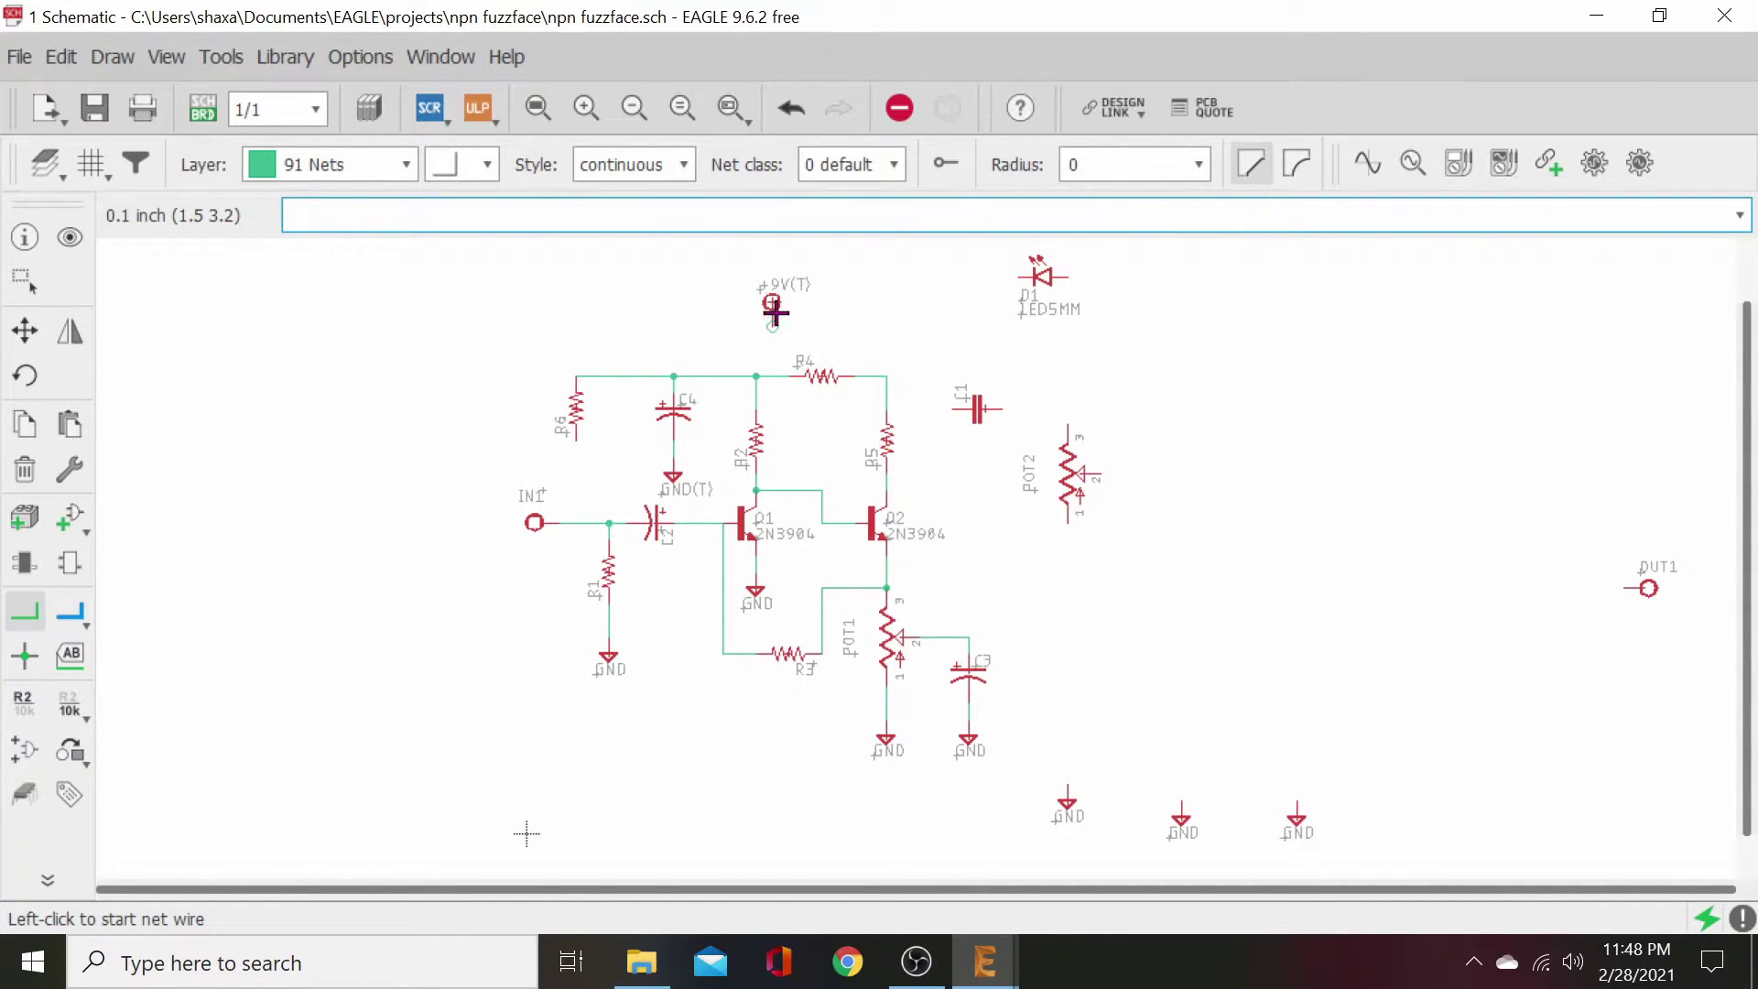
- Wire R5 to C1, C1 to POT2's top pin, and POT2's bottom pin just below the pot
{"action": "left_click", "coordinate": [889, 409]}
{"action": "left_click", "coordinate": [955, 411]}
{"action": "left_click", "coordinate": [1007, 409]}
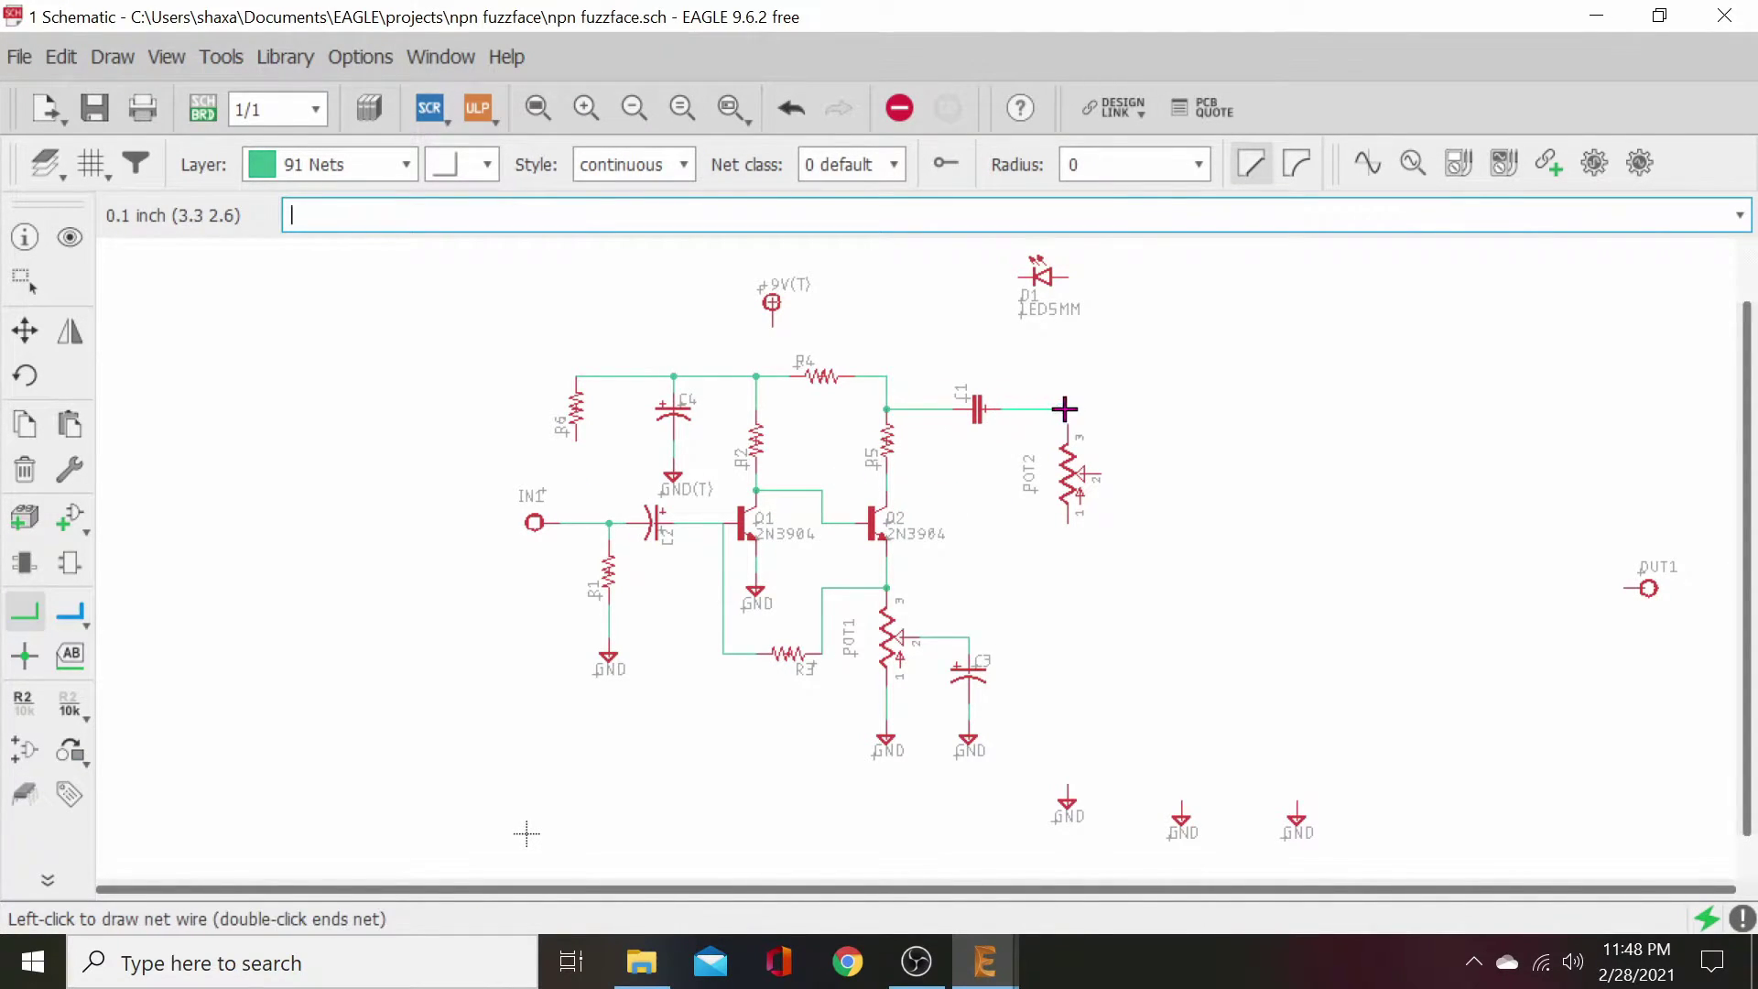
{"action": "left_click", "coordinate": [1067, 417]}
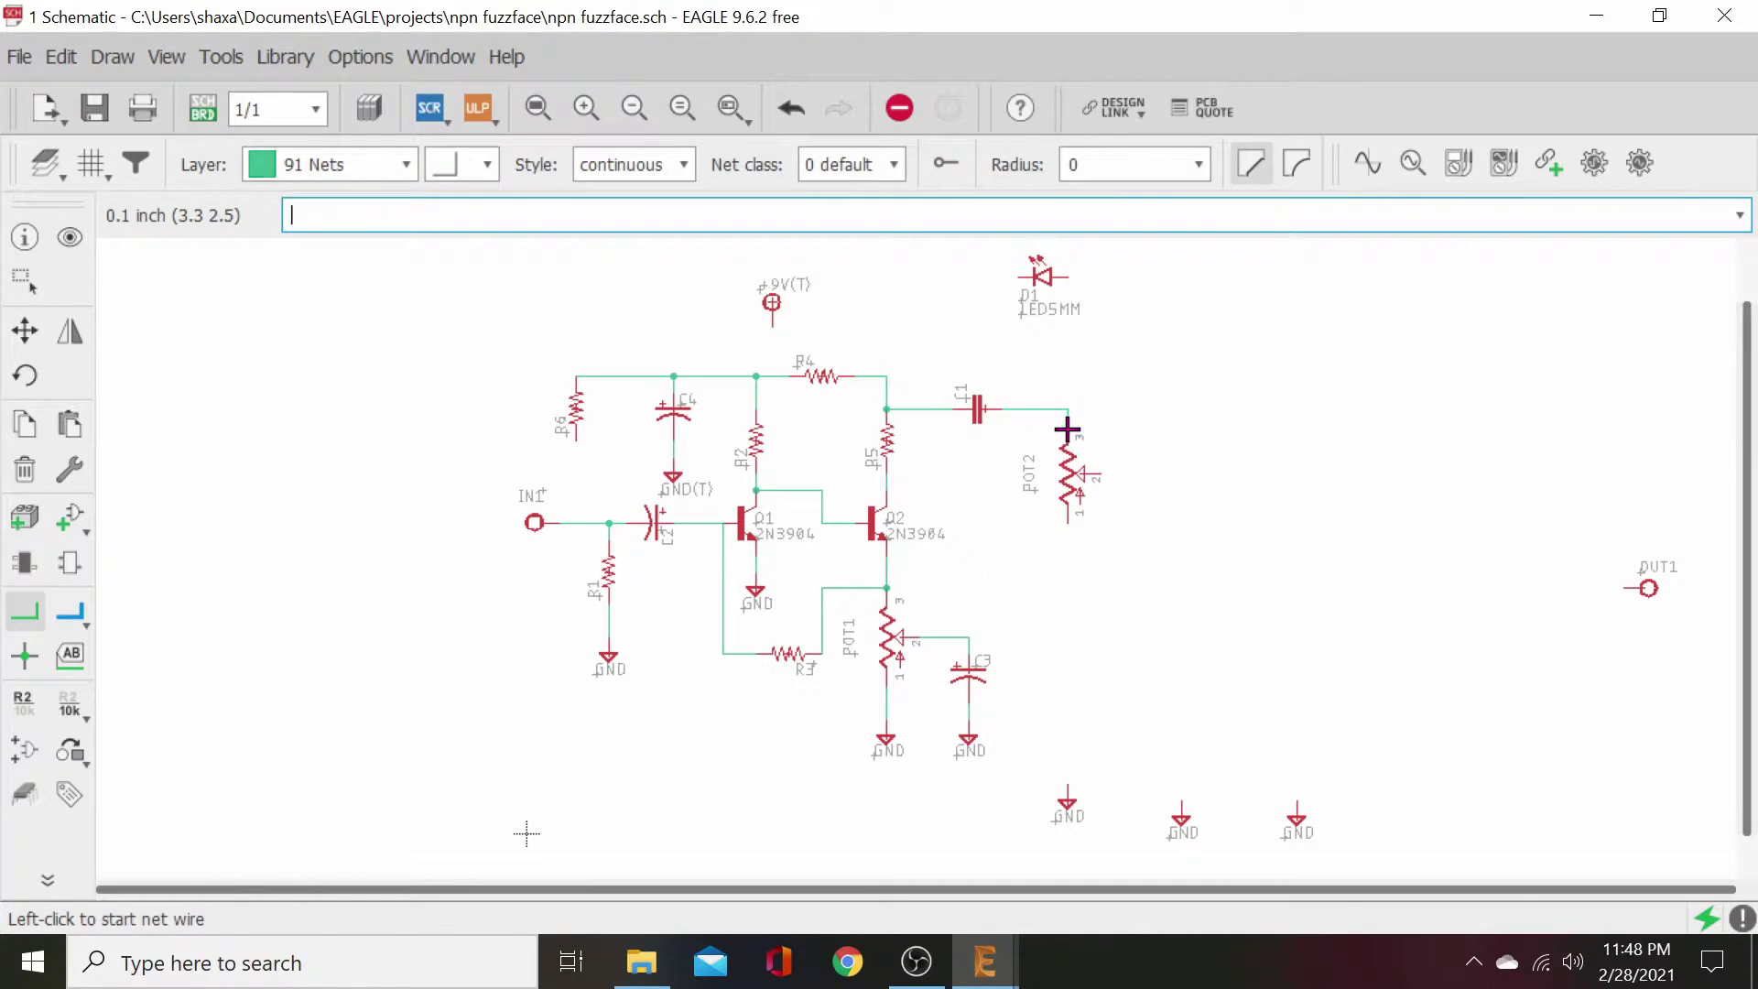
{"action": "left_click", "coordinate": [1065, 522]}
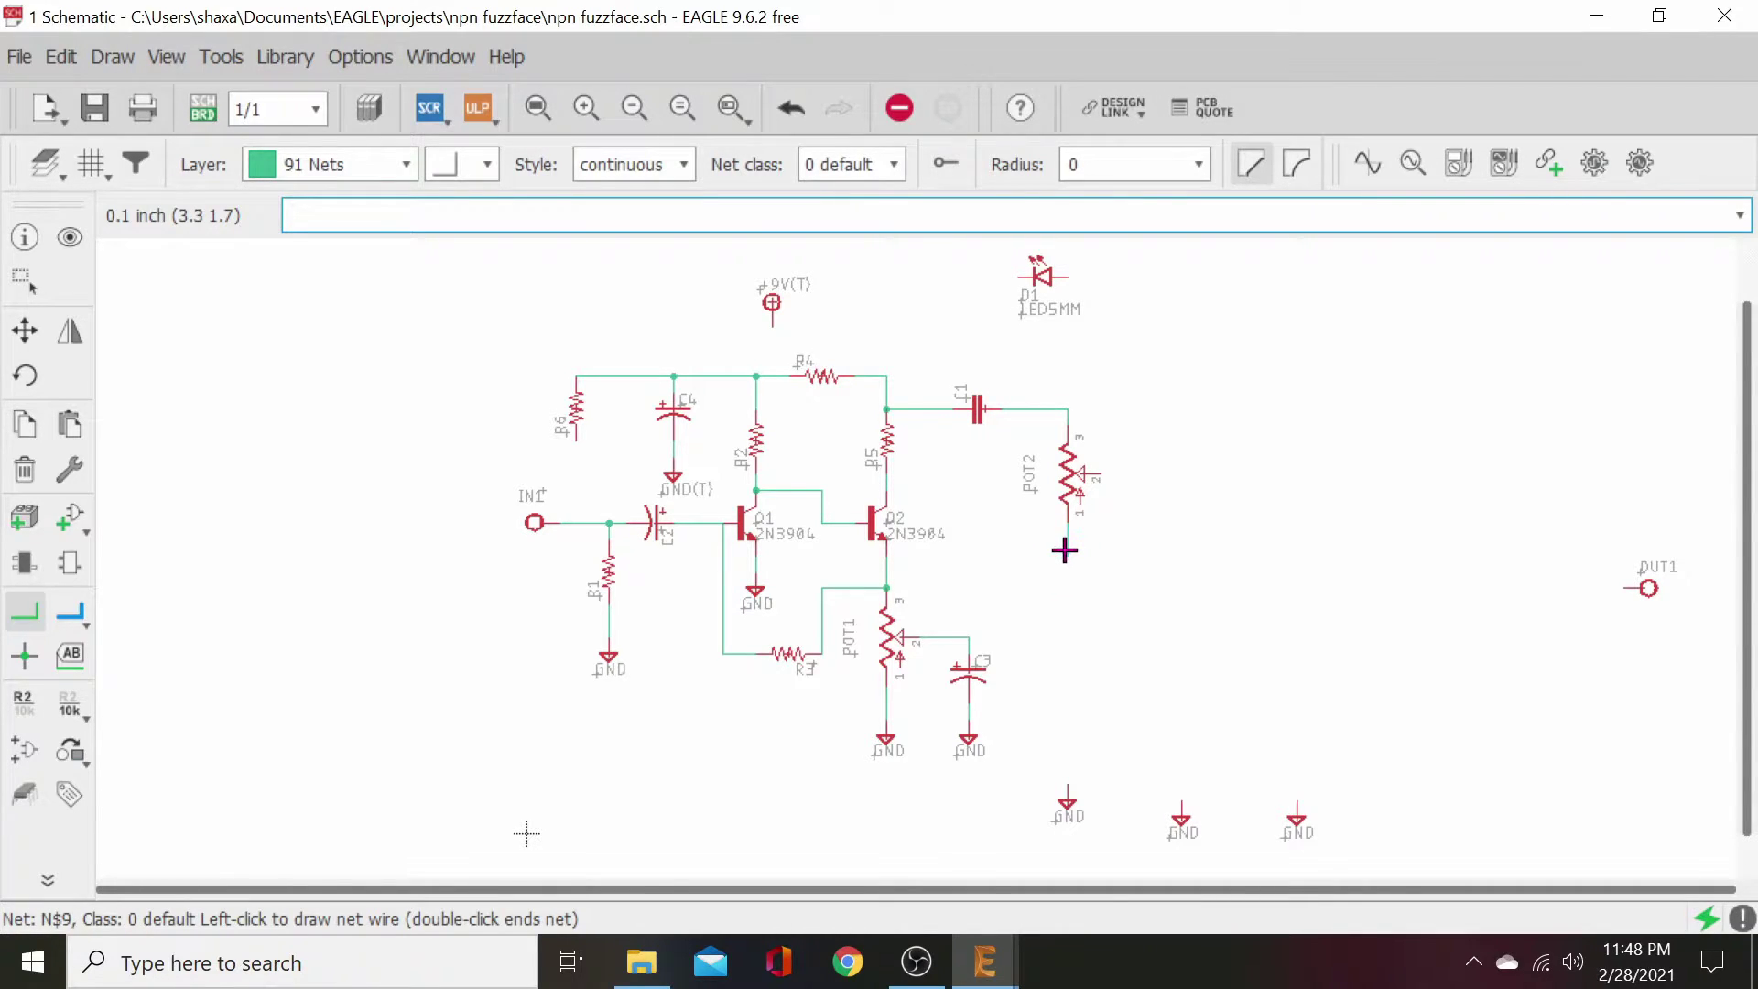
{"action": "double_click", "coordinate": [1066, 550]}
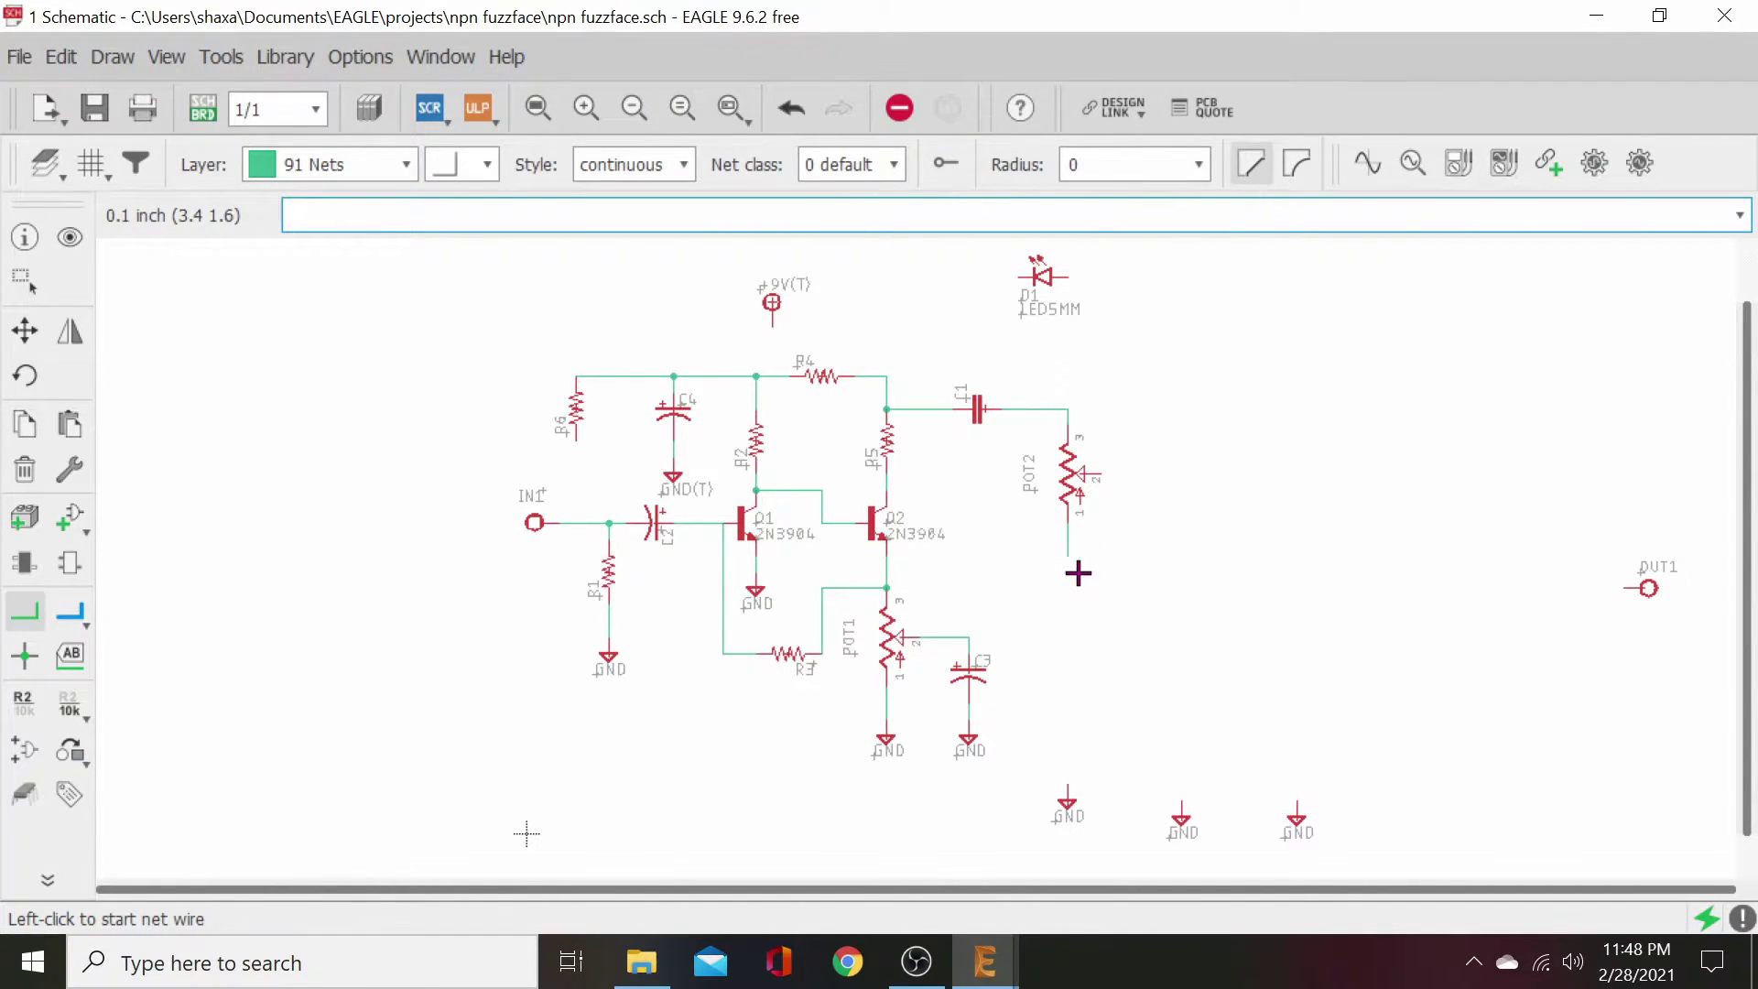
- Move a ground under POT2, park two spare grounds at the far left, and put OUT1 beside POT2's wiper
{"action": "left_click", "coordinate": [24, 329]}
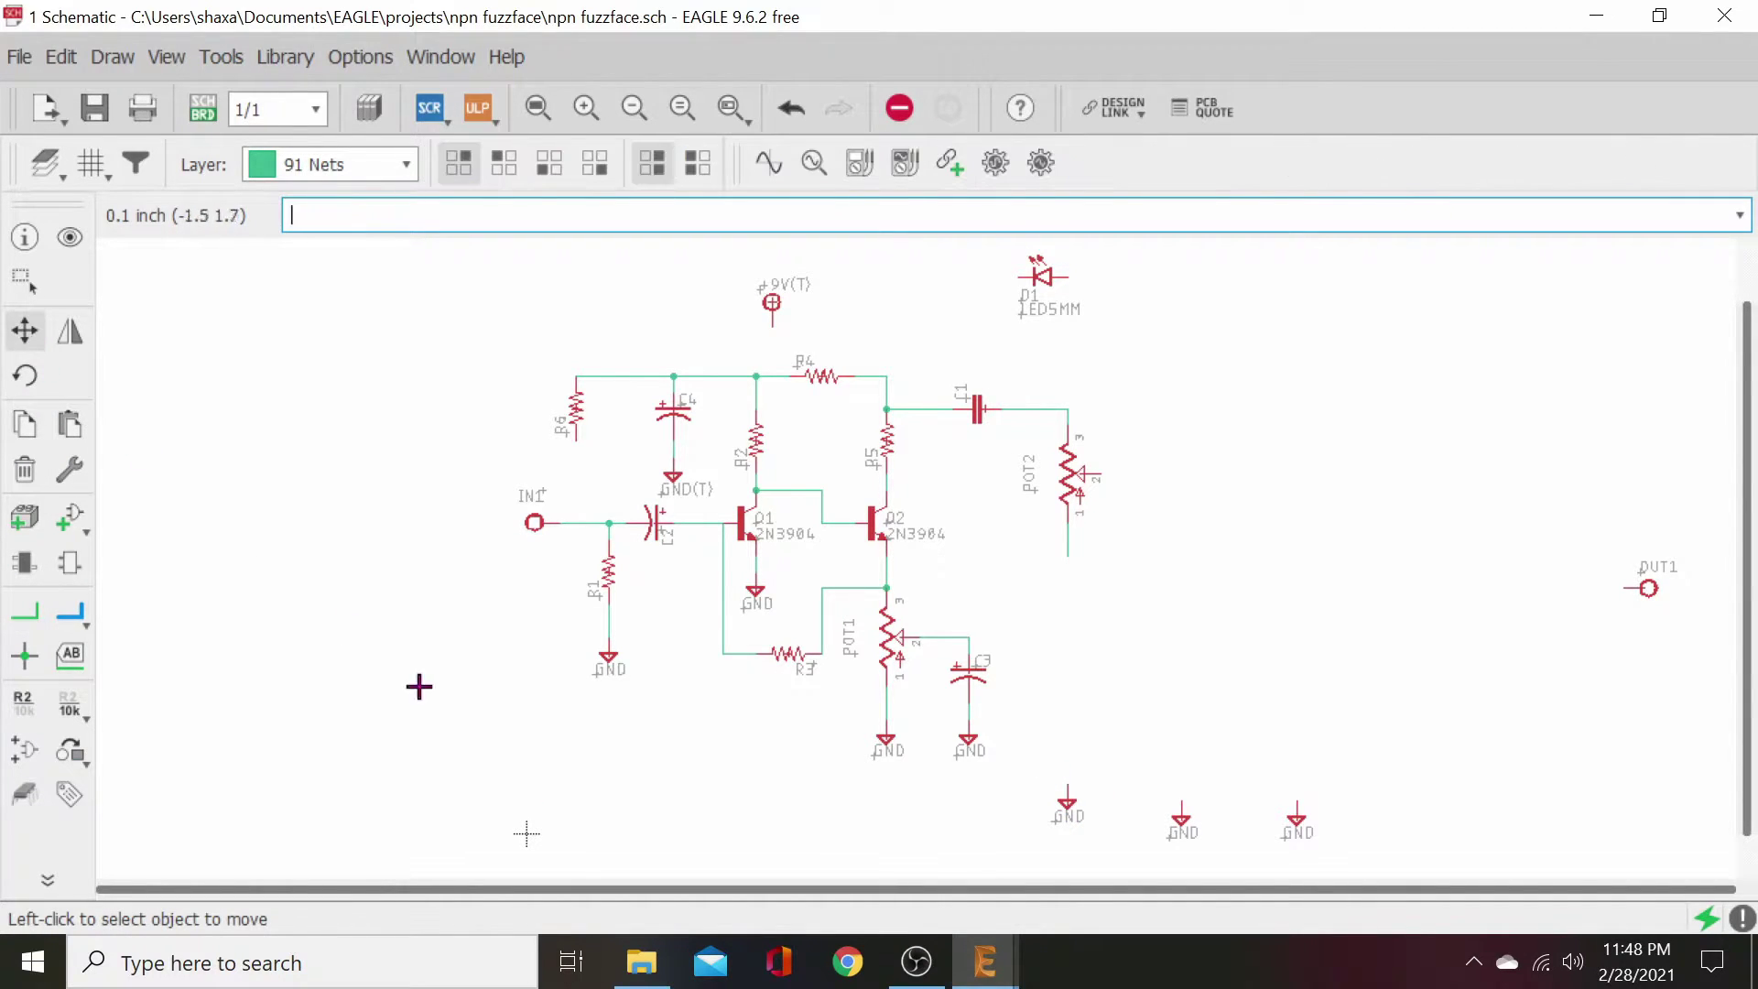
{"action": "left_click", "coordinate": [1069, 802]}
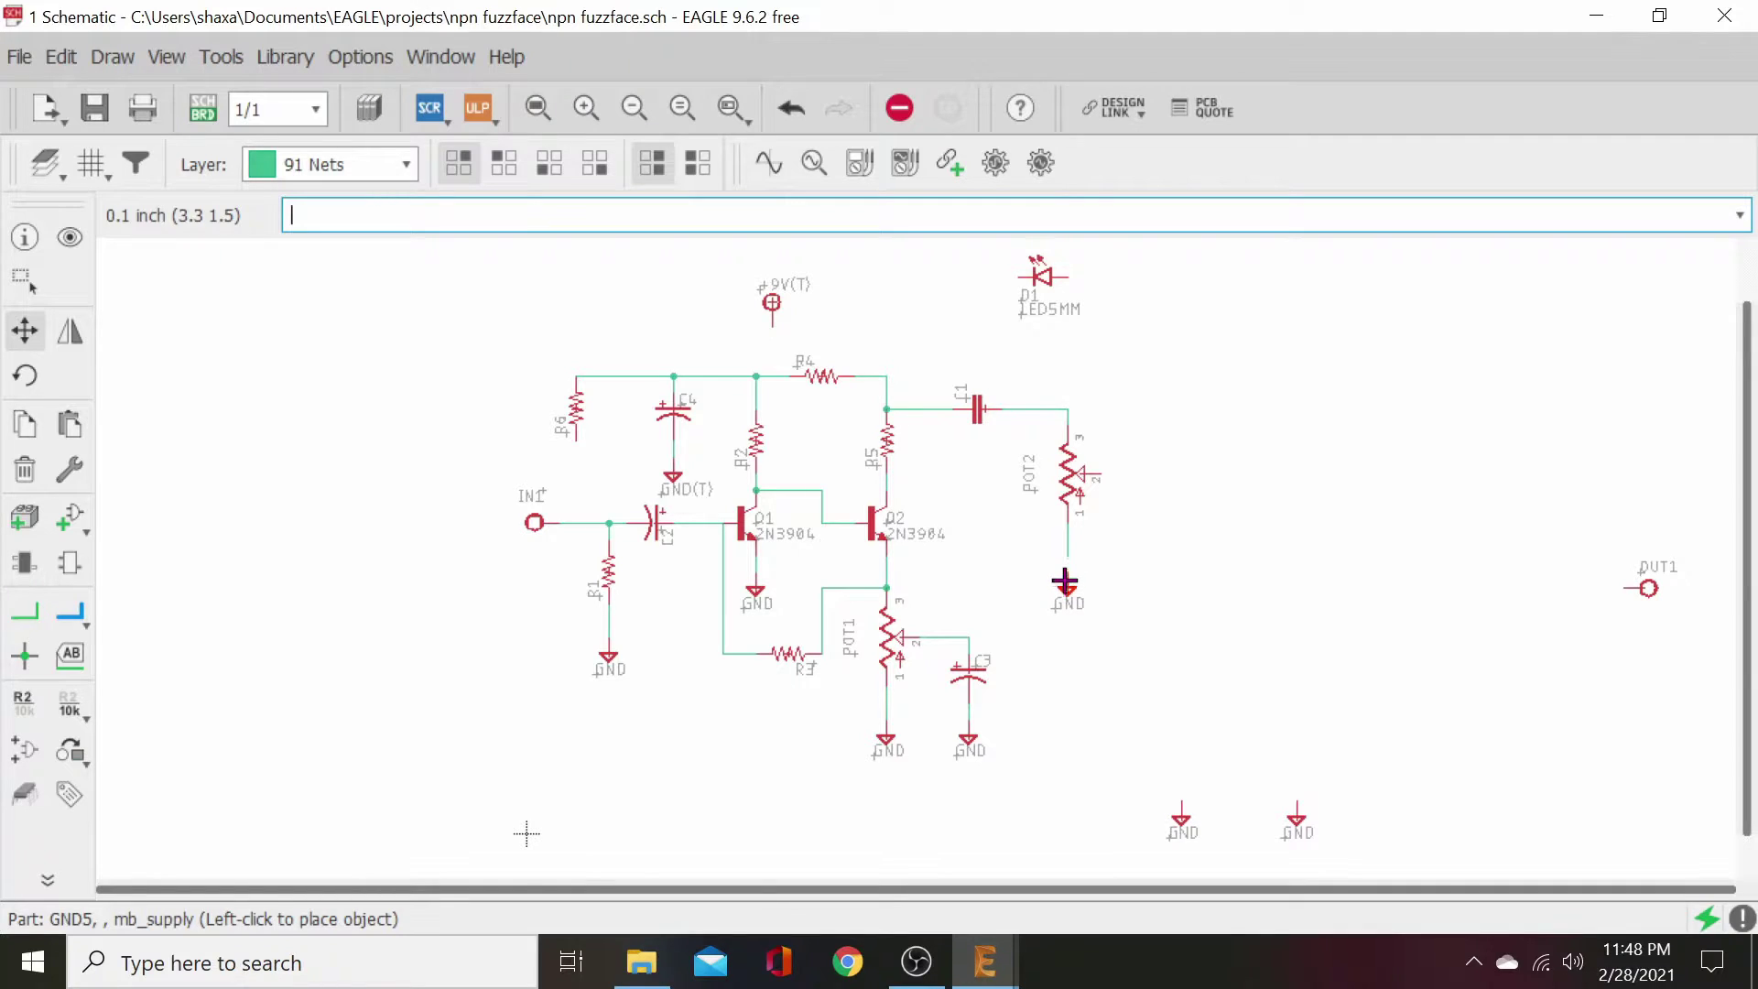
{"action": "left_click", "coordinate": [1067, 583]}
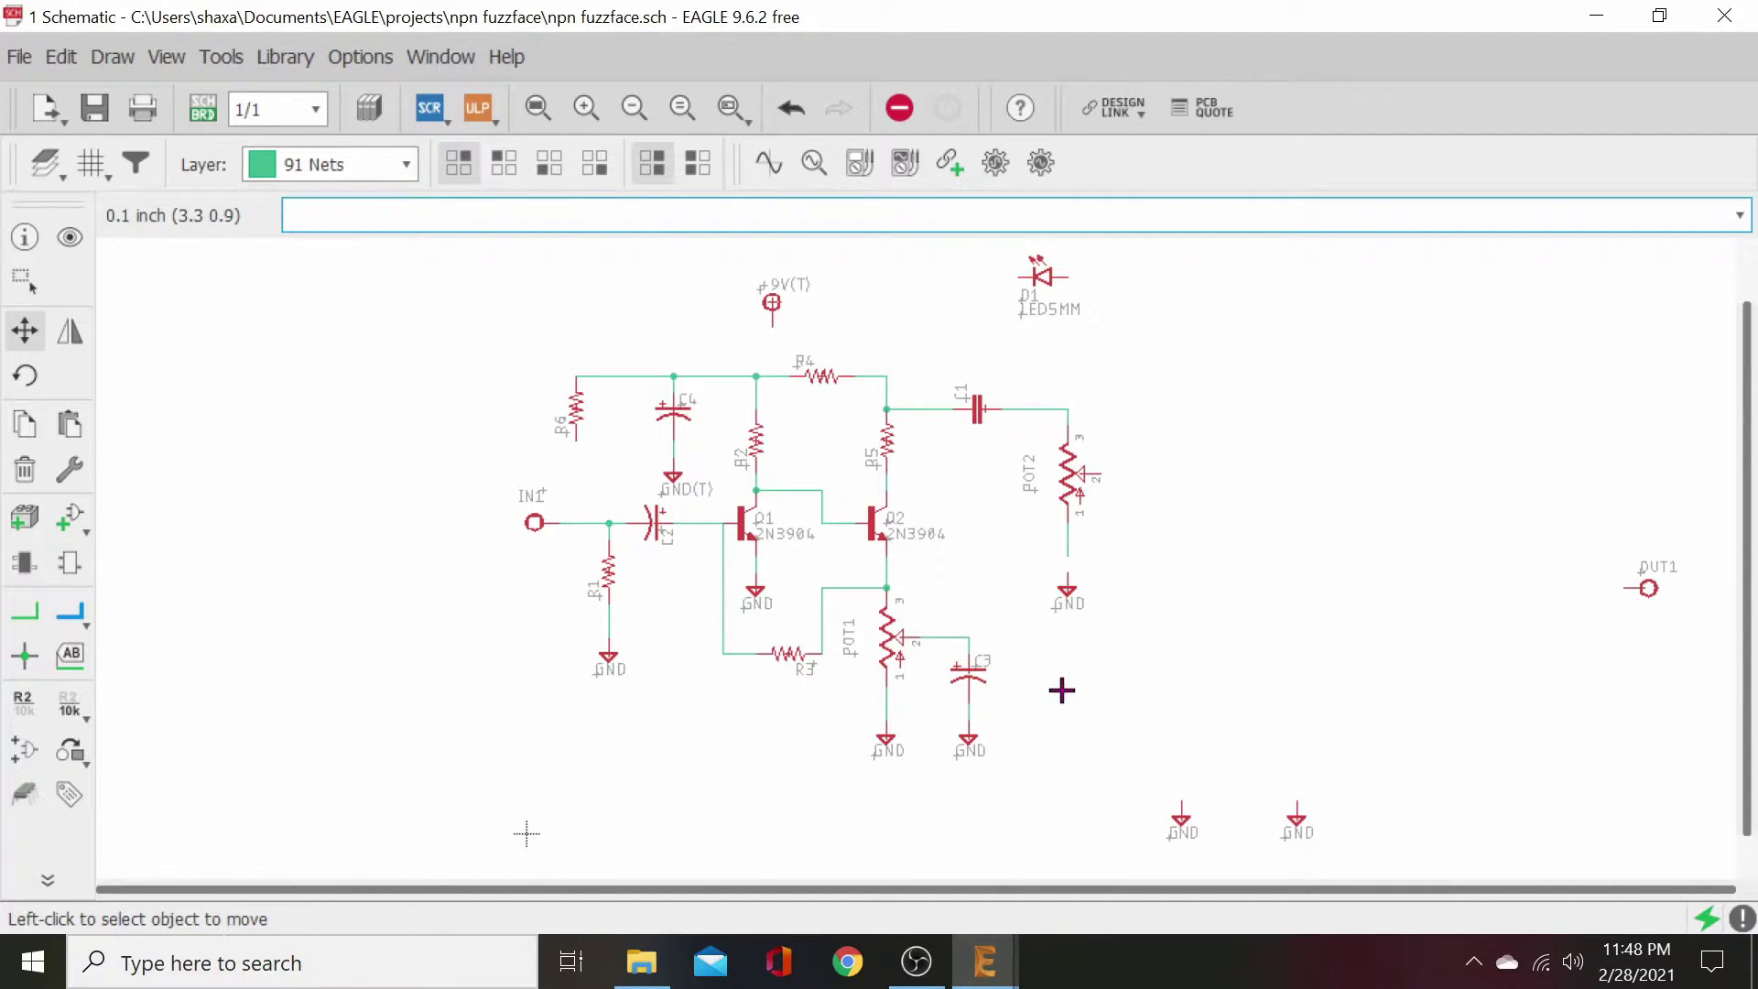
{"action": "left_click", "coordinate": [1181, 819]}
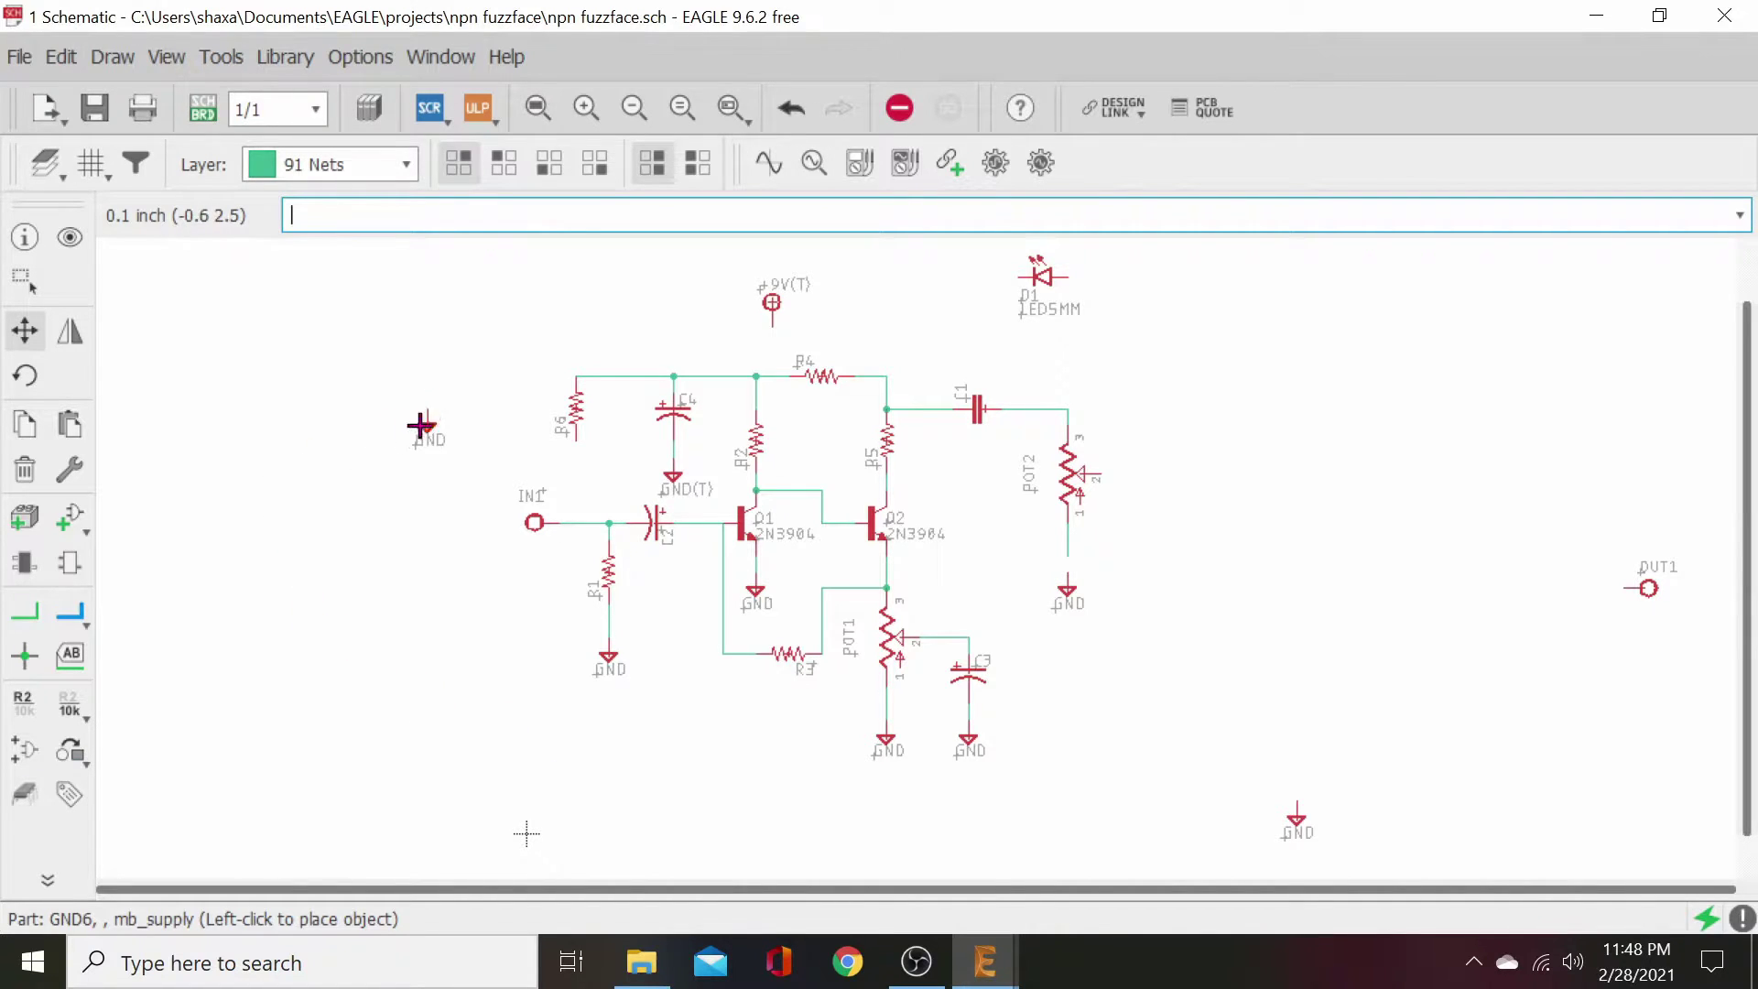
{"action": "left_click", "coordinate": [286, 425]}
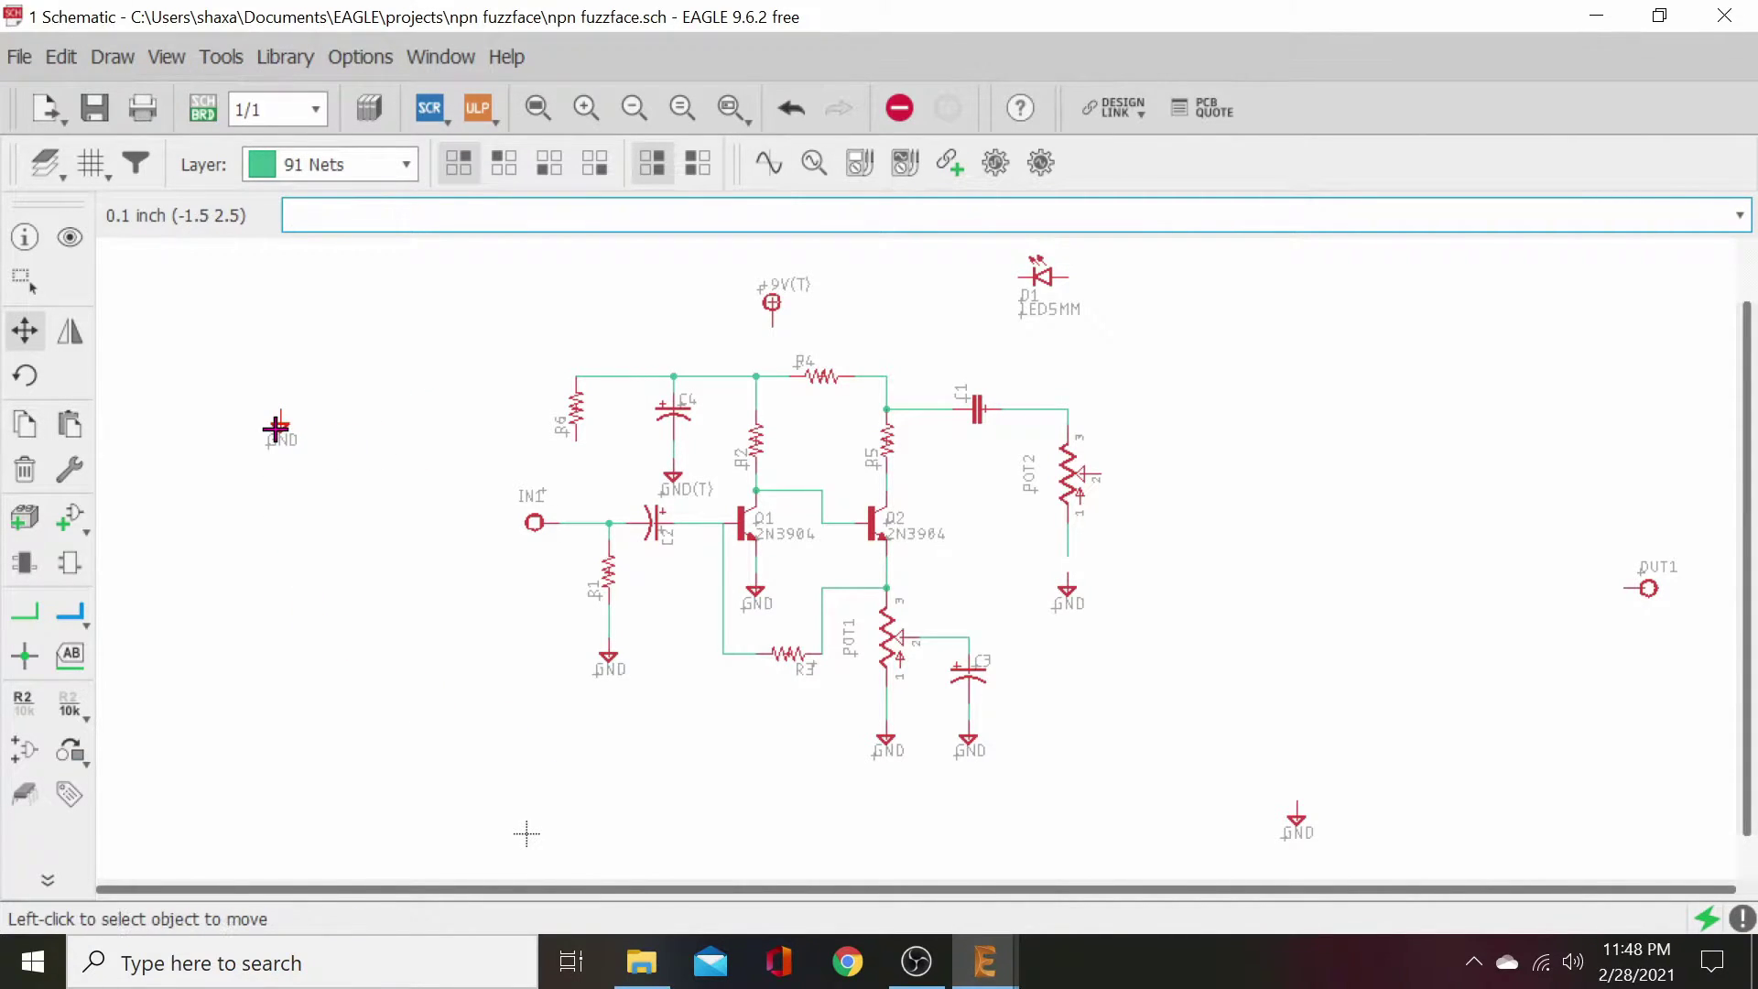
{"action": "left_click", "coordinate": [1296, 823]}
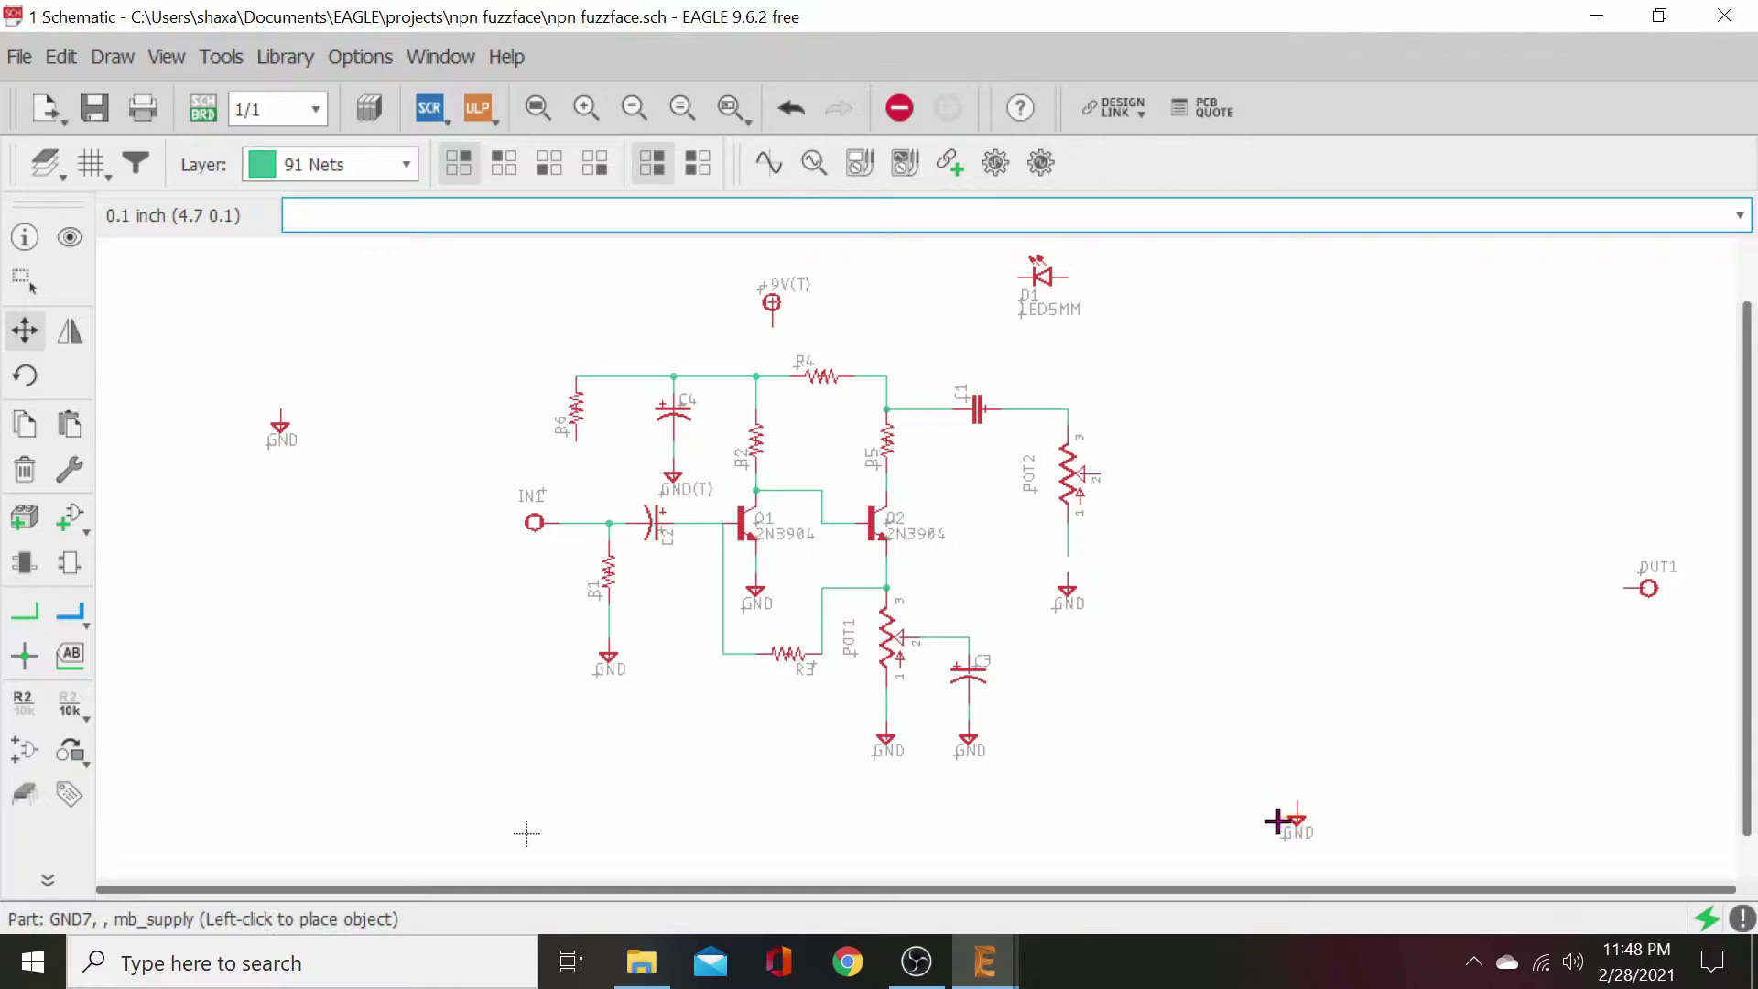
{"action": "left_click", "coordinate": [346, 424]}
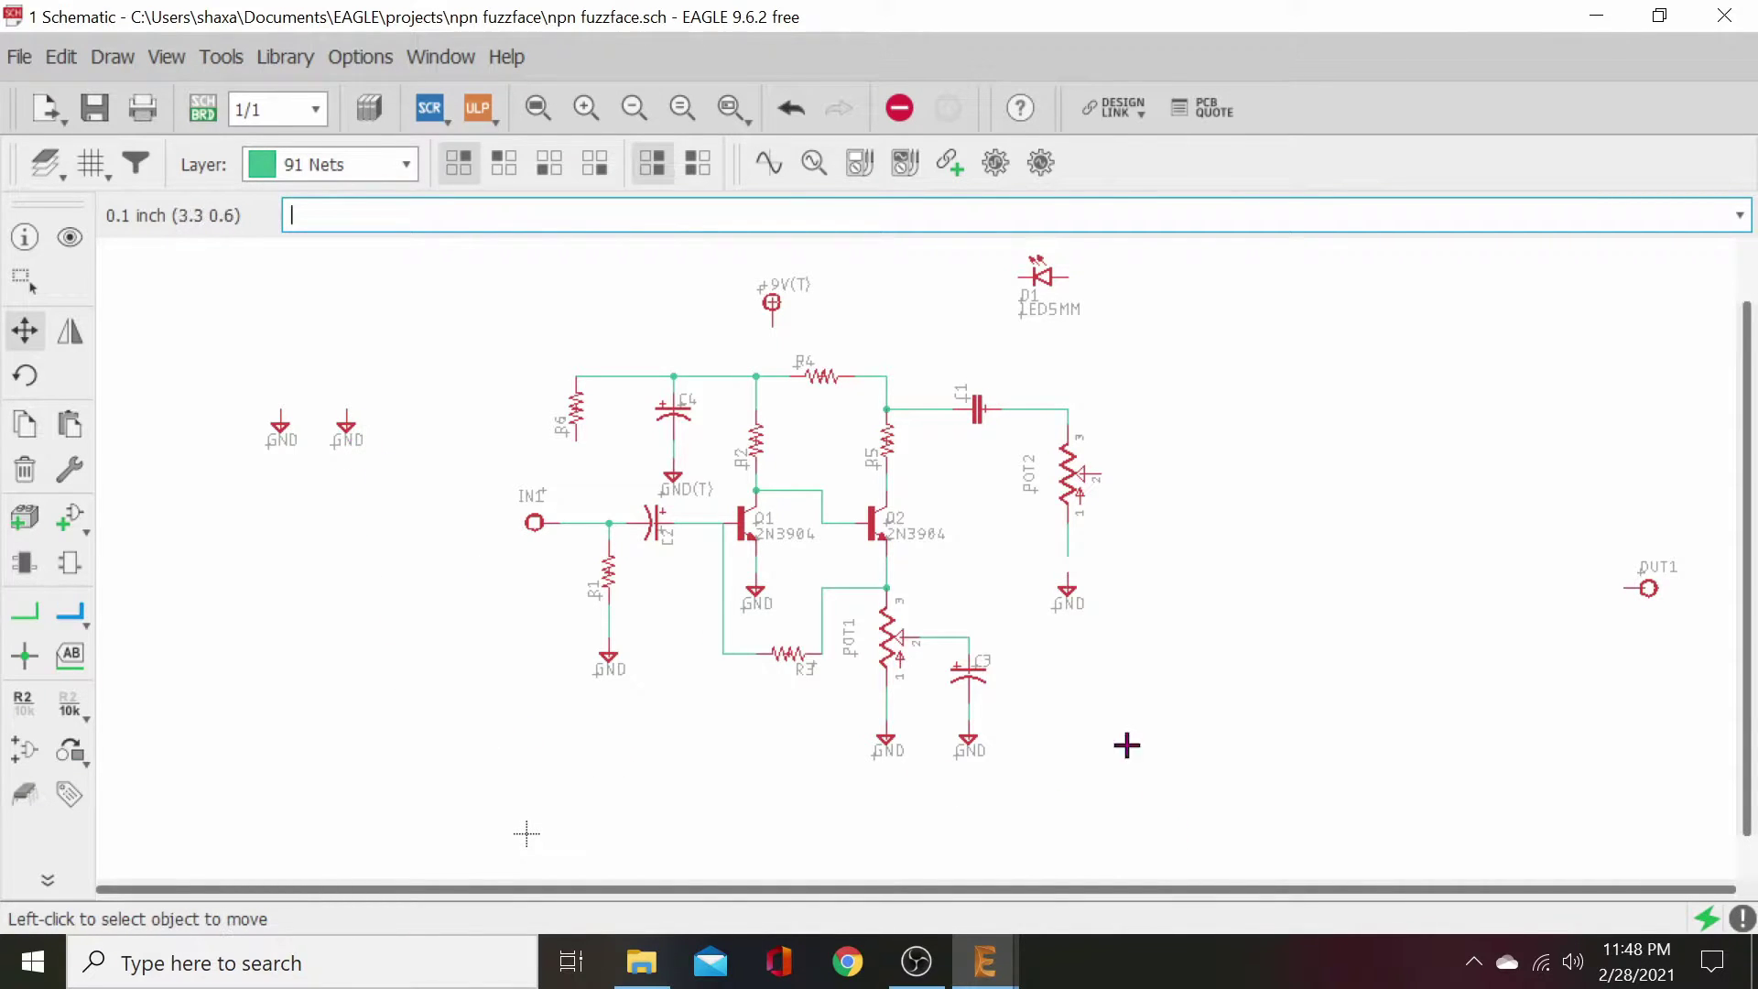
{"action": "left_click", "coordinate": [1645, 589]}
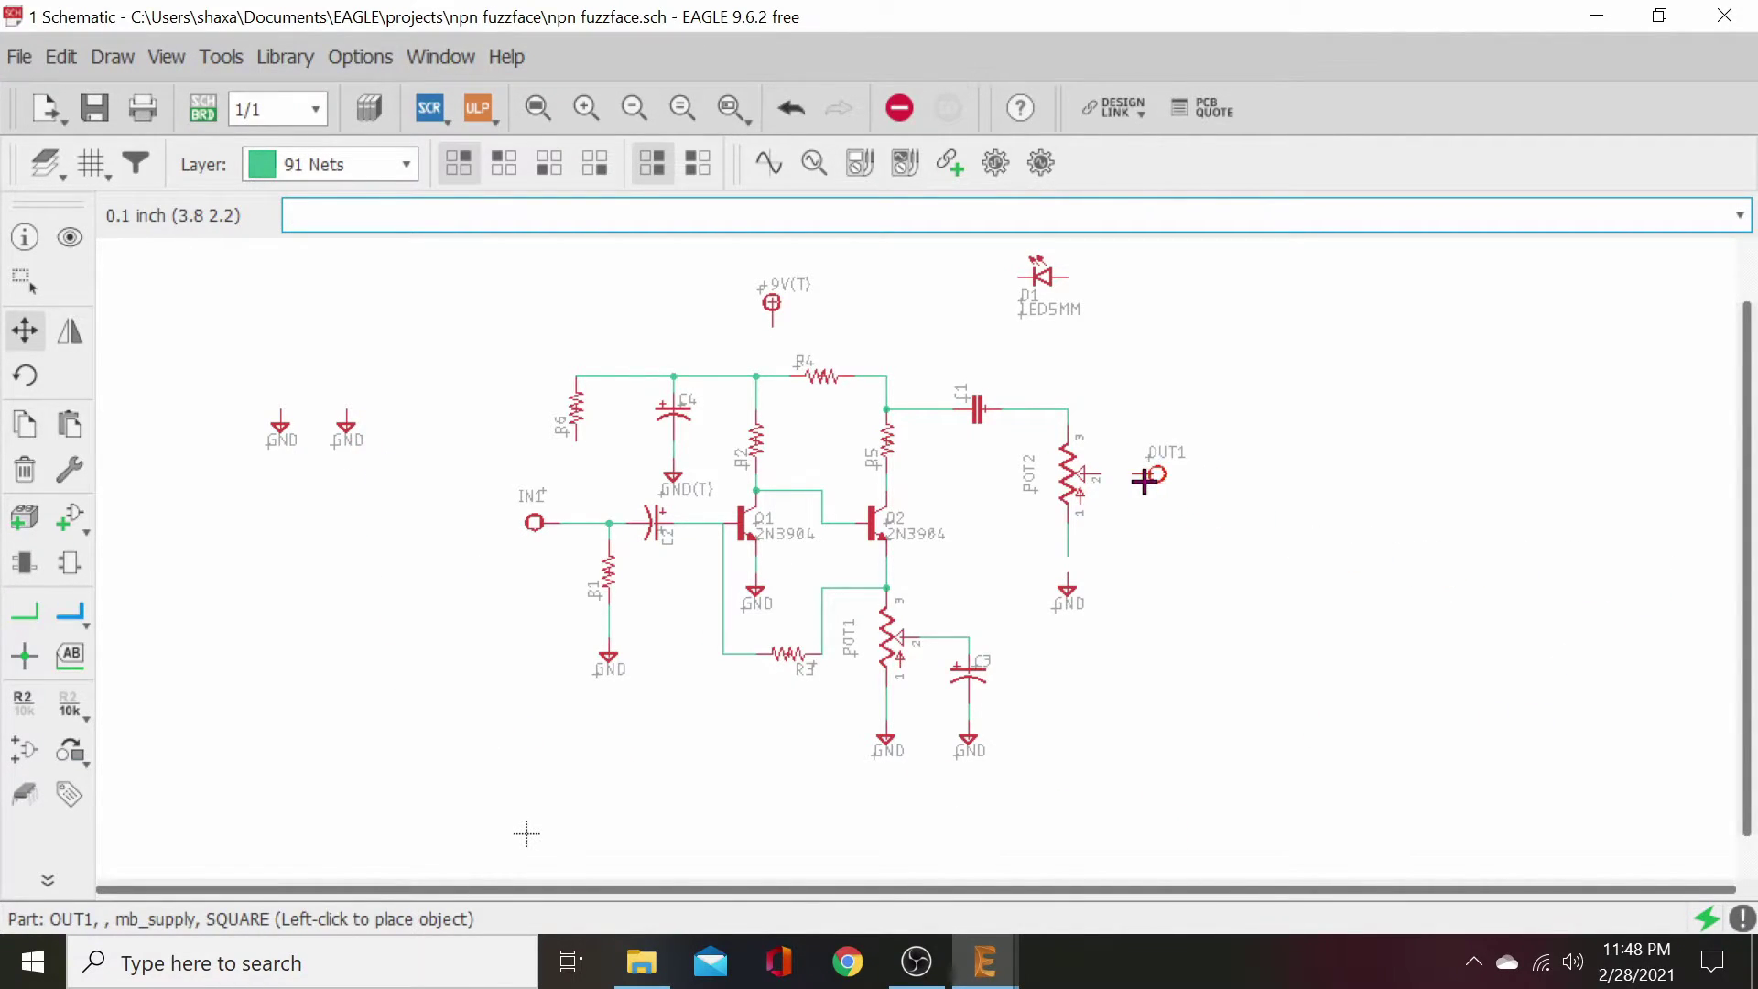
{"action": "left_click", "coordinate": [1156, 476]}
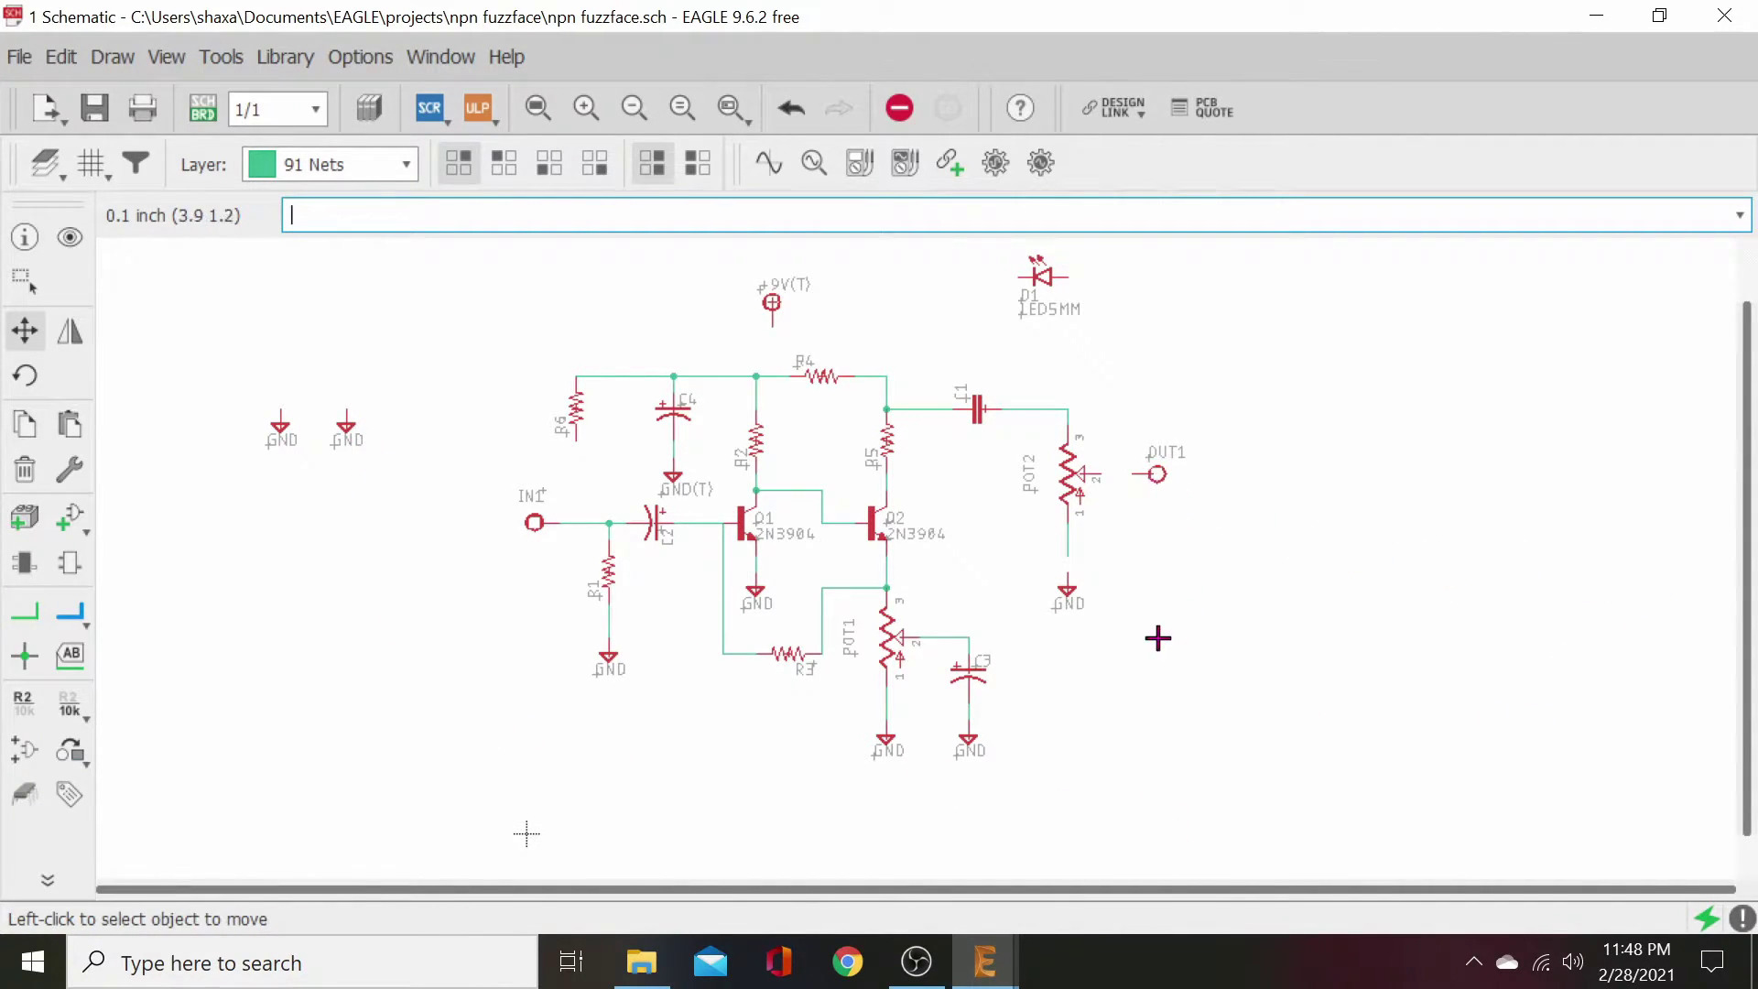
- Wire POT2's wiper to OUT1 and its bottom pin to the ground, merging into the GND net
{"action": "left_click", "coordinate": [25, 612]}
{"action": "left_click", "coordinate": [1102, 474]}
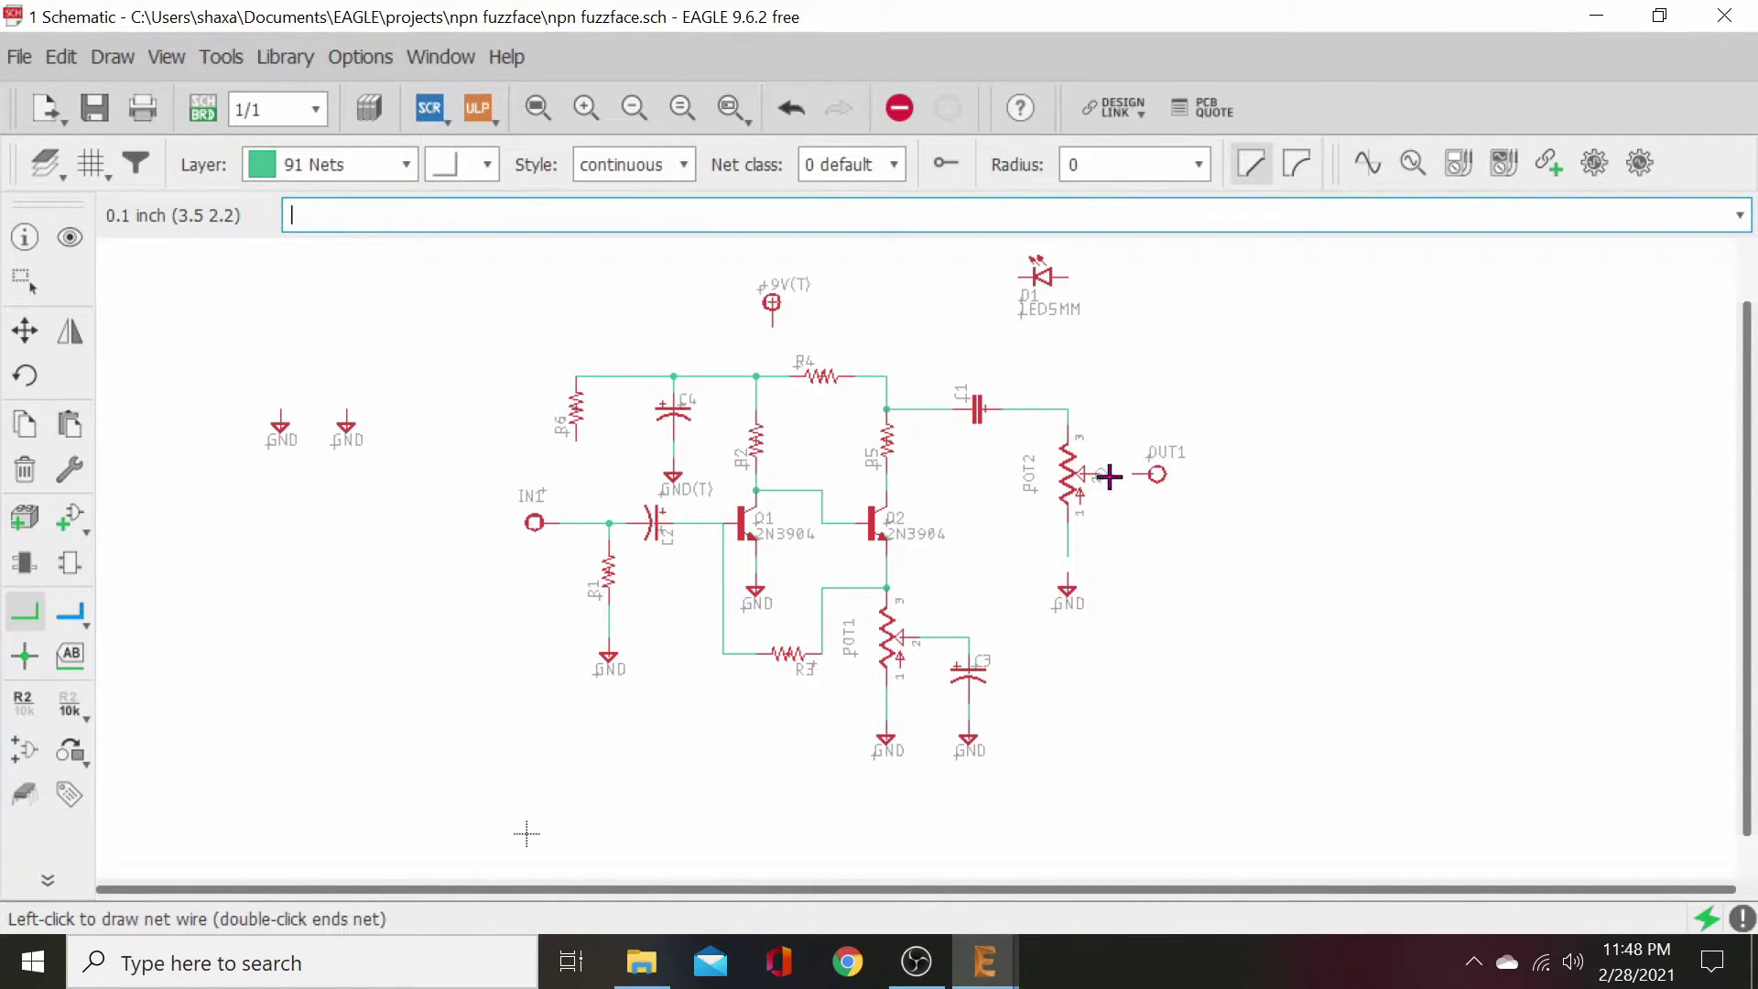
{"action": "left_click", "coordinate": [1135, 474]}
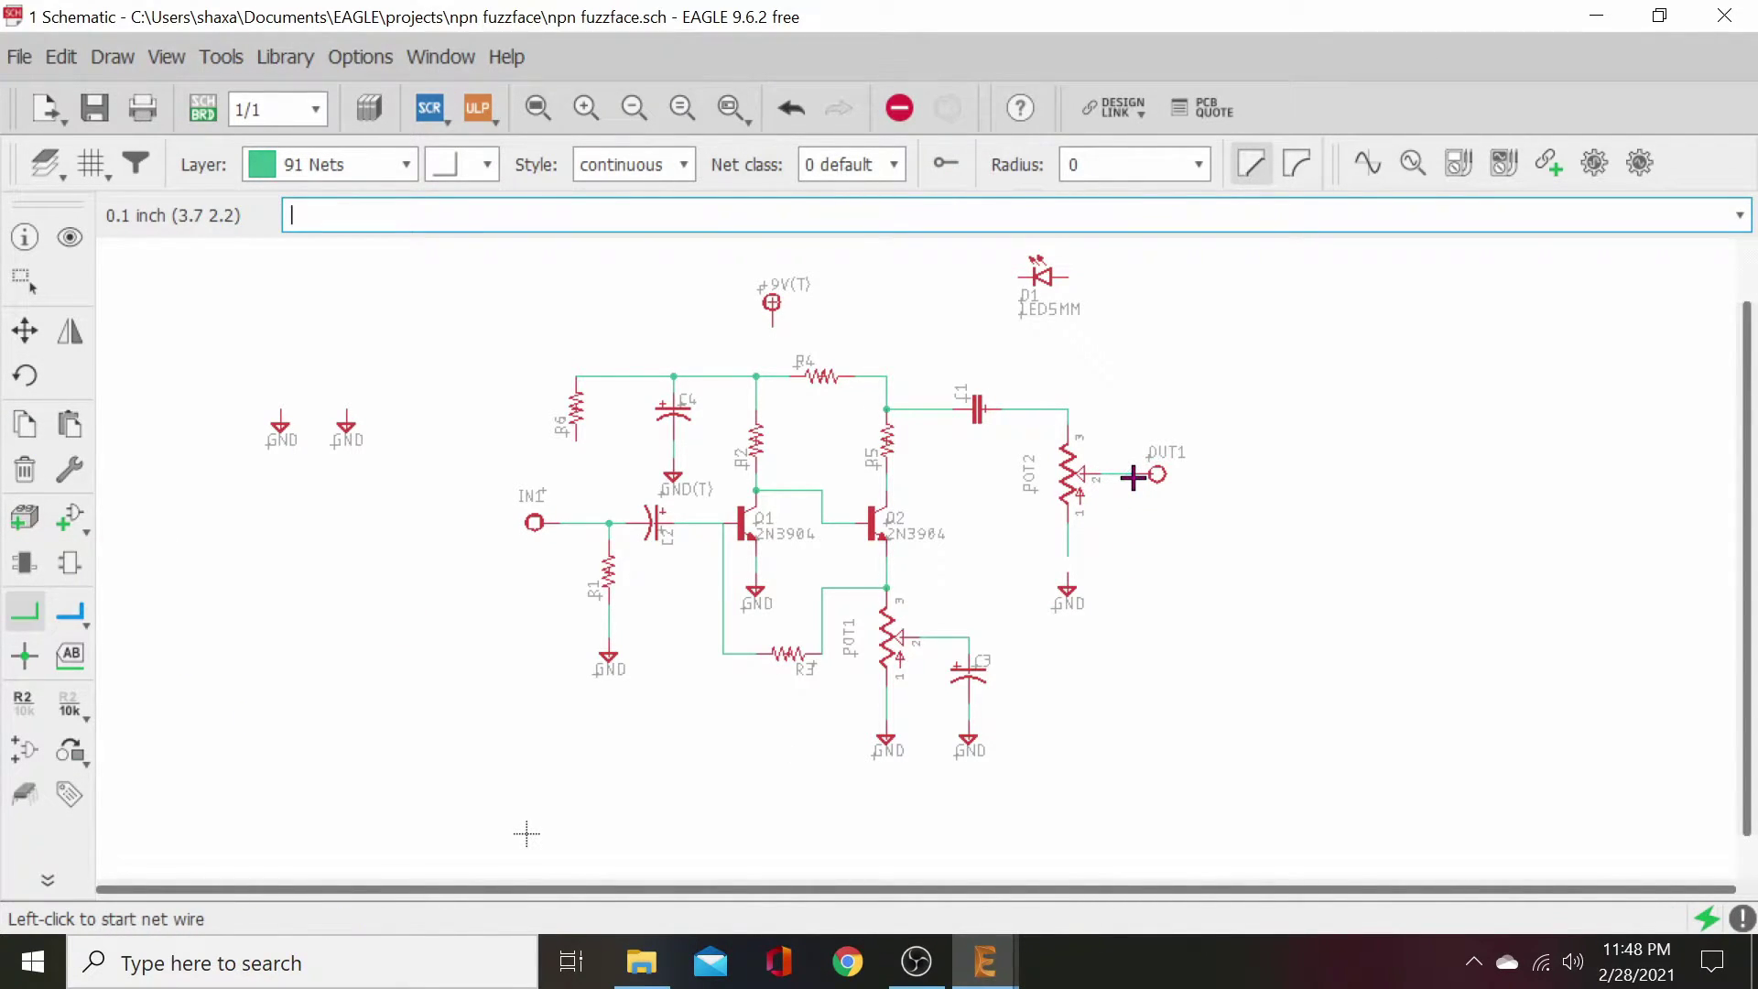
{"action": "left_click", "coordinate": [1065, 555]}
{"action": "left_click", "coordinate": [1067, 579]}
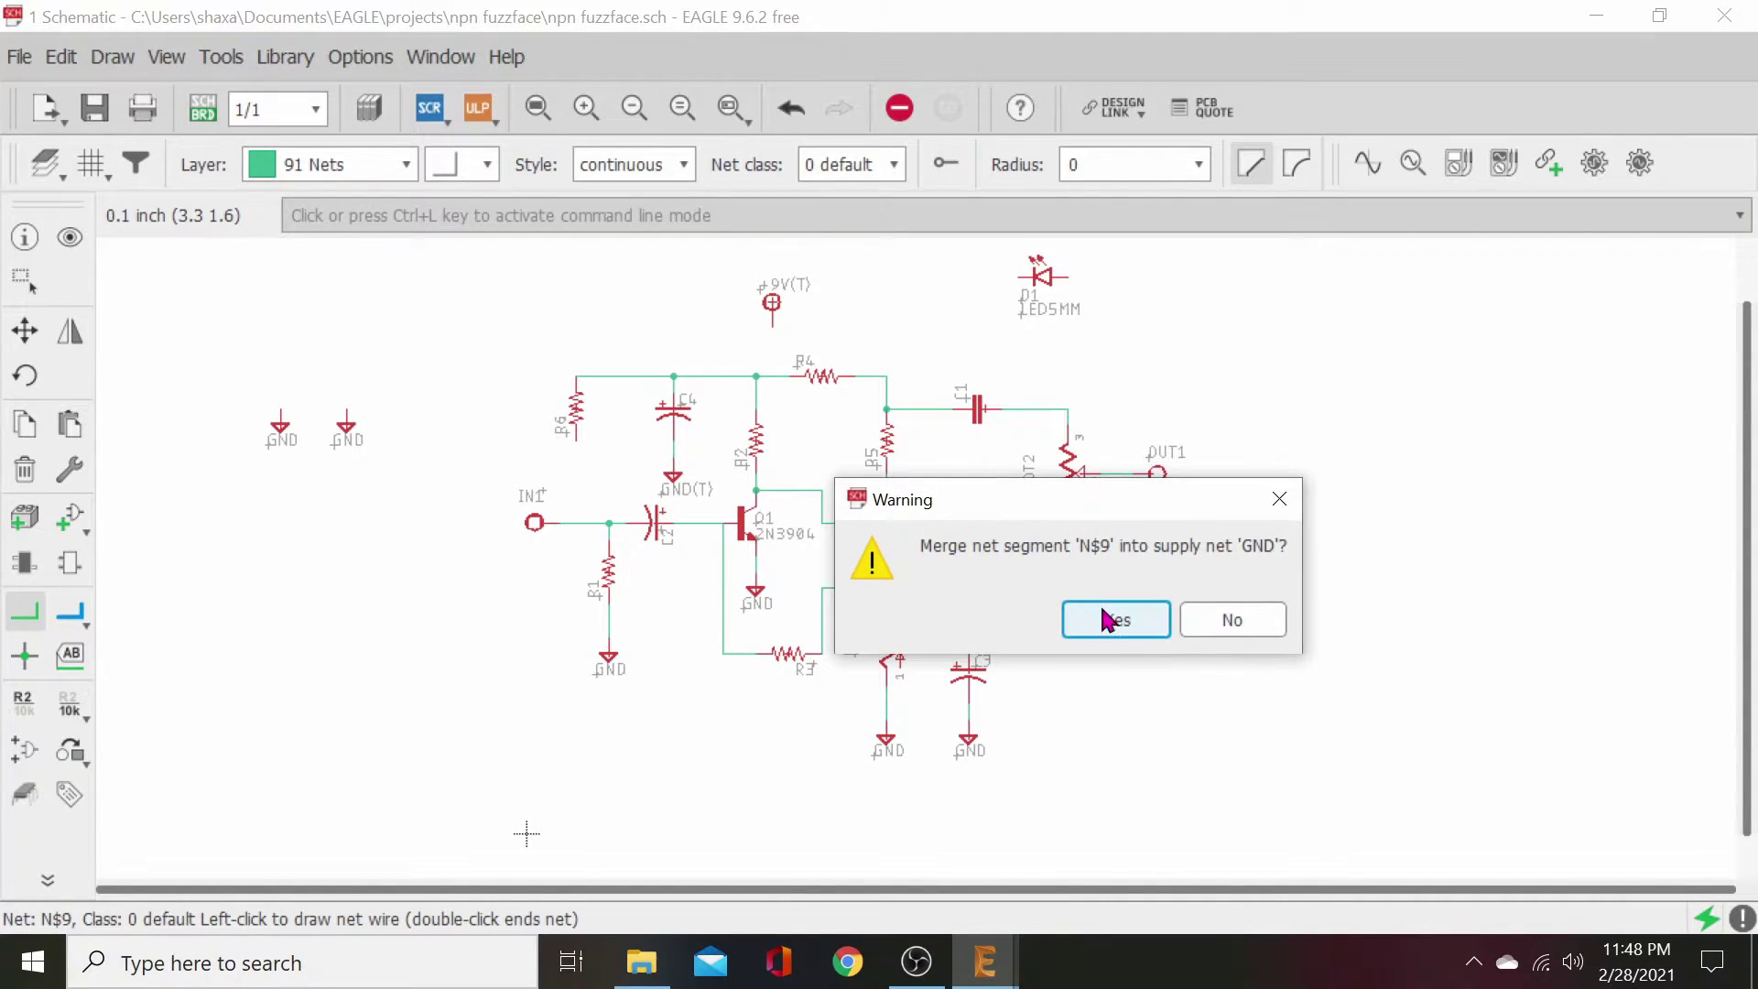
{"action": "left_click", "coordinate": [1117, 619]}
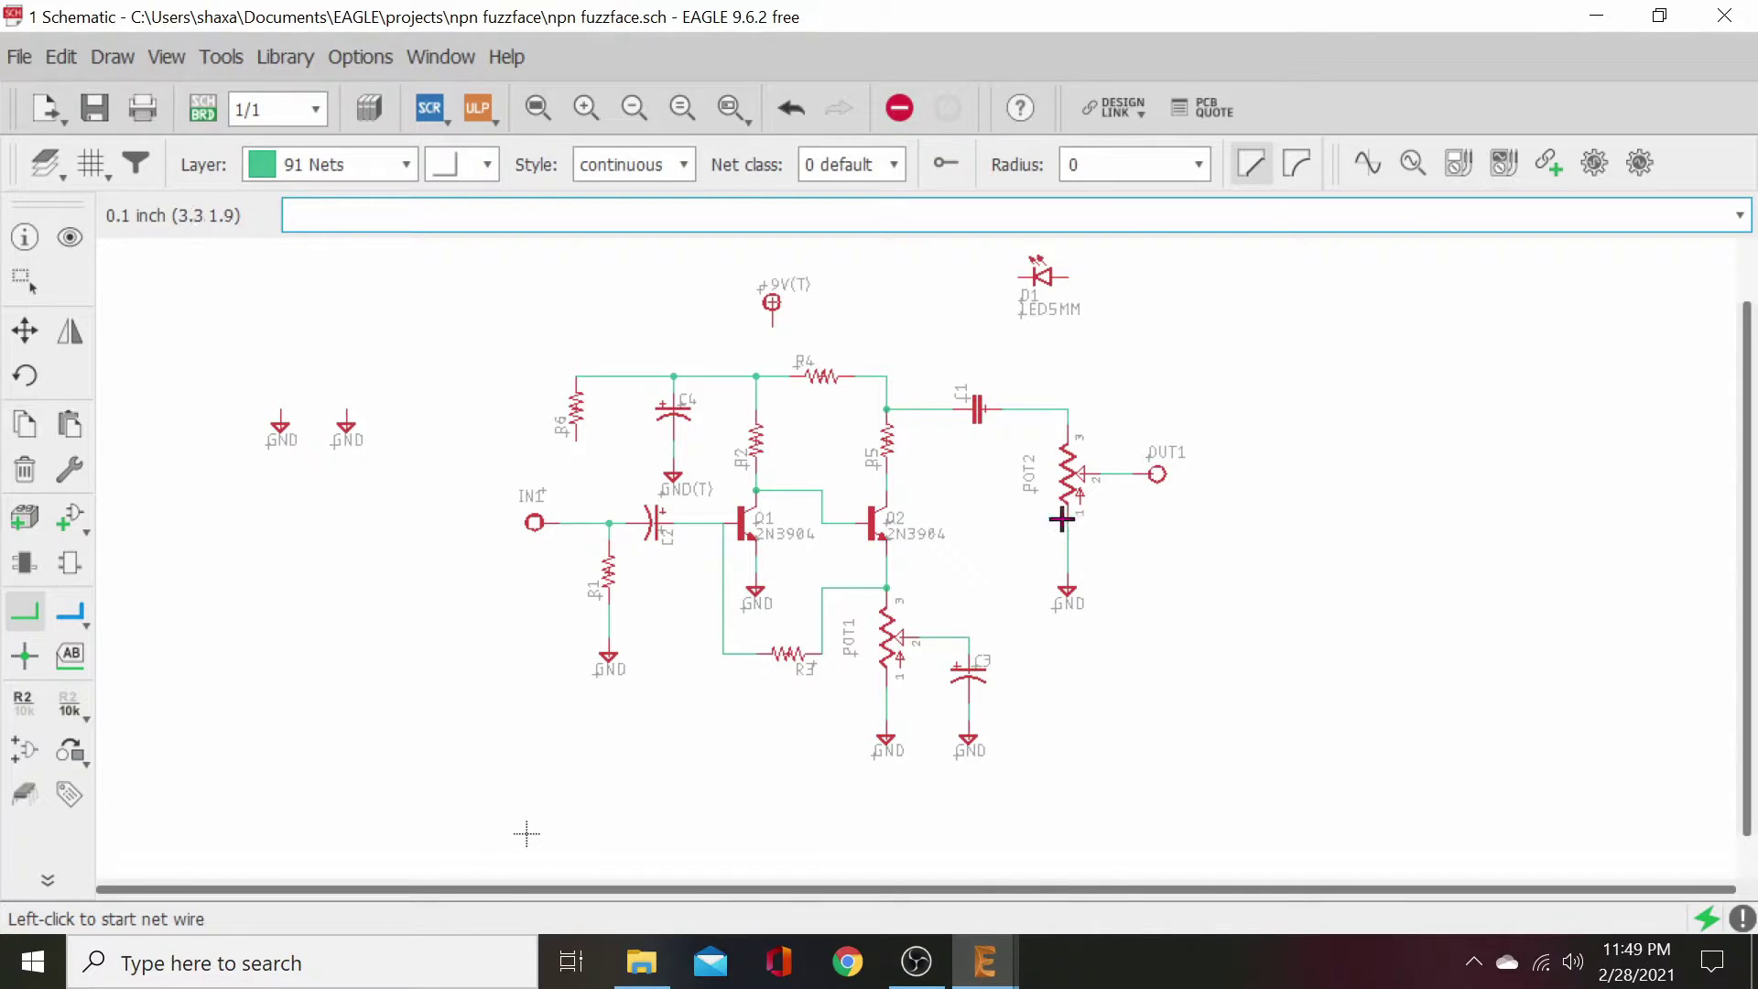
{"action": "left_click", "coordinate": [26, 335]}
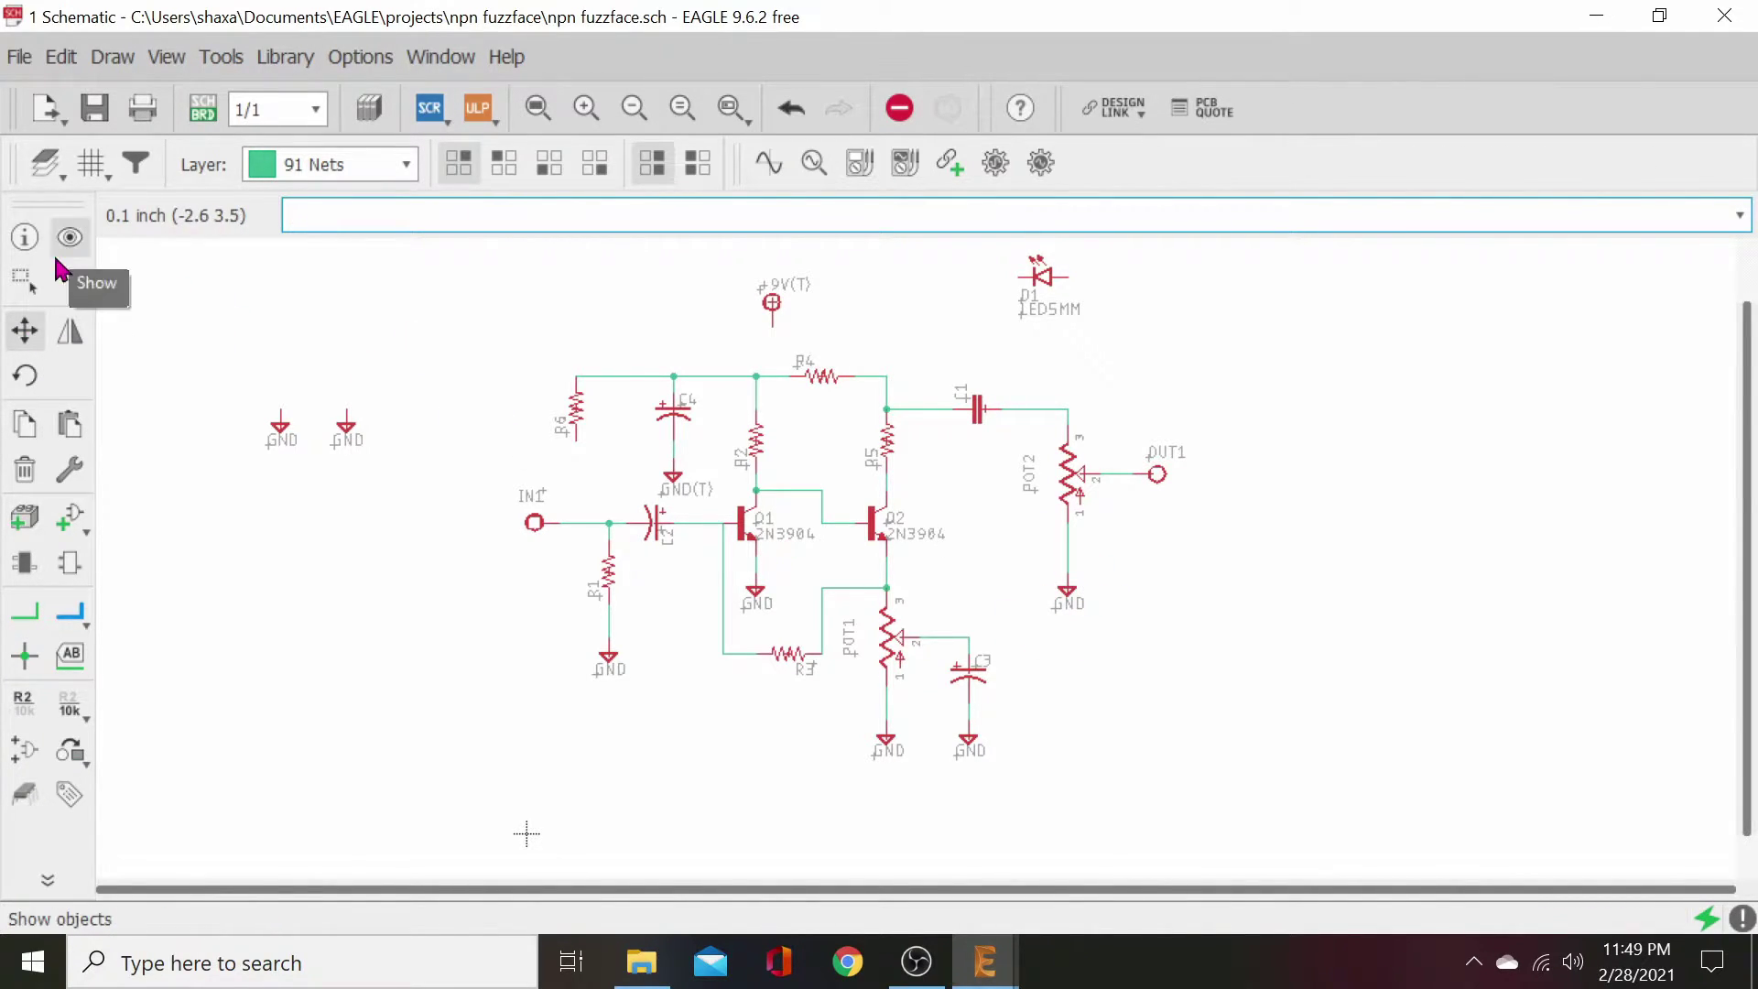
{"action": "left_click", "coordinate": [25, 236]}
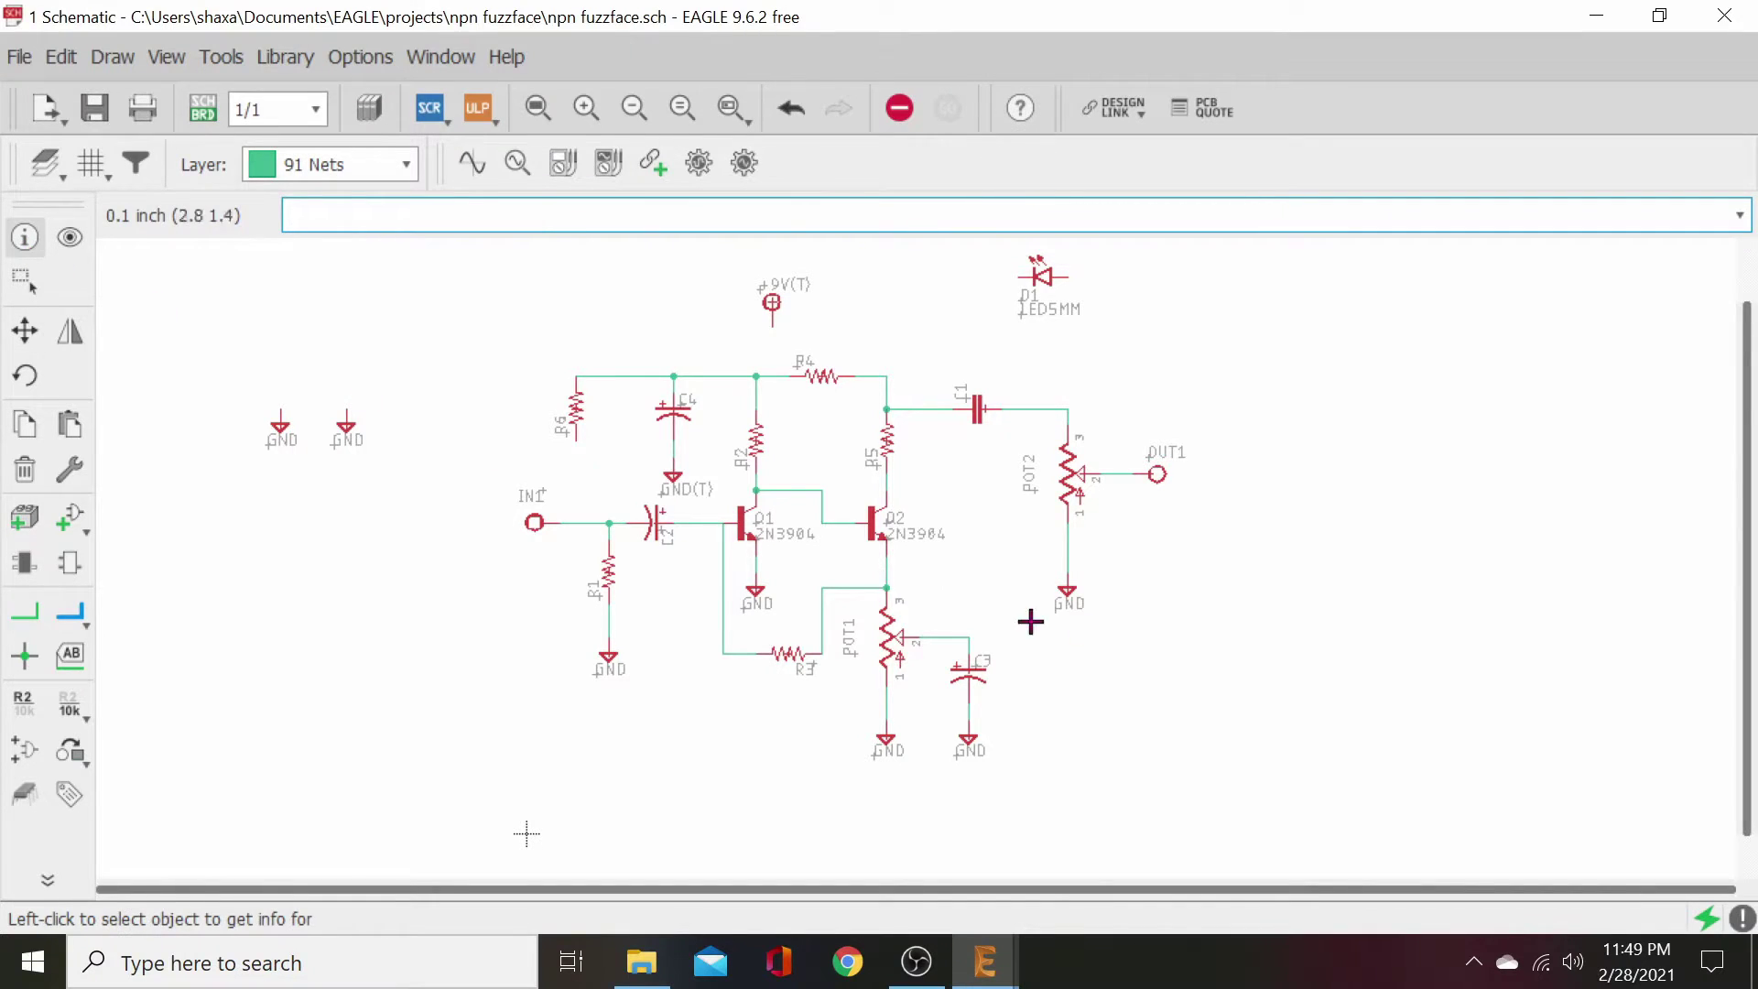
{"action": "left_click", "coordinate": [1069, 560]}
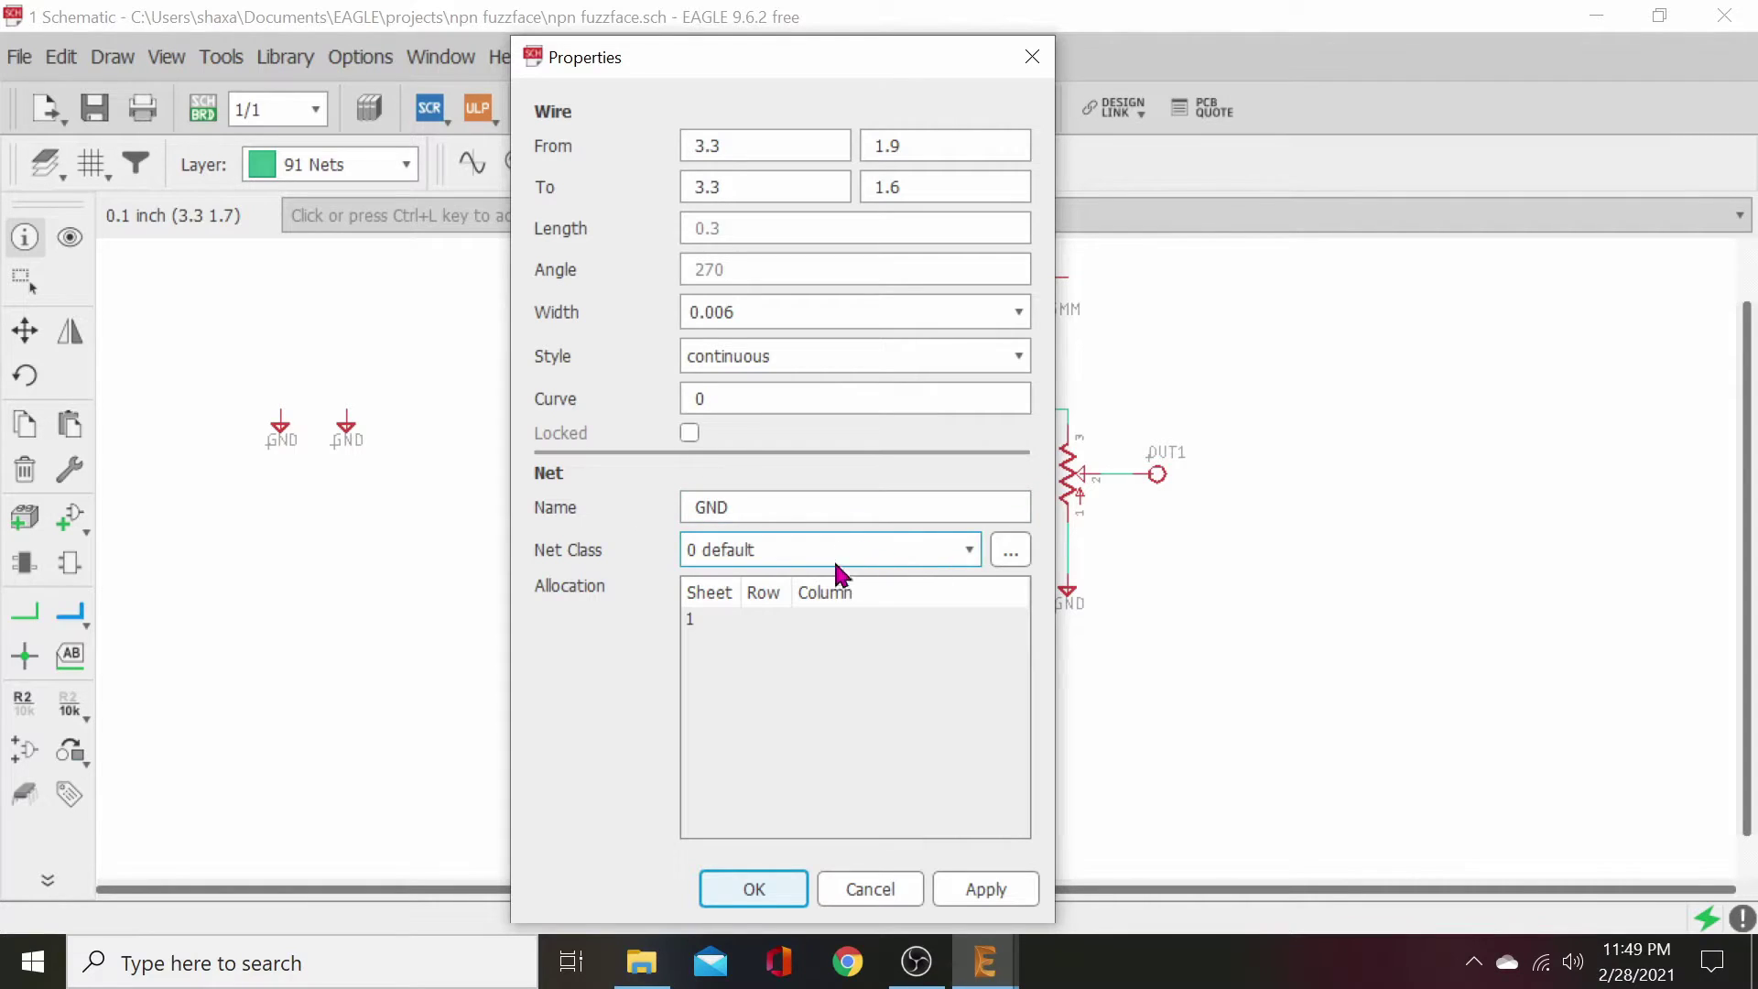
{"action": "left_click", "coordinate": [980, 890]}
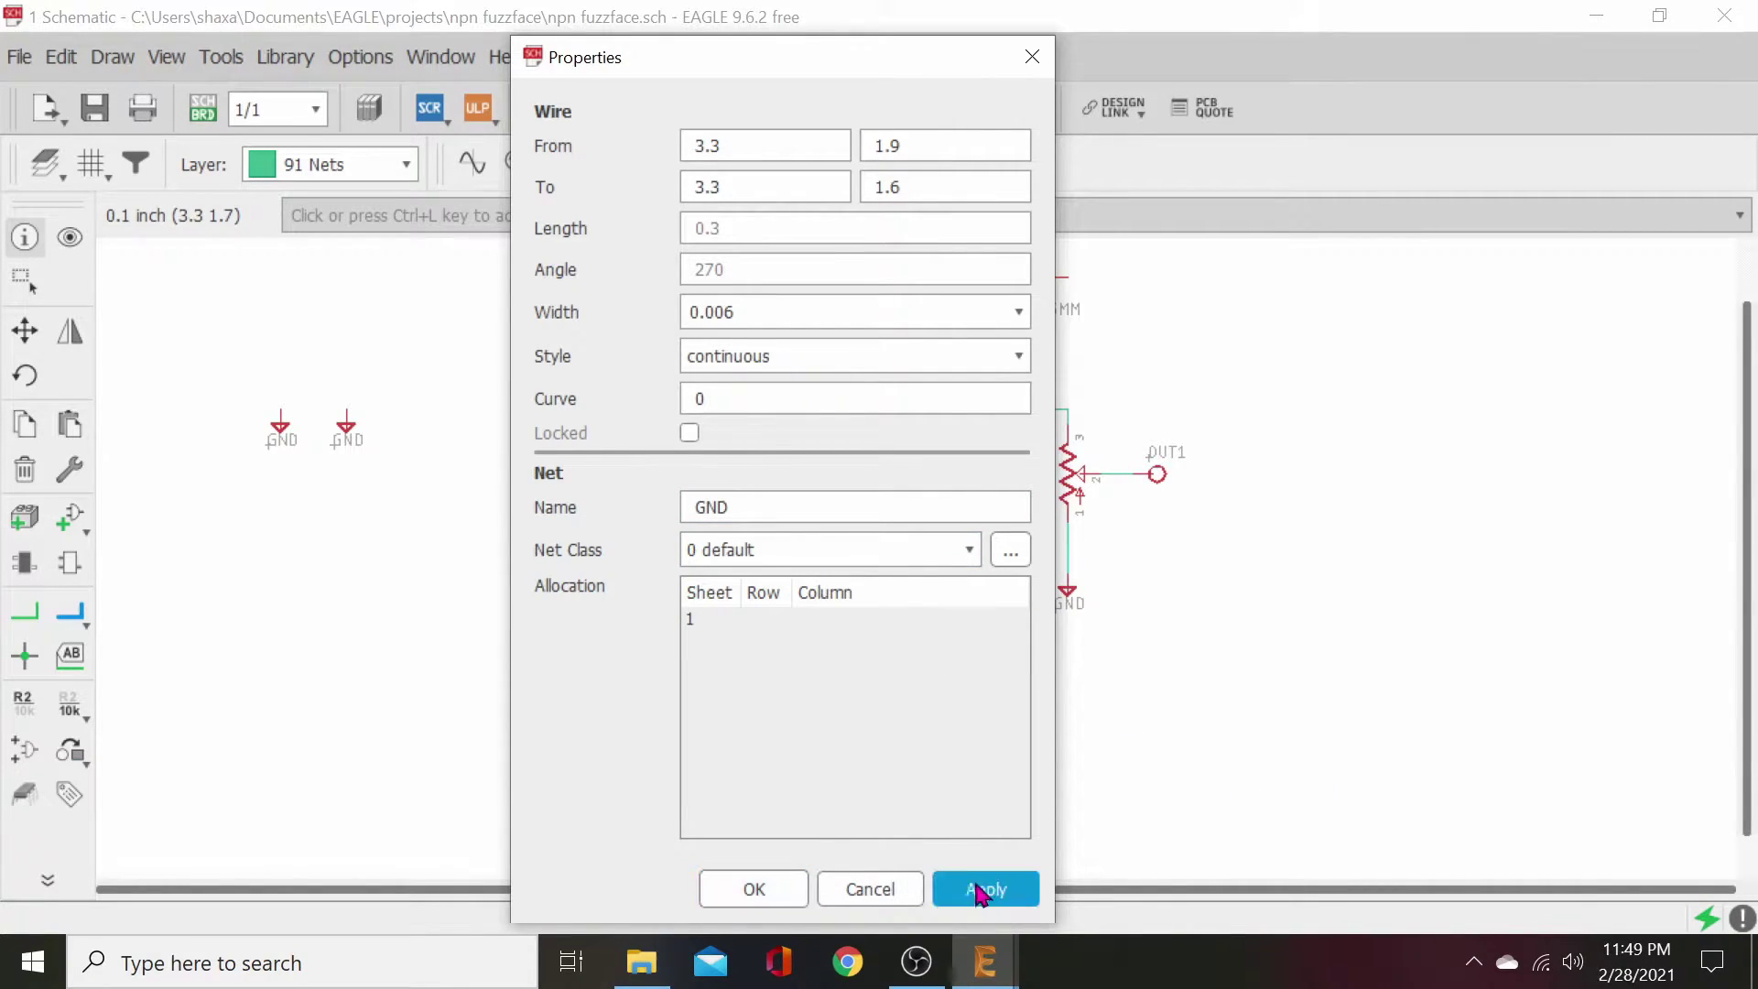
{"action": "left_click", "coordinate": [860, 888]}
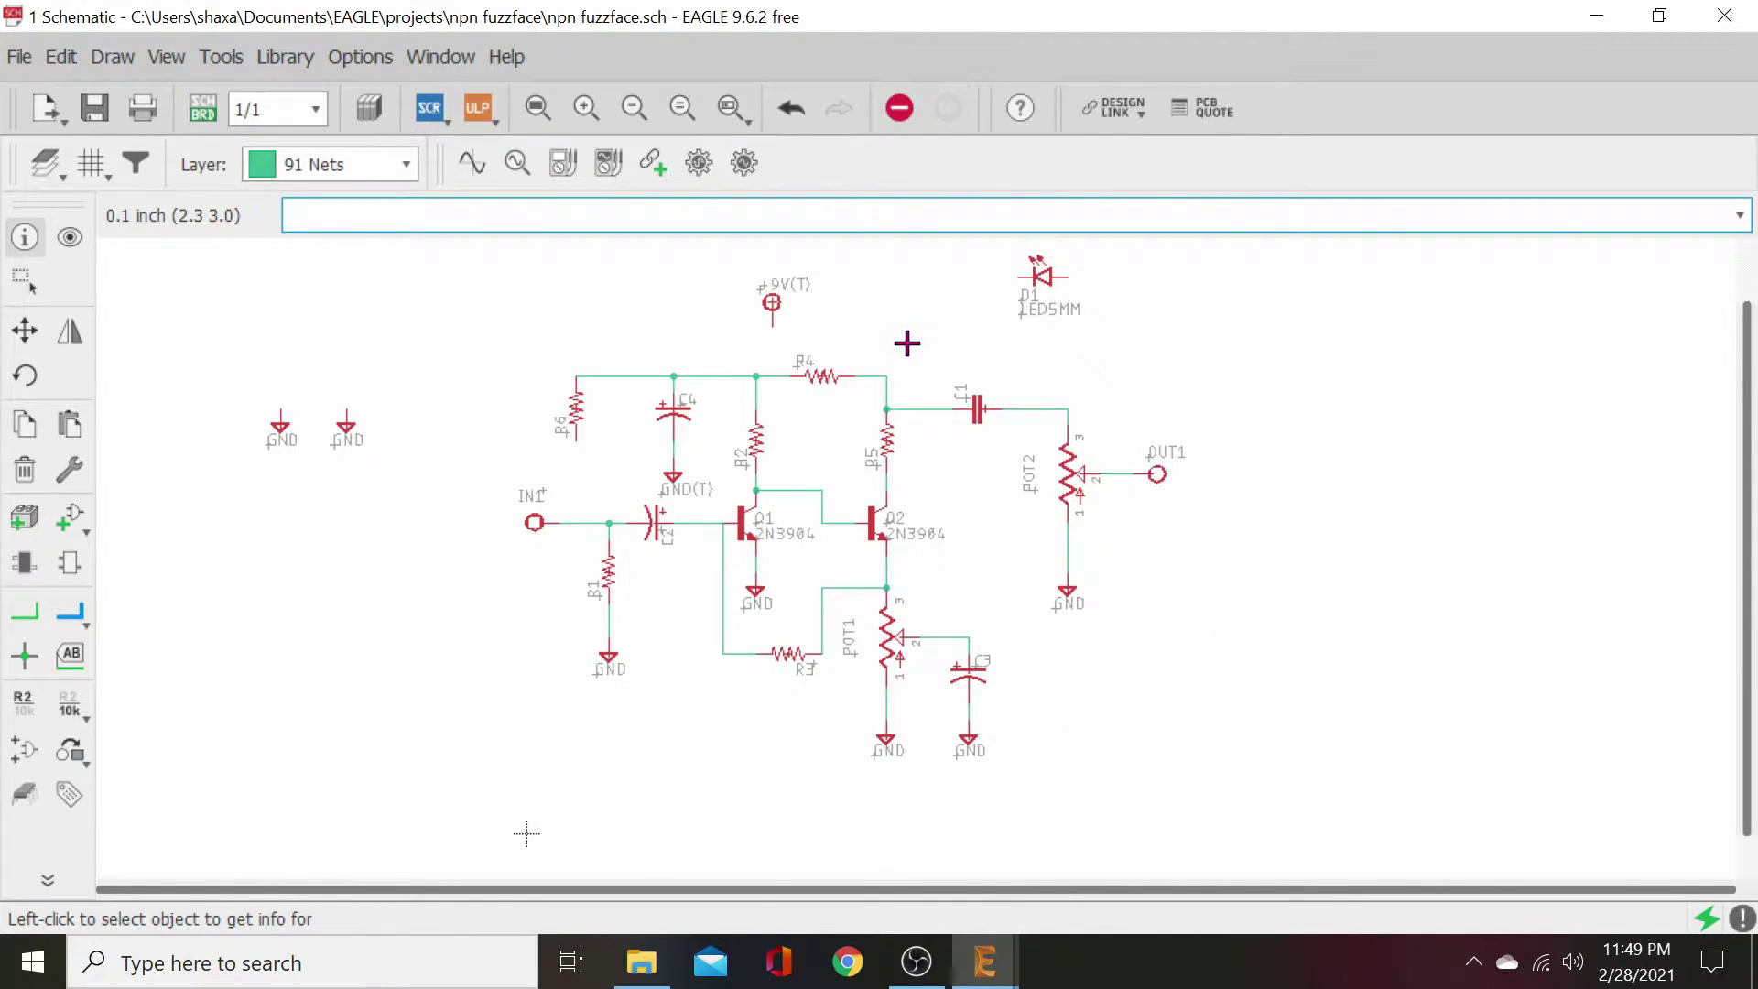
- Rotate and move the +9V supply to the upper left, and set LED D1 down on the left
{"action": "left_click", "coordinate": [24, 330]}
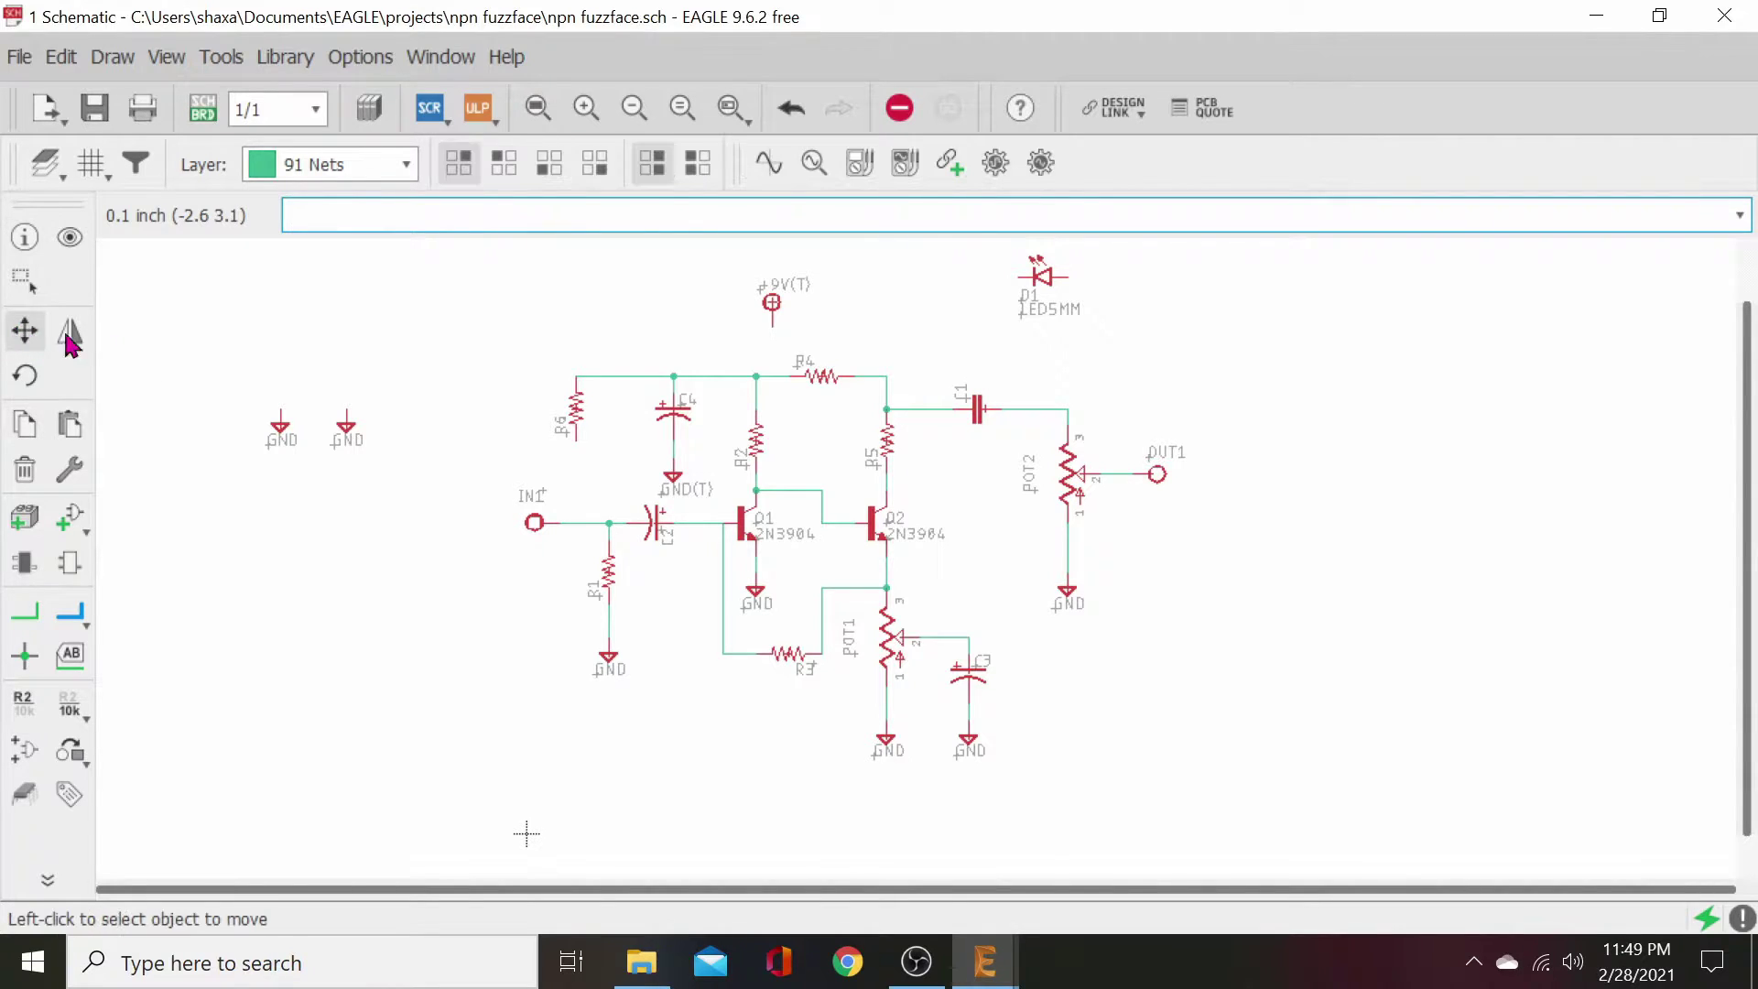
{"action": "left_click", "coordinate": [771, 302]}
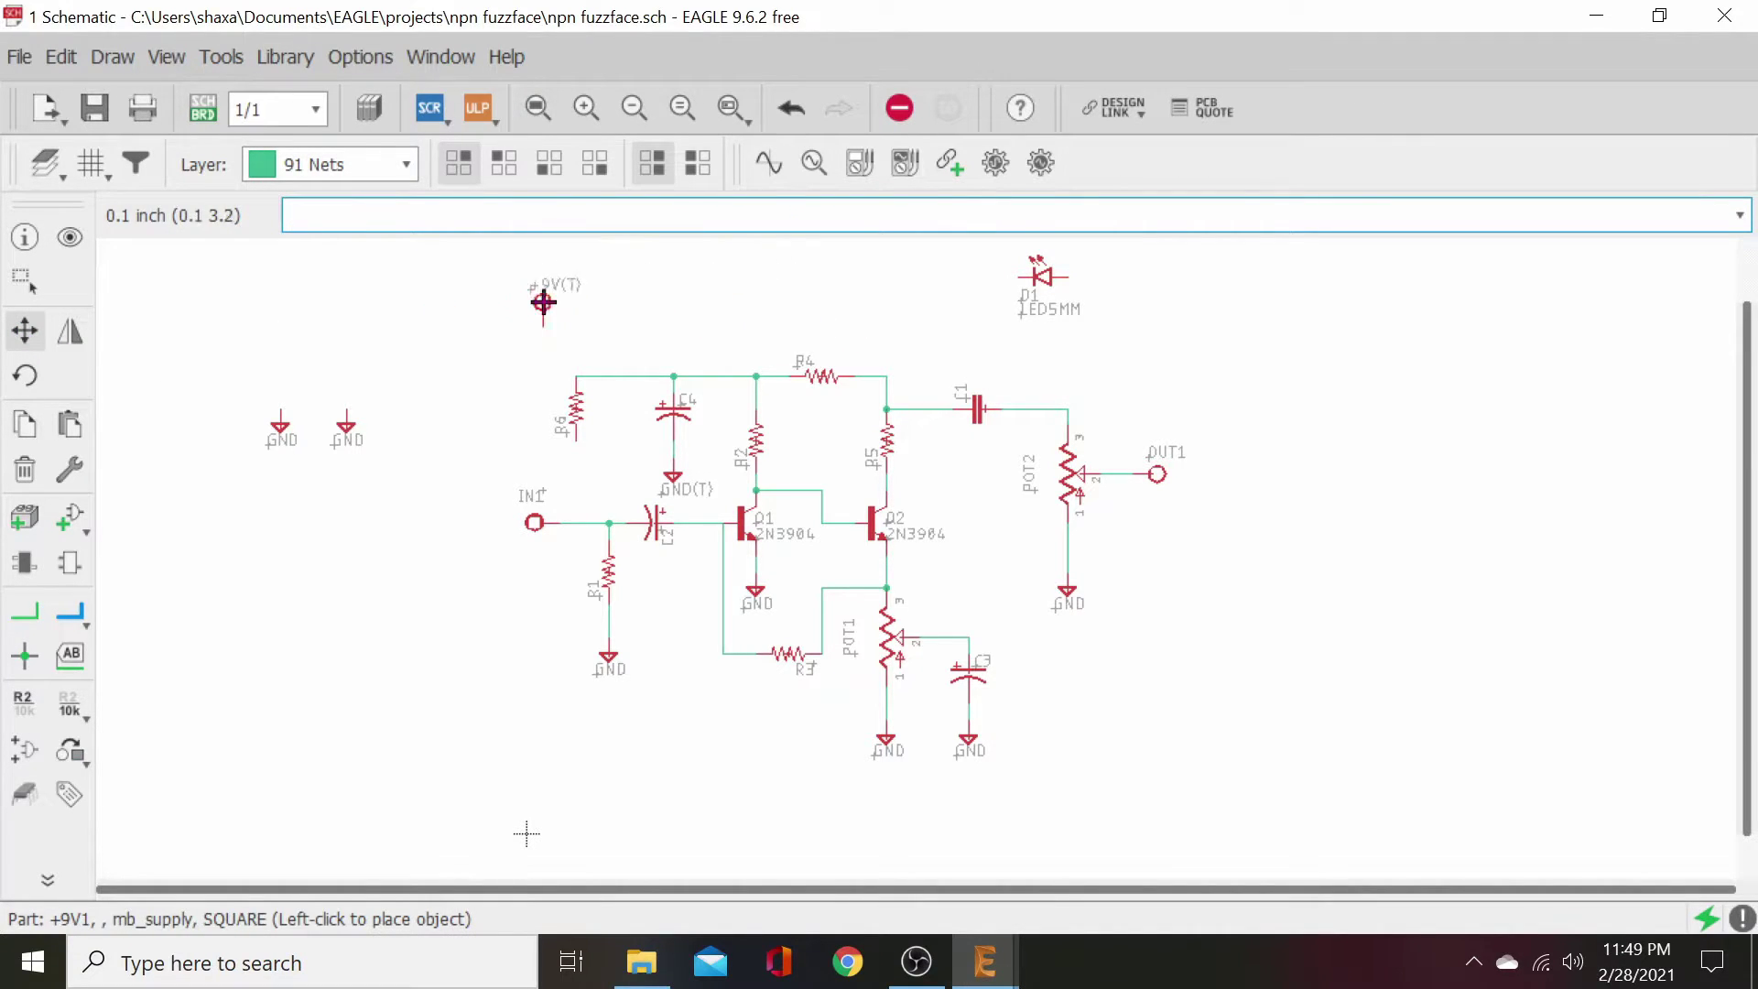
{"action": "right_click", "coordinate": [423, 340]}
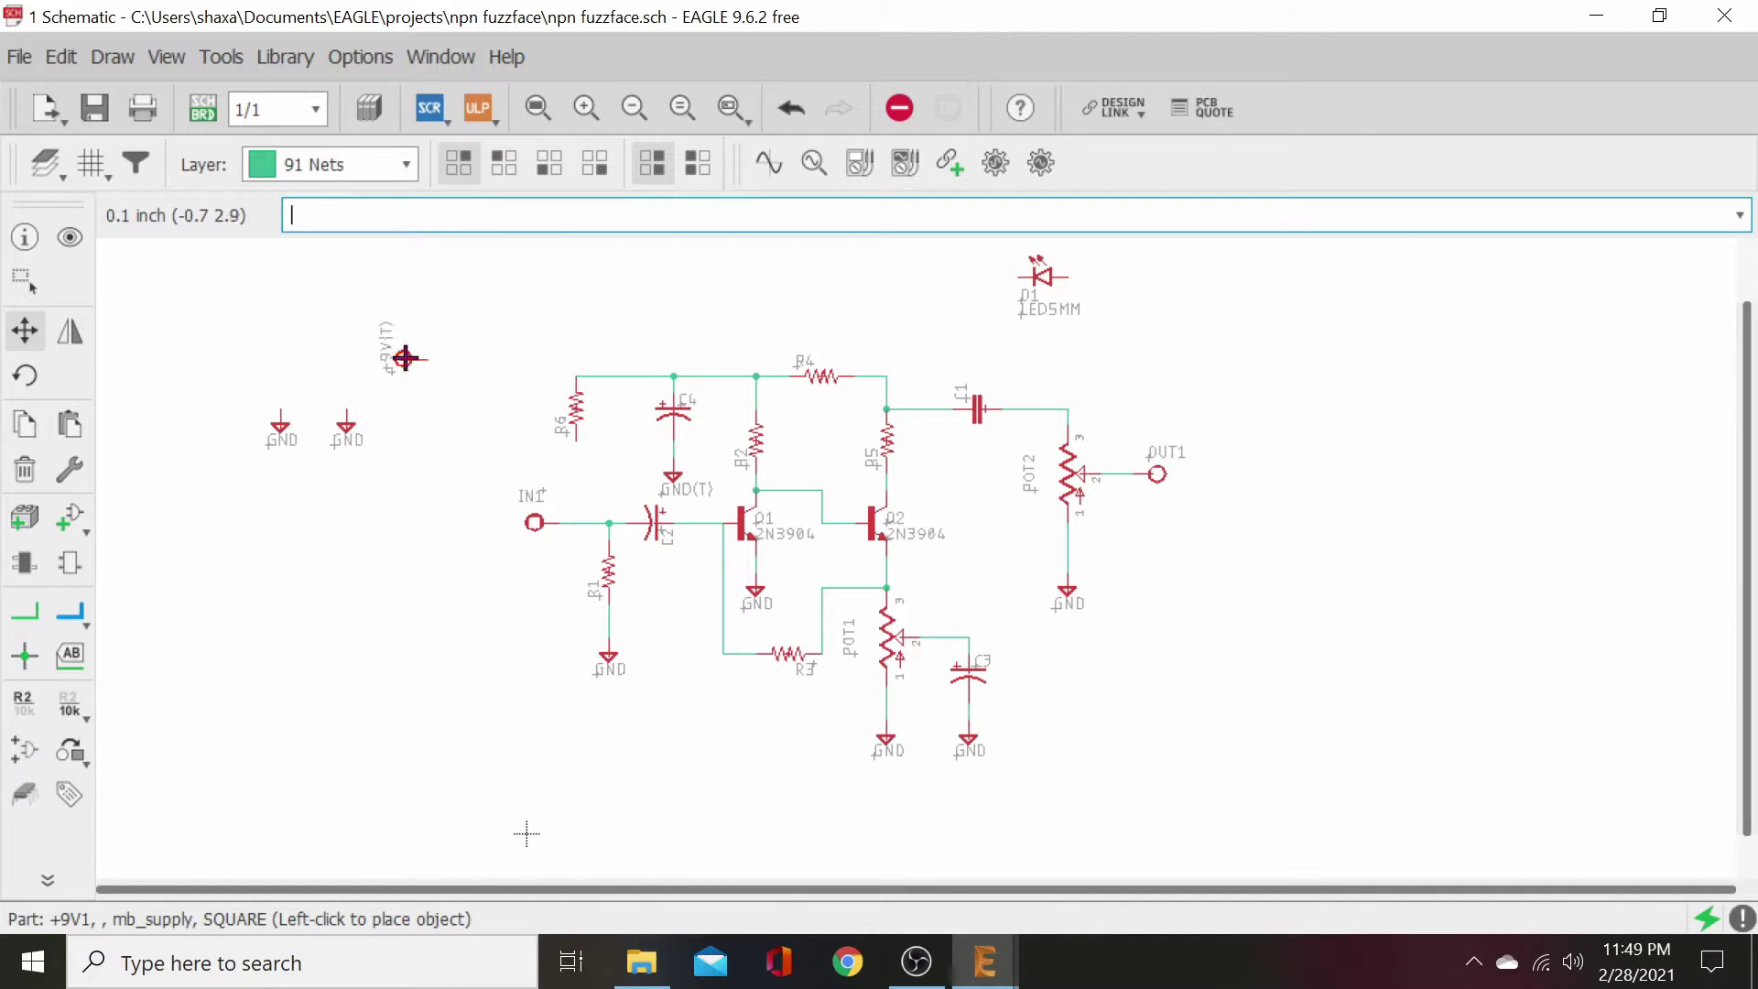
{"action": "left_click", "coordinate": [388, 310]}
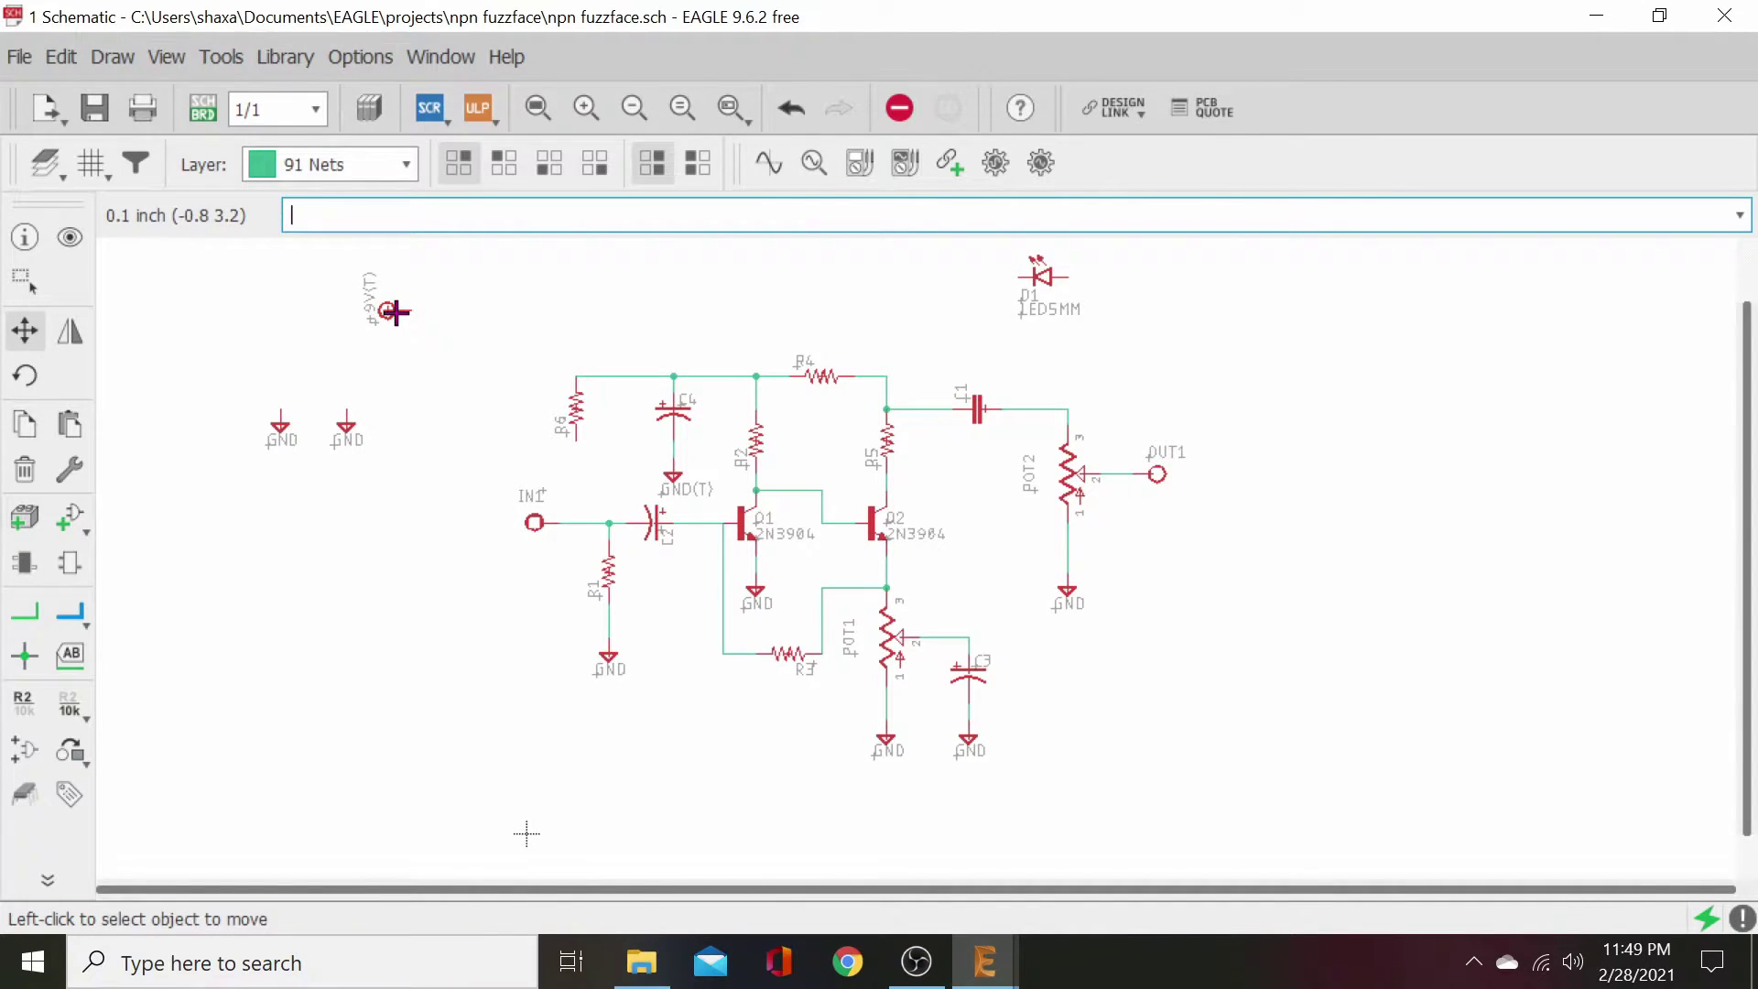
{"action": "left_click", "coordinate": [1038, 284]}
{"action": "right_click", "coordinate": [444, 353]}
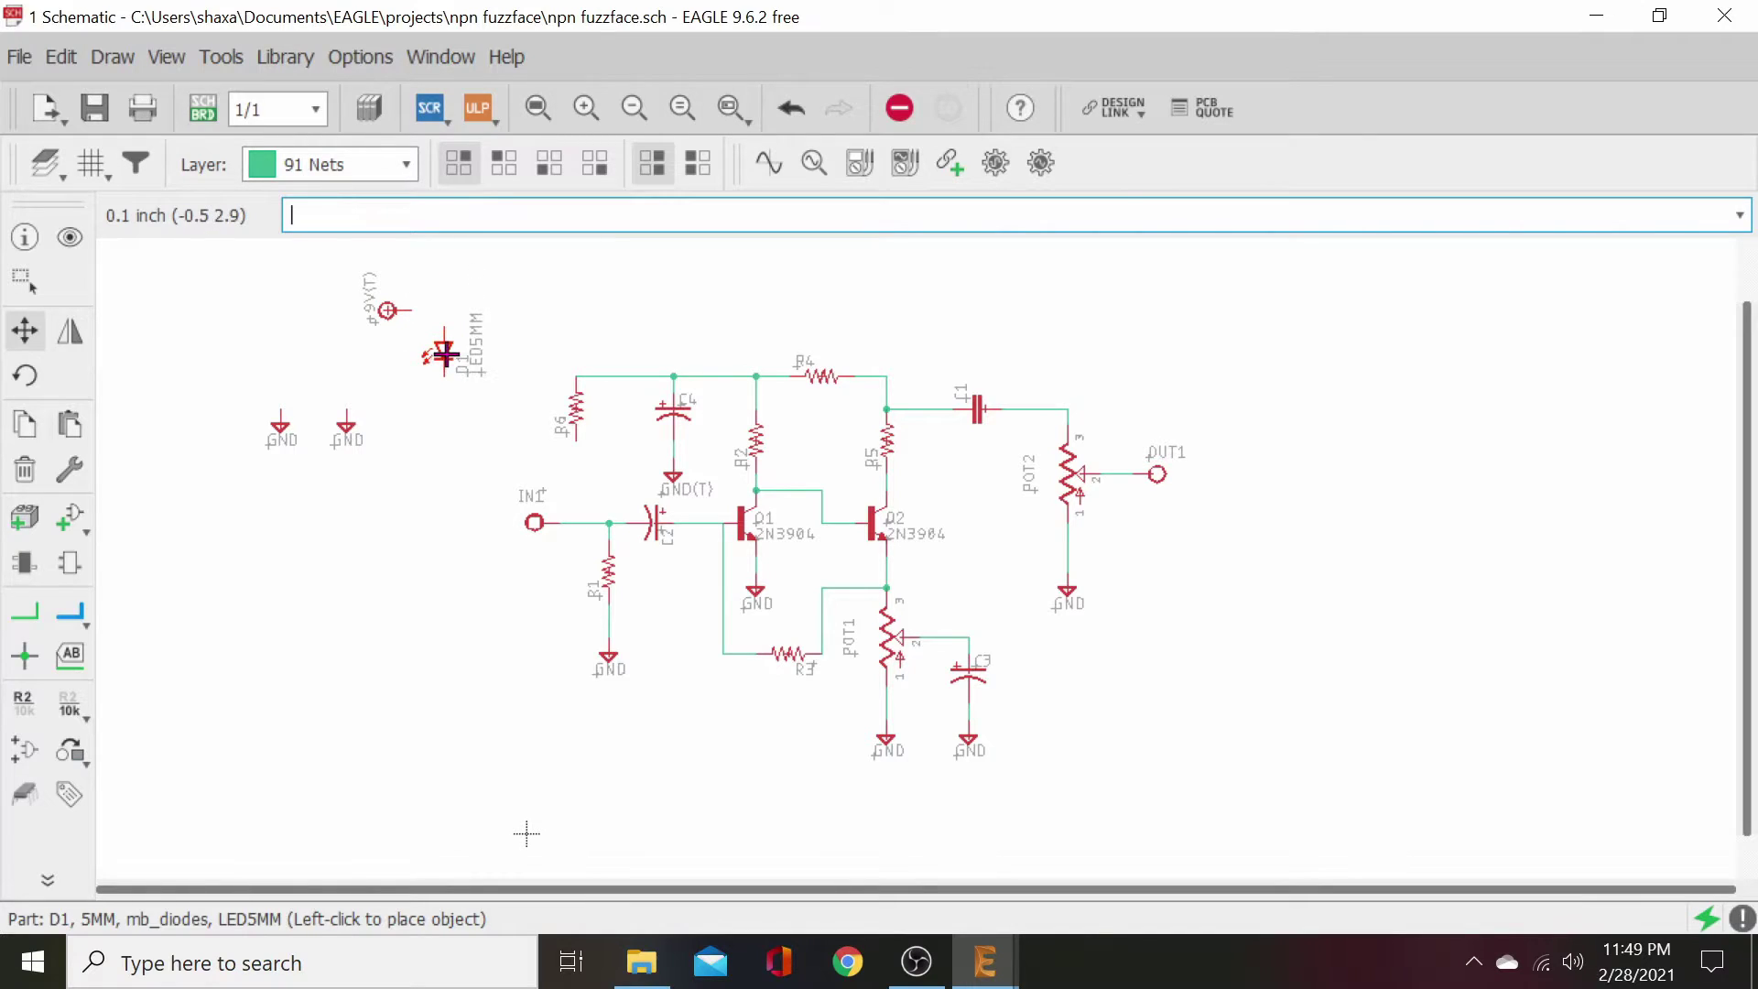
{"action": "right_click", "coordinate": [458, 335]}
{"action": "right_click", "coordinate": [460, 331]}
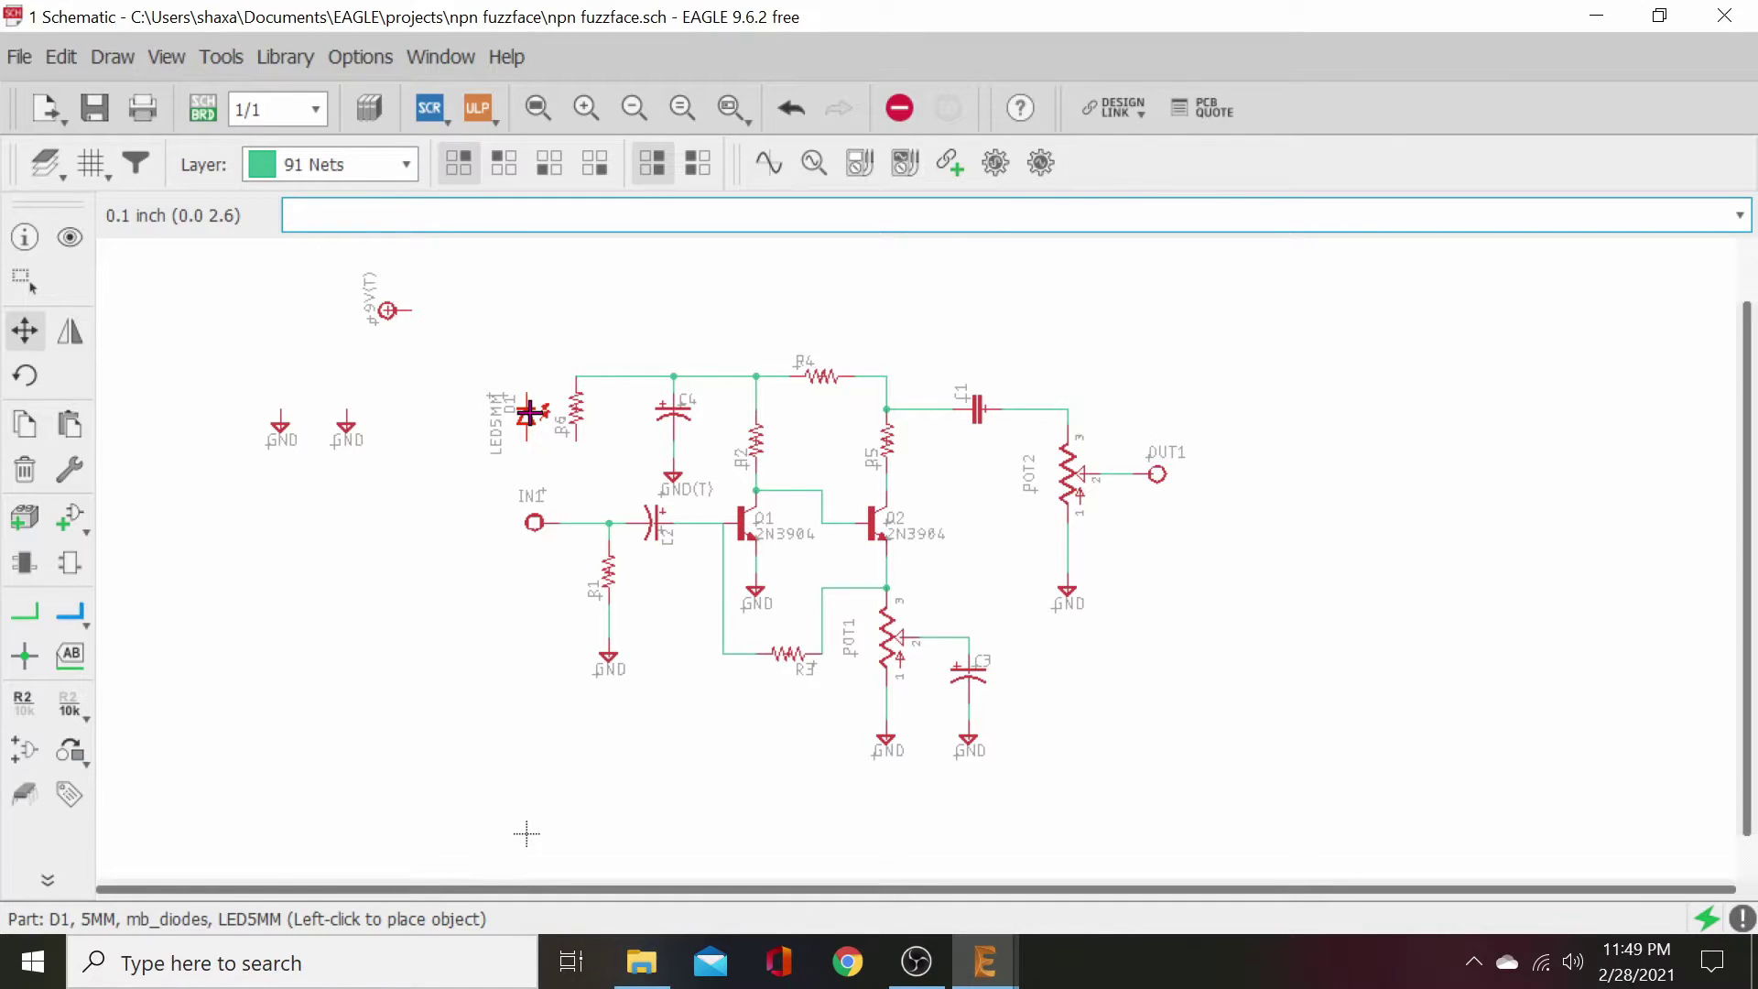
{"action": "left_click", "coordinate": [412, 477]}
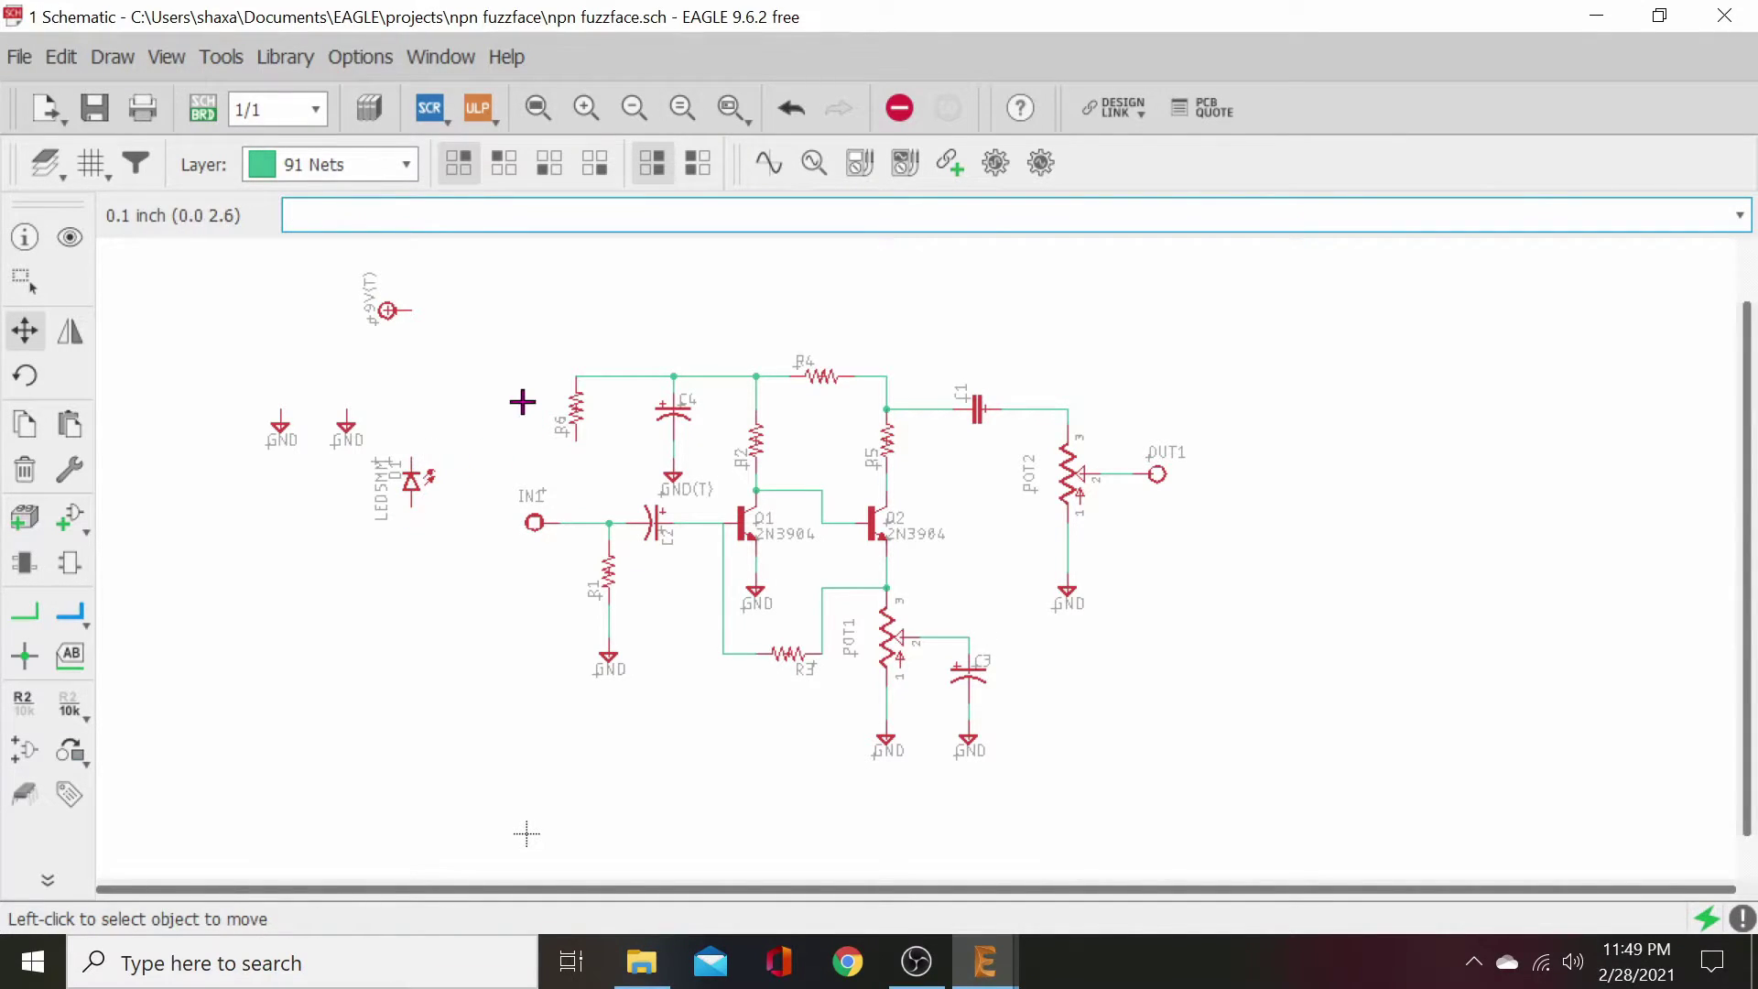
- Turn R6 horizontal on the top rail and place LED D1 horizontally just left of it
{"action": "left_click", "coordinate": [575, 409]}
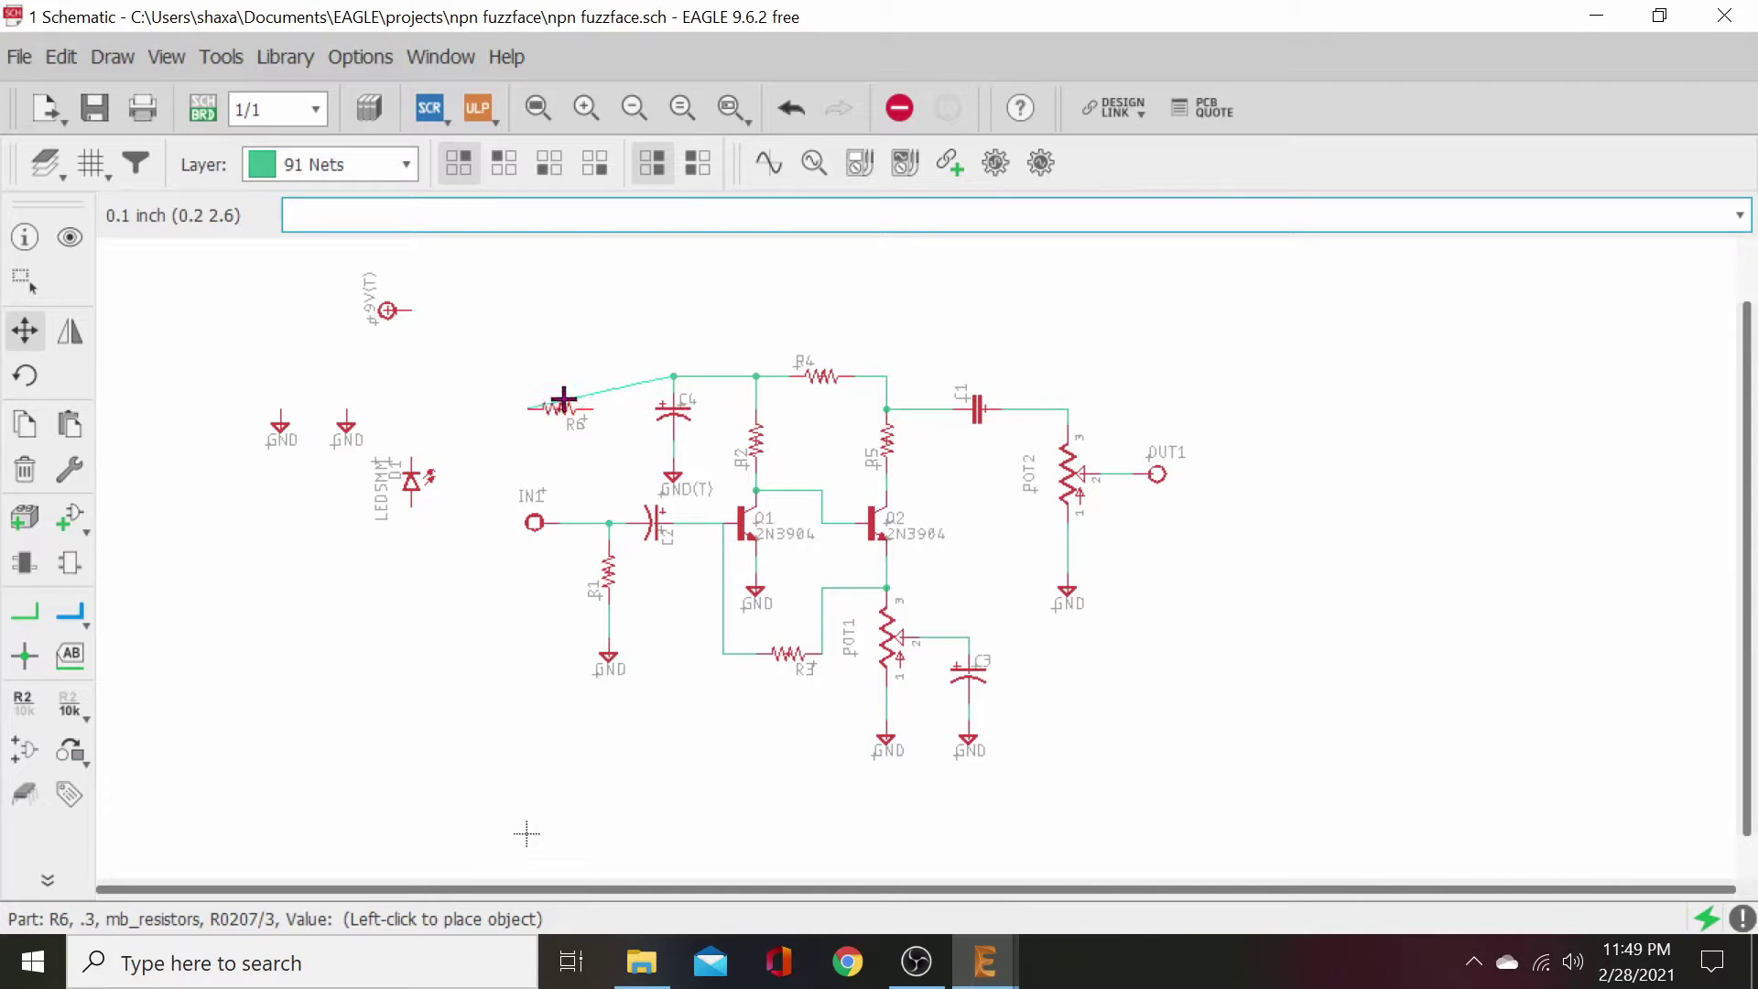
{"action": "right_click", "coordinate": [560, 392]}
{"action": "left_click", "coordinate": [558, 375]}
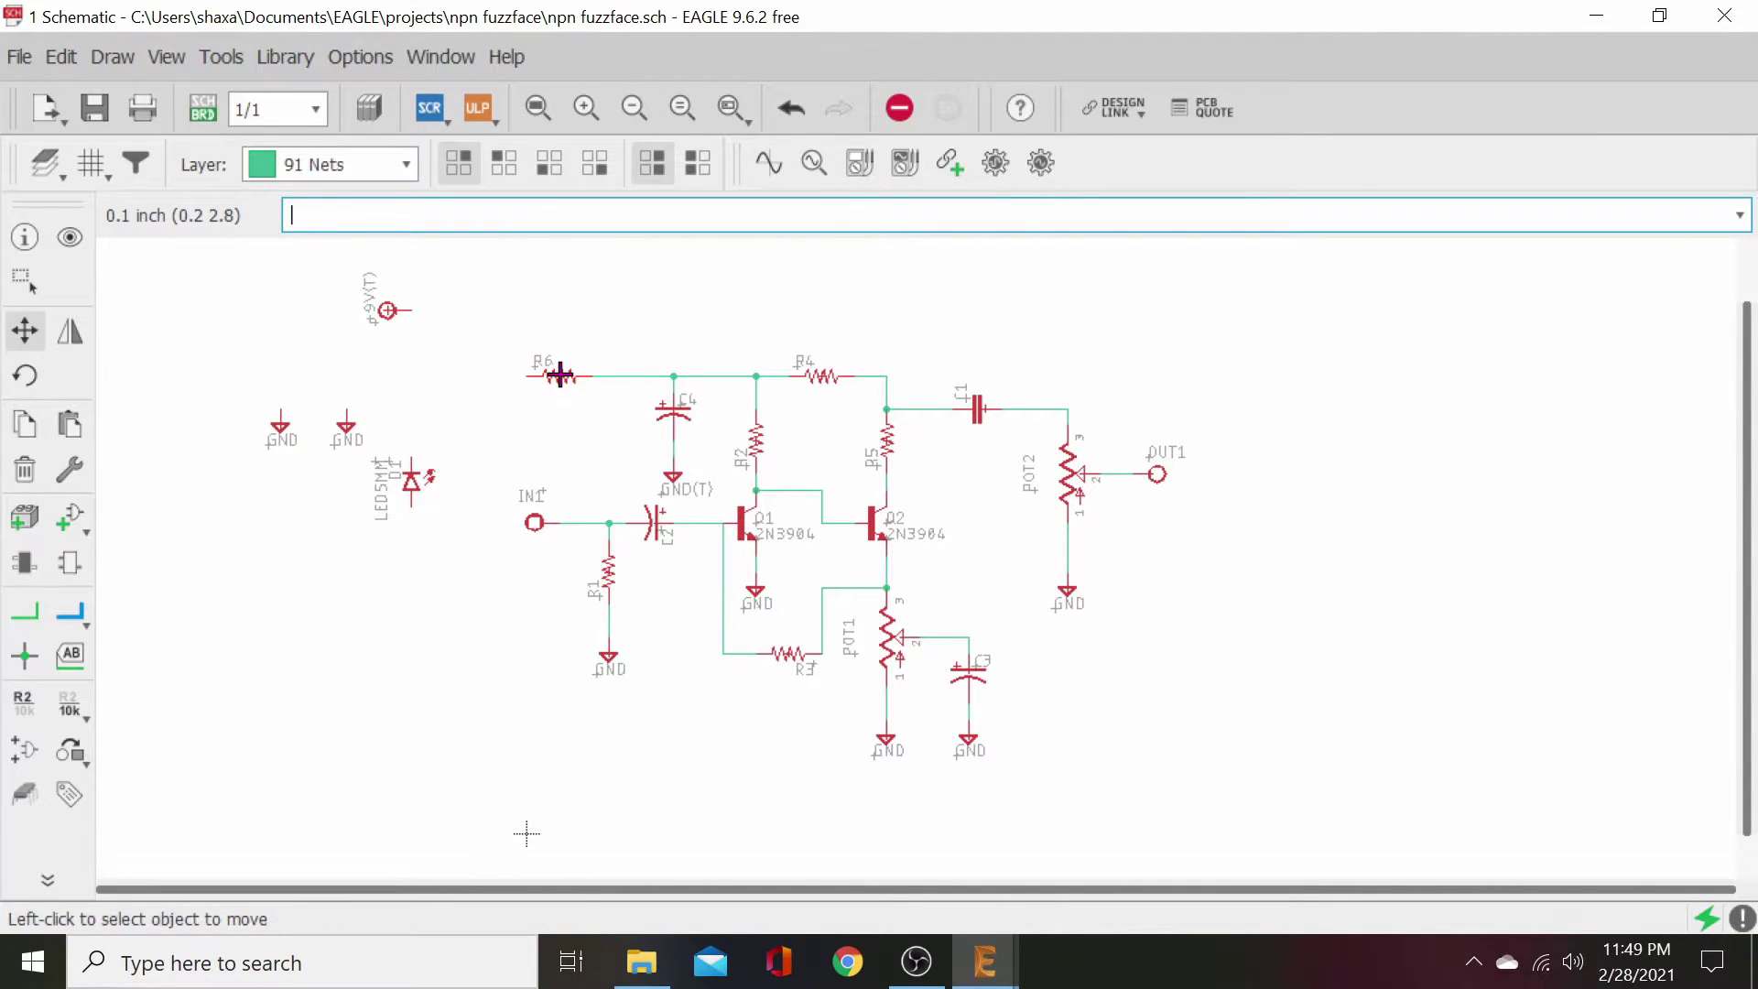
{"action": "left_click", "coordinate": [409, 478]}
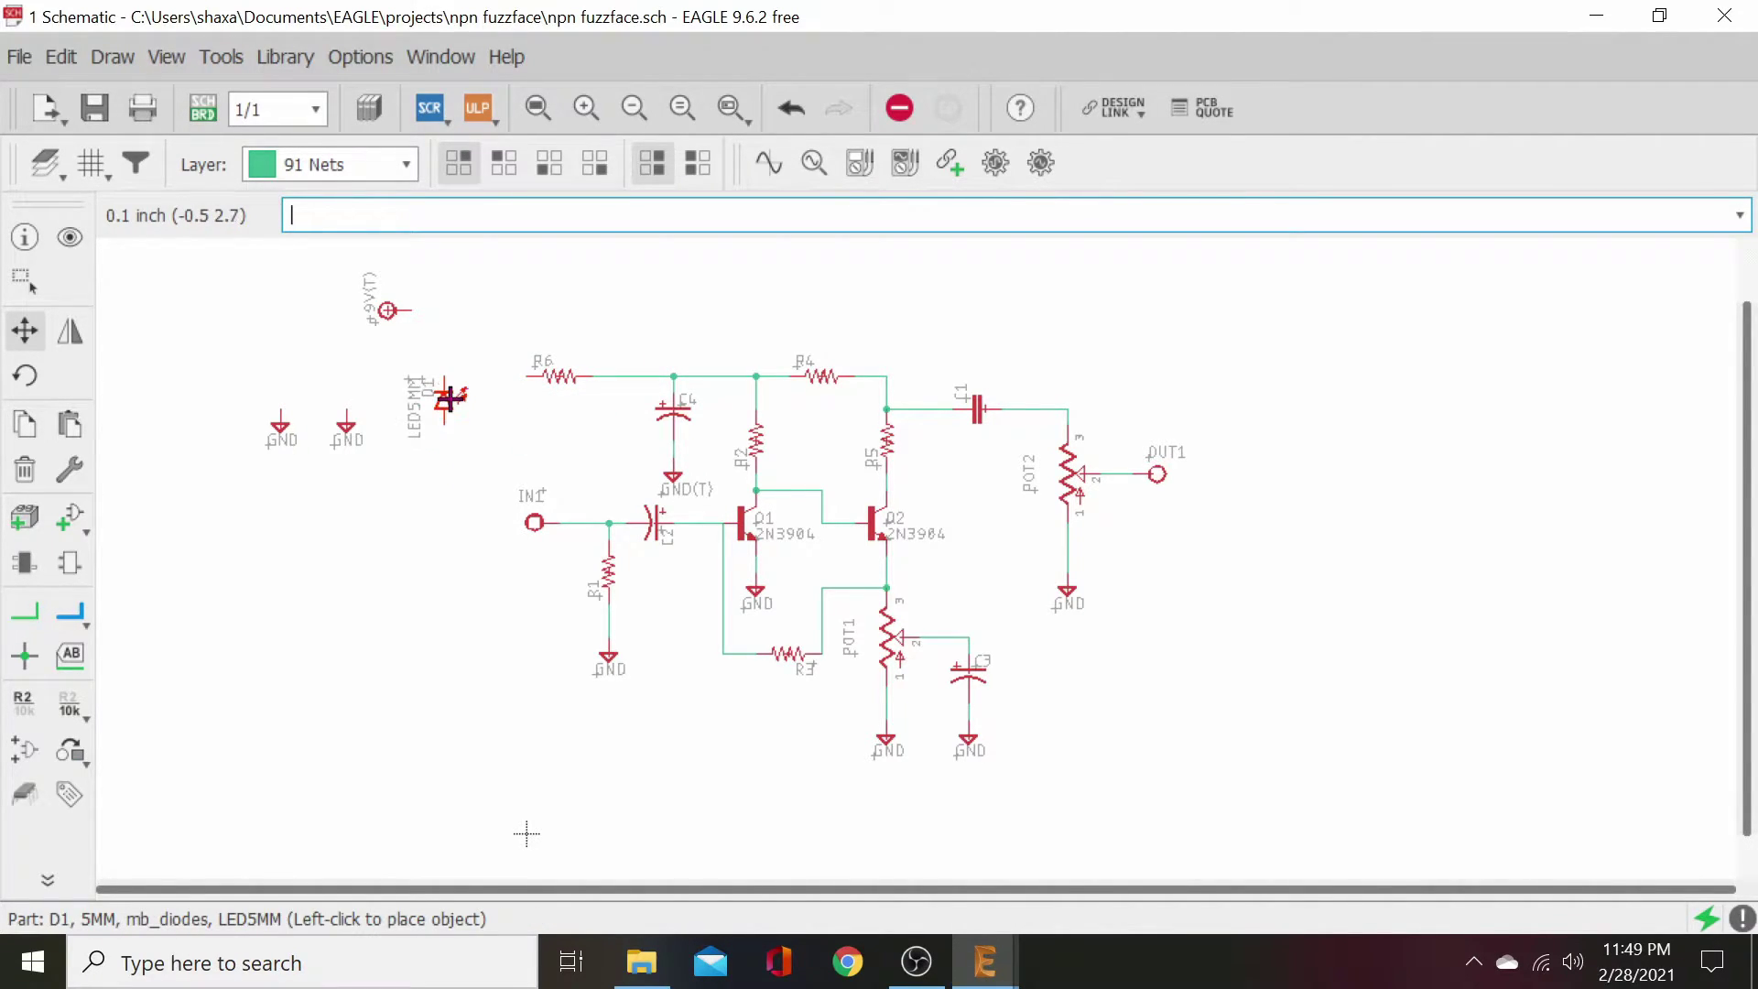
{"action": "right_click", "coordinate": [453, 394]}
{"action": "right_click", "coordinate": [462, 386]}
{"action": "right_click", "coordinate": [460, 384]}
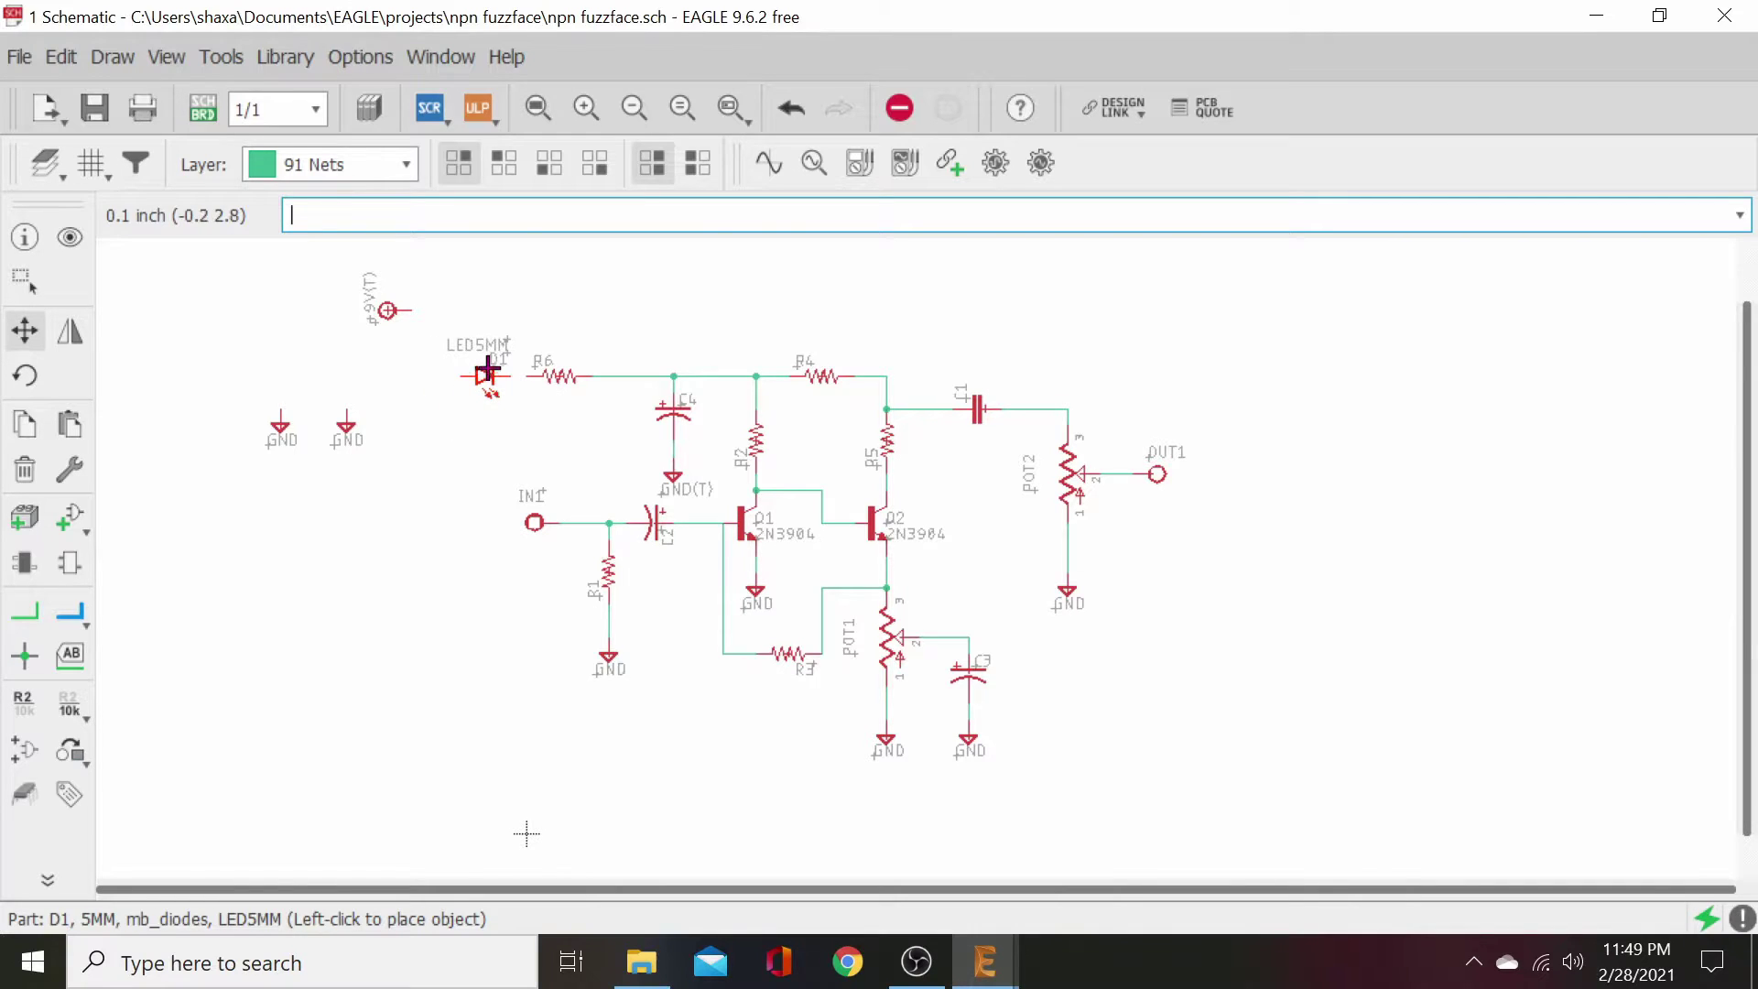
{"action": "left_click", "coordinate": [491, 369]}
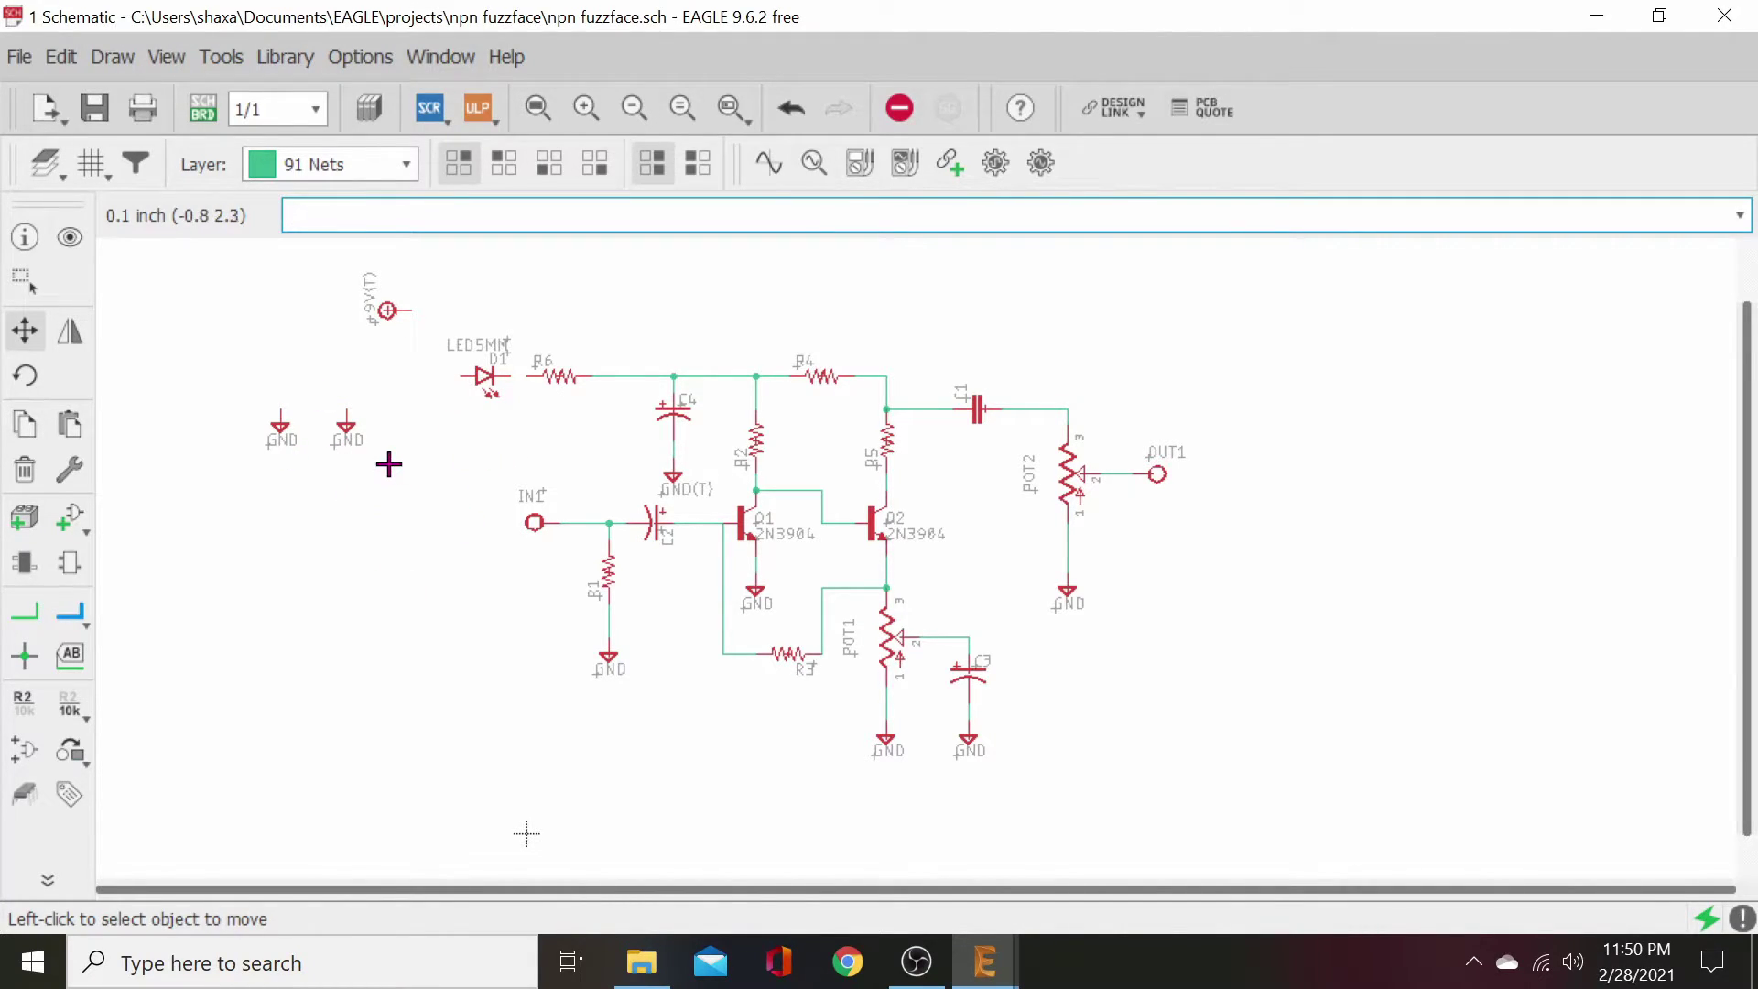
- Bring the whole schematic into view and shift one spare GND symbol lower down
{"action": "scroll", "coordinate": [1205, 714], "scroll_direction": "down", "scroll_amount": 3}
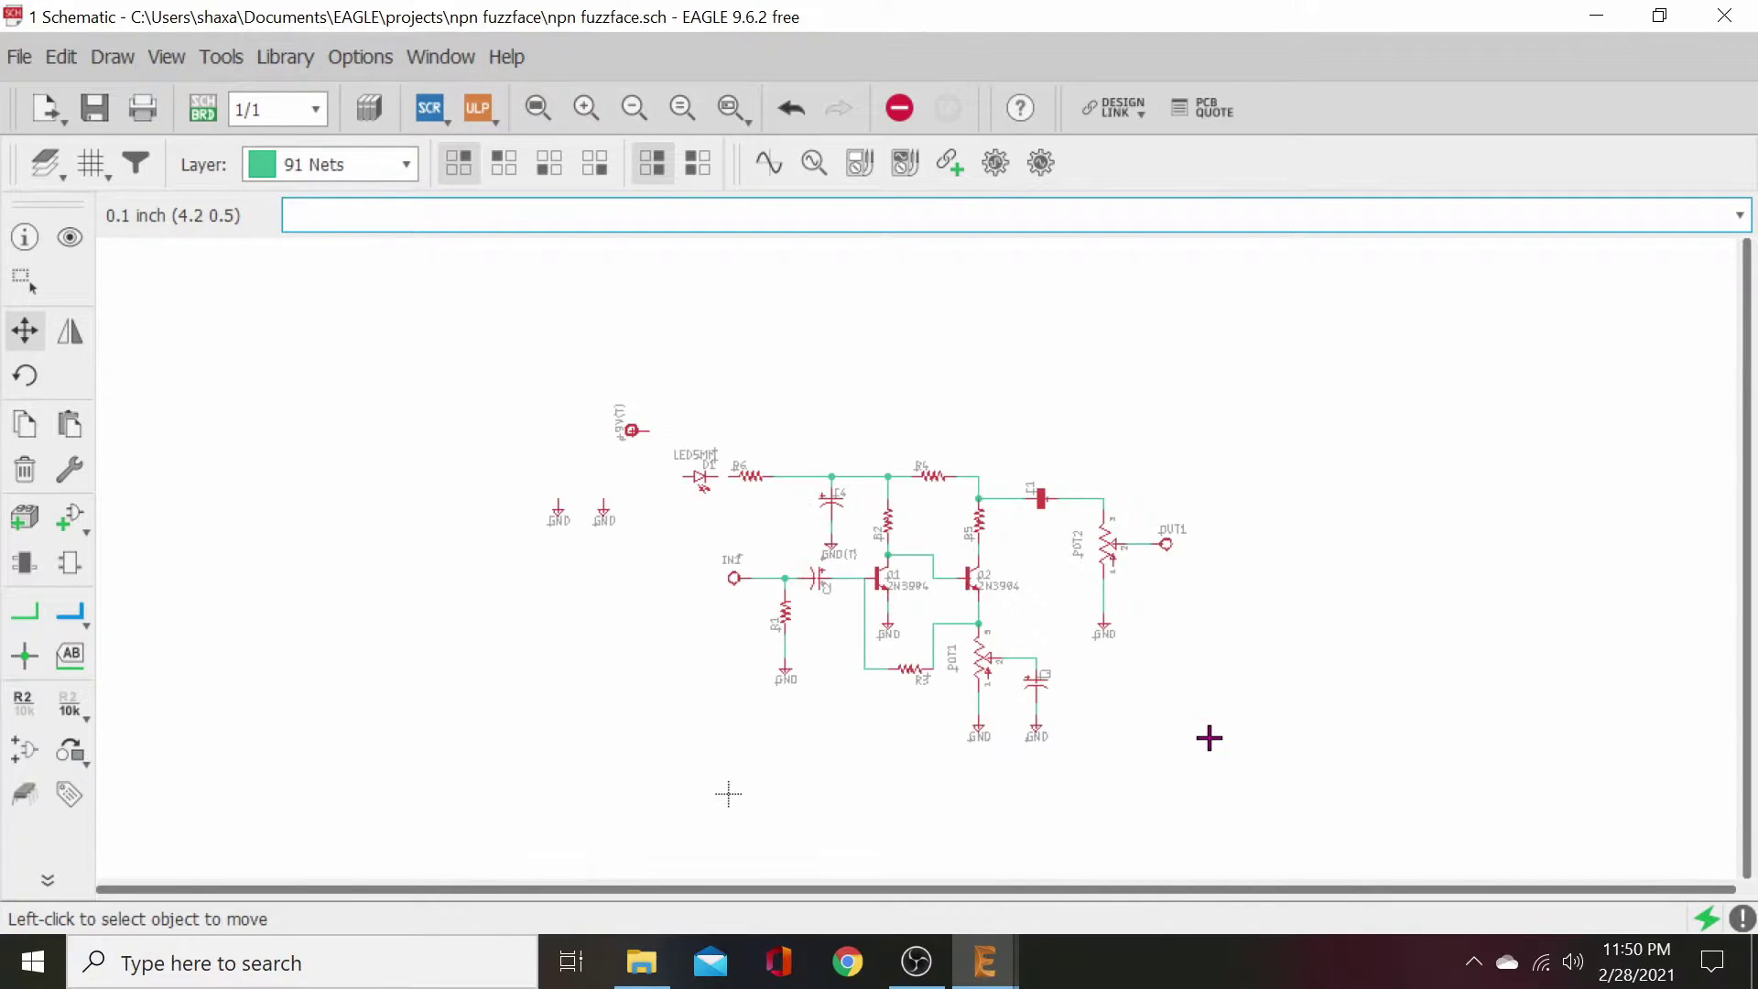
{"action": "middle_click_drag", "start_coordinate": [1279, 711], "coordinate": [1119, 625]}
{"action": "scroll", "coordinate": [1122, 614], "scroll_direction": "up", "scroll_amount": 1}
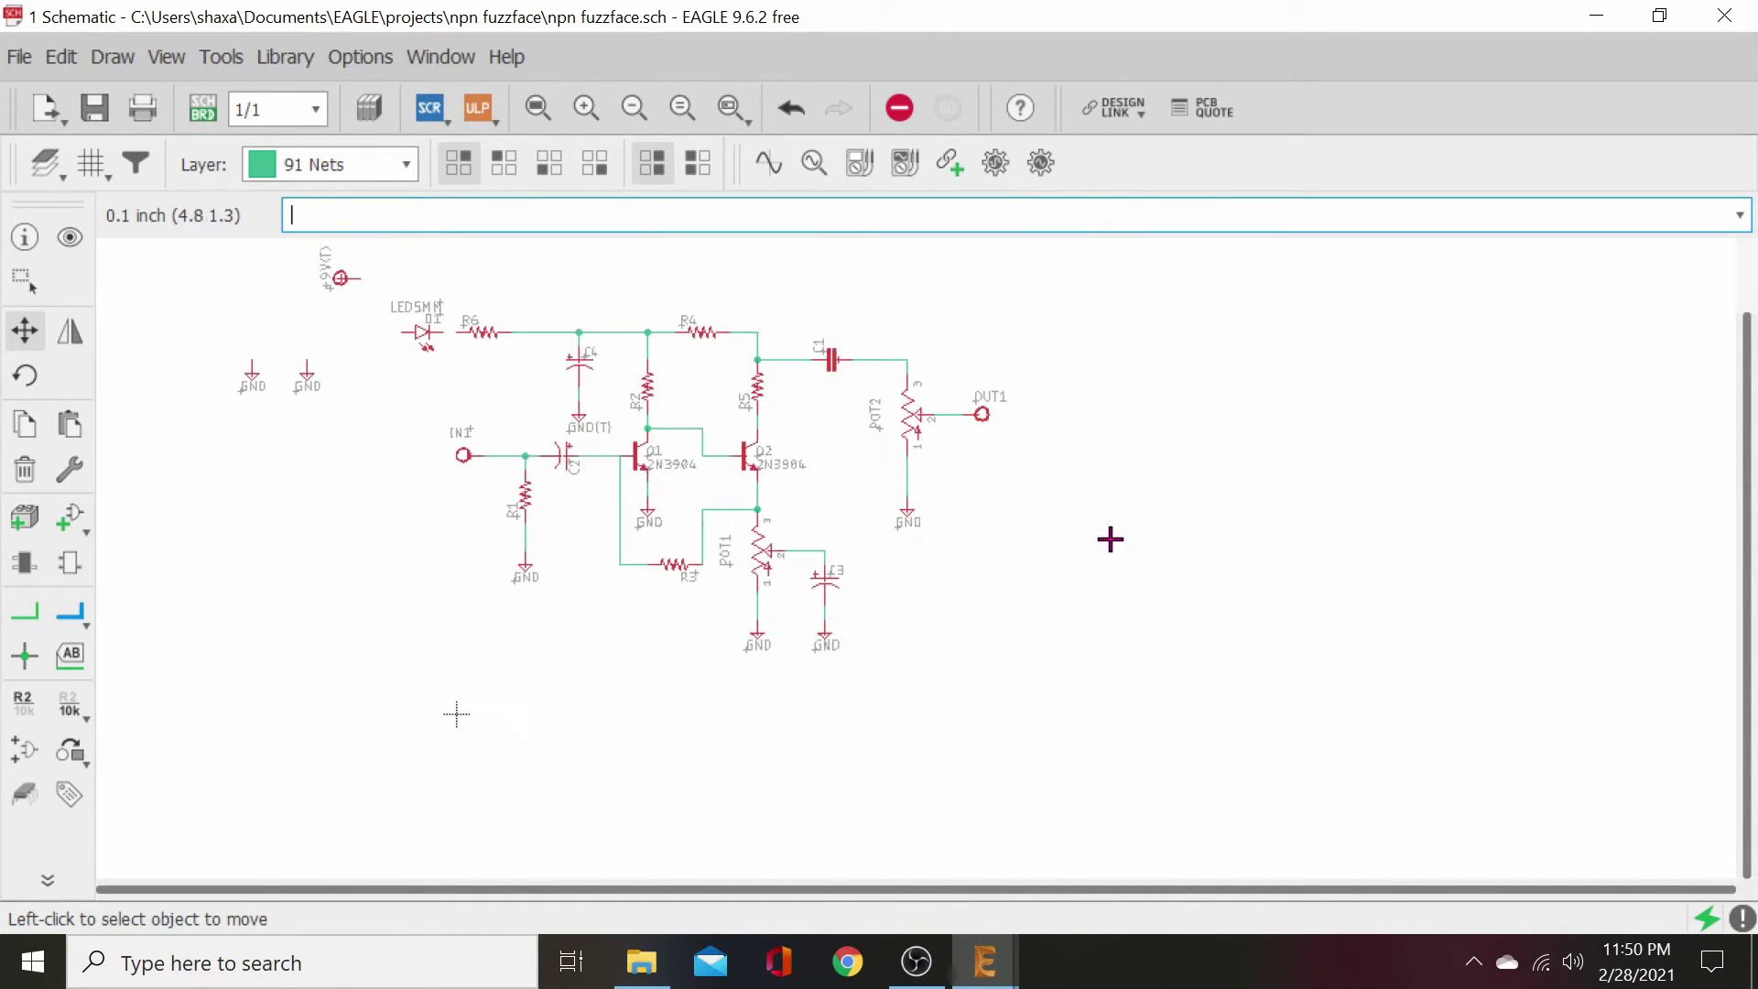
{"action": "middle_click_drag", "start_coordinate": [1075, 529], "coordinate": [1267, 641]}
{"action": "scroll", "coordinate": [1287, 649], "scroll_direction": "up", "scroll_amount": 1}
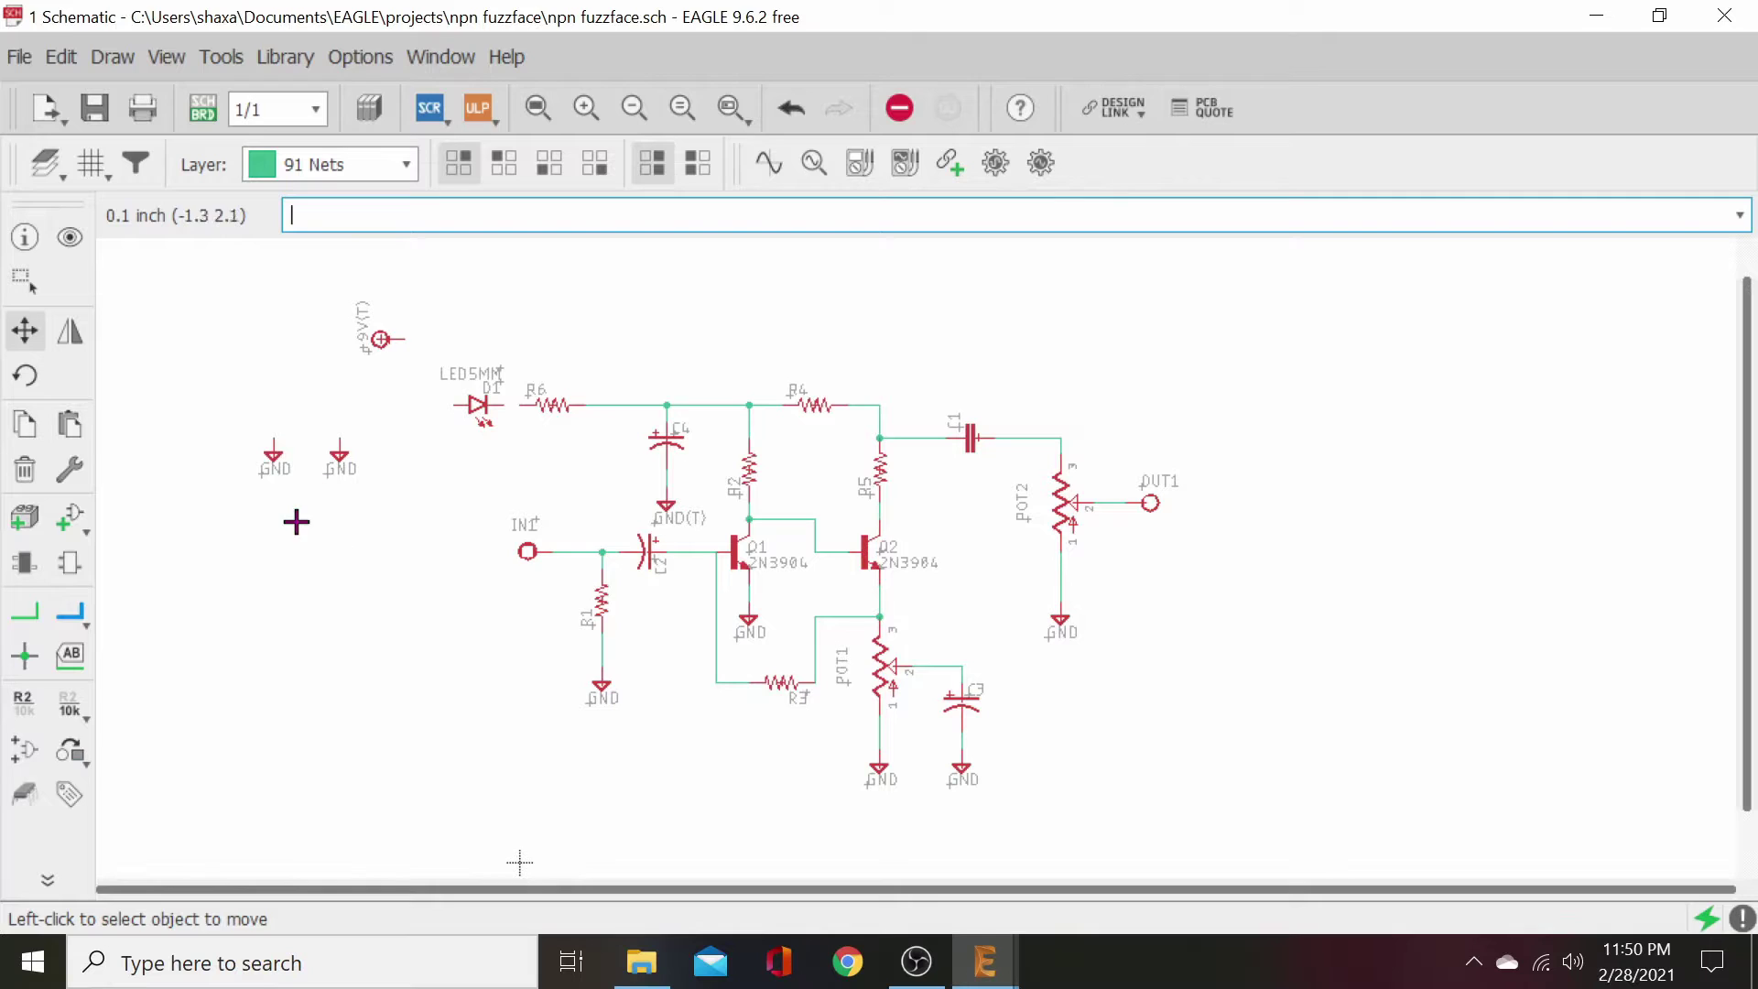
{"action": "left_click", "coordinate": [272, 455]}
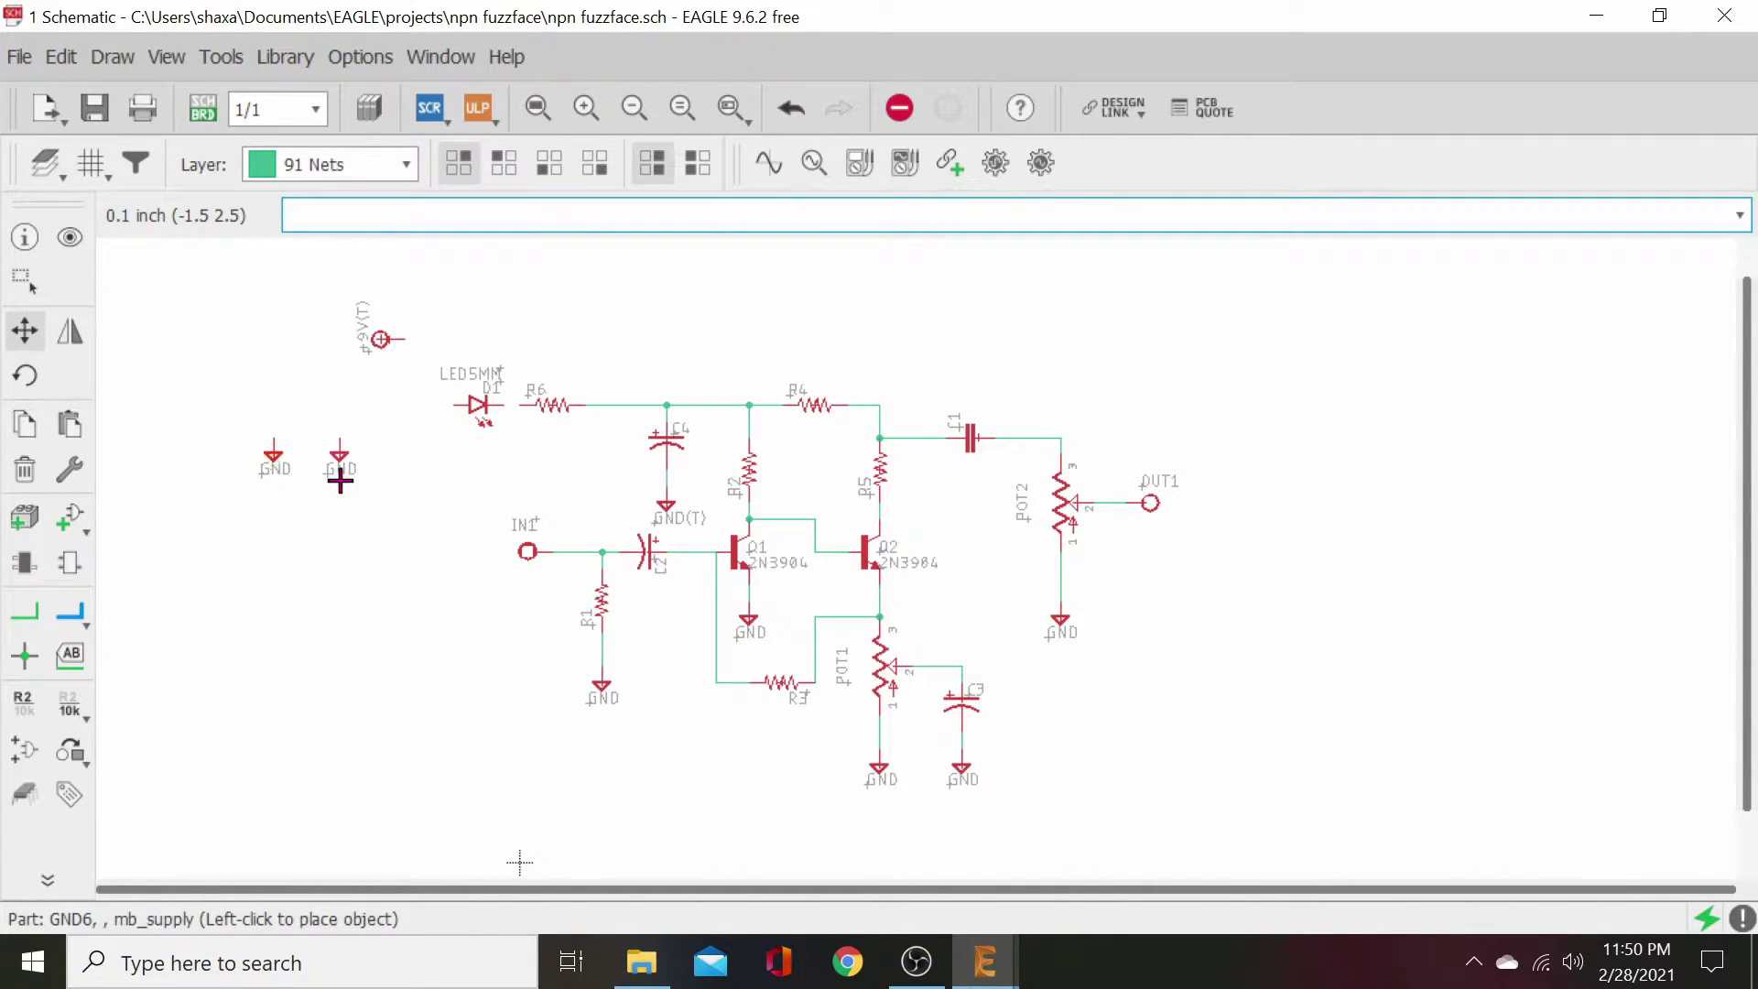
{"action": "left_click", "coordinate": [437, 499]}
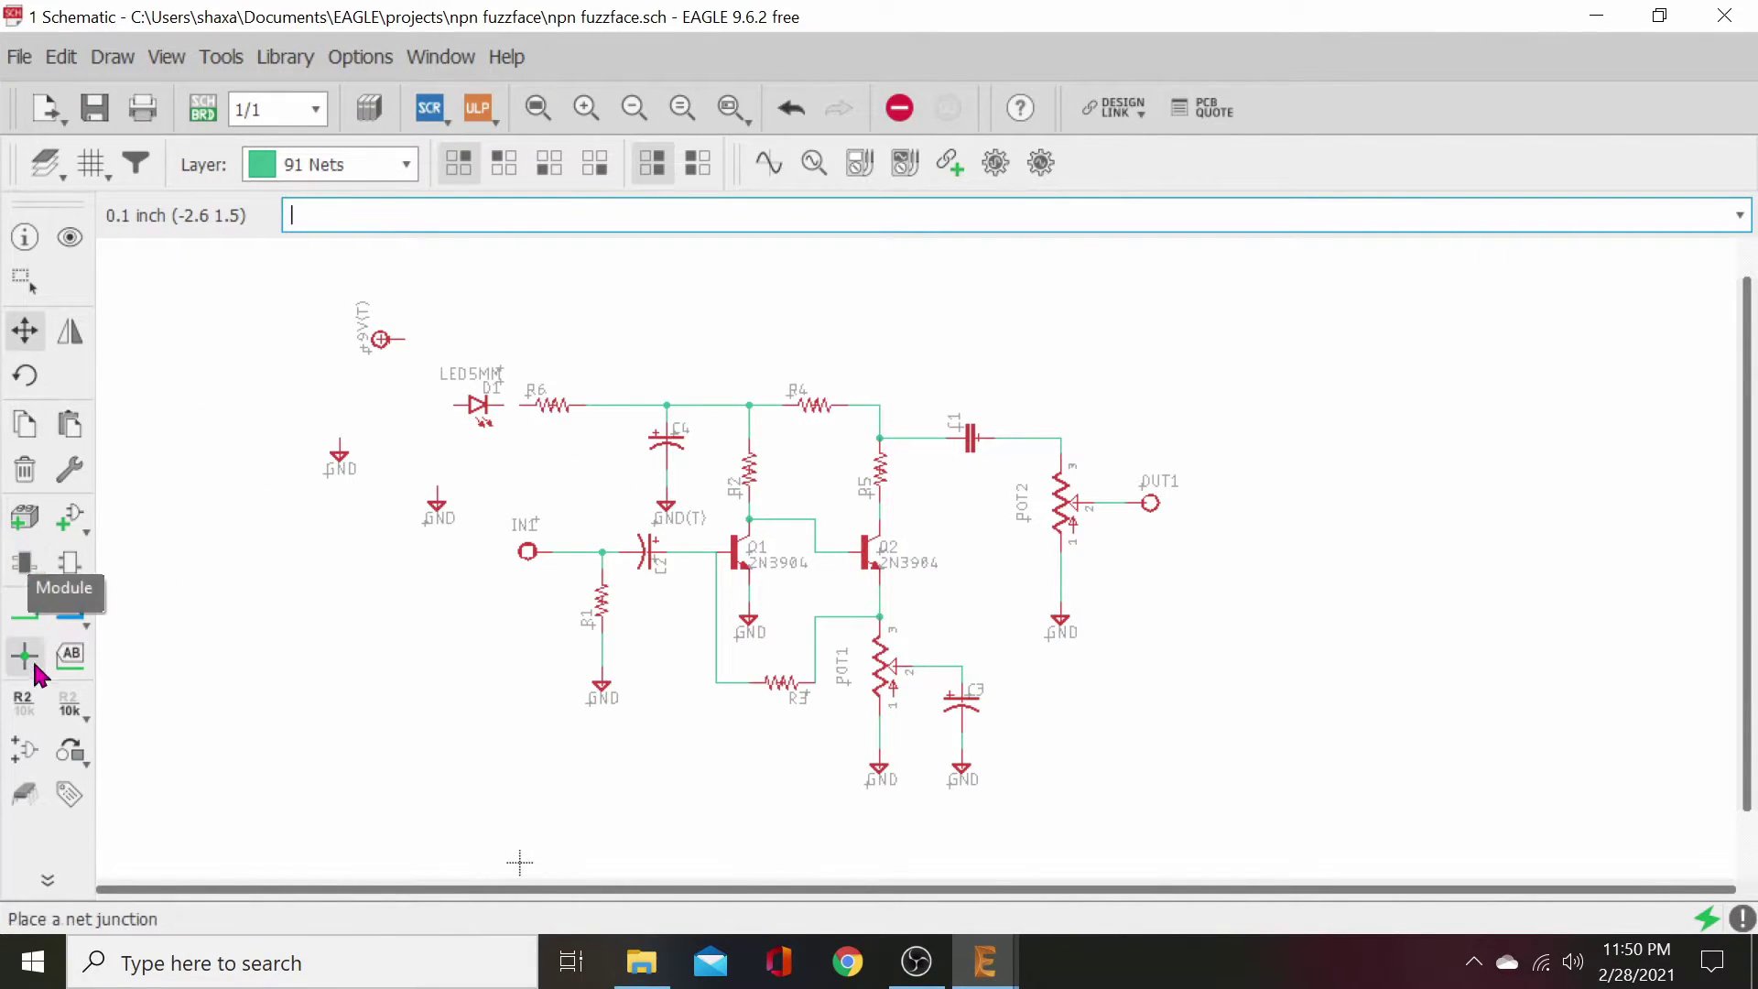
{"action": "left_click", "coordinate": [25, 470]}
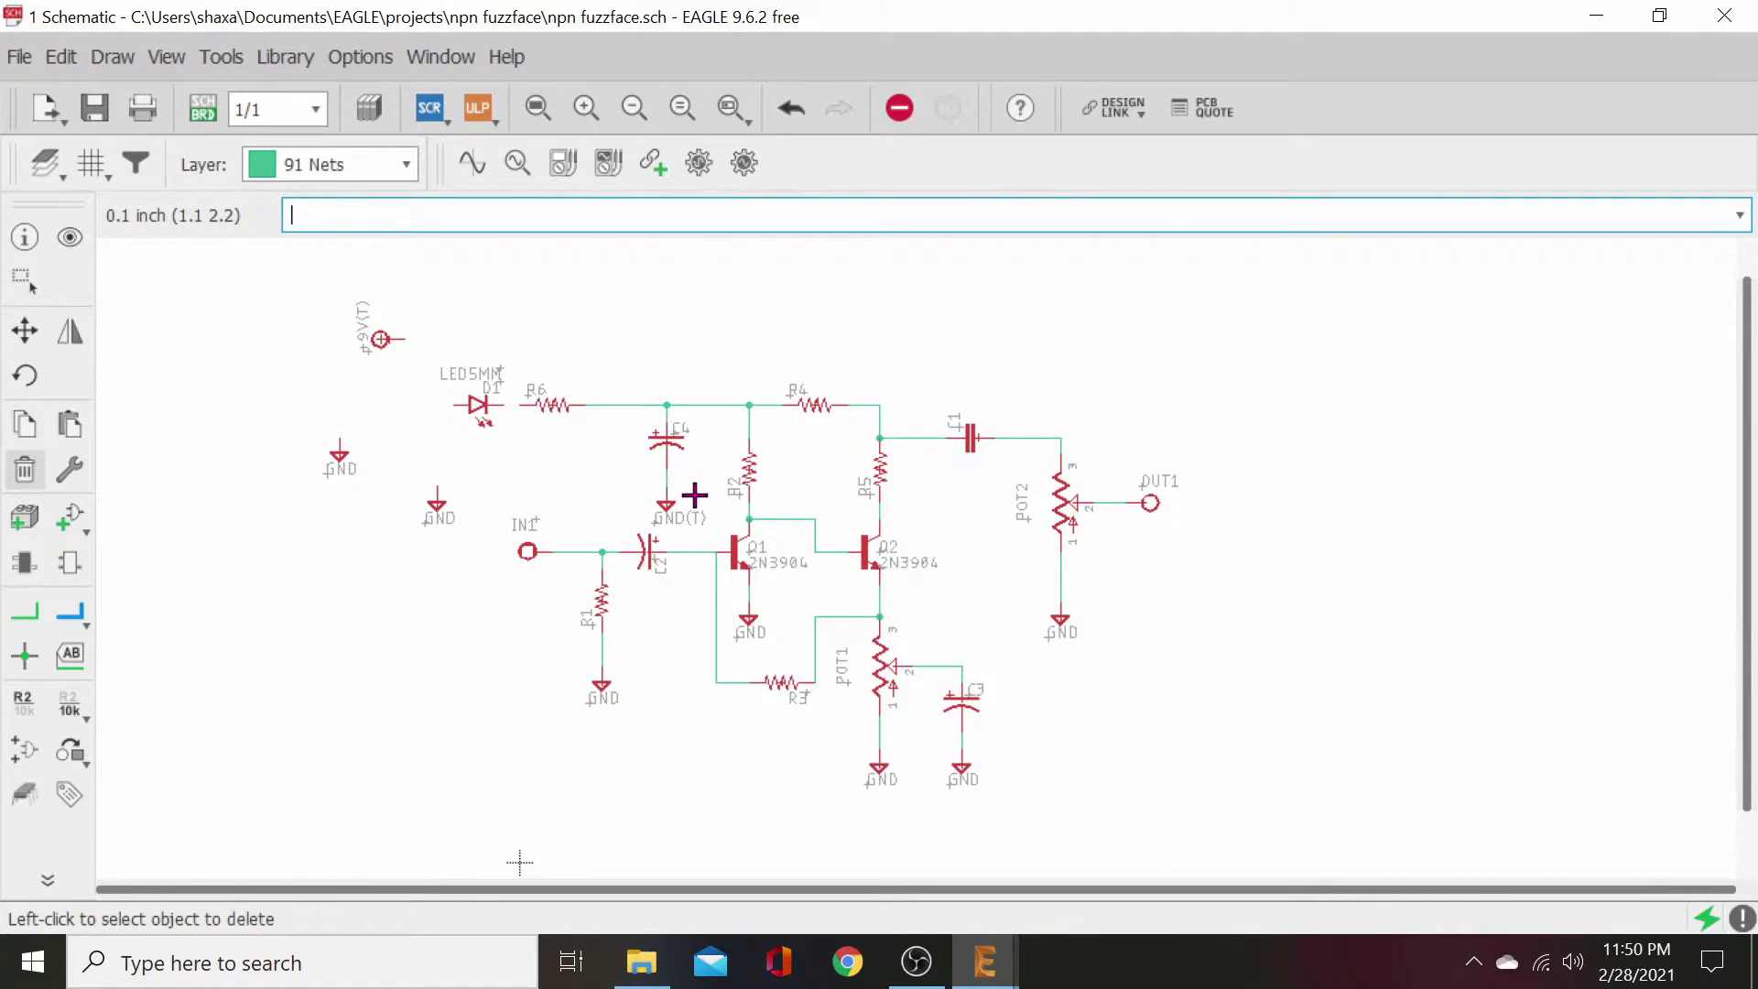
{"action": "scroll", "coordinate": [686, 480], "scroll_direction": "up", "scroll_amount": 3}
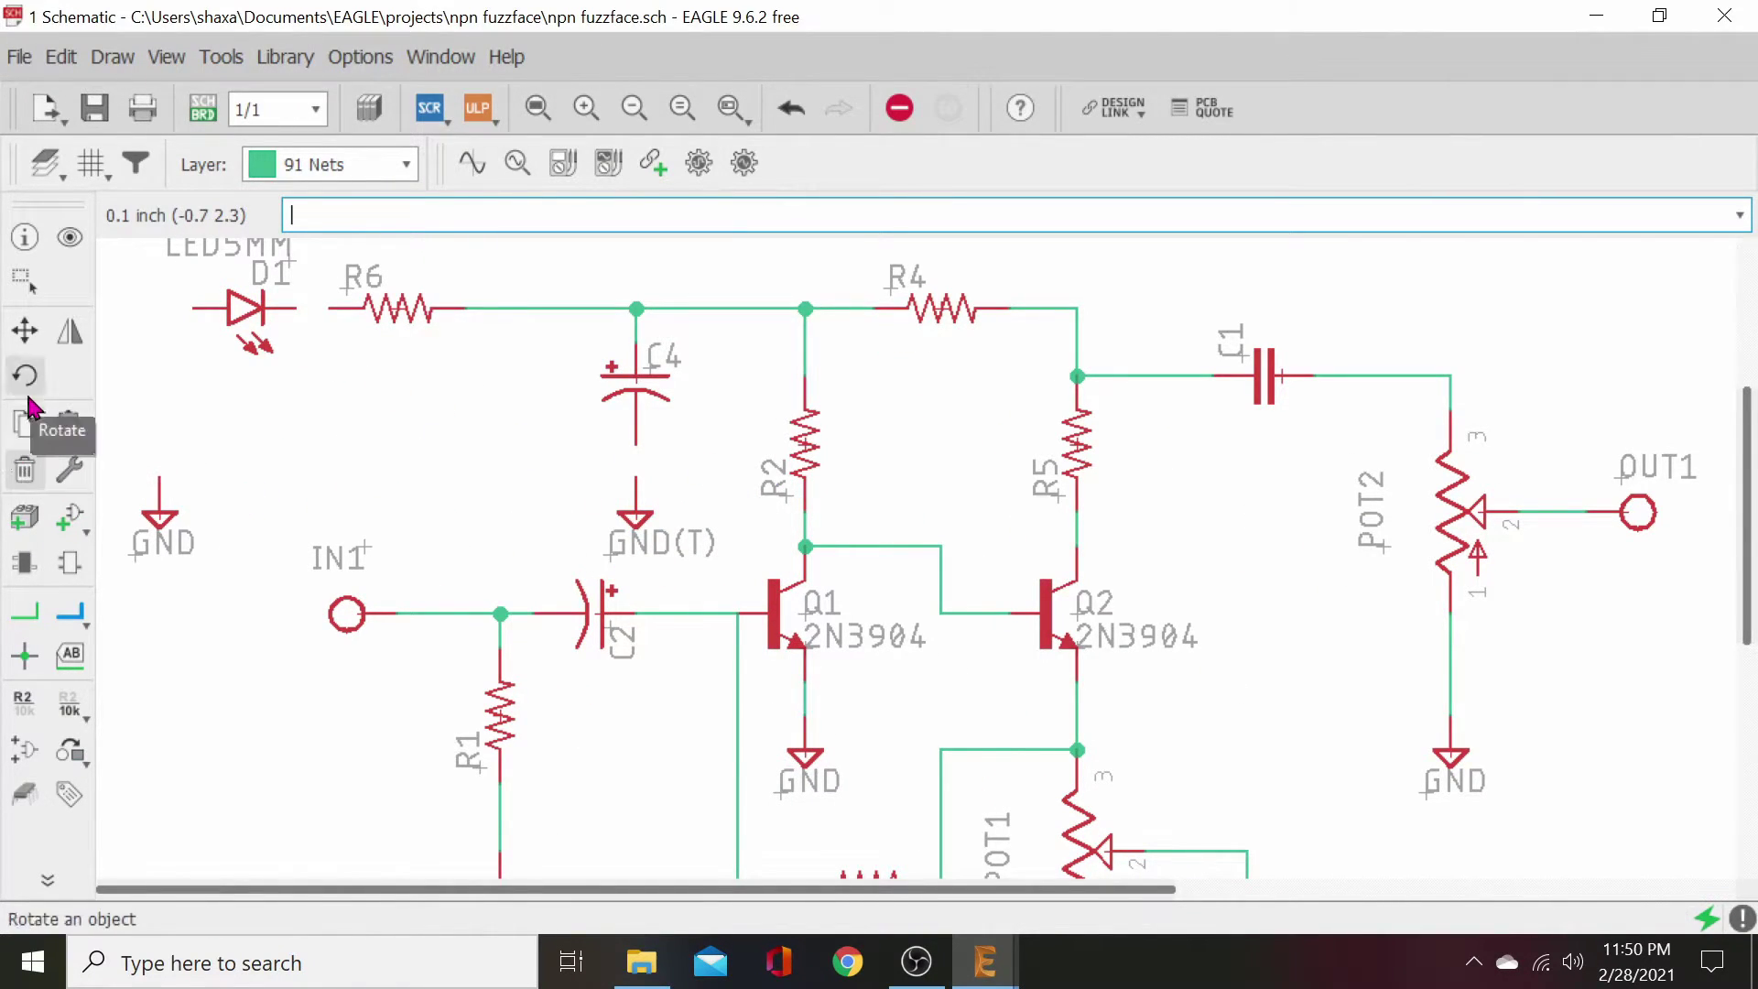
- Place GND(T) beside the other spare GND and move a GND symbol under C4
{"action": "left_click", "coordinate": [24, 329]}
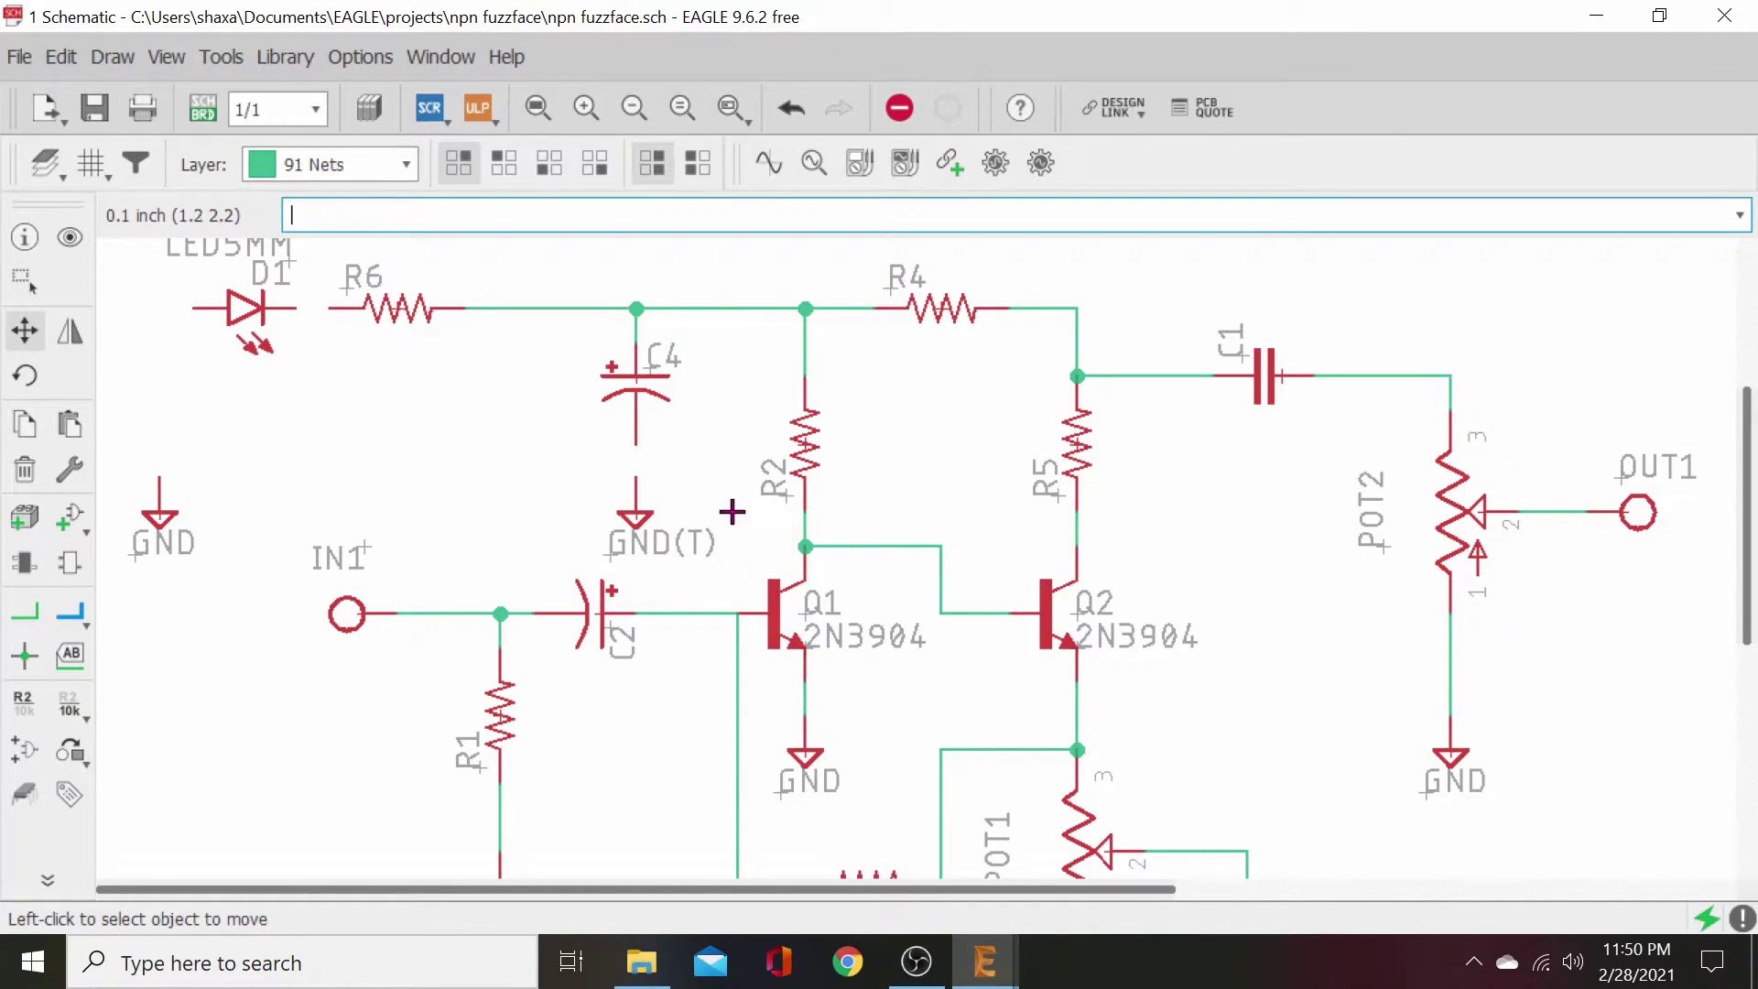
{"action": "left_click", "coordinate": [632, 517]}
{"action": "middle_click_drag", "start_coordinate": [330, 449], "coordinate": [807, 459]}
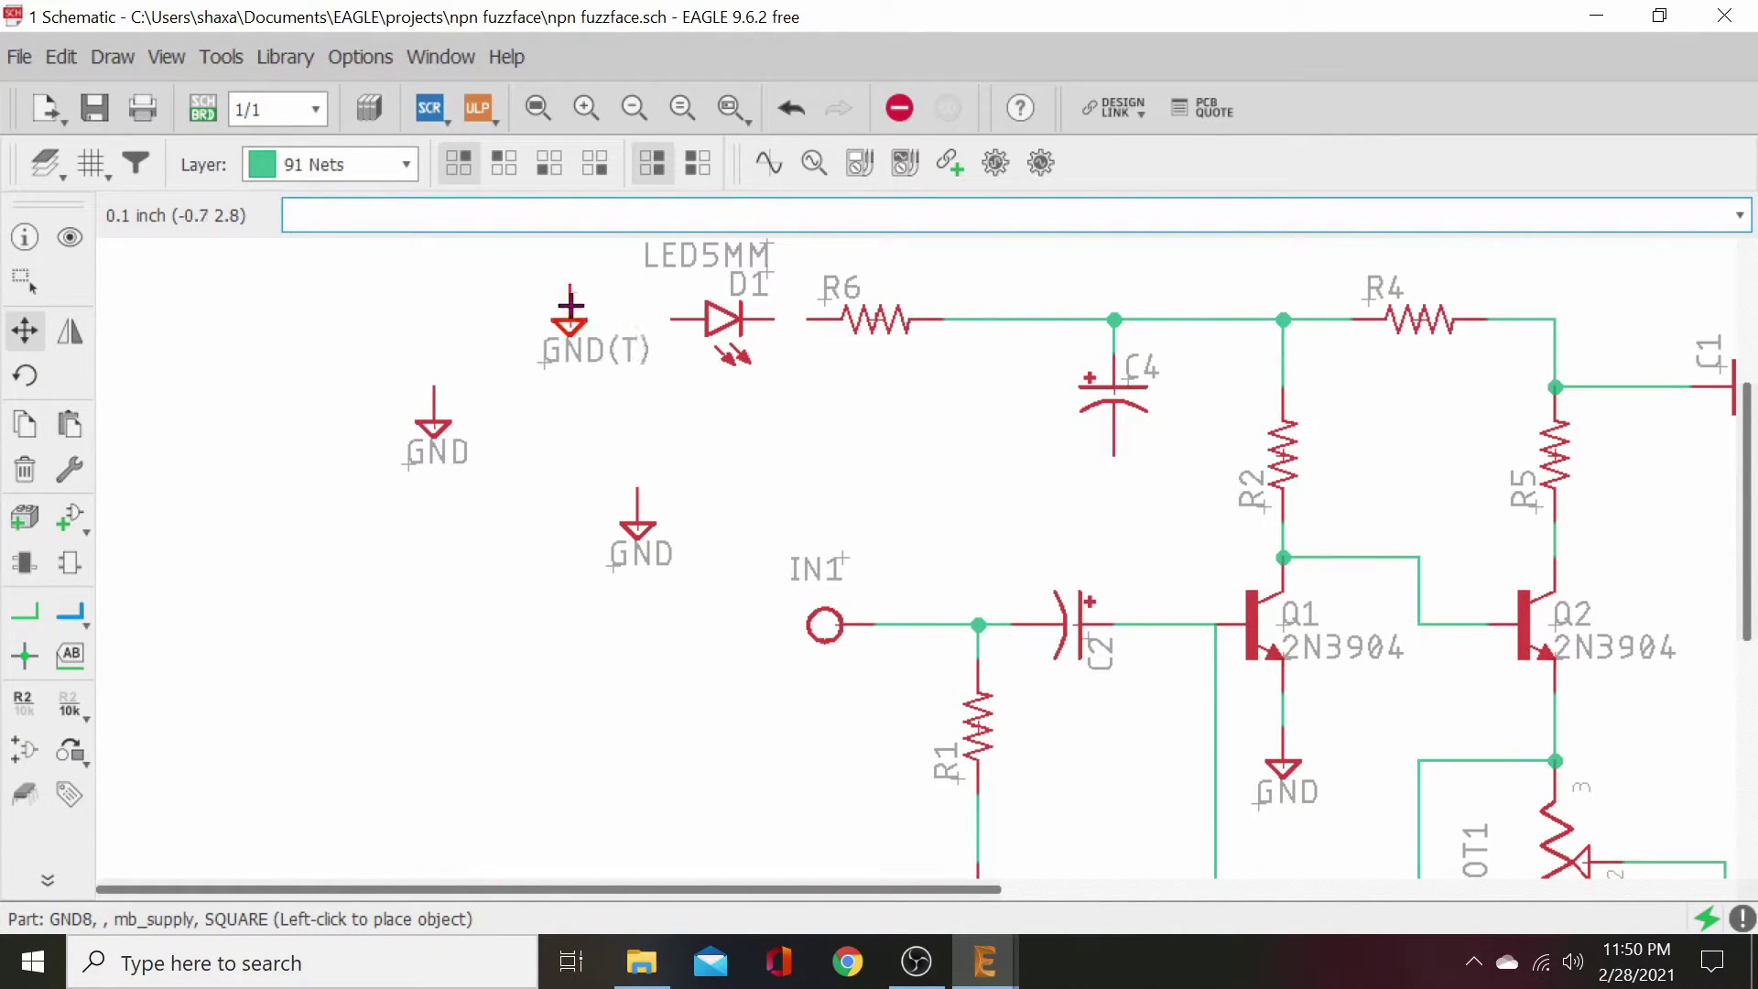
{"action": "left_click", "coordinate": [305, 427]}
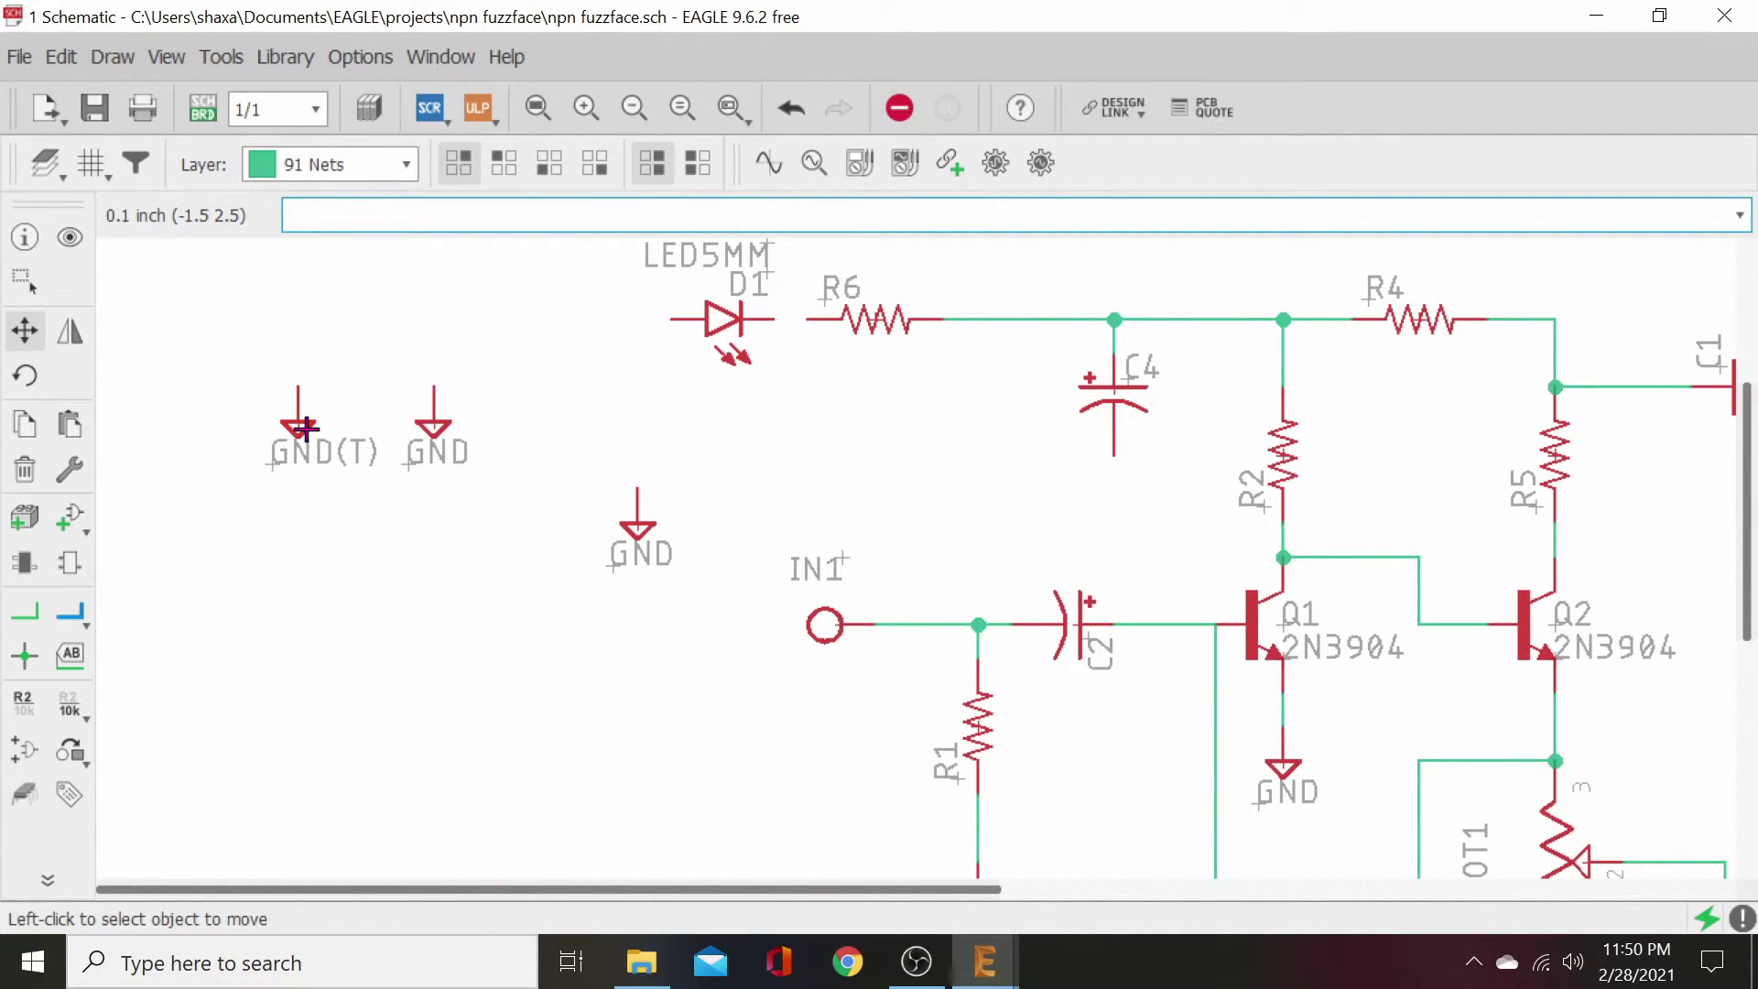
{"action": "left_click", "coordinate": [632, 525]}
{"action": "left_click", "coordinate": [1117, 525]}
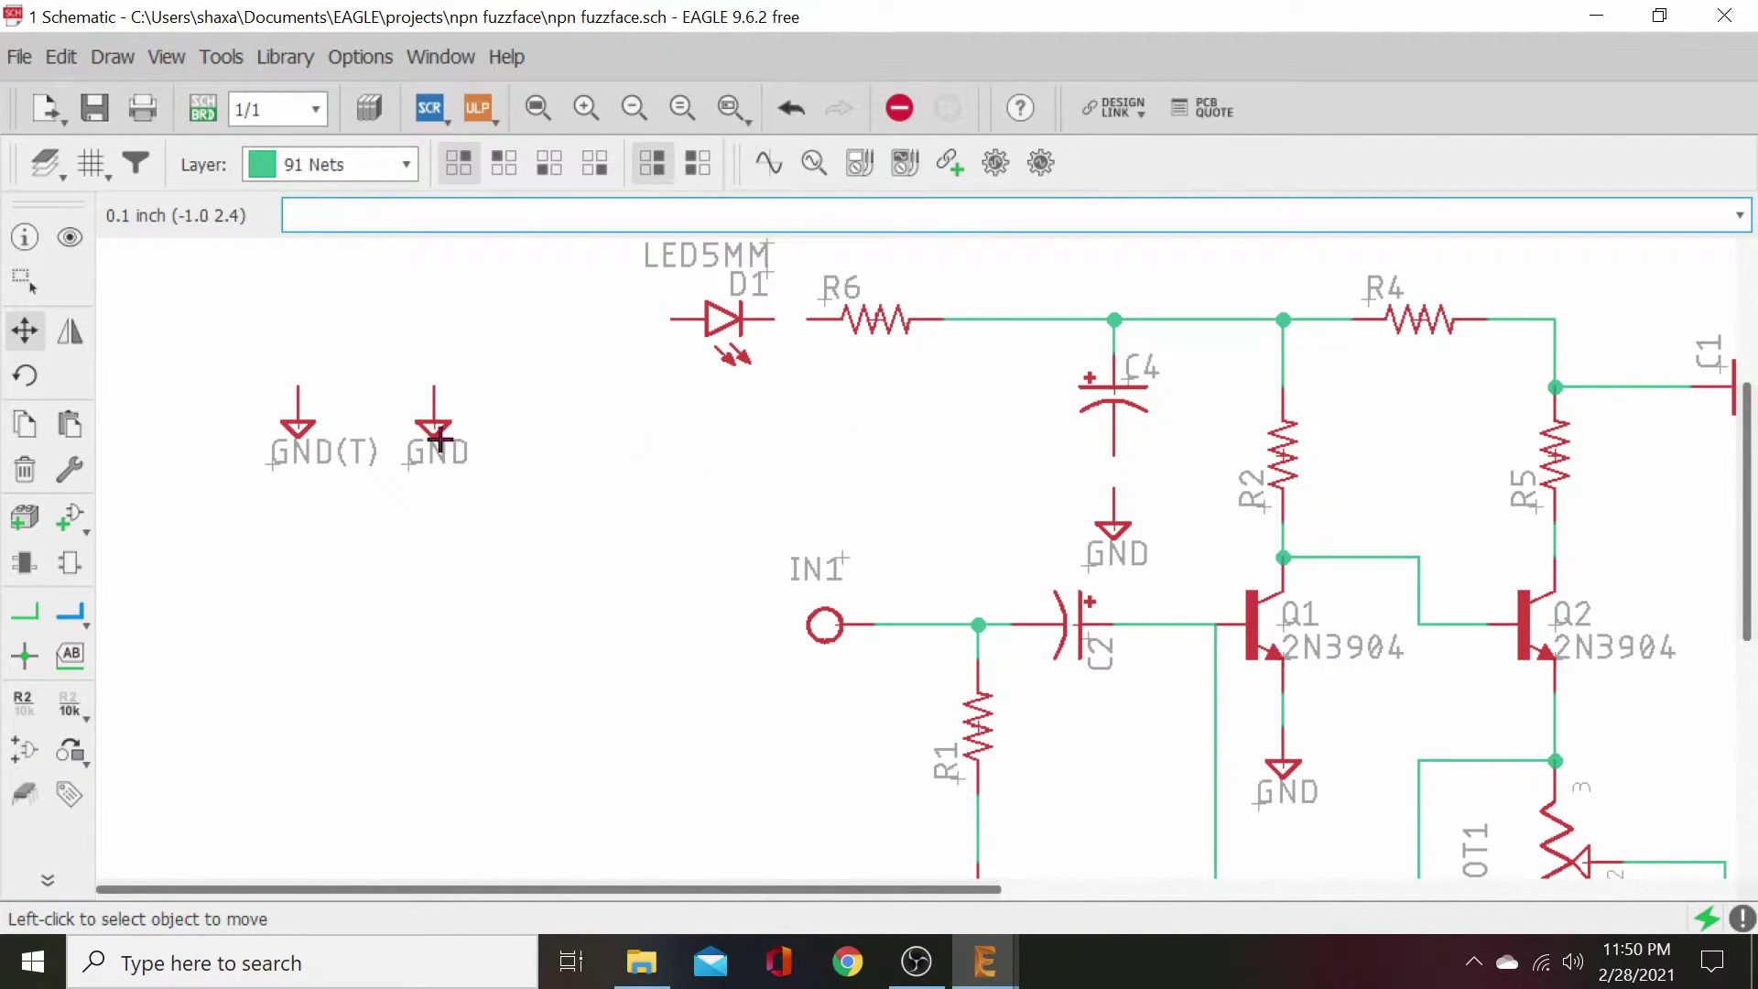
- Wire C4's lower pin to the ground below it, cancelling a stray wire from the spare GND
{"action": "left_click", "coordinate": [25, 611]}
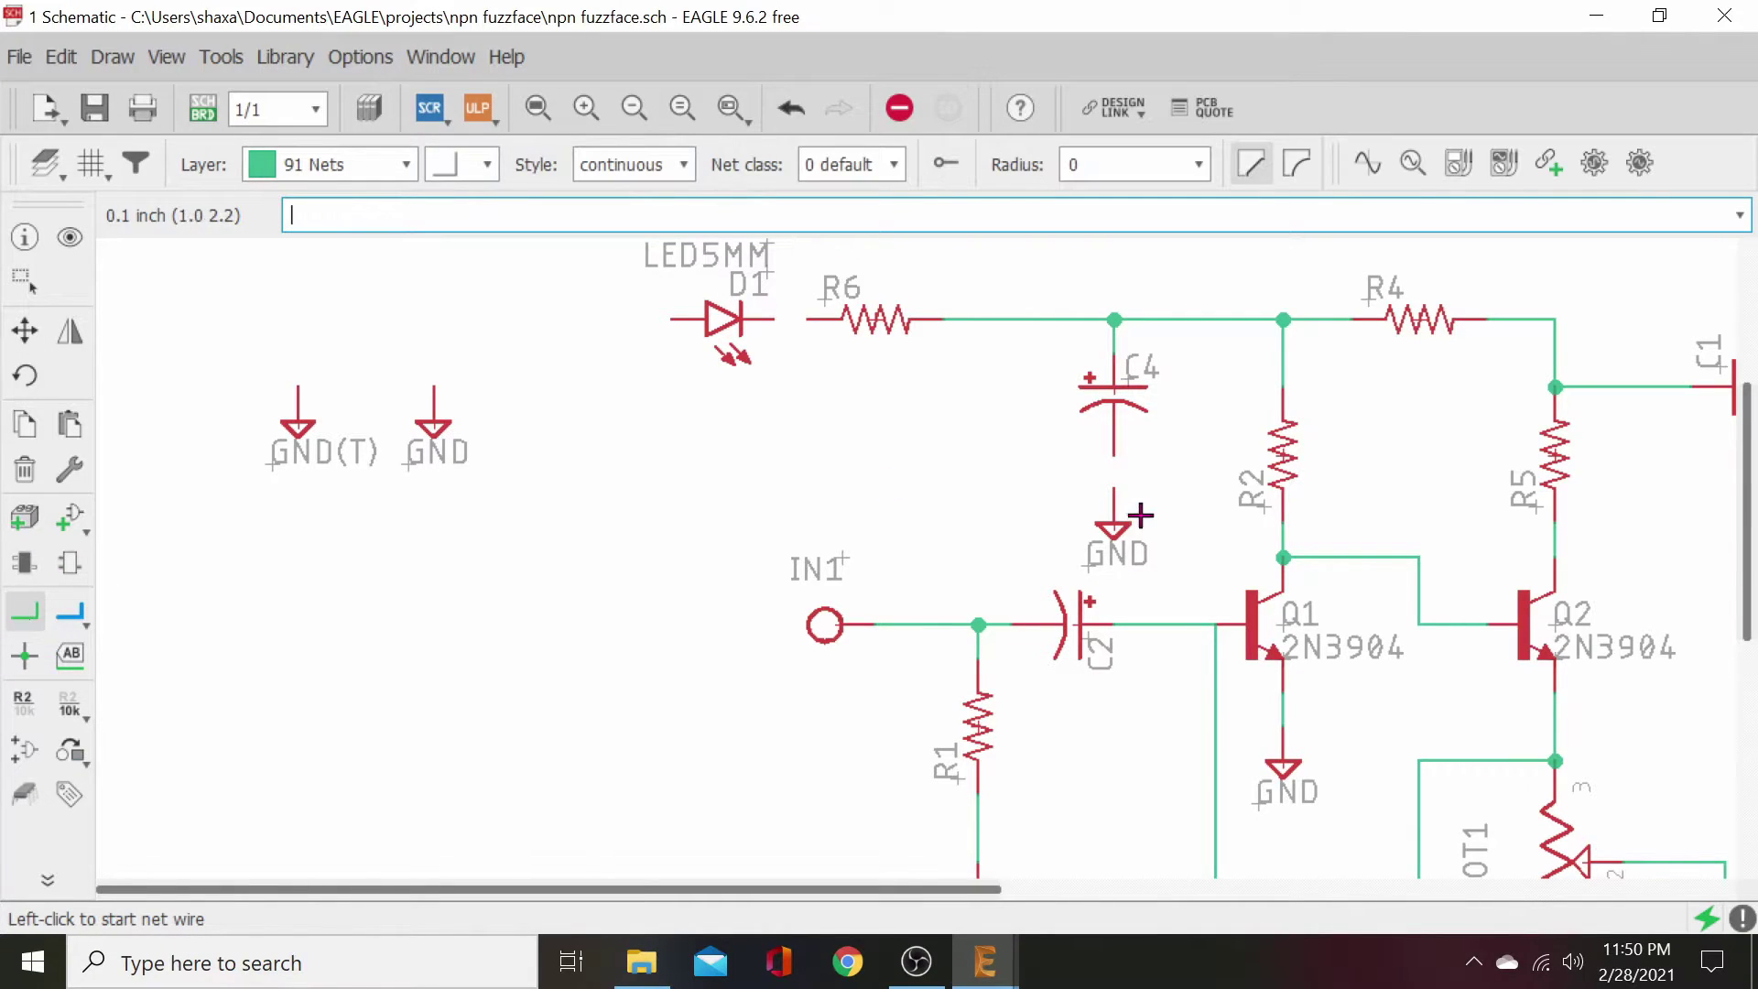
{"action": "left_click", "coordinate": [1114, 499]}
{"action": "left_click", "coordinate": [1114, 456]}
{"action": "left_click", "coordinate": [434, 387]}
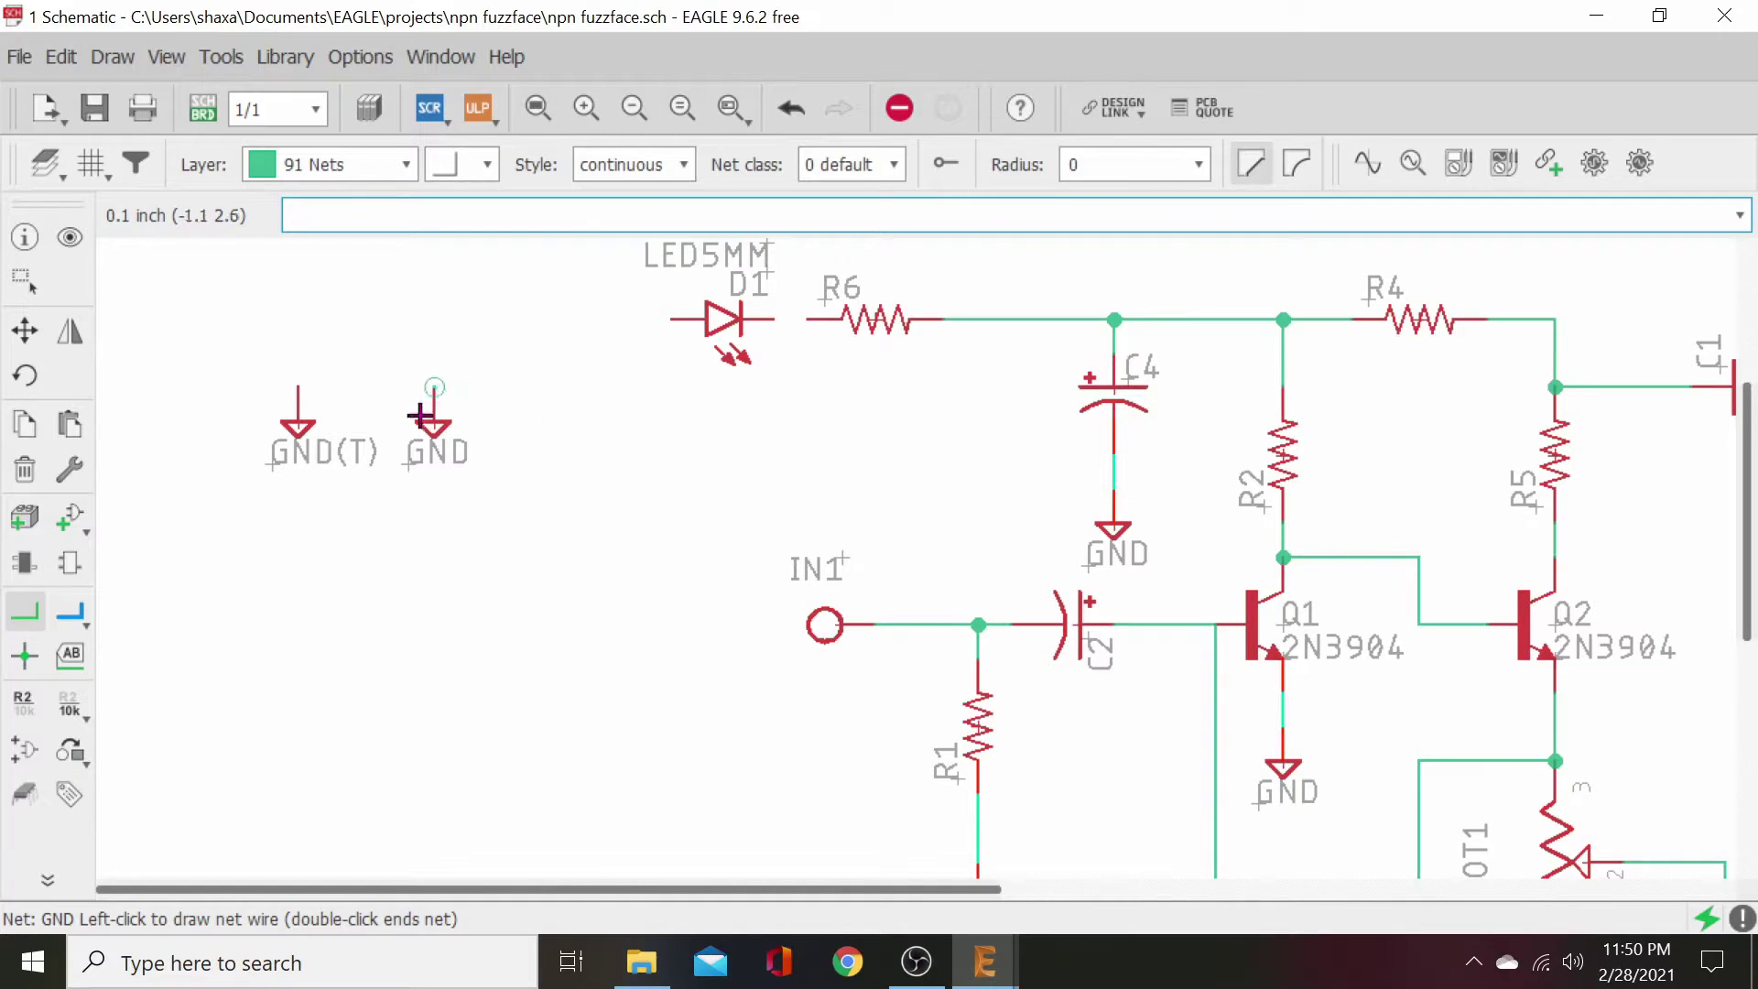
{"action": "key", "text": "Escape"}
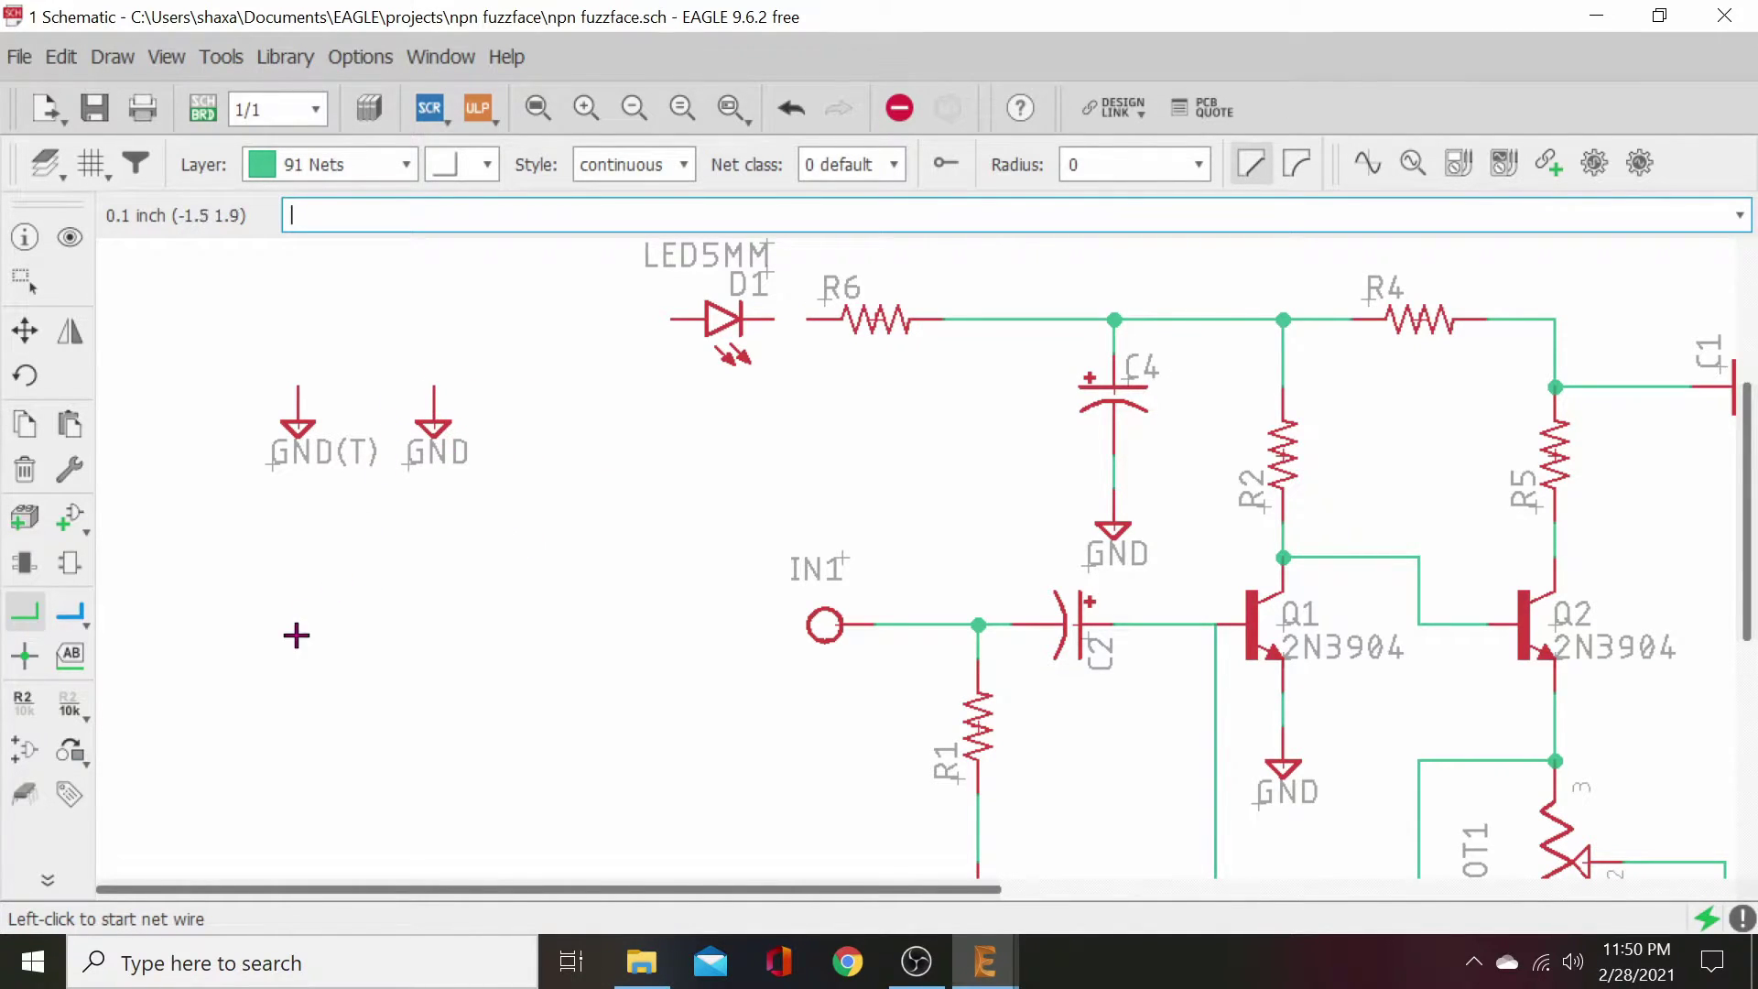
- Move the spare plain GND symbol left of the circuit and delete it
{"action": "left_click", "coordinate": [24, 332]}
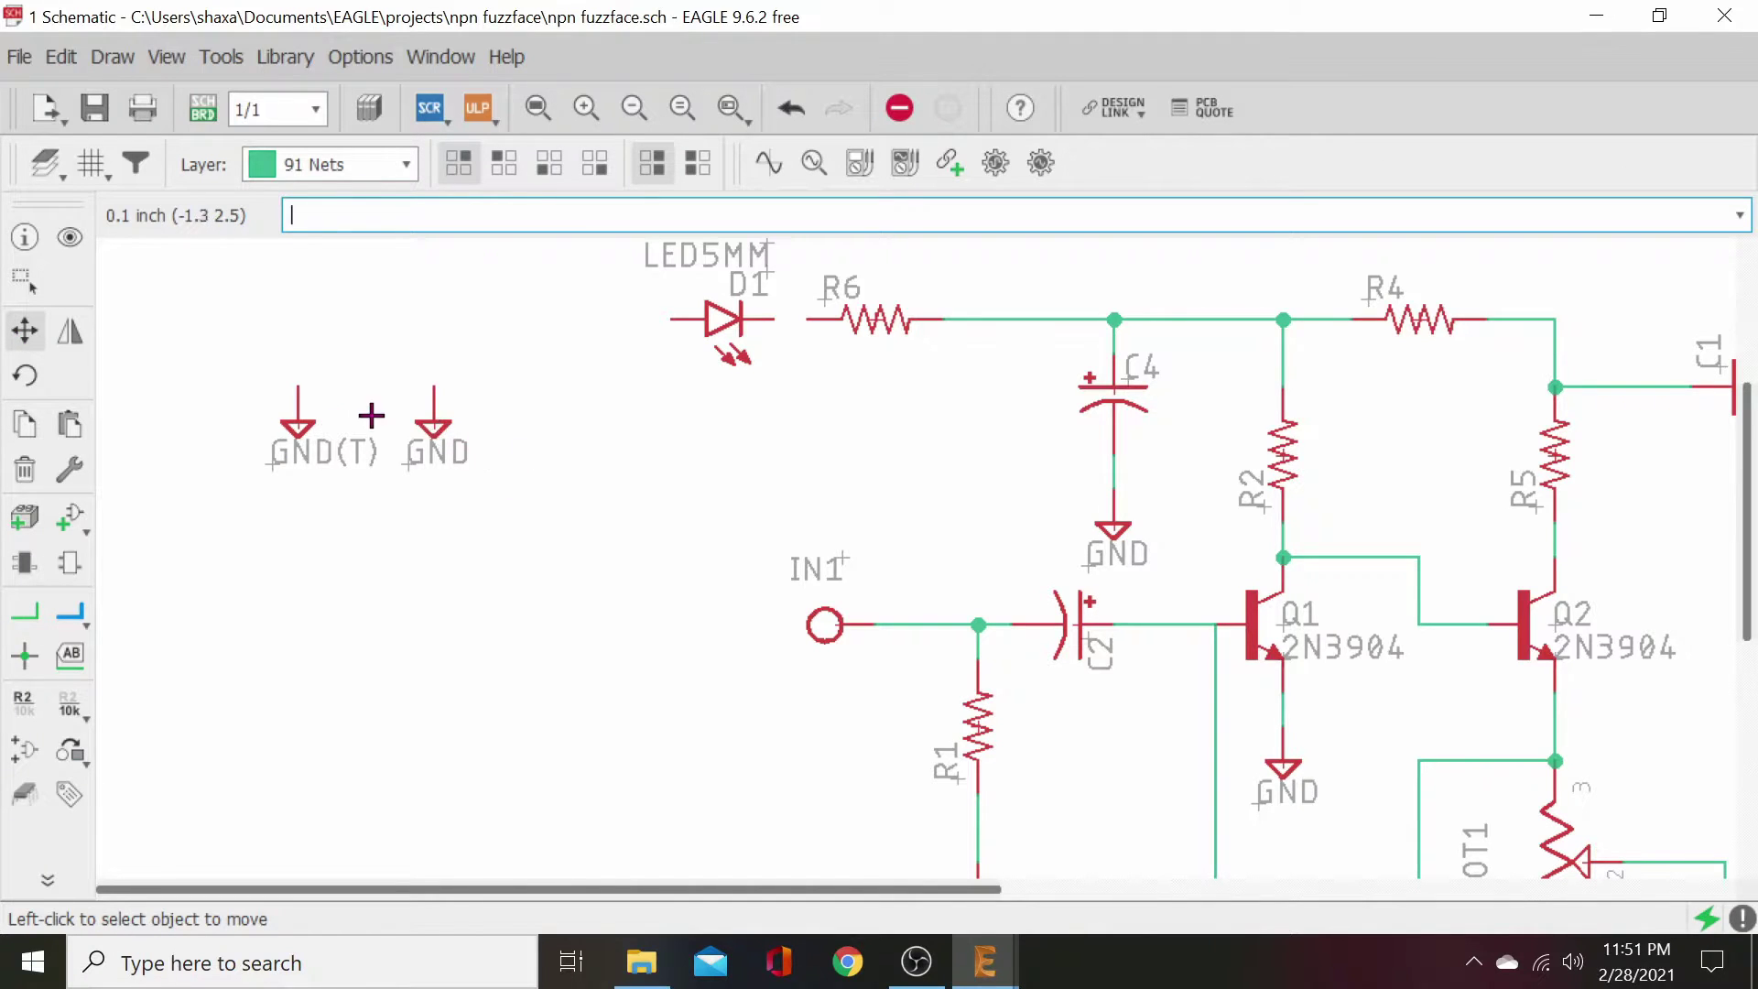
{"action": "left_click", "coordinate": [426, 419]}
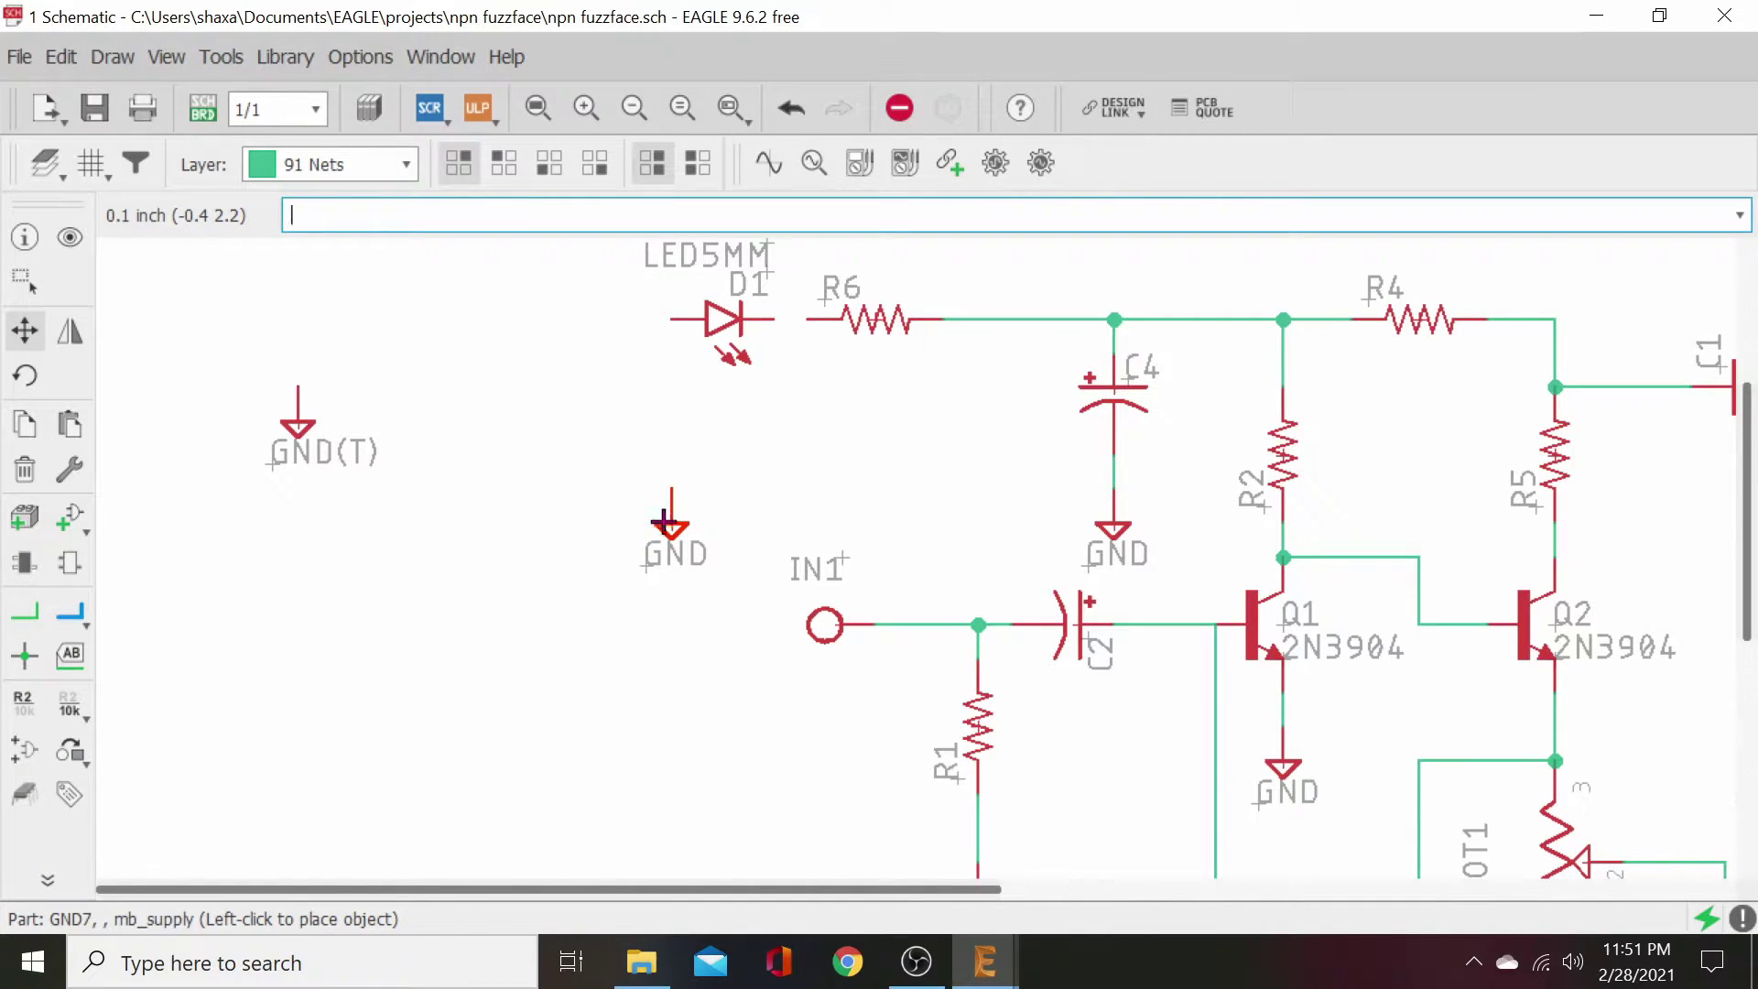
{"action": "scroll", "coordinate": [665, 524], "scroll_direction": "down", "scroll_amount": 3}
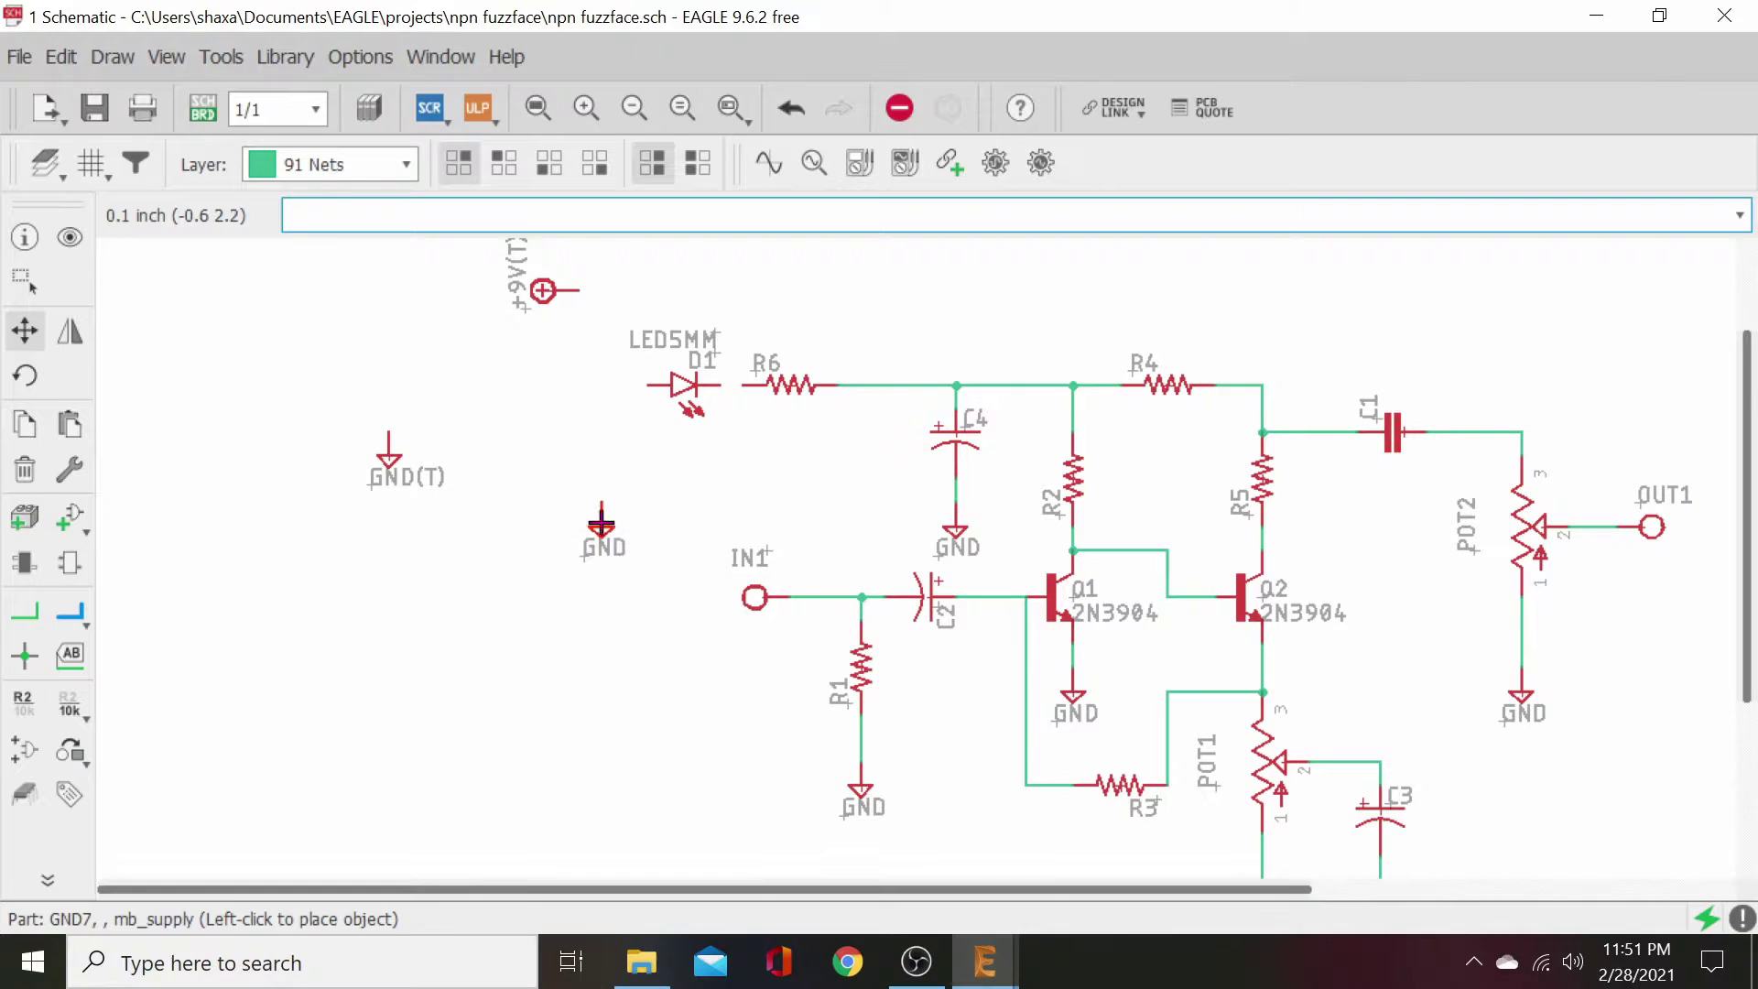
{"action": "scroll", "coordinate": [603, 524], "scroll_direction": "down", "scroll_amount": 1}
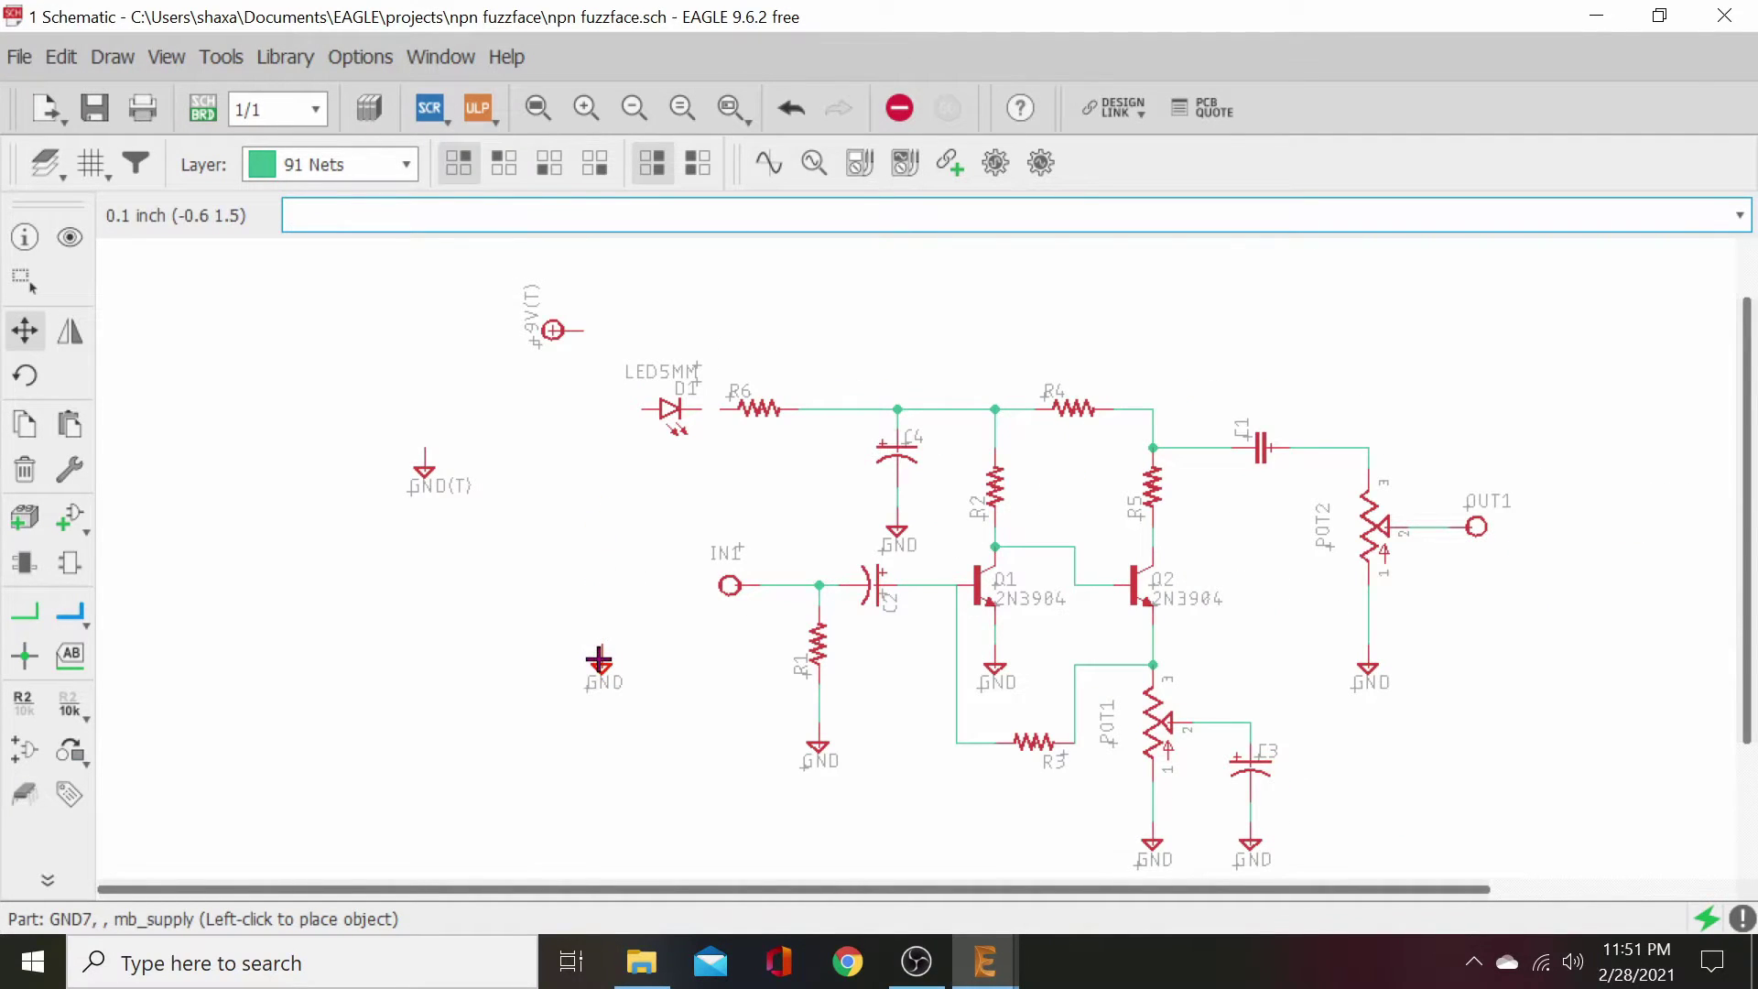
{"action": "scroll", "coordinate": [569, 640], "scroll_direction": "down", "scroll_amount": 1}
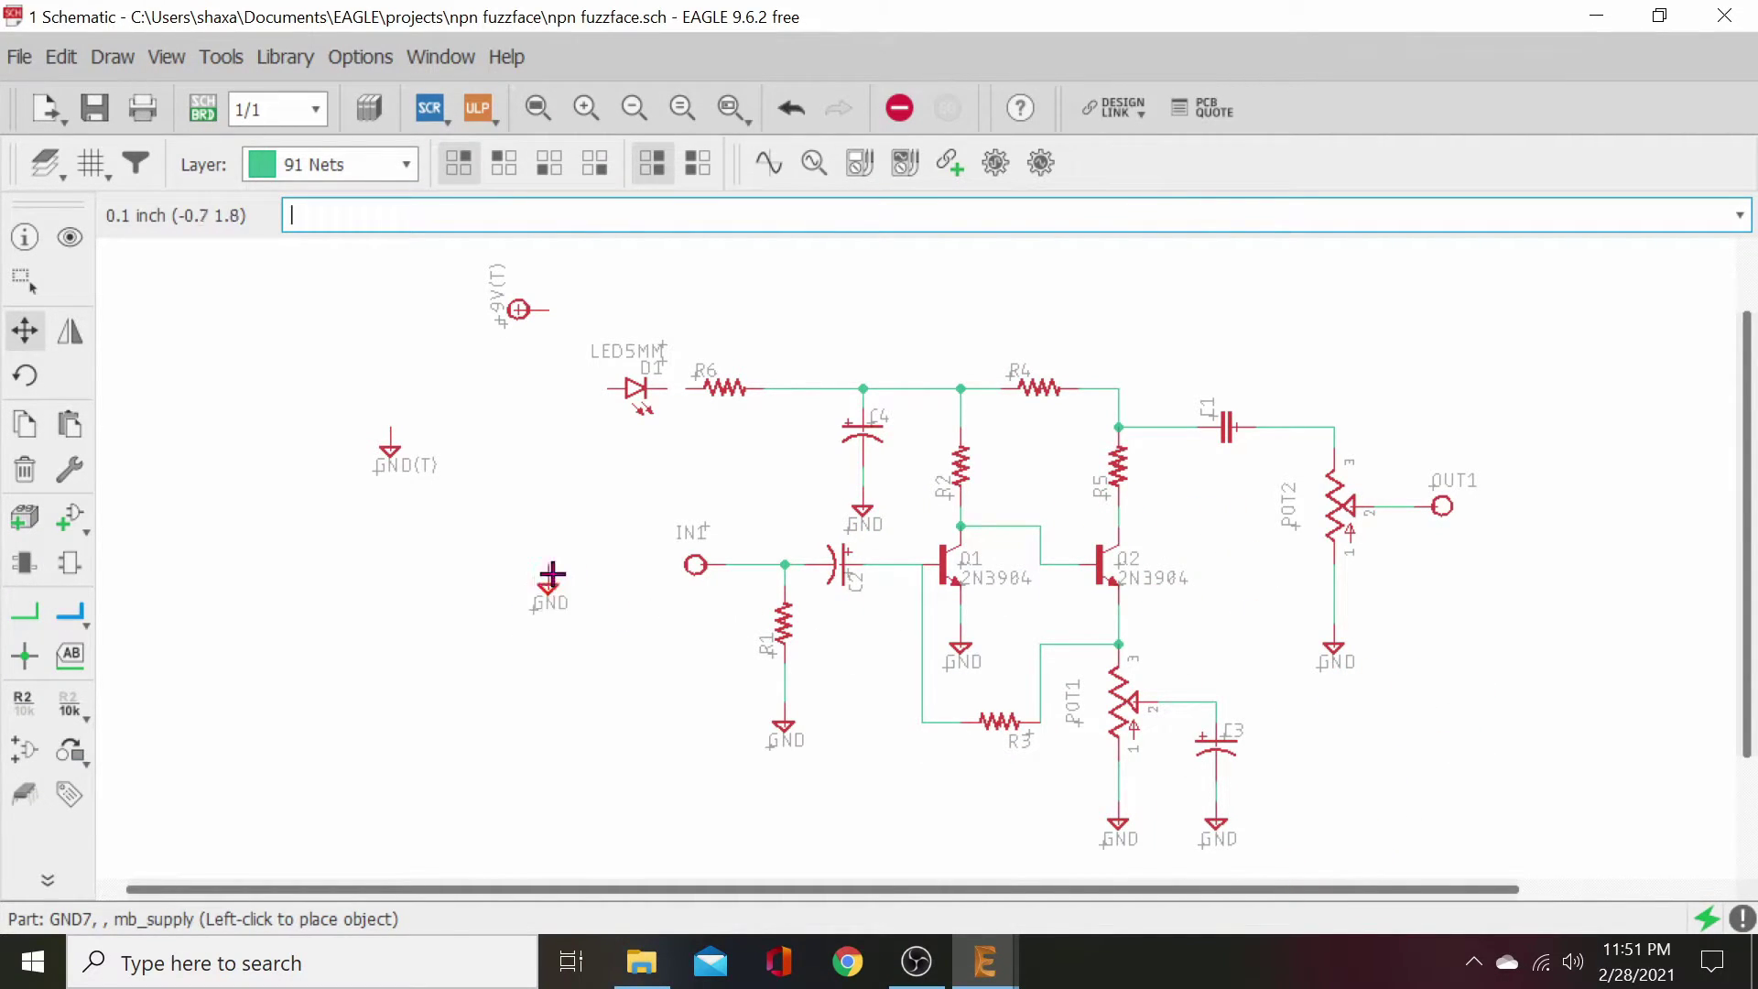
{"action": "middle_click_drag", "start_coordinate": [514, 579], "coordinate": [587, 698]}
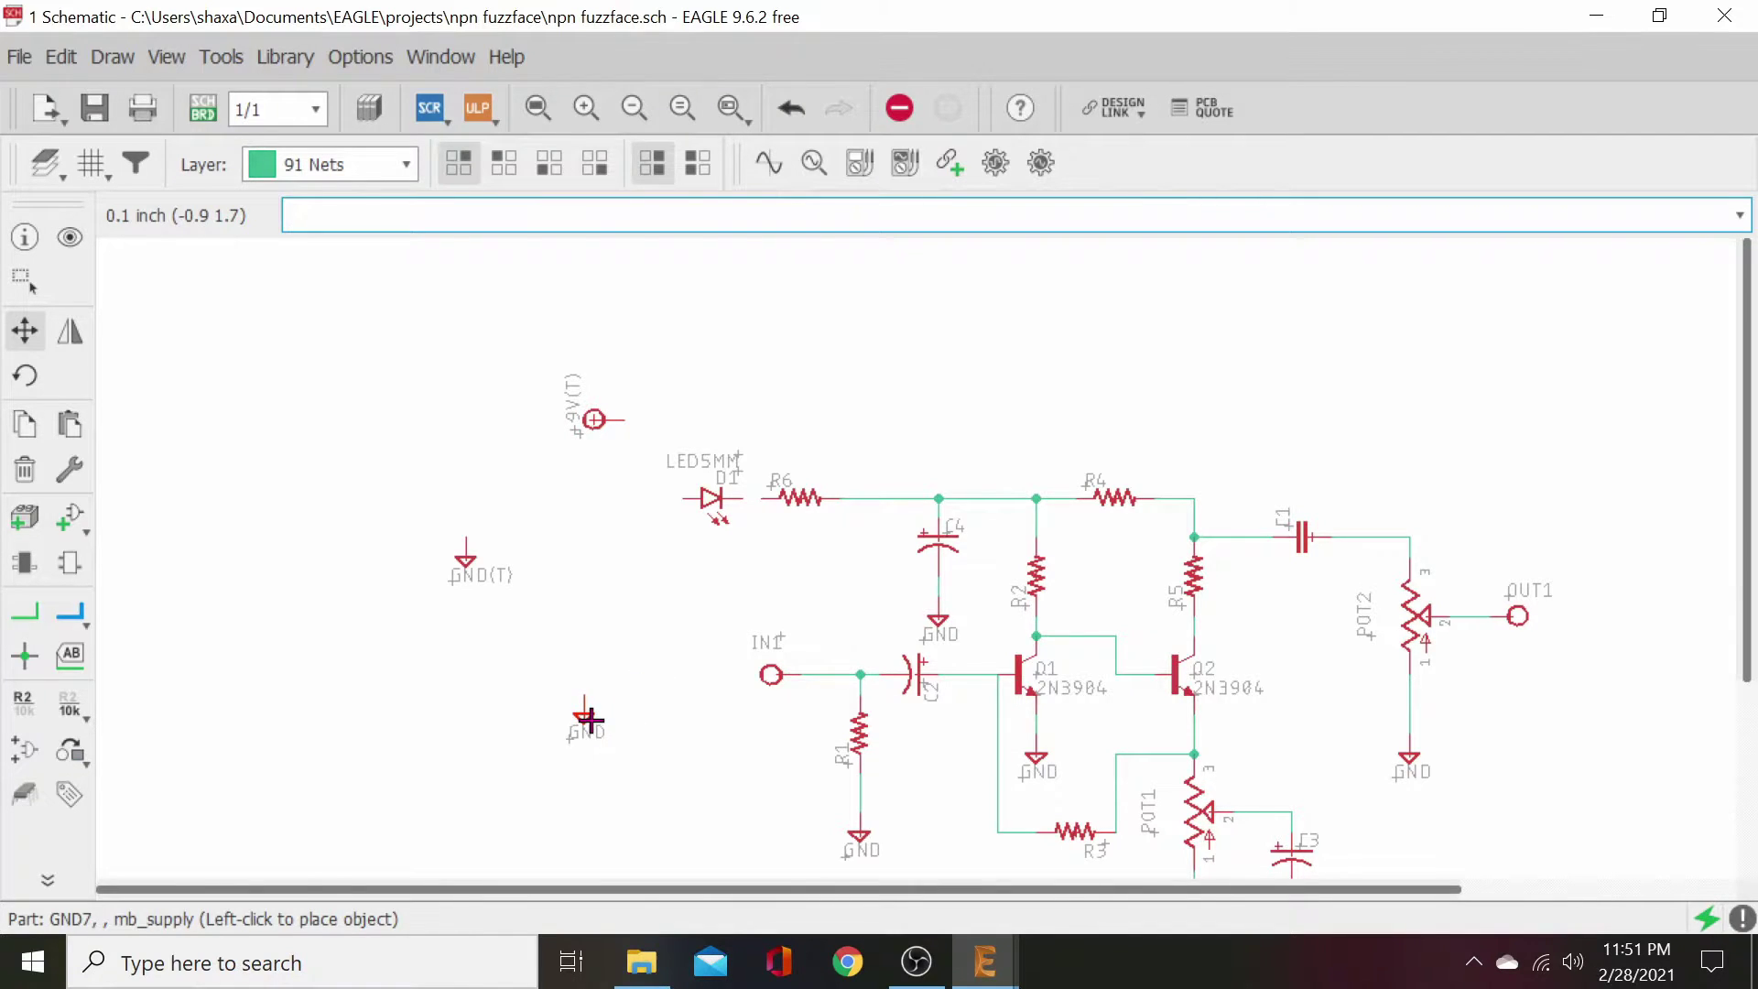
{"action": "left_click", "coordinate": [447, 720]}
{"action": "key", "text": "Escape"}
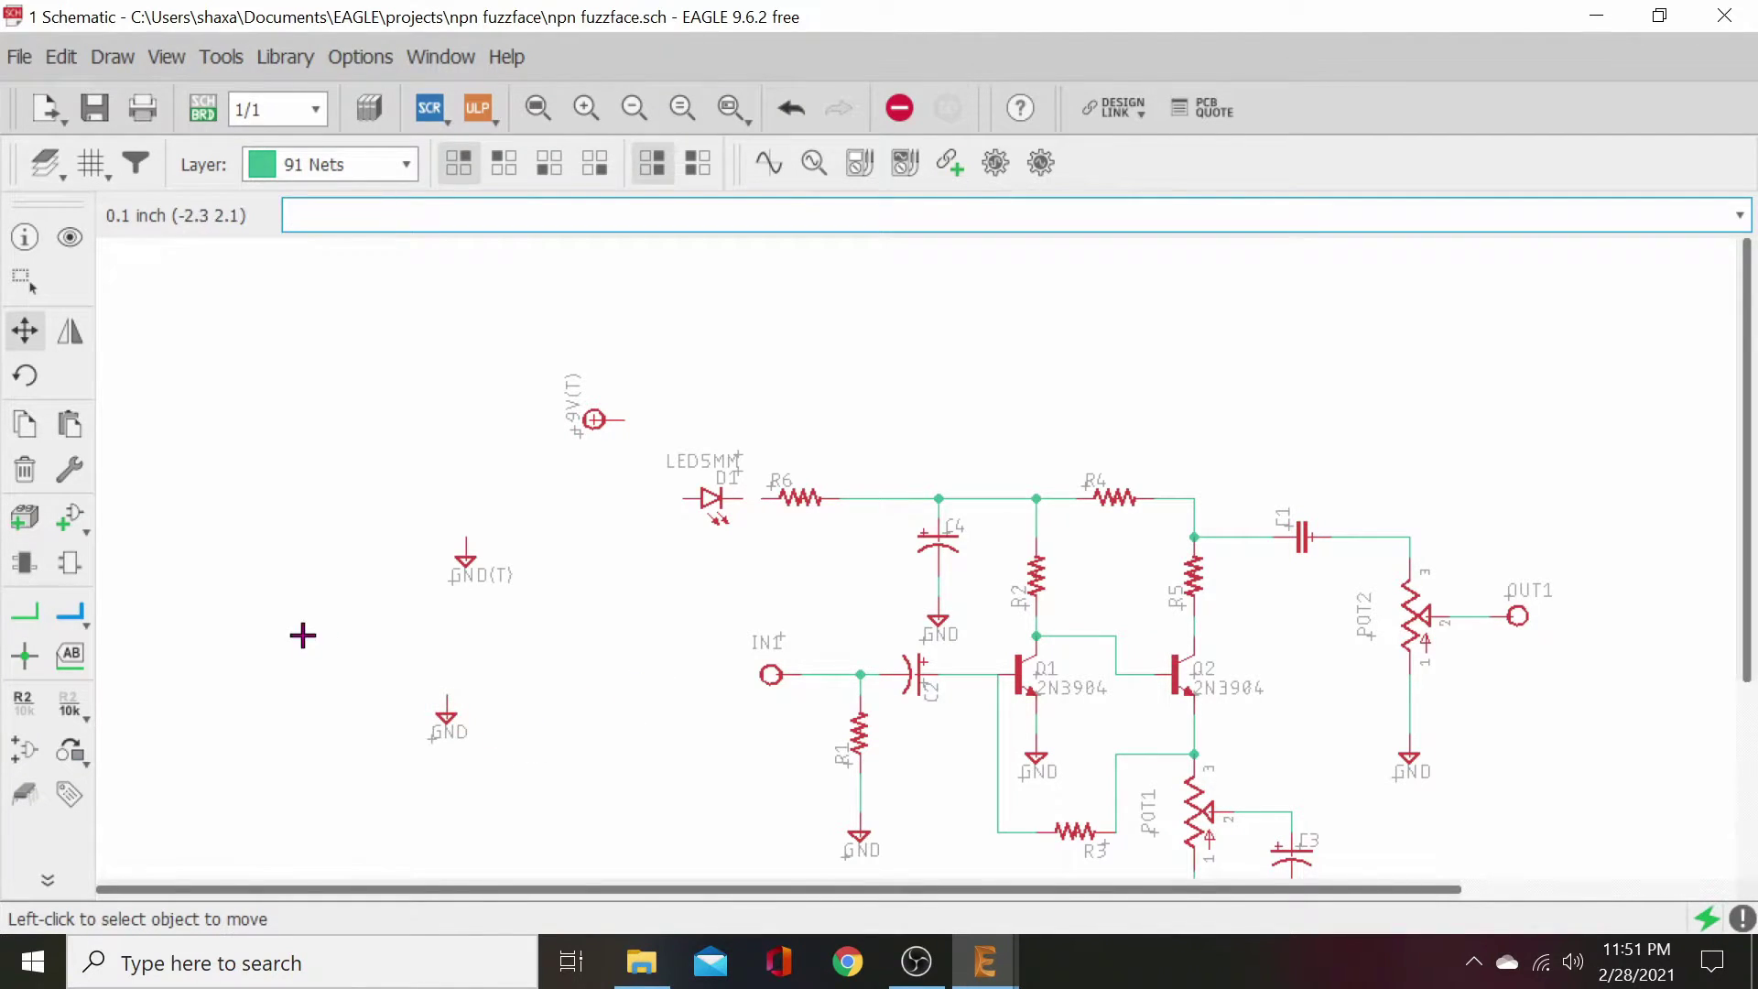
{"action": "left_click", "coordinate": [25, 470]}
{"action": "left_click", "coordinate": [445, 714]}
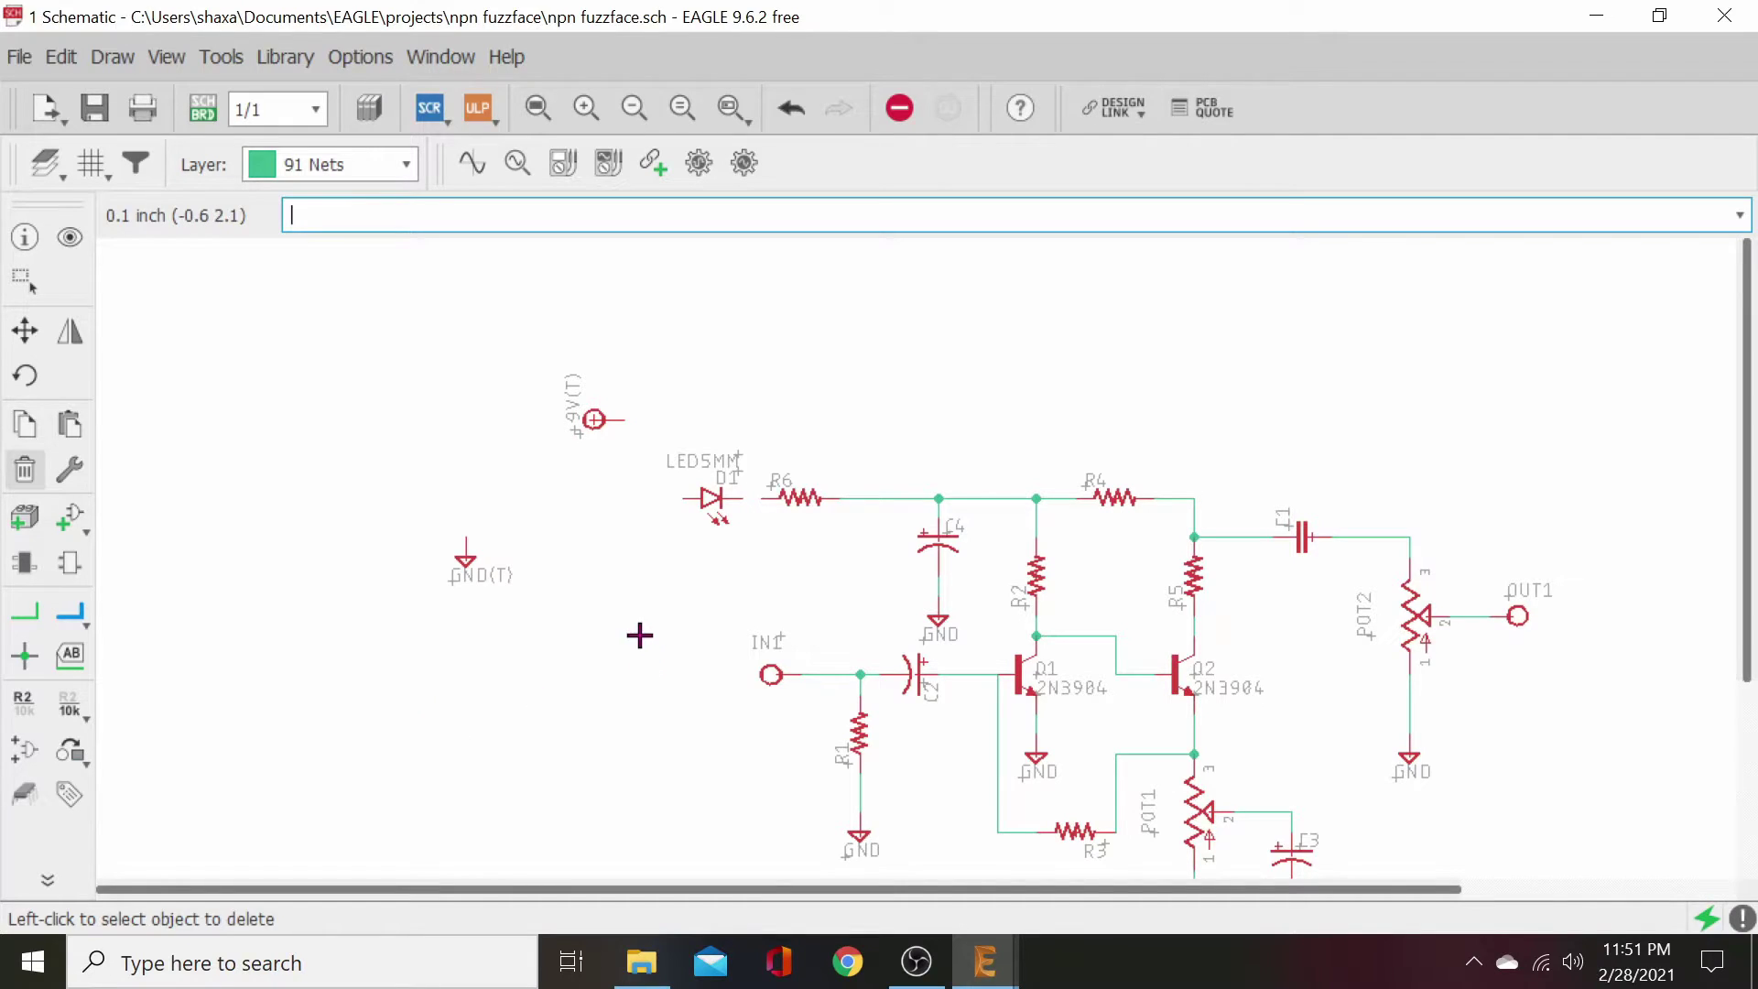
- Rotate the +9V(T) supply pin-down and place it above the C4 junction
{"action": "left_click", "coordinate": [25, 330]}
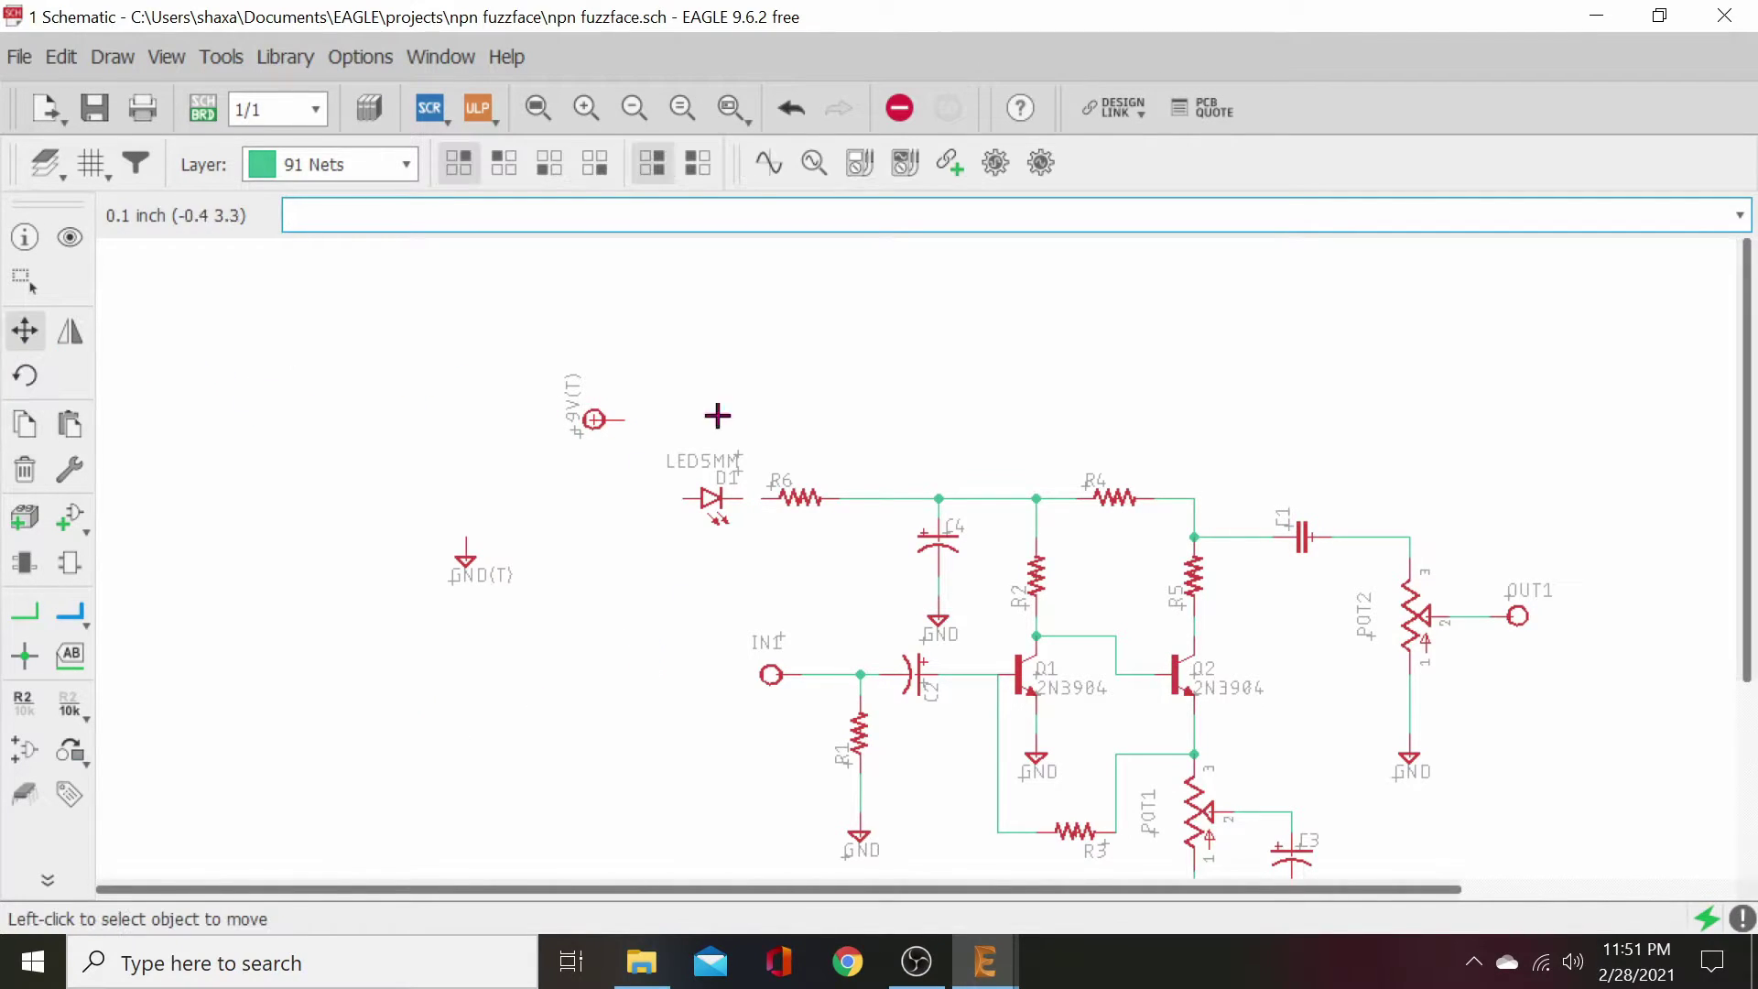
{"action": "left_click", "coordinate": [594, 420]}
{"action": "right_click", "coordinate": [836, 395]}
{"action": "right_click", "coordinate": [846, 409]}
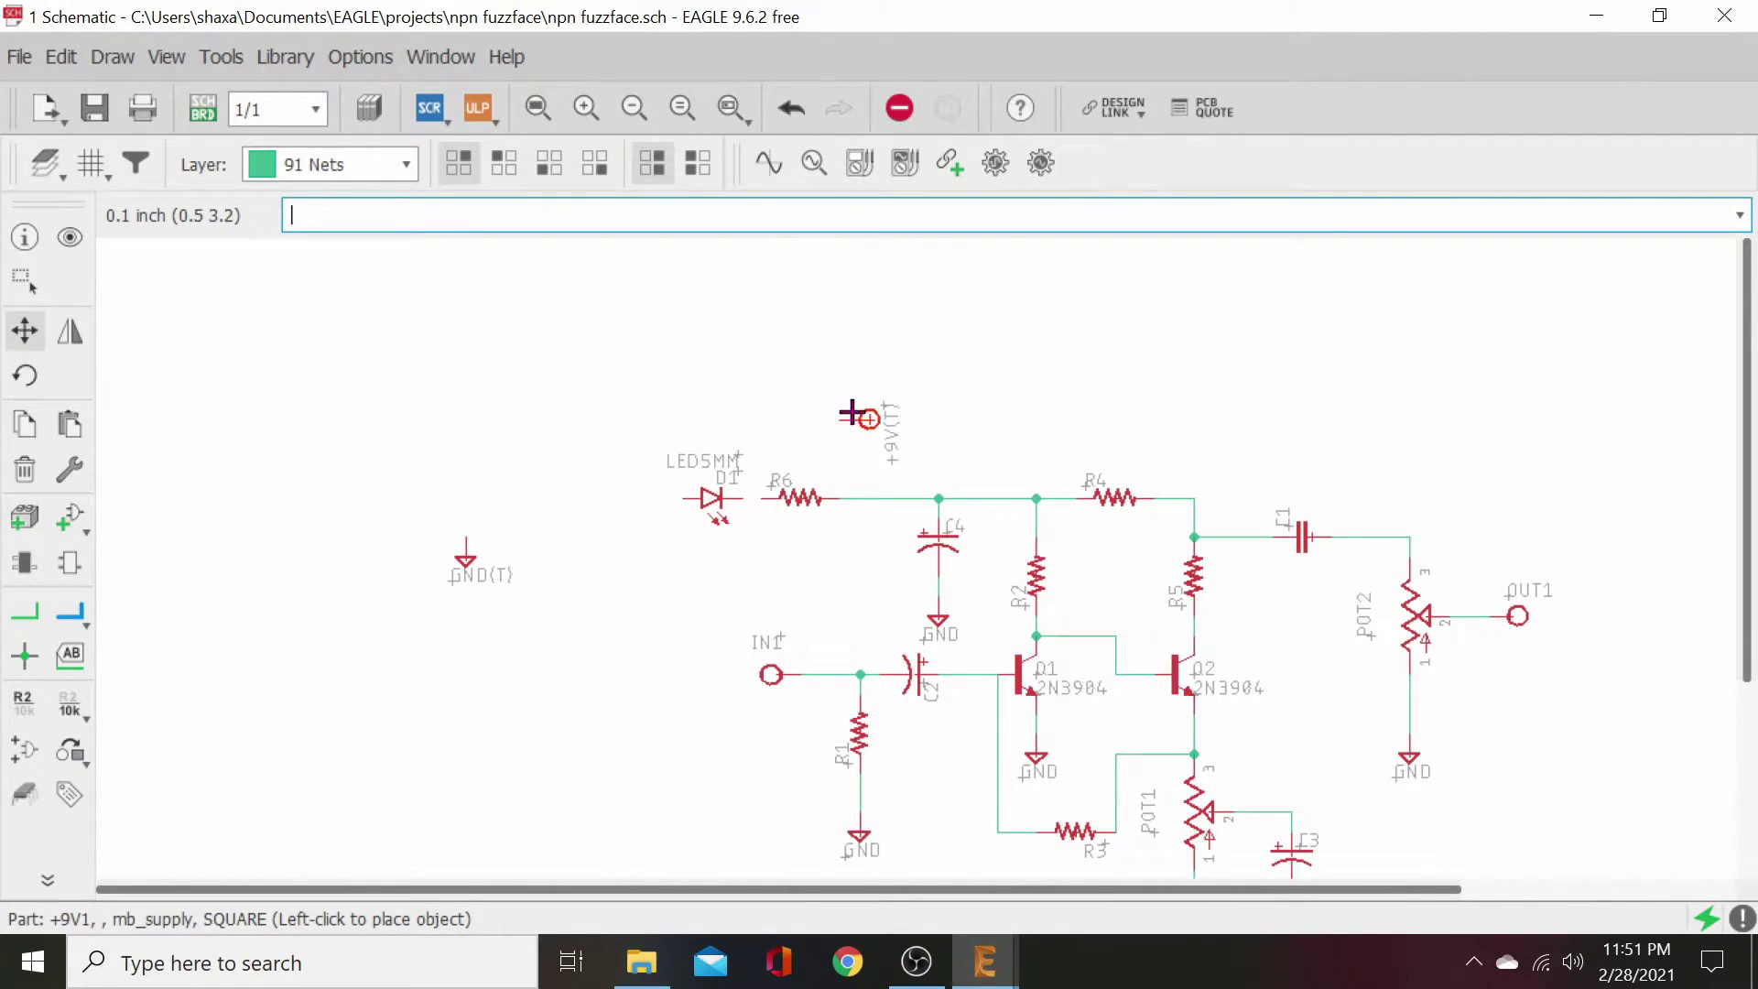
{"action": "right_click", "coordinate": [852, 413]}
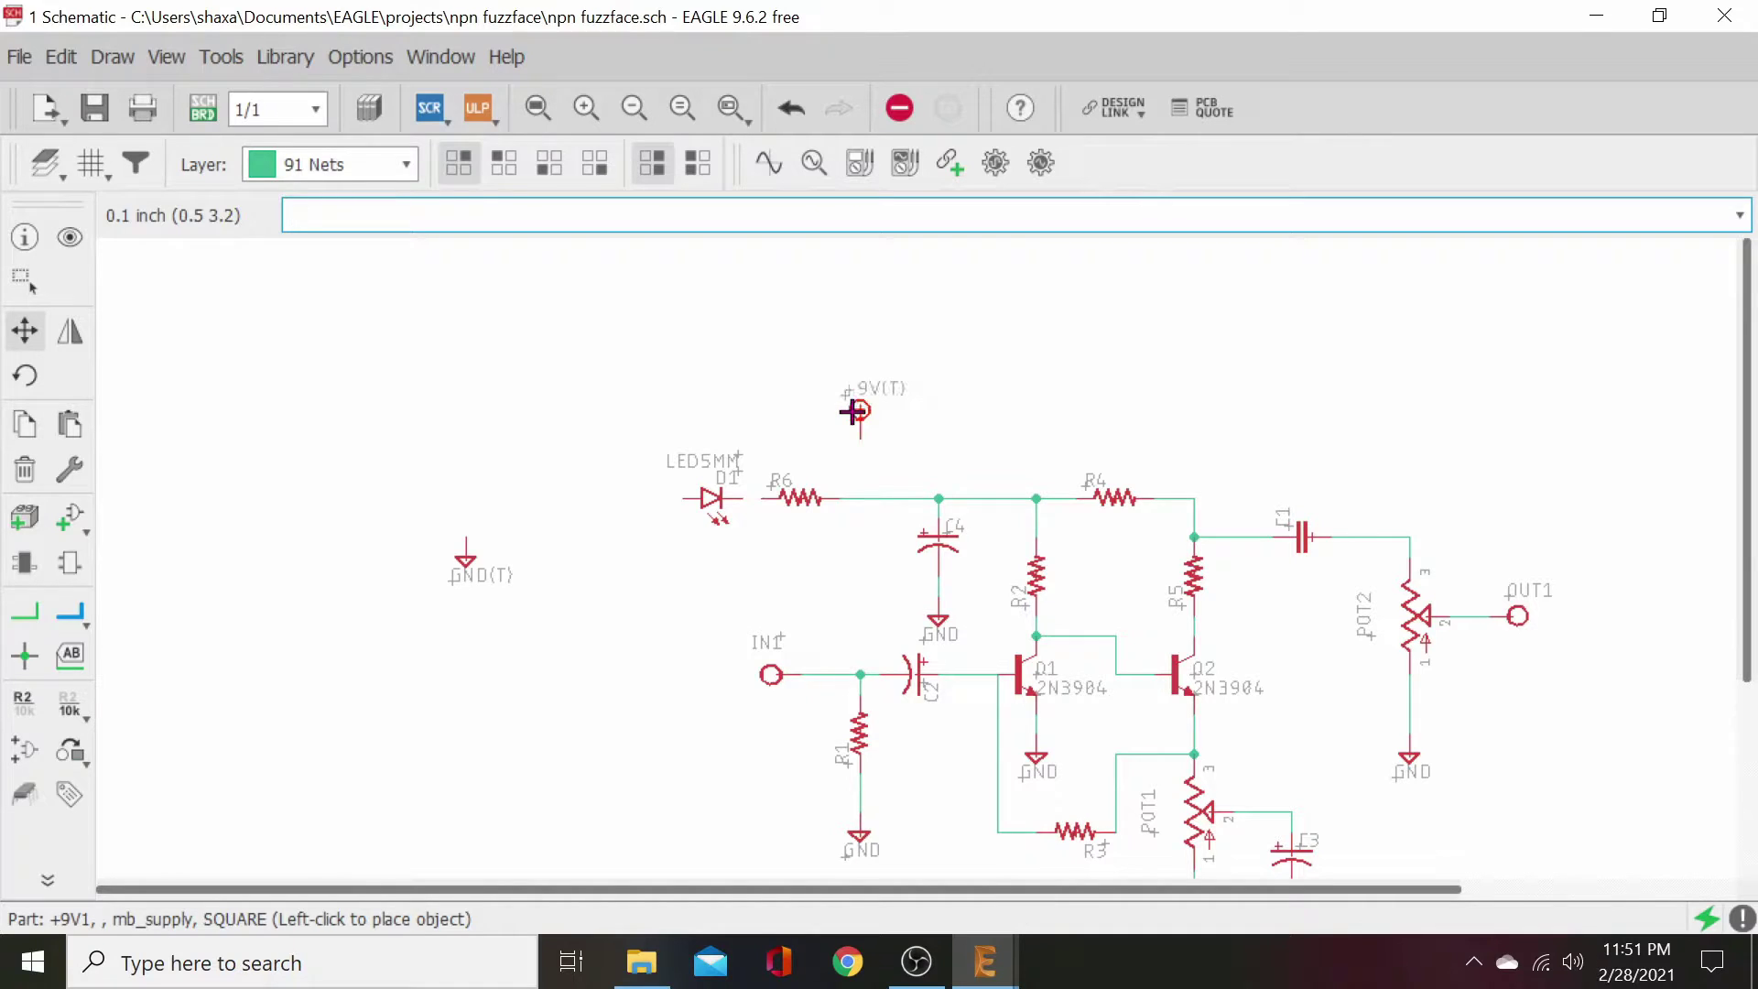
{"action": "left_click", "coordinate": [933, 451]}
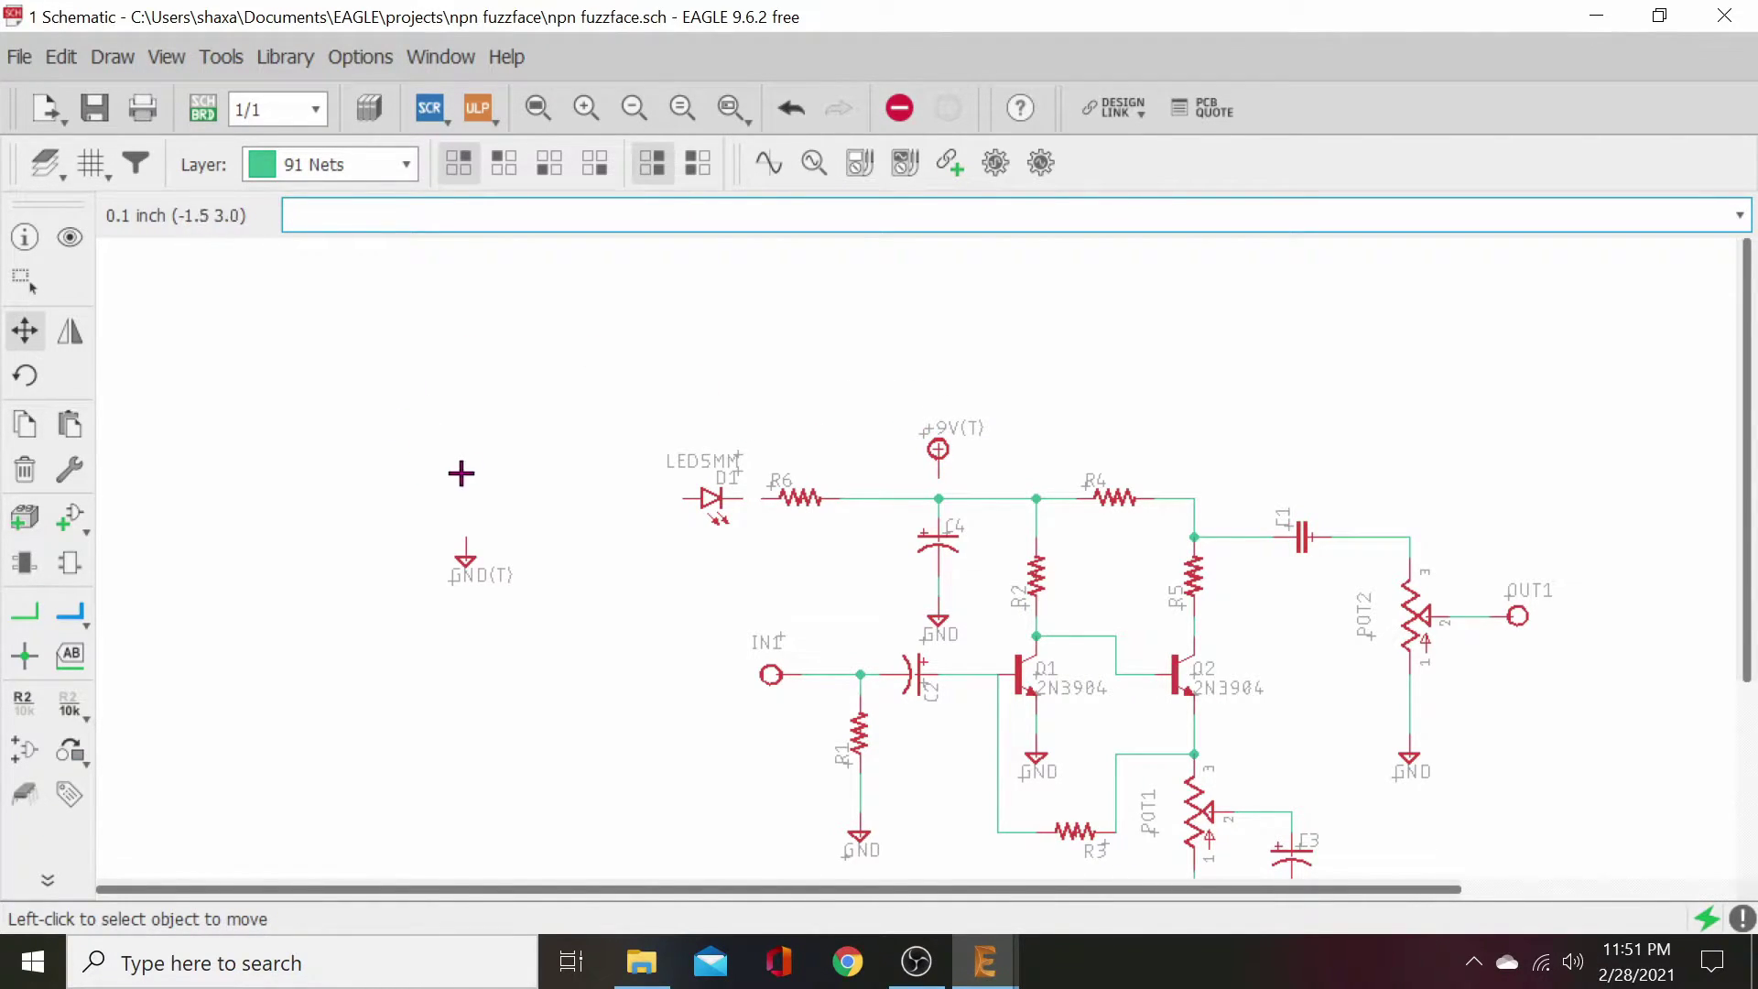
- Wire +9V to the C4 rail, merging N$7 into the +9V net, and connect R6 to LED D1
{"action": "left_click", "coordinate": [37, 626]}
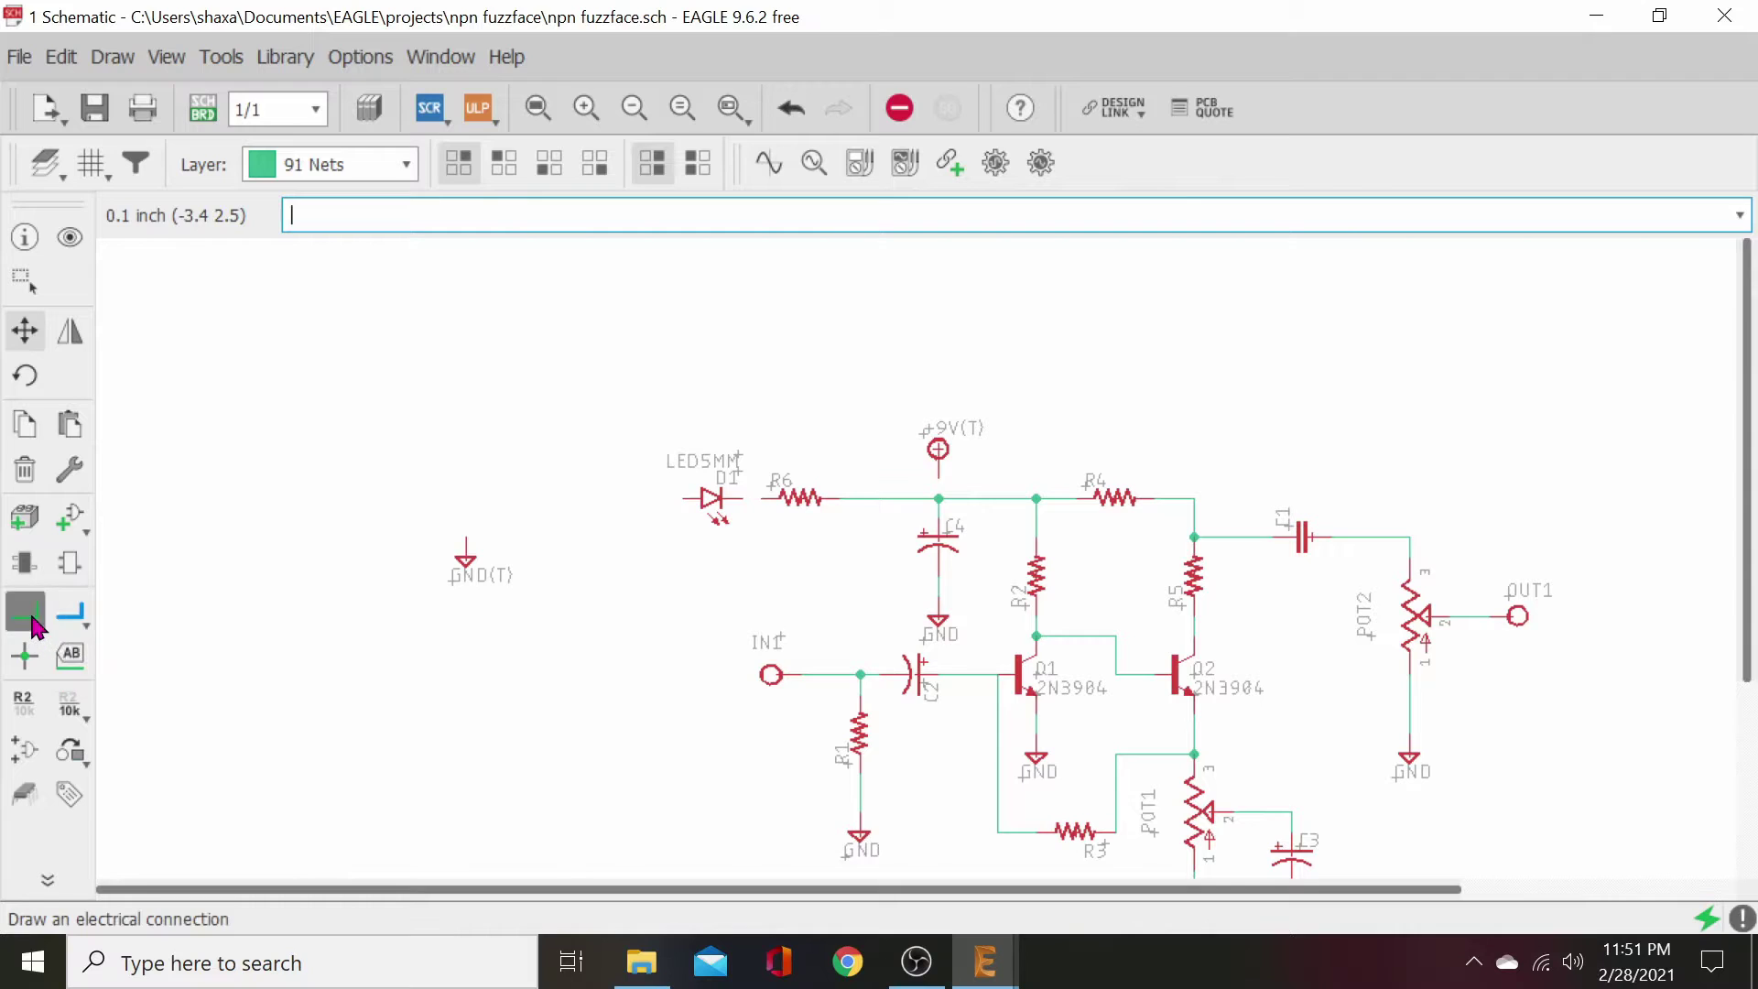
{"action": "left_click", "coordinate": [940, 494]}
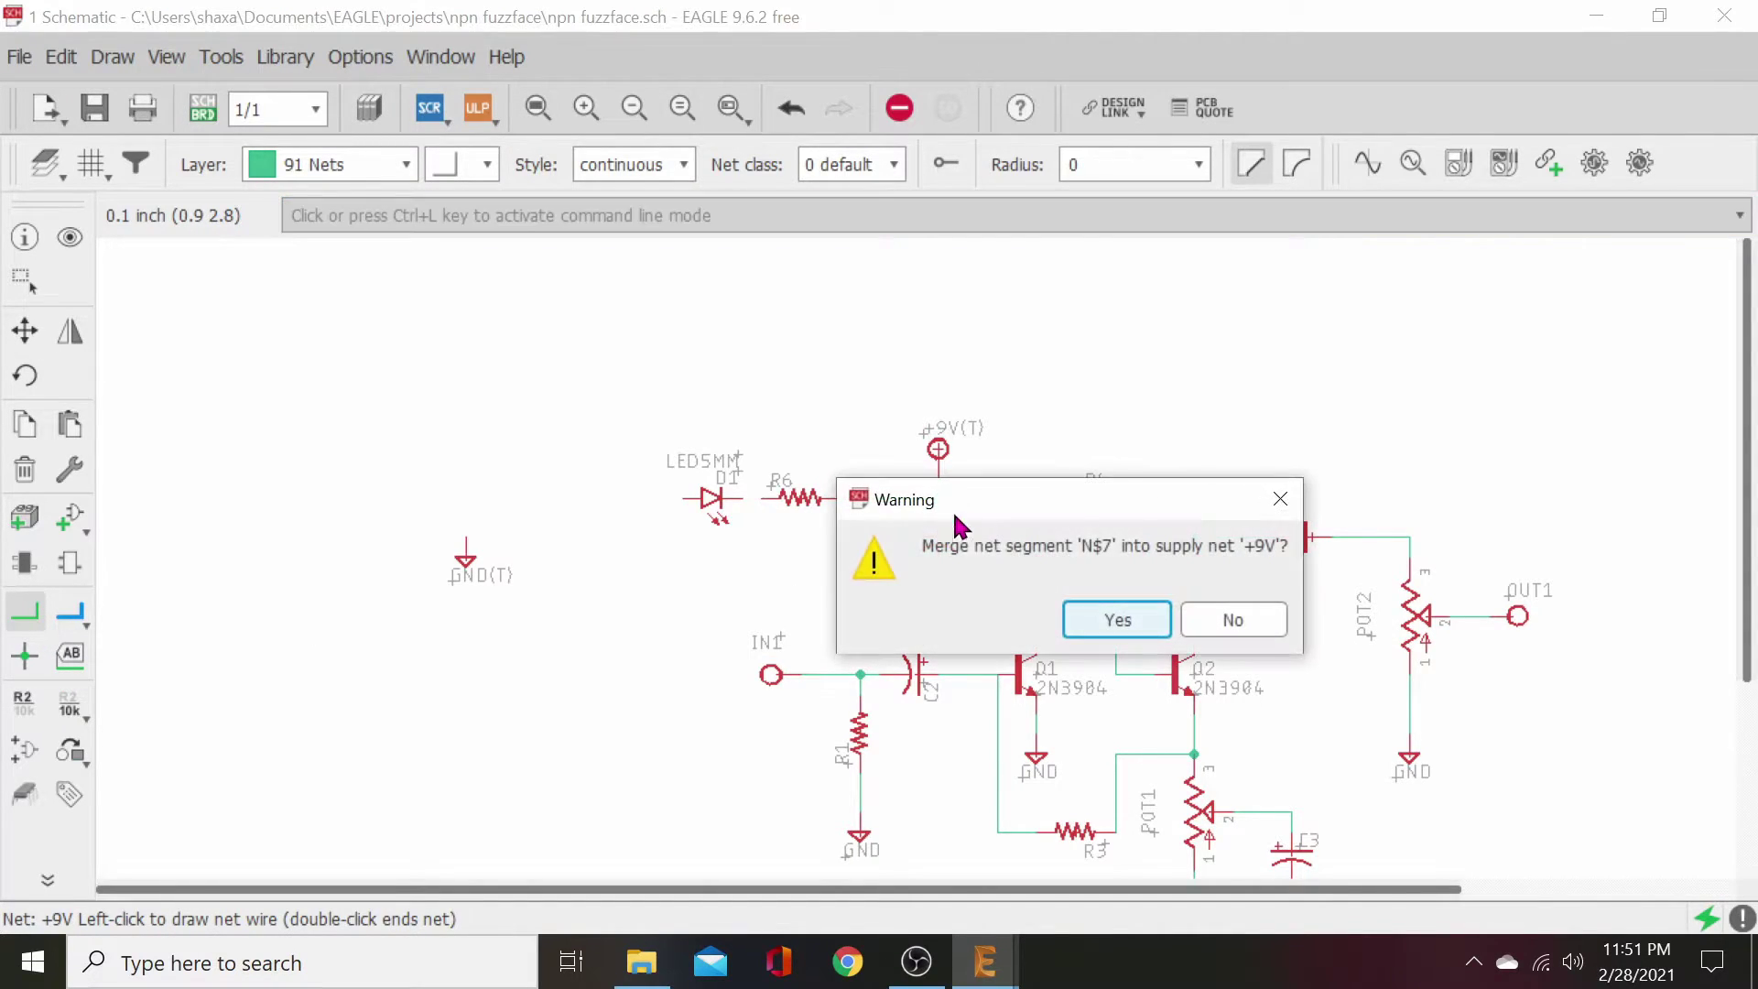
{"action": "left_click", "coordinate": [1103, 619]}
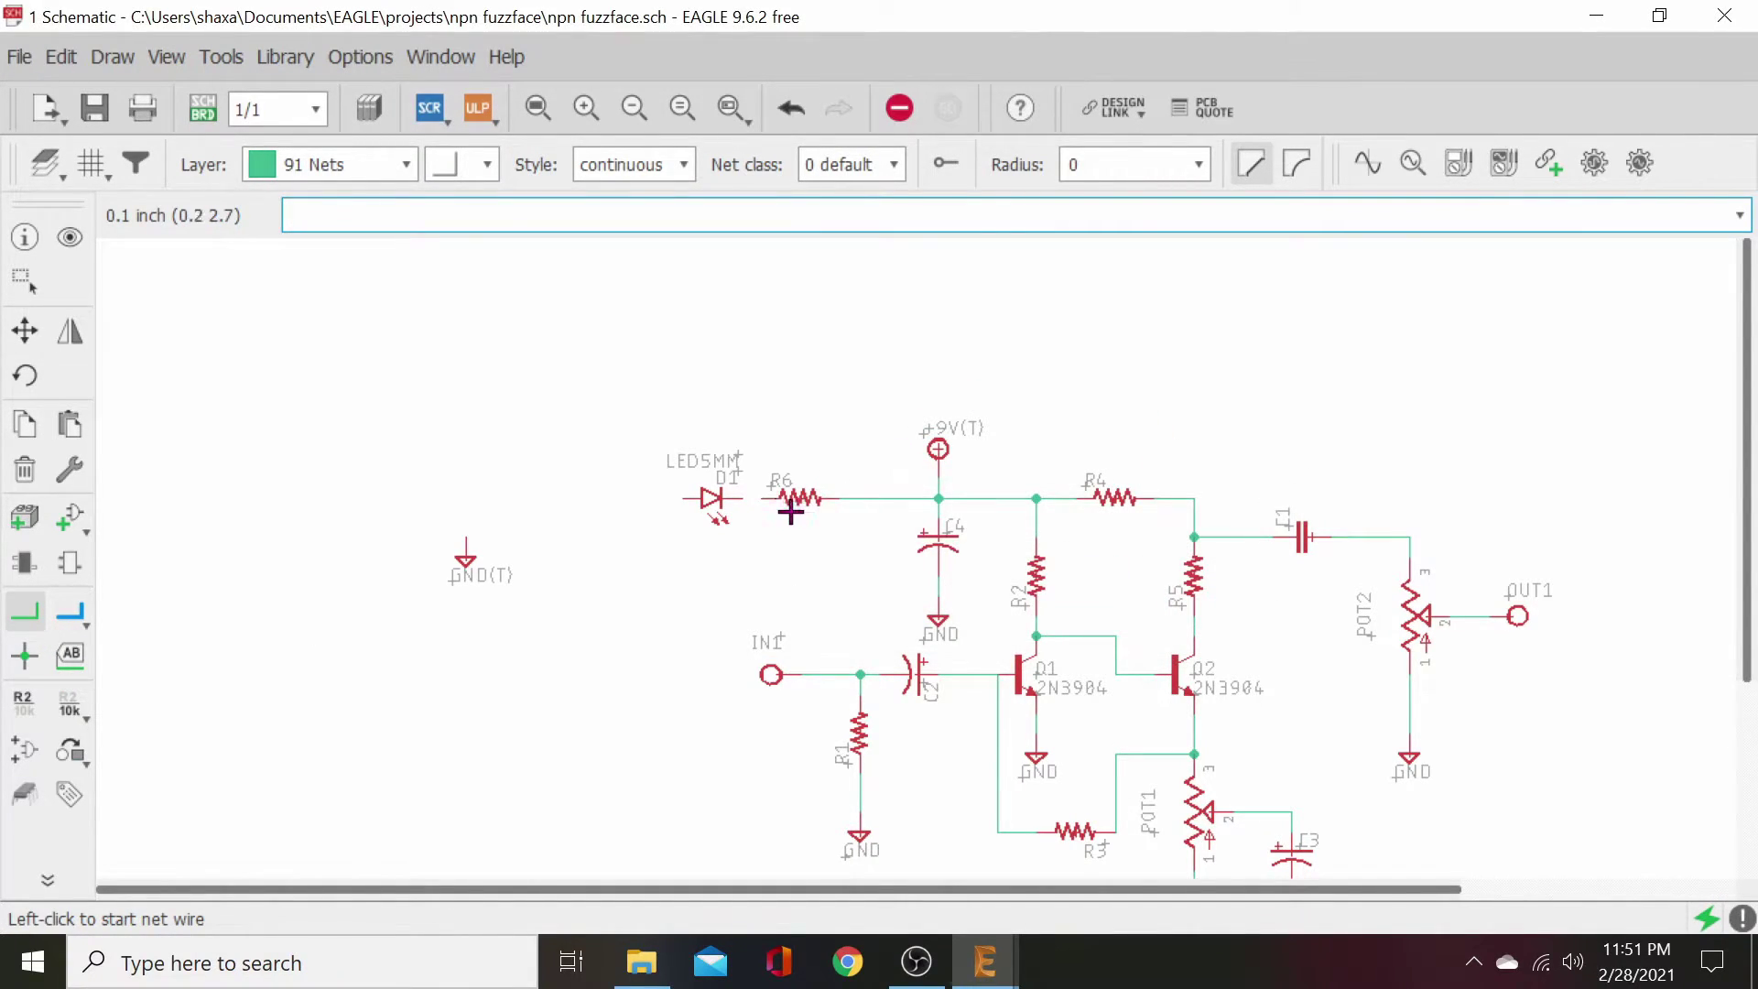
{"action": "left_click", "coordinate": [763, 499]}
{"action": "left_click", "coordinate": [723, 498]}
- Open the ADD part library, collapse the transistor group and expand the mb_supply library
{"action": "left_click", "coordinate": [69, 518]}
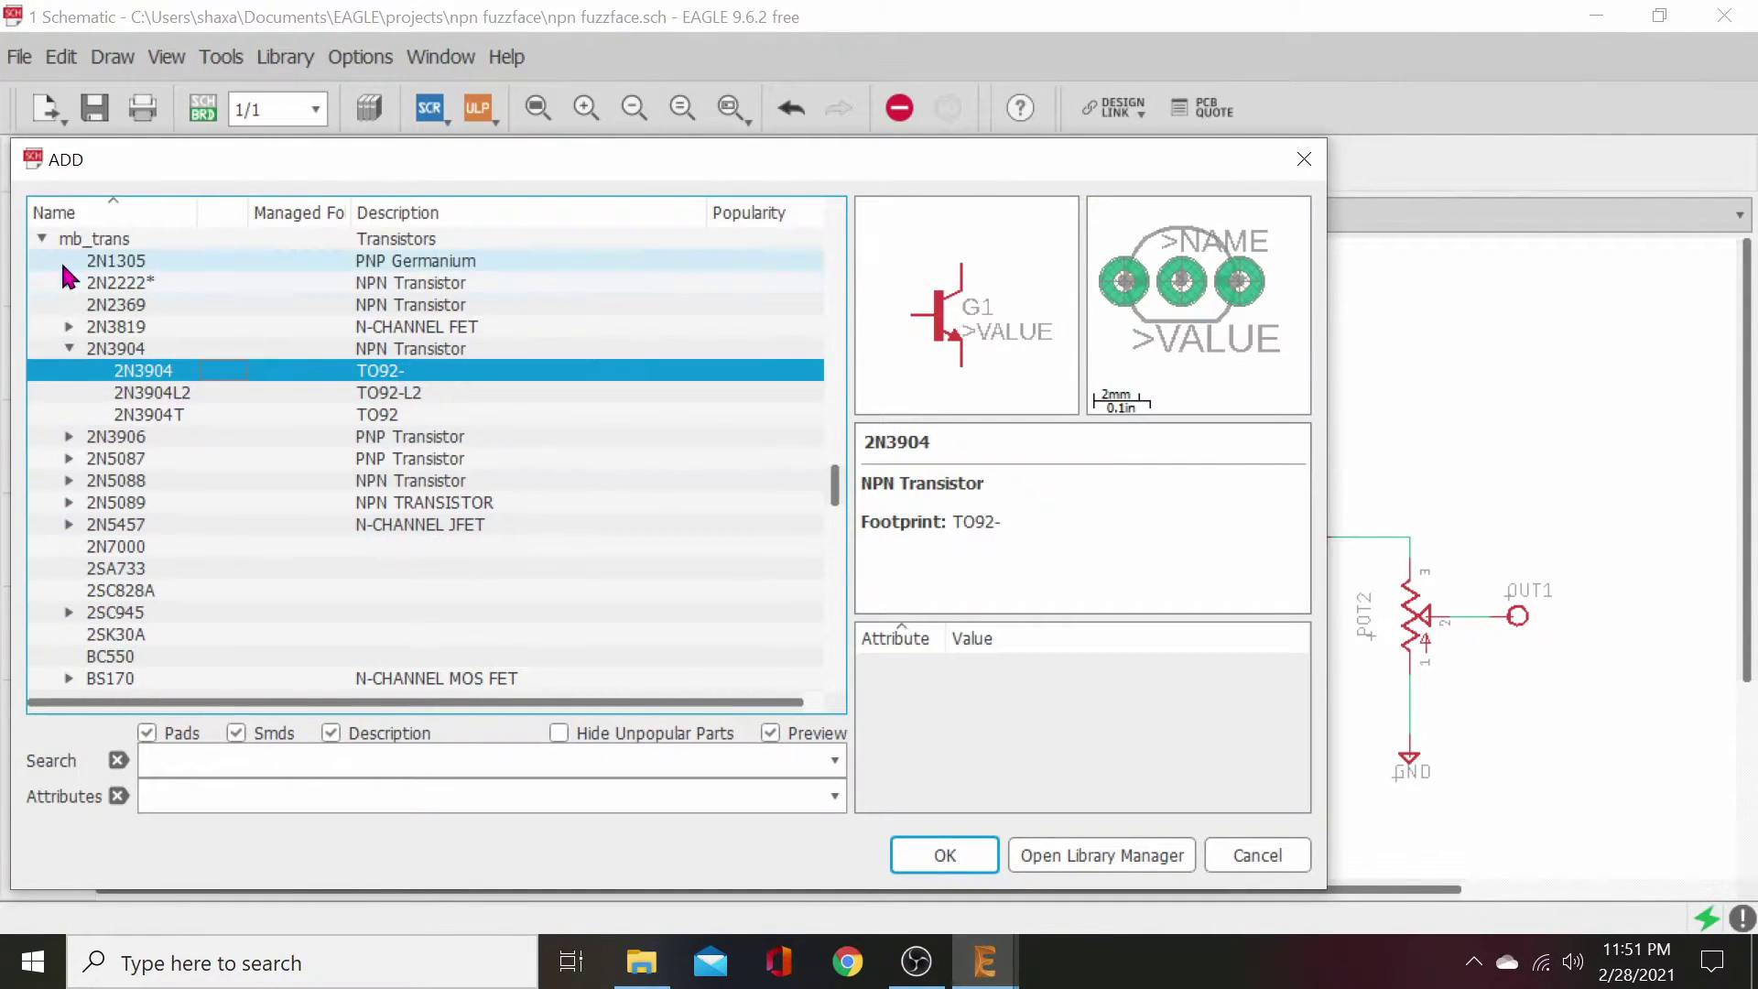
{"action": "left_click", "coordinate": [42, 238]}
{"action": "scroll", "coordinate": [143, 403], "scroll_direction": "down", "scroll_amount": 6}
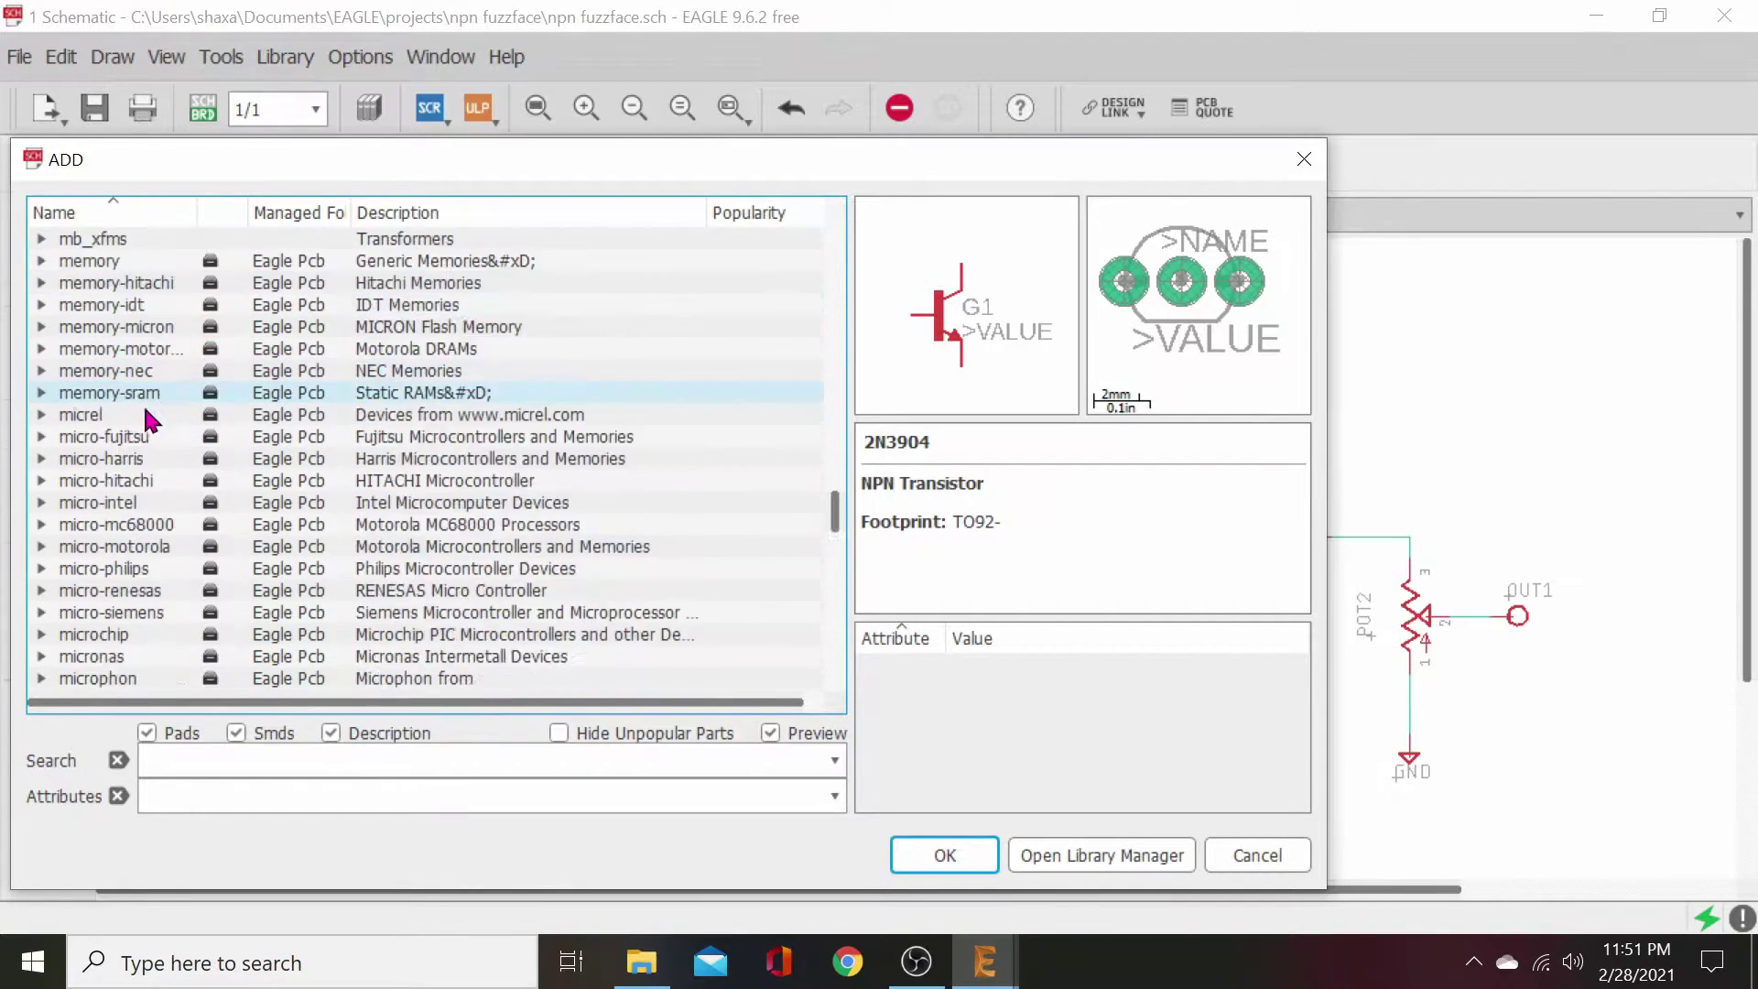
{"action": "scroll", "coordinate": [196, 559], "scroll_direction": "up", "scroll_amount": 10}
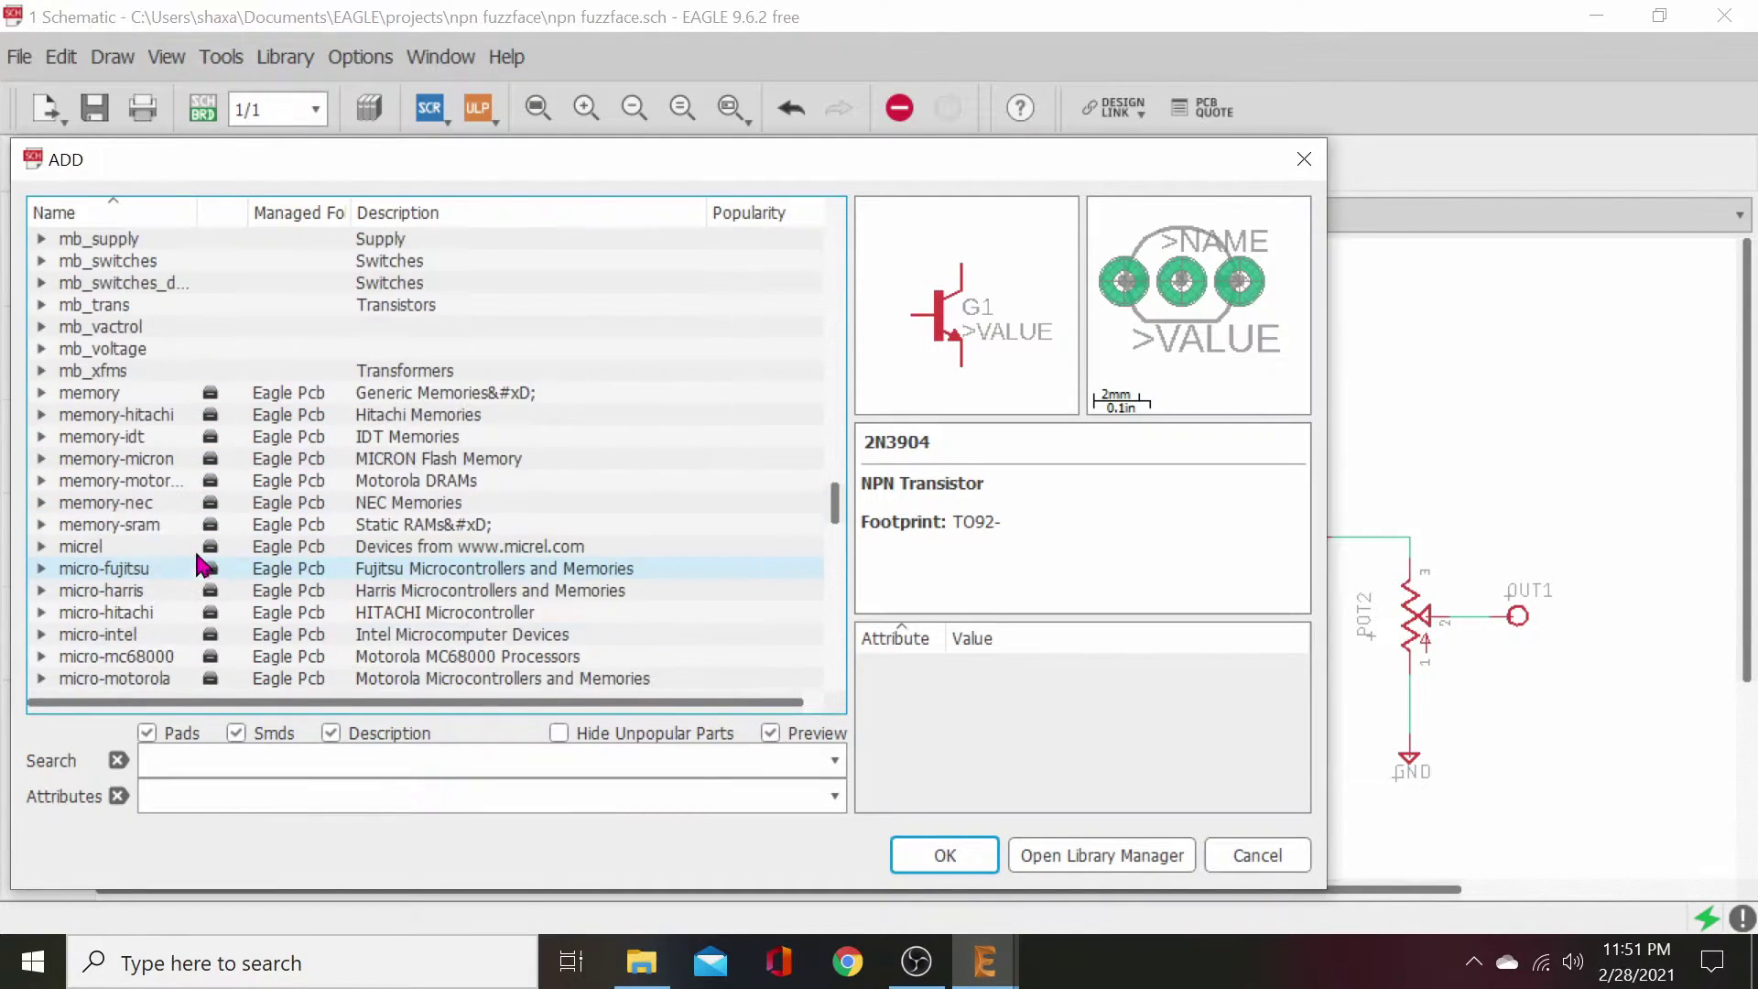
{"action": "scroll", "coordinate": [194, 541], "scroll_direction": "up", "scroll_amount": 2}
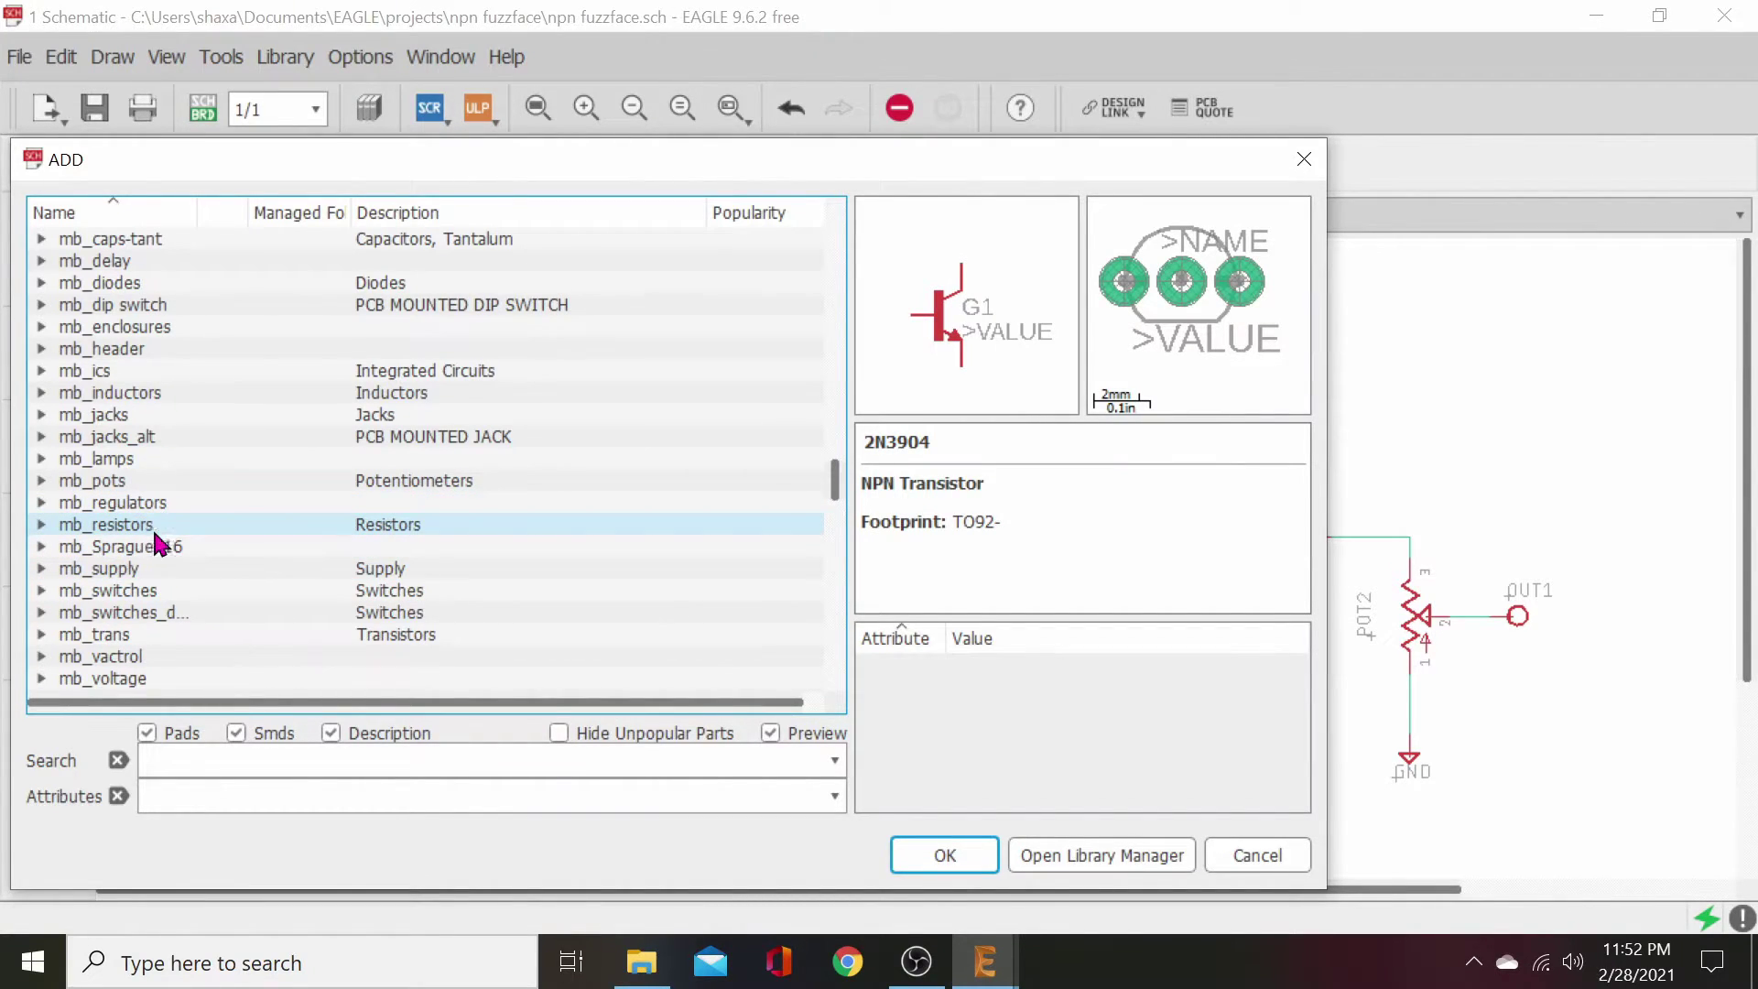
{"action": "left_click", "coordinate": [41, 567]}
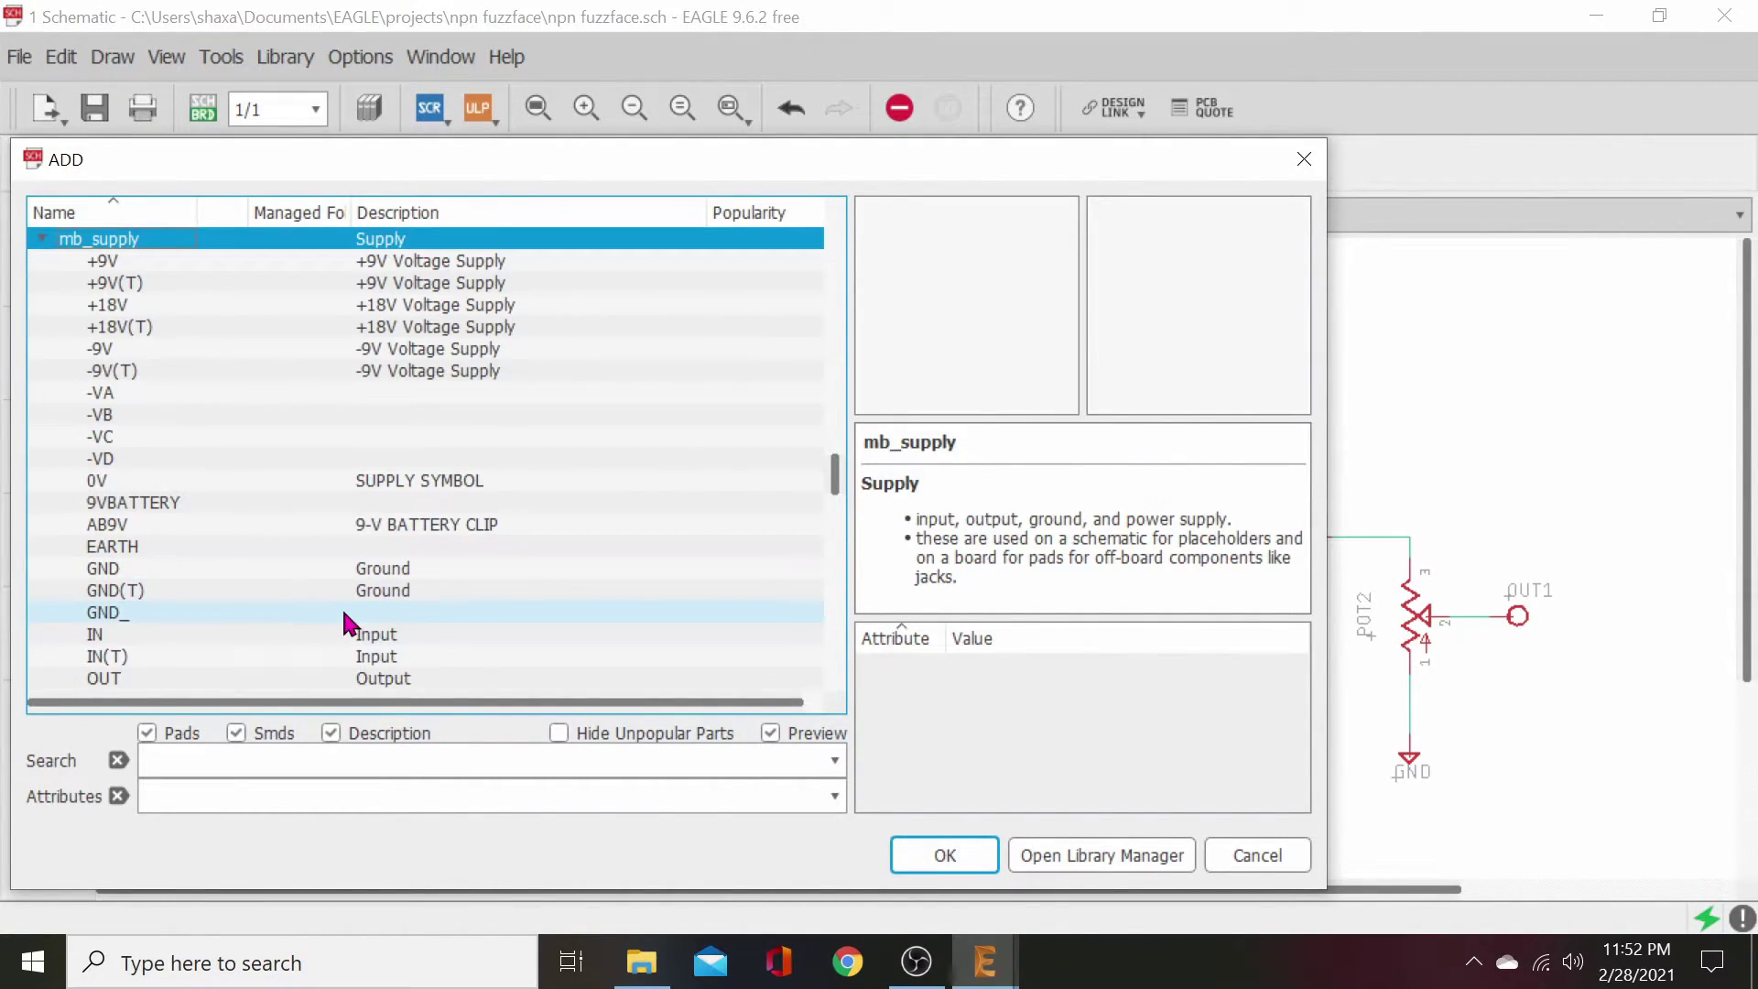
{"action": "scroll", "coordinate": [339, 623], "scroll_direction": "down", "scroll_amount": 2}
{"action": "scroll", "coordinate": [284, 635], "scroll_direction": "down", "scroll_amount": 2}
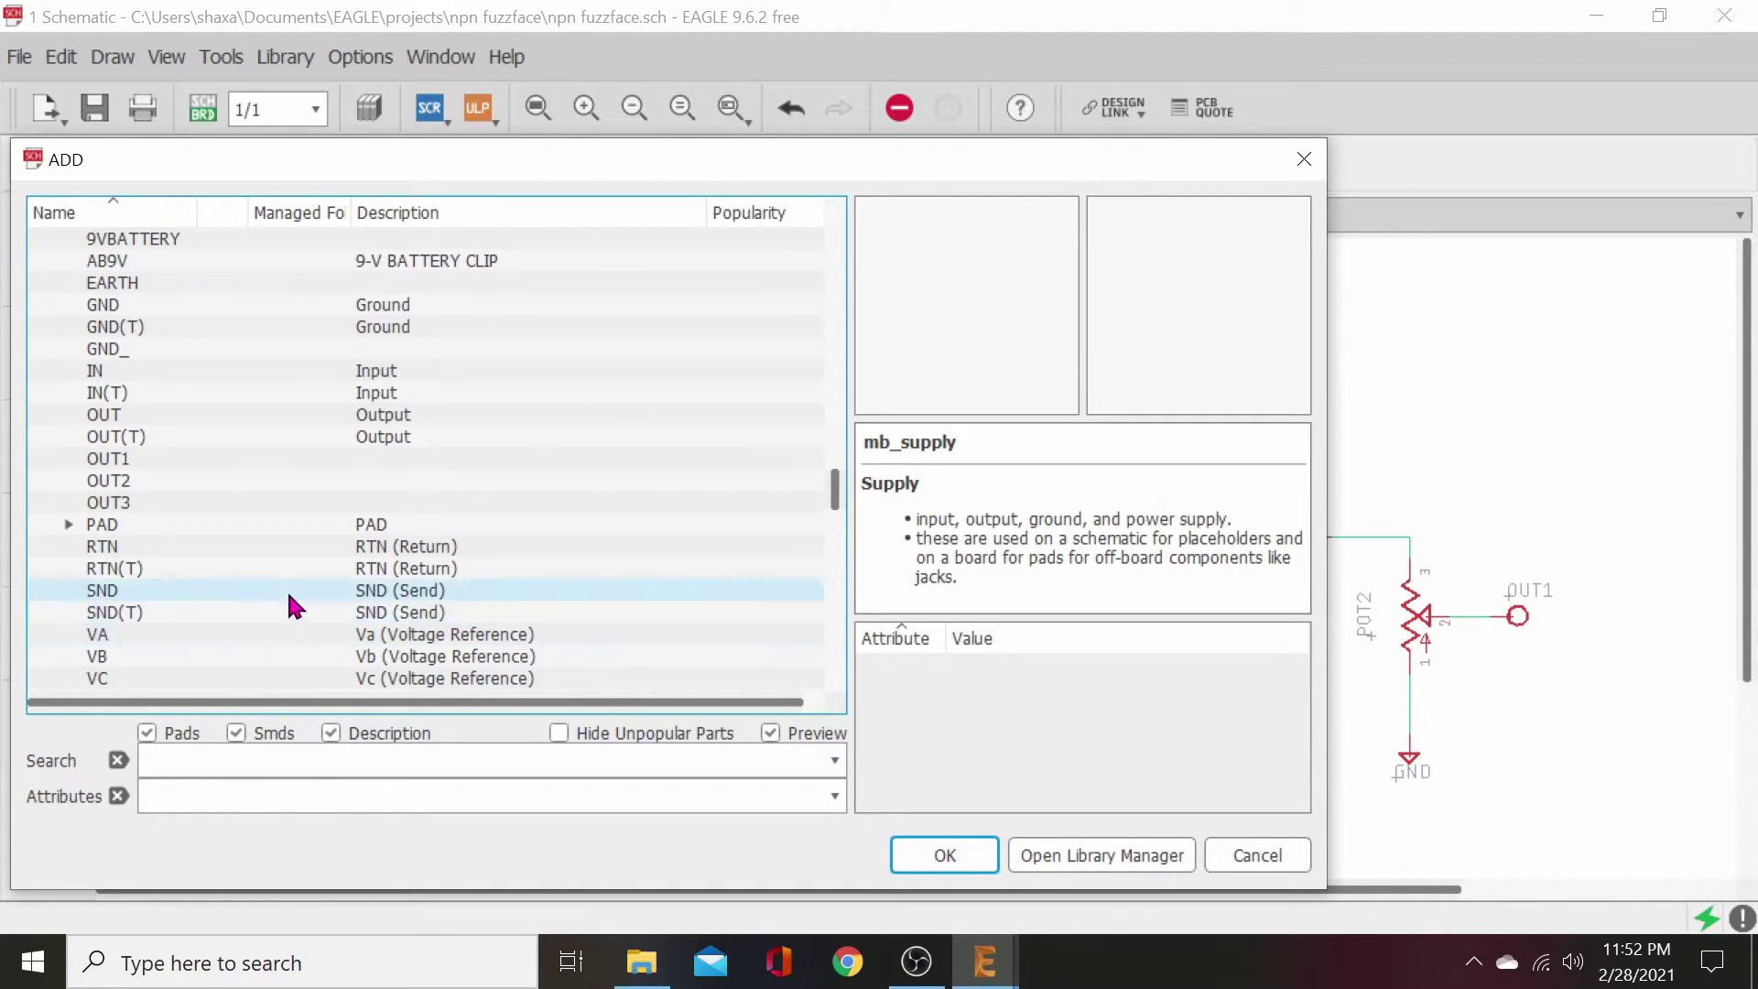
{"action": "scroll", "coordinate": [287, 590], "scroll_direction": "up", "scroll_amount": 1}
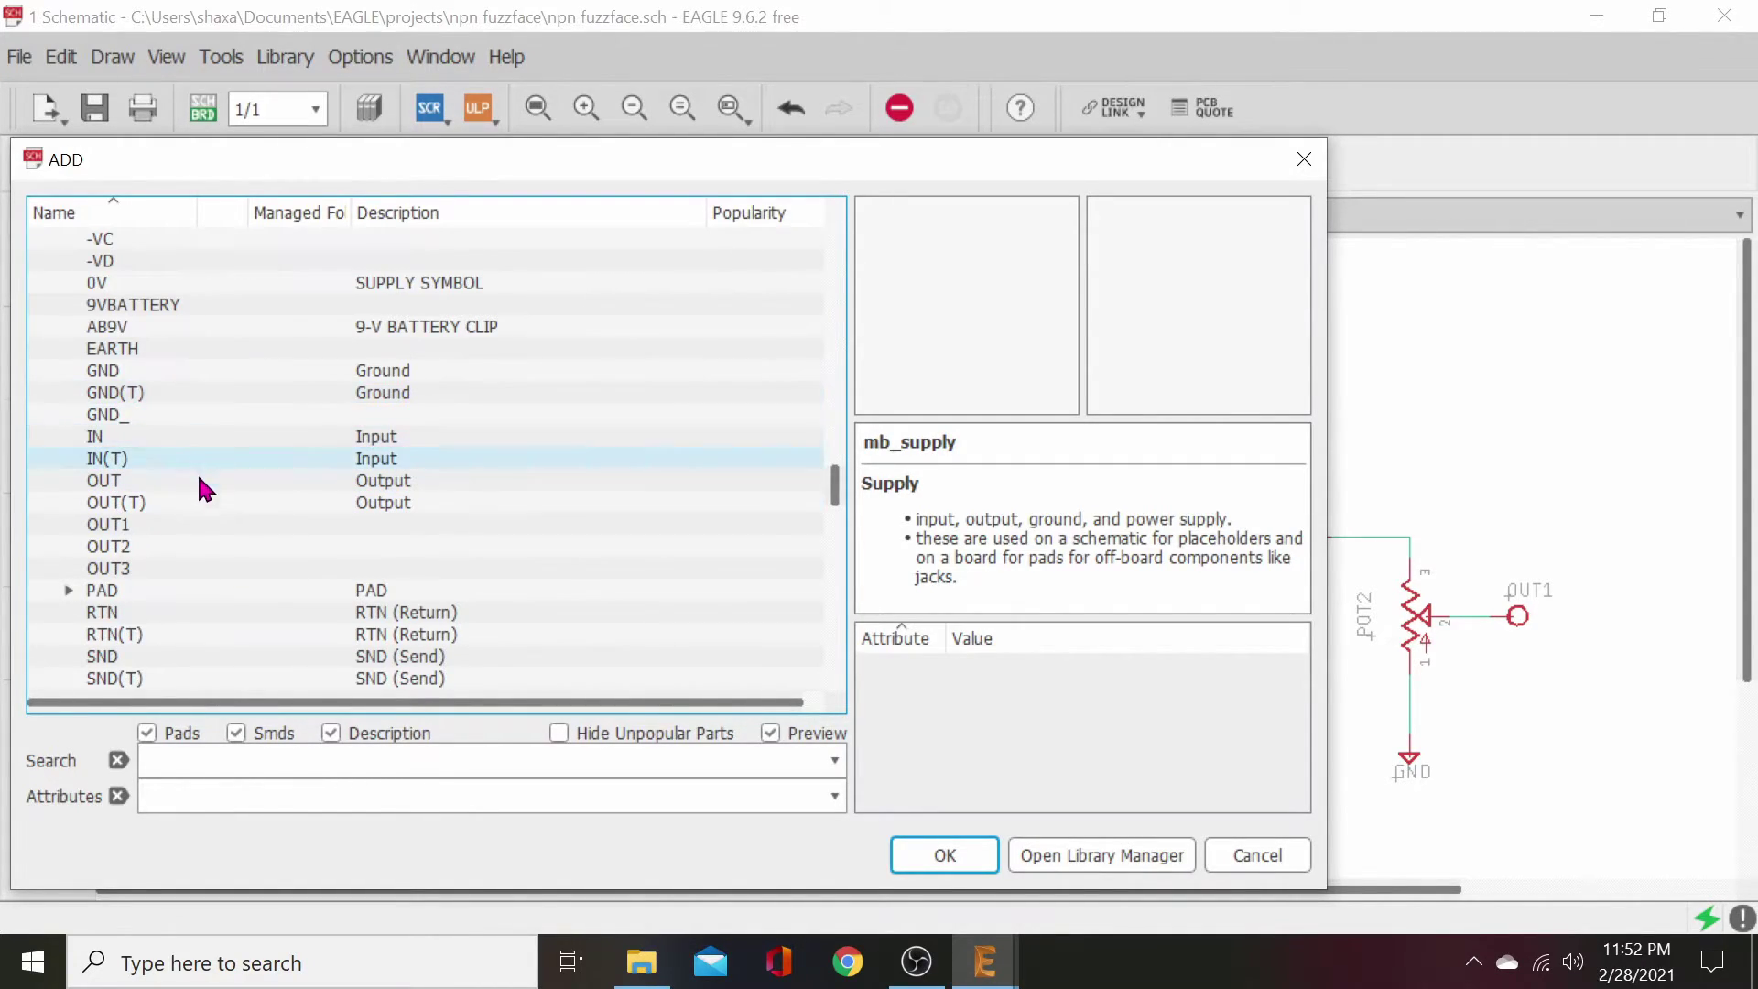
- Compare the OUT2, OUT1, OUT and OUT(T) symbols, then add the OUT(T) output terminal
{"action": "left_click", "coordinate": [214, 549]}
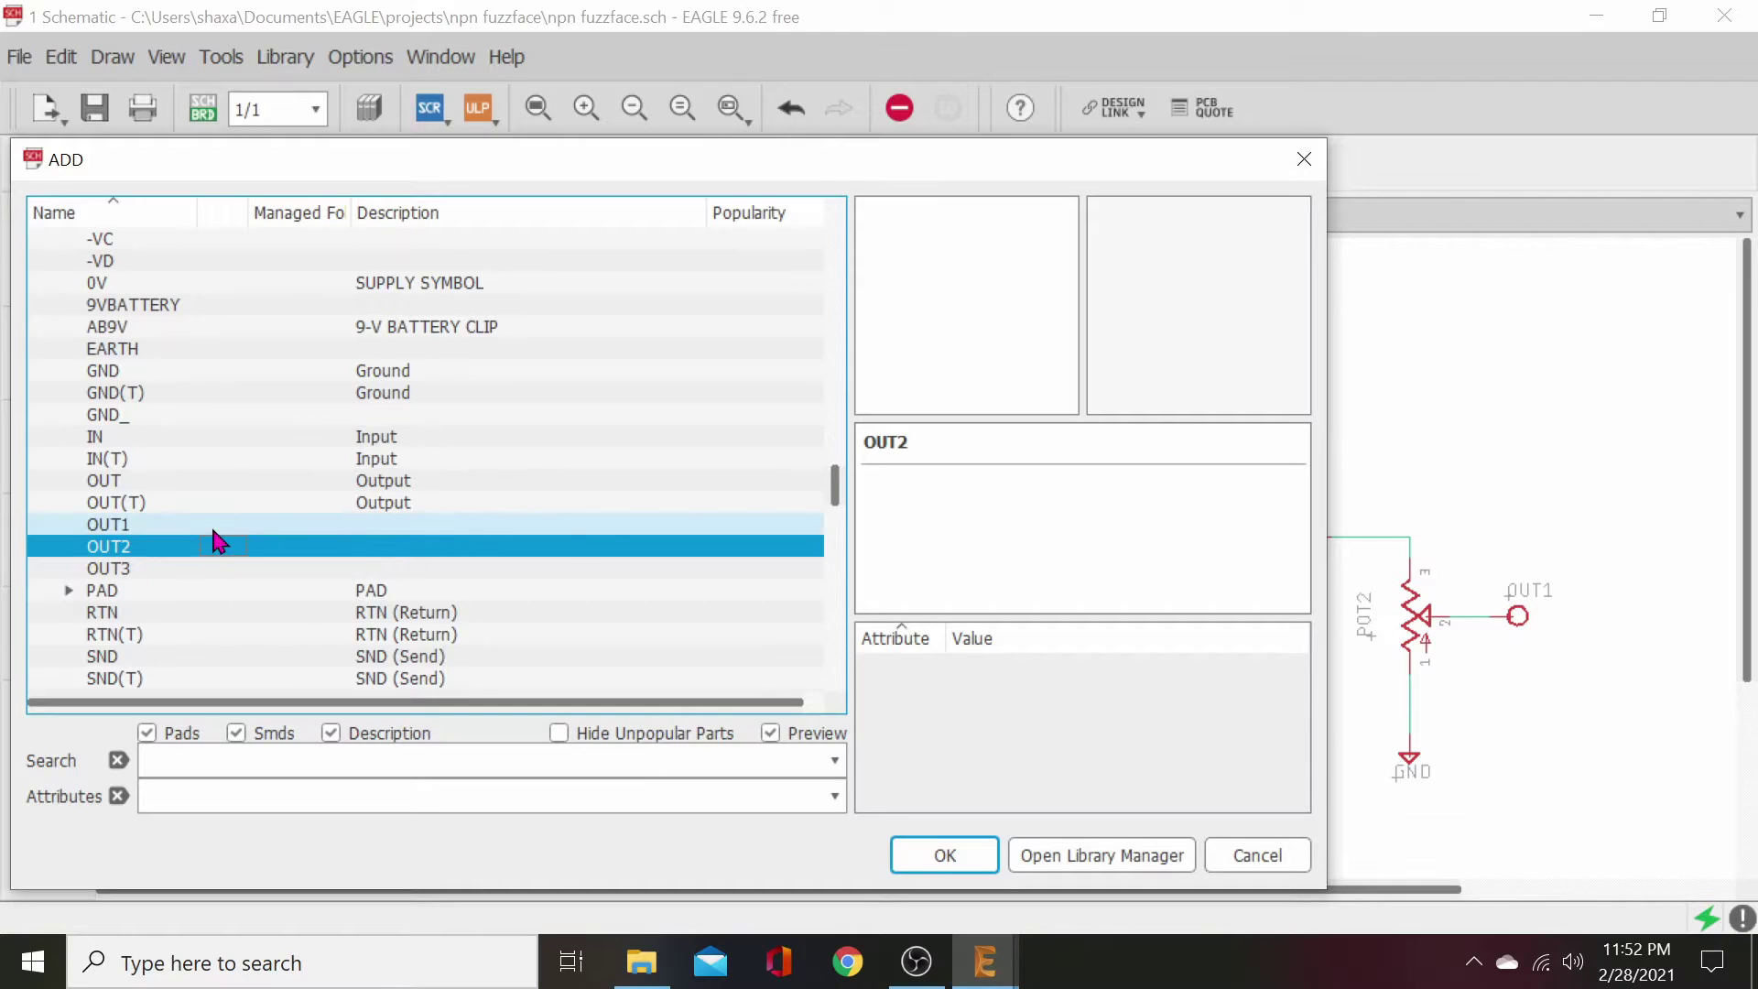
{"action": "left_click", "coordinate": [216, 528]}
{"action": "left_click", "coordinate": [224, 504]}
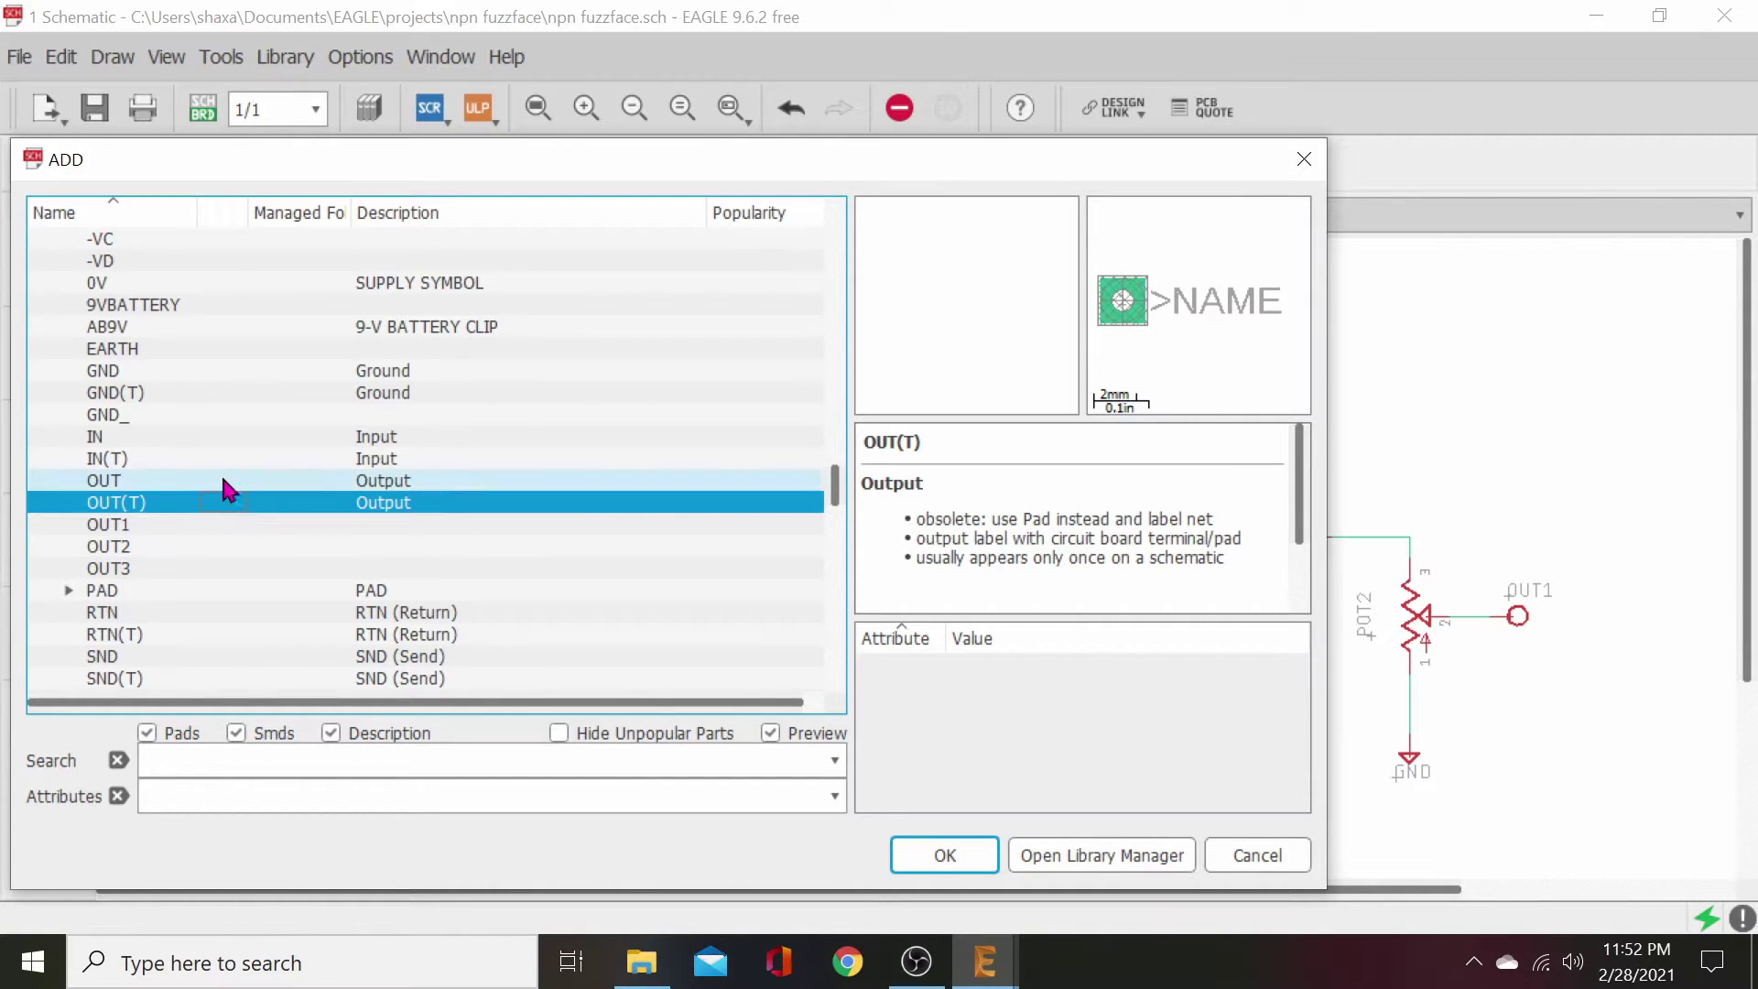
{"action": "left_click", "coordinate": [227, 481]}
{"action": "left_click", "coordinate": [224, 461]}
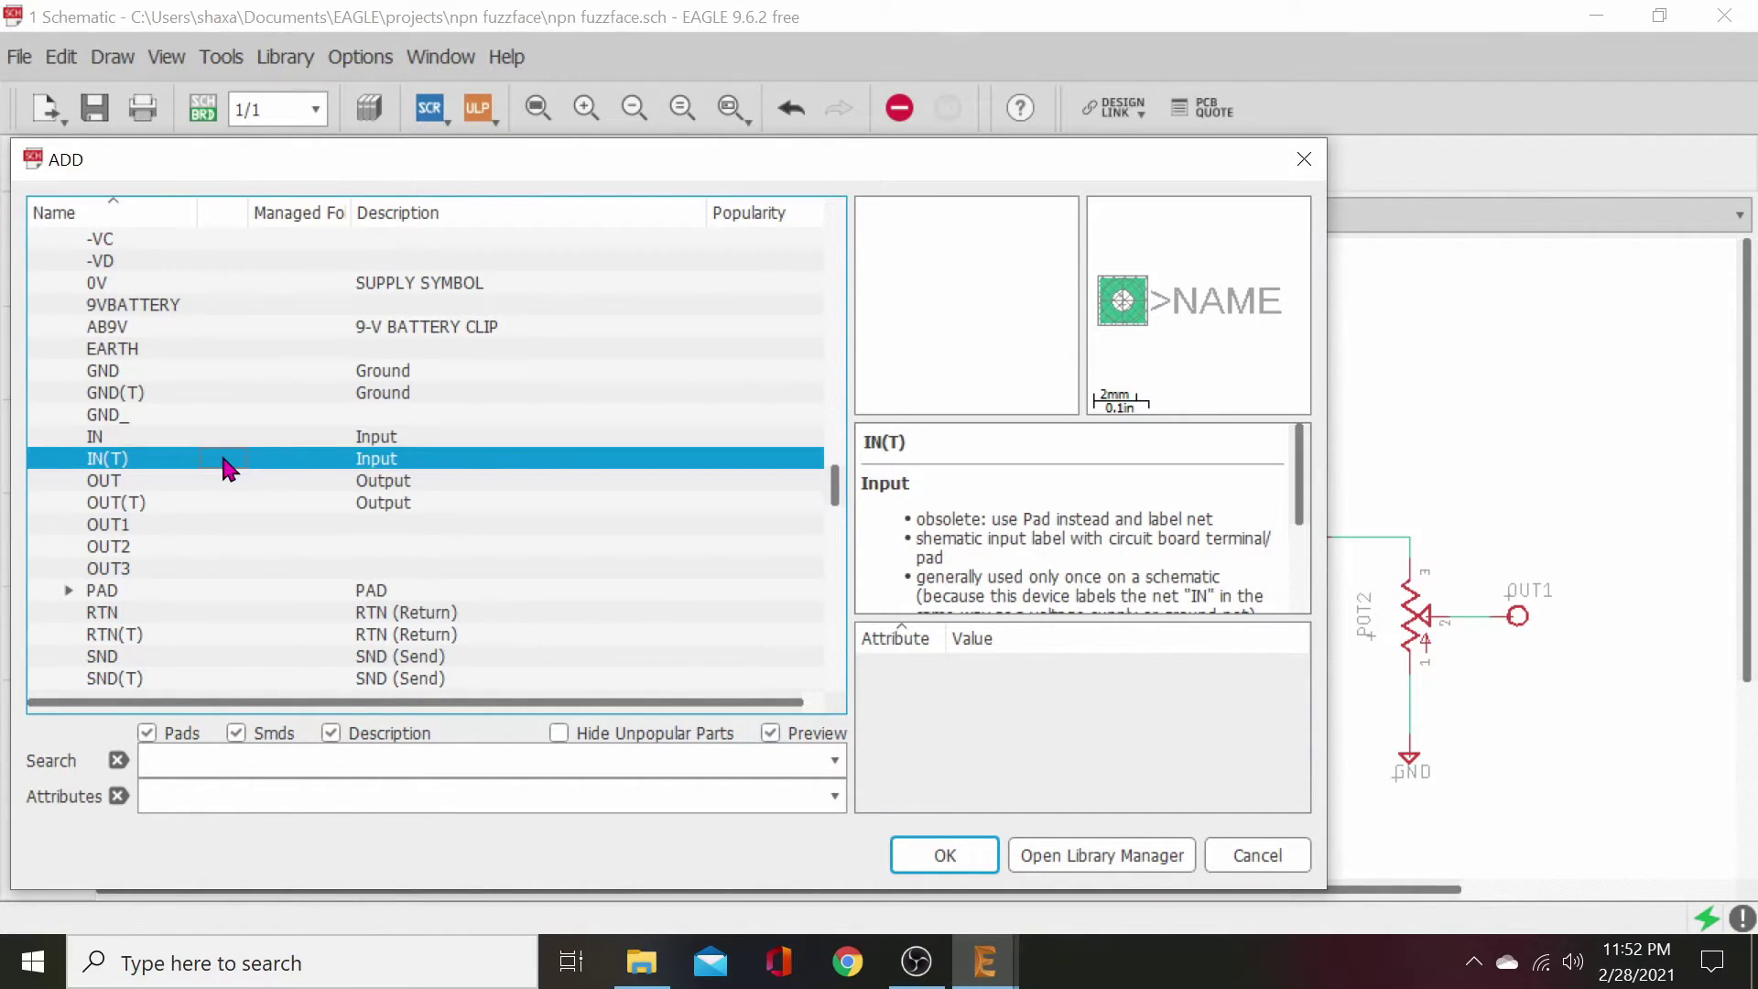
{"action": "left_click", "coordinate": [234, 505]}
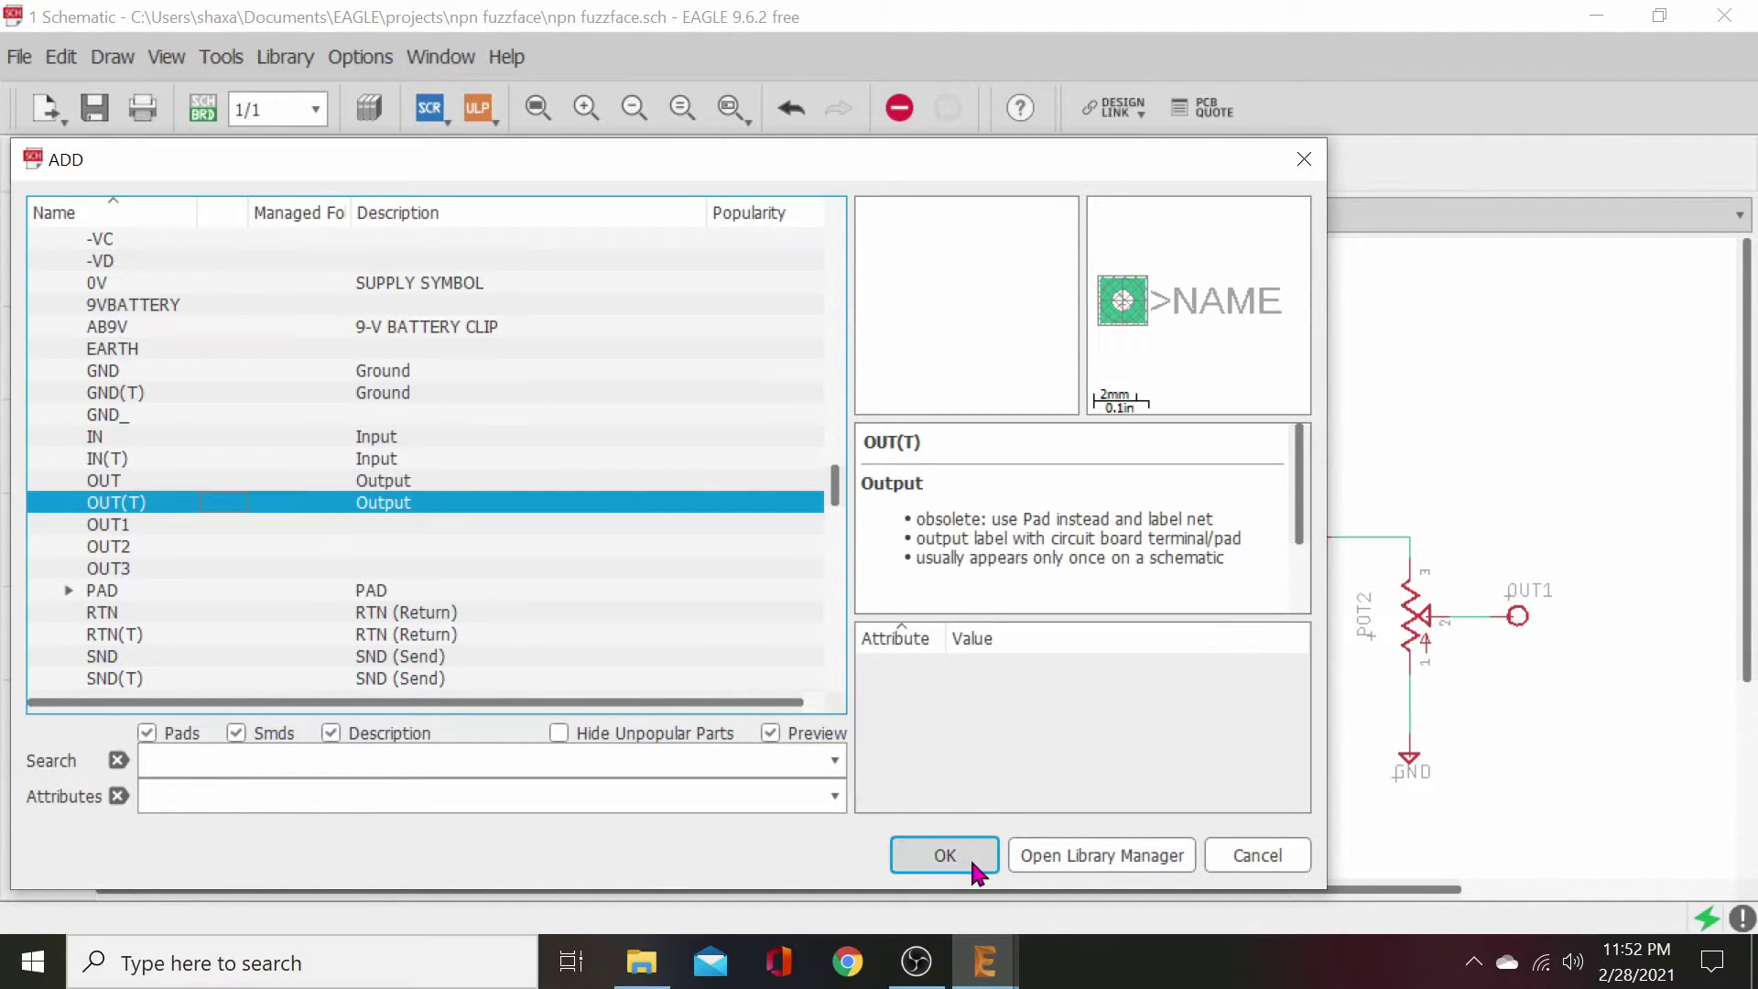
{"action": "left_click", "coordinate": [945, 855]}
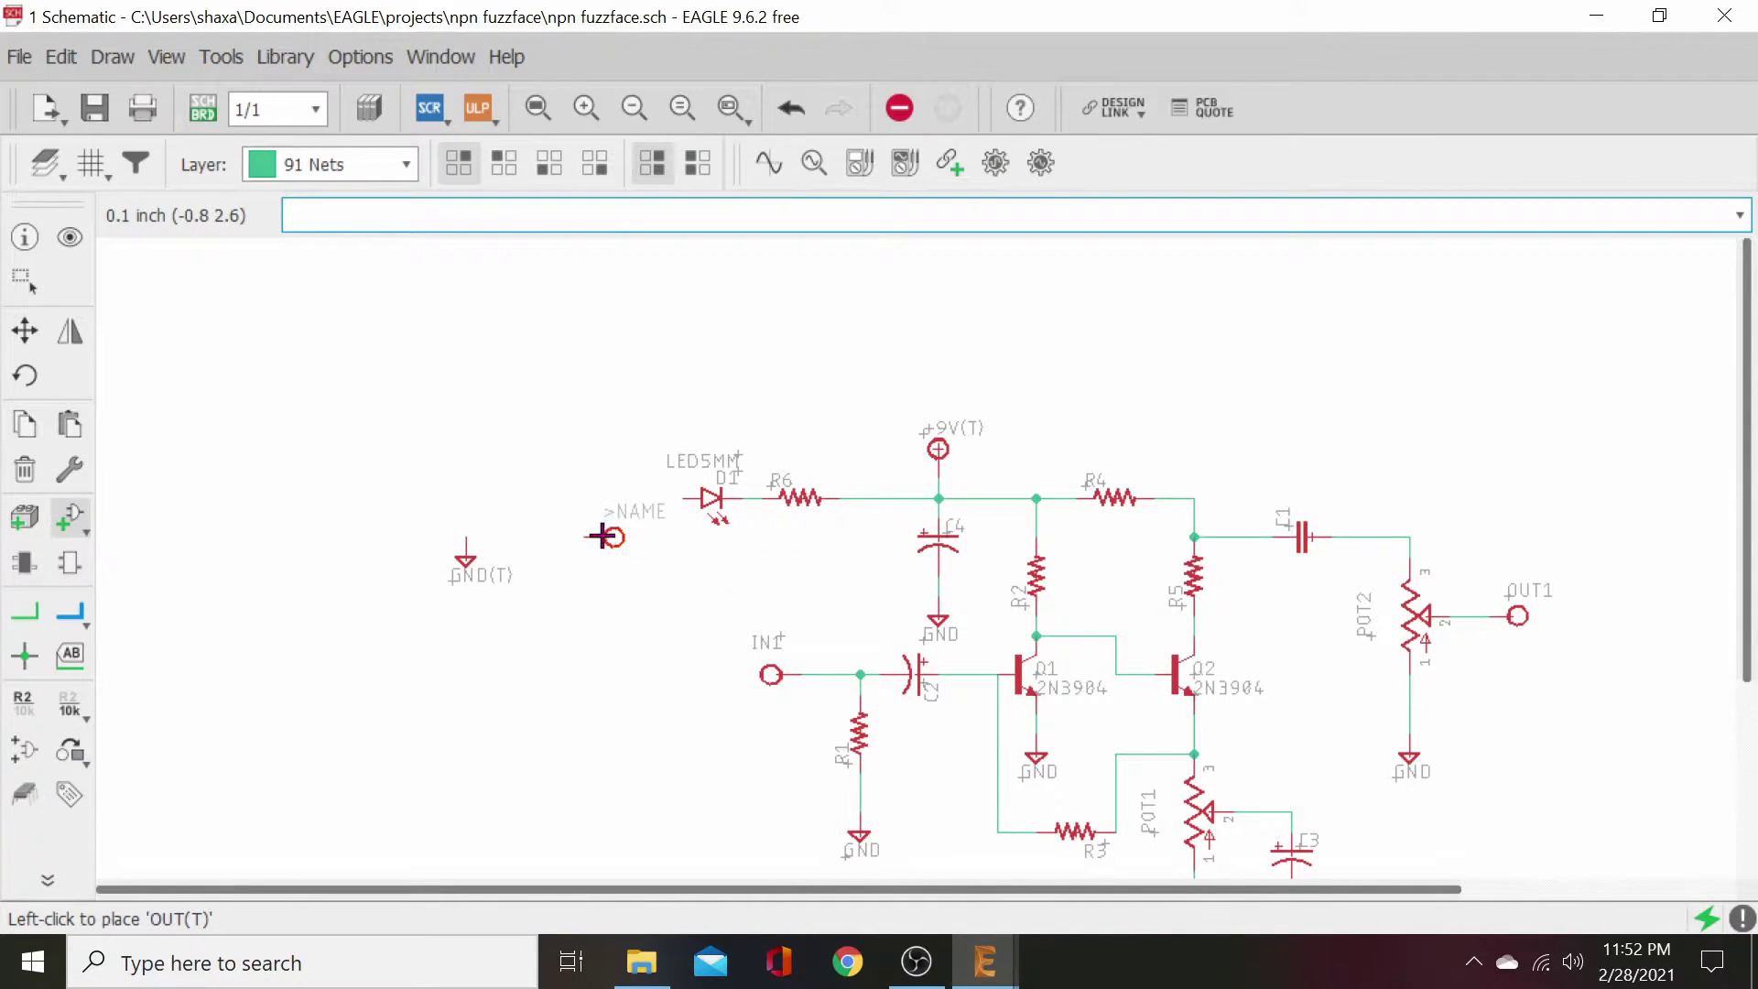
- Place the OUT2 terminal rotated twice at LED D1's open pin and wire it with a net
{"action": "right_click", "coordinate": [601, 531]}
{"action": "right_click", "coordinate": [612, 509]}
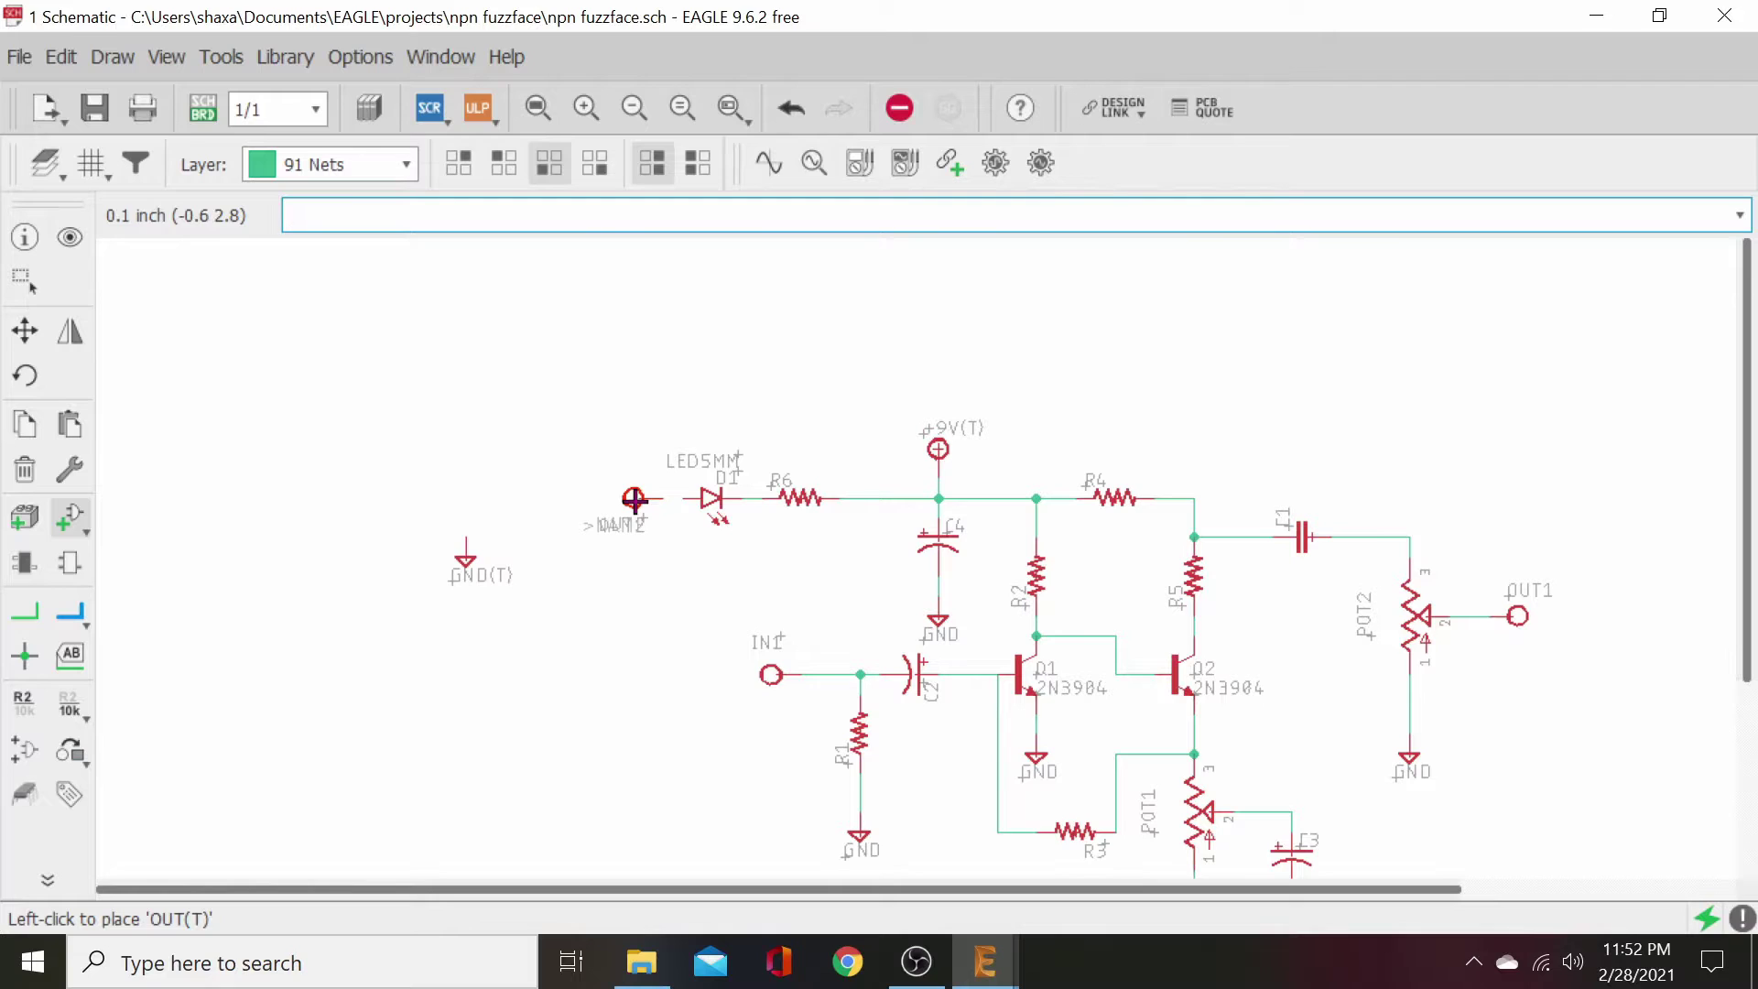
{"action": "left_click", "coordinate": [634, 499]}
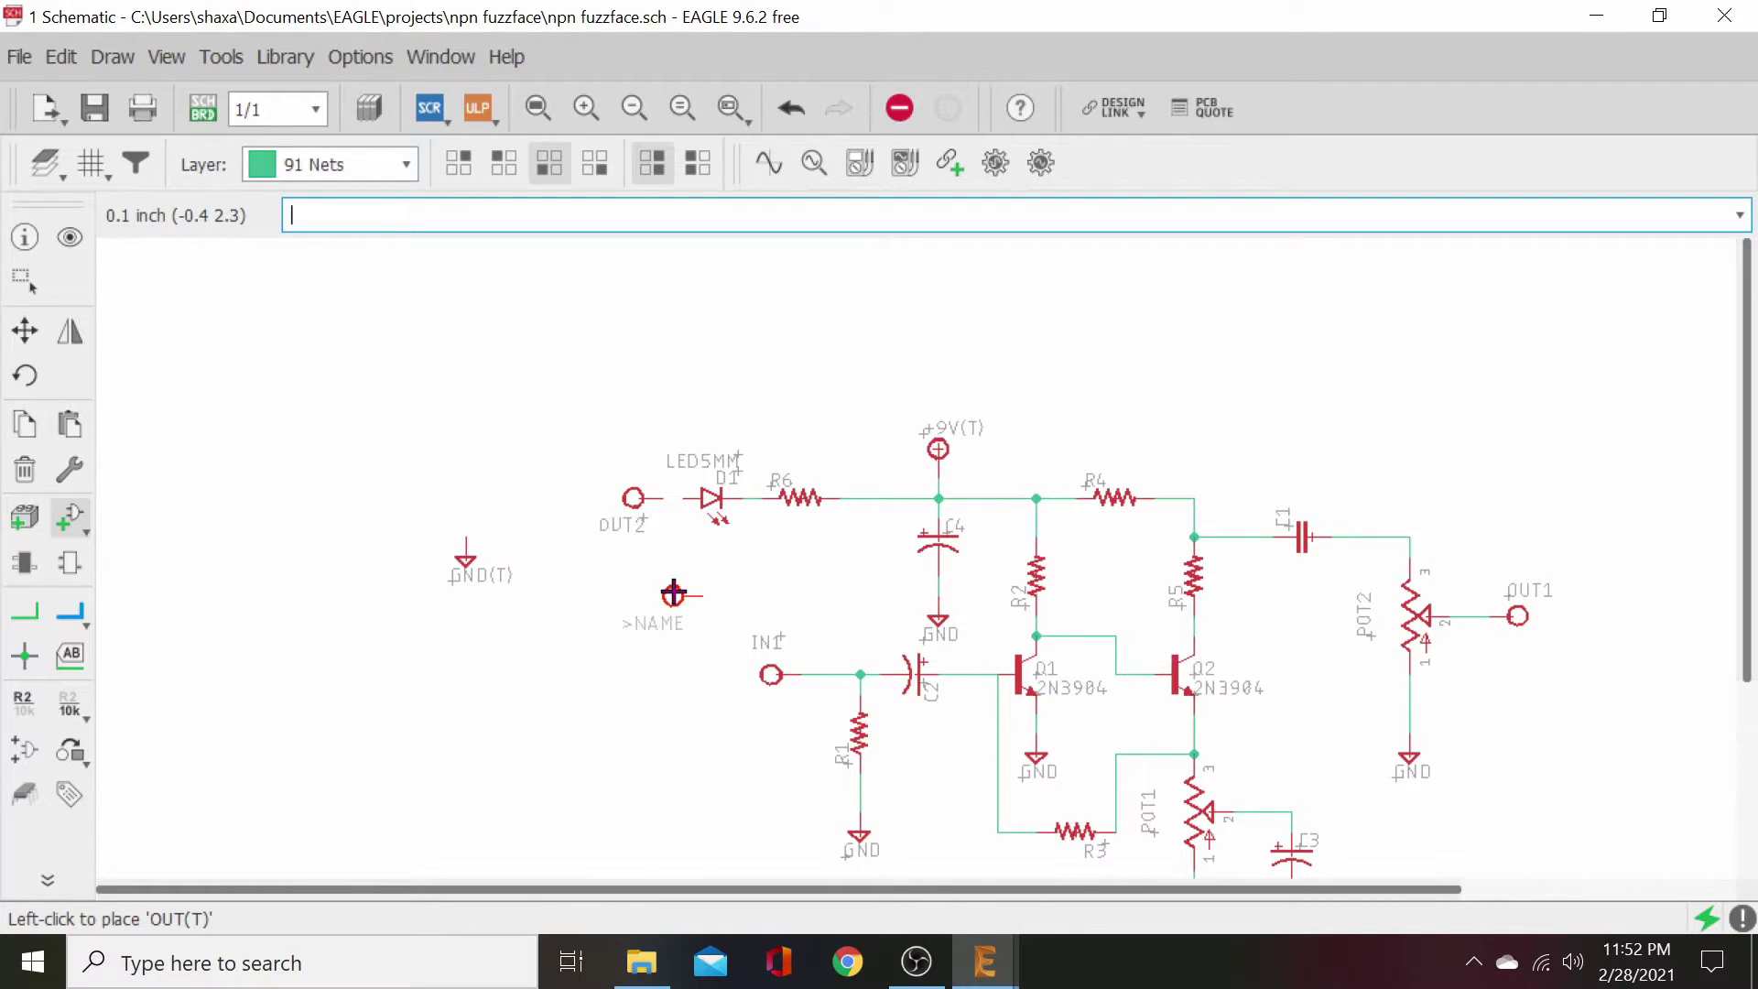
{"action": "left_click", "coordinate": [27, 612]}
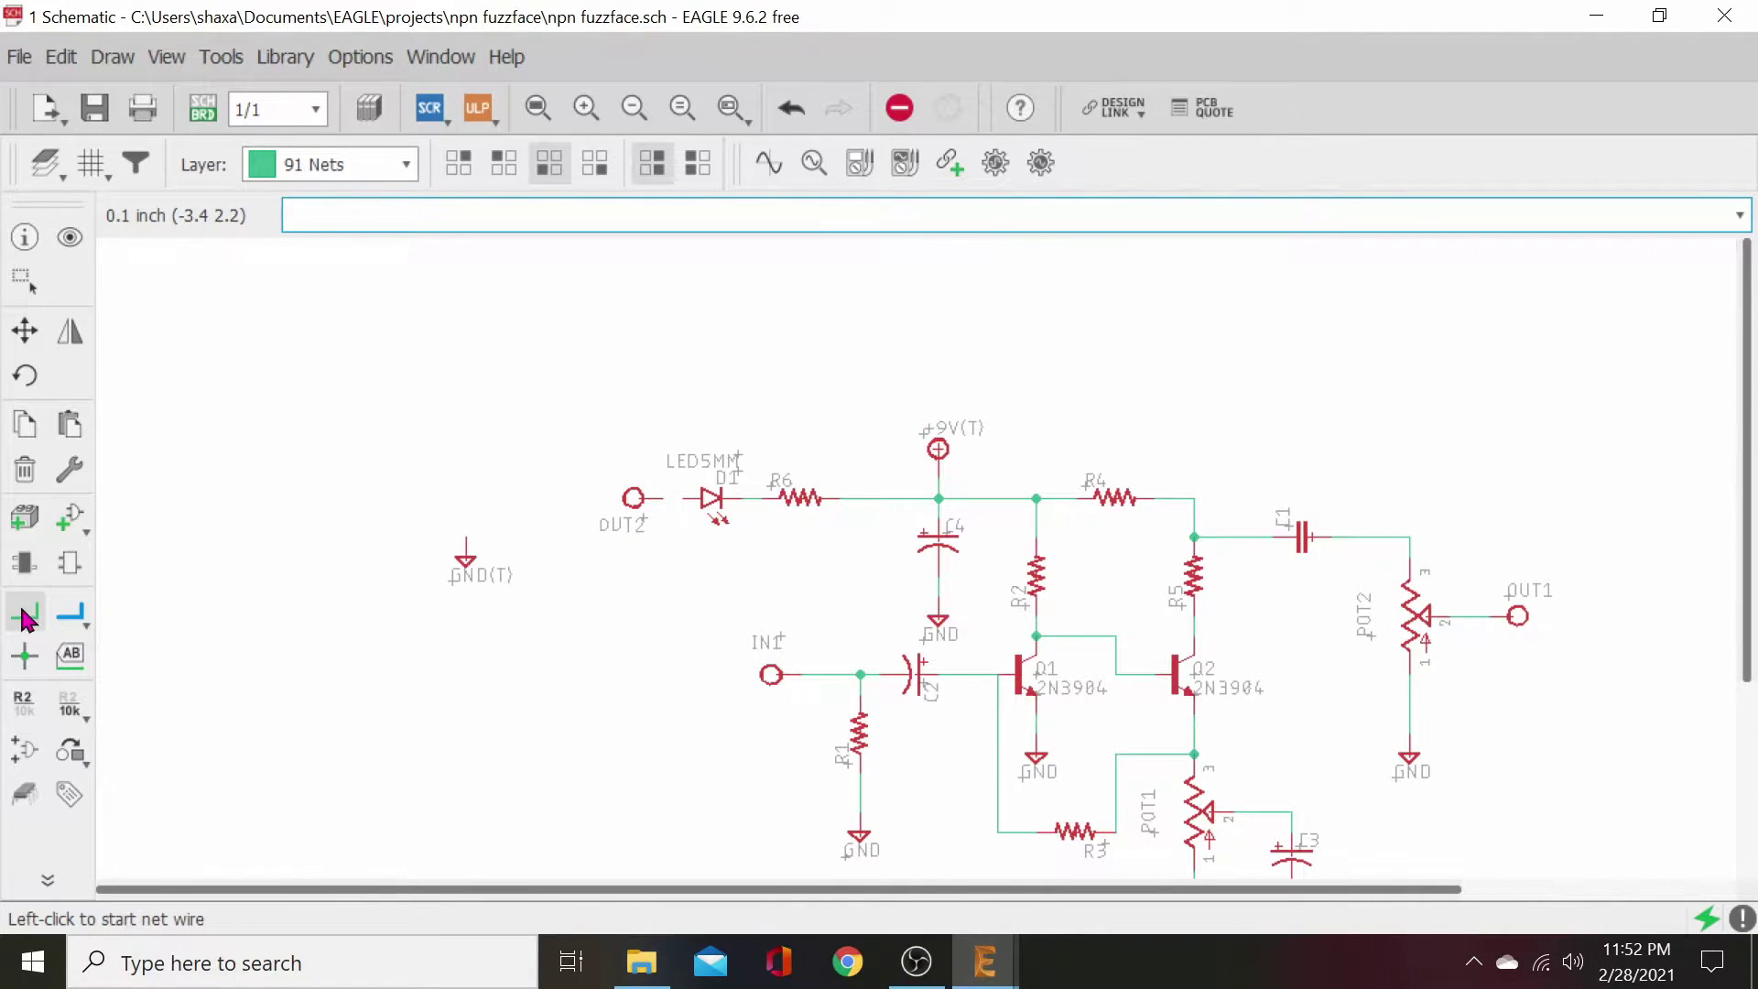
{"action": "left_click", "coordinate": [677, 498]}
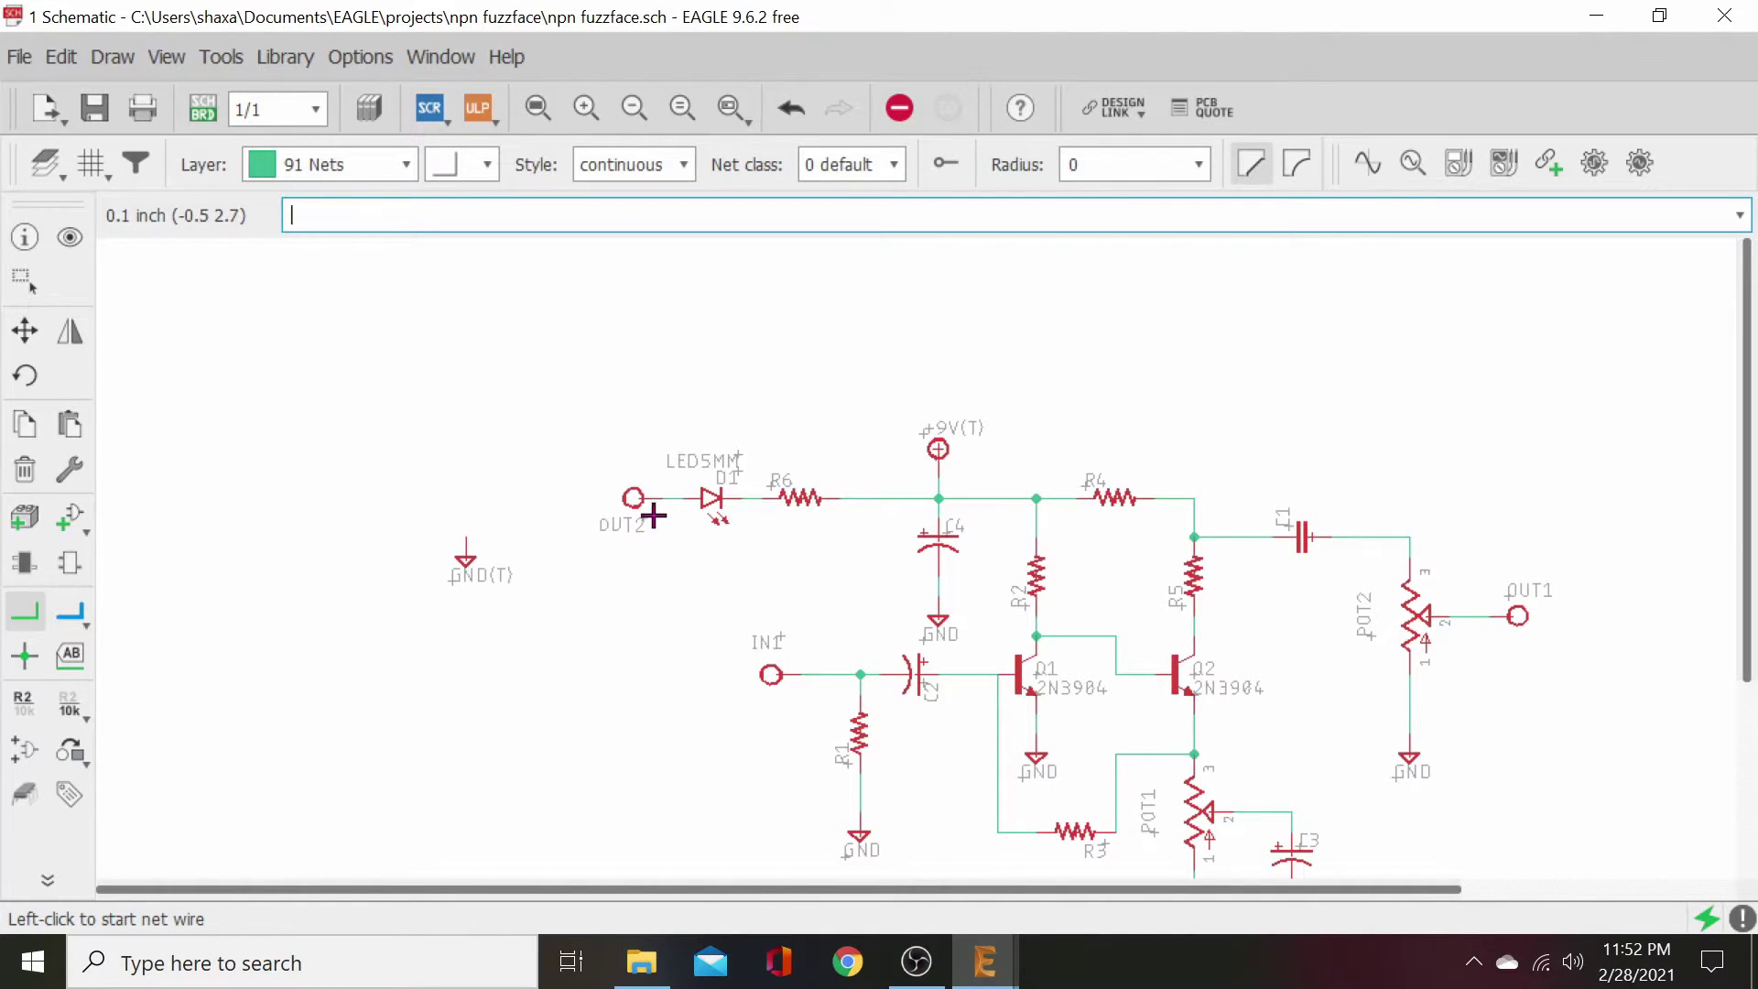
- Move the OUT2 terminal slightly further left
{"action": "left_click", "coordinate": [25, 330]}
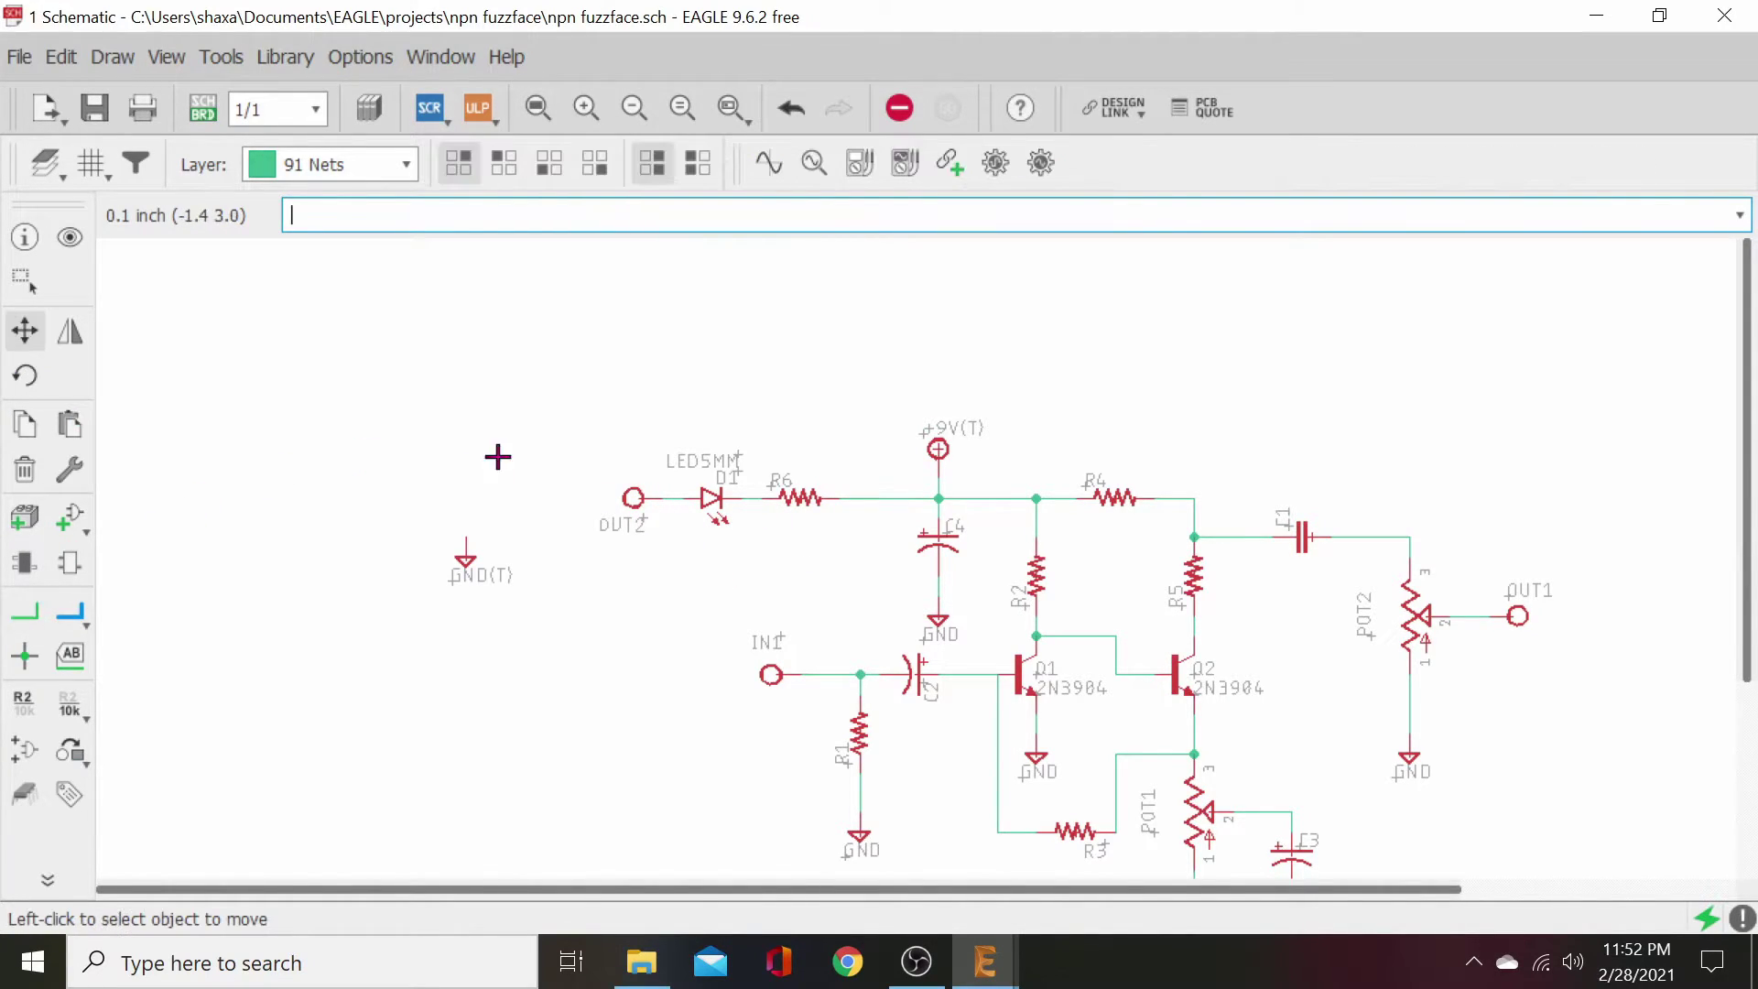
{"action": "left_click", "coordinate": [635, 499]}
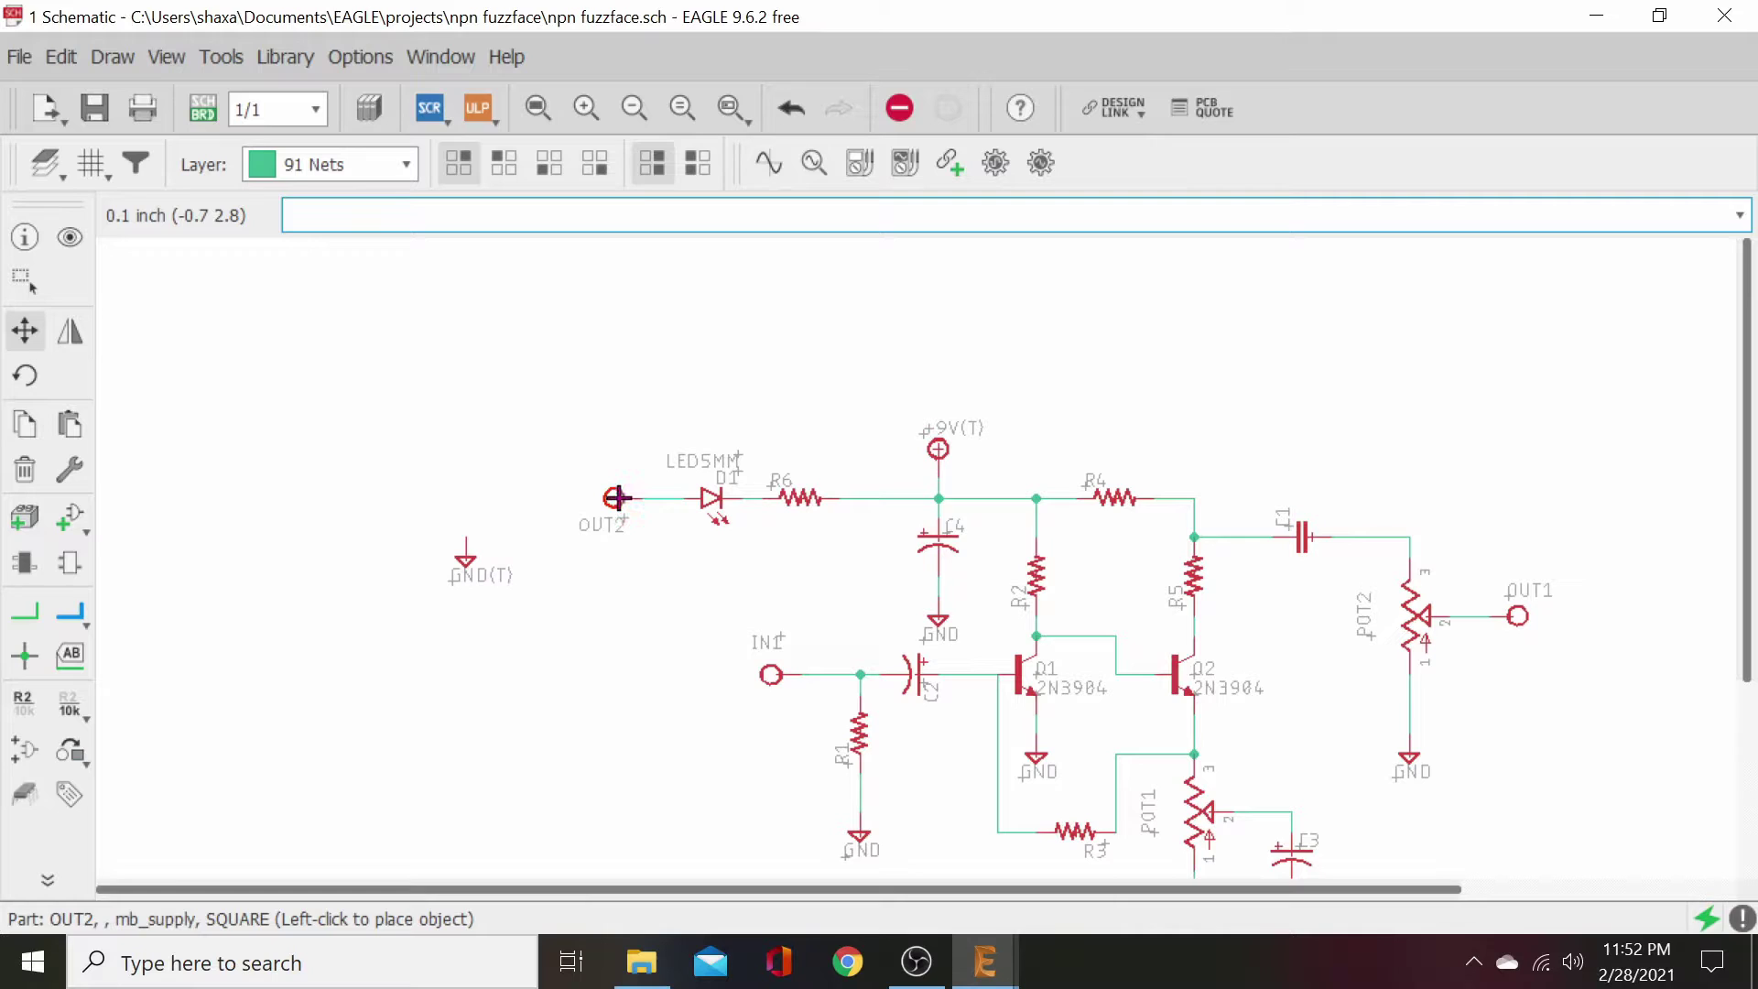
{"action": "left_click", "coordinate": [595, 498]}
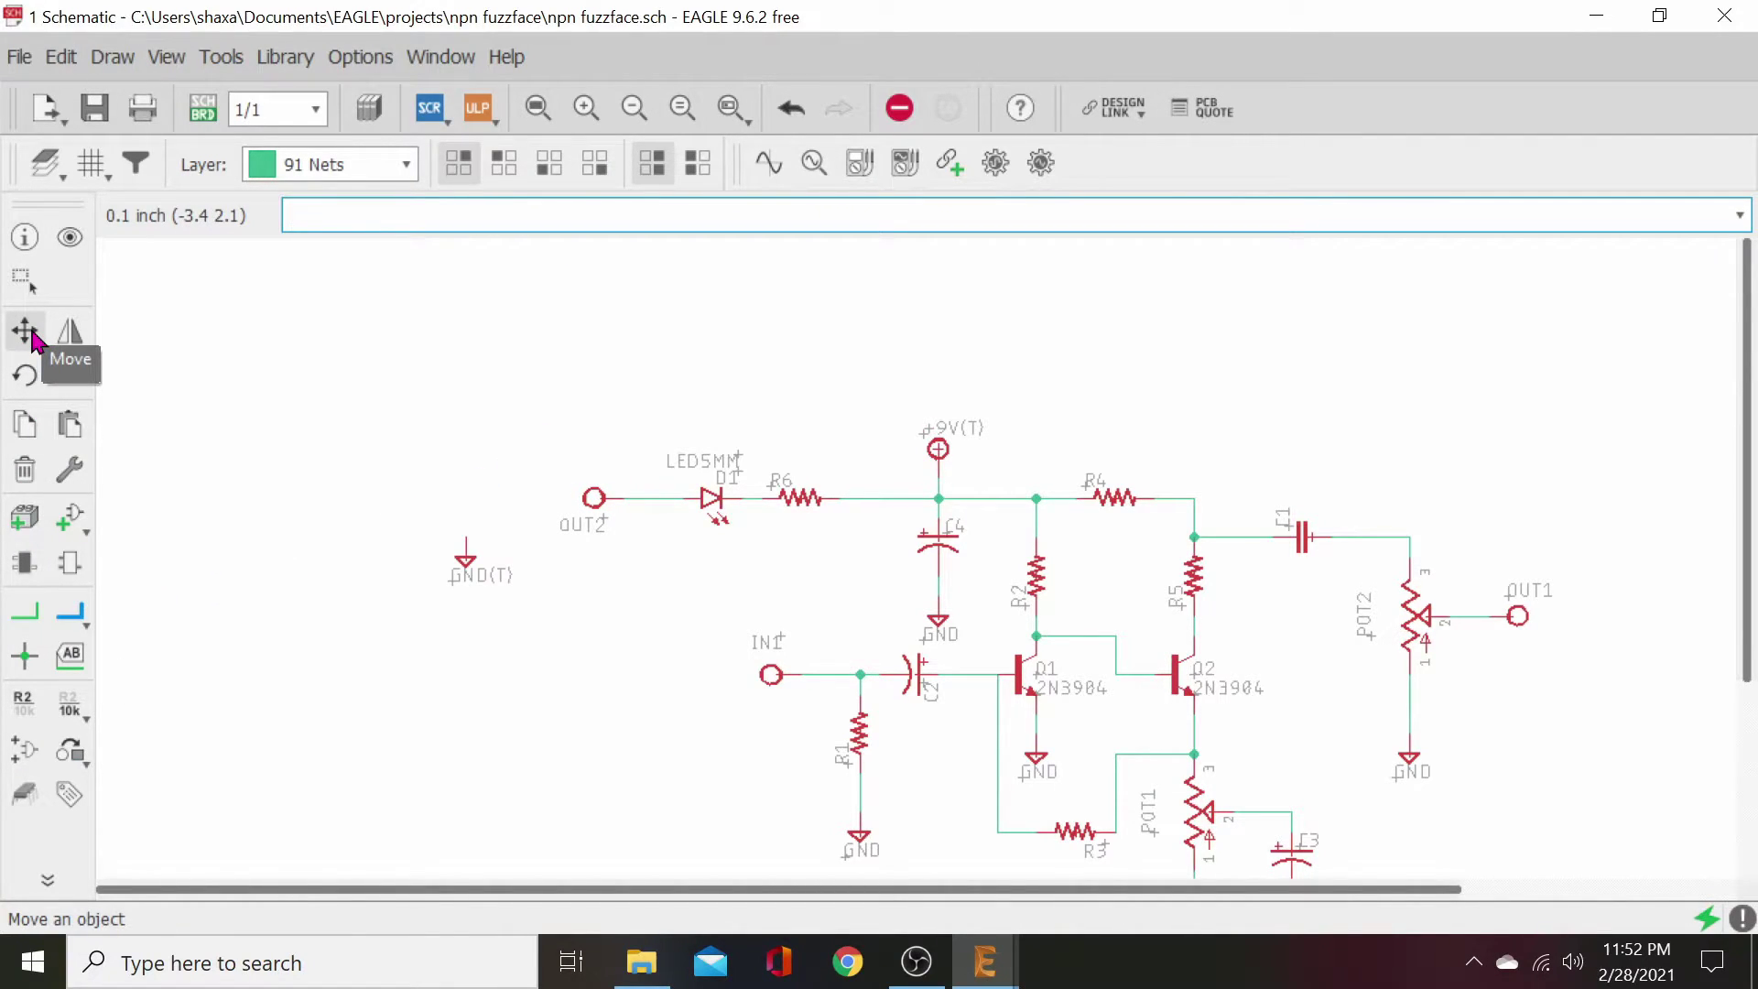
- Label the net at OUT1 with its name OUT, placing the label above OUT1
{"action": "left_click", "coordinate": [24, 701]}
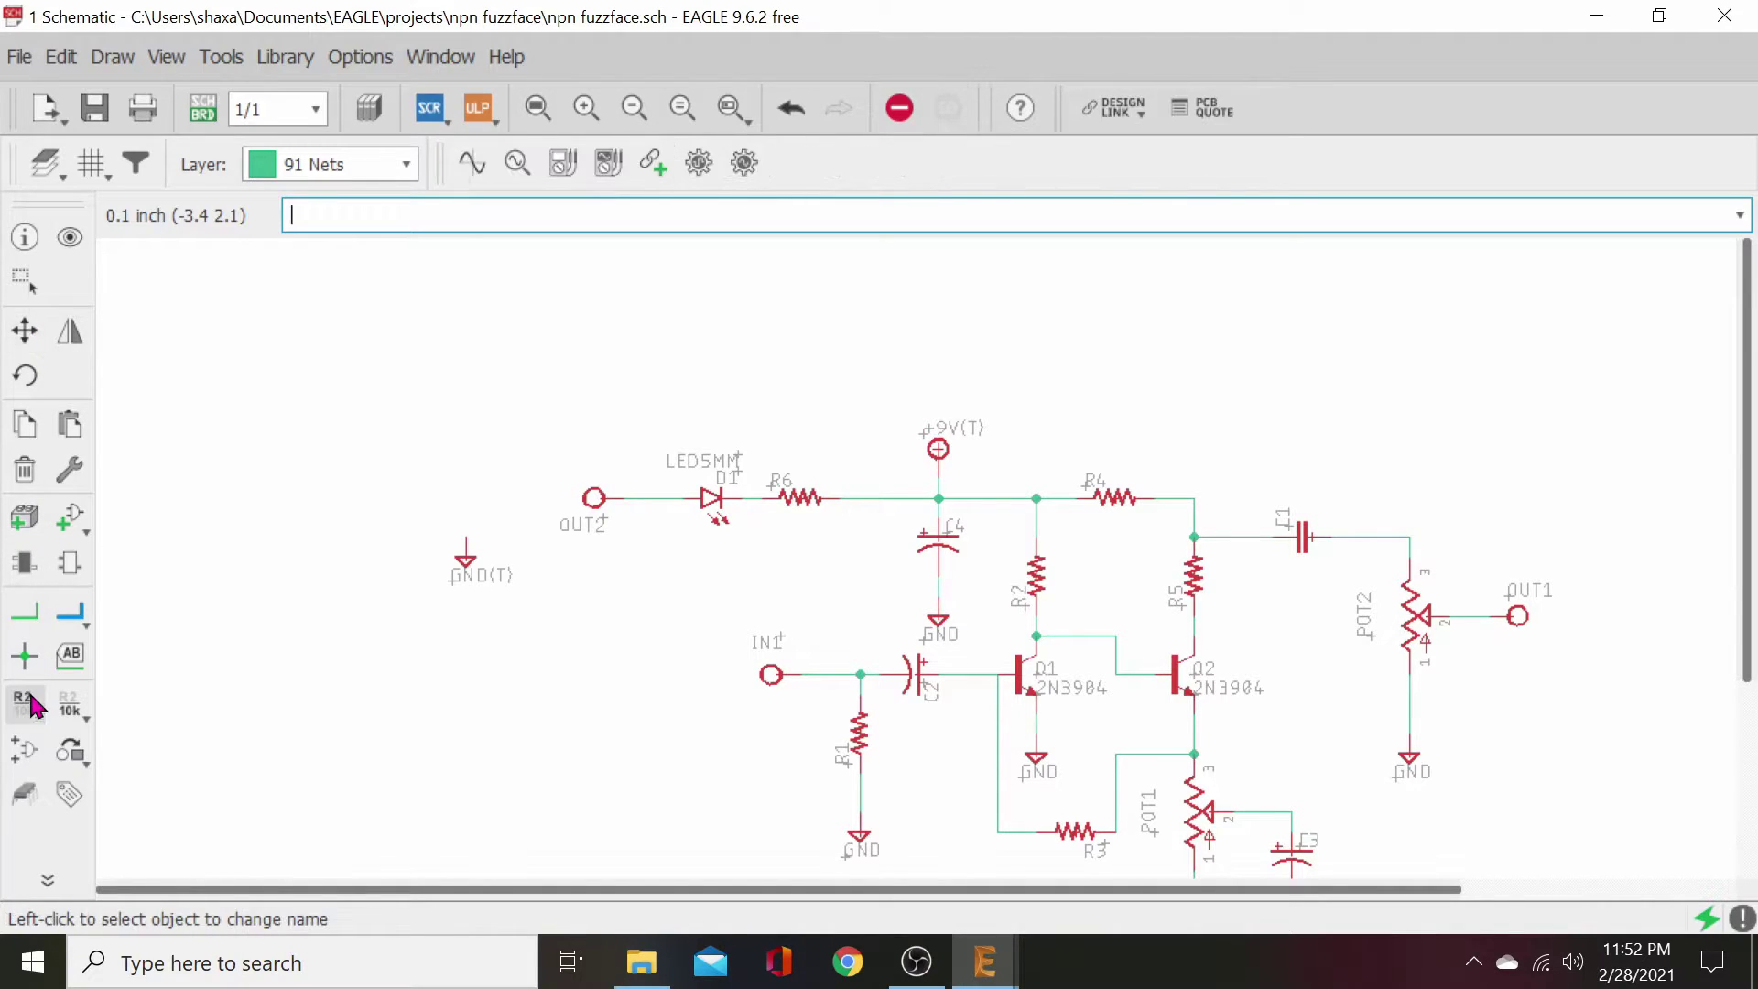
{"action": "left_click", "coordinate": [657, 500]}
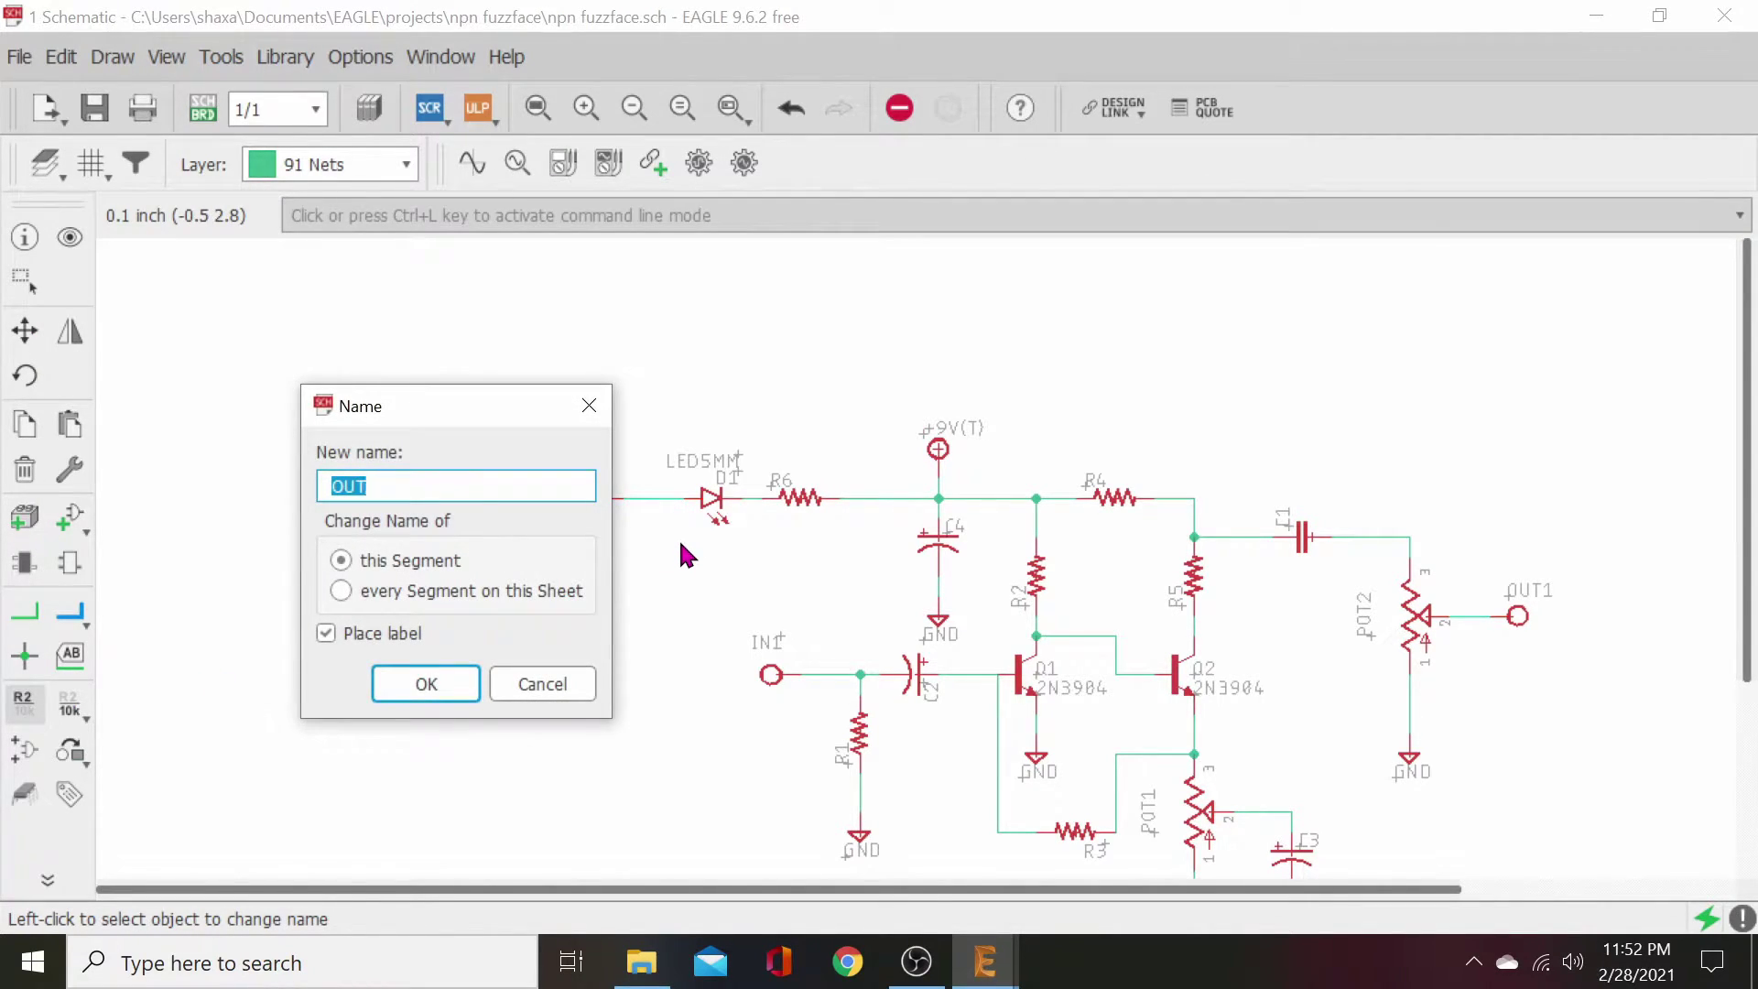
{"action": "left_click", "coordinate": [526, 689]}
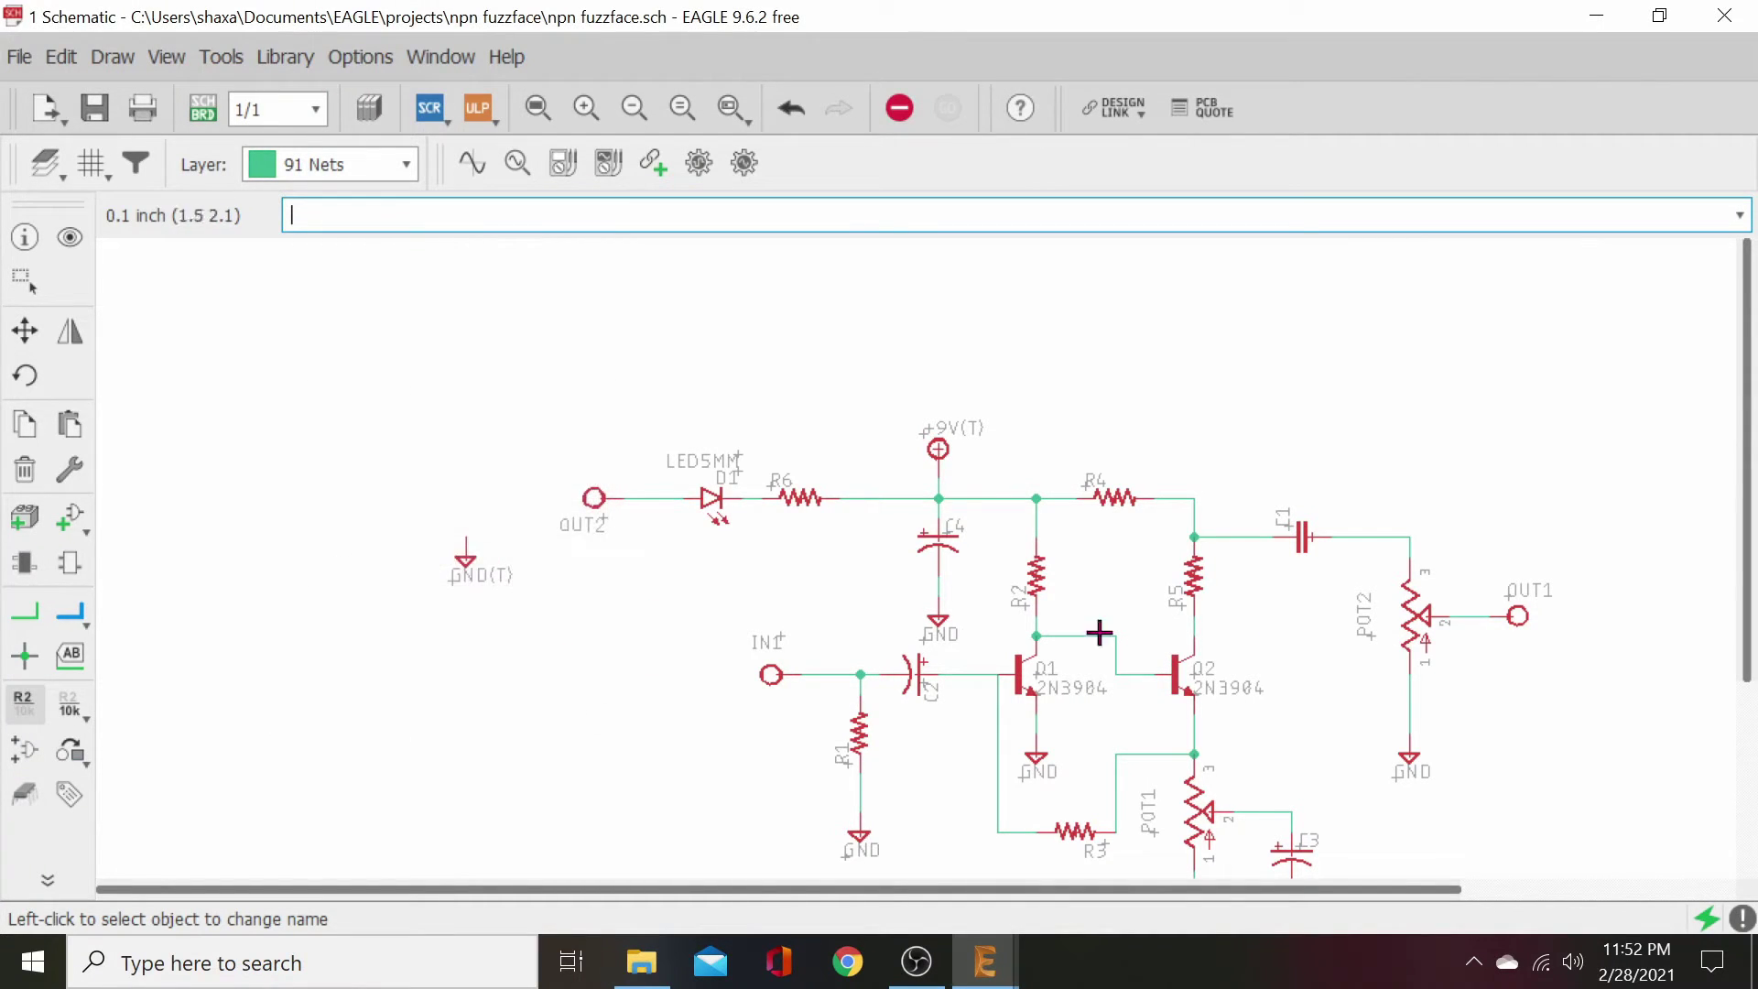
{"action": "left_click", "coordinate": [1467, 622]}
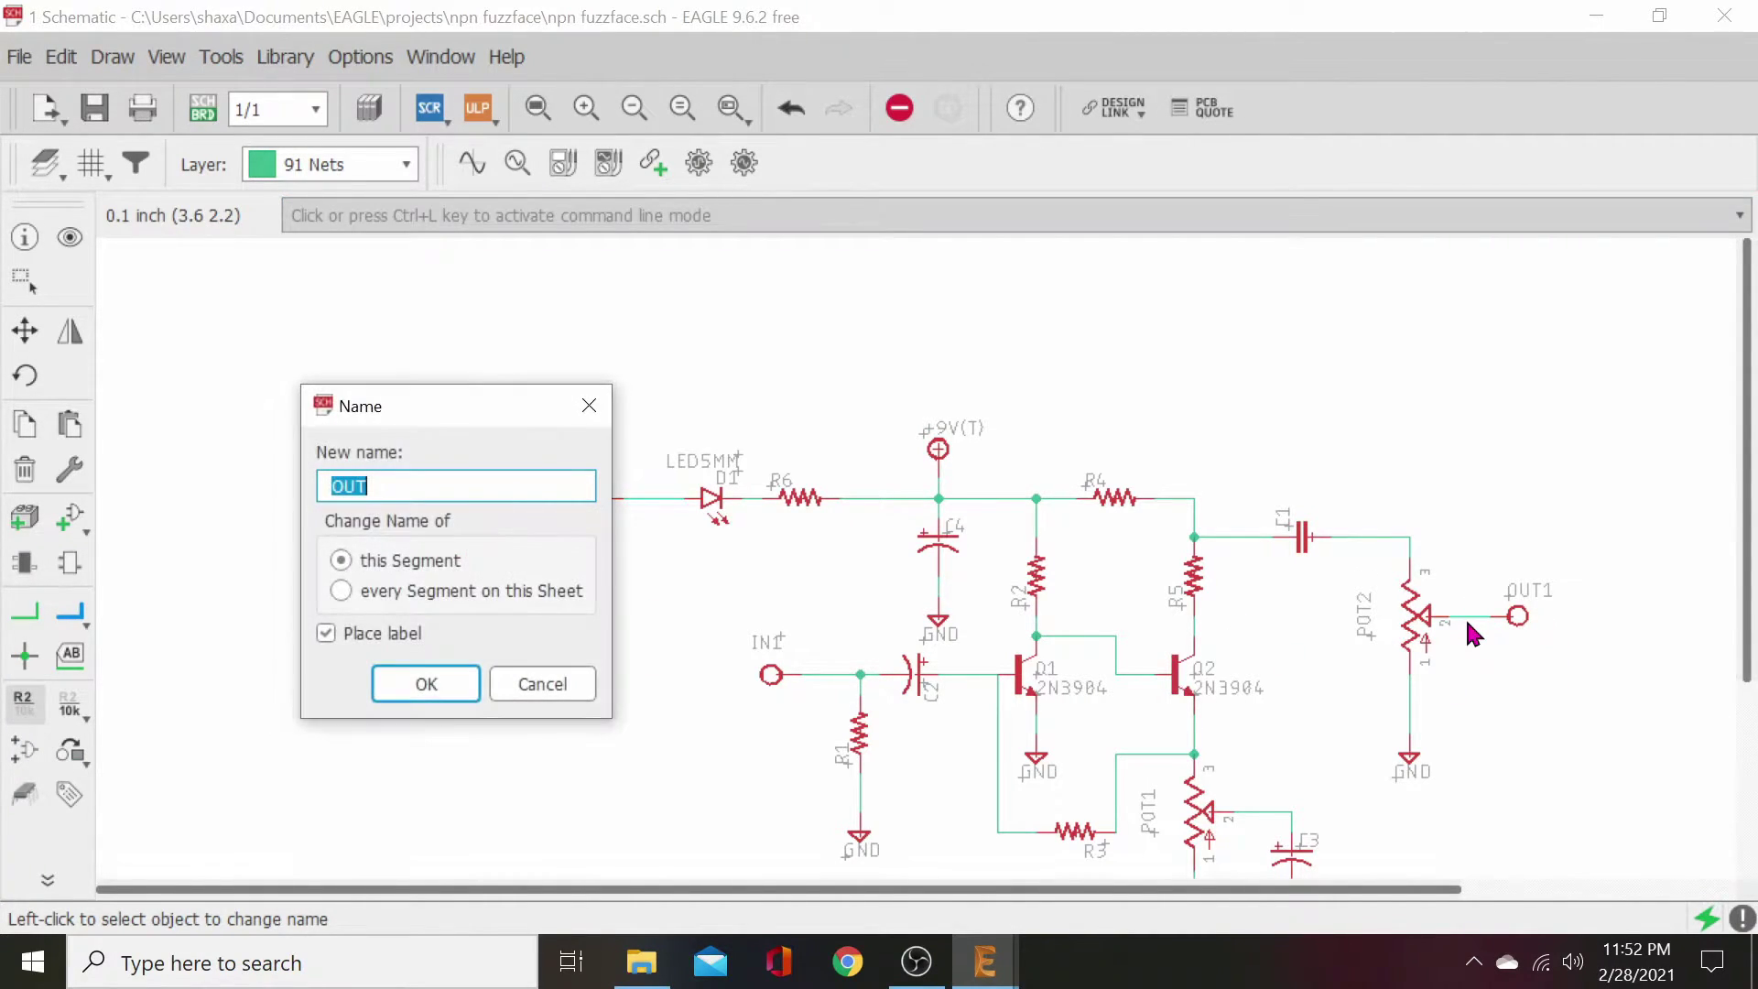
{"action": "left_click", "coordinate": [434, 686]}
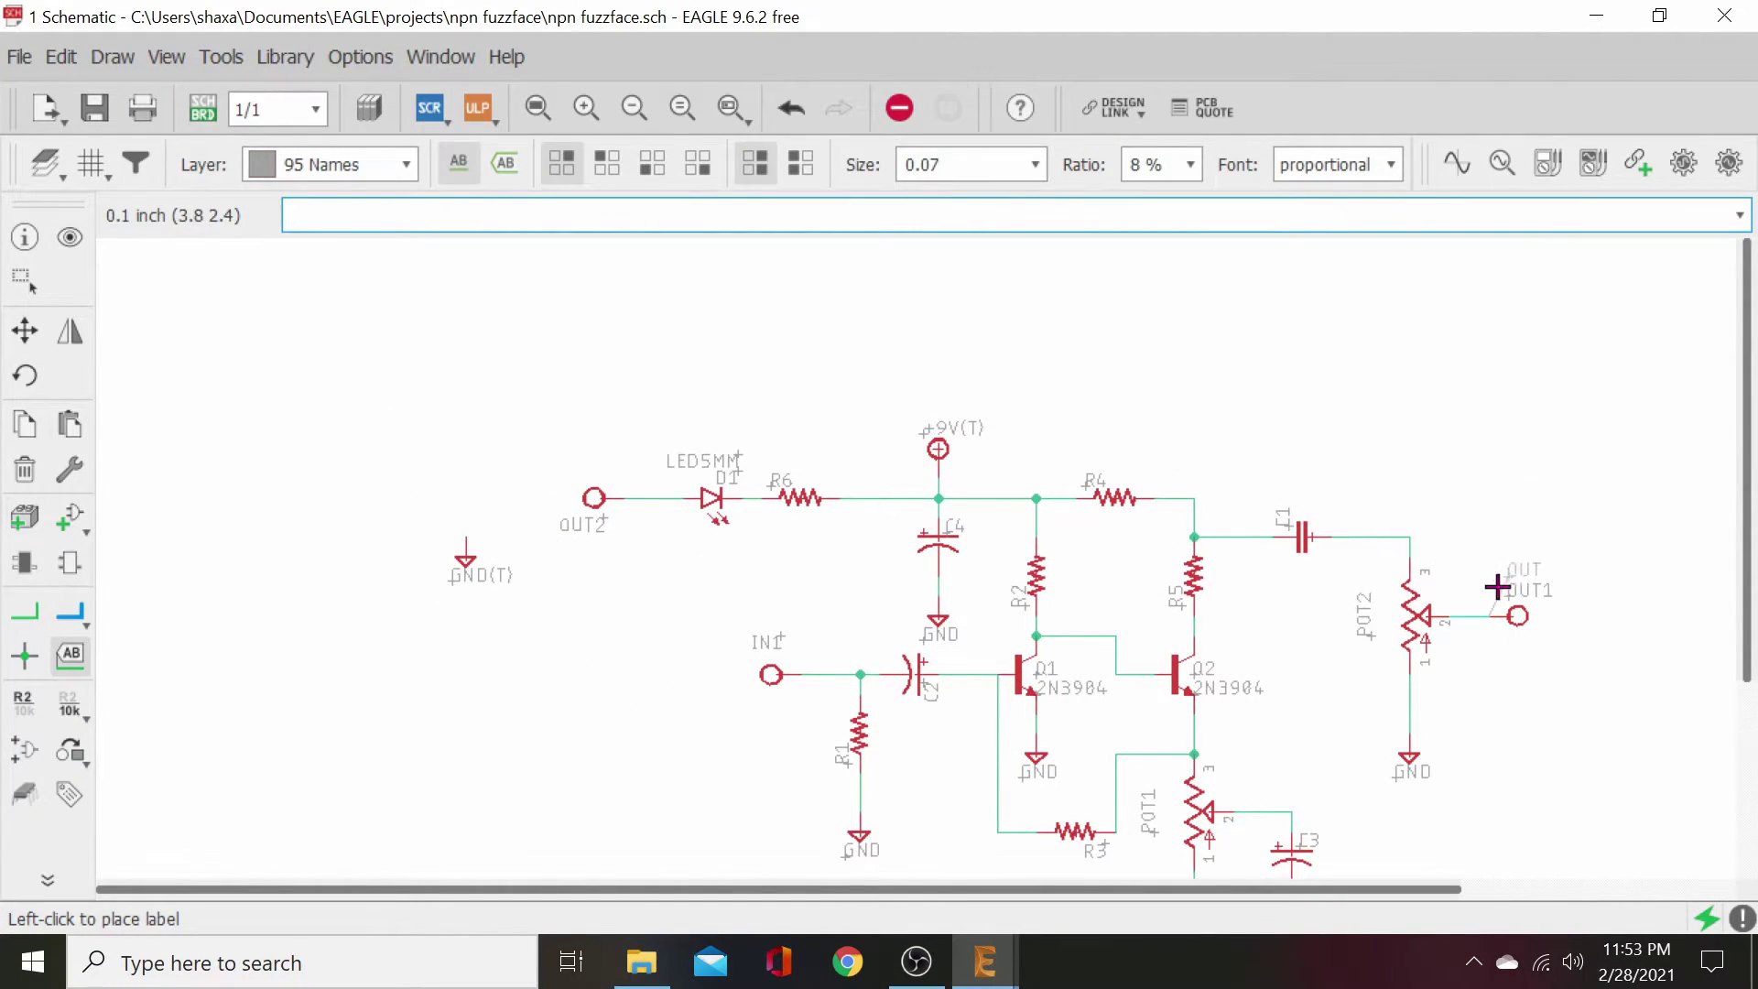
{"action": "left_click", "coordinate": [1501, 556]}
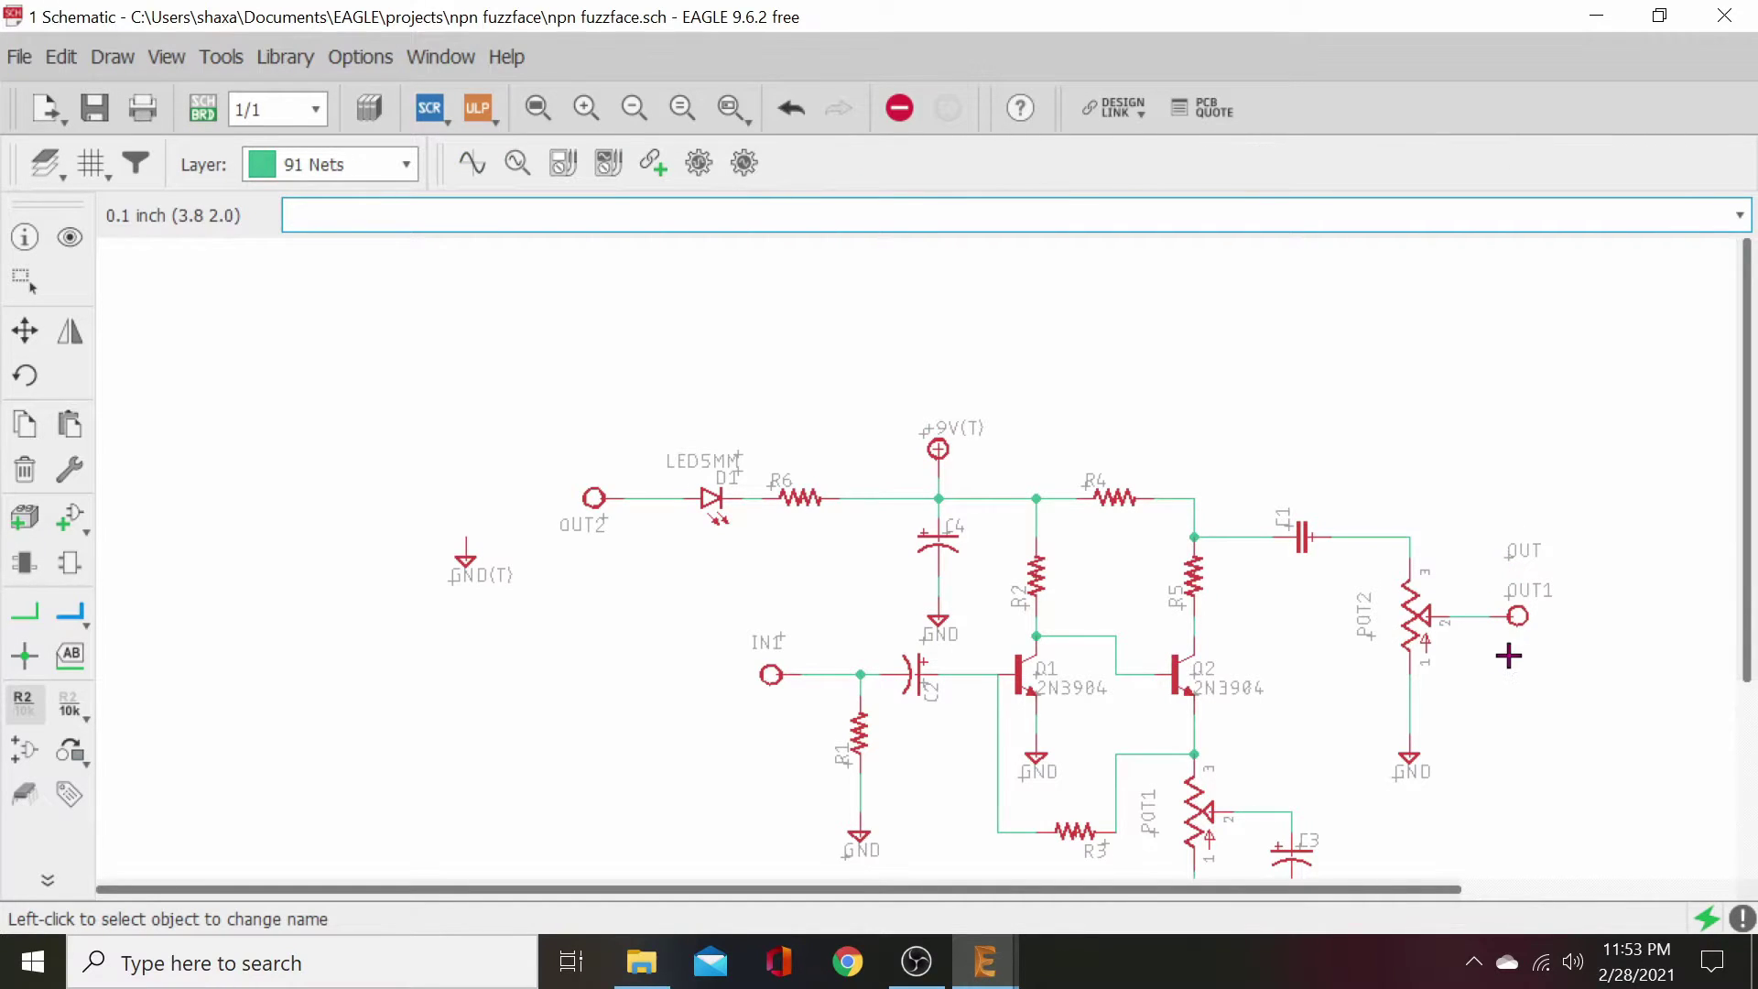
- Rename the OUT2–LED net to LEDOUT with a label, verify it, and inspect the GND(T) net name
{"action": "left_click", "coordinate": [653, 501]}
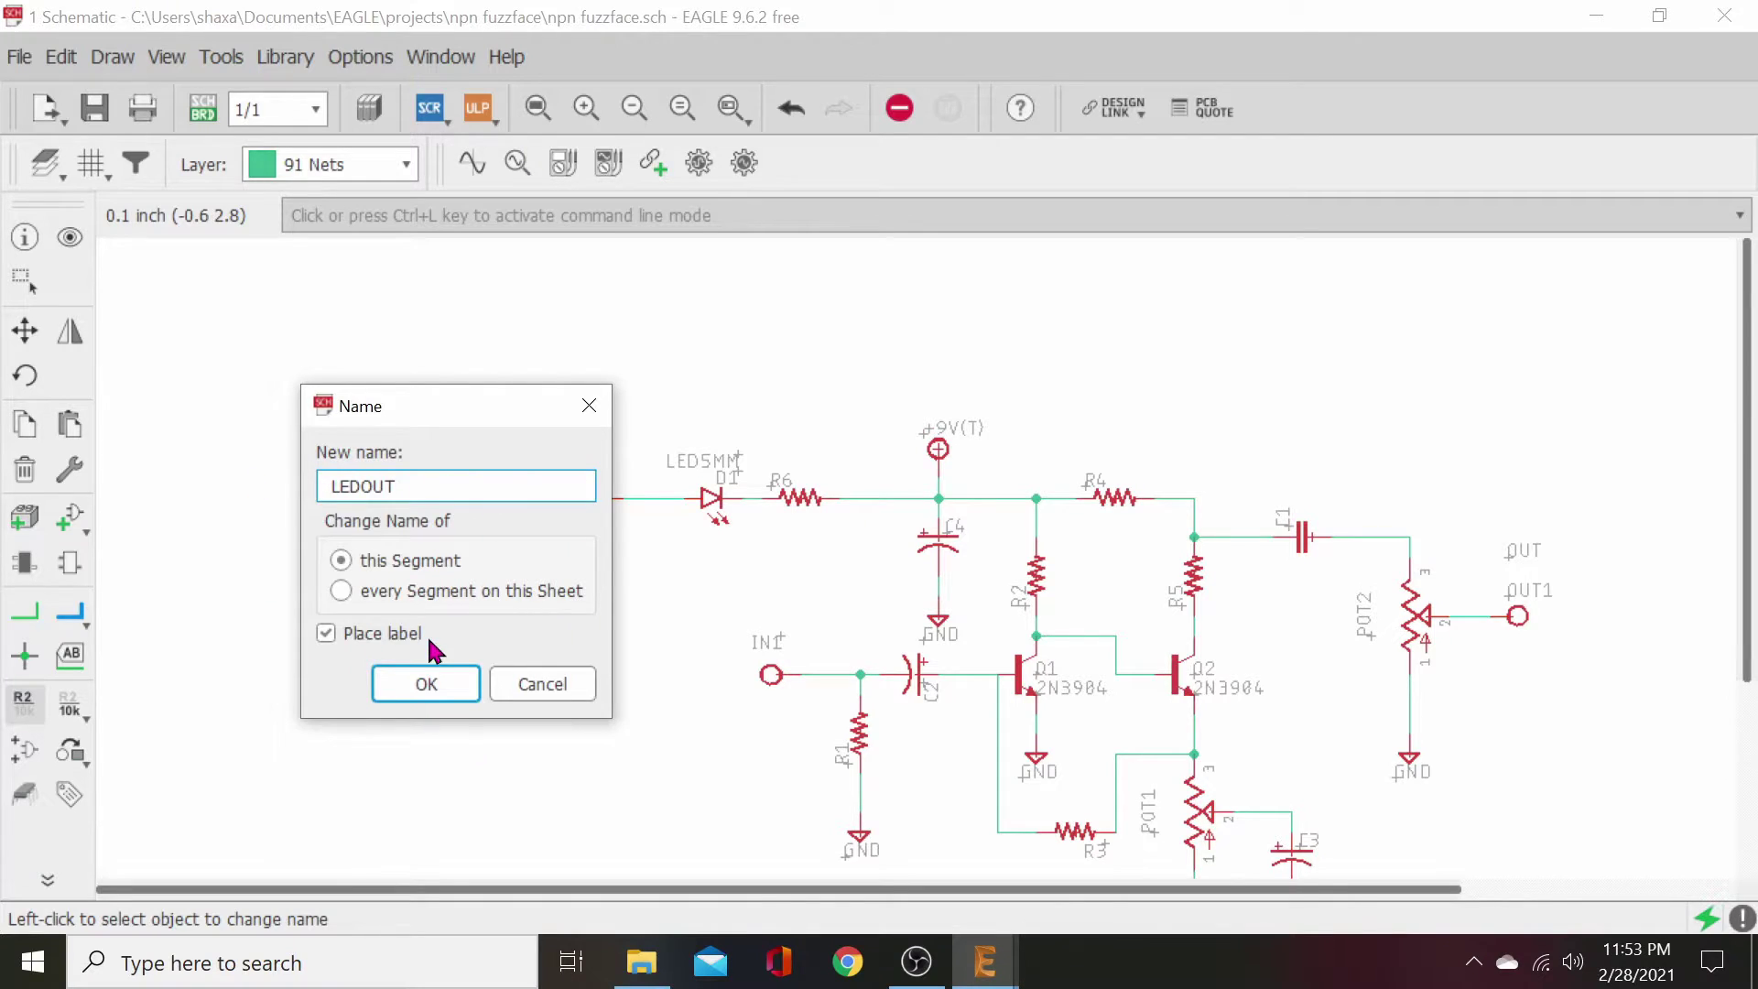
{"action": "left_click", "coordinate": [426, 683]}
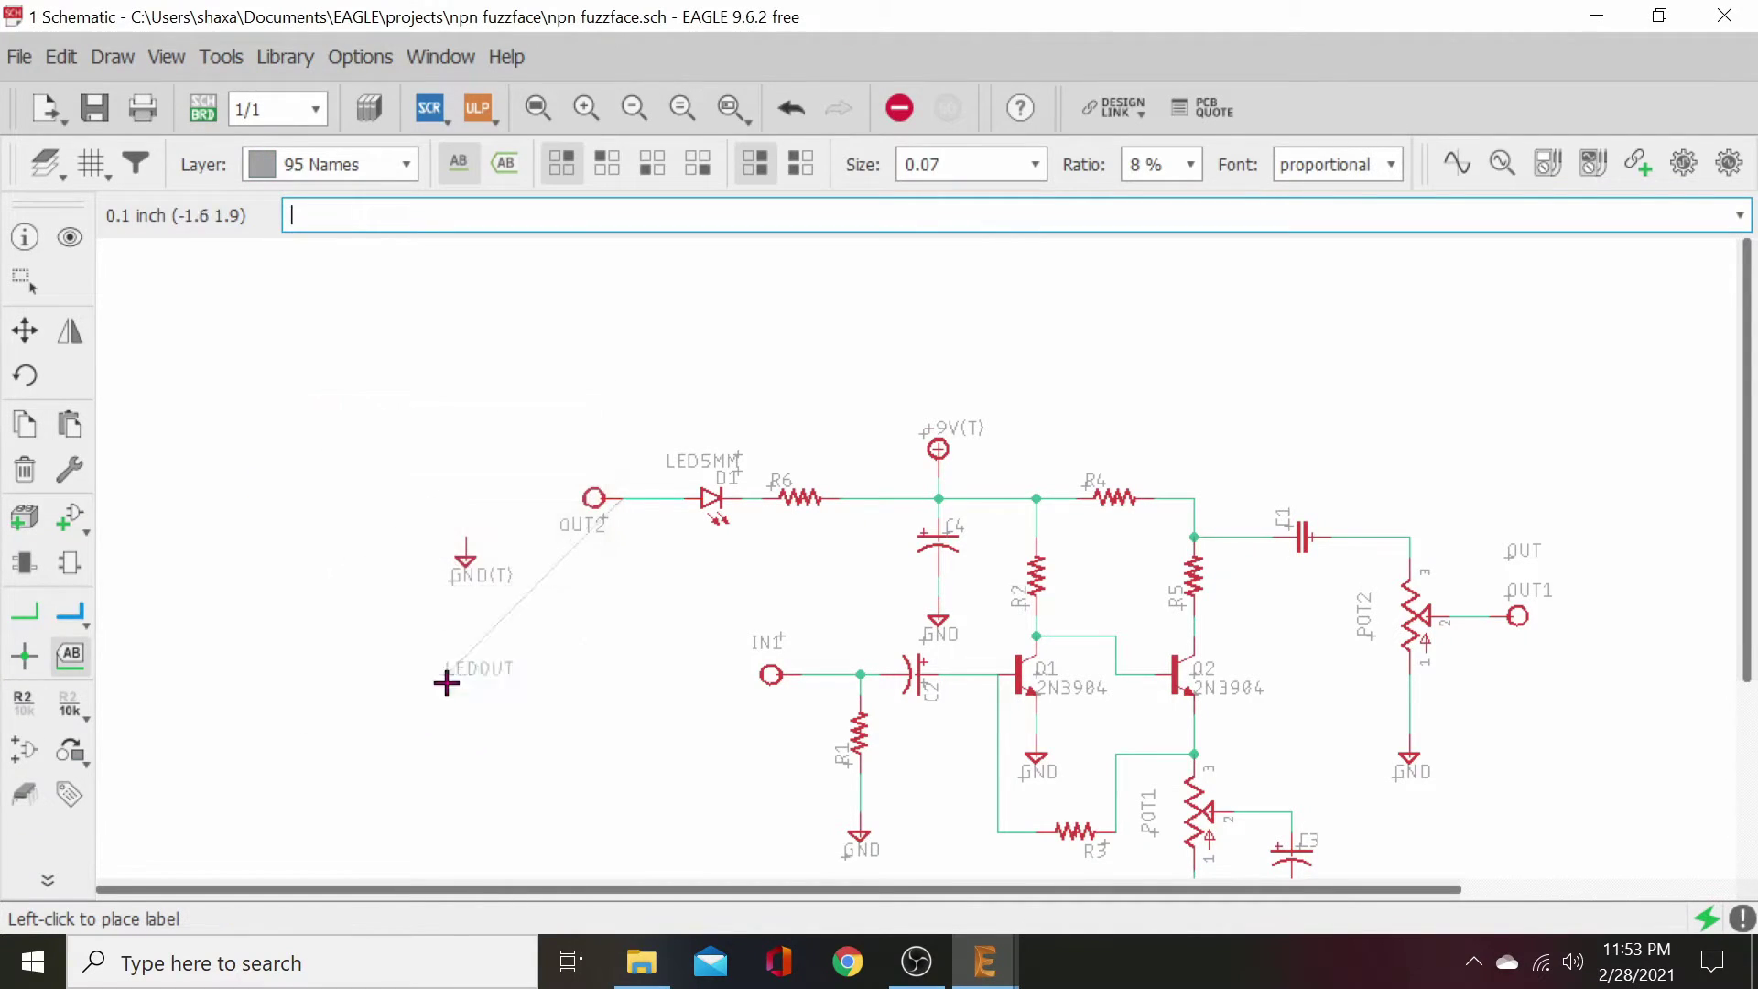
{"action": "left_click", "coordinate": [594, 501]}
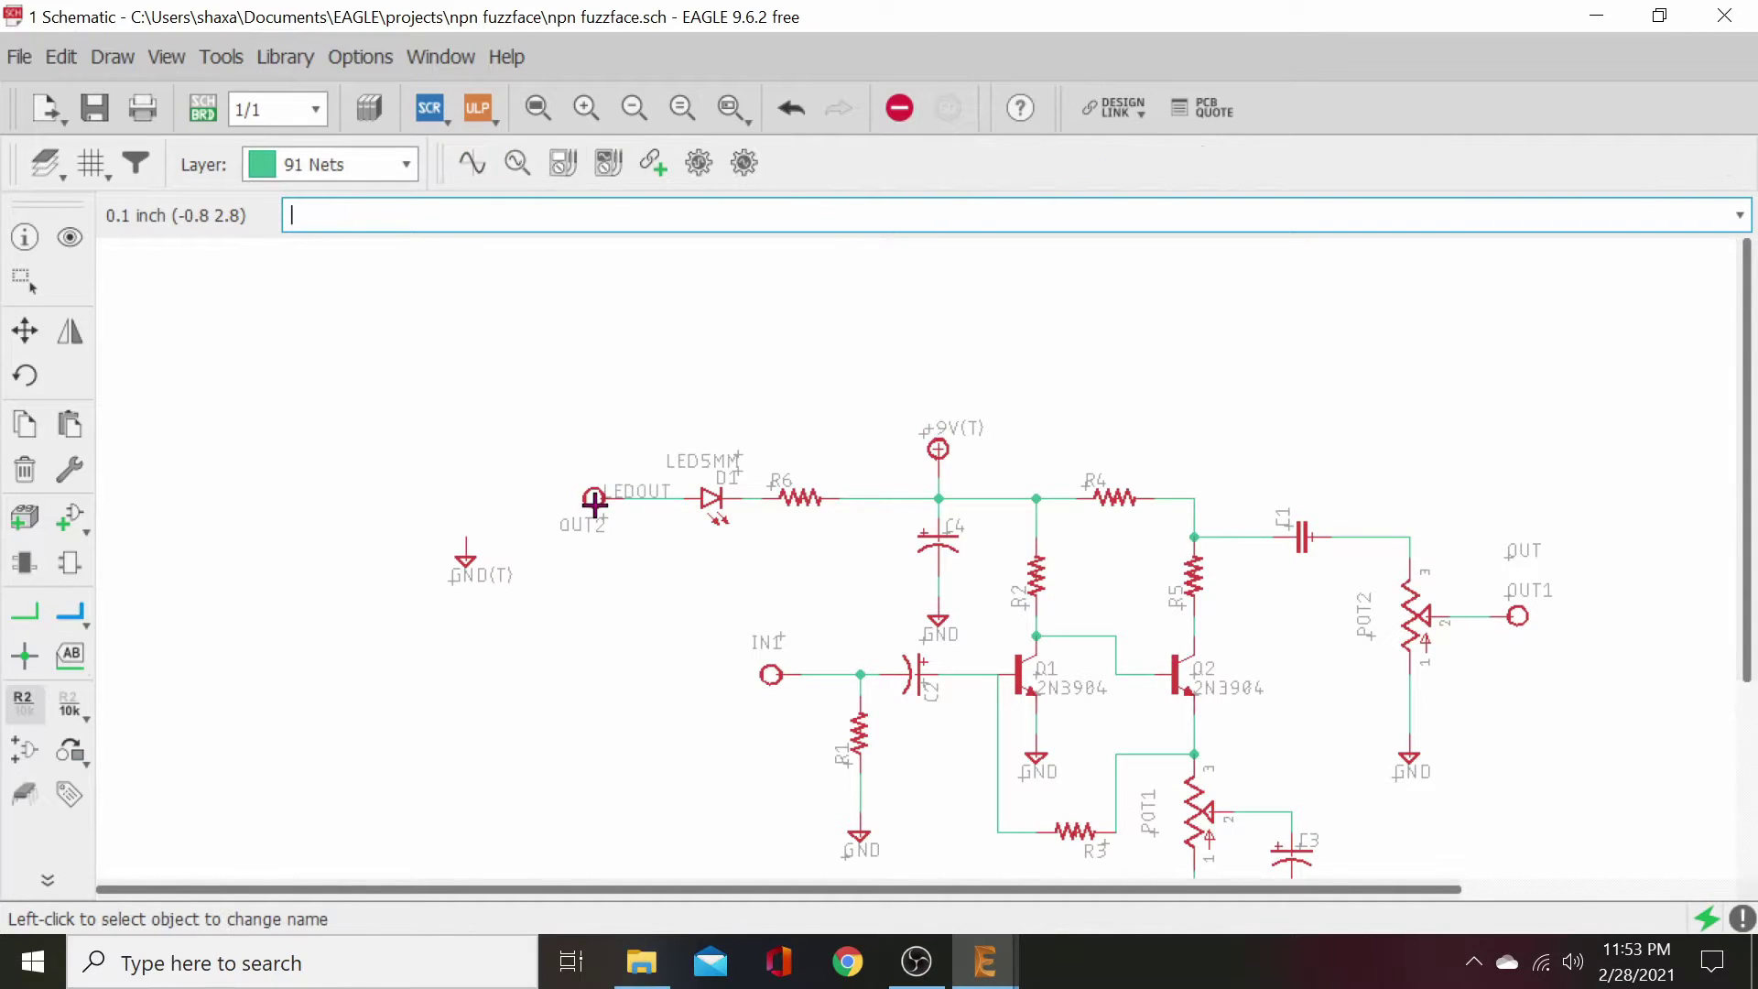
{"action": "left_click", "coordinate": [24, 713]}
{"action": "left_click", "coordinate": [659, 497]}
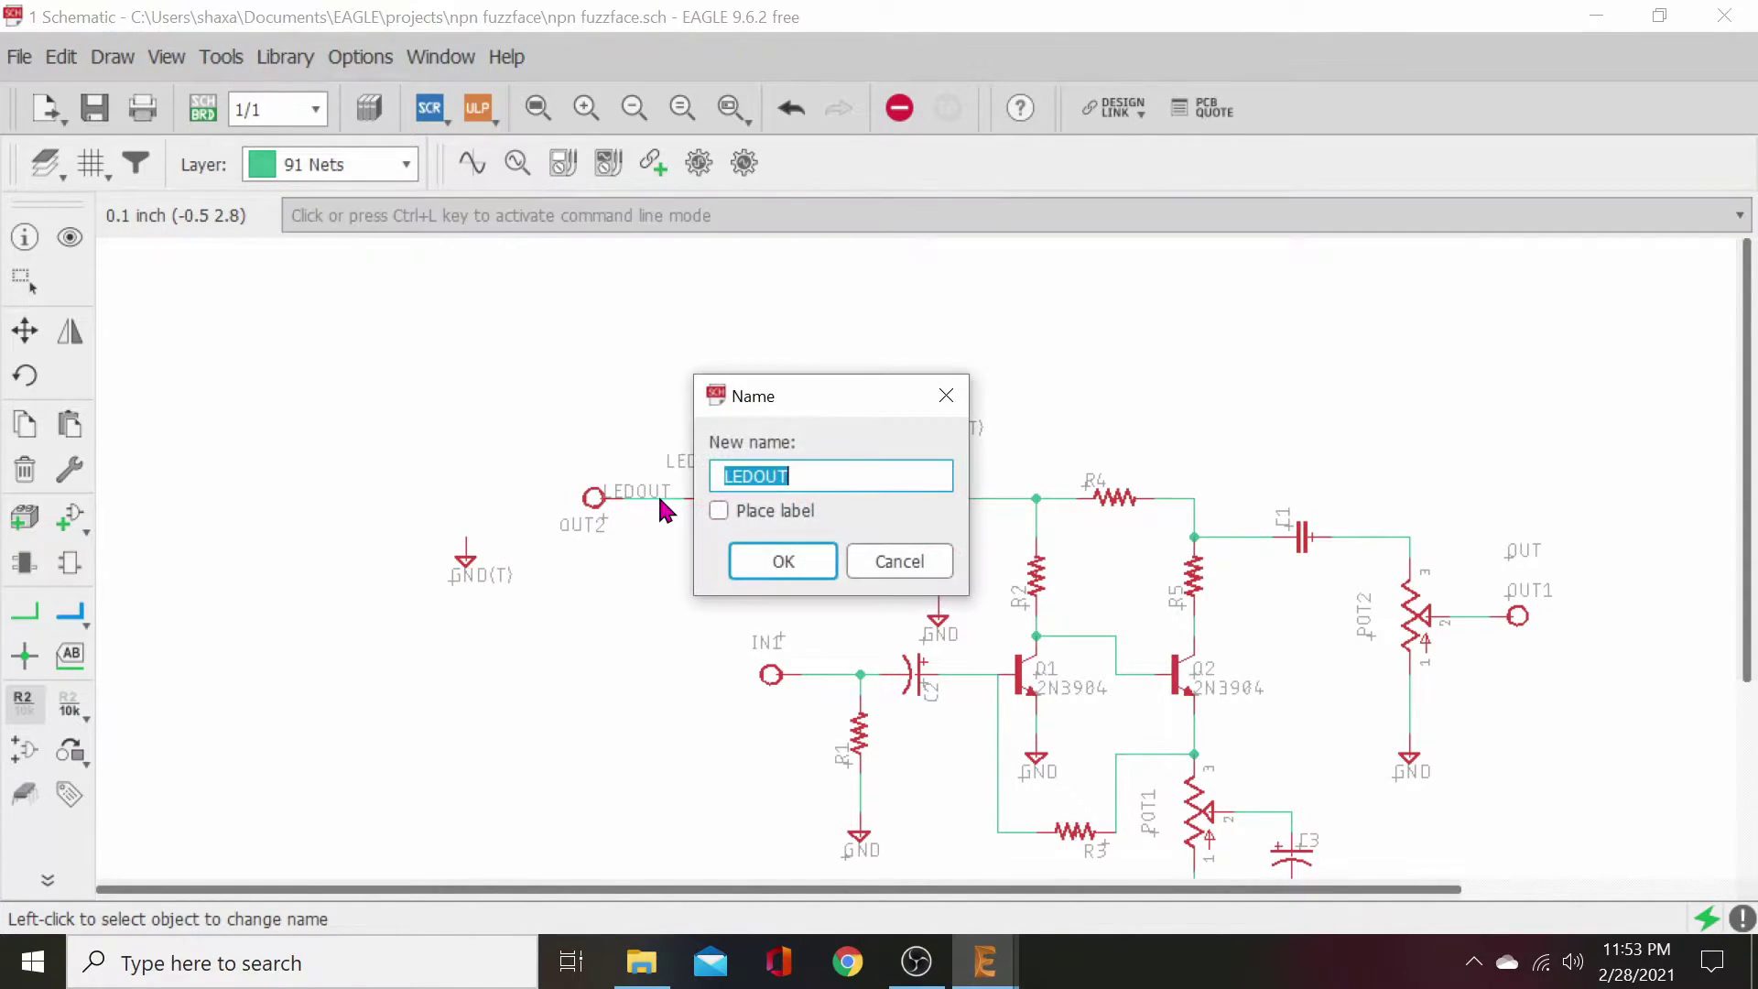
{"action": "left_click", "coordinate": [767, 570]}
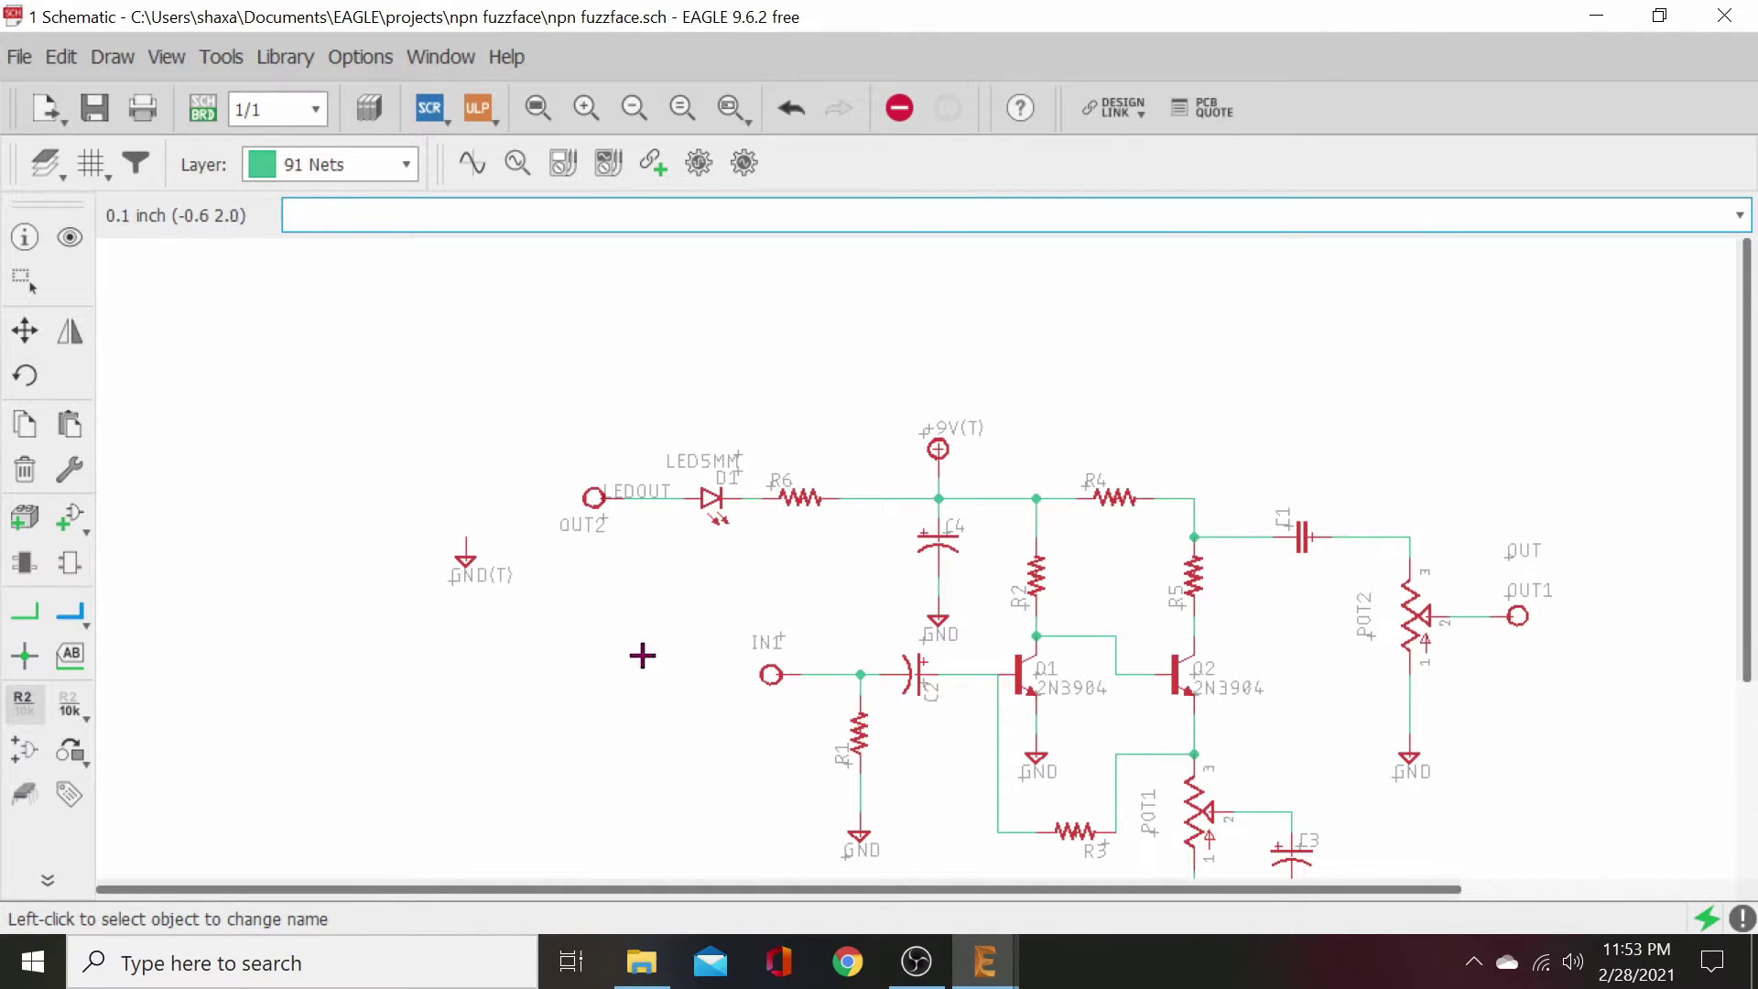
{"action": "left_click", "coordinate": [462, 562]}
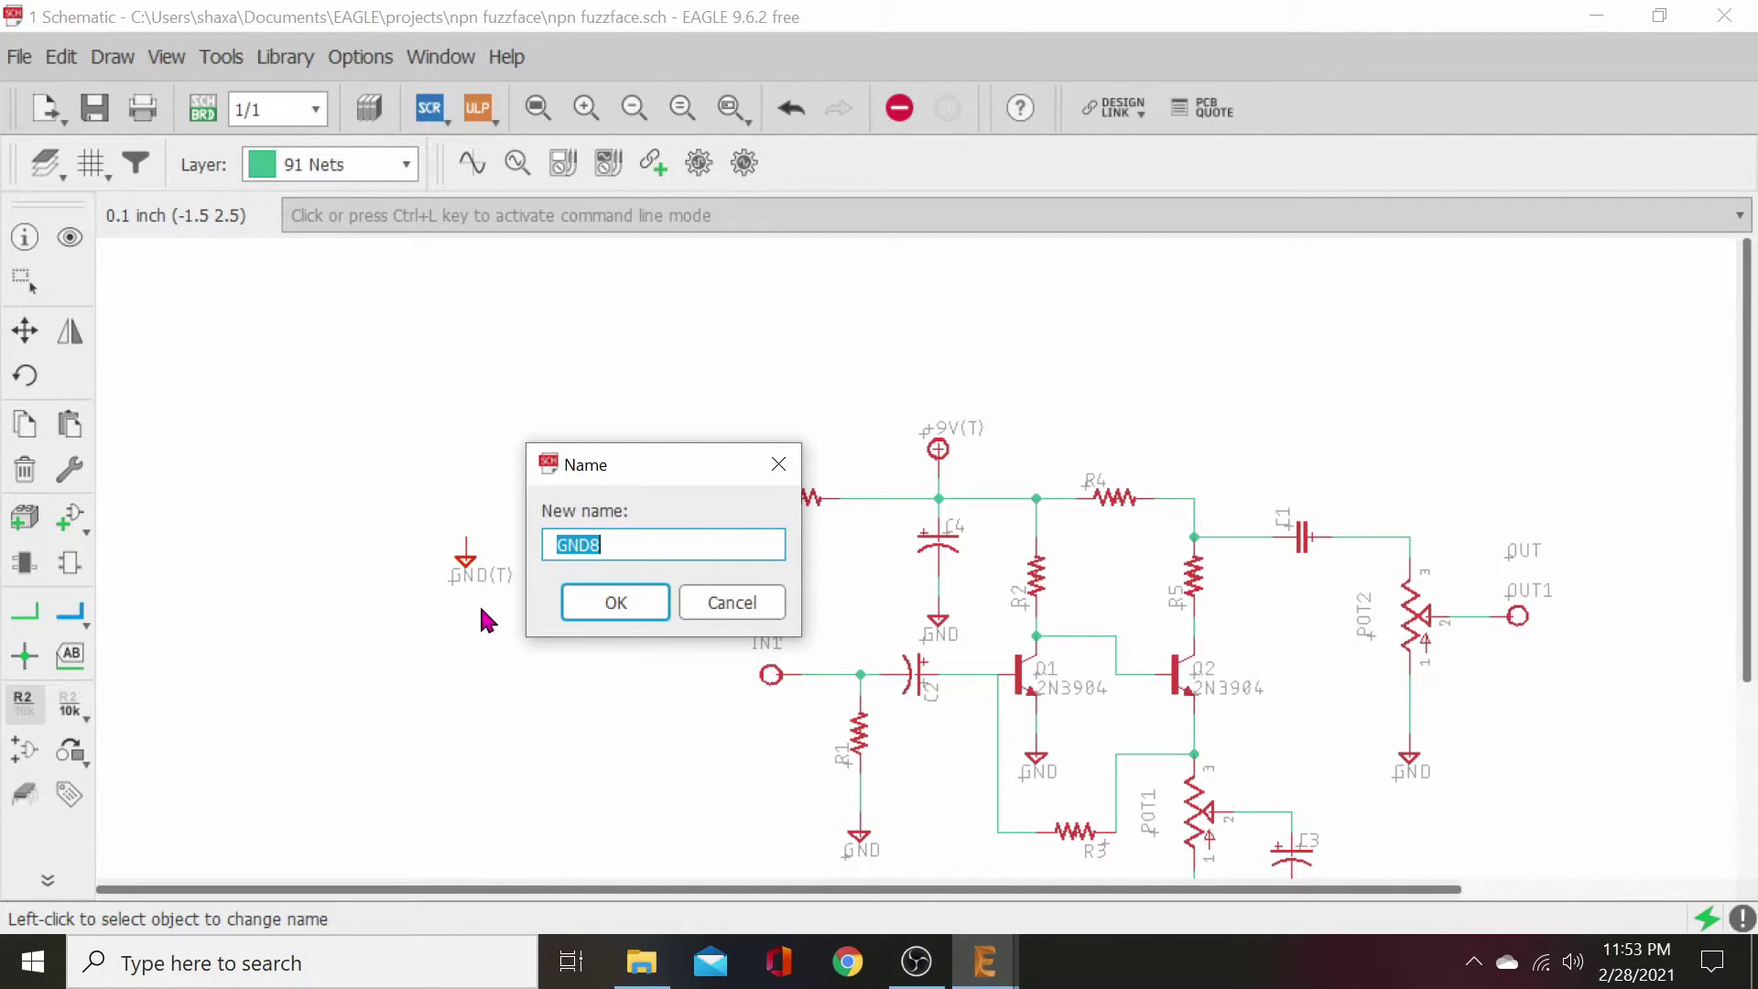
{"action": "left_click", "coordinate": [615, 604]}
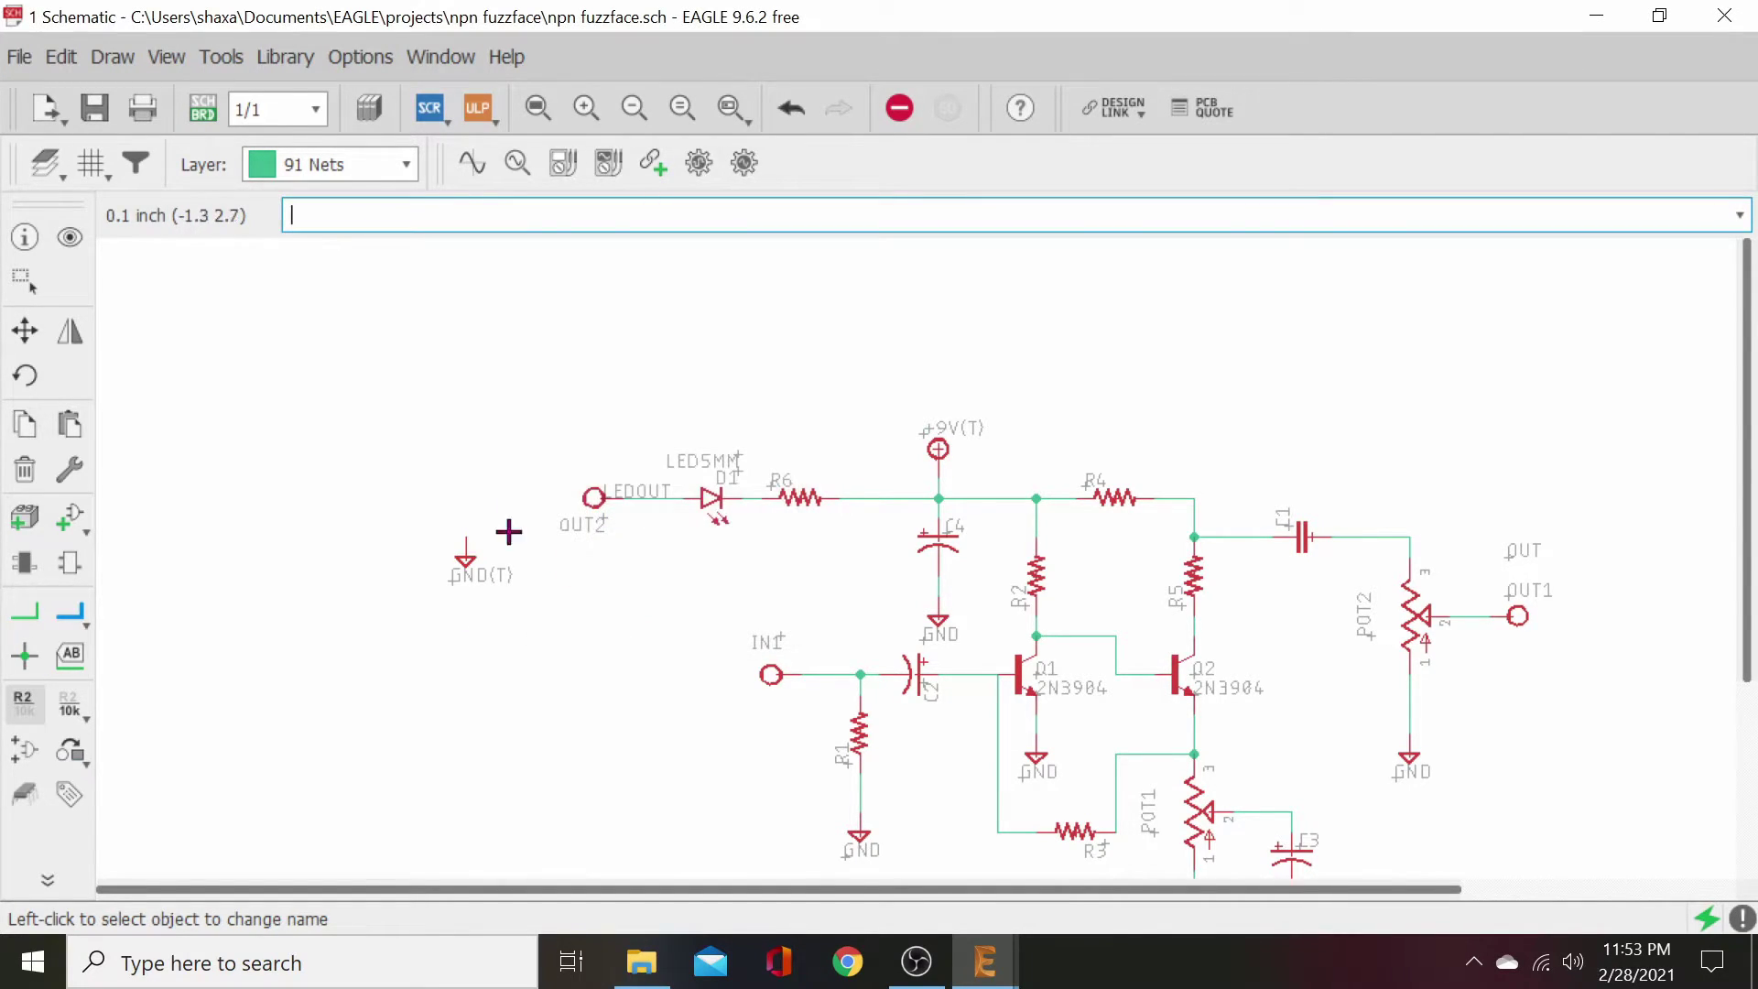
{"action": "scroll", "coordinate": [1246, 727], "scroll_direction": "down", "scroll_amount": 1}
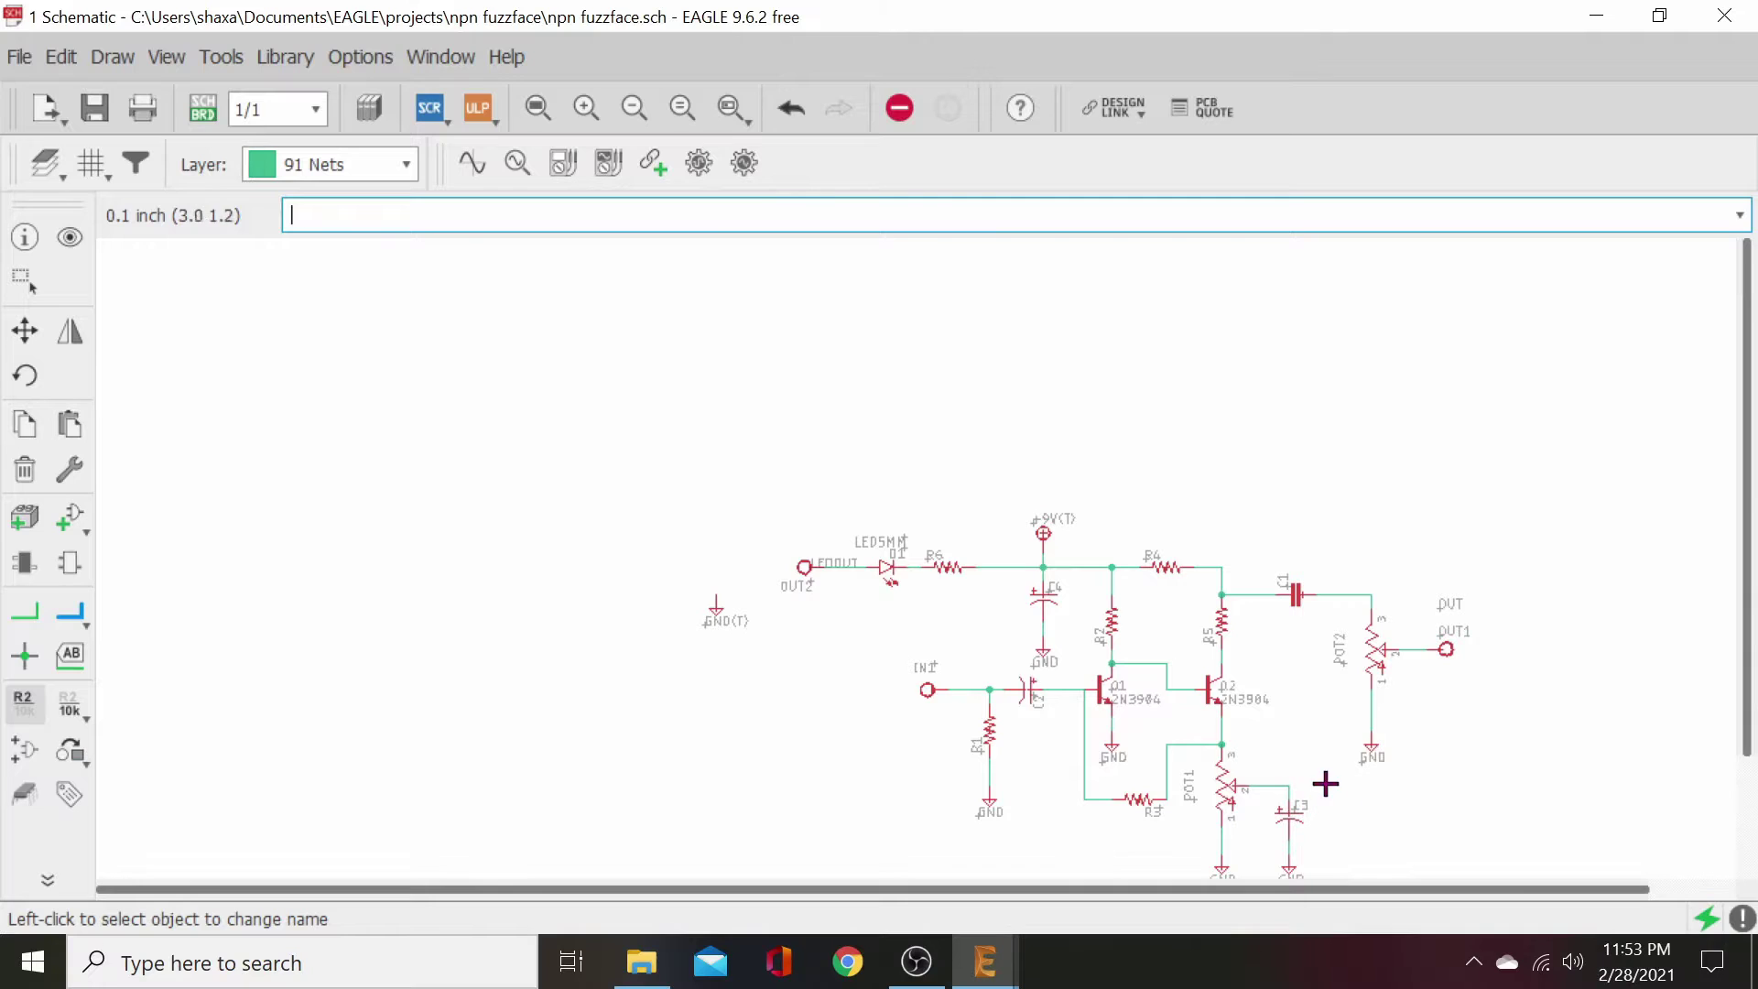
{"action": "scroll", "coordinate": [1318, 750], "scroll_direction": "down", "scroll_amount": 1}
{"action": "scroll", "coordinate": [859, 827], "scroll_direction": "up", "scroll_amount": 1}
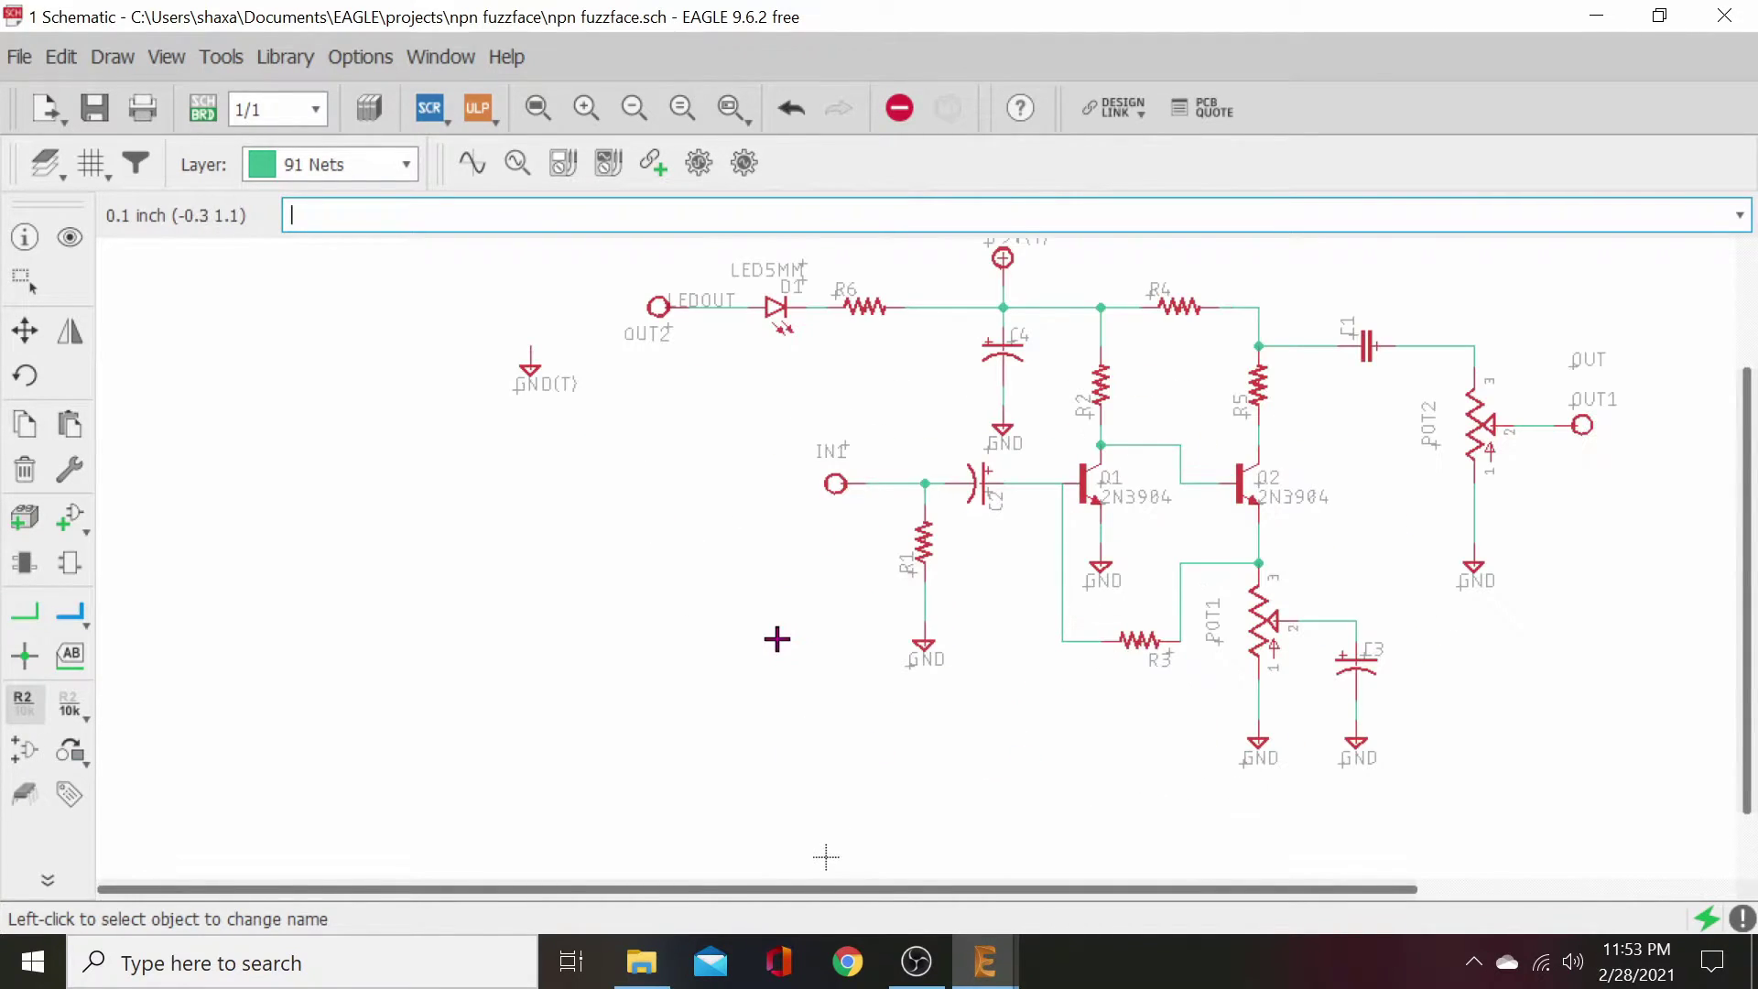
{"action": "middle_click_drag", "start_coordinate": [763, 638], "coordinate": [646, 700]}
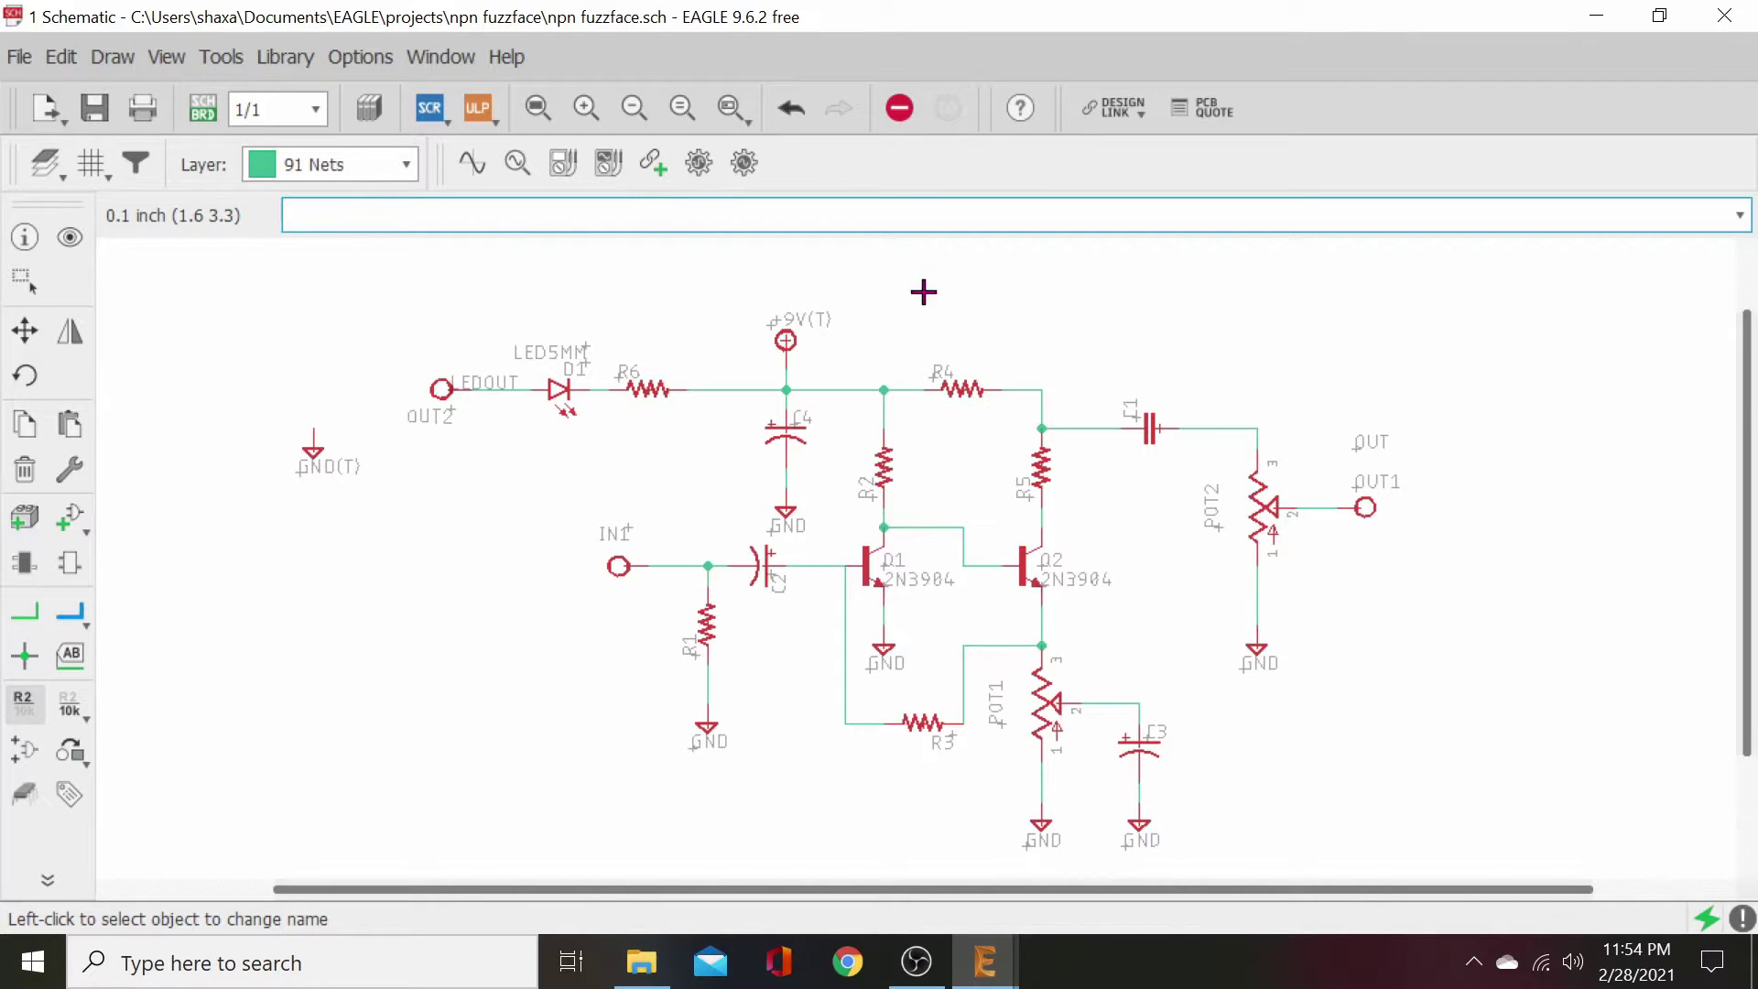
- Switch the fuzz-face schematic to its board layout and frame the empty outline and parked parts
{"action": "left_click", "coordinate": [916, 961]}
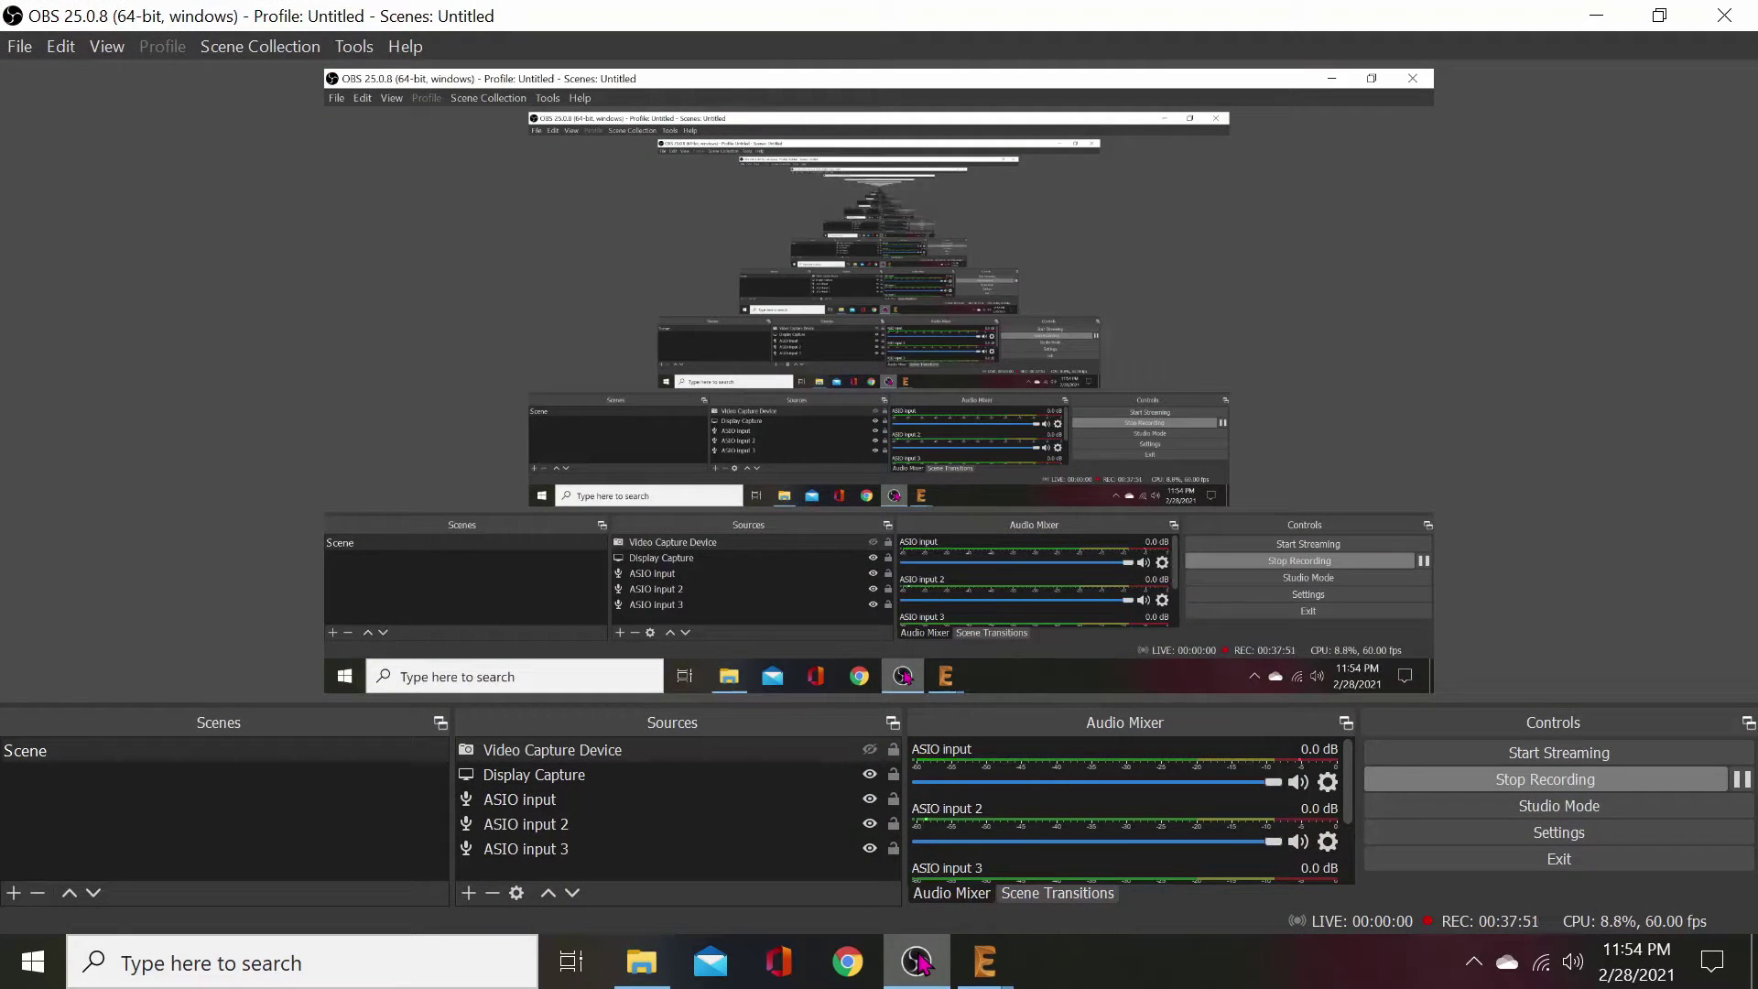
{"action": "left_click", "coordinate": [917, 961]}
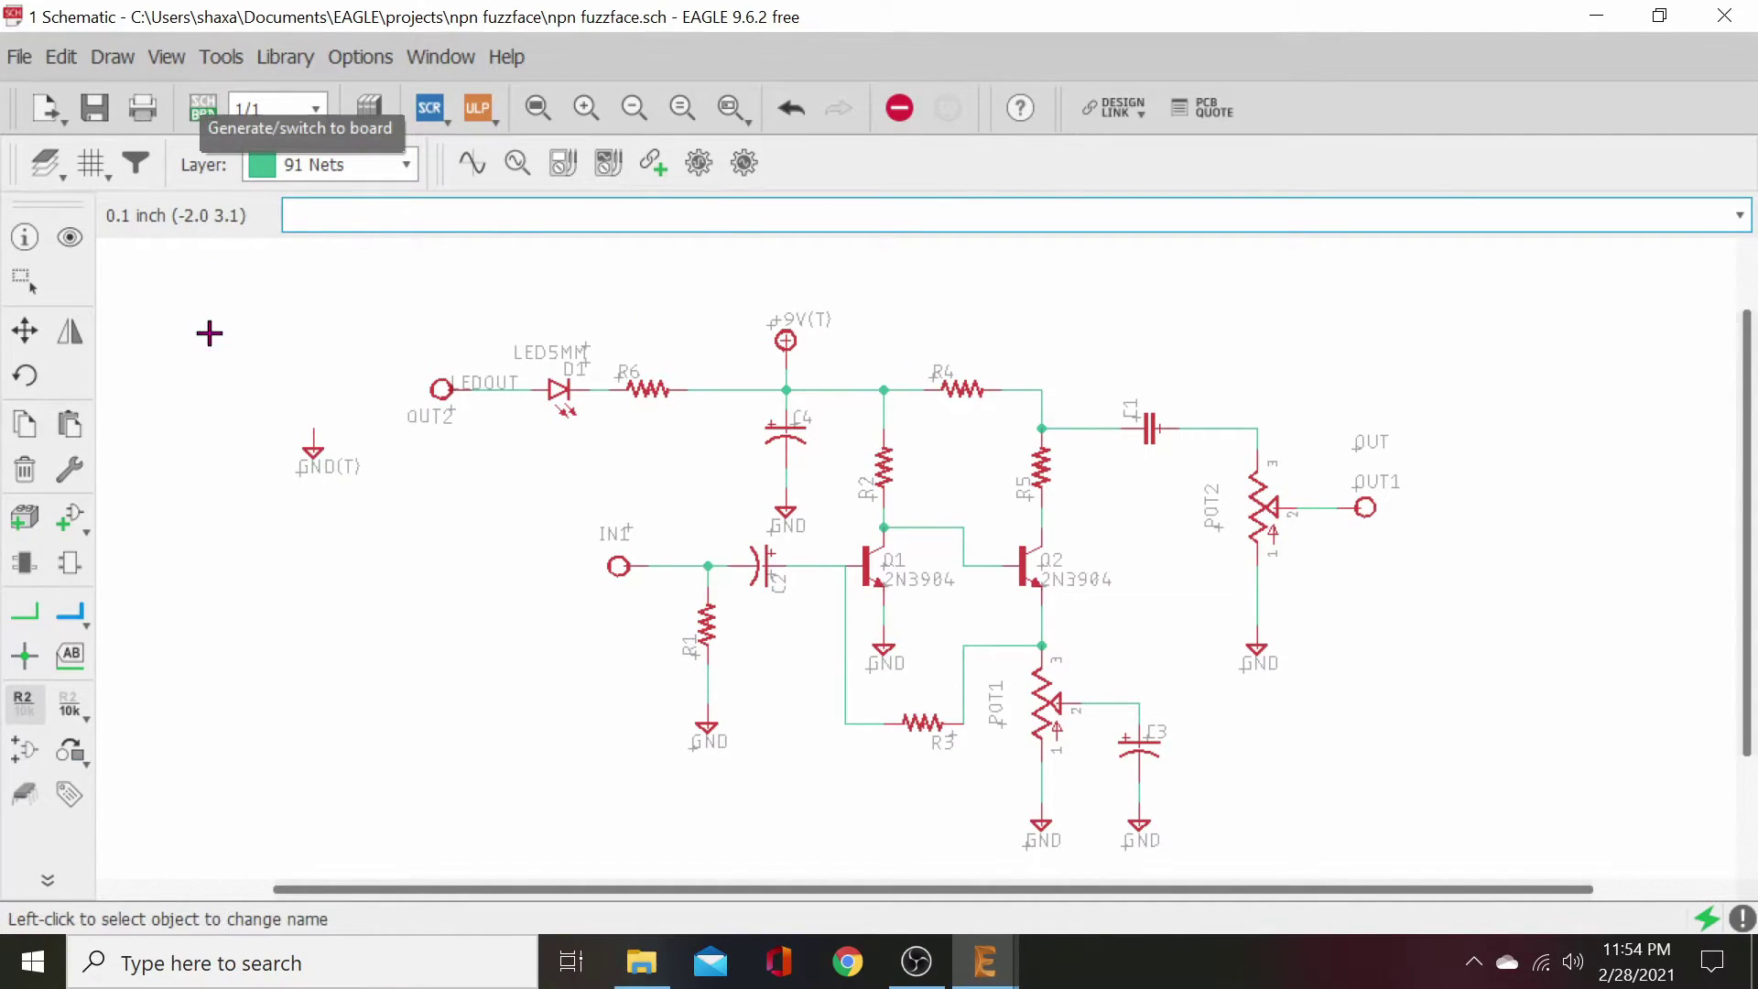
{"action": "left_click", "coordinate": [203, 110]}
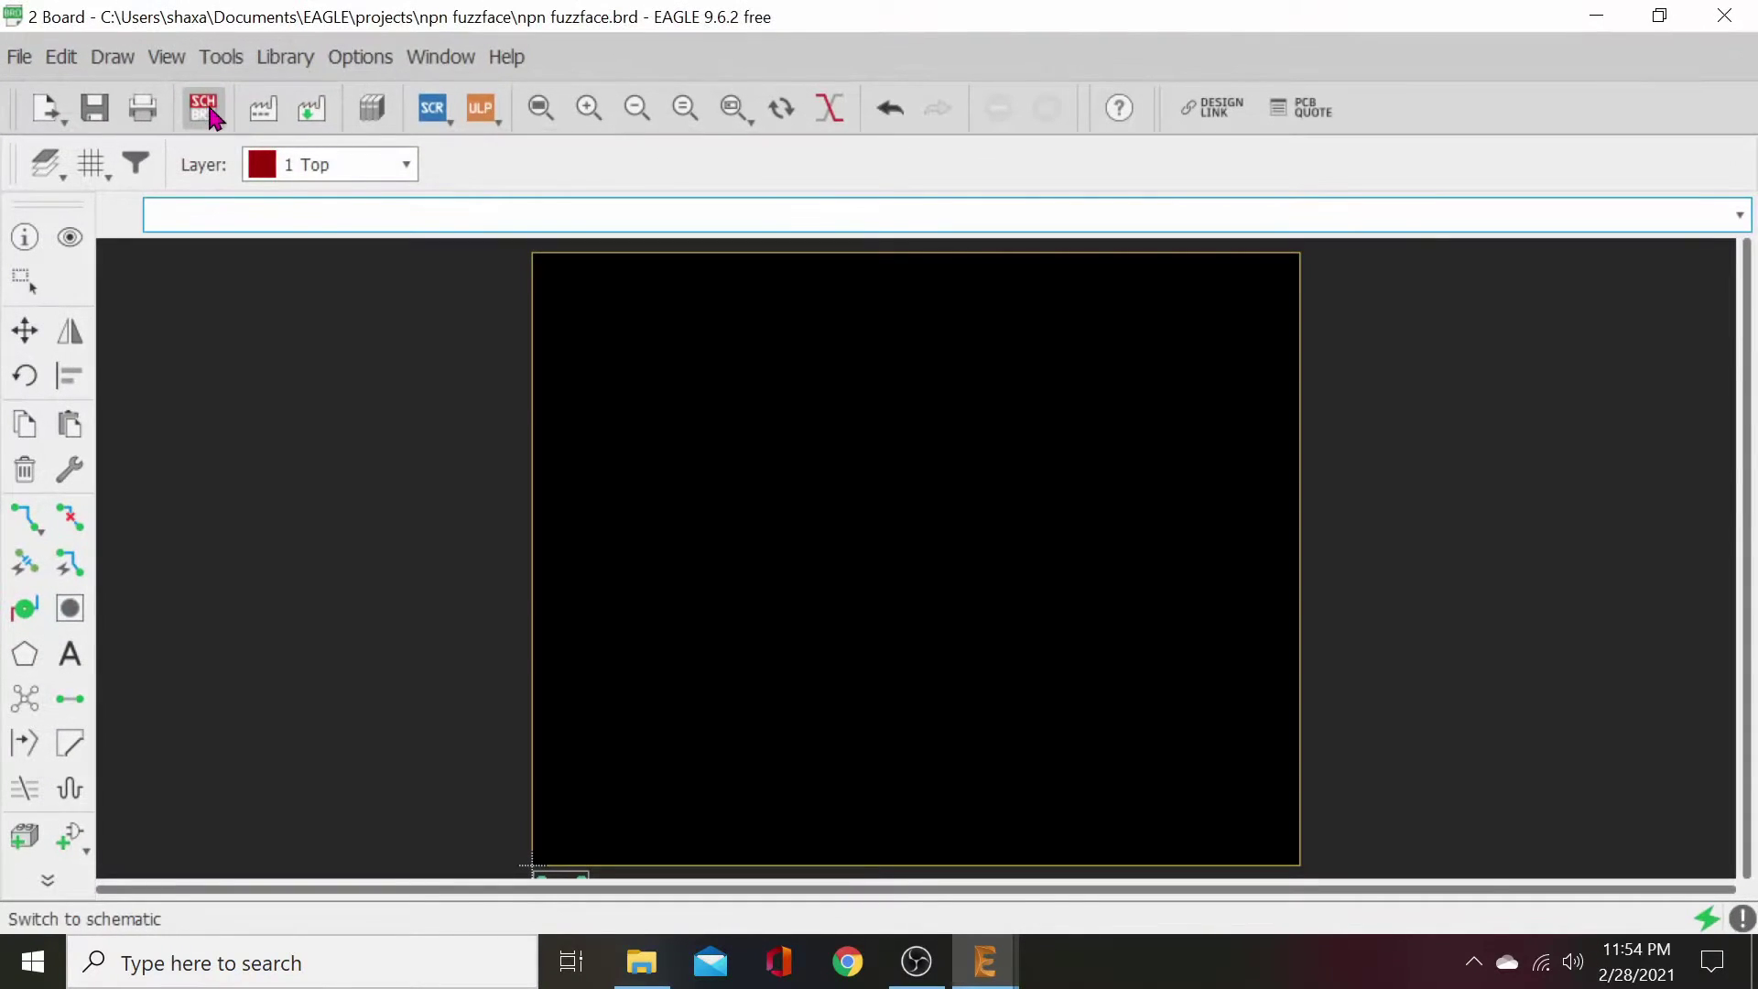
{"action": "scroll", "coordinate": [499, 591], "scroll_direction": "down", "scroll_amount": 3}
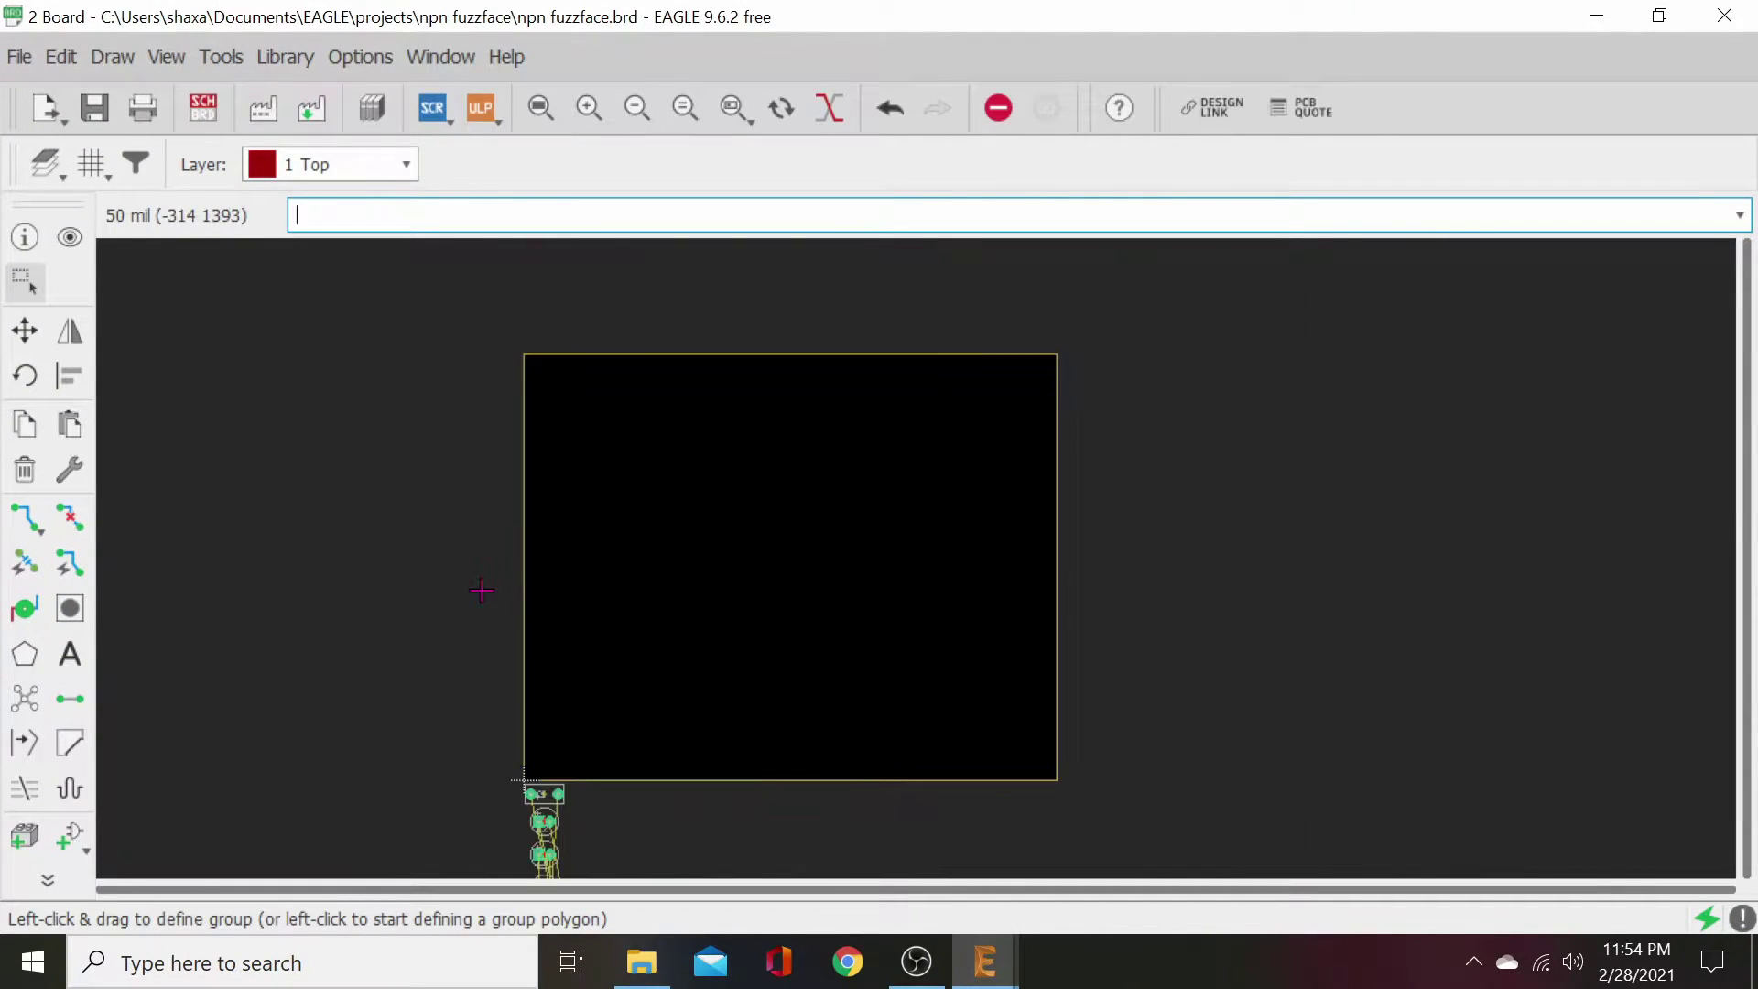
{"action": "scroll", "coordinate": [394, 614], "scroll_direction": "down", "scroll_amount": 1}
{"action": "middle_click_drag", "start_coordinate": [388, 605], "coordinate": [475, 842]}
{"action": "scroll", "coordinate": [536, 660], "scroll_direction": "up", "scroll_amount": 5}
{"action": "scroll", "coordinate": [640, 561], "scroll_direction": "down", "scroll_amount": 2}
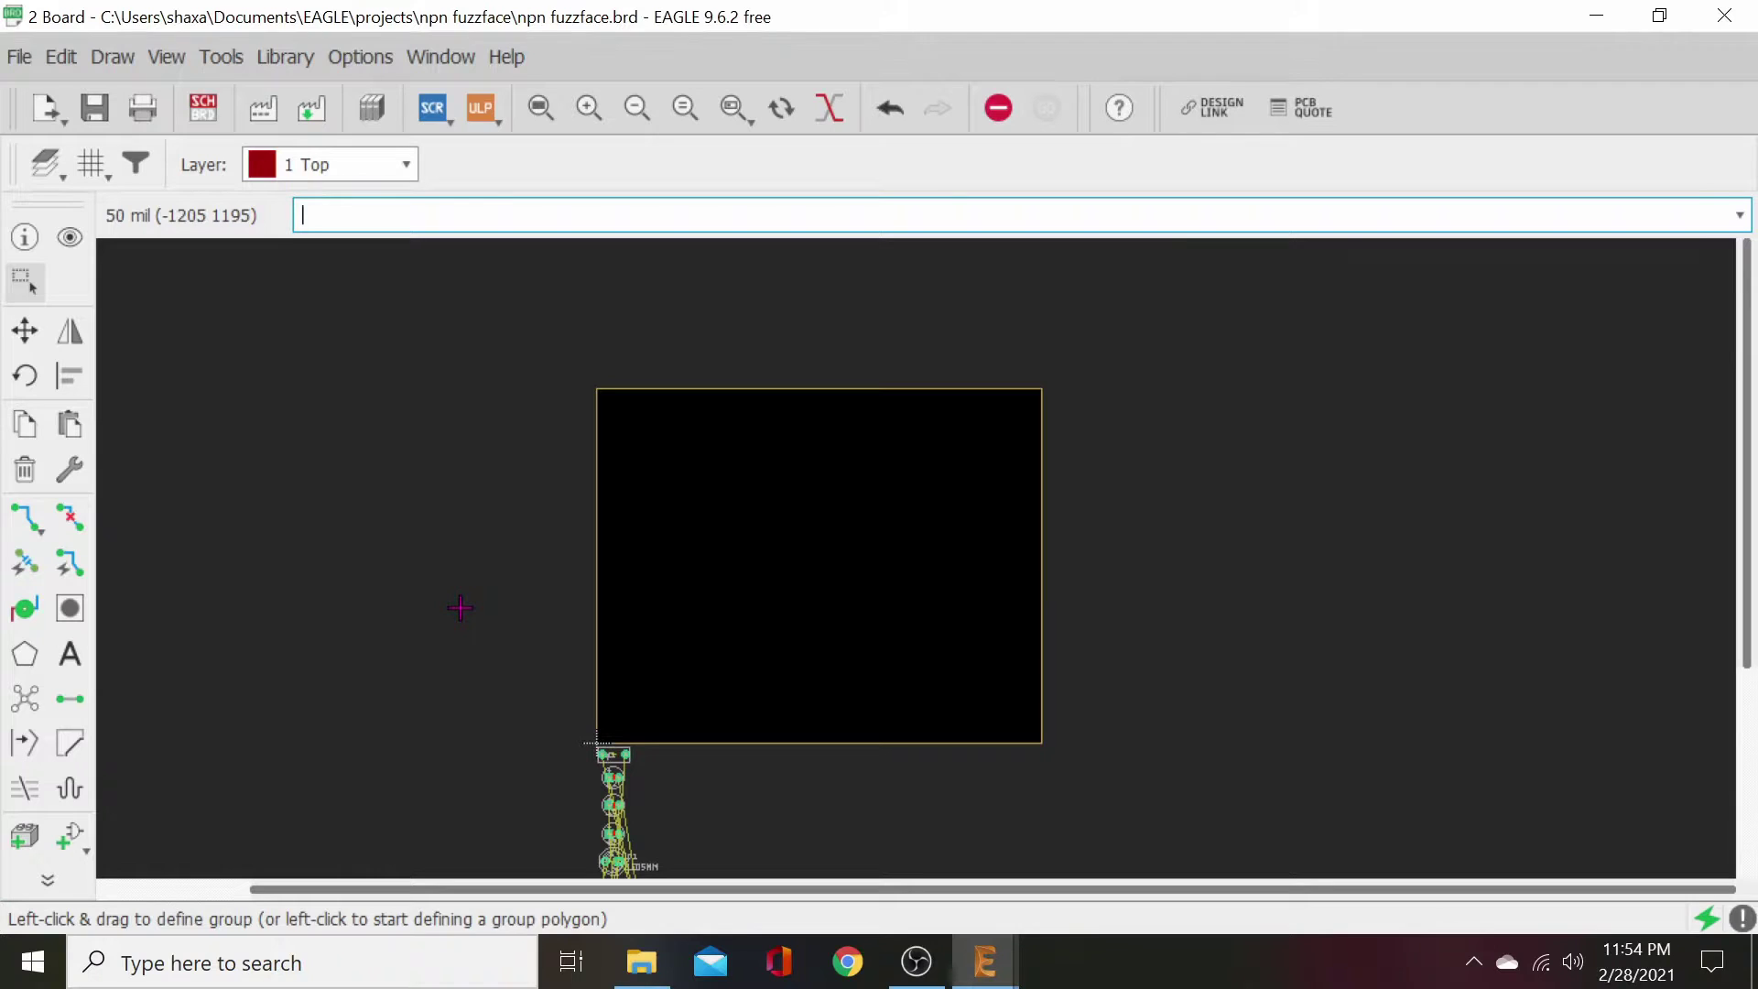
{"action": "scroll", "coordinate": [613, 618], "scroll_direction": "up", "scroll_amount": 1}
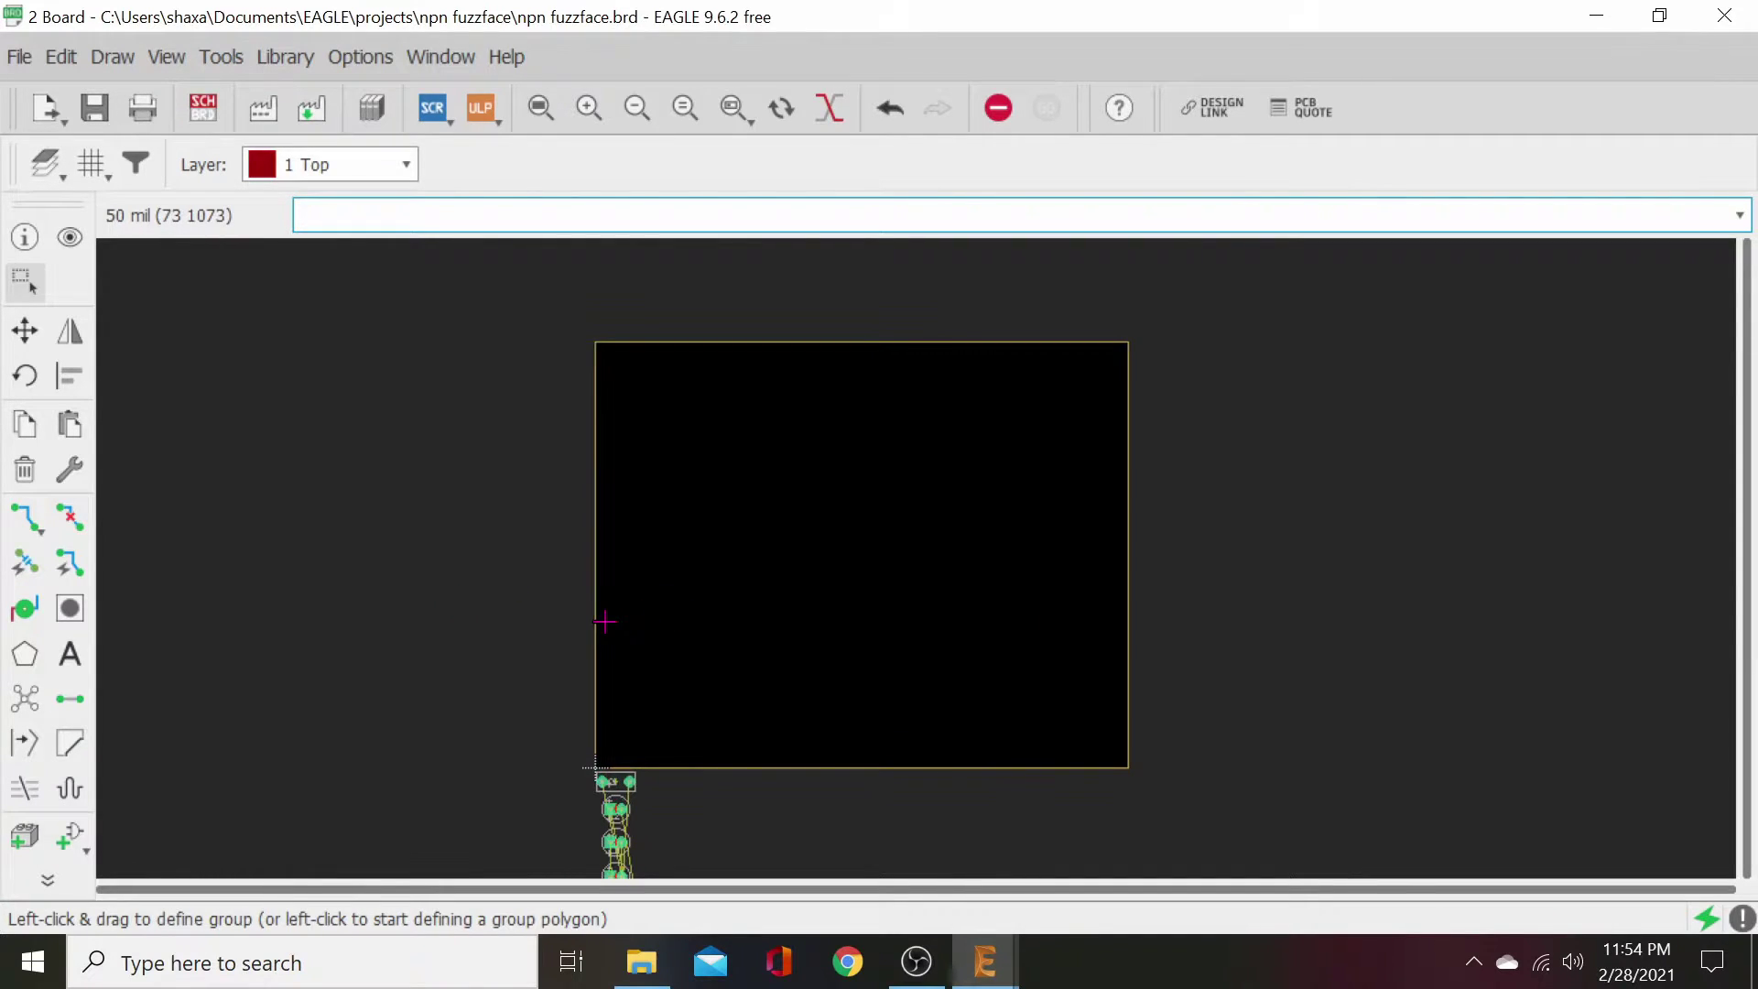
{"action": "scroll", "coordinate": [549, 578], "scroll_direction": "up", "scroll_amount": 1}
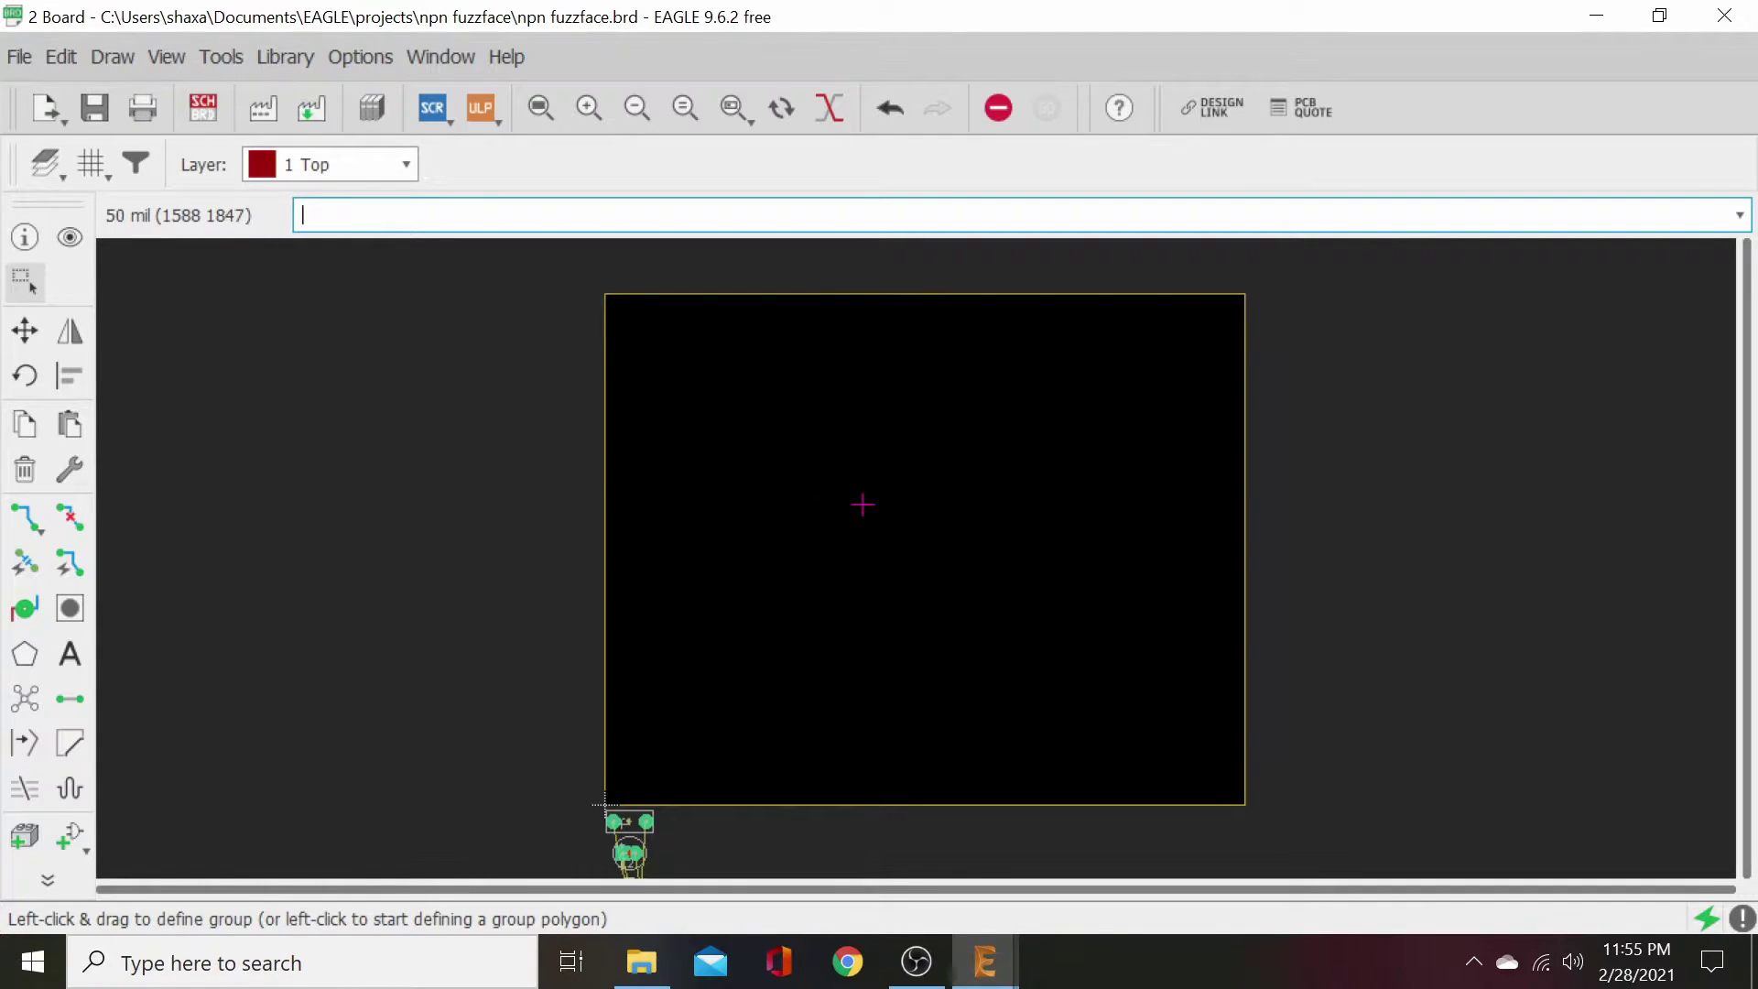
- Add a vertical dimension along the board outline's left edge, marking its 80 mm height
{"action": "left_click", "coordinate": [112, 57]}
{"action": "left_click", "coordinate": [157, 202]}
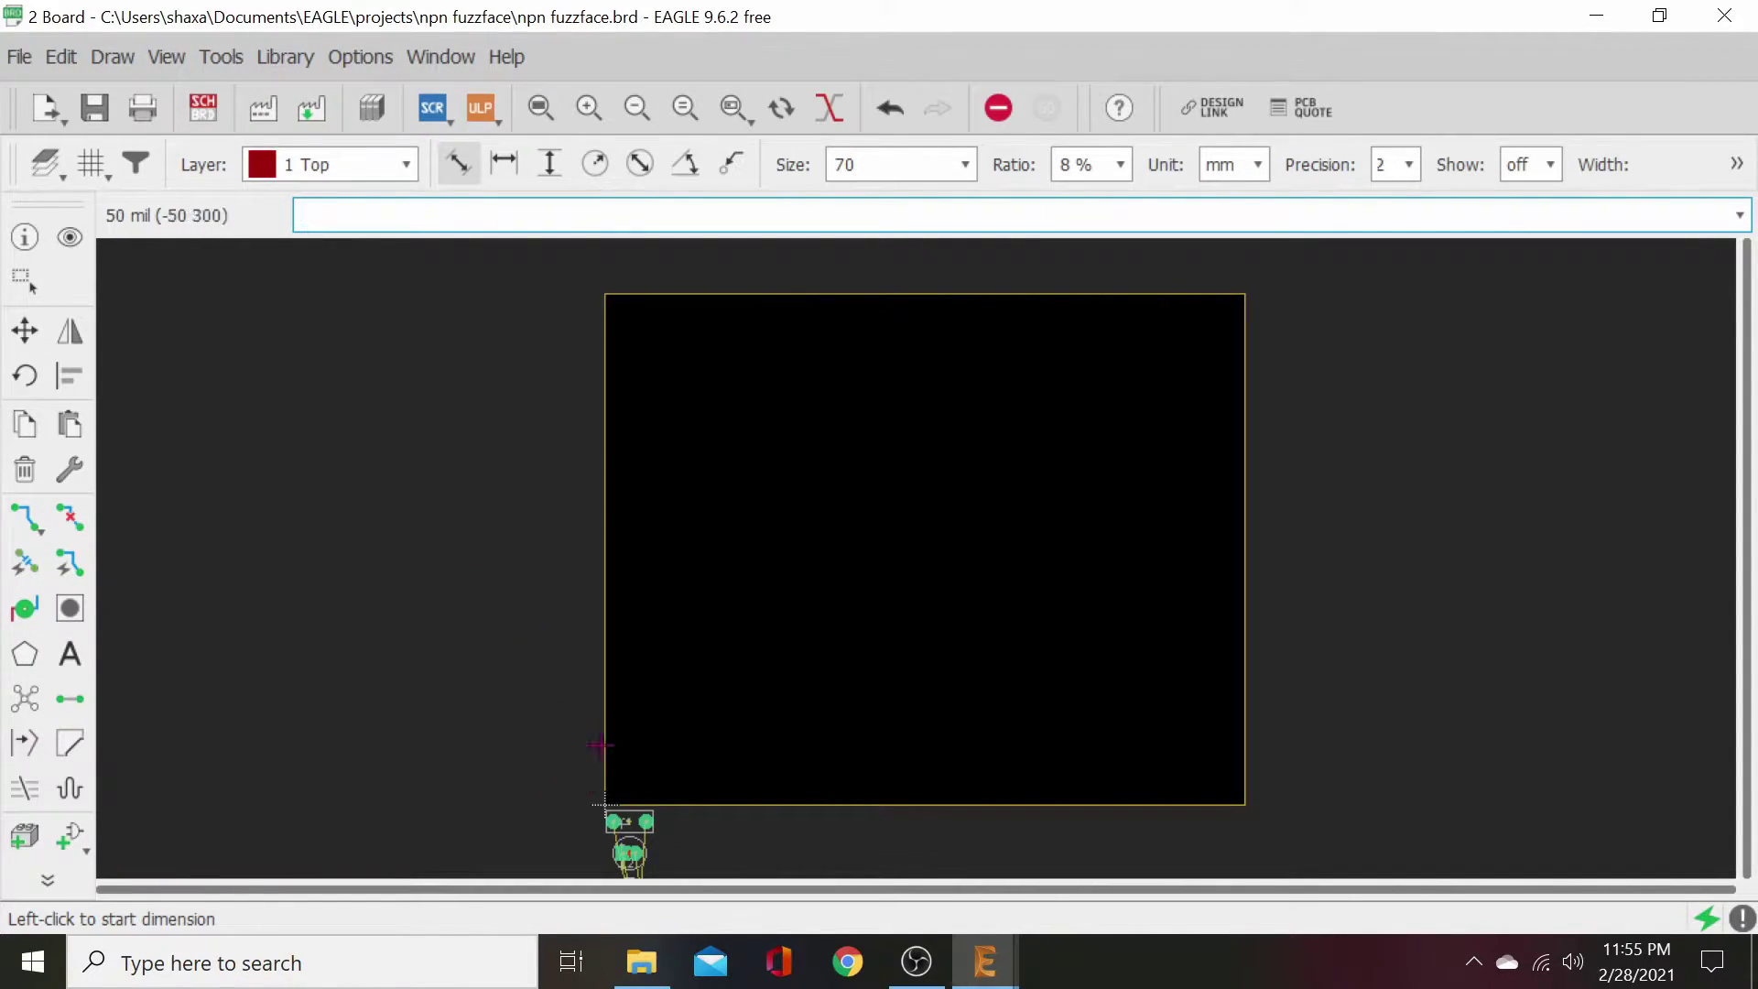
{"action": "scroll", "coordinate": [574, 687], "scroll_direction": "up", "scroll_amount": 3}
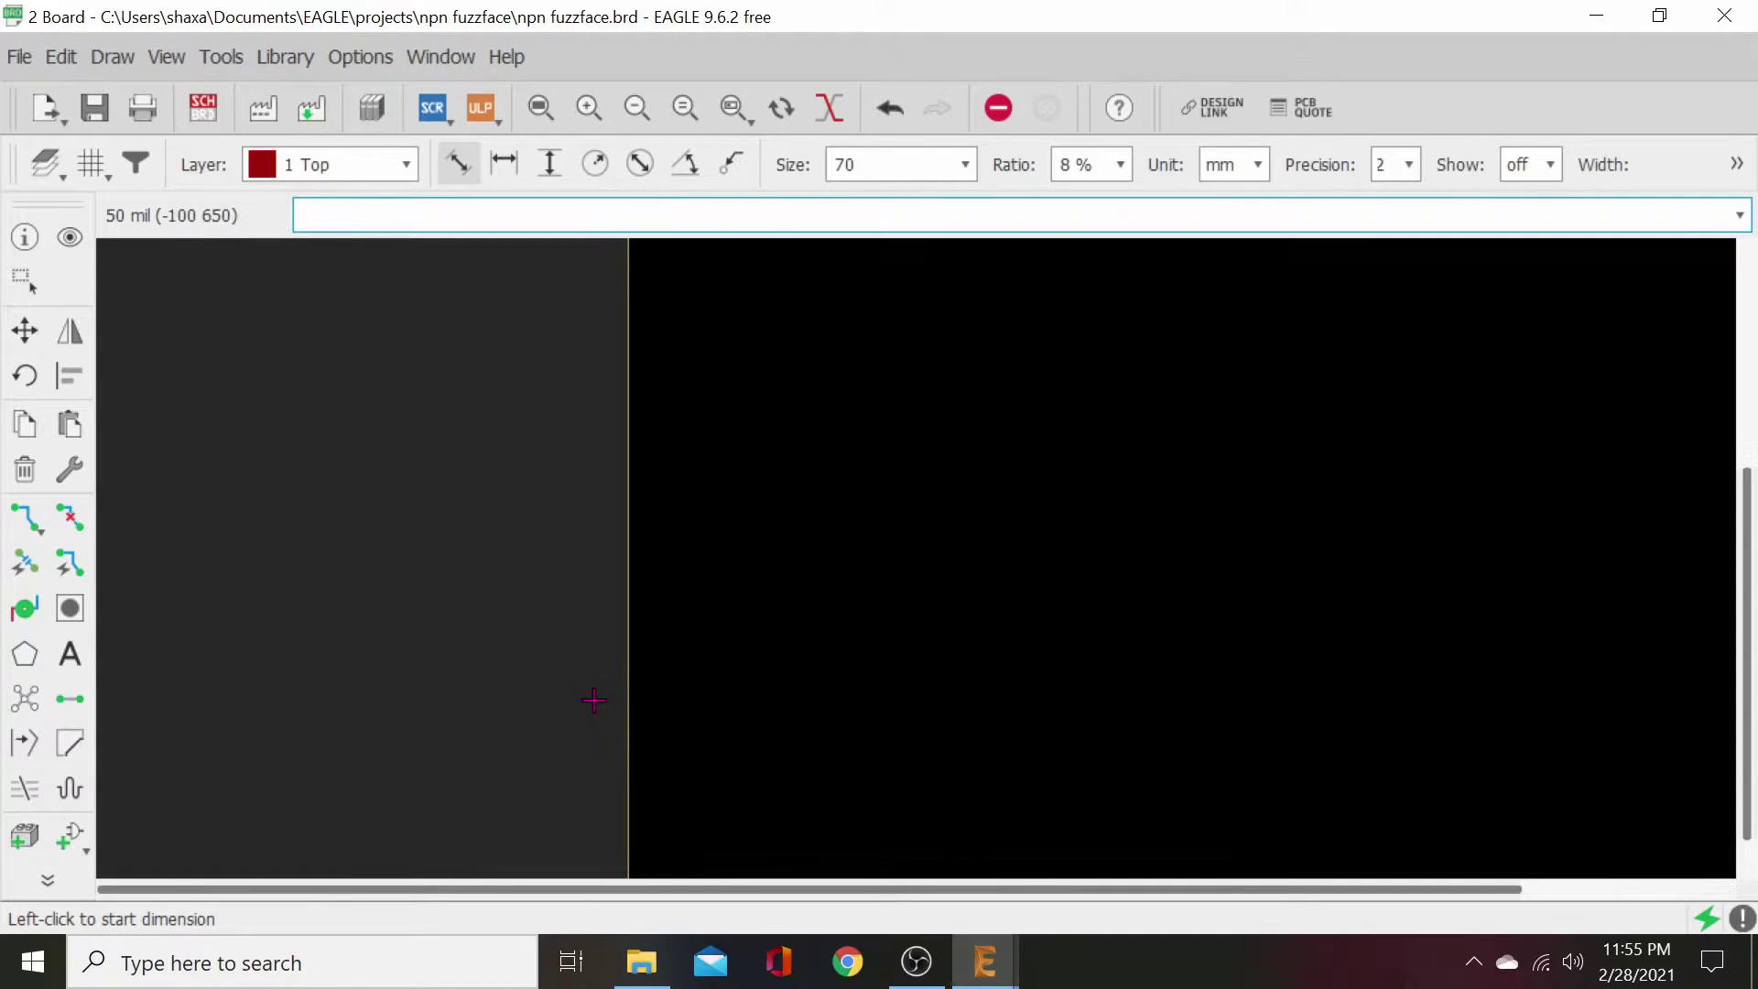
{"action": "left_click", "coordinate": [640, 693]}
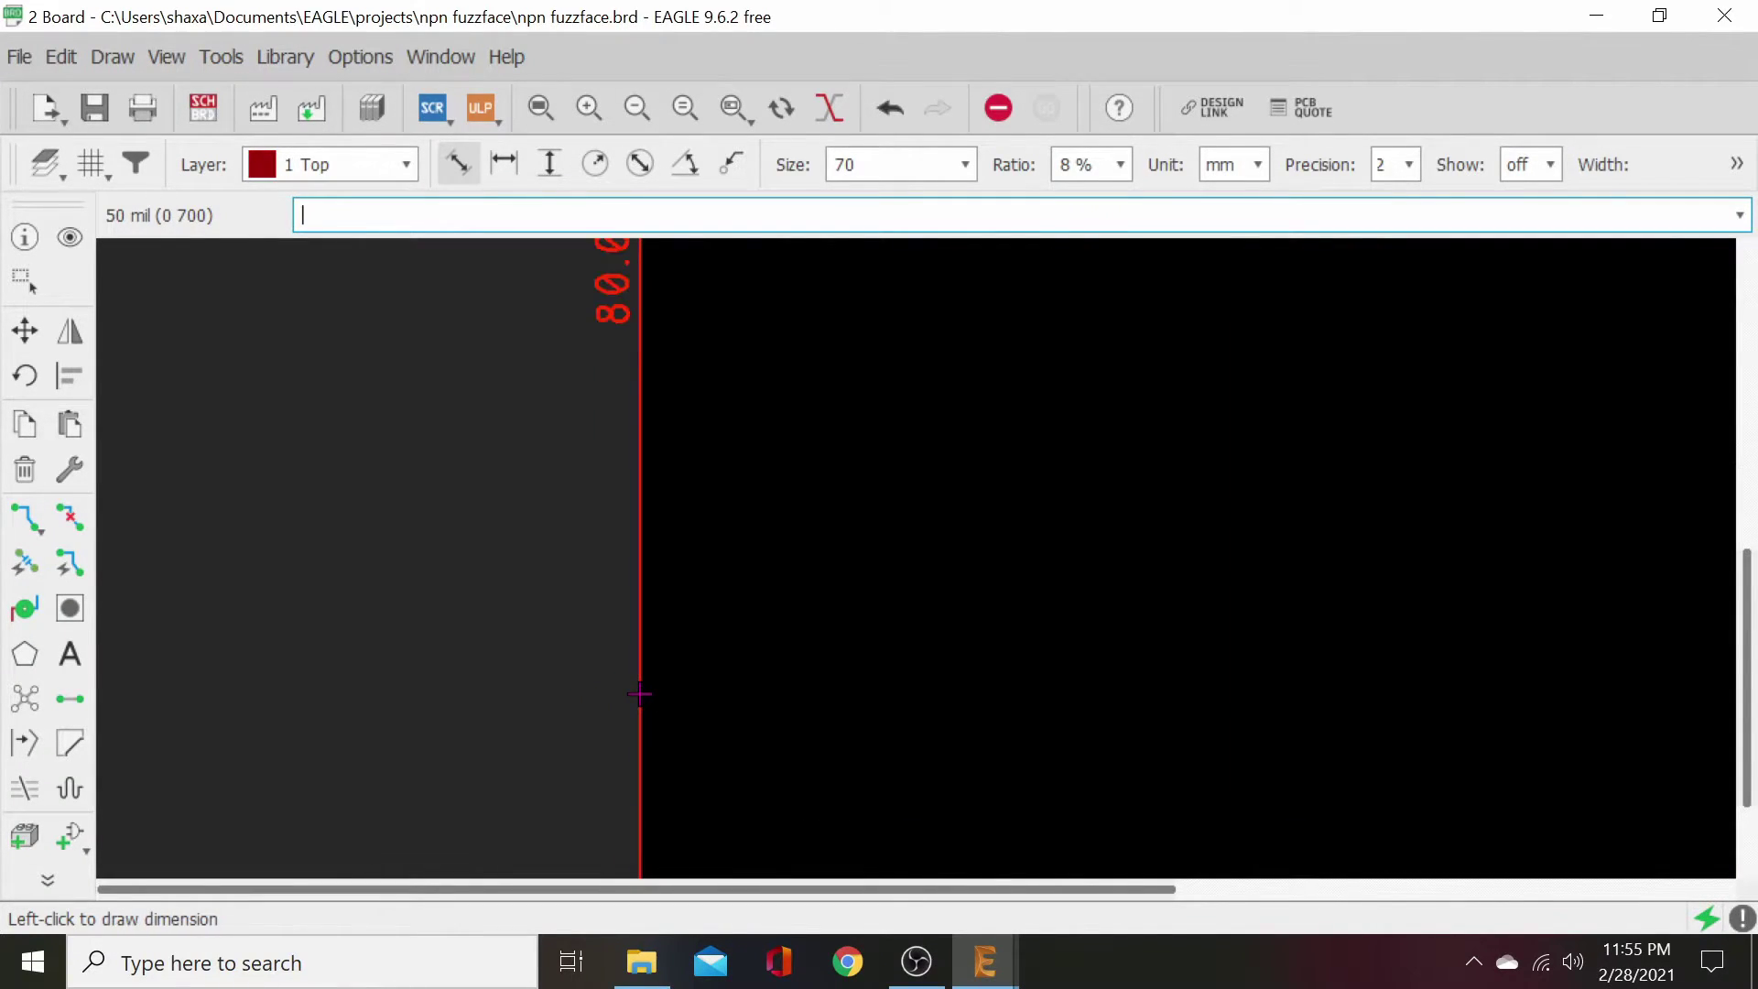
{"action": "scroll", "coordinate": [810, 702], "scroll_direction": "down", "scroll_amount": 2}
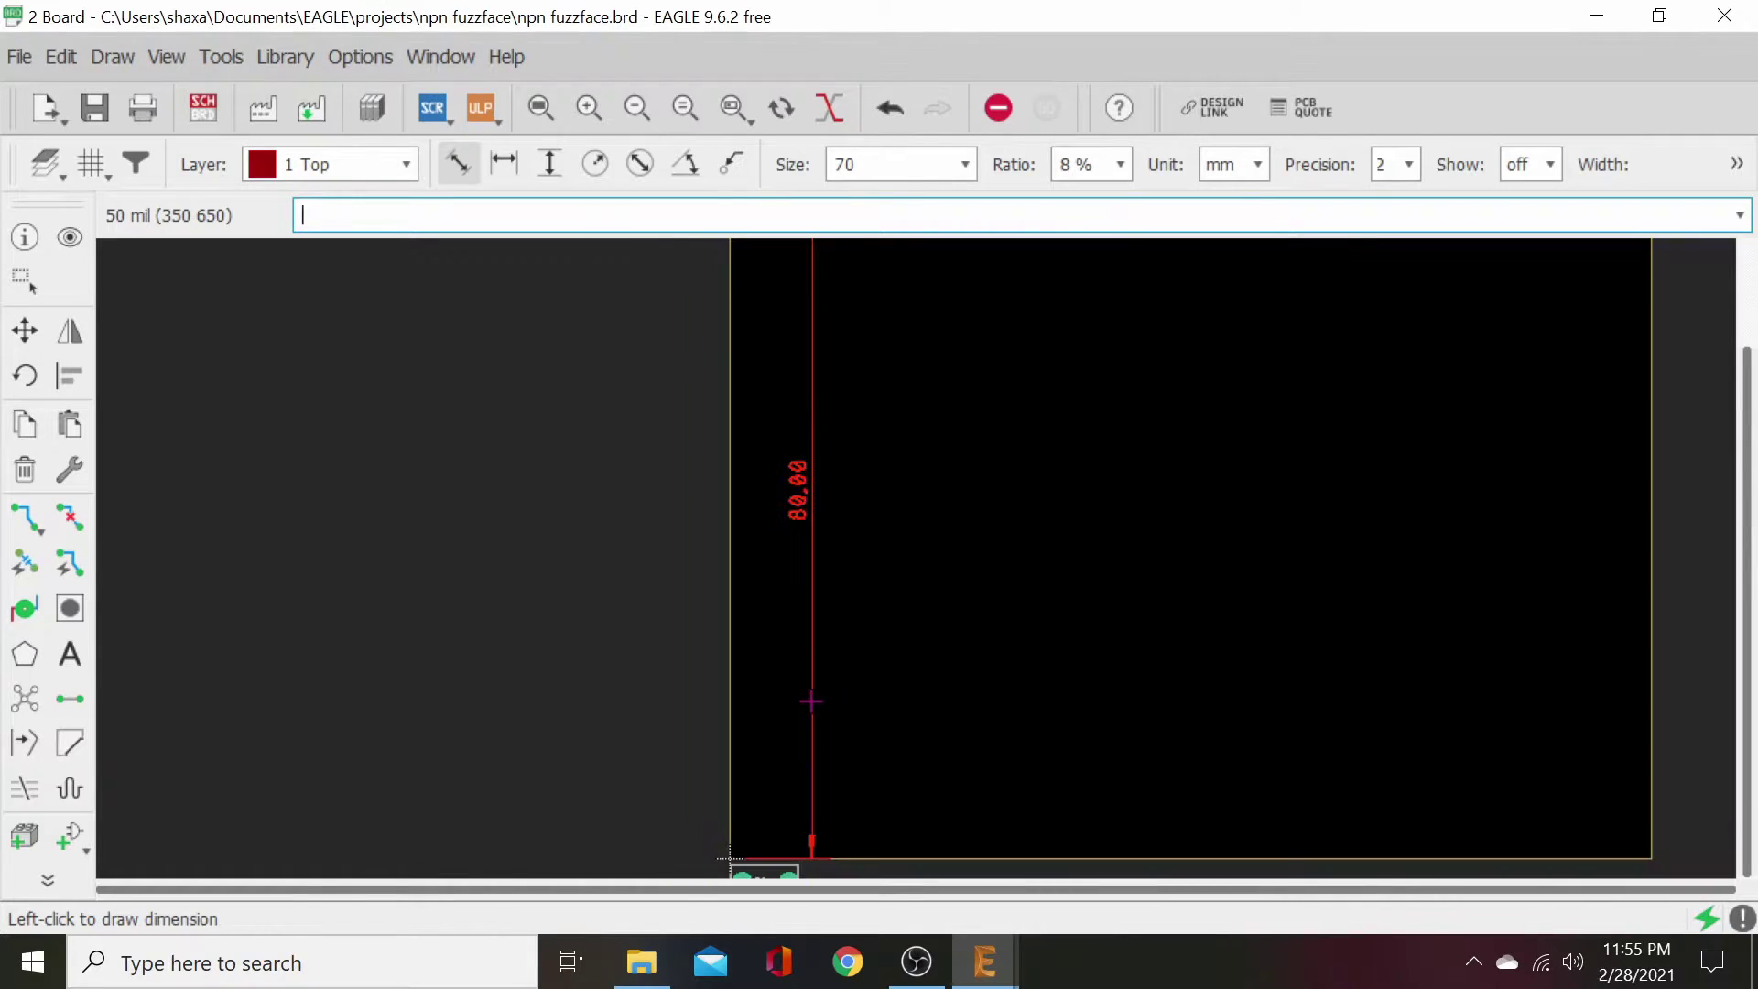
{"action": "middle_click_drag", "start_coordinate": [820, 706], "coordinate": [595, 735]}
{"action": "scroll", "coordinate": [781, 730], "scroll_direction": "down", "scroll_amount": 2}
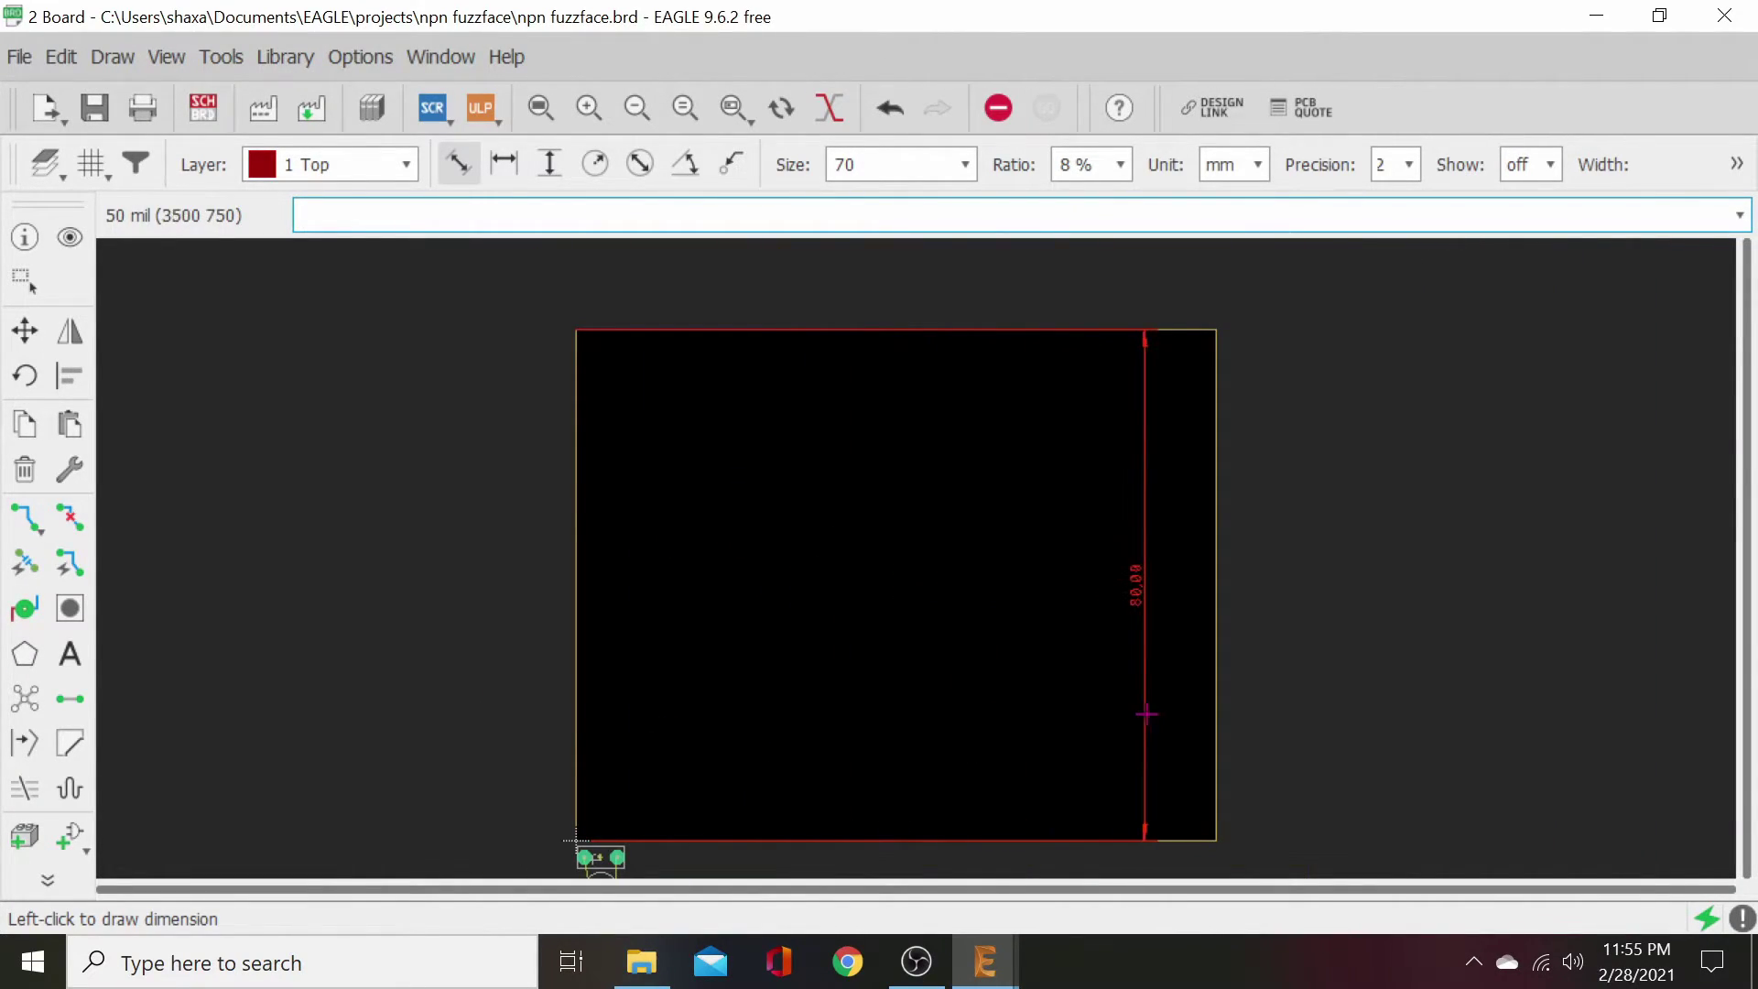
{"action": "right_click", "coordinate": [1182, 714]}
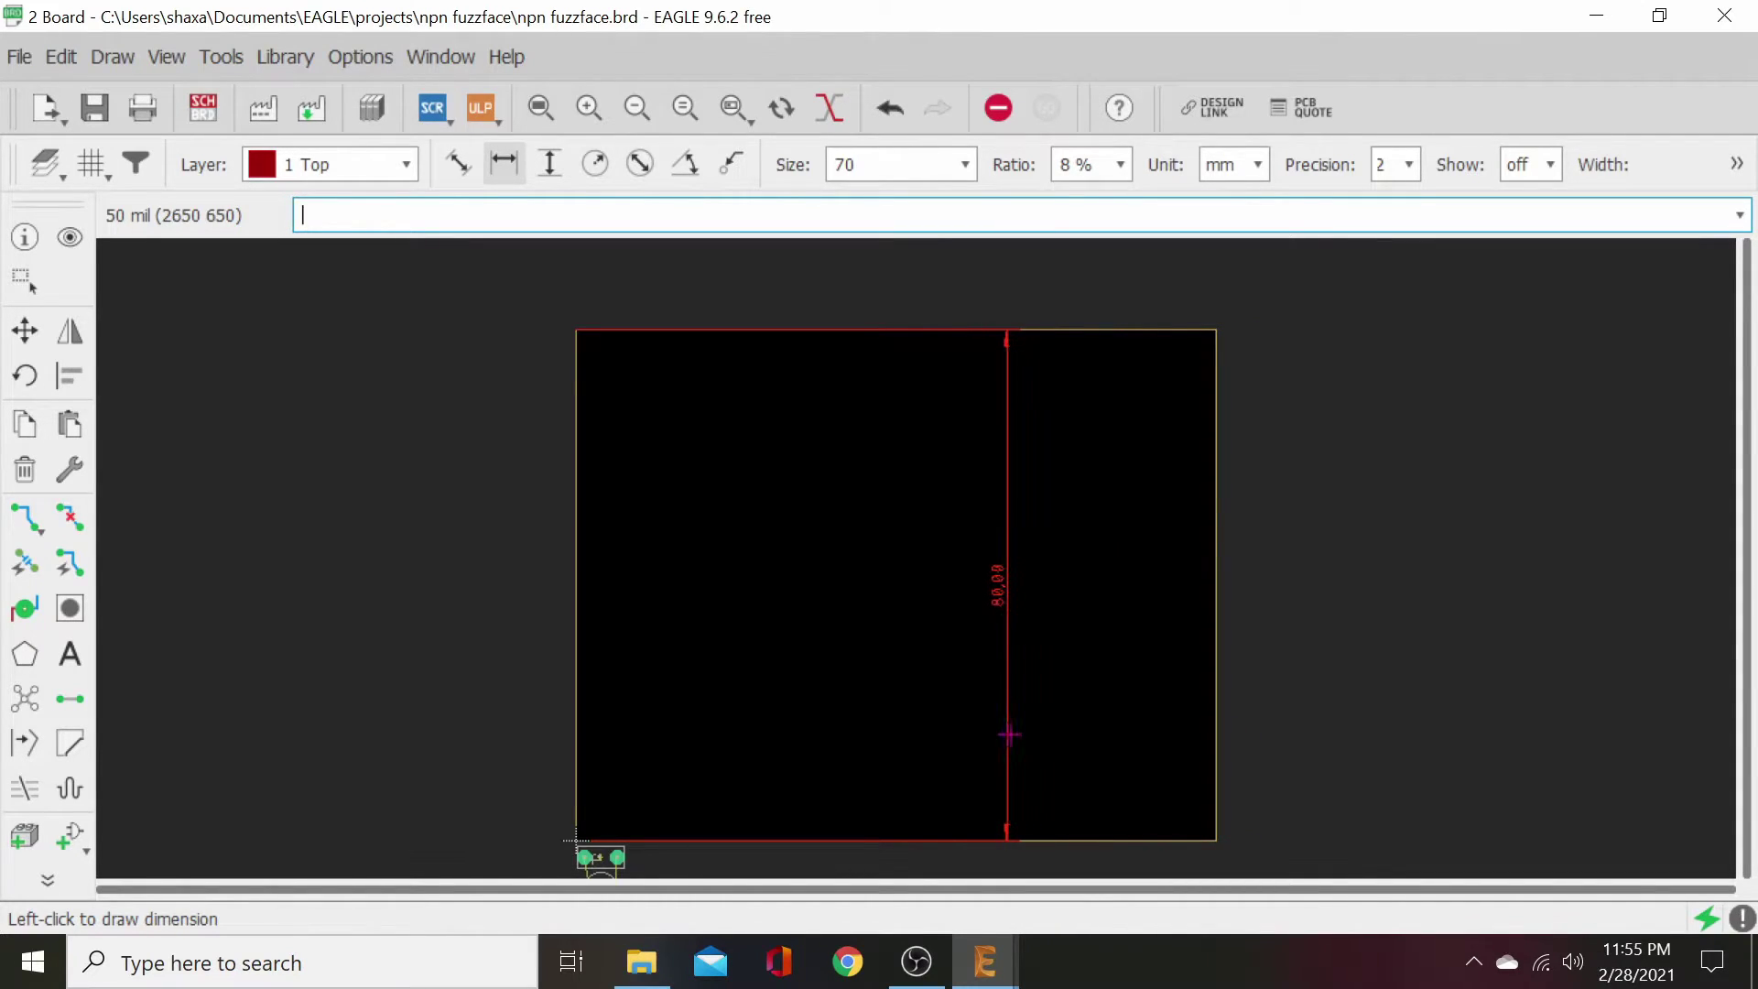
{"action": "scroll", "coordinate": [1006, 739], "scroll_direction": "down", "scroll_amount": 1}
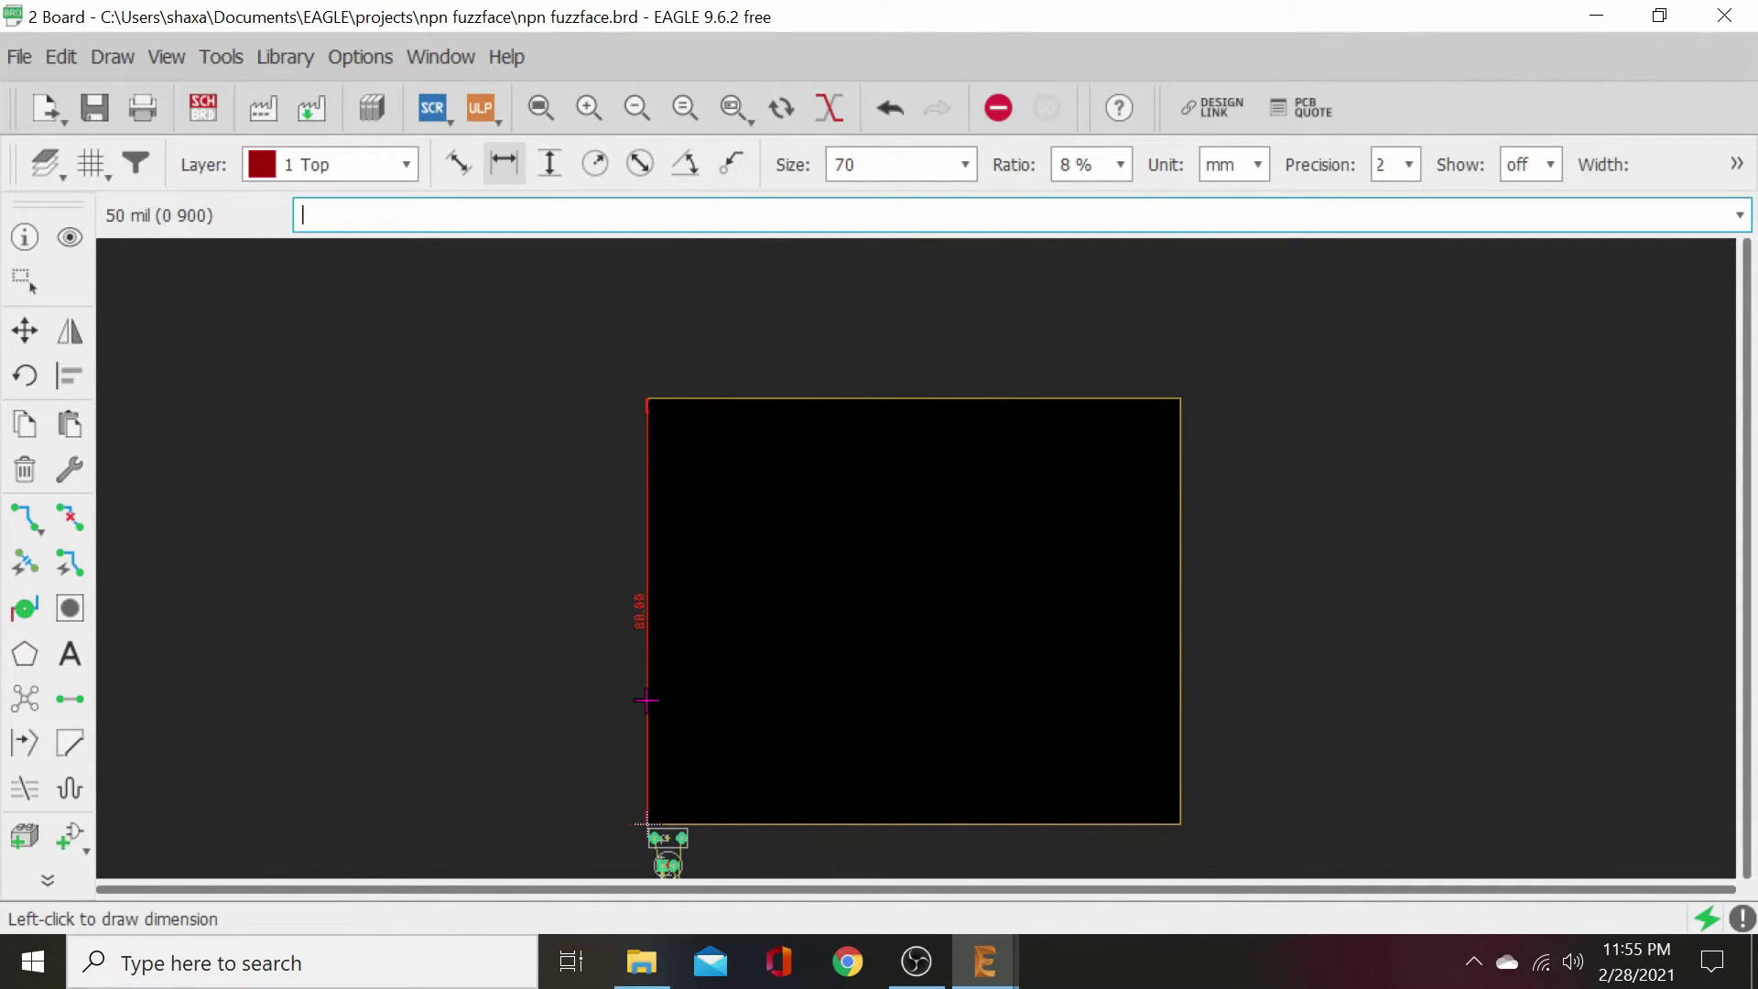
{"action": "left_click", "coordinate": [605, 700]}
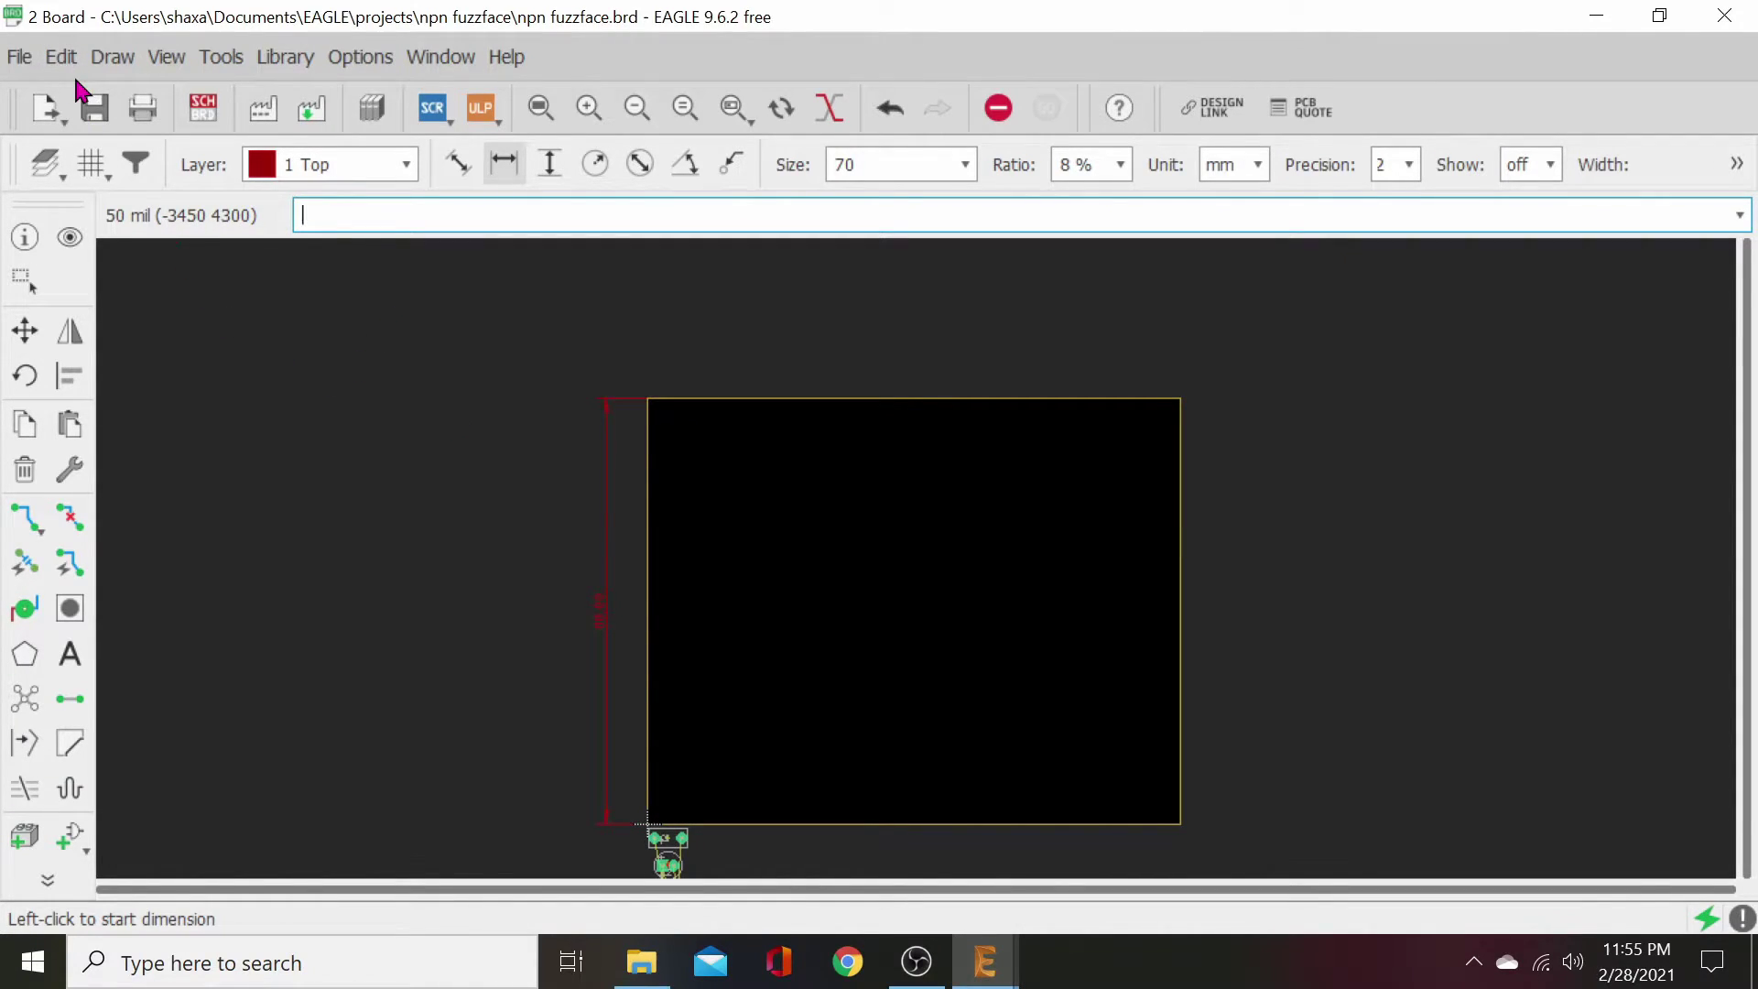
- Undo the earlier dimension and start a vertical dimension at the board's bottom-left corner
{"action": "key", "text": "ctrl+z"}
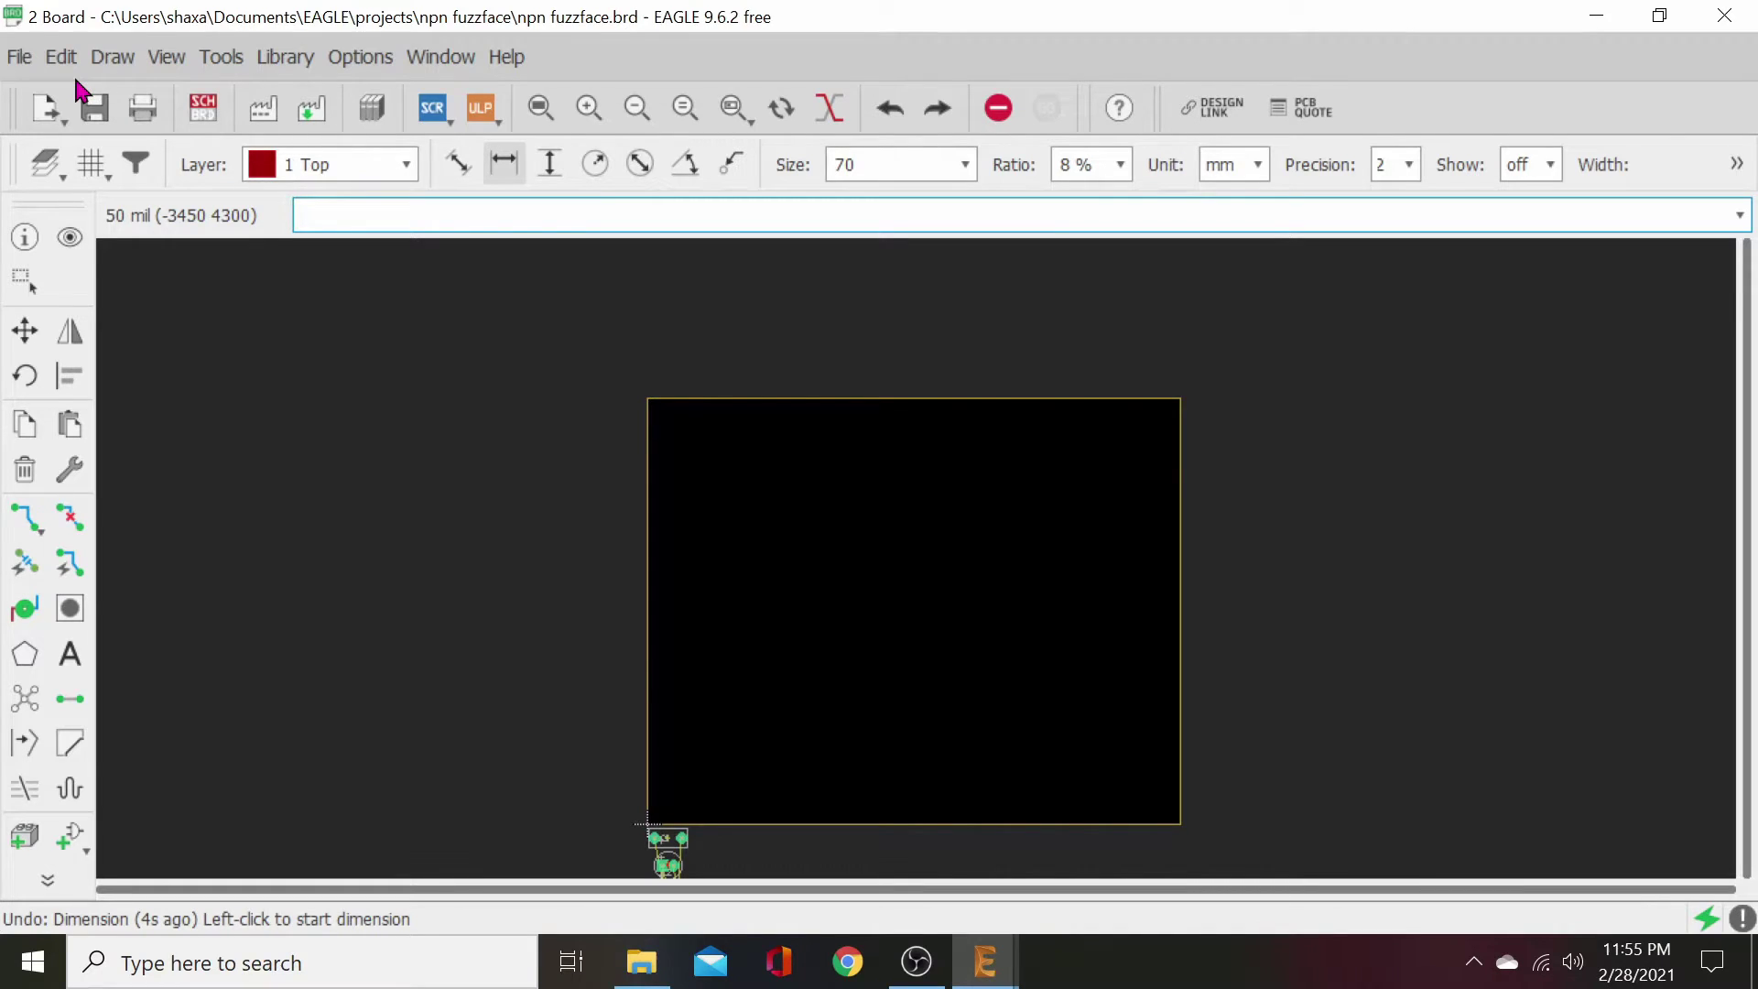
{"action": "left_click", "coordinate": [549, 163]}
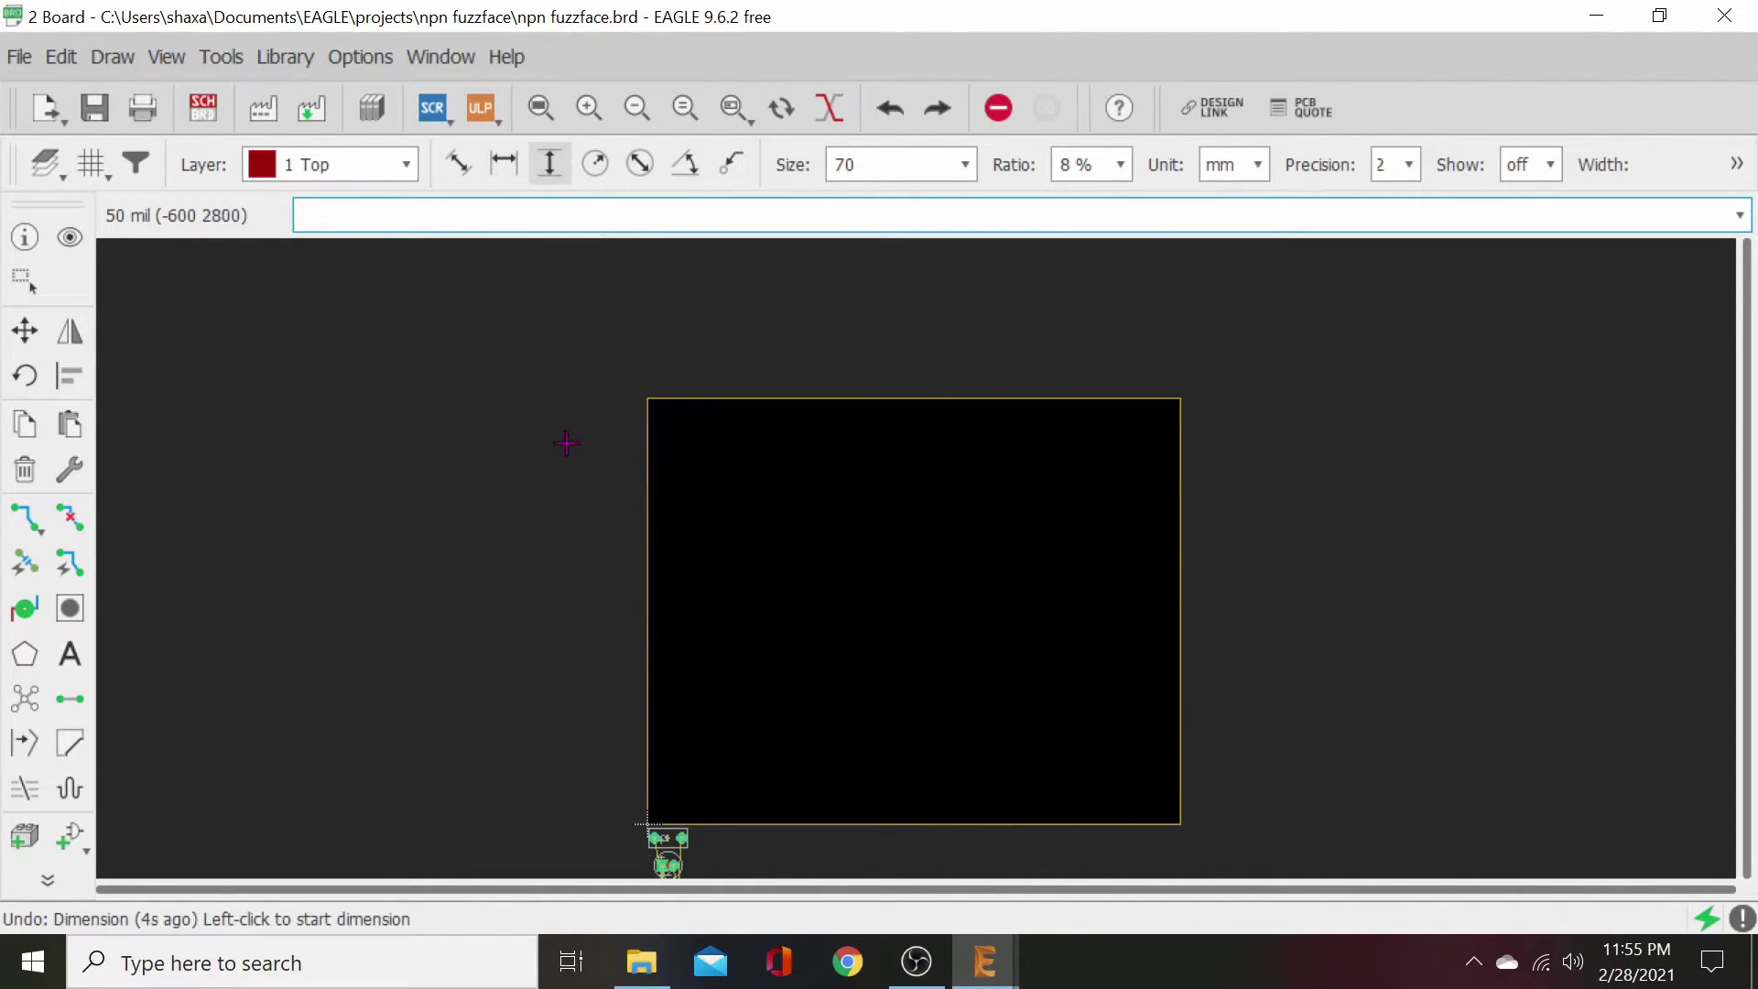
{"action": "scroll", "coordinate": [601, 761], "scroll_direction": "up", "scroll_amount": 1}
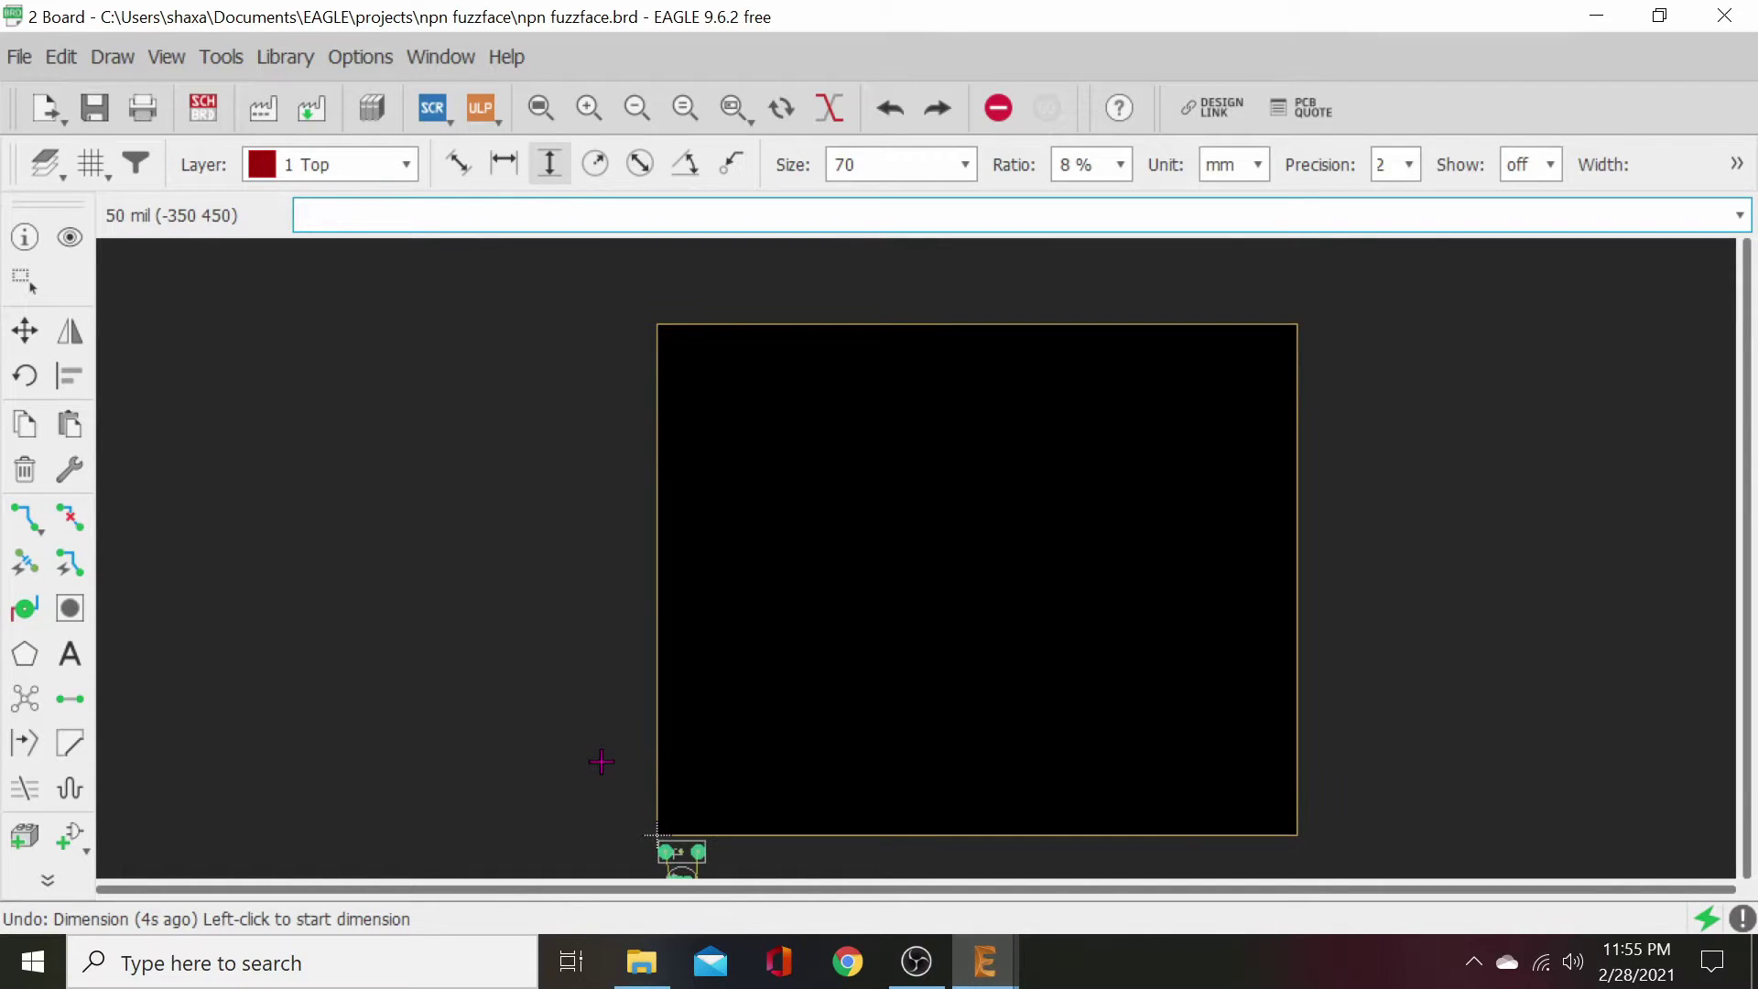
{"action": "left_click", "coordinate": [657, 834]}
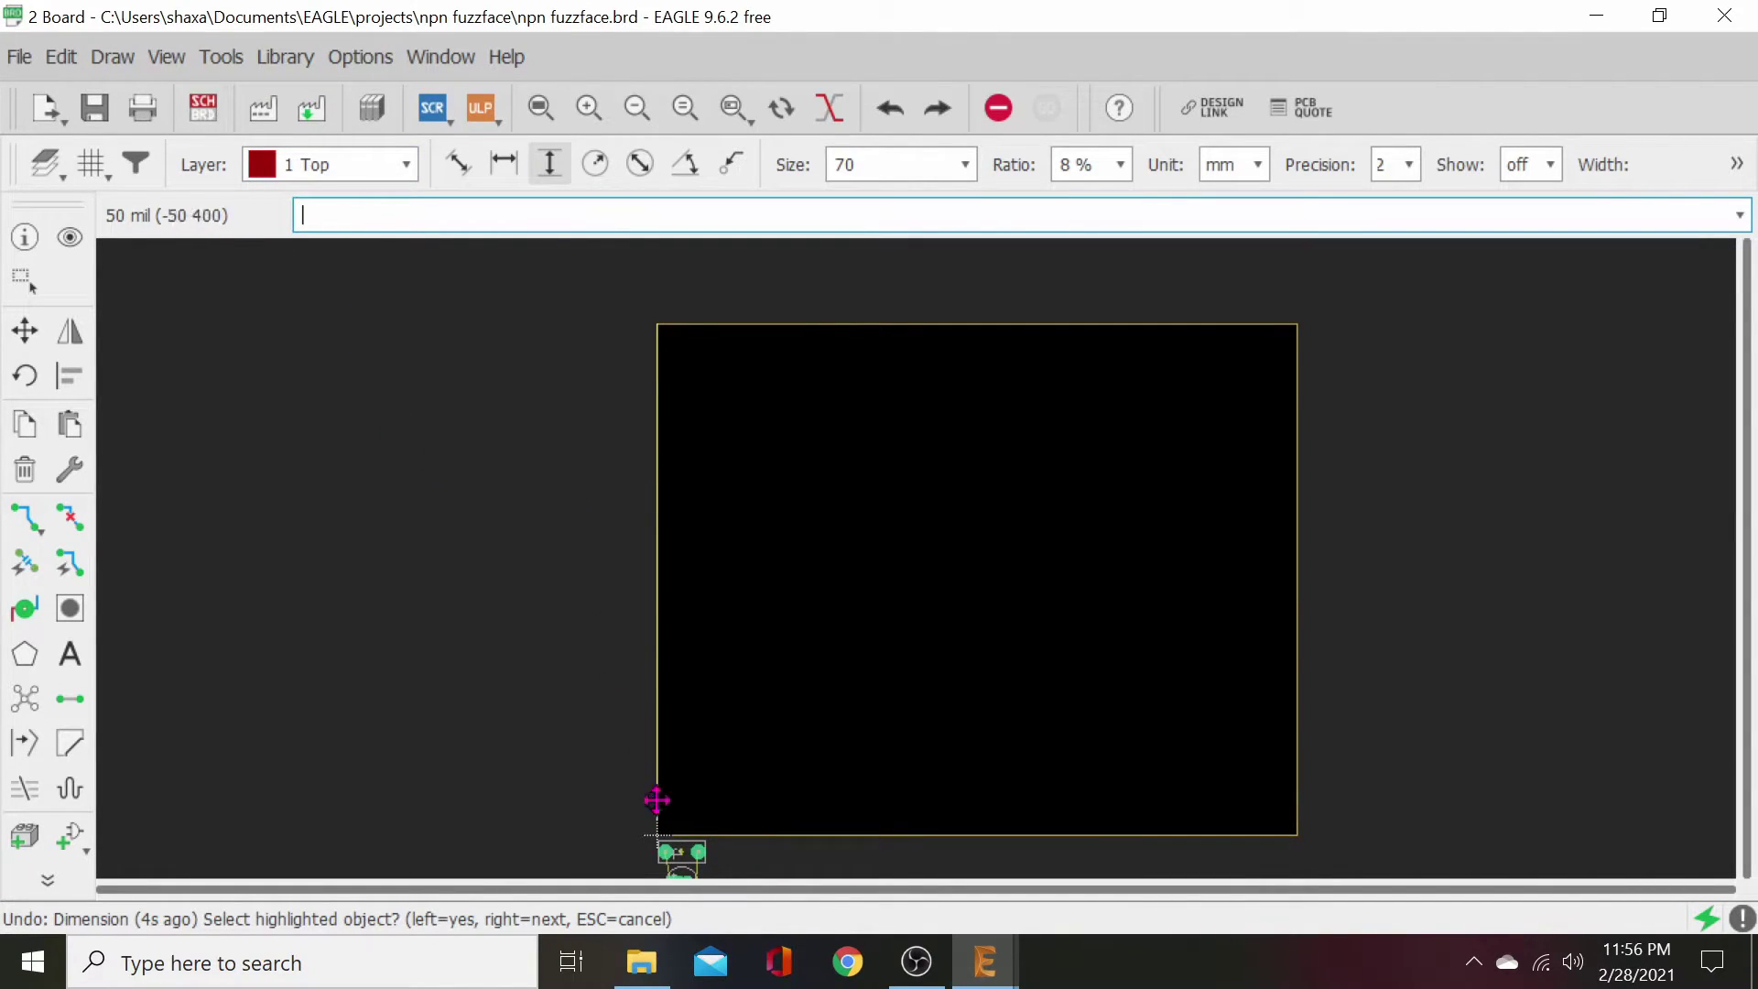
{"action": "left_click", "coordinate": [656, 834]}
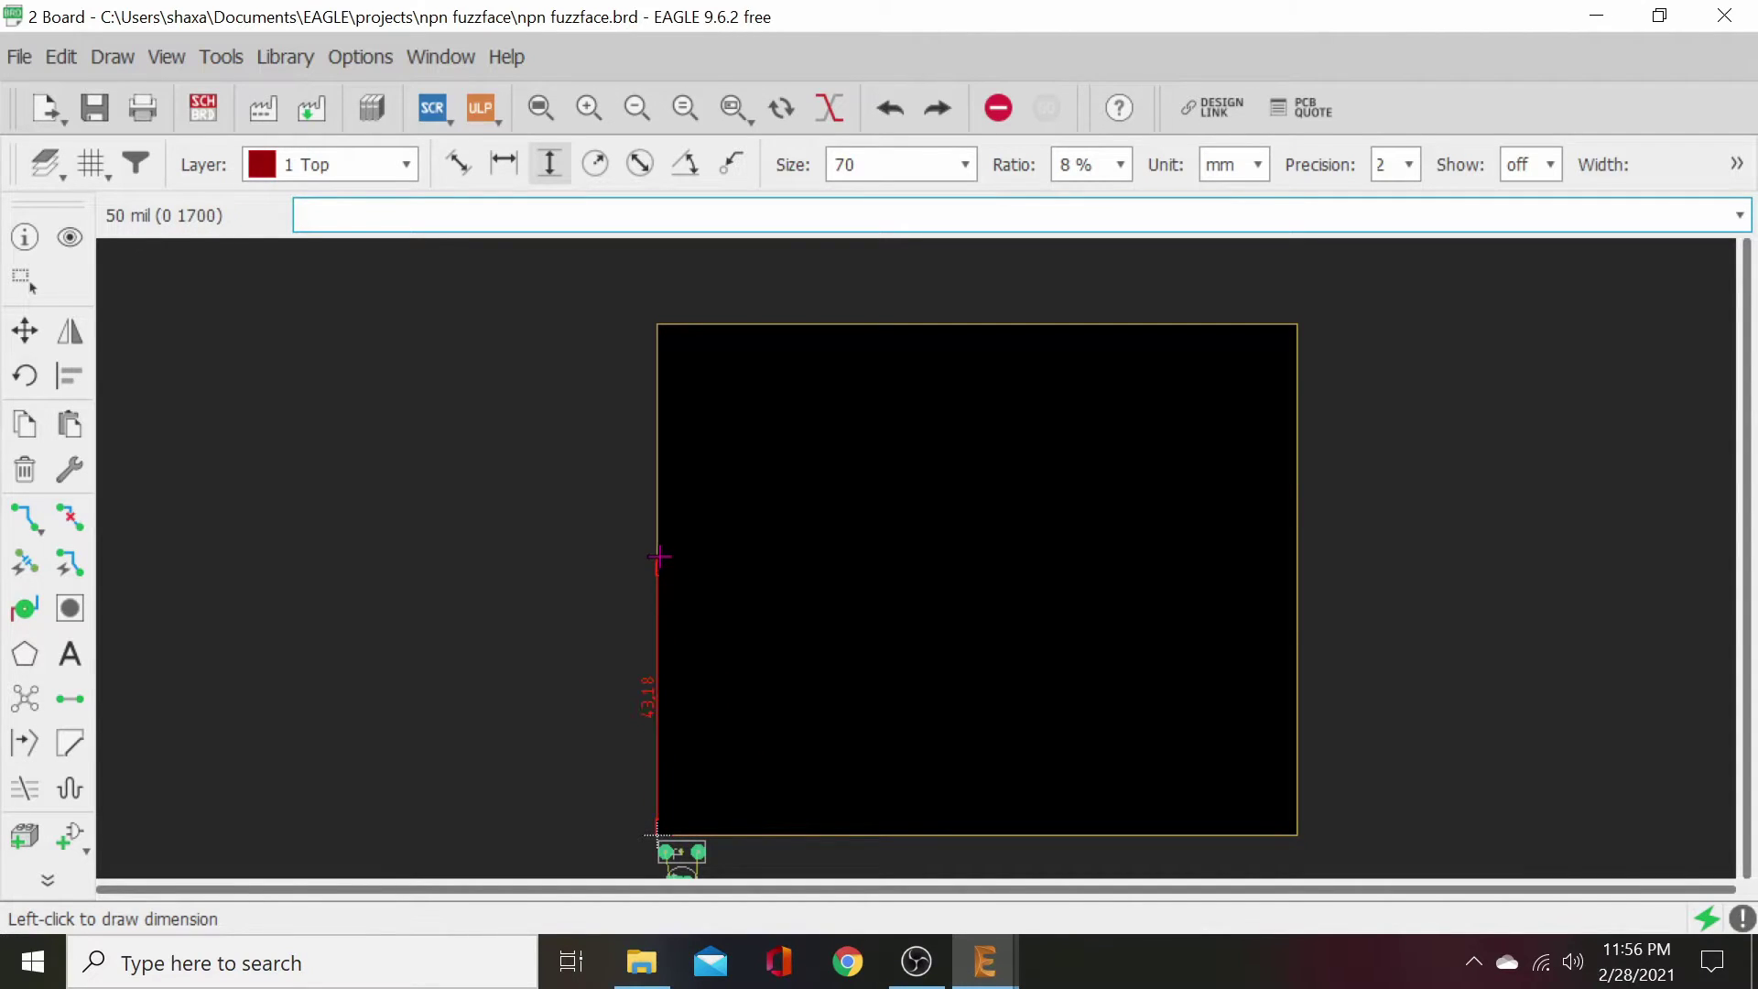
- Extend the vertical dimension up to 40.64 mm and place it at the board's right side
{"action": "middle_click_drag", "start_coordinate": [641, 480], "coordinate": [642, 518]}
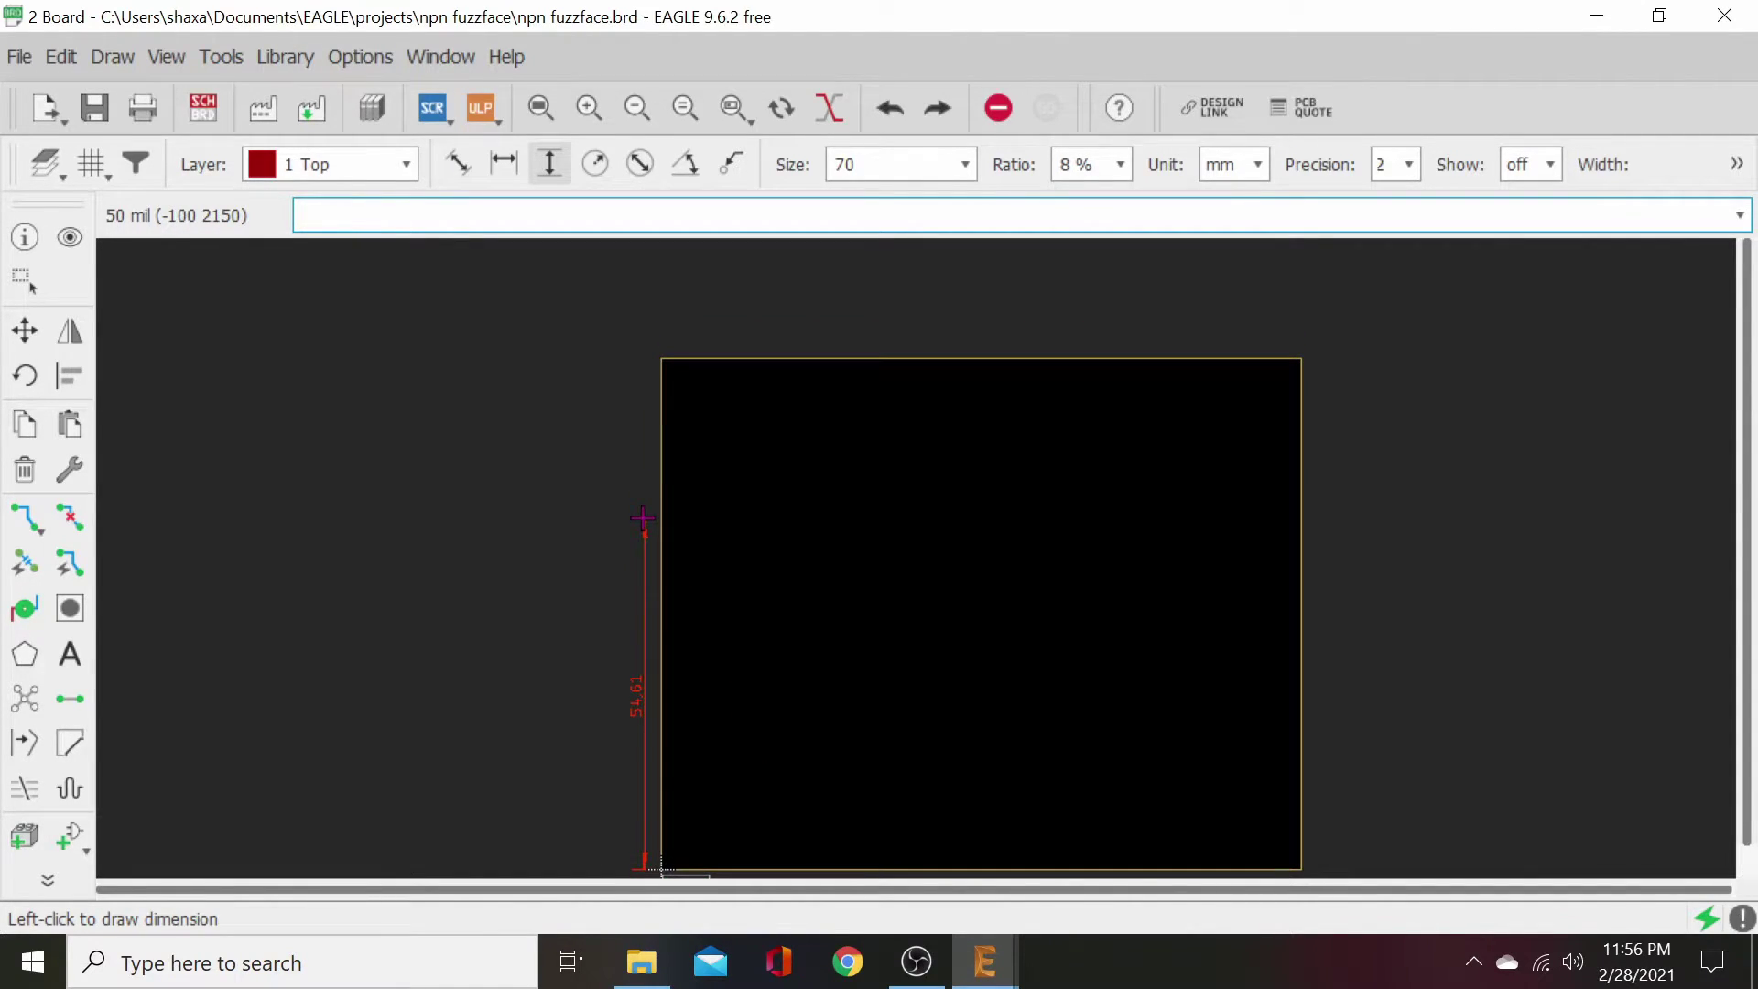
{"action": "middle_click_drag", "start_coordinate": [641, 589], "coordinate": [629, 467]}
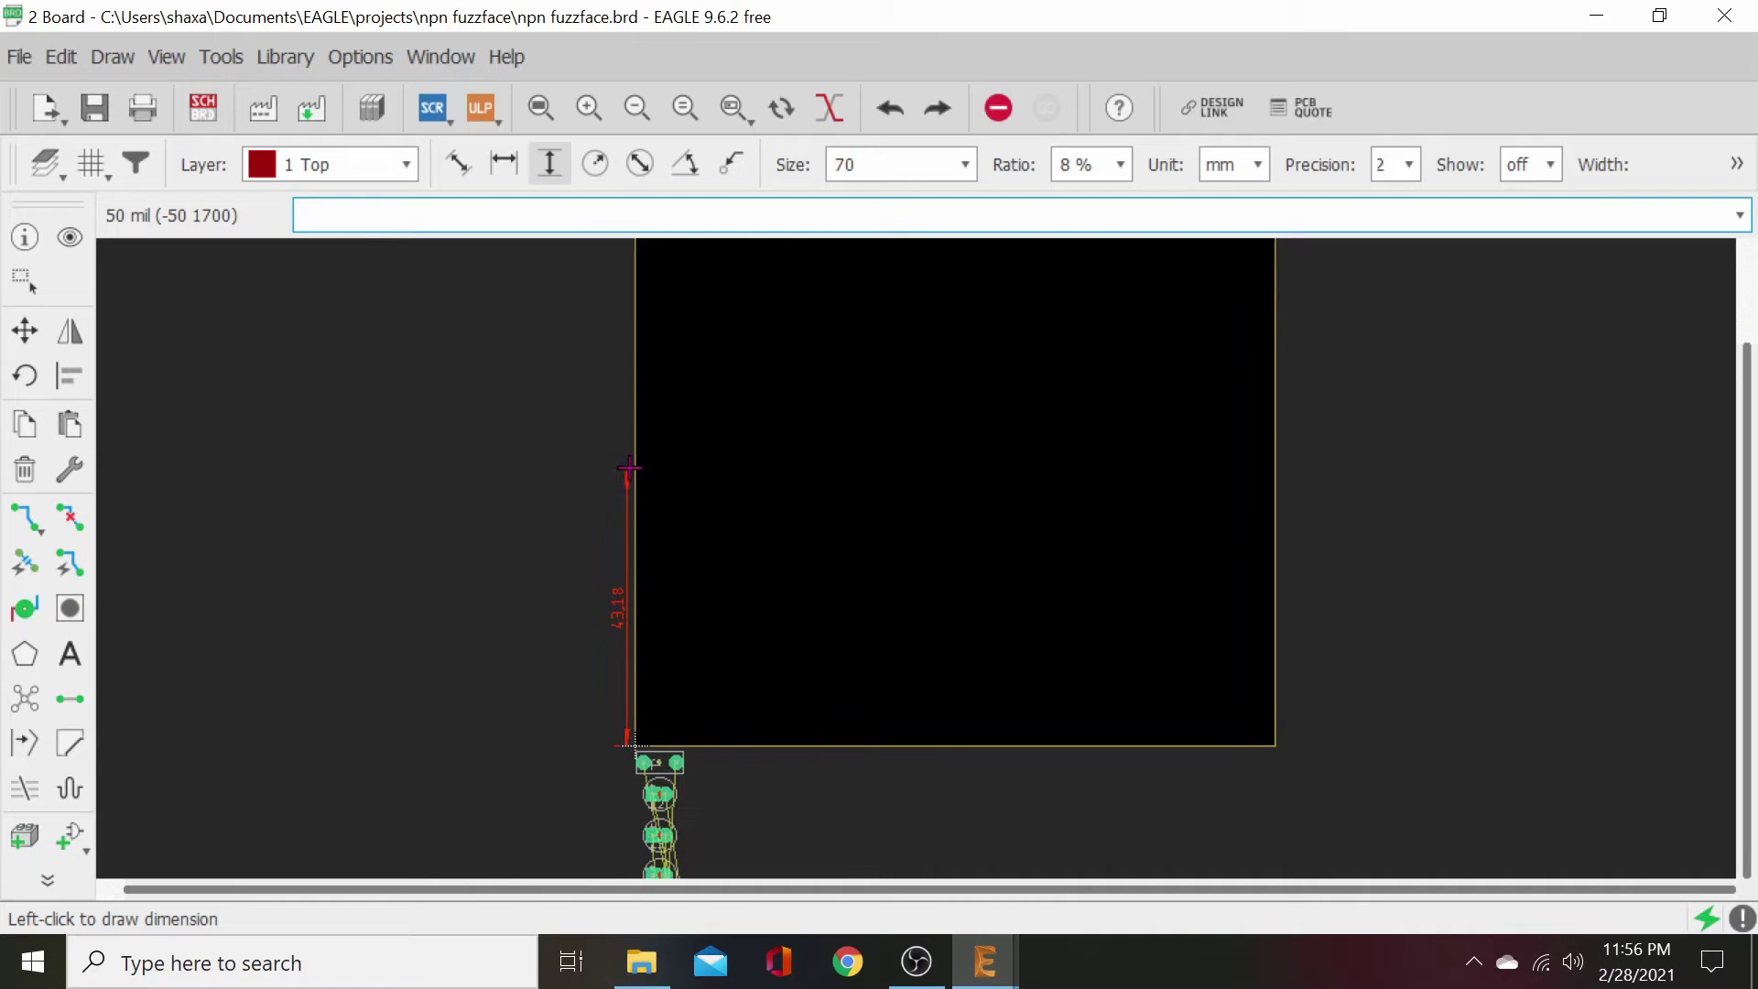
{"action": "scroll", "coordinate": [632, 483], "scroll_direction": "up", "scroll_amount": 3}
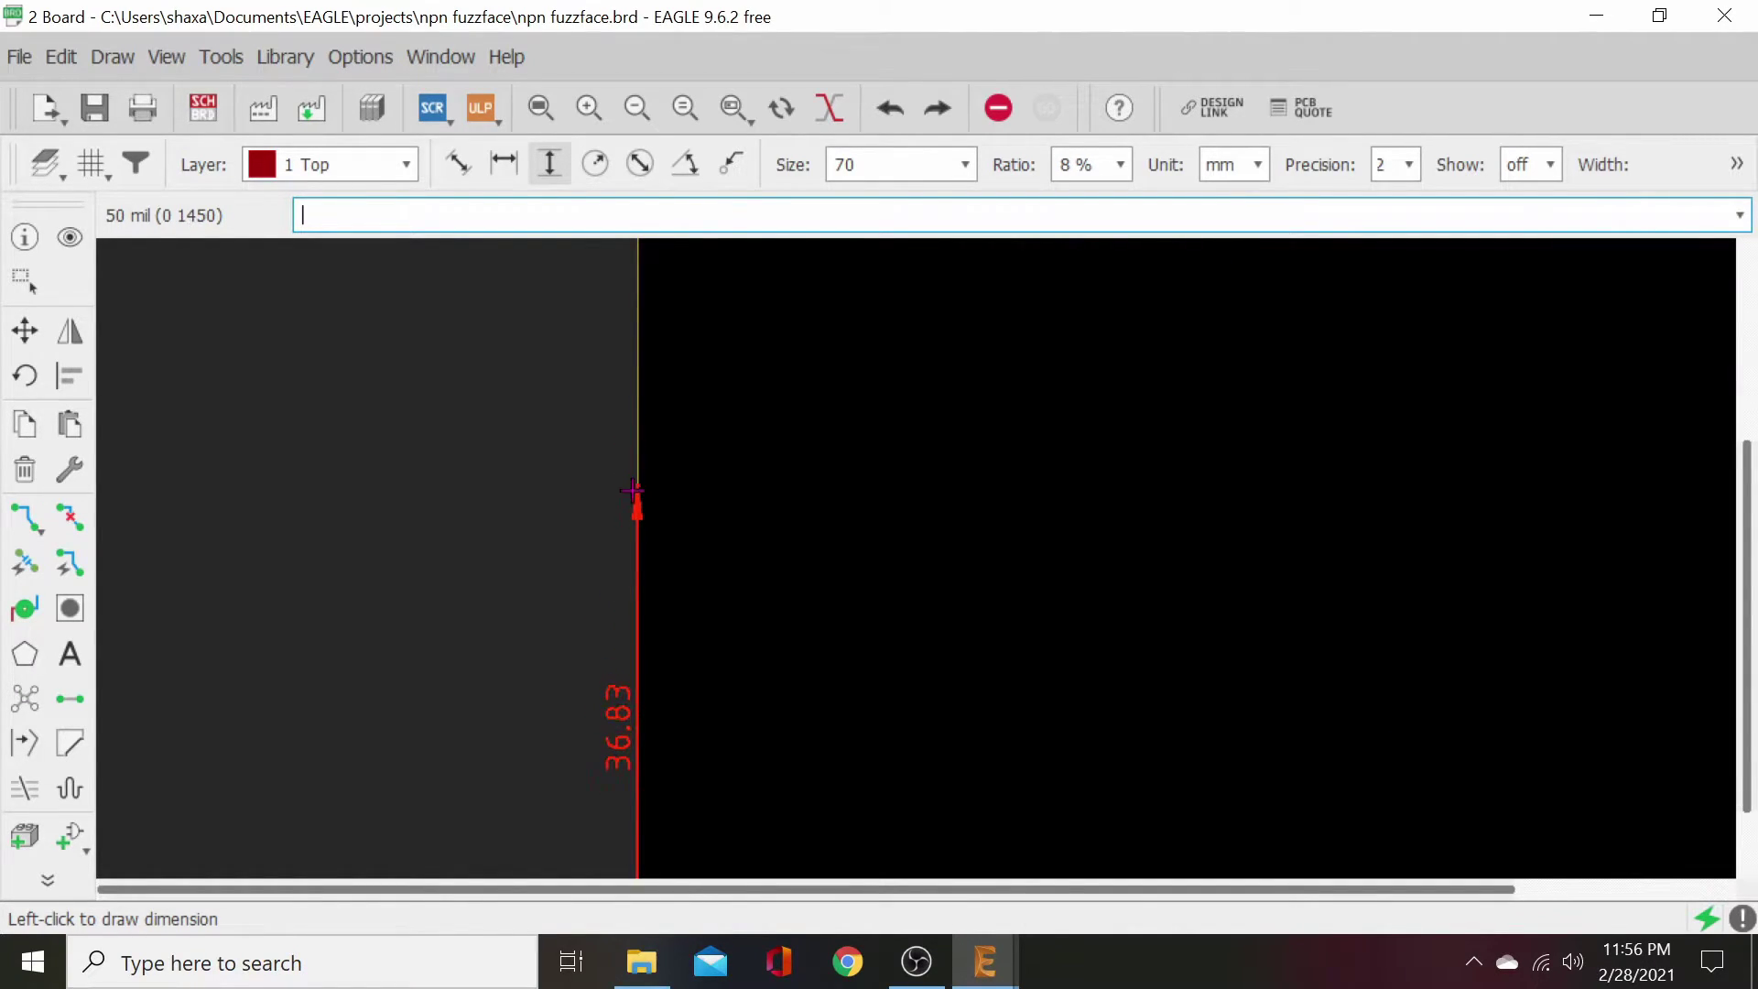
{"action": "middle_click_drag", "start_coordinate": [634, 477], "coordinate": [626, 303]}
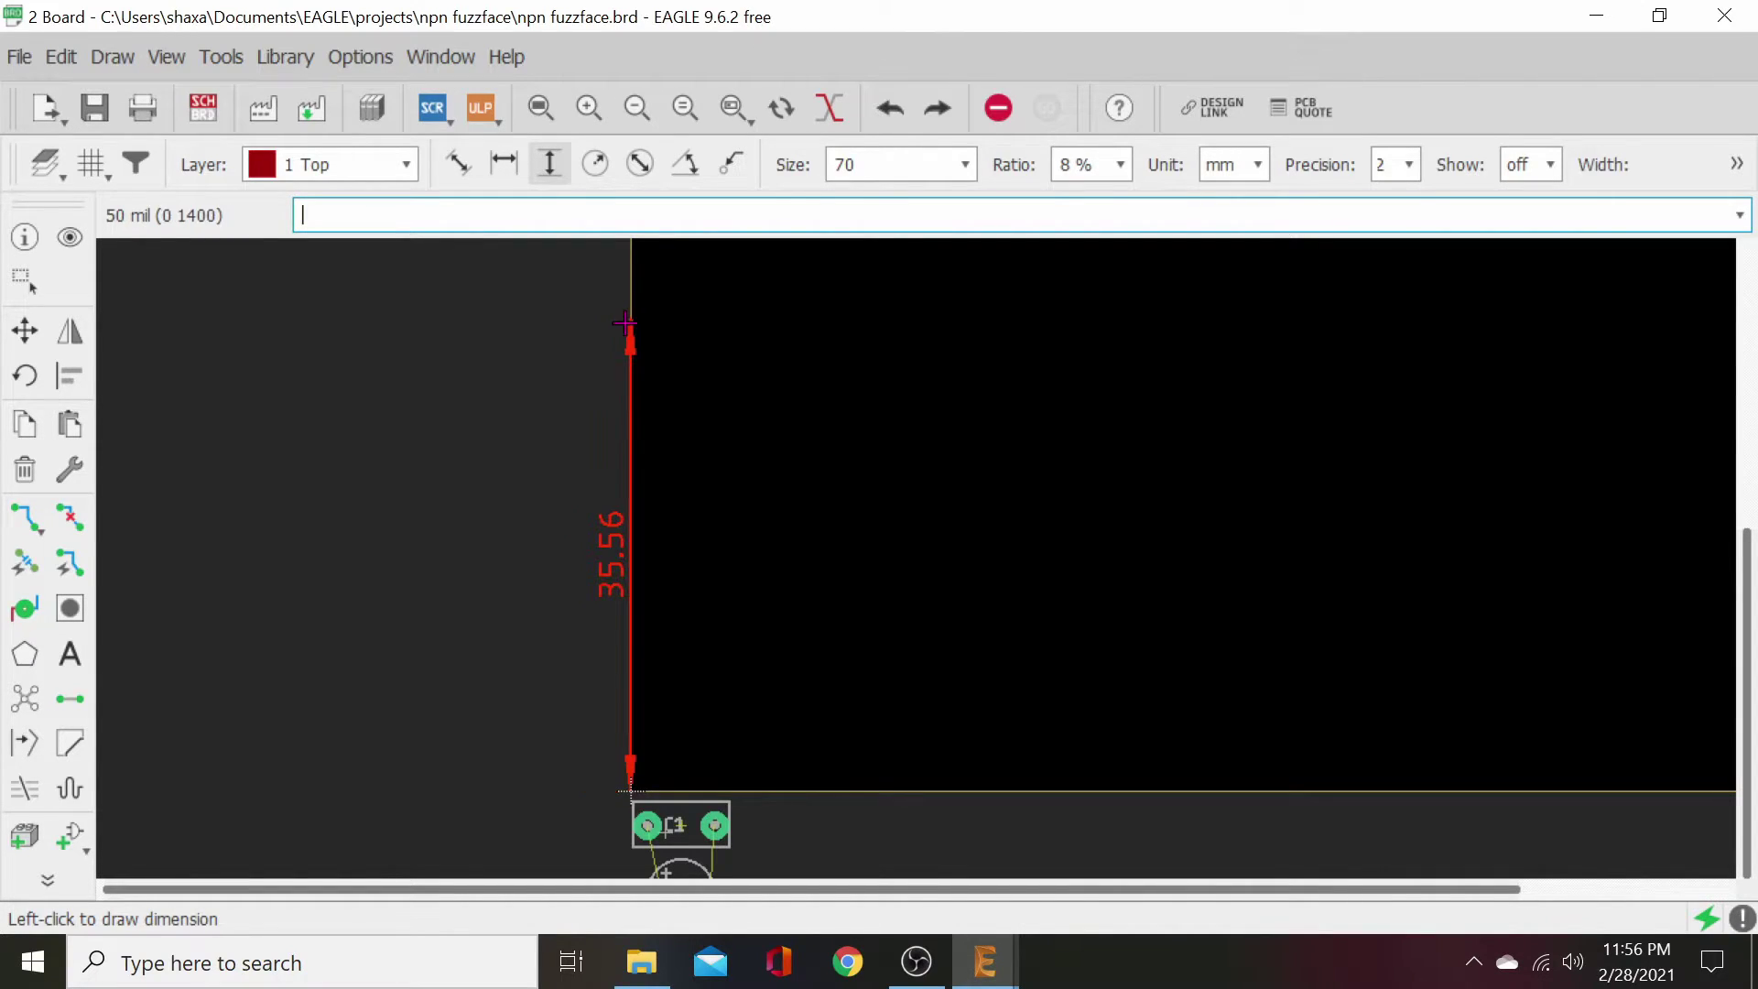
{"action": "left_click", "coordinate": [632, 249]}
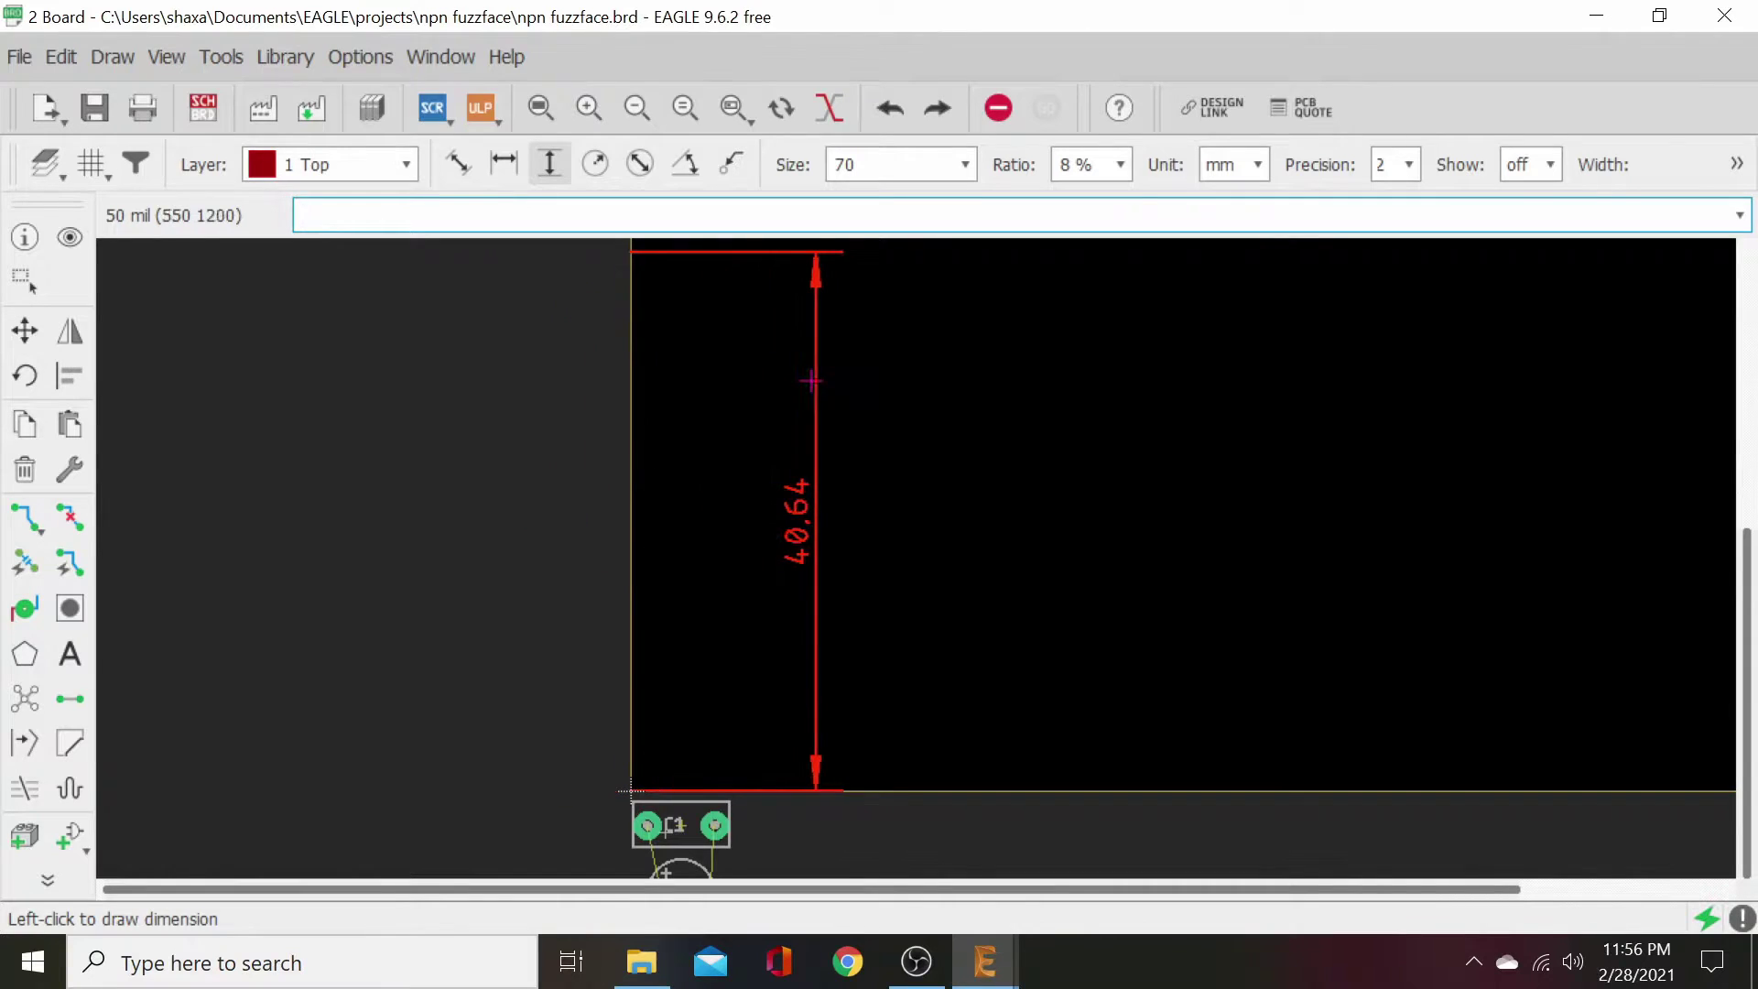
{"action": "middle_click_drag", "start_coordinate": [930, 407], "coordinate": [670, 514]}
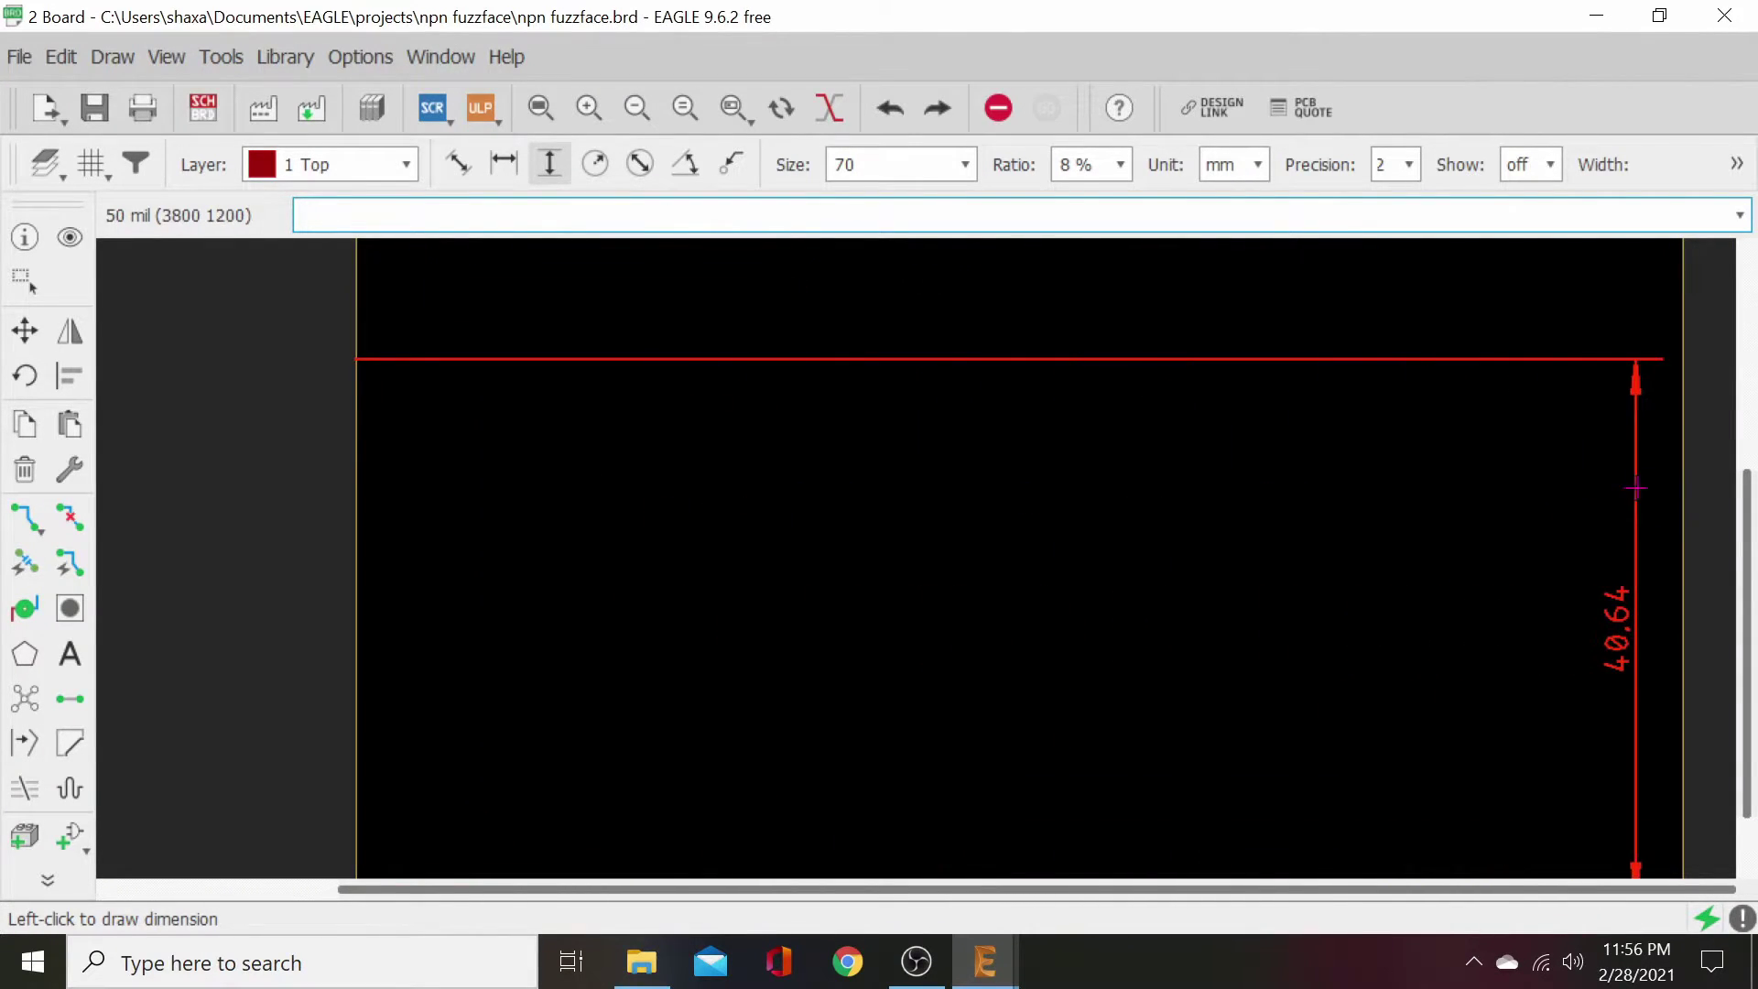
{"action": "left_click", "coordinate": [1708, 497]}
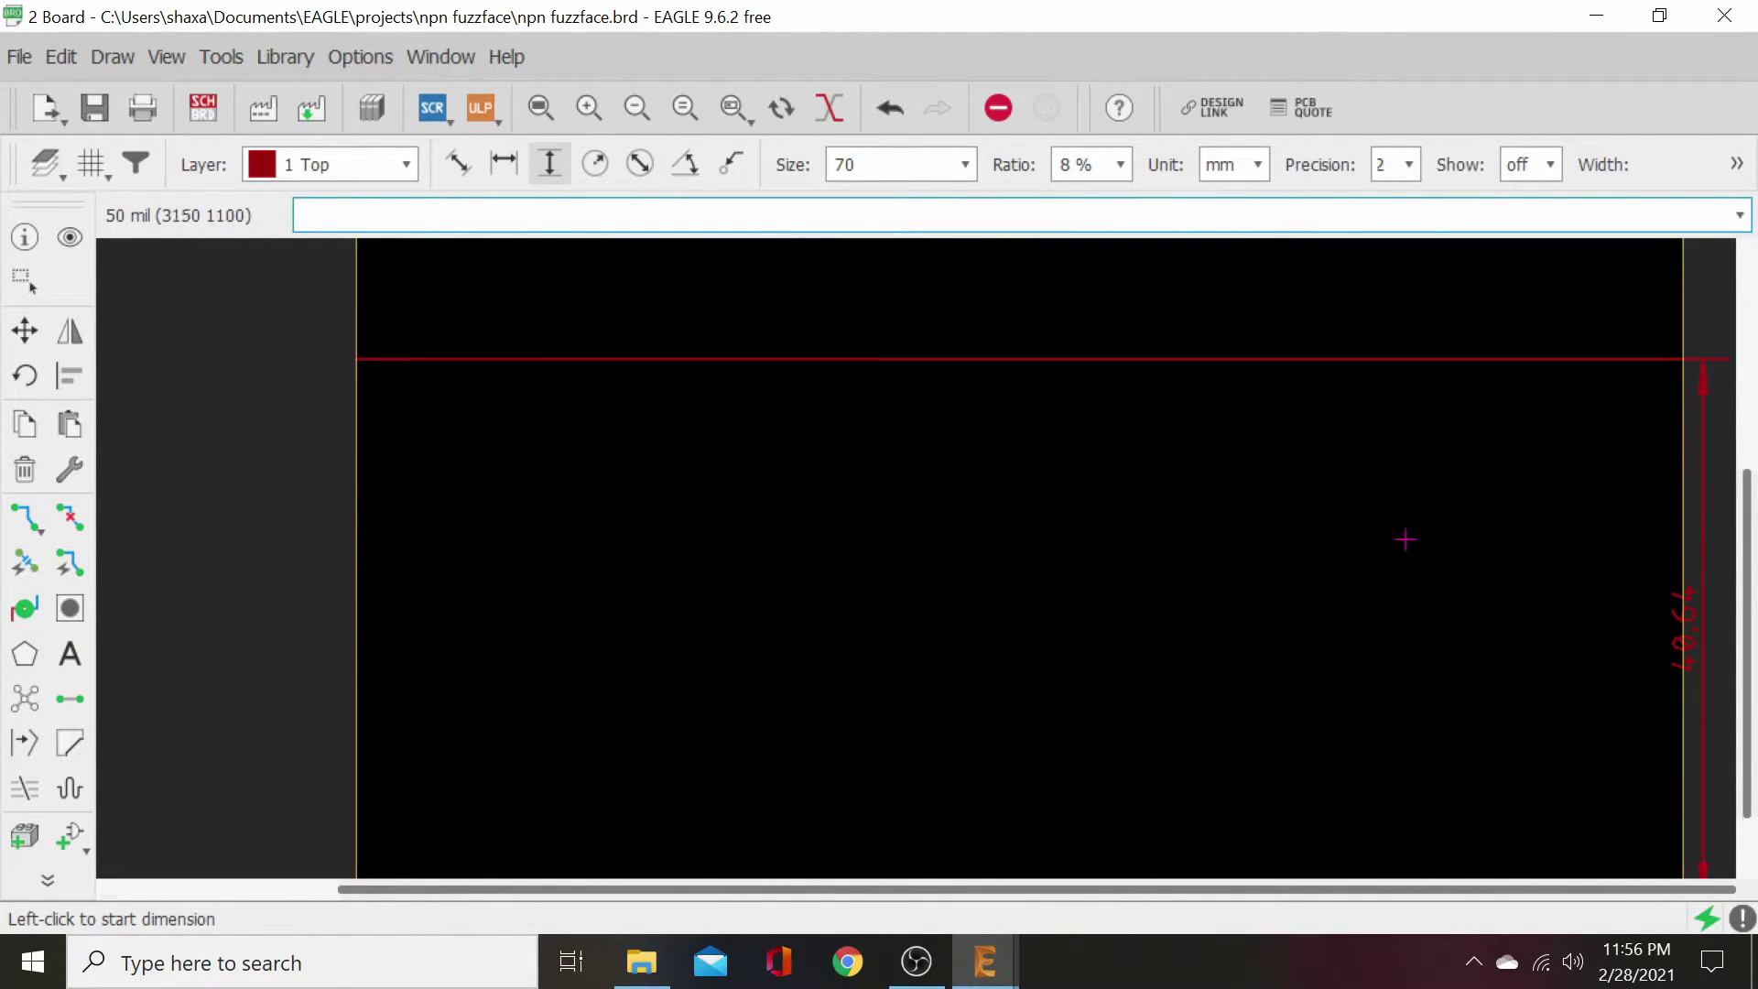
{"action": "scroll", "coordinate": [1405, 537], "scroll_direction": "down", "scroll_amount": 2}
{"action": "middle_click_drag", "start_coordinate": [1299, 647], "coordinate": [1166, 659]}
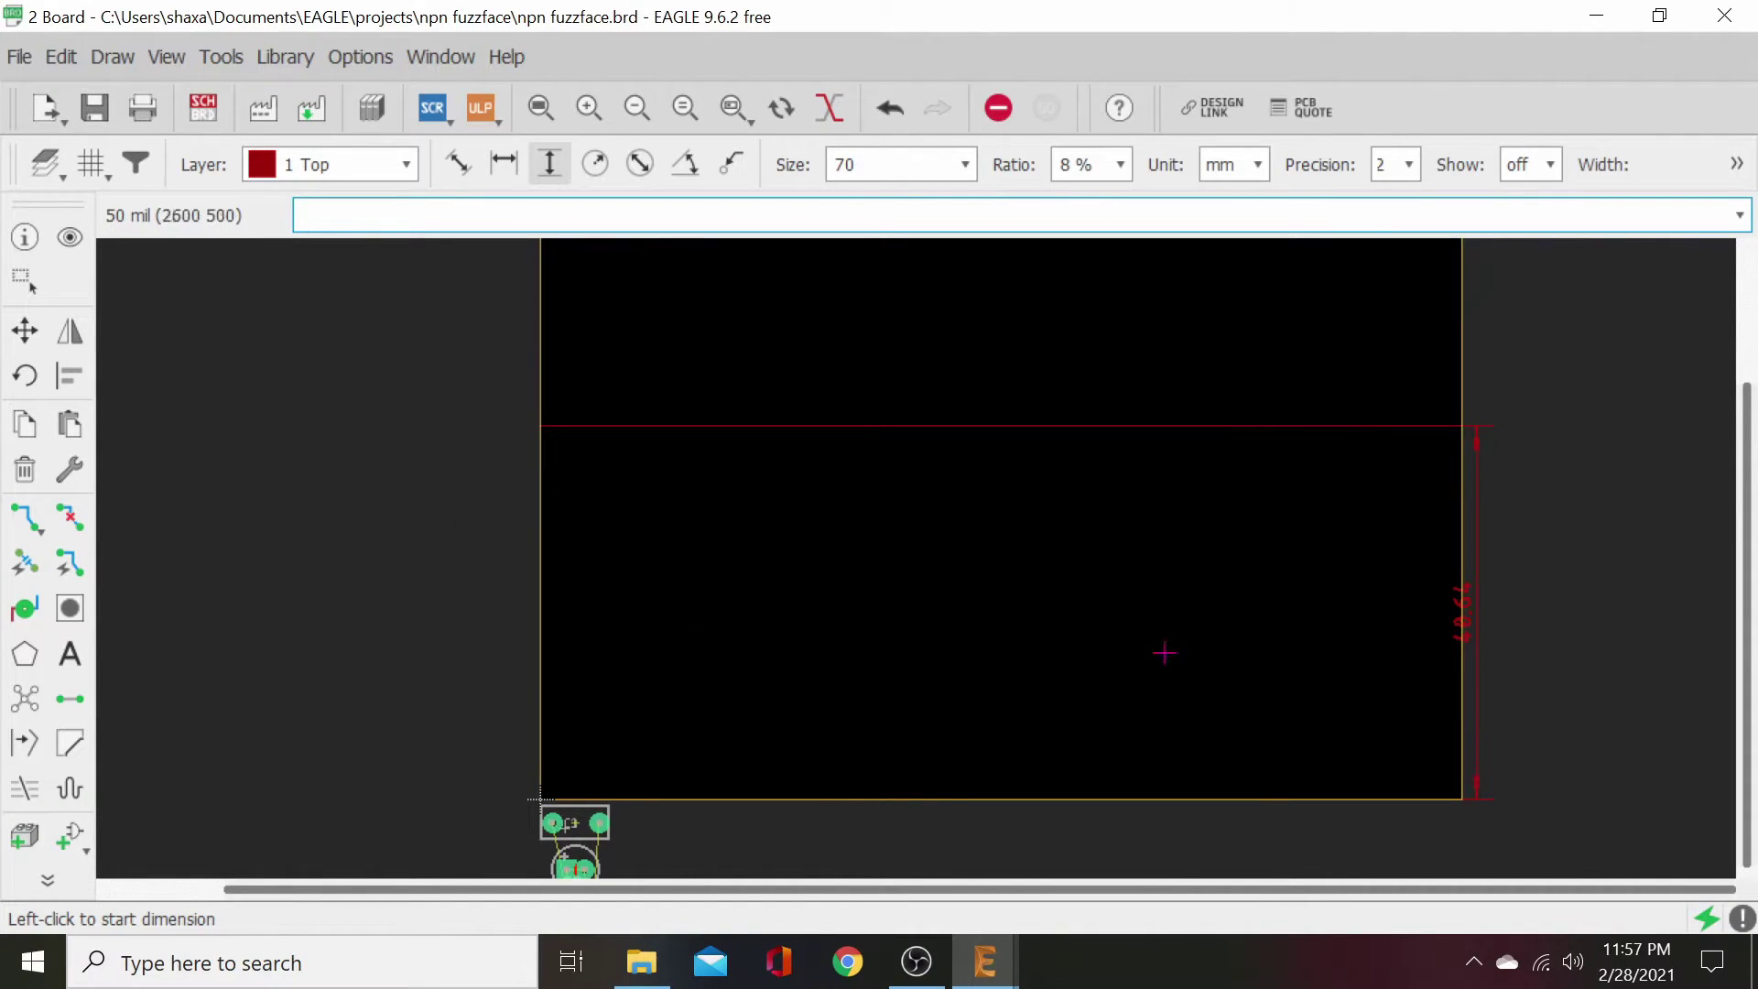
{"action": "middle_click_drag", "start_coordinate": [851, 608], "coordinate": [841, 842]}
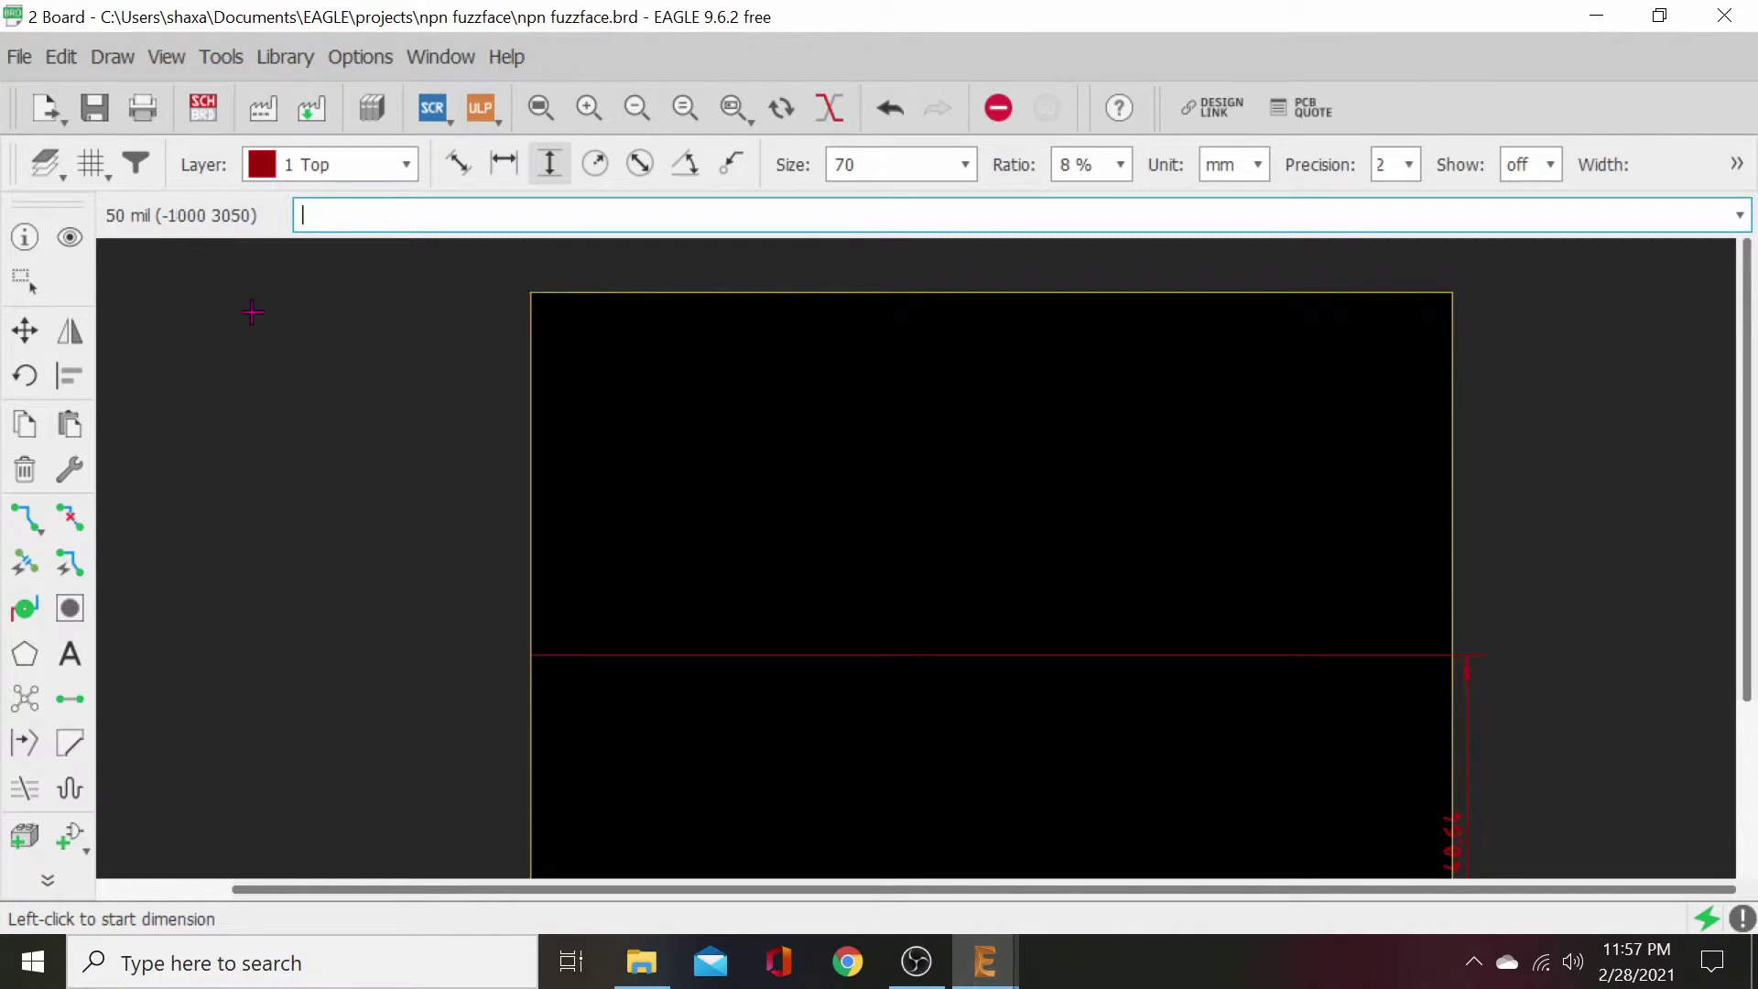
- Move the board outline down into its final position above the column of parts
{"action": "left_click", "coordinate": [26, 330]}
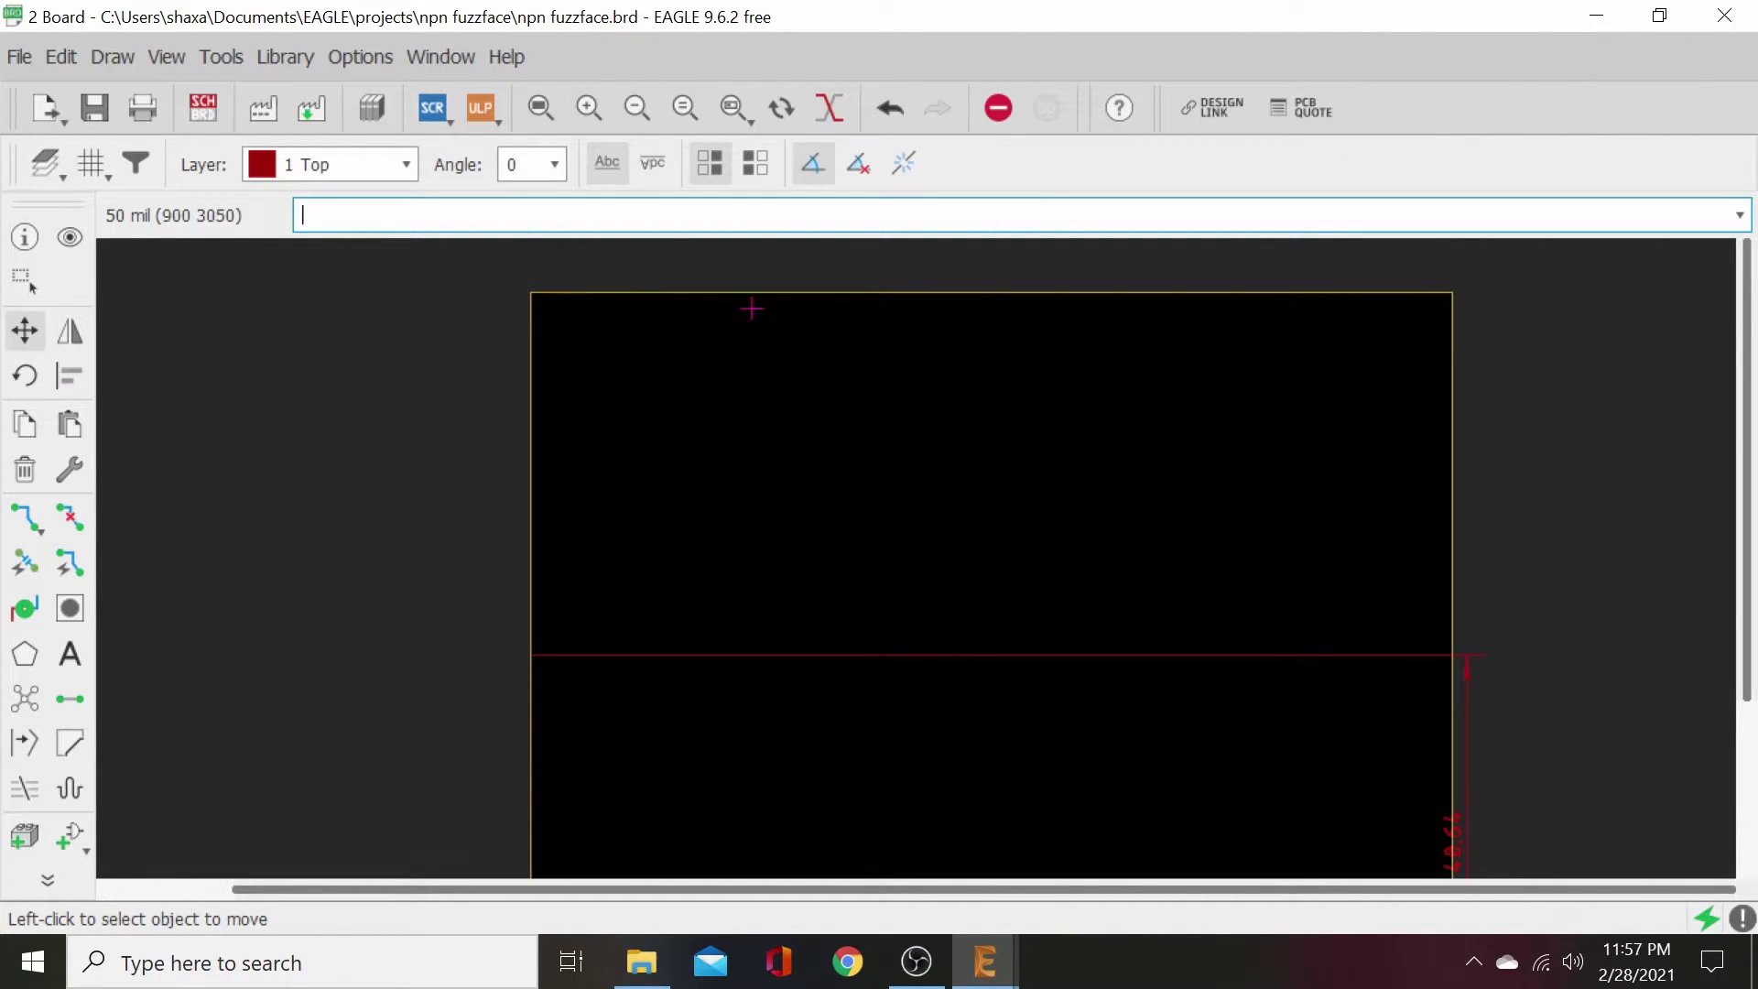
{"action": "left_click", "coordinate": [987, 293]}
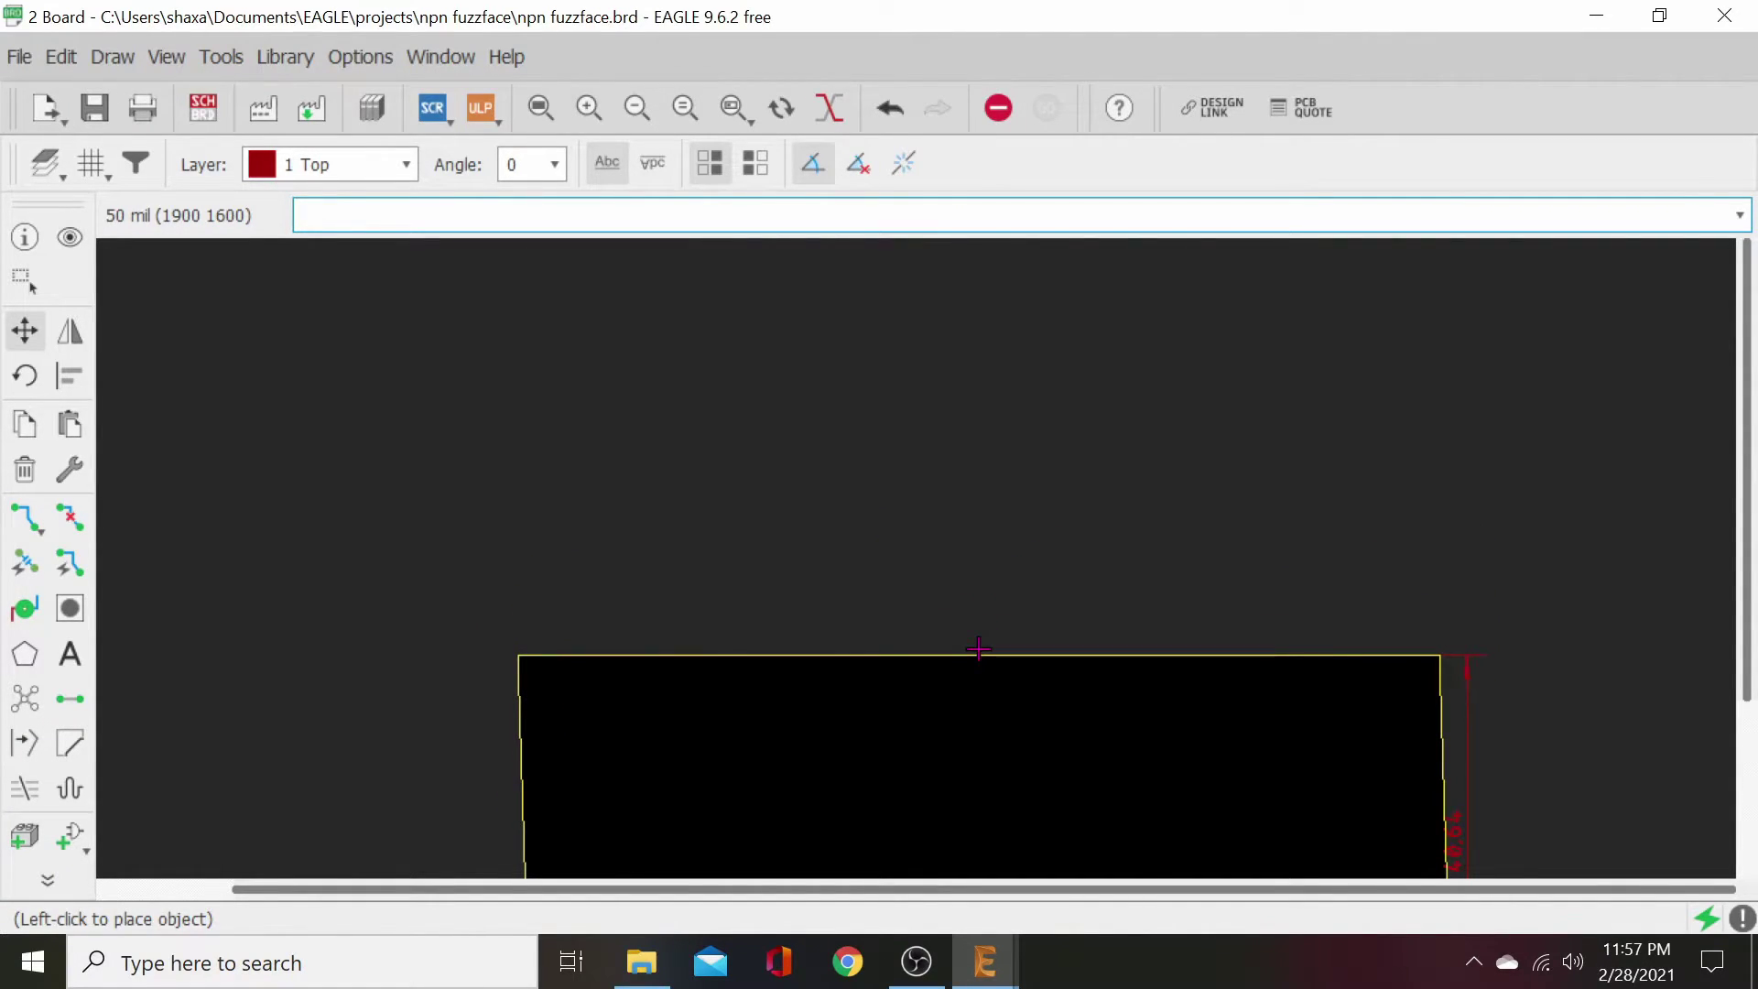
{"action": "left_click", "coordinate": [981, 648]}
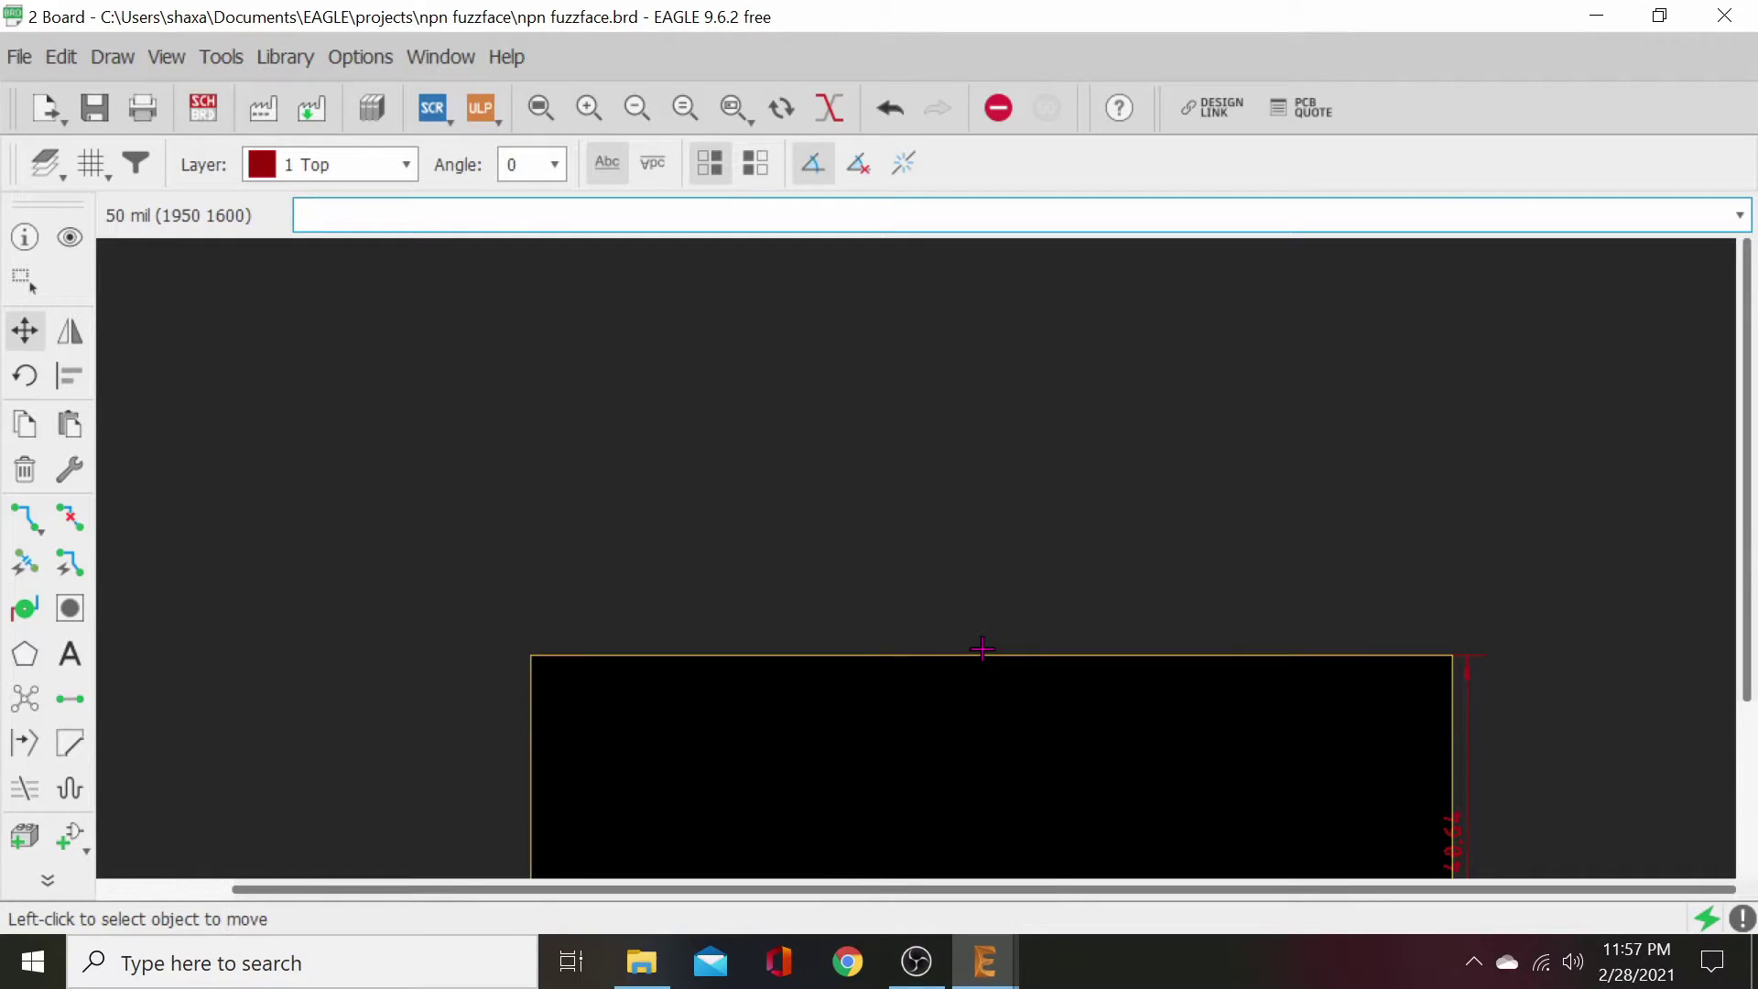
{"action": "middle_click_drag", "start_coordinate": [955, 560], "coordinate": [946, 282]}
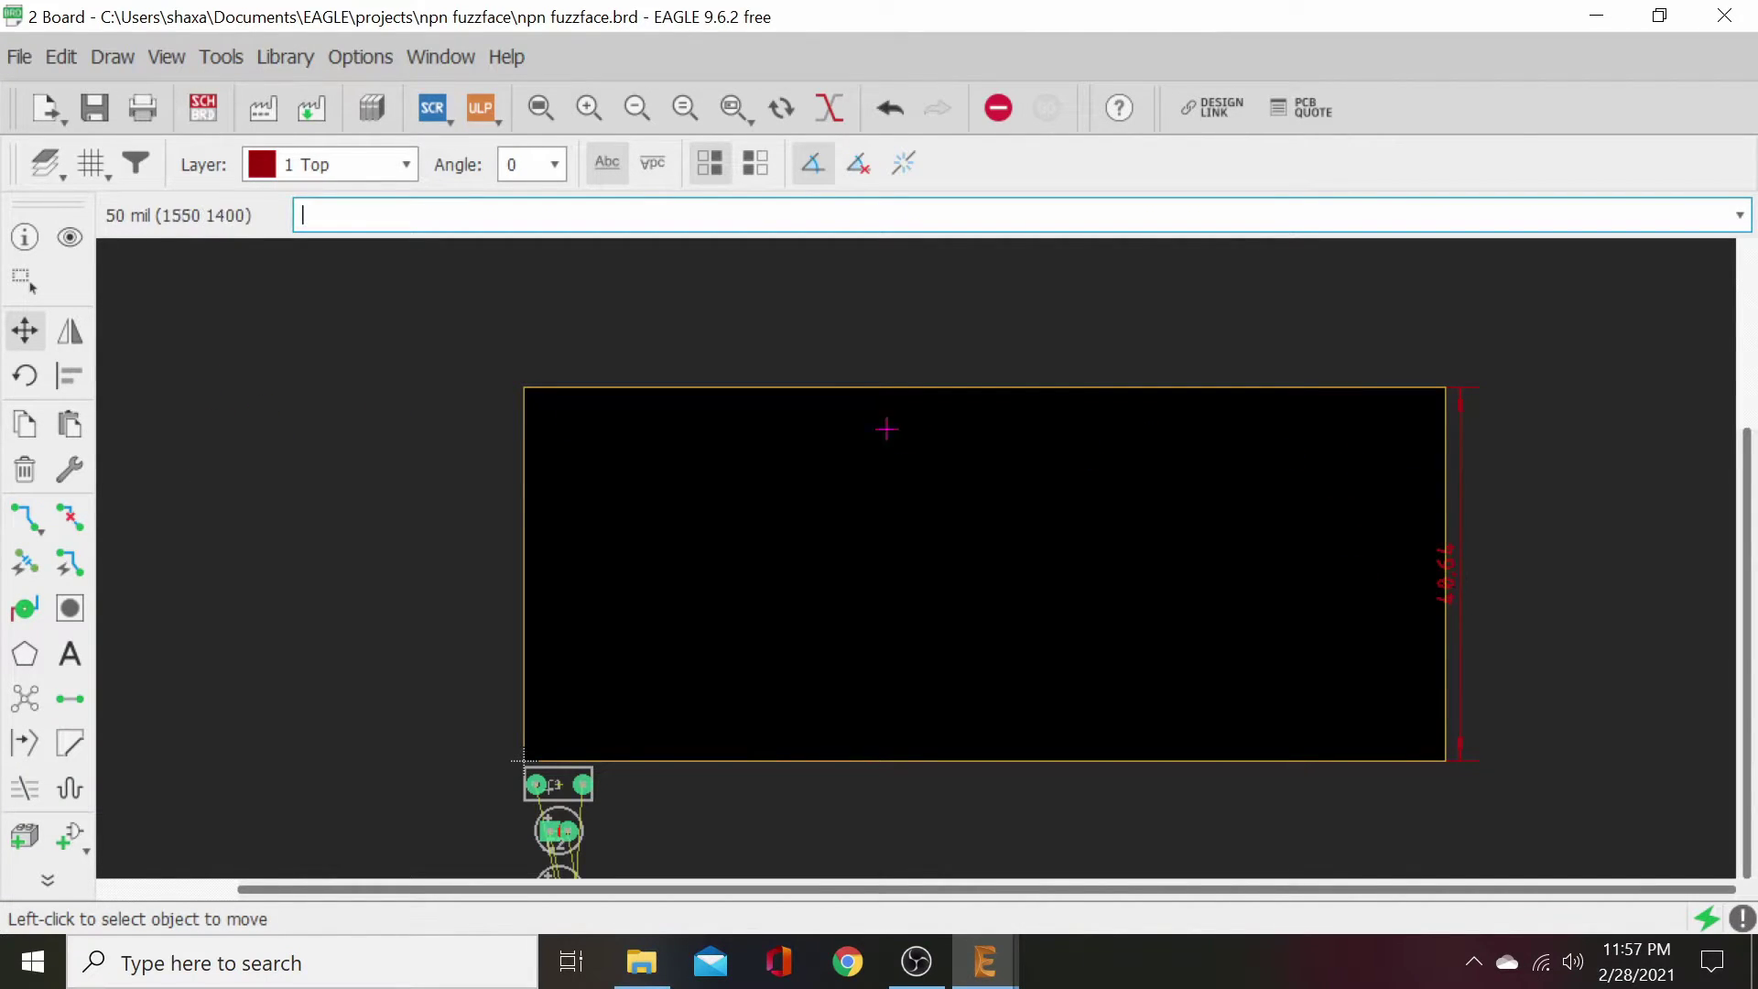
- Add a horizontal 50.80 mm dimension from the board's top-left corner, placed above the board
{"action": "left_click", "coordinate": [112, 56]}
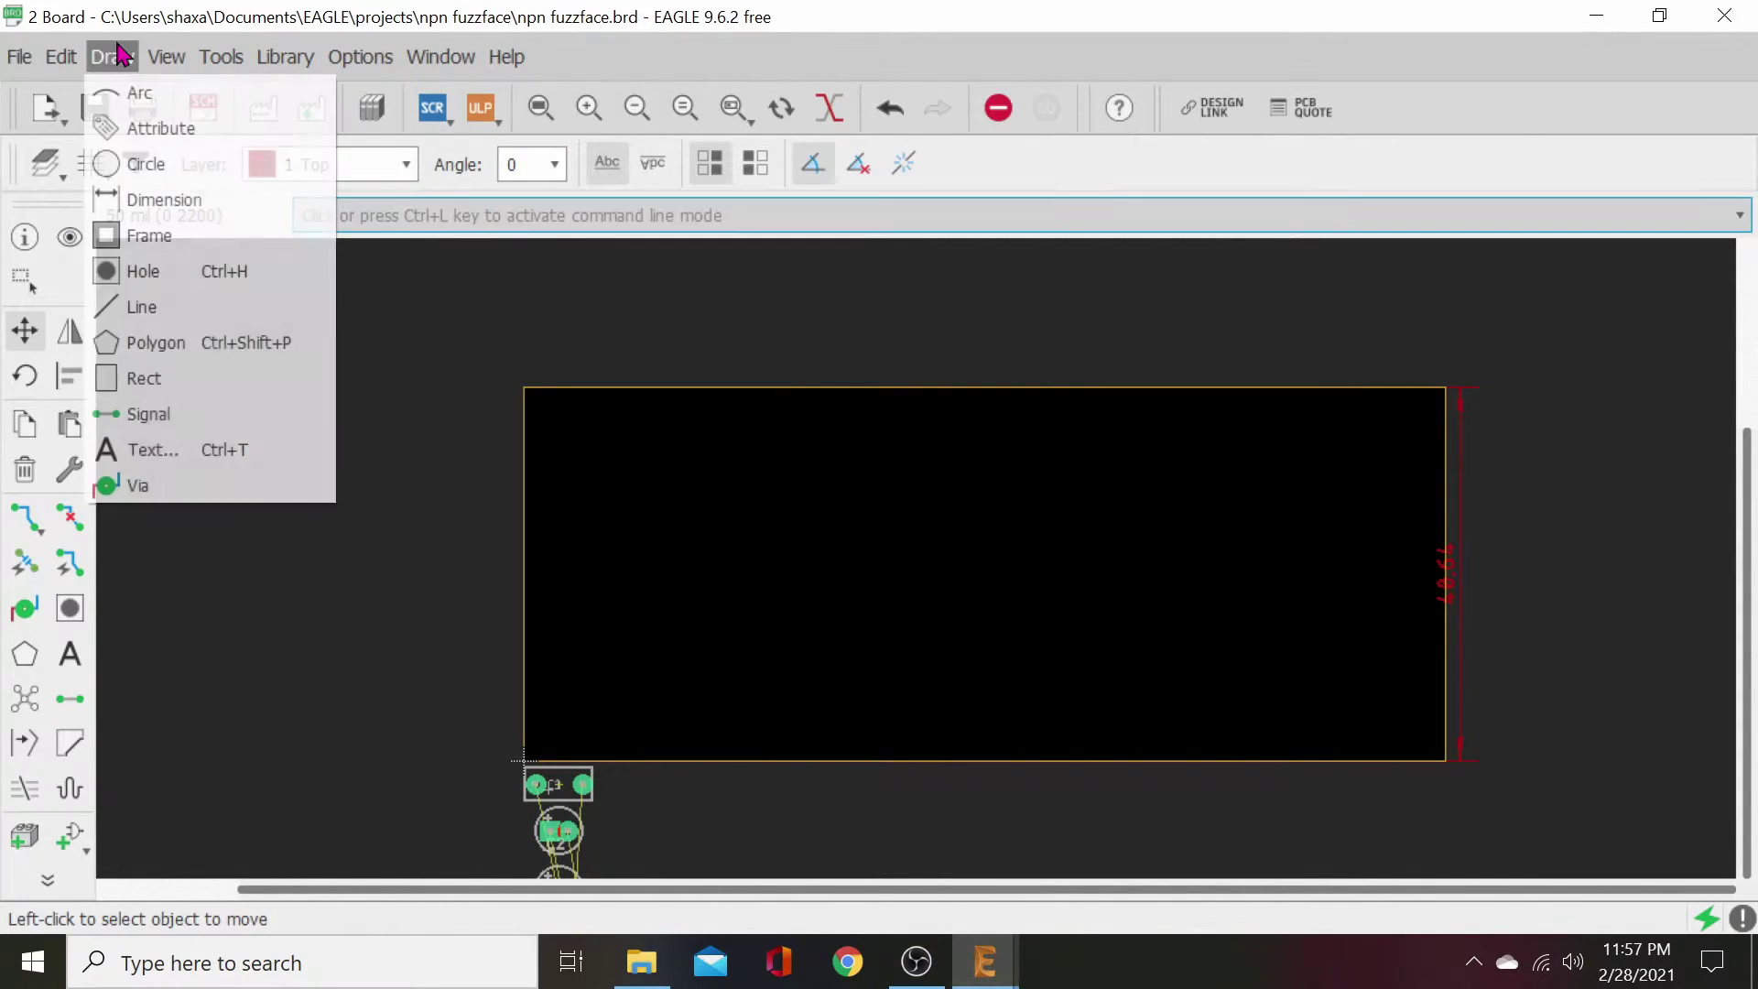
{"action": "left_click", "coordinate": [135, 209]}
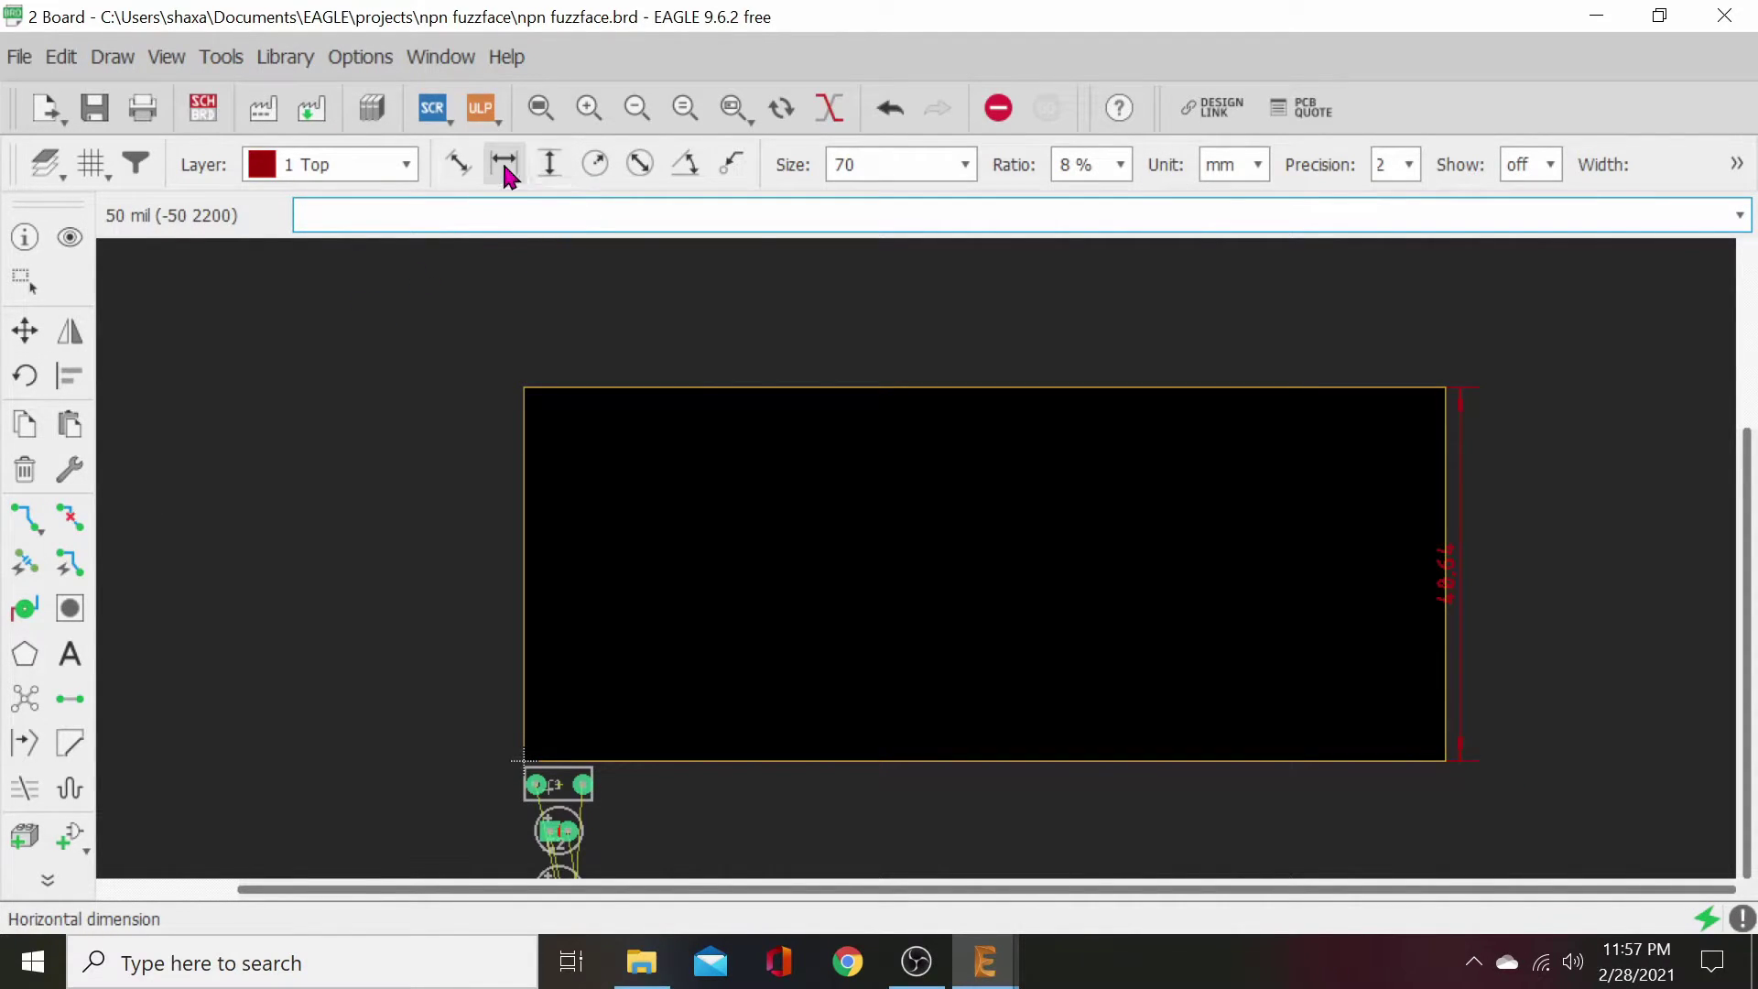
{"action": "left_click", "coordinate": [502, 163]}
{"action": "left_click", "coordinate": [522, 380]}
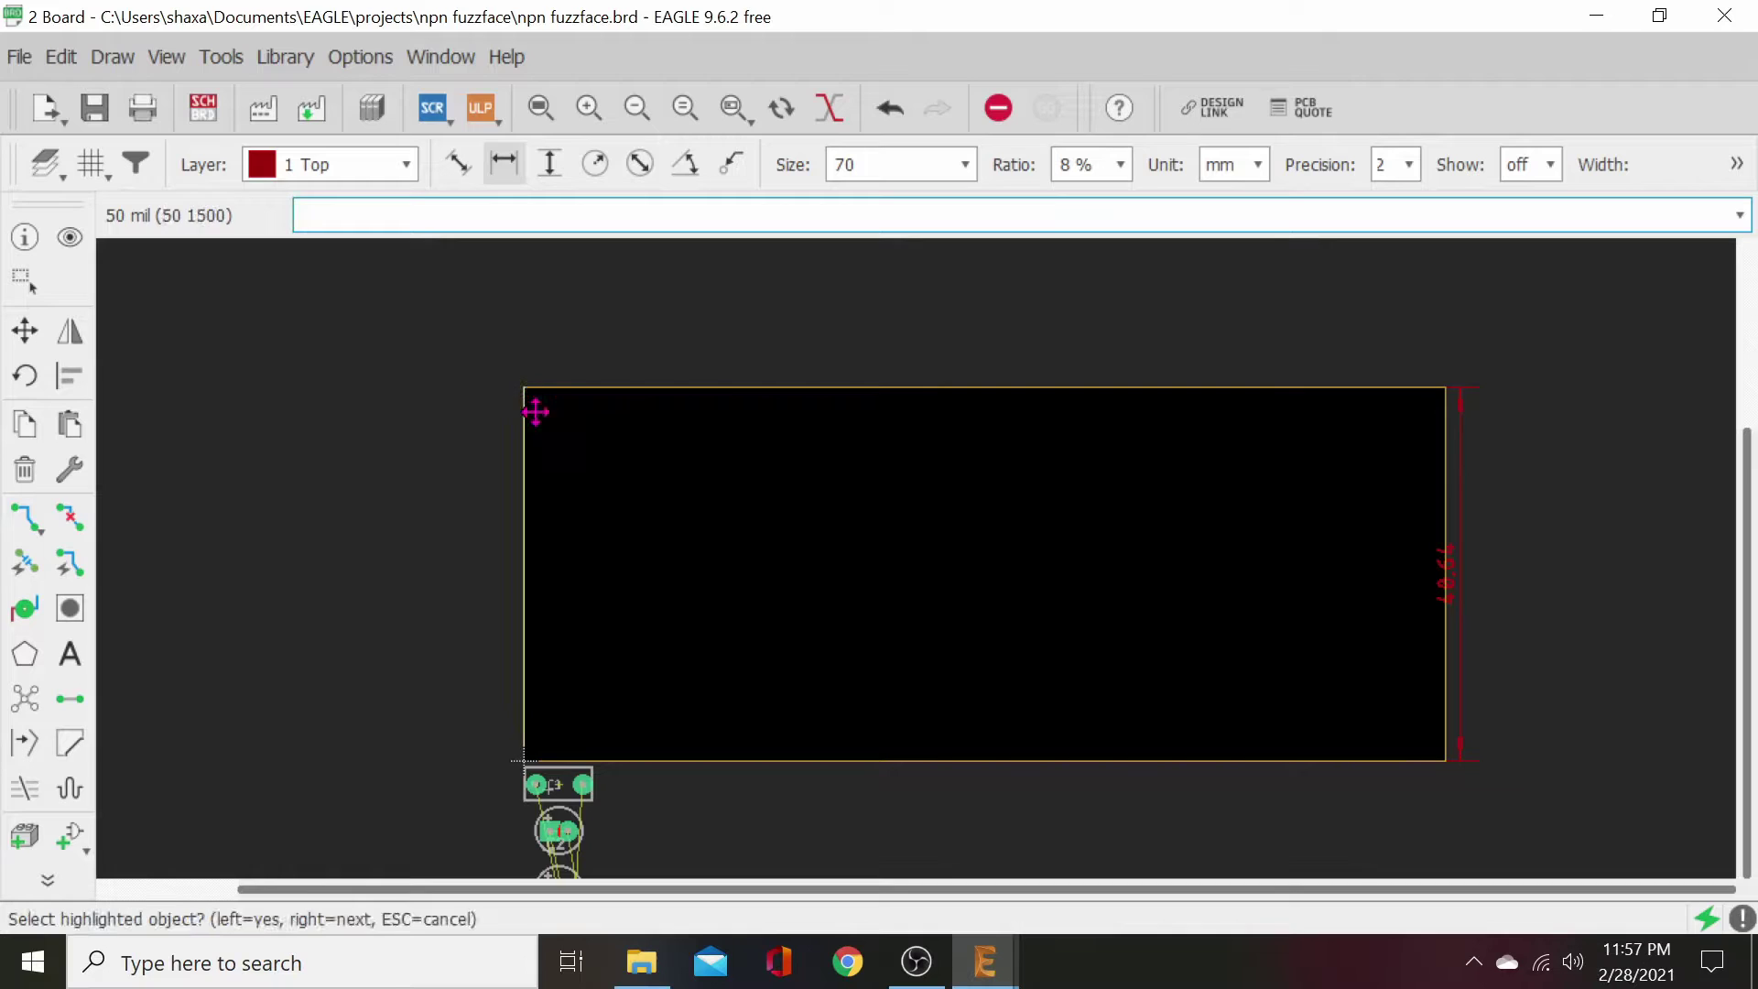
{"action": "left_click", "coordinate": [530, 385]}
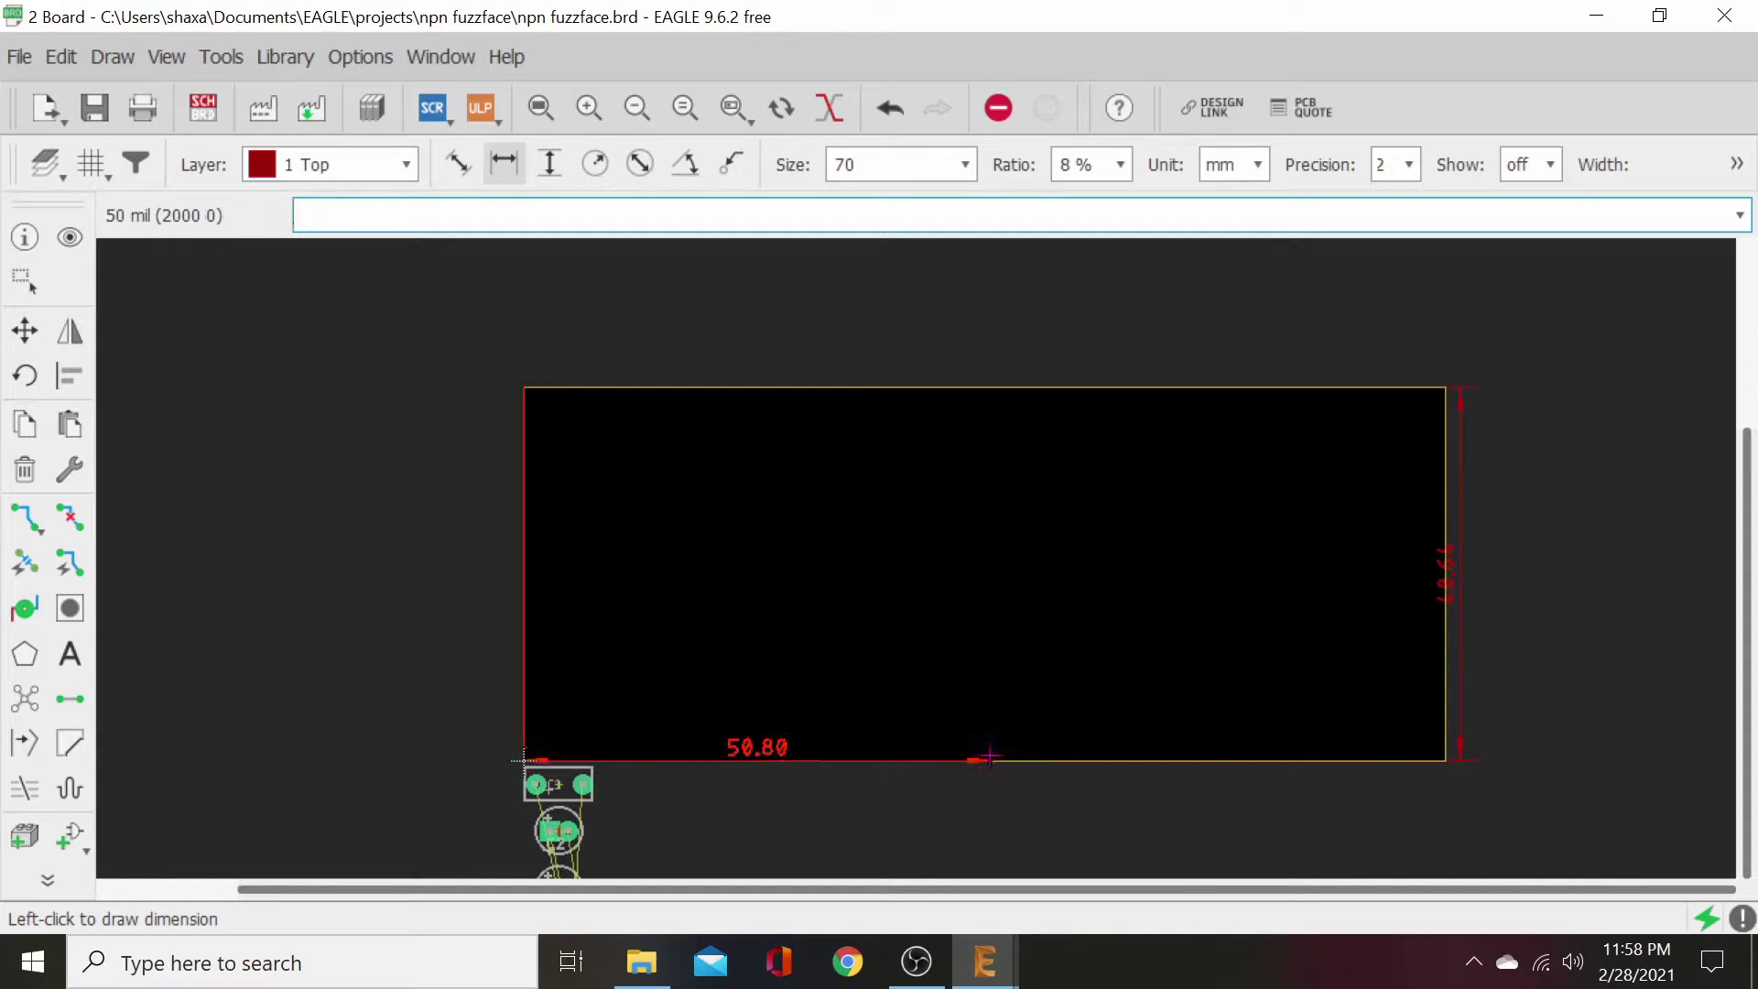
{"action": "left_click", "coordinate": [988, 758]}
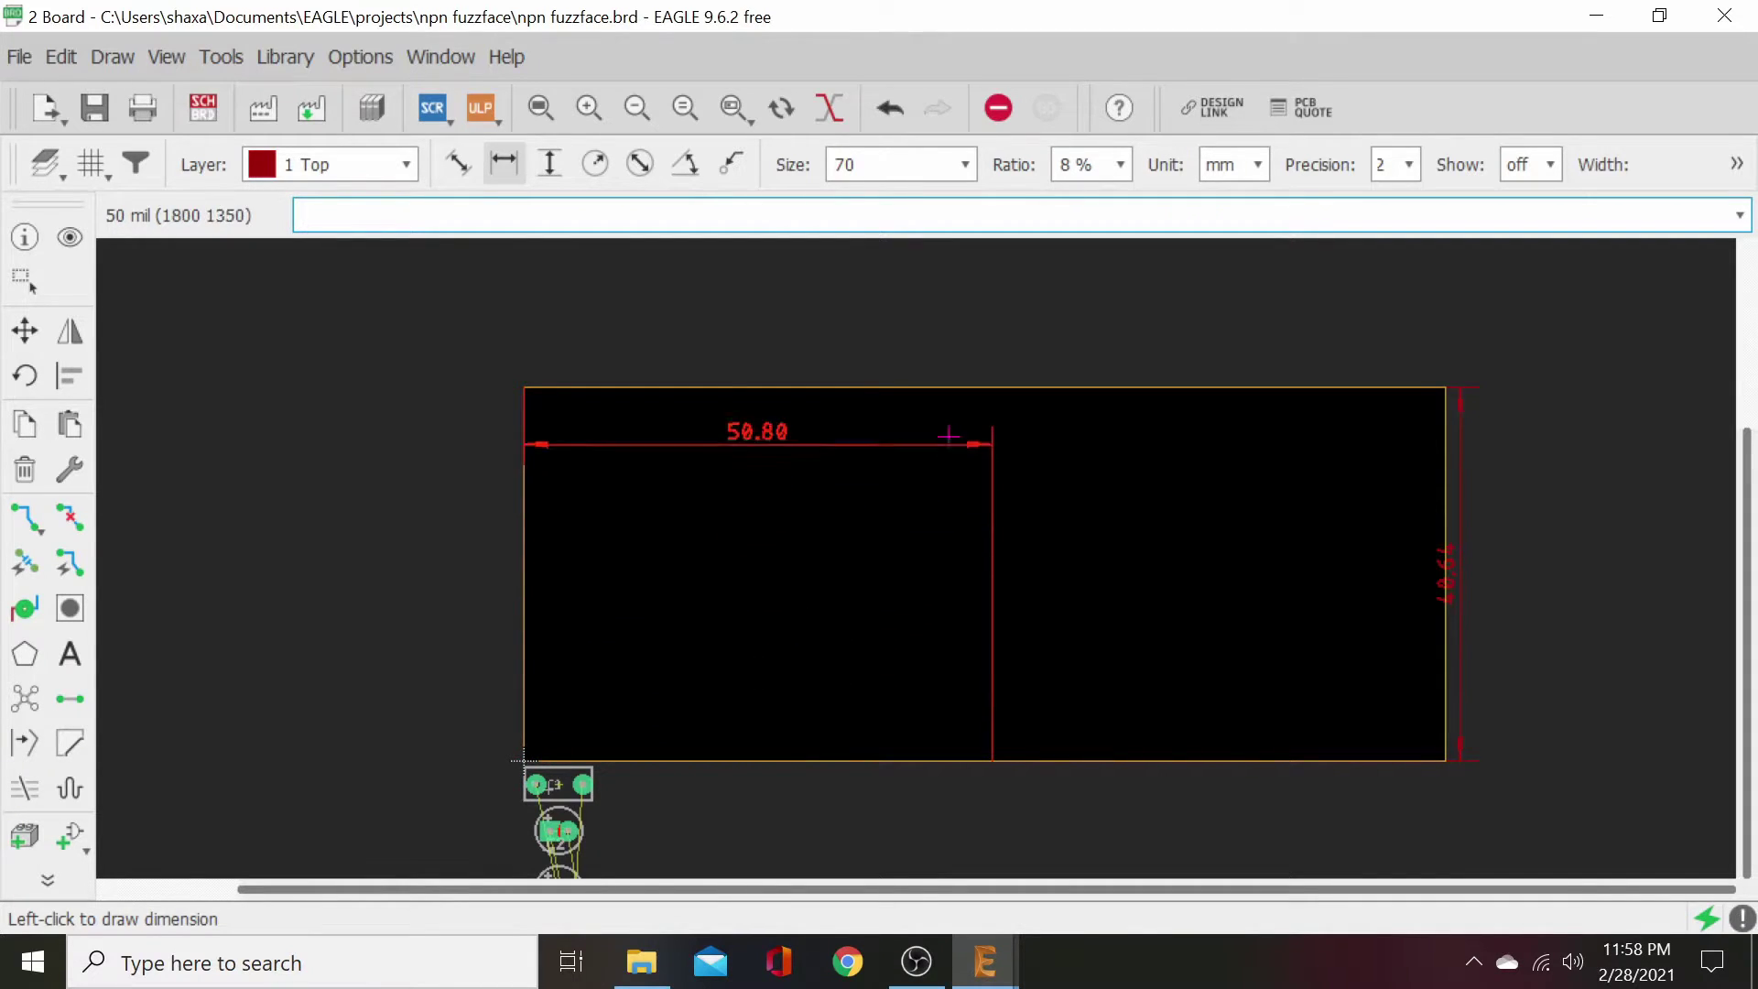
{"action": "left_click", "coordinate": [945, 347]}
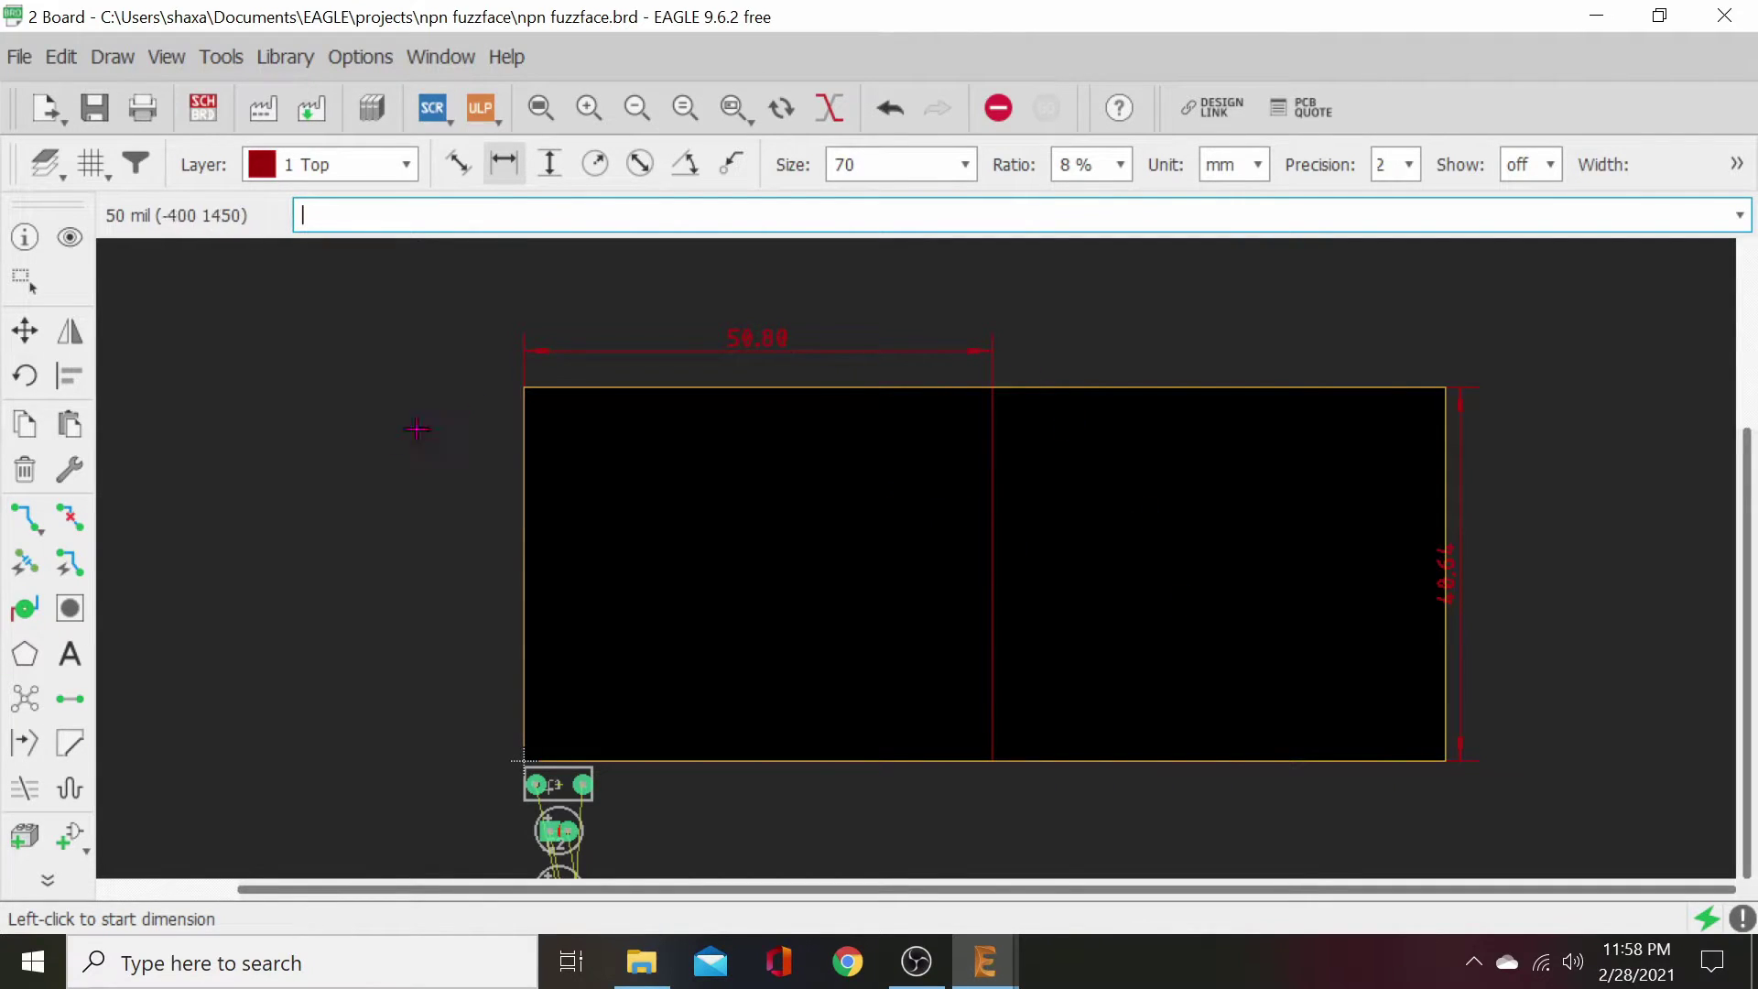
- Move the board's right edge in to the 50.80 mm mark
{"action": "left_click", "coordinate": [26, 331]}
{"action": "left_click", "coordinate": [1446, 562]}
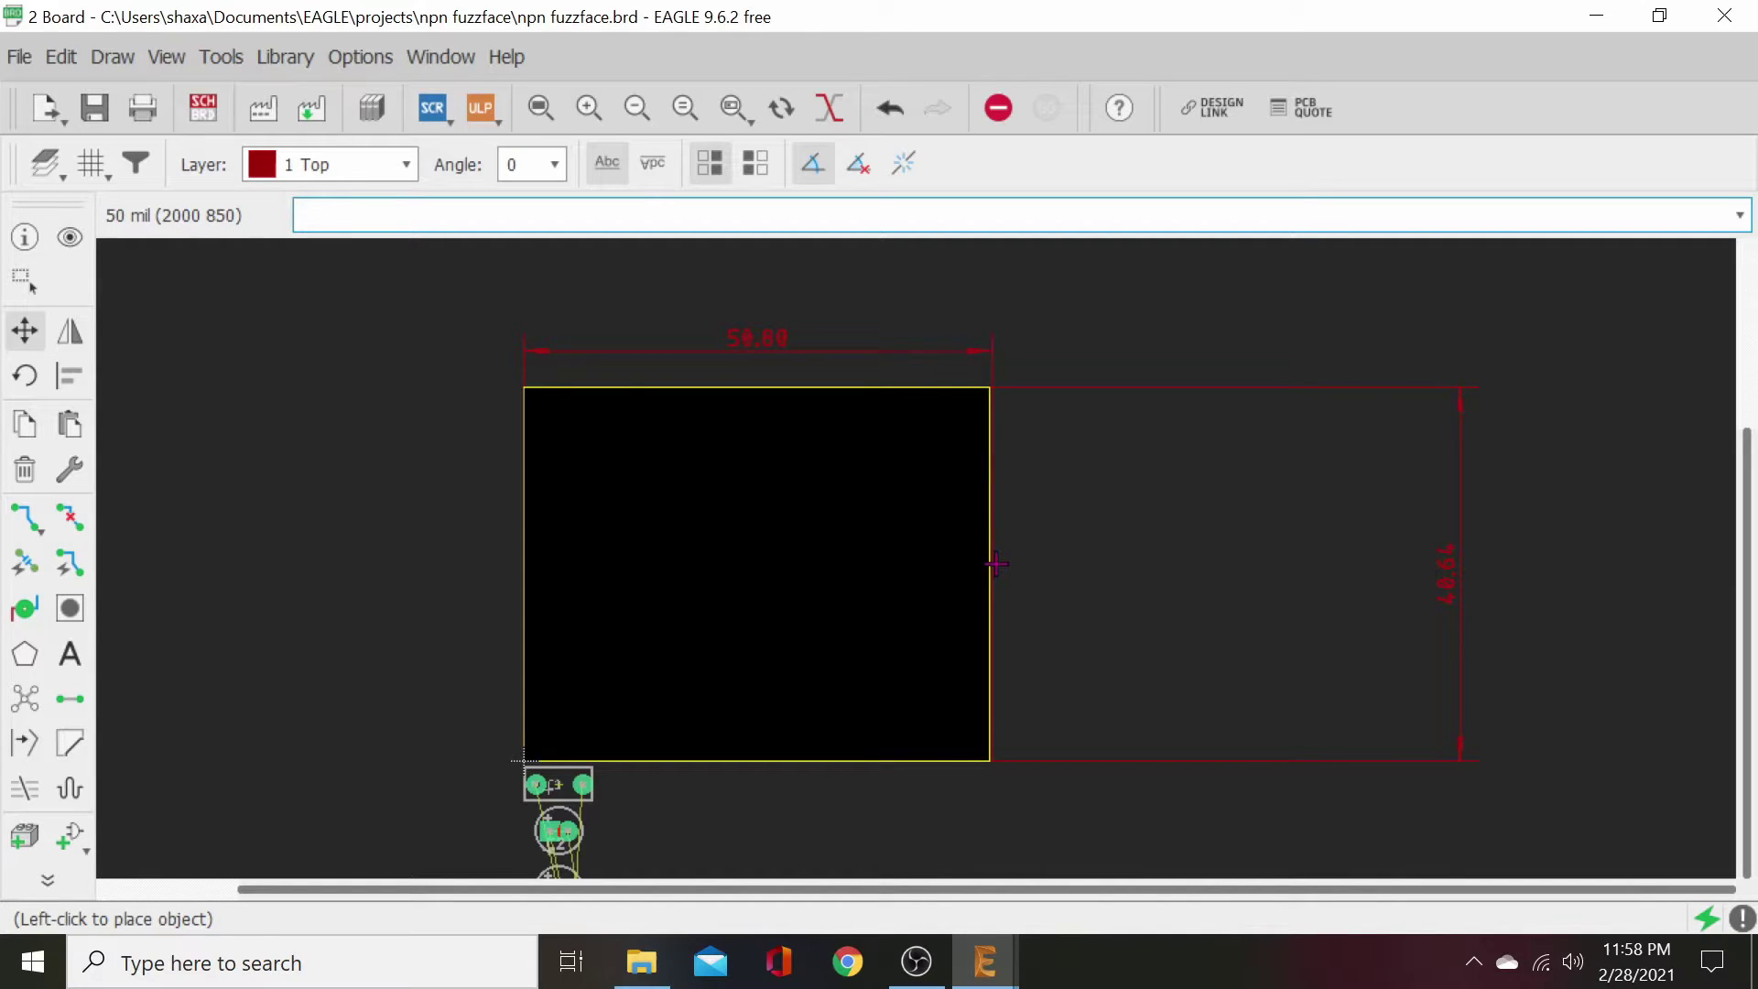
{"action": "left_click", "coordinate": [996, 563]}
{"action": "scroll", "coordinate": [985, 573], "scroll_direction": "up", "scroll_amount": 2}
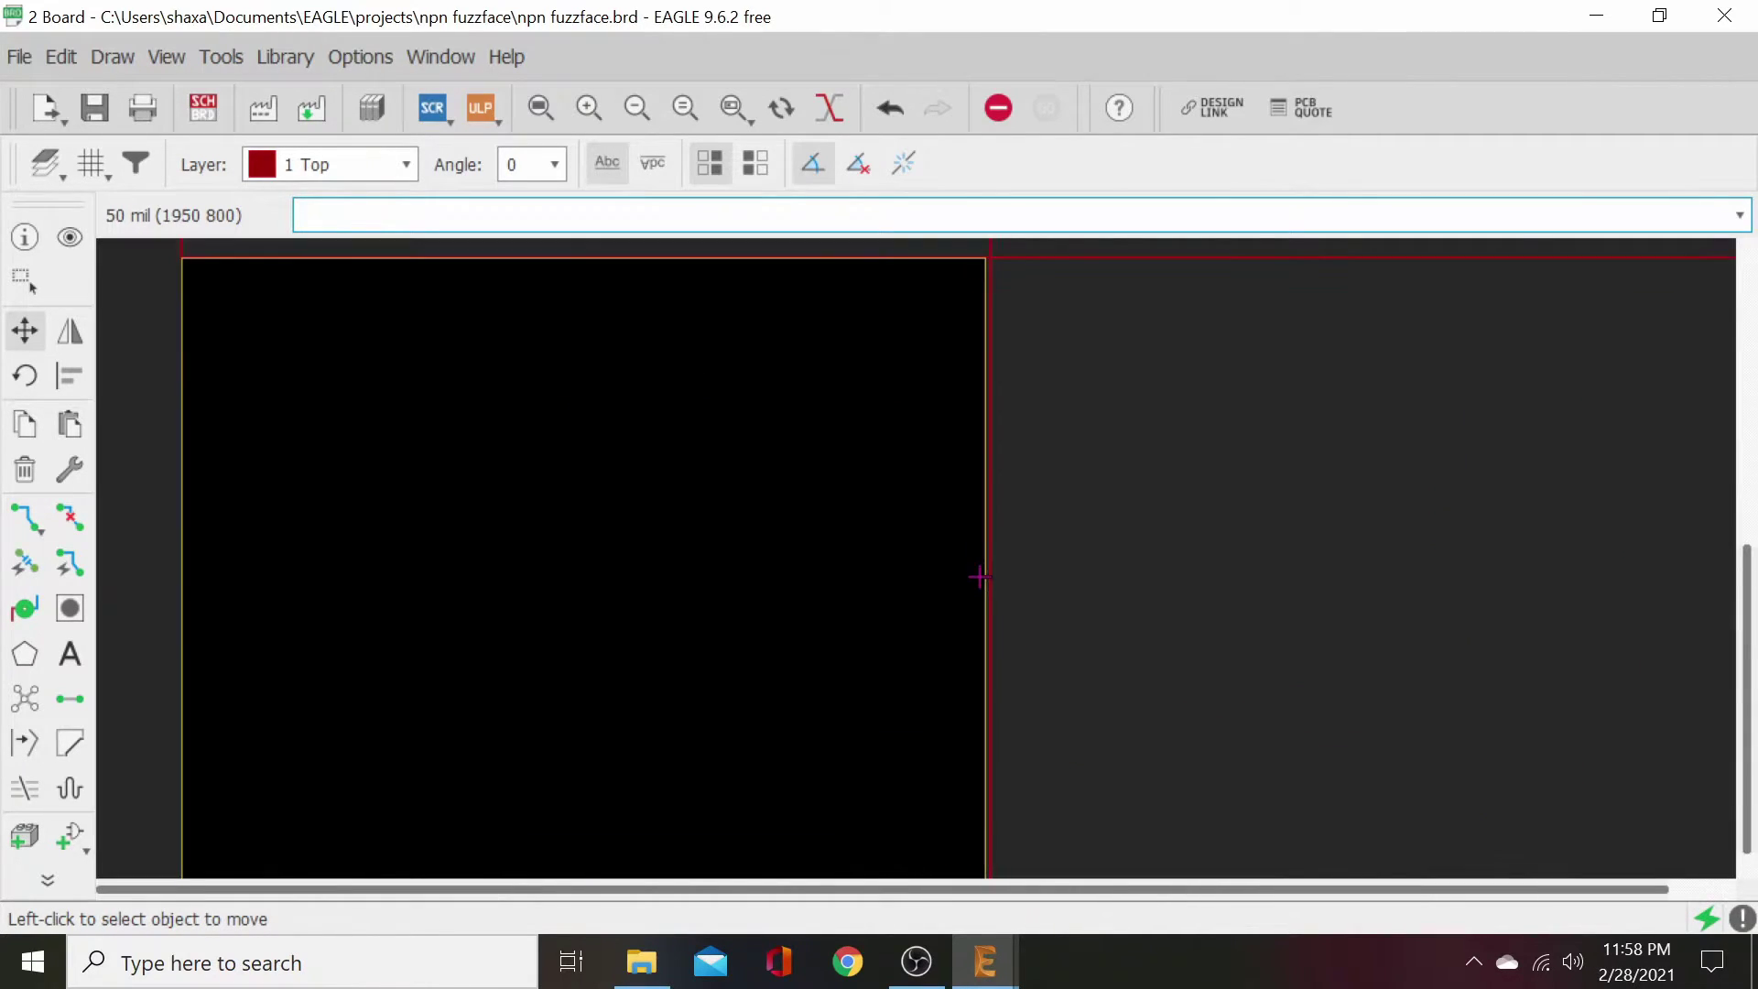
{"action": "scroll", "coordinate": [978, 575], "scroll_direction": "down", "scroll_amount": 2}
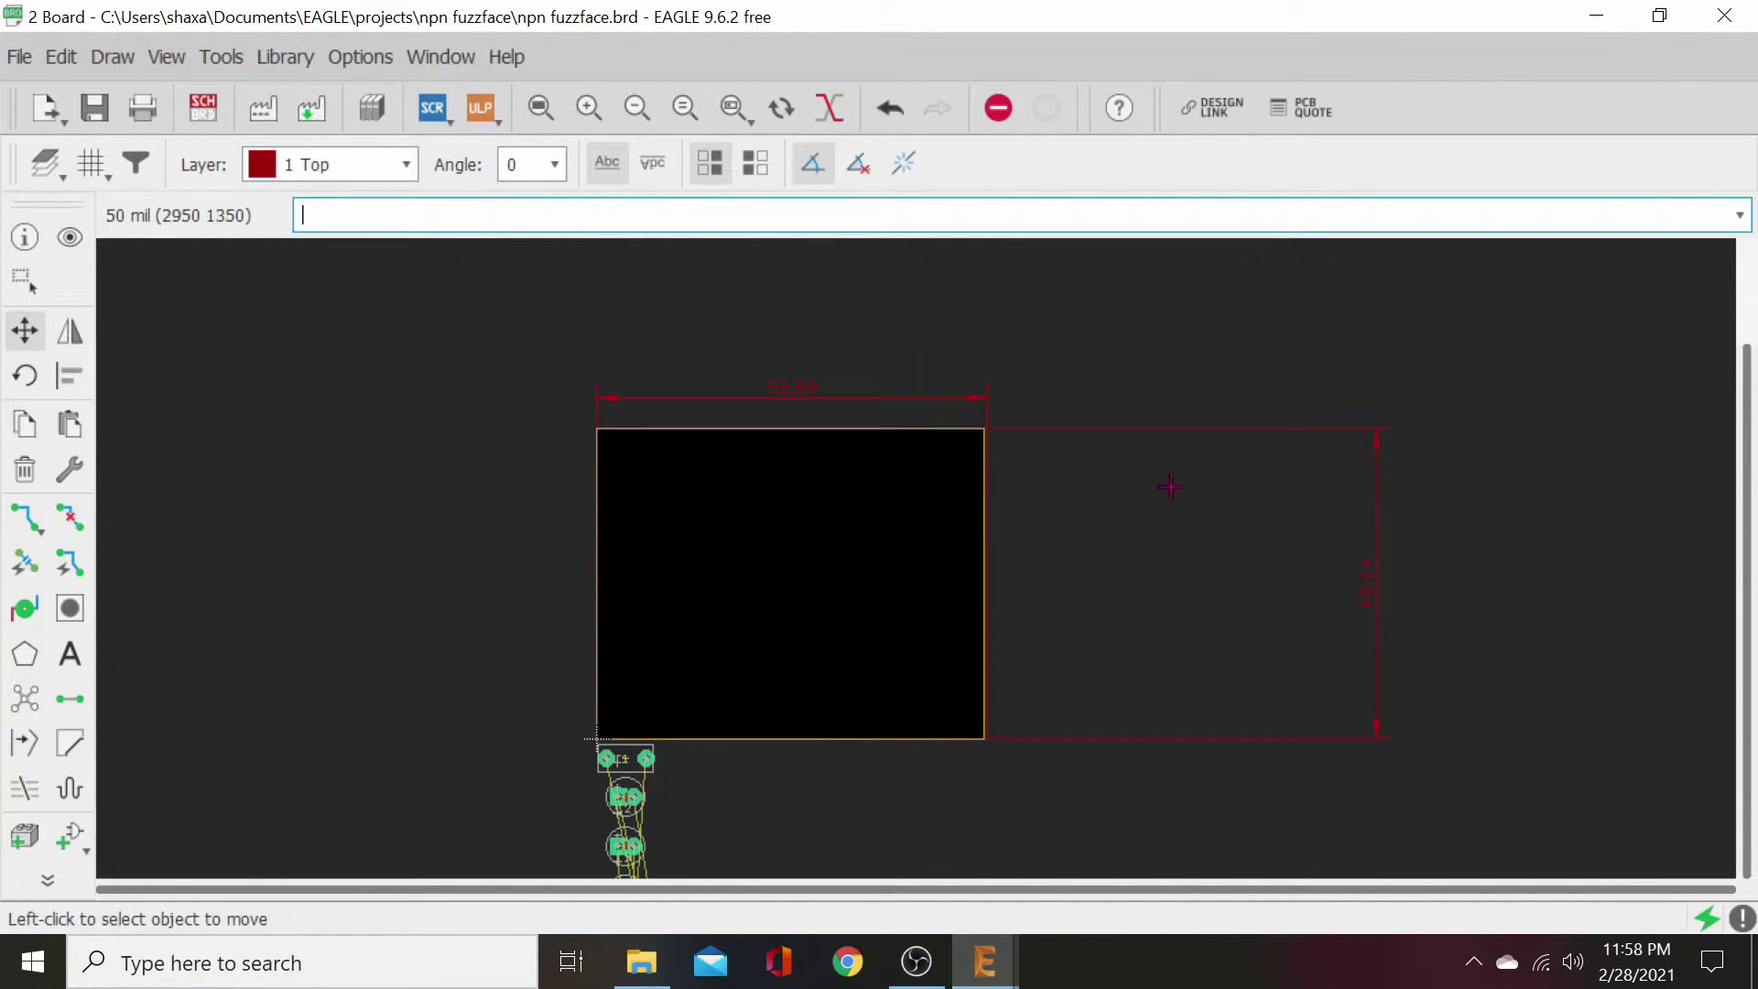
- Move the 40.64 mm vertical dimension next to the board's new right edge
{"action": "left_click", "coordinate": [1373, 582]}
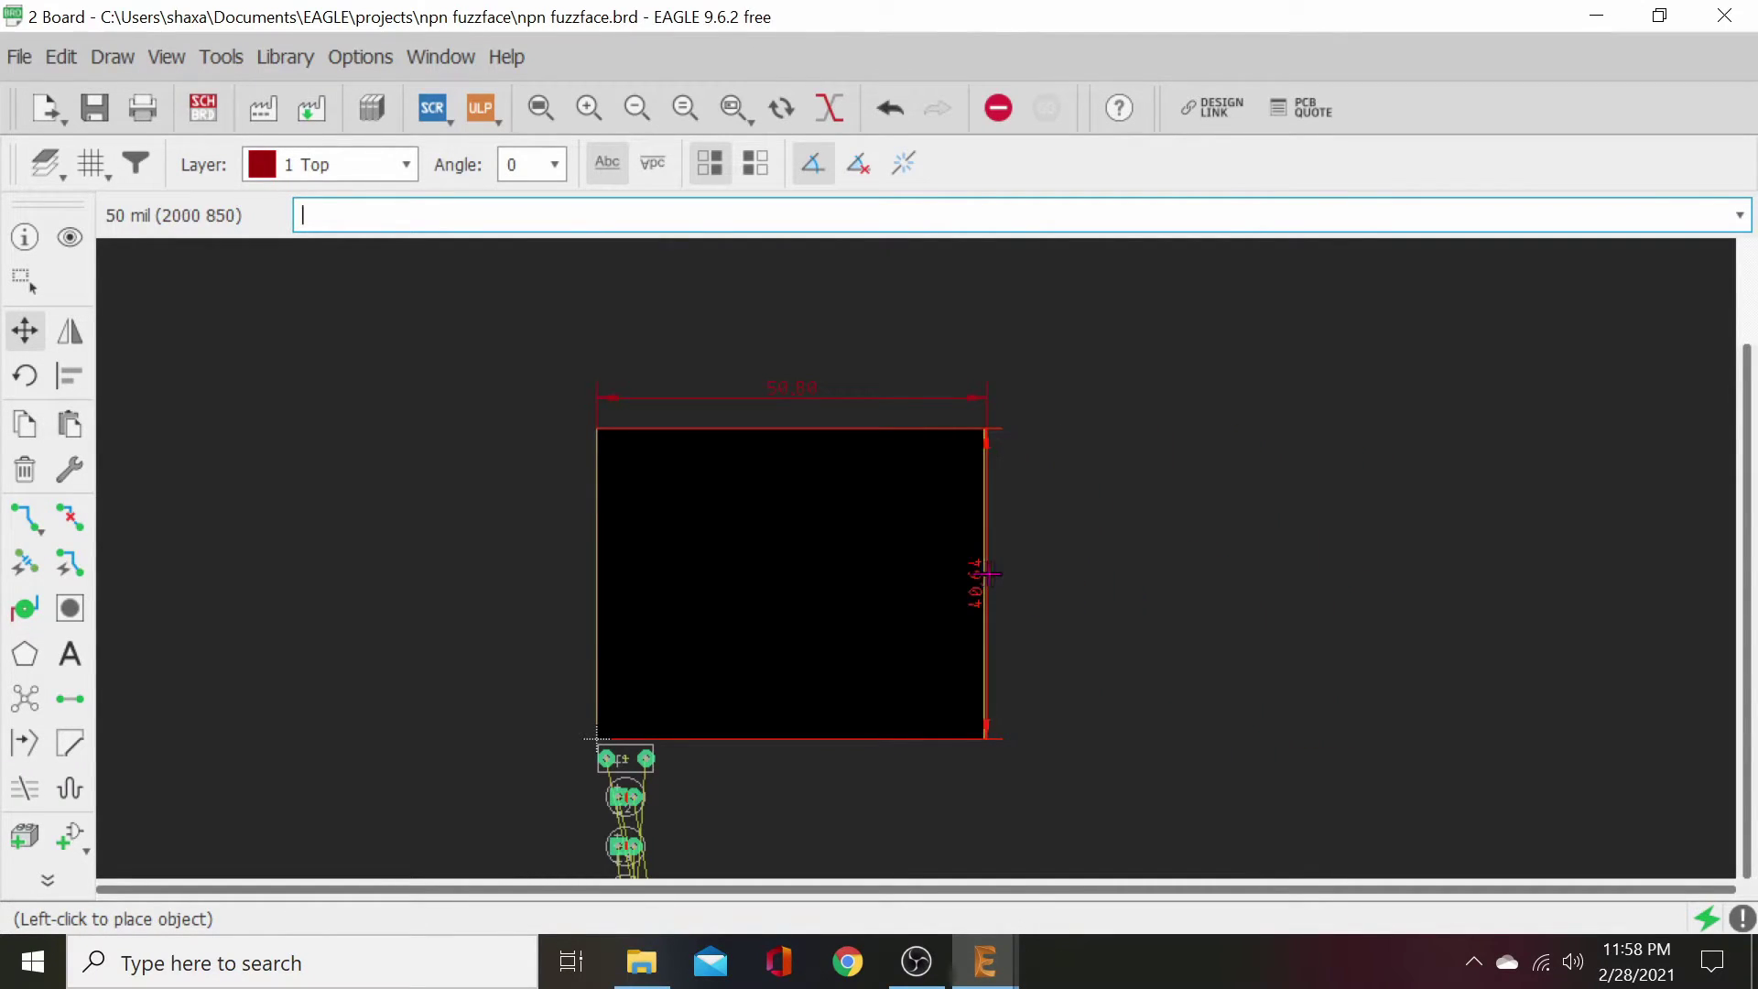
{"action": "left_click", "coordinate": [1035, 581]}
{"action": "scroll", "coordinate": [937, 566], "scroll_direction": "up", "scroll_amount": 3}
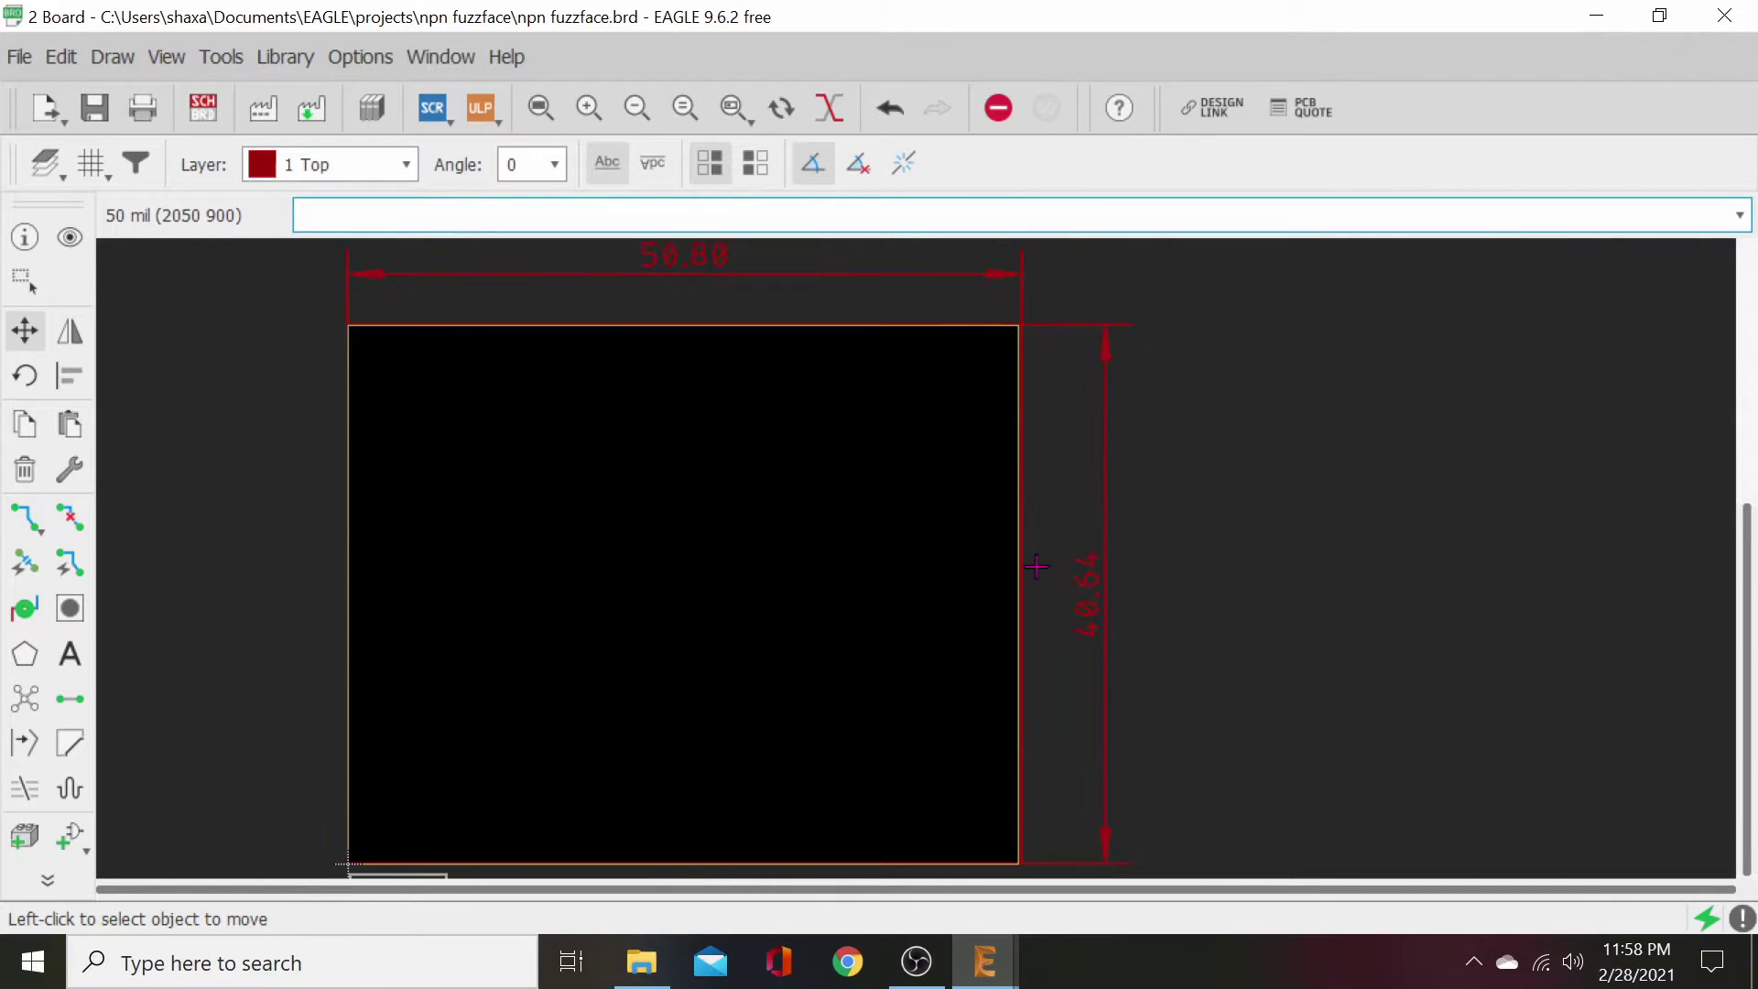
{"action": "scroll", "coordinate": [968, 512], "scroll_direction": "up", "scroll_amount": 2}
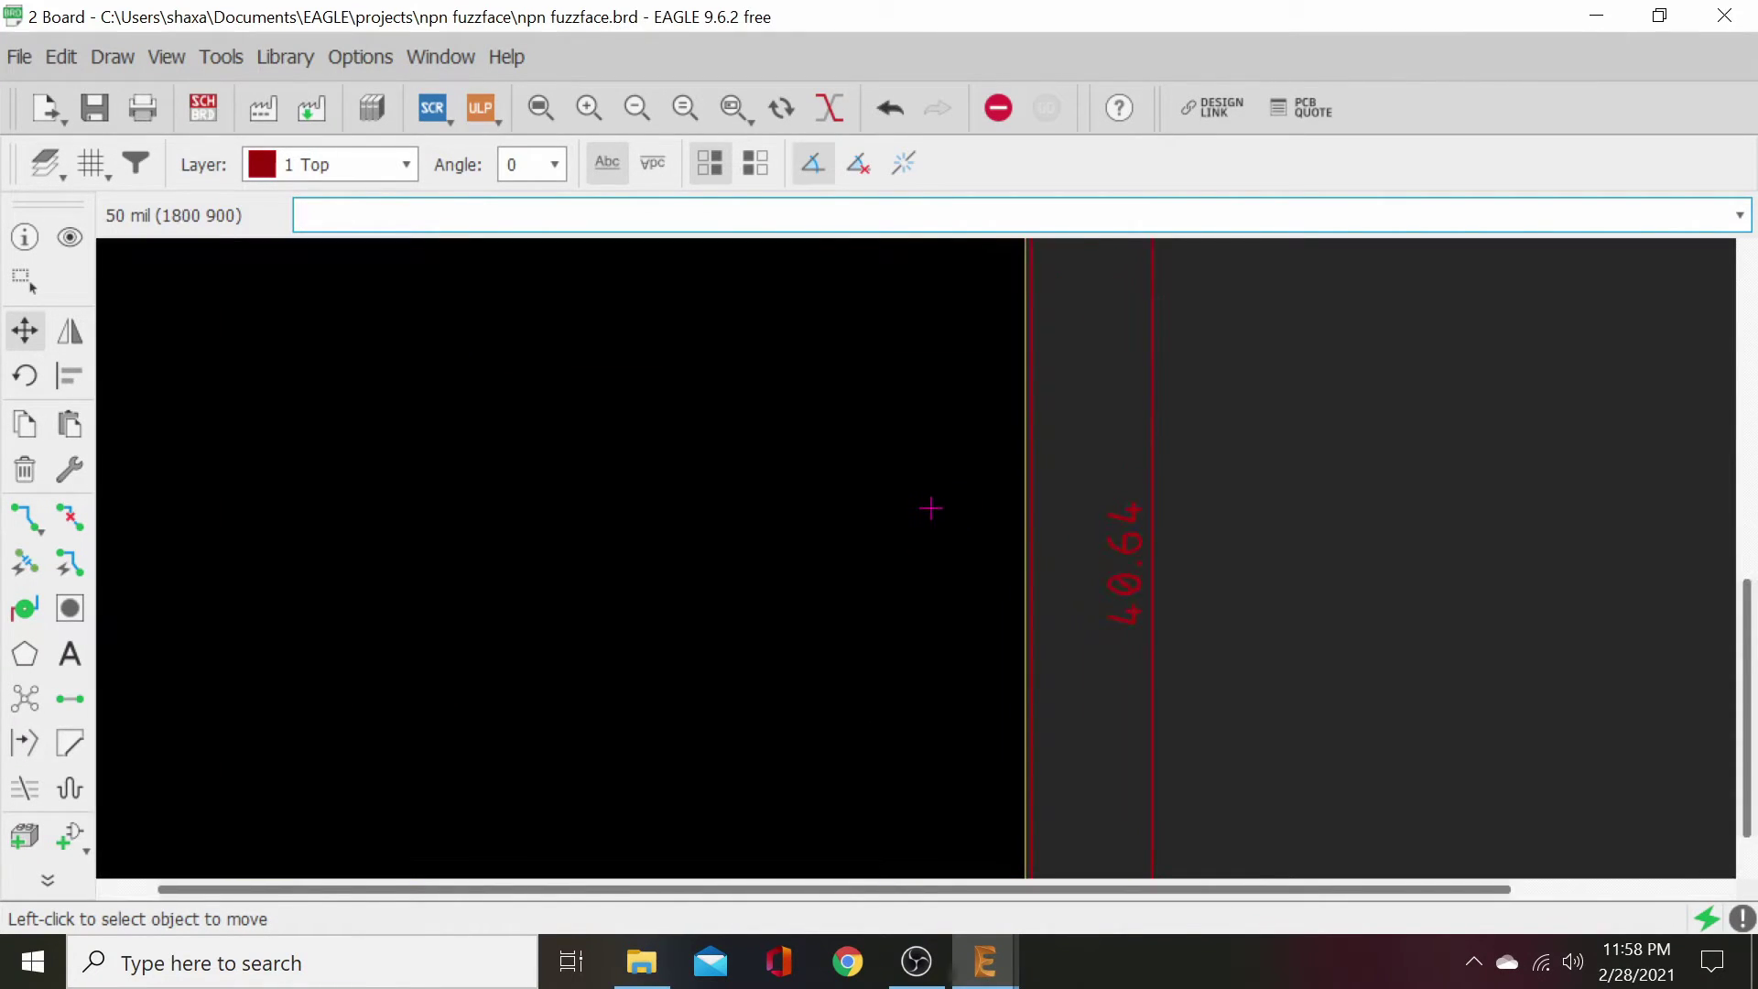
{"action": "scroll", "coordinate": [930, 507], "scroll_direction": "down", "scroll_amount": 2}
{"action": "scroll", "coordinate": [910, 525], "scroll_direction": "up", "scroll_amount": 1}
{"action": "scroll", "coordinate": [953, 545], "scroll_direction": "down", "scroll_amount": 1}
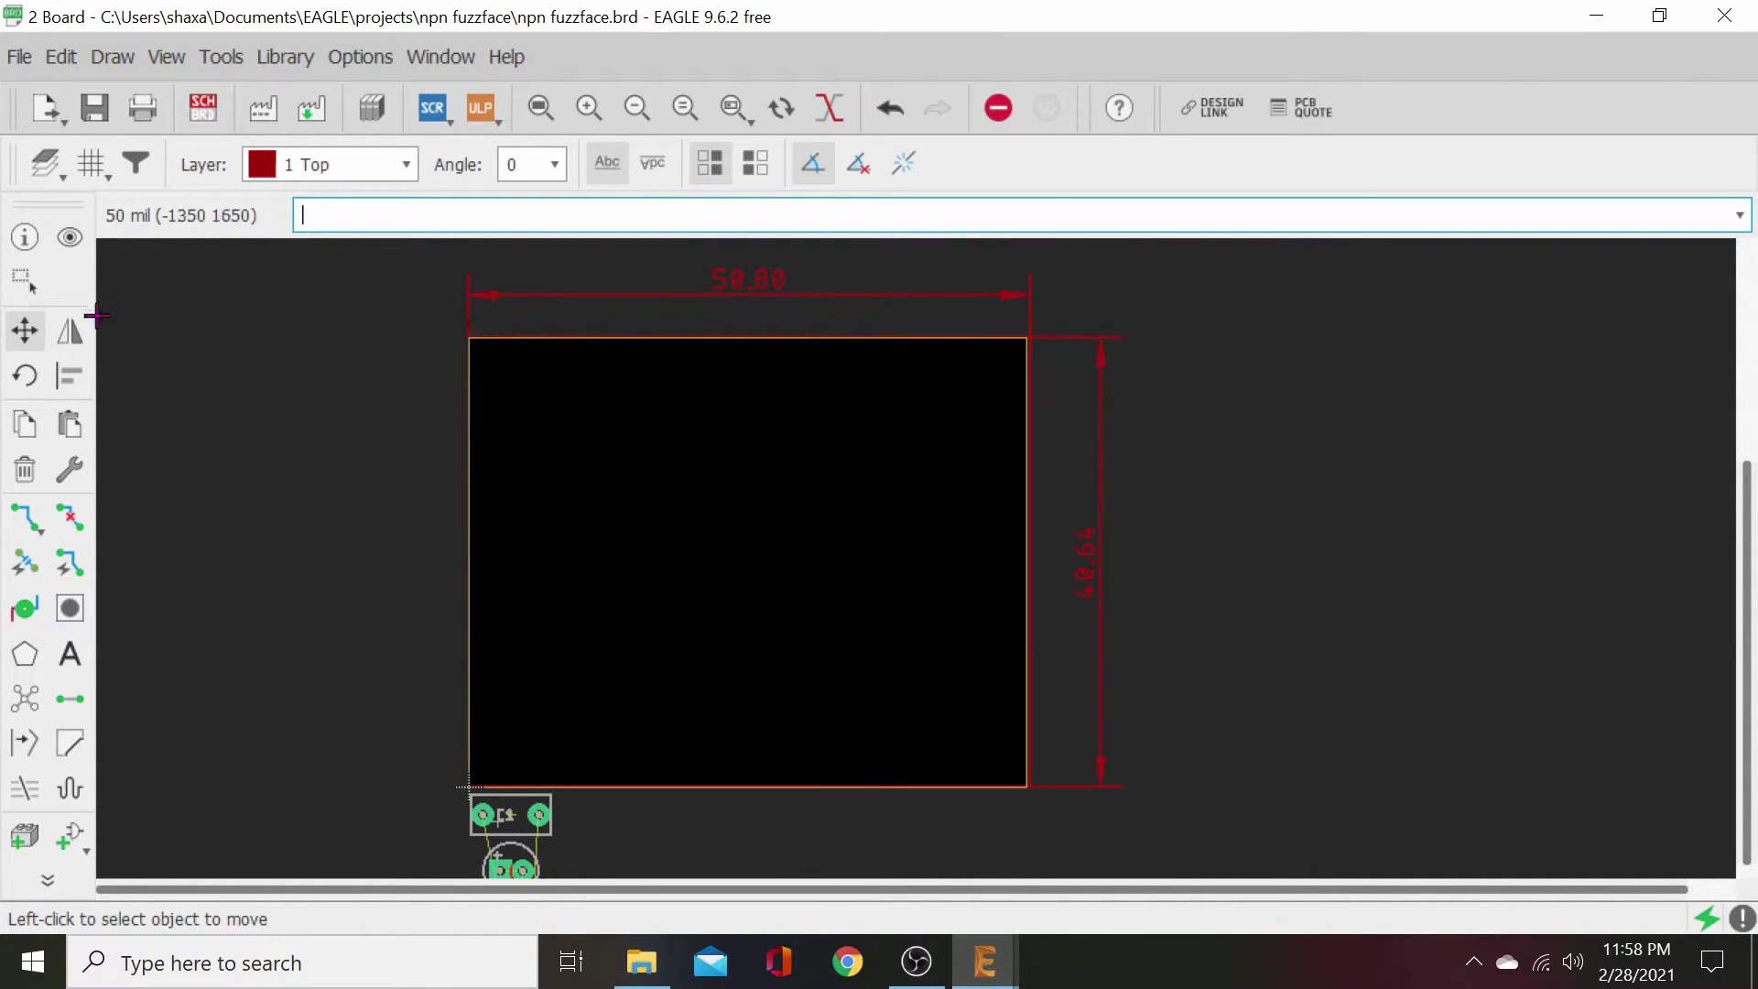
- Start a new dimension from Draw > Dimension at the board's top-left corner
{"action": "left_click", "coordinate": [111, 57]}
{"action": "mouse_move", "coordinate": [166, 59]}
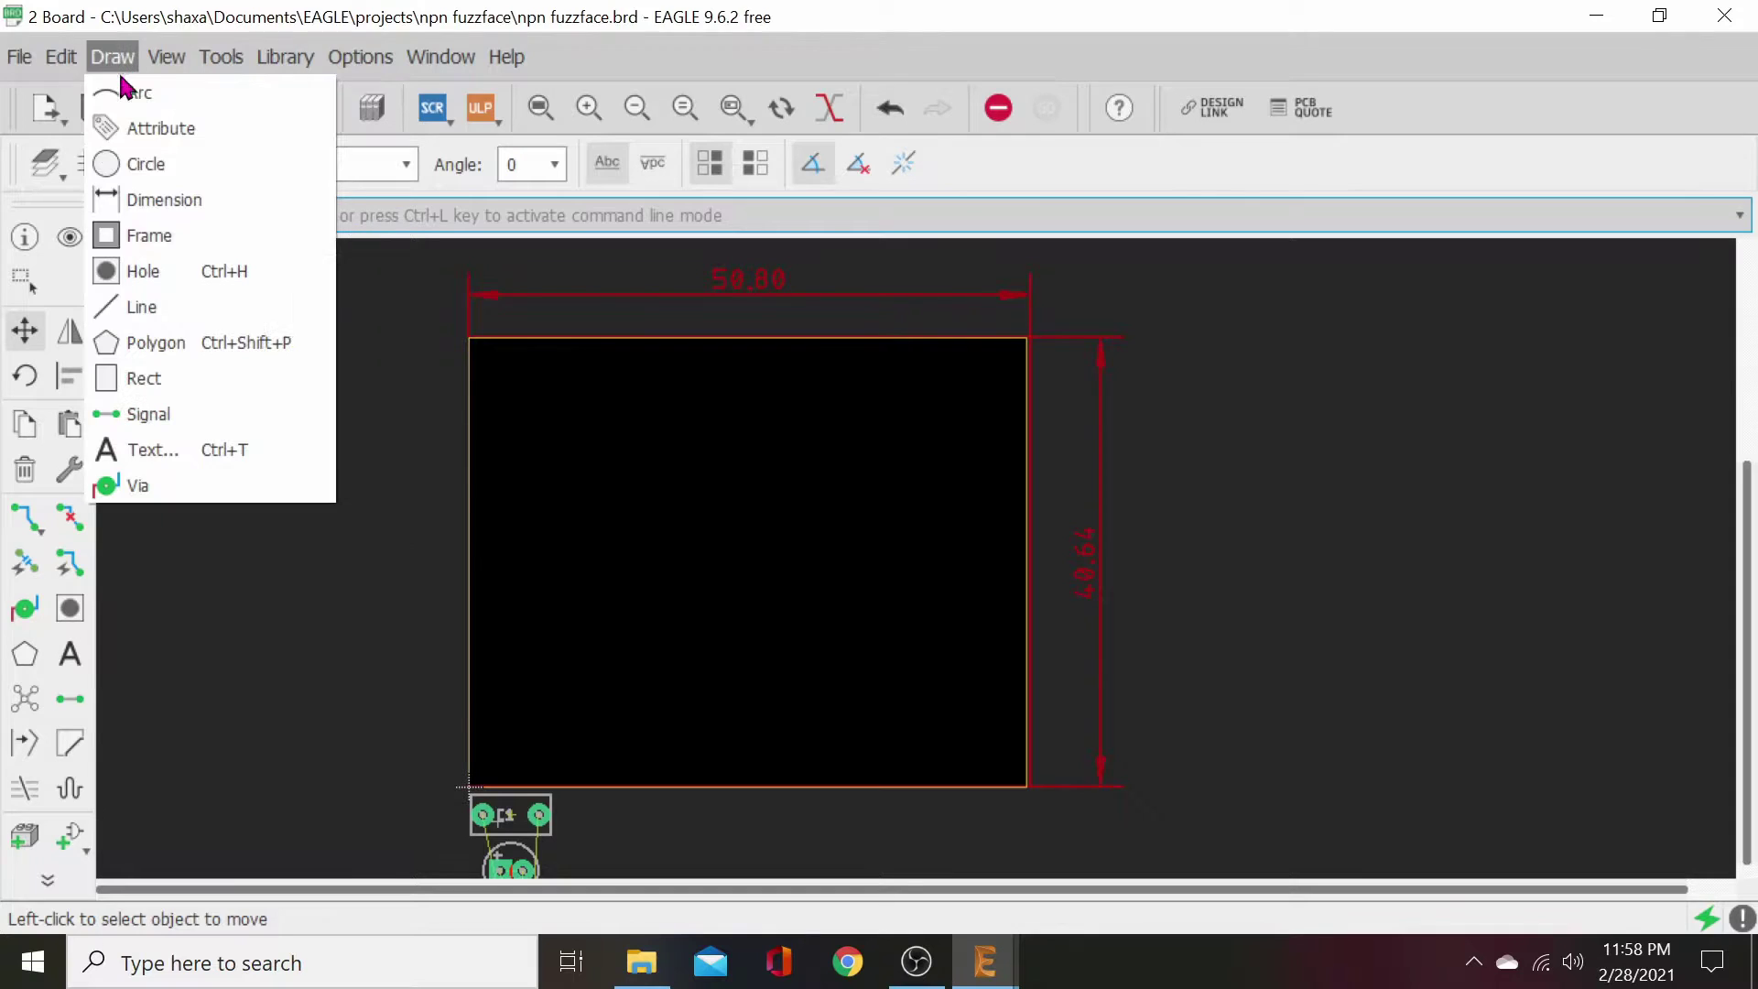
{"action": "left_click", "coordinate": [174, 198]}
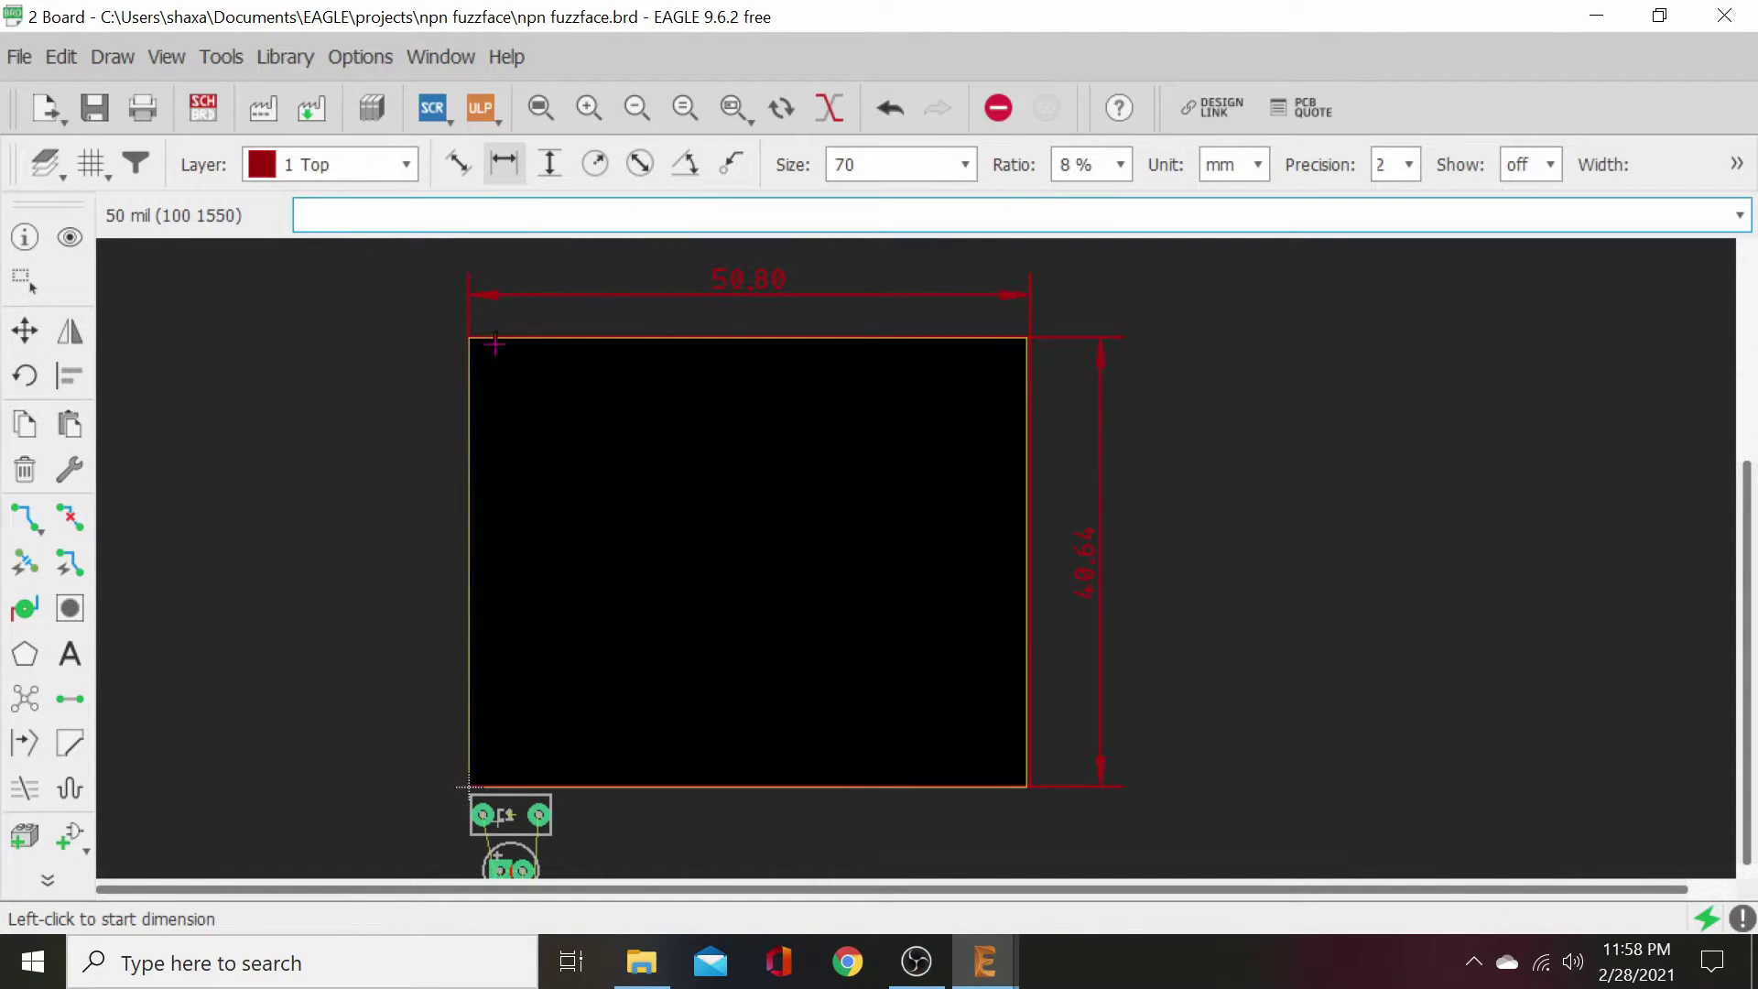
{"action": "left_click", "coordinate": [549, 163]}
{"action": "left_click", "coordinate": [466, 333]}
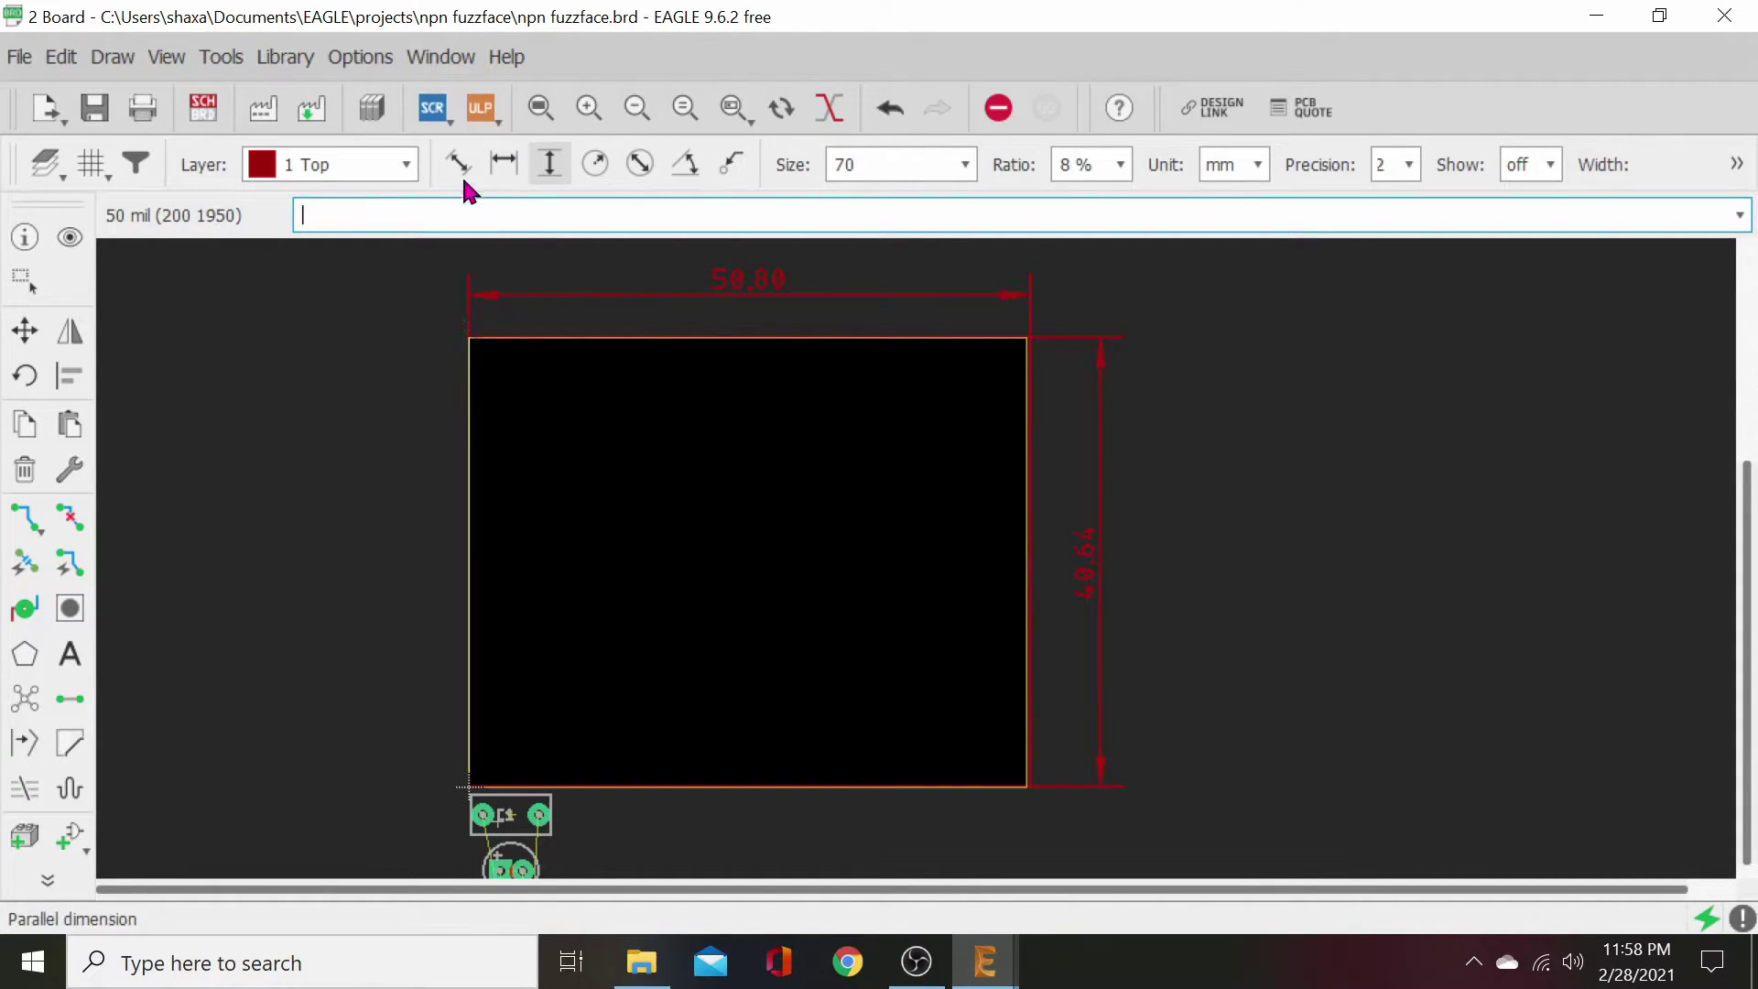
- Draw a horizontal 25.40 mm dimension to the board's midpoint and place it below the board
{"action": "left_click", "coordinate": [504, 163]}
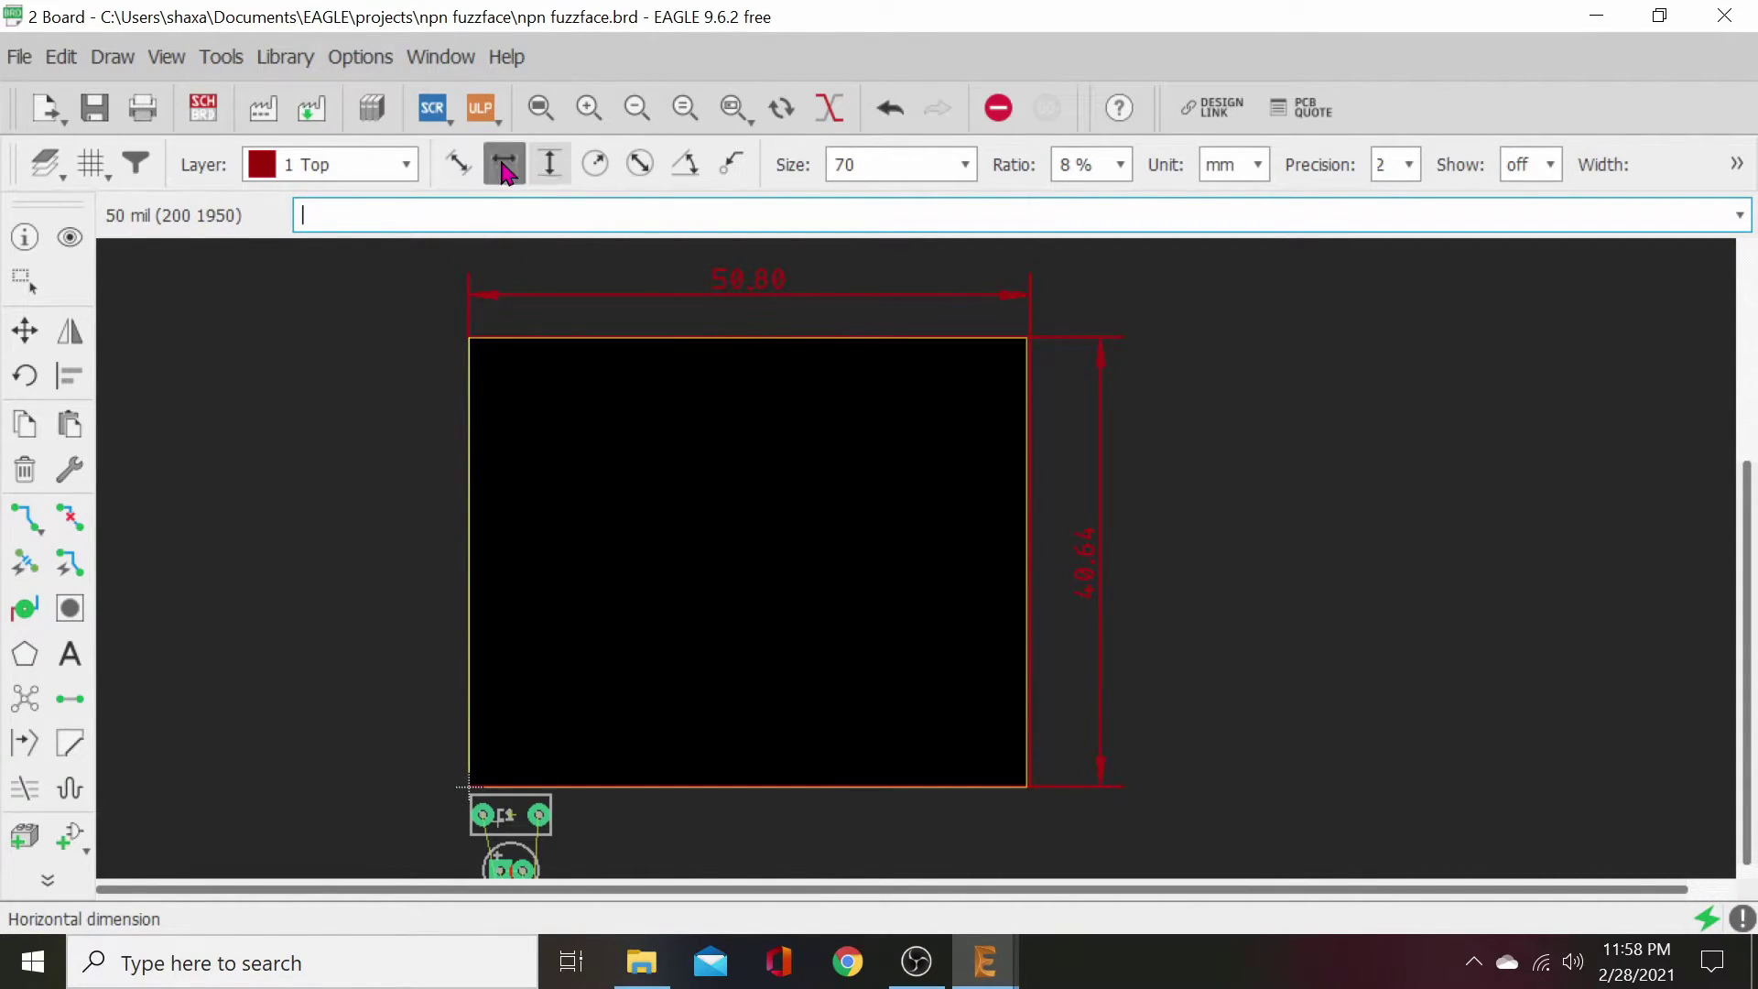
{"action": "left_click", "coordinate": [467, 326]}
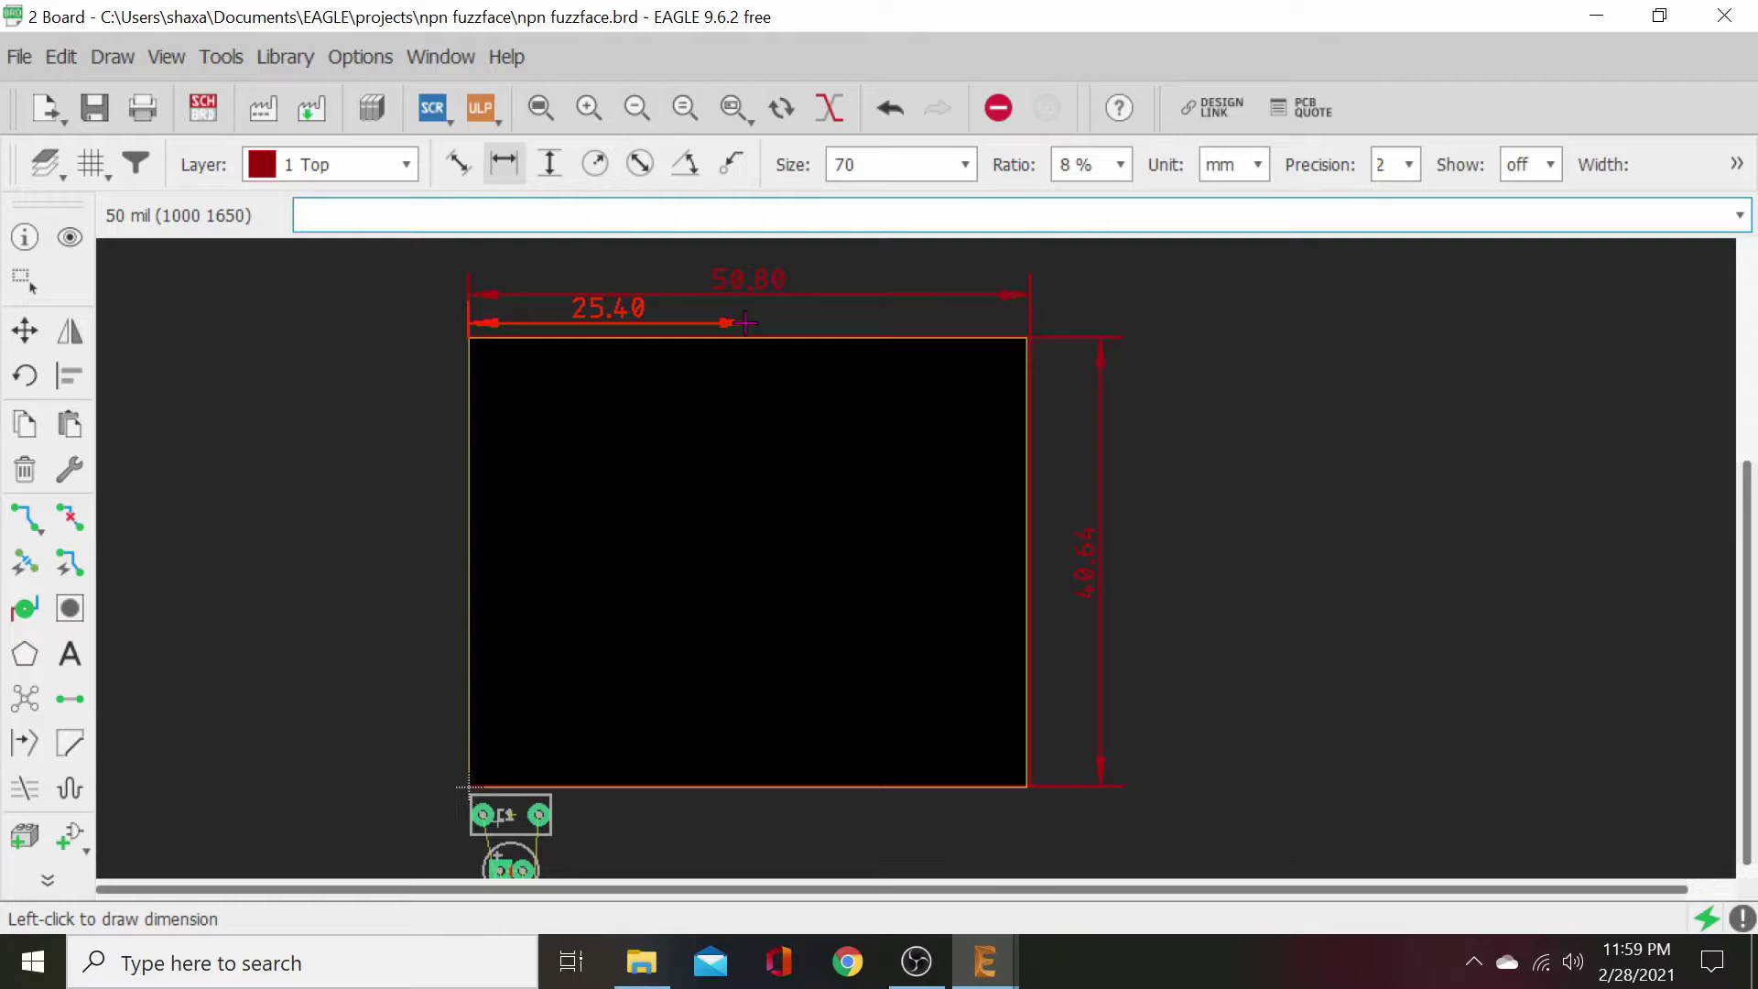
{"action": "left_click", "coordinate": [744, 322]}
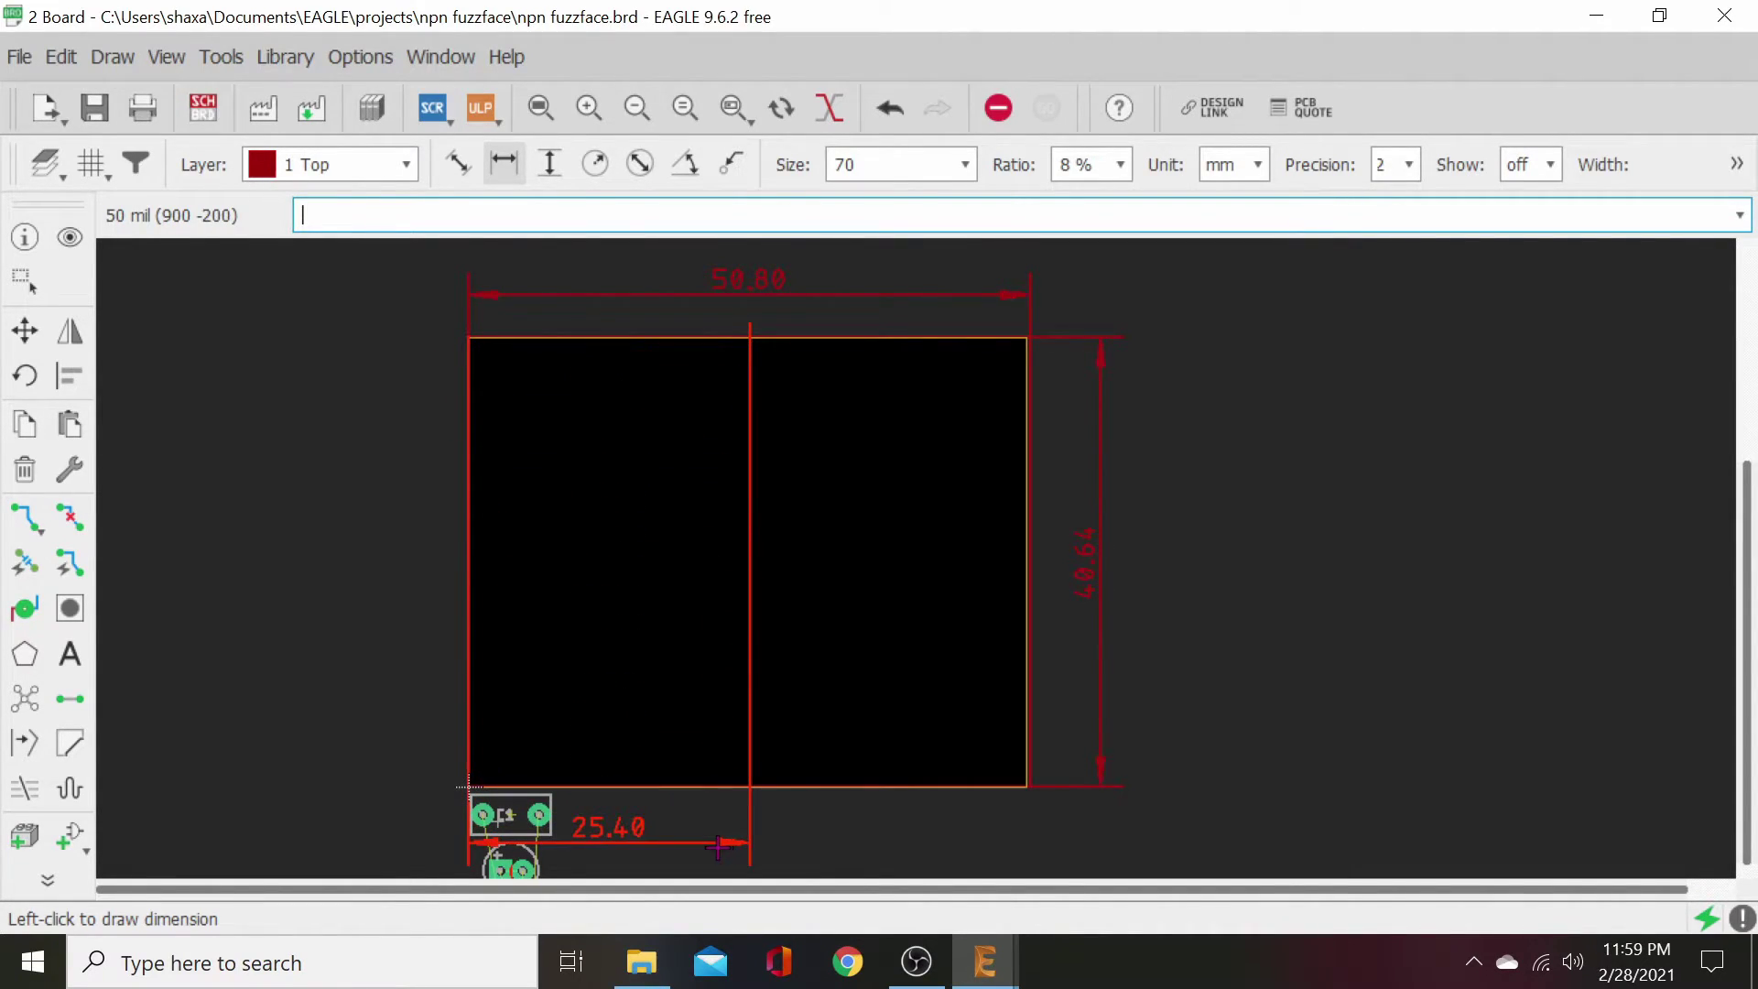
{"action": "left_click", "coordinate": [733, 844]}
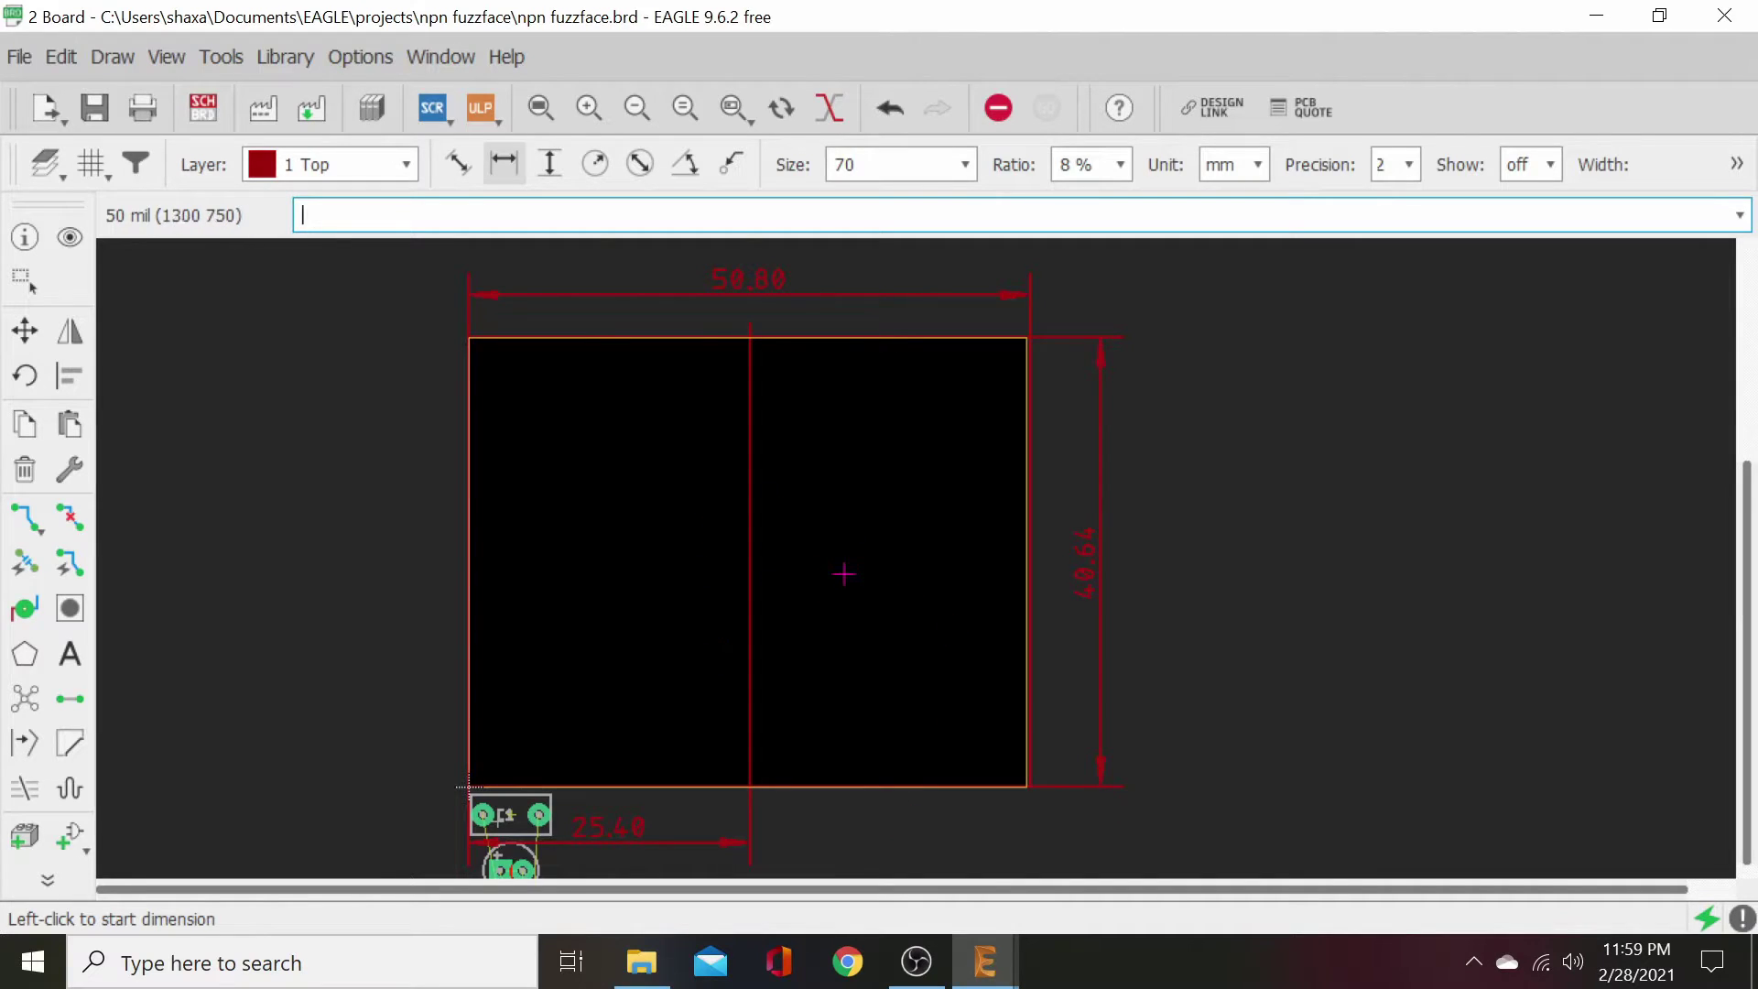
{"action": "scroll", "coordinate": [835, 574], "scroll_direction": "up", "scroll_amount": 3}
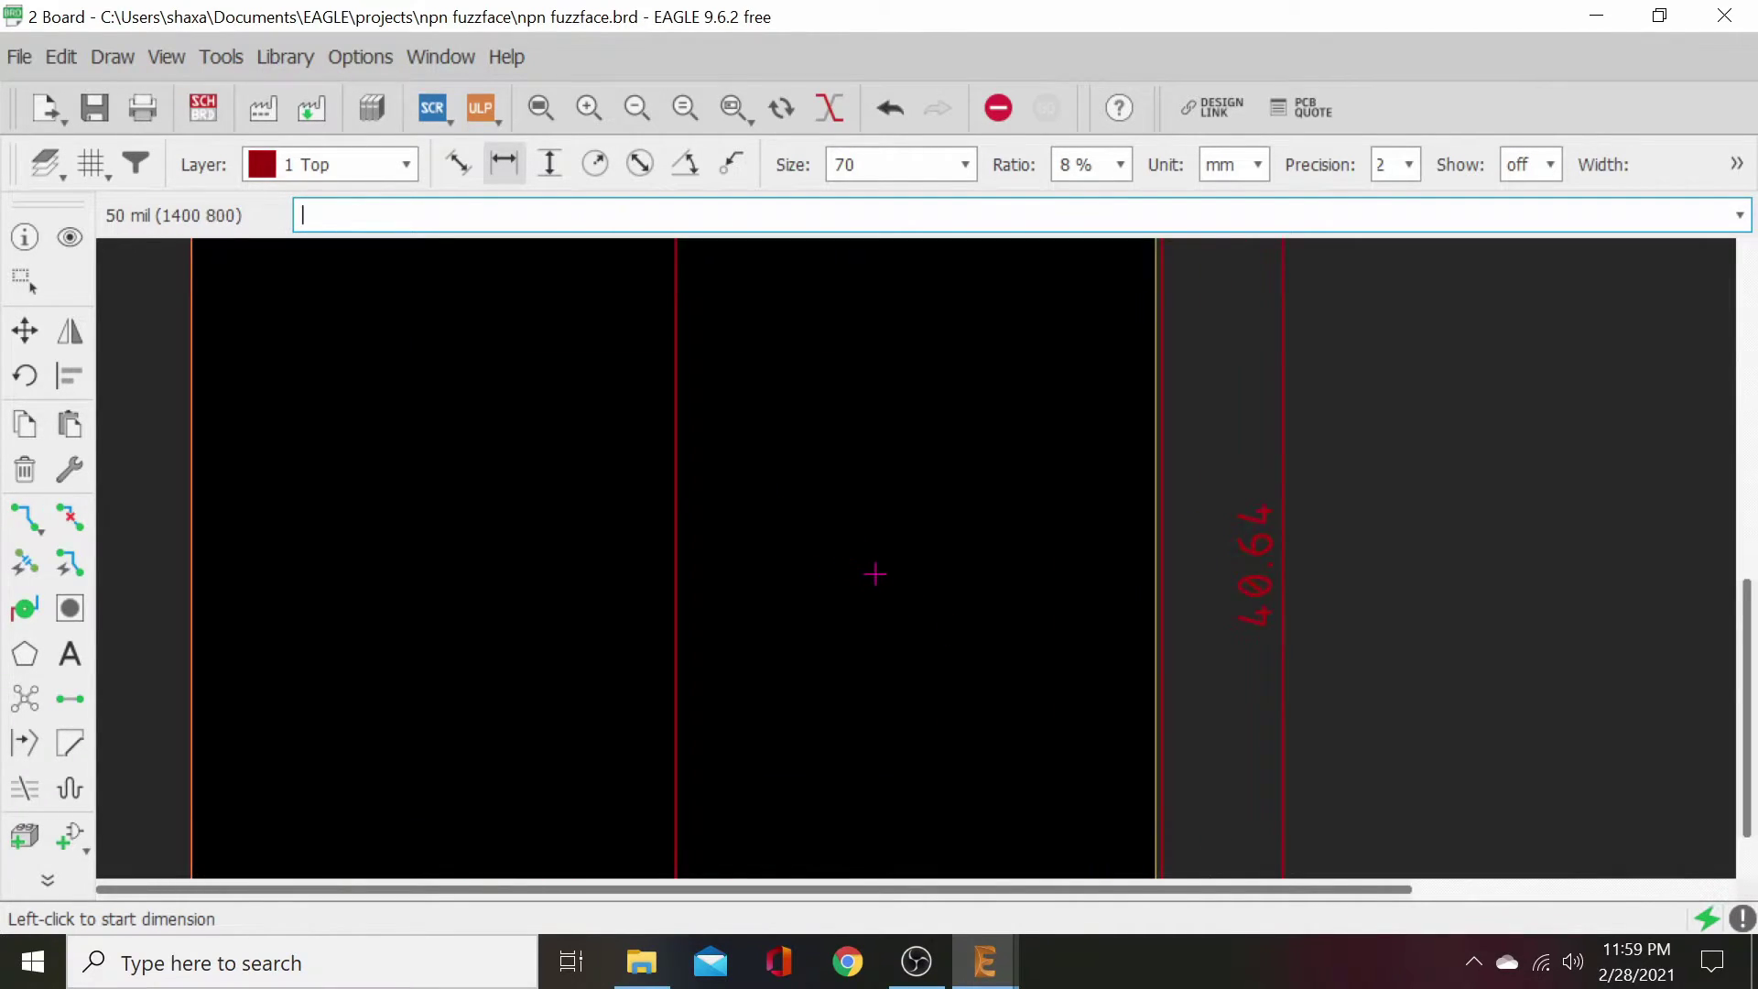
{"action": "scroll", "coordinate": [875, 573], "scroll_direction": "down", "scroll_amount": 3}
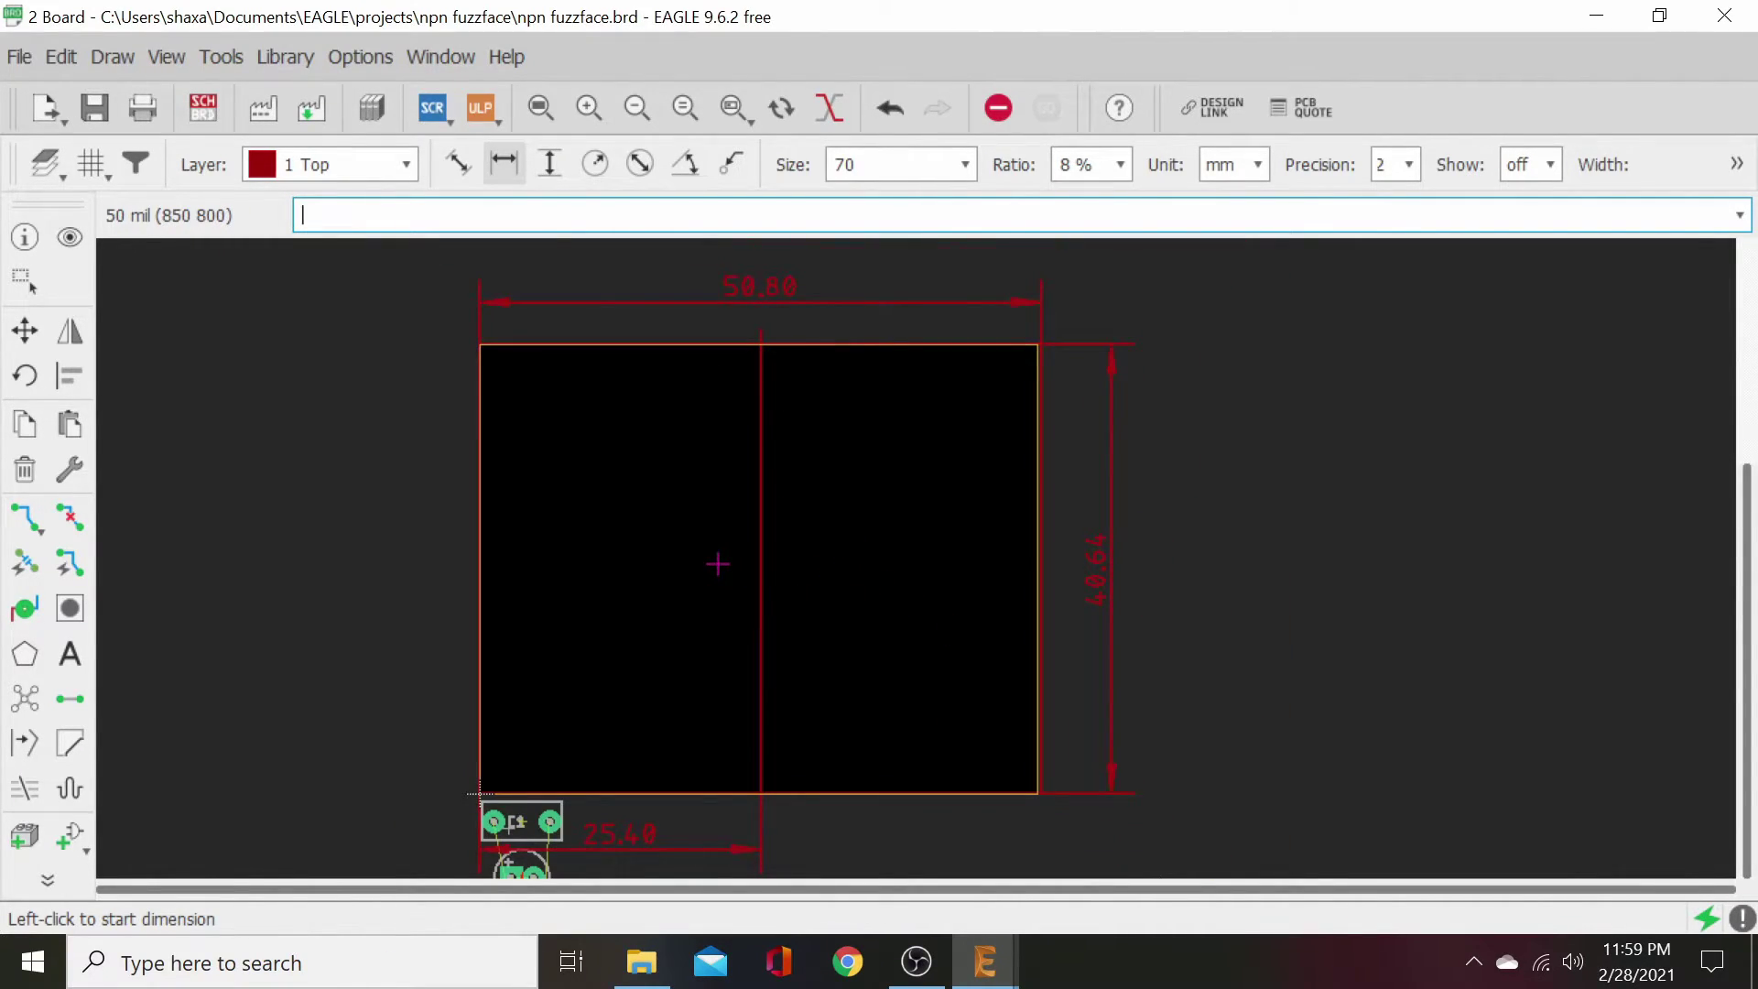
{"action": "scroll", "coordinate": [998, 560], "scroll_direction": "up", "scroll_amount": 2}
{"action": "scroll", "coordinate": [1000, 558], "scroll_direction": "down", "scroll_amount": 1}
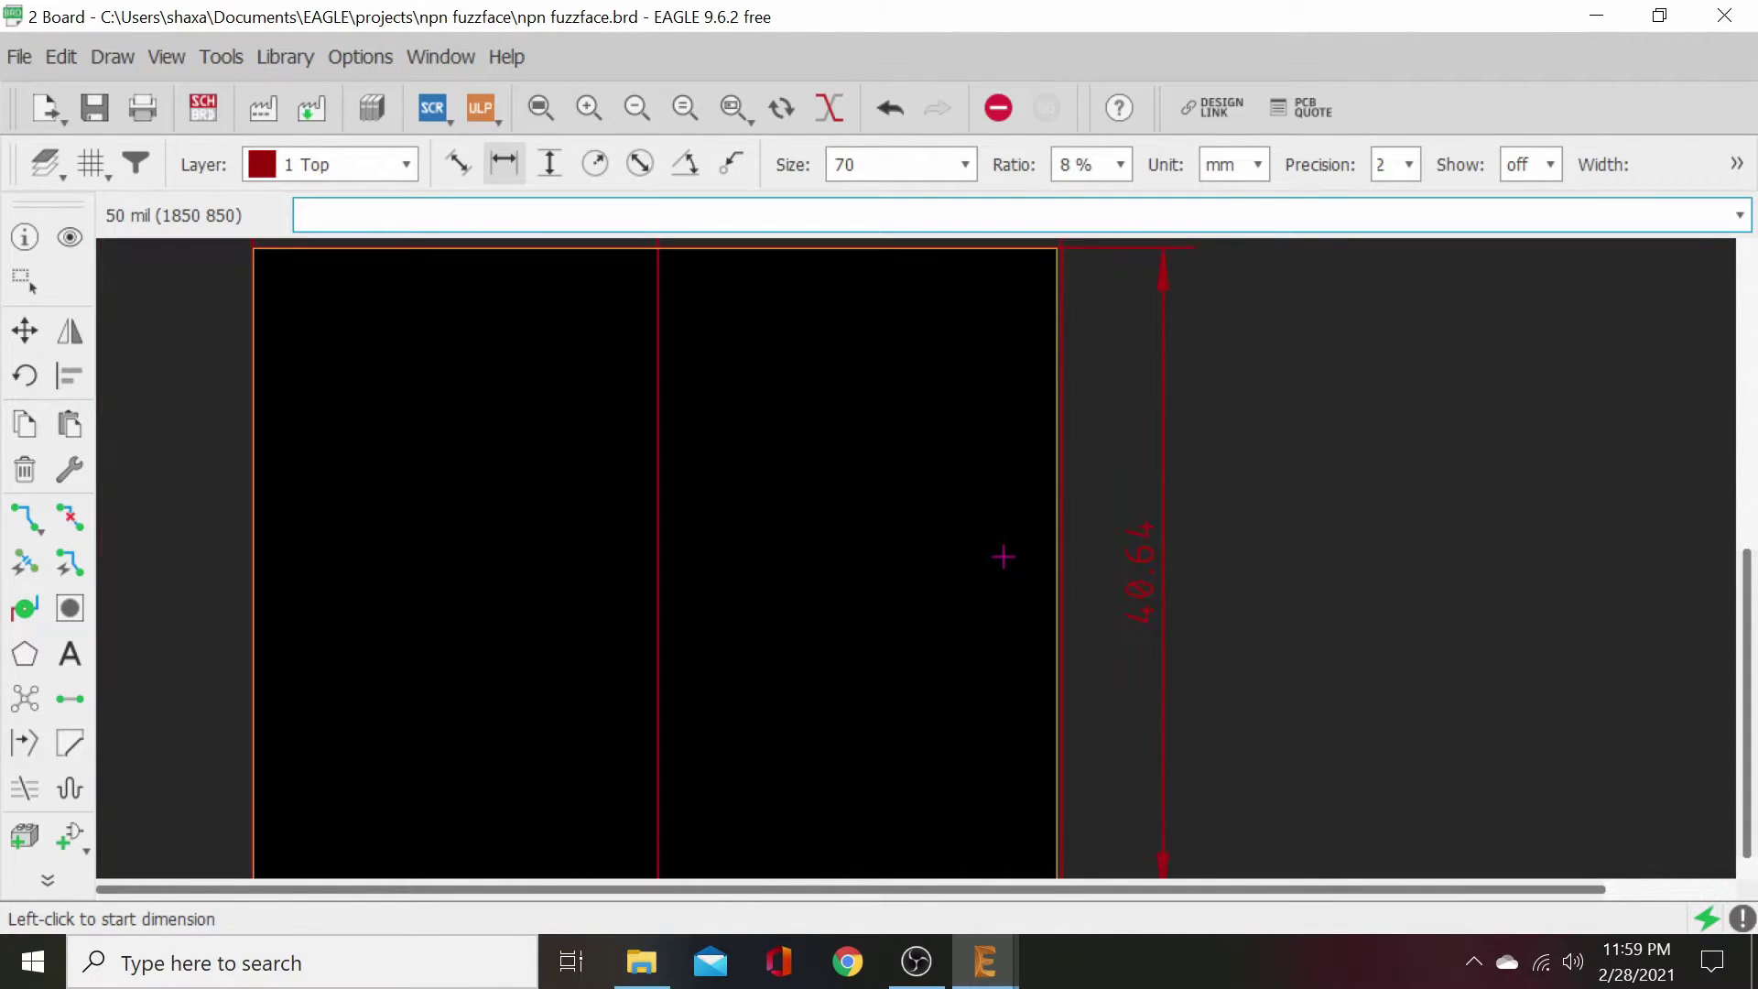
{"action": "scroll", "coordinate": [1003, 561], "scroll_direction": "down", "scroll_amount": 1}
{"action": "scroll", "coordinate": [883, 582], "scroll_direction": "down", "scroll_amount": 1}
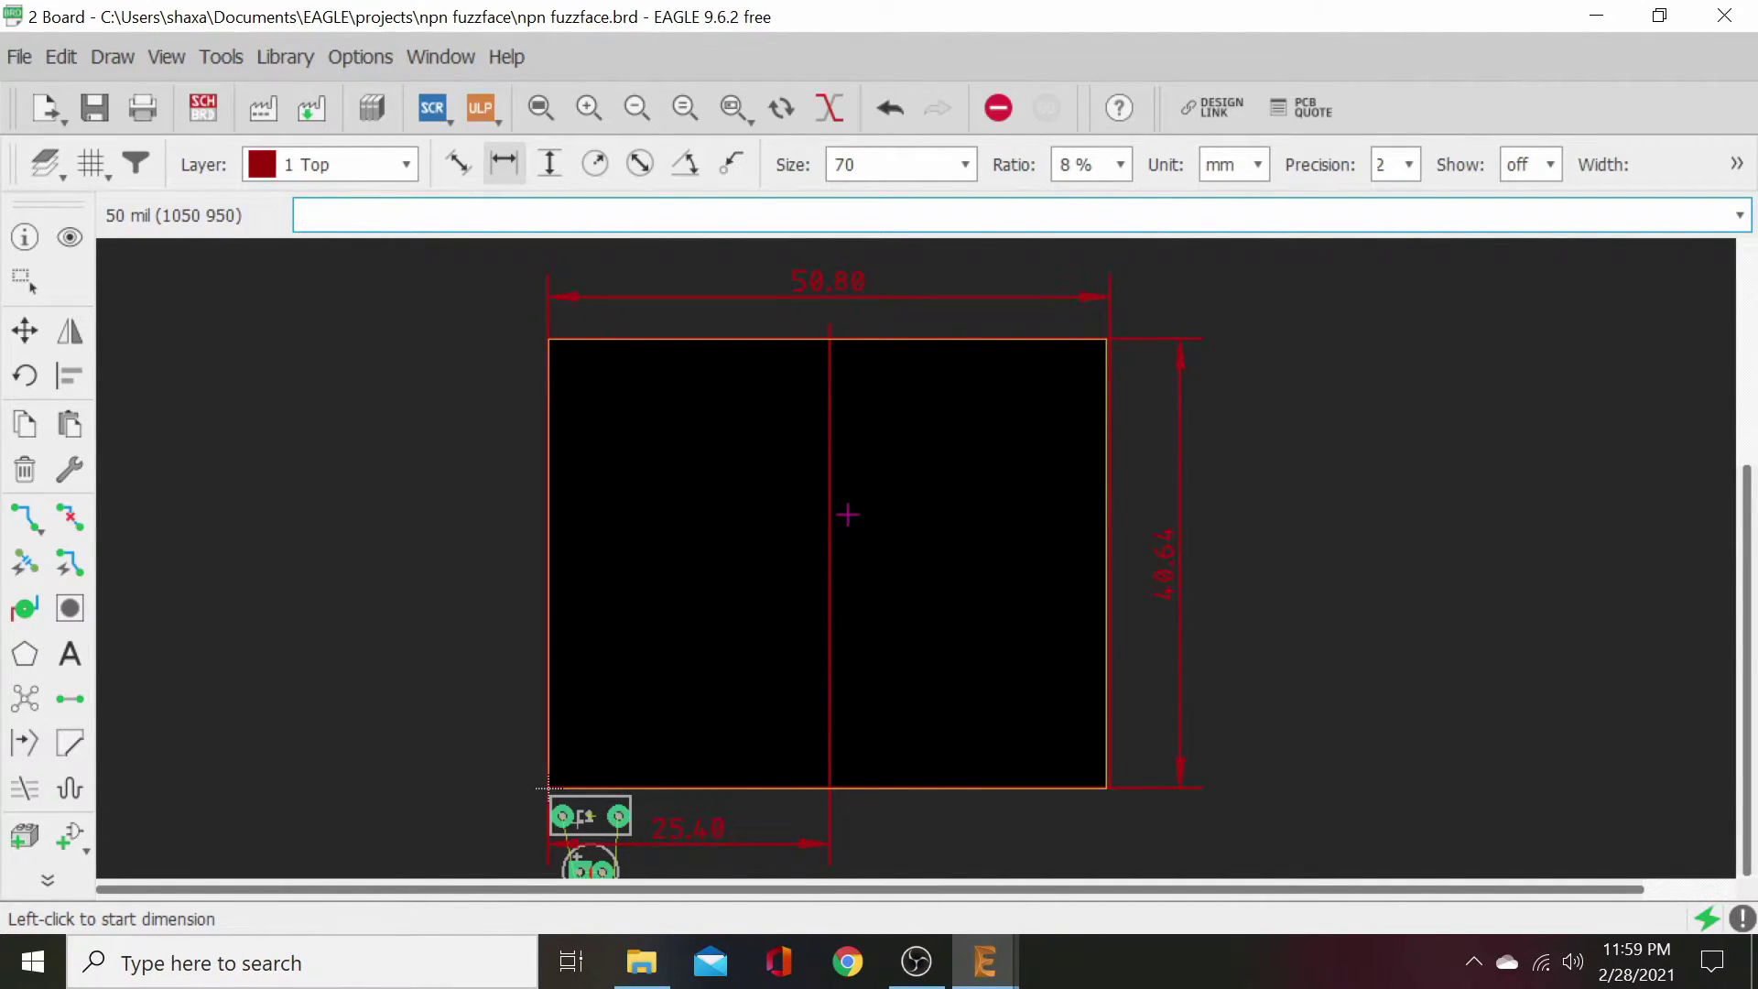
{"action": "middle_click_drag", "start_coordinate": [848, 514], "coordinate": [839, 596]}
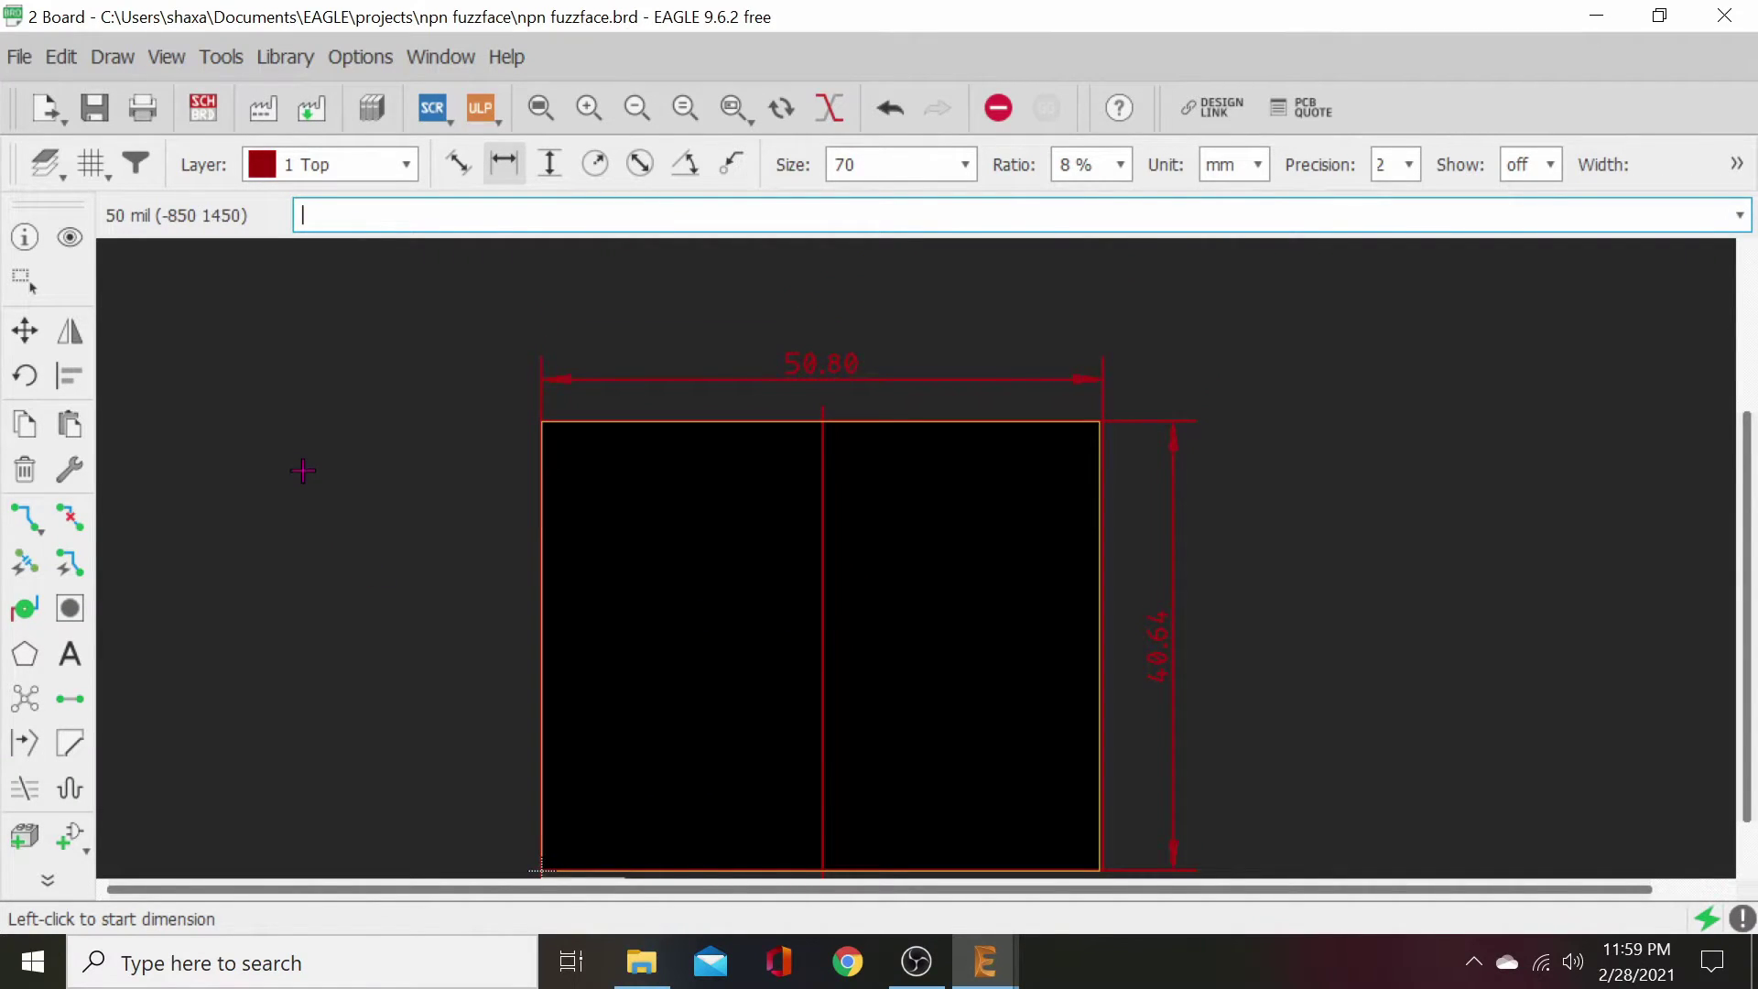
{"action": "scroll", "coordinate": [422, 456], "scroll_direction": "down", "scroll_amount": 1}
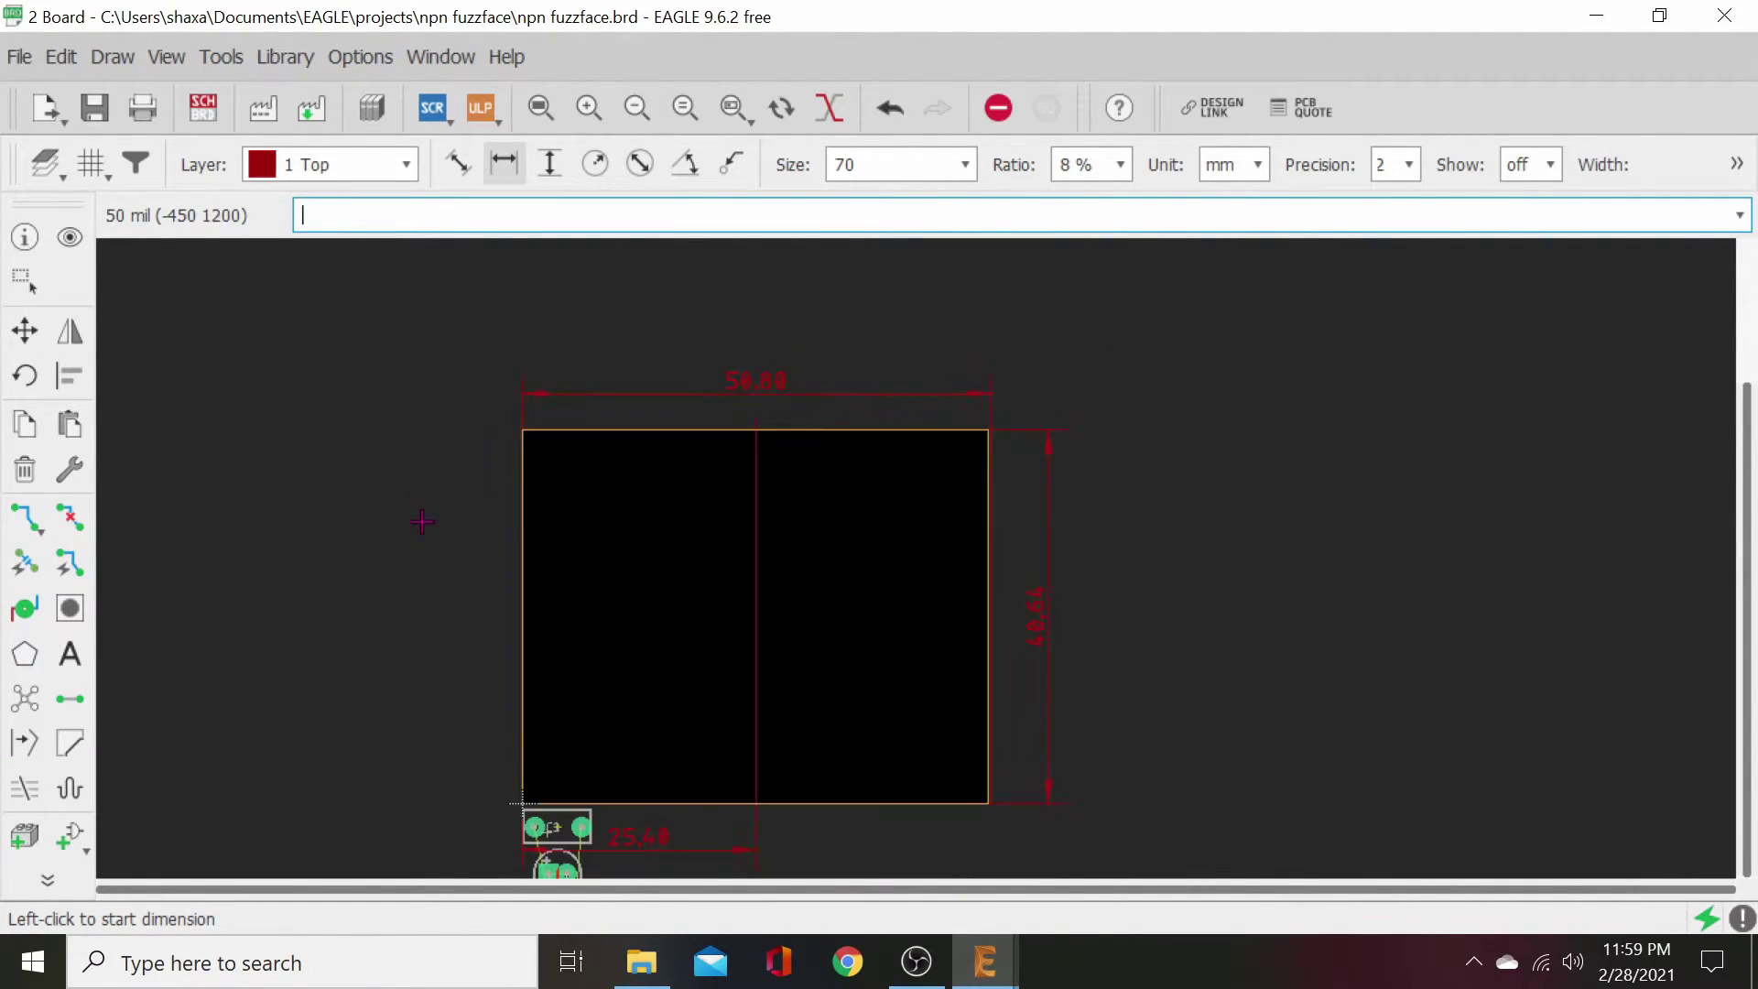
{"action": "middle_click_drag", "start_coordinate": [400, 520], "coordinate": [472, 596]}
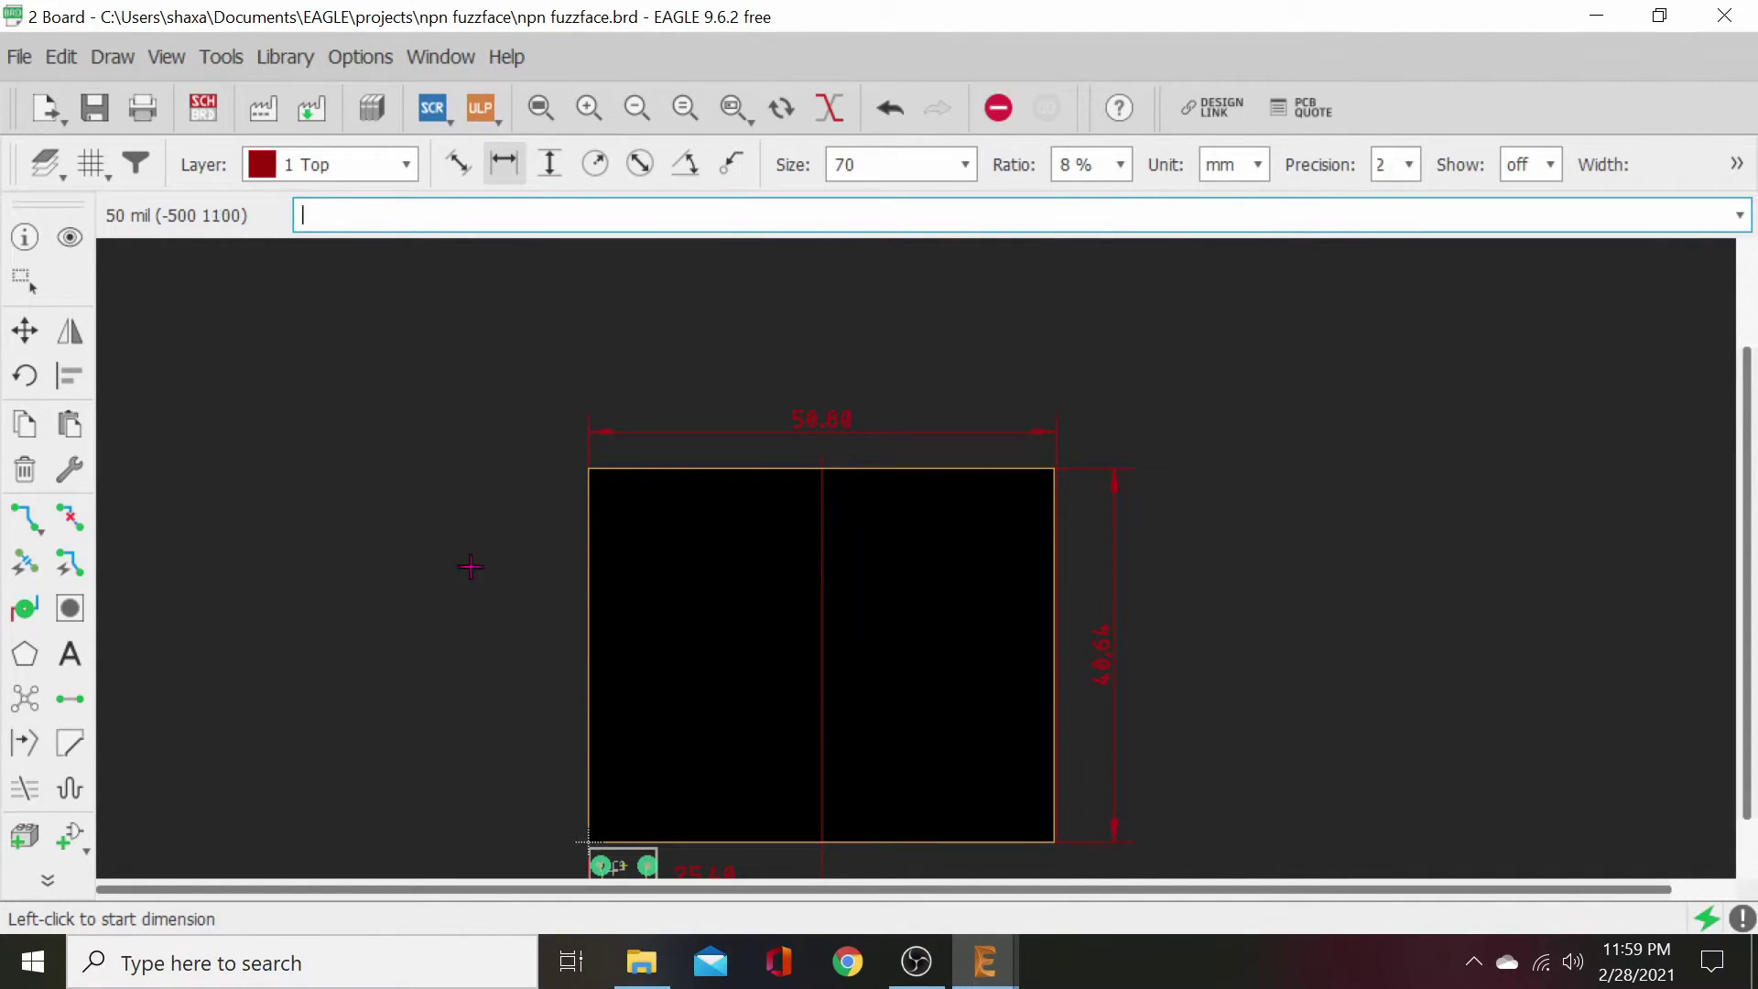
- Move capacitor C1 from the parts column into the board outline
{"action": "left_click", "coordinate": [26, 330]}
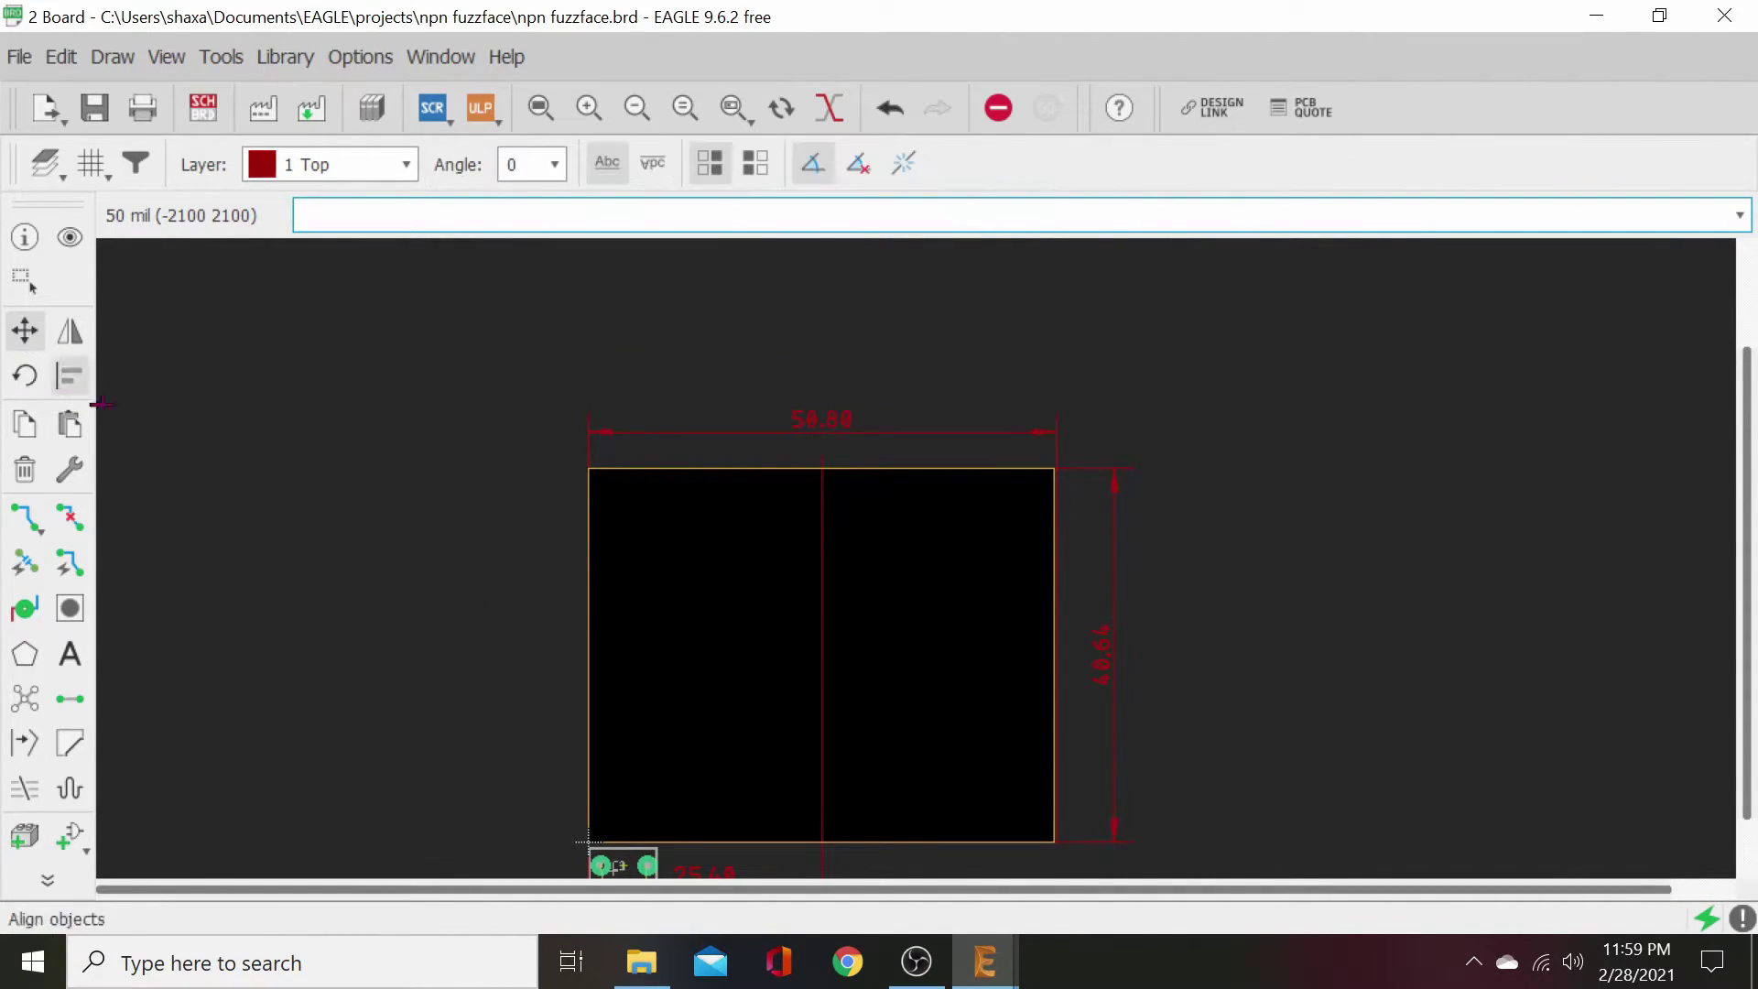
{"action": "middle_click_drag", "start_coordinate": [314, 553], "coordinate": [321, 321]}
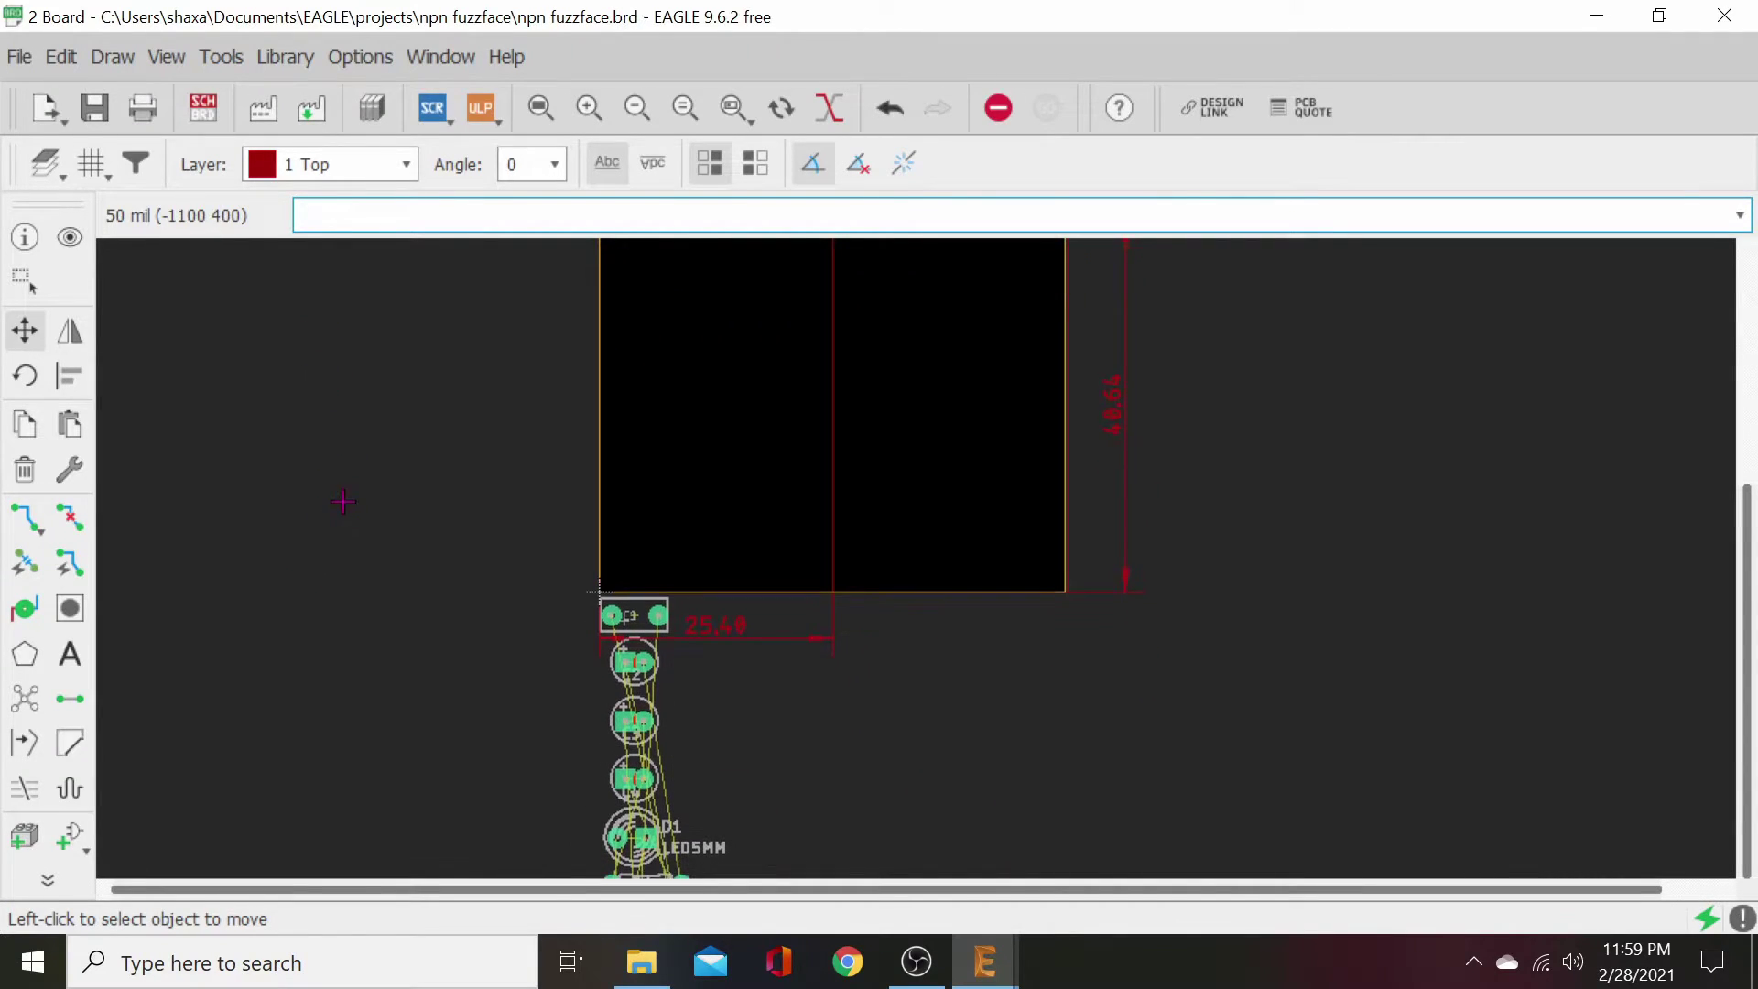
{"action": "middle_click_drag", "start_coordinate": [342, 501], "coordinate": [310, 435]}
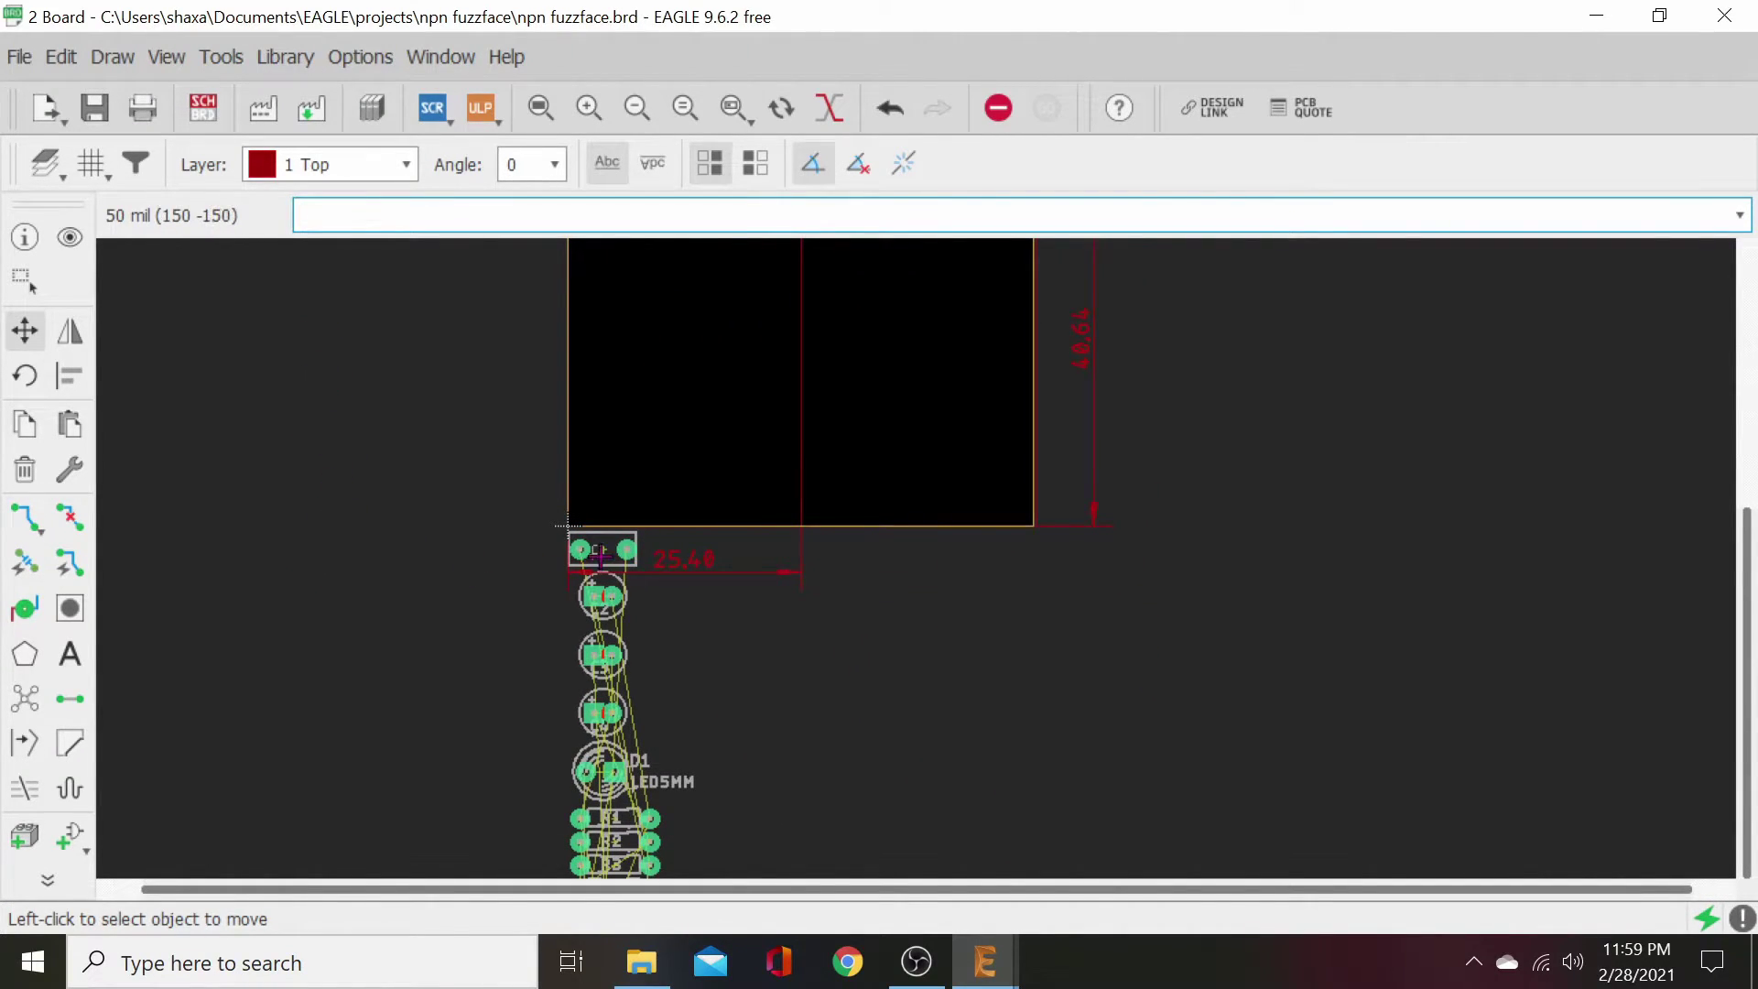
{"action": "left_click", "coordinate": [599, 551]}
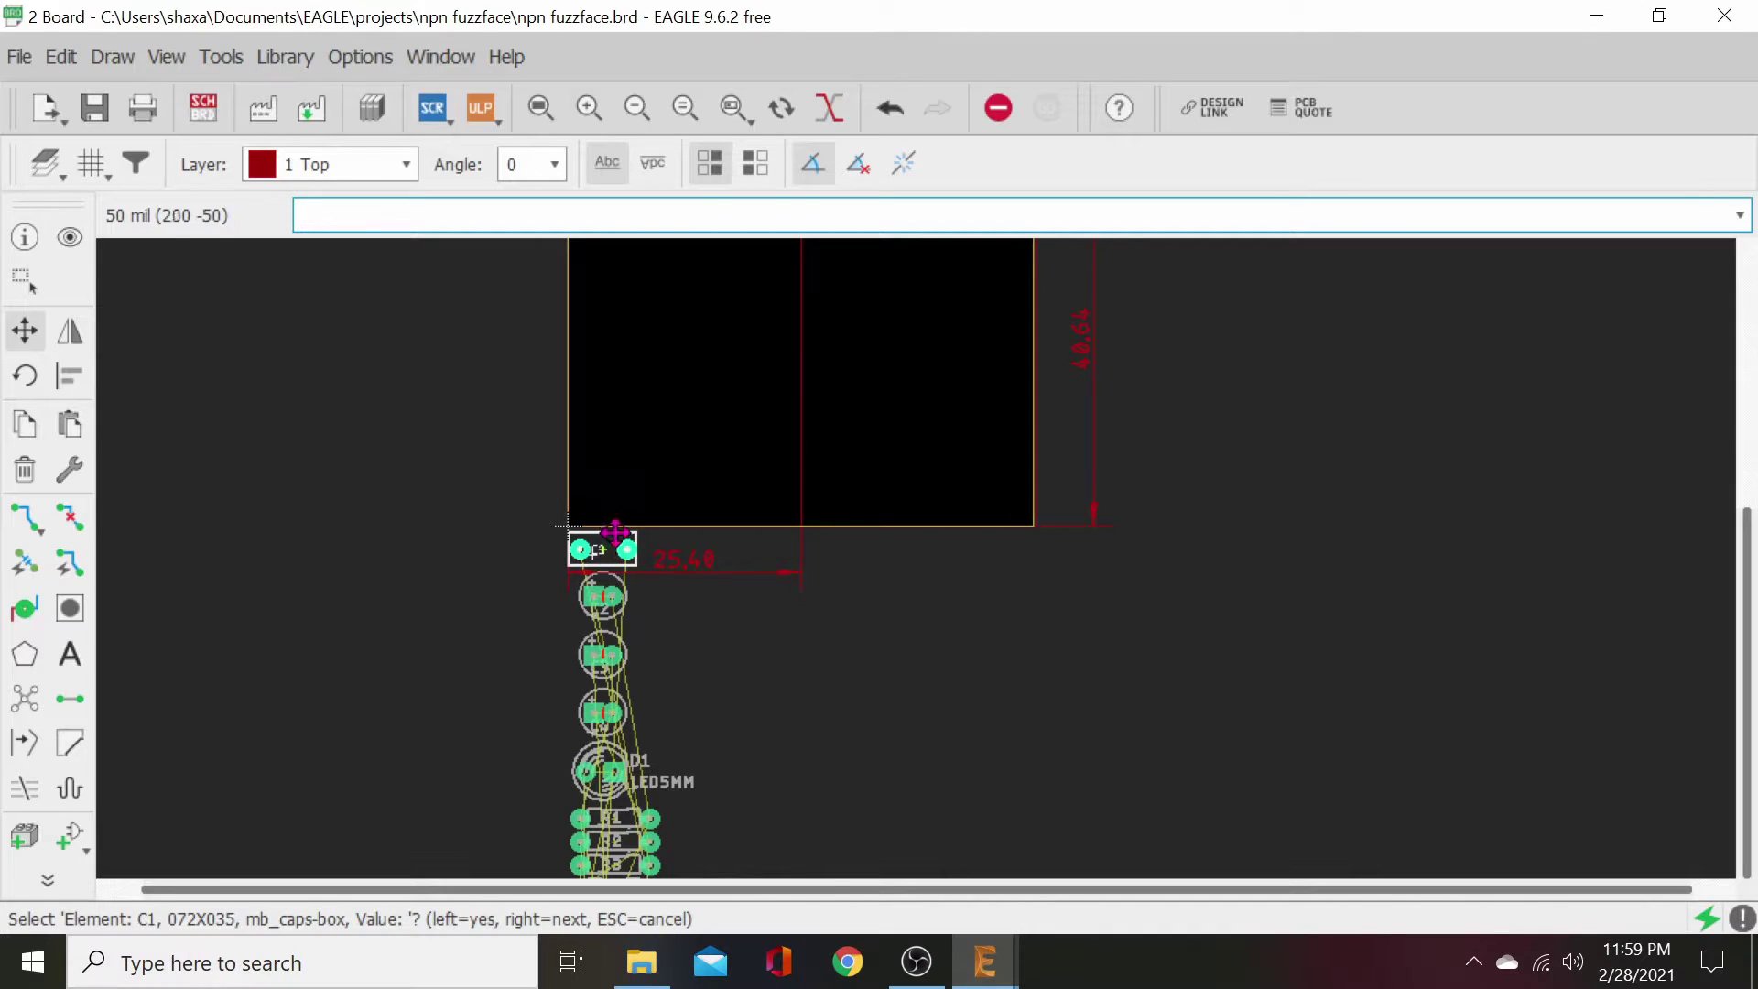
{"action": "right_click", "coordinate": [604, 549]}
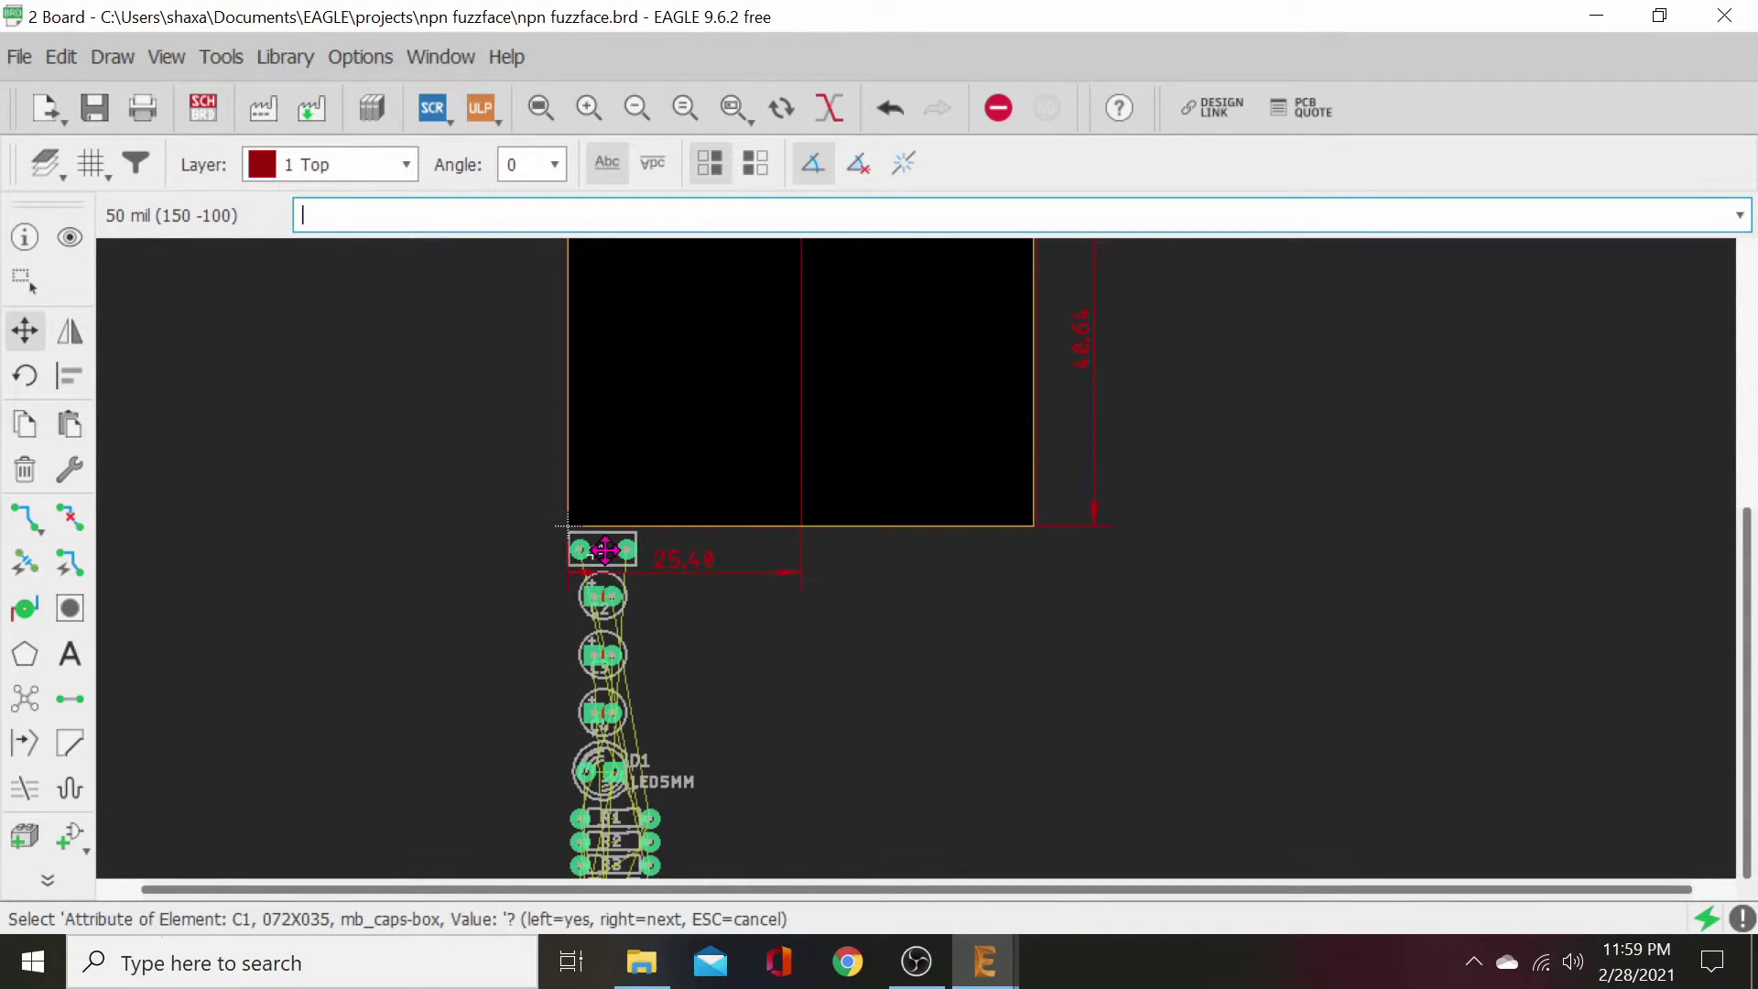
{"action": "right_click", "coordinate": [604, 549]}
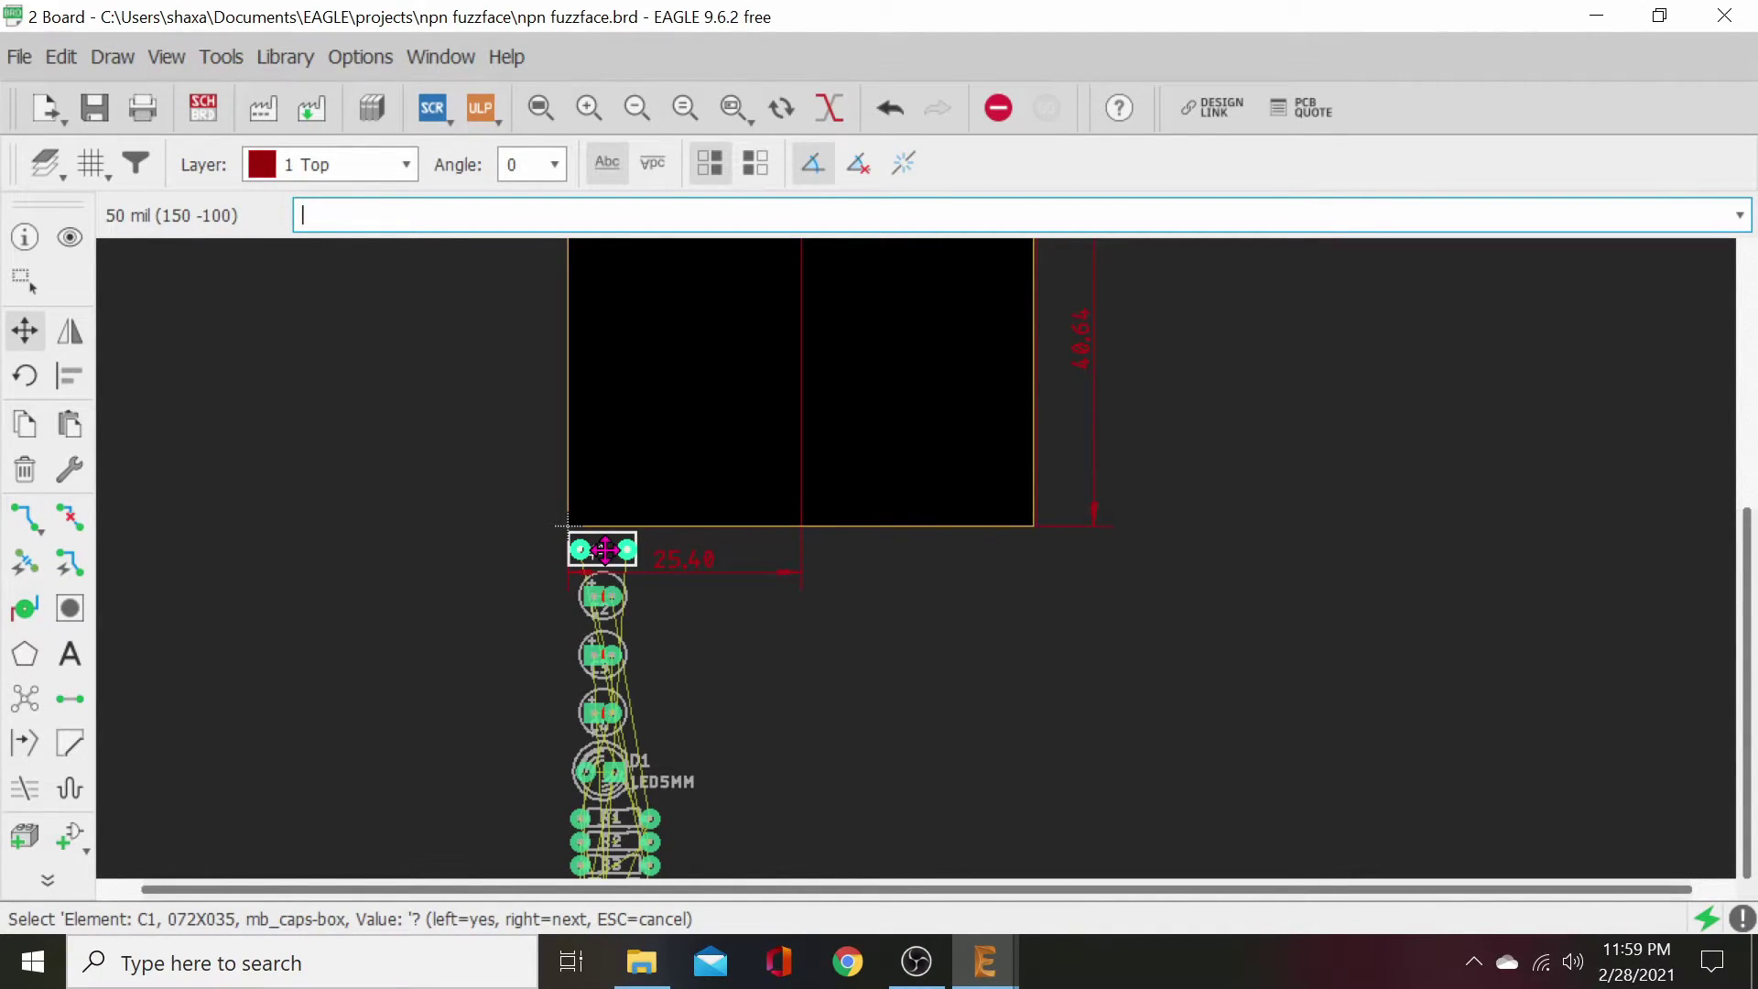
{"action": "left_click", "coordinate": [605, 549]}
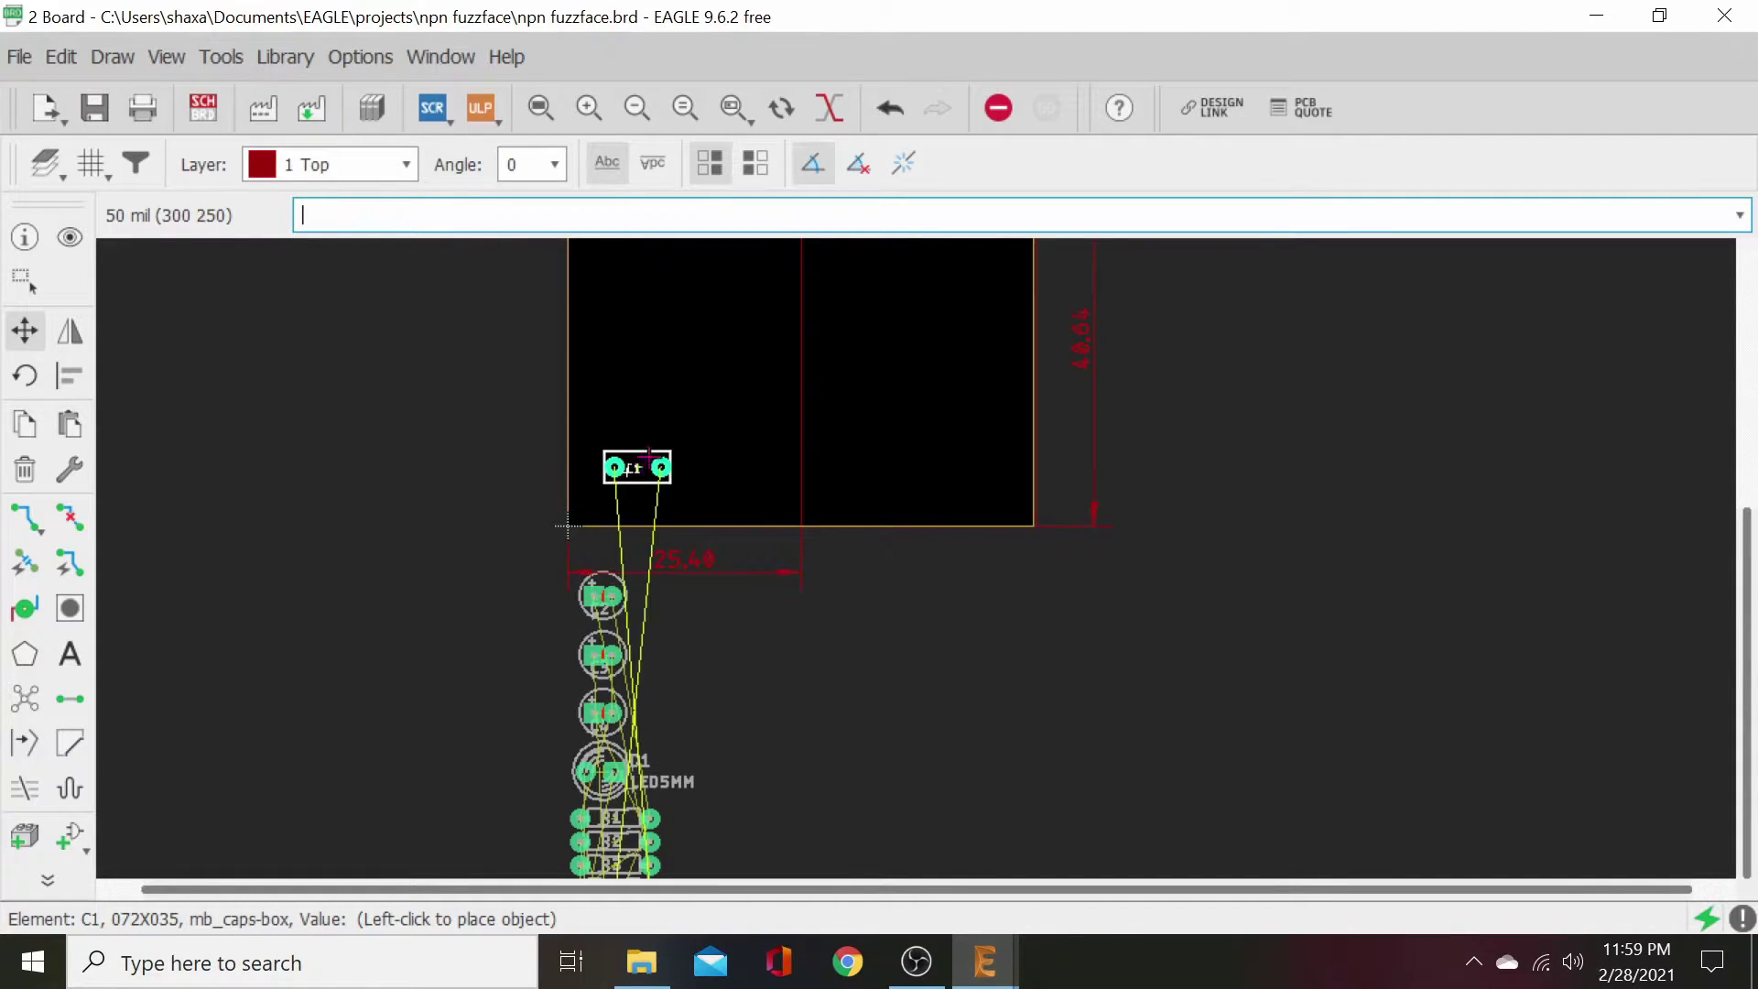
{"action": "middle_click_drag", "start_coordinate": [669, 421], "coordinate": [640, 562]}
{"action": "left_click", "coordinate": [655, 505]}
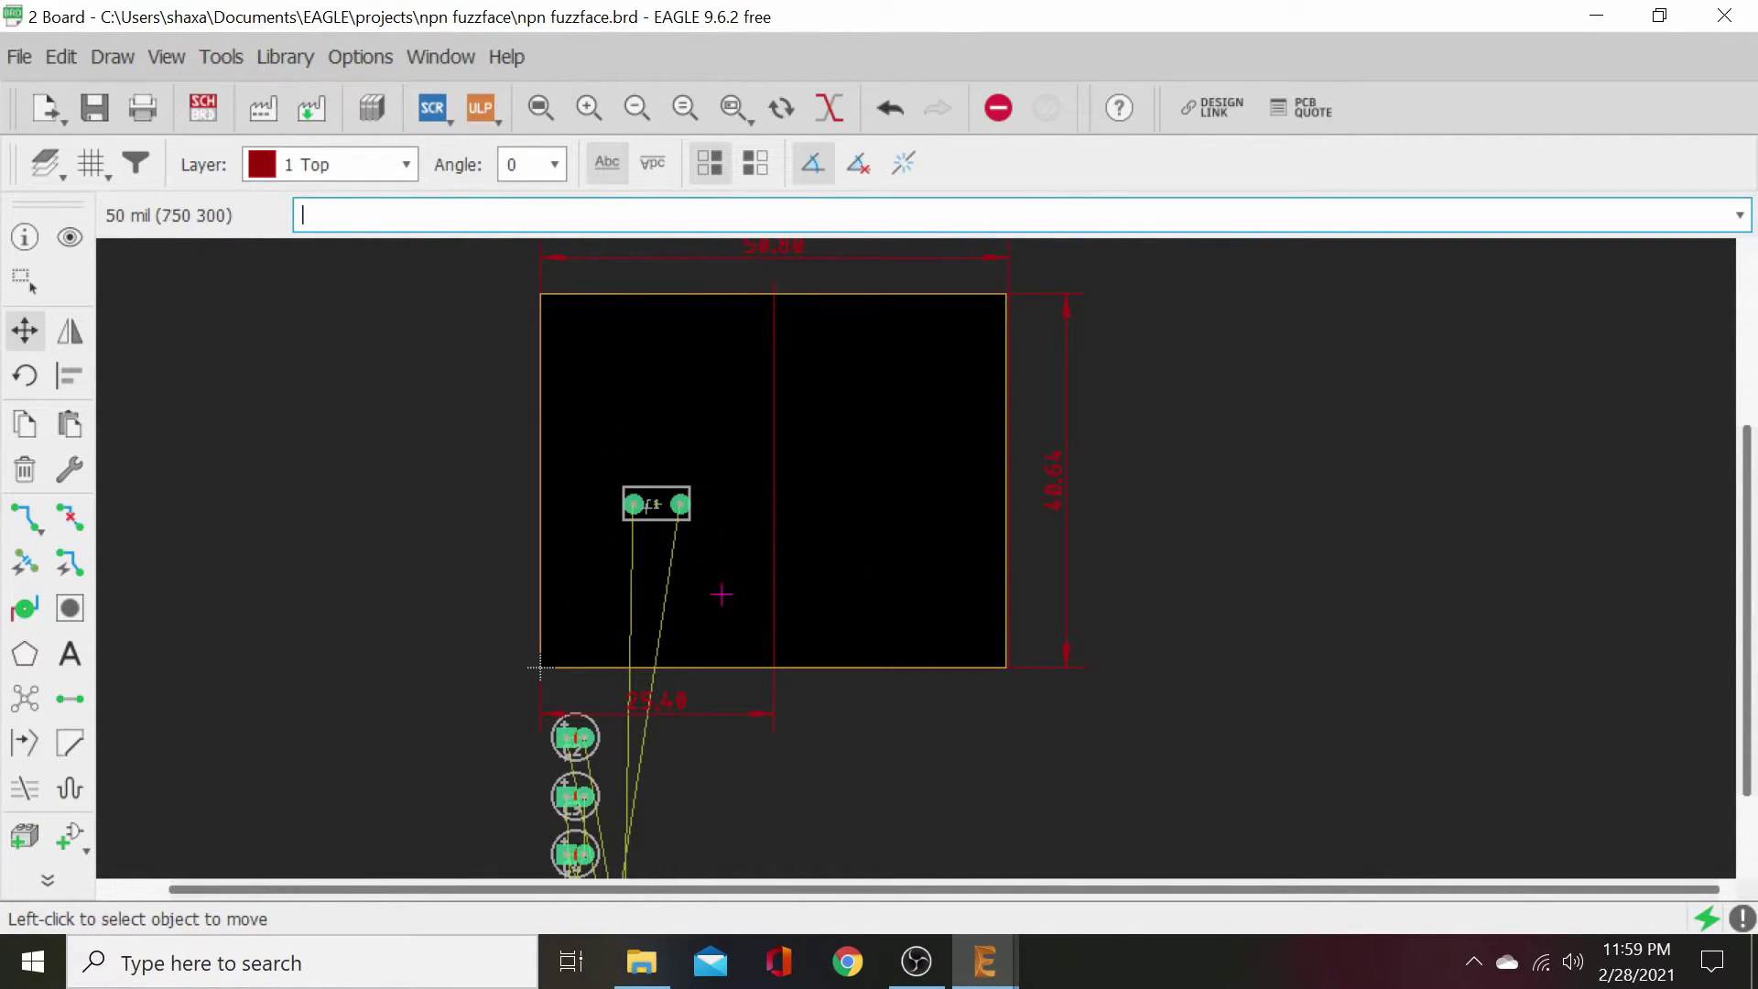
- Set C1's name label beside it and reposition C1 just right of the centre line
{"action": "left_click", "coordinate": [656, 507]}
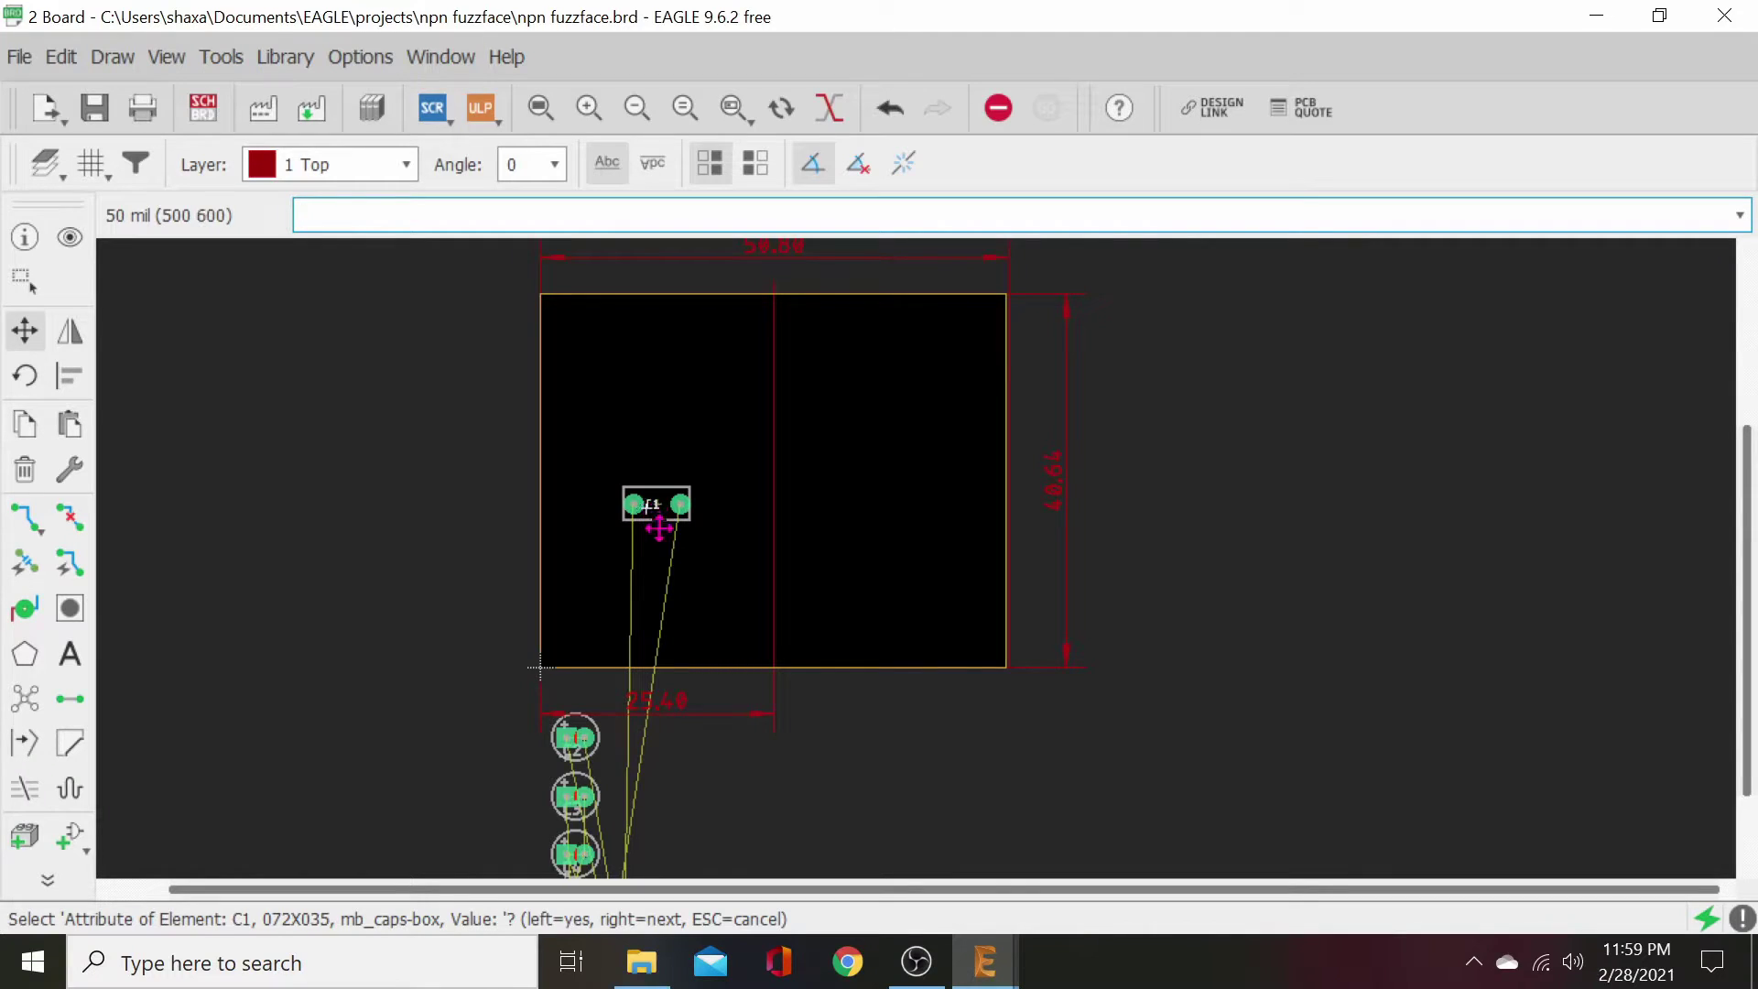
{"action": "left_click", "coordinate": [661, 508]}
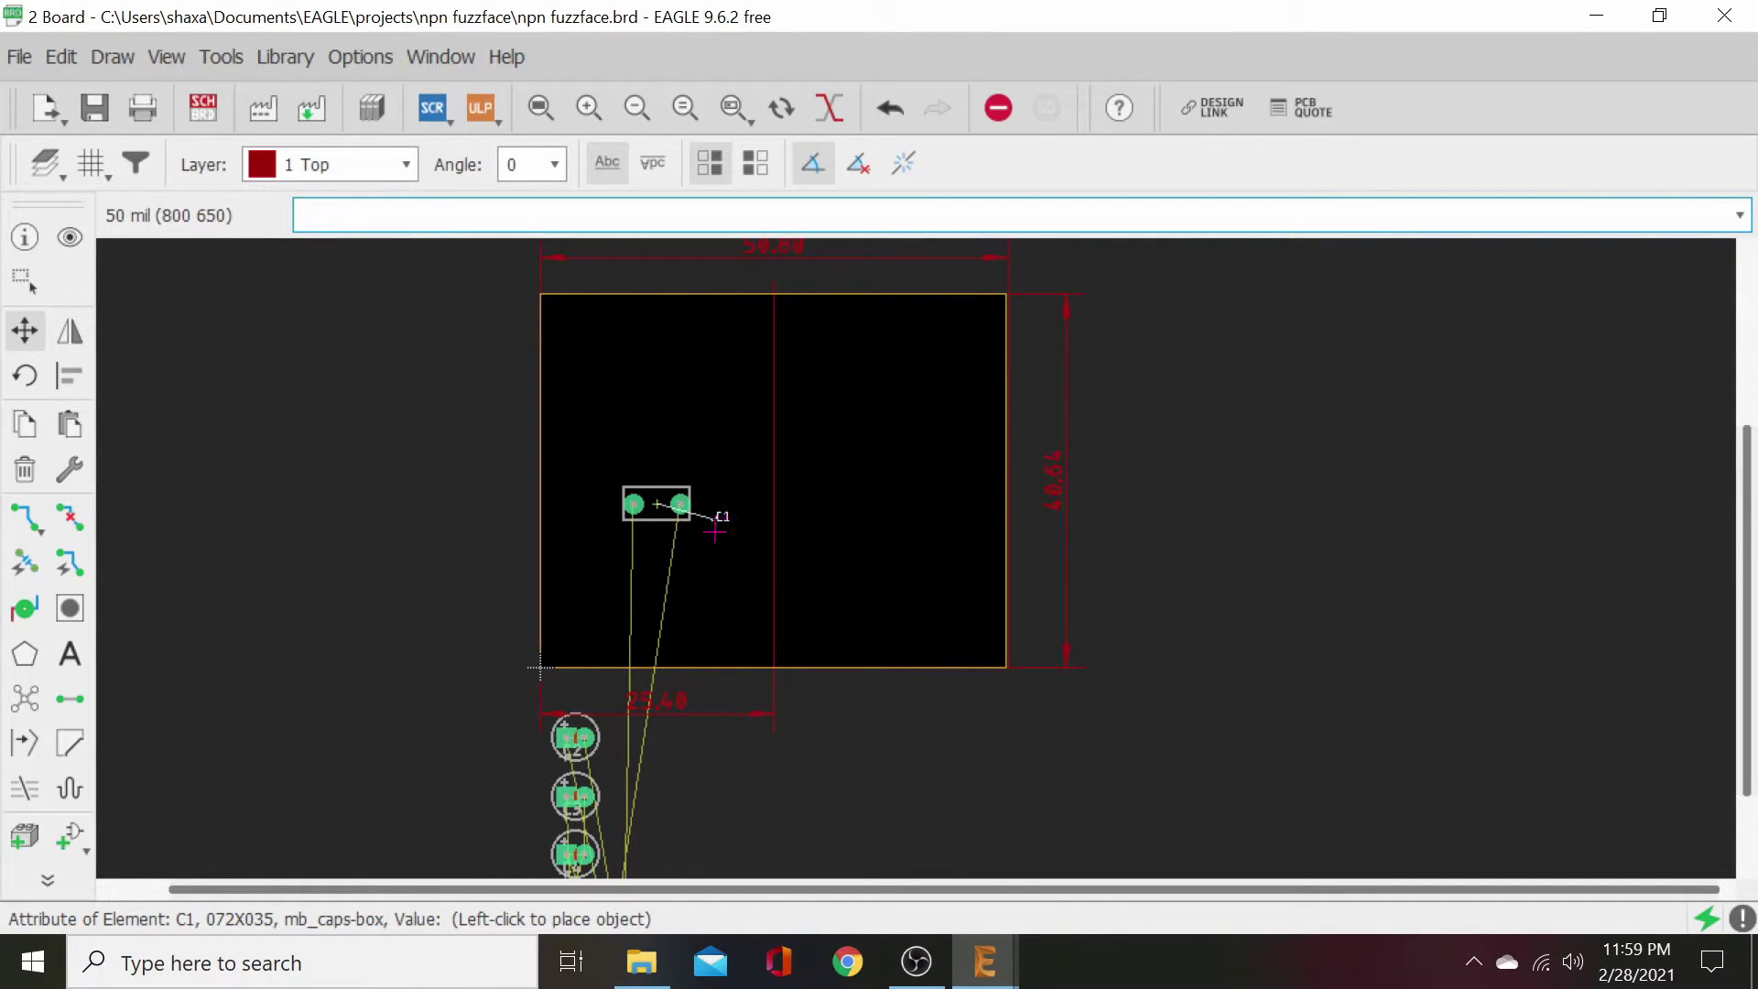
{"action": "left_click", "coordinate": [648, 505]}
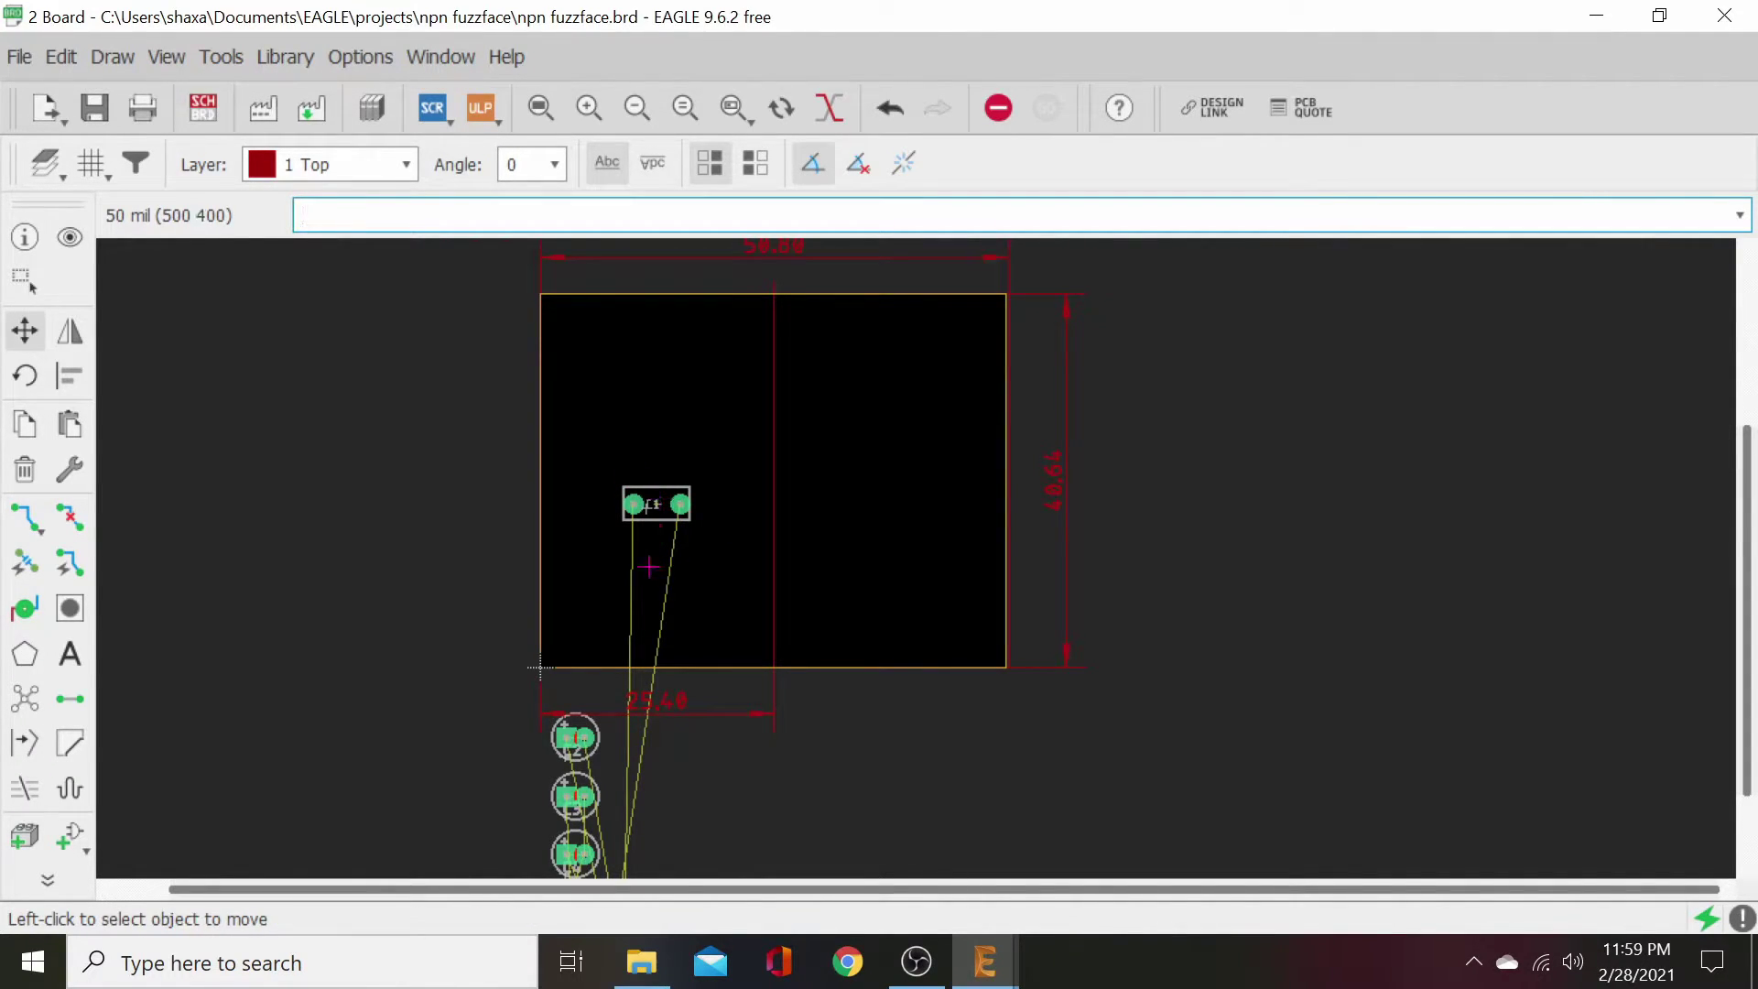
{"action": "left_click", "coordinate": [656, 503]}
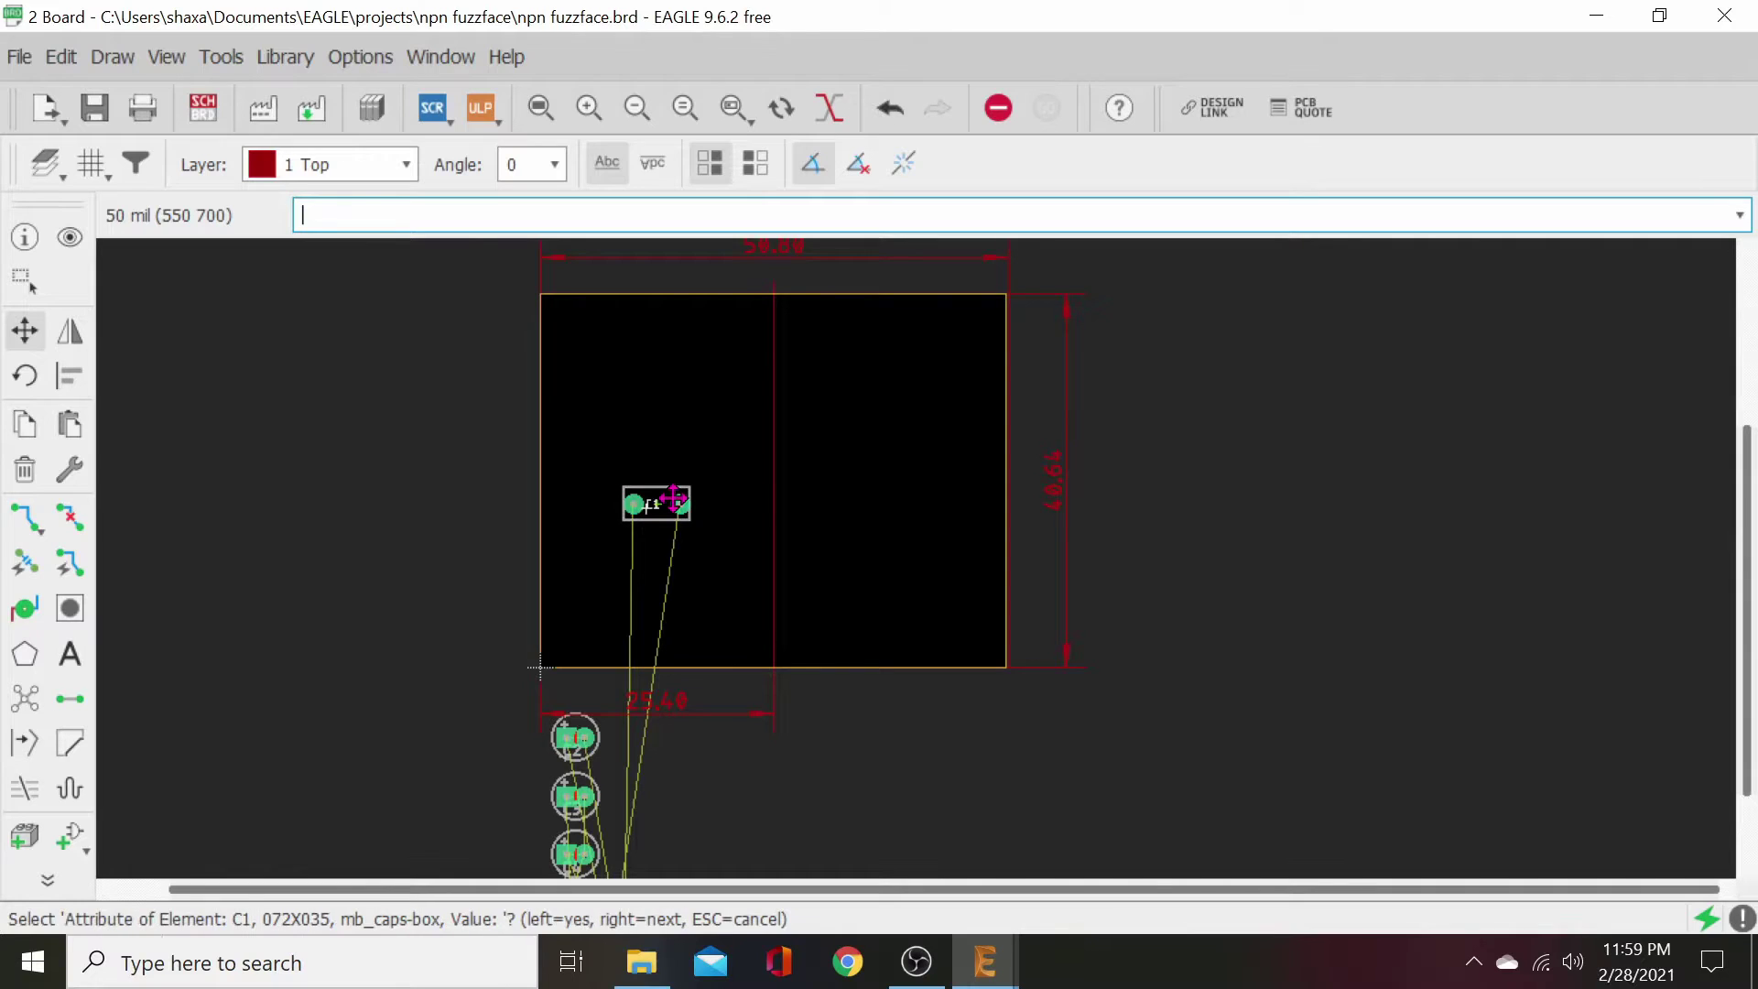
{"action": "left_click", "coordinate": [674, 499]}
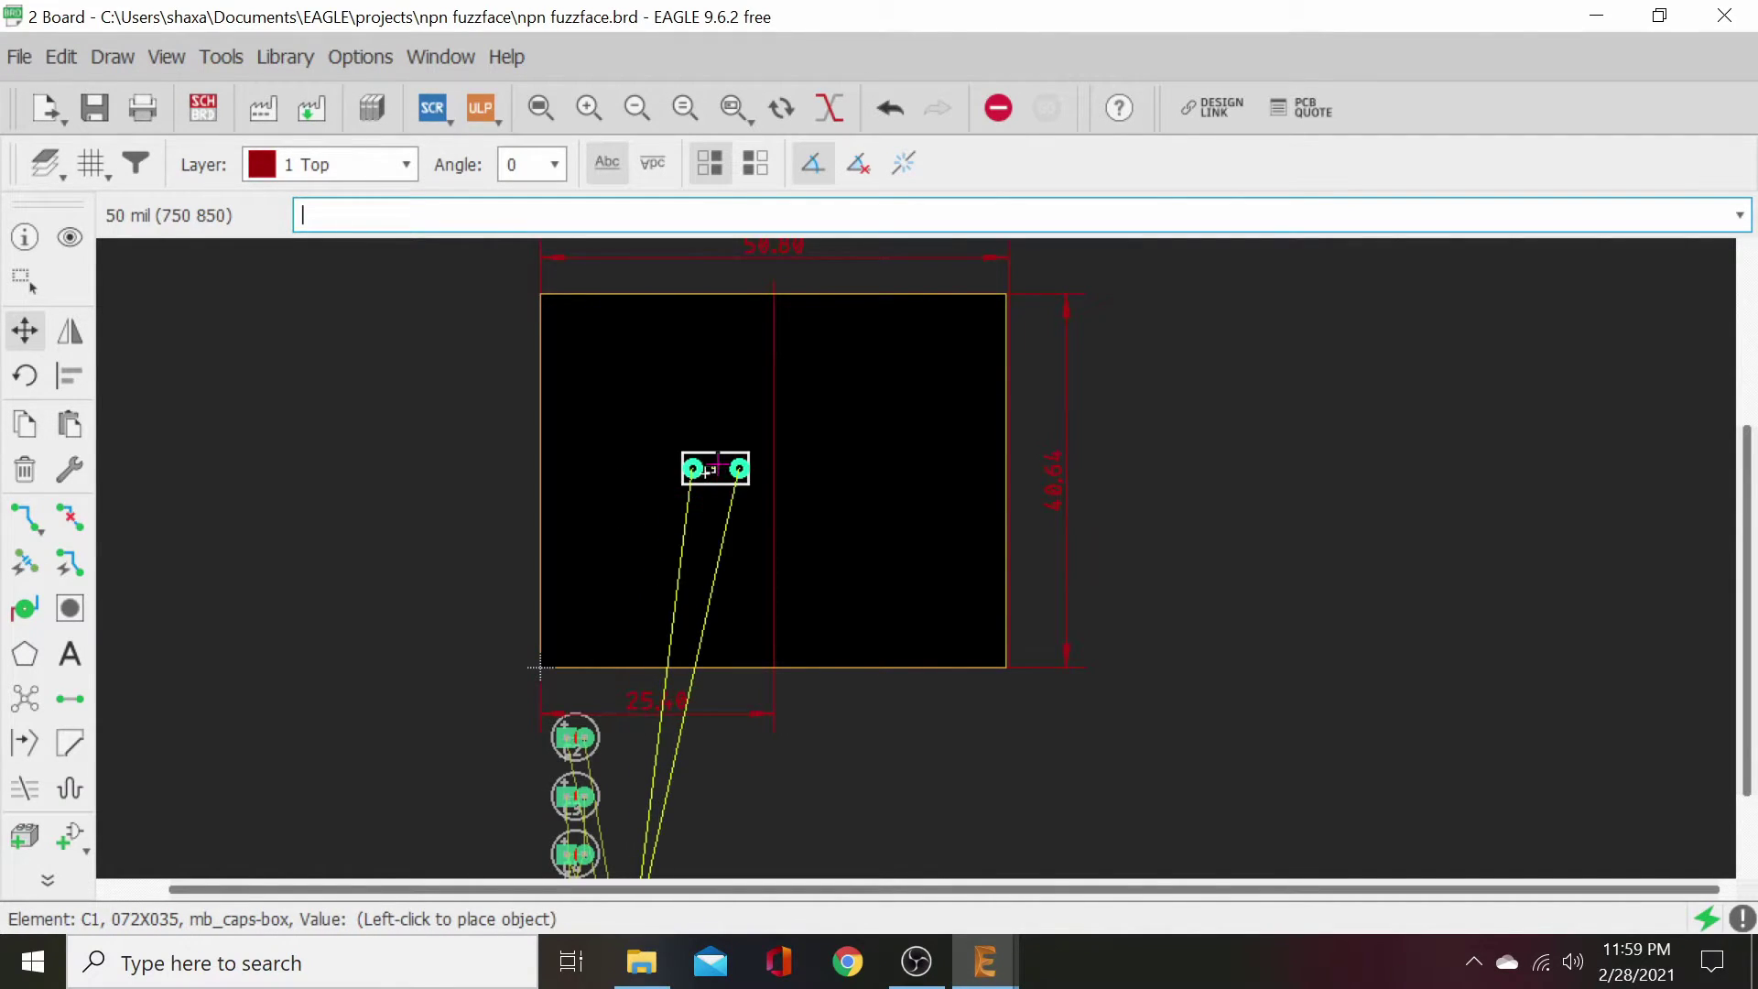
{"action": "middle_click_drag", "start_coordinate": [888, 457], "coordinate": [824, 577]}
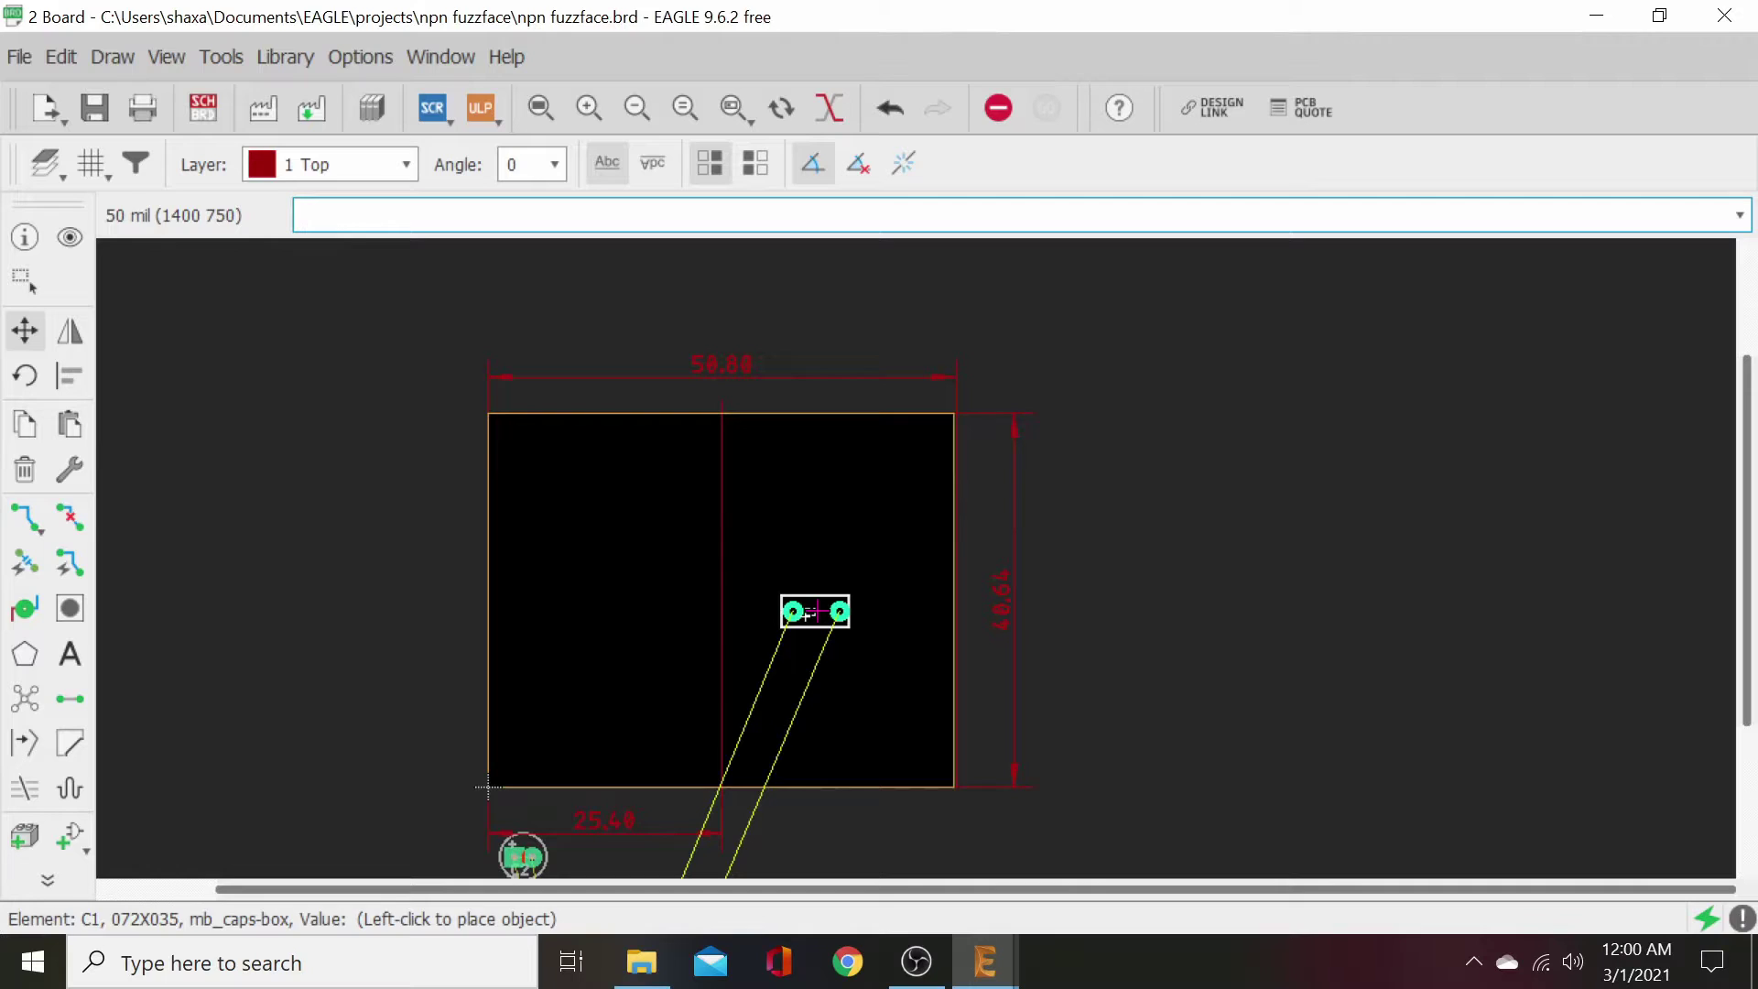
{"action": "left_click", "coordinate": [814, 610]}
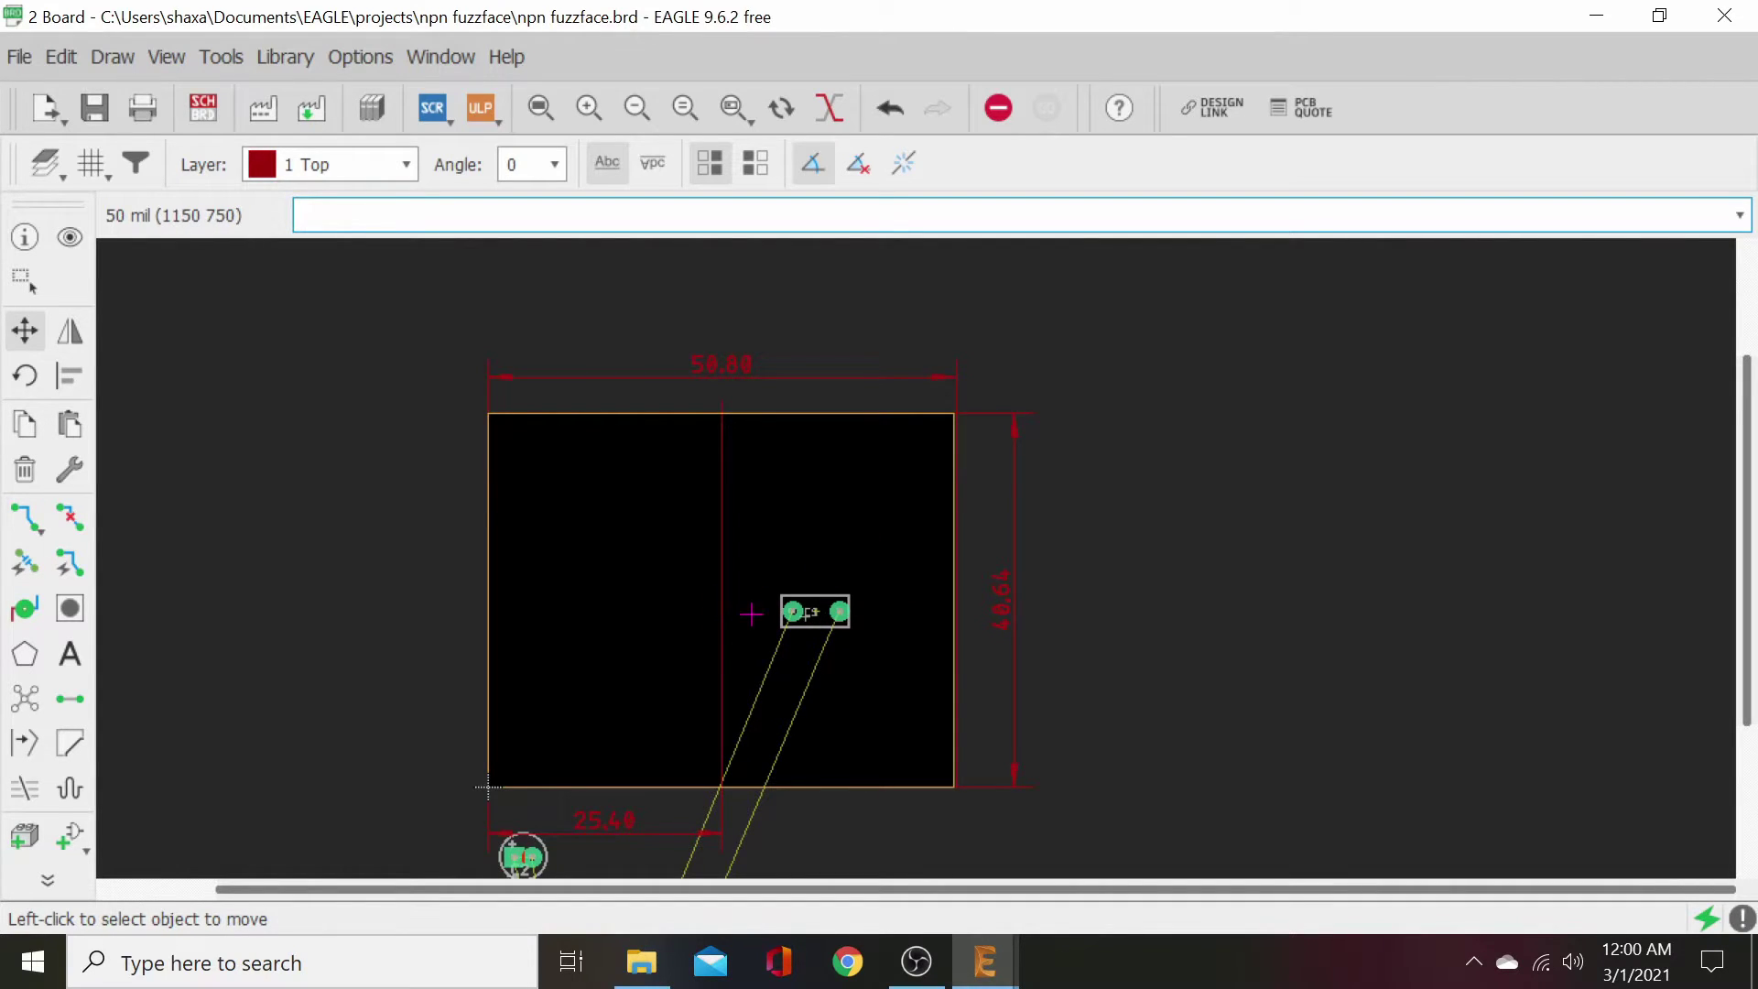
{"action": "scroll", "coordinate": [682, 654], "scroll_direction": "down", "scroll_amount": 1}
{"action": "middle_click_drag", "start_coordinate": [663, 693], "coordinate": [659, 408]}
{"action": "middle_click_drag", "start_coordinate": [653, 483], "coordinate": [660, 398]}
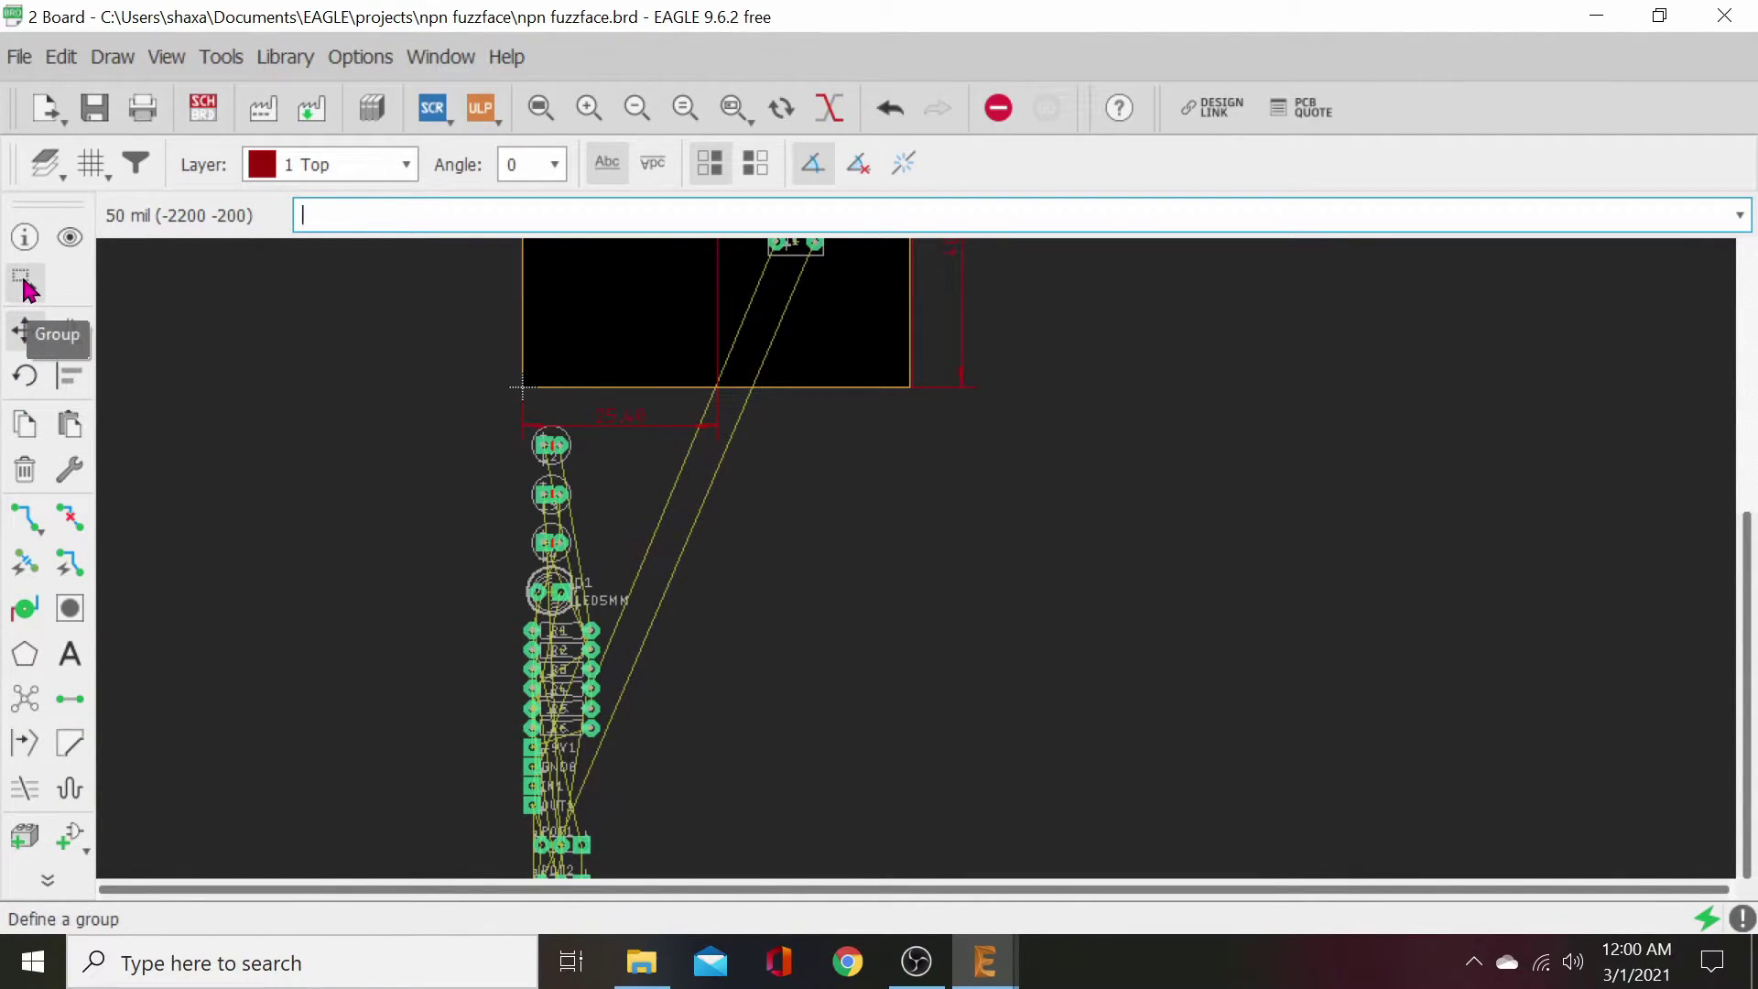
- Group the three round capacitors and D1, rotate them into a row, and place it near the top edge
{"action": "left_click", "coordinate": [25, 280]}
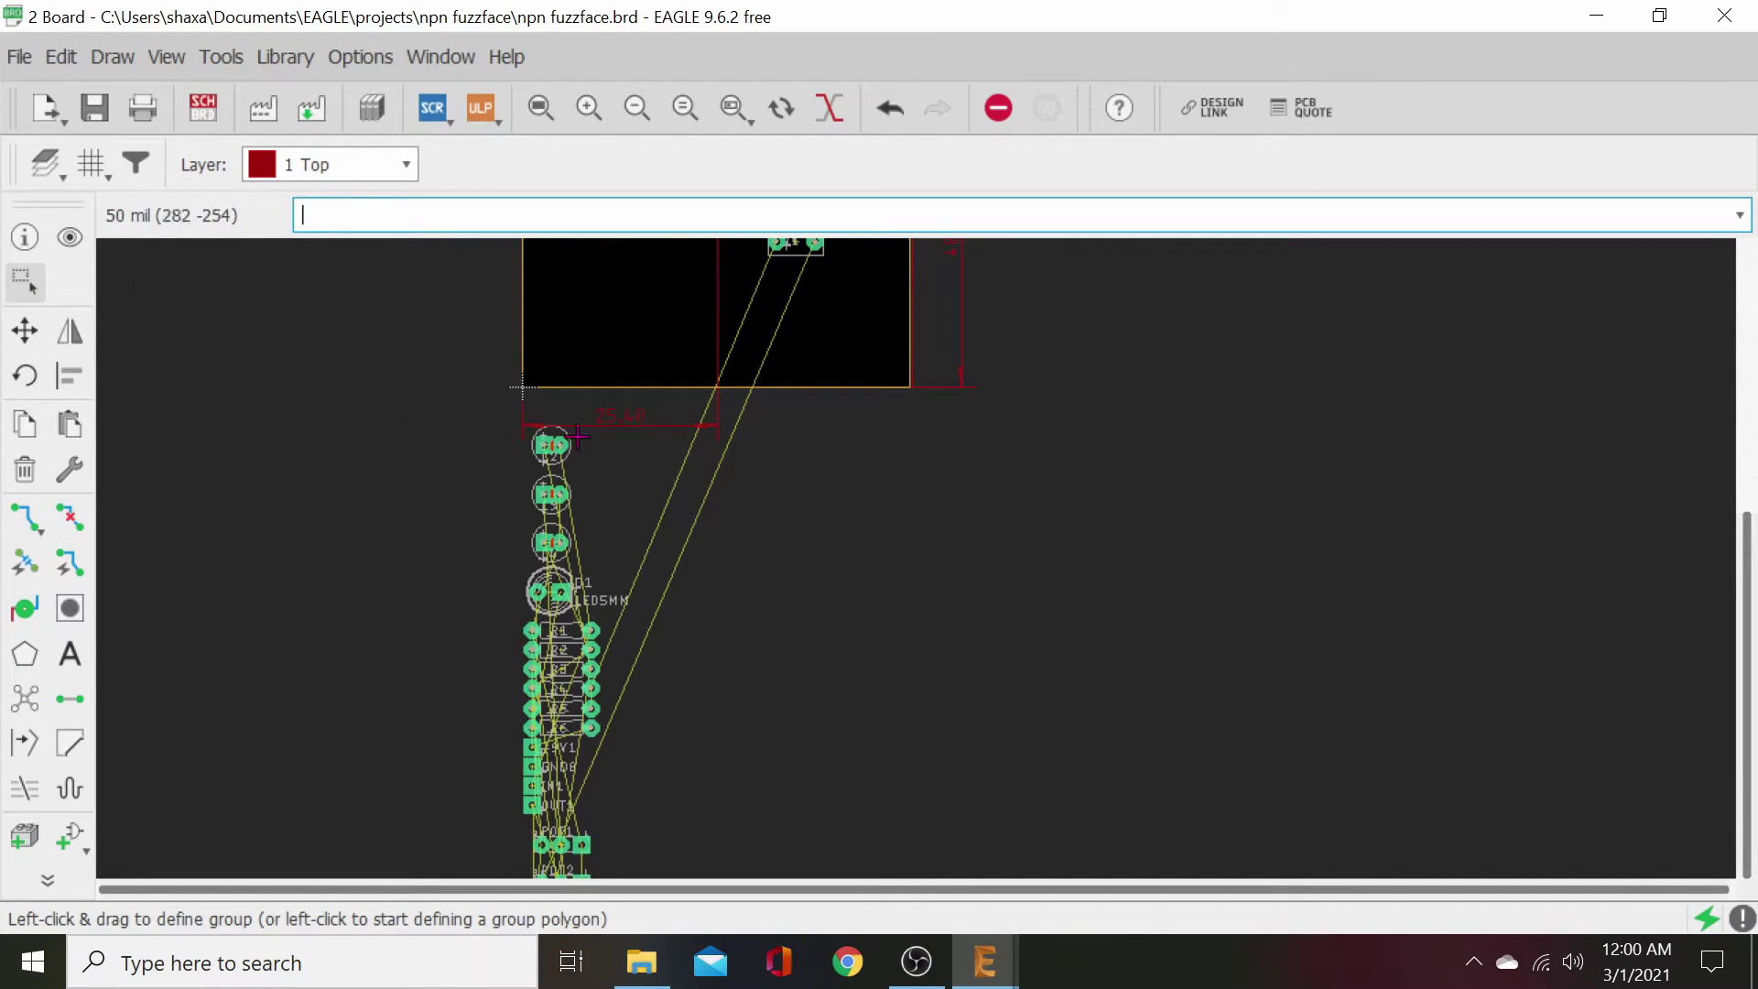
{"action": "left_click_drag", "start_coordinate": [502, 416], "coordinate": [619, 613]}
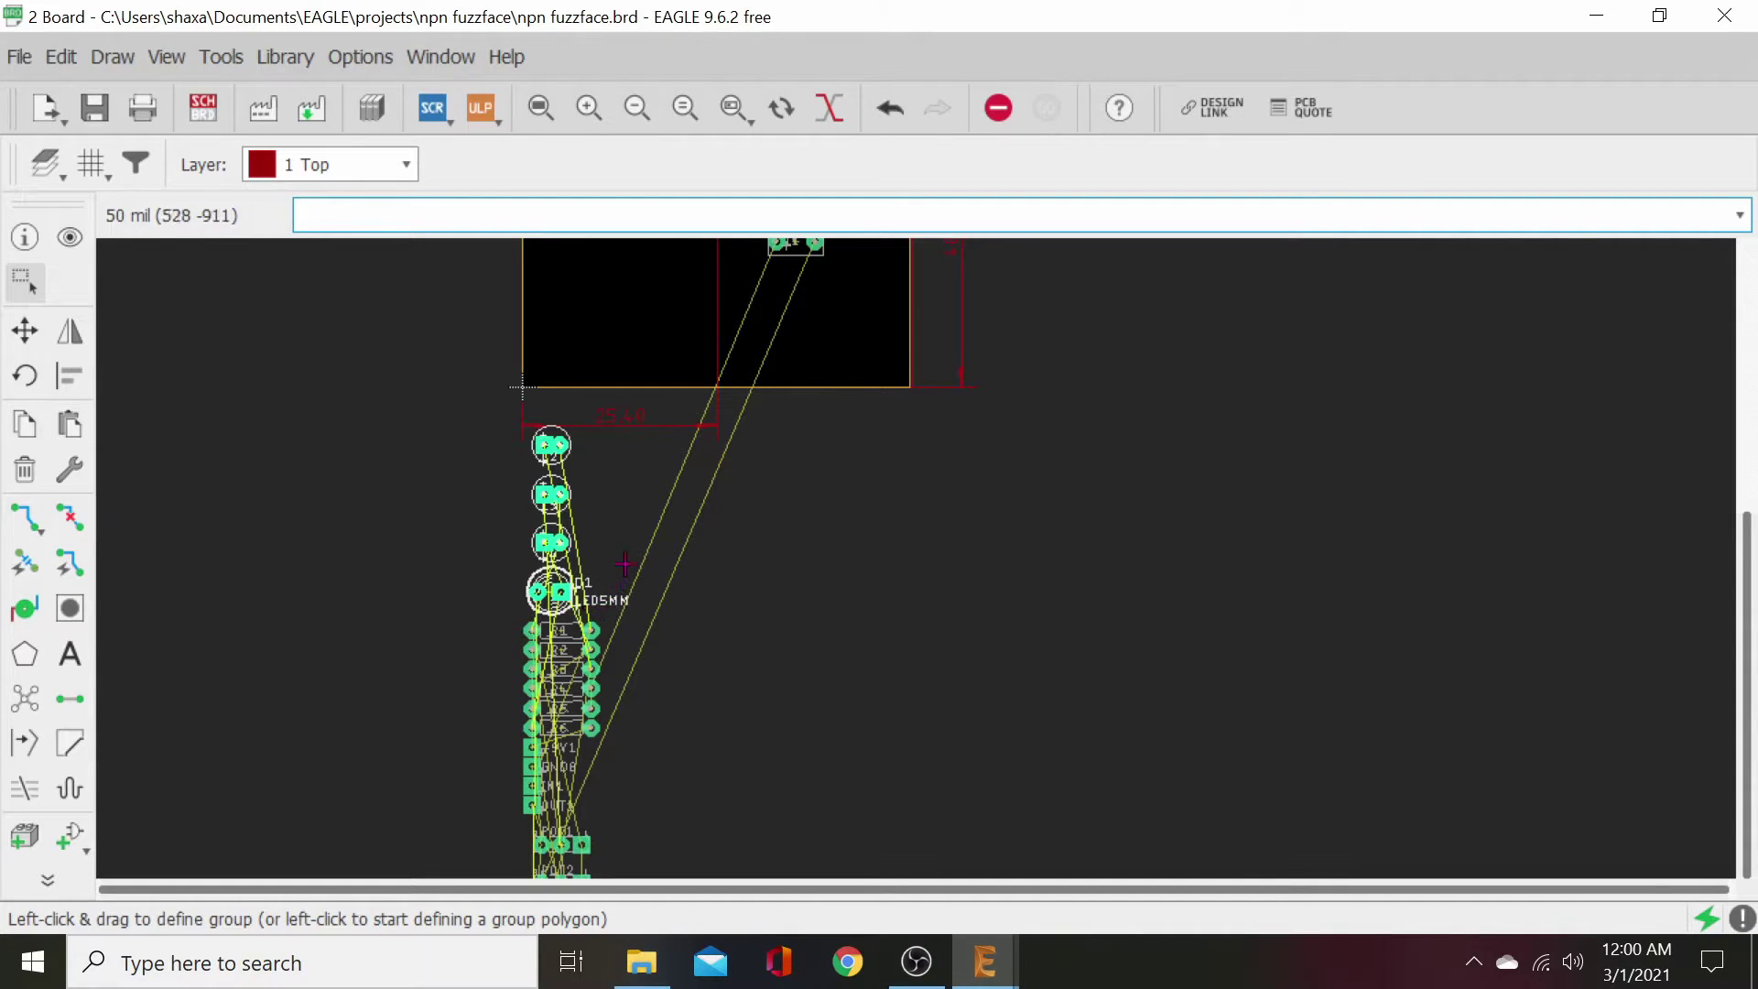
{"action": "left_click", "coordinate": [24, 330]}
{"action": "right_click", "coordinate": [361, 505]}
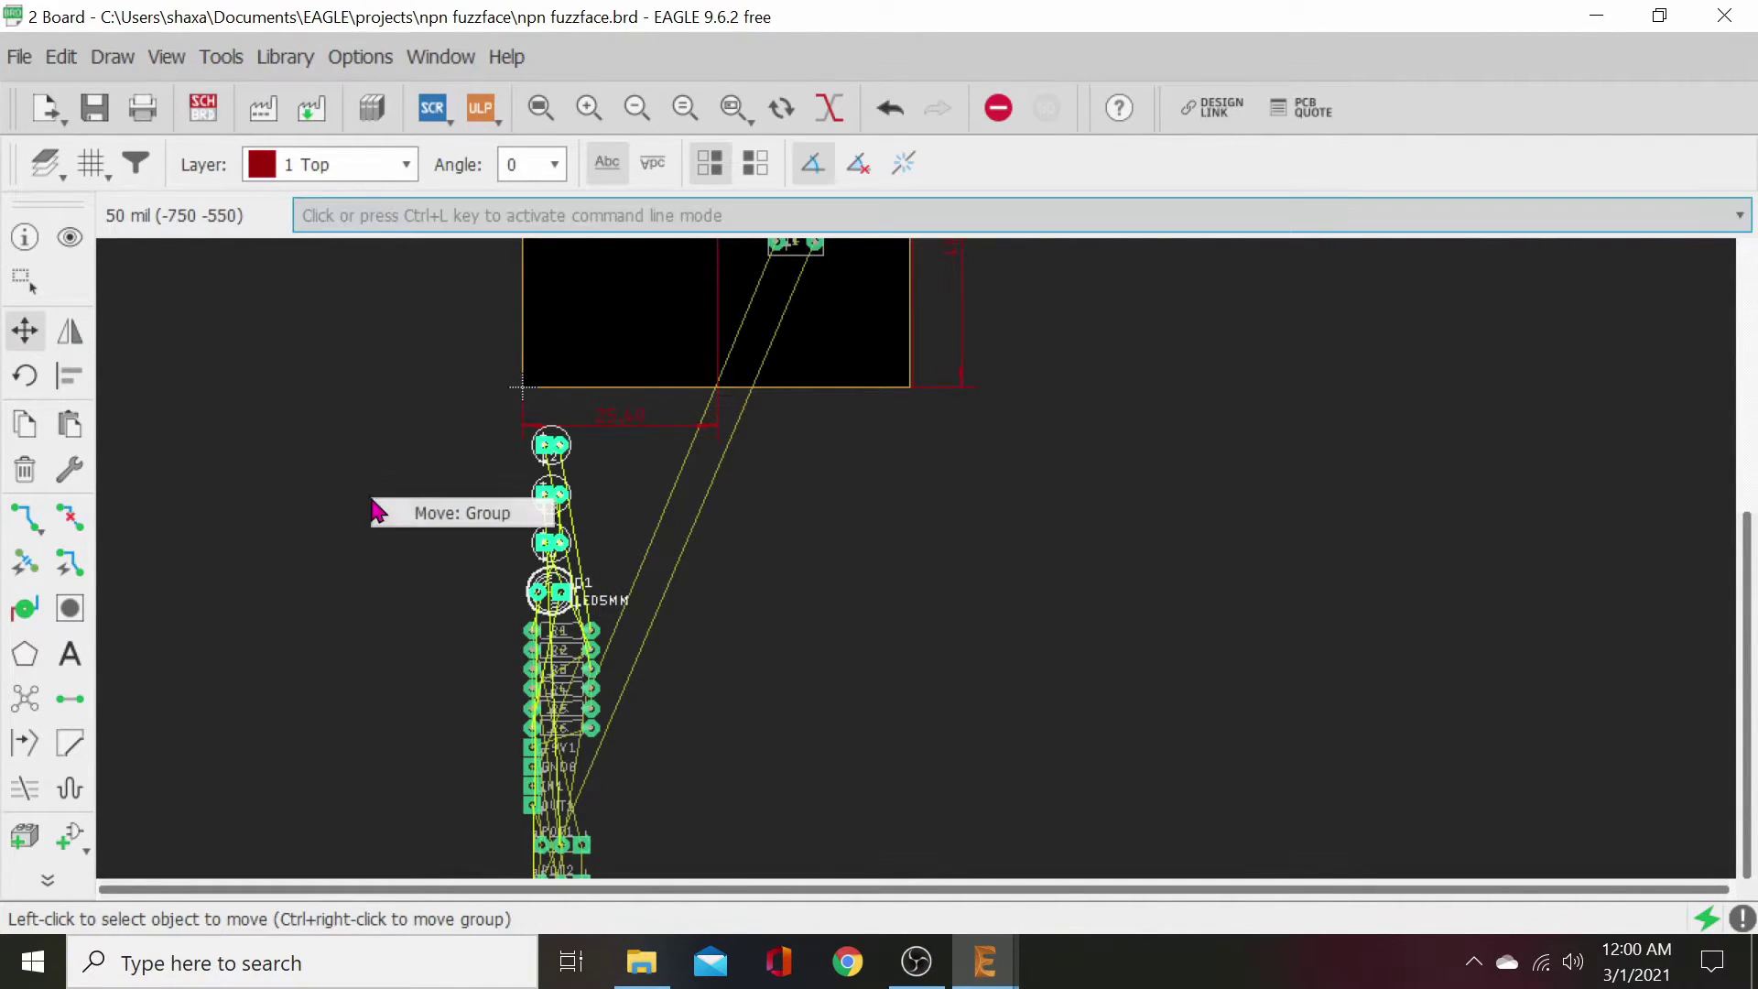
{"action": "left_click", "coordinate": [418, 513]}
{"action": "middle_click_drag", "start_coordinate": [467, 320], "coordinate": [409, 678]}
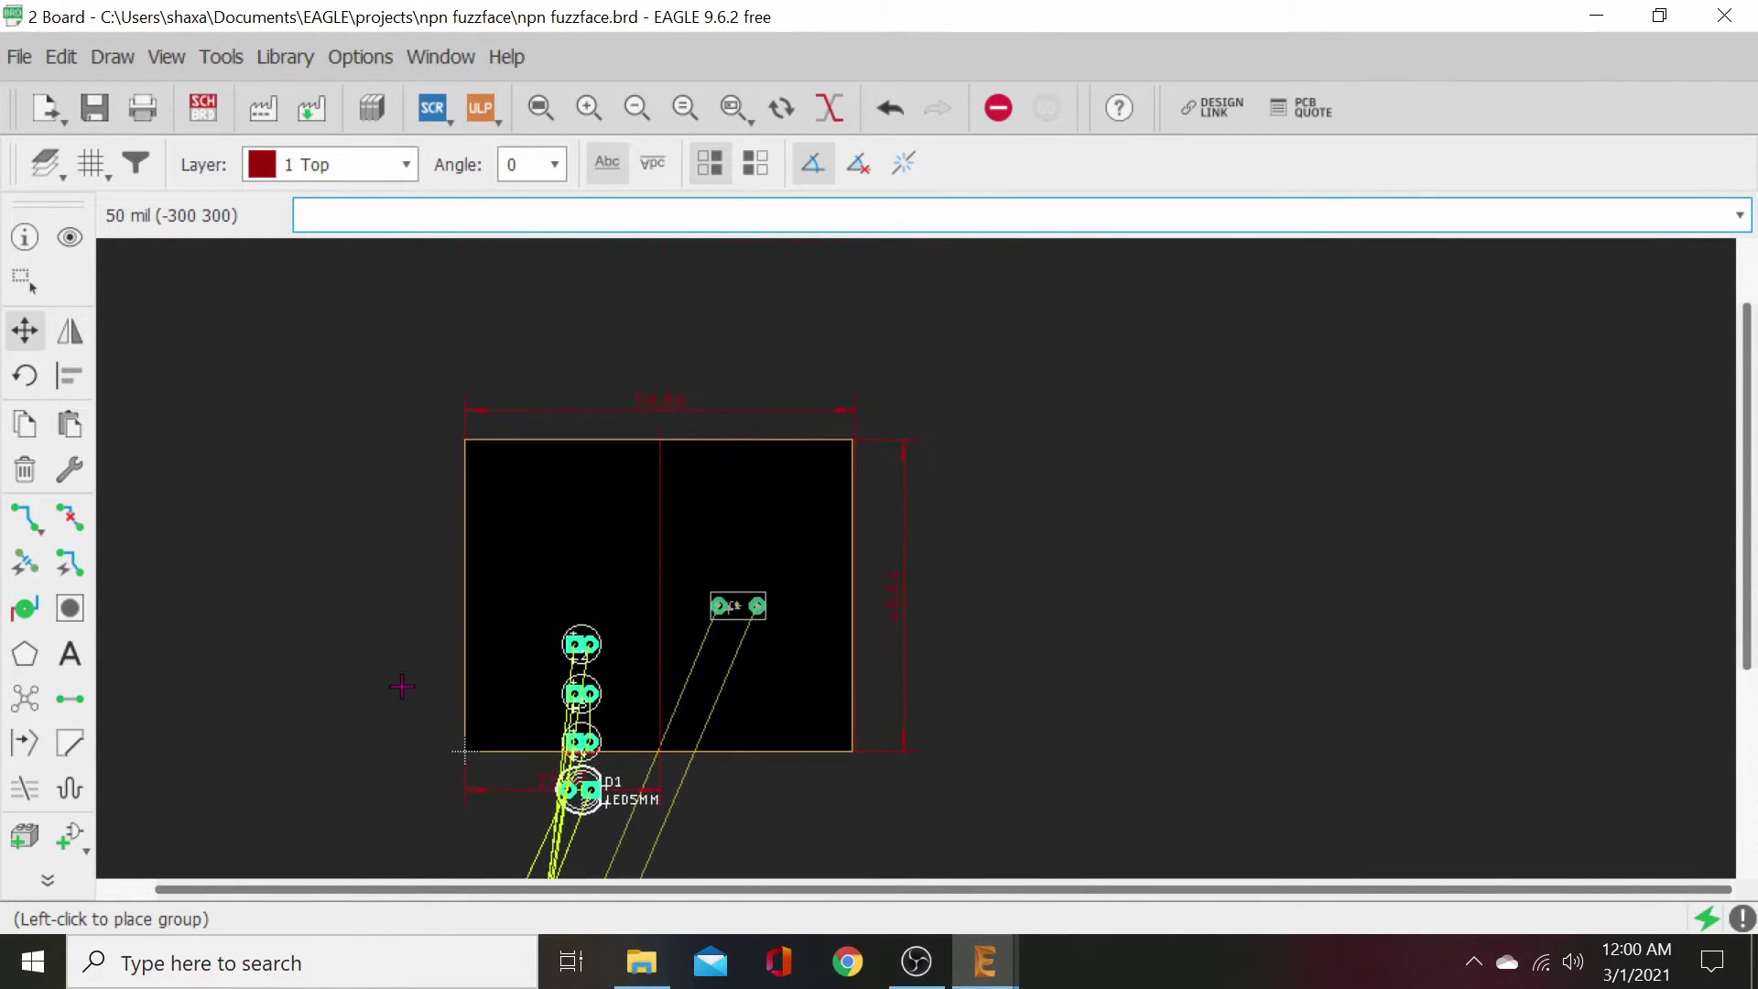
{"action": "right_click", "coordinate": [435, 535]}
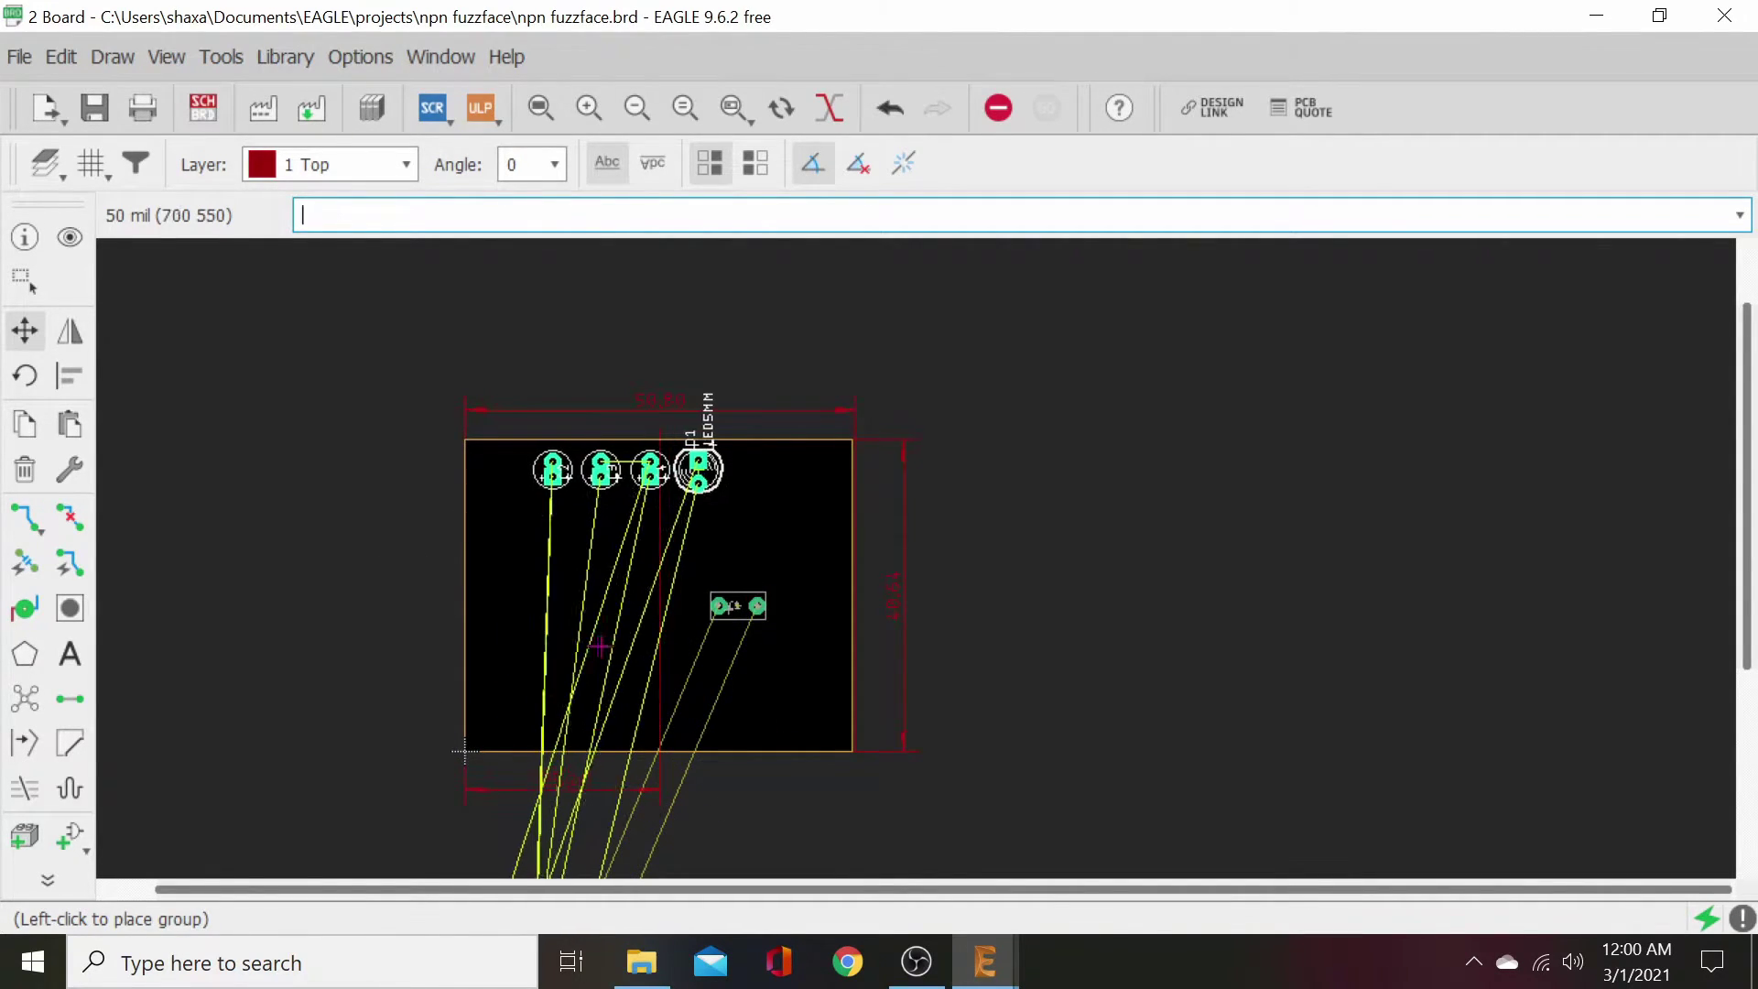
{"action": "left_click", "coordinate": [631, 691]}
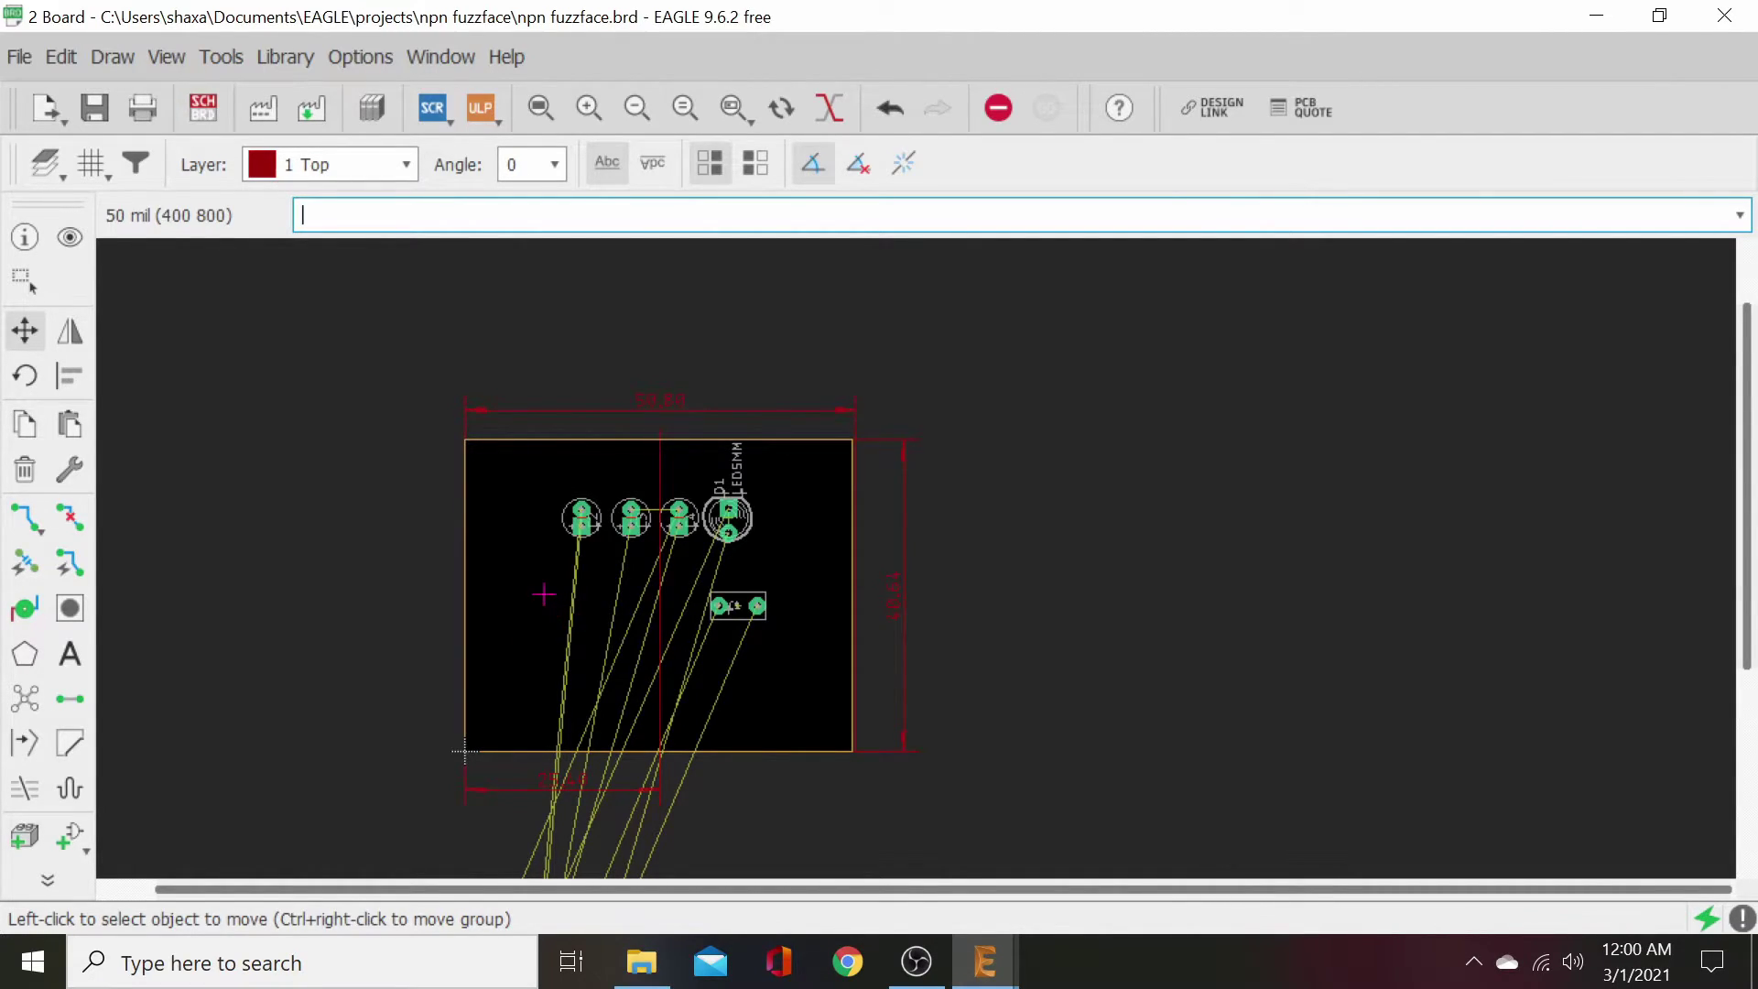
{"action": "scroll", "coordinate": [549, 599], "scroll_direction": "up", "scroll_amount": 3}
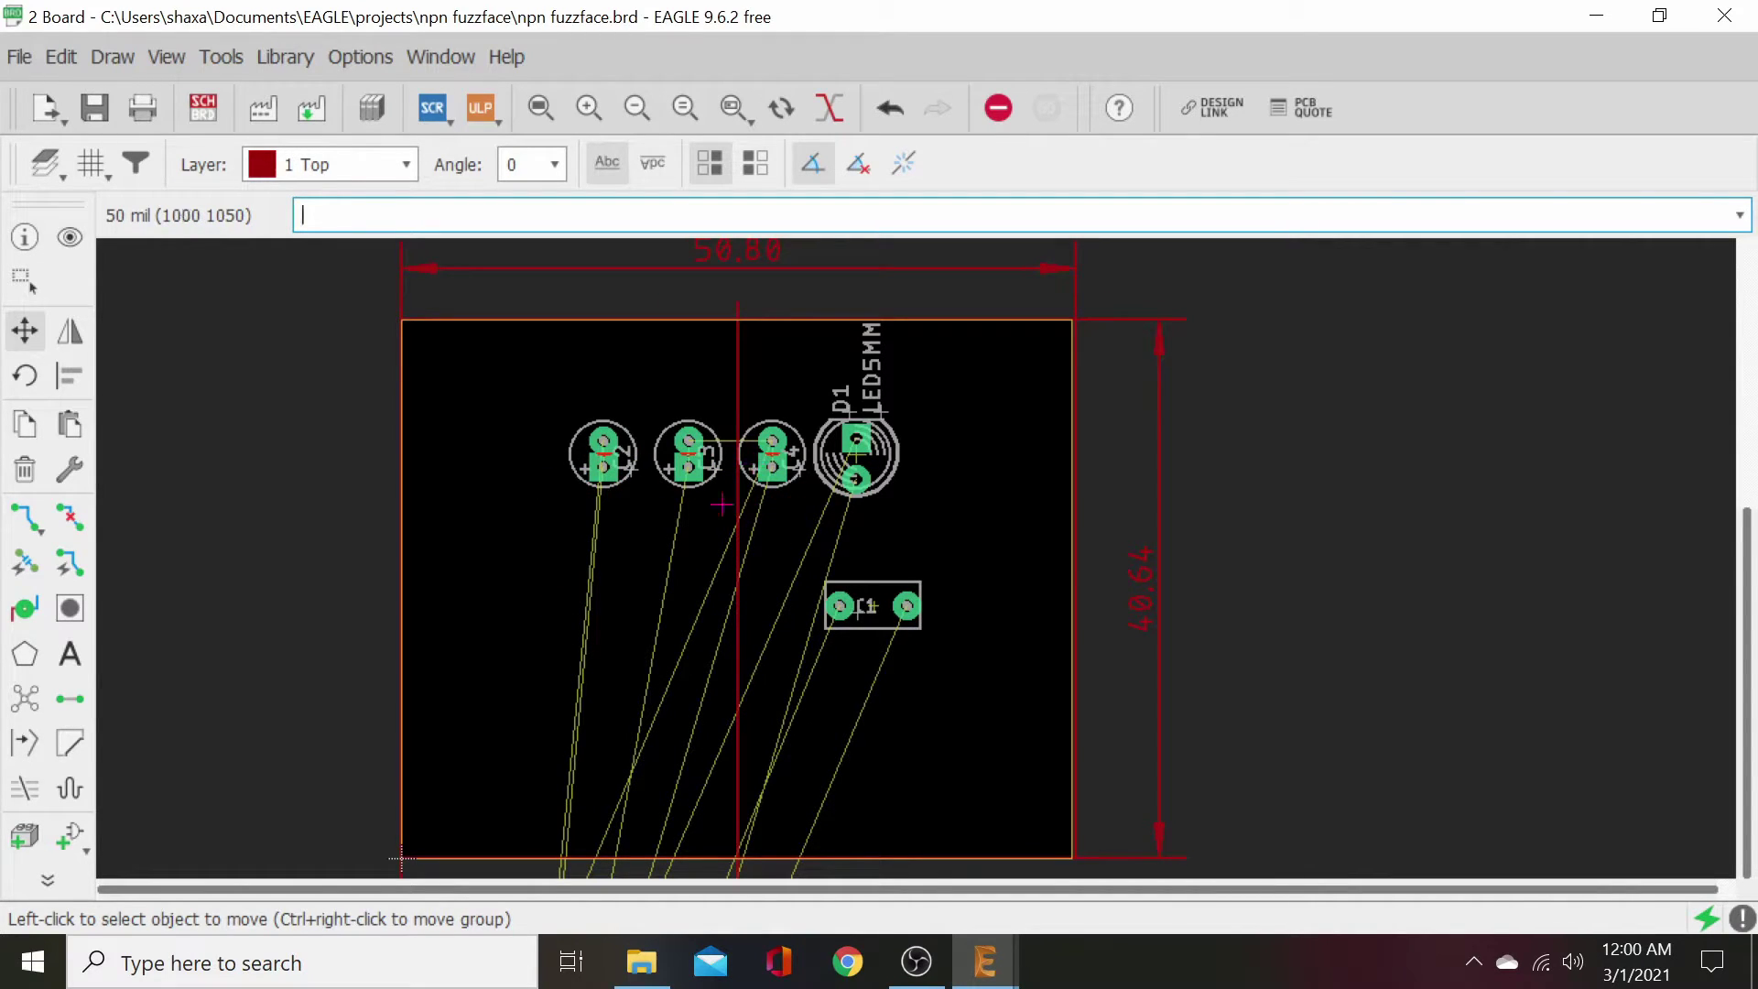
- Rotate capacitor C2 so its square pad is on top and place it at the board's lower left
{"action": "scroll", "coordinate": [735, 634], "scroll_direction": "down", "scroll_amount": 10}
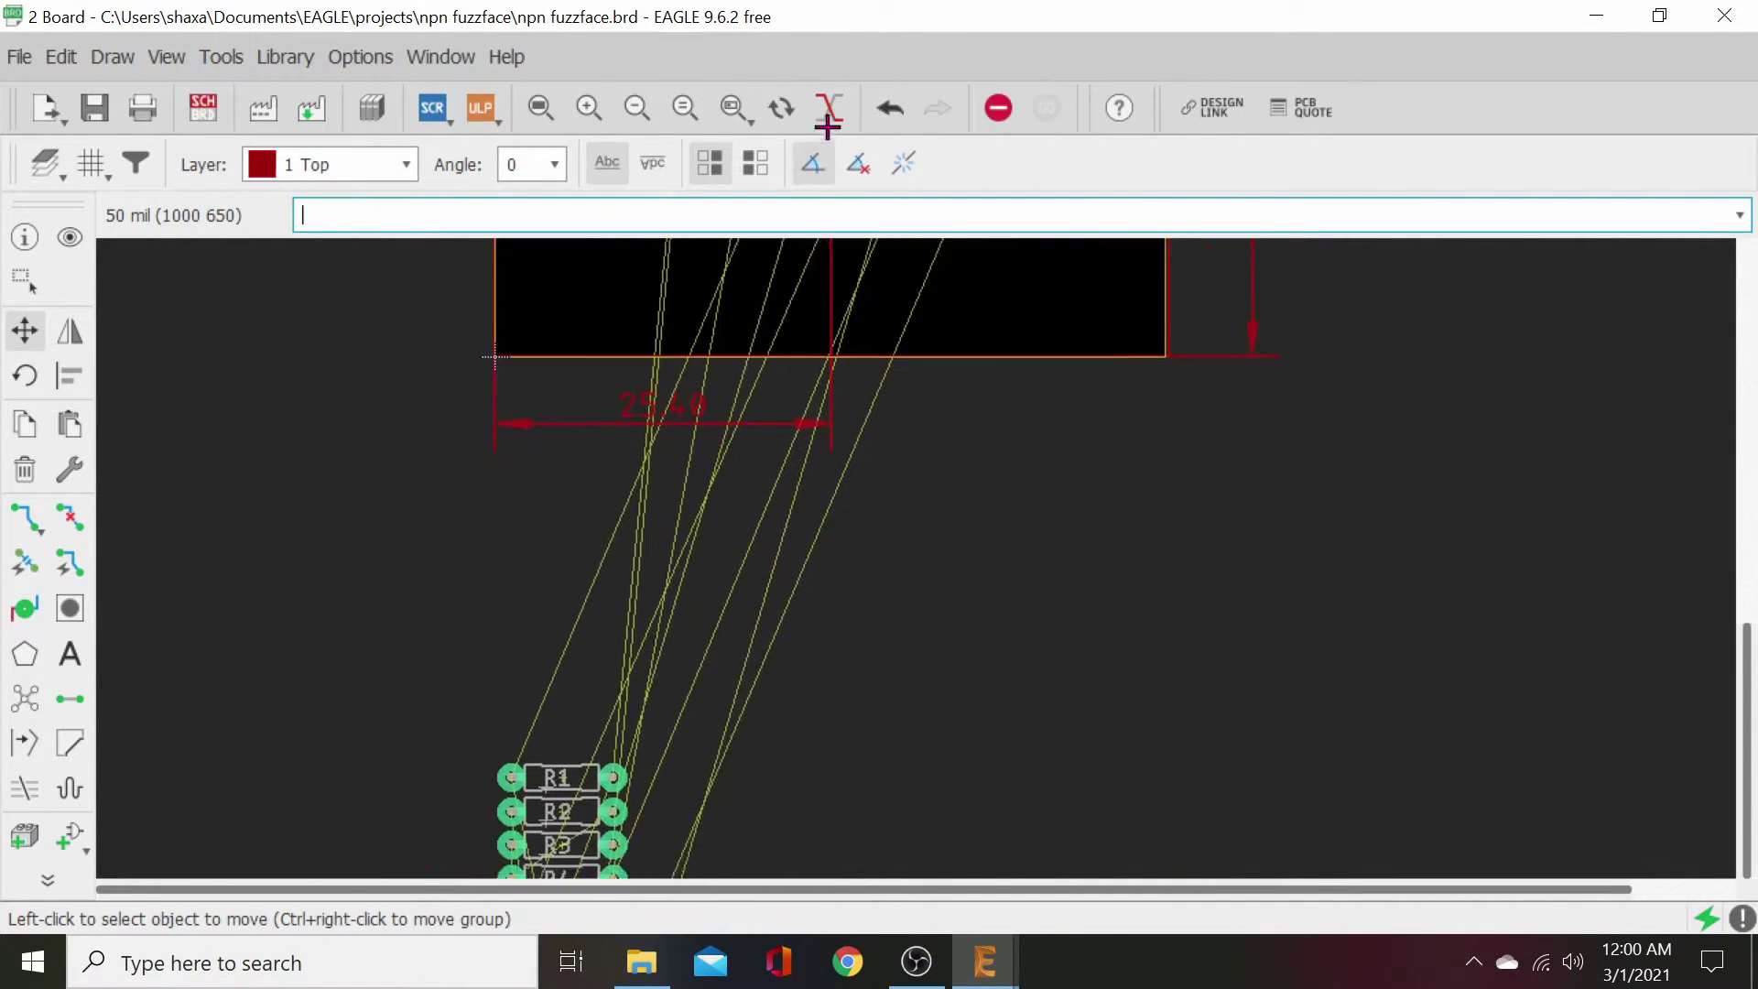
{"action": "scroll", "coordinate": [788, 448], "scroll_direction": "down", "scroll_amount": 5}
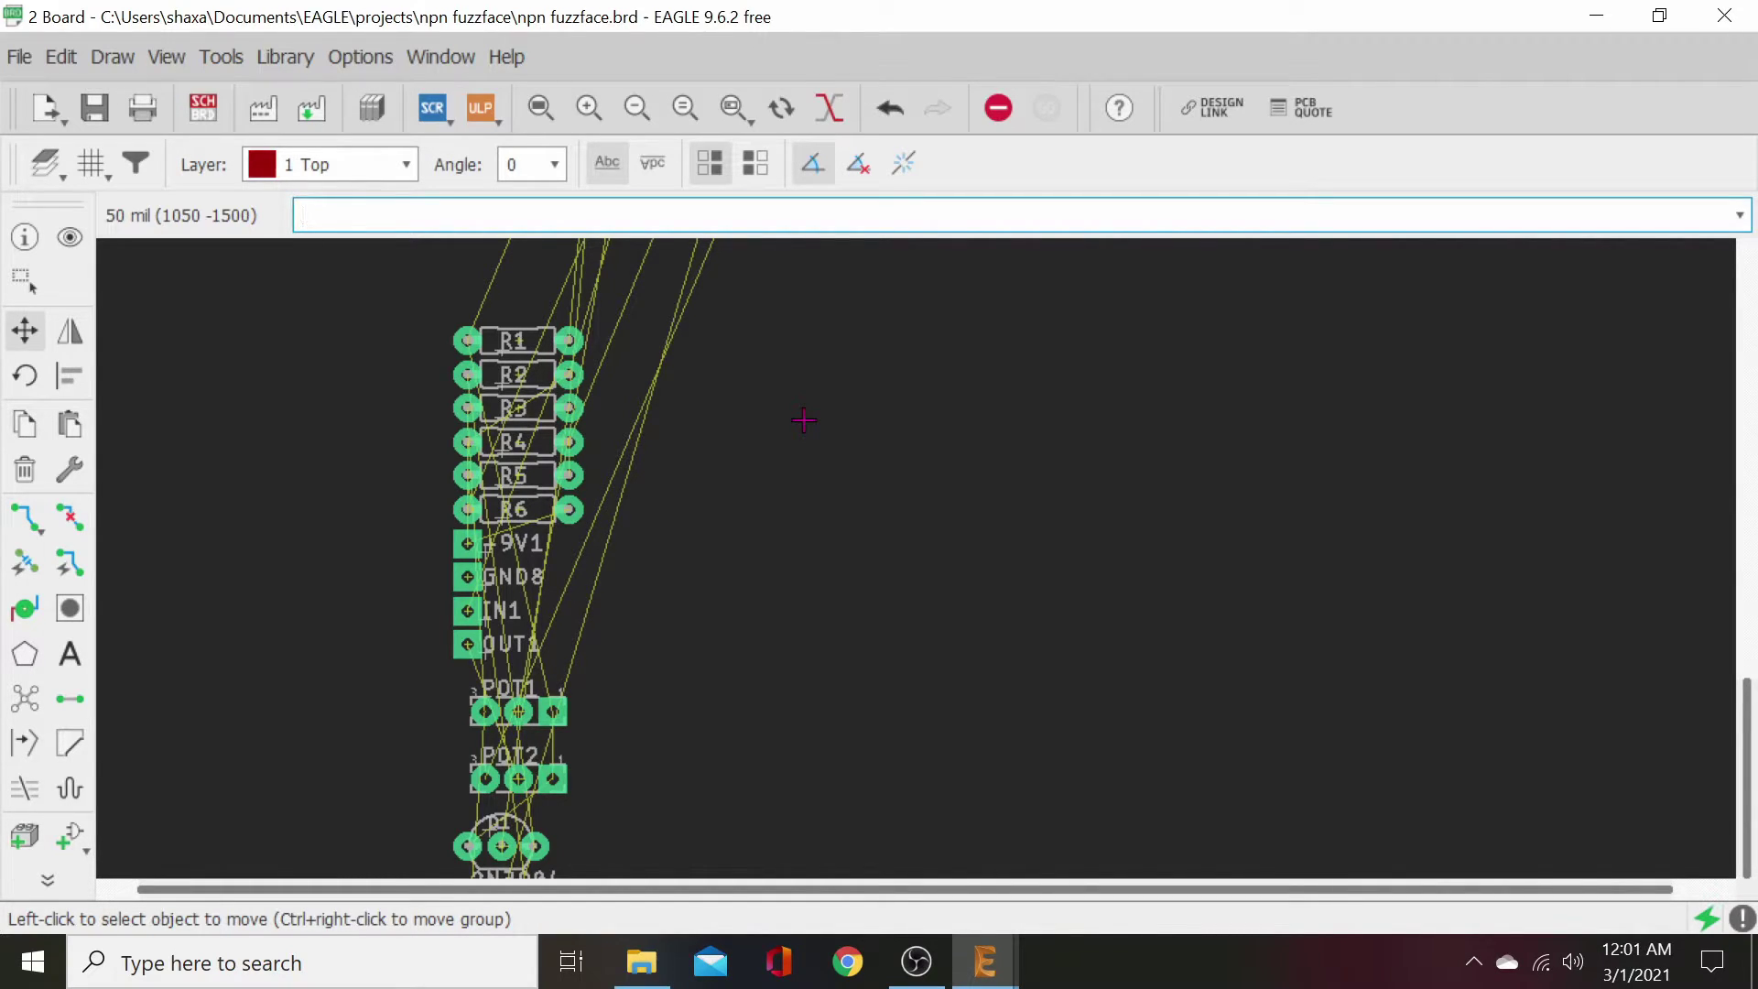
{"action": "scroll", "coordinate": [933, 591], "scroll_direction": "up", "scroll_amount": 1}
{"action": "scroll", "coordinate": [946, 541], "scroll_direction": "down", "scroll_amount": 2}
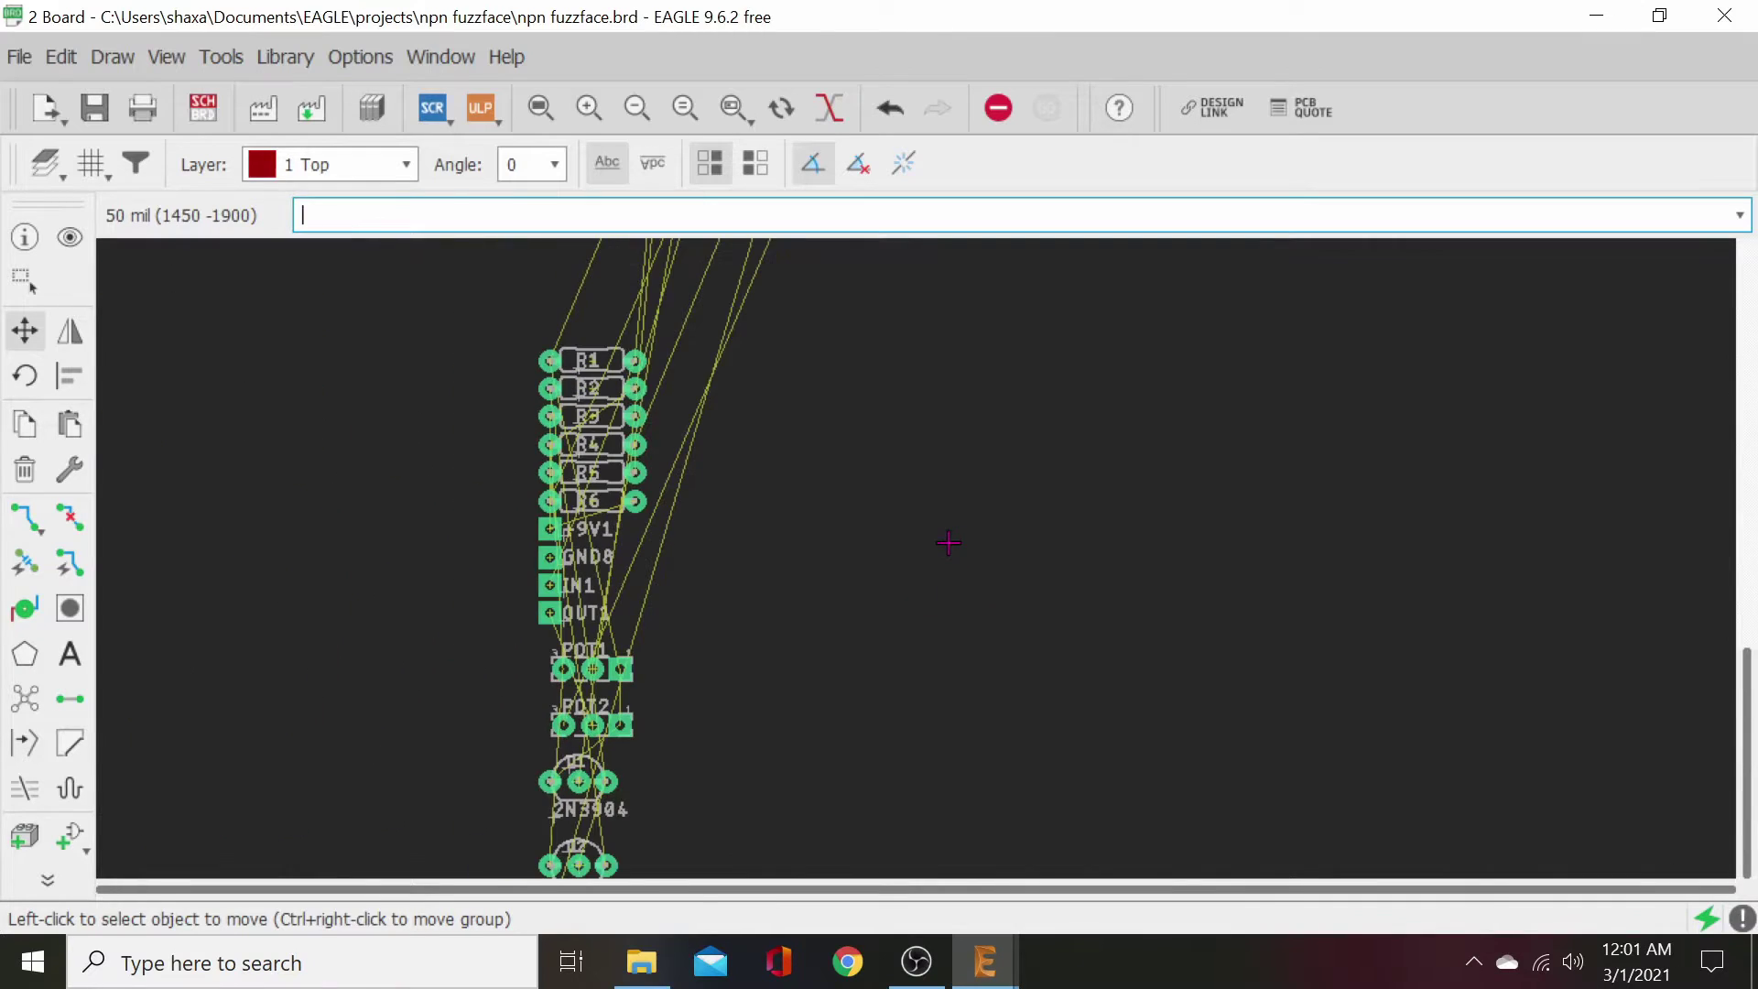
{"action": "scroll", "coordinate": [965, 659], "scroll_direction": "up", "scroll_amount": 2}
{"action": "scroll", "coordinate": [1026, 666], "scroll_direction": "up", "scroll_amount": 3}
{"action": "scroll", "coordinate": [1026, 667], "scroll_direction": "up", "scroll_amount": 3}
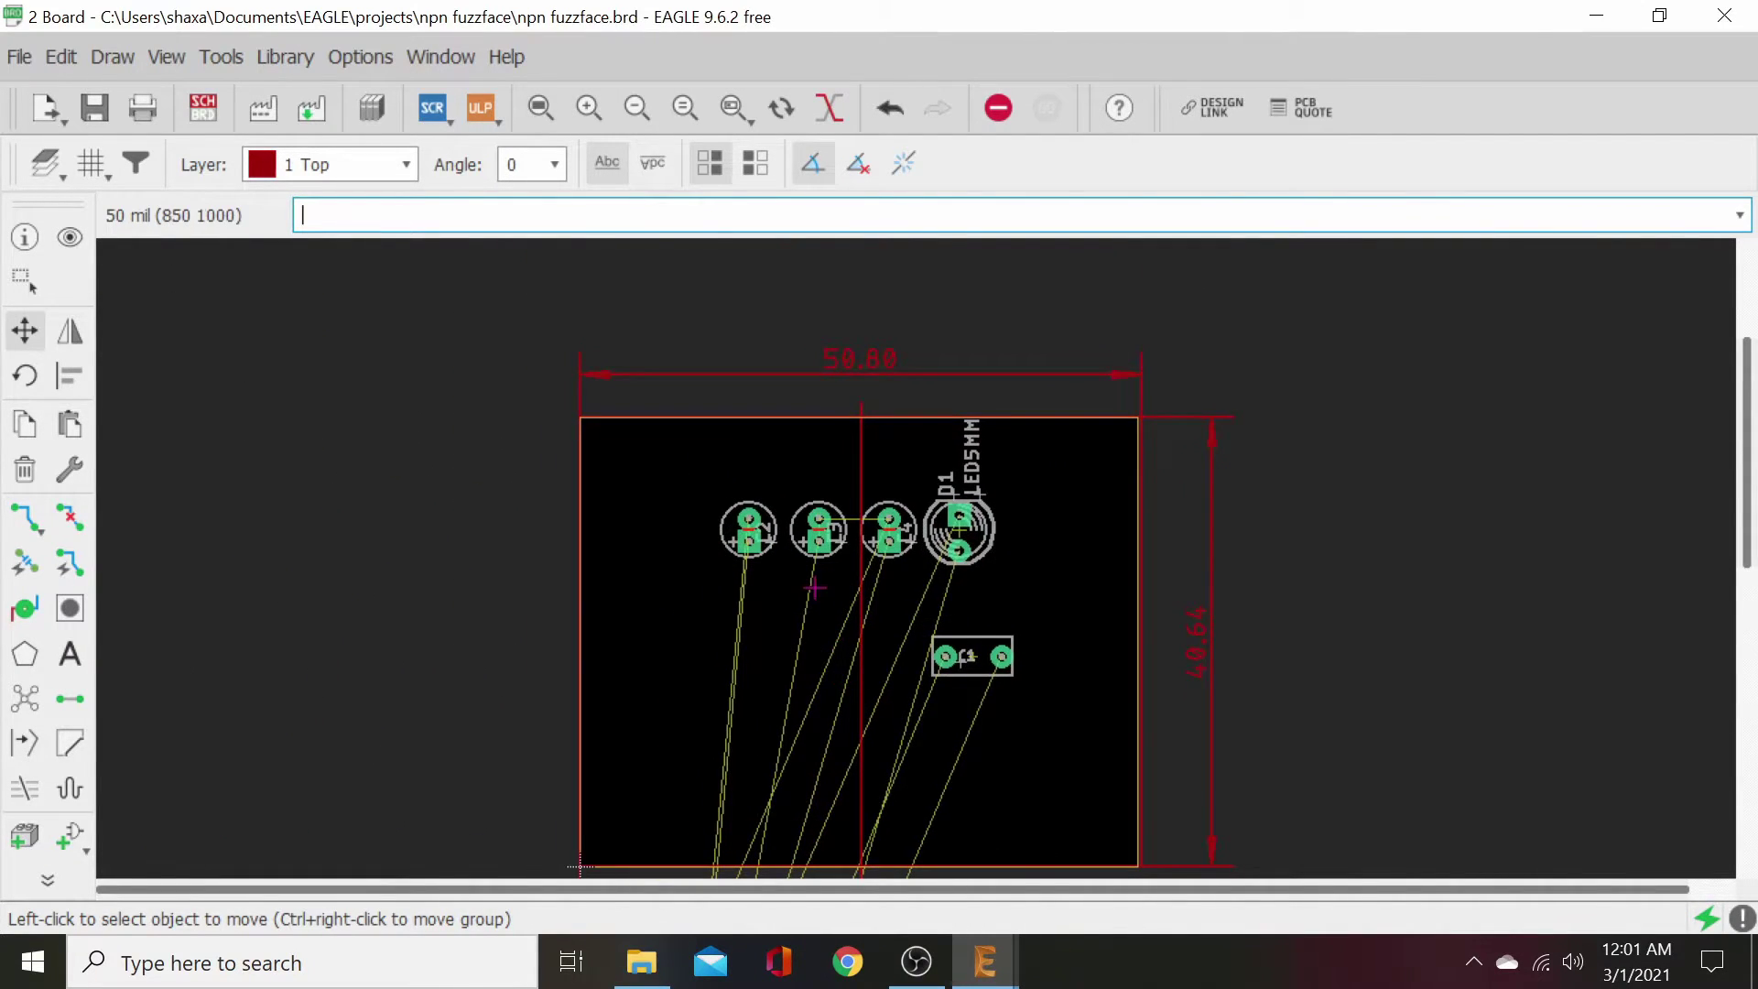
{"action": "scroll", "coordinate": [737, 608], "scroll_direction": "up", "scroll_amount": 2}
{"action": "left_click", "coordinate": [25, 329]}
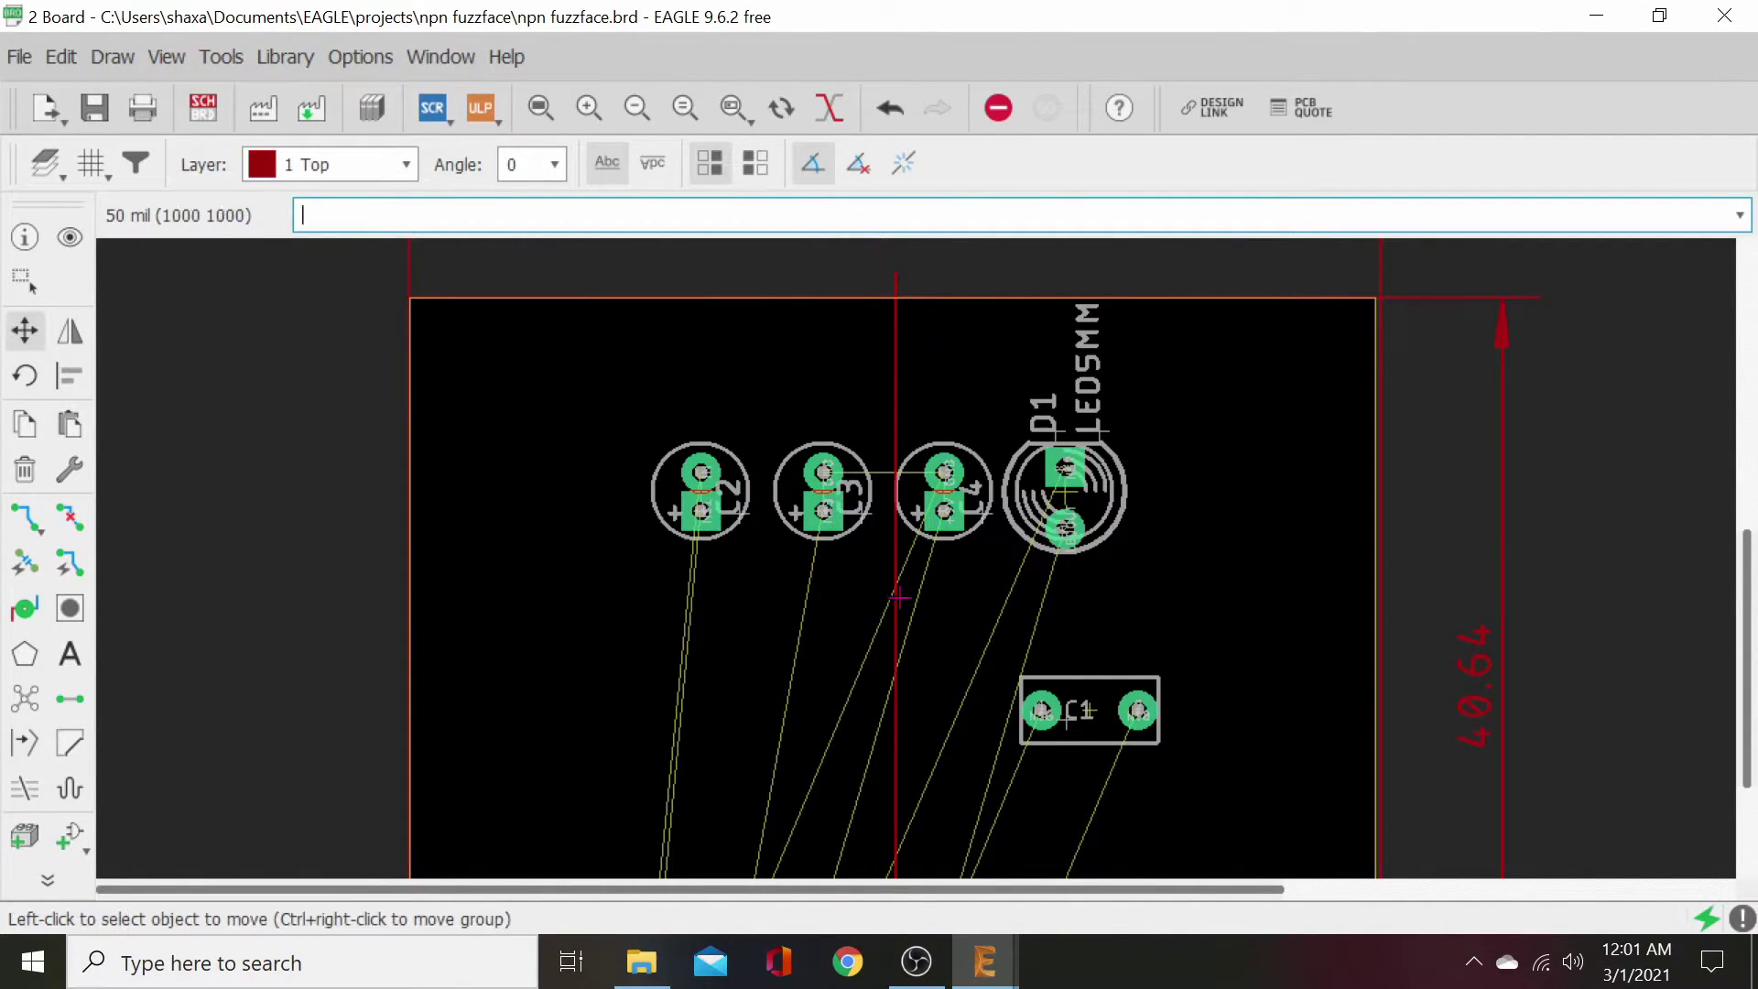
{"action": "left_click", "coordinate": [706, 492]}
{"action": "right_click", "coordinate": [703, 490]}
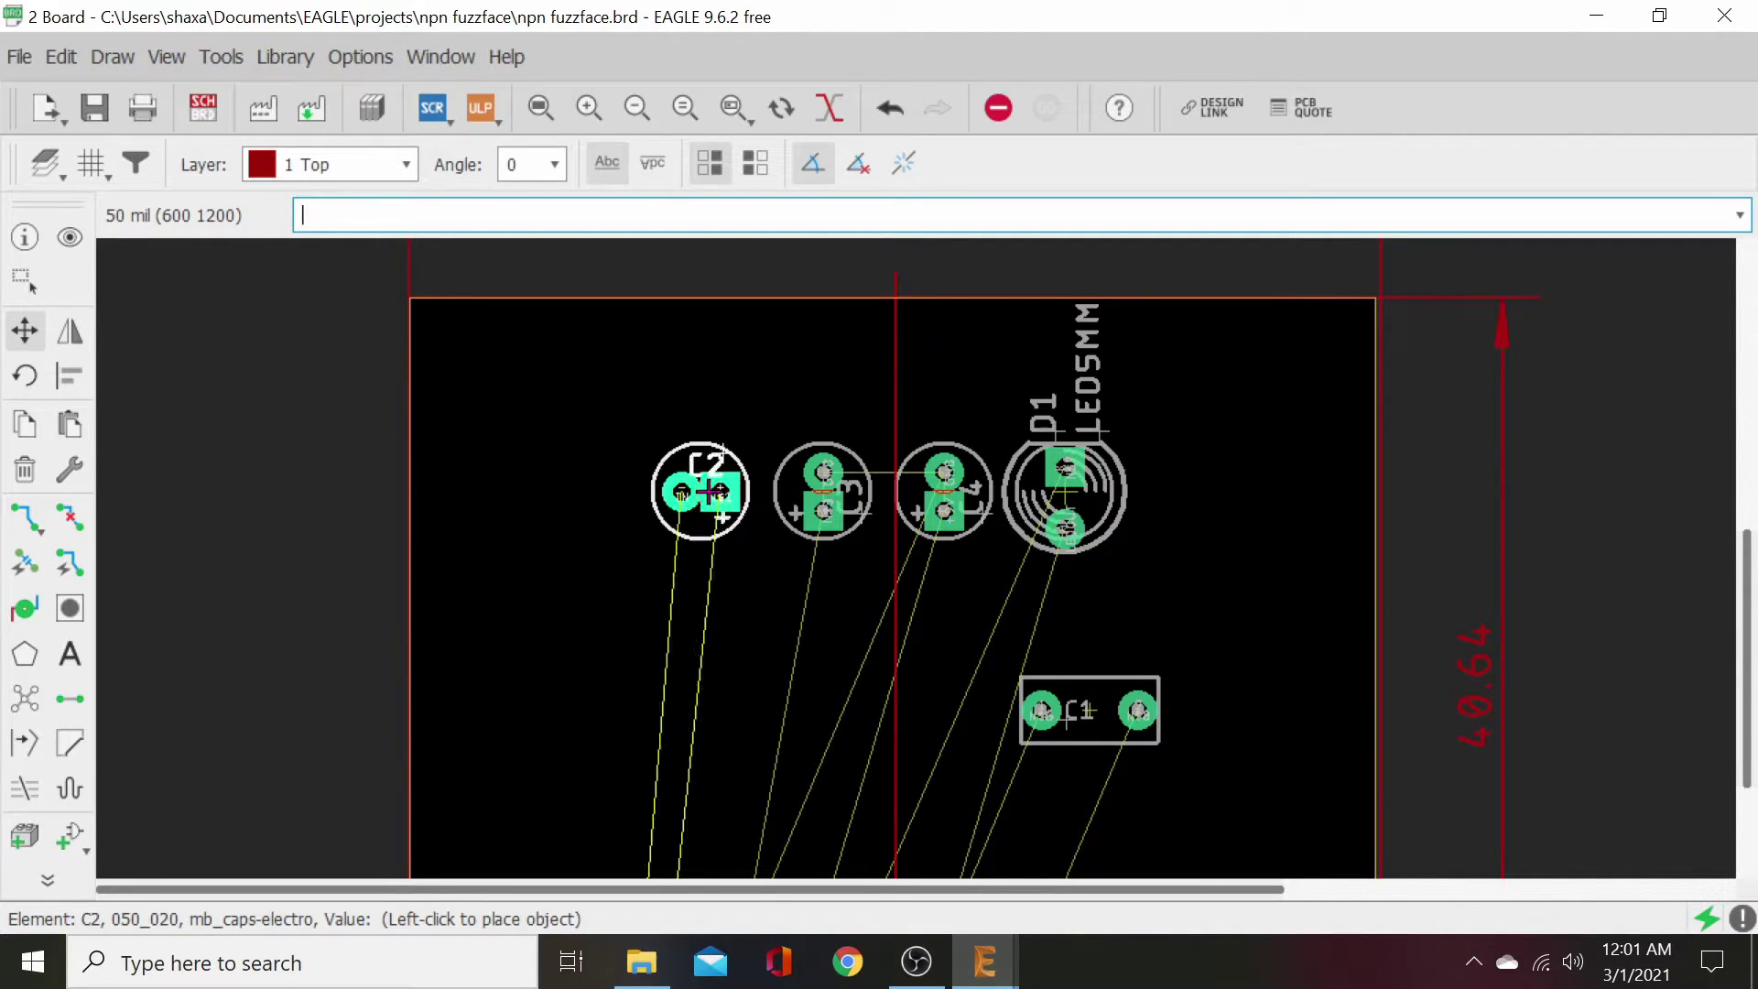
{"action": "middle_click_drag", "start_coordinate": [684, 664], "coordinate": [679, 485]}
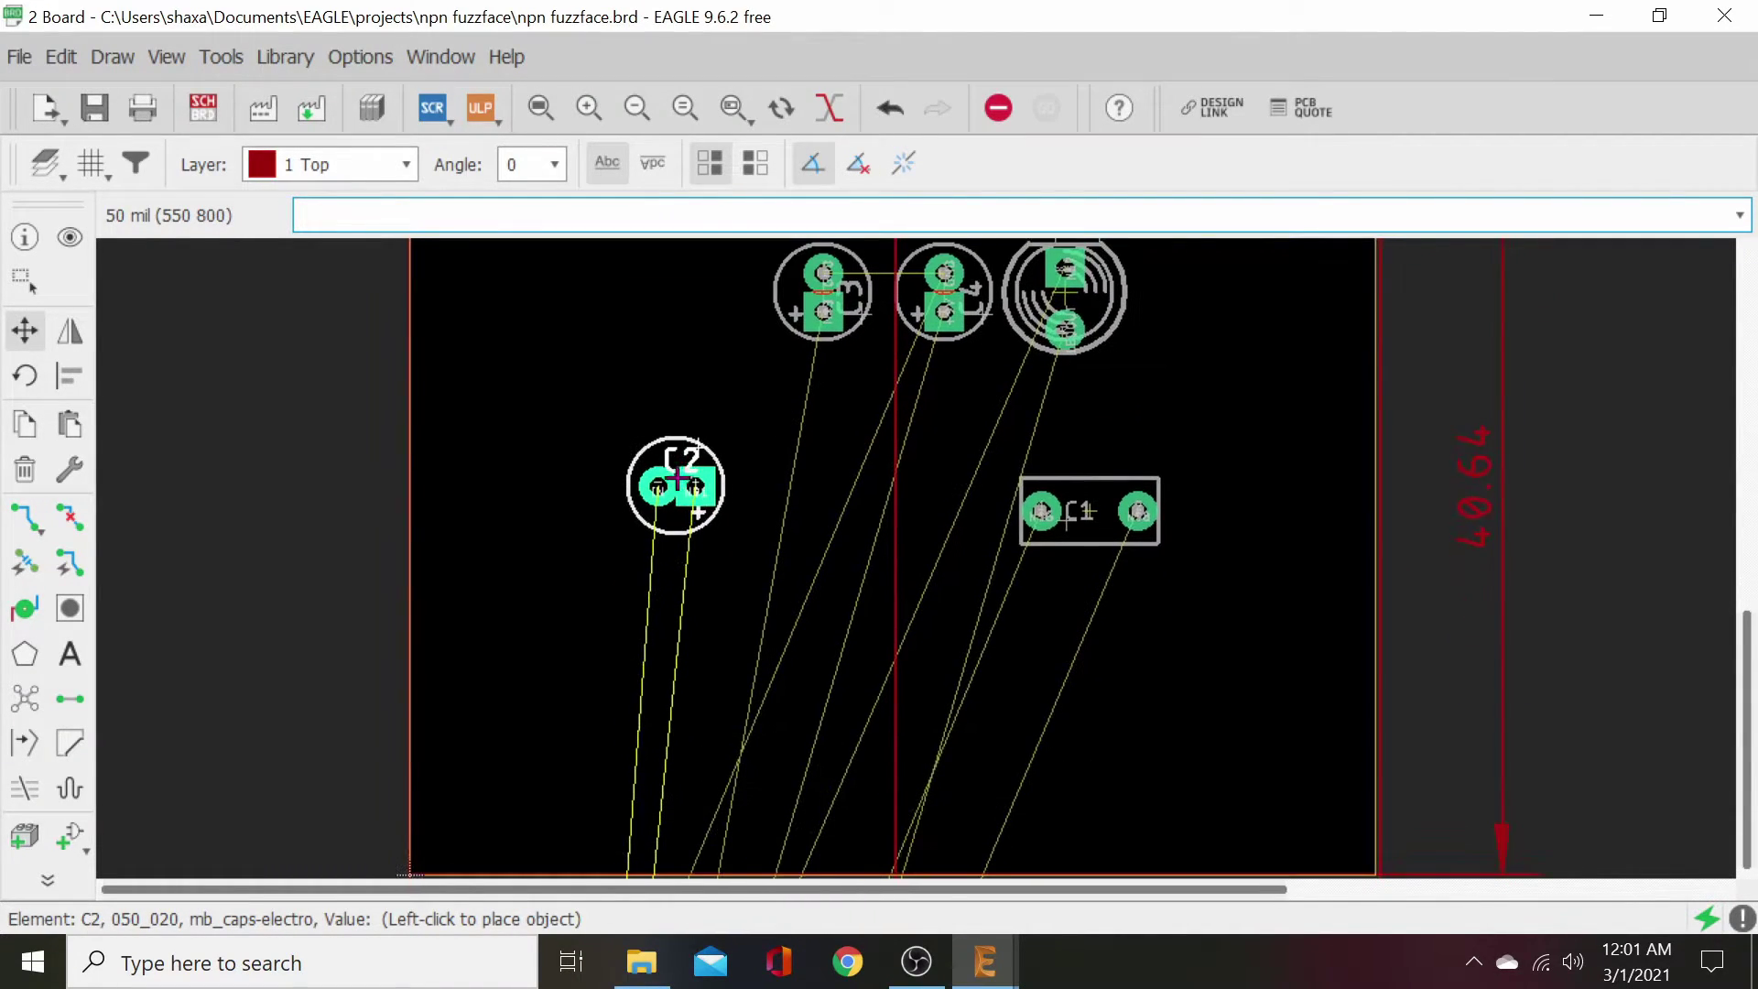
{"action": "right_click", "coordinate": [651, 655]}
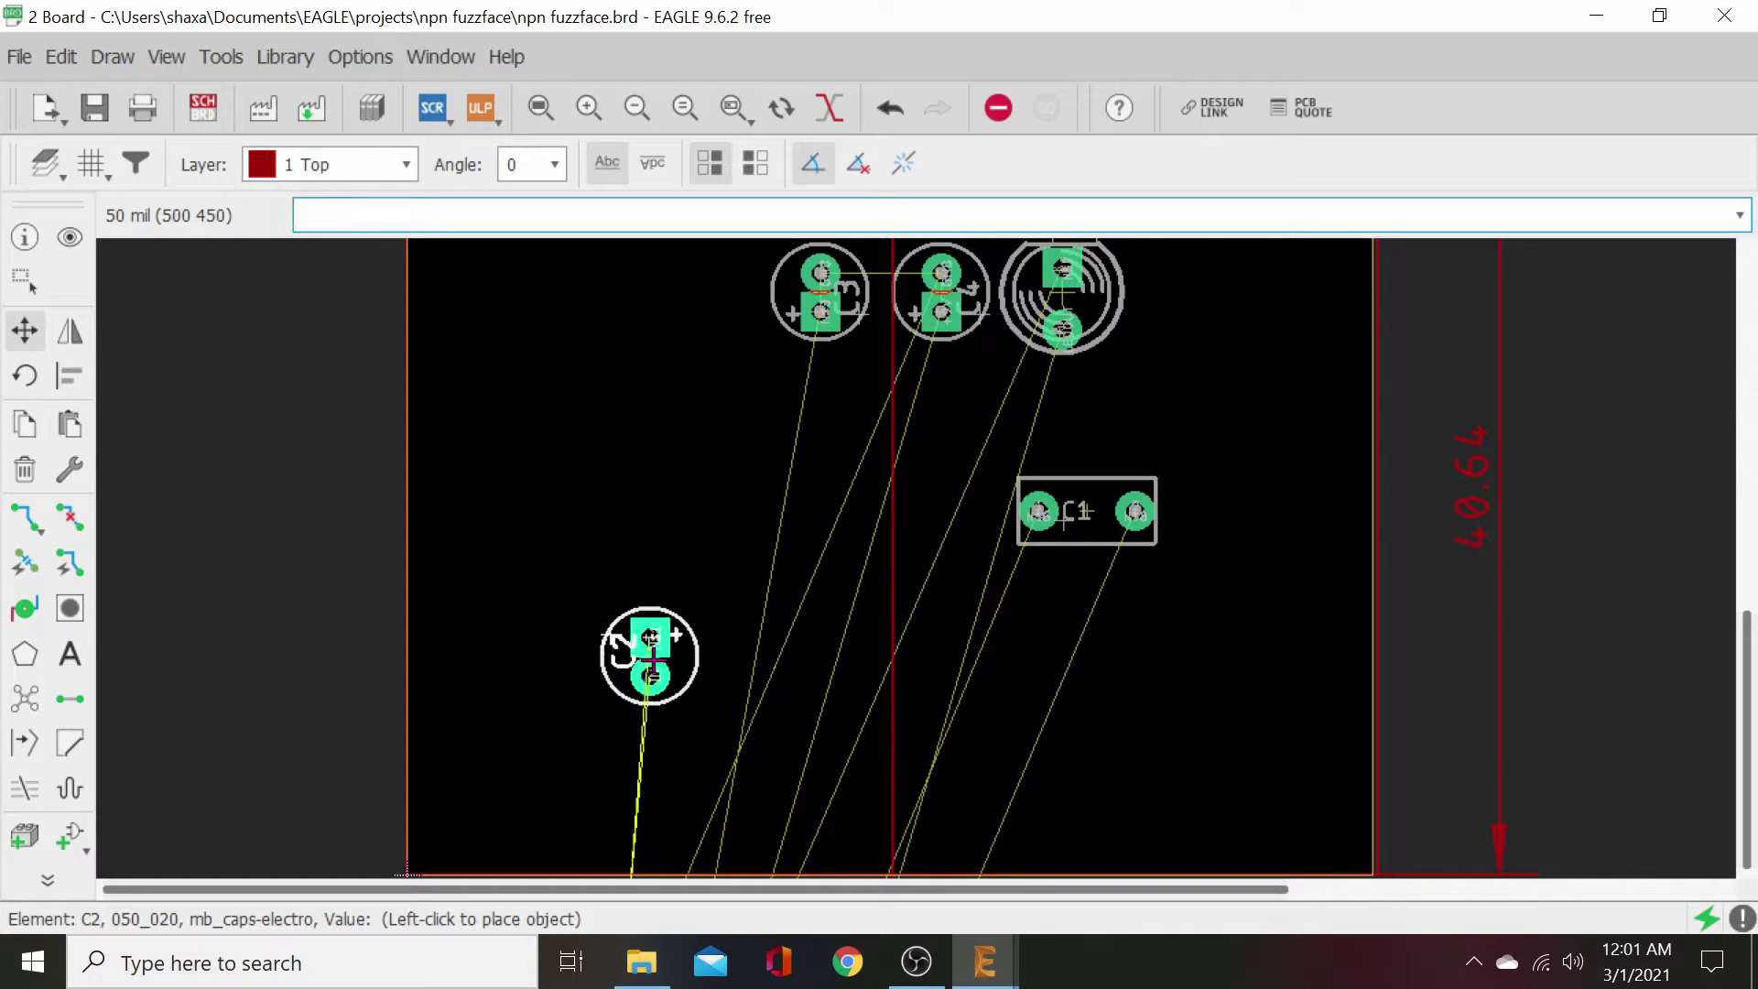
{"action": "left_click", "coordinate": [618, 705]}
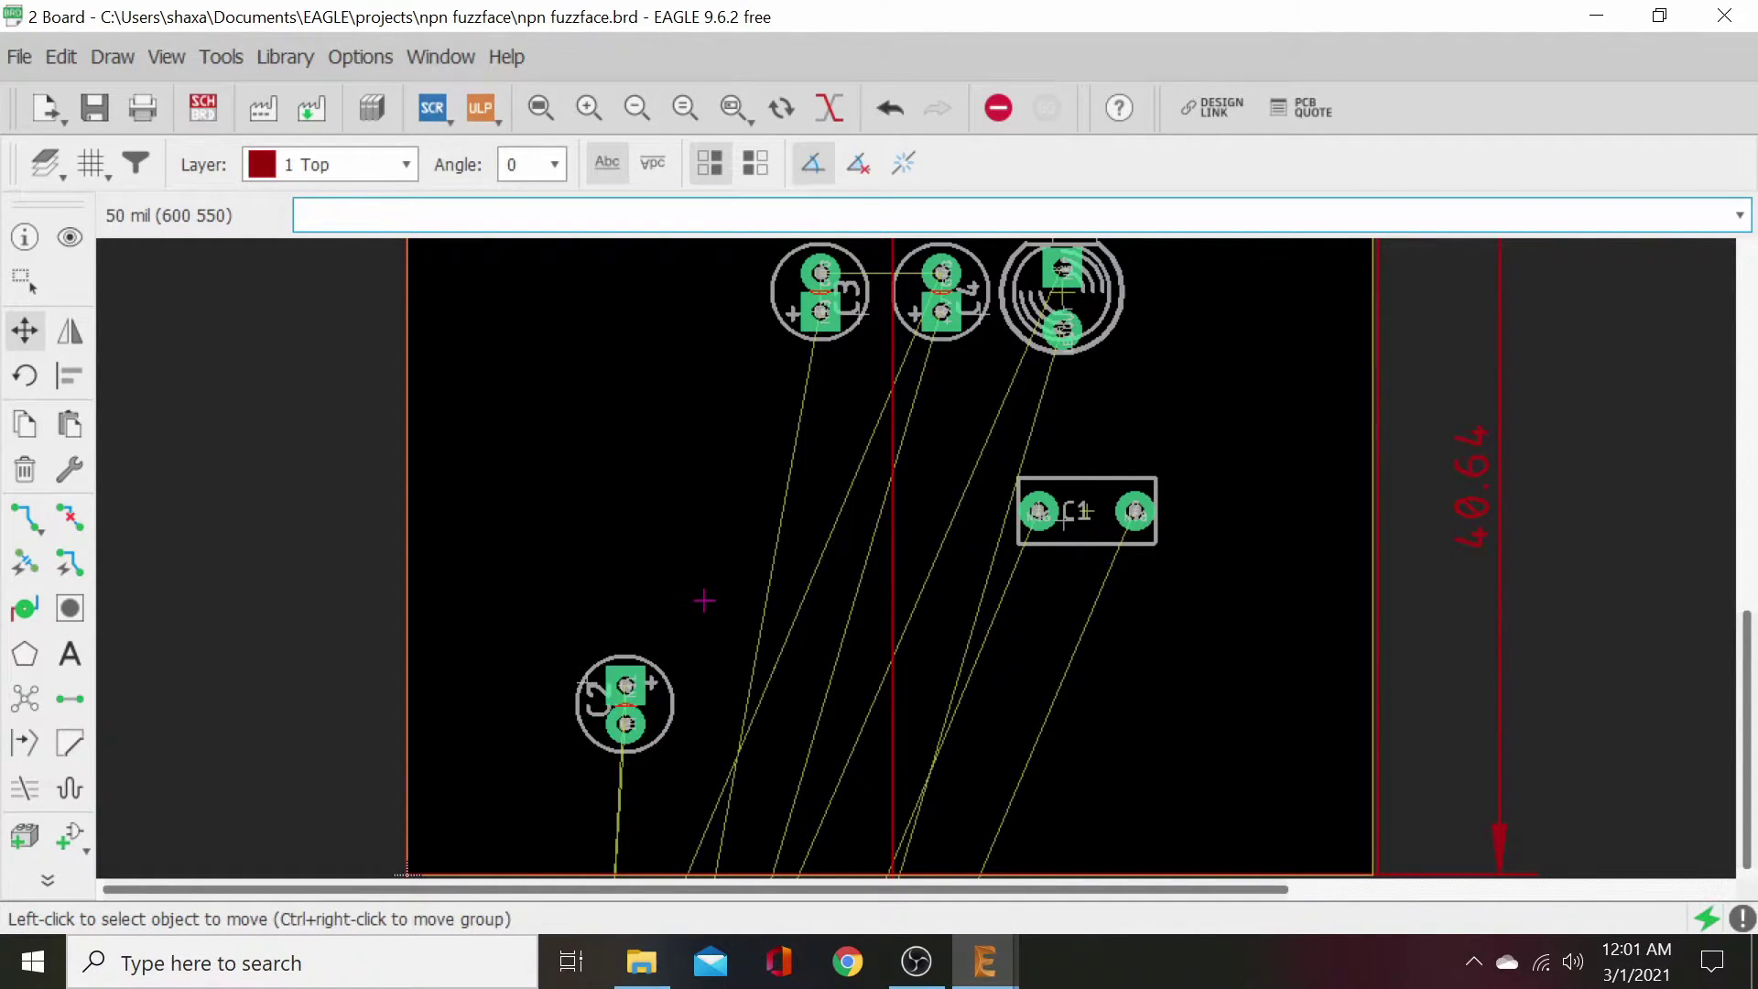
- Place LED D1 on the centre line near the top and C4 below it, right of C3
{"action": "middle_click_drag", "start_coordinate": [706, 601], "coordinate": [562, 699]}
{"action": "middle_click_drag", "start_coordinate": [608, 439], "coordinate": [723, 710]}
{"action": "left_click", "coordinate": [956, 559]}
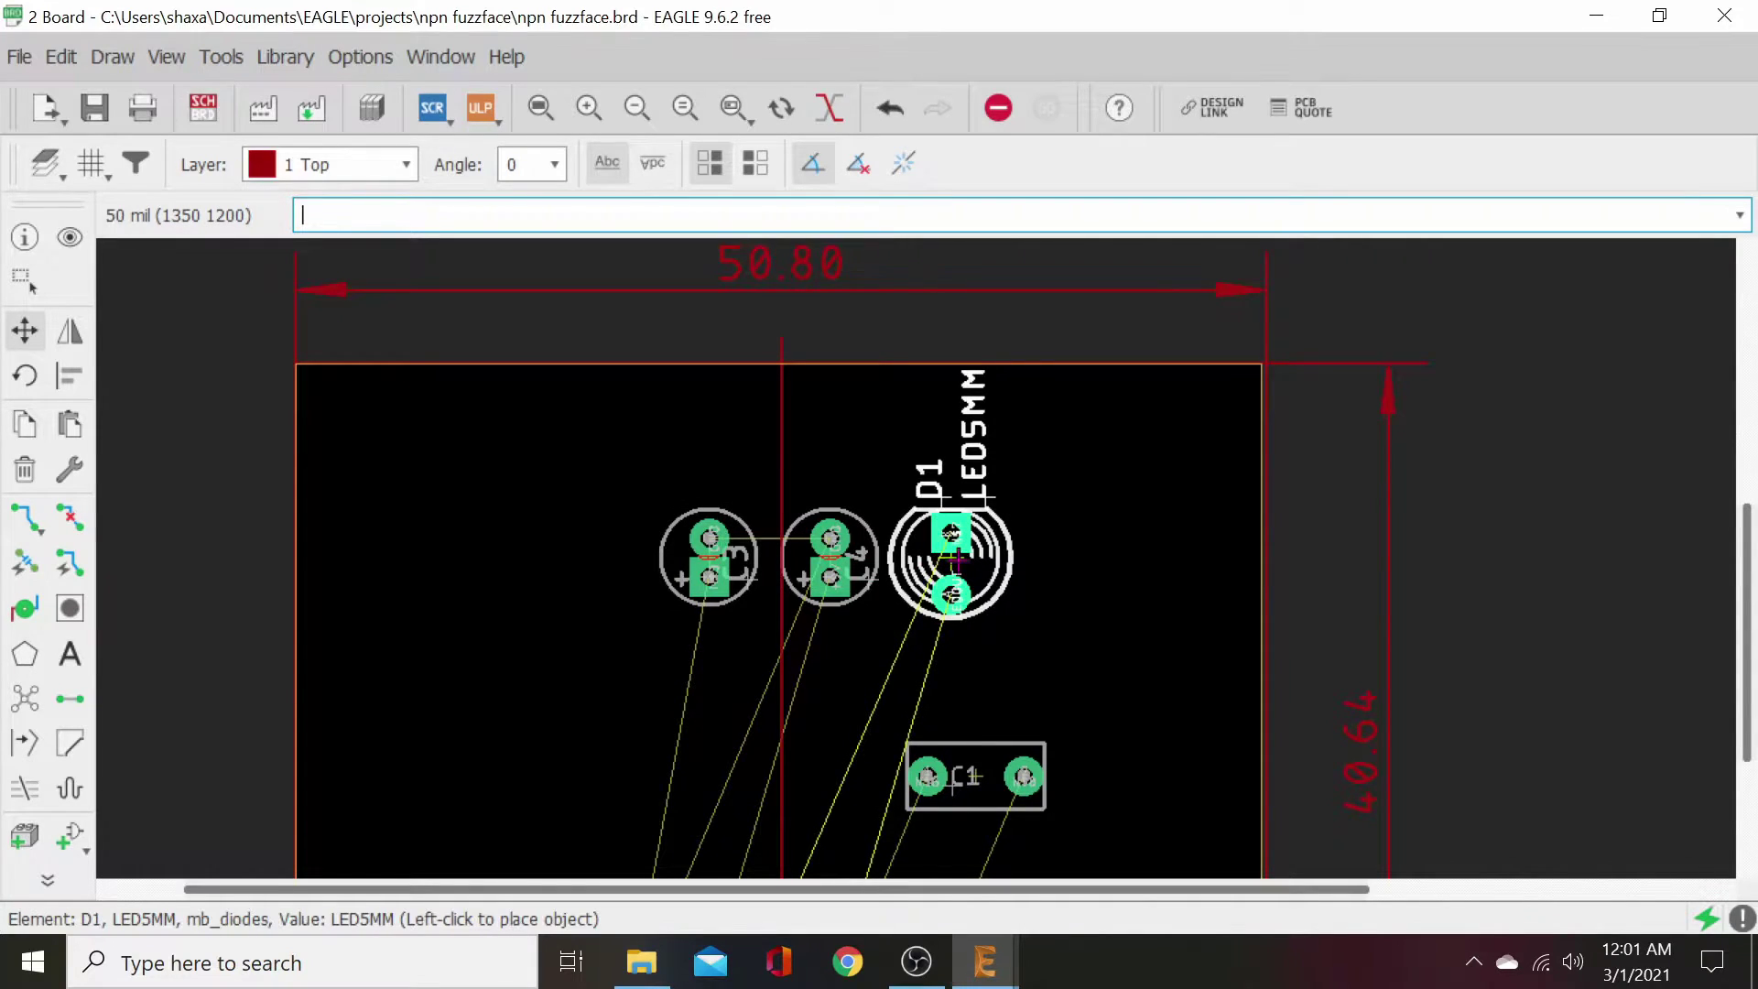
{"action": "left_click", "coordinate": [783, 446]}
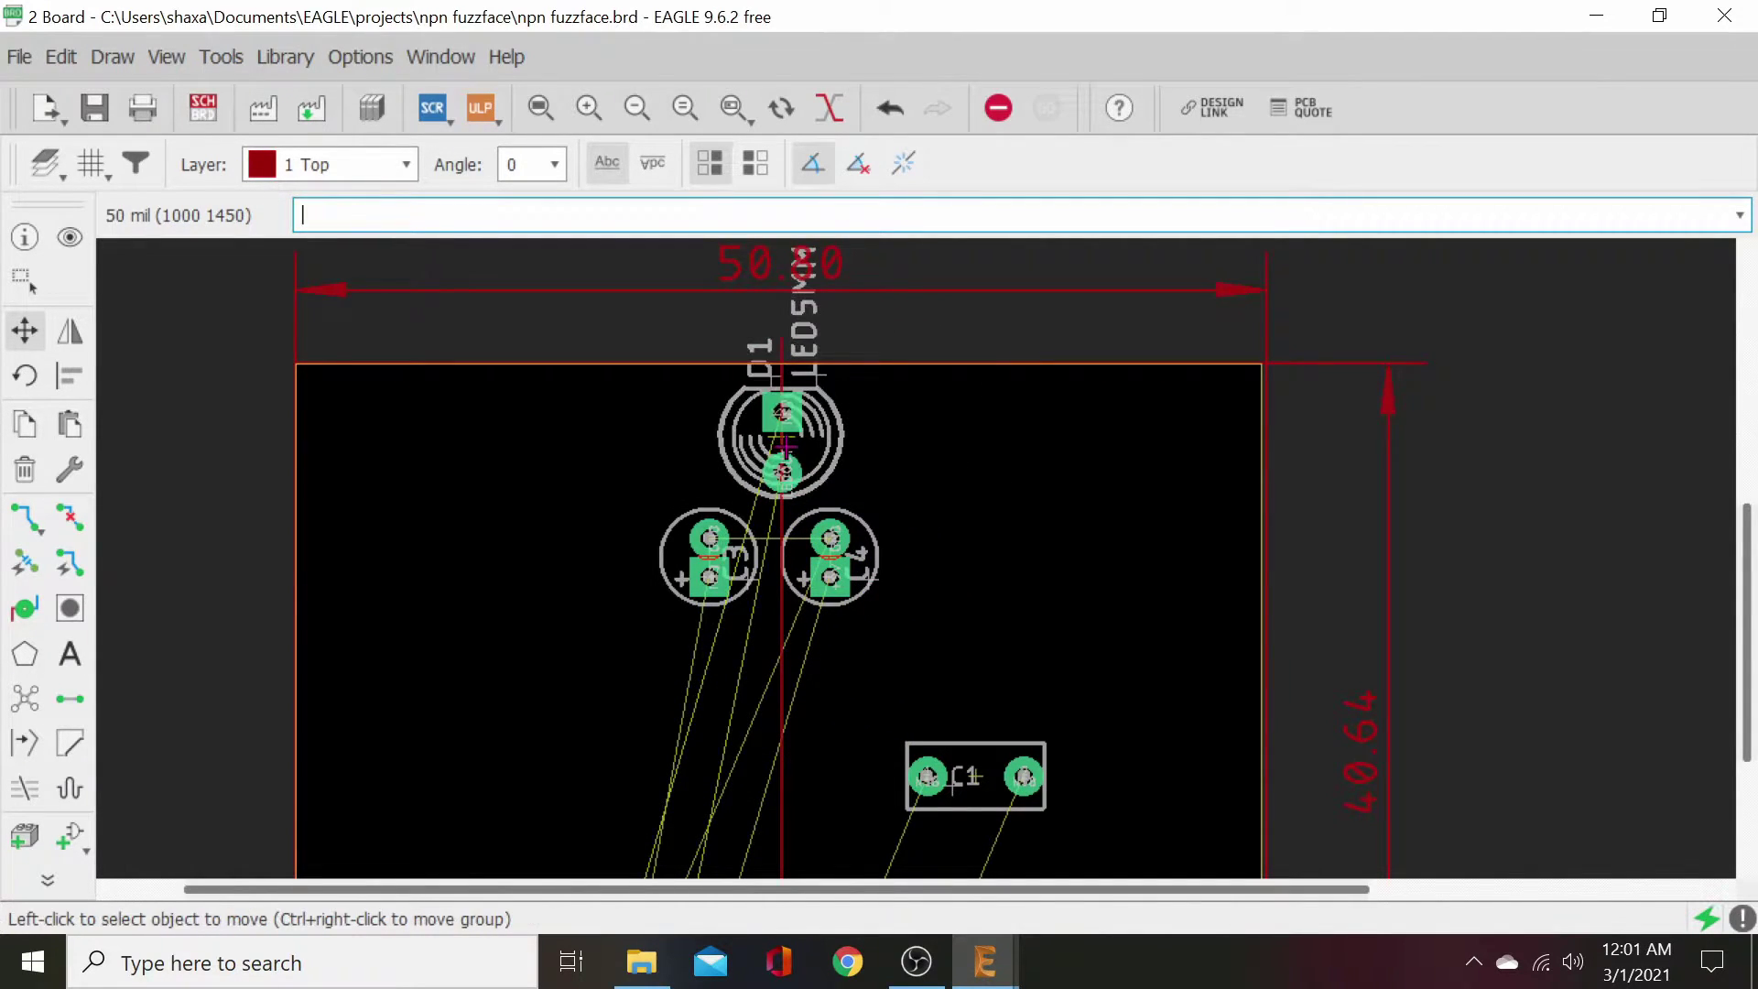
{"action": "left_click", "coordinate": [828, 556]}
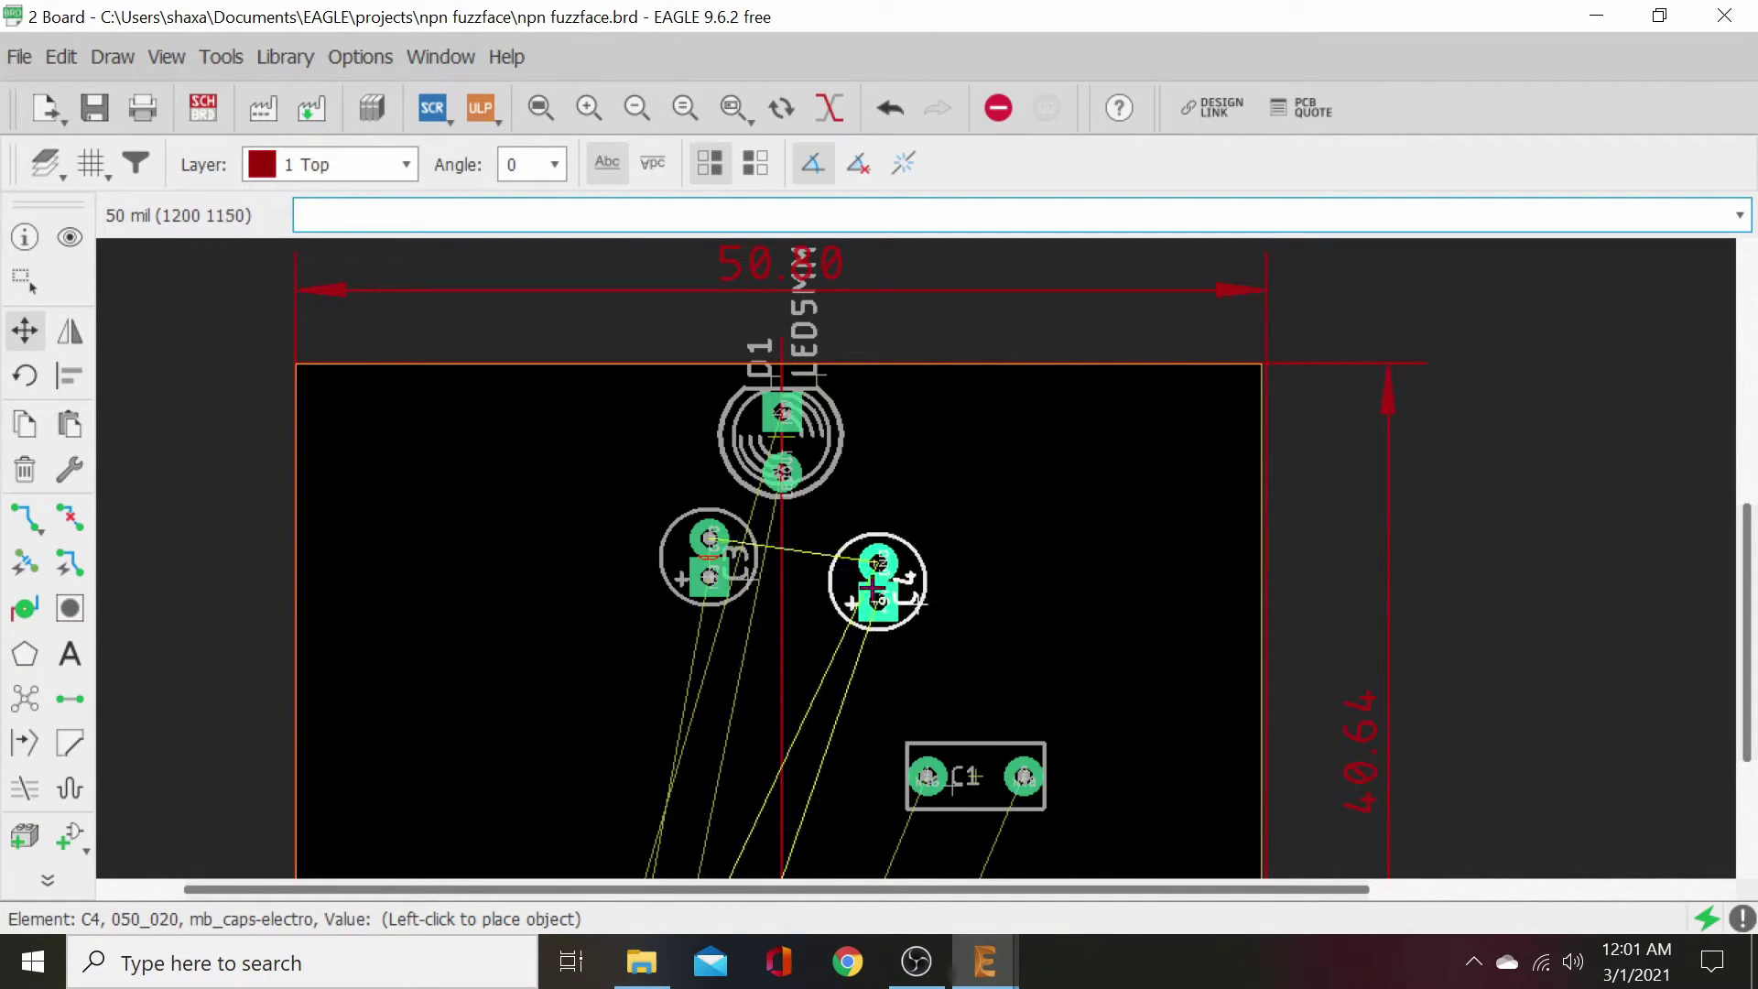
{"action": "left_click", "coordinate": [877, 582]}
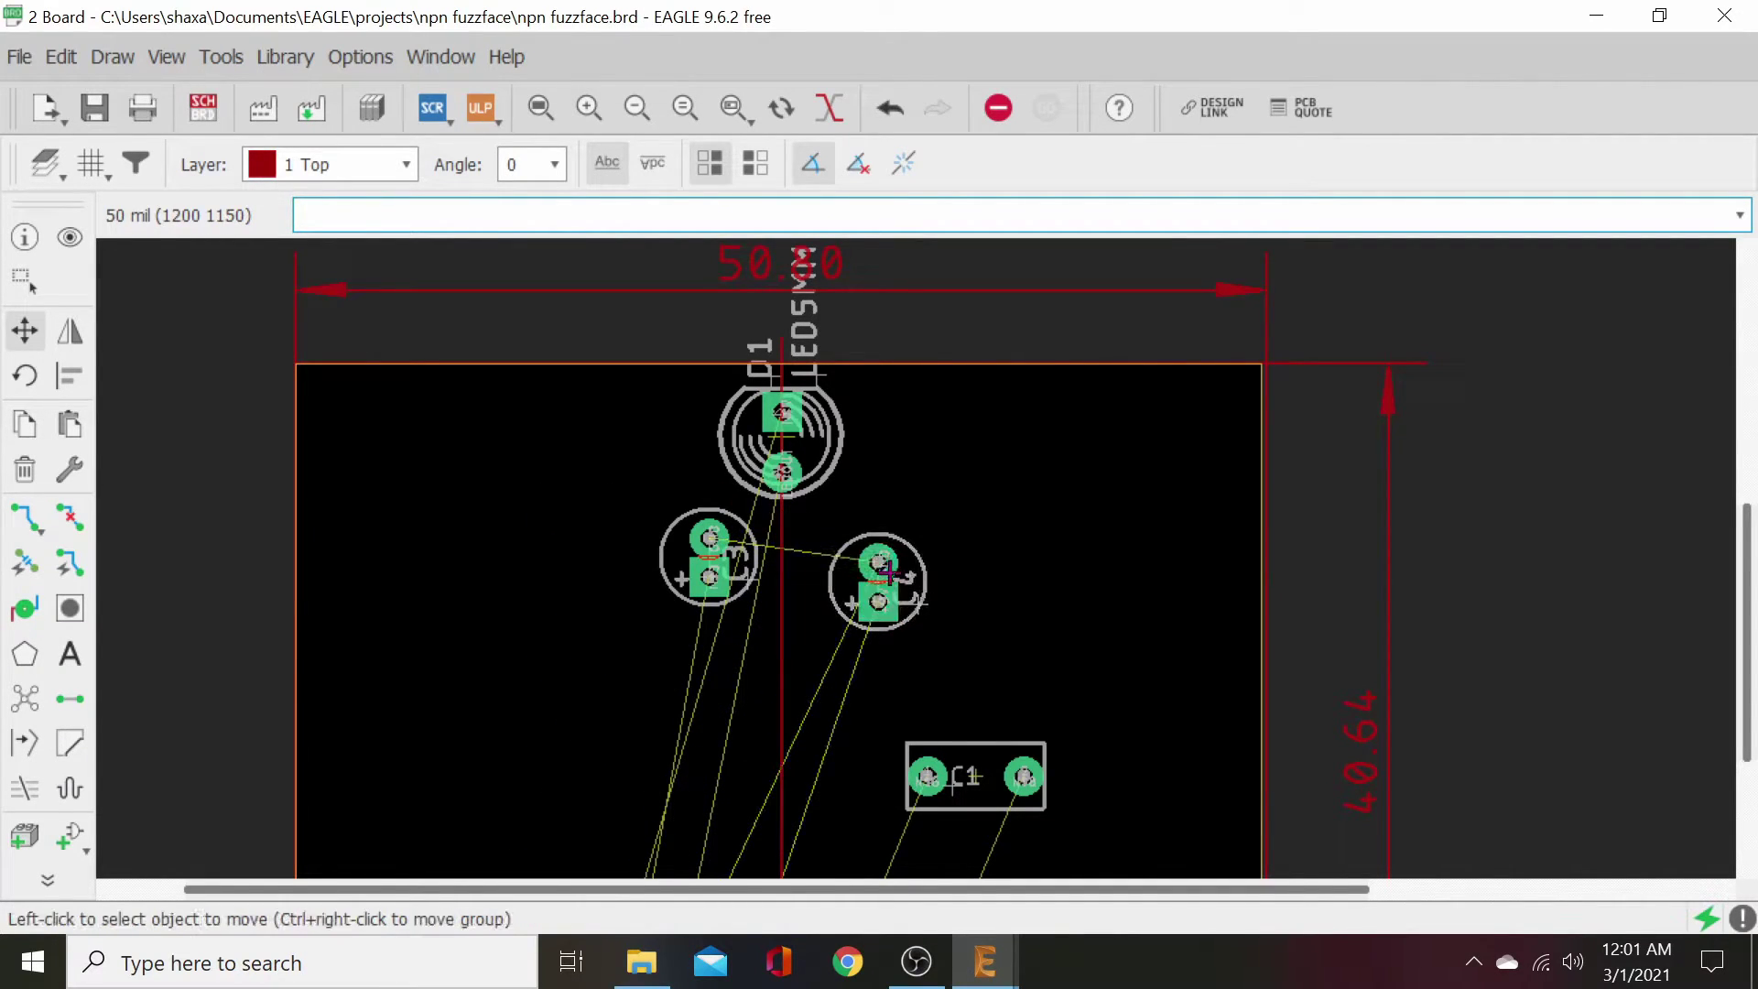
{"action": "left_click", "coordinate": [203, 108]}
{"action": "key", "text": "ctrl+g"}
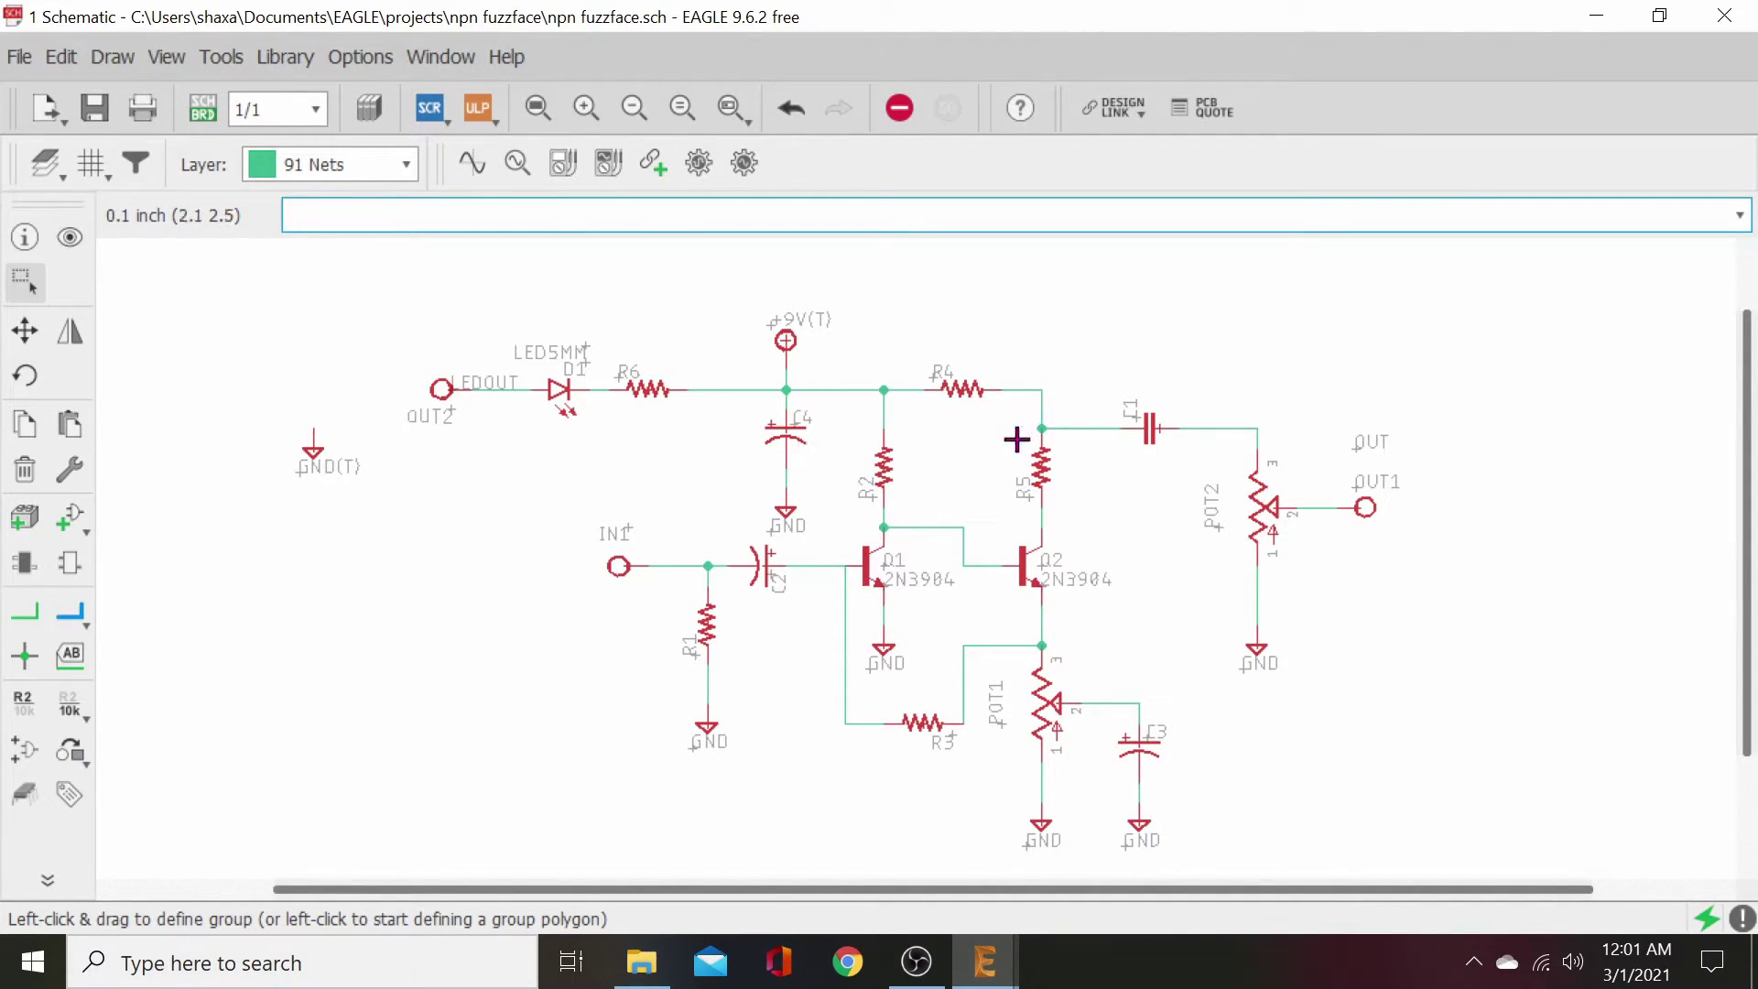
{"action": "left_click", "coordinate": [225, 117]}
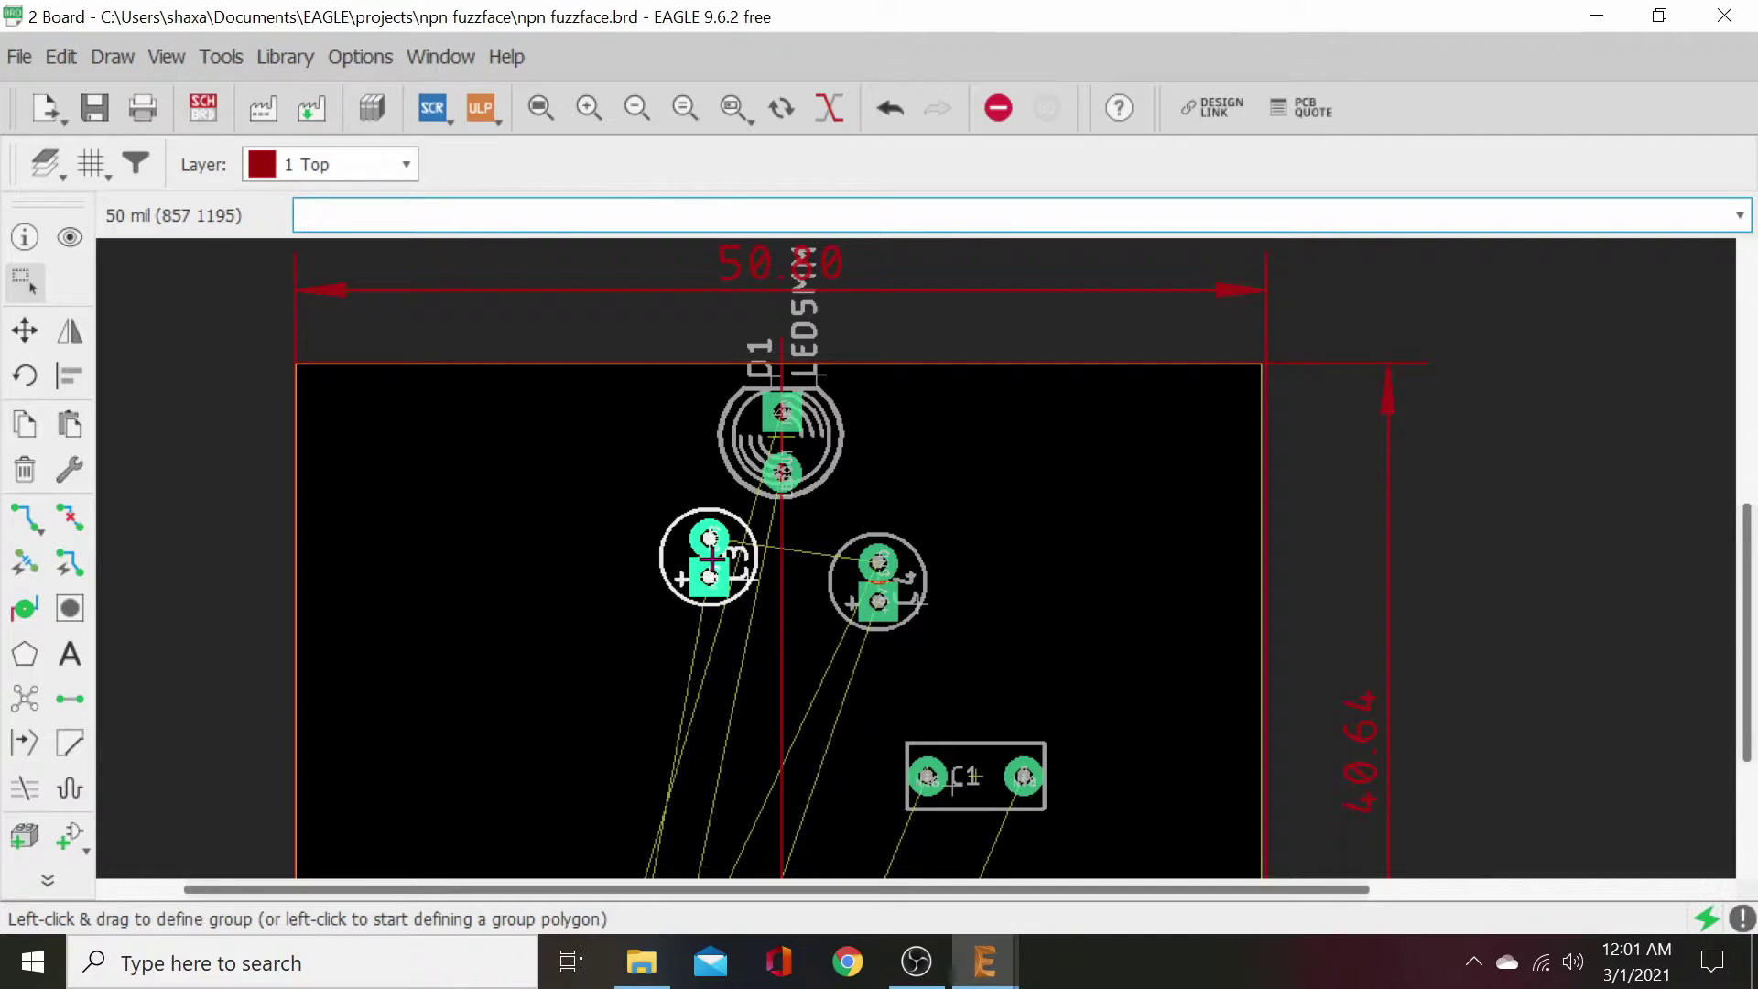
- Move capacitor C3 further left and C4 further right, keeping the two level
{"action": "right_click", "coordinate": [708, 557]}
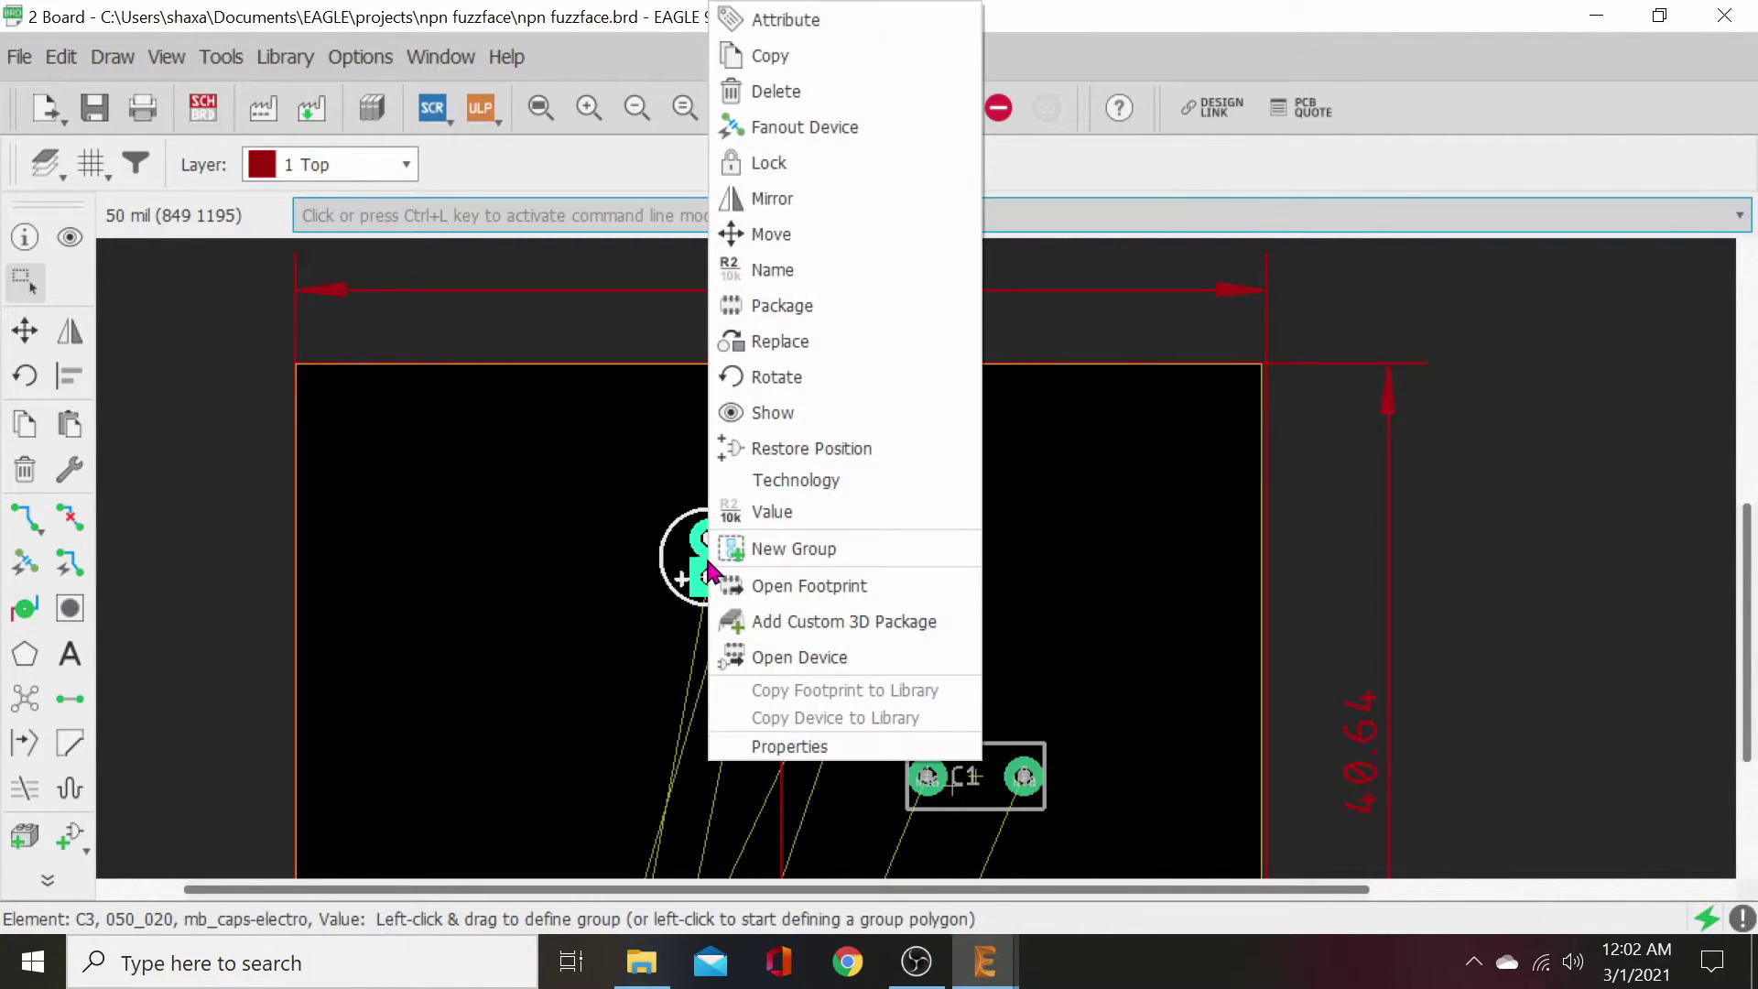
{"action": "left_click", "coordinate": [518, 591]}
{"action": "left_click", "coordinate": [424, 412]}
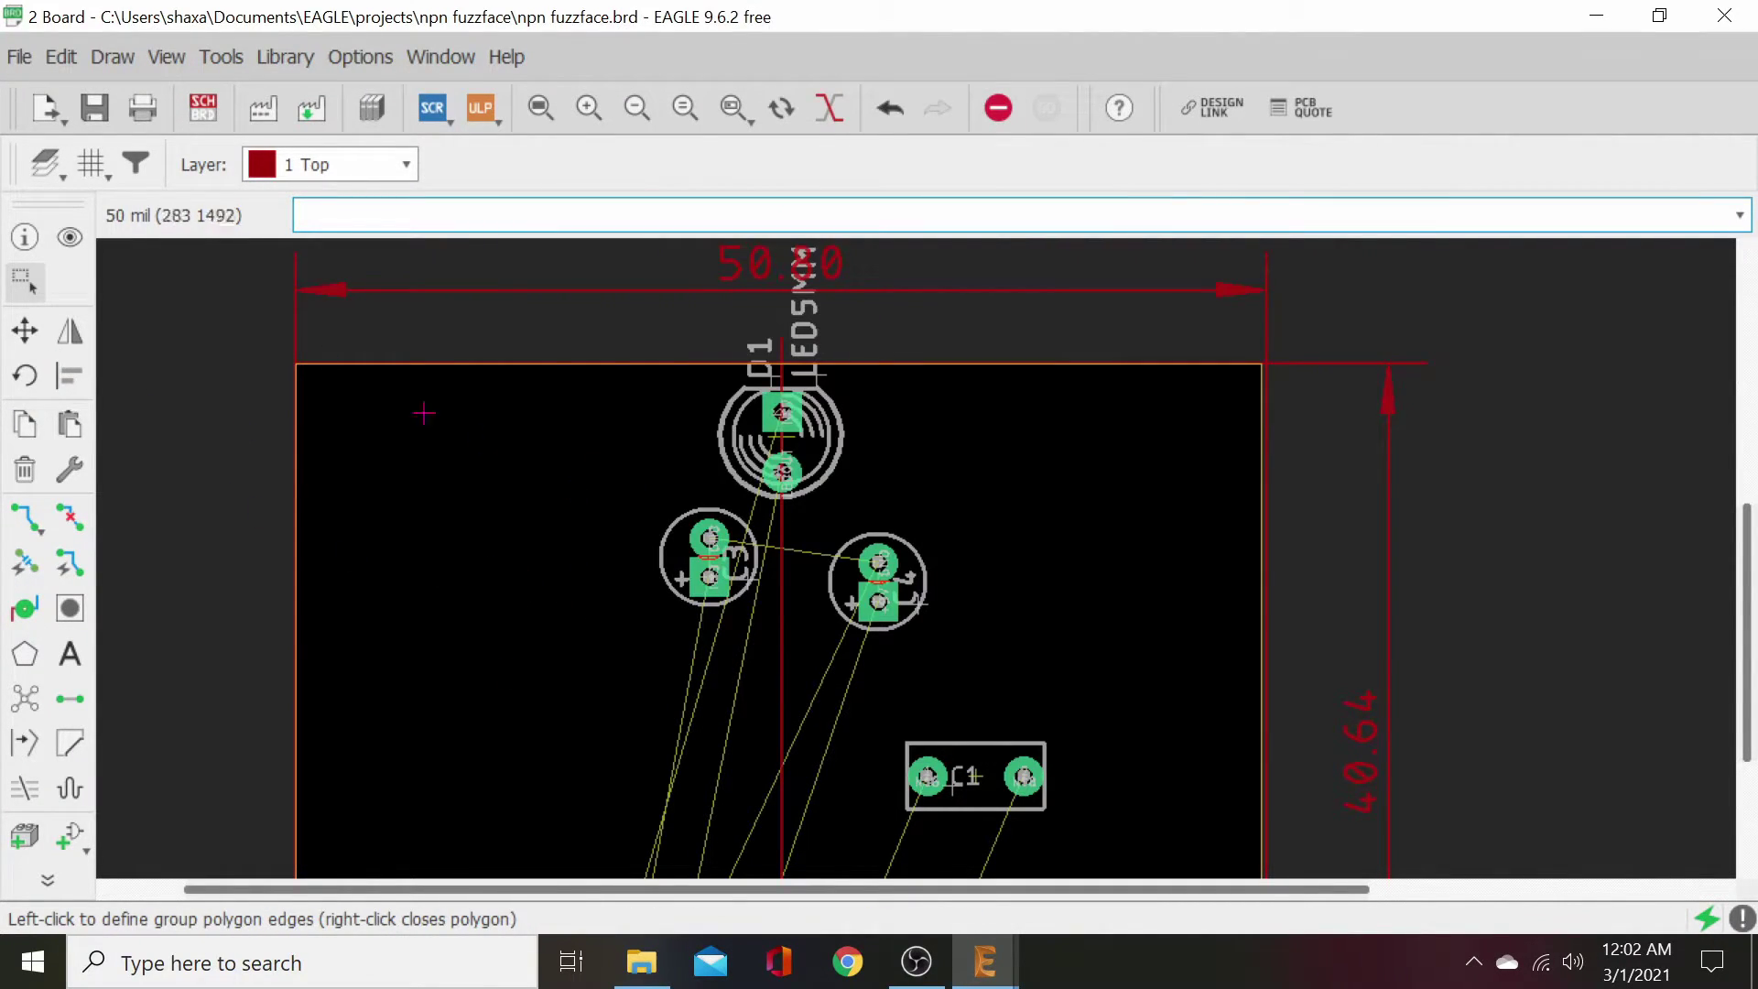
{"action": "left_click", "coordinate": [27, 332]}
{"action": "left_click", "coordinate": [710, 552]}
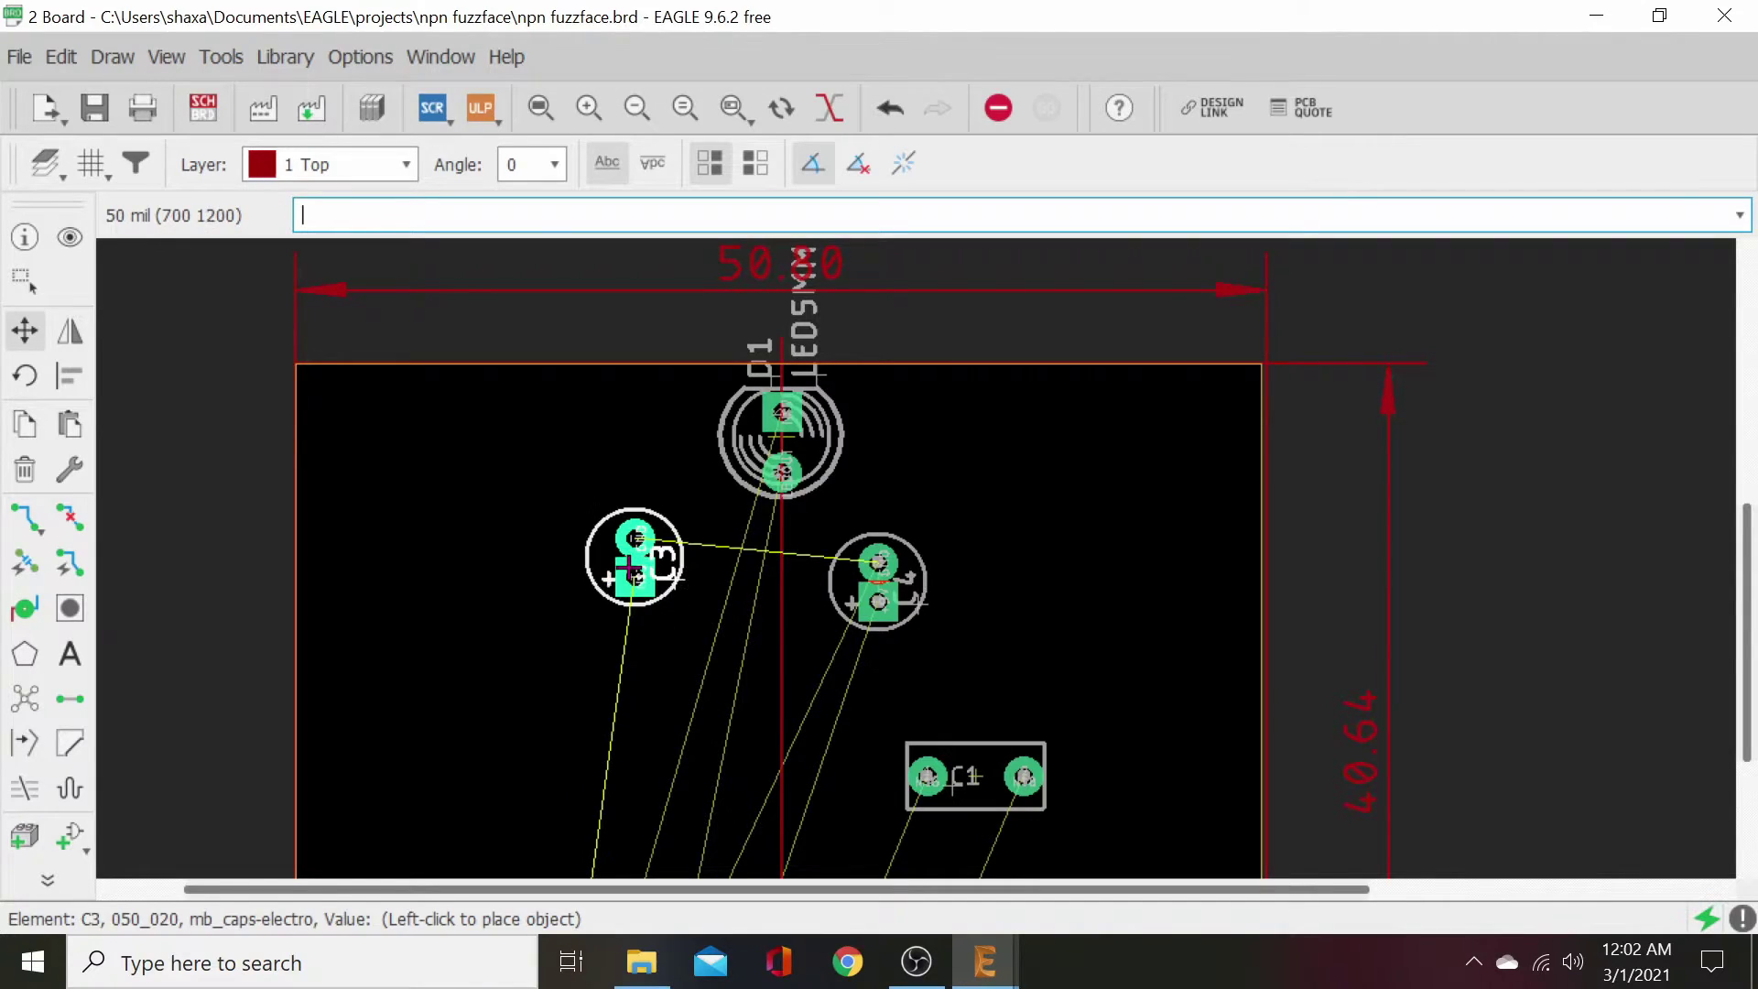
{"action": "left_click", "coordinate": [646, 545]}
{"action": "left_click", "coordinate": [876, 582]}
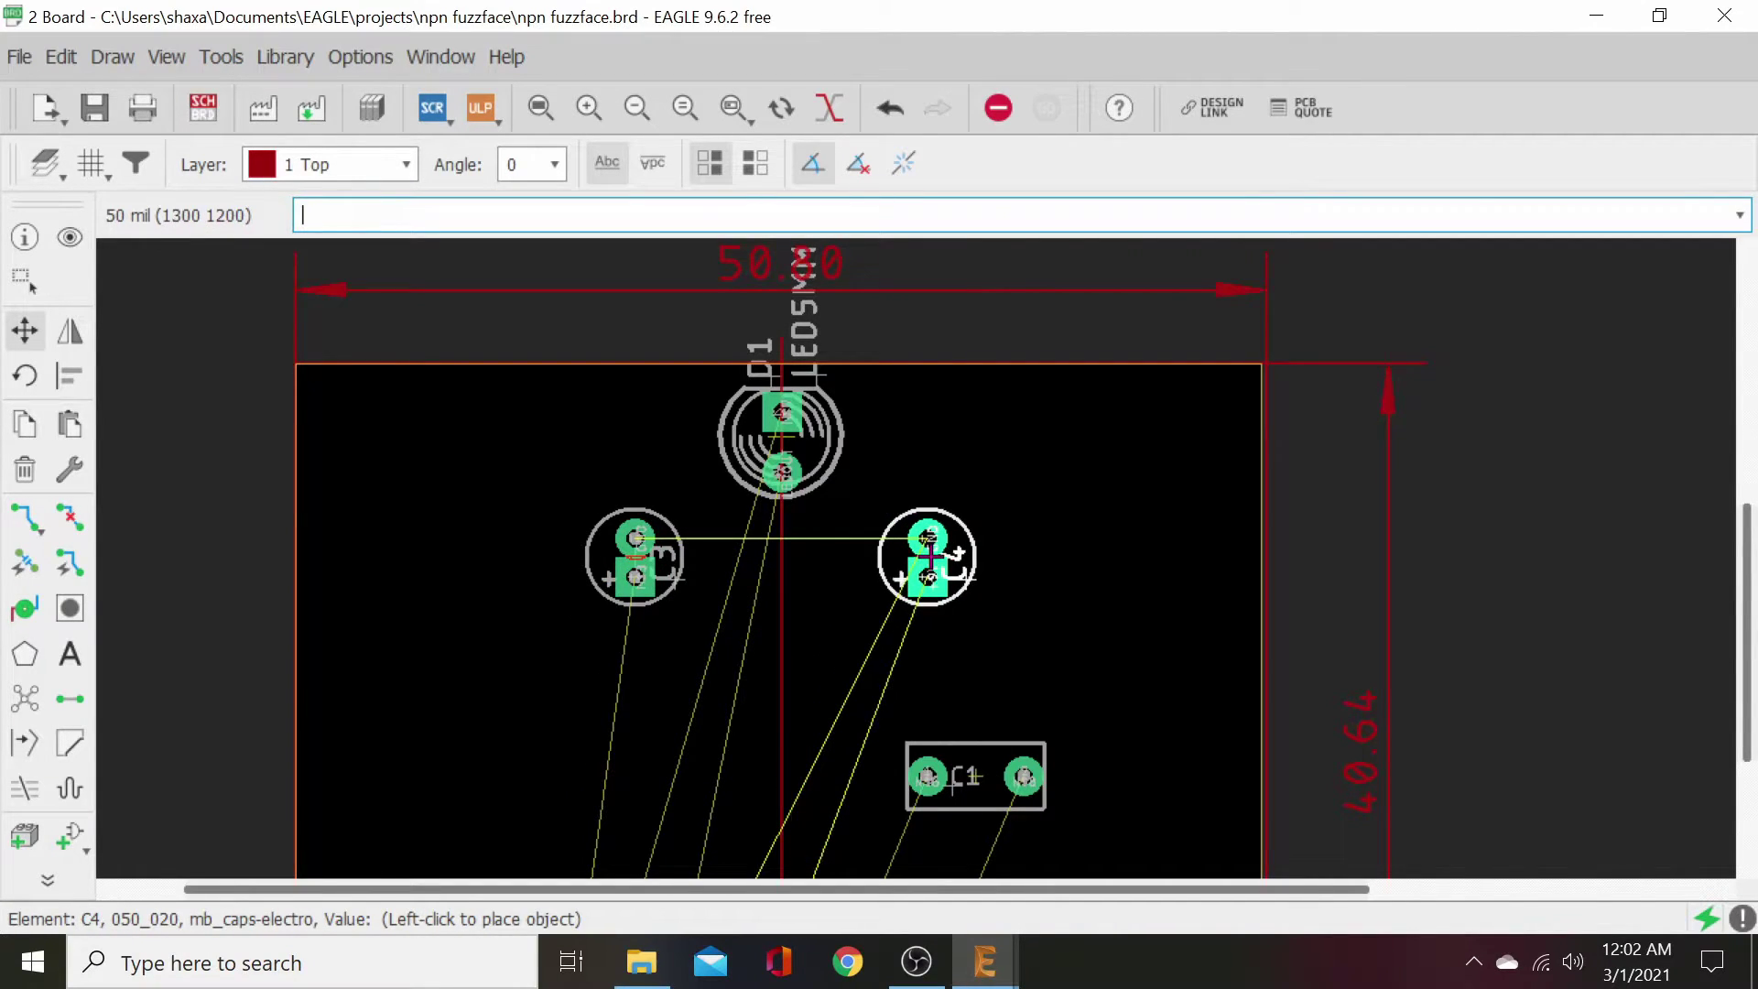
{"action": "left_click", "coordinate": [928, 556]}
{"action": "scroll", "coordinate": [879, 641], "scroll_direction": "down", "scroll_amount": 3}
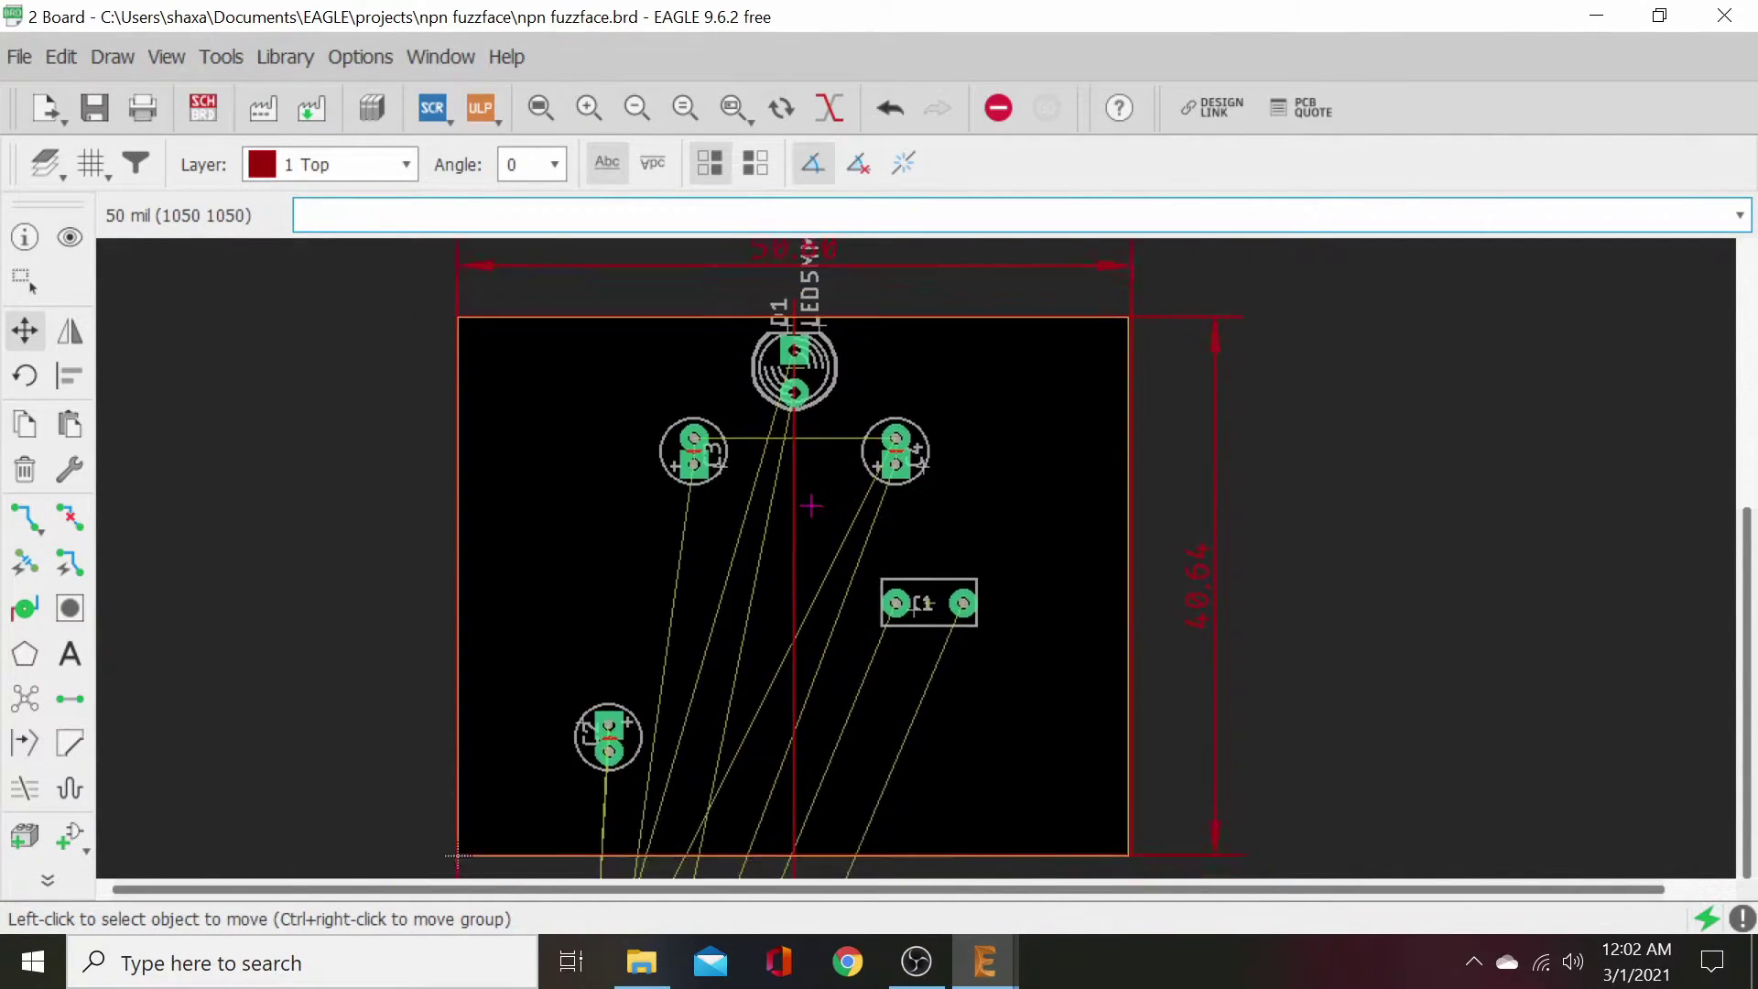
{"action": "scroll", "coordinate": [814, 583], "scroll_direction": "down", "scroll_amount": 8}
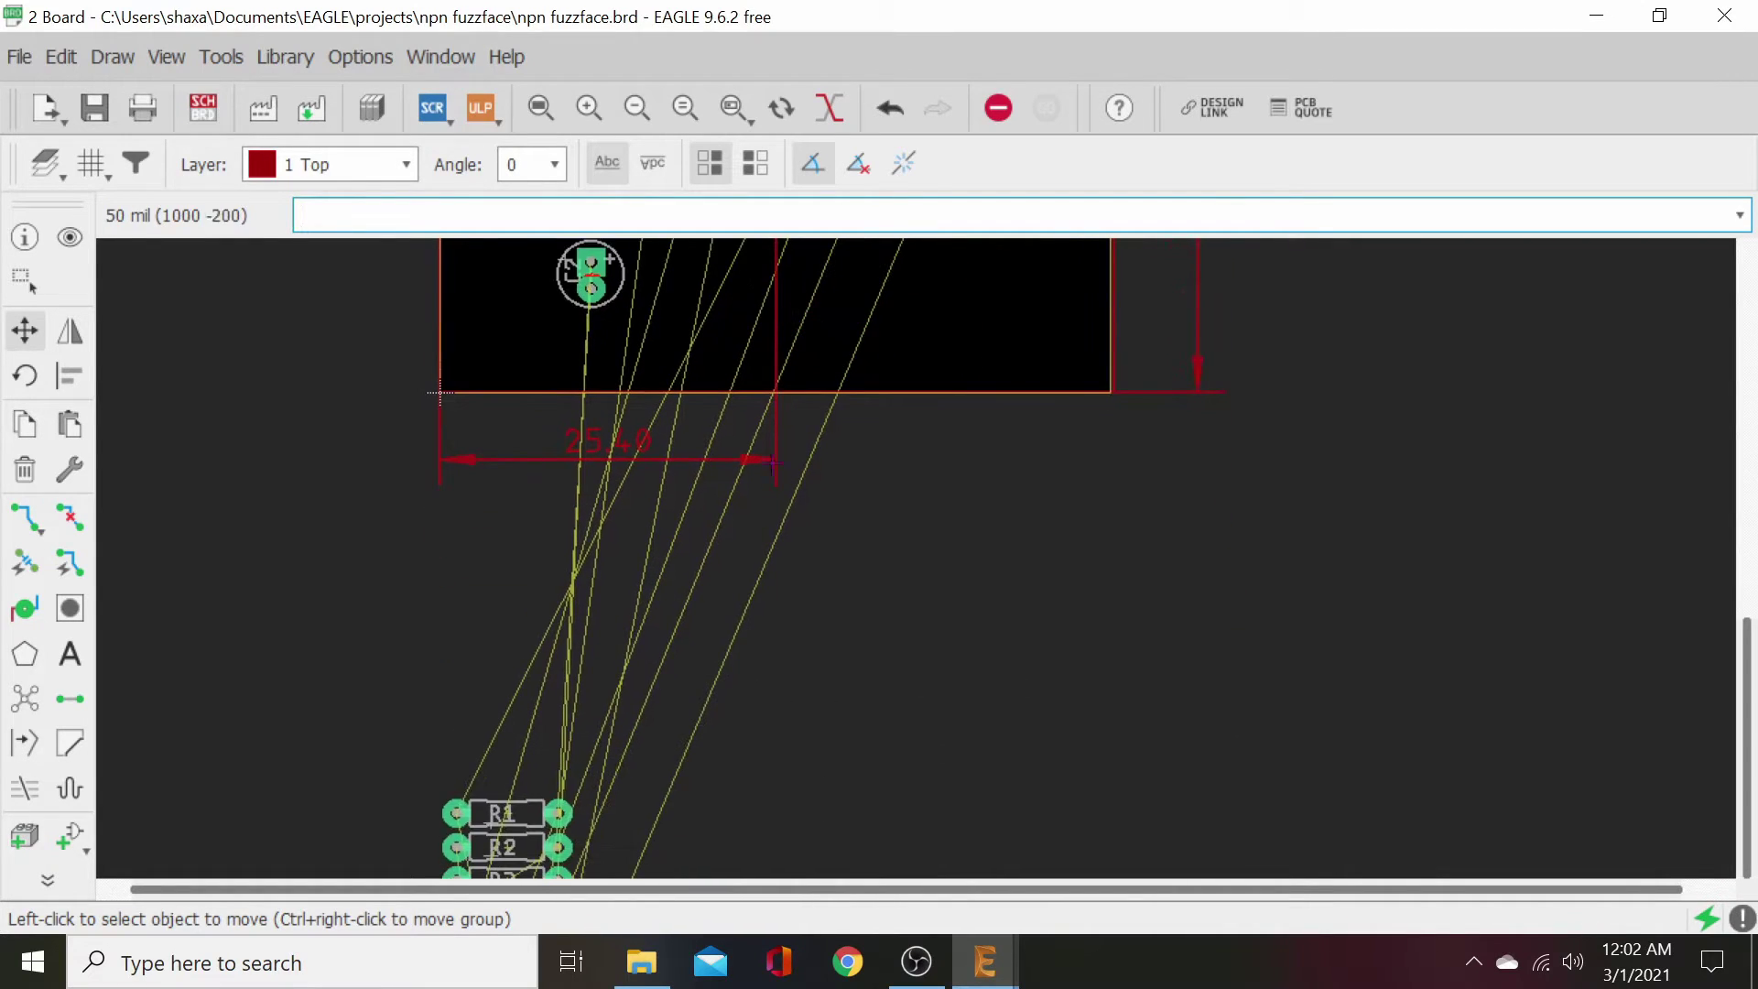
{"action": "scroll", "coordinate": [860, 376], "scroll_direction": "down", "scroll_amount": 3}
{"action": "scroll", "coordinate": [861, 376], "scroll_direction": "left", "scroll_amount": 3}
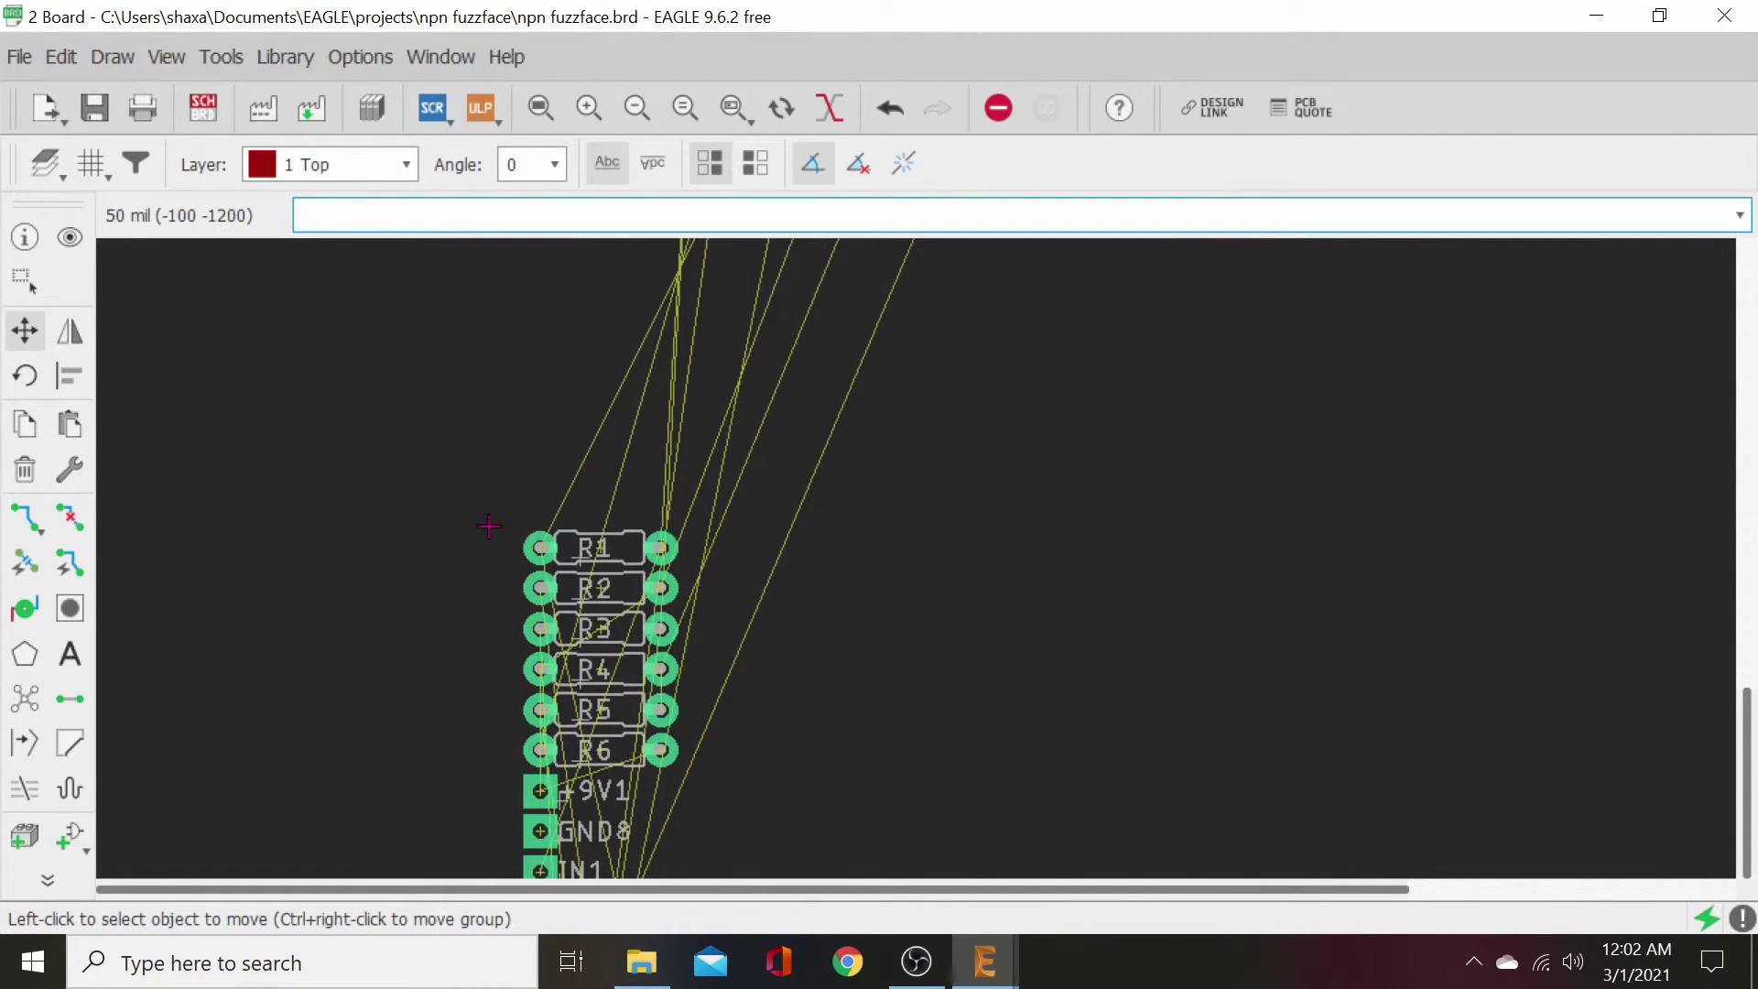
- Group resistors R1–R6 and move the whole stack onto the board centre, left of C1
{"action": "left_click", "coordinate": [23, 279]}
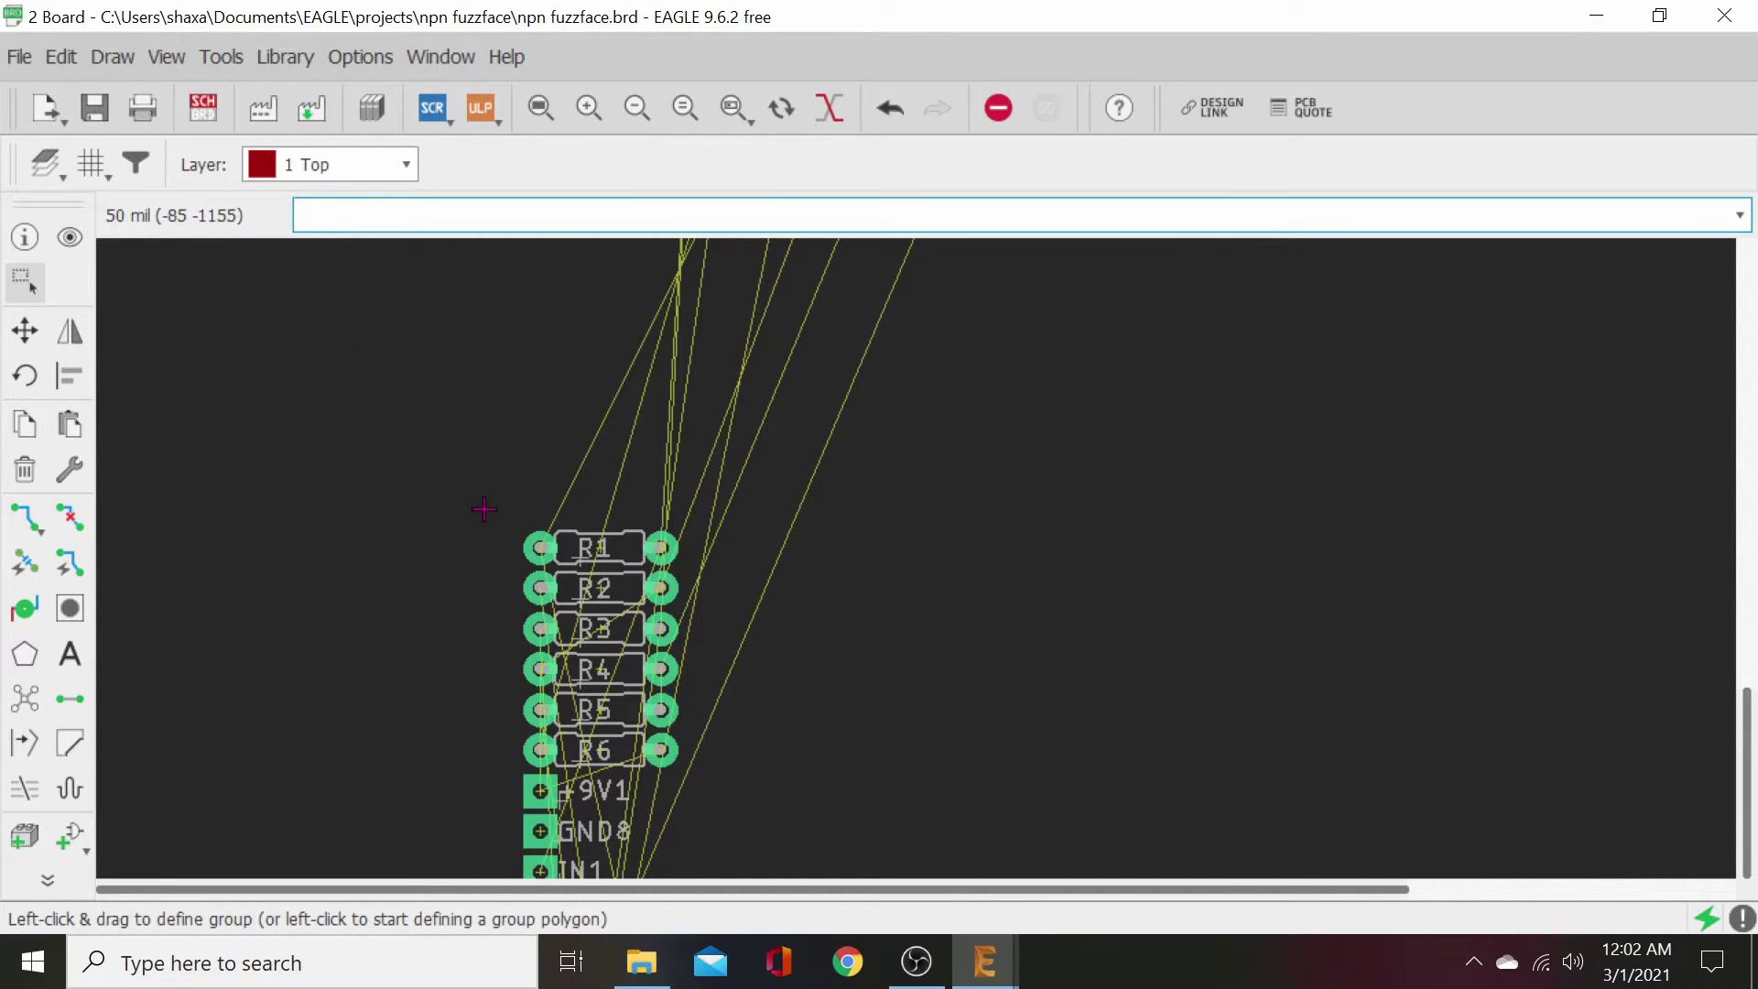
{"action": "left_click_drag", "start_coordinate": [485, 510], "coordinate": [719, 773]}
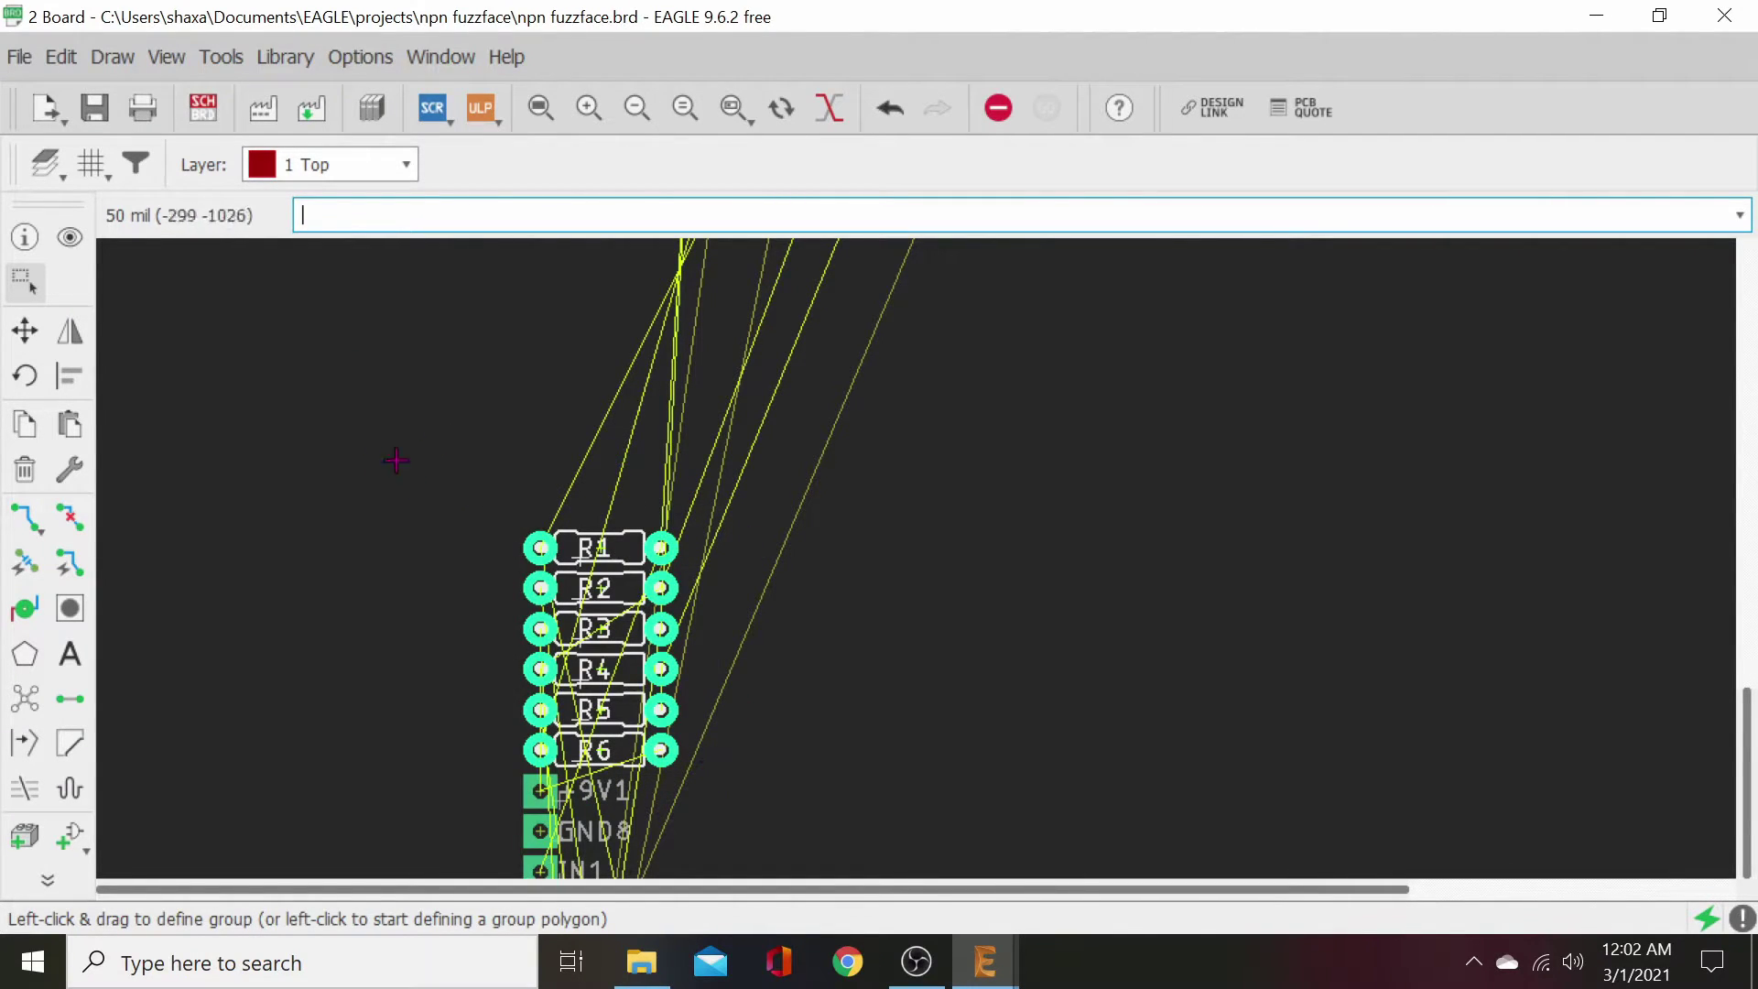
{"action": "left_click", "coordinate": [25, 330]}
{"action": "right_click", "coordinate": [426, 538], "text": "ctrl"}
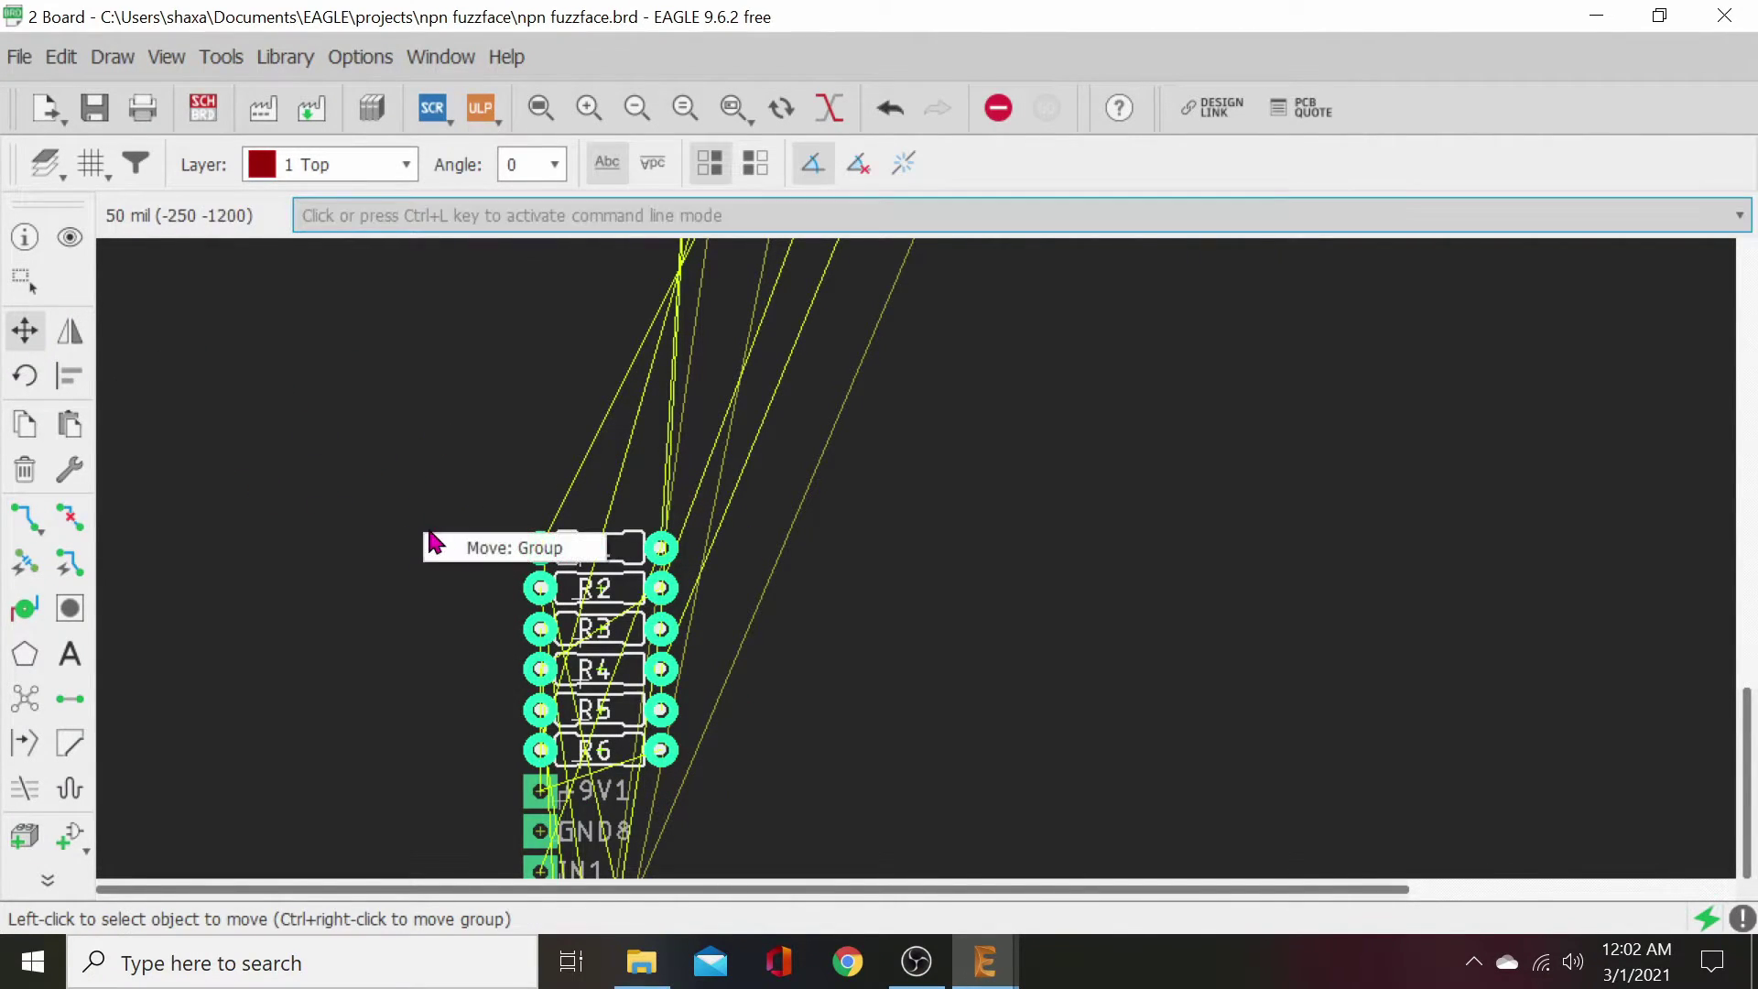
{"action": "left_click", "coordinate": [463, 545]}
{"action": "scroll", "coordinate": [930, 501], "scroll_direction": "up", "scroll_amount": 8}
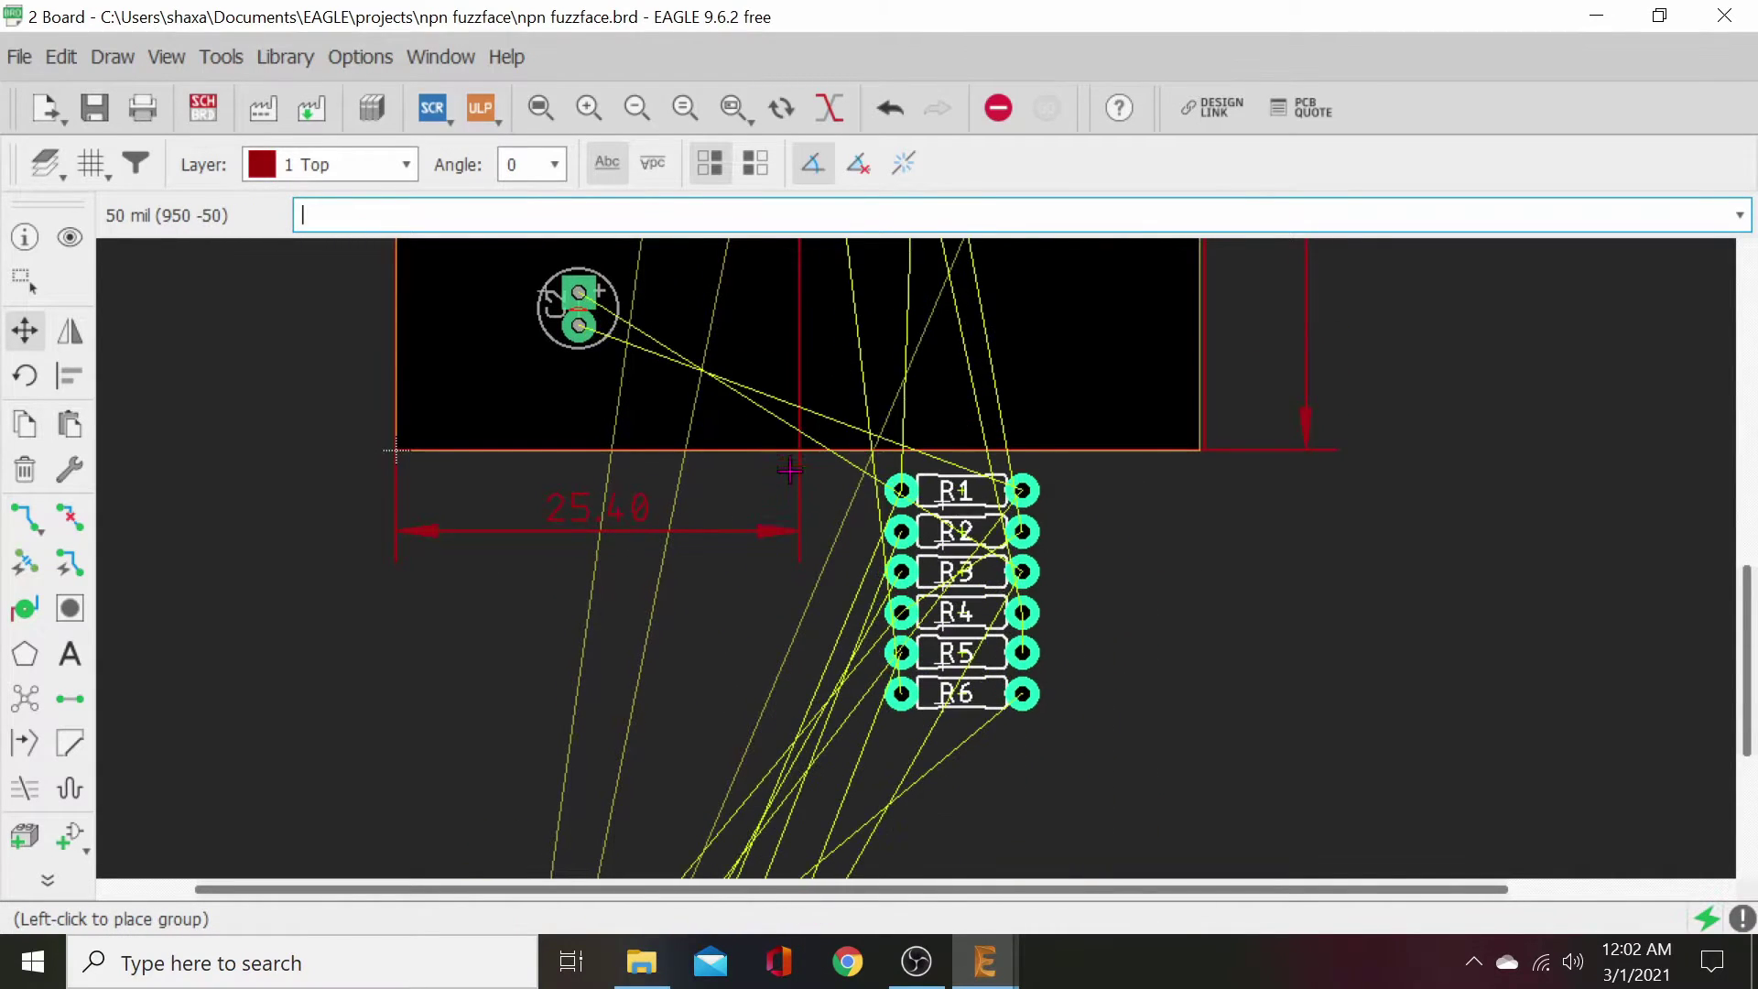
{"action": "left_click", "coordinate": [543, 371]}
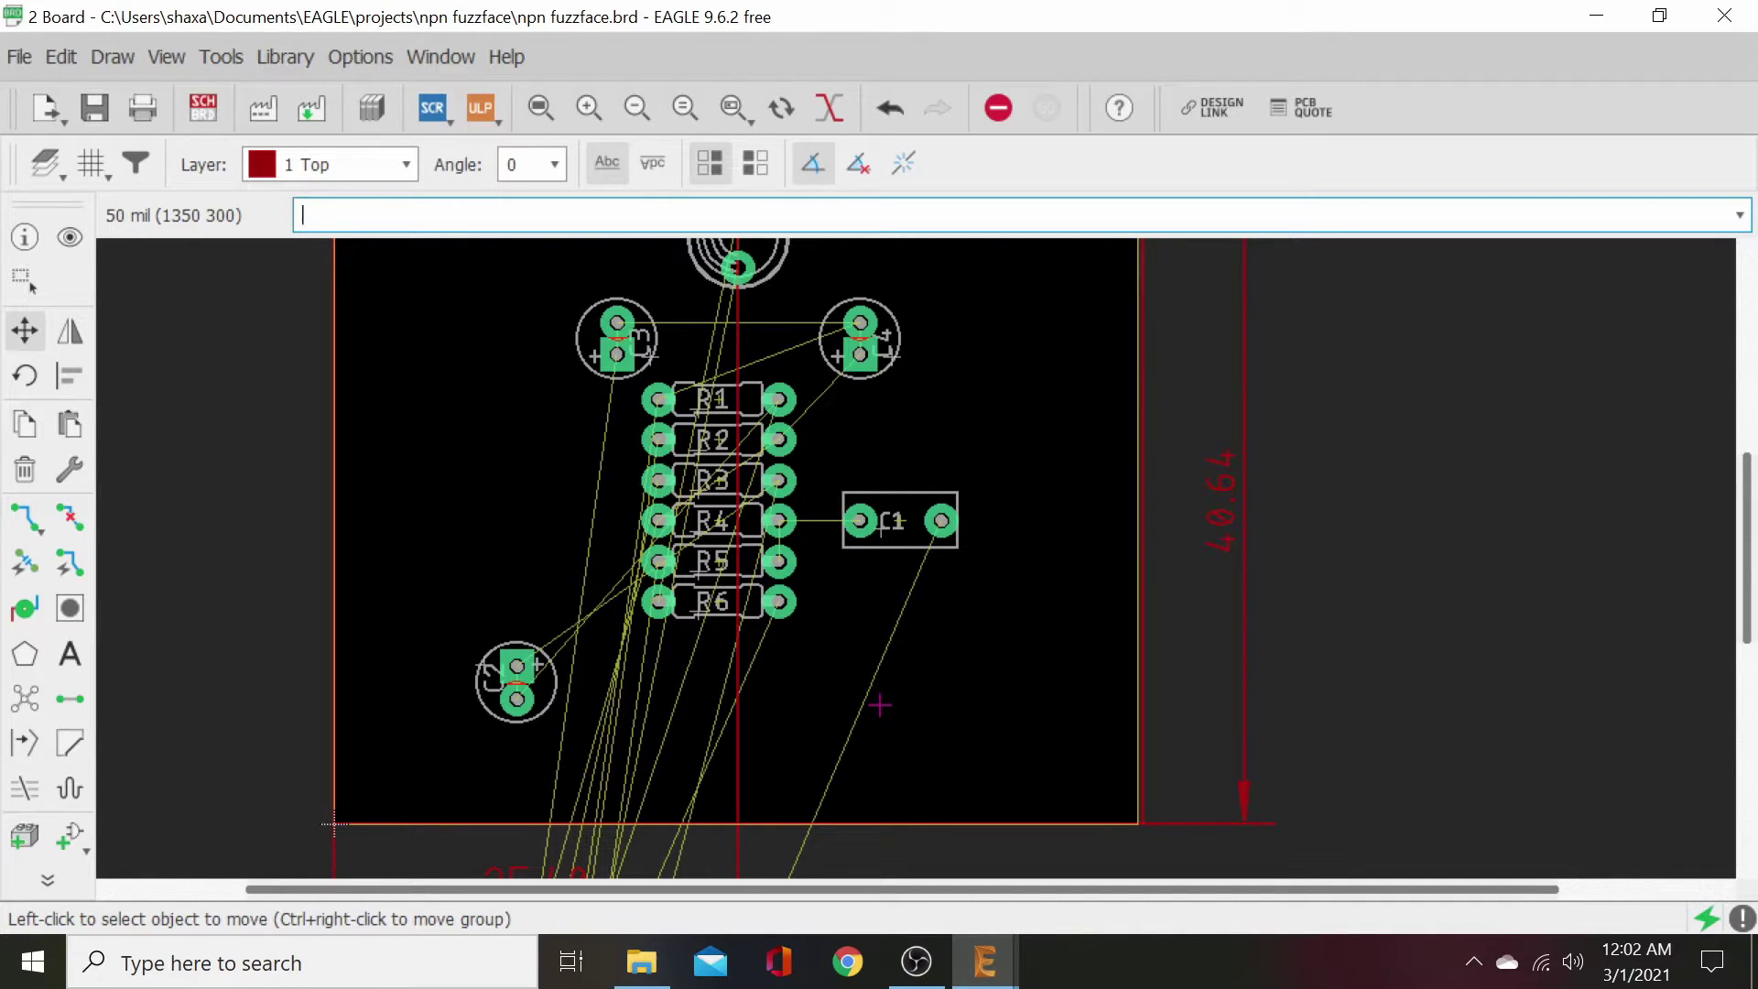
{"action": "middle_click_drag", "start_coordinate": [883, 655], "coordinate": [1017, 276]}
{"action": "scroll", "coordinate": [1011, 694], "scroll_direction": "down", "scroll_amount": 2}
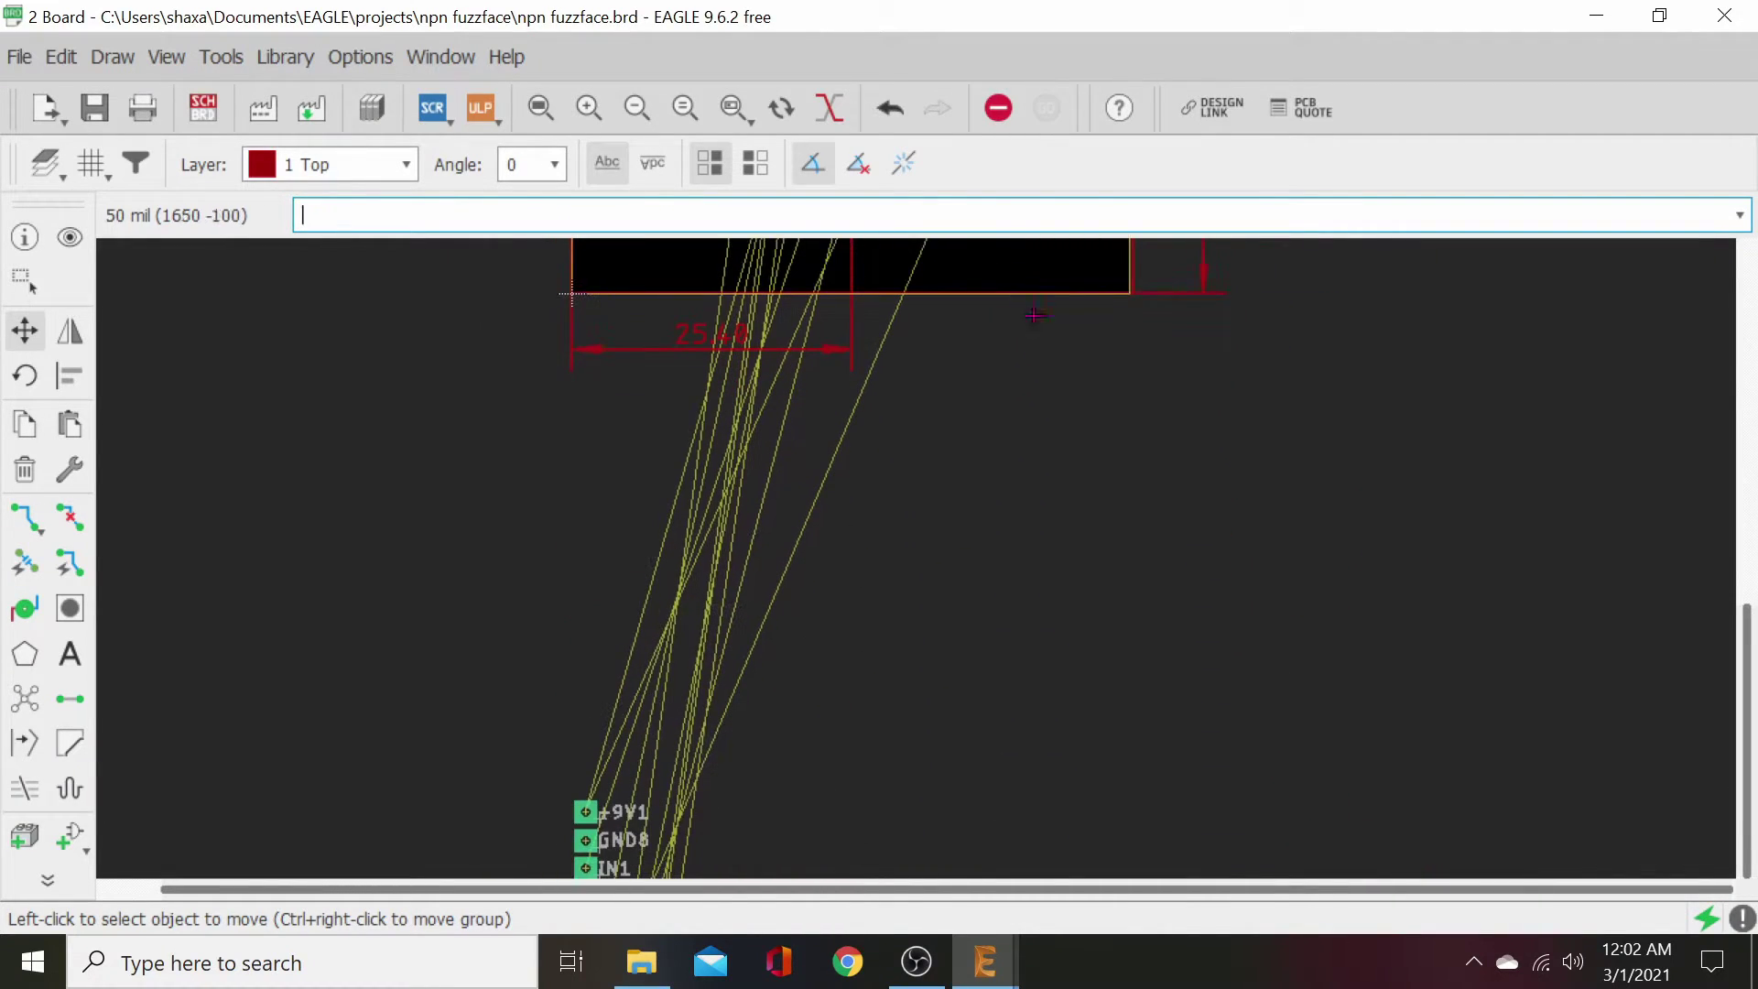
{"action": "scroll", "coordinate": [1016, 495], "scroll_direction": "up", "scroll_amount": 2}
{"action": "middle_click_drag", "start_coordinate": [1016, 495], "coordinate": [1043, 887]}
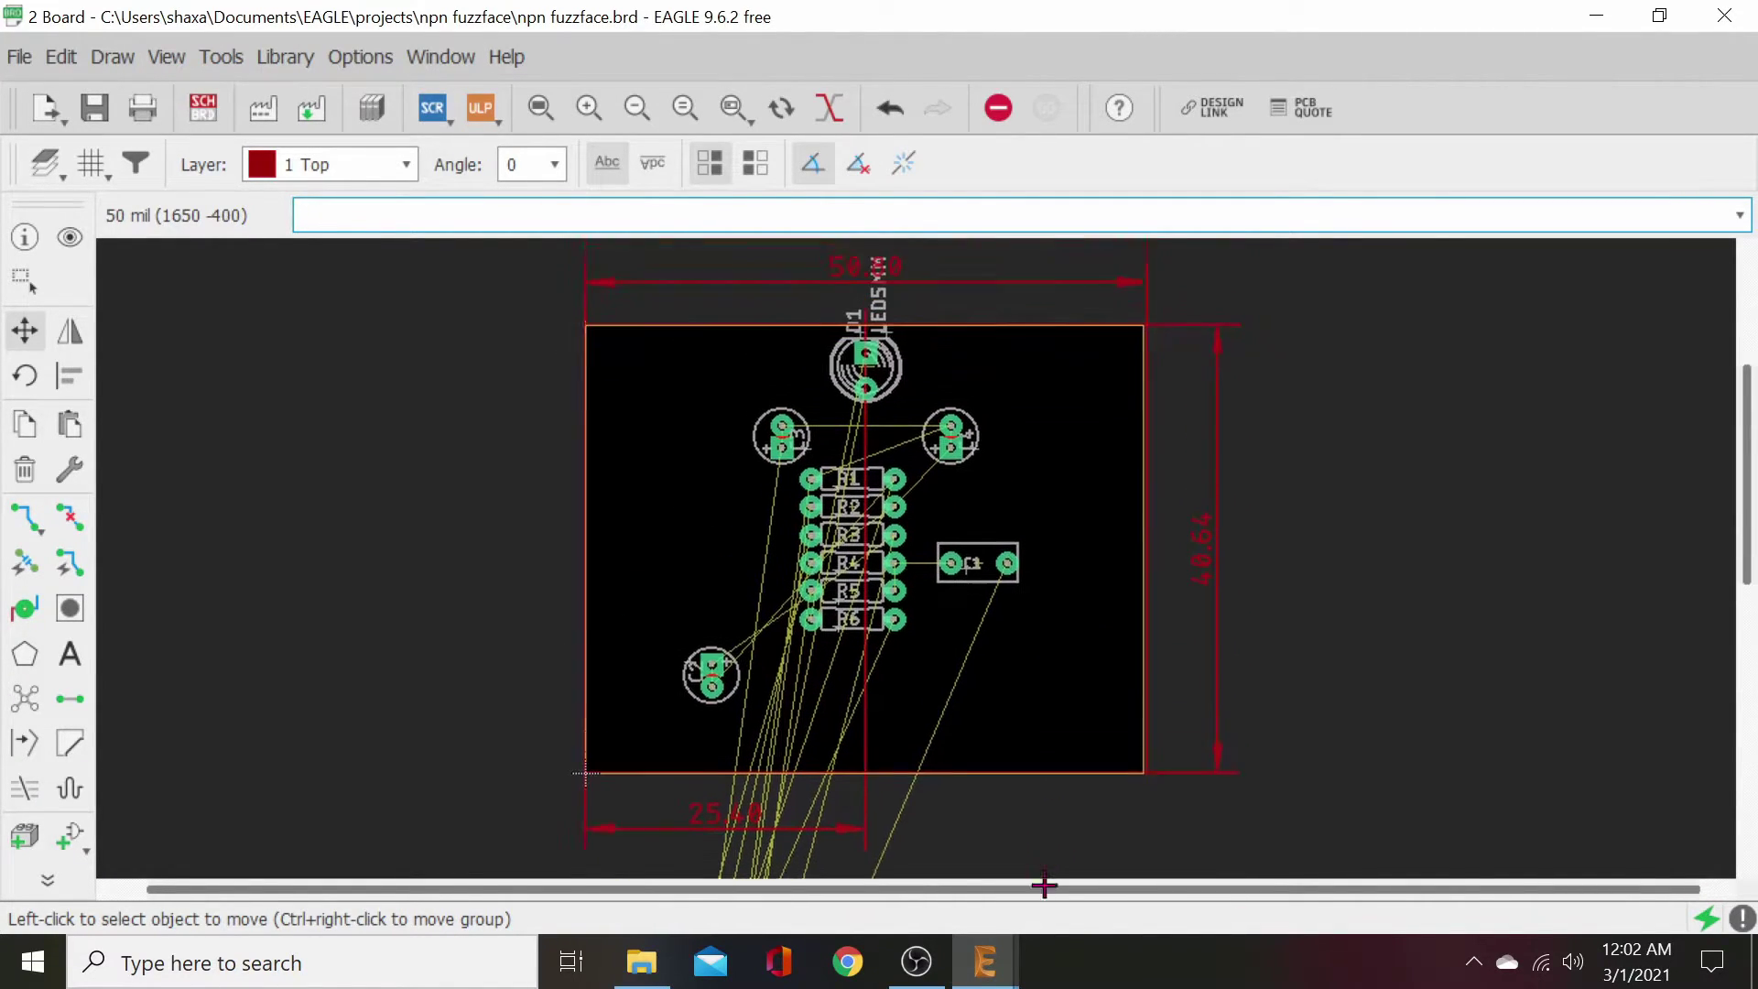
{"action": "scroll", "coordinate": [865, 499], "scroll_direction": "up", "scroll_amount": 3}
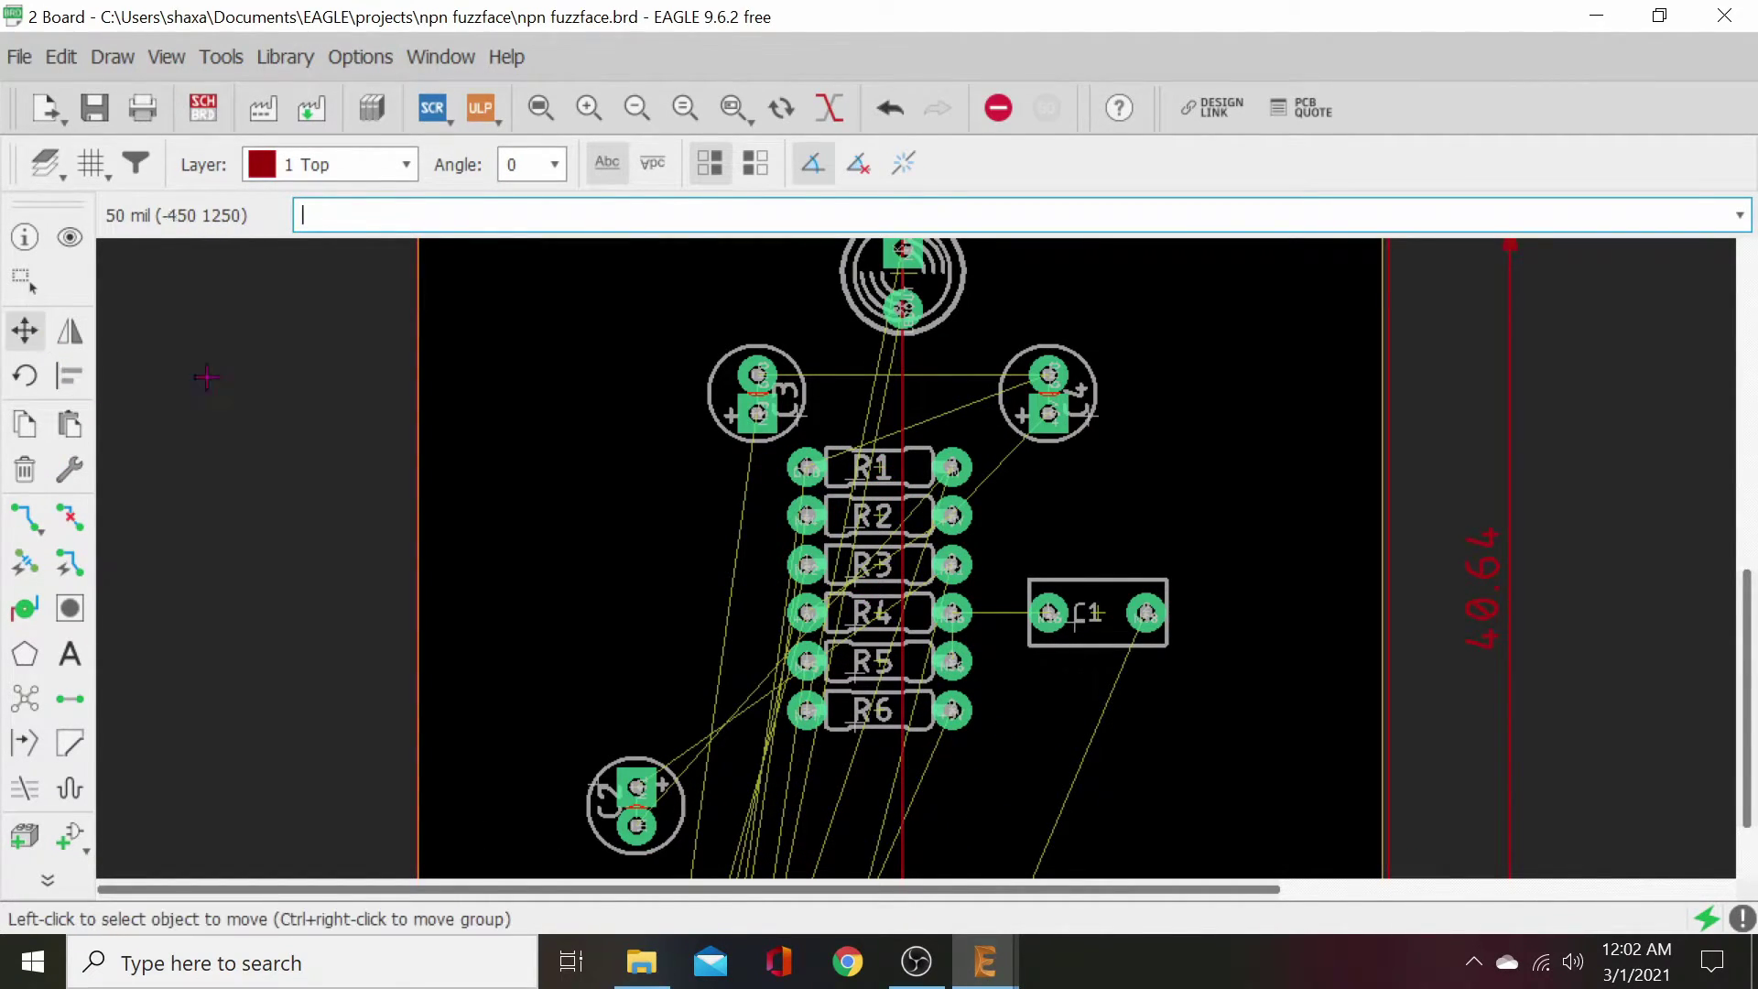
- Rotate resistor R1 upright and place it on the board's left side
{"action": "left_click", "coordinate": [885, 476]}
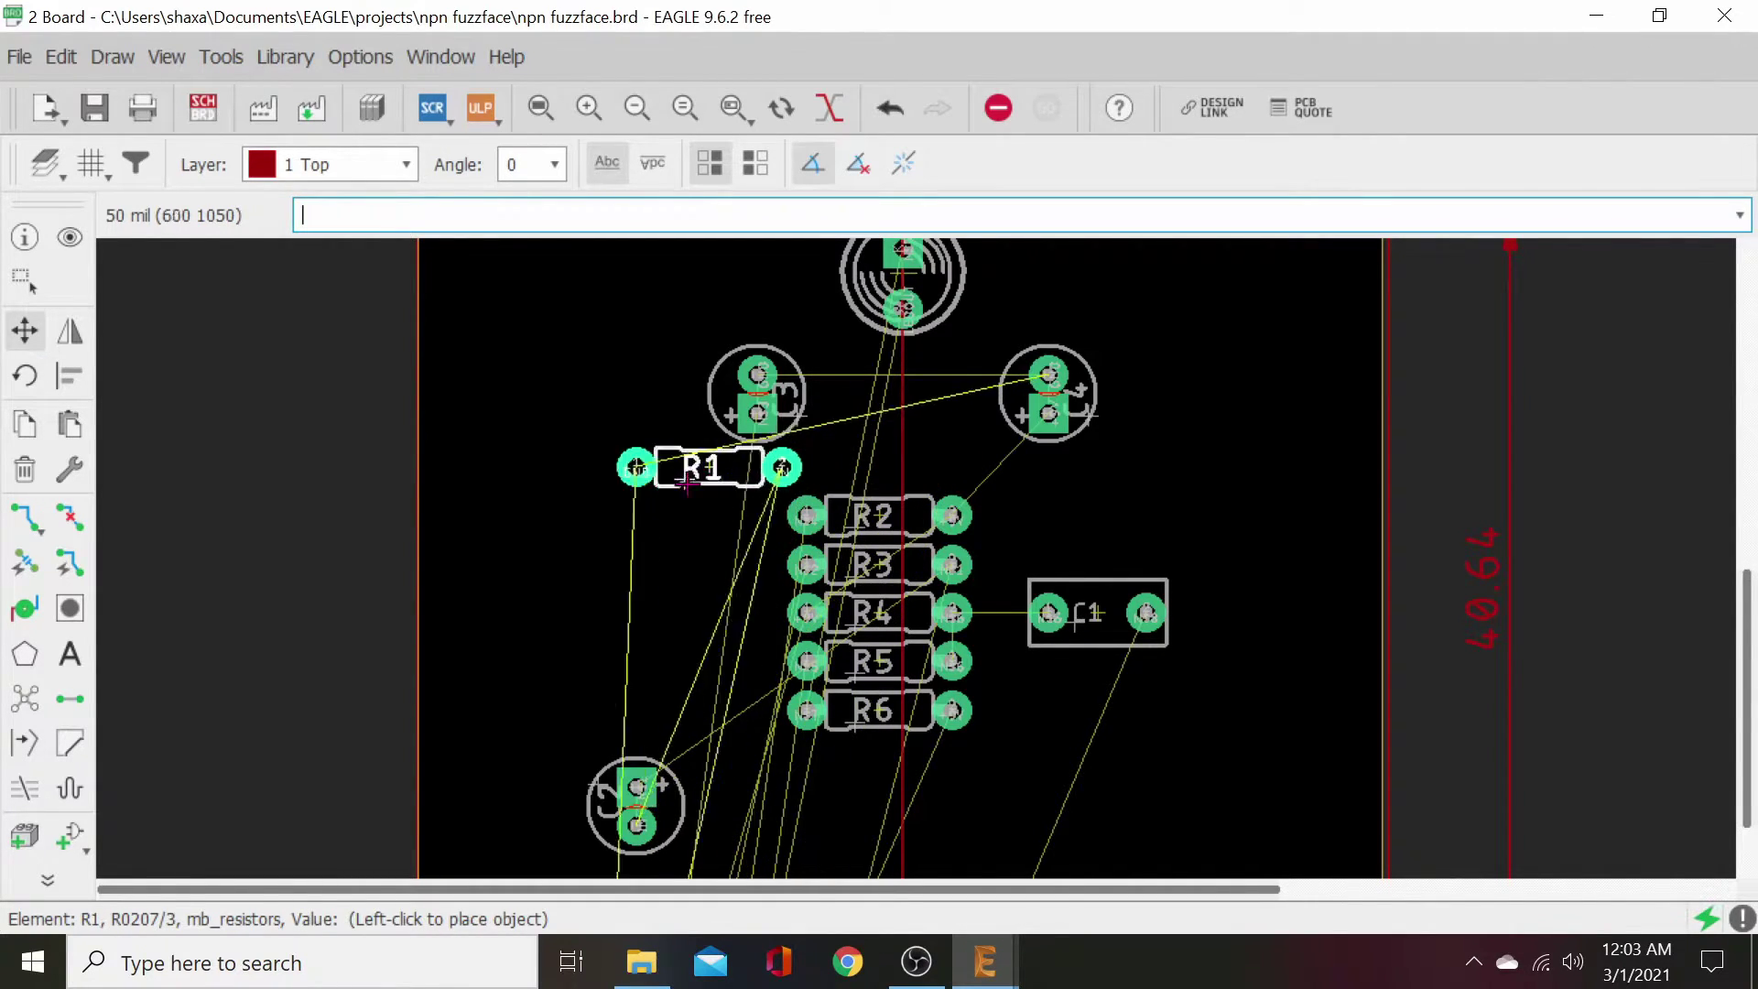
{"action": "right_click", "coordinate": [606, 537]}
{"action": "right_click", "coordinate": [571, 579]}
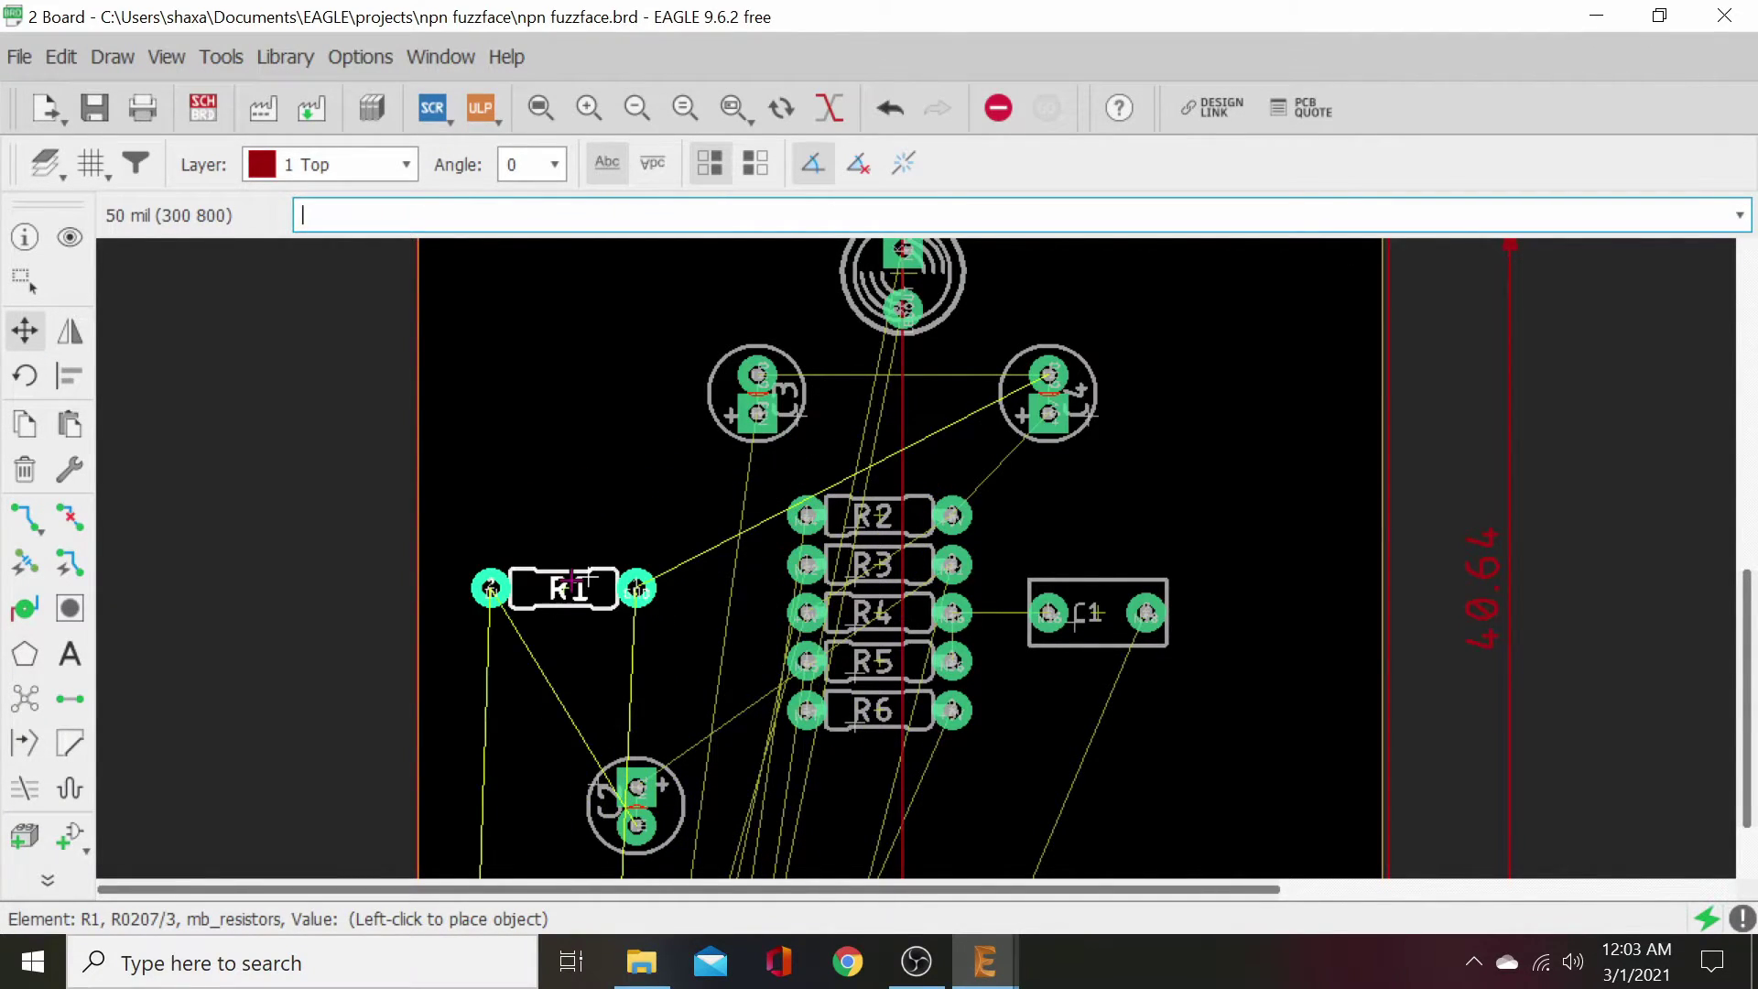
{"action": "right_click", "coordinate": [573, 581]}
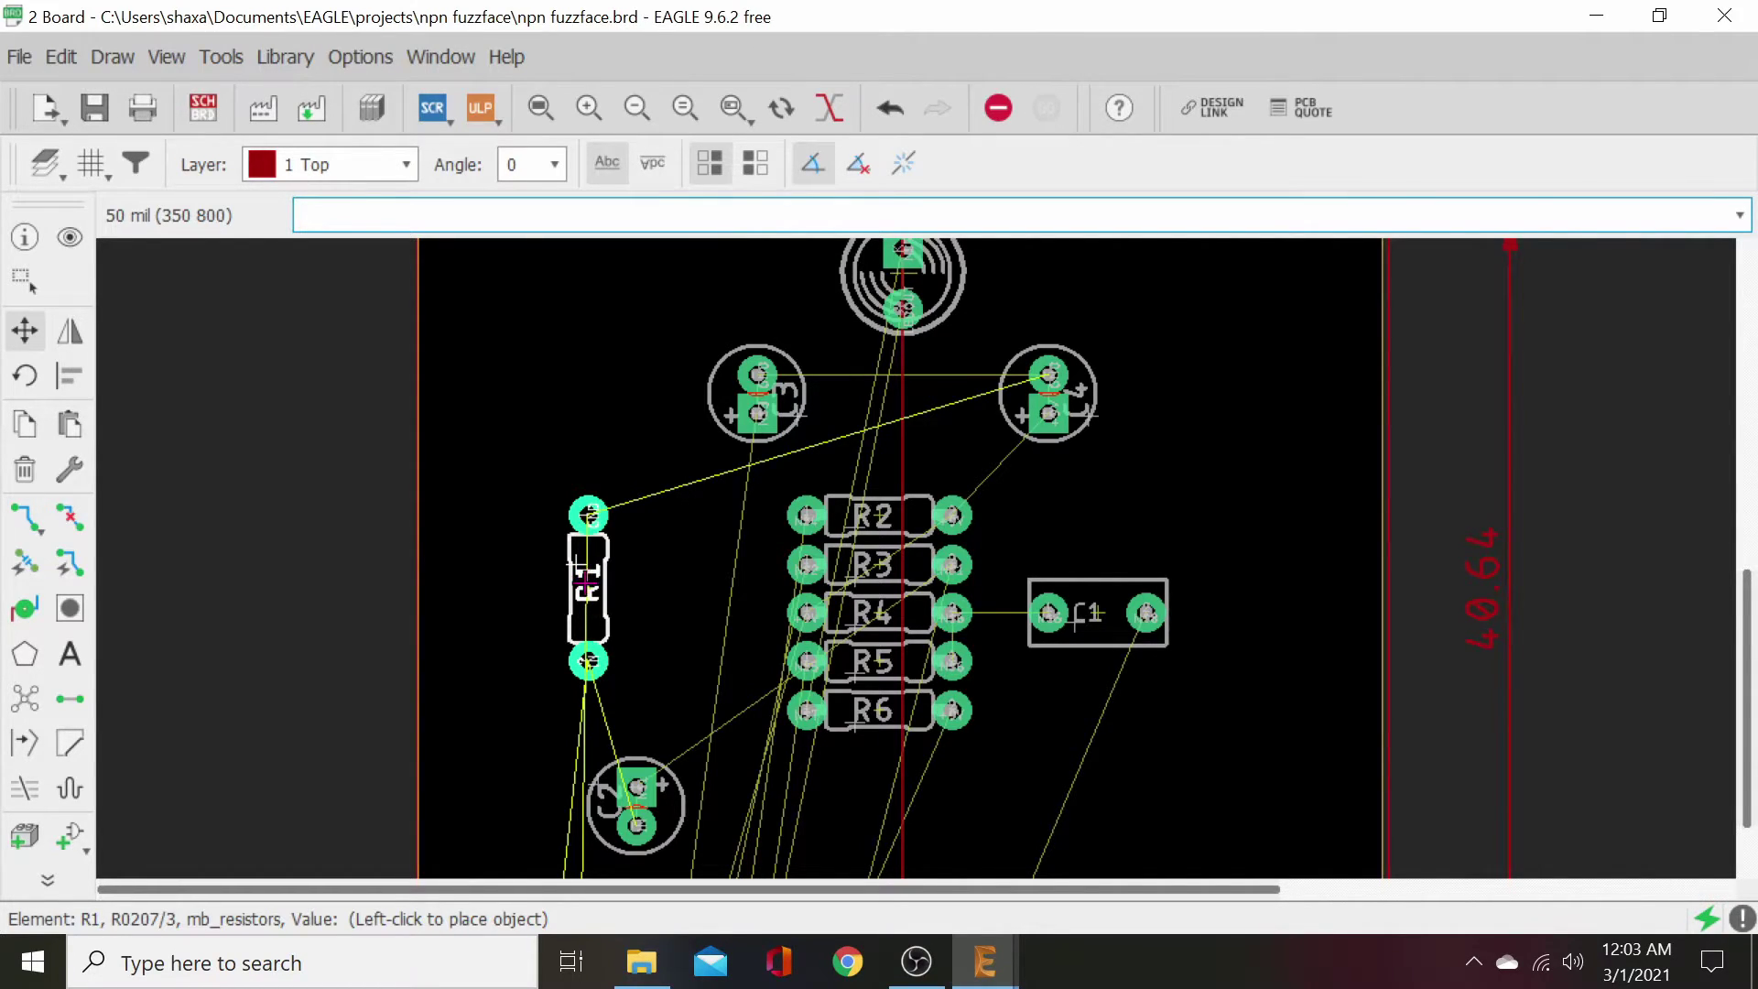
{"action": "right_click", "coordinate": [585, 582]}
{"action": "right_click", "coordinate": [584, 586]}
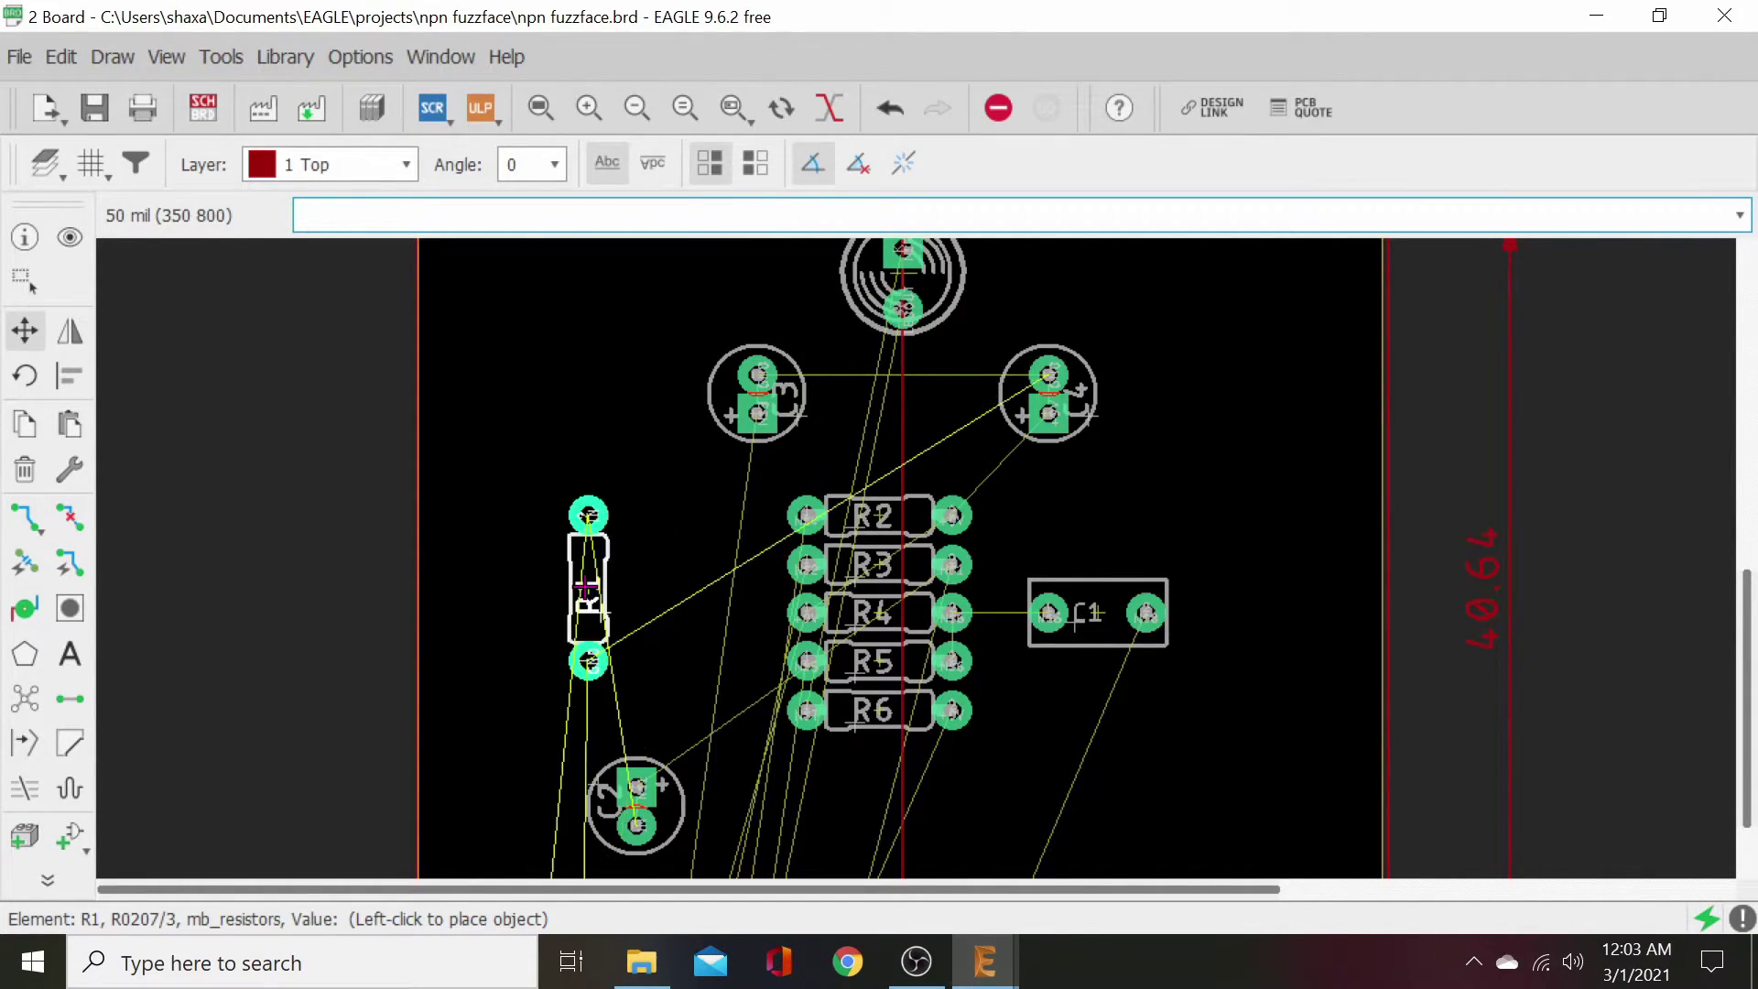
{"action": "left_click", "coordinate": [597, 628]}
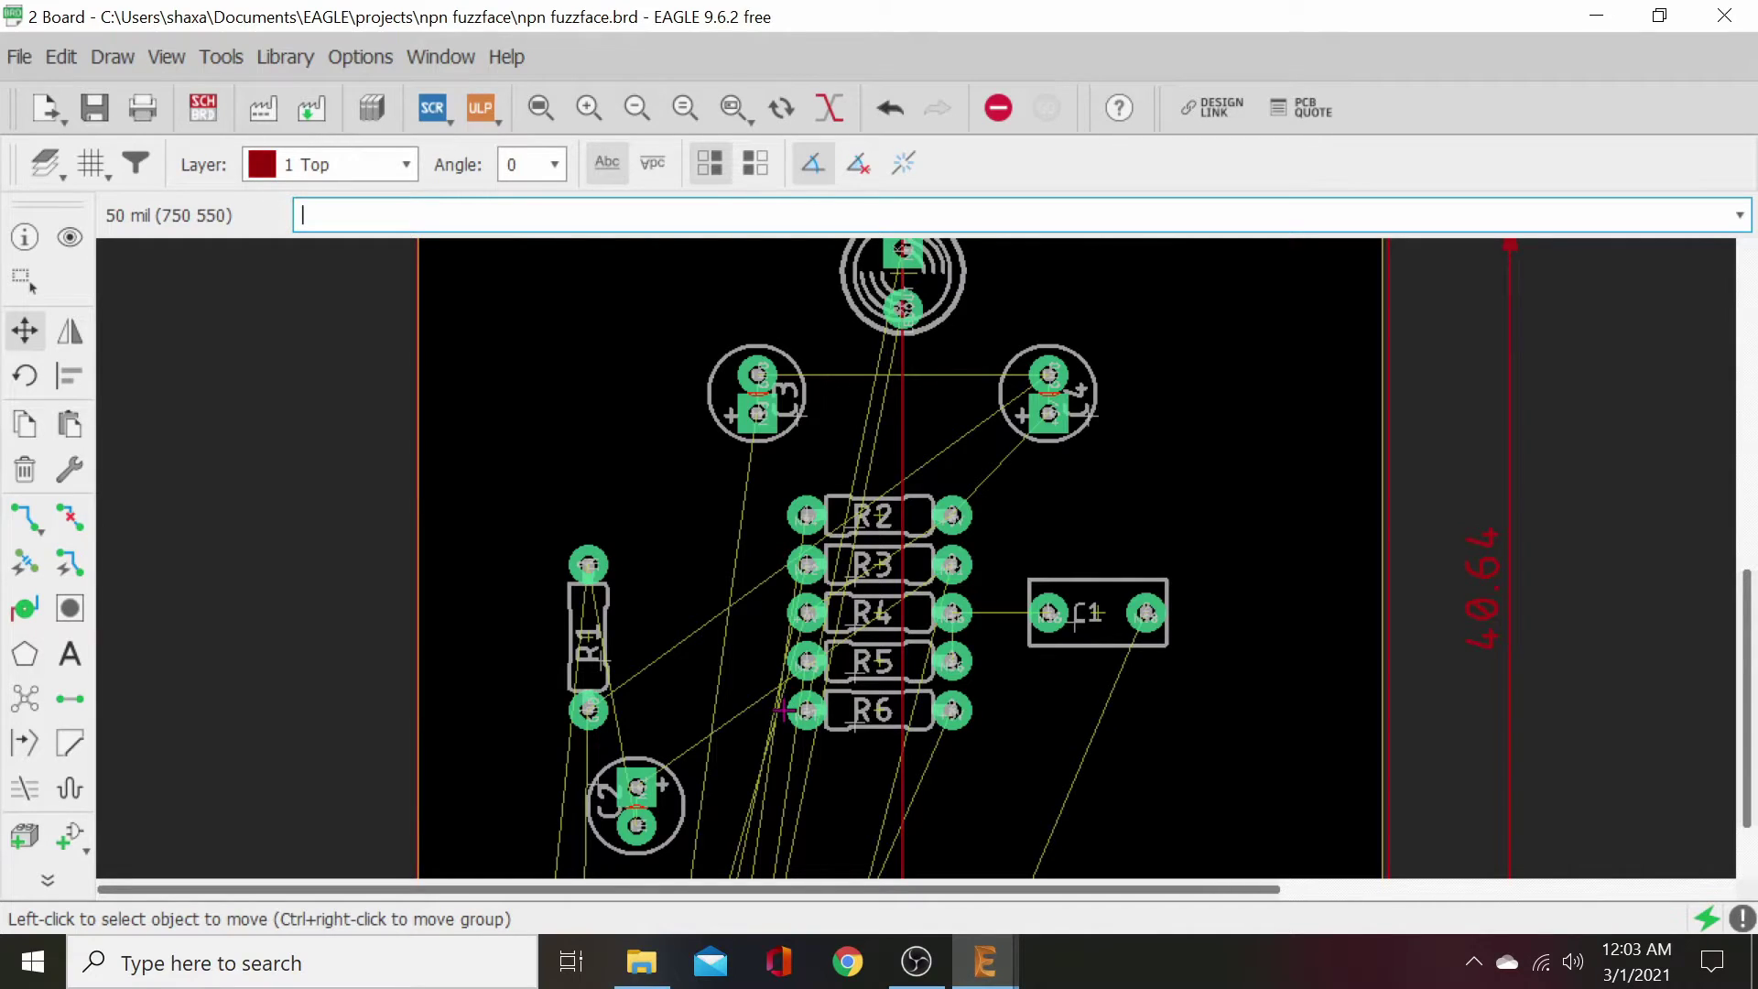
- Stand R2 upright beside C1 and R3 upright next to R1
{"action": "left_click", "coordinate": [879, 523]}
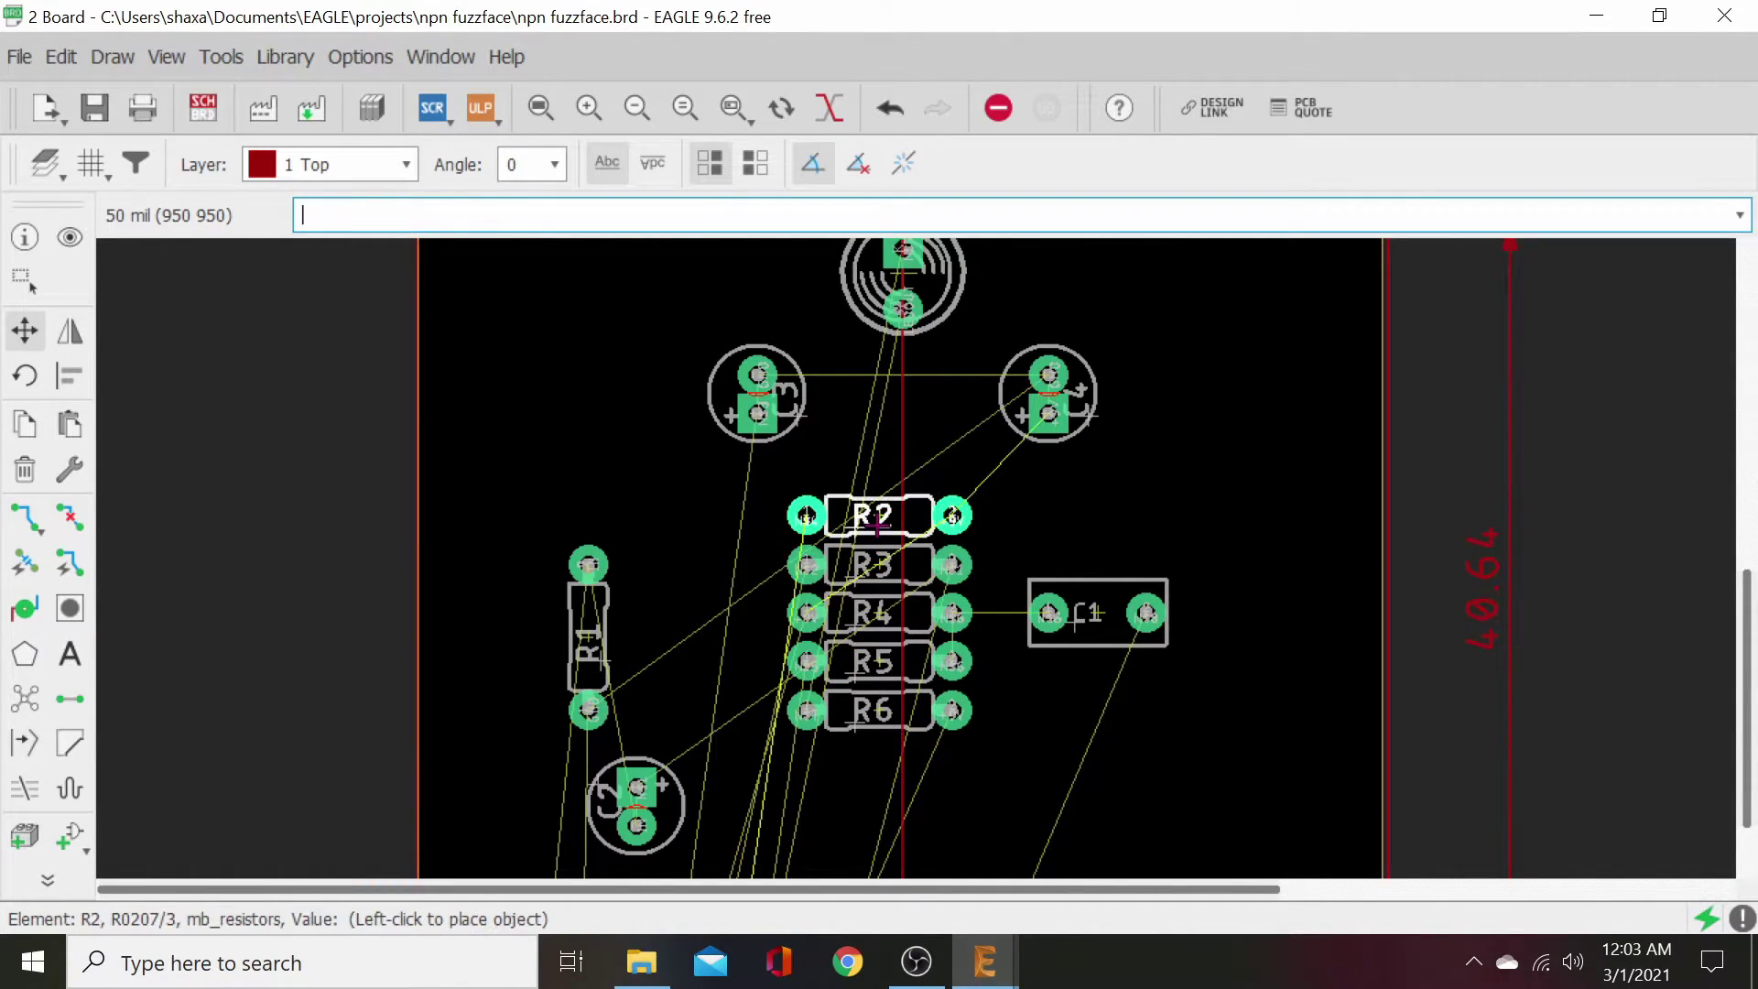
{"action": "right_click", "coordinate": [737, 518]}
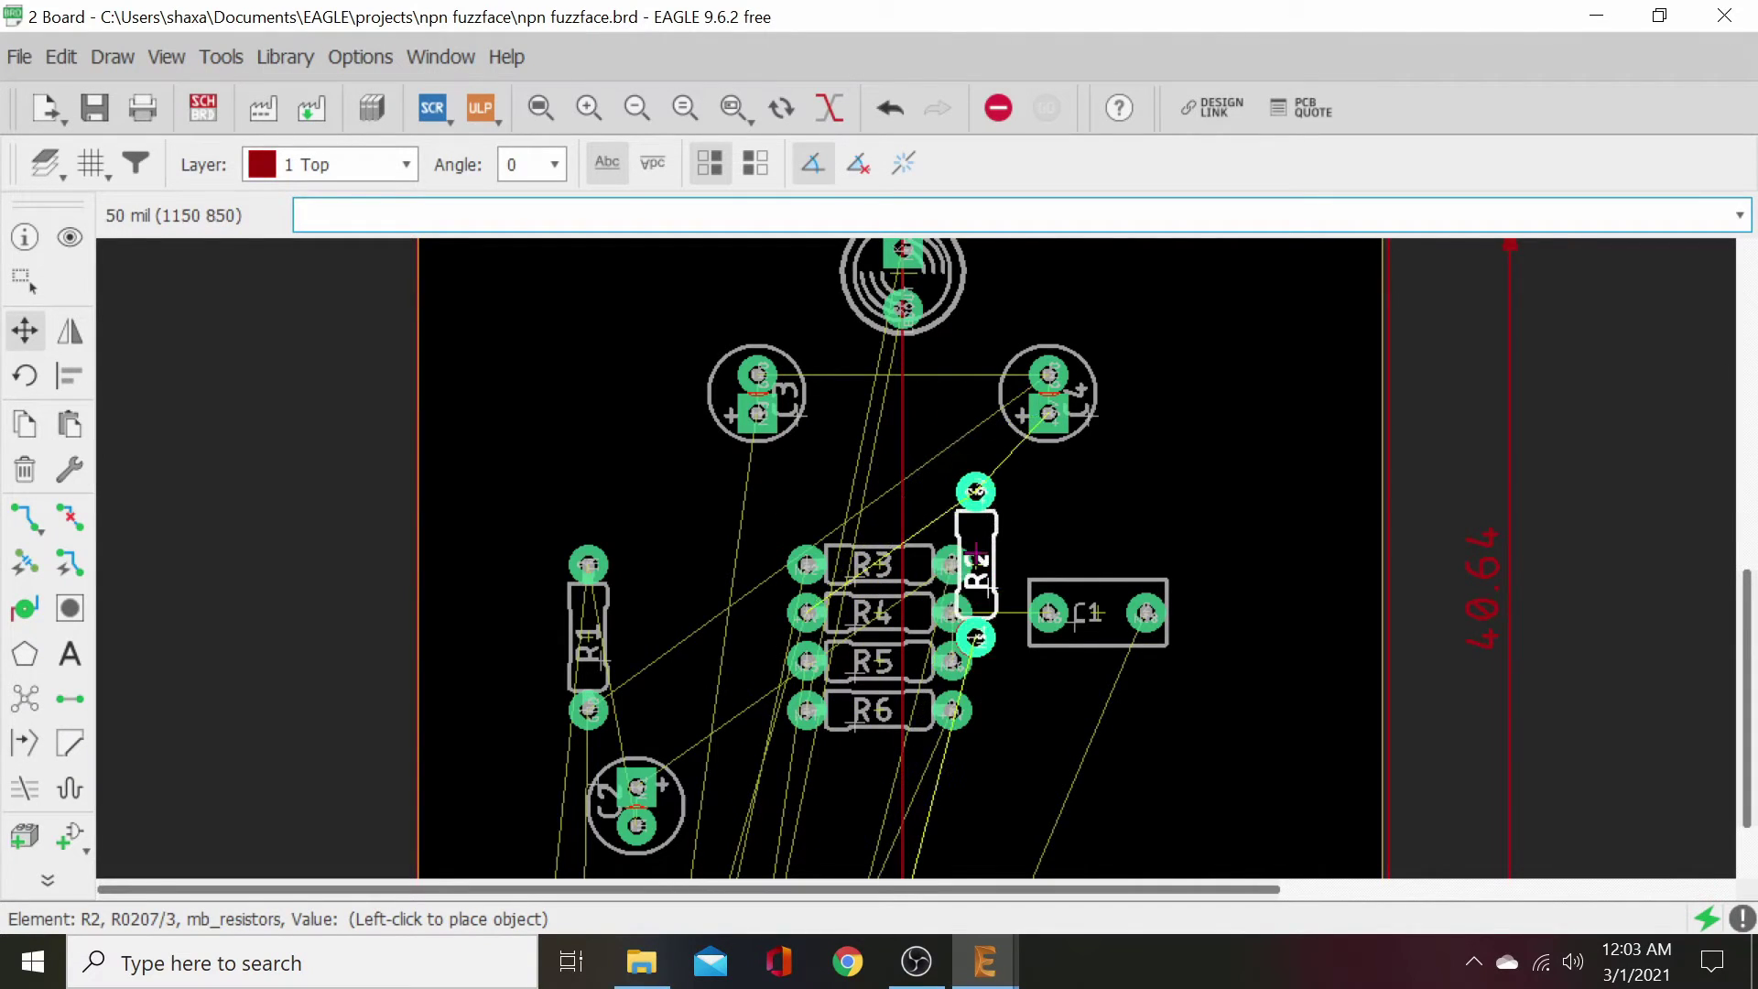
{"action": "left_click", "coordinate": [1000, 536]}
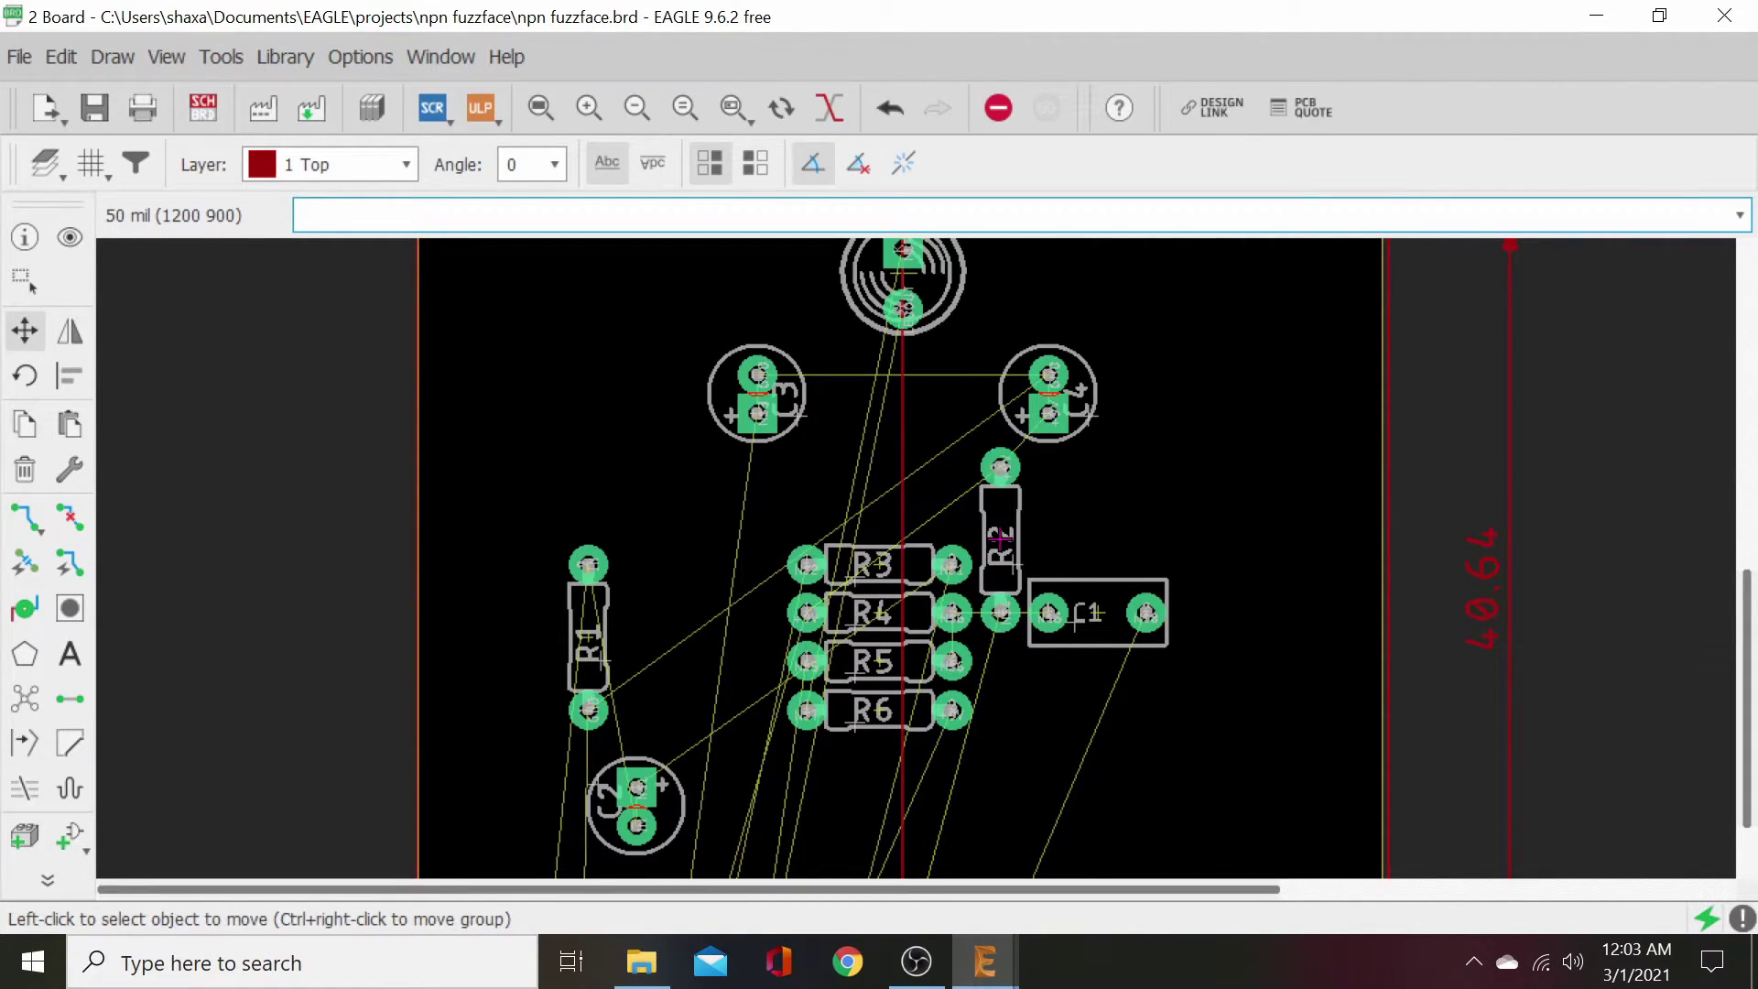
{"action": "left_click", "coordinate": [879, 562]}
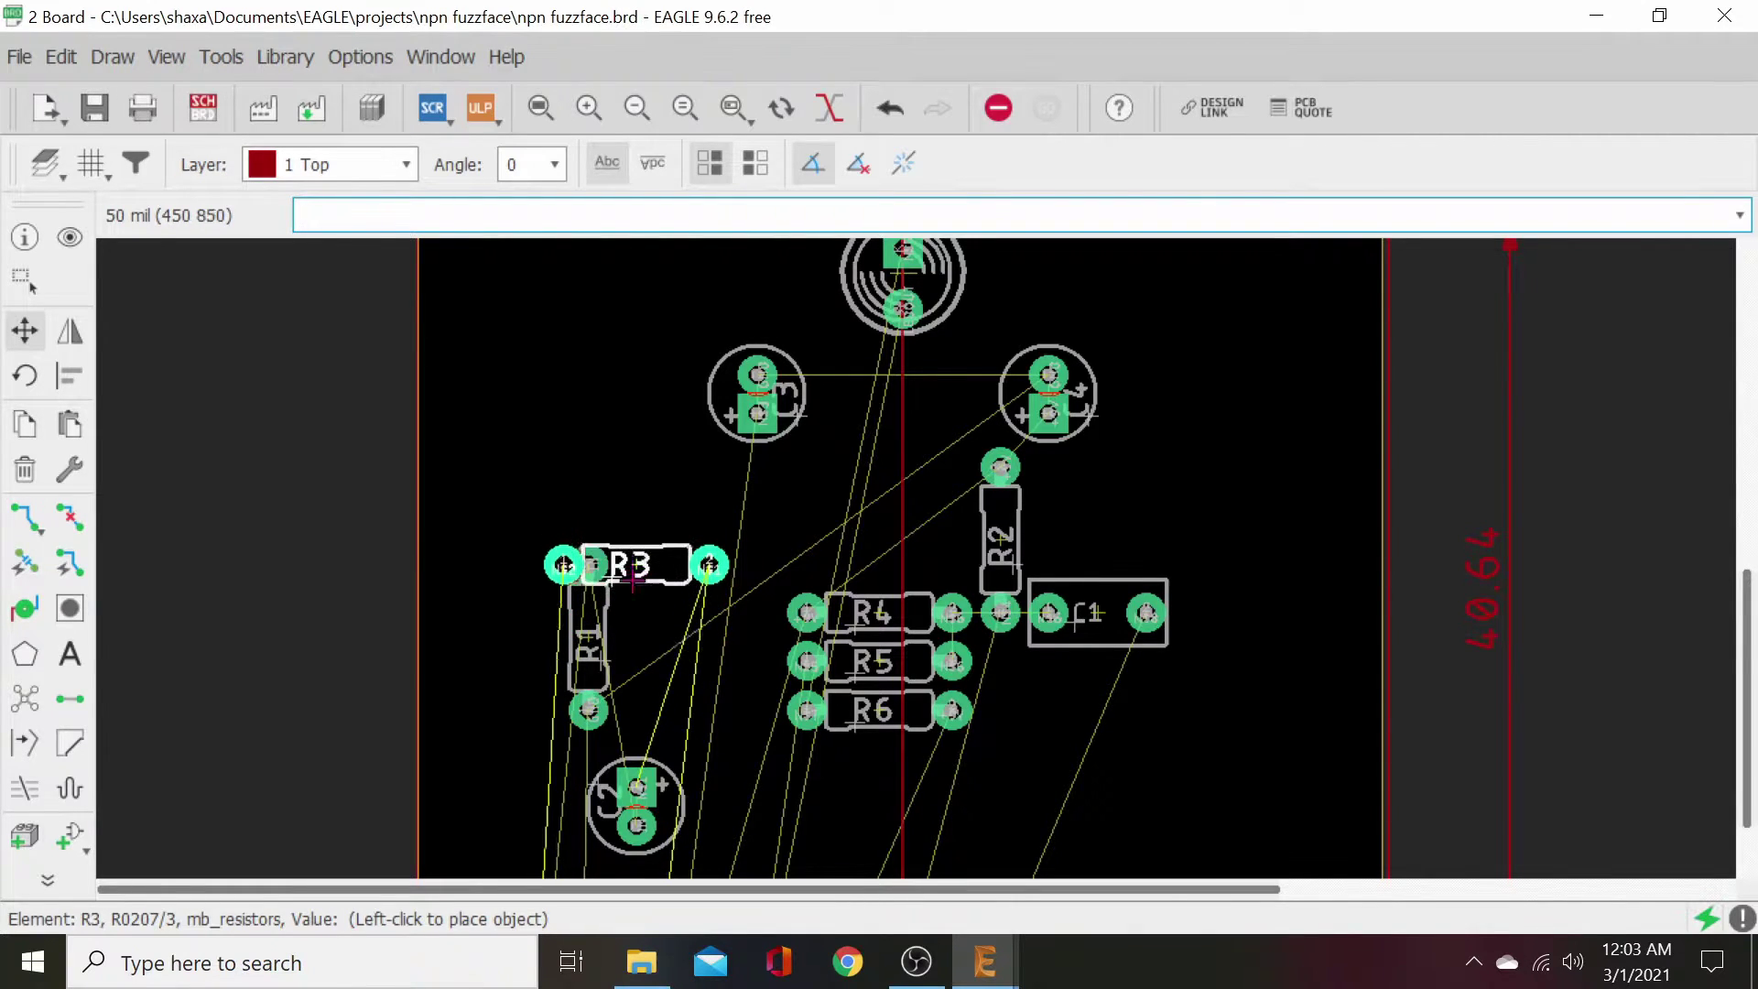
{"action": "right_click", "coordinate": [632, 575]}
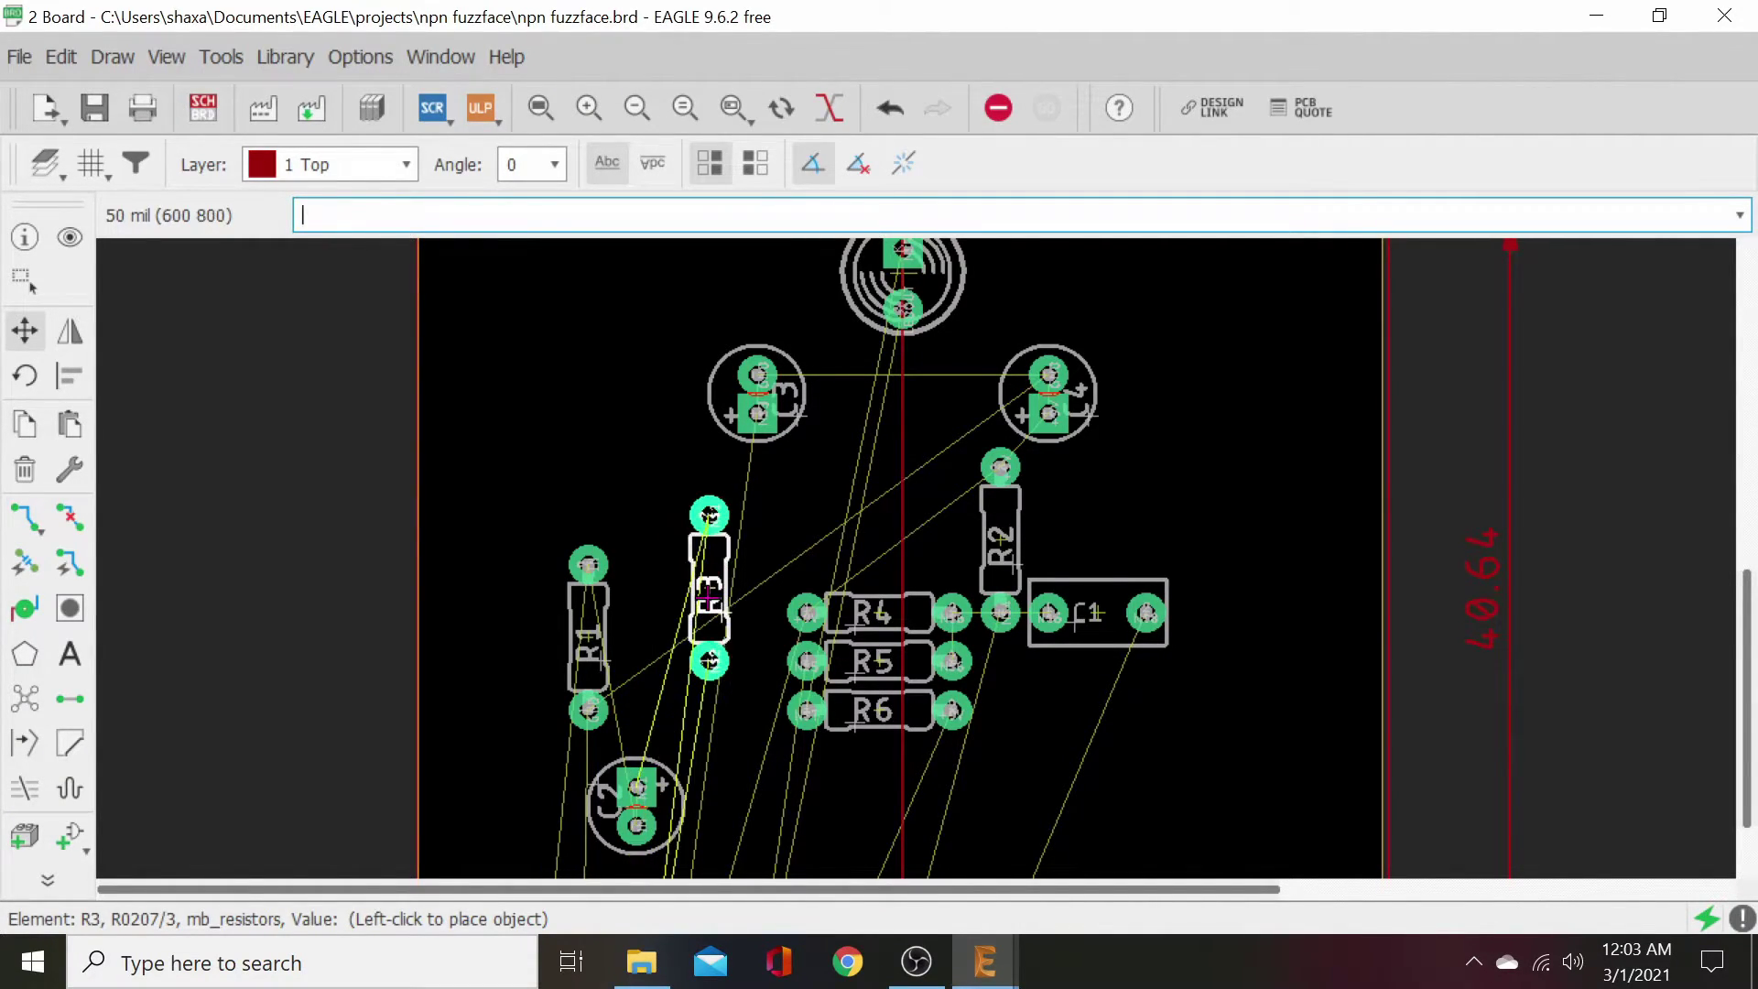
{"action": "right_click", "coordinate": [708, 595]}
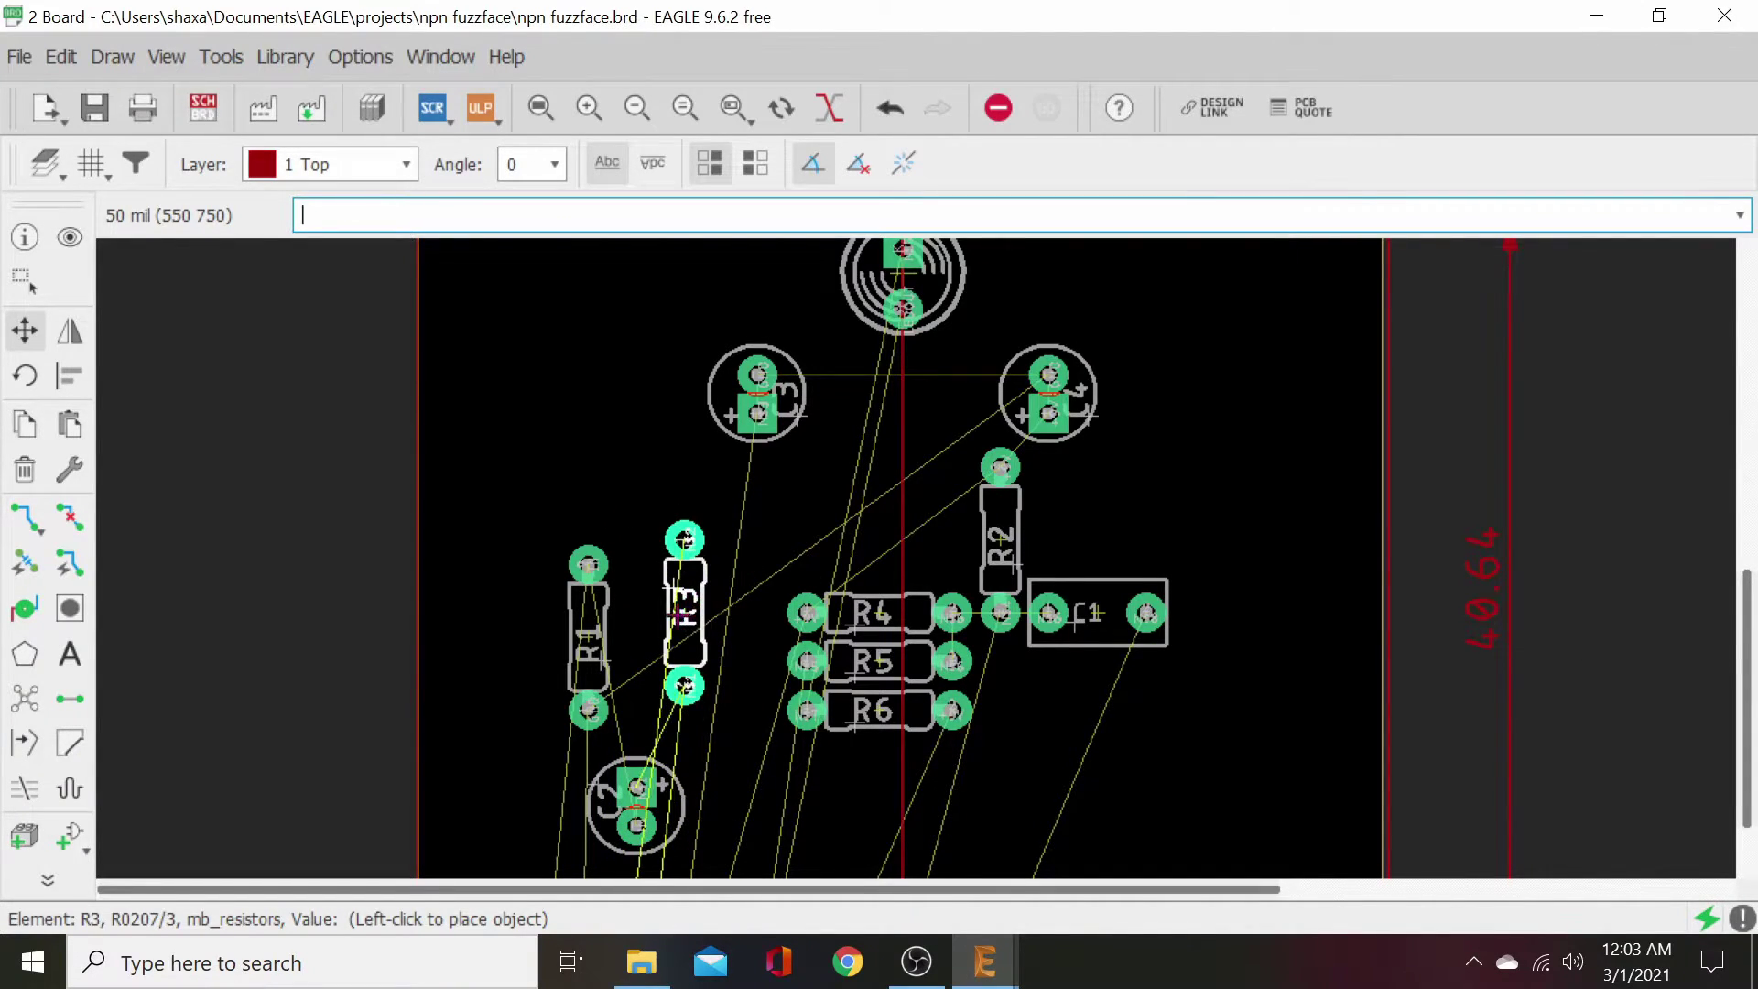
{"action": "left_click", "coordinate": [662, 625]}
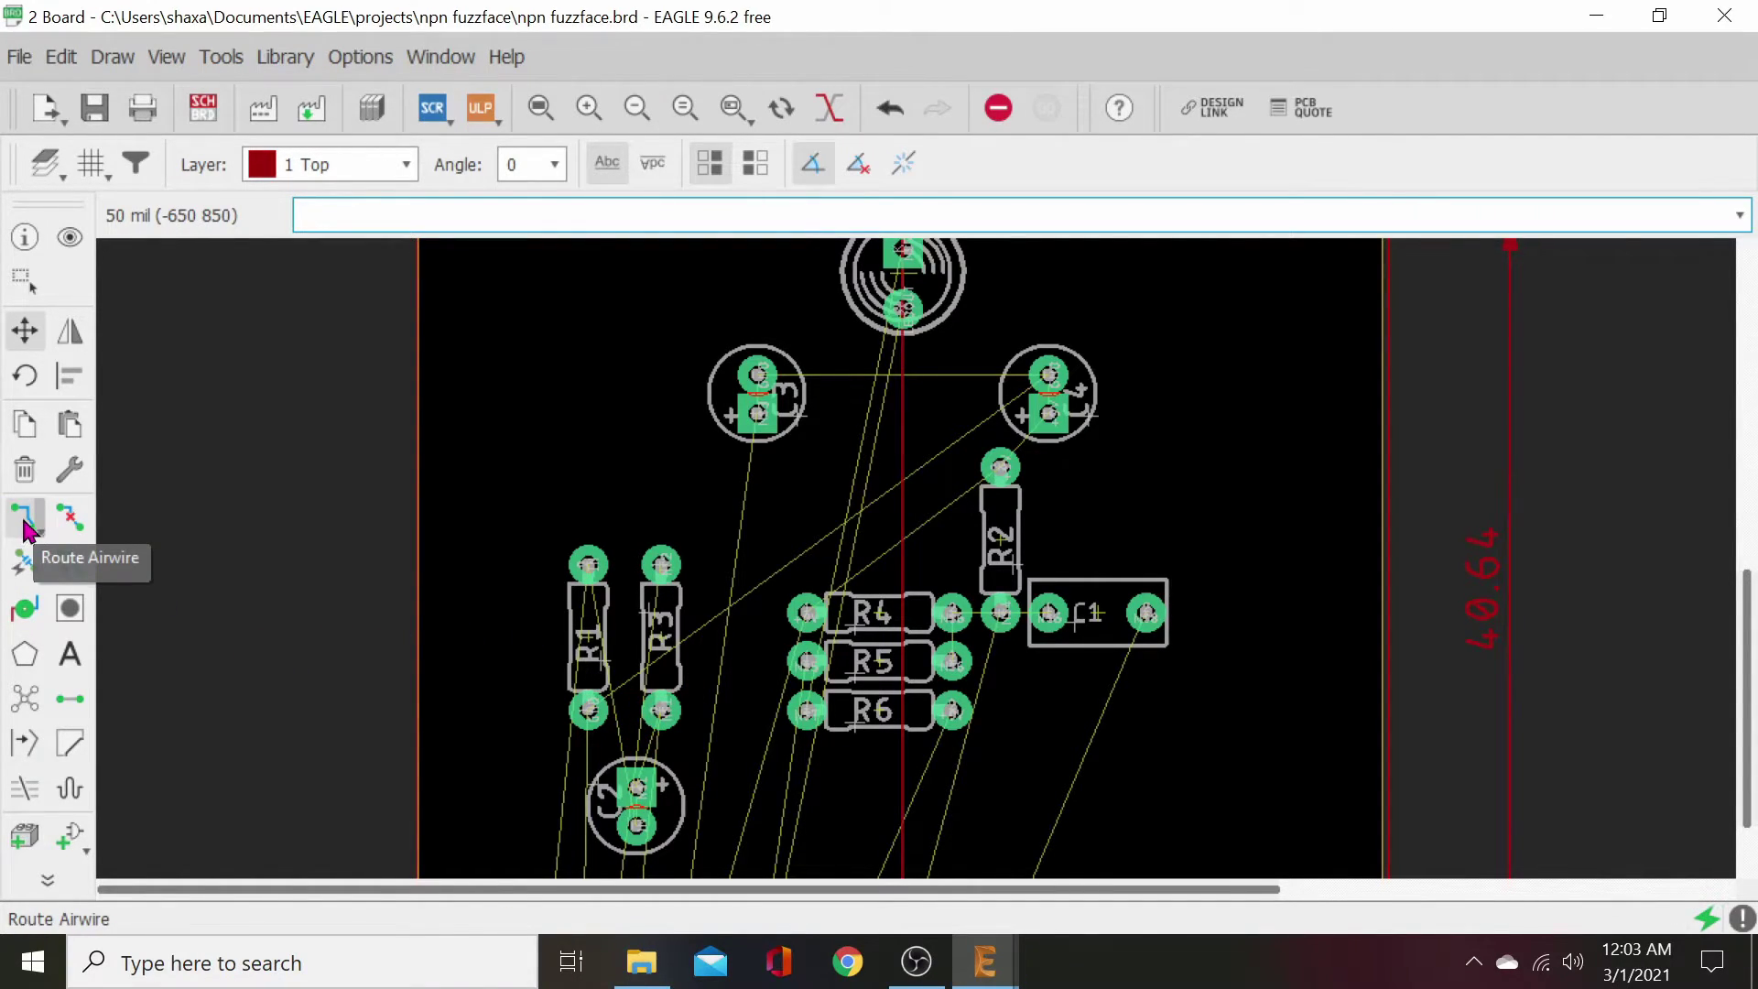
- Set the active layer to 16 Bottom
{"action": "scroll", "coordinate": [612, 849], "scroll_direction": "down", "scroll_amount": 2}
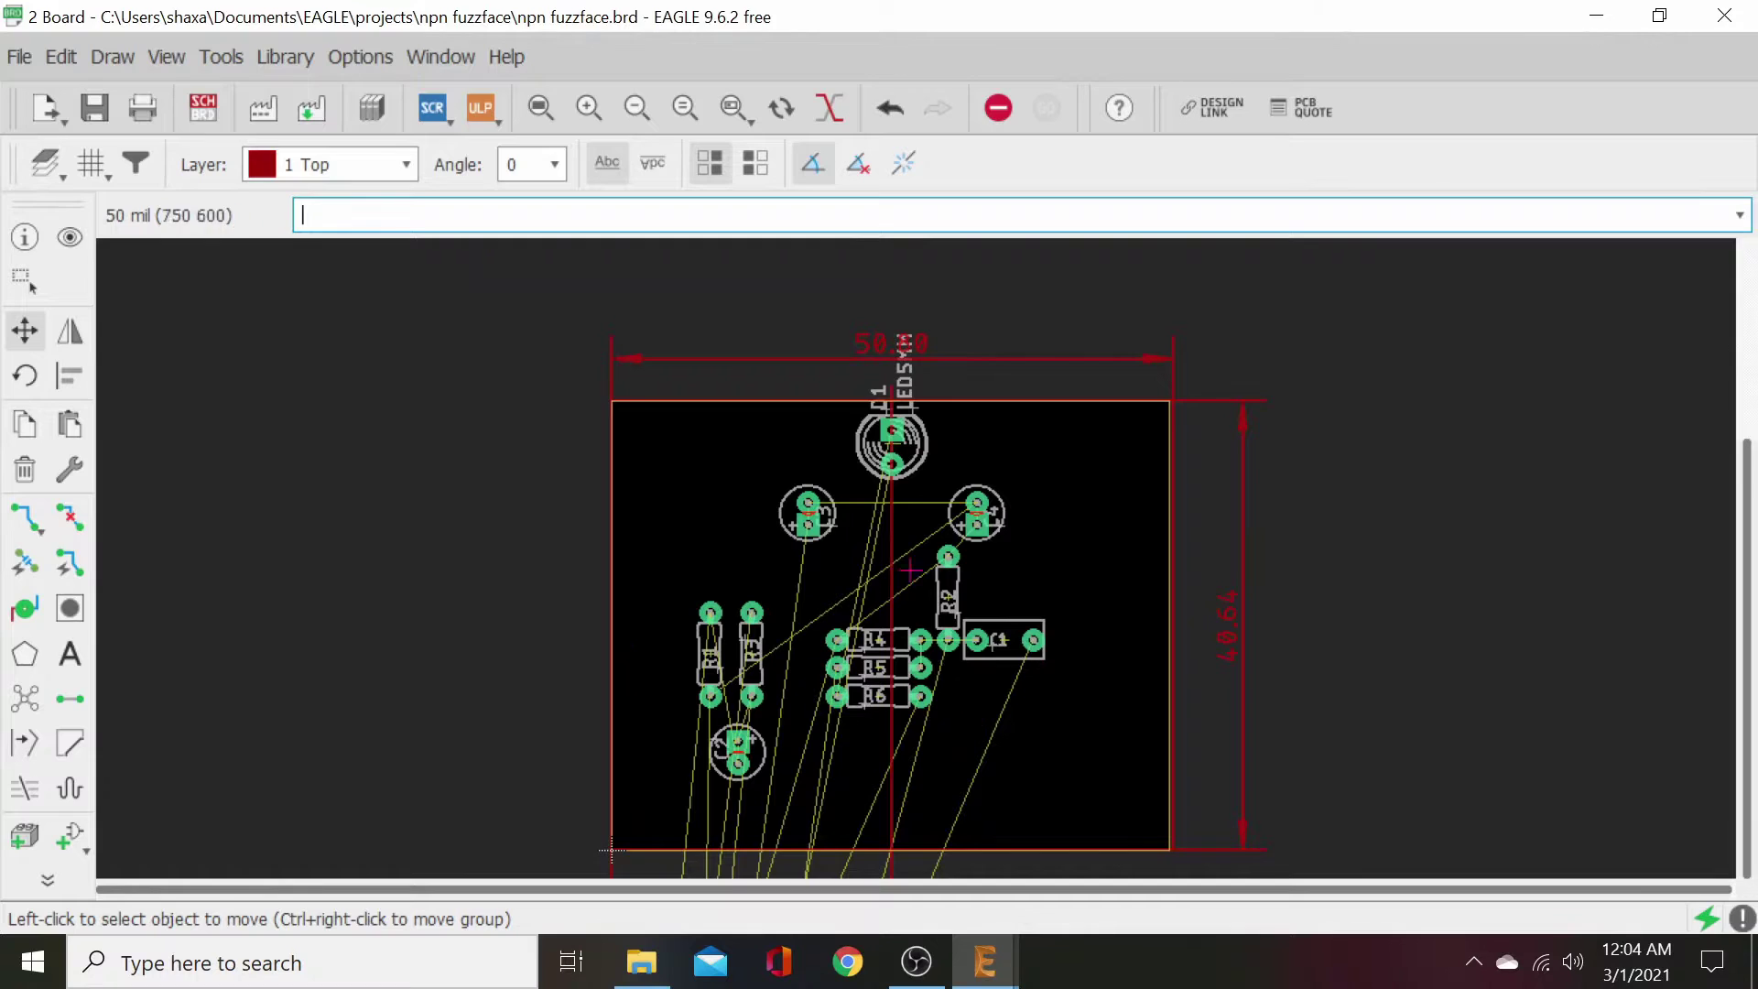
{"action": "scroll", "coordinate": [843, 612], "scroll_direction": "up", "scroll_amount": 3}
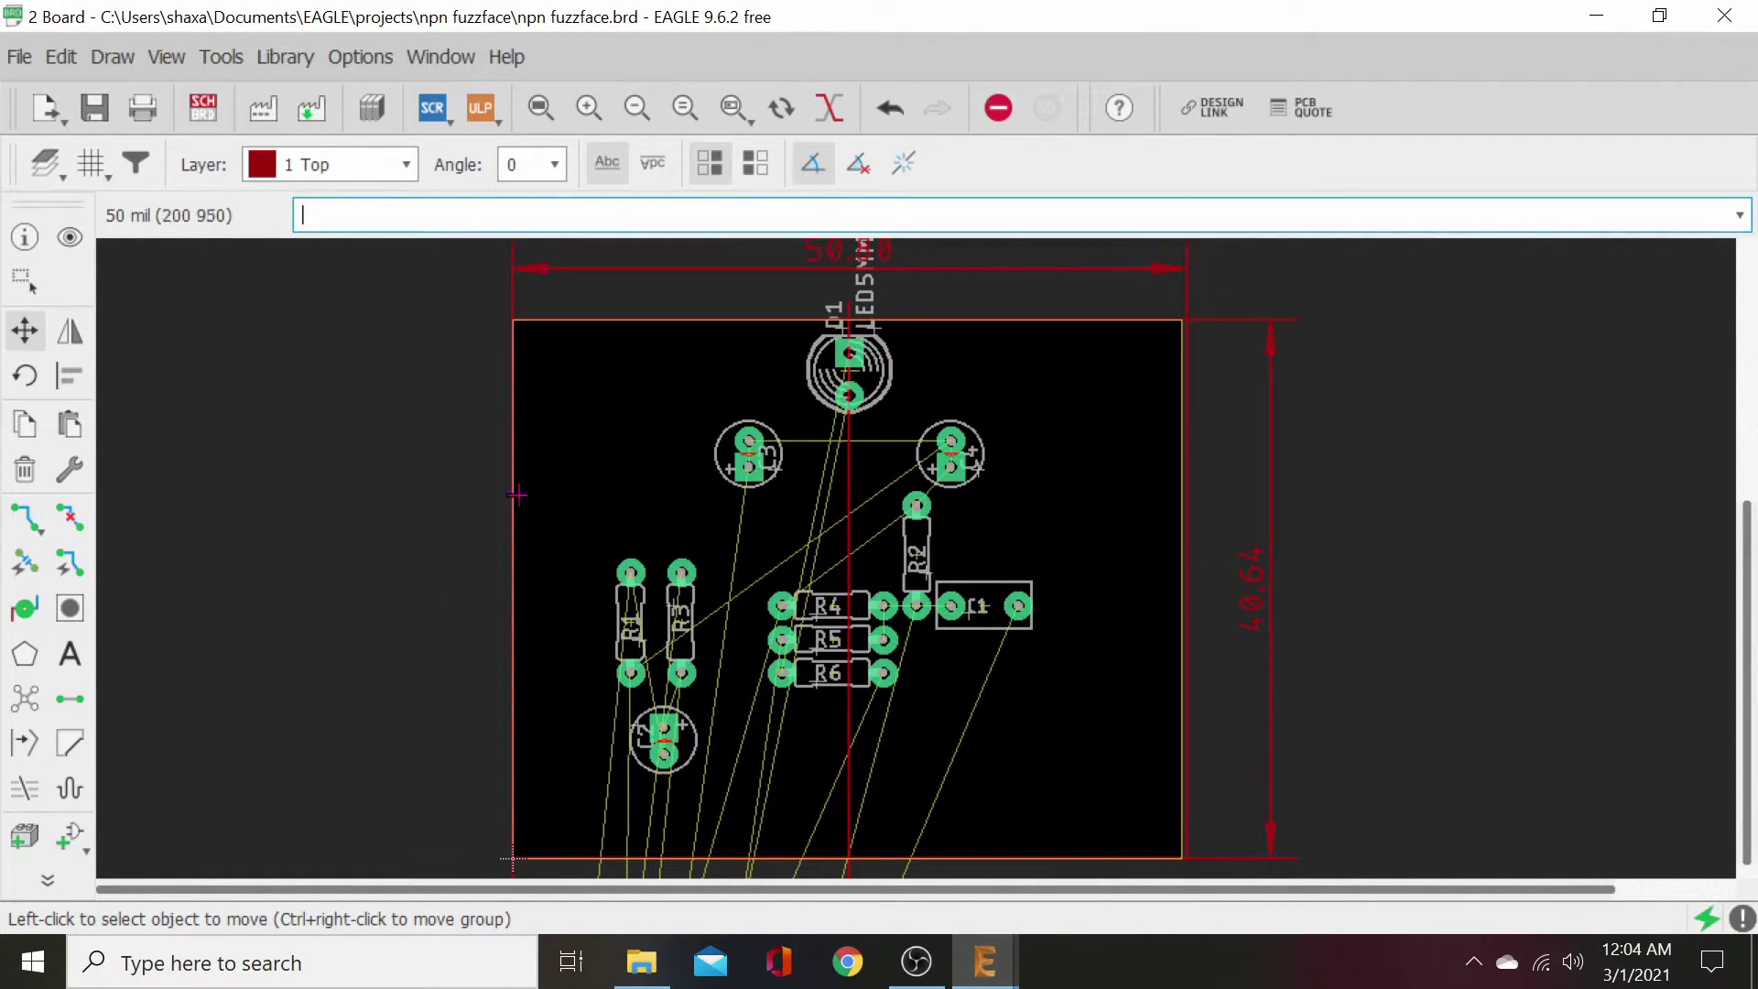
{"action": "left_click", "coordinate": [406, 165]}
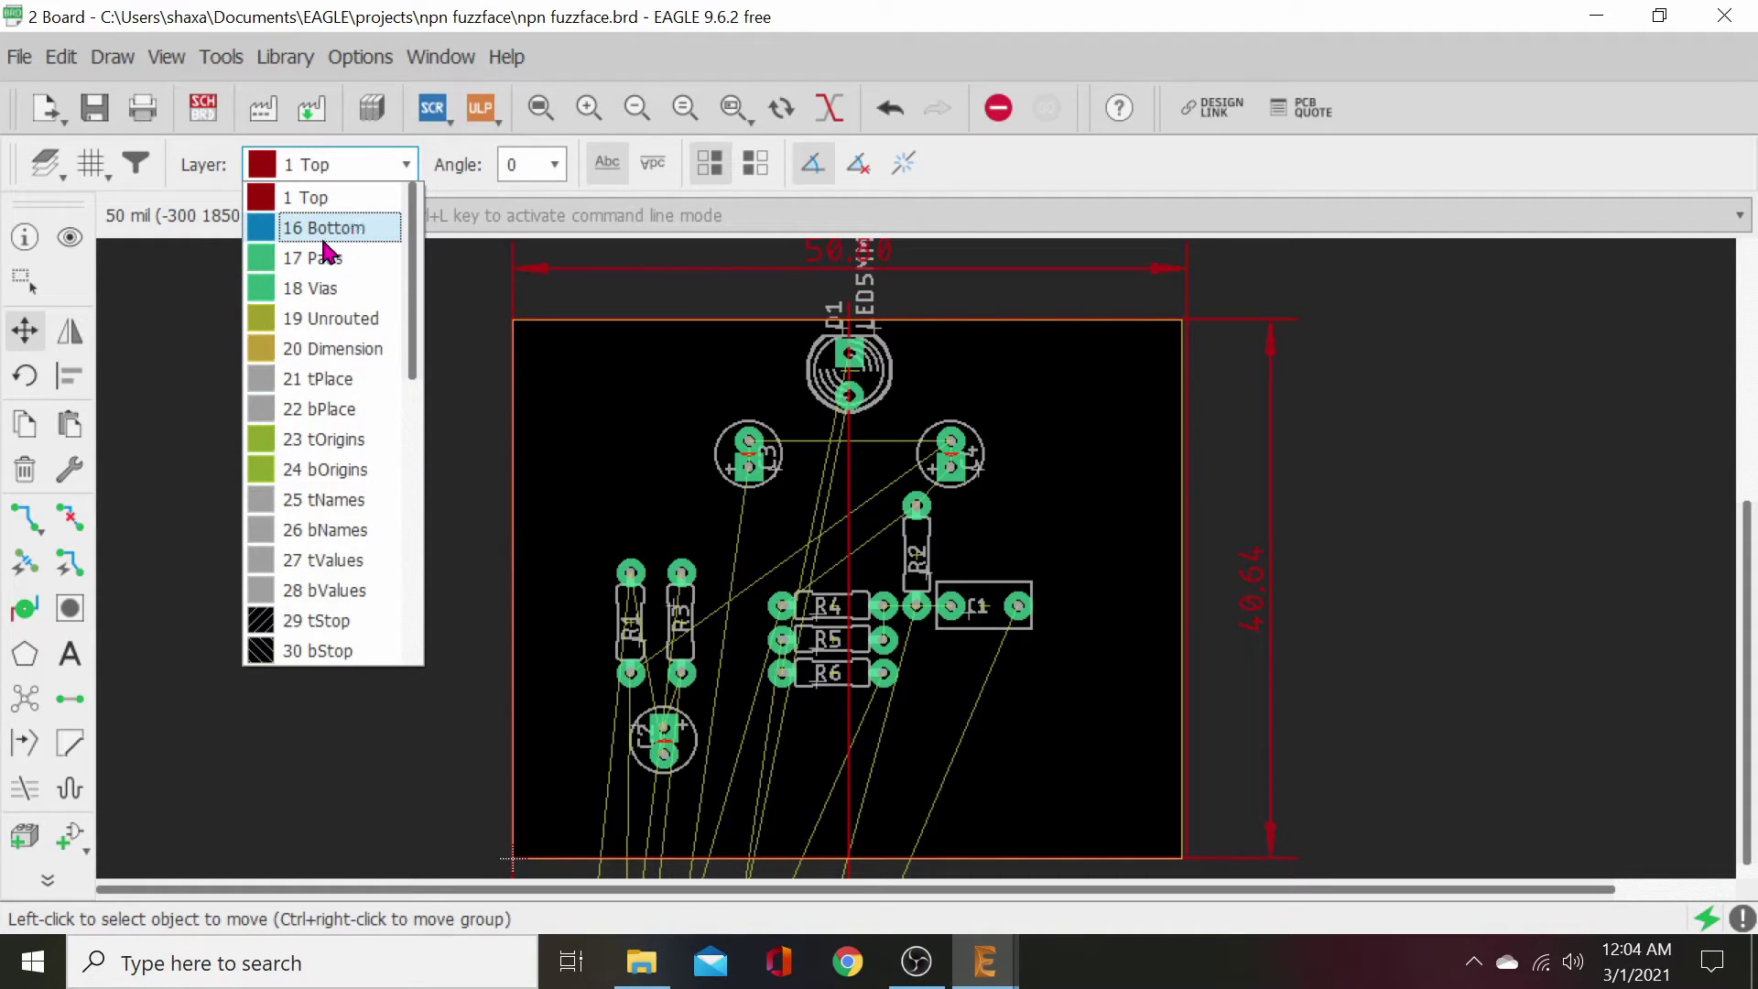
{"action": "left_click", "coordinate": [328, 229]}
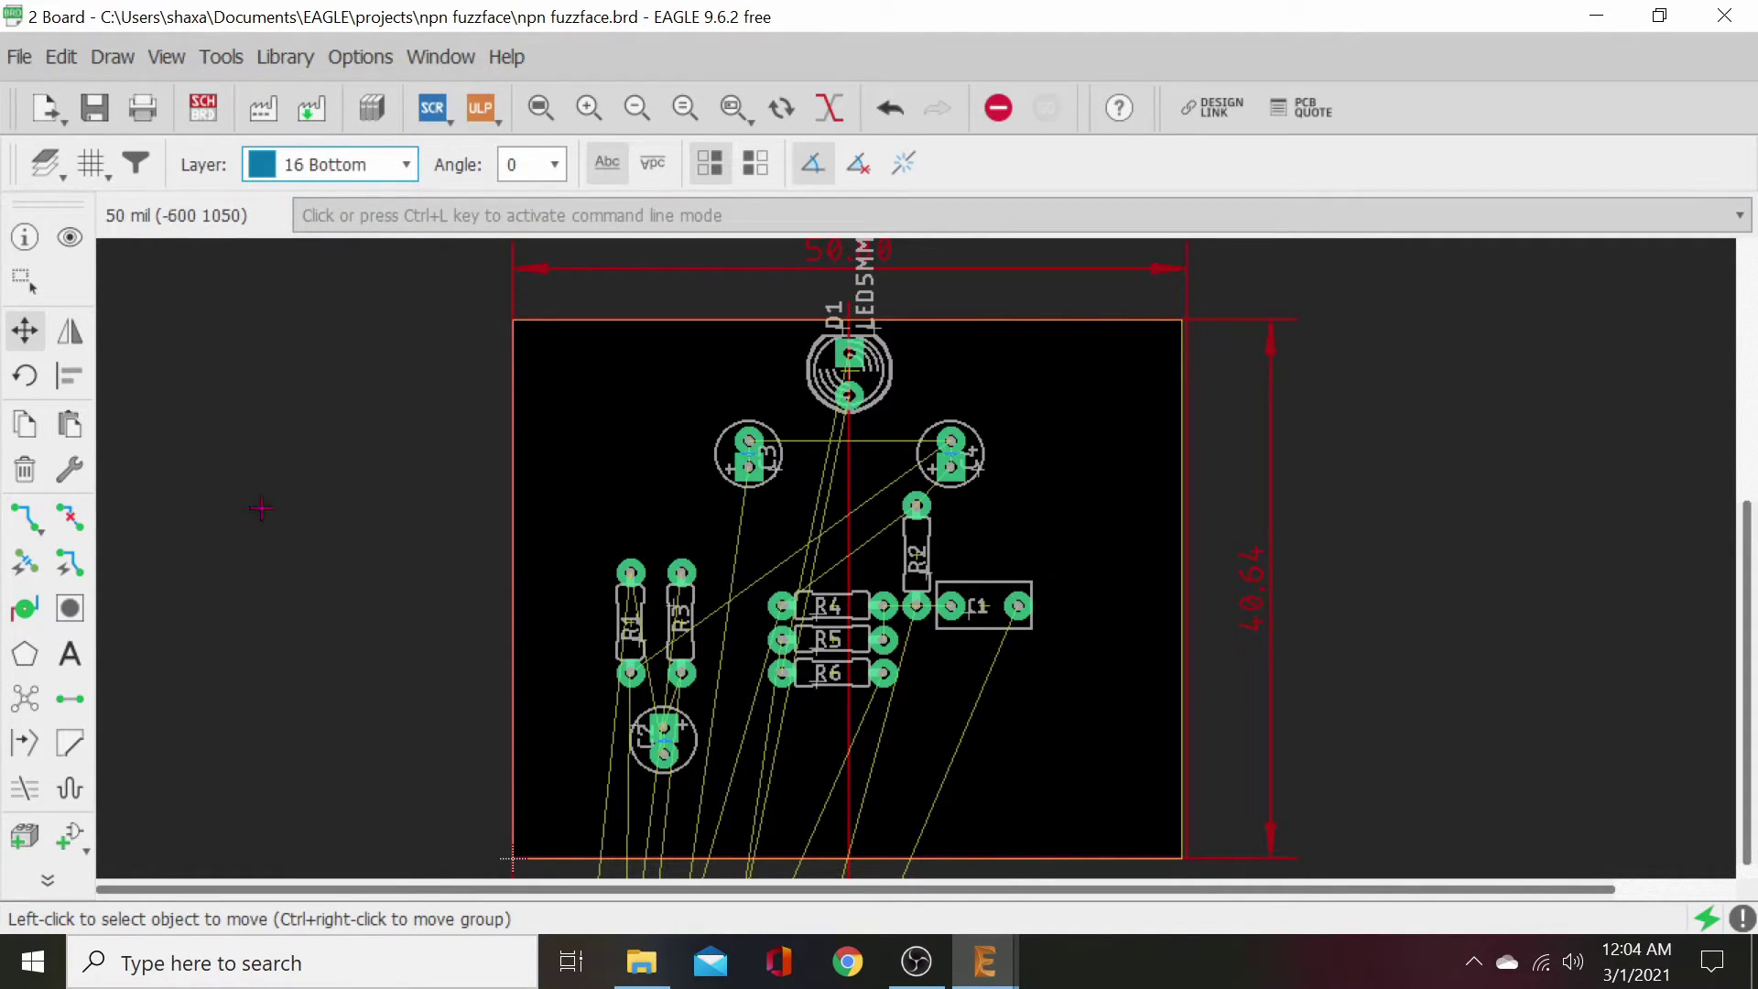
- Start a bottom-layer trace from C2's lower pad with the Route Airwire tool
{"action": "left_click", "coordinate": [27, 519]}
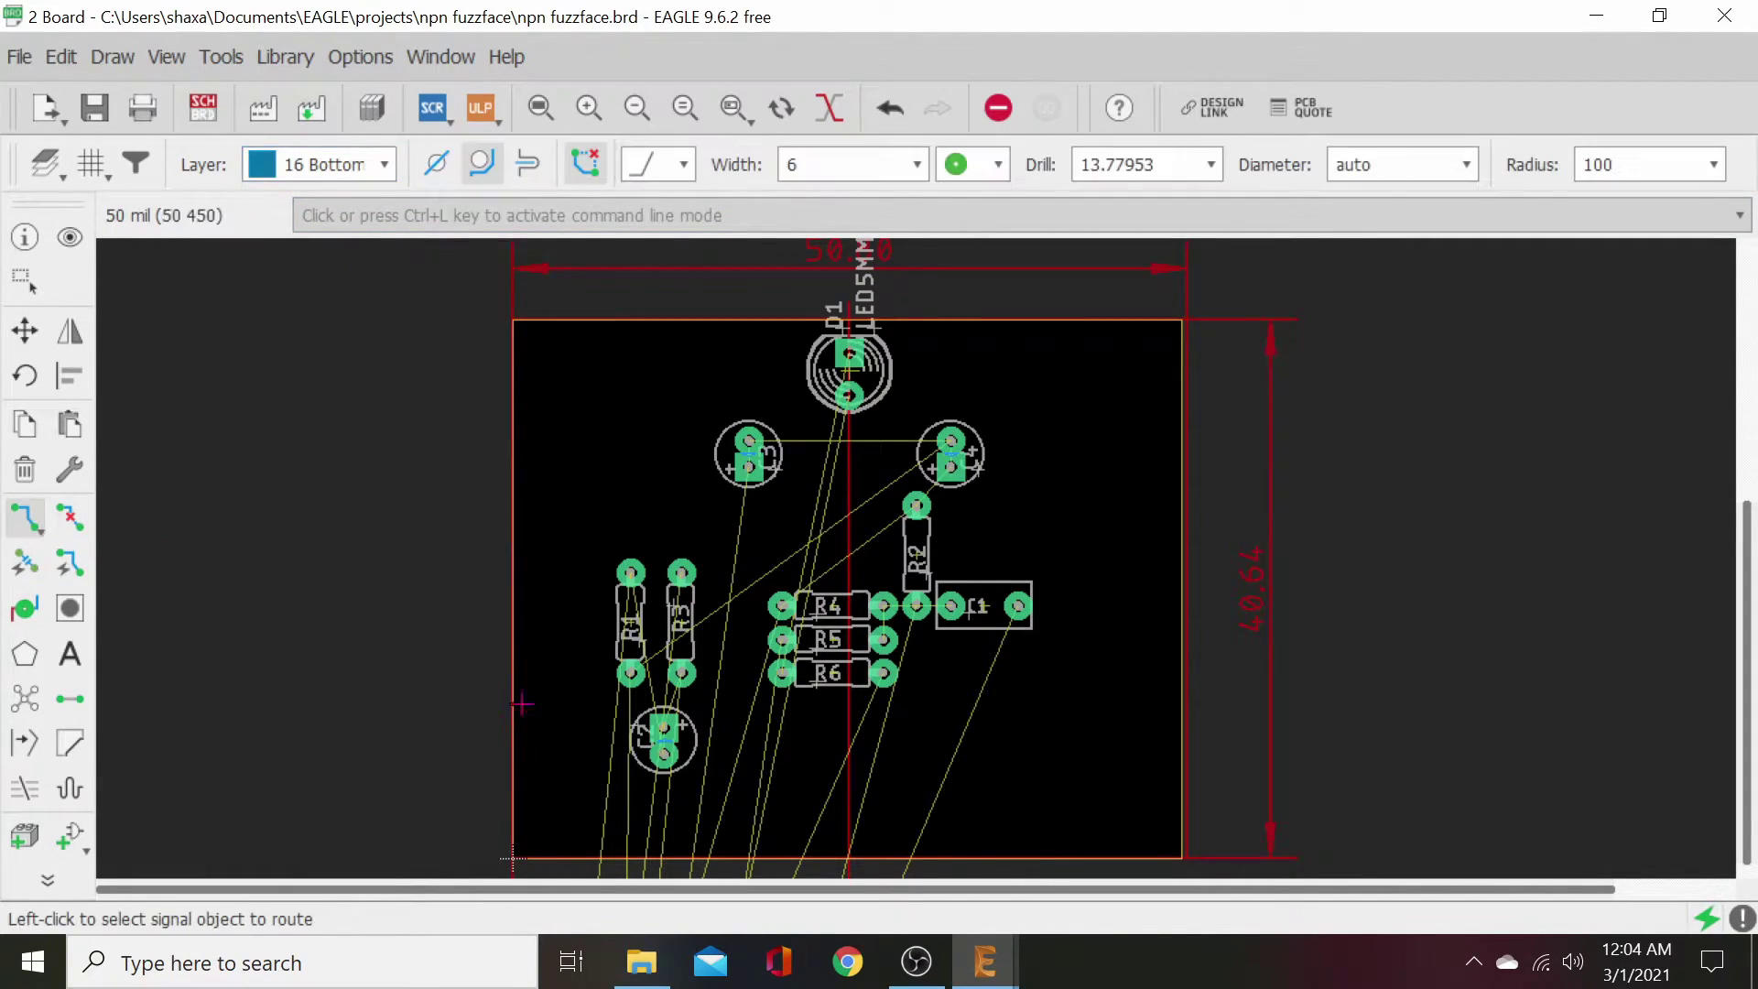
{"action": "scroll", "coordinate": [563, 689], "scroll_direction": "up", "scroll_amount": 1}
{"action": "scroll", "coordinate": [575, 709], "scroll_direction": "up", "scroll_amount": 1}
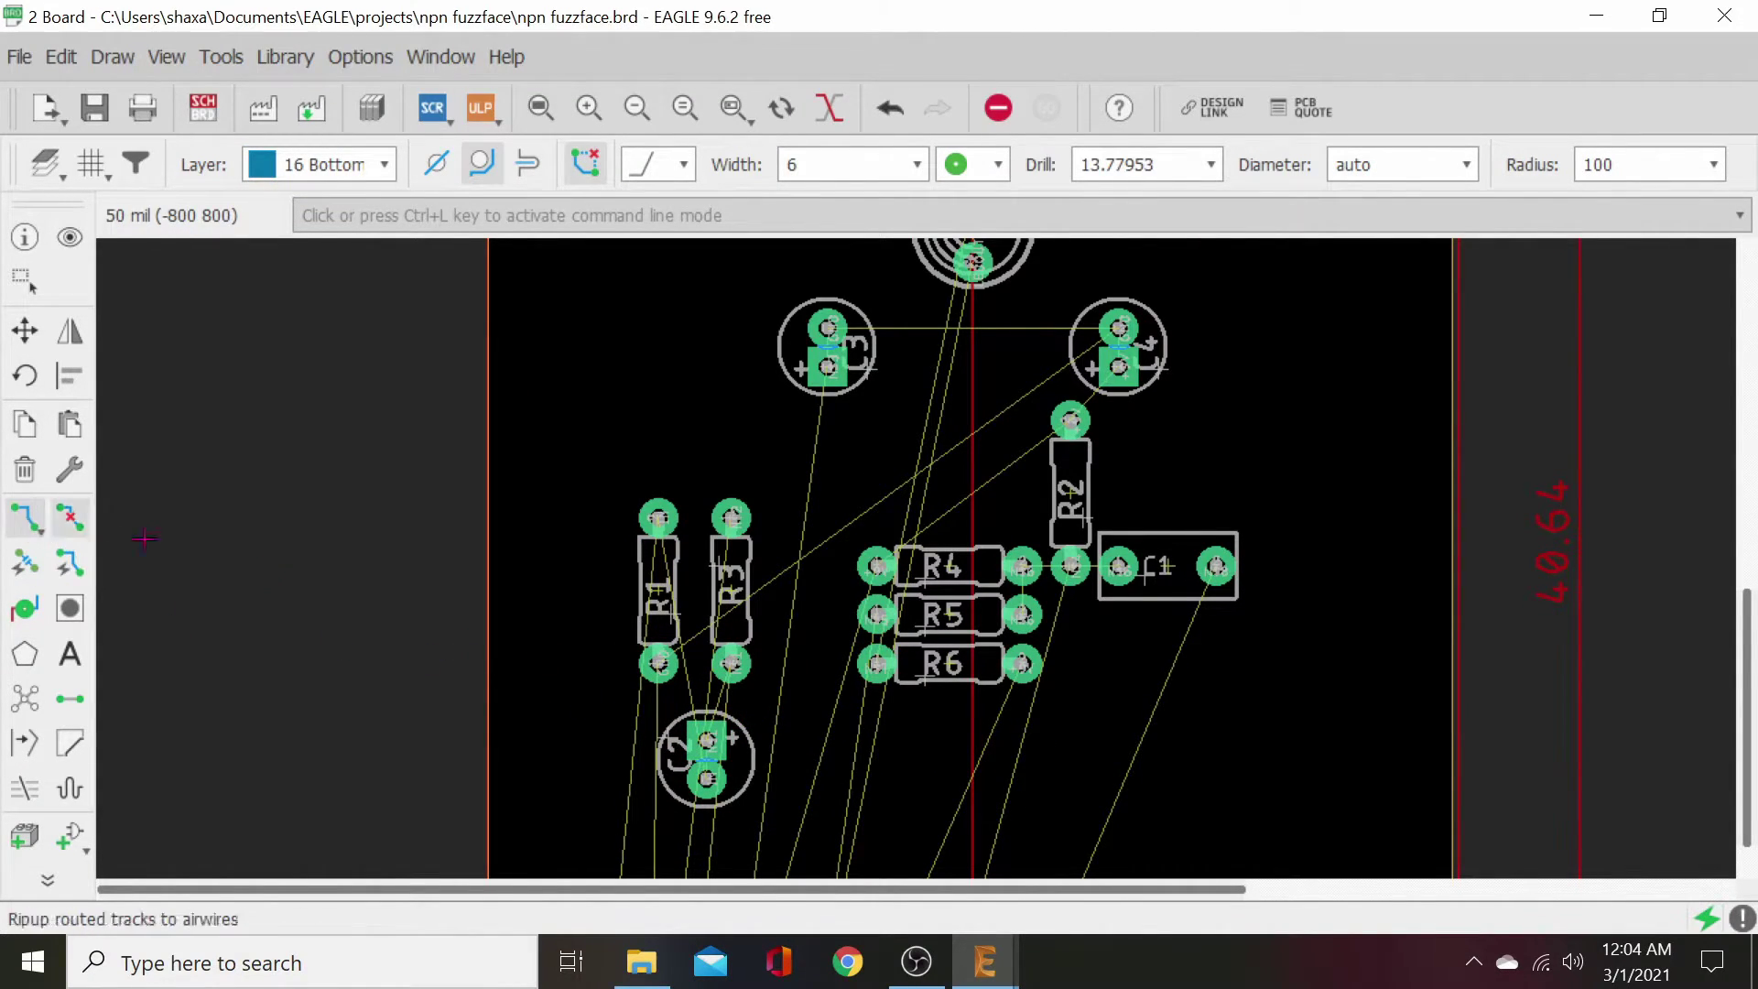
{"action": "left_click", "coordinate": [706, 738]}
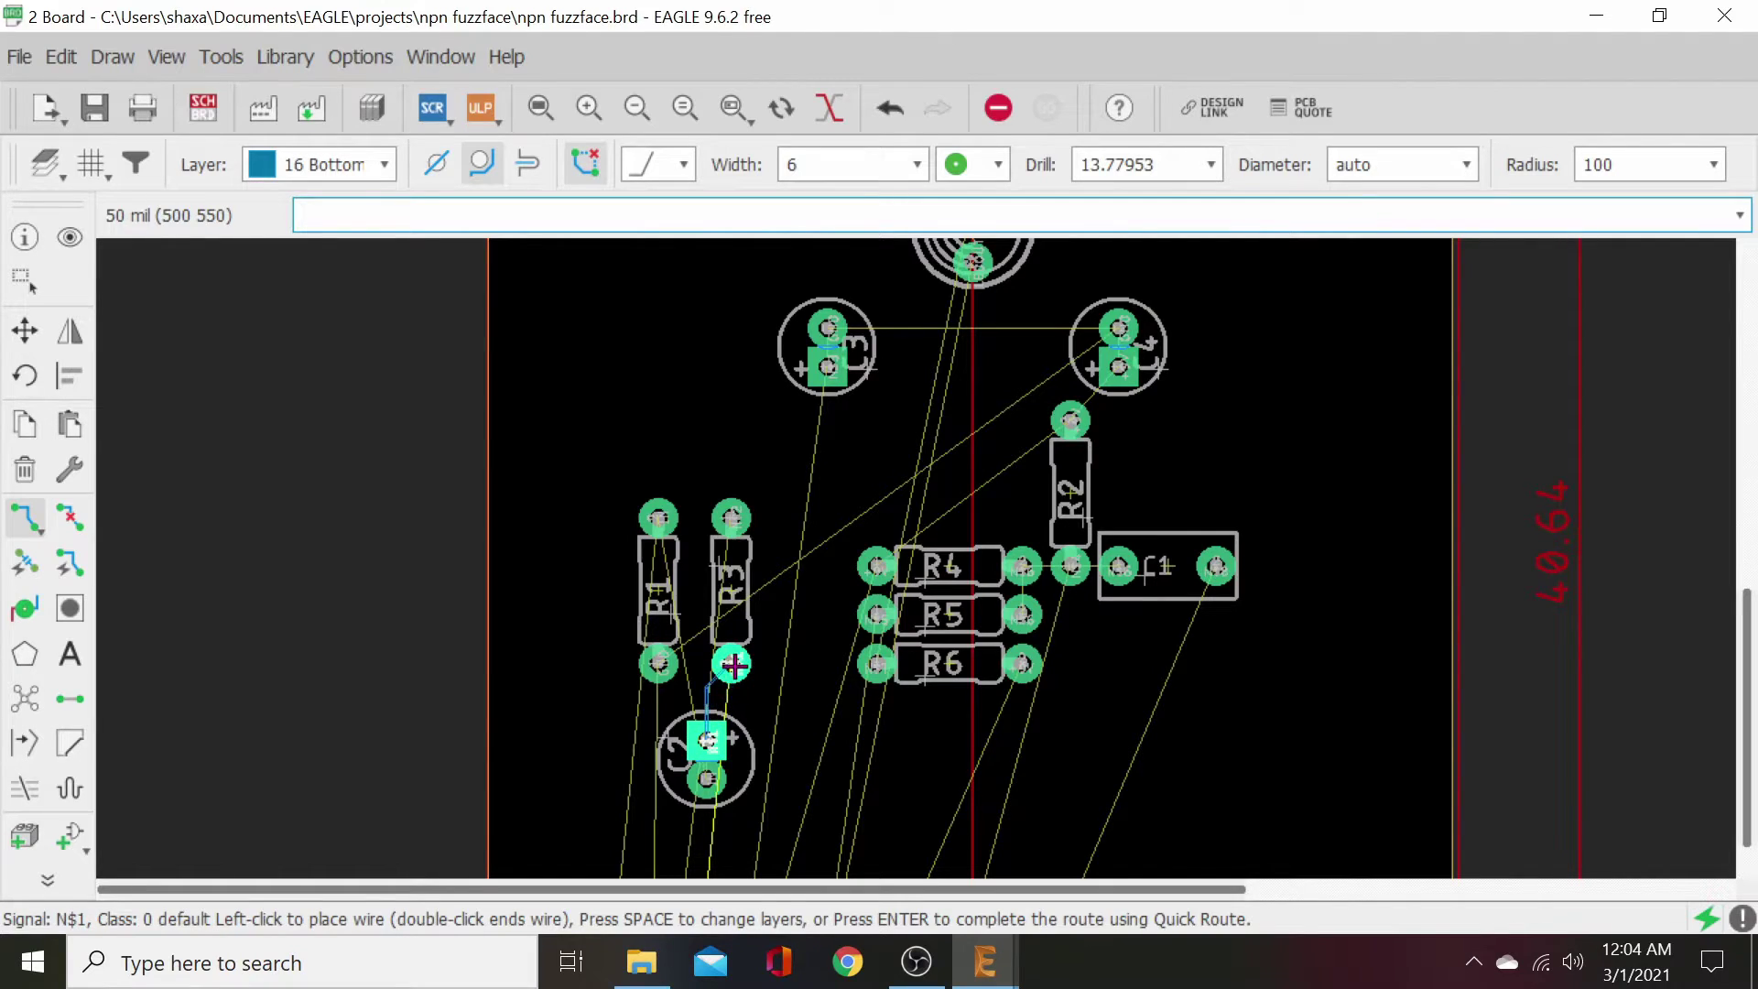
{"action": "key", "text": "Escape"}
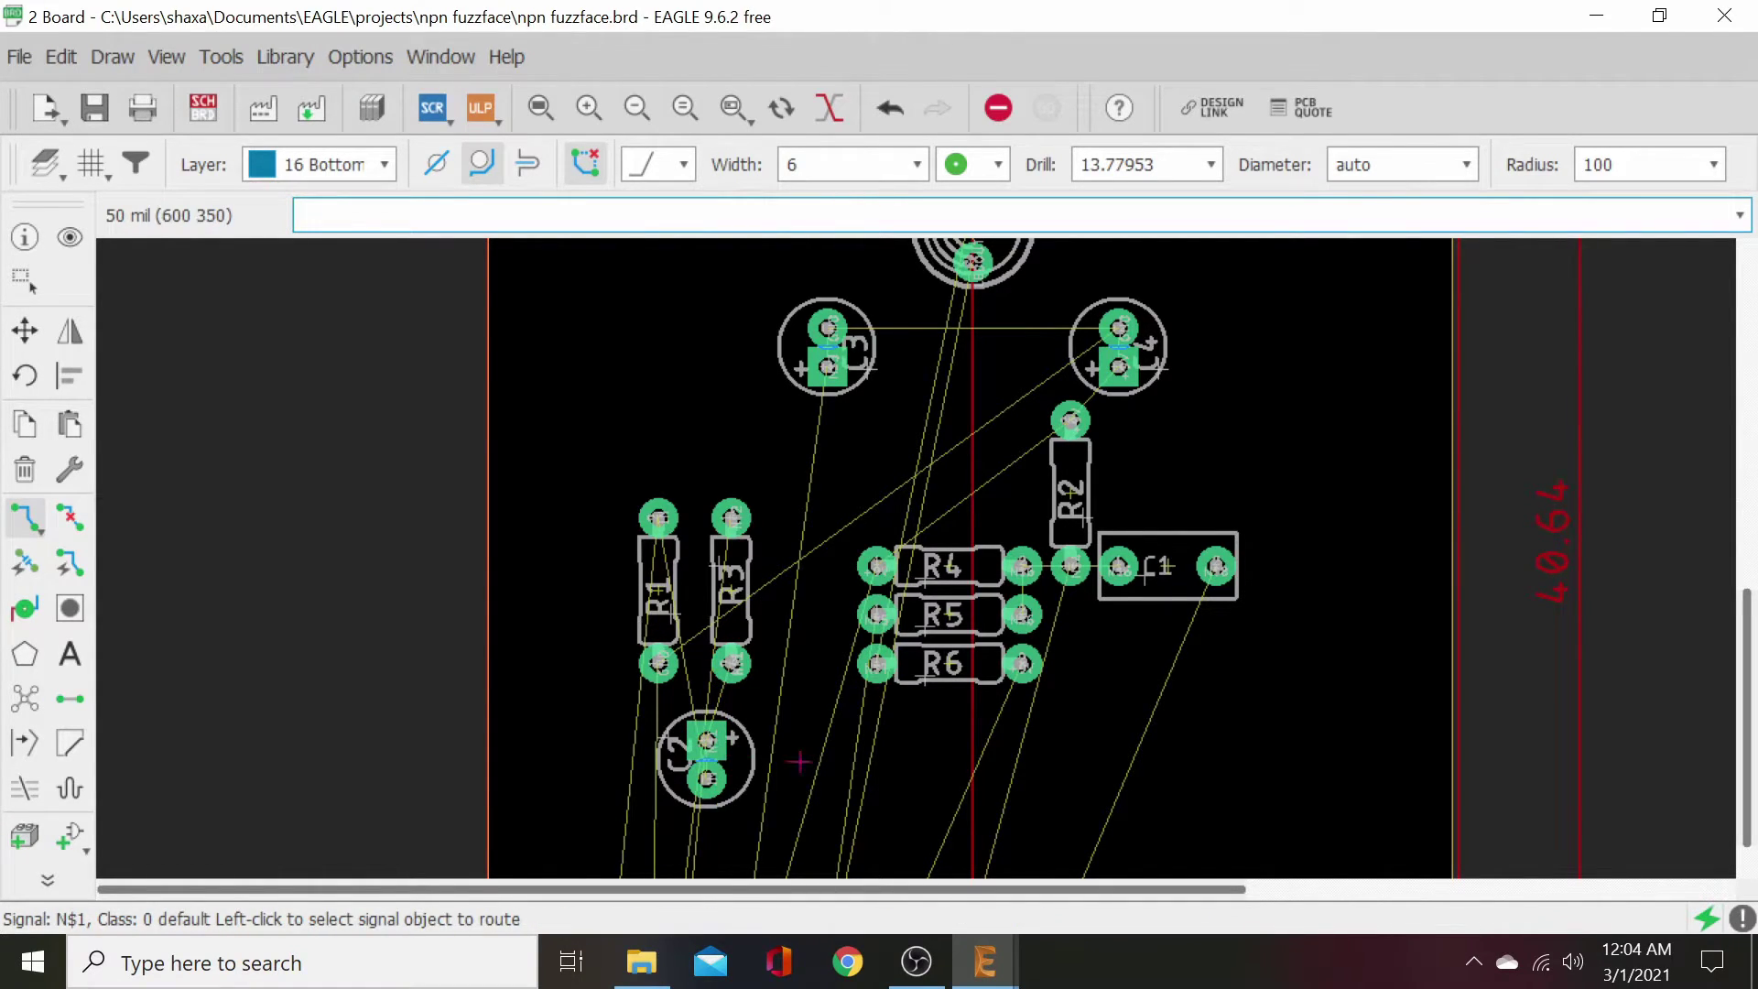
{"action": "scroll", "coordinate": [720, 762], "scroll_direction": "up", "scroll_amount": 5}
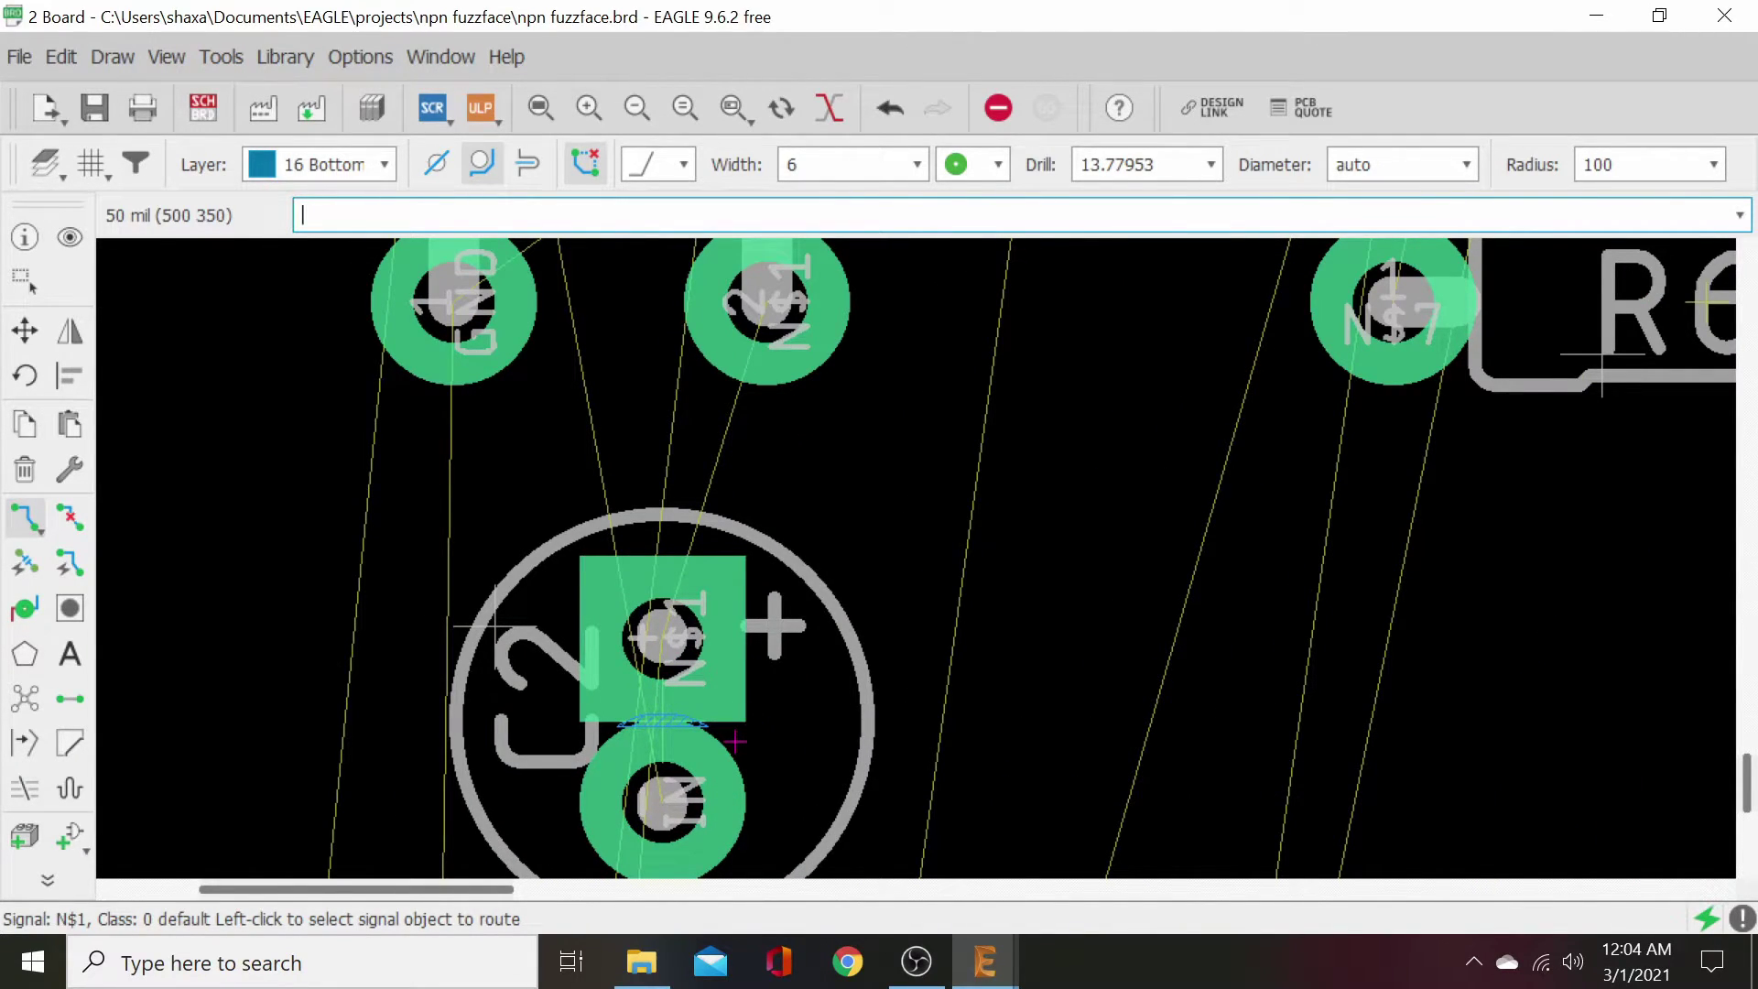
{"action": "scroll", "coordinate": [735, 741], "scroll_direction": "down", "scroll_amount": 4}
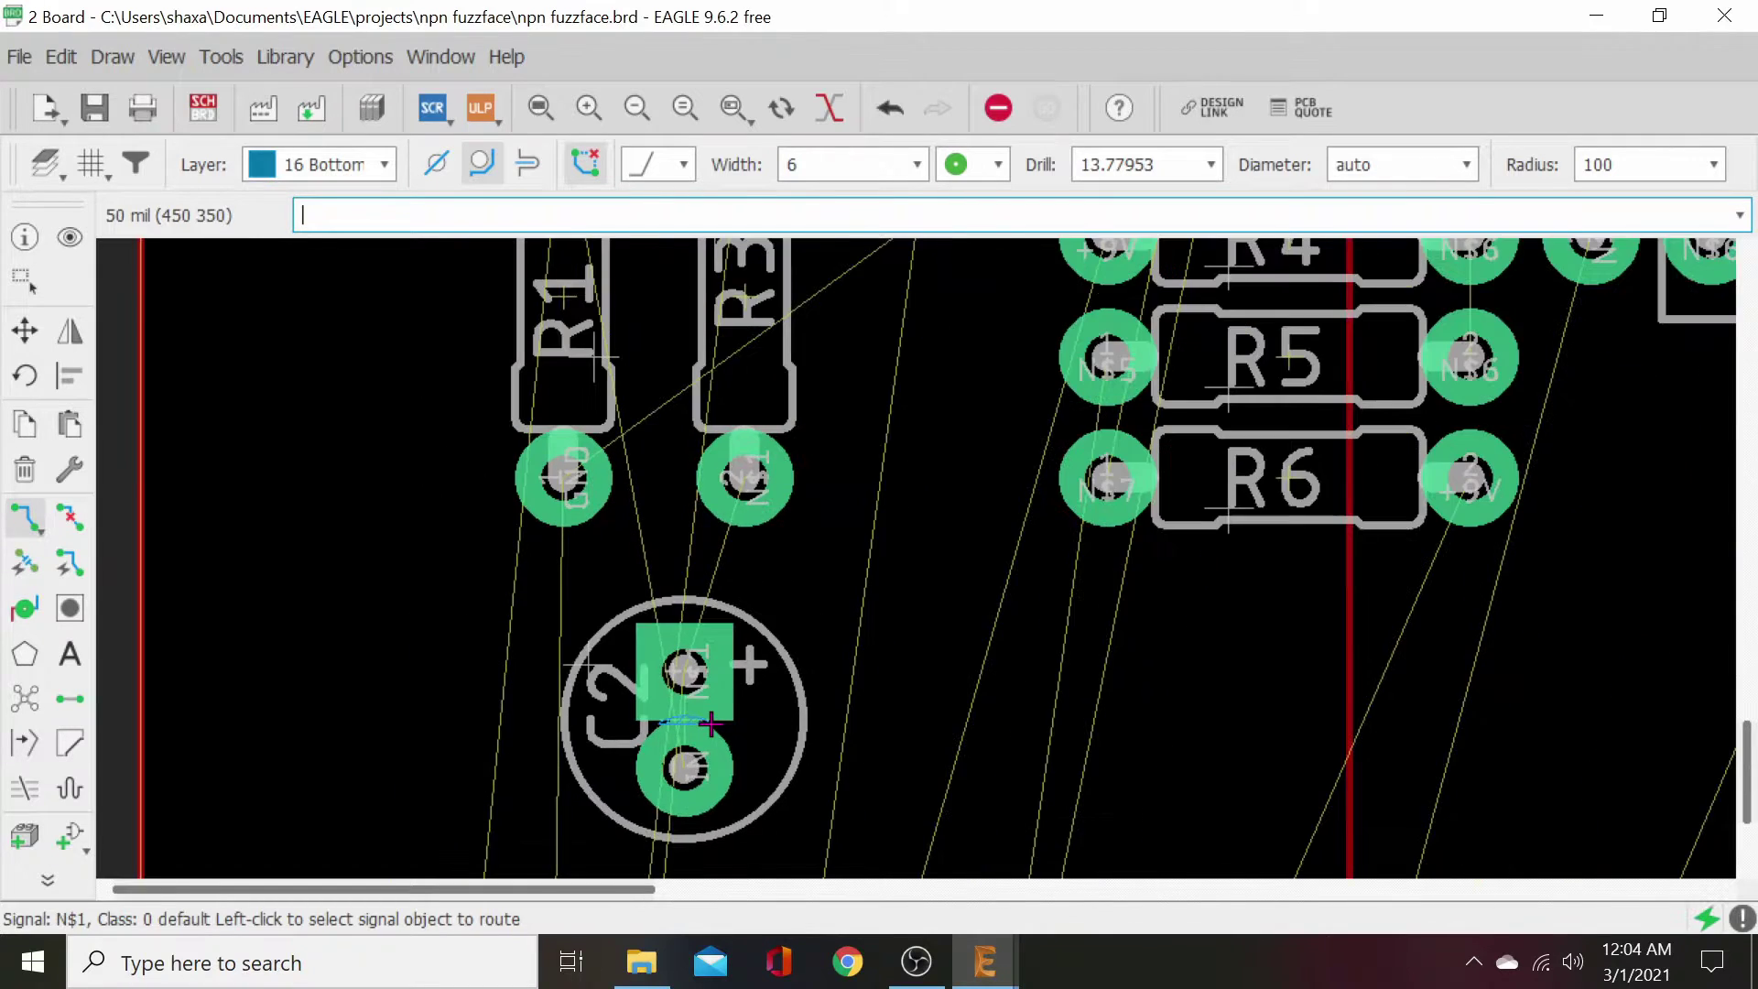
- Change the route trace width from 6 to 24, passing through 20 first
{"action": "left_click", "coordinate": [913, 167]}
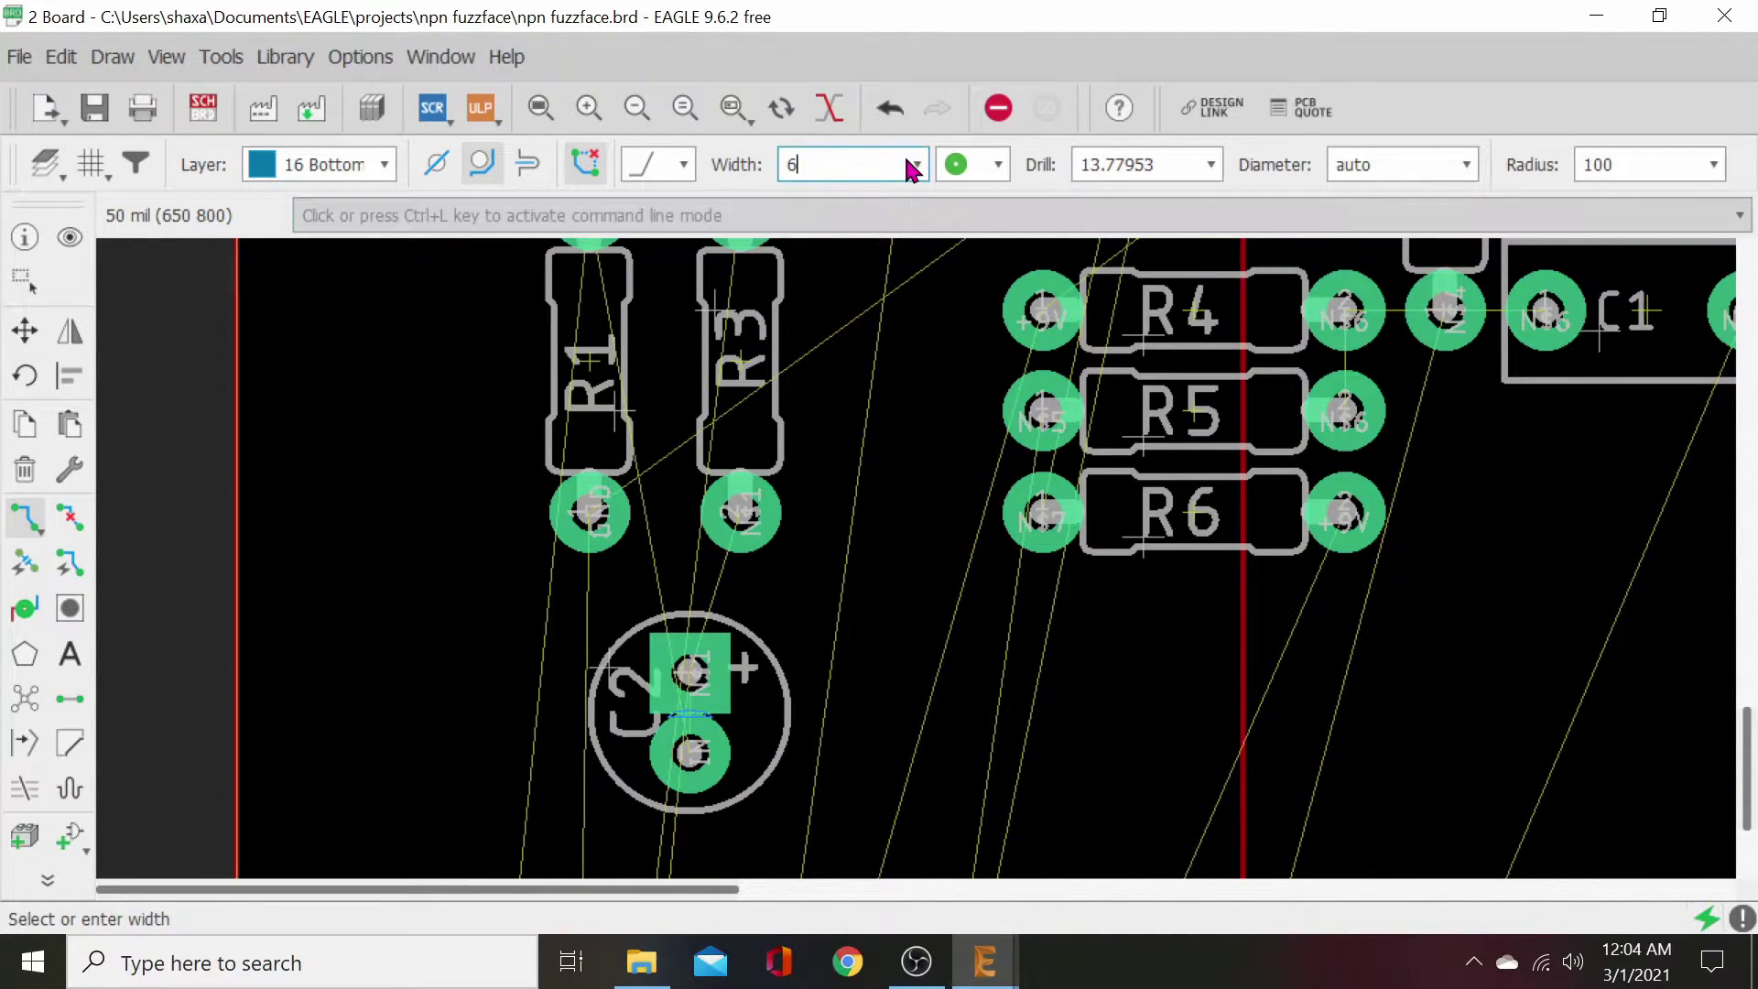
{"action": "left_click", "coordinate": [916, 170]}
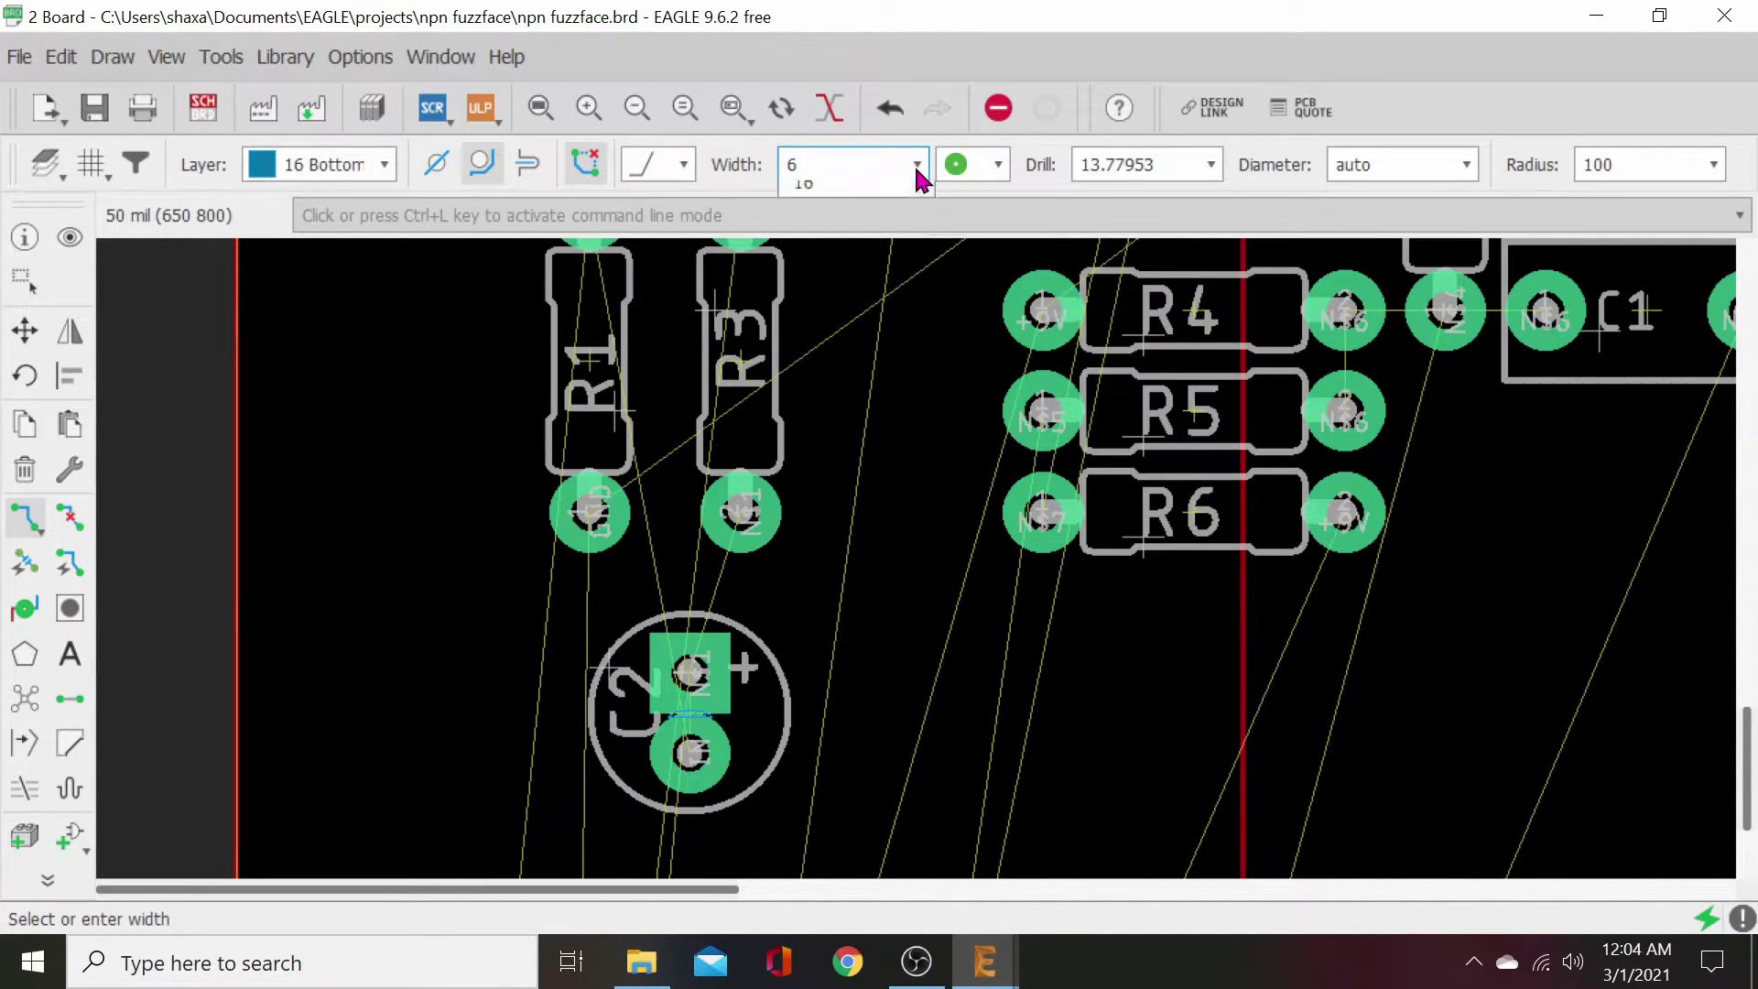
{"action": "scroll", "coordinate": [837, 403], "scroll_direction": "down", "scroll_amount": 2}
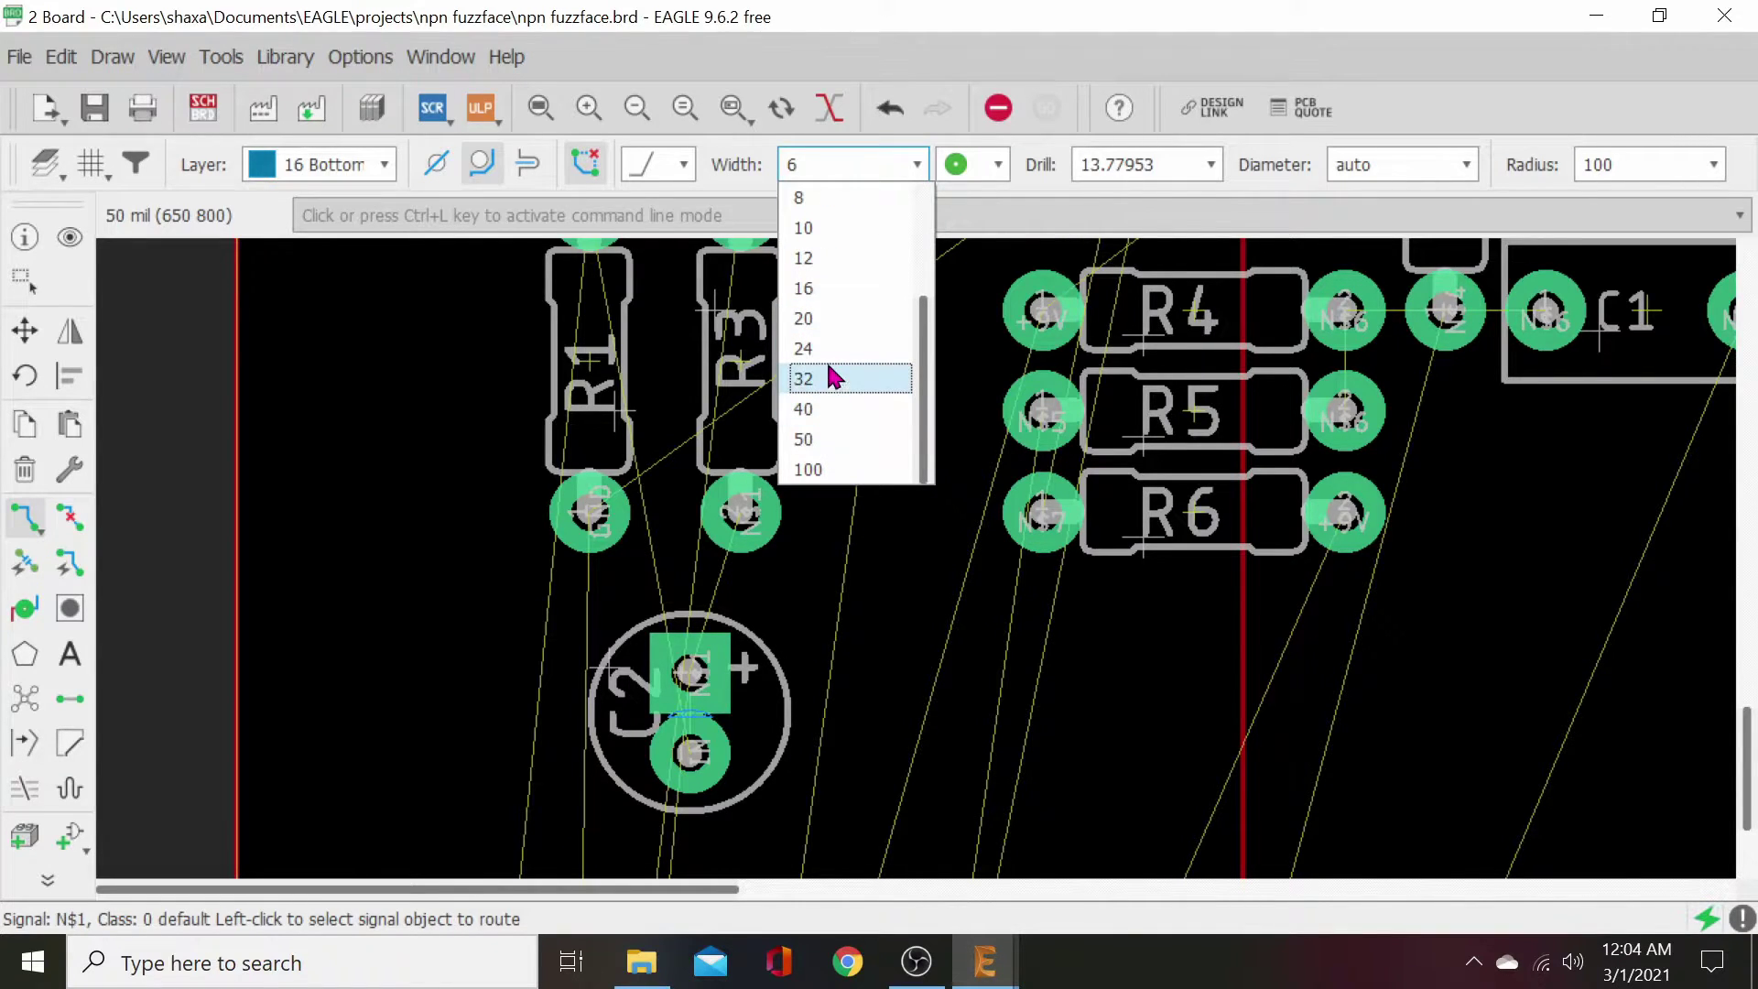
{"action": "left_click", "coordinate": [827, 320]}
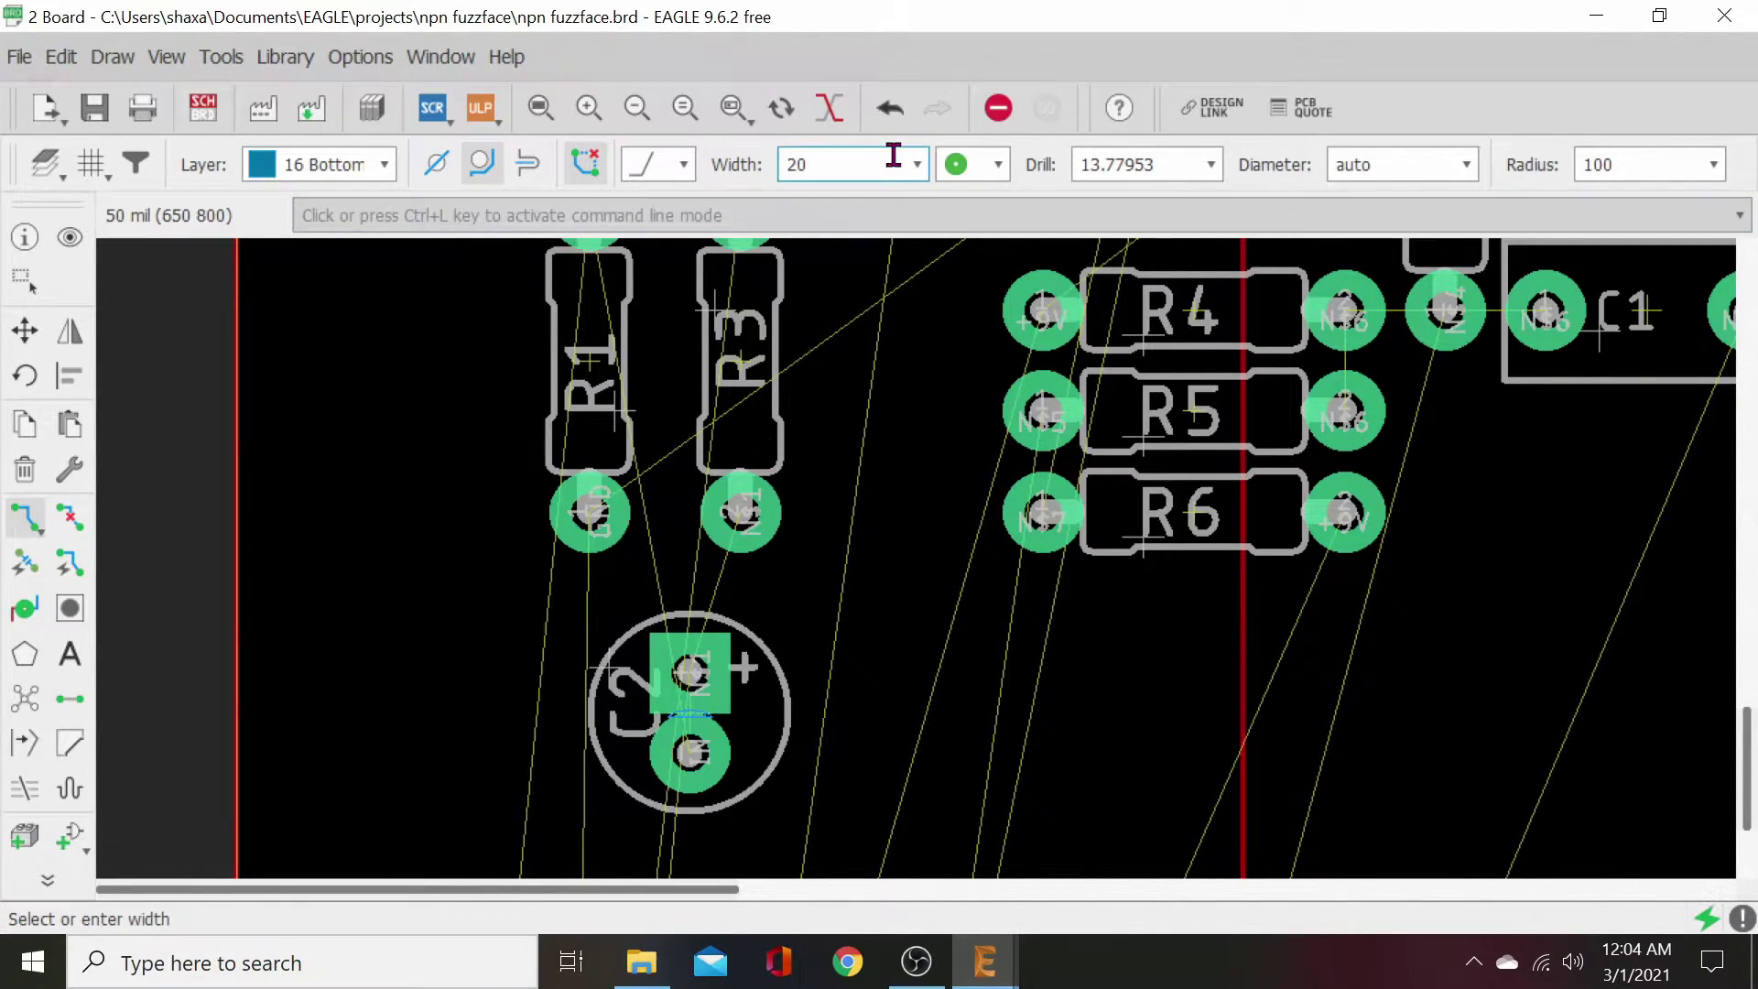
{"action": "left_click", "coordinate": [919, 168]}
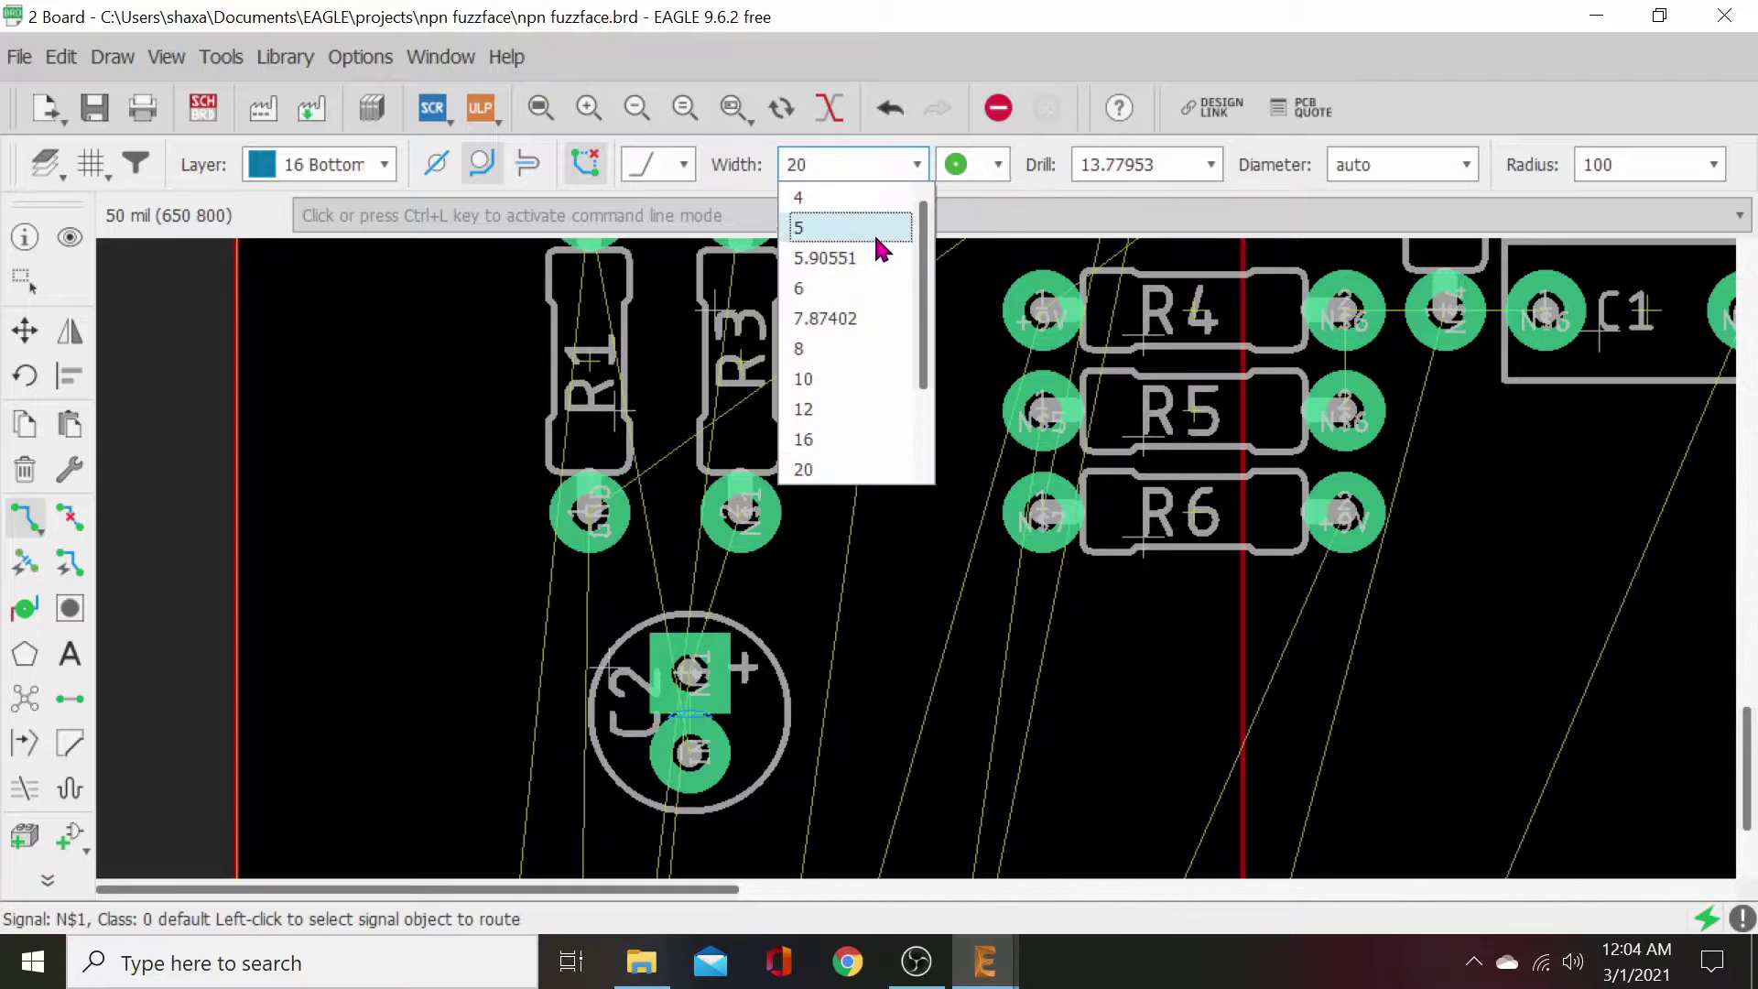
{"action": "scroll", "coordinate": [819, 440], "scroll_direction": "down", "scroll_amount": 1}
{"action": "left_click", "coordinate": [831, 412]}
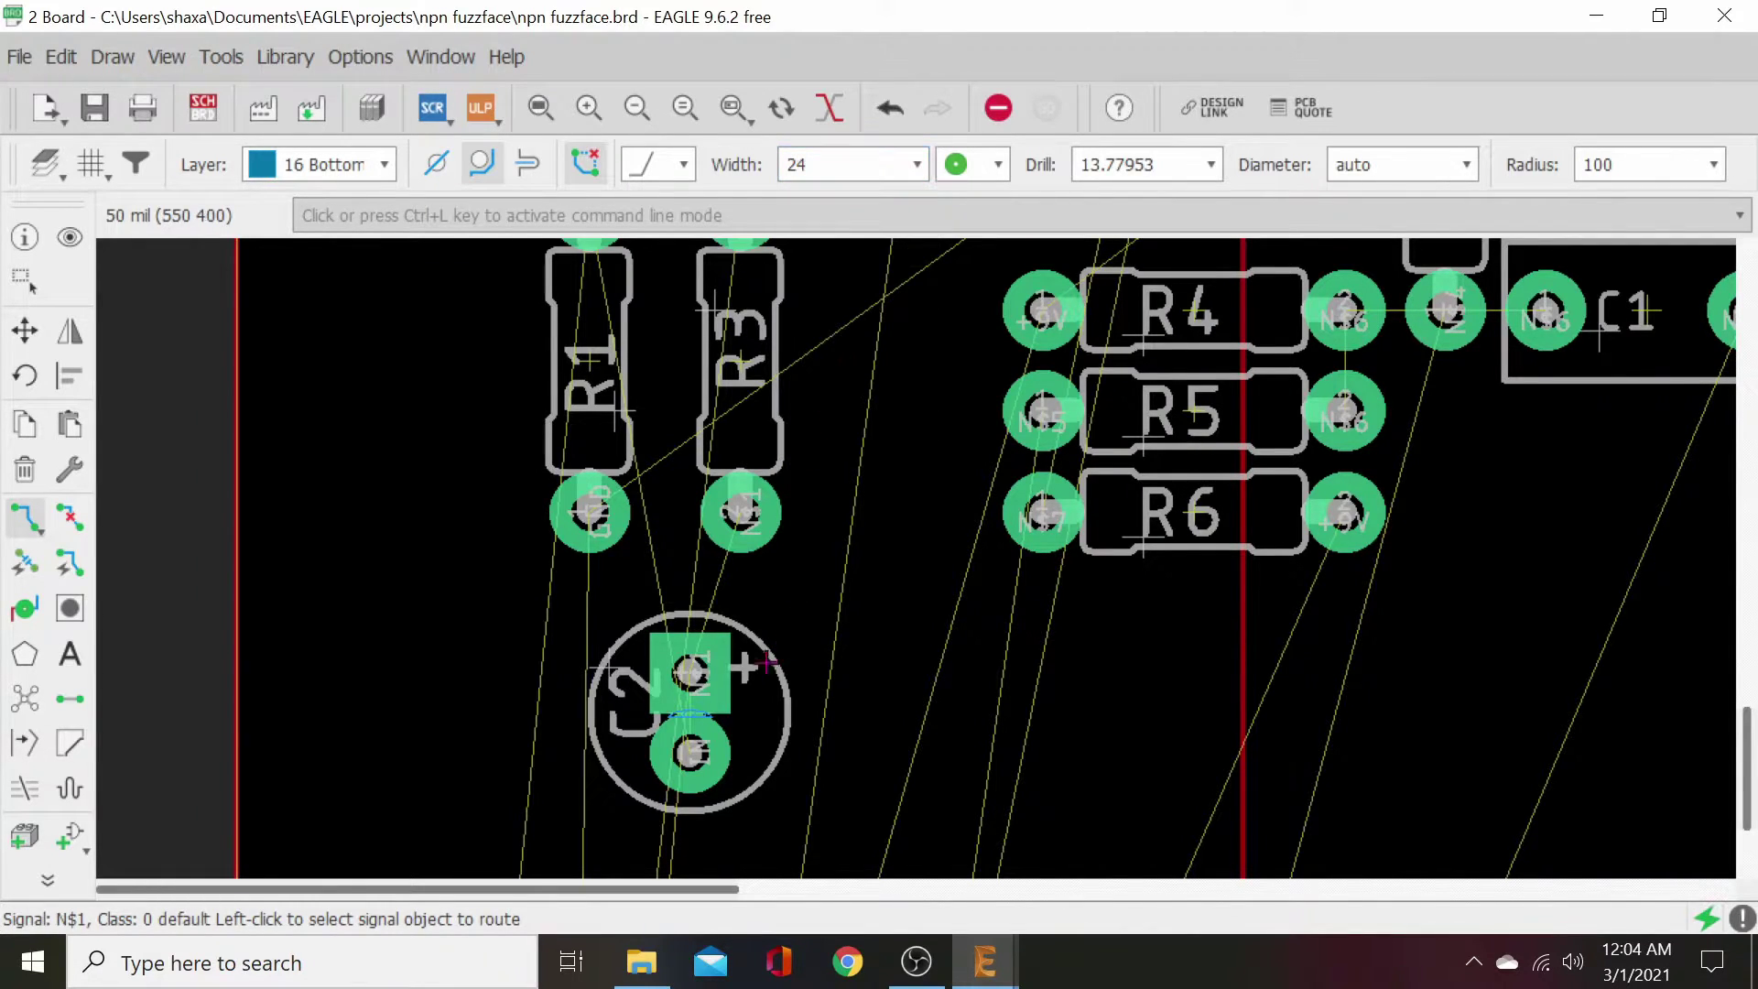
- Route a bottom-layer trace from C2's + pad to R3's lower pad
{"action": "left_click", "coordinate": [700, 675]}
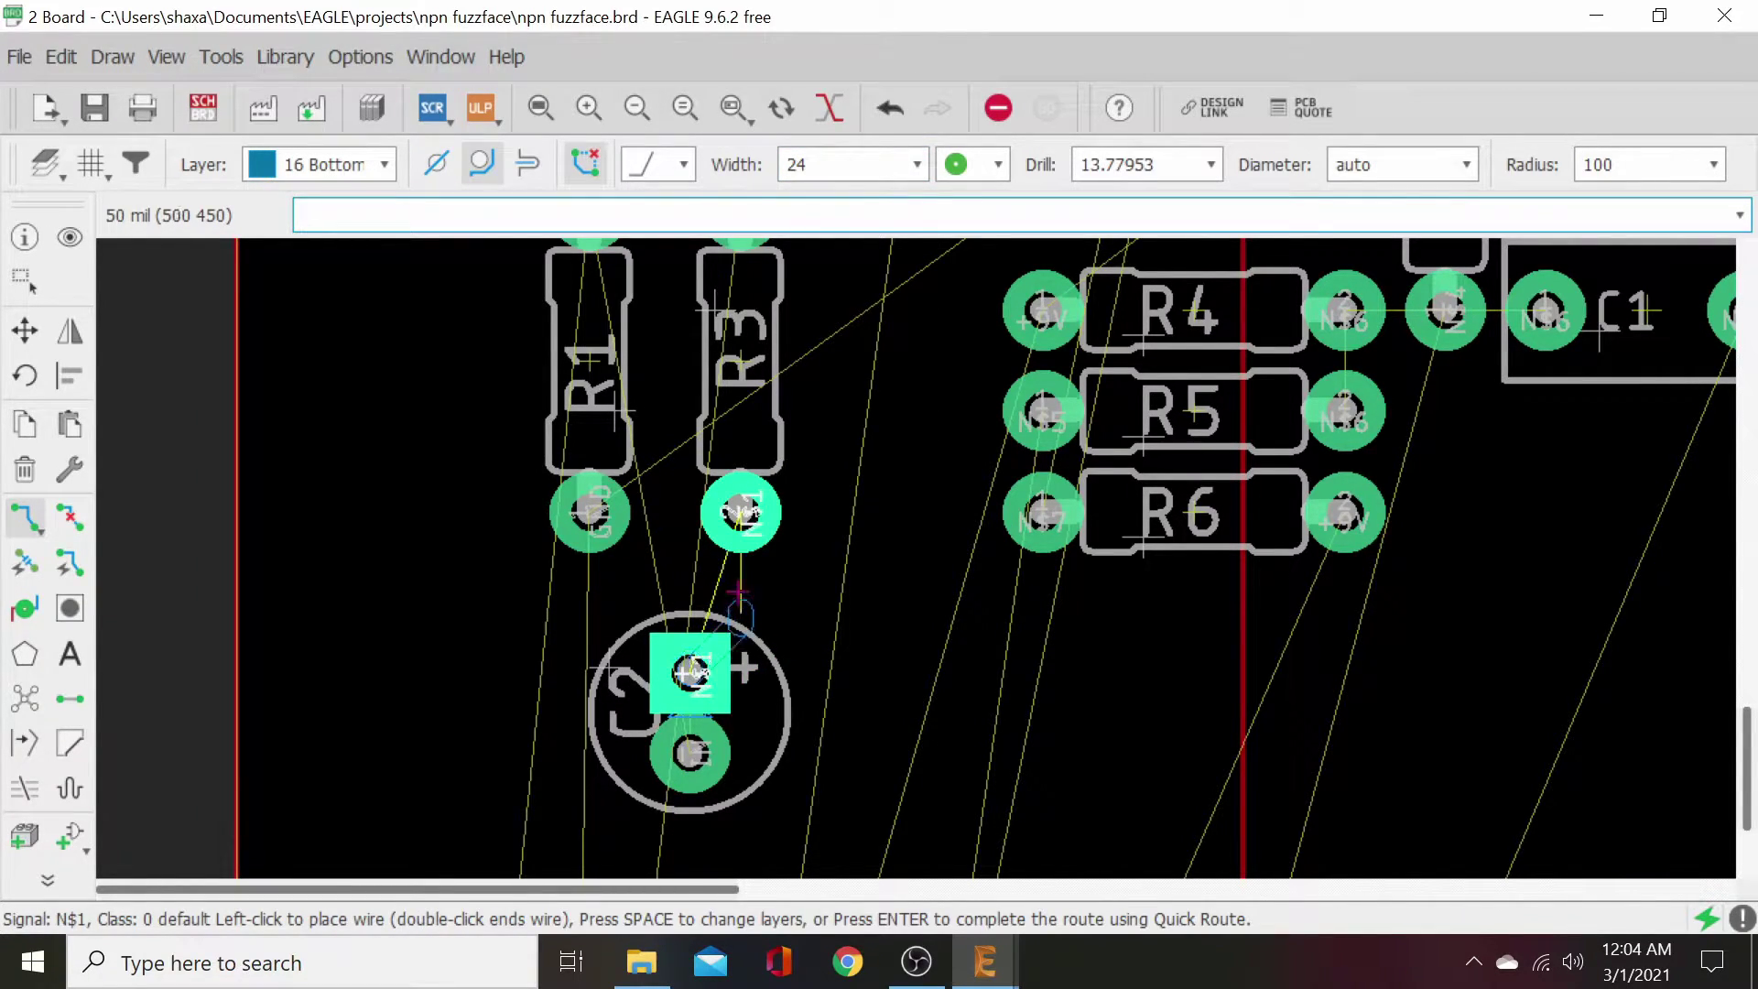
{"action": "left_click", "coordinate": [739, 515]}
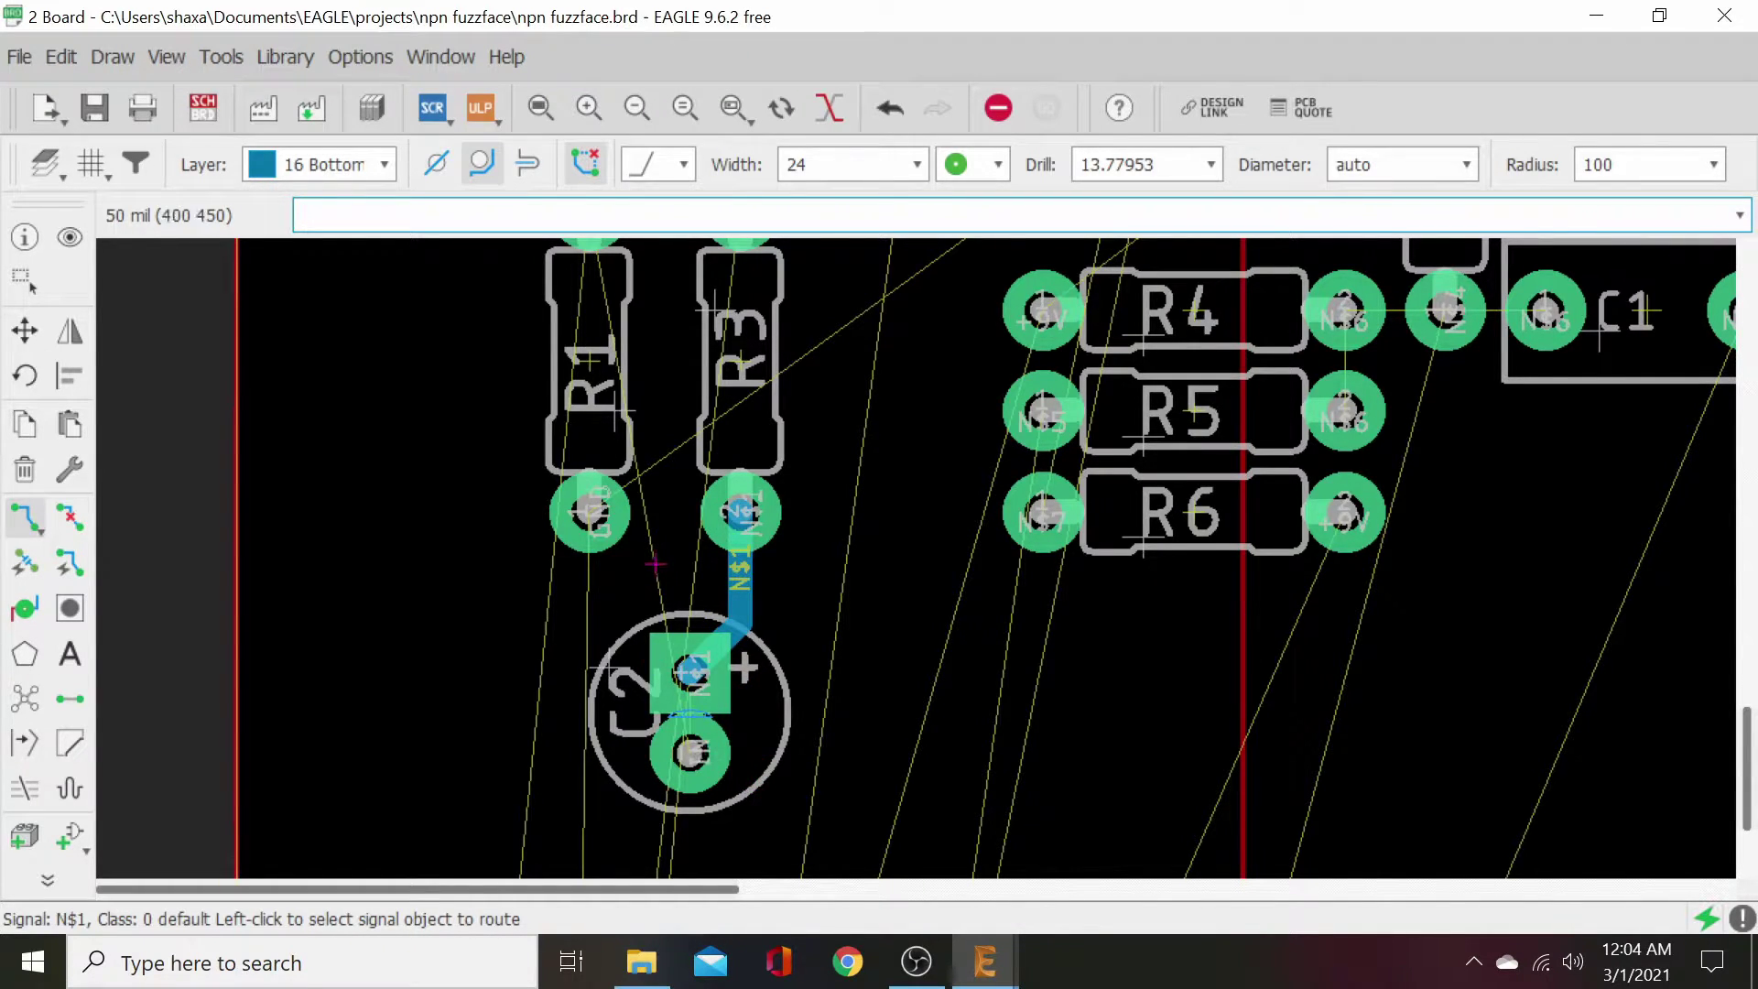
{"action": "scroll", "coordinate": [659, 631], "scroll_direction": "up", "scroll_amount": 1}
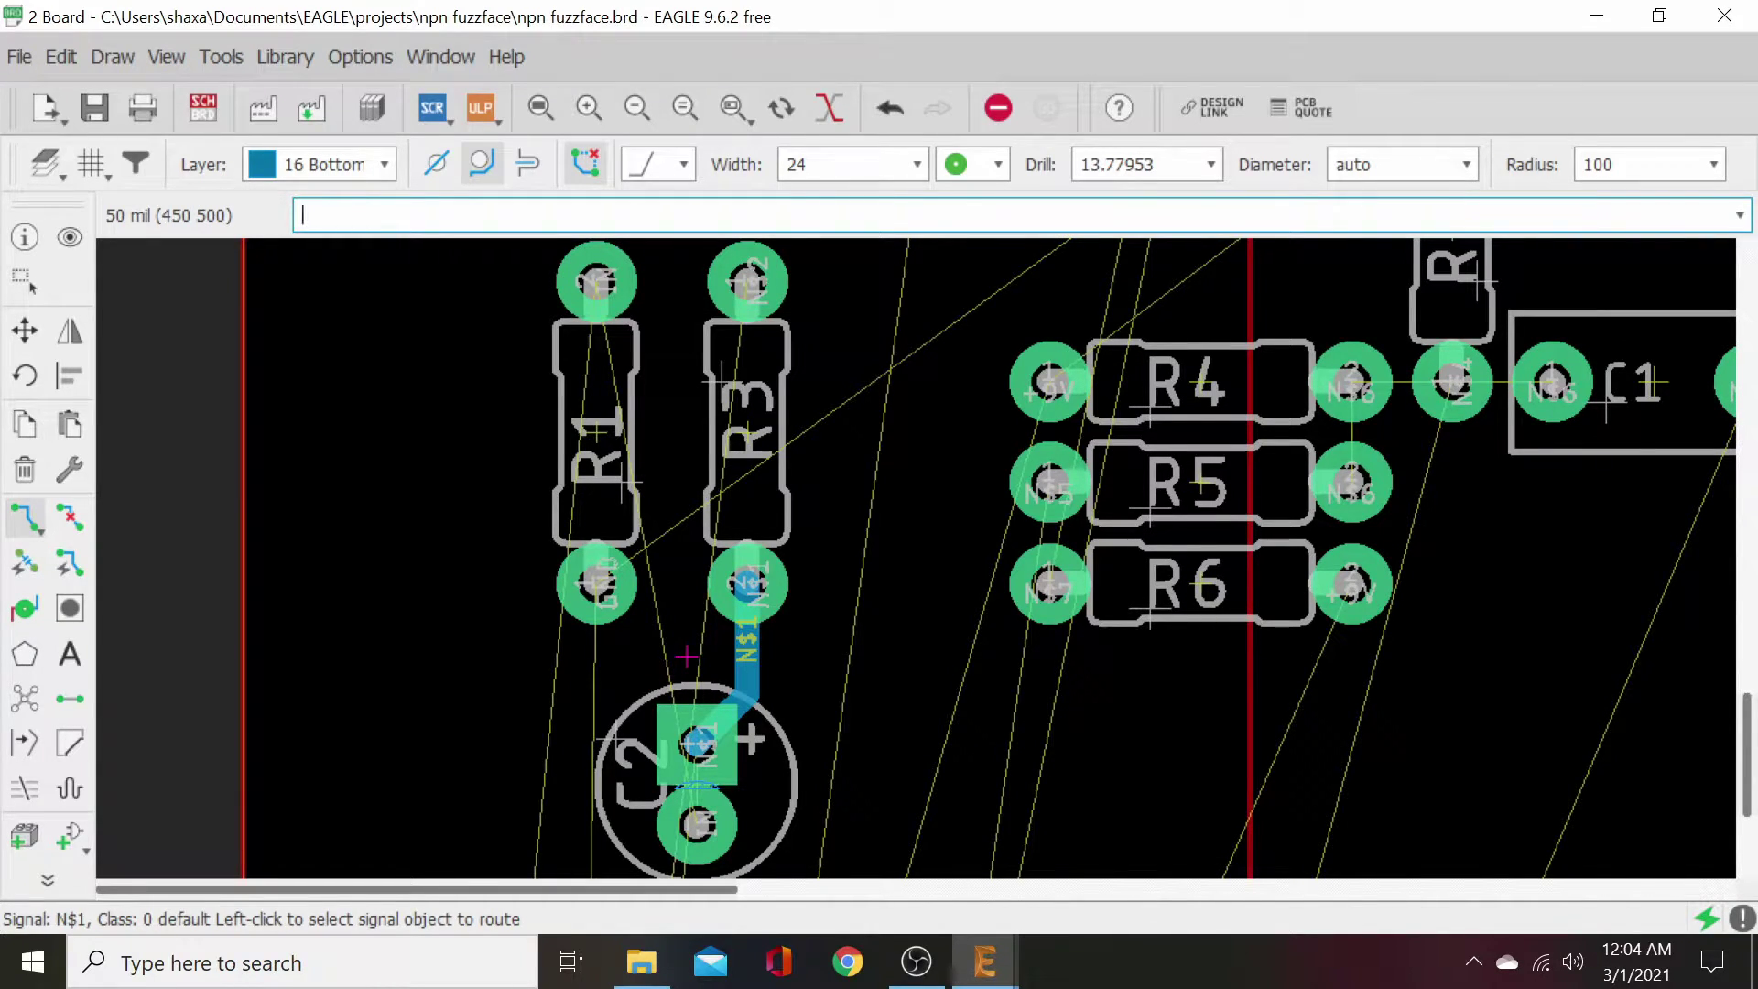
- Route the IN trace from C2's lower pad around the left side up to R1's top pad
{"action": "left_click", "coordinate": [696, 825]}
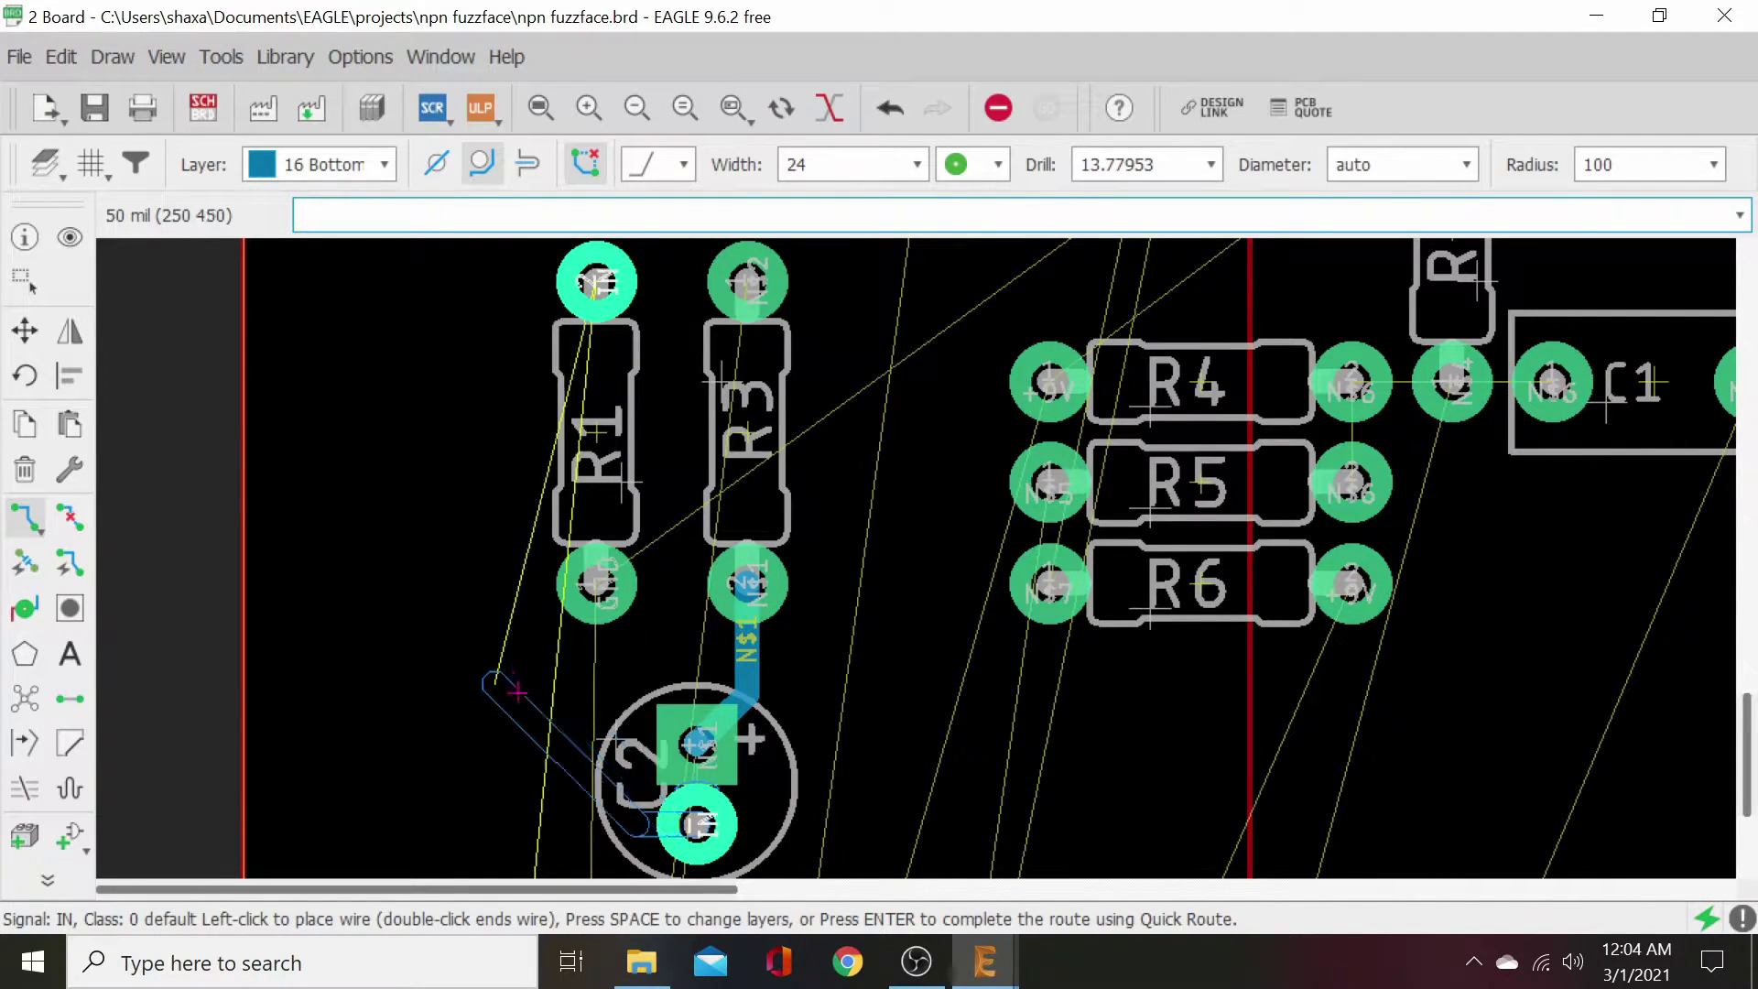
{"action": "left_click", "coordinate": [494, 682]}
{"action": "left_click", "coordinate": [494, 375]}
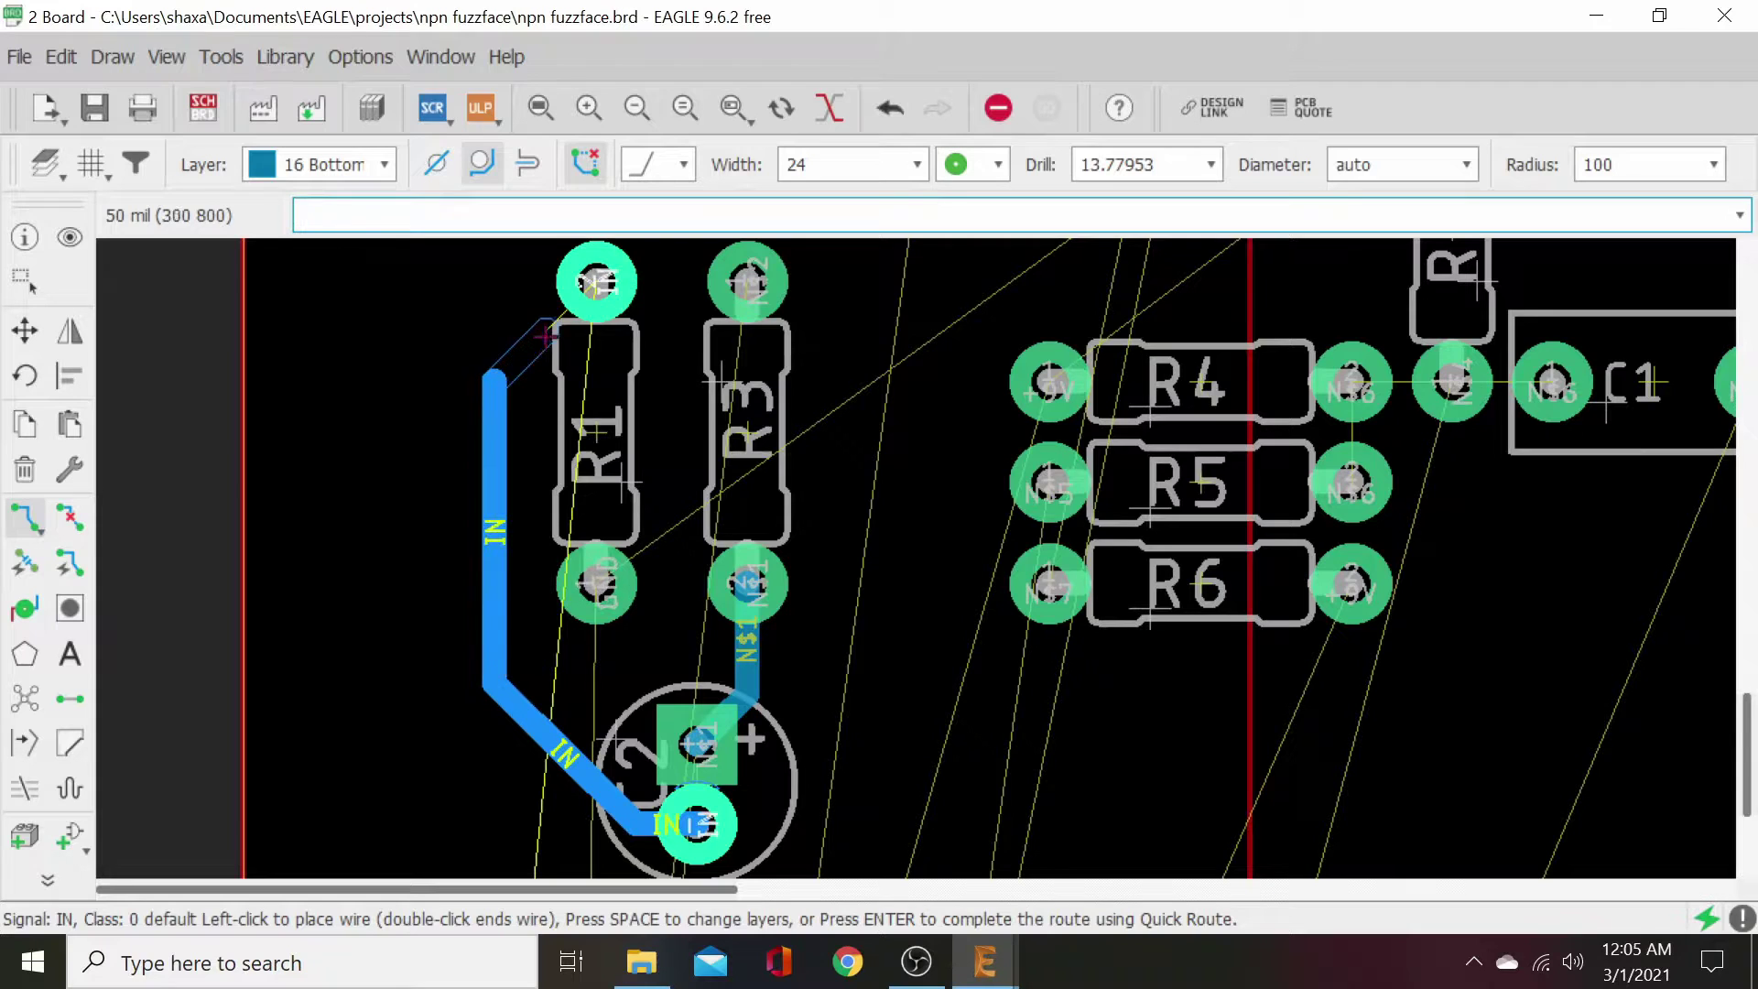
{"action": "left_click", "coordinate": [596, 282]}
{"action": "scroll", "coordinate": [833, 467], "scroll_direction": "down", "scroll_amount": 3}
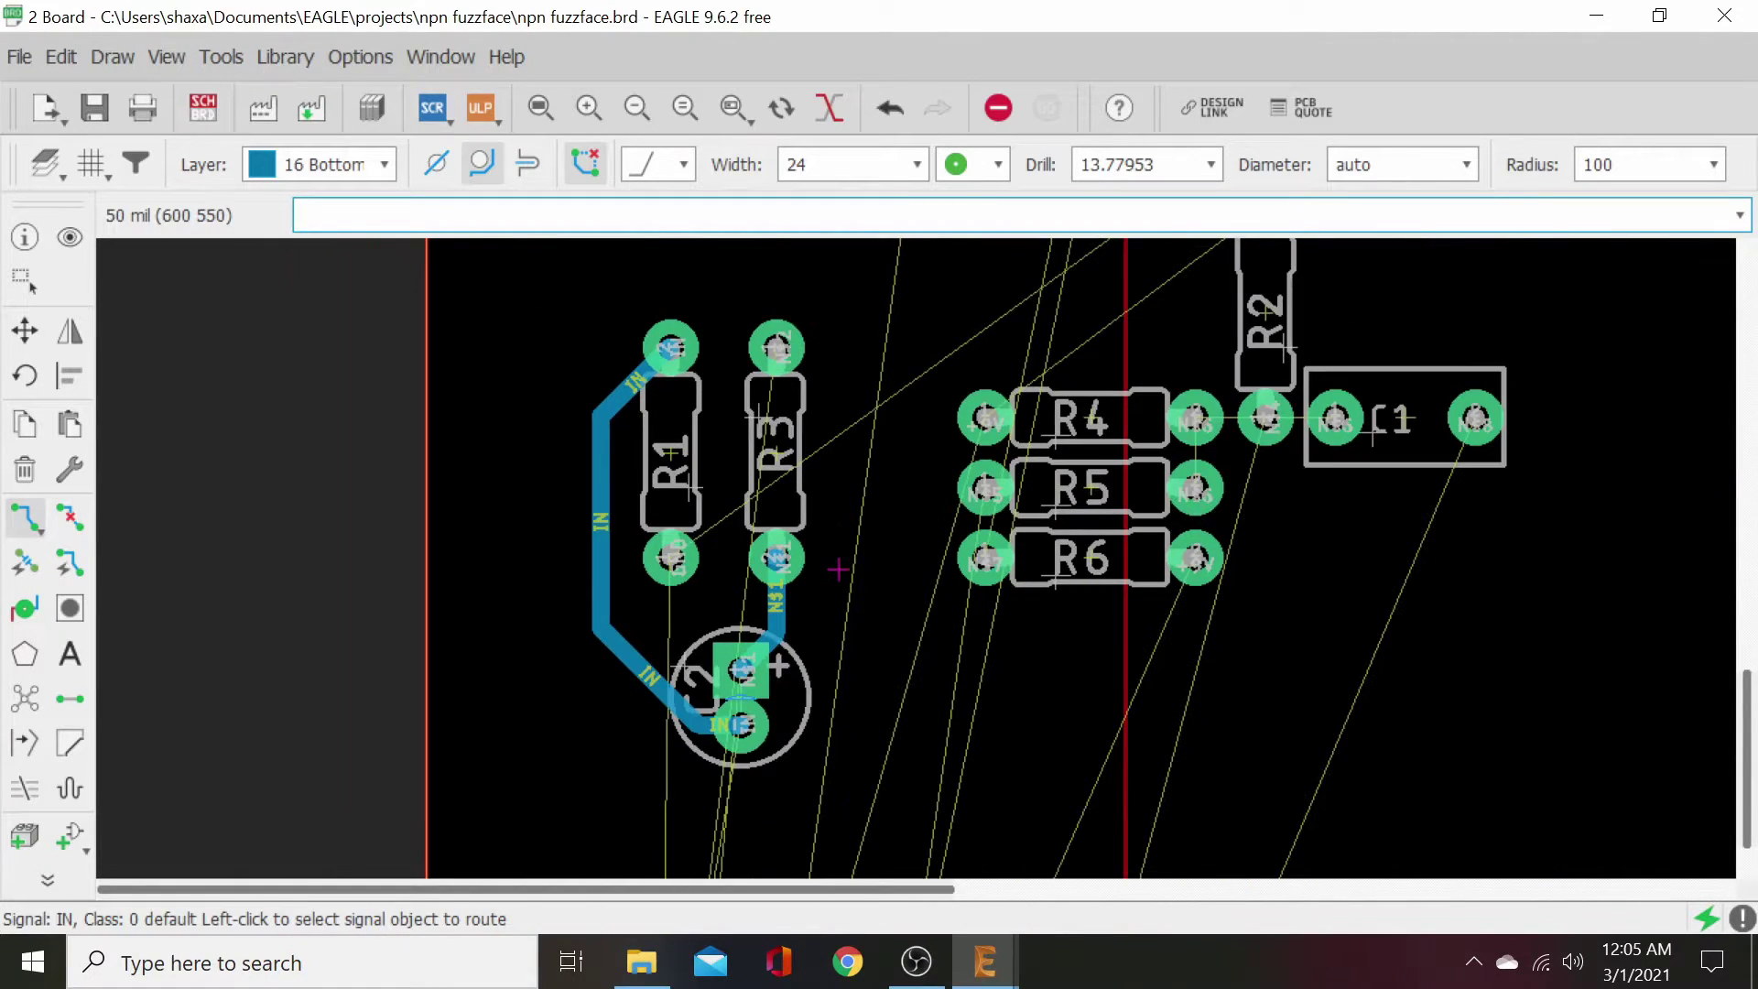
{"action": "scroll", "coordinate": [824, 622], "scroll_direction": "up", "scroll_amount": 4}
{"action": "scroll", "coordinate": [778, 714], "scroll_direction": "up", "scroll_amount": 2}
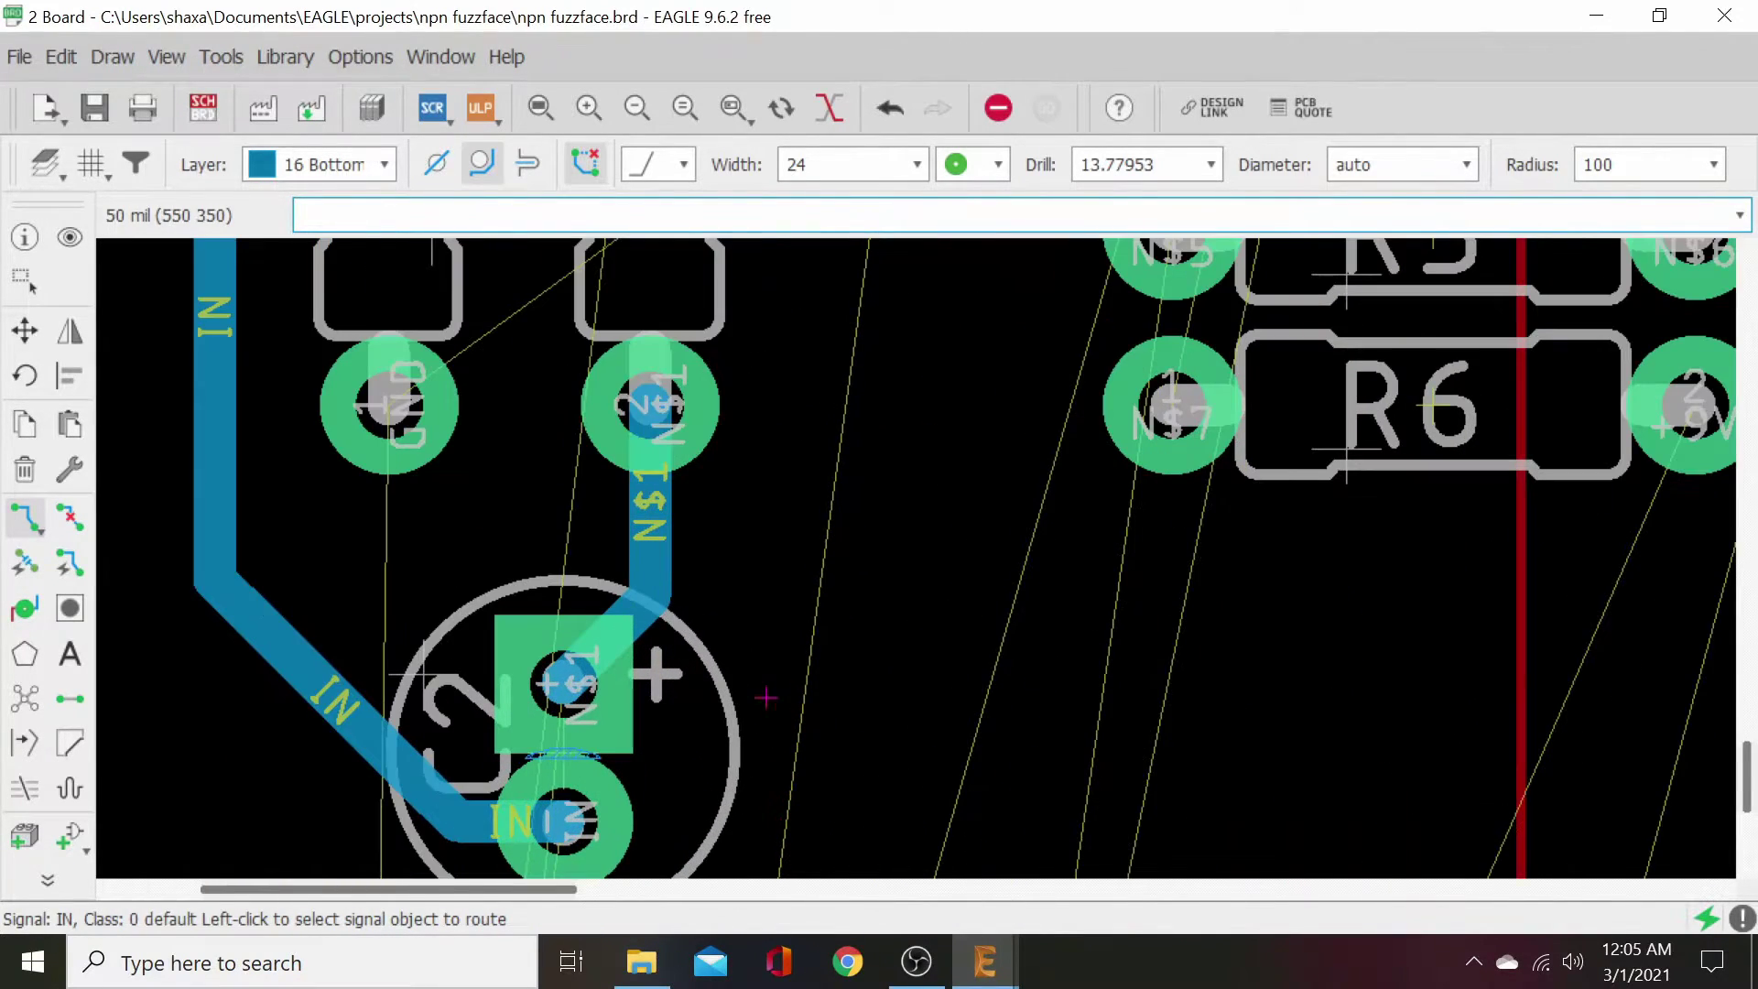
{"action": "scroll", "coordinate": [763, 687], "scroll_direction": "down", "scroll_amount": 4}
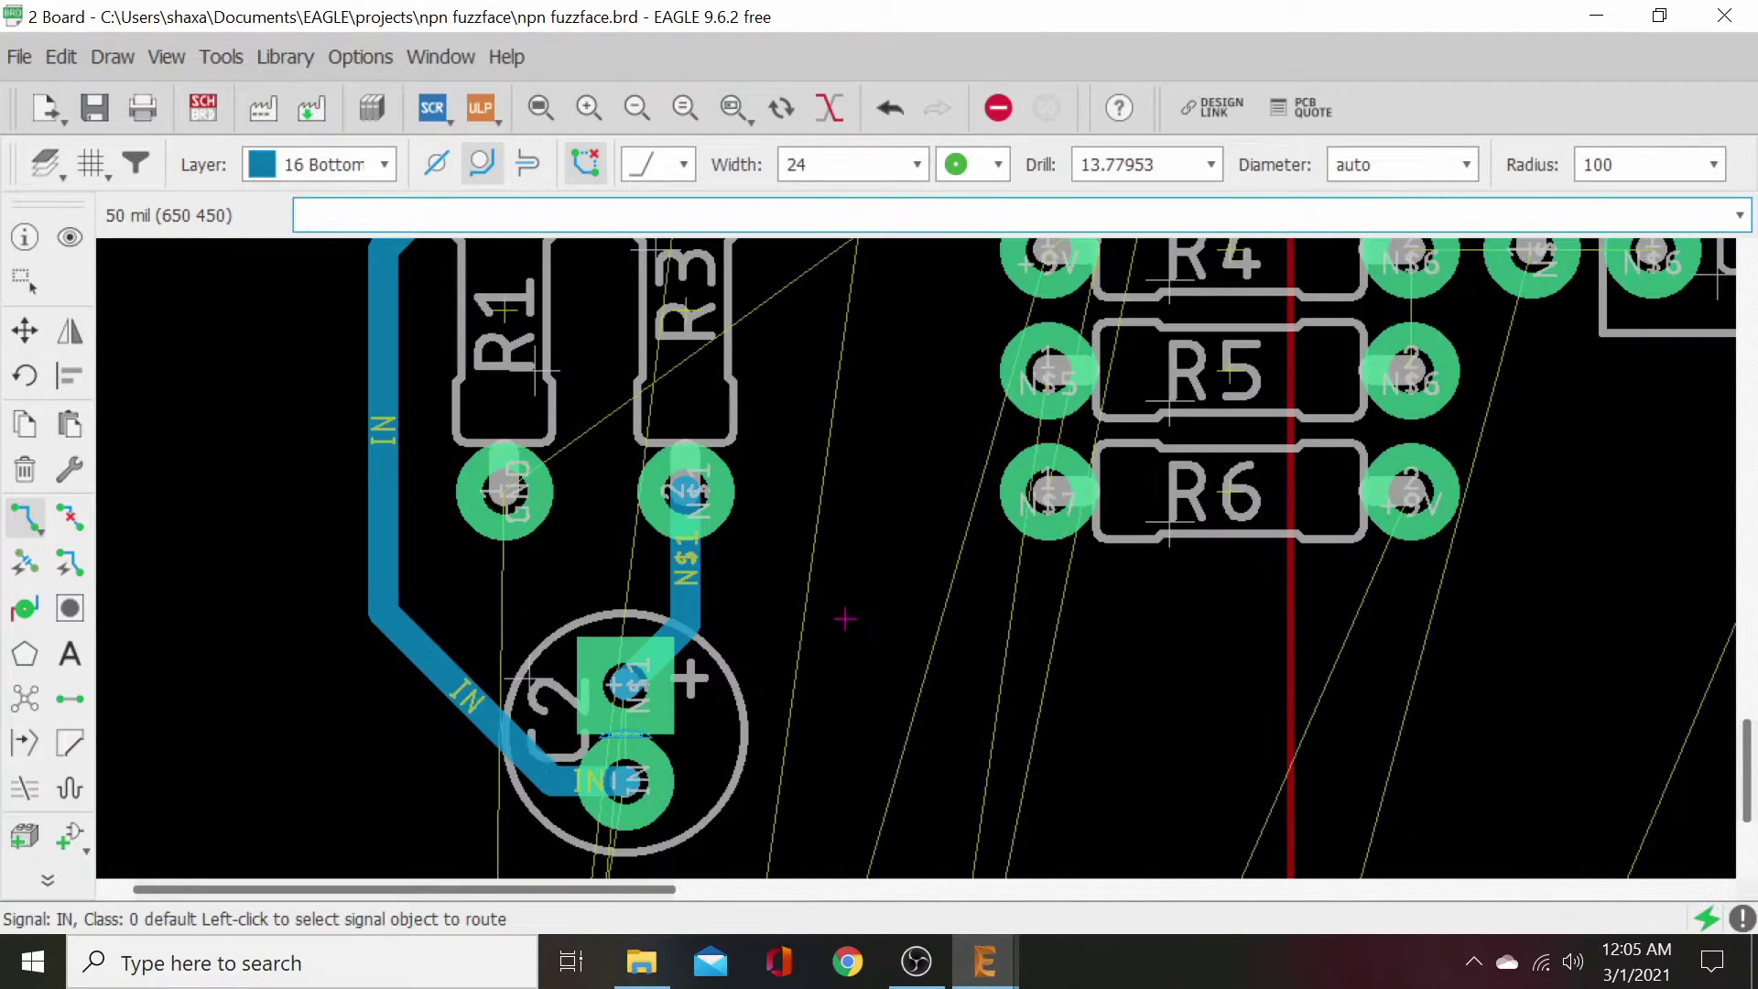
{"action": "middle_click_drag", "start_coordinate": [874, 611], "coordinate": [839, 874]}
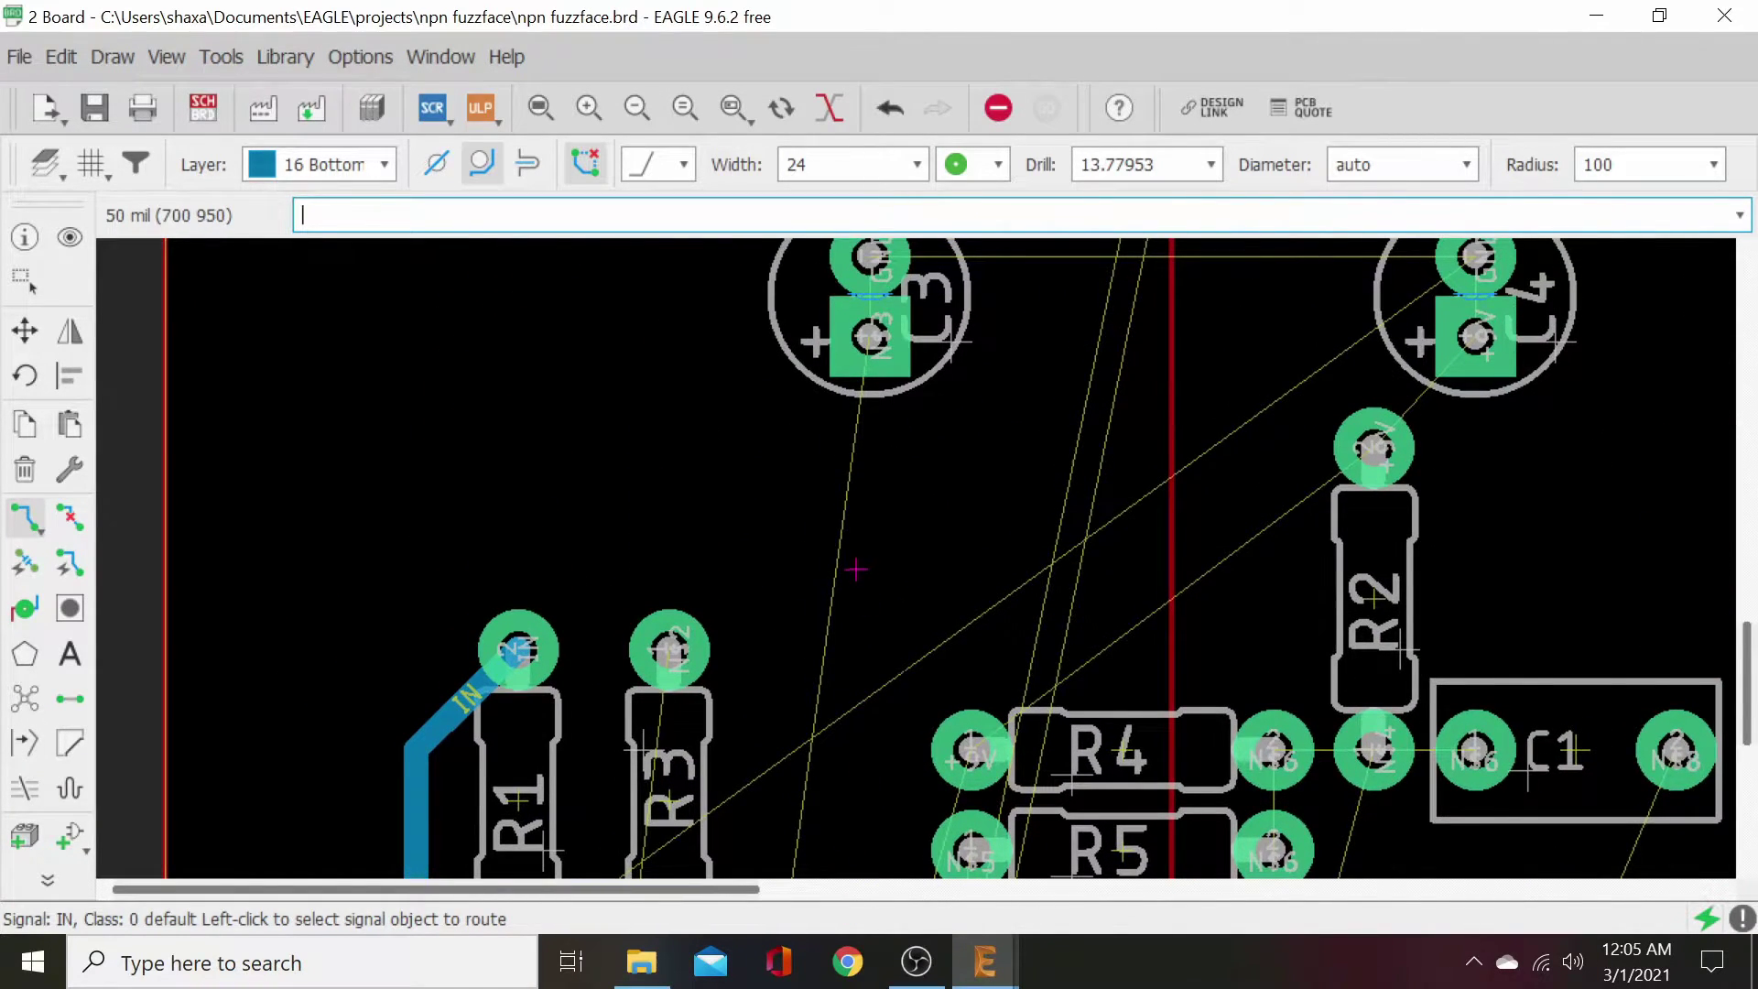
{"action": "middle_click_drag", "start_coordinate": [855, 561], "coordinate": [866, 717]}
{"action": "scroll", "coordinate": [890, 666], "scroll_direction": "up", "scroll_amount": 2}
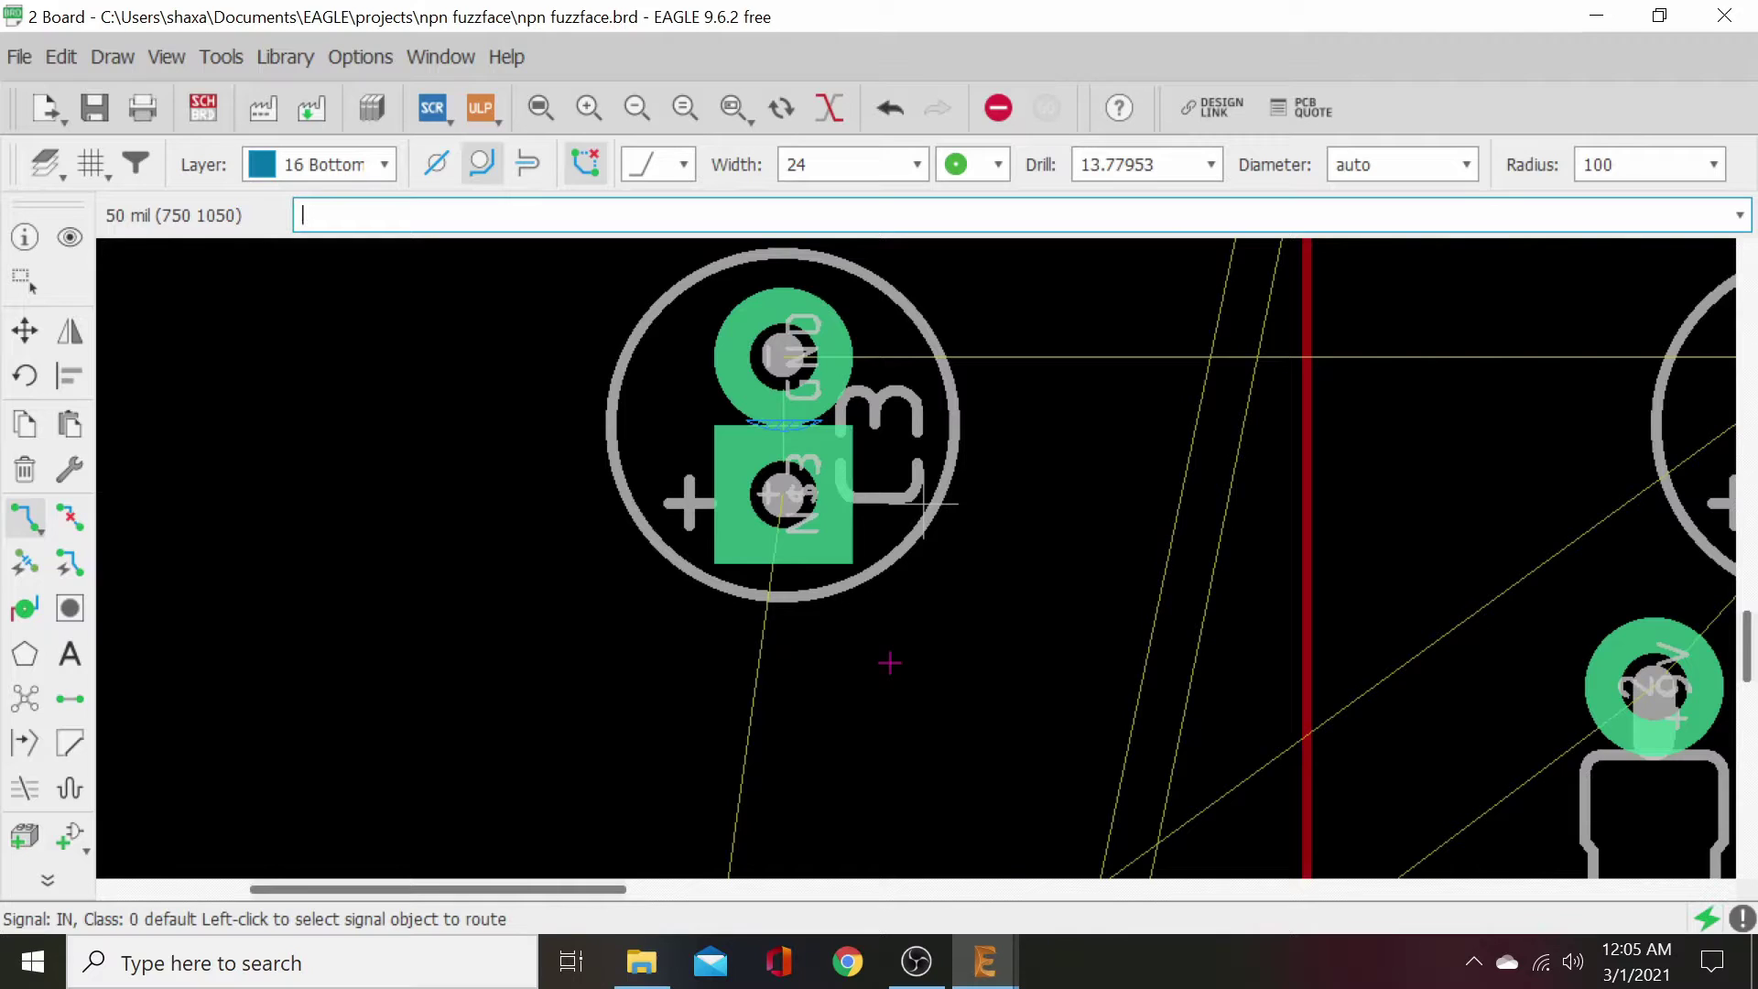
{"action": "scroll", "coordinate": [892, 650], "scroll_direction": "down", "scroll_amount": 1}
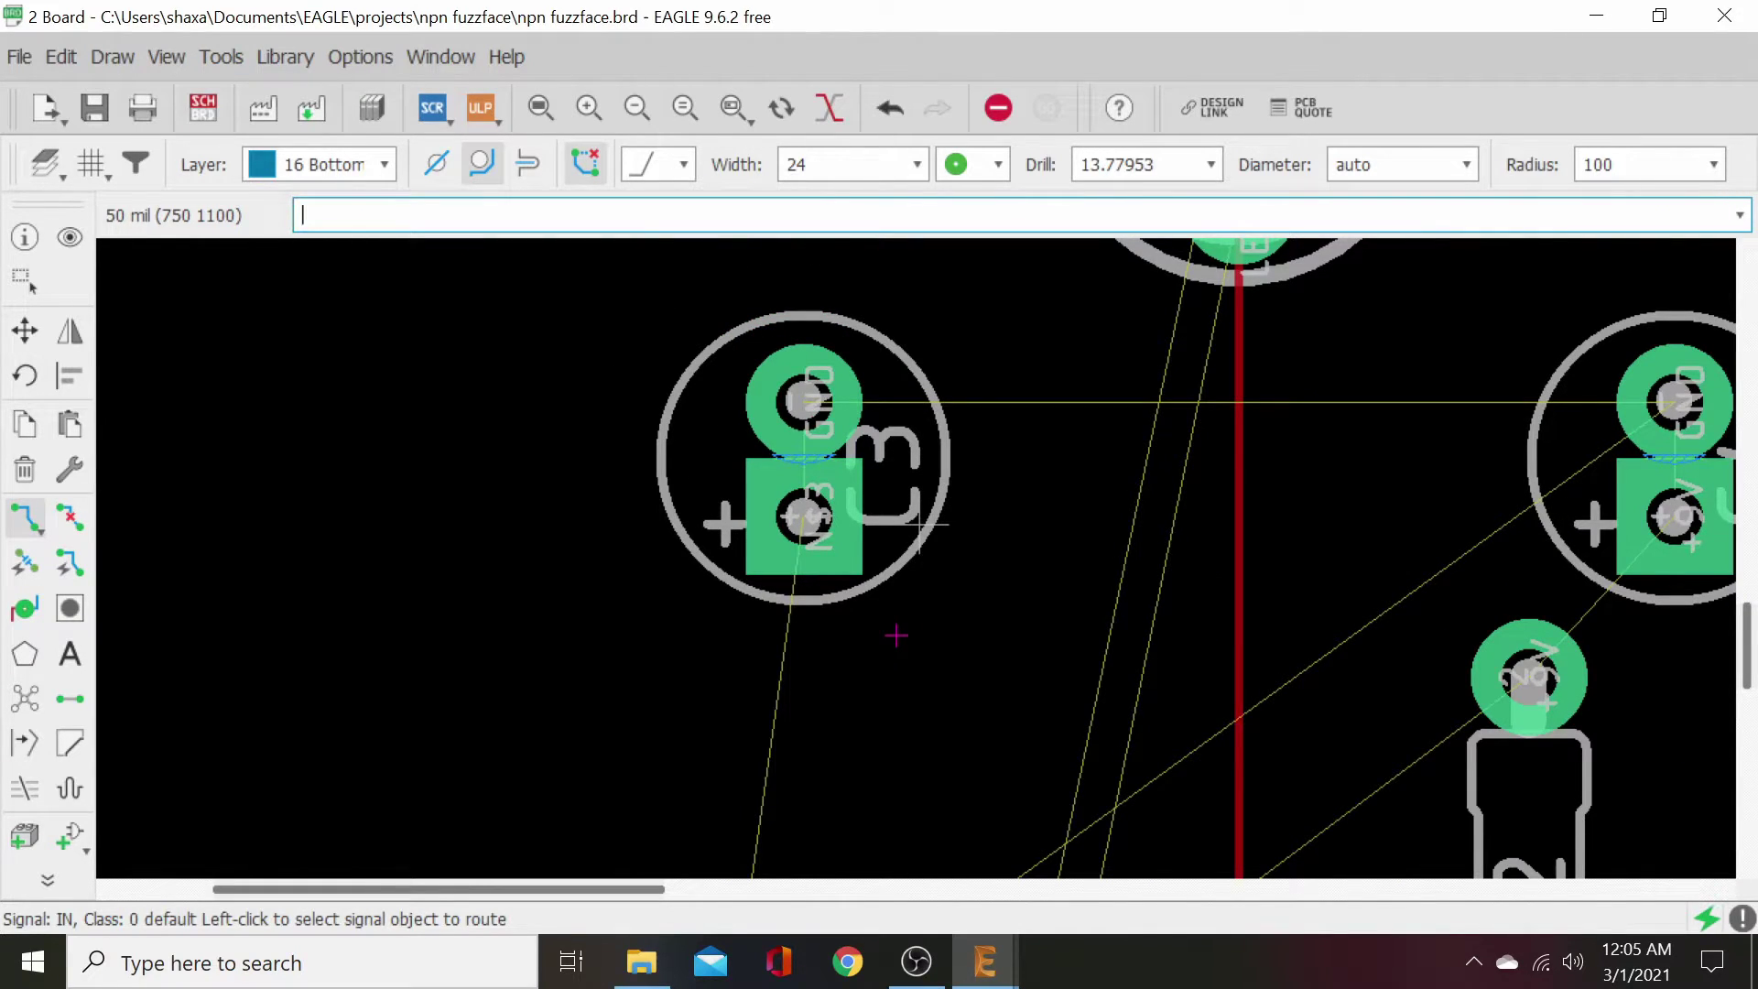
{"action": "middle_click_drag", "start_coordinate": [918, 524], "coordinate": [868, 631]}
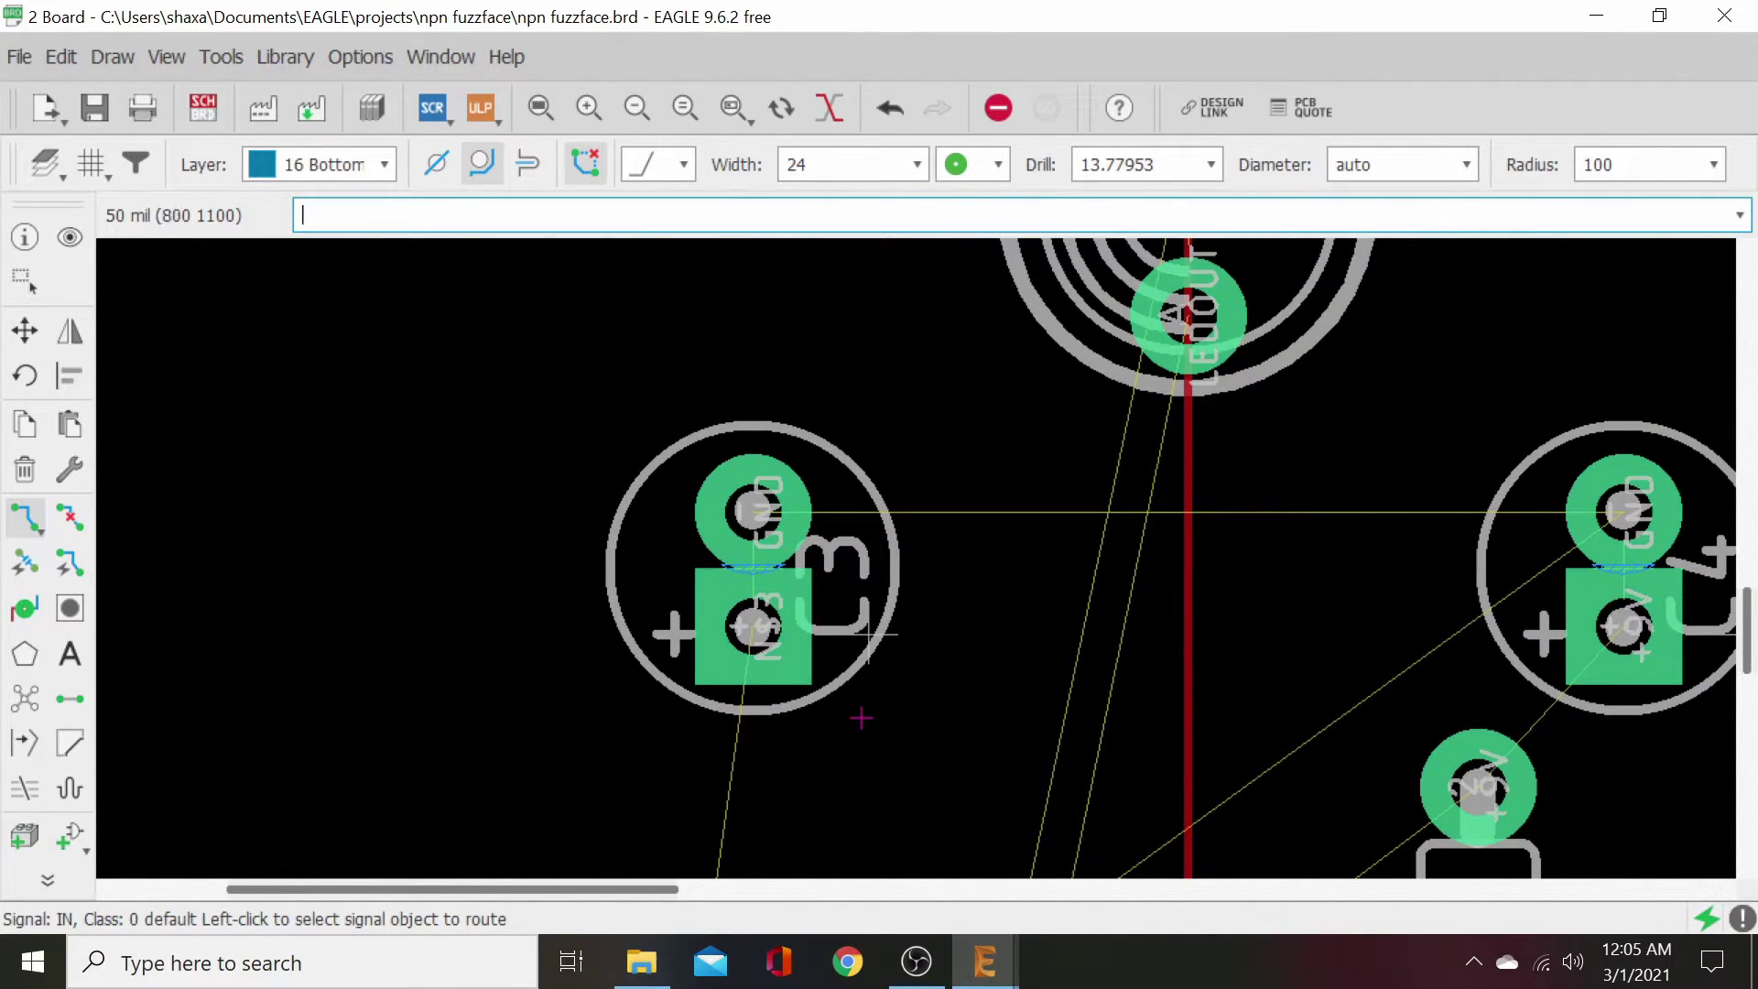
{"action": "scroll", "coordinate": [868, 711], "scroll_direction": "down", "scroll_amount": 1}
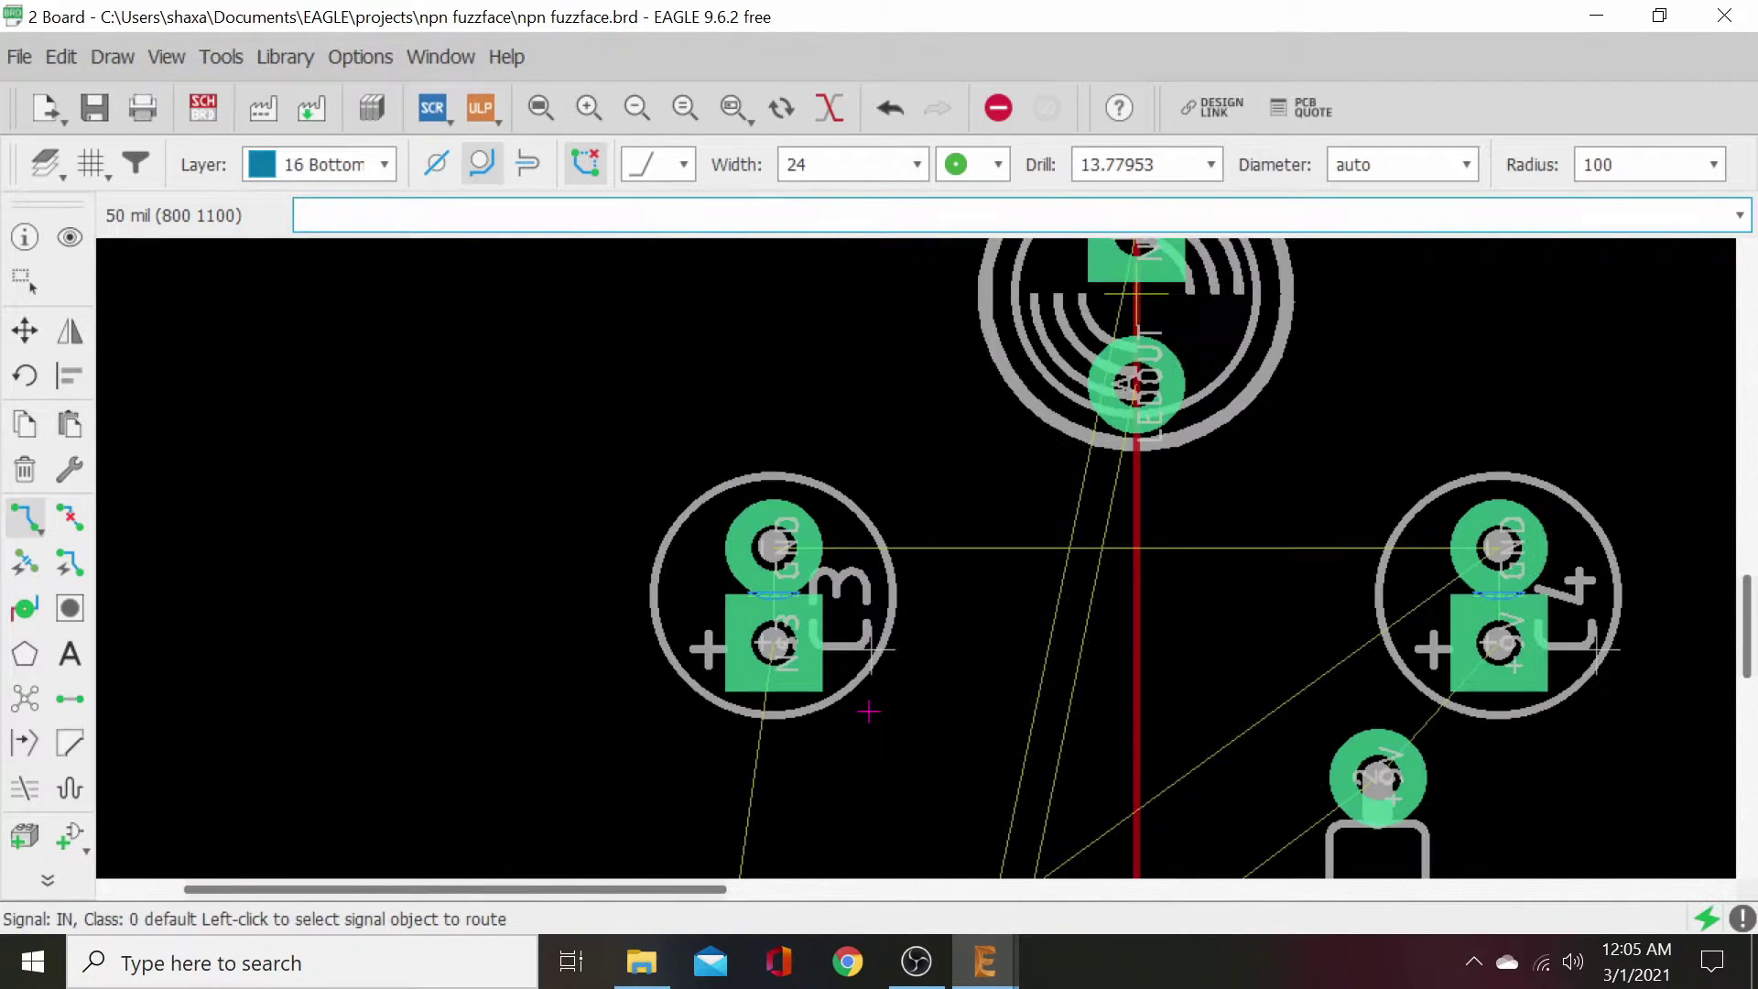
{"action": "scroll", "coordinate": [869, 713], "scroll_direction": "down", "scroll_amount": 2}
{"action": "middle_click_drag", "start_coordinate": [865, 714], "coordinate": [899, 333]}
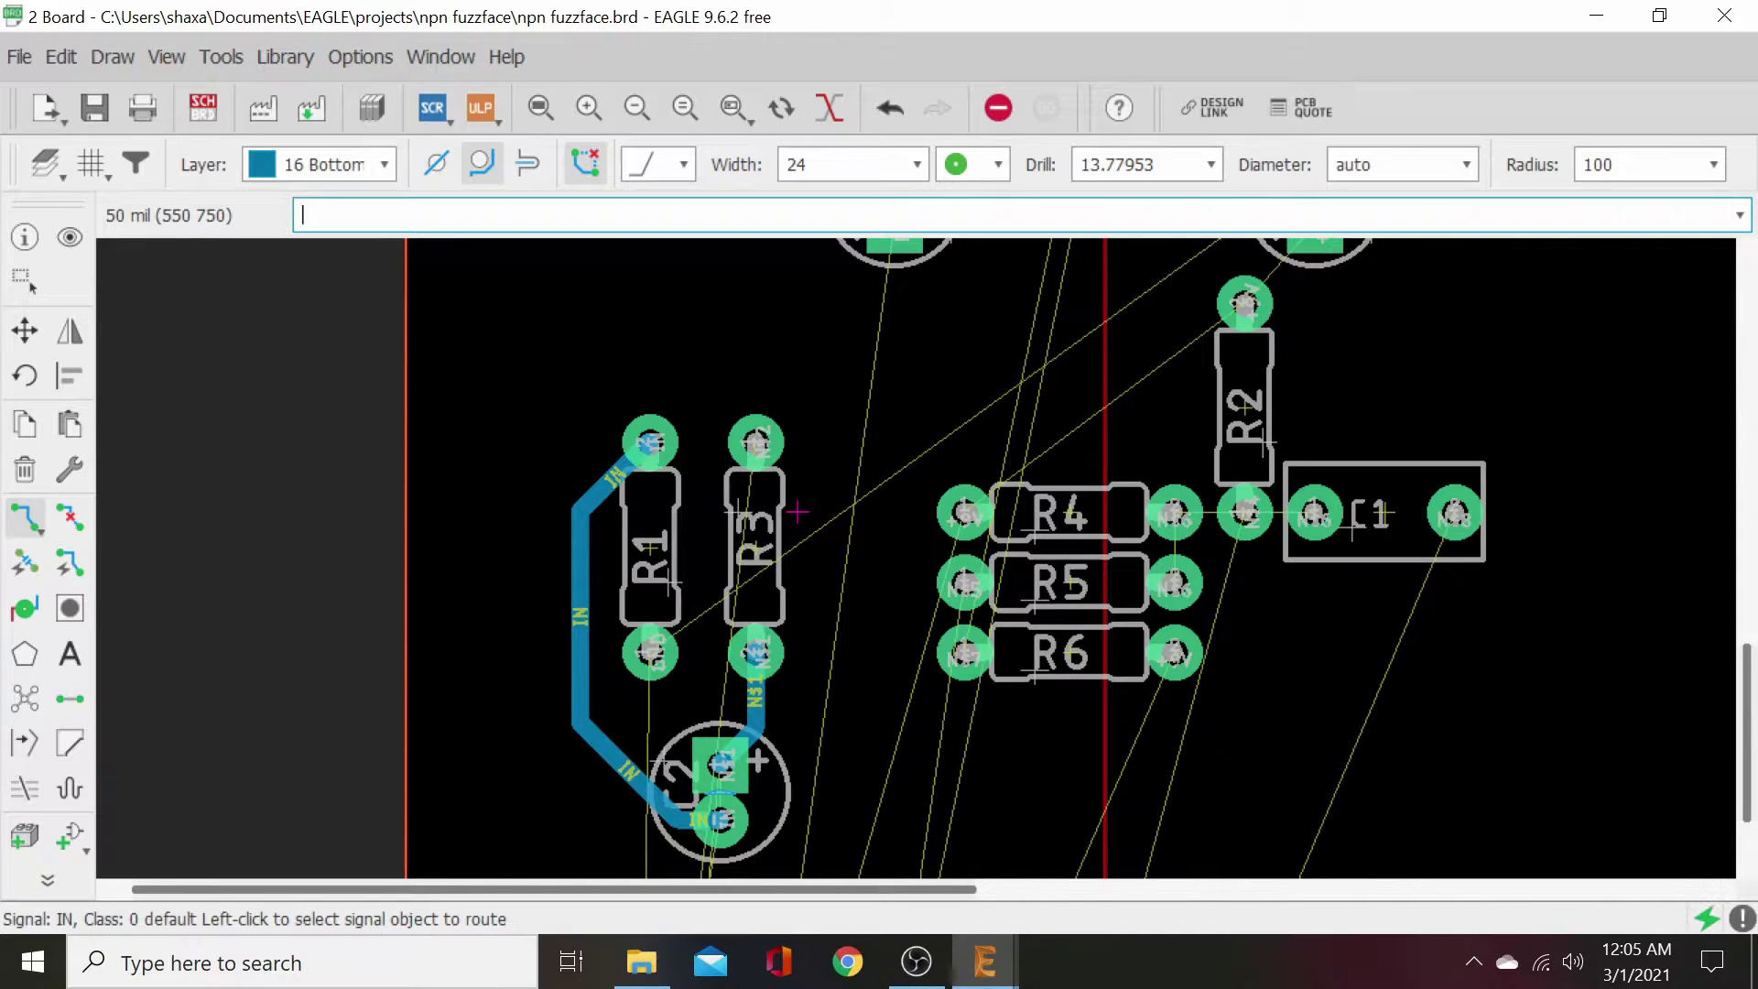
{"action": "scroll", "coordinate": [784, 562], "scroll_direction": "down", "scroll_amount": 2}
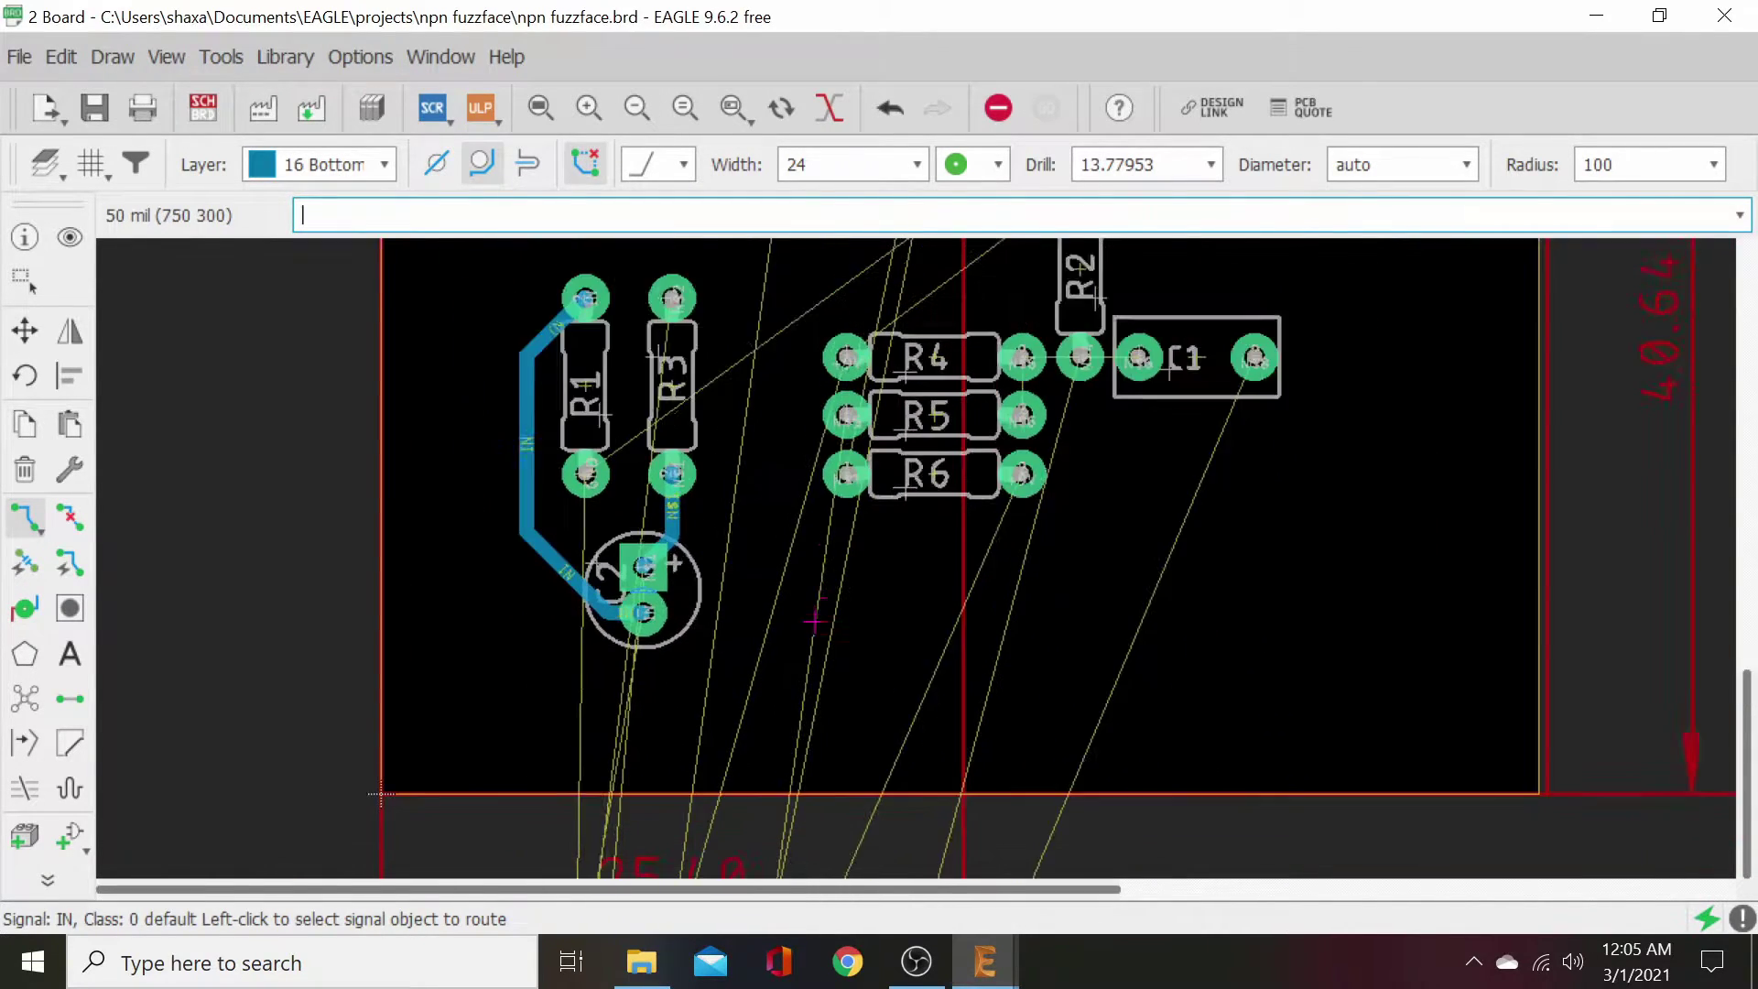
{"action": "scroll", "coordinate": [814, 646], "scroll_direction": "down", "scroll_amount": 10}
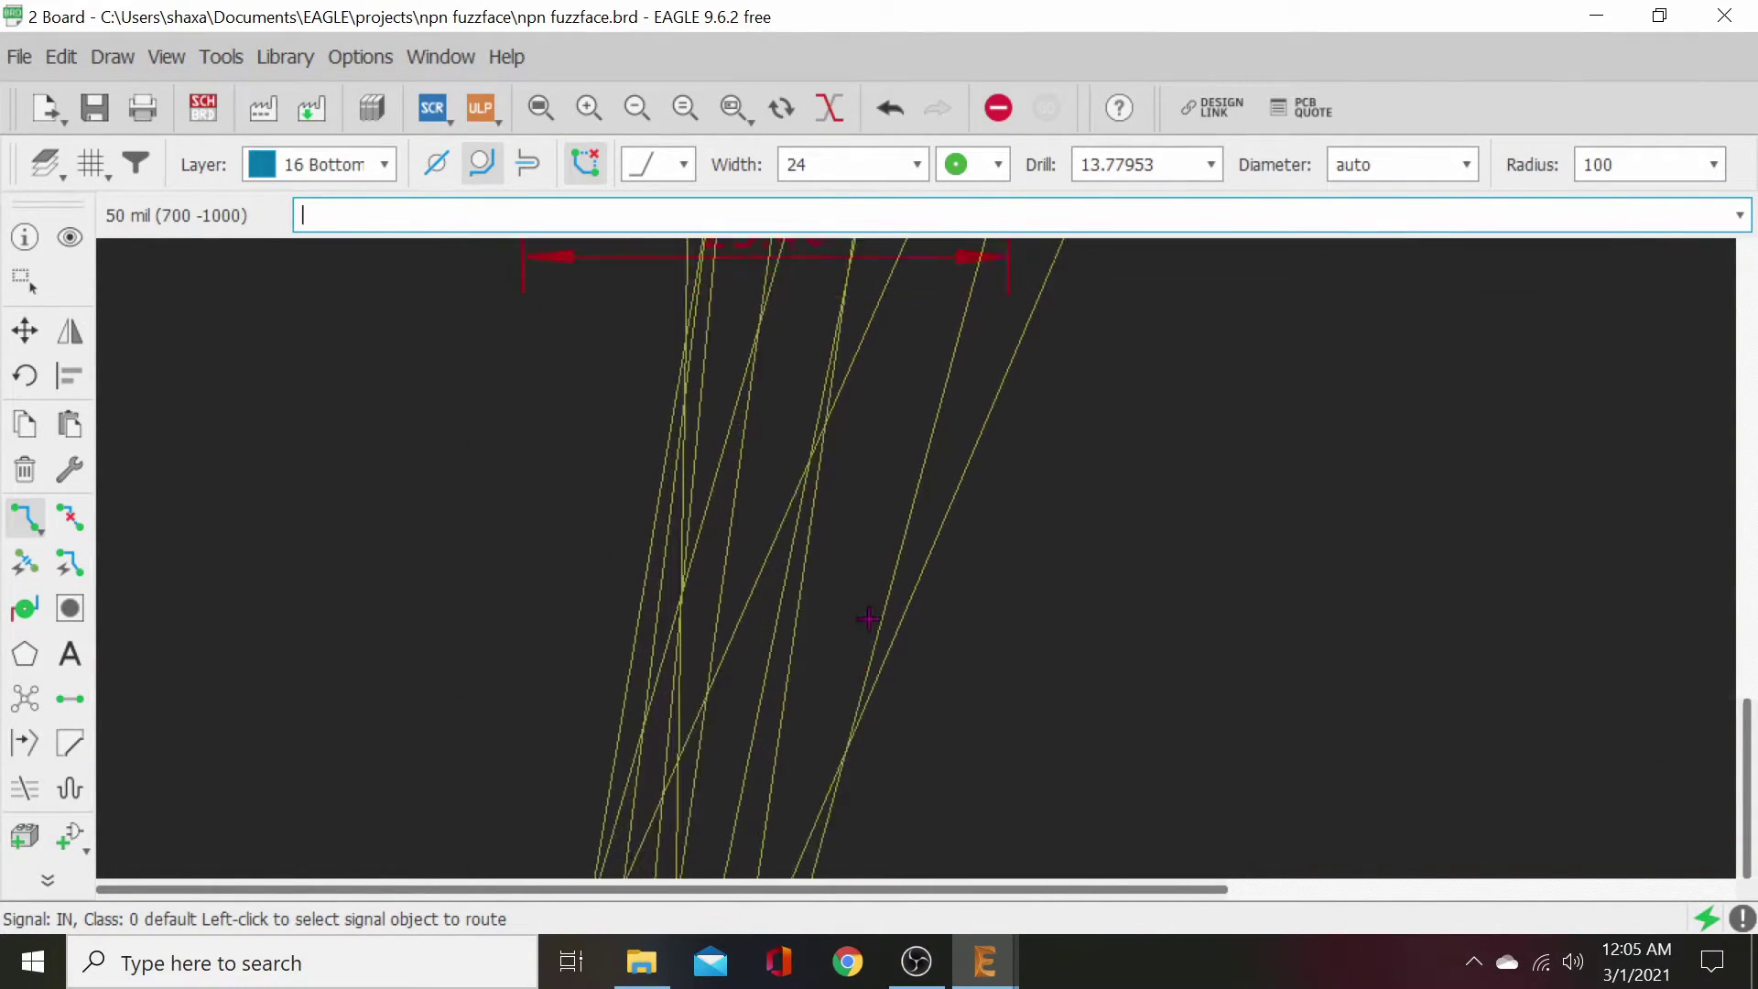
- Cancel routing and move POT1 to the board's top-left corner
{"action": "scroll", "coordinate": [914, 676], "scroll_direction": "down", "scroll_amount": 5}
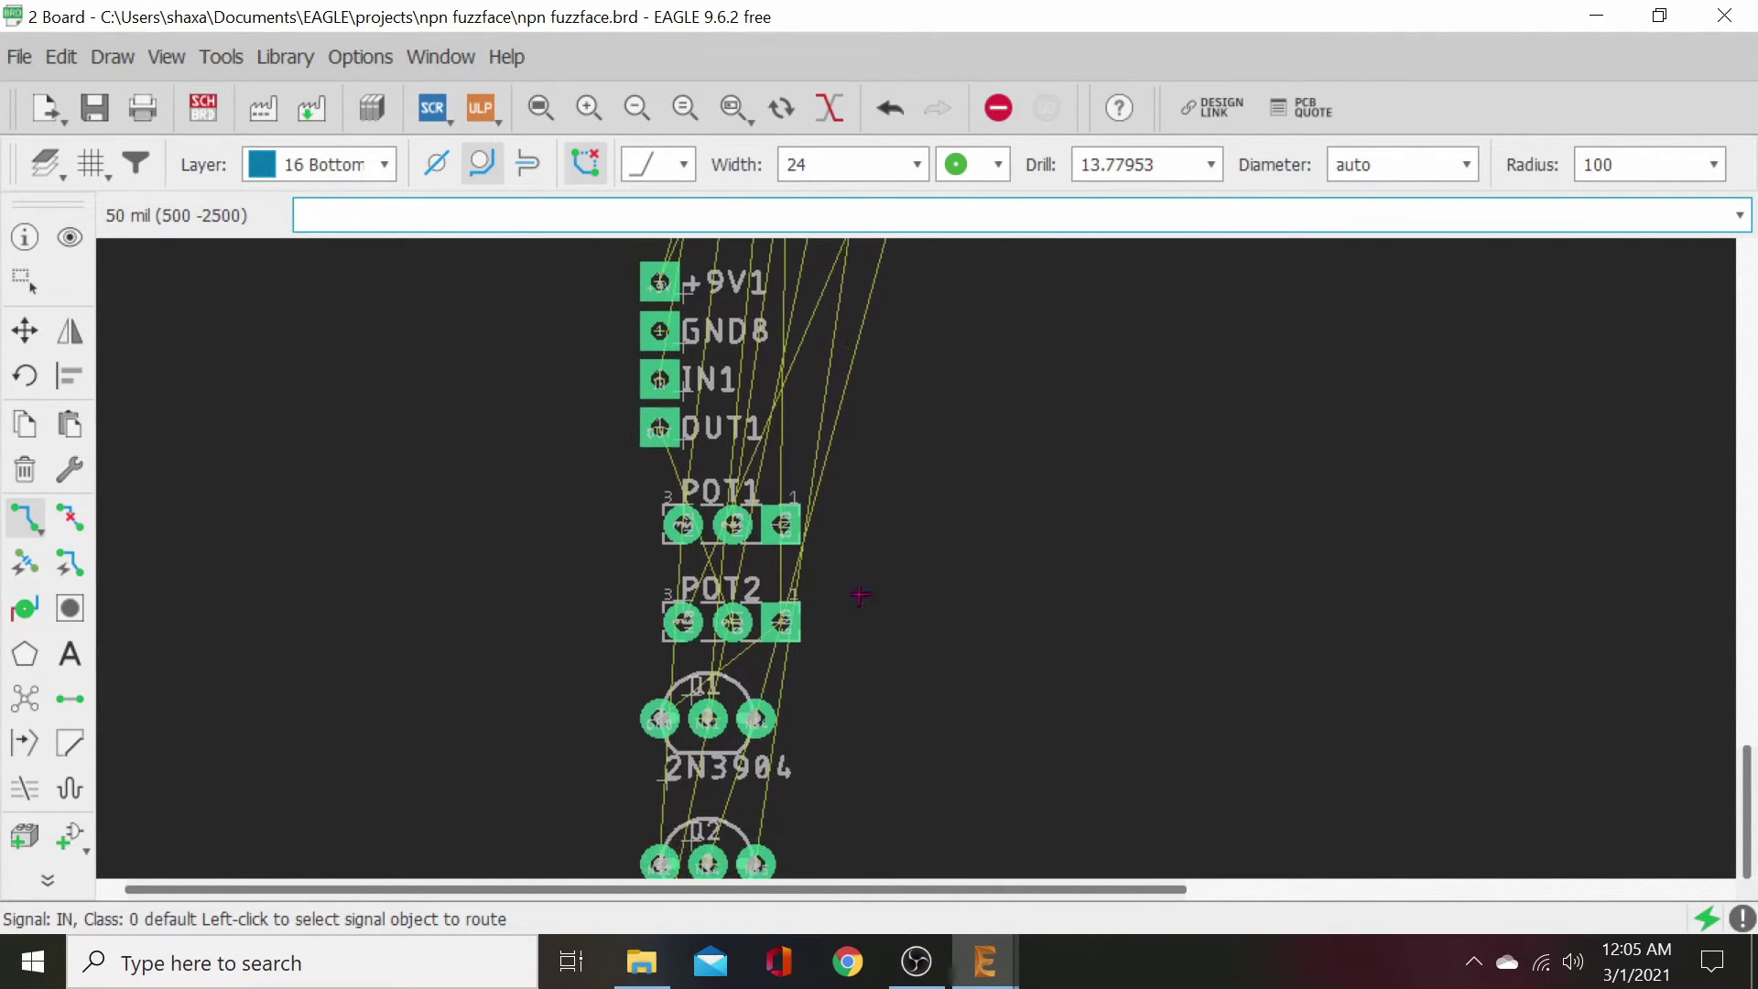
{"action": "left_click", "coordinate": [734, 525]}
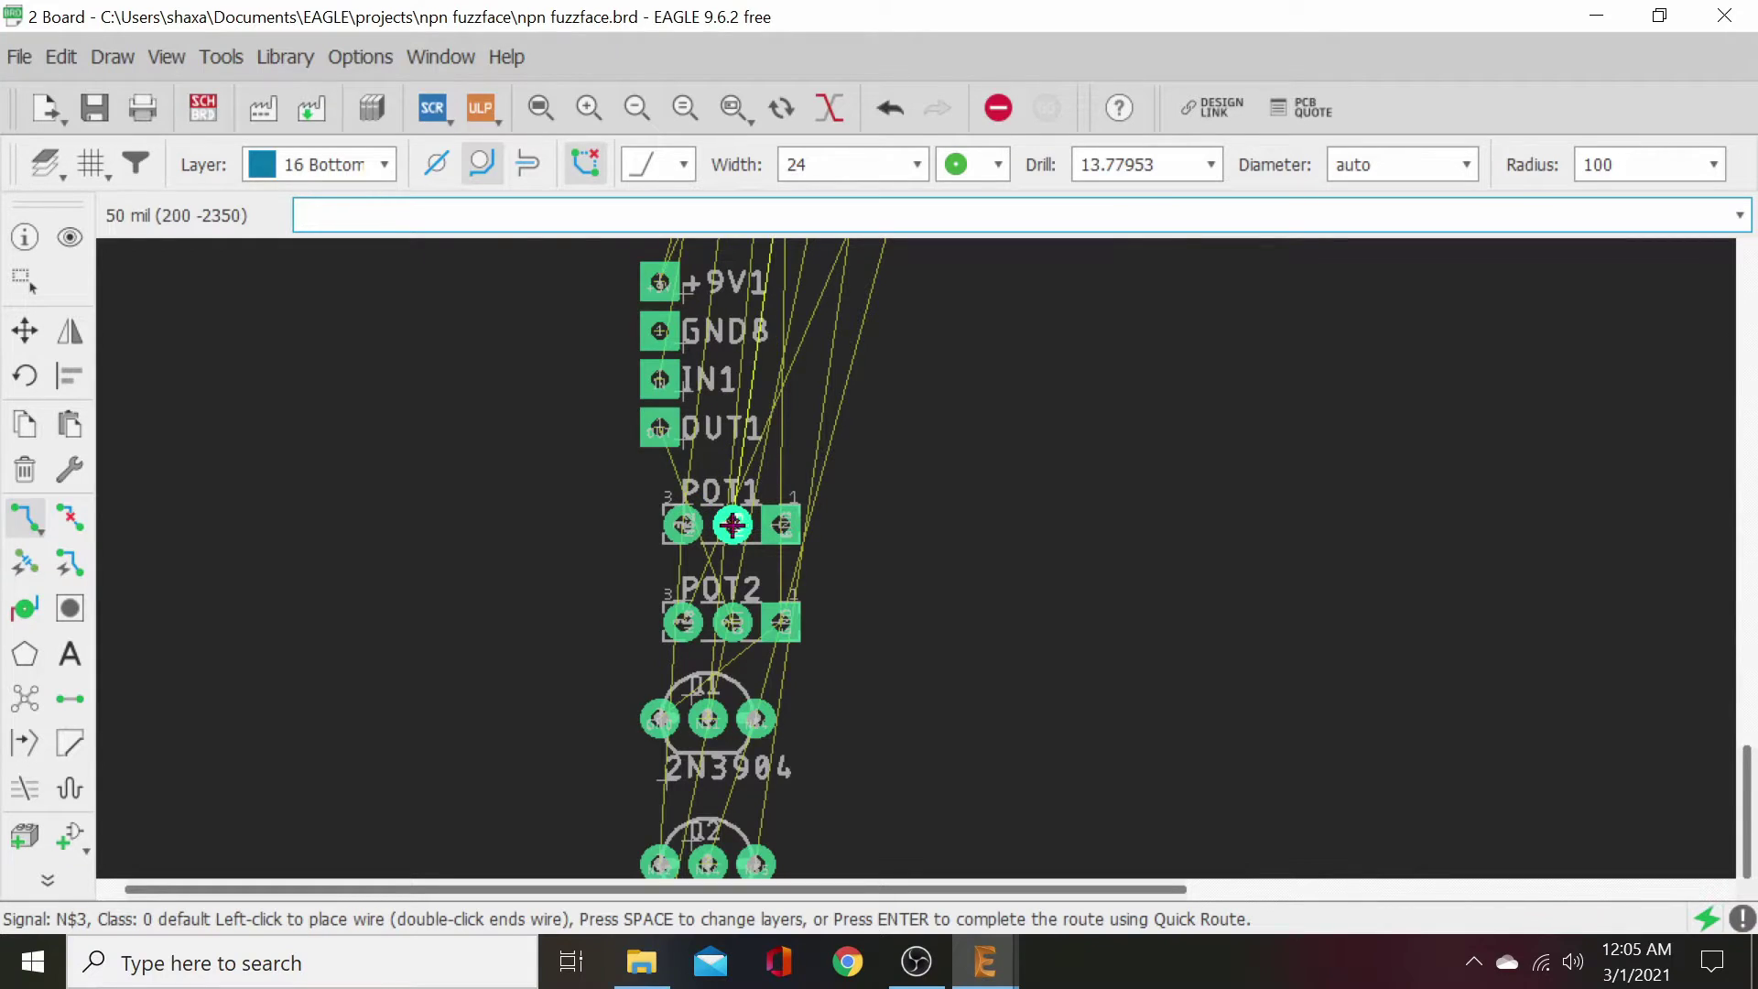
{"action": "key", "text": "Escape"}
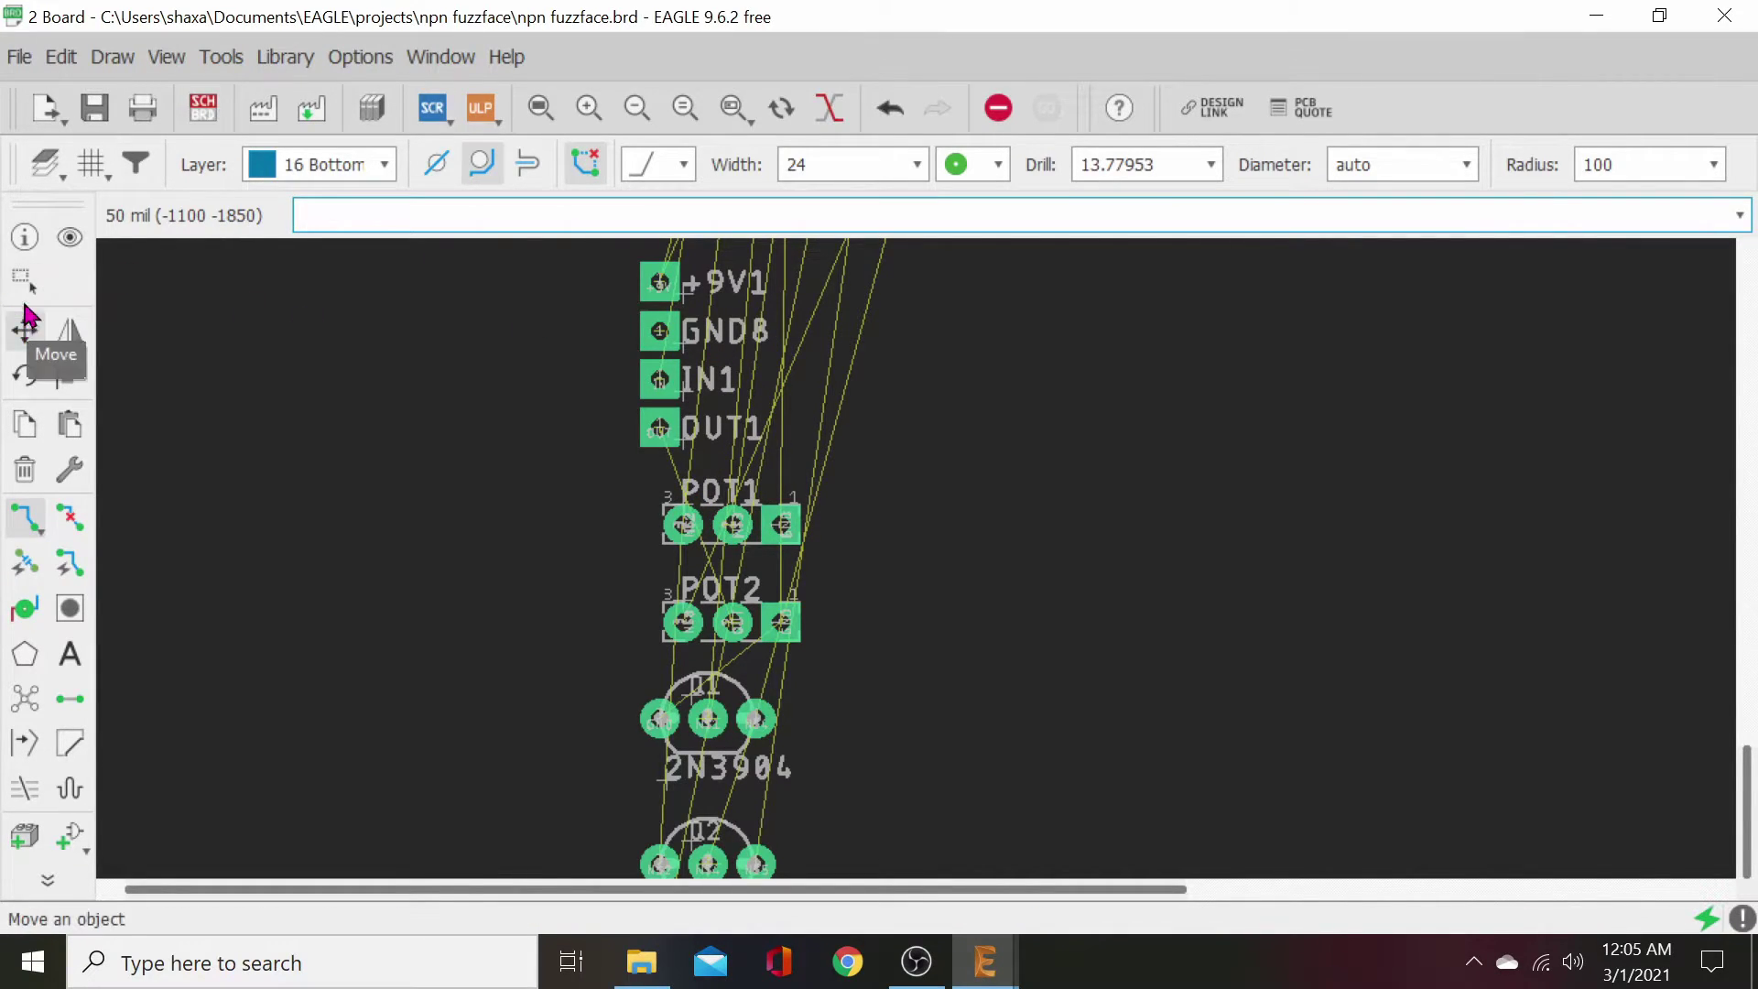
{"action": "left_click", "coordinate": [27, 337]}
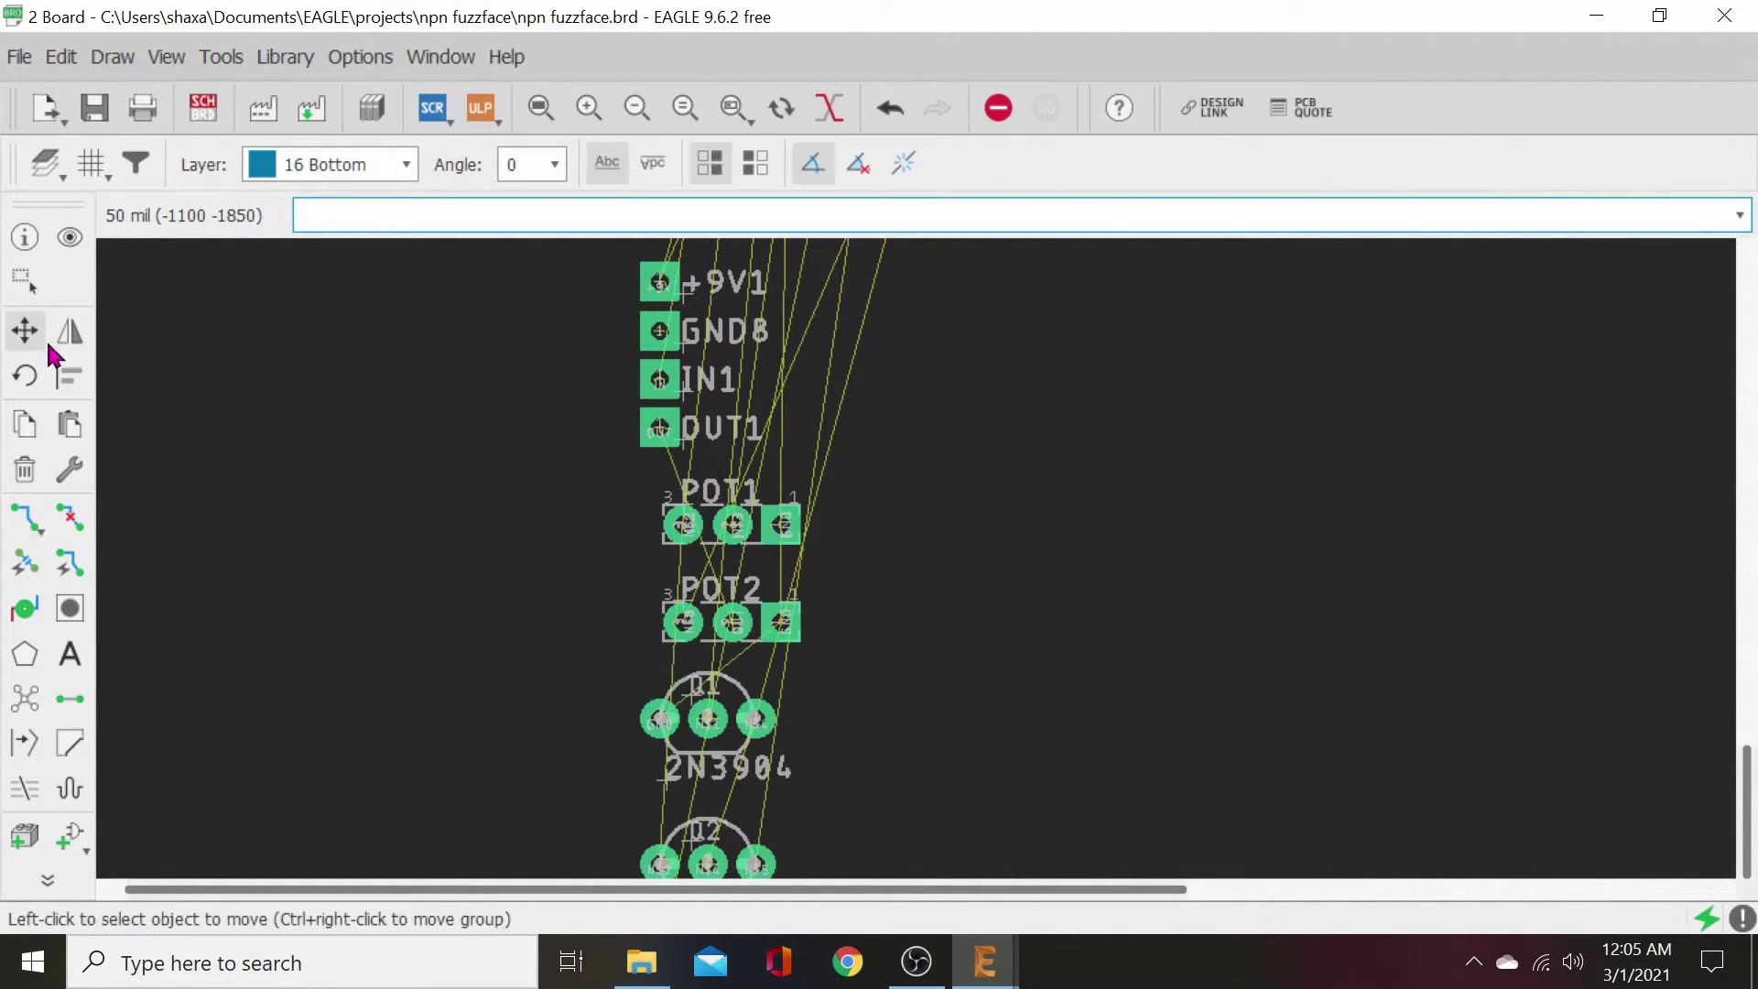
{"action": "left_click", "coordinate": [735, 522]}
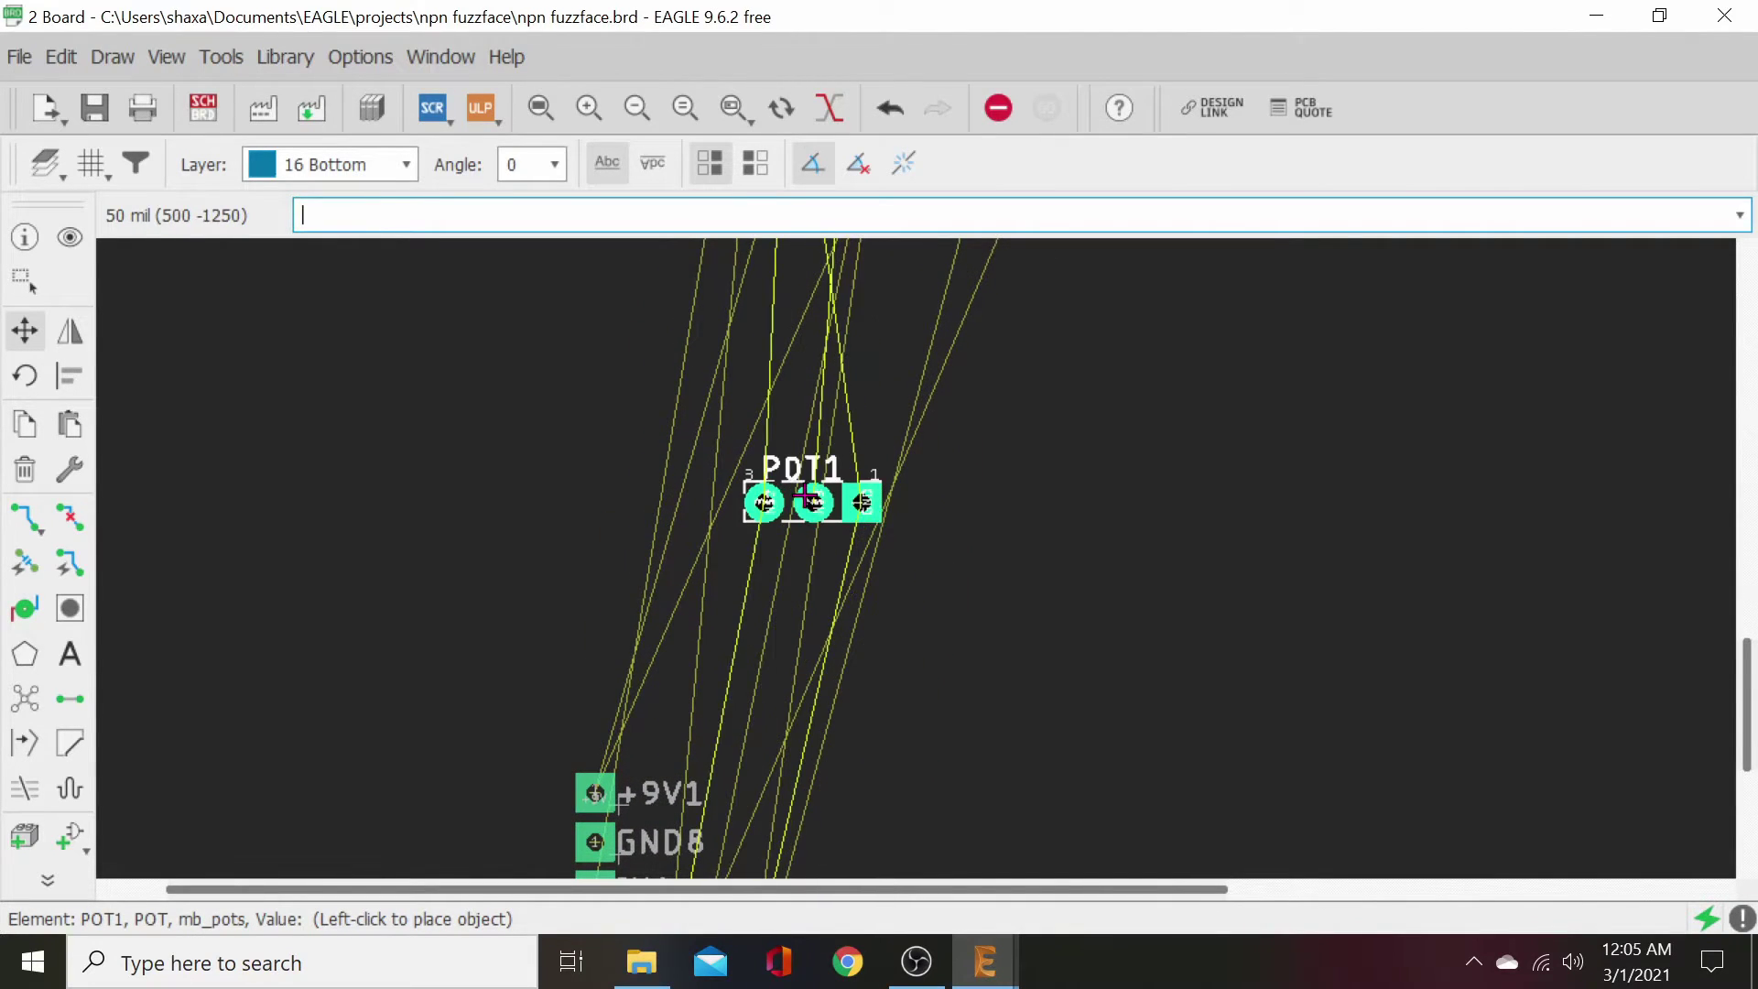
{"action": "scroll", "coordinate": [773, 714], "scroll_direction": "up", "scroll_amount": 5, "text": "ctrl"}
{"action": "scroll", "coordinate": [757, 617], "scroll_direction": "up", "scroll_amount": 5, "text": "ctrl"}
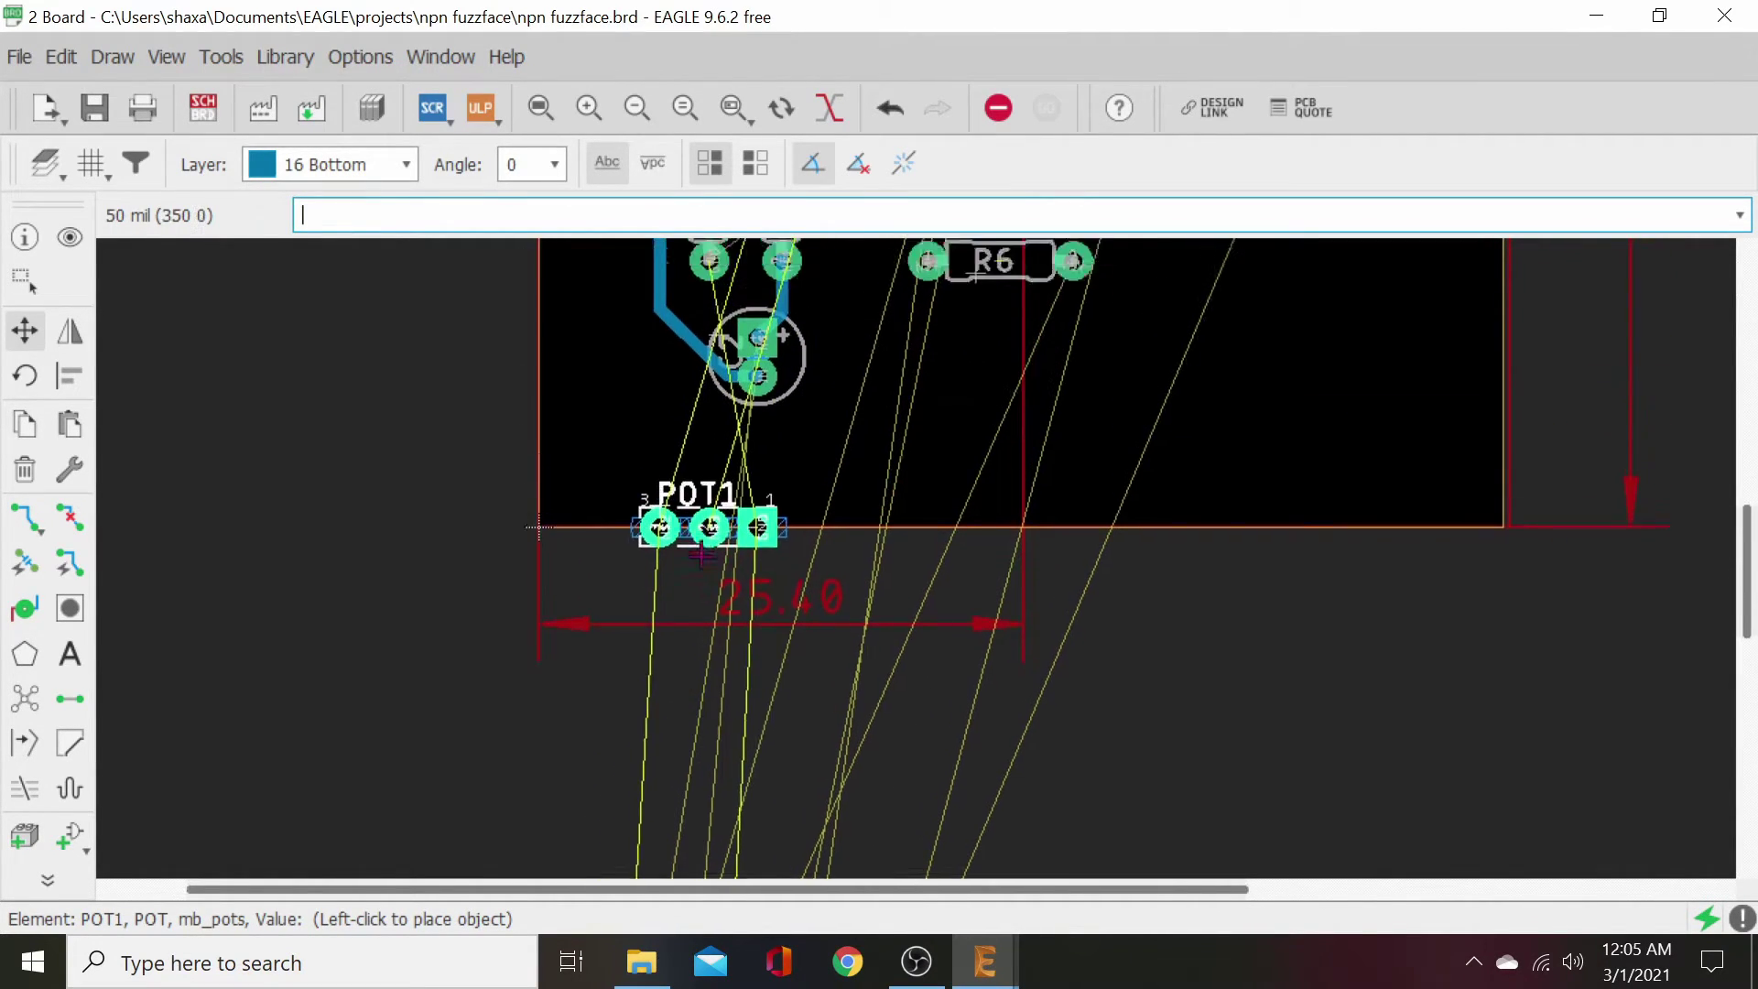
{"action": "scroll", "coordinate": [703, 554], "scroll_direction": "up", "scroll_amount": 10, "text": "ctrl"}
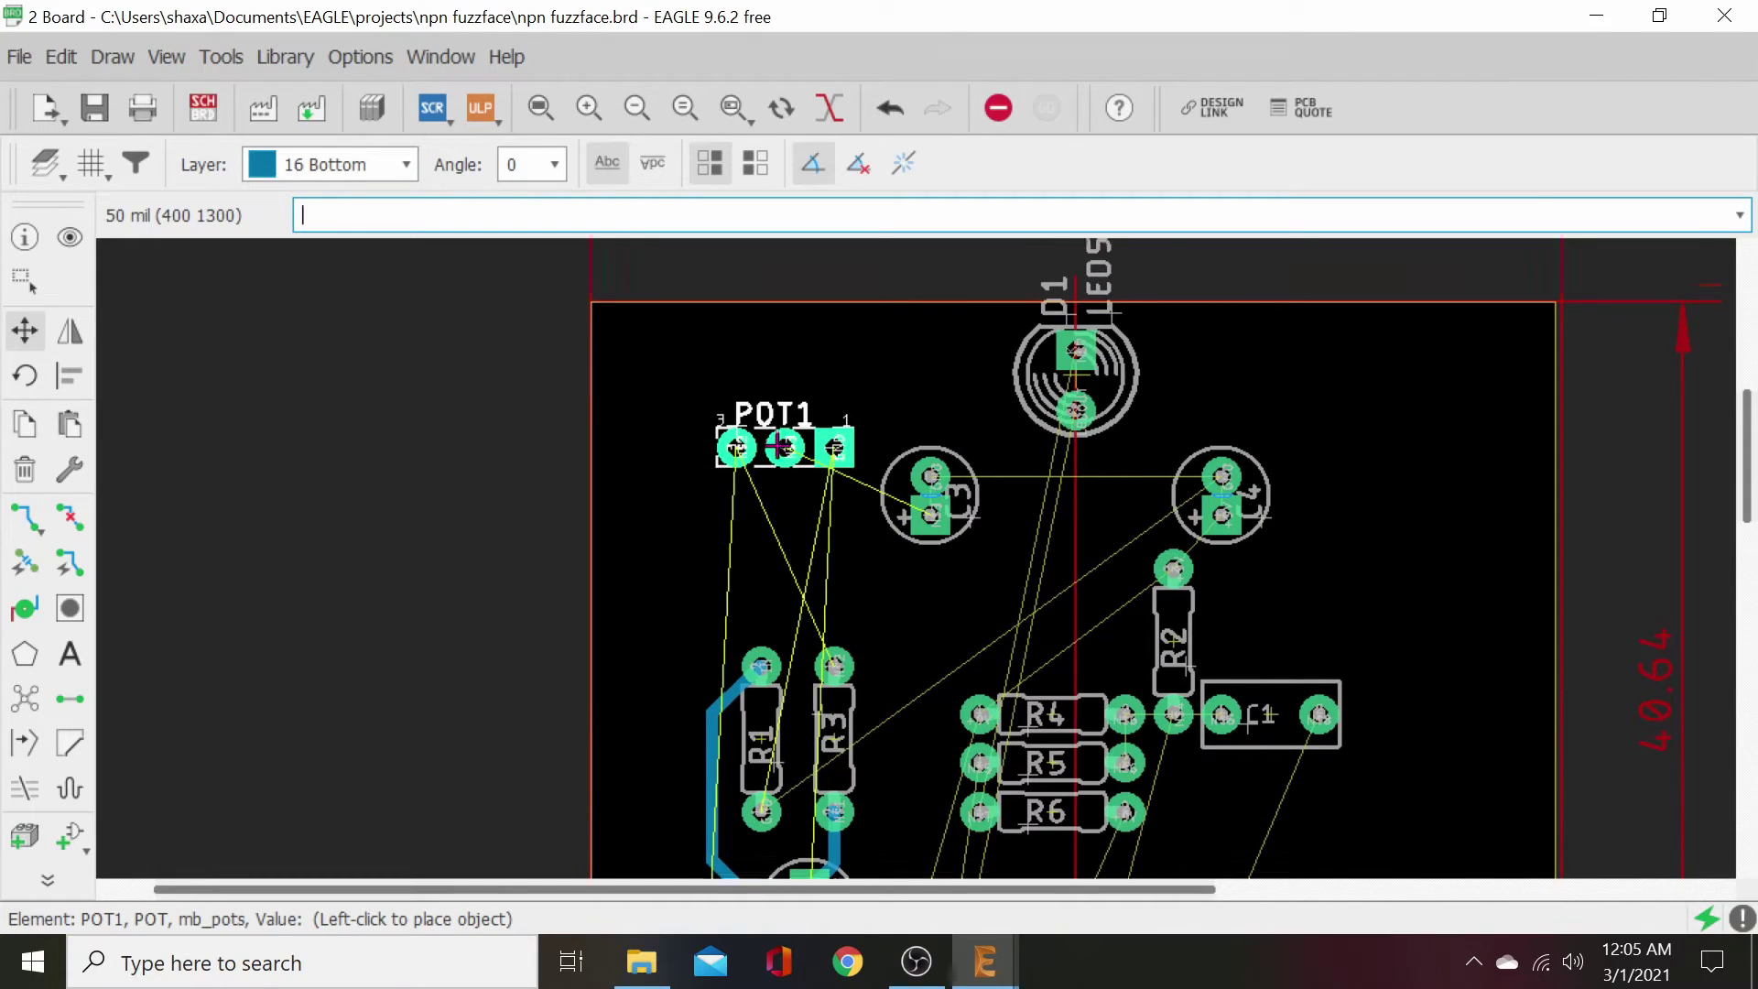
{"action": "scroll", "coordinate": [779, 446], "scroll_direction": "up", "scroll_amount": 5, "text": "ctrl"}
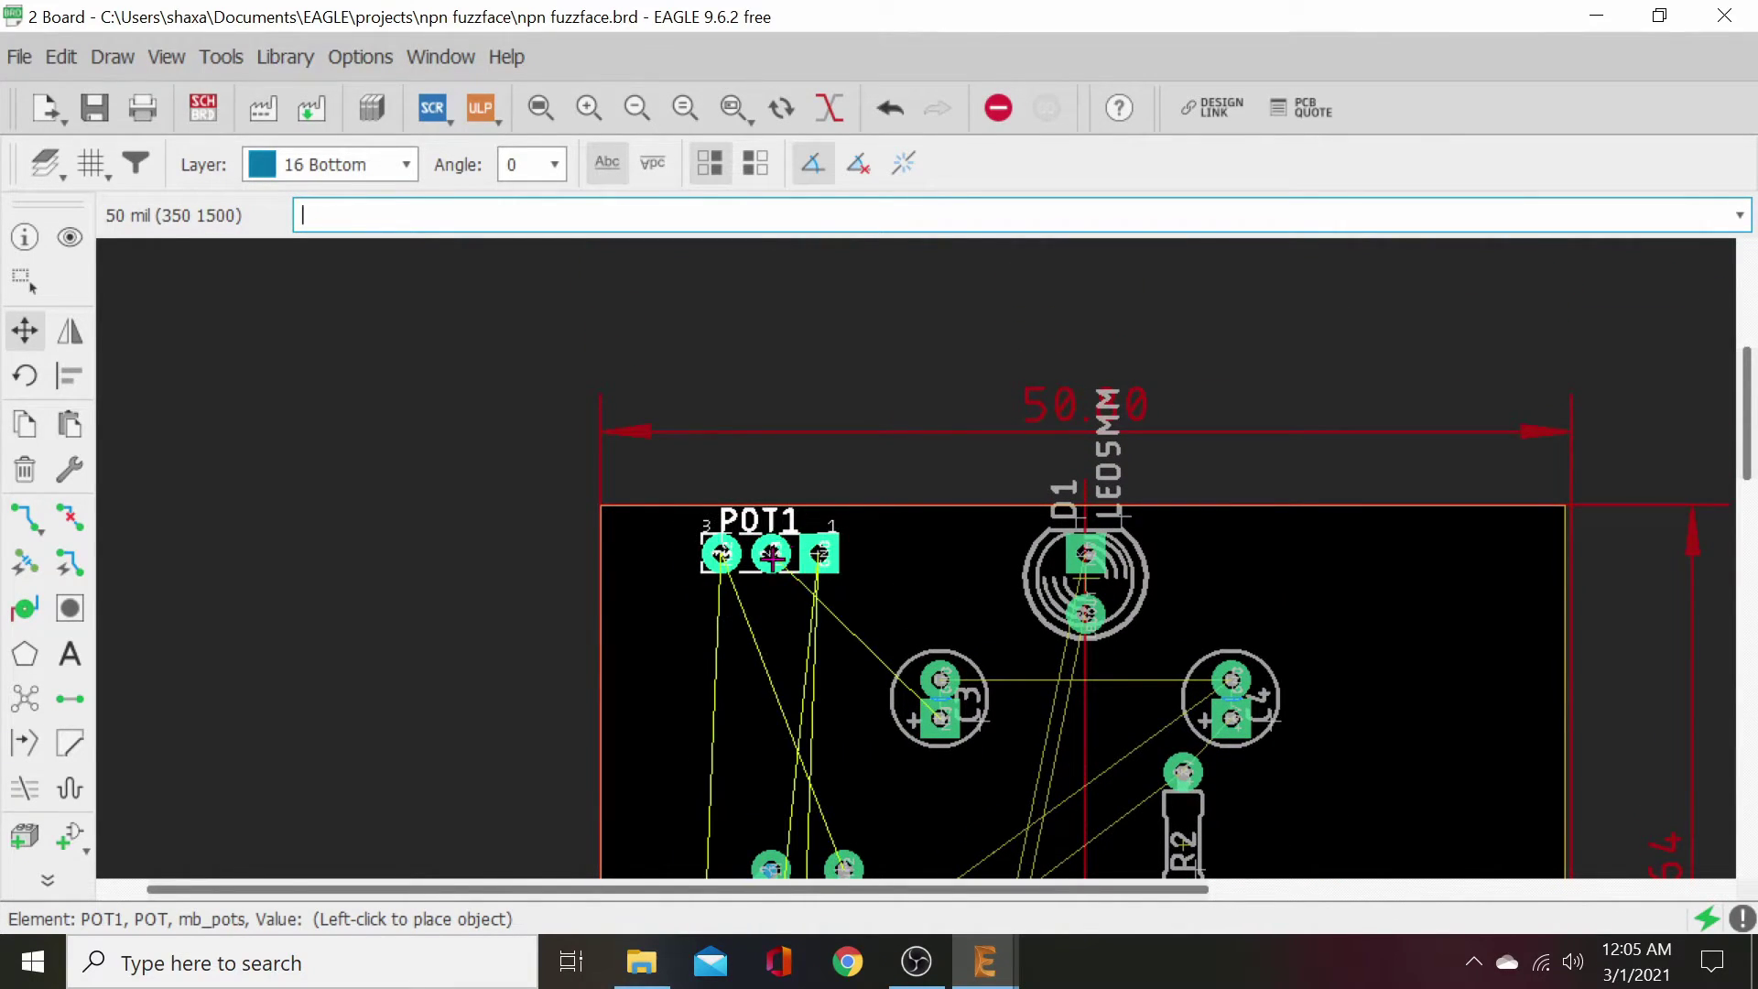
{"action": "left_click", "coordinate": [772, 576]}
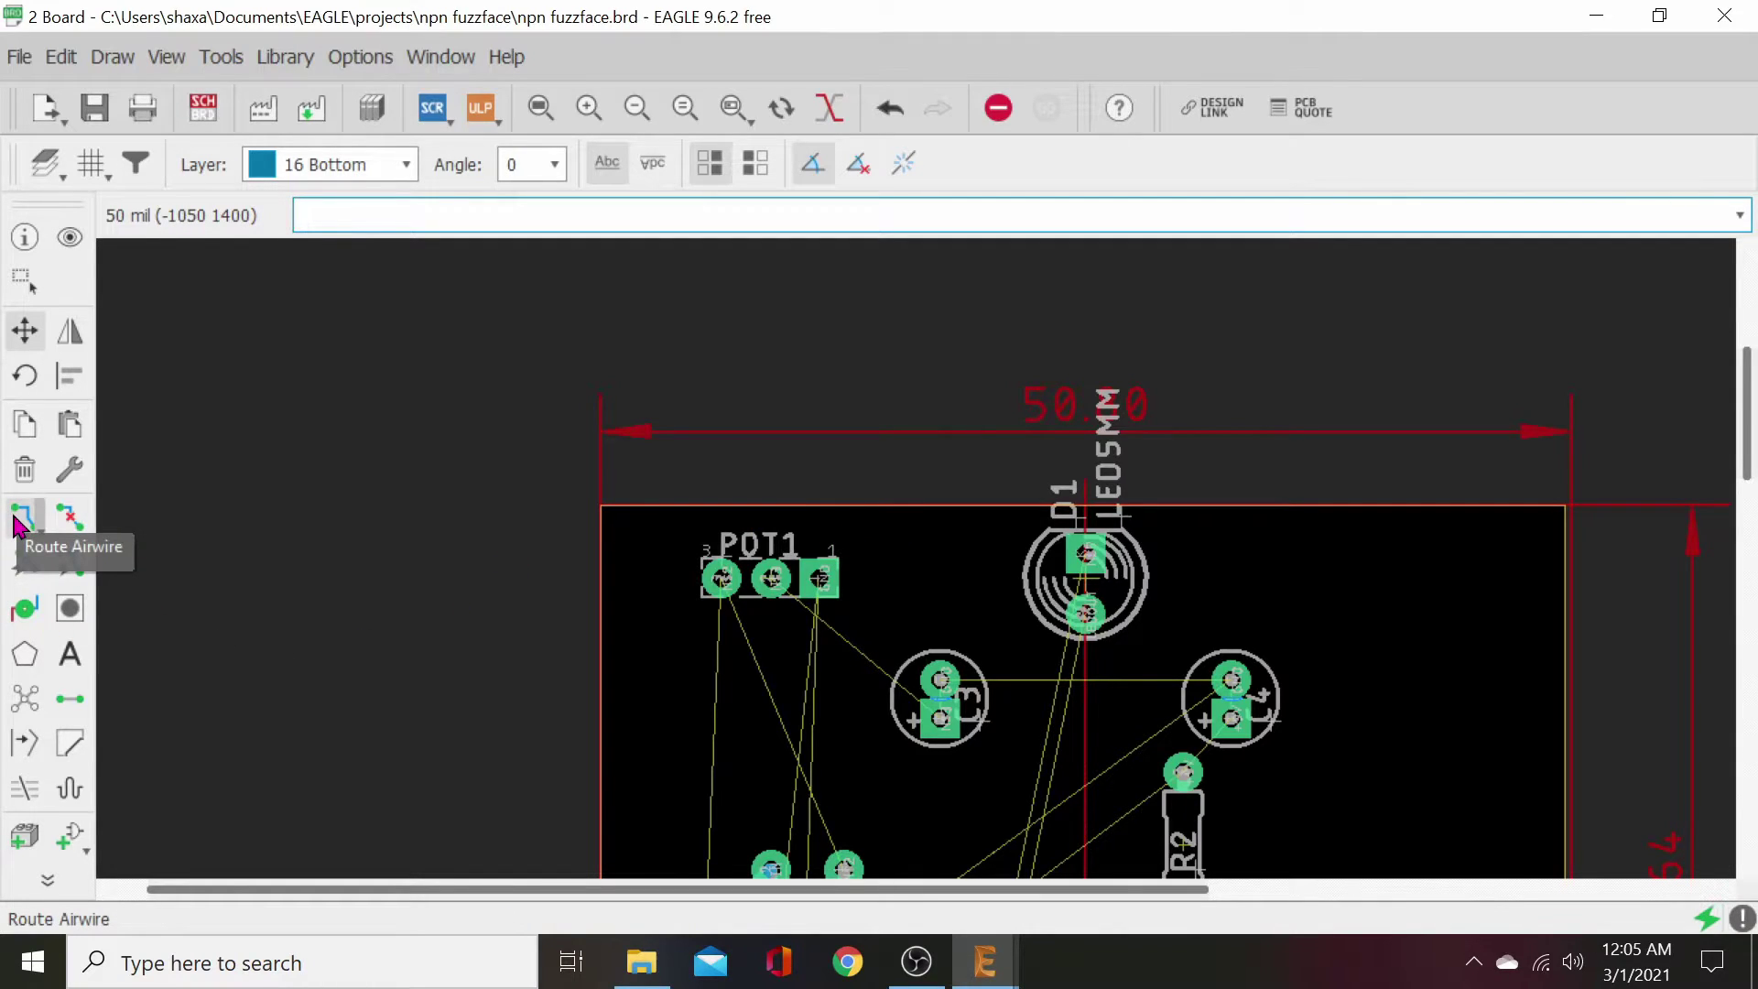
- Move POT2 to the board's top-right corner, opposite POT1
{"action": "scroll", "coordinate": [793, 678], "scroll_direction": "down", "scroll_amount": 1}
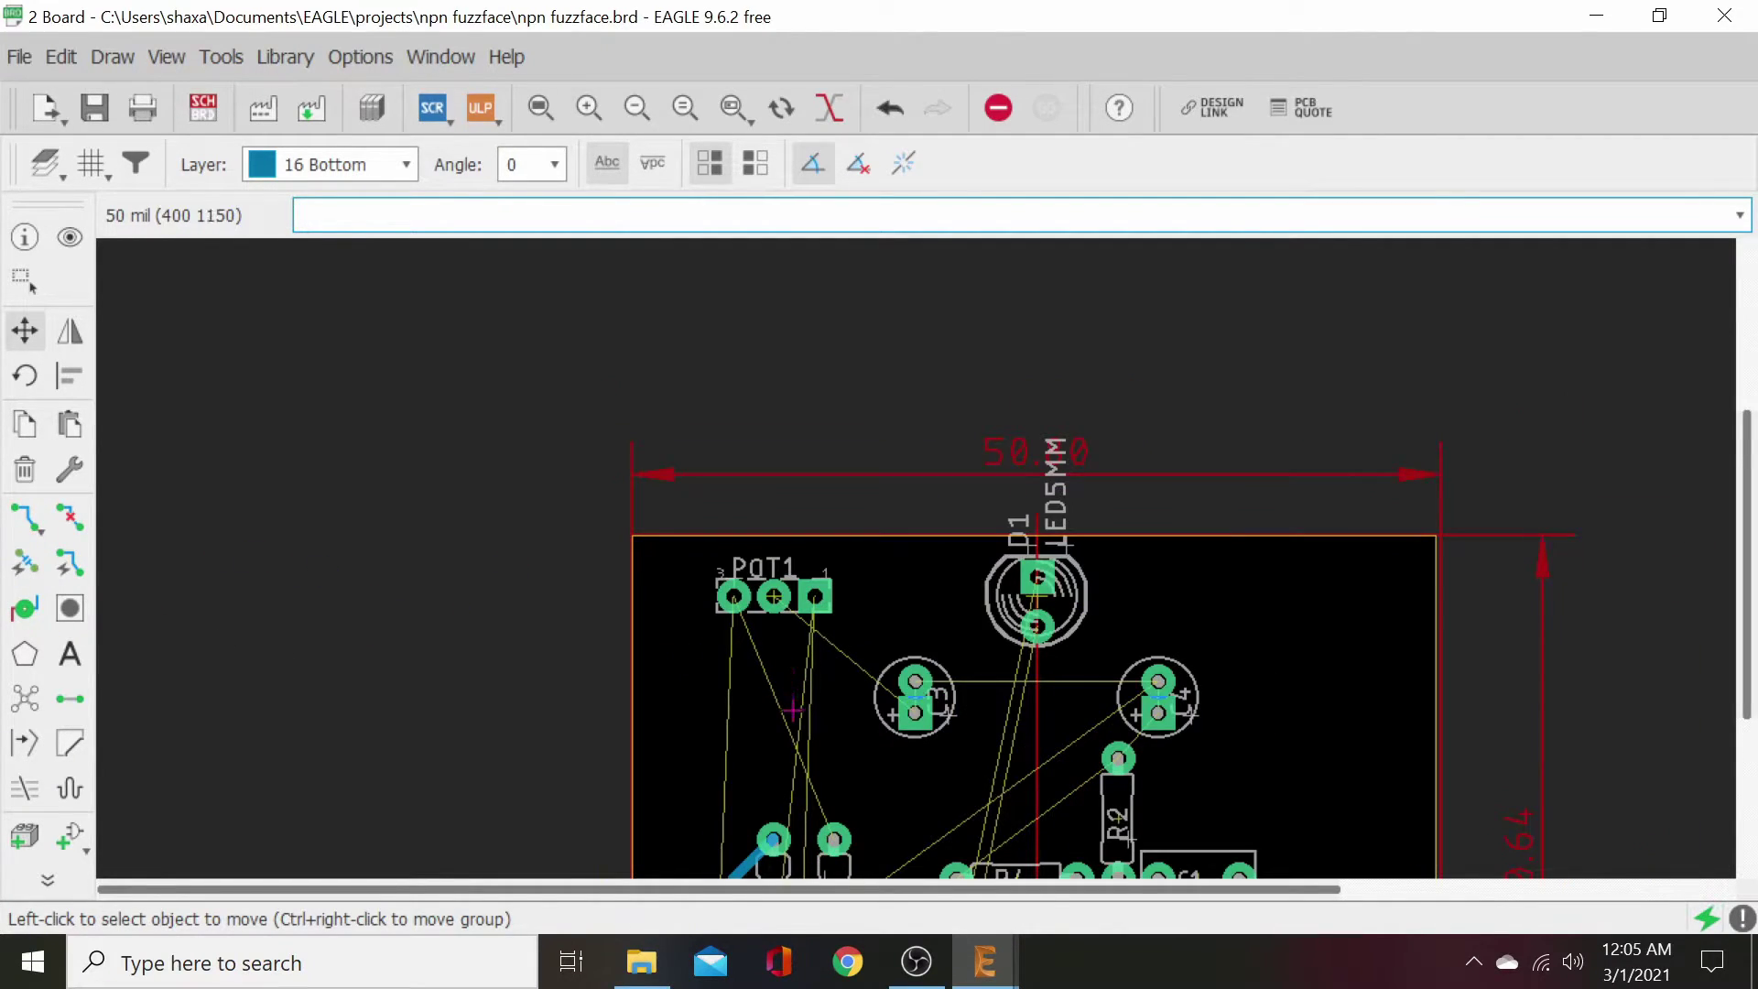
{"action": "scroll", "coordinate": [793, 709], "scroll_direction": "down", "scroll_amount": 2}
{"action": "scroll", "coordinate": [826, 670], "scroll_direction": "down", "scroll_amount": 1}
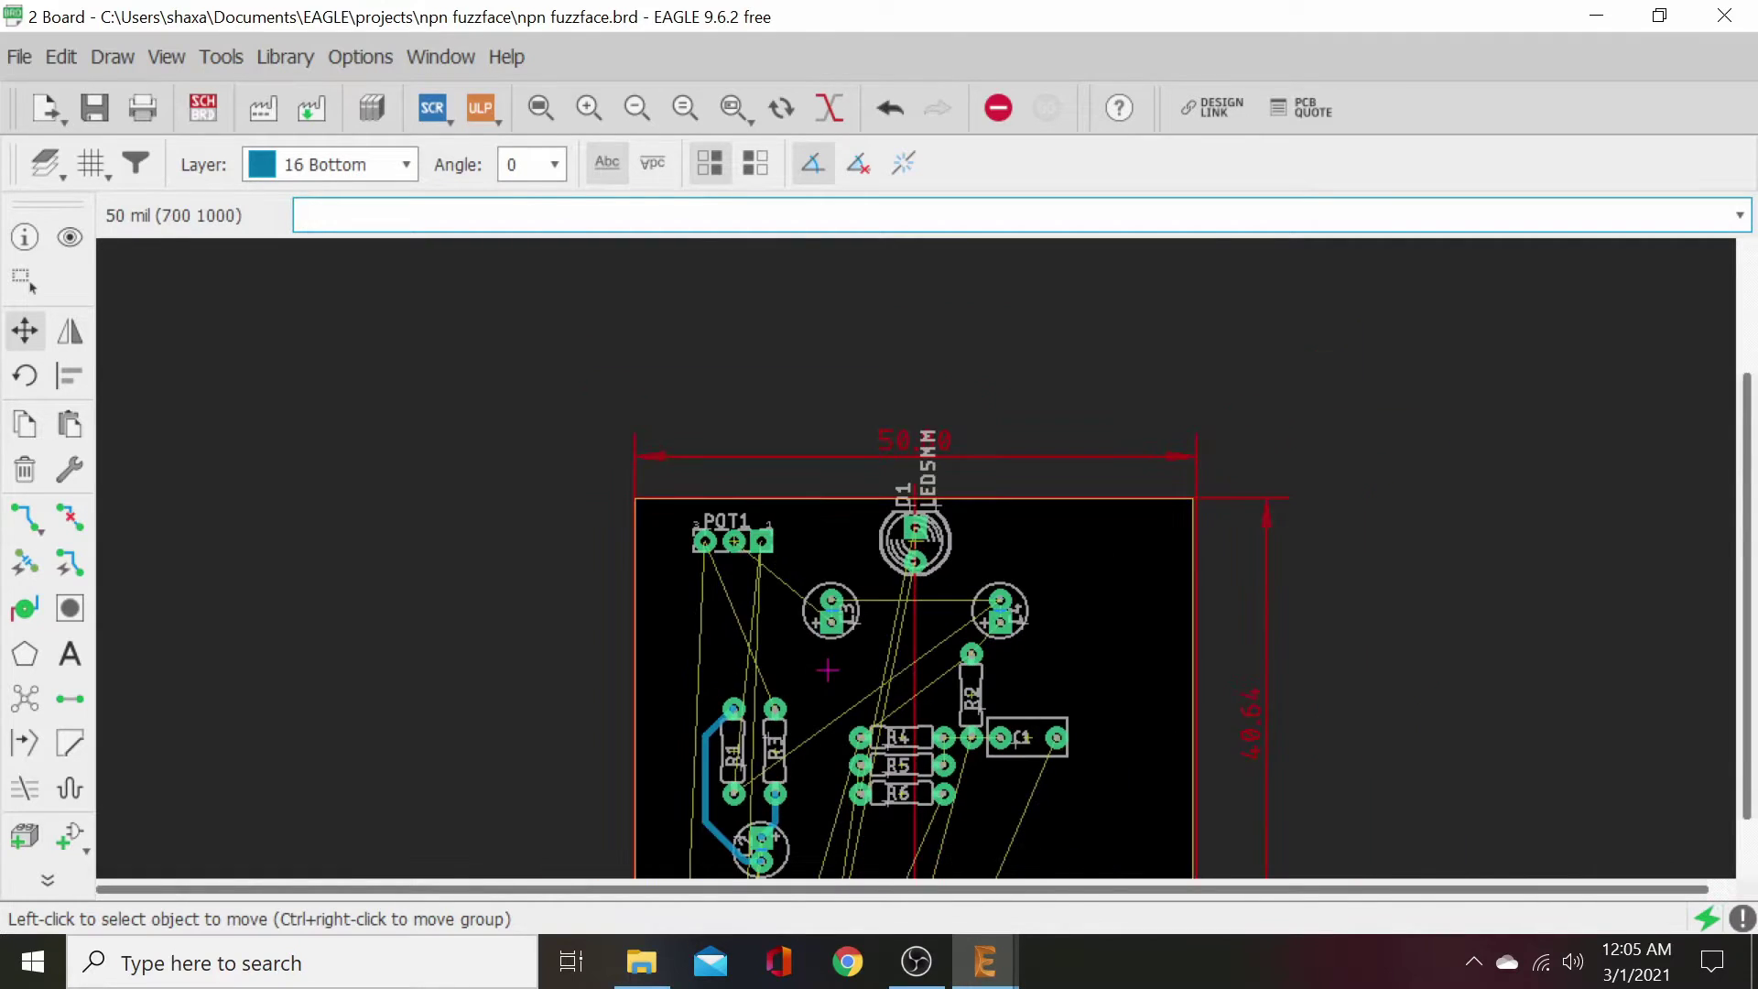
{"action": "scroll", "coordinate": [827, 671], "scroll_direction": "down", "scroll_amount": 10}
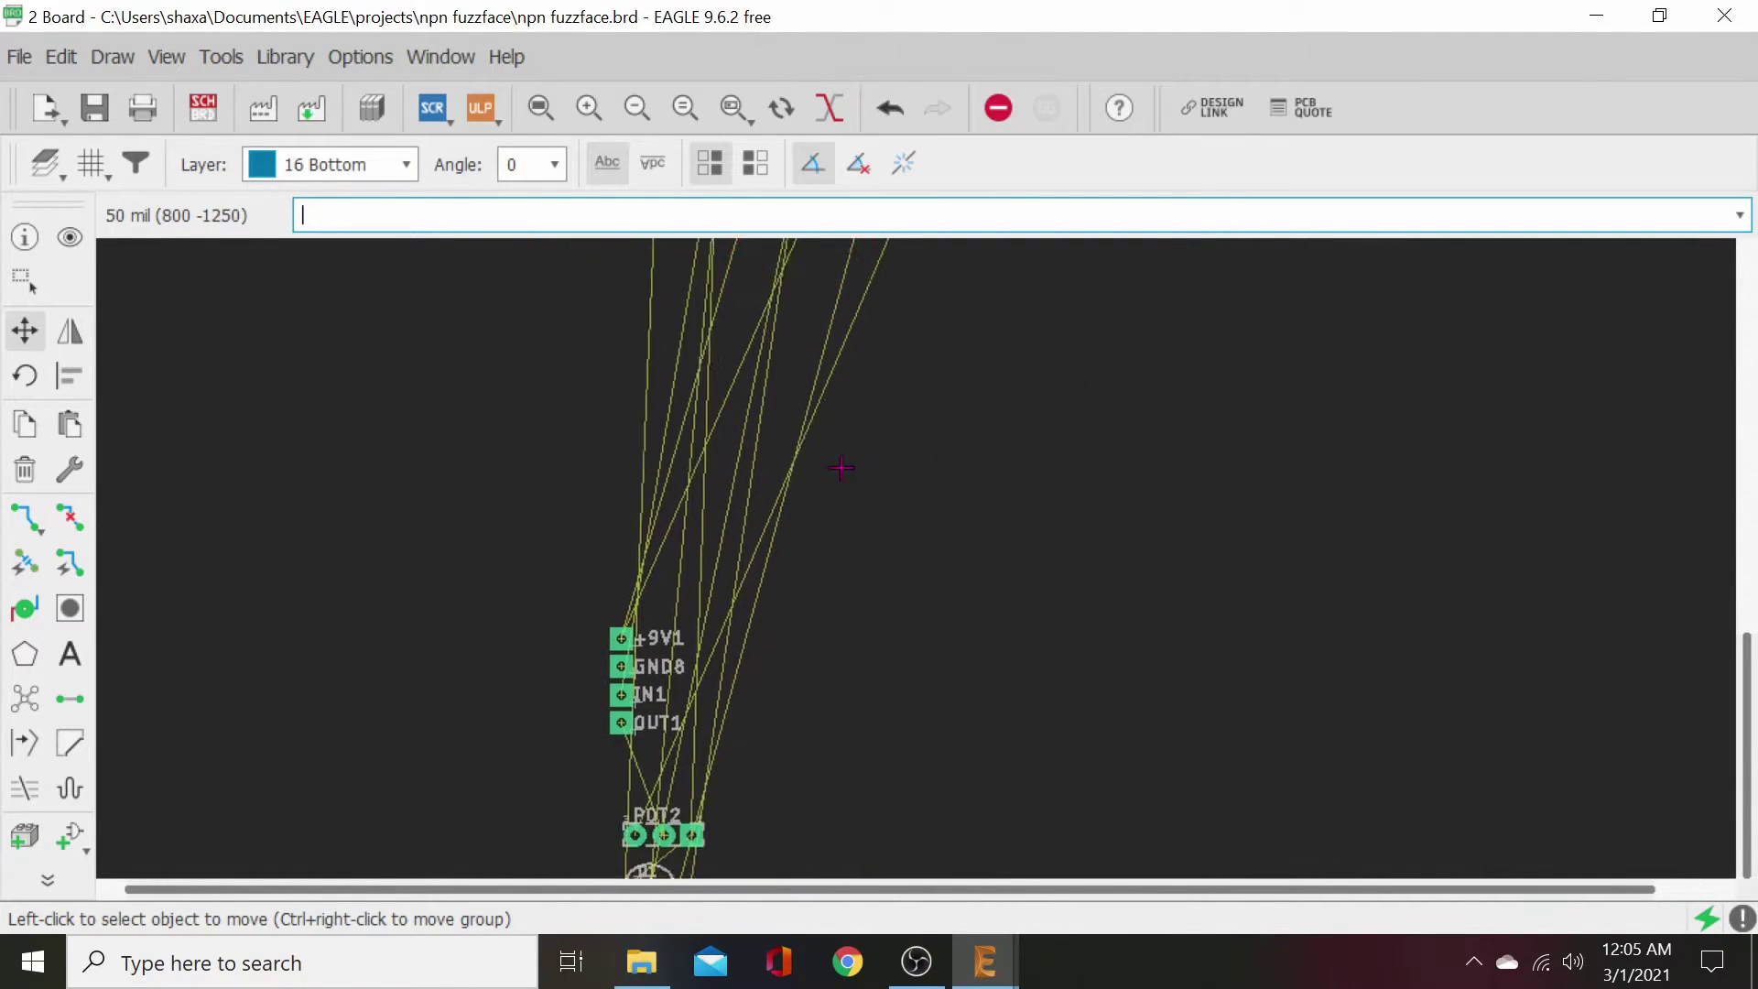
{"action": "scroll", "coordinate": [840, 468], "scroll_direction": "down", "scroll_amount": 2}
{"action": "left_click", "coordinate": [718, 740]}
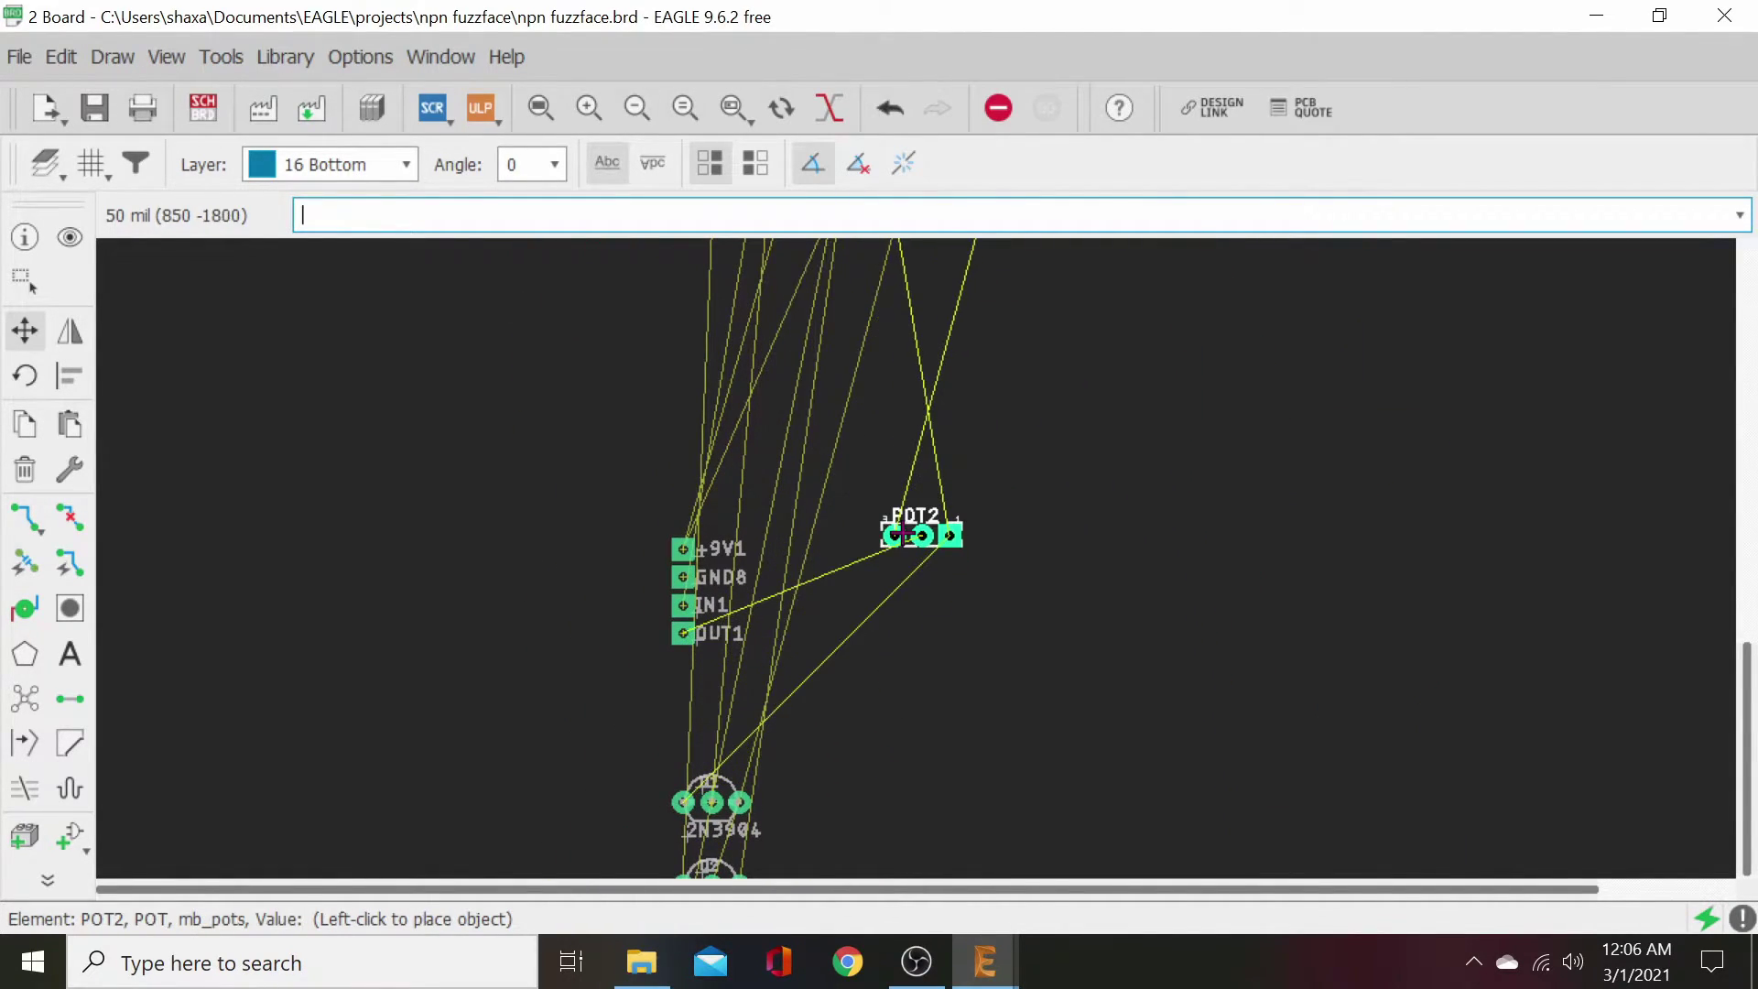
{"action": "scroll", "coordinate": [906, 533], "scroll_direction": "up", "scroll_amount": 5}
{"action": "scroll", "coordinate": [954, 471], "scroll_direction": "up", "scroll_amount": 5}
{"action": "scroll", "coordinate": [954, 471], "scroll_direction": "right", "scroll_amount": 2}
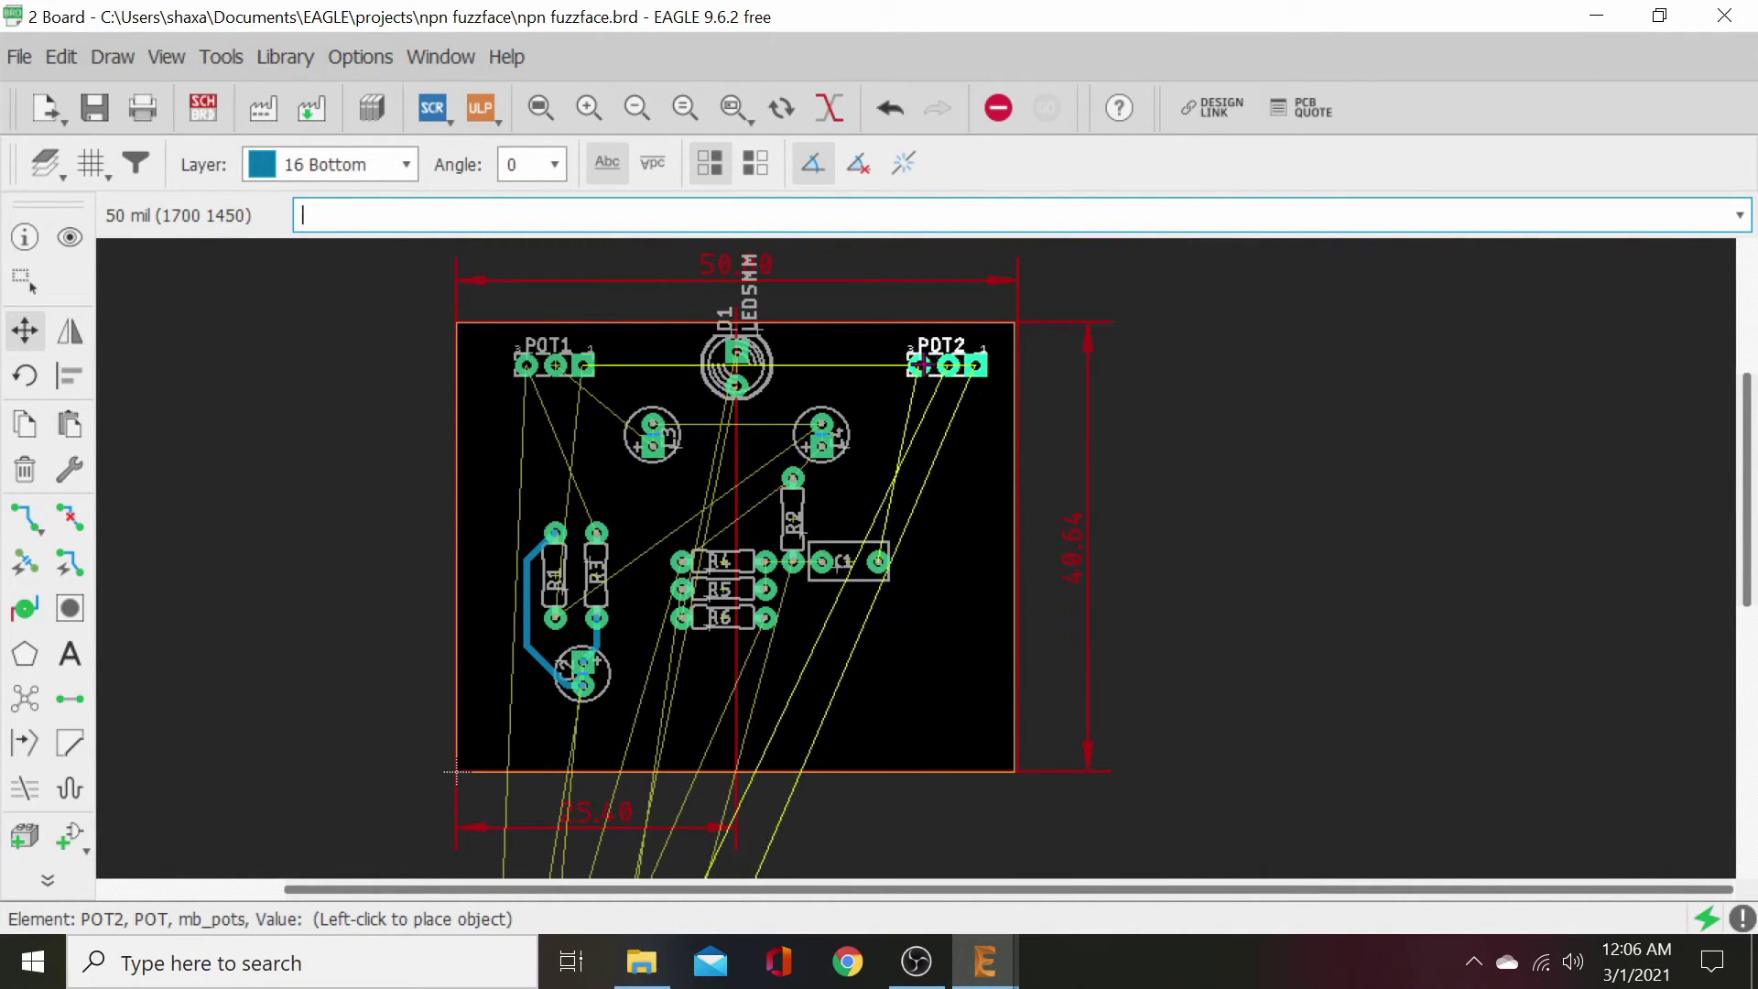
{"action": "left_click", "coordinate": [879, 365]}
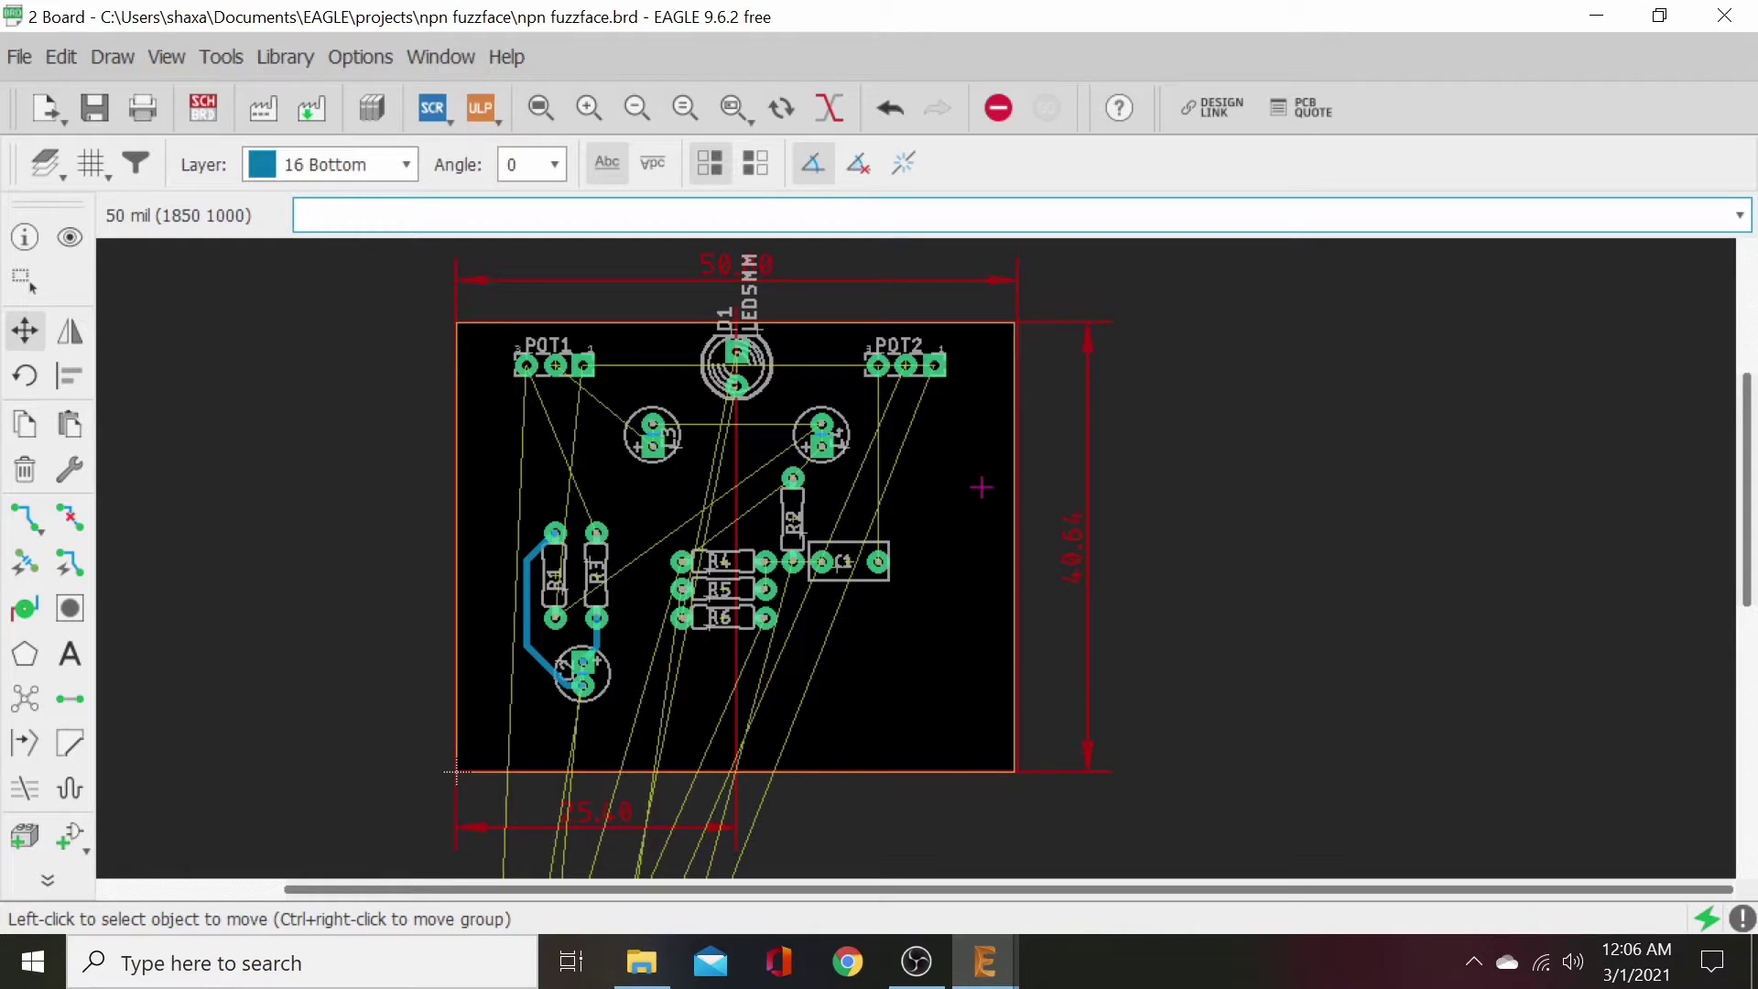
{"action": "scroll", "coordinate": [942, 439], "scroll_direction": "up", "scroll_amount": 3}
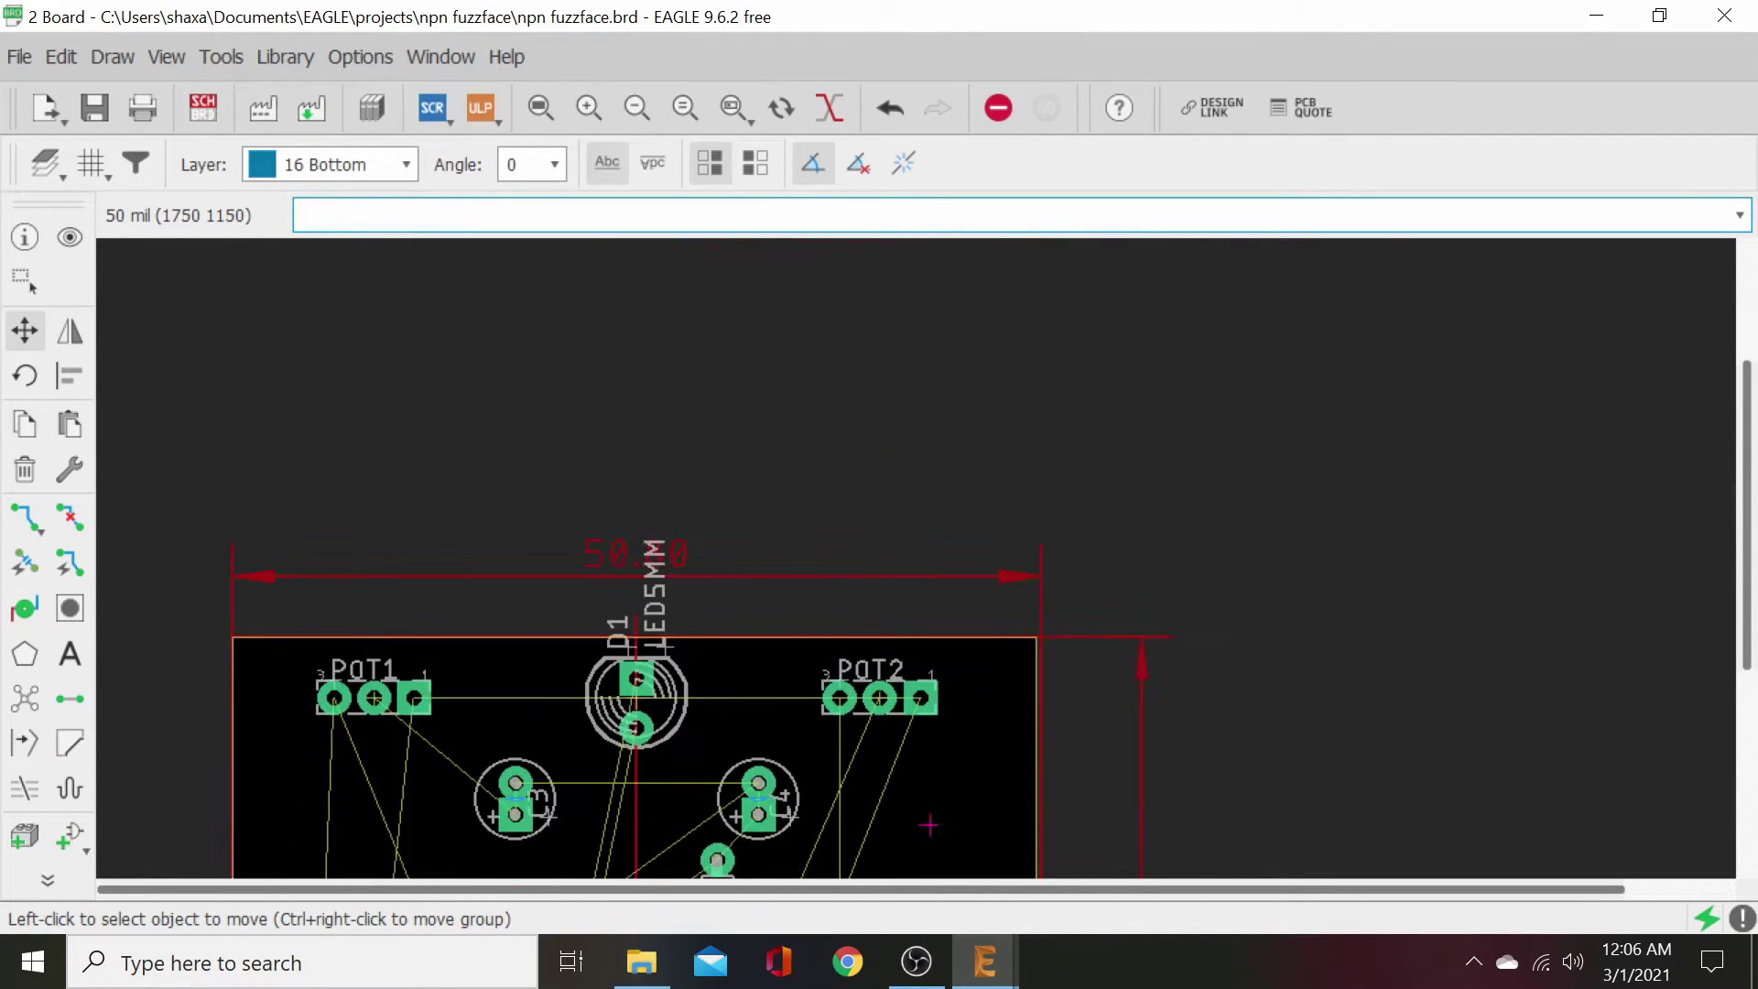
- Nudge POT2 slightly left toward LED D1
{"action": "scroll", "coordinate": [928, 825], "scroll_direction": "up", "scroll_amount": 5}
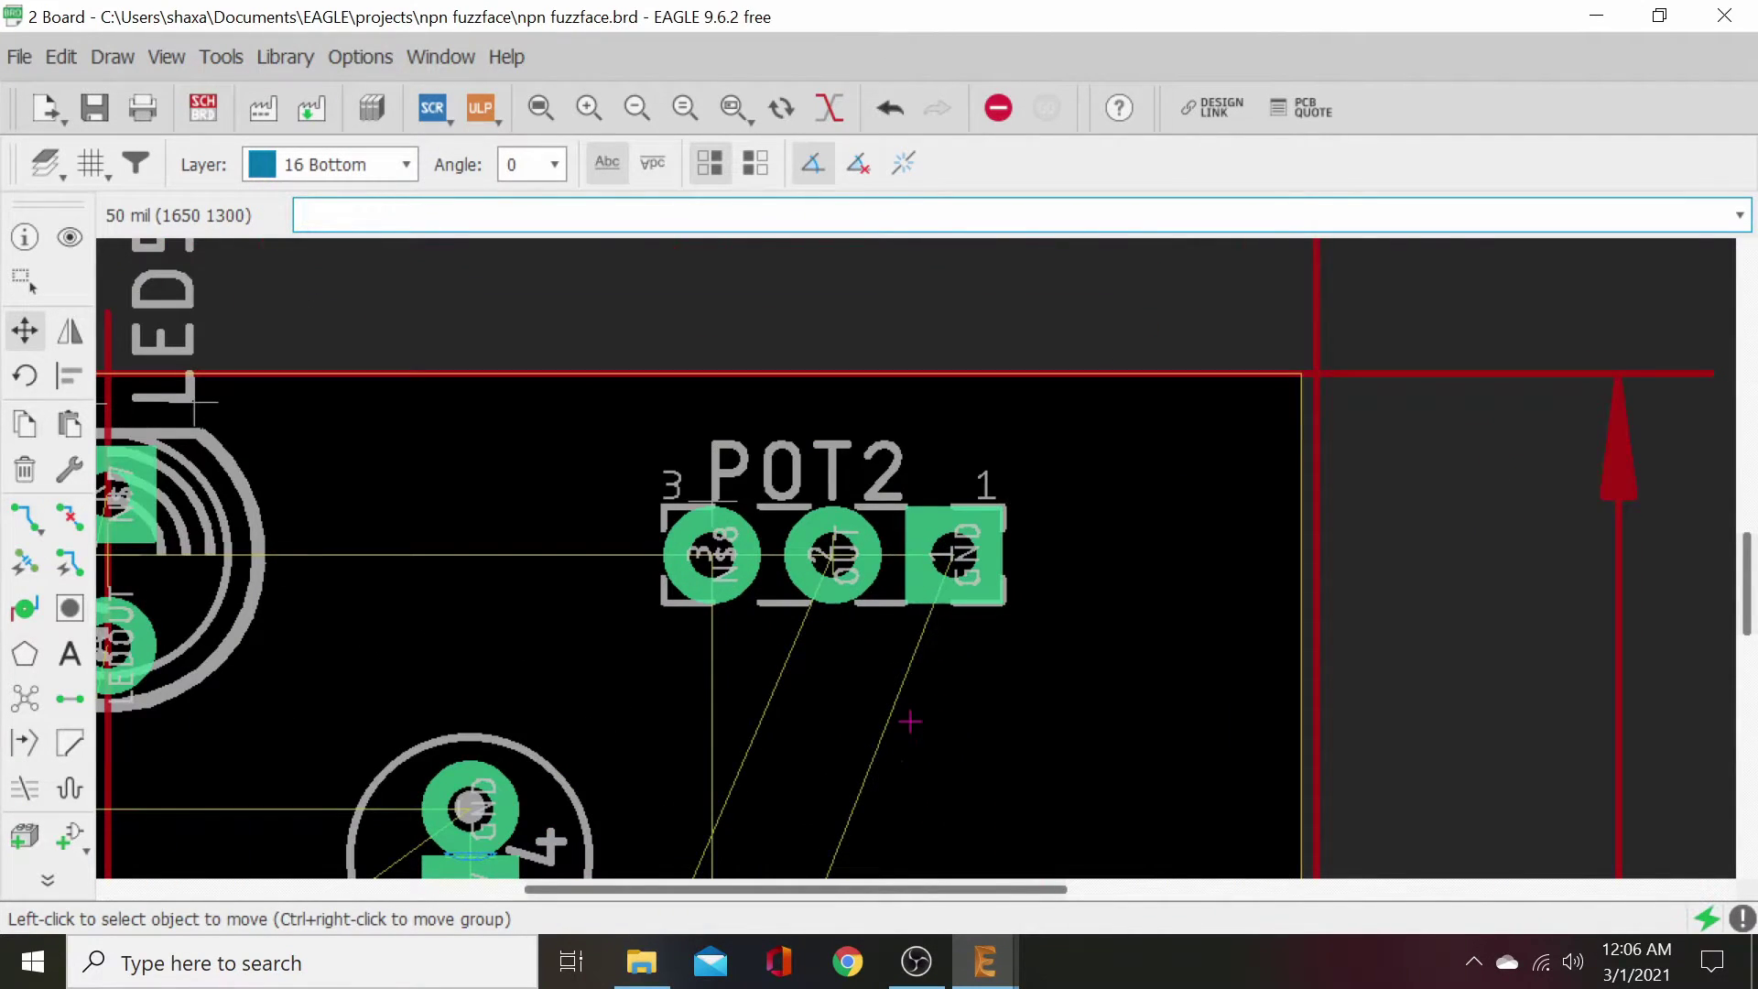
{"action": "middle_click_drag", "start_coordinate": [910, 721], "coordinate": [916, 796]}
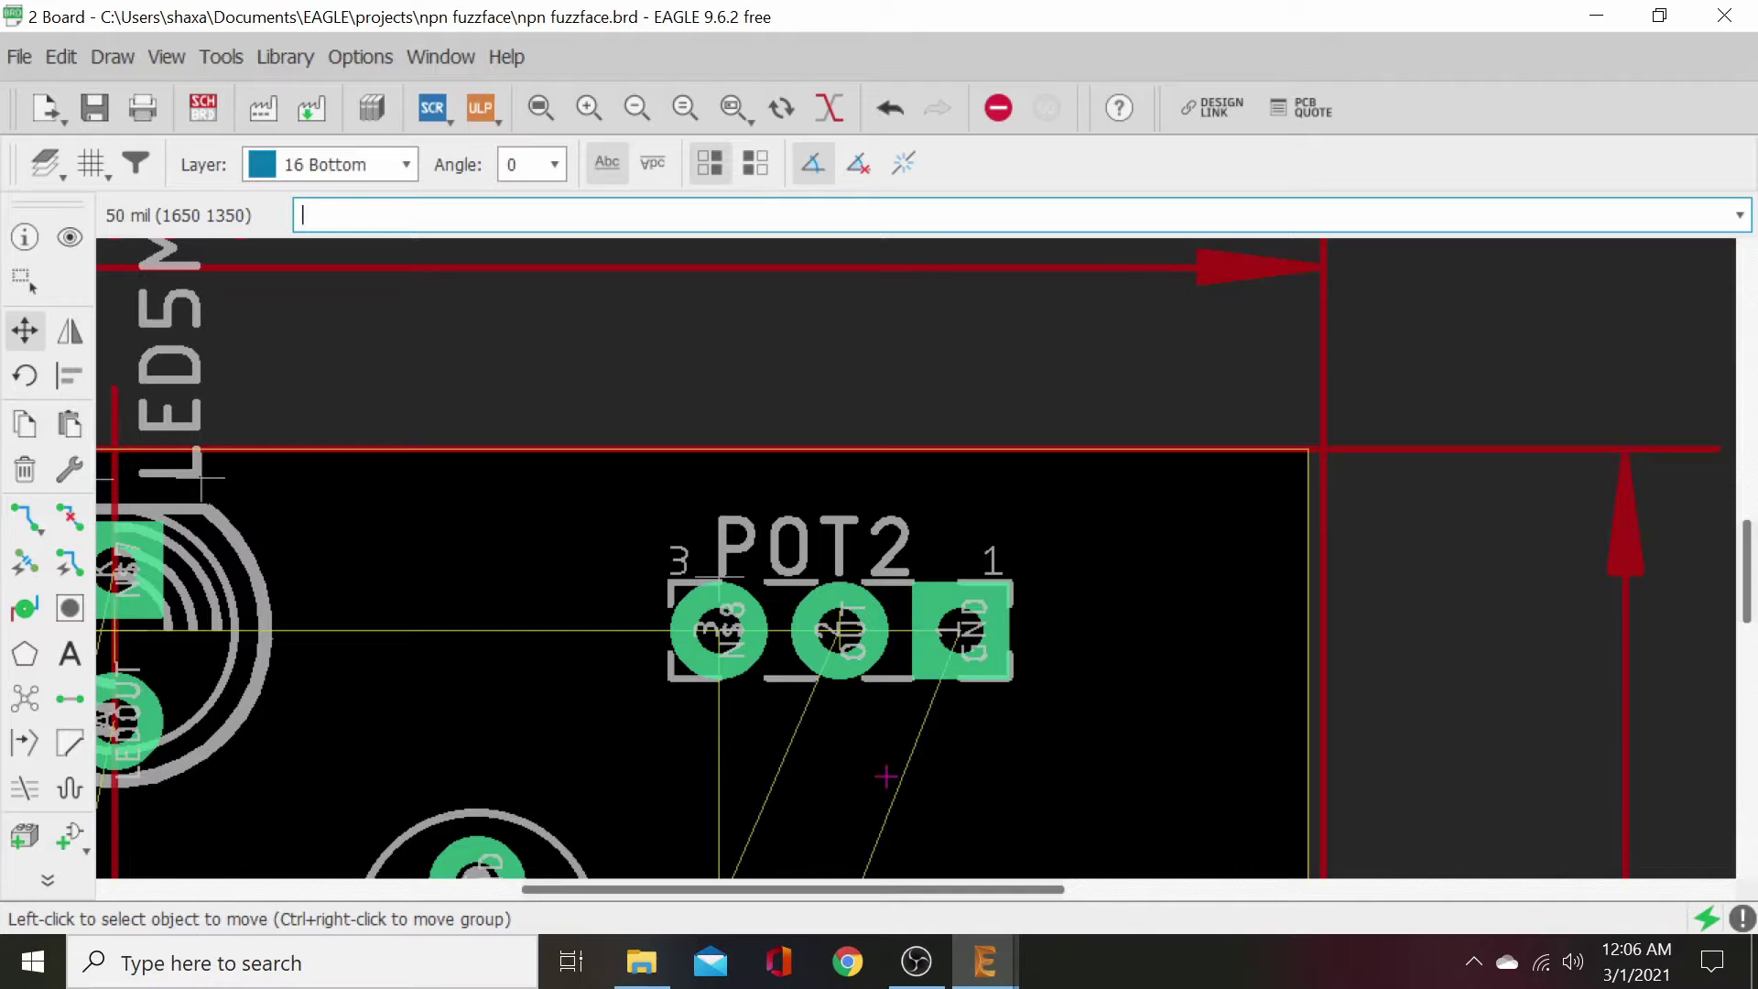
{"action": "scroll", "coordinate": [878, 765], "scroll_direction": "down", "scroll_amount": 2}
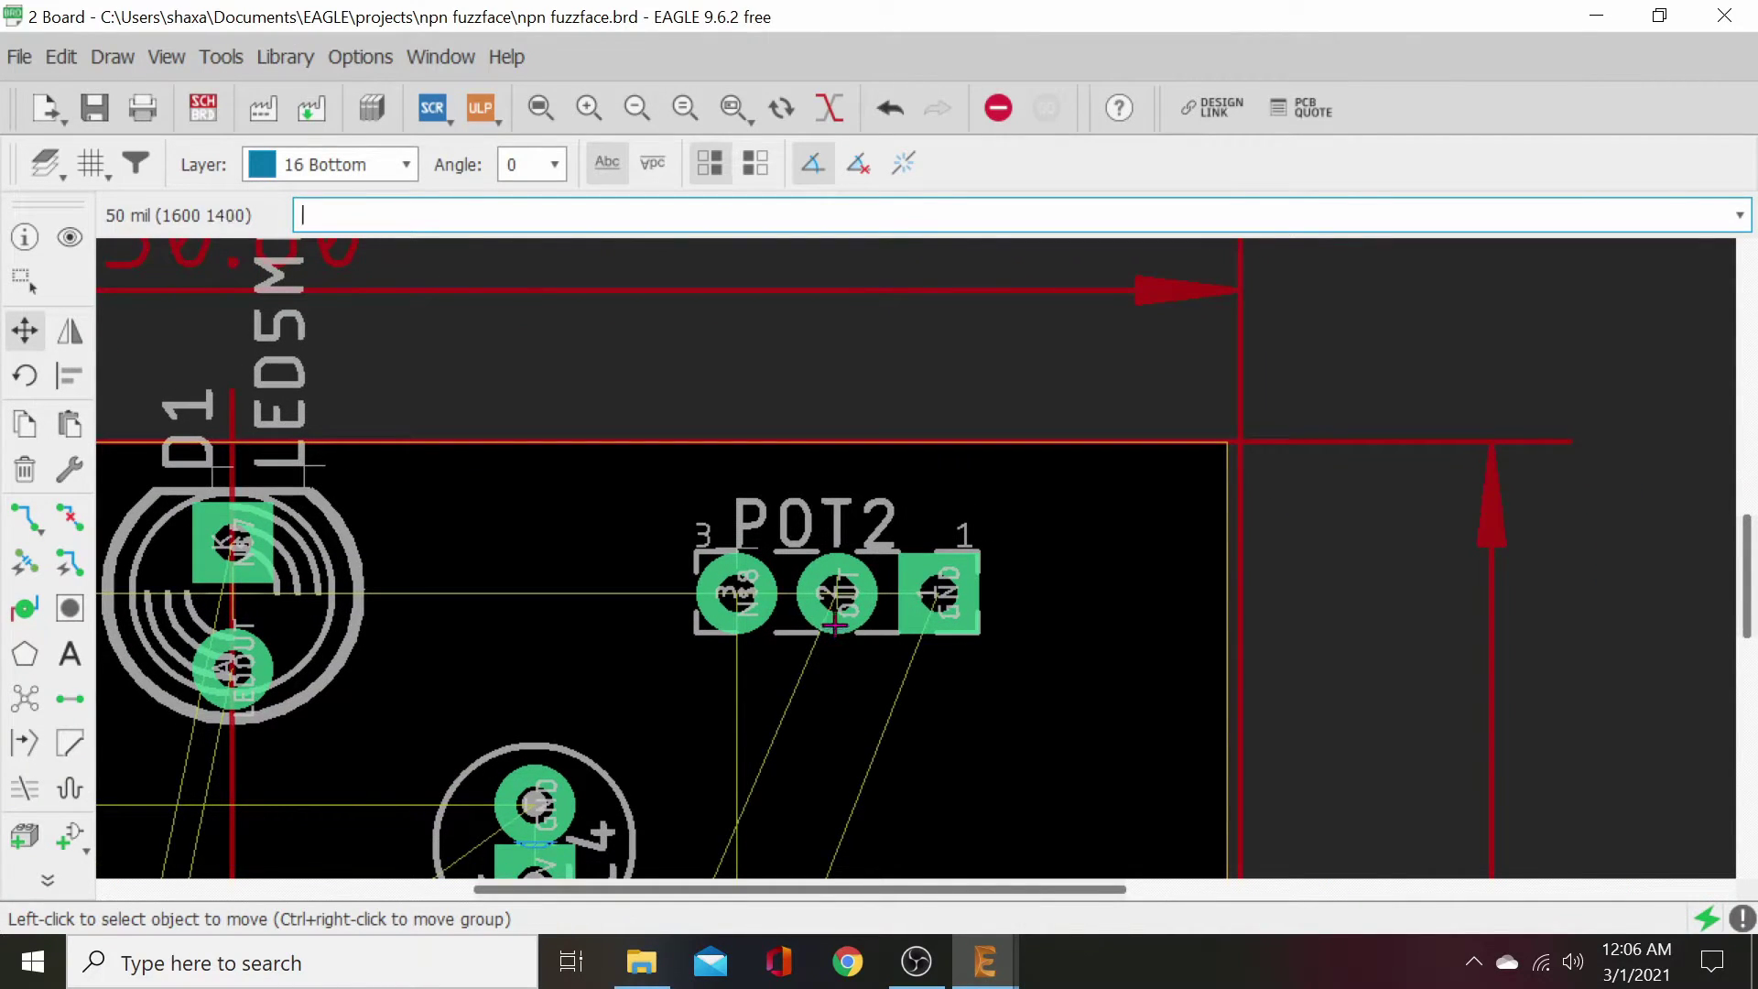
{"action": "left_click", "coordinate": [835, 595]}
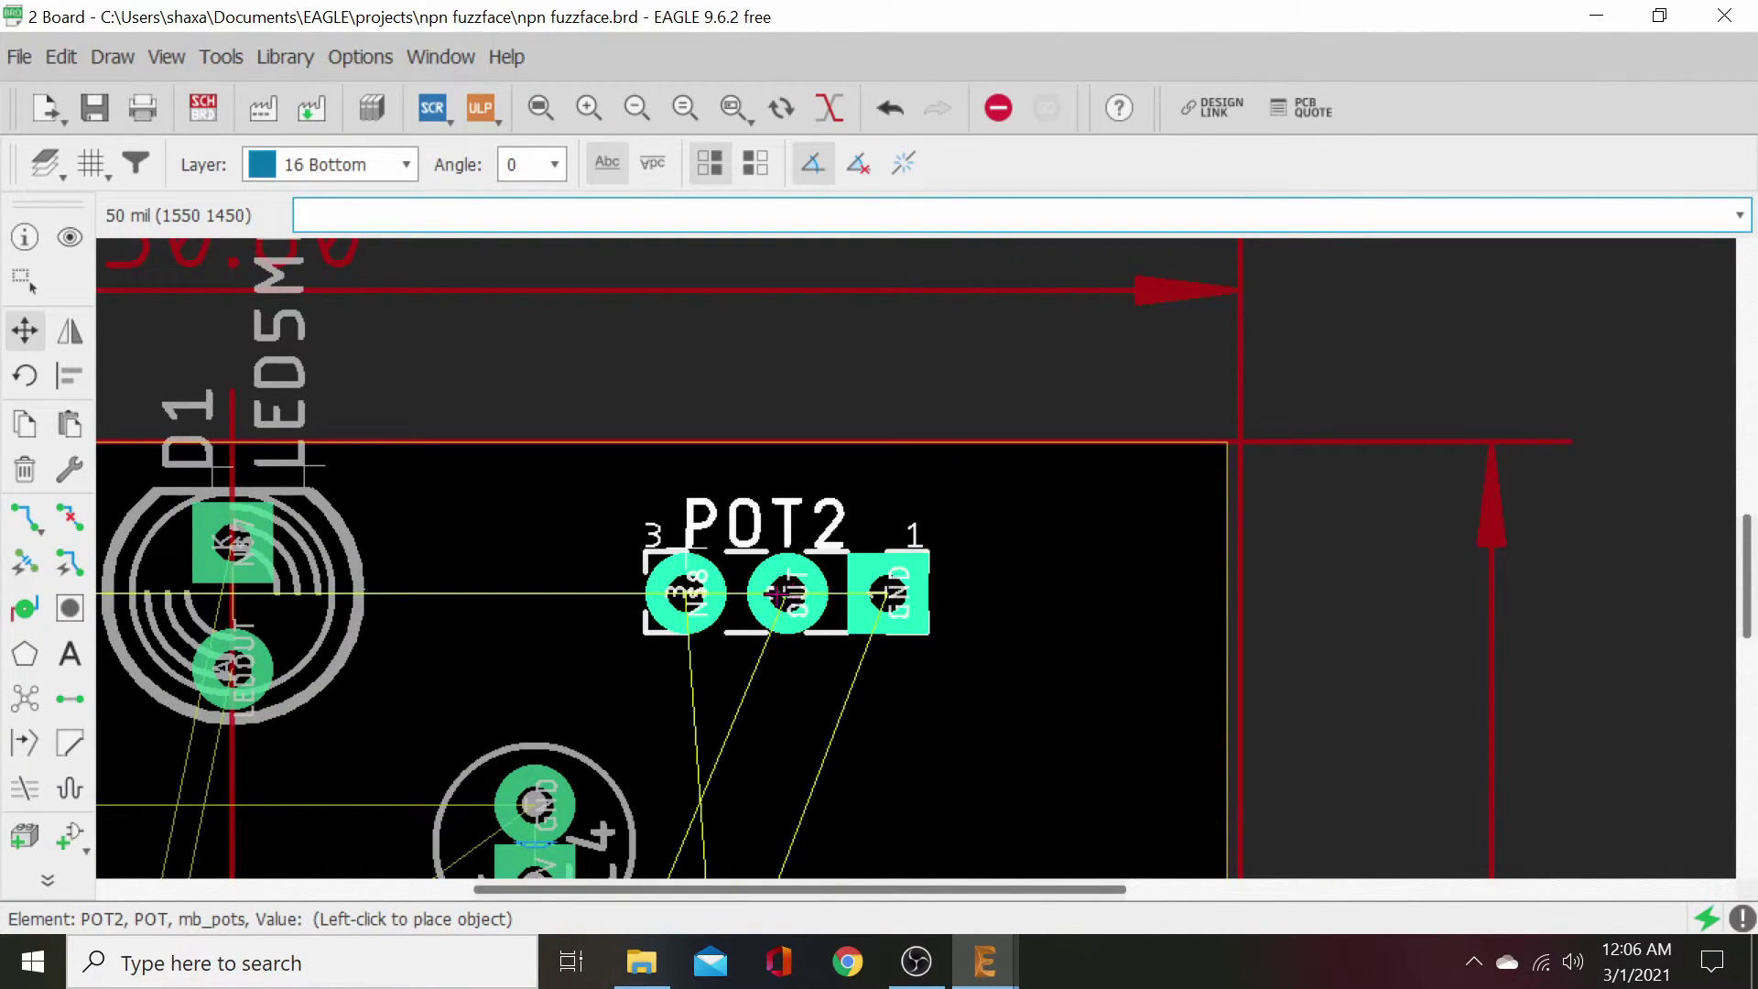
{"action": "left_click", "coordinate": [737, 595]}
- Nudge POT1 slightly right so both pots sit evenly around D1
{"action": "scroll", "coordinate": [762, 665], "scroll_direction": "down", "scroll_amount": 1}
{"action": "middle_click_drag", "start_coordinate": [851, 701], "coordinate": [1264, 700]}
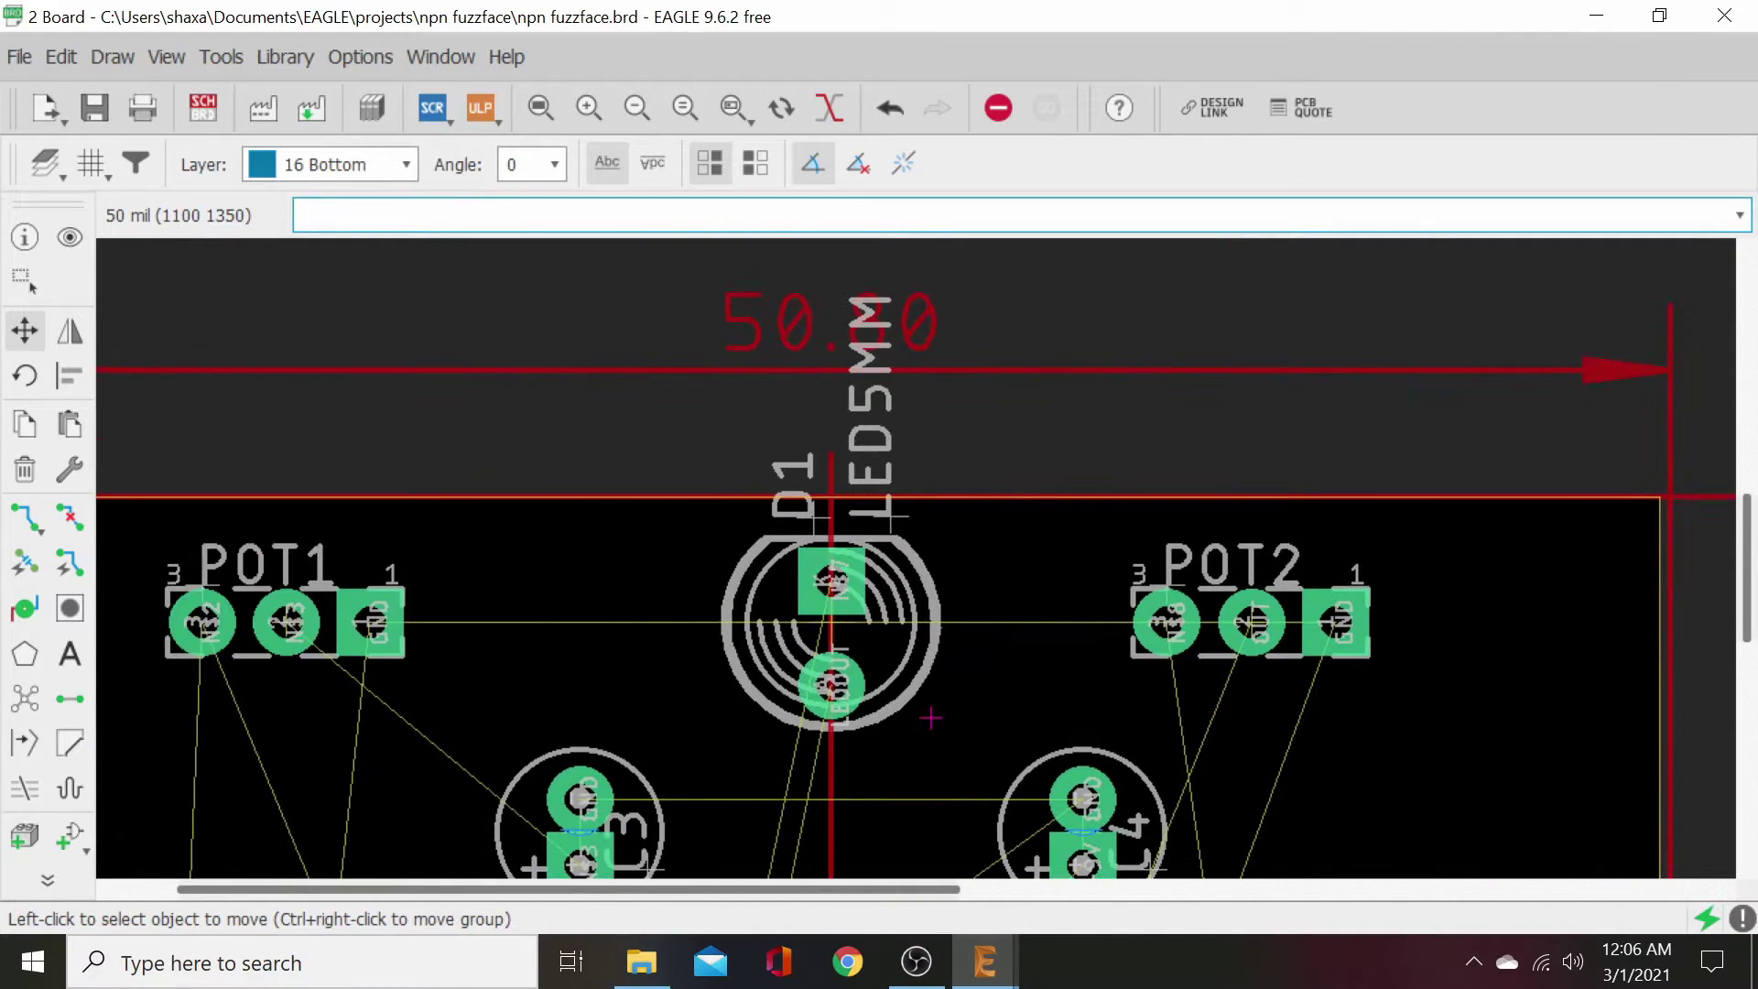
{"action": "middle_click_drag", "start_coordinate": [931, 719], "coordinate": [1322, 716]}
{"action": "middle_click_drag", "start_coordinate": [1079, 684], "coordinate": [975, 687]}
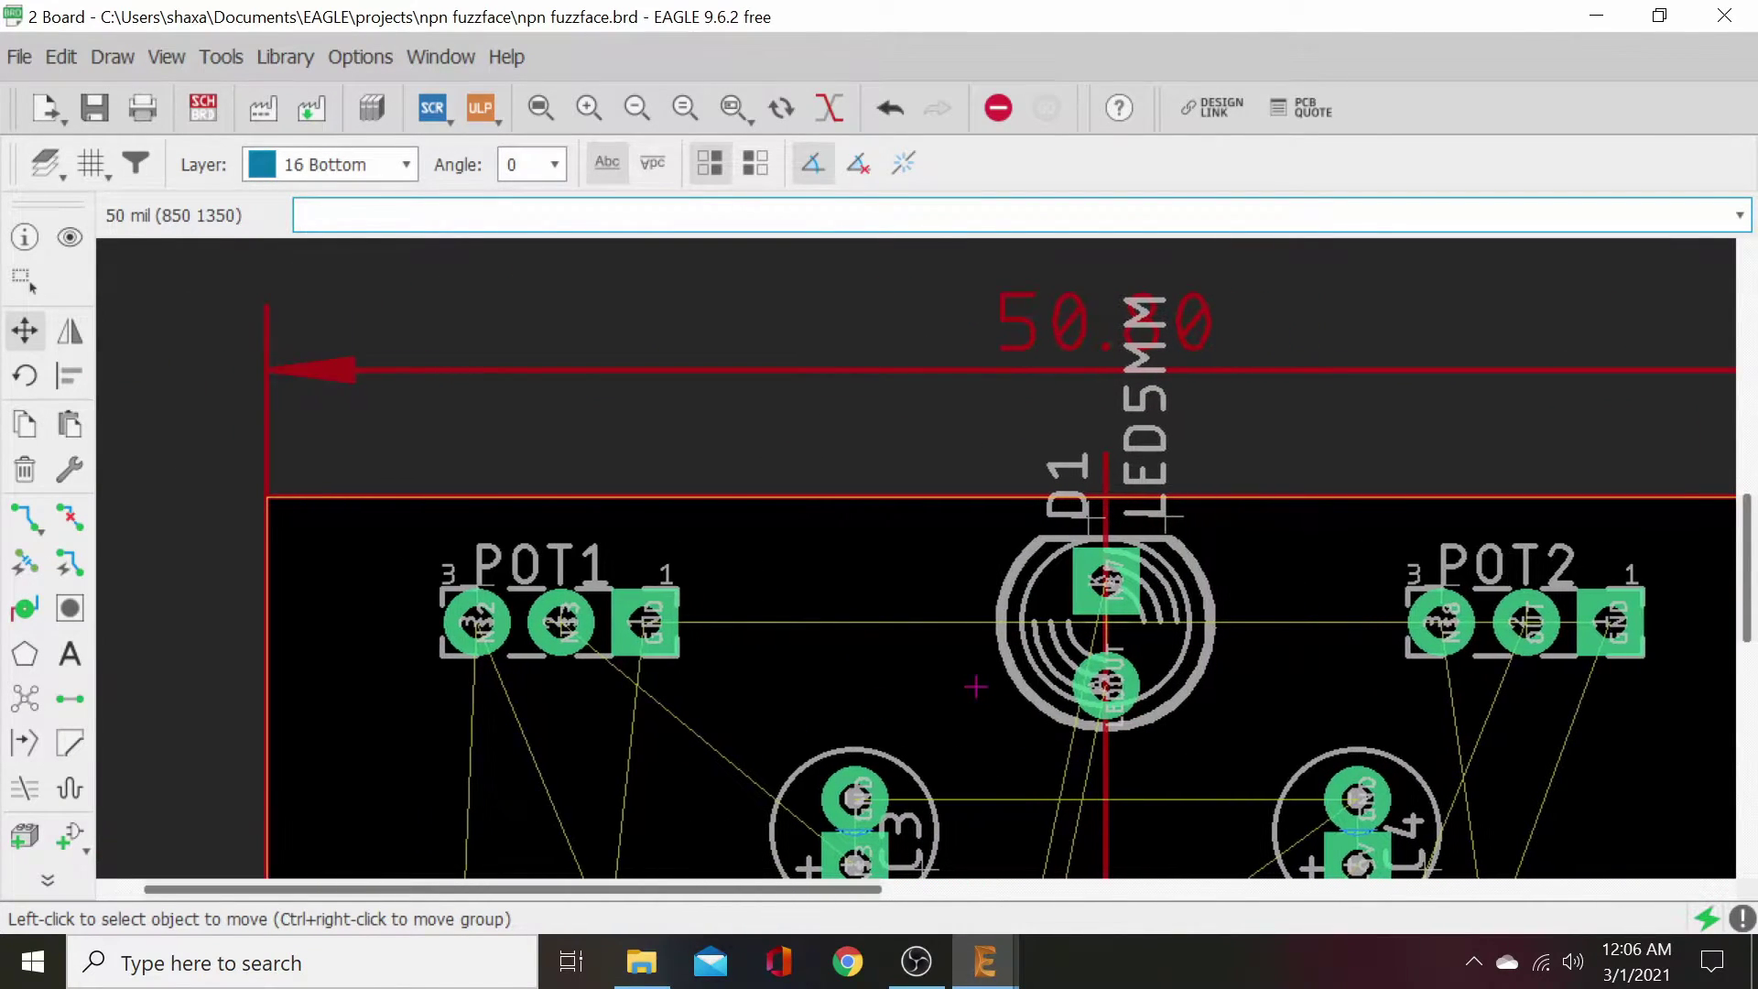
{"action": "left_click", "coordinate": [561, 622]}
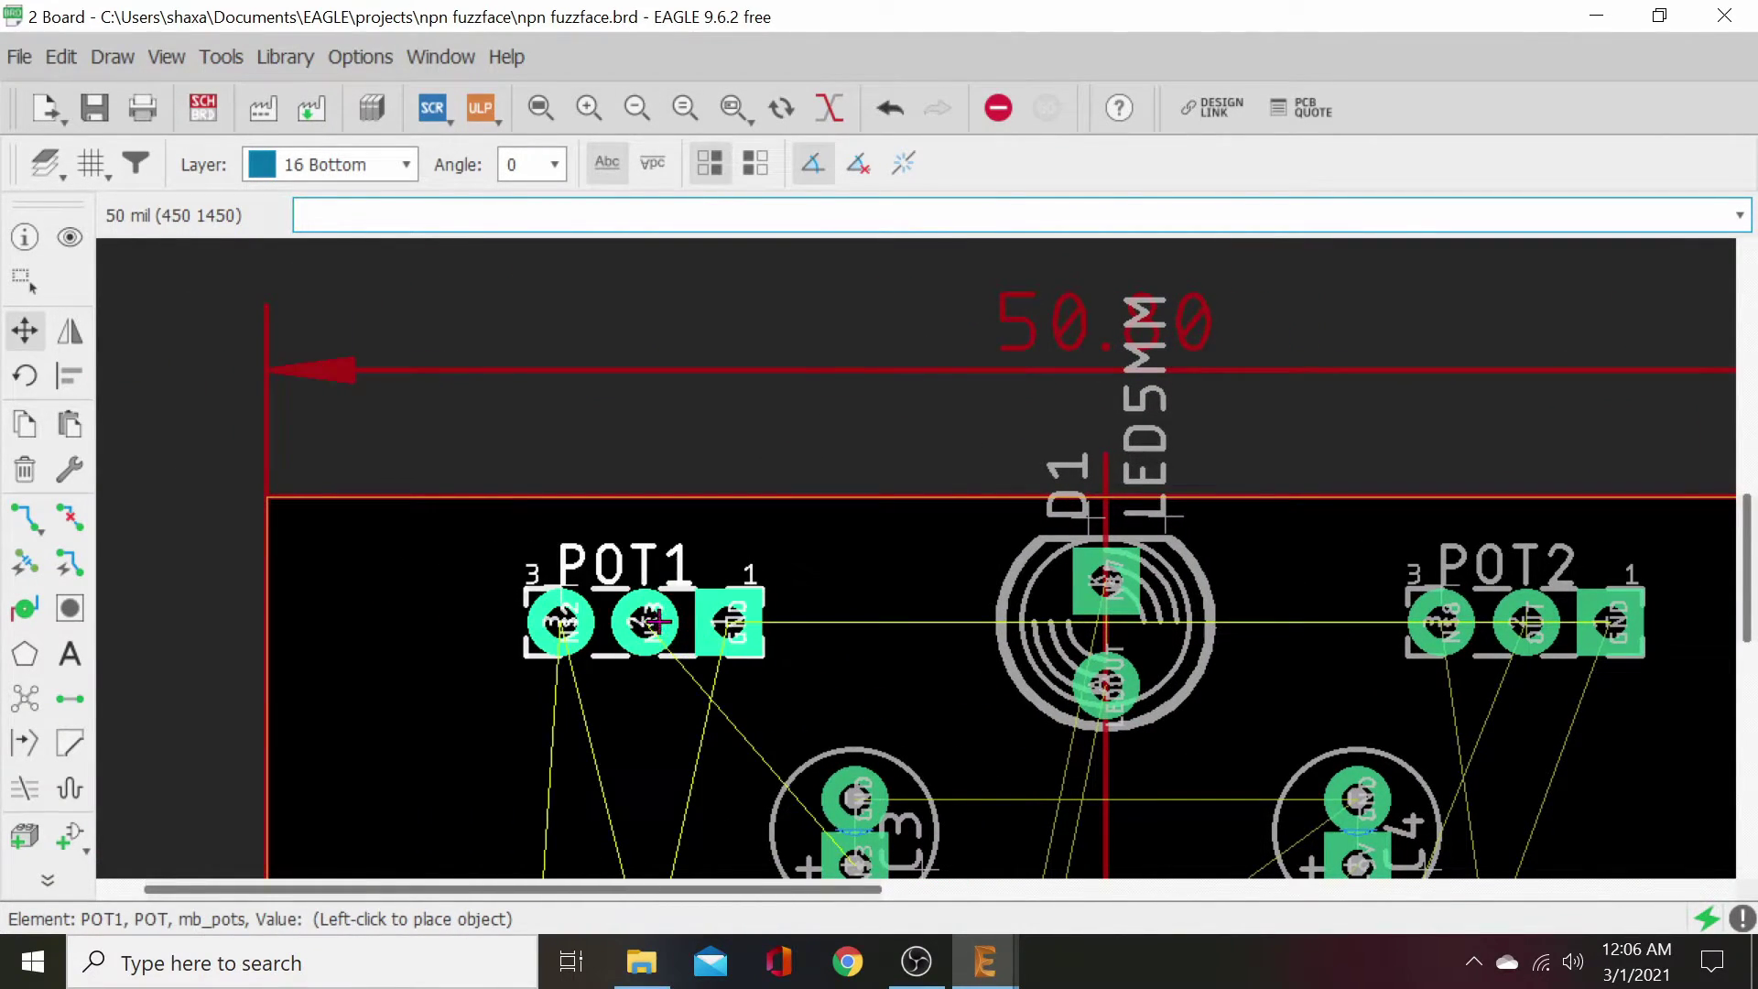
{"action": "left_click", "coordinate": [654, 622]}
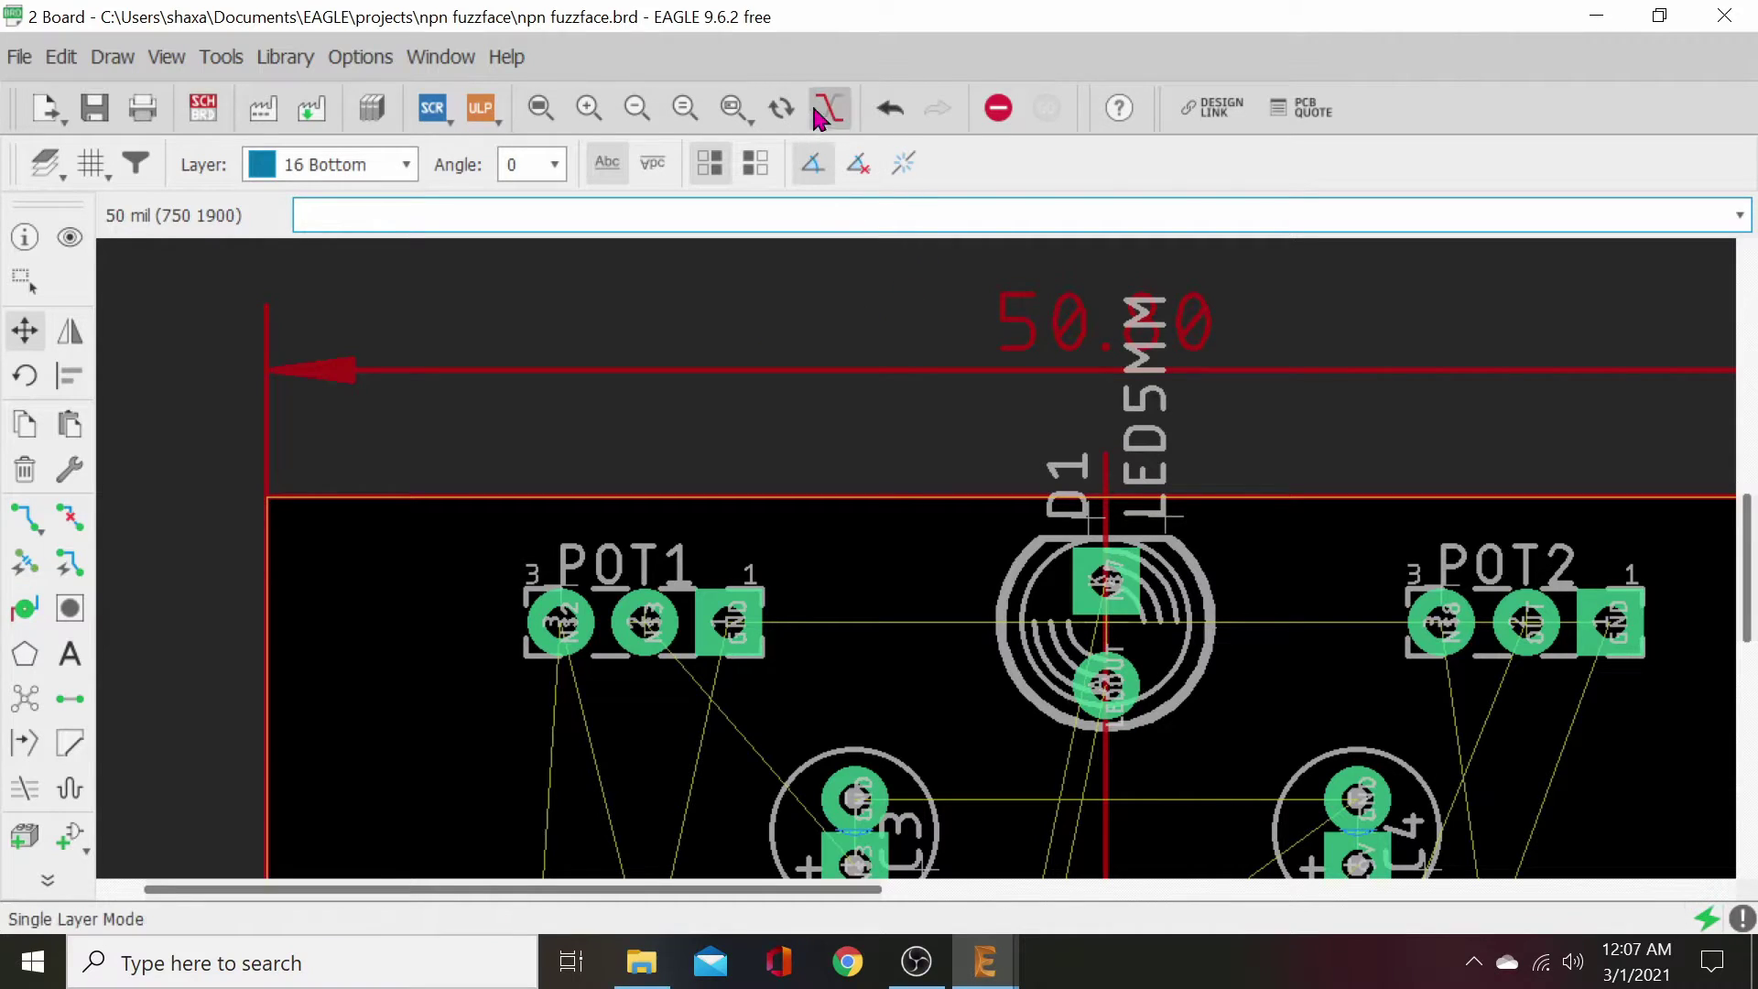
- View the board from the bottom side and rotate POT1 a half turn in place
{"action": "left_click", "coordinate": [782, 109]}
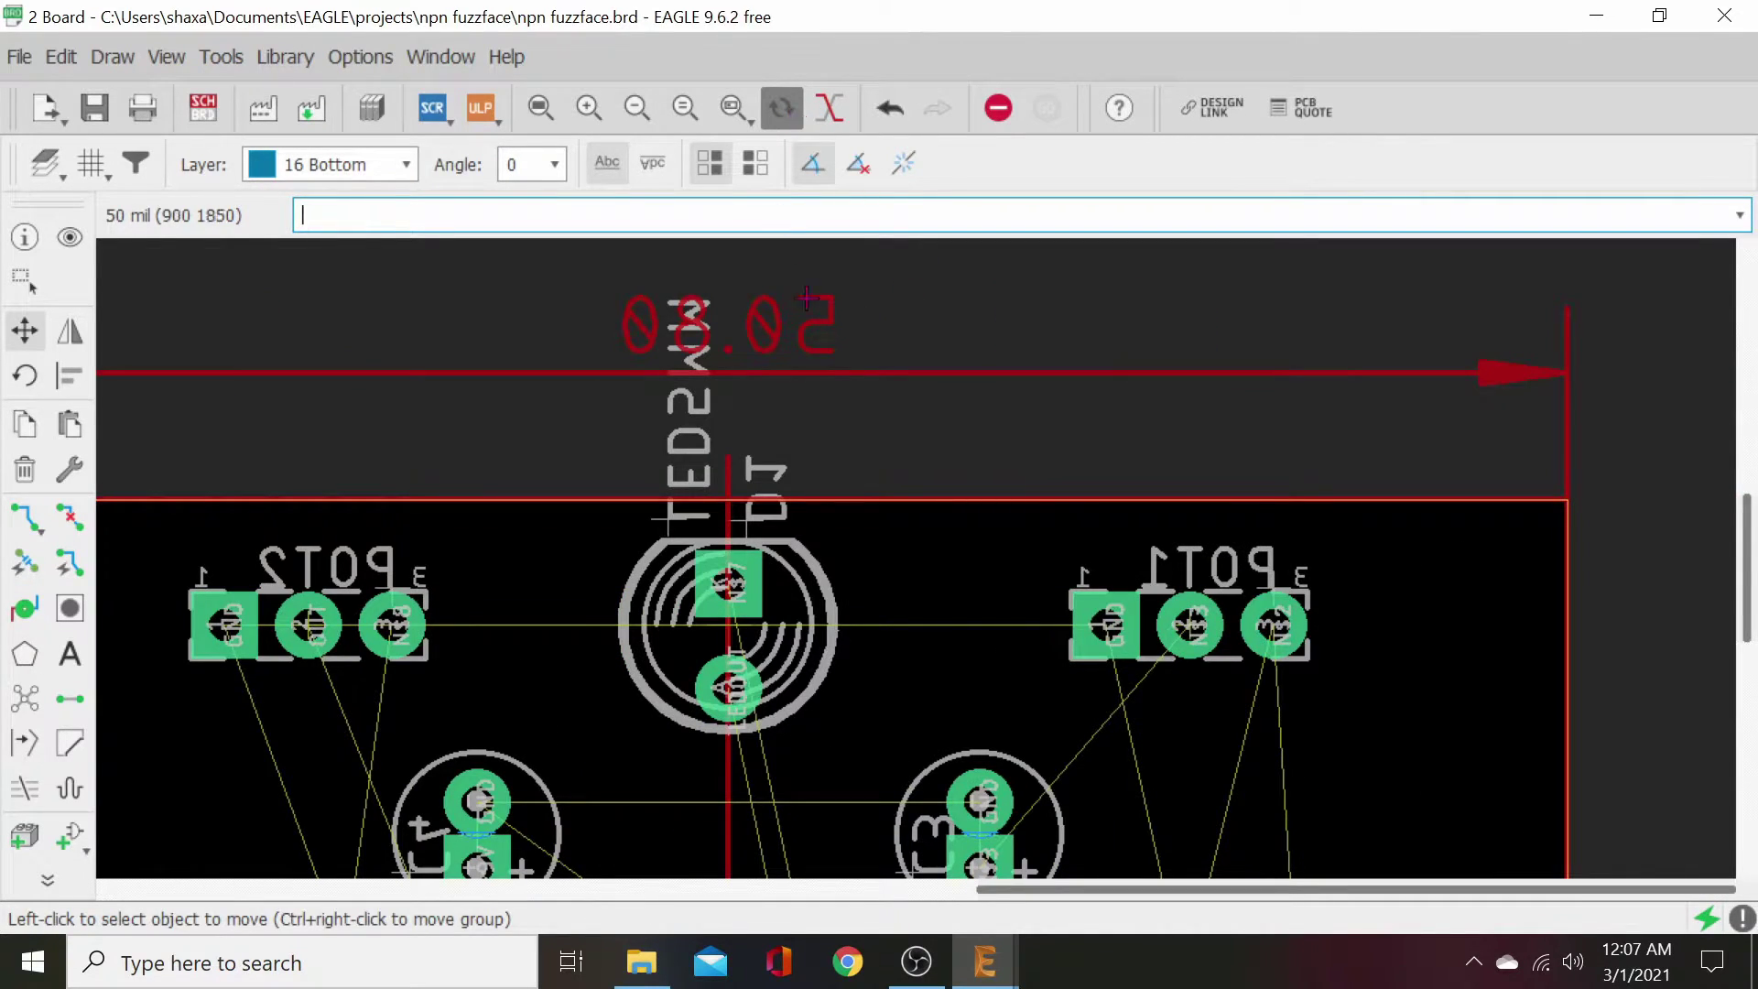
{"action": "middle_click_drag", "start_coordinate": [965, 567], "coordinate": [1061, 550]}
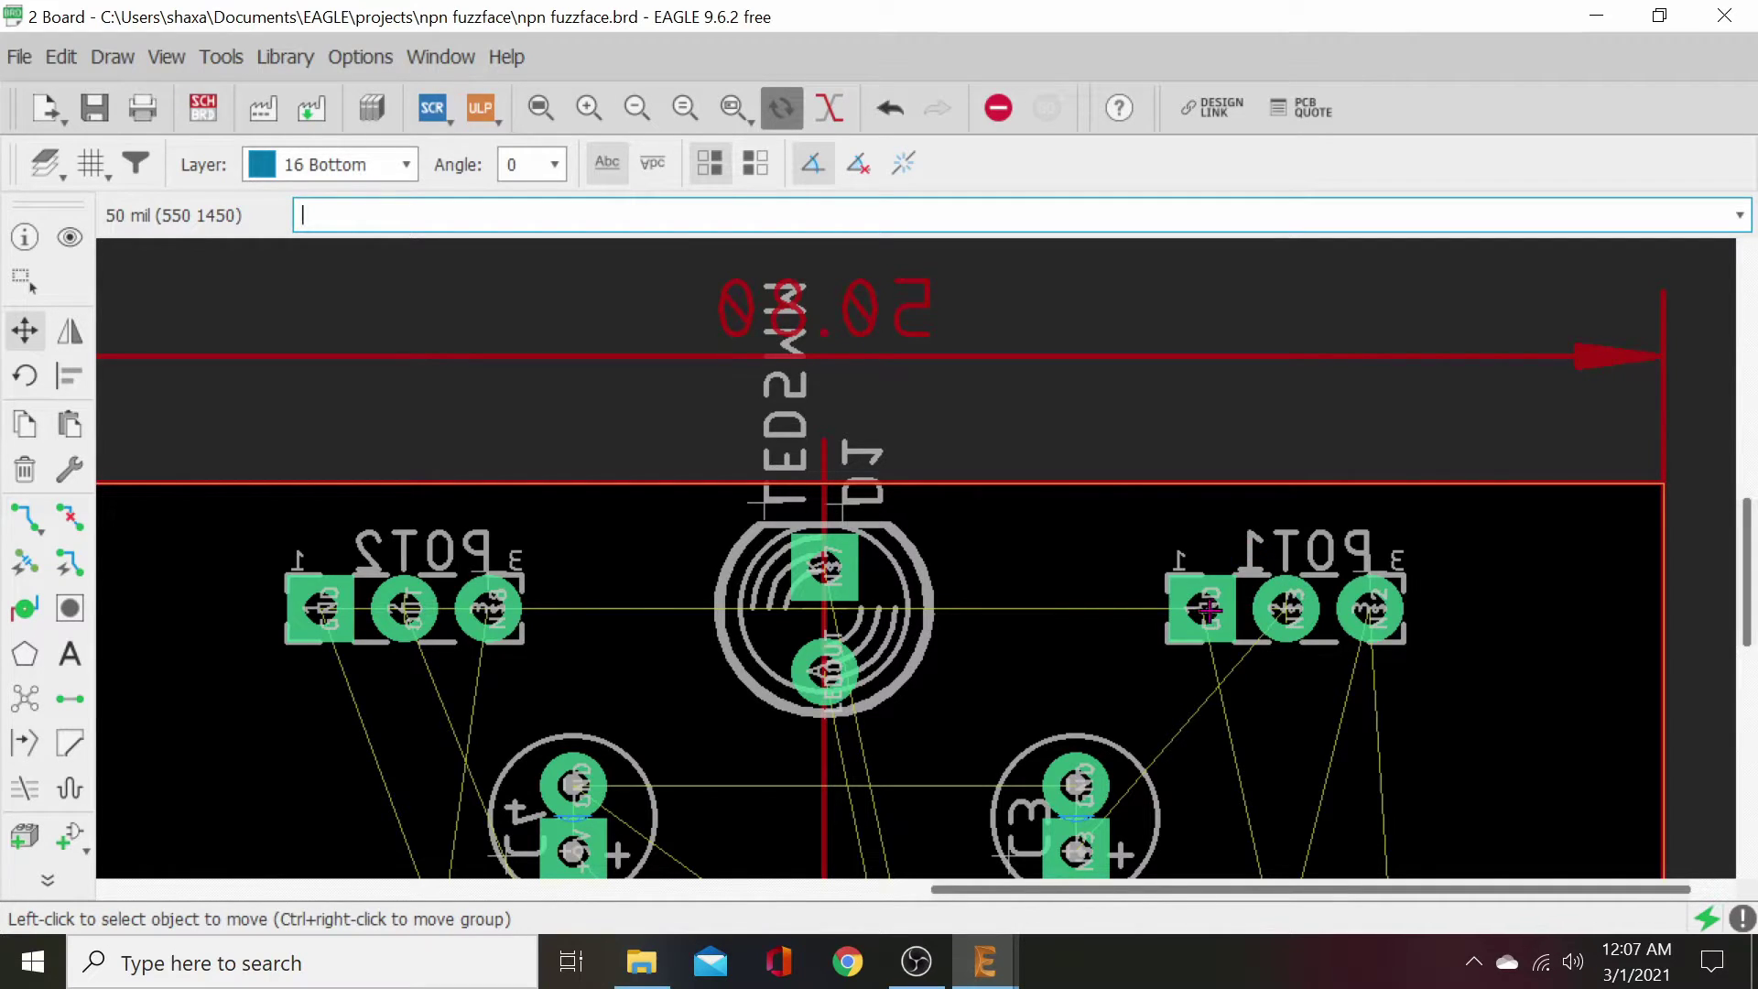
{"action": "left_click", "coordinate": [1286, 609]}
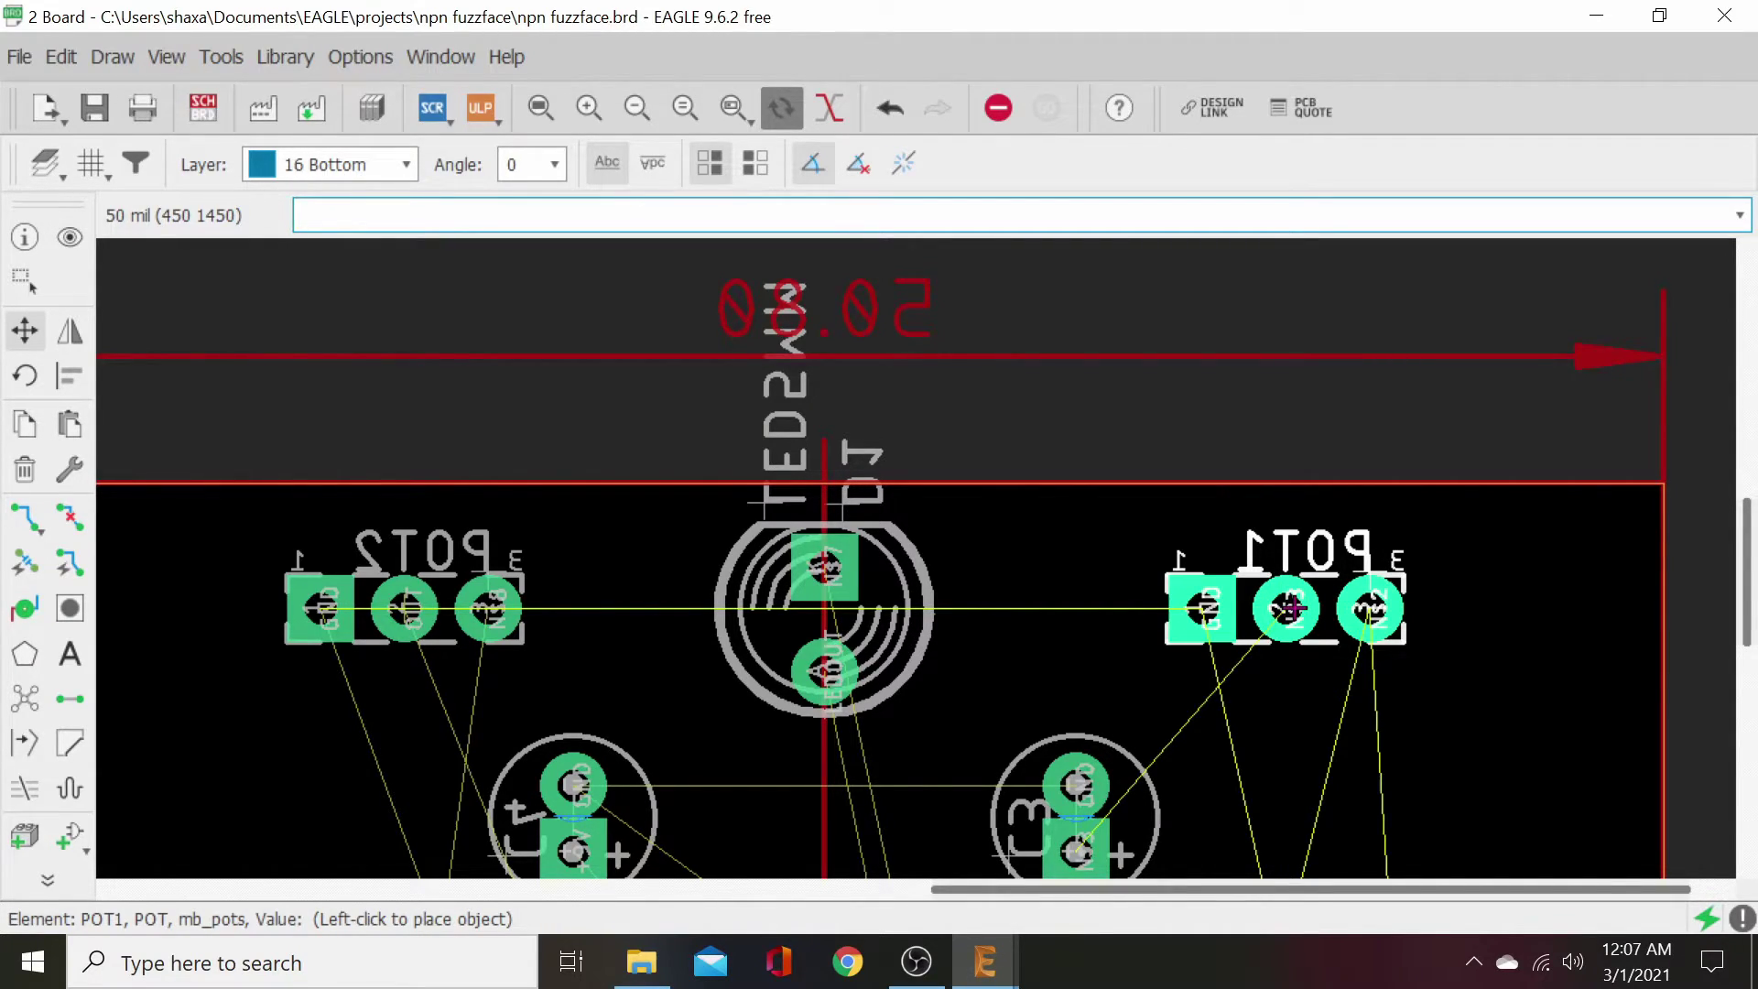
{"action": "middle_click", "coordinate": [1291, 607]}
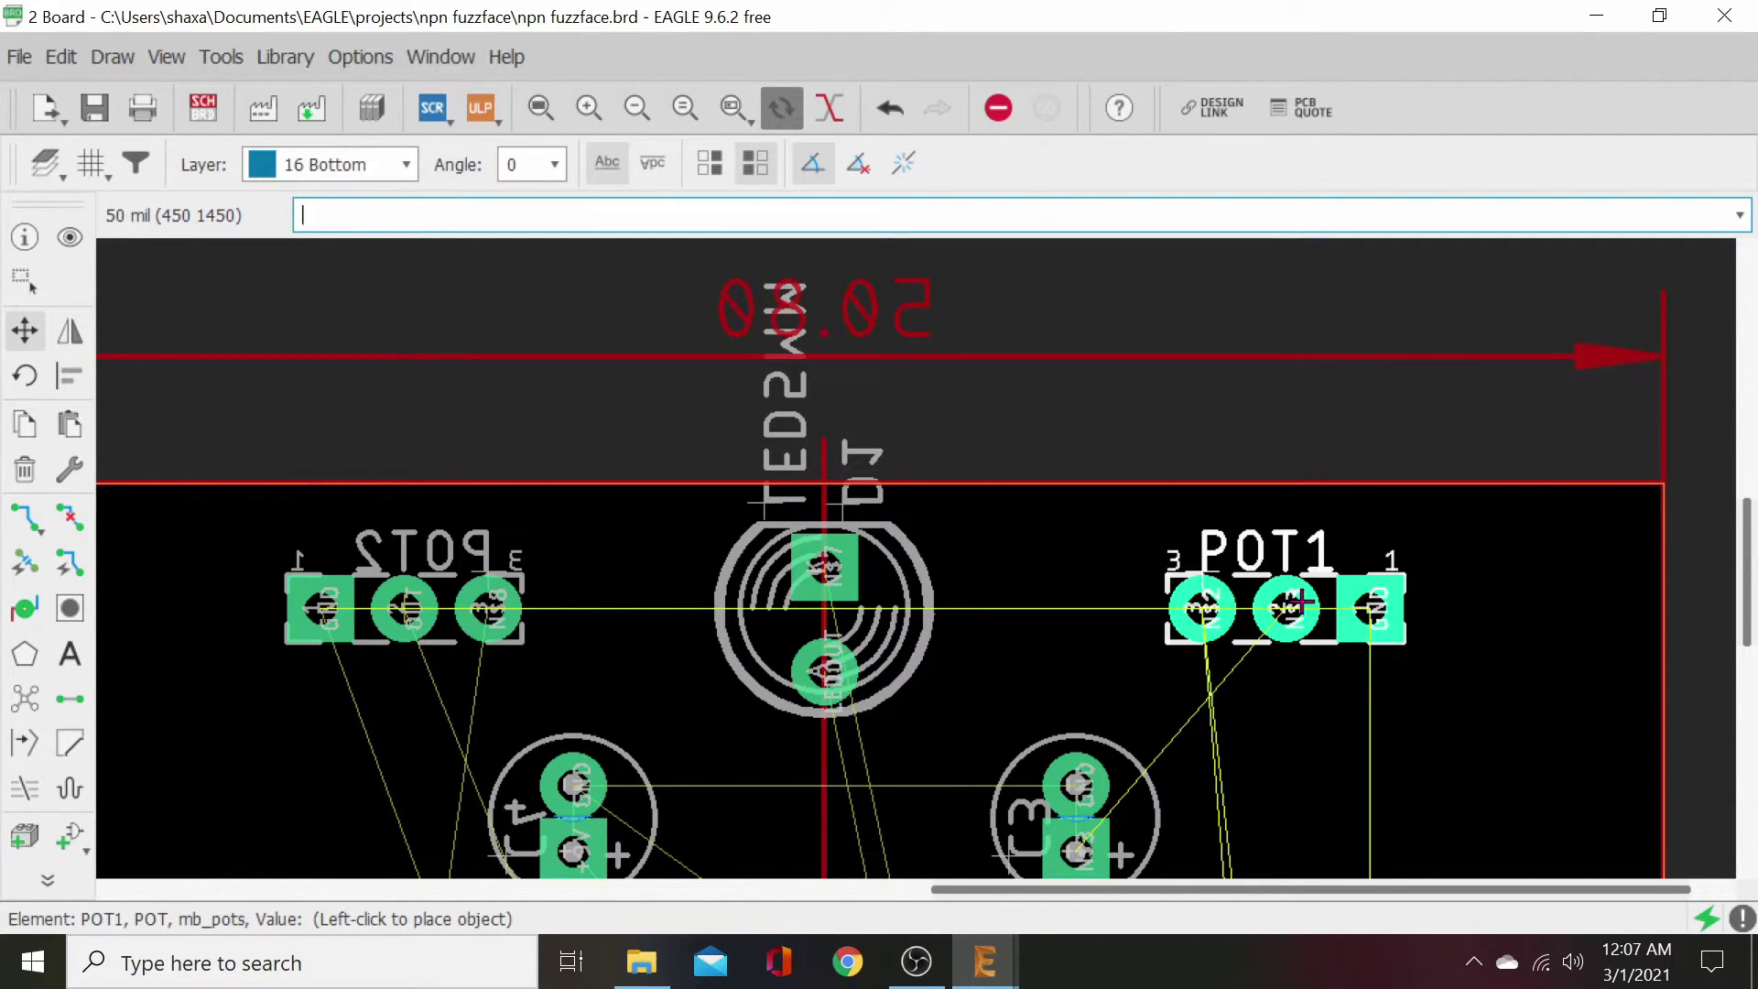
{"action": "middle_click", "coordinate": [1301, 601]}
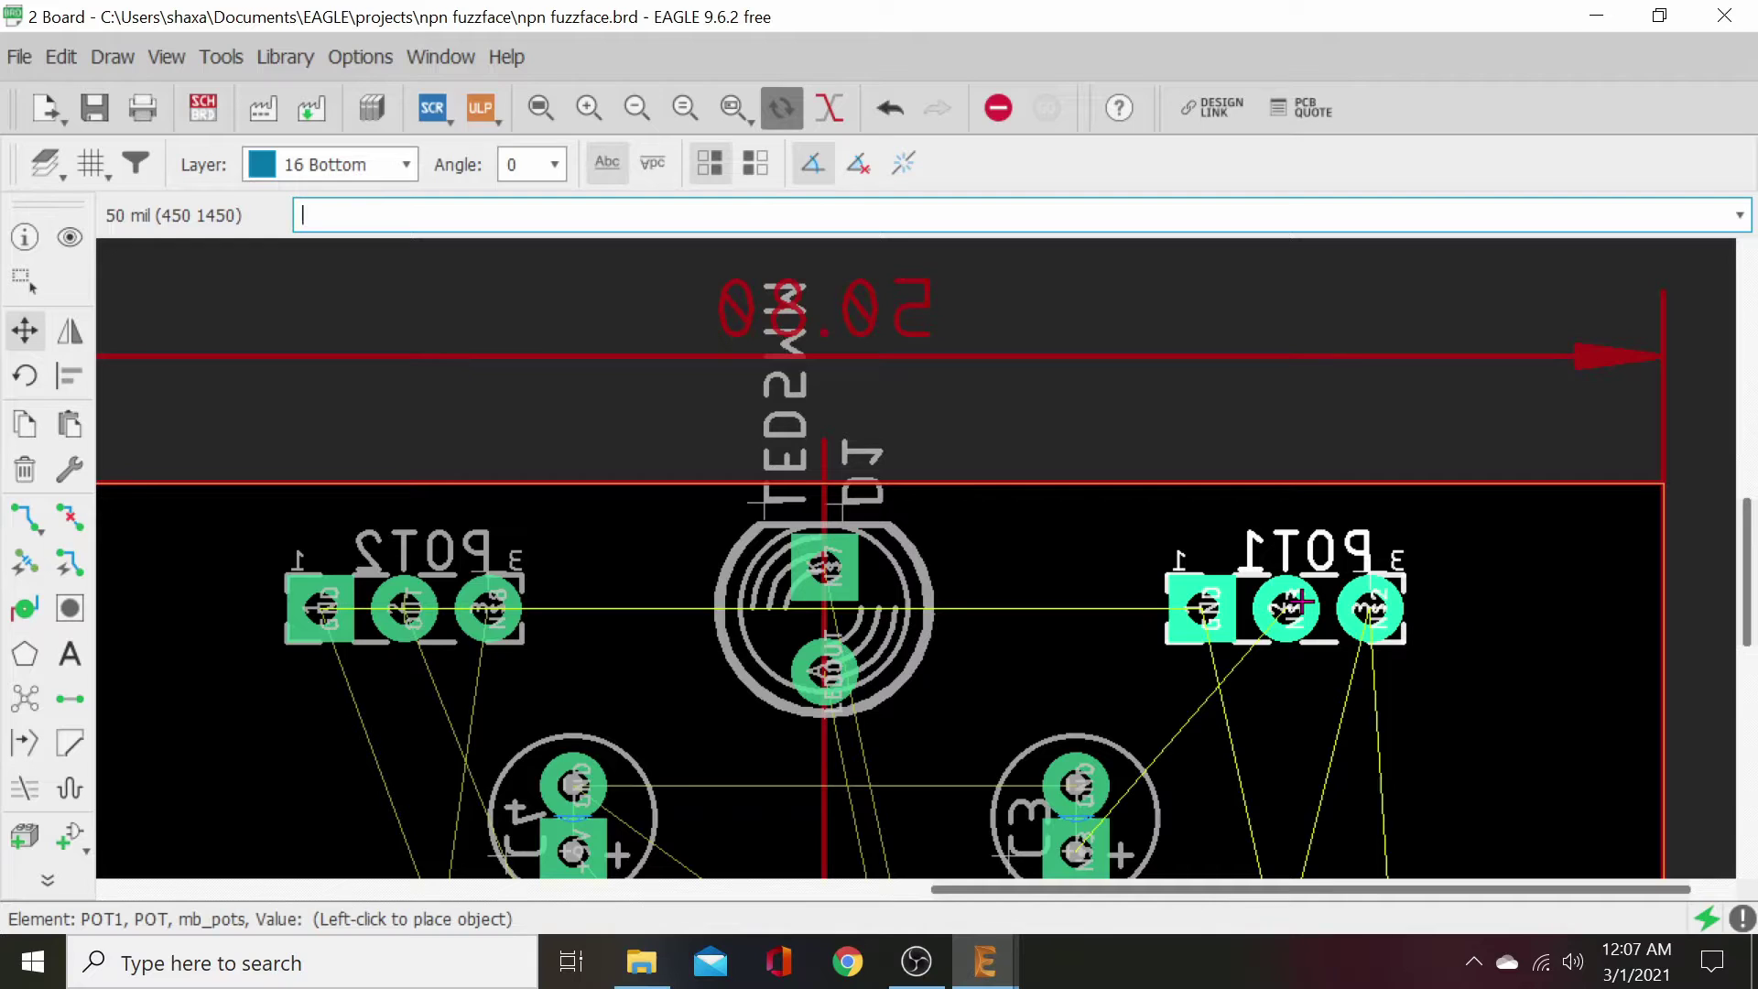
{"action": "right_click", "coordinate": [1301, 602]}
{"action": "right_click", "coordinate": [1301, 601]}
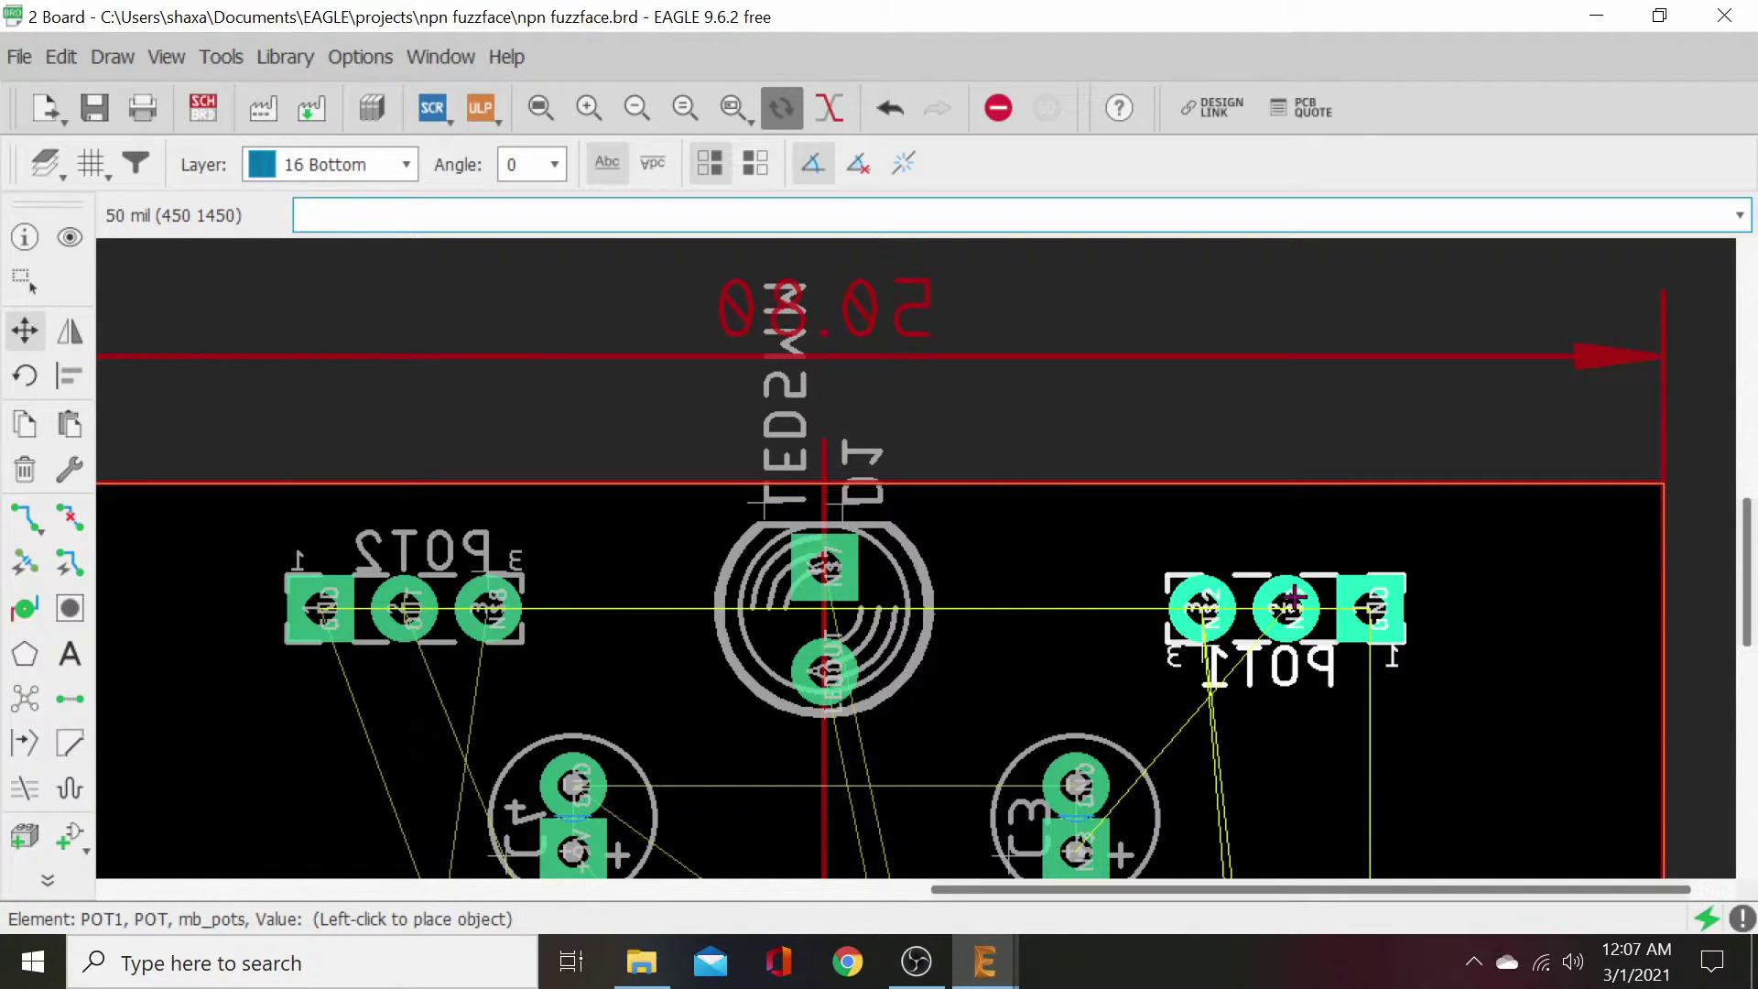
{"action": "left_click", "coordinate": [1290, 601]}
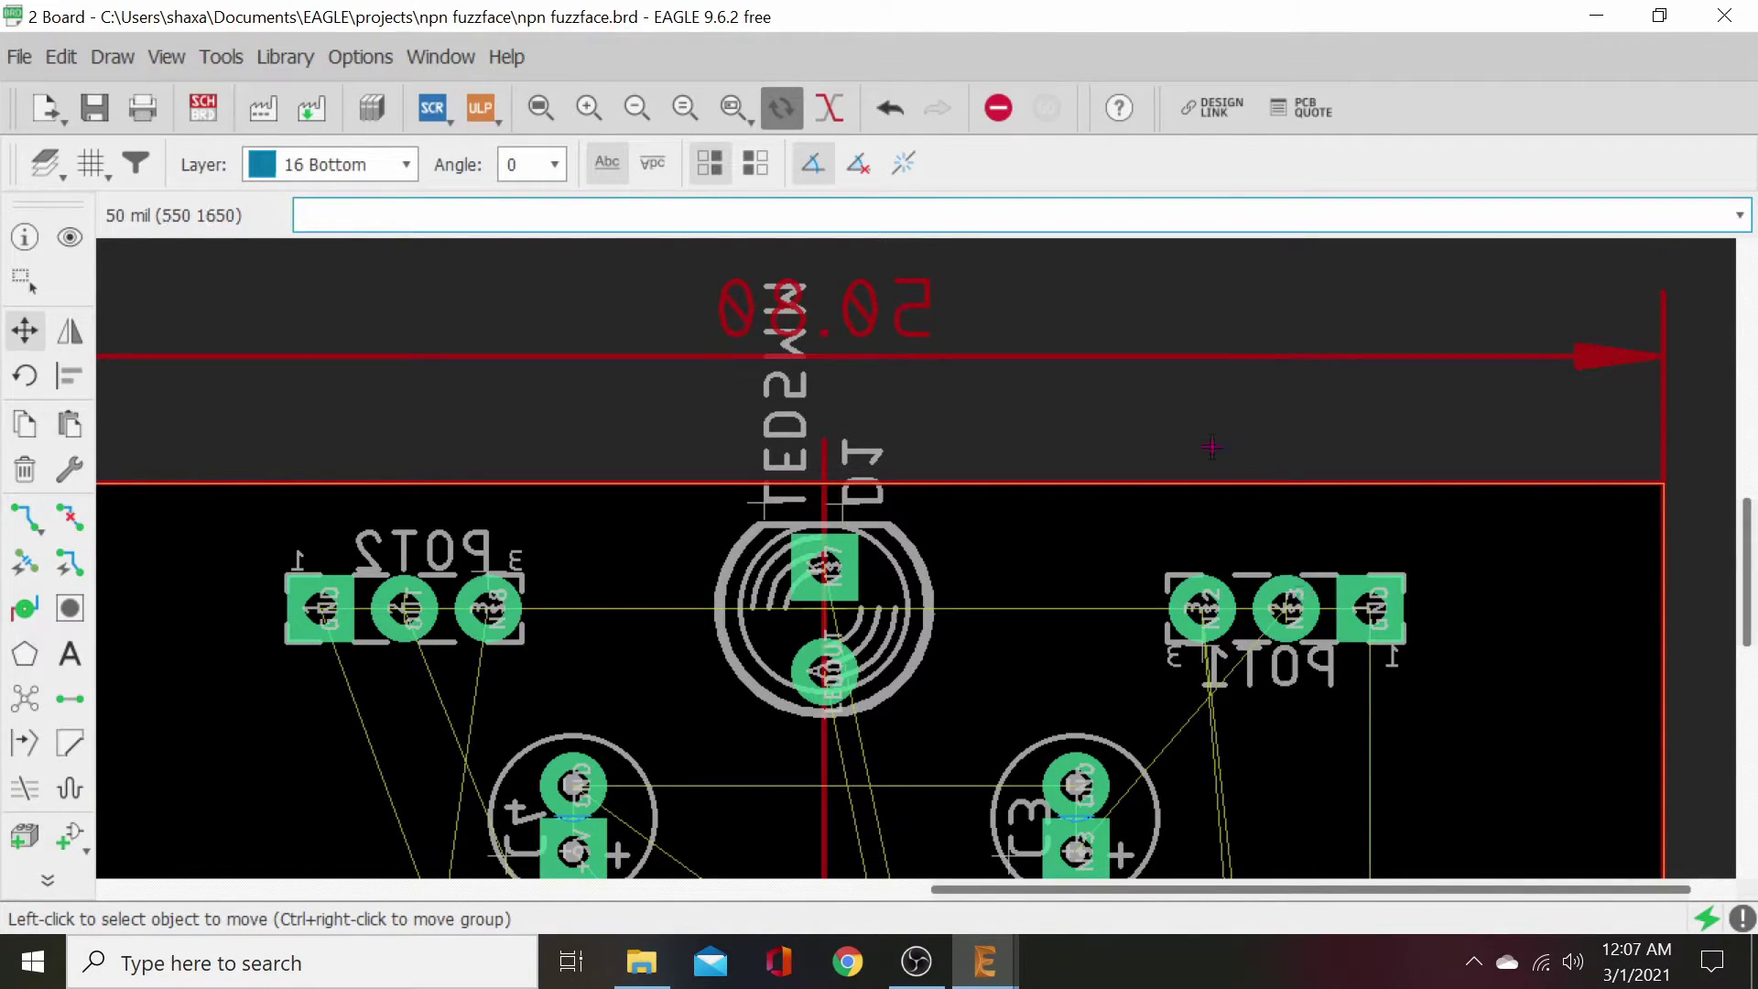
- Disable upright text and re-place POT1 mirrored, horizontal, label below, GND pad on the right
{"action": "left_click", "coordinate": [655, 164]}
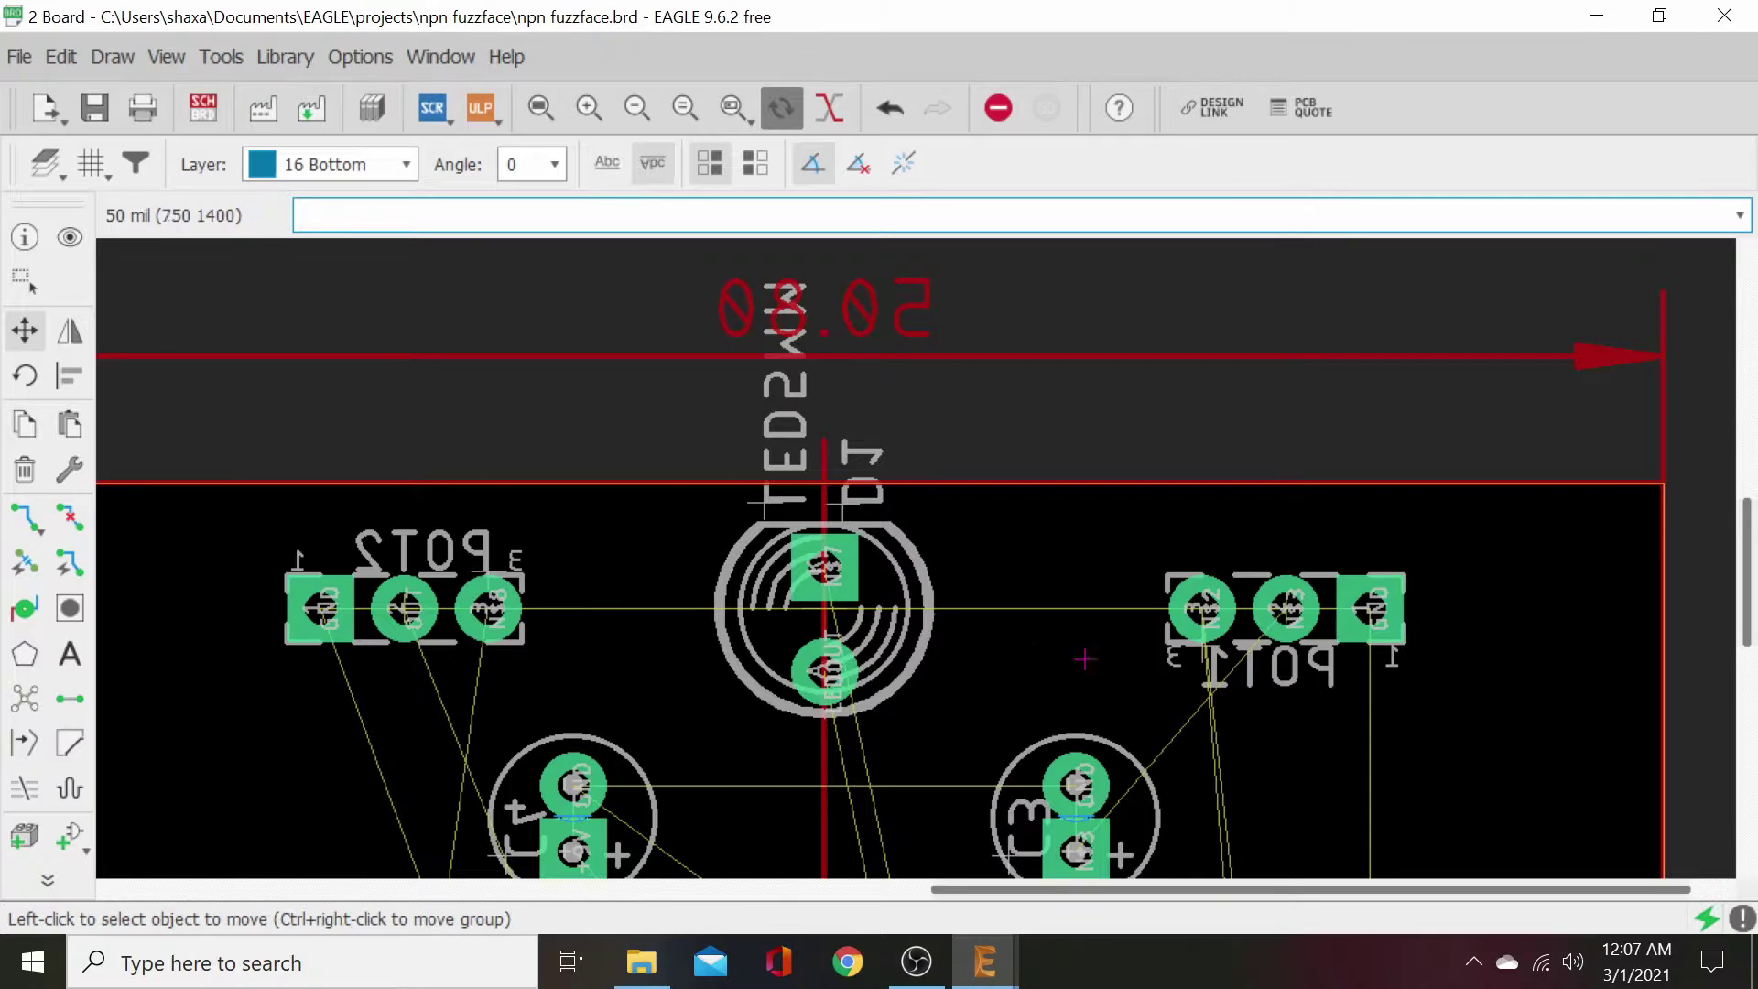
{"action": "left_click", "coordinate": [1286, 608]}
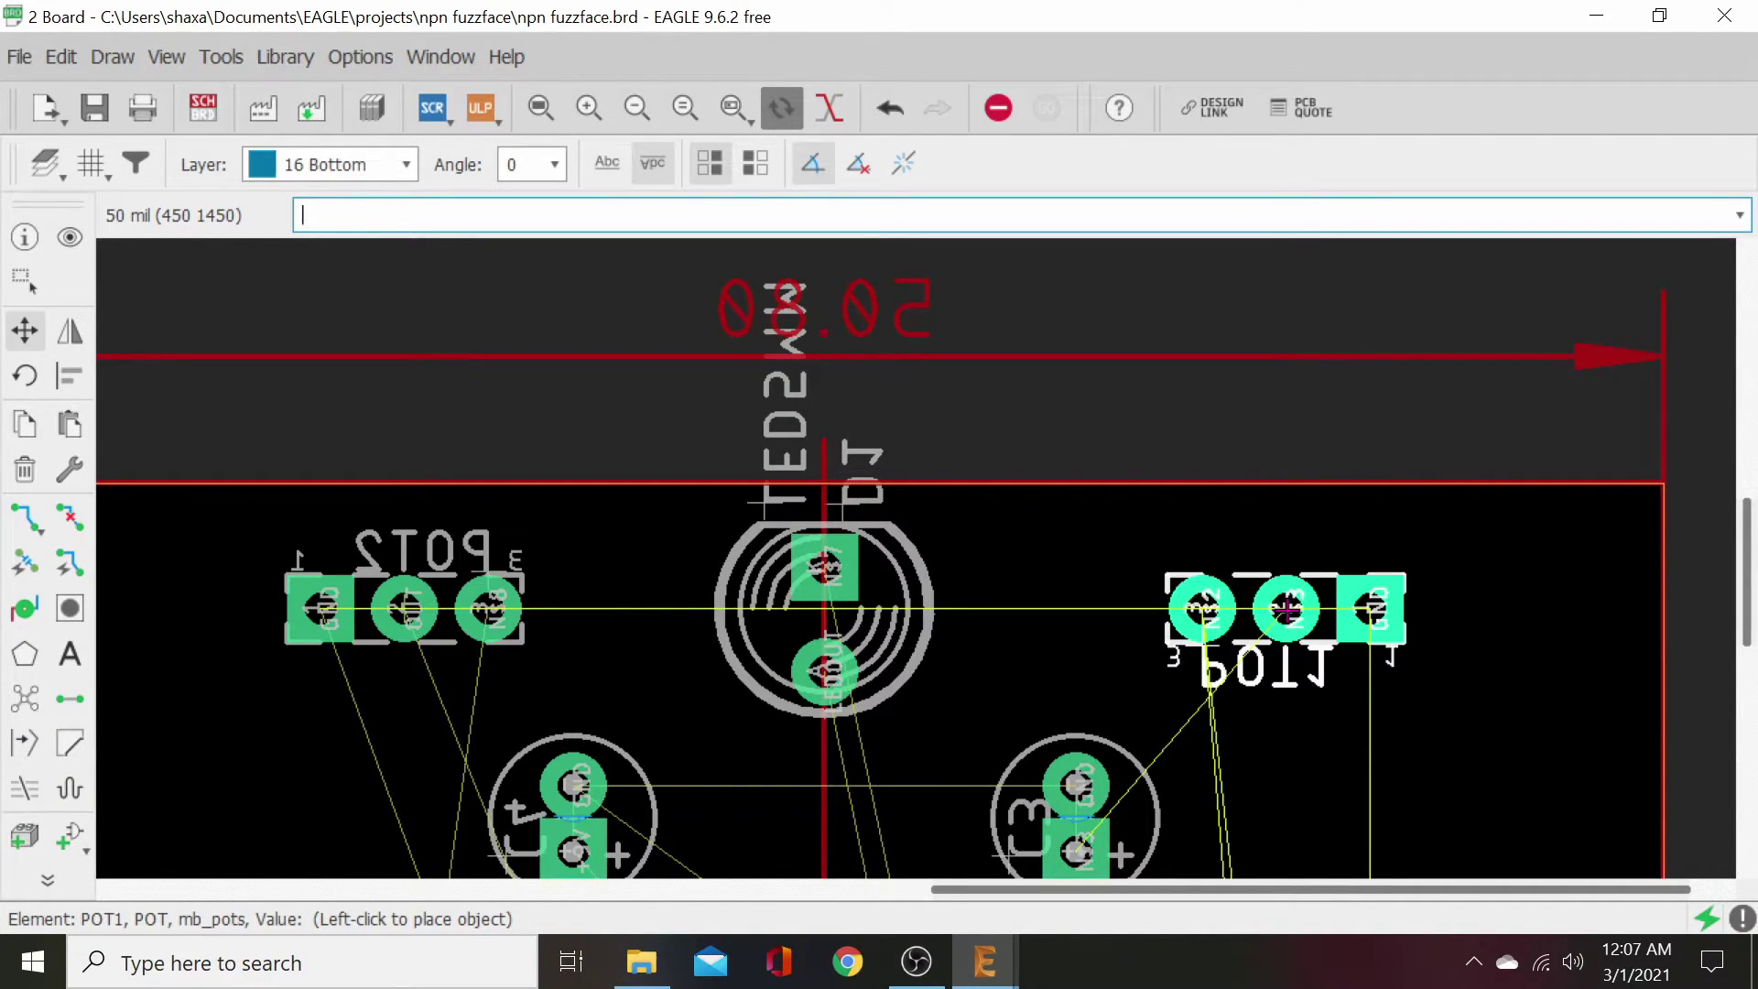
{"action": "right_click", "coordinate": [1286, 609]}
{"action": "right_click", "coordinate": [1287, 609]}
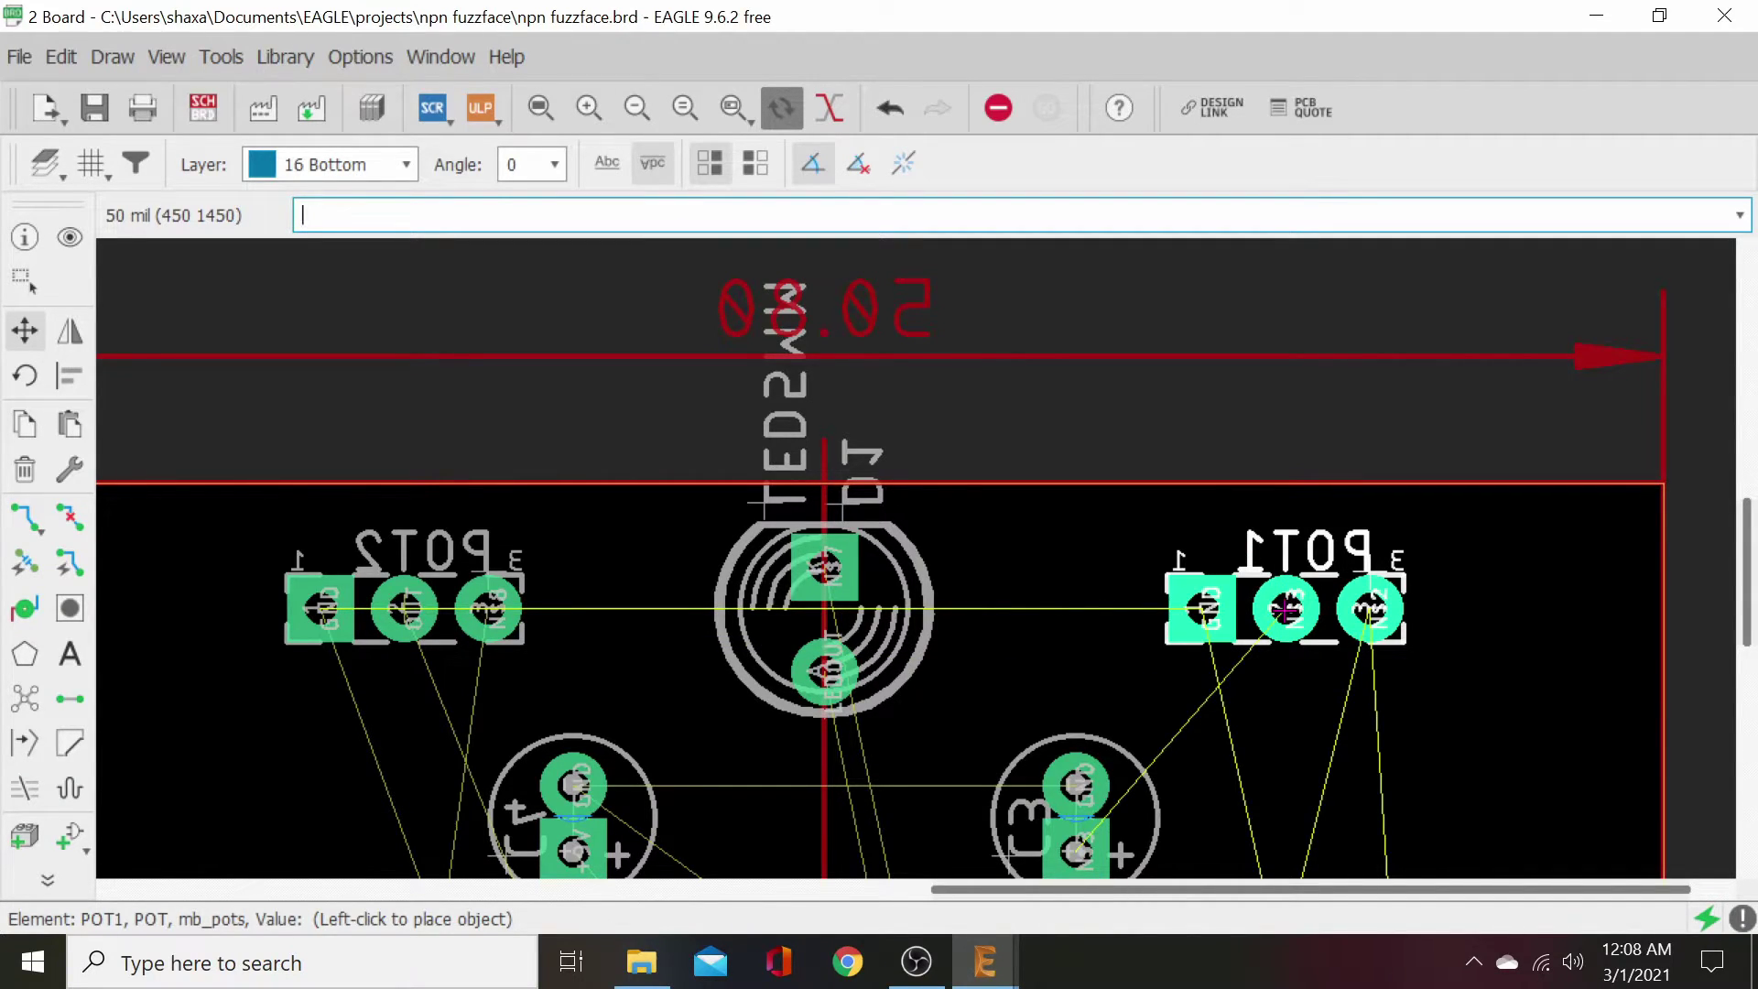
{"action": "right_click", "coordinate": [1286, 609]}
{"action": "right_click", "coordinate": [1286, 608]}
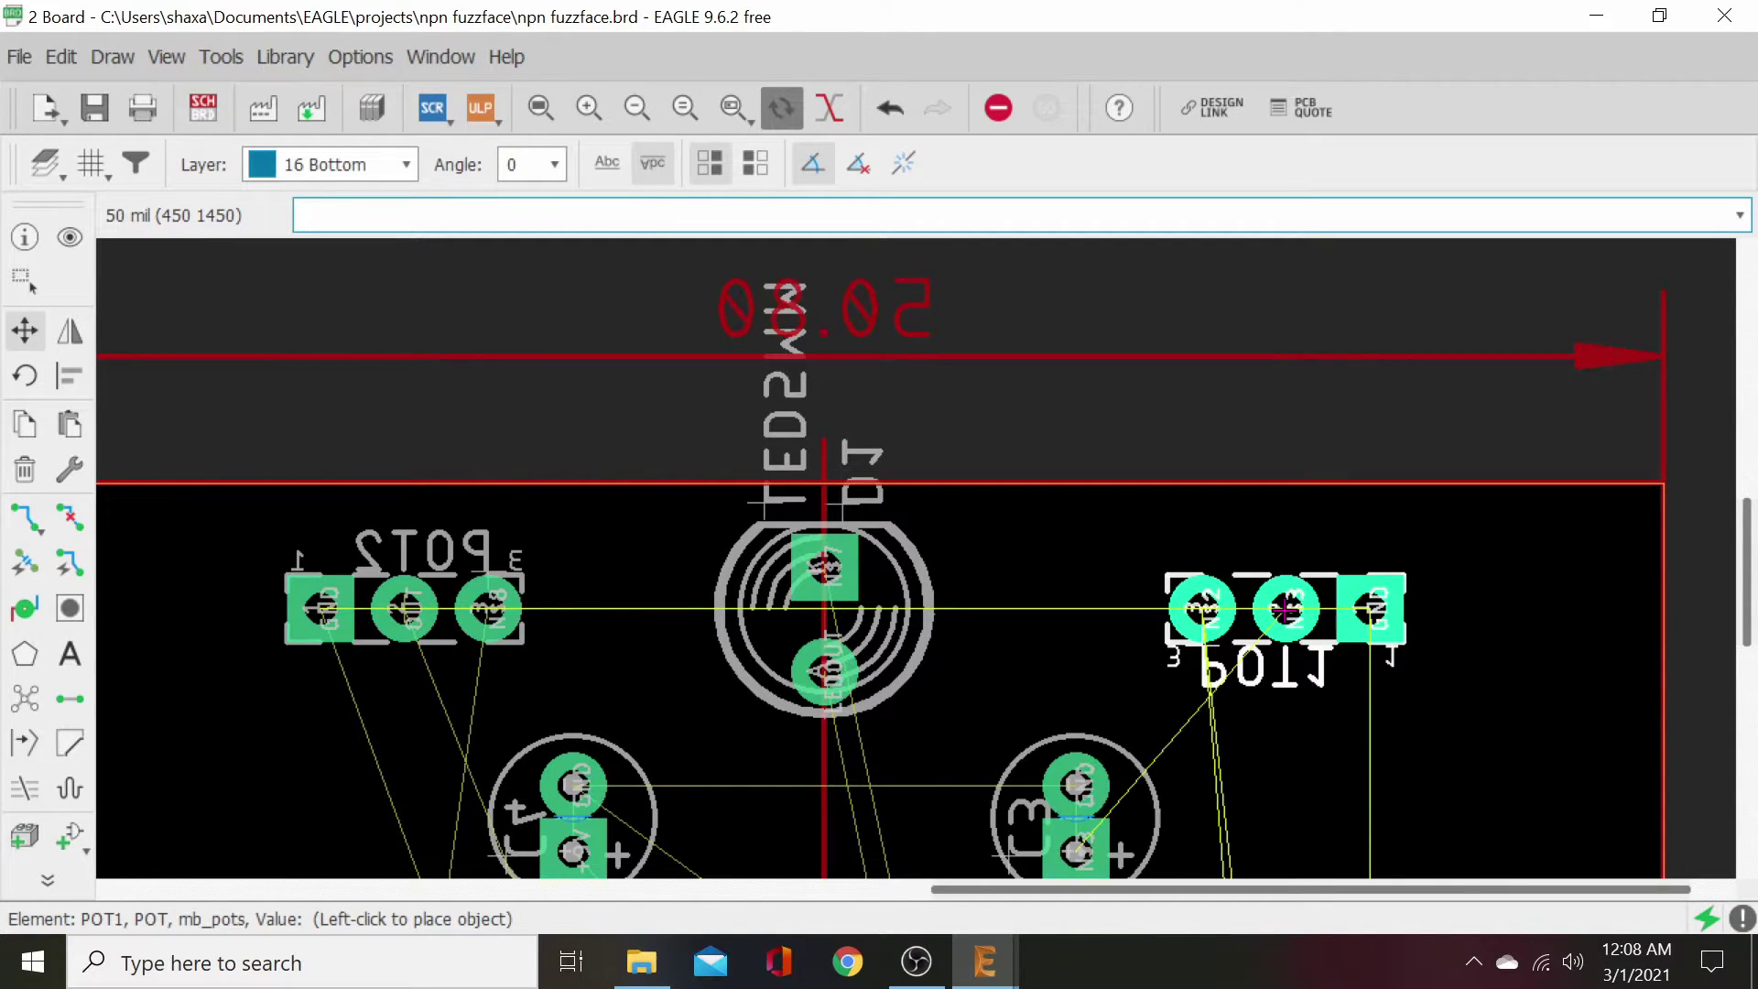
{"action": "right_click", "coordinate": [1286, 609]}
{"action": "right_click", "coordinate": [1286, 609]}
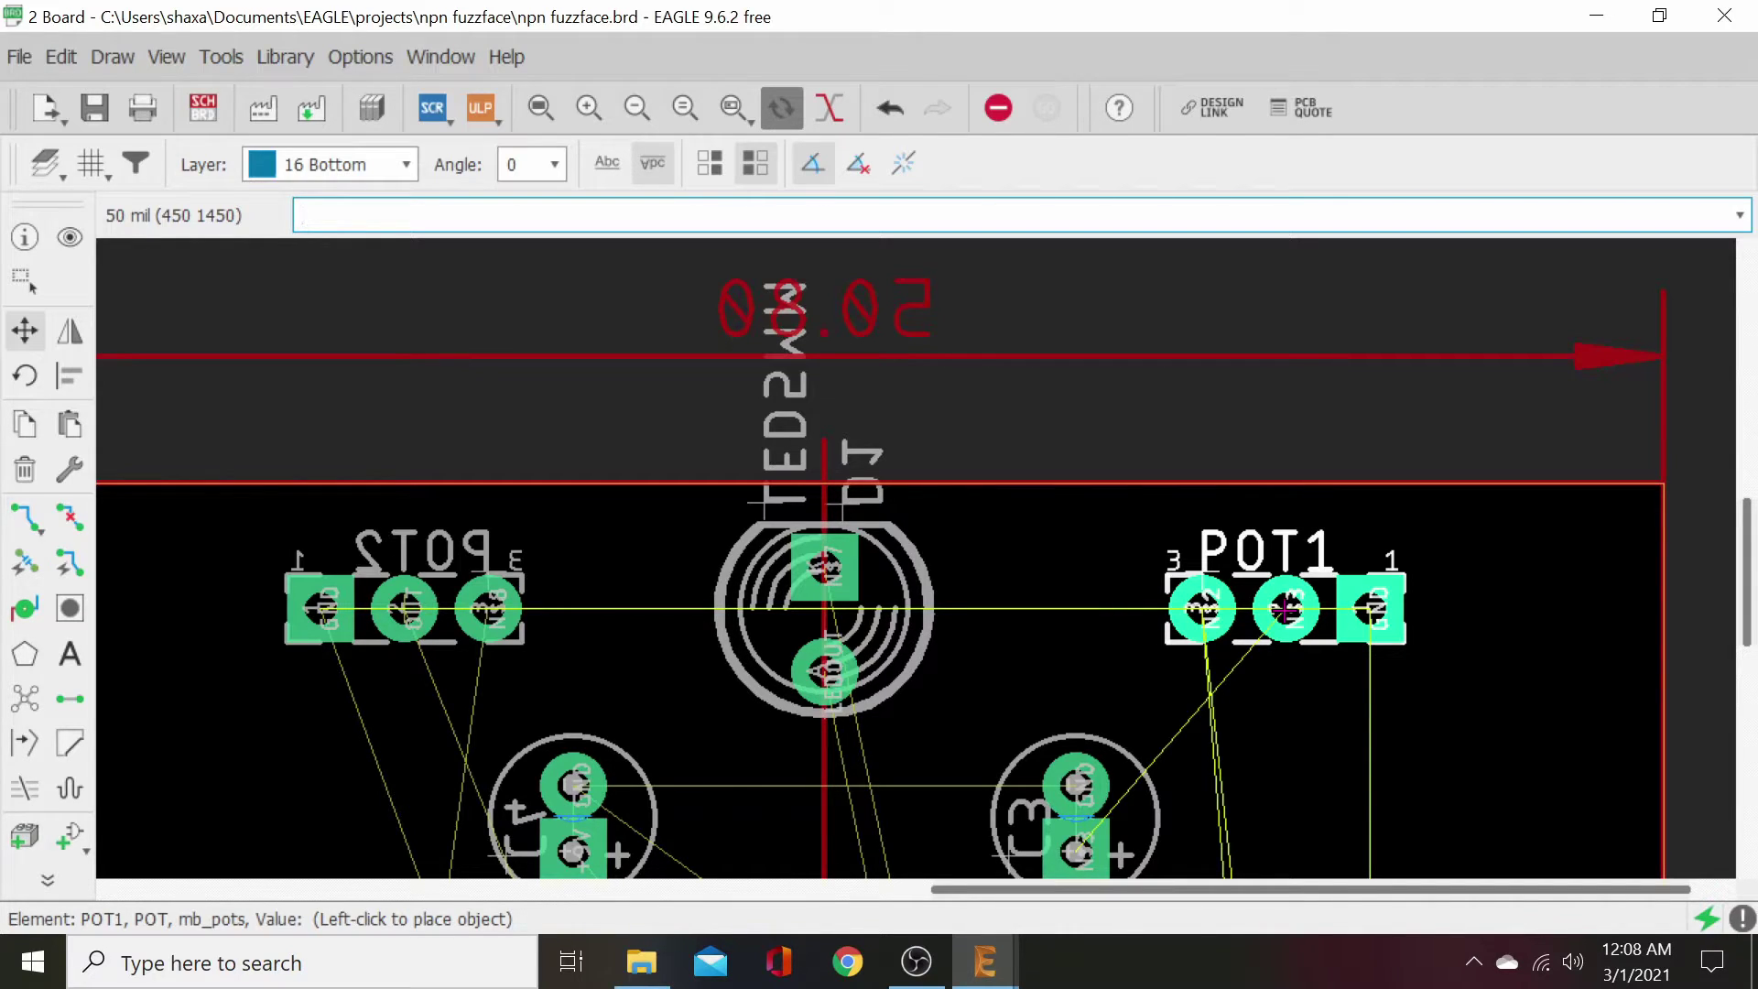
{"action": "middle_click", "coordinate": [1286, 609]}
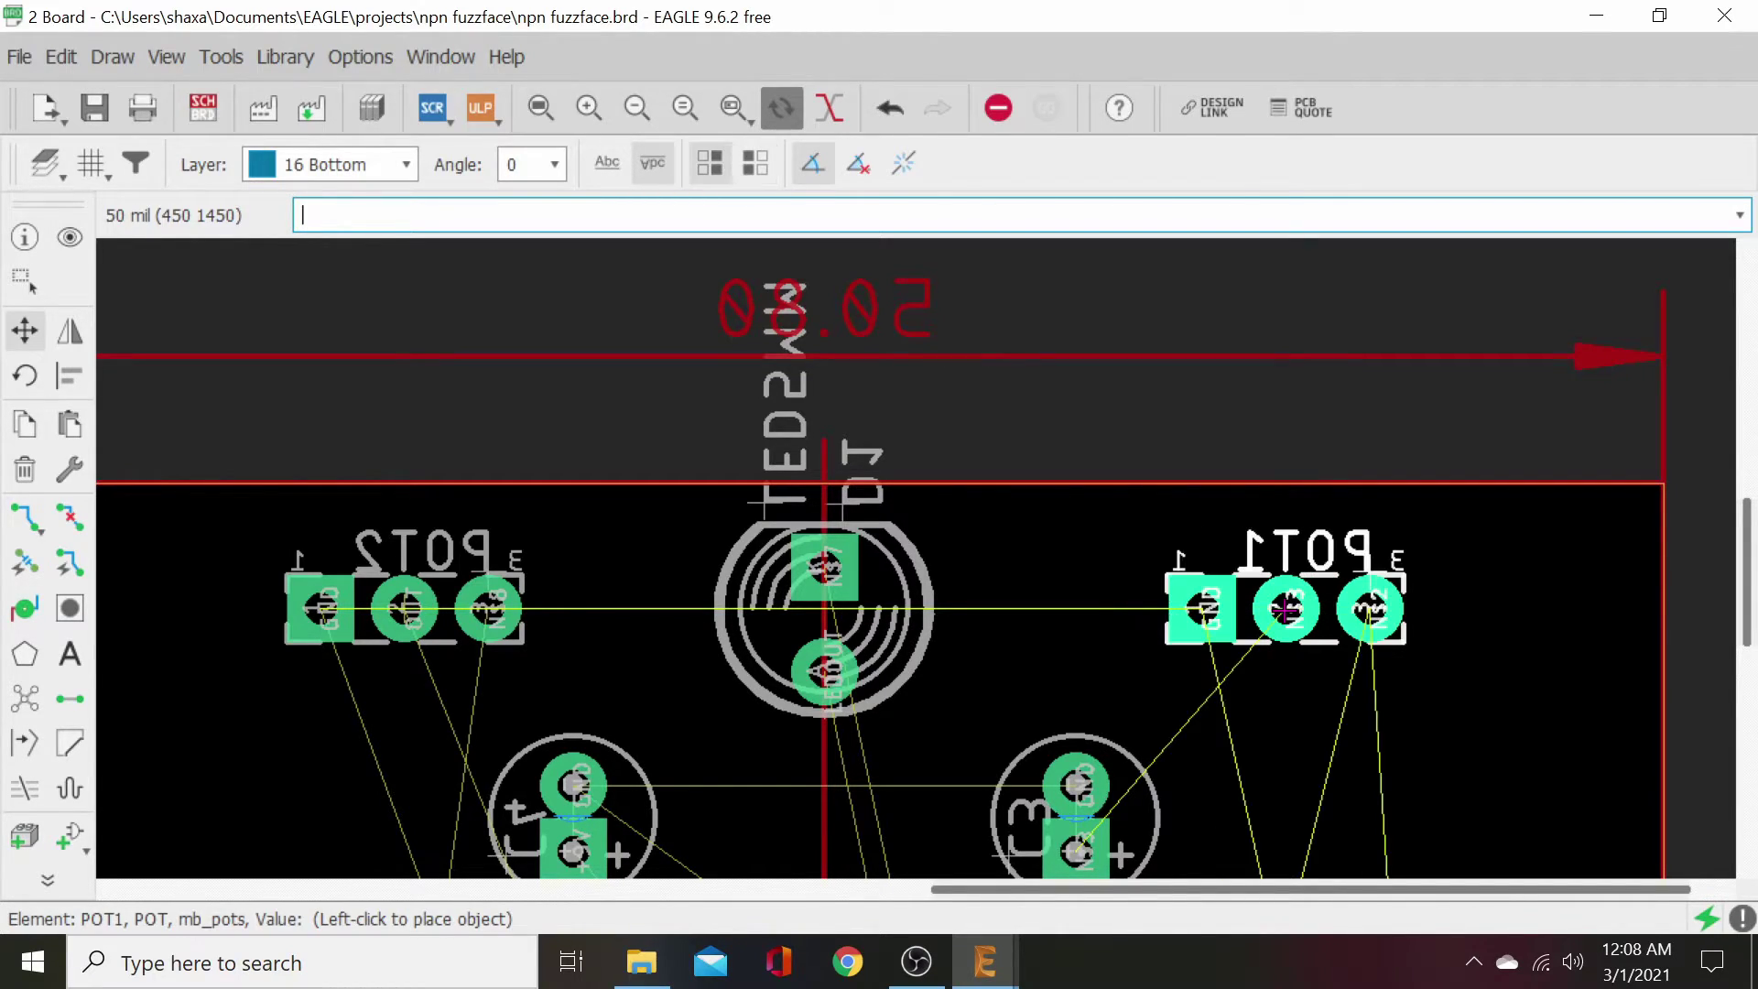
{"action": "right_click", "coordinate": [1286, 609]}
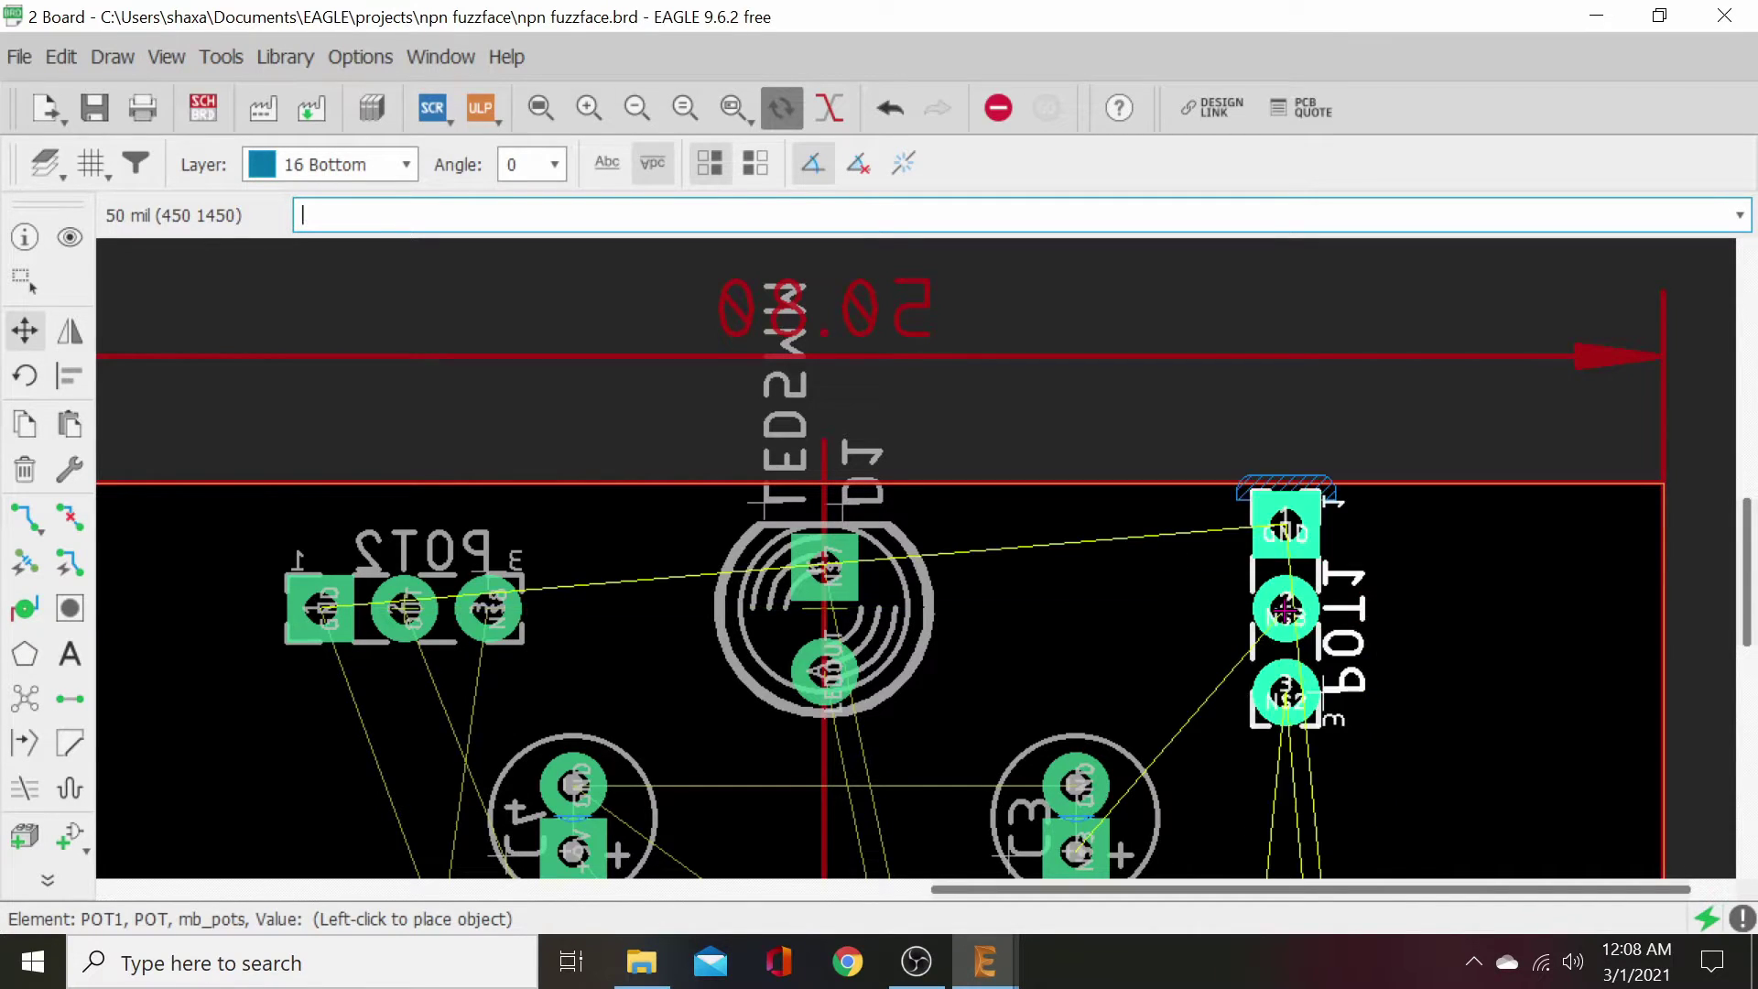
{"action": "right_click", "coordinate": [1286, 609]}
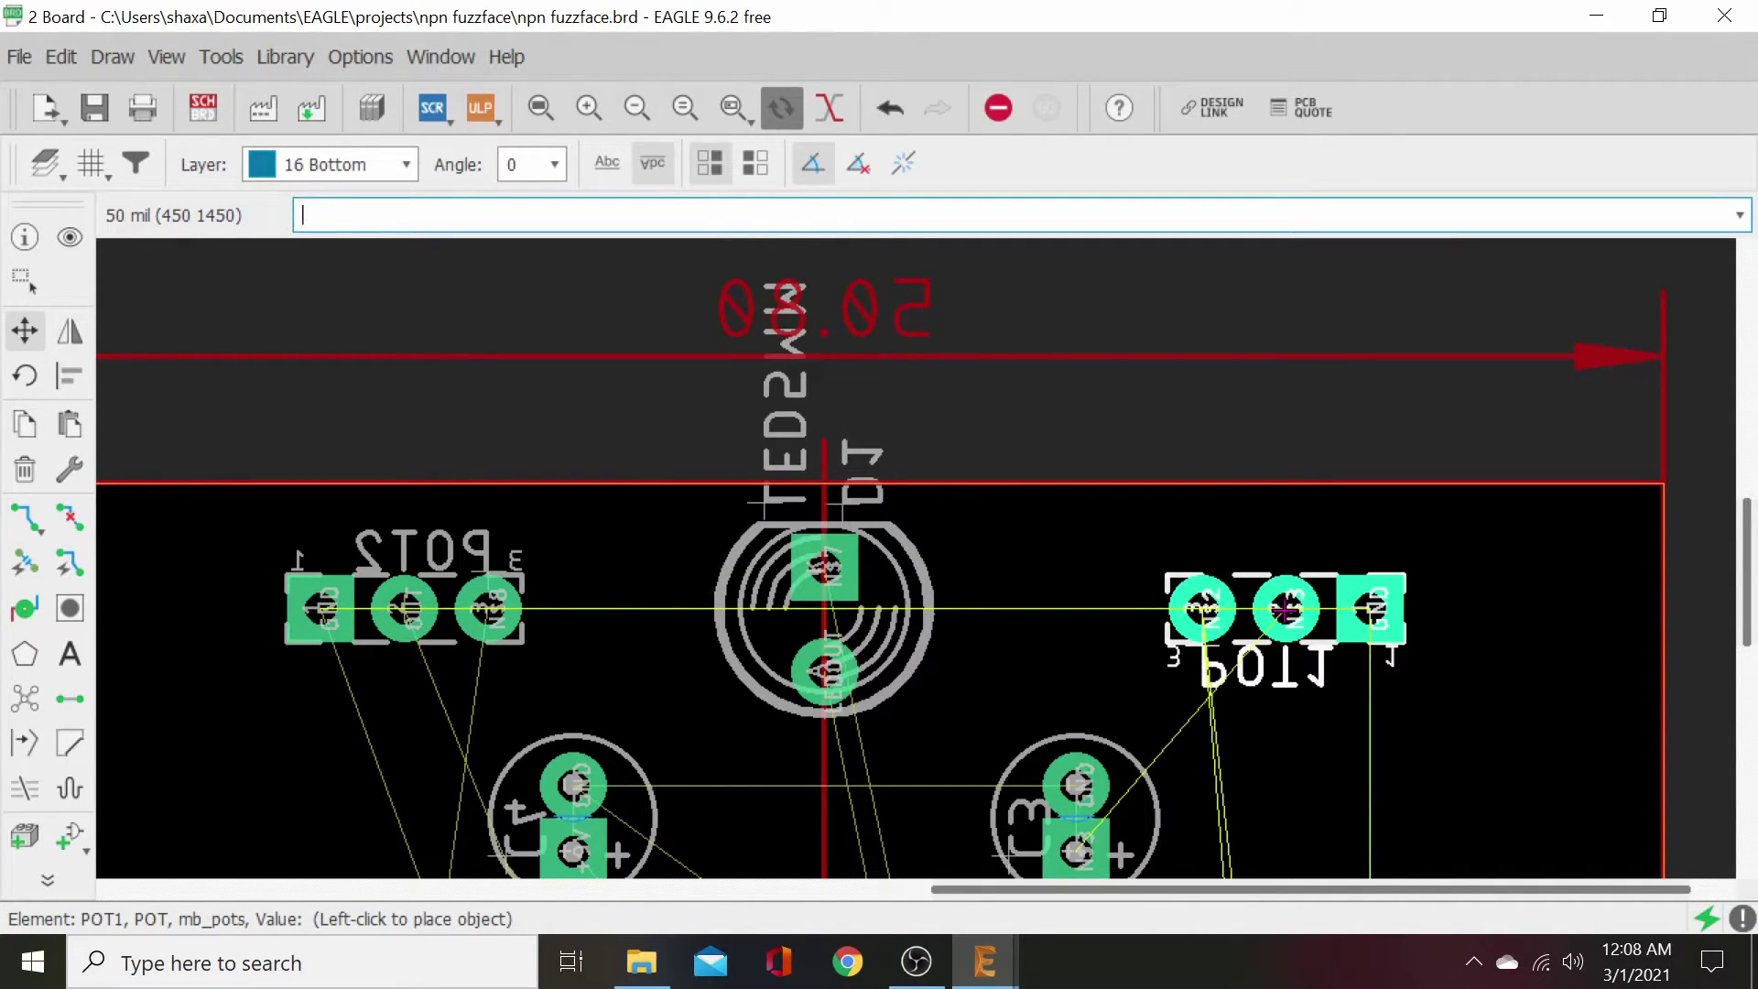
{"action": "middle_click", "coordinate": [1286, 609]}
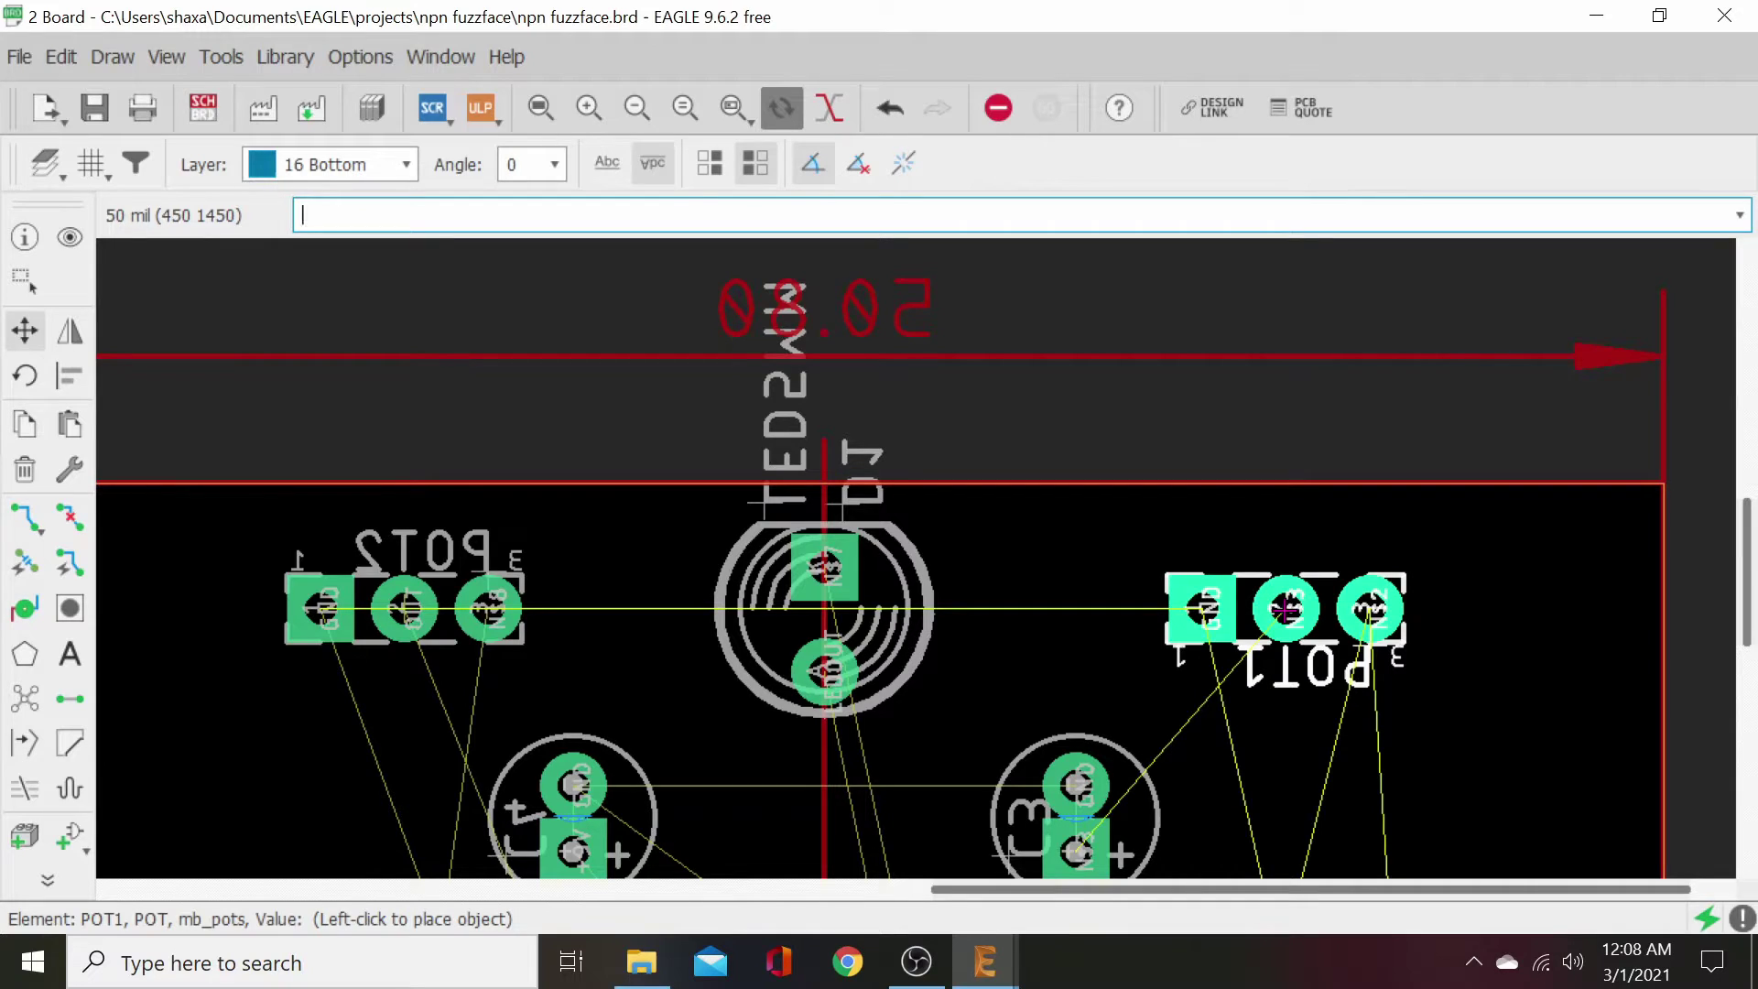
{"action": "middle_click", "coordinate": [1286, 609]}
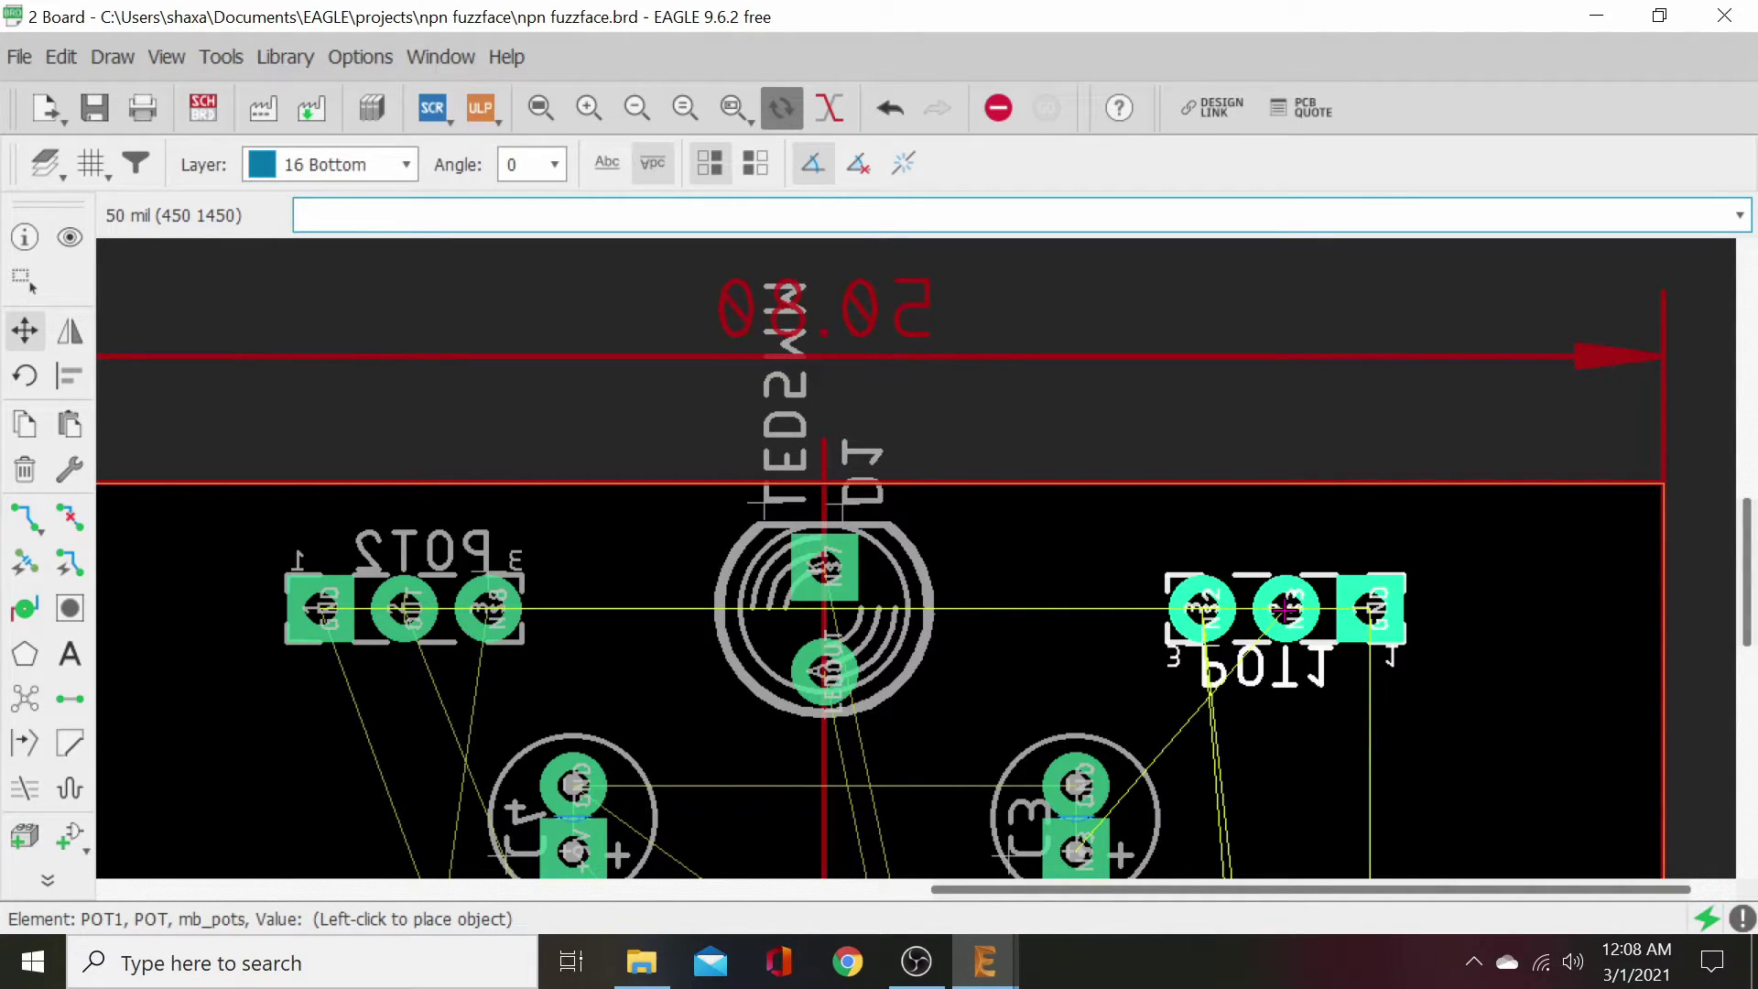
{"action": "left_click", "coordinate": [1286, 609]}
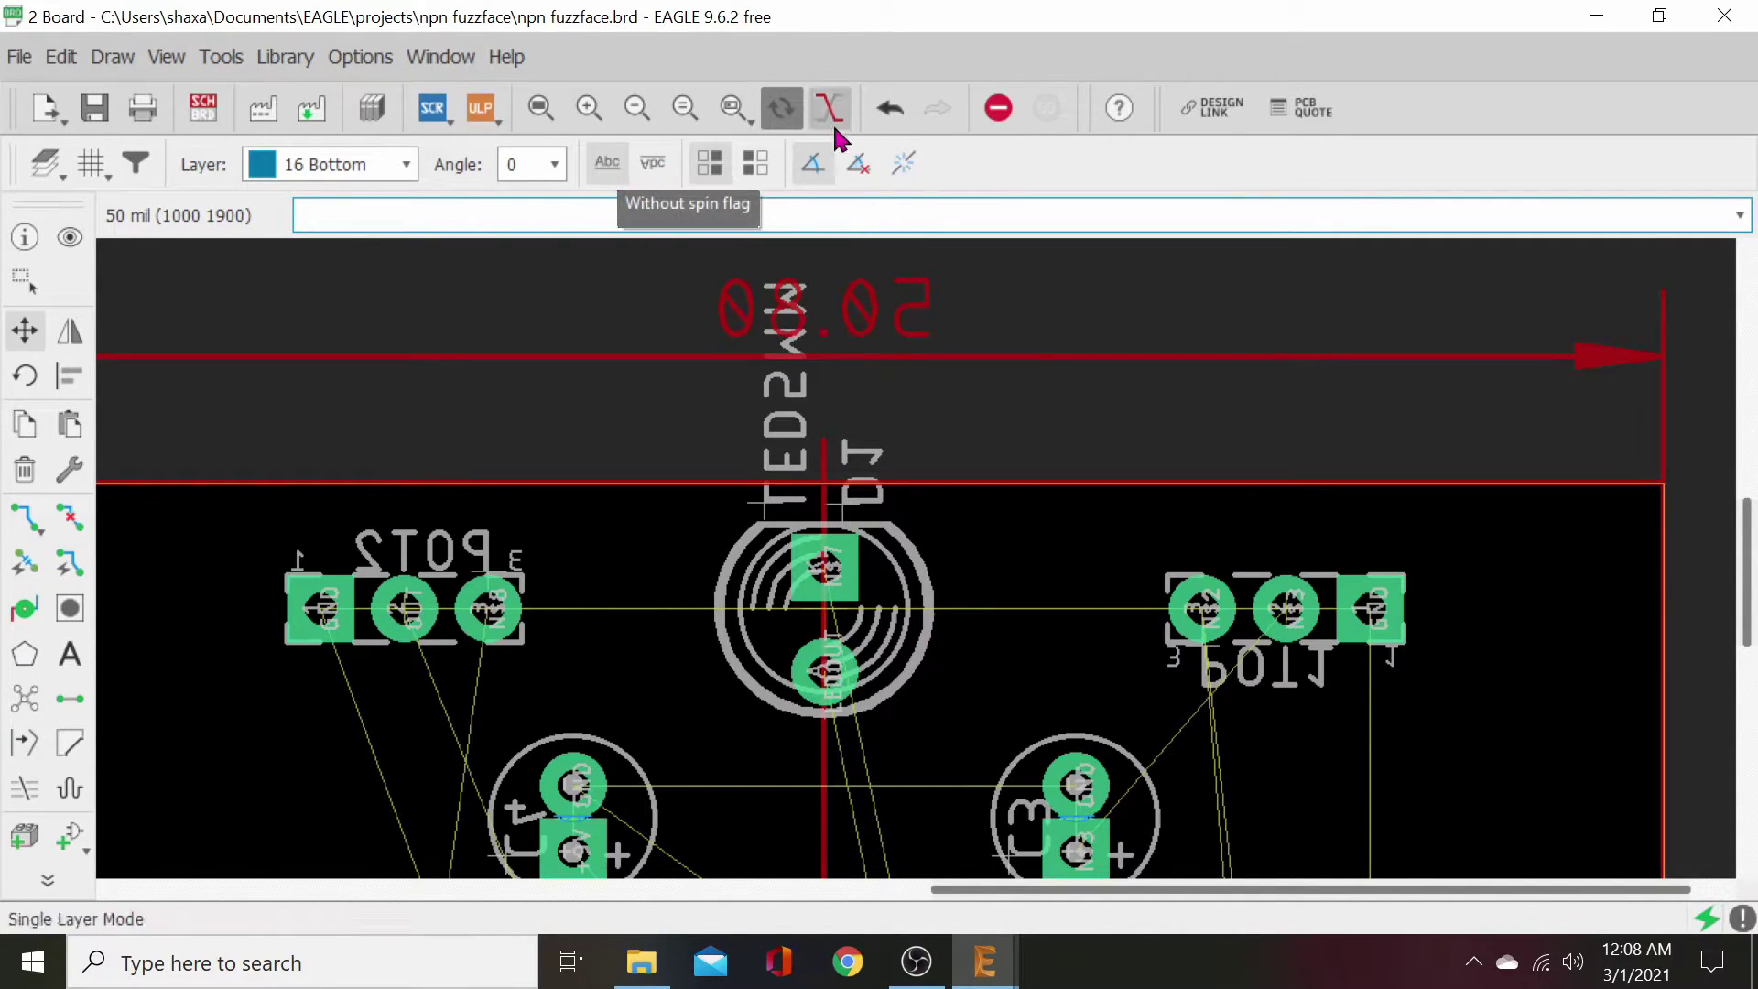
- Turn off Flip Board so the board is viewed unmirrored from the top
{"action": "left_click", "coordinate": [781, 108]}
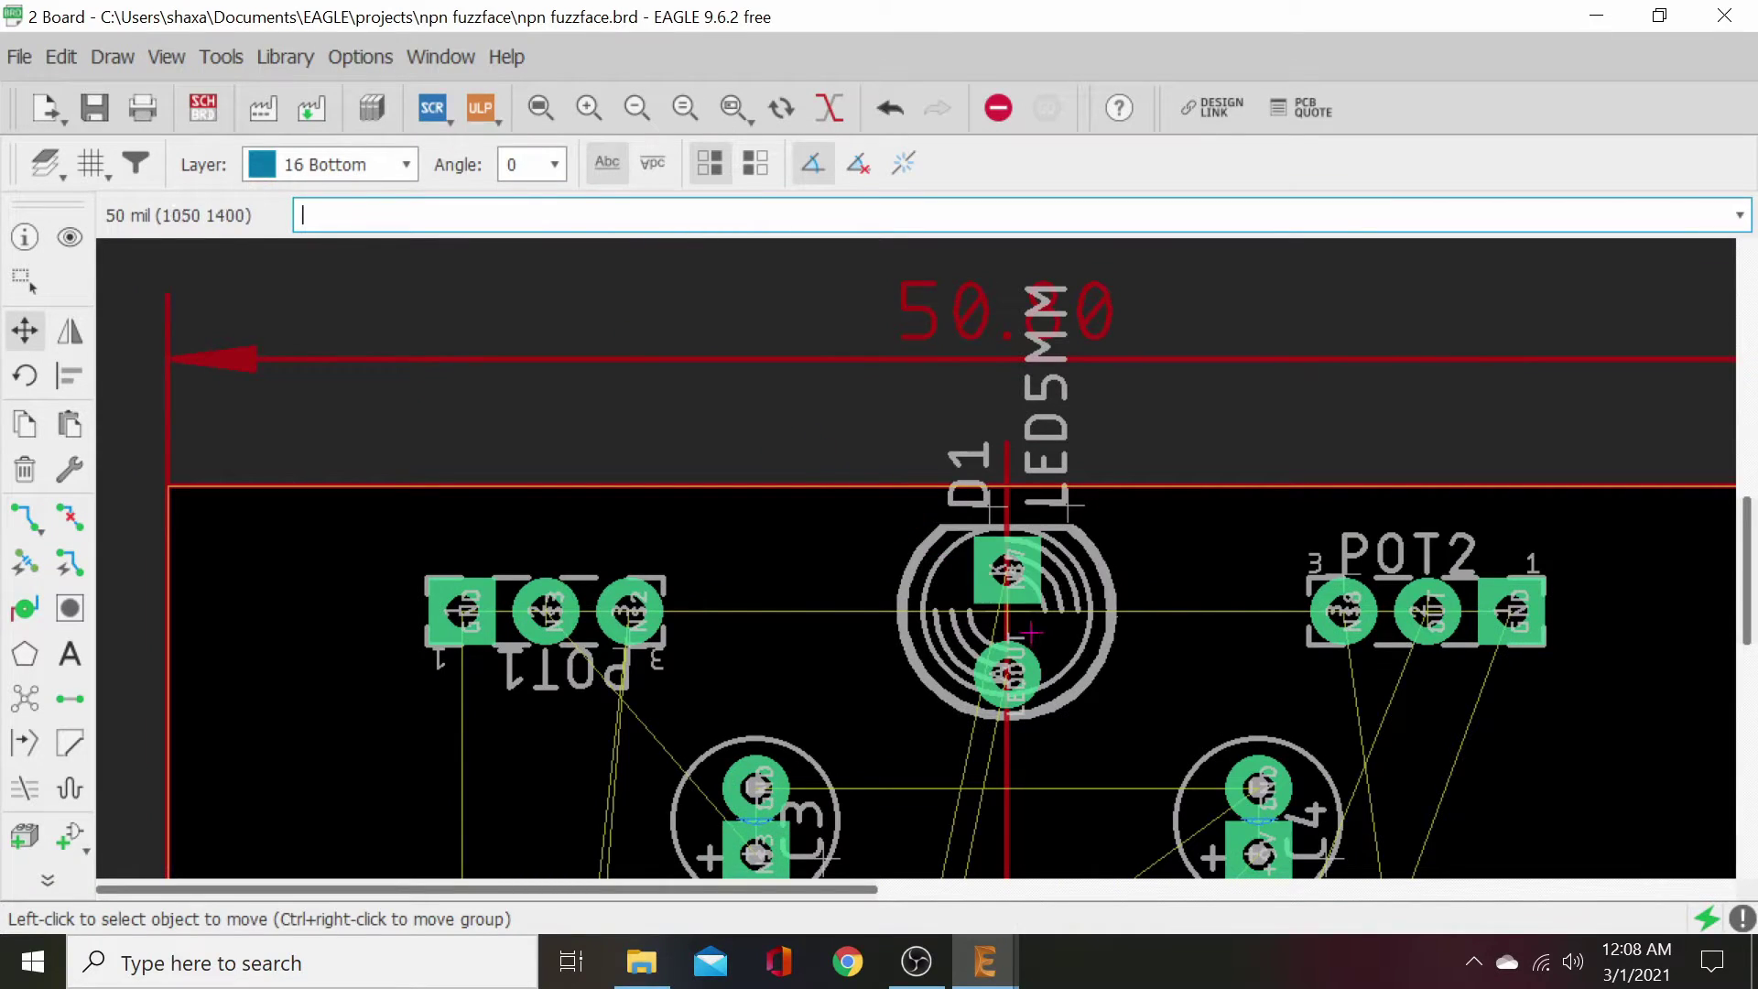
{"action": "middle_click_drag", "start_coordinate": [579, 701], "coordinate": [567, 625]}
{"action": "scroll", "coordinate": [567, 625], "scroll_direction": "up", "scroll_amount": 1}
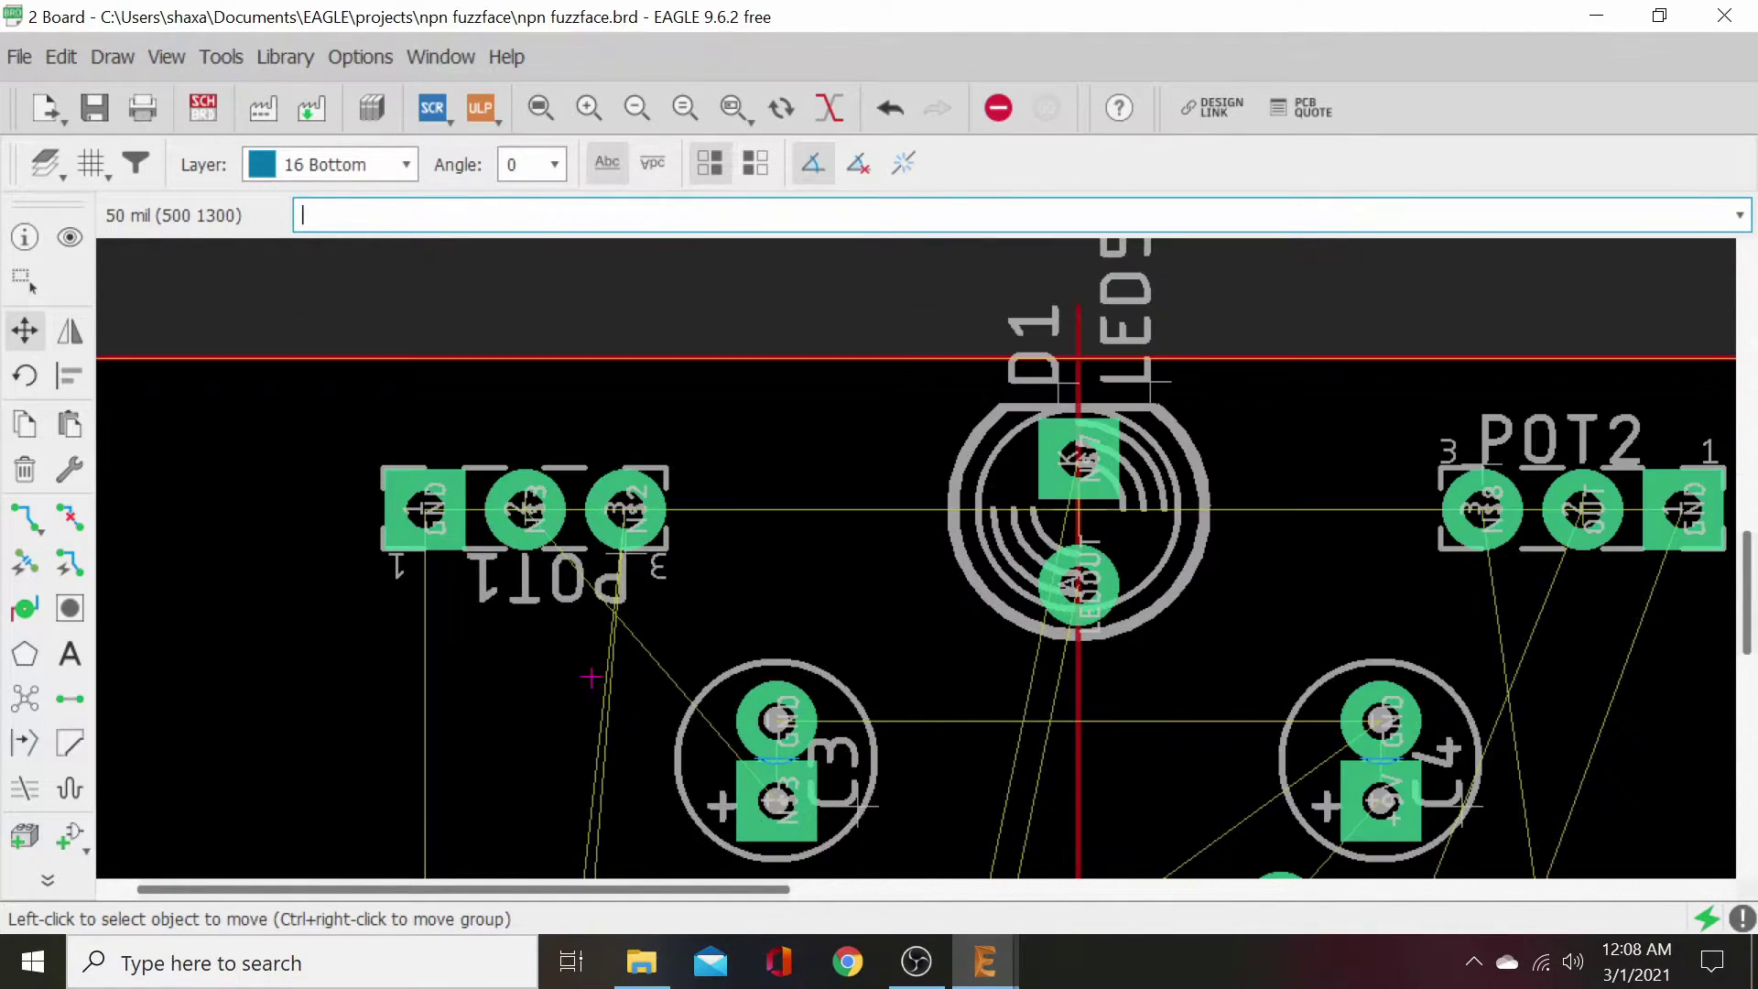
{"action": "scroll", "coordinate": [565, 615], "scroll_direction": "down", "scroll_amount": 1}
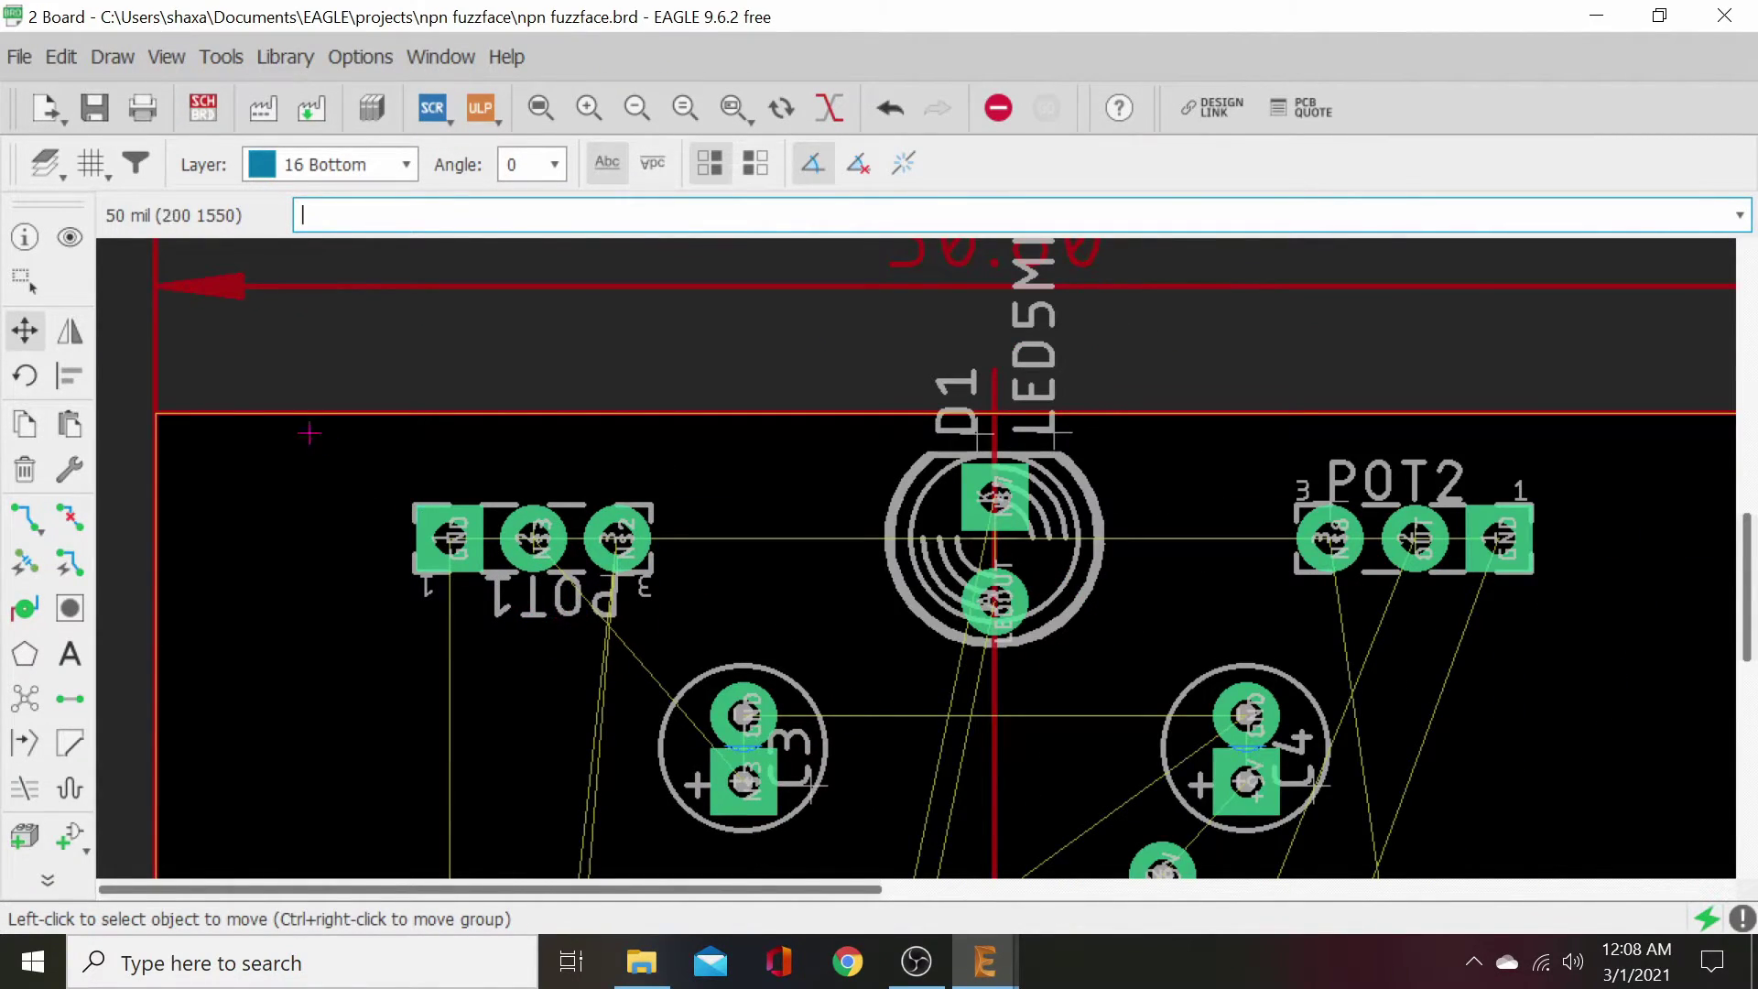
- Try deleting the N$2 airwire near POT1 and dismiss the backannotation error
{"action": "left_click", "coordinate": [25, 470]}
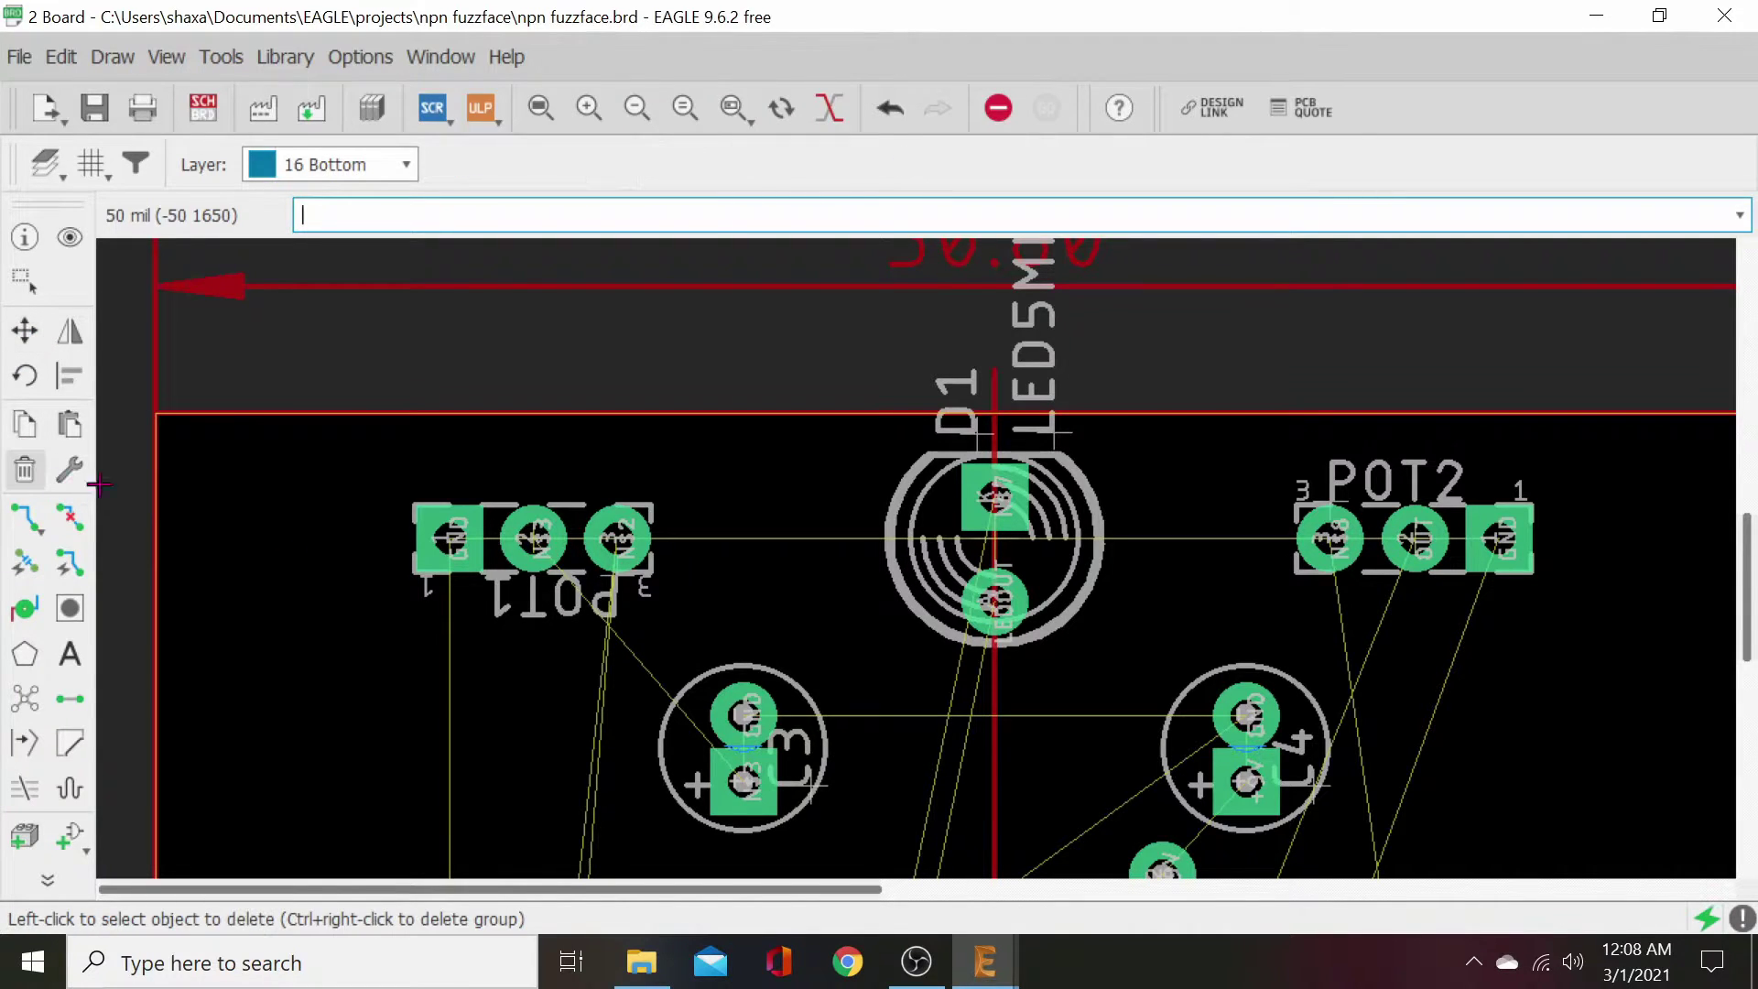
{"action": "scroll", "coordinate": [586, 704], "scroll_direction": "up", "scroll_amount": 2}
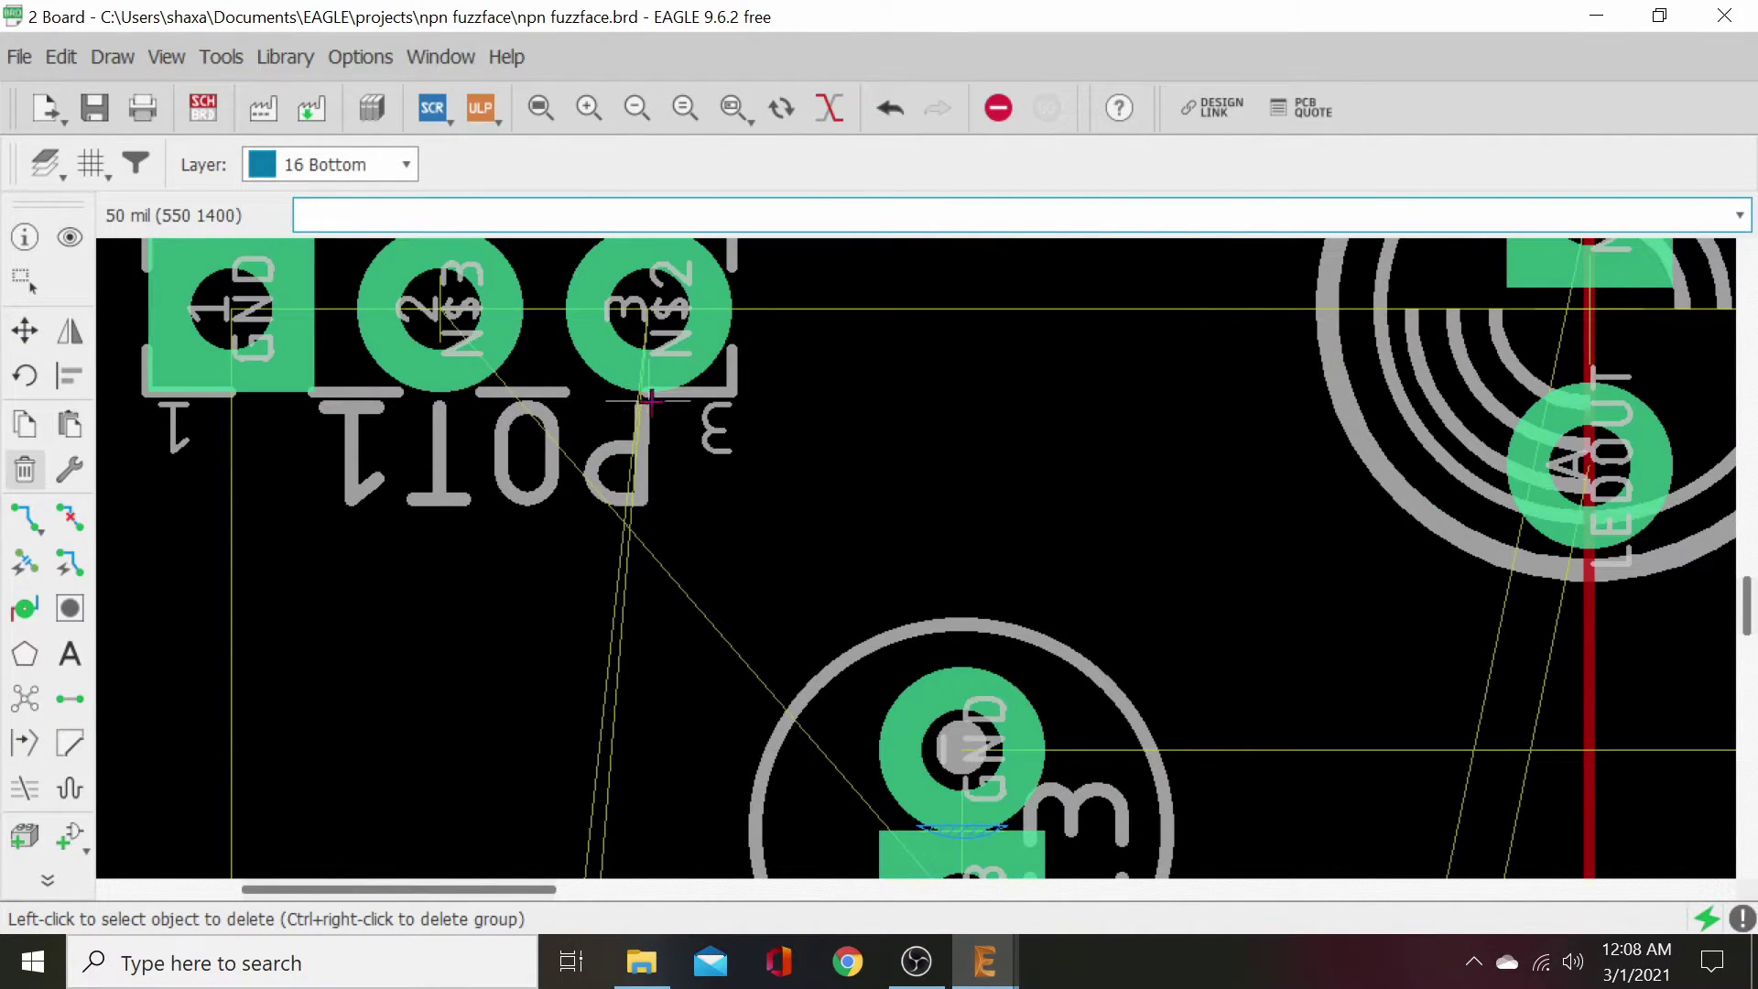
{"action": "left_click", "coordinate": [642, 401]}
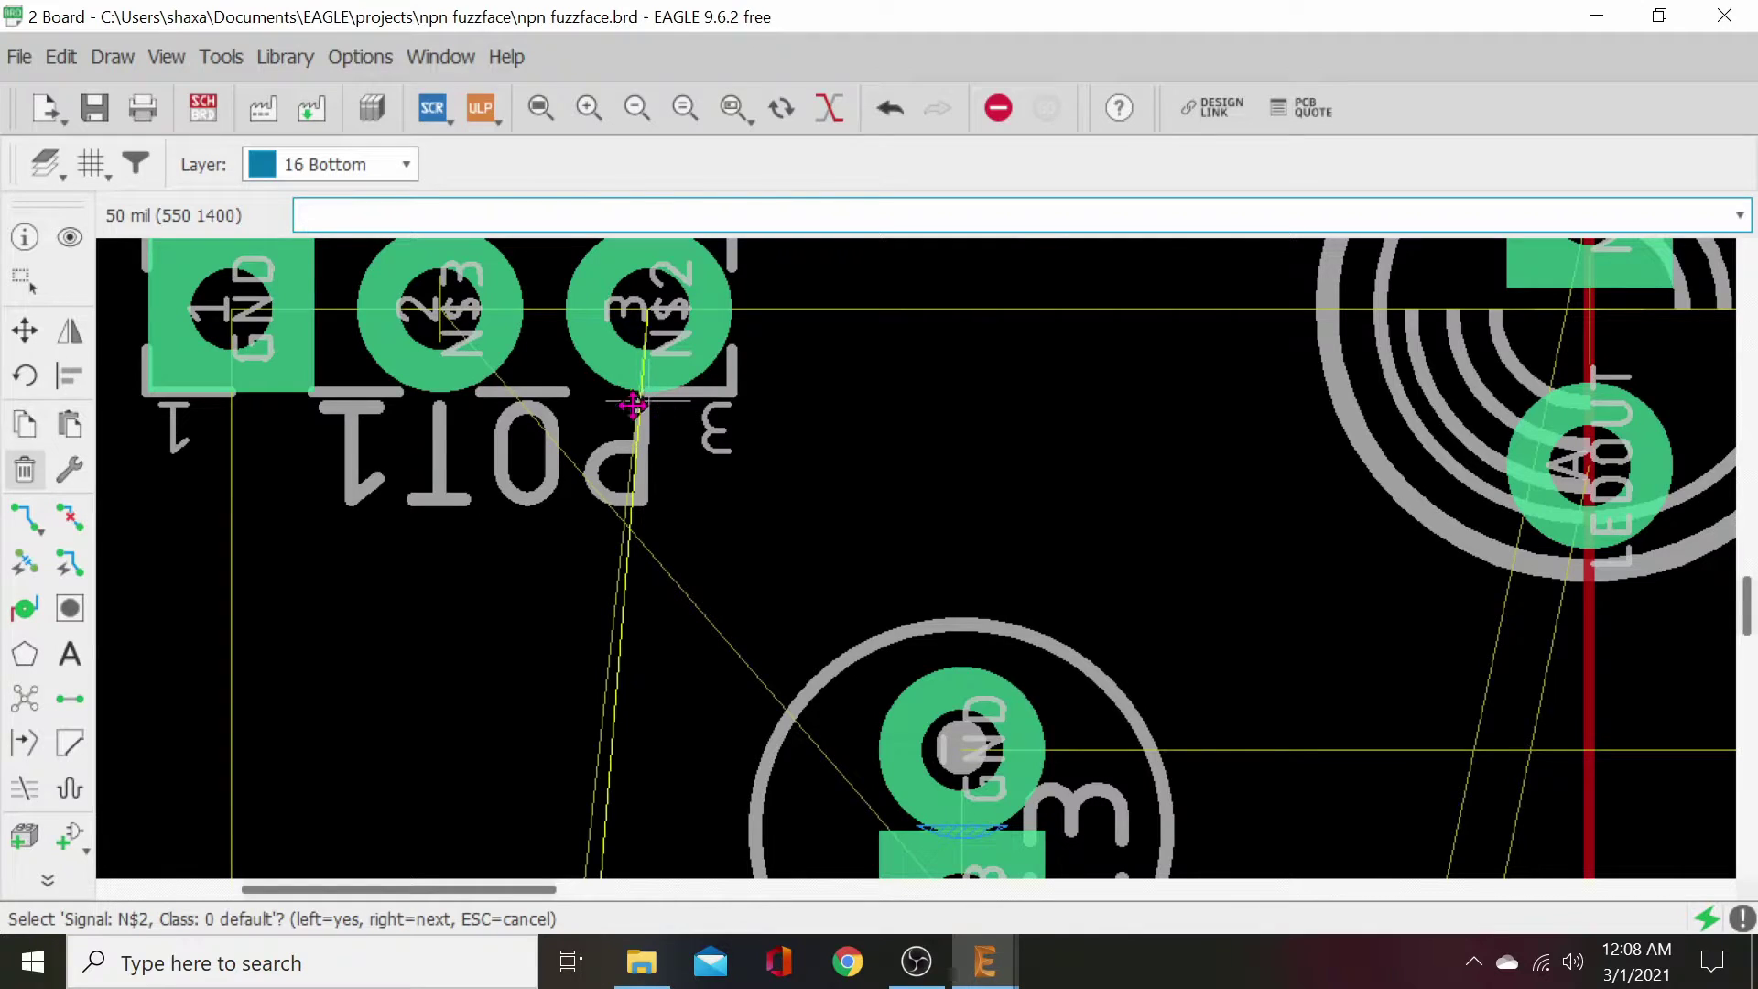
{"action": "left_click", "coordinate": [643, 401]}
{"action": "left_click", "coordinate": [745, 451]}
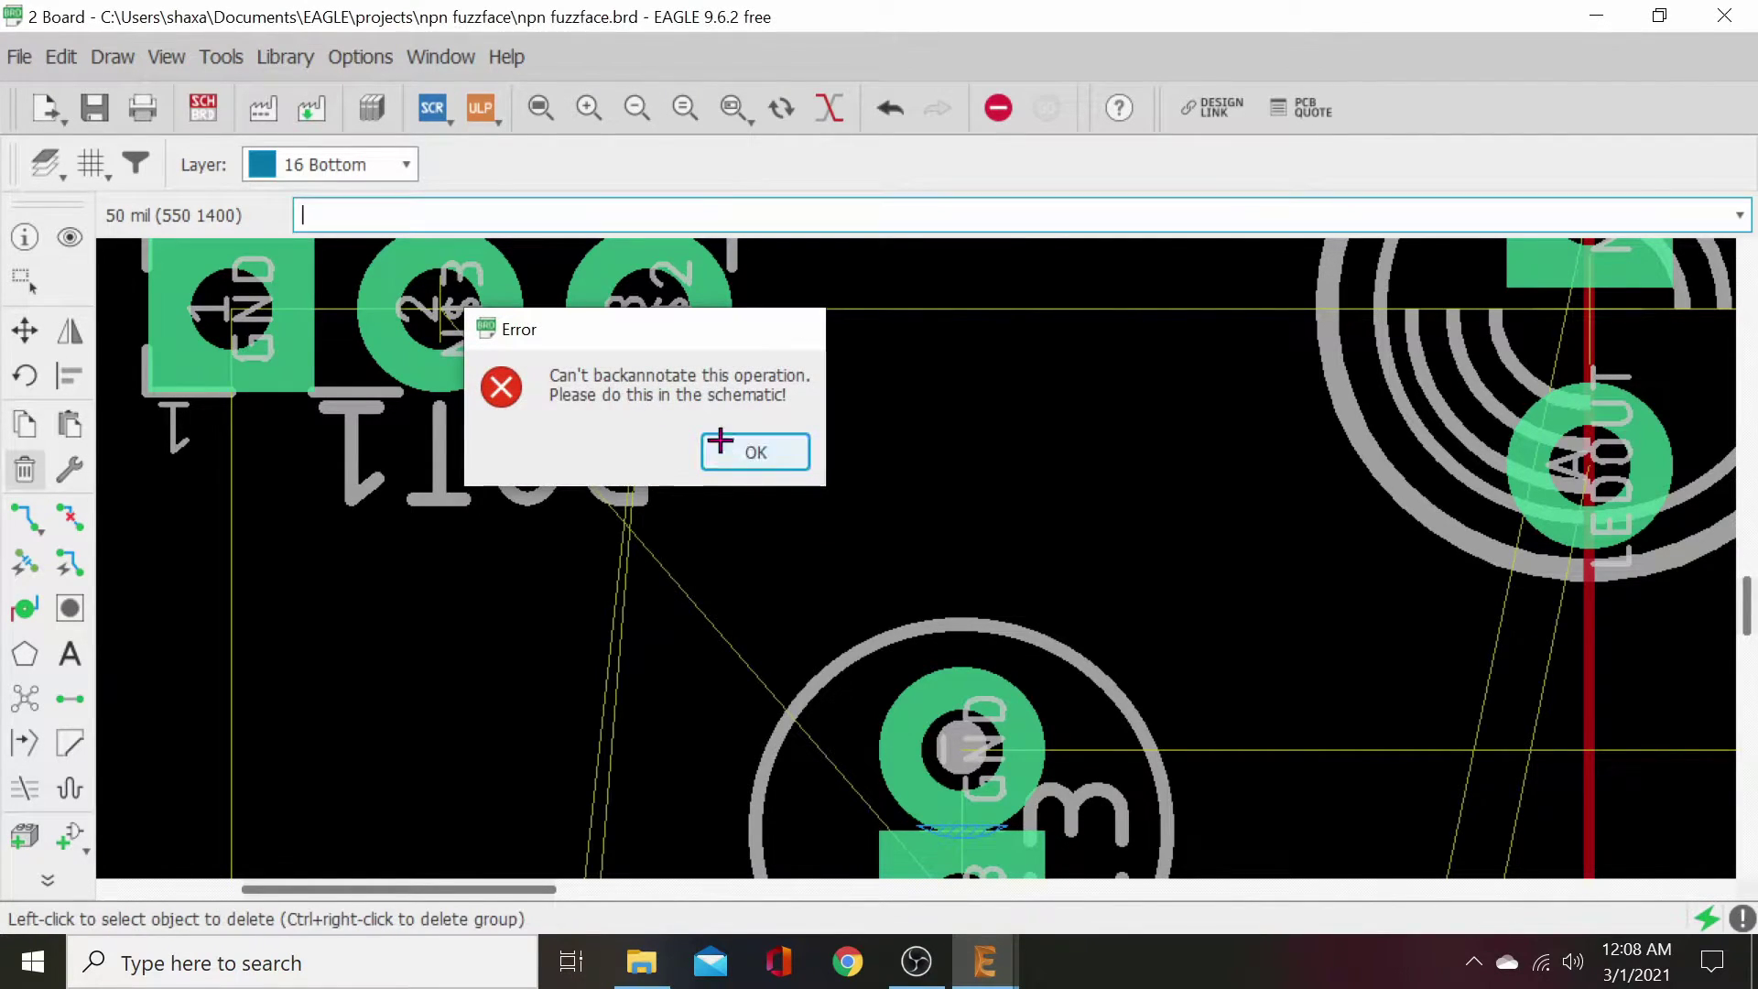
- Delete POT1's name label, leaving only its pin numbers
{"action": "left_click", "coordinate": [646, 400]}
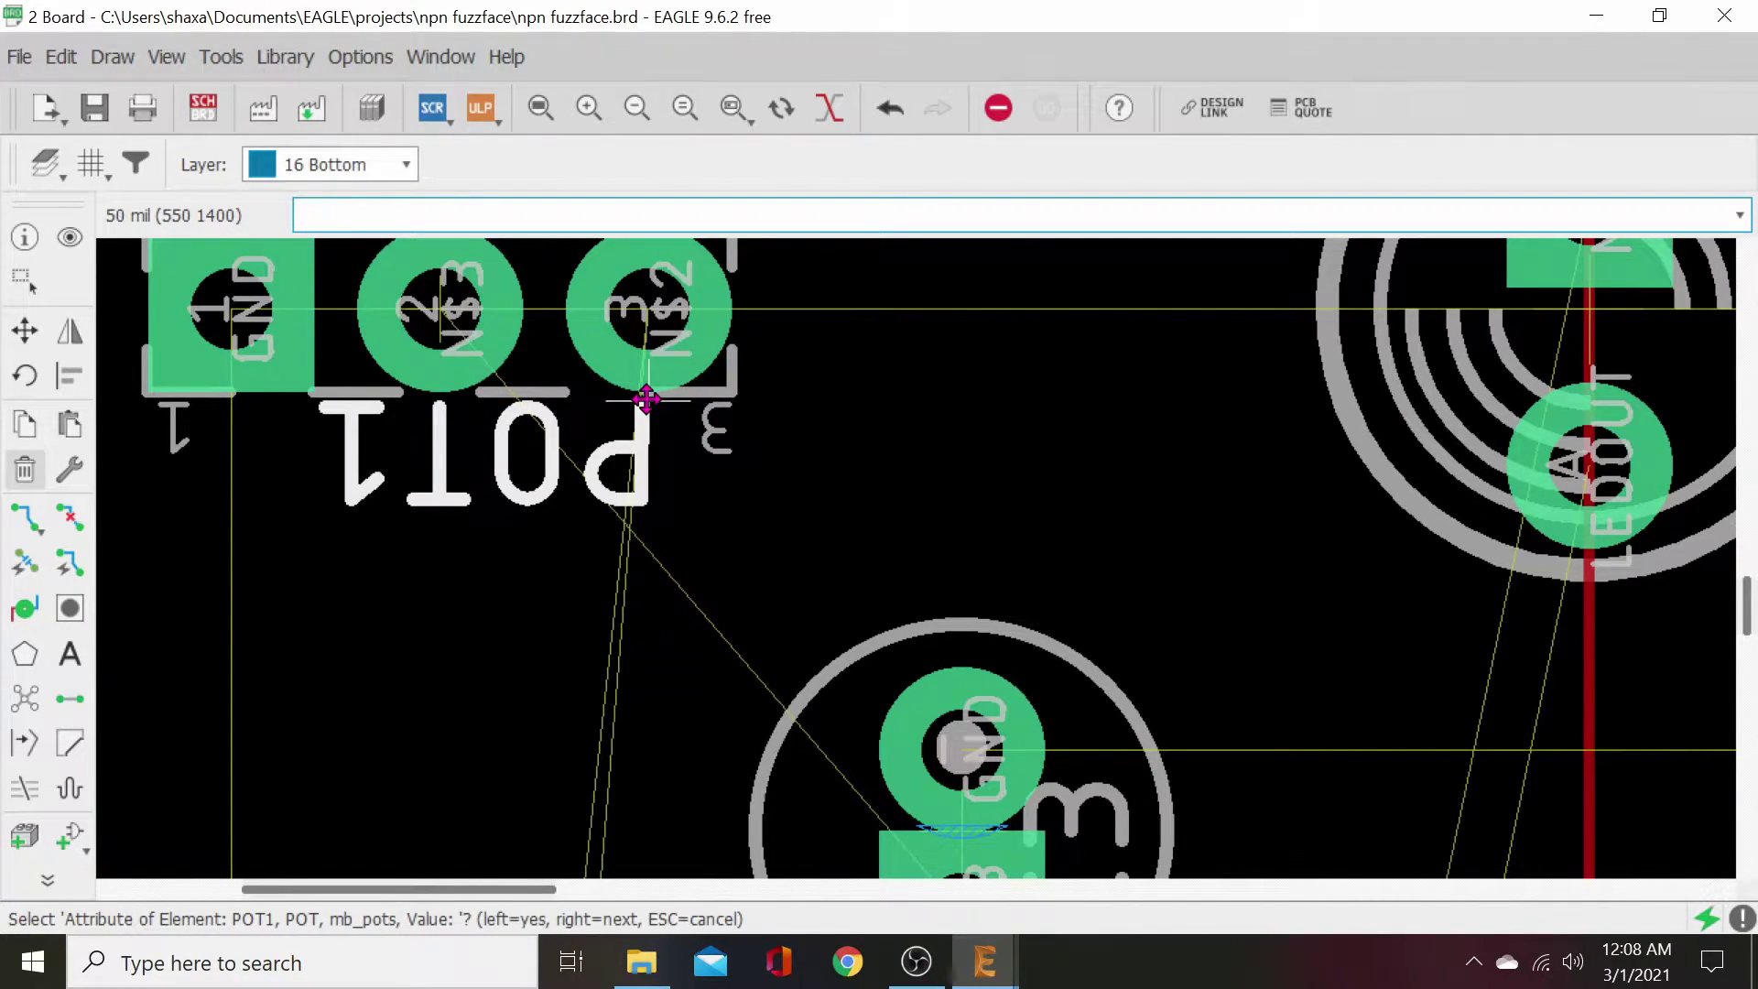
{"action": "left_click", "coordinate": [646, 400]}
{"action": "scroll", "coordinate": [723, 577], "scroll_direction": "down", "scroll_amount": 3}
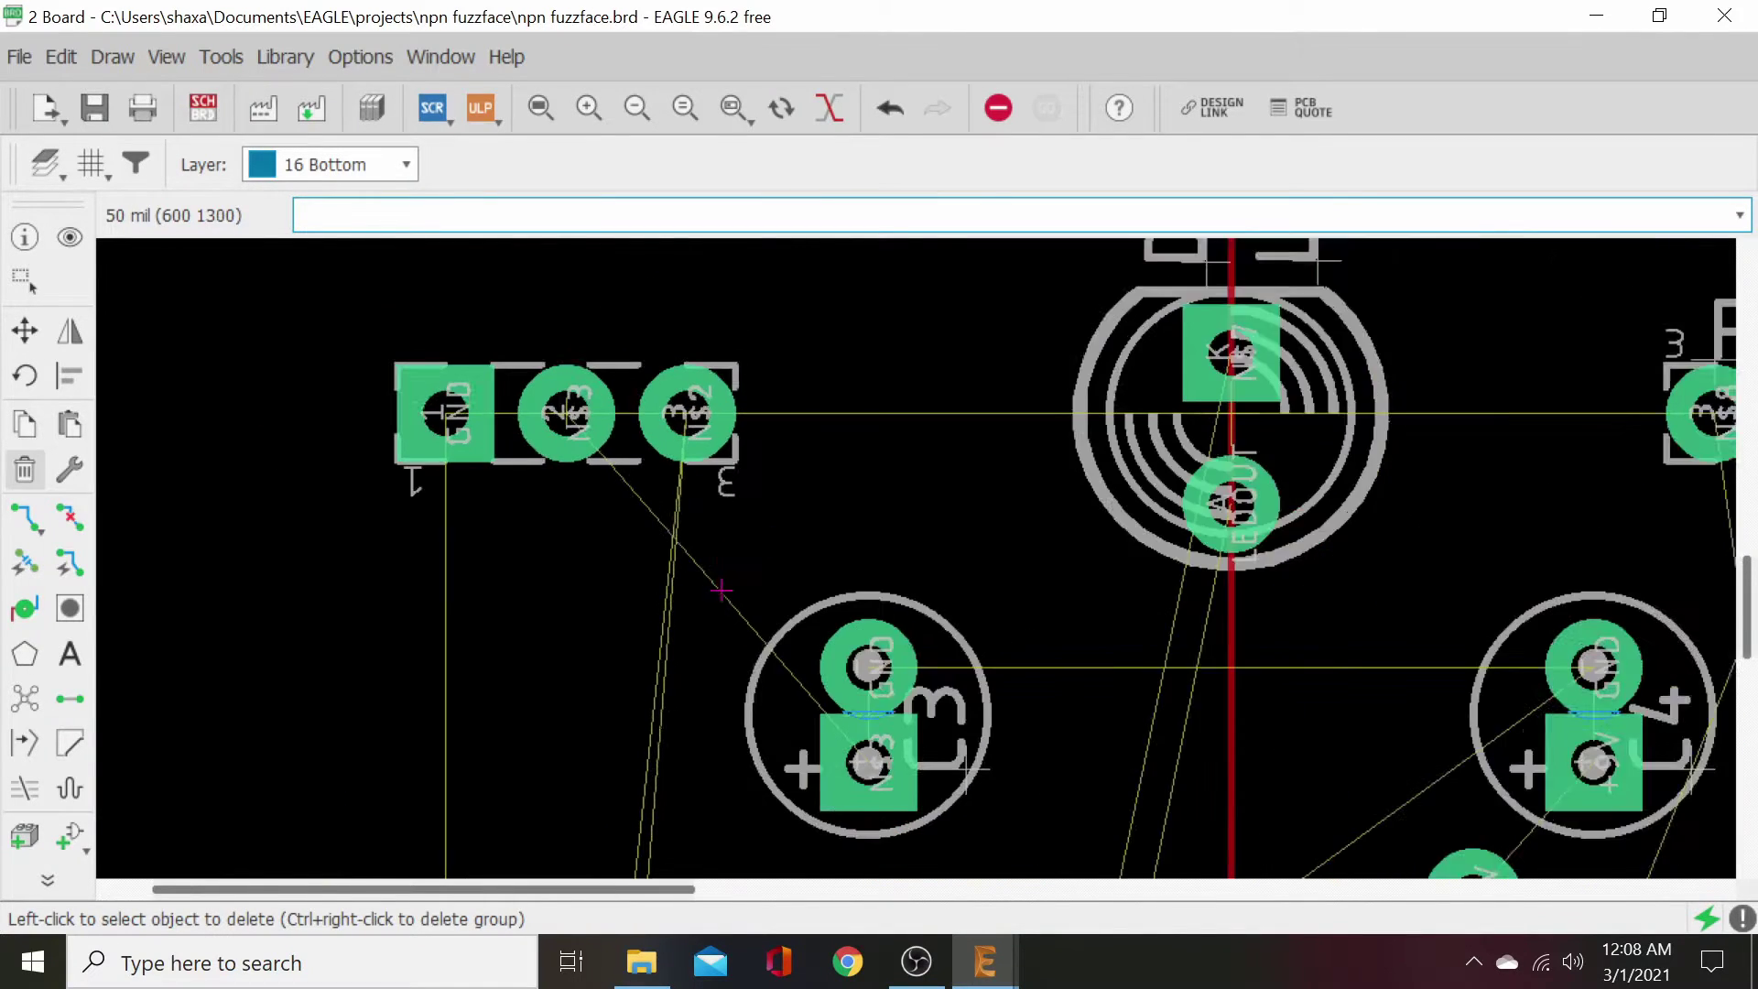
{"action": "scroll", "coordinate": [722, 589], "scroll_direction": "down", "scroll_amount": 2}
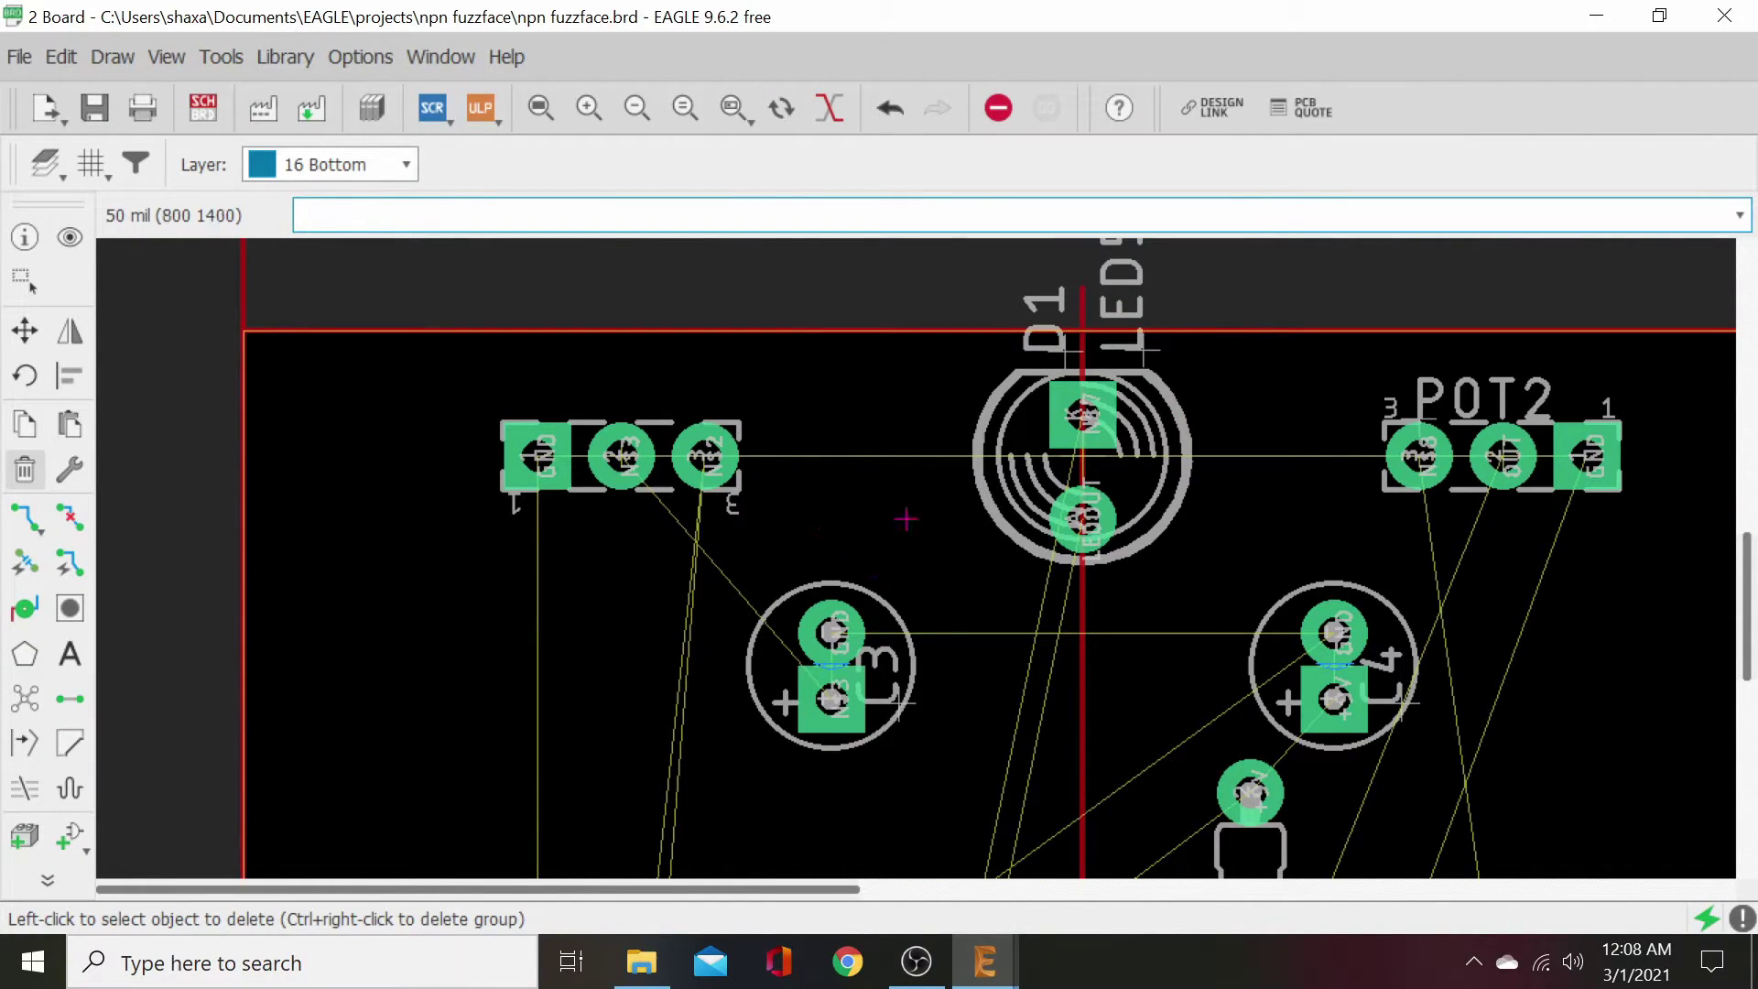
{"action": "mouse_move", "coordinate": [906, 518]}
{"action": "middle_mouse_down"}
{"action": "mouse_move", "coordinate": [616, 585]}
{"action": "mouse_move", "coordinate": [921, 586]}
{"action": "middle_mouse_up"}
{"action": "scroll", "coordinate": [602, 604], "scroll_direction": "down", "scroll_amount": 1}
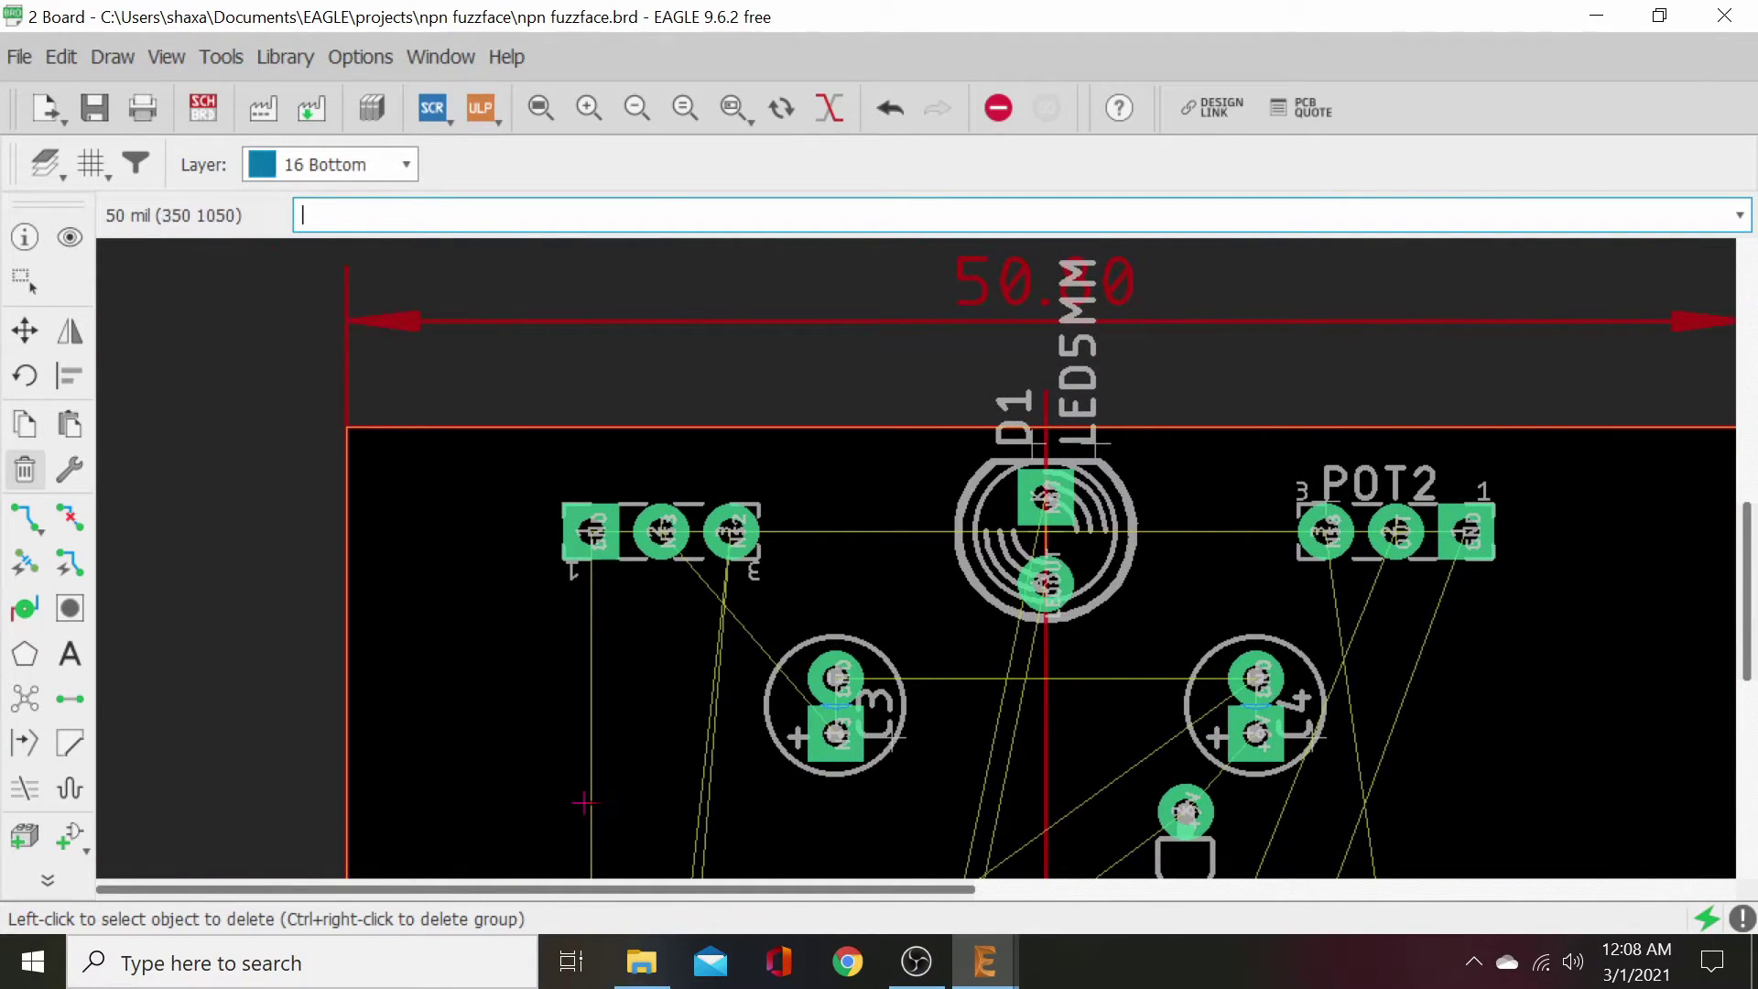
- Create a FUZZ text label and rotate it to vertical
{"action": "left_click", "coordinate": [86, 664]}
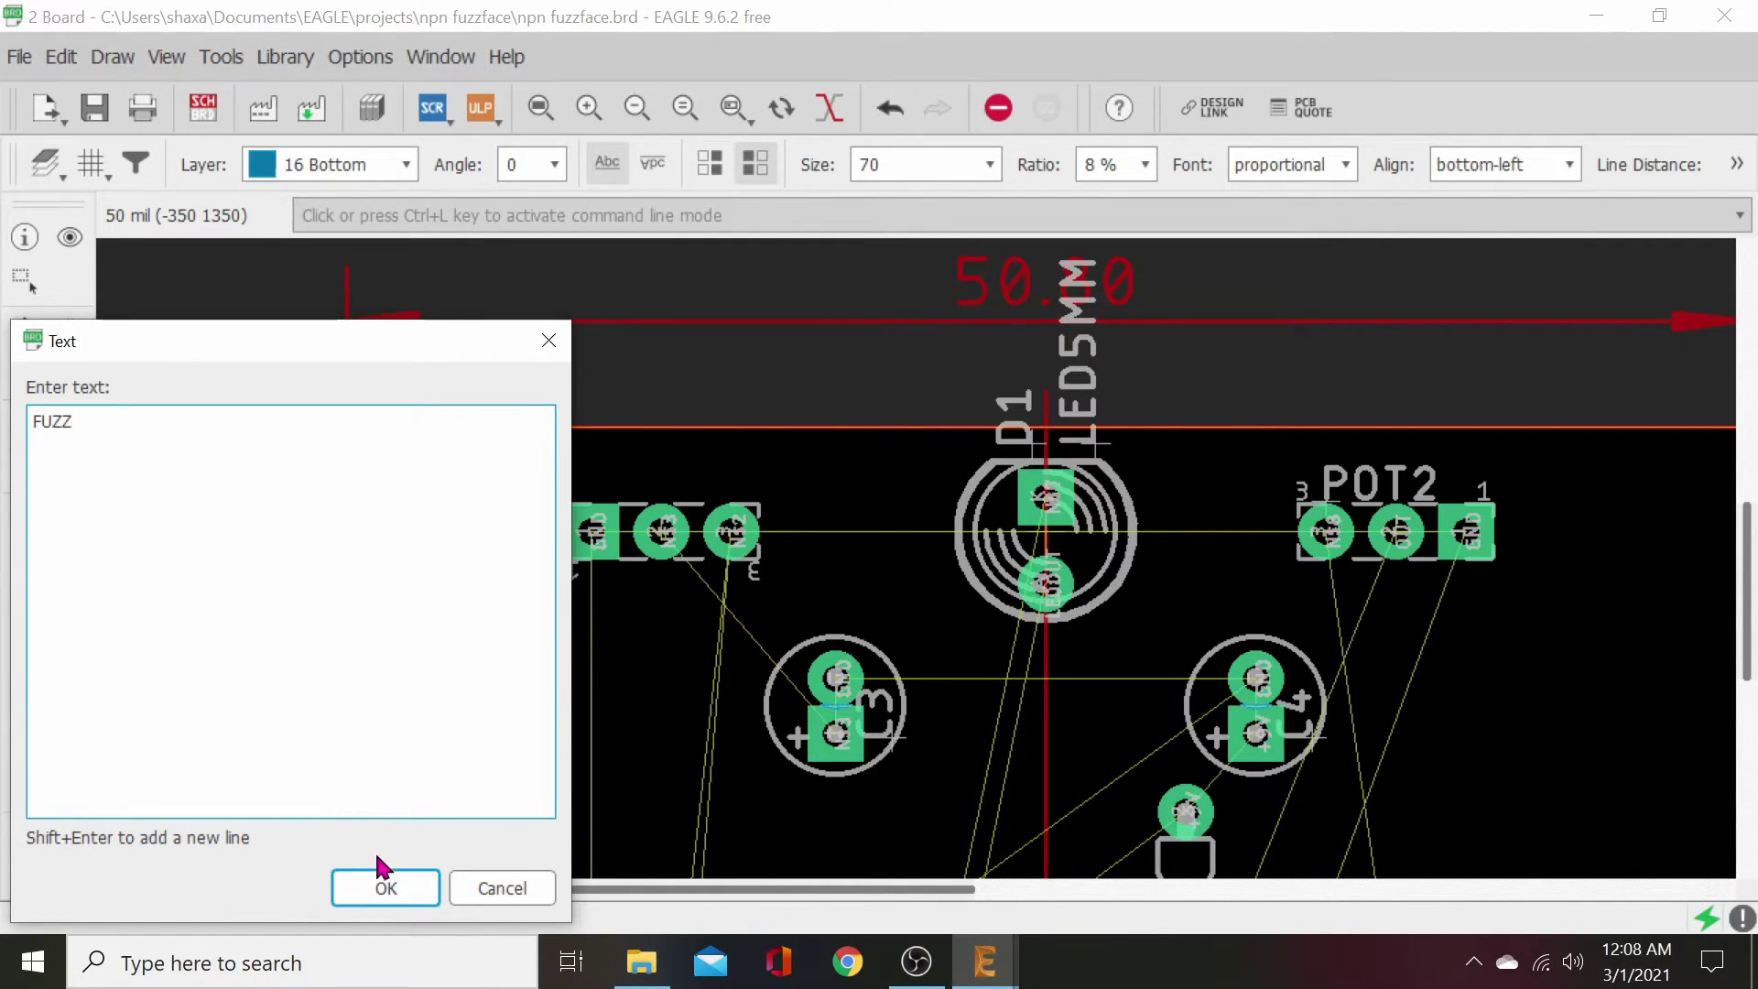
{"action": "left_click", "coordinate": [382, 886]}
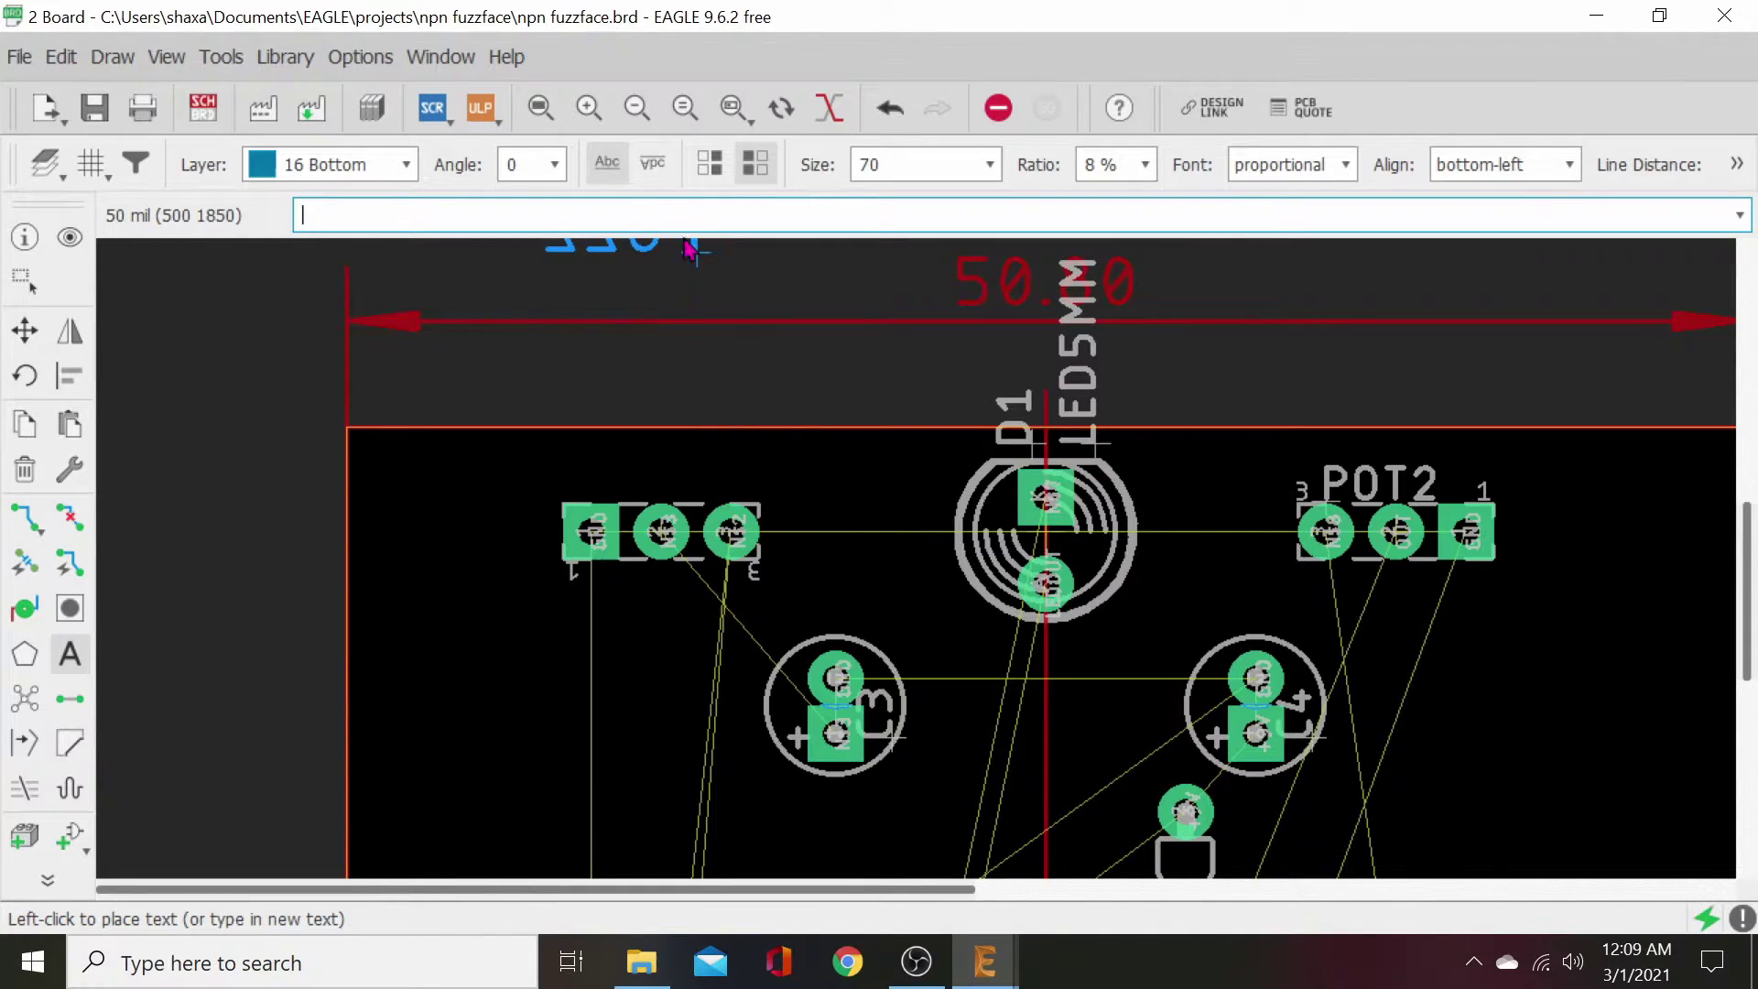
{"action": "left_click", "coordinate": [652, 164]}
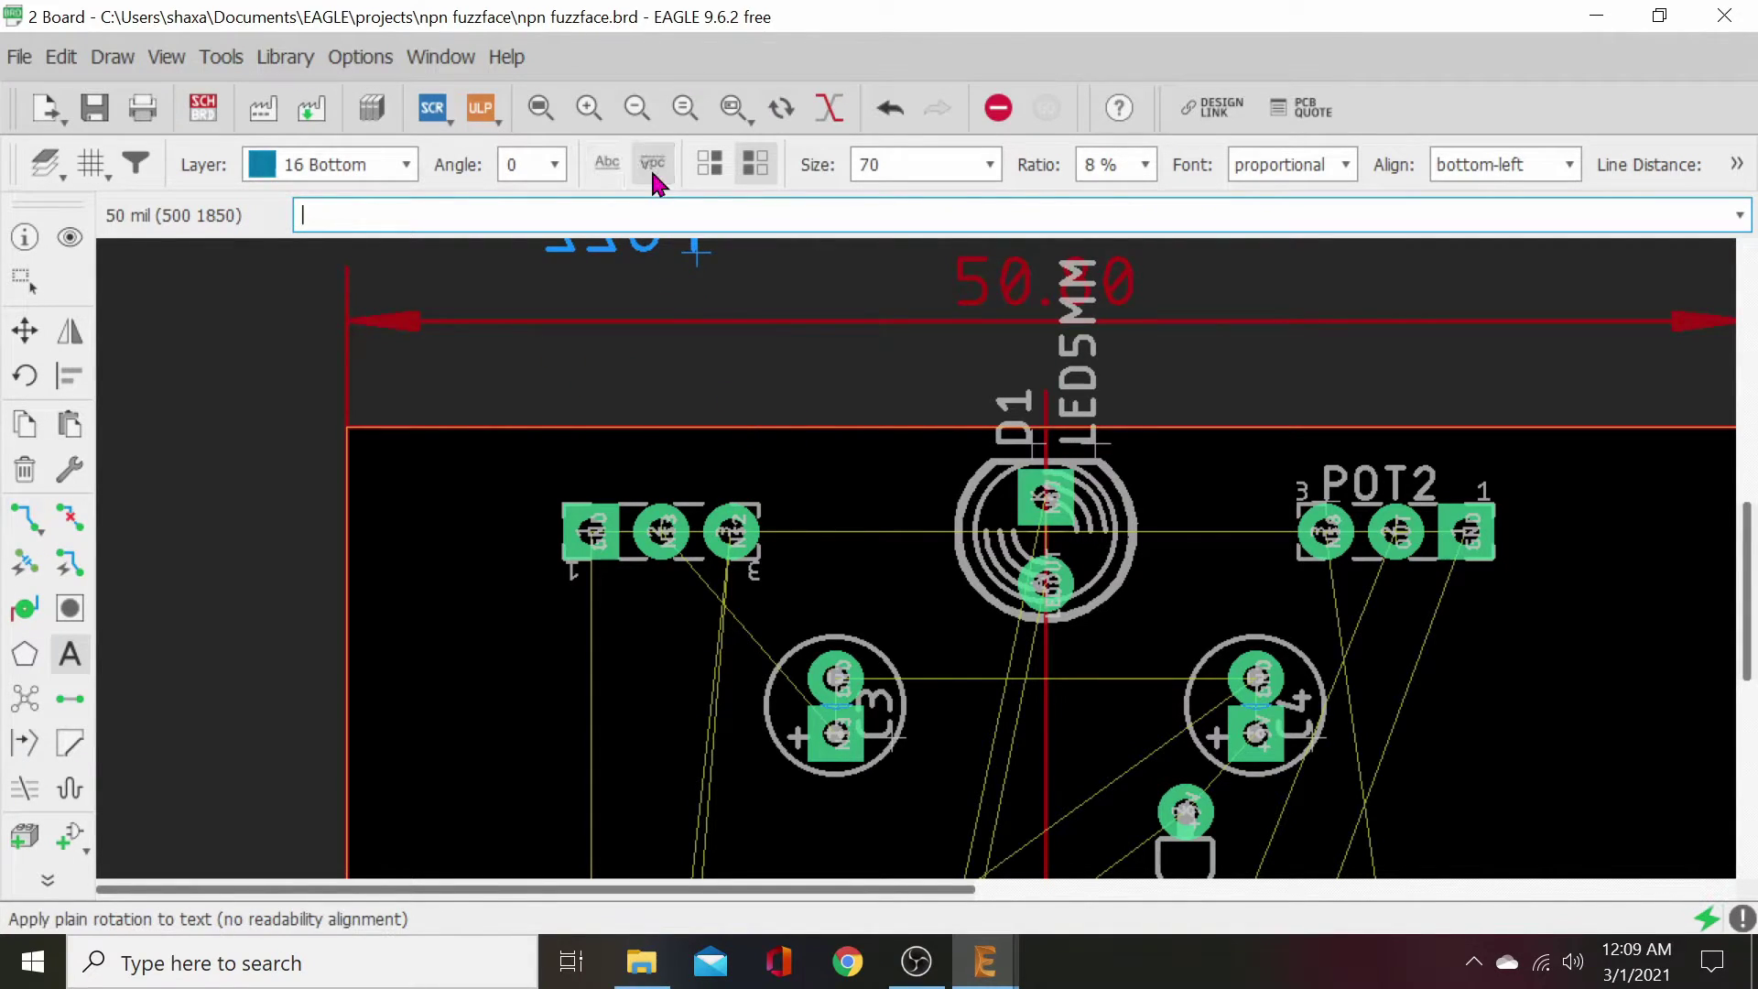
{"action": "right_click", "coordinate": [691, 439]}
{"action": "right_click", "coordinate": [696, 432]}
{"action": "right_click", "coordinate": [701, 428]}
{"action": "right_click", "coordinate": [709, 403]}
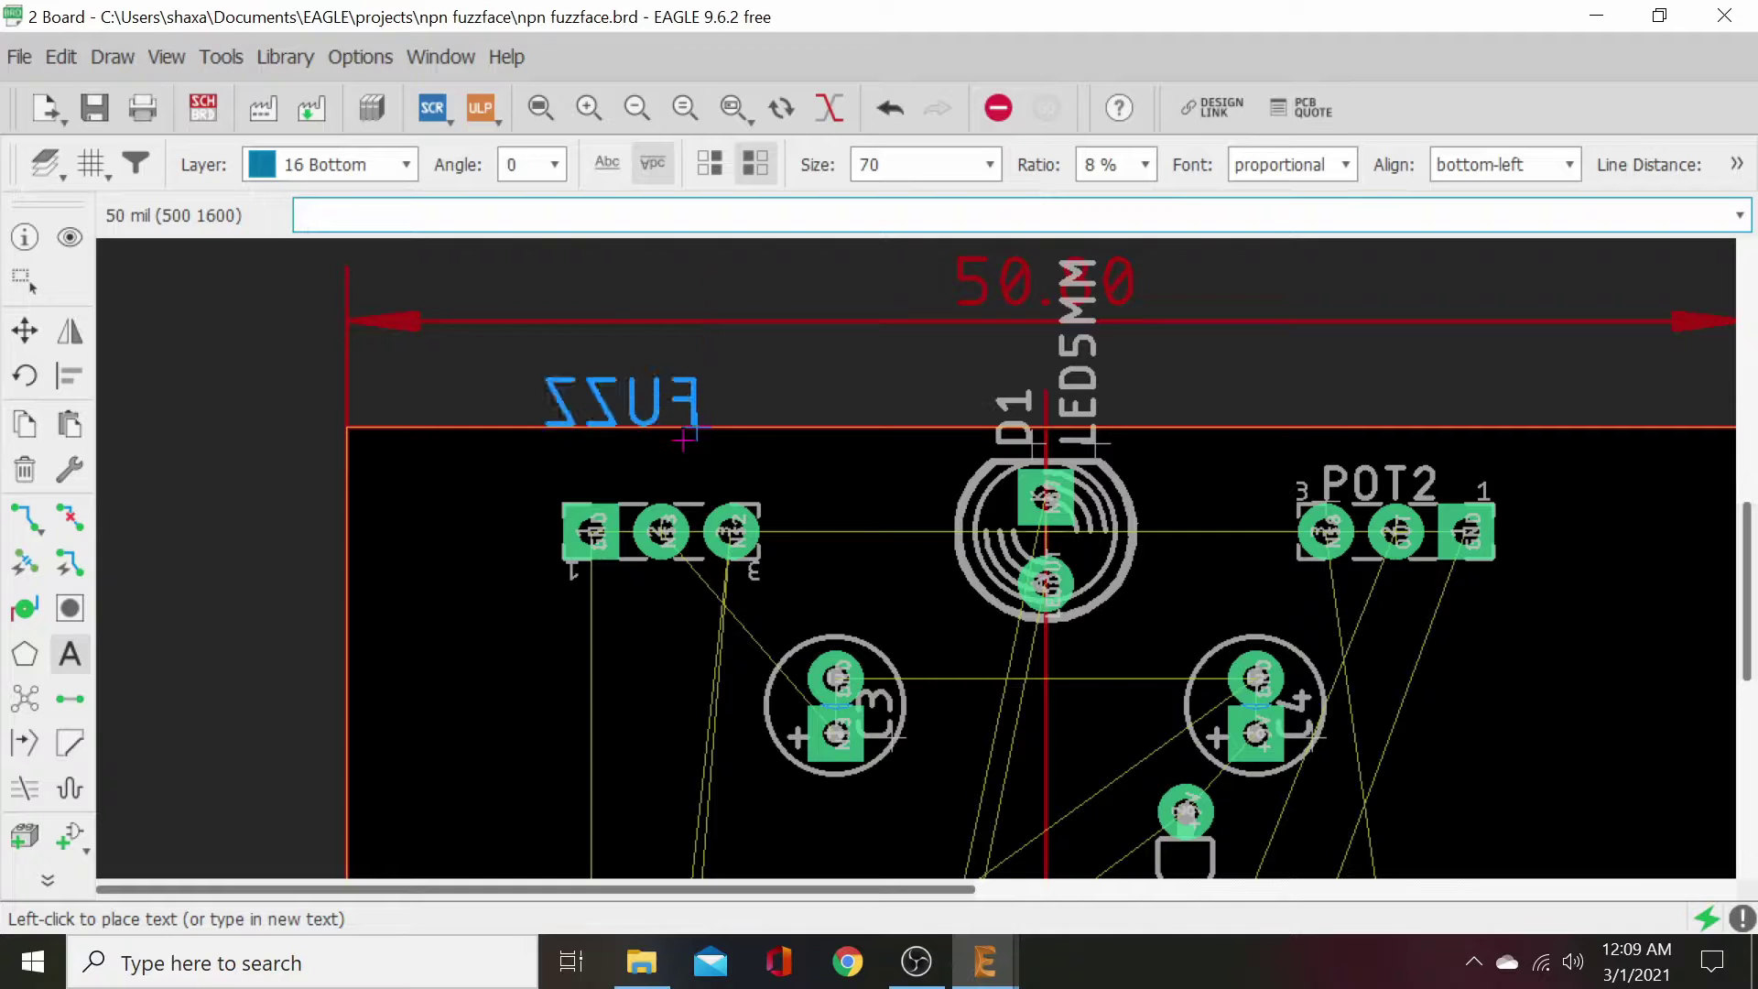
{"action": "right_click", "coordinate": [700, 403]}
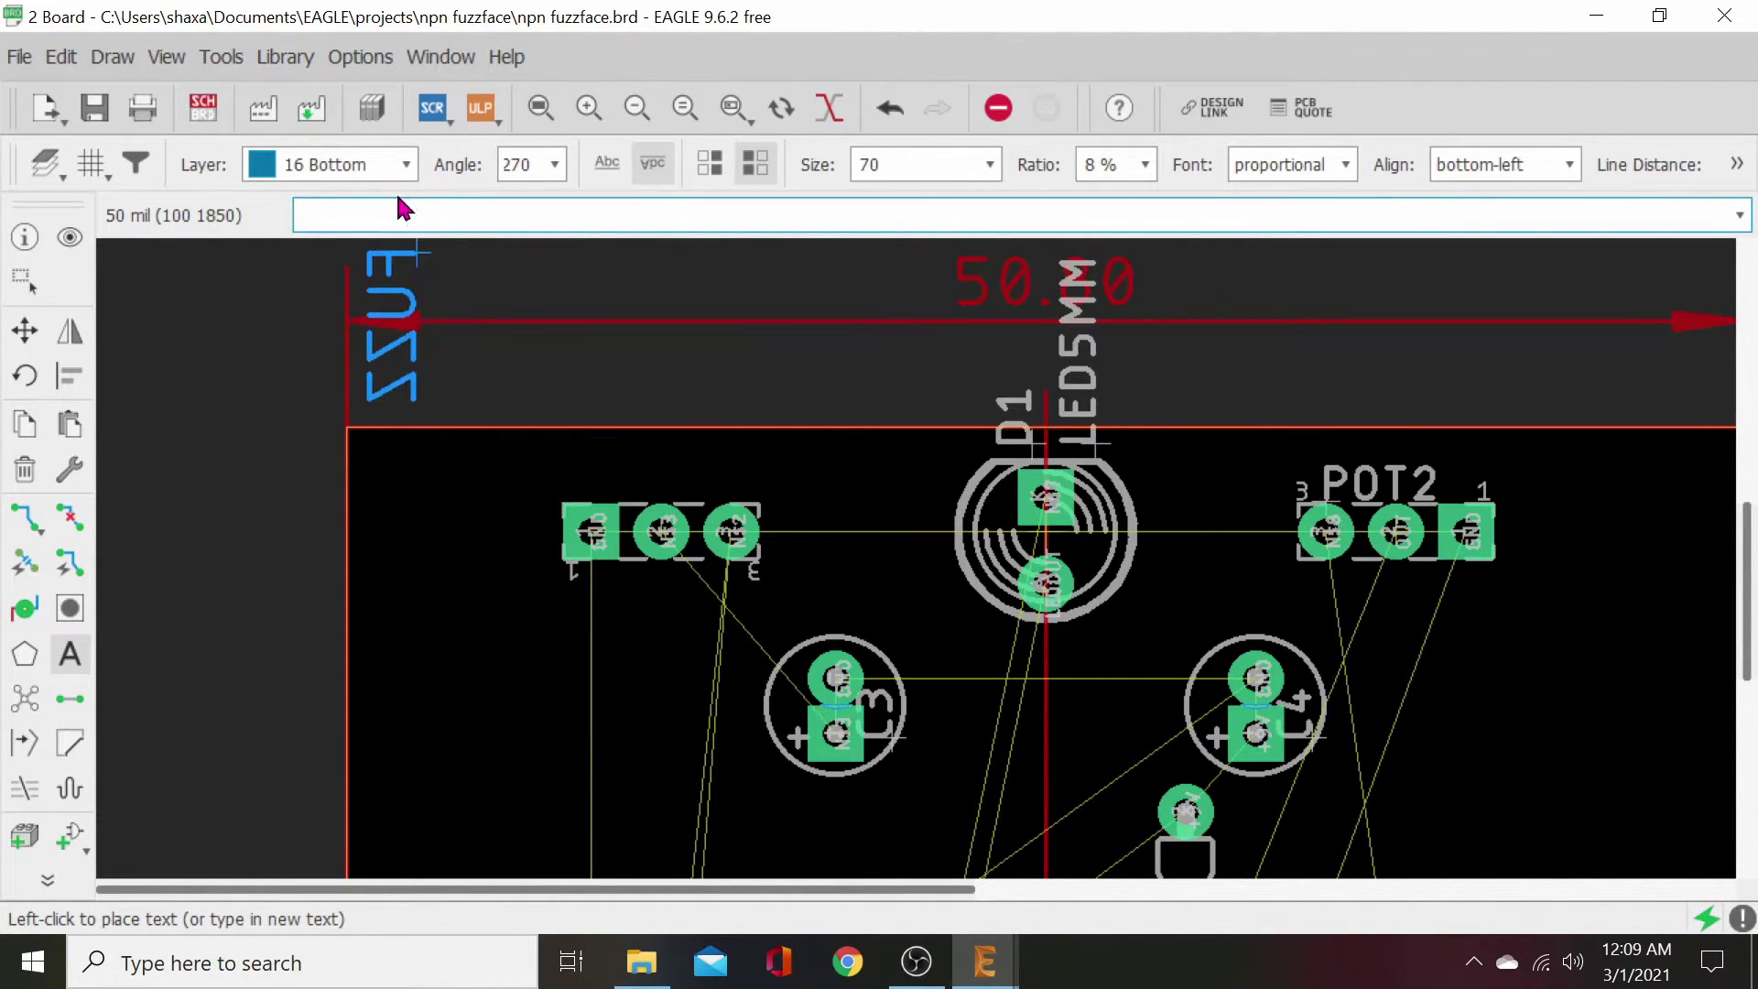
- Place FUZZ horizontally on layer 1 Top above POT1, then undo it and the label deletion
{"action": "left_click", "coordinate": [403, 165]}
{"action": "left_click", "coordinate": [307, 197]}
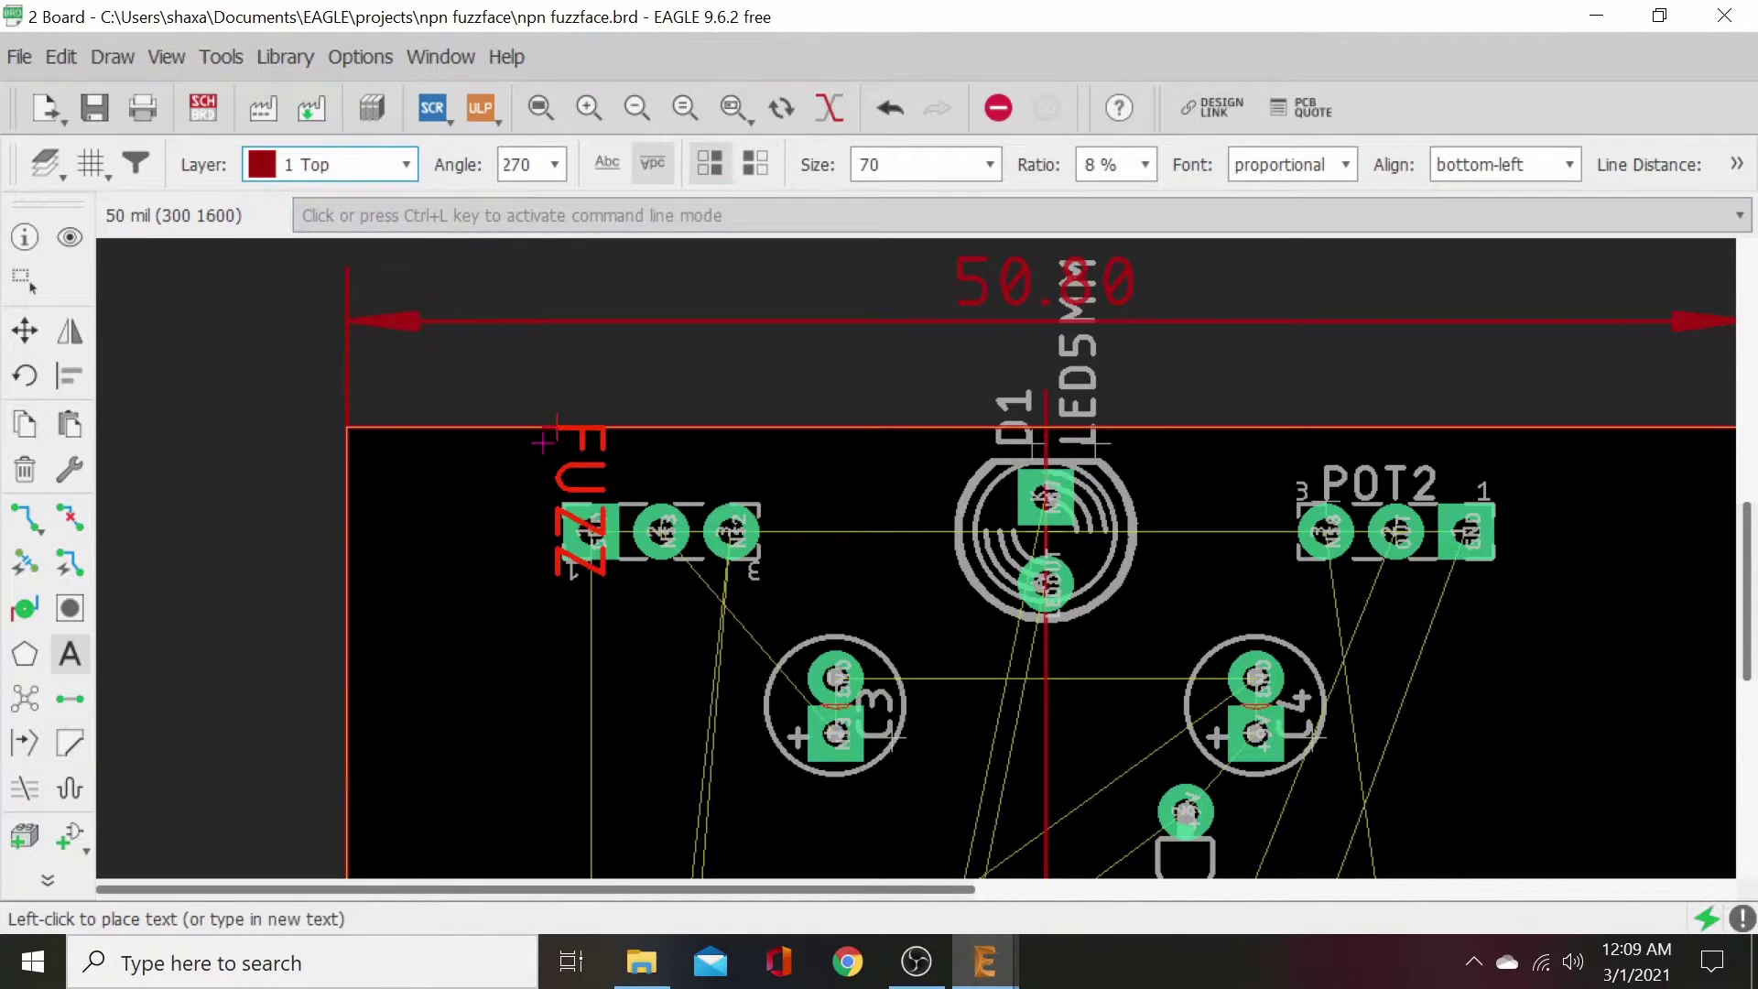
{"action": "right_click", "coordinate": [601, 446]}
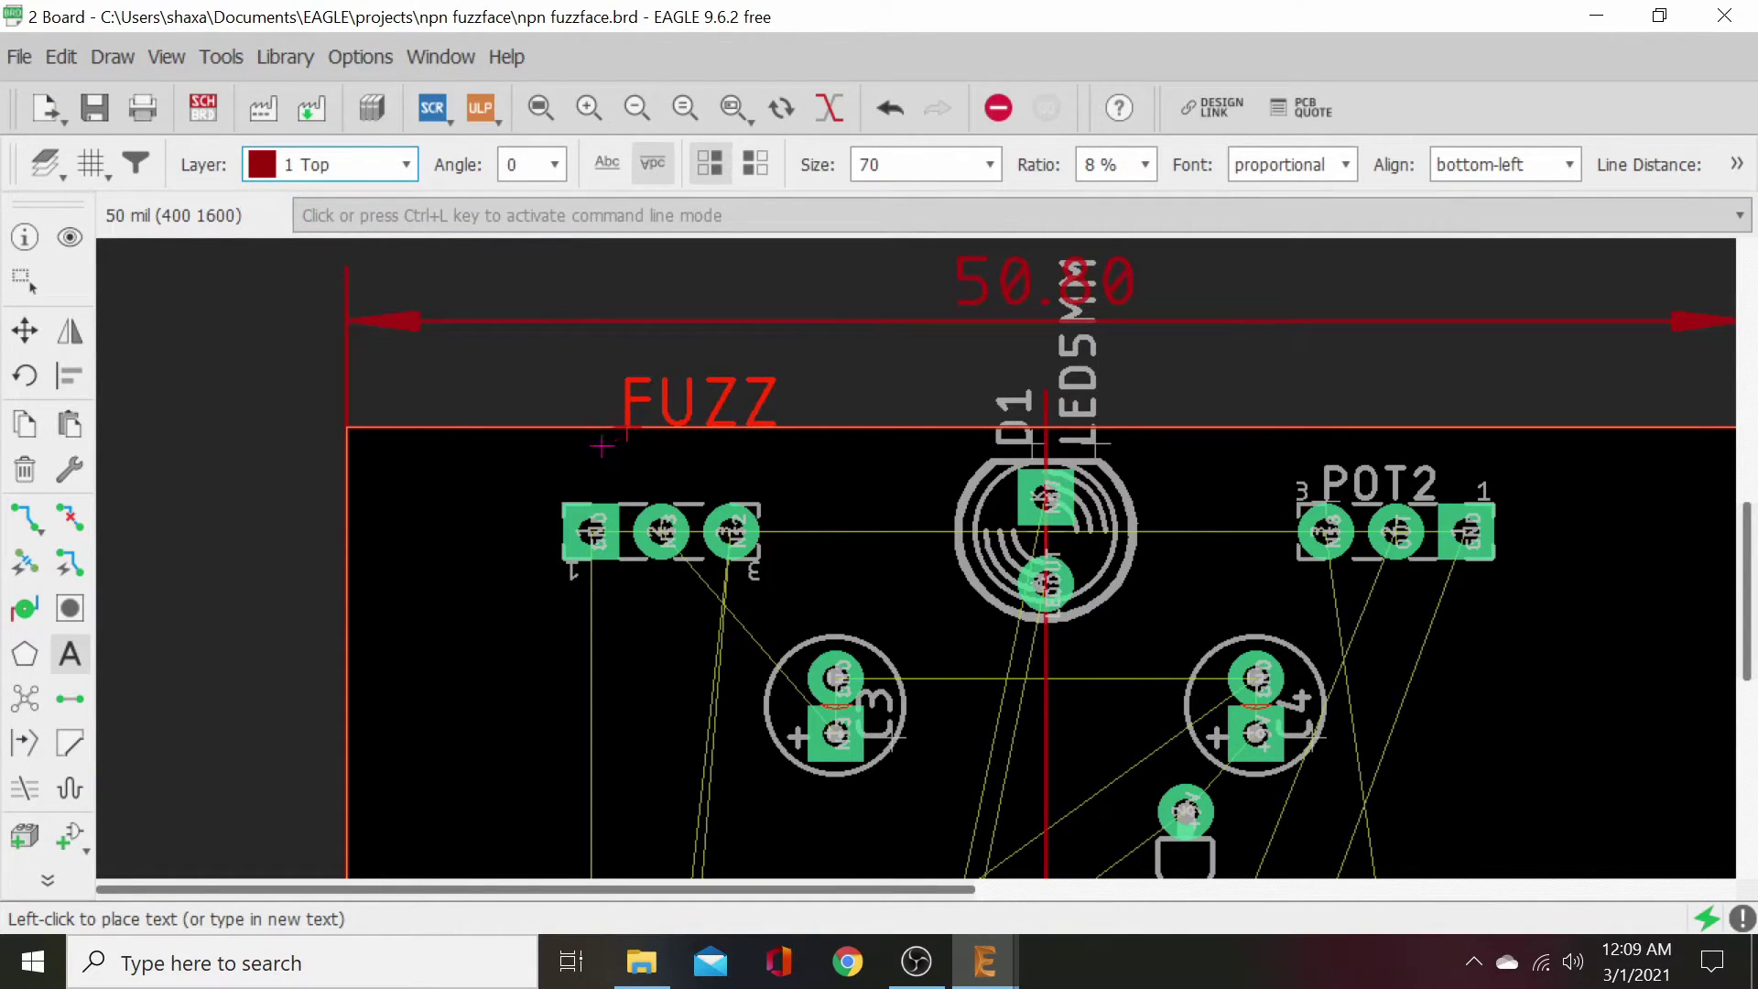
{"action": "left_click", "coordinate": [589, 492]}
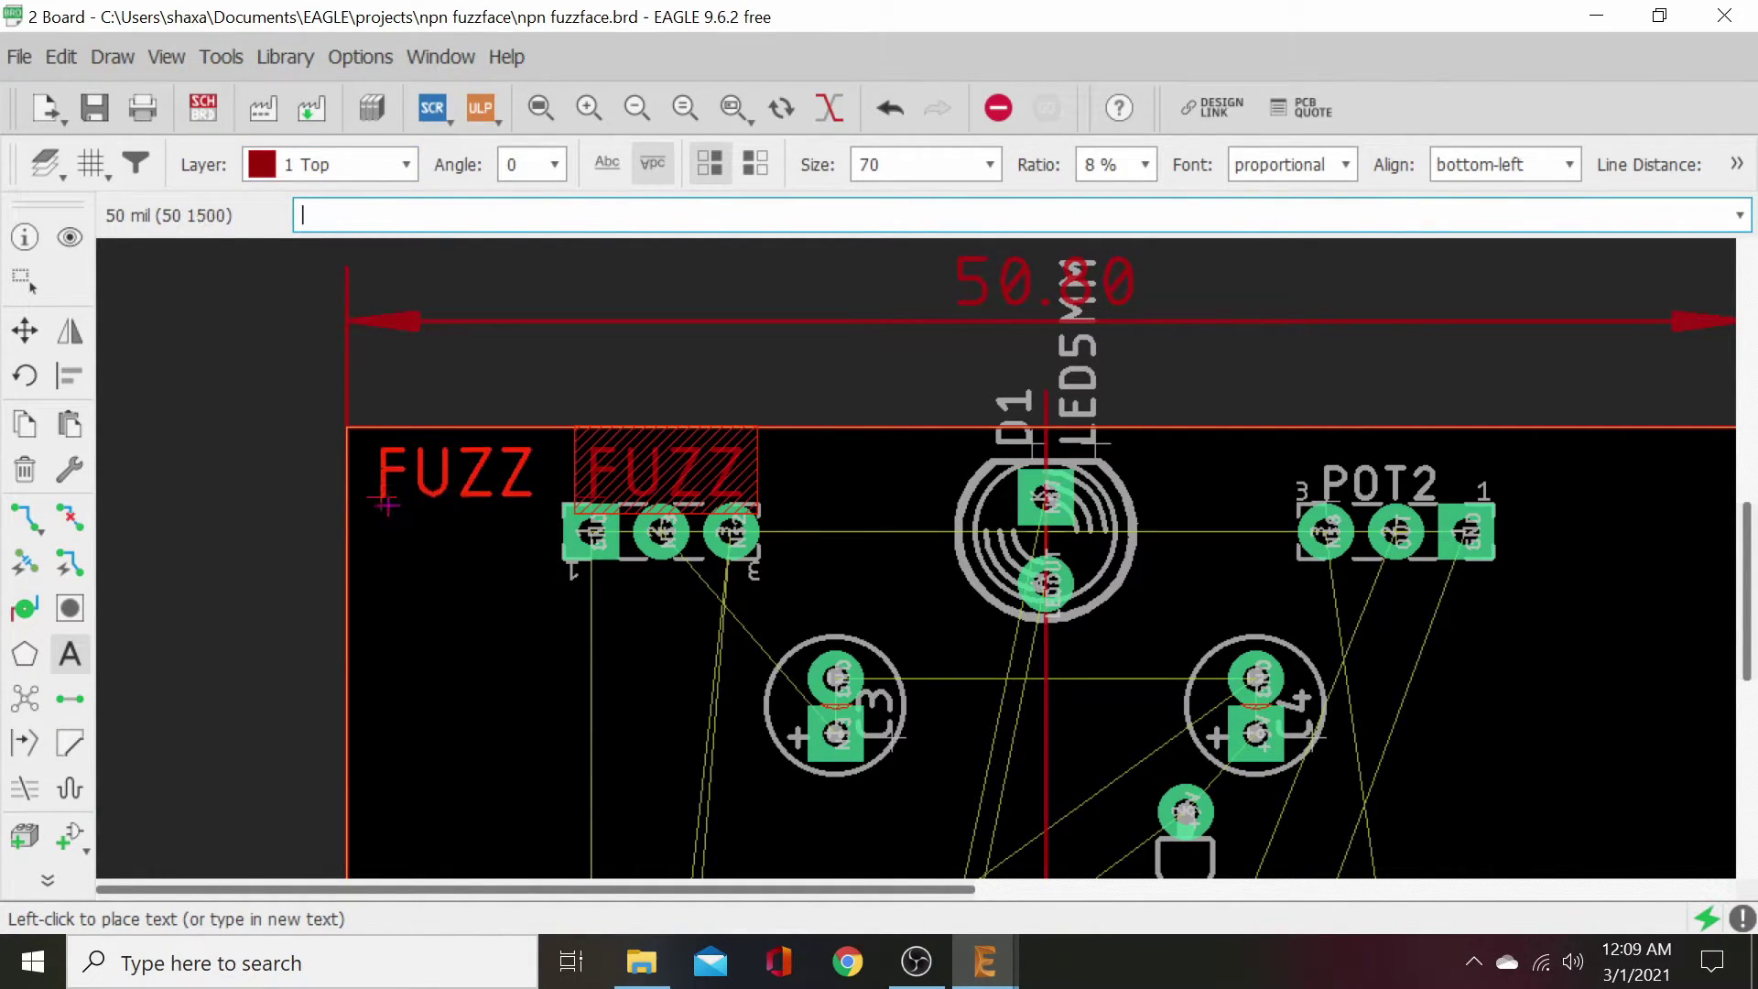
{"action": "key", "text": "ctrl+z"}
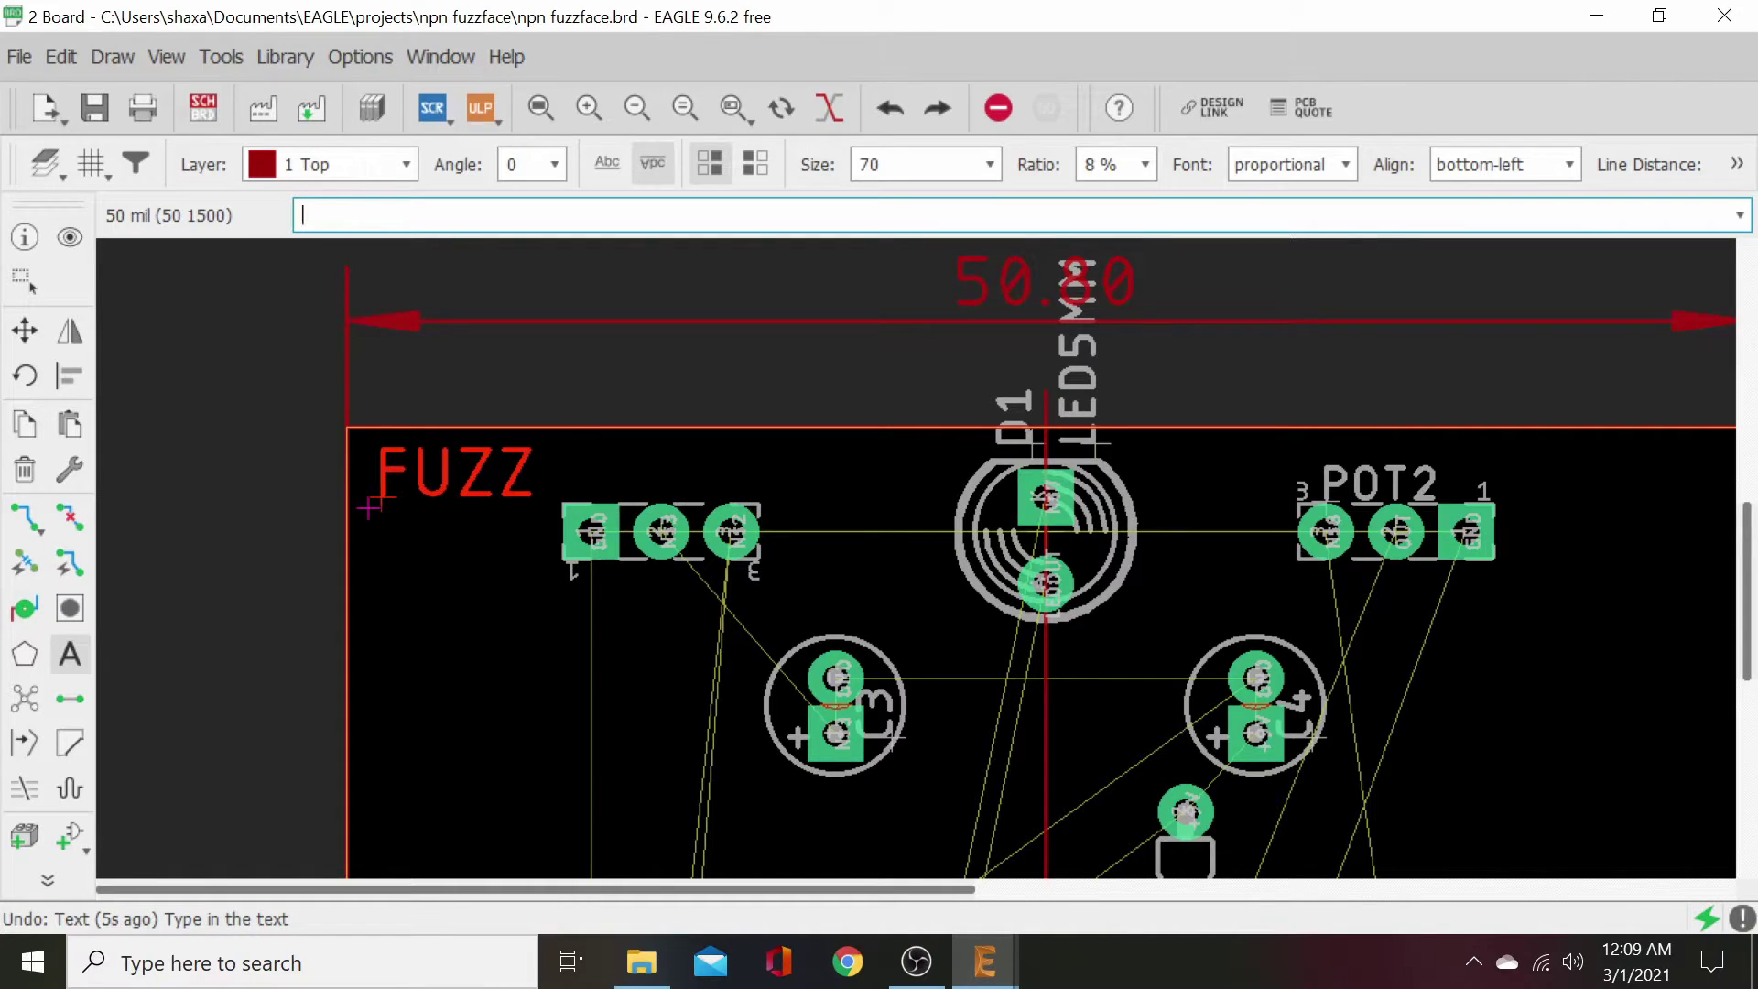
{"action": "key", "text": "ctrl+z"}
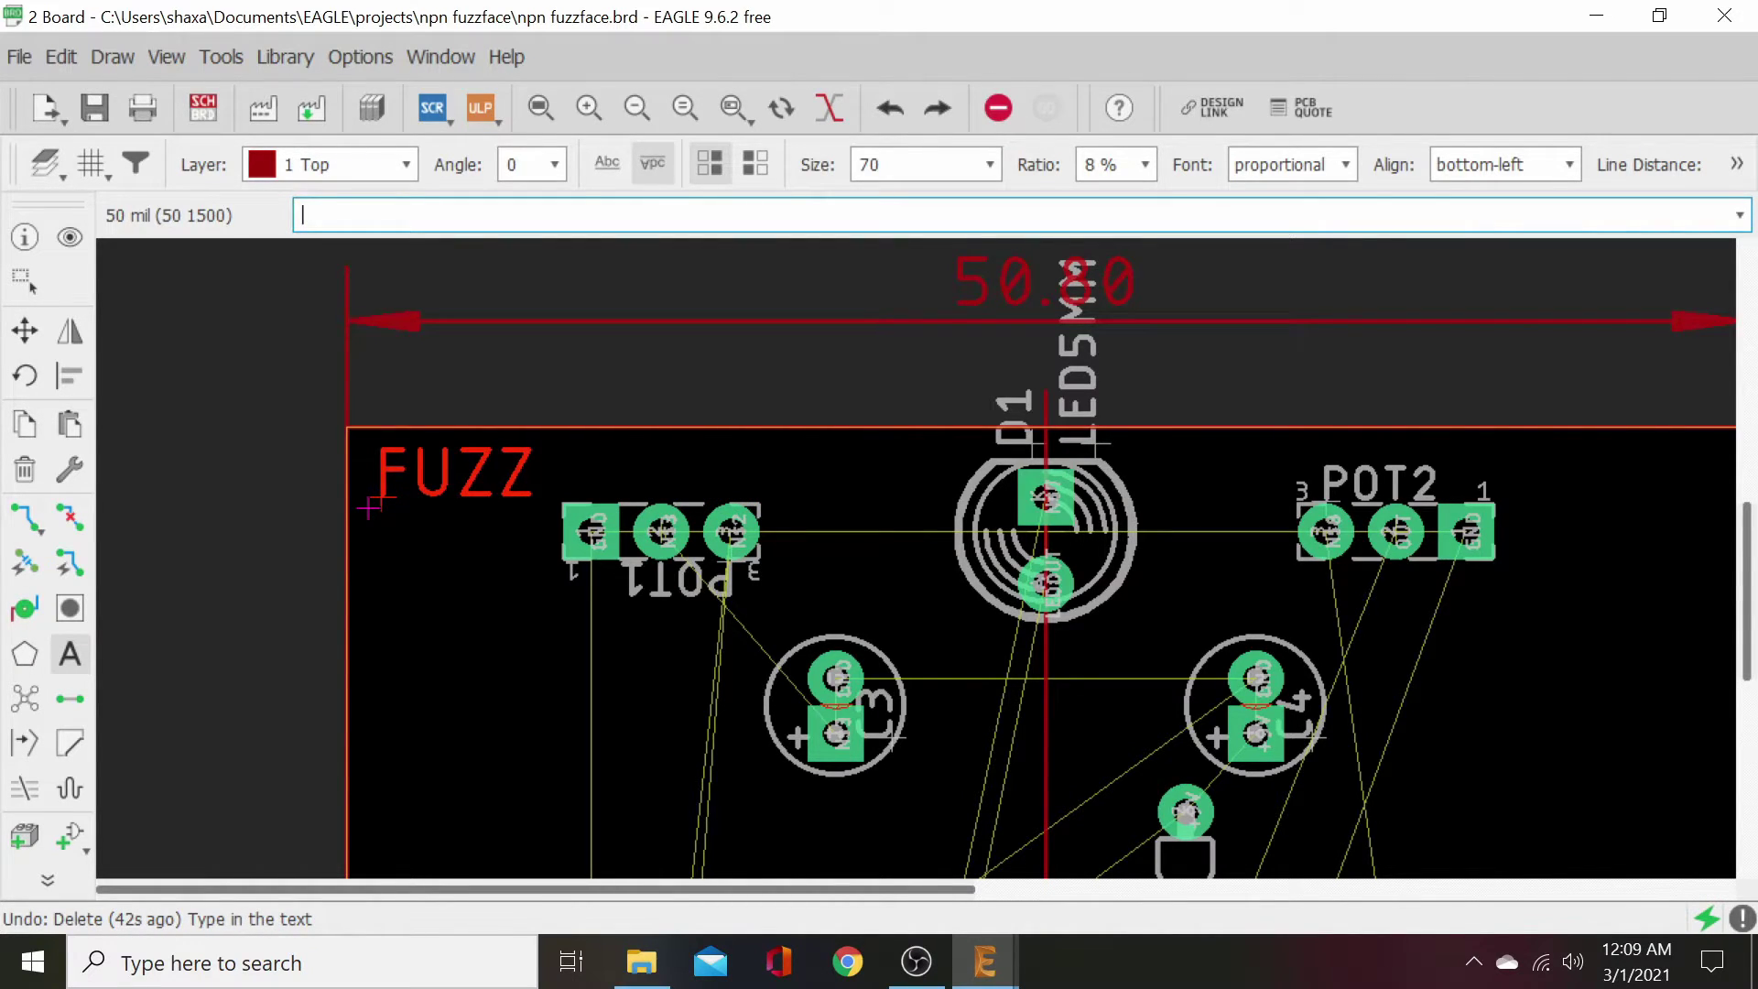
- Redo the POT1 label deletion and place FUZZ on layer 21 tPlace below POT1's pads
{"action": "left_click", "coordinate": [69, 56]}
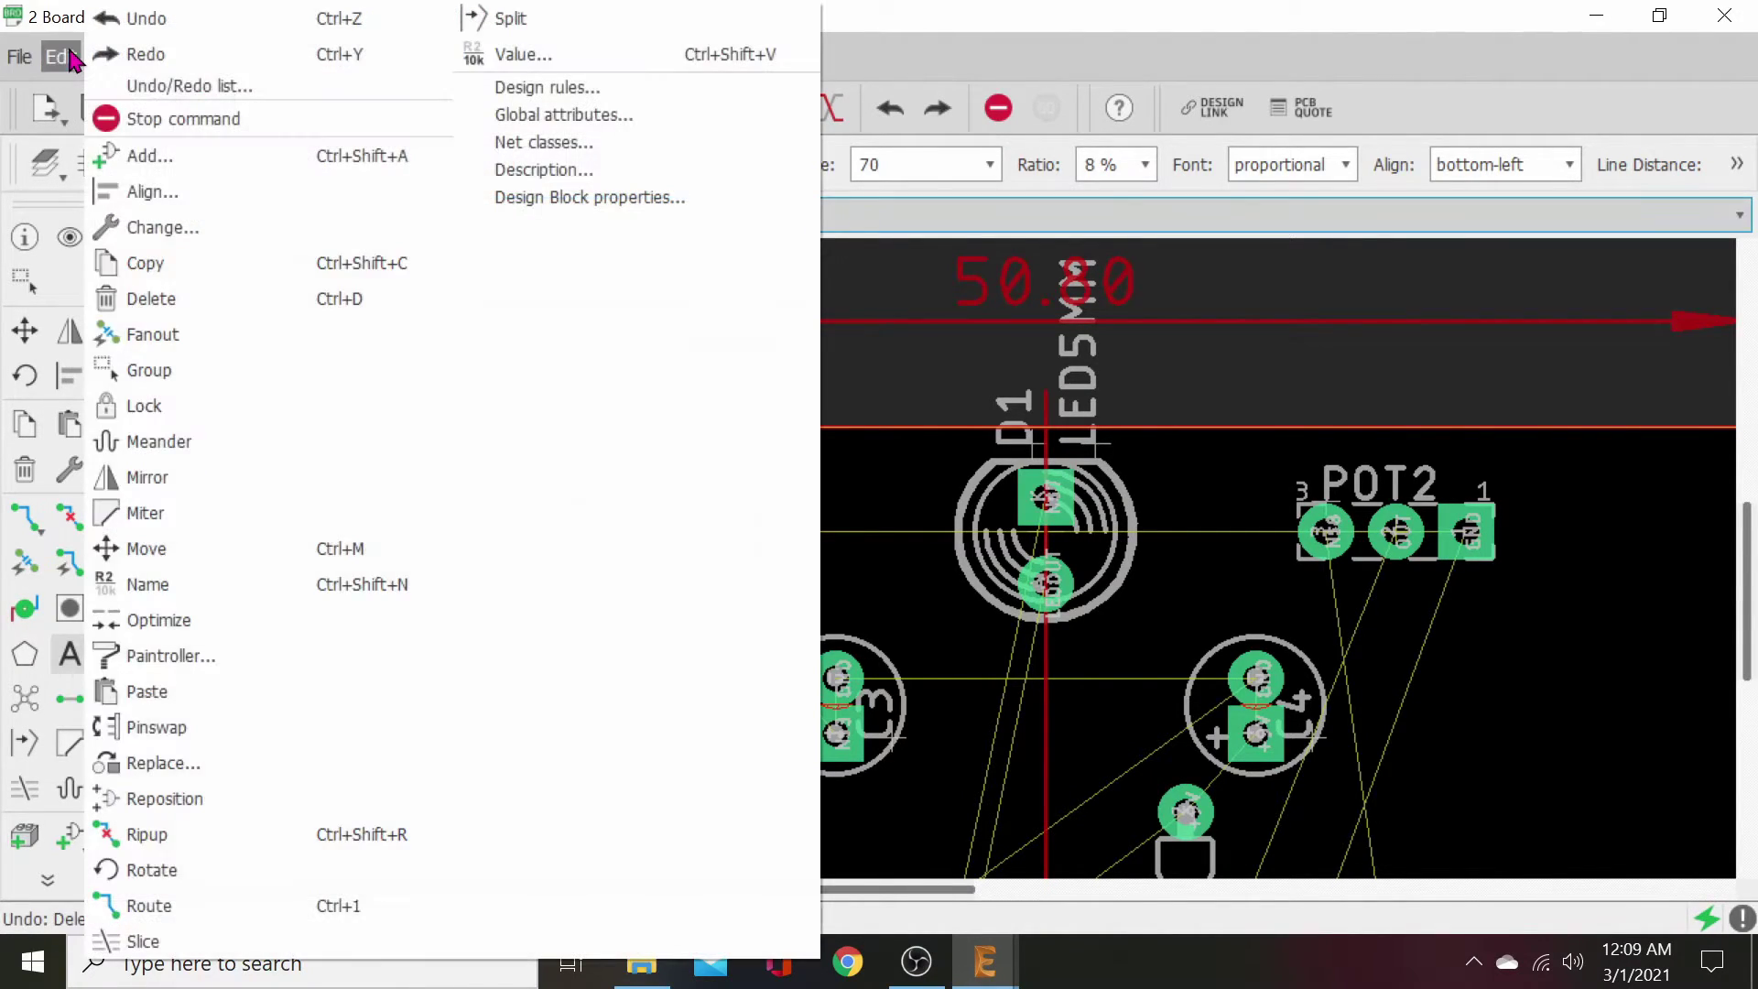
{"action": "left_click", "coordinate": [131, 57]}
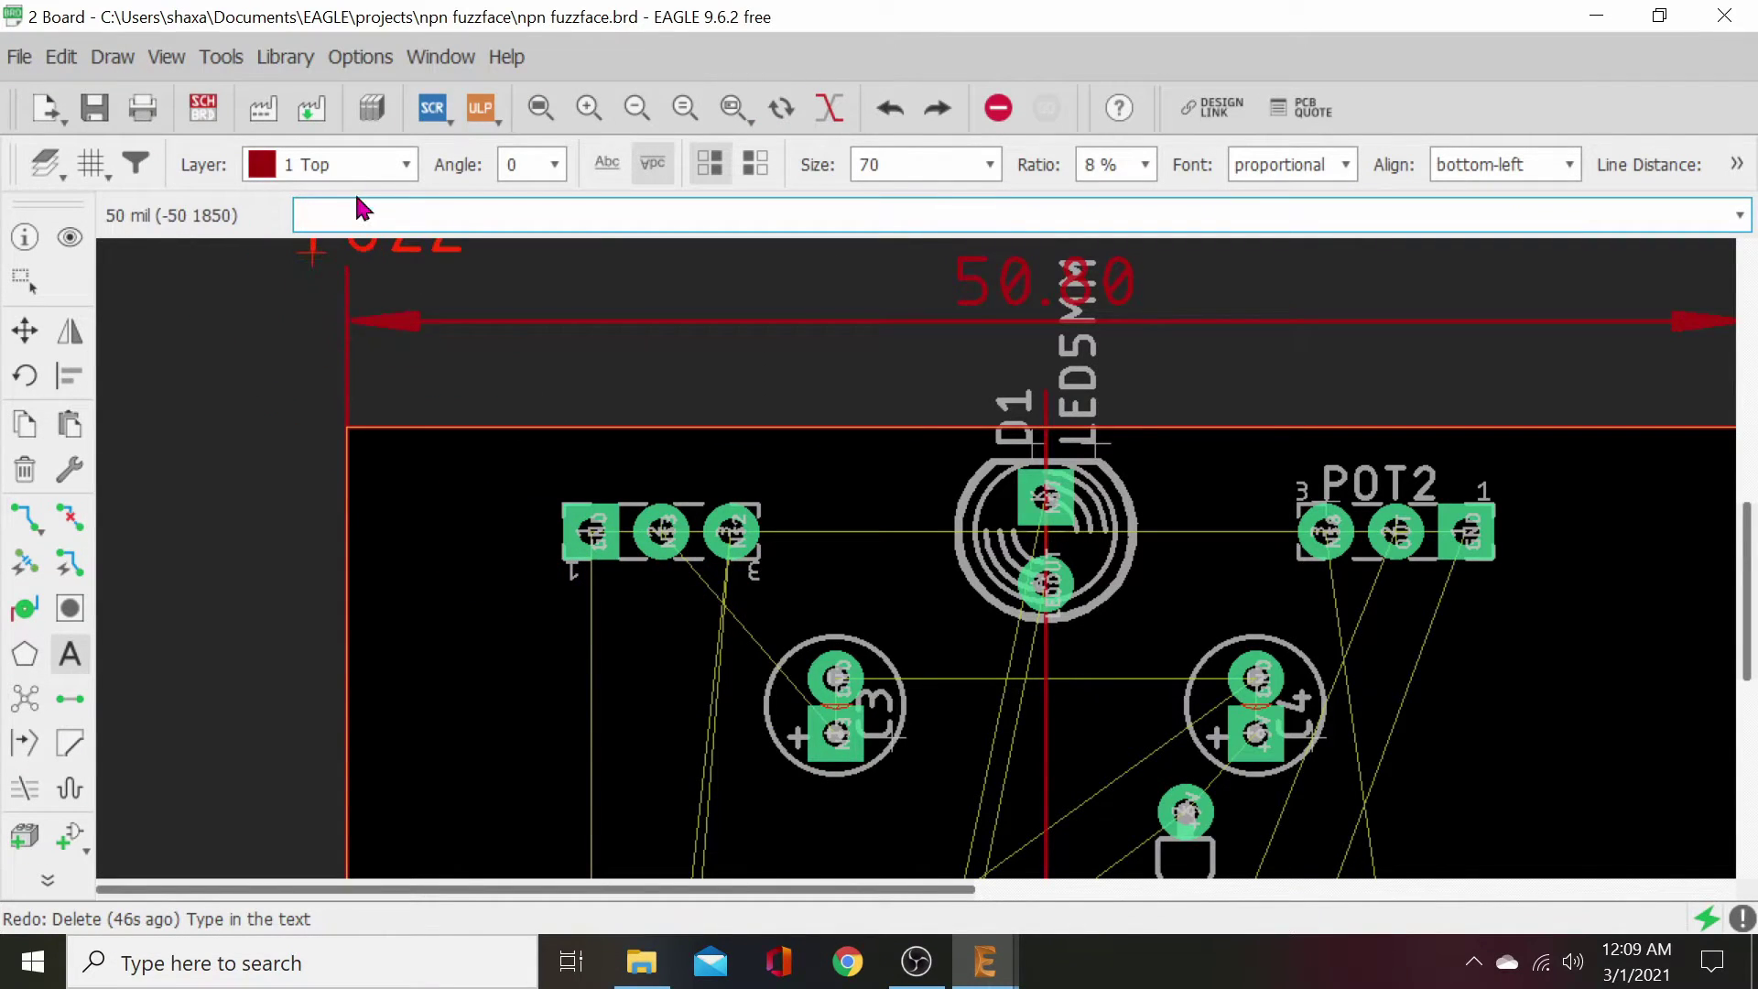
{"action": "left_click", "coordinate": [393, 174]}
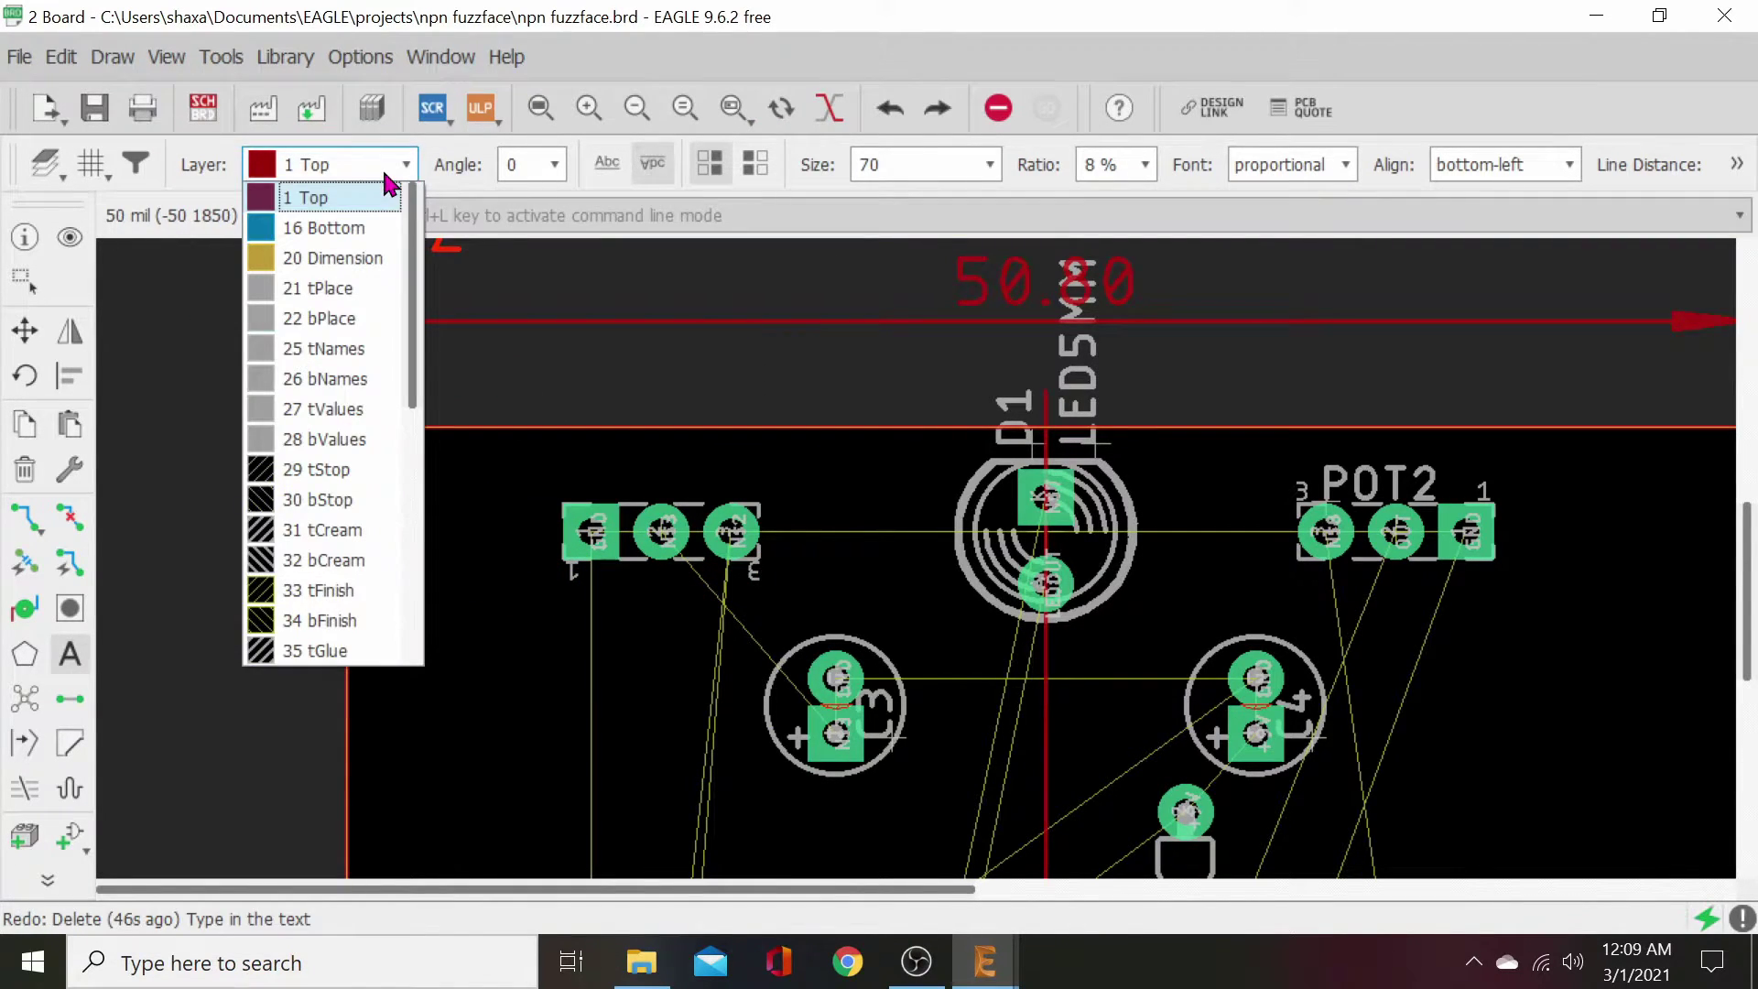
{"action": "left_click", "coordinate": [302, 295]}
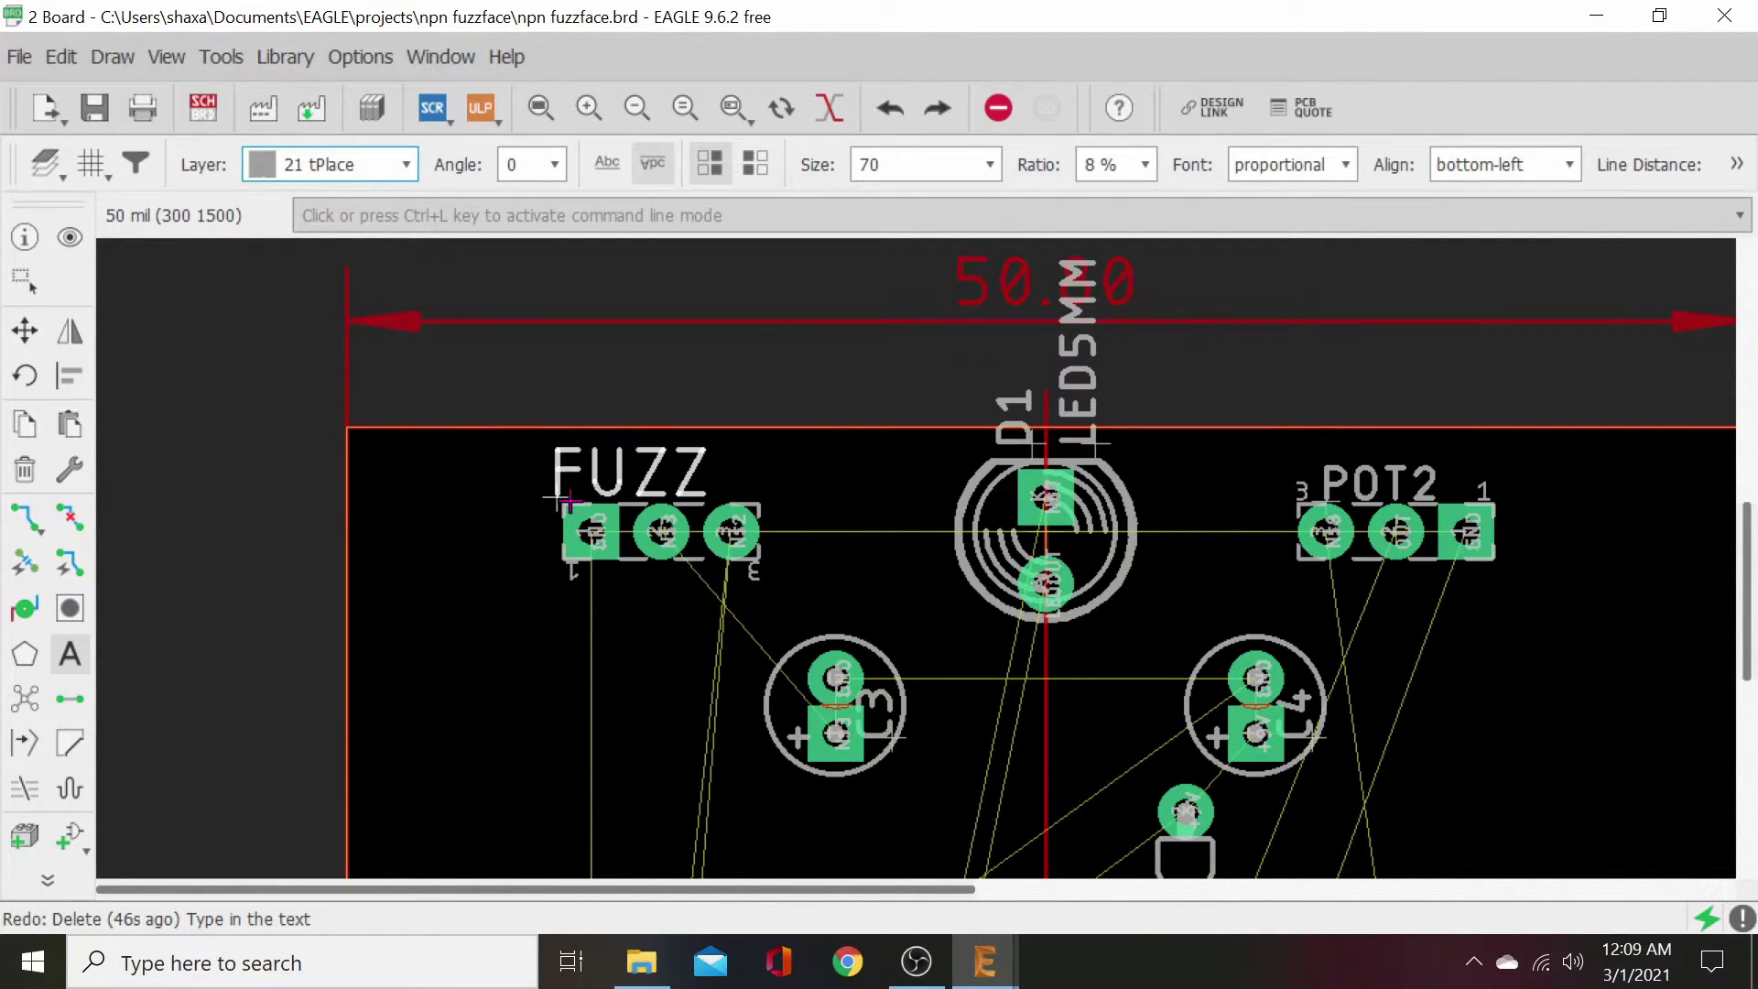
{"action": "left_click", "coordinate": [600, 625]}
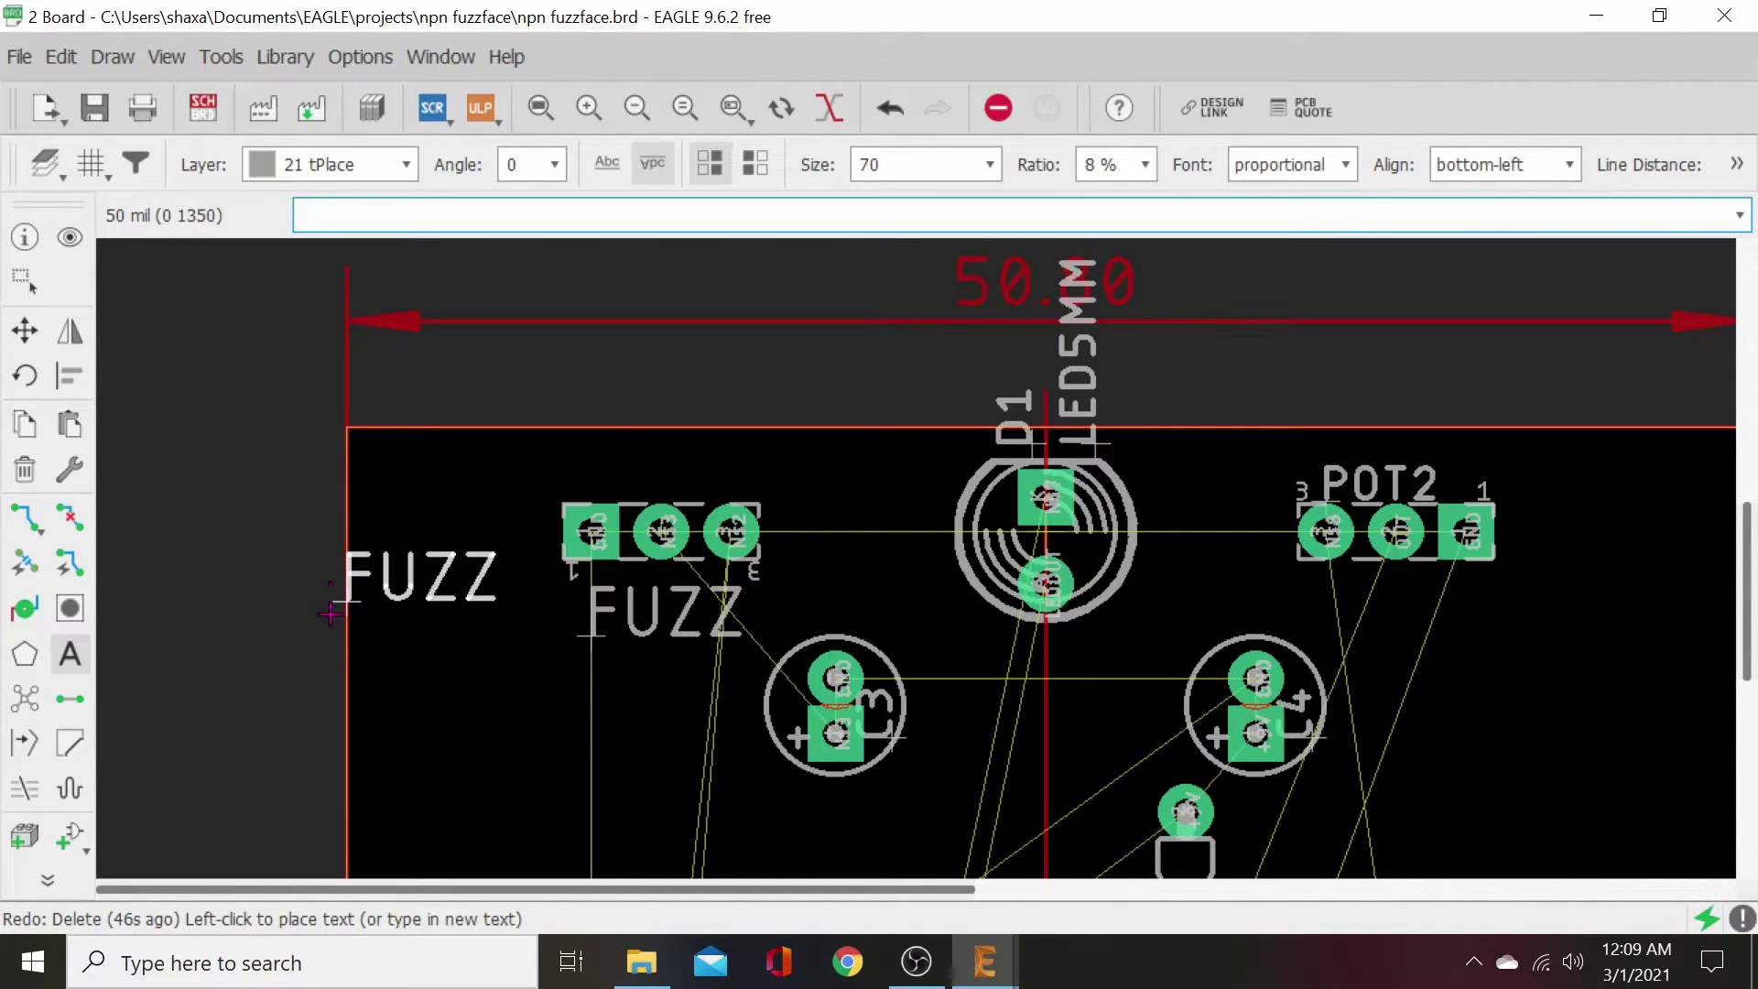
{"action": "left_click", "coordinate": [24, 330]}
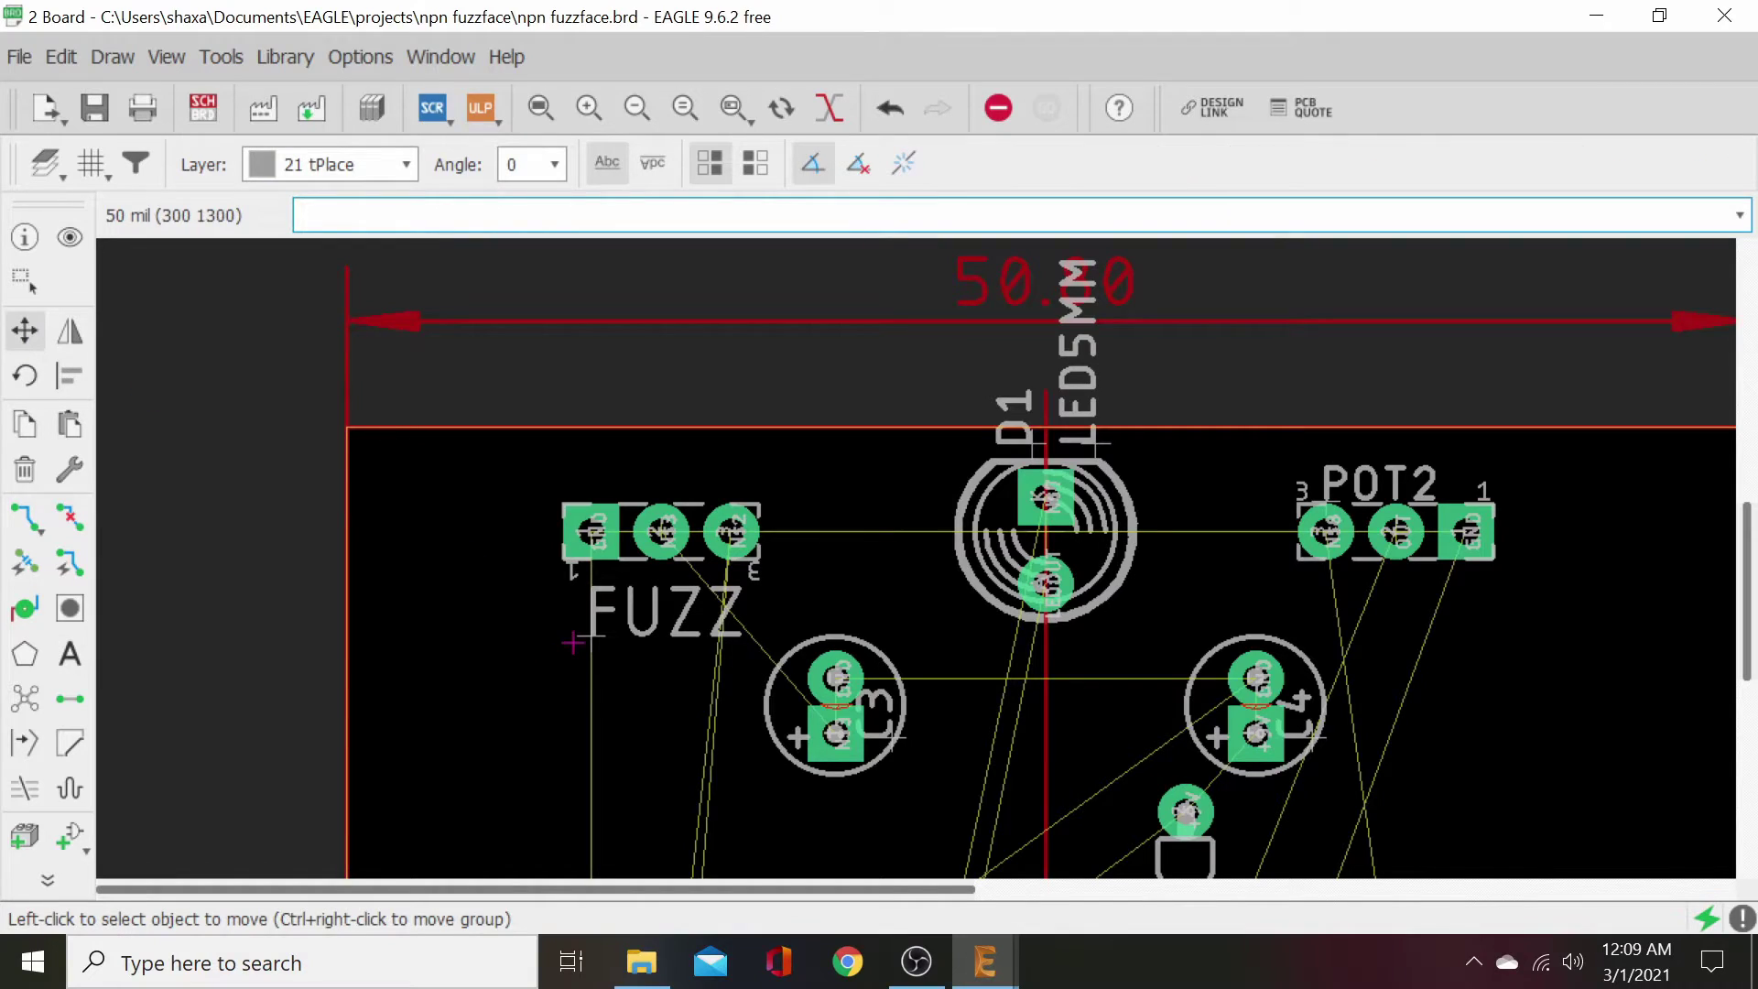
- Move the FUZZ label above POT1 and reposition POT1 slightly lower
{"action": "left_click", "coordinate": [589, 635]}
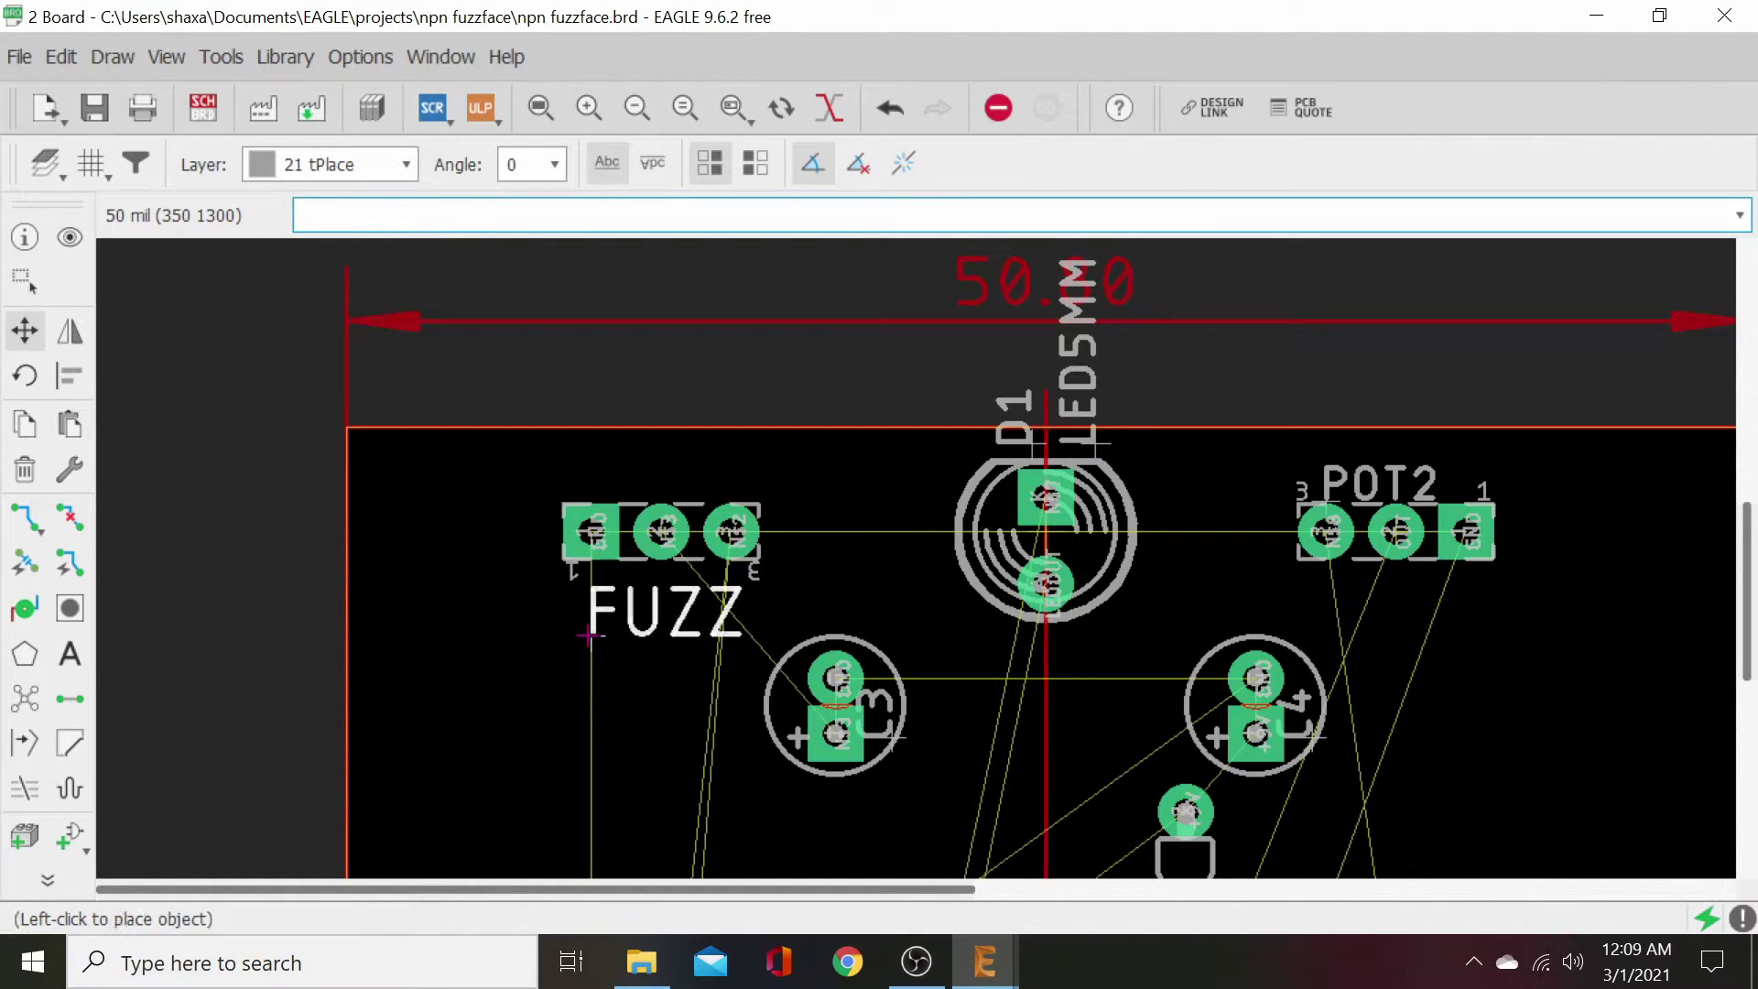
{"action": "left_click", "coordinate": [588, 504]}
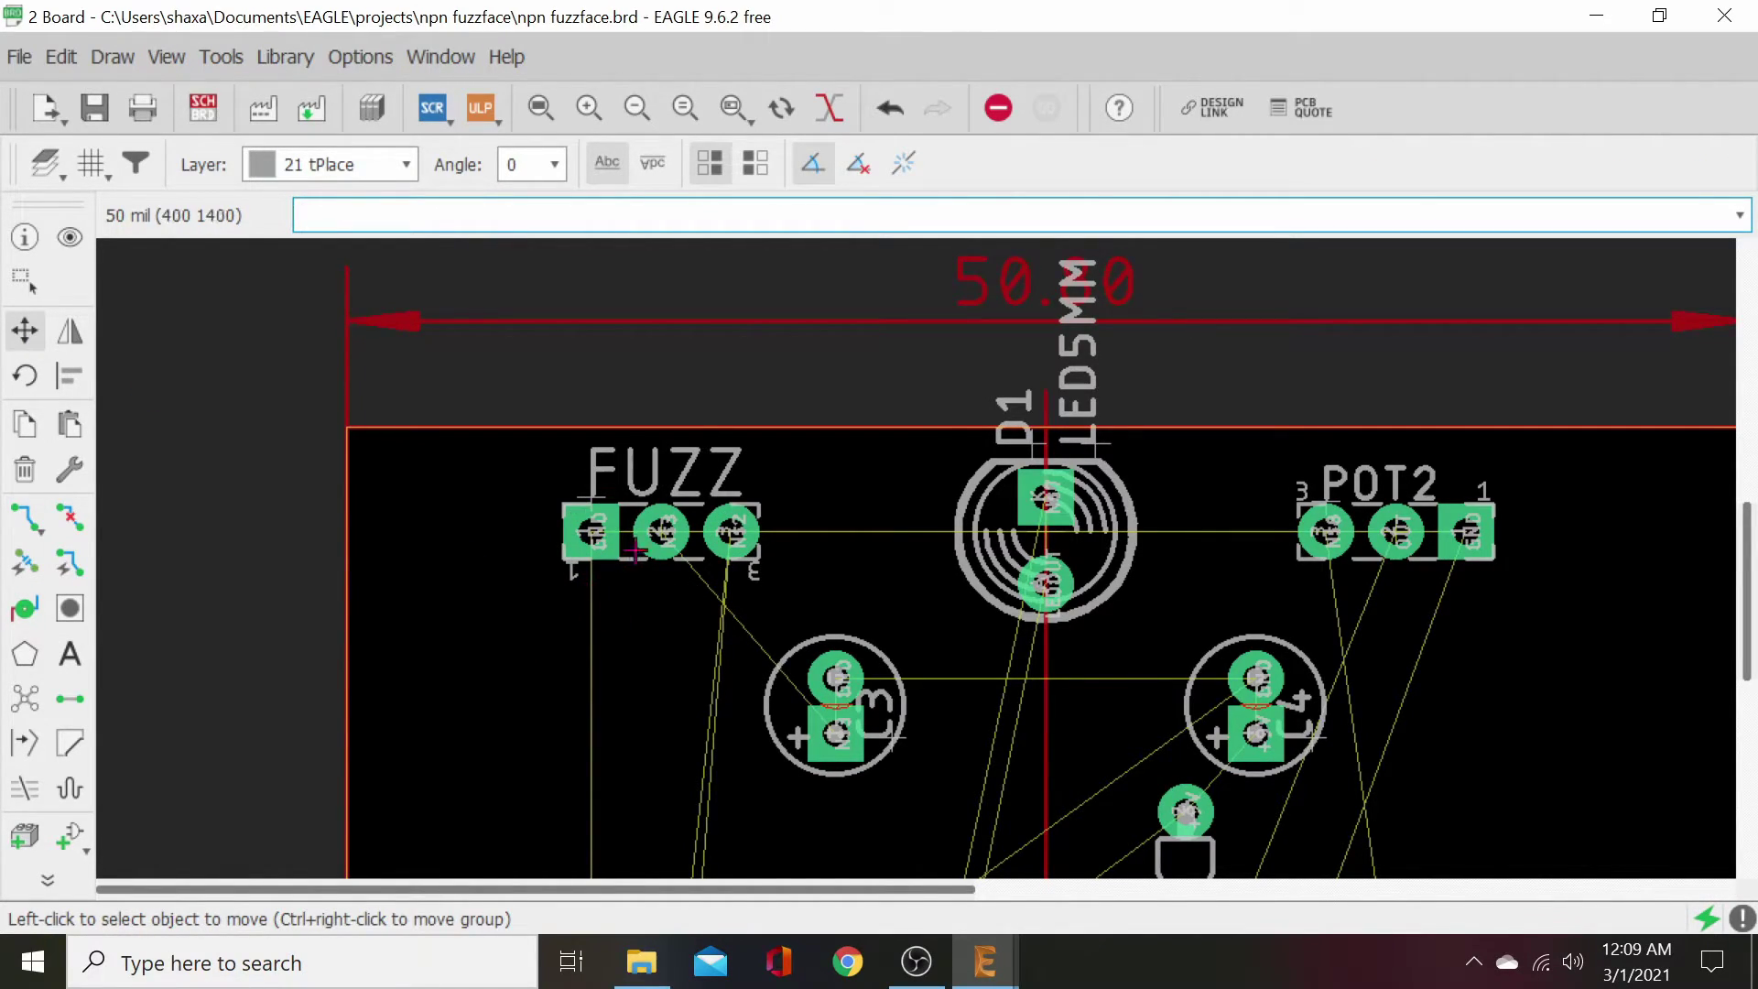
{"action": "left_click", "coordinate": [659, 531]}
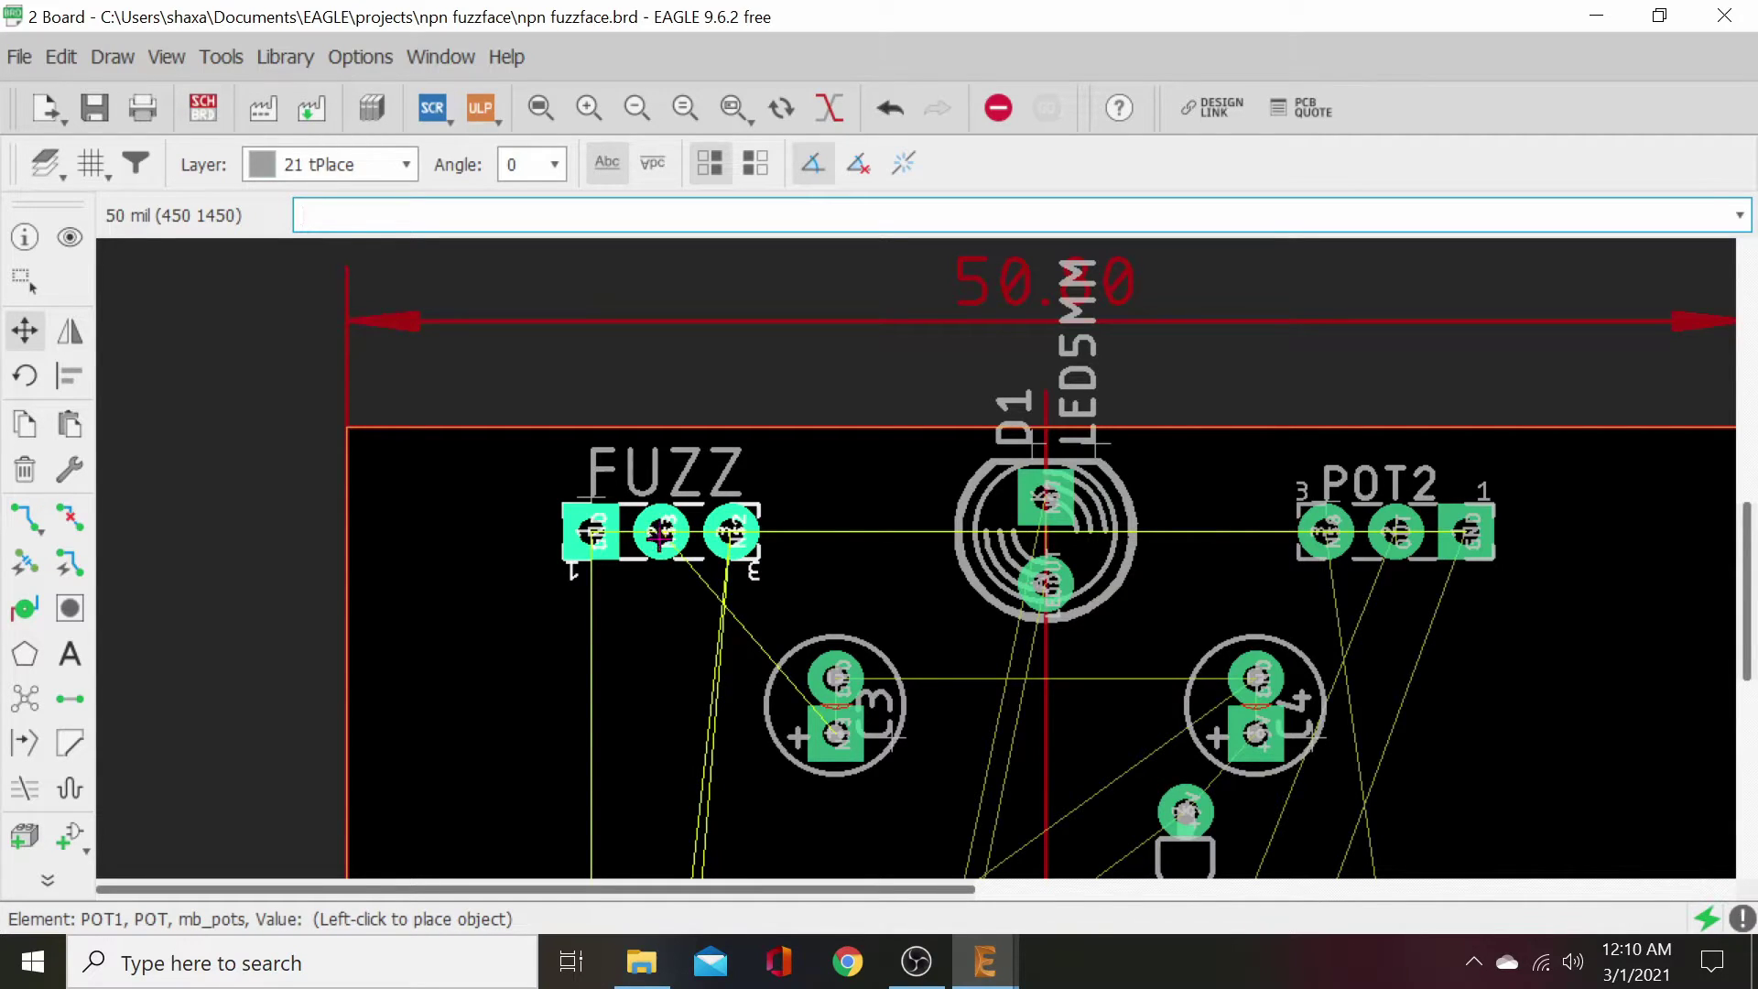
{"action": "left_click", "coordinate": [660, 534]}
{"action": "left_click", "coordinate": [661, 531]}
{"action": "right_click", "coordinate": [659, 540]}
{"action": "right_click", "coordinate": [659, 540]}
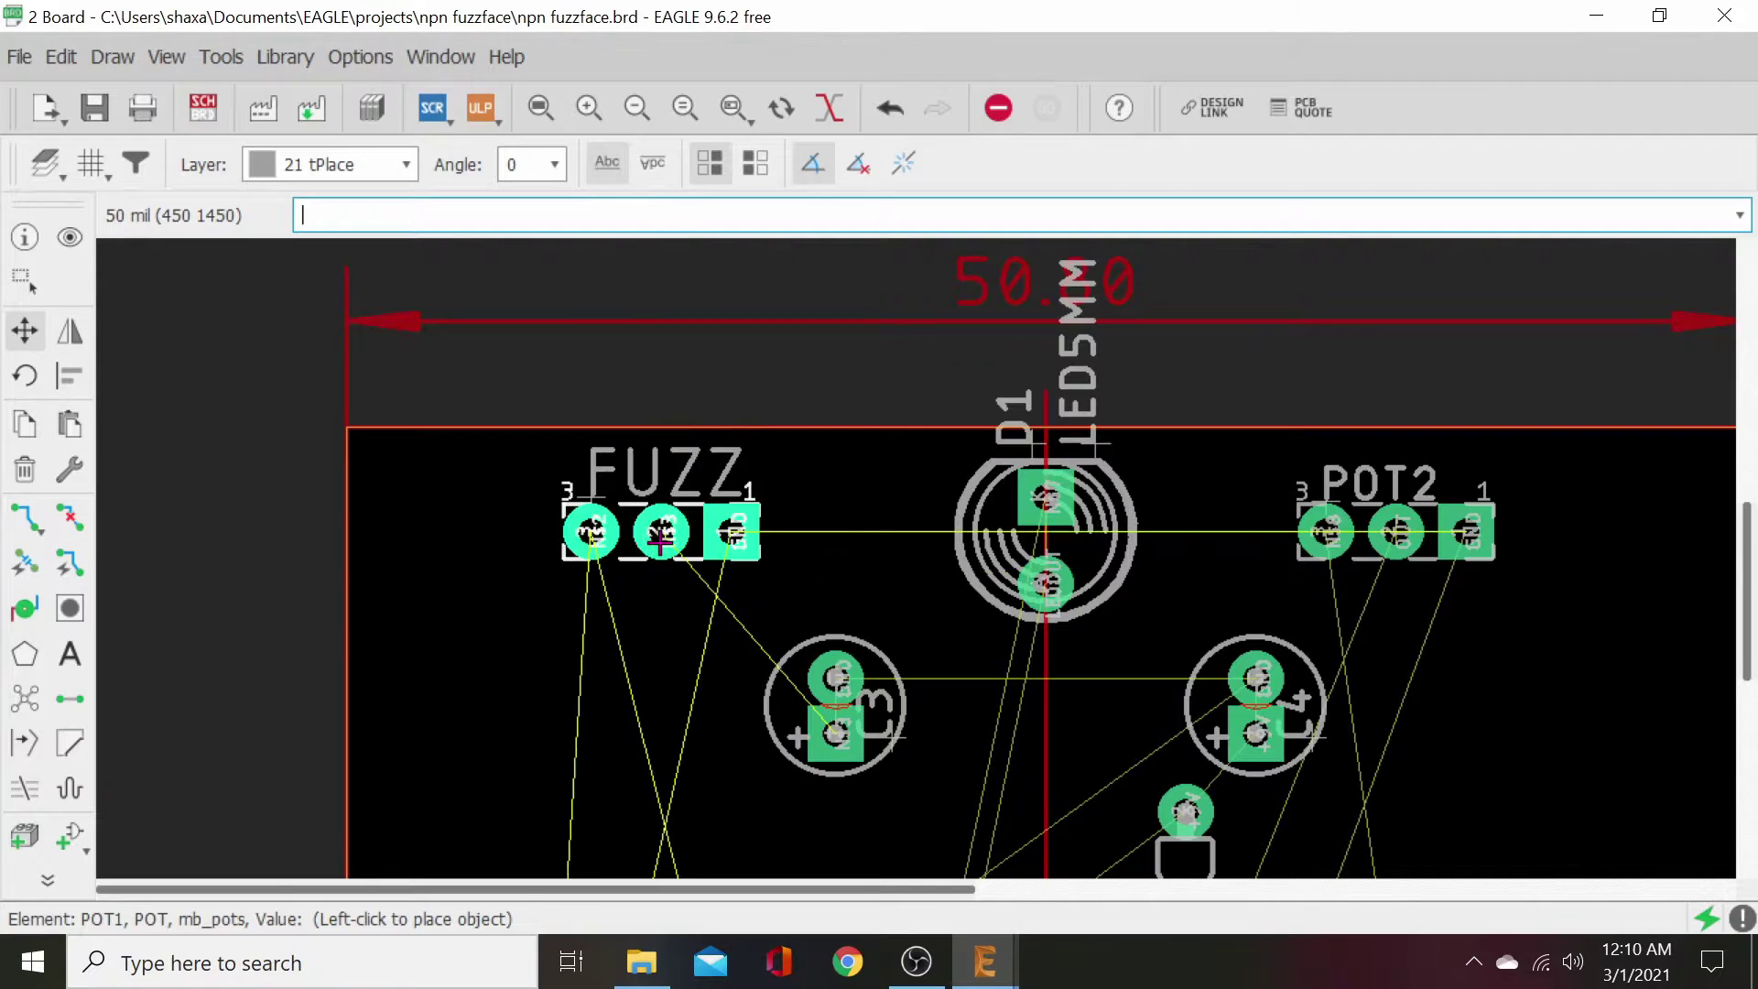
{"action": "right_click", "coordinate": [659, 540]}
{"action": "right_click", "coordinate": [660, 540]}
{"action": "left_click", "coordinate": [659, 540]}
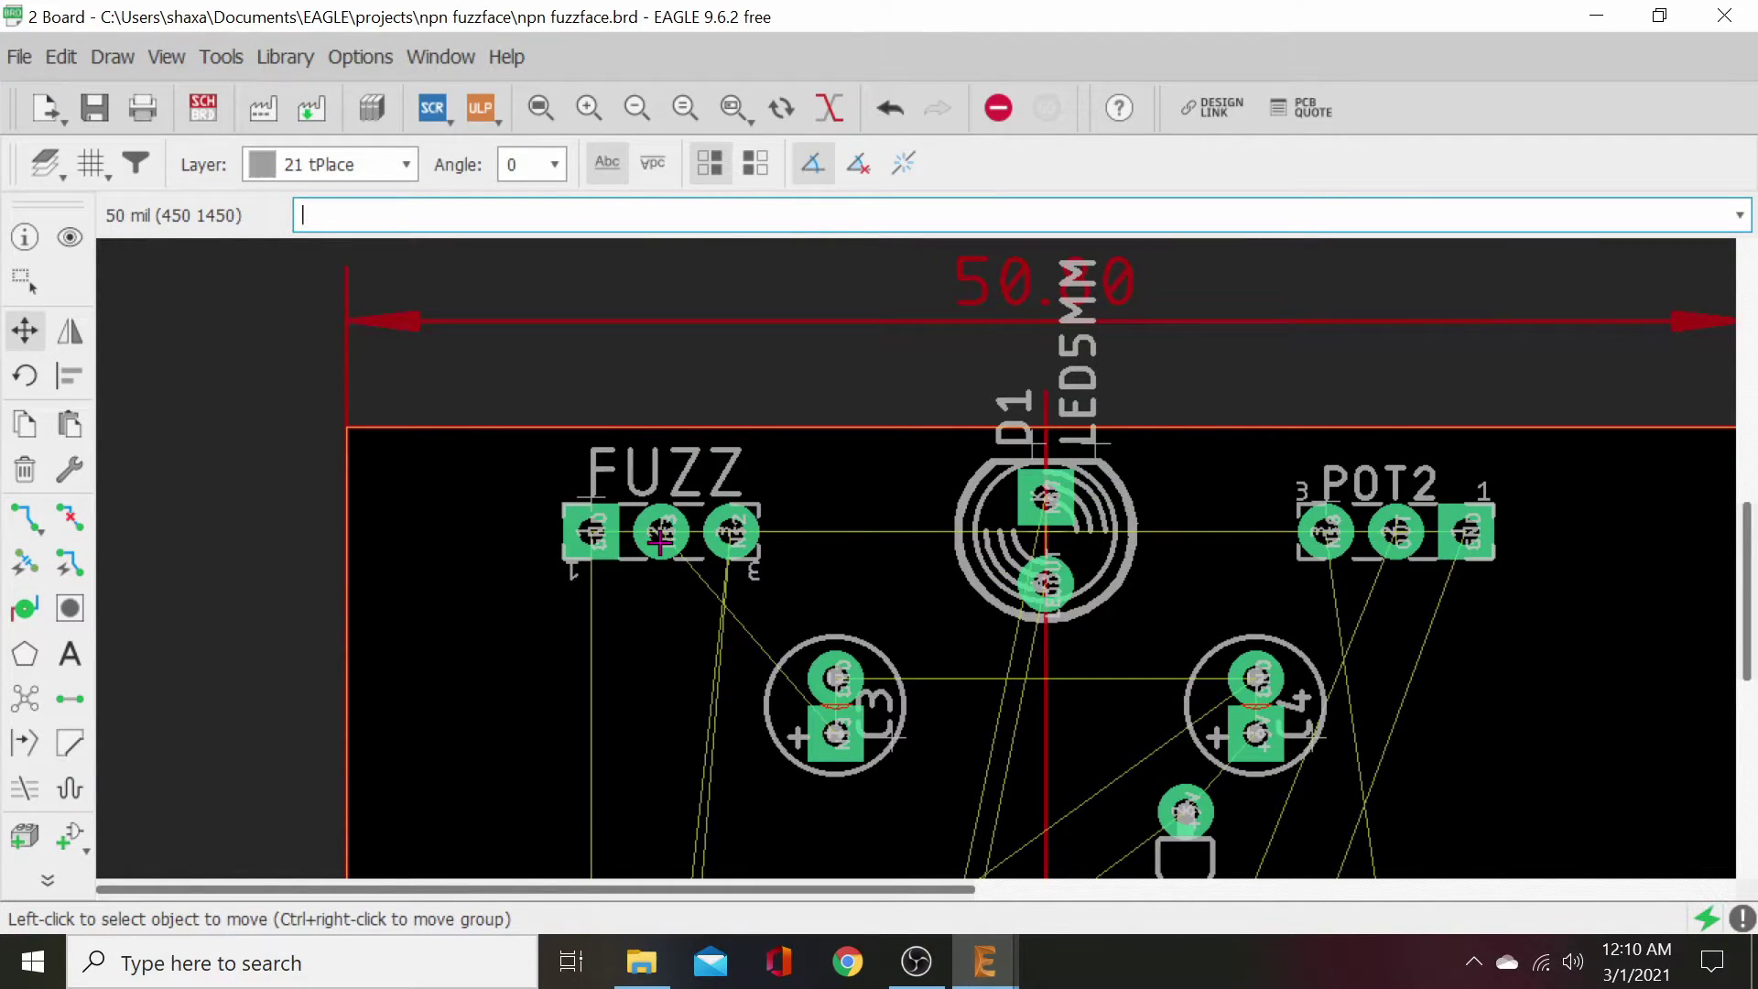
{"action": "left_click", "coordinate": [659, 540]}
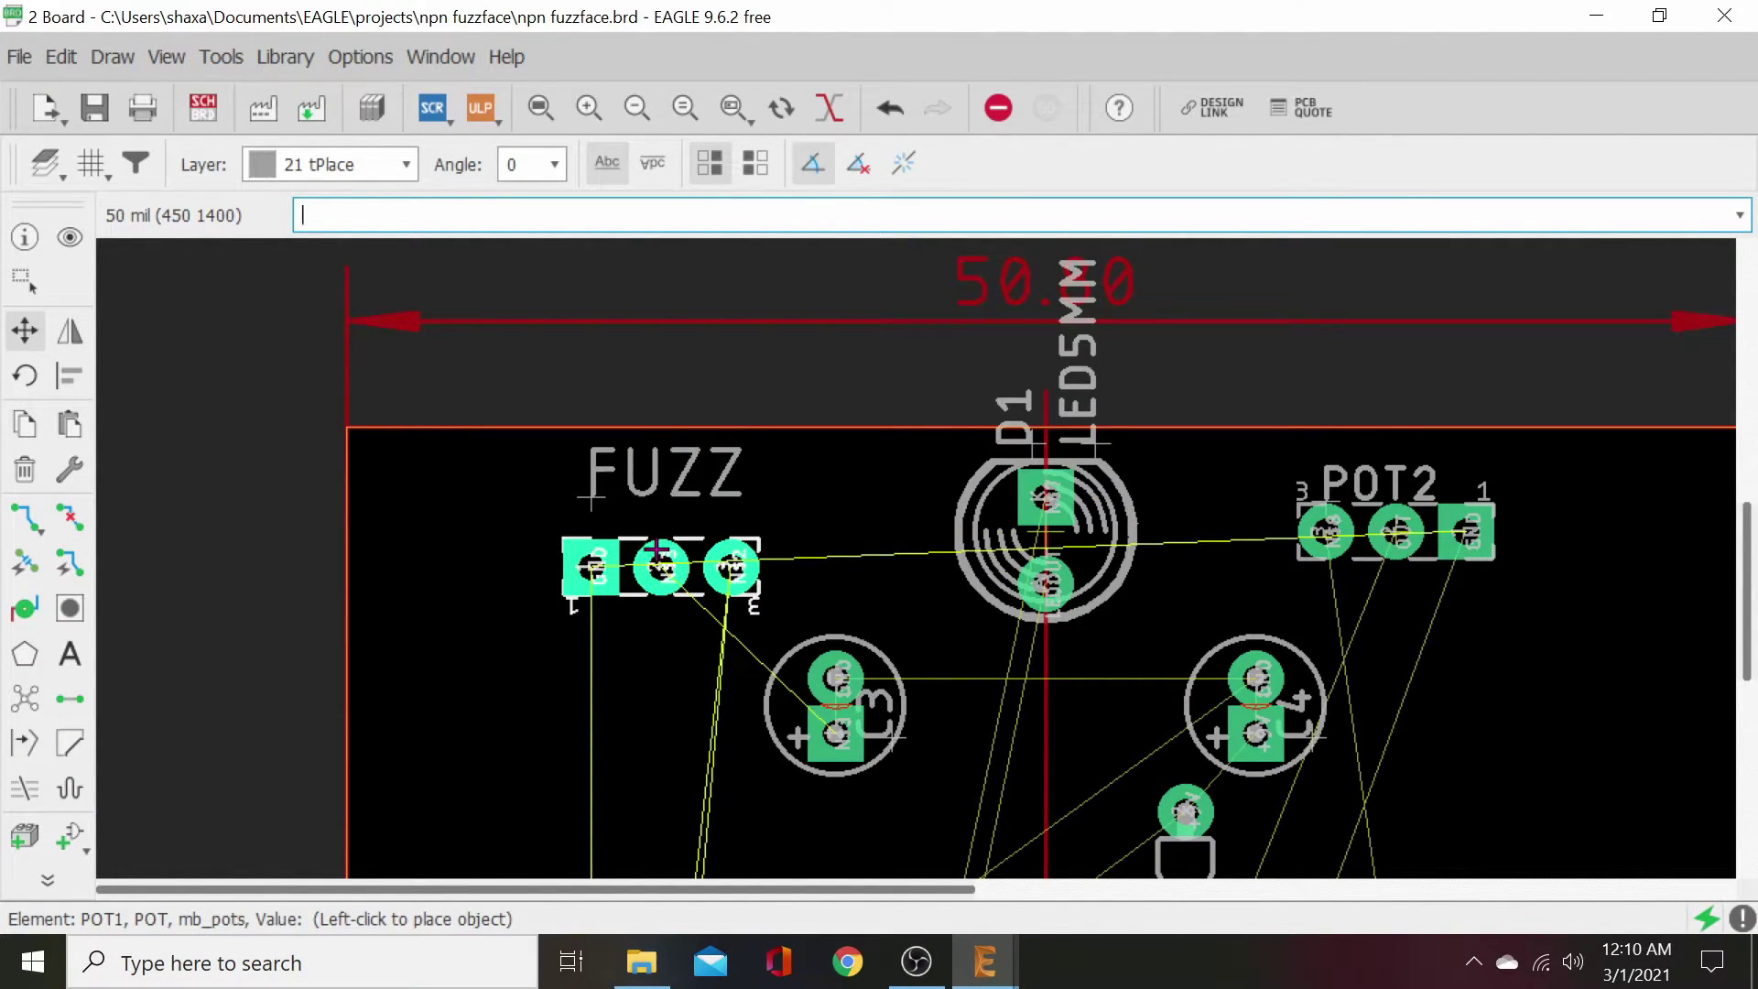
{"action": "left_click", "coordinate": [659, 546]}
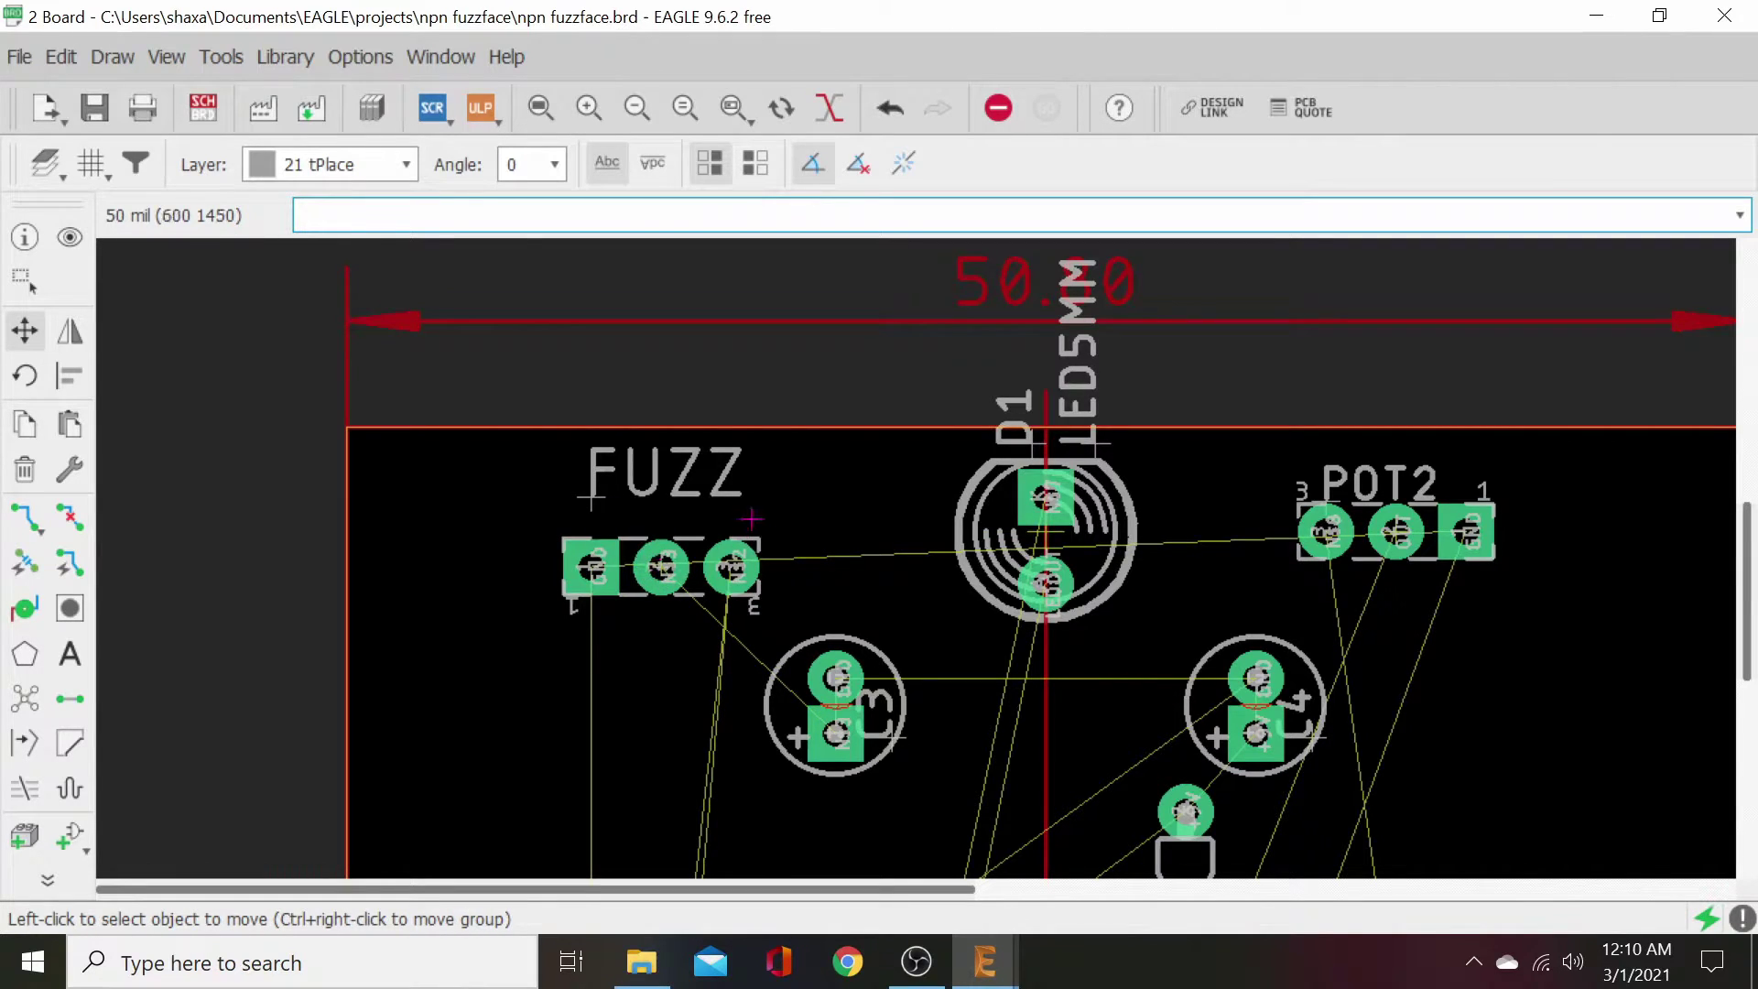
- Lower POT2 one grid step so it sits level with POT1
{"action": "left_click", "coordinate": [1396, 538]}
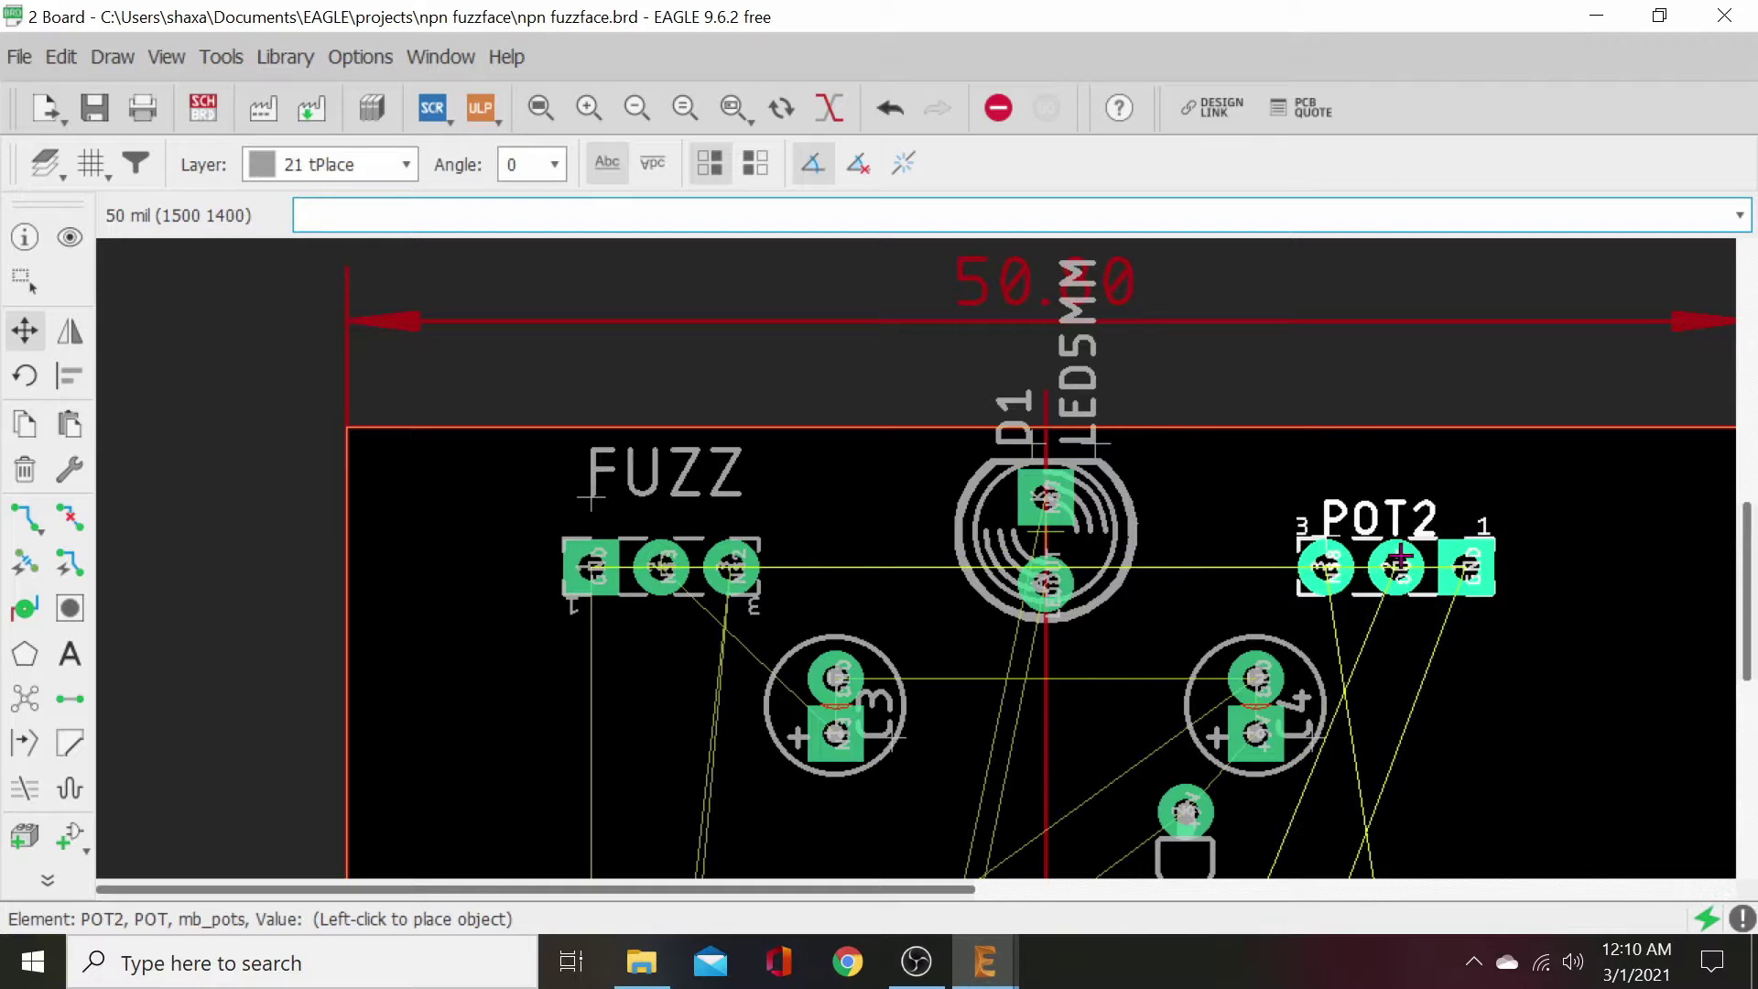
{"action": "left_click", "coordinate": [1398, 554]}
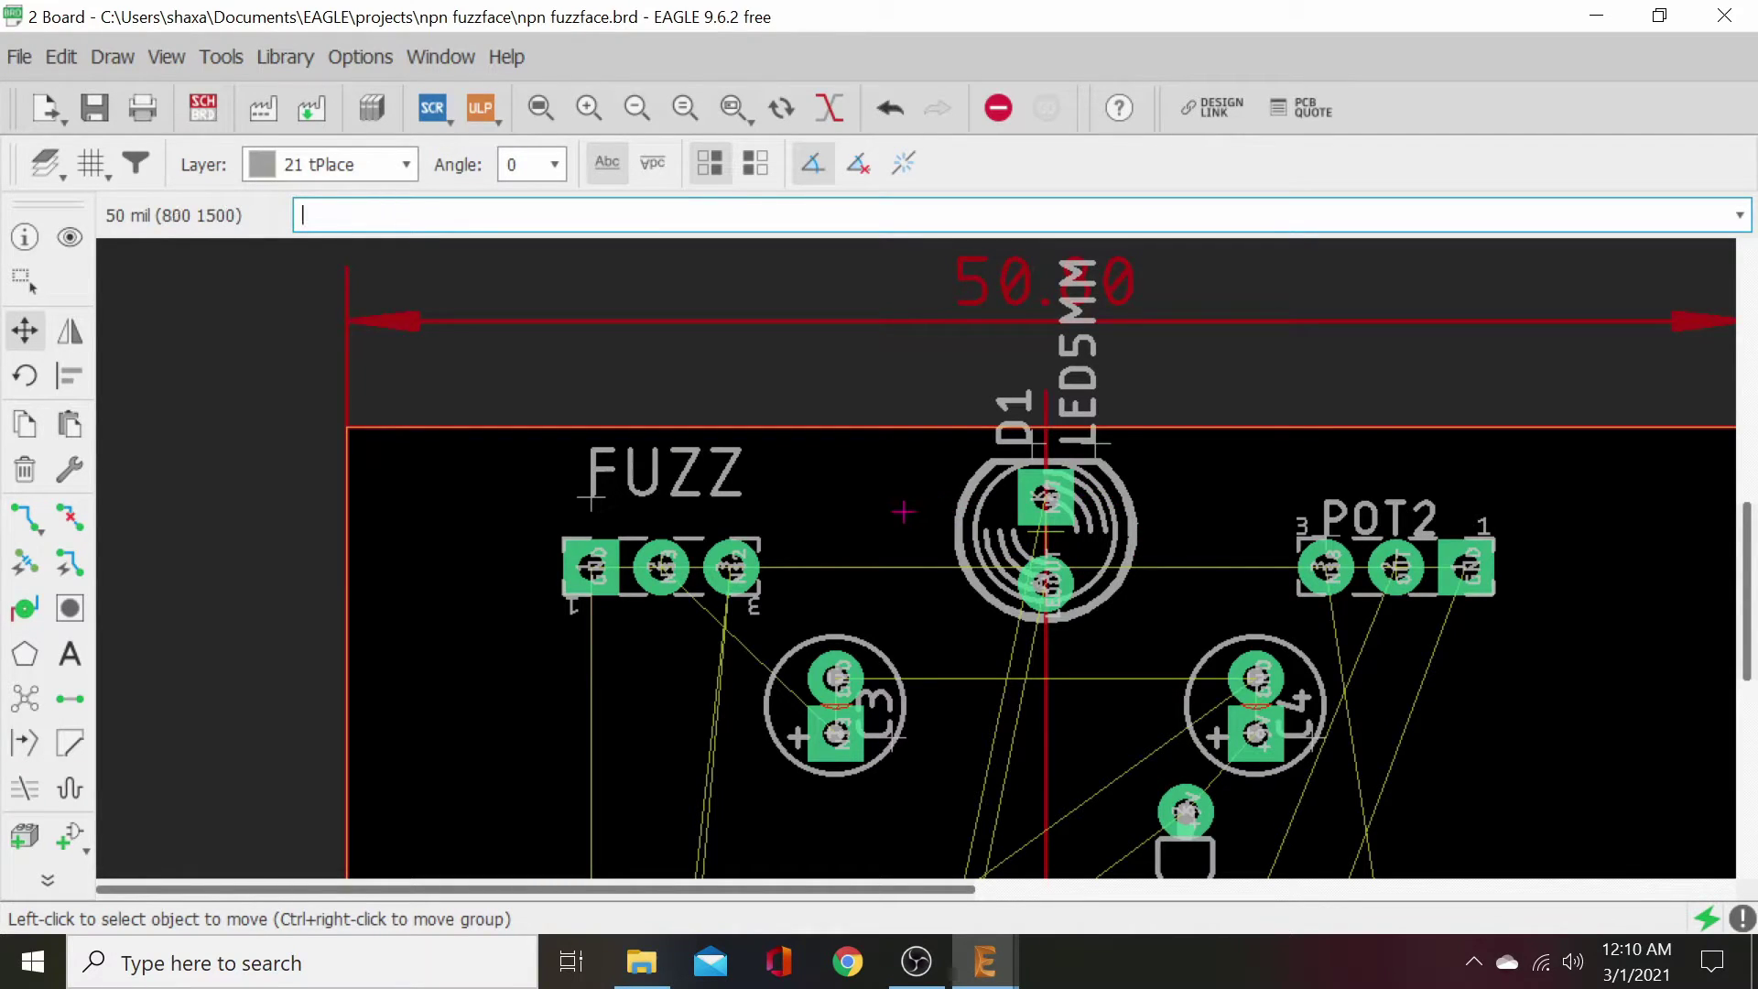
{"action": "scroll", "coordinate": [1385, 546], "scroll_direction": "up", "scroll_amount": 5}
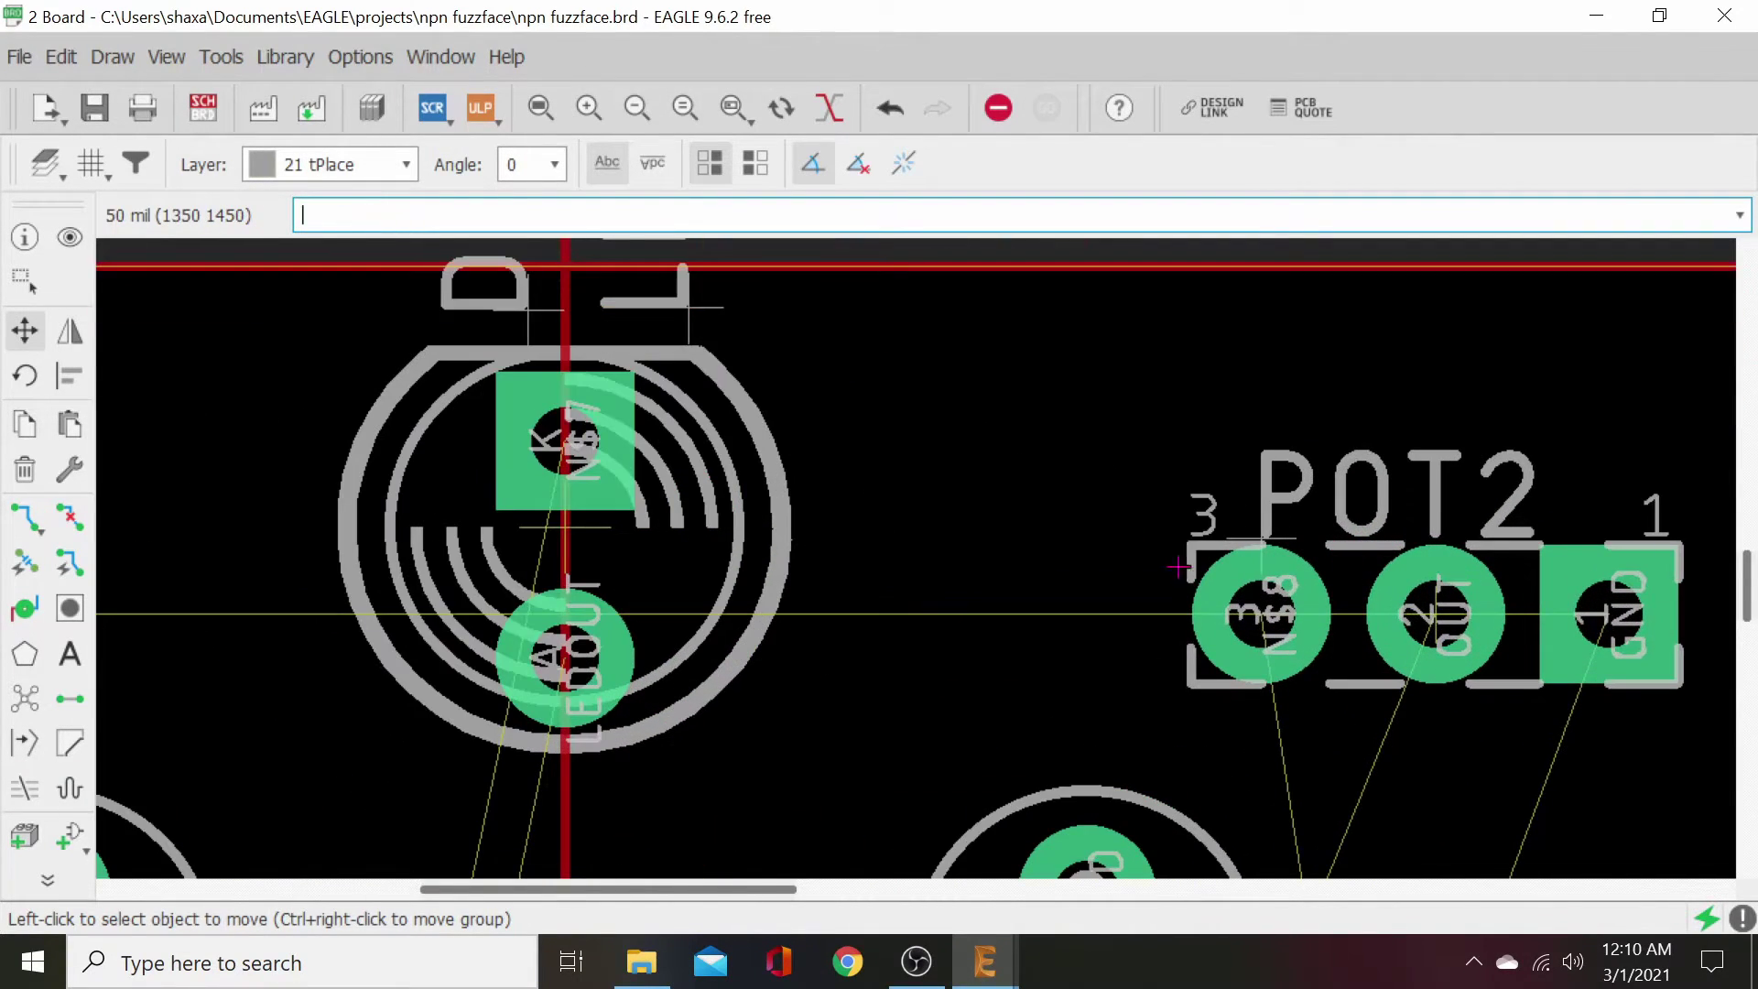
{"action": "left_click", "coordinate": [25, 470]}
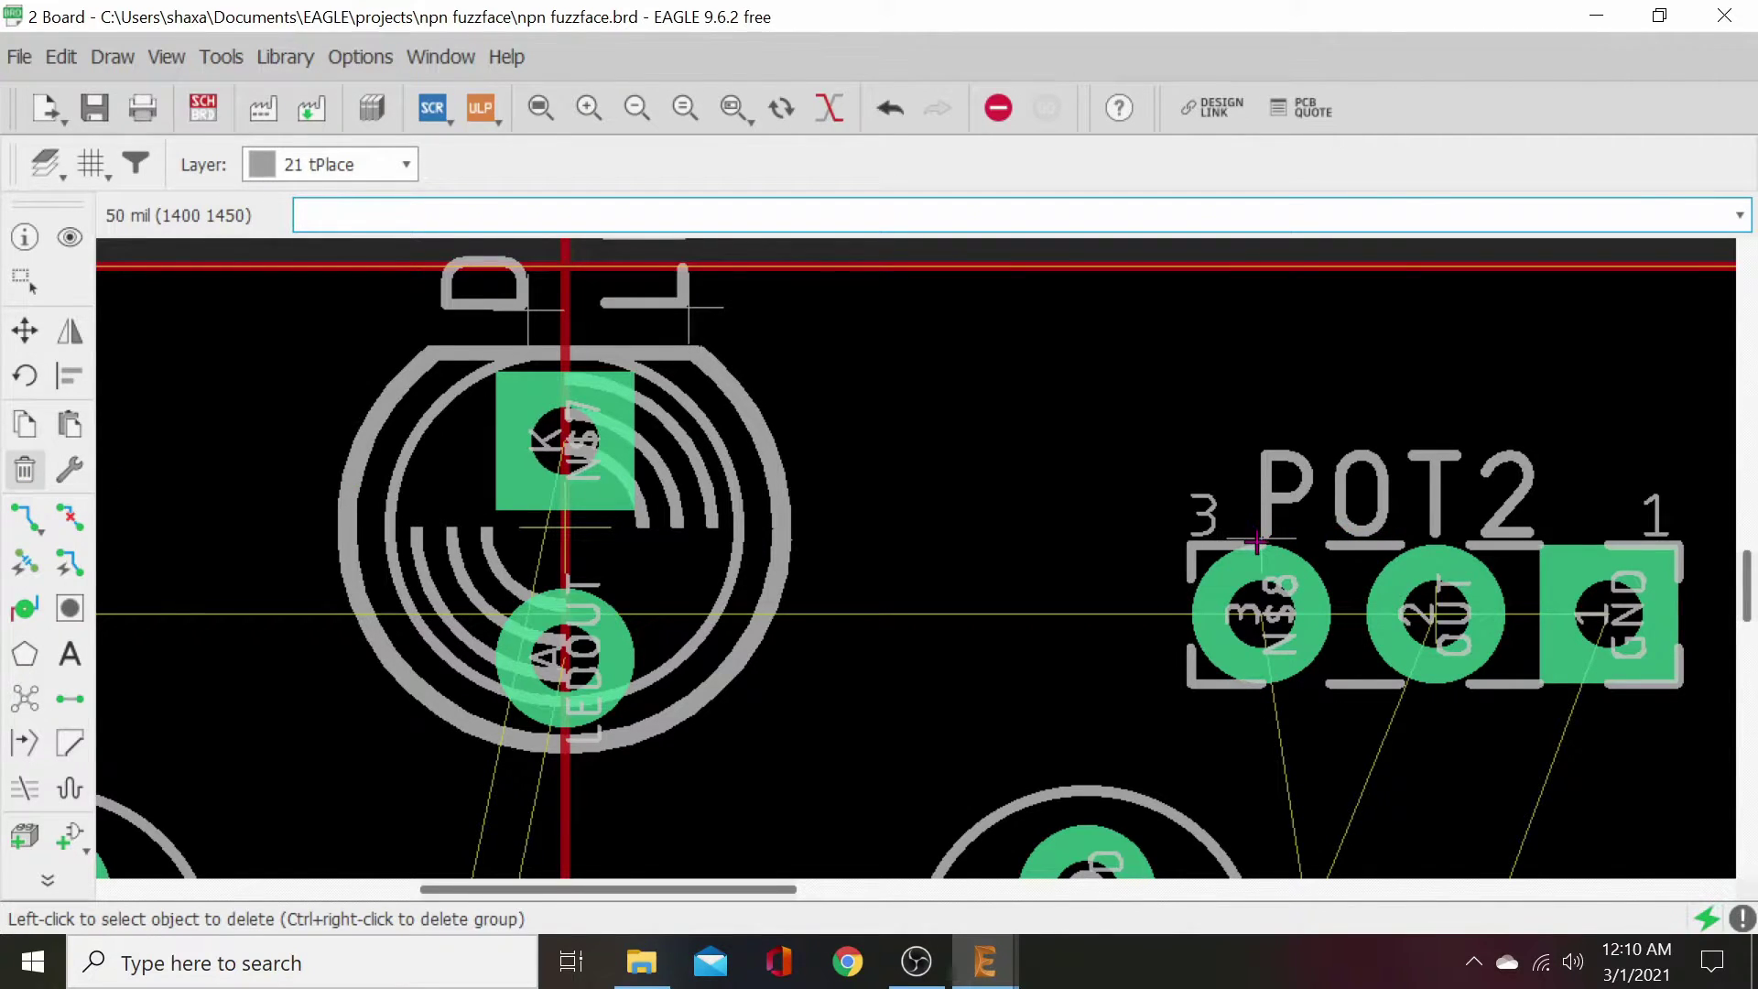
{"action": "scroll", "coordinate": [974, 510], "scroll_direction": "down", "scroll_amount": 3}
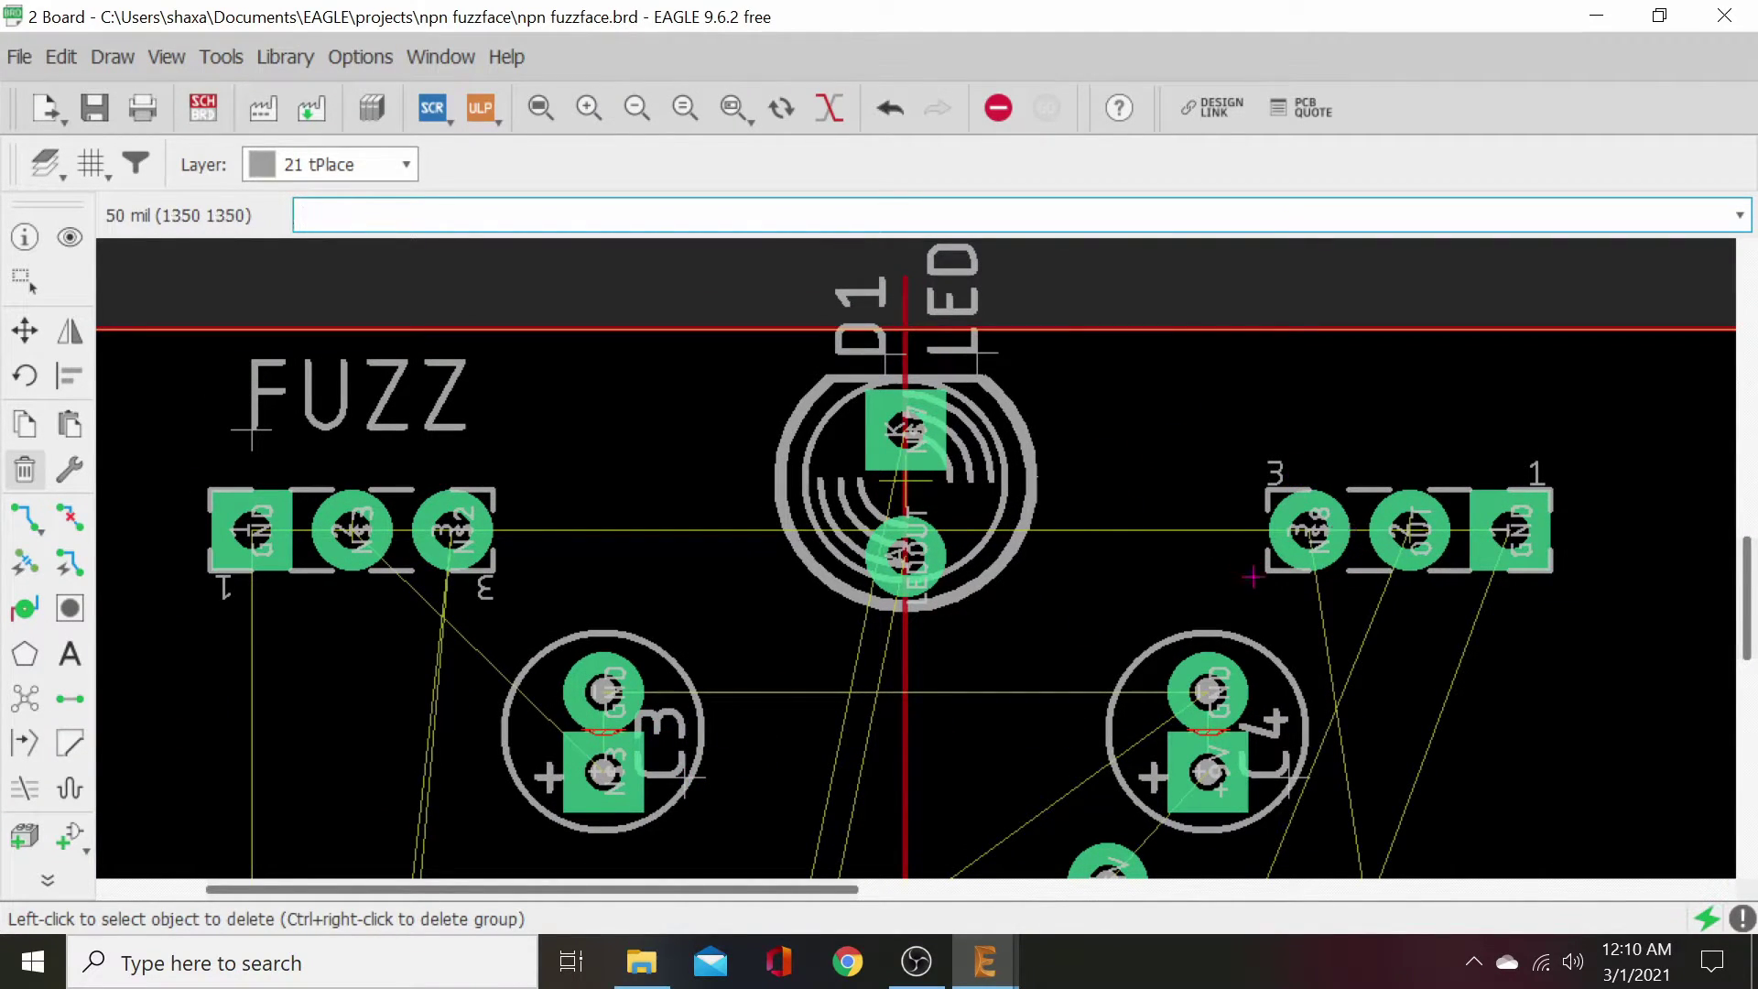
{"action": "scroll", "coordinate": [1099, 662], "scroll_direction": "down", "scroll_amount": 3}
{"action": "scroll", "coordinate": [1099, 662], "scroll_direction": "down", "scroll_amount": 2}
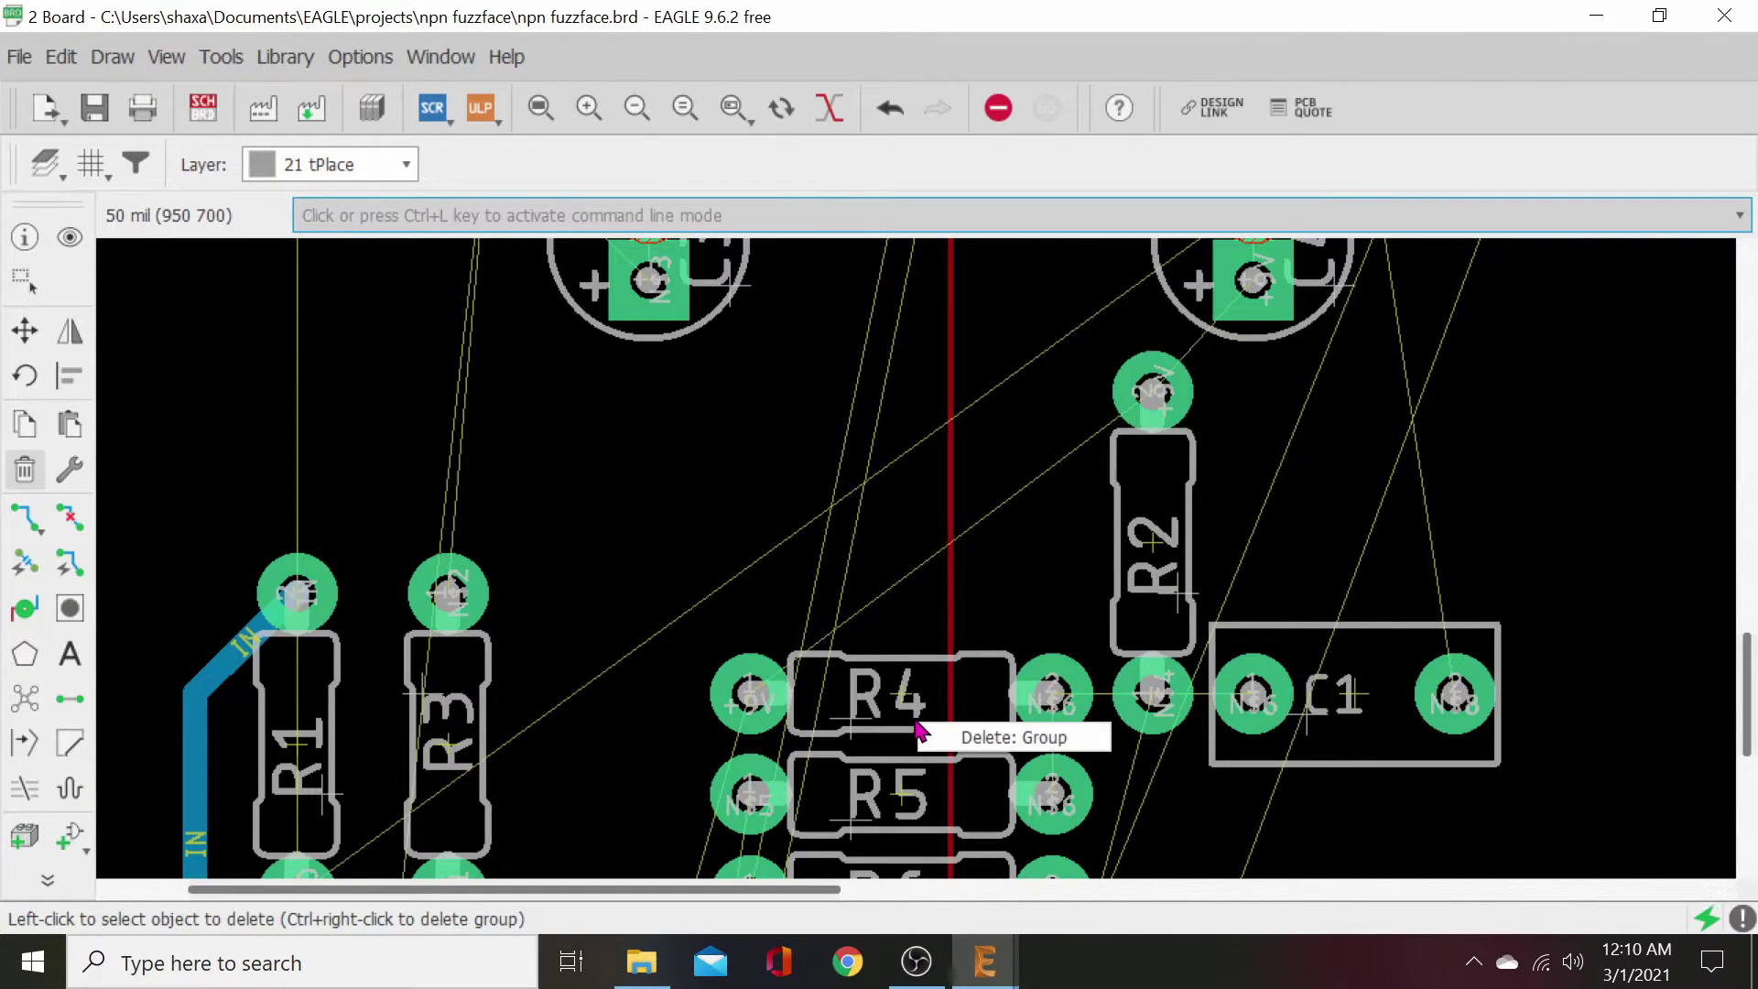
{"action": "scroll", "coordinate": [740, 591], "scroll_direction": "down", "scroll_amount": 2}
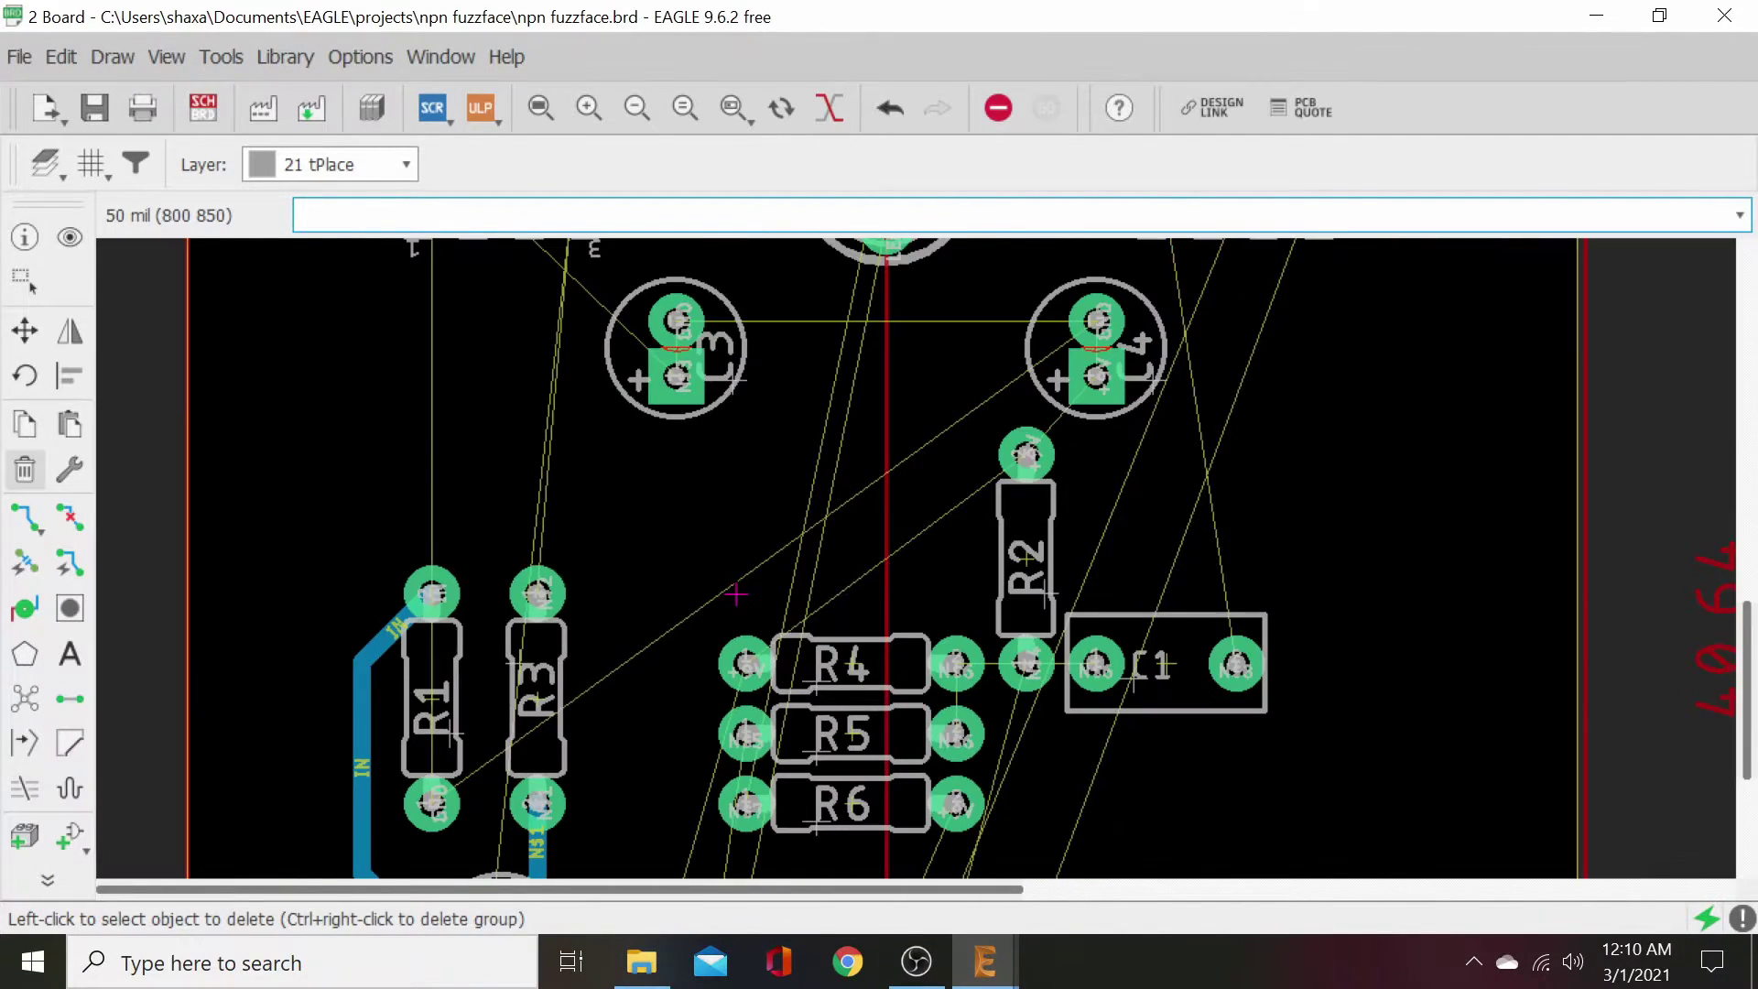
{"action": "scroll", "coordinate": [1012, 667], "scroll_direction": "down", "scroll_amount": 1}
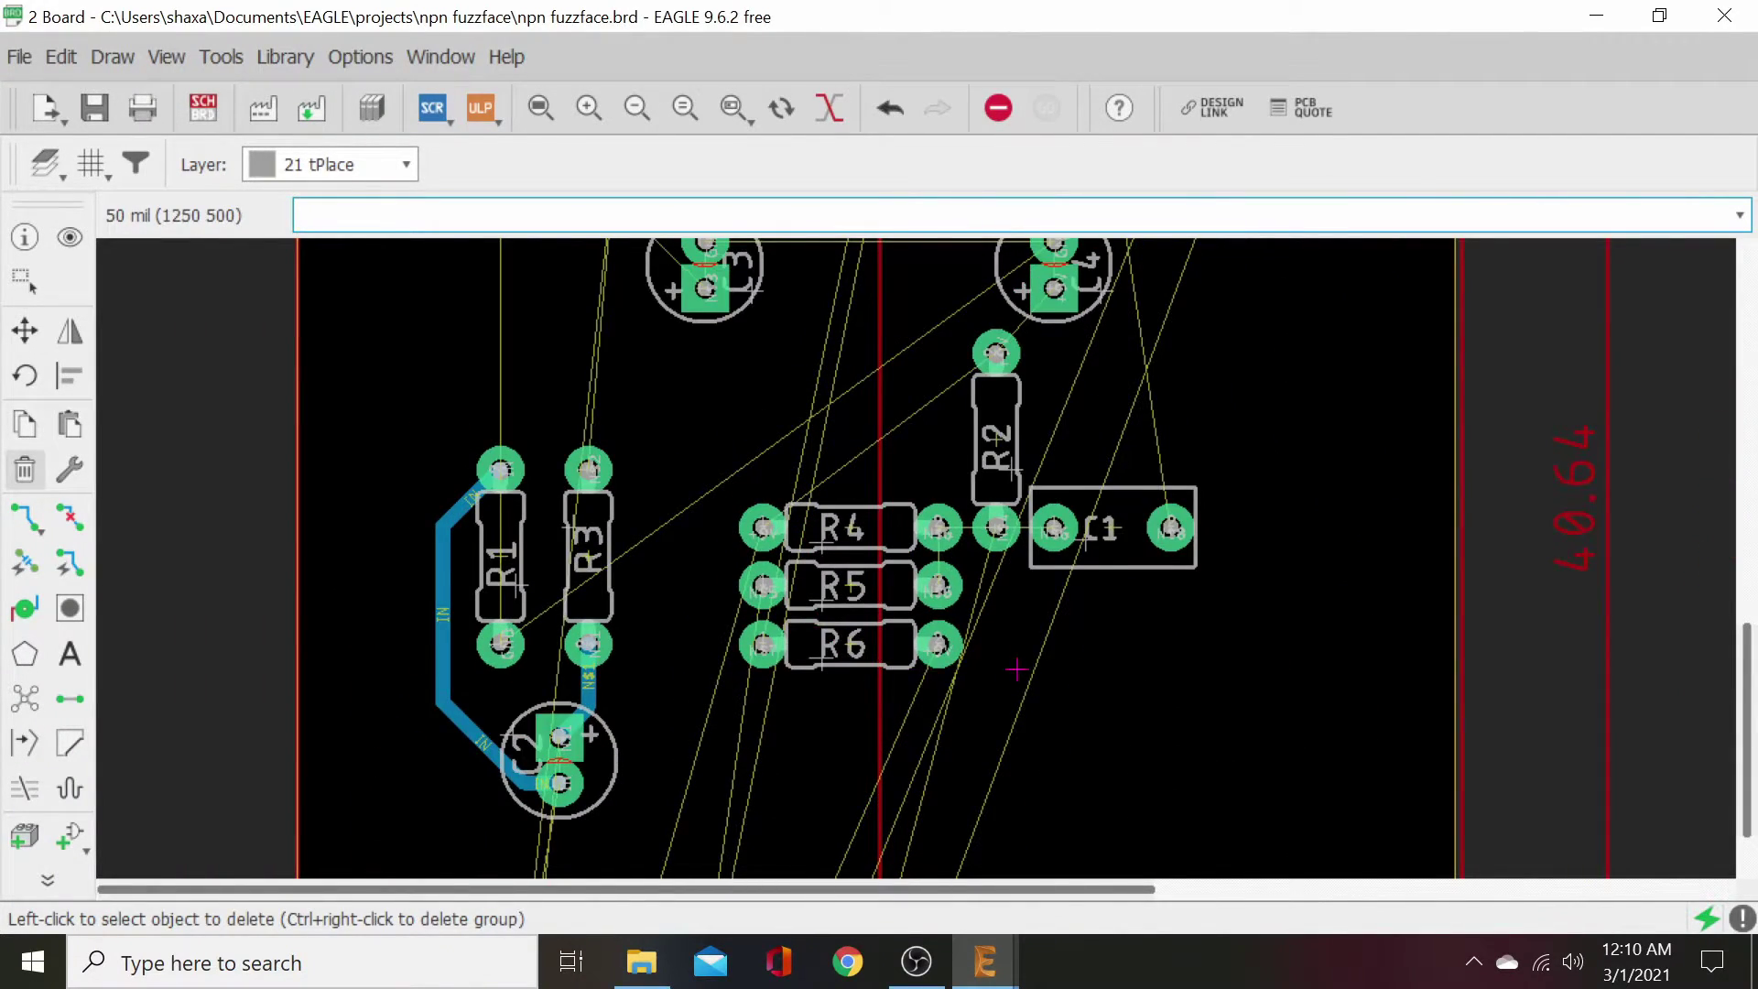
{"action": "scroll", "coordinate": [835, 633], "scroll_direction": "up", "scroll_amount": 3}
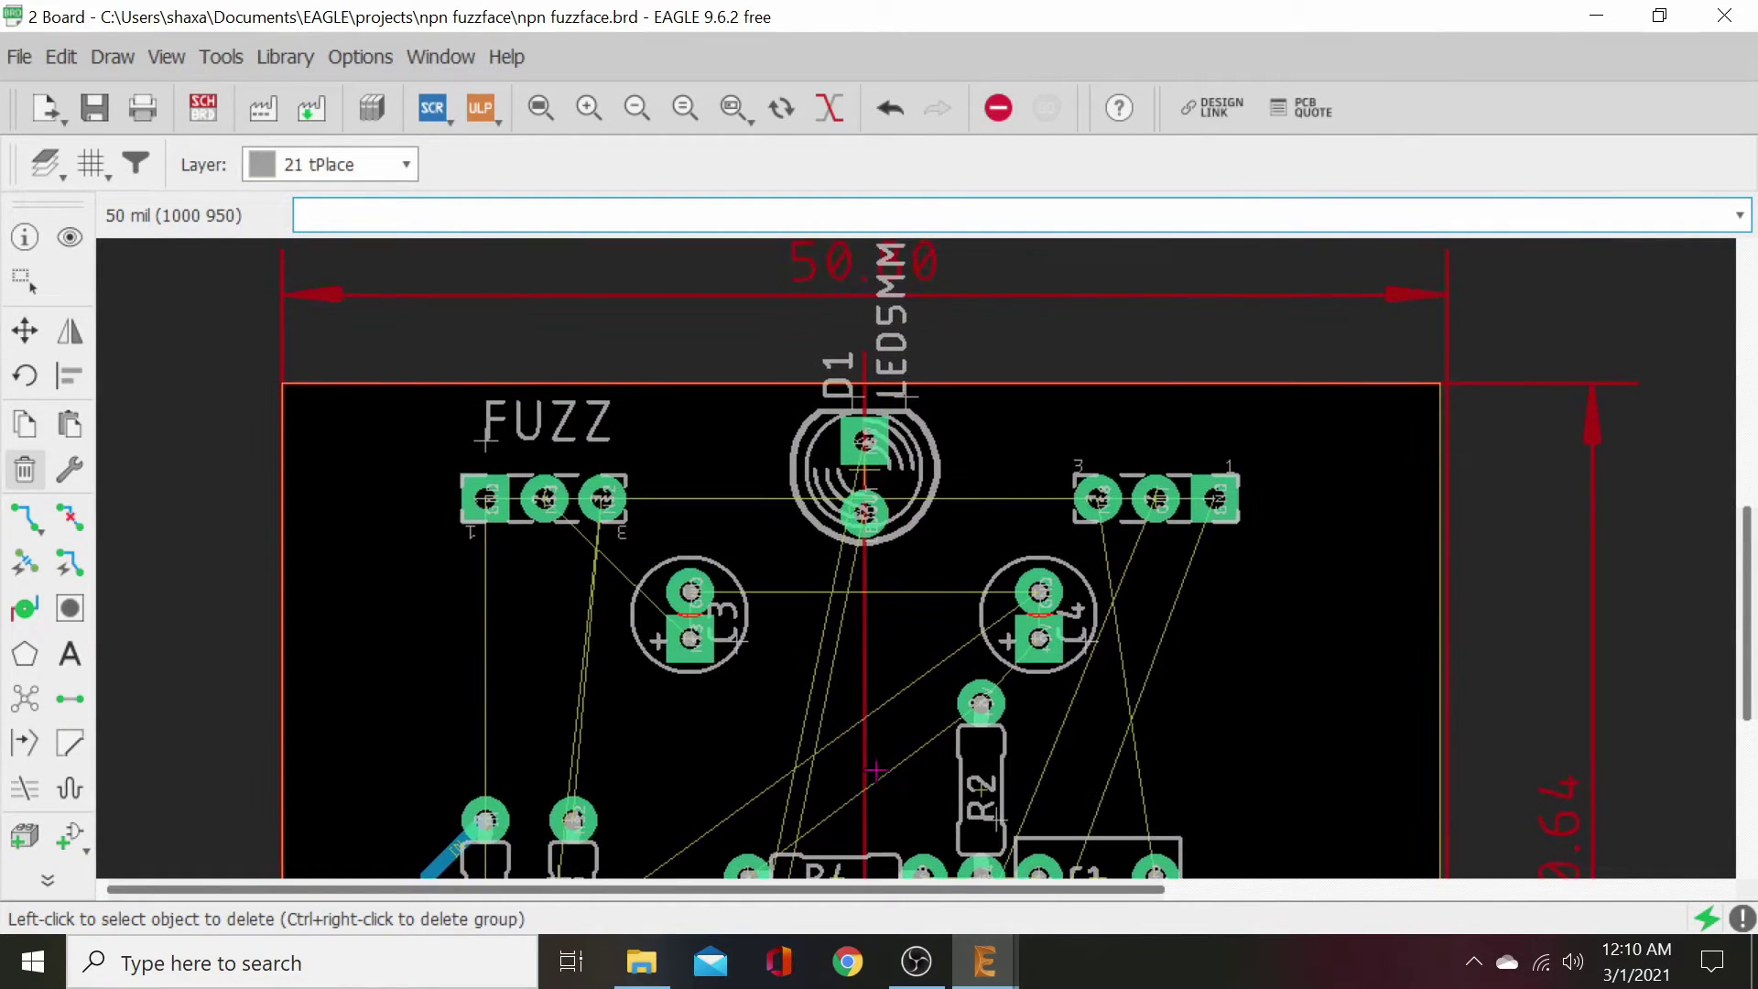
- Move the D1 LED a little lower on the board
{"action": "left_click", "coordinate": [26, 329]}
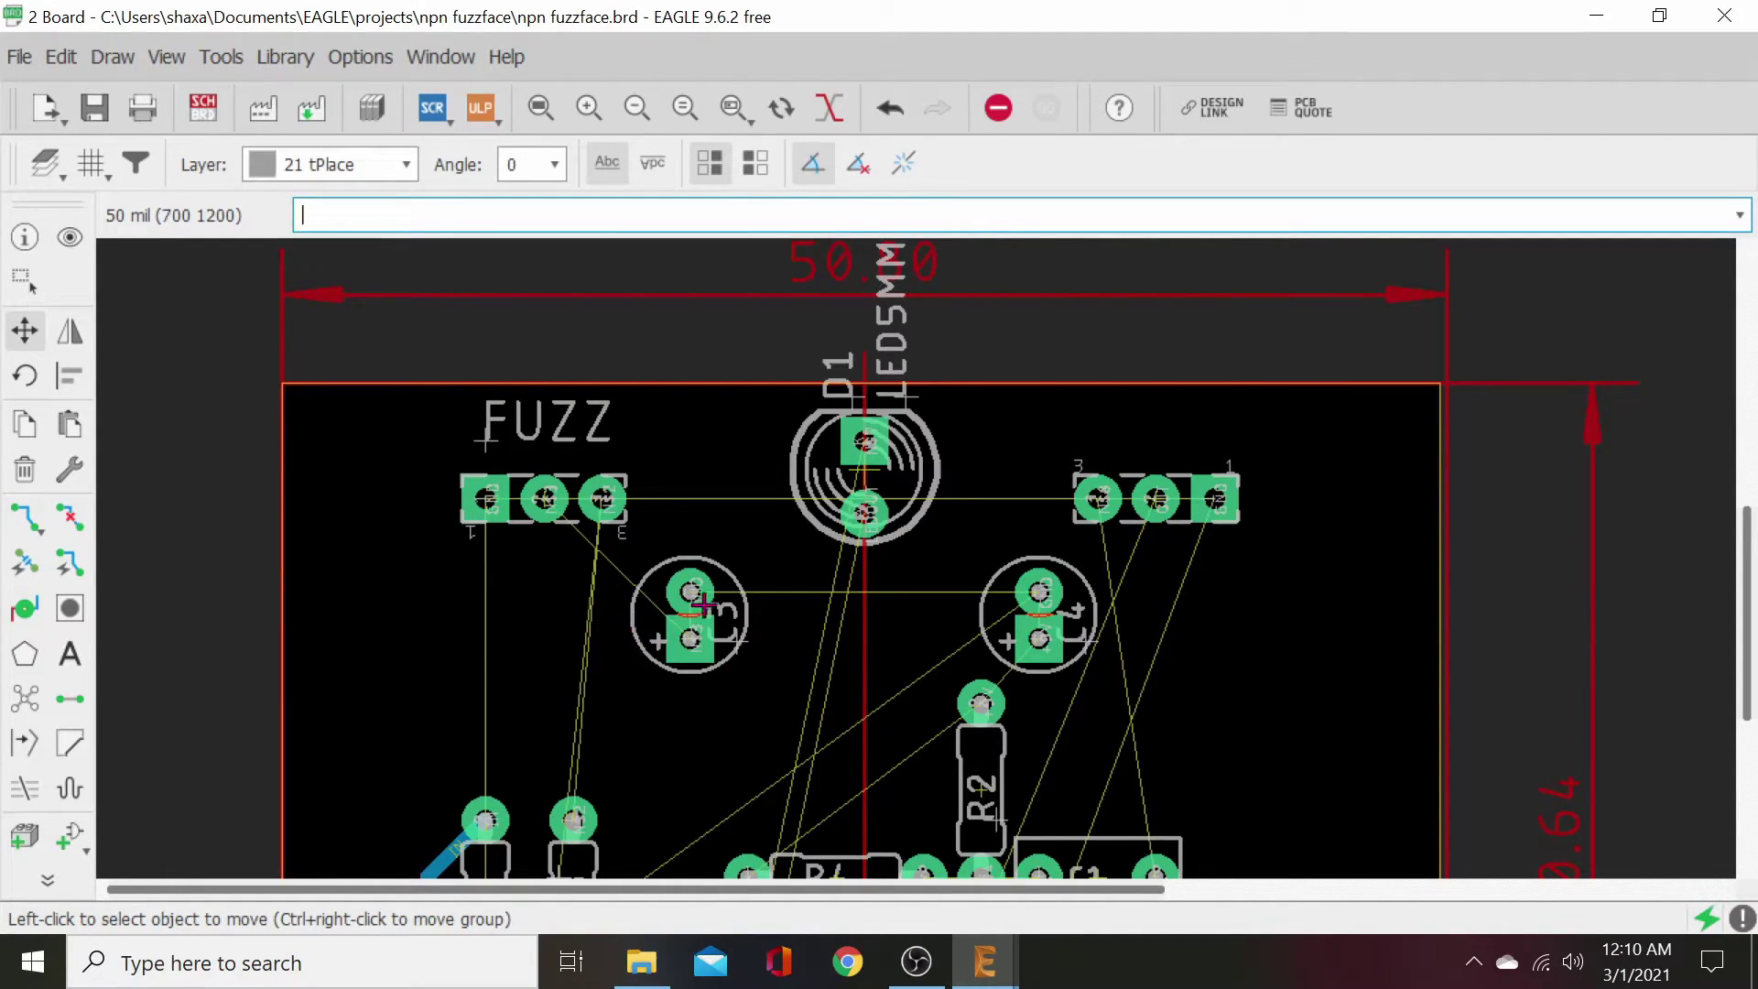
{"action": "left_click", "coordinate": [865, 469]}
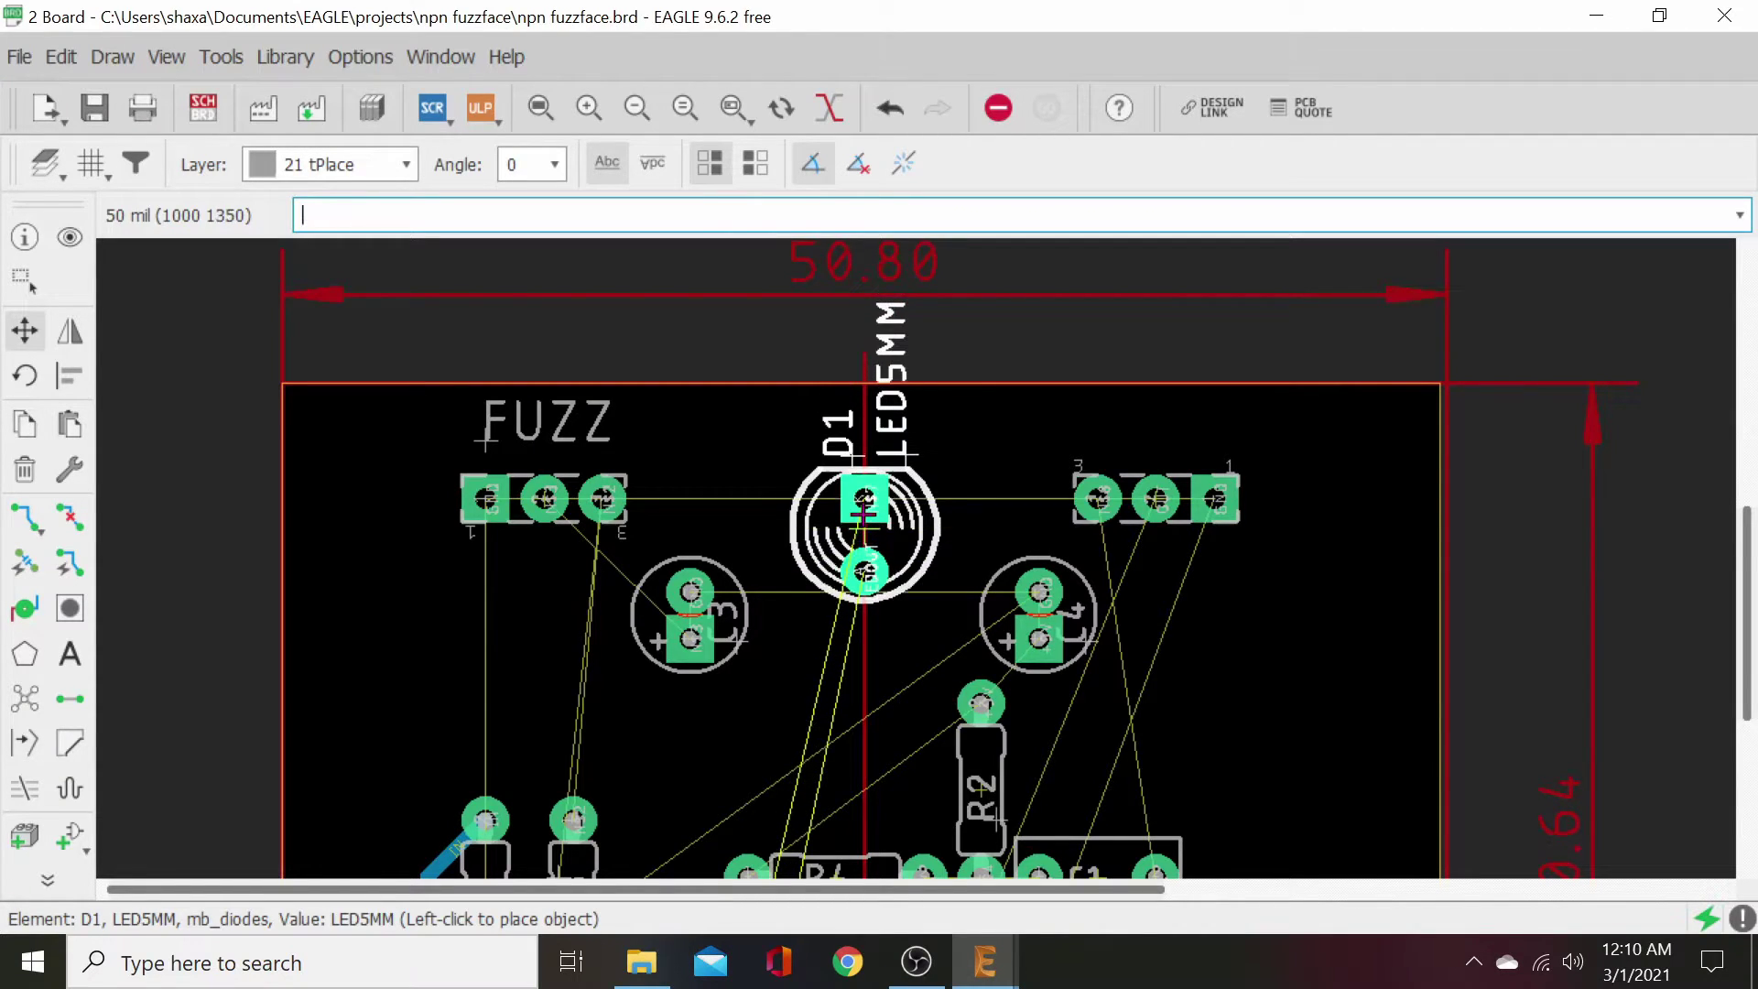
{"action": "left_click", "coordinate": [865, 541]}
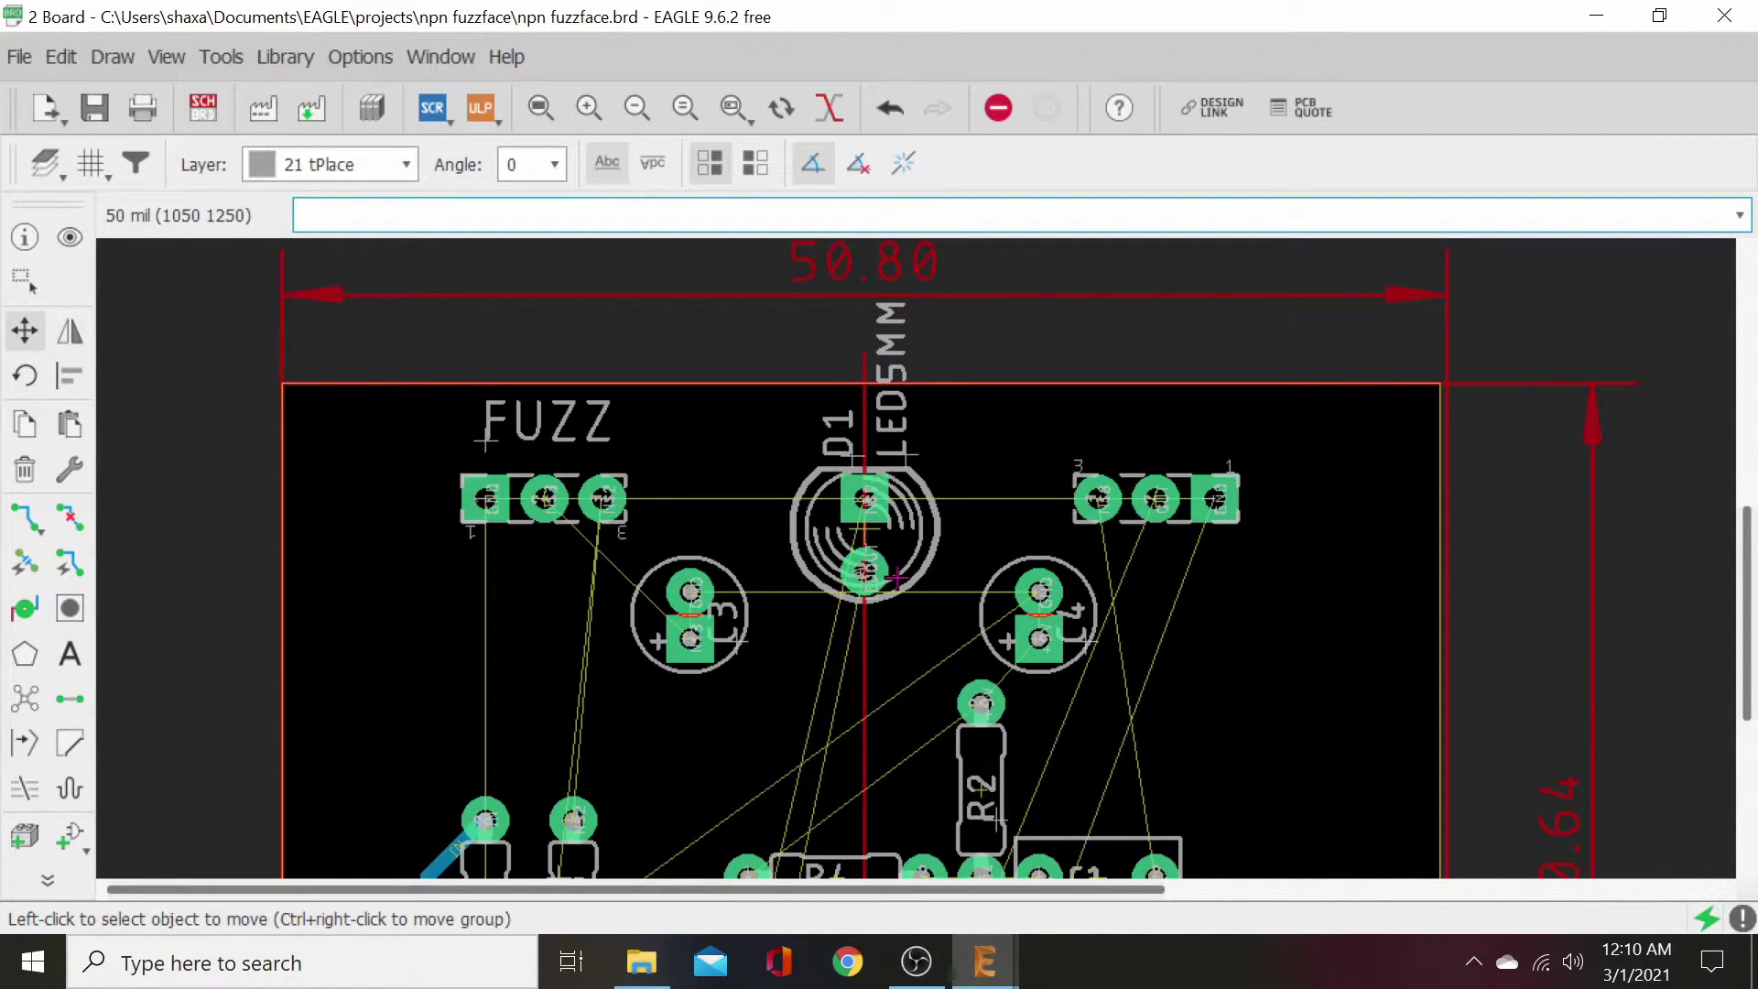
- Move capacitor C1 further down, level with R6, then switch to the fuzz-face schematic
{"action": "scroll", "coordinate": [972, 709], "scroll_direction": "down", "scroll_amount": 1}
{"action": "middle_click_drag", "start_coordinate": [1162, 710], "coordinate": [1162, 577]}
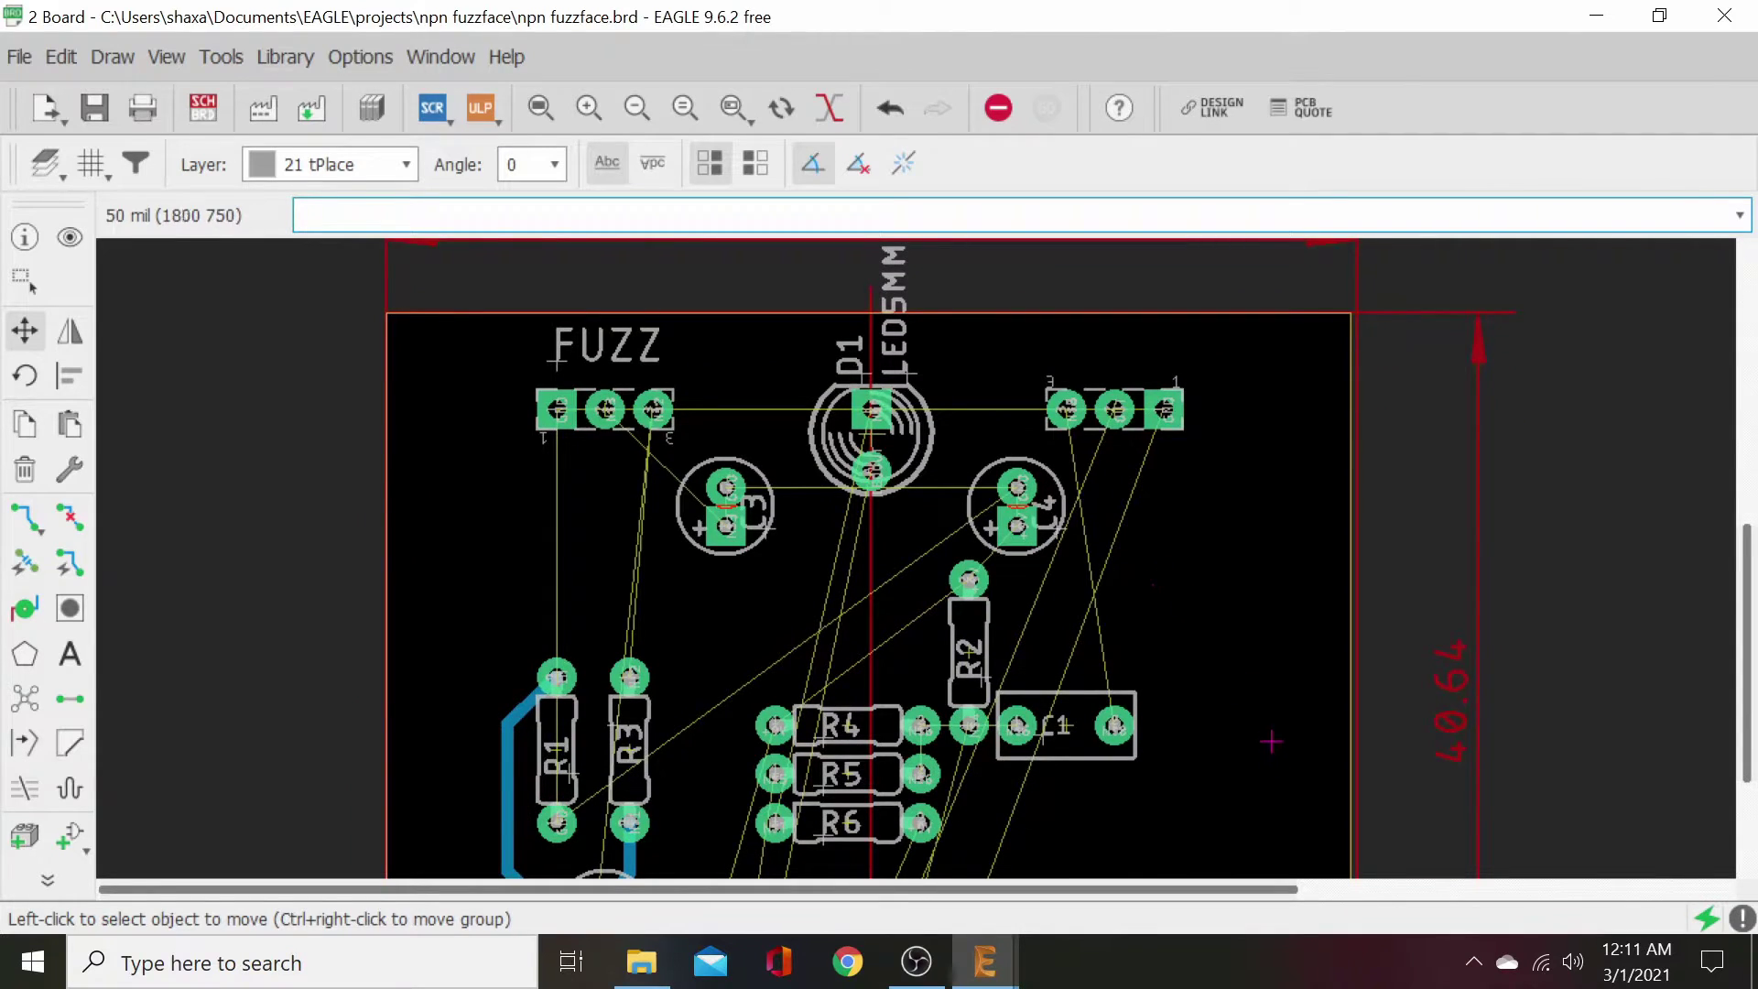
{"action": "middle_click_drag", "start_coordinate": [1217, 757], "coordinate": [1228, 631]}
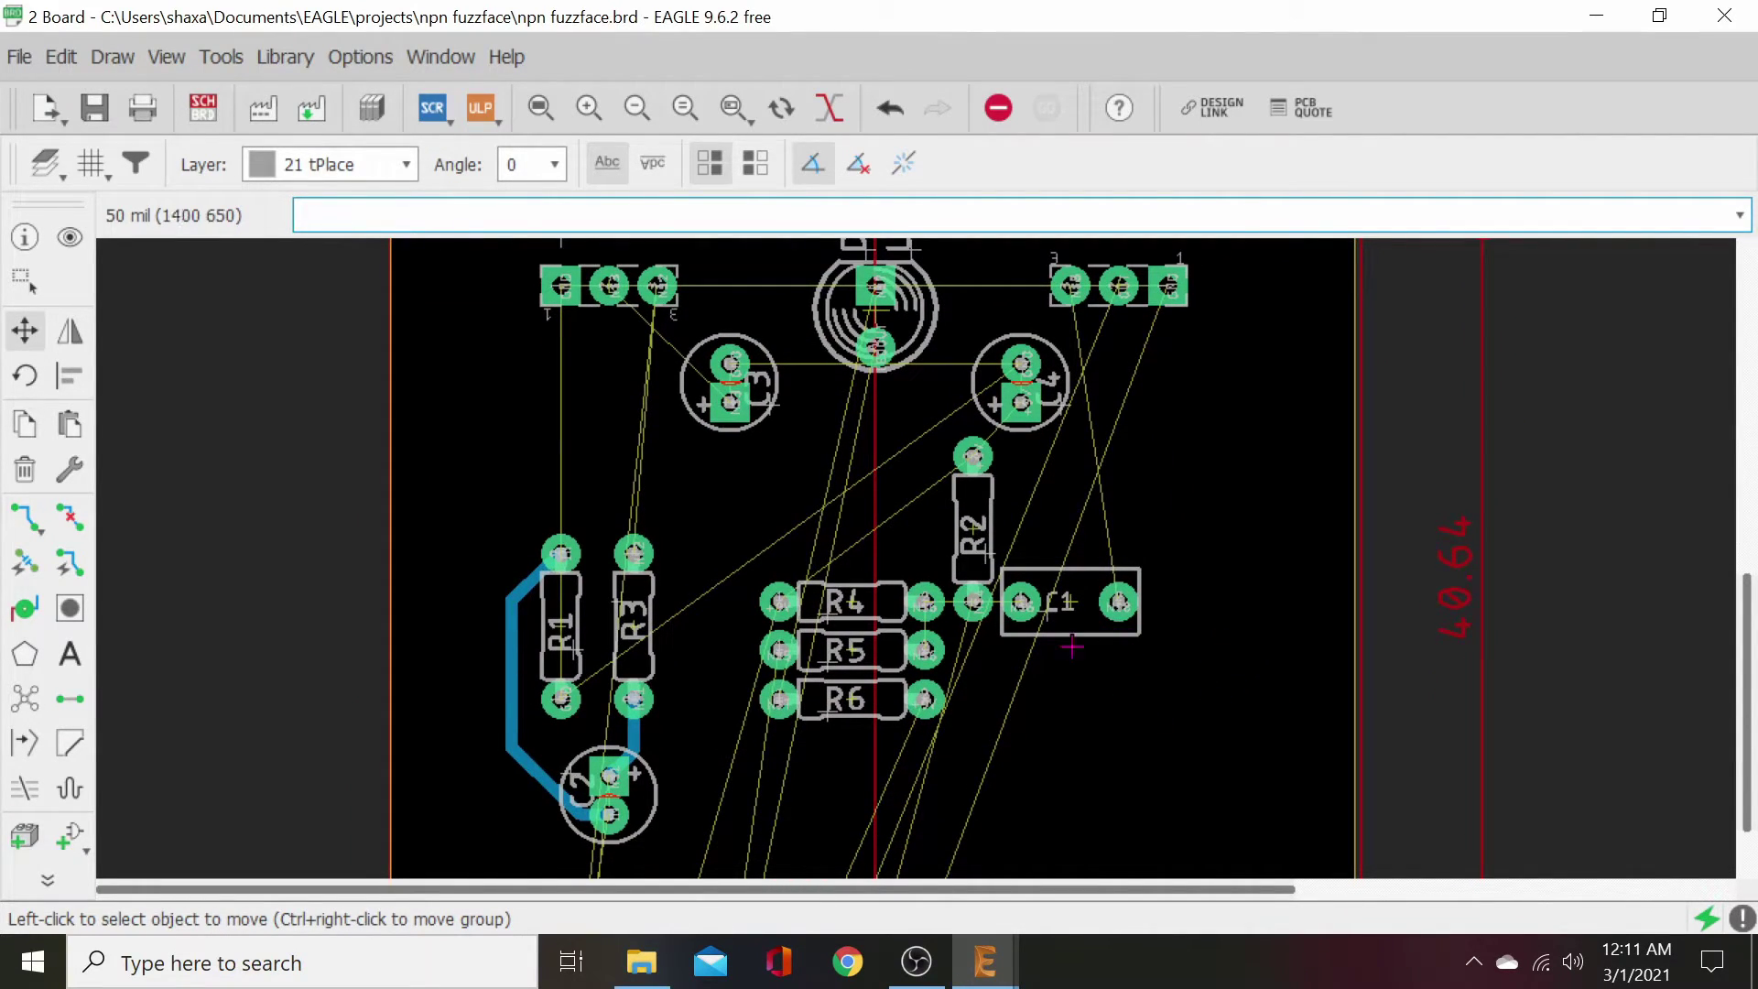
{"action": "left_click", "coordinate": [1068, 599]}
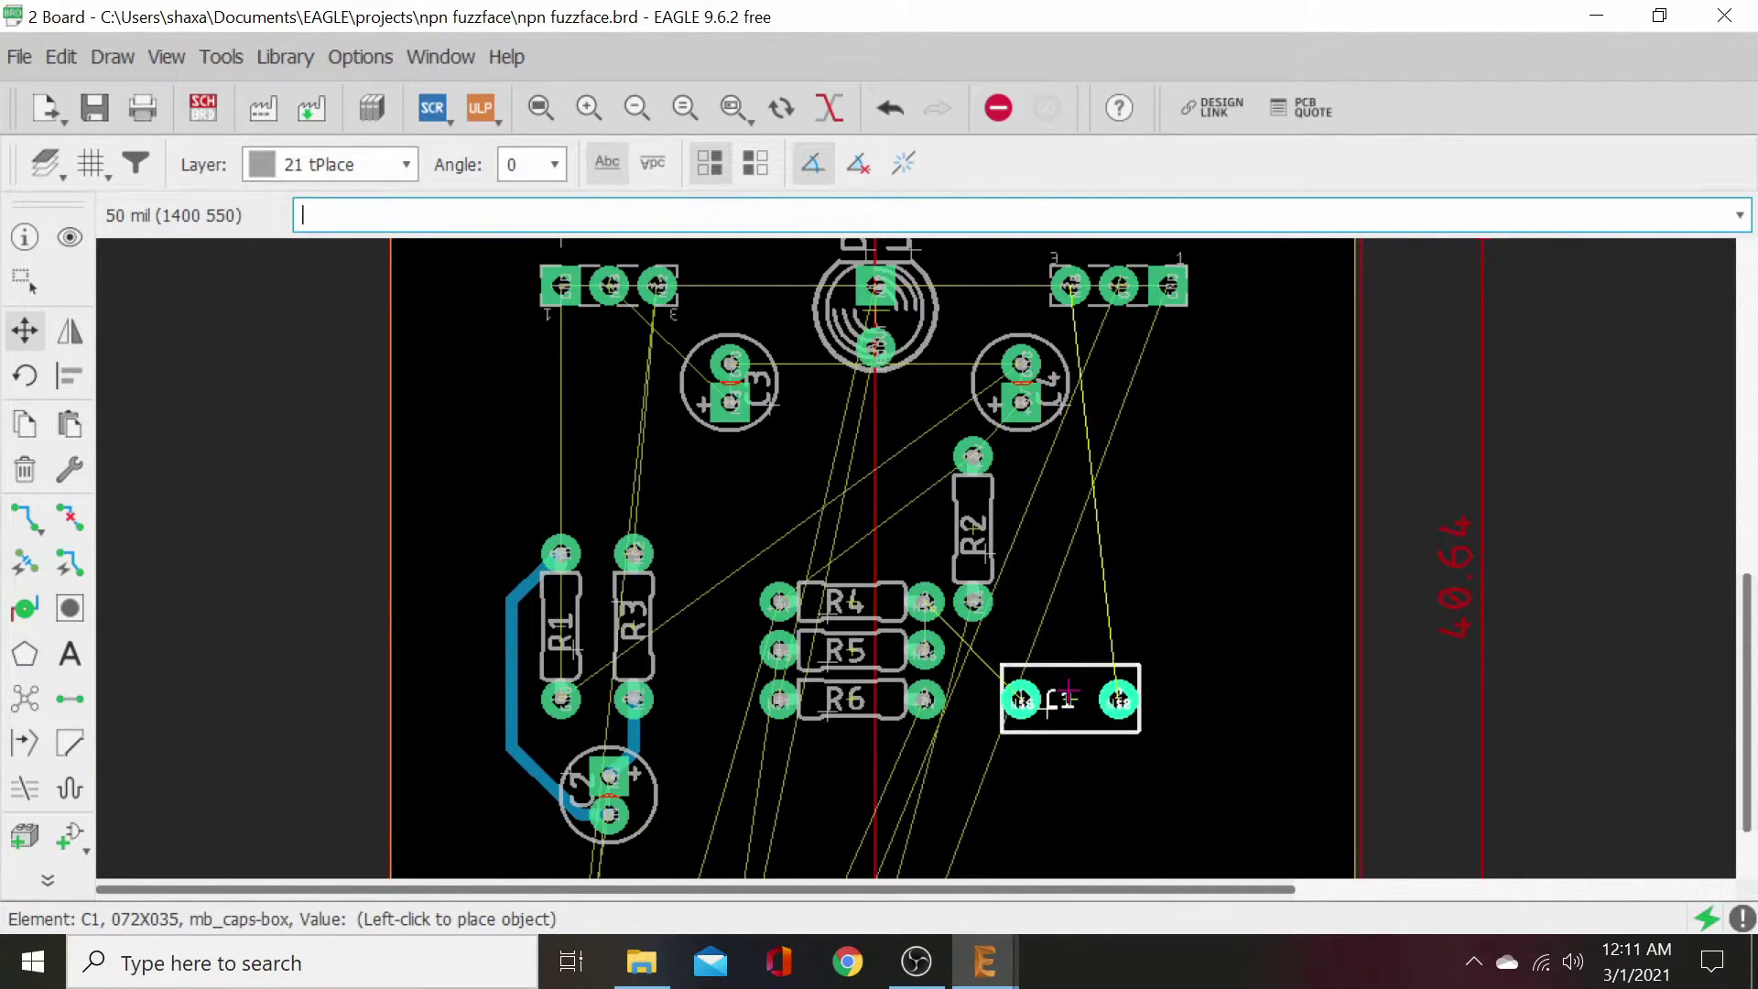
{"action": "left_click", "coordinate": [1069, 698]}
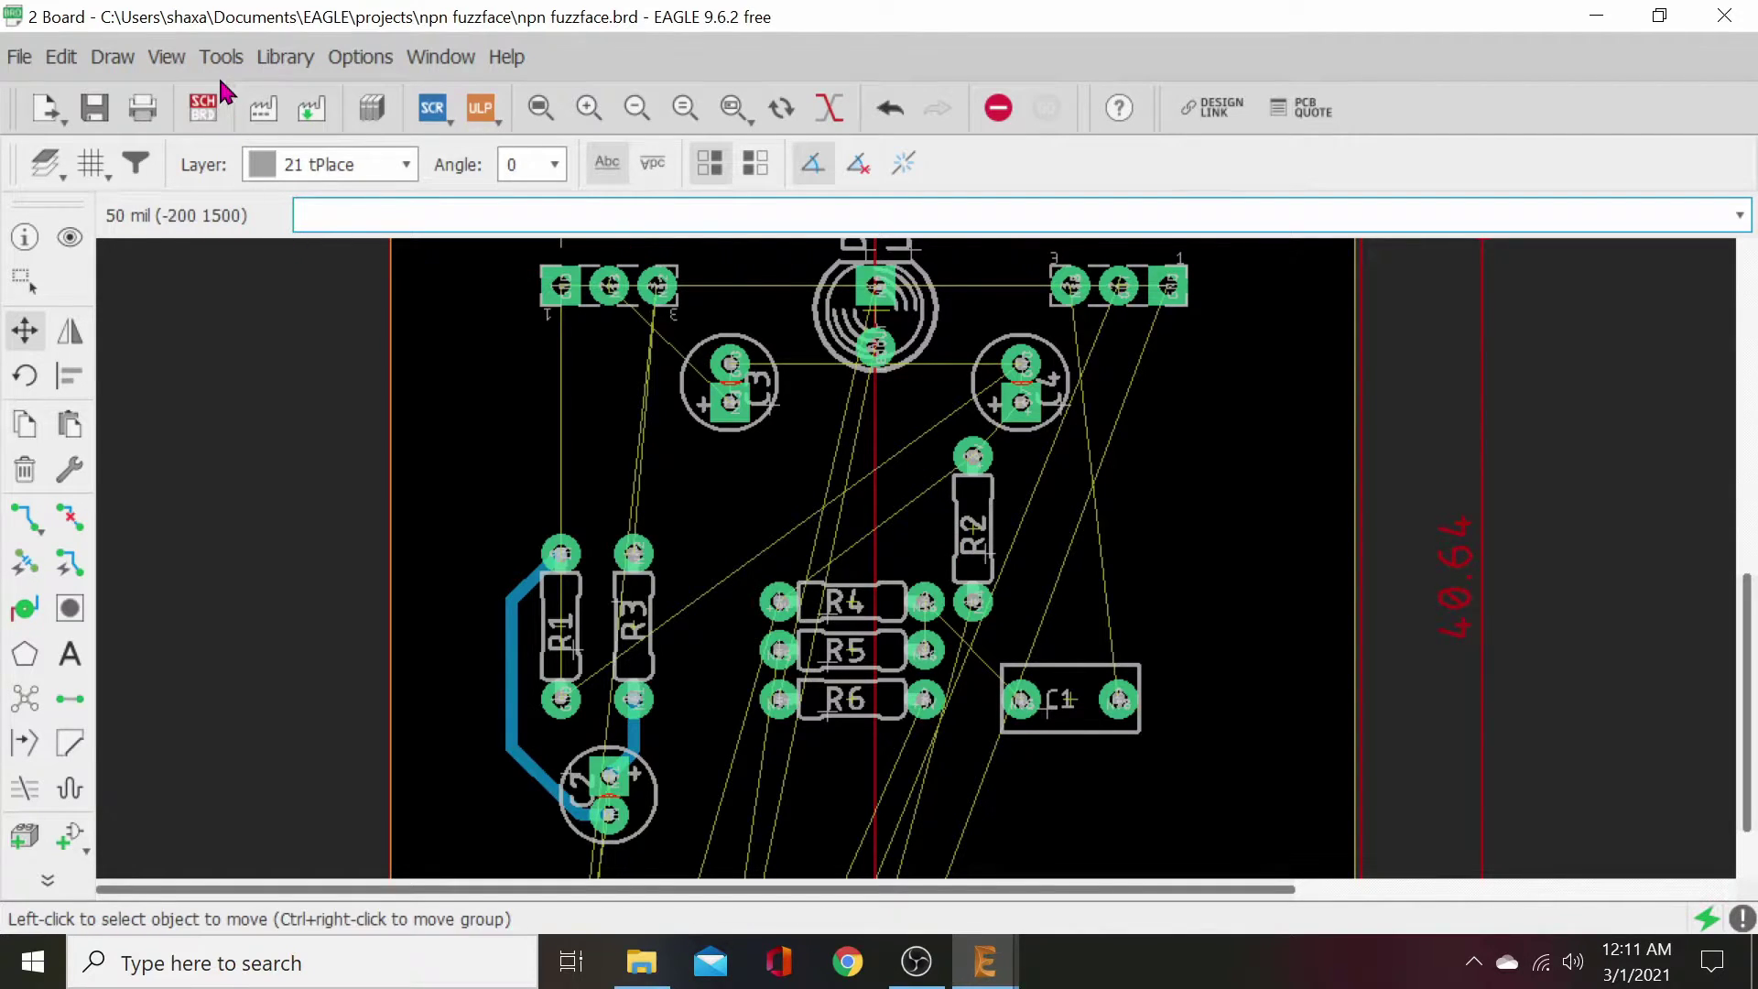
{"action": "left_click", "coordinate": [199, 108]}
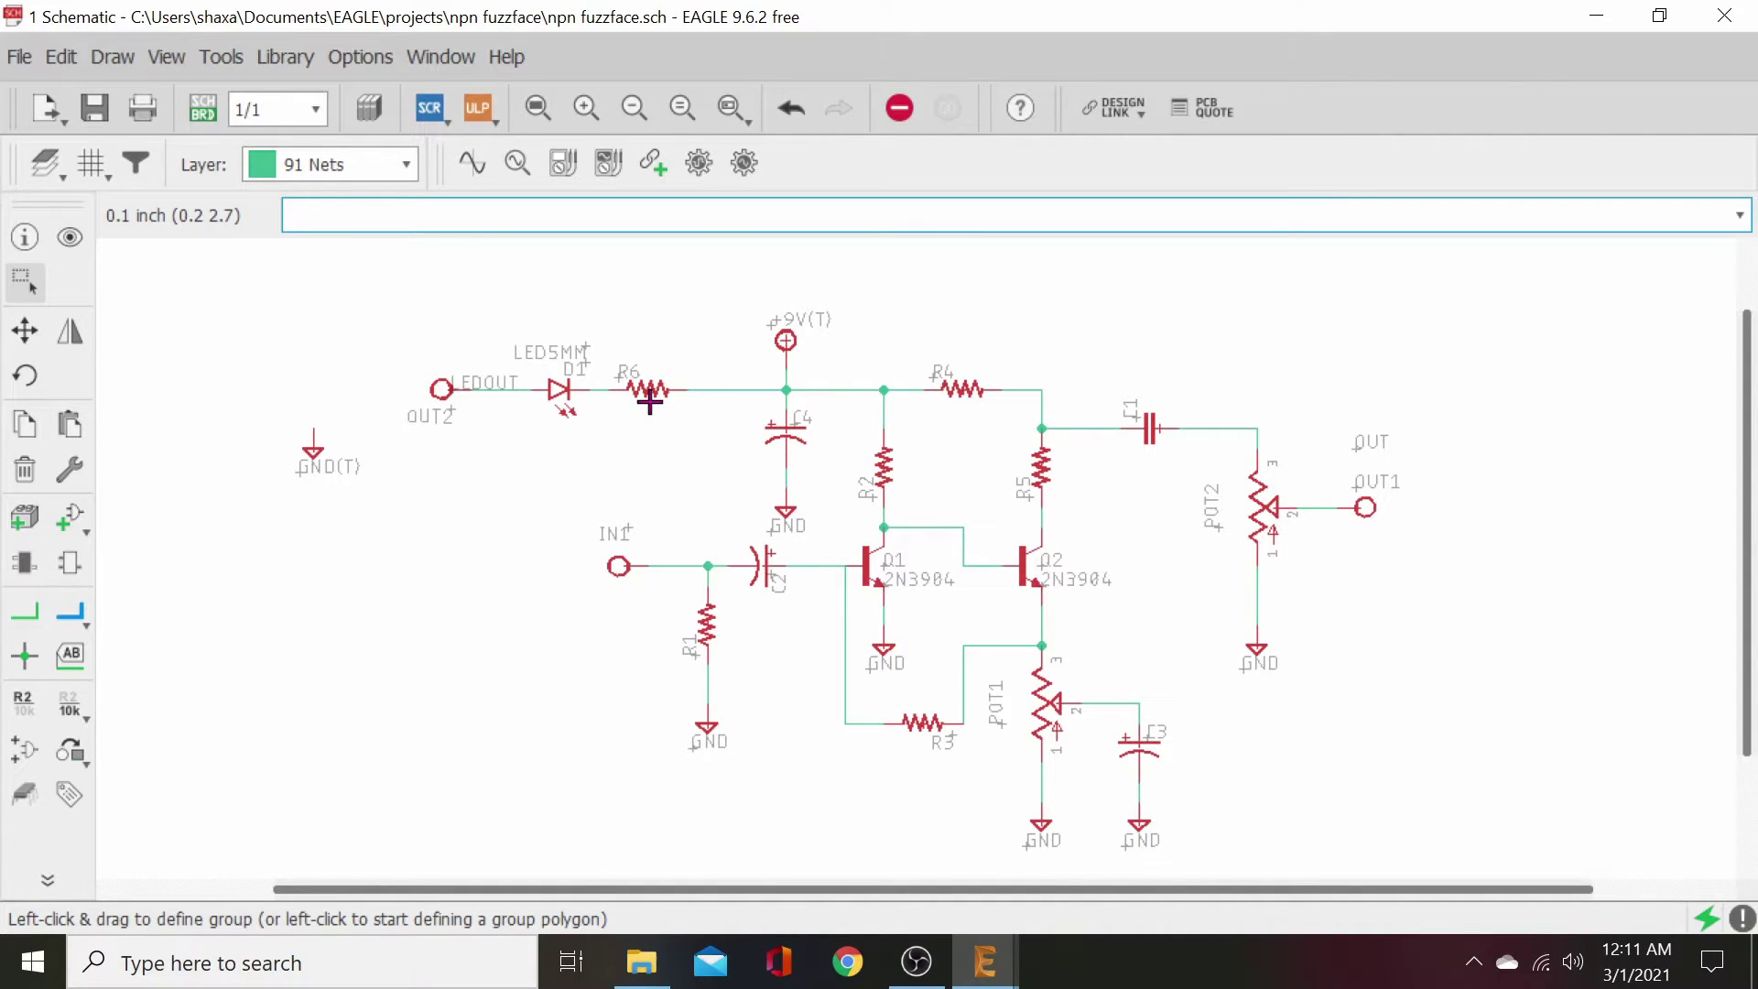
- On the board layout, move R6 up to sit just below the top parts, kept horizontal
{"action": "left_click", "coordinate": [202, 107]}
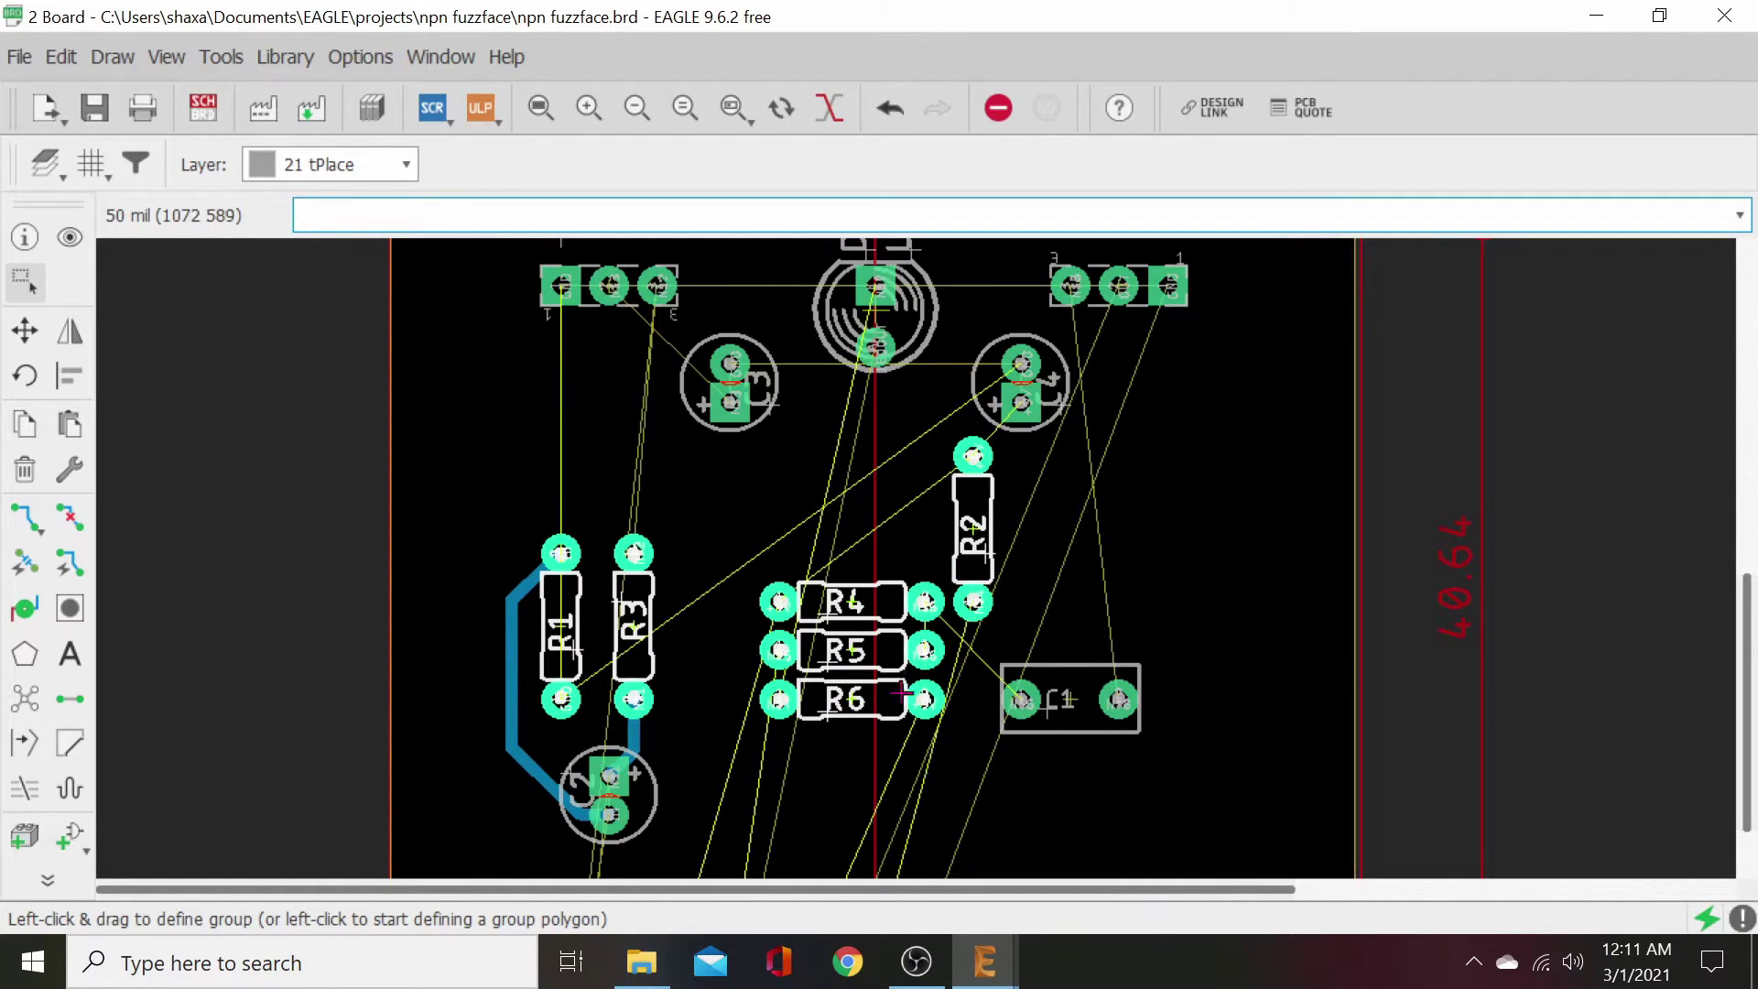
{"action": "right_click", "coordinate": [852, 700]}
{"action": "key", "text": "Escape"}
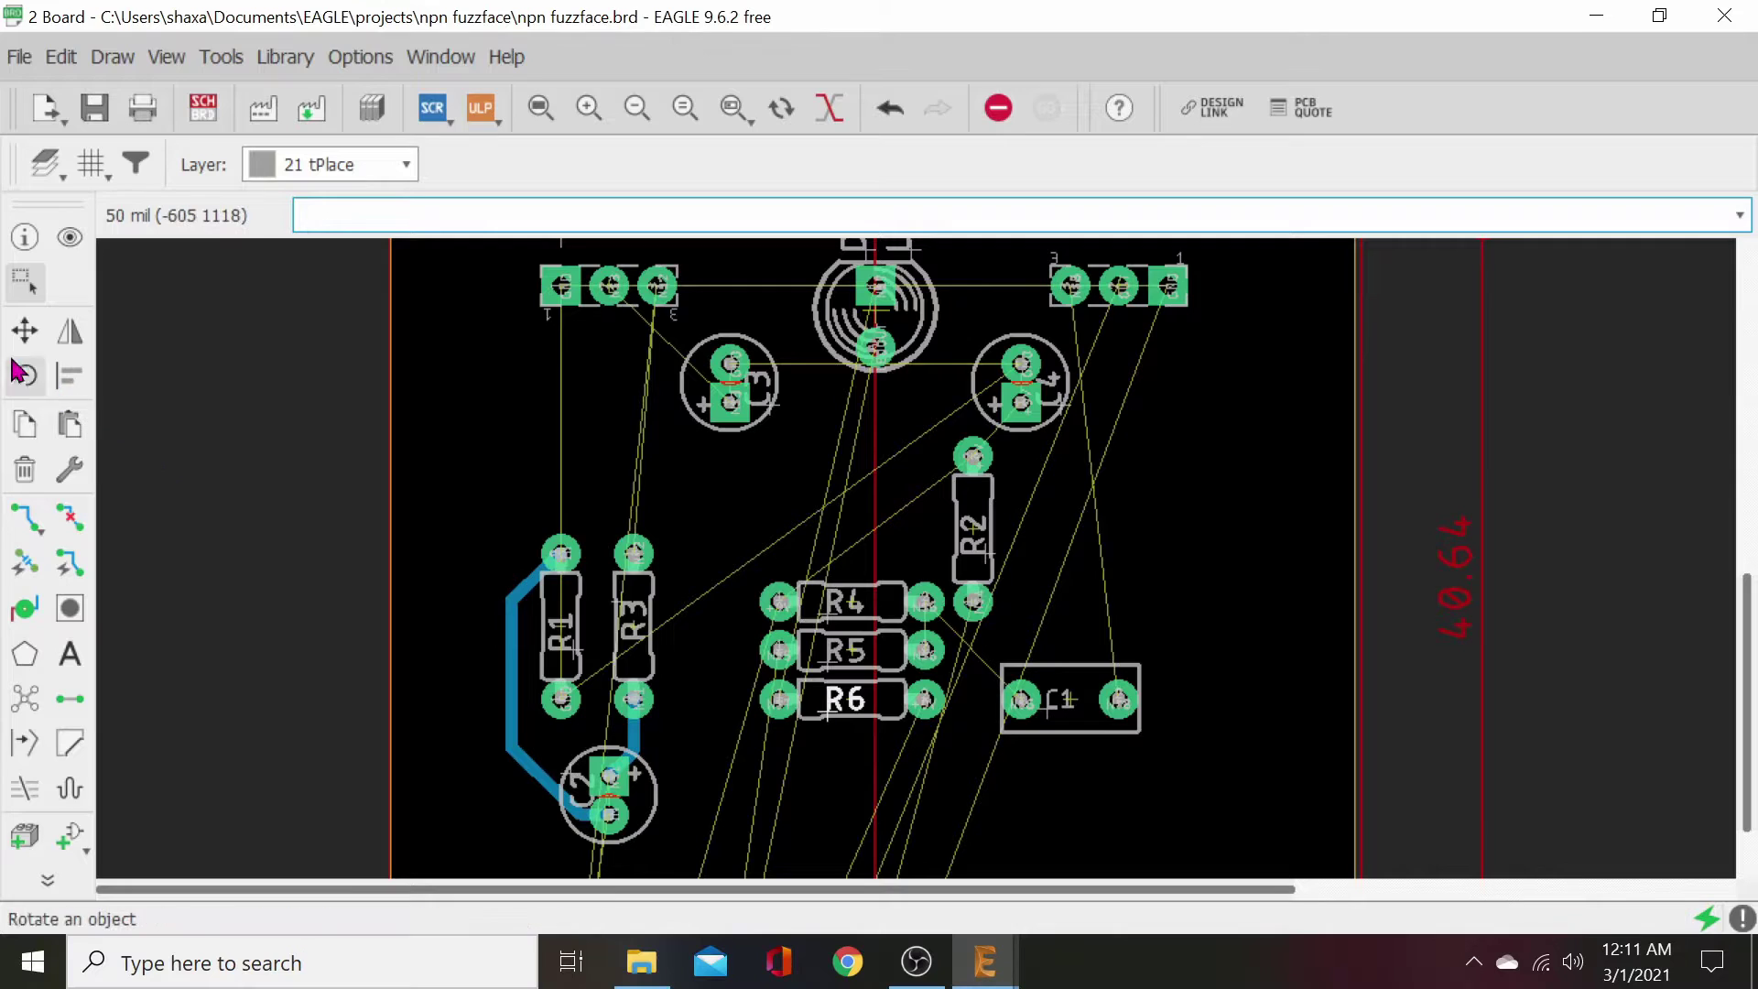
{"action": "left_click", "coordinate": [25, 330]}
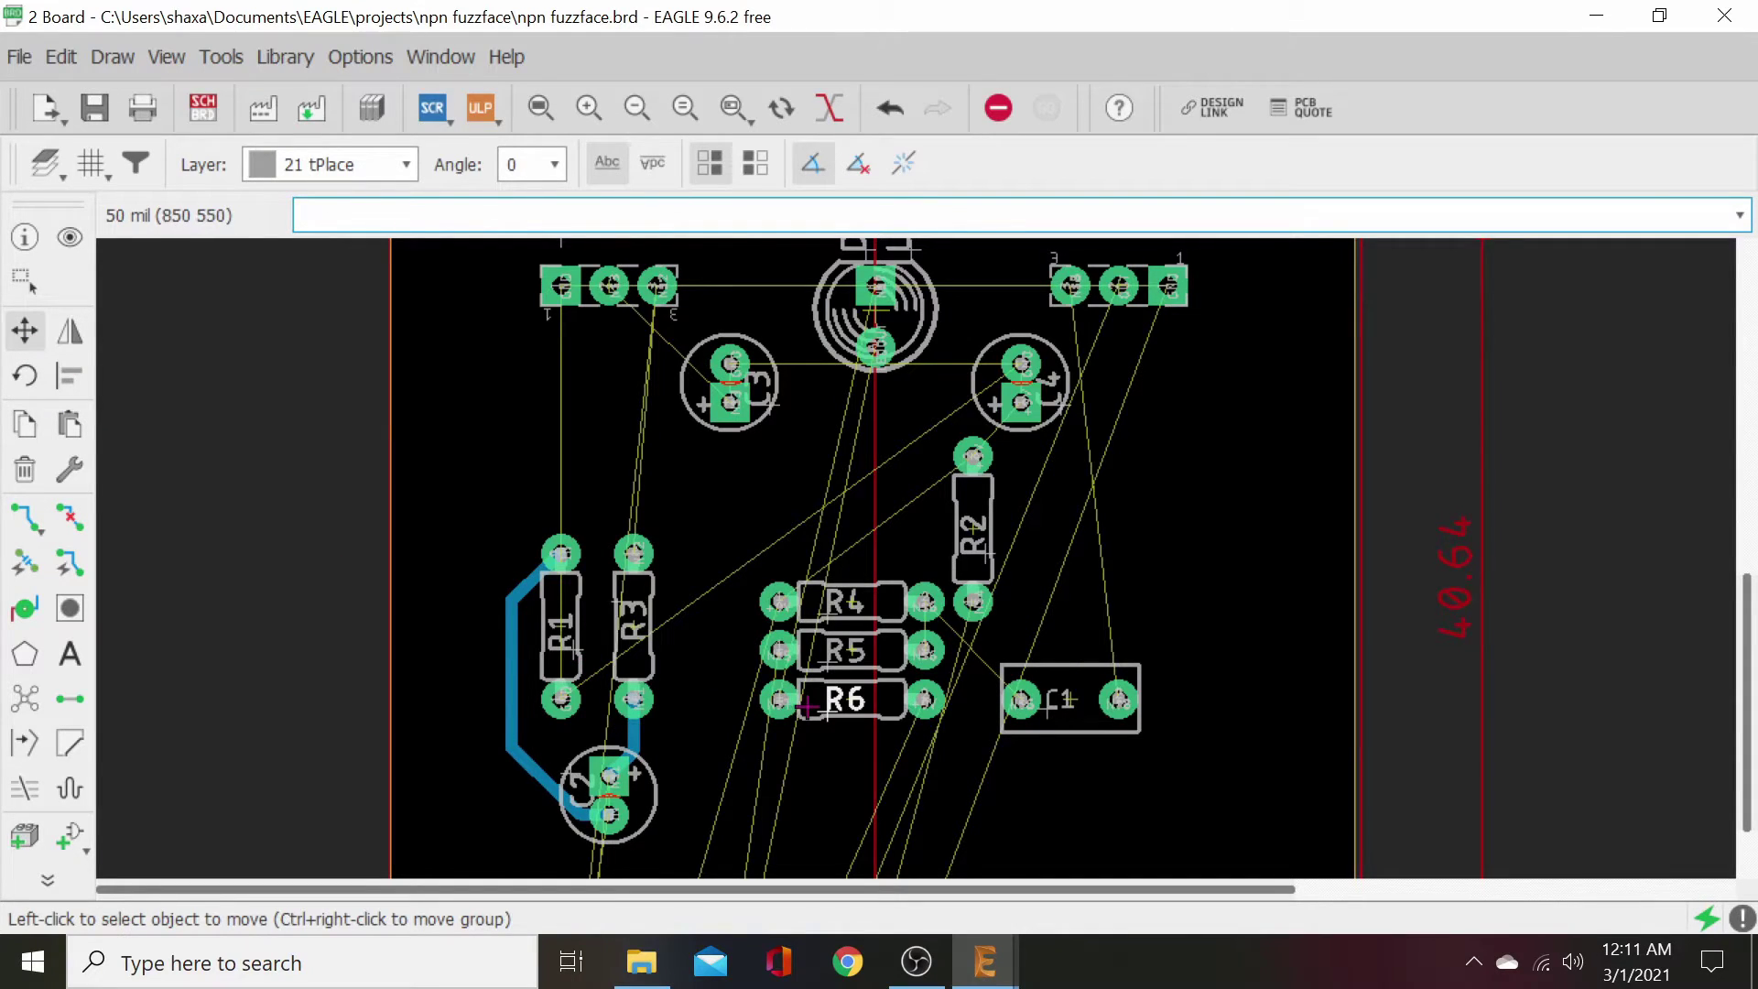
{"action": "left_click", "coordinate": [852, 701]}
{"action": "right_click", "coordinate": [853, 701]}
{"action": "right_click", "coordinate": [852, 701]}
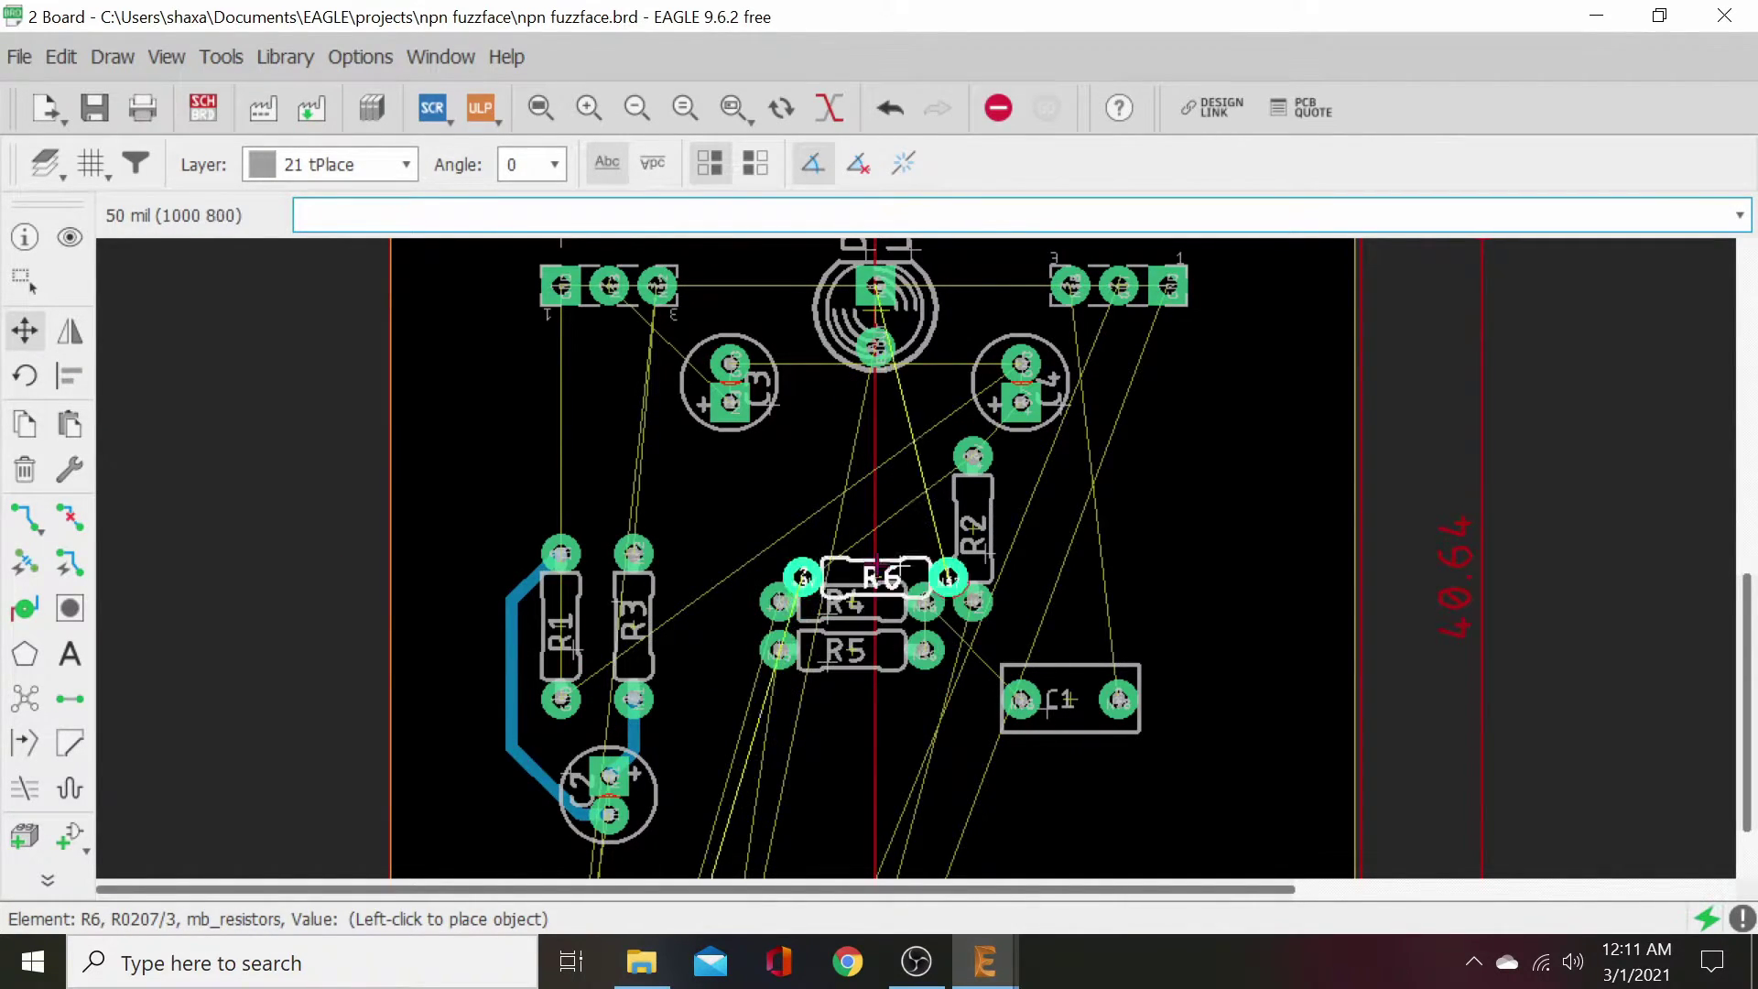
{"action": "left_click", "coordinate": [874, 410]}
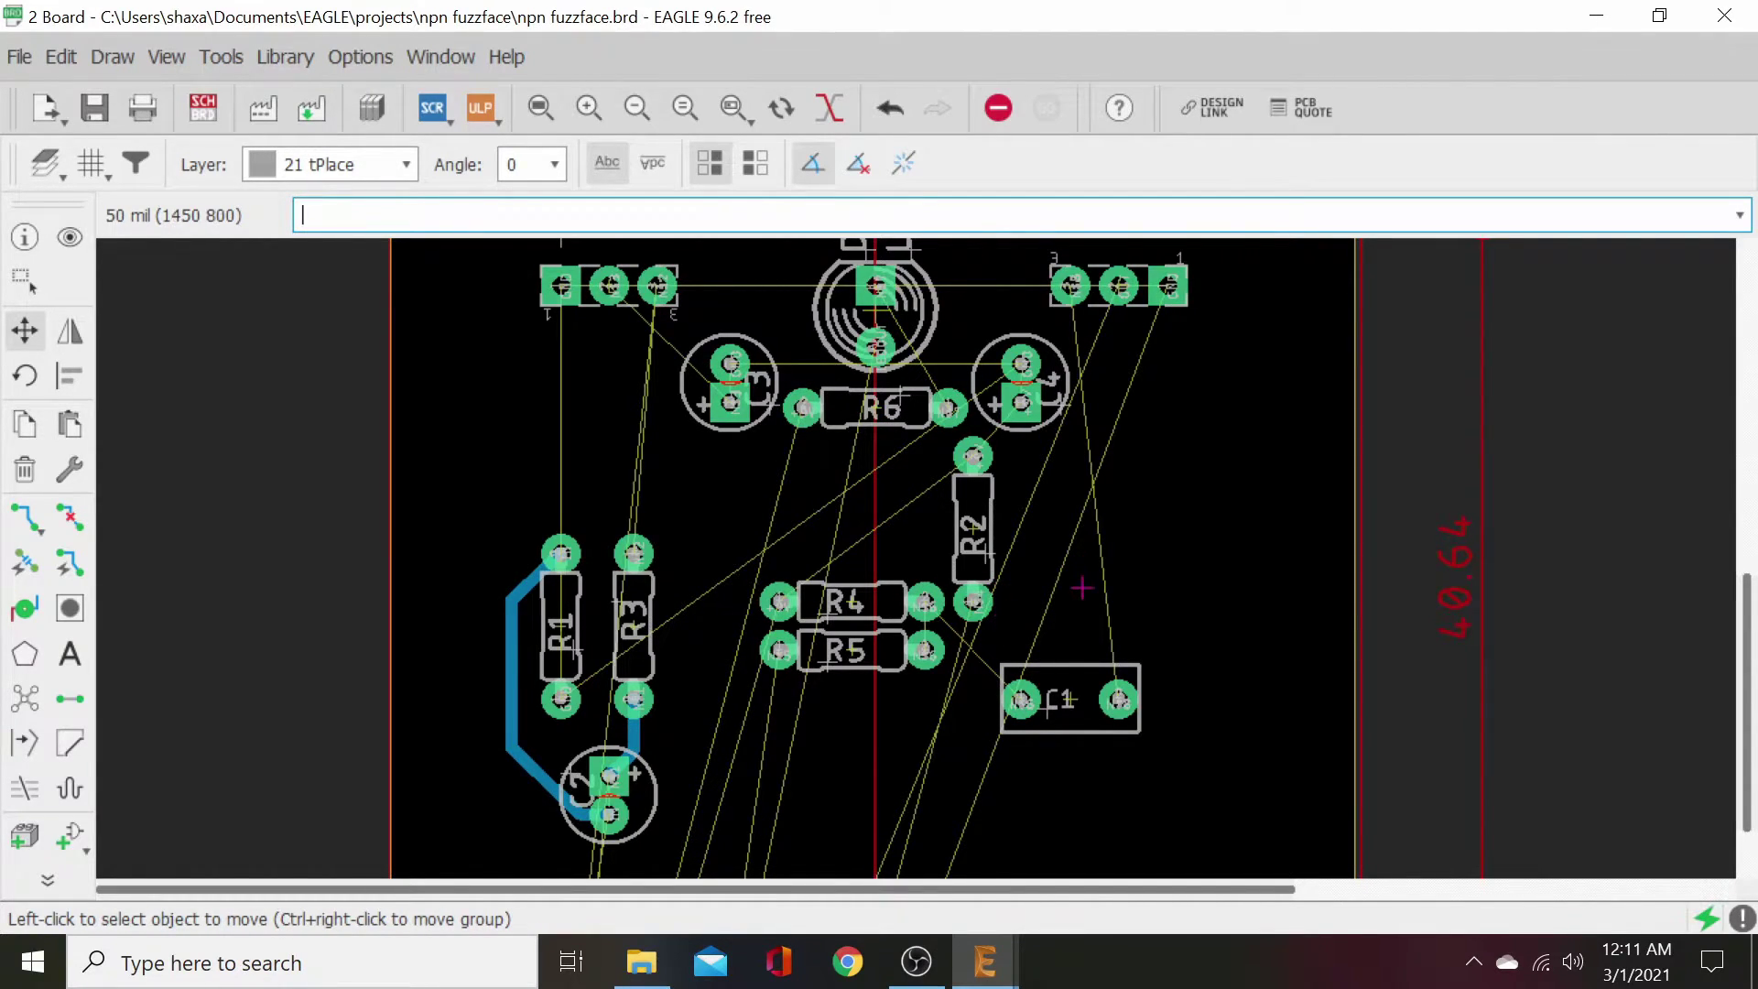
- Stand resistors R4 and R5 upright in a row beside R2
{"action": "left_click", "coordinate": [858, 600]}
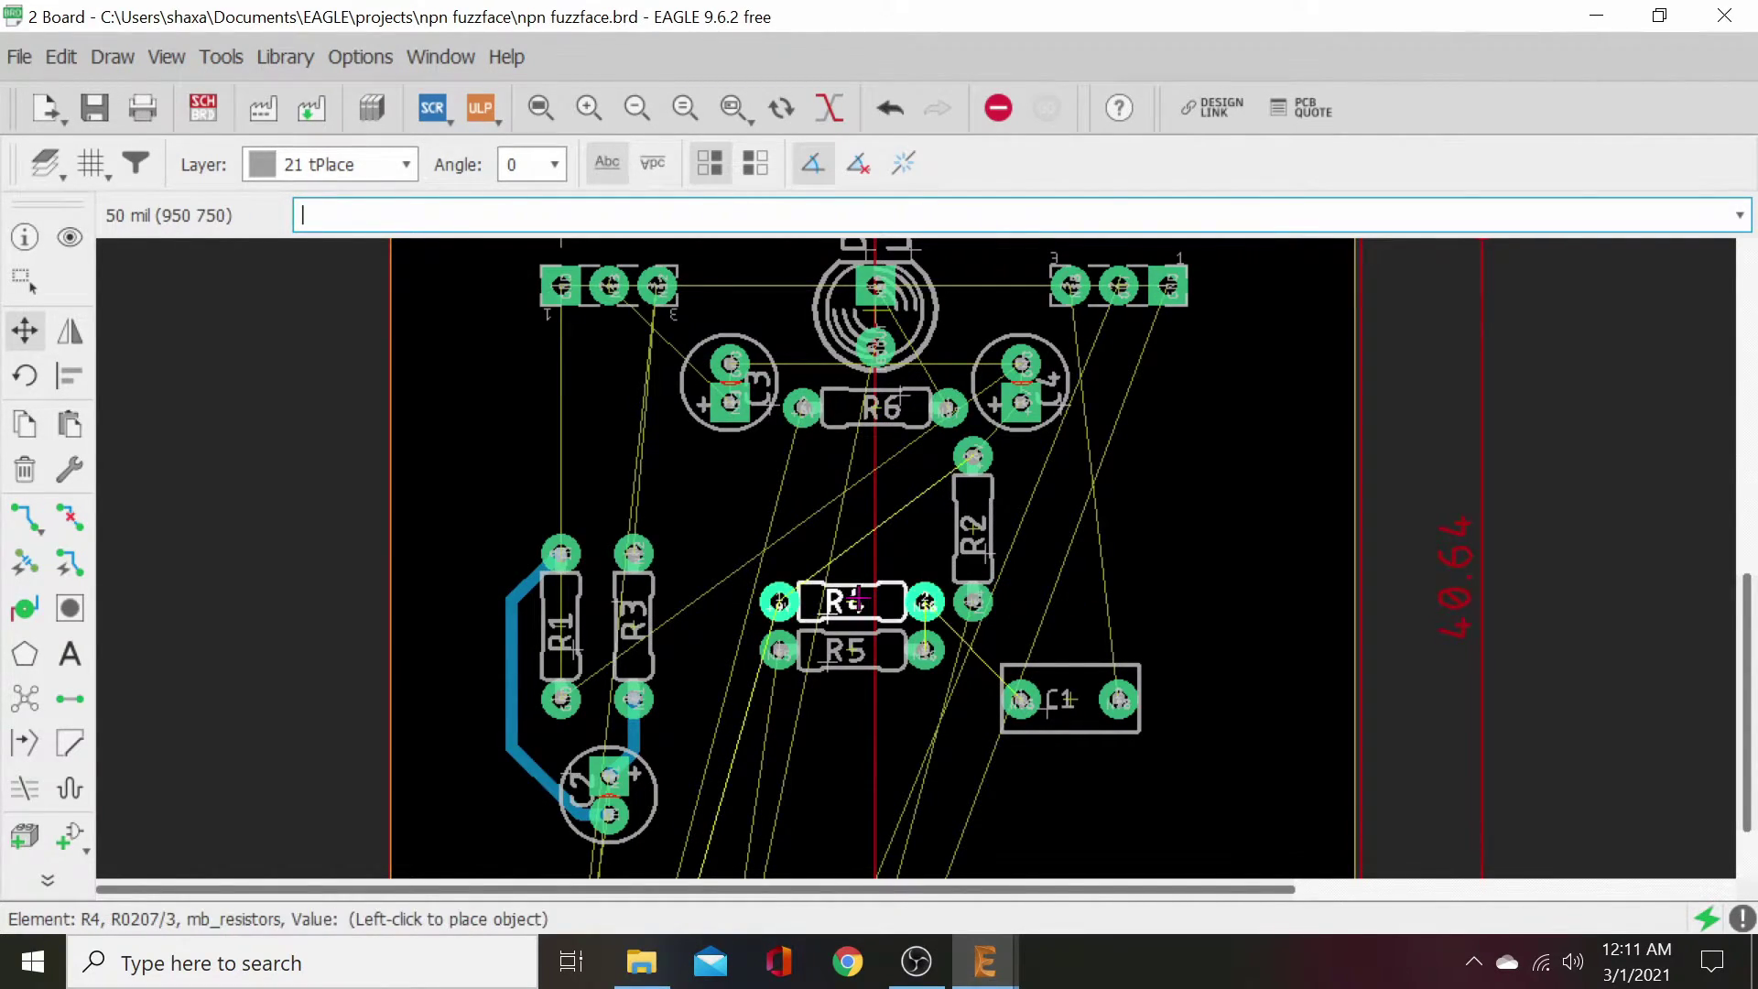
{"action": "right_click", "coordinate": [1040, 551]}
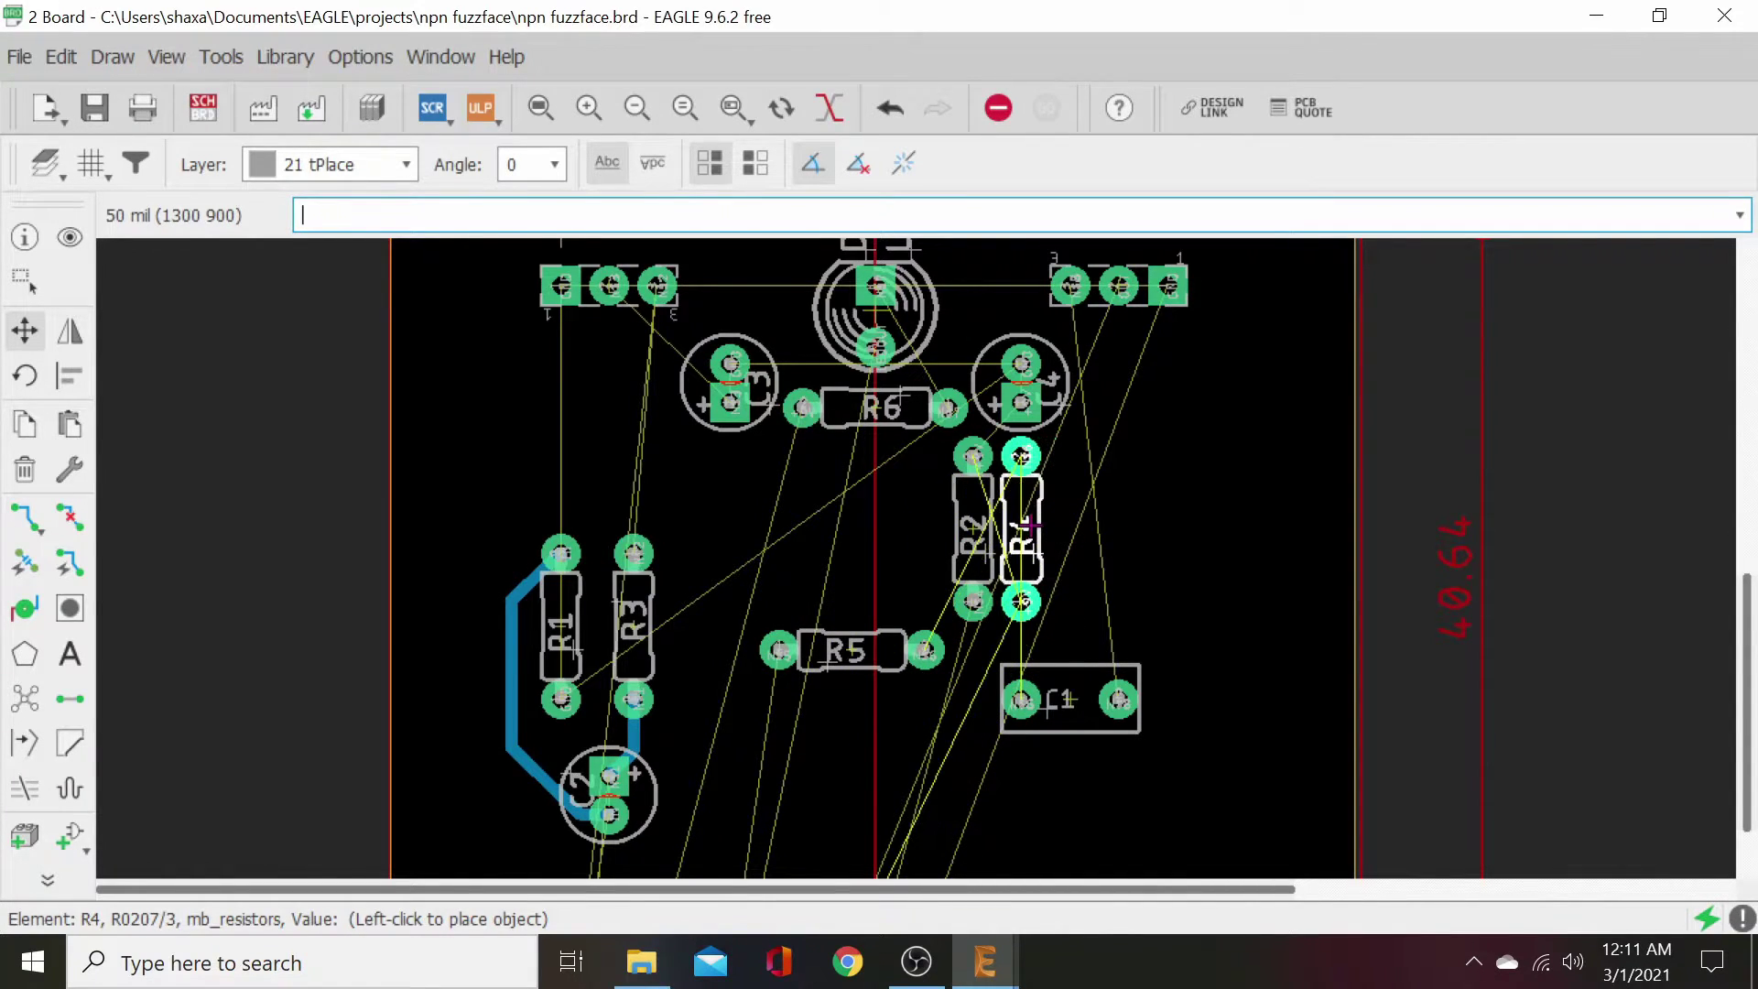
{"action": "left_click", "coordinate": [1045, 527]}
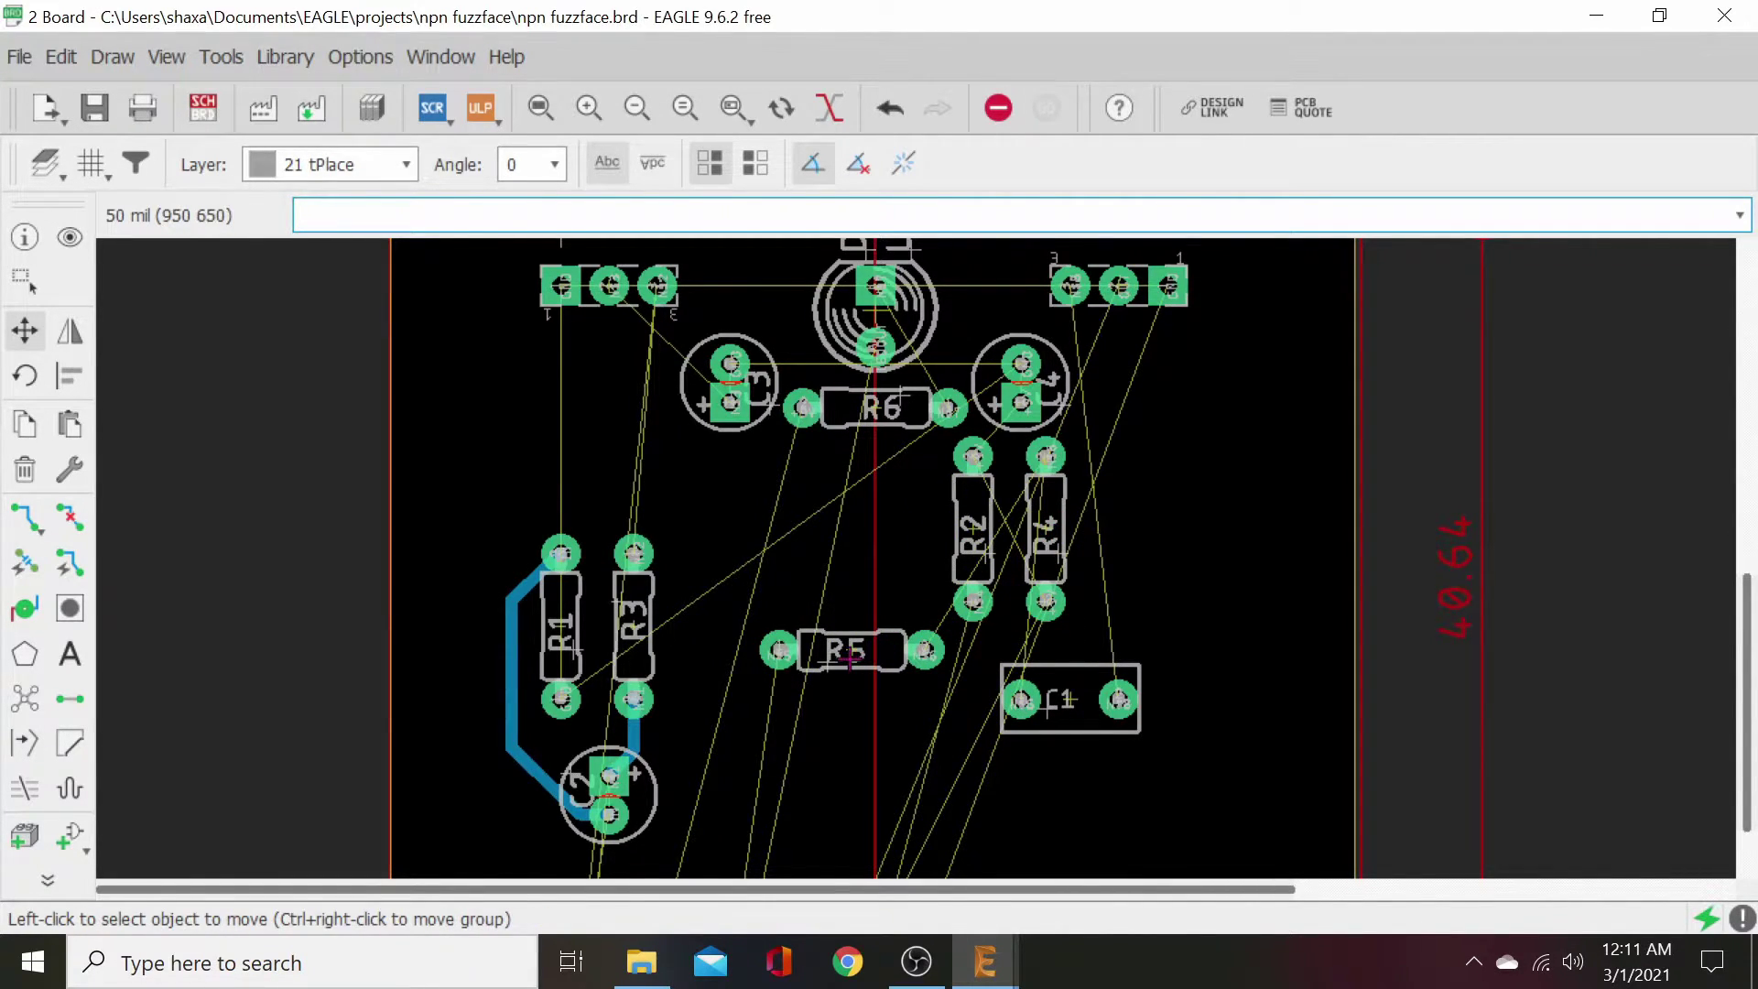
{"action": "left_click", "coordinate": [847, 652]}
{"action": "right_click", "coordinate": [1133, 575]}
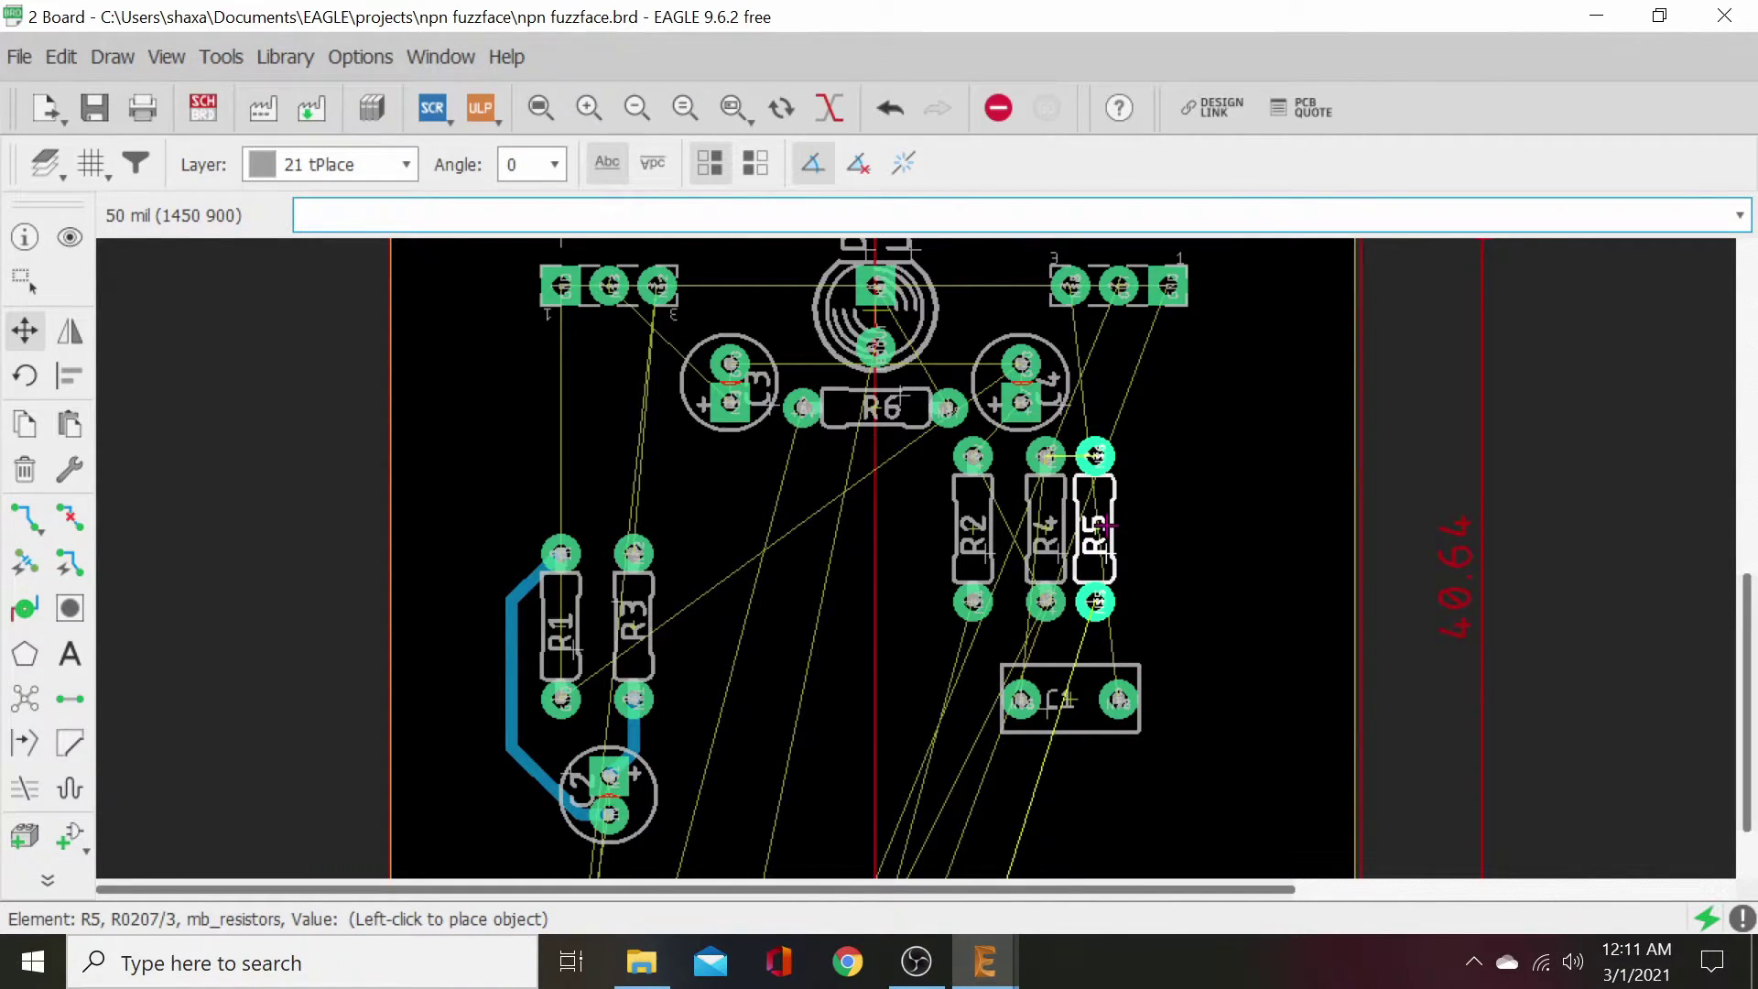
{"action": "left_click", "coordinate": [1106, 527]}
- Move the off-board OUT2 pad onto the board near its bottom edge
{"action": "mouse_move", "coordinate": [831, 847]}
{"action": "middle_mouse_down"}
{"action": "mouse_move", "coordinate": [983, 573]}
{"action": "mouse_move", "coordinate": [954, 345]}
{"action": "middle_mouse_up"}
{"action": "middle_click_drag", "start_coordinate": [916, 710], "coordinate": [911, 632]}
{"action": "middle_click_drag", "start_coordinate": [907, 769], "coordinate": [901, 604]}
{"action": "middle_click_drag", "start_coordinate": [844, 805], "coordinate": [879, 333]}
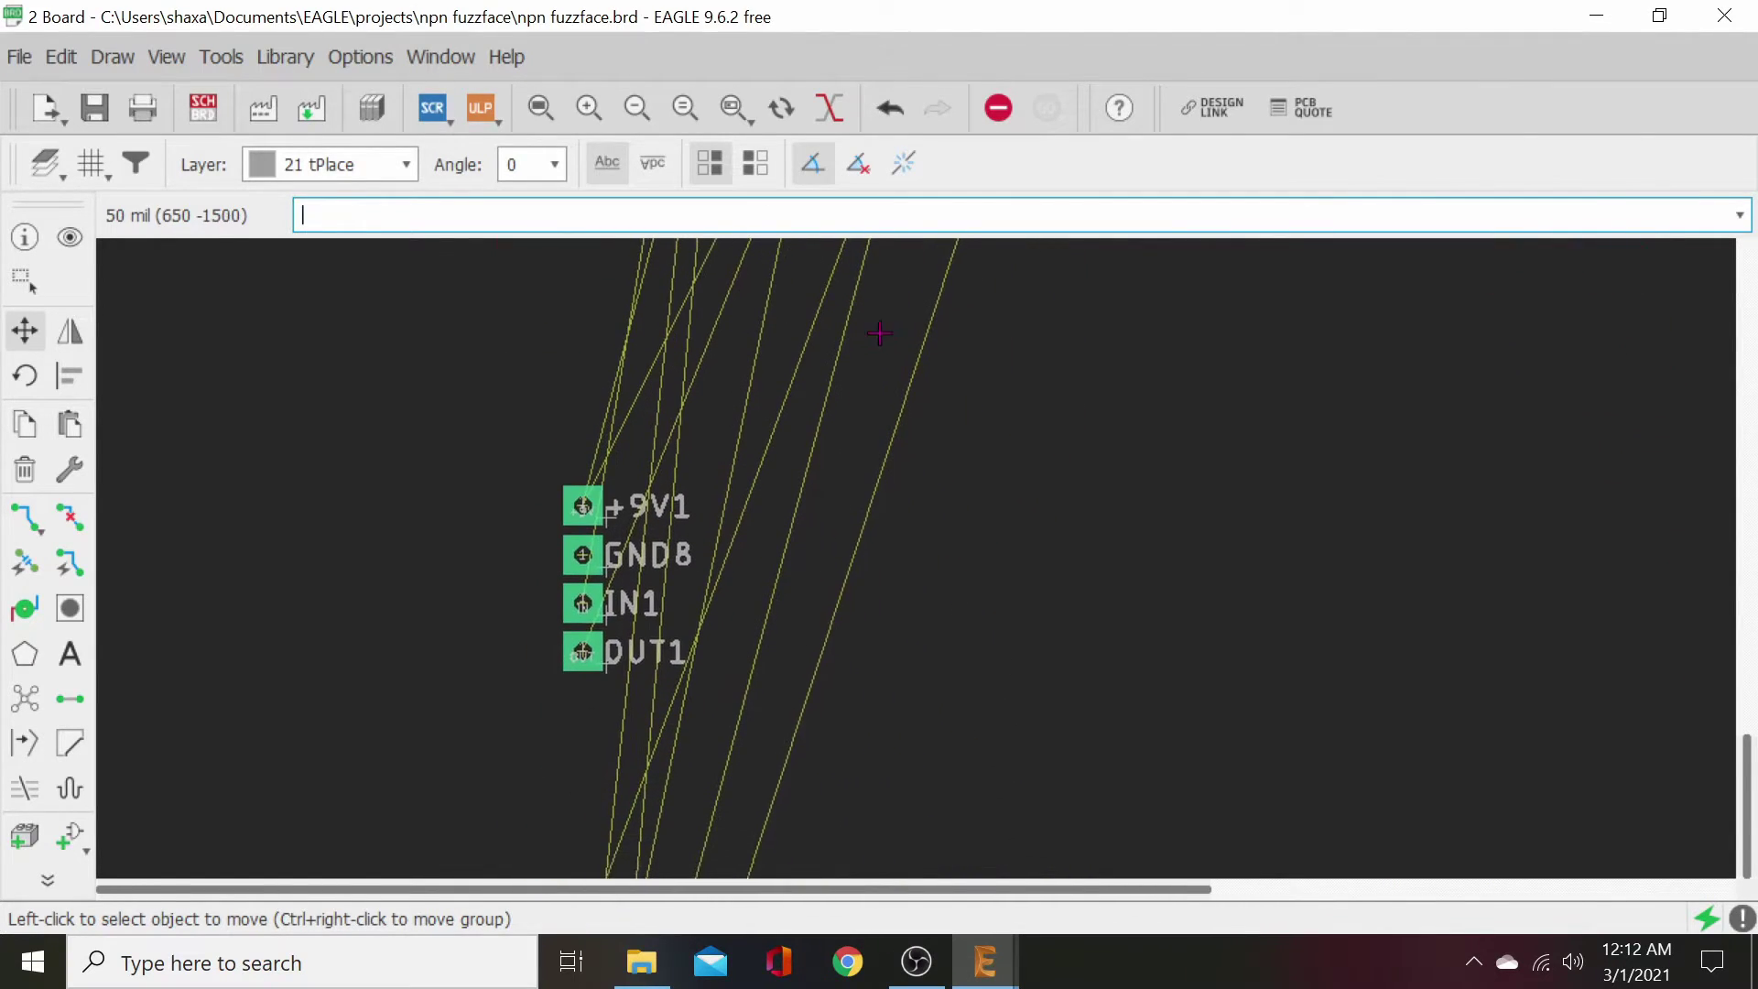
{"action": "middle_click_drag", "start_coordinate": [860, 769], "coordinate": [925, 339]}
{"action": "middle_click_drag", "start_coordinate": [894, 255], "coordinate": [894, 334]}
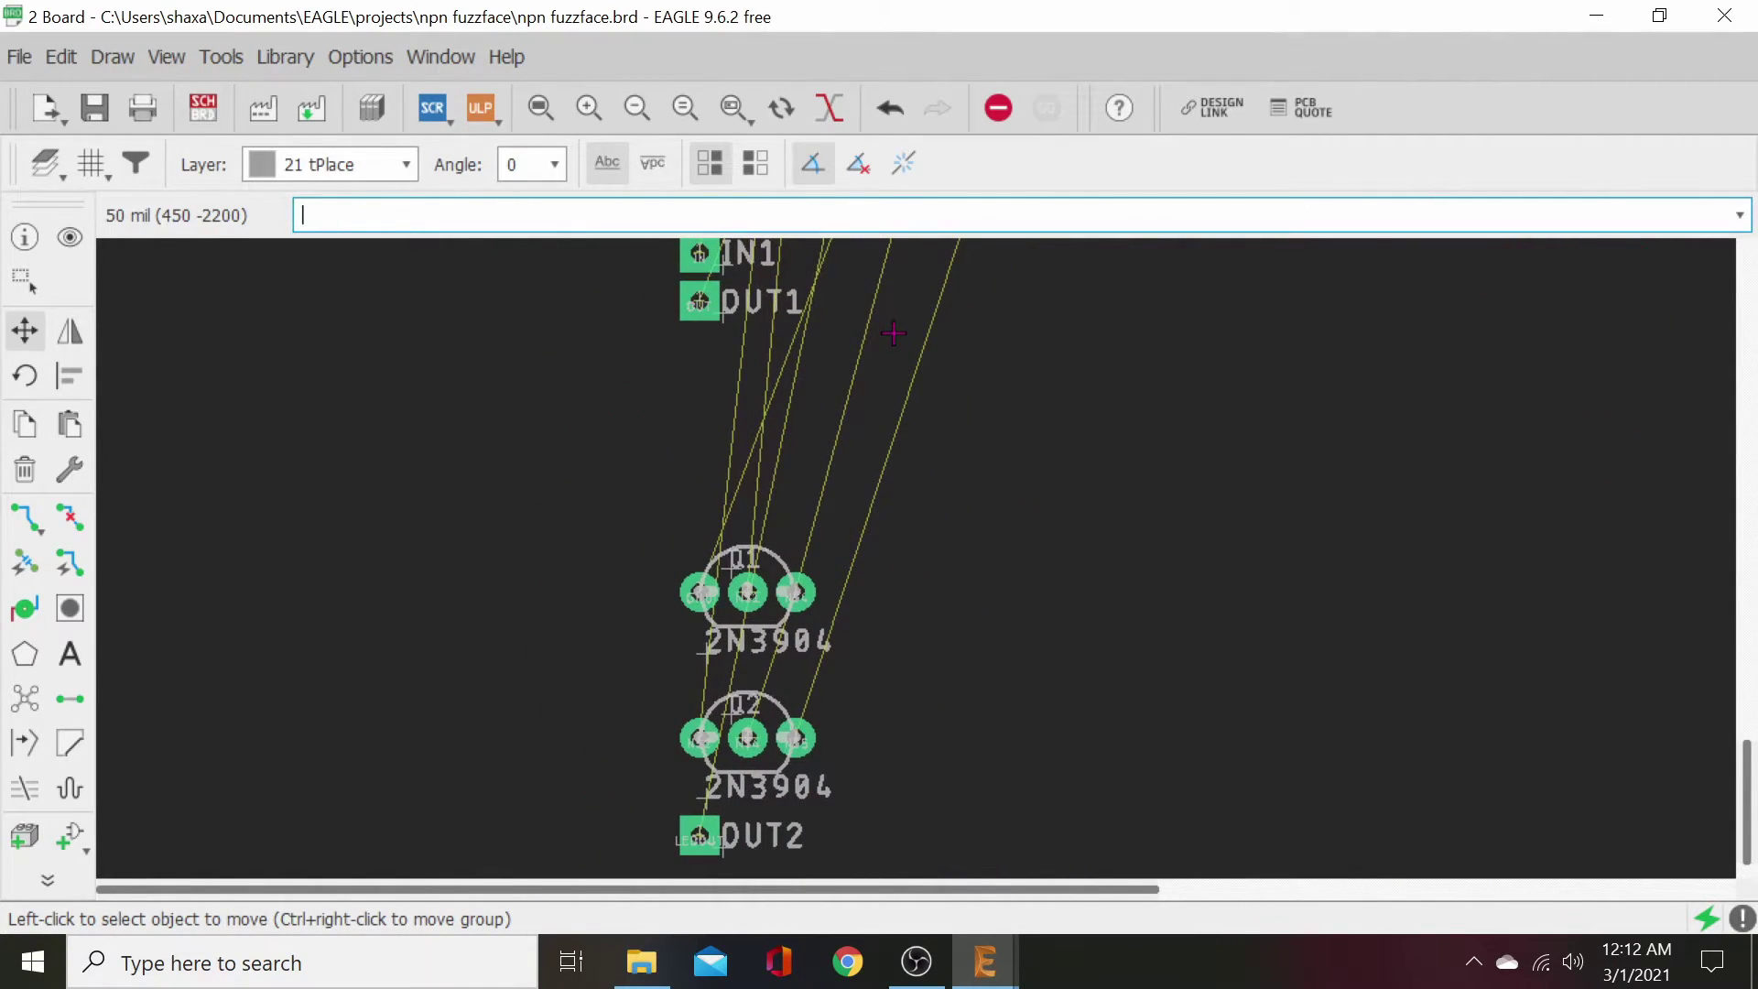
{"action": "left_click", "coordinate": [712, 840]}
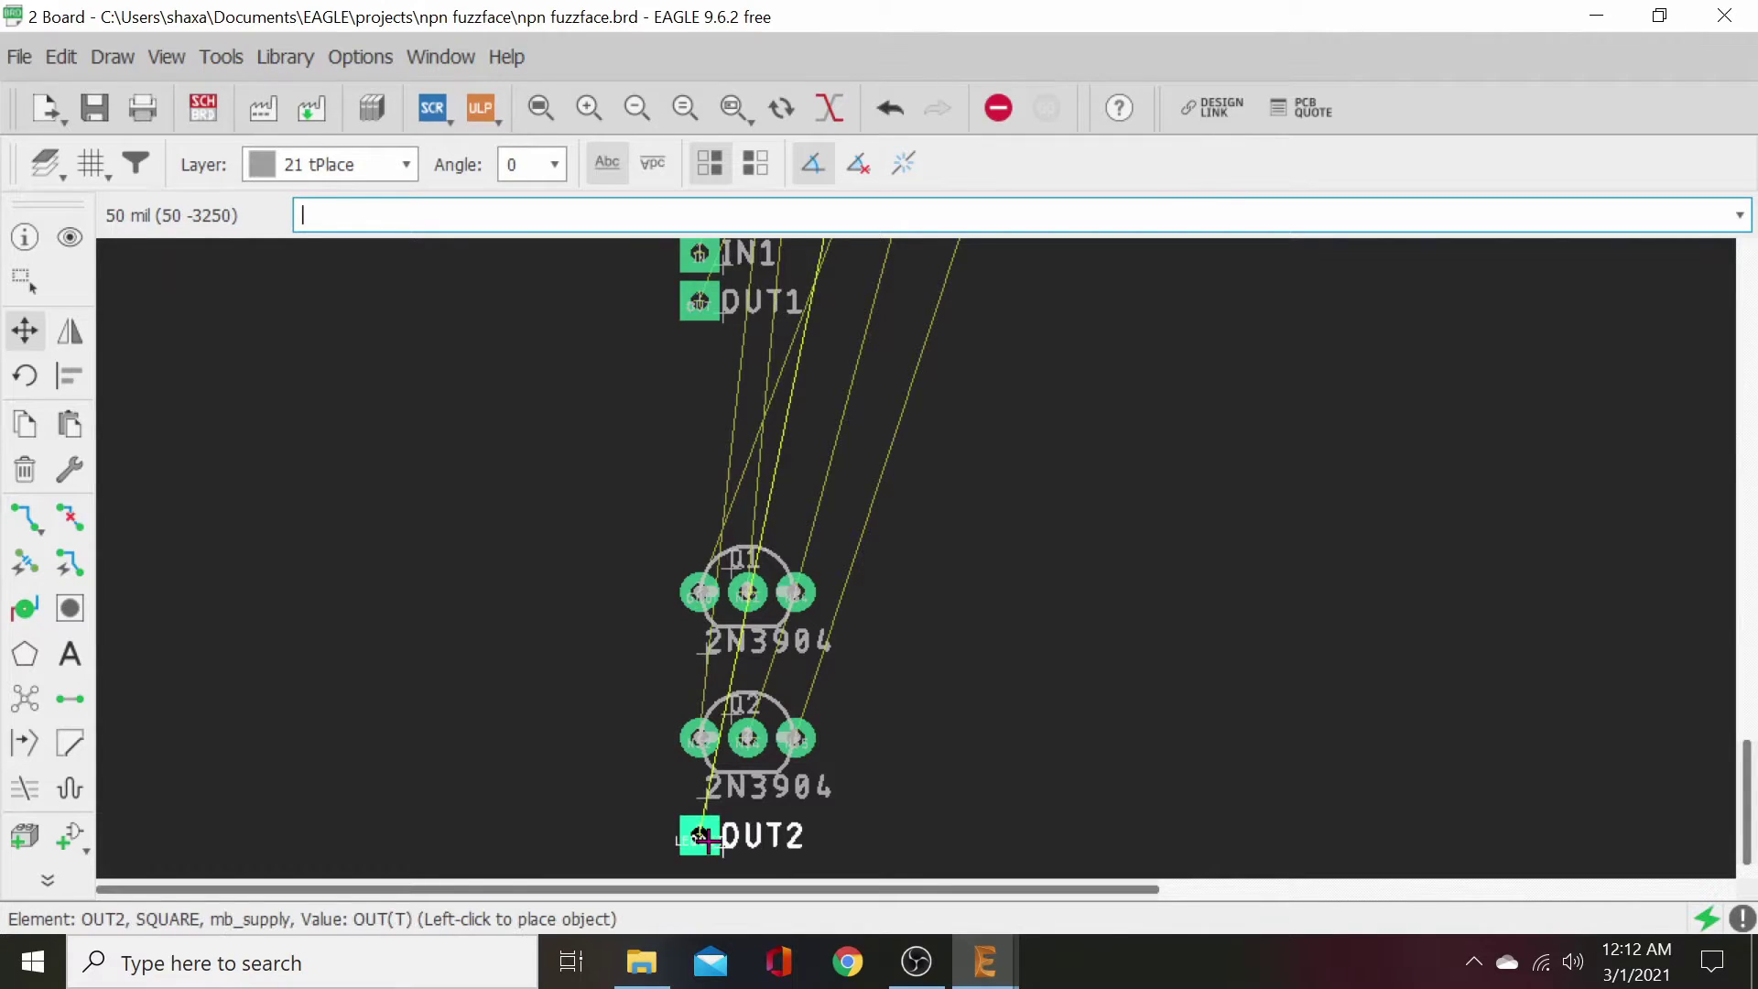
{"action": "middle_click_drag", "start_coordinate": [956, 277], "coordinate": [879, 580]}
{"action": "middle_click_drag", "start_coordinate": [908, 470], "coordinate": [836, 601]}
{"action": "middle_click_drag", "start_coordinate": [1000, 464], "coordinate": [824, 699]}
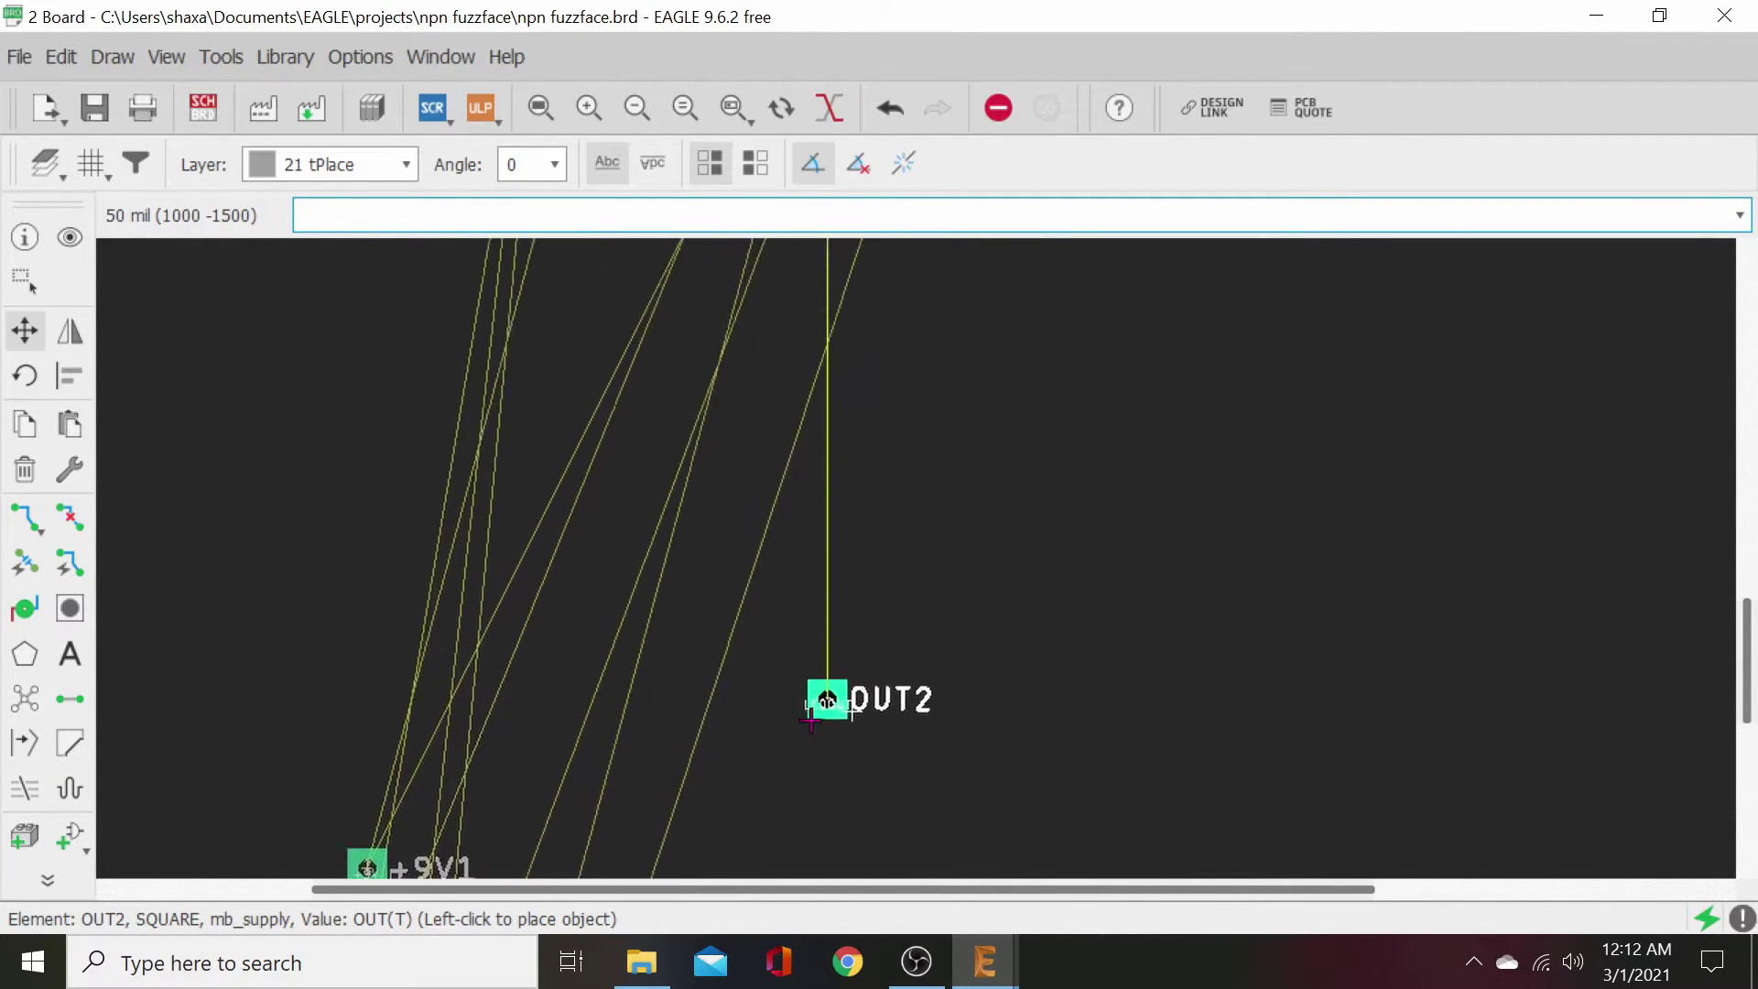
{"action": "middle_click_drag", "start_coordinate": [968, 440], "coordinate": [836, 772]}
{"action": "middle_click_drag", "start_coordinate": [864, 509], "coordinate": [1192, 832]}
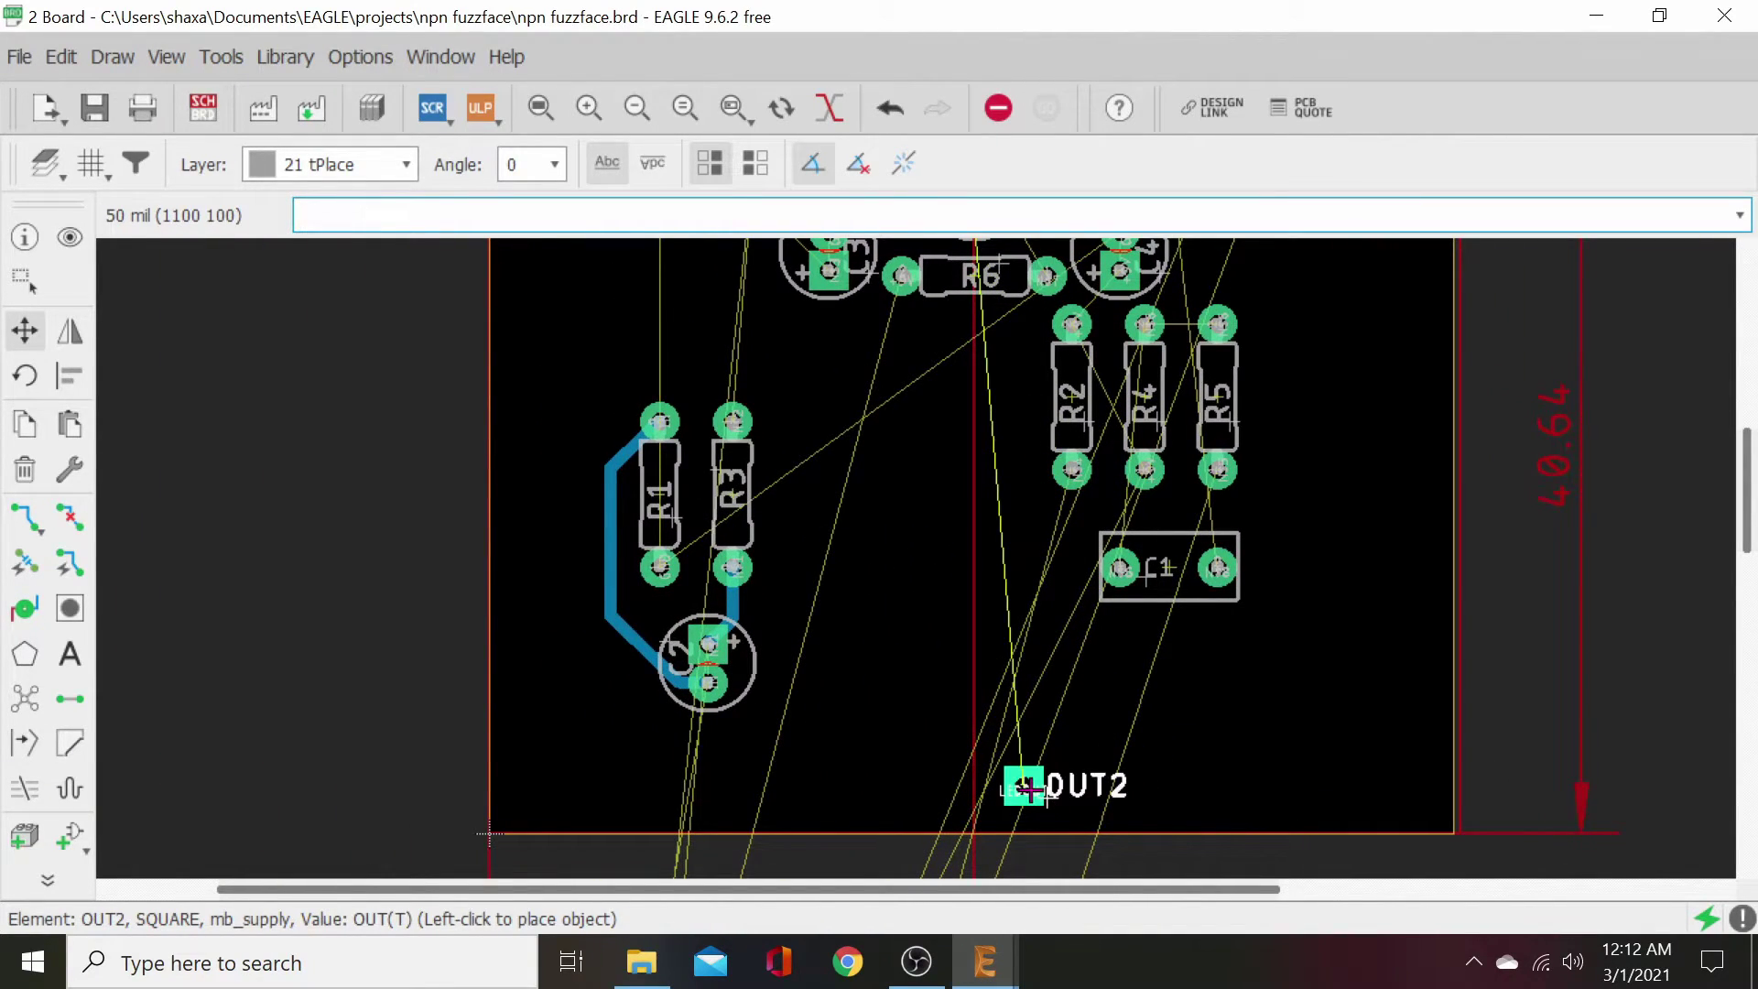
{"action": "left_click", "coordinate": [1025, 787]}
- Delete the OUT2 name label from the pad, then view the whole board
{"action": "middle_click_drag", "start_coordinate": [1126, 751], "coordinate": [1094, 500]}
{"action": "middle_click_drag", "start_coordinate": [1134, 851], "coordinate": [1126, 725]}
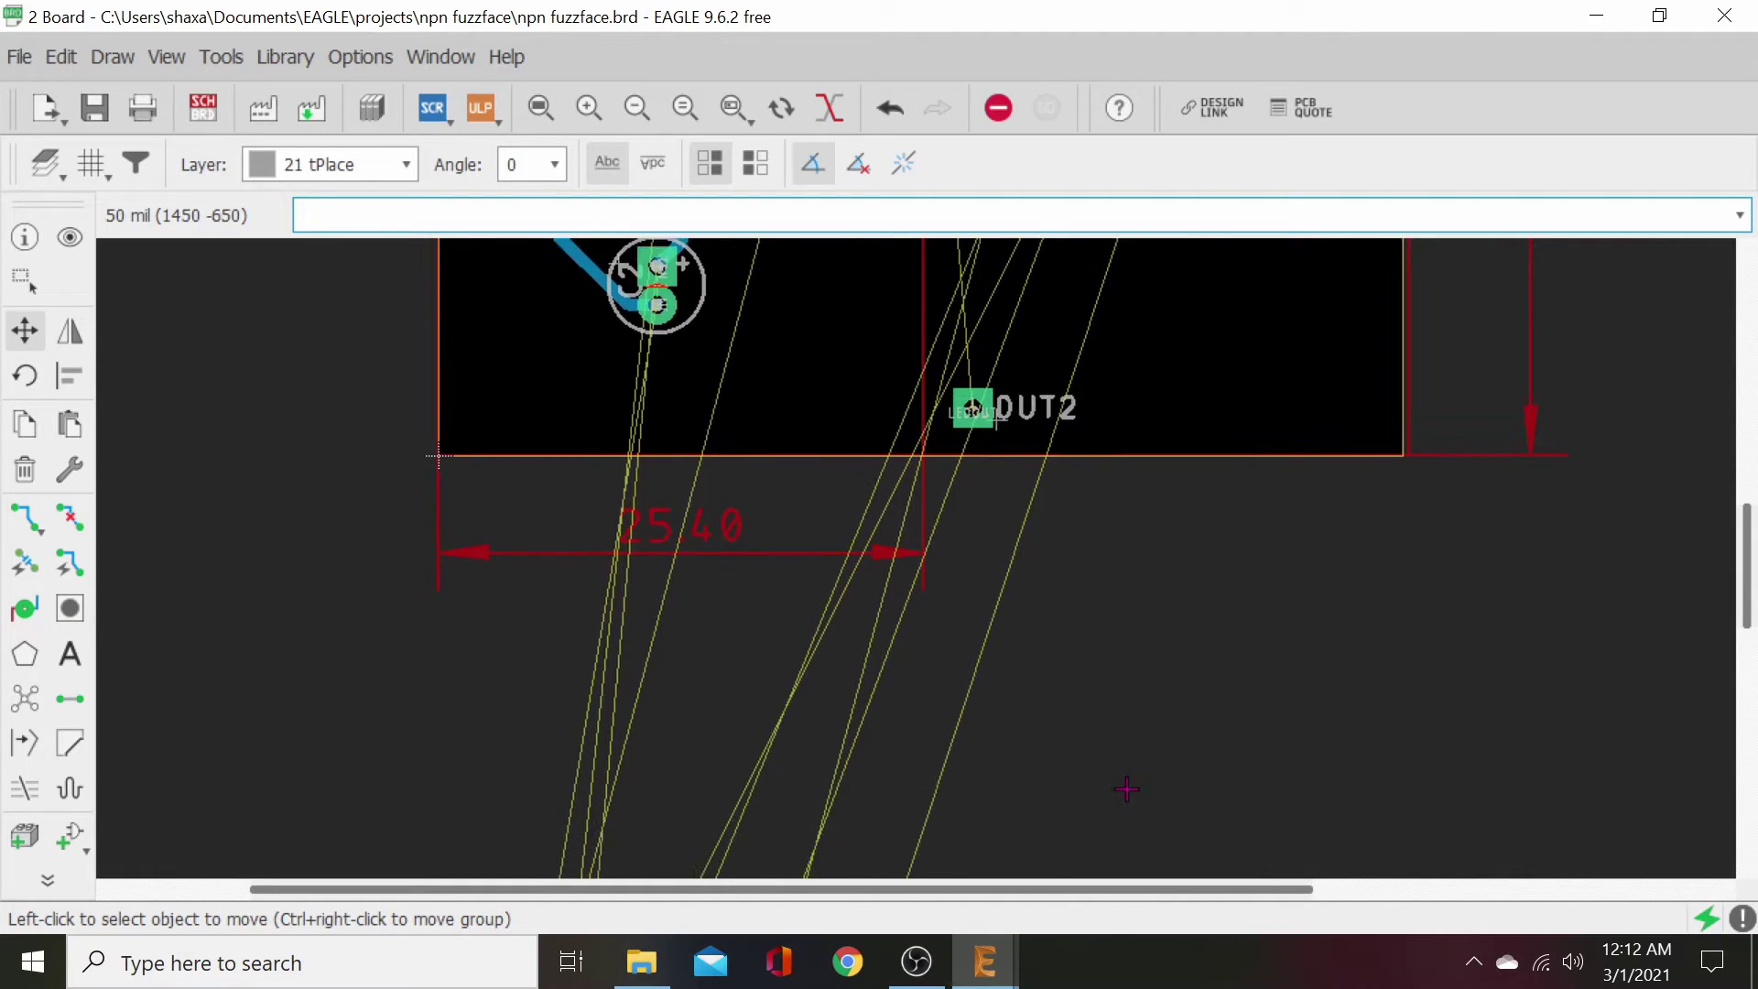
{"action": "middle_click_drag", "start_coordinate": [1126, 789], "coordinate": [1117, 699]}
{"action": "scroll", "coordinate": [918, 320], "scroll_direction": "up", "scroll_amount": 4}
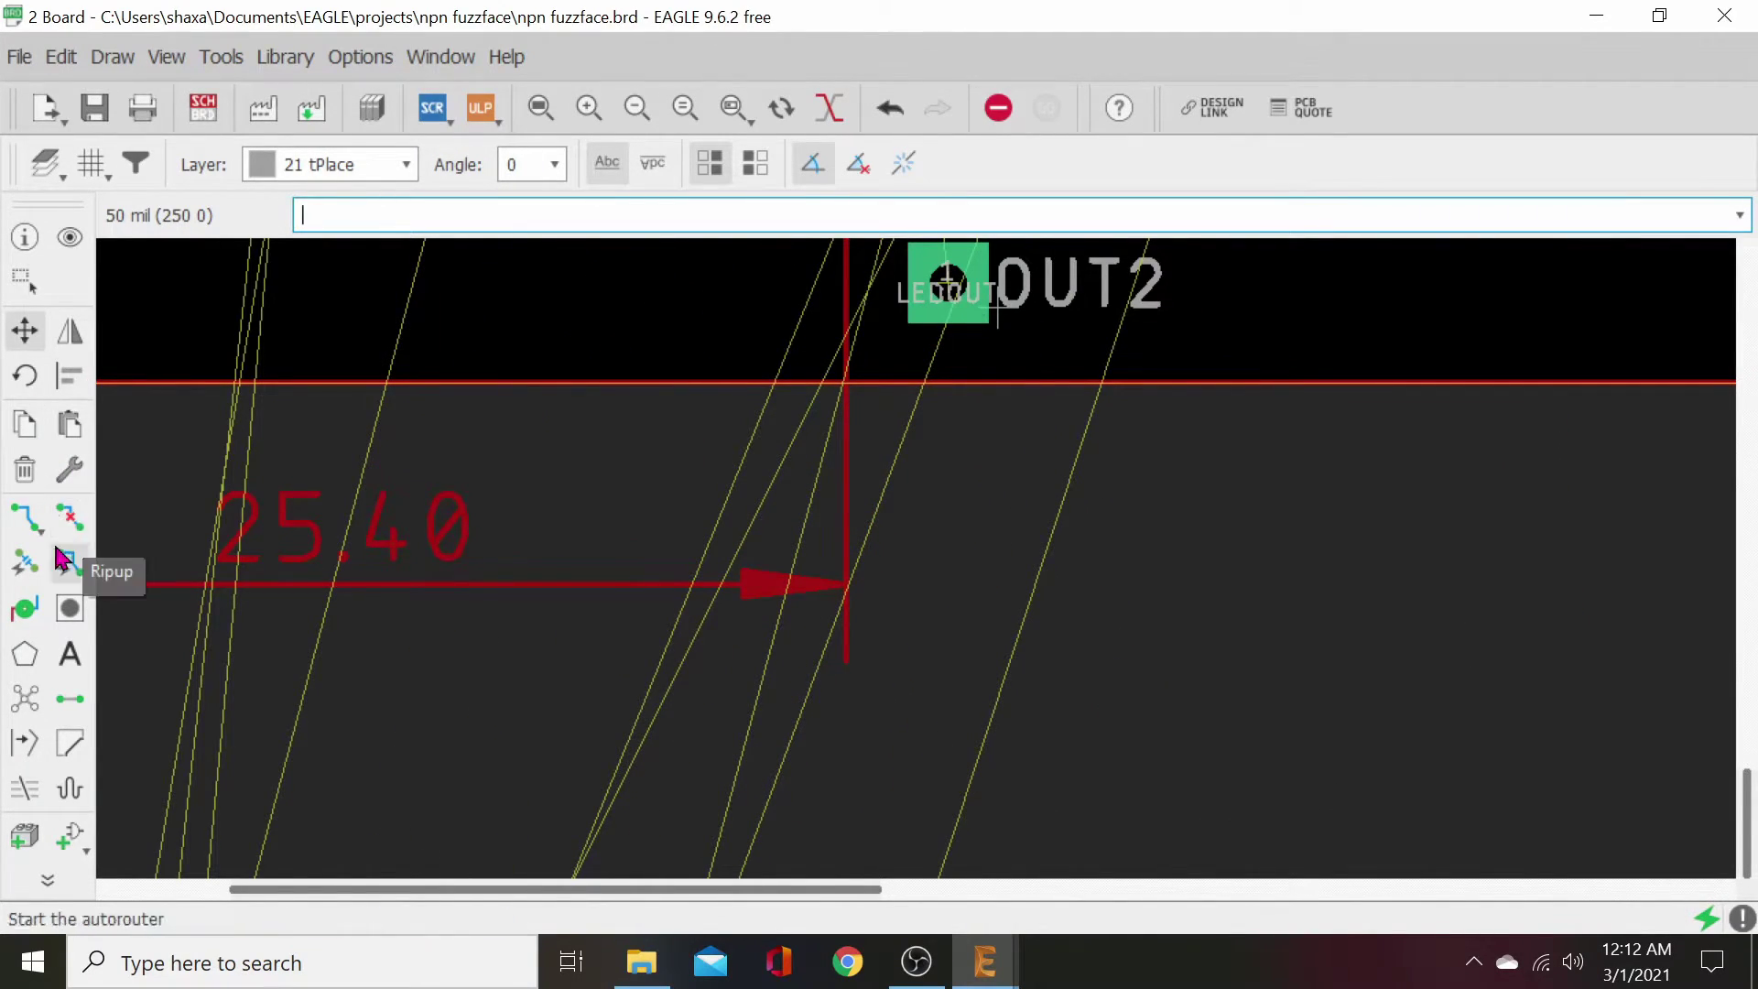
{"action": "left_click", "coordinate": [33, 488]}
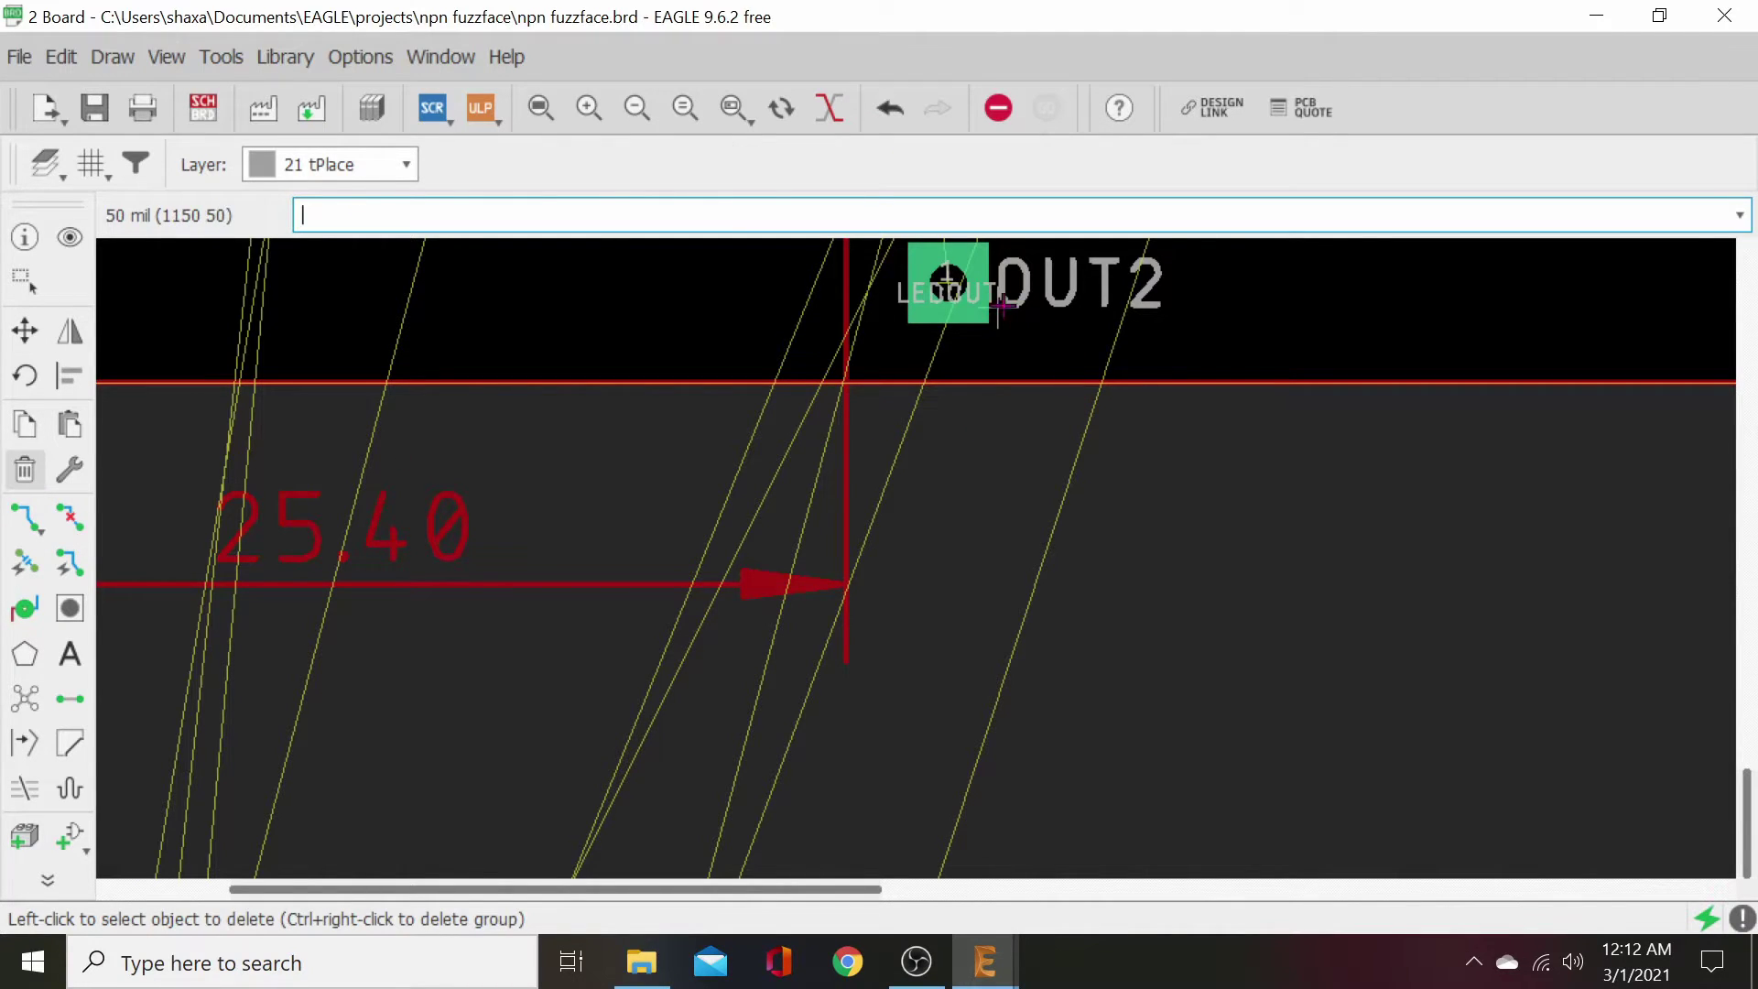
{"action": "left_click", "coordinate": [999, 308]}
{"action": "scroll", "coordinate": [961, 522], "scroll_direction": "down", "scroll_amount": 5}
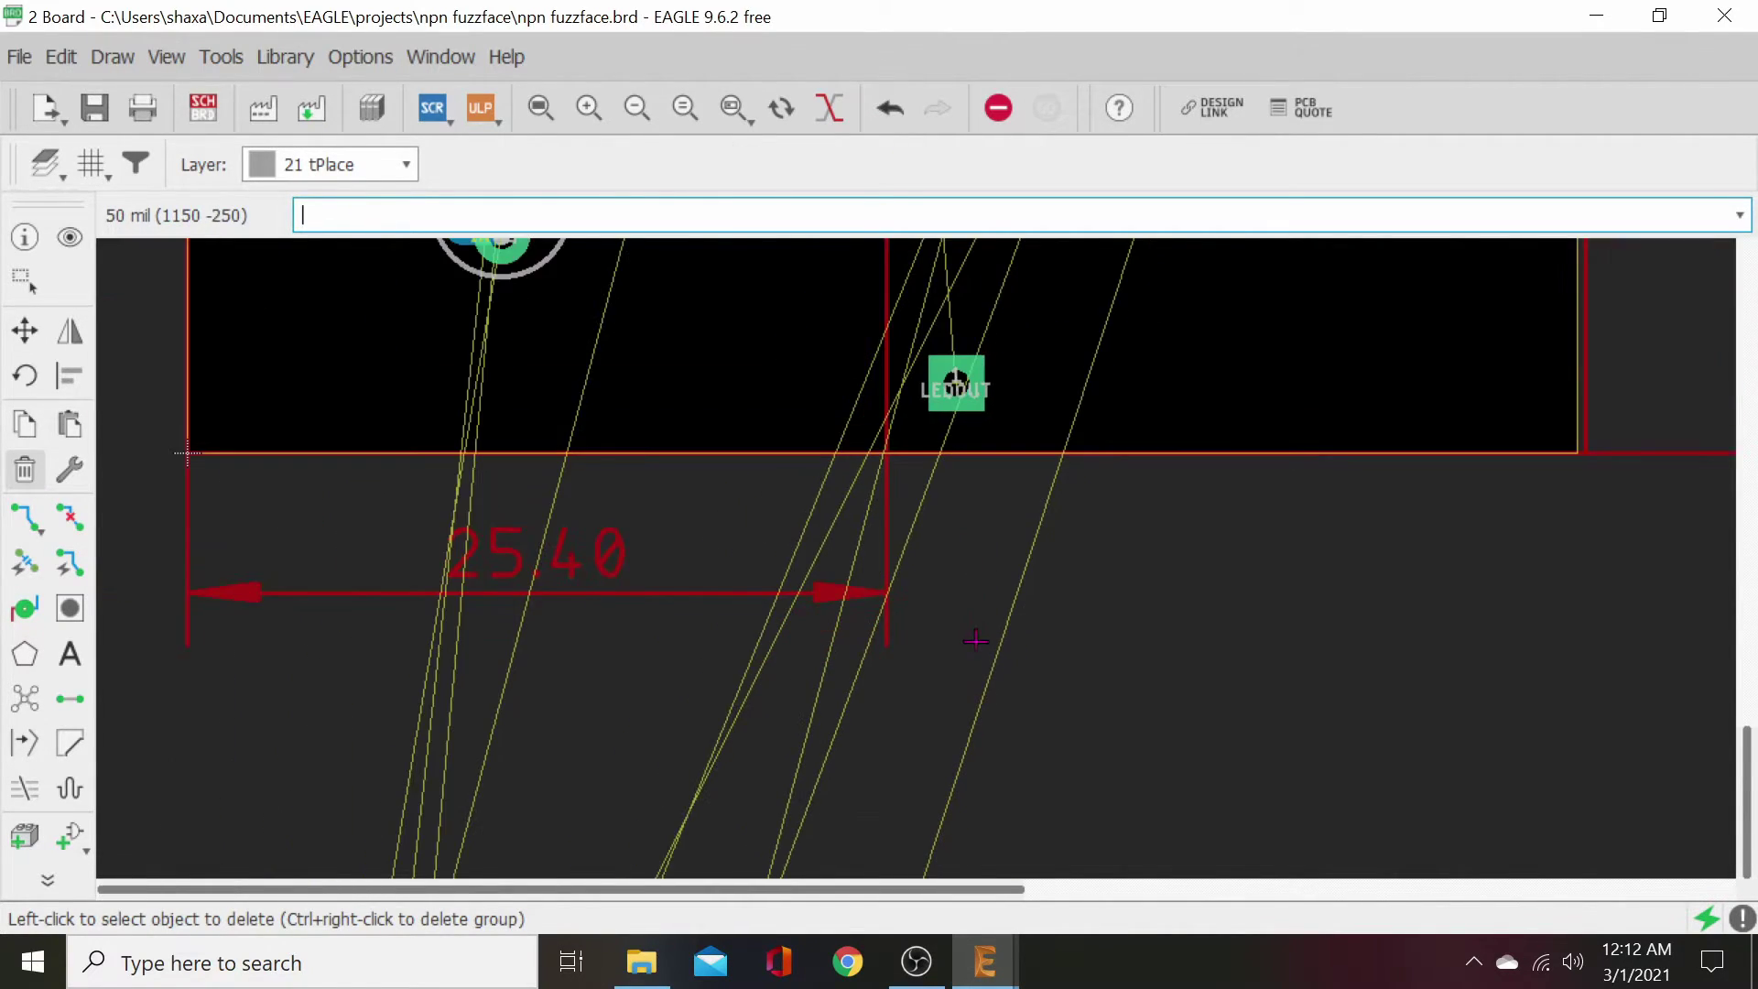
{"action": "middle_click_drag", "start_coordinate": [1101, 771], "coordinate": [1069, 513]}
{"action": "scroll", "coordinate": [1023, 714], "scroll_direction": "down", "scroll_amount": 2}
{"action": "scroll", "coordinate": [989, 486], "scroll_direction": "down", "scroll_amount": 5, "text": "ctrl"}
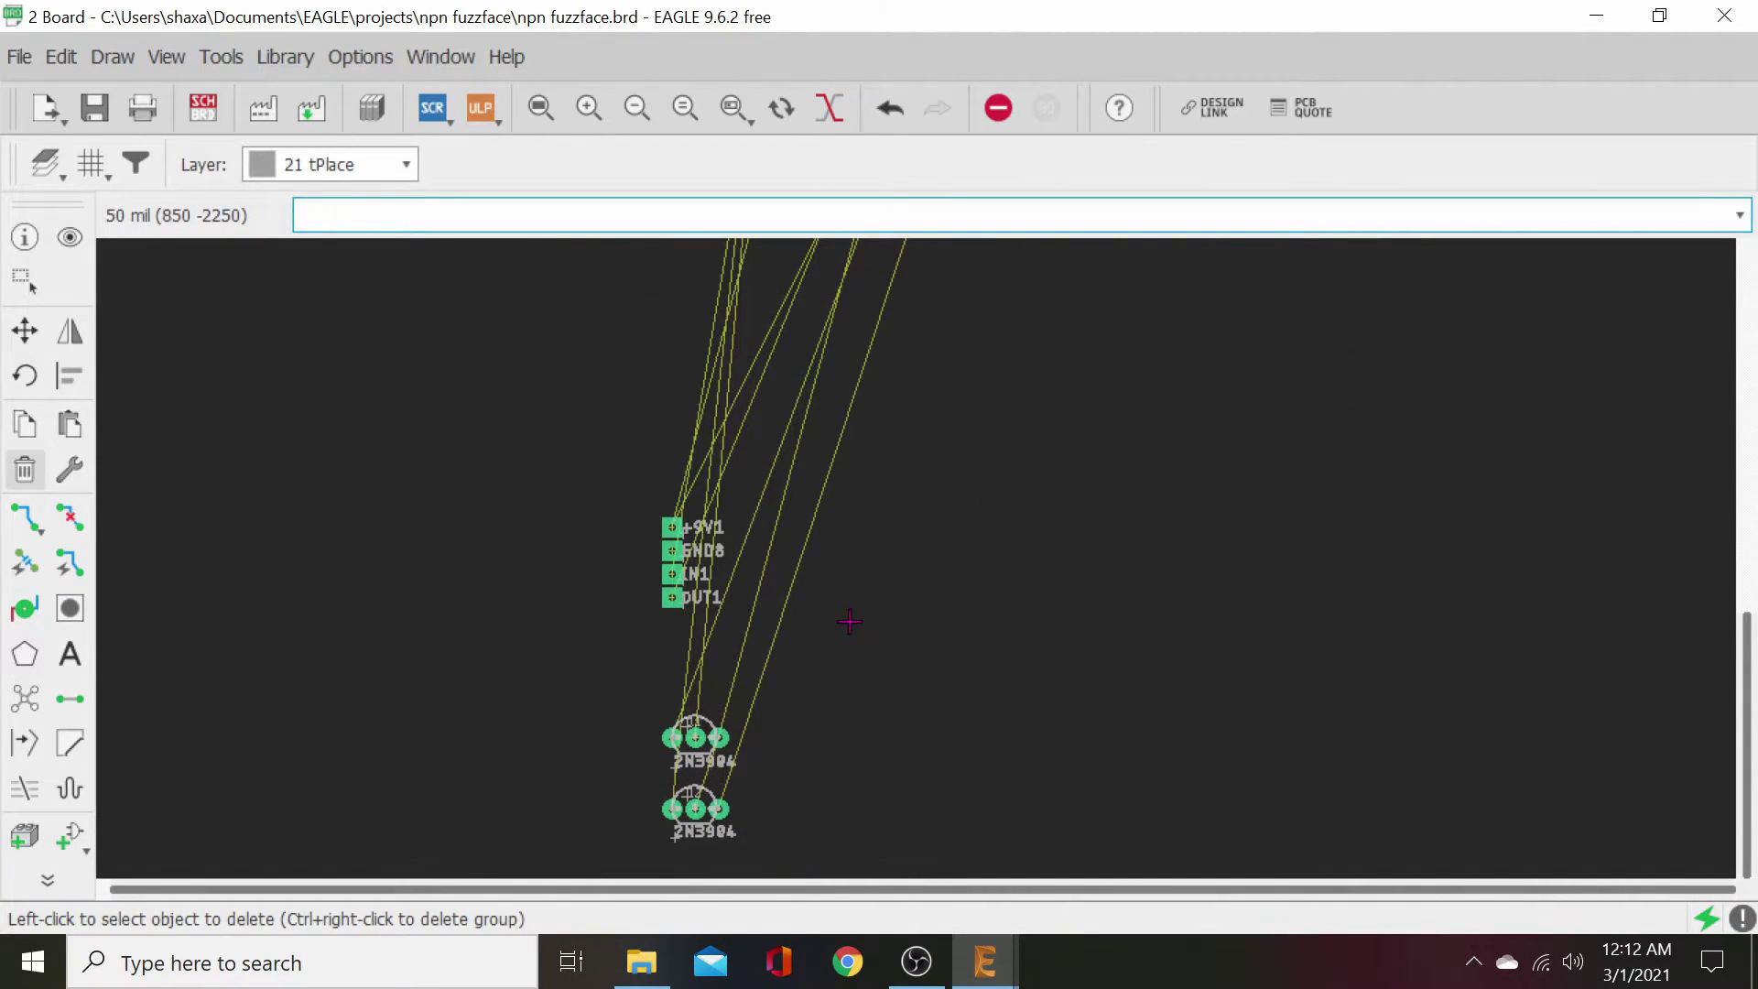
- Dismiss the backannotate error that appears when selecting the OUT1 pad
{"action": "left_click", "coordinate": [673, 599]}
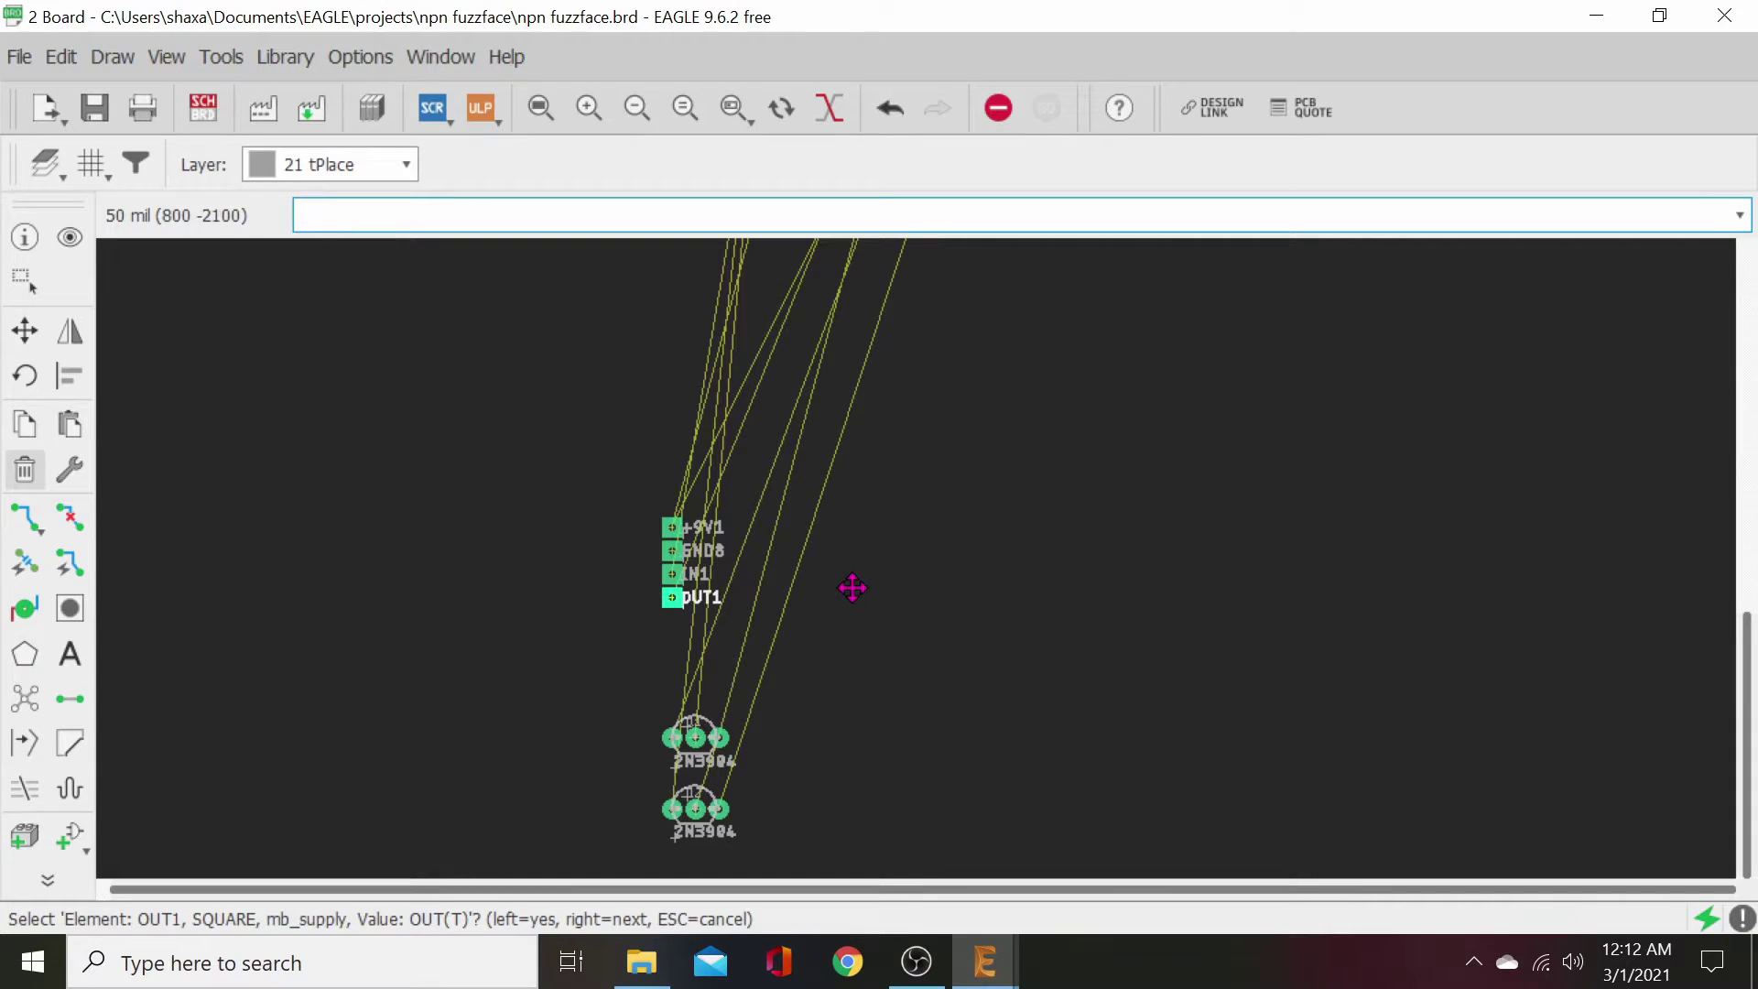
{"action": "left_click", "coordinate": [674, 601]}
{"action": "left_click", "coordinate": [793, 634]}
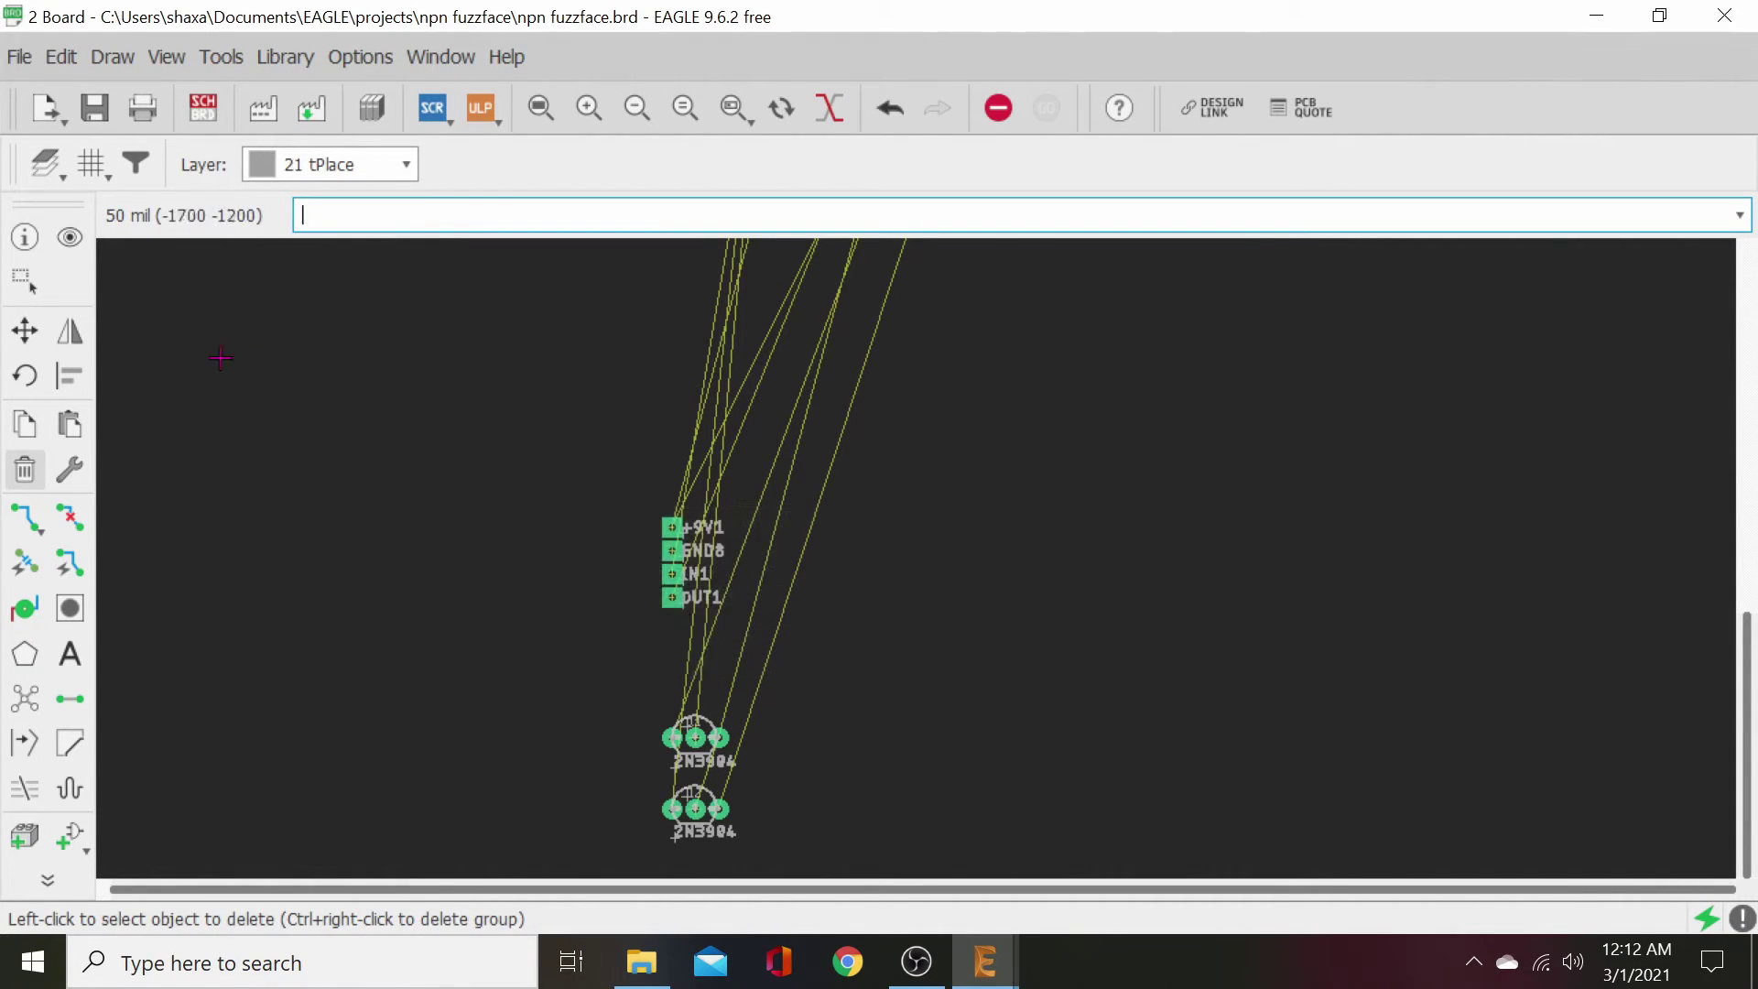
{"action": "left_click", "coordinate": [26, 330]}
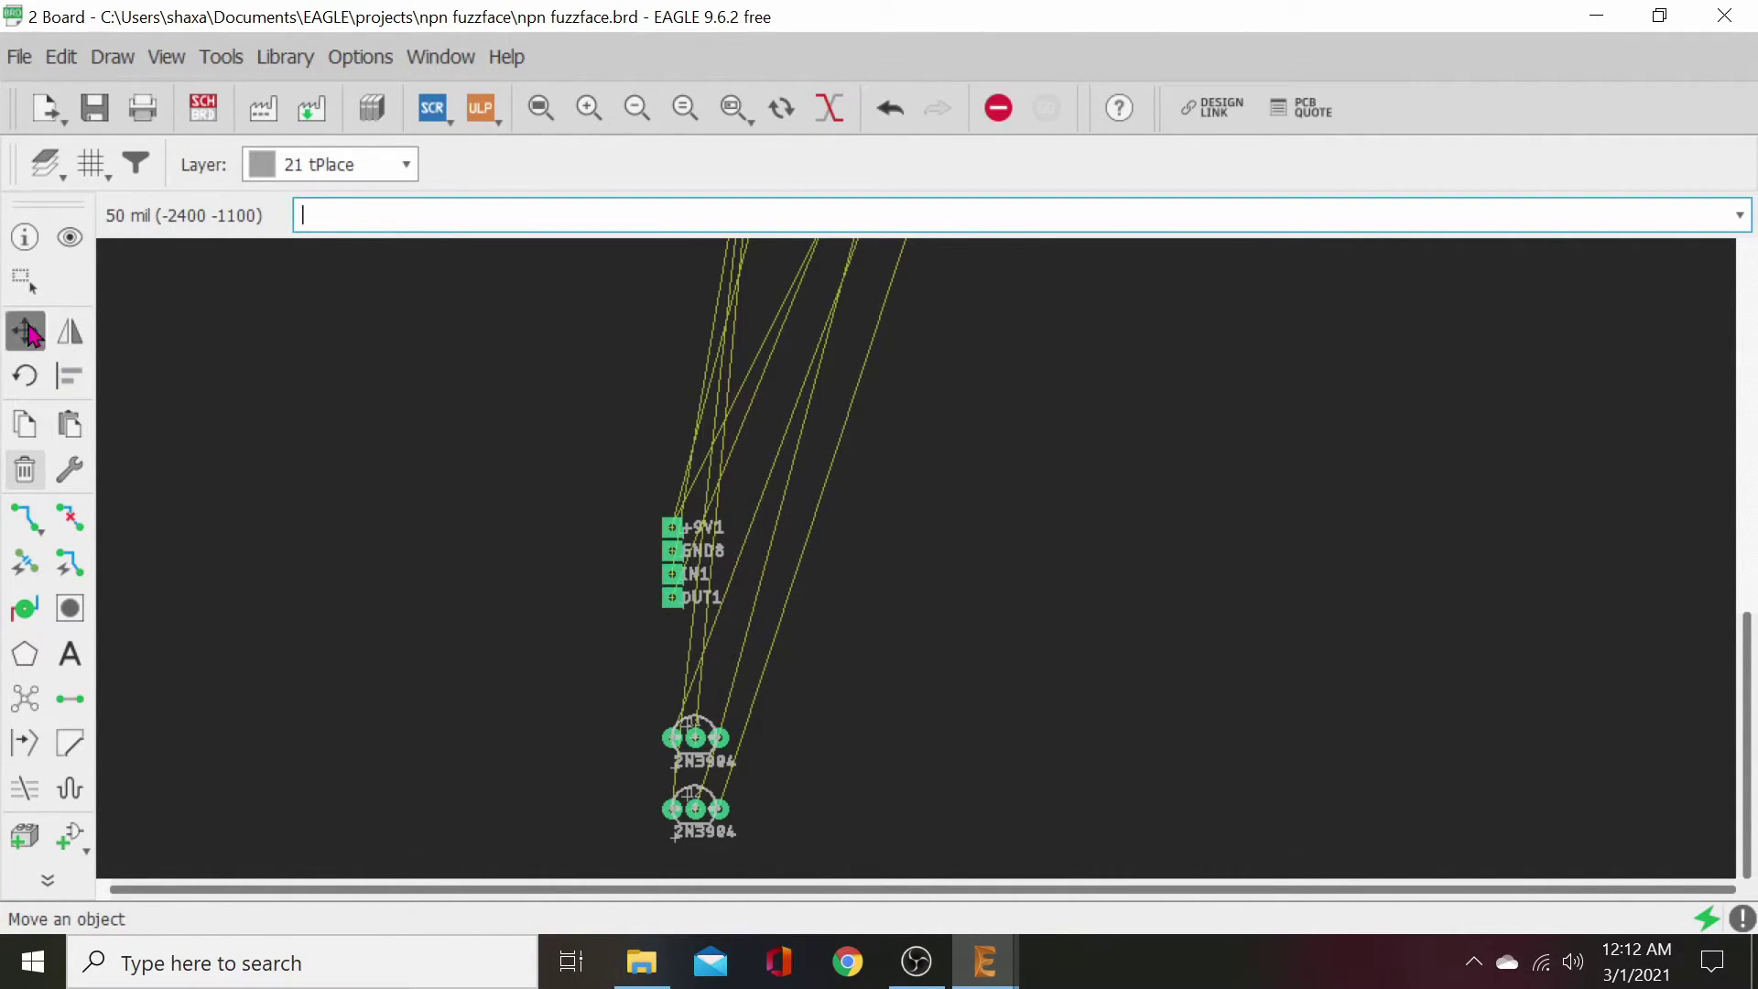
{"action": "left_click", "coordinate": [675, 595]}
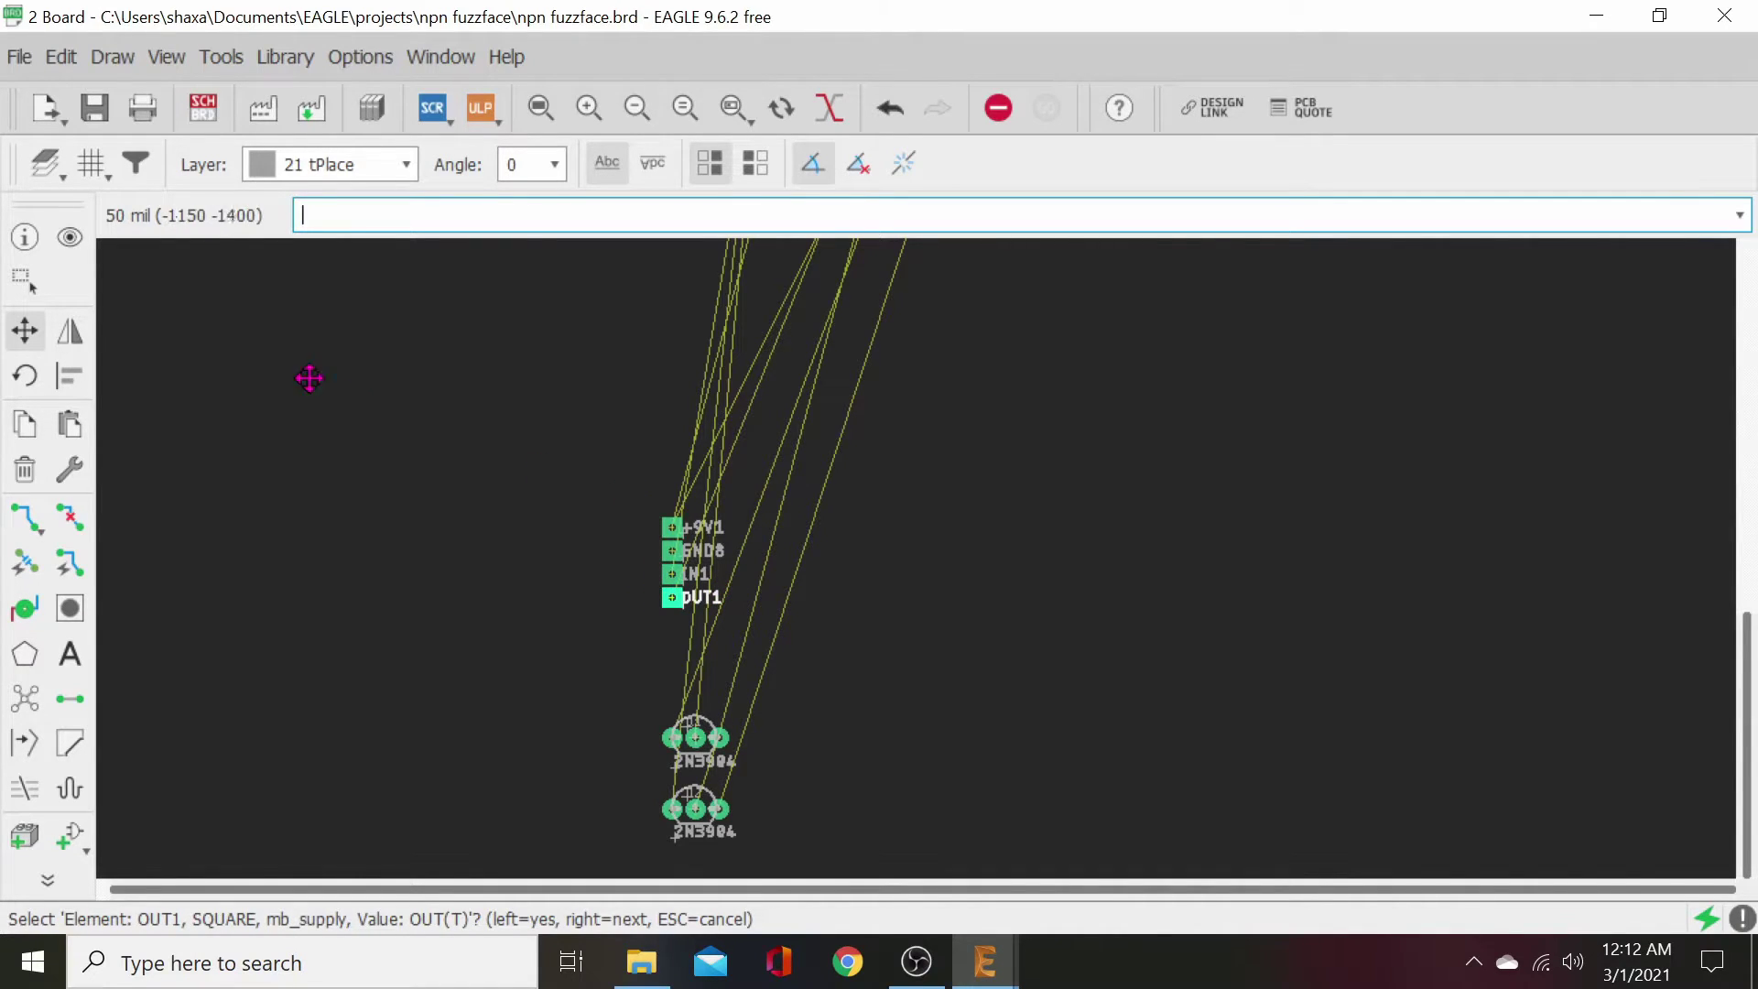
- Group the header pads and both transistors and pick up the group to move it
{"action": "left_click", "coordinate": [23, 280]}
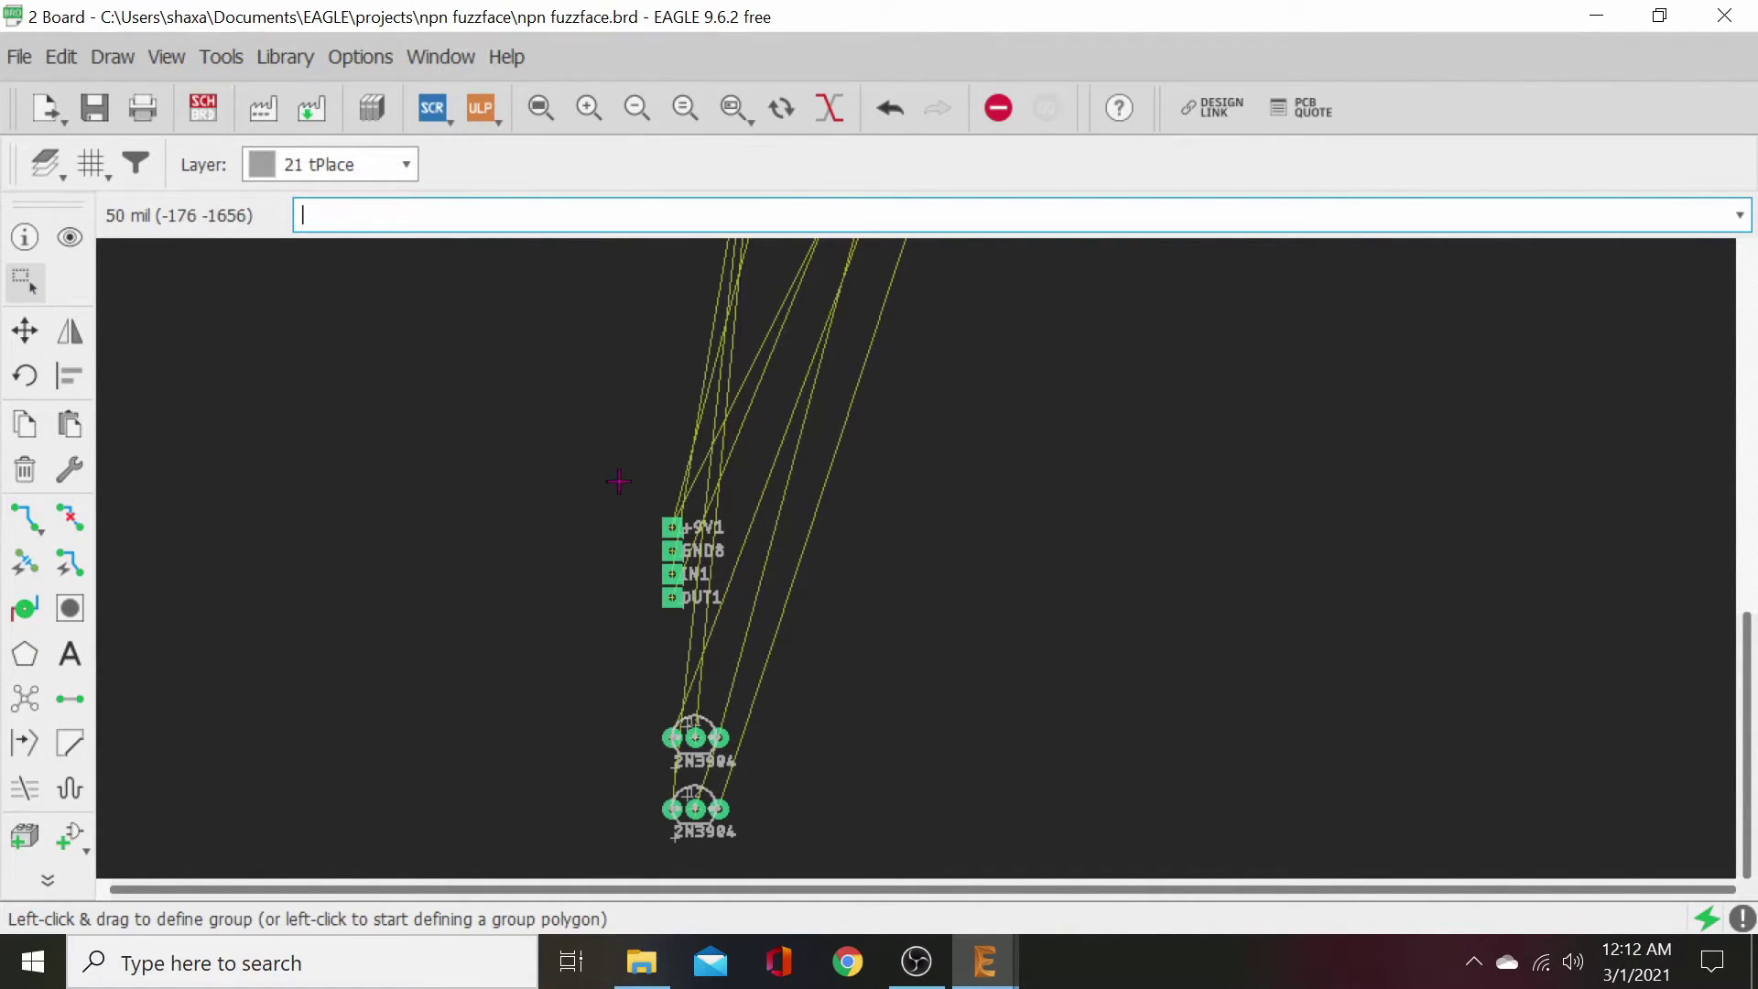
{"action": "left_click_drag", "start_coordinate": [618, 482], "coordinate": [777, 842]}
{"action": "left_click", "coordinate": [25, 331]}
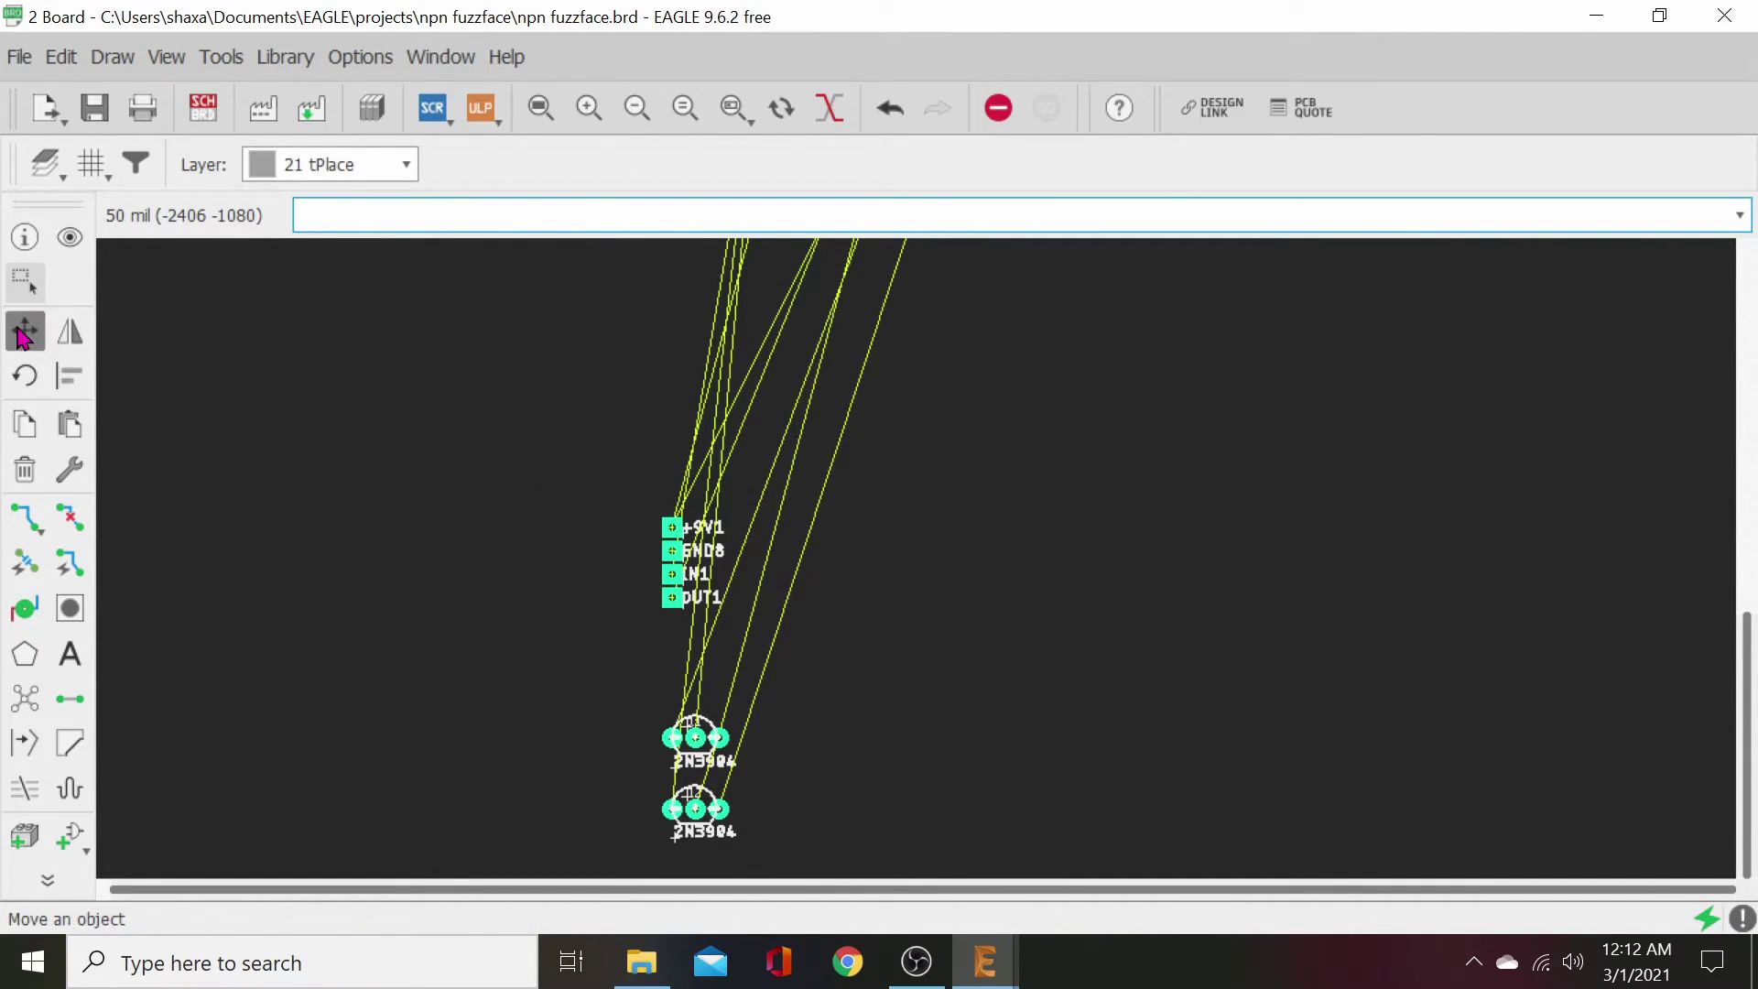
{"action": "right_click", "coordinate": [582, 634]}
{"action": "left_click", "coordinate": [622, 643]}
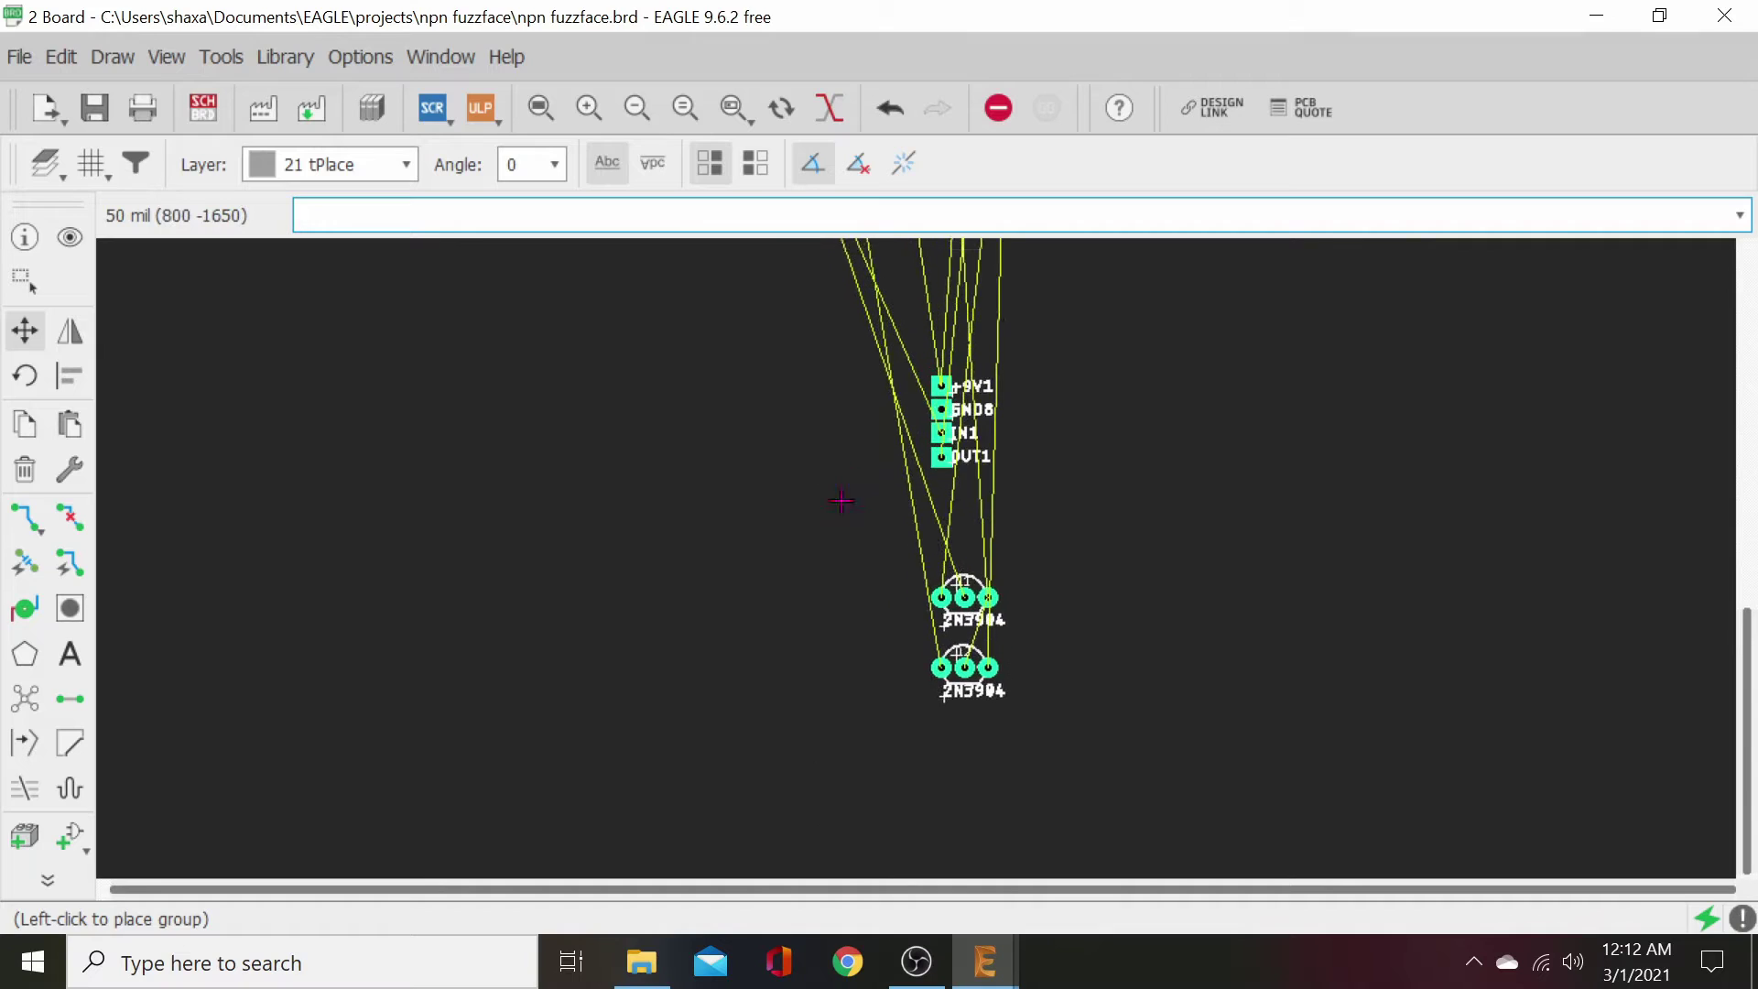
{"action": "scroll", "coordinate": [840, 500], "scroll_direction": "up", "scroll_amount": 6}
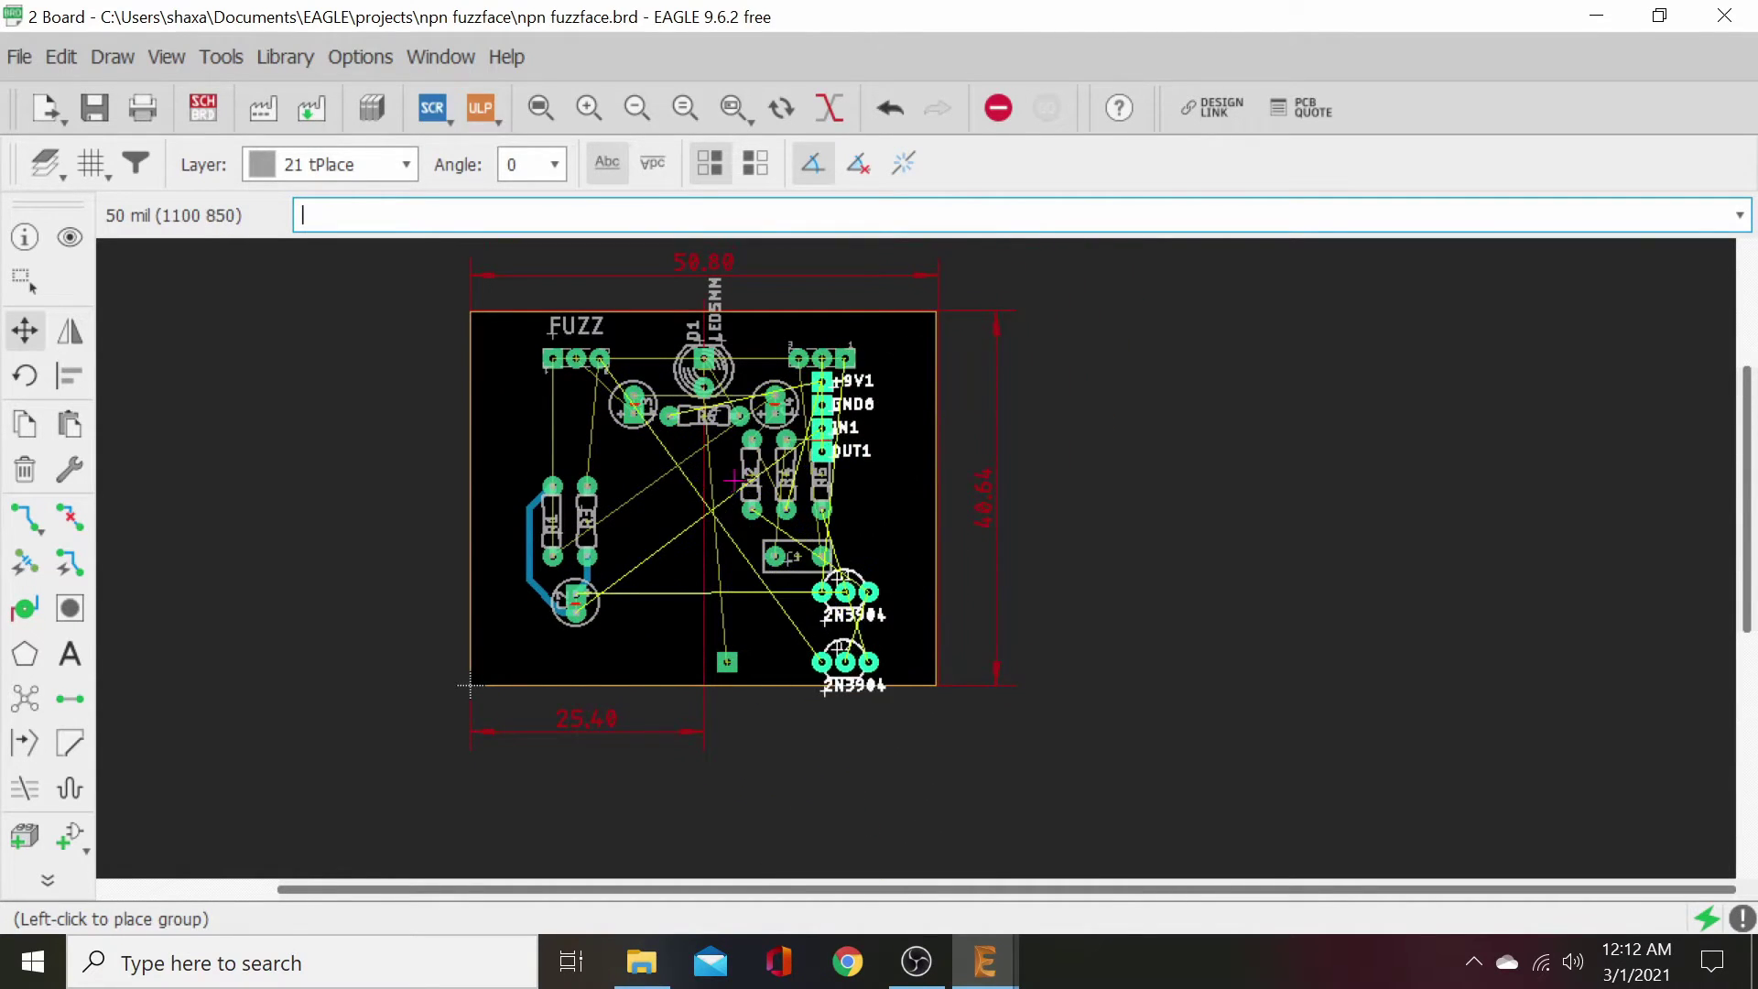
- Drop the group on the board's right side and rotate Q1 by 90°
{"action": "left_click", "coordinate": [772, 449]}
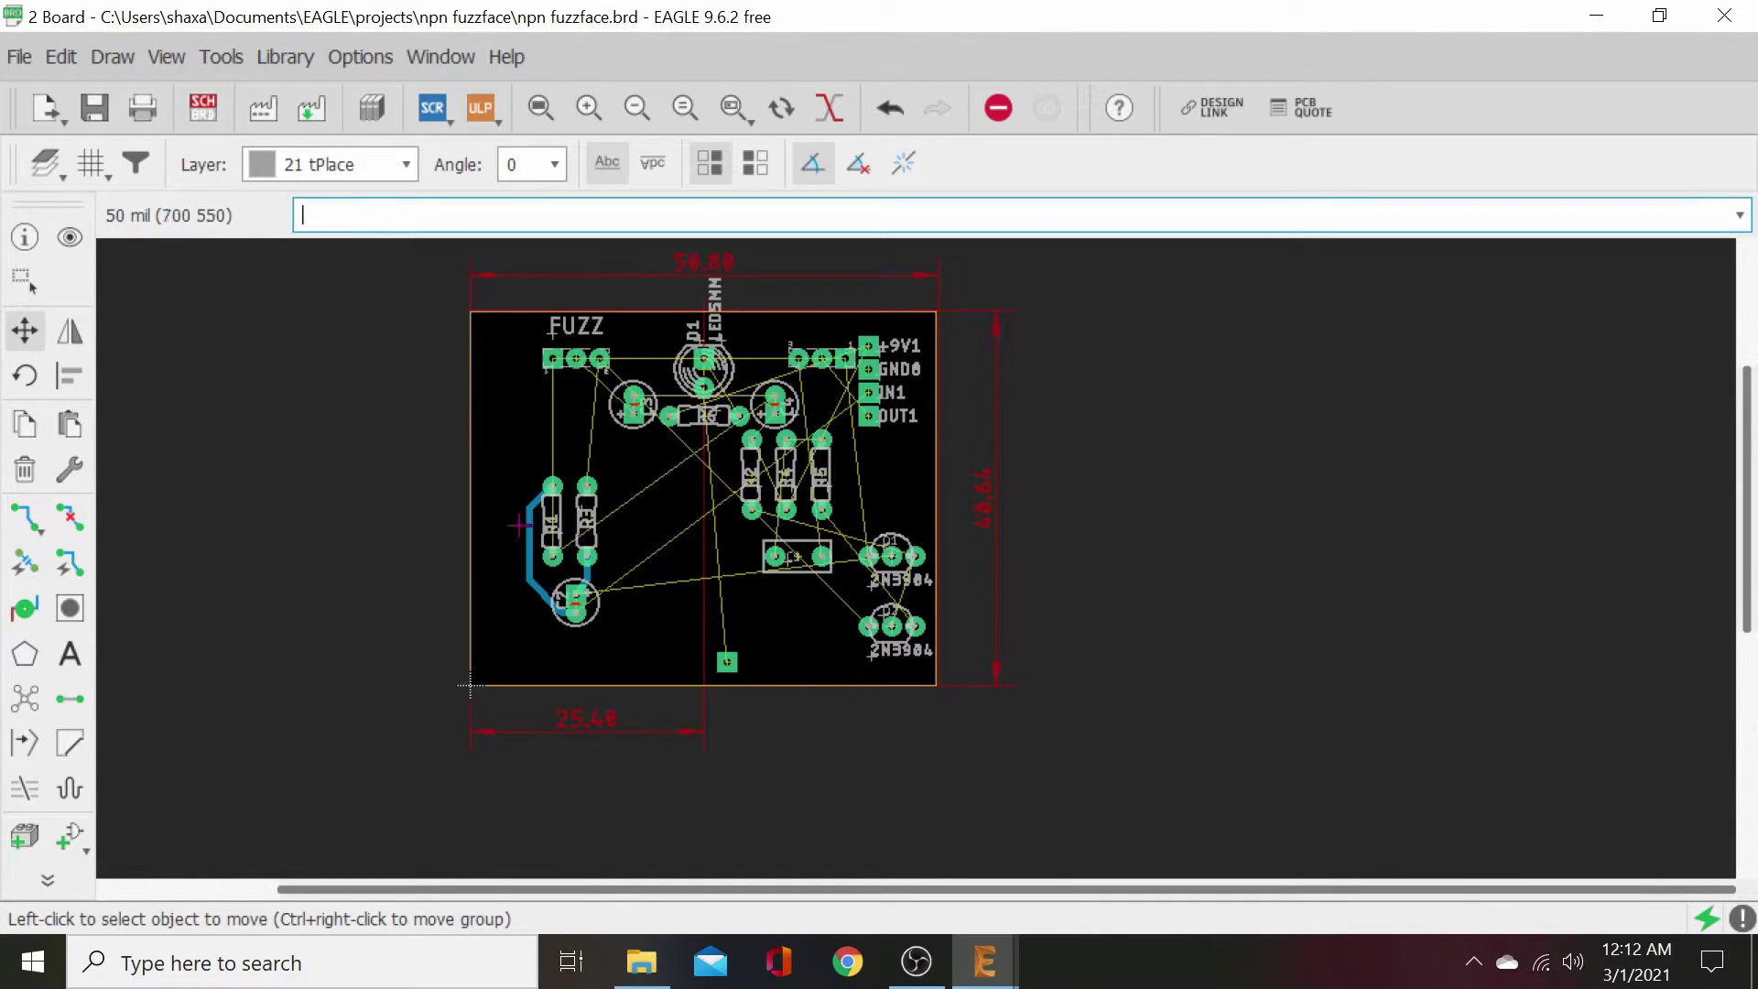
{"action": "left_click", "coordinate": [894, 554]}
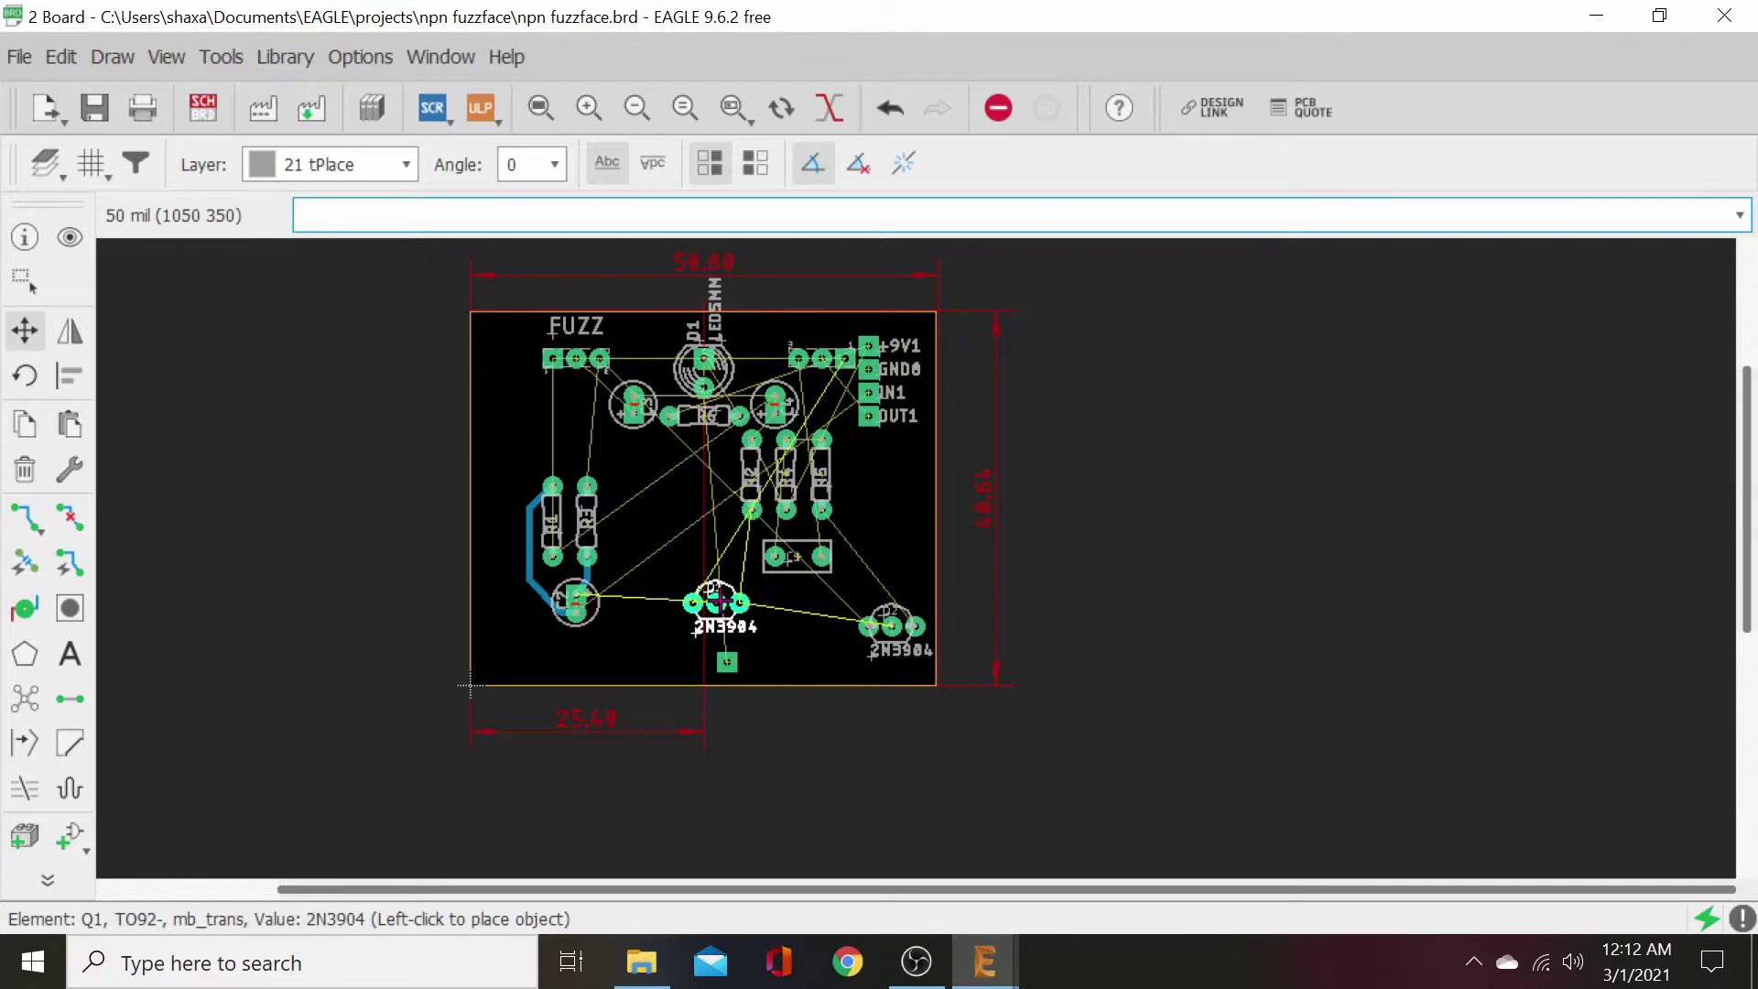
{"action": "right_click", "coordinate": [702, 563]}
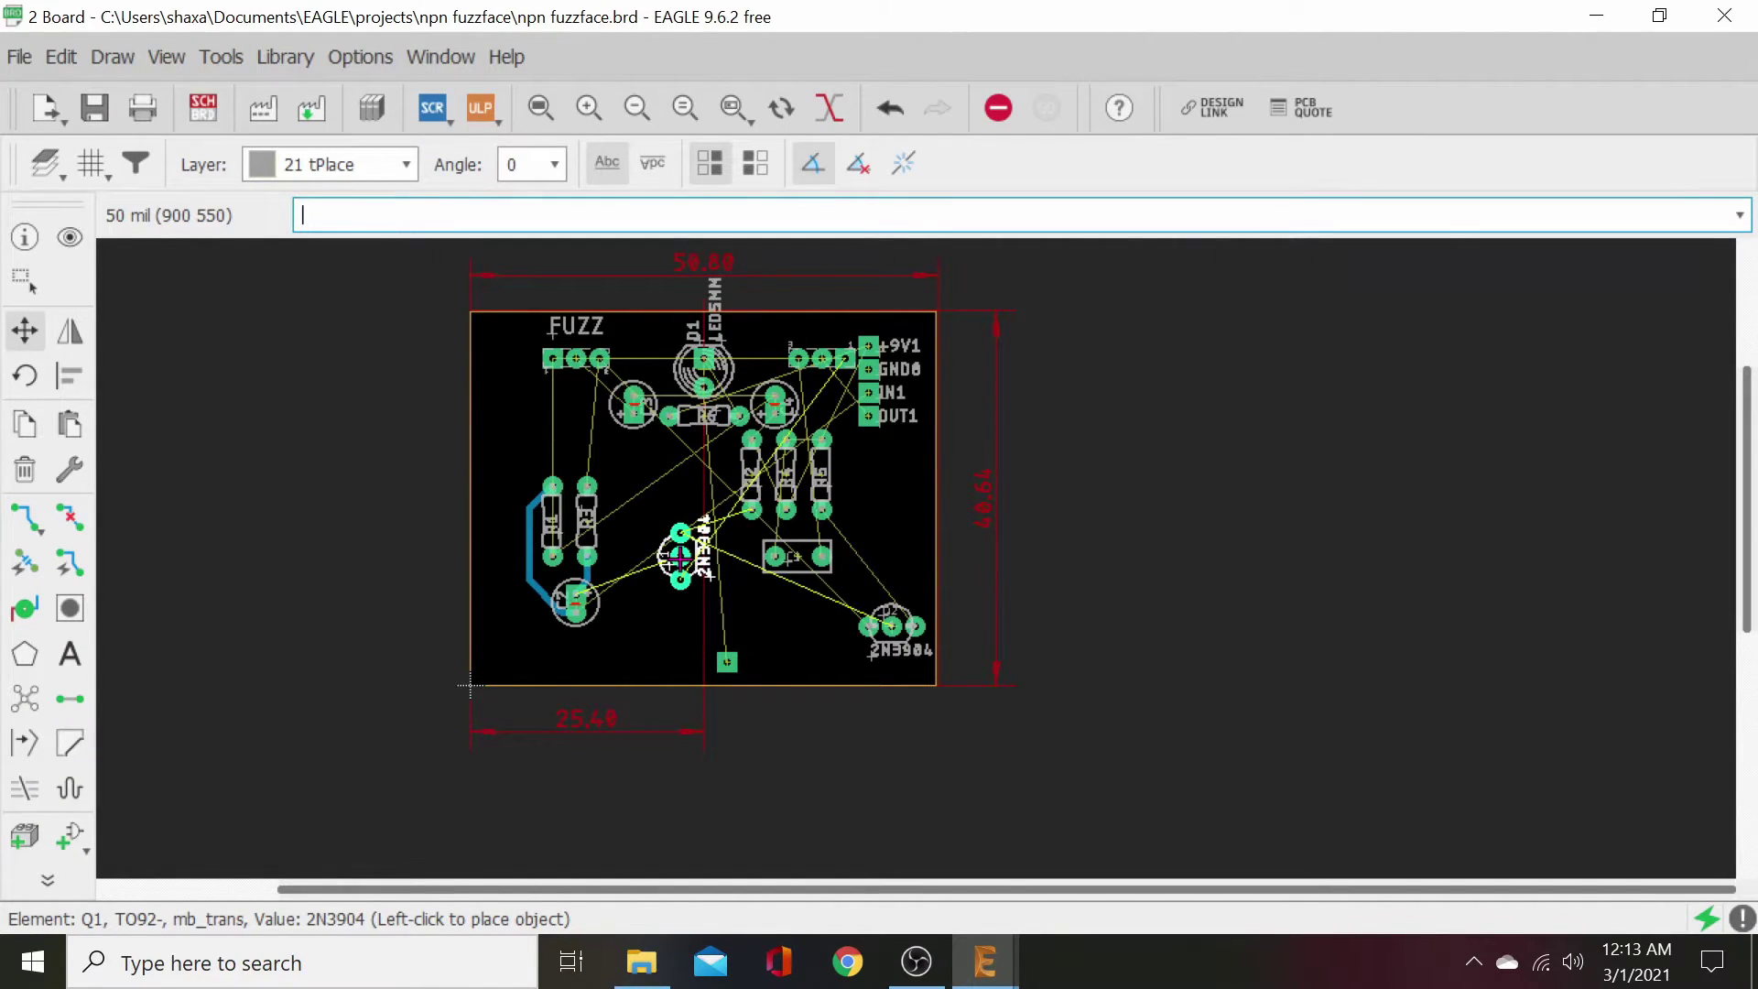
{"action": "left_click", "coordinate": [679, 569]}
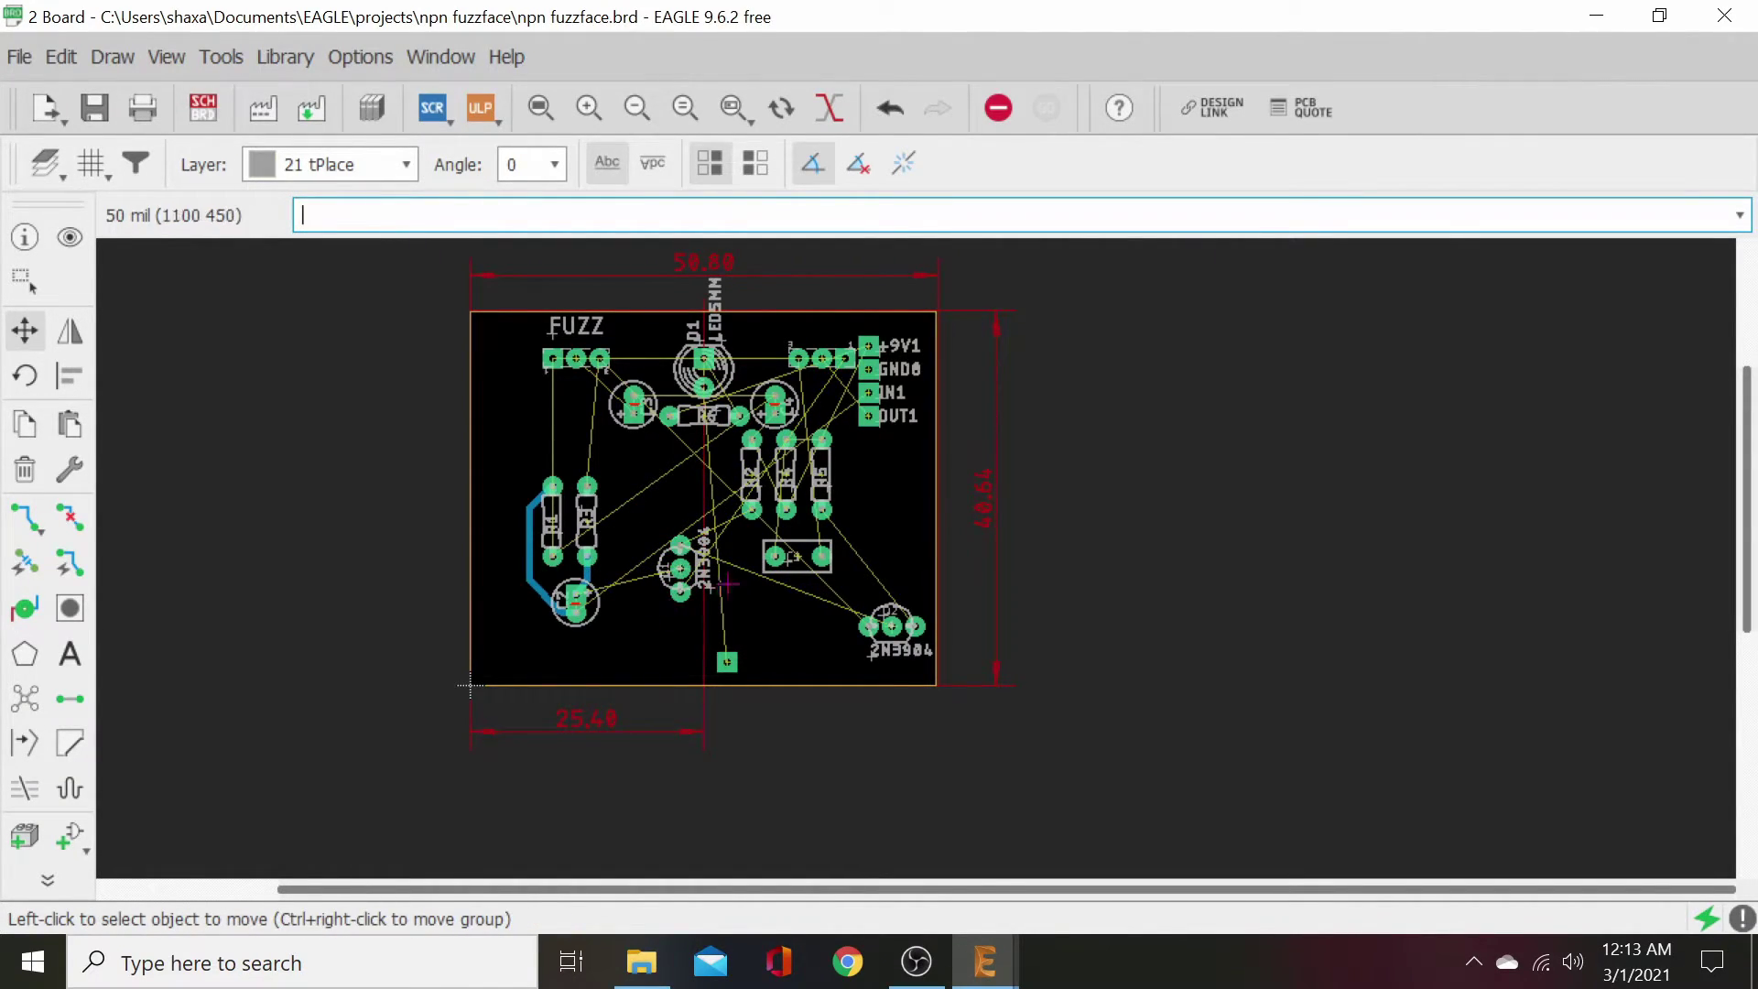
- Rotate Q2 upright by 90° and place it just above Q1
{"action": "left_click", "coordinate": [899, 628]}
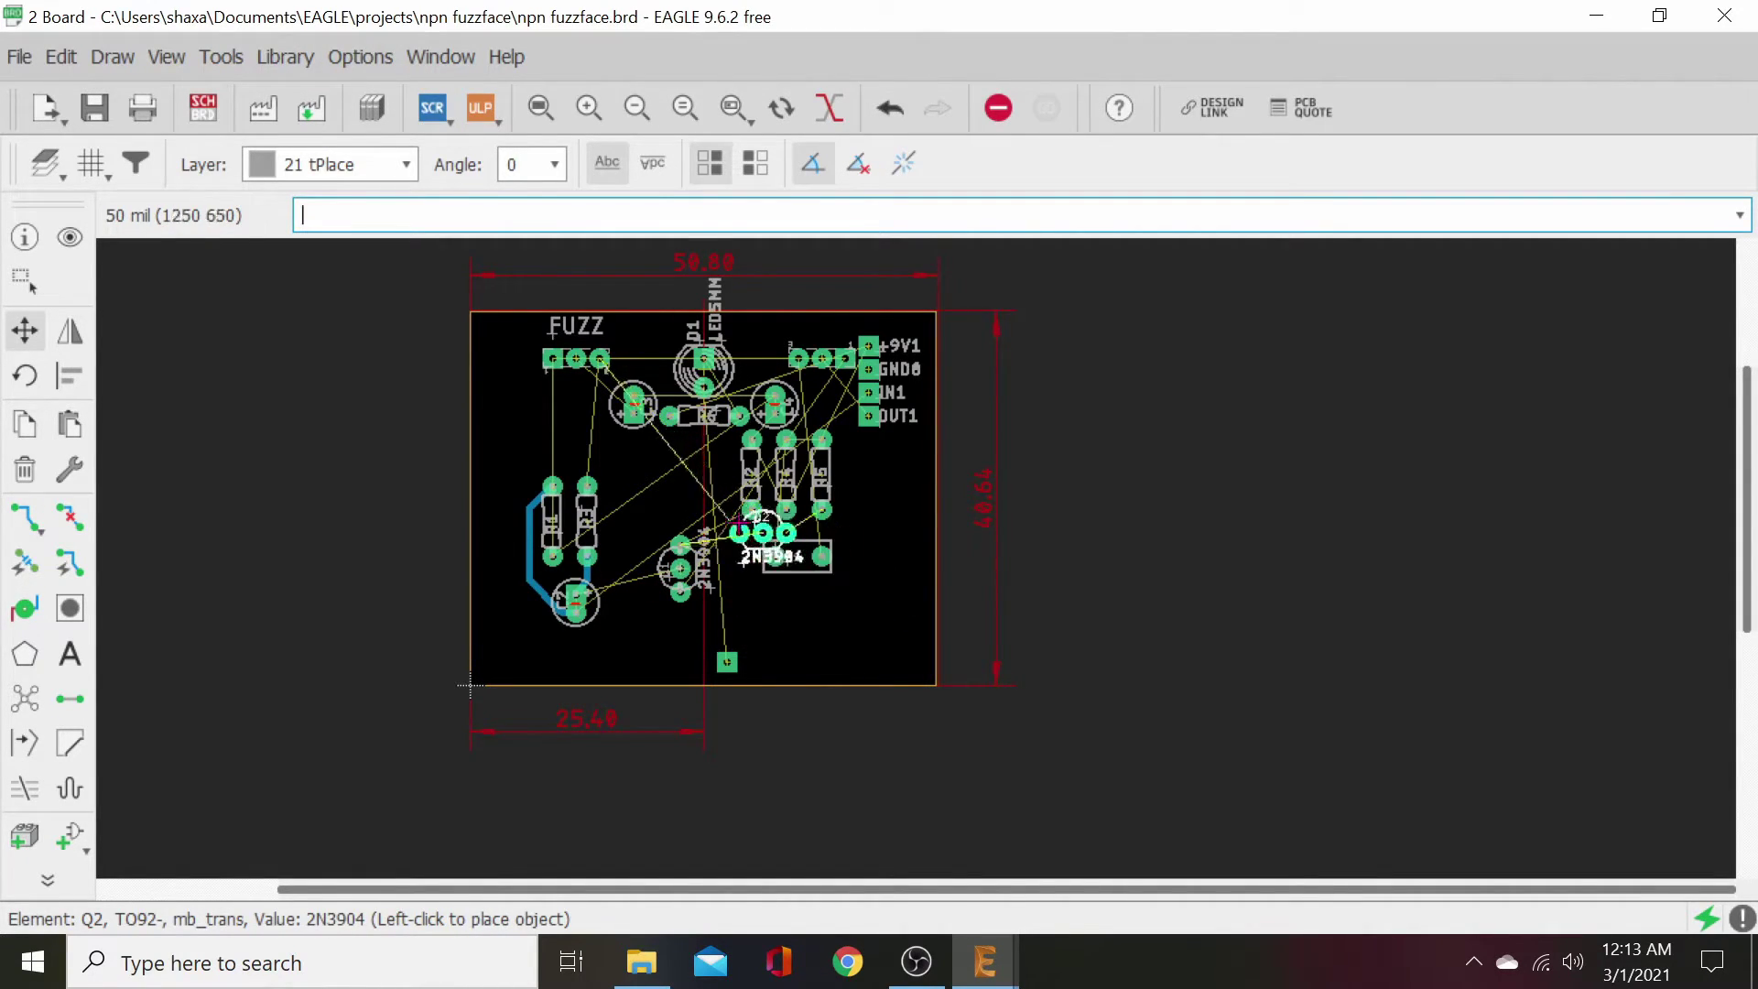
{"action": "right_click", "coordinate": [695, 494]}
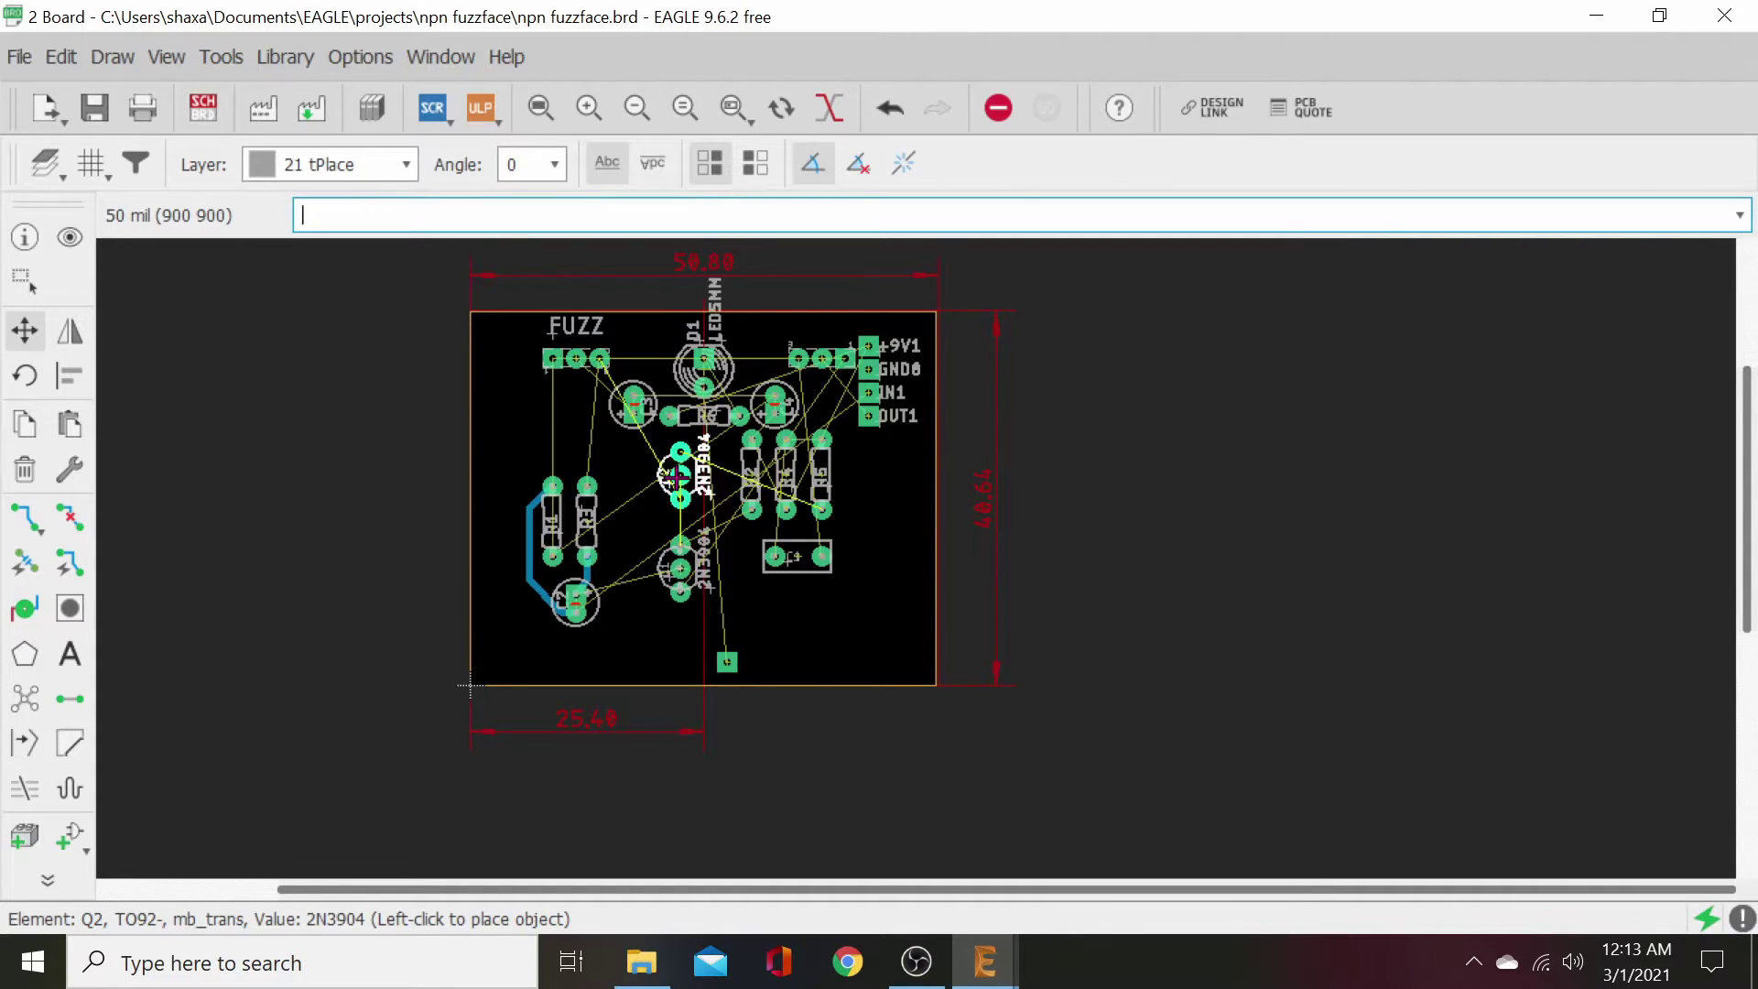
{"action": "left_click", "coordinate": [675, 478]}
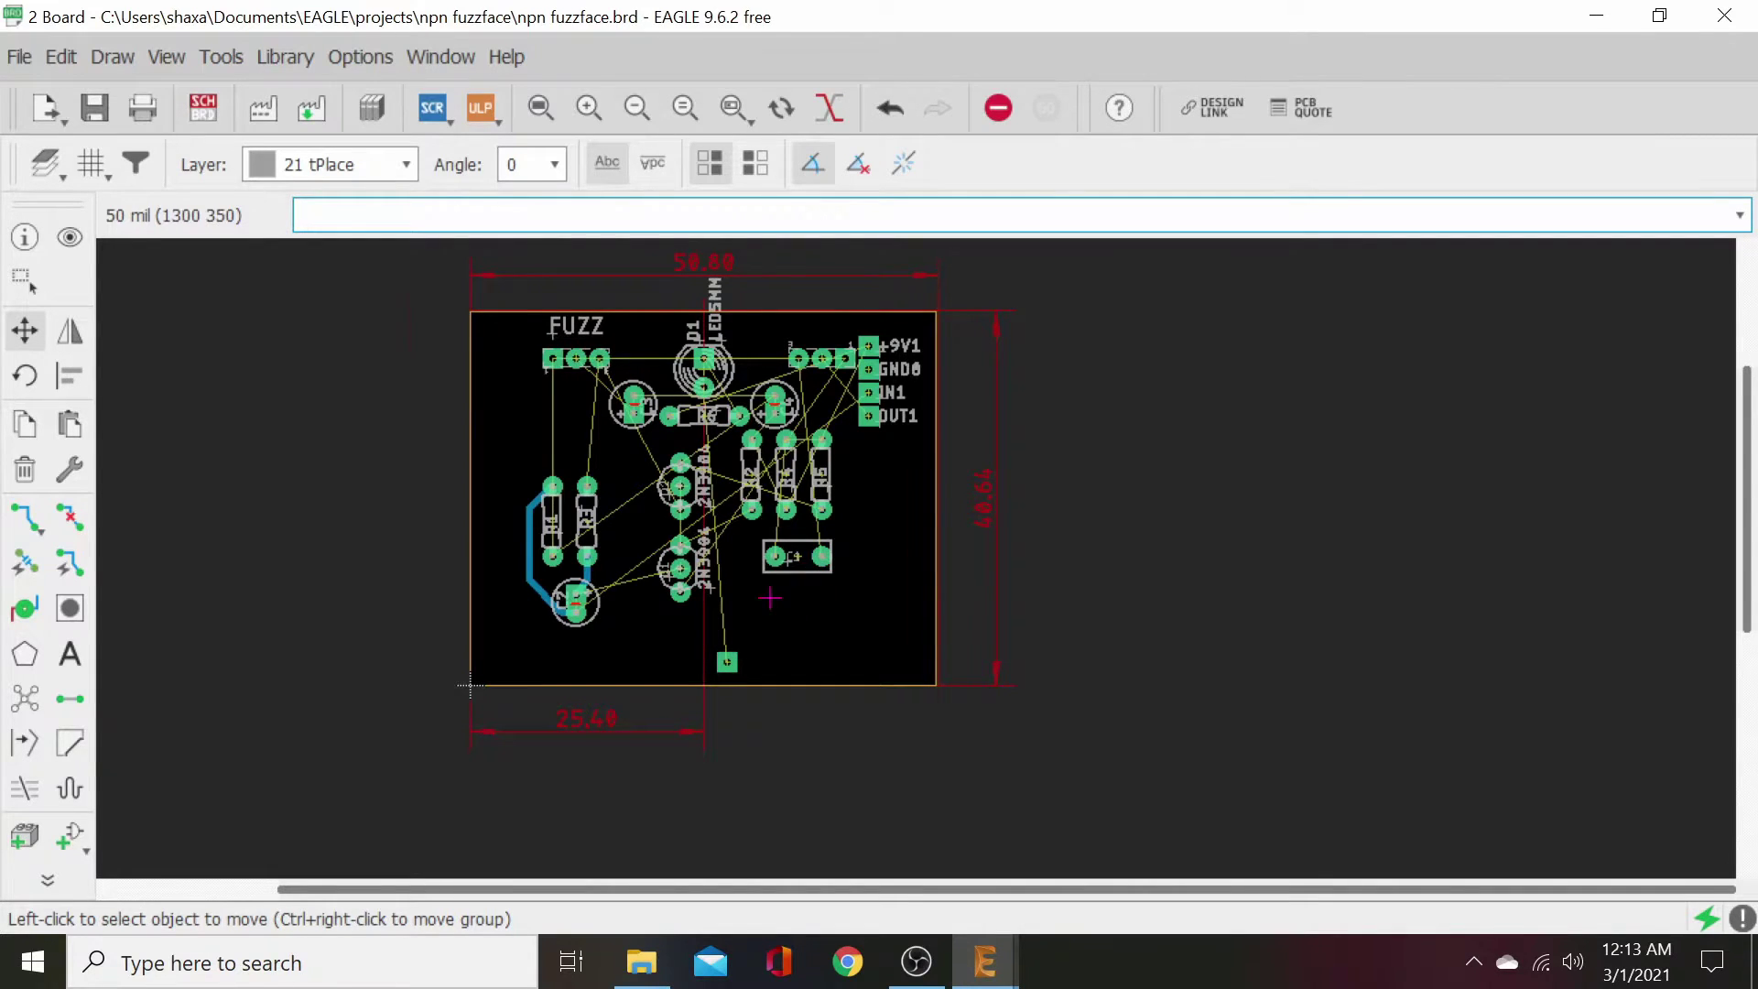
{"action": "scroll", "coordinate": [770, 598], "scroll_direction": "up", "scroll_amount": 5}
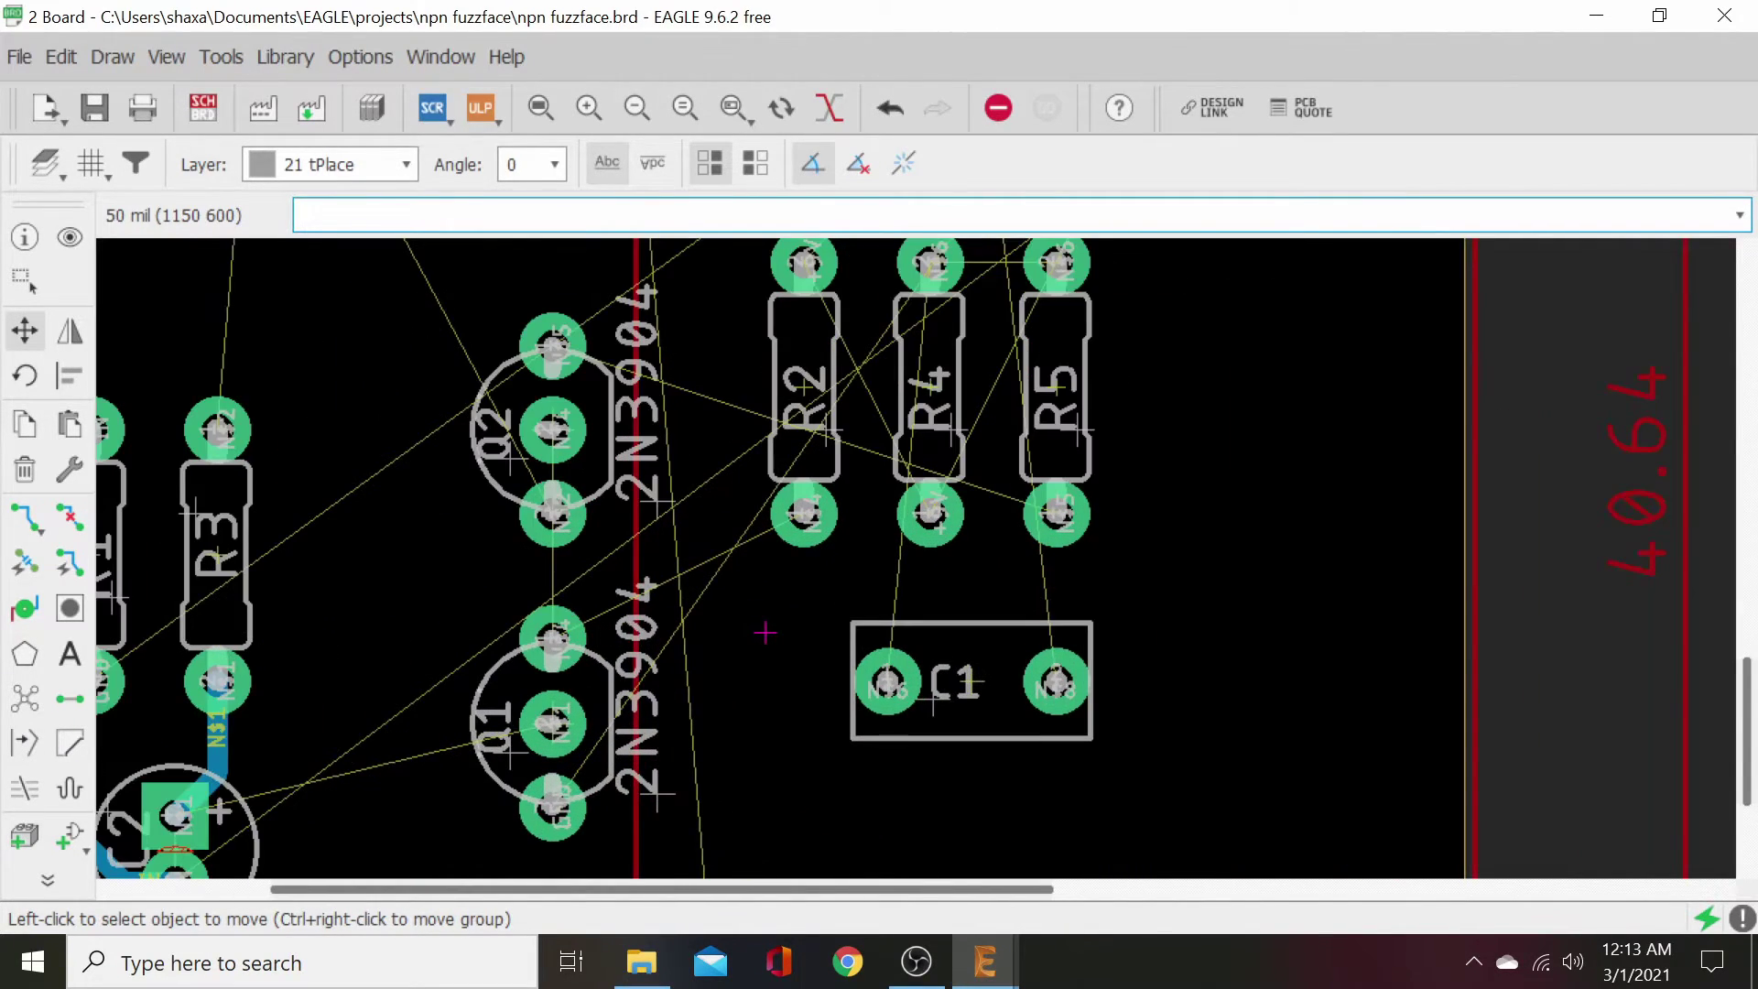
{"action": "scroll", "coordinate": [765, 633], "scroll_direction": "down", "scroll_amount": 1}
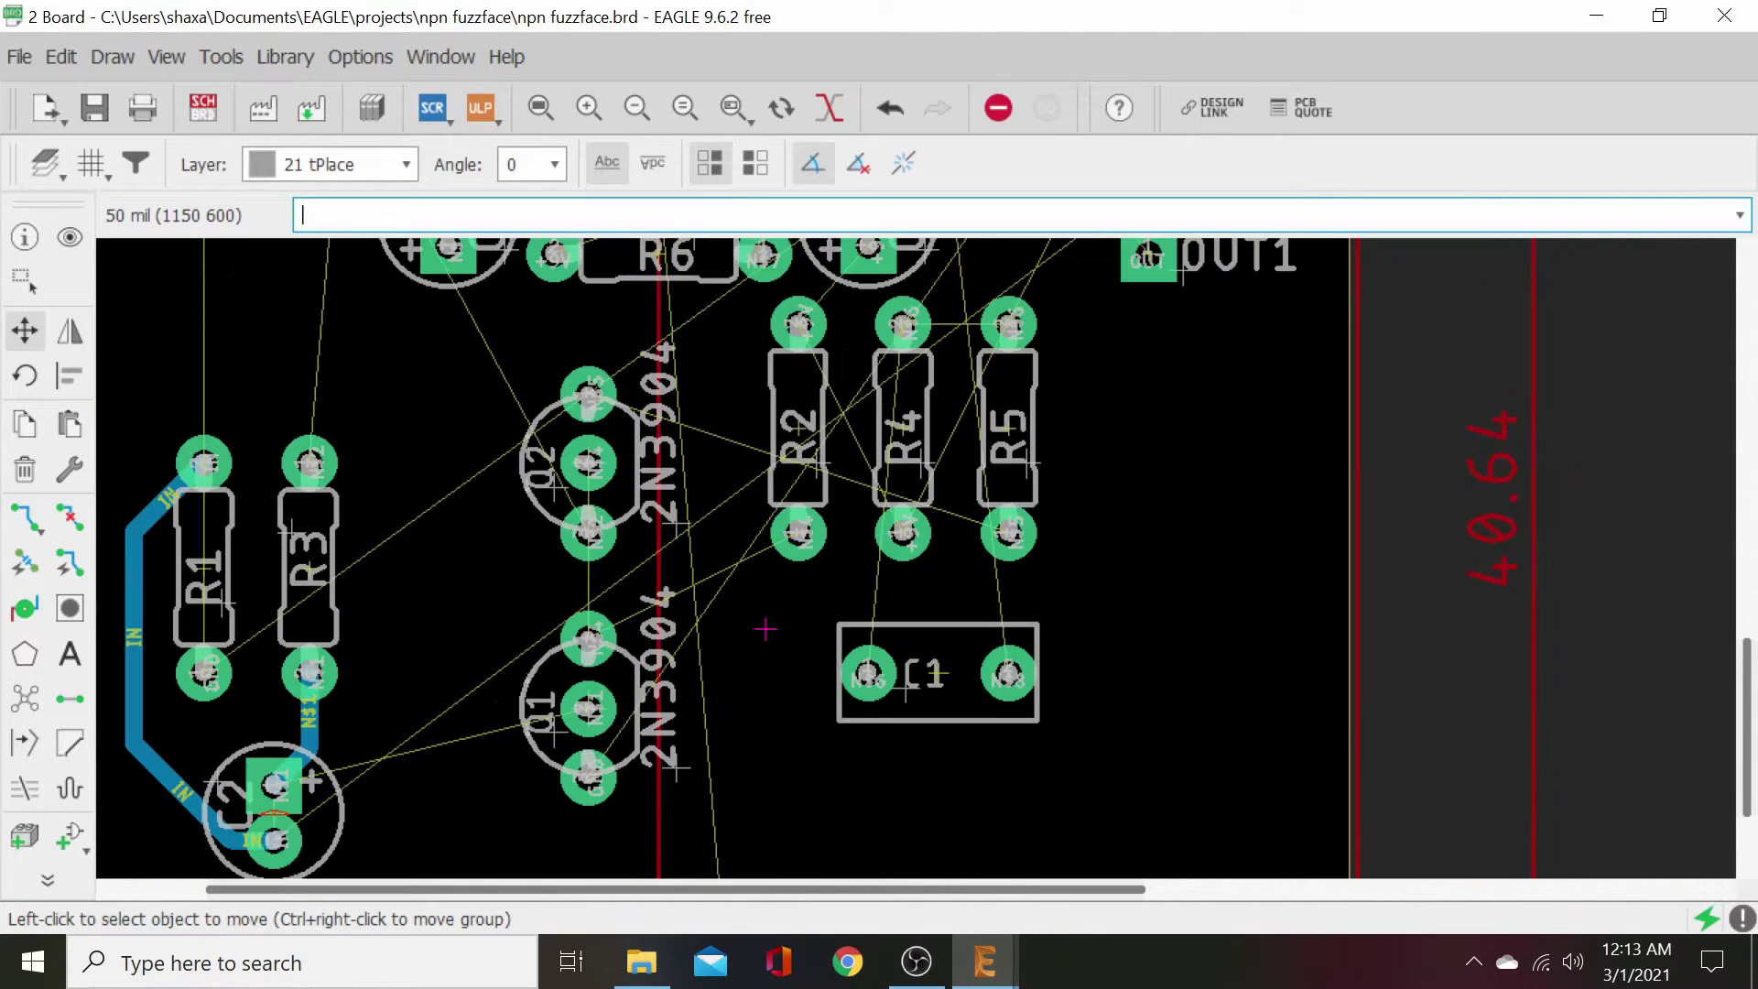
{"action": "middle_click_drag", "start_coordinate": [773, 629], "coordinate": [796, 587]}
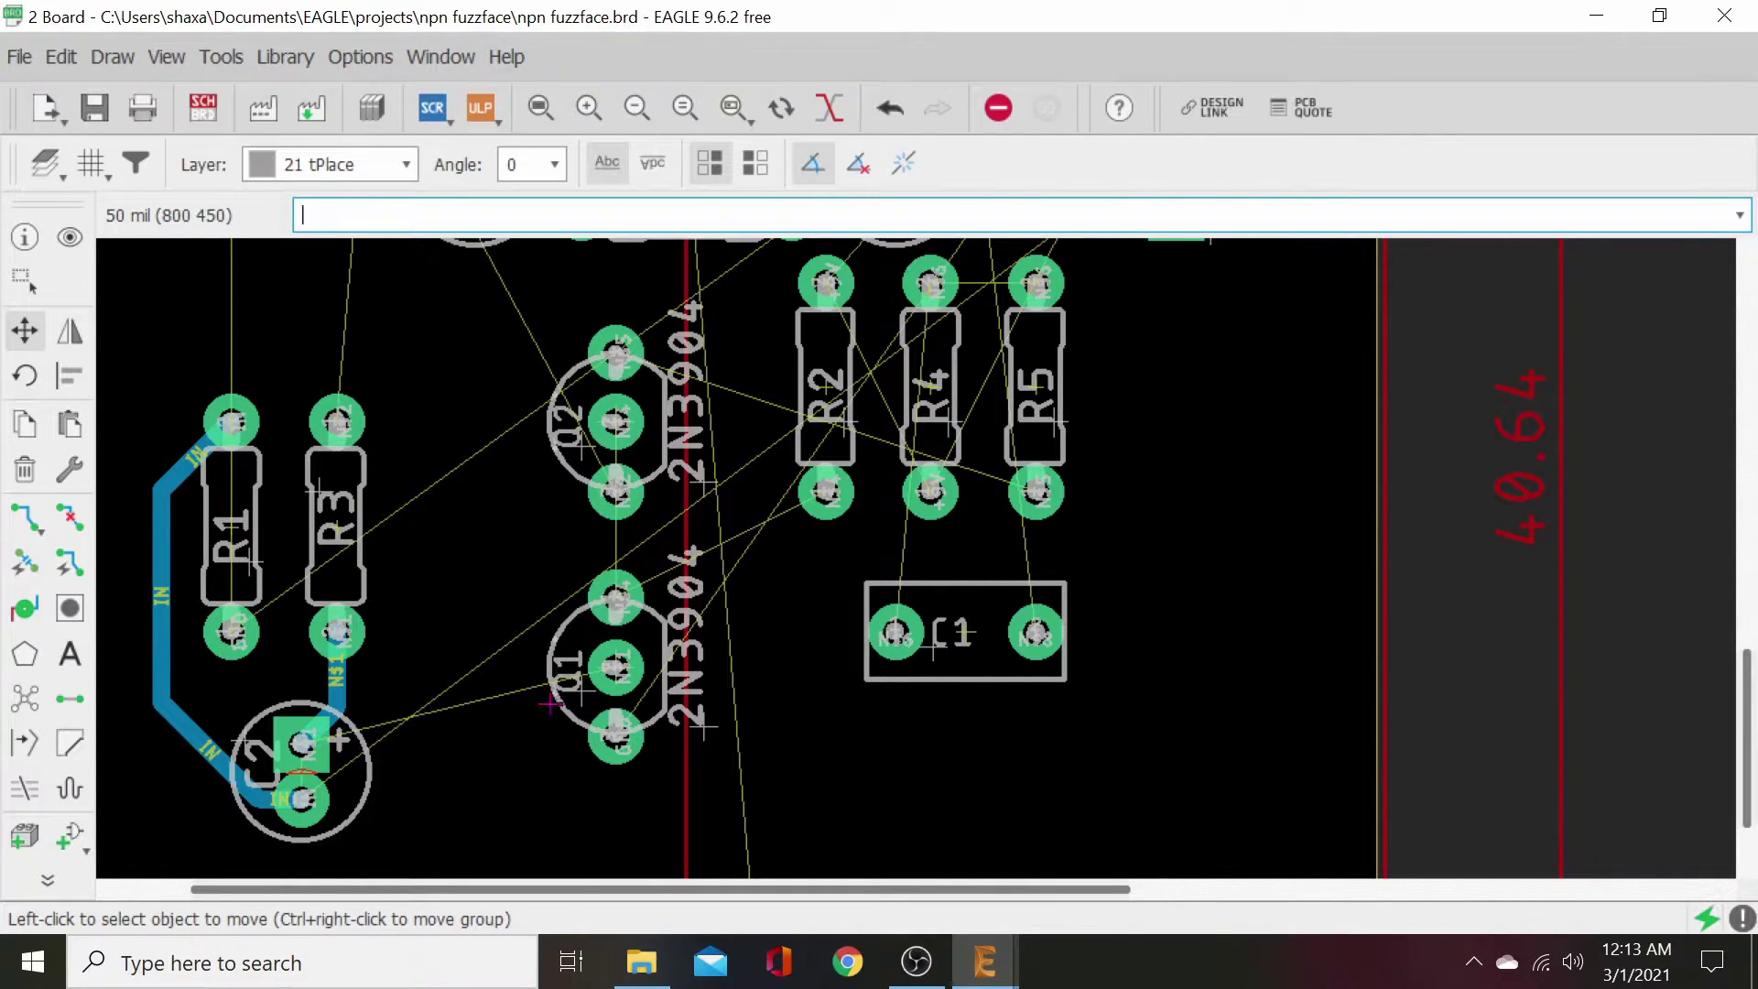
- Route the N$1 trace on layer 16 Bottom from C2's pad to Q1's middle pad
{"action": "left_click", "coordinate": [28, 518]}
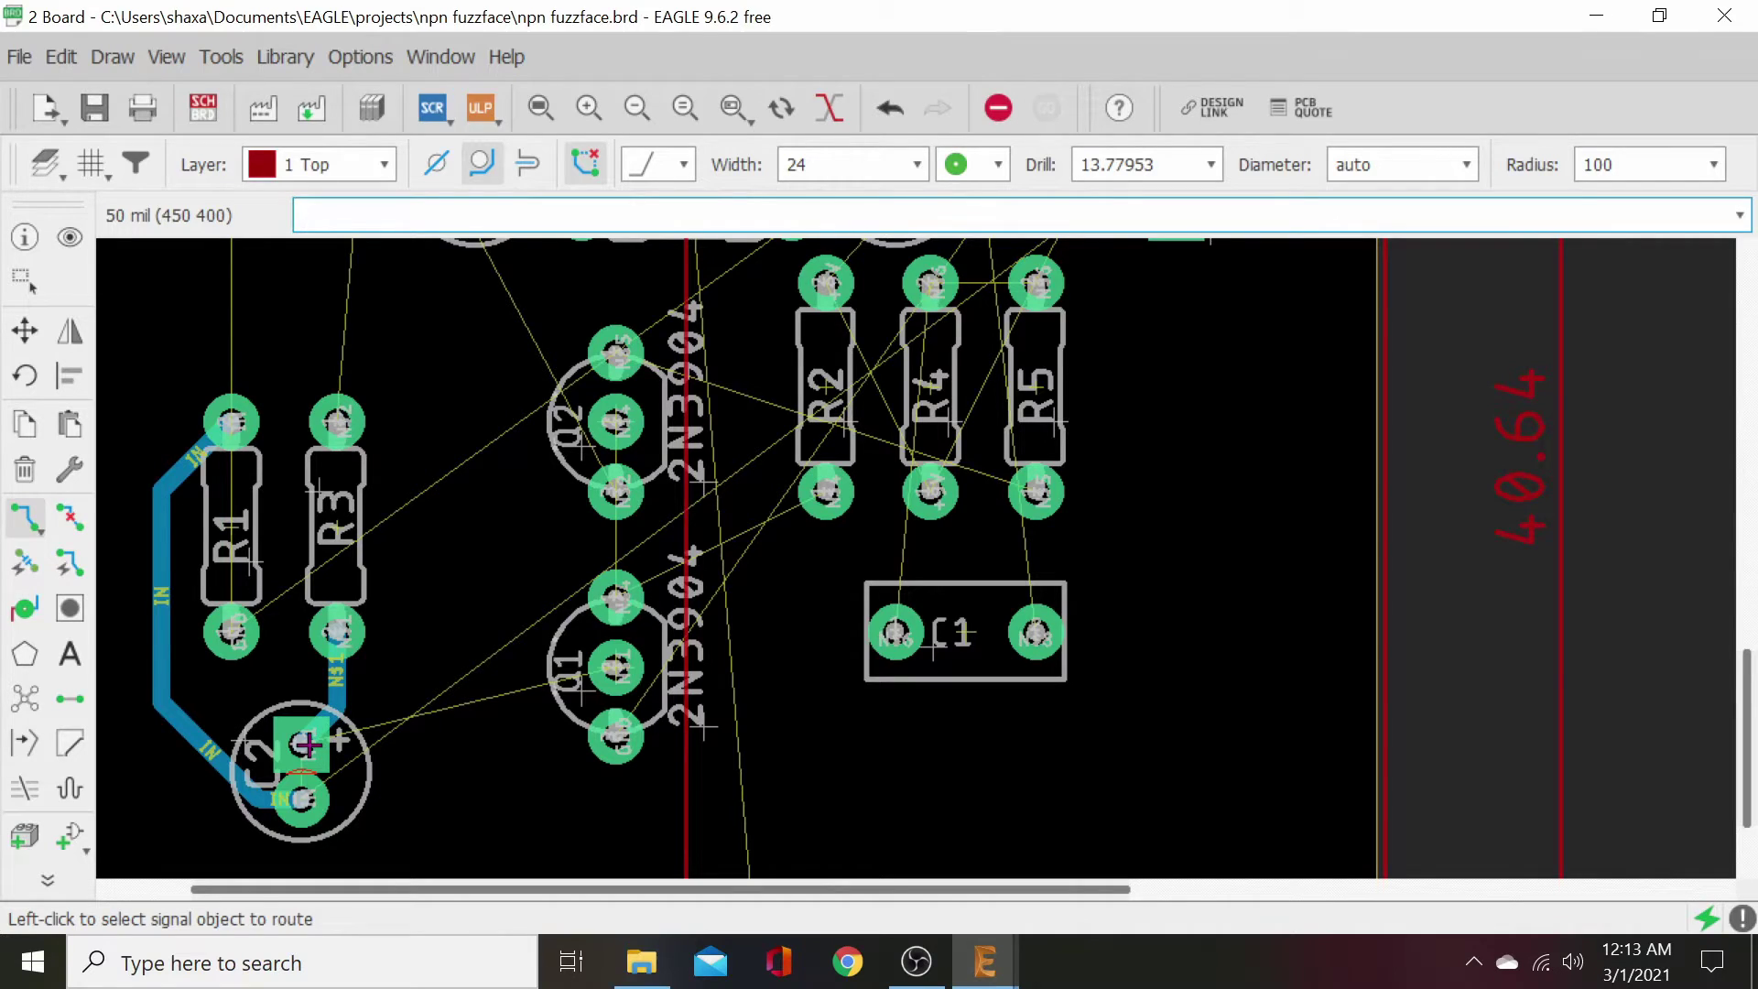
{"action": "left_click", "coordinate": [371, 163]}
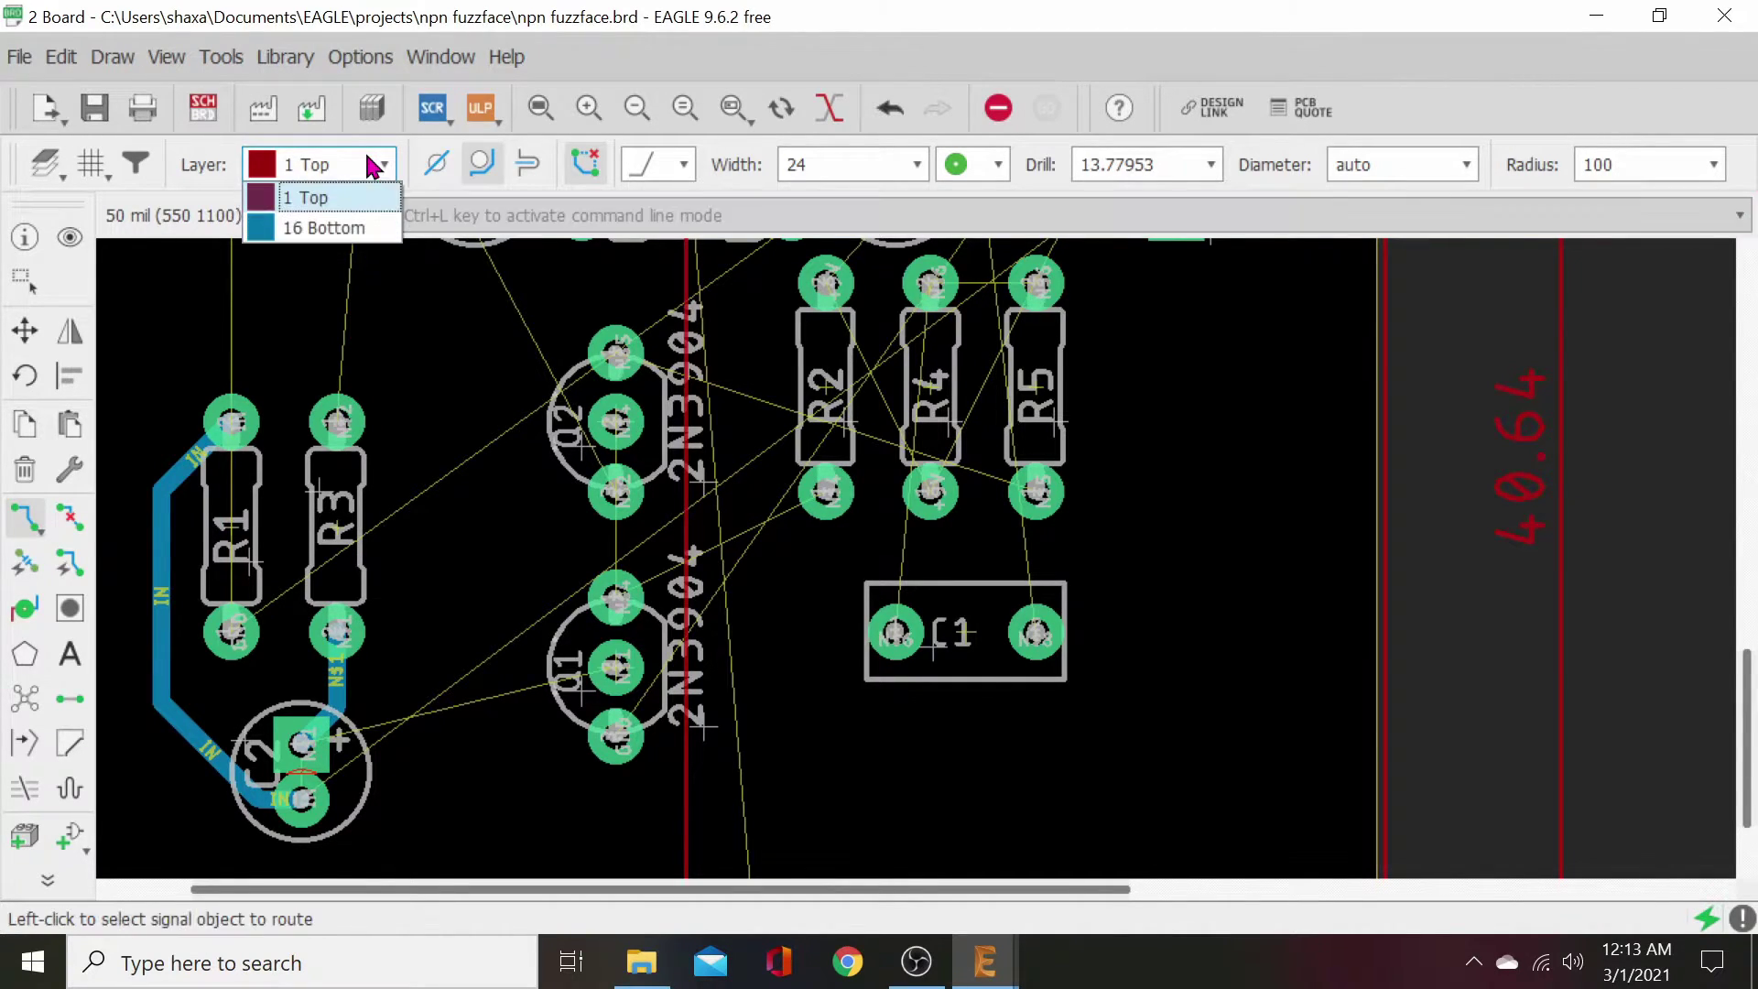
{"action": "left_click", "coordinate": [344, 227]}
{"action": "left_click", "coordinate": [302, 743]}
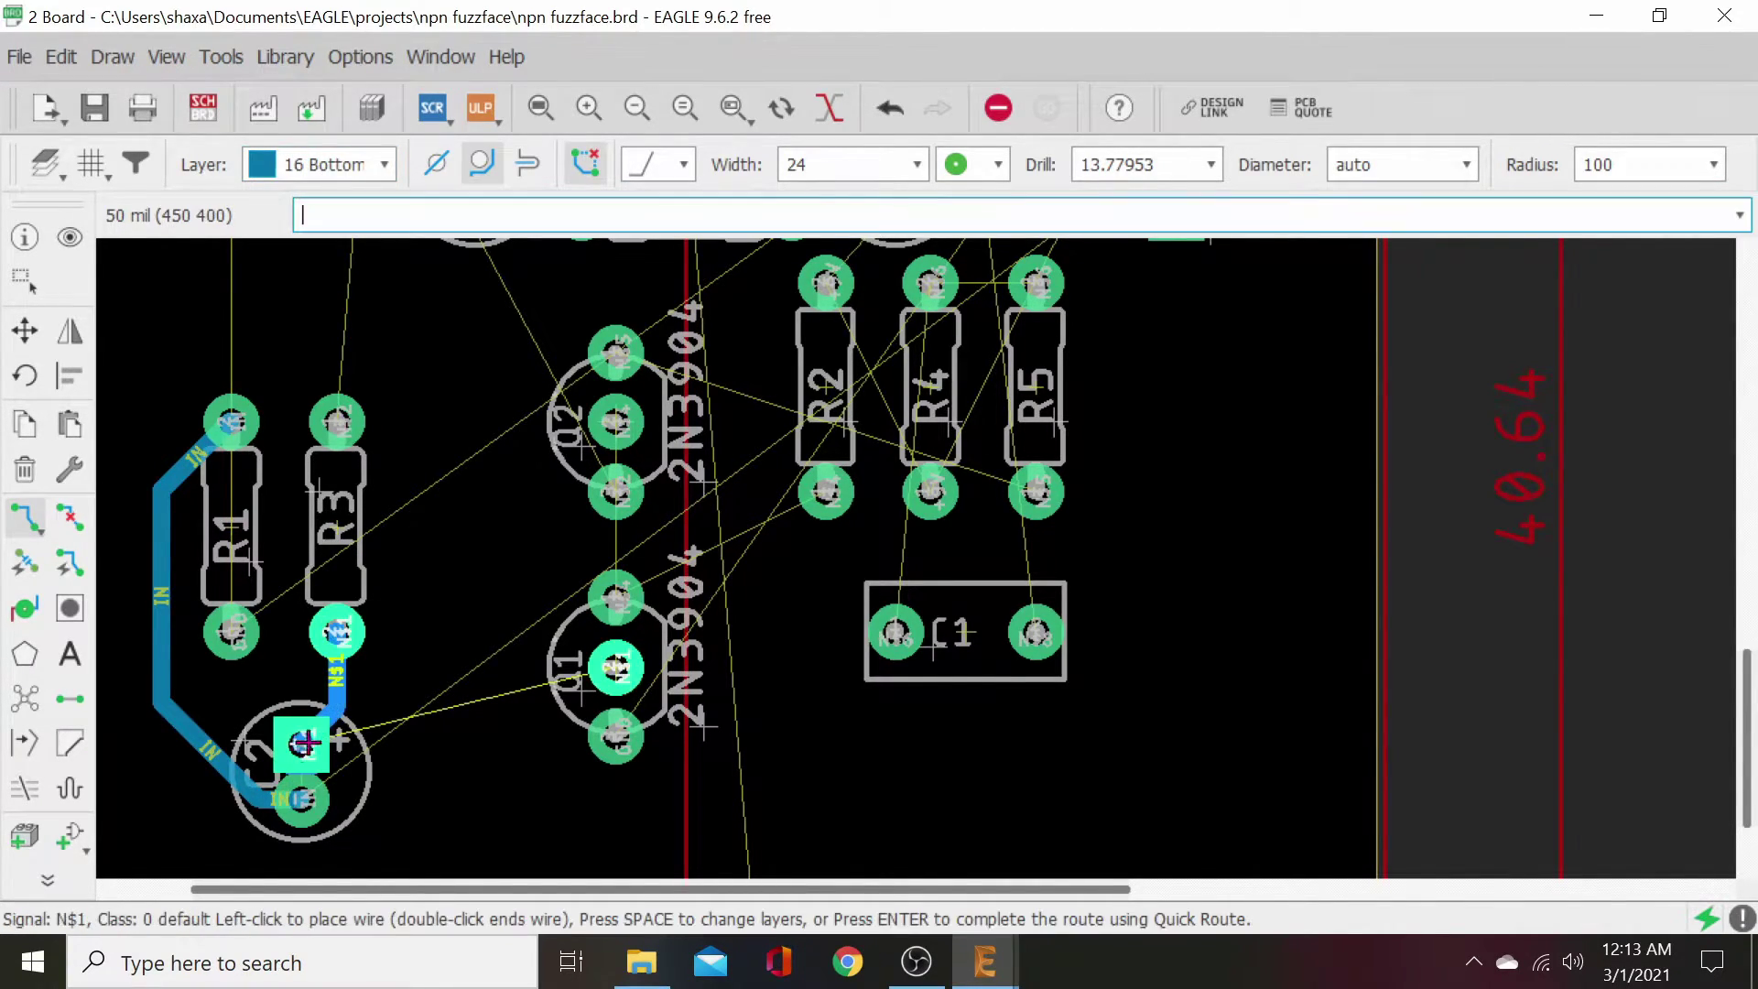
{"action": "left_click", "coordinate": [612, 668]}
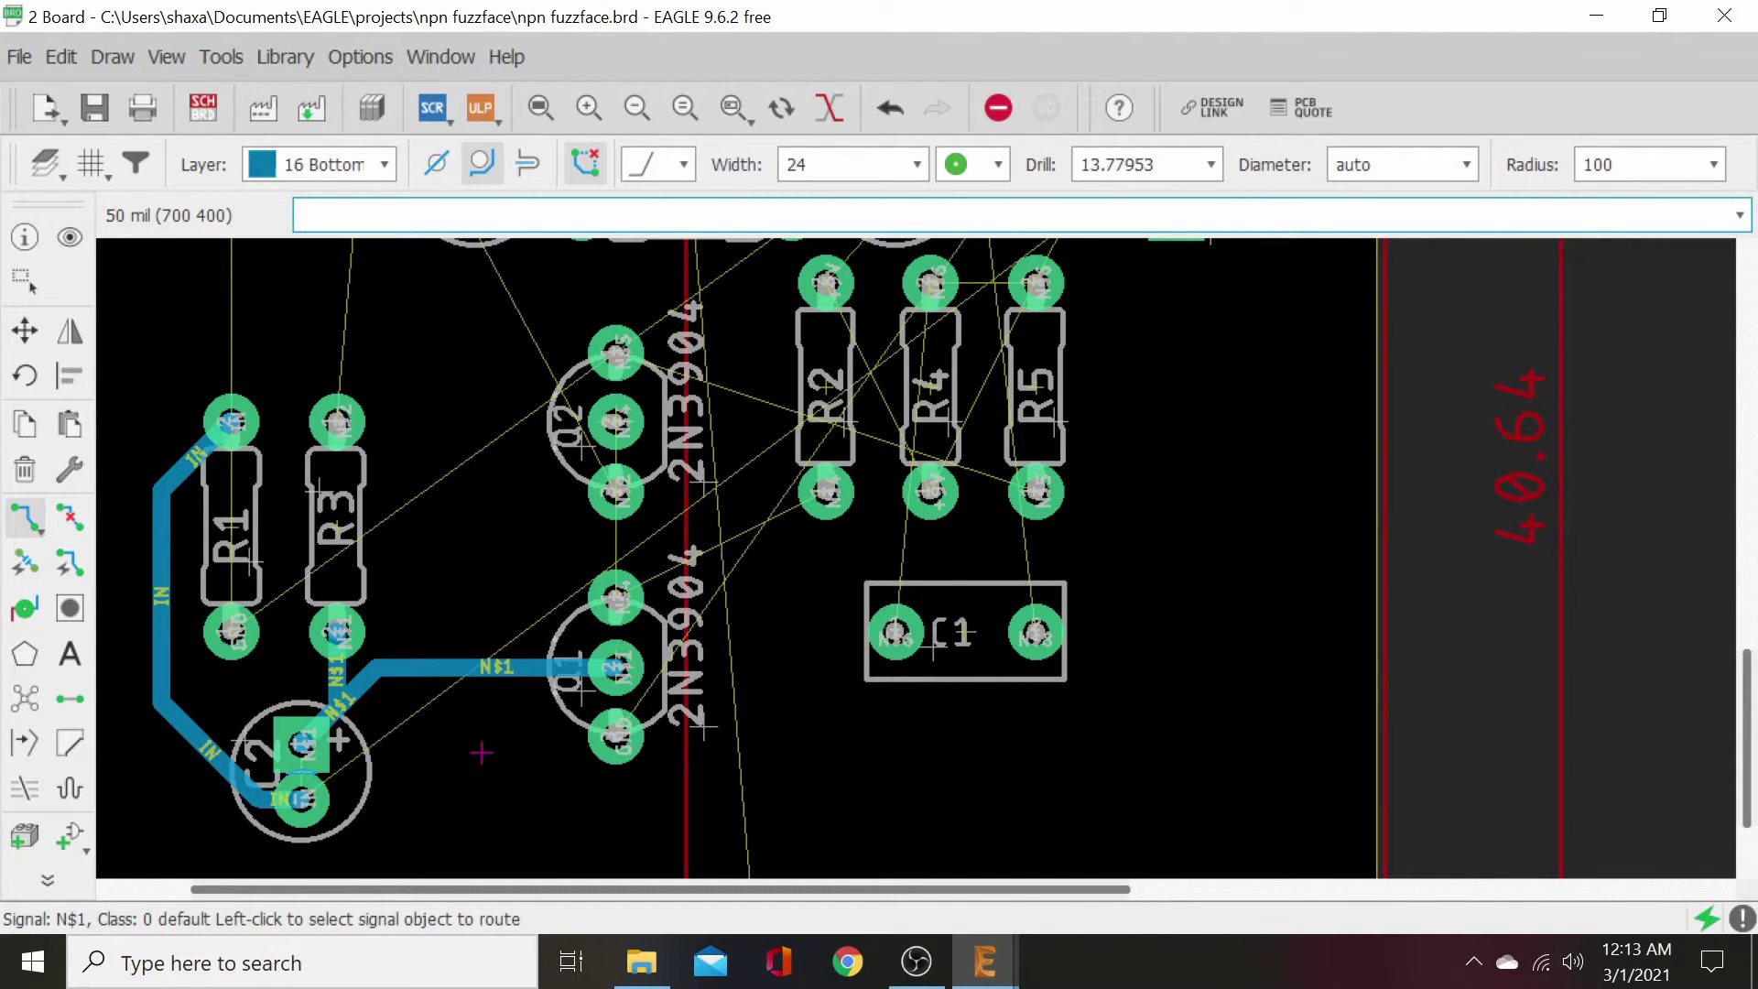
- Route the N$2 trace from Q2 through R3 to the top-left three-pin part
{"action": "scroll", "coordinate": [738, 657], "scroll_direction": "down", "scroll_amount": 2}
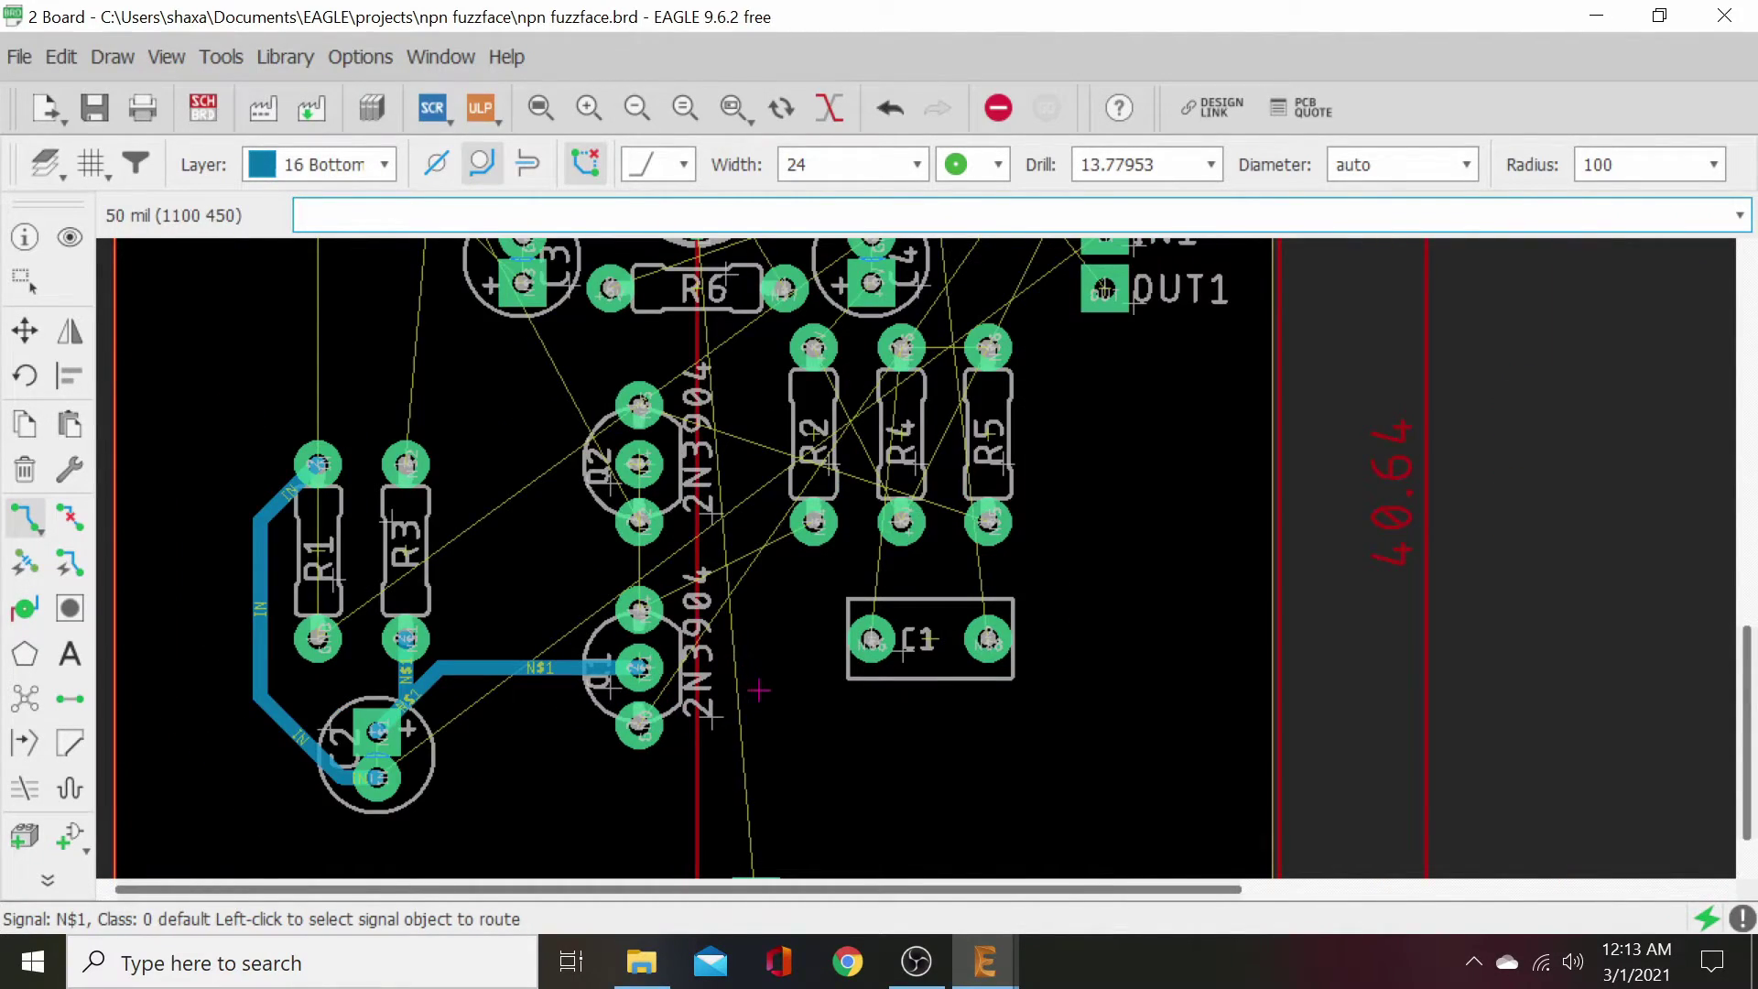
{"action": "scroll", "coordinate": [751, 666], "scroll_direction": "down", "scroll_amount": 1}
{"action": "scroll", "coordinate": [718, 745], "scroll_direction": "up", "scroll_amount": 2}
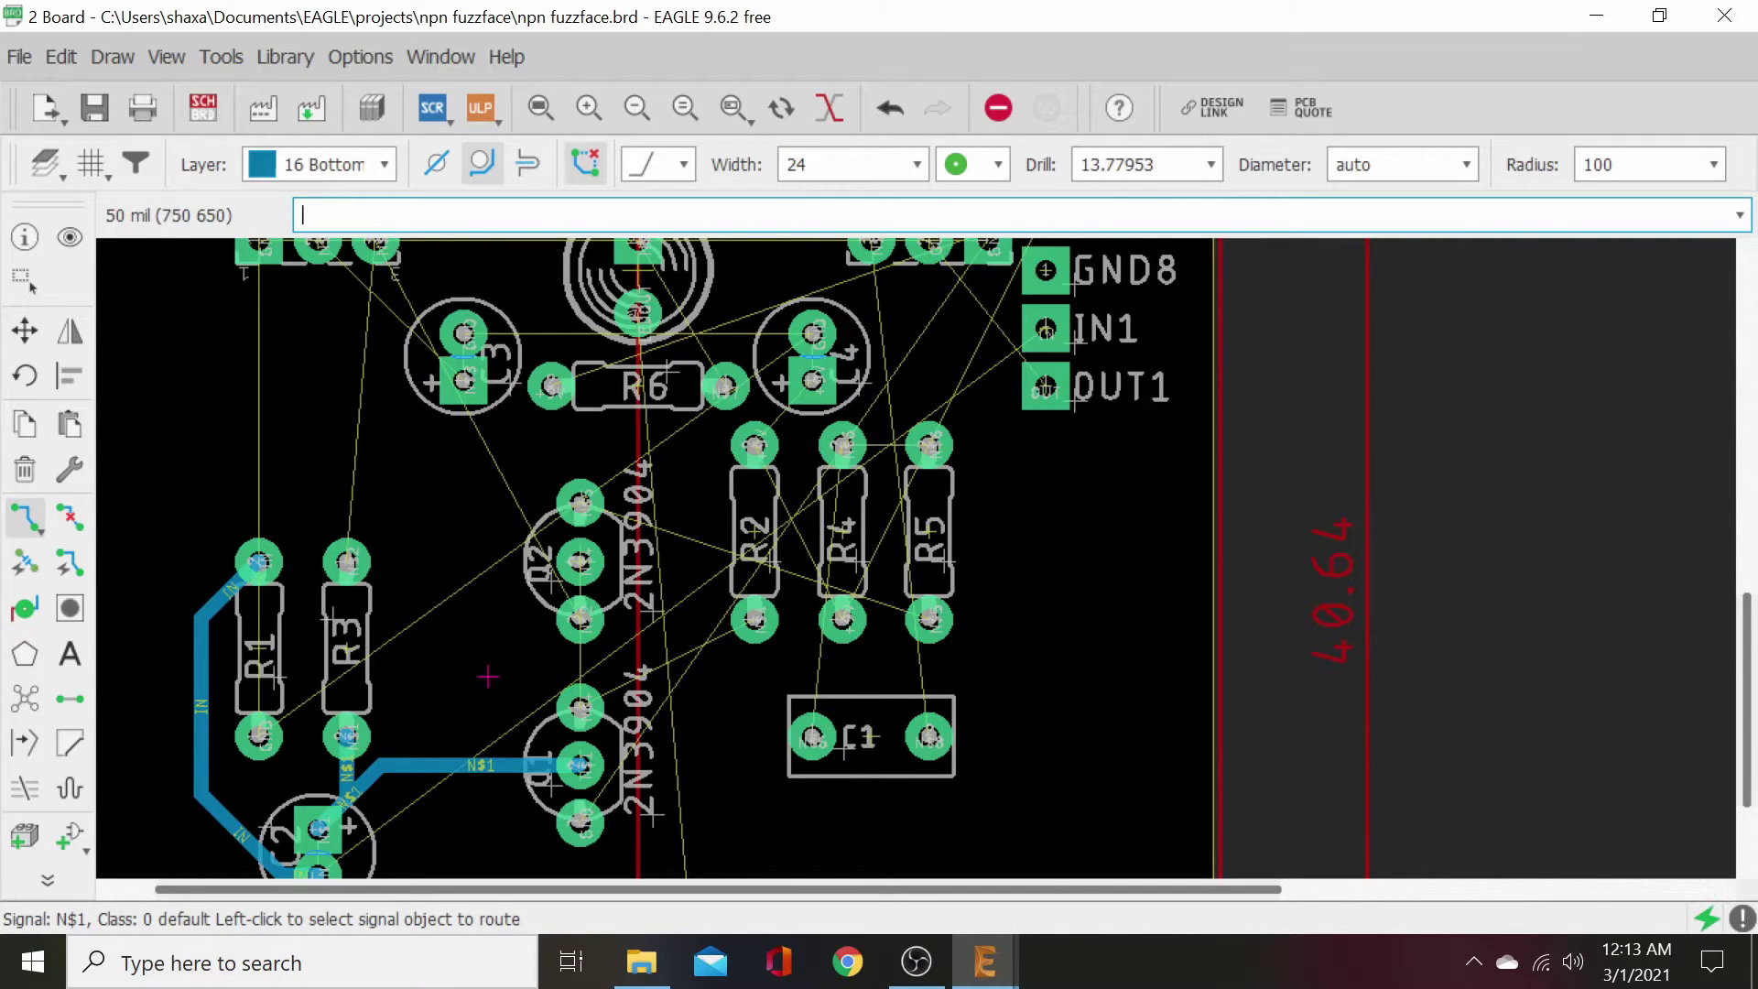
{"action": "scroll", "coordinate": [476, 622], "scroll_direction": "down", "scroll_amount": 1}
{"action": "scroll", "coordinate": [476, 641], "scroll_direction": "up", "scroll_amount": 3}
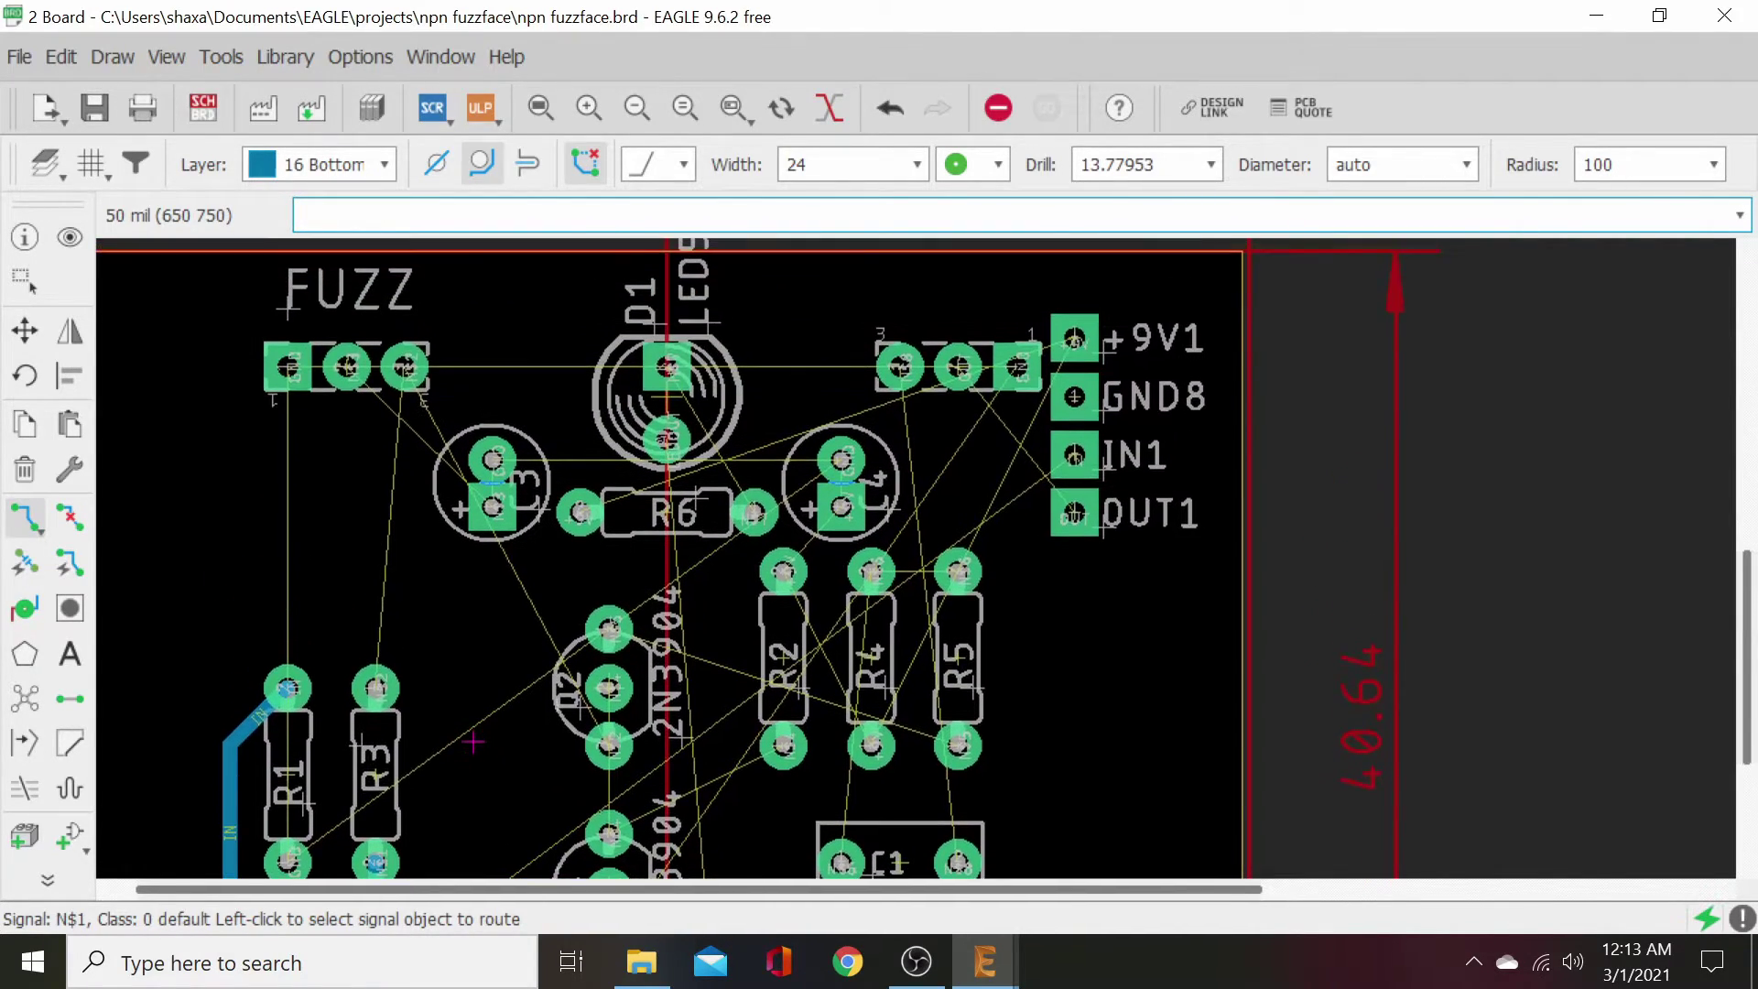
{"action": "scroll", "coordinate": [473, 742], "scroll_direction": "down", "scroll_amount": 3}
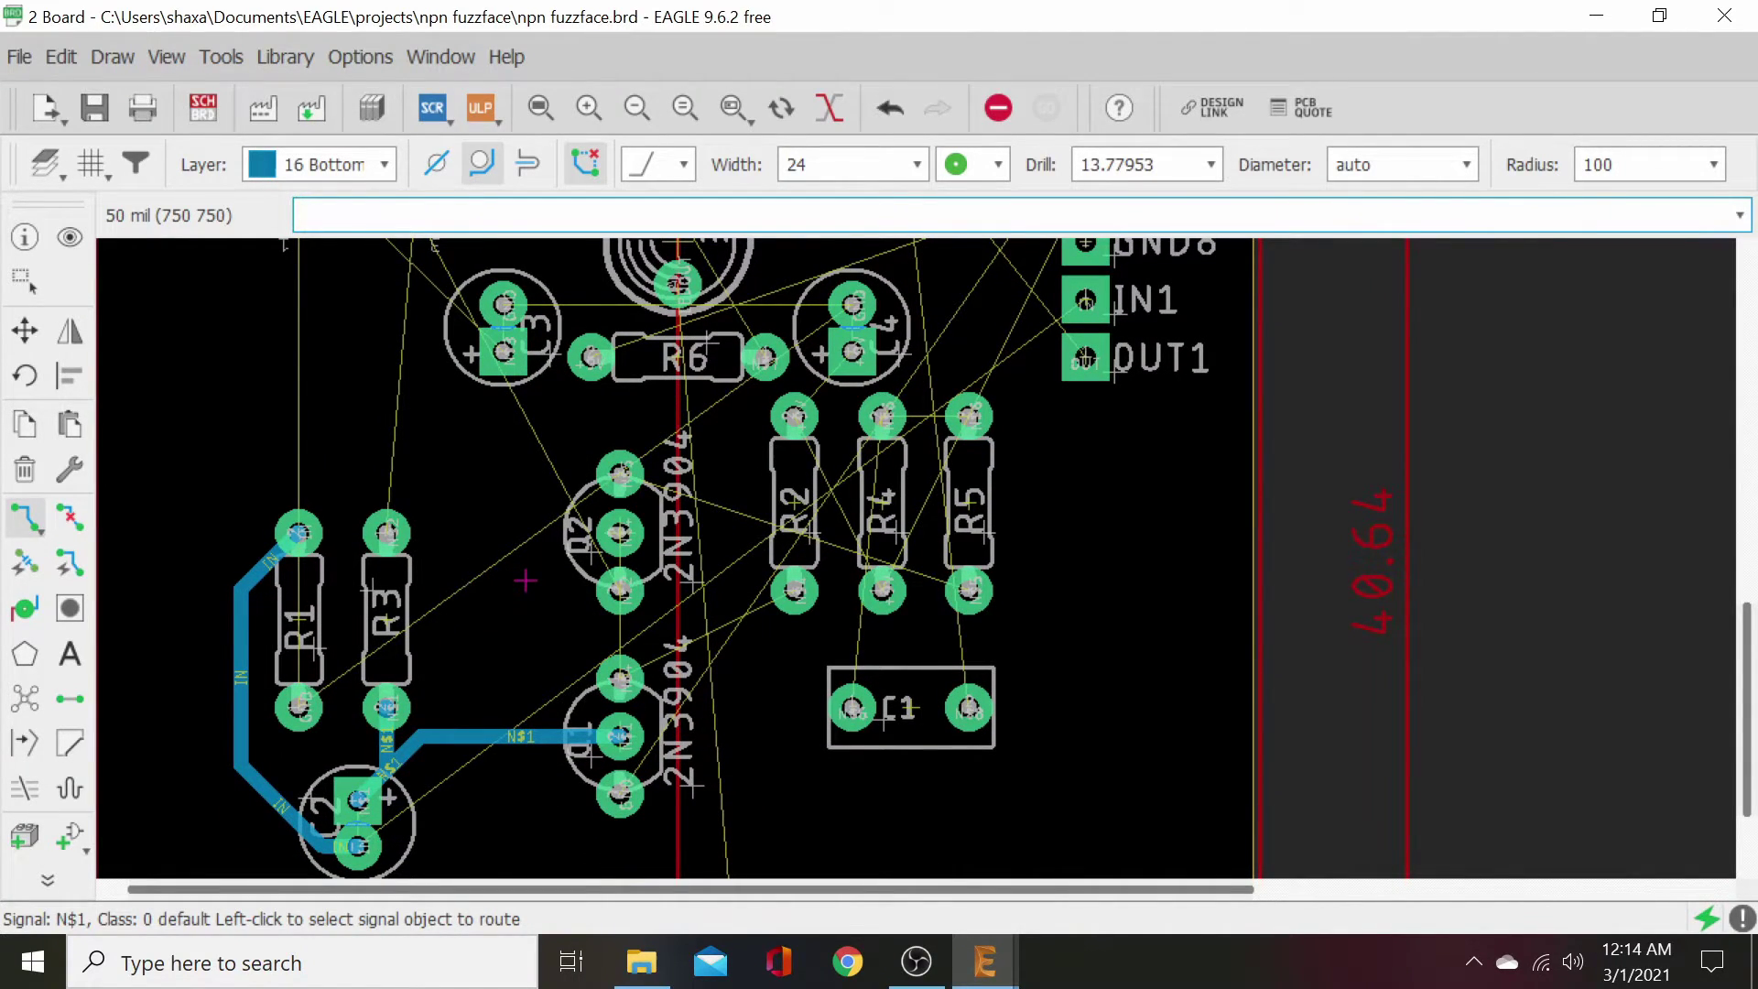
{"action": "scroll", "coordinate": [524, 580], "scroll_direction": "up", "scroll_amount": 1}
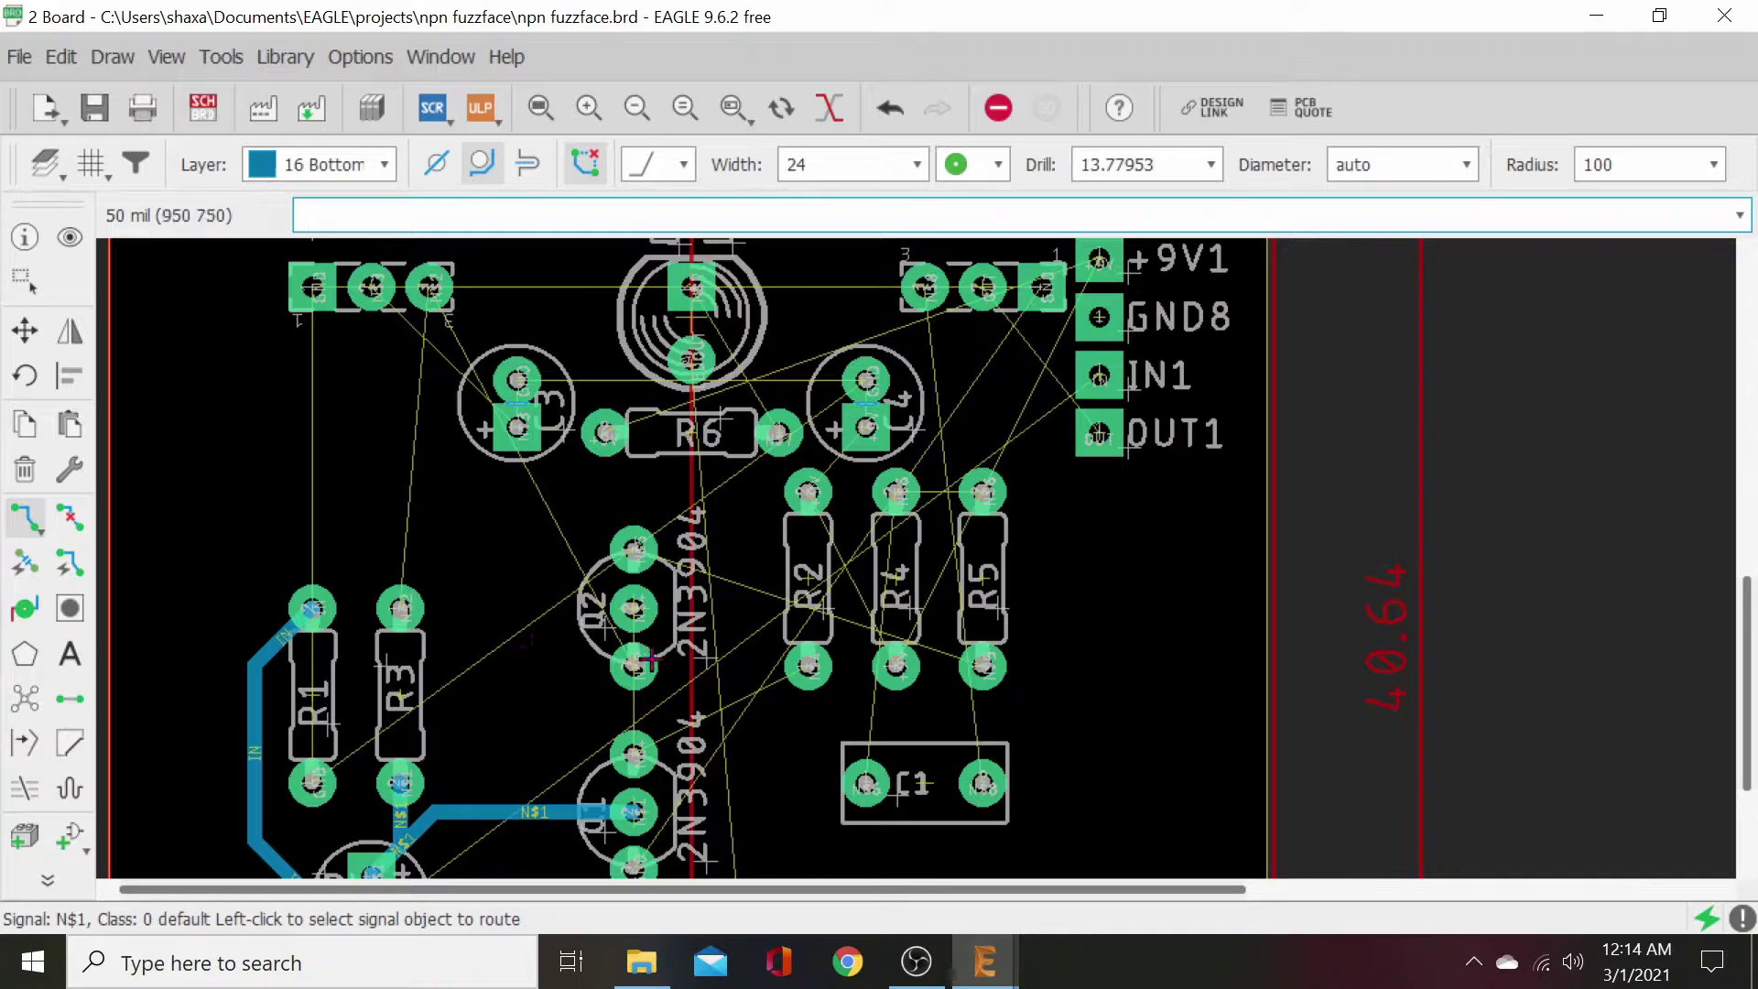
{"action": "left_click", "coordinate": [631, 671]}
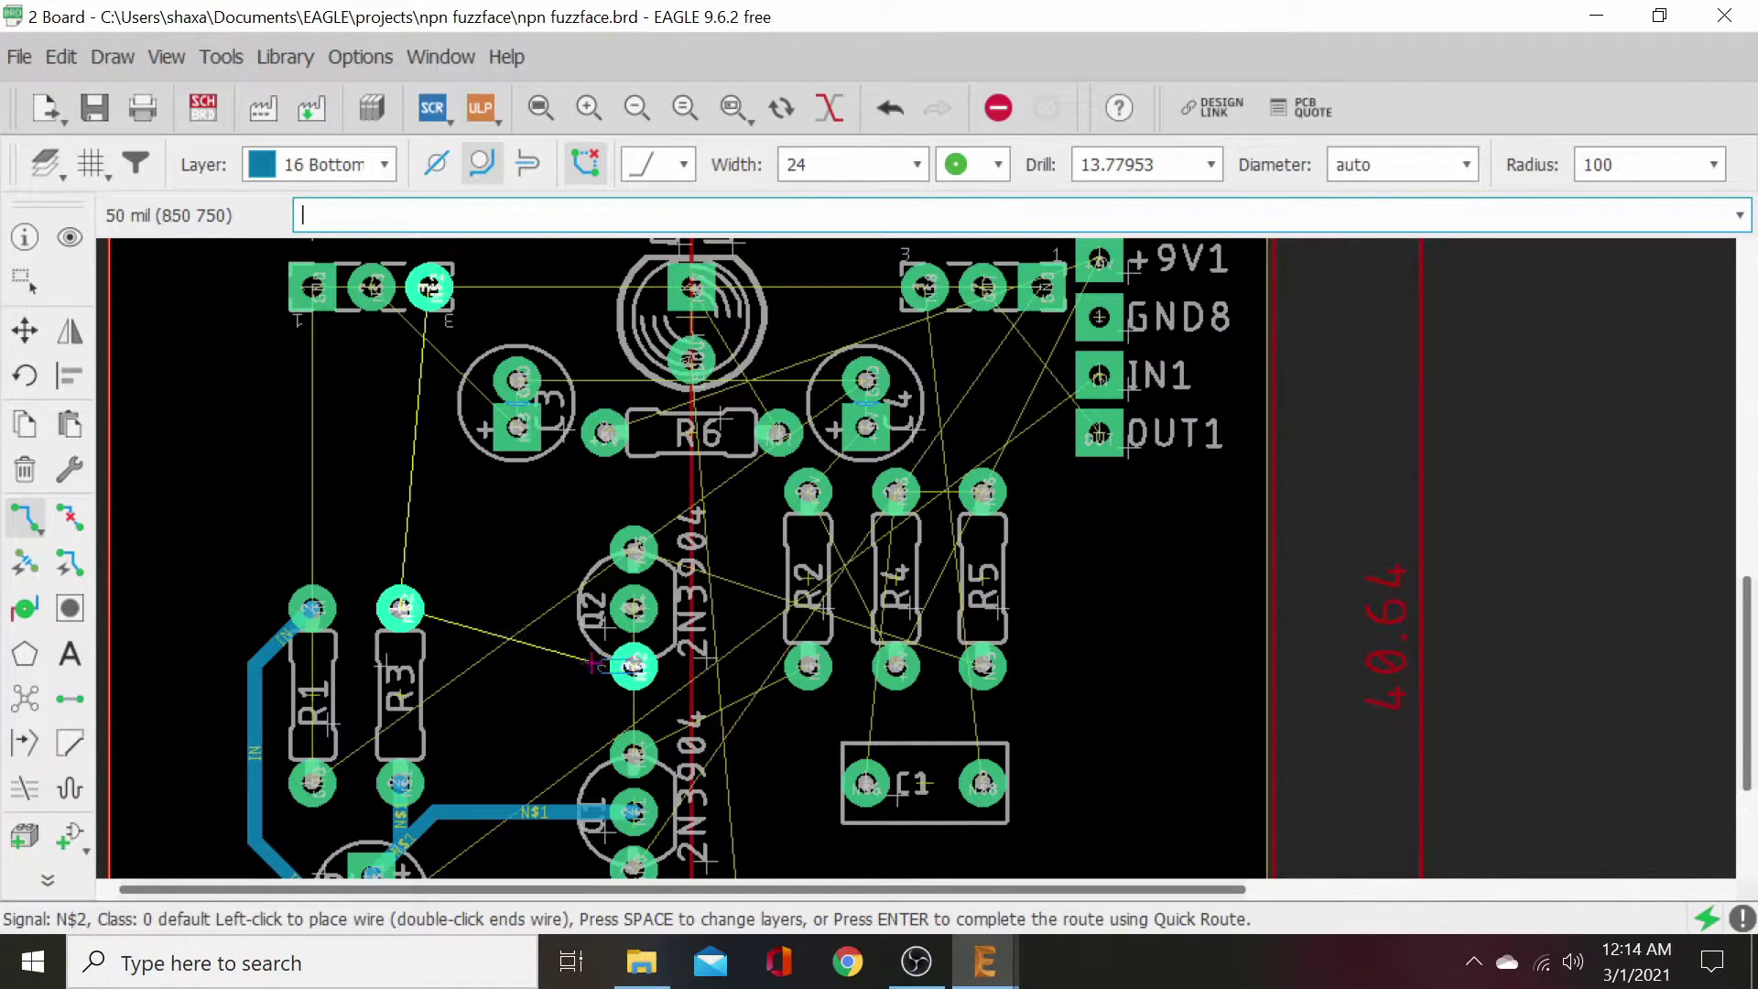
{"action": "left_click", "coordinate": [407, 610]}
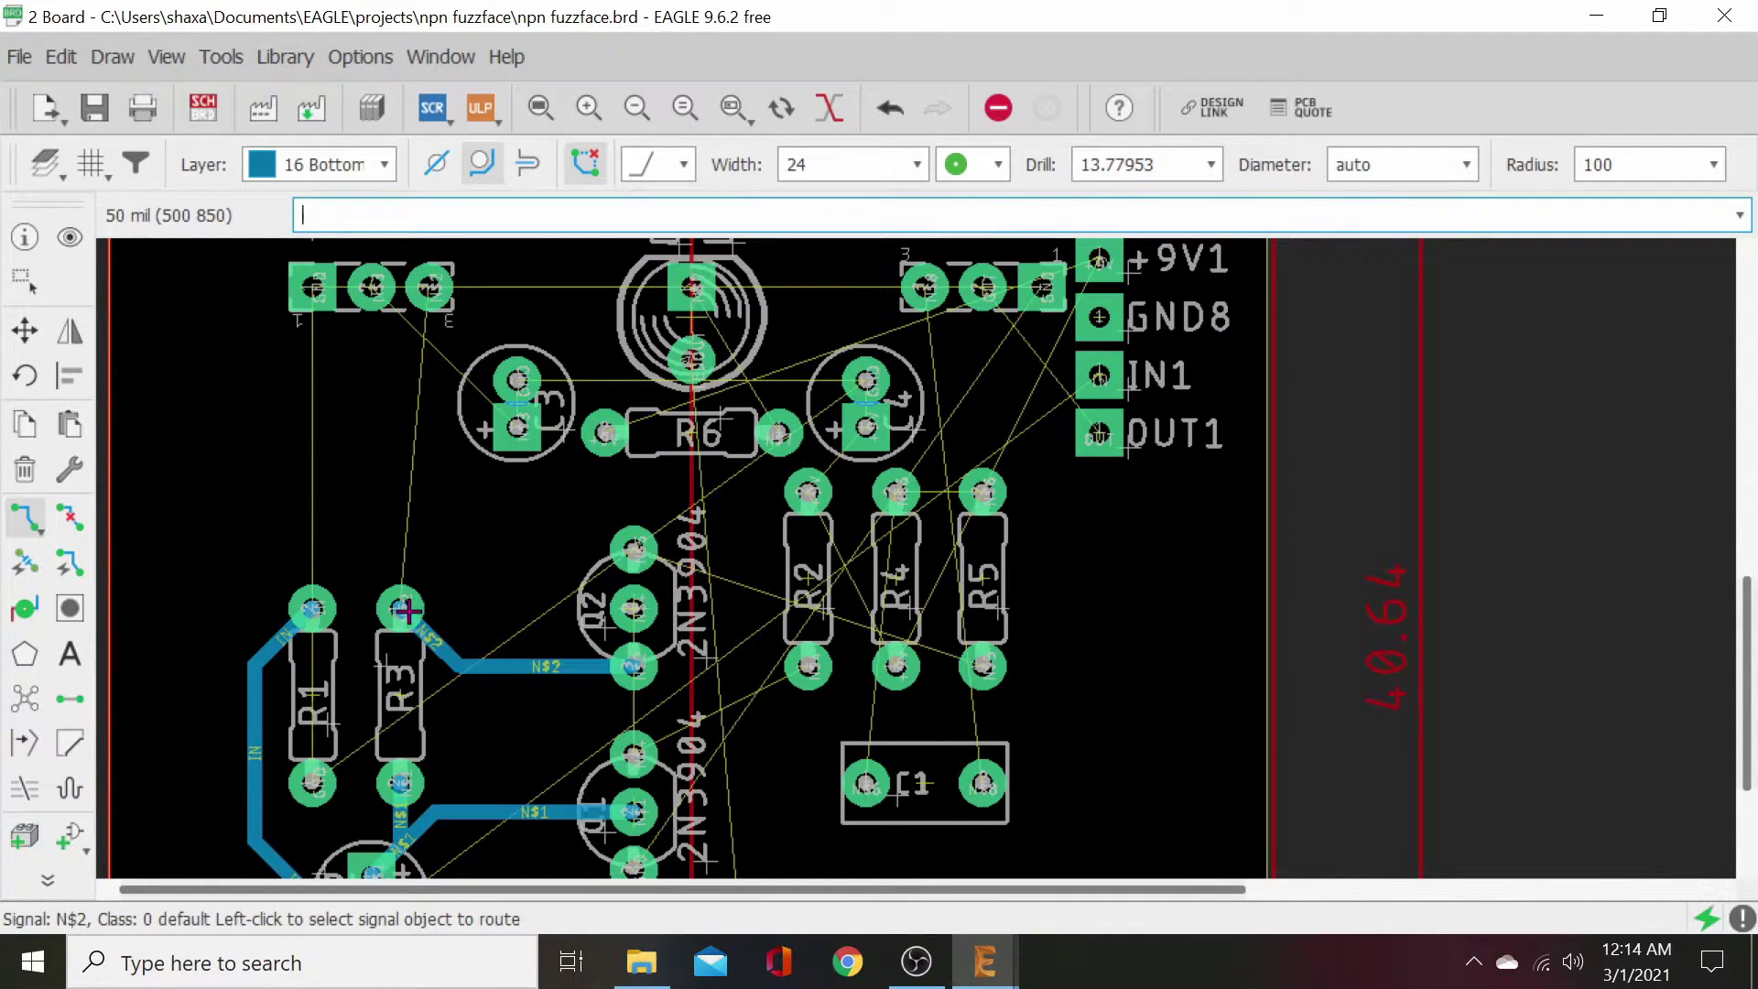
{"action": "left_click", "coordinate": [407, 610]}
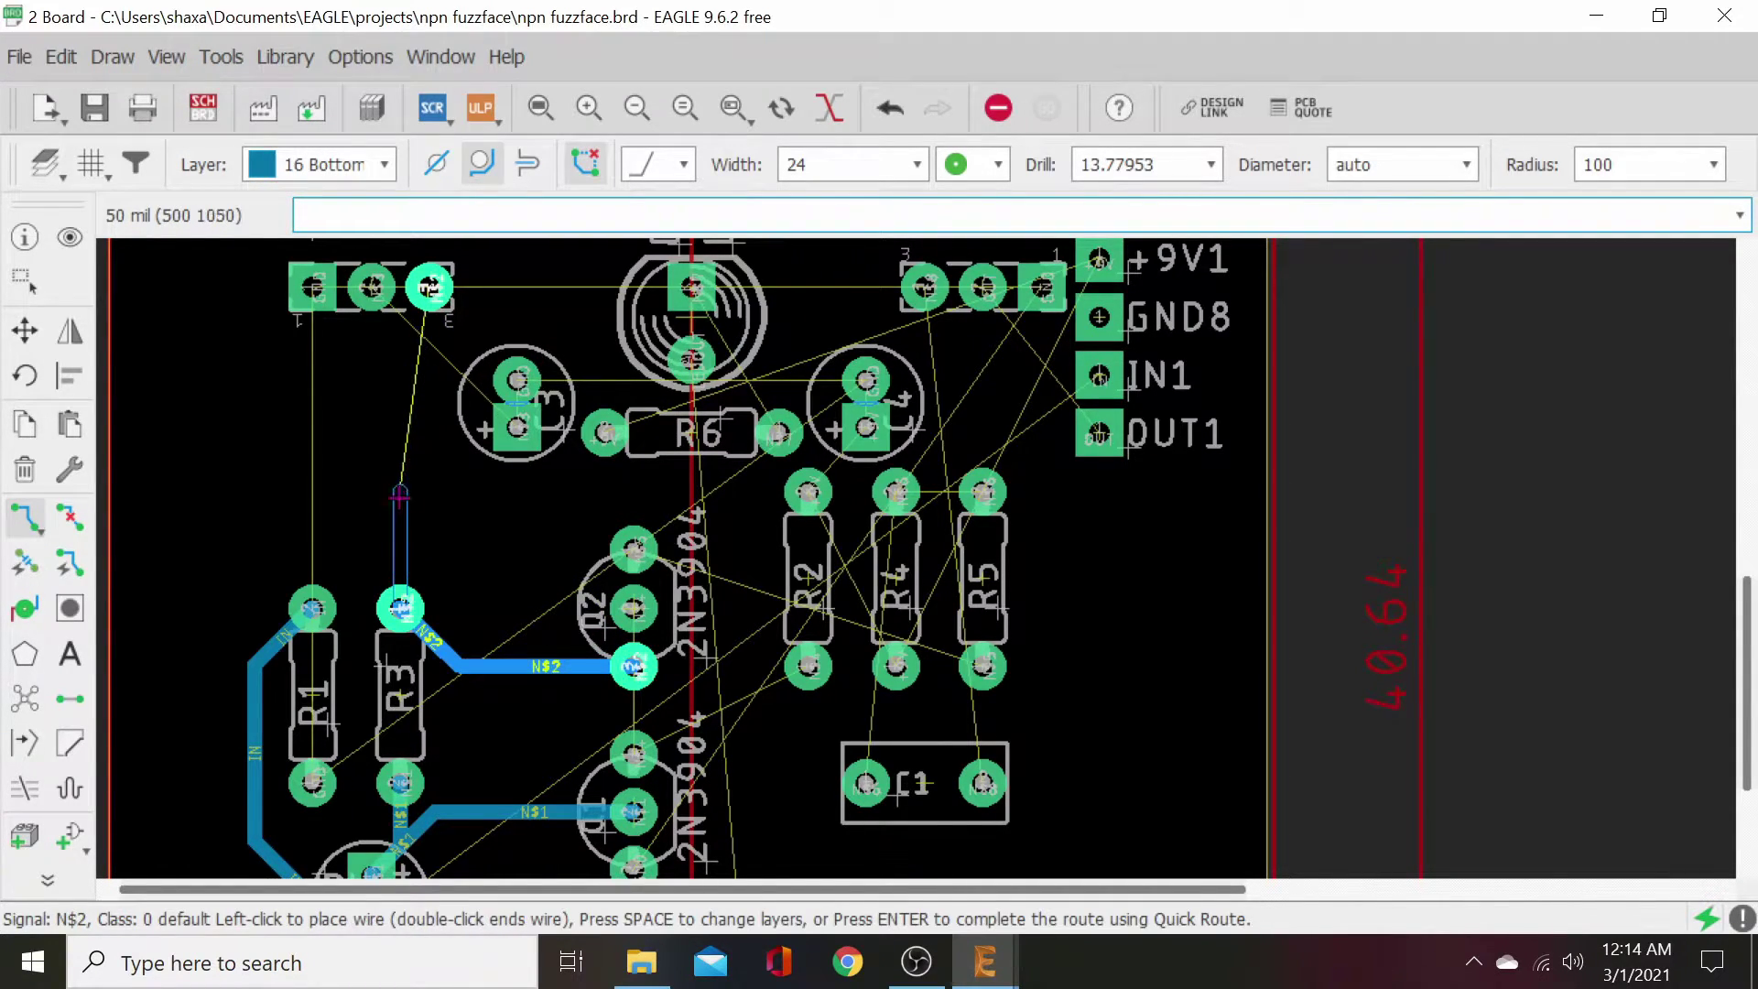
{"action": "left_click", "coordinate": [422, 328]}
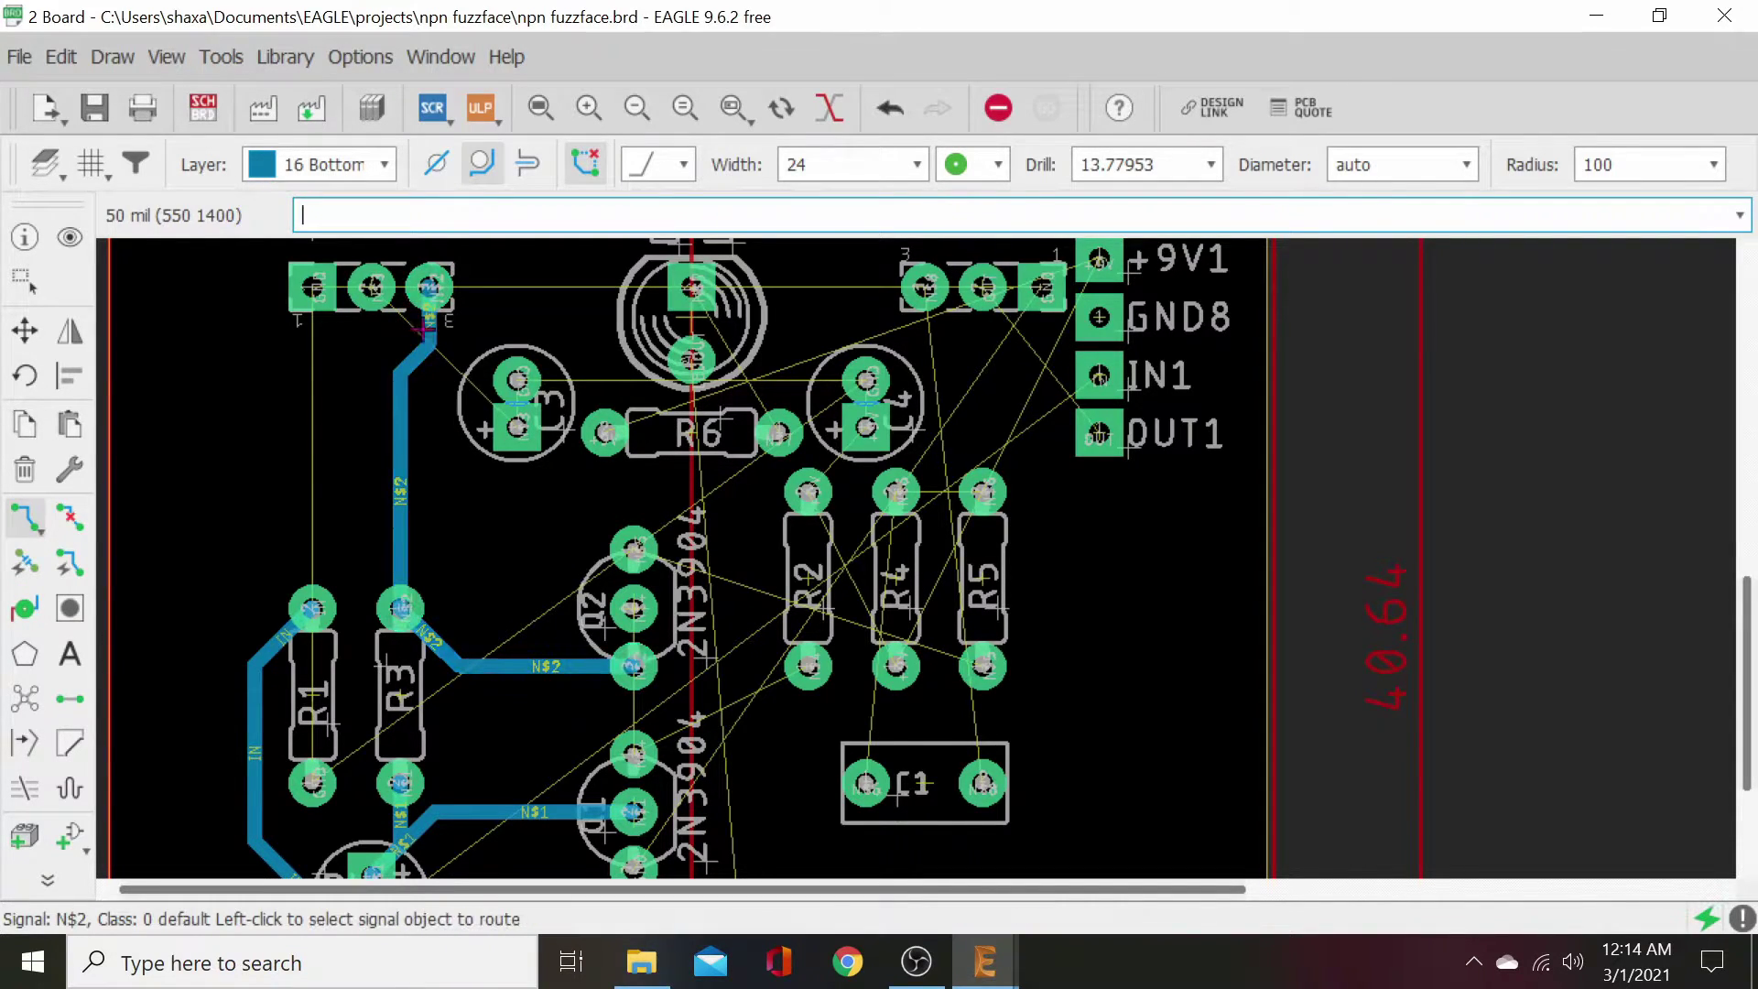
{"action": "scroll", "coordinate": [326, 569], "scroll_direction": "down", "scroll_amount": 3}
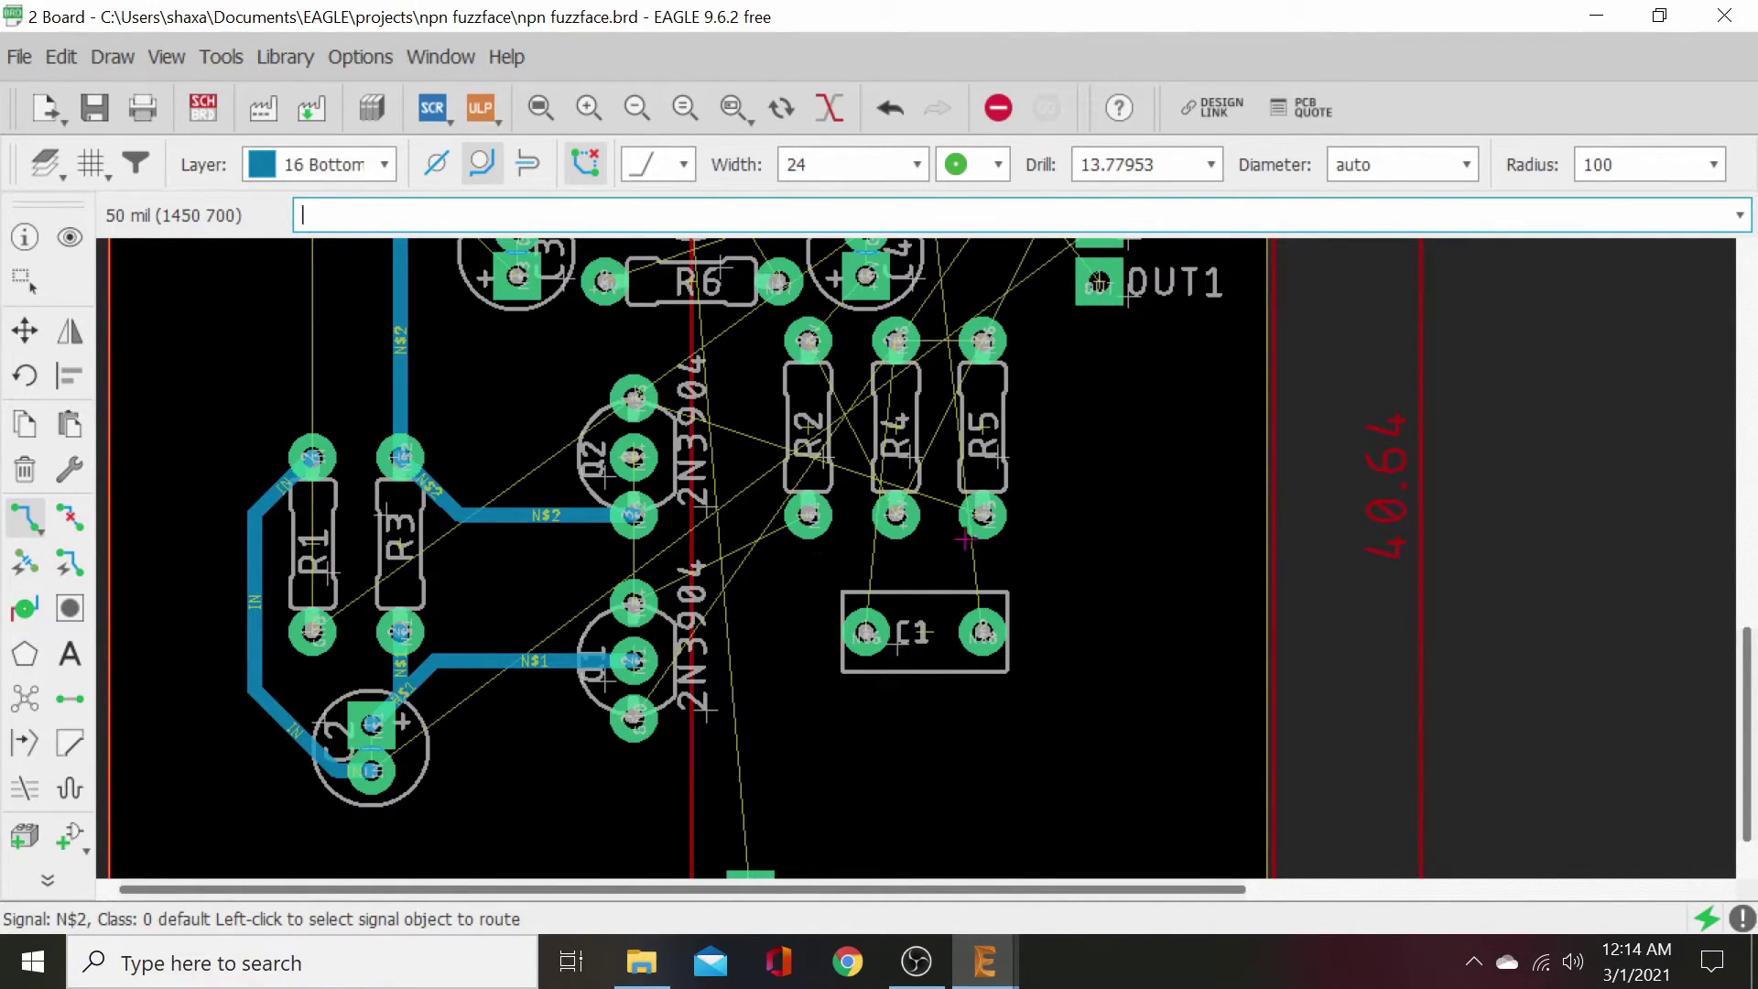
- Move R5, kept vertical, to sit between Q2 and R2
{"action": "left_click", "coordinate": [25, 330]}
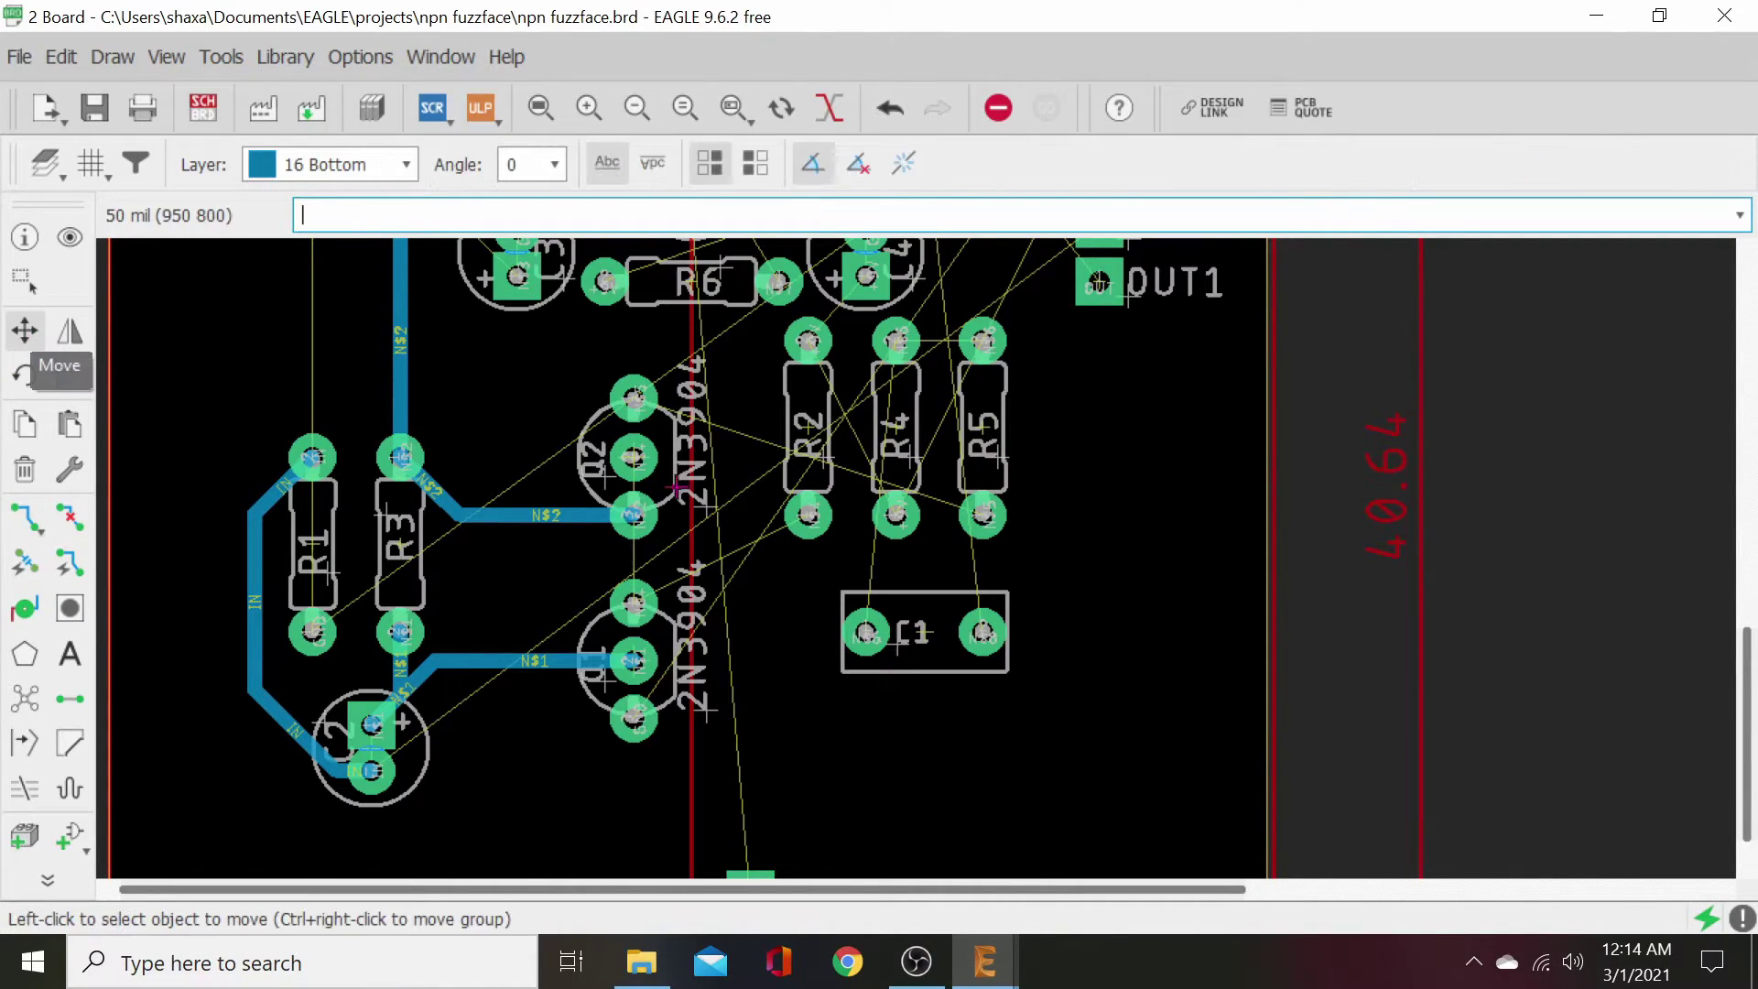
{"action": "left_click", "coordinate": [979, 452]}
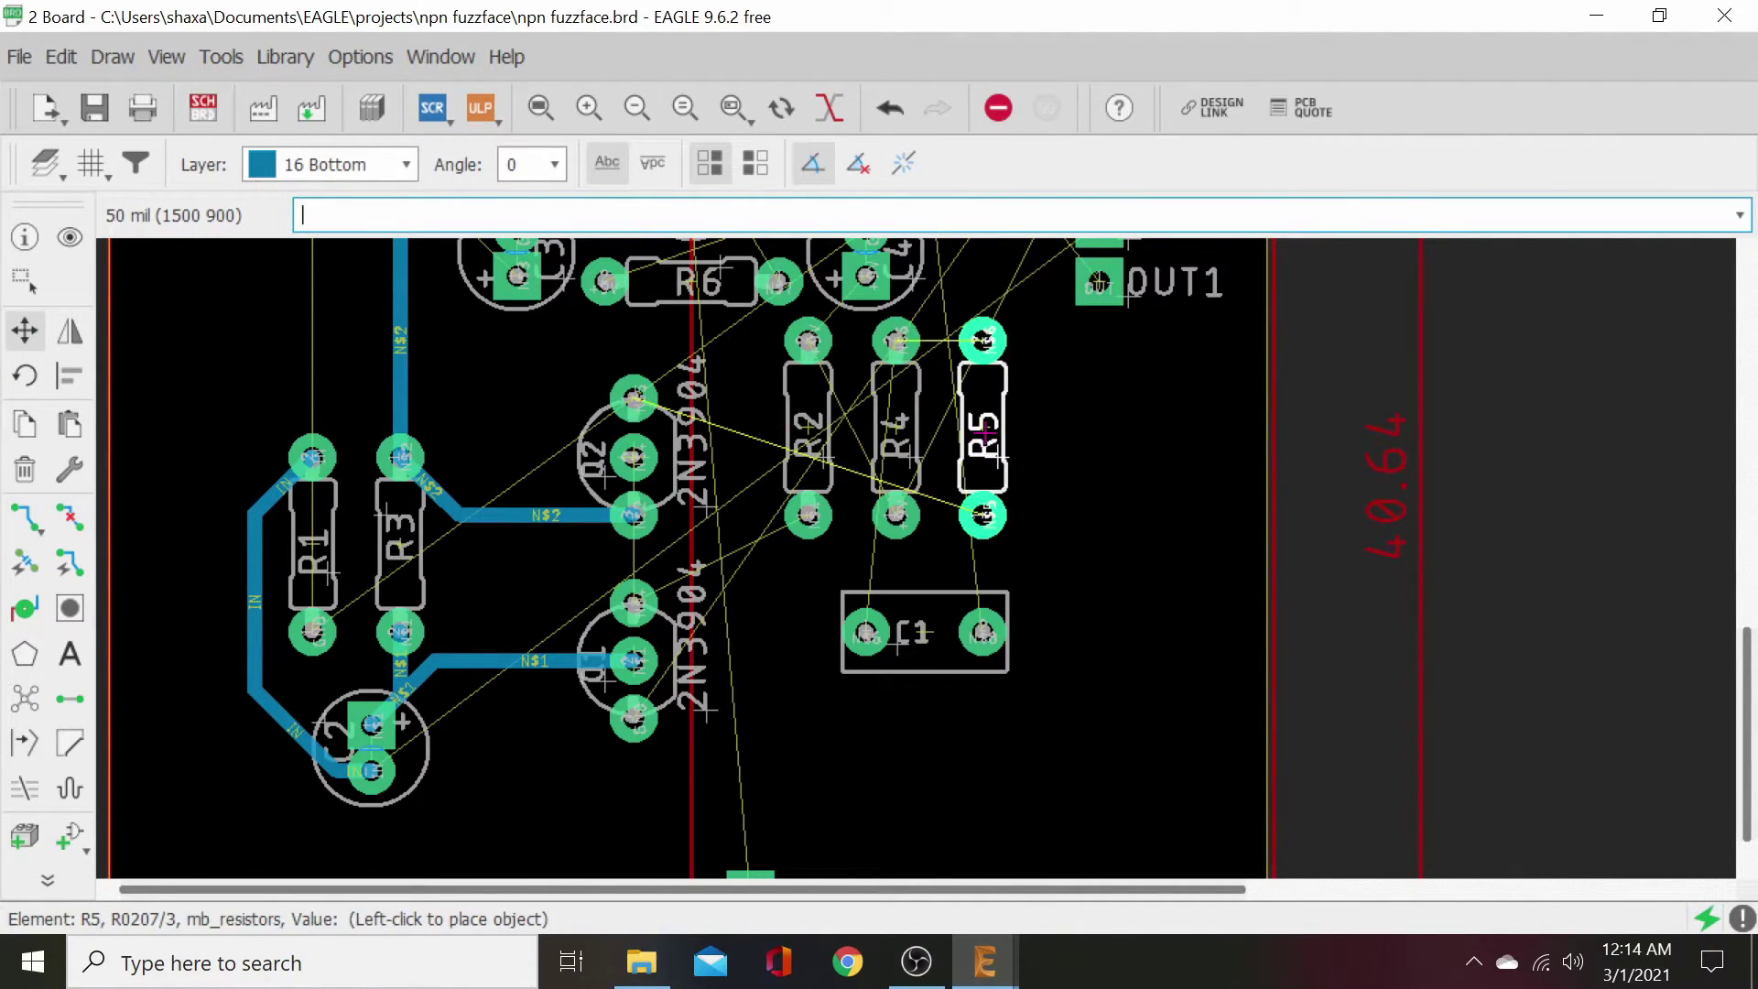
{"action": "right_click", "coordinate": [987, 458]}
{"action": "right_click", "coordinate": [989, 457]}
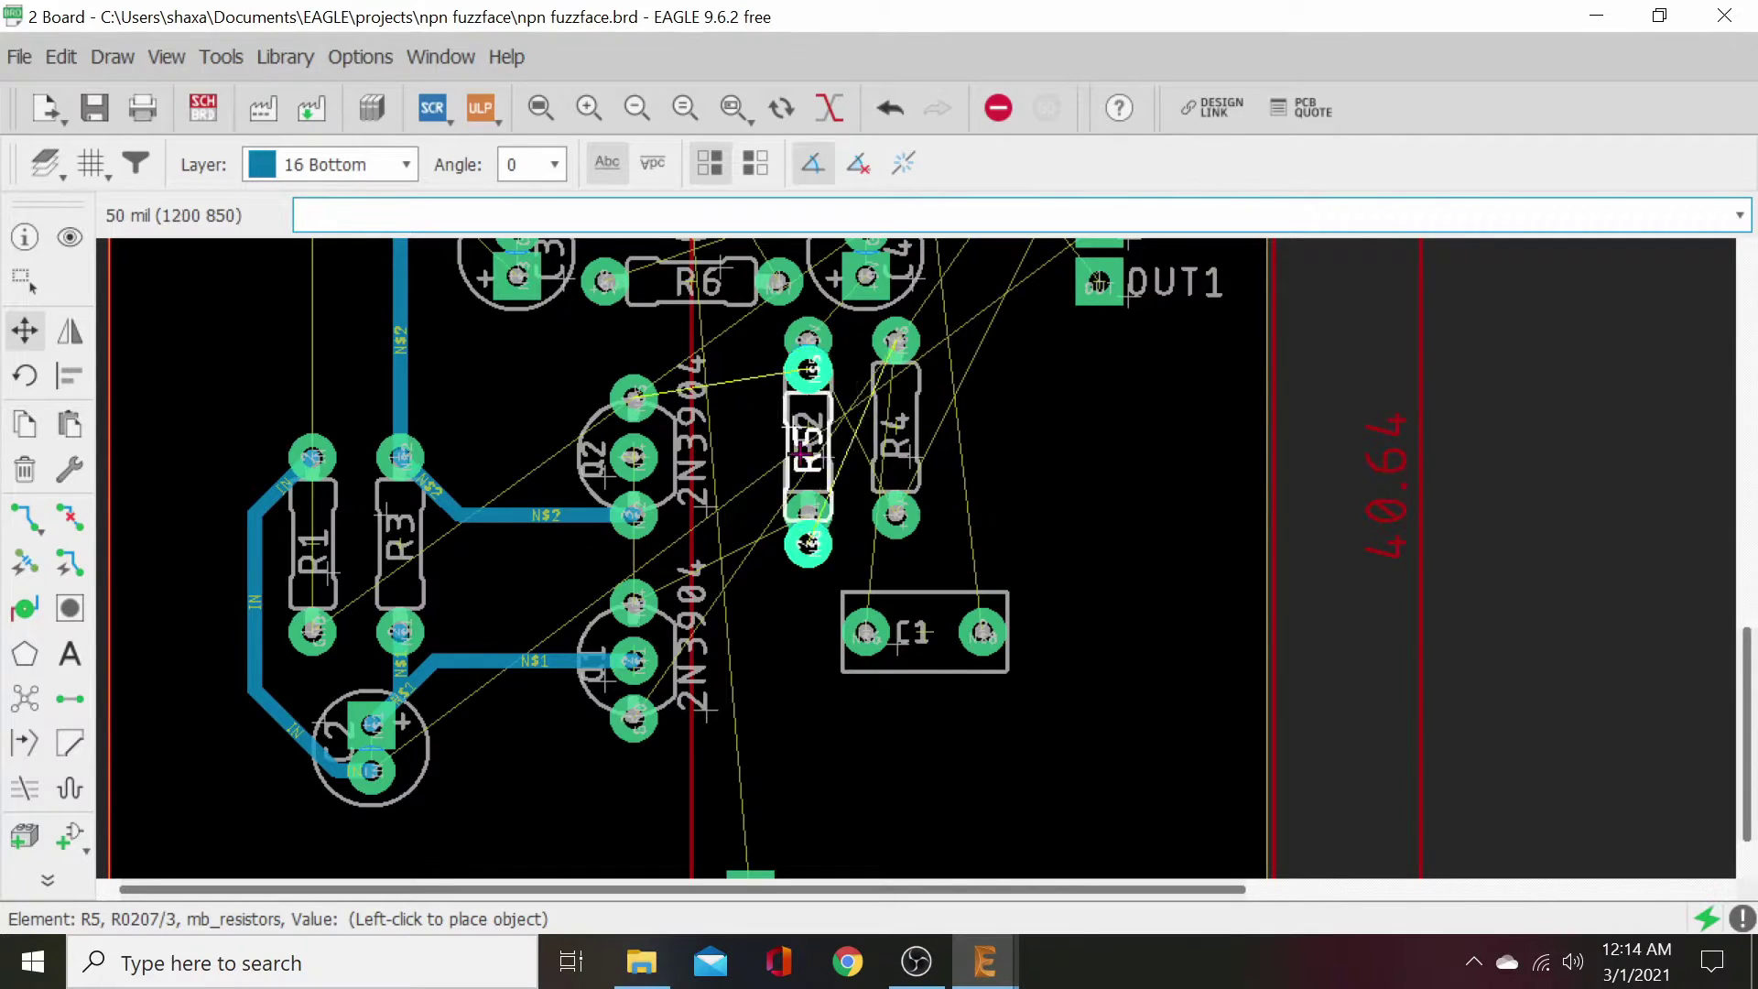
{"action": "left_click", "coordinate": [755, 452]}
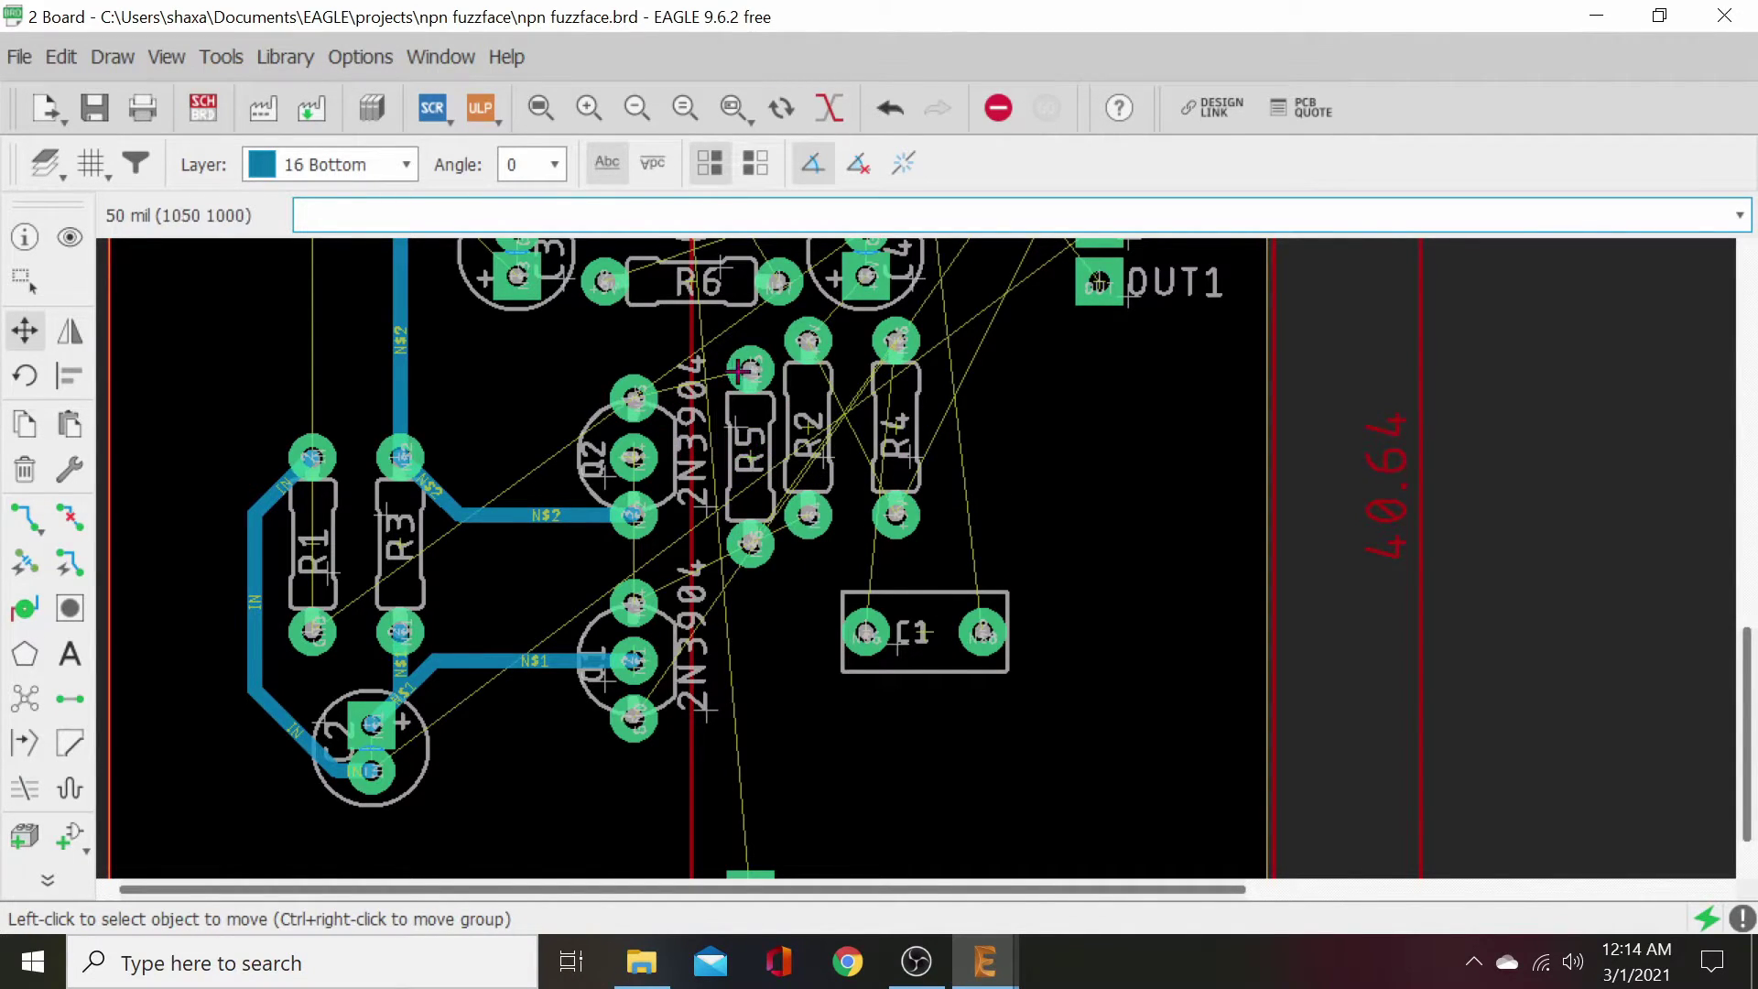
- Route the N$5 trace from Q2's pad to R5's top pad
{"action": "left_click", "coordinate": [27, 516]}
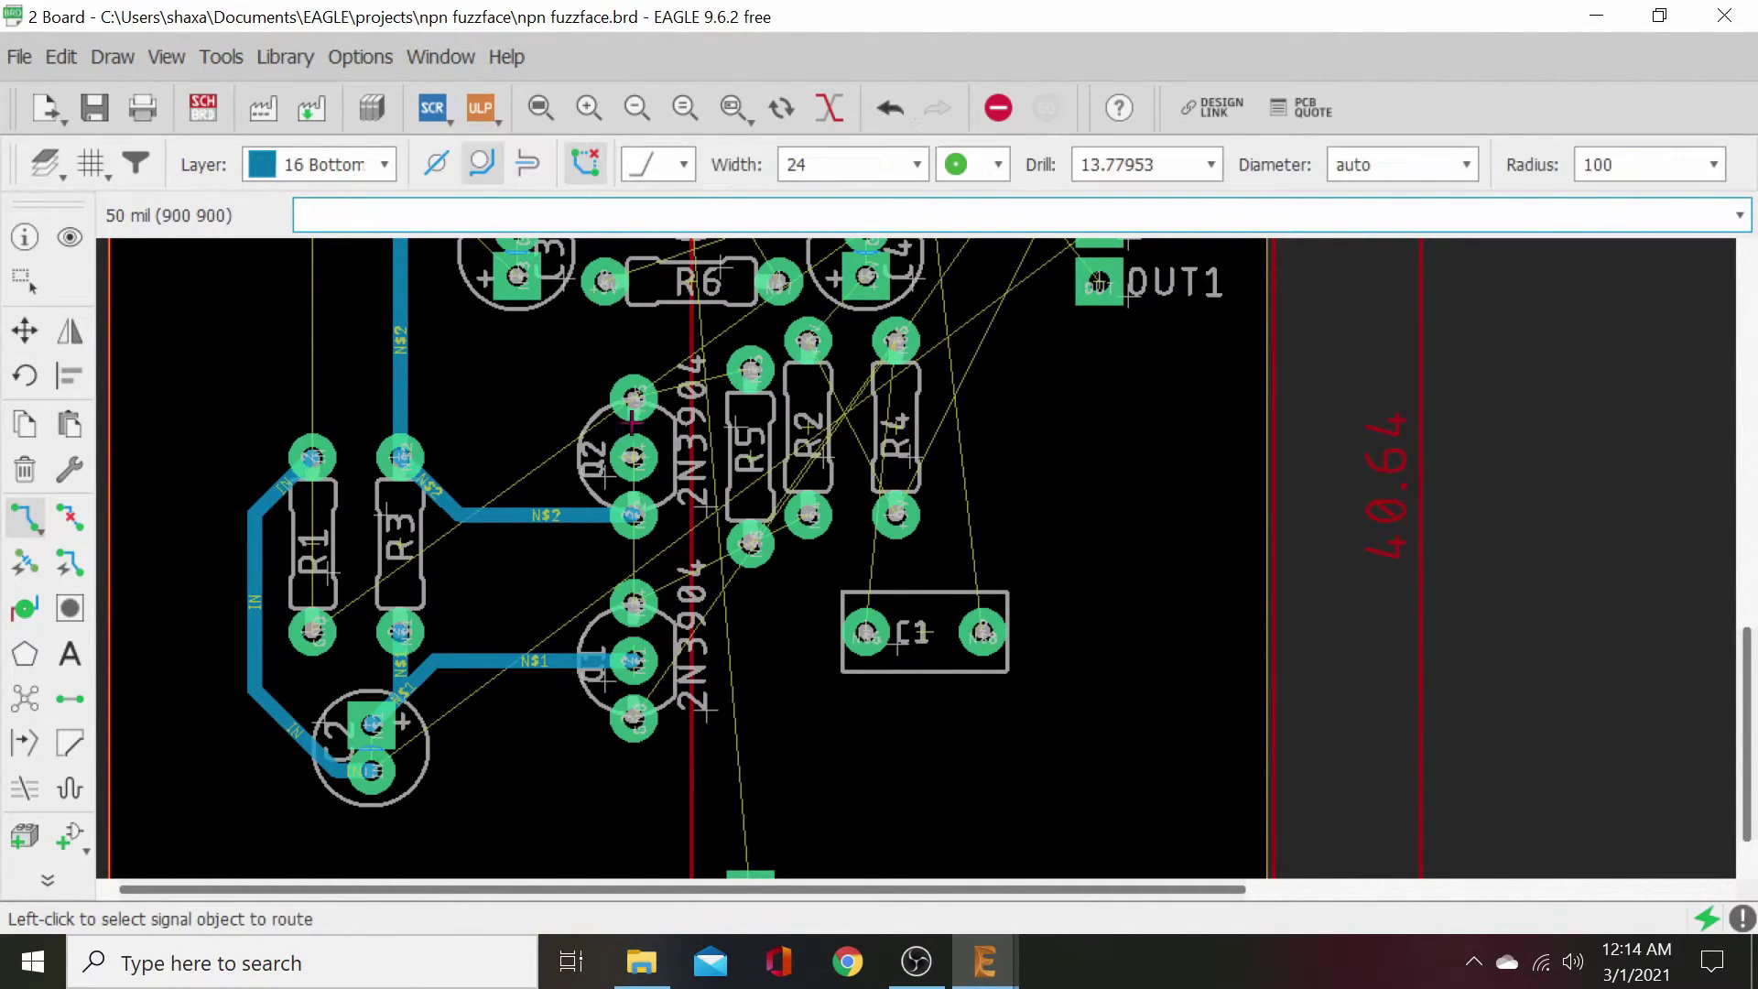
{"action": "left_click", "coordinate": [631, 403]}
{"action": "left_click", "coordinate": [750, 369]}
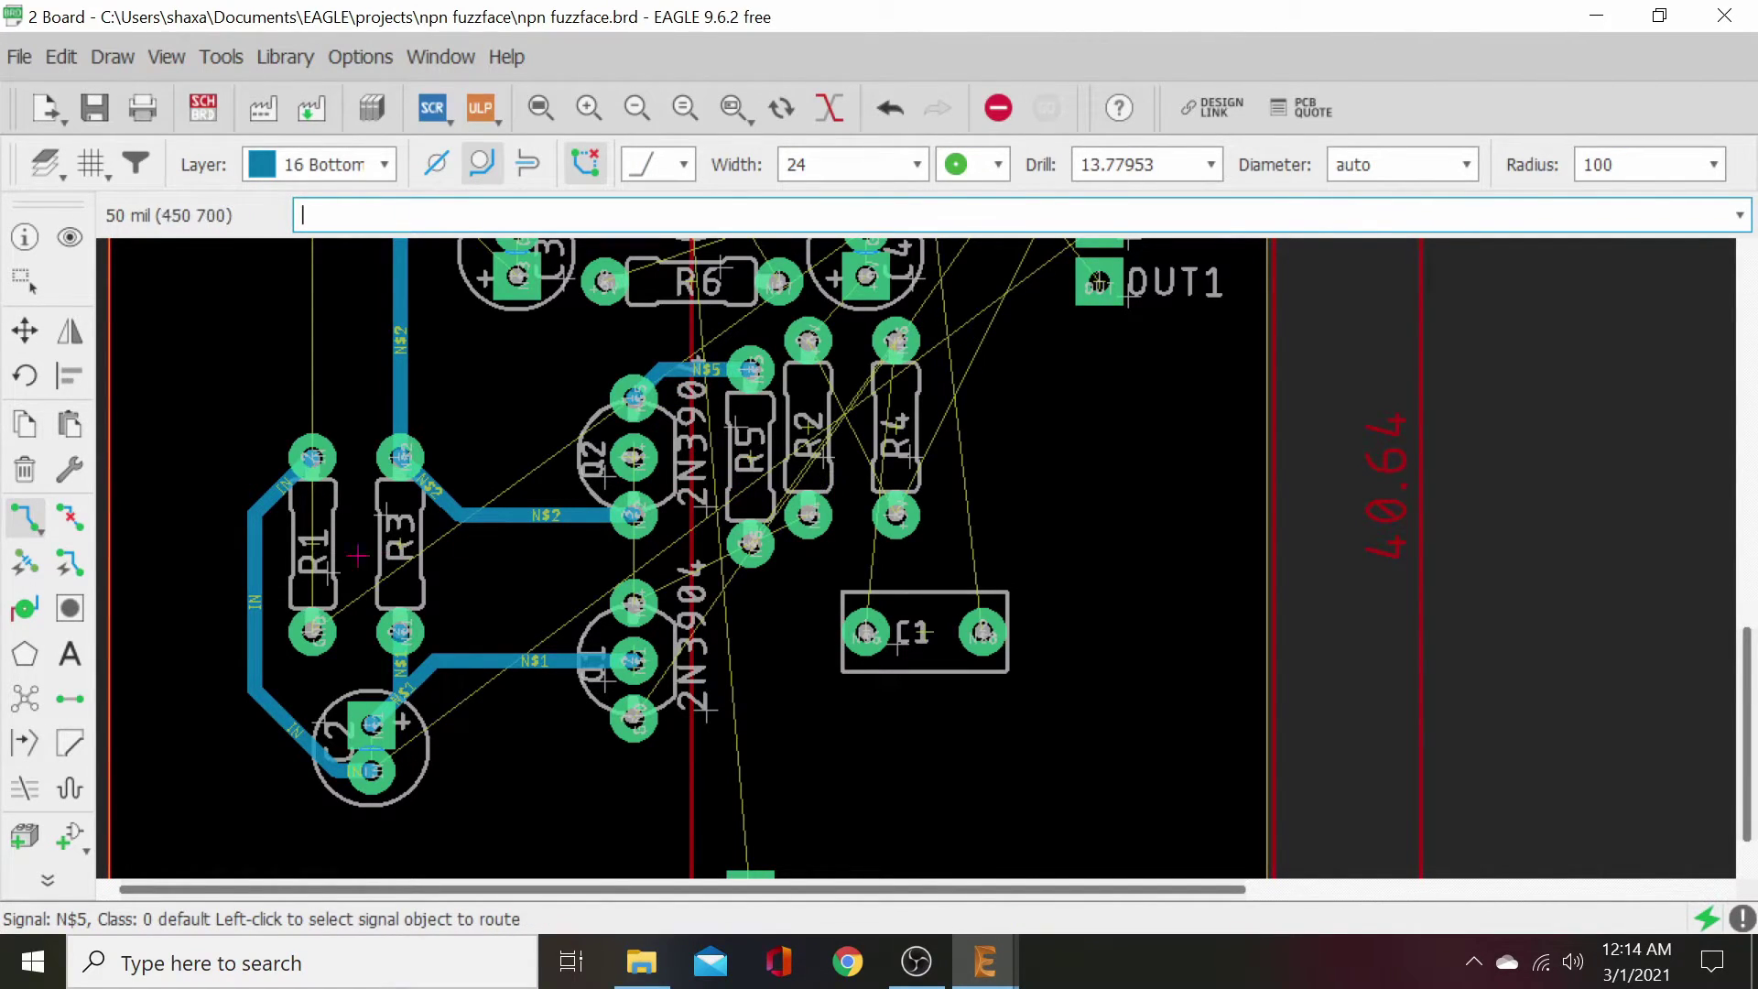
- Place R2 beside R5, then rotate R4 180° and set it in line beside R2
{"action": "left_click", "coordinate": [25, 331]}
{"action": "left_click", "coordinate": [812, 430]}
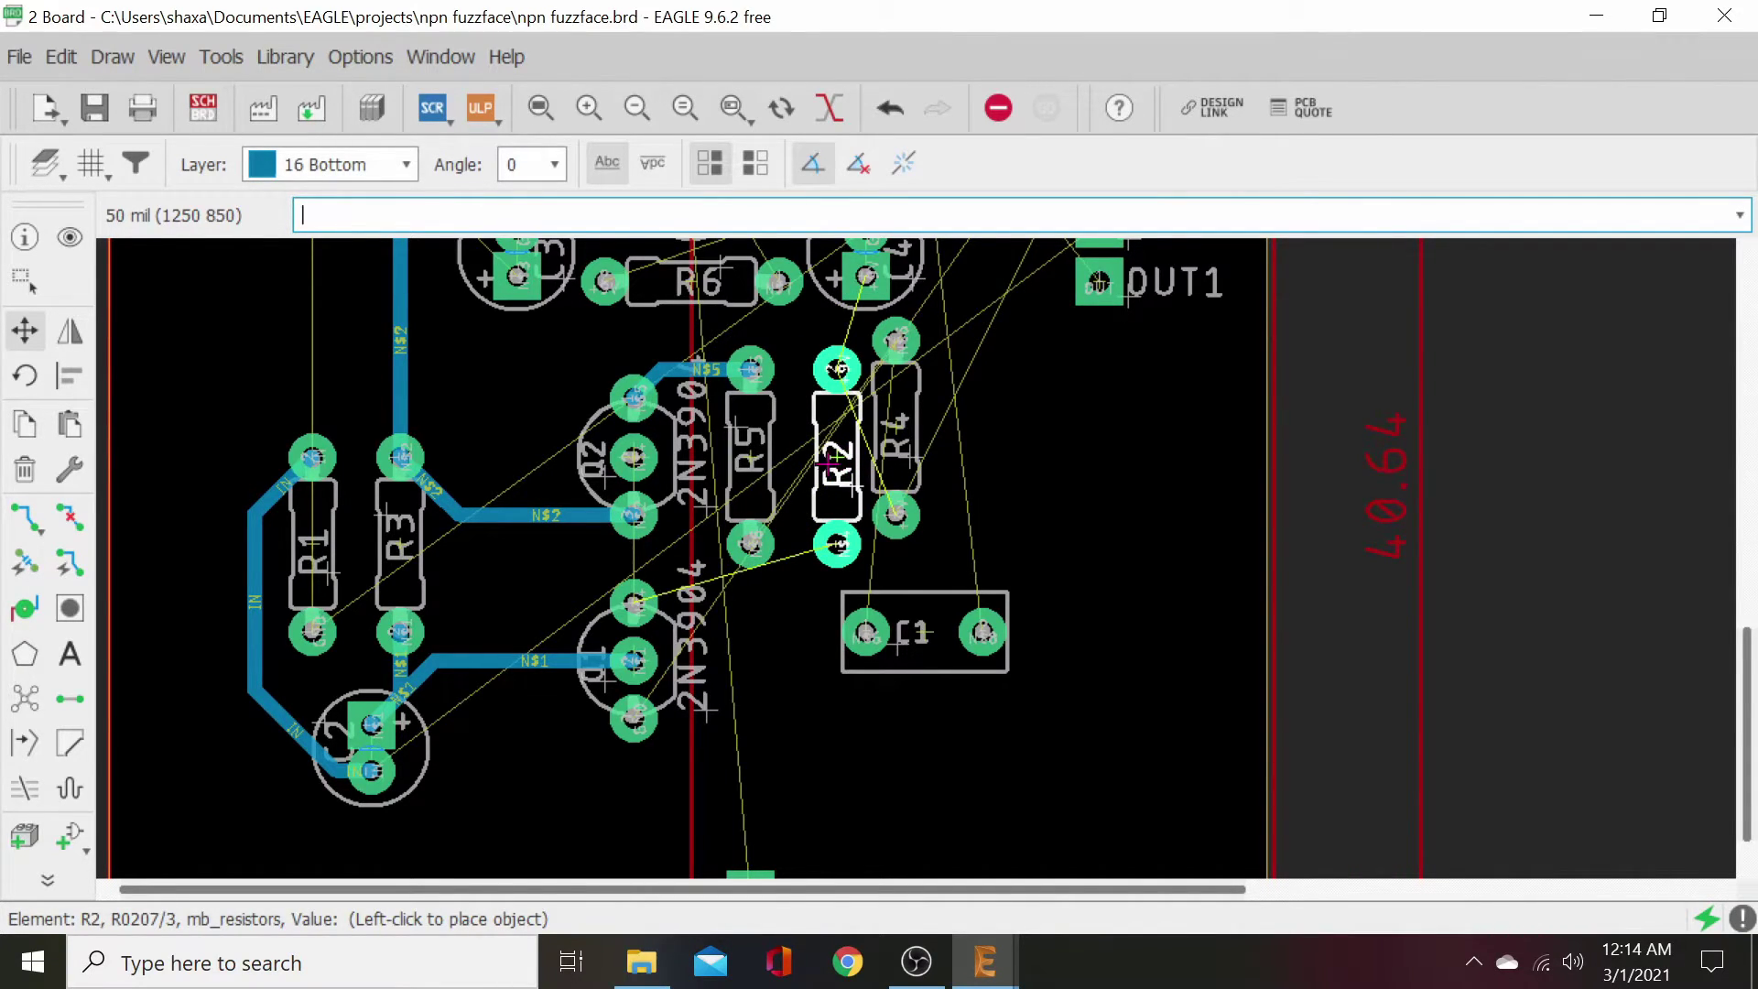
{"action": "left_click", "coordinate": [831, 458]}
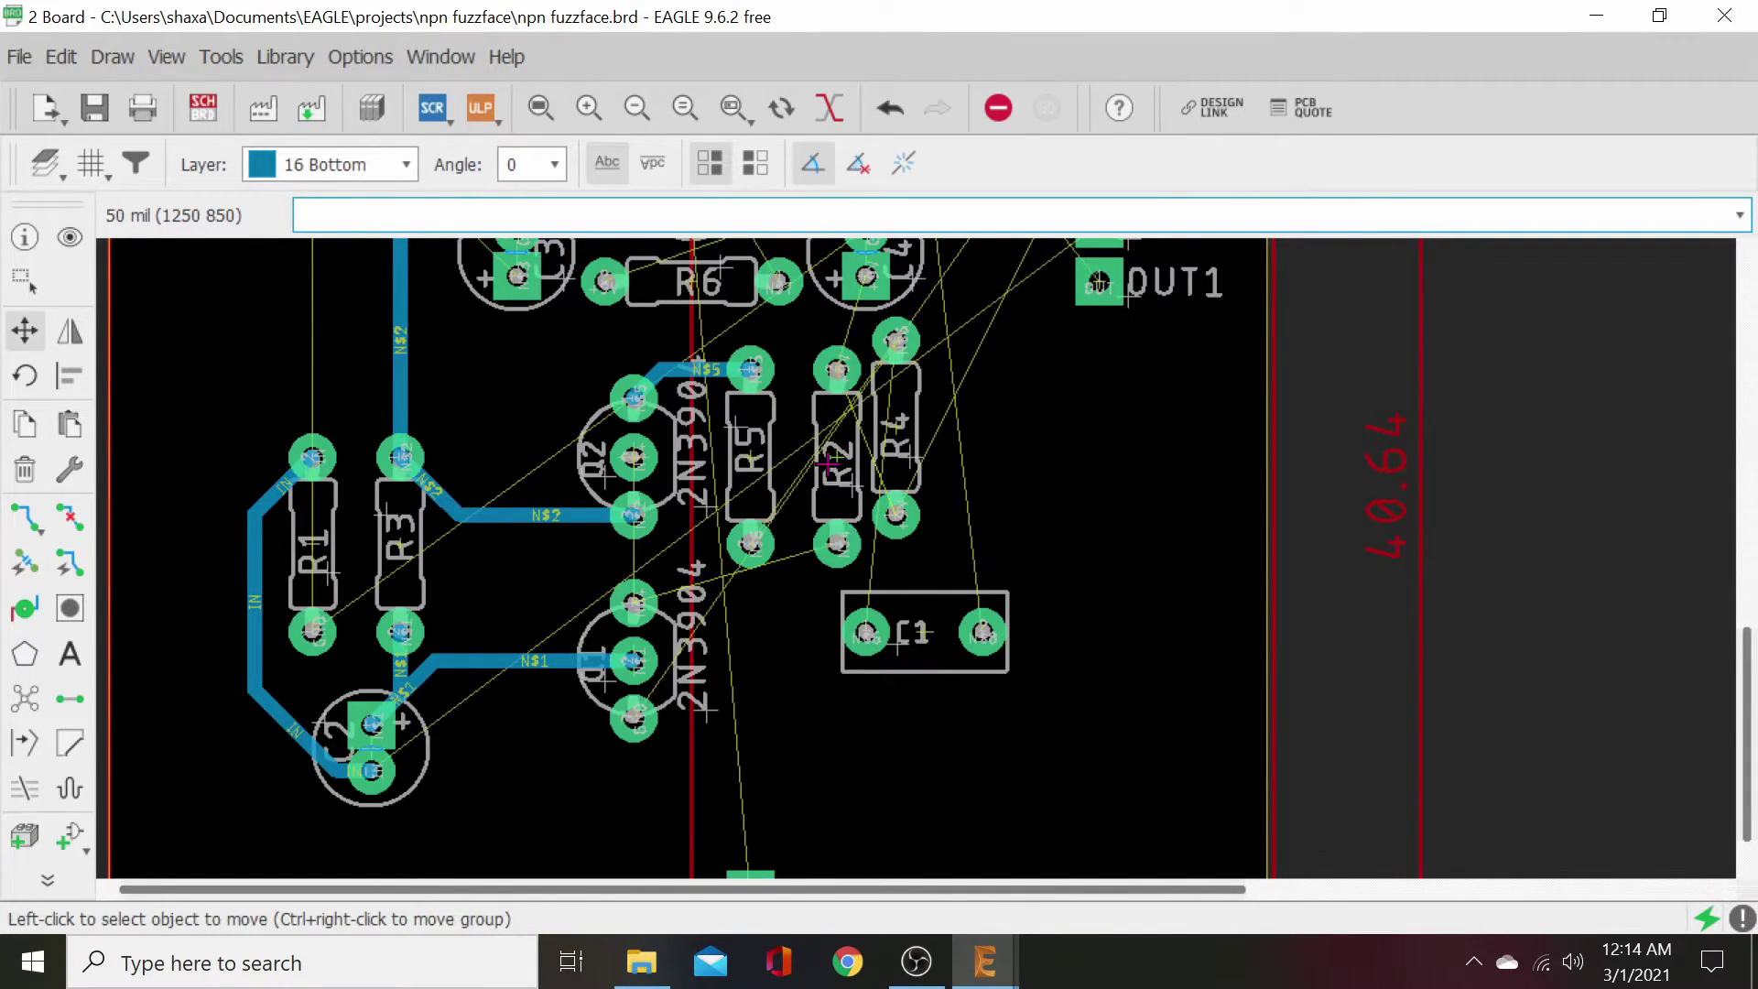
{"action": "left_click", "coordinate": [900, 421]}
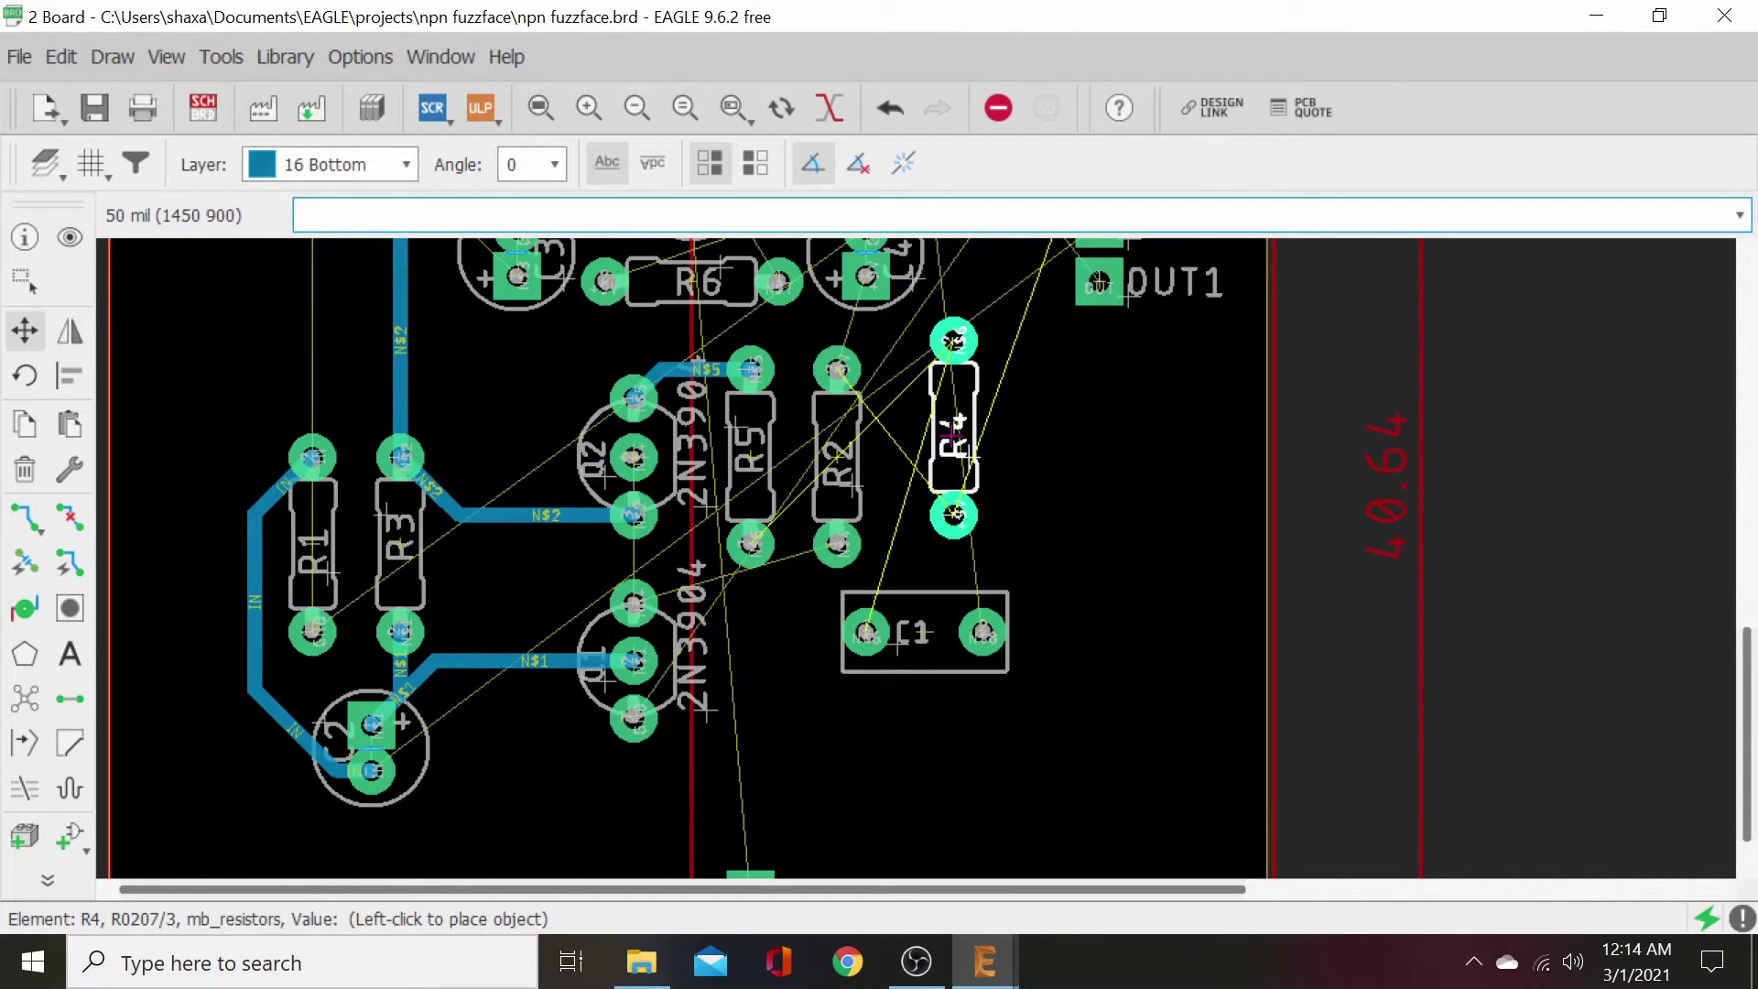
{"action": "right_click", "coordinate": [957, 445]}
{"action": "right_click", "coordinate": [952, 444]}
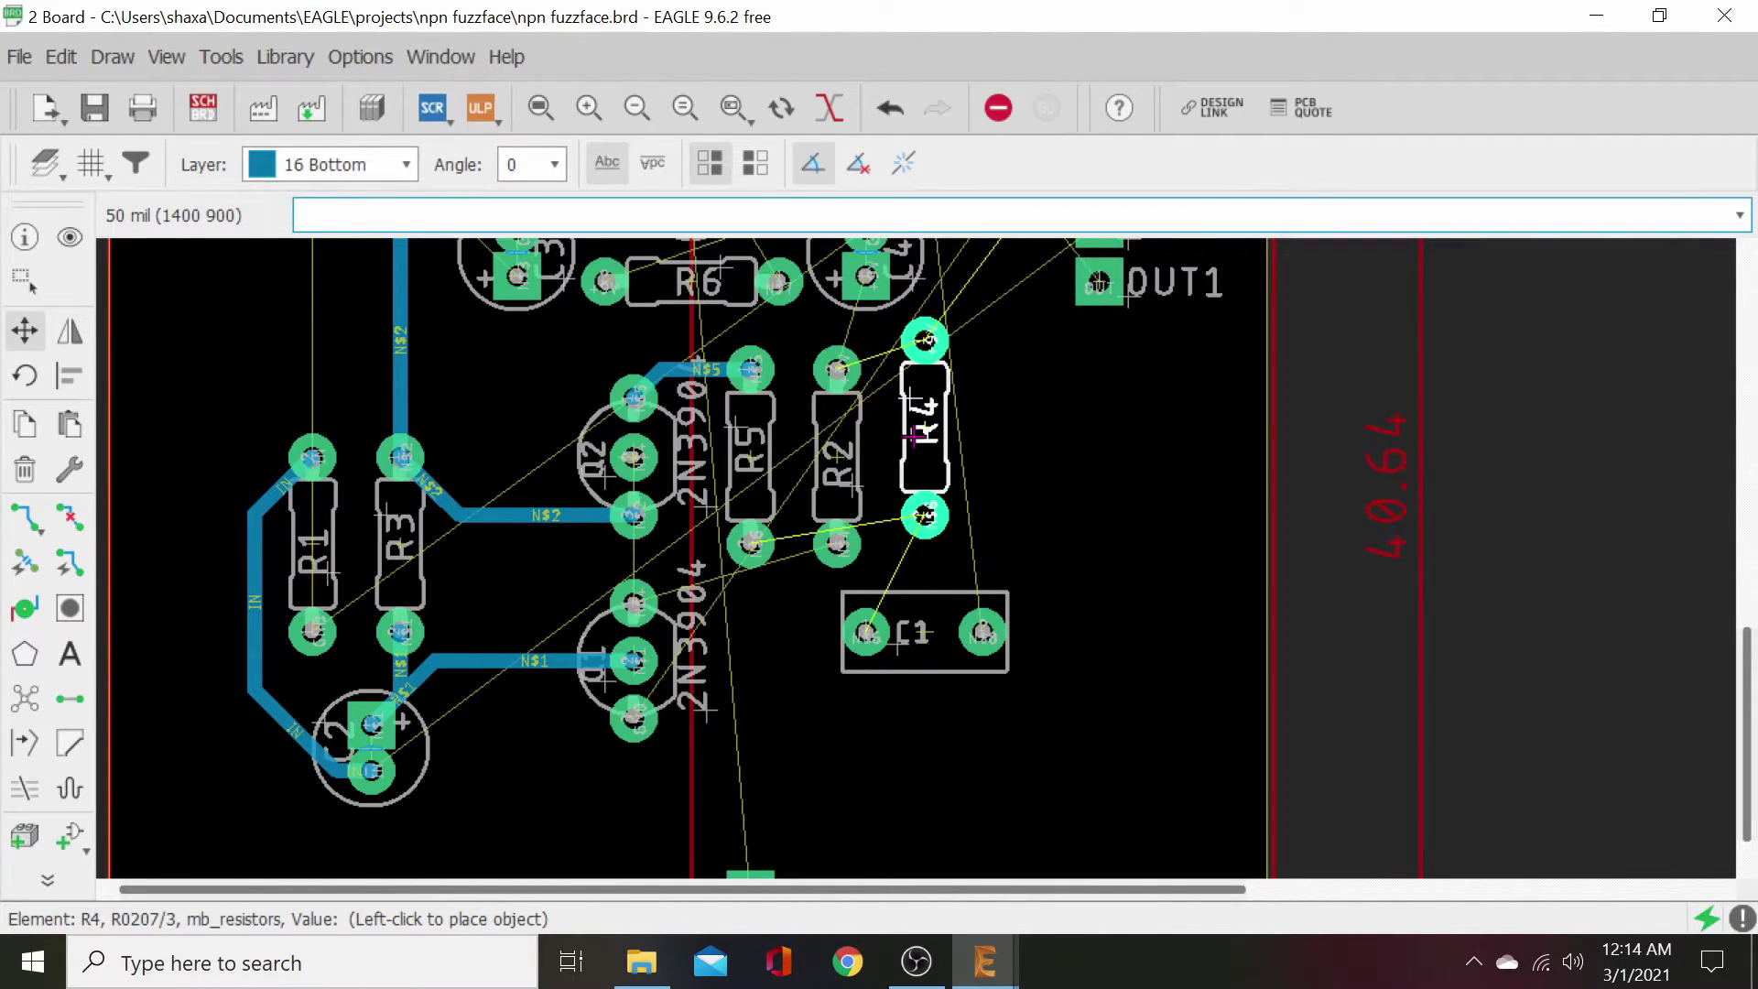
{"action": "right_click", "coordinate": [925, 438]}
{"action": "right_click", "coordinate": [925, 439]}
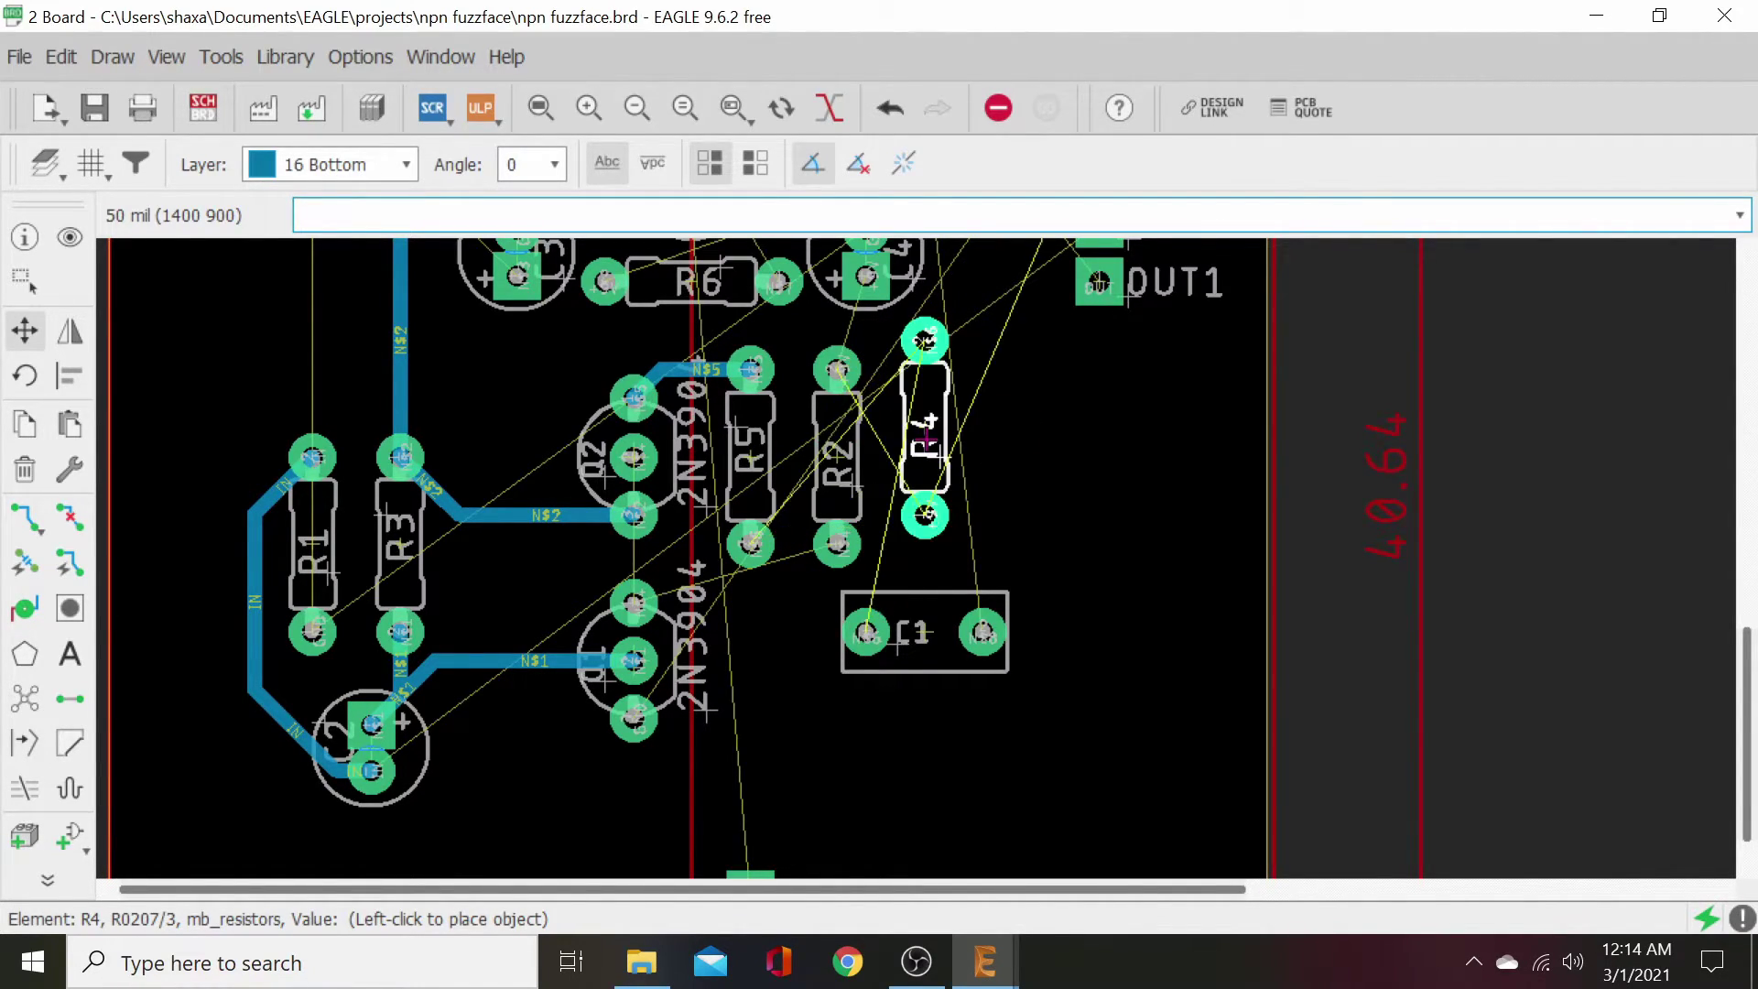
{"action": "left_click", "coordinate": [925, 462]}
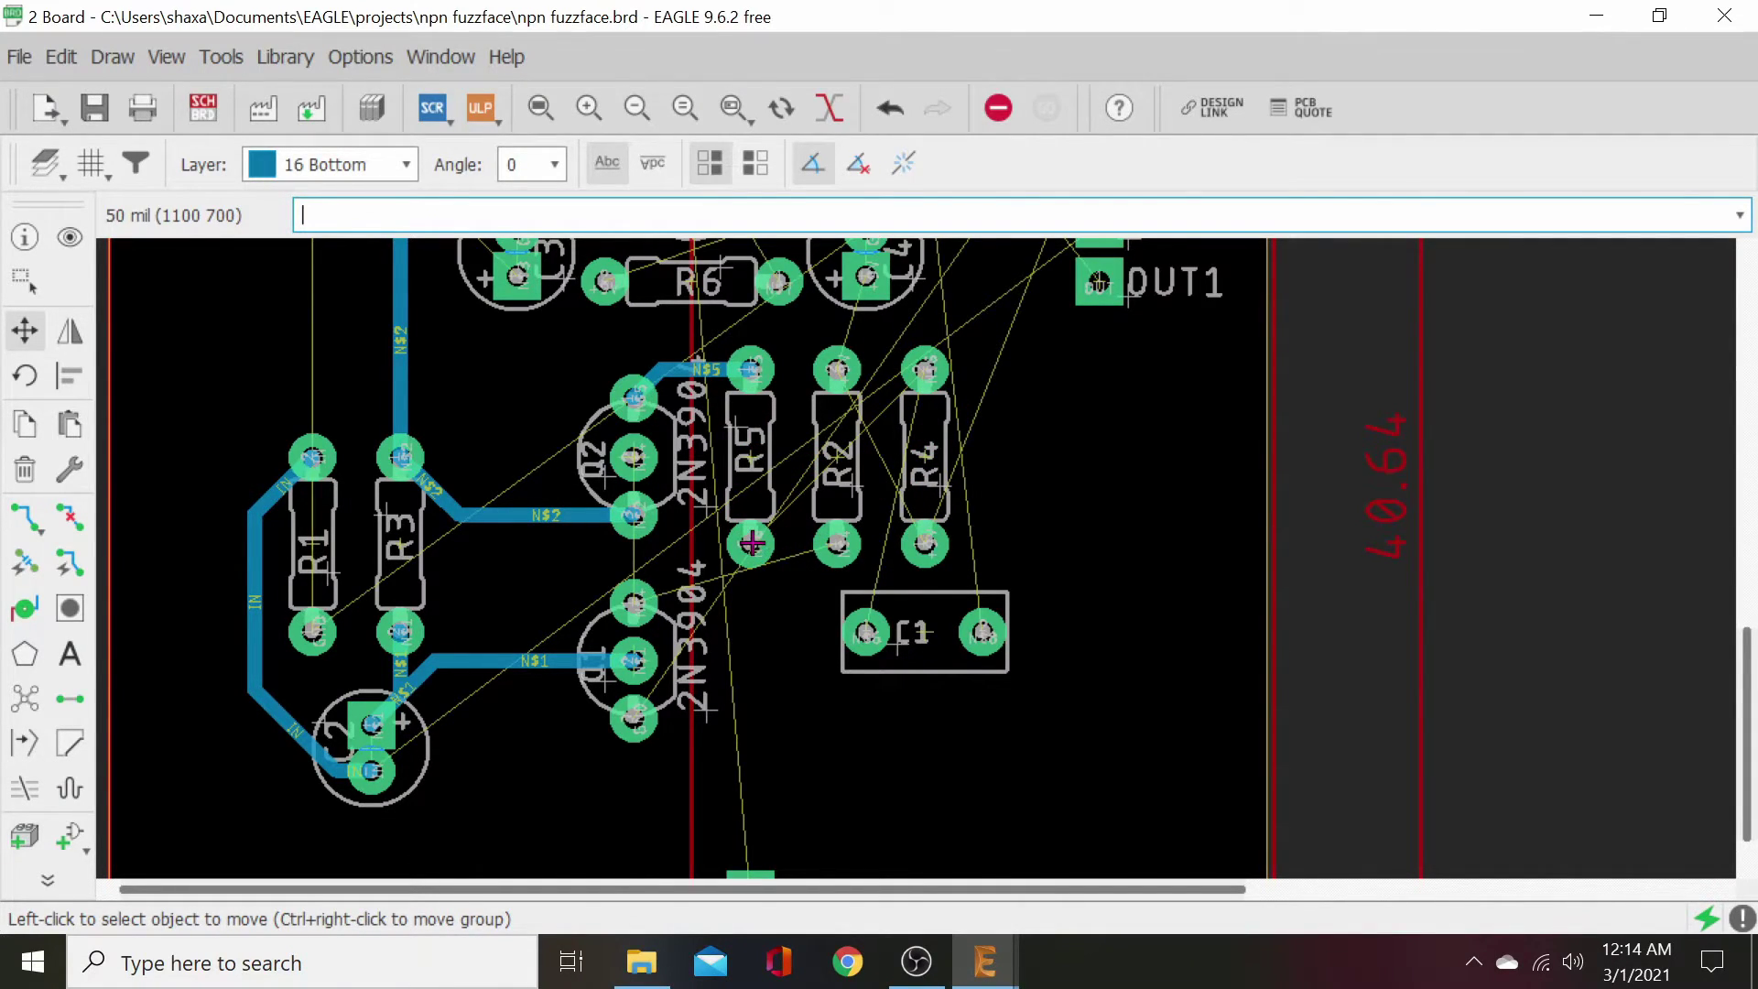
- Route a bent N$6 trace from R5's lower pad to R4's upper pad
{"action": "left_click", "coordinate": [28, 519]}
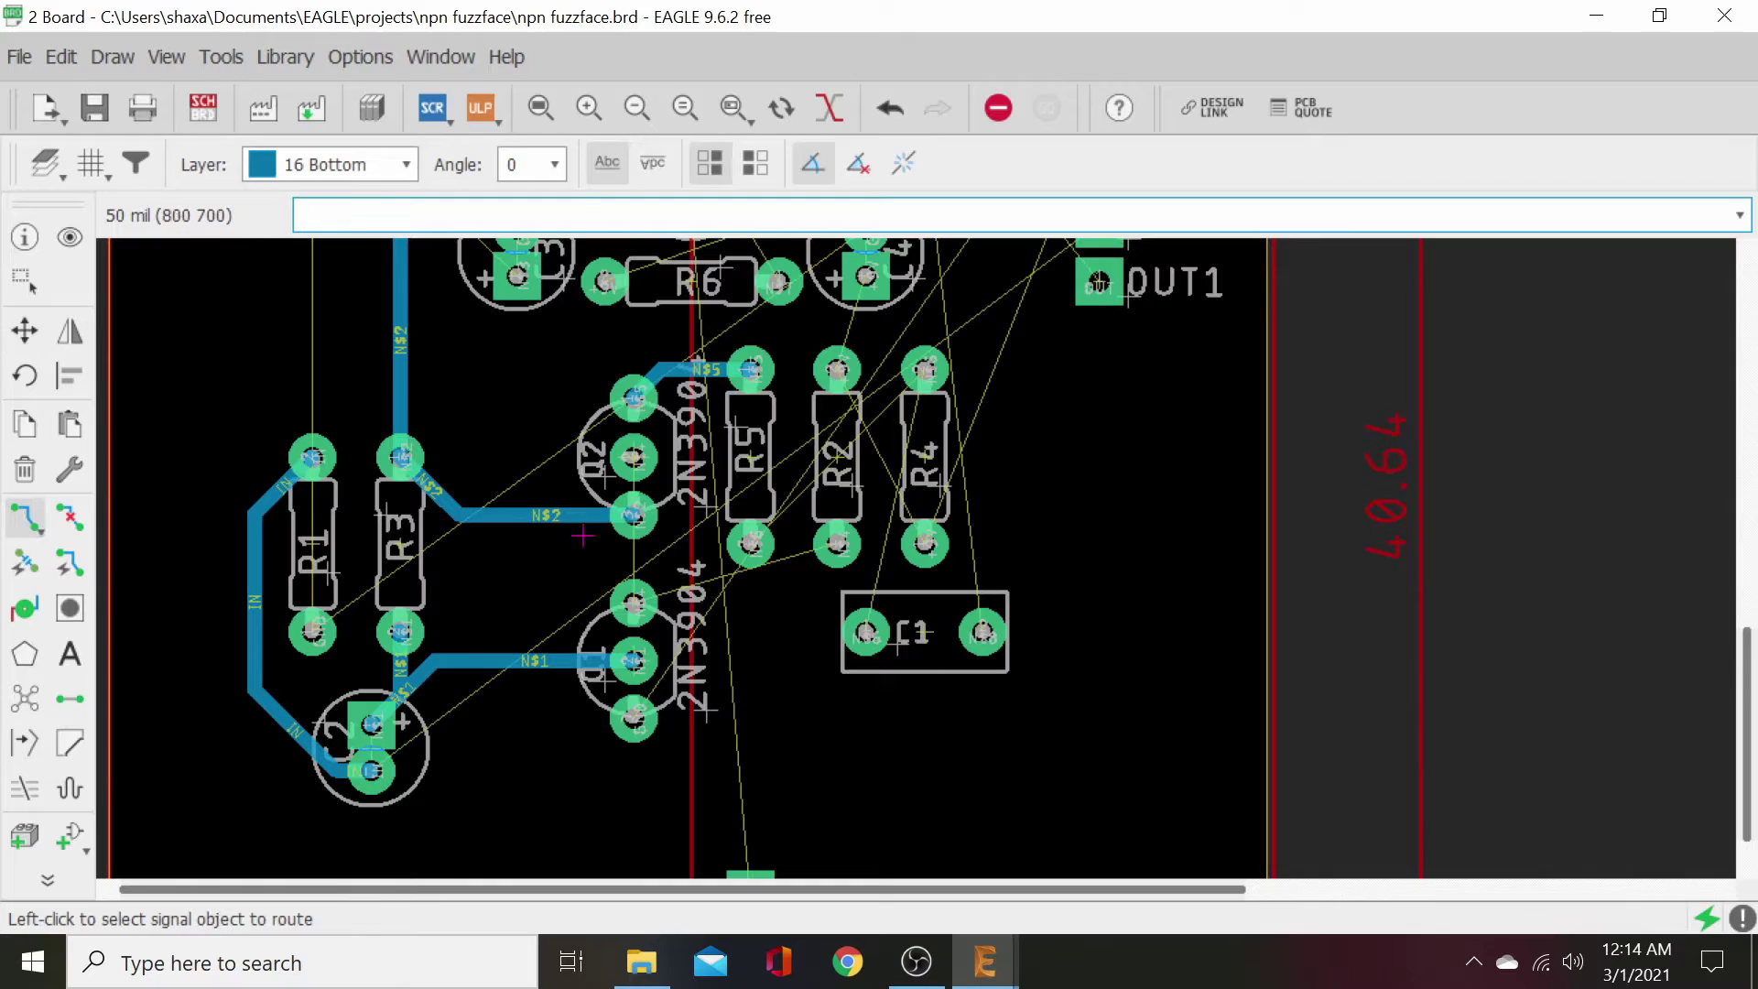
{"action": "left_click", "coordinate": [751, 542]}
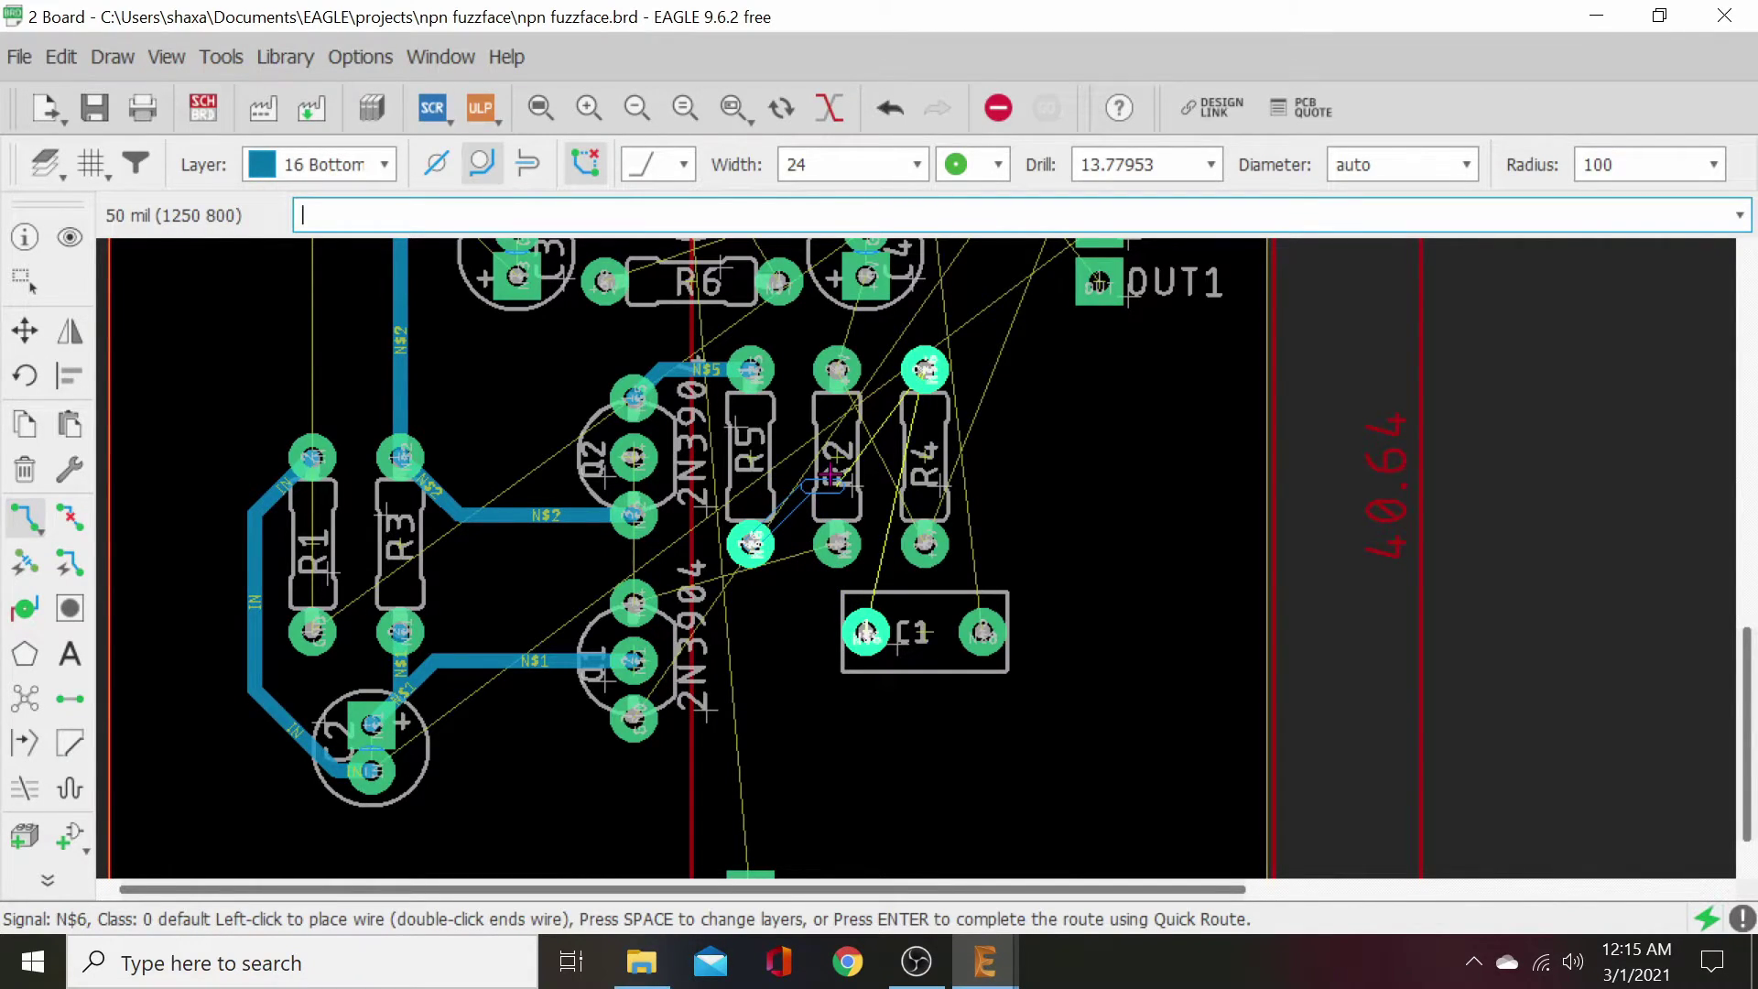
{"action": "left_click", "coordinate": [852, 485]}
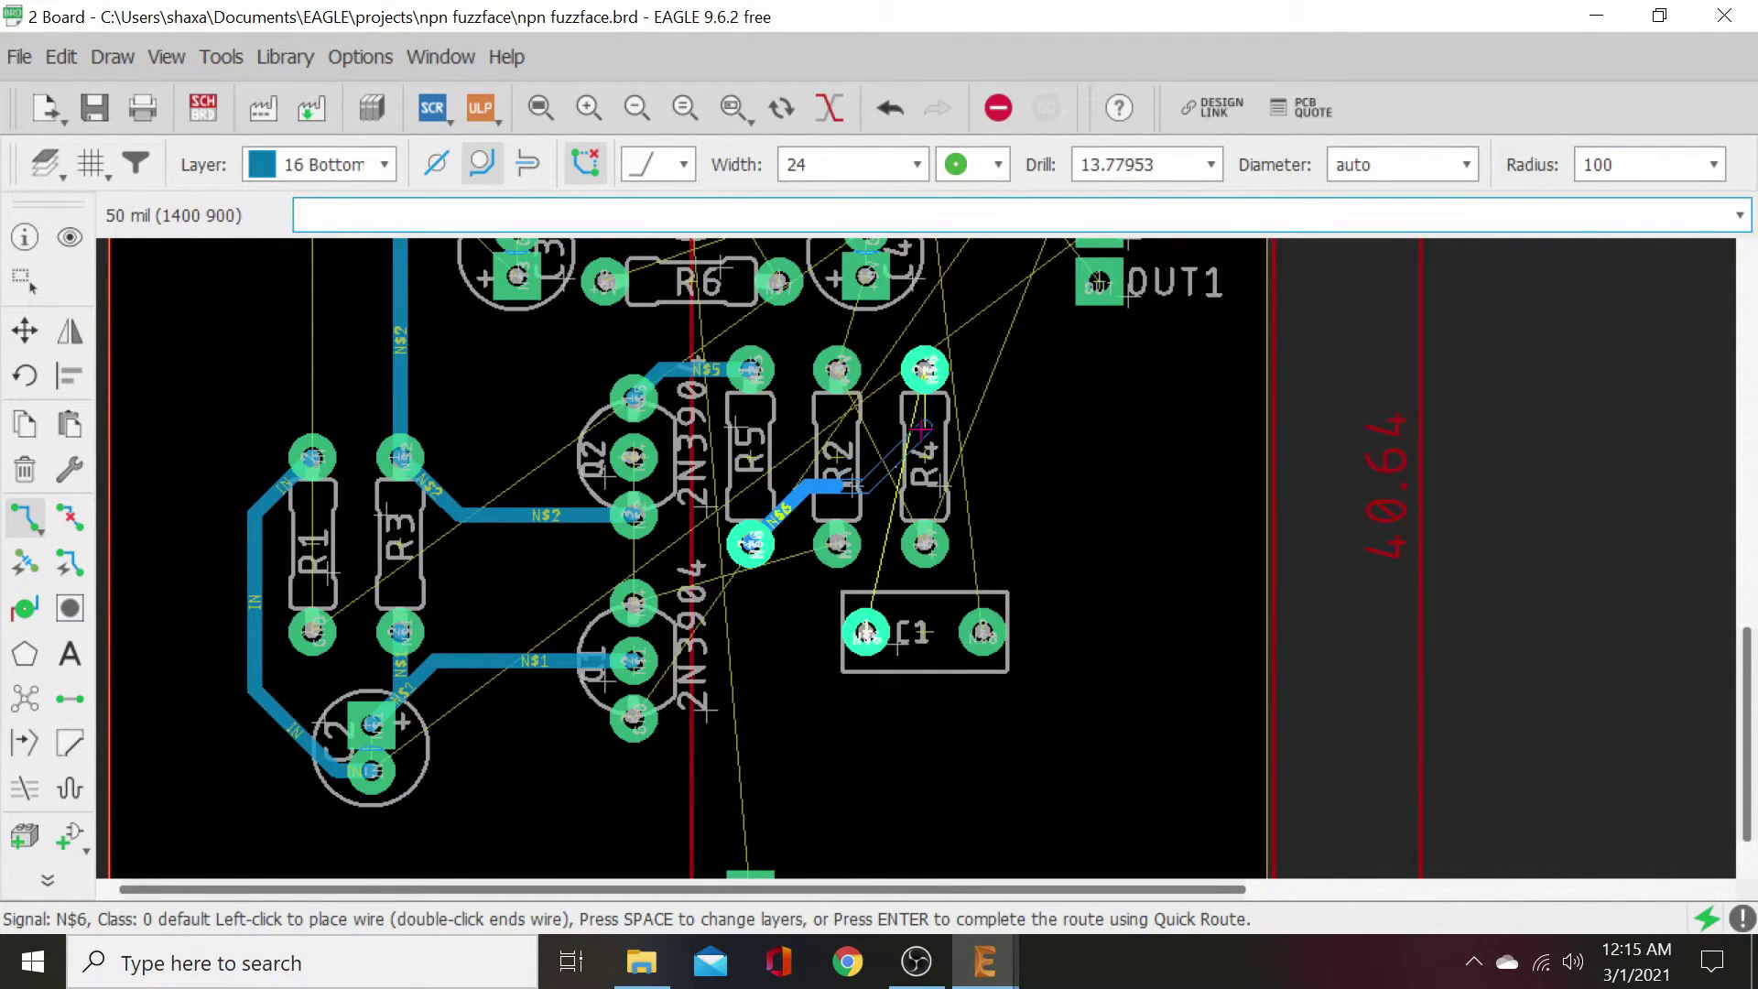
{"action": "left_click", "coordinate": [922, 427]}
{"action": "left_click", "coordinate": [924, 369]}
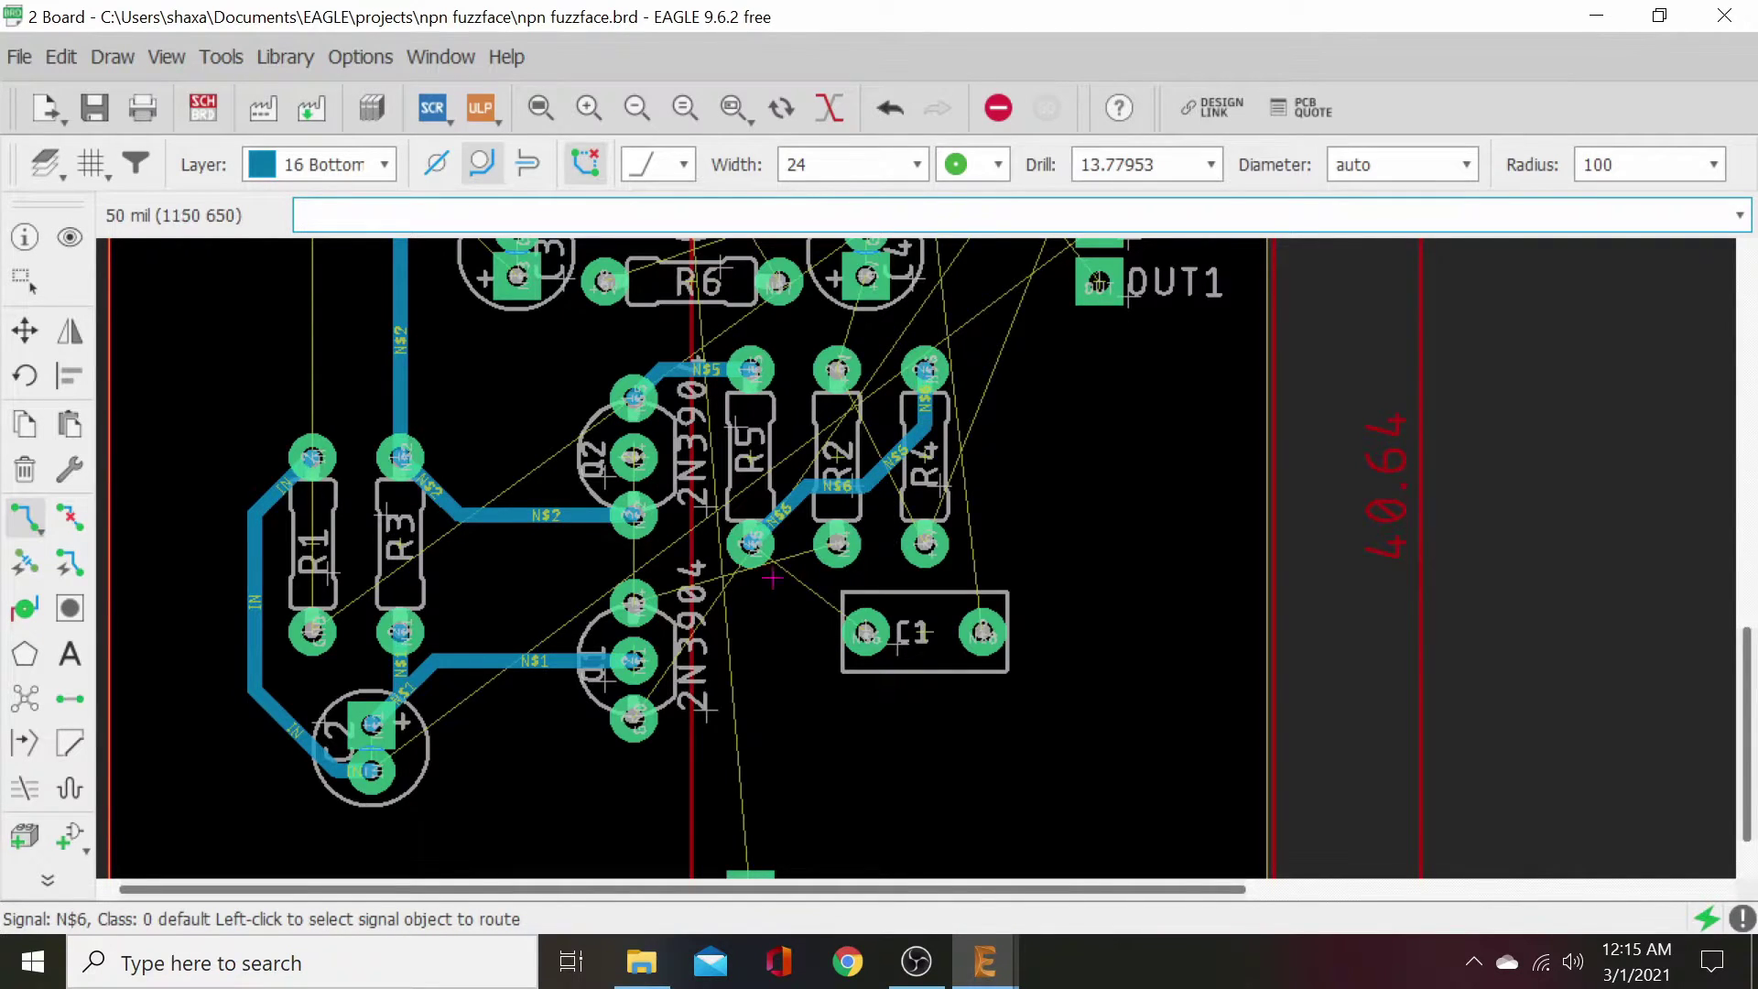
- Route a second N$6 trace from R5's lower pad to C1's left pad
{"action": "left_click", "coordinate": [748, 542]}
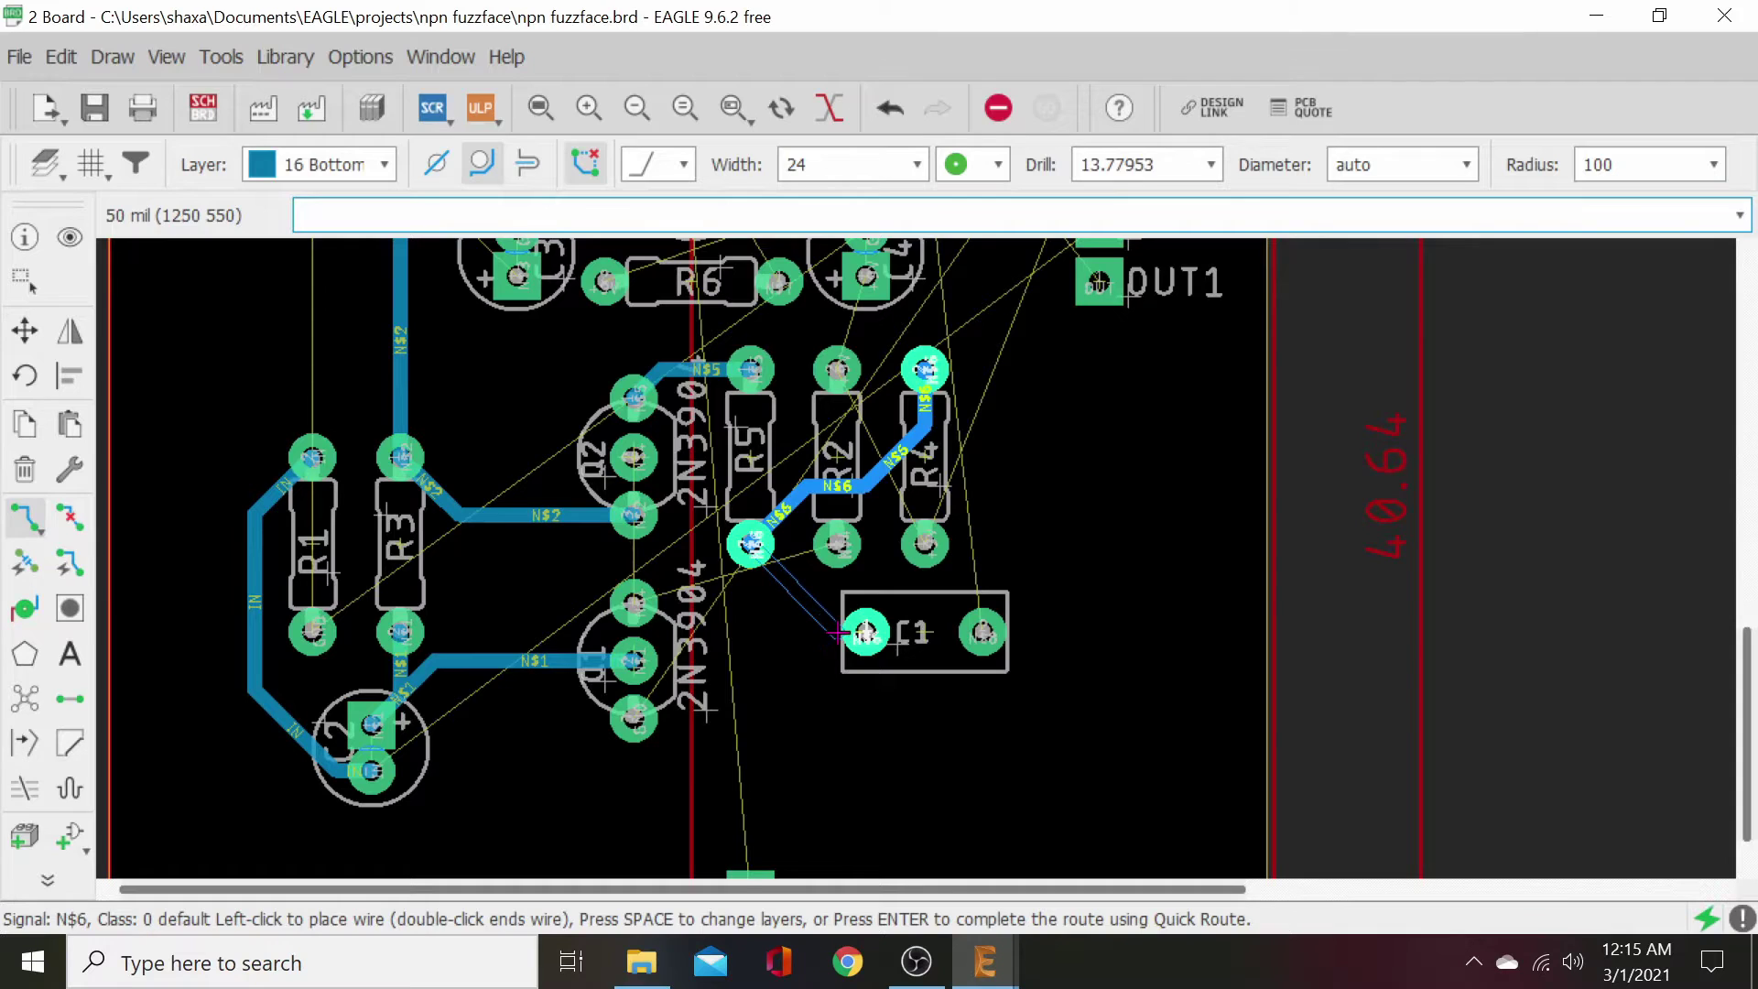
{"action": "left_click", "coordinate": [866, 630]}
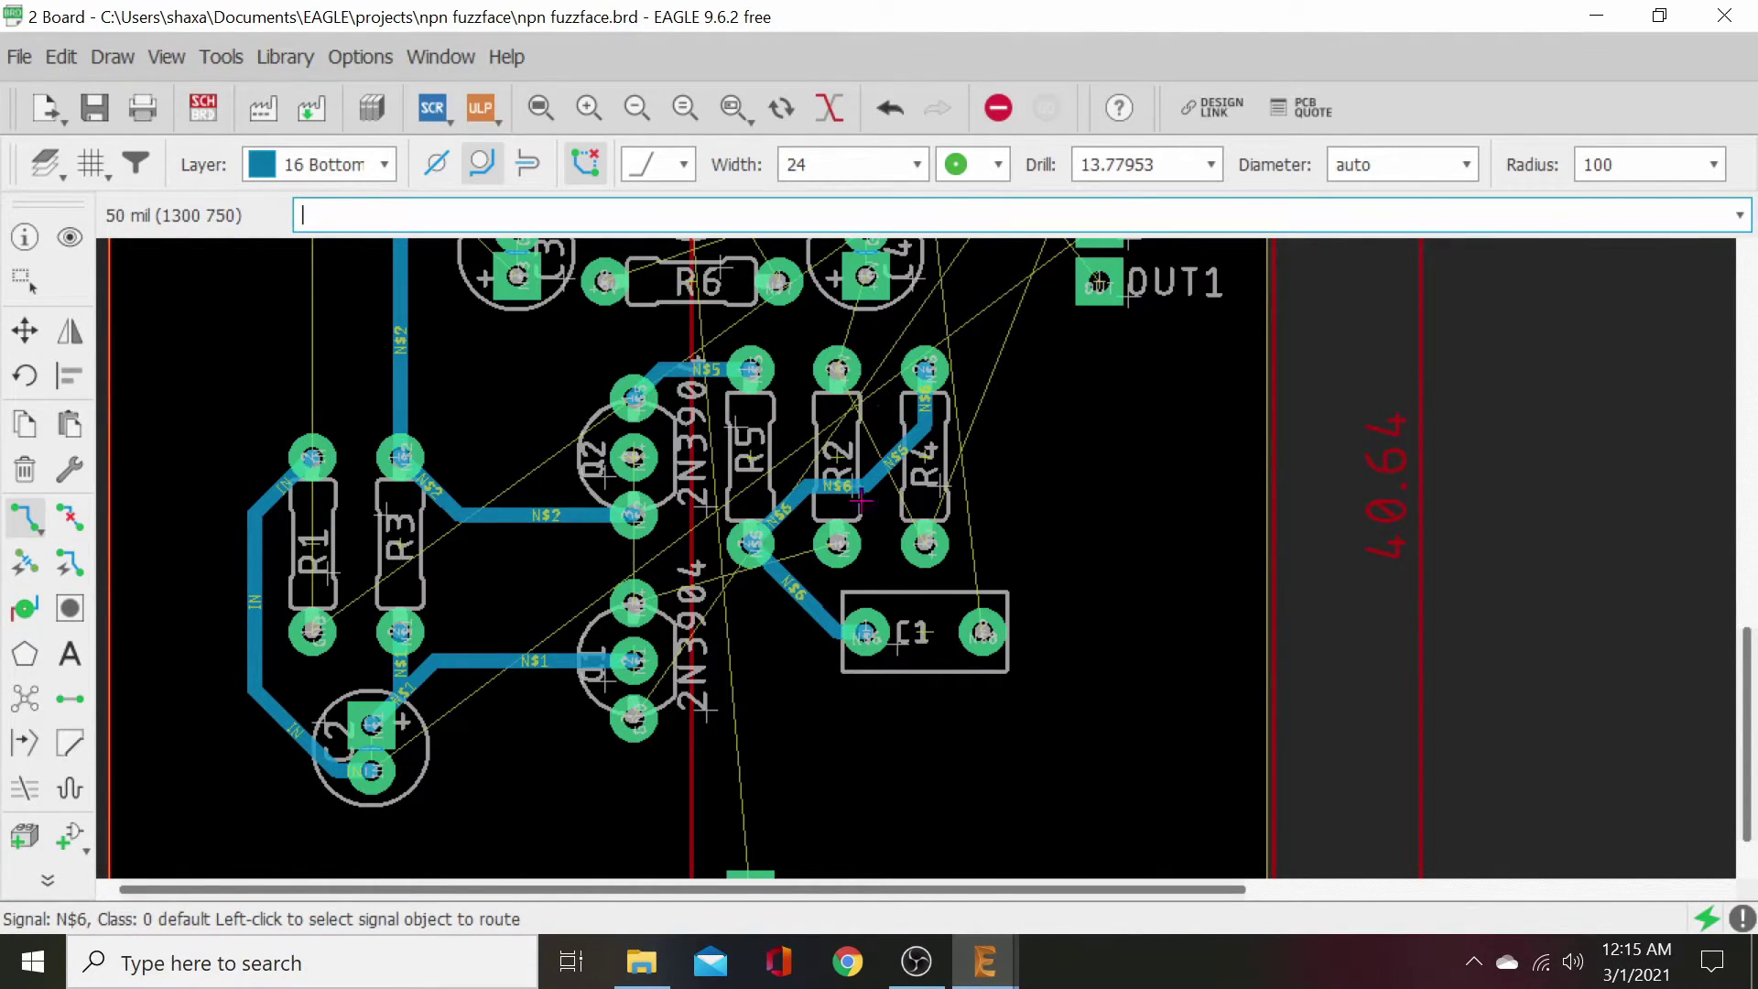
{"action": "scroll", "coordinate": [904, 568], "scroll_direction": "up", "scroll_amount": 2}
{"action": "scroll", "coordinate": [906, 569], "scroll_direction": "down", "scroll_amount": 3}
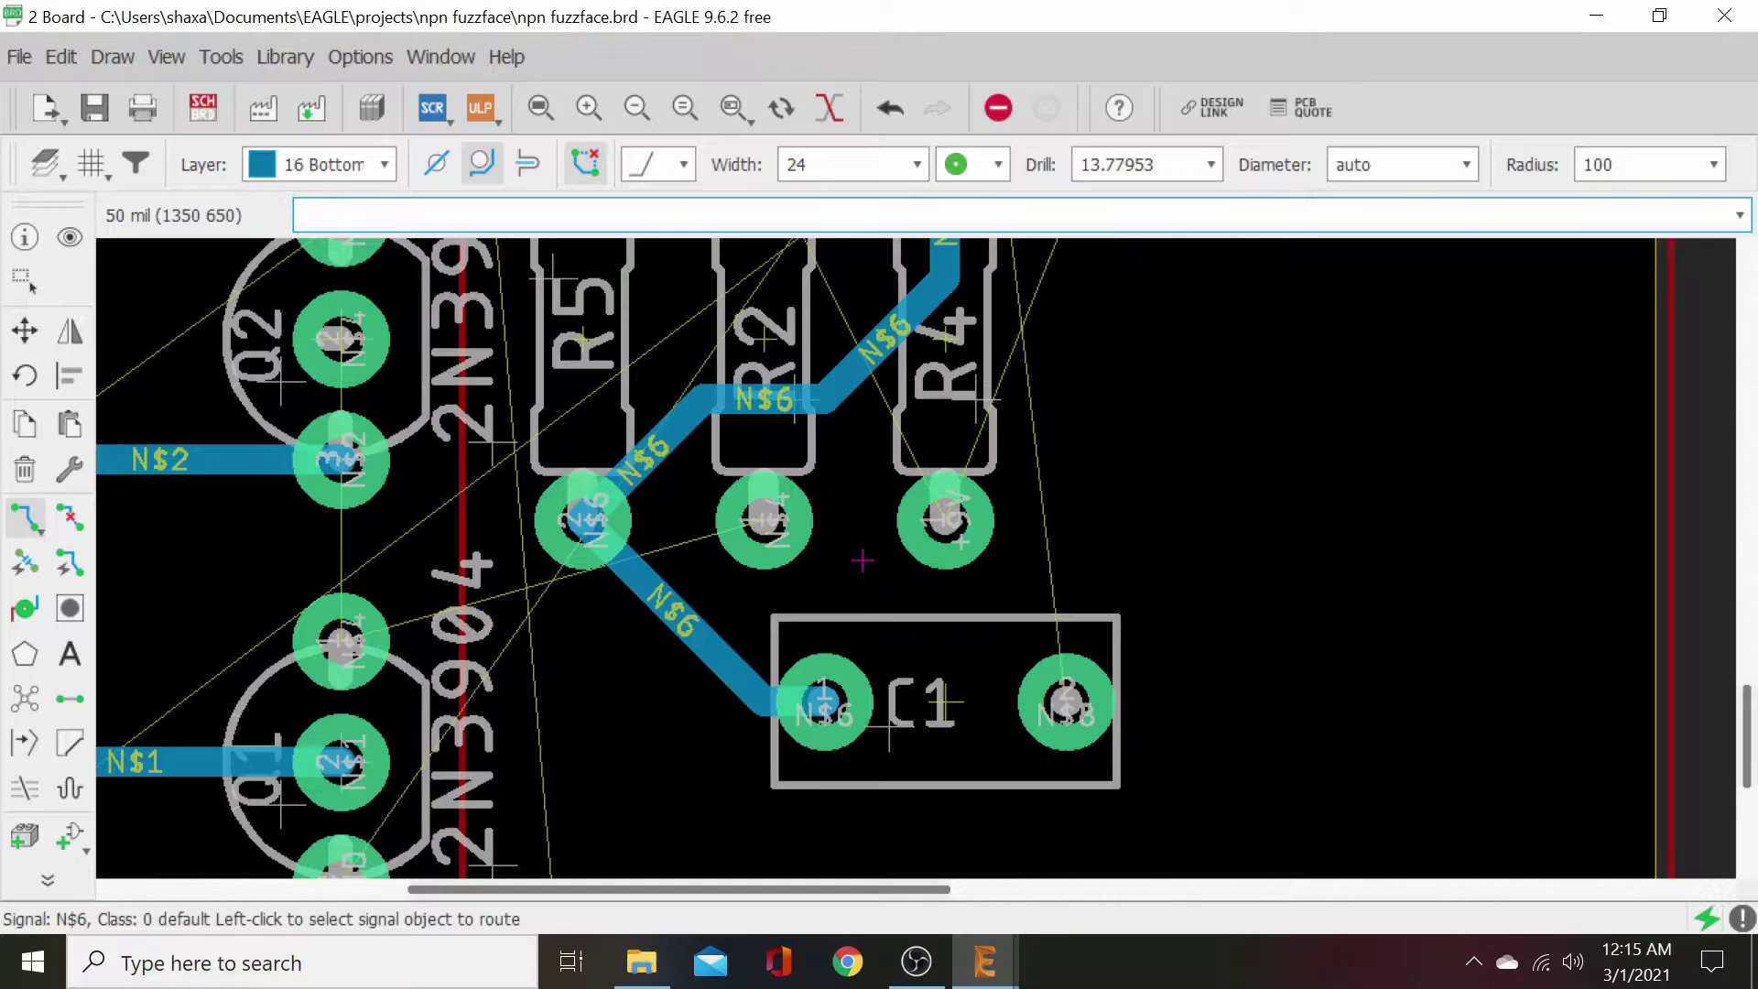
{"action": "scroll", "coordinate": [861, 557], "scroll_direction": "down", "scroll_amount": 1}
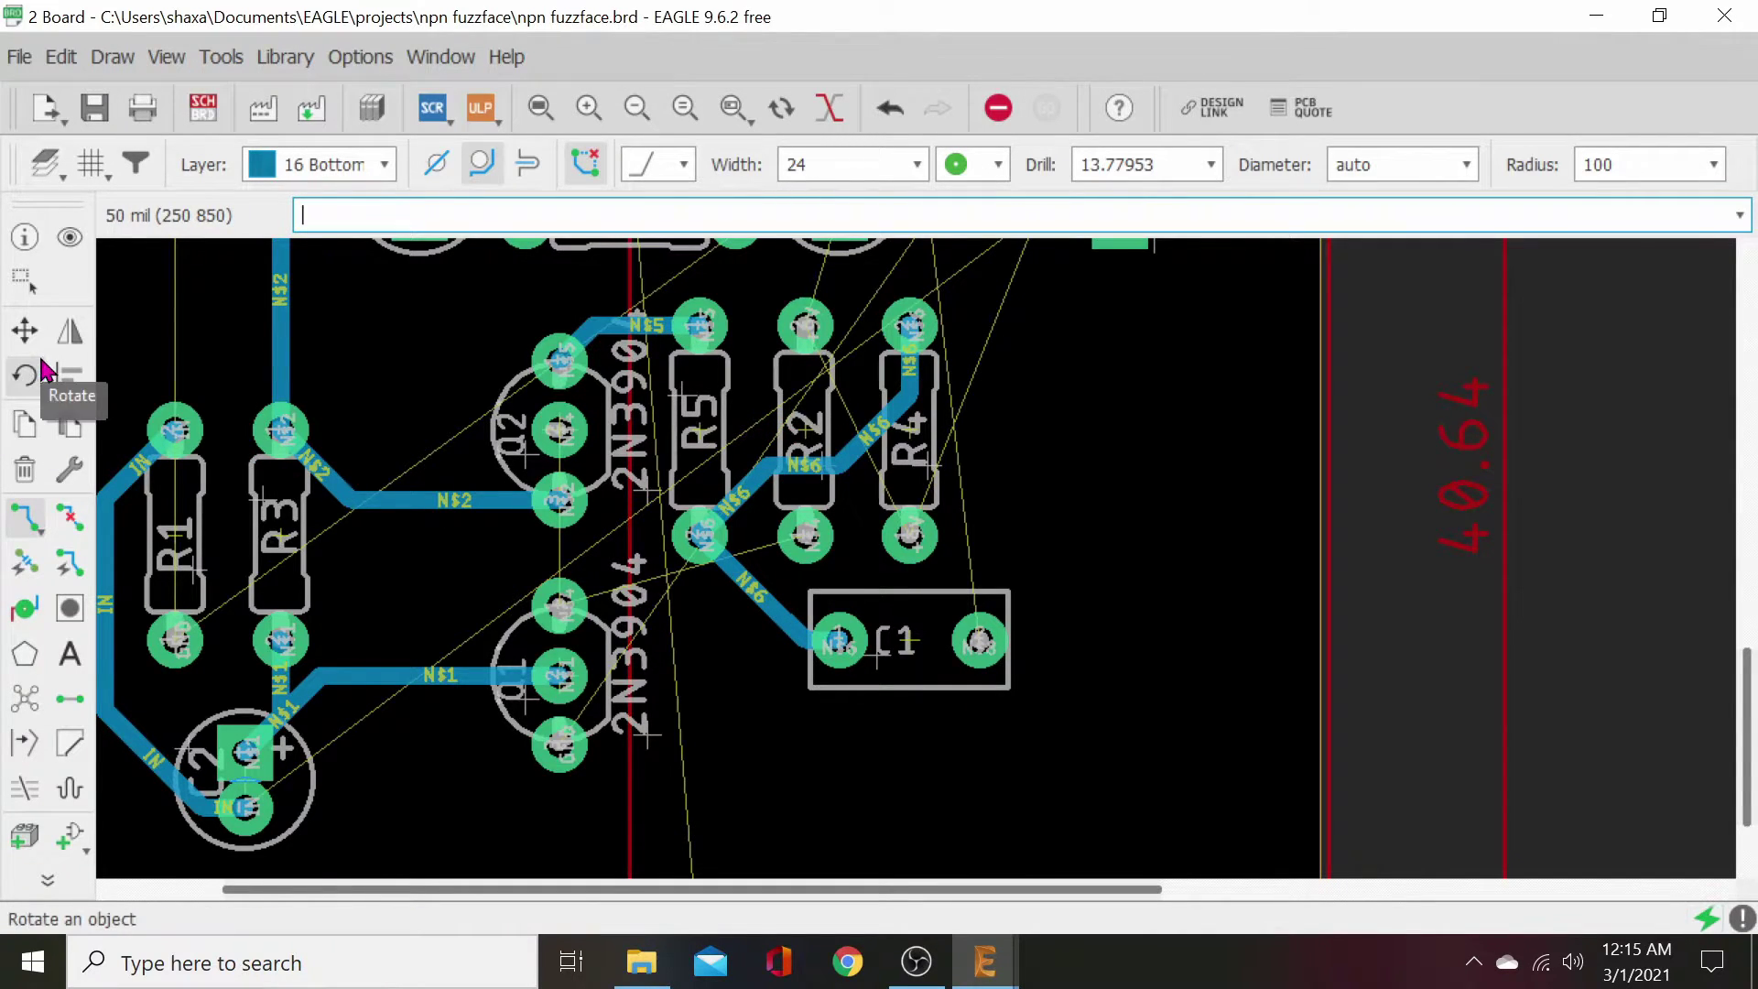
- Turn R2 around by 180° in its current spot
{"action": "left_click", "coordinate": [25, 332]}
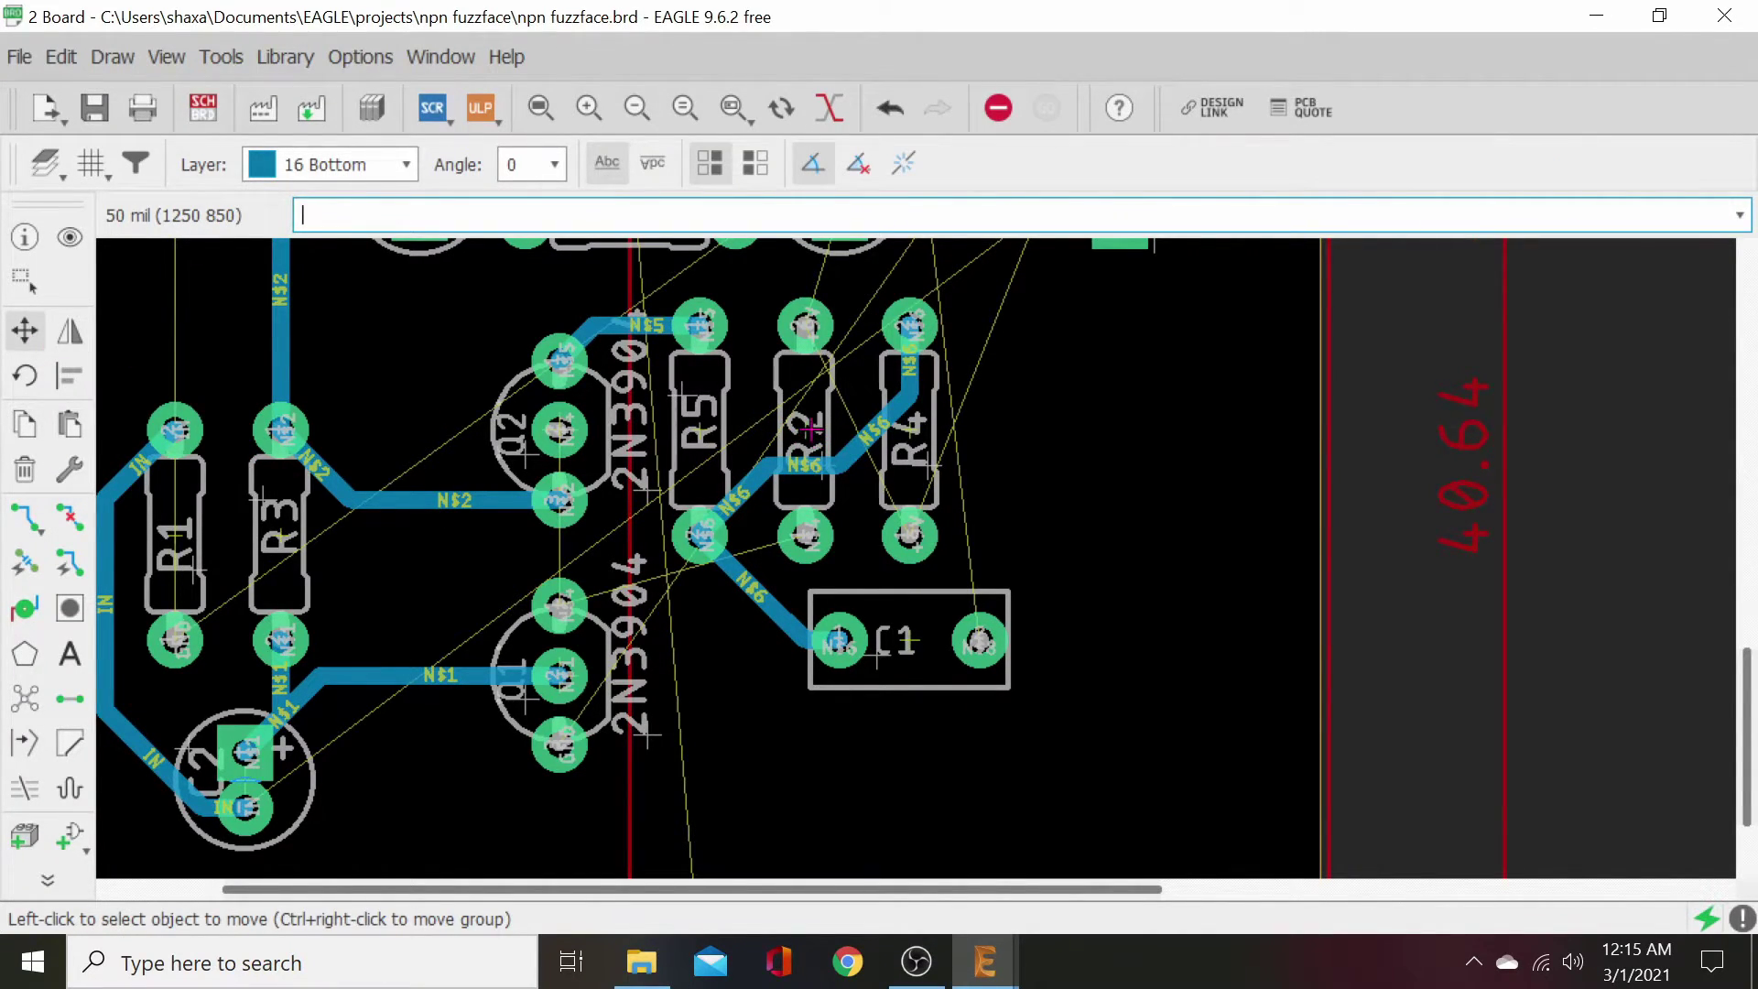
{"action": "left_click", "coordinate": [811, 427]}
{"action": "right_click", "coordinate": [811, 428]}
{"action": "right_click", "coordinate": [811, 427]}
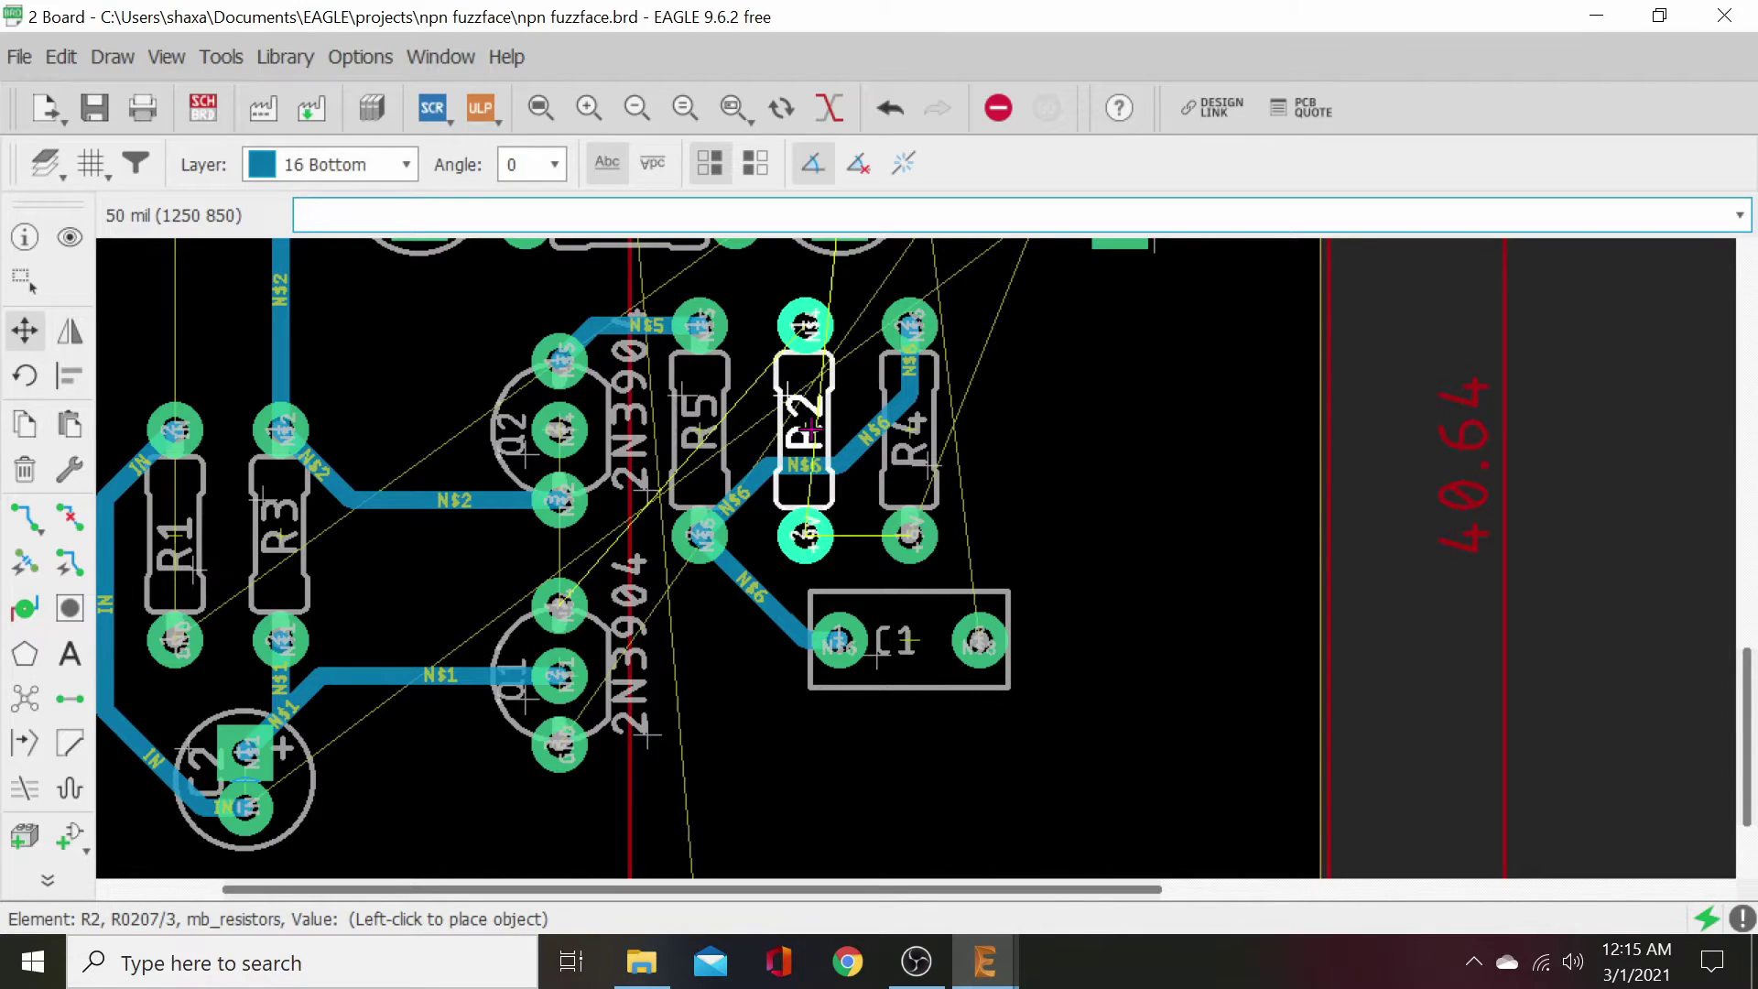
{"action": "left_click", "coordinate": [811, 428]}
{"action": "middle_click_drag", "start_coordinate": [1087, 455], "coordinate": [1053, 597]}
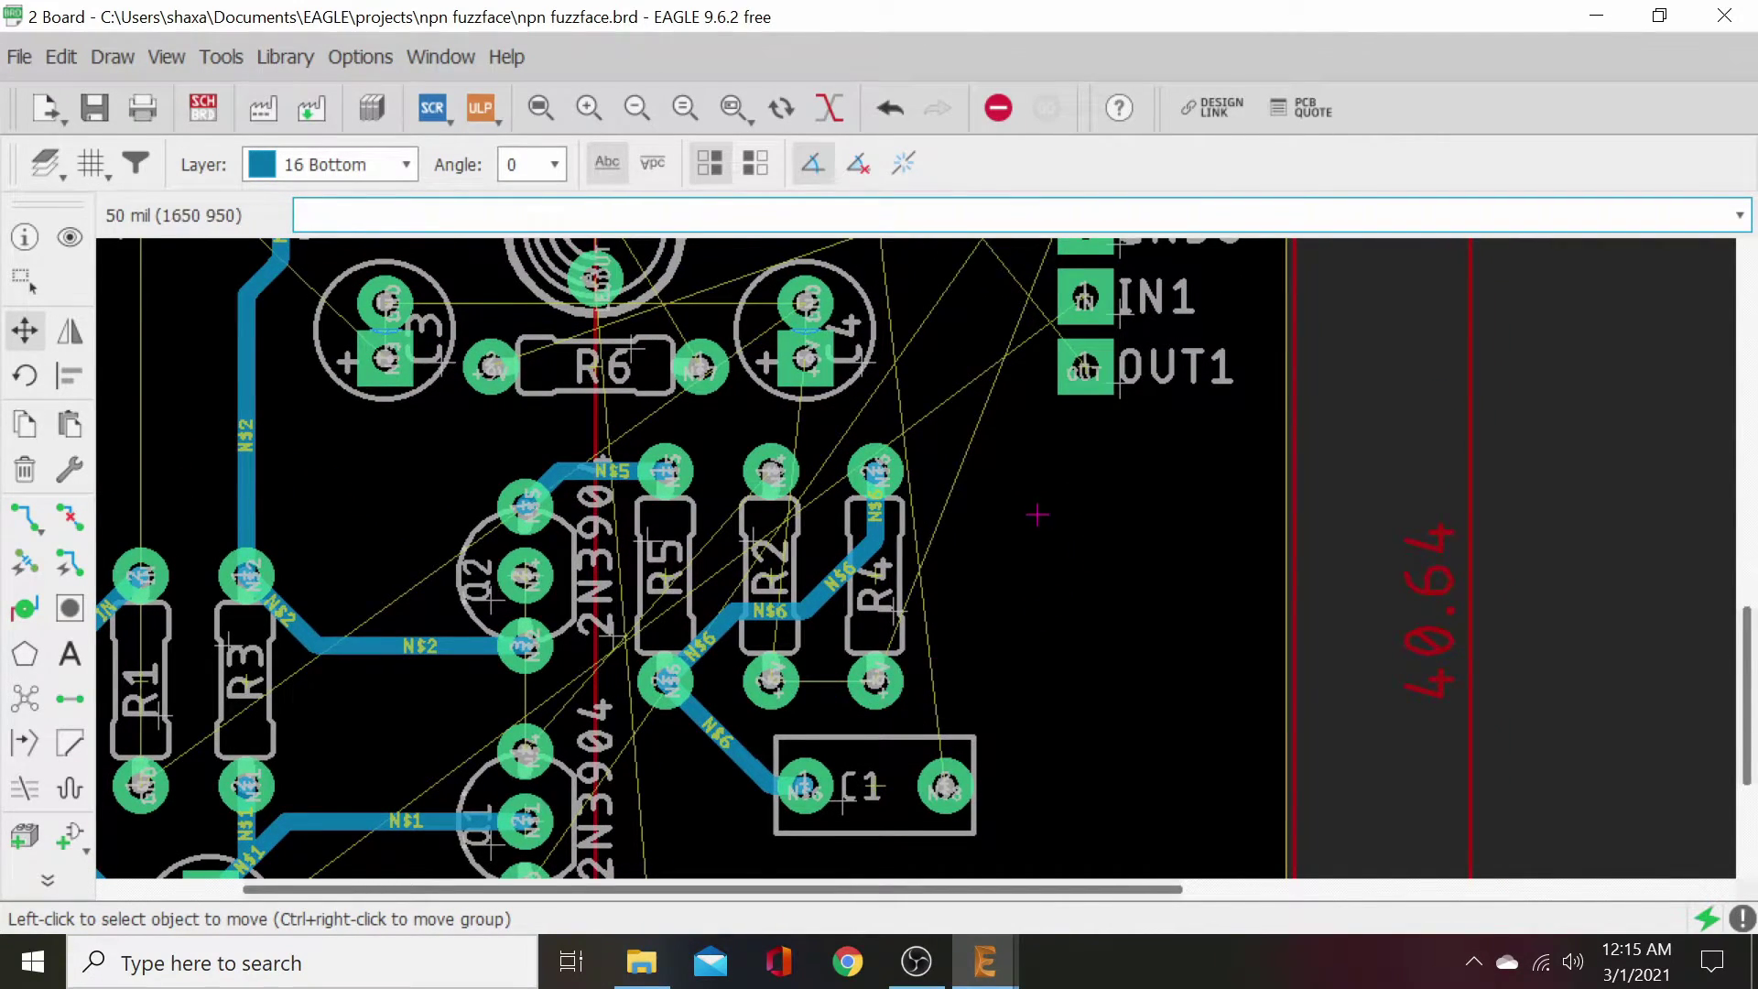
{"action": "mouse_move", "coordinate": [1037, 514]}
{"action": "middle_mouse_down"}
{"action": "mouse_move", "coordinate": [1043, 706]}
{"action": "mouse_move", "coordinate": [1032, 527]}
{"action": "middle_mouse_up"}
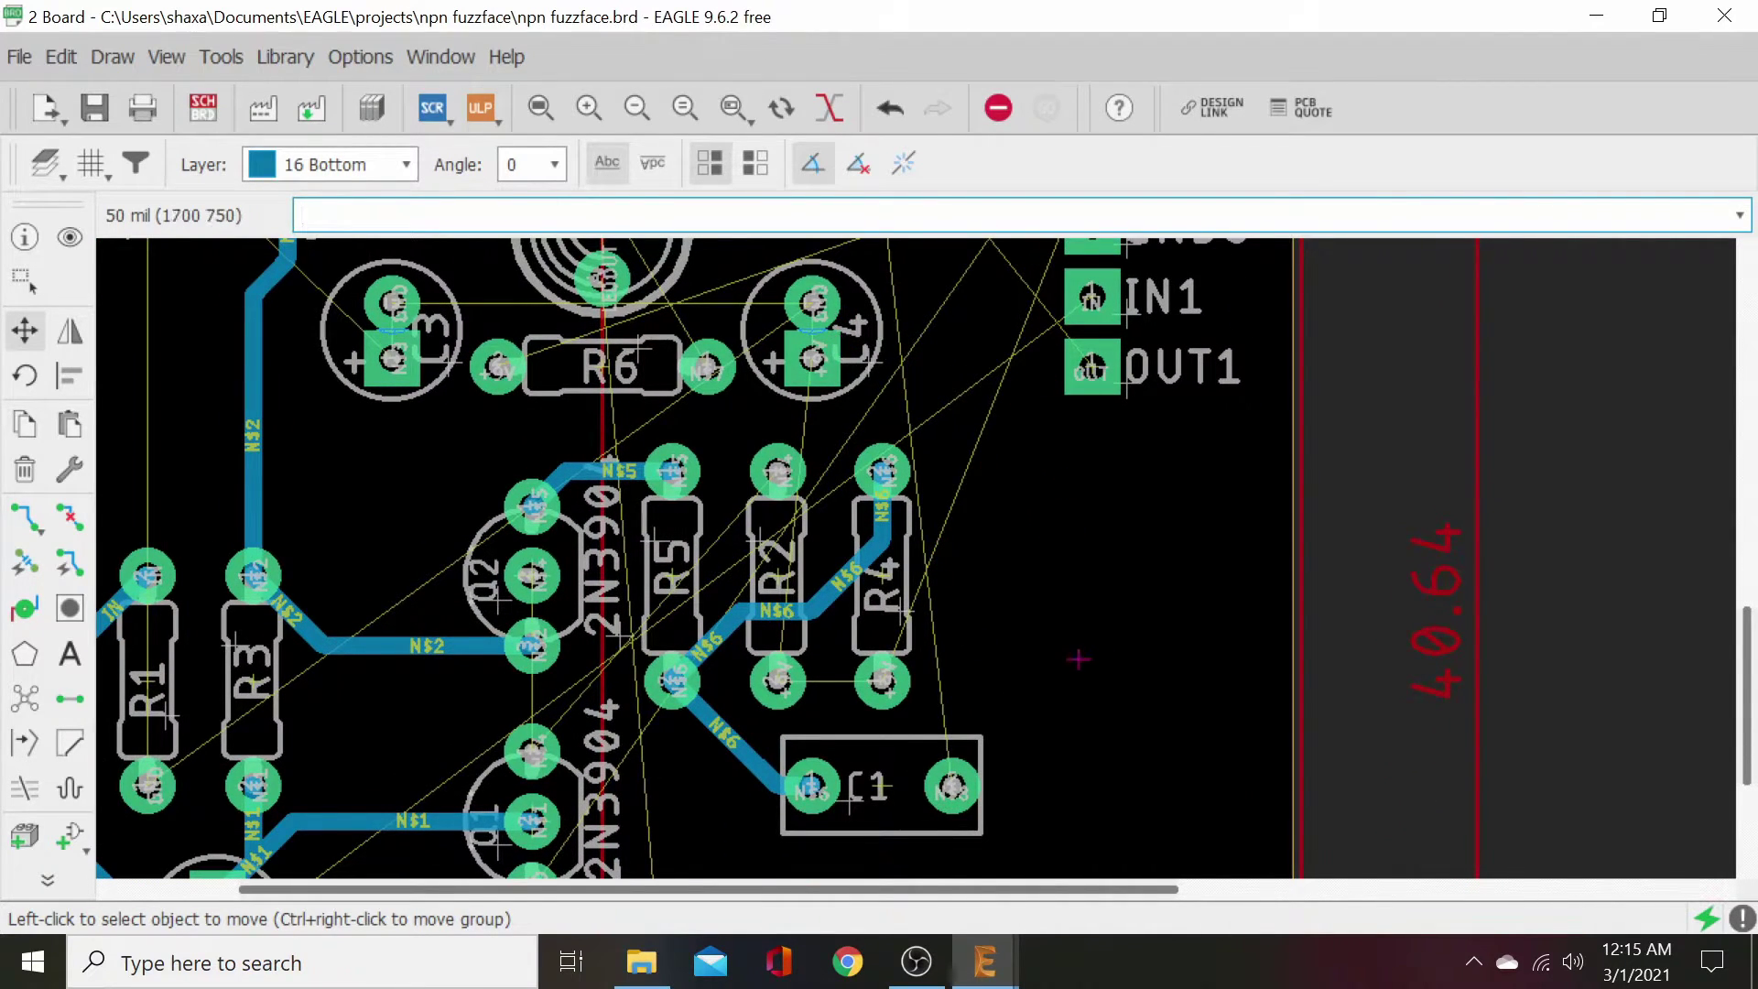
{"action": "middle_click_drag", "start_coordinate": [1079, 659], "coordinate": [1078, 511]}
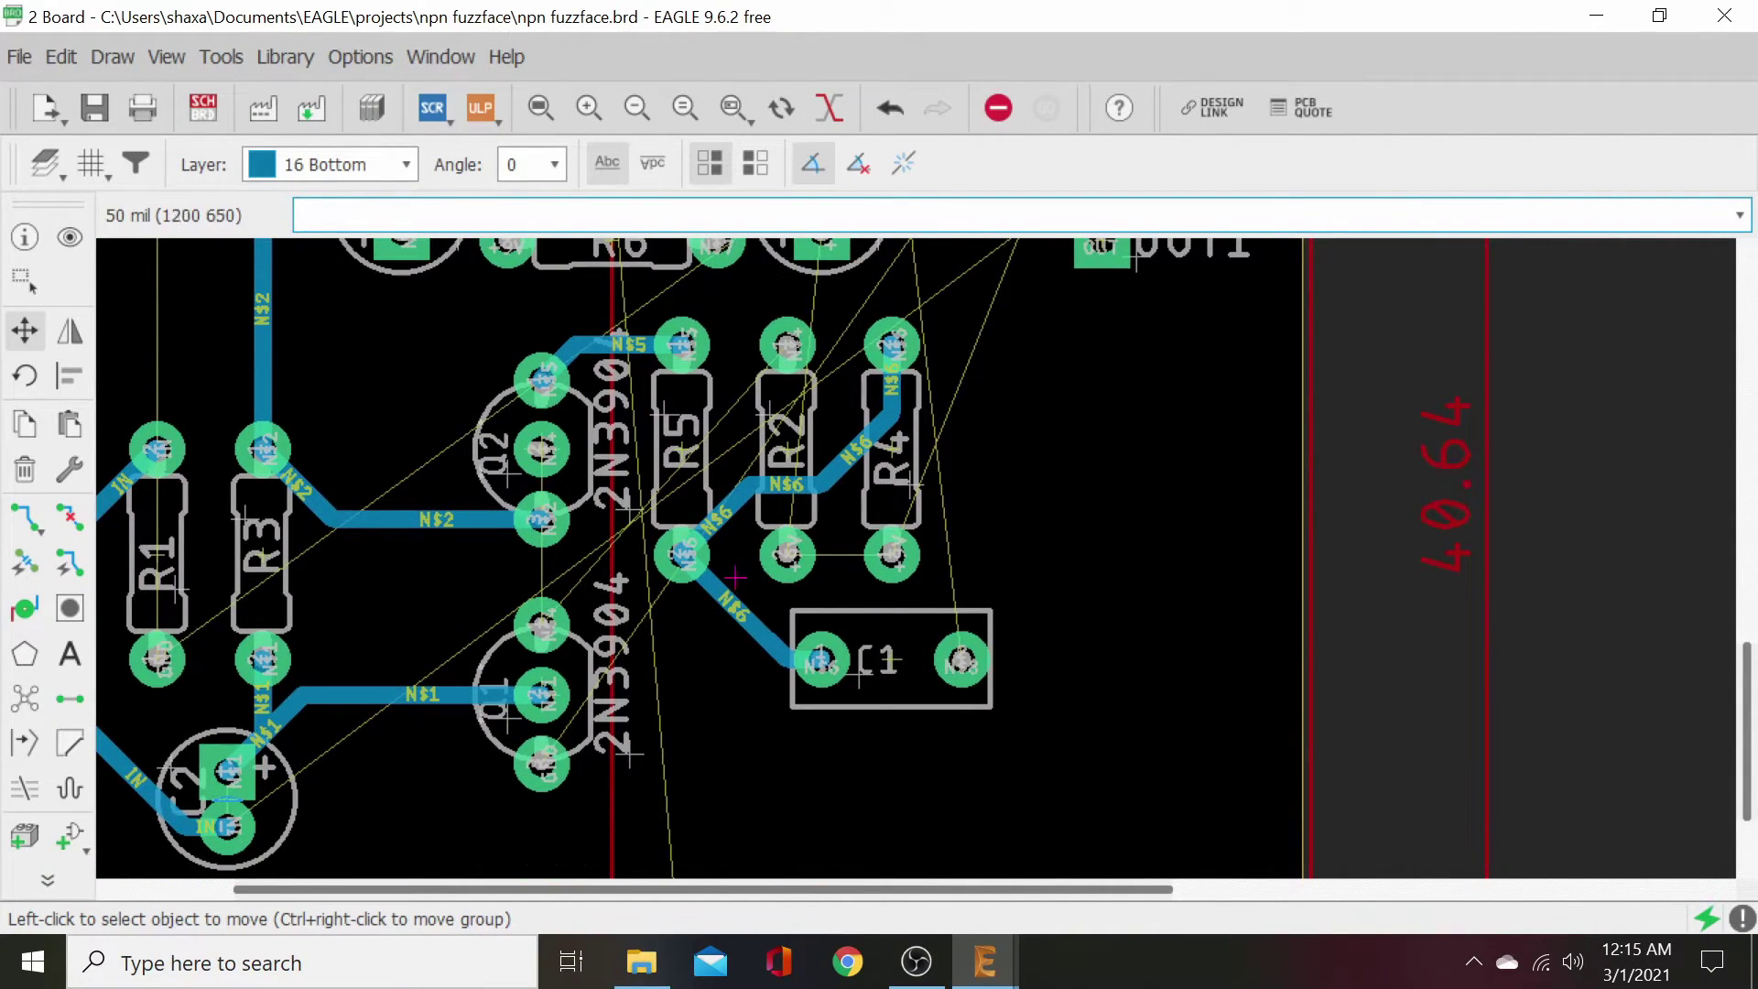
- Route the +9V trace from R2's lower pad to R4's lower pad
{"action": "left_click", "coordinate": [25, 518]}
{"action": "left_click", "coordinate": [804, 558]}
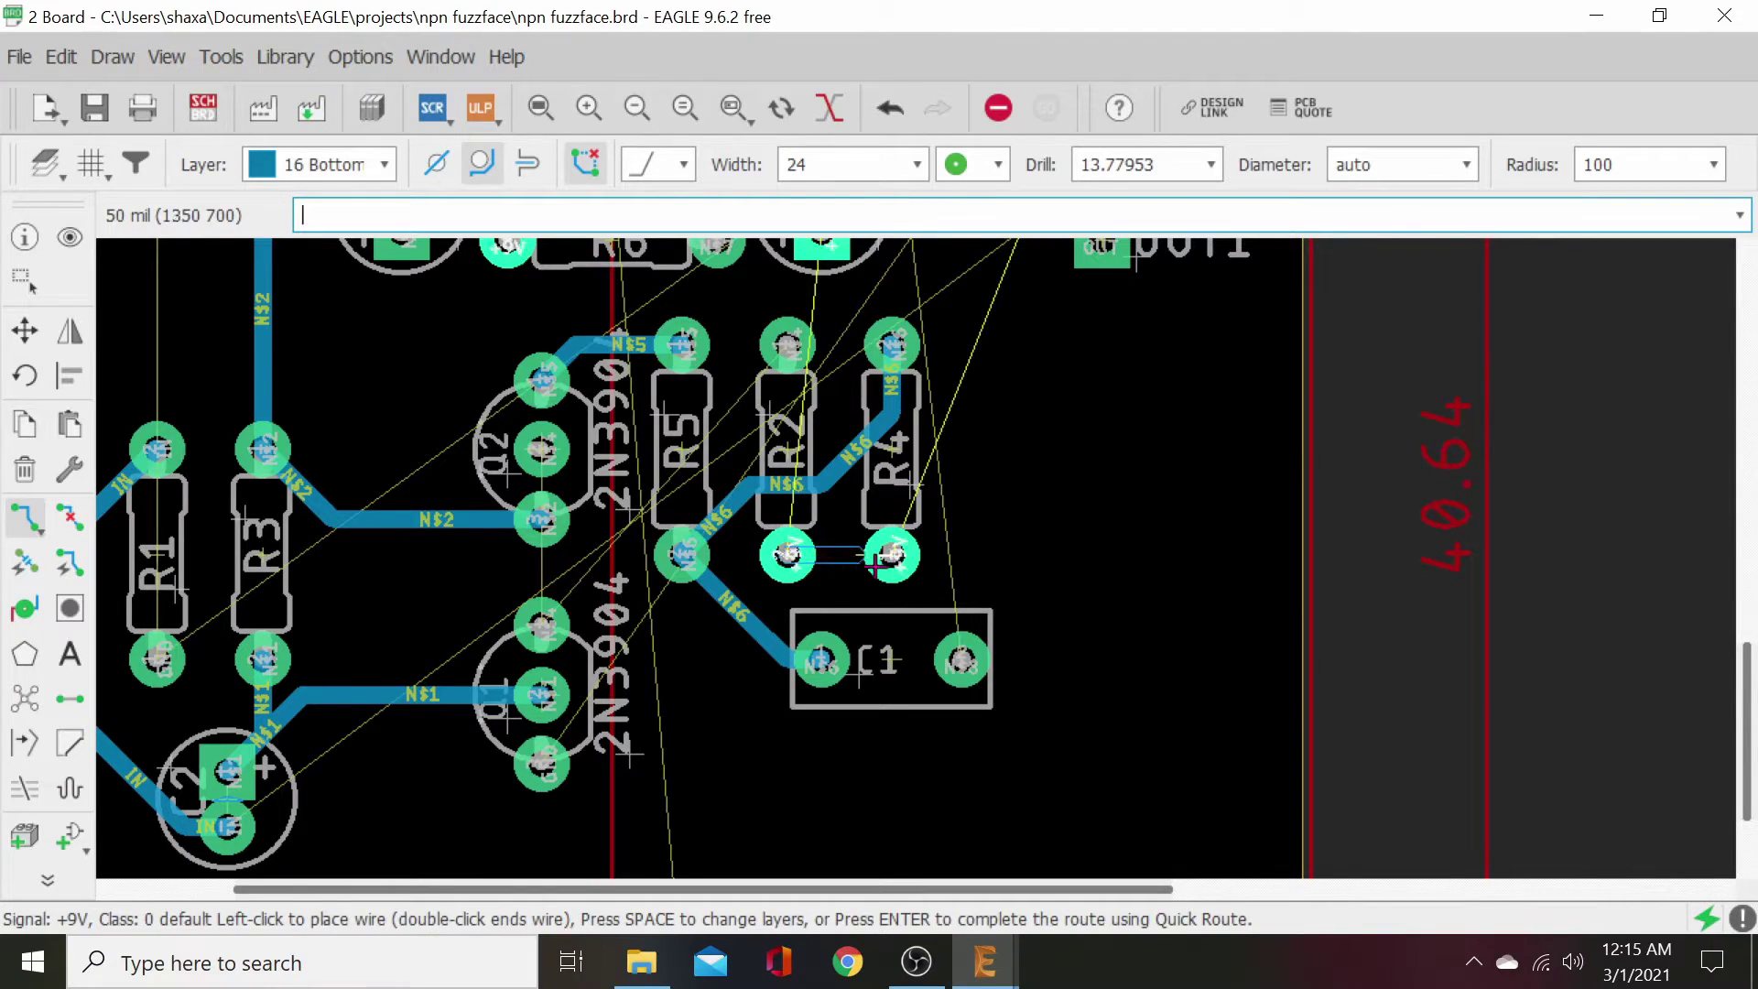
{"action": "left_click", "coordinate": [890, 555]}
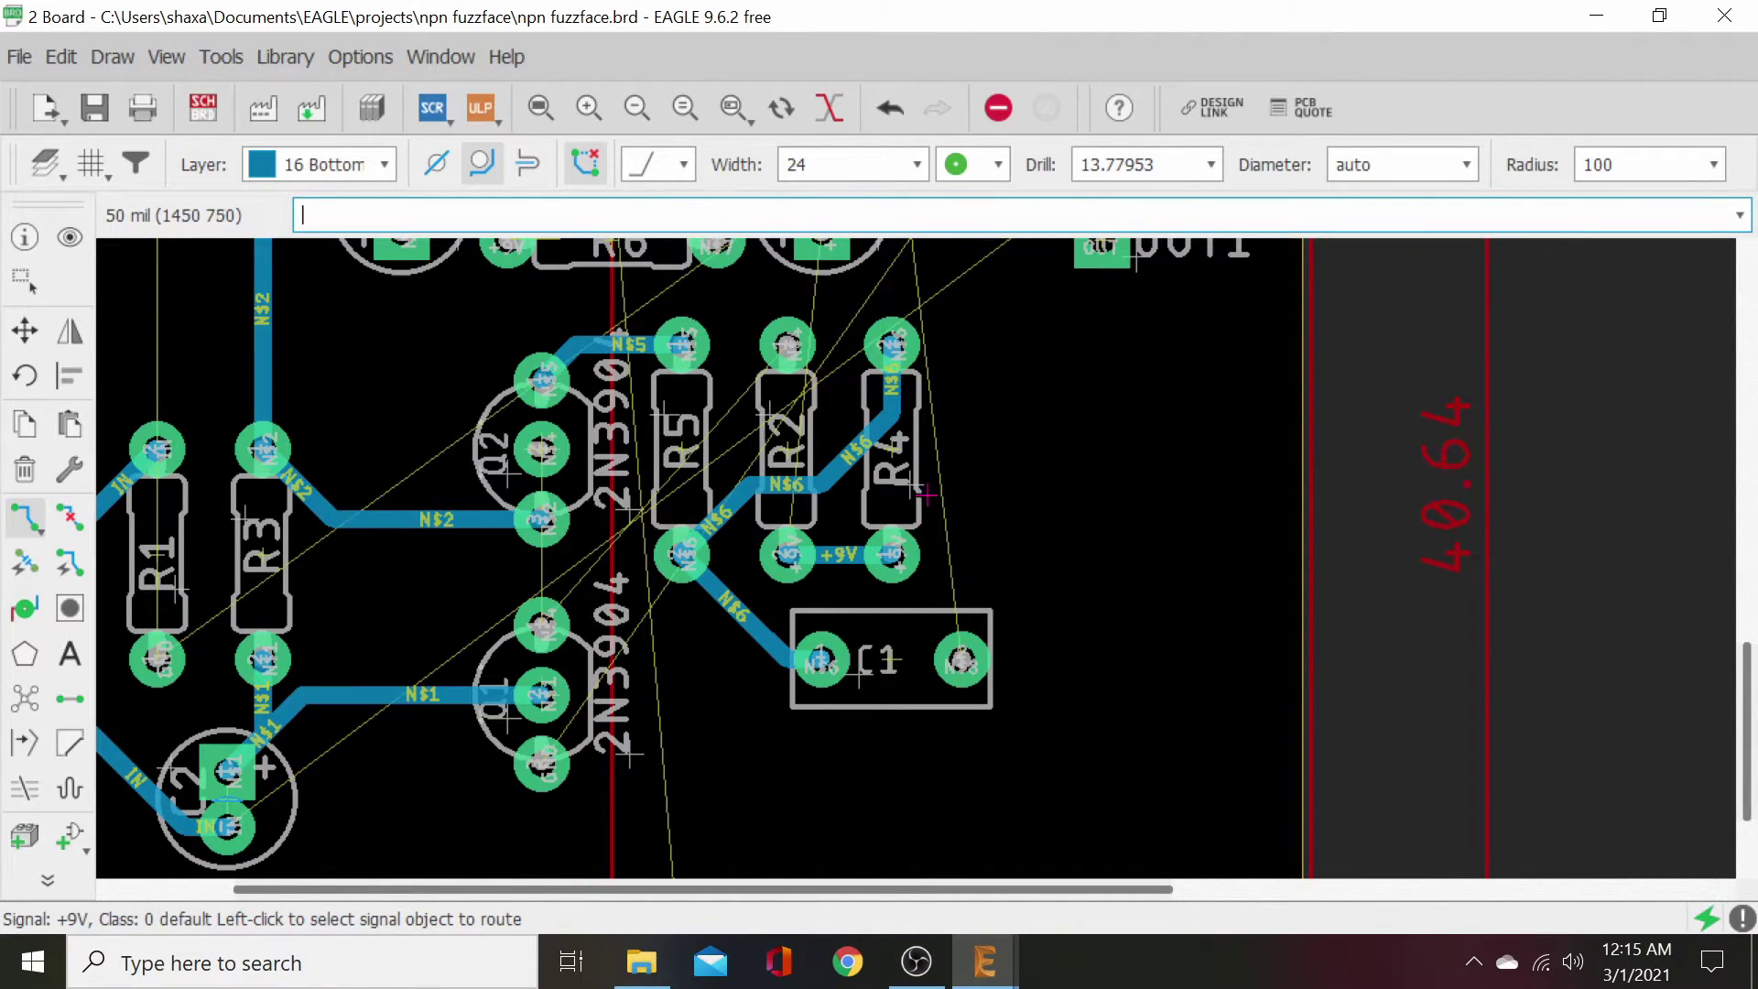
- Route the N$4 trace from R2's top pad to Q2's middle pad and on to Q1's top pad
{"action": "middle_click_drag", "start_coordinate": [1084, 514], "coordinate": [1124, 558]}
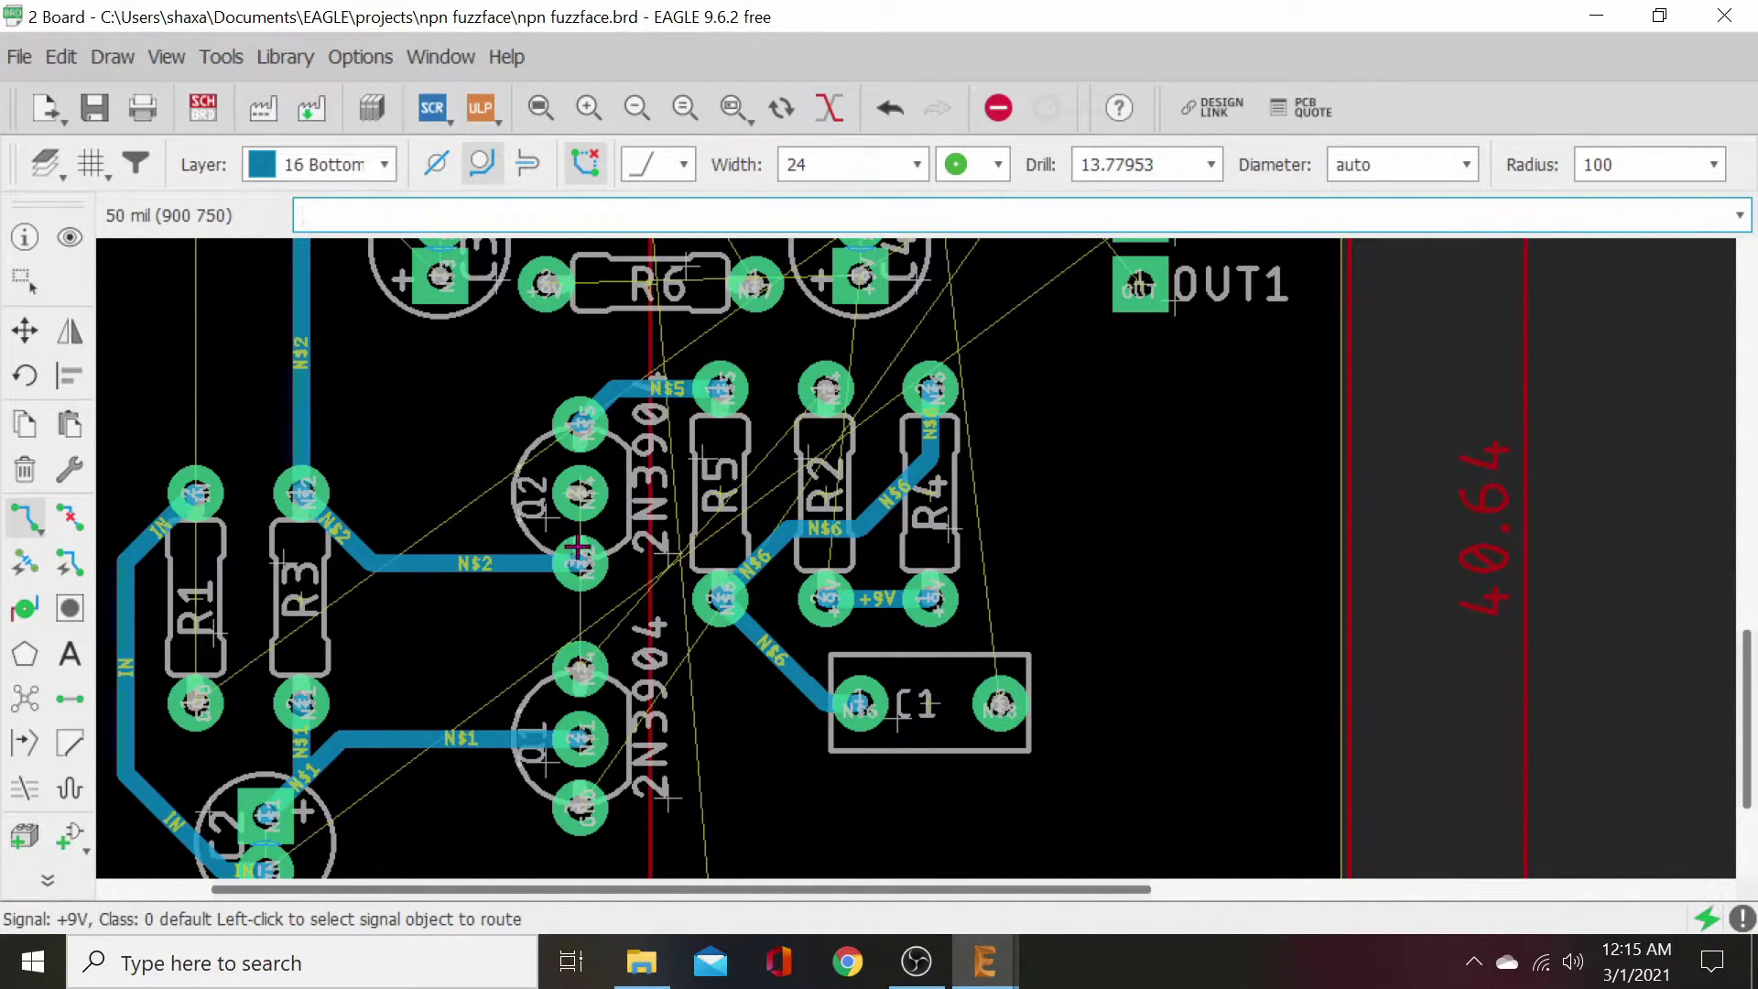
{"action": "left_click", "coordinate": [826, 389]}
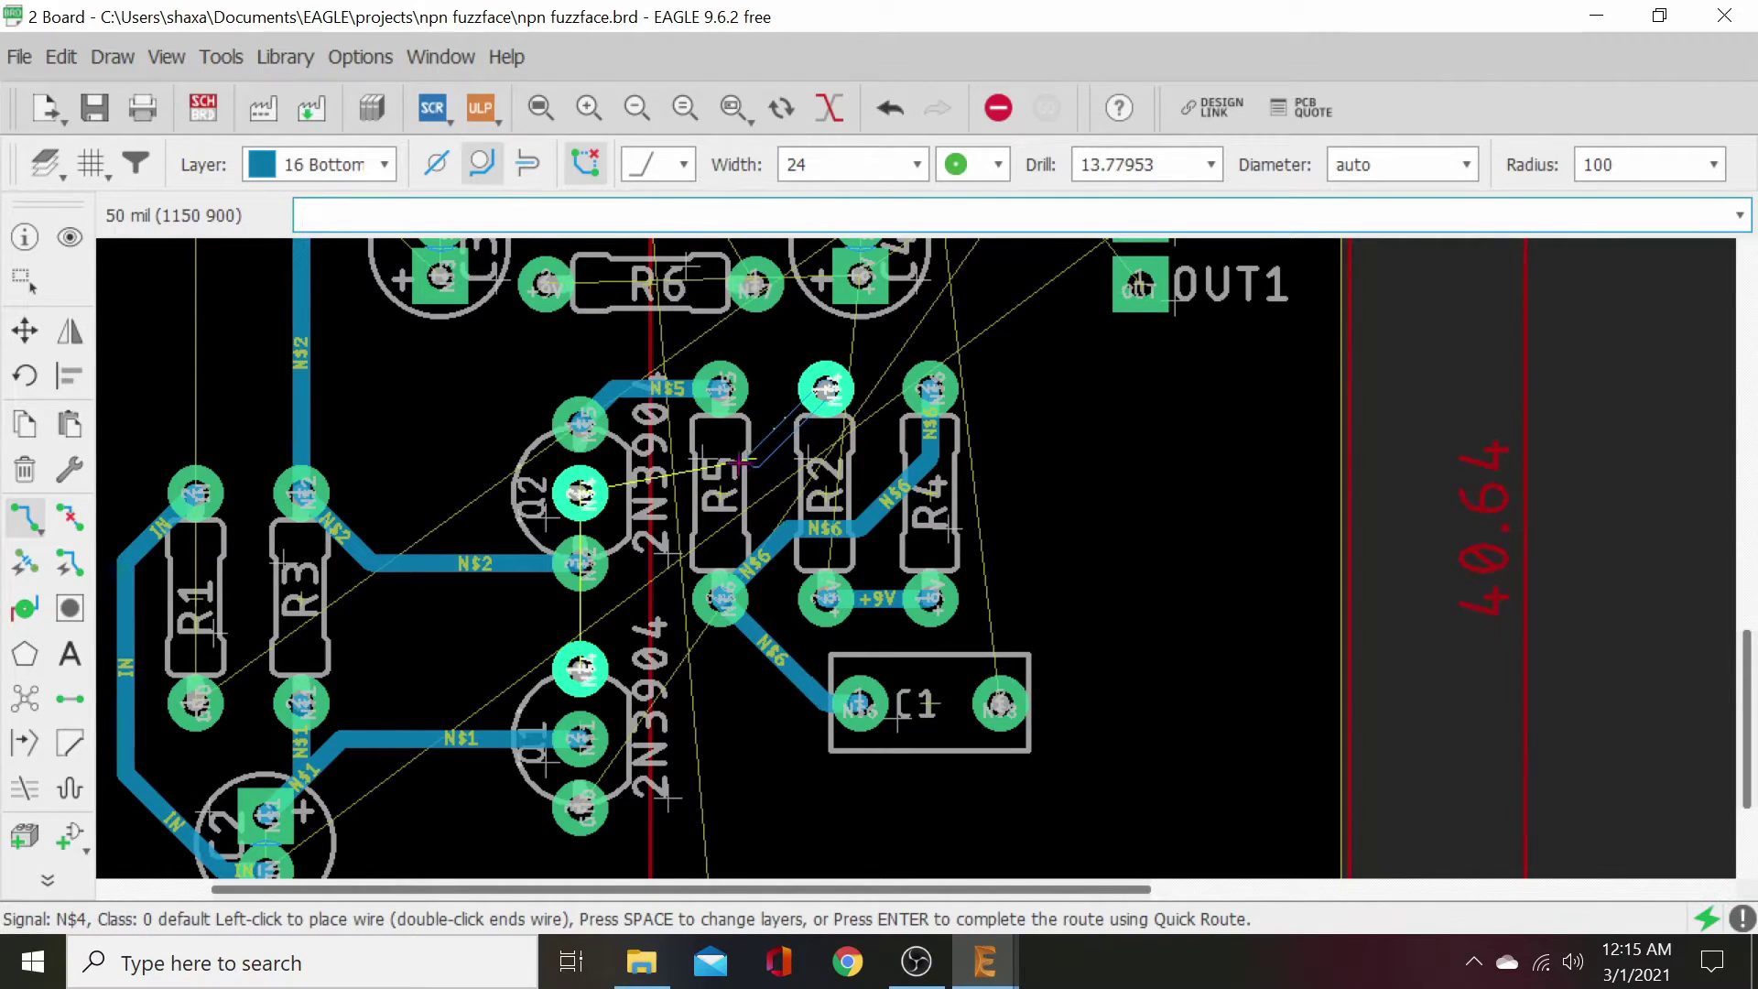
{"action": "left_click", "coordinate": [718, 495]}
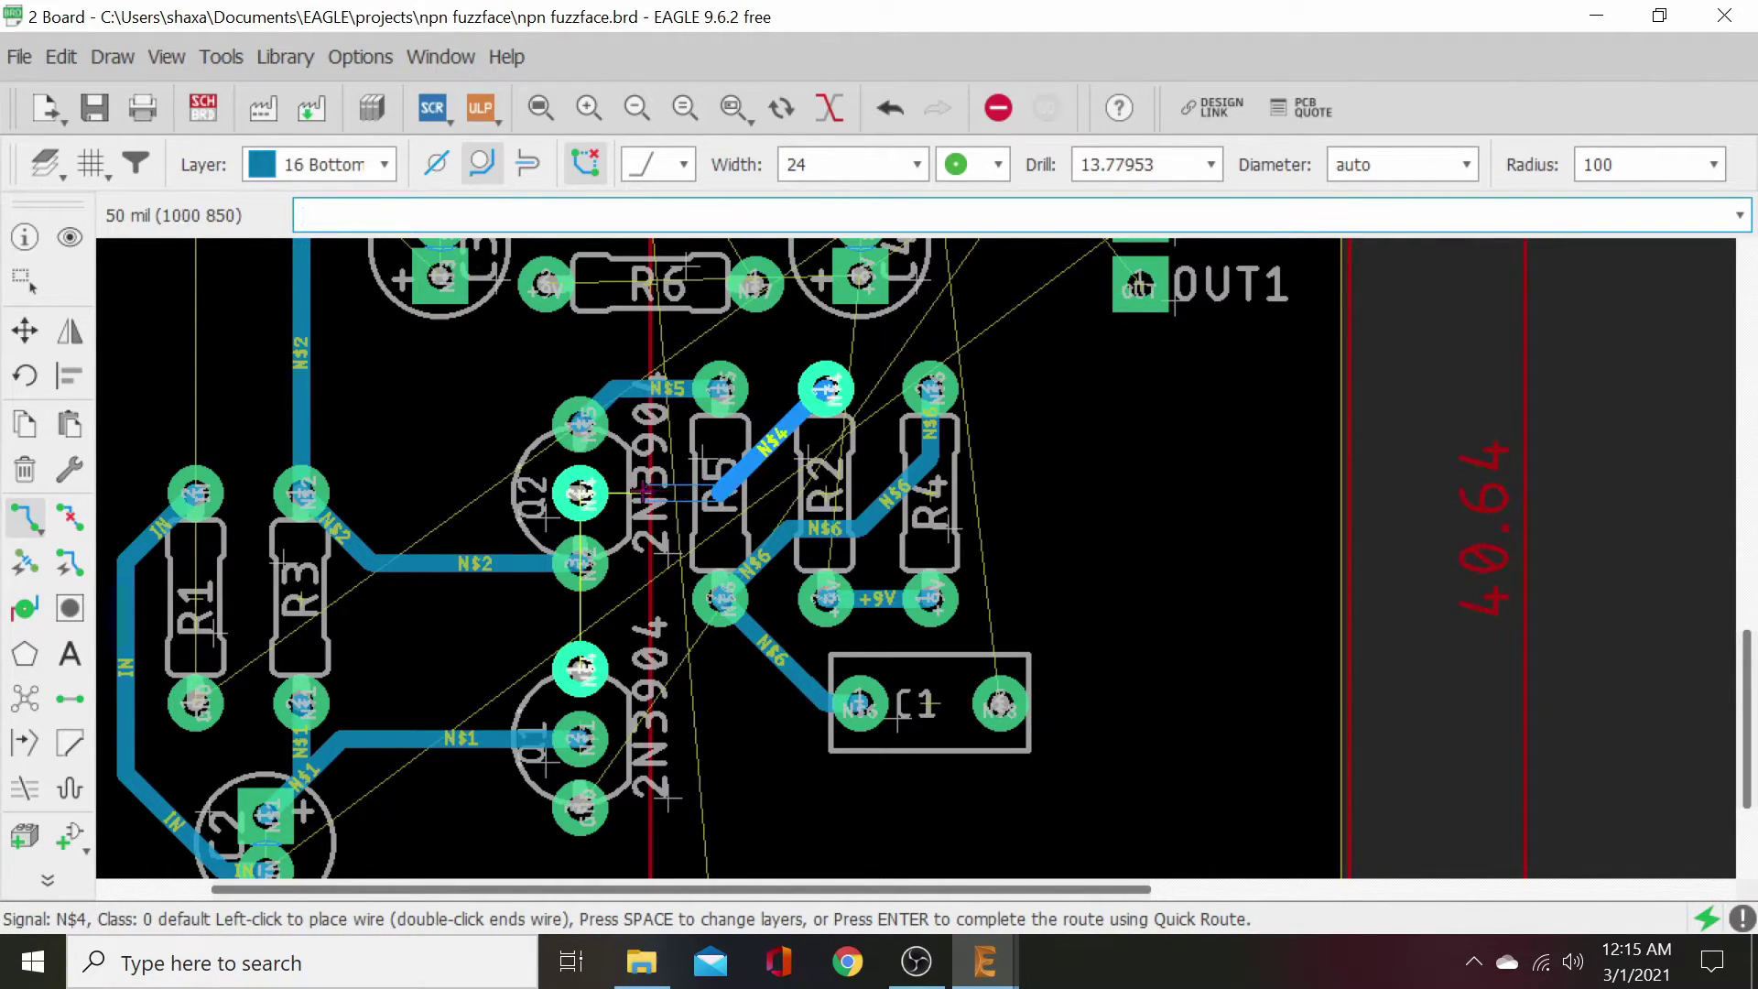
{"action": "left_click", "coordinate": [580, 494]}
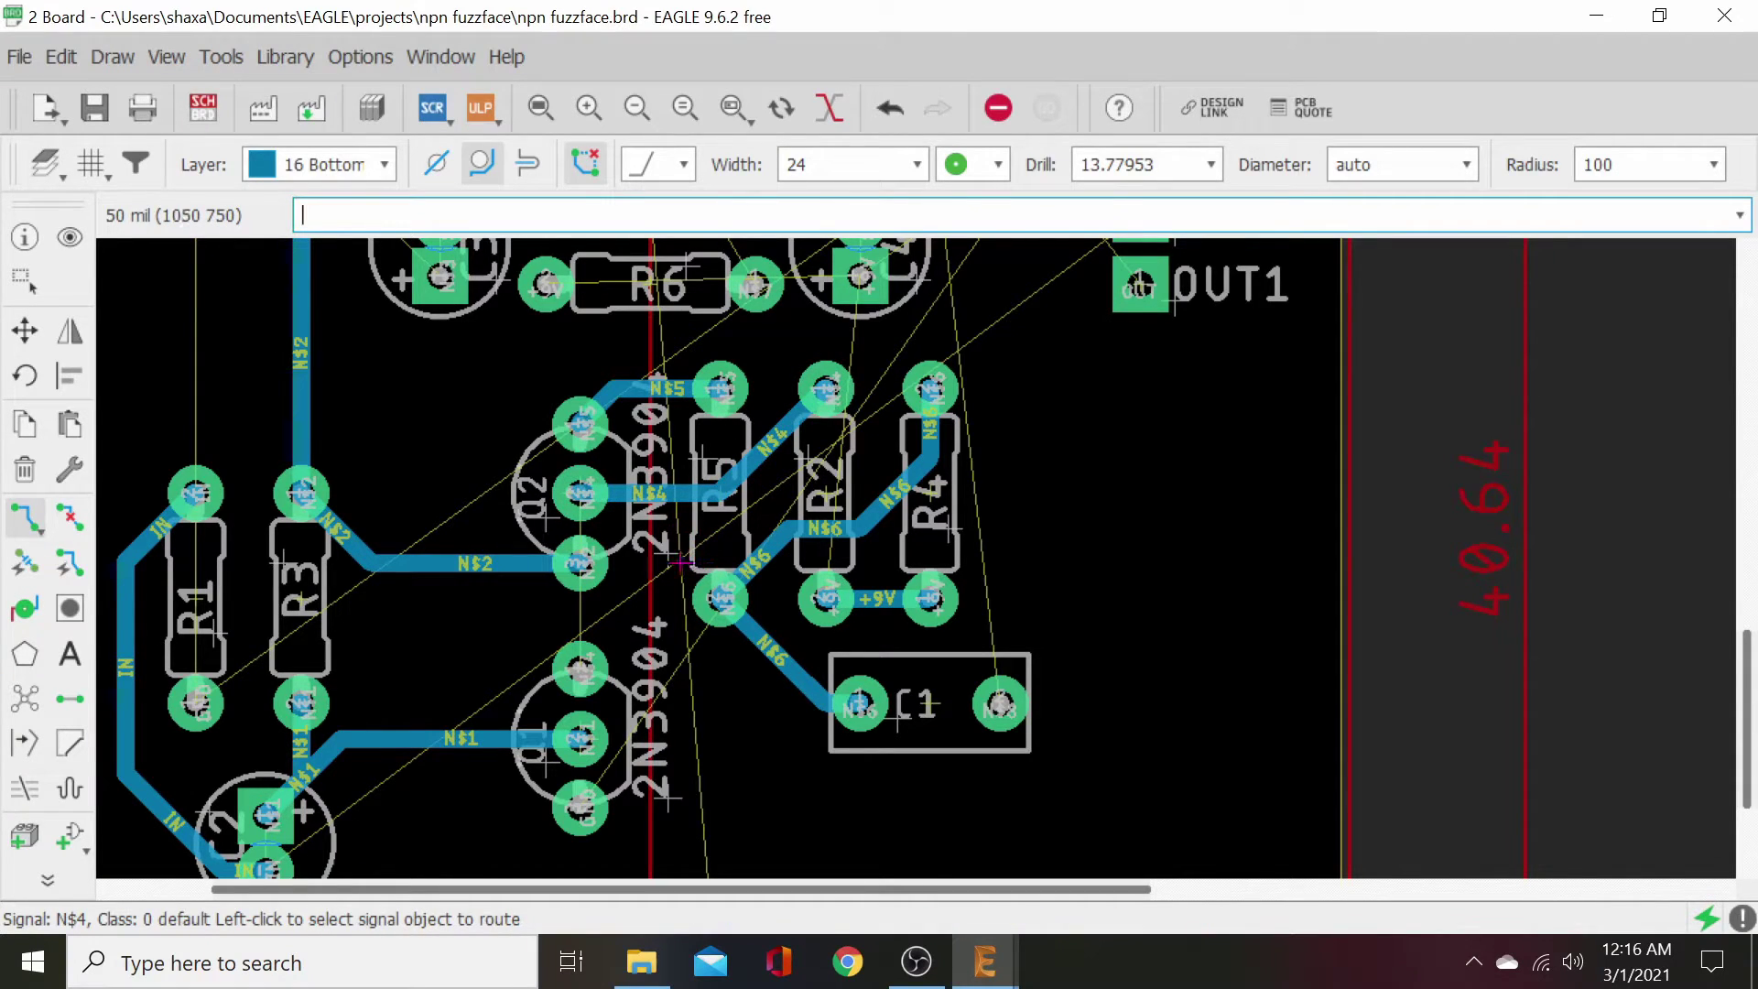
{"action": "left_click", "coordinate": [584, 495]}
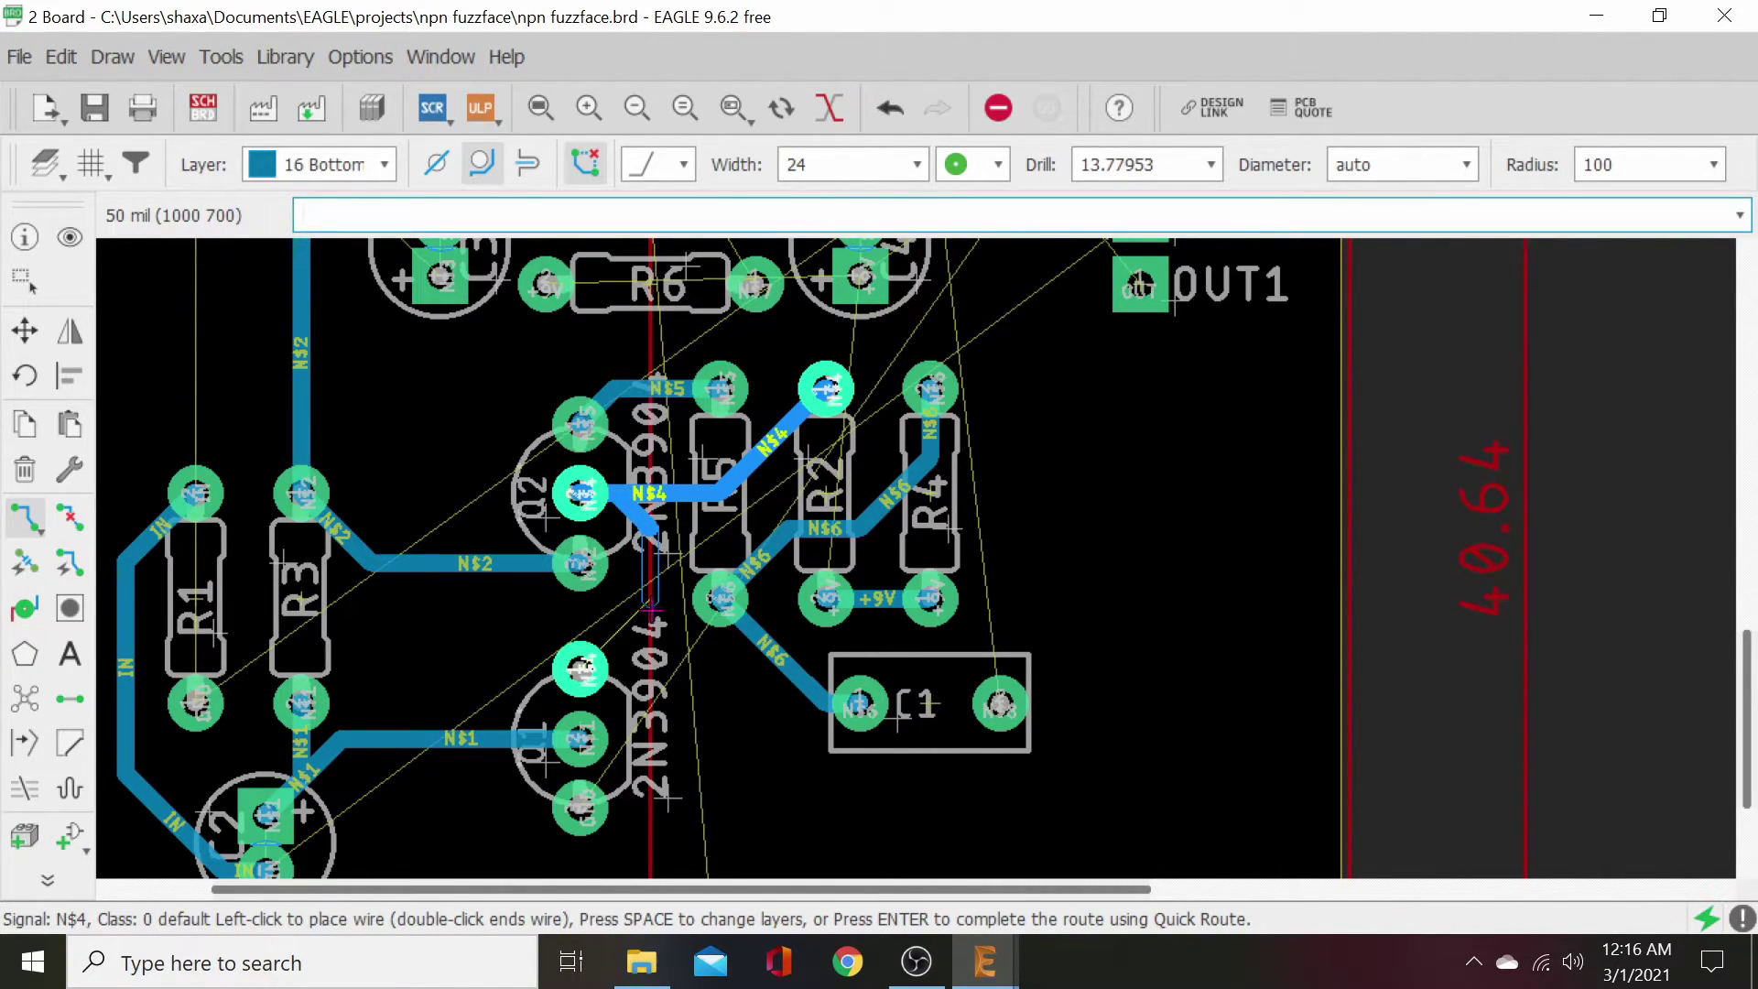
{"action": "left_click", "coordinate": [650, 633]}
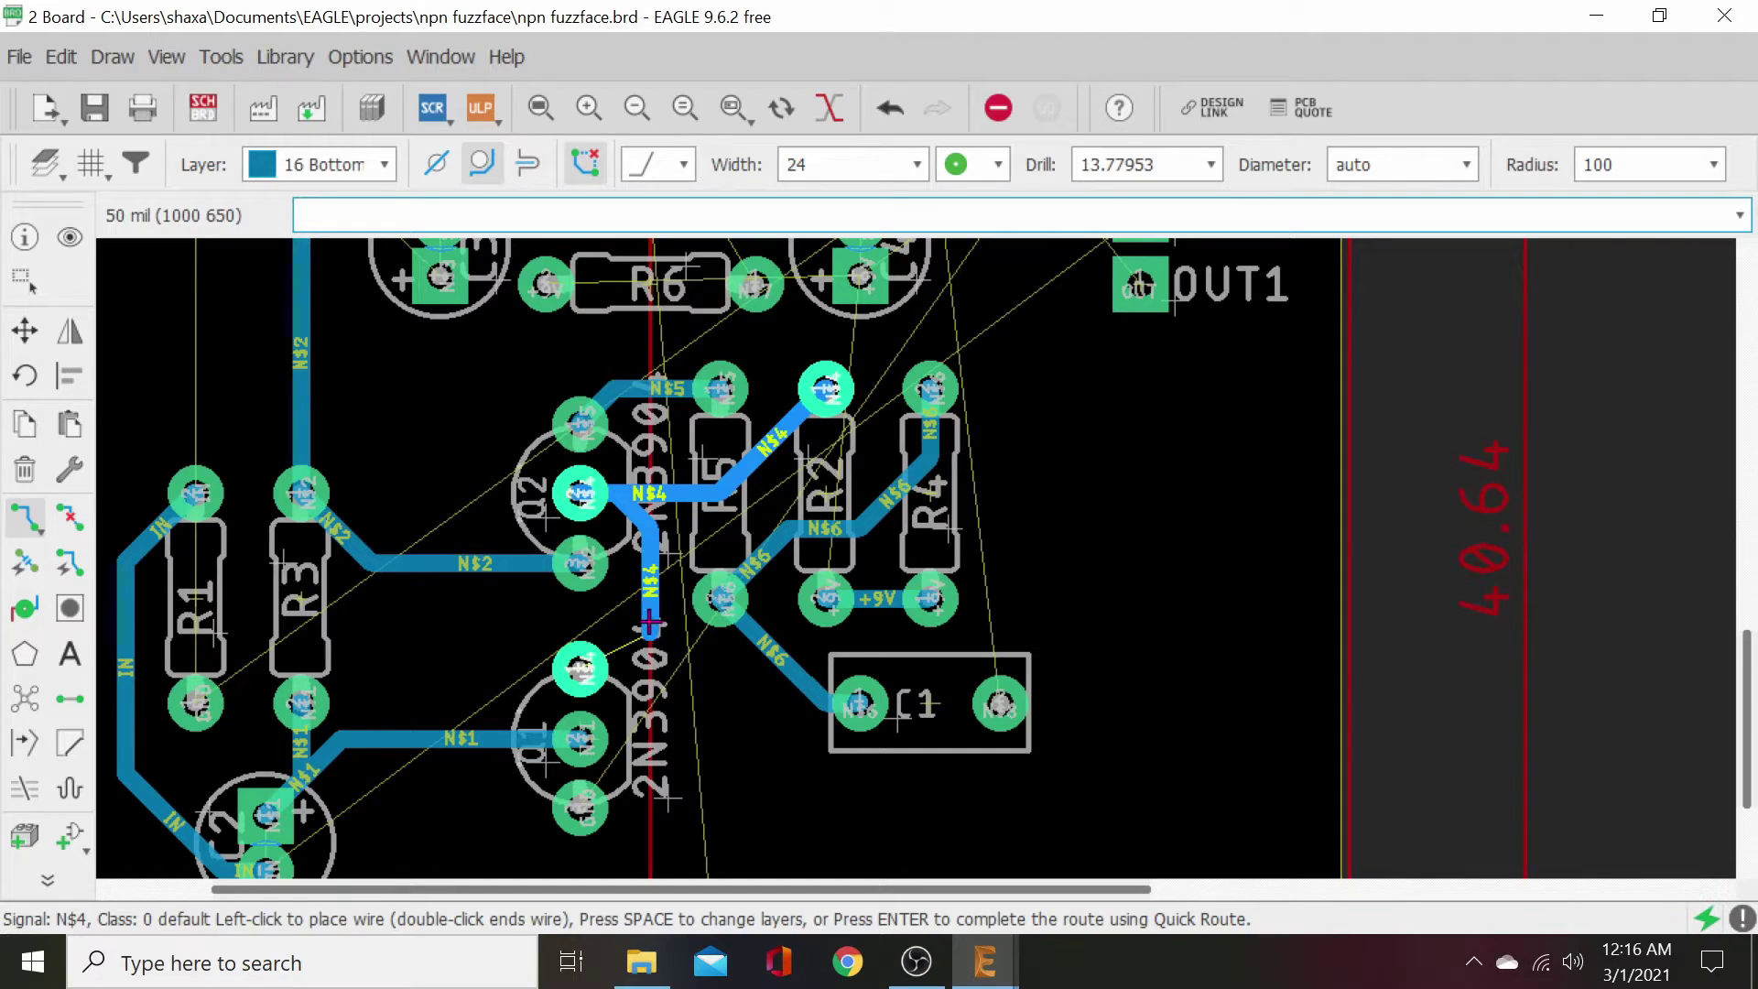
{"action": "left_click", "coordinate": [592, 665]}
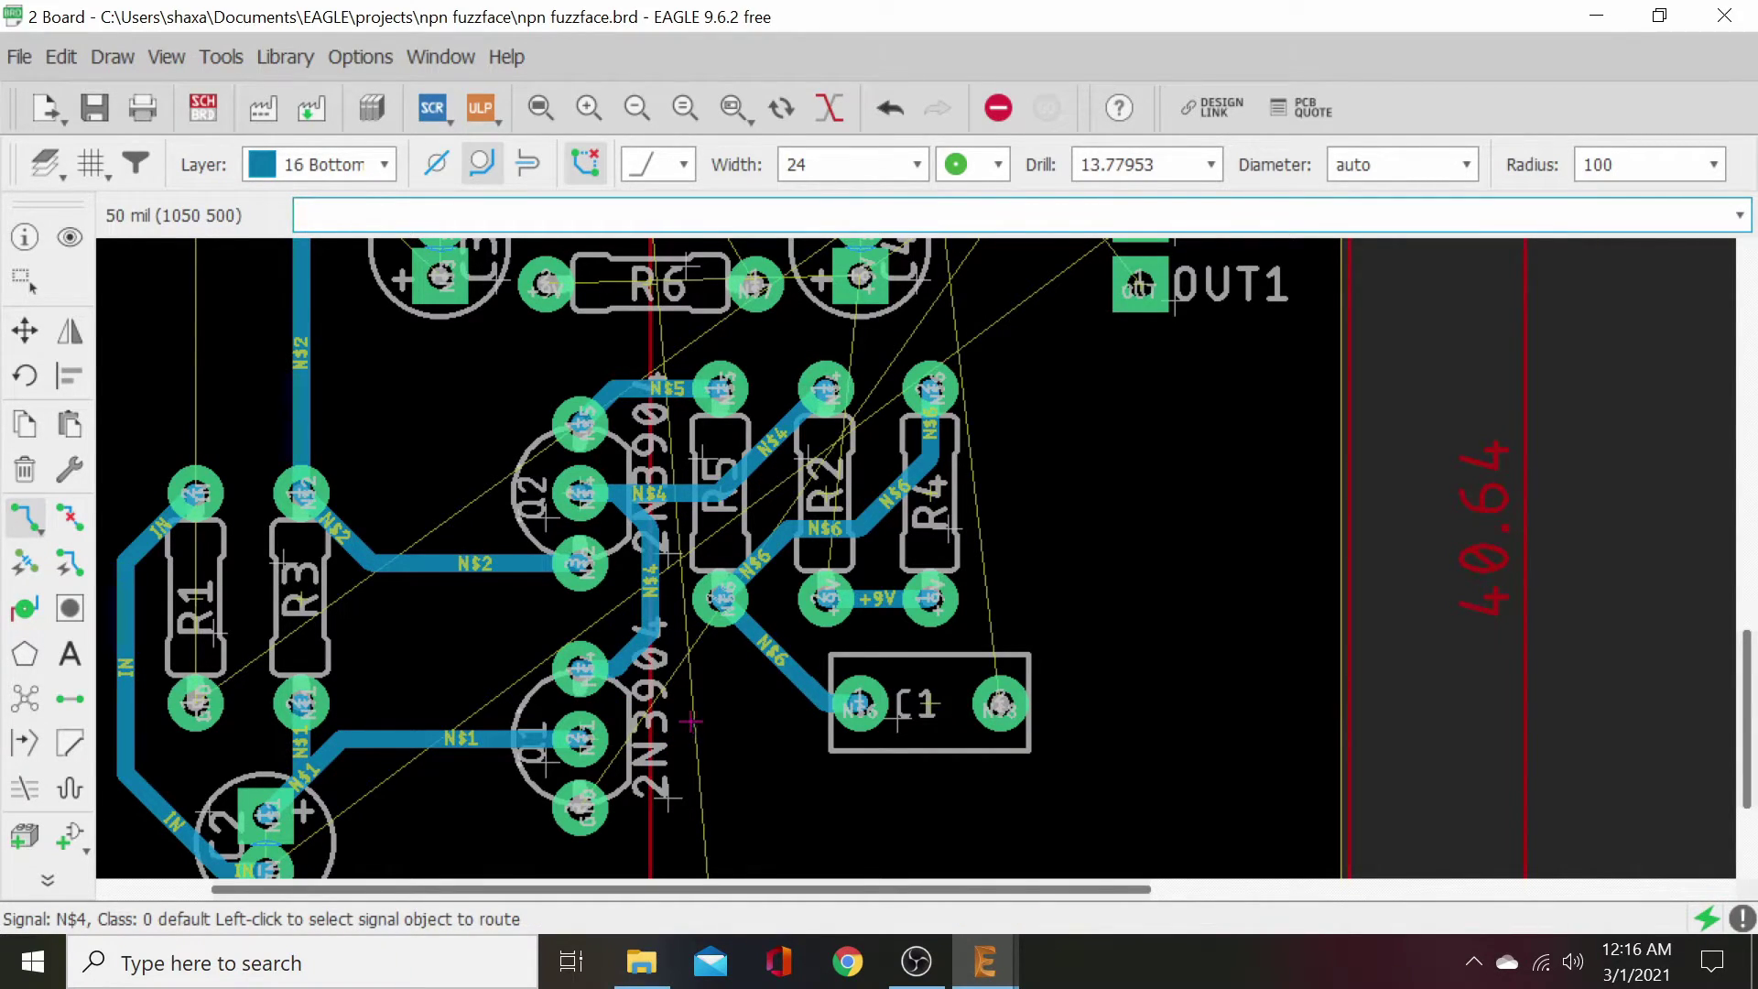
- Start and end a GND route on C3's pad
{"action": "middle_click_drag", "start_coordinate": [738, 718], "coordinate": [793, 622]}
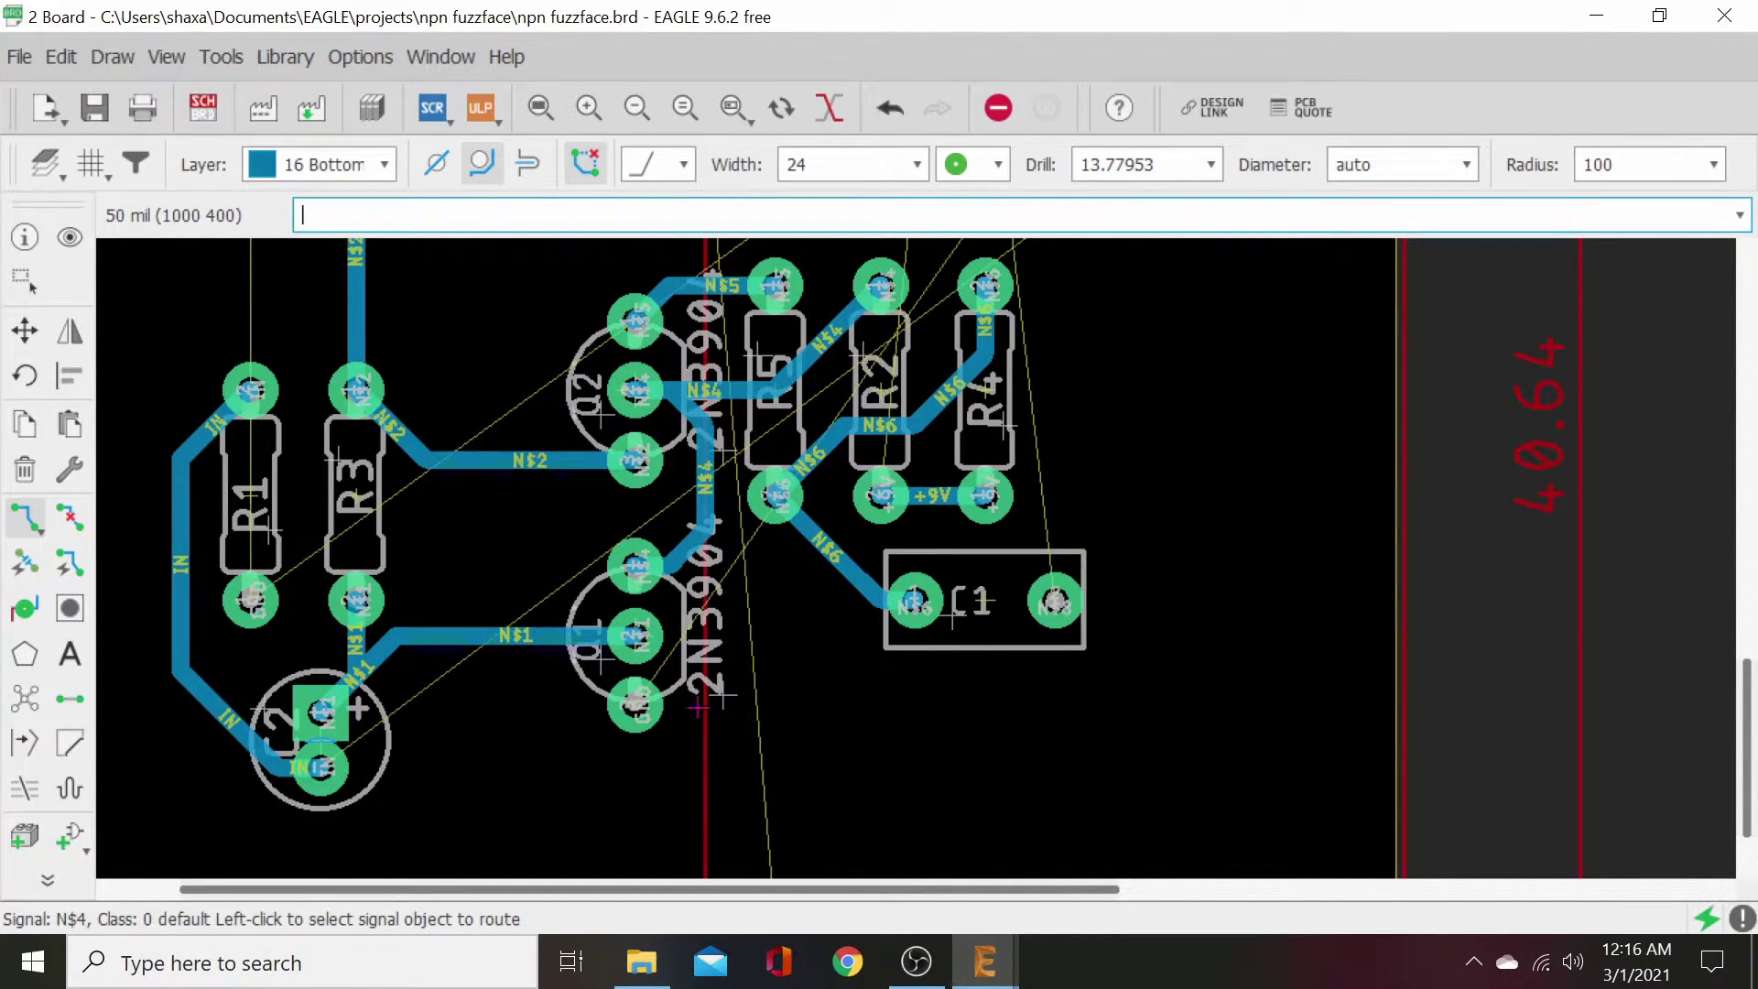
{"action": "scroll", "coordinate": [645, 730], "scroll_direction": "up", "scroll_amount": 5}
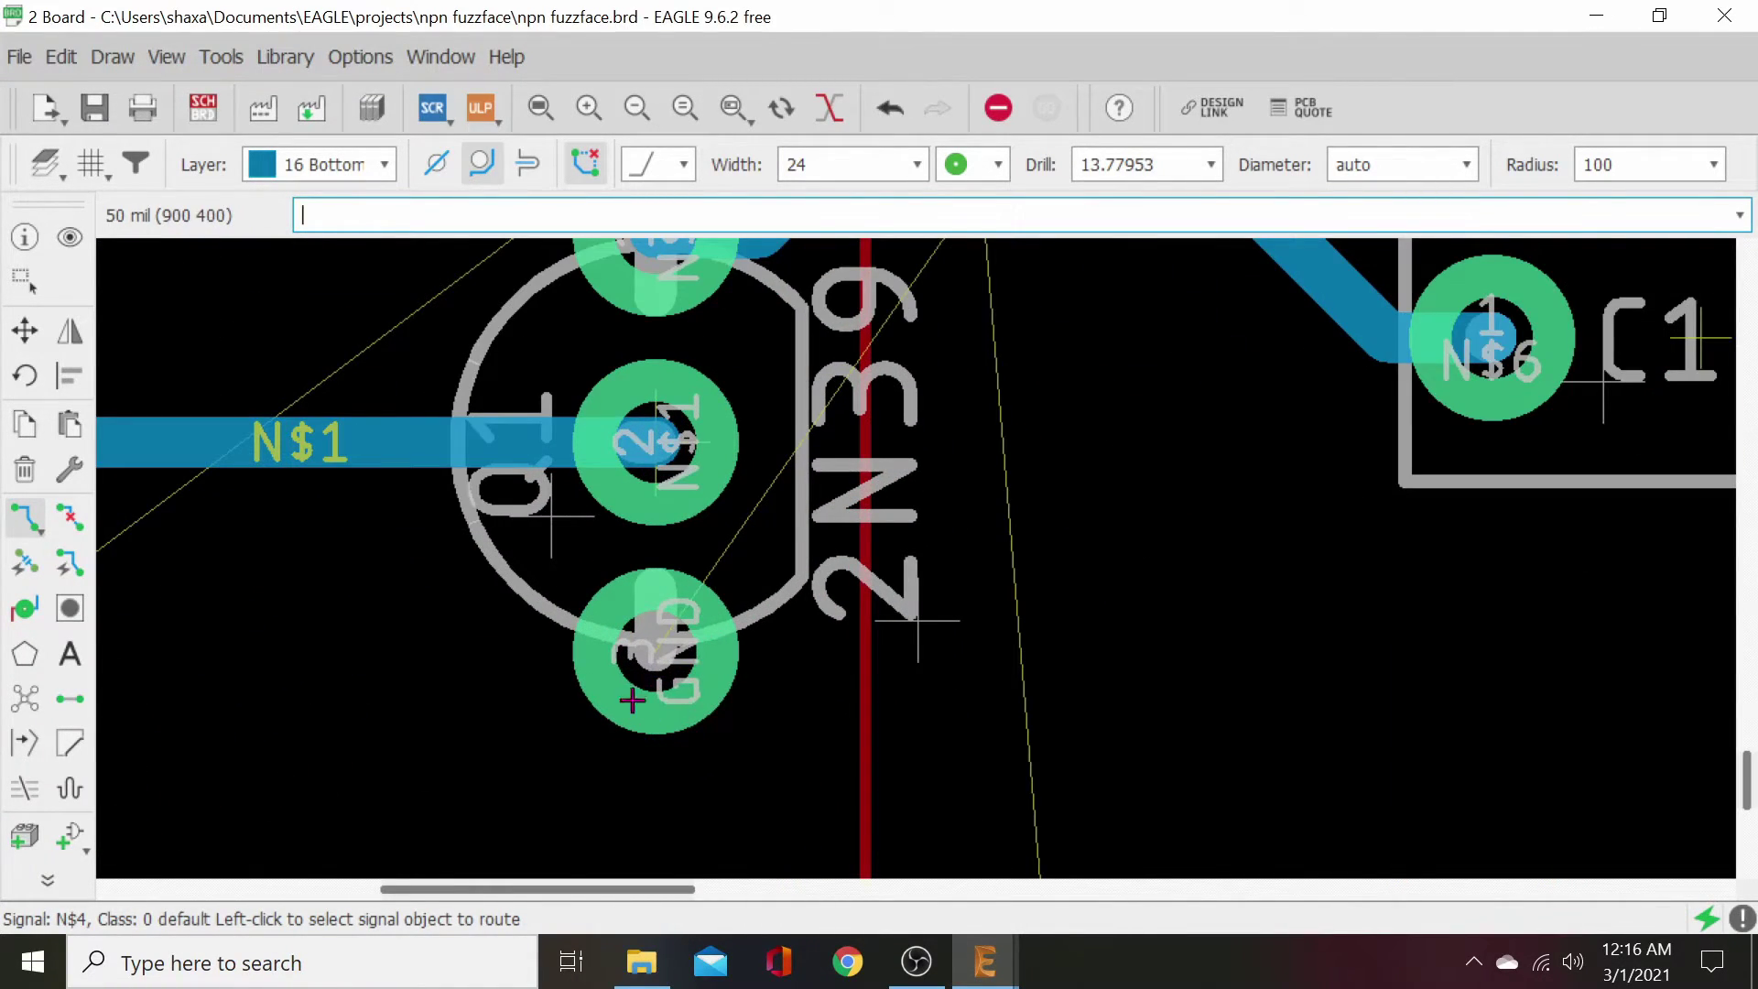
{"action": "scroll", "coordinate": [652, 709], "scroll_direction": "down", "scroll_amount": 5}
{"action": "scroll", "coordinate": [429, 780], "scroll_direction": "up", "scroll_amount": 3}
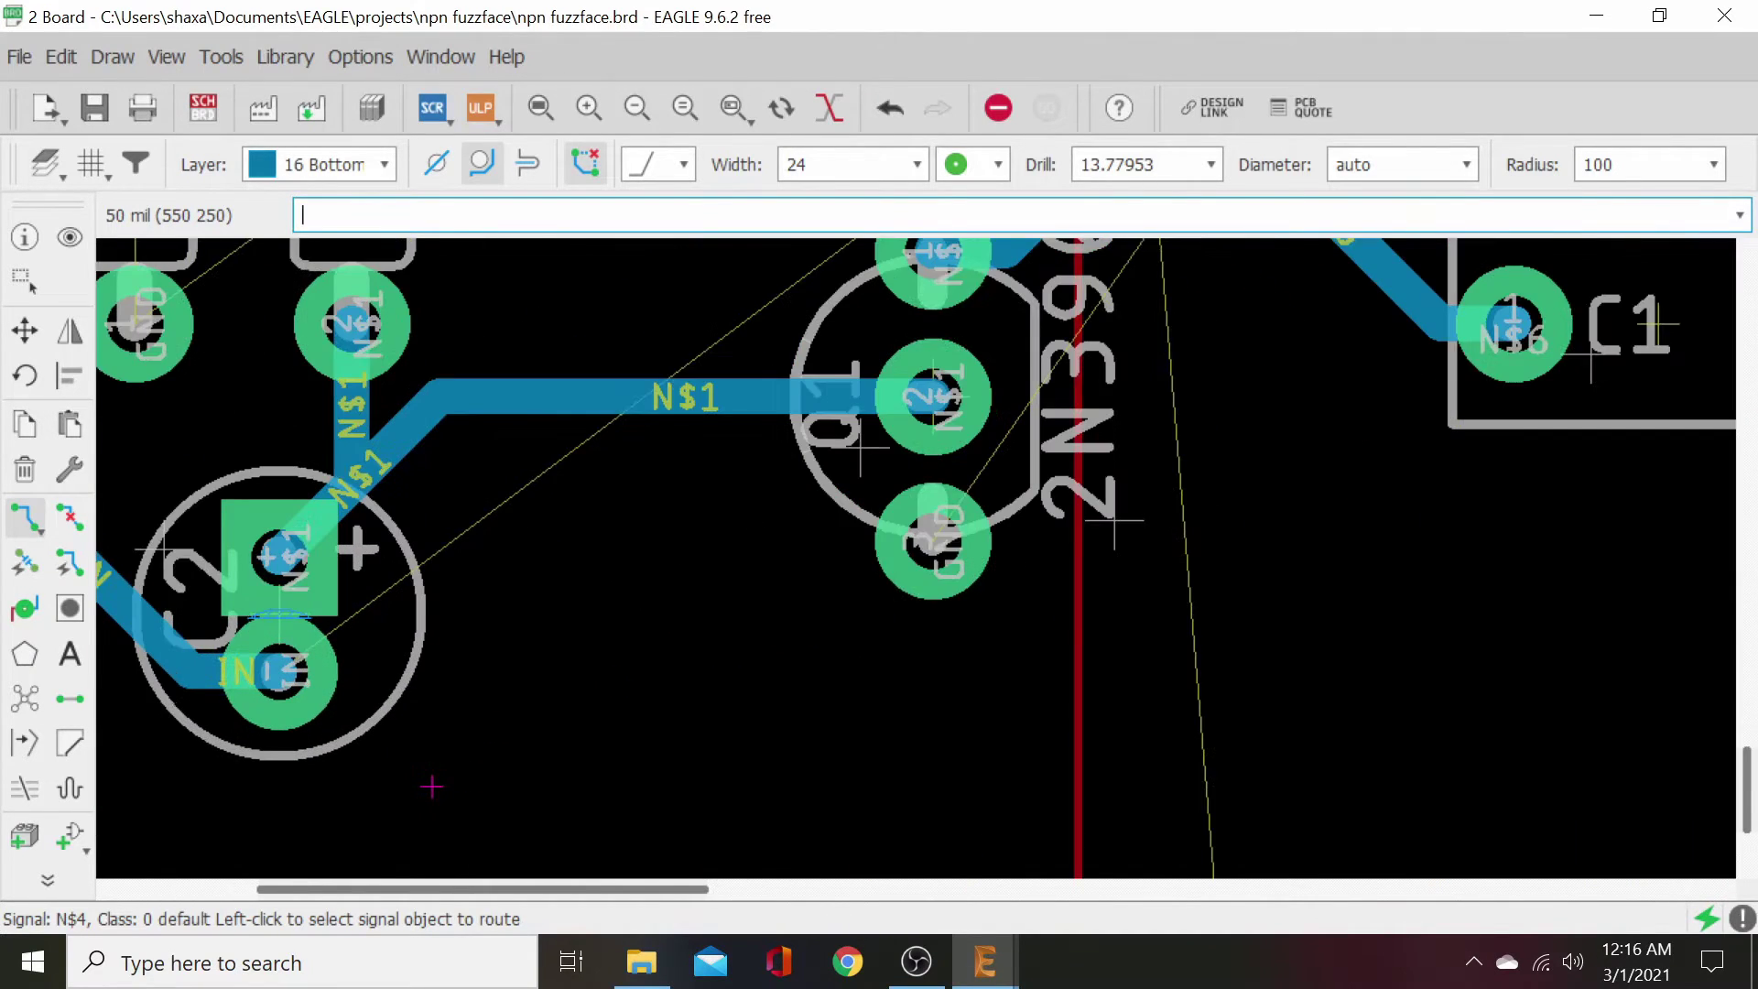
{"action": "scroll", "coordinate": [601, 662], "scroll_direction": "down", "scroll_amount": 3}
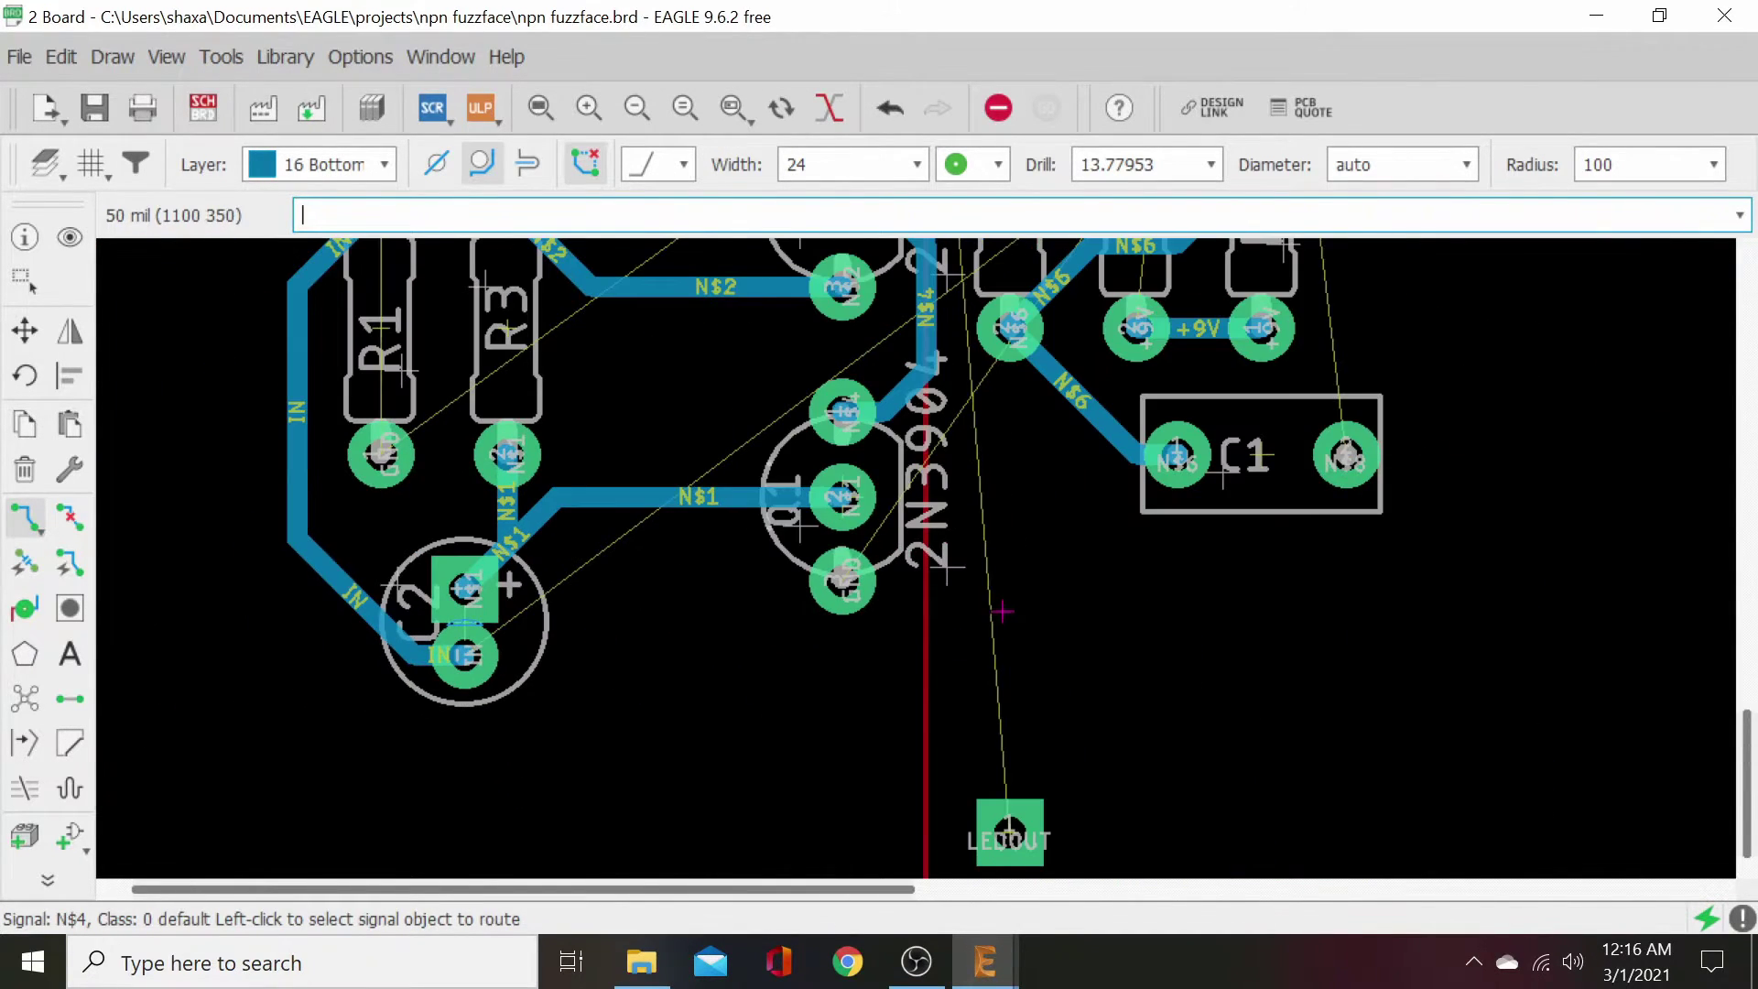
{"action": "scroll", "coordinate": [844, 693], "scroll_direction": "down", "scroll_amount": 1}
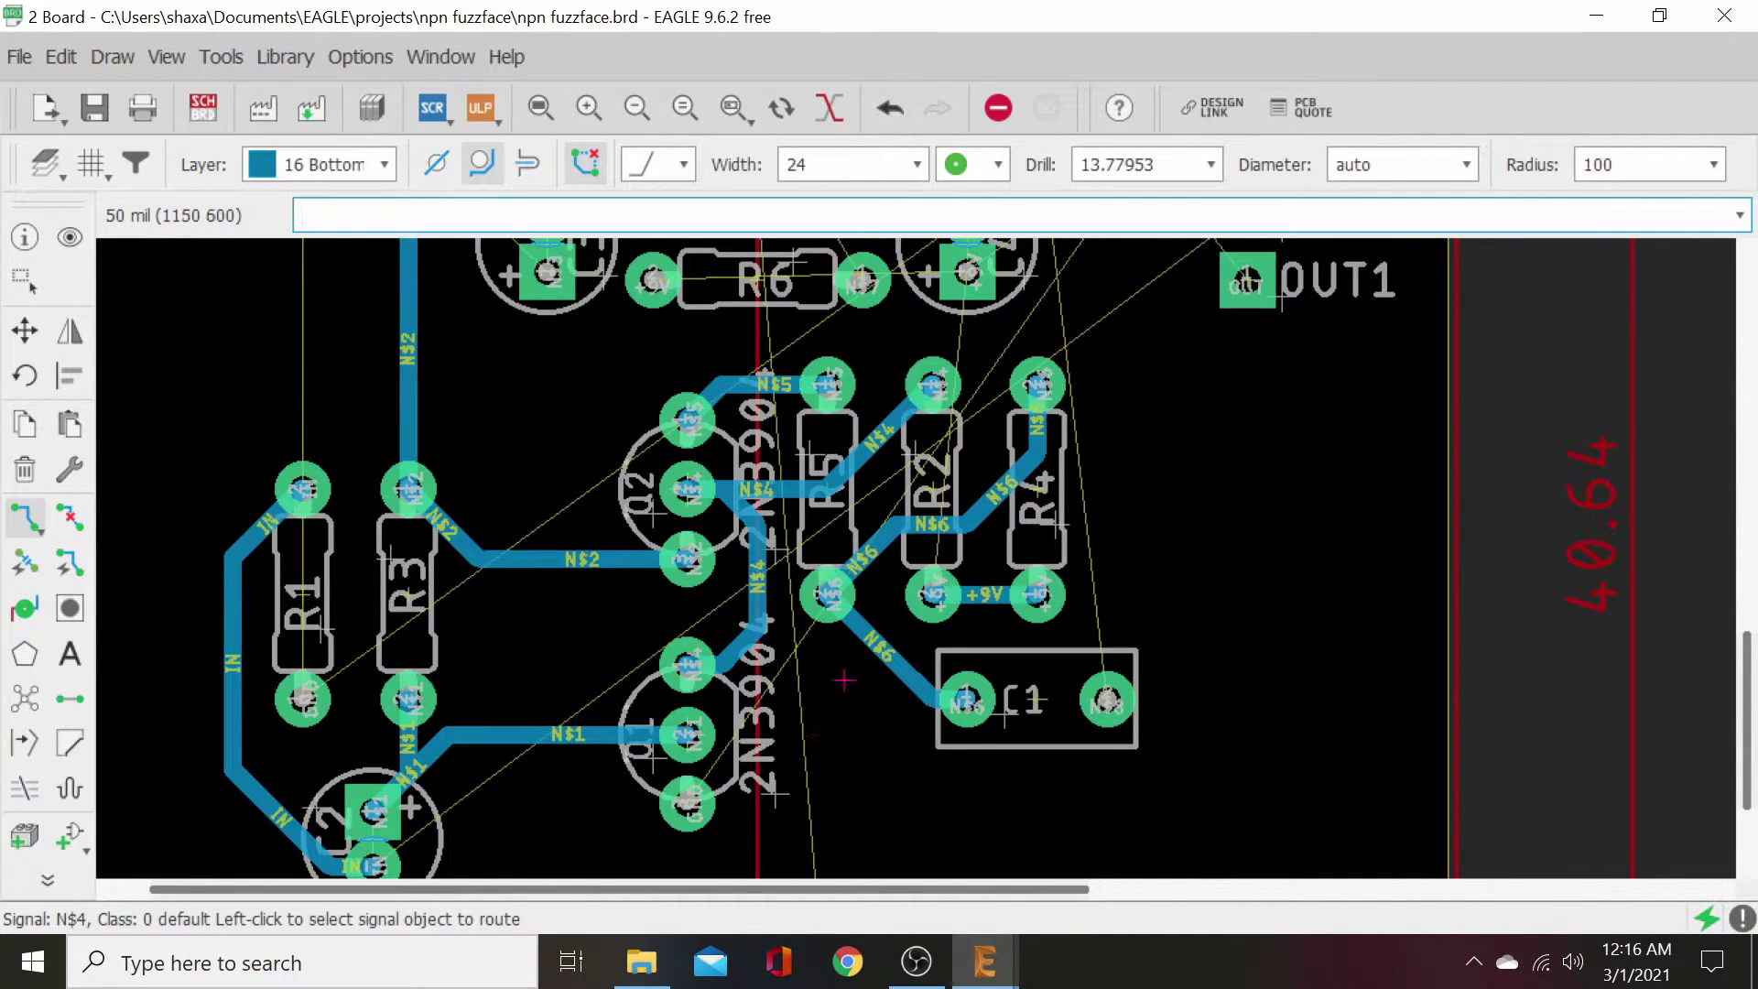
{"action": "scroll", "coordinate": [844, 679], "scroll_direction": "up", "scroll_amount": 5, "text": "ctrl"}
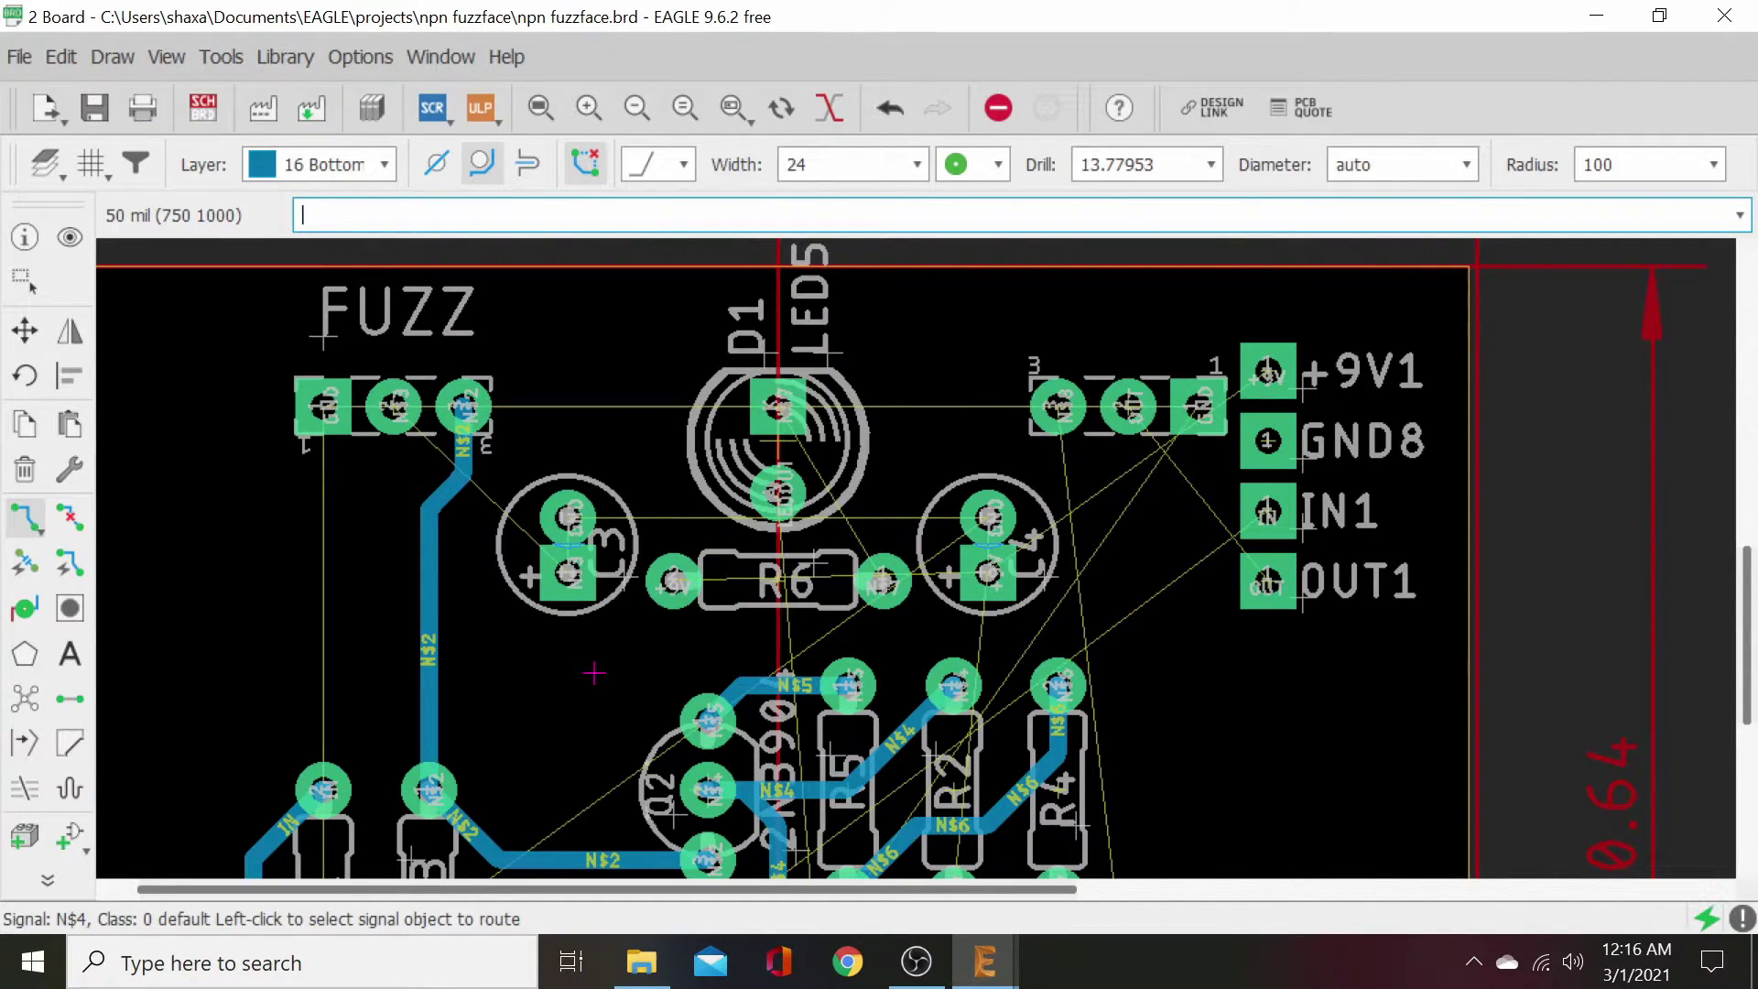
{"action": "left_click", "coordinate": [568, 538]}
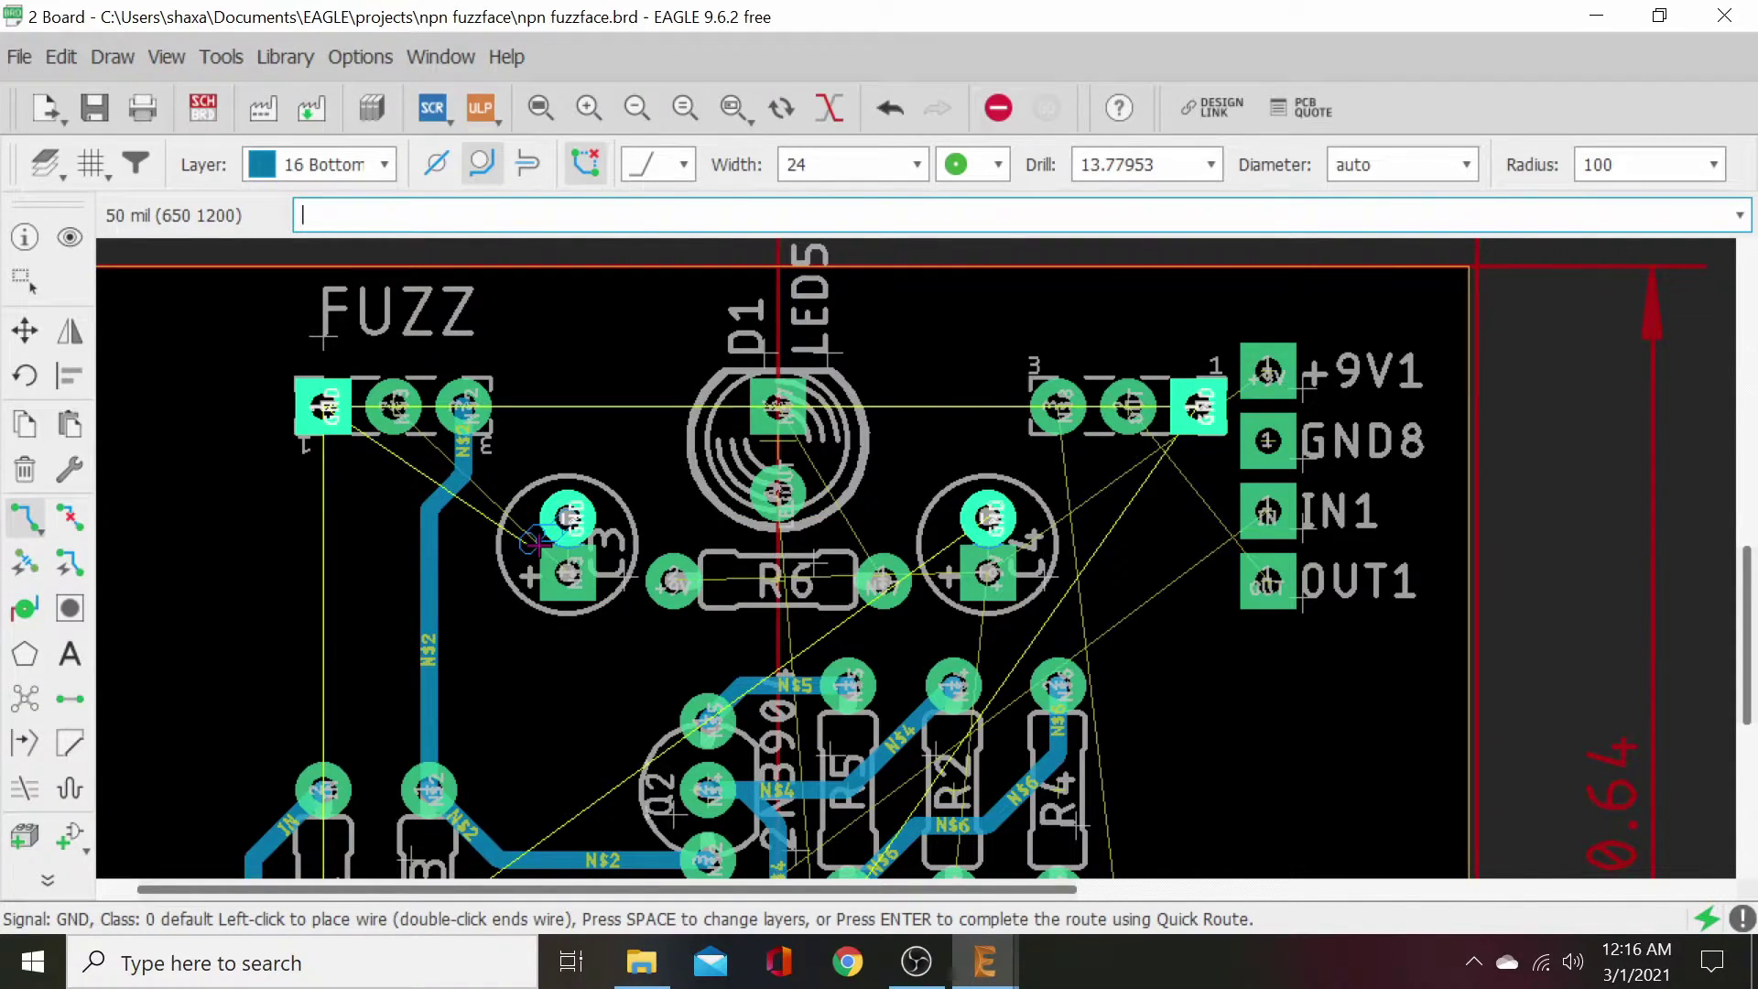
{"action": "double_click", "coordinate": [560, 520]}
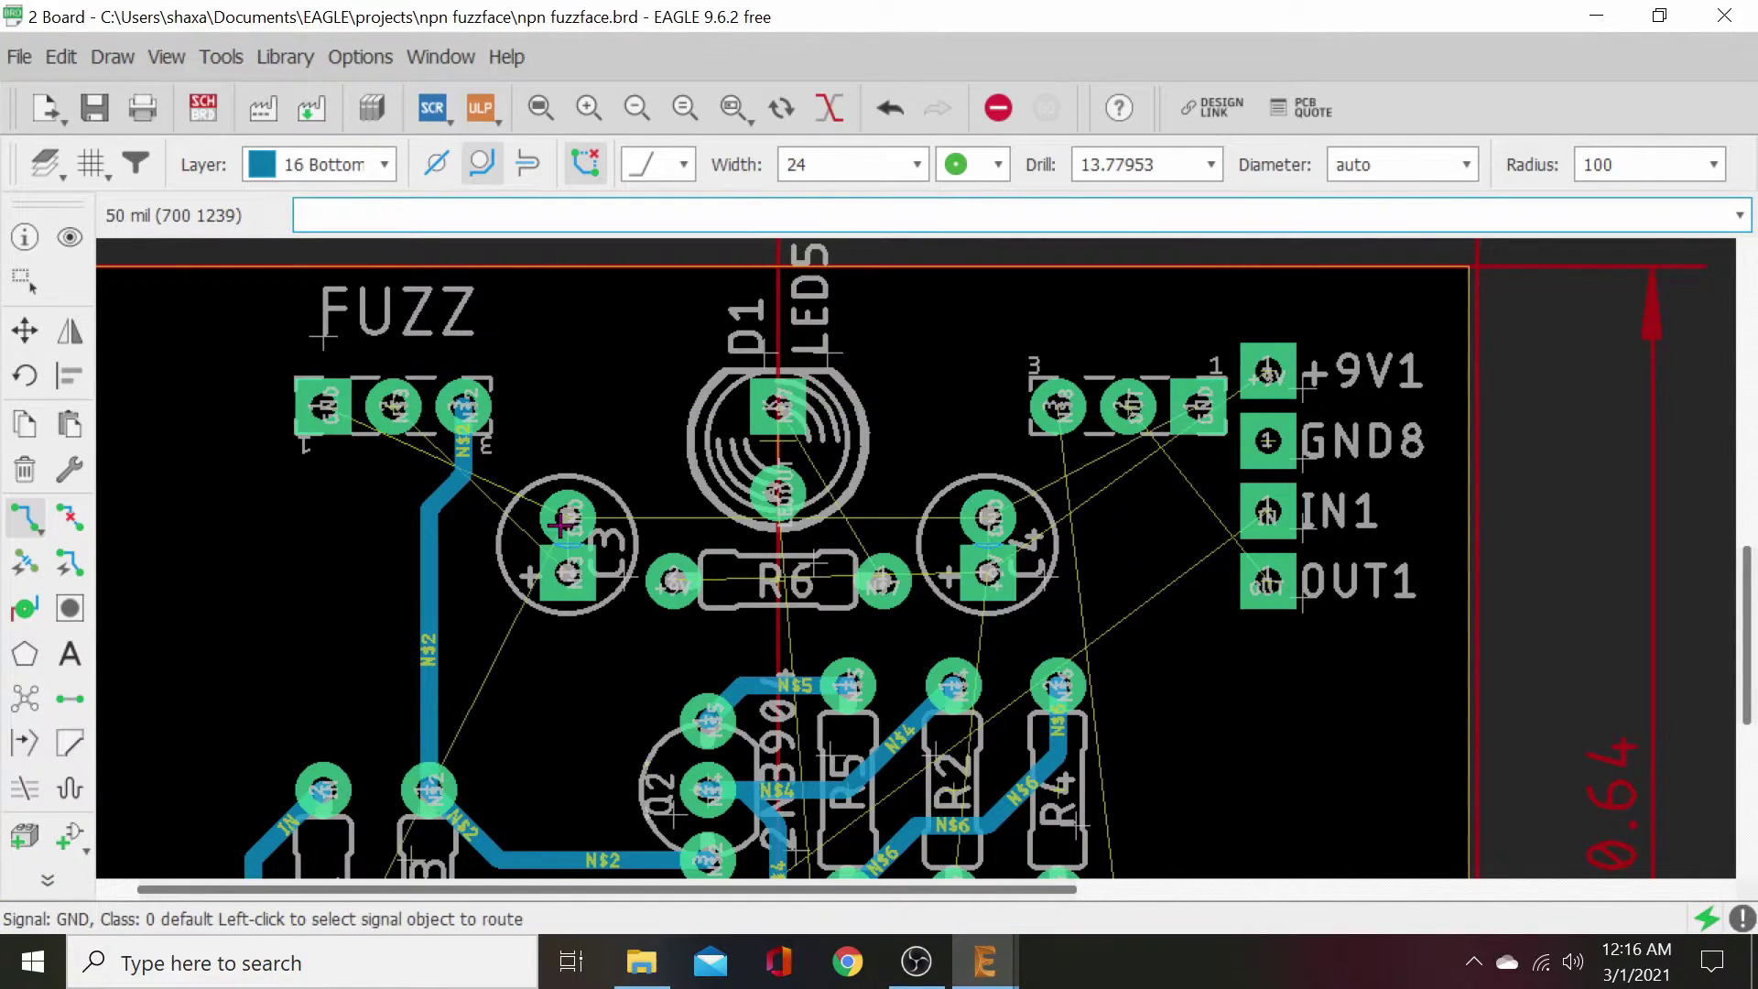
{"action": "left_click", "coordinate": [33, 335]}
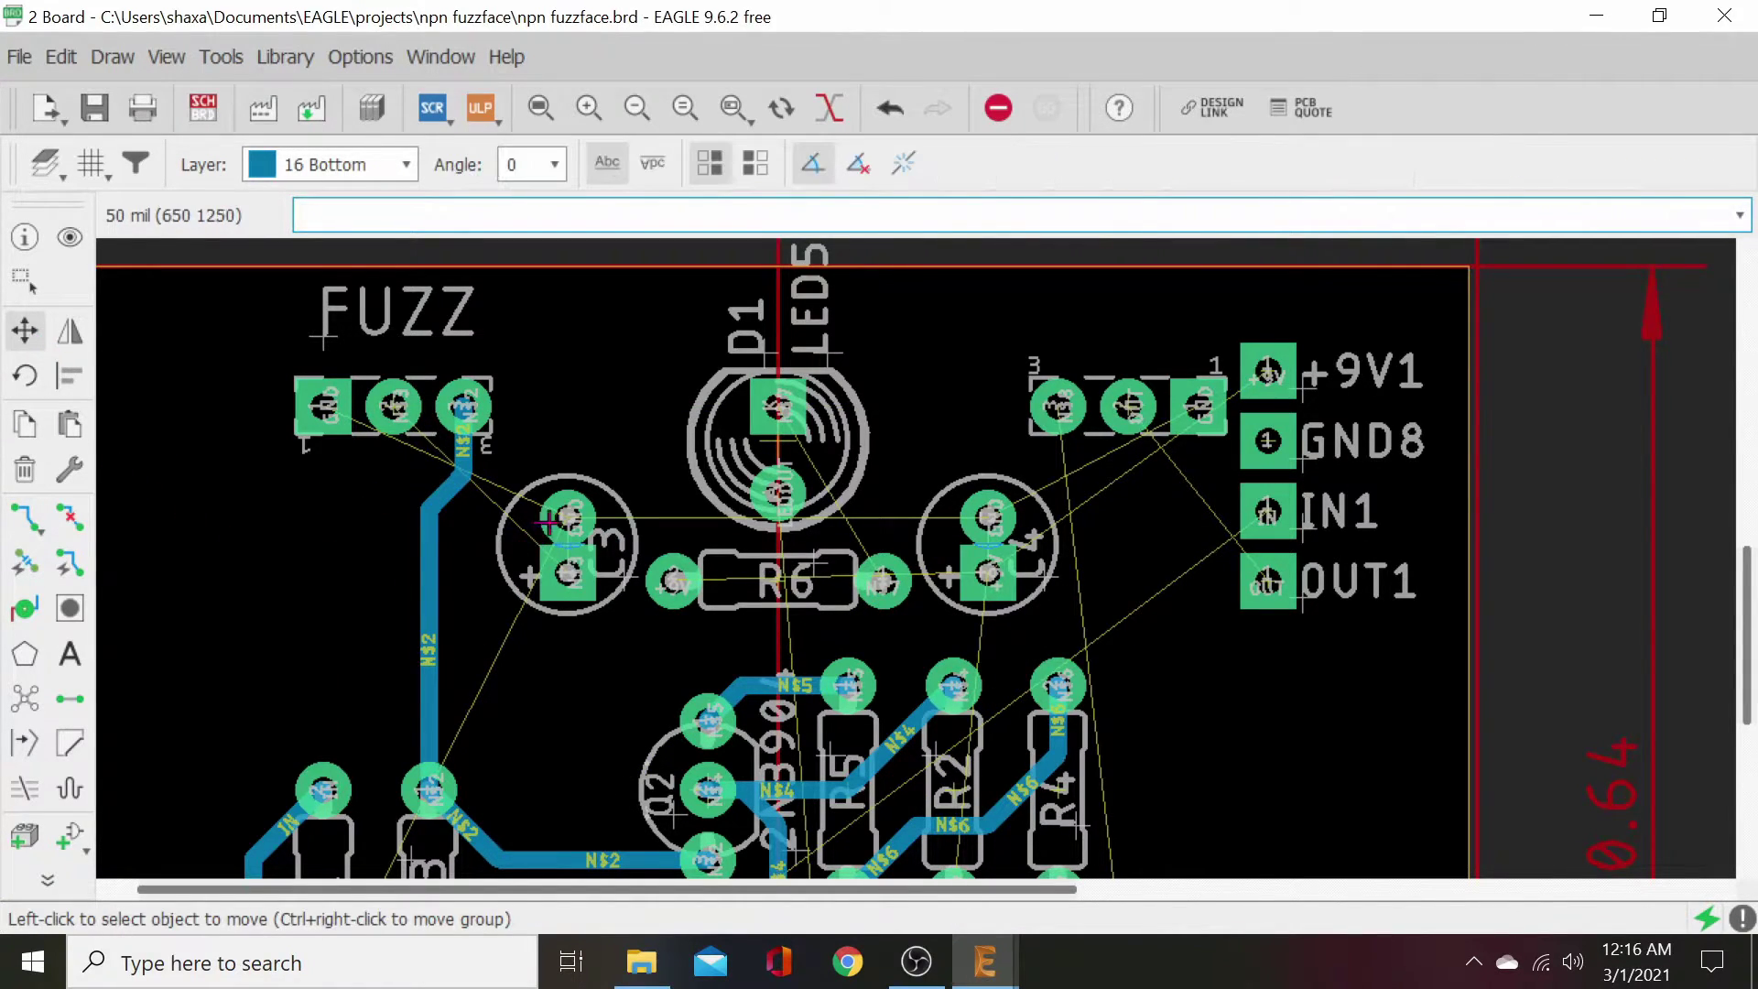
- Move capacitor C3 further left and shift the vertical N$2 trace segment to the right
{"action": "left_click", "coordinate": [582, 552]}
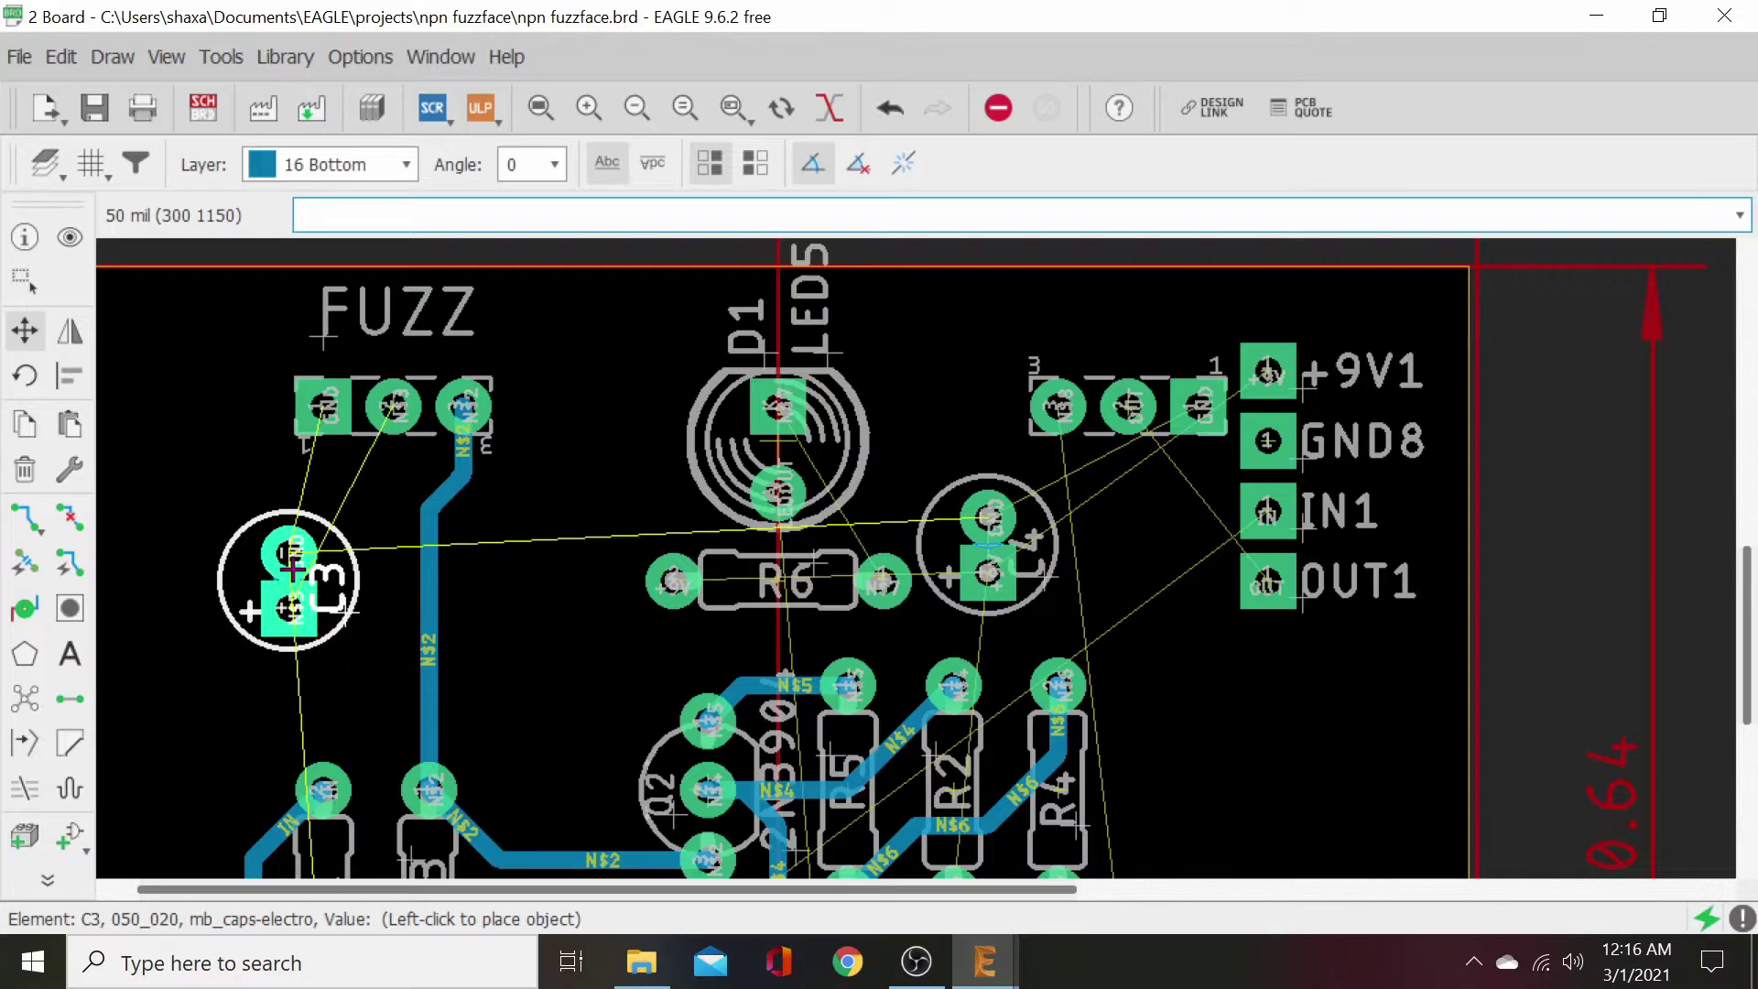
{"action": "left_click", "coordinate": [342, 555]}
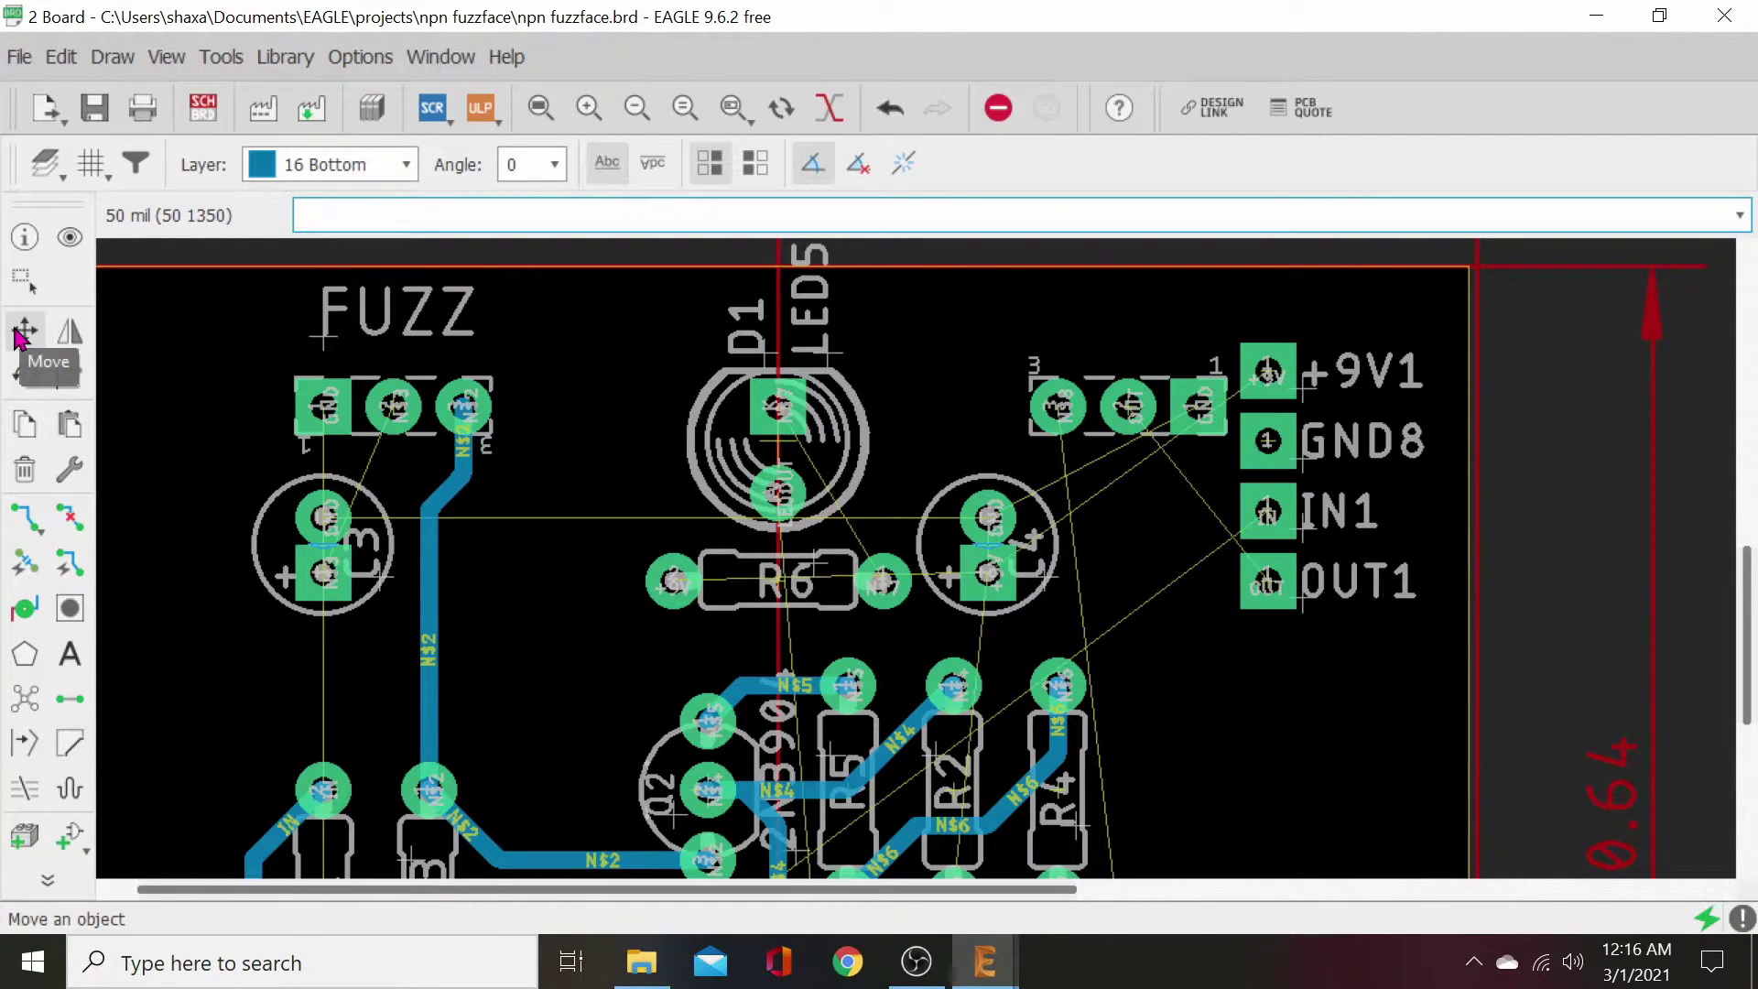
{"action": "left_click", "coordinate": [430, 597]}
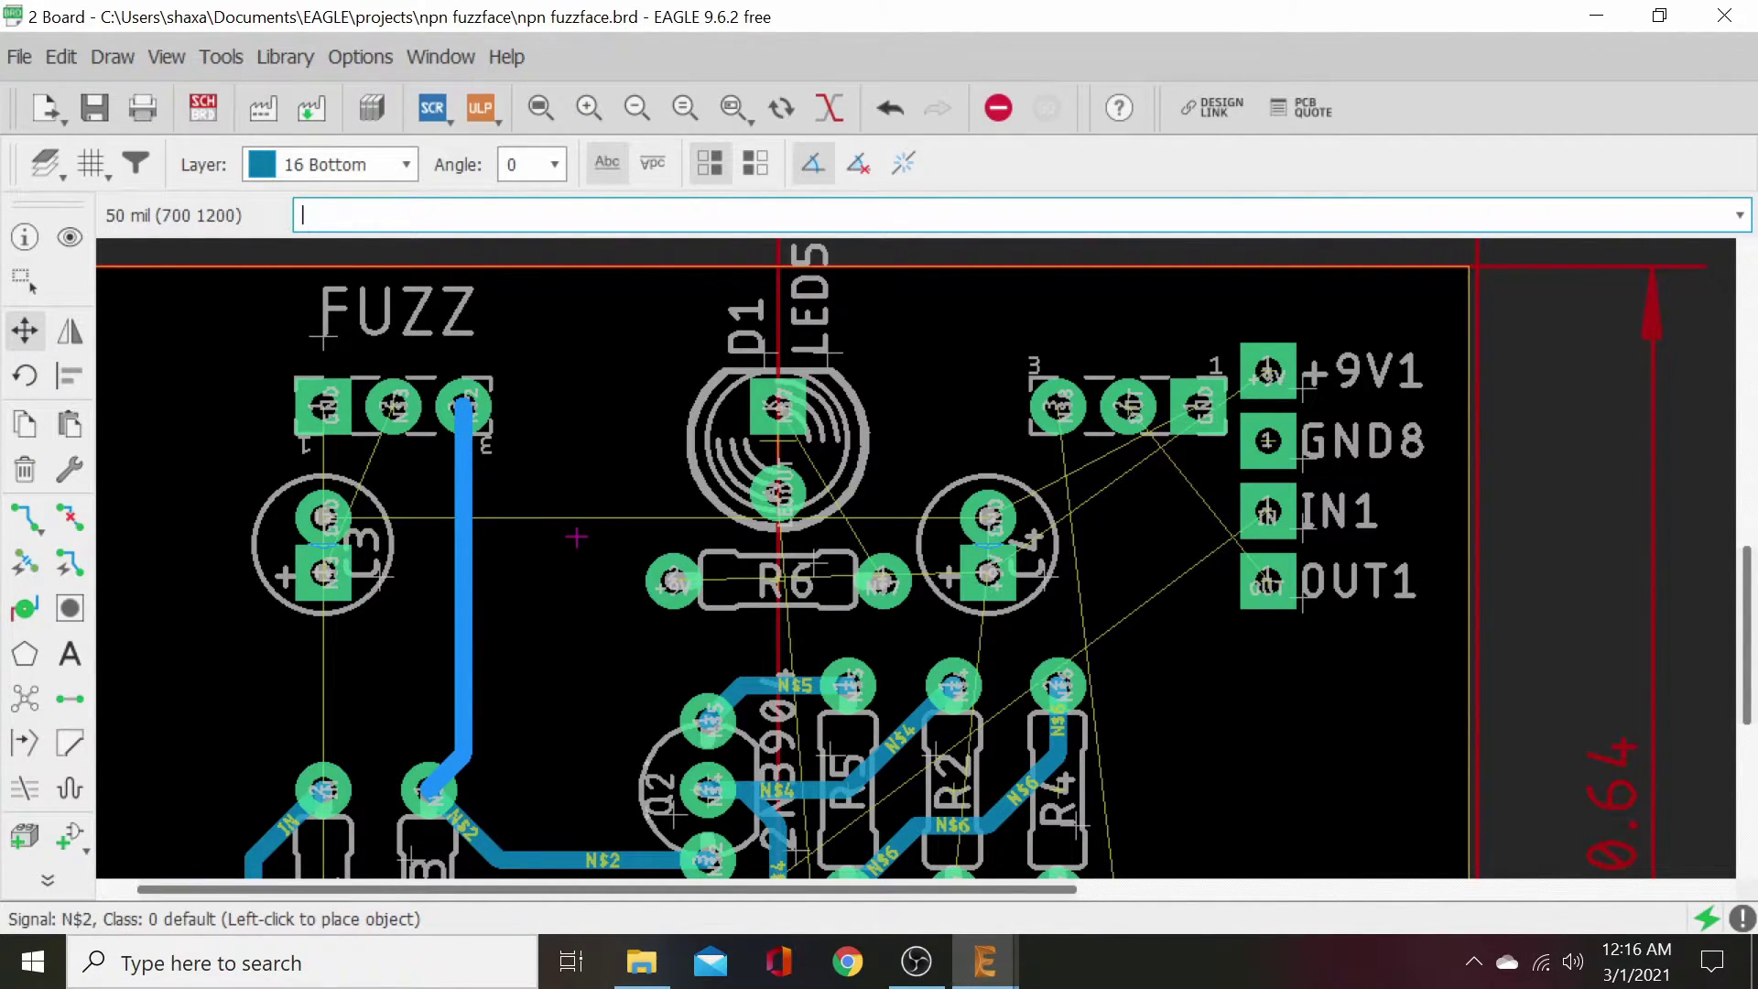
{"action": "left_click", "coordinate": [515, 579]}
{"action": "left_click", "coordinate": [464, 580]}
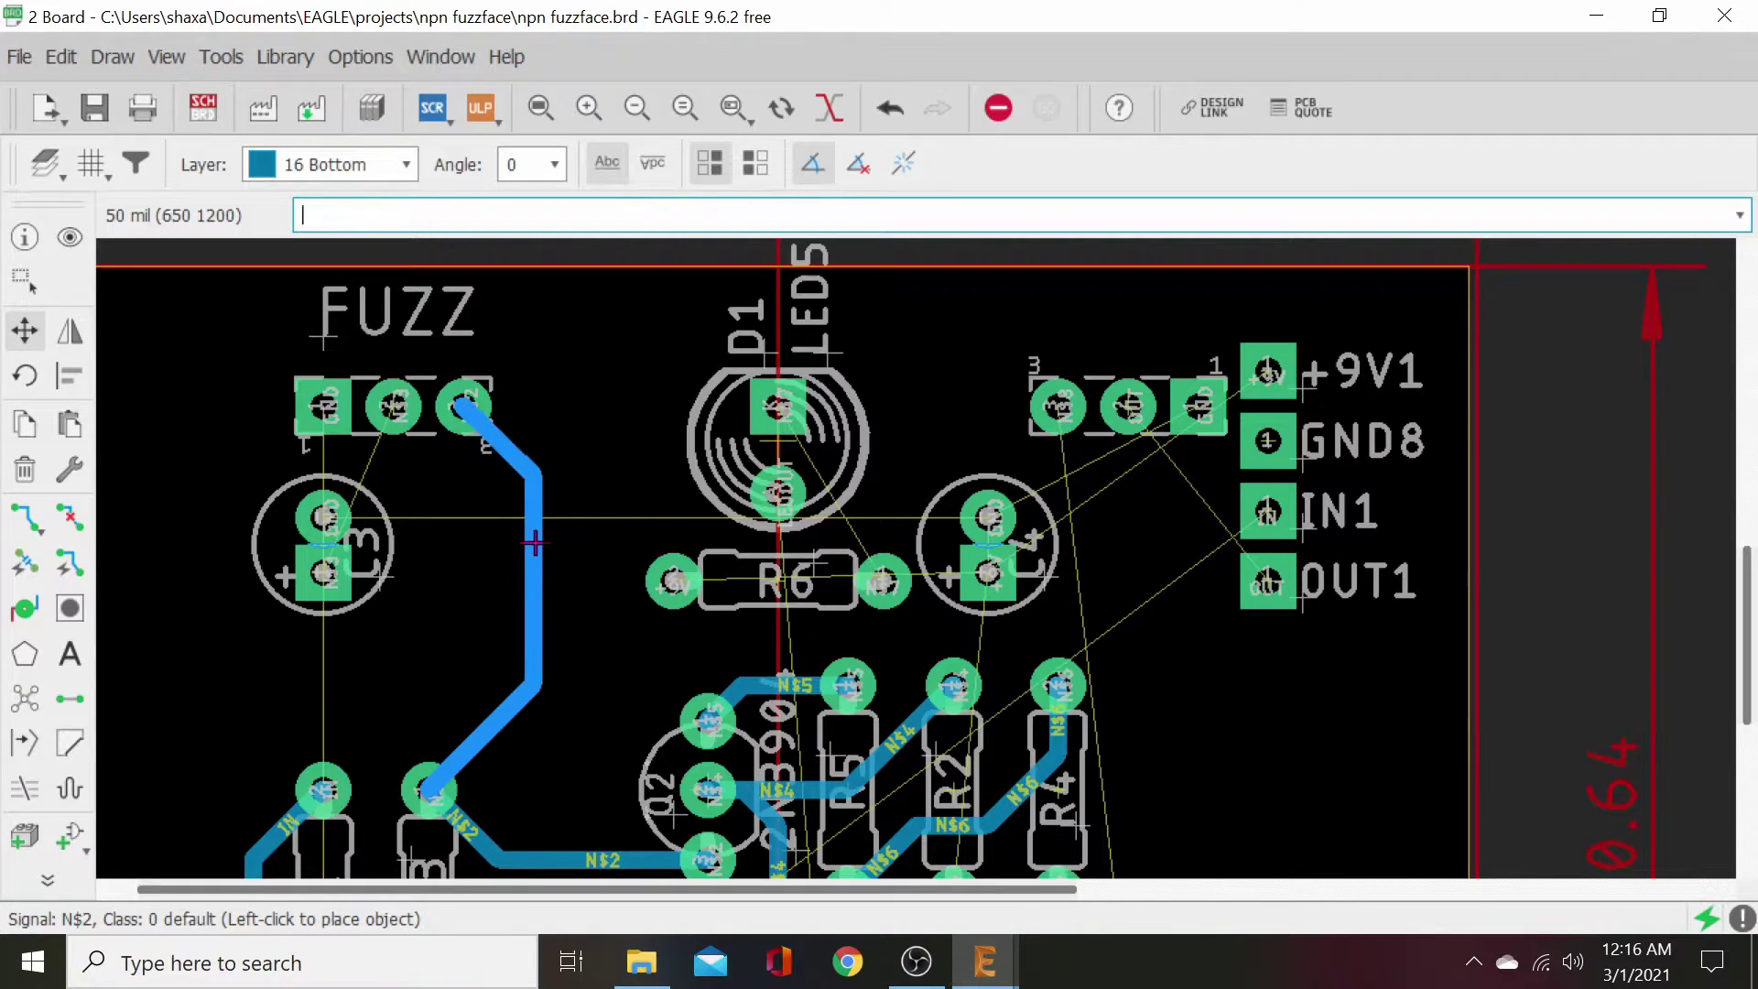
{"action": "left_click", "coordinate": [568, 561]}
- Rotate C3 180° and place it beside the N$2 trace
{"action": "left_click", "coordinate": [325, 545]}
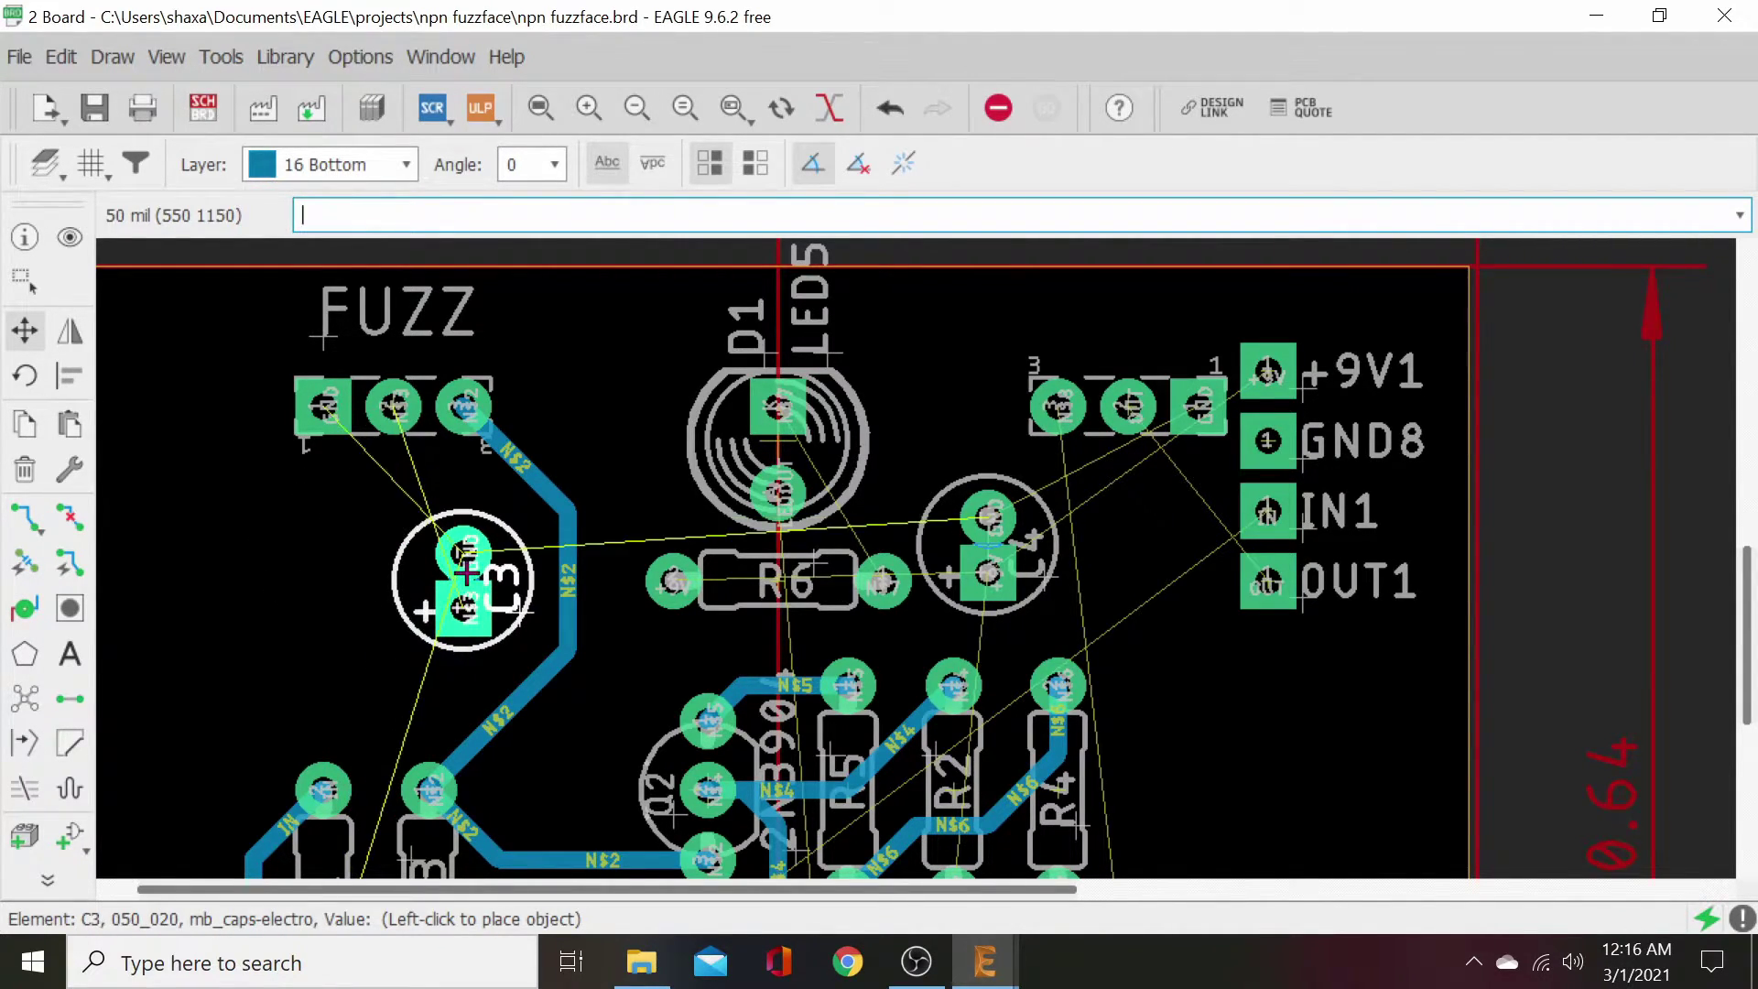
{"action": "right_click", "coordinate": [460, 560]}
{"action": "right_click", "coordinate": [463, 560]}
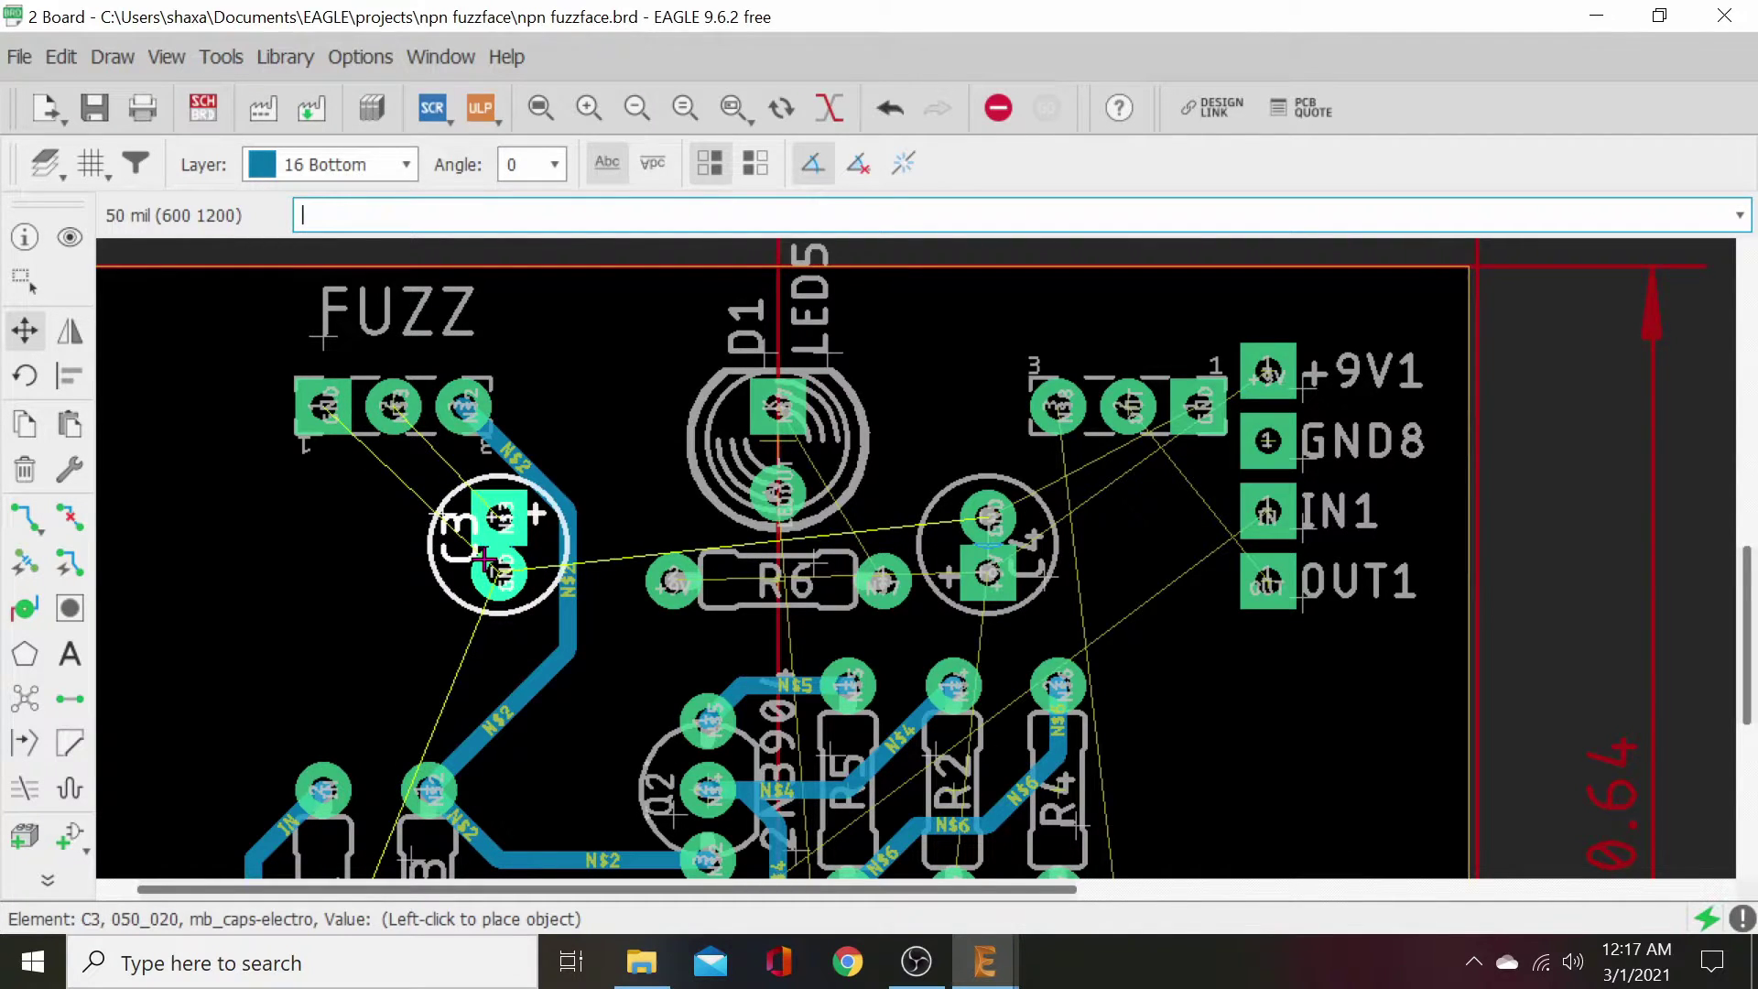
{"action": "left_click", "coordinate": [482, 561]}
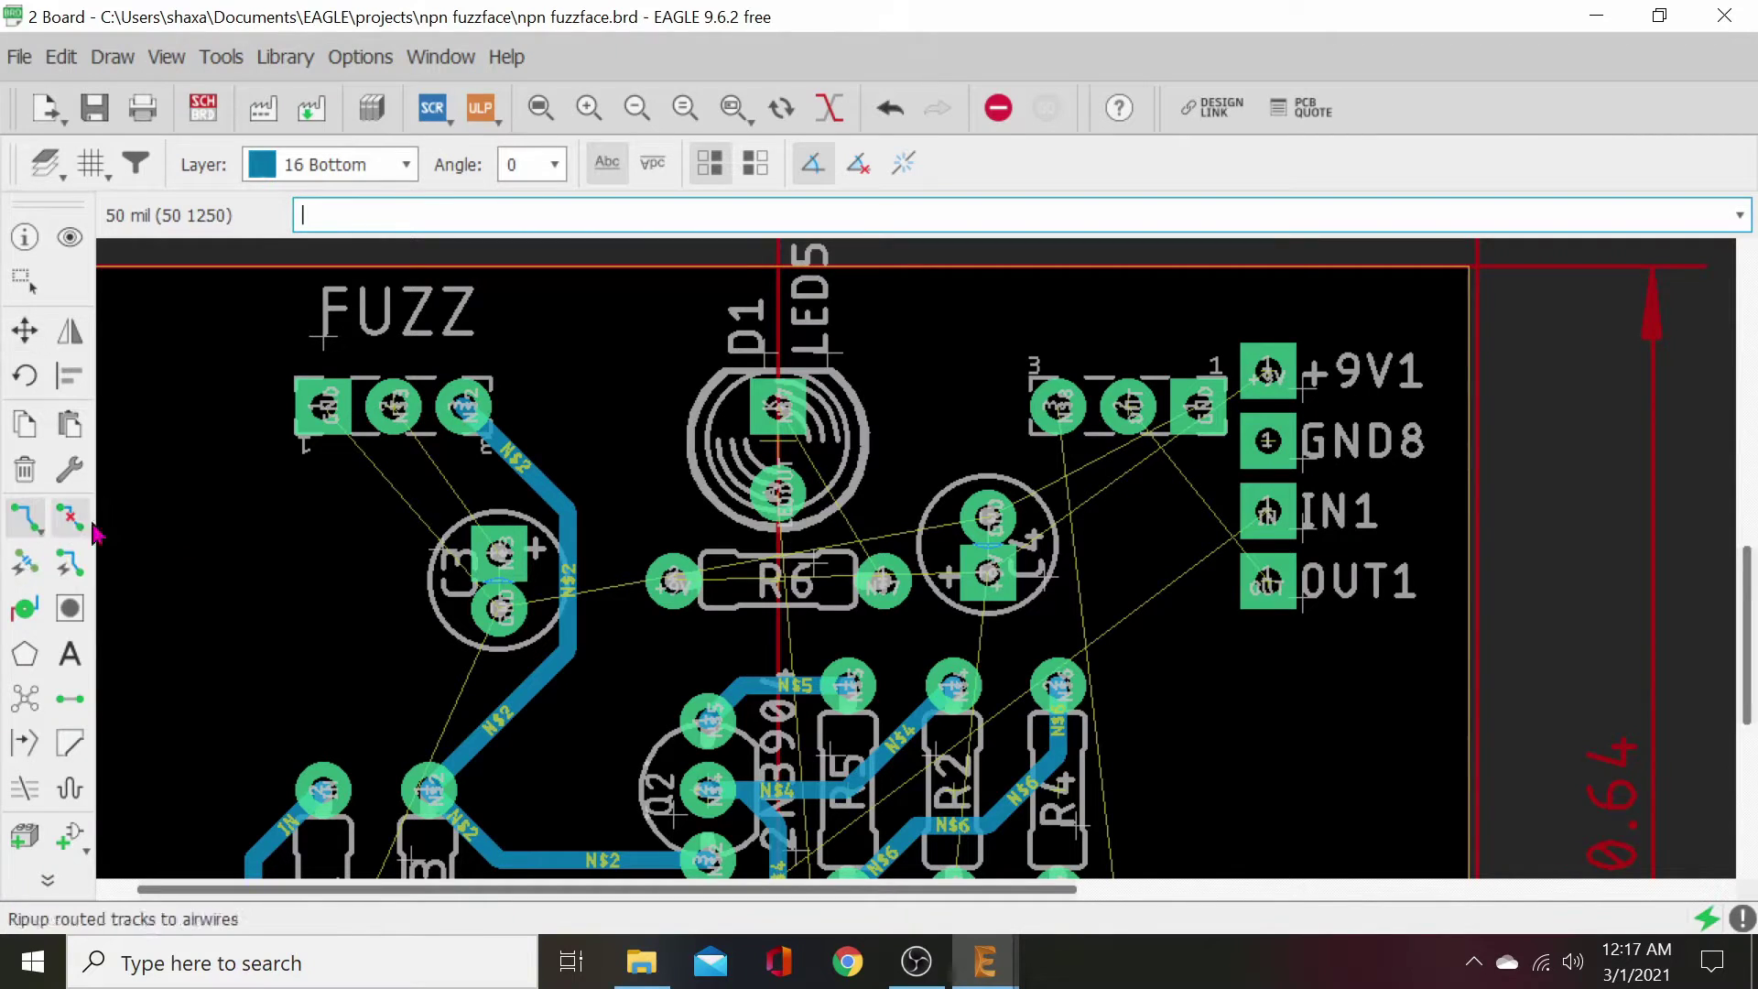
- Route the N$3 trace from the FUZZ header's middle pad down to C3's square pad
{"action": "left_click", "coordinate": [24, 521]}
{"action": "left_click", "coordinate": [393, 405]}
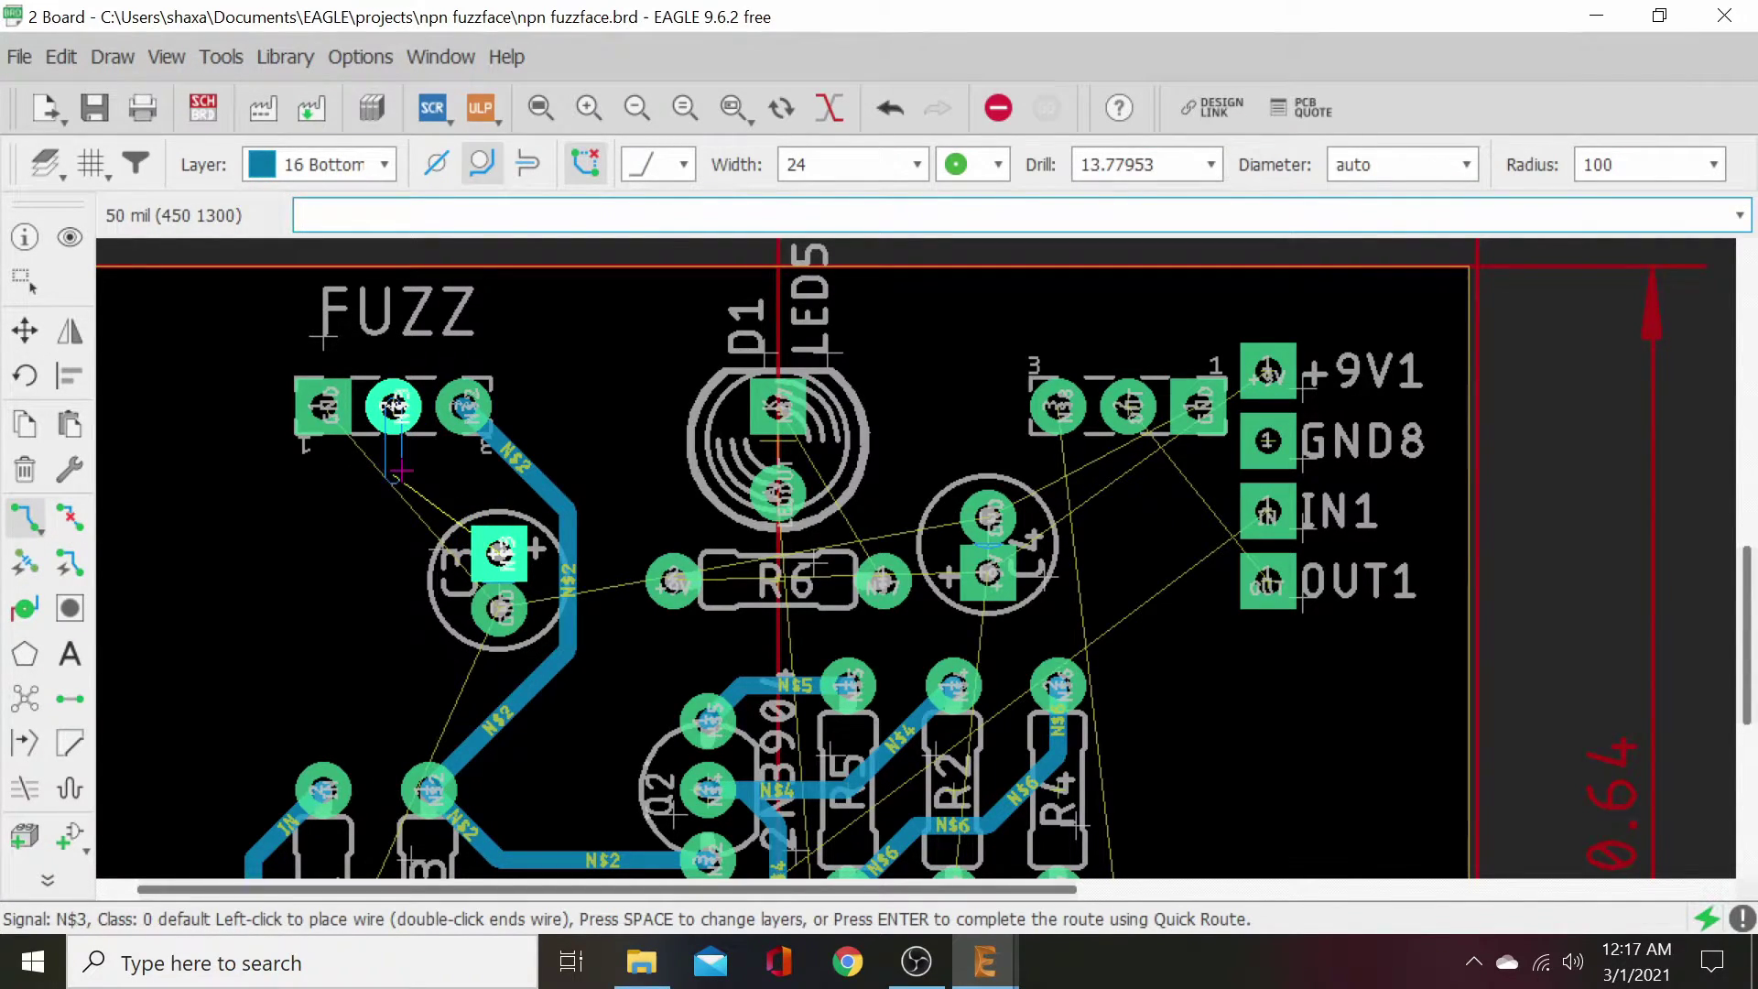
{"action": "left_click", "coordinate": [394, 474]}
{"action": "left_click", "coordinate": [499, 551]}
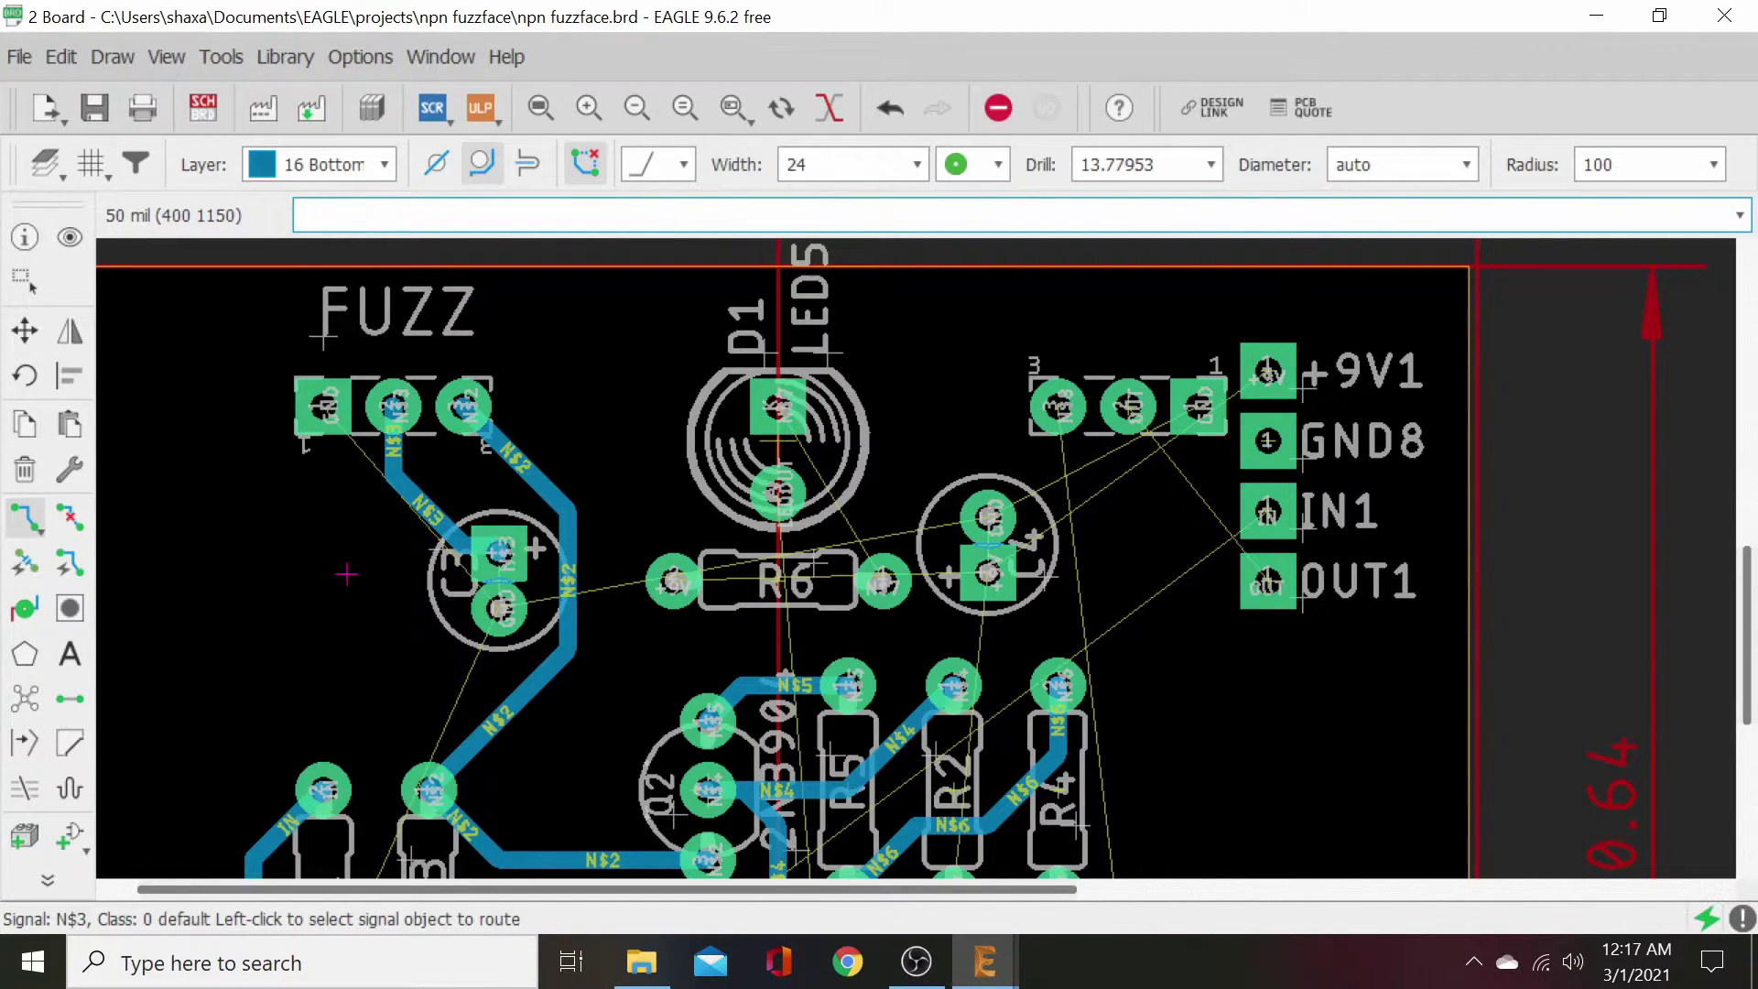
{"action": "scroll", "coordinate": [351, 586], "scroll_direction": "down", "scroll_amount": 1}
{"action": "middle_click_drag", "start_coordinate": [353, 553], "coordinate": [400, 458]}
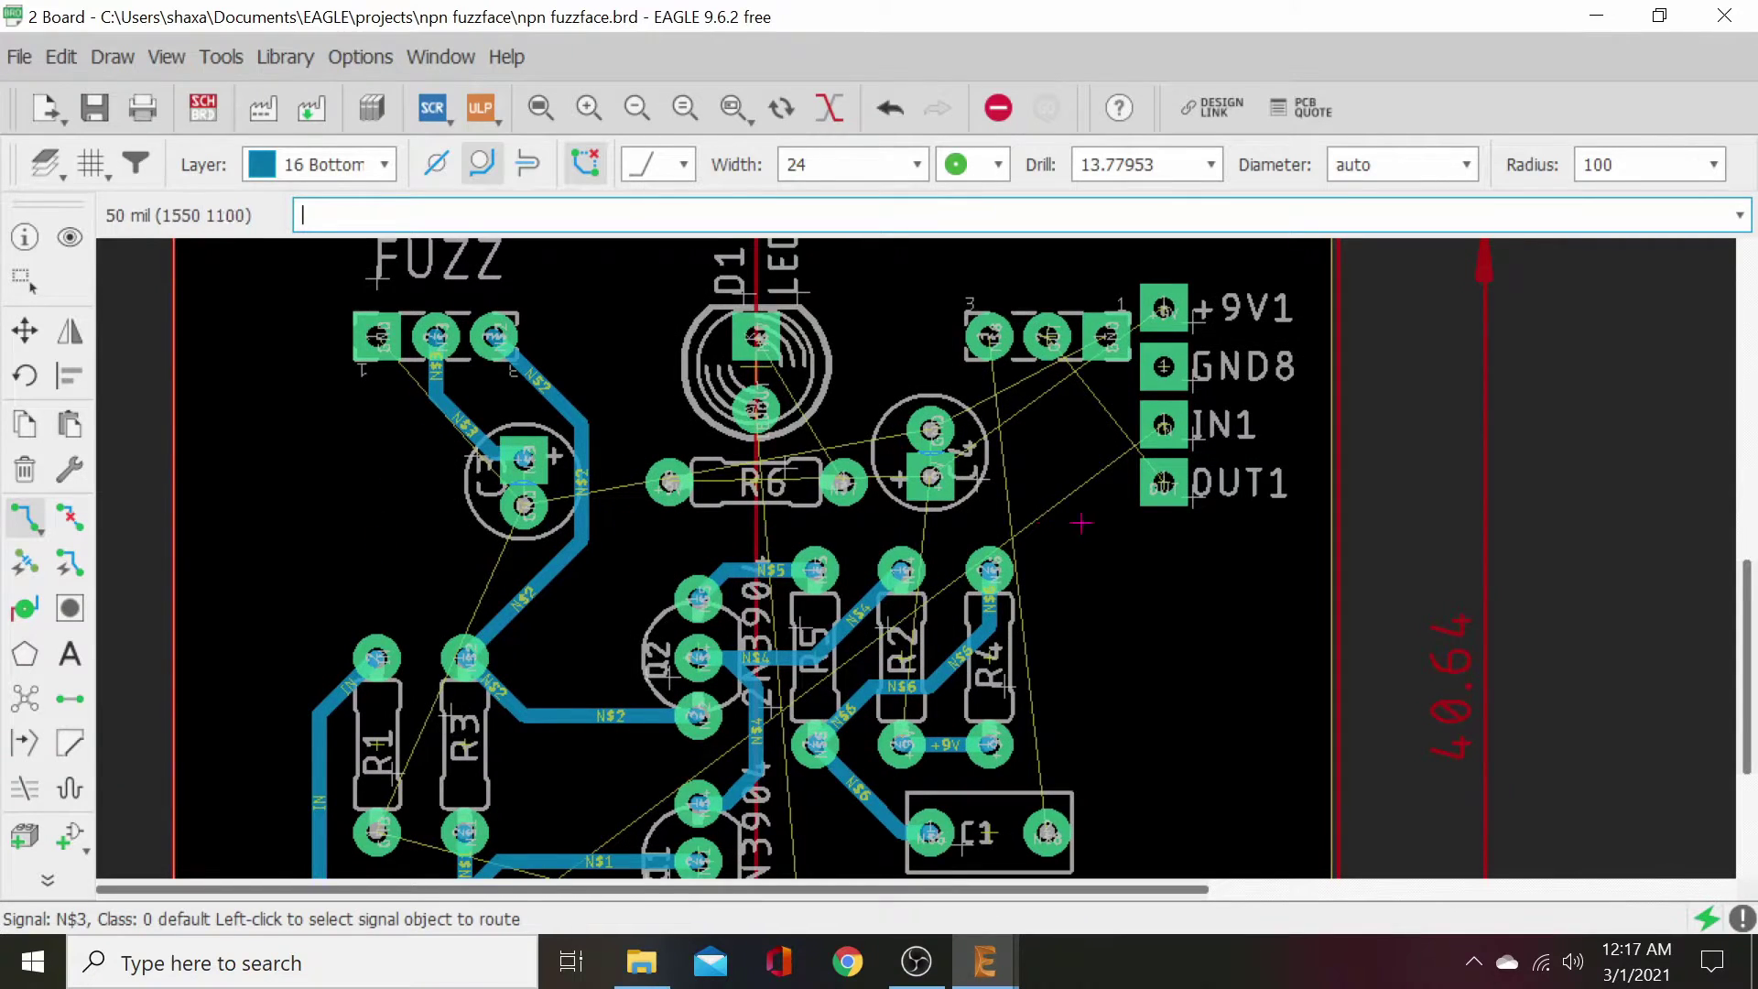
{"action": "scroll", "coordinate": [1176, 599], "scroll_direction": "down", "scroll_amount": 1}
{"action": "middle_click_drag", "start_coordinate": [1175, 607], "coordinate": [967, 708]}
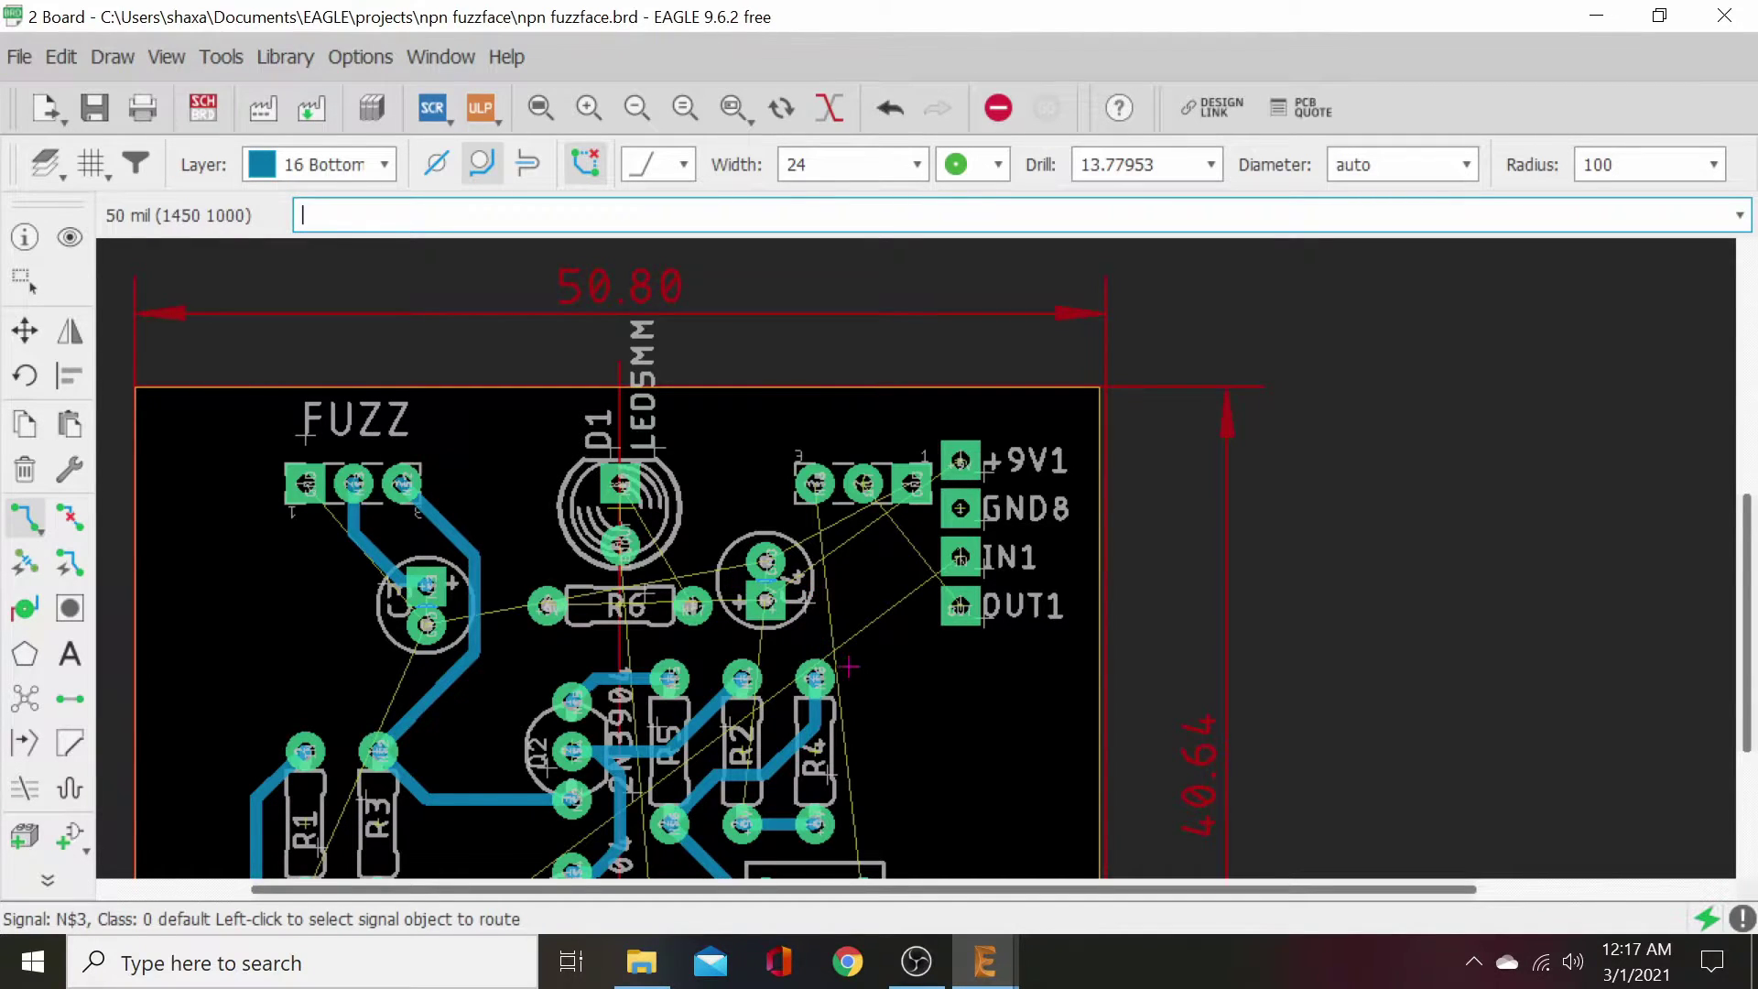
{"action": "scroll", "coordinate": [848, 659], "scroll_direction": "up", "scroll_amount": 3}
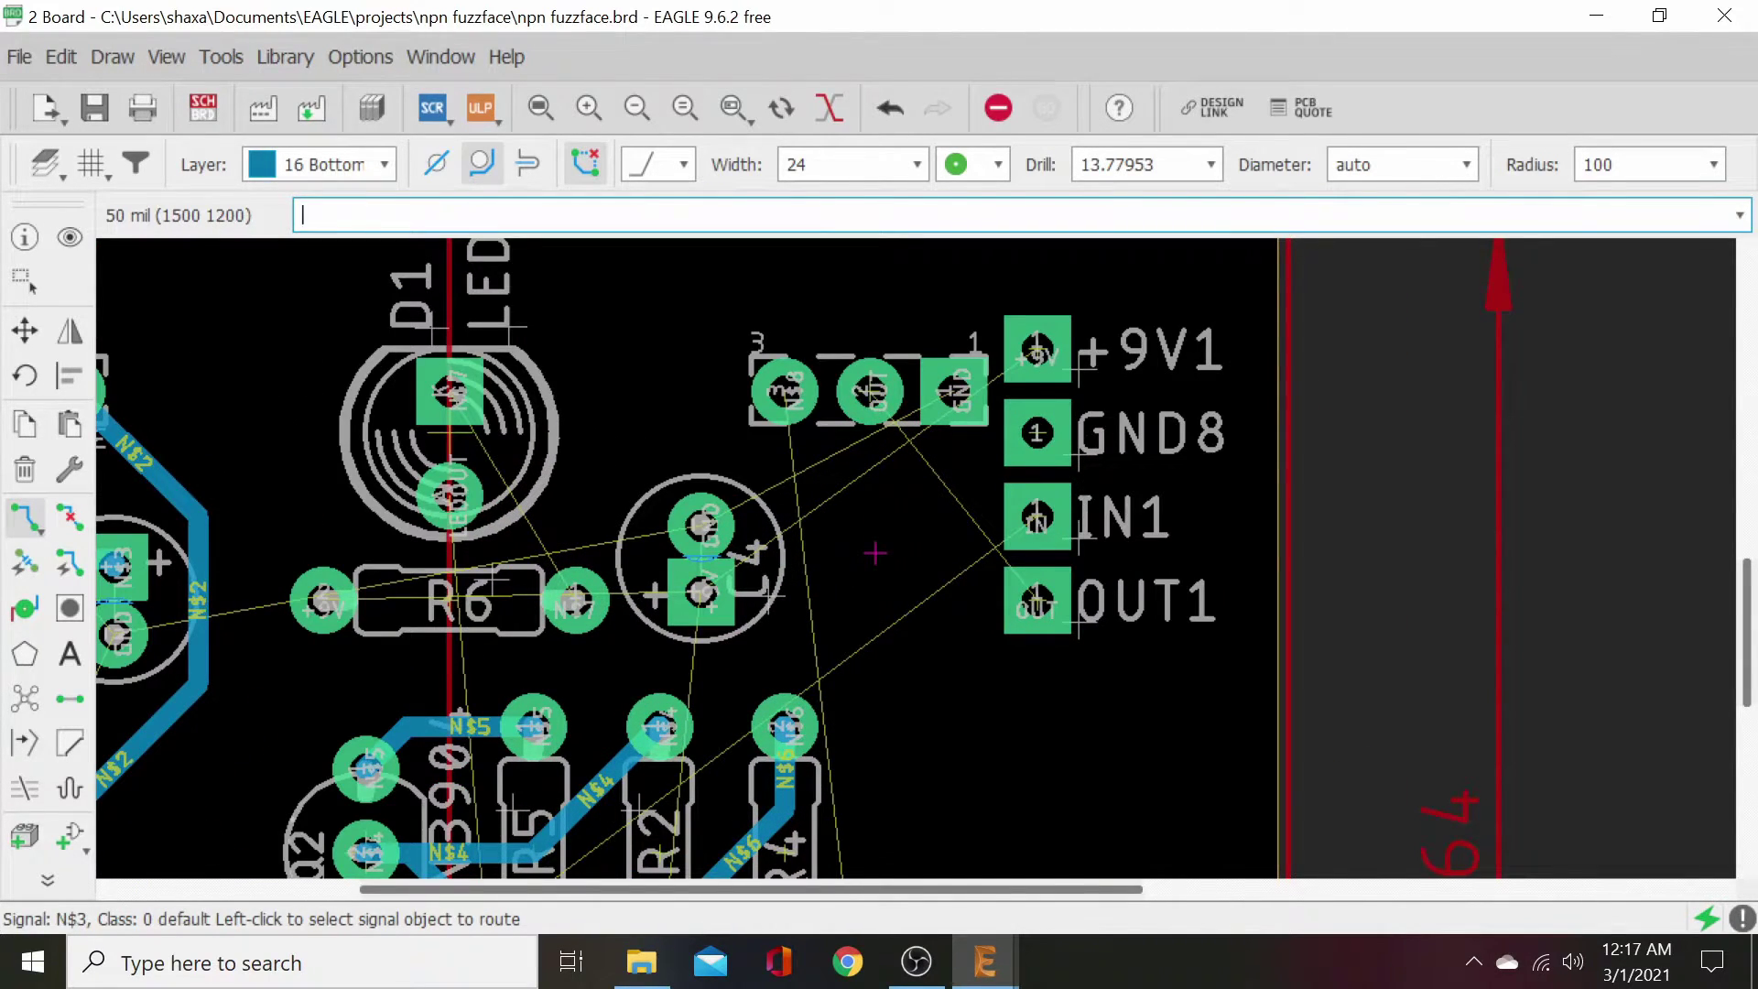
{"action": "middle_click_drag", "start_coordinate": [913, 580], "coordinate": [925, 389]}
{"action": "middle_click_drag", "start_coordinate": [943, 557], "coordinate": [955, 515]}
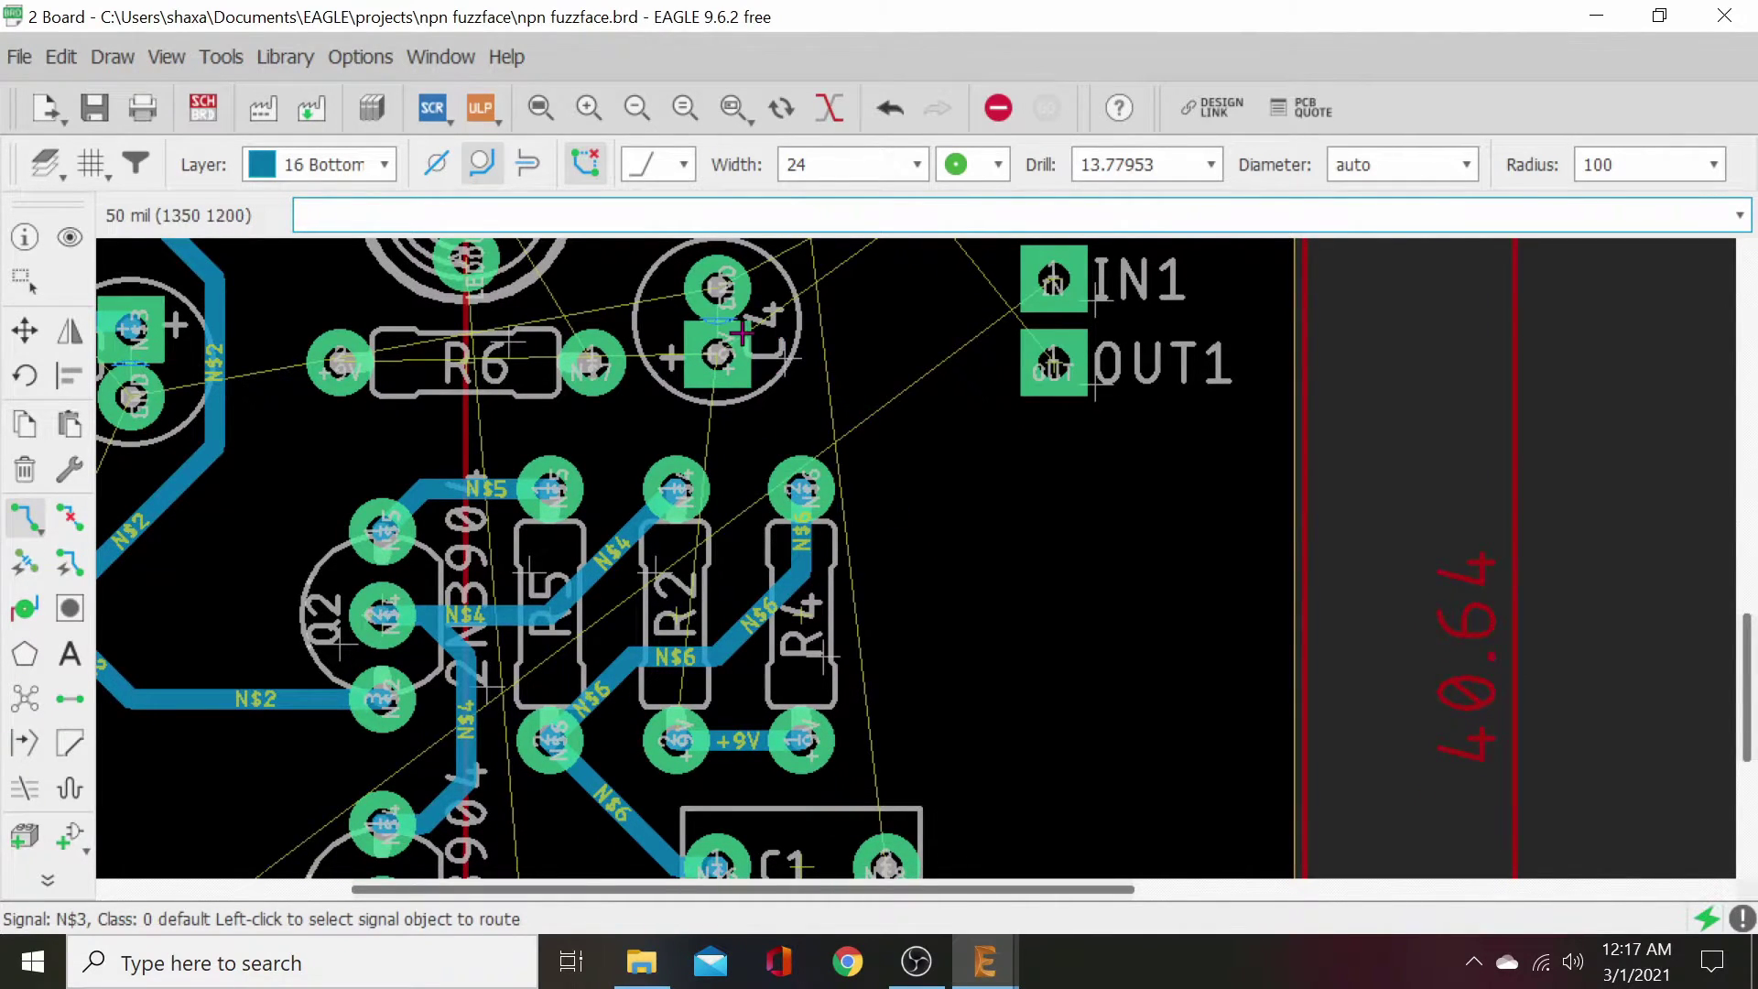
- Rotate capacitor C4 180° and set it slightly to the right
{"action": "left_click", "coordinate": [25, 329]}
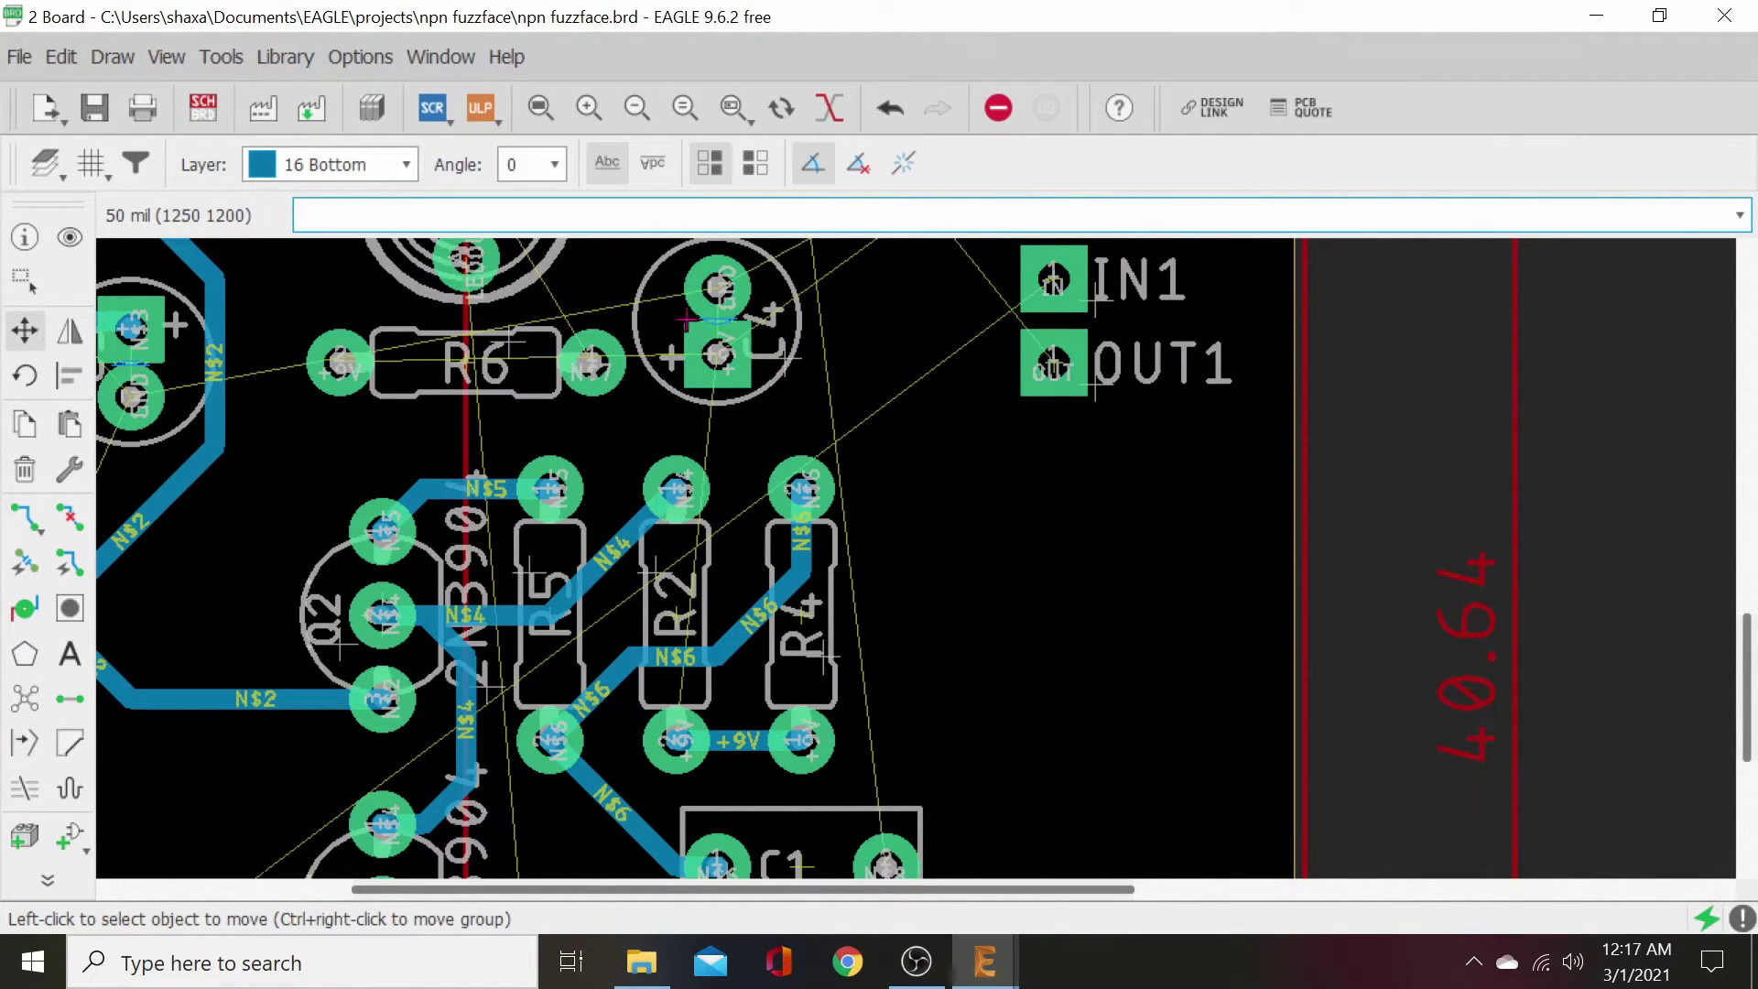
{"action": "left_click", "coordinate": [717, 321]}
{"action": "right_click", "coordinate": [723, 330]}
{"action": "right_click", "coordinate": [728, 336]}
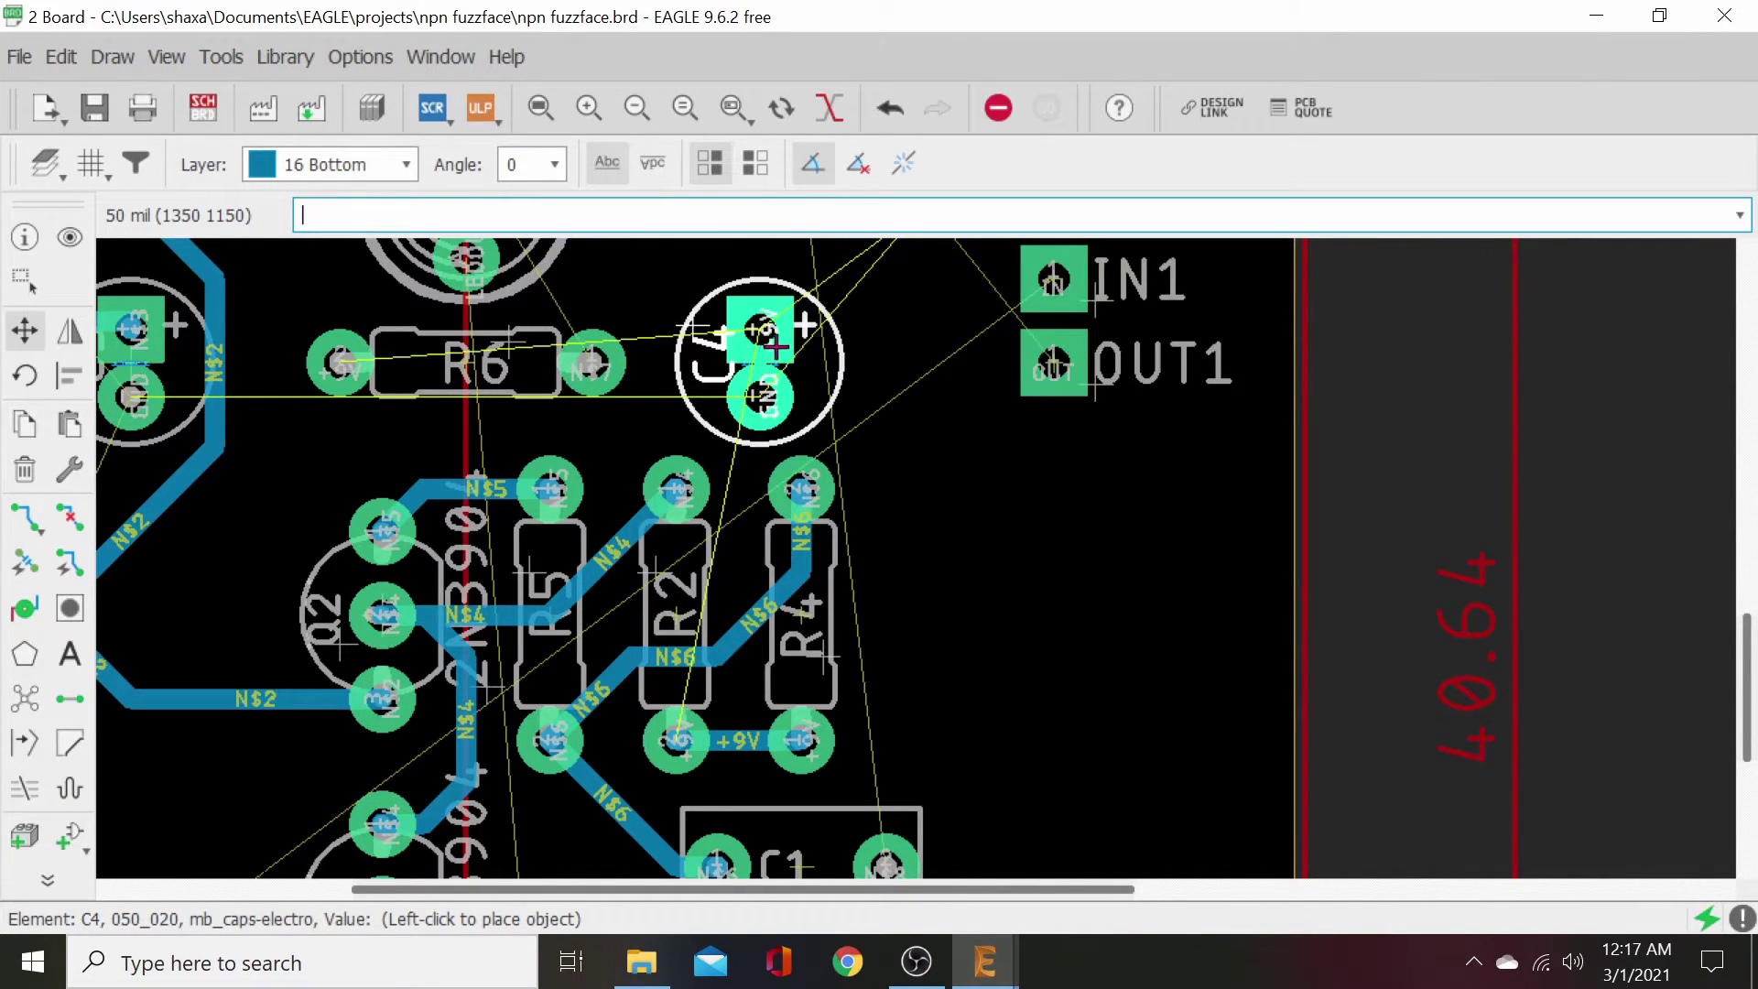
{"action": "left_click", "coordinate": [780, 351]}
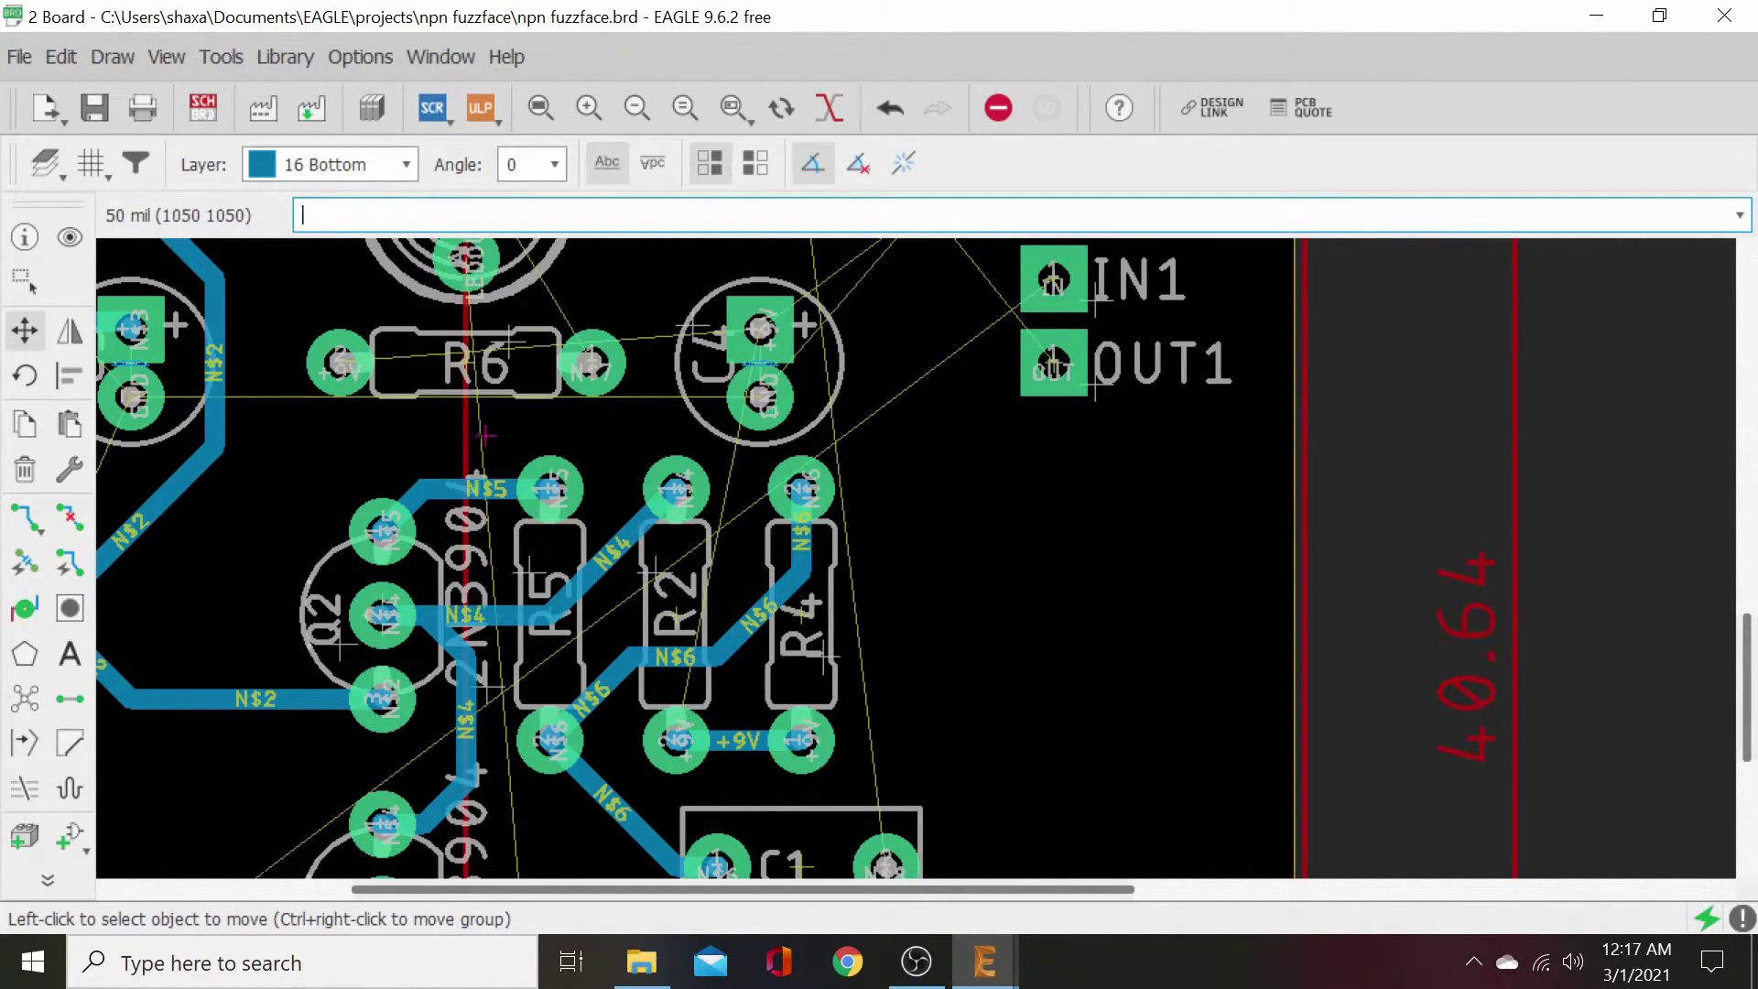
- Route a bottom-layer +9V trace from C4's pad down the right side to R4's pad
{"action": "left_click", "coordinate": [24, 519]}
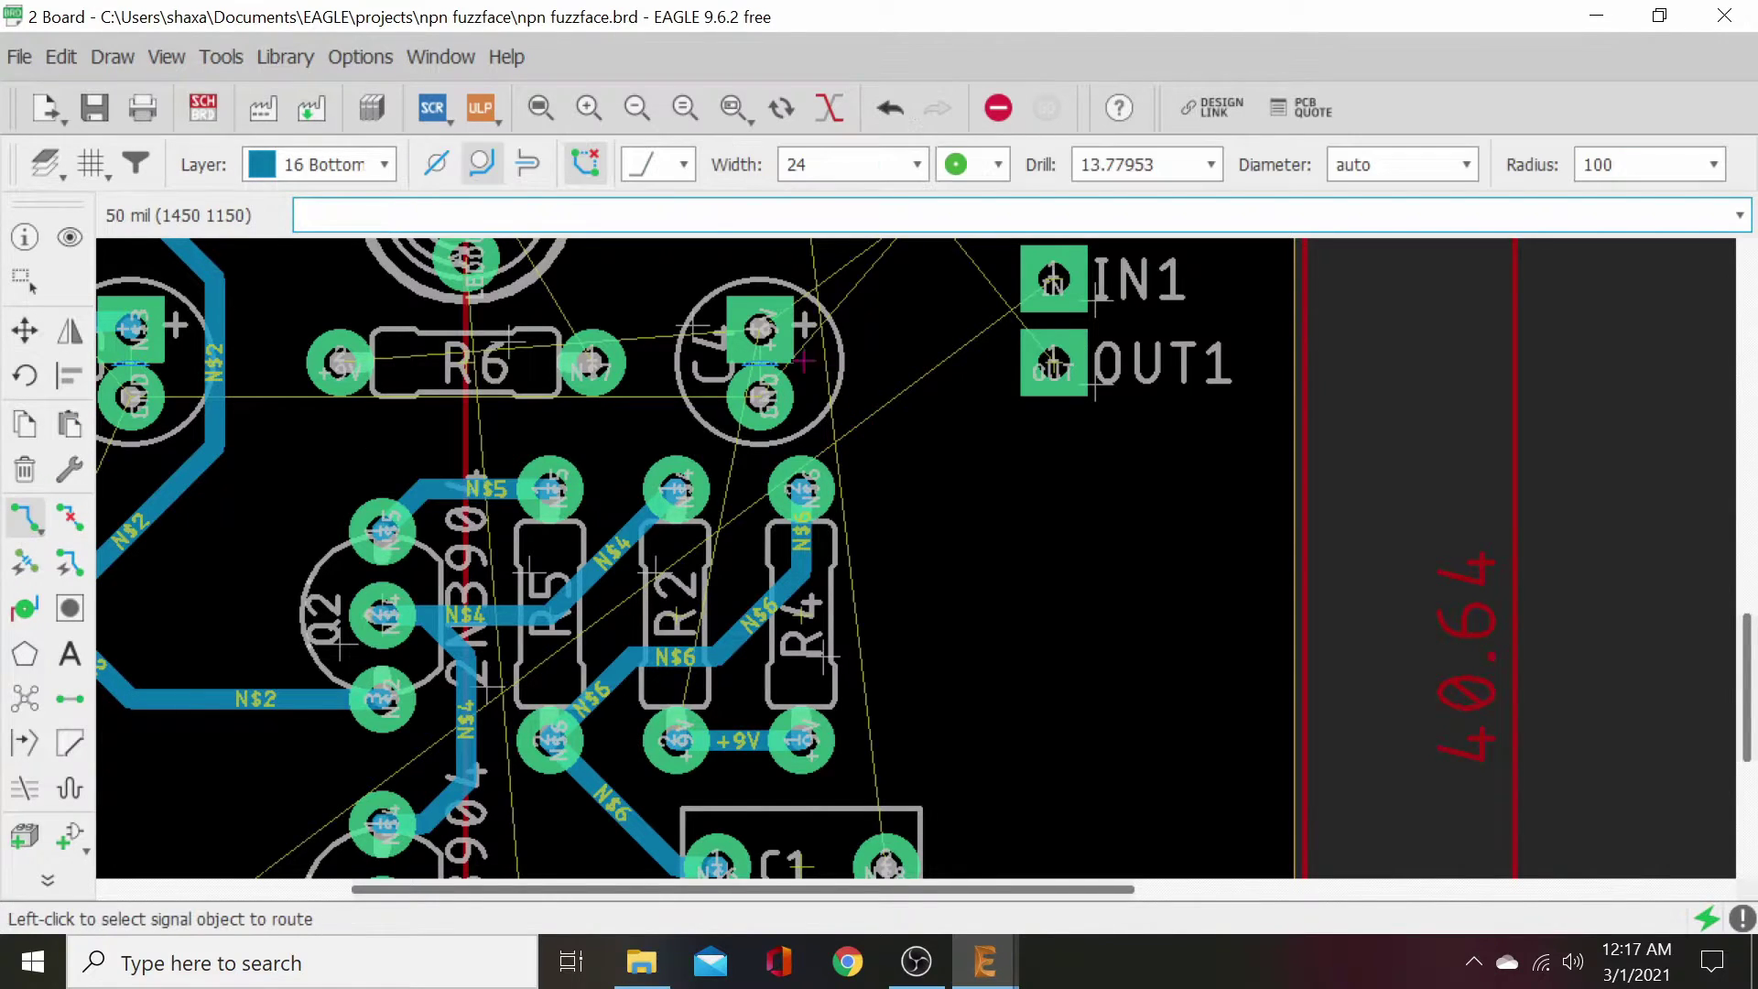
{"action": "left_click", "coordinate": [761, 327]}
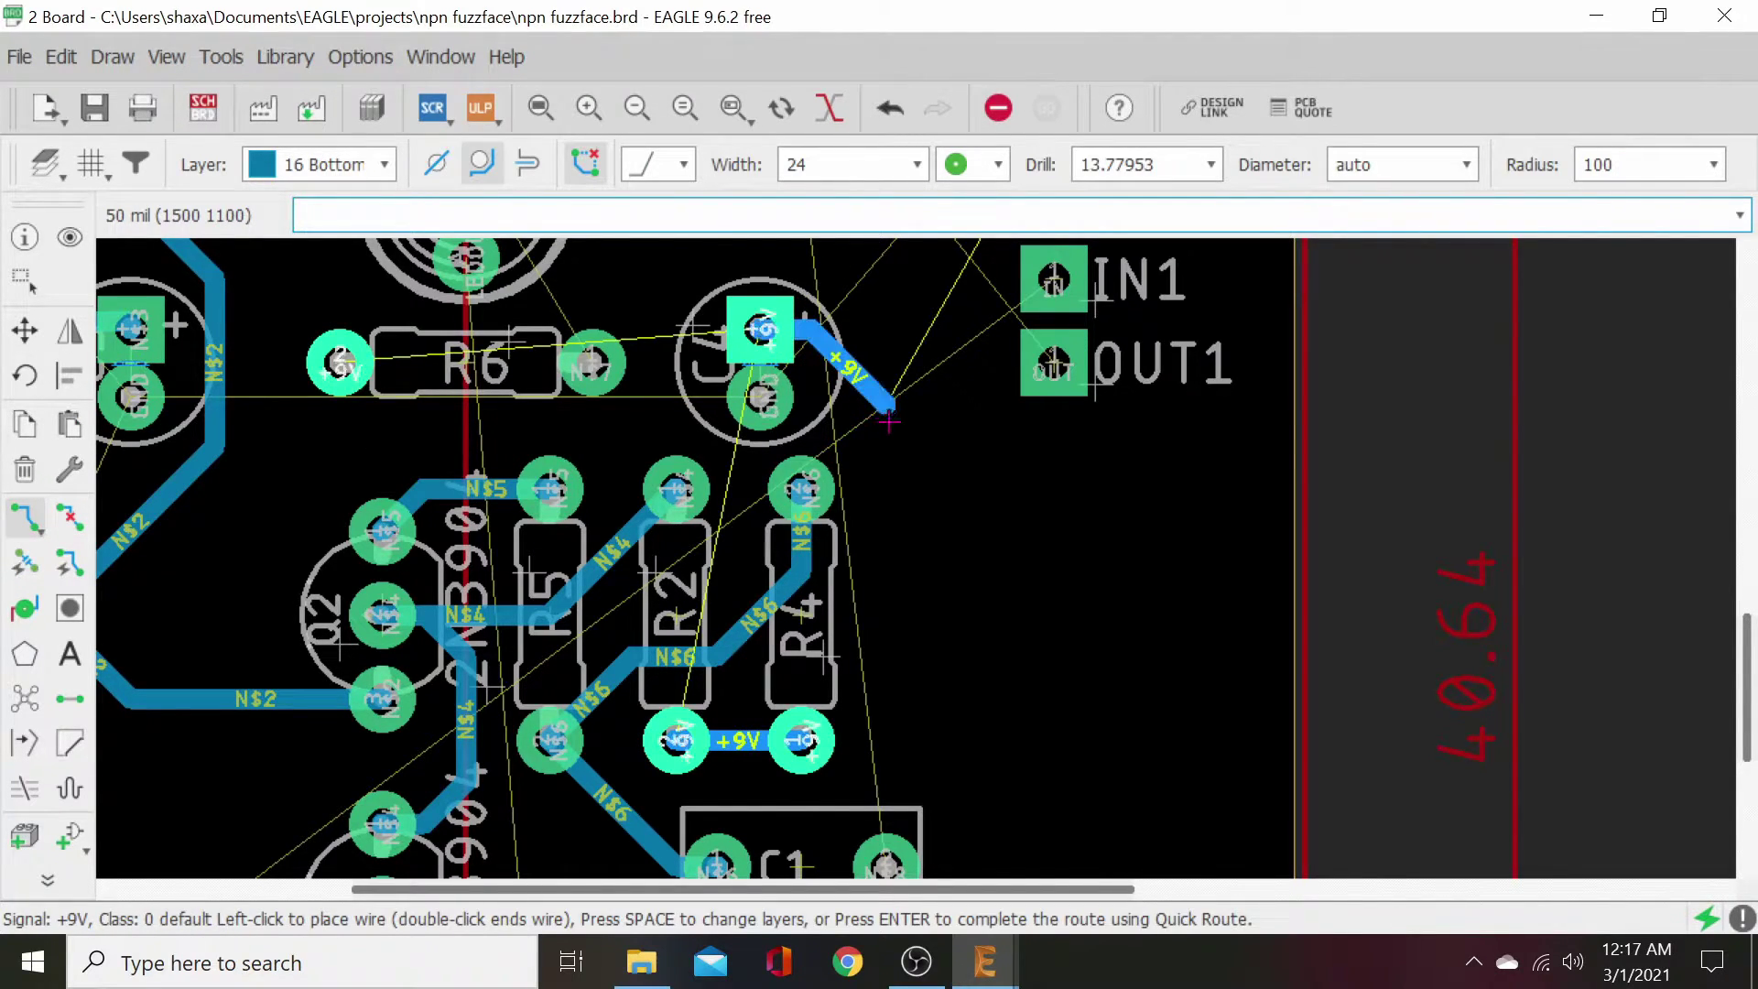
{"action": "left_click", "coordinate": [926, 661]}
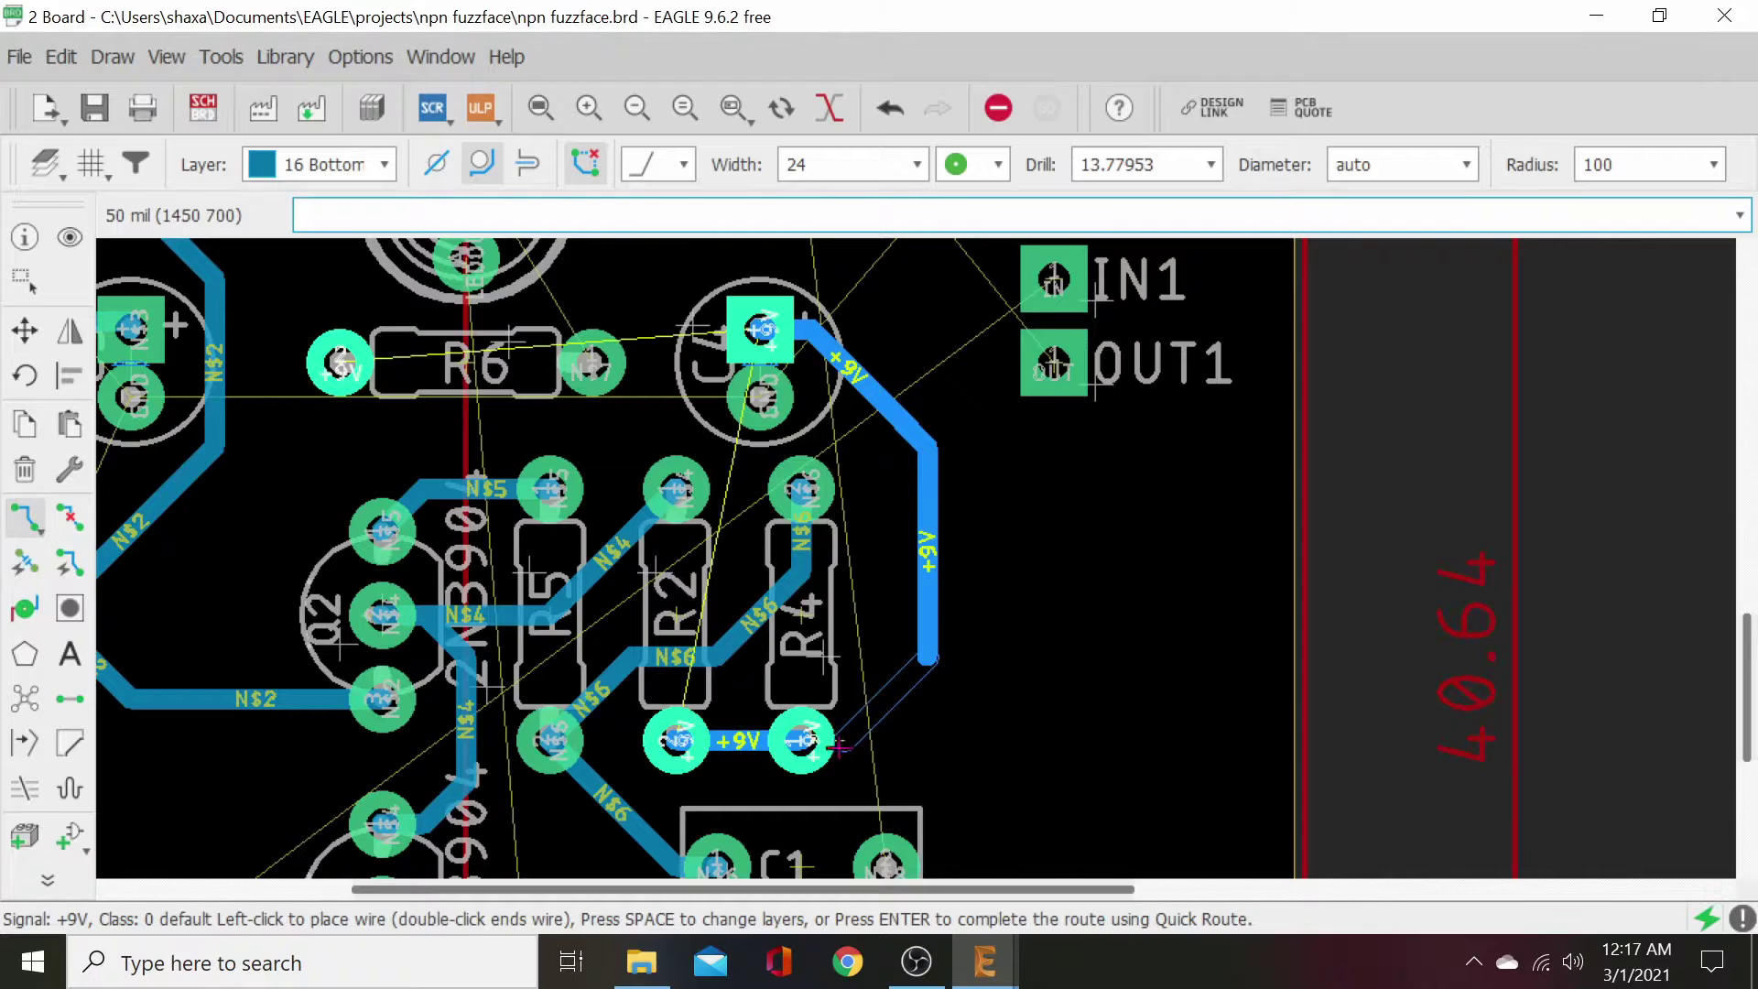
{"action": "left_click", "coordinate": [810, 751]}
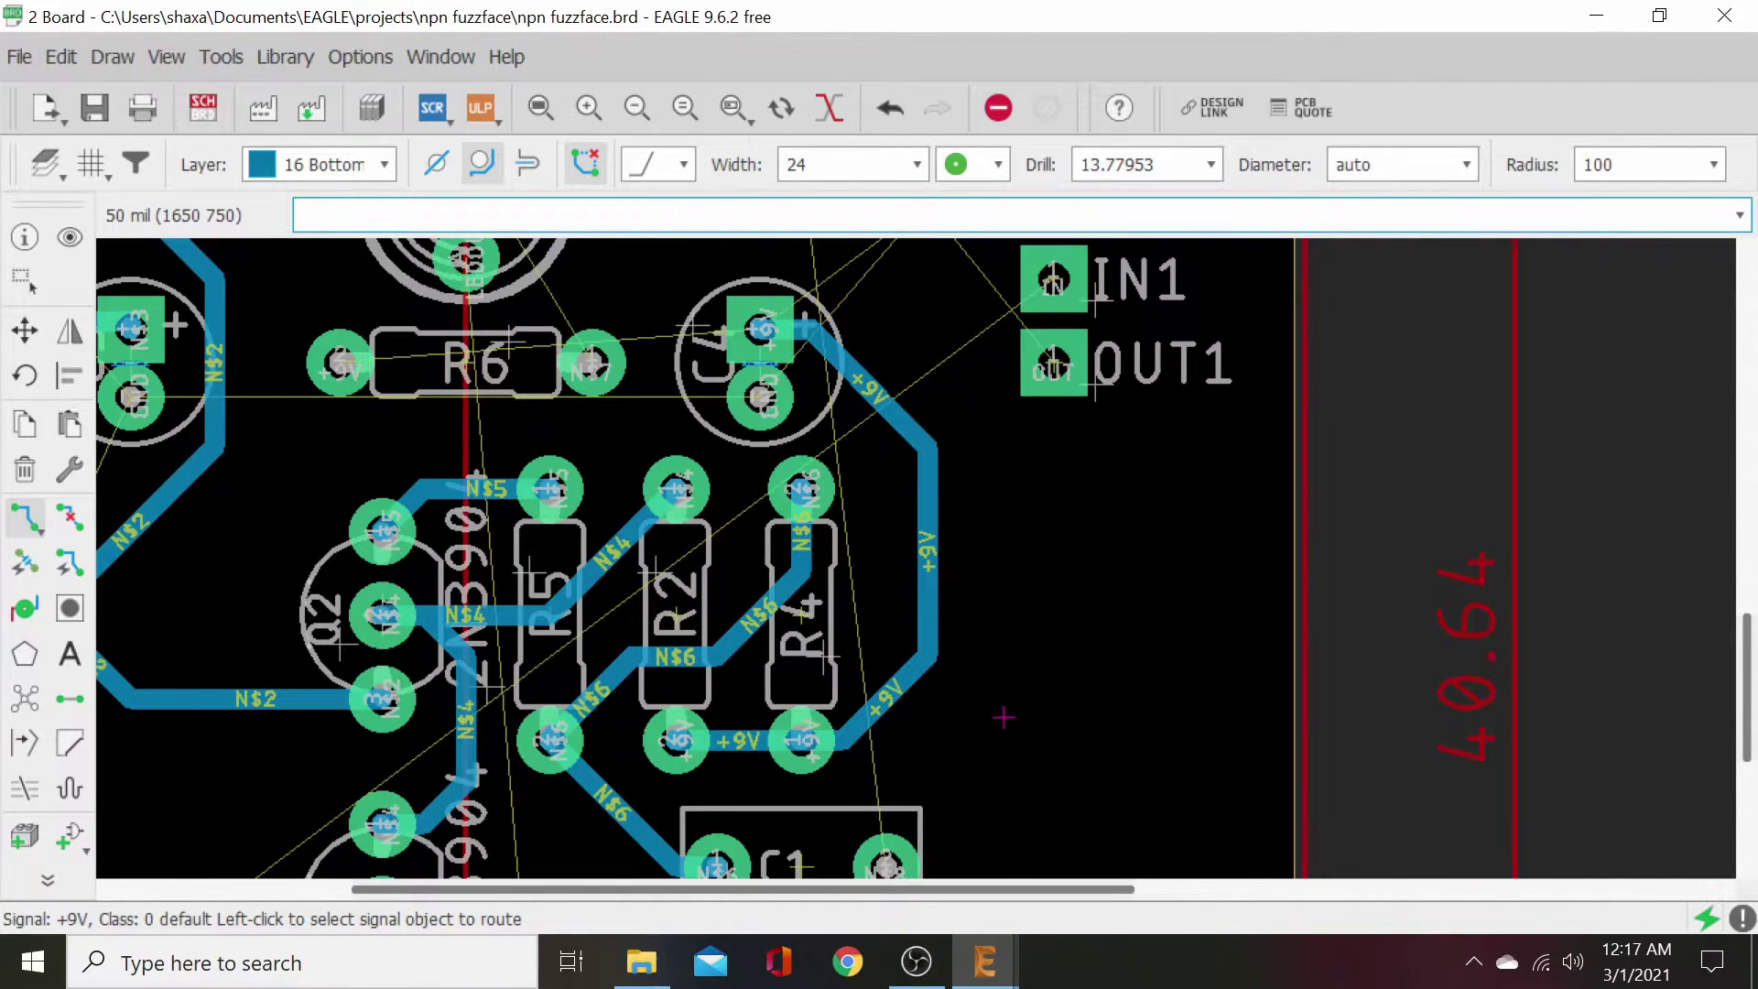
{"action": "scroll", "coordinate": [1003, 717], "scroll_direction": "down", "scroll_amount": 5}
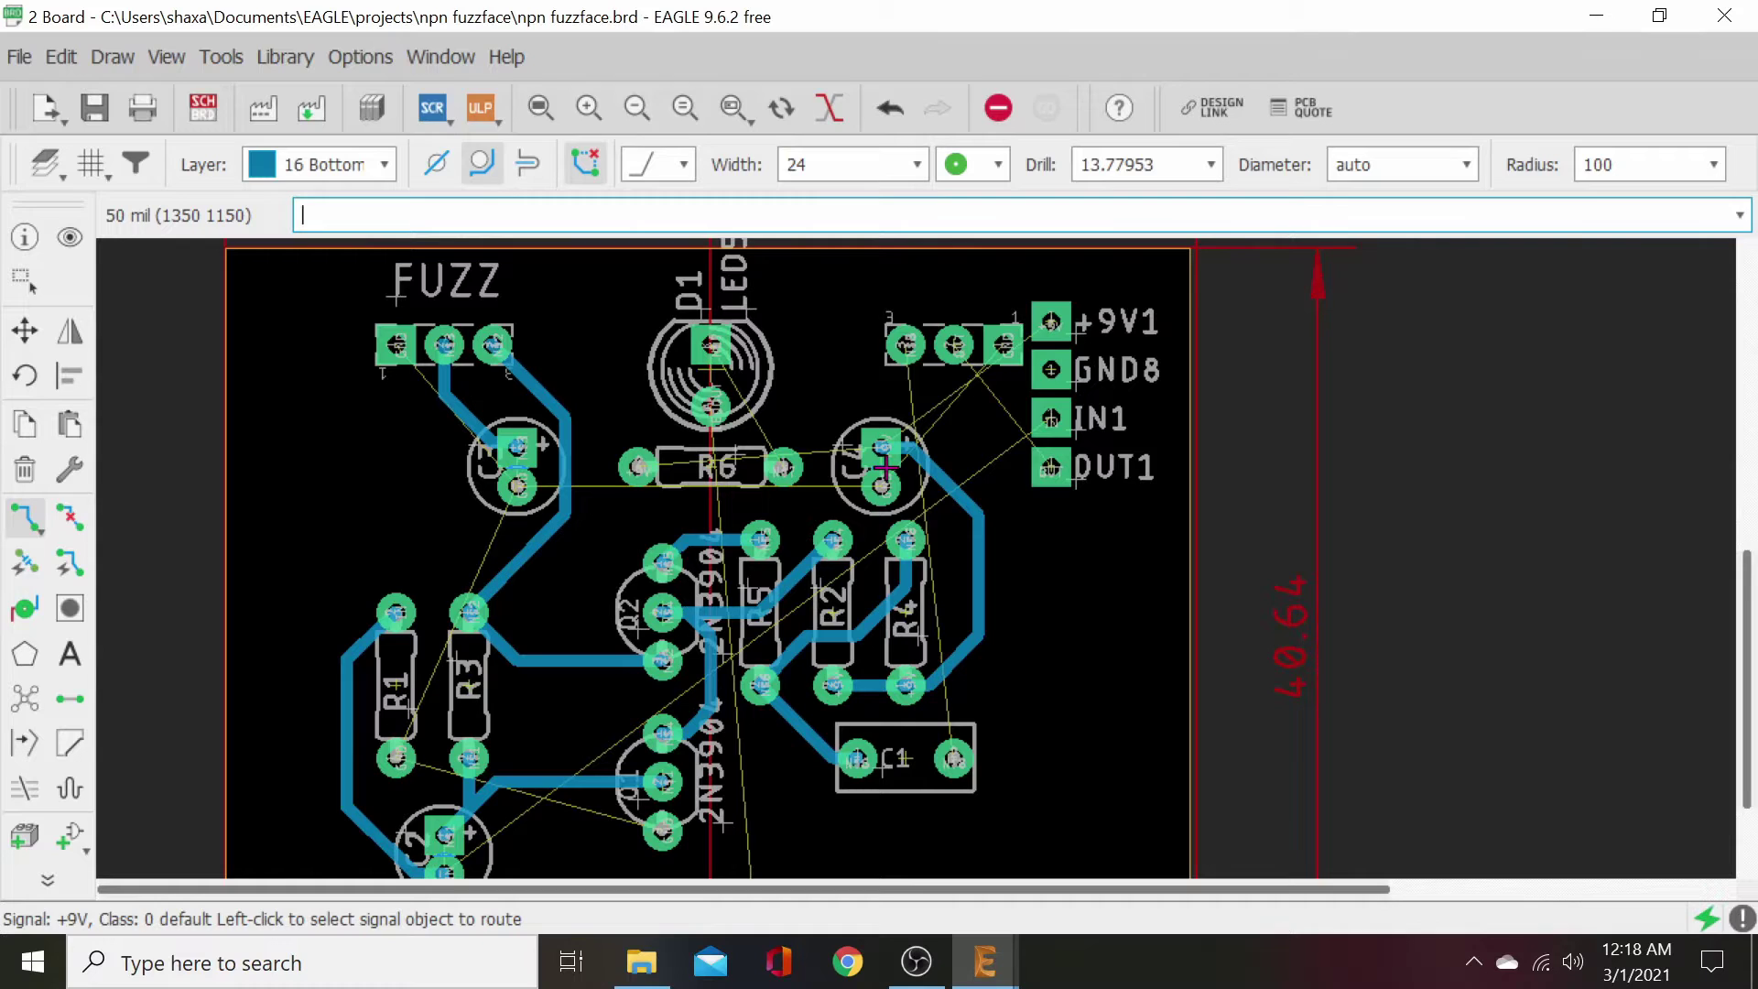
- Reposition the diagonal N$2 trace segments on the bottom layer
{"action": "left_click", "coordinate": [571, 470]}
{"action": "key", "text": "Escape"}
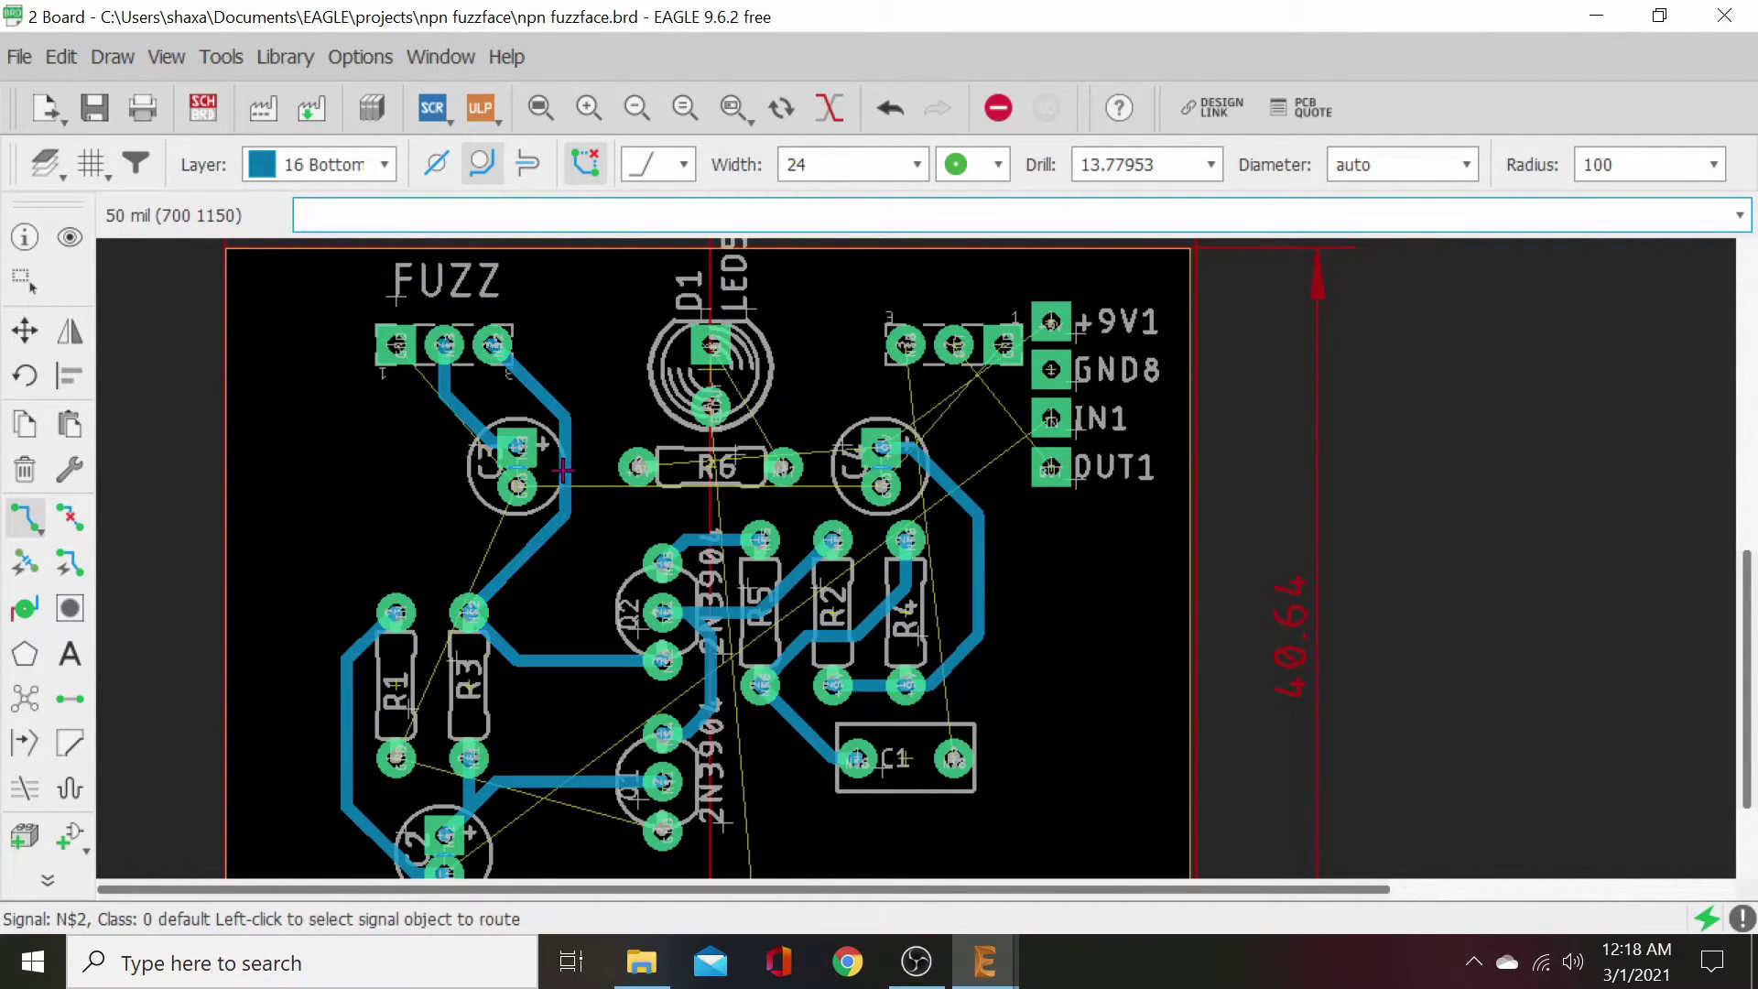
{"action": "left_click", "coordinate": [26, 331]}
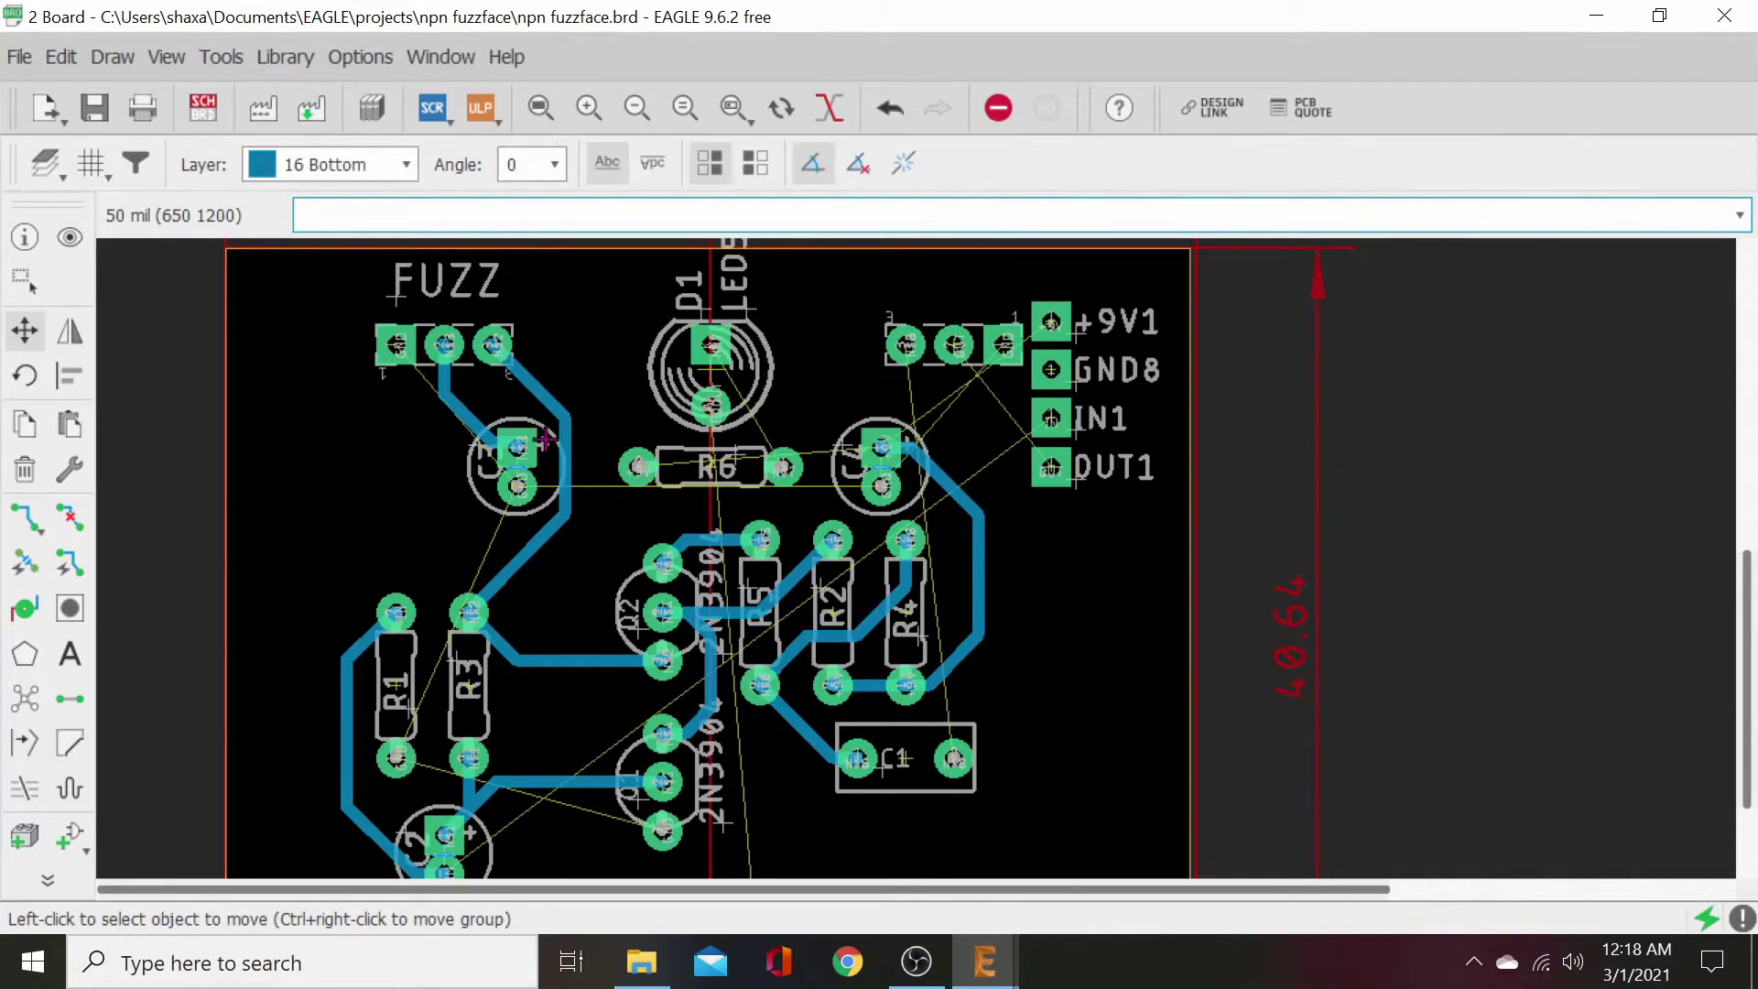
{"action": "left_click", "coordinate": [585, 470]}
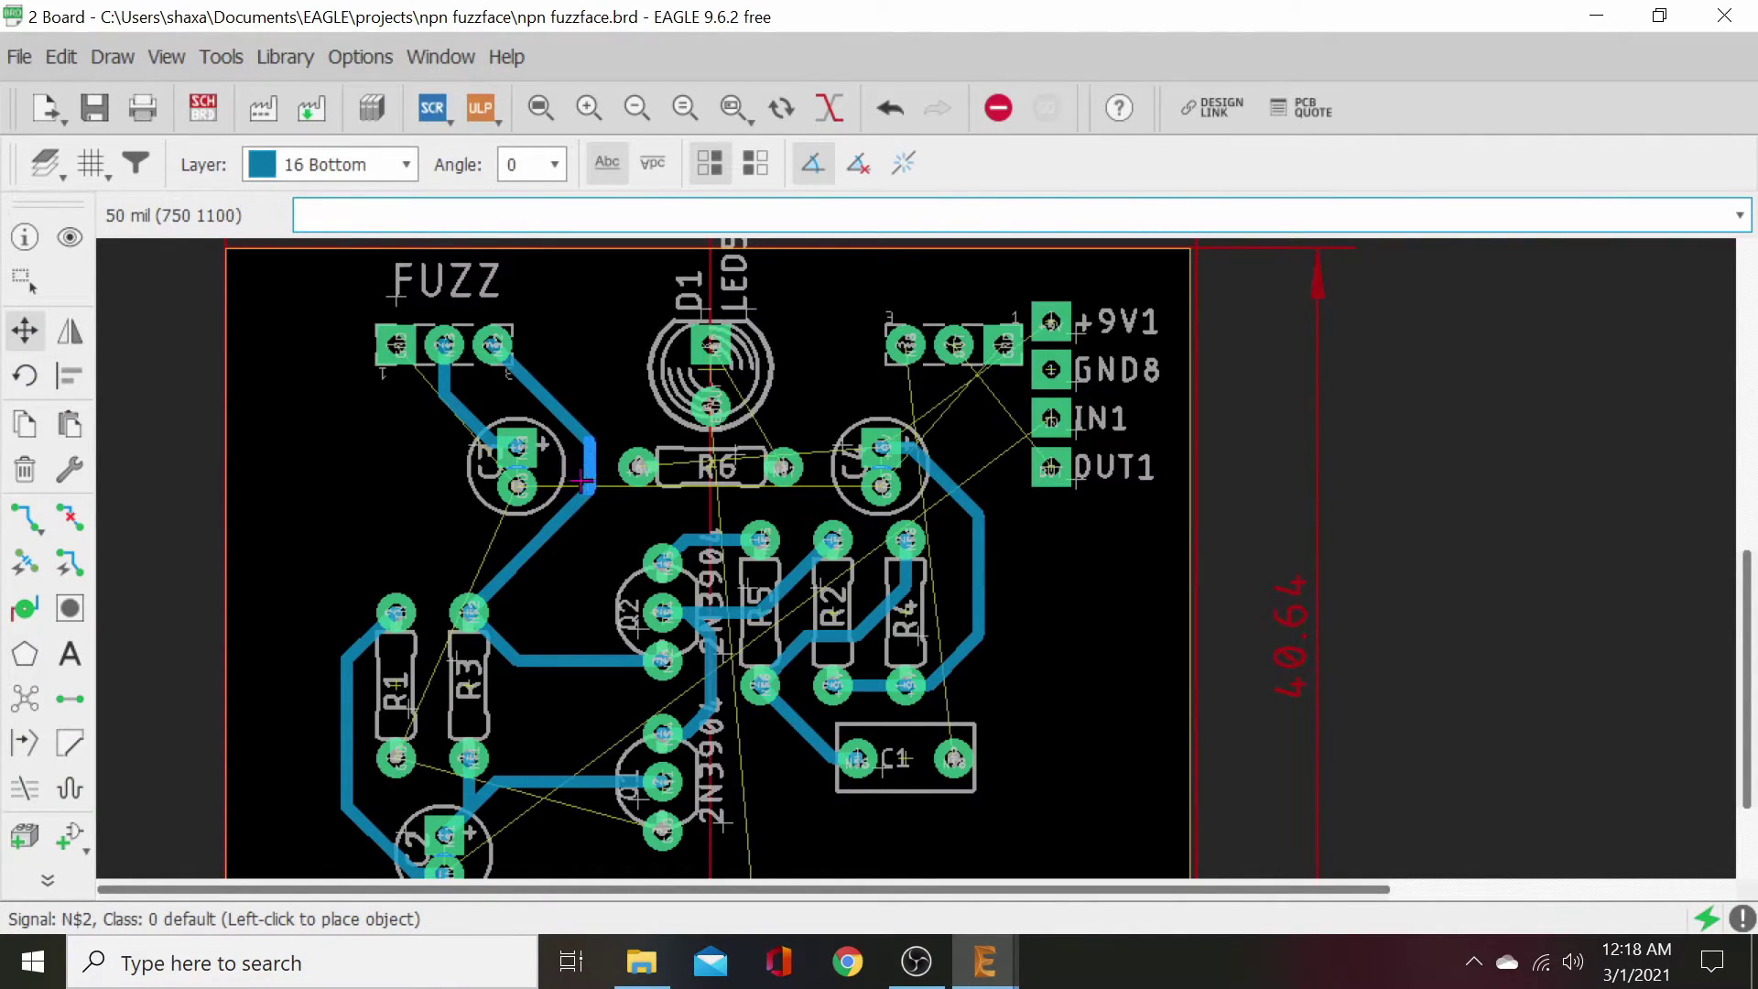
{"action": "left_click", "coordinate": [583, 470]}
{"action": "left_click", "coordinate": [549, 525]}
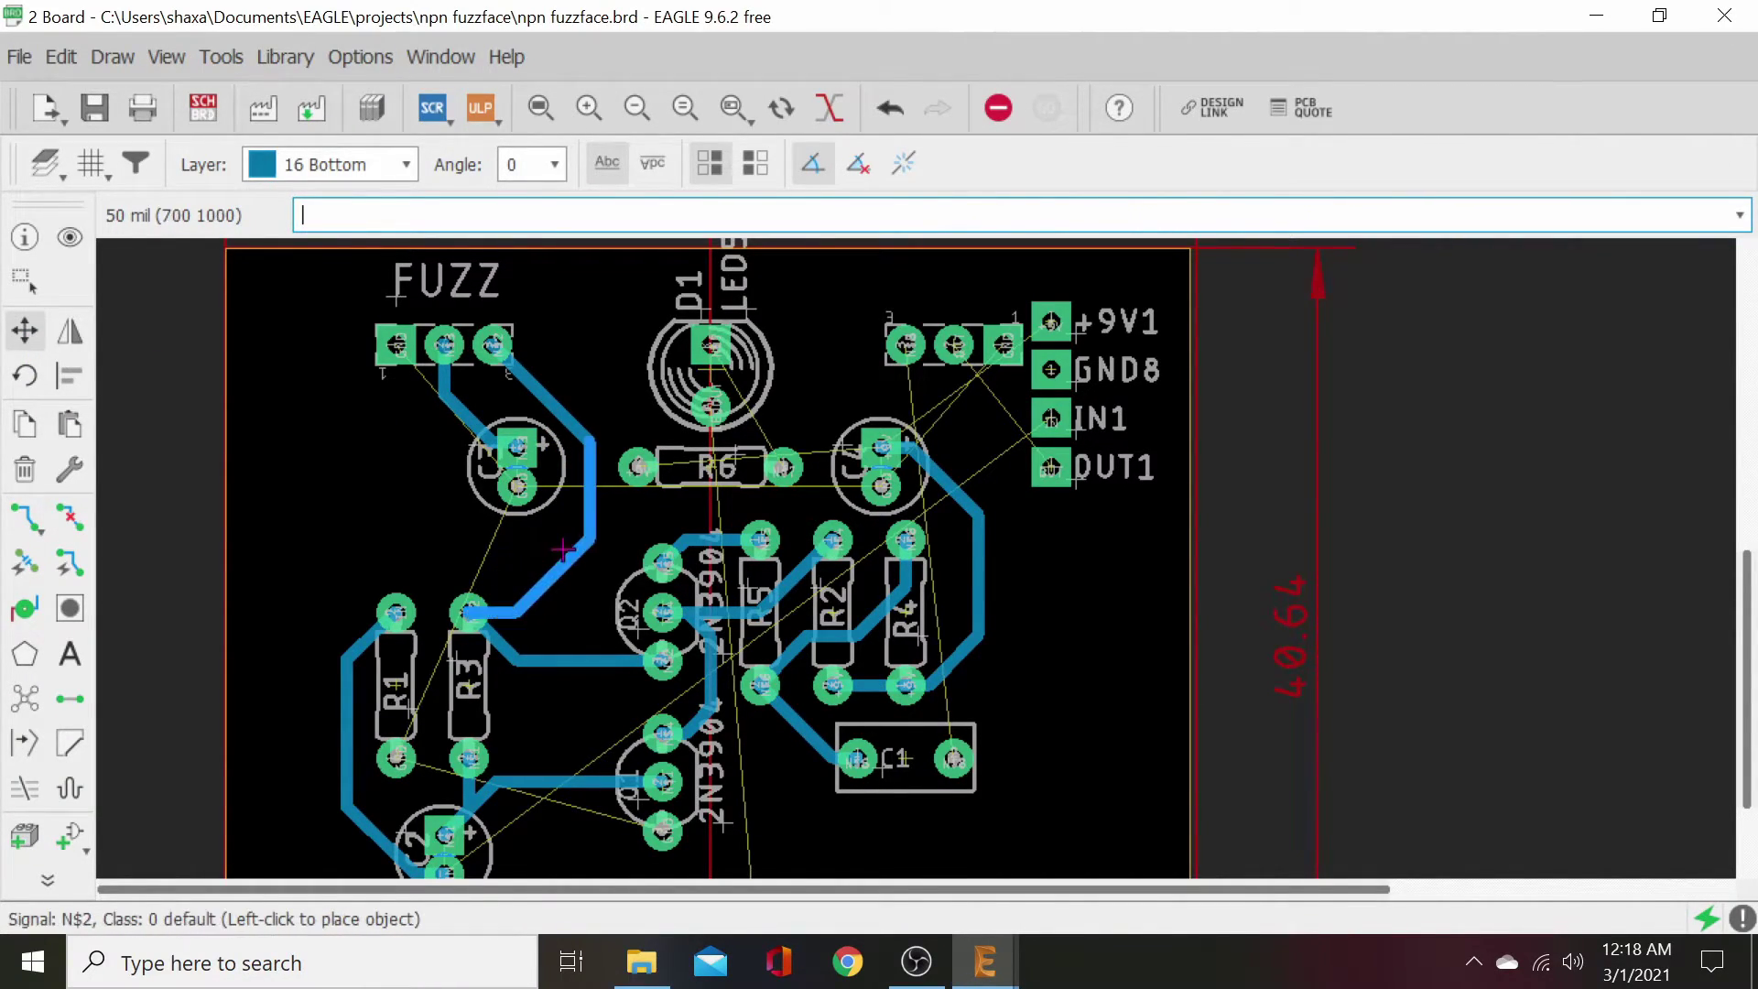
{"action": "left_click", "coordinate": [564, 564]}
{"action": "left_click", "coordinate": [548, 395]}
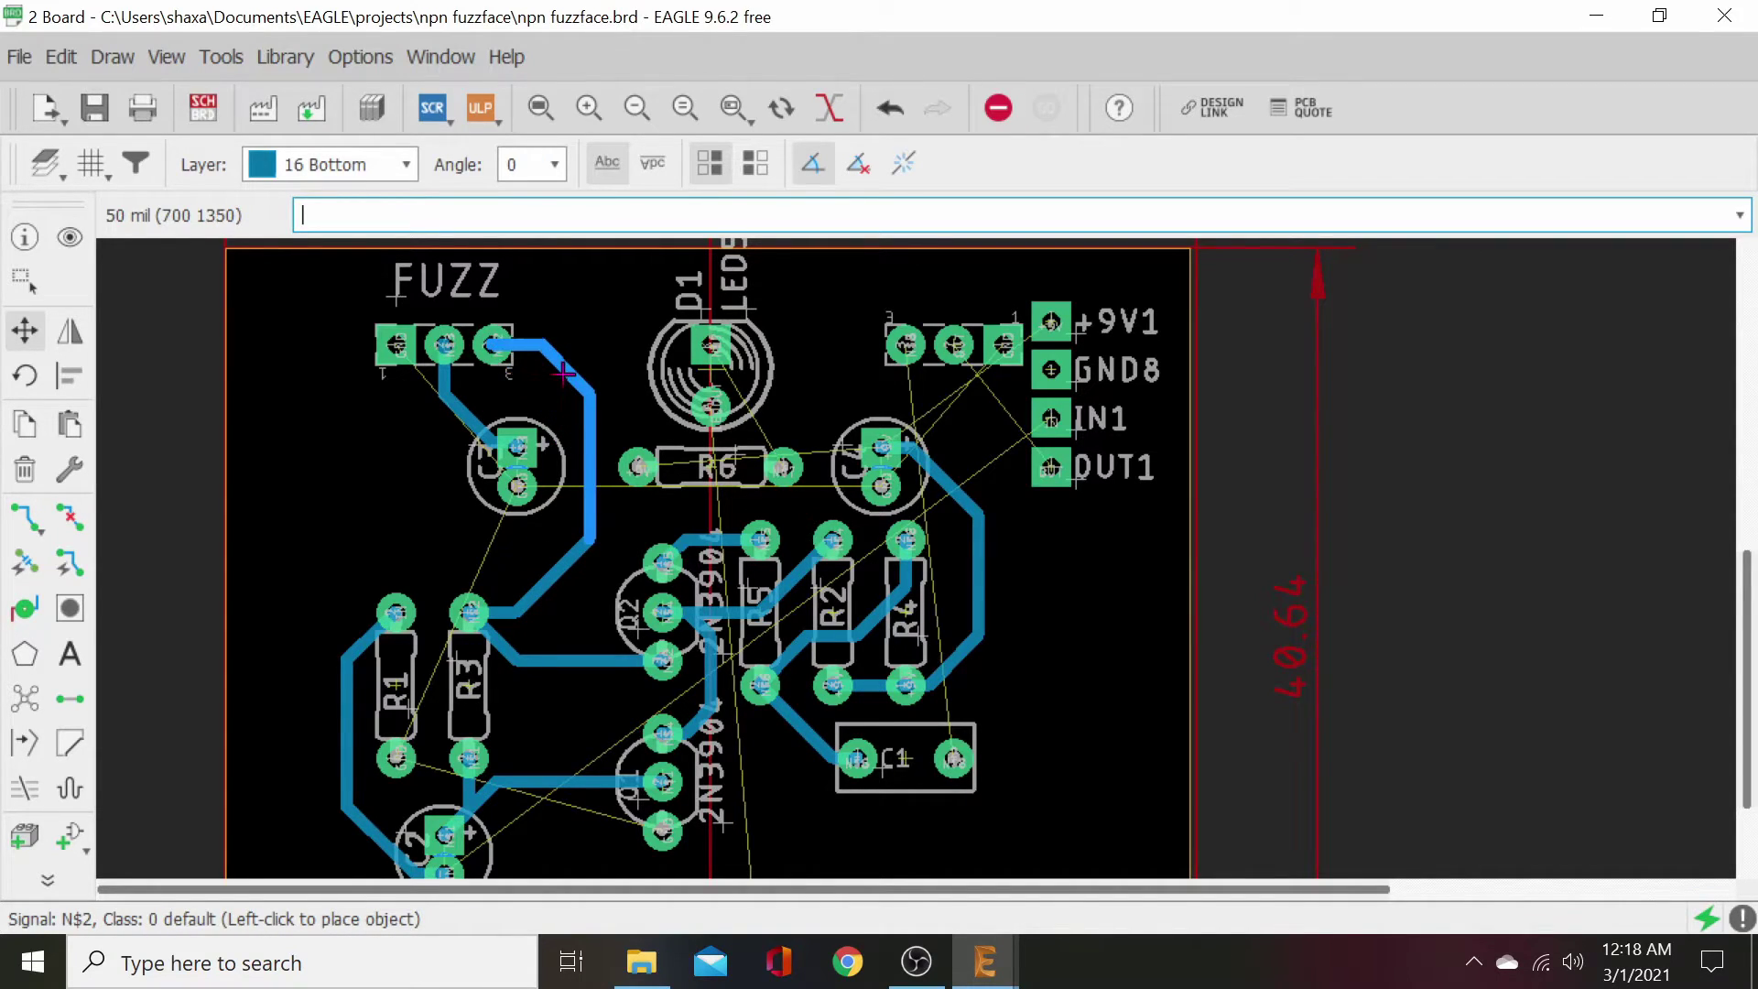
{"action": "left_click", "coordinate": [563, 385]}
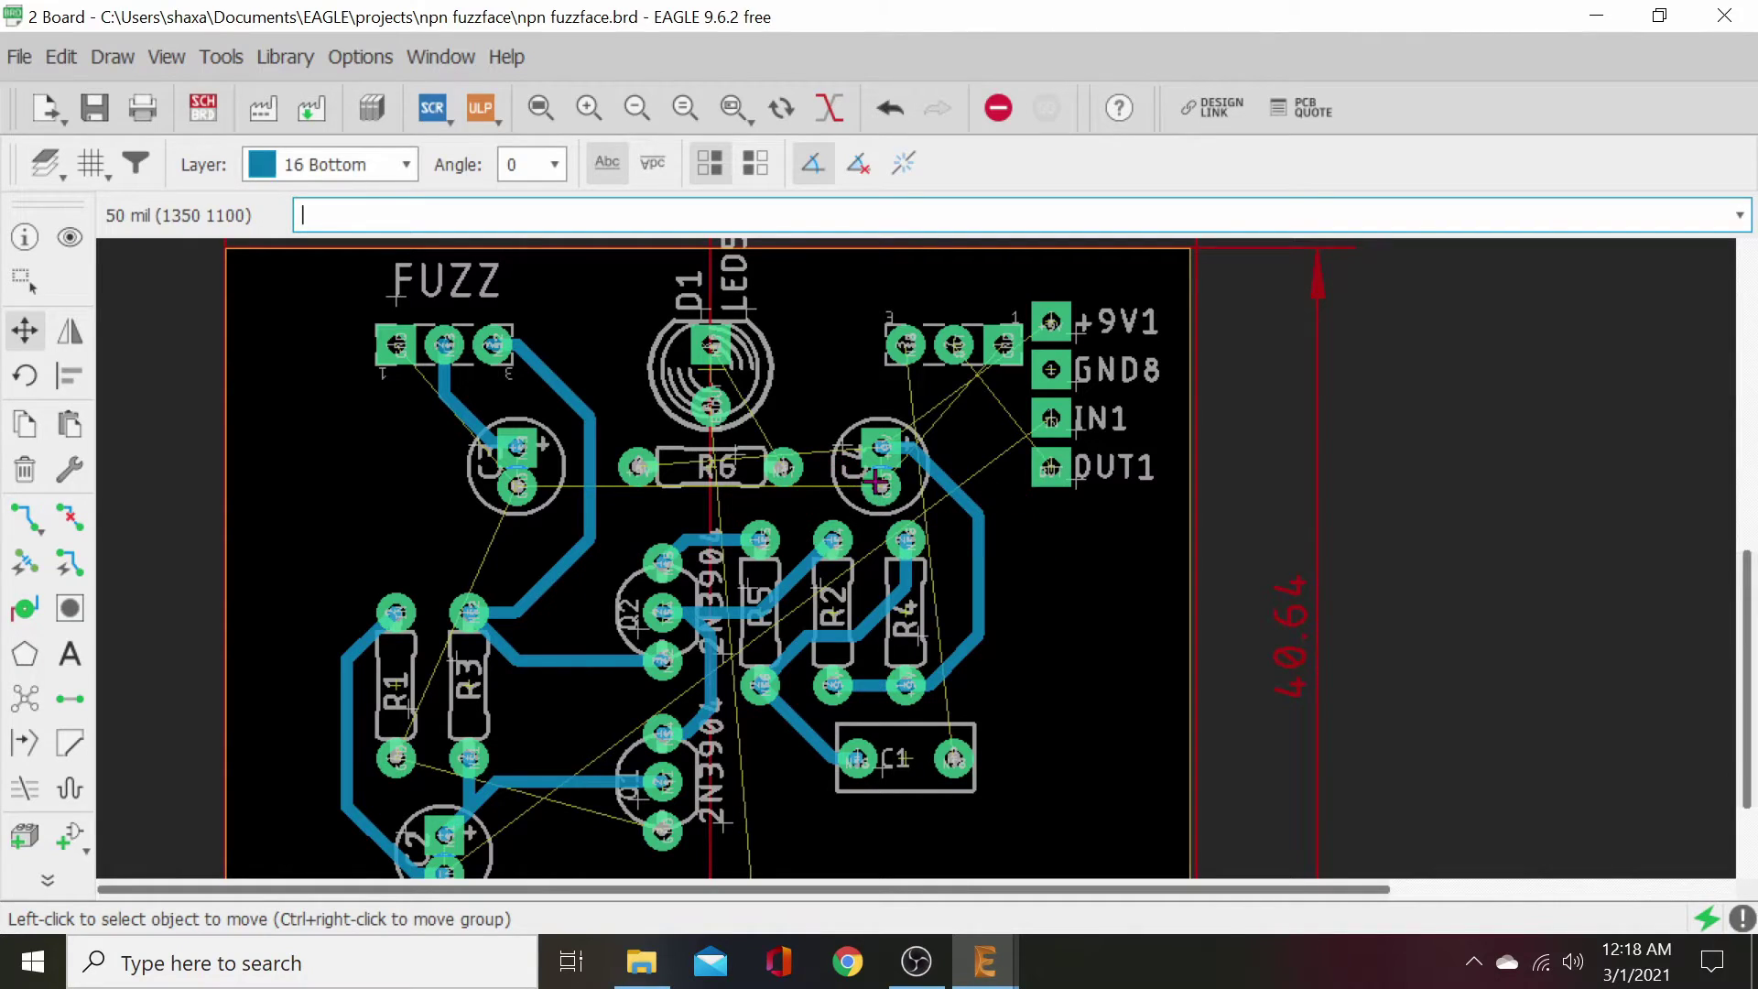
- Shift C3 slightly right and rework the N$2 trace so it swings around C3
{"action": "left_click", "coordinate": [508, 467]}
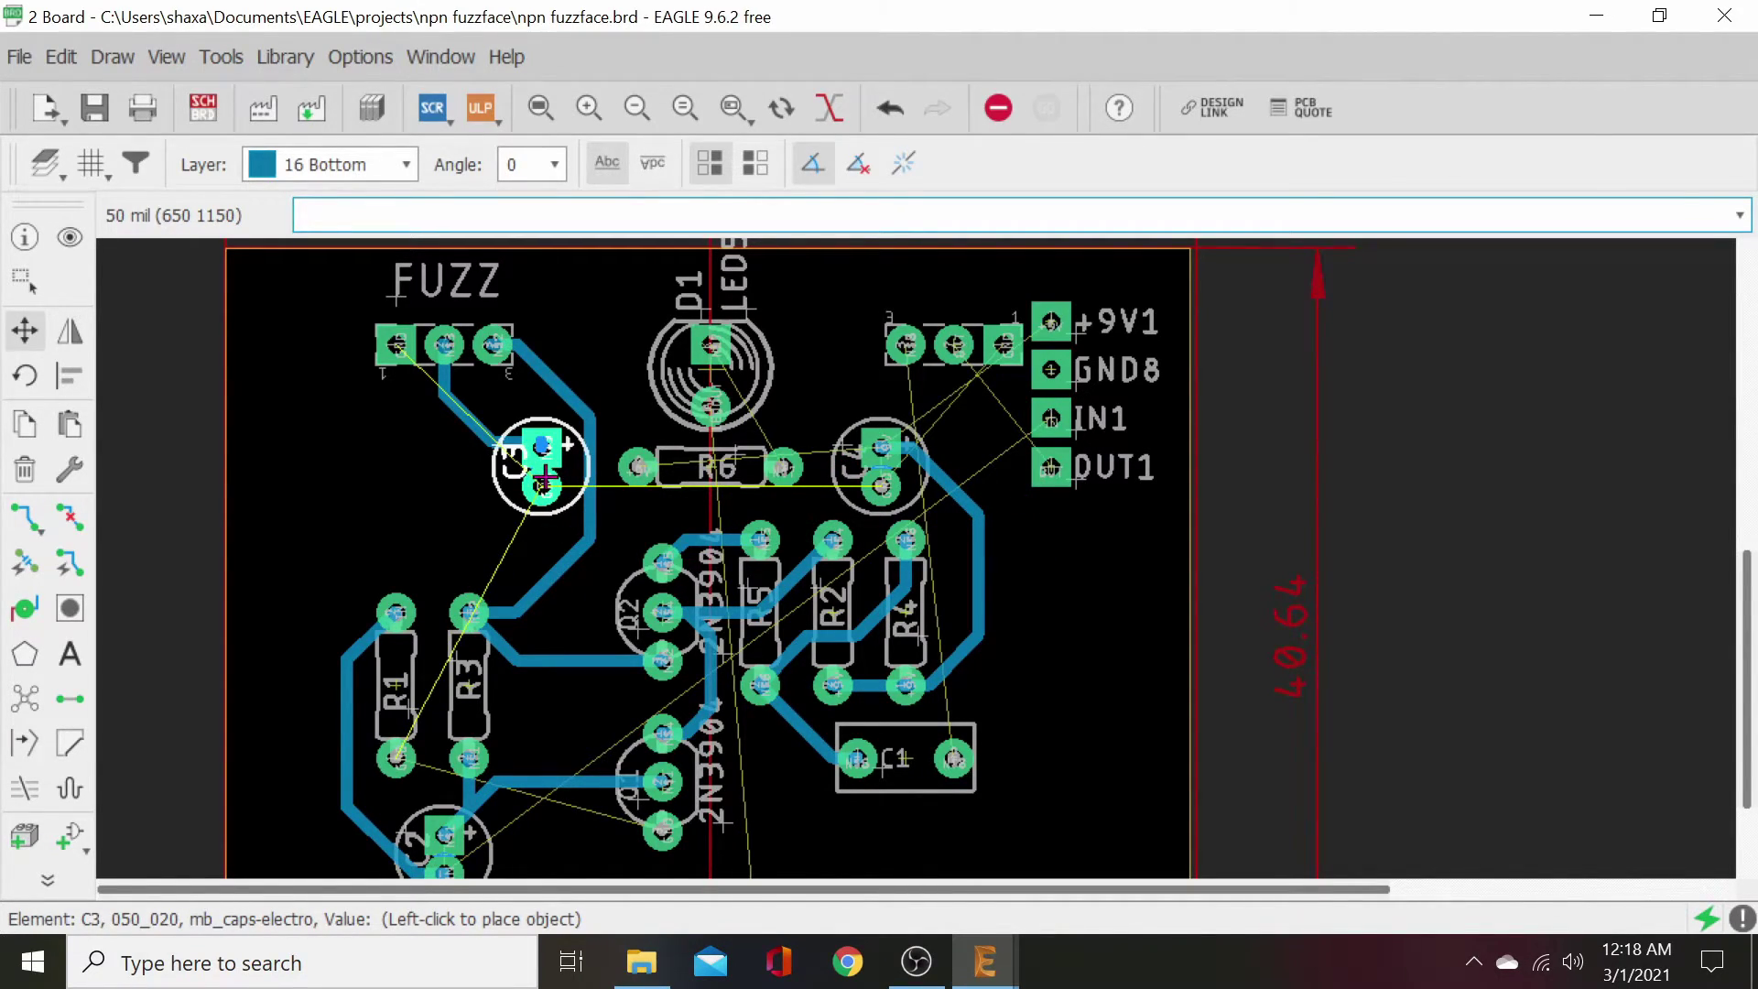
{"action": "left_click", "coordinate": [544, 477]}
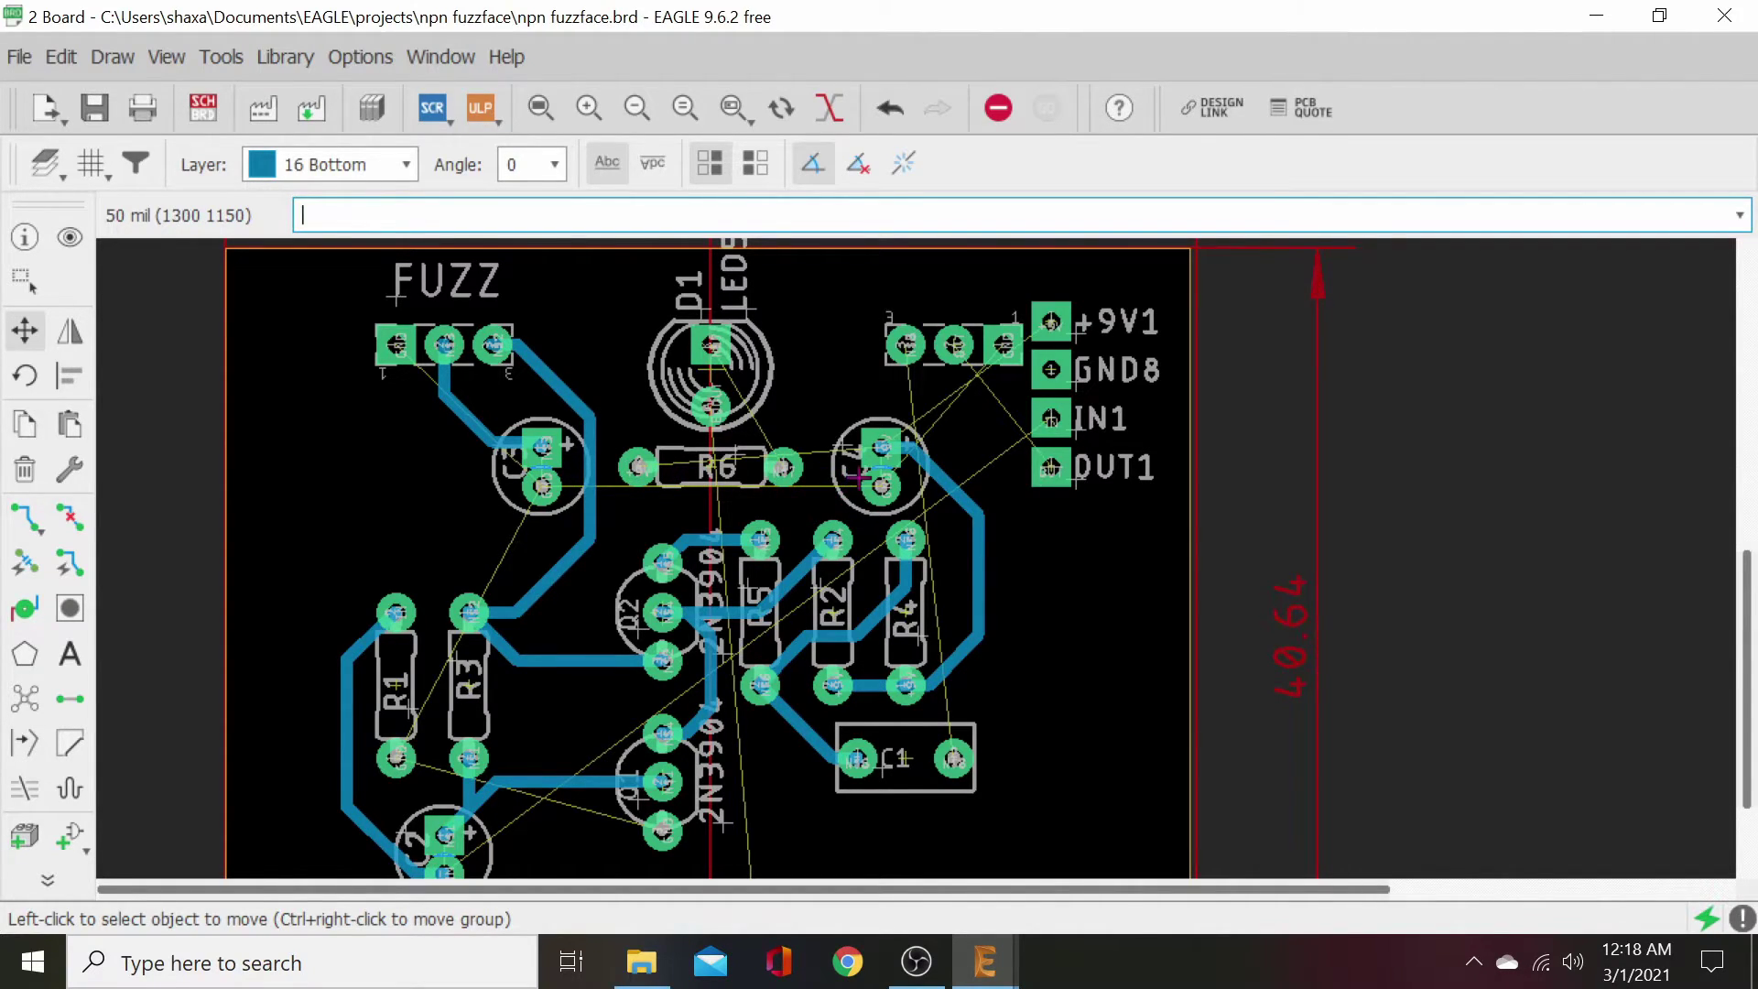
{"action": "left_click", "coordinate": [589, 473]}
{"action": "left_click", "coordinate": [544, 473]}
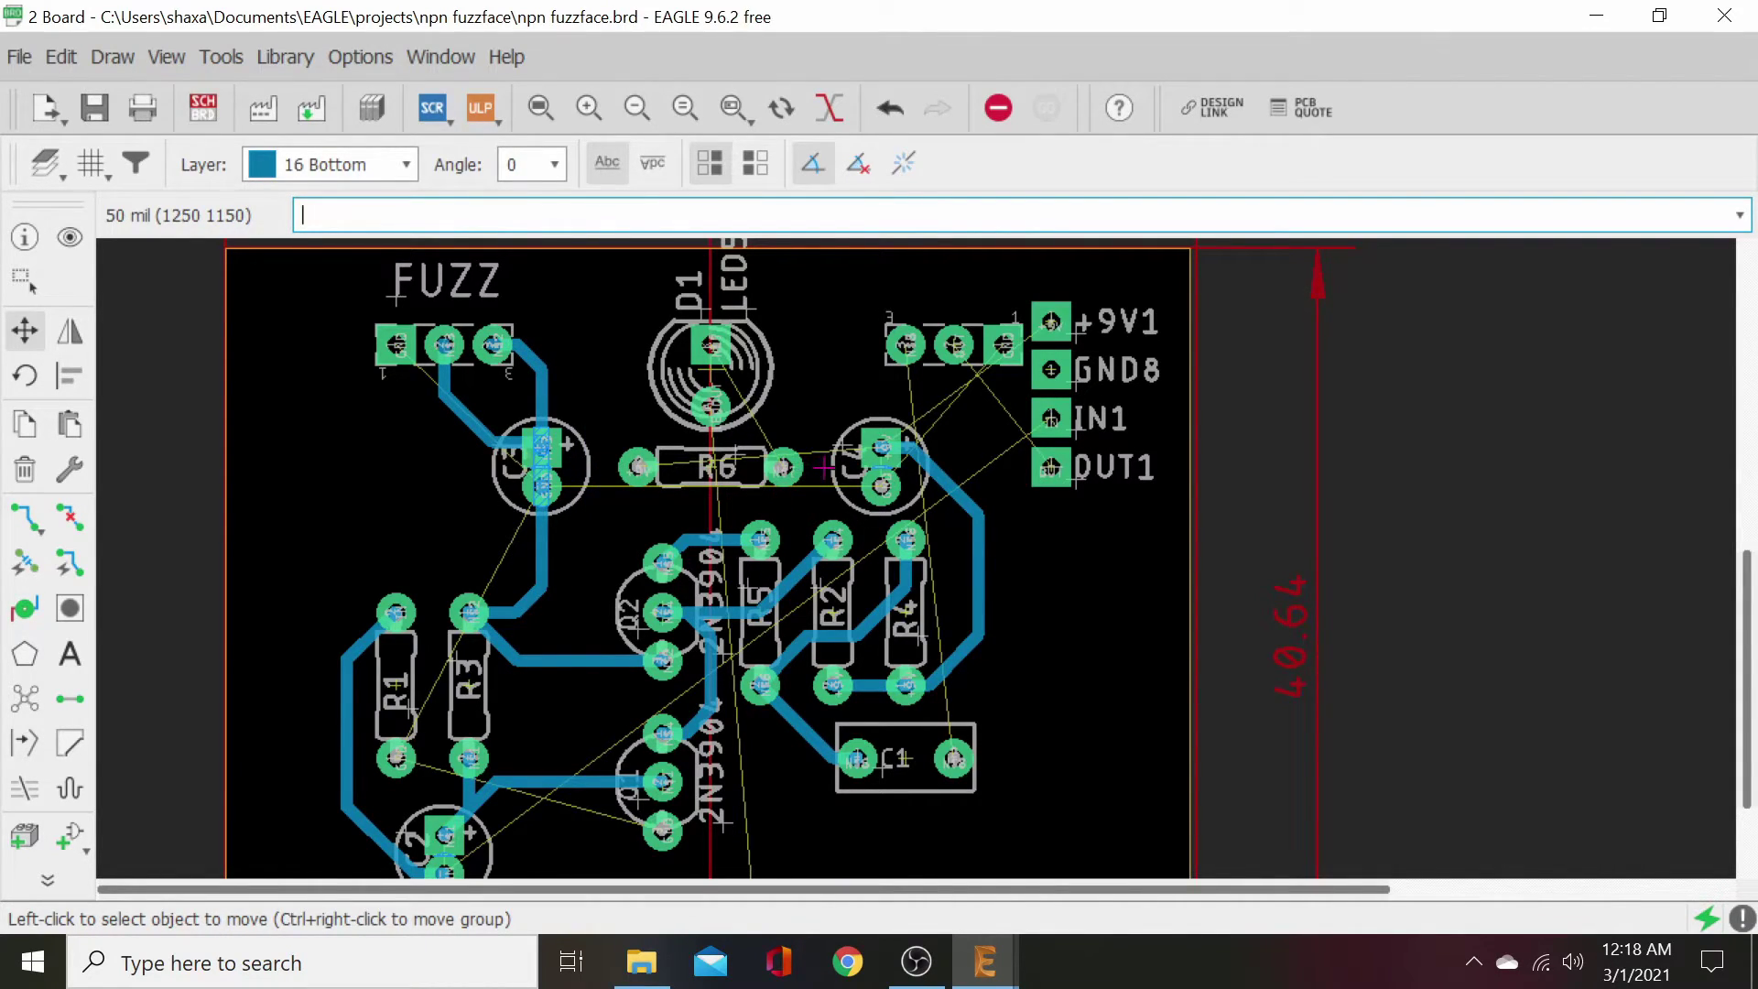
{"action": "left_click", "coordinate": [537, 483]}
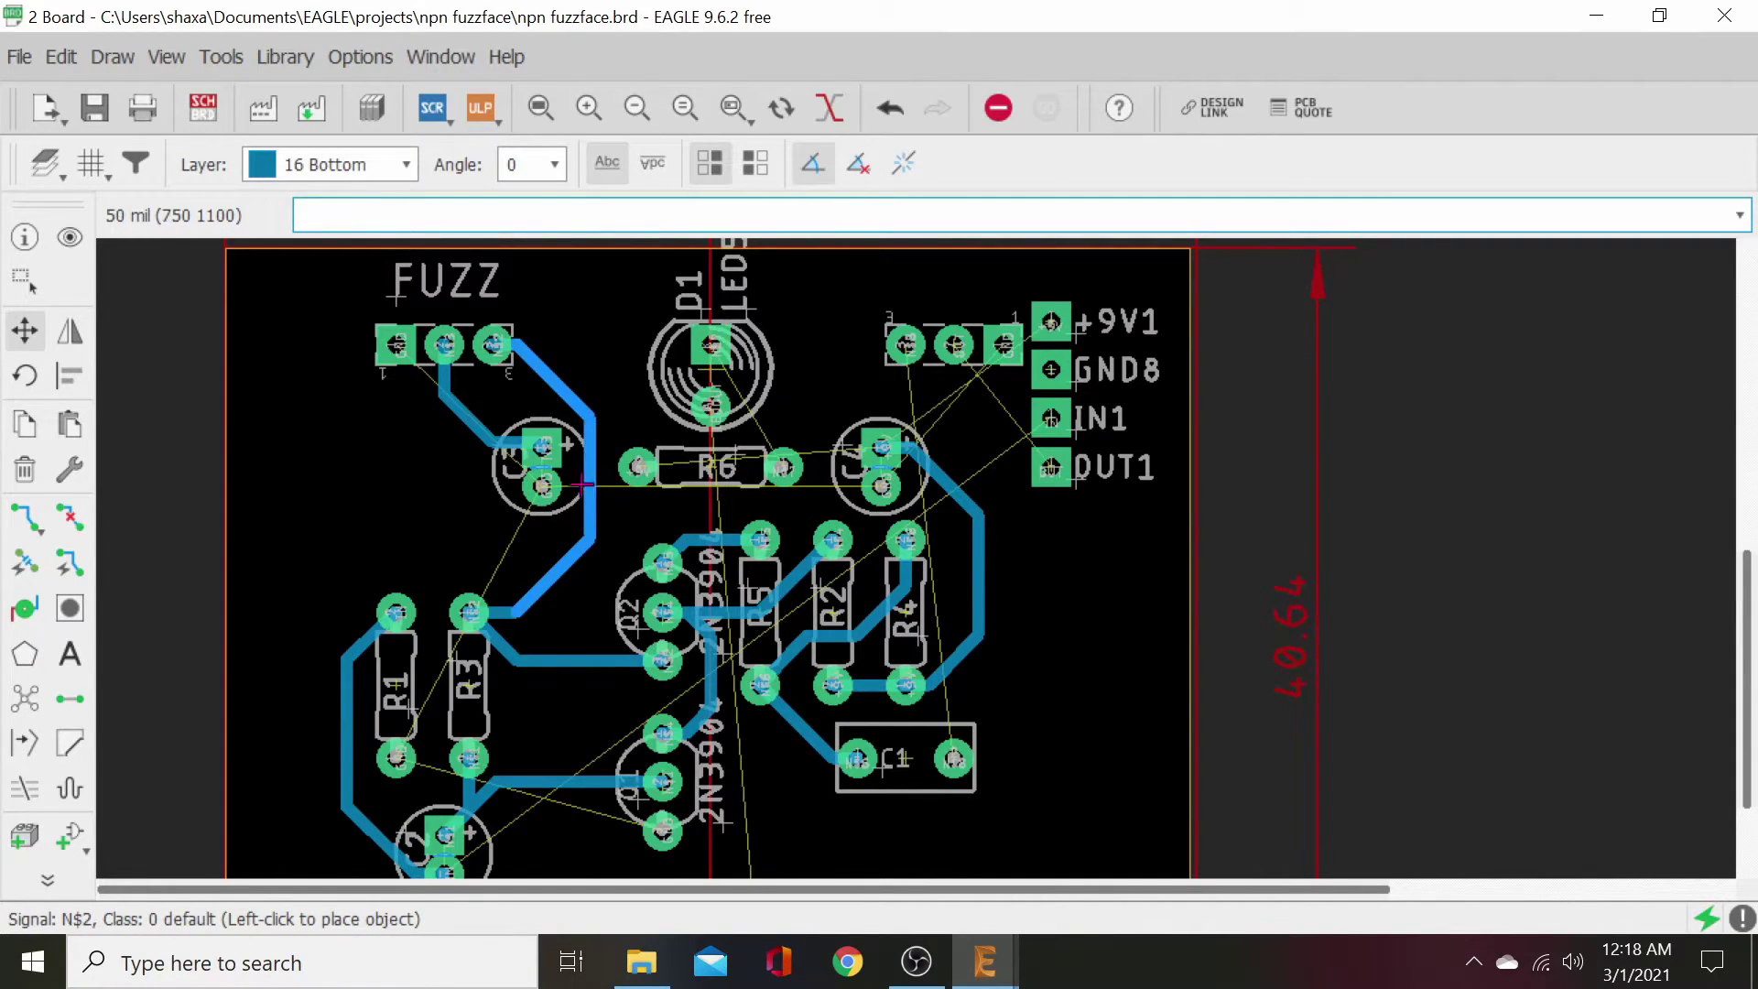
{"action": "left_click", "coordinate": [628, 518]}
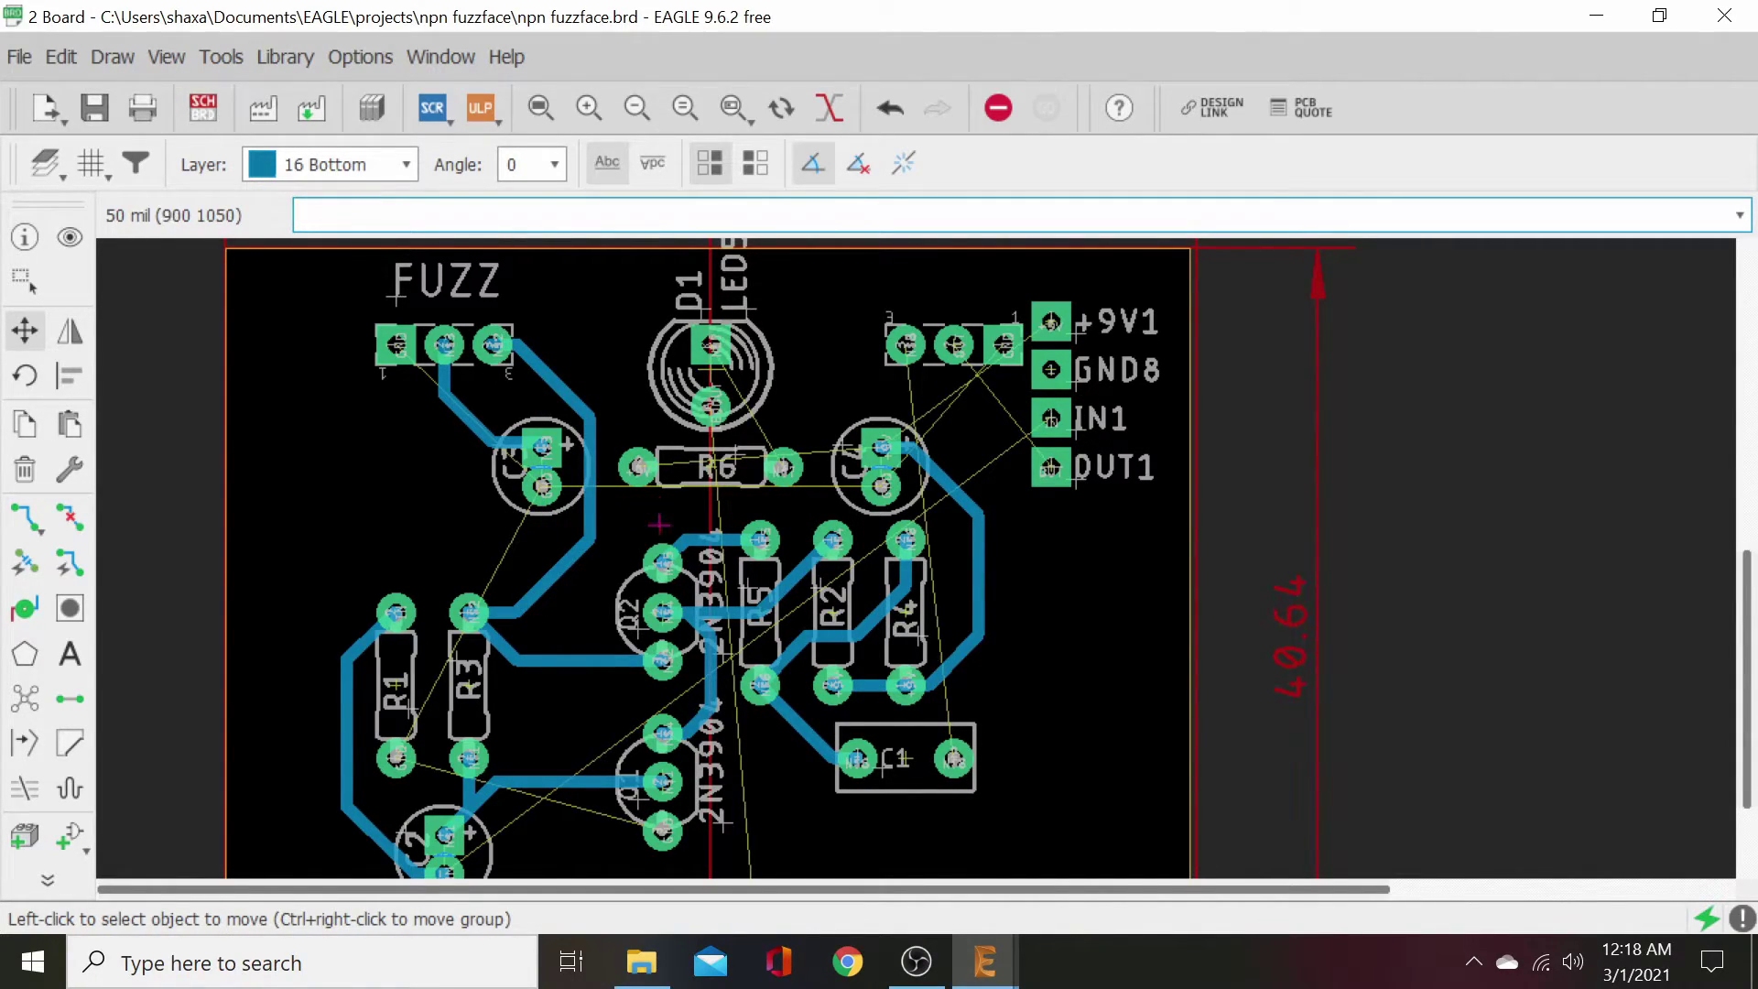
{"action": "scroll", "coordinate": [829, 730], "scroll_direction": "down", "scroll_amount": 2}
{"action": "middle_click_drag", "start_coordinate": [820, 822], "coordinate": [828, 723]}
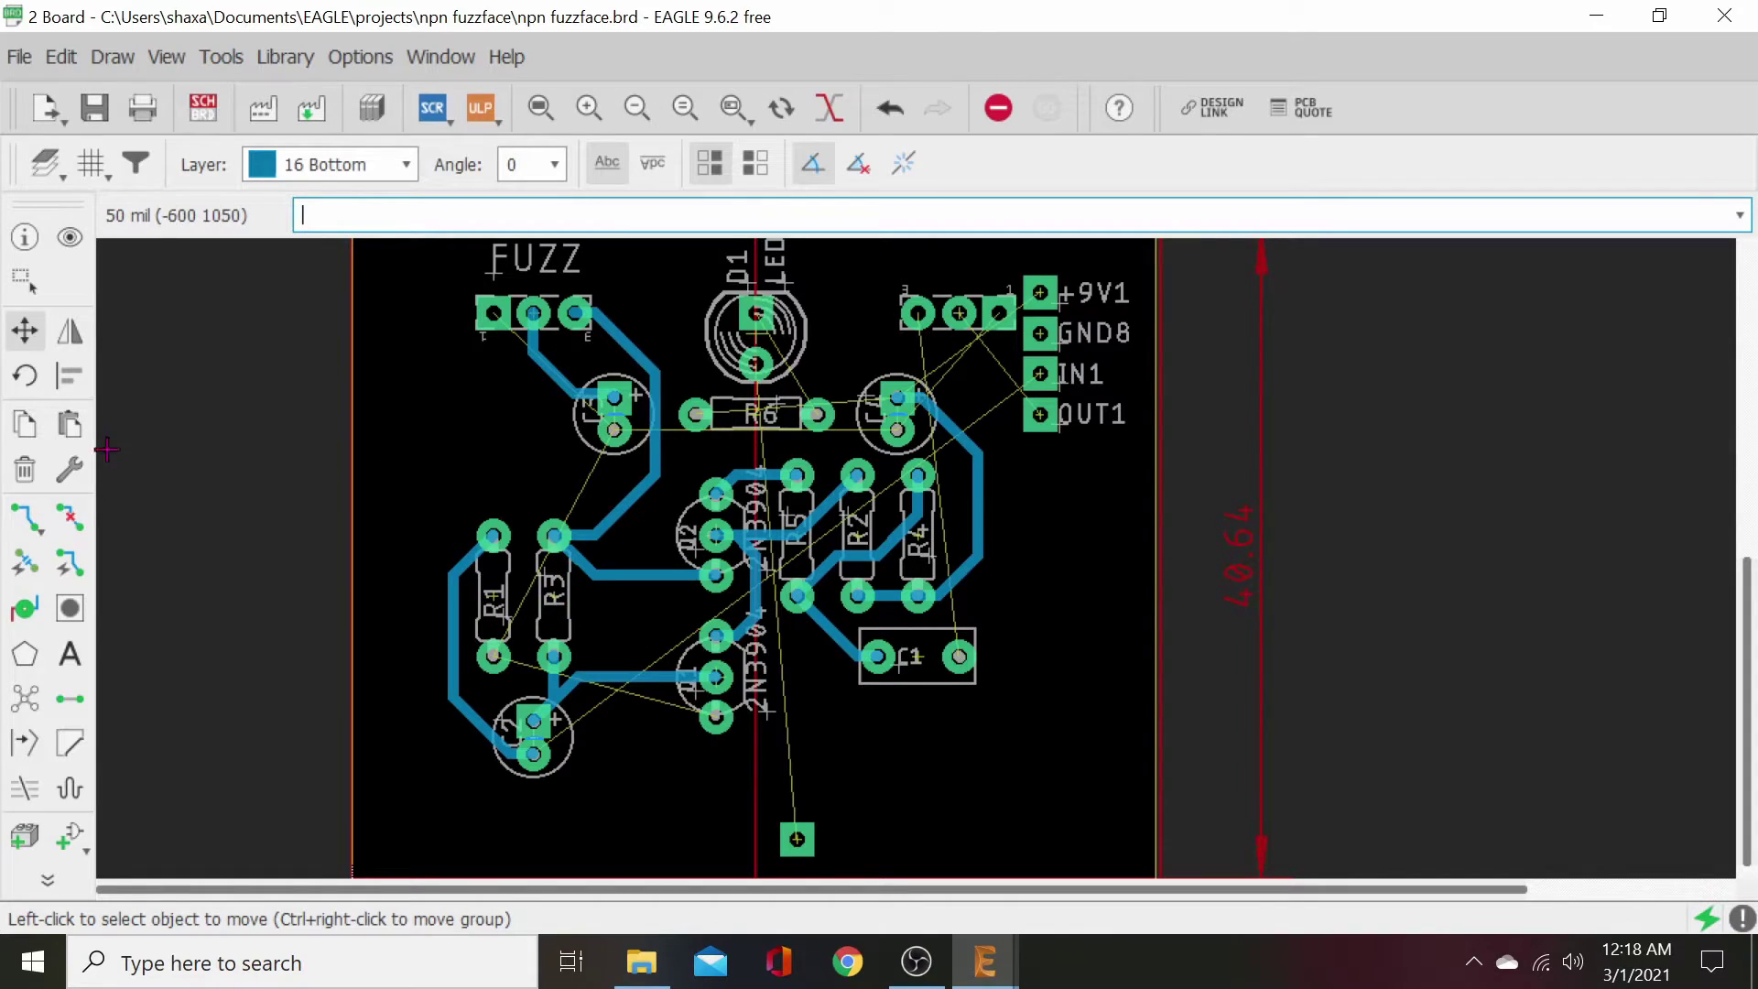
- Place R3 beside transistor Q2 and rebend the N$2 trace between them
{"action": "left_click", "coordinate": [555, 586]}
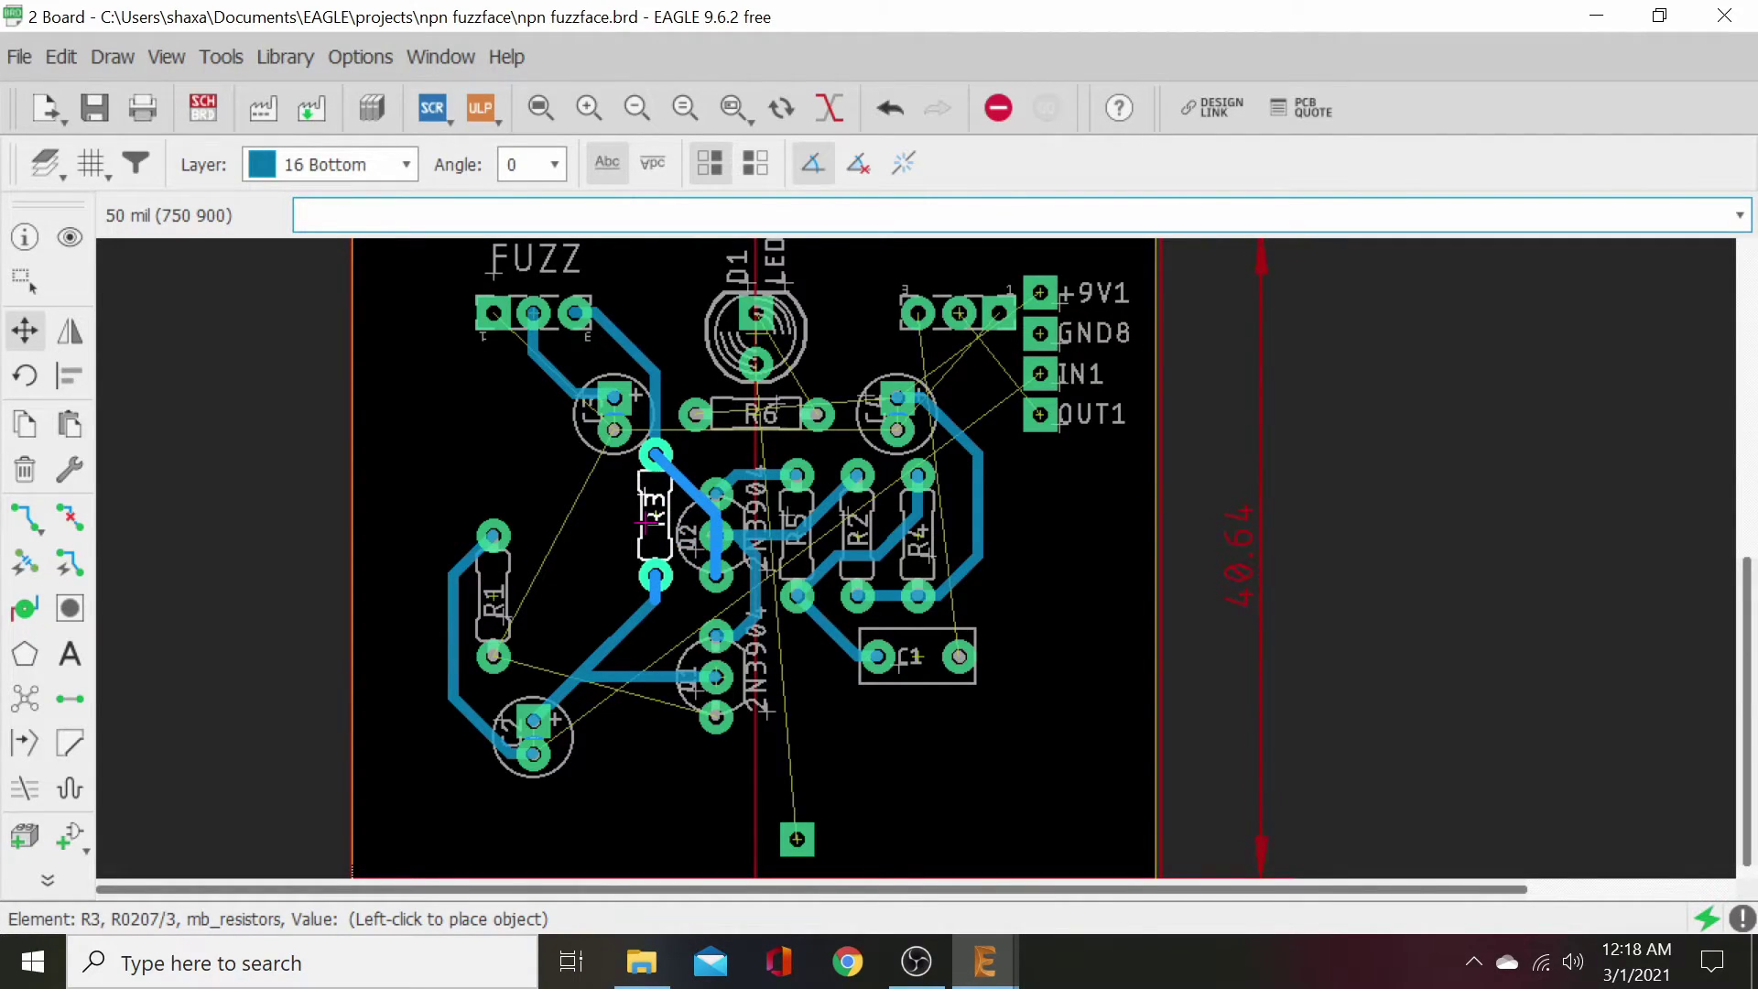
{"action": "left_click", "coordinate": [646, 535]}
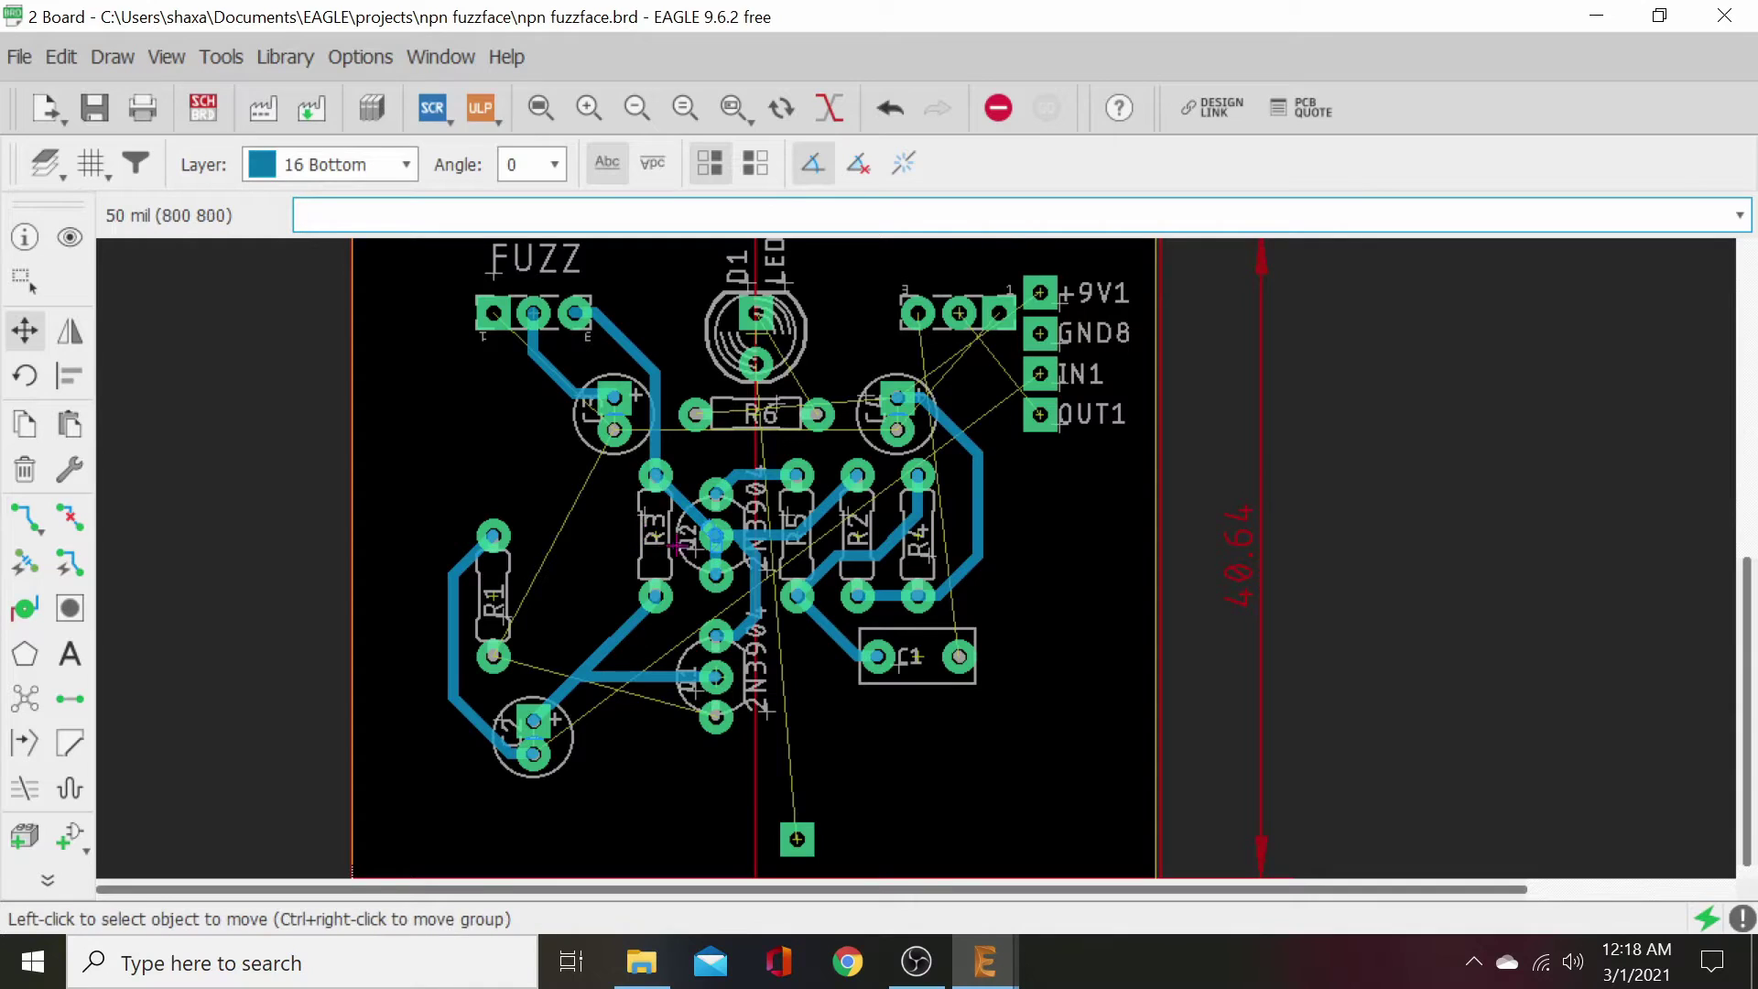
{"action": "left_click", "coordinate": [717, 540]}
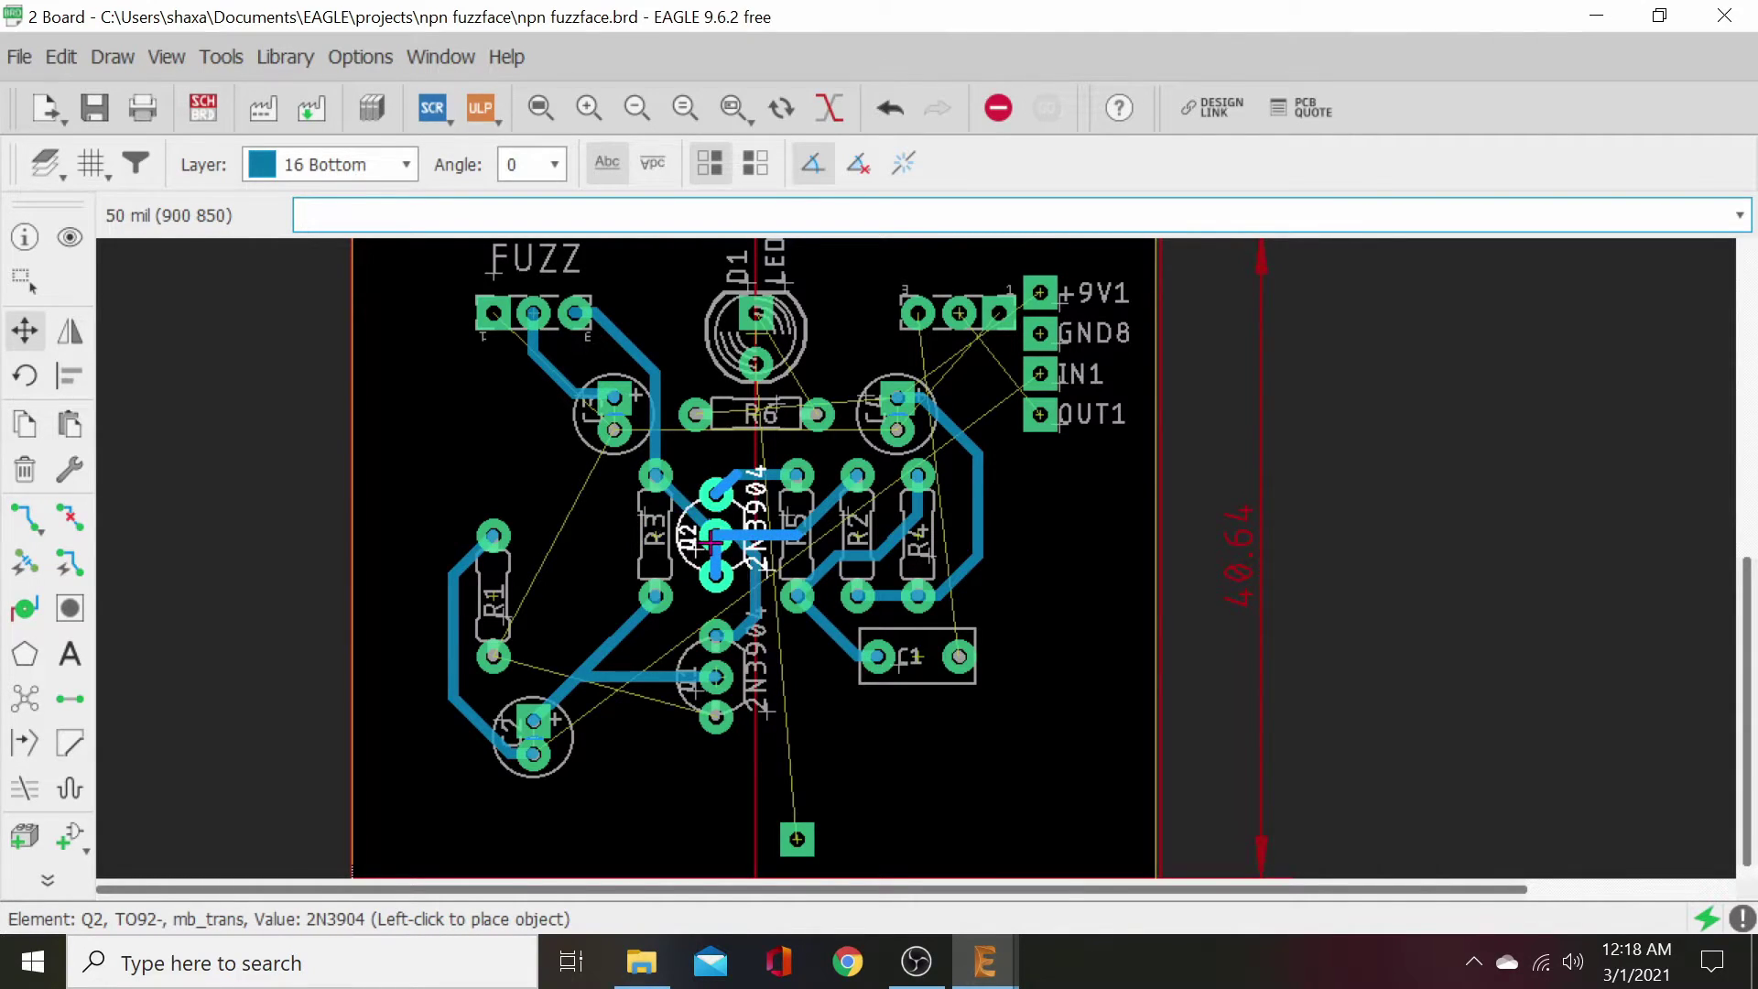
{"action": "left_click", "coordinate": [713, 542]}
{"action": "left_click", "coordinate": [695, 519]}
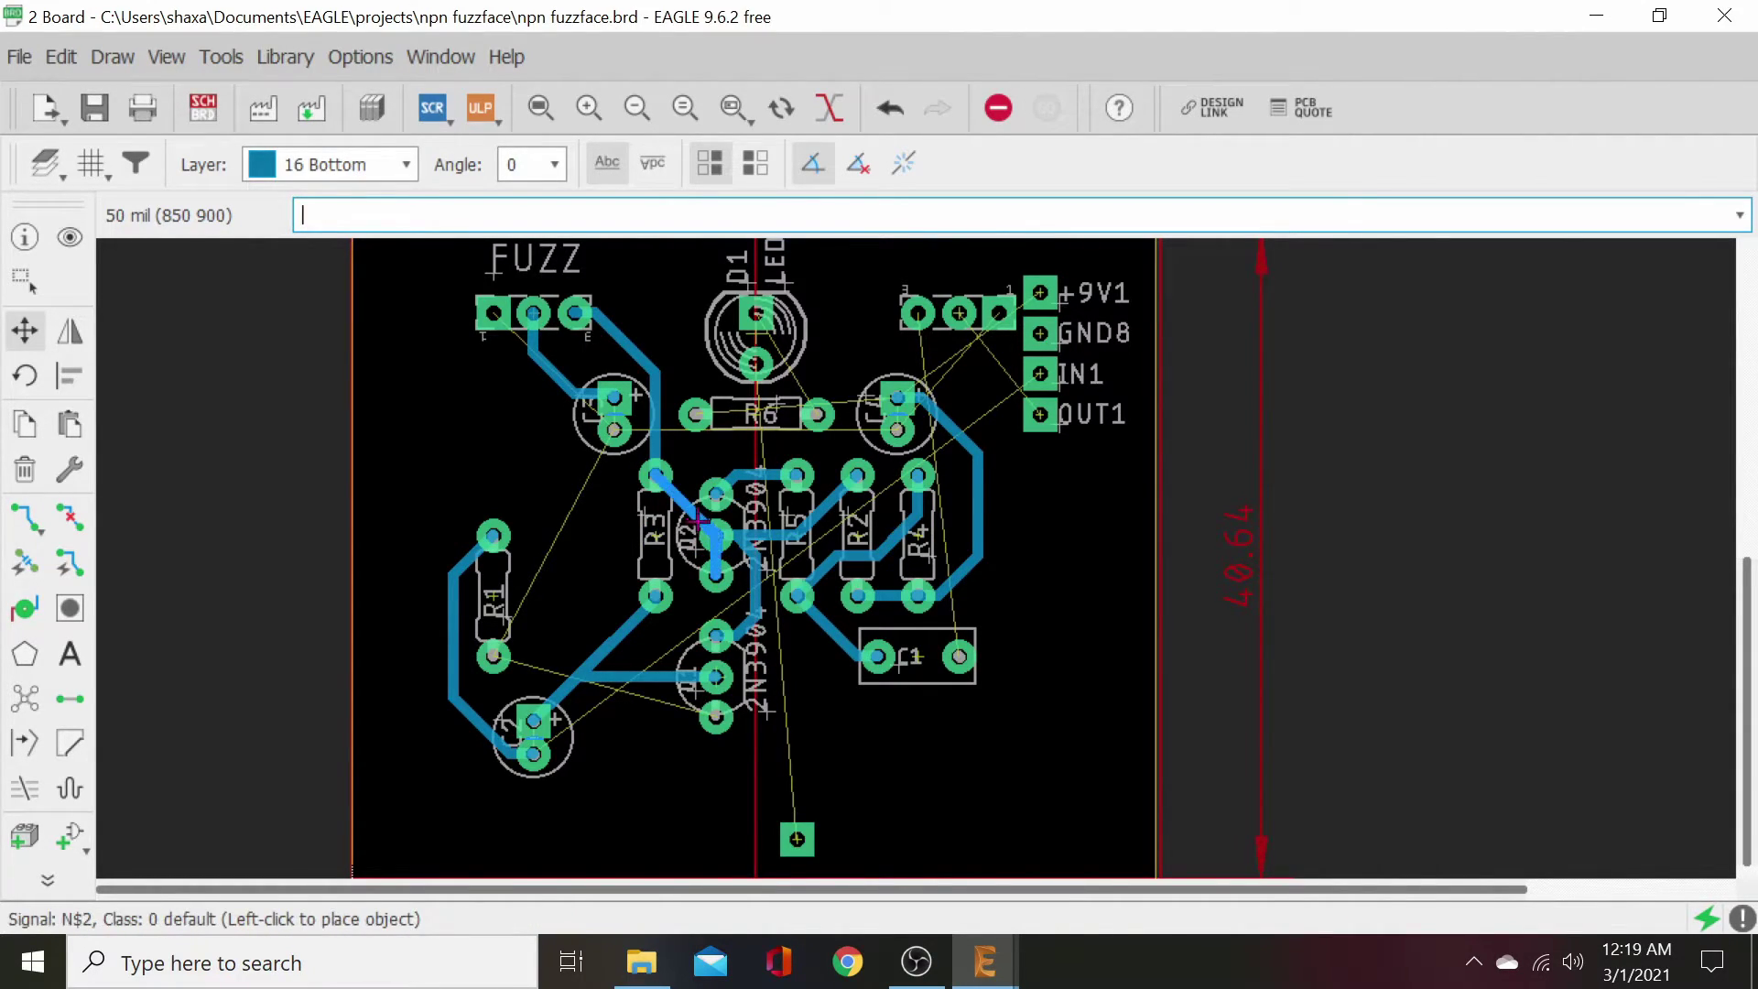
{"action": "left_click", "coordinate": [676, 533]}
{"action": "scroll", "coordinate": [682, 535], "scroll_direction": "up", "scroll_amount": 2}
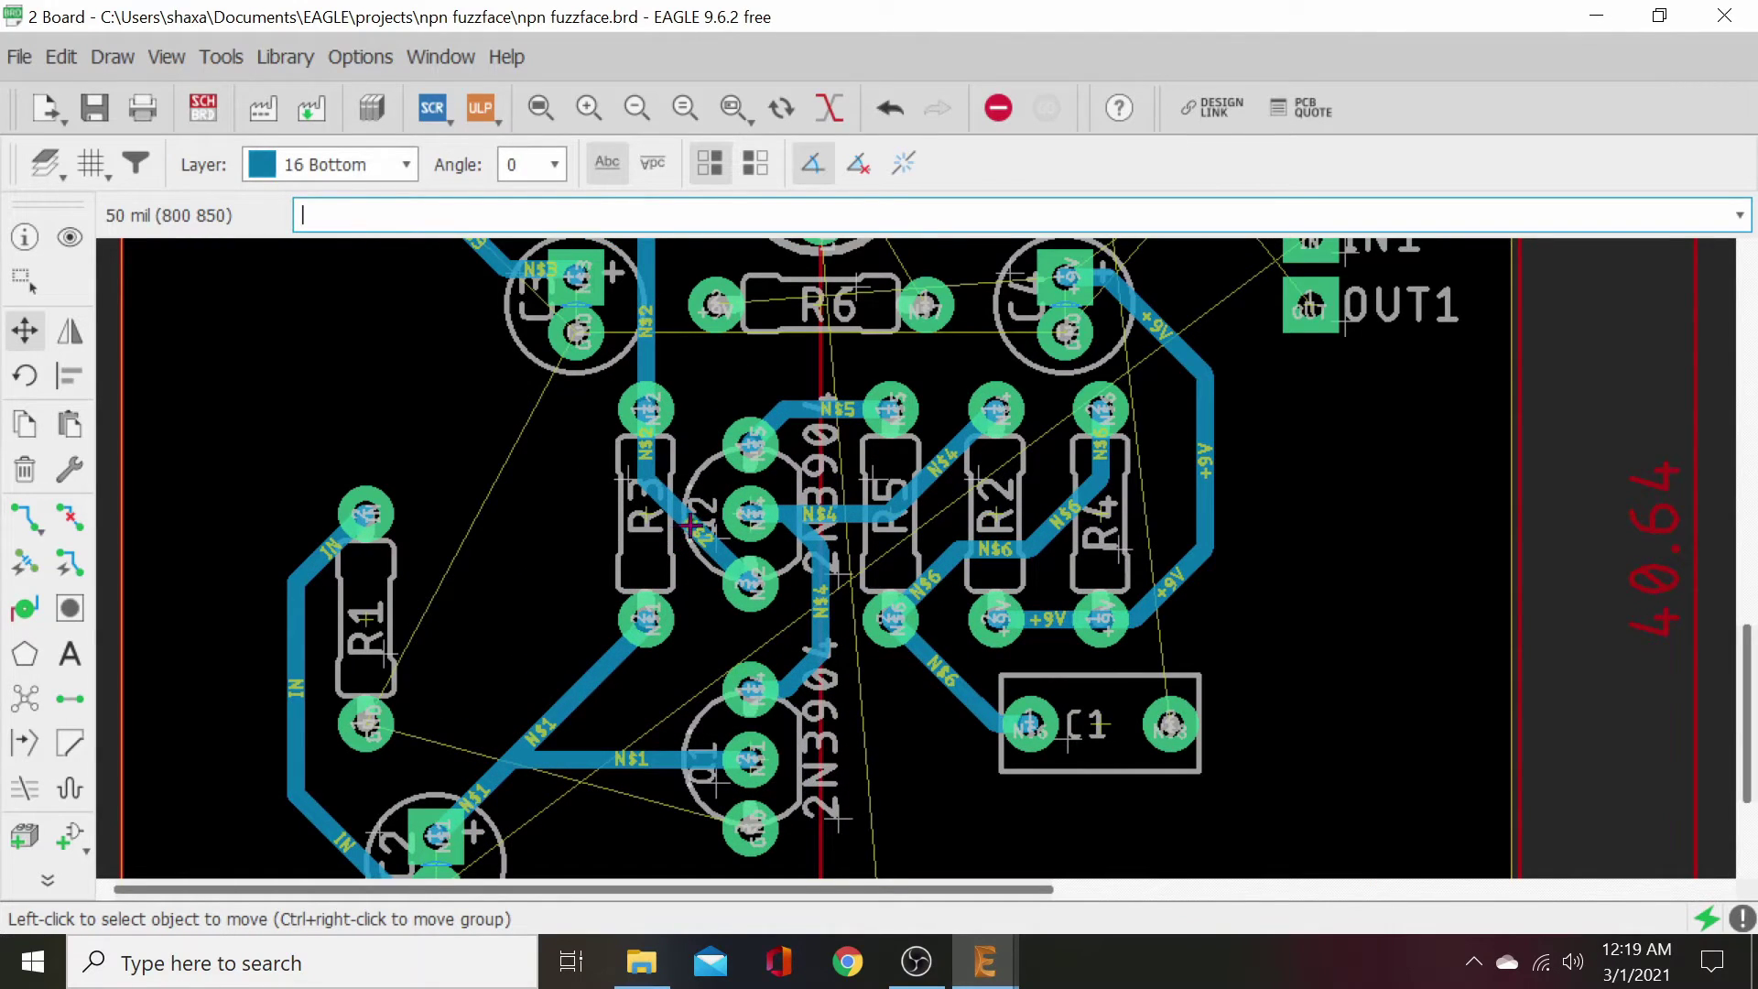
{"action": "left_click", "coordinate": [705, 538]}
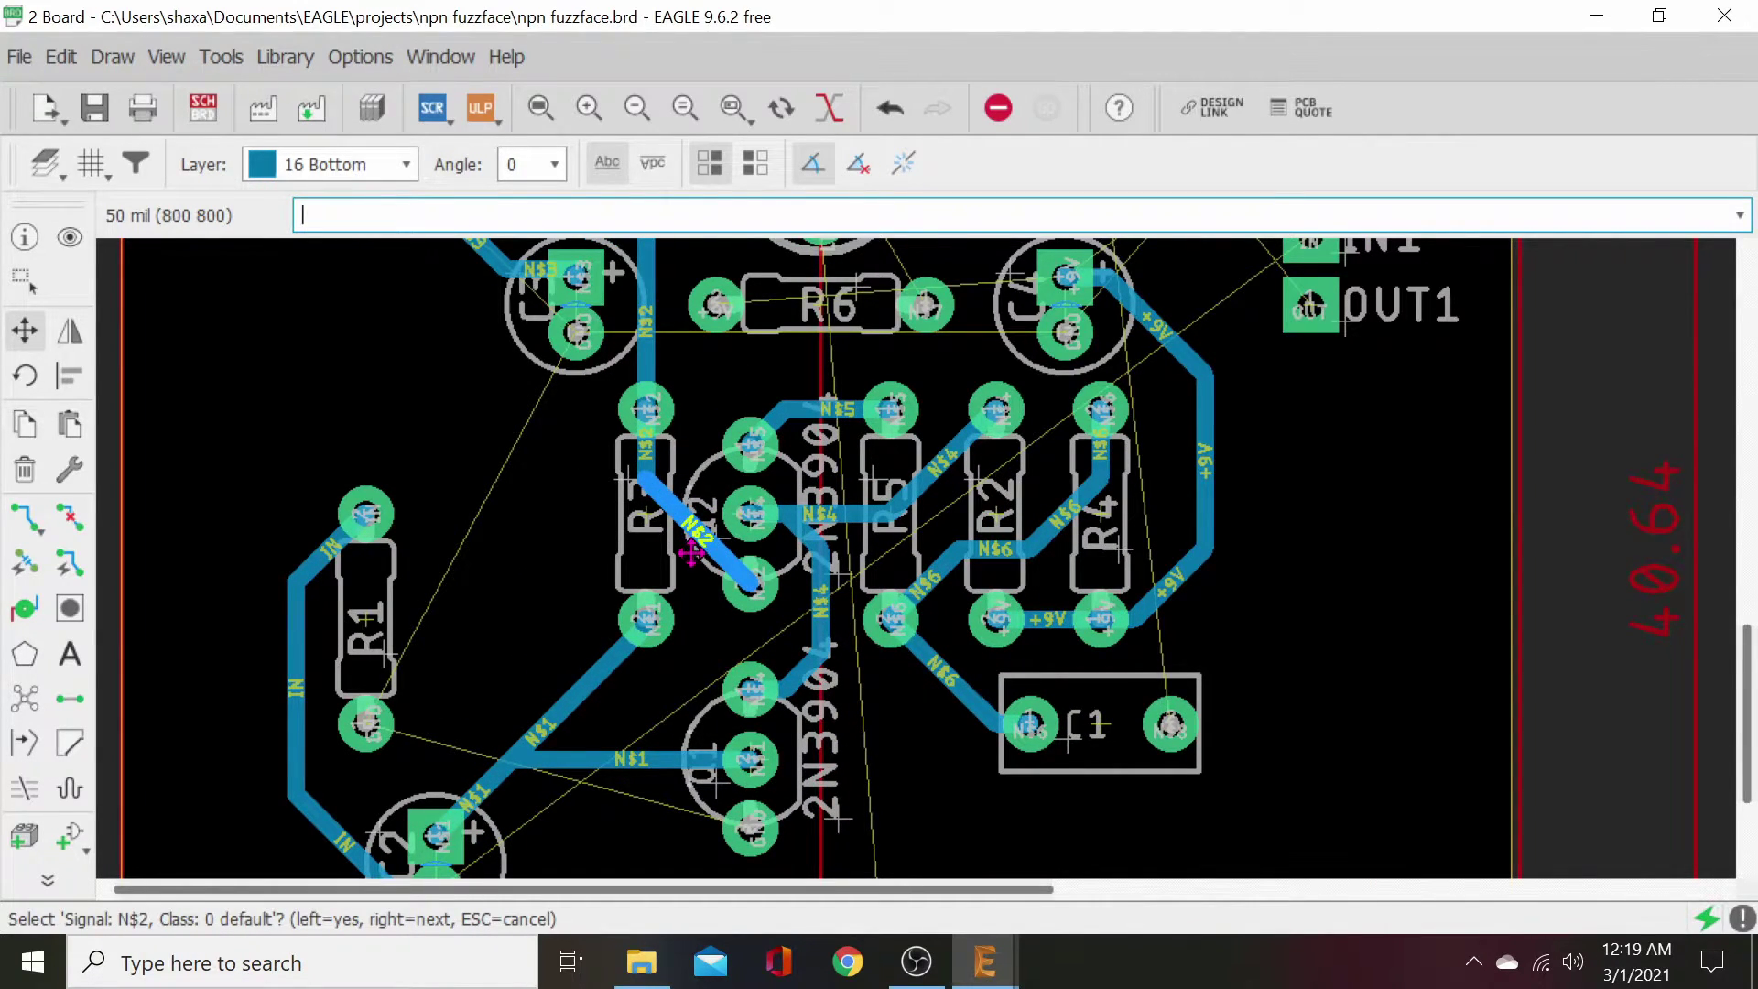
{"action": "left_click", "coordinate": [687, 553]}
{"action": "left_click", "coordinate": [687, 554]}
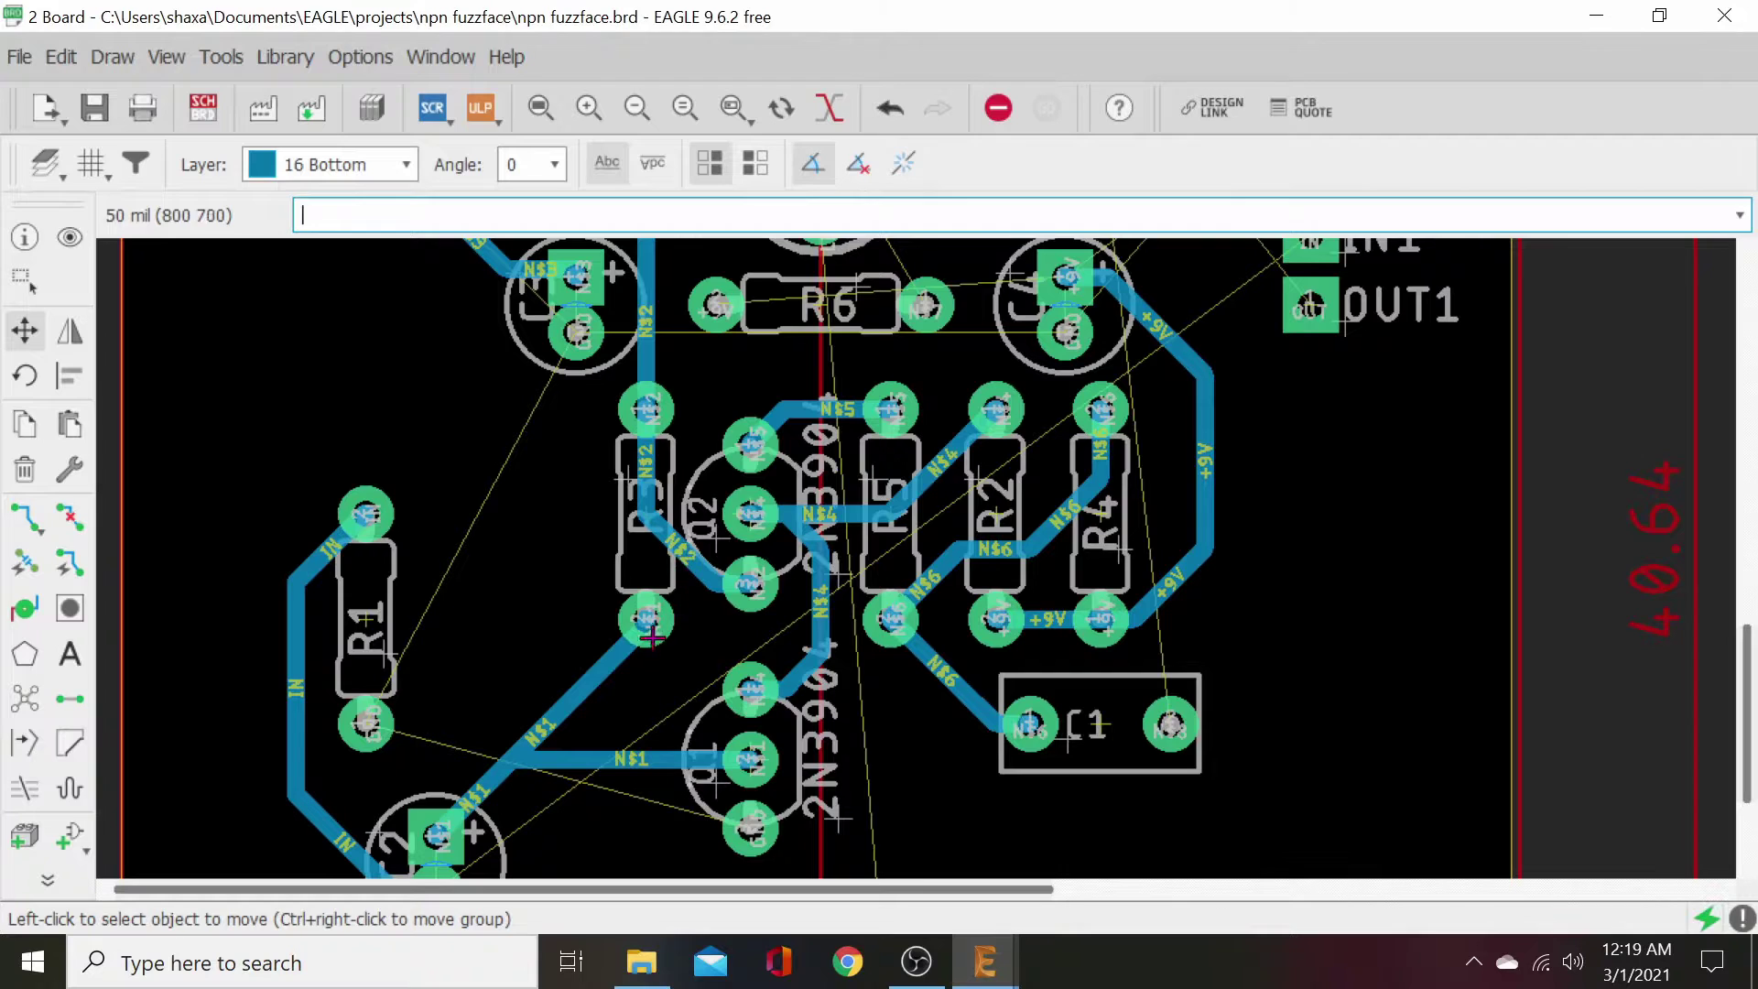
{"action": "scroll", "coordinate": [714, 689], "scroll_direction": "down", "scroll_amount": 3}
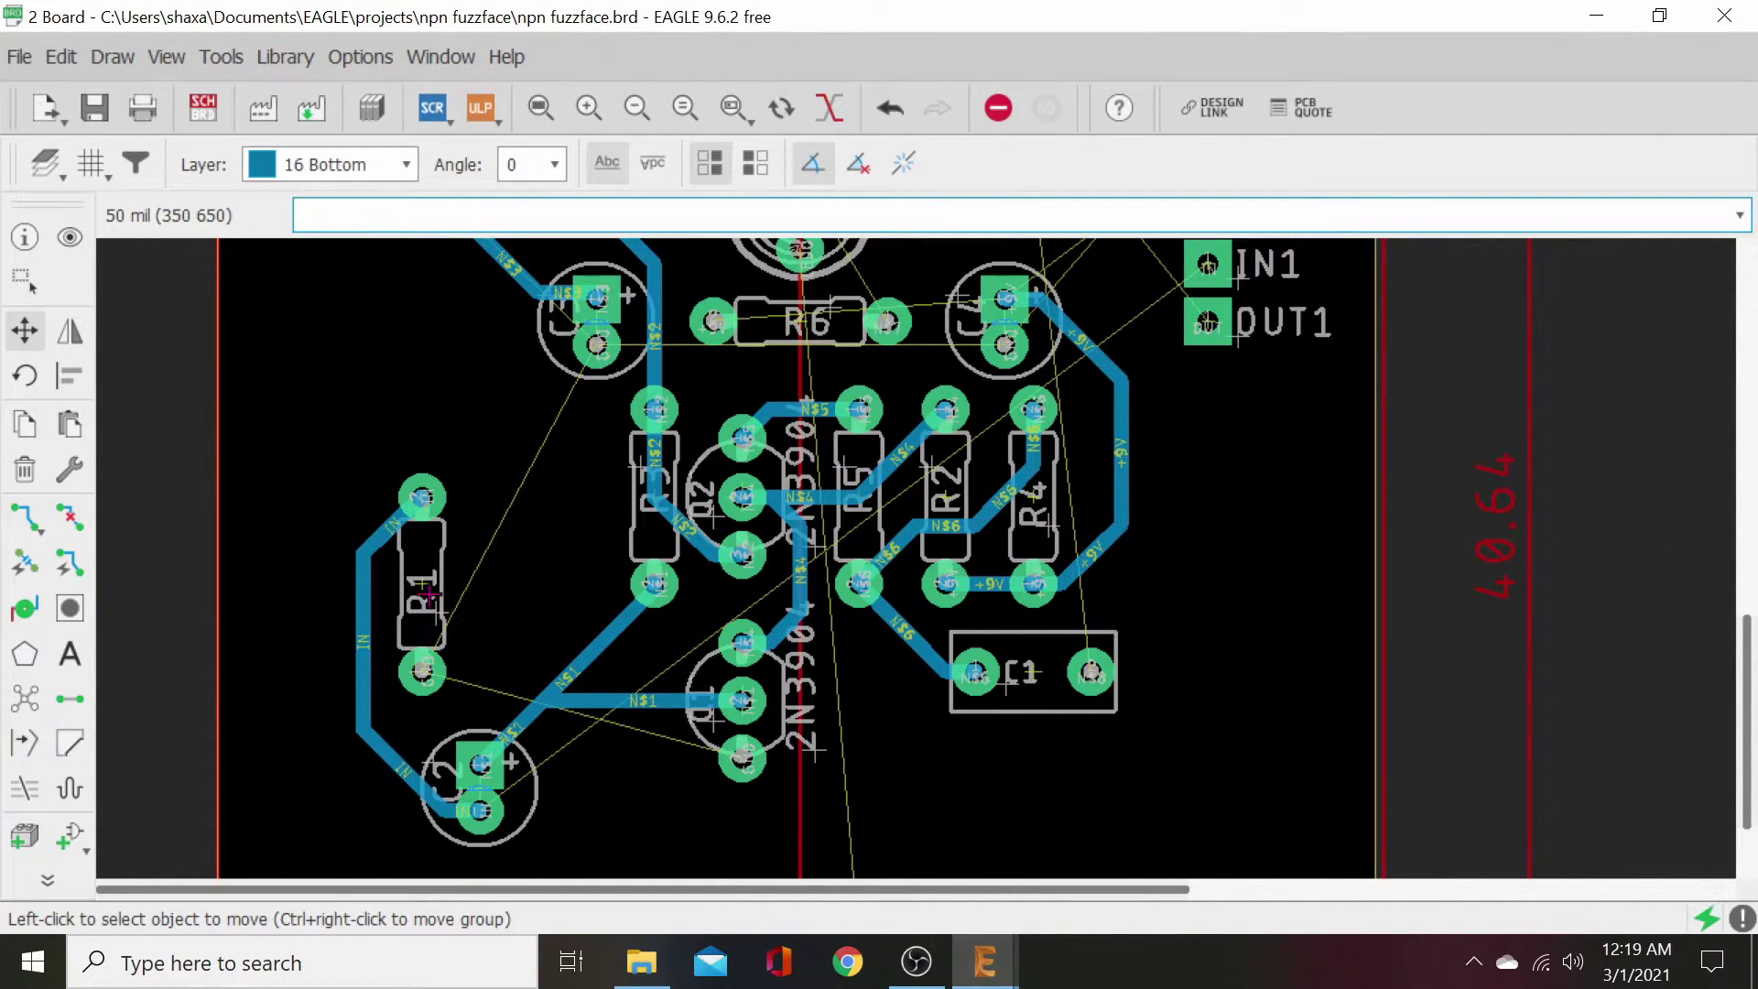
- Move R1 next to R3, leaving Q1 in its position
{"action": "left_click", "coordinate": [430, 593]}
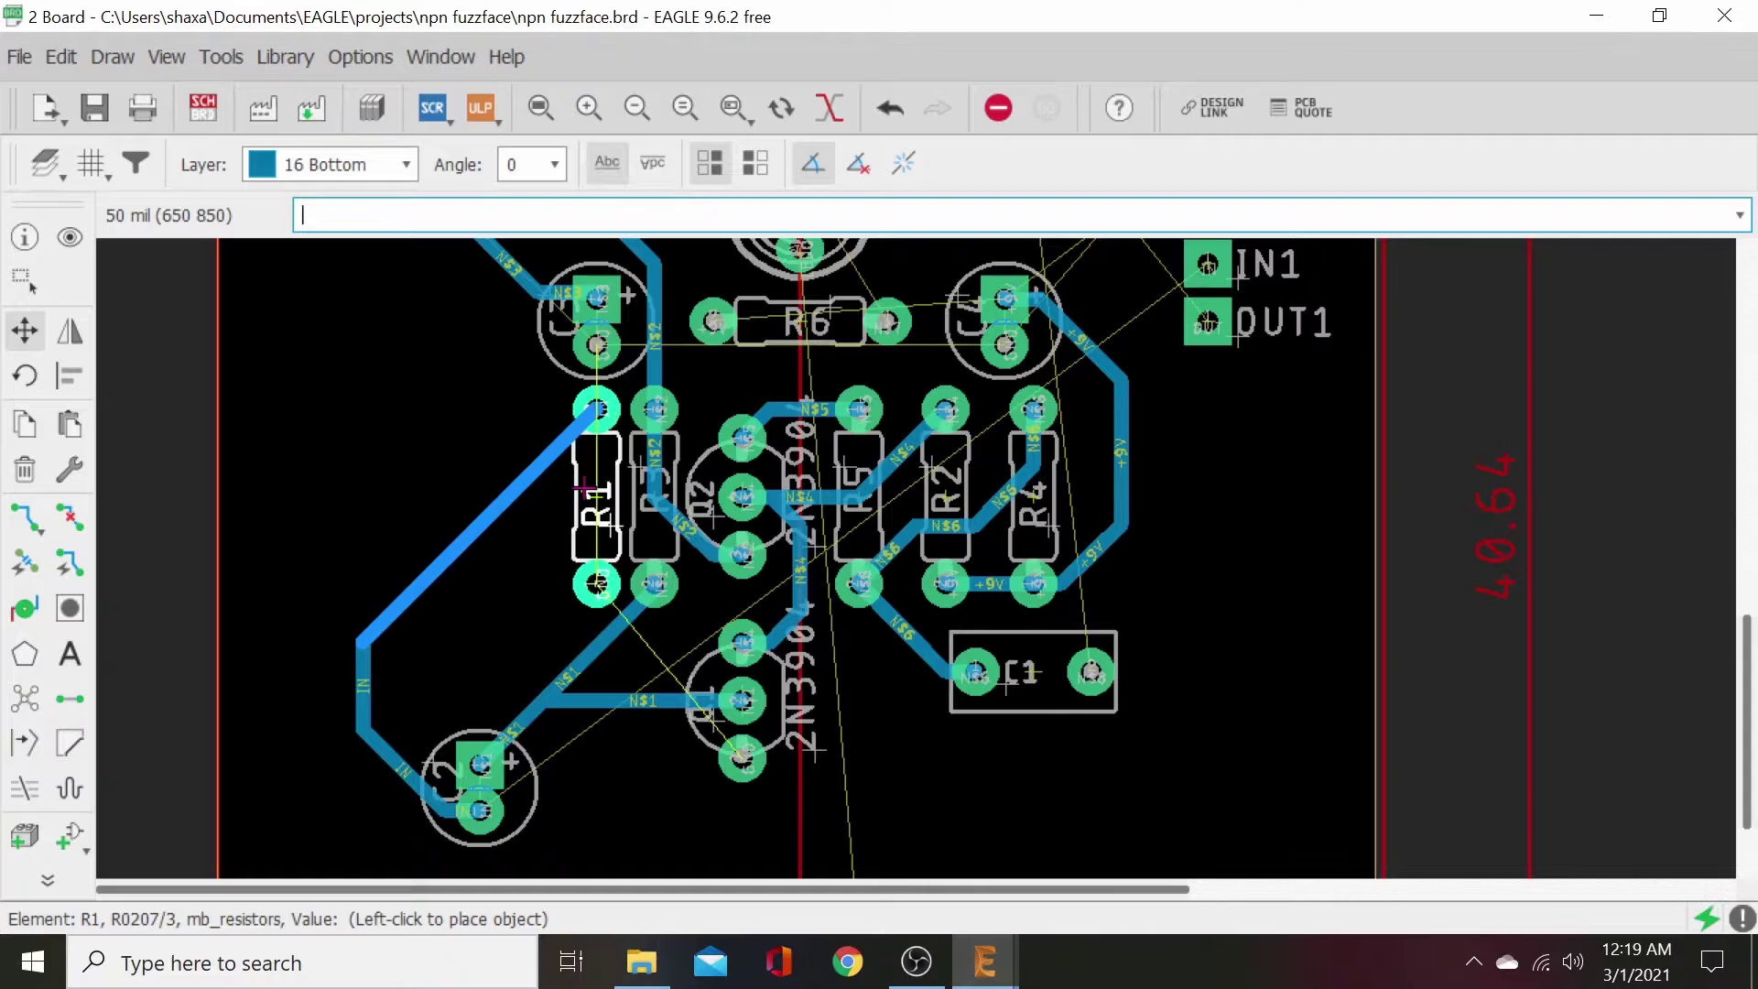
{"action": "left_click", "coordinate": [583, 488]}
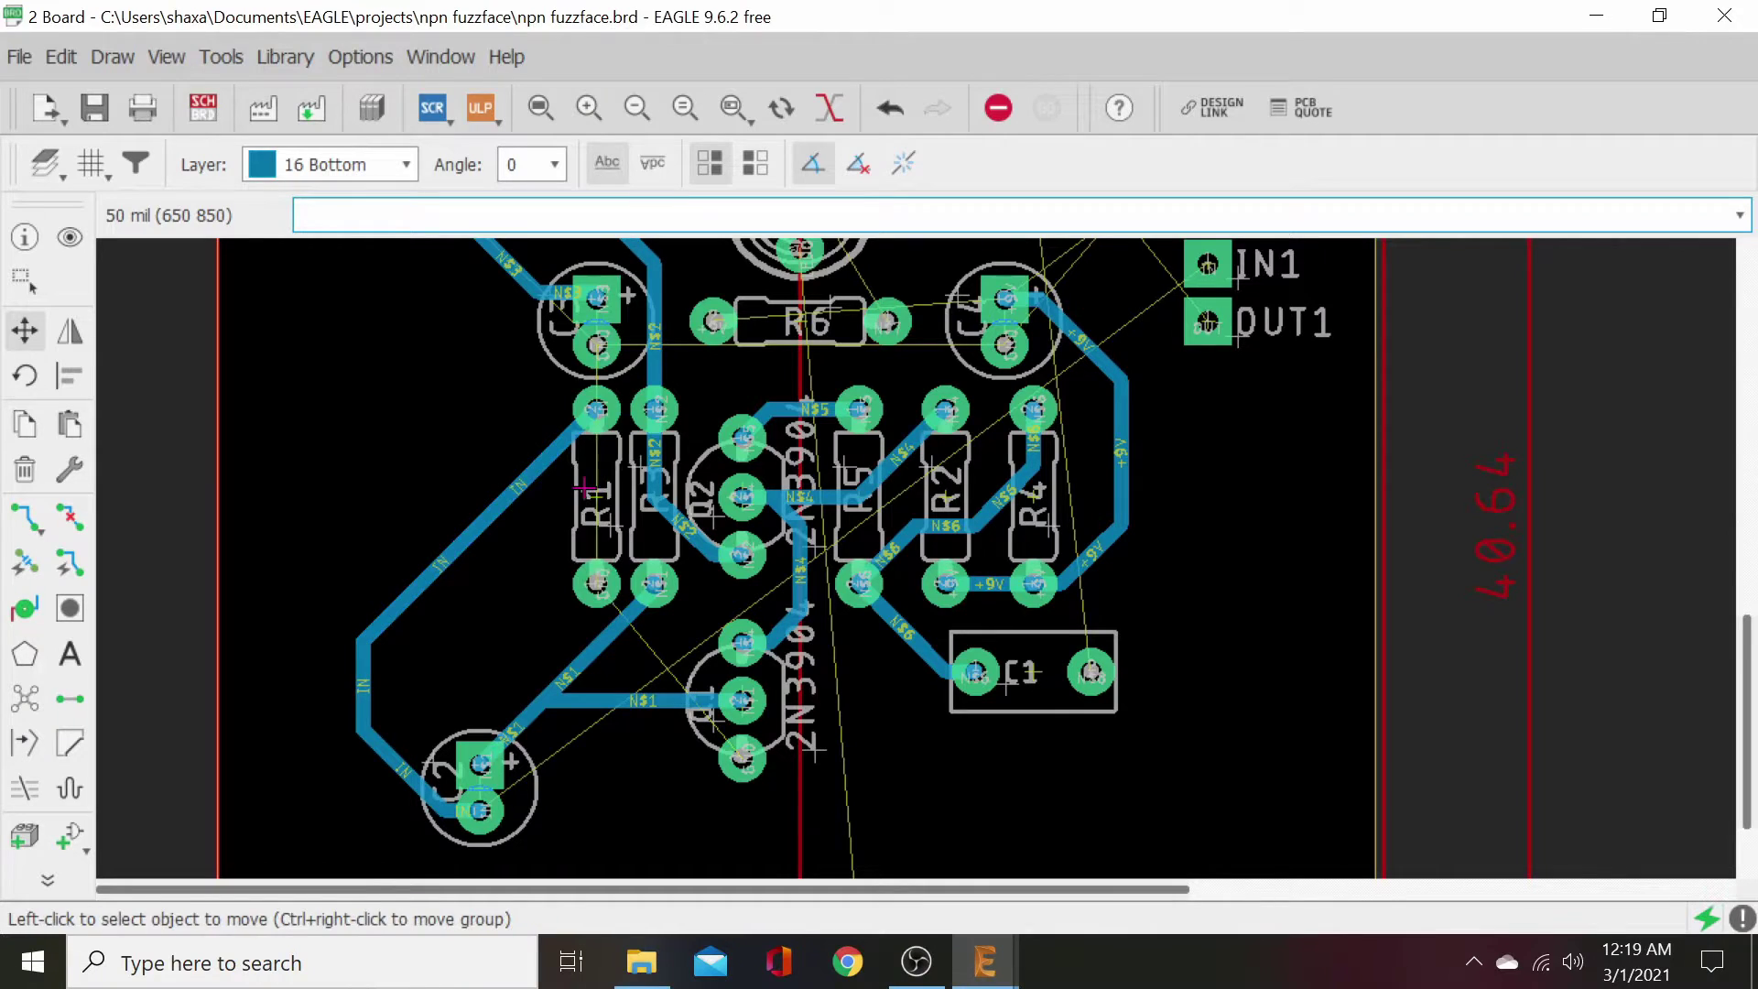
{"action": "left_click", "coordinate": [742, 702]}
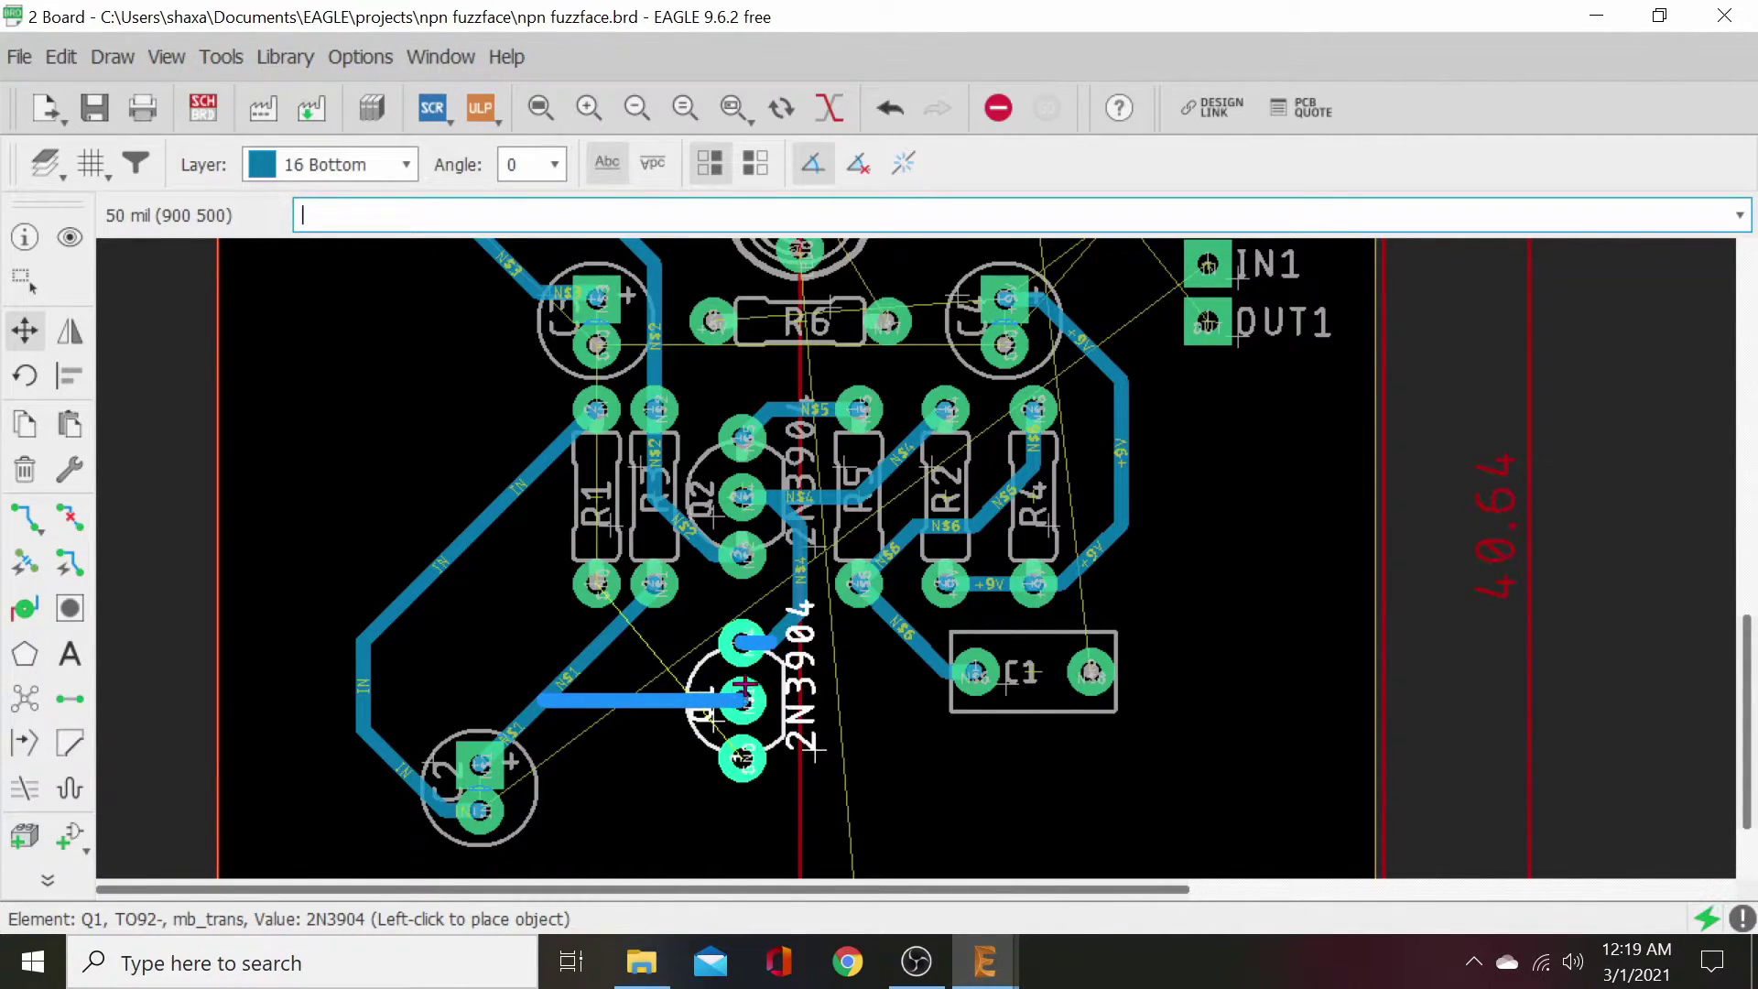
{"action": "left_click", "coordinate": [748, 673]}
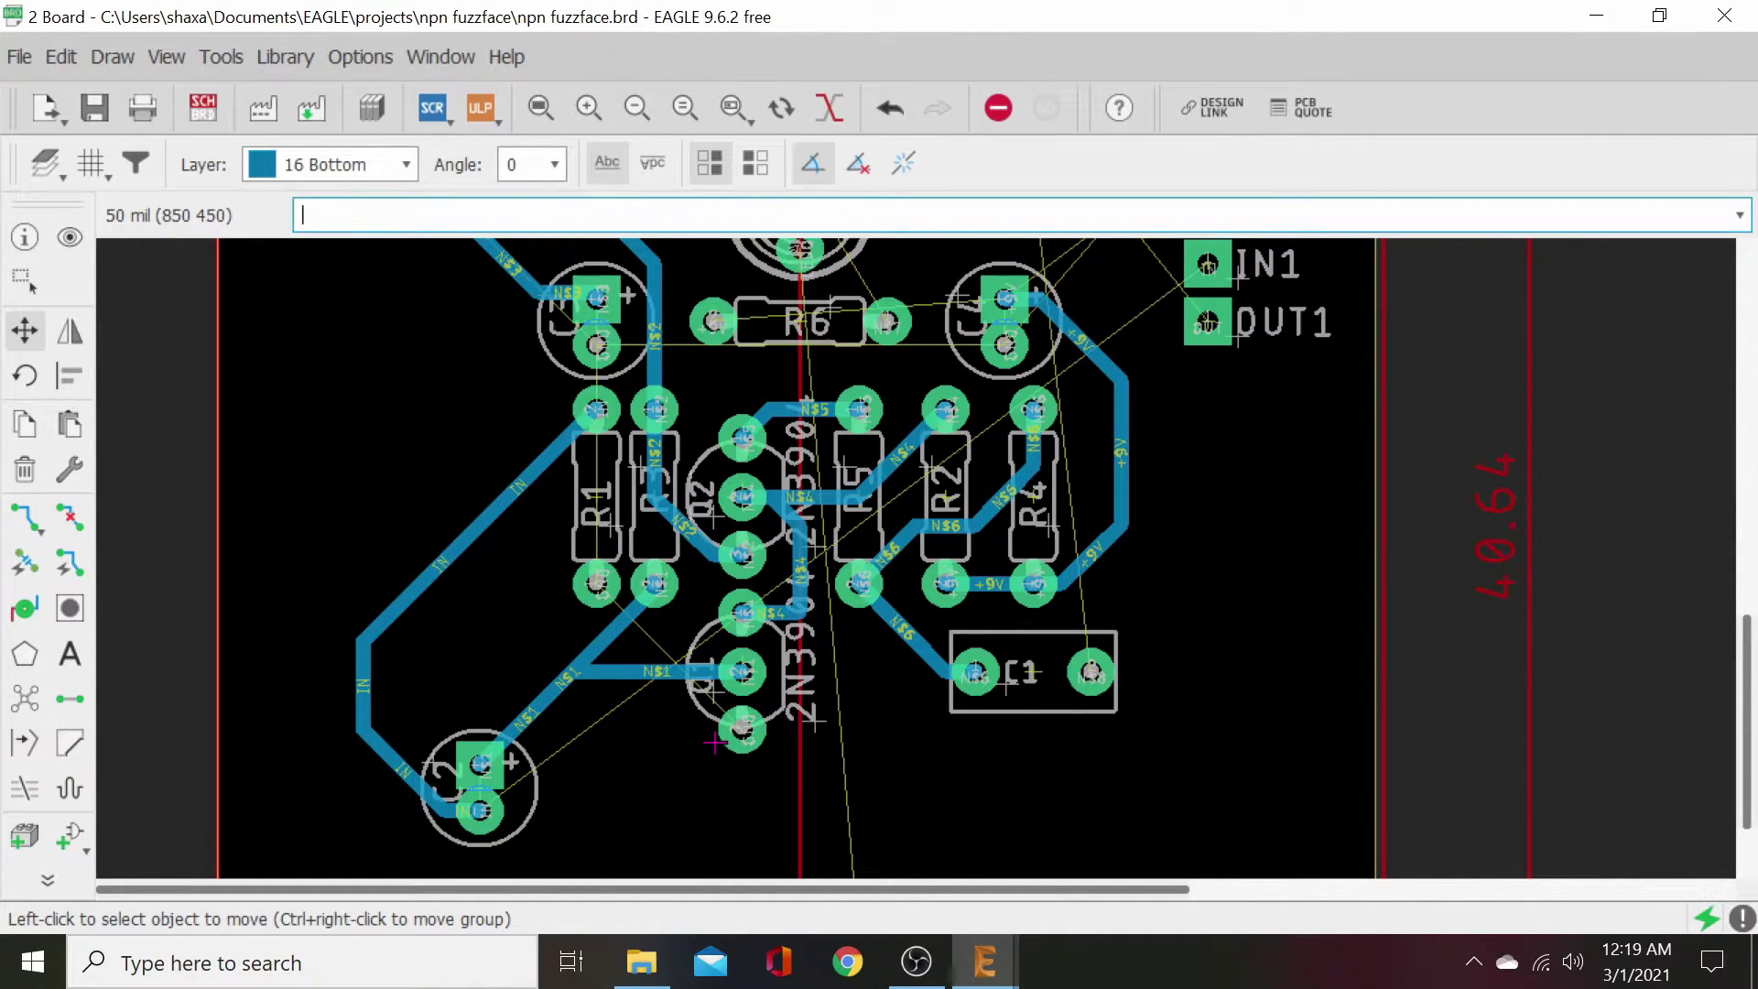
- Move capacitor C2 up beside Q1 and shift the IN trace corners toward C2
{"action": "left_click", "coordinate": [482, 785]}
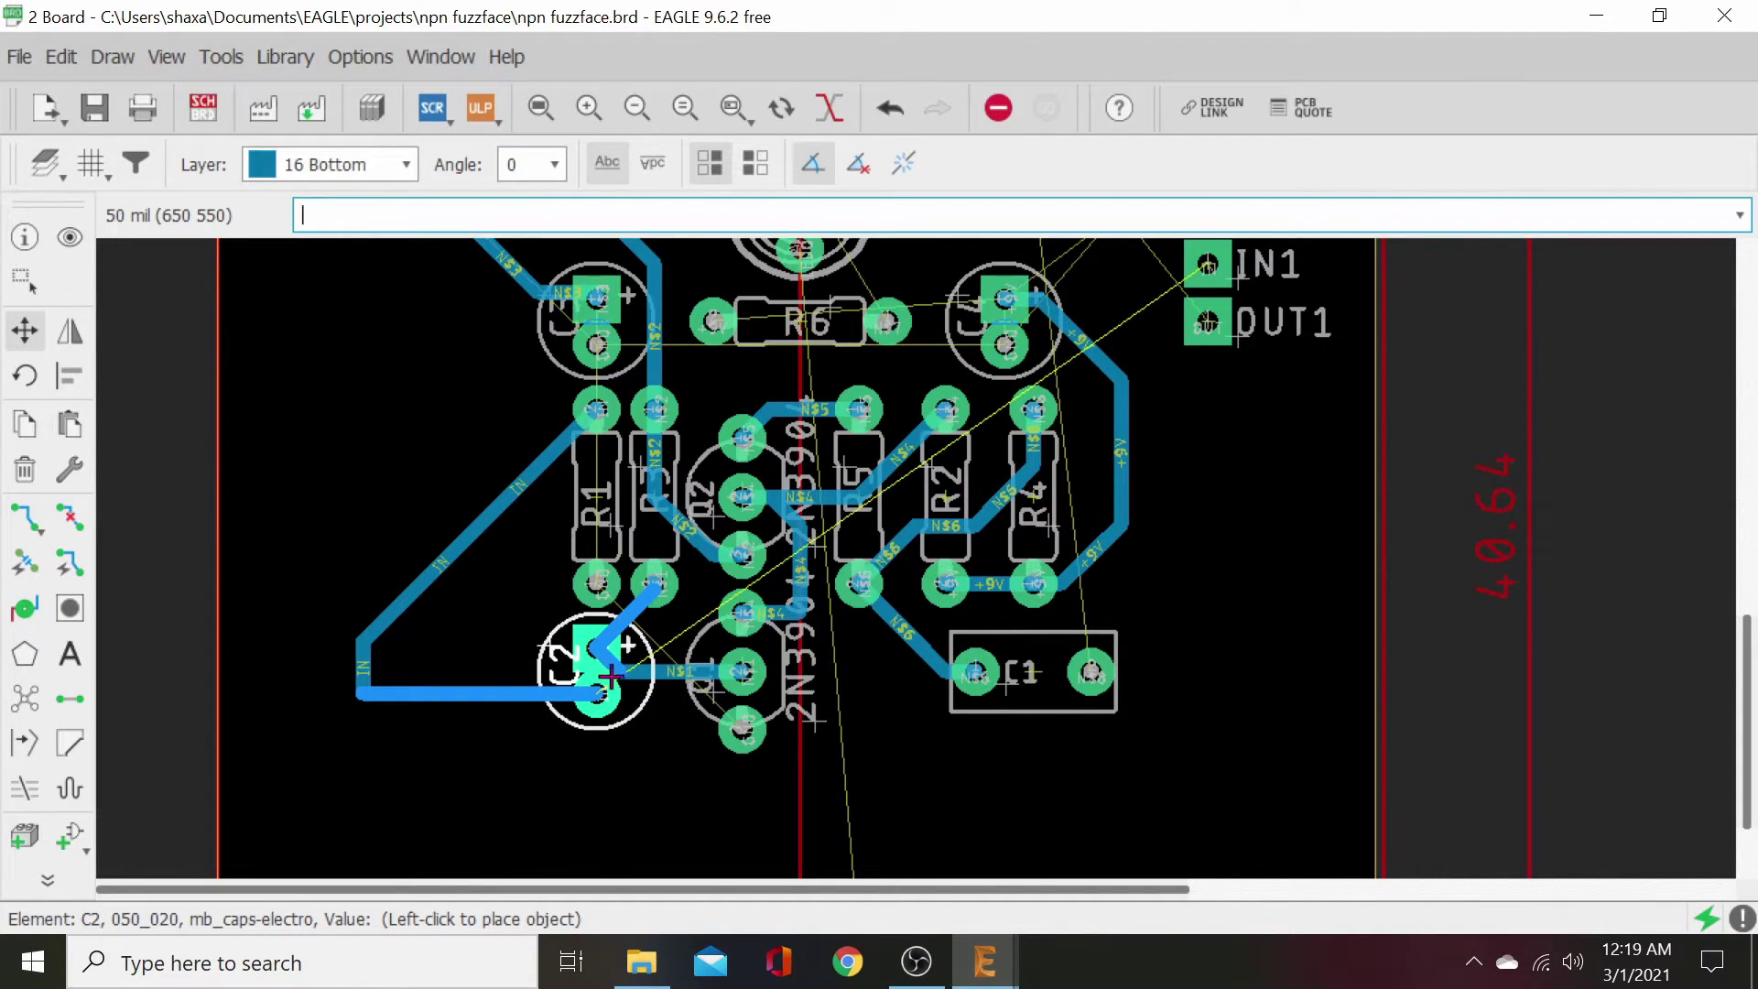
{"action": "left_click", "coordinate": [622, 676]}
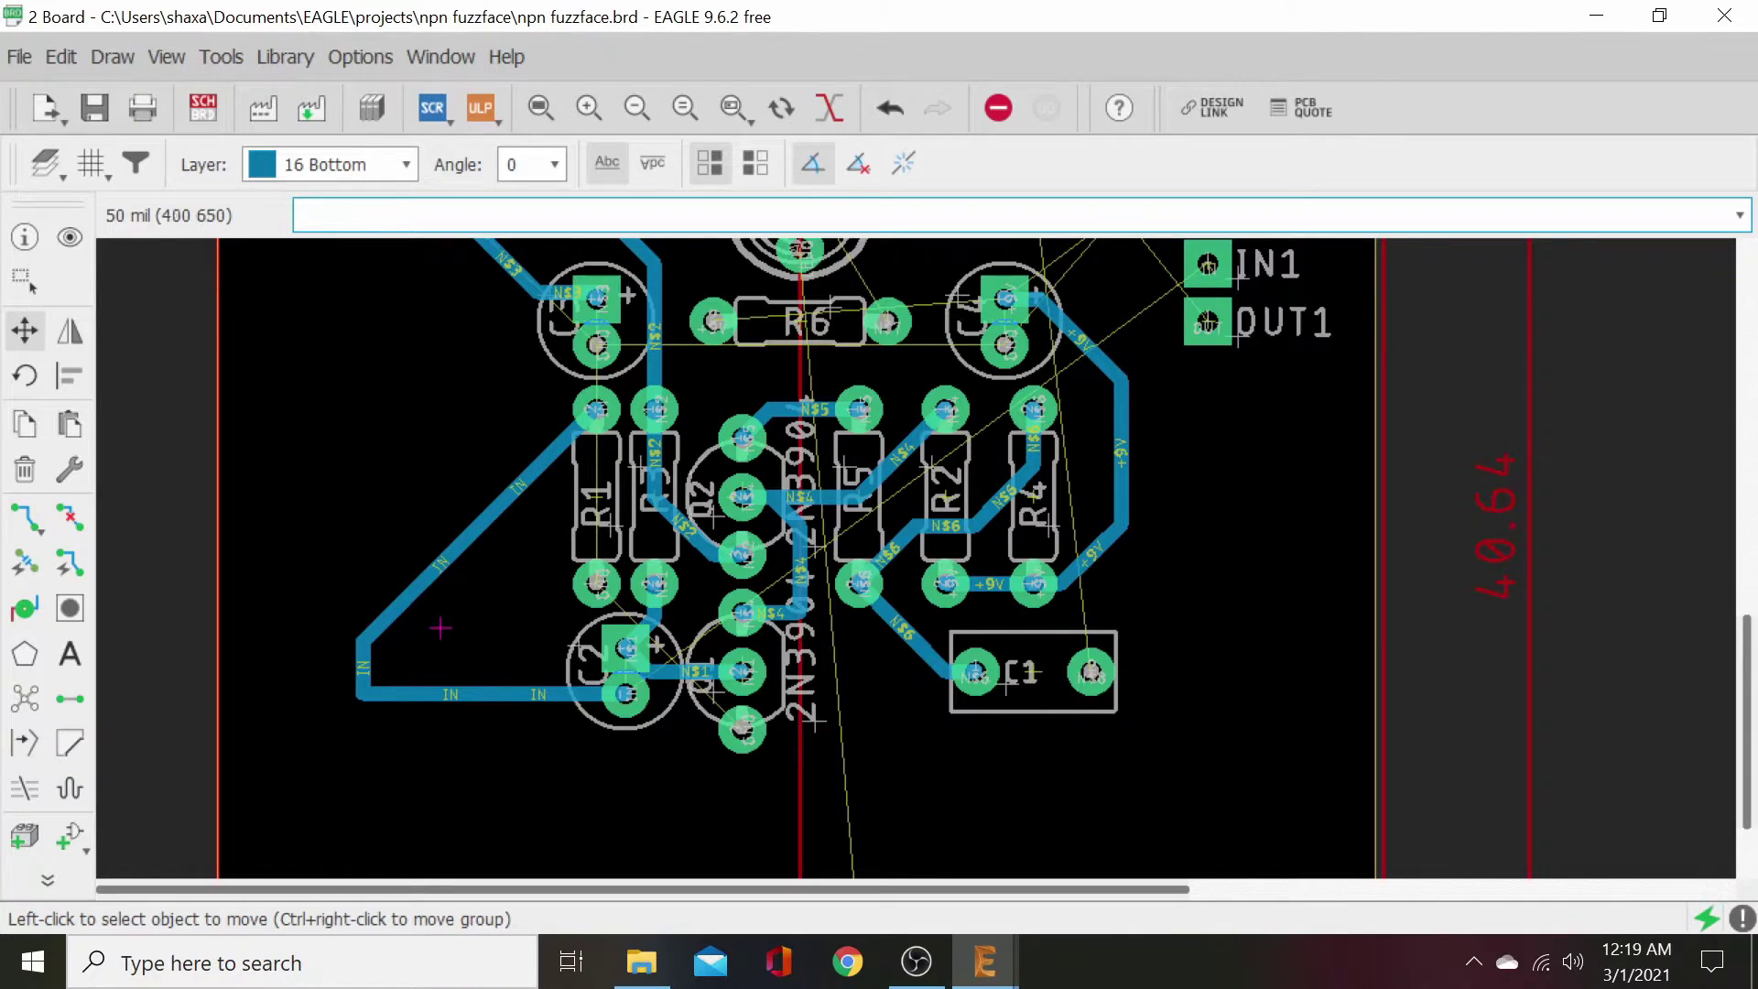
{"action": "left_click", "coordinate": [365, 668]}
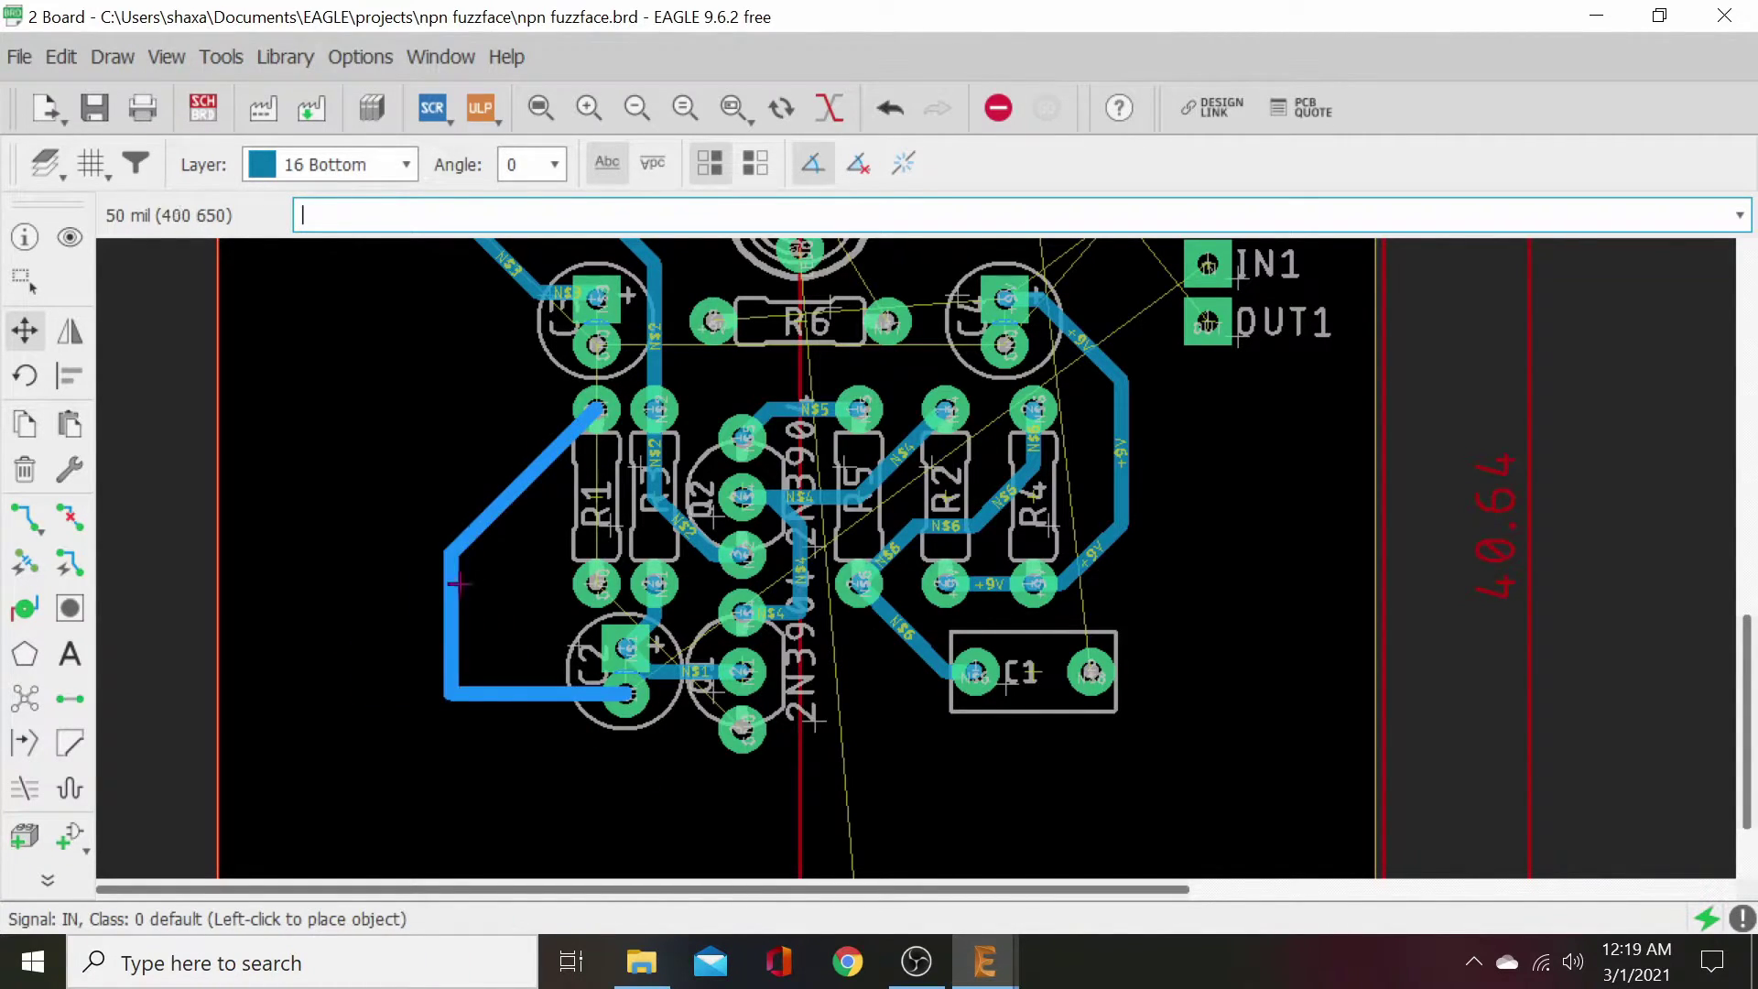
{"action": "left_click", "coordinate": [539, 501]}
{"action": "left_click", "coordinate": [549, 688]}
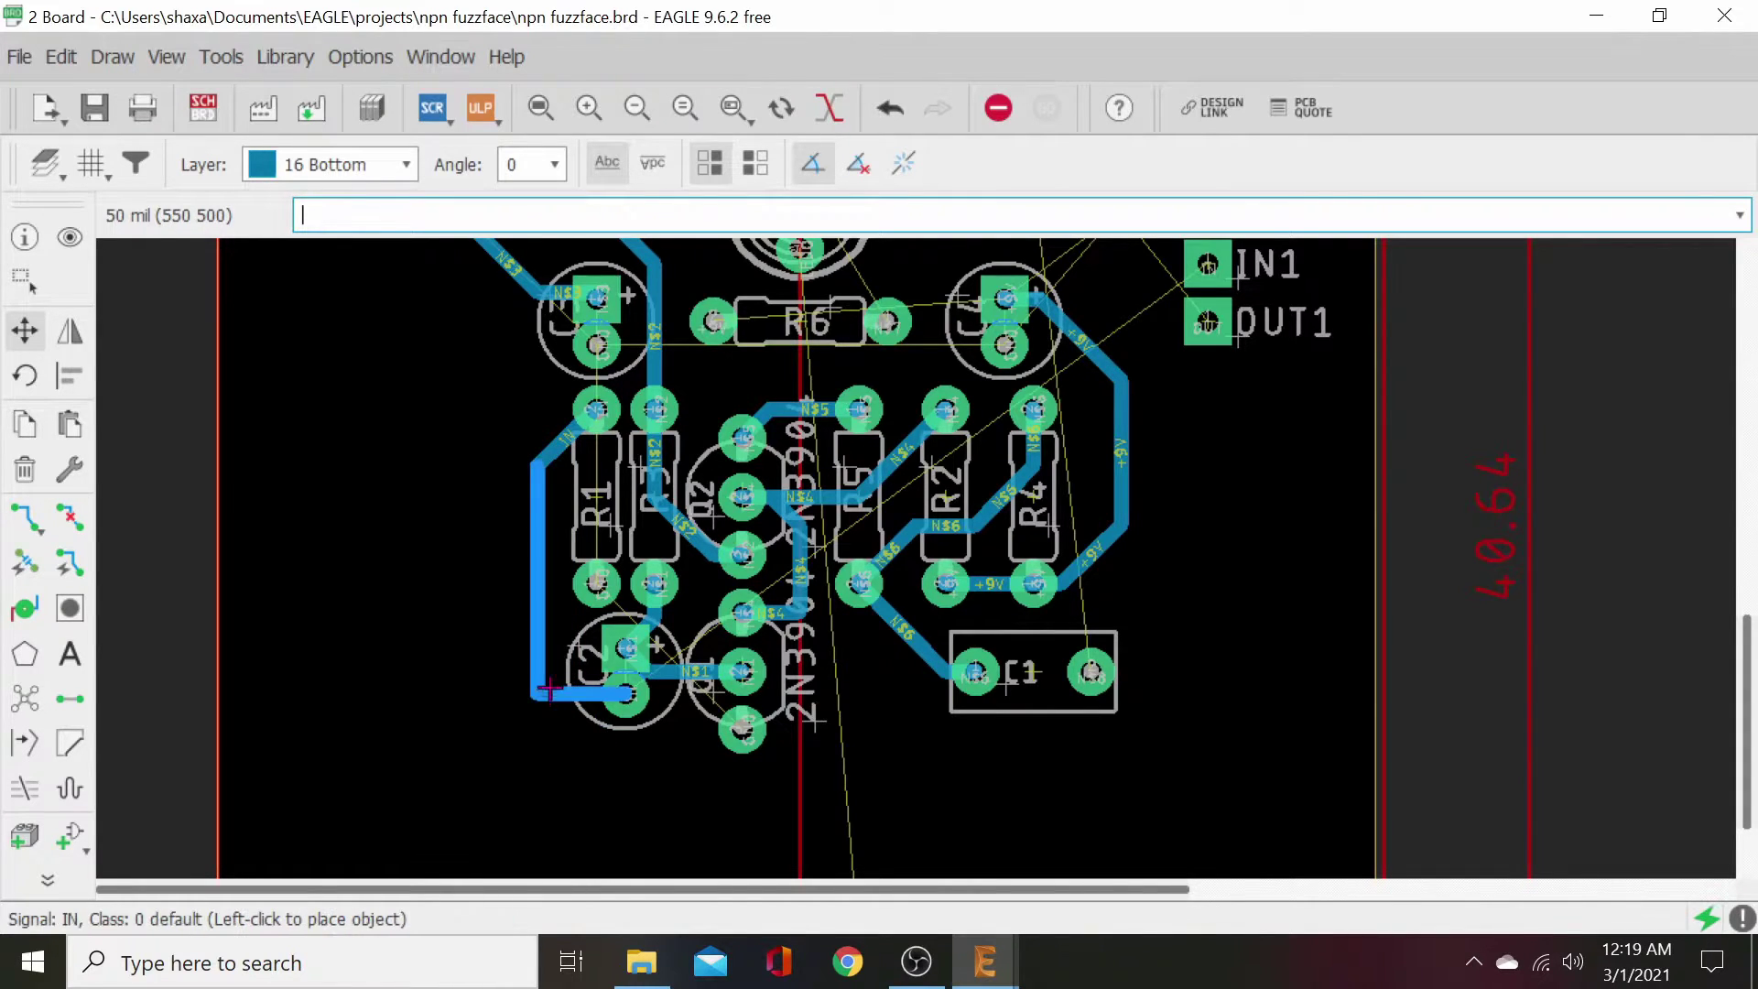
{"action": "left_click", "coordinate": [540, 606]}
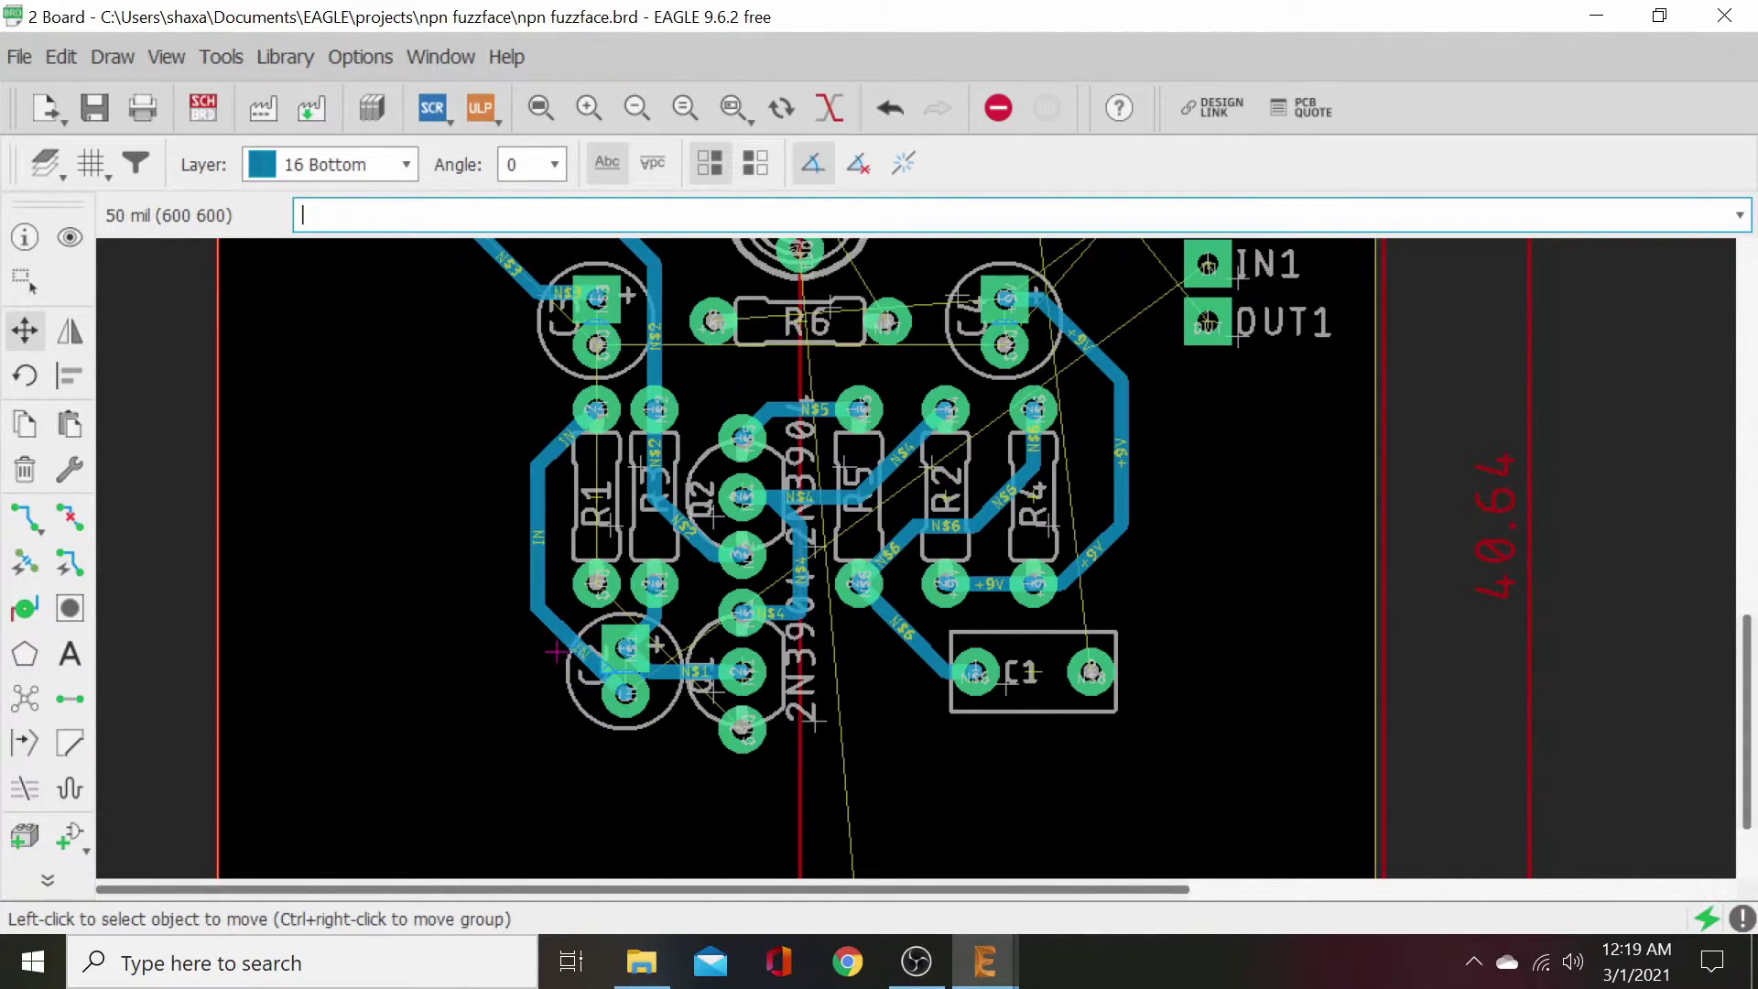
- Set C2's name label beside the capacitor and tidy the IN trace near C2 and R1
{"action": "left_click", "coordinate": [574, 648]}
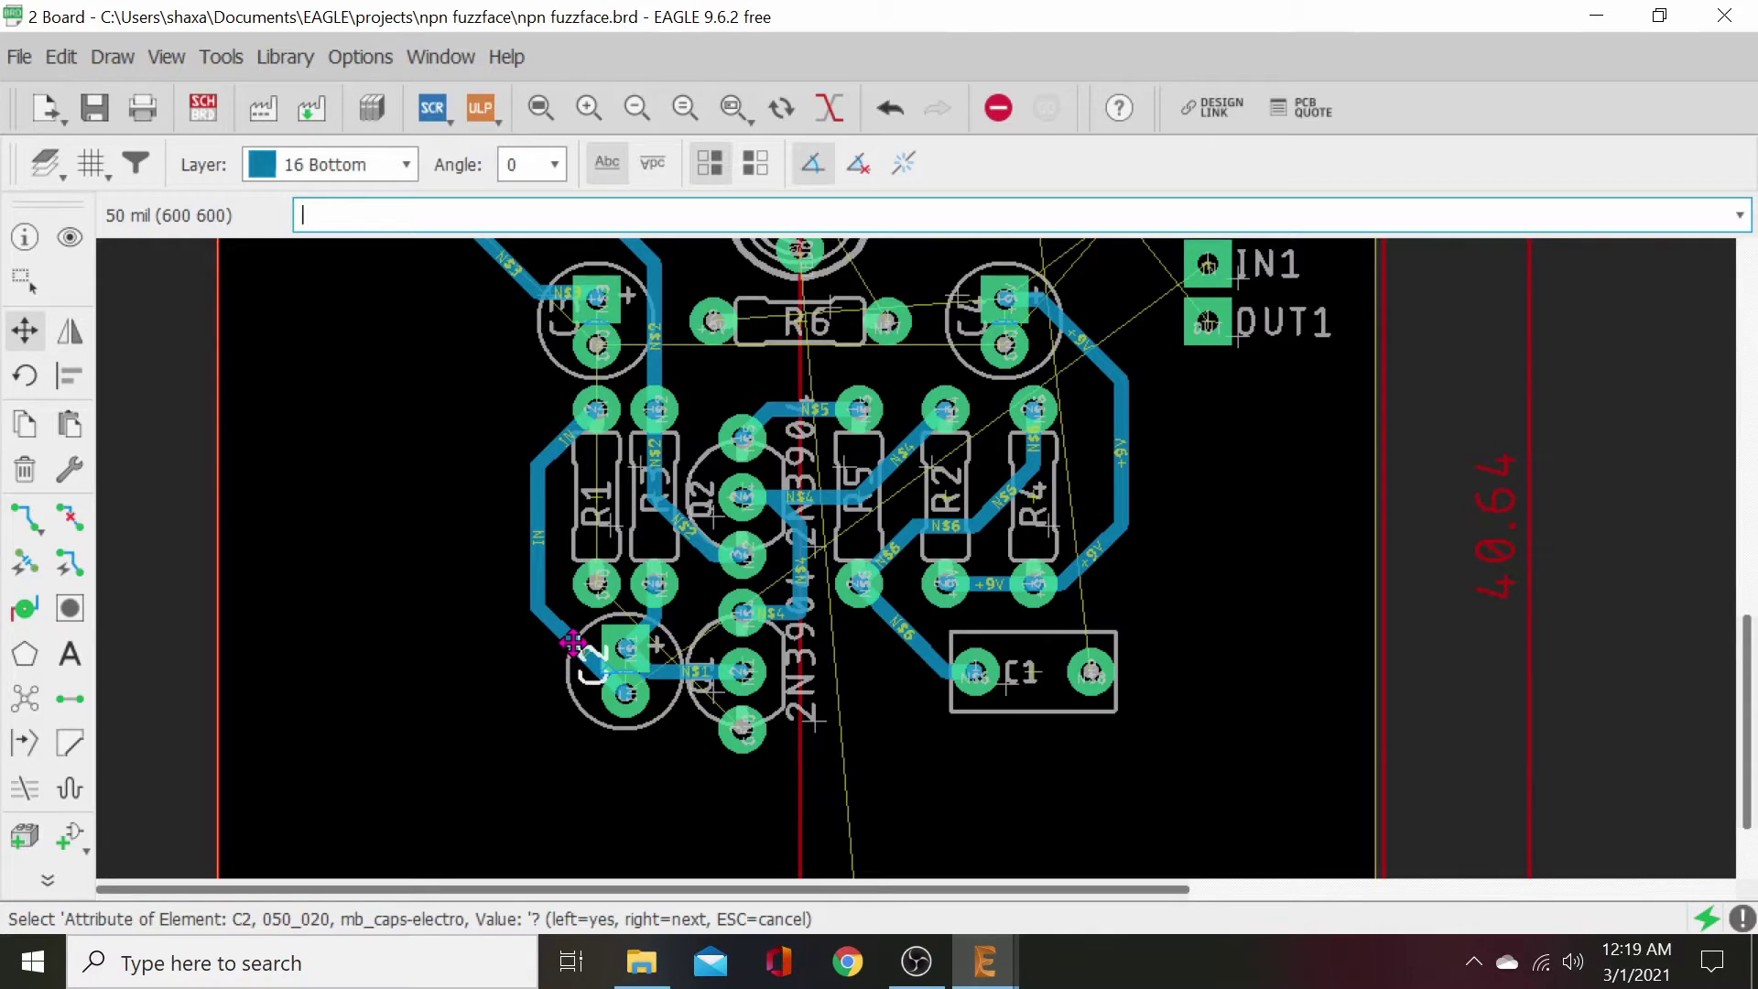
{"action": "left_click", "coordinate": [577, 650]}
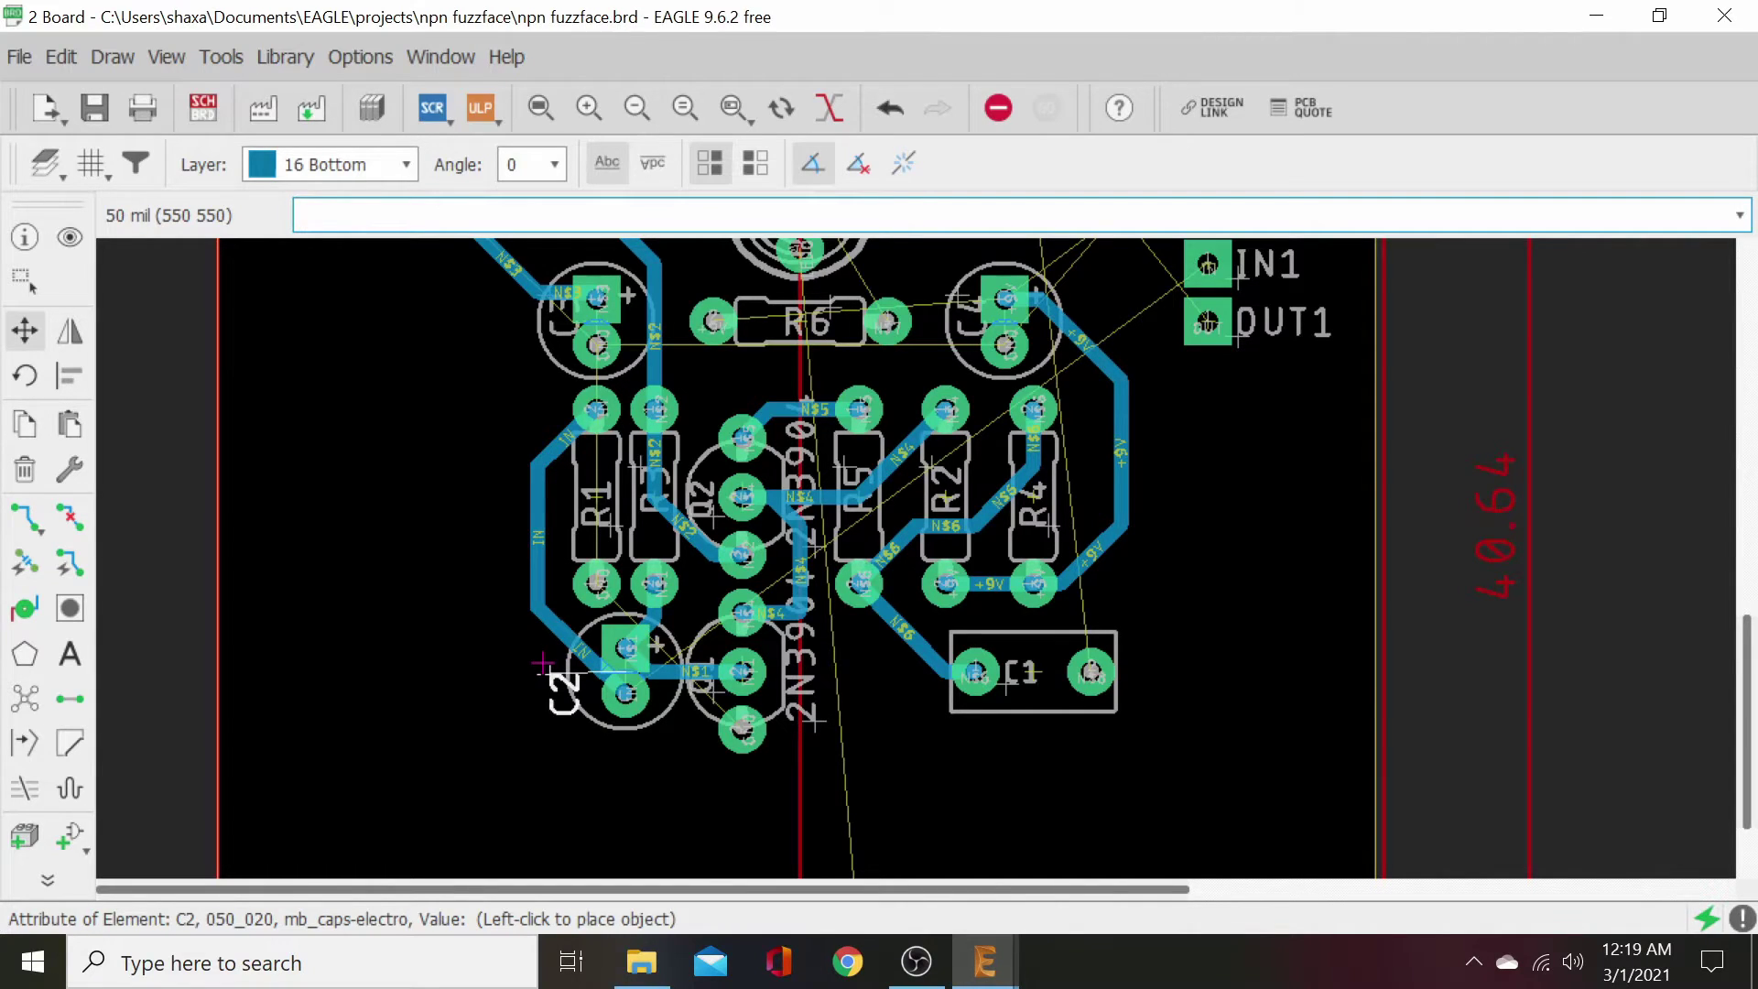
{"action": "left_click", "coordinate": [533, 657]}
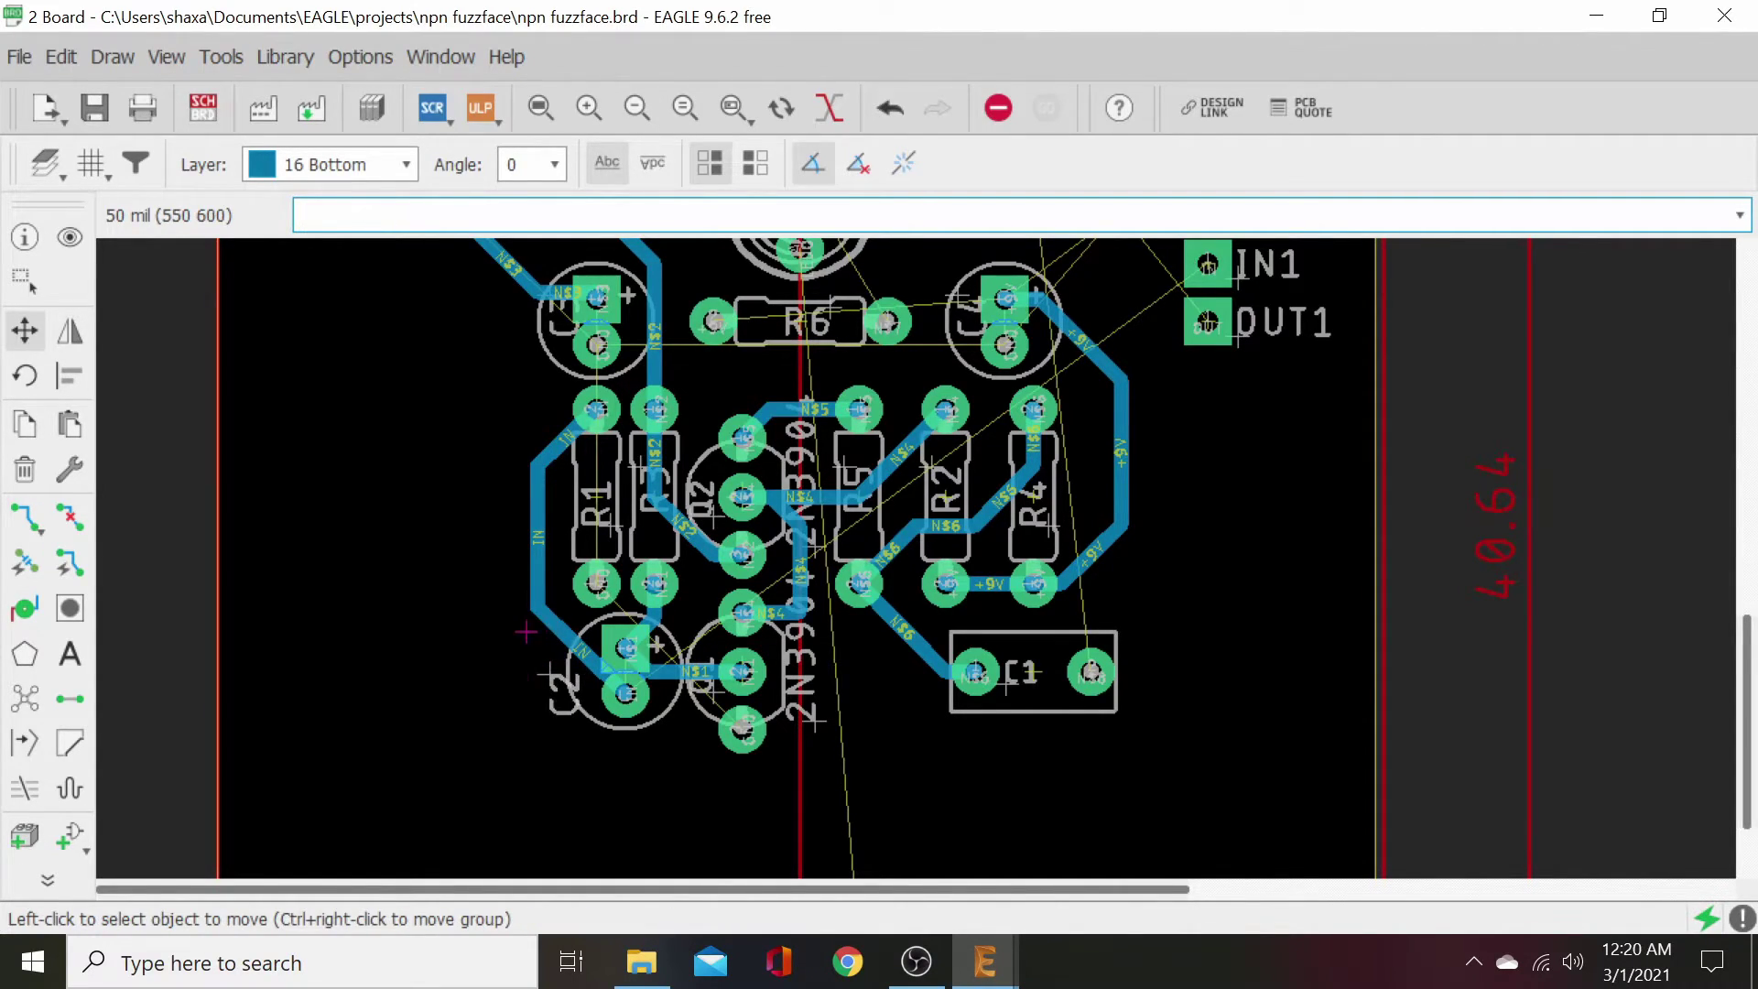
{"action": "left_click", "coordinate": [575, 644]}
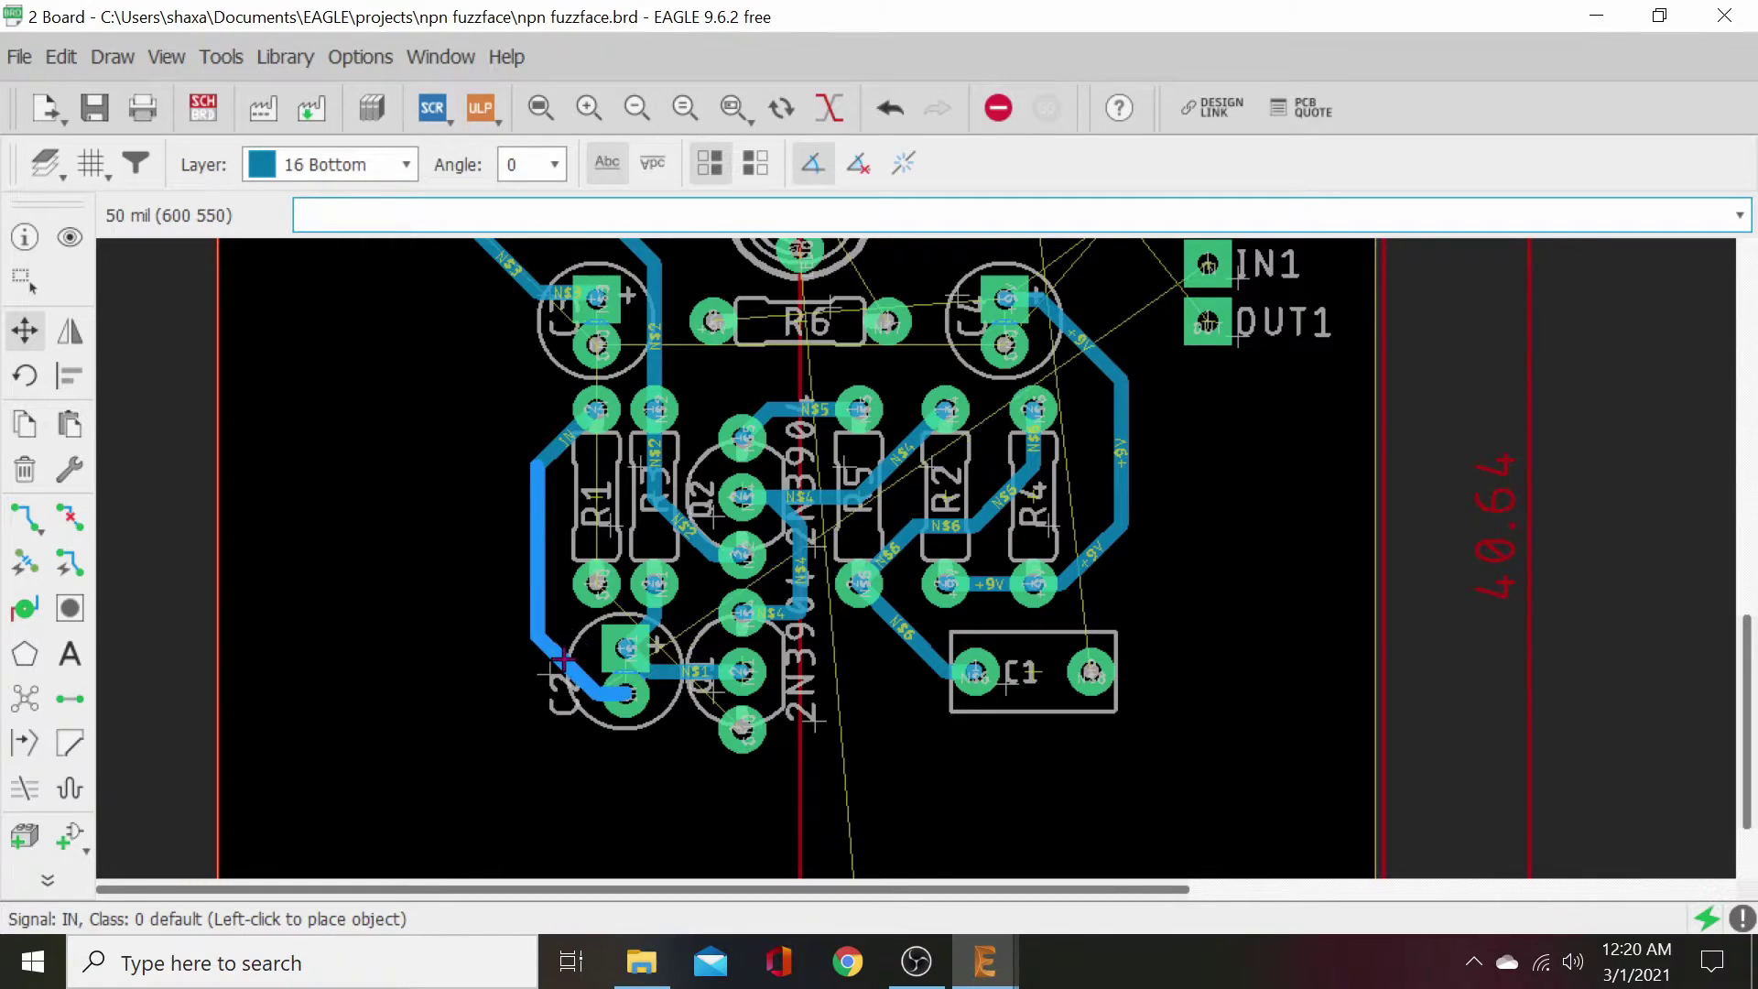
{"action": "left_click", "coordinate": [563, 657]}
{"action": "left_click", "coordinate": [565, 439]}
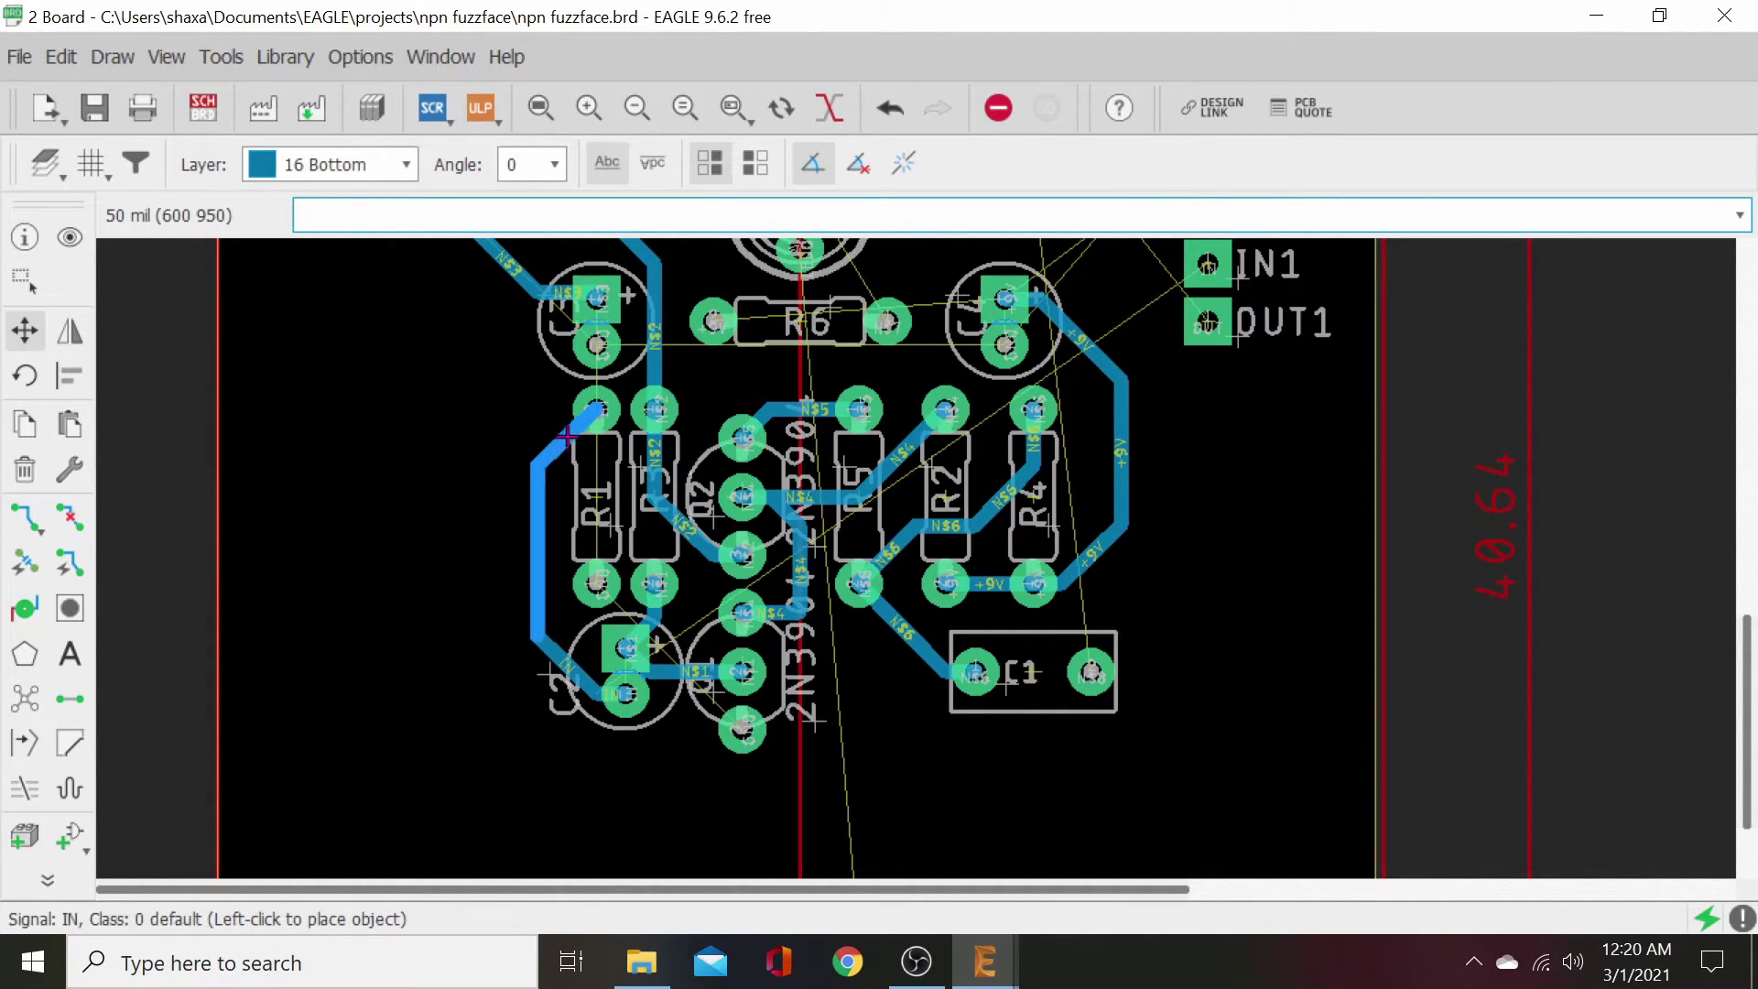
{"action": "left_click", "coordinate": [563, 440]}
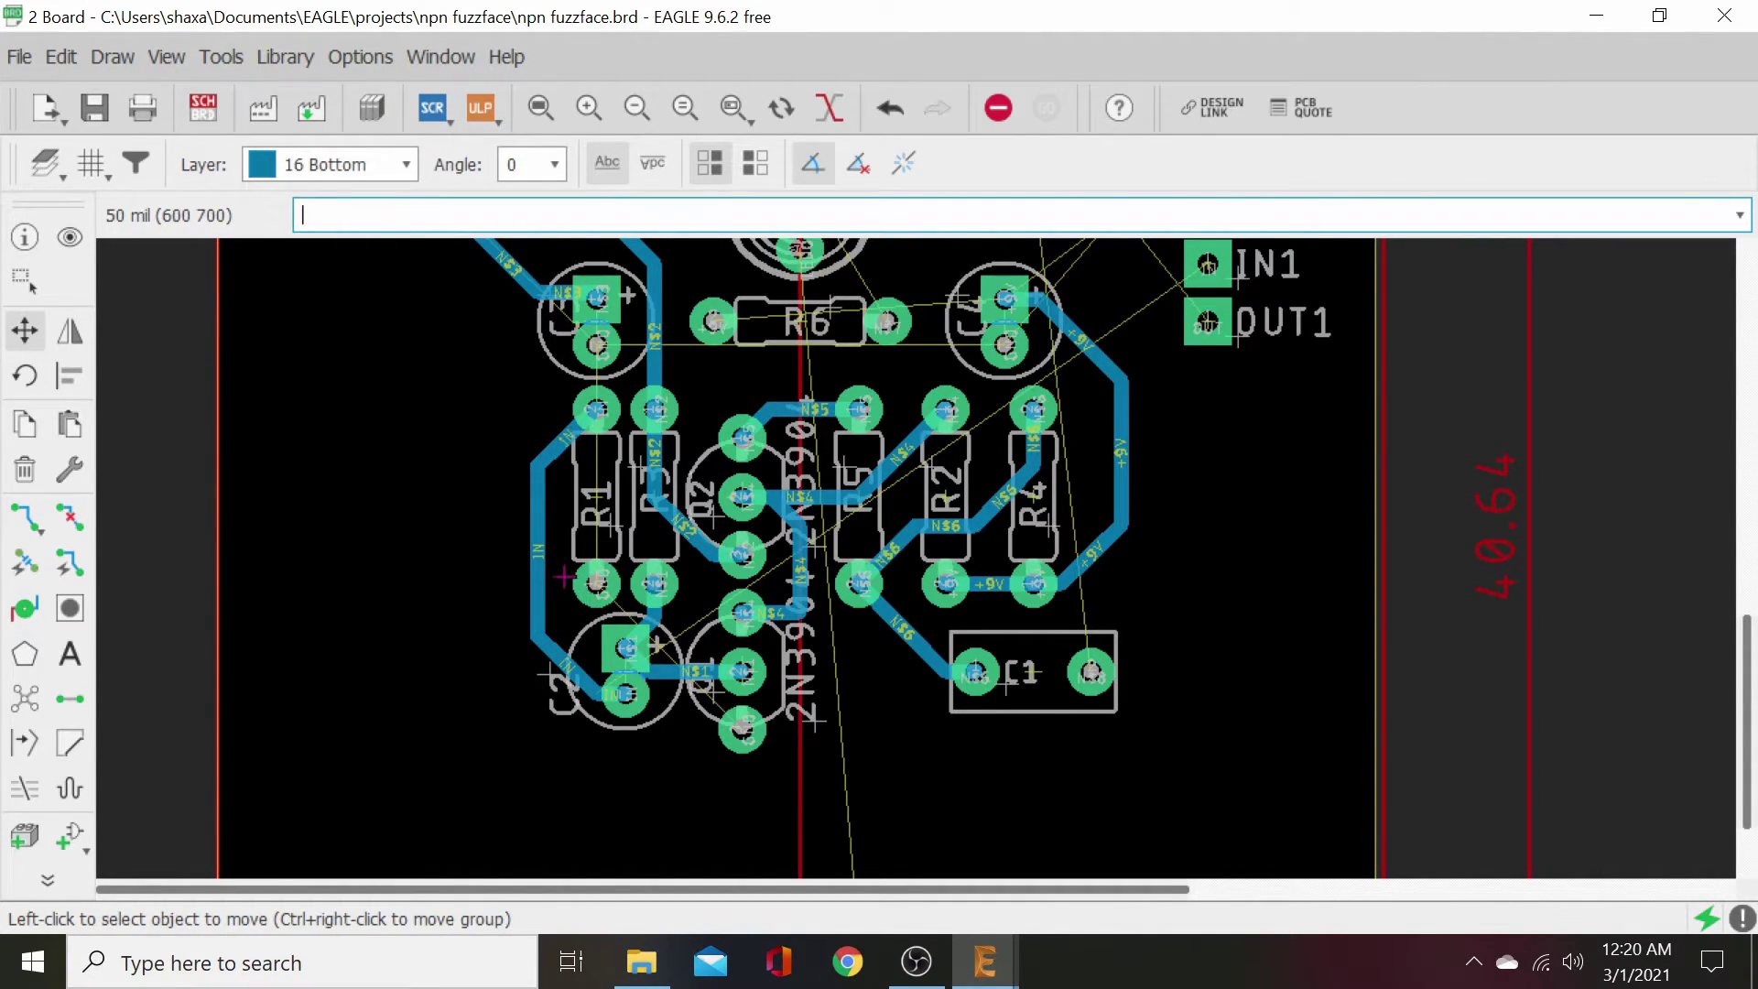
- Reshape the N$1 trace so it ends cleanly on Q1's pad
{"action": "left_click", "coordinate": [662, 673]}
{"action": "left_click", "coordinate": [663, 649]}
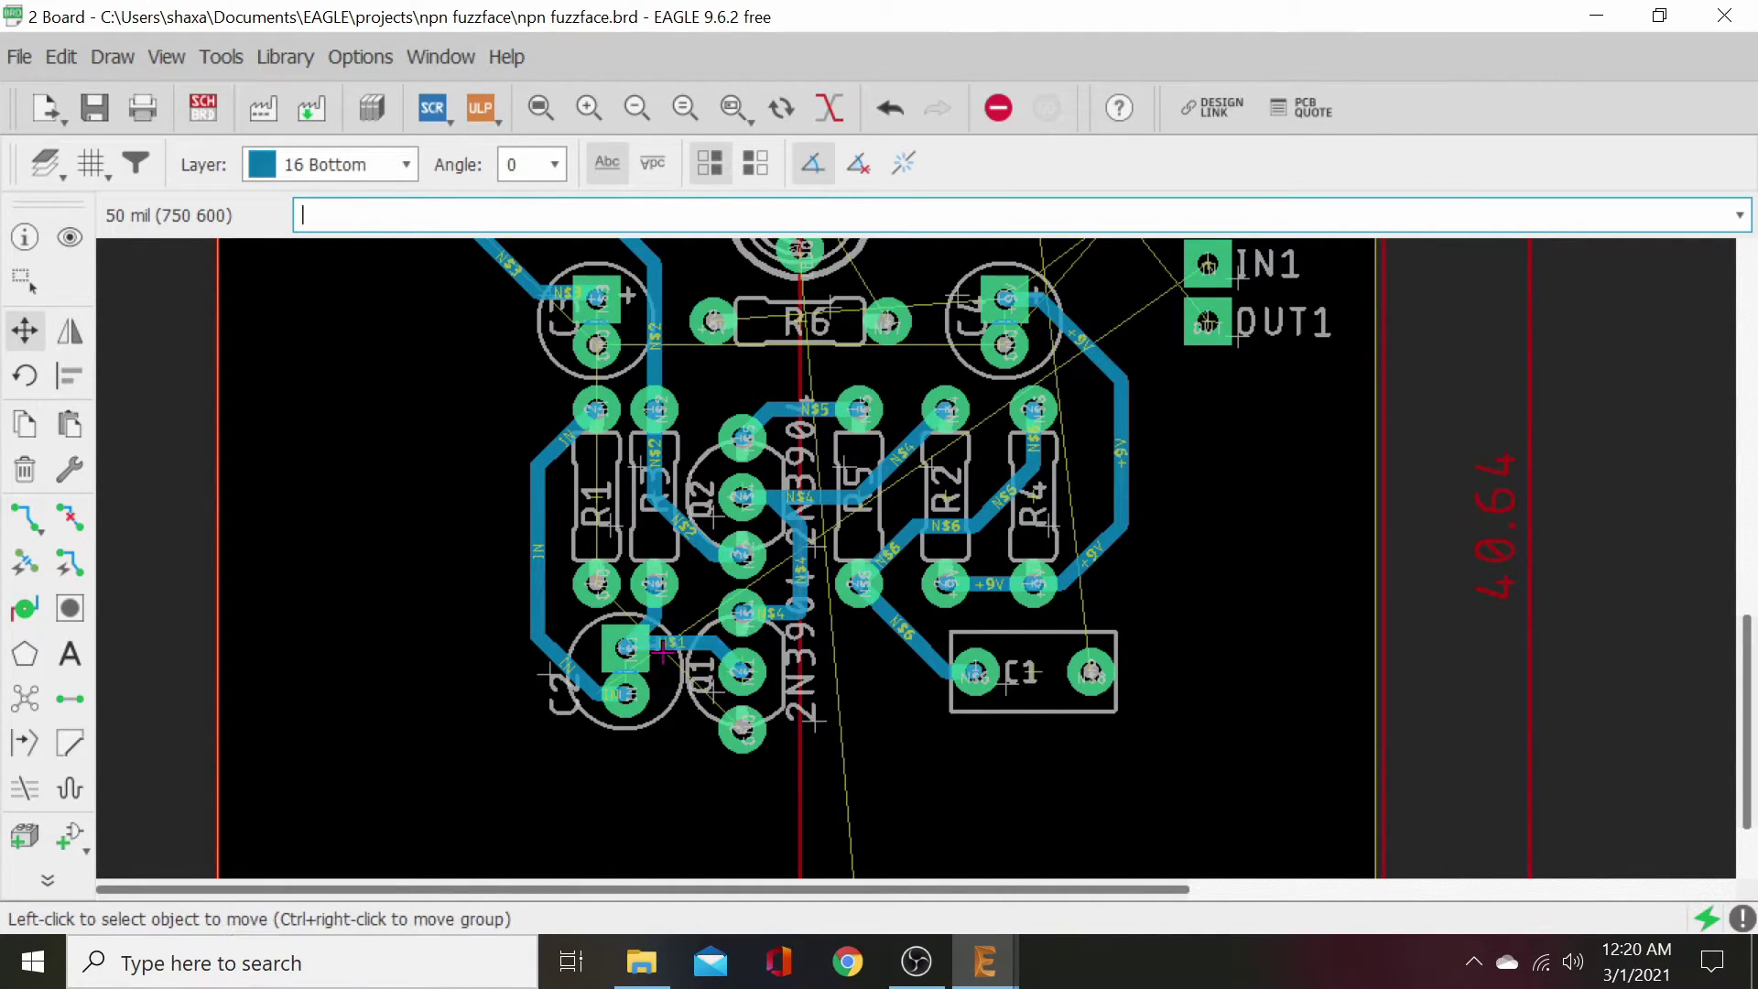
{"action": "left_click", "coordinate": [716, 647]}
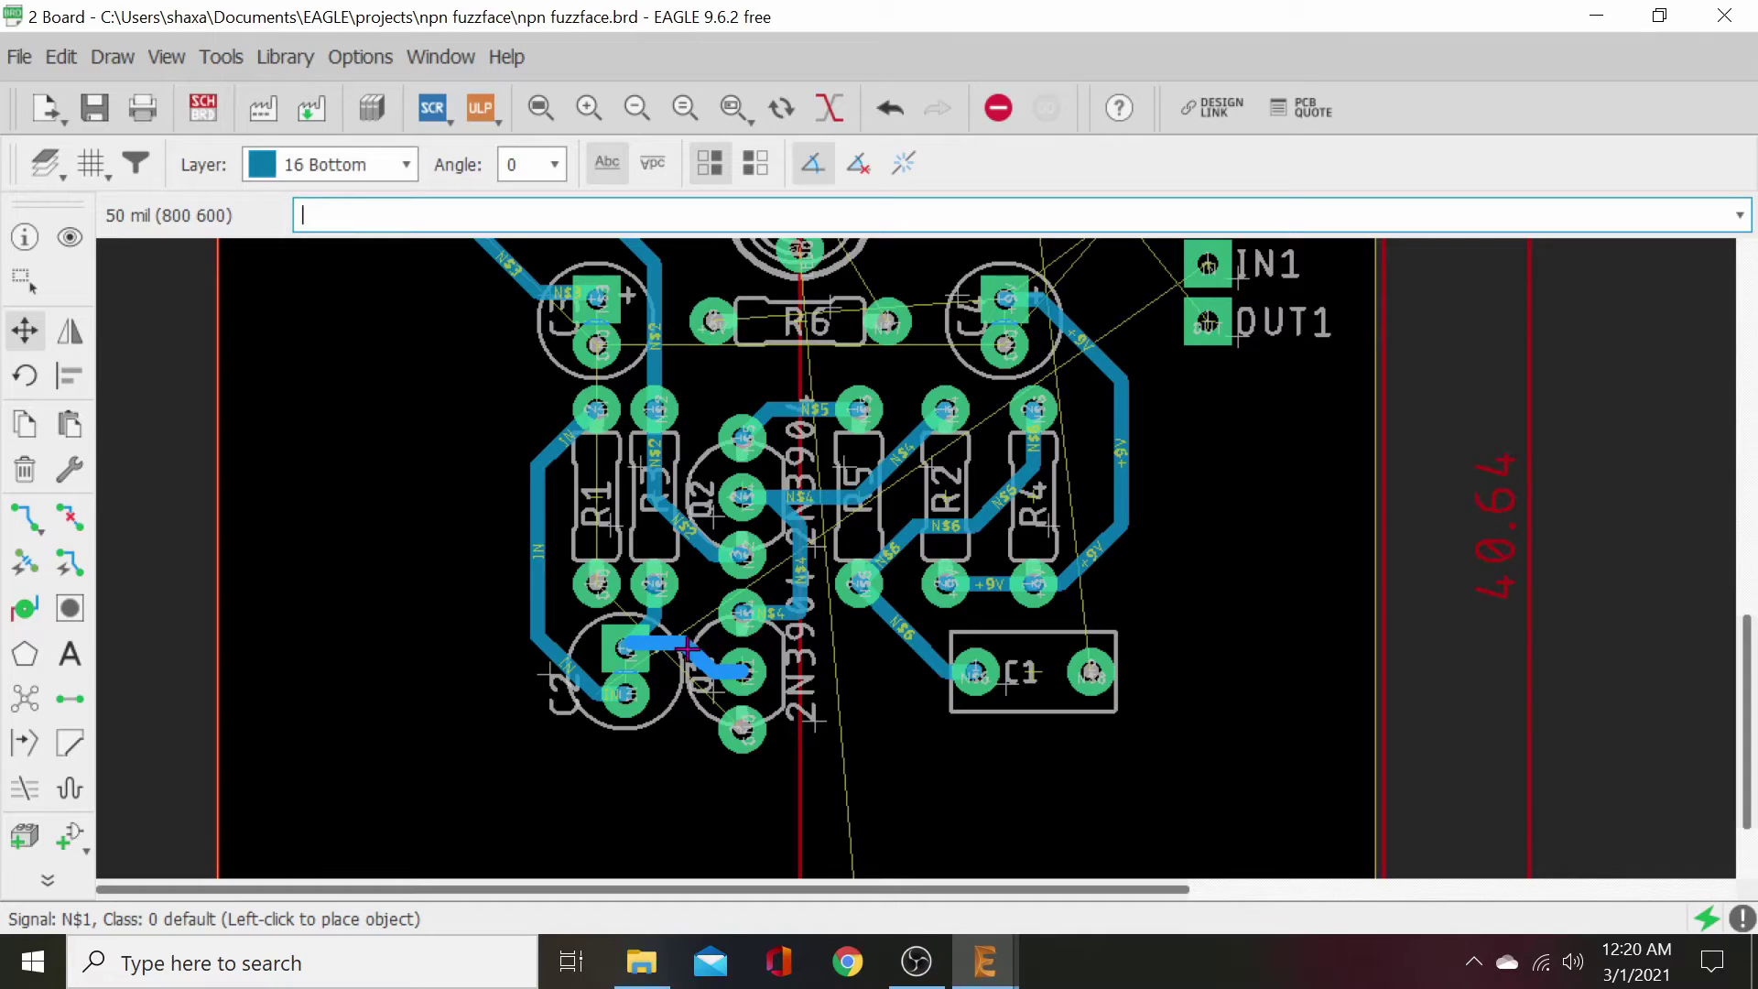
{"action": "left_click", "coordinate": [630, 648]}
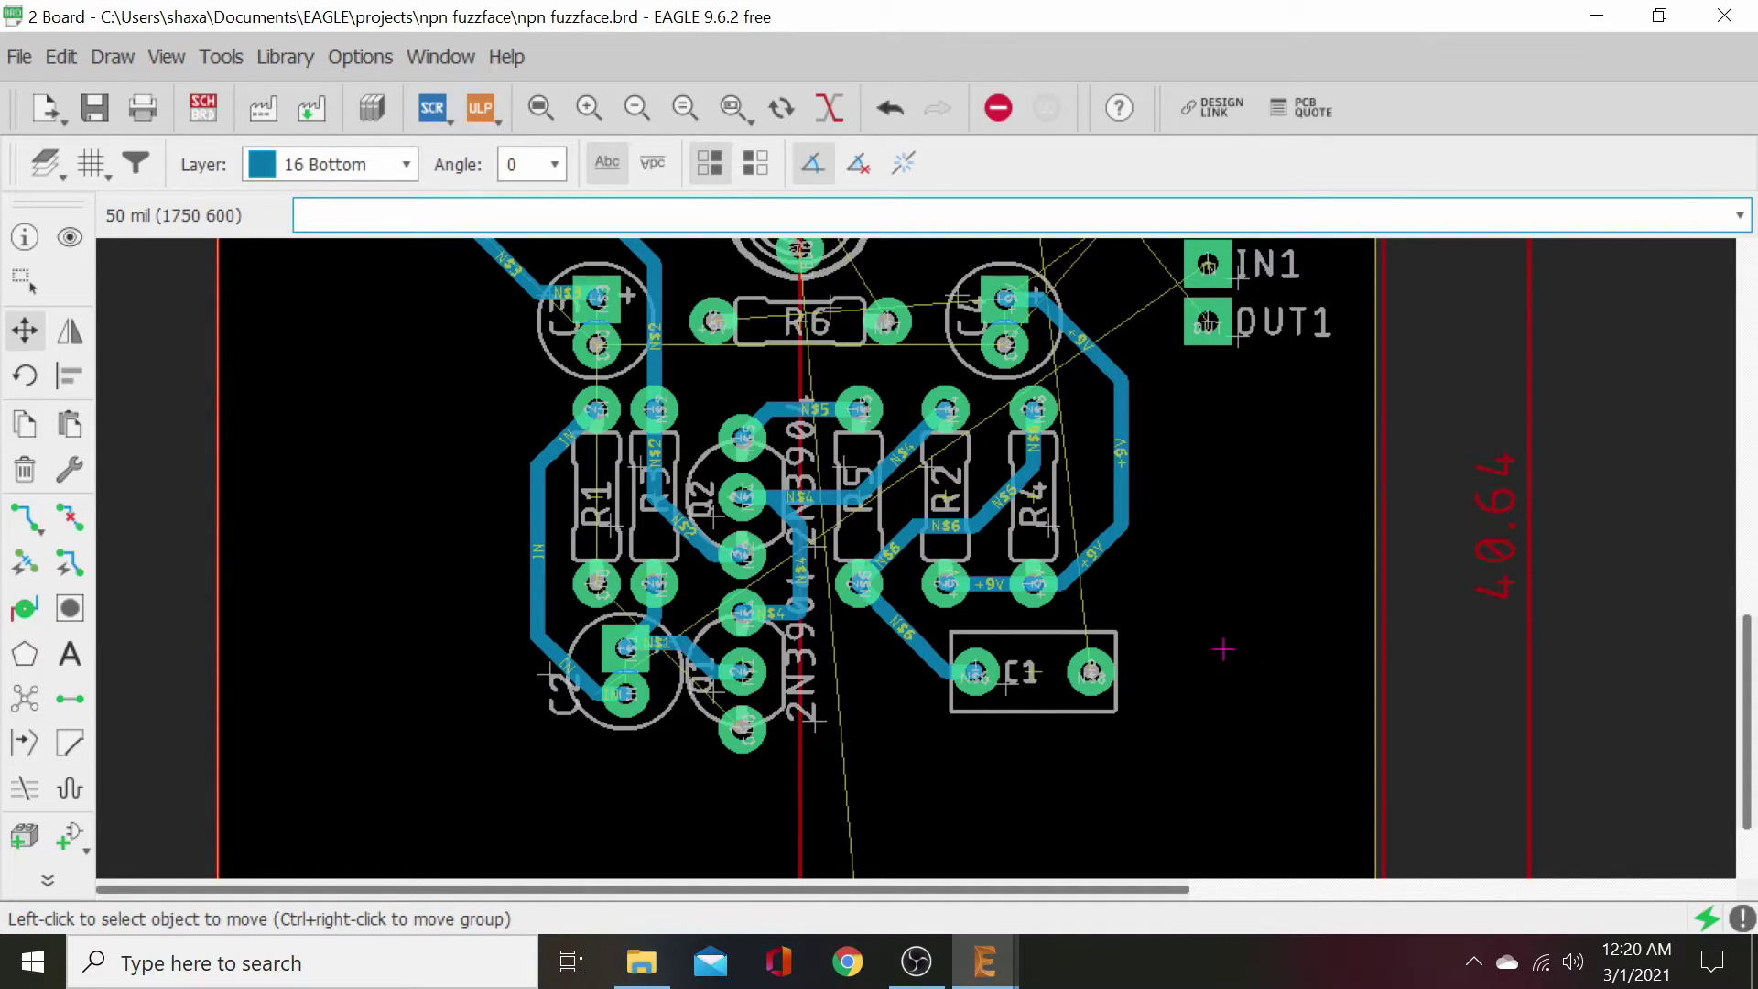
- Move the N$4 trace corner down-left to tidy it
{"action": "middle_click_drag", "start_coordinate": [1218, 601], "coordinate": [1235, 714]}
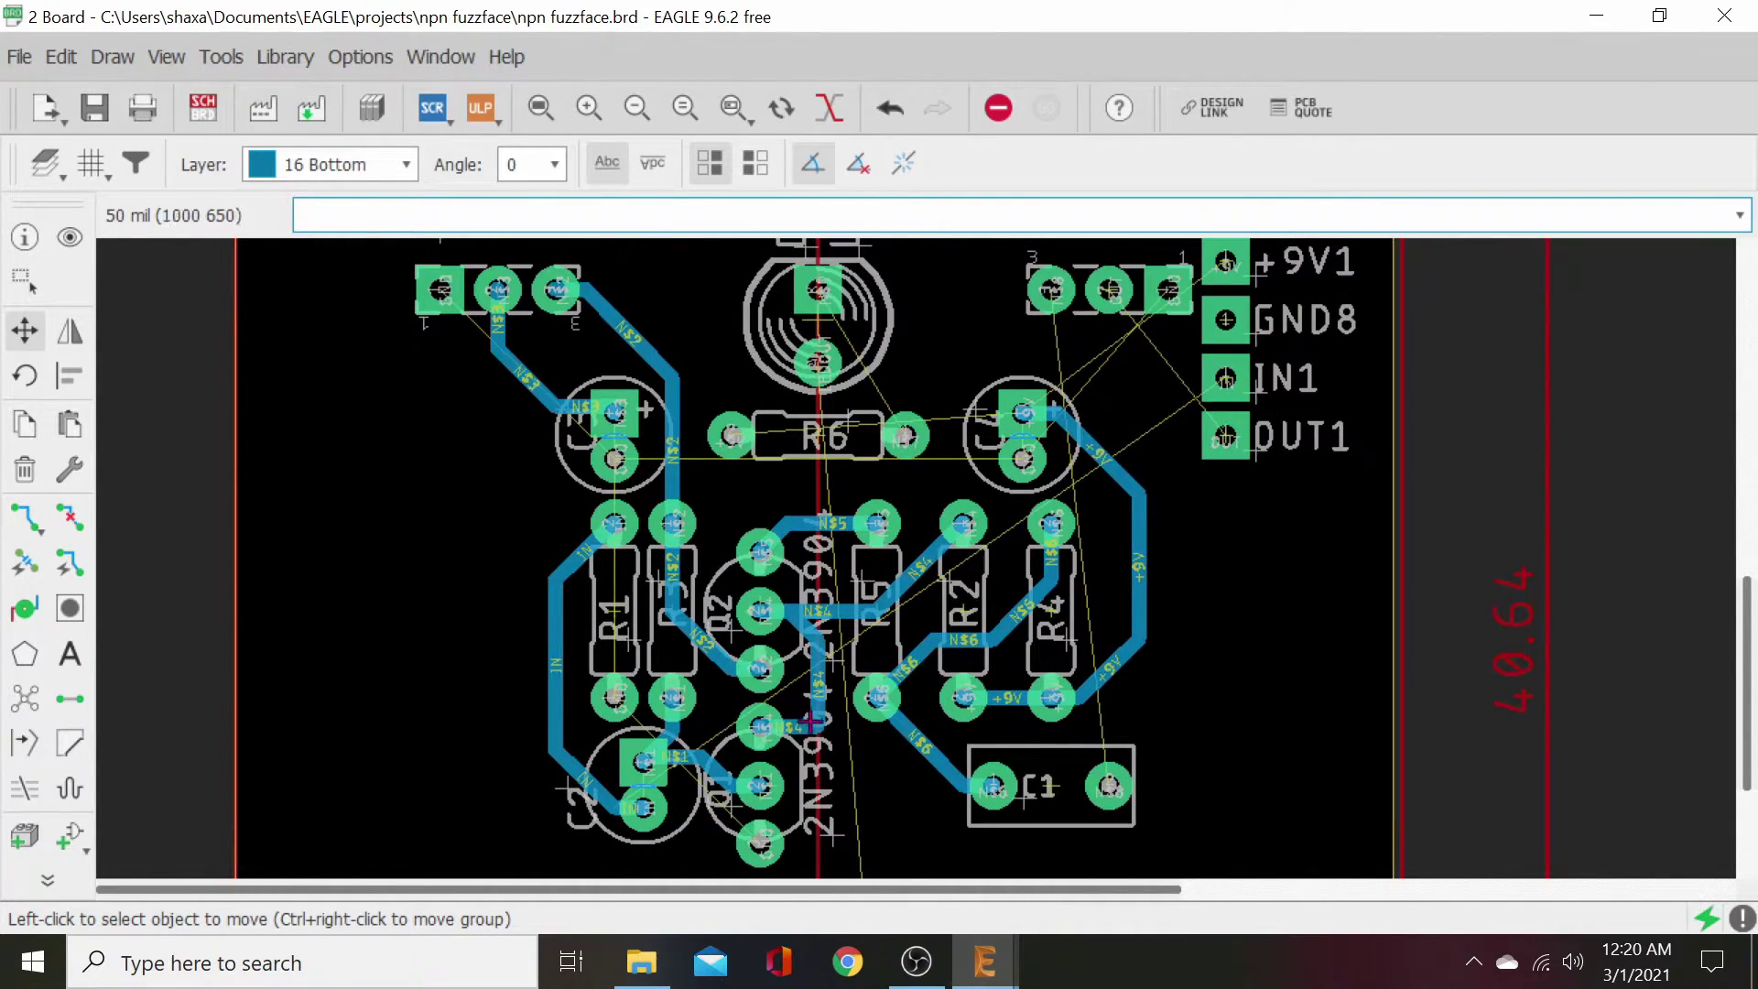
{"action": "left_click", "coordinate": [811, 718]}
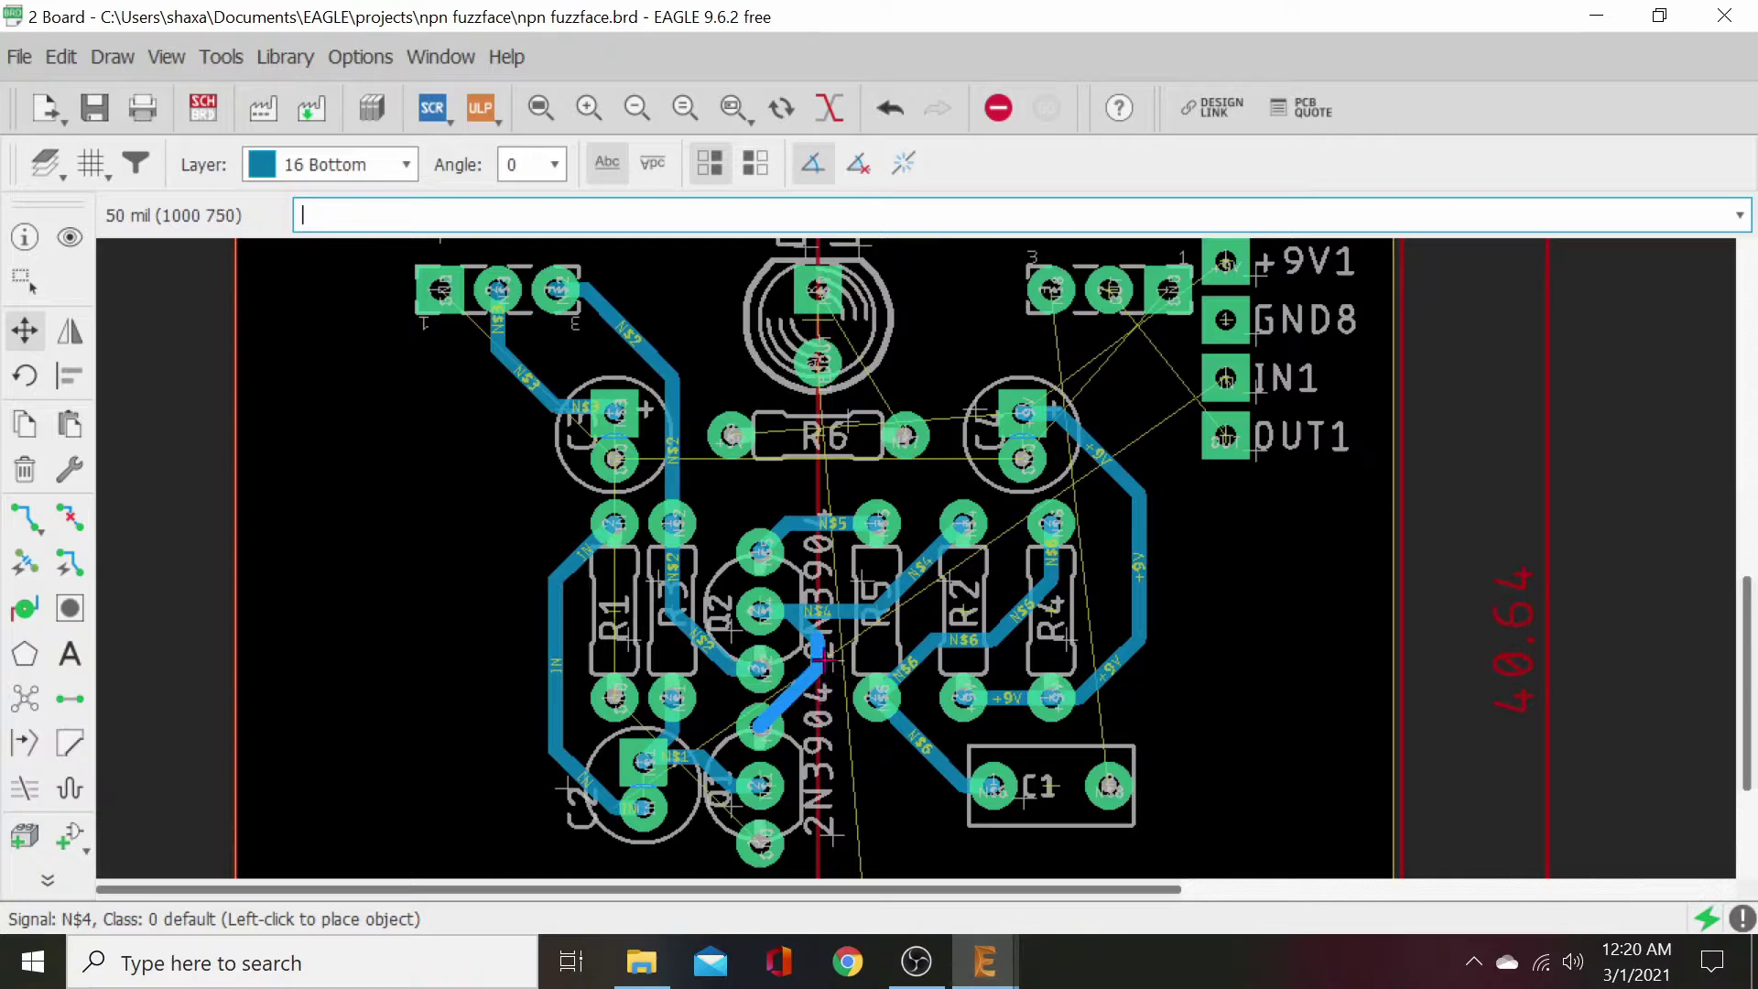
{"action": "left_click", "coordinate": [799, 700]}
{"action": "left_click", "coordinate": [786, 712]}
{"action": "left_click", "coordinate": [789, 719]}
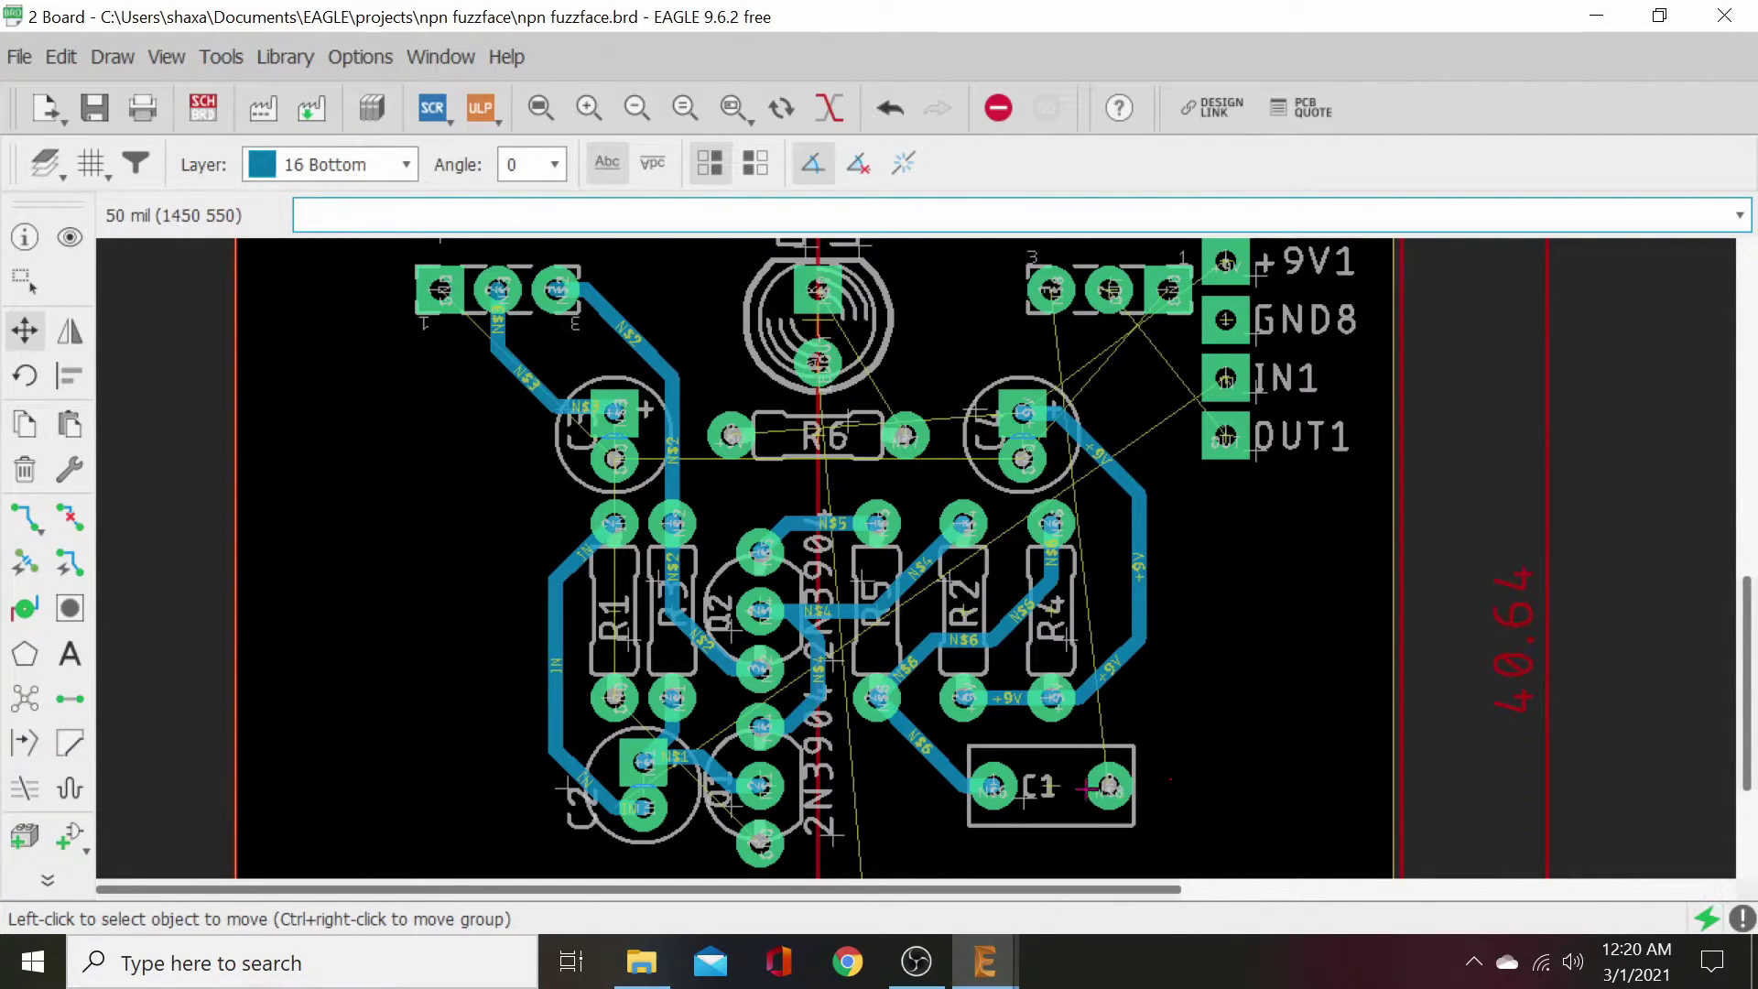
- Shift capacitor C1 one grid step left and one step up
{"action": "left_click", "coordinate": [1046, 788]}
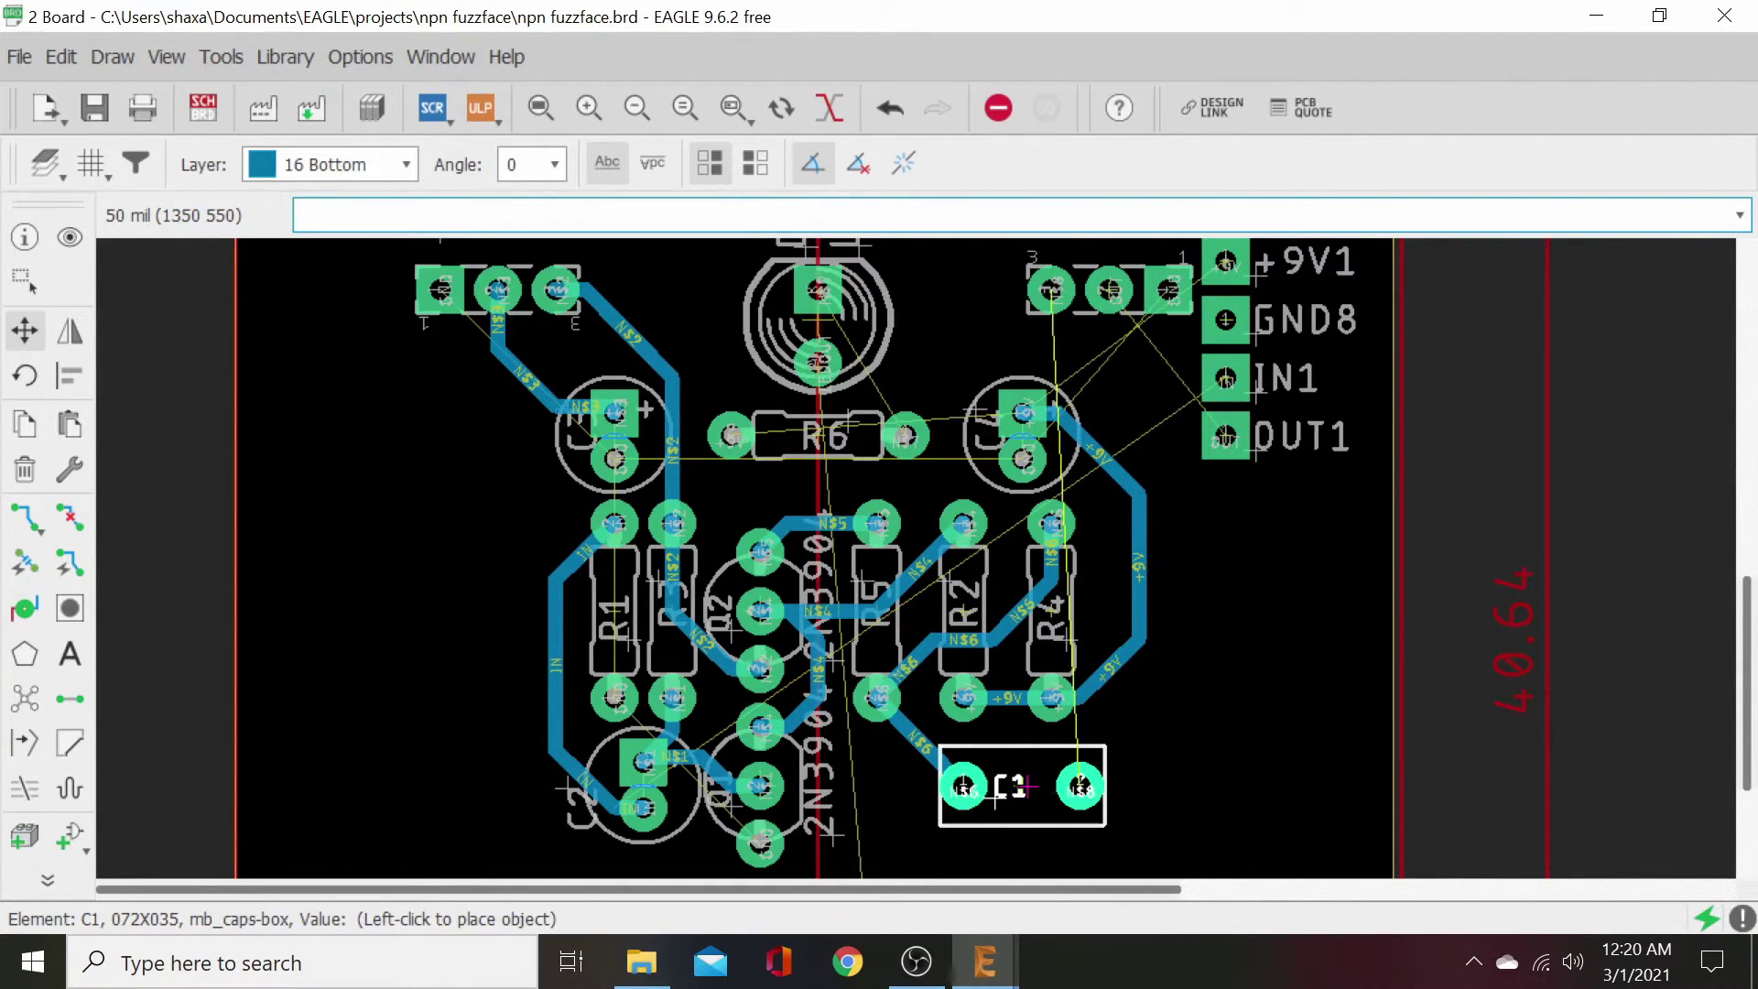
{"action": "left_click", "coordinate": [988, 784]}
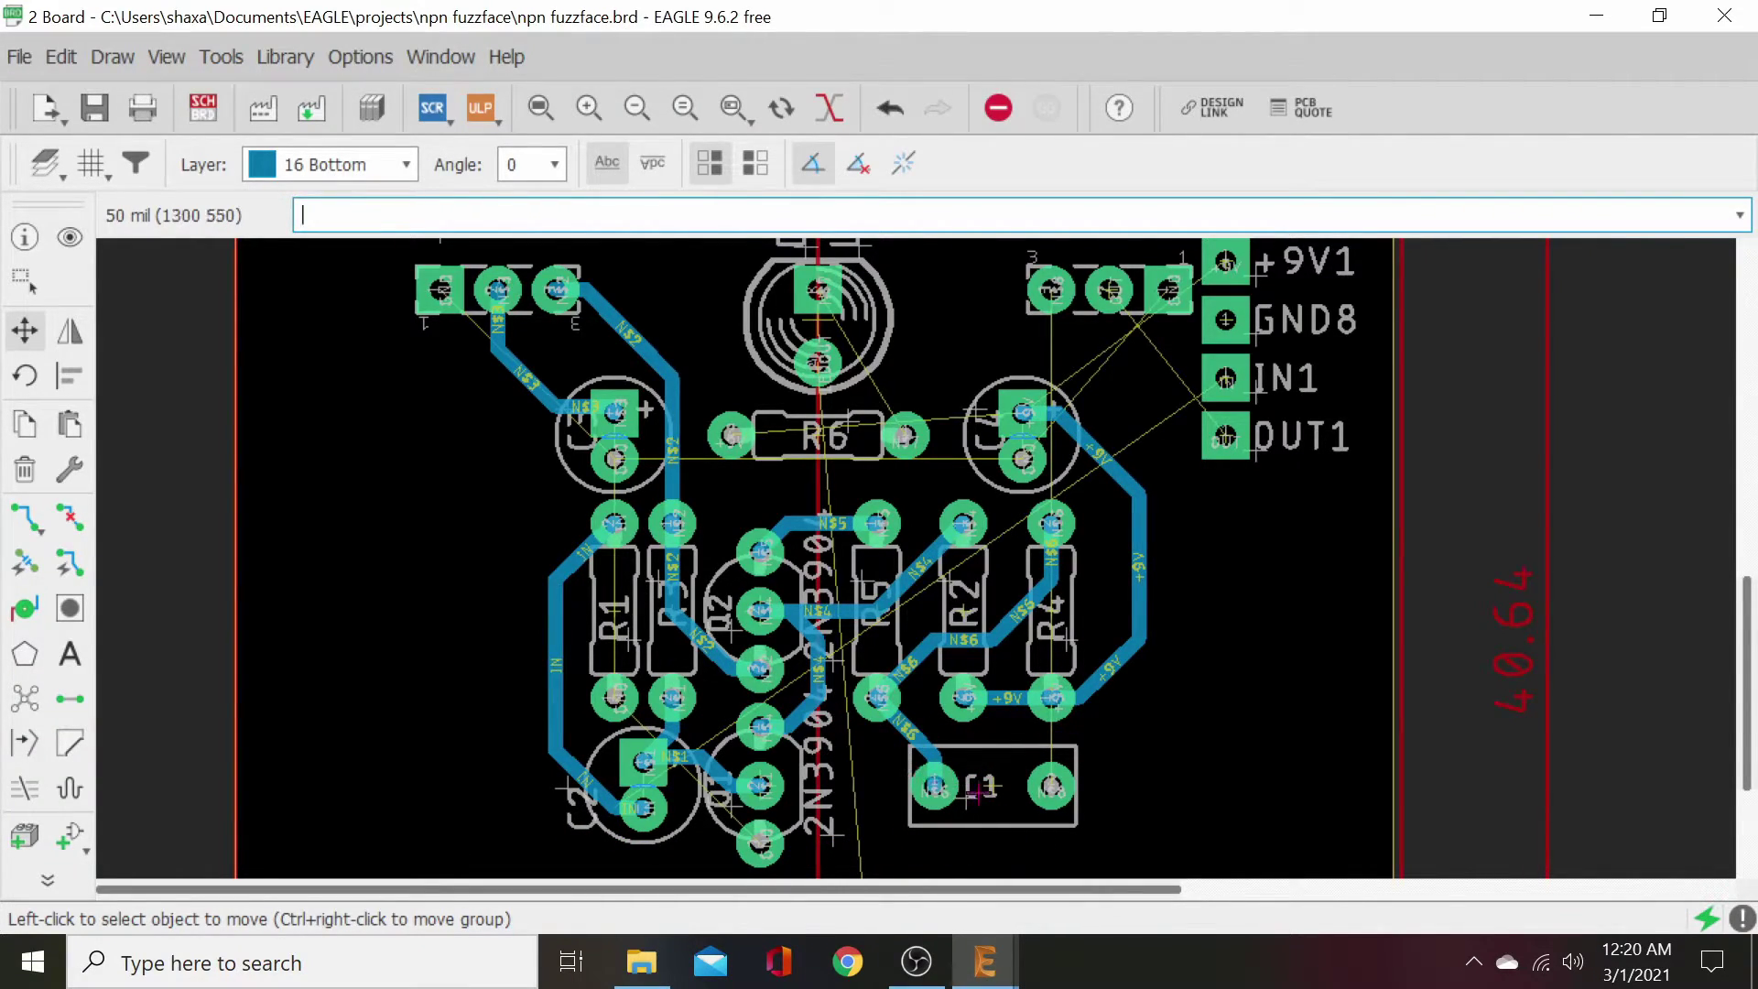
{"action": "left_click", "coordinate": [985, 788]}
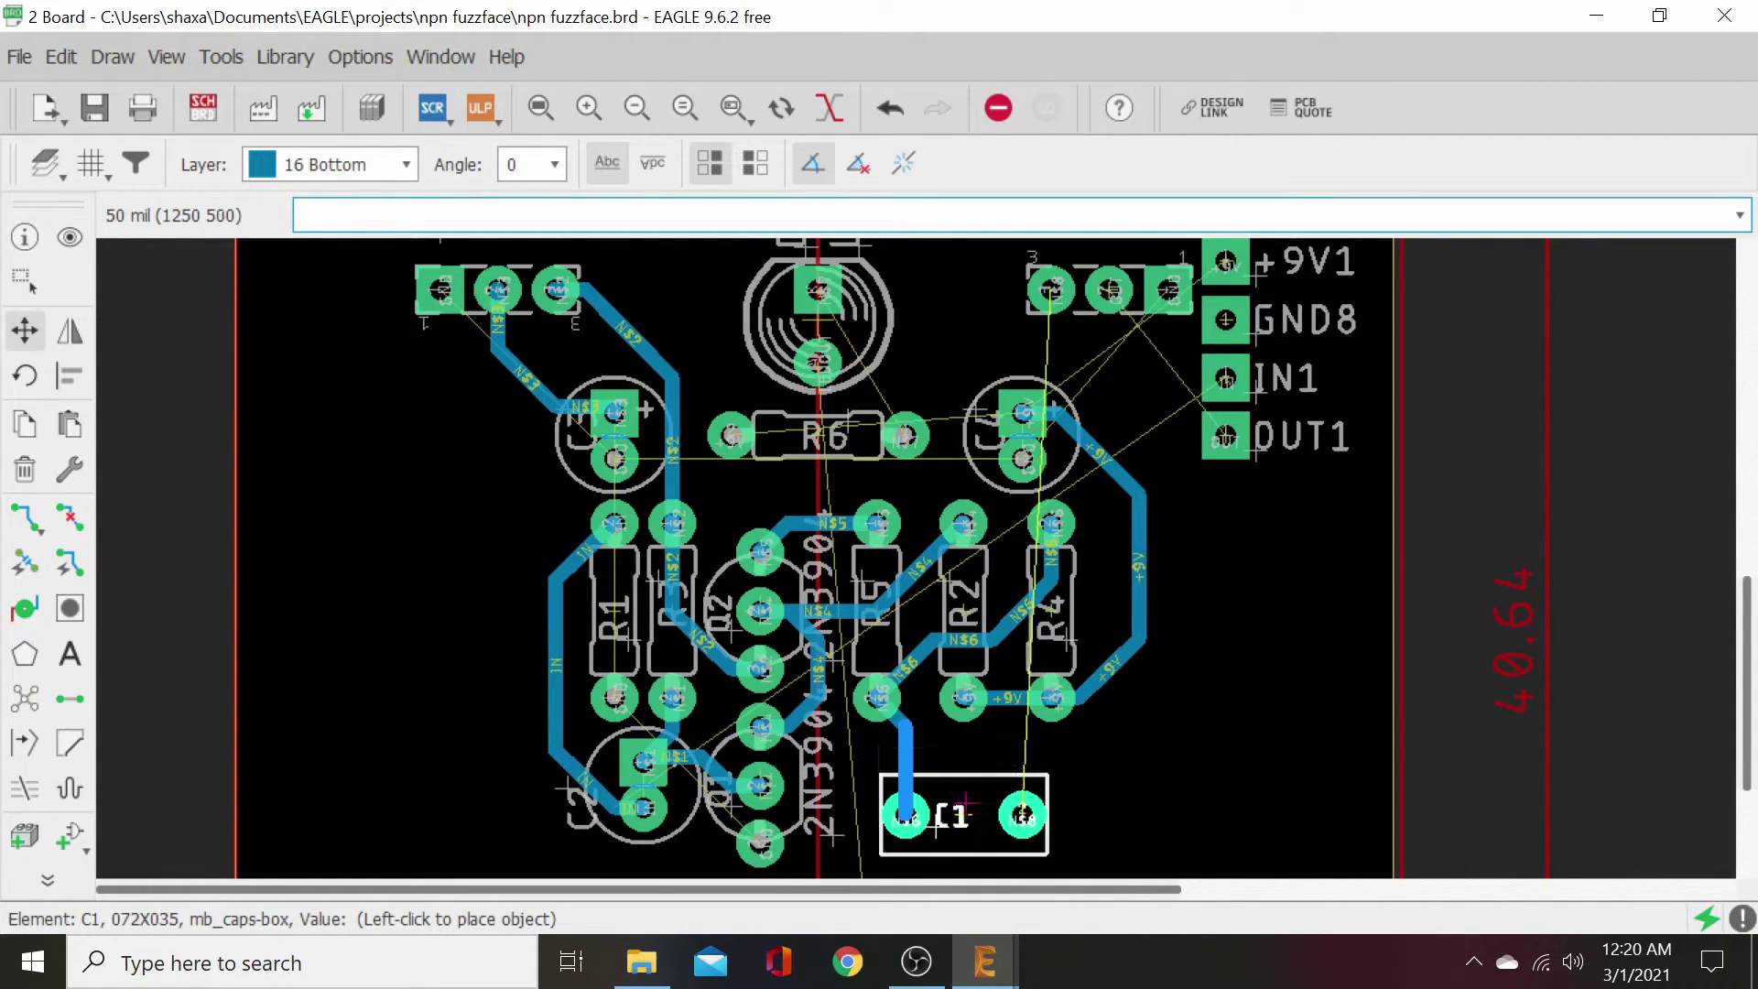
{"action": "left_click", "coordinate": [966, 793]}
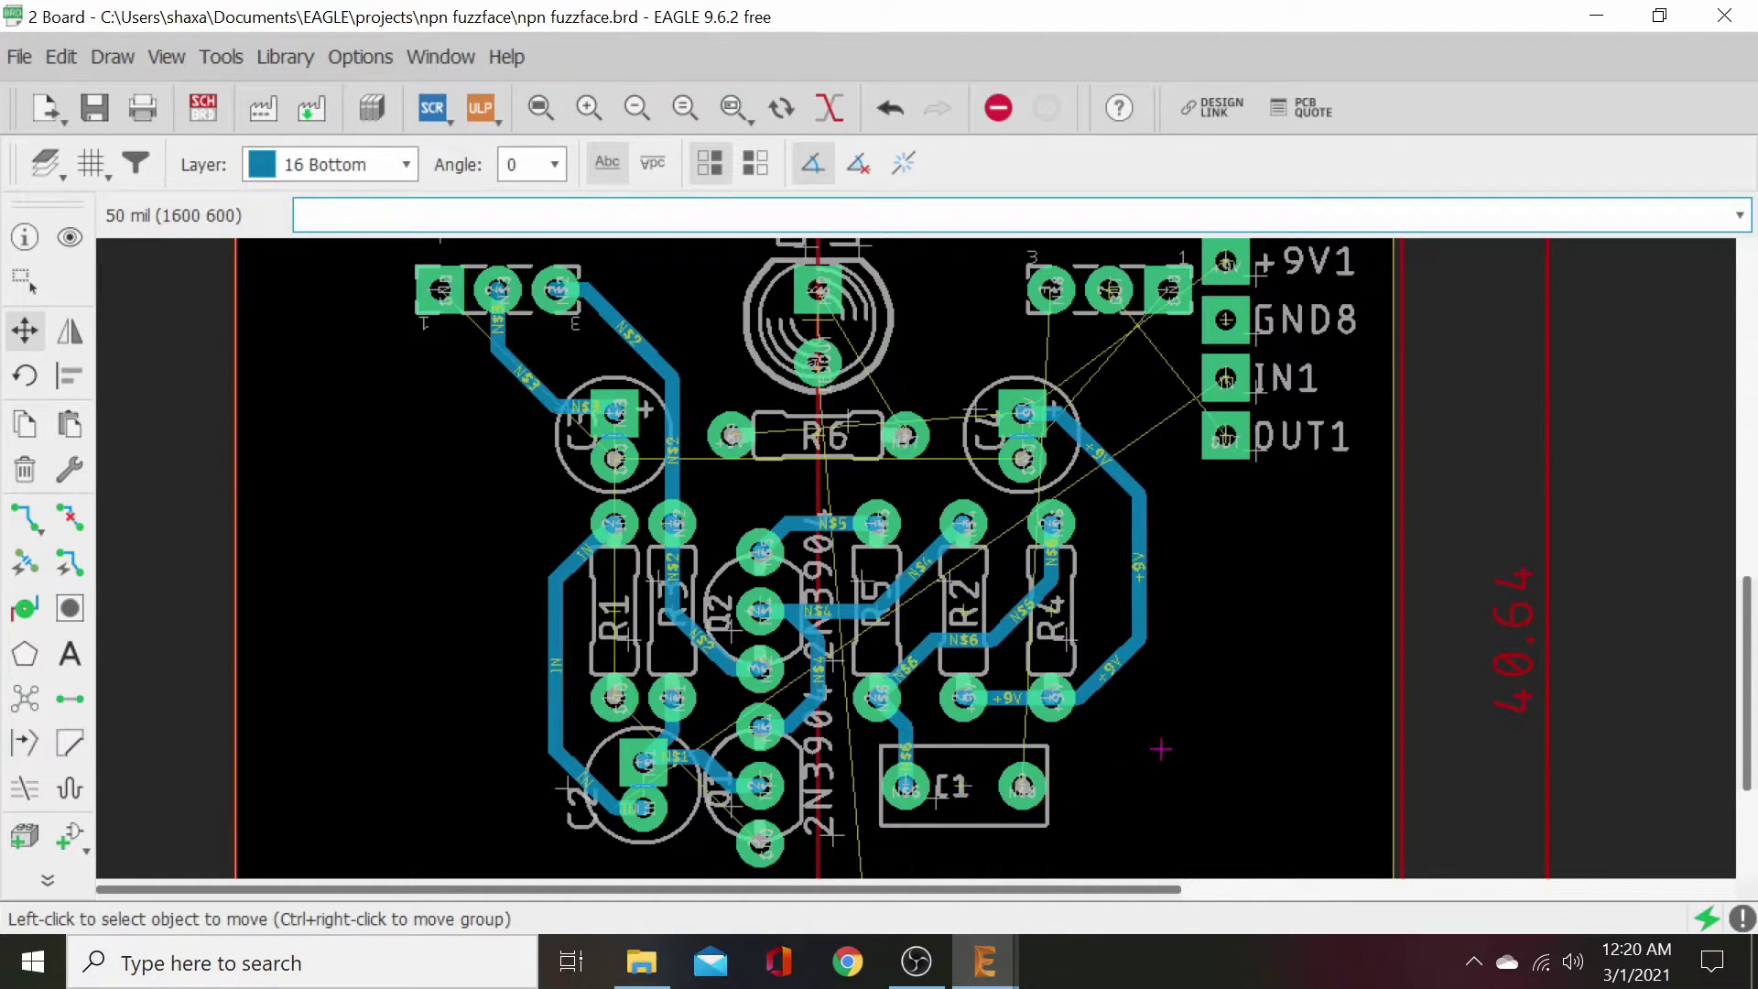
{"action": "scroll", "coordinate": [1161, 717], "scroll_direction": "down", "scroll_amount": 3}
{"action": "scroll", "coordinate": [1149, 825], "scroll_direction": "up", "scroll_amount": 1}
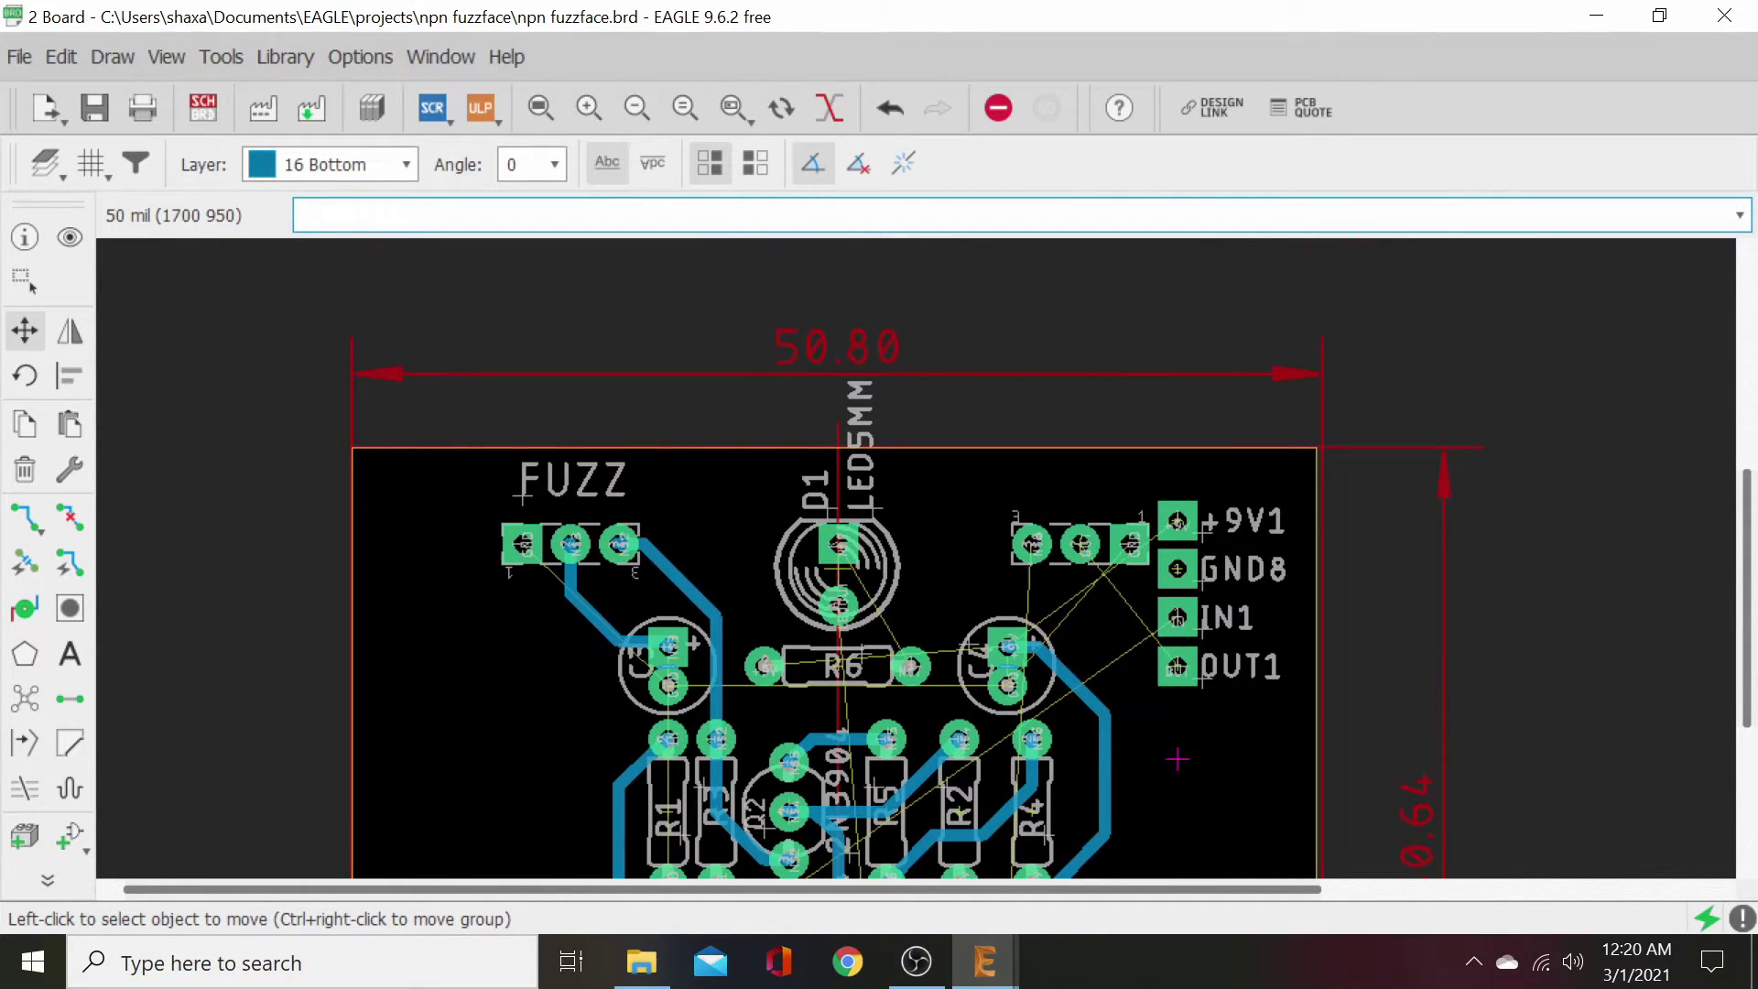
- Place the +9V1 pad beside the top header and the IN1 pad at the board's bottom edge
{"action": "left_click", "coordinate": [1178, 520]}
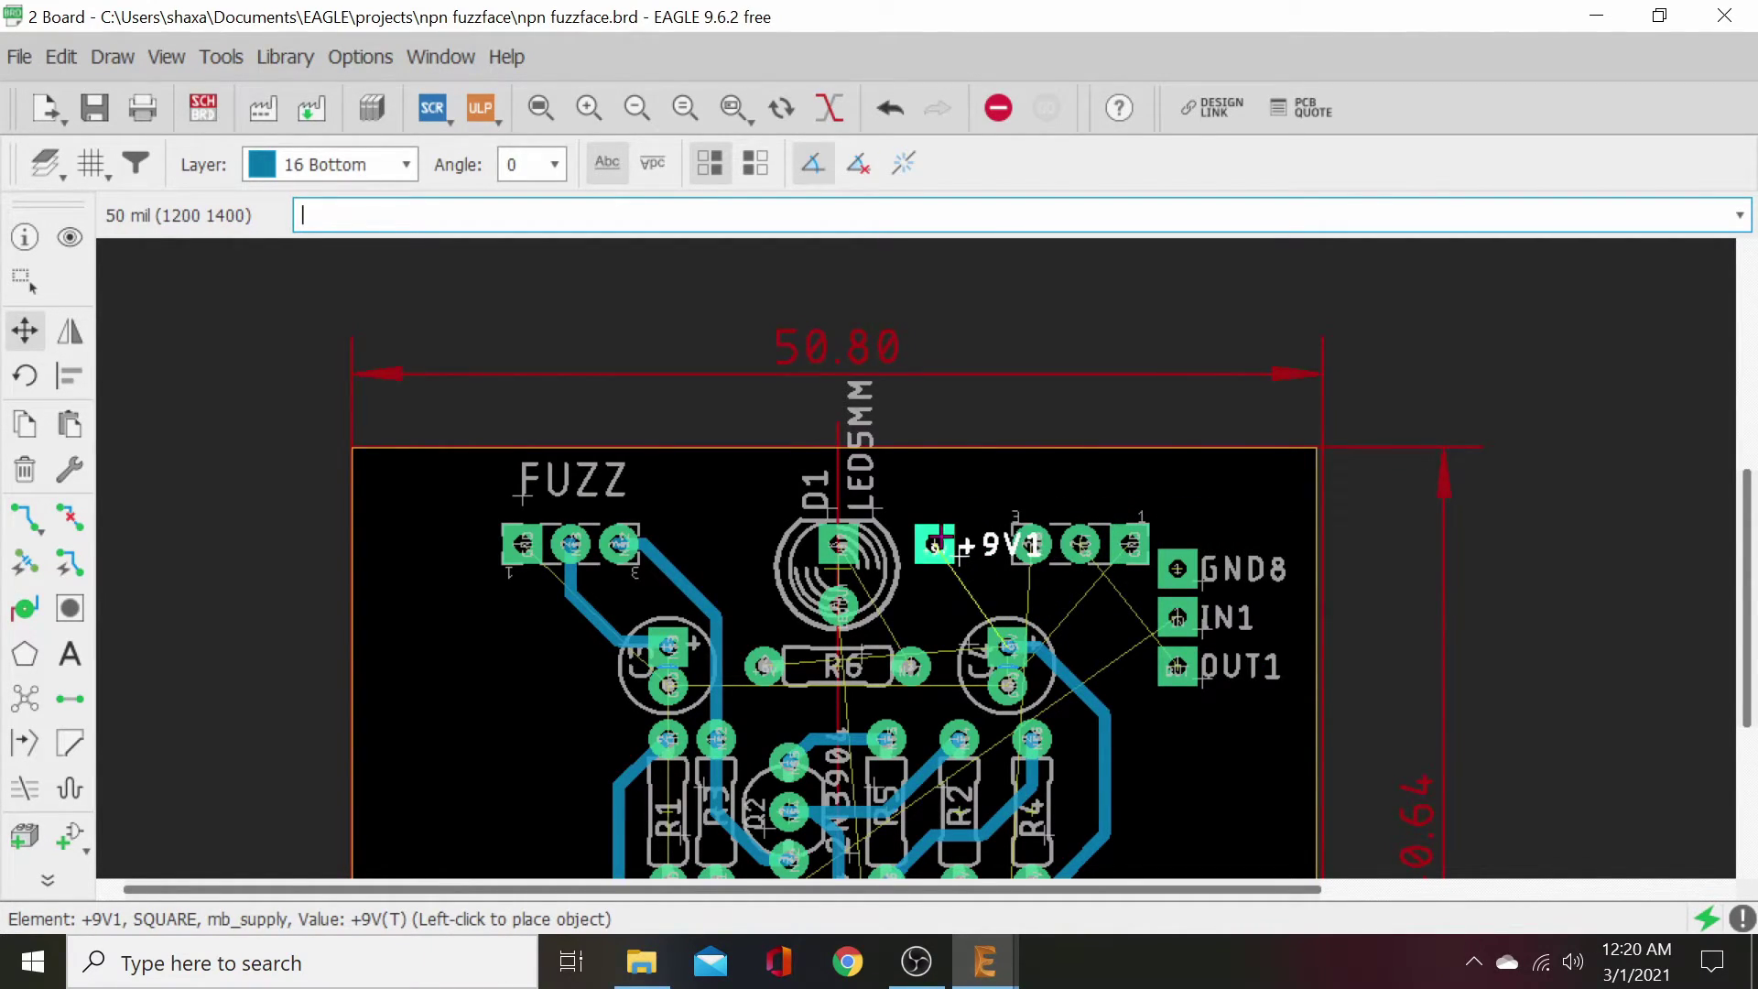
{"action": "left_click", "coordinate": [937, 534]}
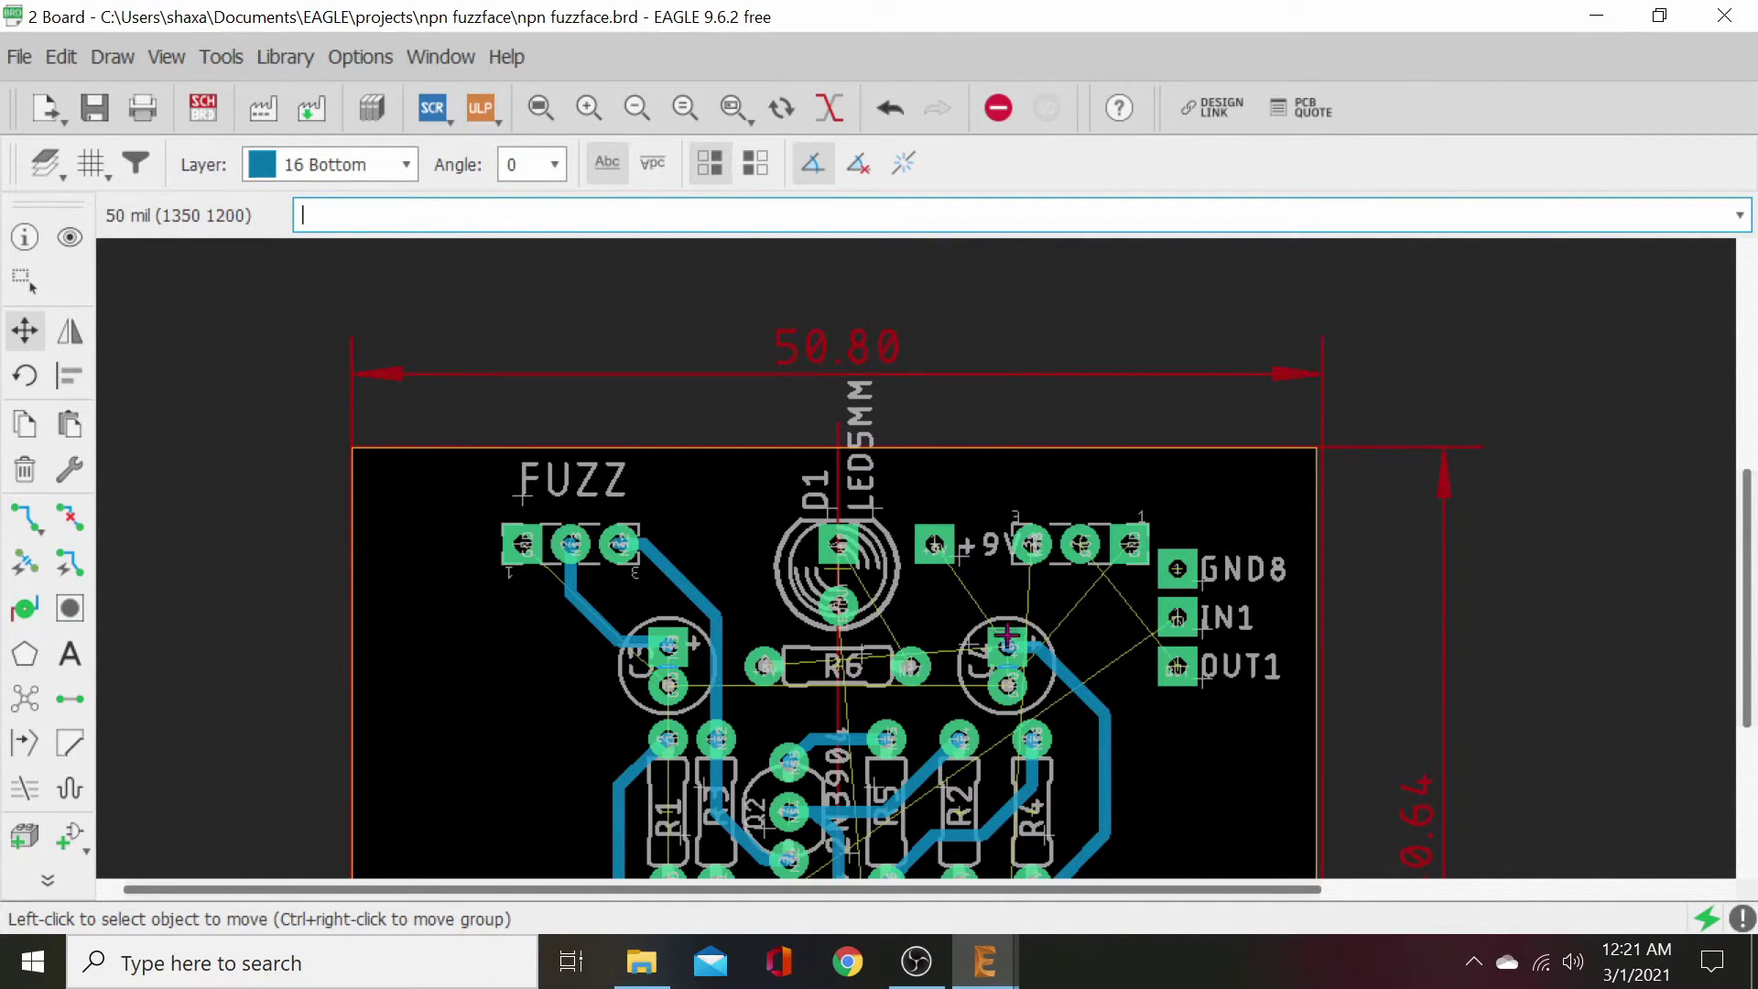
{"action": "left_click", "coordinate": [1179, 615]}
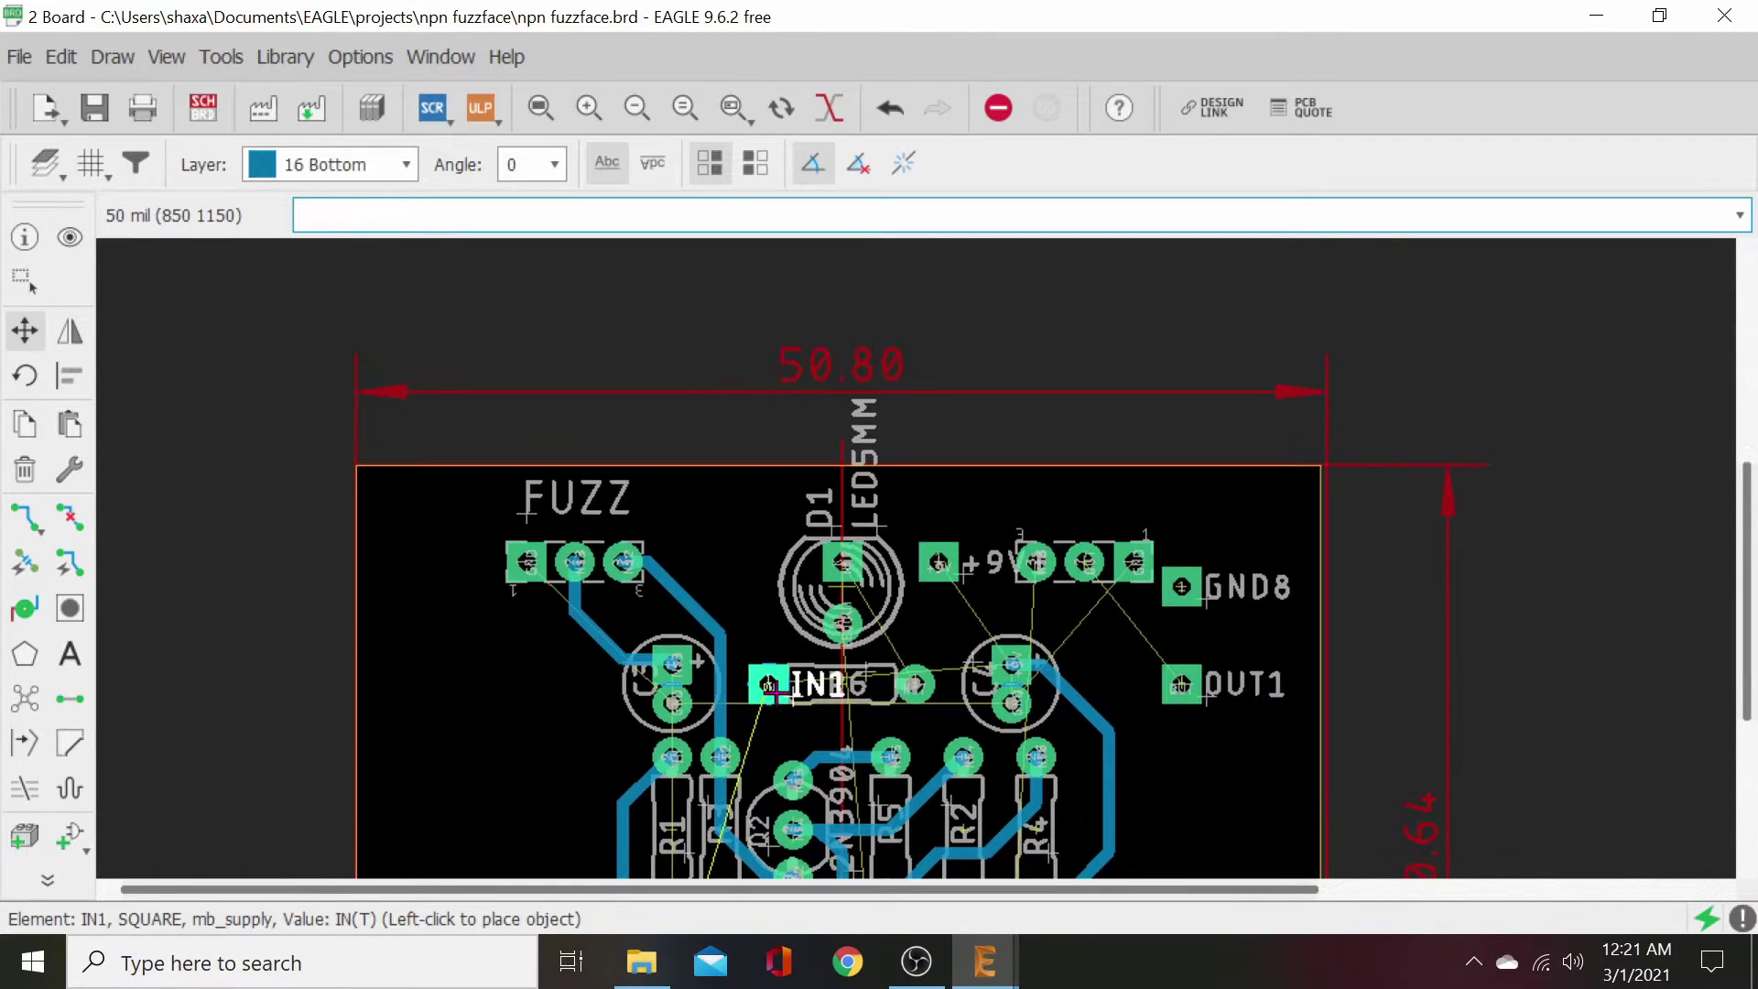
{"action": "middle_click_drag", "start_coordinate": [723, 685], "coordinate": [888, 408]}
{"action": "middle_click_drag", "start_coordinate": [718, 751], "coordinate": [746, 463]}
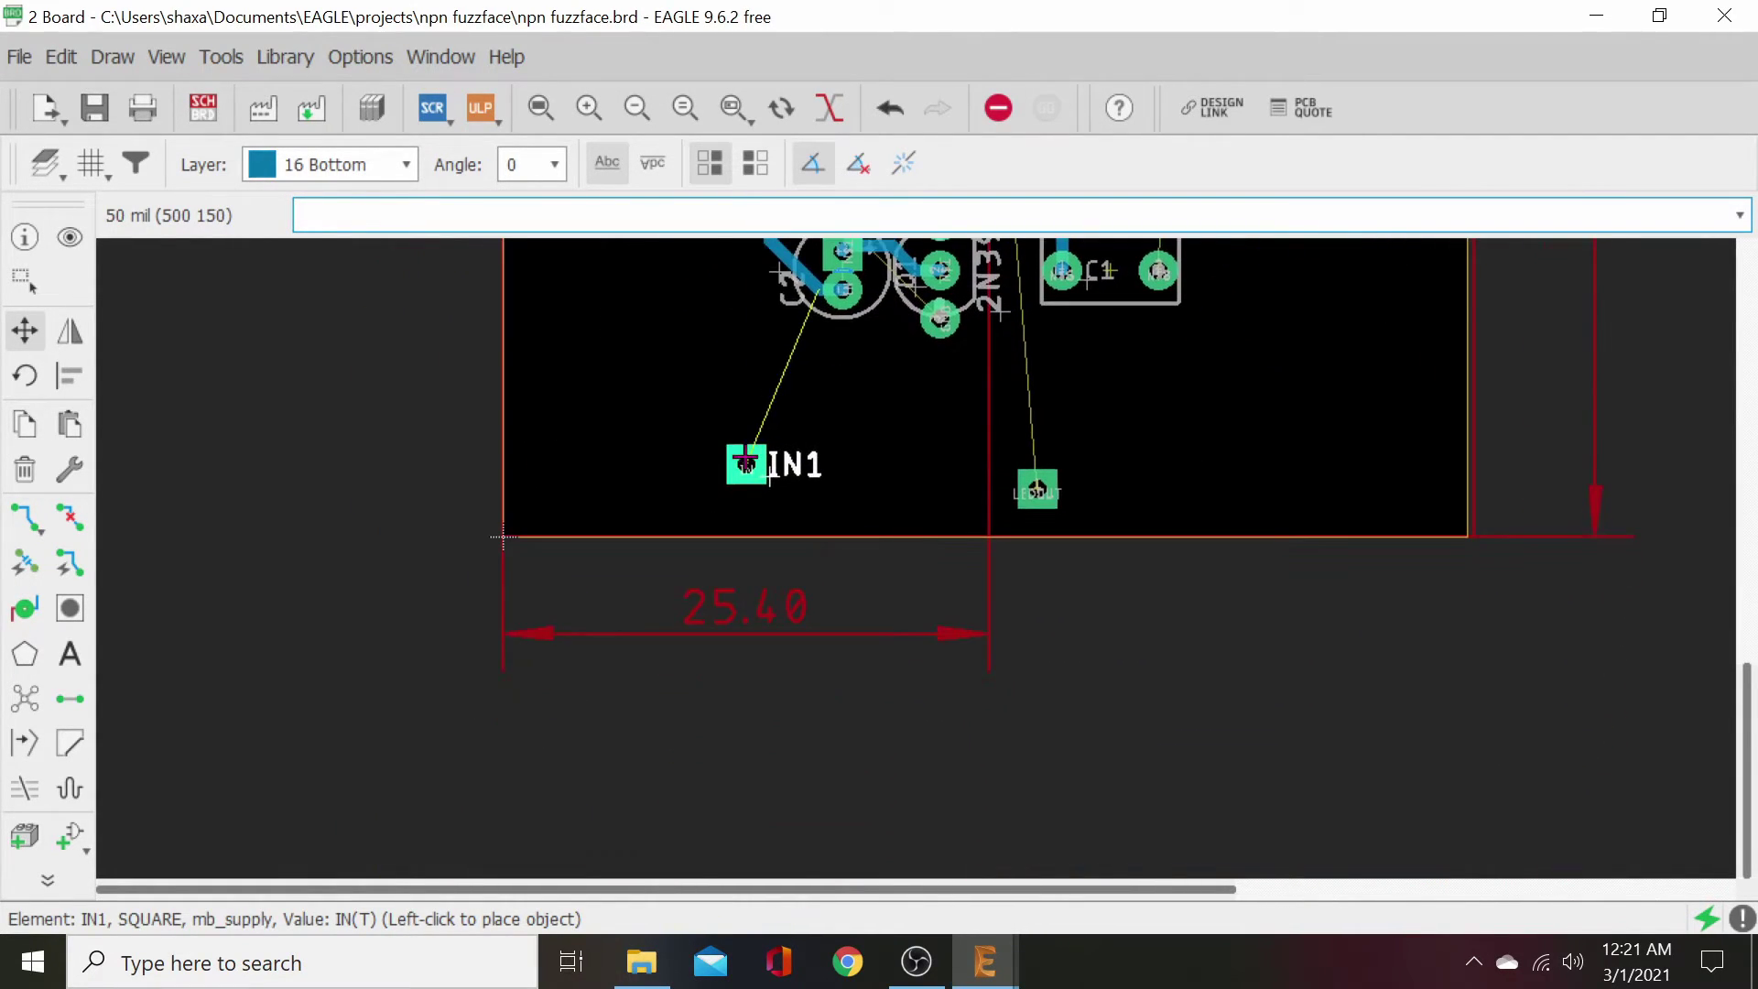
{"action": "left_click", "coordinate": [841, 487]}
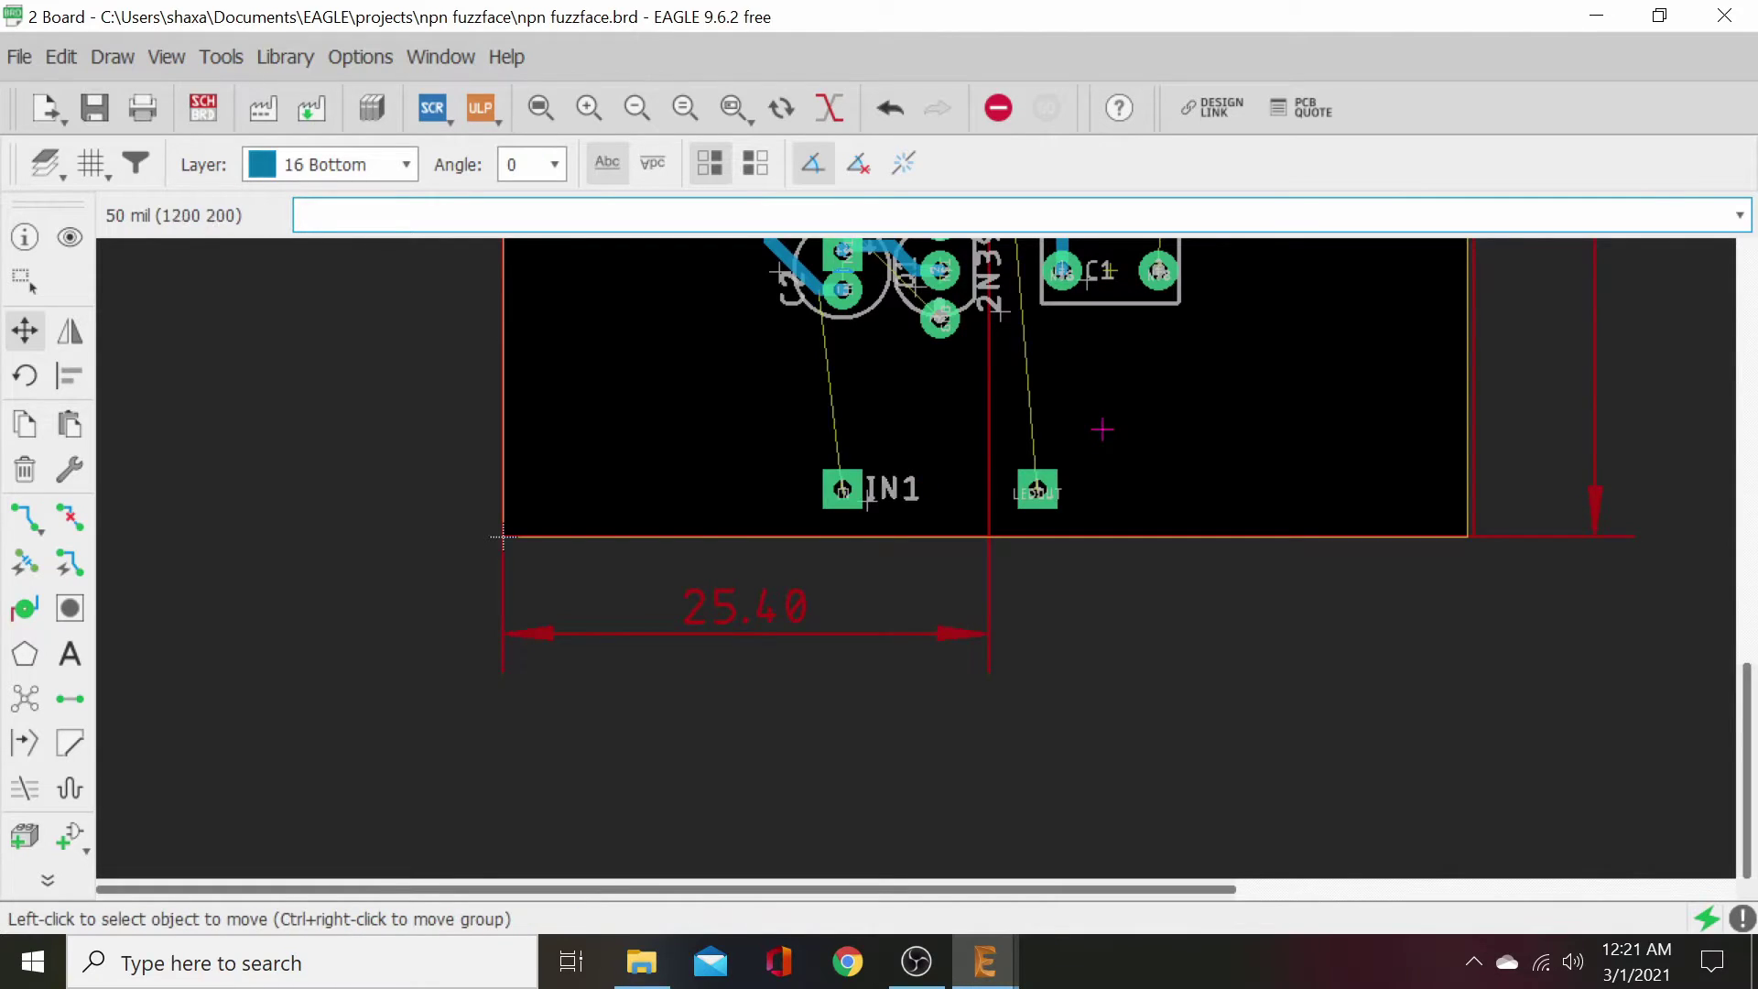
{"action": "scroll", "coordinate": [1108, 458], "scroll_direction": "up", "scroll_amount": 3}
{"action": "scroll", "coordinate": [1185, 484], "scroll_direction": "up", "scroll_amount": 3}
{"action": "scroll", "coordinate": [1185, 484], "scroll_direction": "right", "scroll_amount": 2}
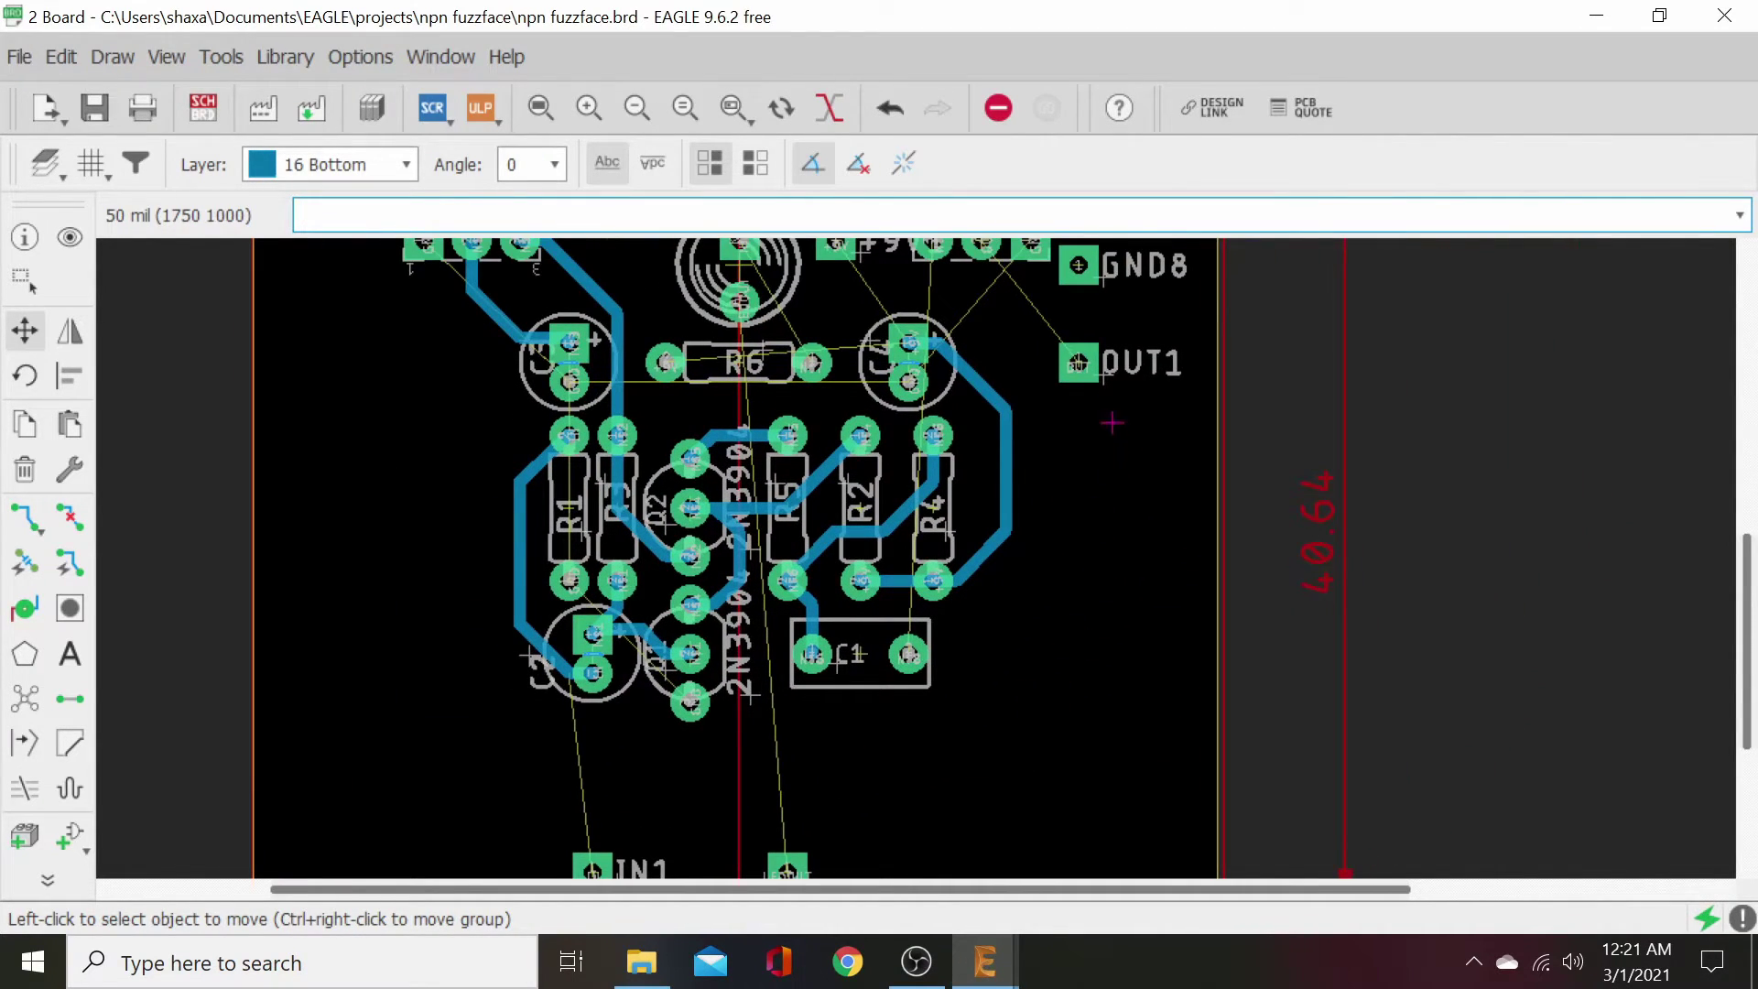
{"action": "scroll", "coordinate": [1101, 326], "scroll_direction": "up", "scroll_amount": 2}
{"action": "scroll", "coordinate": [1065, 412], "scroll_direction": "right", "scroll_amount": 1}
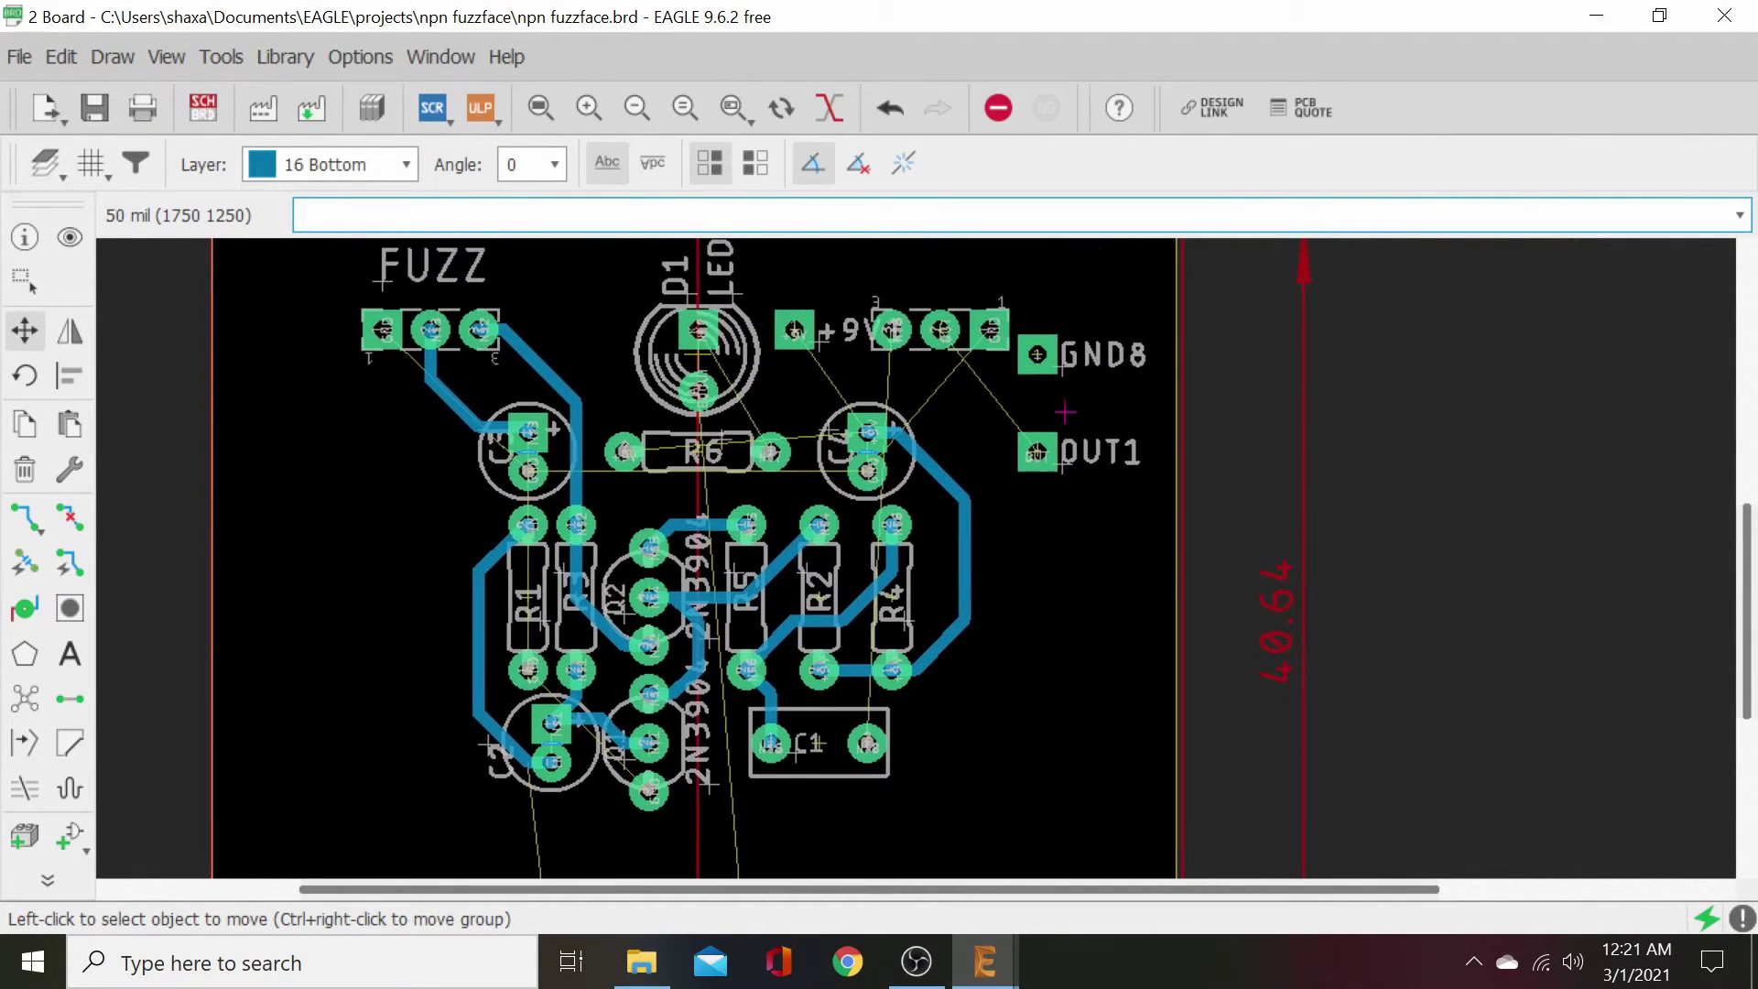
- Line up OUT1 right of IN1 and GND8 next to IN1 along the bottom edge
{"action": "left_click", "coordinate": [1032, 452]}
{"action": "scroll", "coordinate": [1037, 640], "scroll_direction": "down", "scroll_amount": 2}
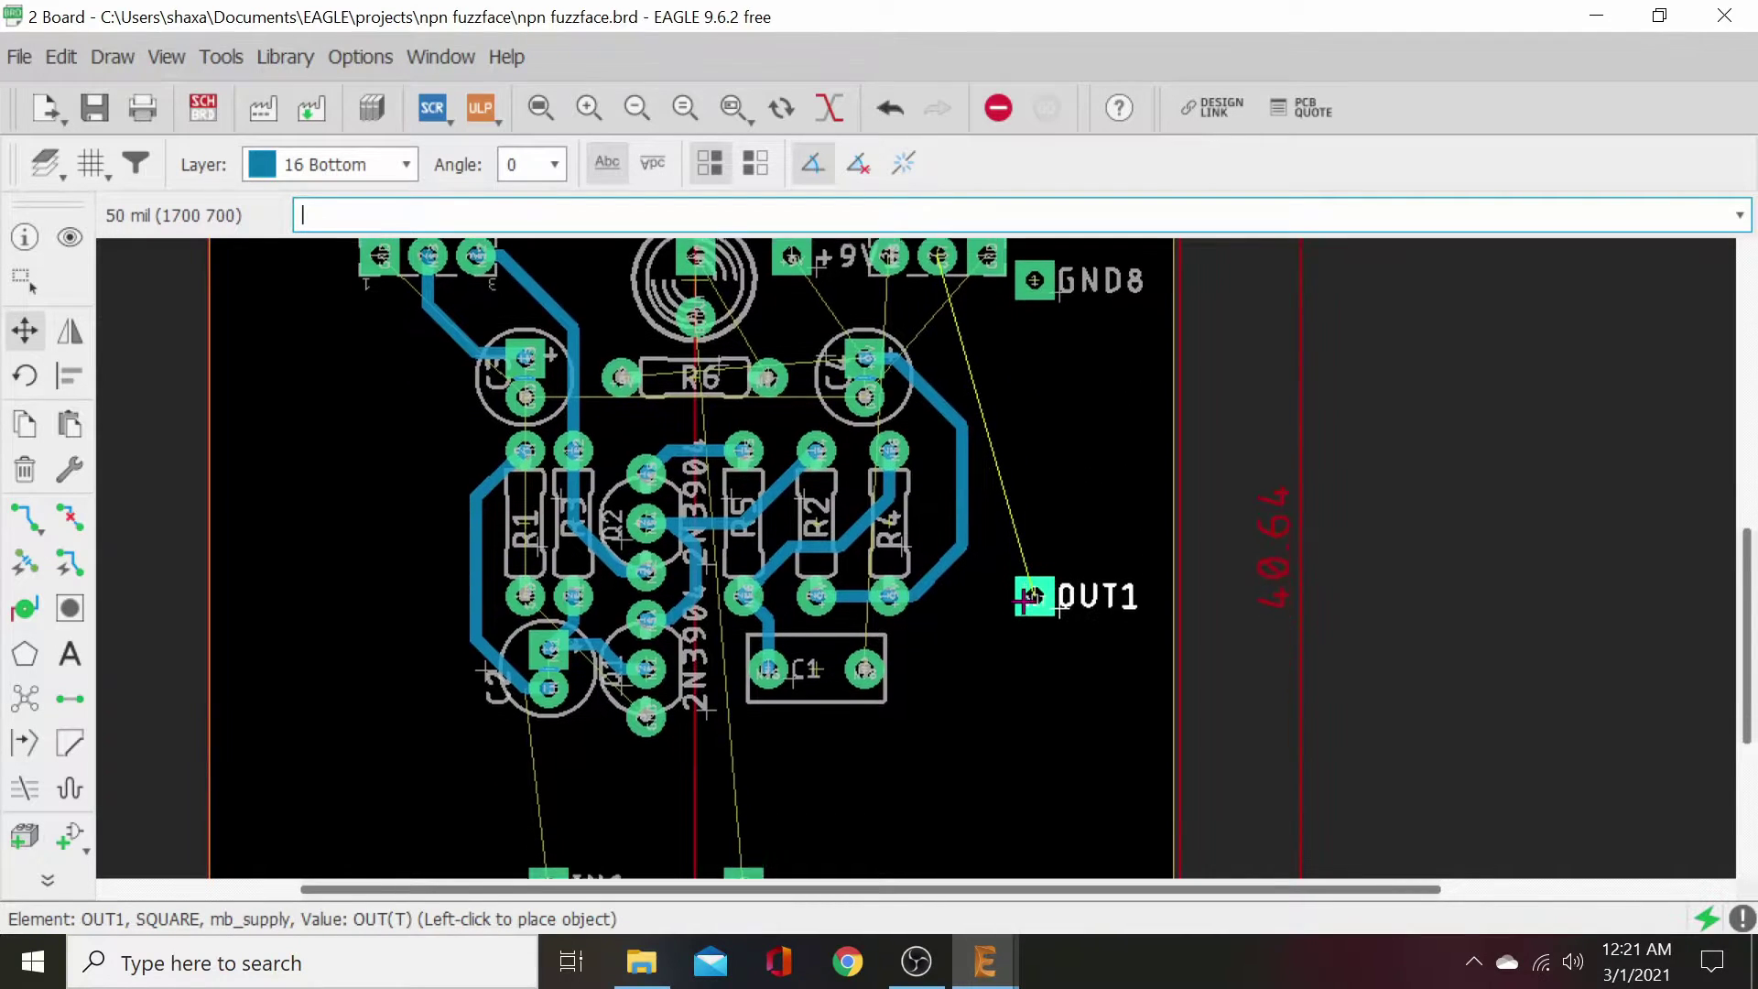
{"action": "scroll", "coordinate": [1026, 723], "scroll_direction": "down", "scroll_amount": 3}
{"action": "scroll", "coordinate": [1025, 746], "scroll_direction": "left", "scroll_amount": 2}
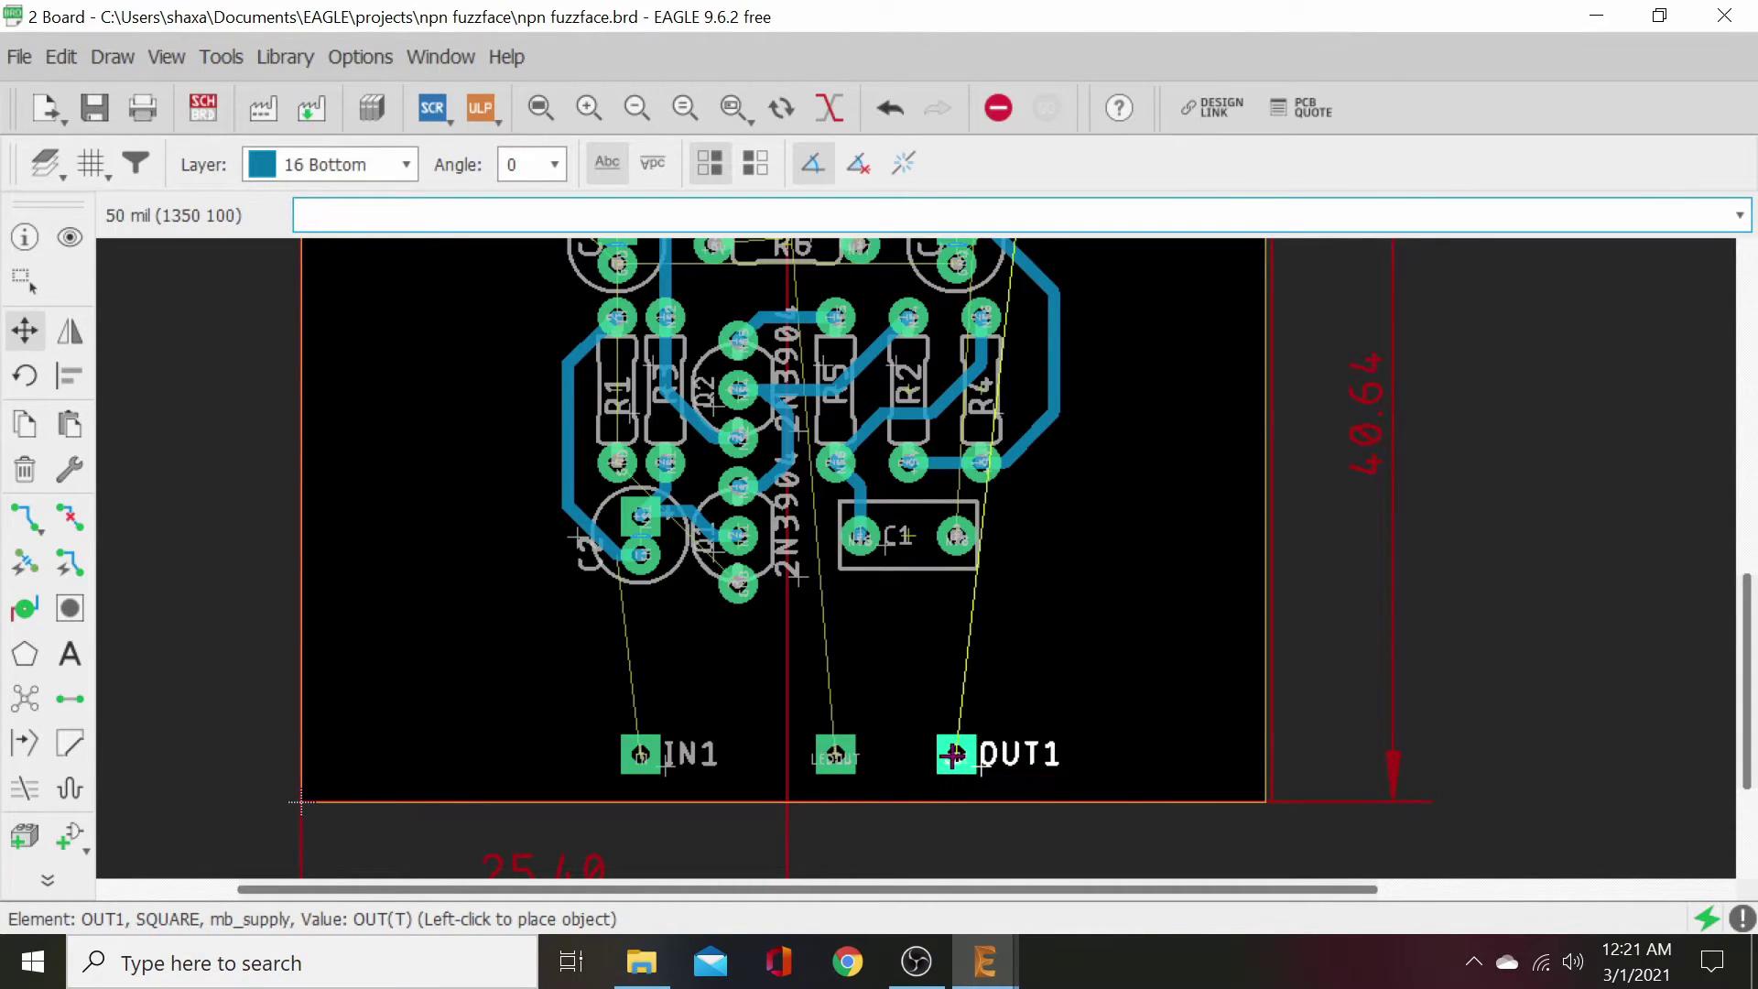
{"action": "left_click", "coordinate": [952, 754]}
{"action": "scroll", "coordinate": [1089, 648], "scroll_direction": "up", "scroll_amount": 3}
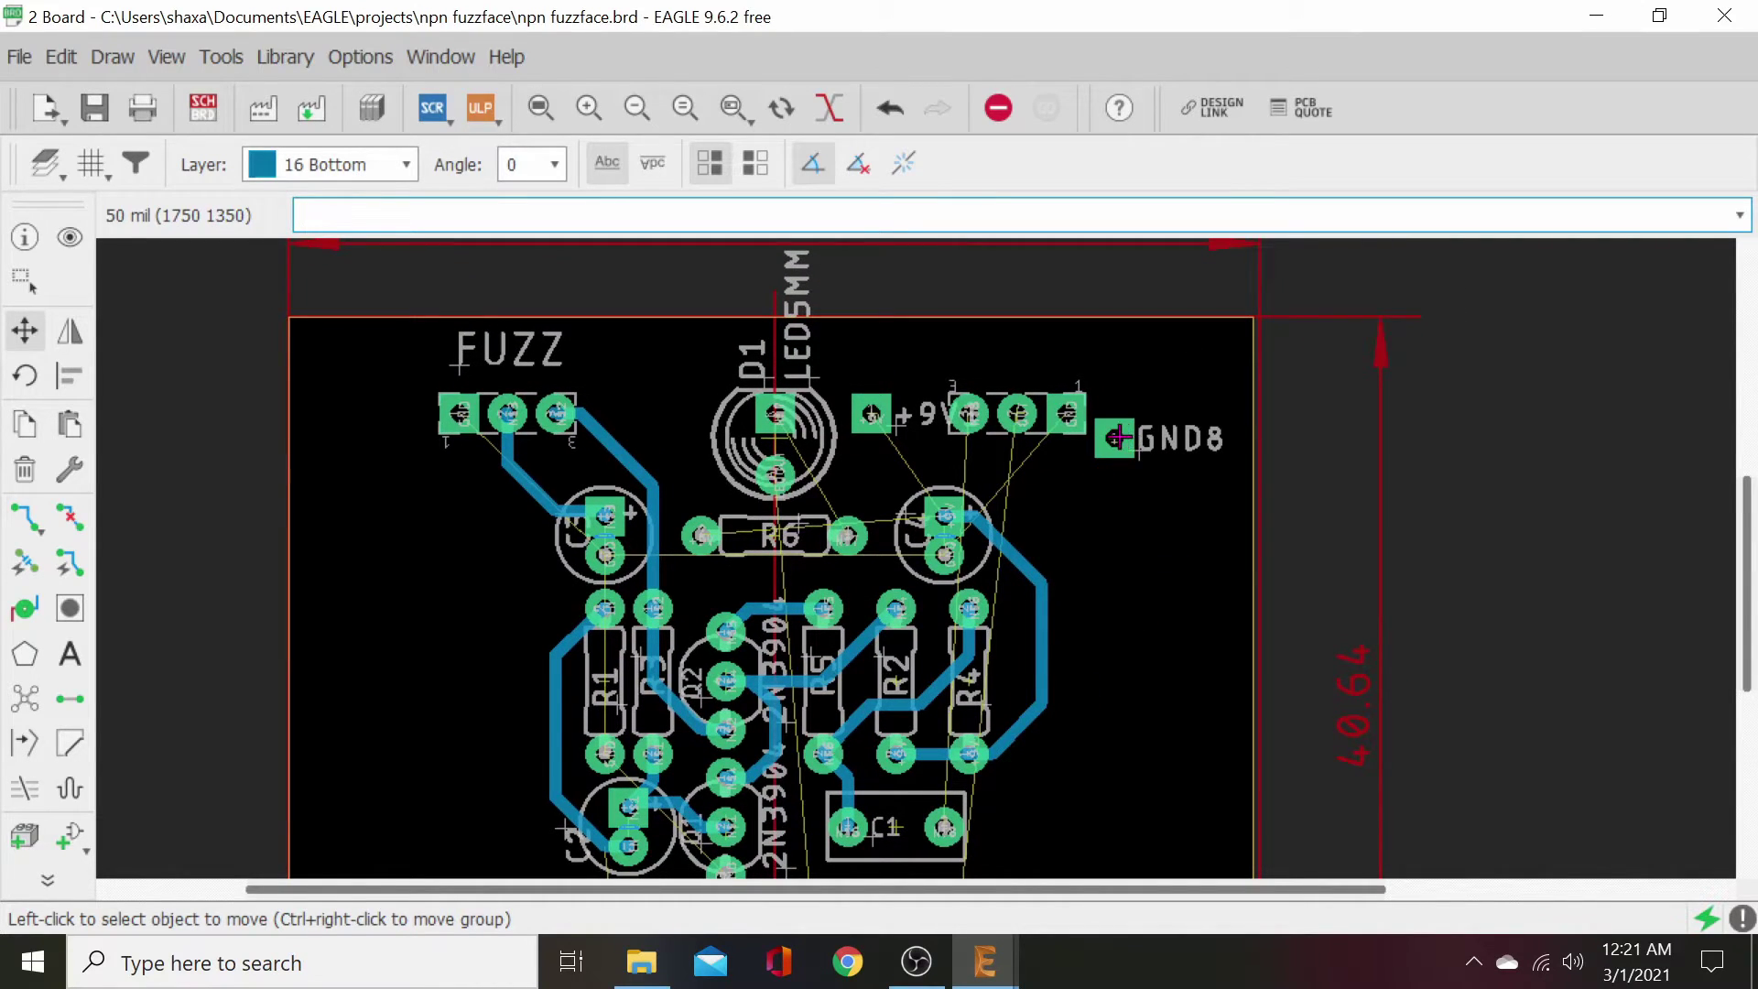
{"action": "left_click", "coordinate": [1118, 437]}
{"action": "scroll", "coordinate": [1116, 595], "scroll_direction": "down", "scroll_amount": 4}
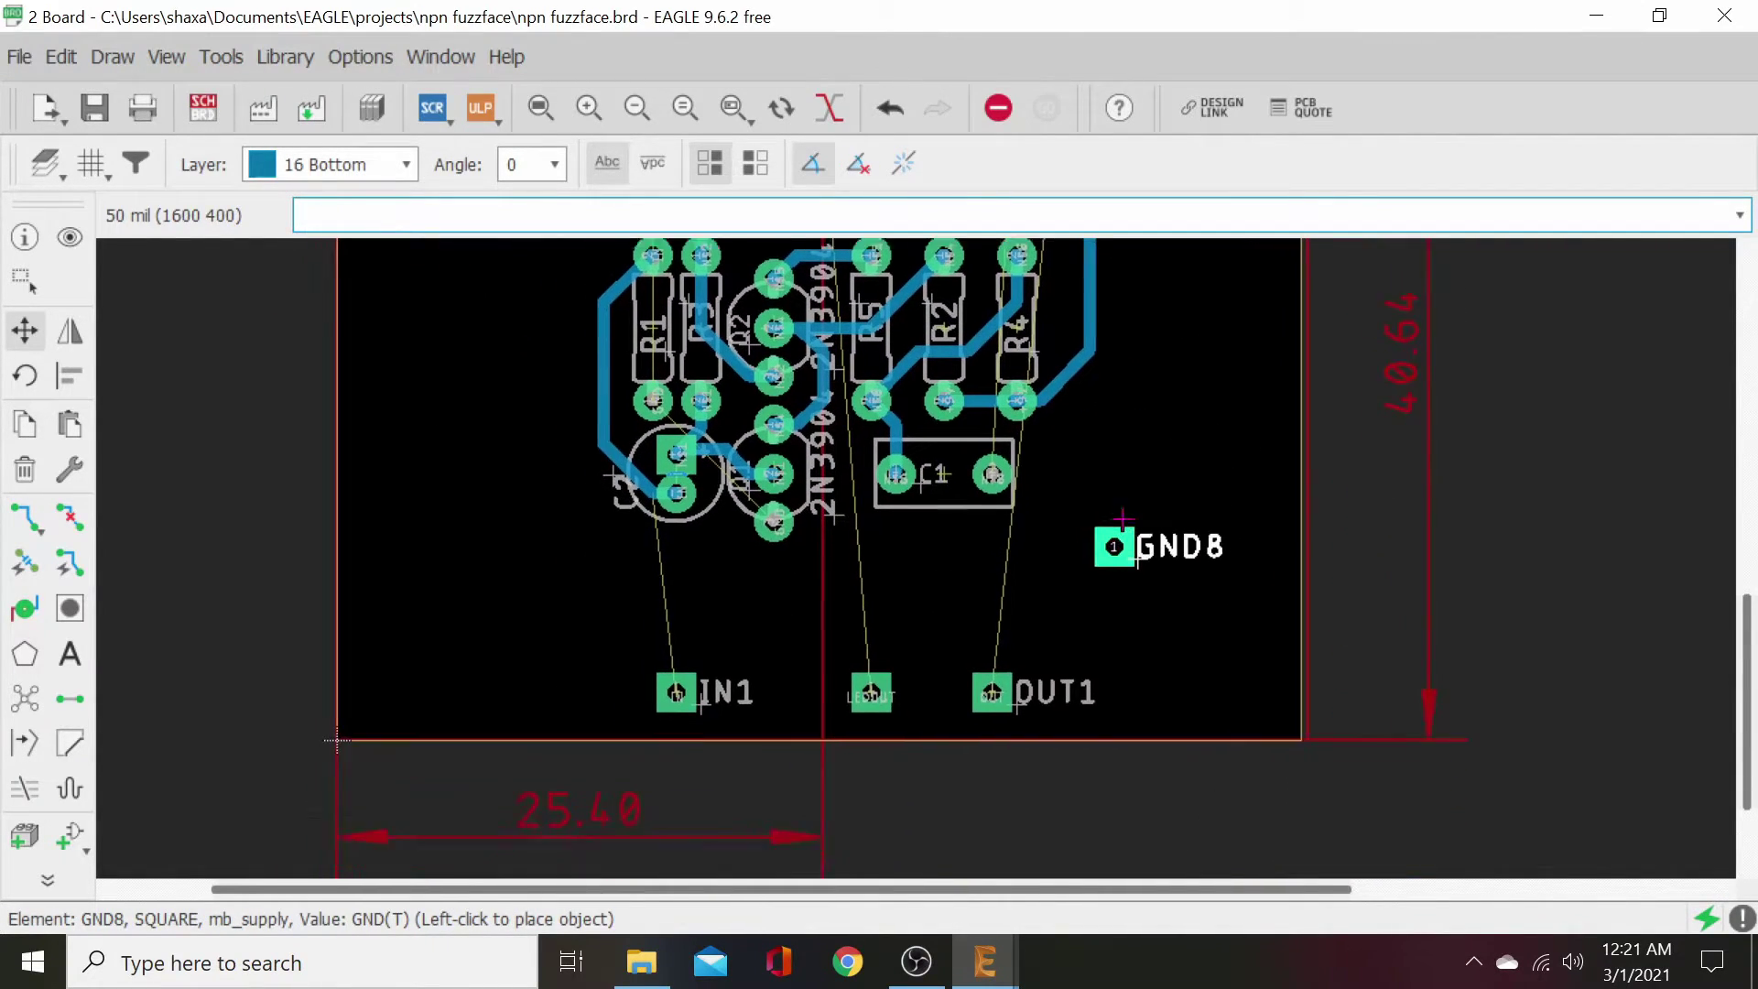
{"action": "scroll", "coordinate": [1123, 519], "scroll_direction": "down", "scroll_amount": 1}
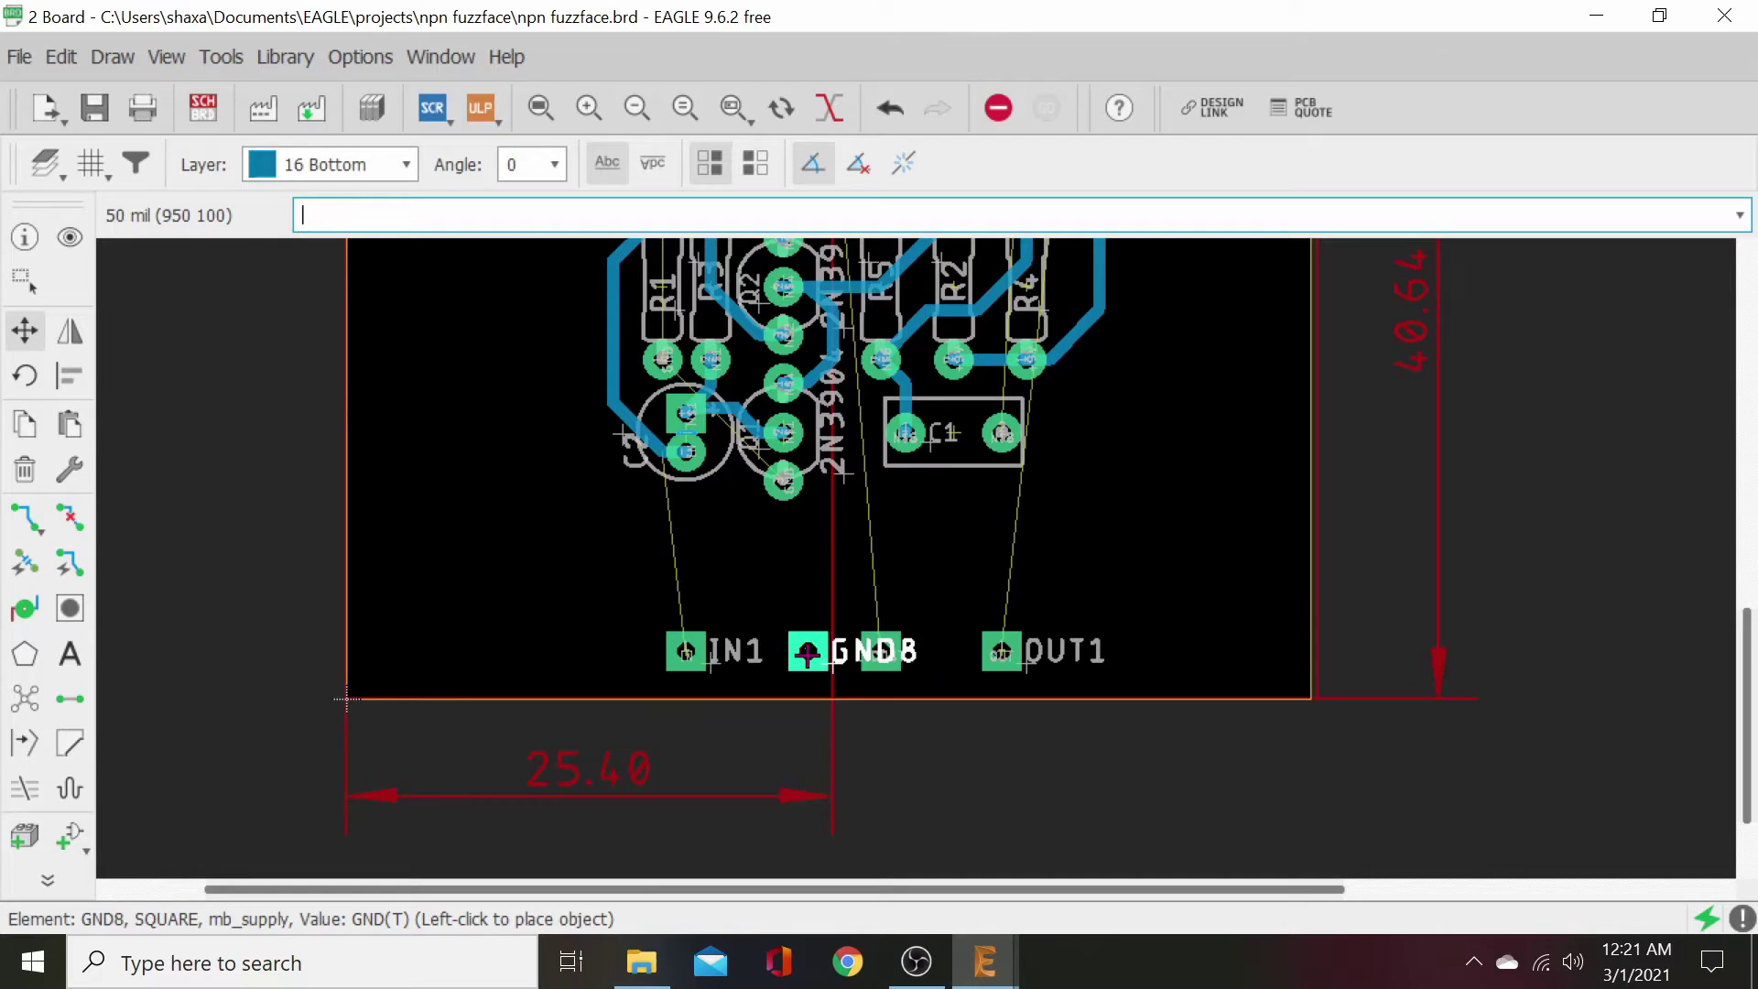
{"action": "left_click", "coordinate": [806, 652]}
{"action": "scroll", "coordinate": [1169, 549], "scroll_direction": "up", "scroll_amount": 5}
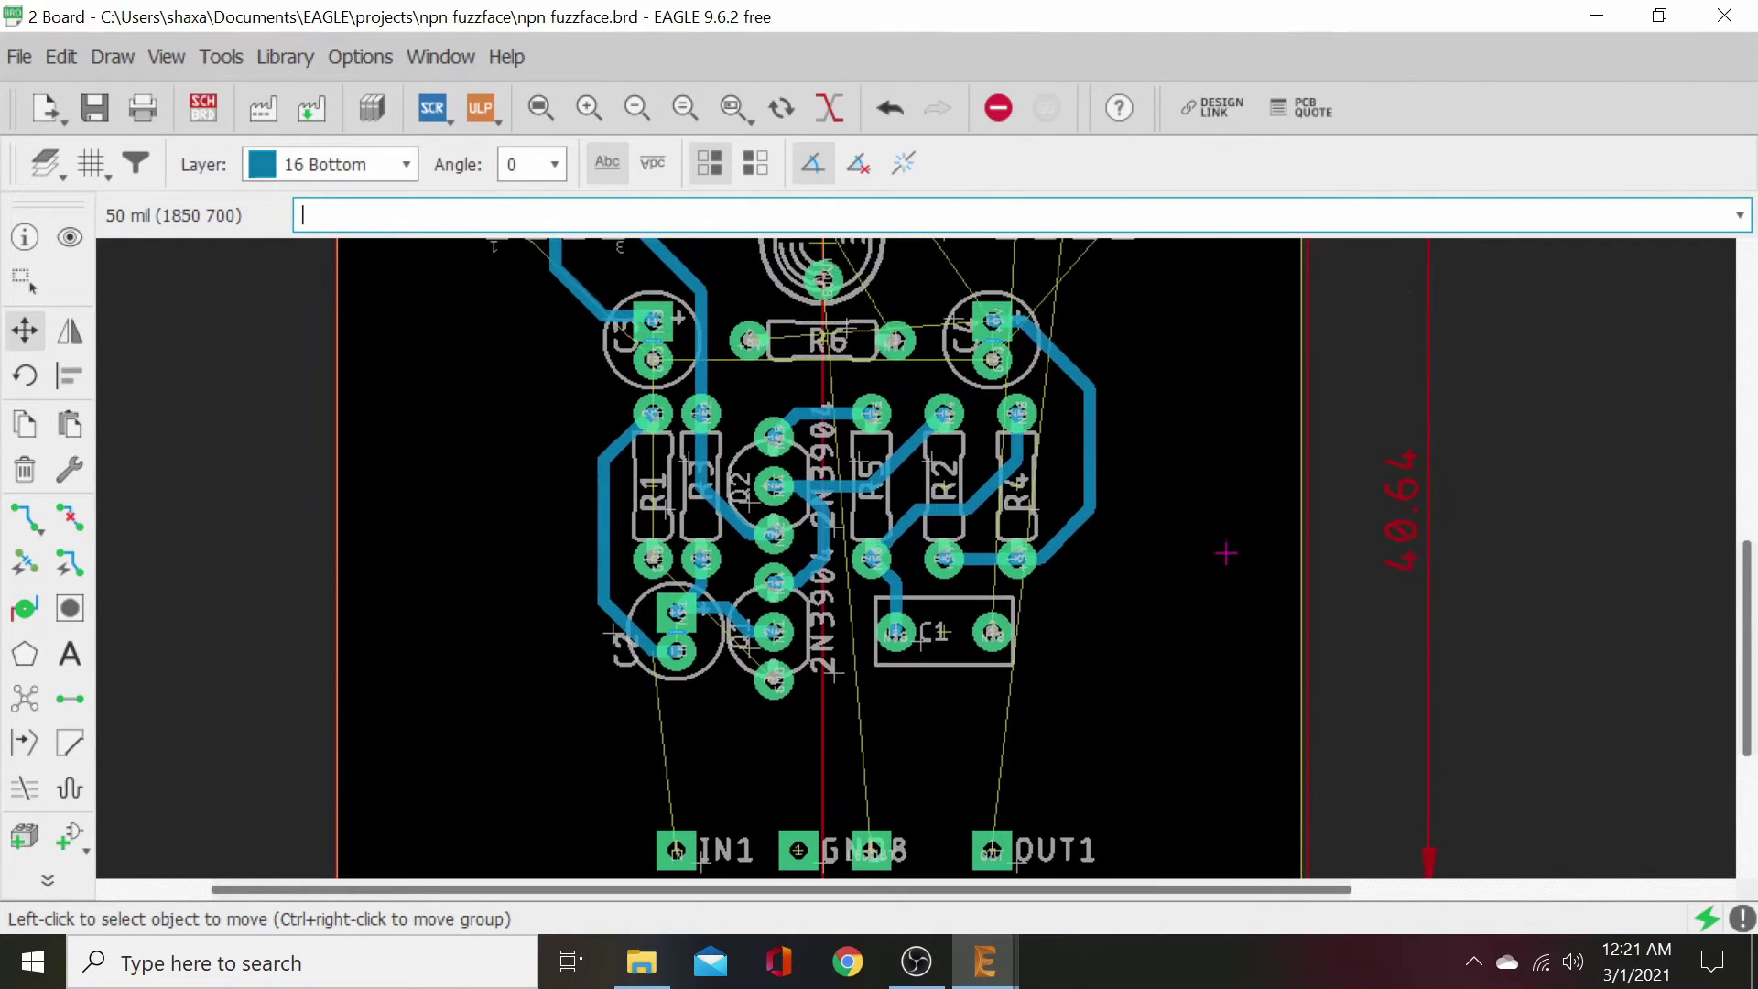
{"action": "scroll", "coordinate": [1226, 553], "scroll_direction": "up", "scroll_amount": 7}
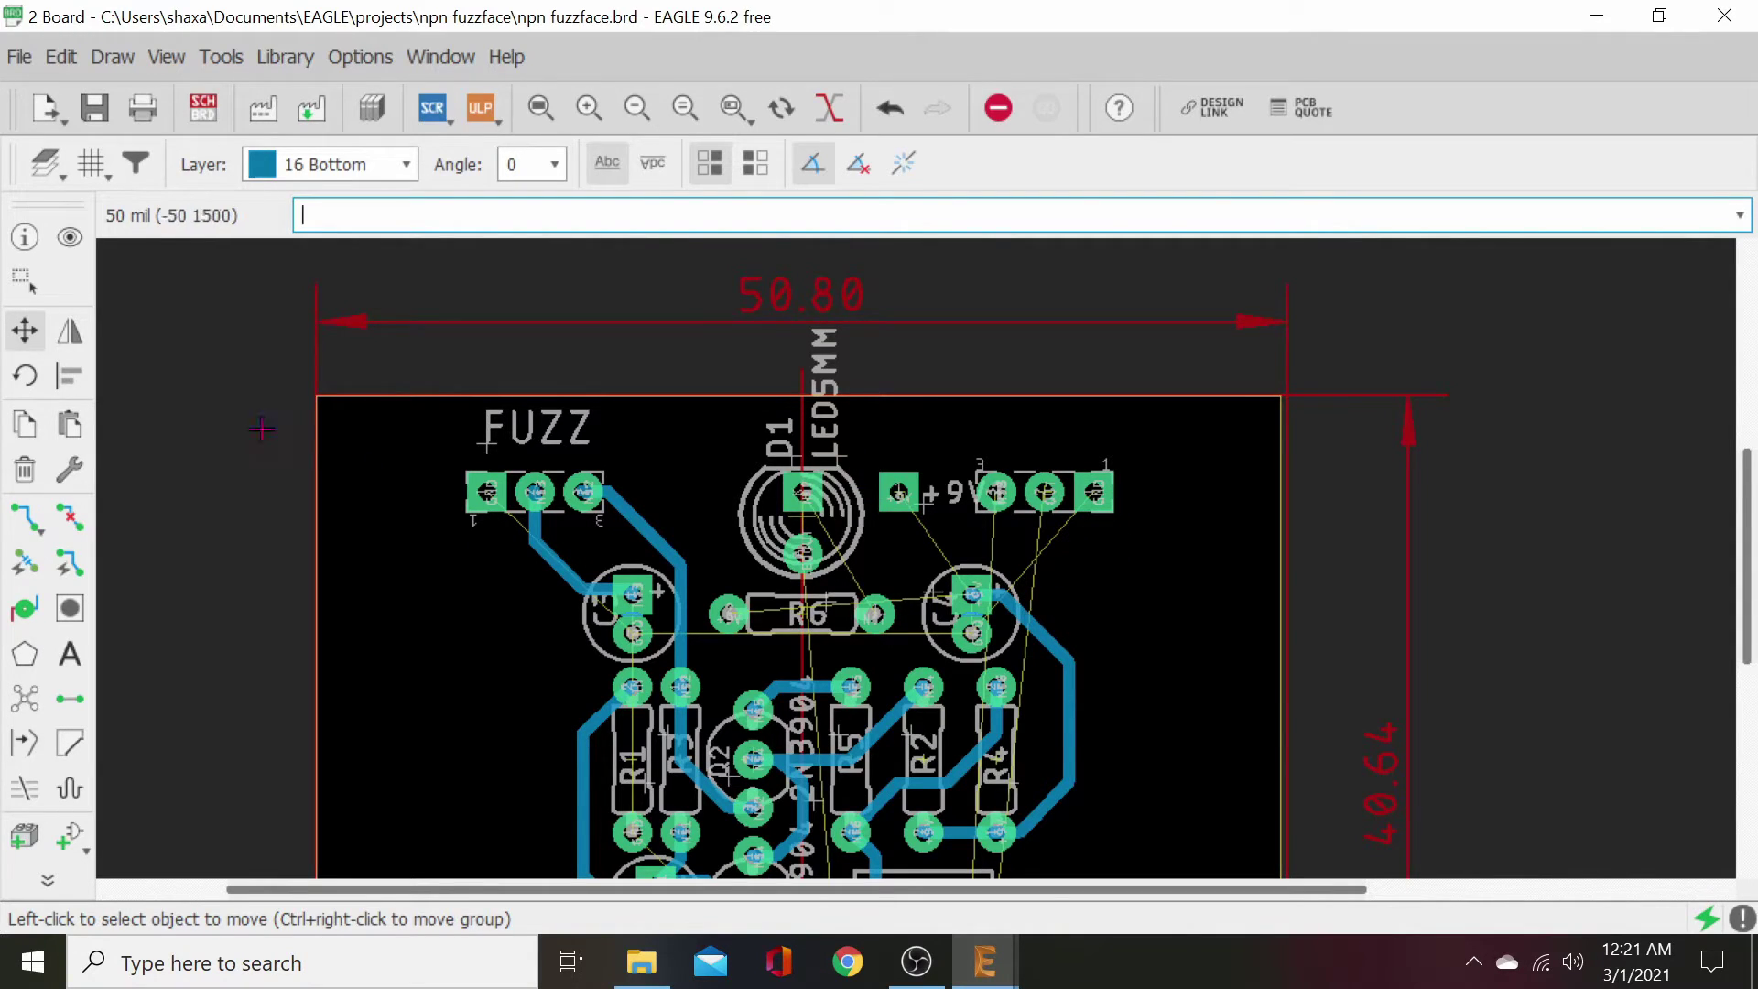
- Route the bottom-layer +9V trace to capacitor C4's pad
{"action": "left_click", "coordinate": [22, 517]}
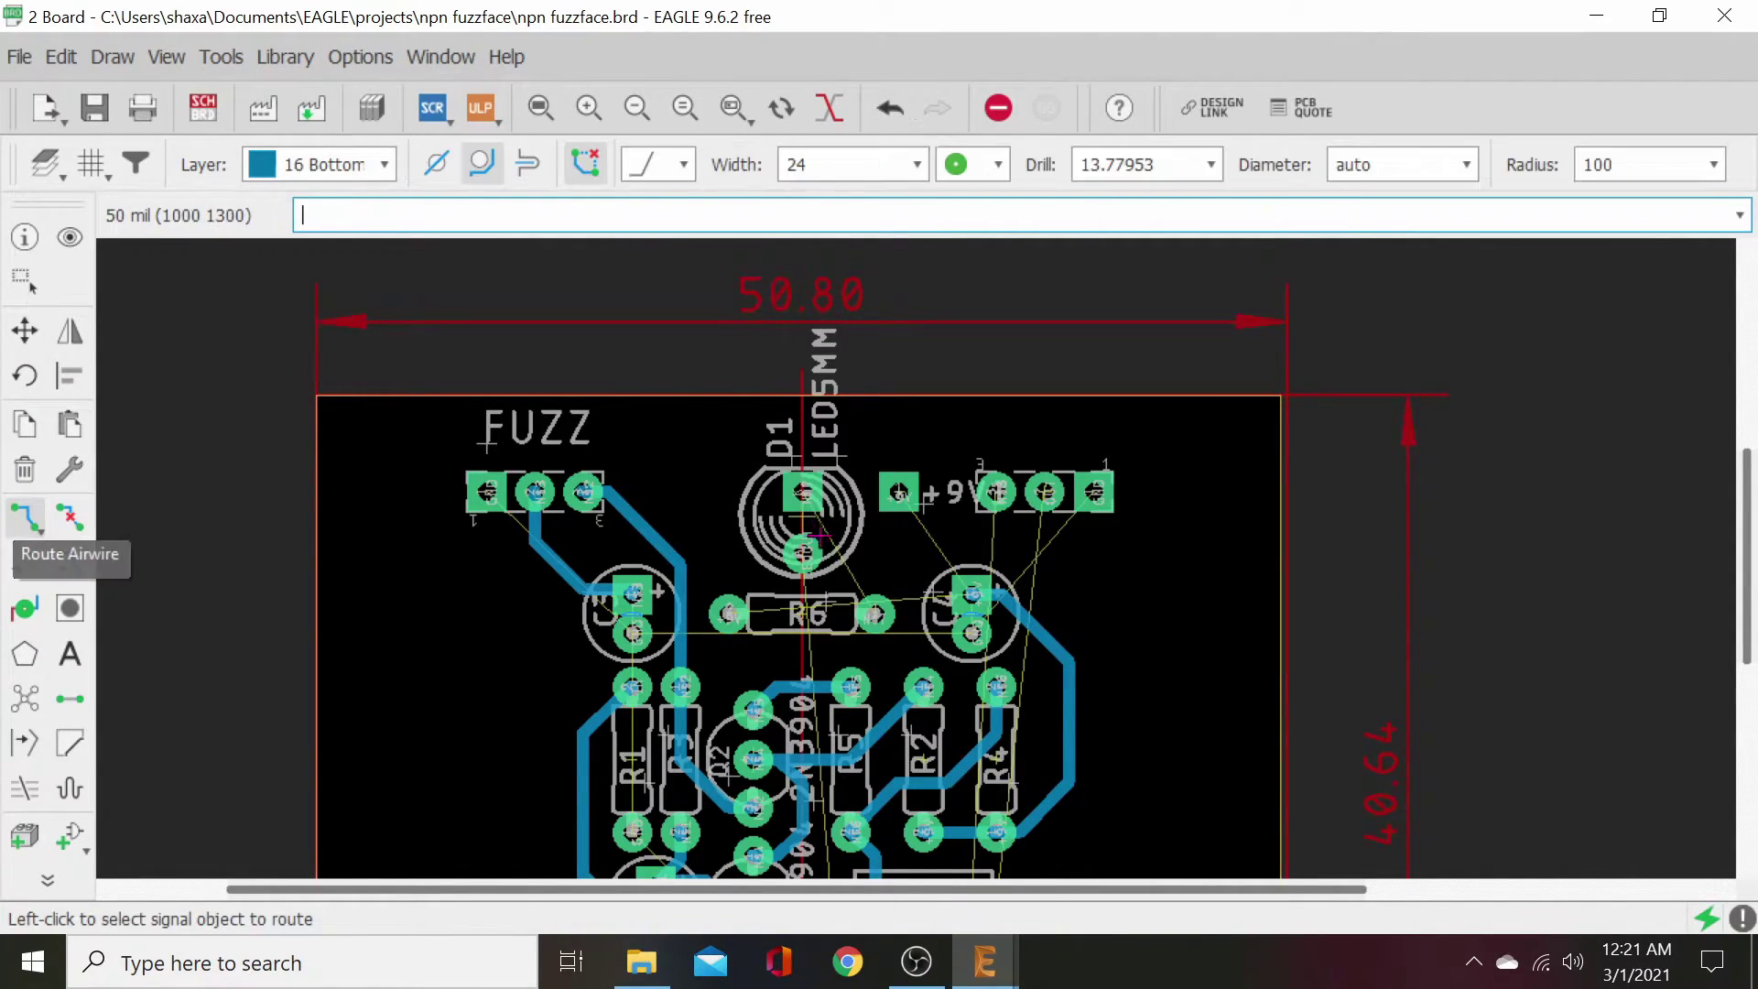
{"action": "left_click", "coordinate": [897, 490]}
{"action": "left_click", "coordinate": [971, 594]}
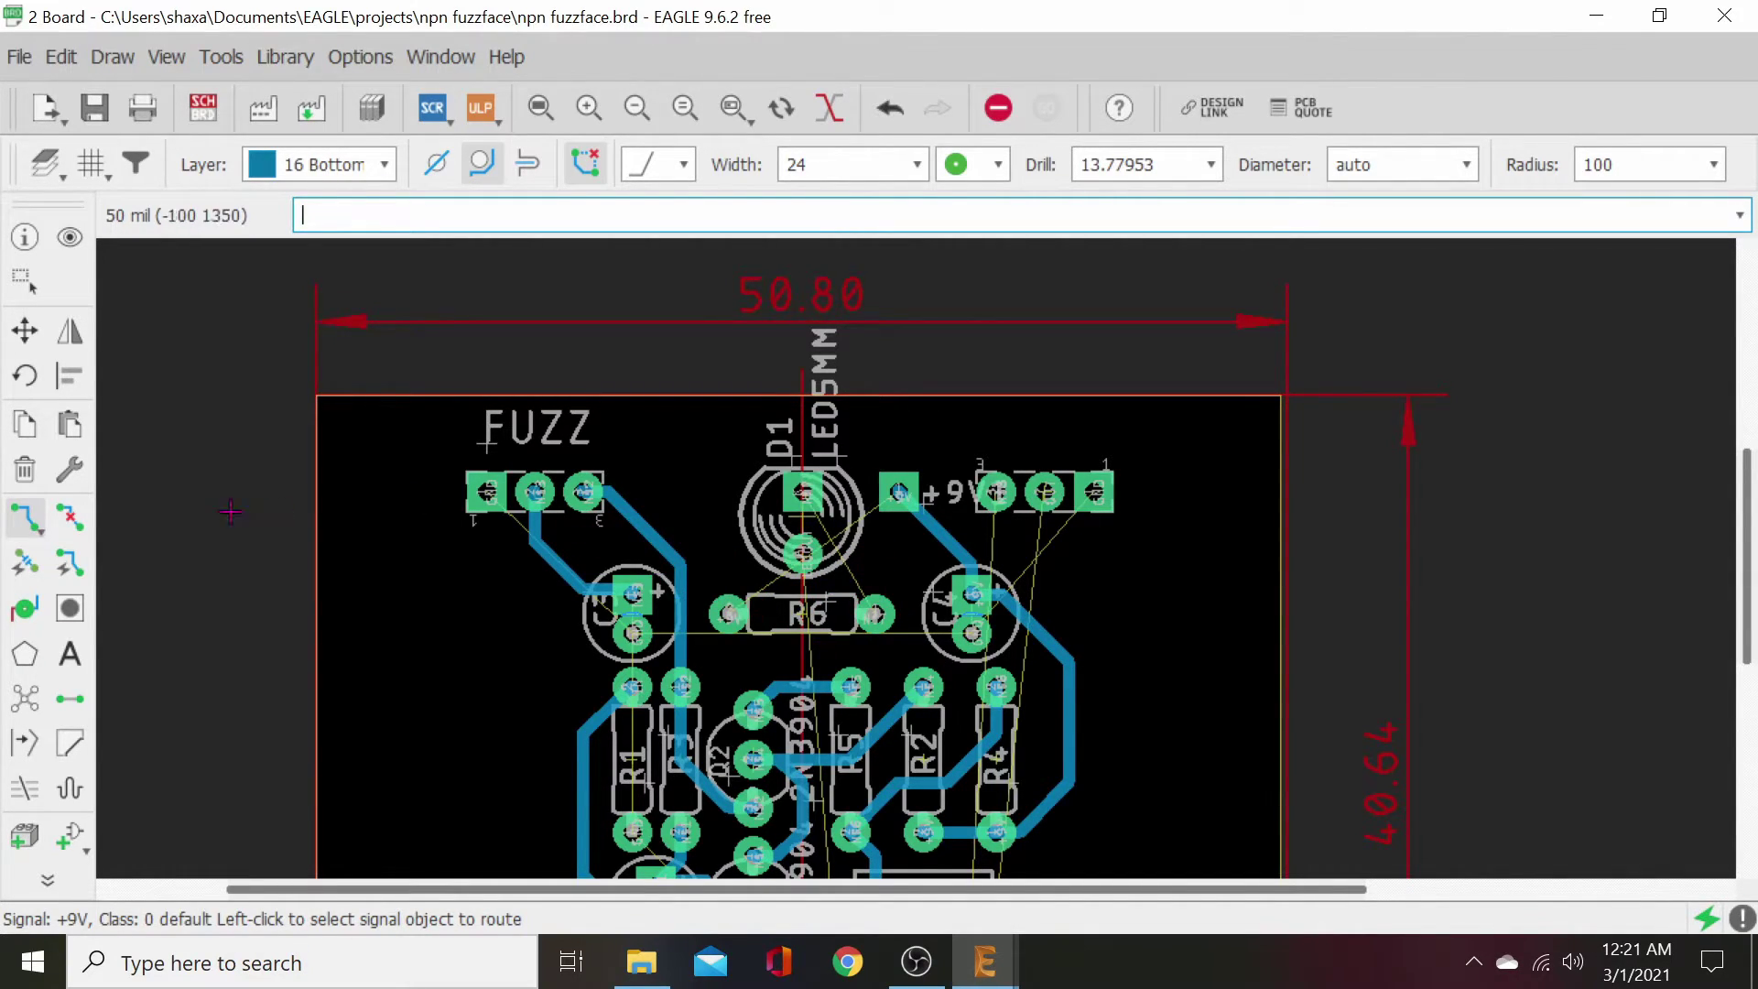
{"action": "left_click", "coordinate": [22, 333]}
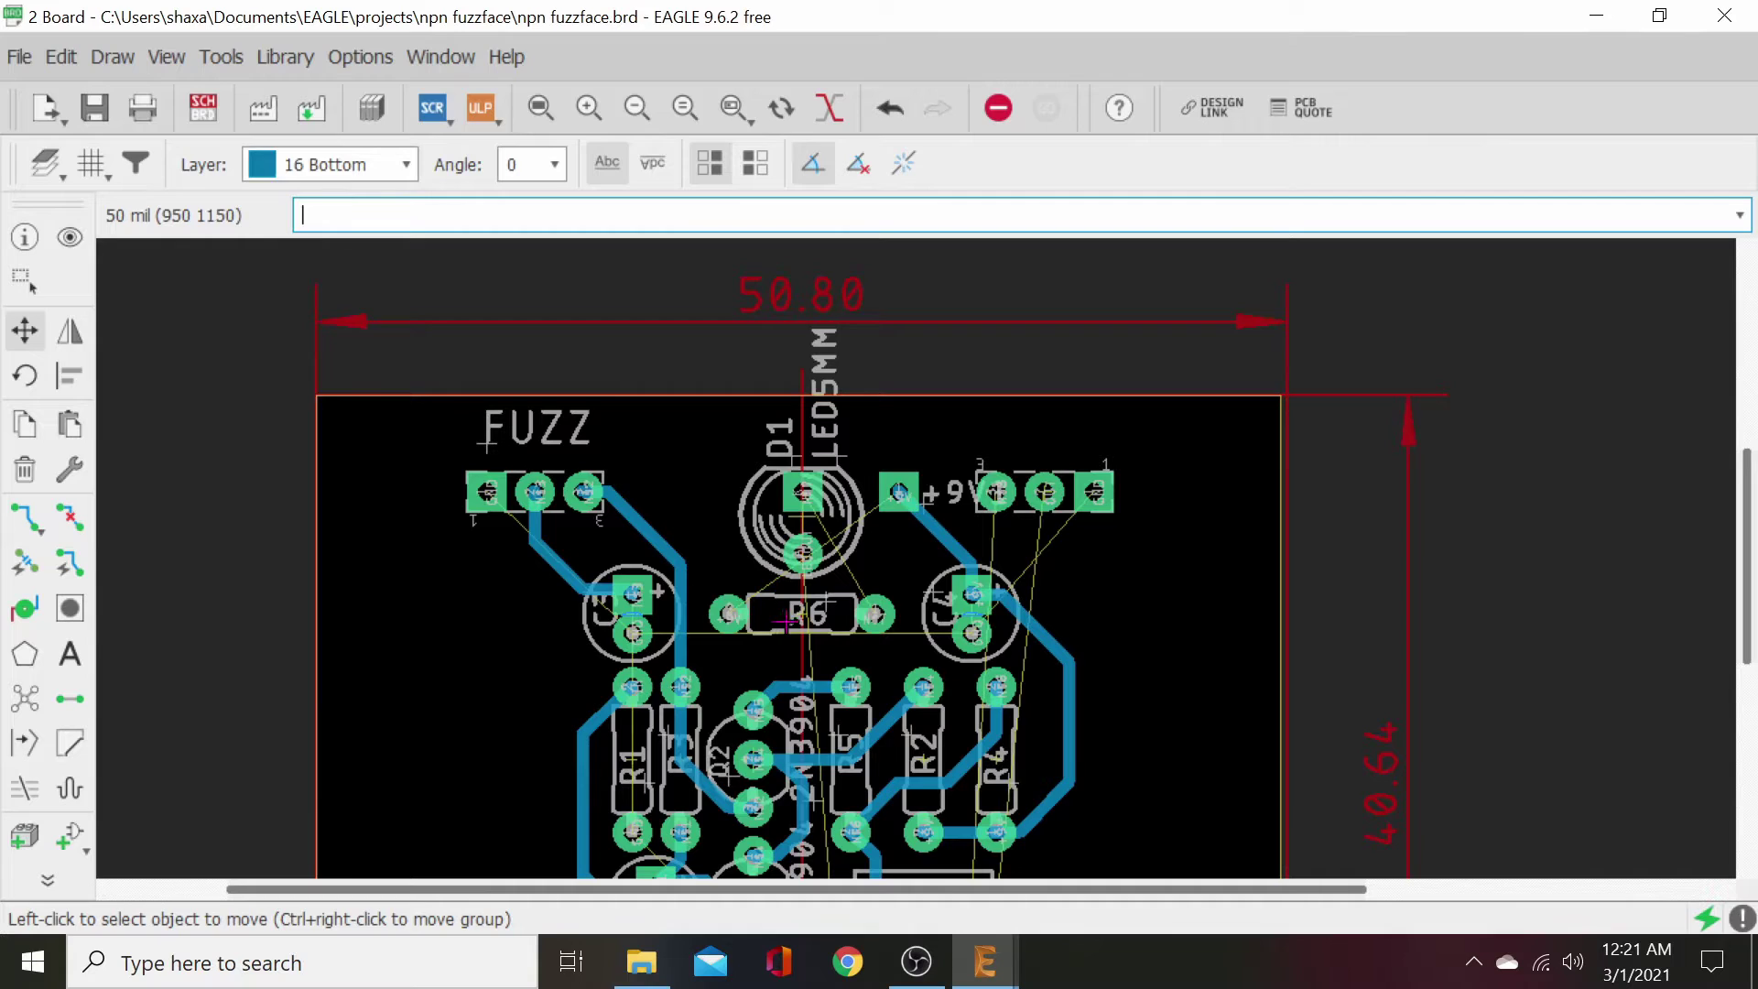
{"action": "left_click", "coordinate": [800, 613]}
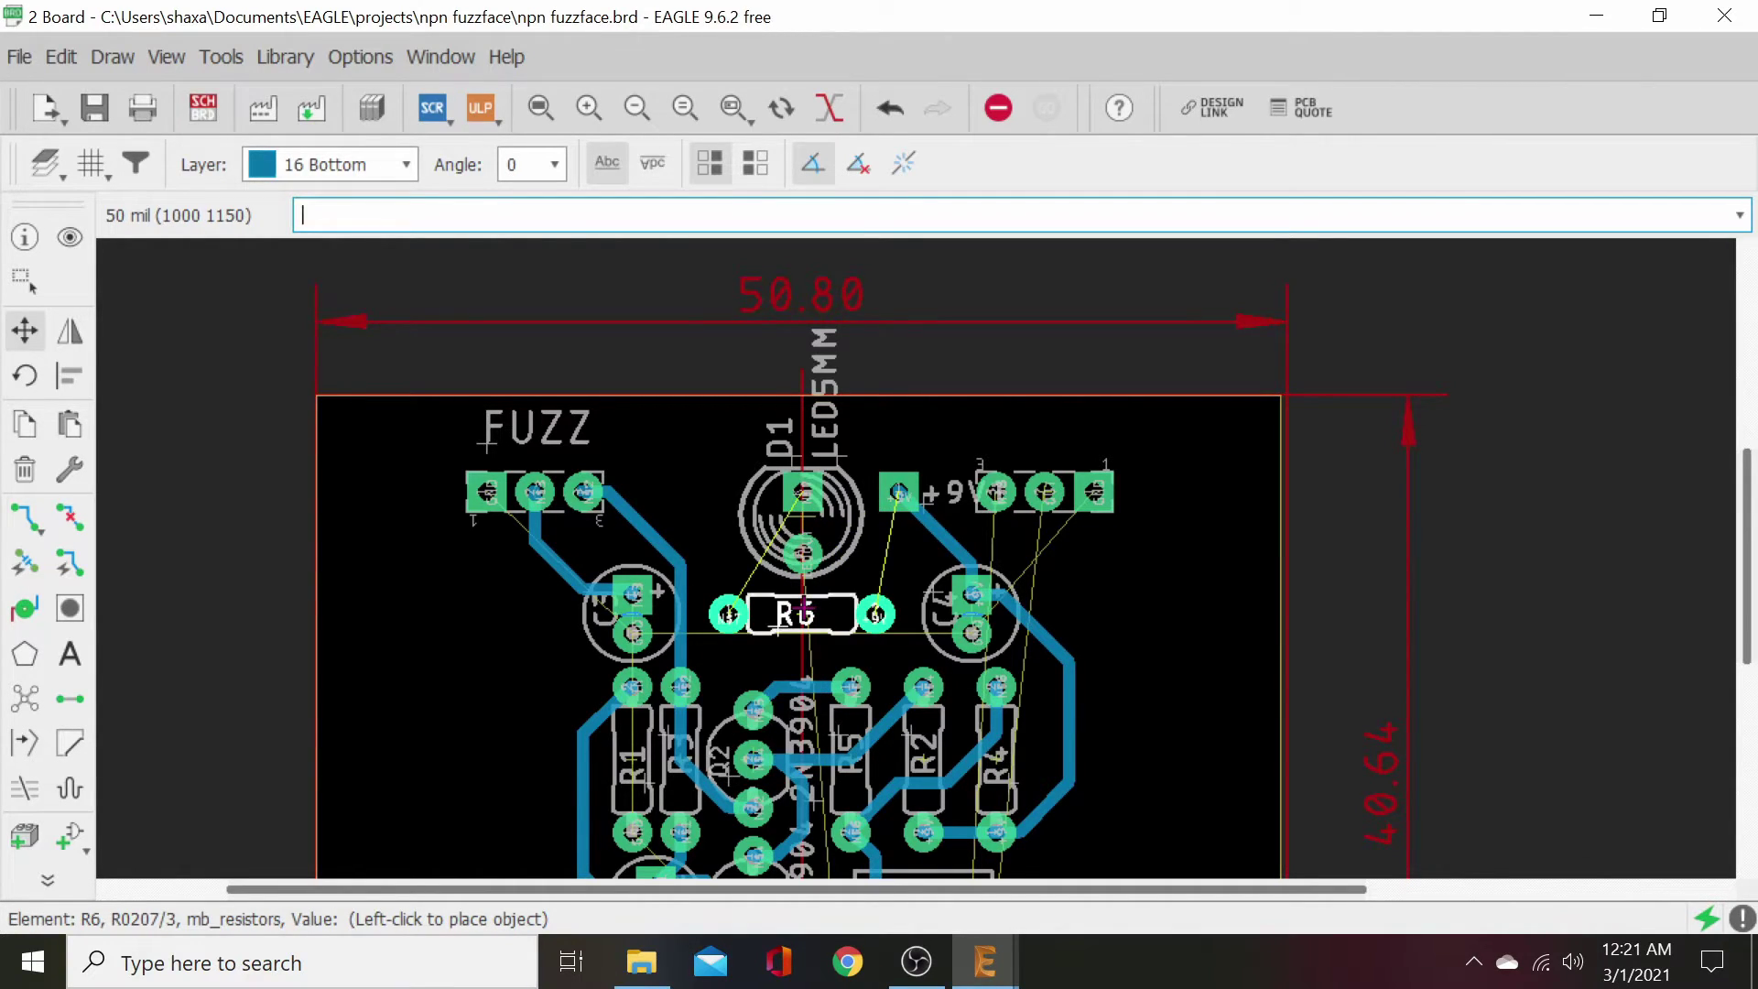
{"action": "left_click", "coordinate": [802, 608]}
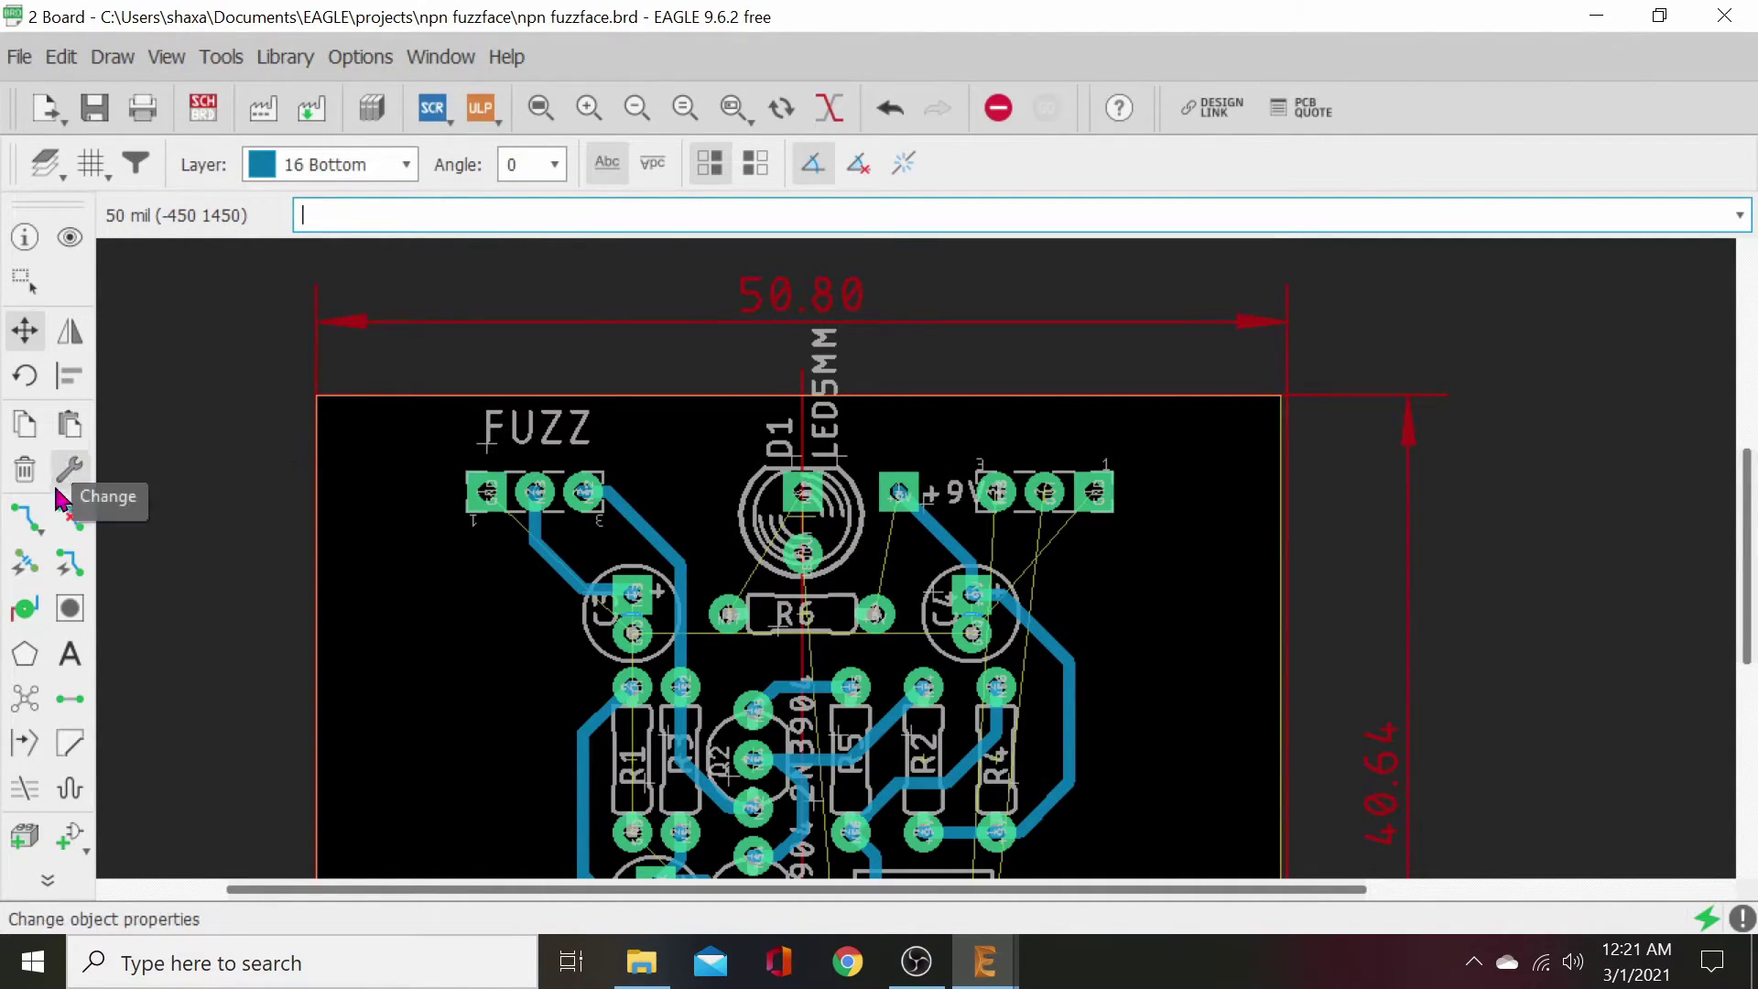
{"action": "left_click", "coordinate": [24, 518]}
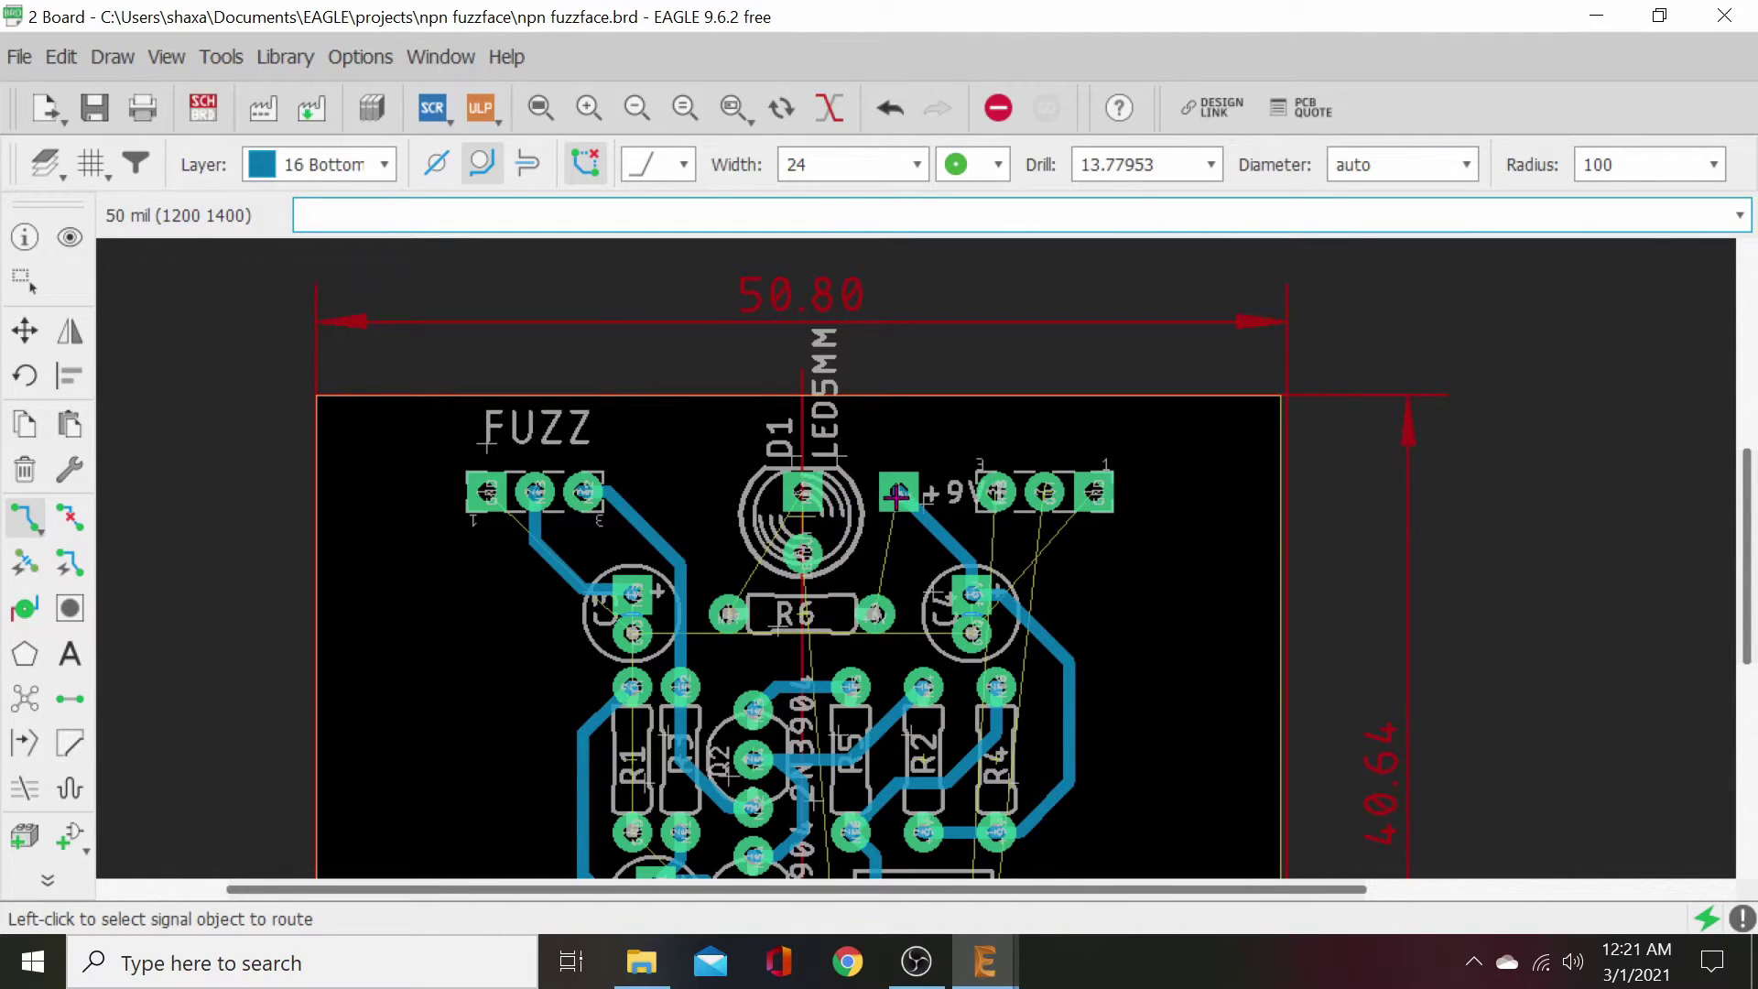
{"action": "left_click", "coordinate": [875, 611]}
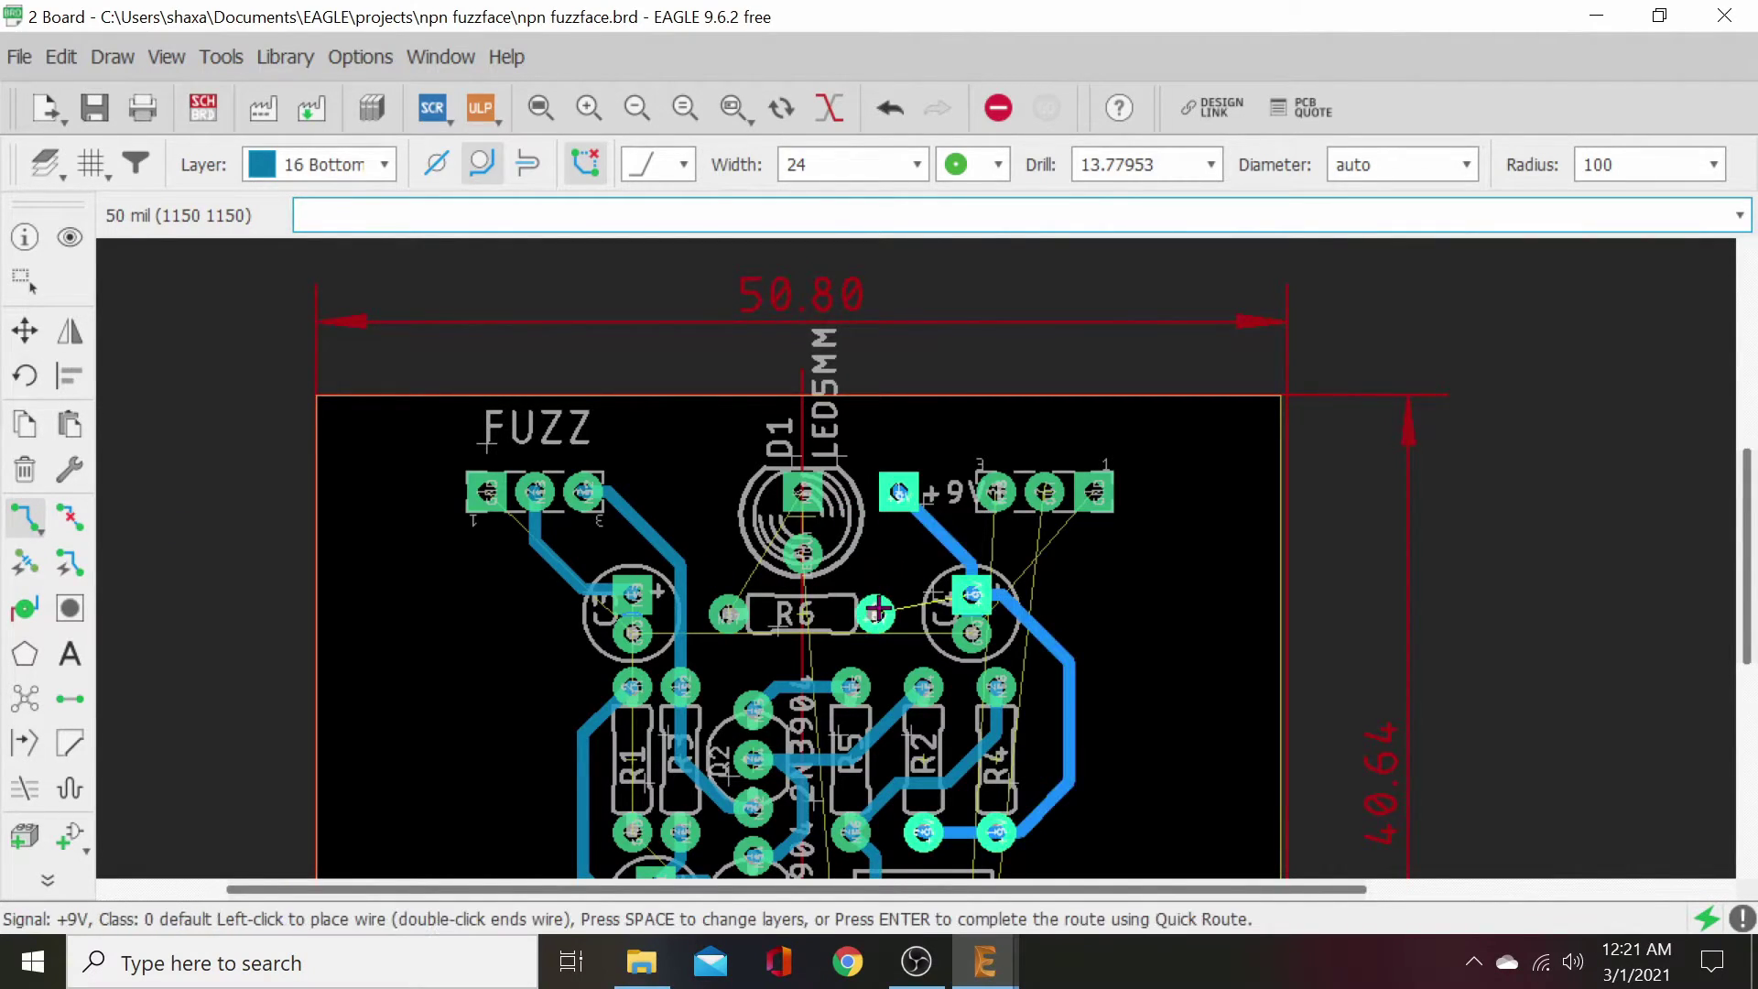
{"action": "left_click", "coordinate": [958, 587]}
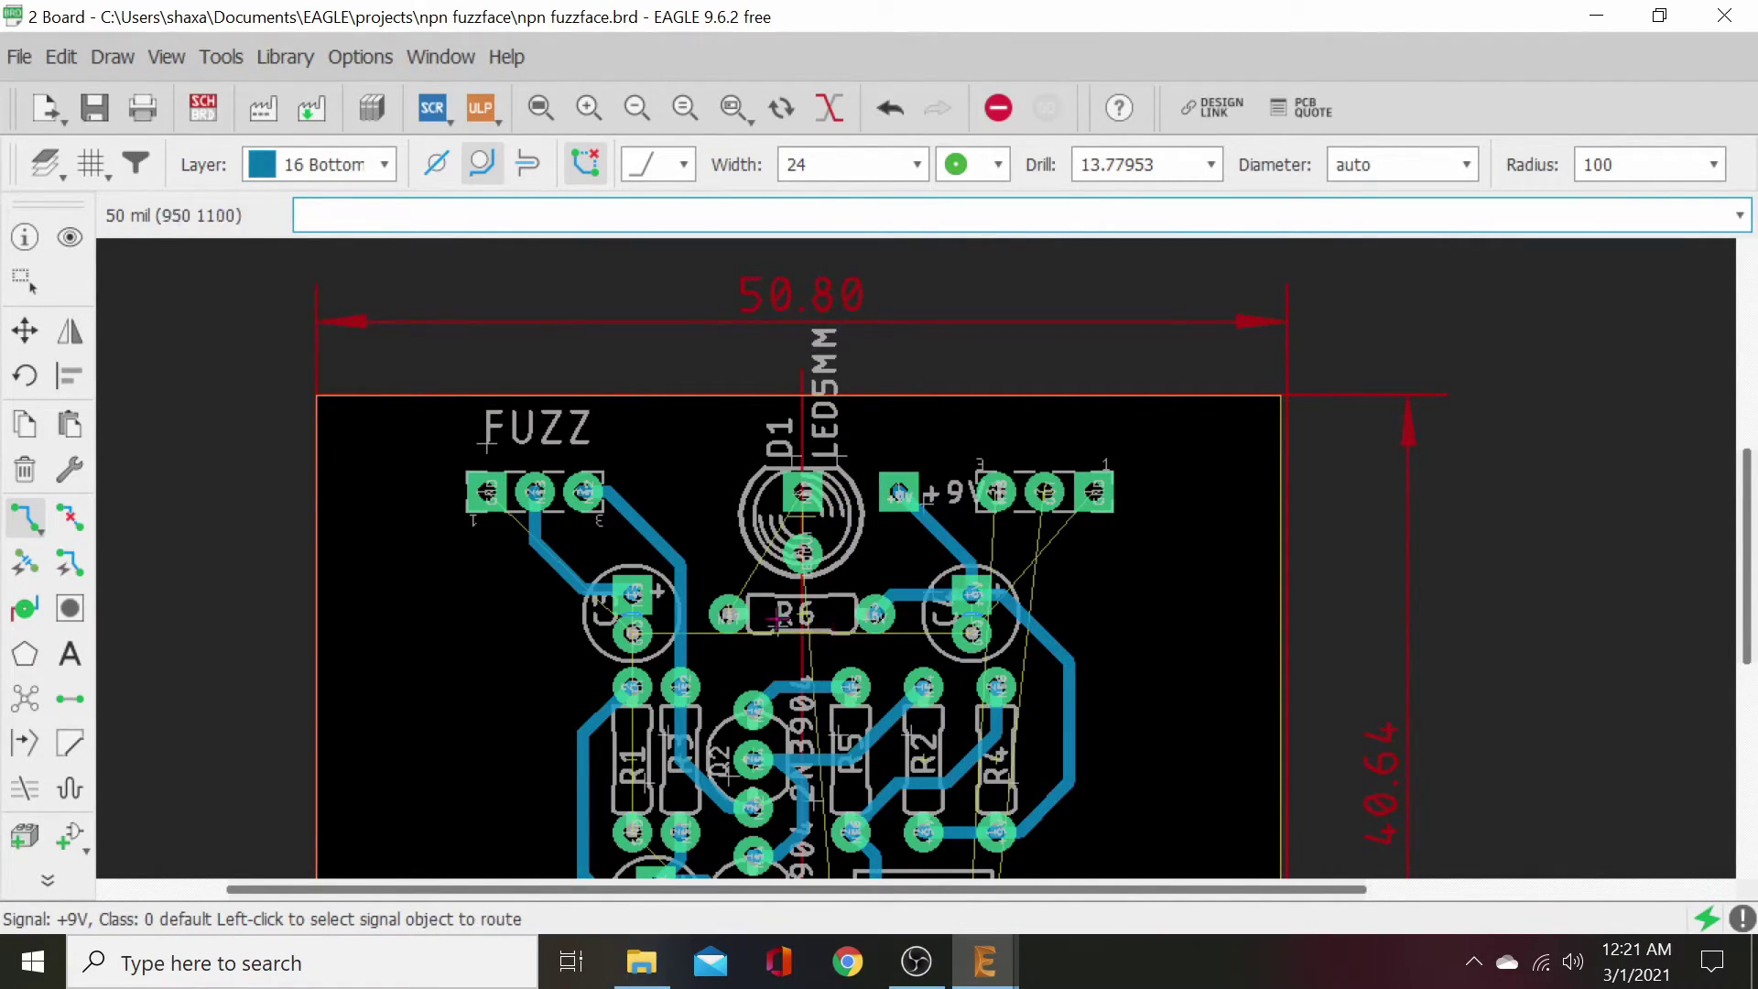
- Route the N$7 trace from R6's left pad up to LED D1's pad
{"action": "left_click", "coordinate": [723, 611]}
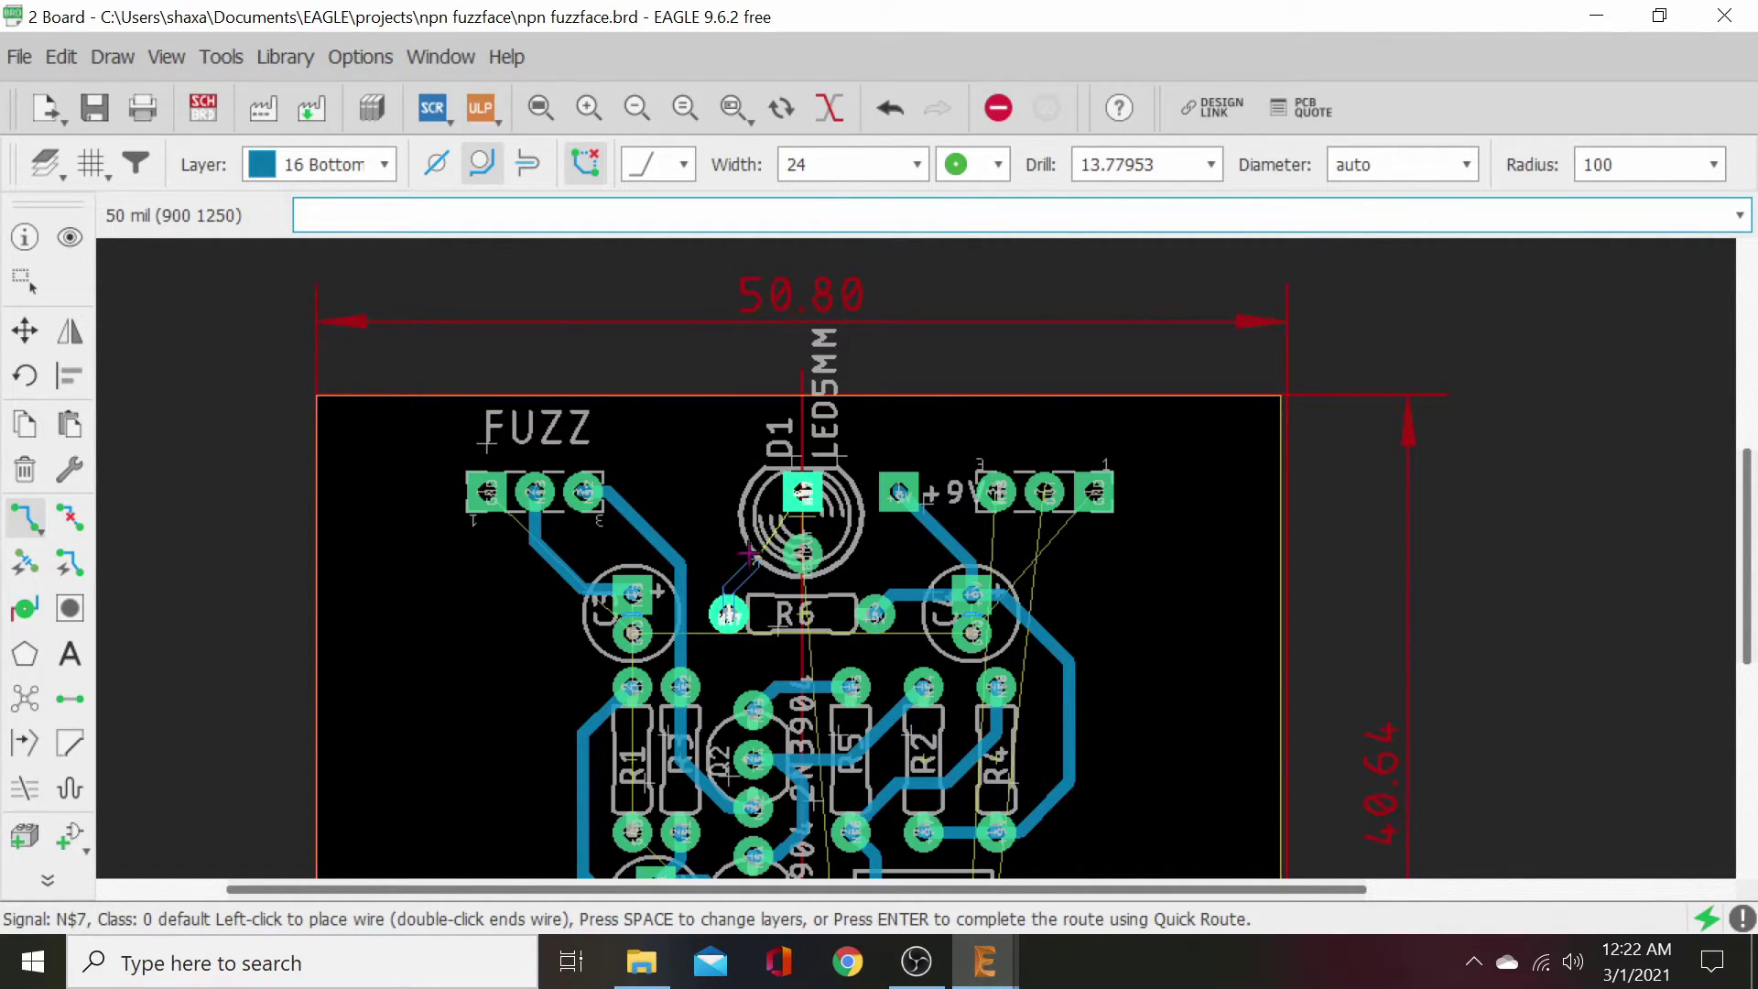
{"action": "left_click", "coordinate": [797, 494]}
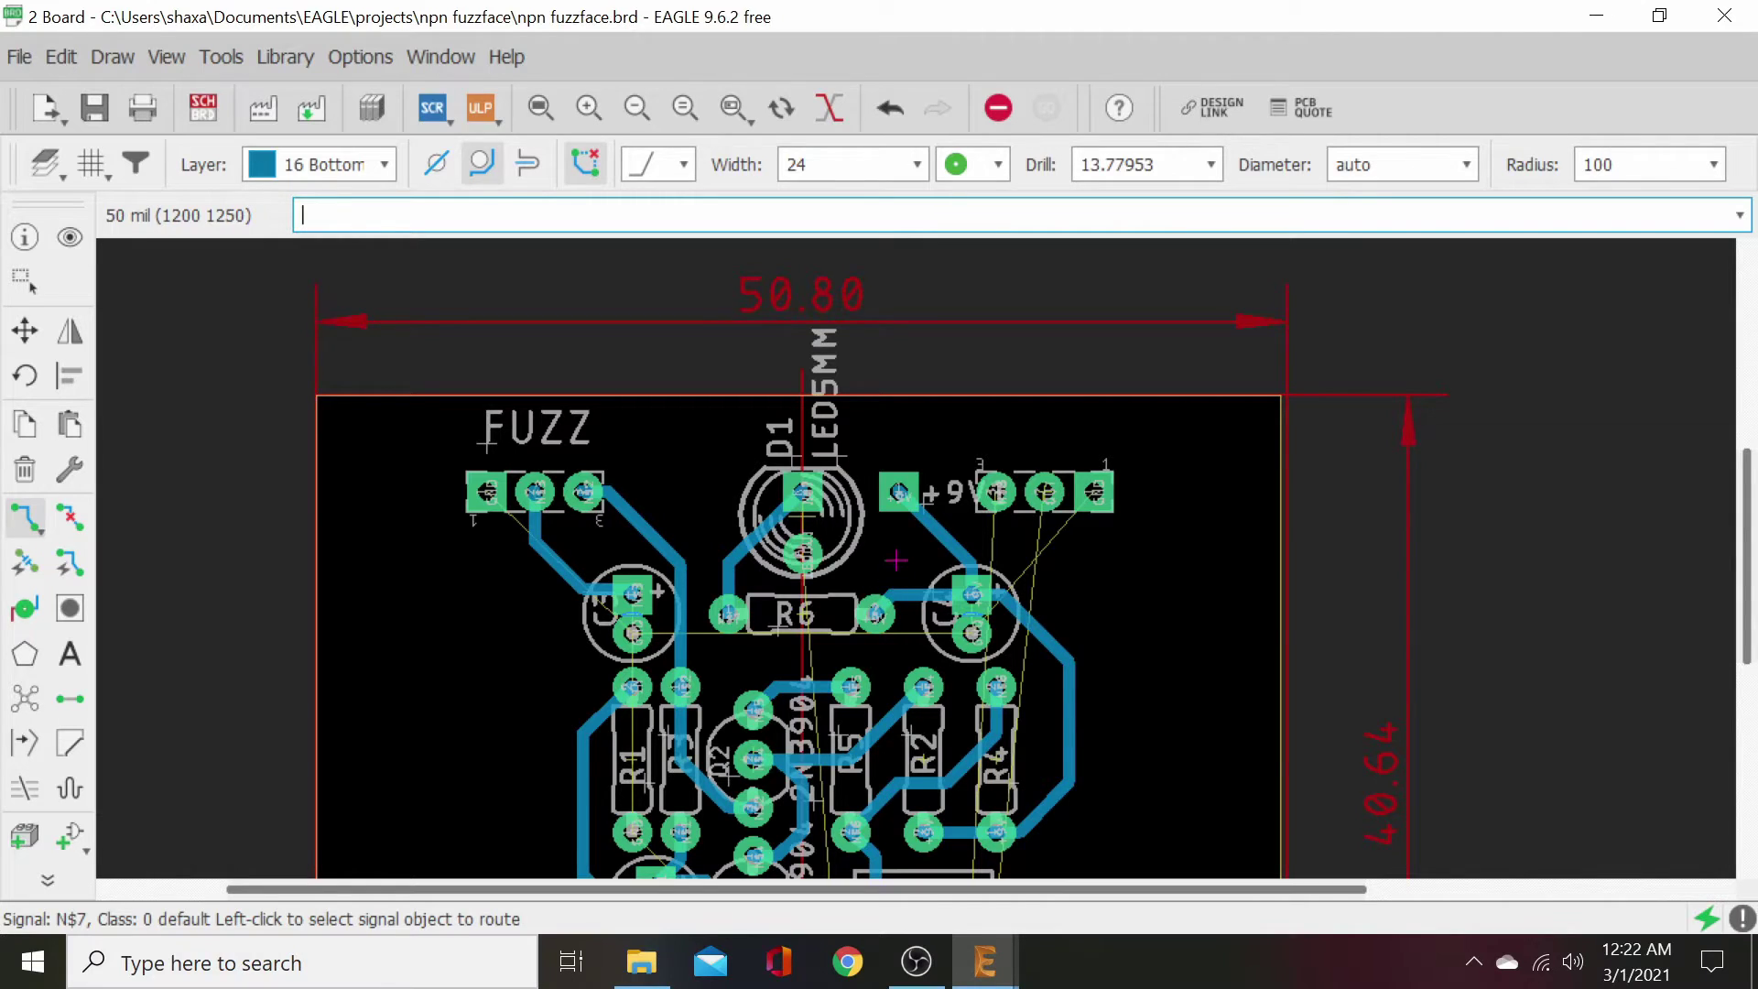
{"action": "mouse_move", "coordinate": [895, 561]}
{"action": "middle_mouse_down"}
{"action": "mouse_move", "coordinate": [893, 591]}
{"action": "mouse_move", "coordinate": [858, 284]}
{"action": "mouse_move", "coordinate": [884, 551]}
{"action": "middle_mouse_up"}
{"action": "middle_click_drag", "start_coordinate": [1065, 734], "coordinate": [1064, 444]}
{"action": "middle_click_drag", "start_coordinate": [1057, 322], "coordinate": [1041, 755]}
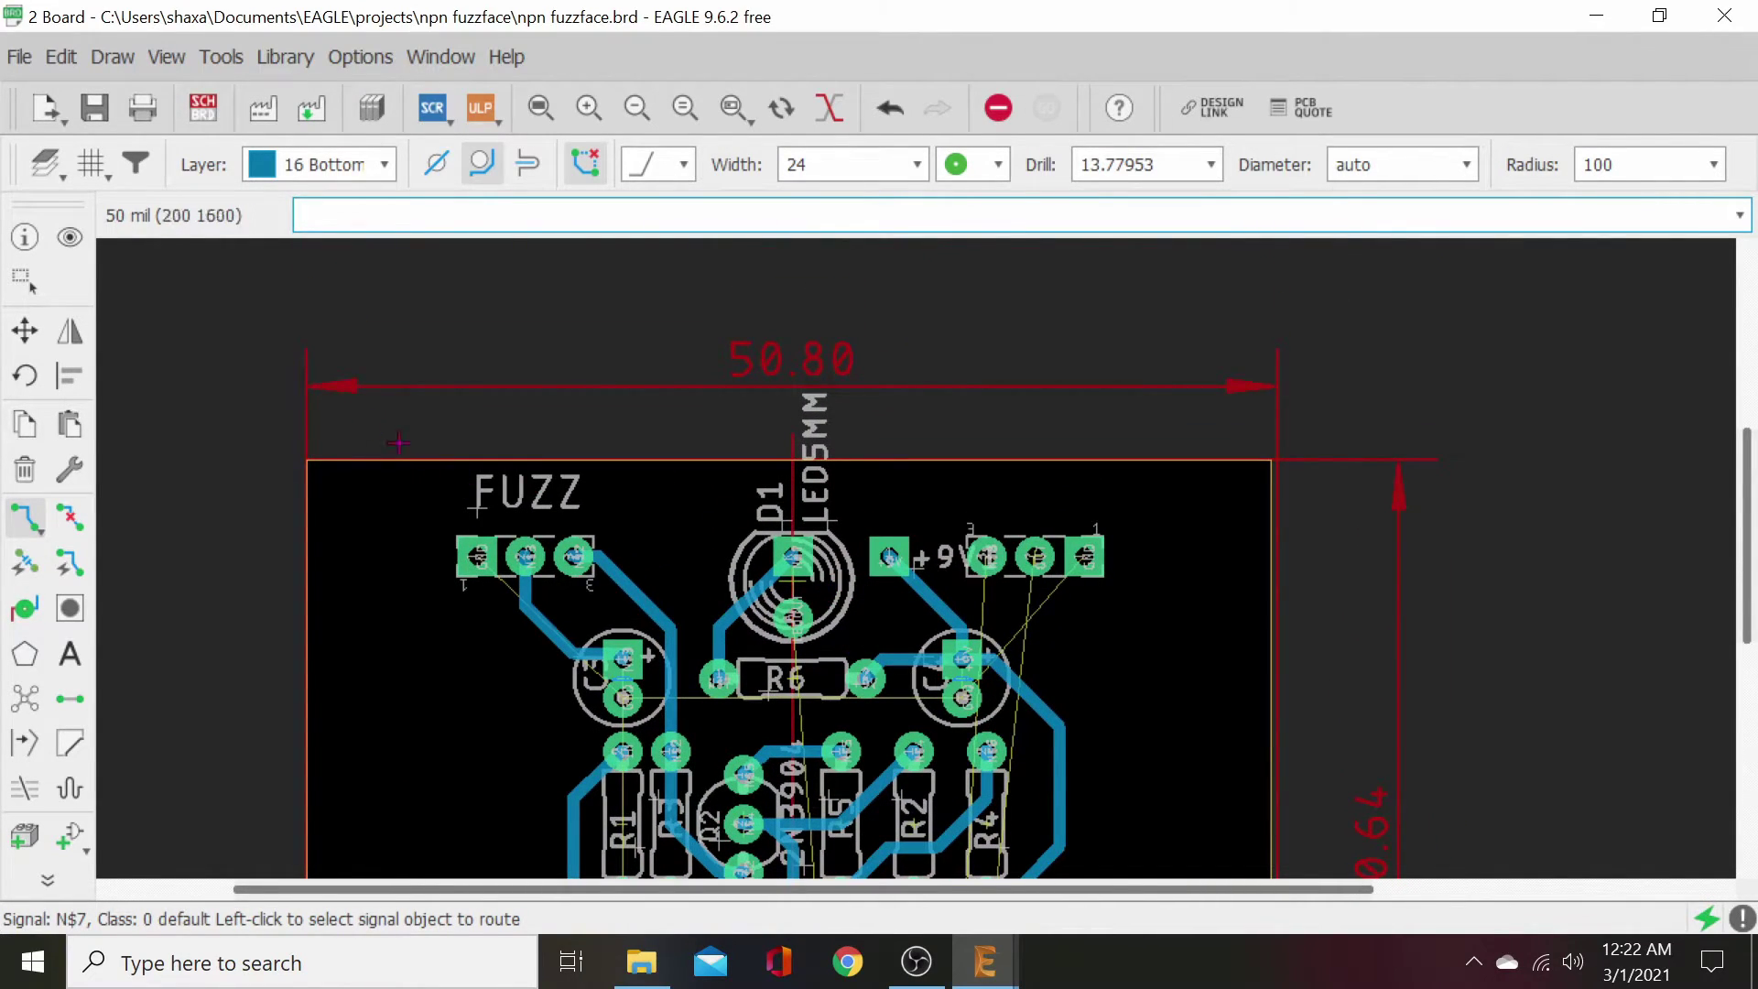
- Rotate LED D1 90° so its LED5MM and D1 labels lie horizontally, seated above R6
{"action": "left_click", "coordinate": [25, 329]}
{"action": "left_click", "coordinate": [794, 573]}
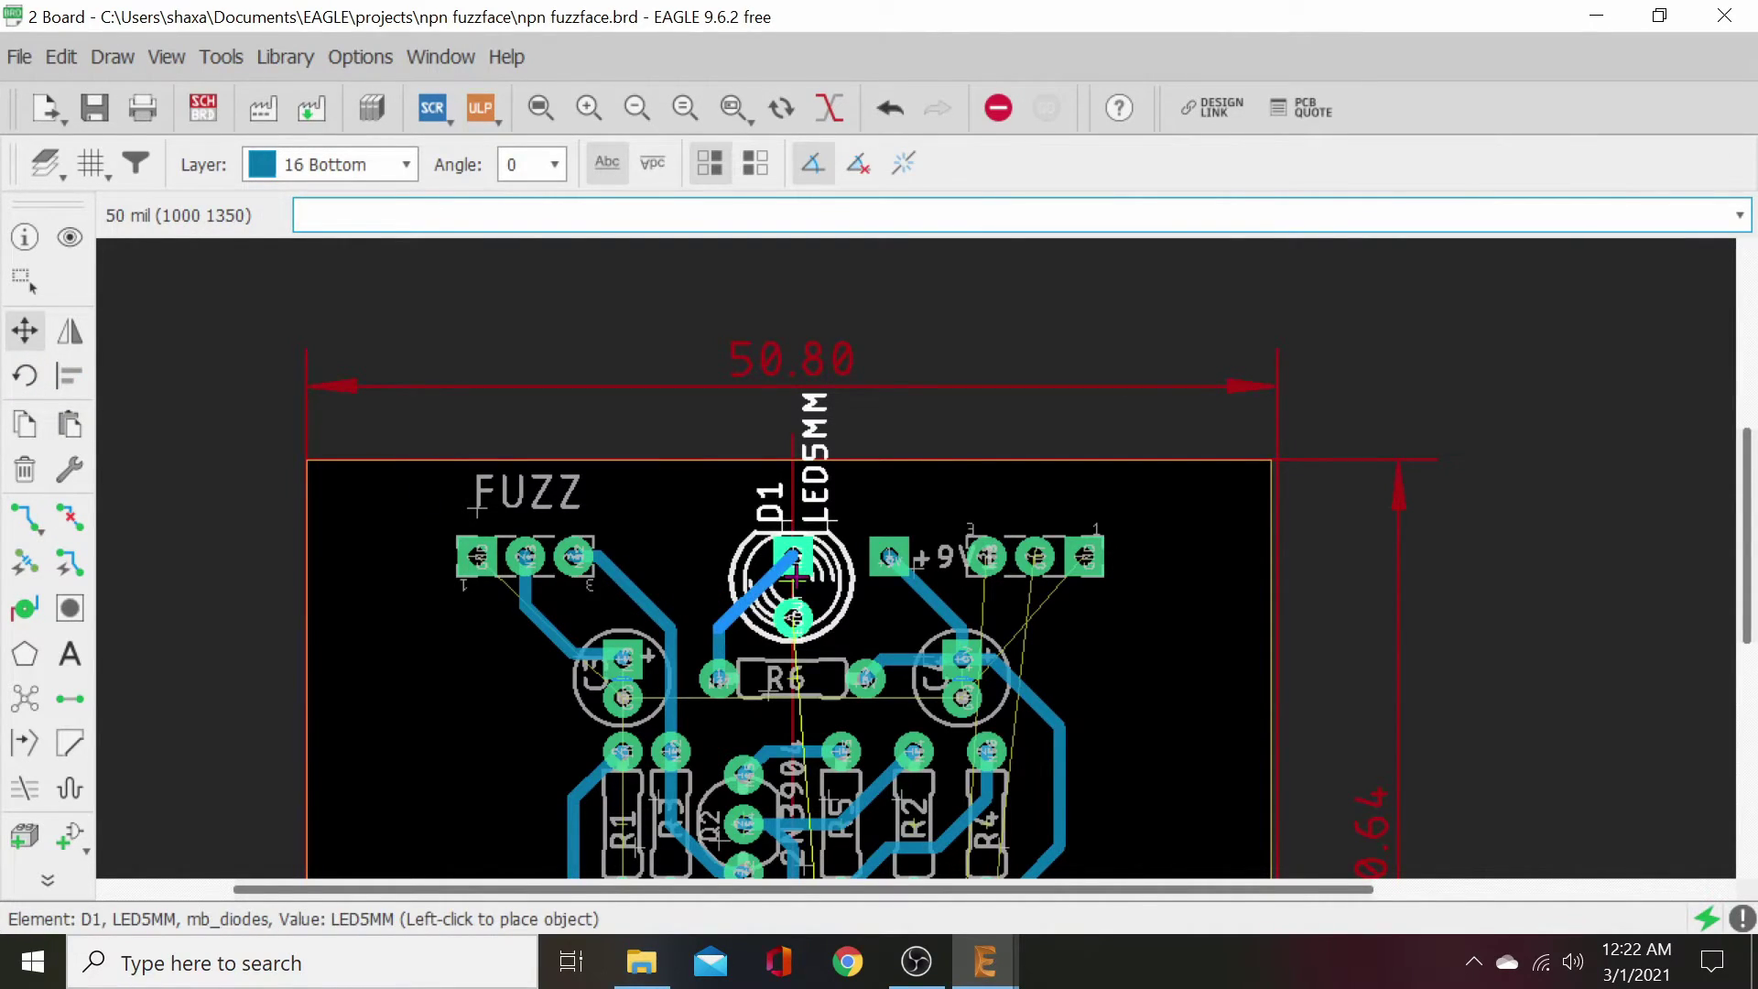
{"action": "right_click", "coordinate": [794, 576]}
{"action": "left_click", "coordinate": [794, 577]}
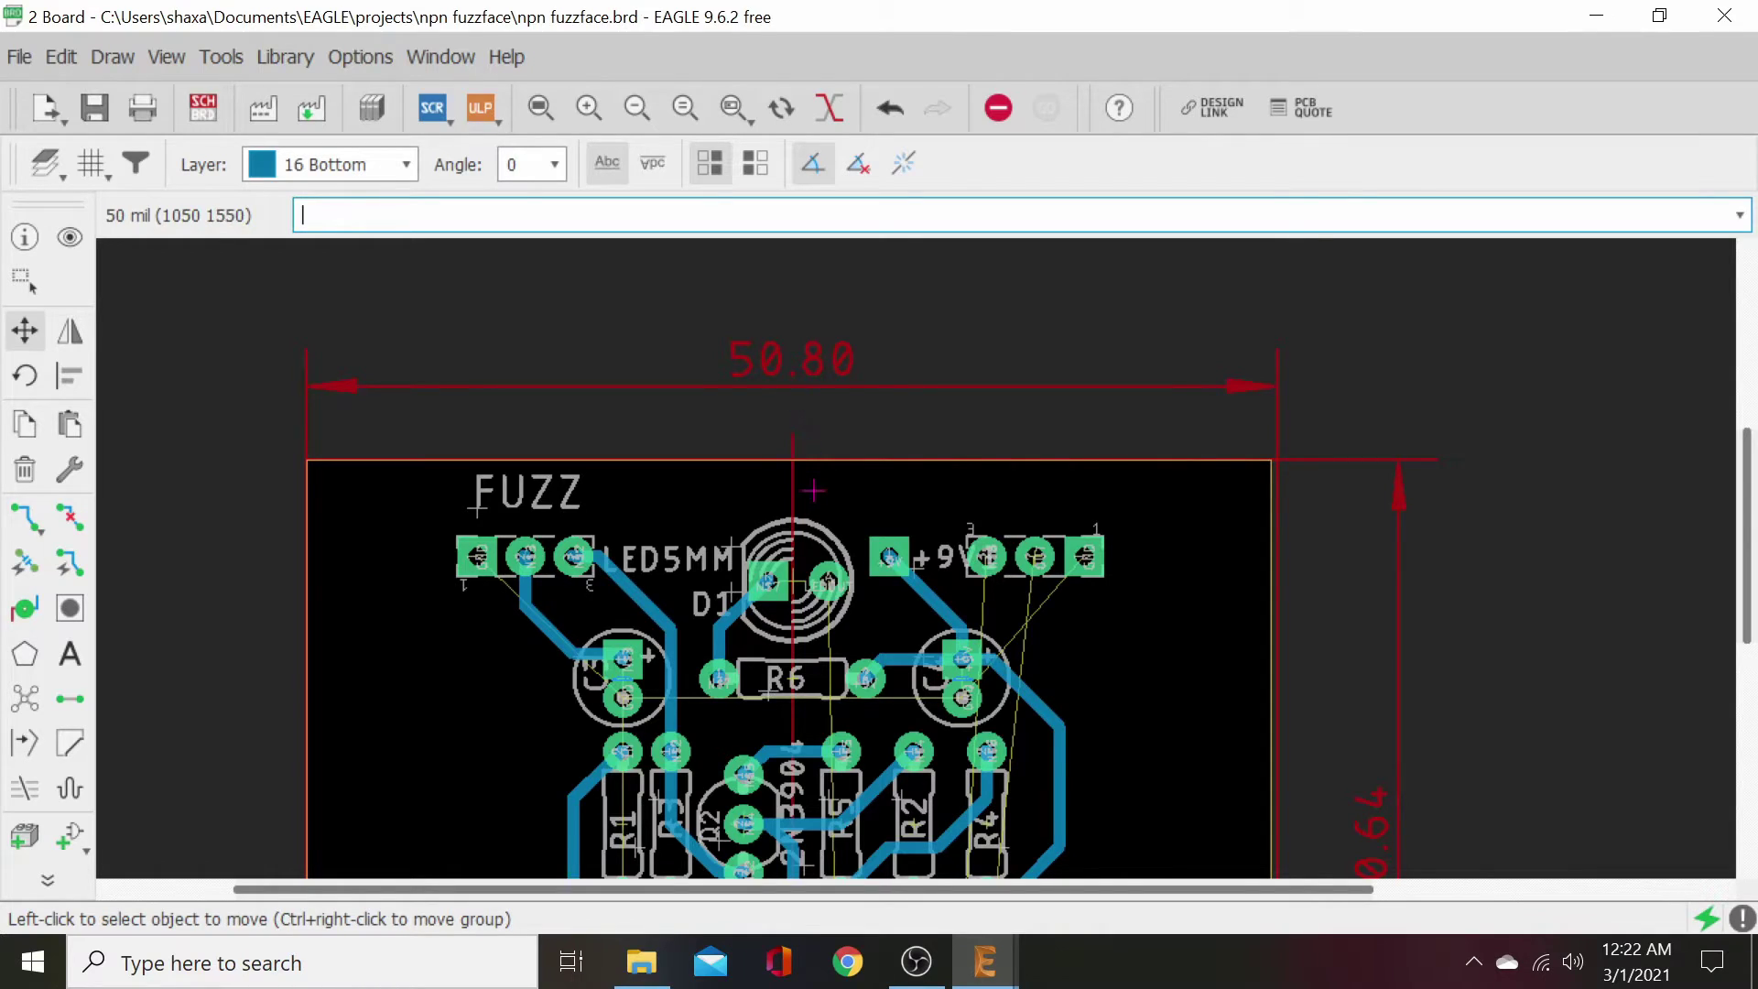
{"action": "left_click", "coordinate": [792, 582]}
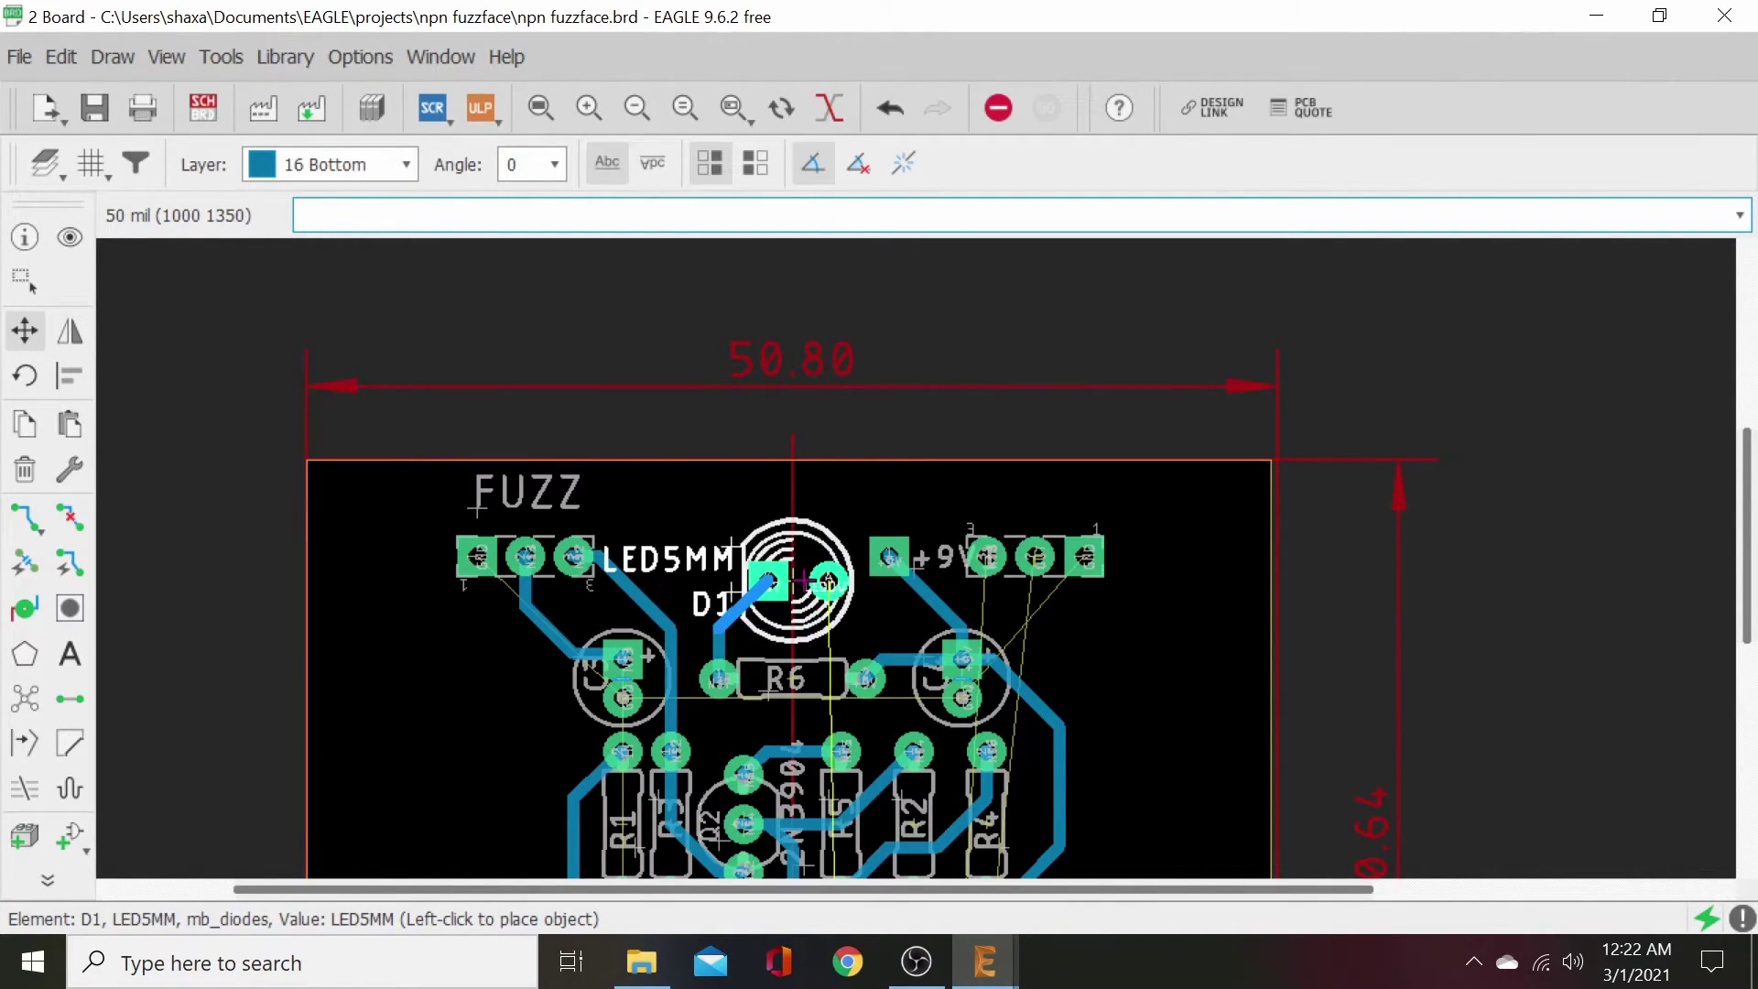
{"action": "left_click", "coordinate": [803, 580]}
{"action": "scroll", "coordinate": [1208, 679], "scroll_direction": "down", "scroll_amount": 3}
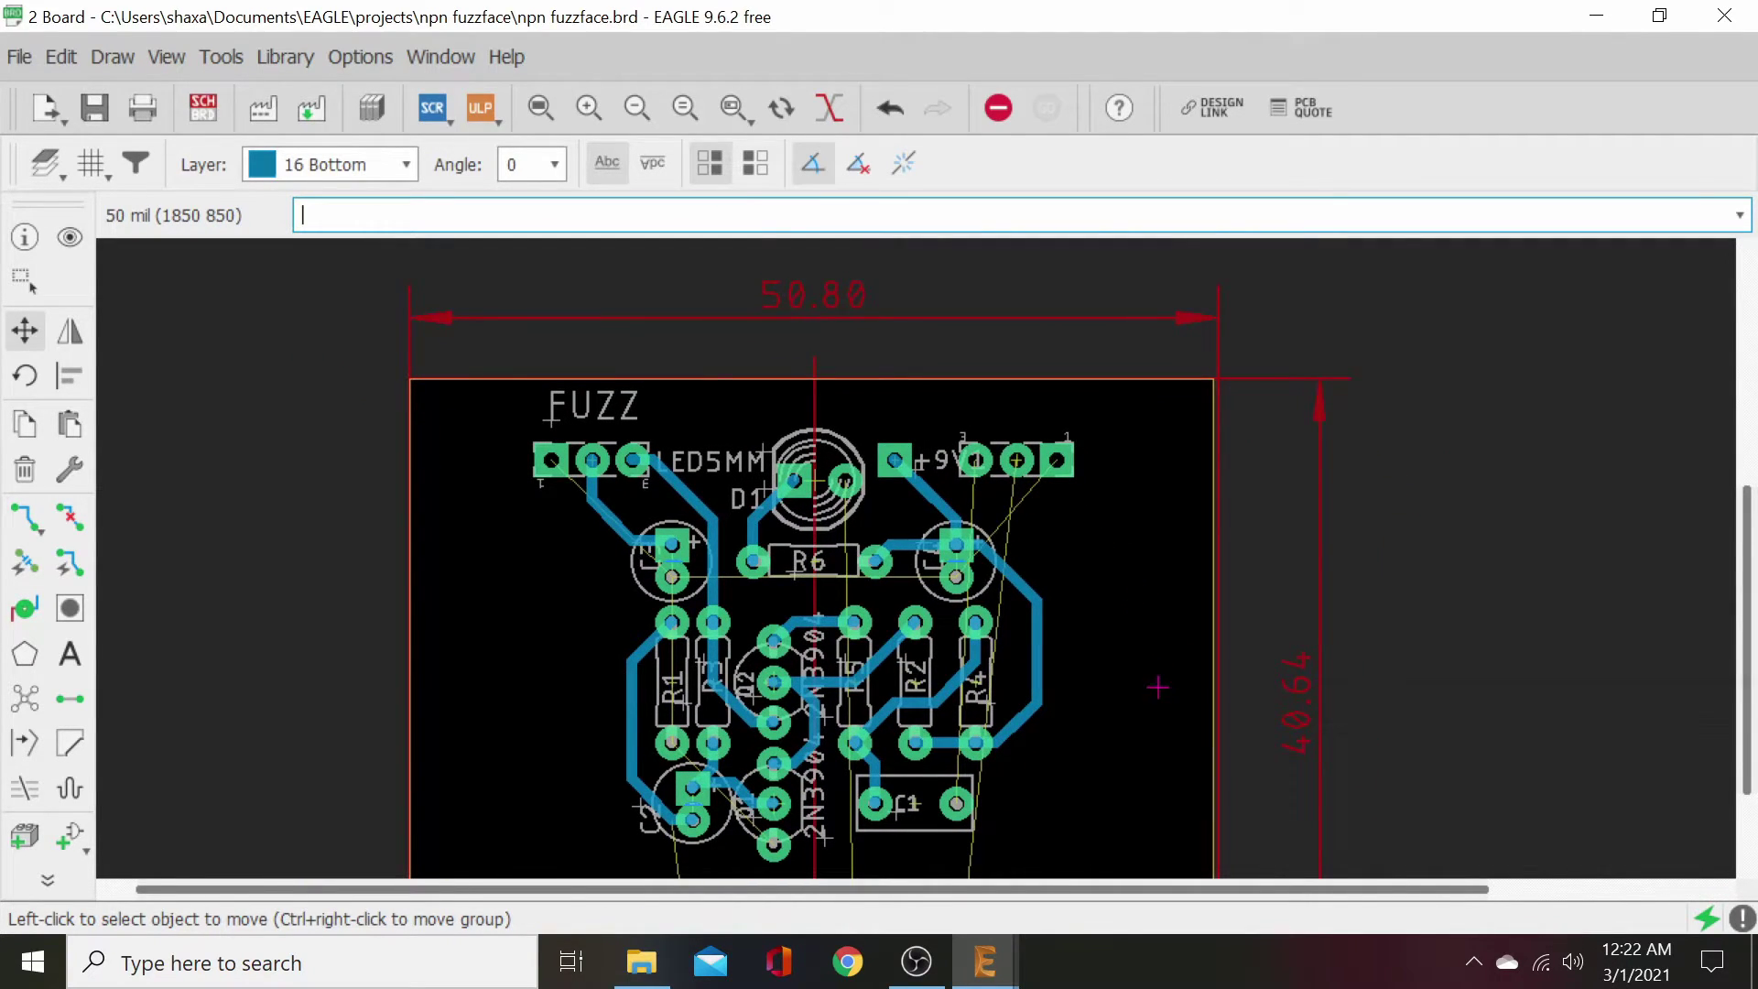
{"action": "middle_click_drag", "start_coordinate": [1158, 686], "coordinate": [1110, 842]}
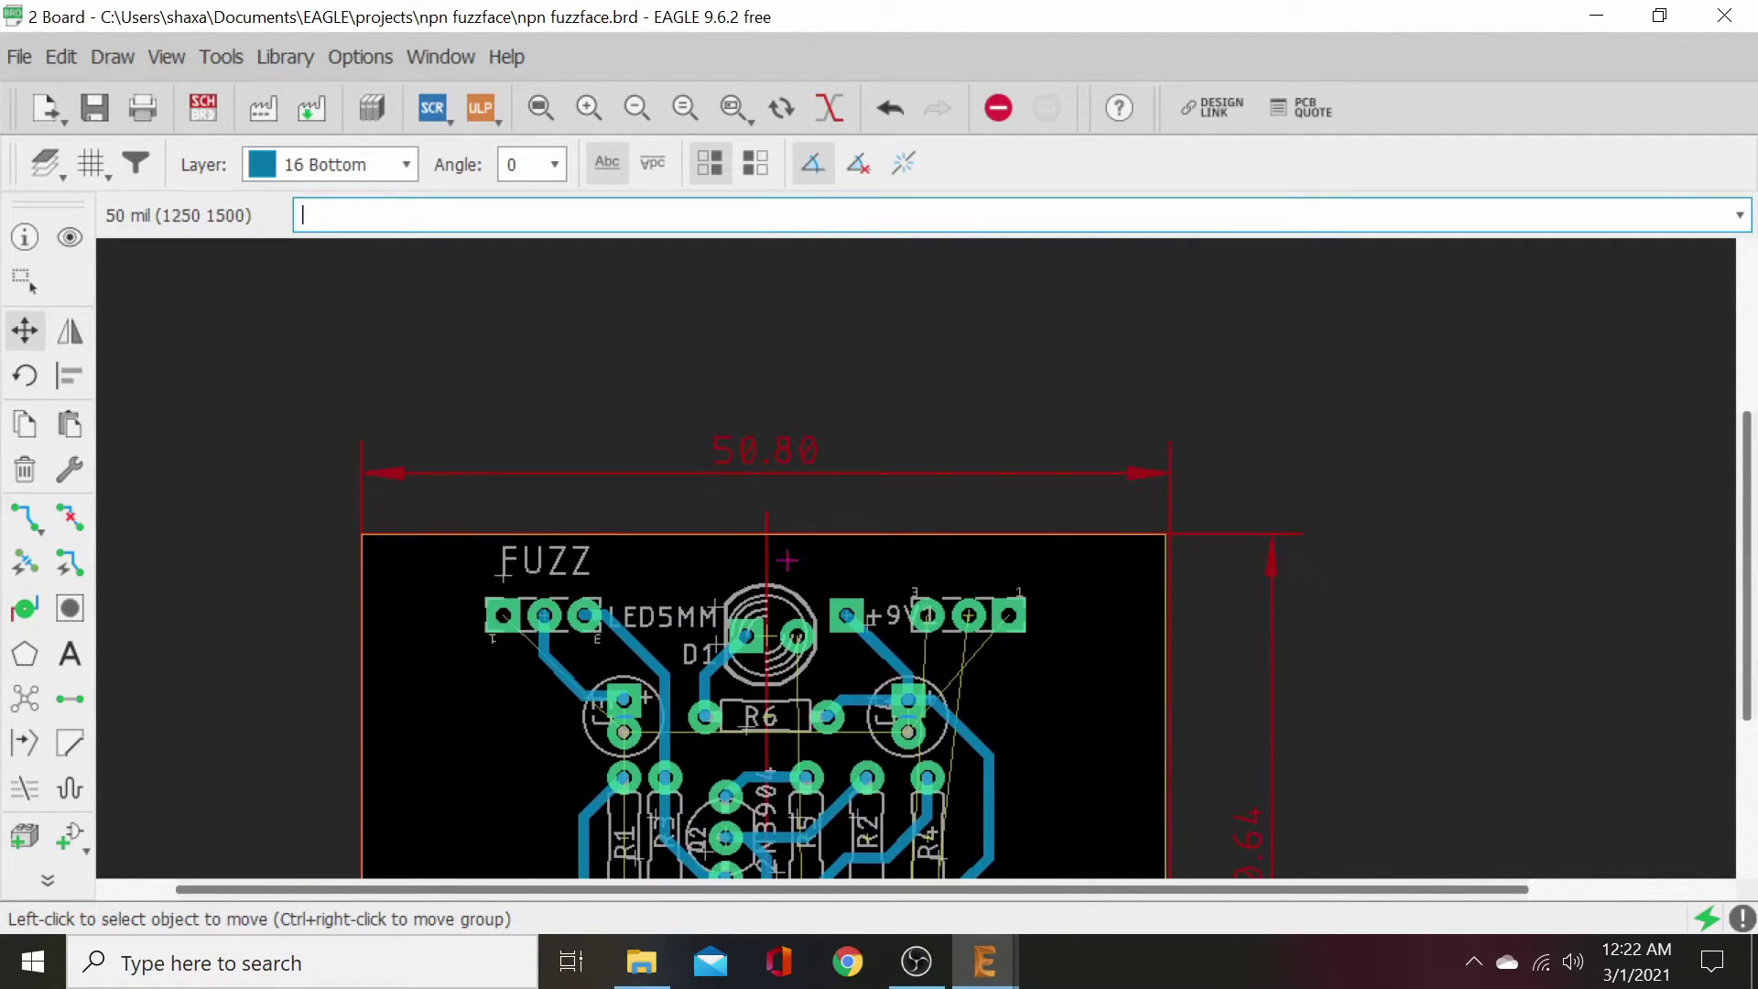
- Route the LEDOUT trace from D1's pad across the top, down the right edge and along the bottom
{"action": "left_click", "coordinate": [28, 518]}
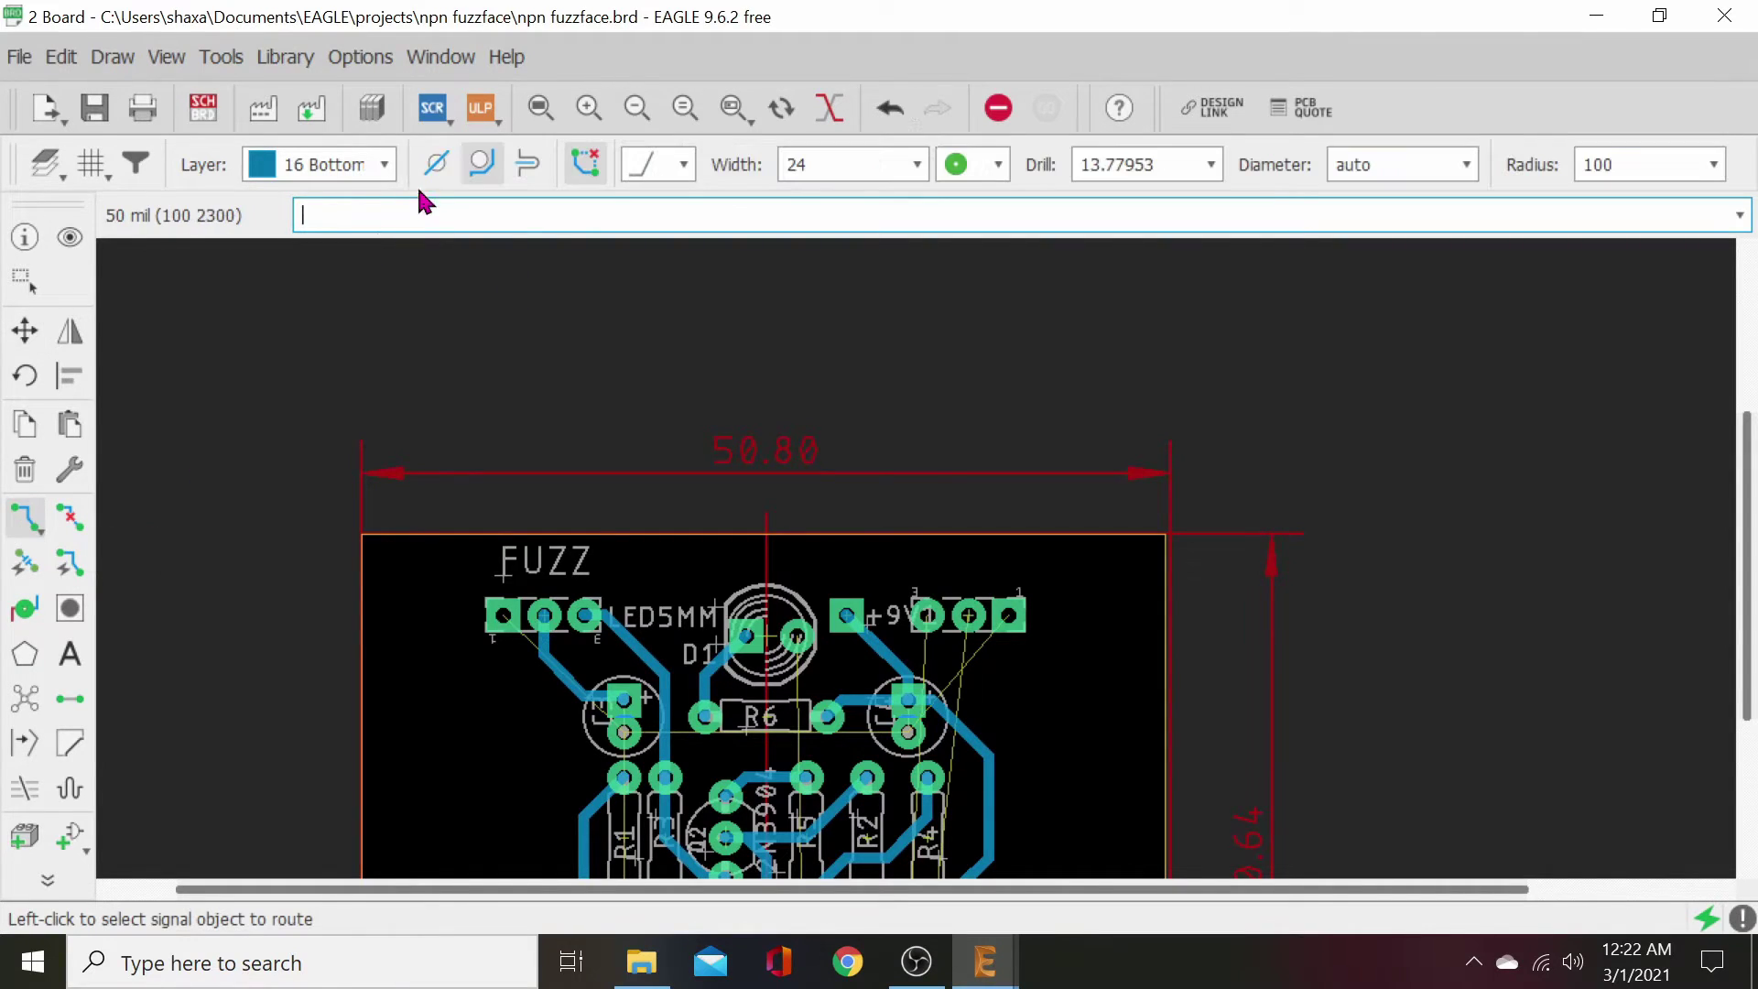
{"action": "left_click", "coordinate": [797, 633]}
{"action": "left_click", "coordinate": [805, 576]}
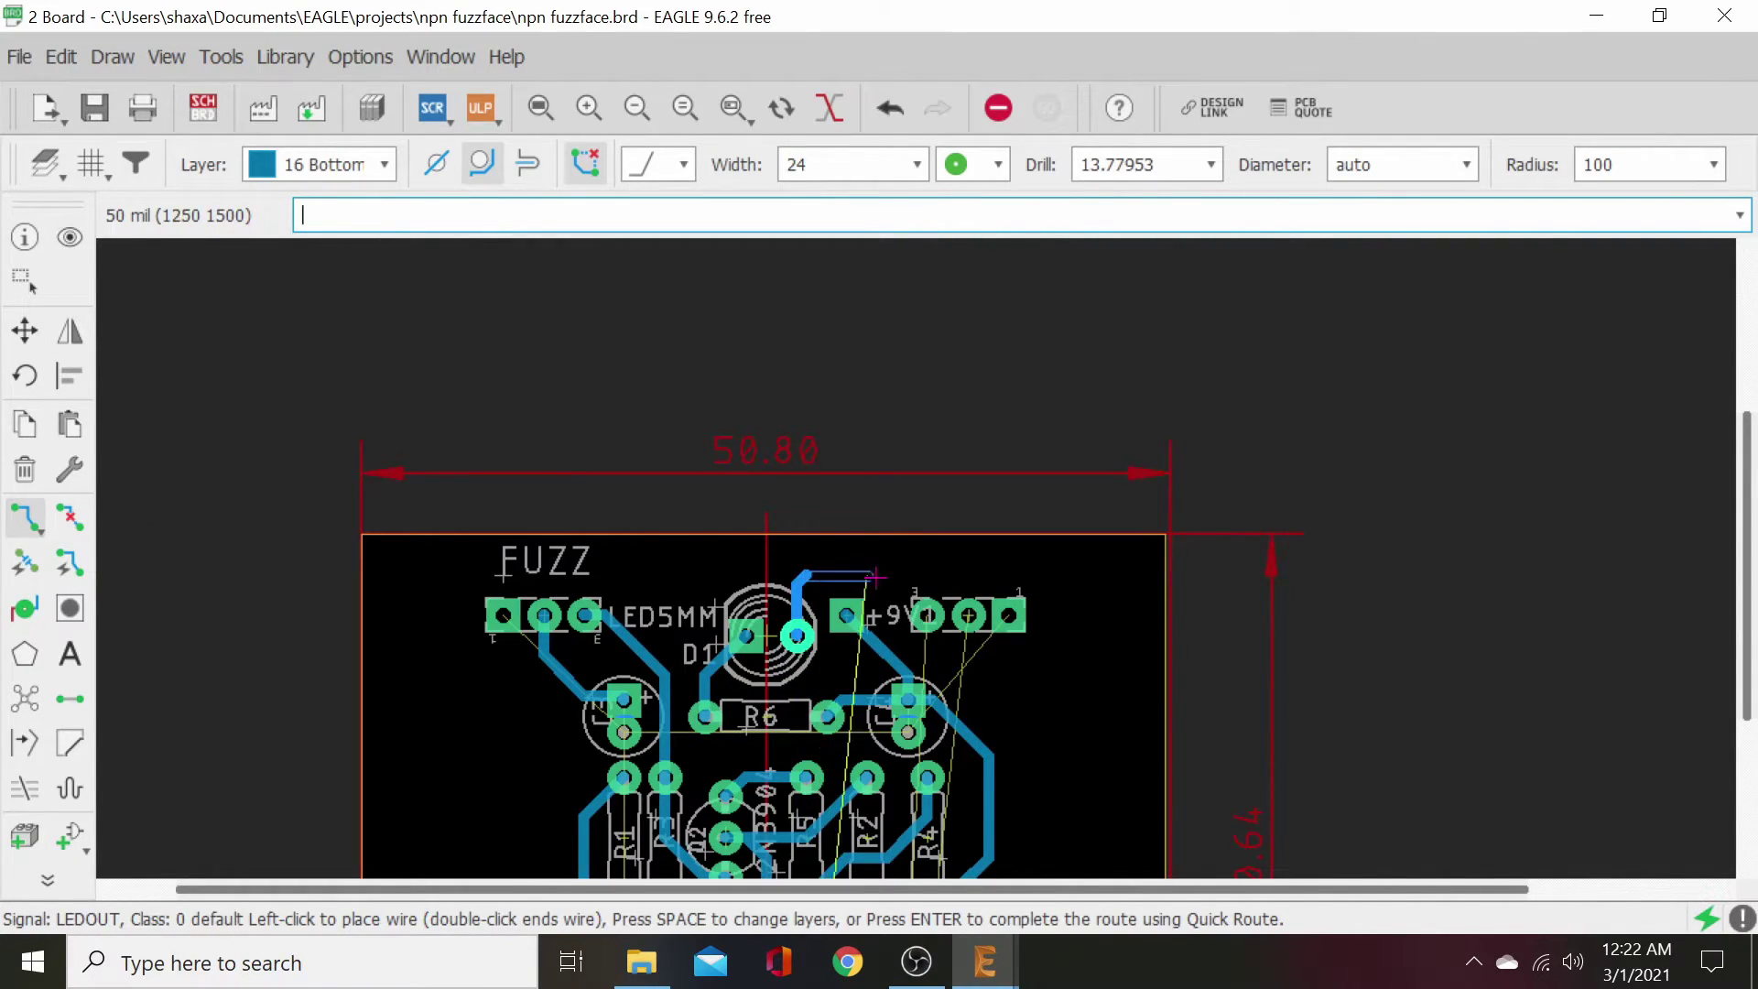
{"action": "left_click", "coordinate": [827, 554]}
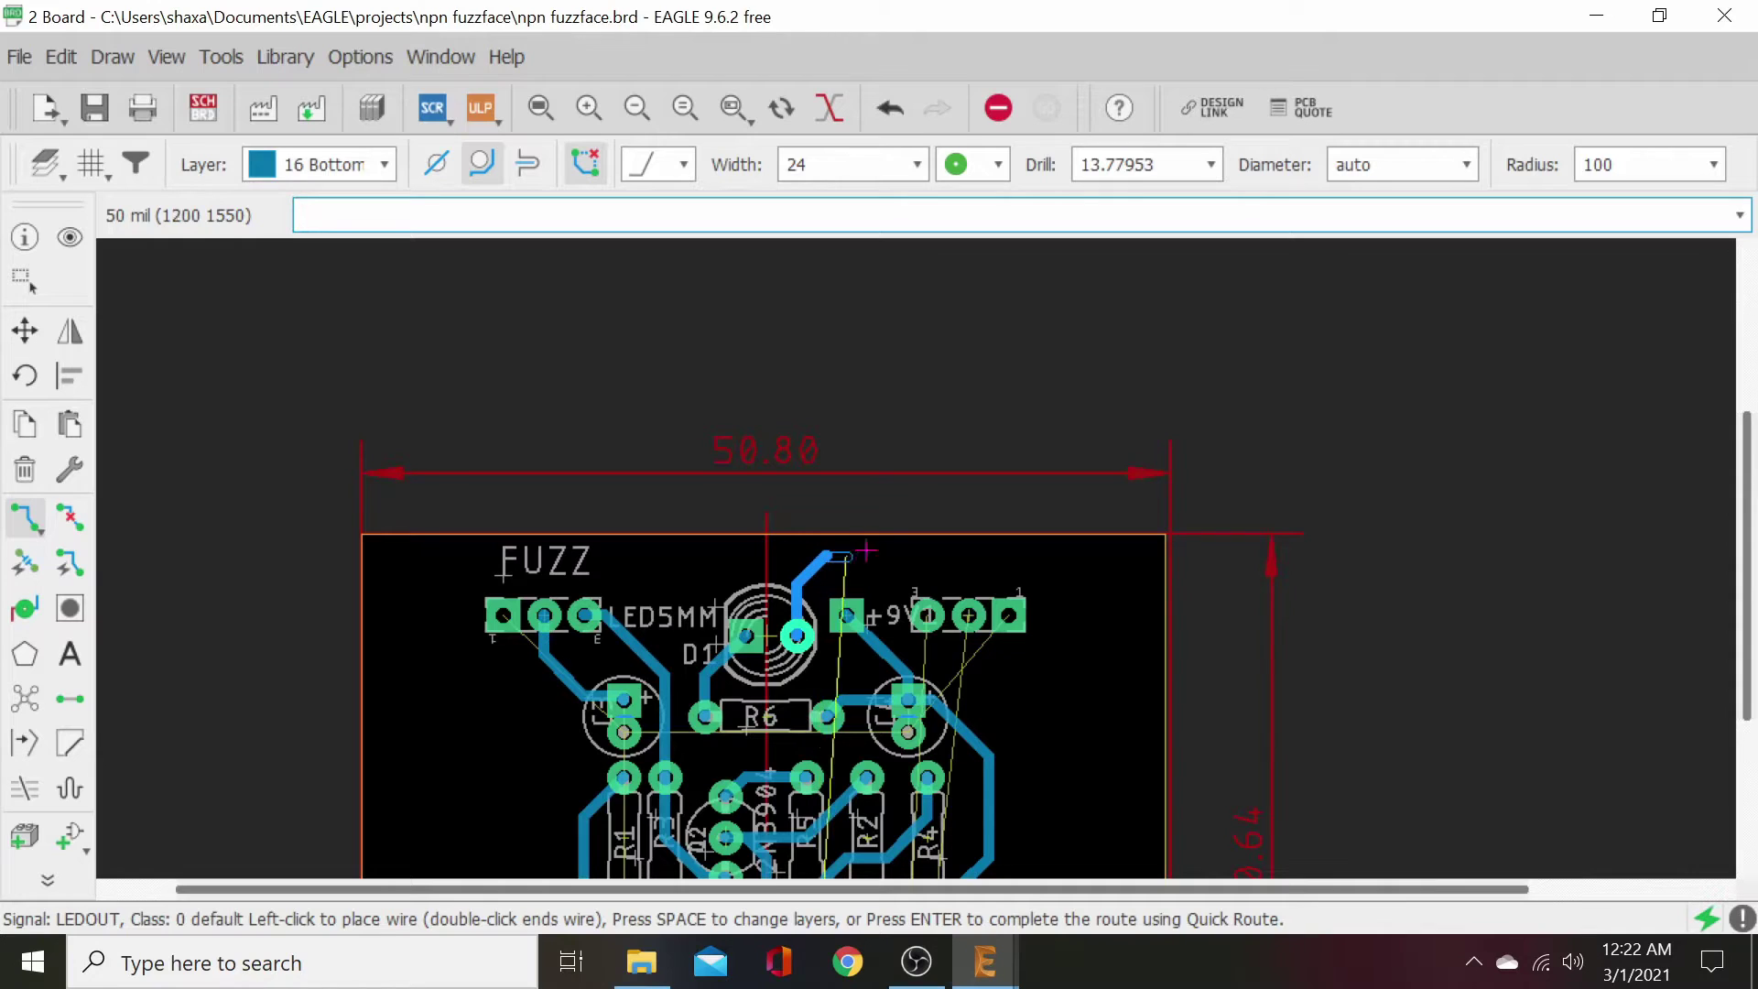
{"action": "left_click", "coordinate": [1068, 552]}
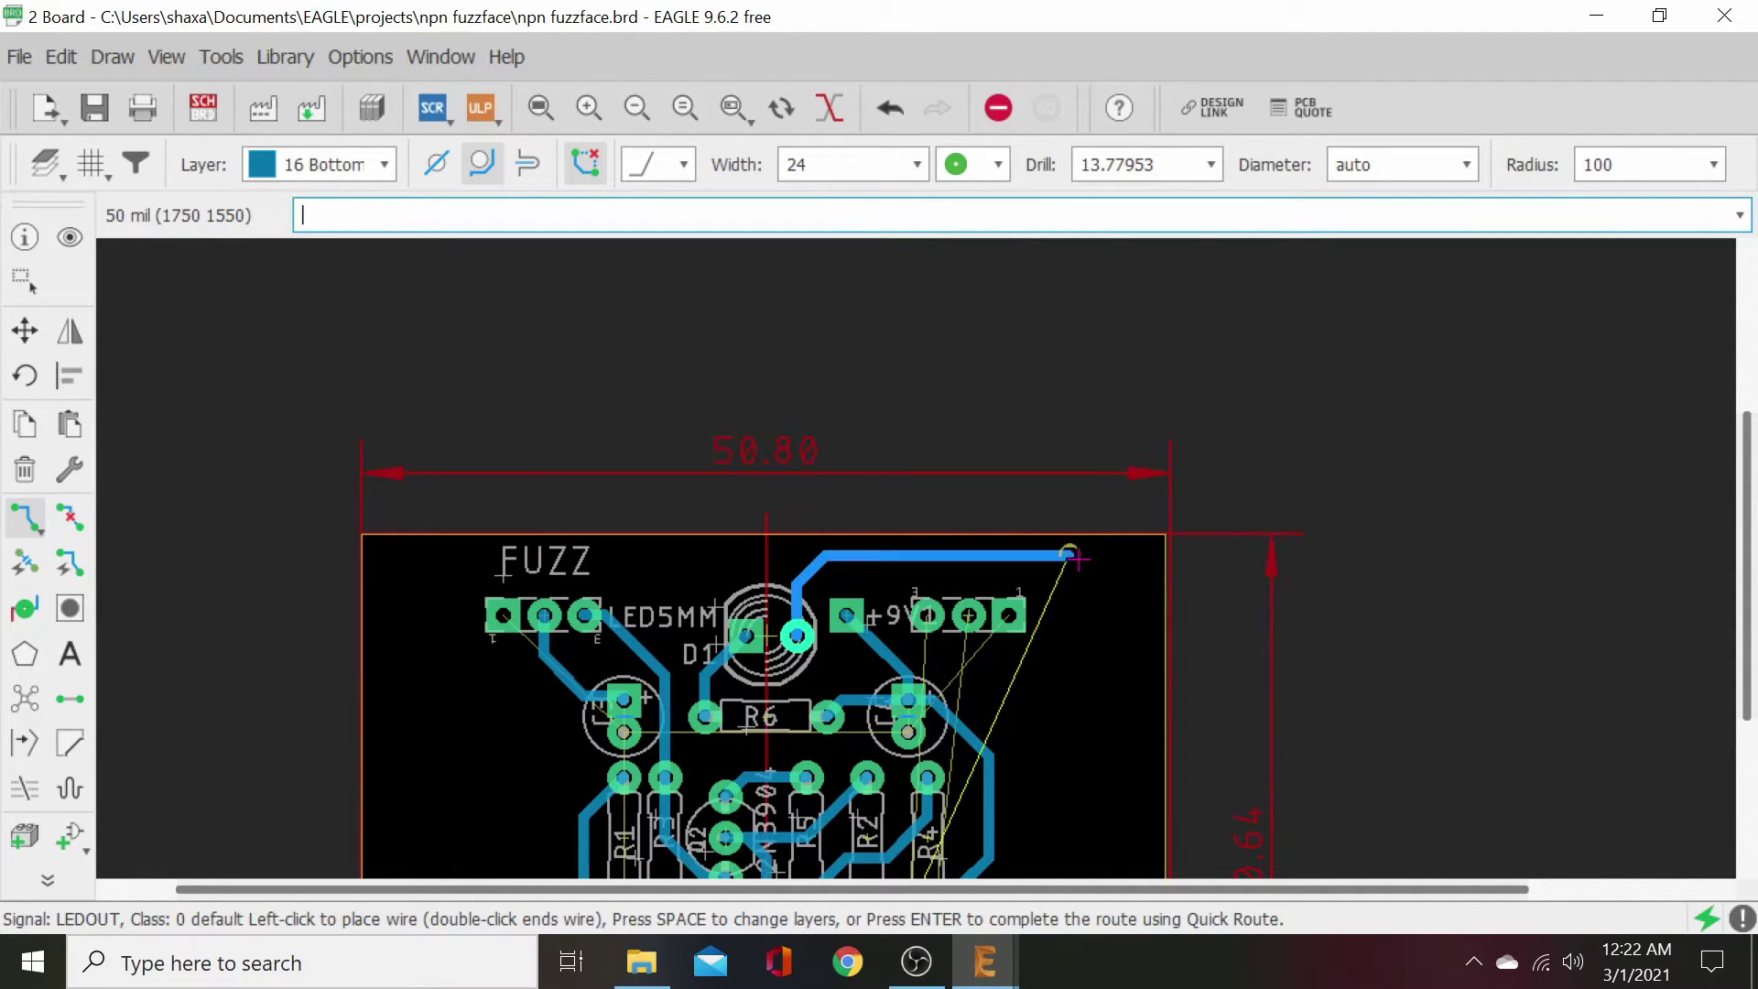
{"action": "left_click", "coordinate": [1129, 656]}
{"action": "middle_click_drag", "start_coordinate": [1116, 764], "coordinate": [1094, 438]}
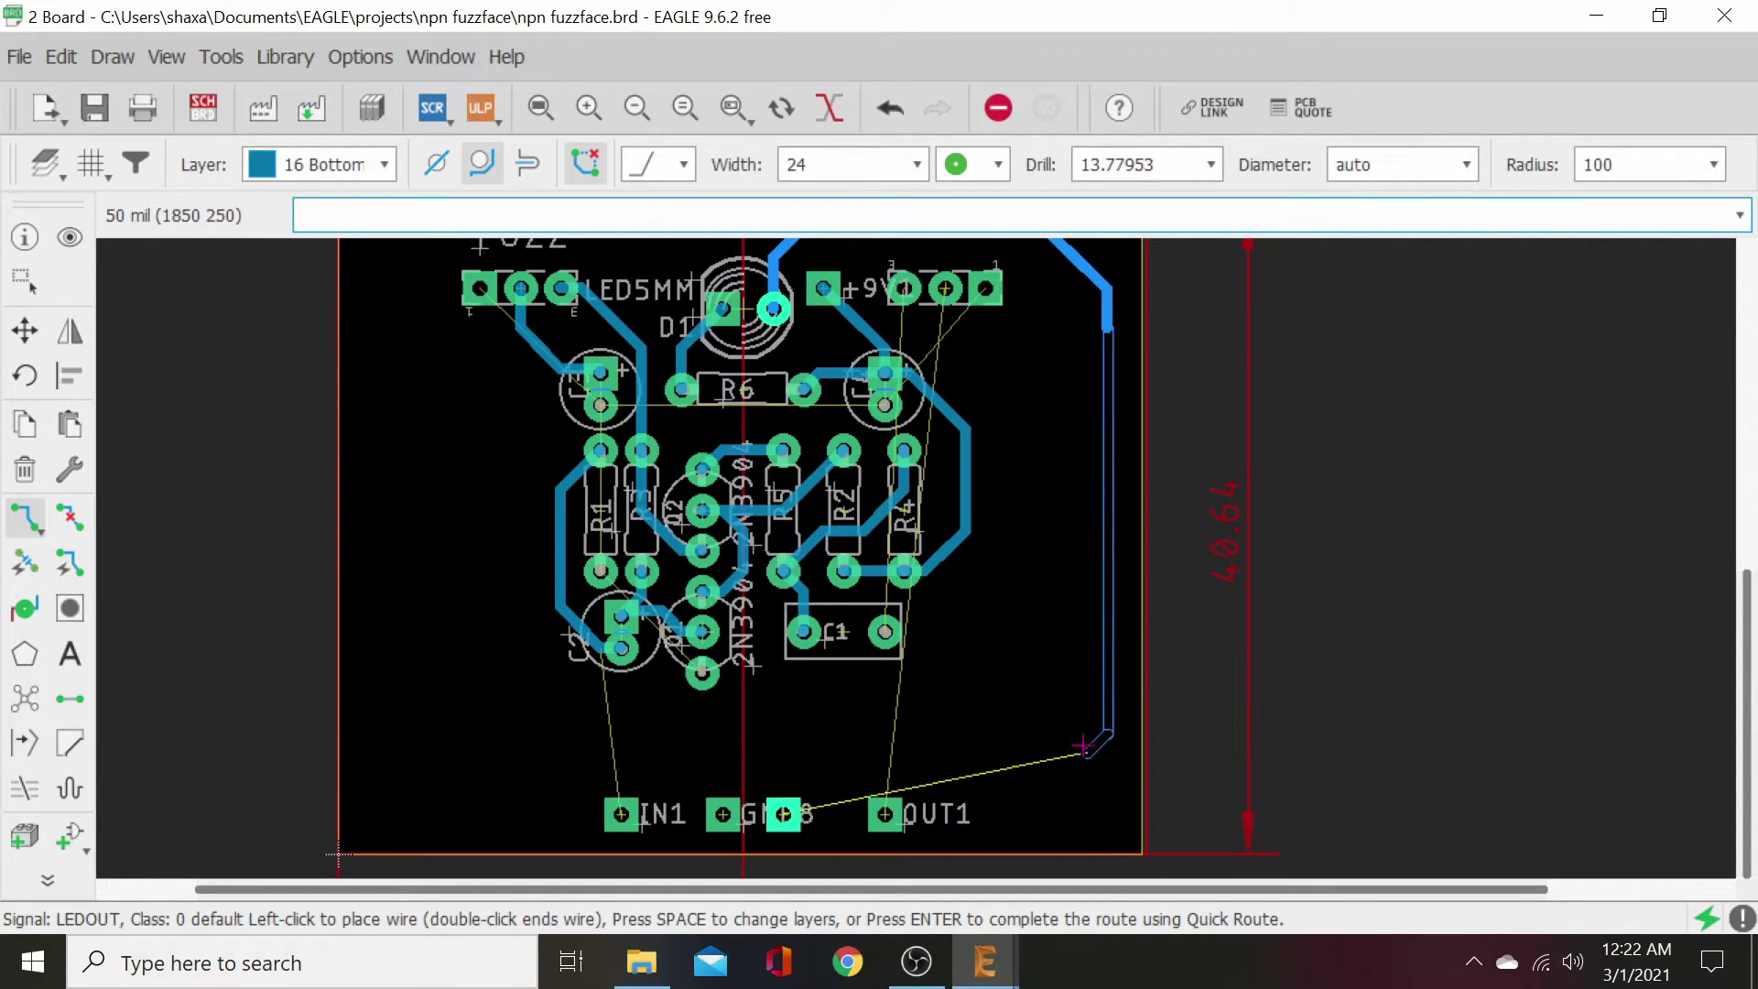
{"action": "left_click", "coordinate": [1019, 827]}
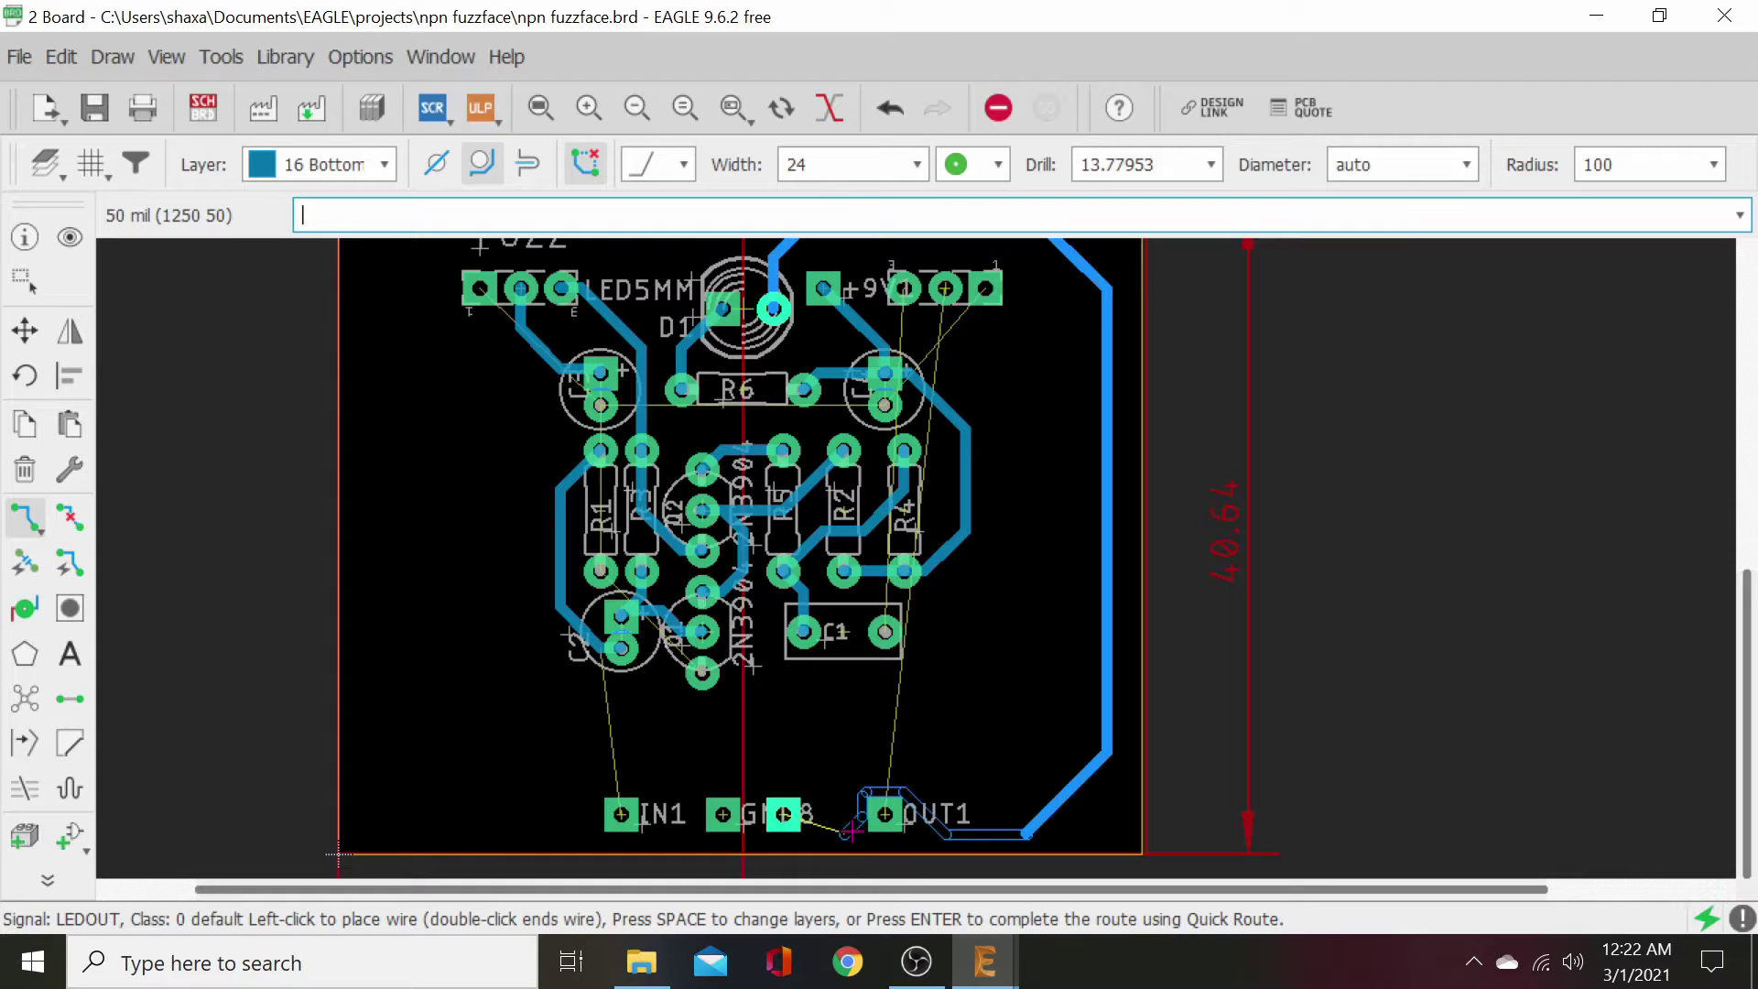
{"action": "double_click", "coordinate": [967, 835]}
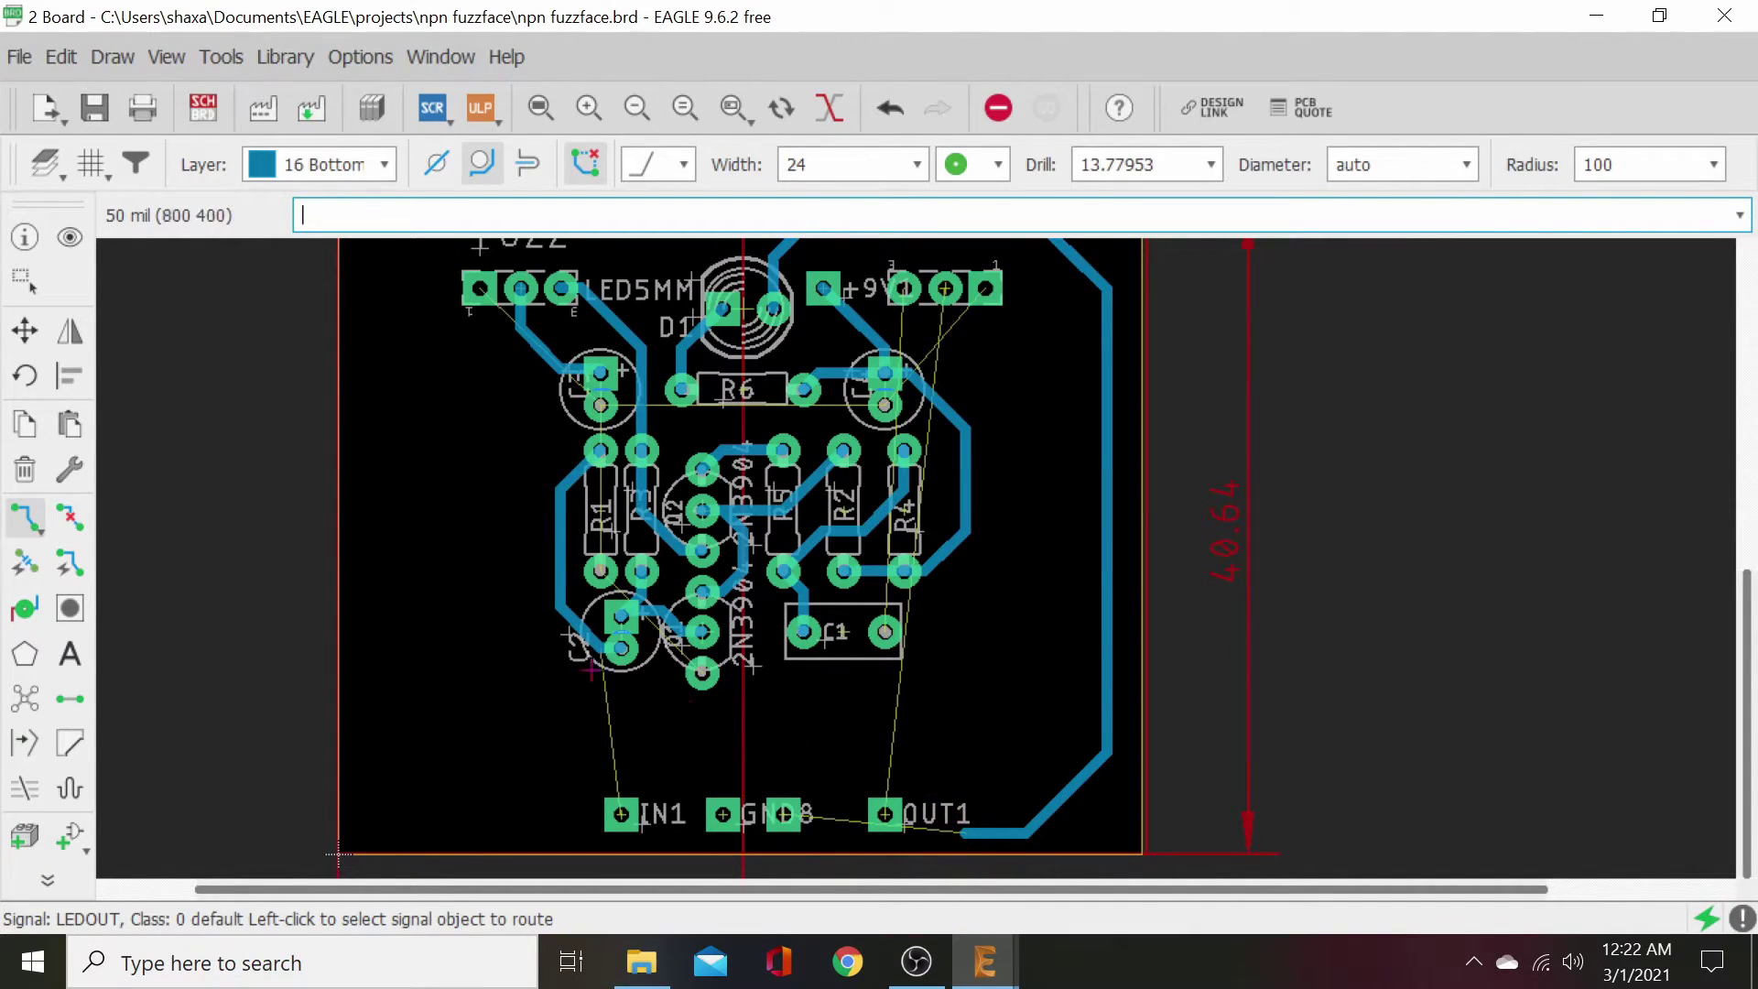
{"action": "left_click", "coordinate": [25, 330]}
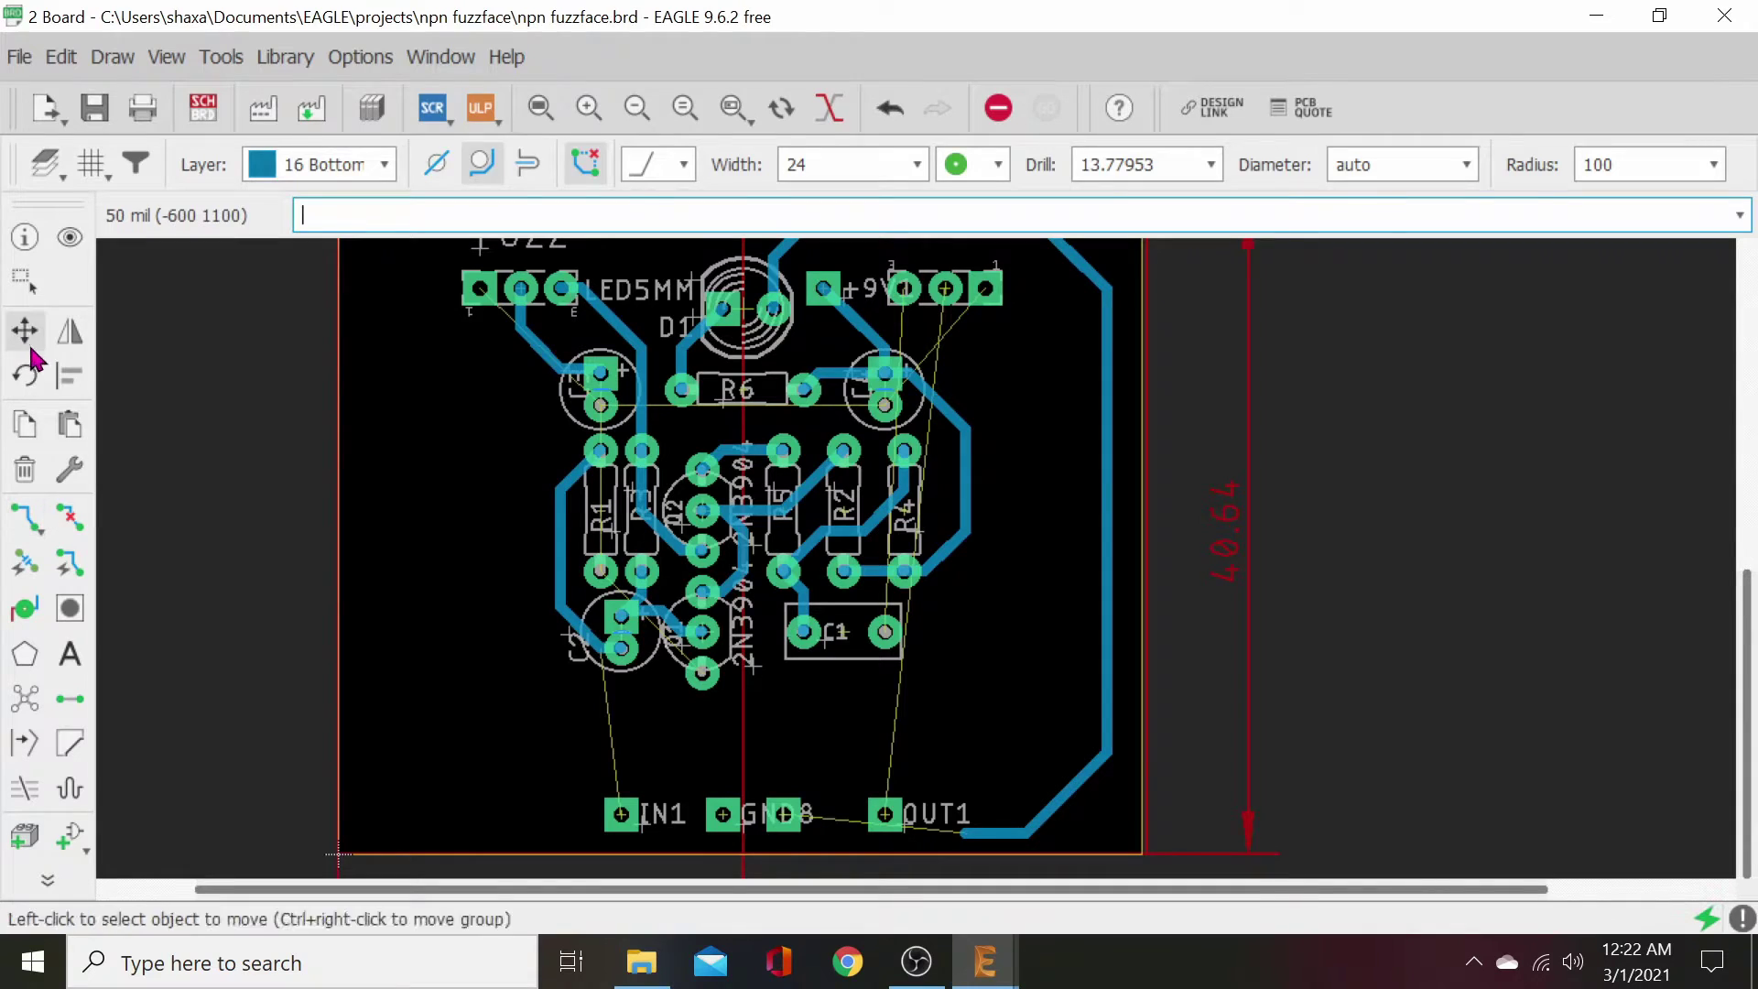
- Rotate the OUT1 connector, then raise OUT1 and IN1 level with each other above the bottom edge
{"action": "left_click", "coordinate": [887, 819]}
{"action": "left_click", "coordinate": [885, 814]}
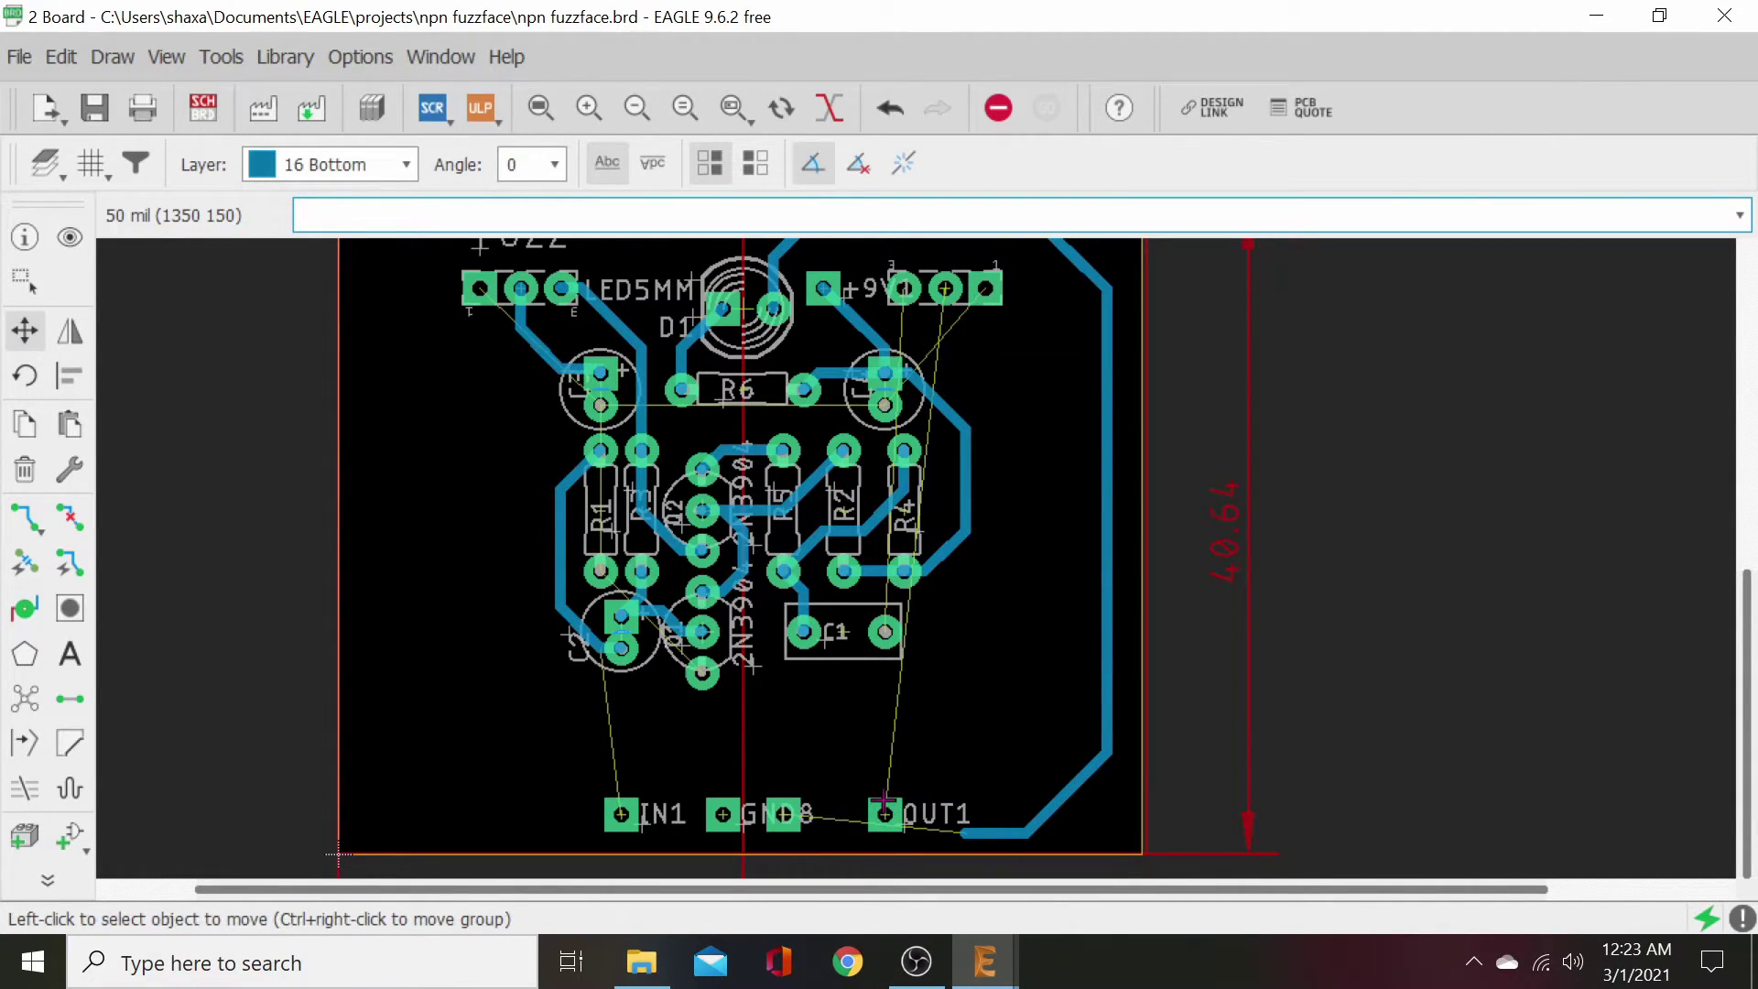
{"action": "left_click", "coordinate": [885, 814]}
{"action": "right_click", "coordinate": [885, 814]}
{"action": "right_click", "coordinate": [885, 814]}
{"action": "right_click", "coordinate": [886, 813]}
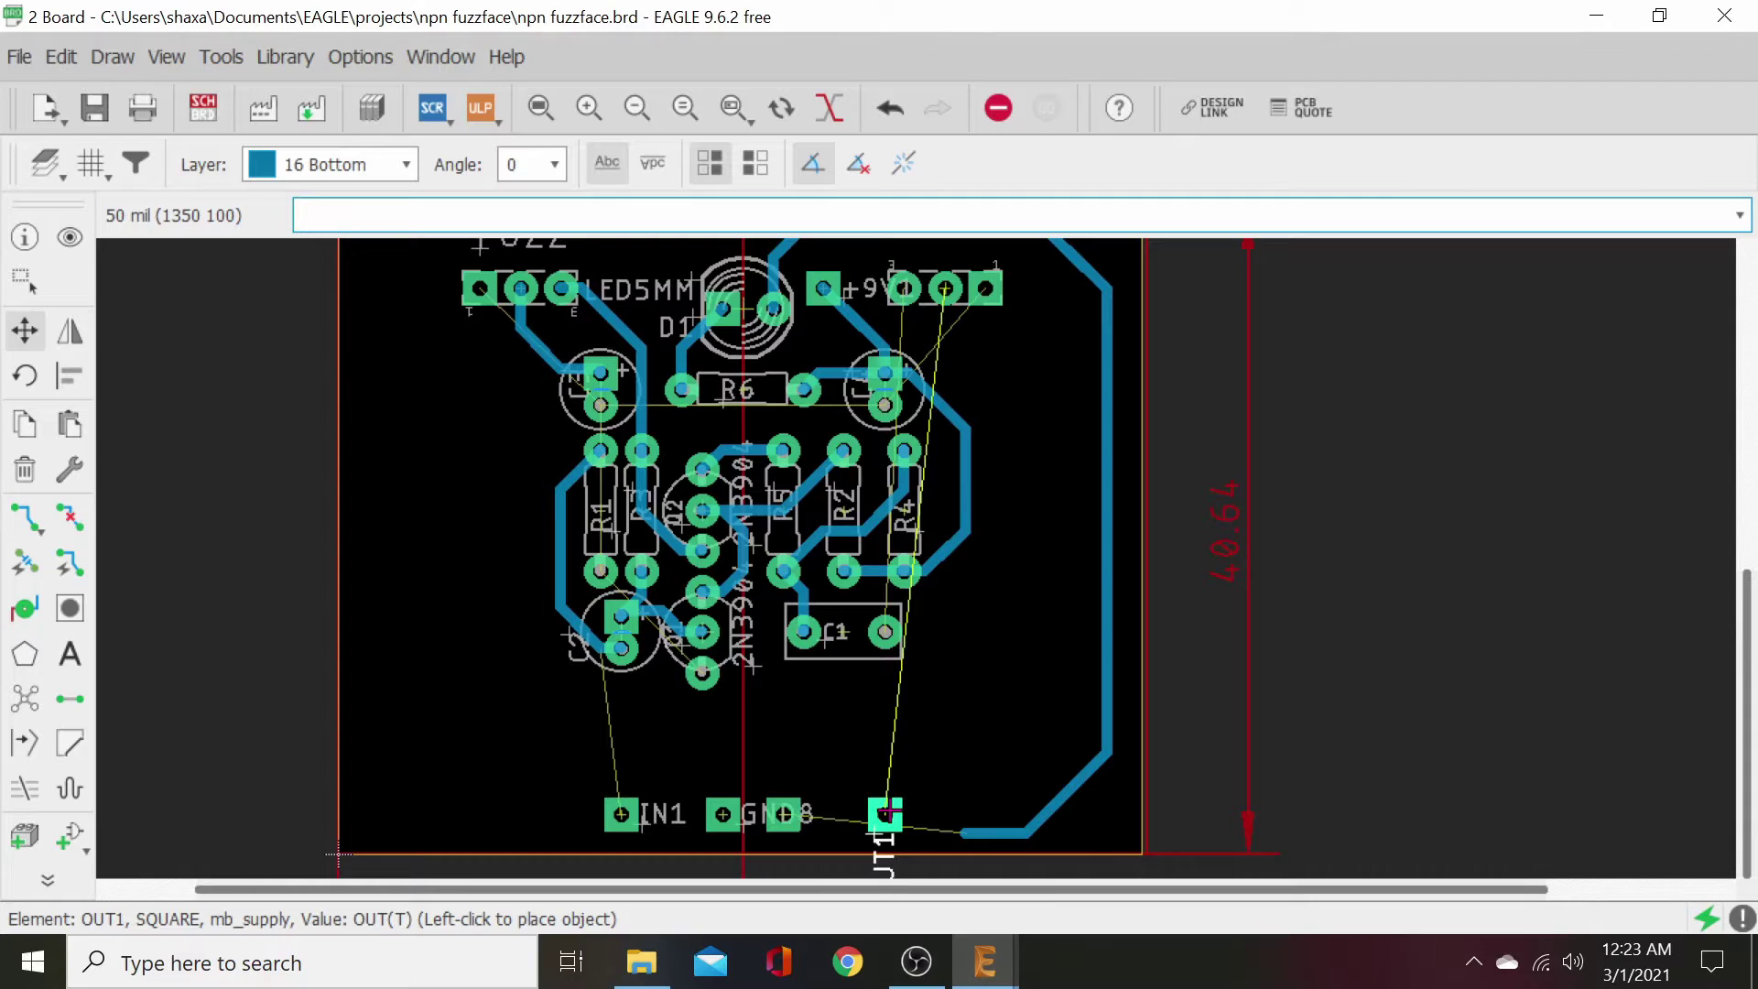
{"action": "right_click", "coordinate": [886, 813]}
{"action": "left_click", "coordinate": [885, 814]}
{"action": "left_click", "coordinate": [885, 814]}
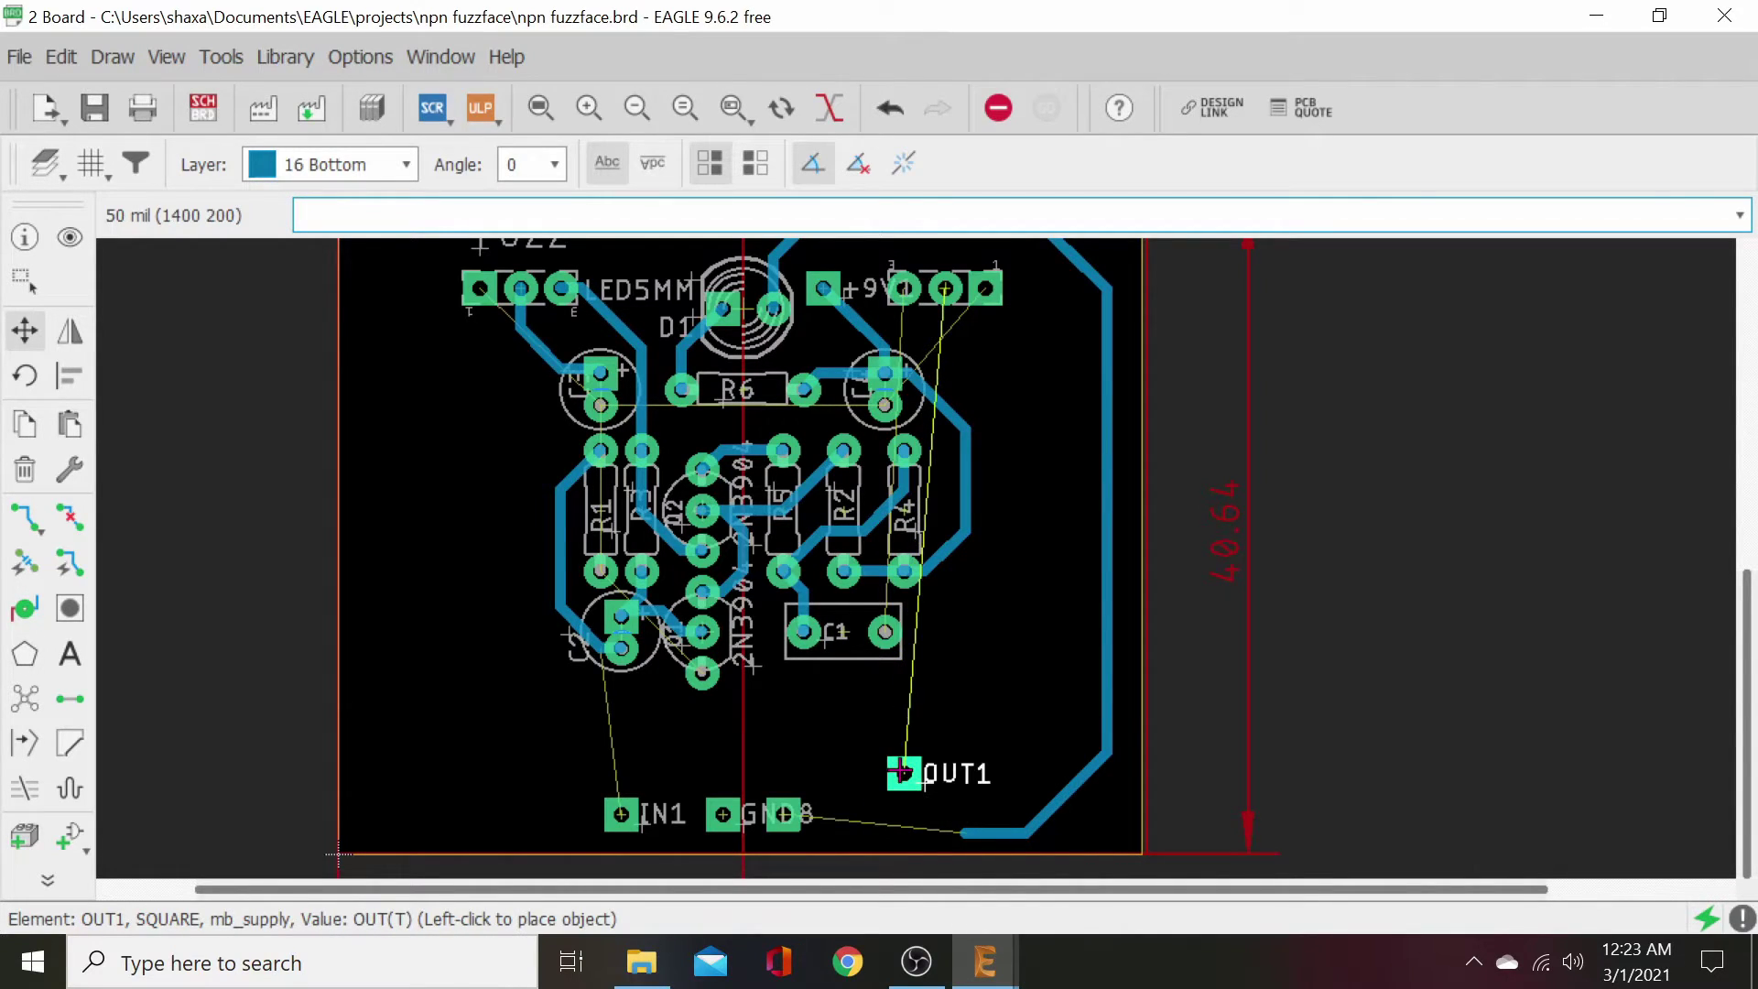
{"action": "left_click", "coordinate": [903, 774]}
{"action": "left_click", "coordinate": [623, 815]}
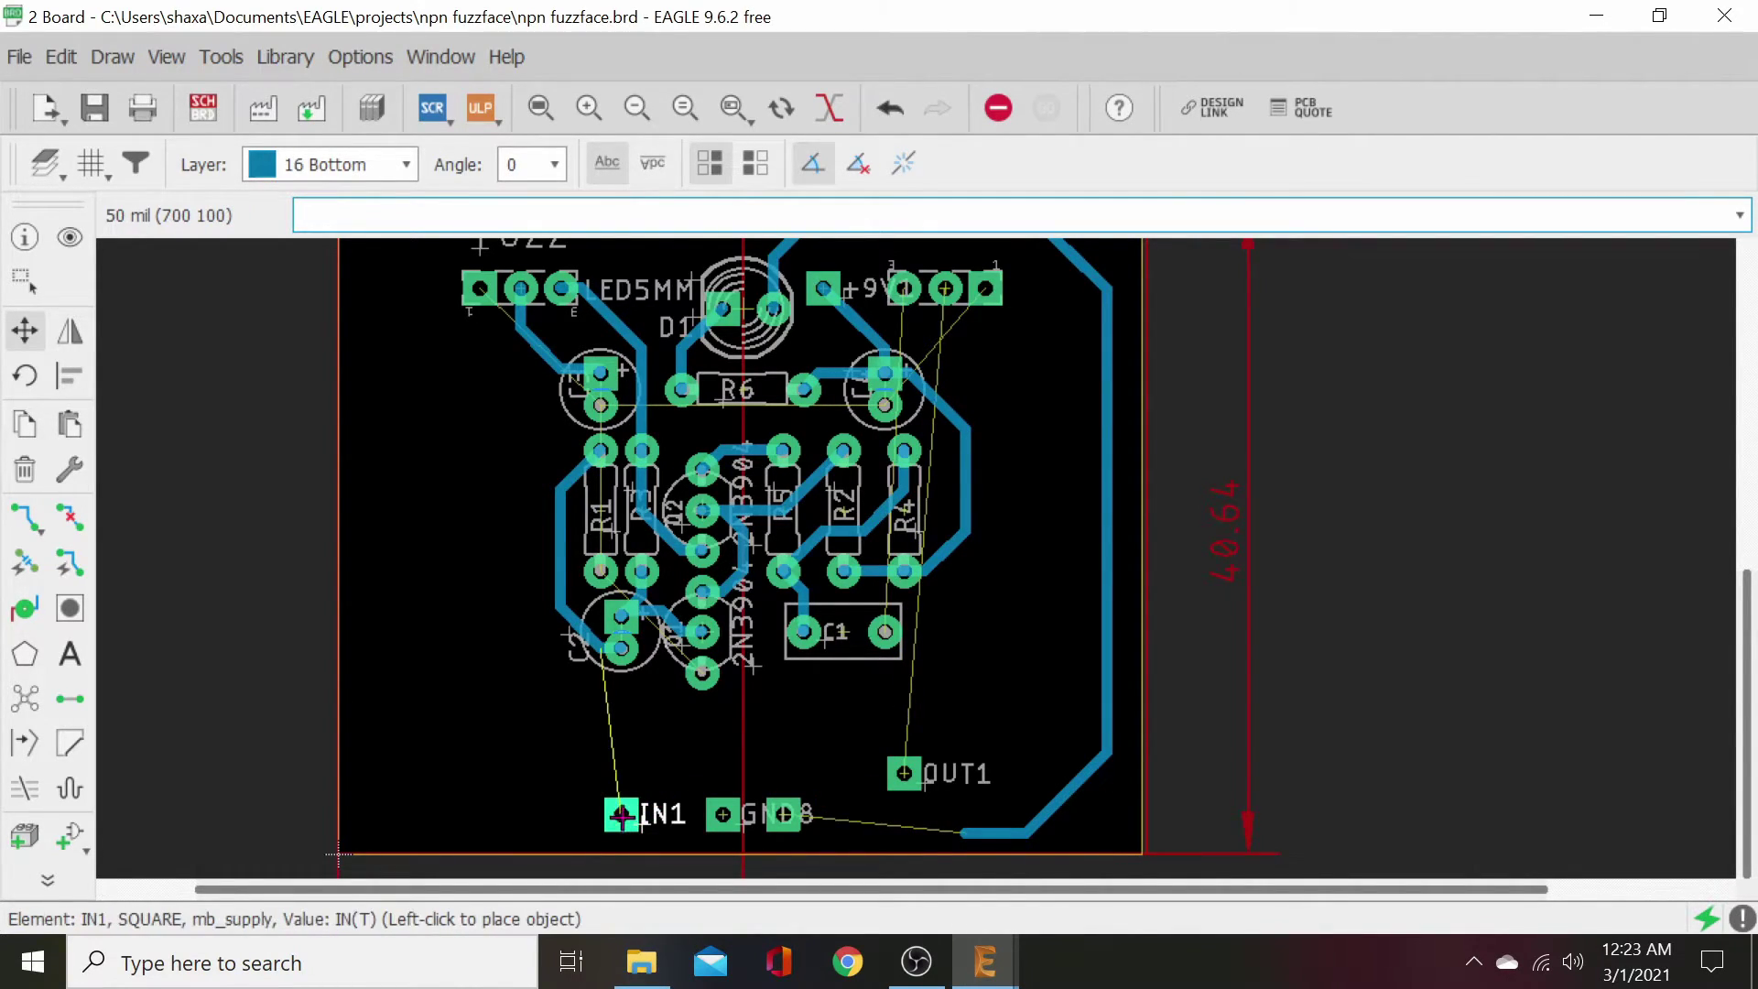
{"action": "left_click", "coordinate": [624, 774]}
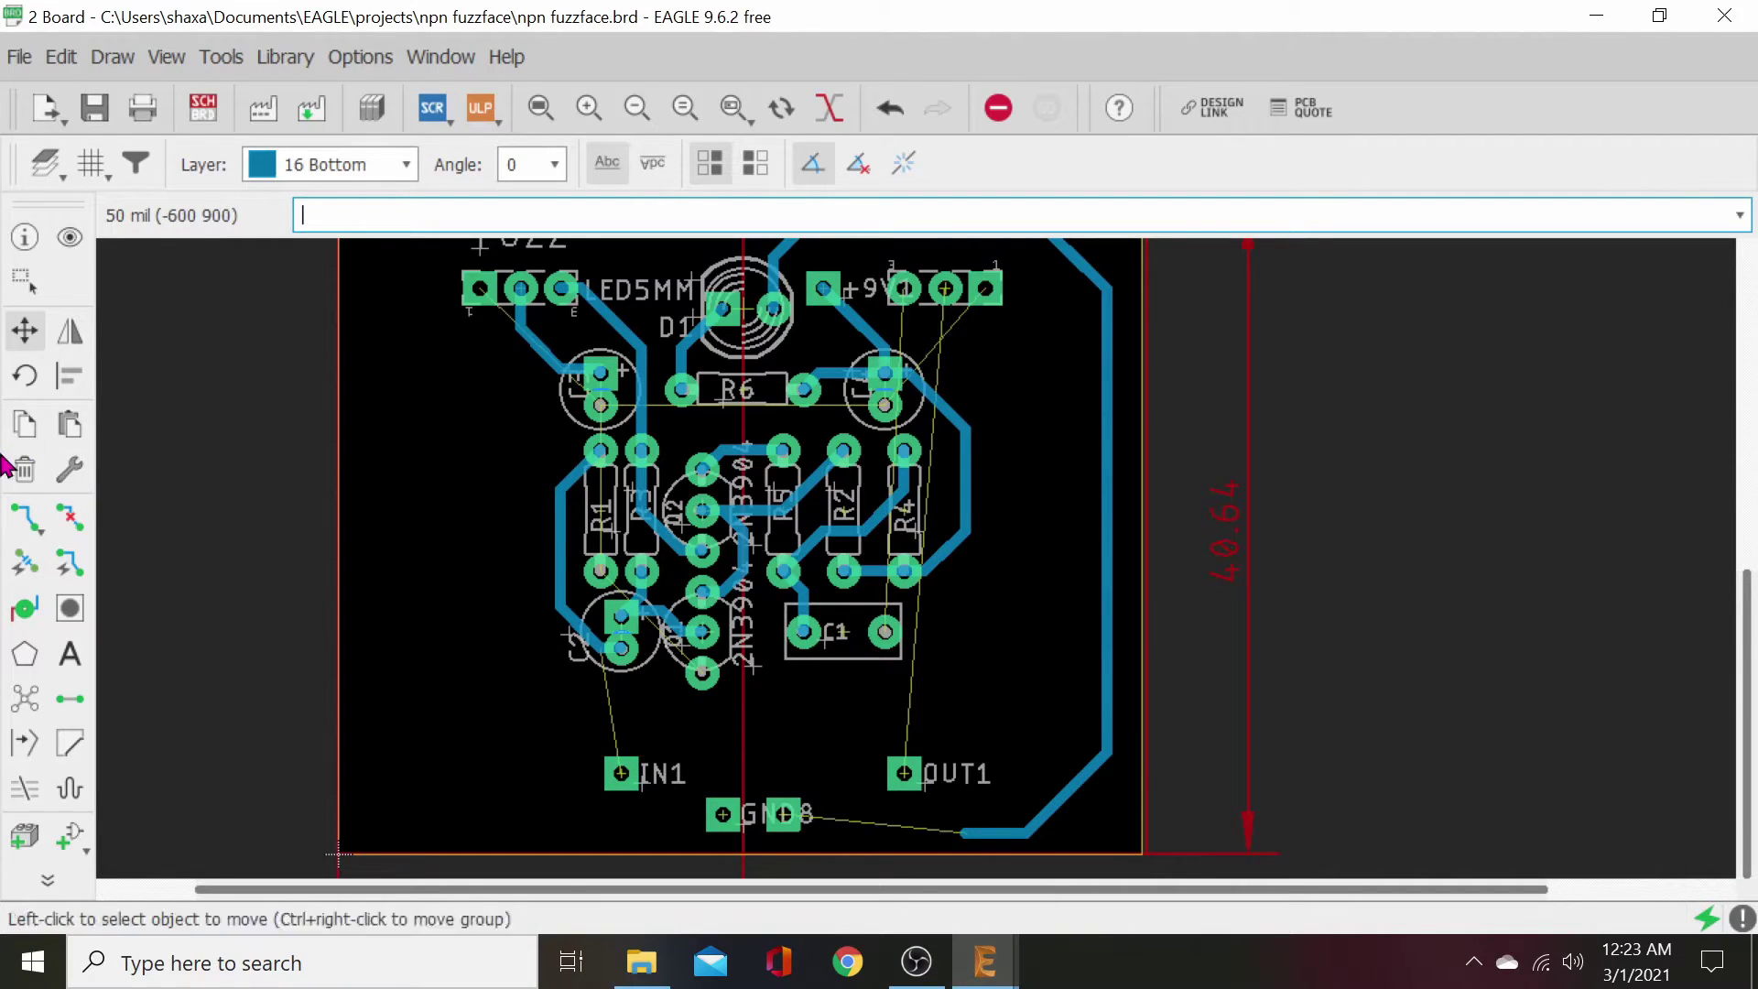
- Connect the LEDOUT trace end to the pad beside GND
{"action": "left_click", "coordinate": [25, 517]}
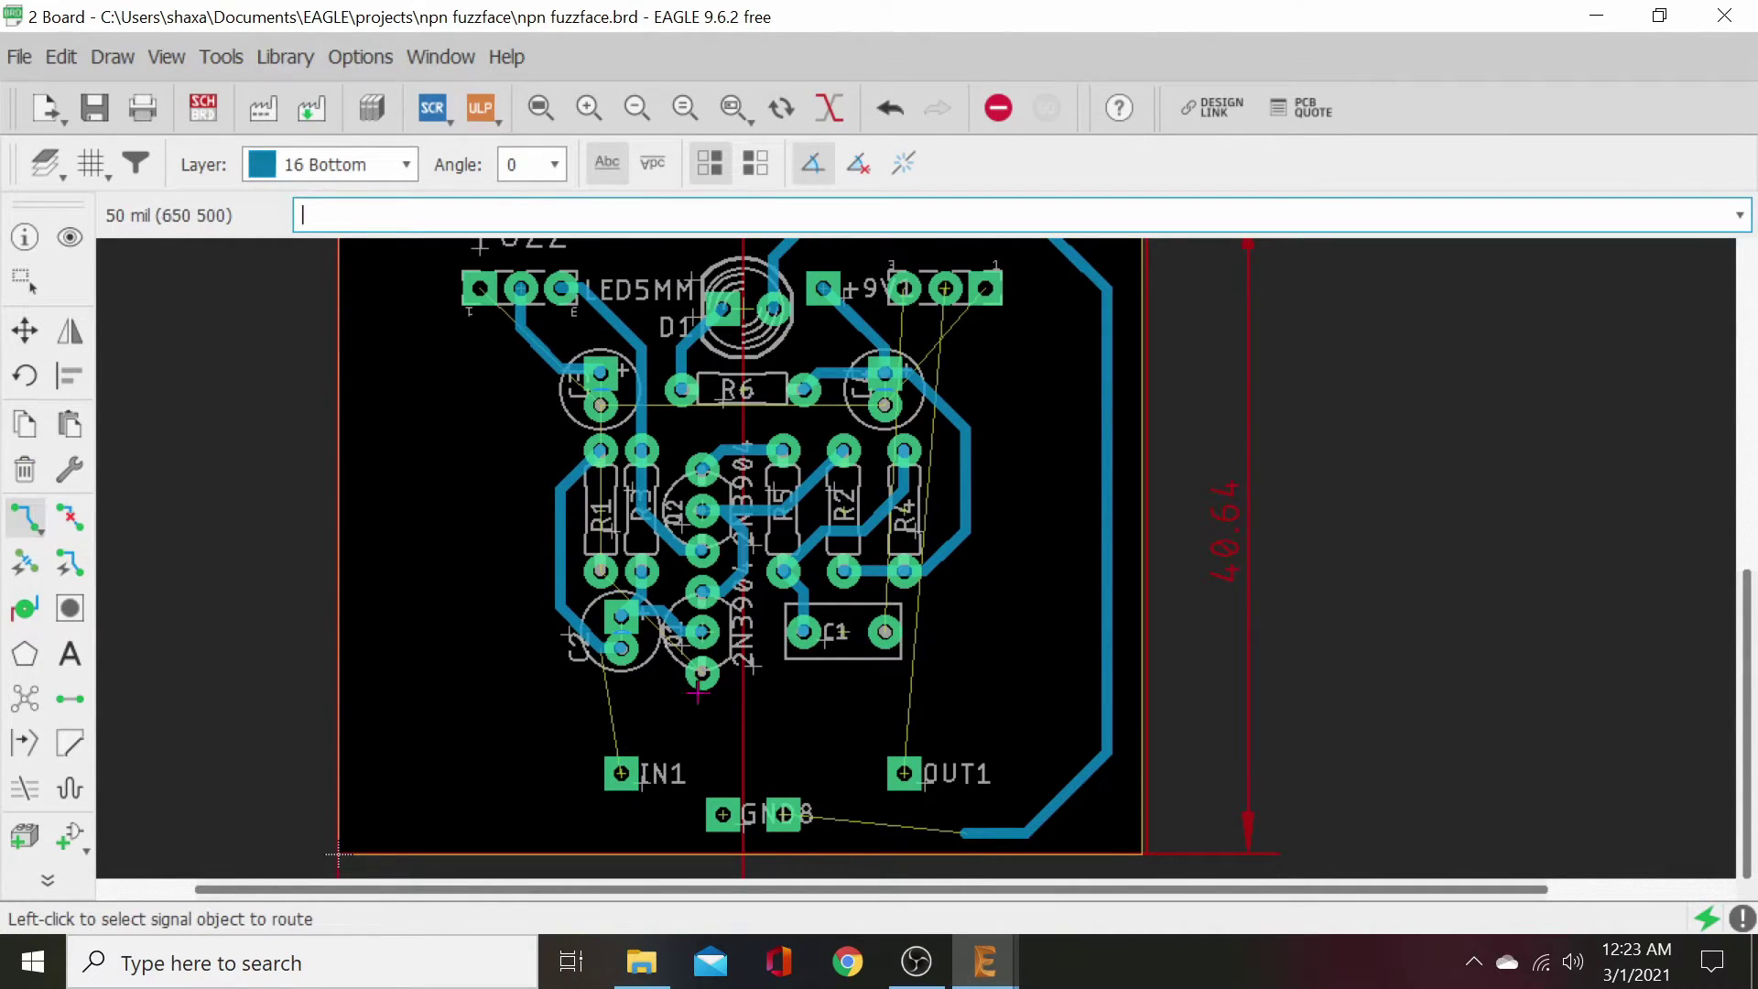
{"action": "left_click", "coordinate": [963, 833]}
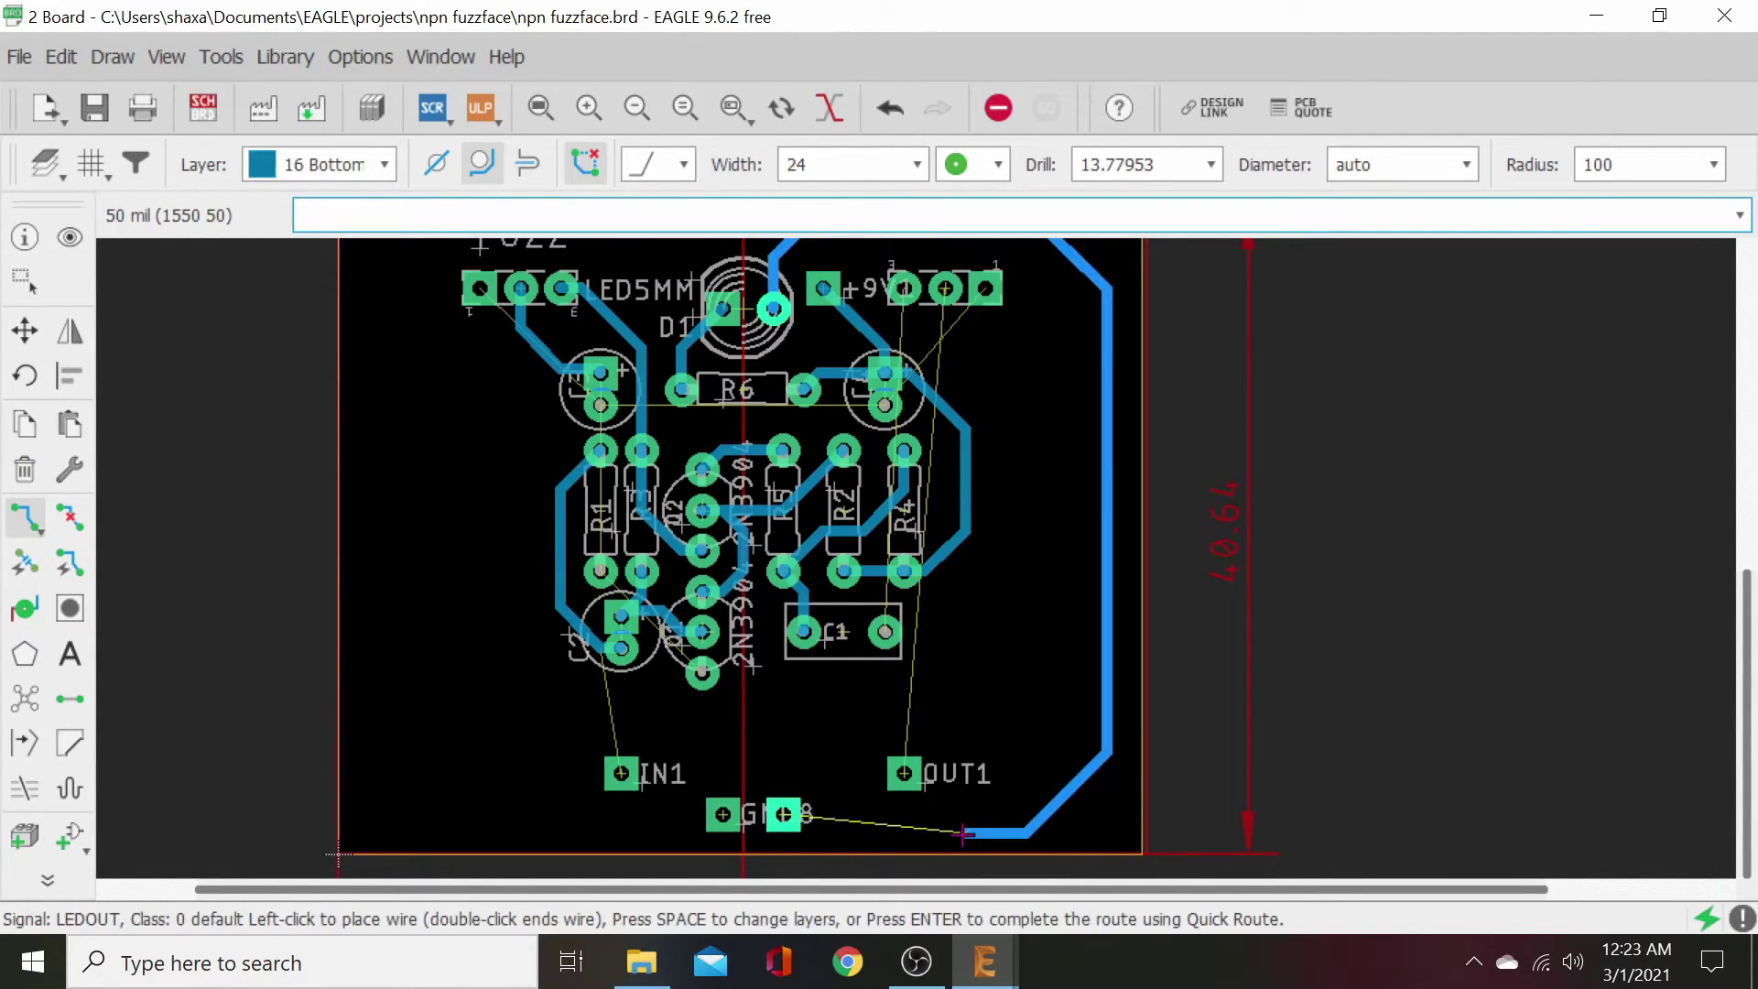
{"action": "left_click", "coordinate": [783, 814]}
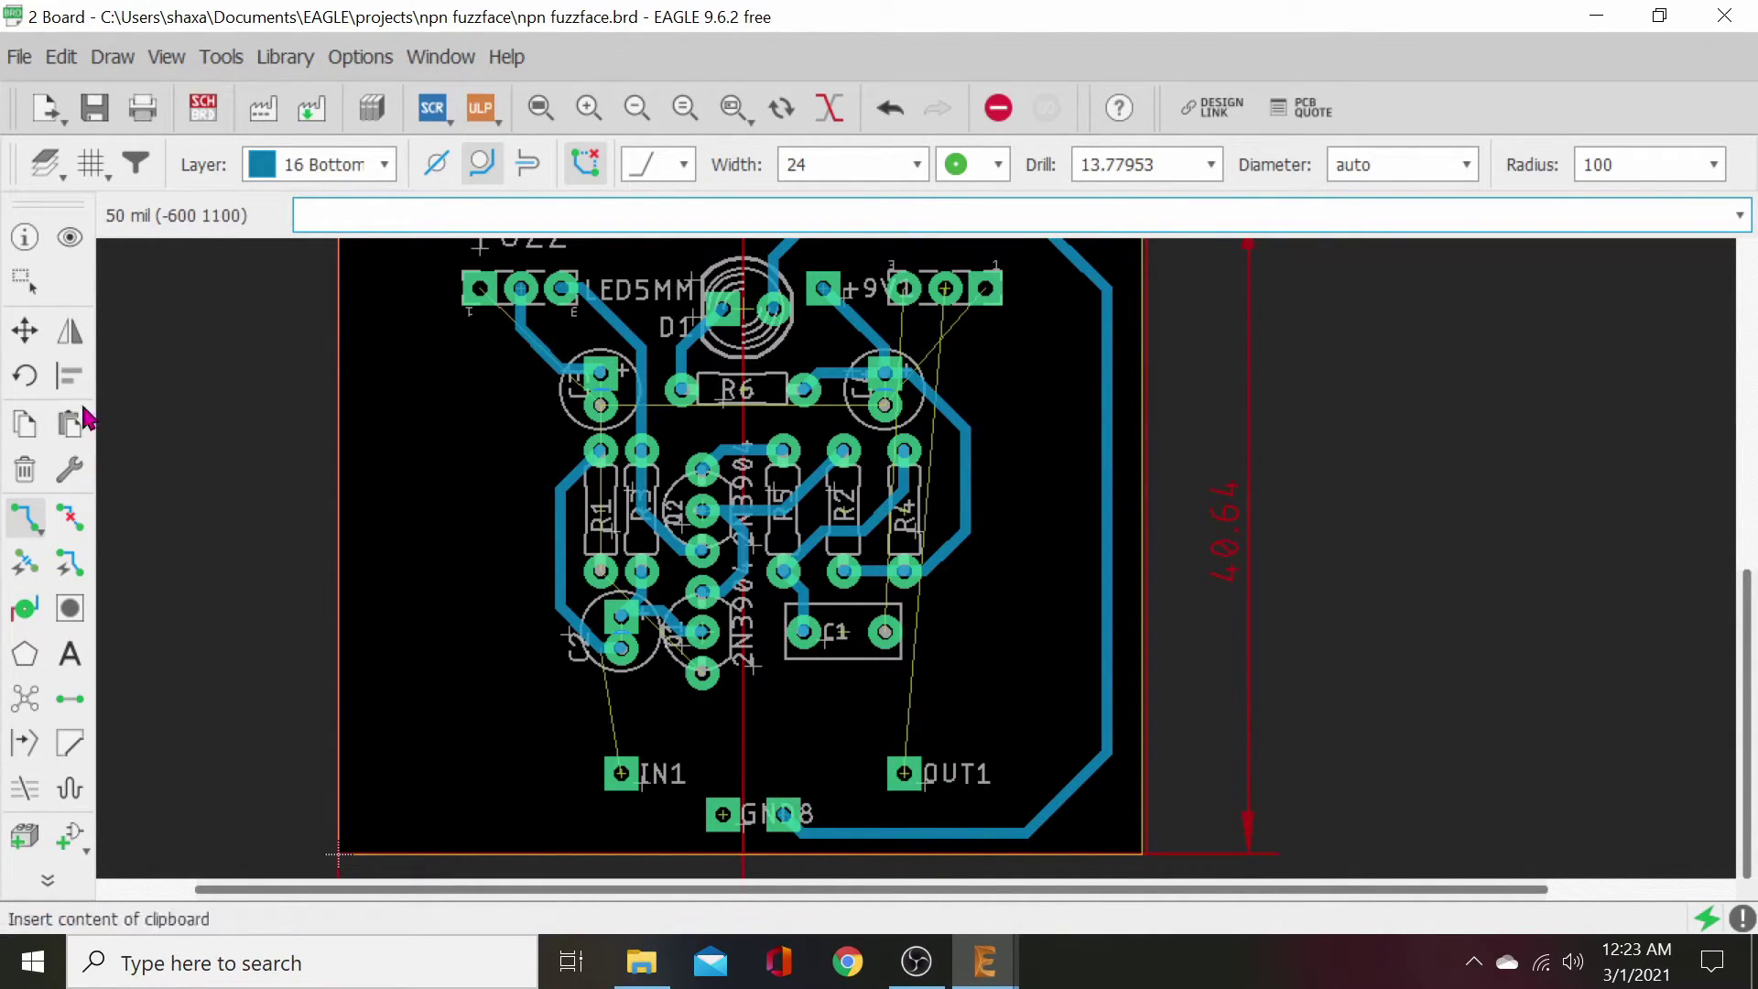
- Move the OUT2 pad up and drop GND8 right beside the LEDOUT pad
{"action": "left_click", "coordinate": [25, 332]}
{"action": "scroll", "coordinate": [760, 824], "scroll_direction": "up", "scroll_amount": 6}
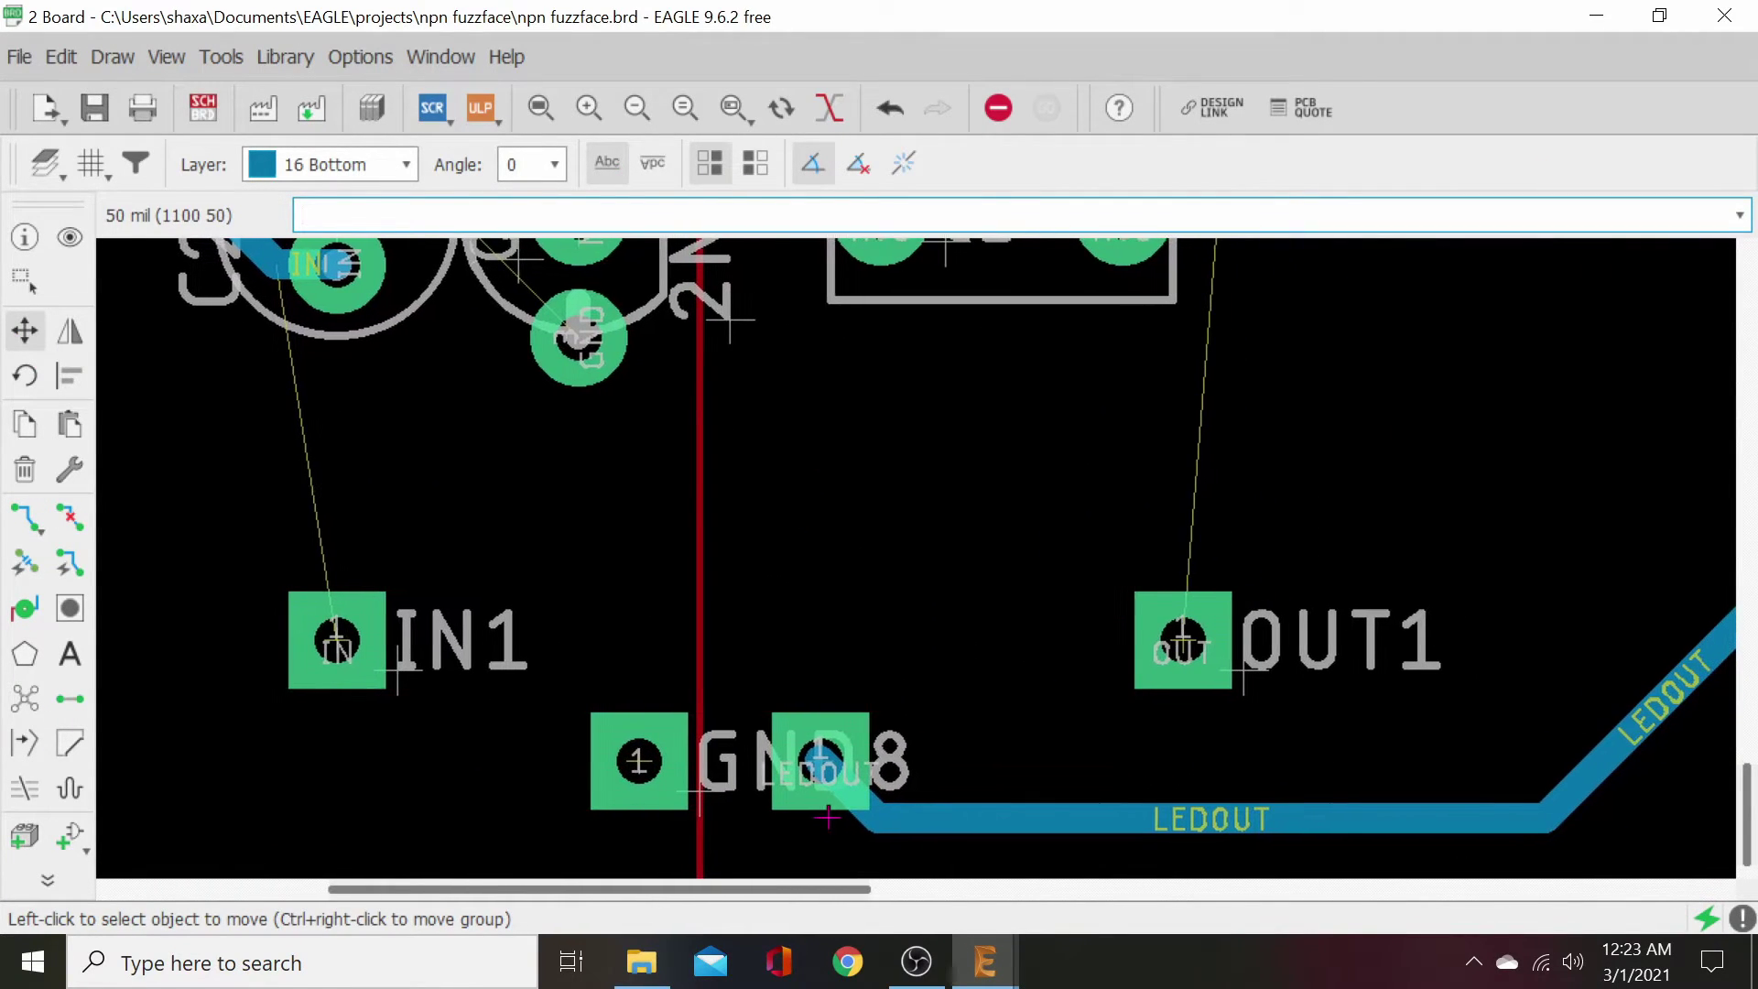
{"action": "left_click", "coordinate": [806, 755]}
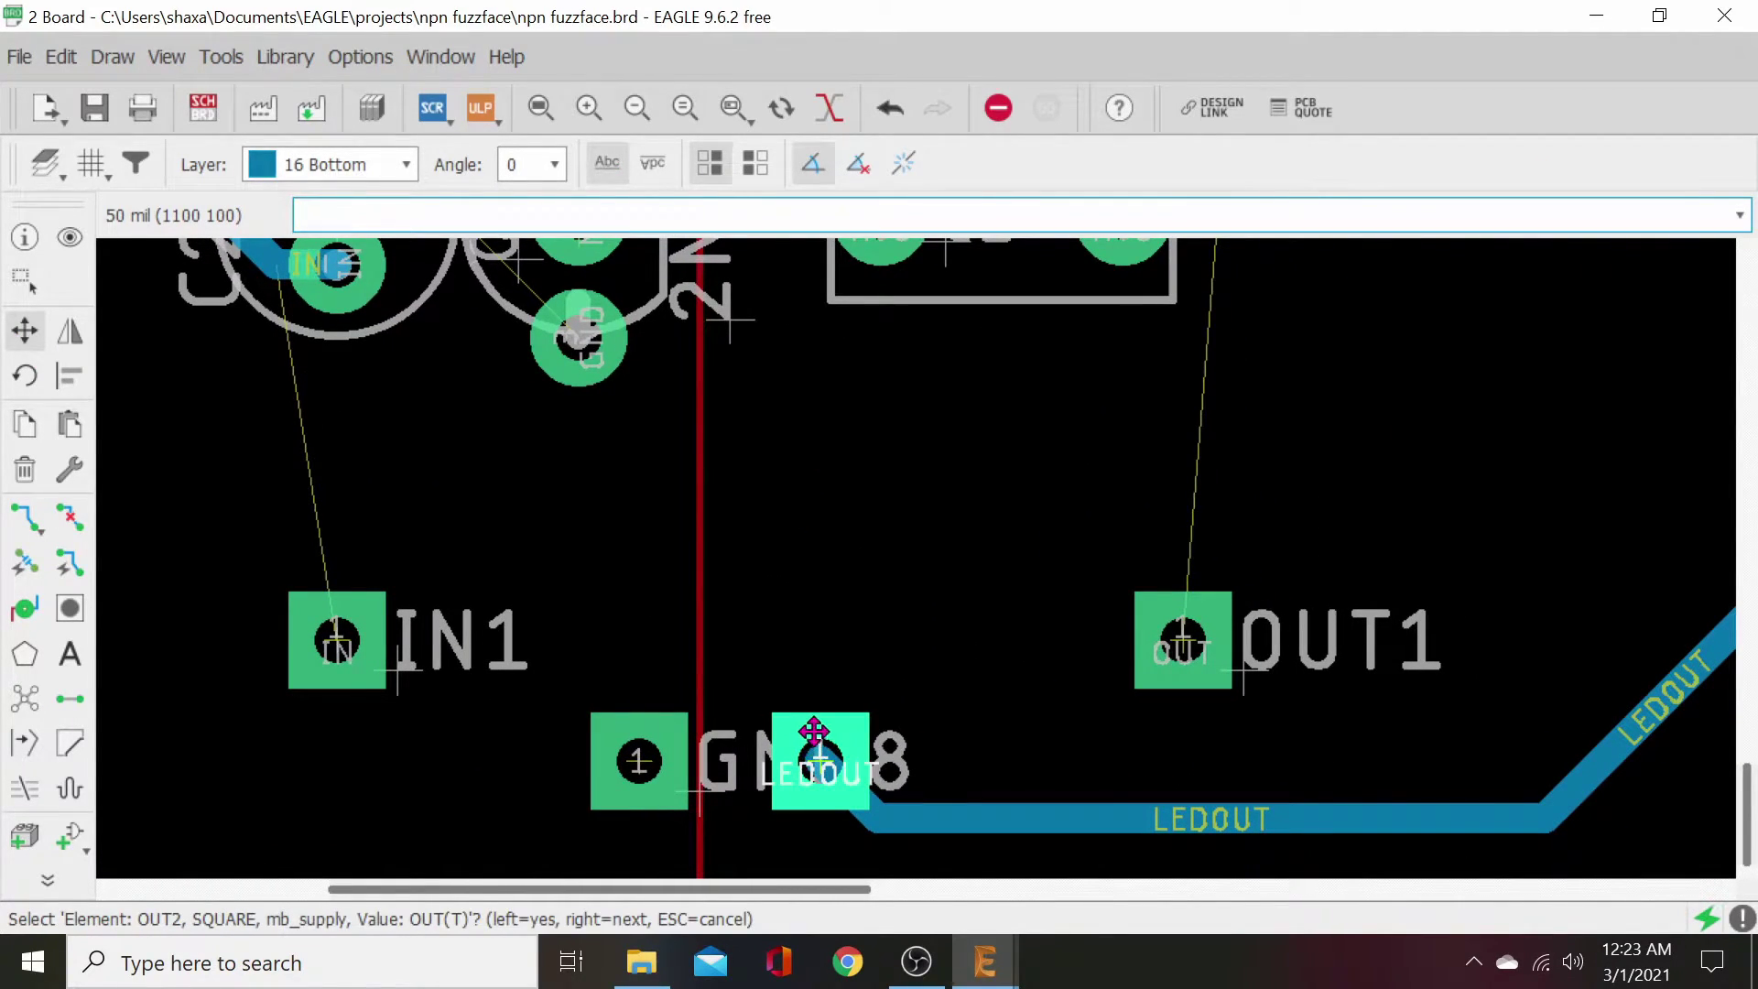
{"action": "left_click", "coordinate": [817, 759]}
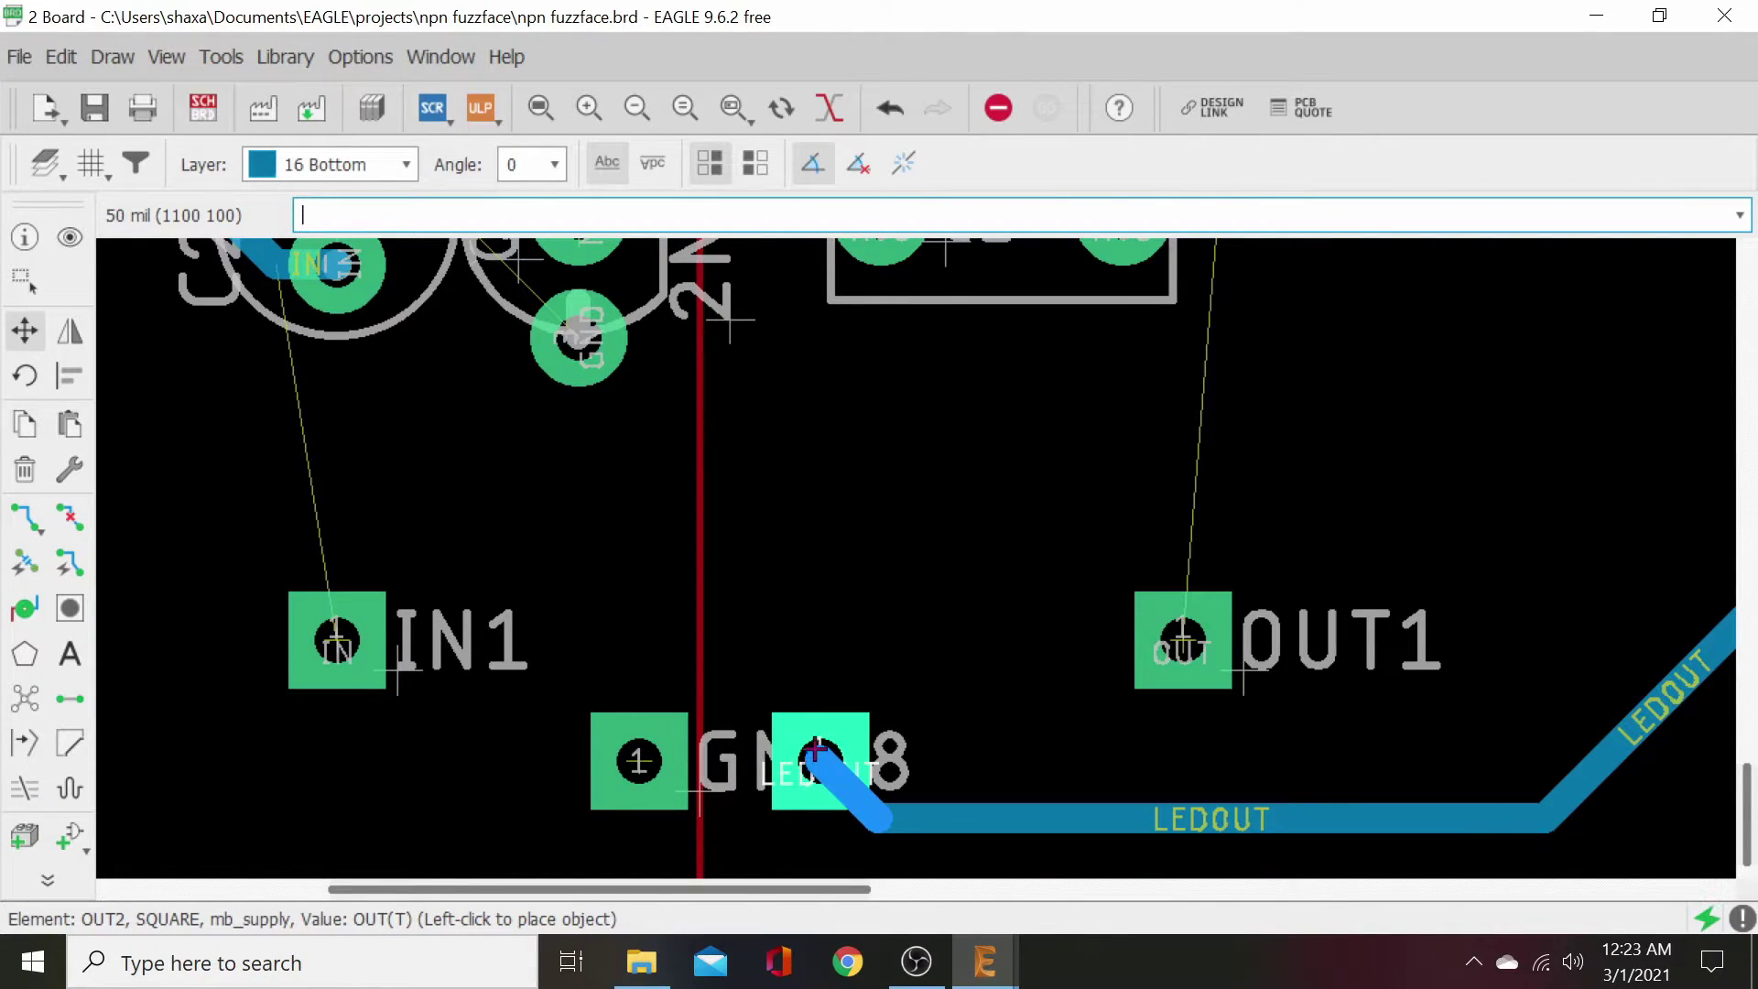
{"action": "left_click", "coordinate": [819, 696]}
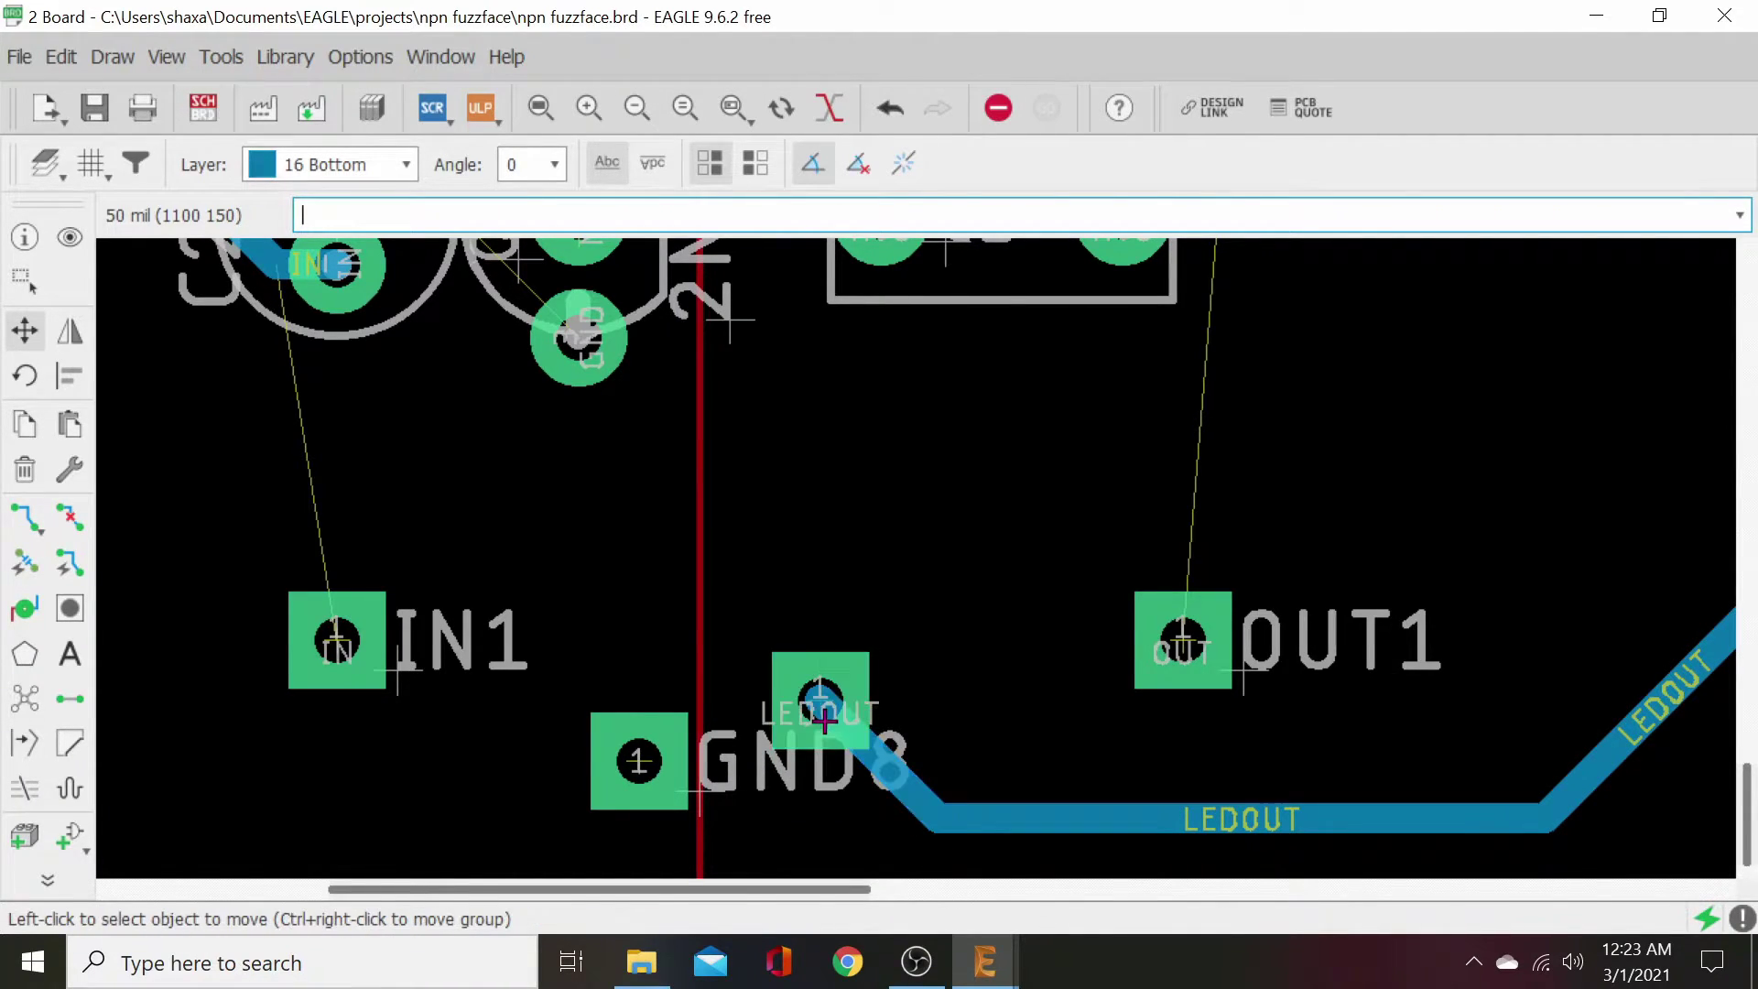
{"action": "left_click", "coordinate": [620, 765]}
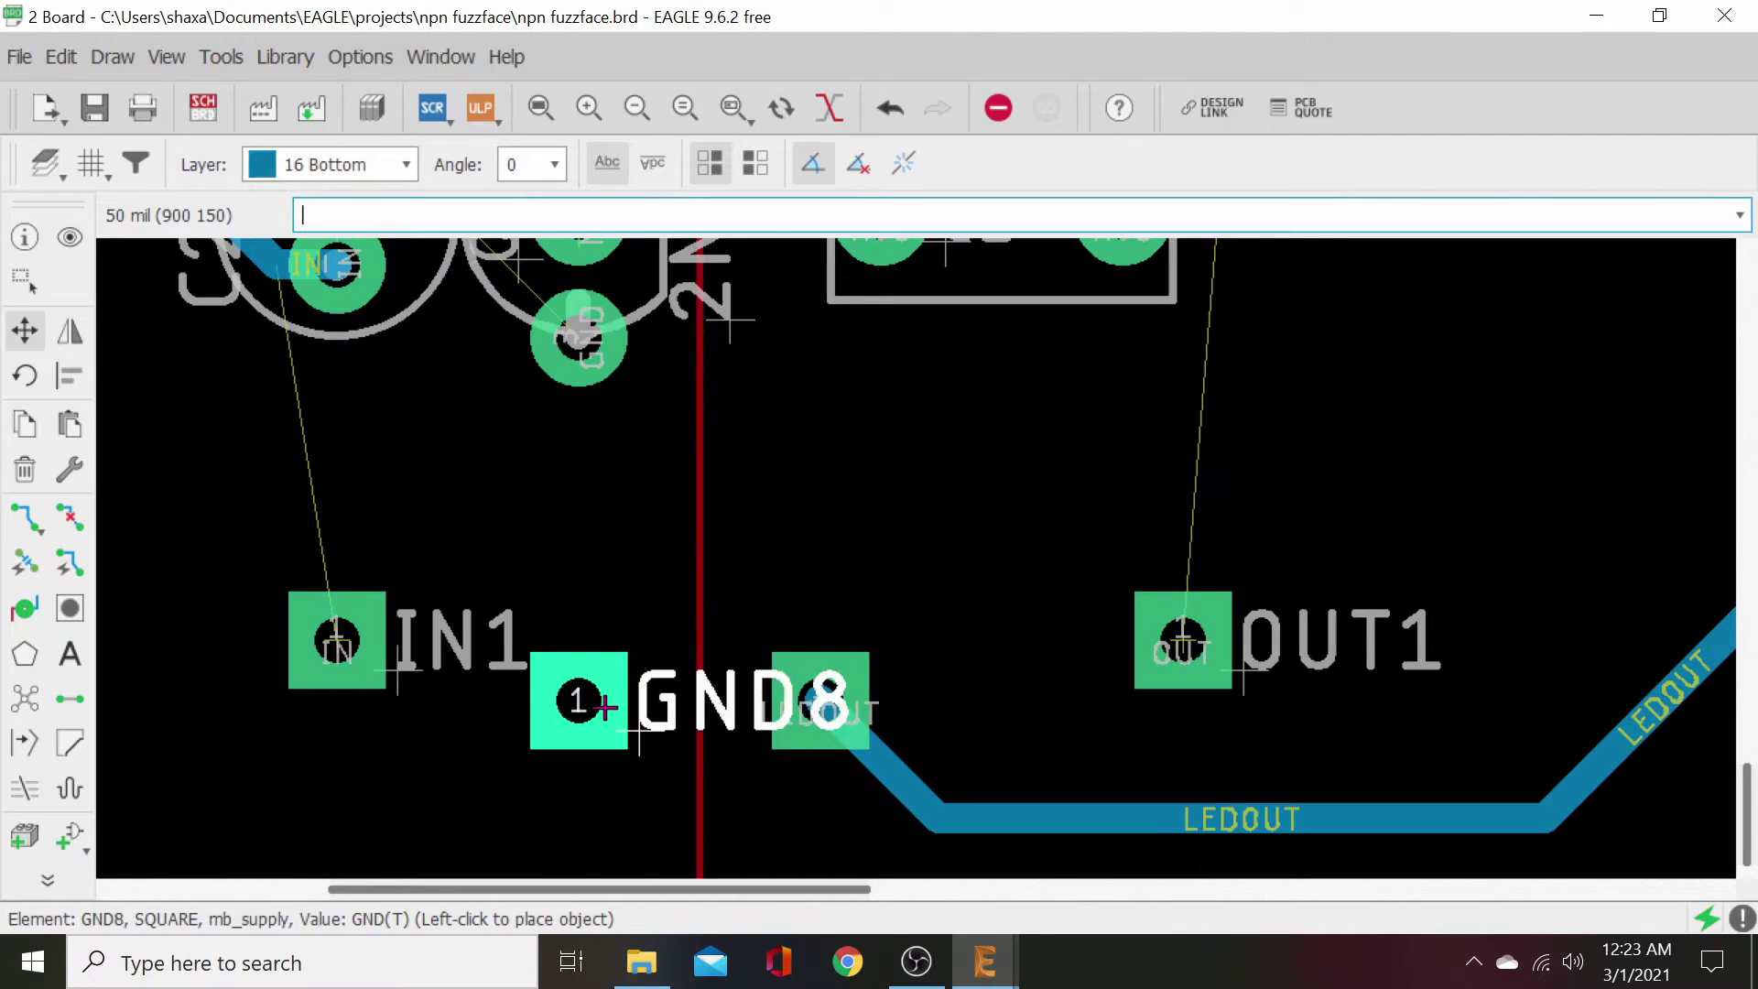
{"action": "left_click", "coordinate": [601, 706]}
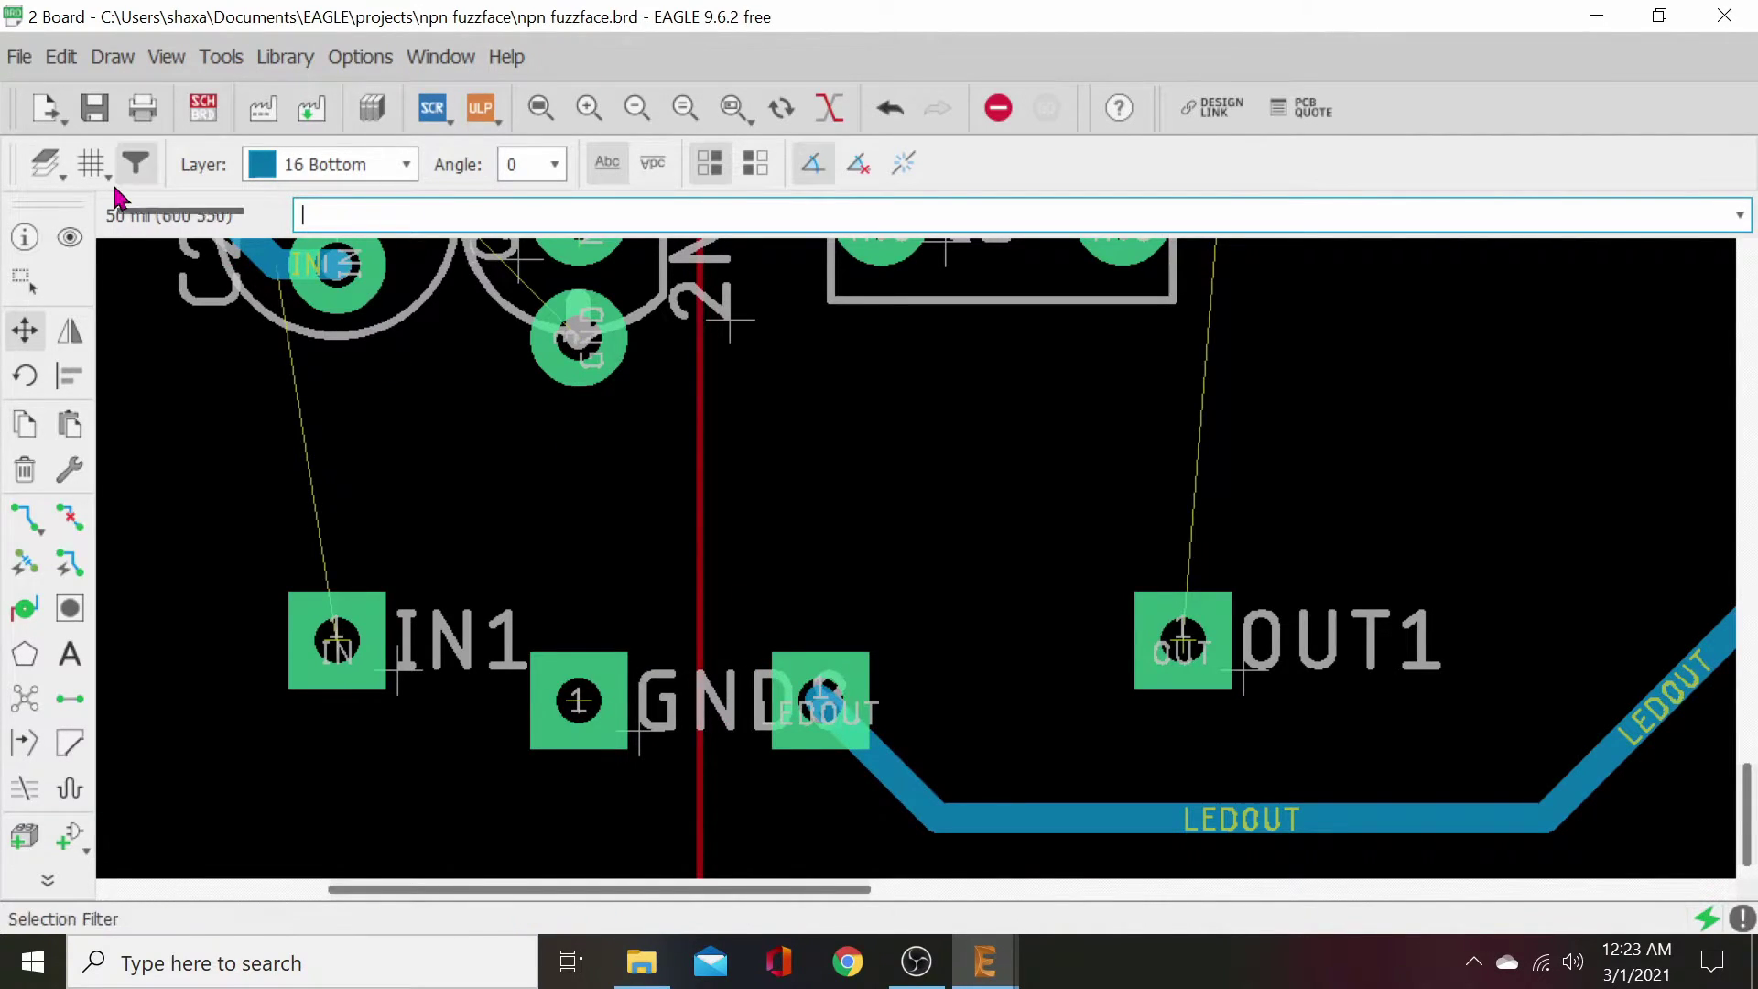
- Turn the grid display on in the Grid settings
{"action": "left_click", "coordinate": [89, 164]}
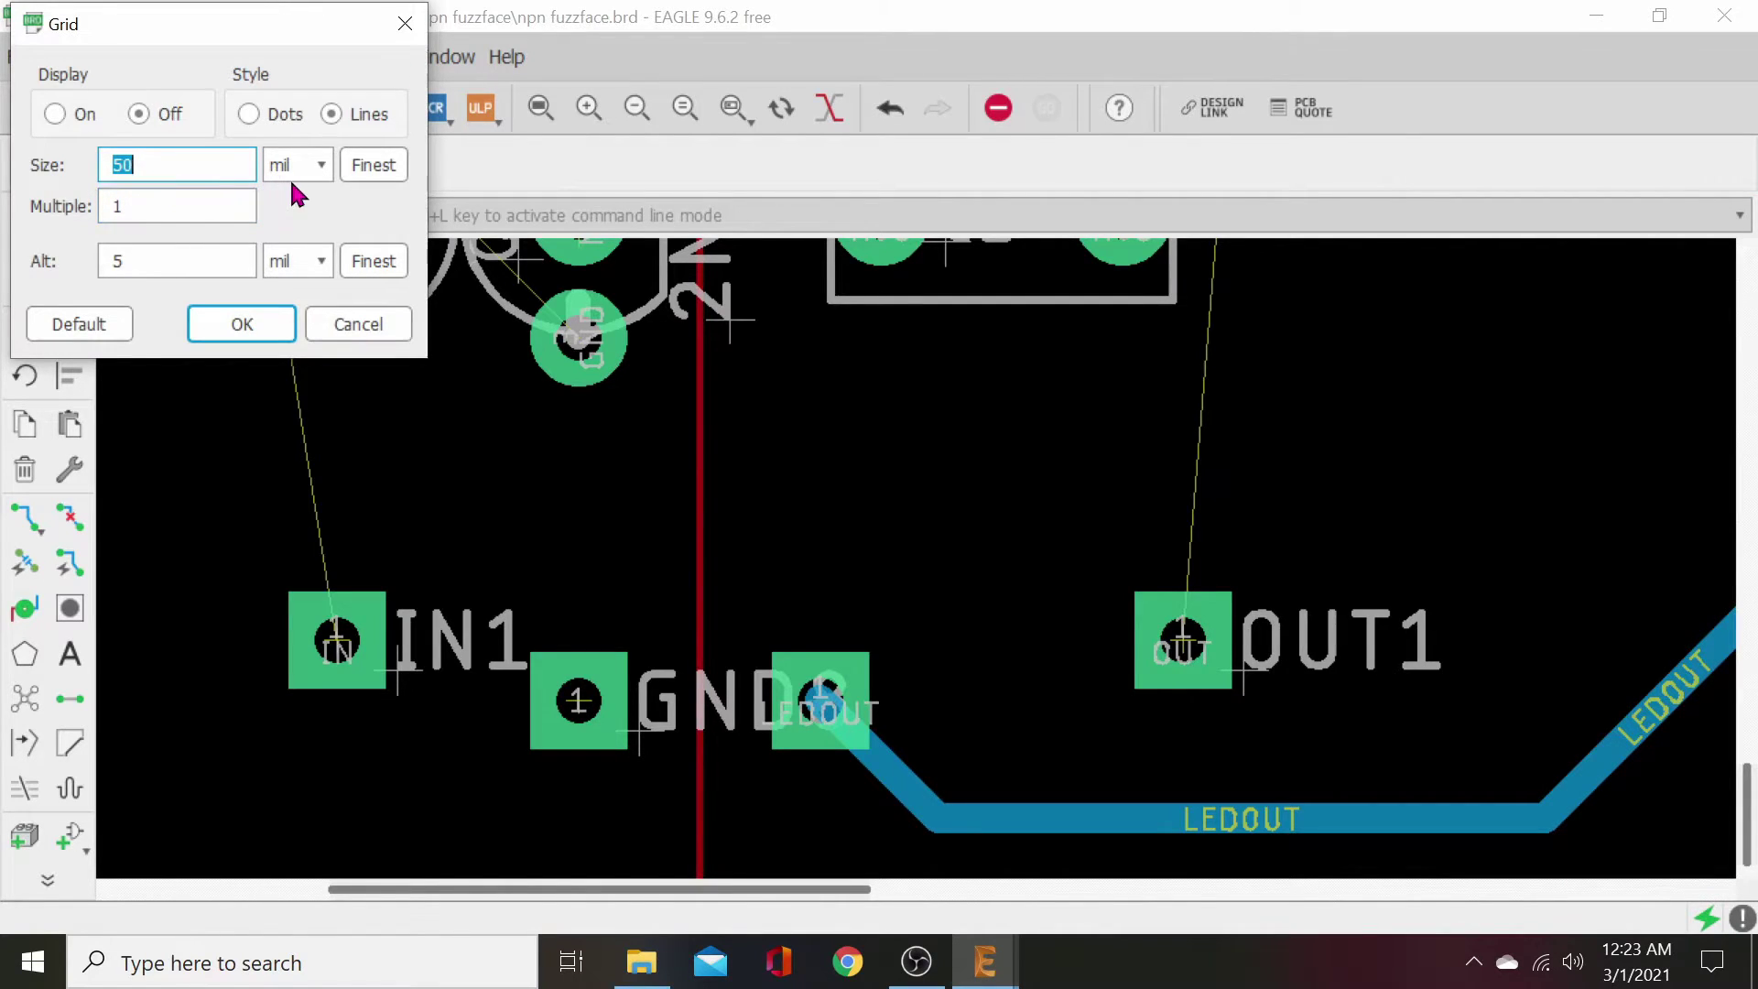
{"action": "left_click", "coordinate": [236, 326]}
{"action": "scroll", "coordinate": [780, 621], "scroll_direction": "up", "scroll_amount": 4}
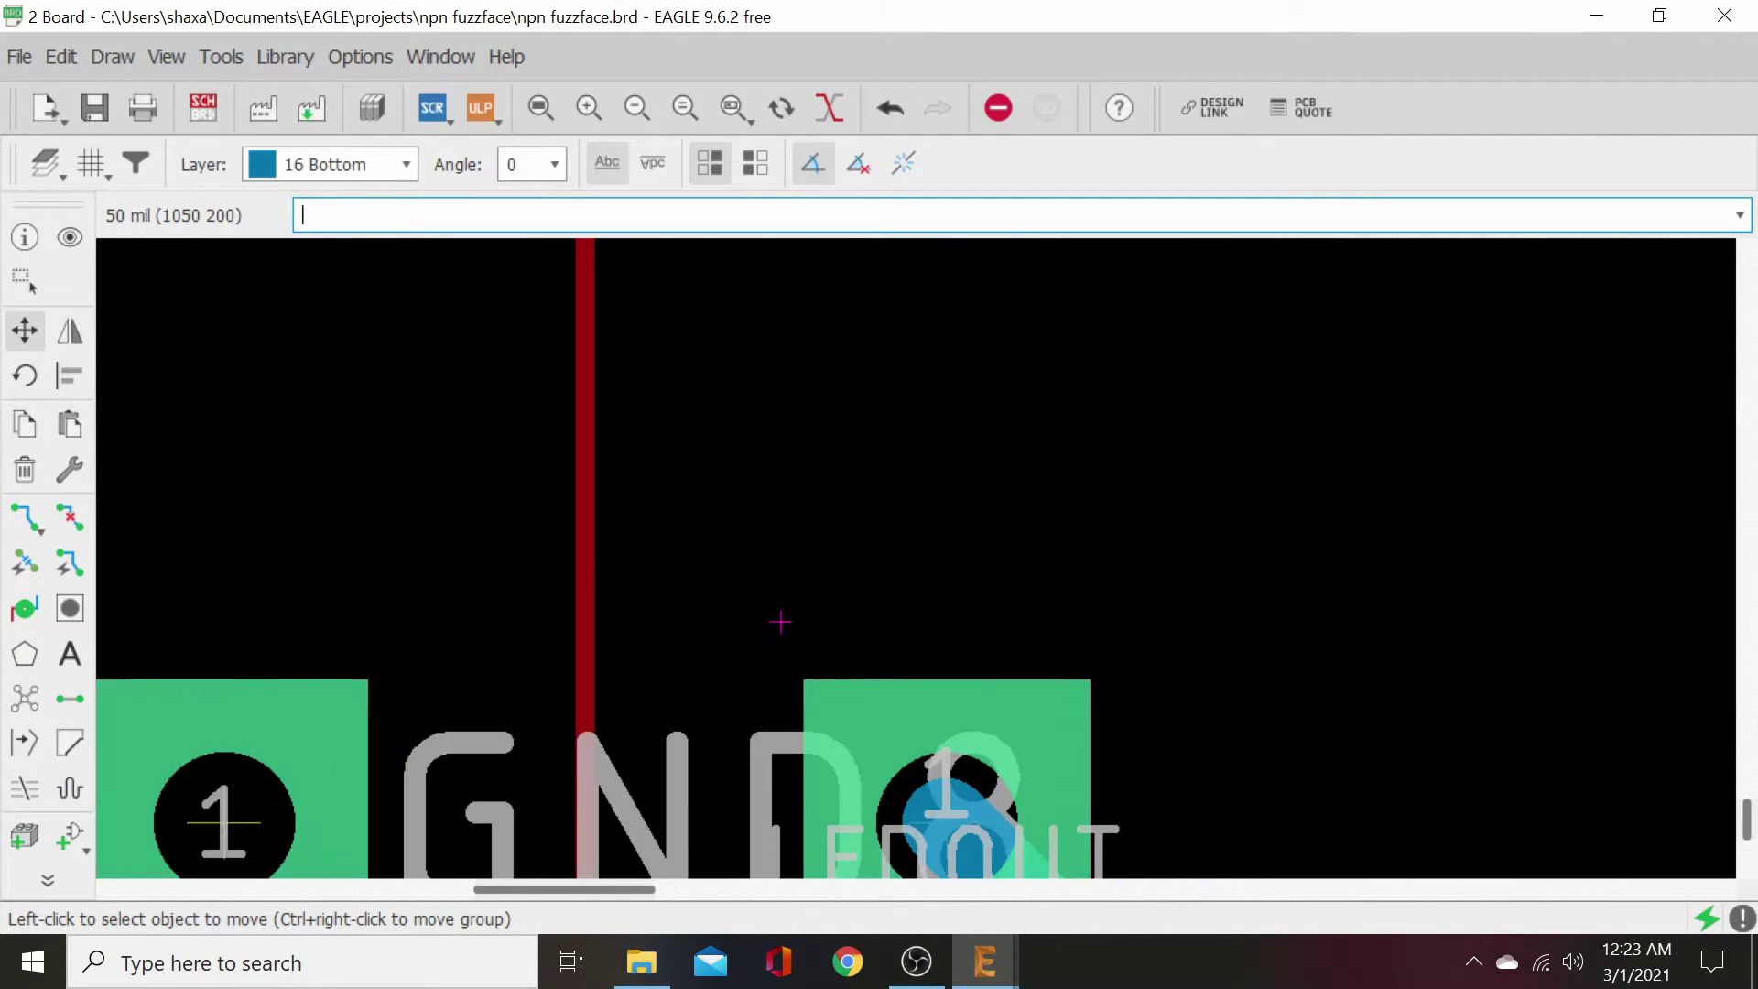
{"action": "scroll", "coordinate": [780, 621], "scroll_direction": "down", "scroll_amount": 2}
{"action": "scroll", "coordinate": [773, 616], "scroll_direction": "up", "scroll_amount": 2}
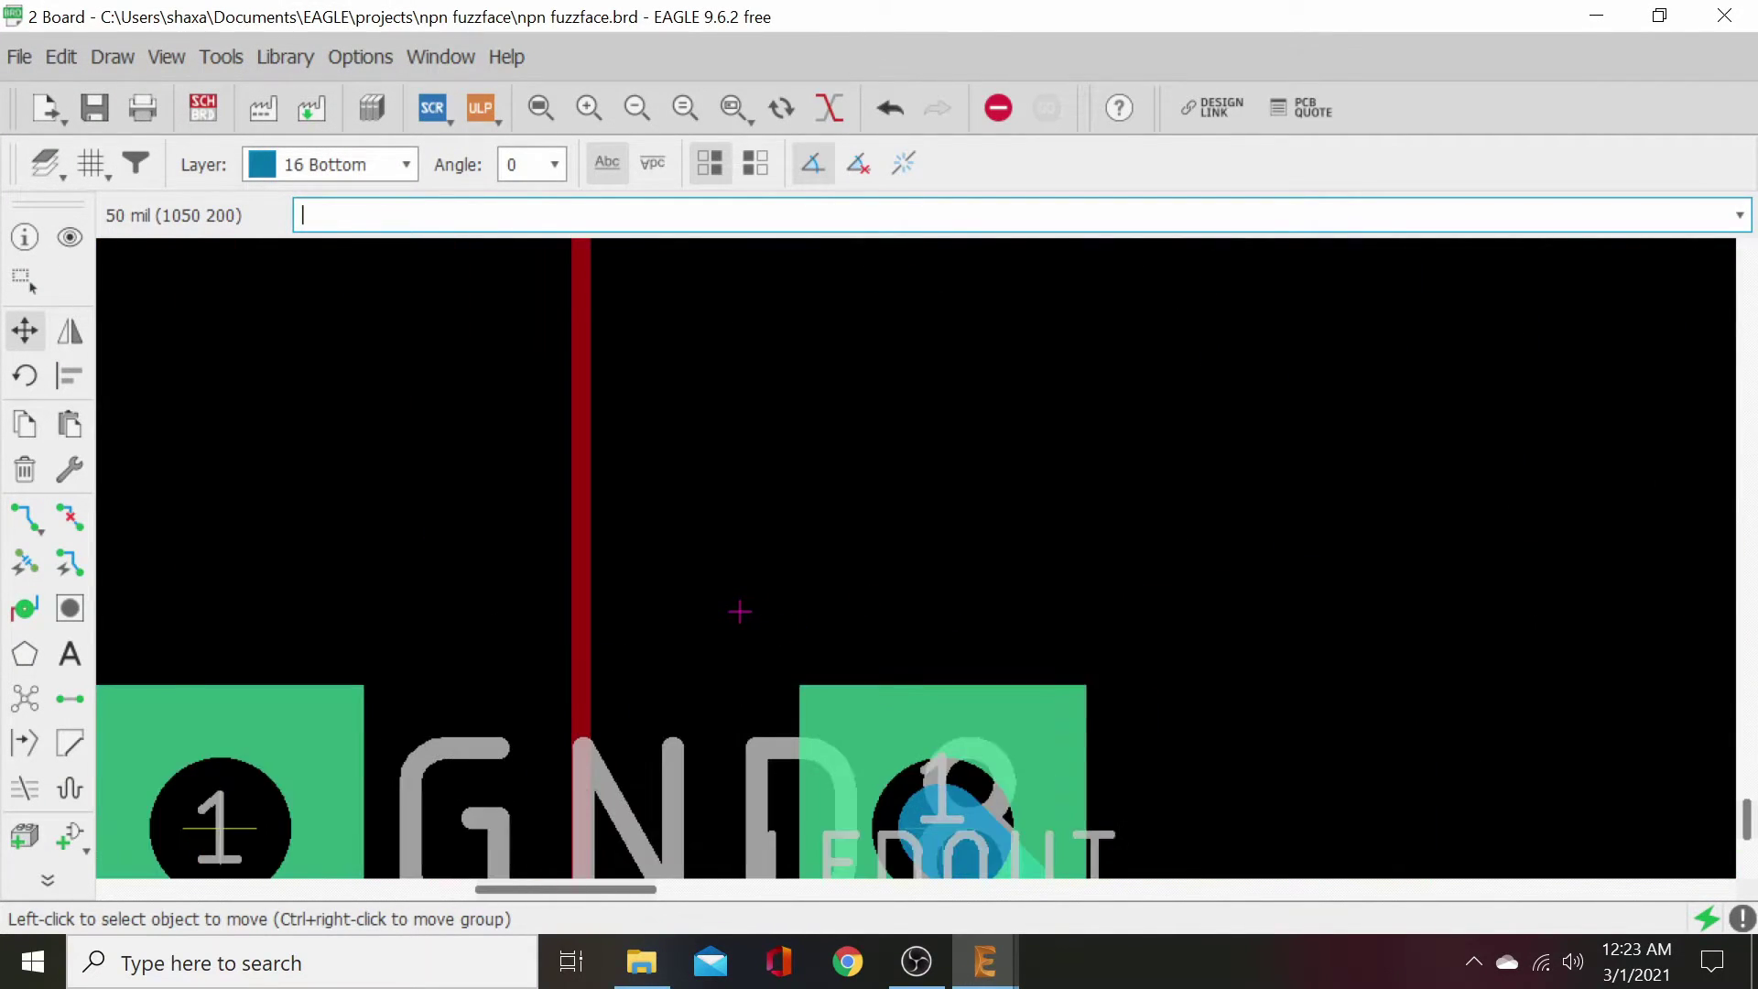
{"action": "scroll", "coordinate": [740, 612], "scroll_direction": "down", "scroll_amount": 2}
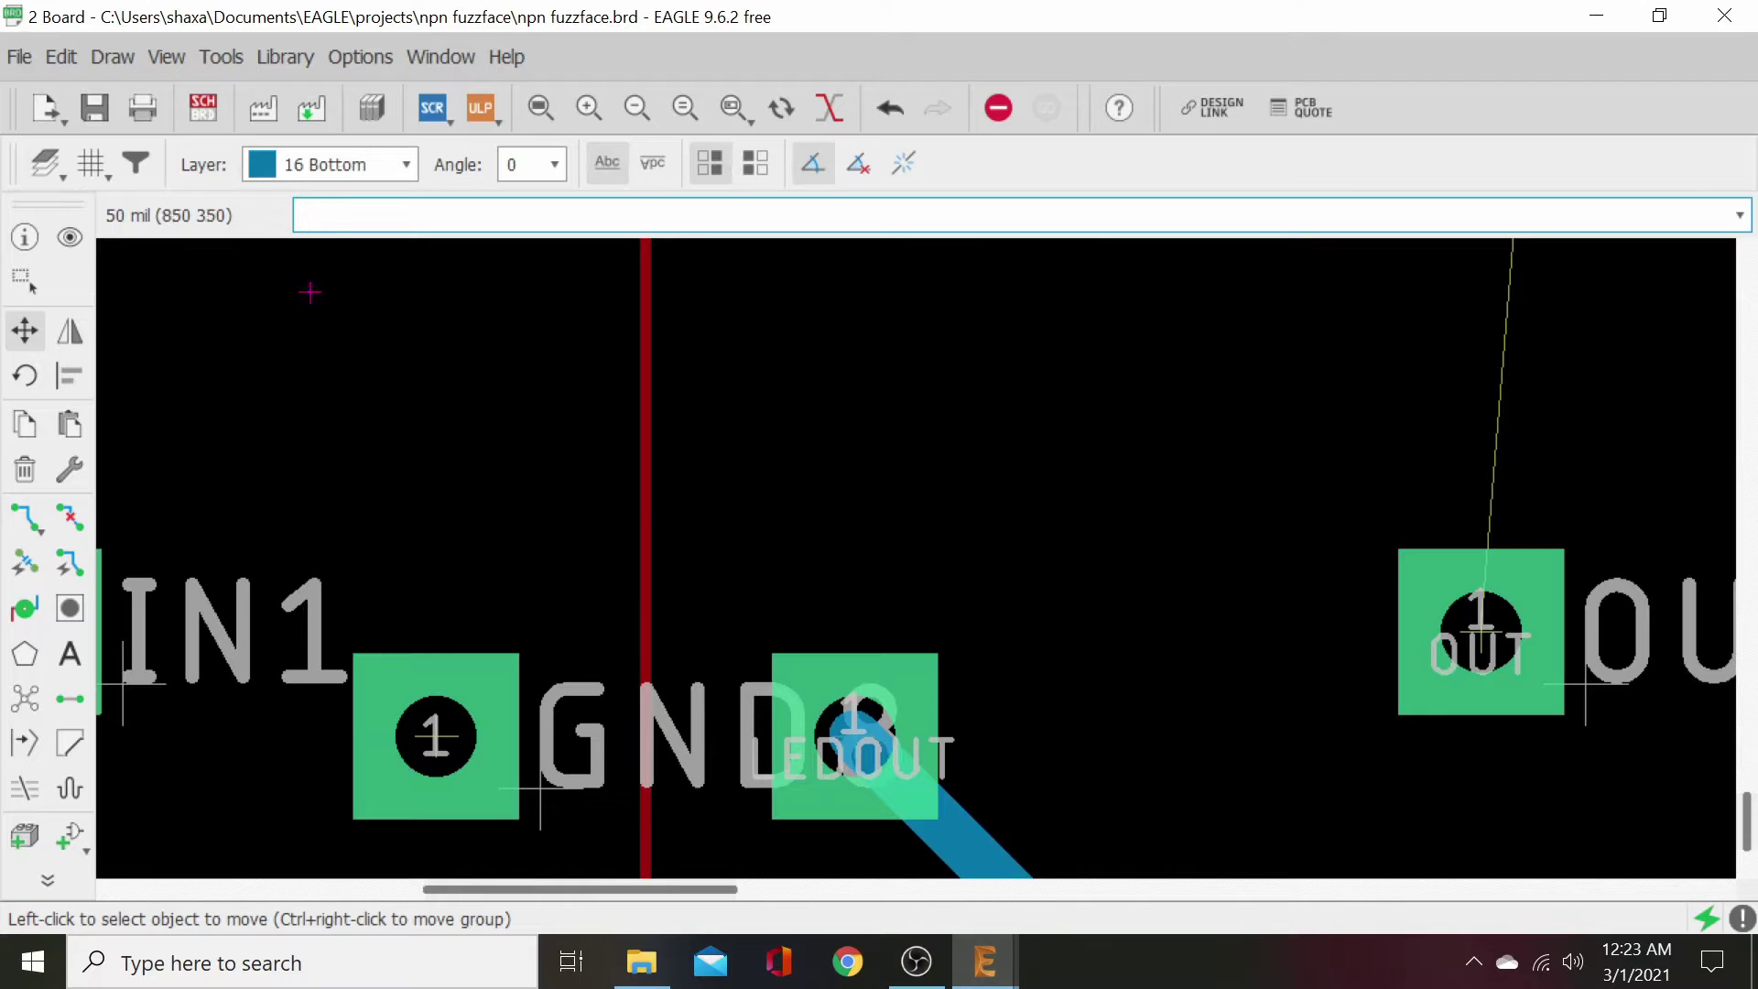
{"action": "left_click", "coordinate": [91, 169]}
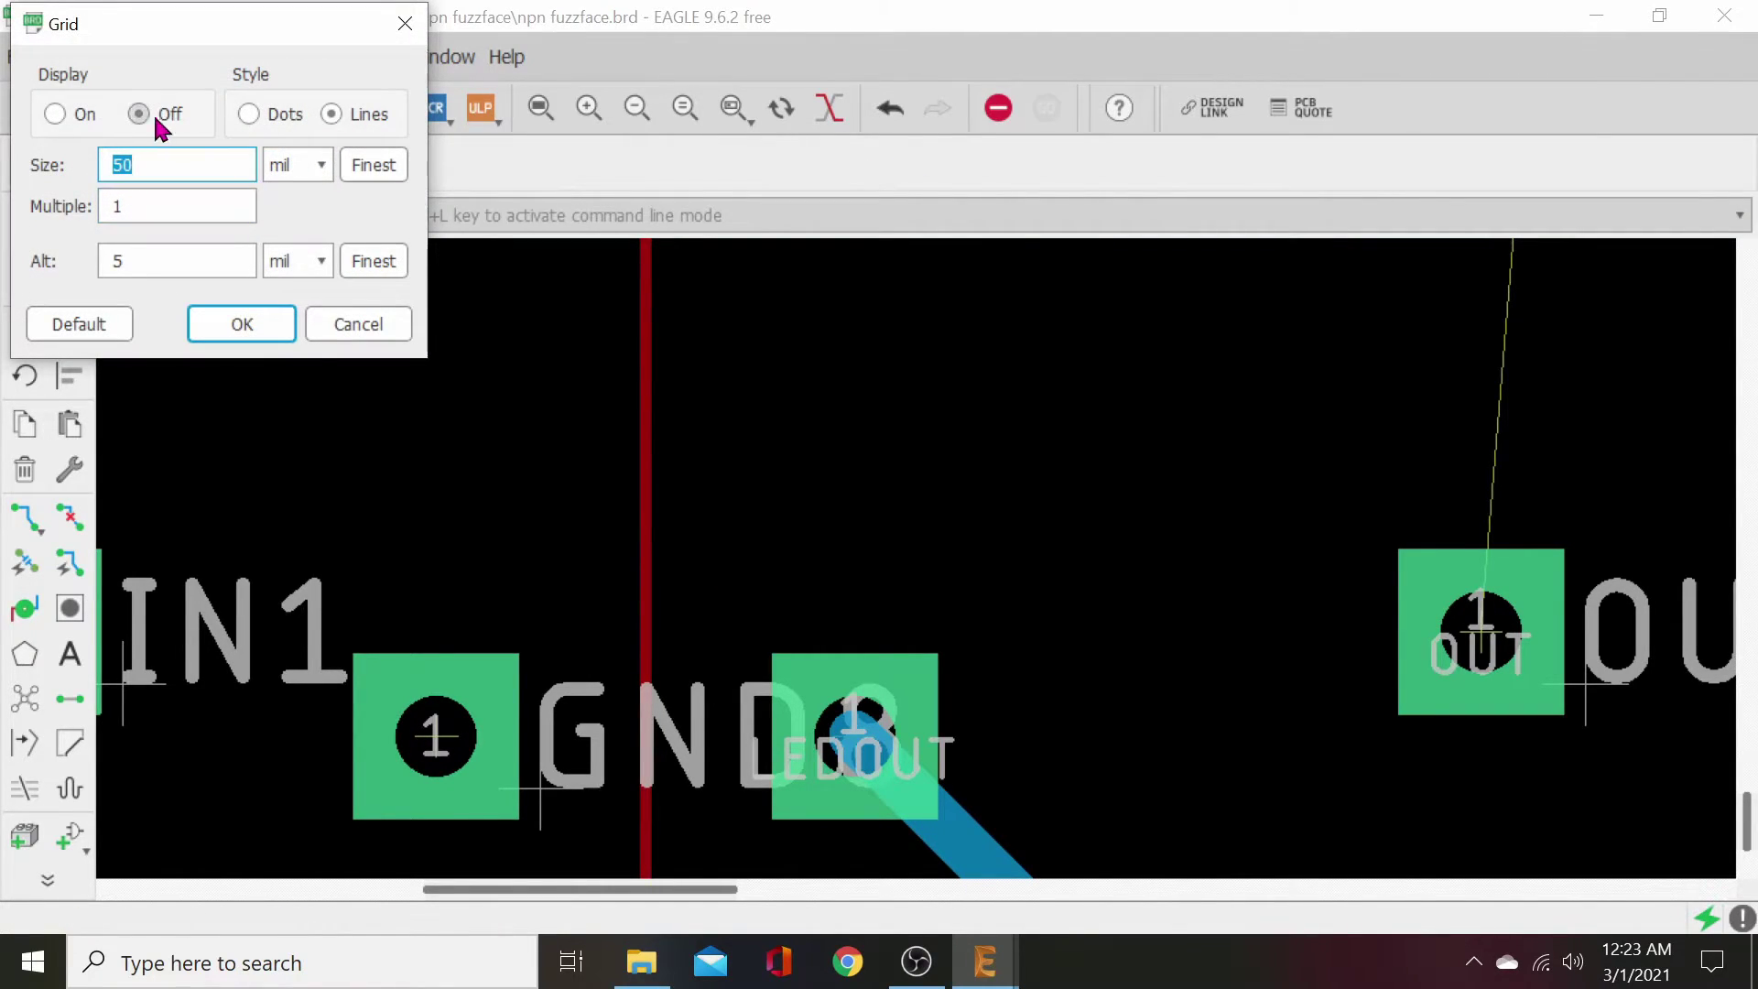
{"action": "left_click", "coordinate": [57, 114]}
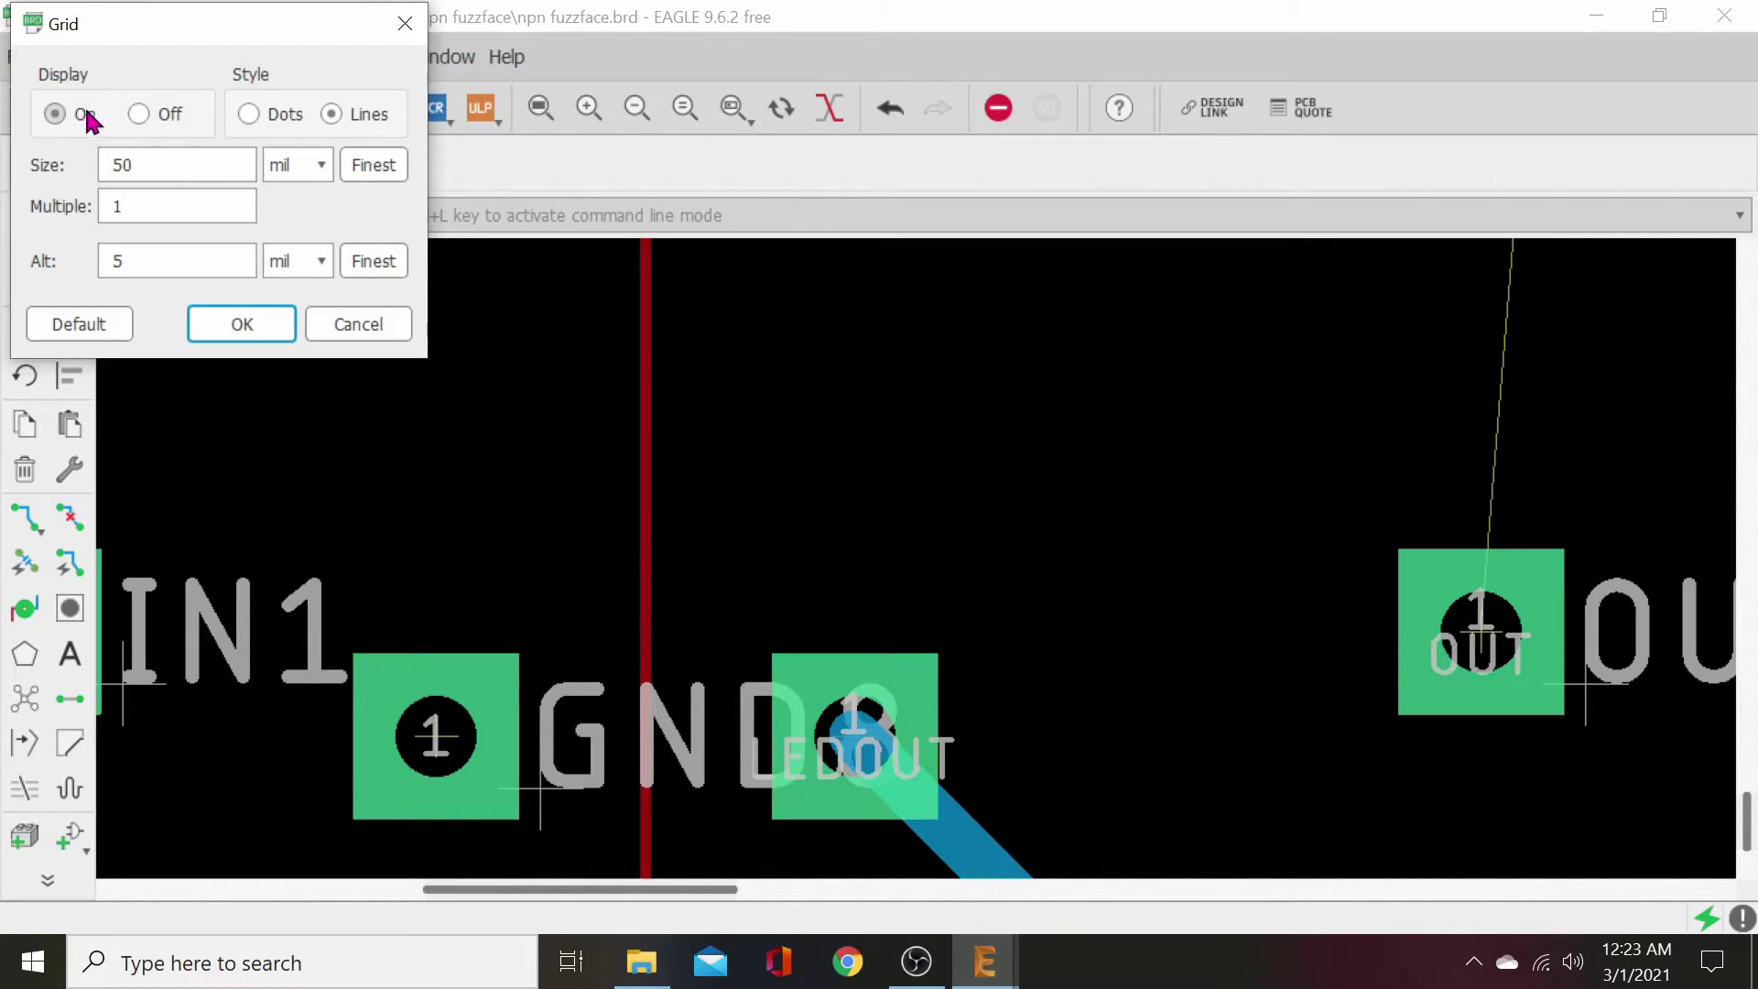
{"action": "left_click", "coordinate": [240, 326]}
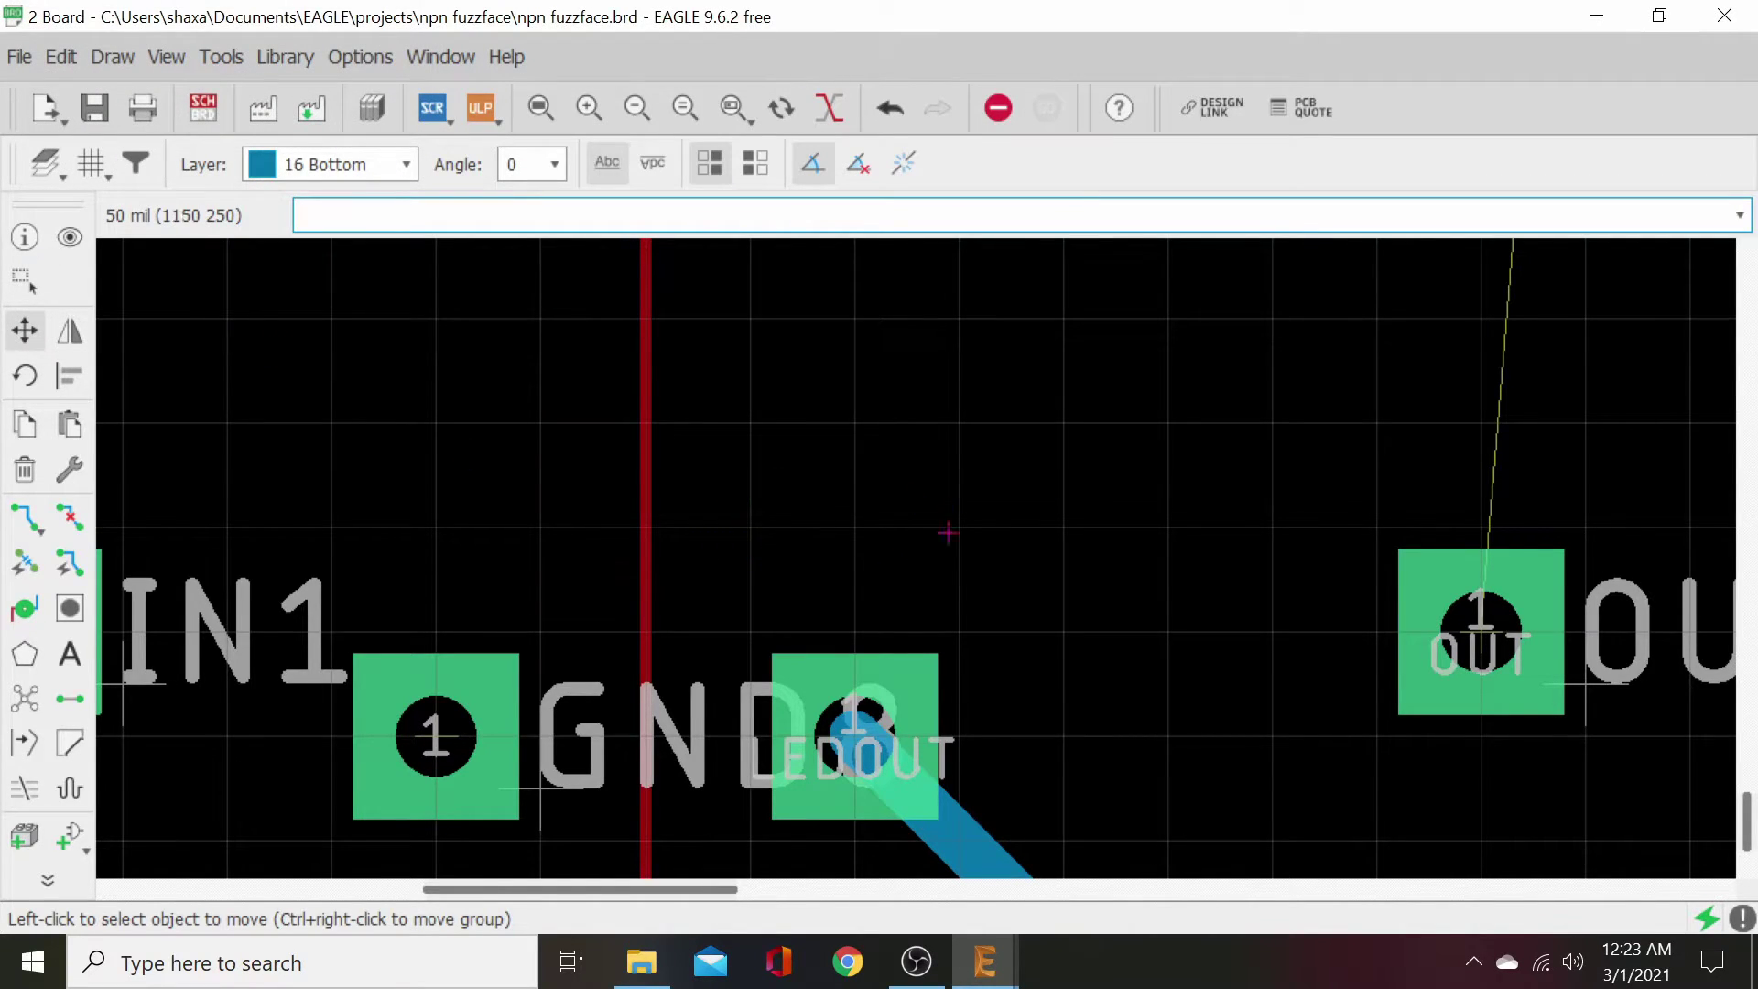
- Move OUT1 and IN1 down into one row with GND8 at the board's bottom
{"action": "scroll", "coordinate": [937, 559], "scroll_direction": "down", "scroll_amount": 5}
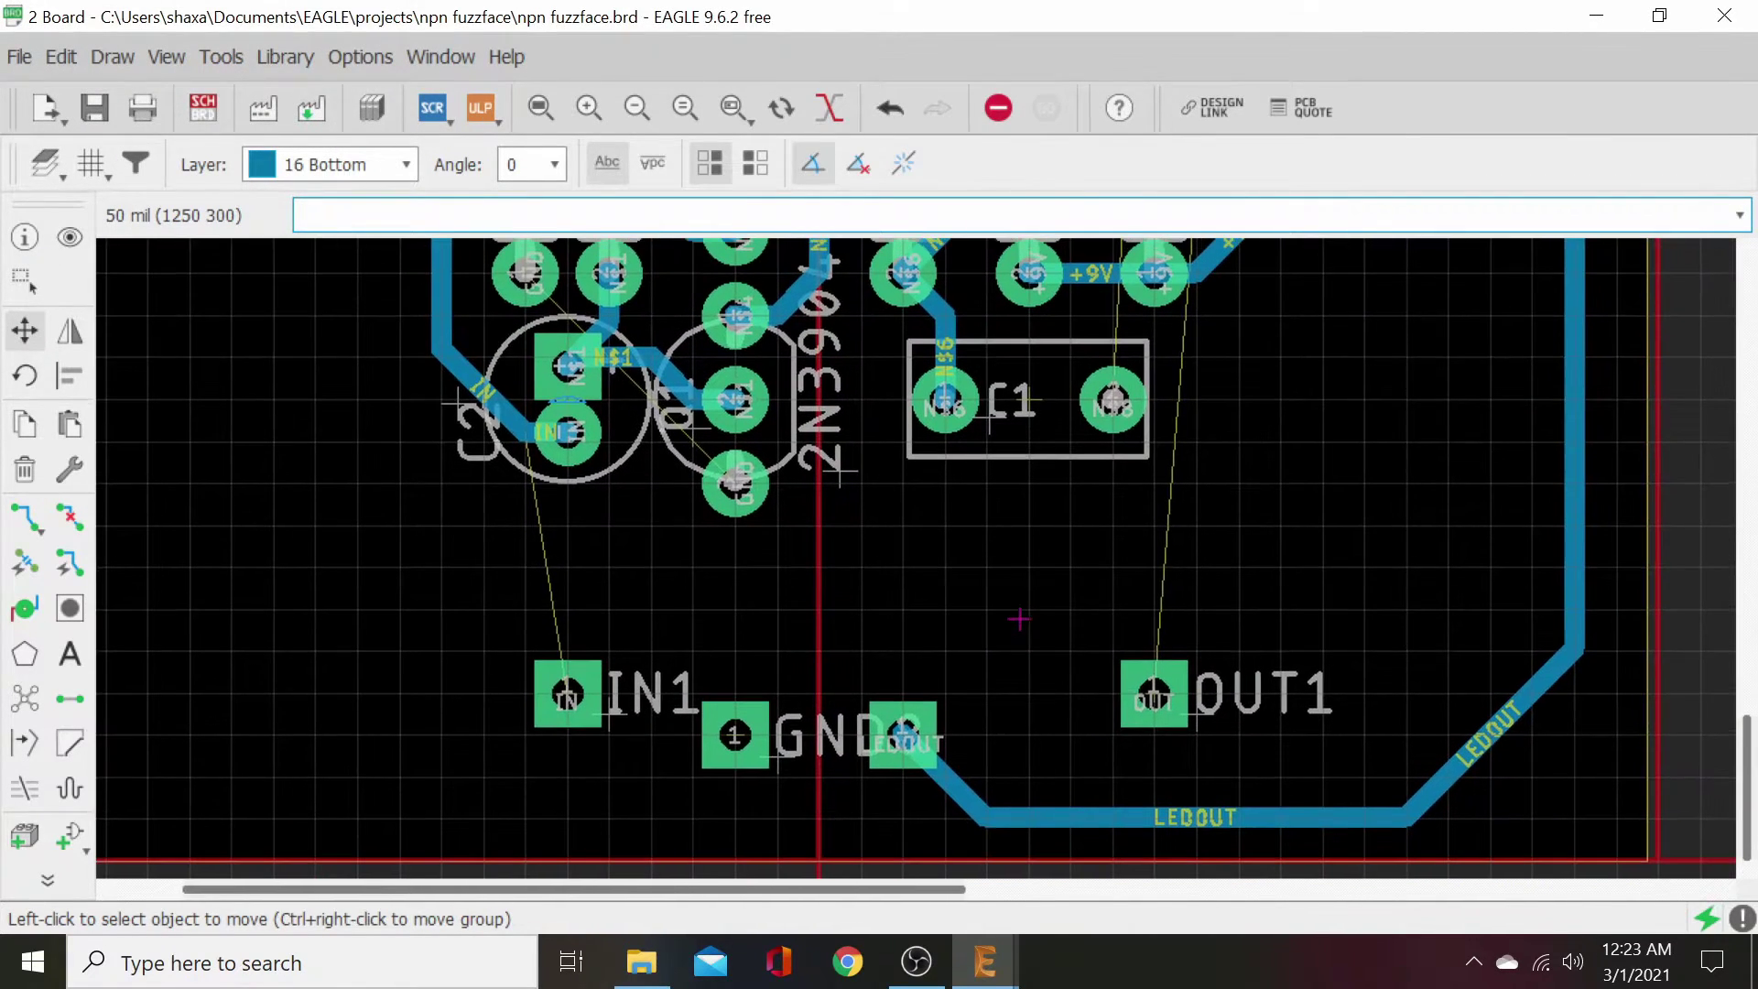
{"action": "scroll", "coordinate": [1019, 580], "scroll_direction": "up", "scroll_amount": 3}
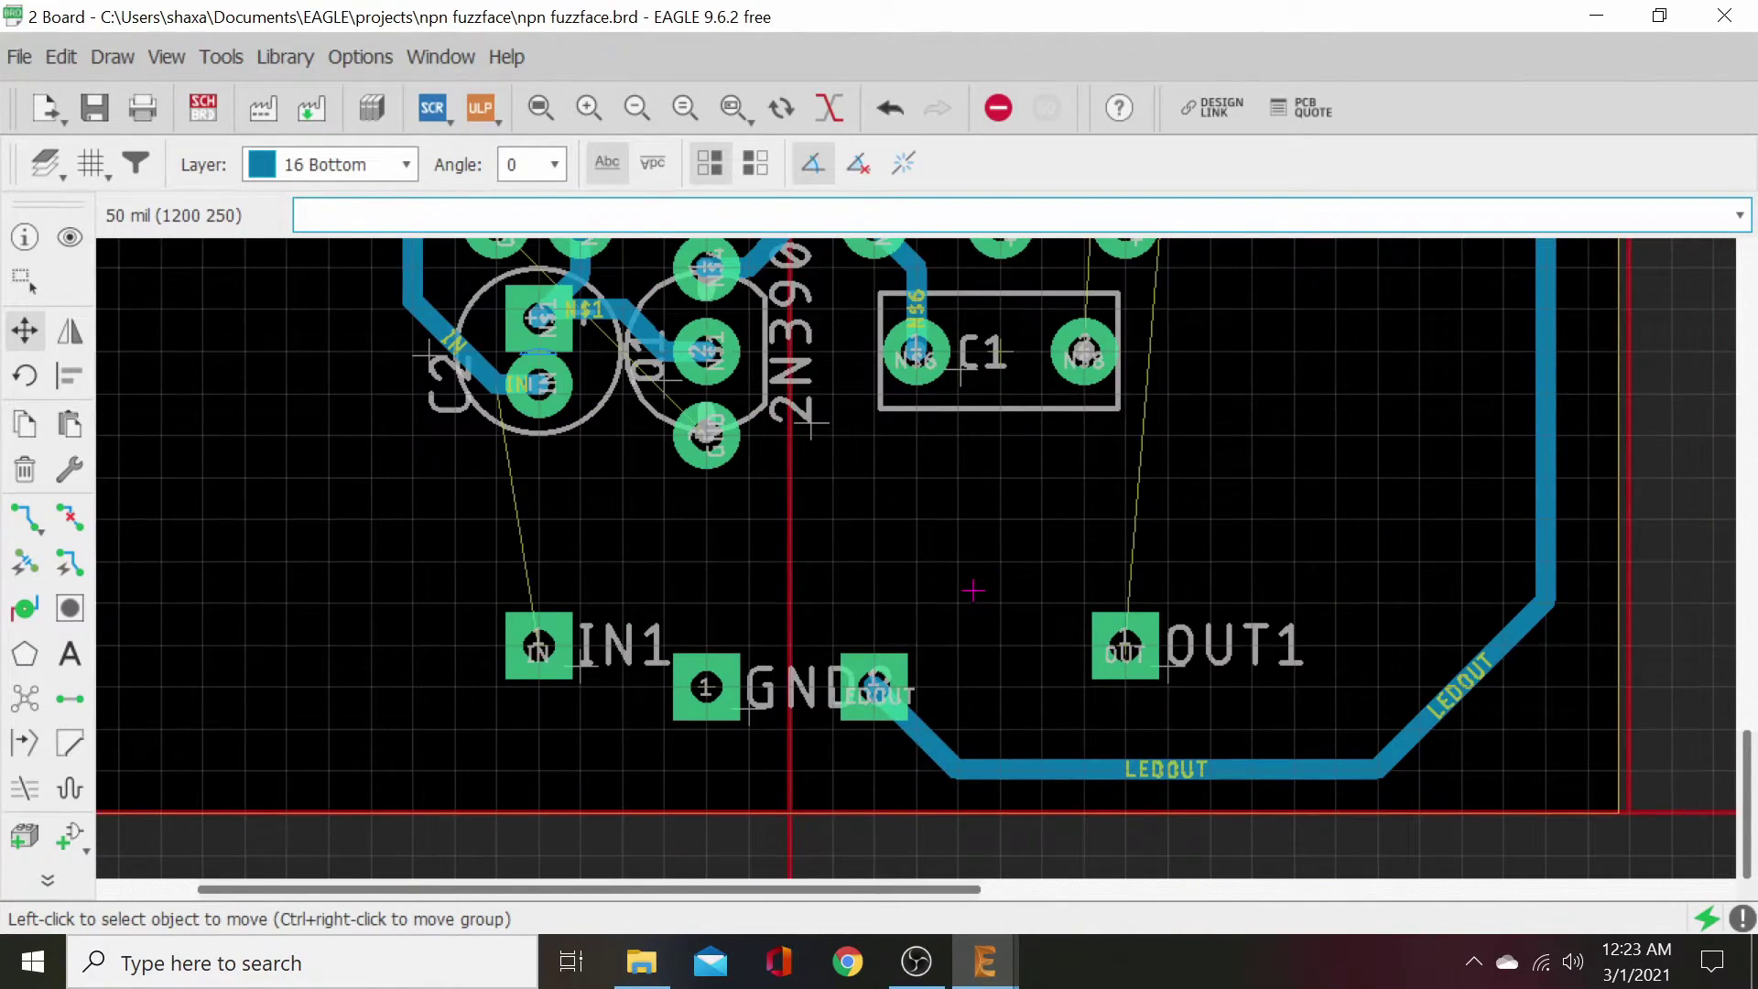
{"action": "scroll", "coordinate": [972, 591], "scroll_direction": "up", "scroll_amount": 1}
{"action": "middle_click_drag", "start_coordinate": [972, 590], "coordinate": [1003, 482]}
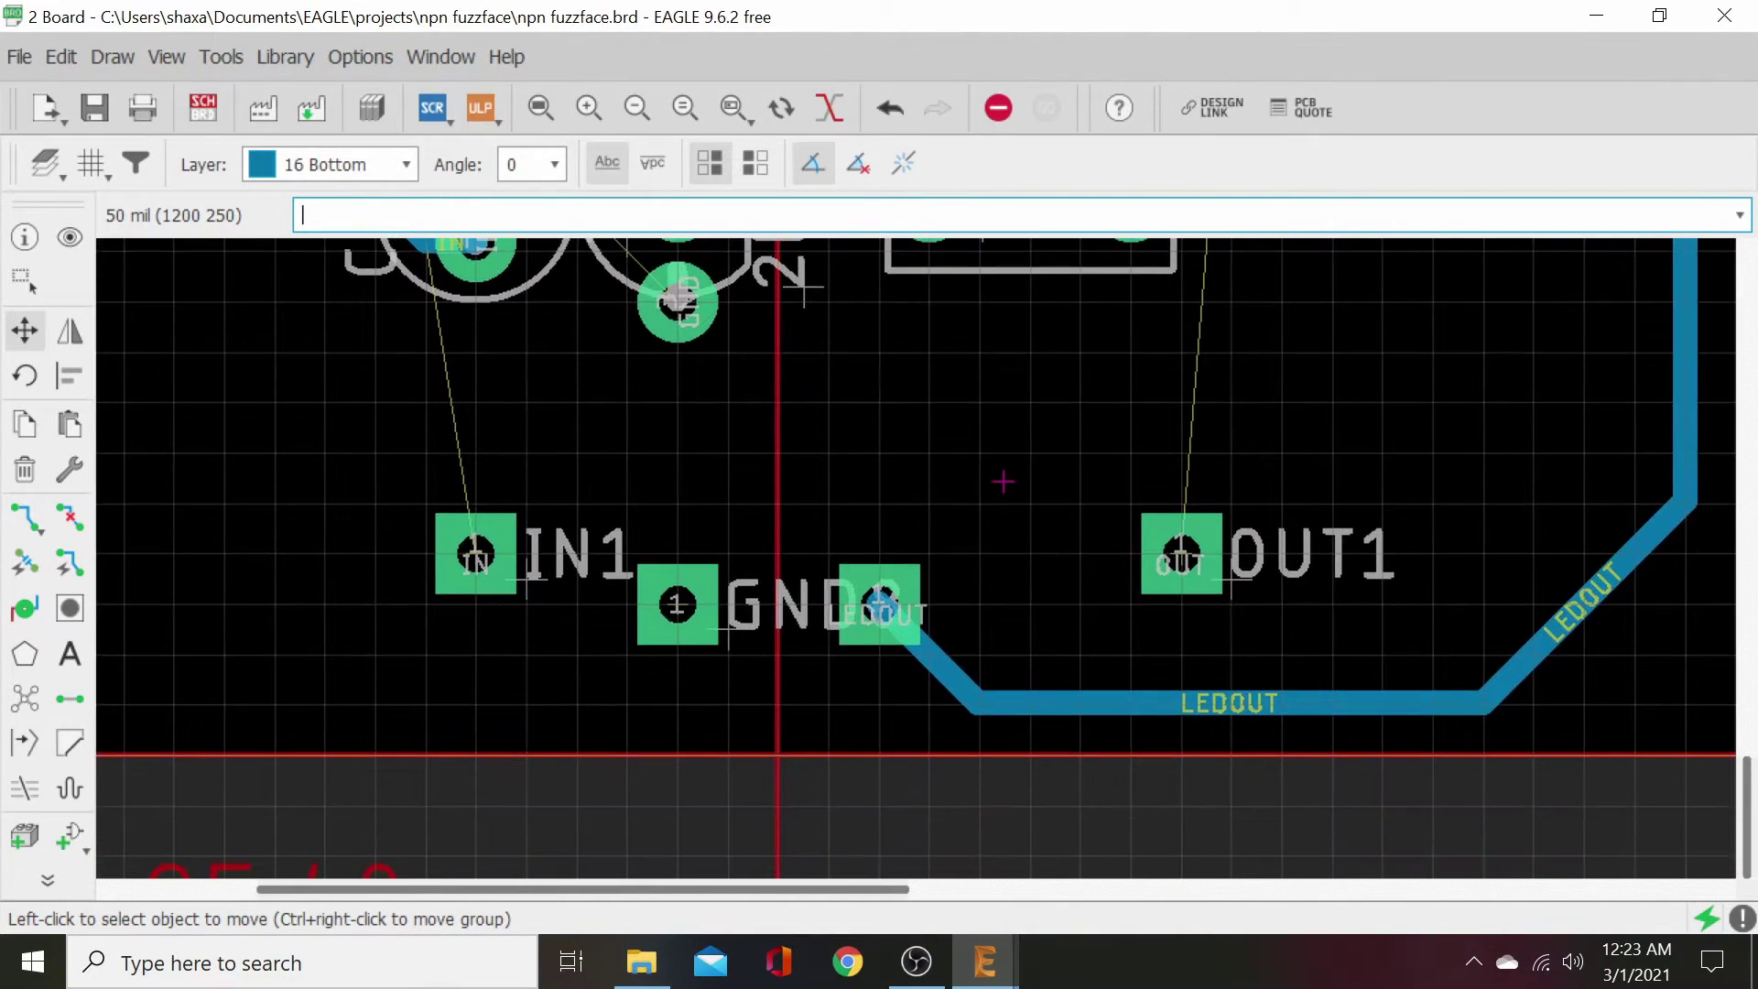
{"action": "left_click", "coordinate": [1182, 552]}
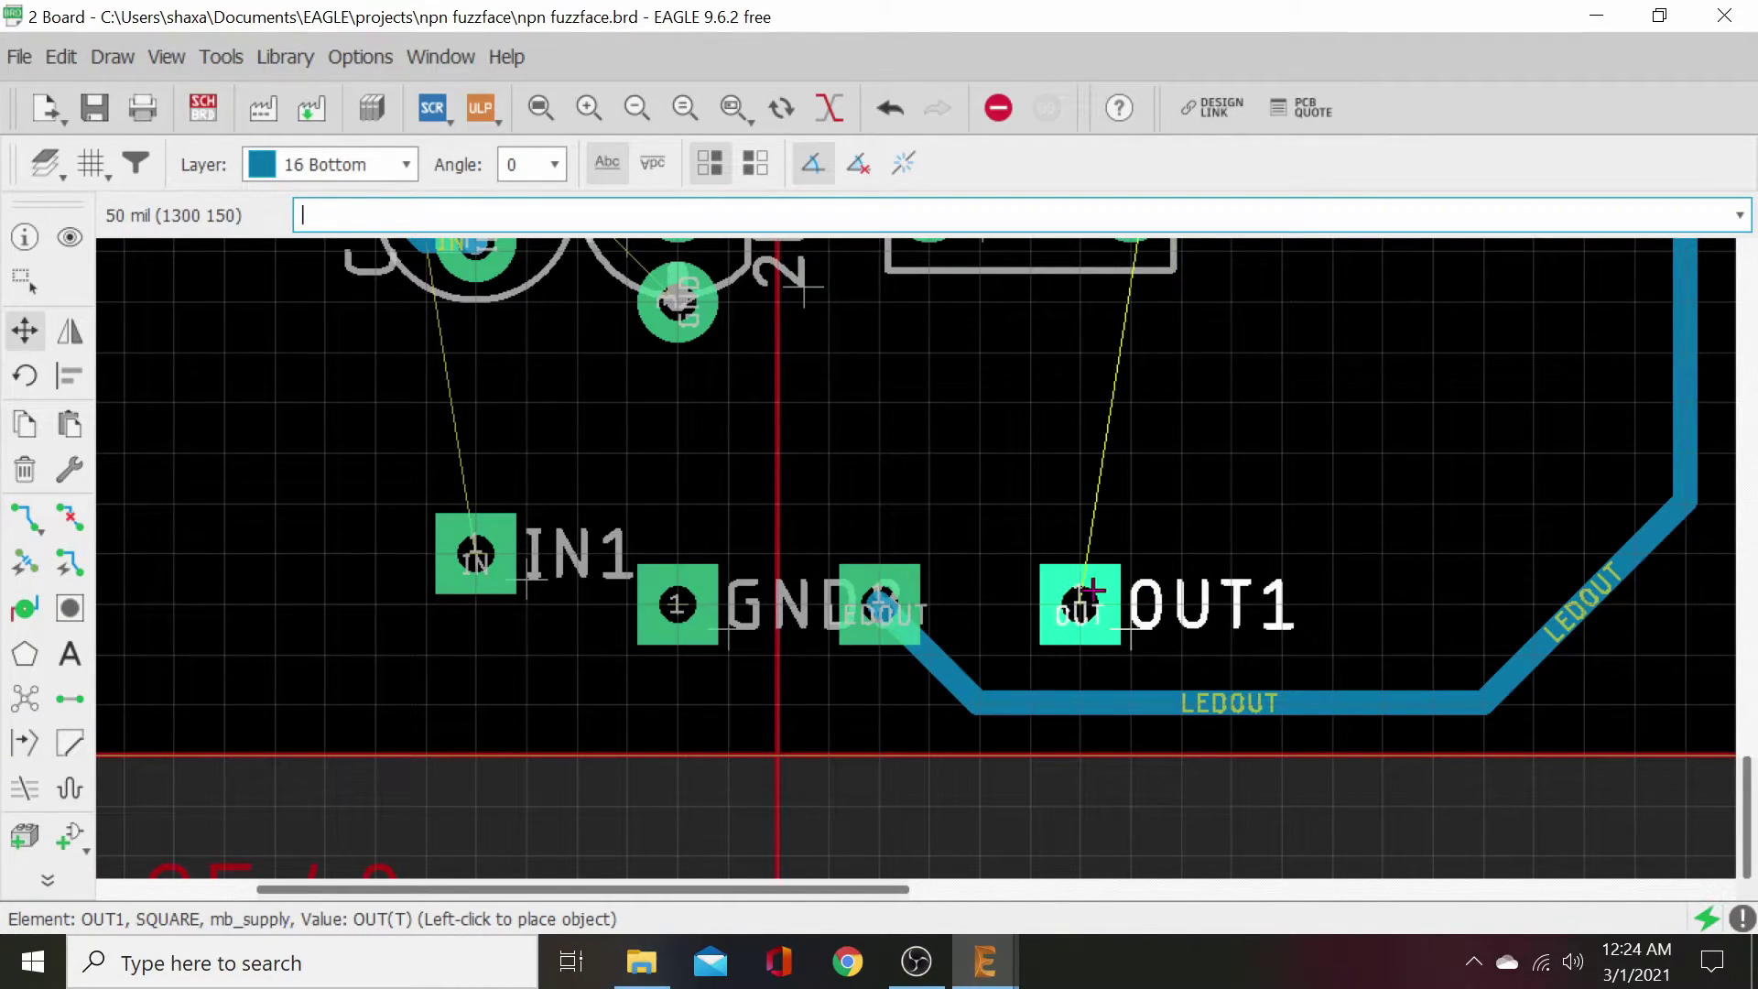
{"action": "left_click", "coordinate": [1091, 588]}
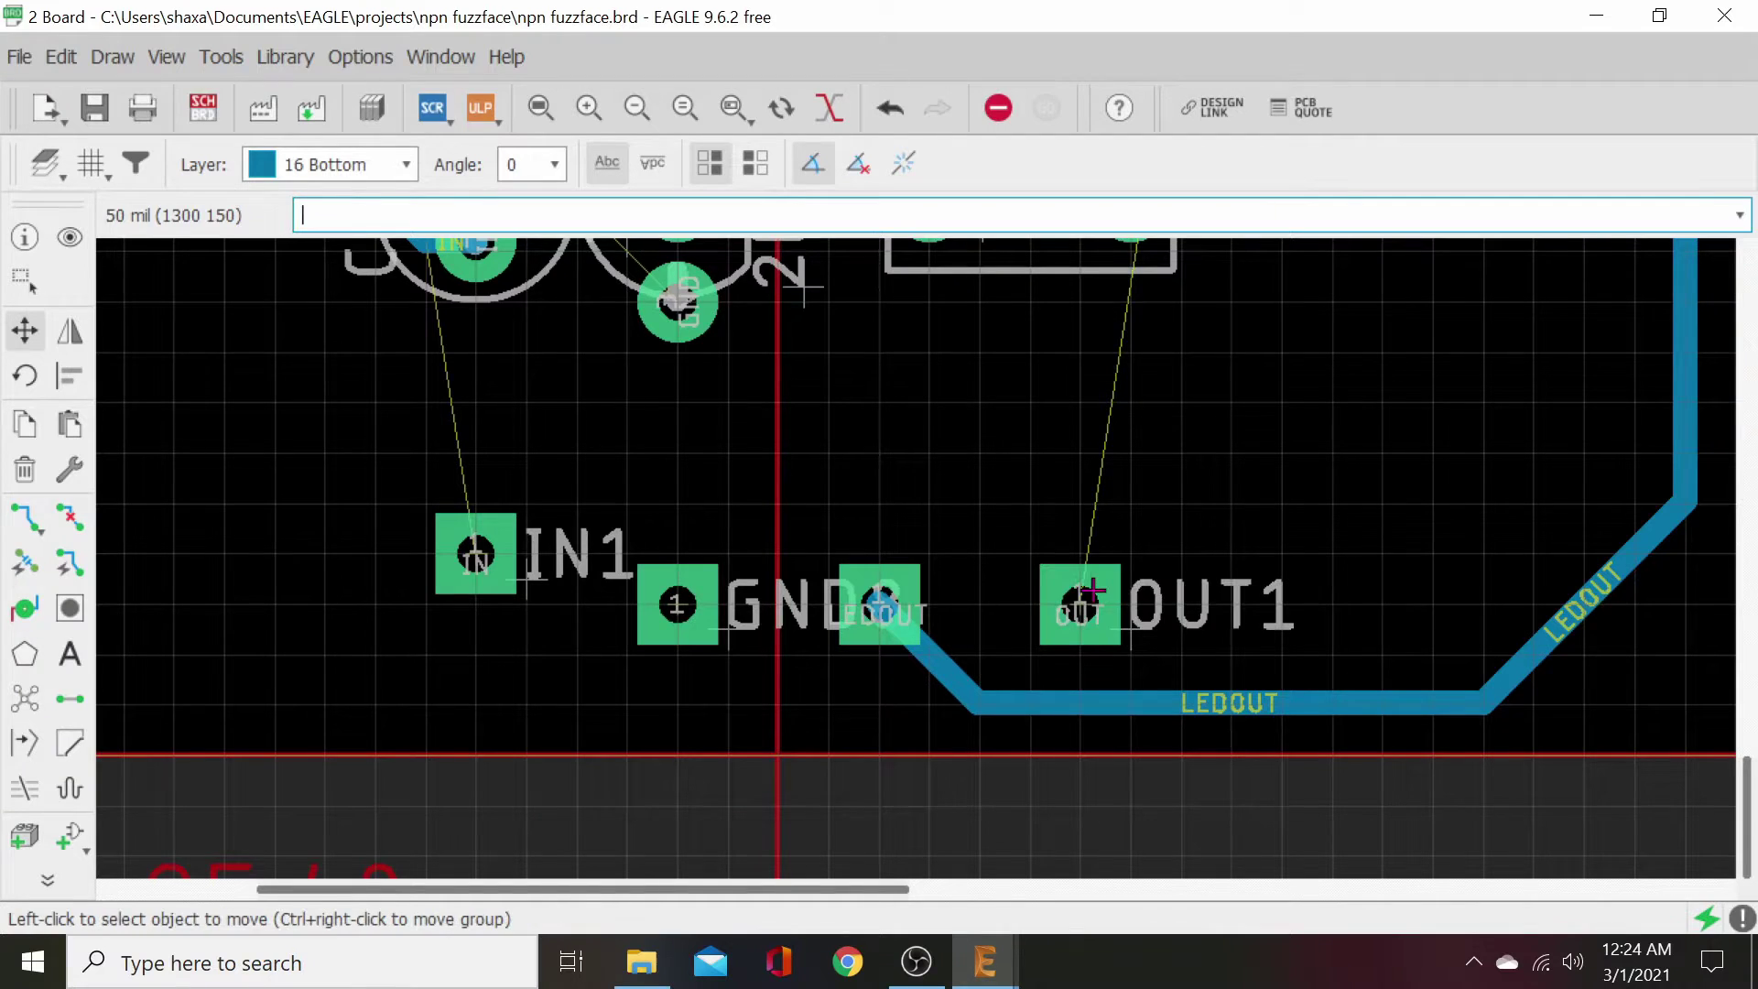
{"action": "left_click", "coordinate": [476, 554]}
{"action": "left_click", "coordinate": [475, 603]}
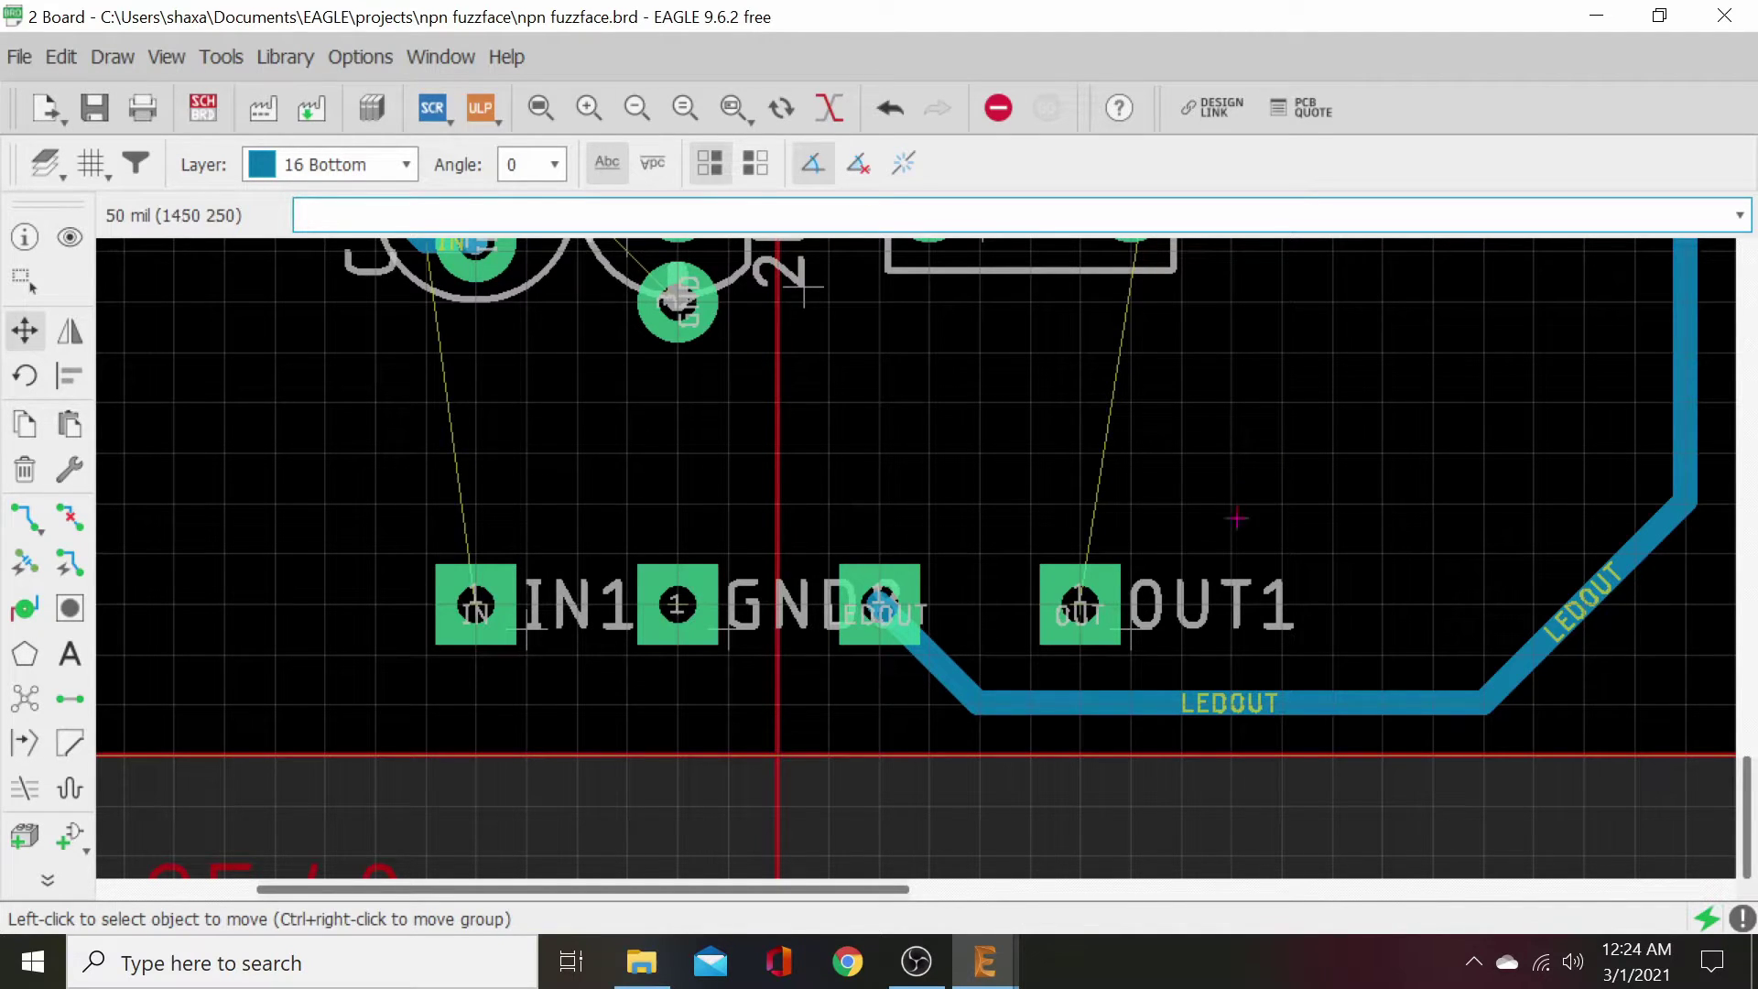
{"action": "scroll", "coordinate": [1235, 518], "scroll_direction": "down", "scroll_amount": 4}
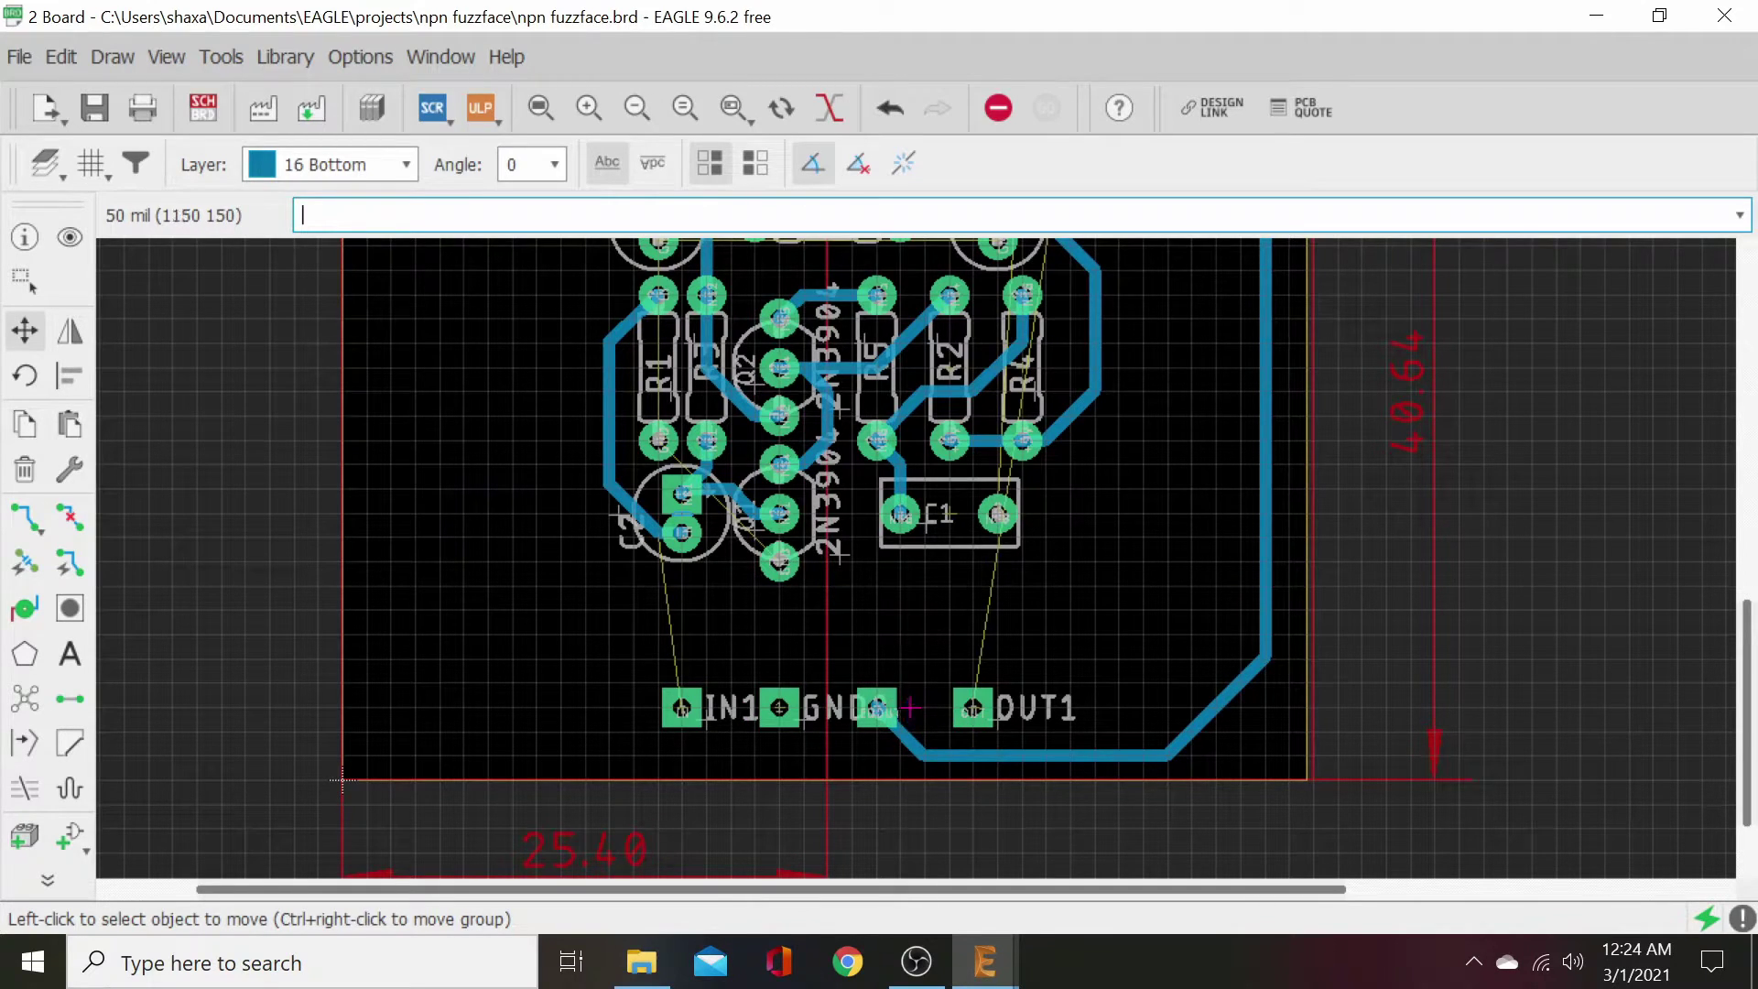
{"action": "scroll", "coordinate": [916, 706], "scroll_direction": "up", "scroll_amount": 3}
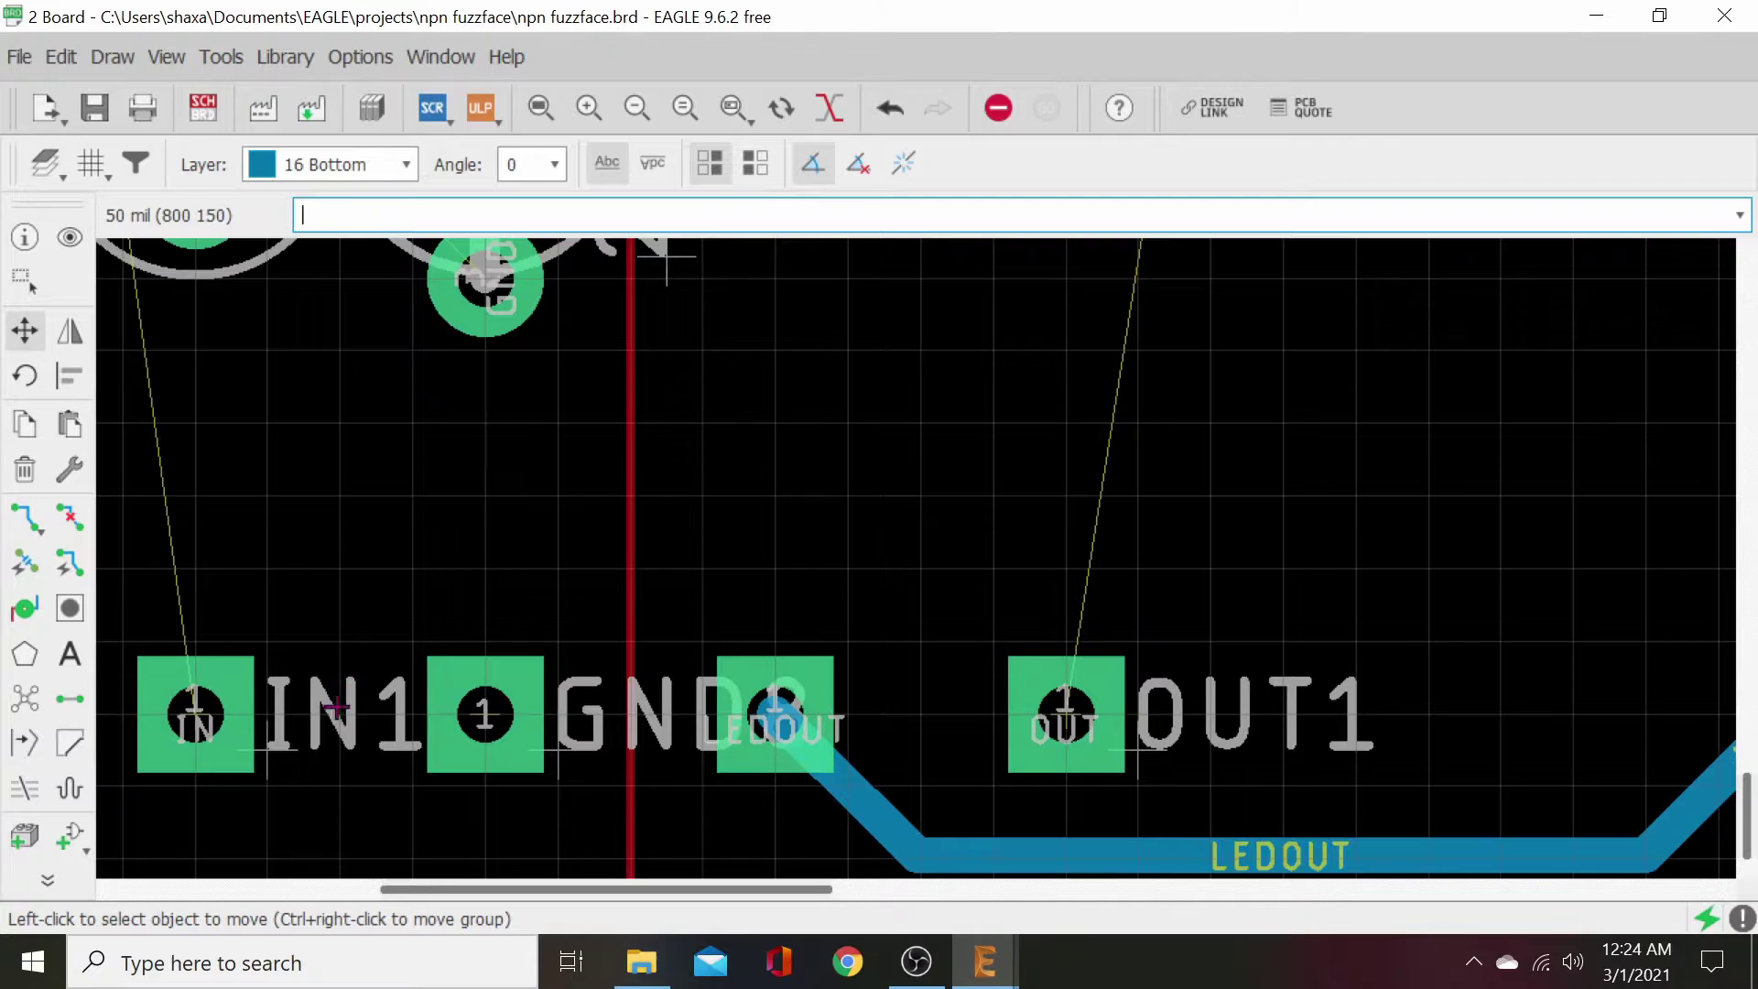
{"action": "scroll", "coordinate": [337, 707], "scroll_direction": "down", "scroll_amount": 2}
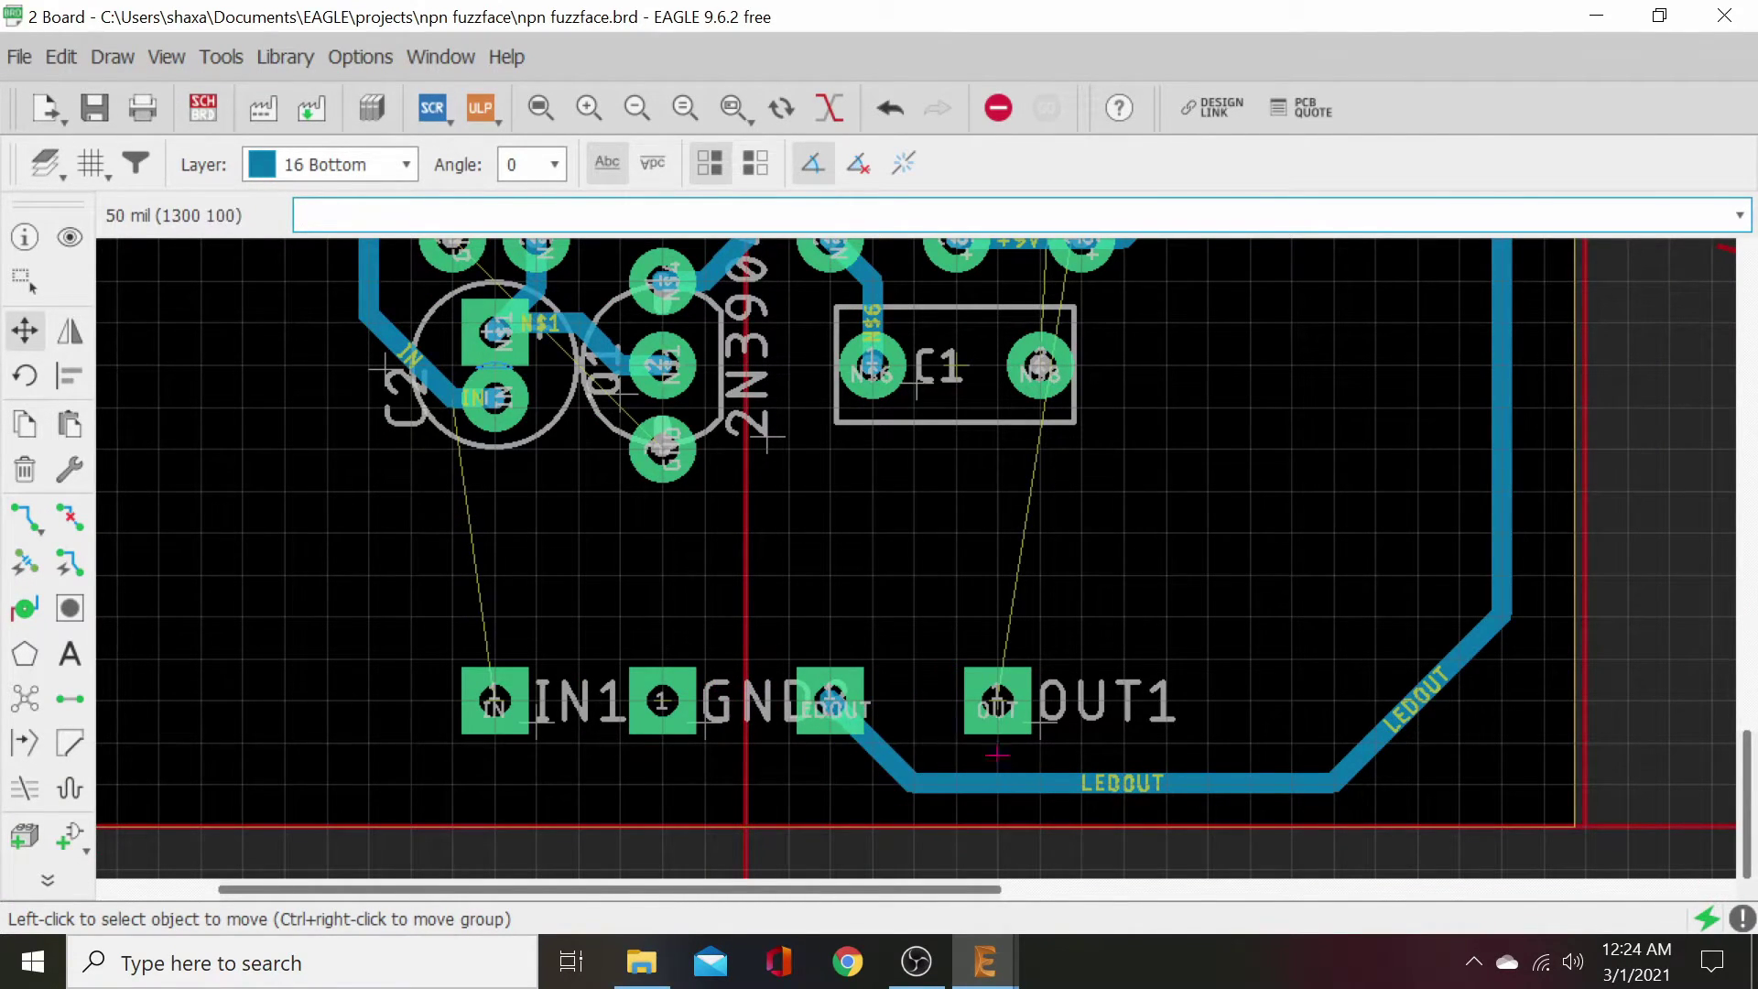
{"action": "scroll", "coordinate": [881, 625], "scroll_direction": "down", "scroll_amount": 1}
{"action": "scroll", "coordinate": [882, 625], "scroll_direction": "down", "scroll_amount": 1}
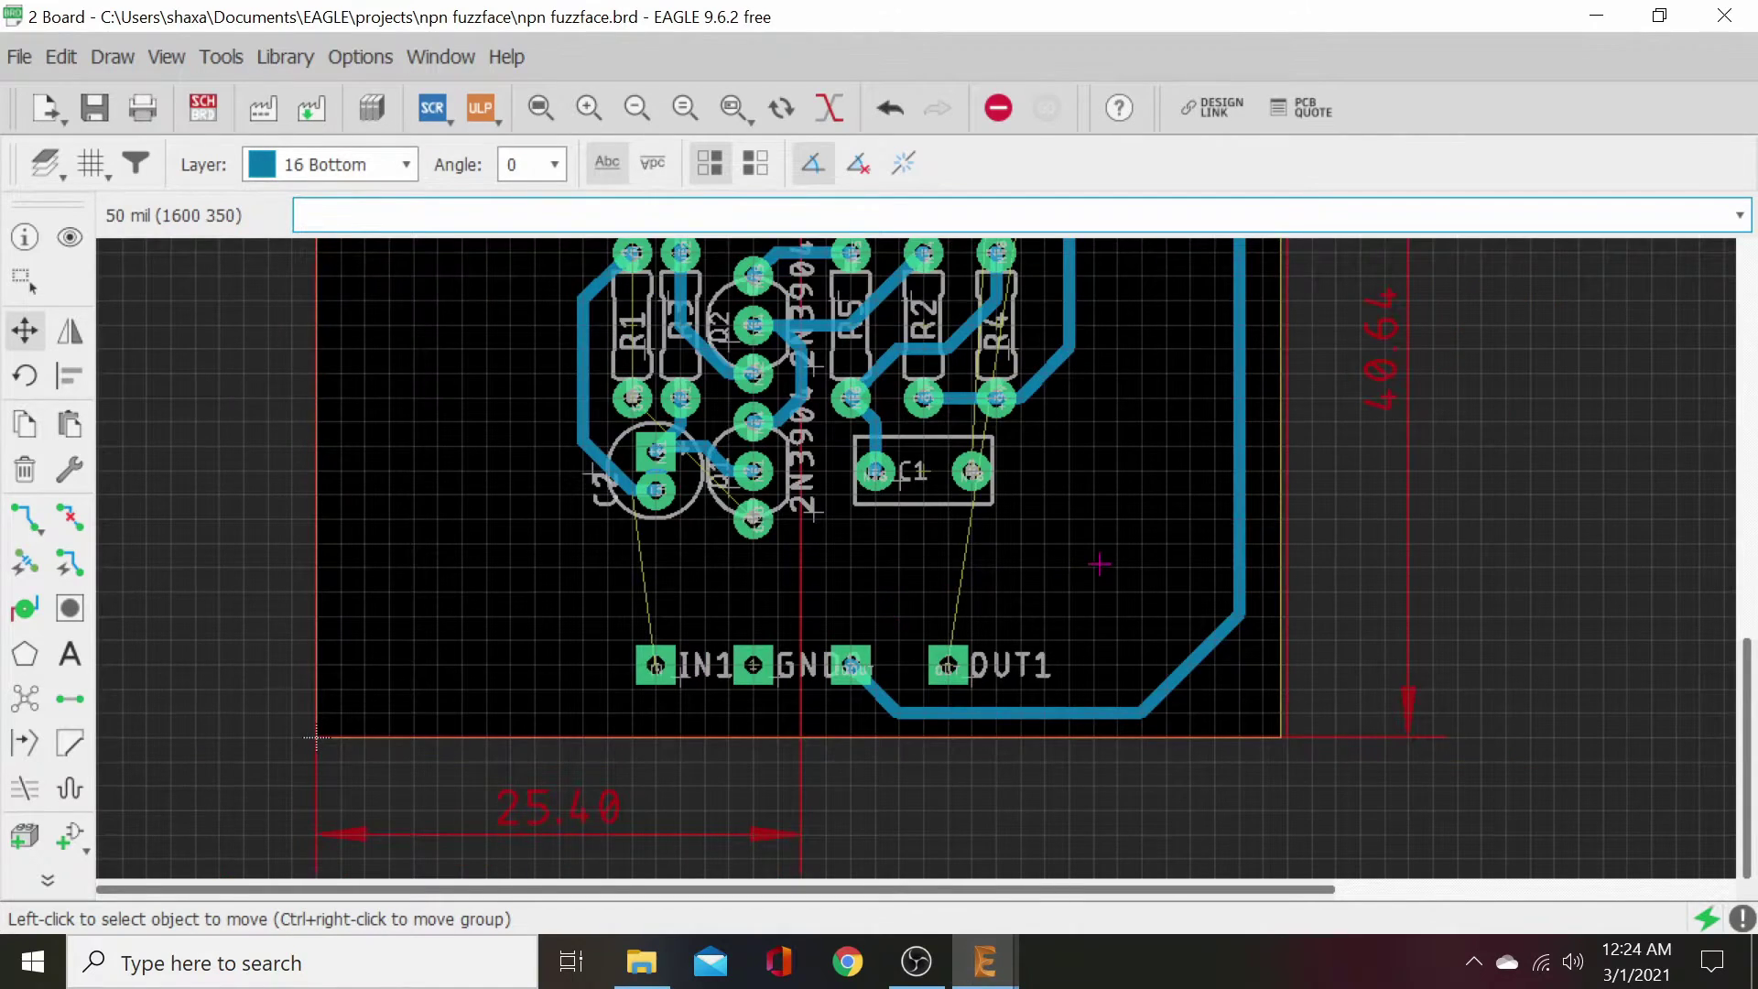
{"action": "middle_click_drag", "start_coordinate": [1099, 563], "coordinate": [1126, 731]}
{"action": "scroll", "coordinate": [1117, 690], "scroll_direction": "up", "scroll_amount": 3, "text": "ctrl"}
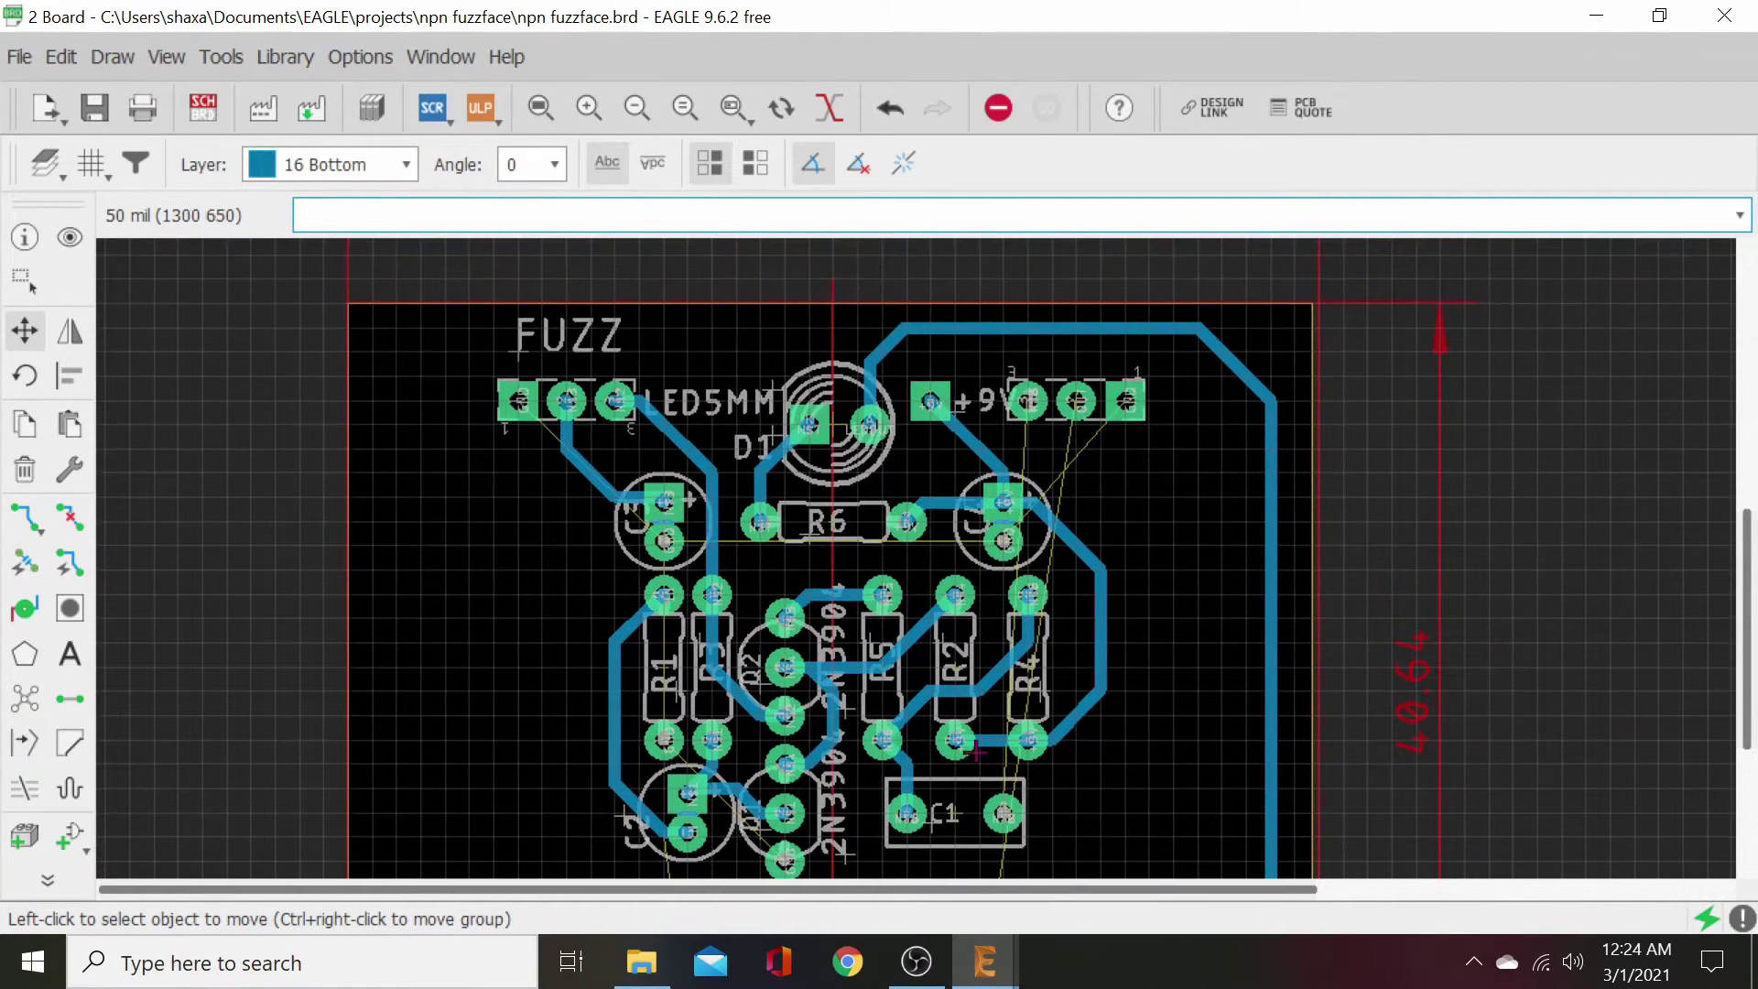
{"action": "scroll", "coordinate": [943, 717], "scroll_direction": "up", "scroll_amount": 4}
{"action": "scroll", "coordinate": [916, 668], "scroll_direction": "up", "scroll_amount": 2, "text": "ctrl"}
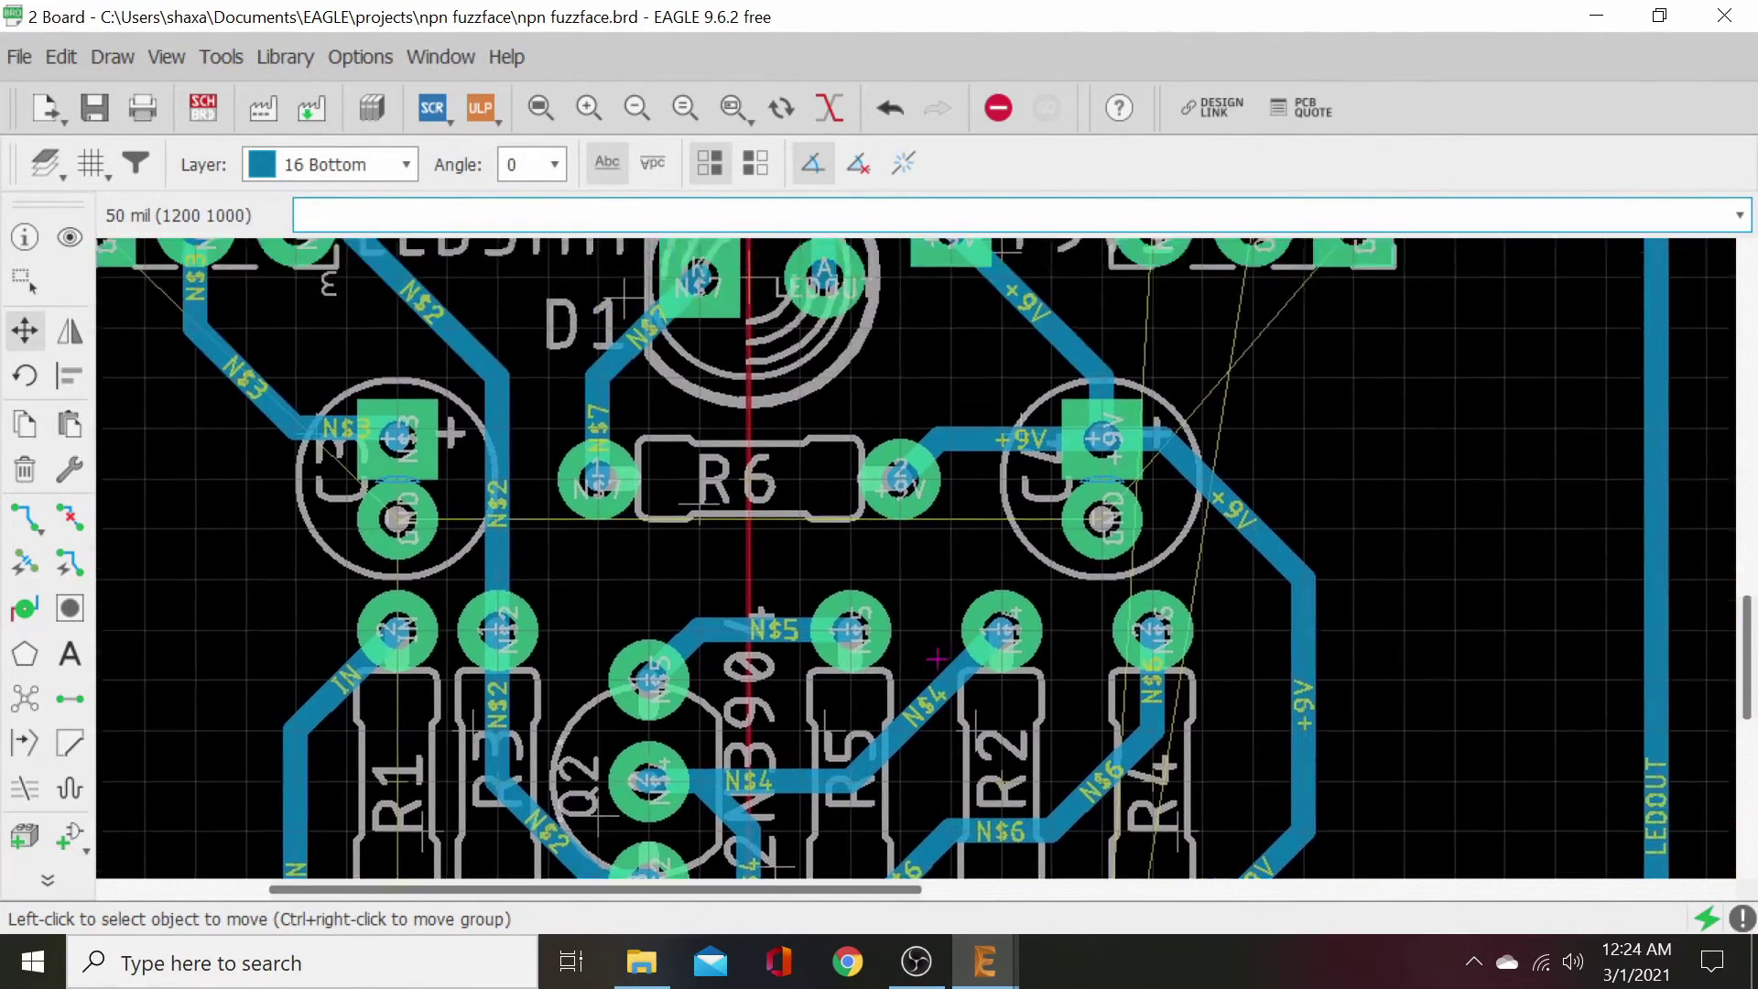
{"action": "scroll", "coordinate": [897, 632], "scroll_direction": "up", "scroll_amount": 1, "text": "ctrl"}
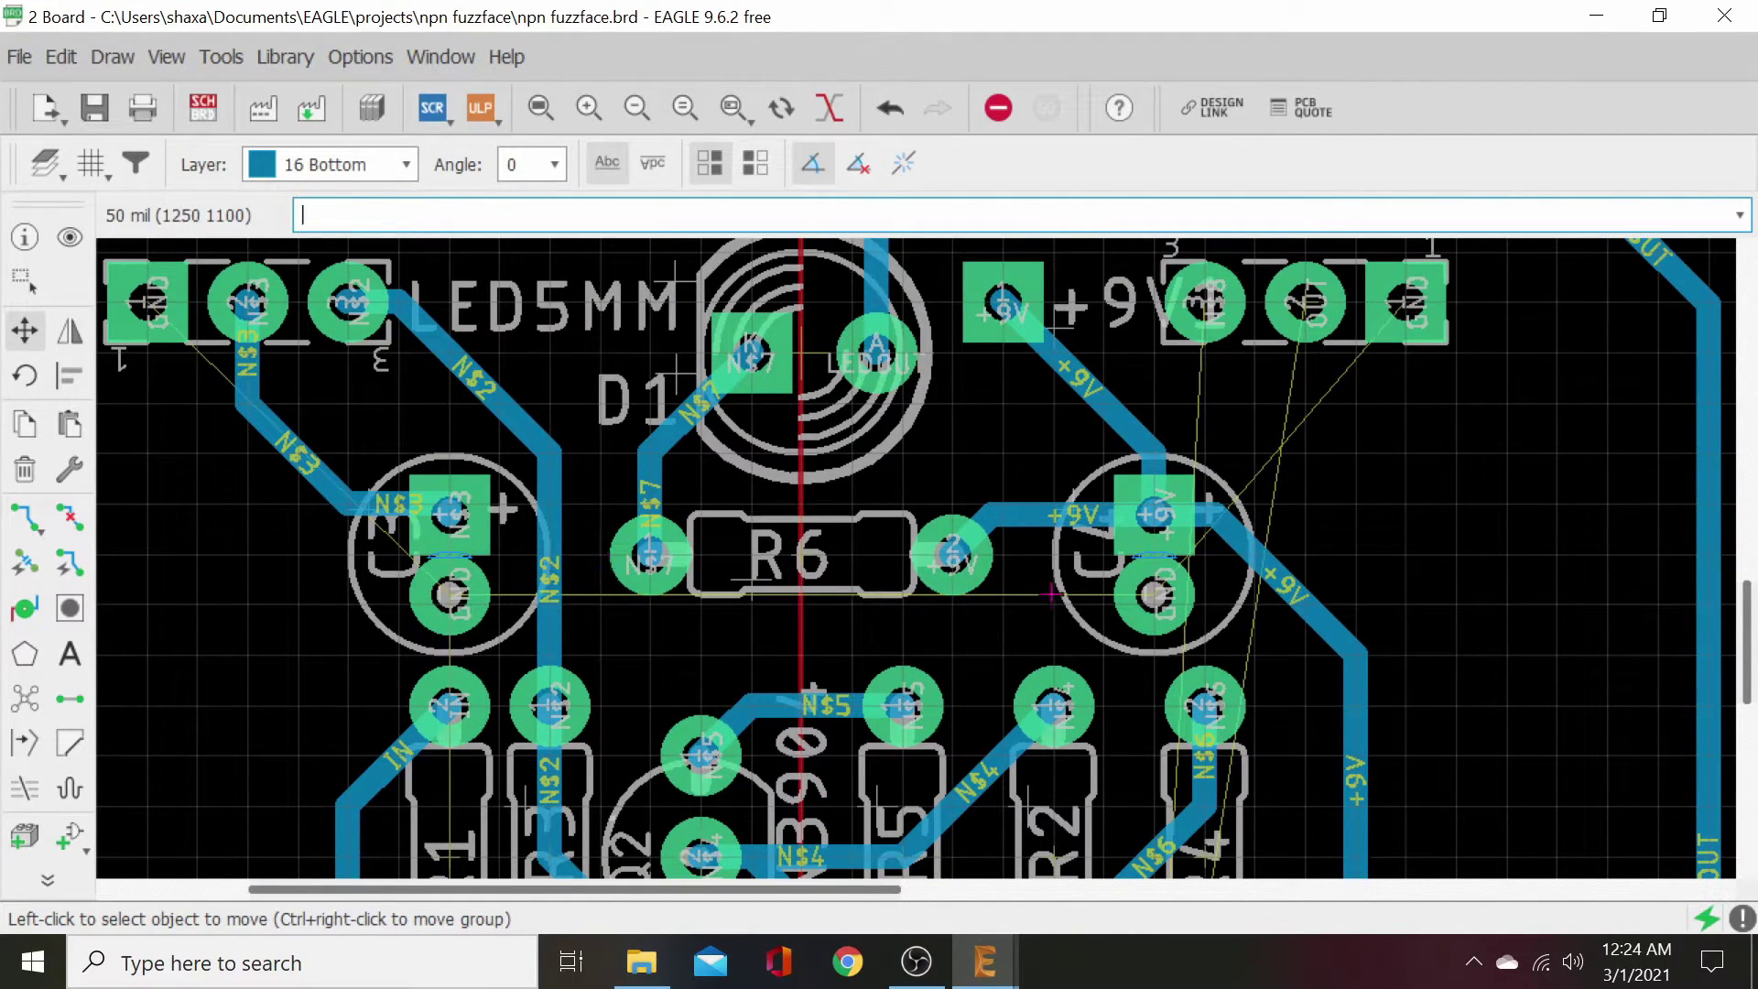
{"action": "scroll", "coordinate": [1042, 600], "scroll_direction": "down", "scroll_amount": 1}
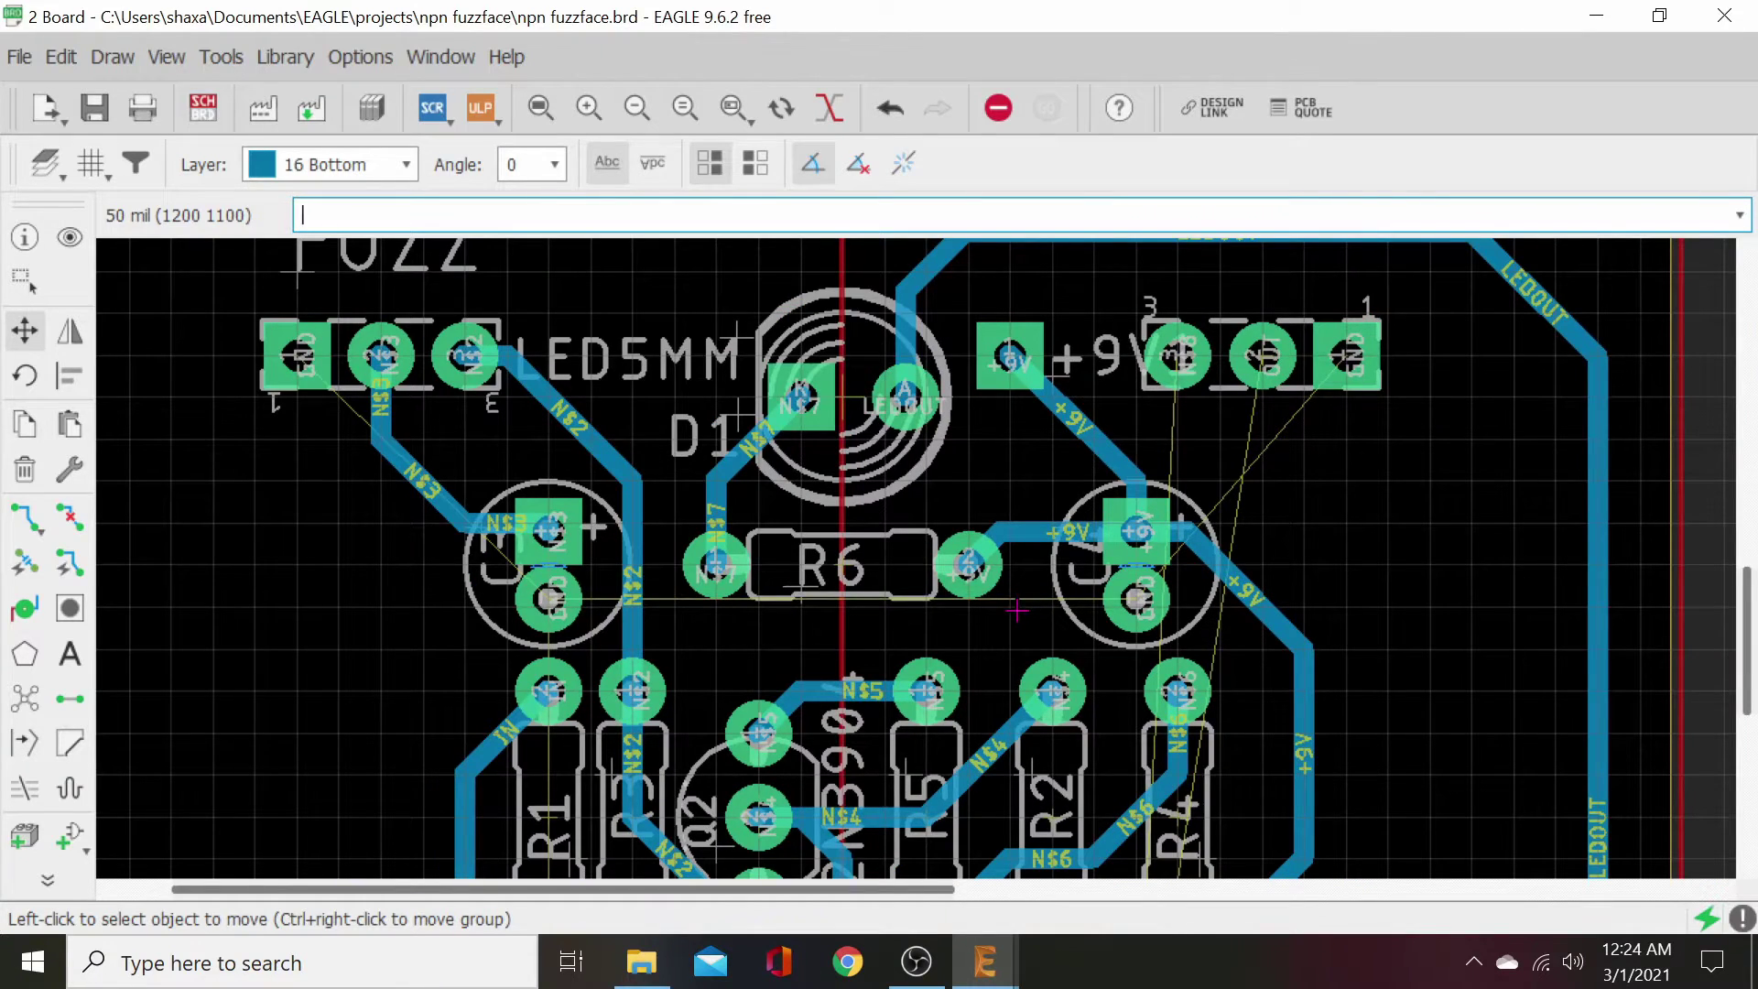
{"action": "middle_click_drag", "start_coordinate": [1014, 607], "coordinate": [996, 746]}
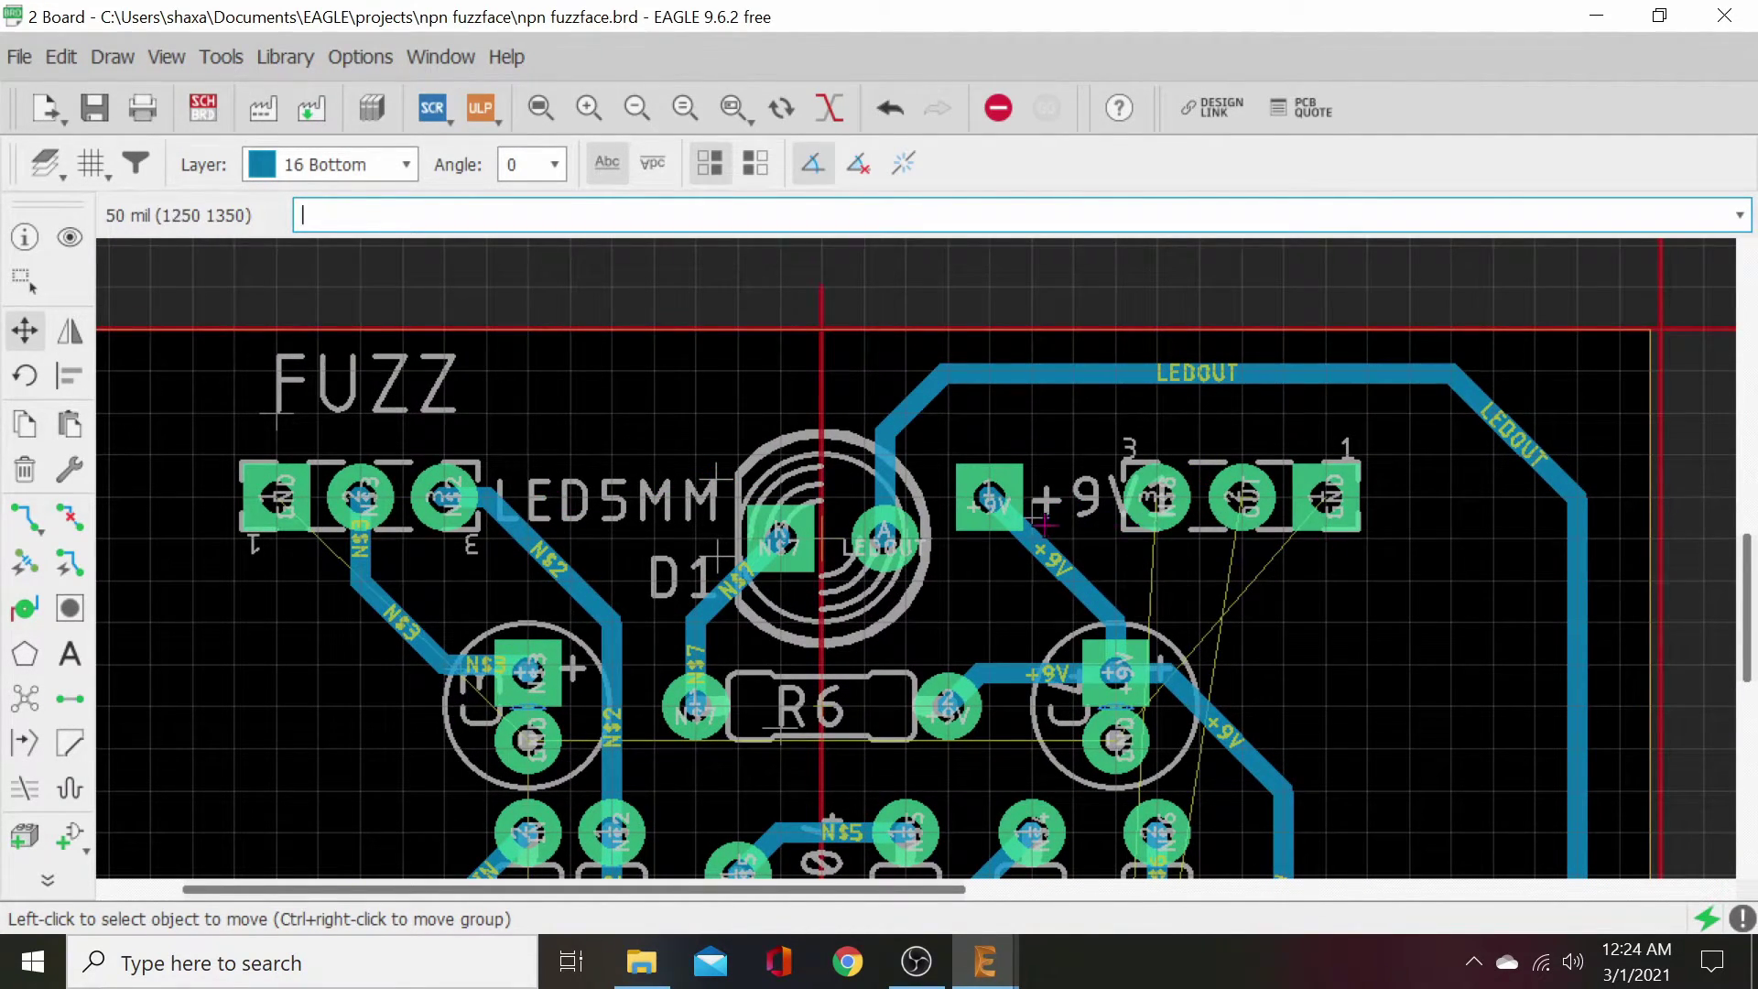
{"action": "scroll", "coordinate": [1328, 583], "scroll_direction": "down", "scroll_amount": 4}
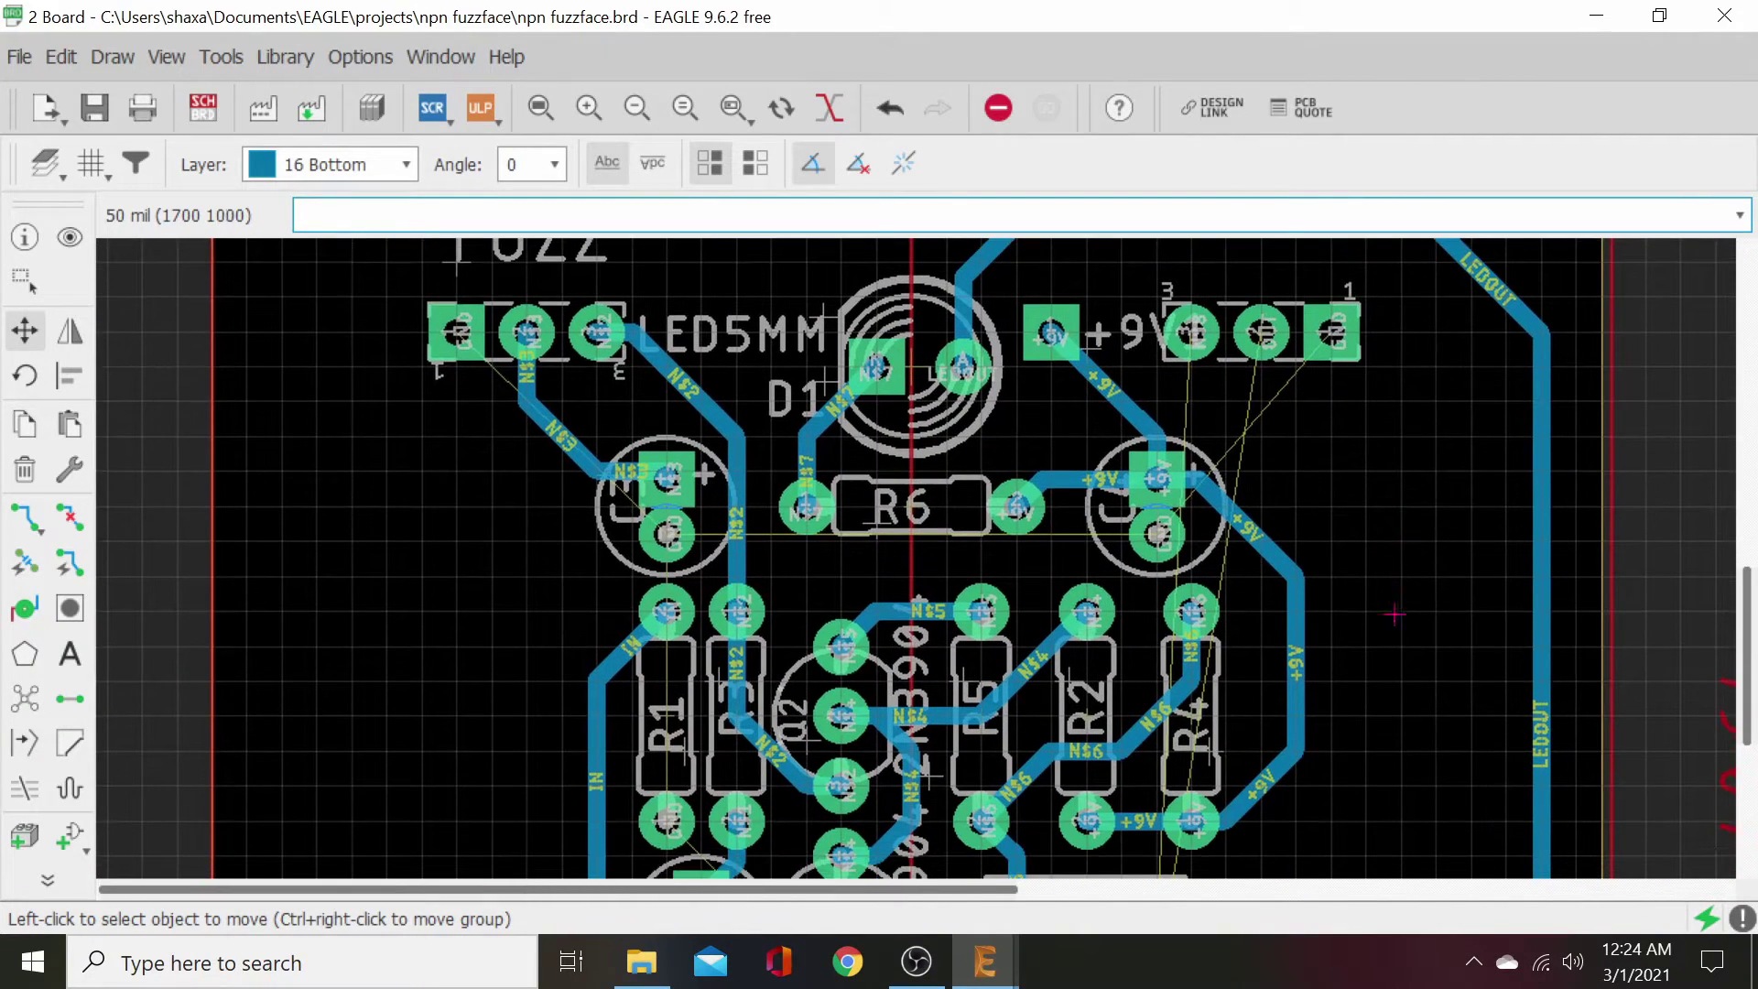
{"action": "scroll", "coordinate": [1411, 754], "scroll_direction": "down", "scroll_amount": 5}
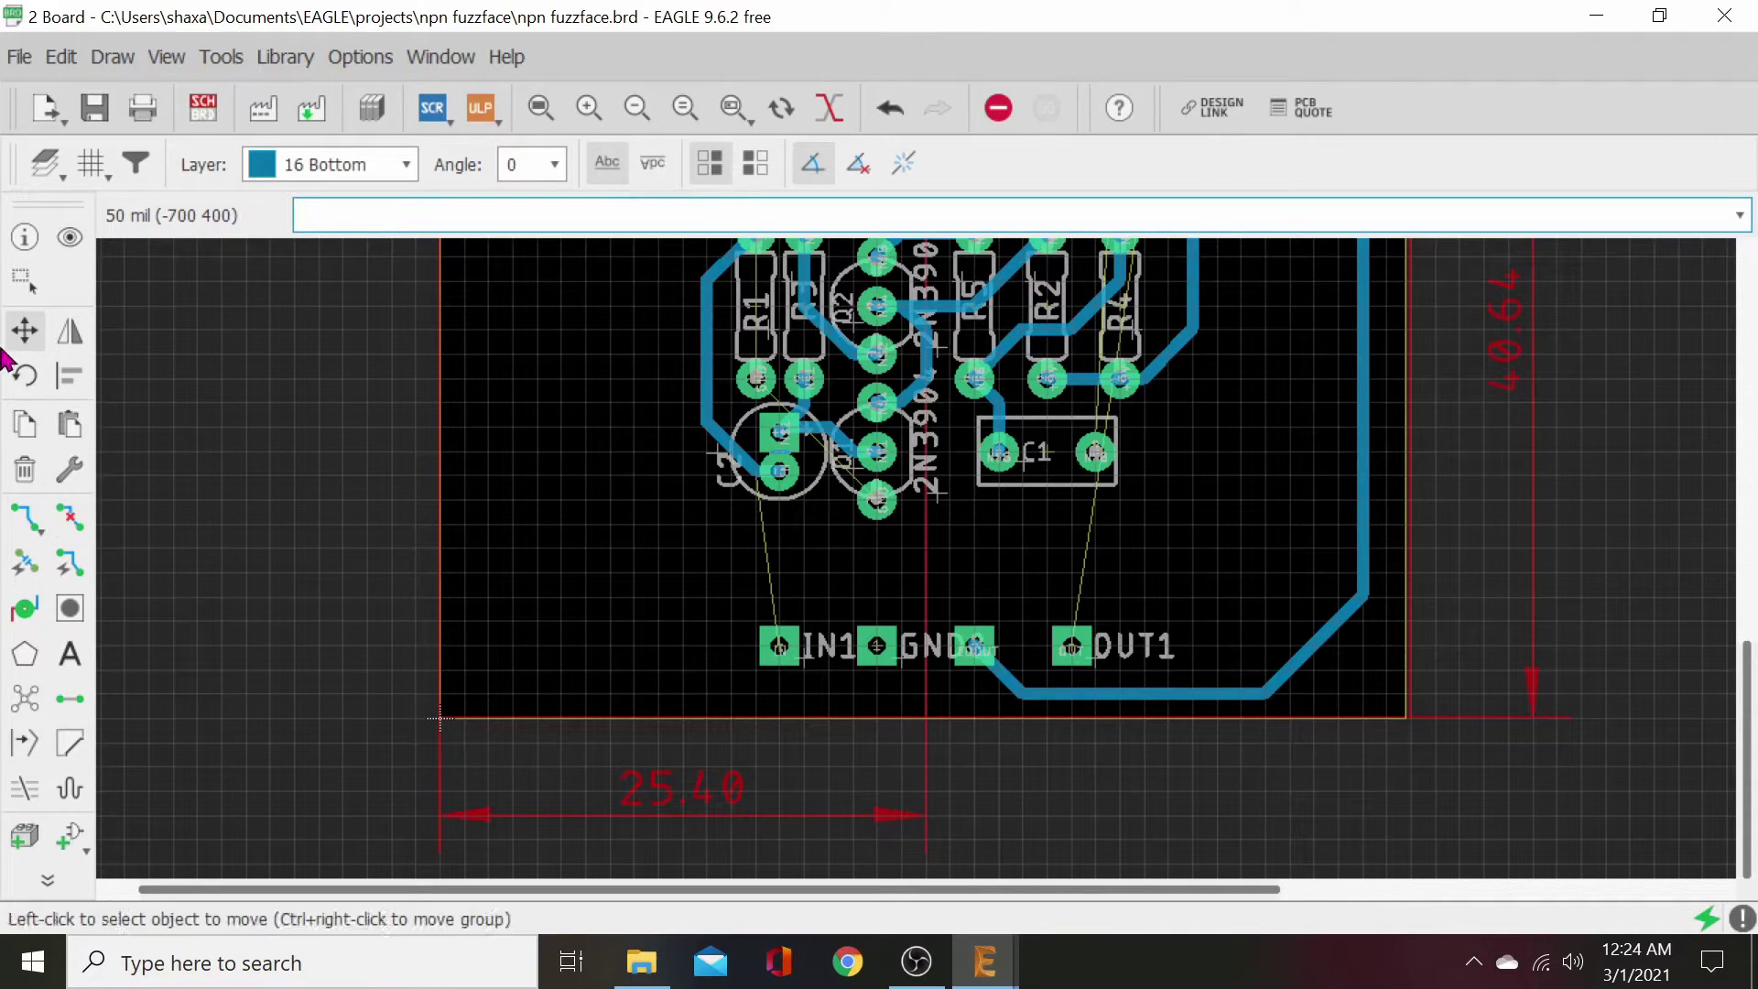
- Route the IN trace from capacitor C2's pad to the IN1 pad
{"action": "left_click", "coordinate": [34, 506]}
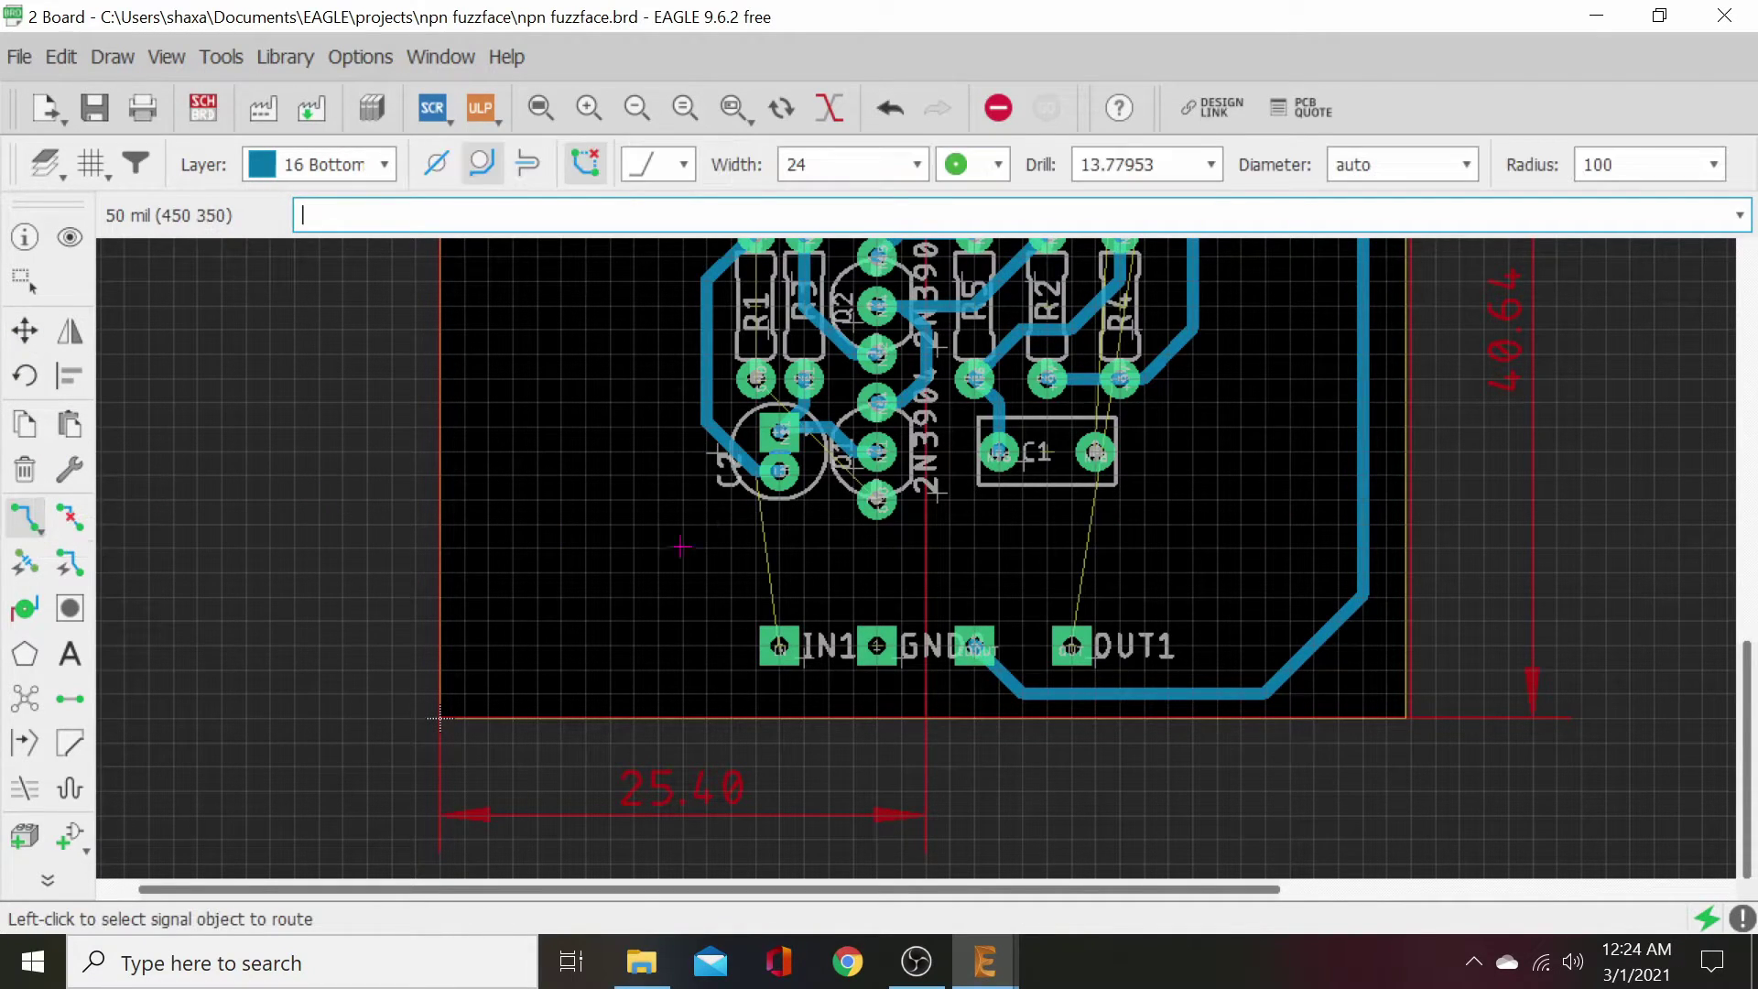
{"action": "left_click", "coordinate": [776, 471]}
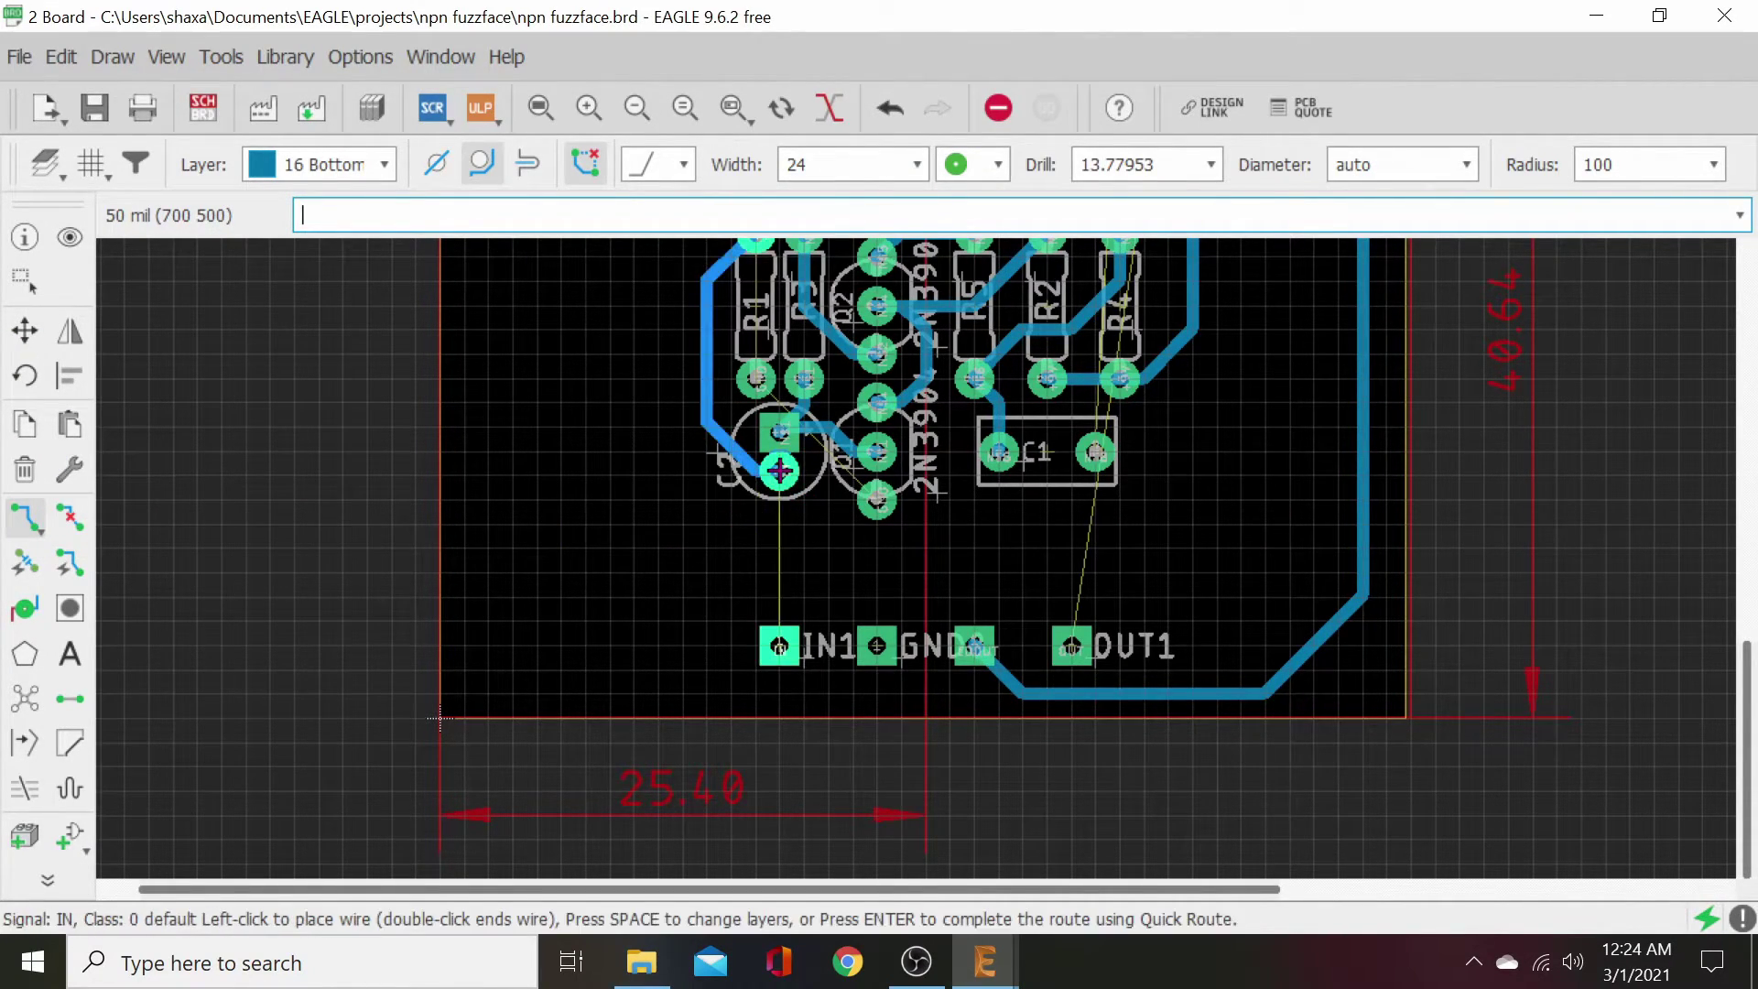
{"action": "left_click", "coordinate": [774, 647]}
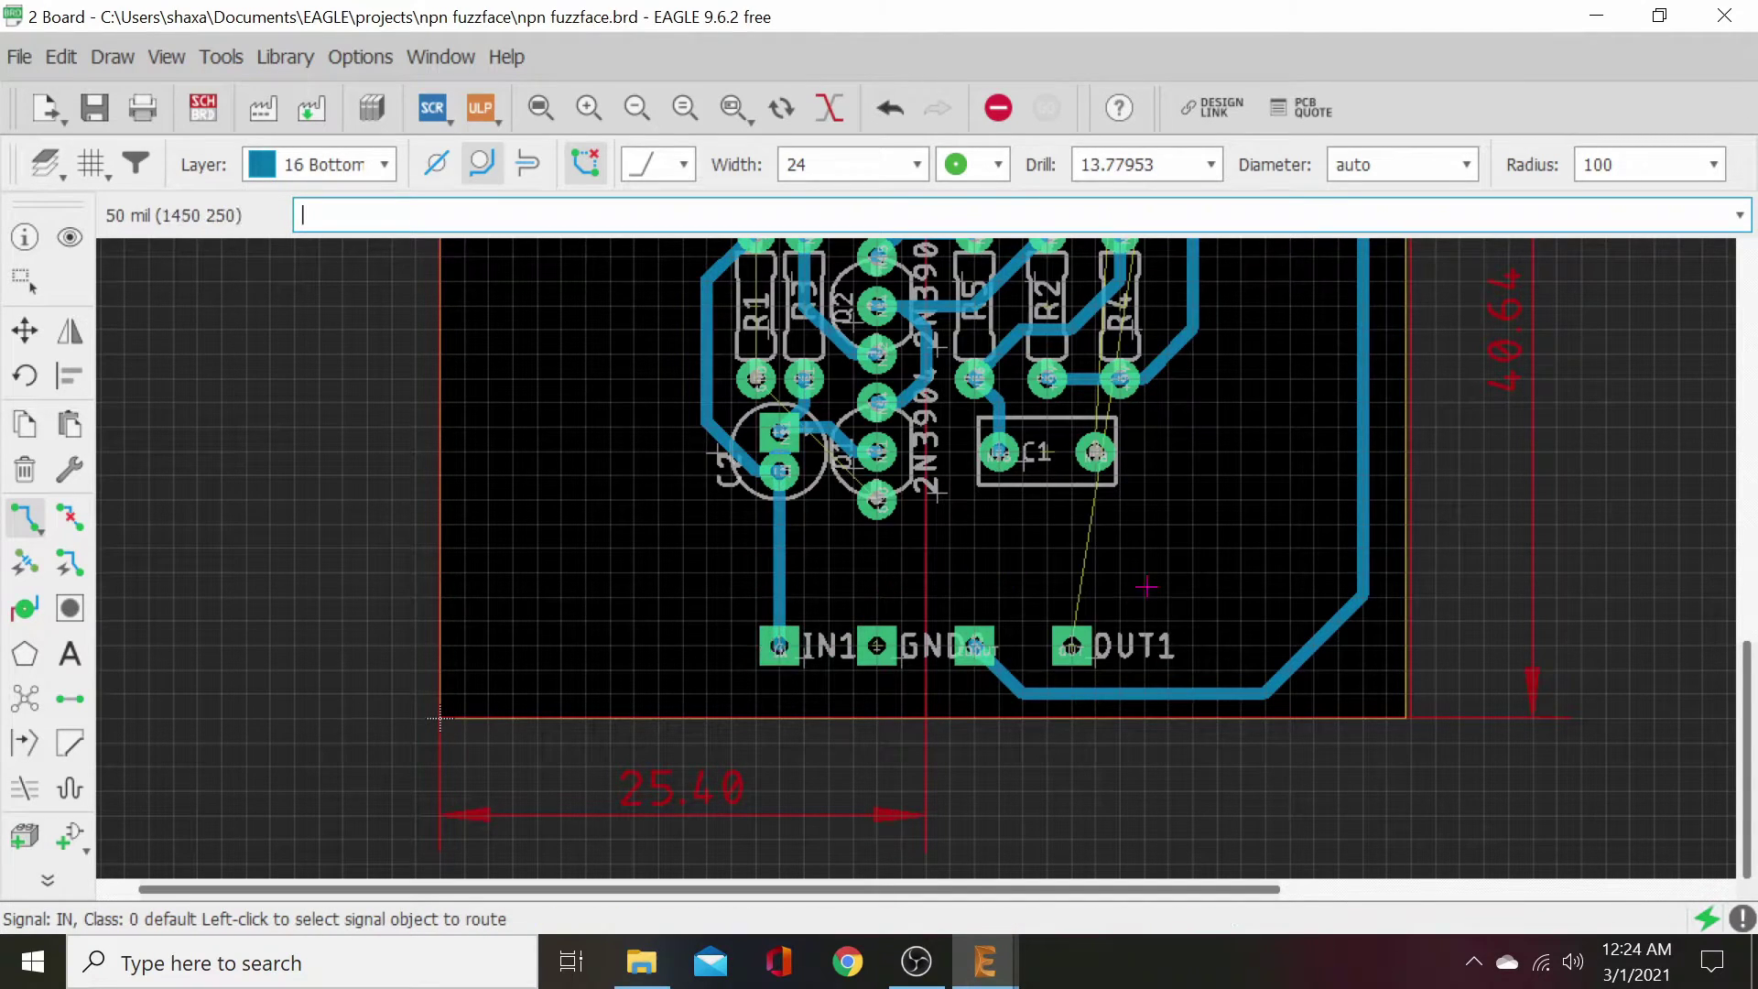
- Route the N$8 trace from C1's right pad up the right side to the +9V connector
{"action": "middle_click_drag", "start_coordinate": [1194, 550], "coordinate": [949, 776]}
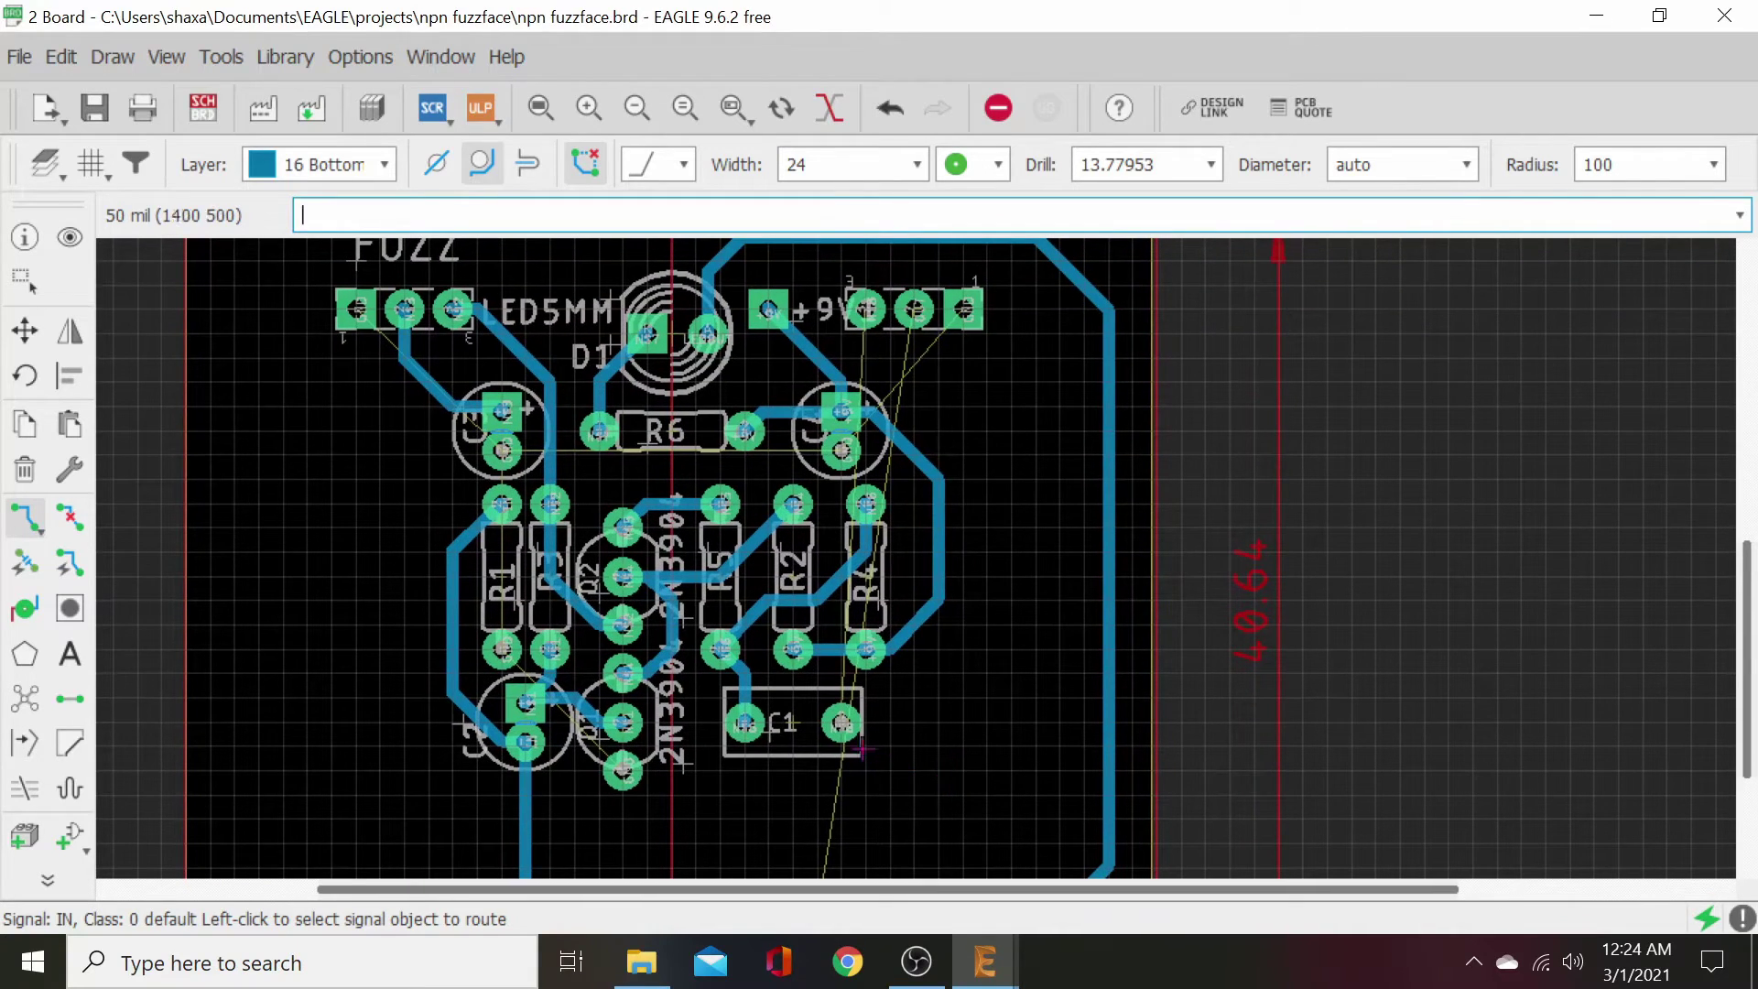
{"action": "left_click", "coordinate": [841, 722]}
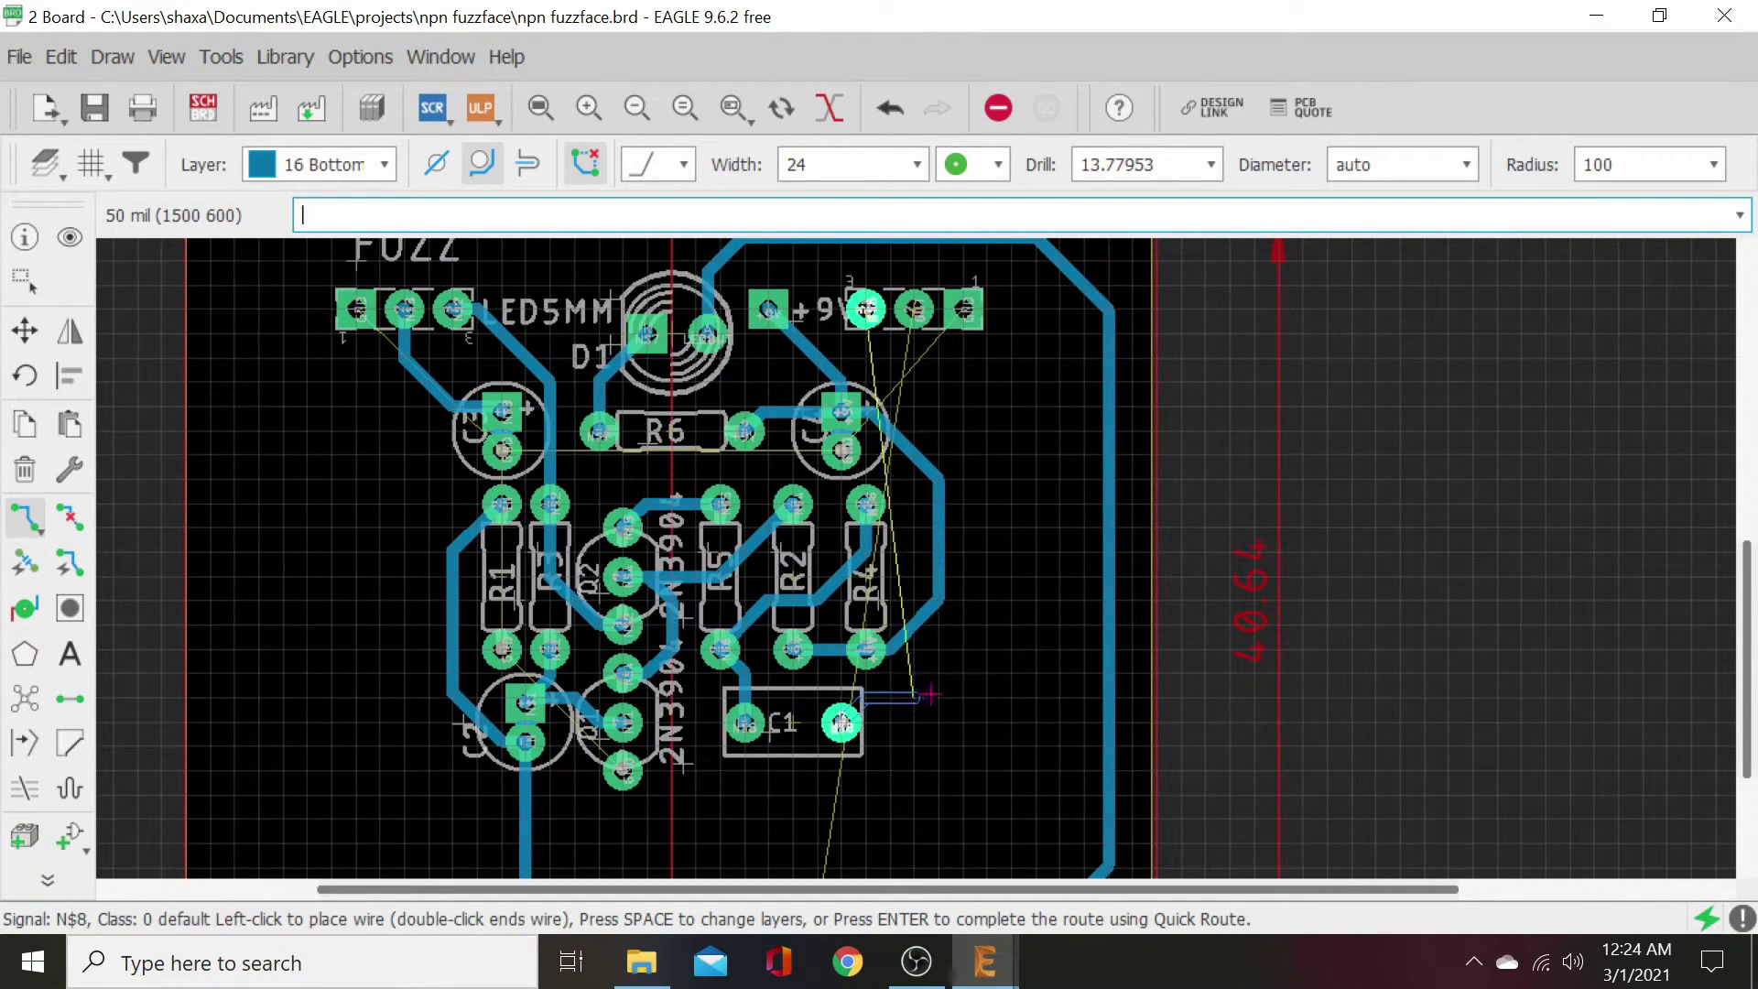
{"action": "left_click", "coordinate": [894, 722]}
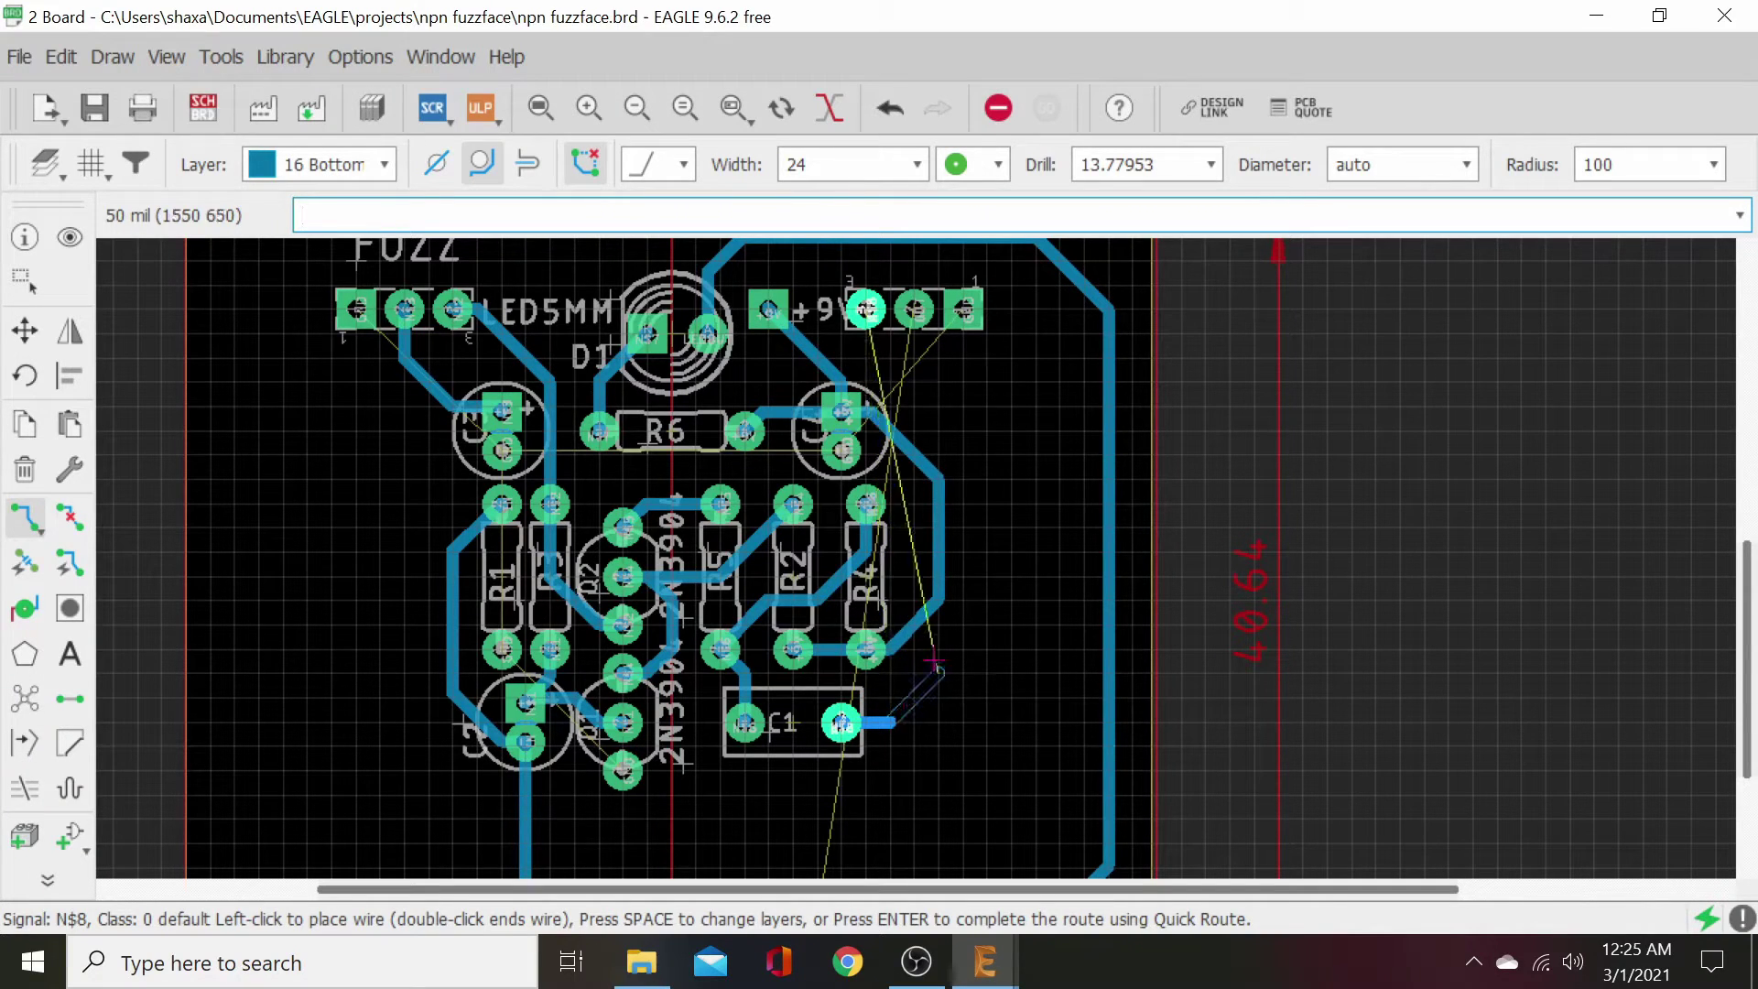
{"action": "left_click", "coordinate": [985, 598]}
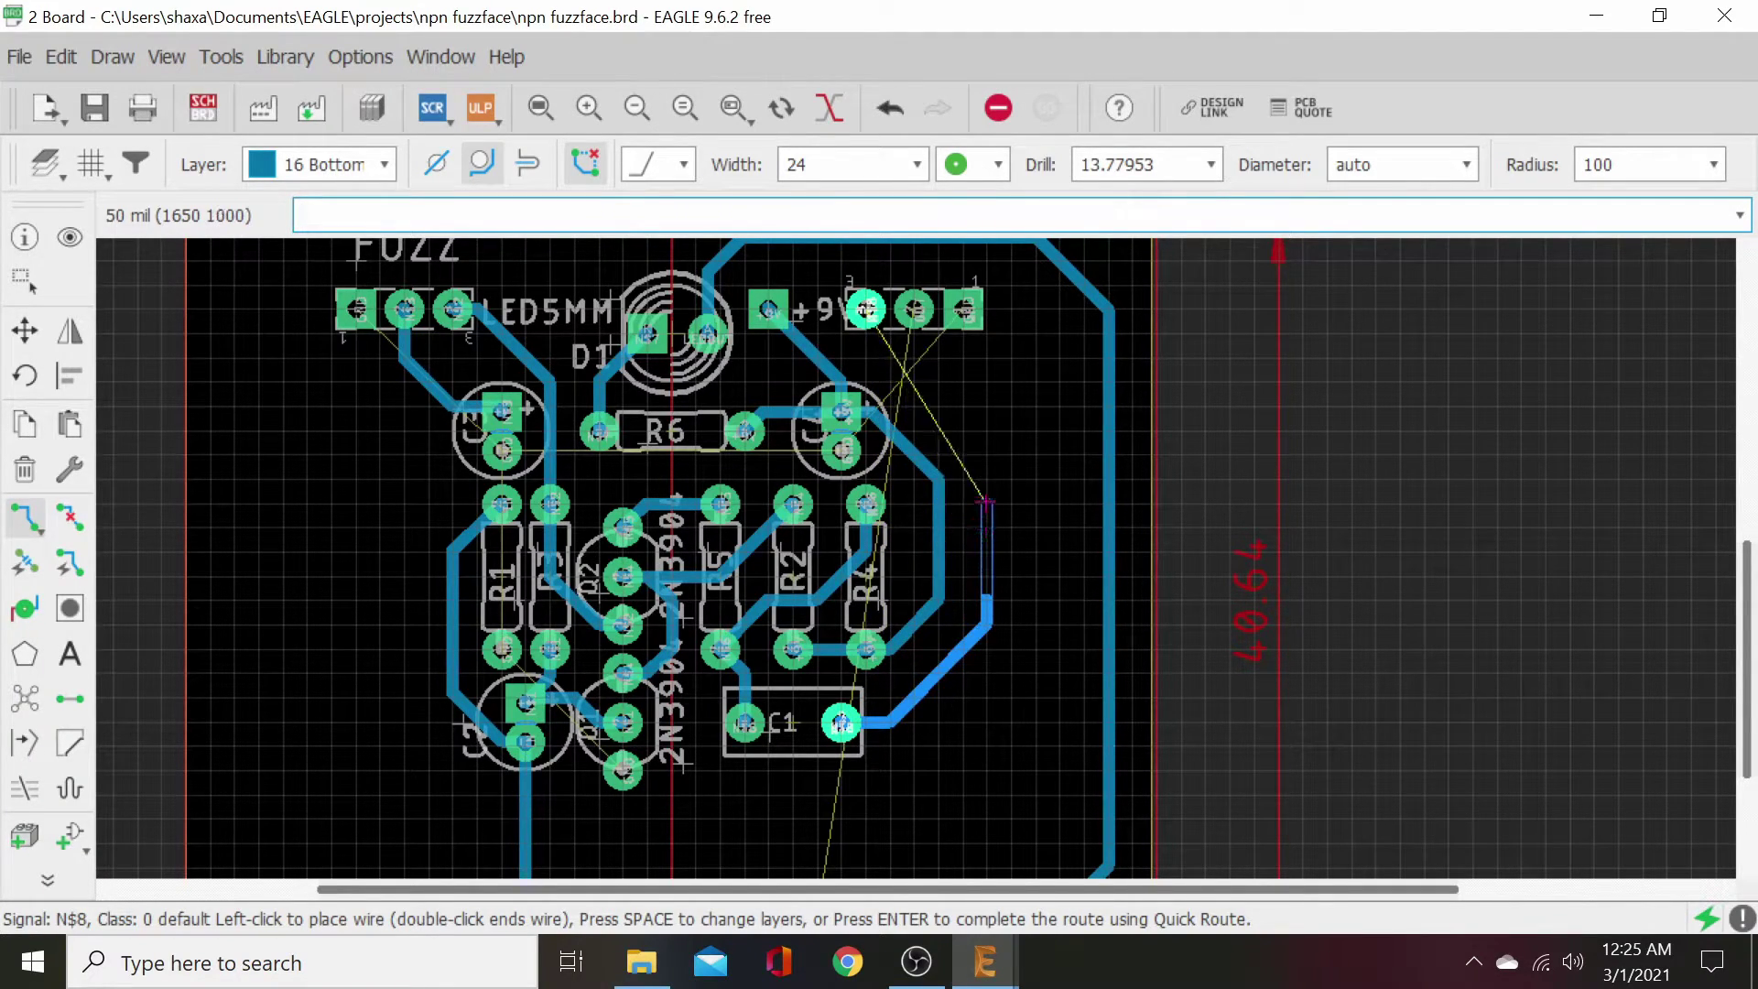
{"action": "left_click", "coordinate": [984, 456]}
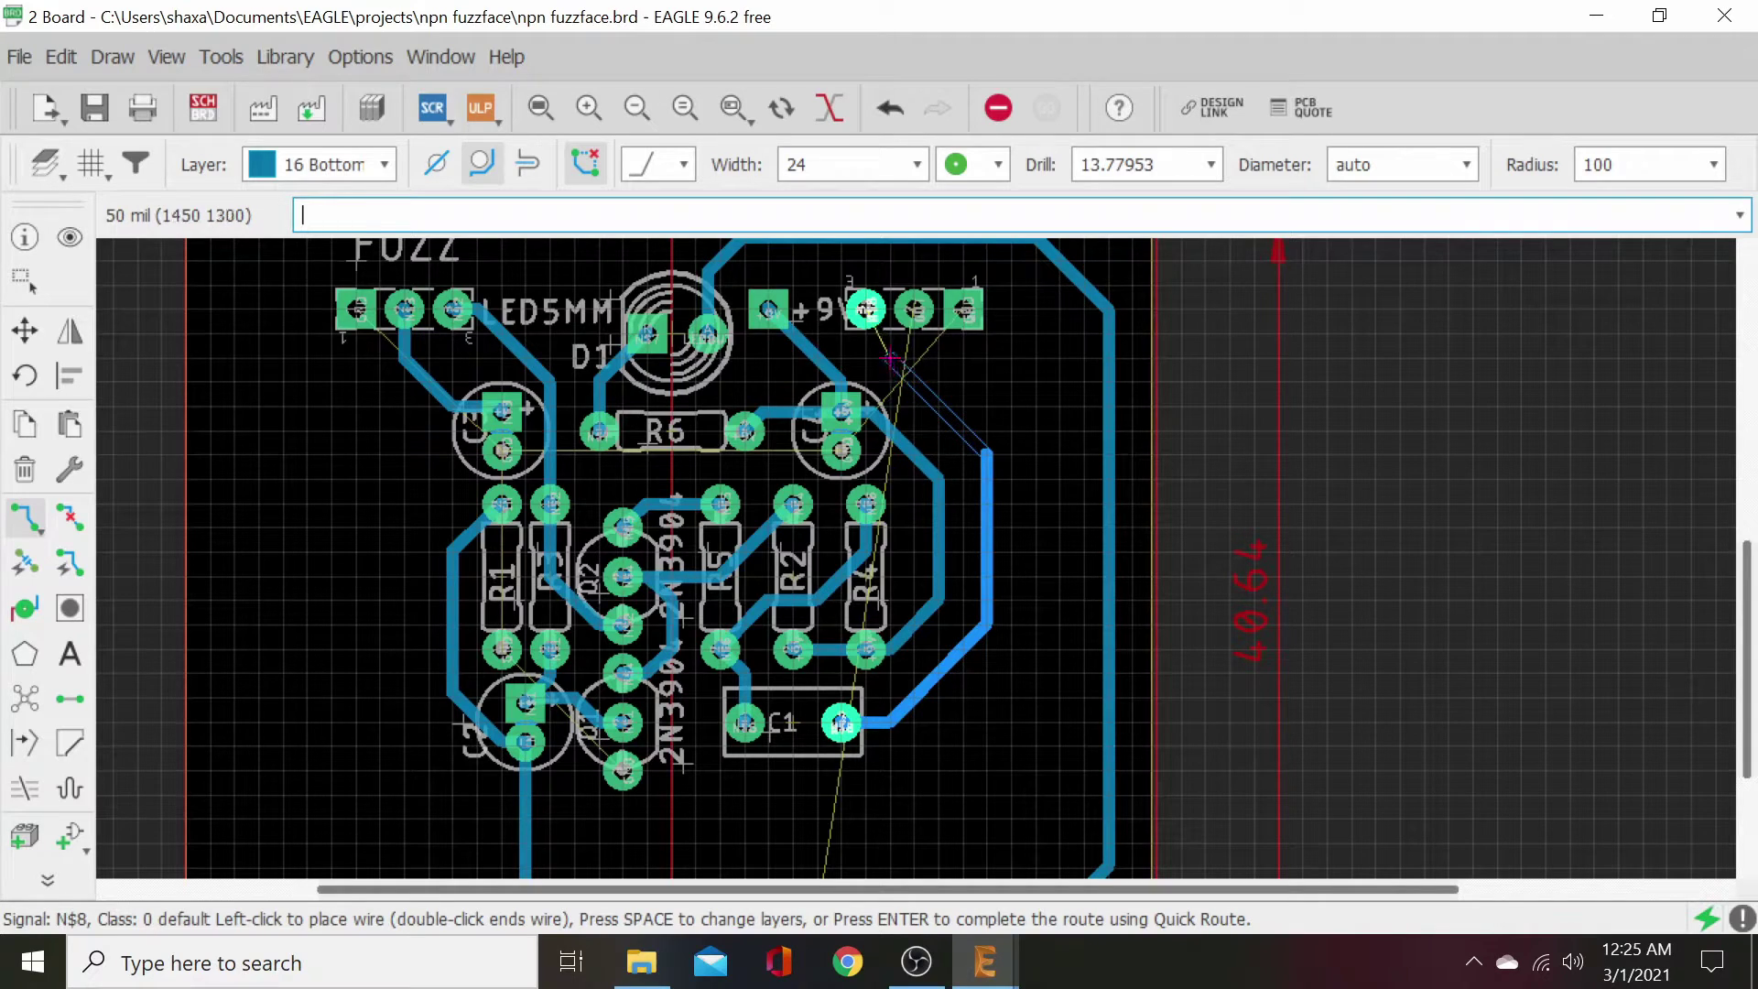
{"action": "left_click", "coordinate": [865, 311]}
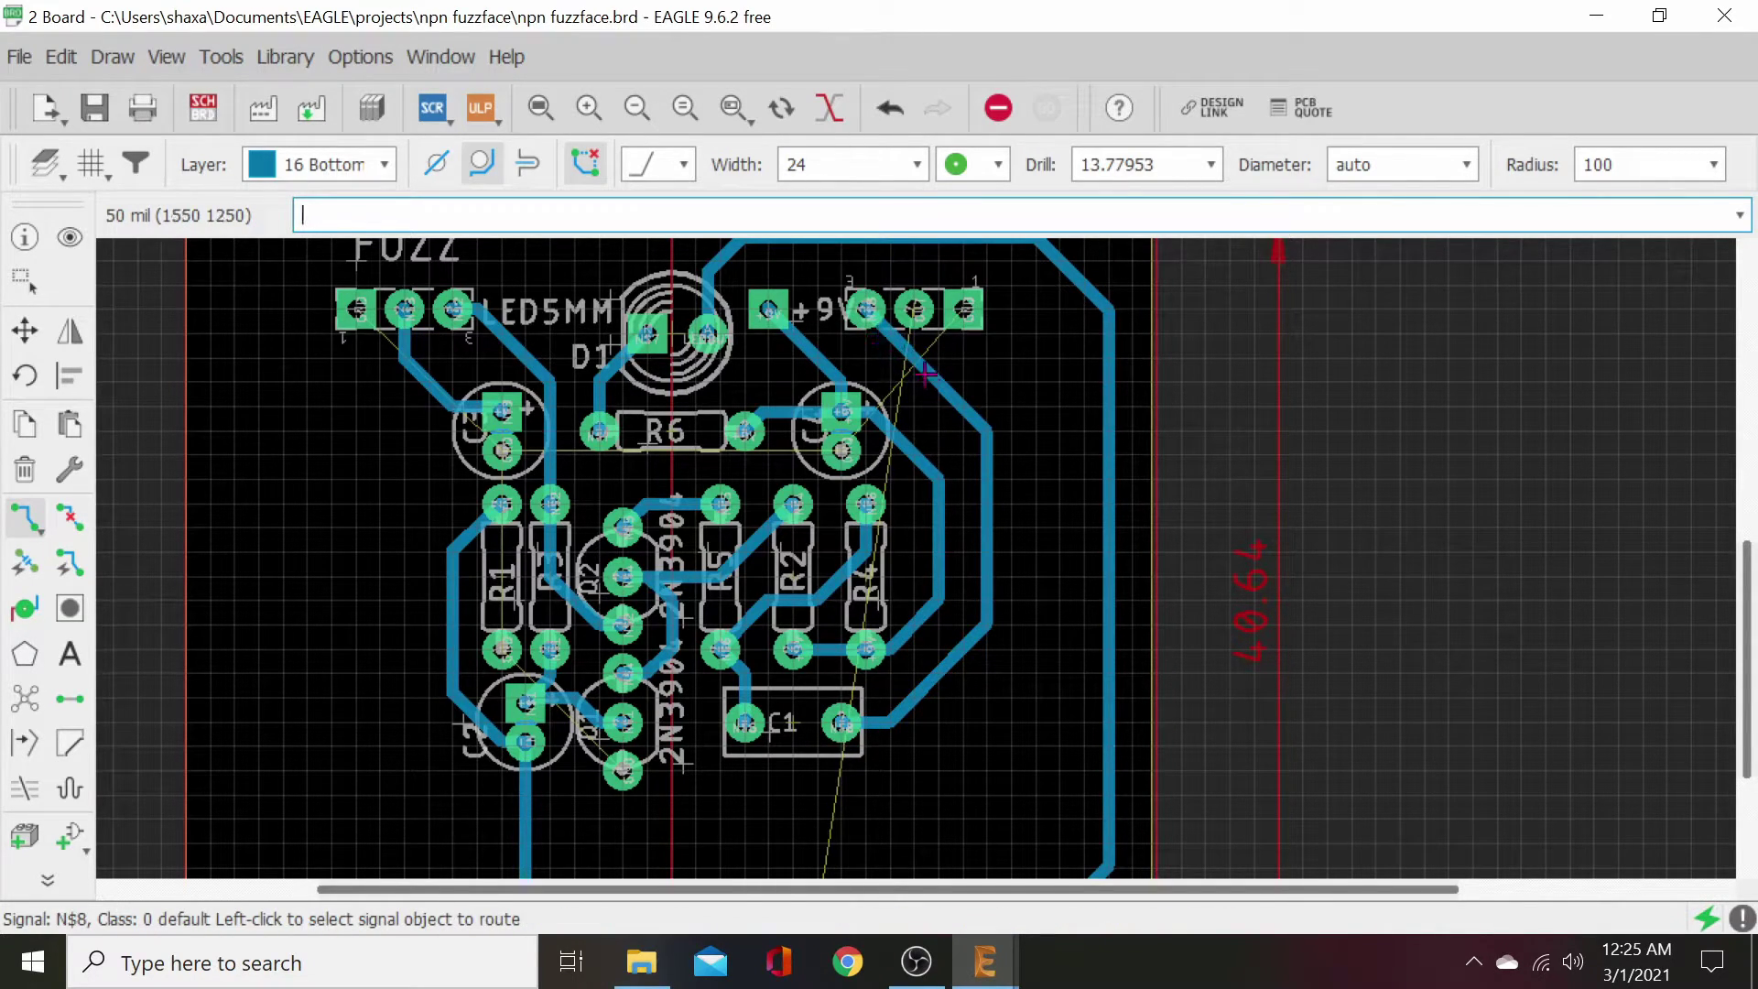
- Nudge the diagonal N$8 segment near the +9V connector slightly lower and right
{"action": "left_click", "coordinate": [25, 331]}
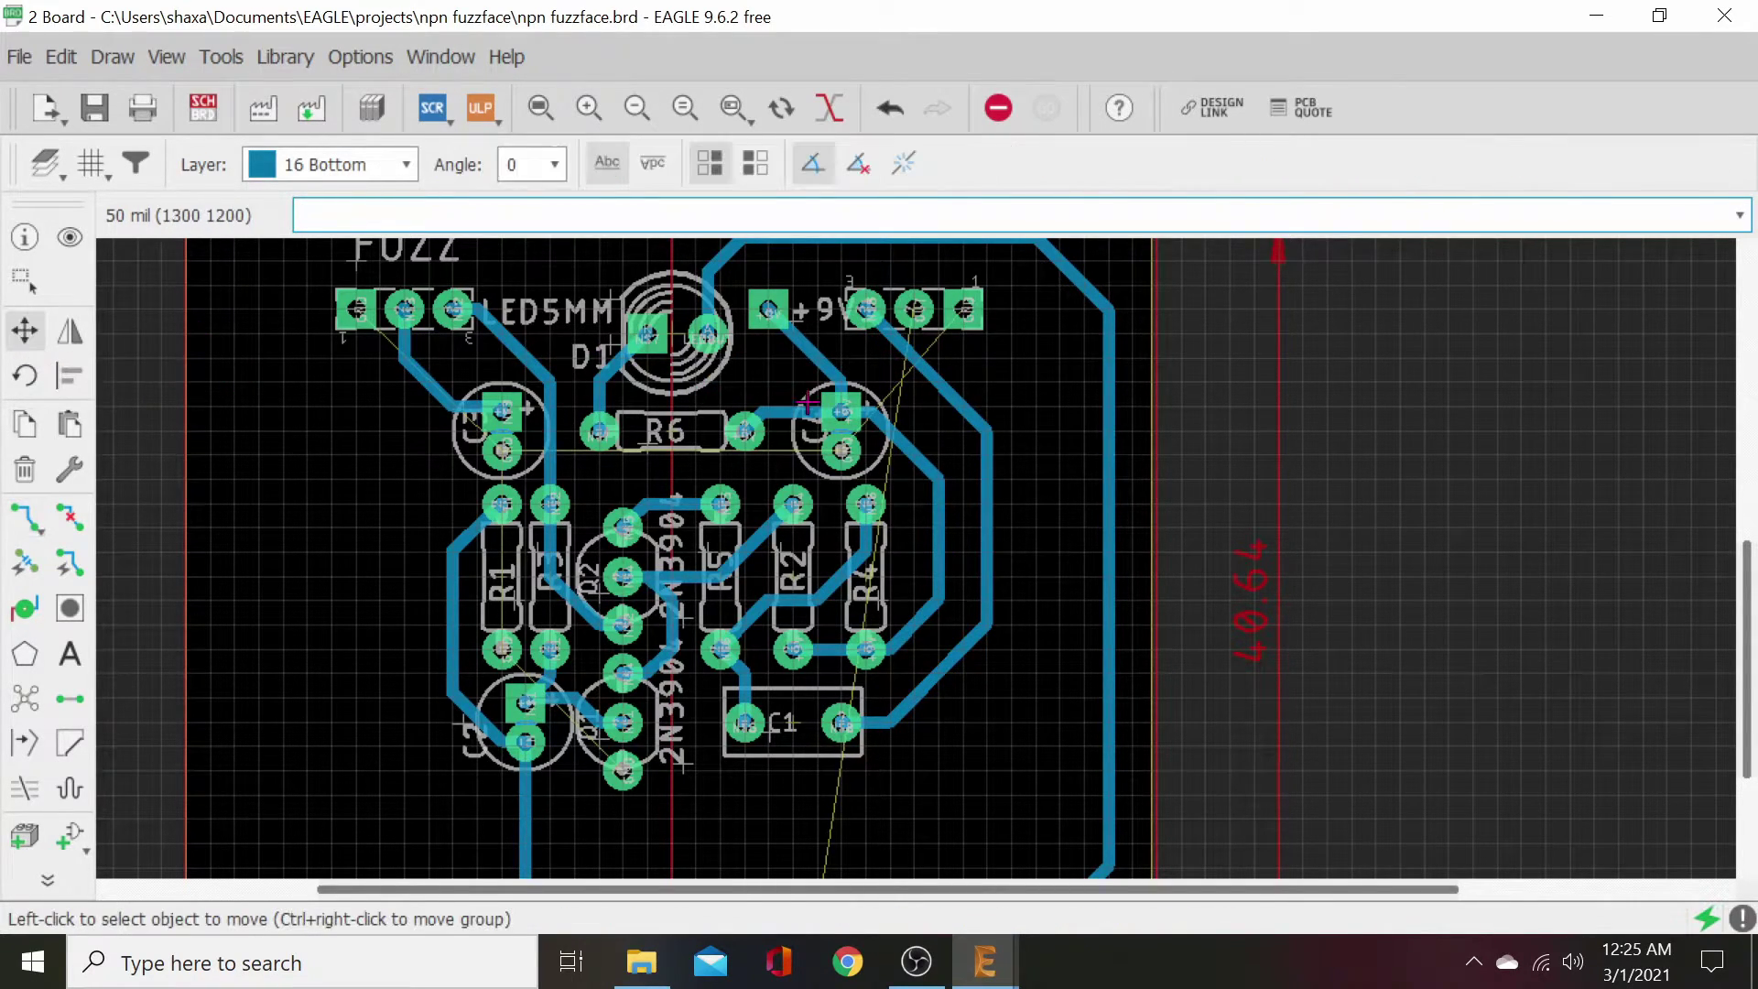
{"action": "left_click", "coordinate": [938, 388]}
{"action": "left_click", "coordinate": [925, 401]}
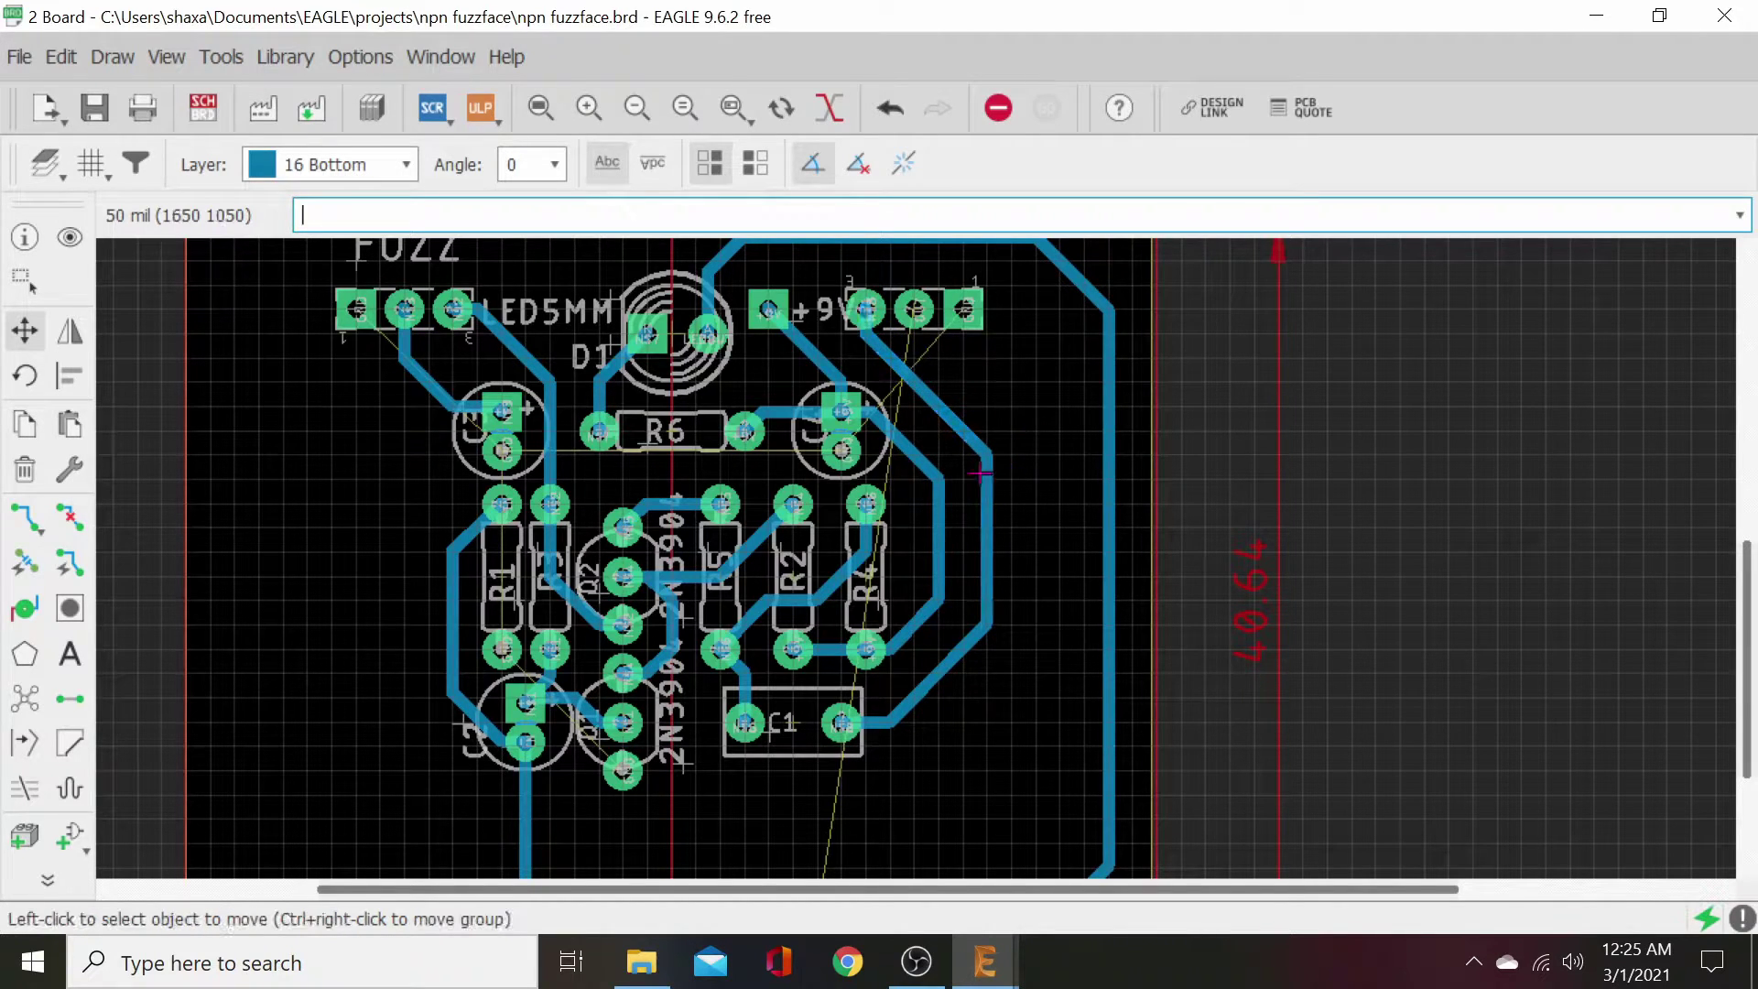
{"action": "left_click", "coordinate": [27, 515]}
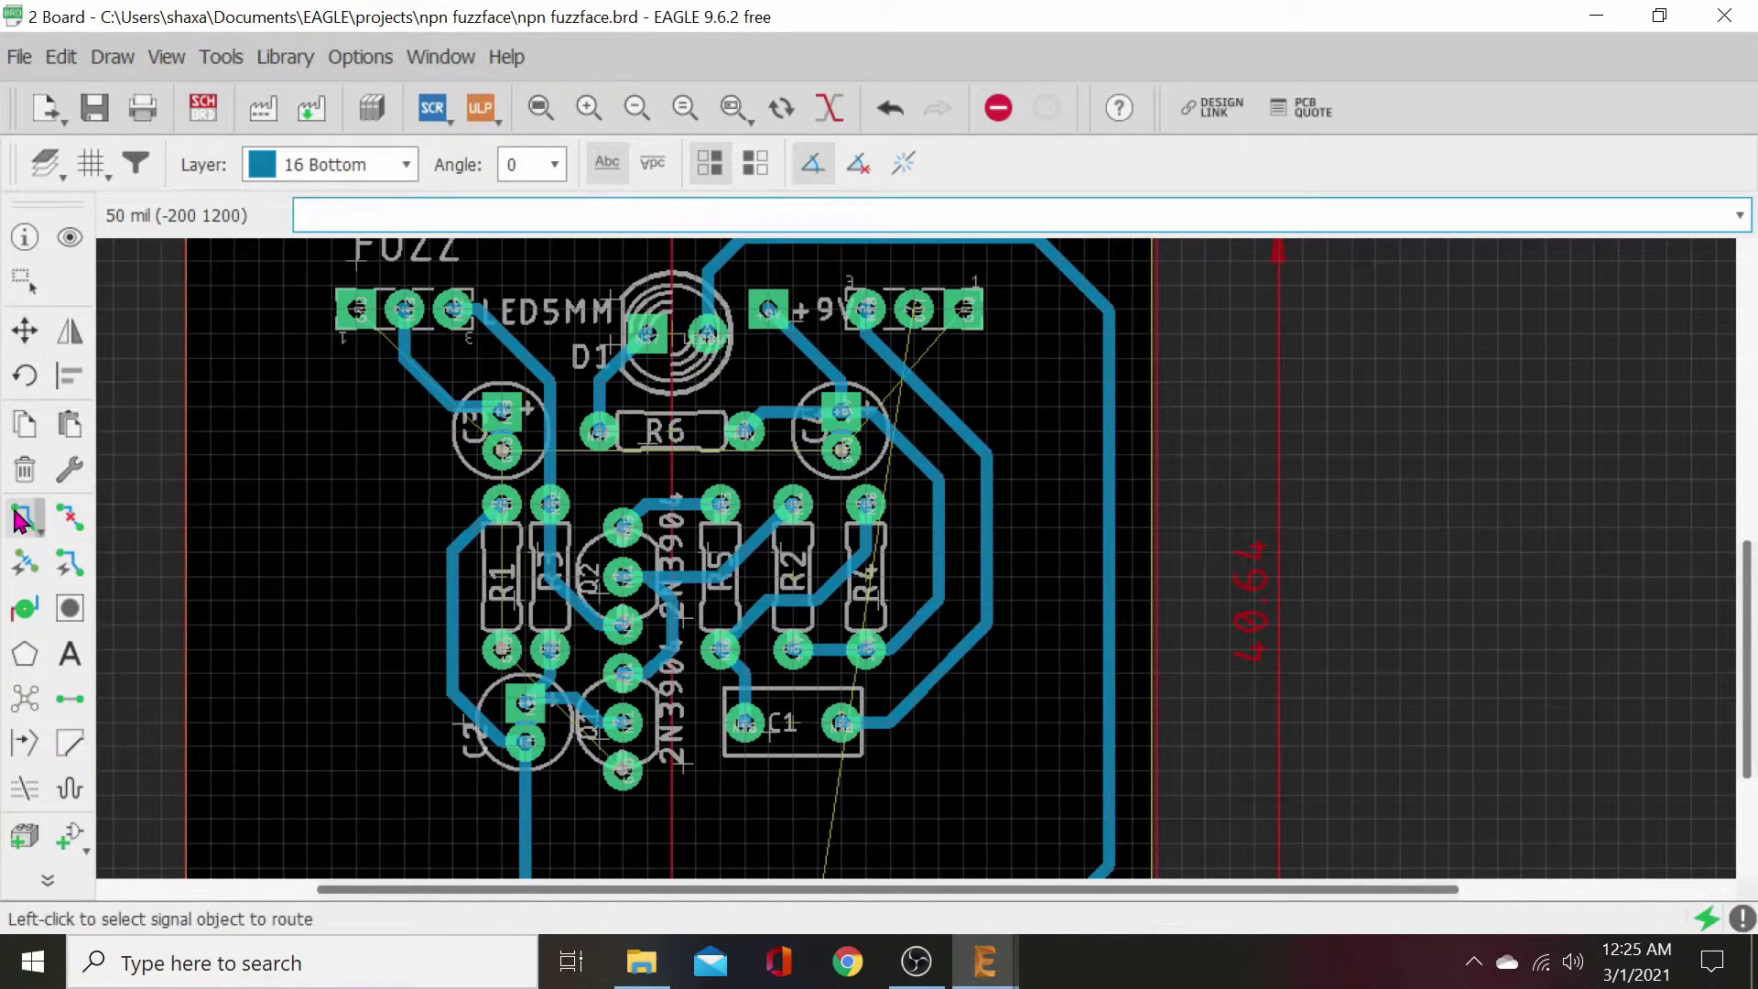
- Route the OUT trace from the top connector down the right side to the OUT1 pad
{"action": "left_click", "coordinate": [913, 312]}
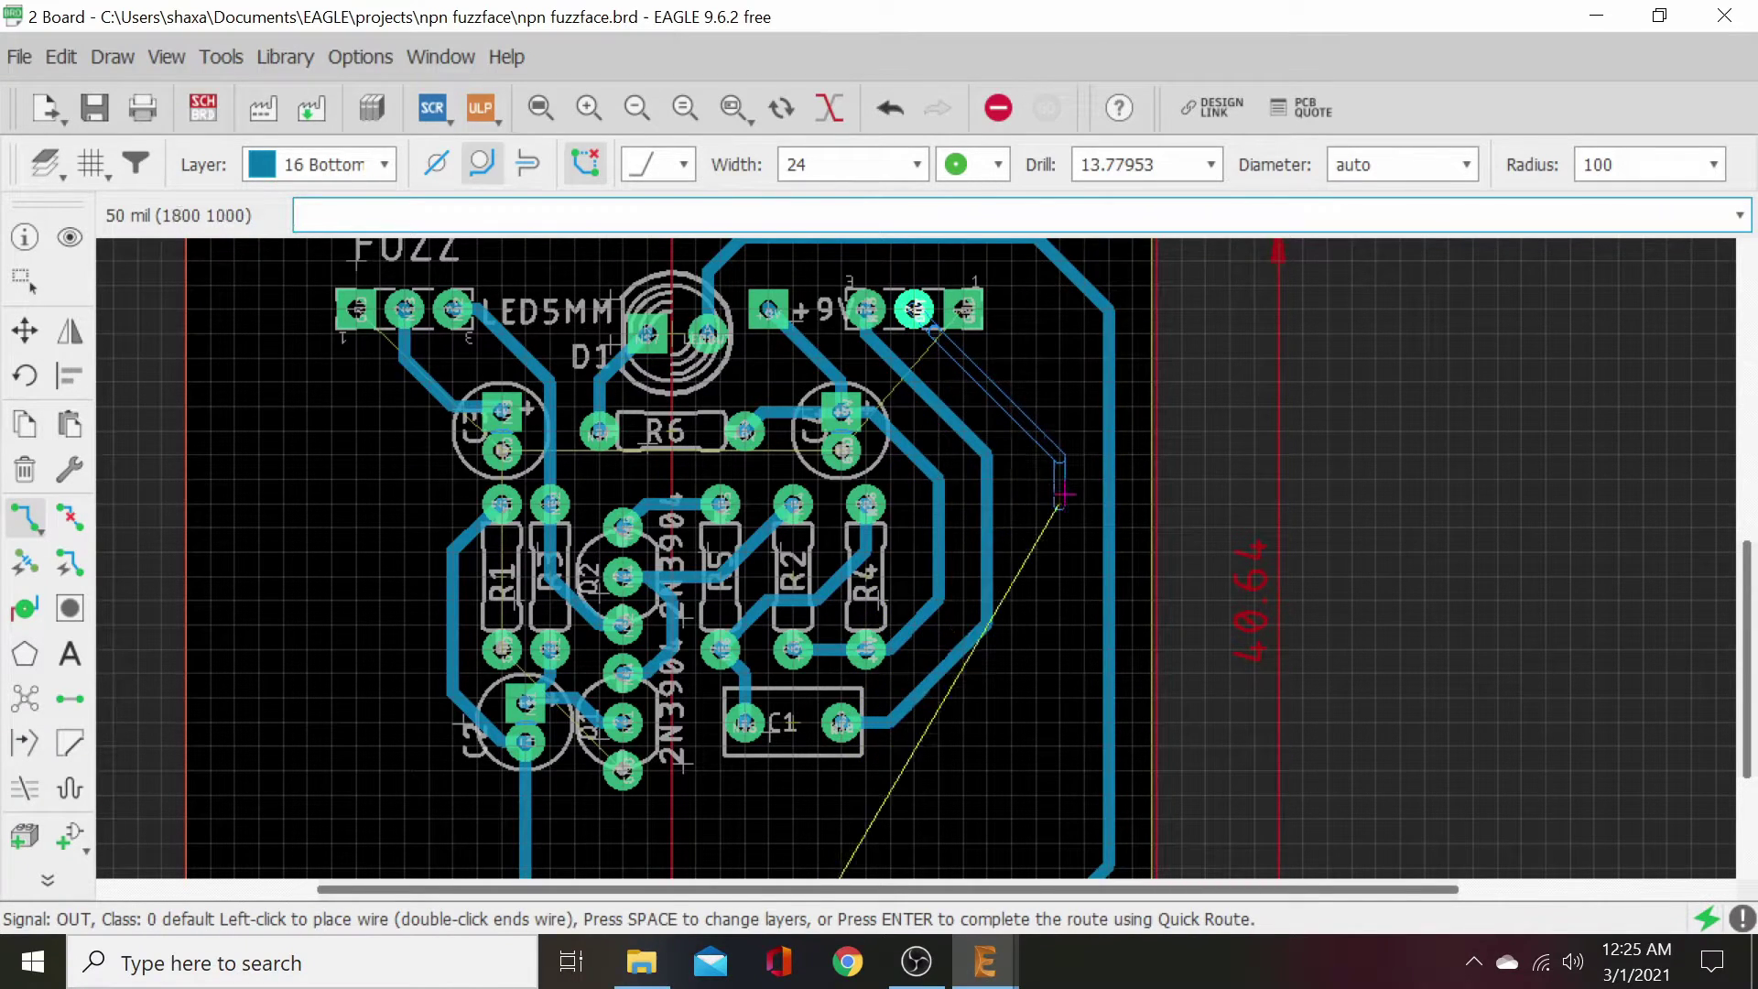
{"action": "left_click", "coordinate": [1040, 696]}
{"action": "left_click", "coordinate": [936, 793]}
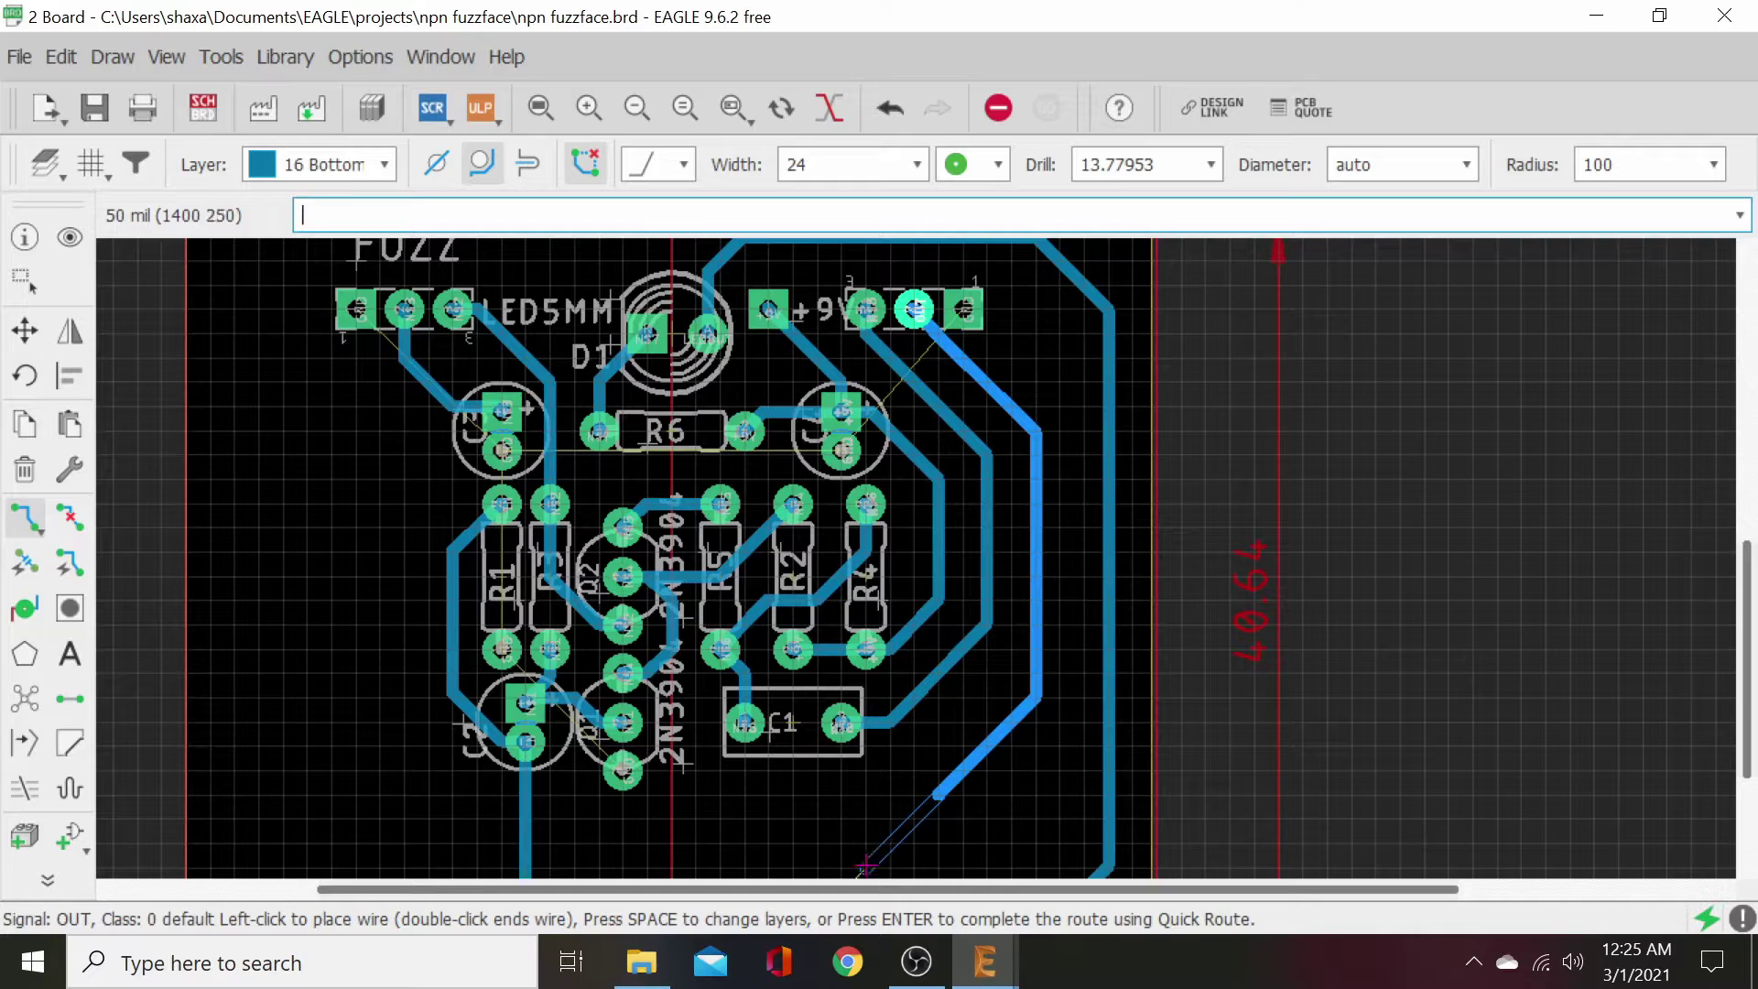
{"action": "scroll", "coordinate": [865, 861], "scroll_direction": "down", "scroll_amount": 5}
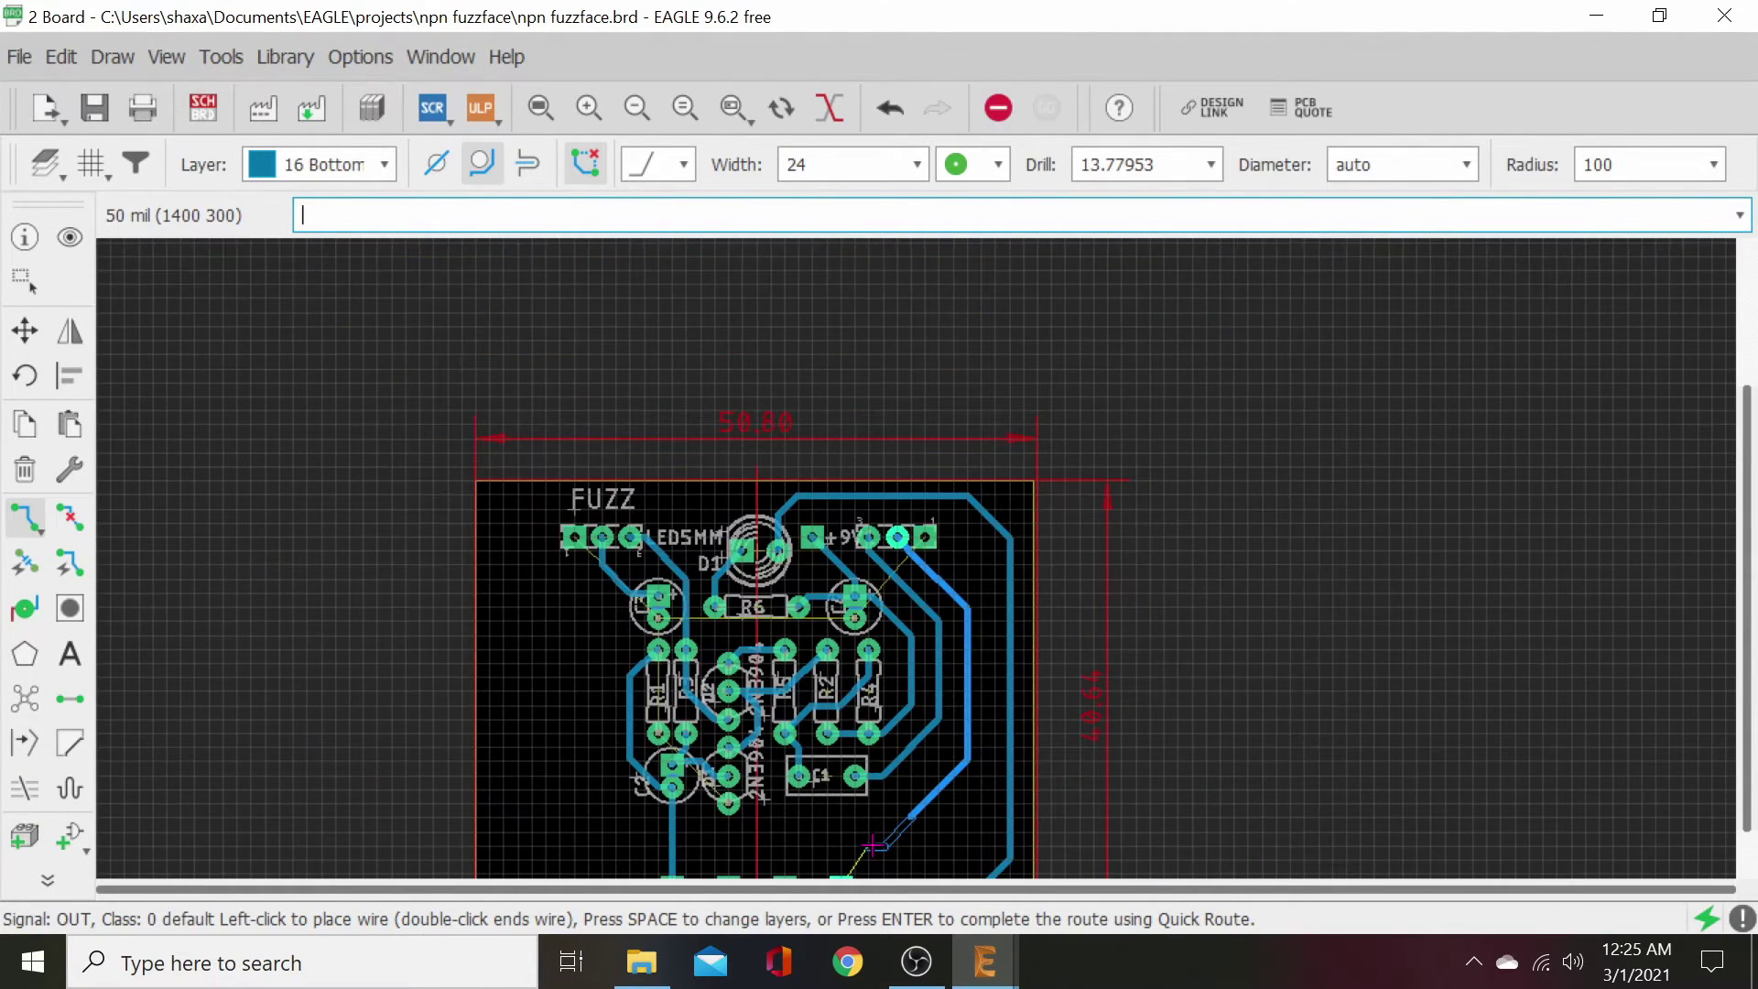
{"action": "scroll", "coordinate": [911, 671], "scroll_direction": "up", "scroll_amount": 6}
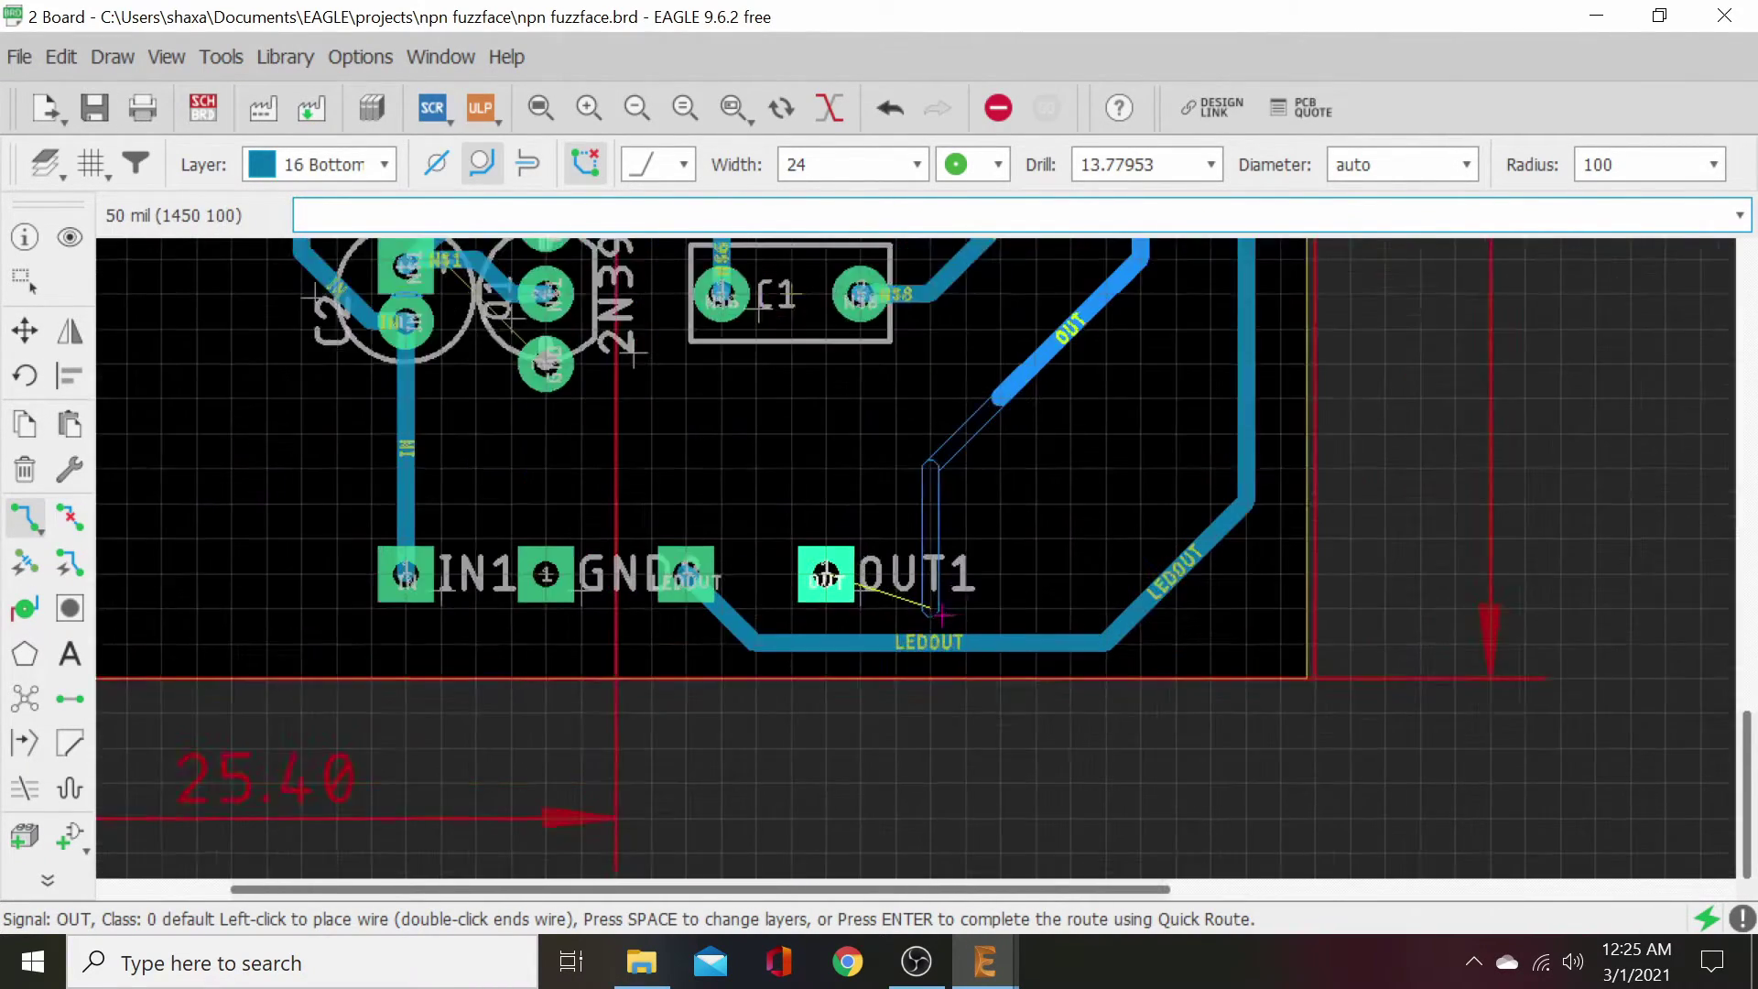
{"action": "left_click", "coordinate": [804, 568]}
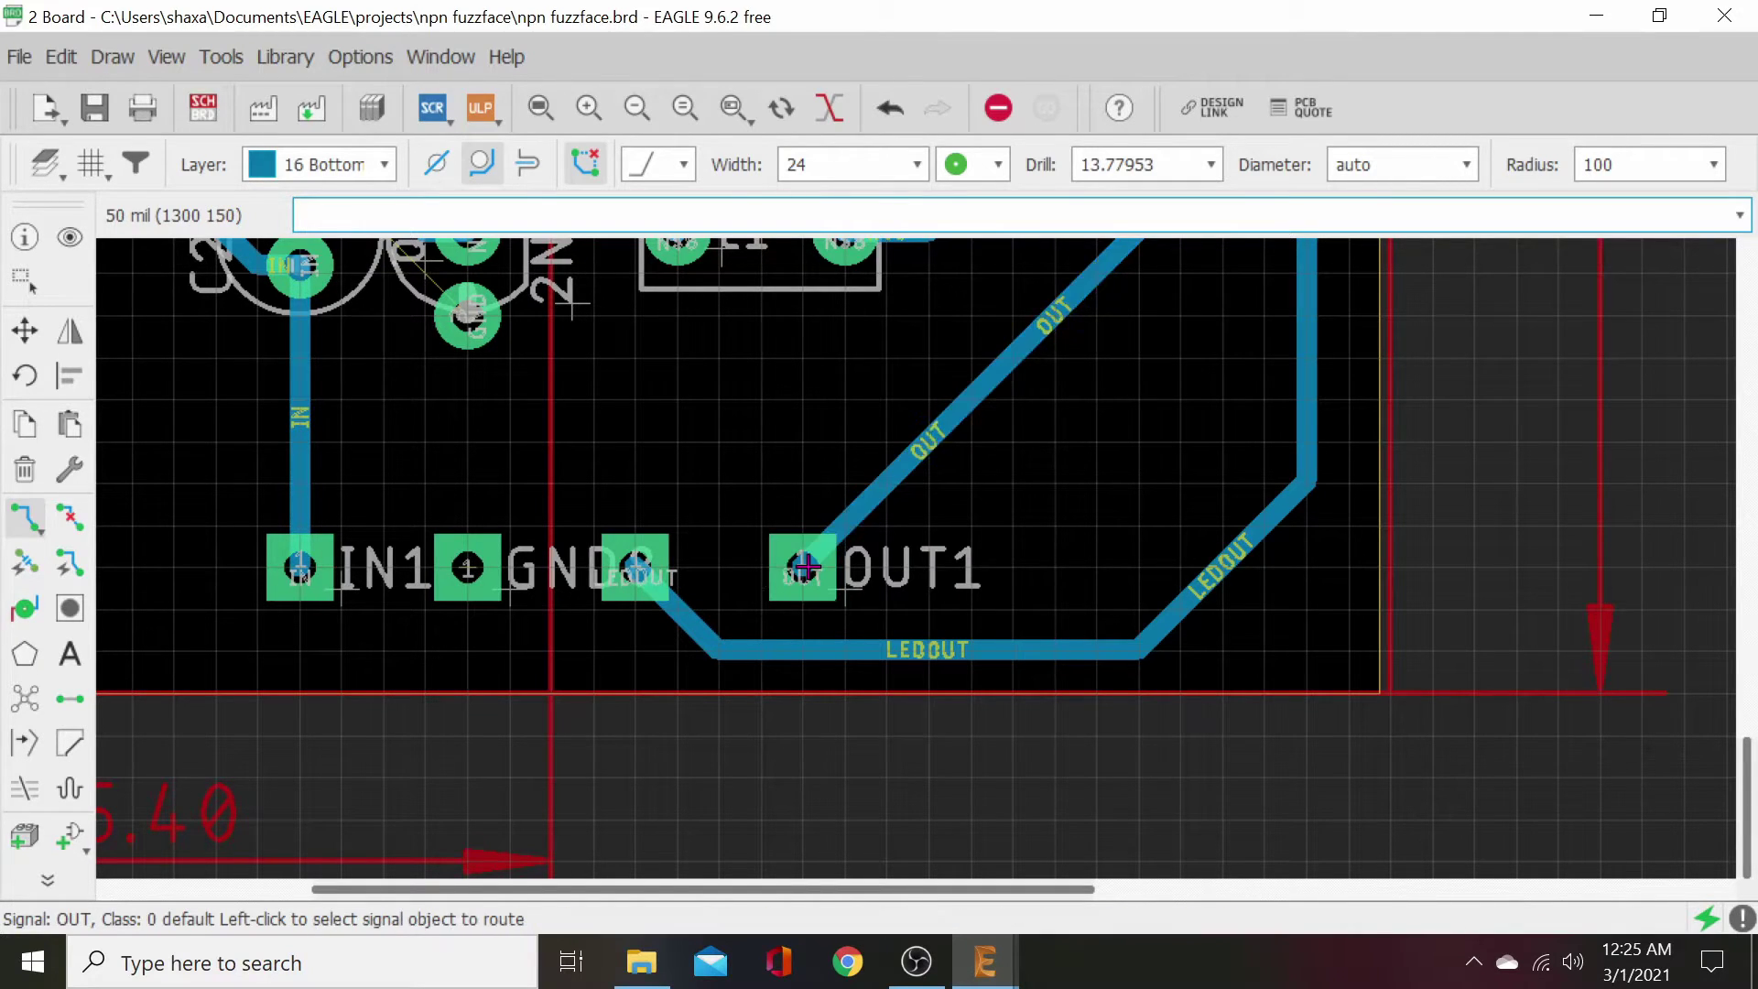
- Pan and zoom around the board to inspect the routed traces, ending with the whole board centered
{"action": "middle_click_drag", "start_coordinate": [1013, 514], "coordinate": [985, 655]}
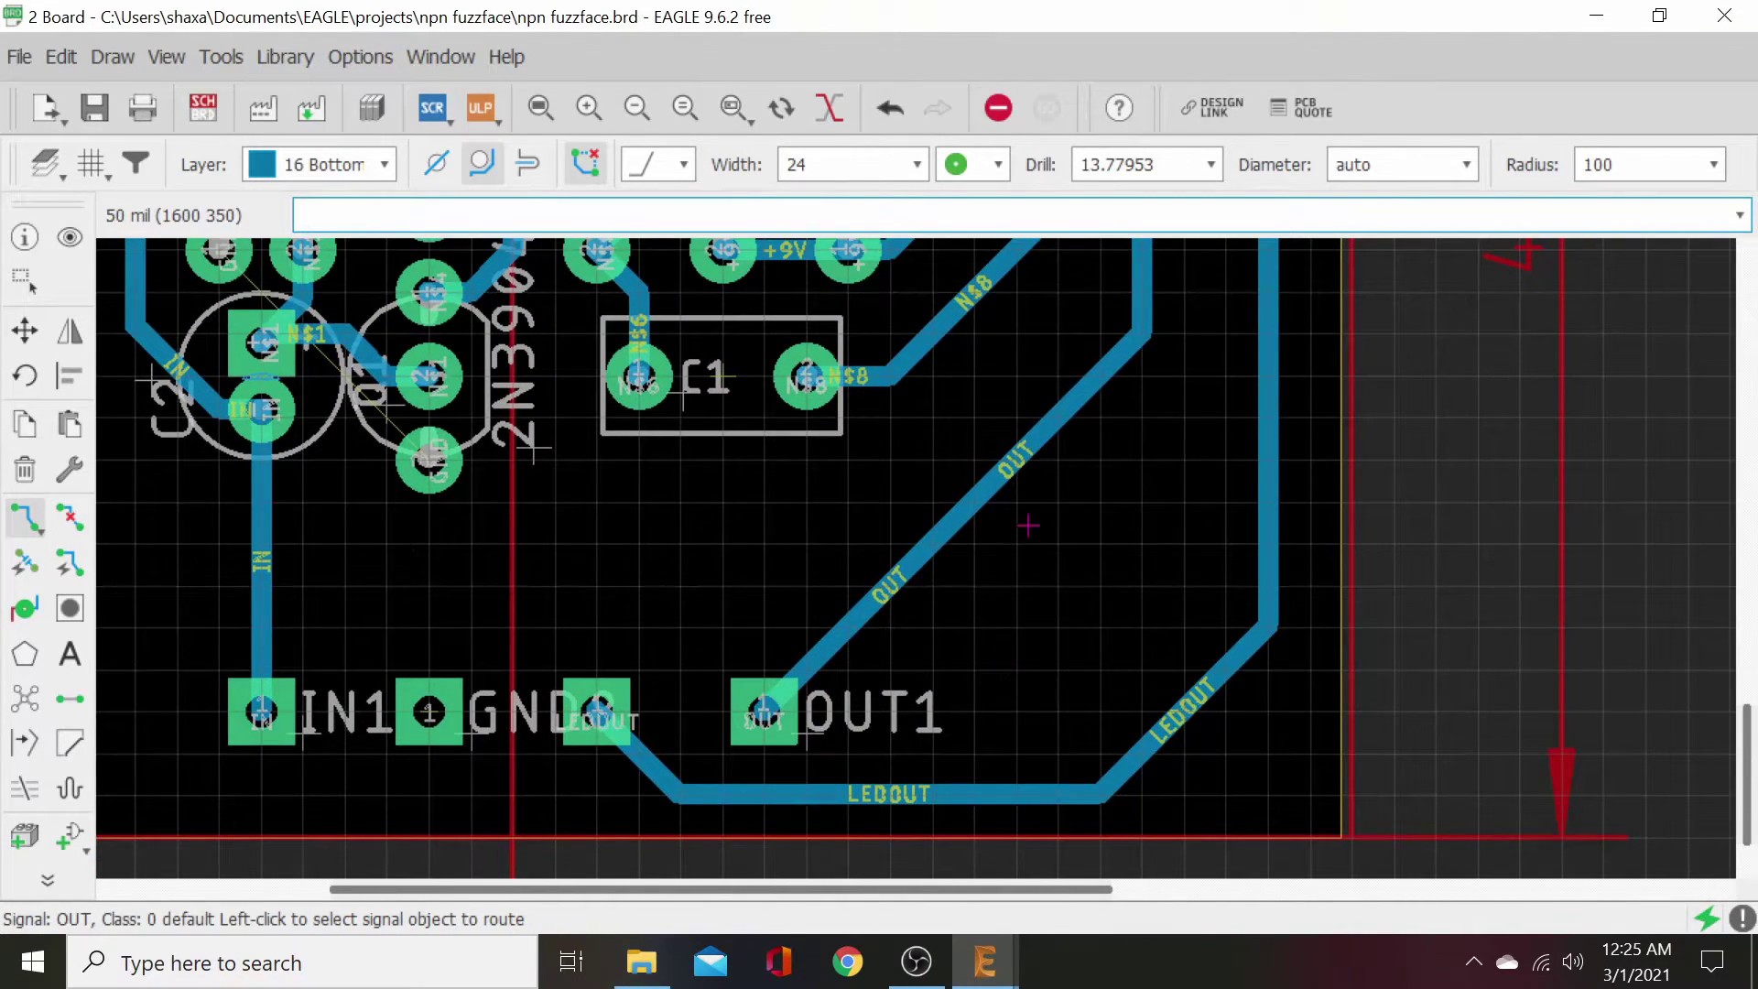
{"action": "scroll", "coordinate": [1028, 525], "scroll_direction": "down", "scroll_amount": 2}
{"action": "middle_click_drag", "start_coordinate": [941, 264], "coordinate": [902, 437]}
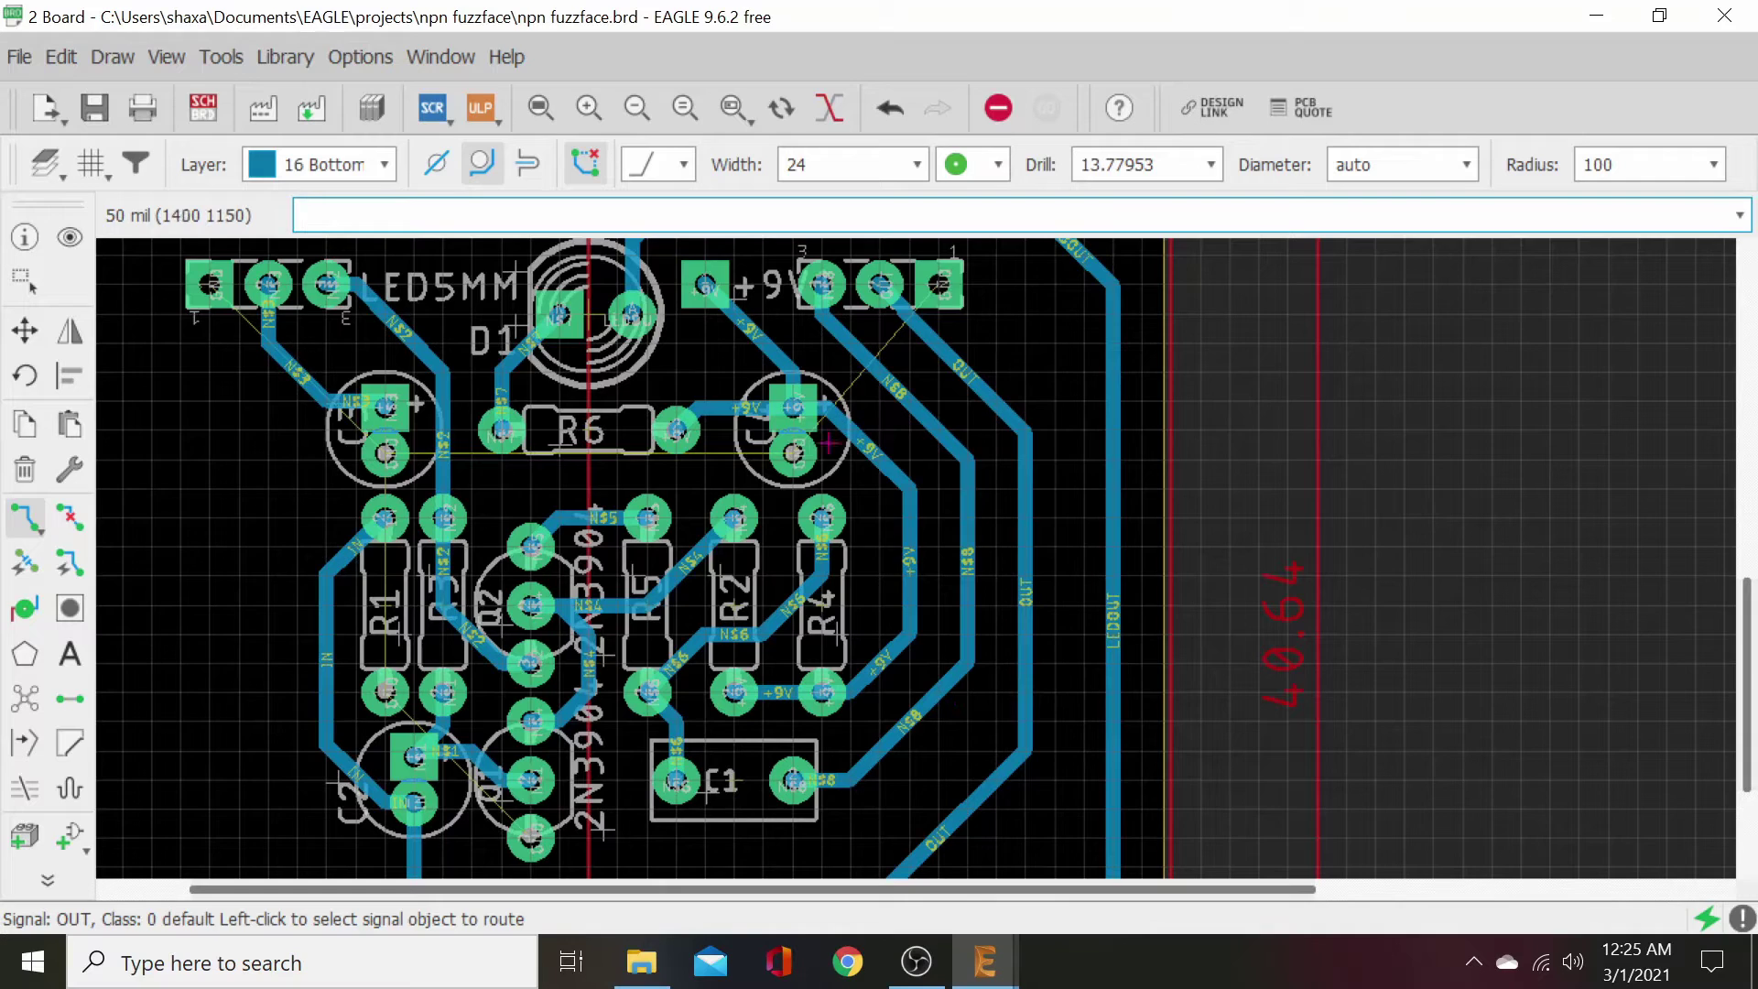
{"action": "middle_click_drag", "start_coordinate": [960, 517], "coordinate": [966, 606]}
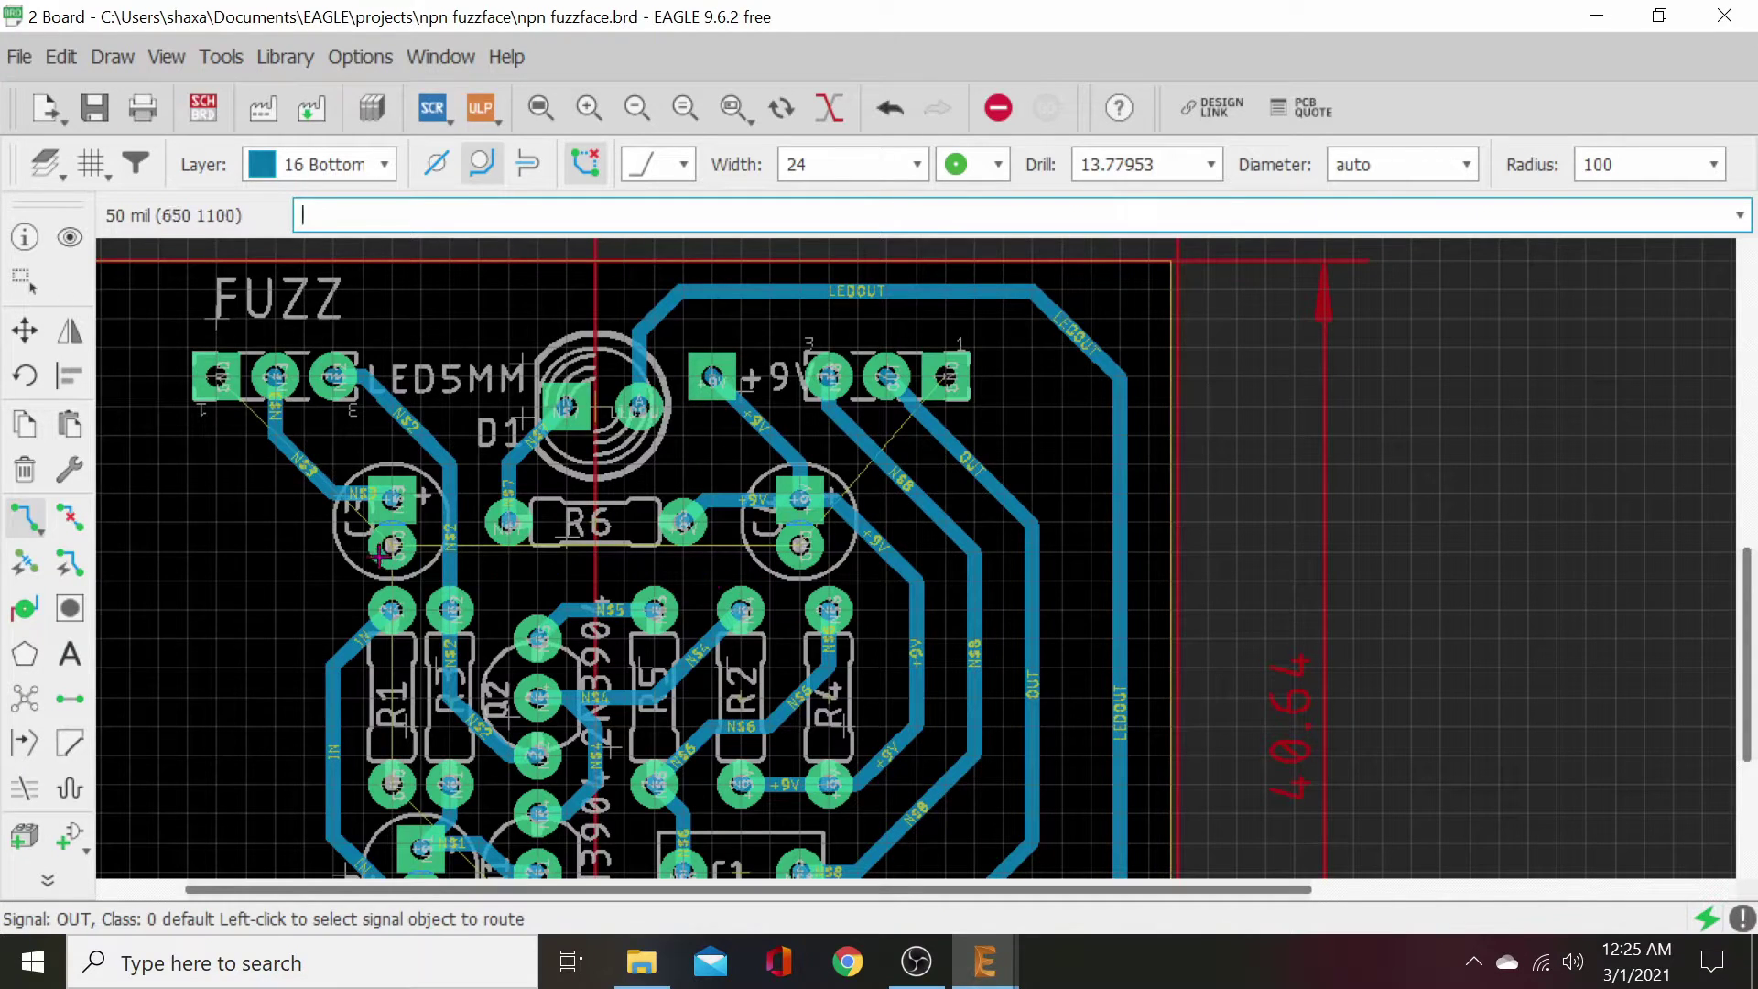
{"action": "middle_click_drag", "start_coordinate": [710, 635], "coordinate": [765, 431]}
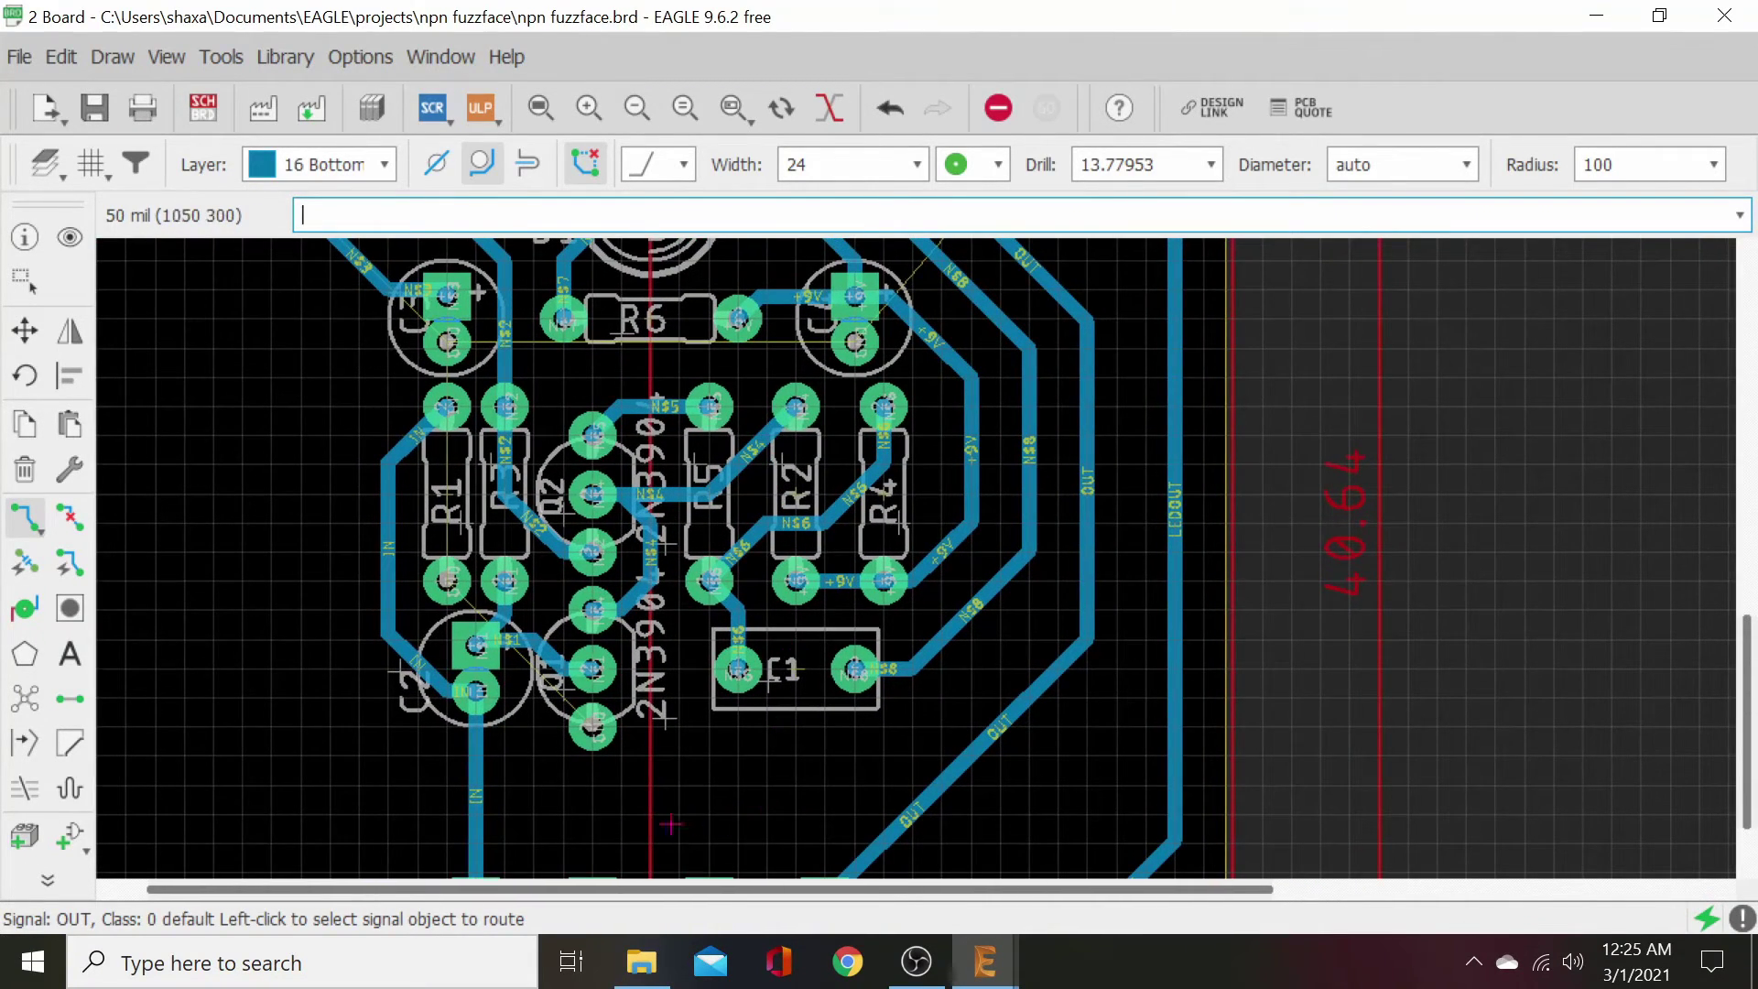
{"action": "middle_click_drag", "start_coordinate": [519, 744], "coordinate": [648, 656]}
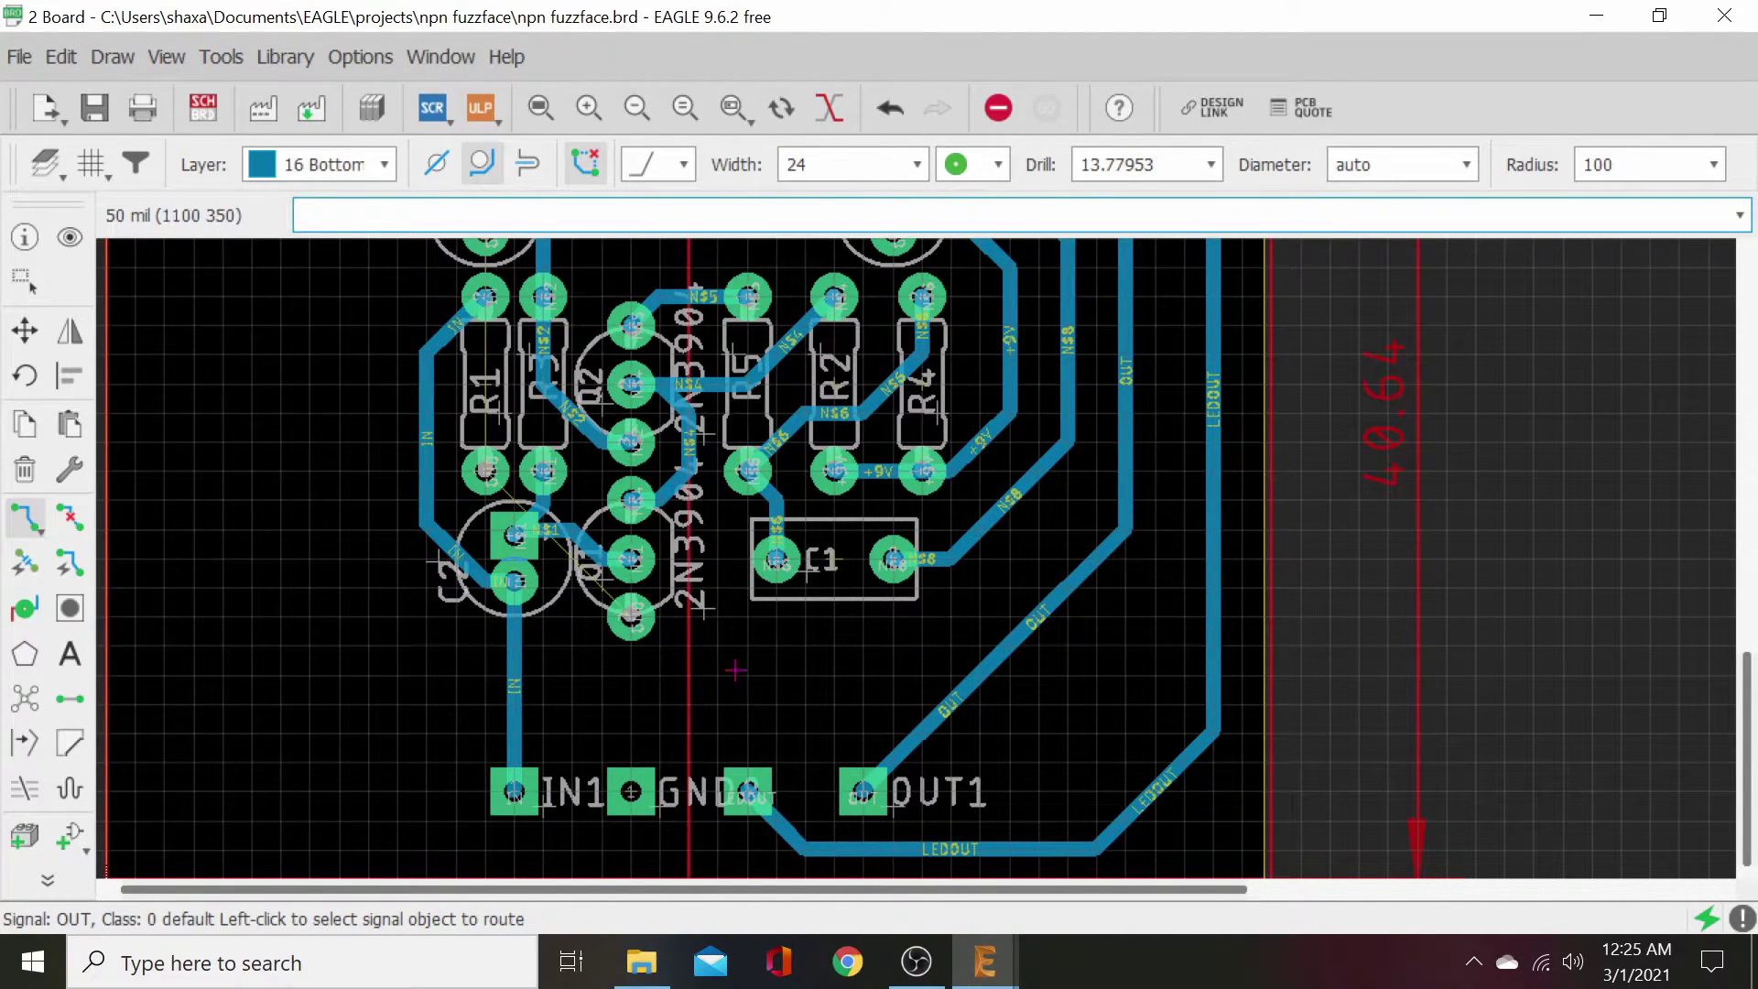
{"action": "middle_click_drag", "start_coordinate": [766, 678], "coordinate": [824, 806]}
{"action": "scroll", "coordinate": [824, 805], "scroll_direction": "down", "scroll_amount": 2}
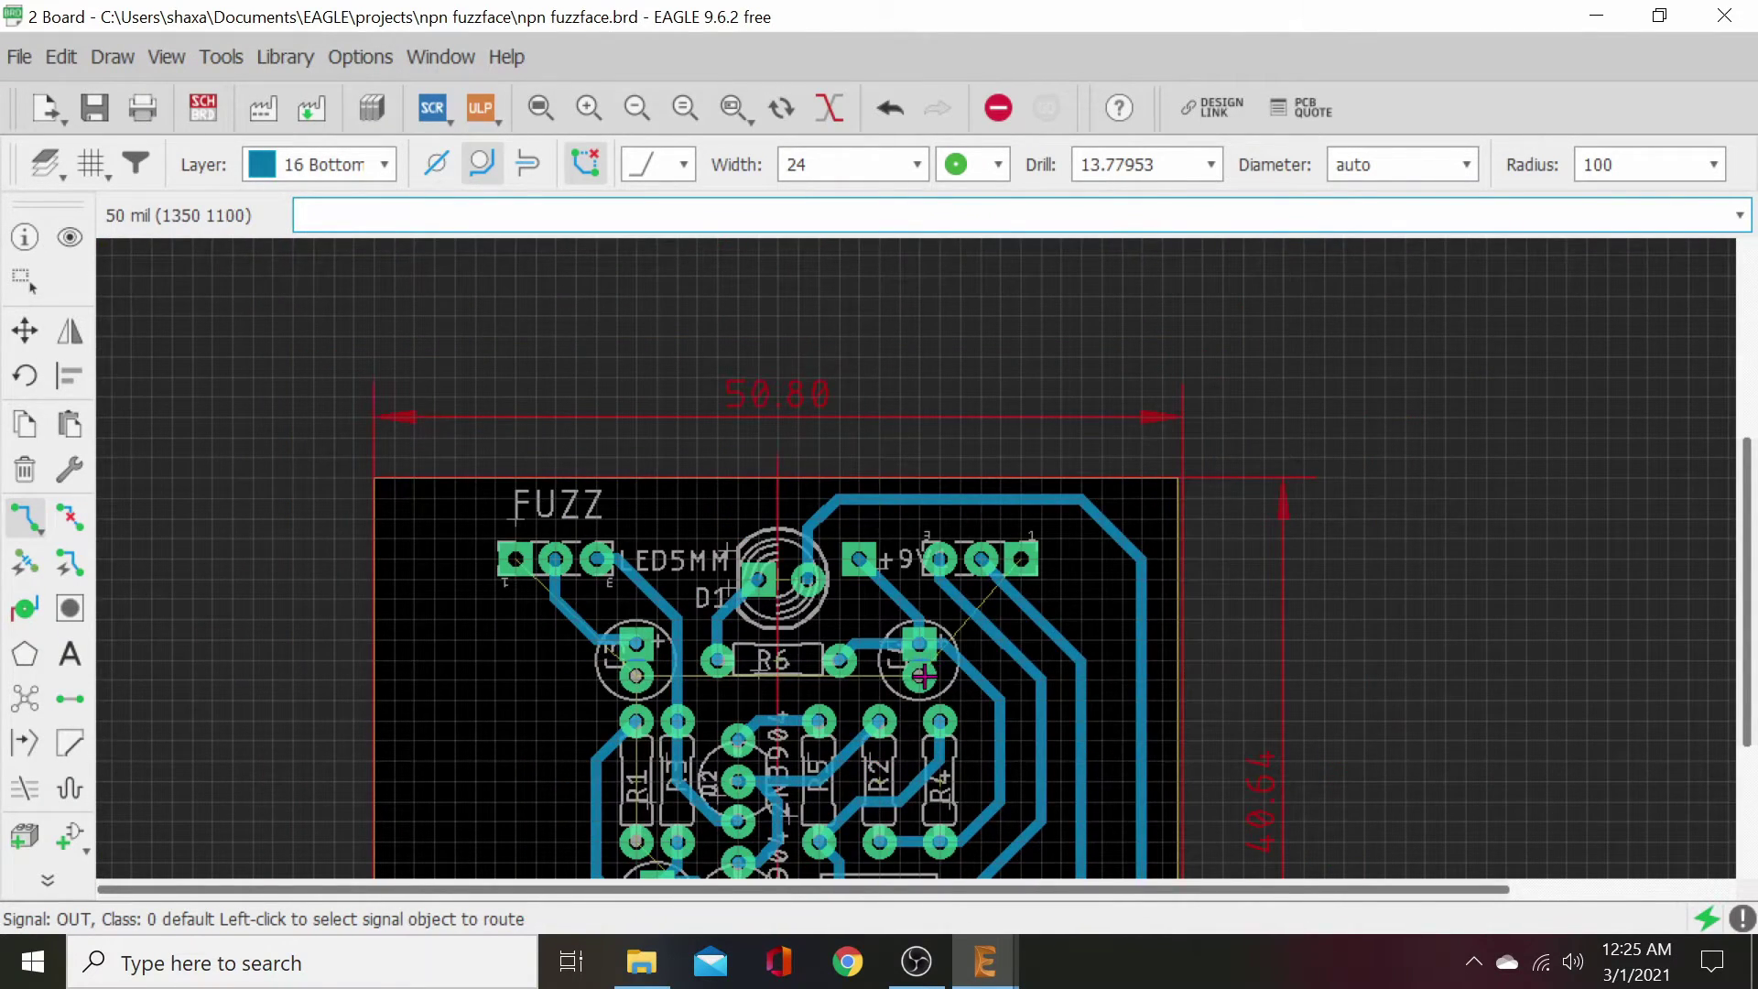
{"action": "middle_click_drag", "start_coordinate": [881, 702], "coordinate": [925, 500]}
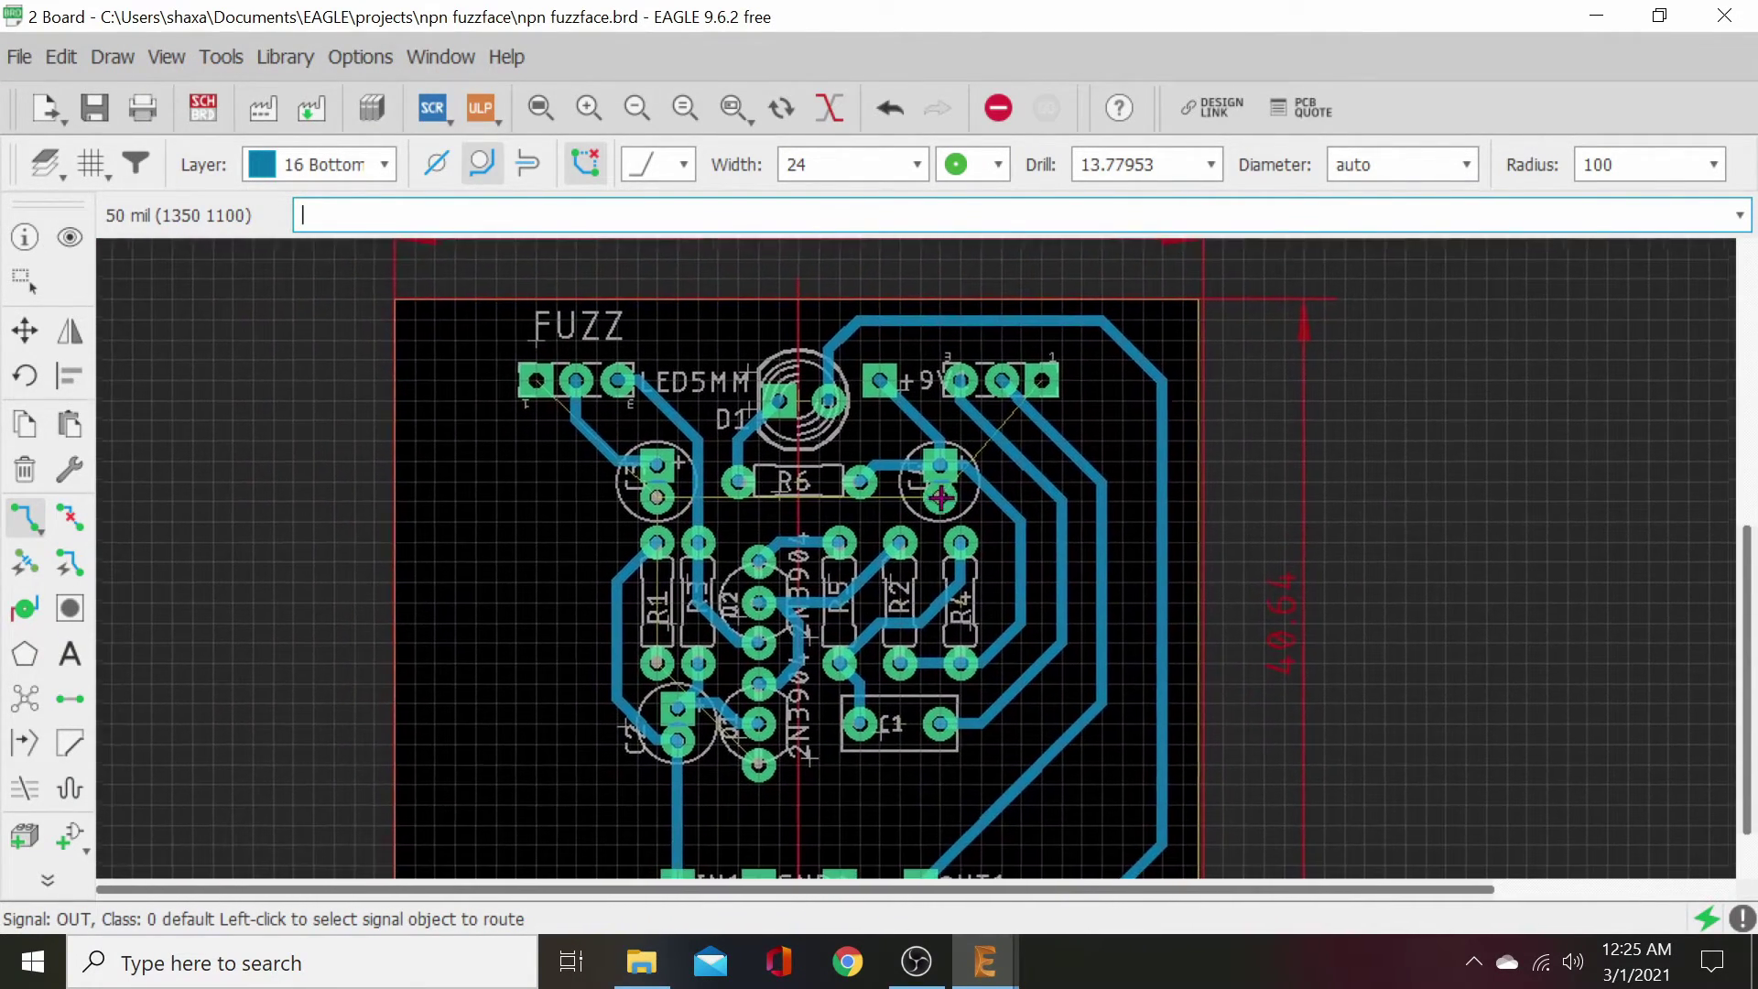
{"action": "scroll", "coordinate": [962, 555], "scroll_direction": "down", "scroll_amount": 1}
{"action": "middle_click_drag", "start_coordinate": [879, 756], "coordinate": [859, 717]}
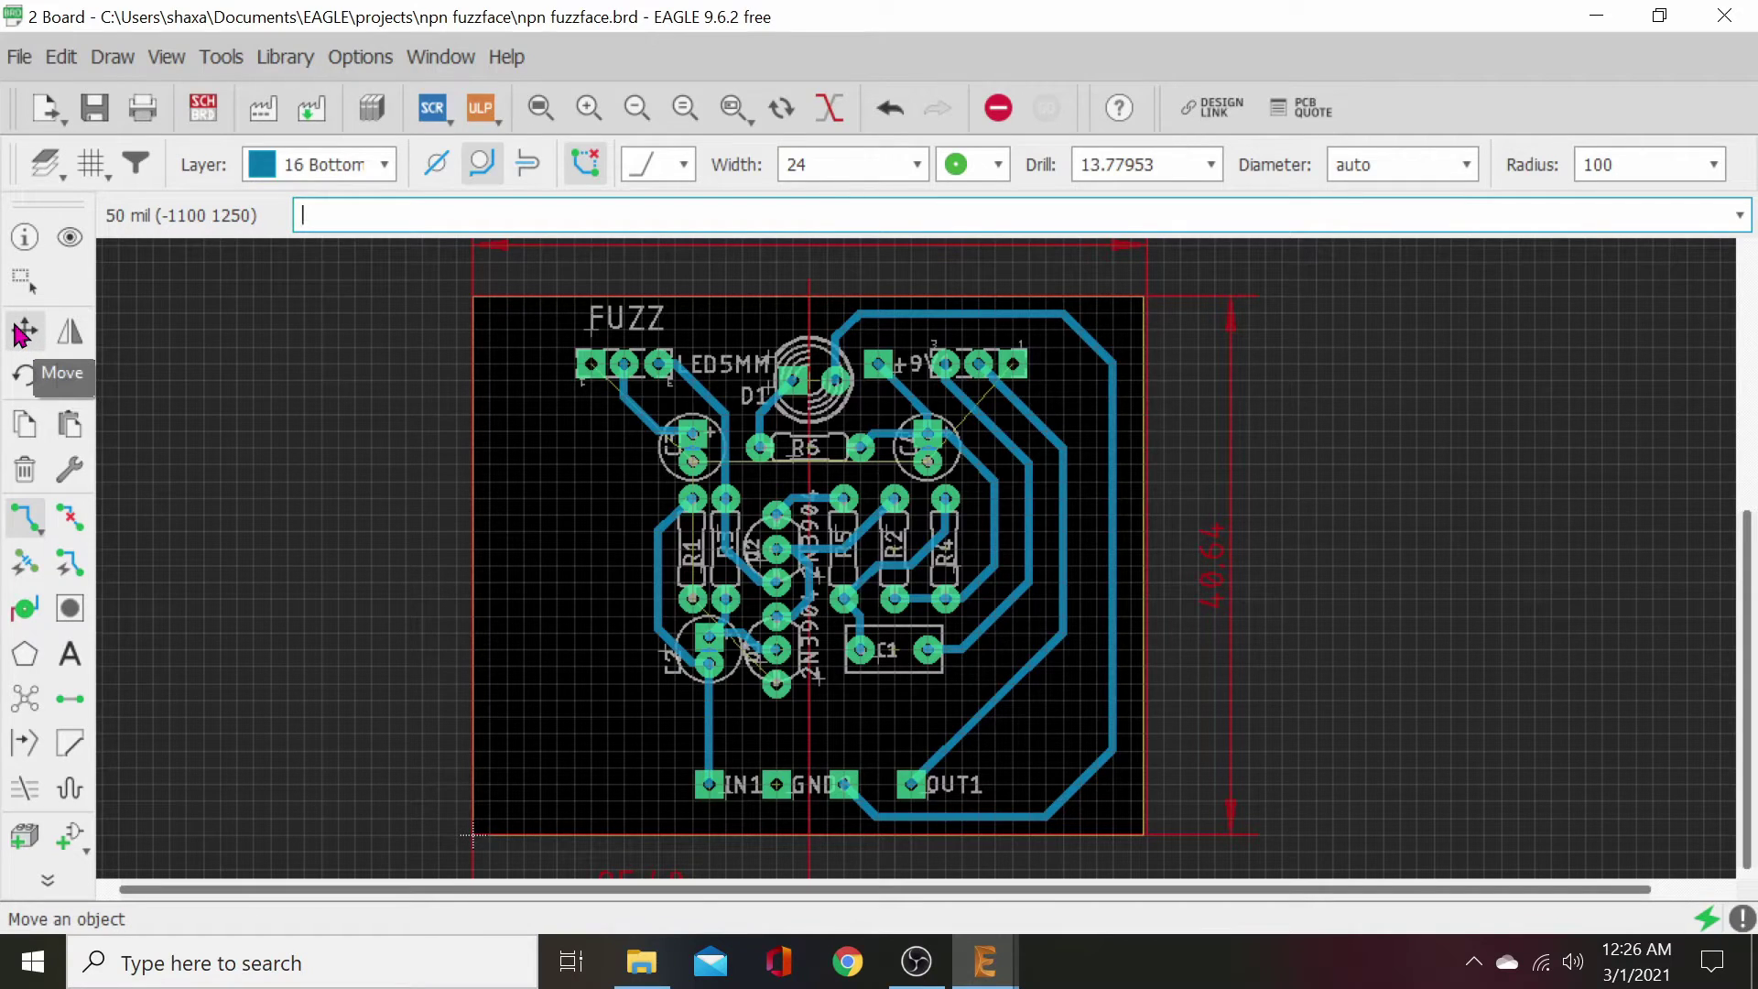
- Draw a four-corner bottom-layer polygon just outside the board outline and close it
{"action": "left_click", "coordinate": [26, 654]}
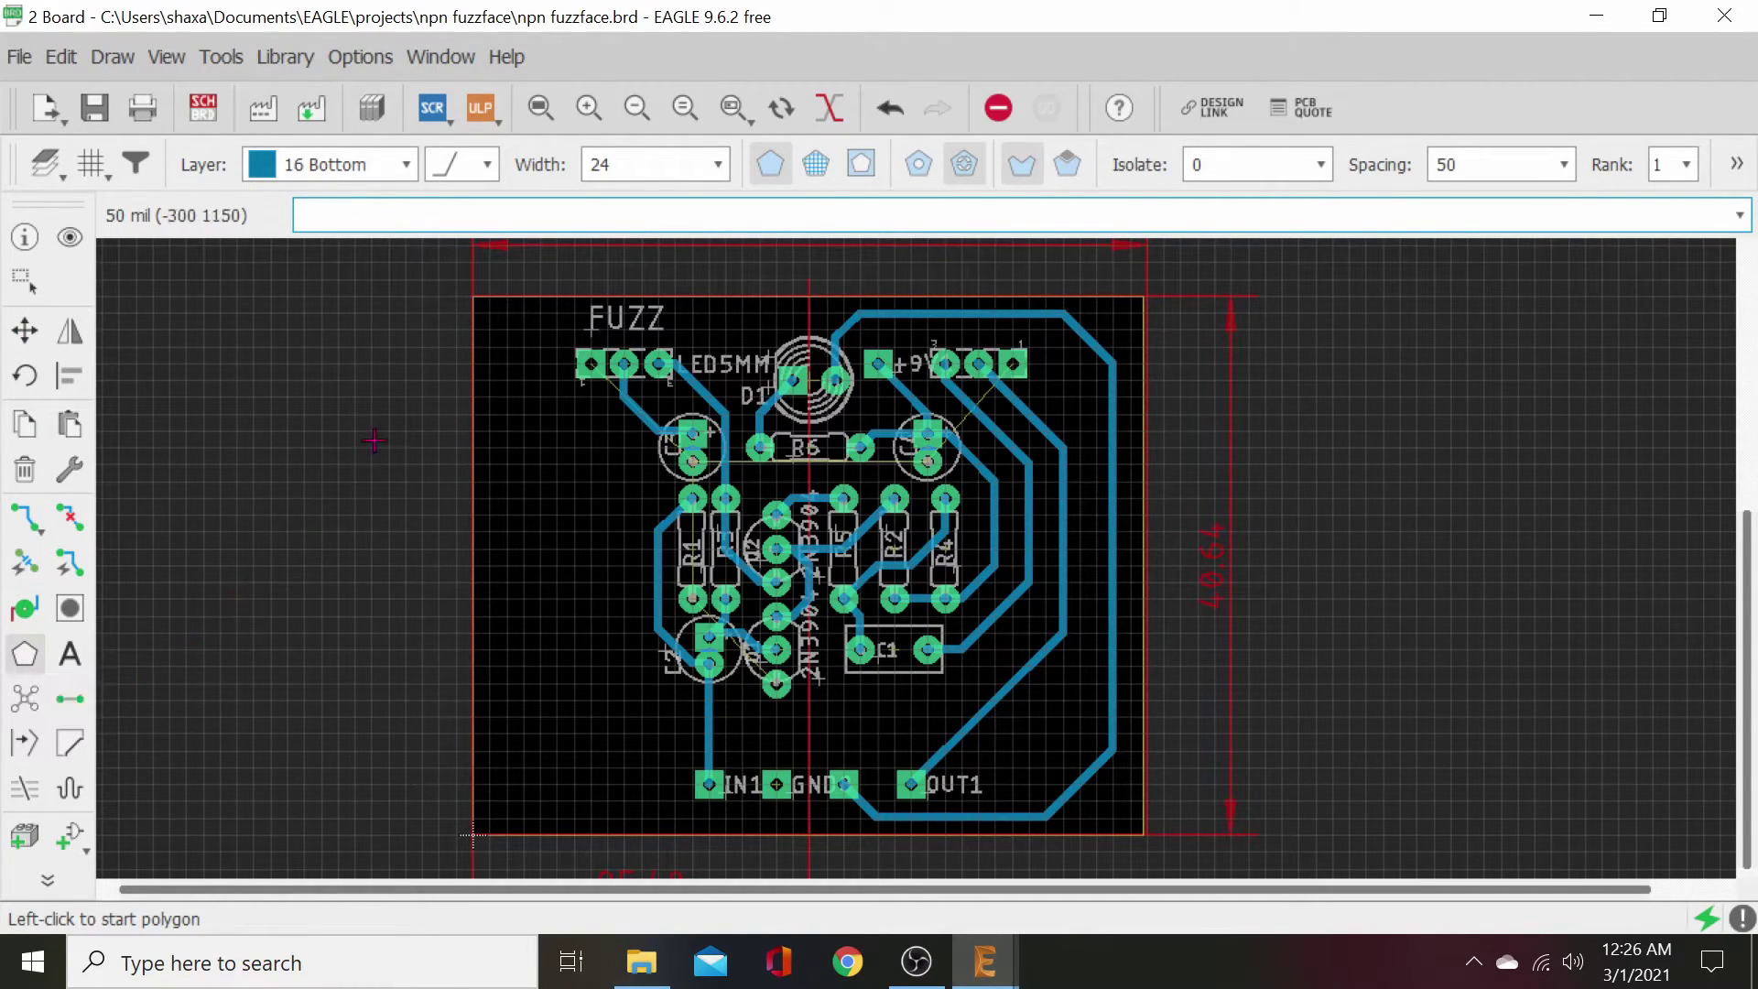
{"action": "left_click", "coordinate": [458, 278]}
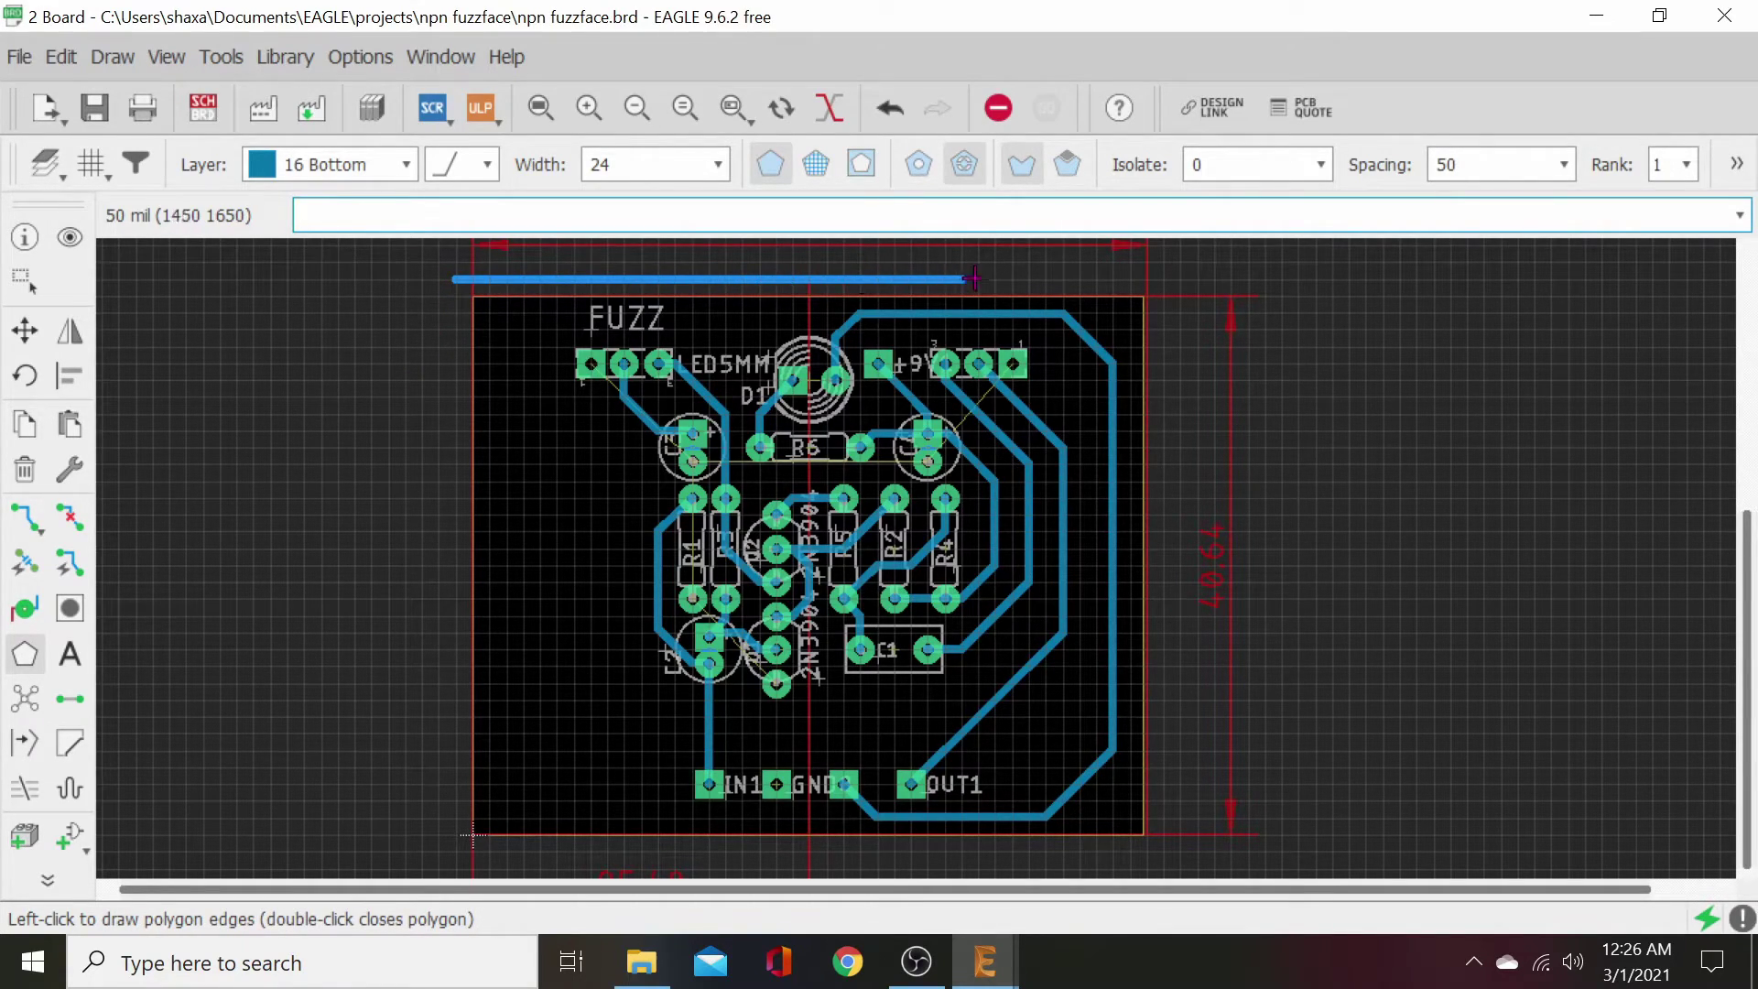
{"action": "left_click", "coordinate": [1163, 283]}
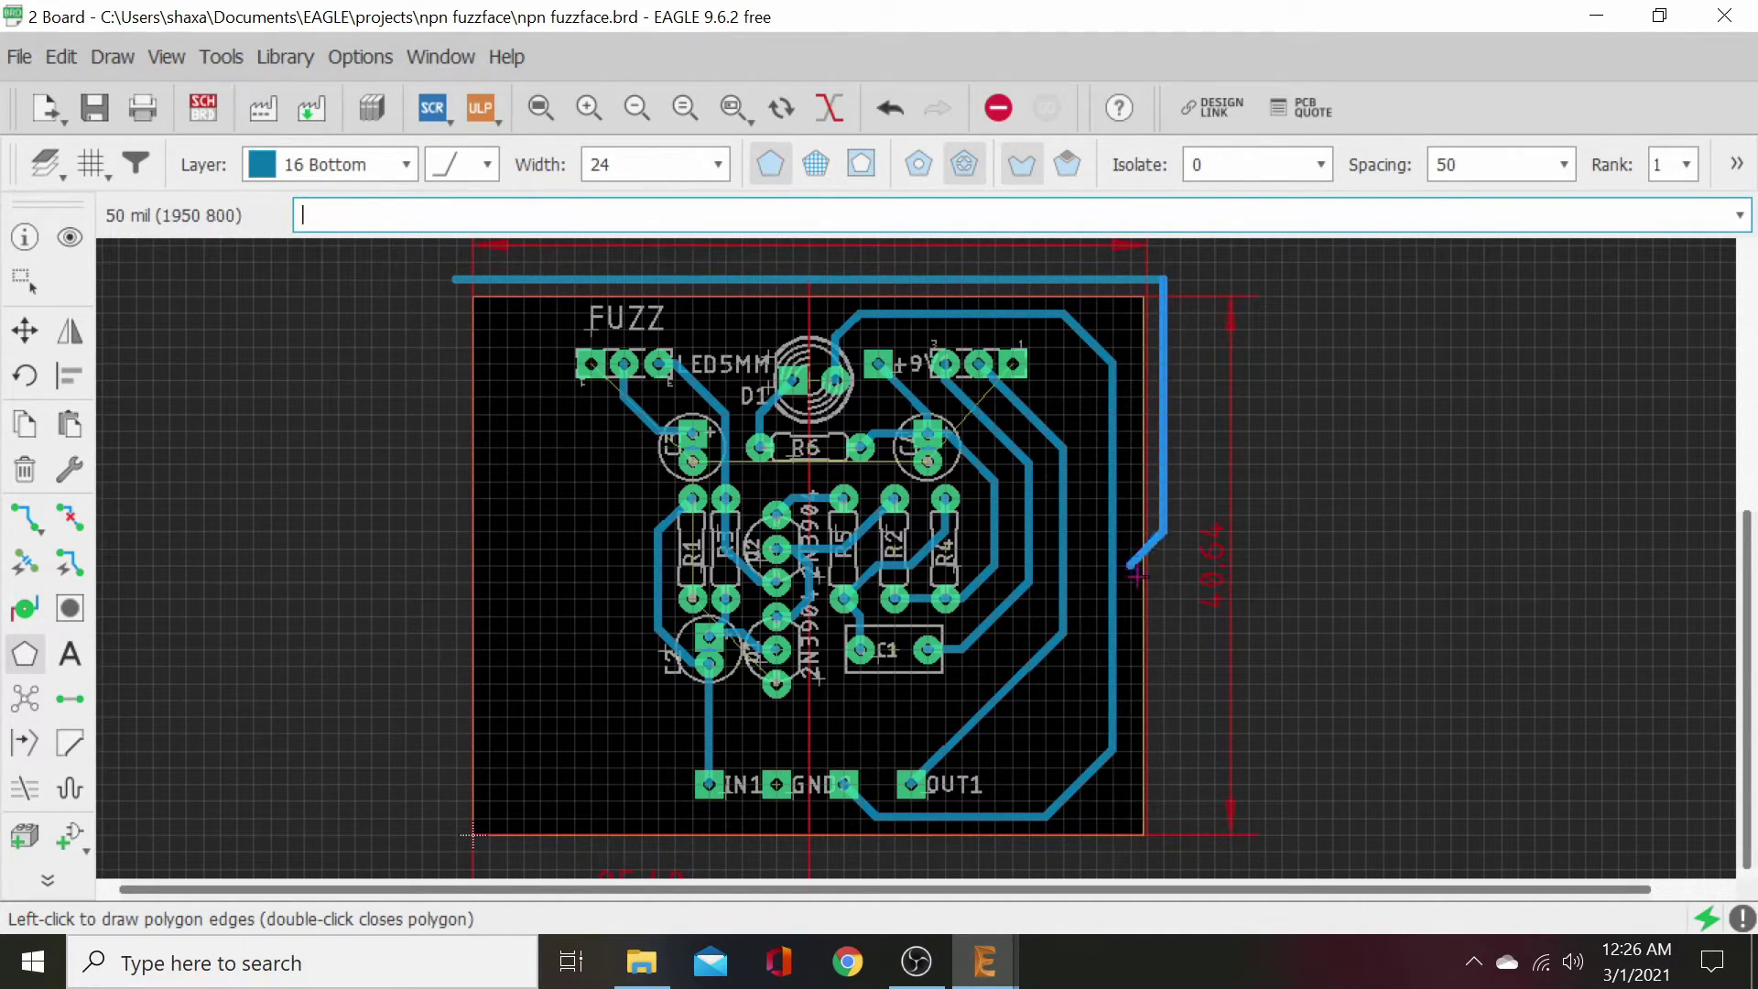
{"action": "left_click", "coordinate": [1164, 848]}
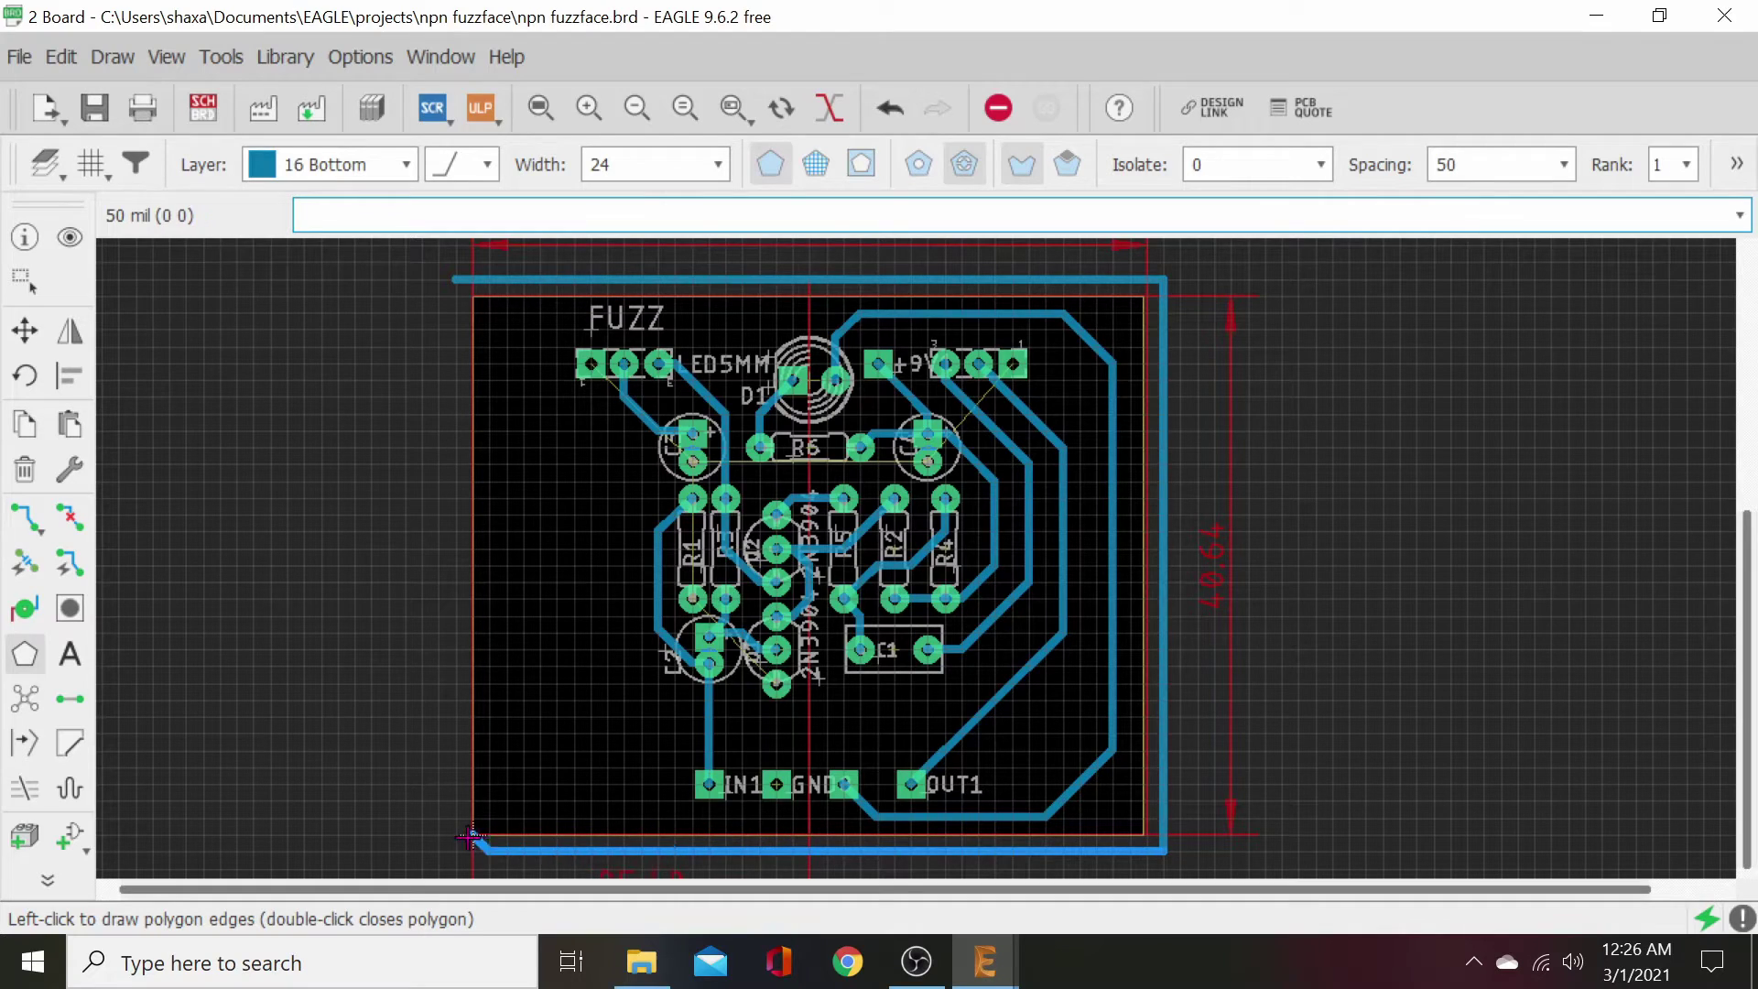
{"action": "left_click", "coordinate": [448, 846]}
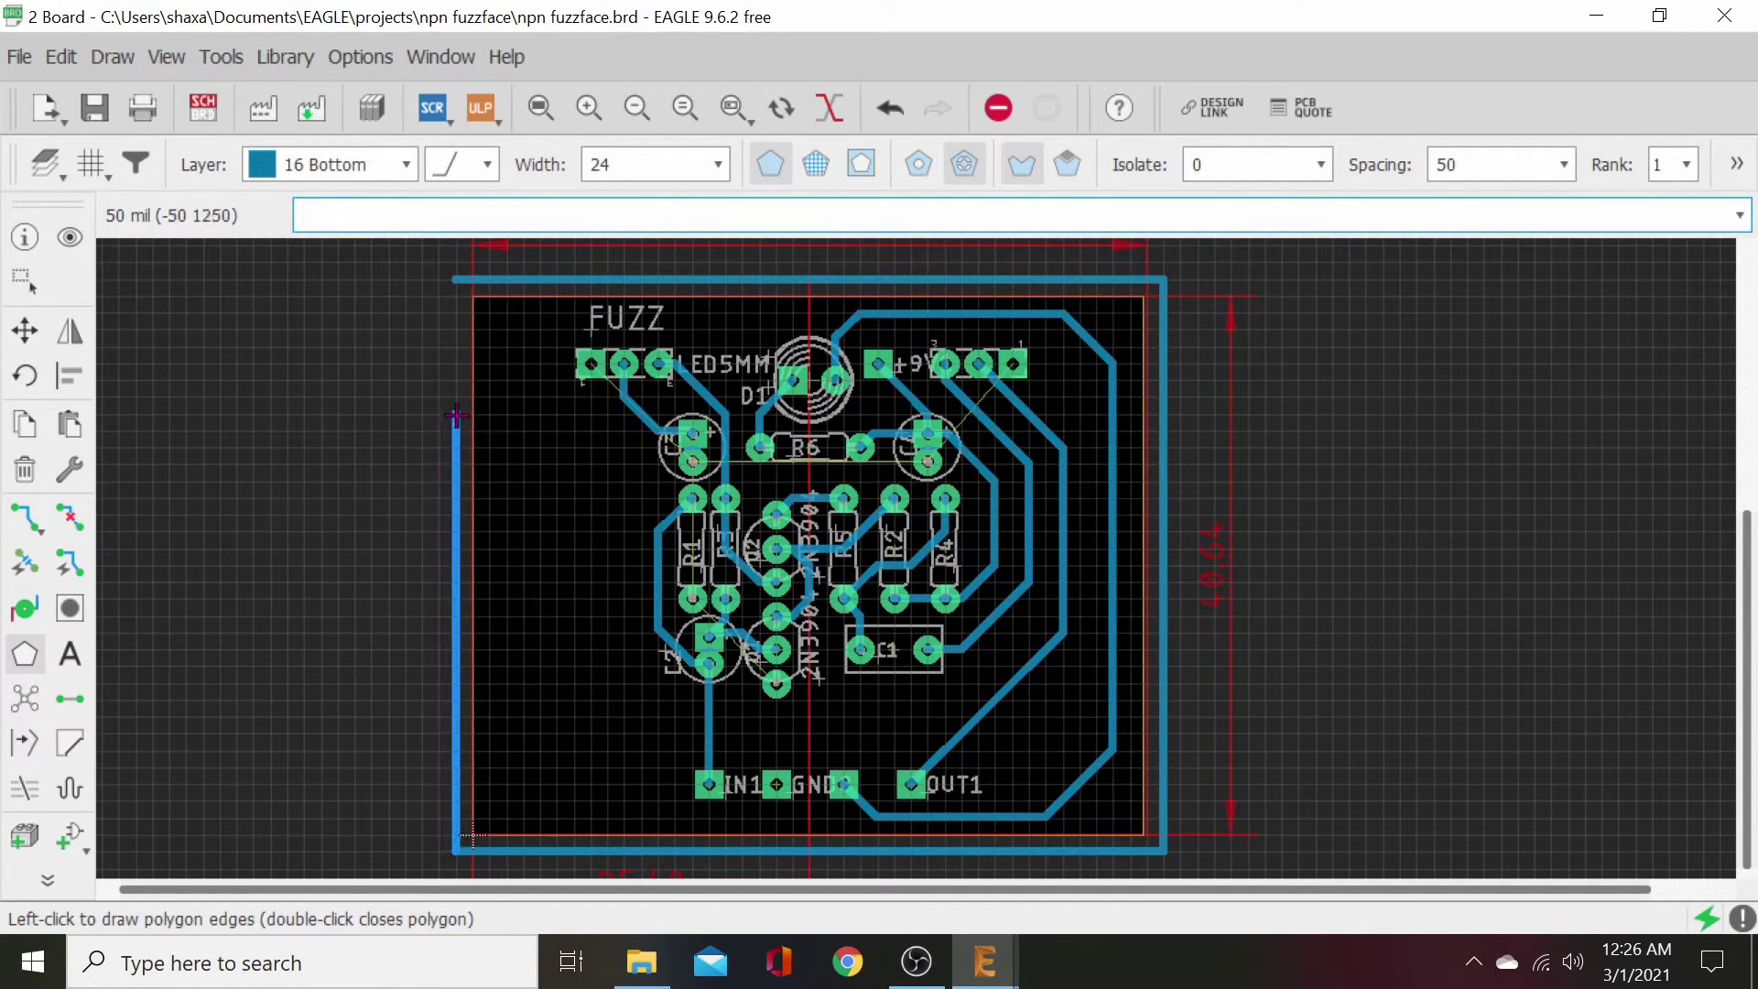
{"action": "double_click", "coordinate": [462, 277]}
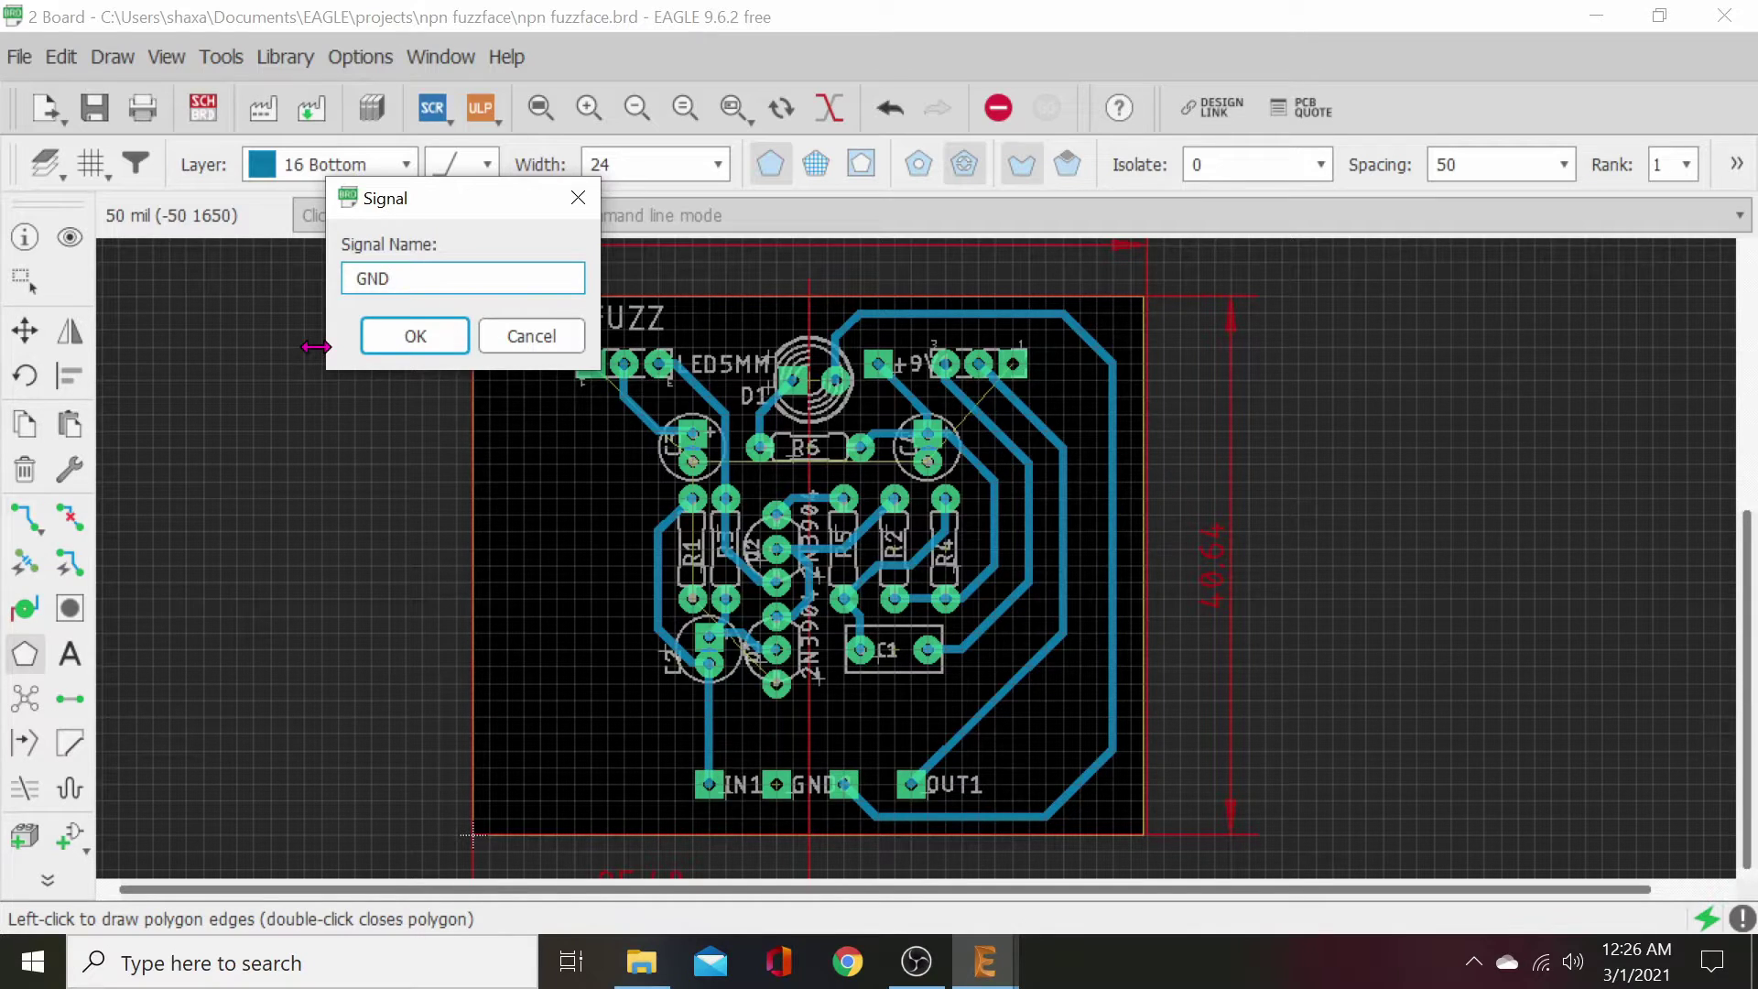
- Assign the GND signal to the bottom-layer polygon around the whole board
{"action": "left_click", "coordinate": [419, 337]}
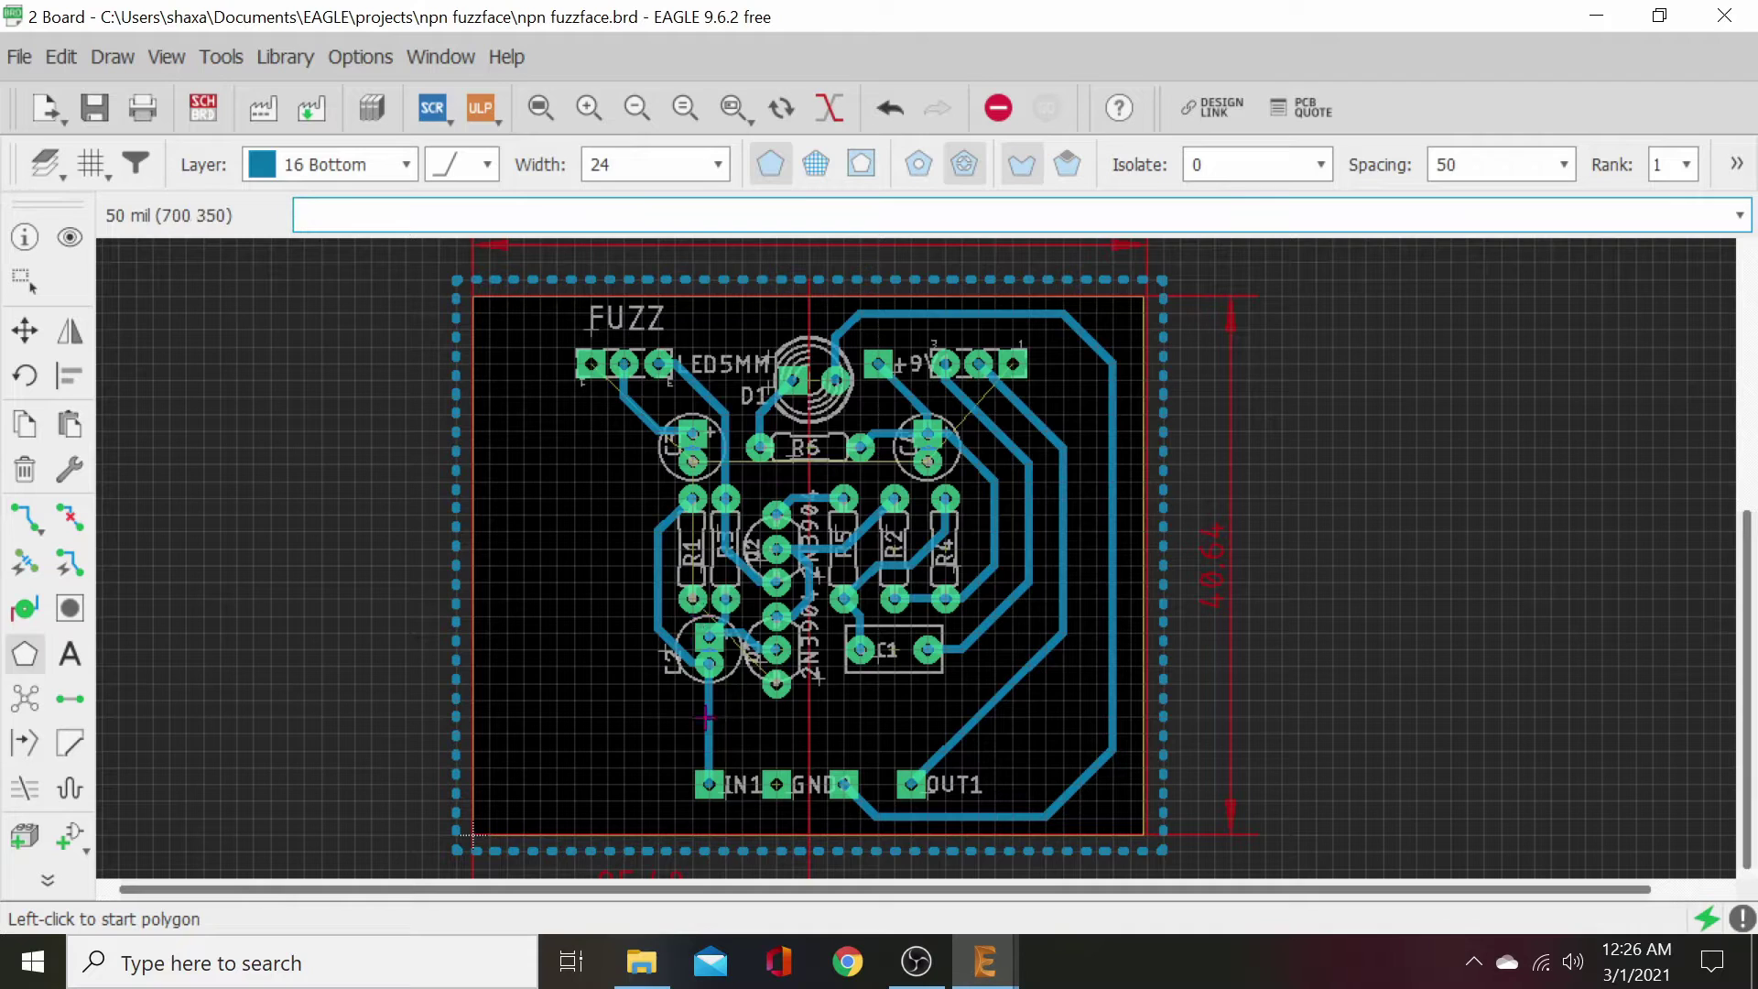
{"action": "scroll", "coordinate": [713, 721], "scroll_direction": "up", "scroll_amount": 2}
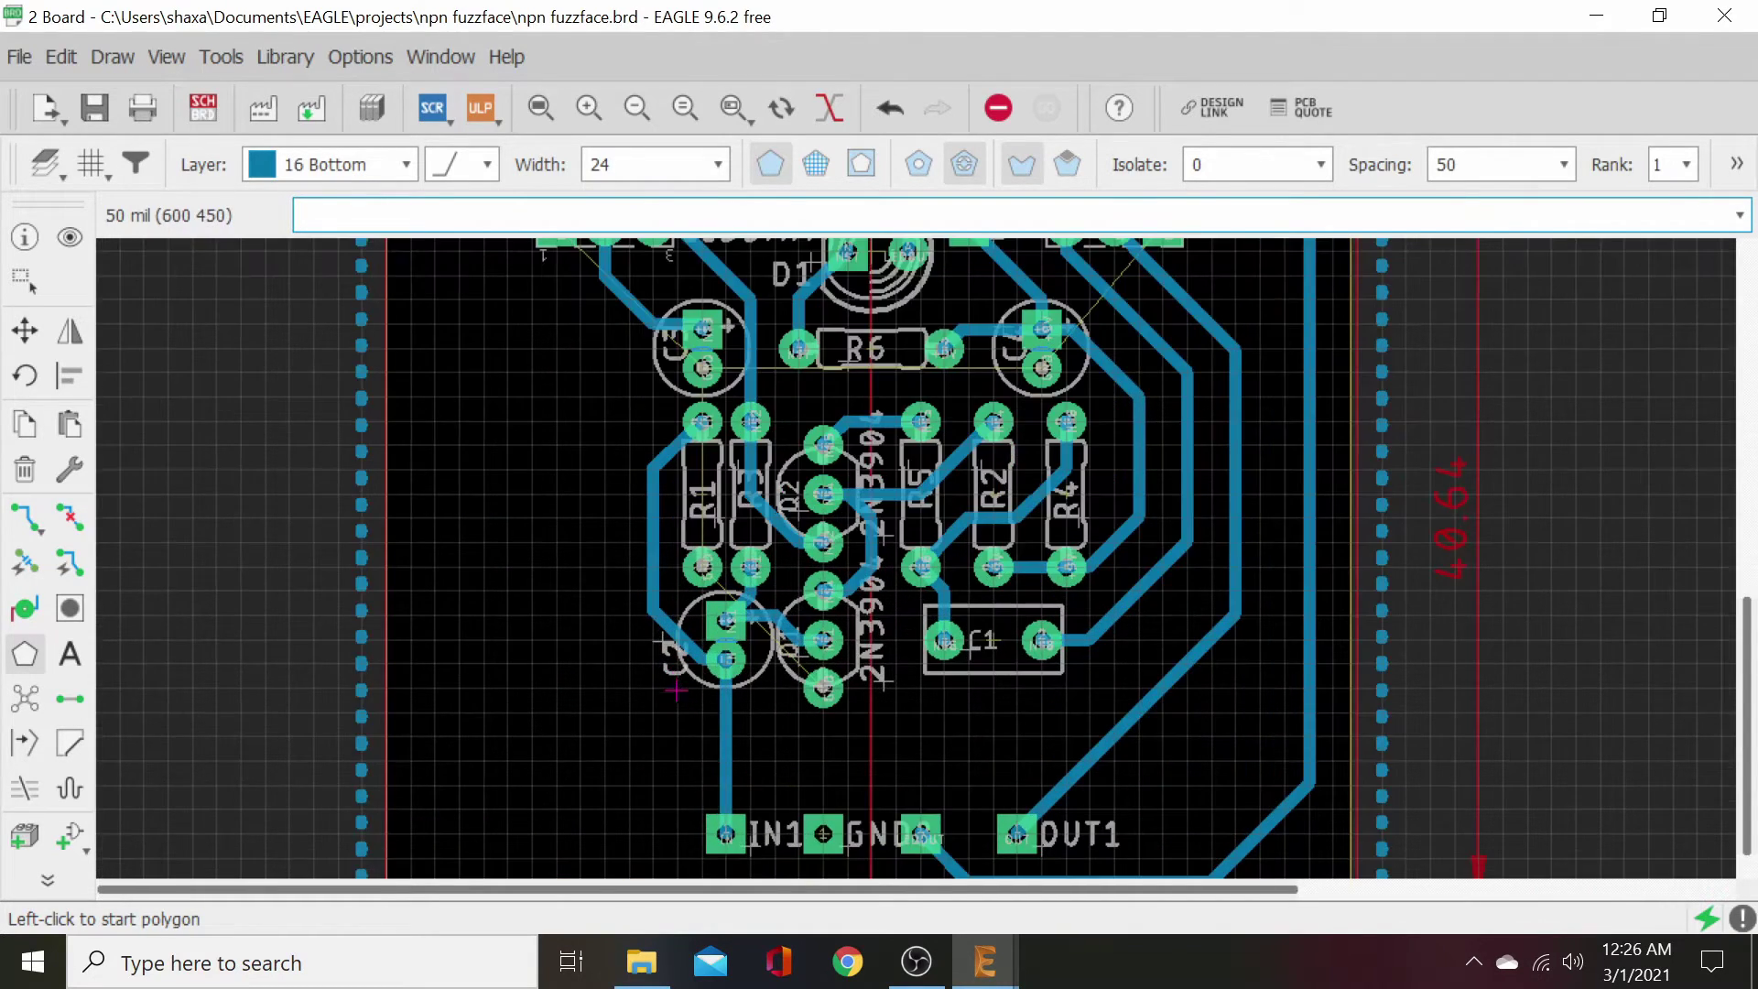
{"action": "scroll", "coordinate": [713, 722], "scroll_direction": "down", "scroll_amount": 2}
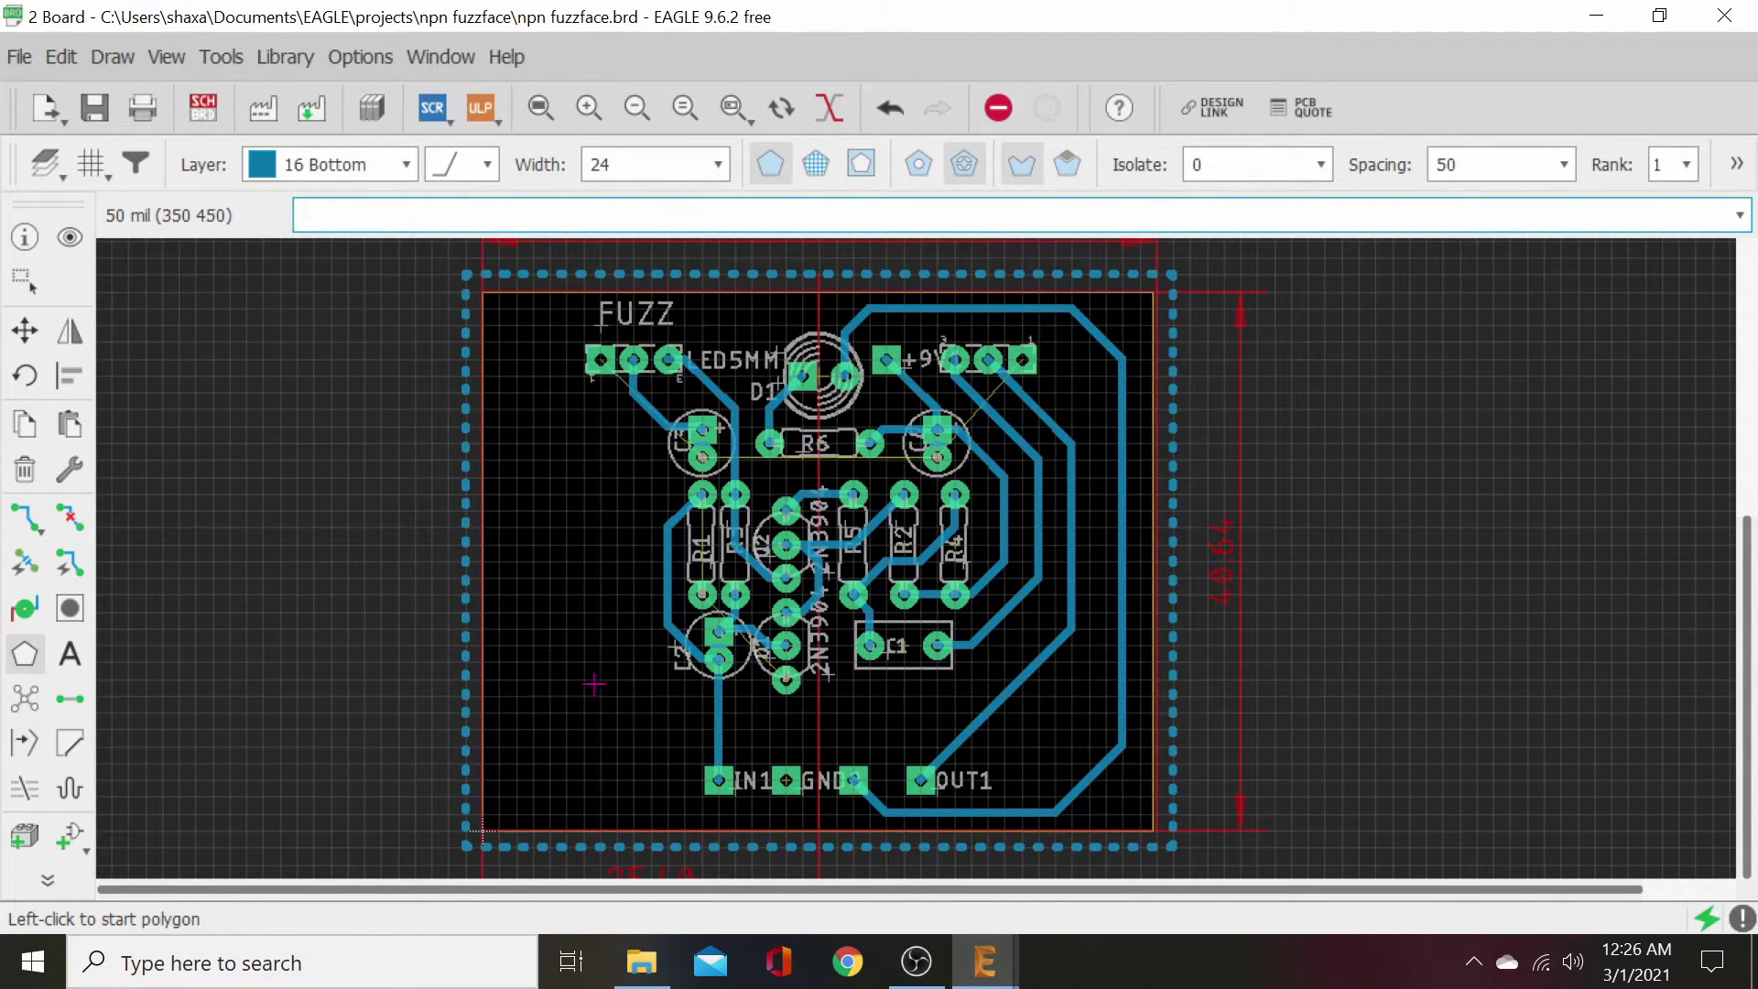
- Run Ratsnest to pour the GND polygon copper across the bottom layer
{"action": "left_click", "coordinate": [27, 699]}
{"action": "scroll", "coordinate": [876, 730], "scroll_direction": "up", "scroll_amount": 1}
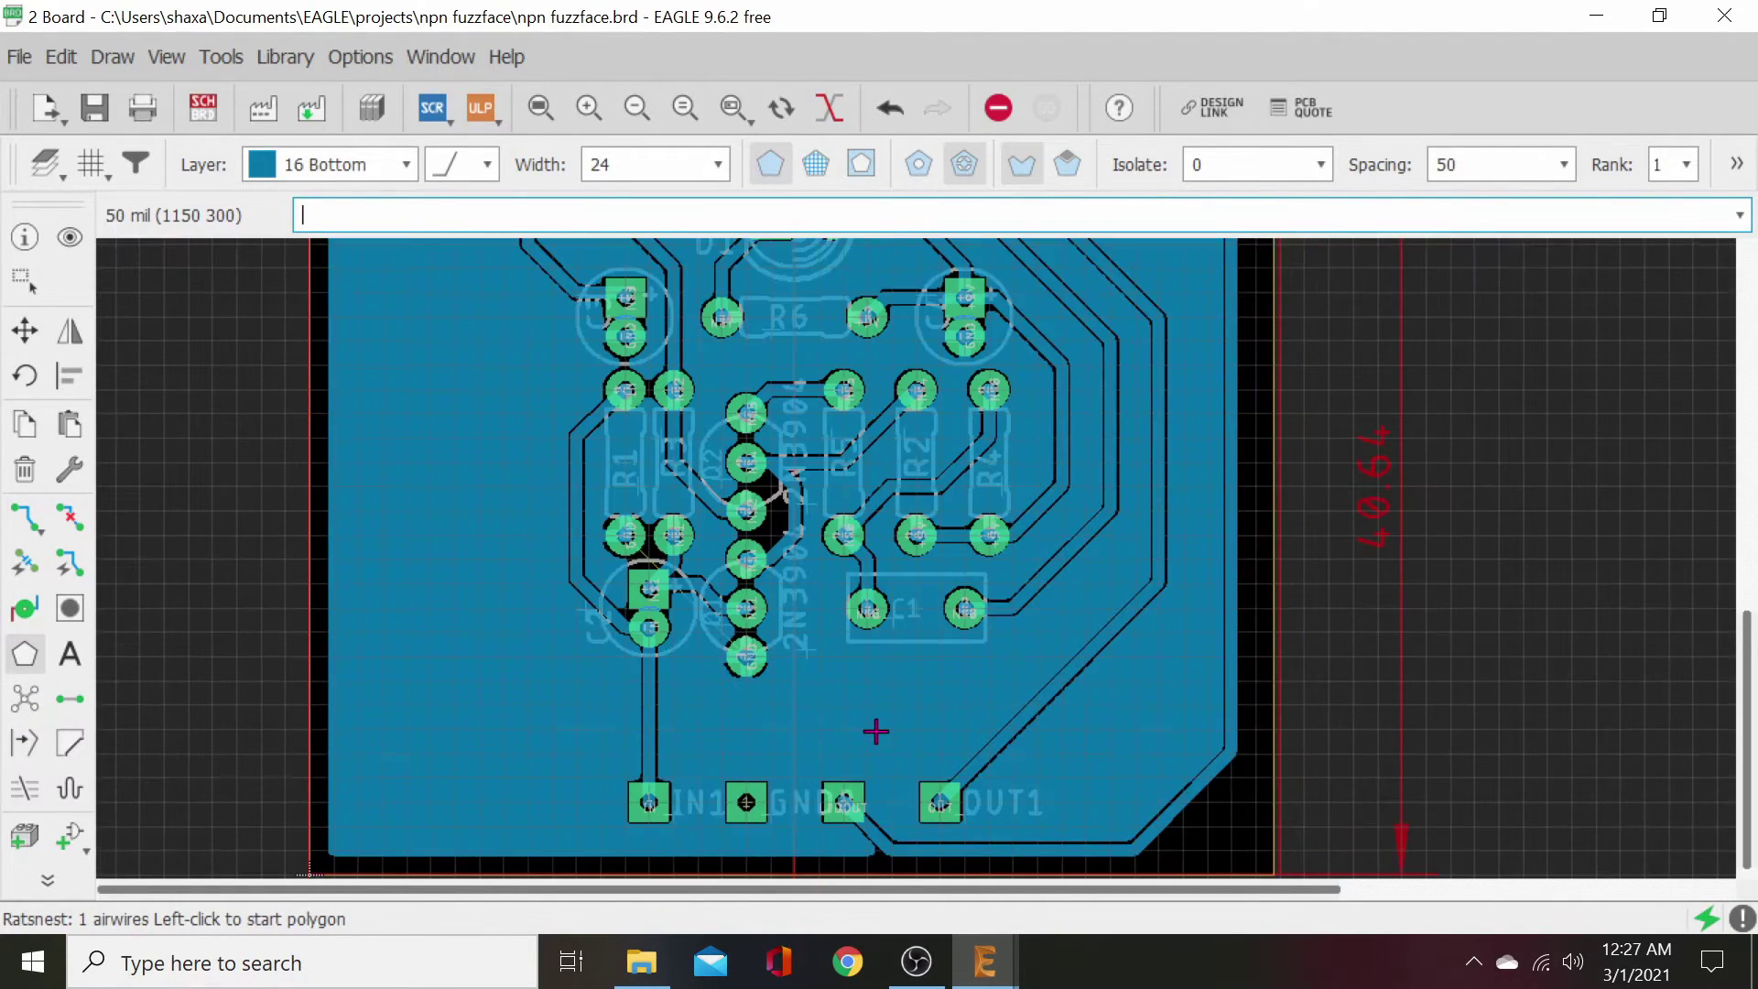
{"action": "scroll", "coordinate": [812, 655], "scroll_direction": "up", "scroll_amount": 1}
{"action": "middle_click_drag", "start_coordinate": [812, 655], "coordinate": [623, 882]}
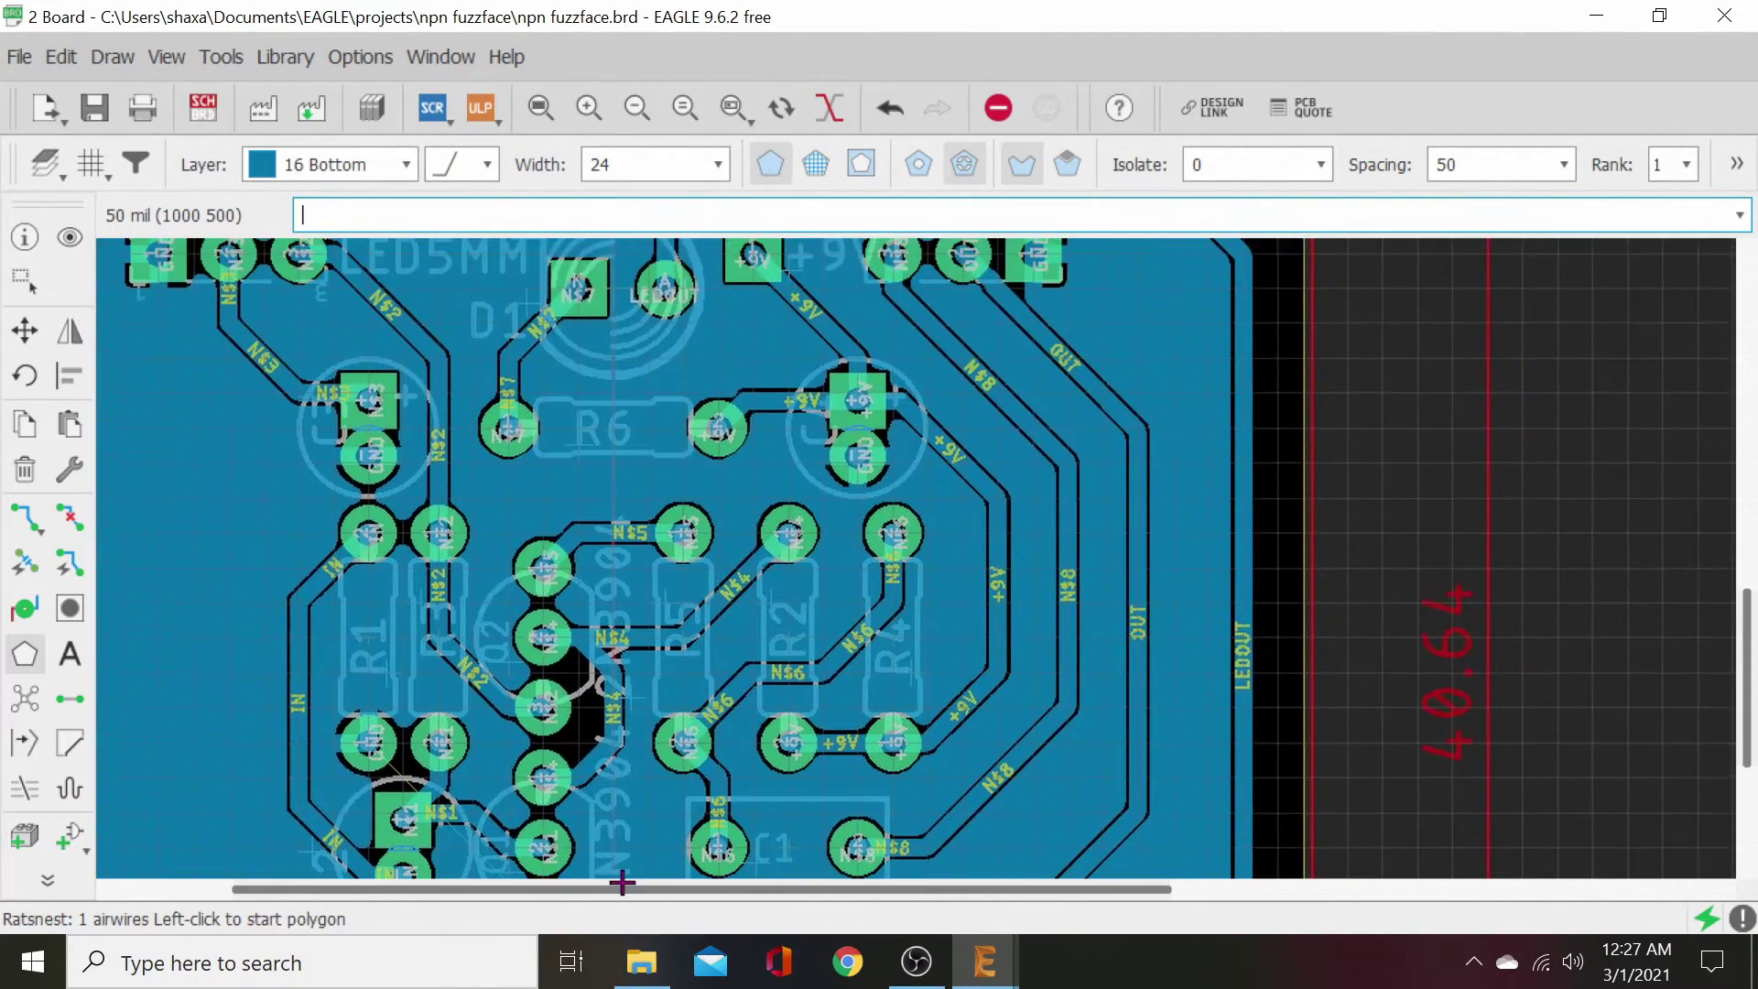
{"action": "scroll", "coordinate": [623, 882], "scroll_direction": "down", "scroll_amount": 2}
{"action": "middle_click_drag", "start_coordinate": [779, 701], "coordinate": [1012, 753]}
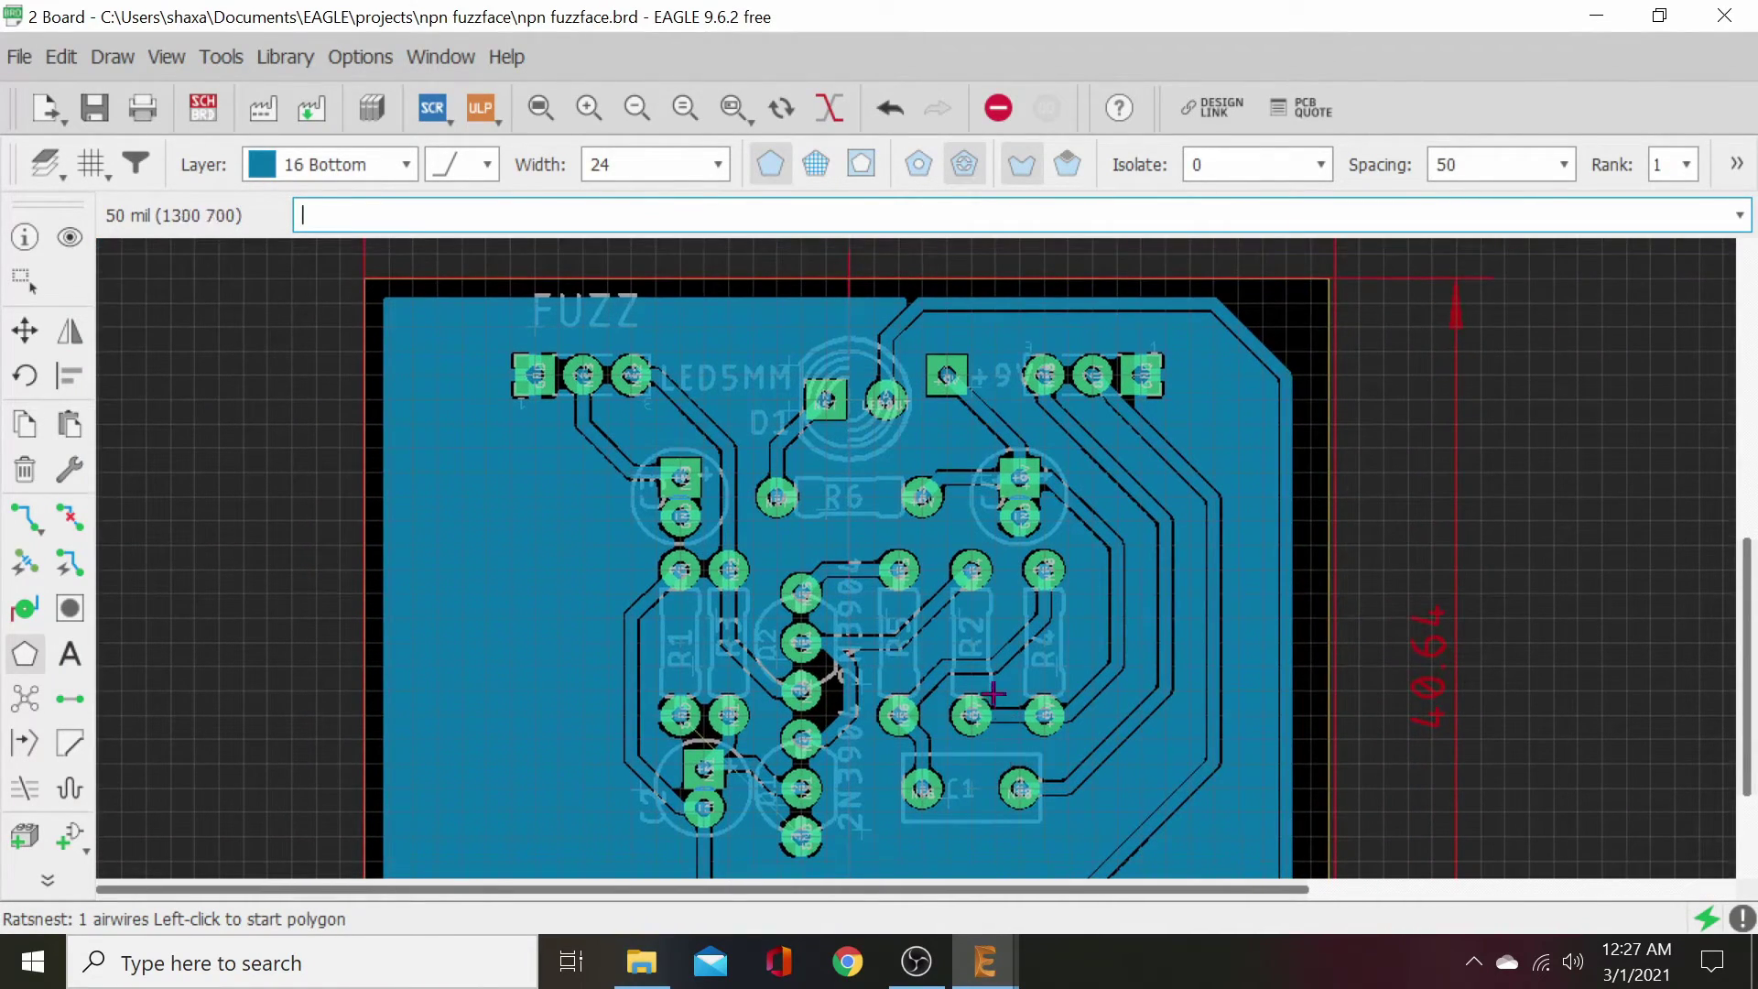
- Zoom and pan around the poured board to inspect the copper around traces and pads
{"action": "scroll", "coordinate": [993, 693], "scroll_direction": "down", "scroll_amount": 1}
{"action": "scroll", "coordinate": [932, 740], "scroll_direction": "up", "scroll_amount": 2}
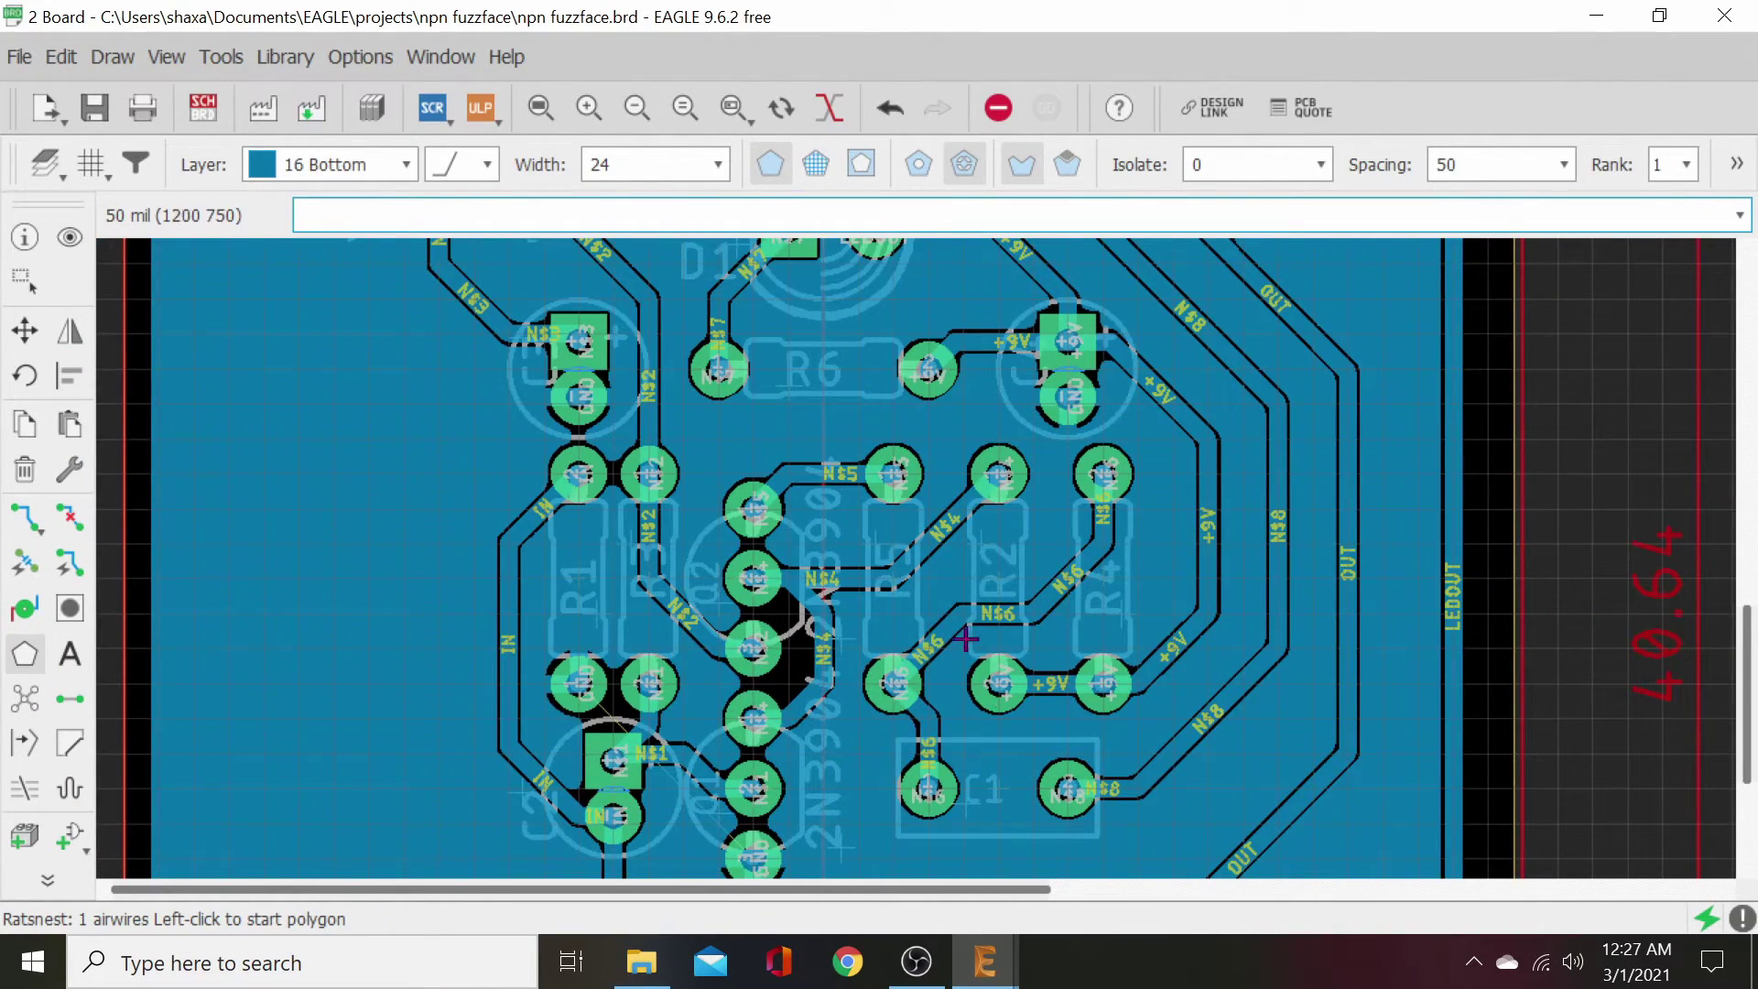
{"action": "middle_click_drag", "start_coordinate": [920, 711], "coordinate": [955, 572]}
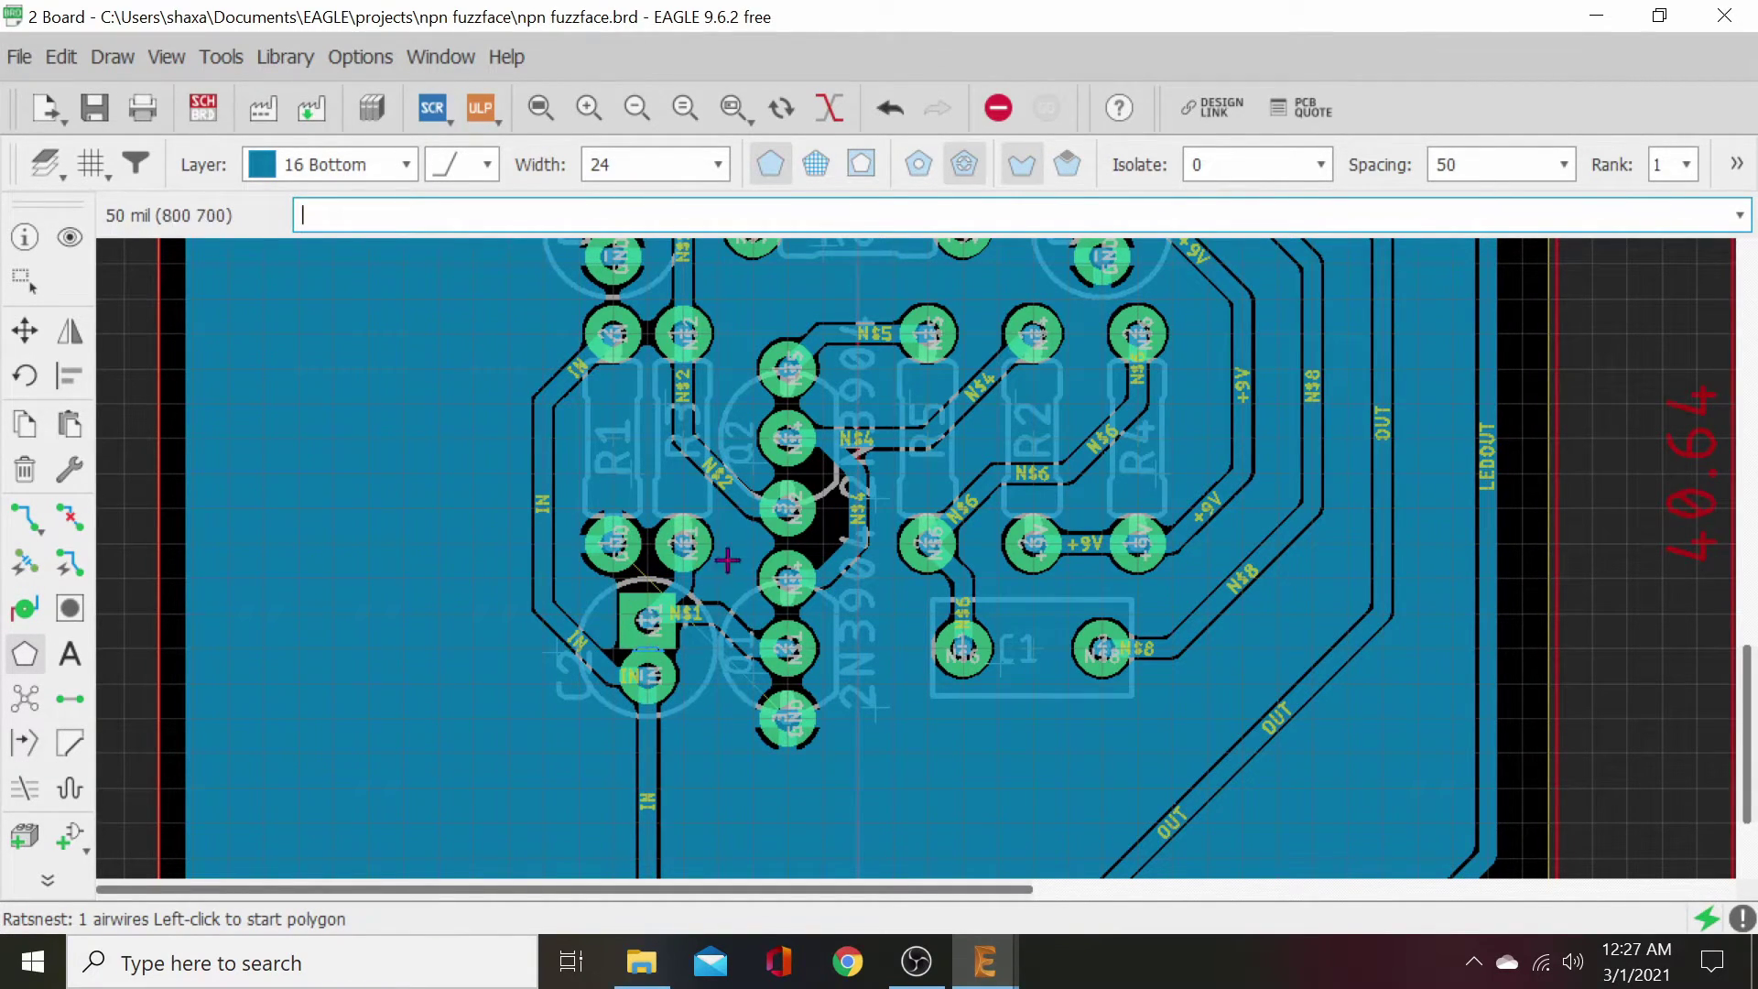
{"action": "scroll", "coordinate": [868, 669], "scroll_direction": "down", "scroll_amount": 1}
{"action": "scroll", "coordinate": [868, 670], "scroll_direction": "down", "scroll_amount": 1}
{"action": "scroll", "coordinate": [867, 673], "scroll_direction": "up", "scroll_amount": 1}
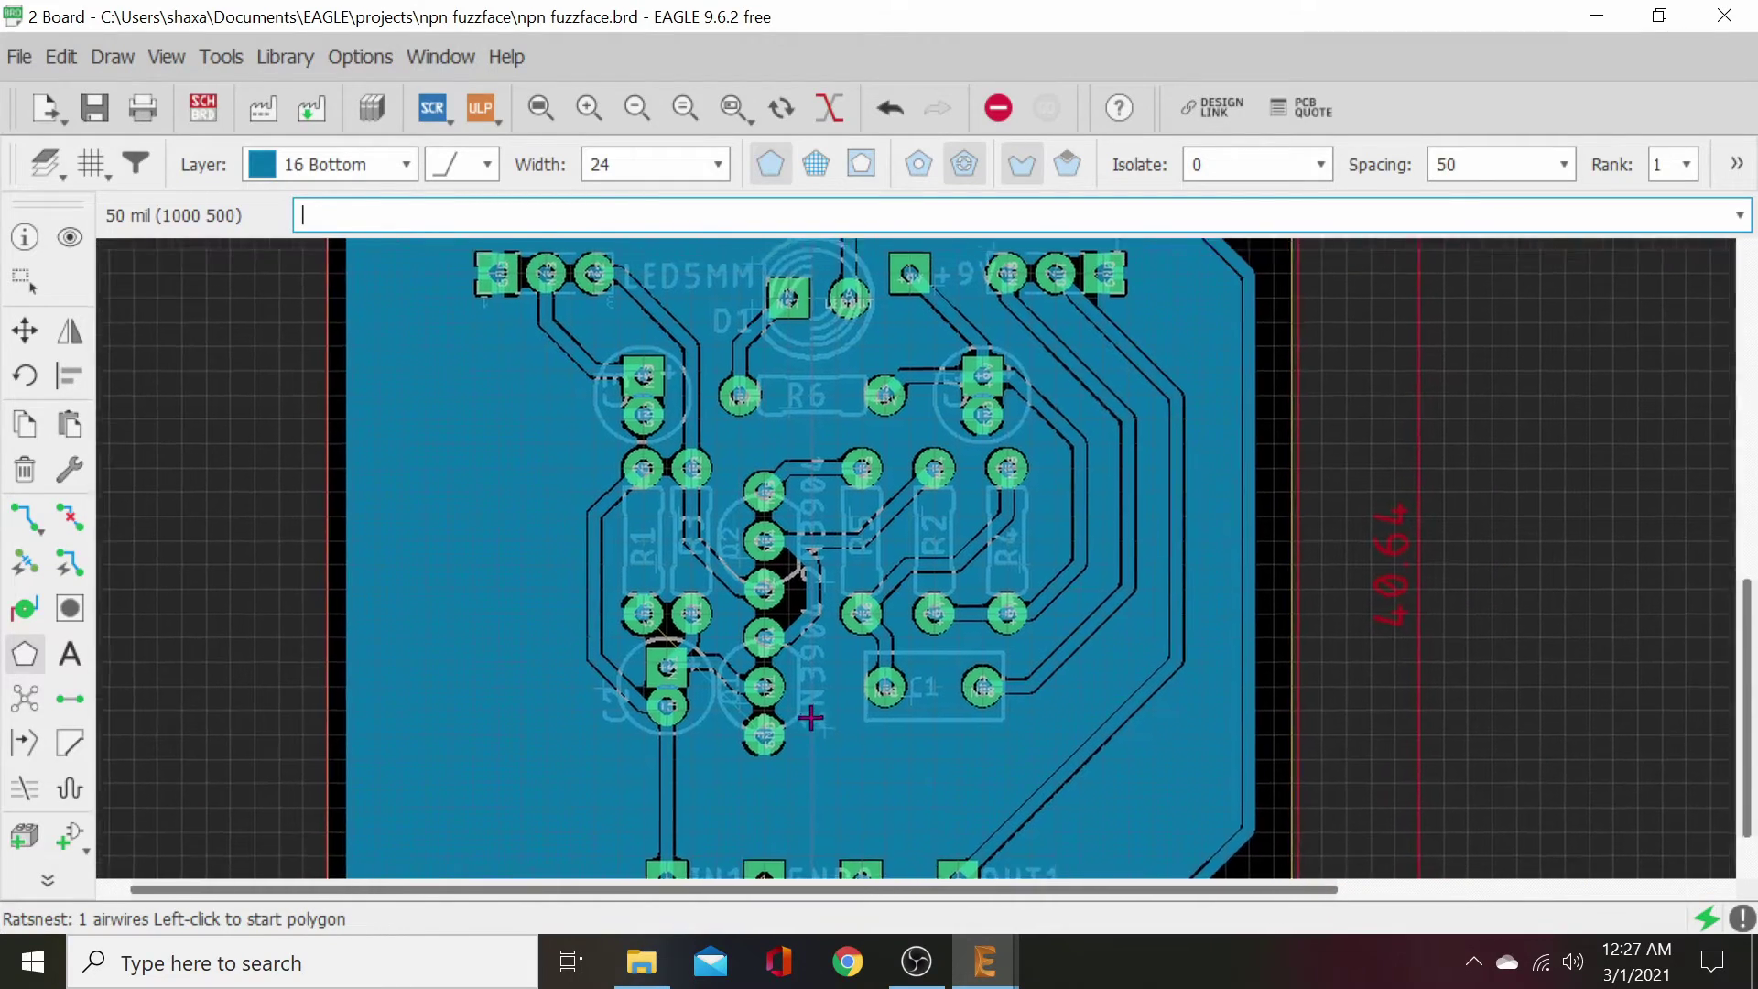
{"action": "scroll", "coordinate": [805, 724], "scroll_direction": "down", "scroll_amount": 1}
{"action": "scroll", "coordinate": [816, 624], "scroll_direction": "up", "scroll_amount": 1}
{"action": "scroll", "coordinate": [818, 622], "scroll_direction": "up", "scroll_amount": 2}
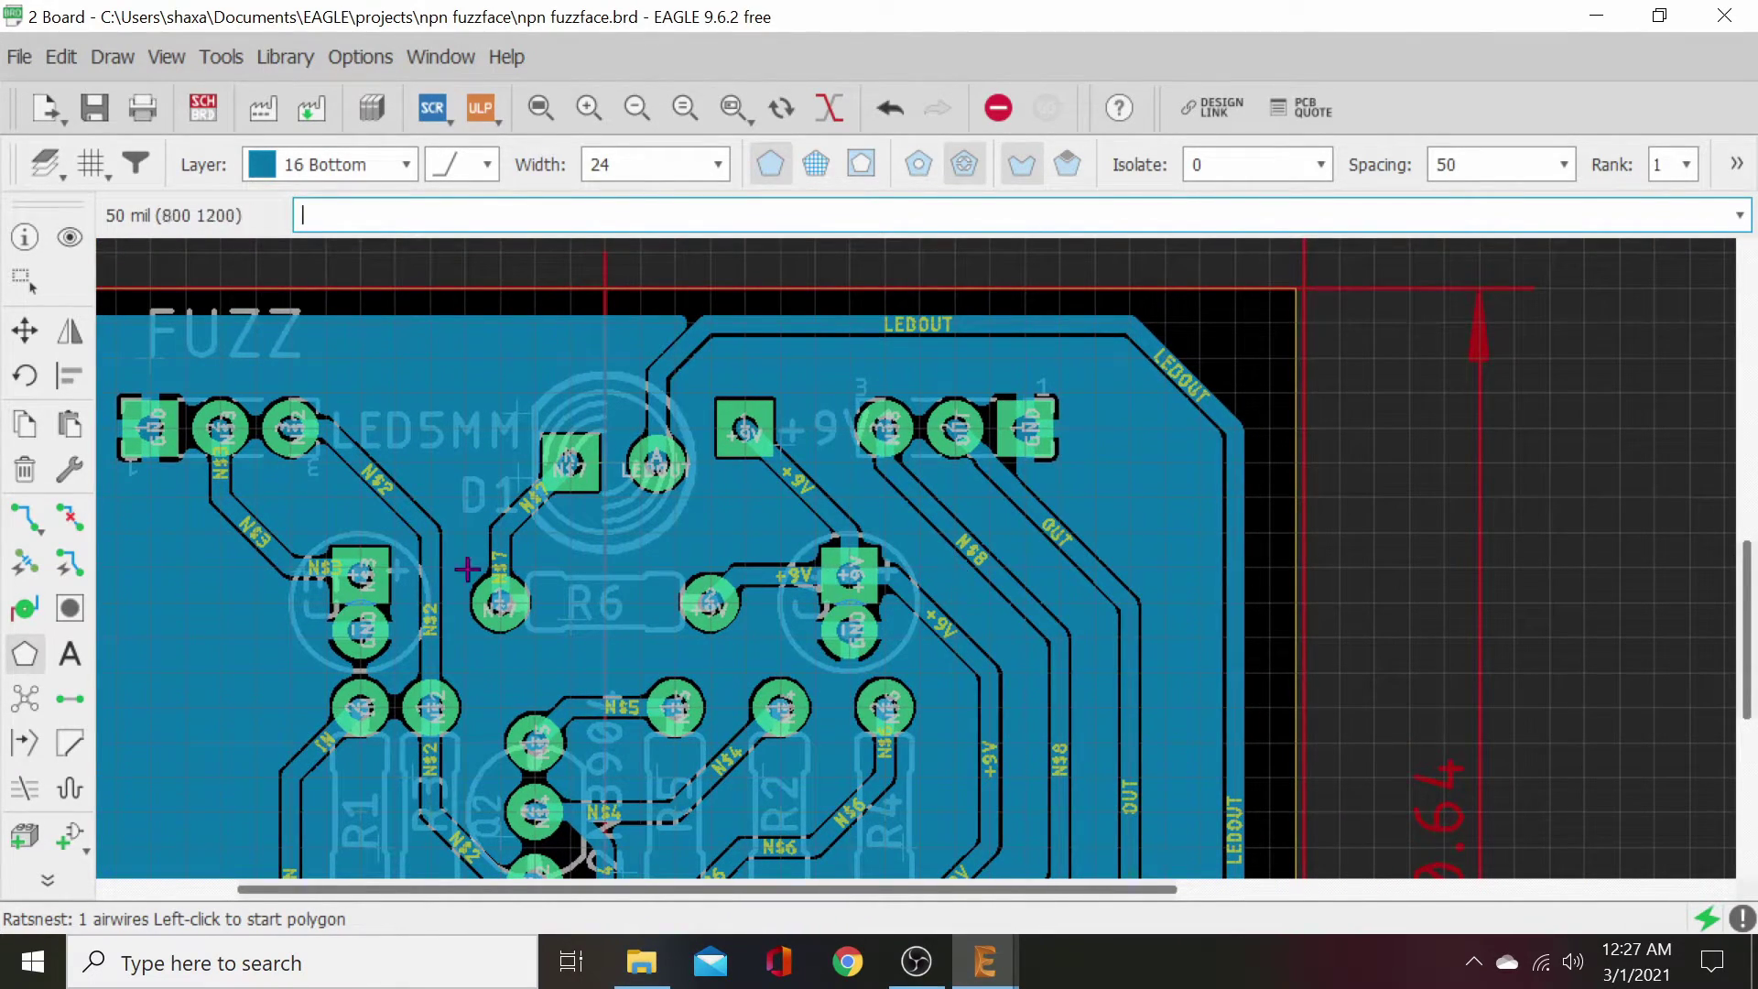
- Shift the OUT trace segment near the top-right header up-left and refill the GND pour
{"action": "left_click", "coordinate": [24, 329]}
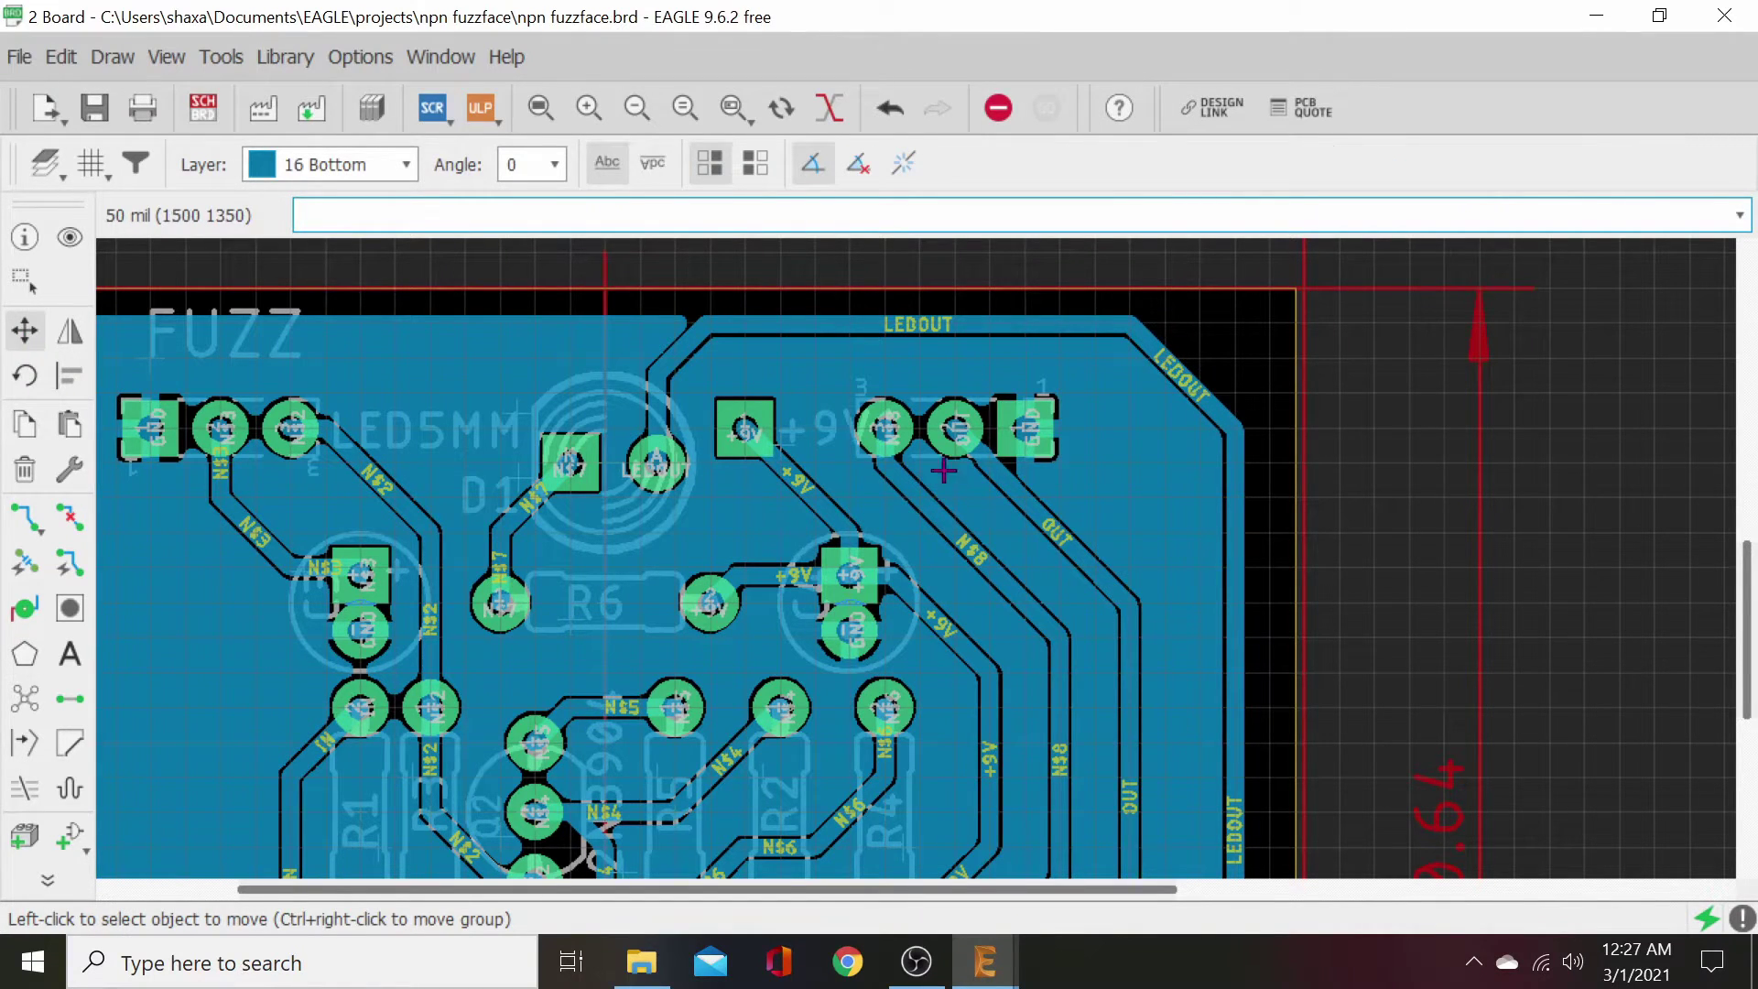
{"action": "left_click", "coordinate": [996, 470]}
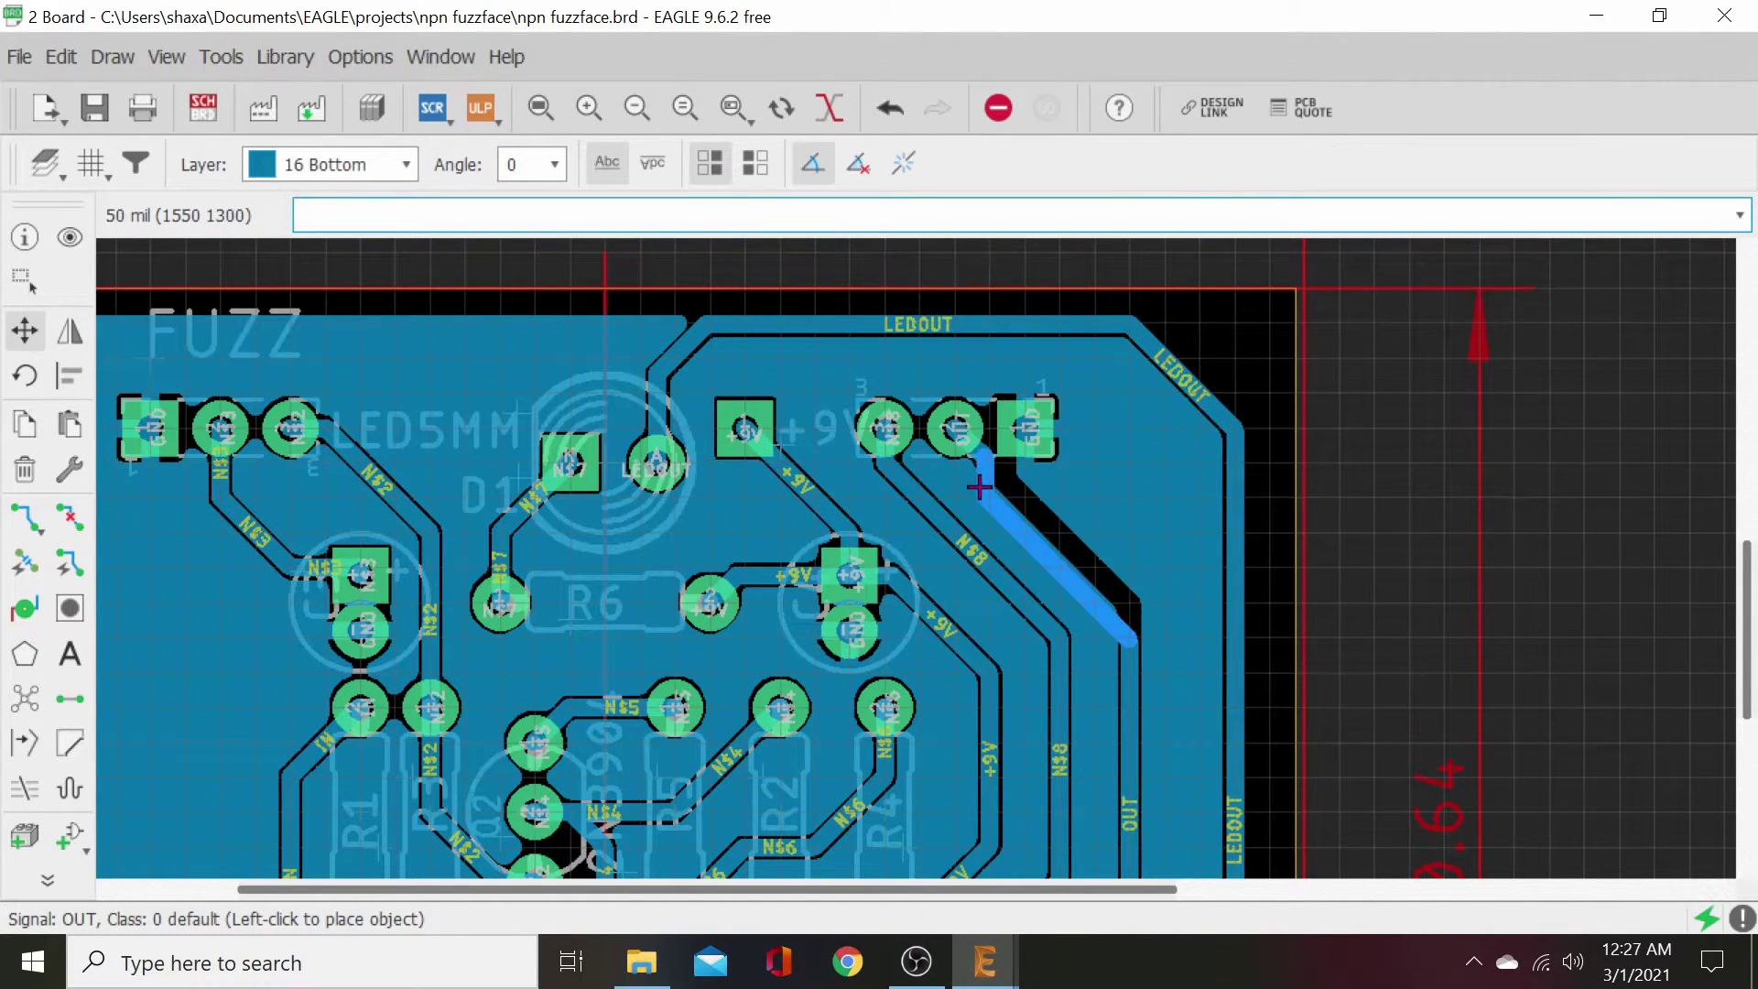
{"action": "left_click", "coordinate": [978, 486]}
{"action": "left_click", "coordinate": [981, 461]}
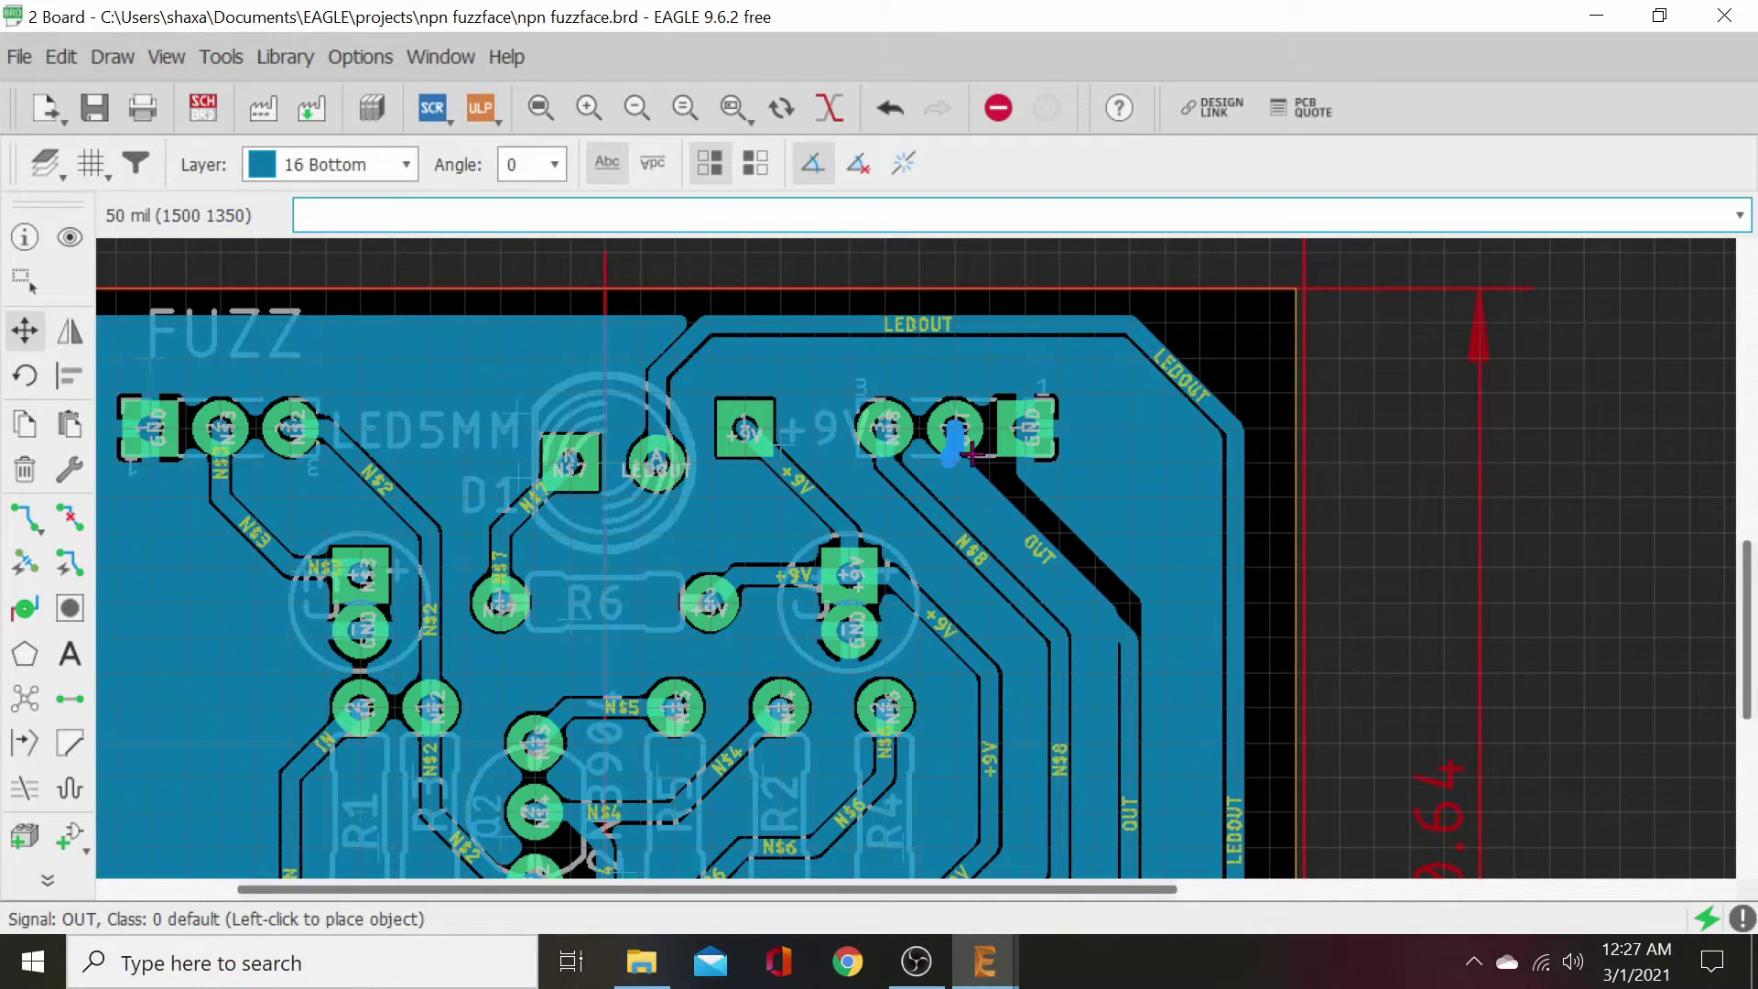
{"action": "left_click", "coordinate": [965, 446]}
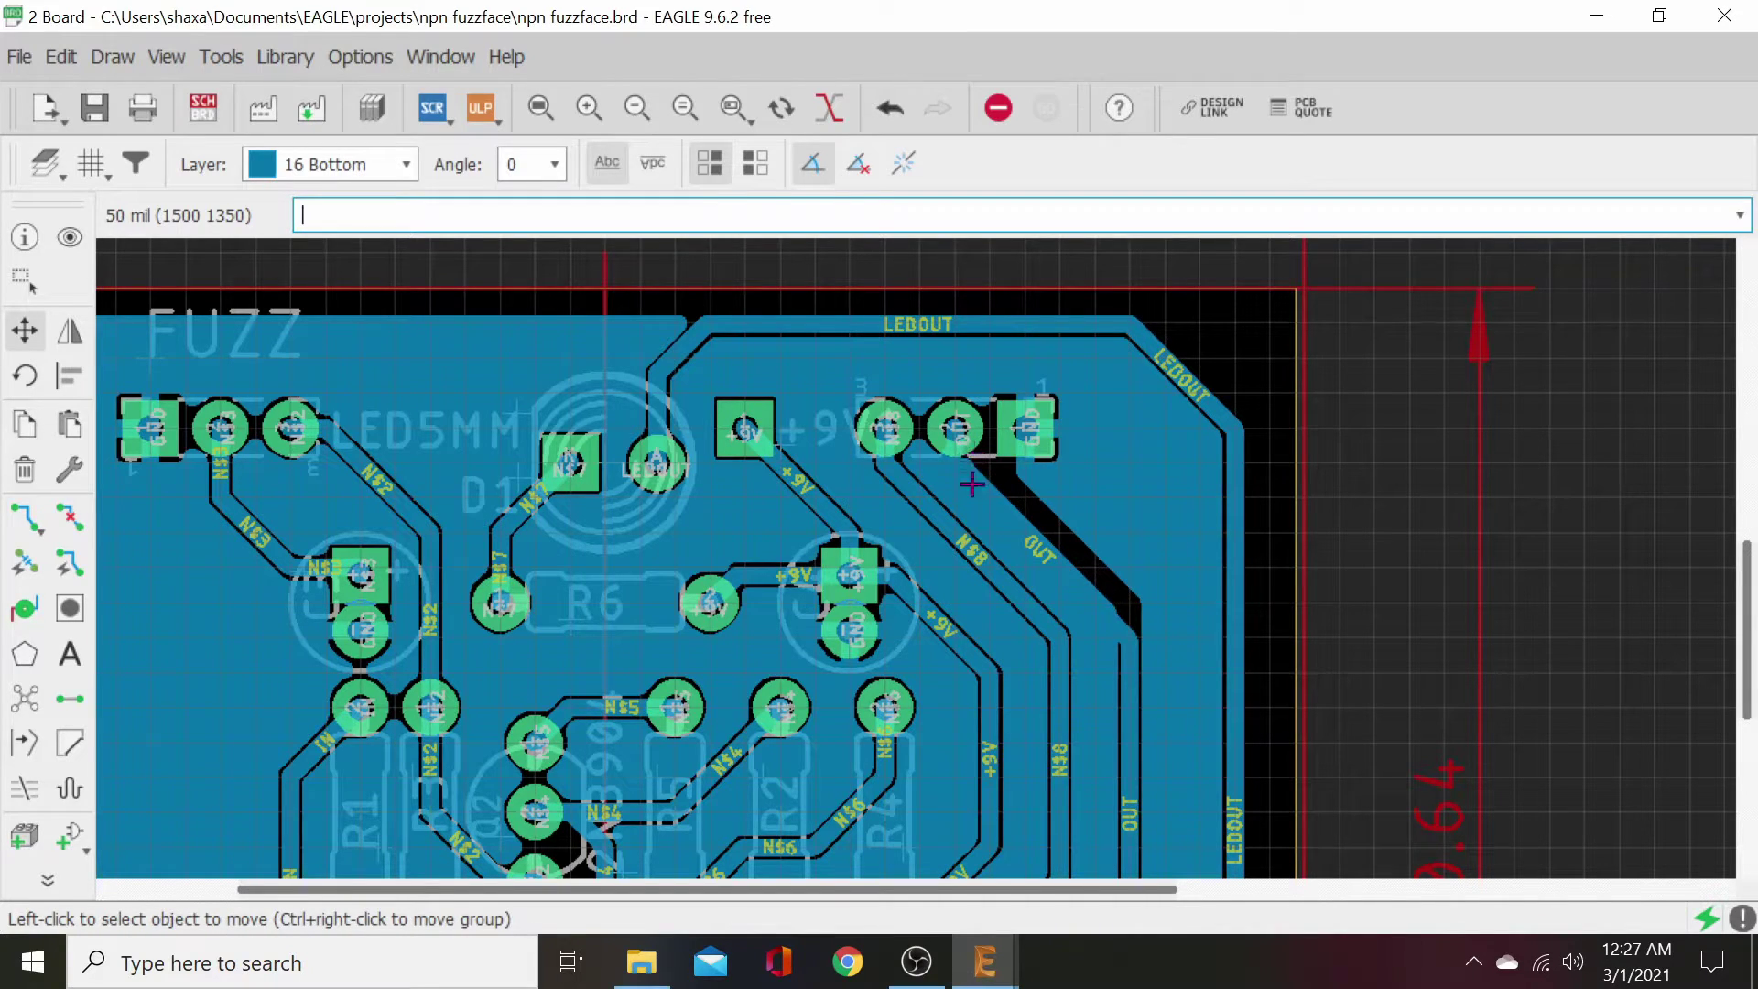
{"action": "left_click", "coordinate": [25, 698]}
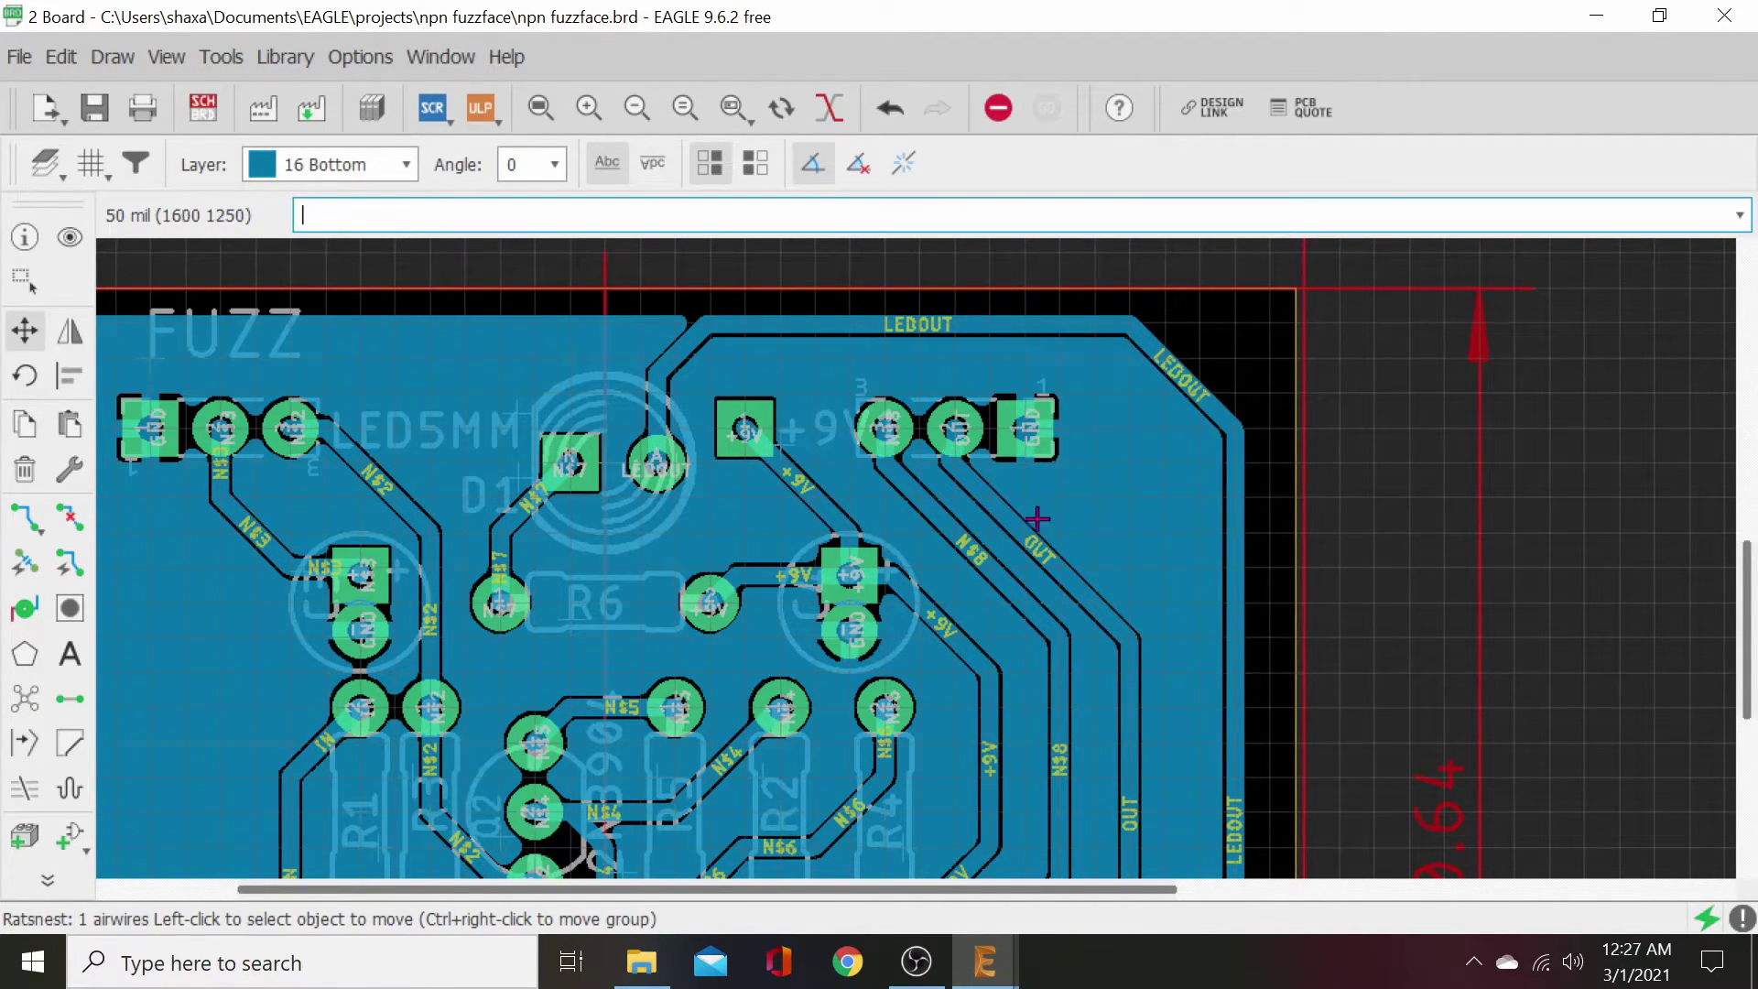
{"action": "scroll", "coordinate": [1057, 738], "scroll_direction": "down", "scroll_amount": 4}
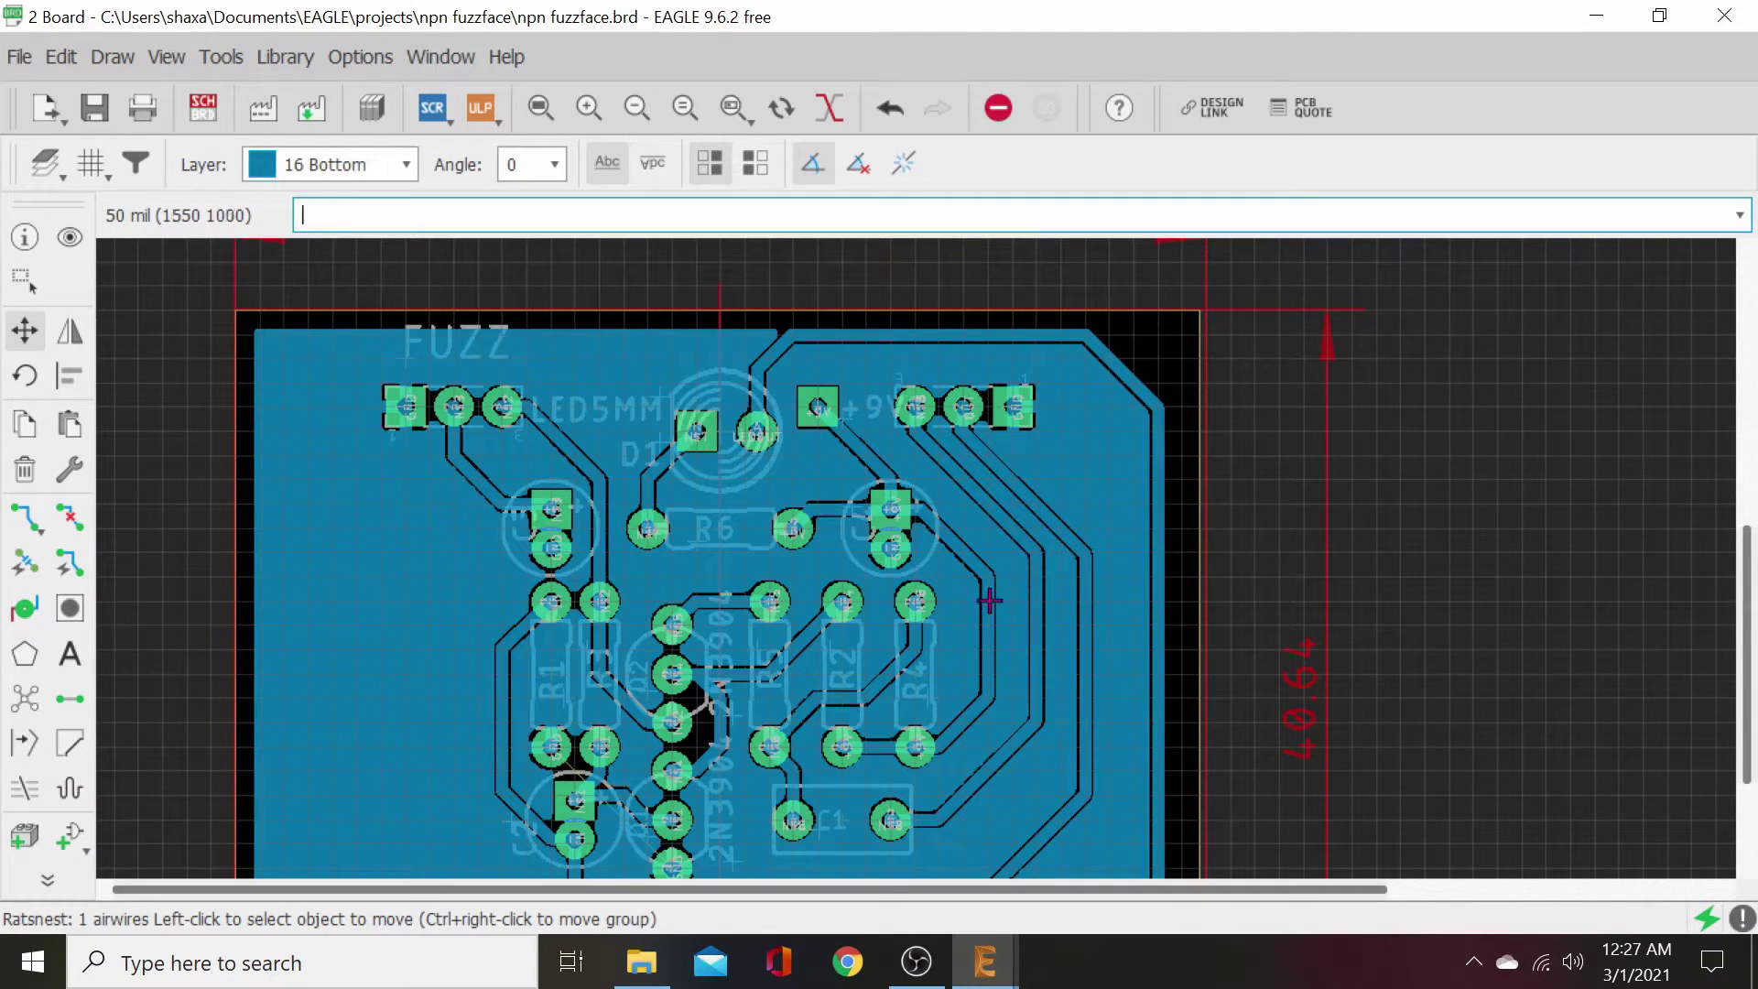
{"action": "scroll", "coordinate": [923, 760], "scroll_direction": "up", "scroll_amount": 3}
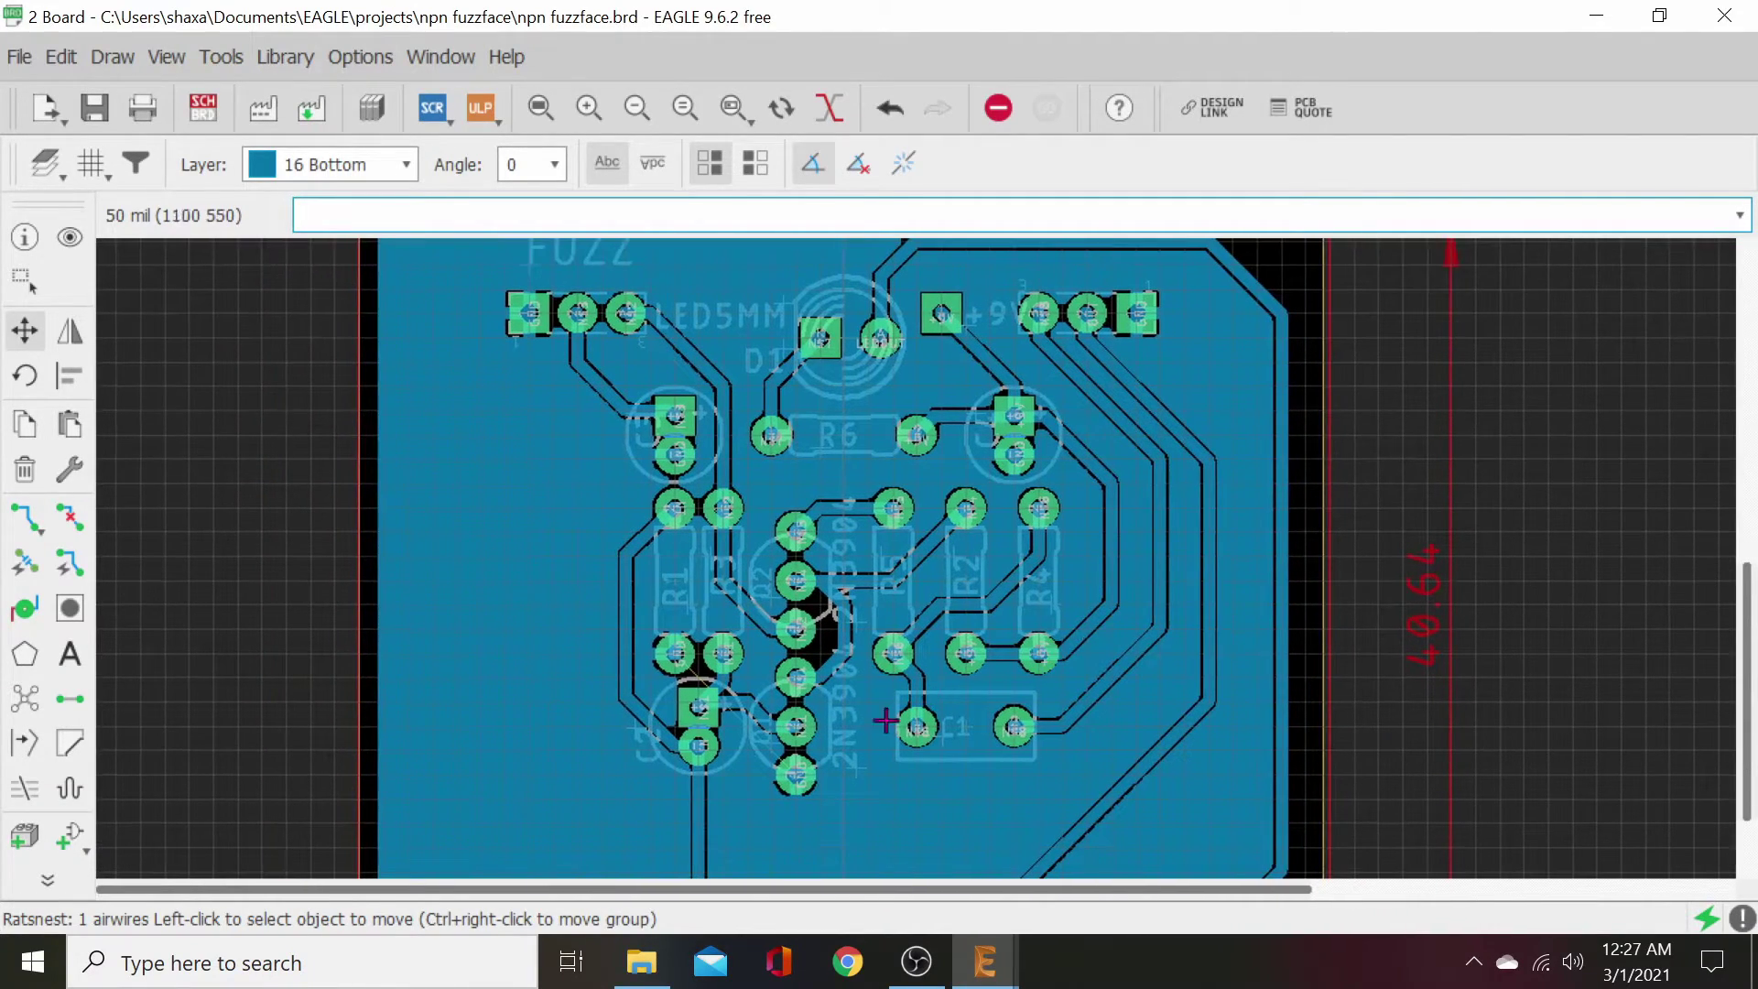
{"action": "scroll", "coordinate": [879, 732], "scroll_direction": "up", "scroll_amount": 2}
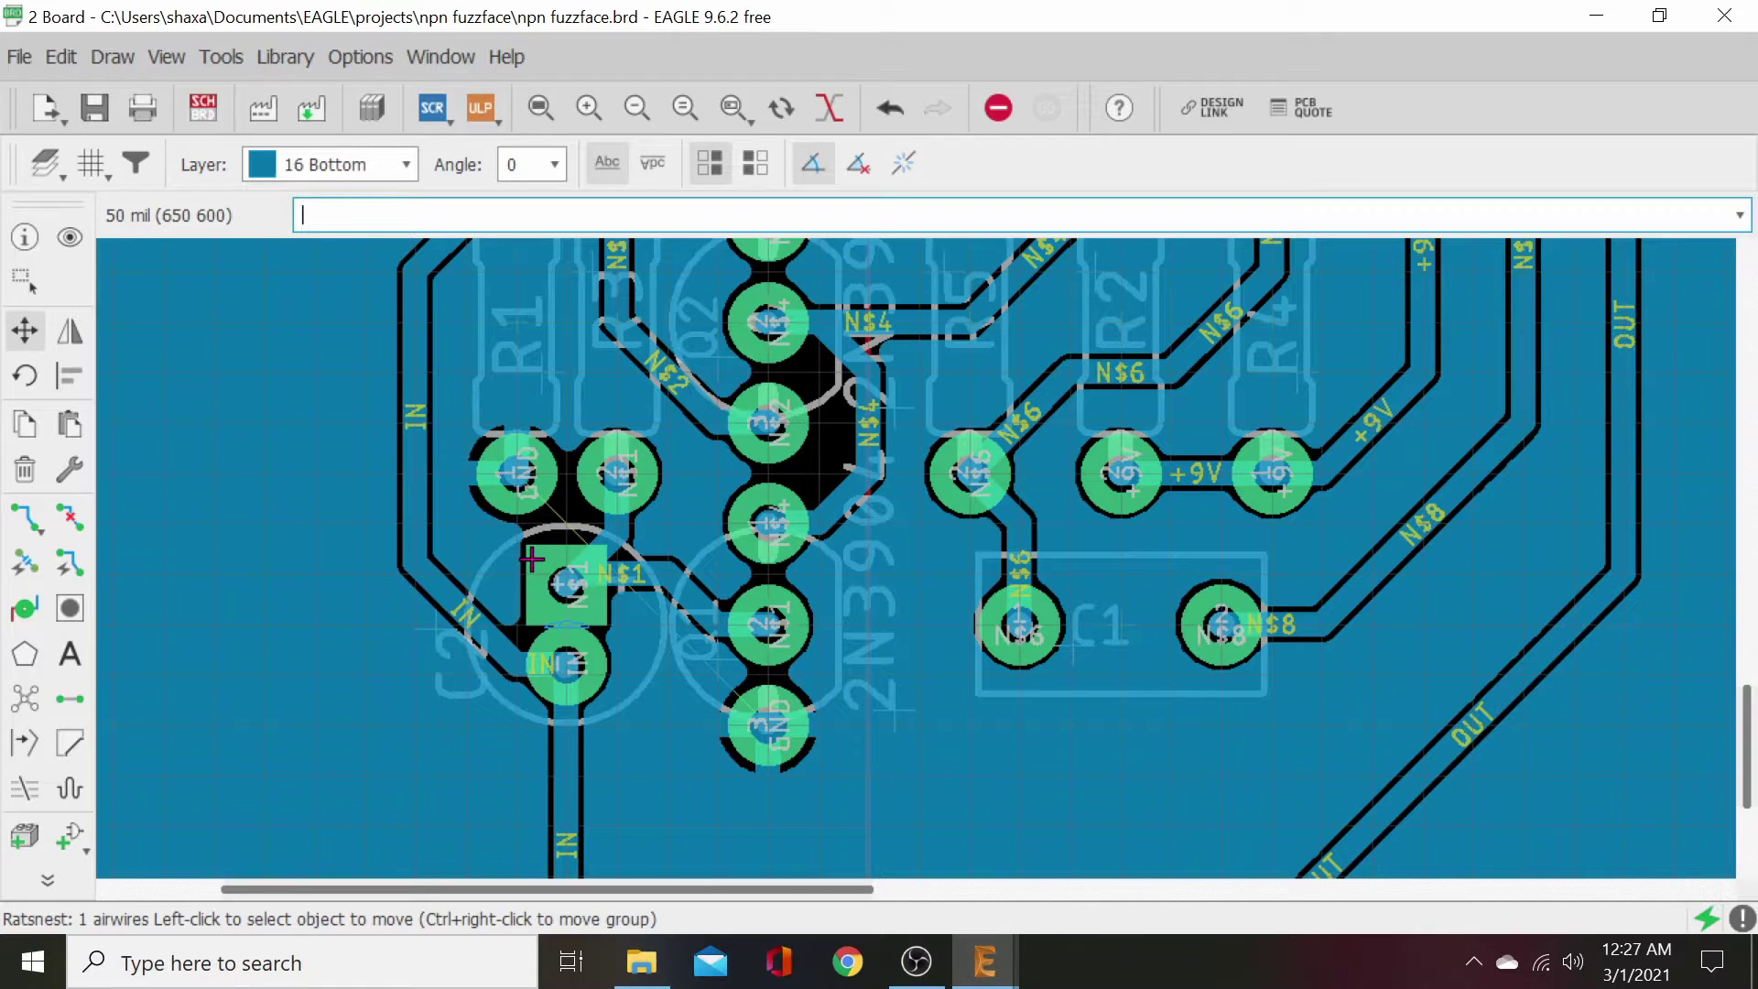
- Move capacitor C2 one grid step lower, keeping its orientation, and refill the pour
{"action": "left_click", "coordinate": [569, 618]}
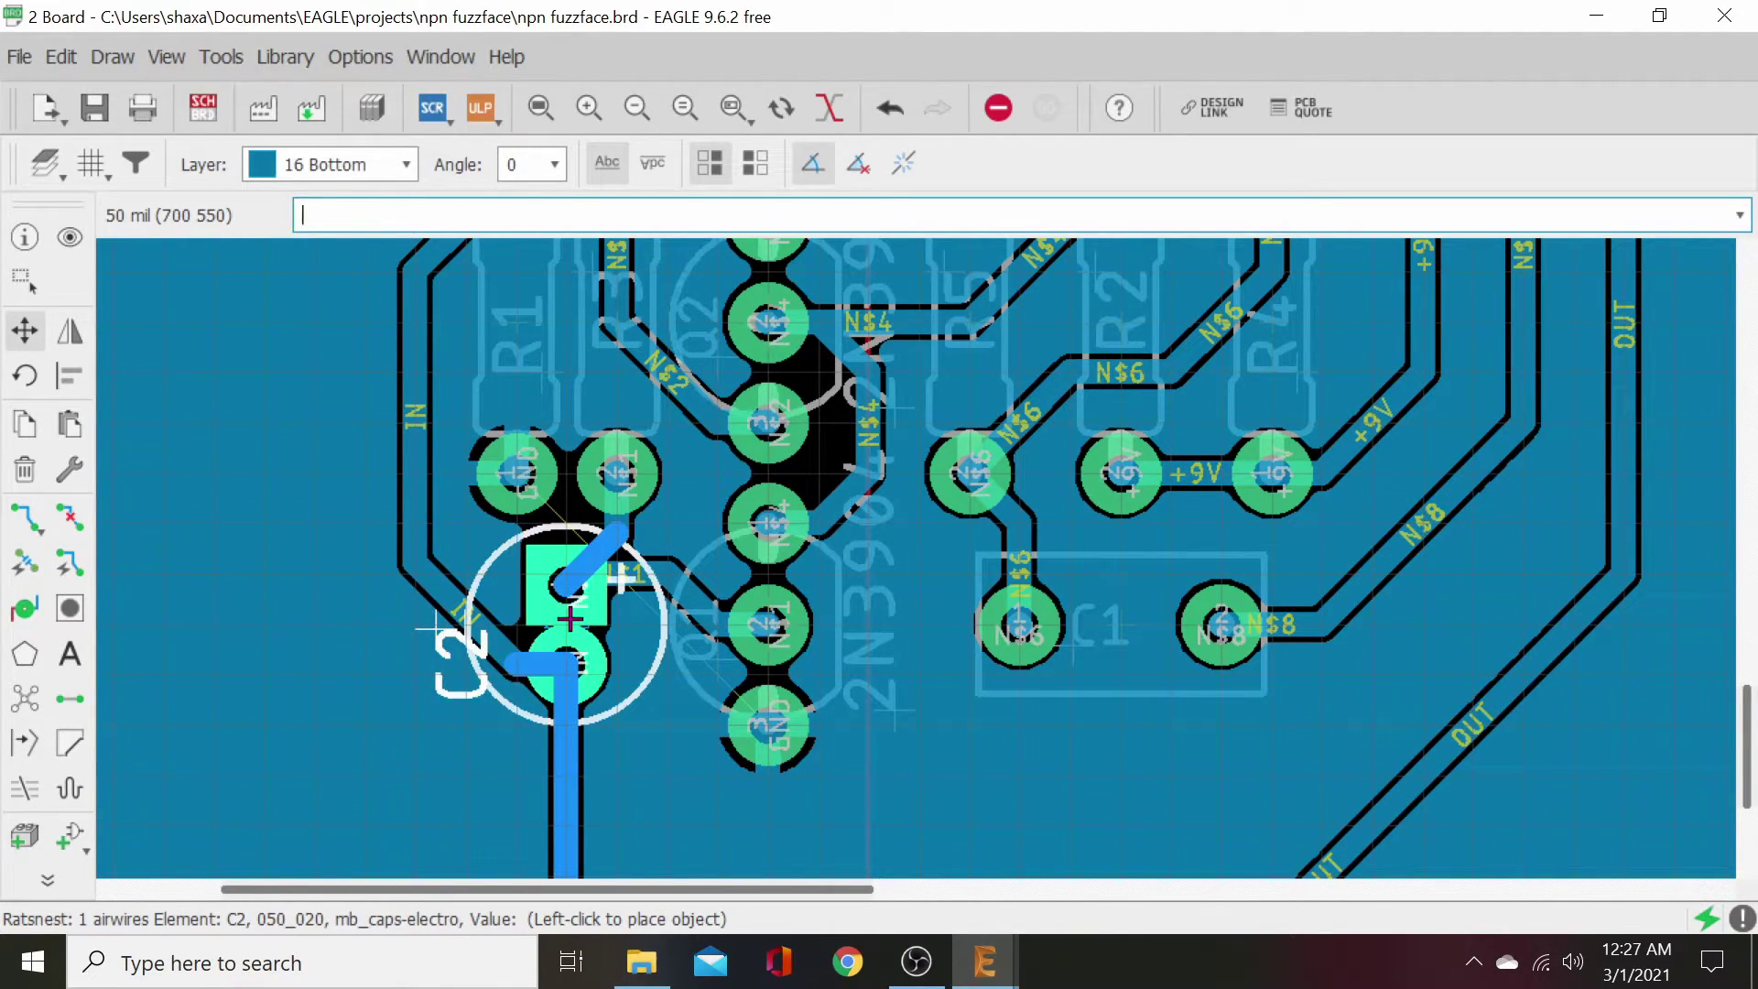
{"action": "left_click", "coordinate": [564, 625]}
{"action": "left_click", "coordinate": [564, 623]}
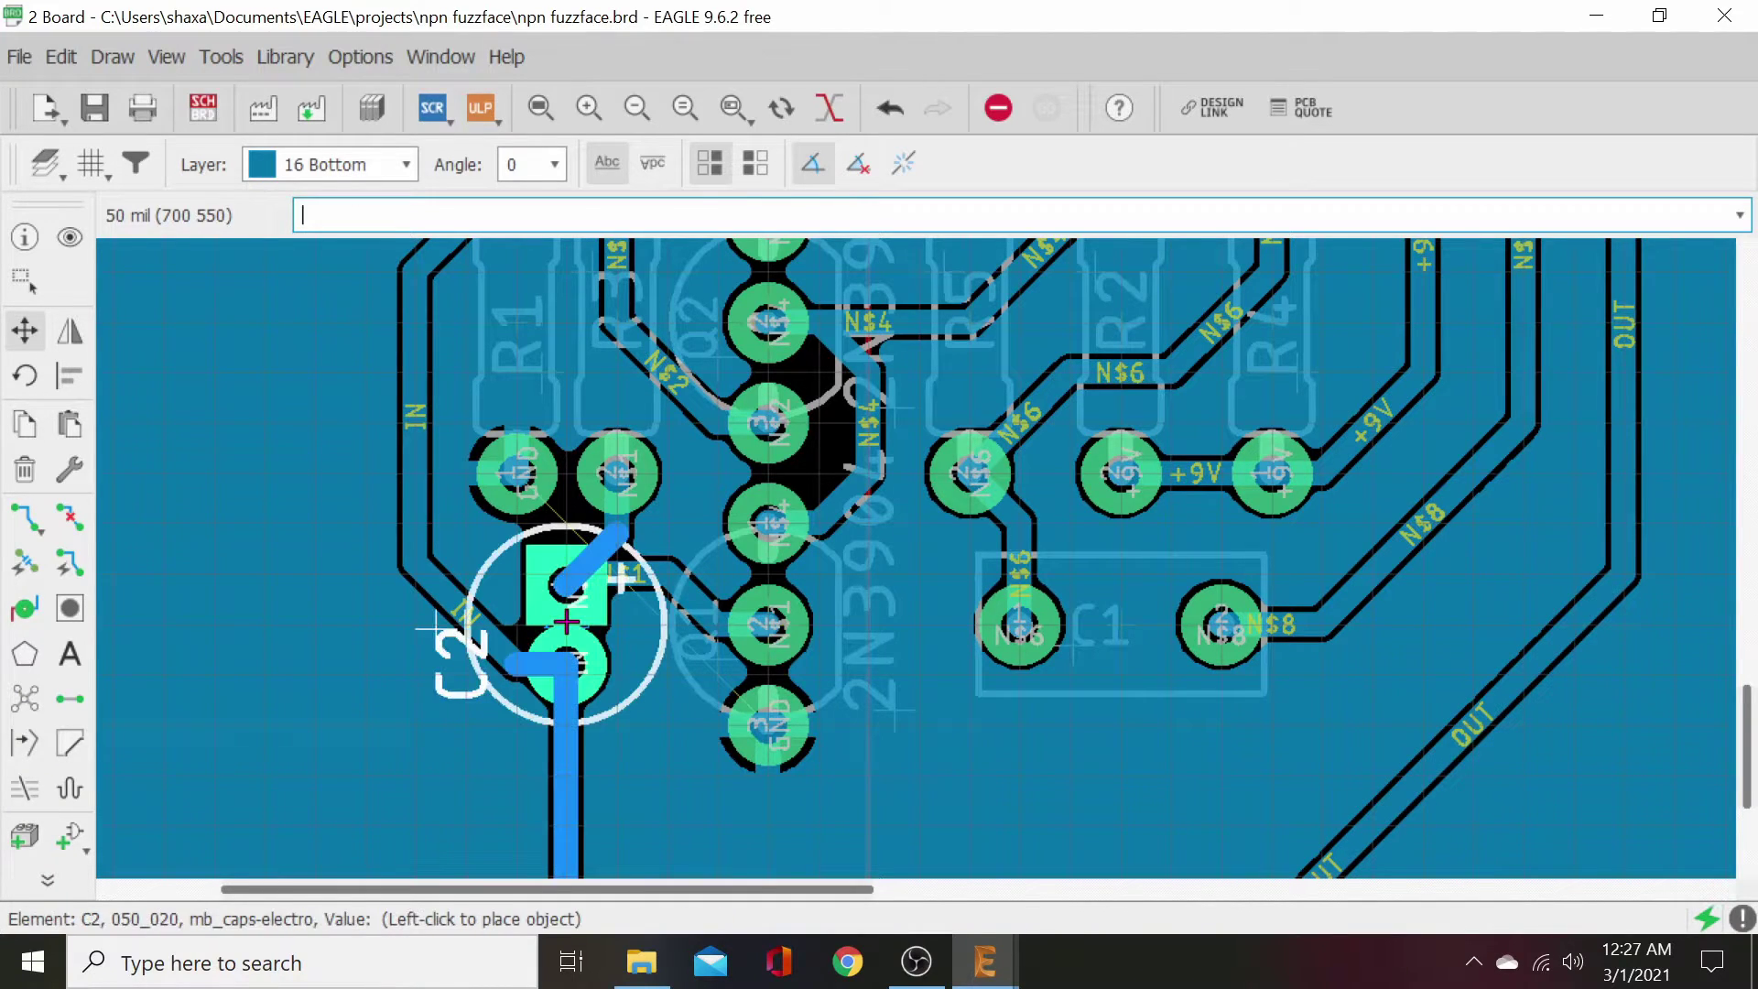
{"action": "right_click", "coordinate": [564, 622]}
{"action": "right_click", "coordinate": [566, 621]}
{"action": "right_click", "coordinate": [566, 621]}
{"action": "right_click", "coordinate": [566, 622]}
{"action": "left_click", "coordinate": [565, 638]}
{"action": "left_click", "coordinate": [564, 630]}
{"action": "left_click", "coordinate": [567, 658]}
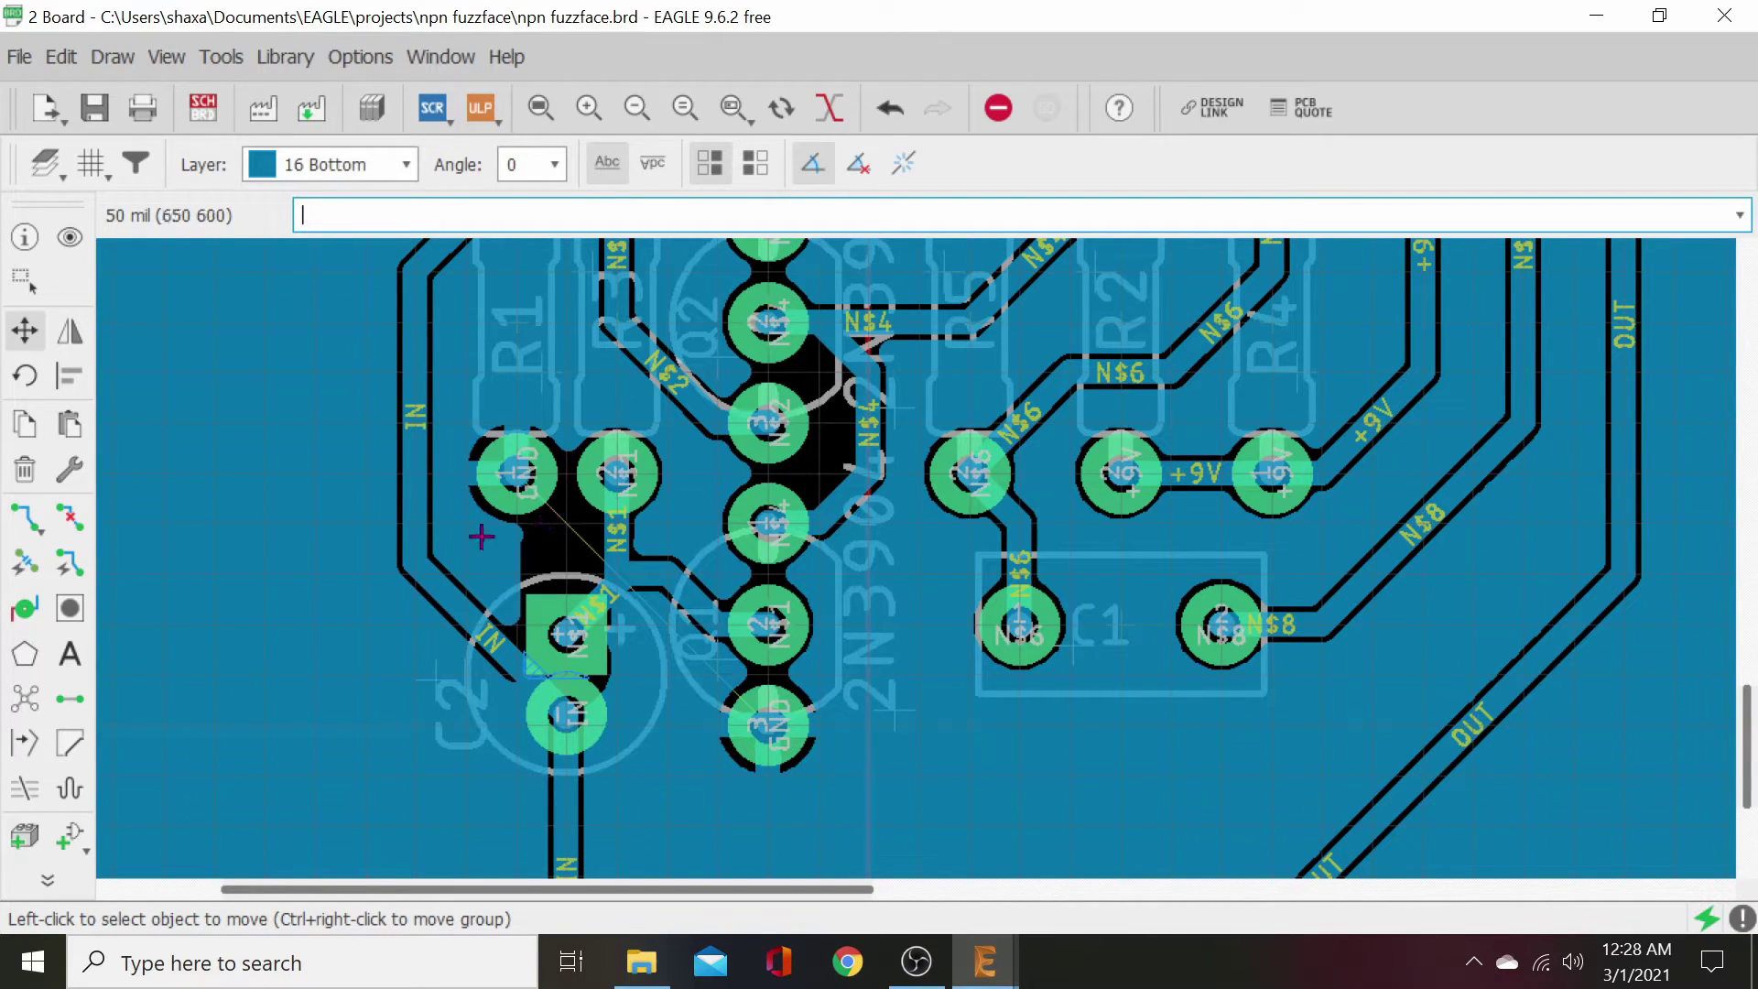
{"action": "left_click", "coordinate": [25, 699]}
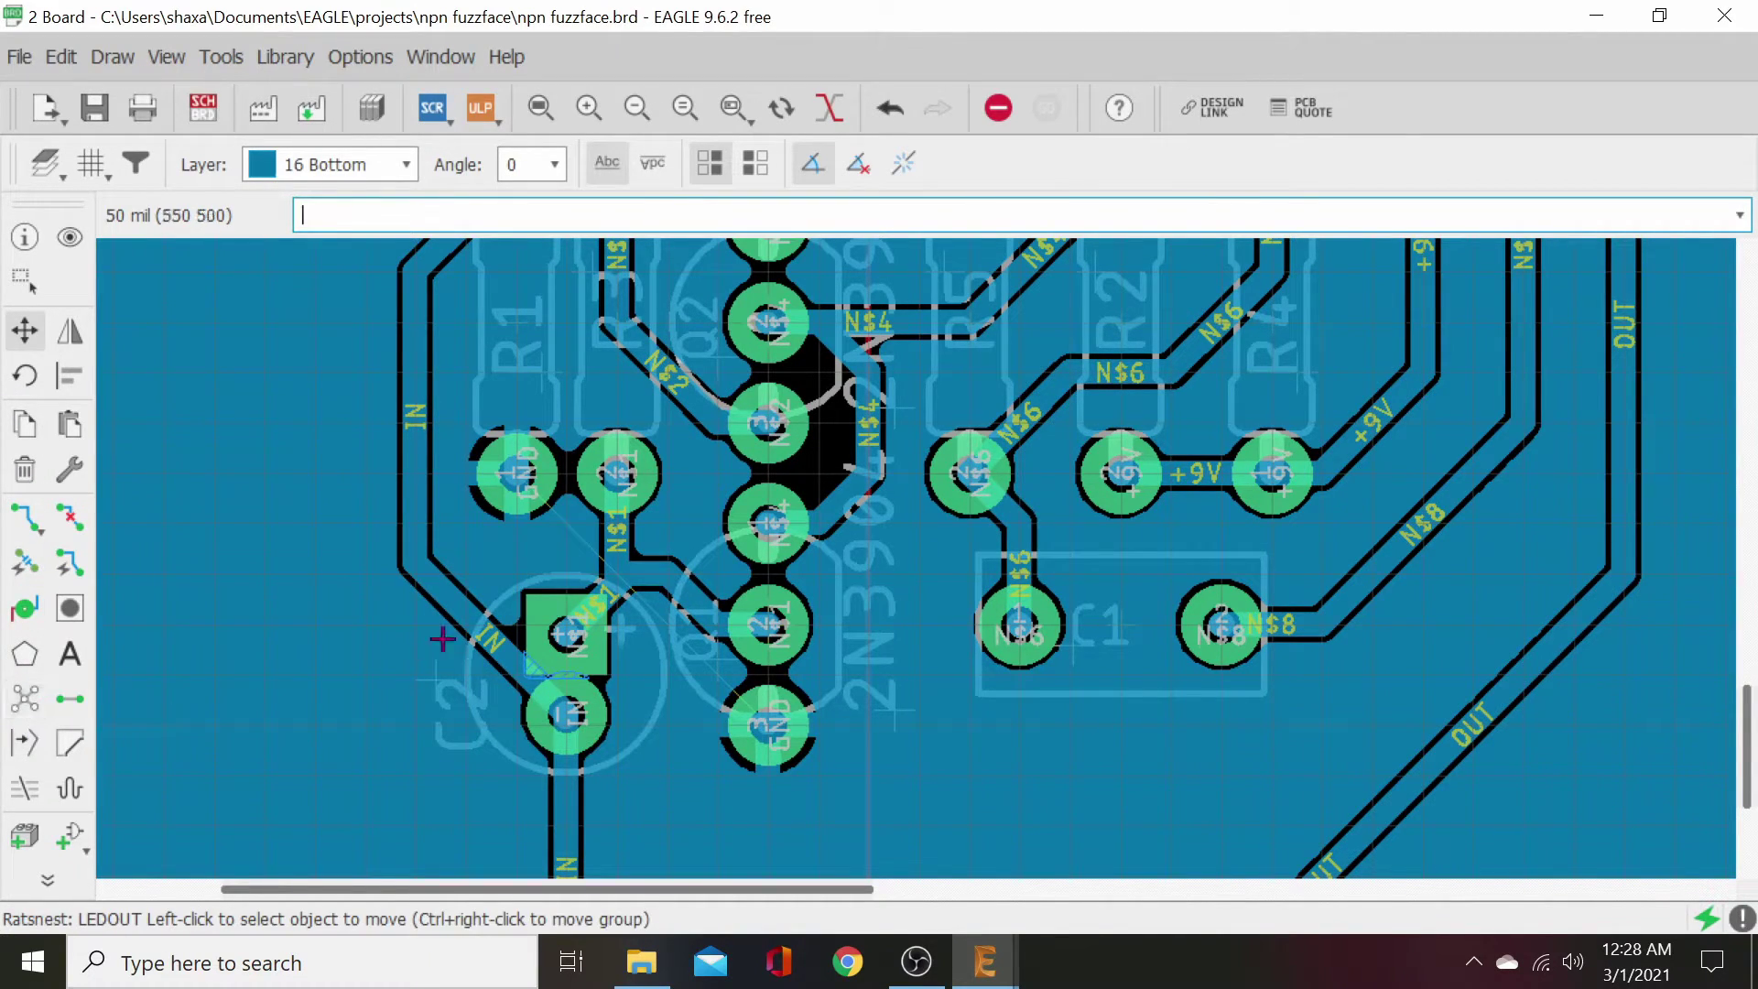
- Move transistor Q1 slightly down and refill the pour around it
{"action": "left_click", "coordinate": [767, 629]}
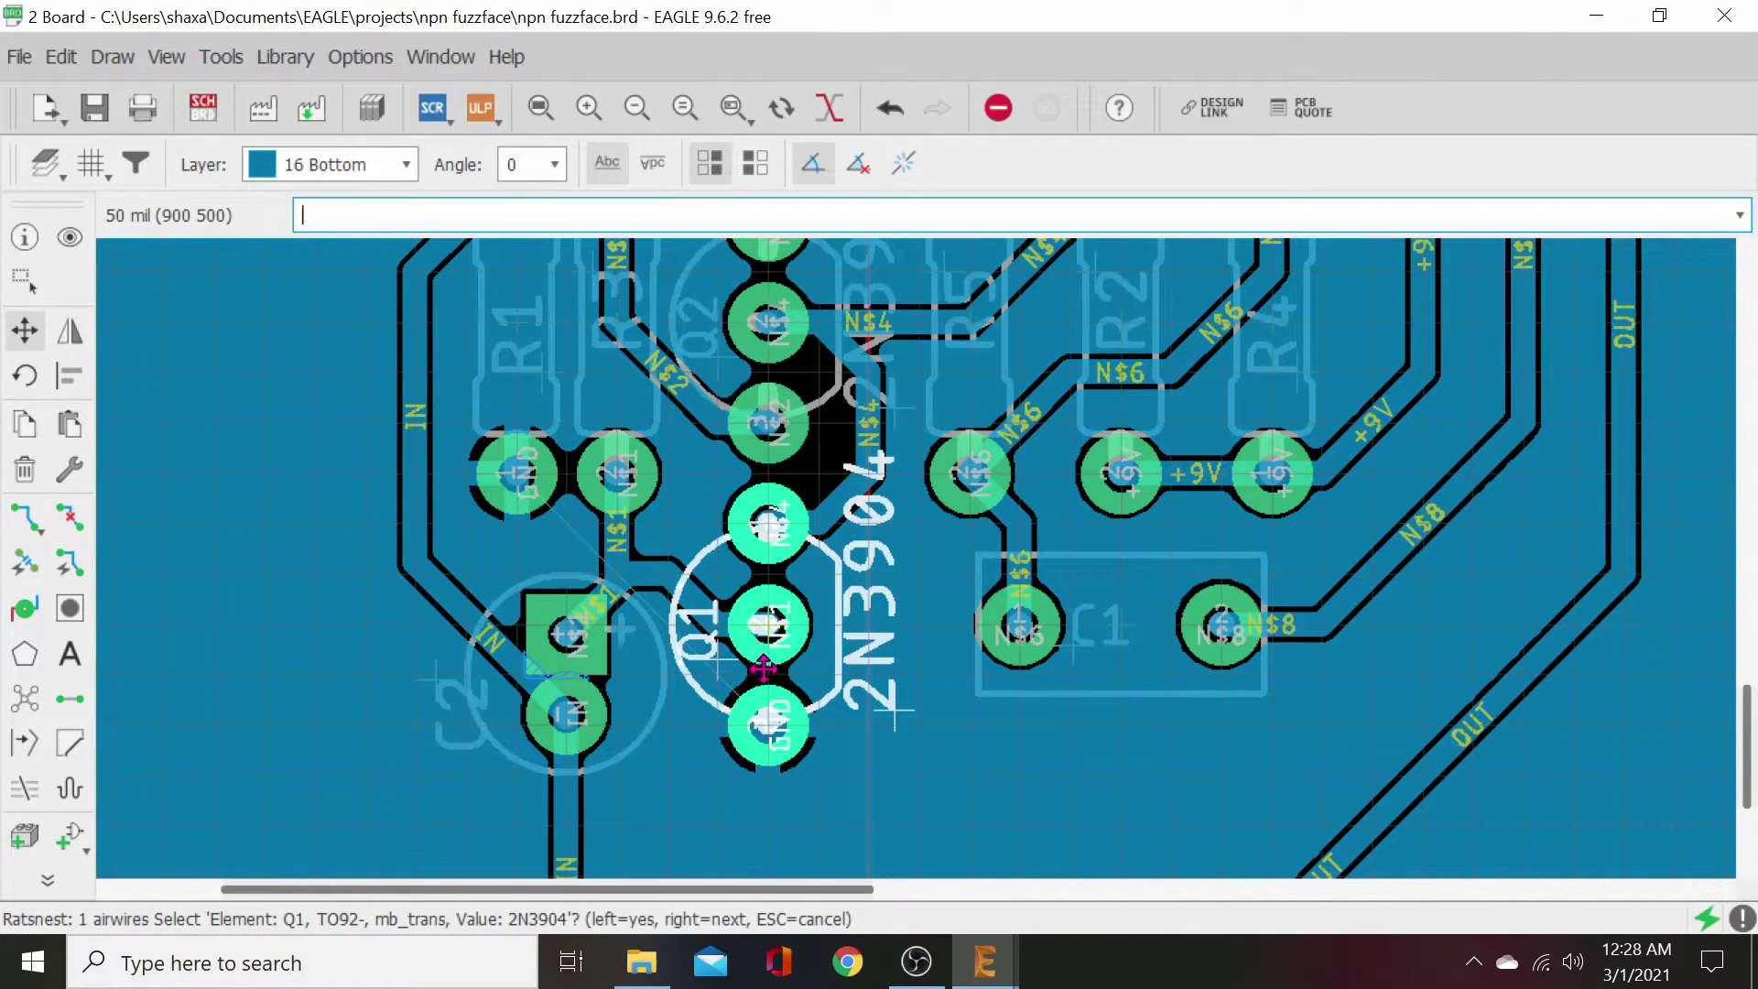
{"action": "right_click", "coordinate": [776, 624]}
{"action": "right_click", "coordinate": [775, 624]}
{"action": "left_click", "coordinate": [775, 623]}
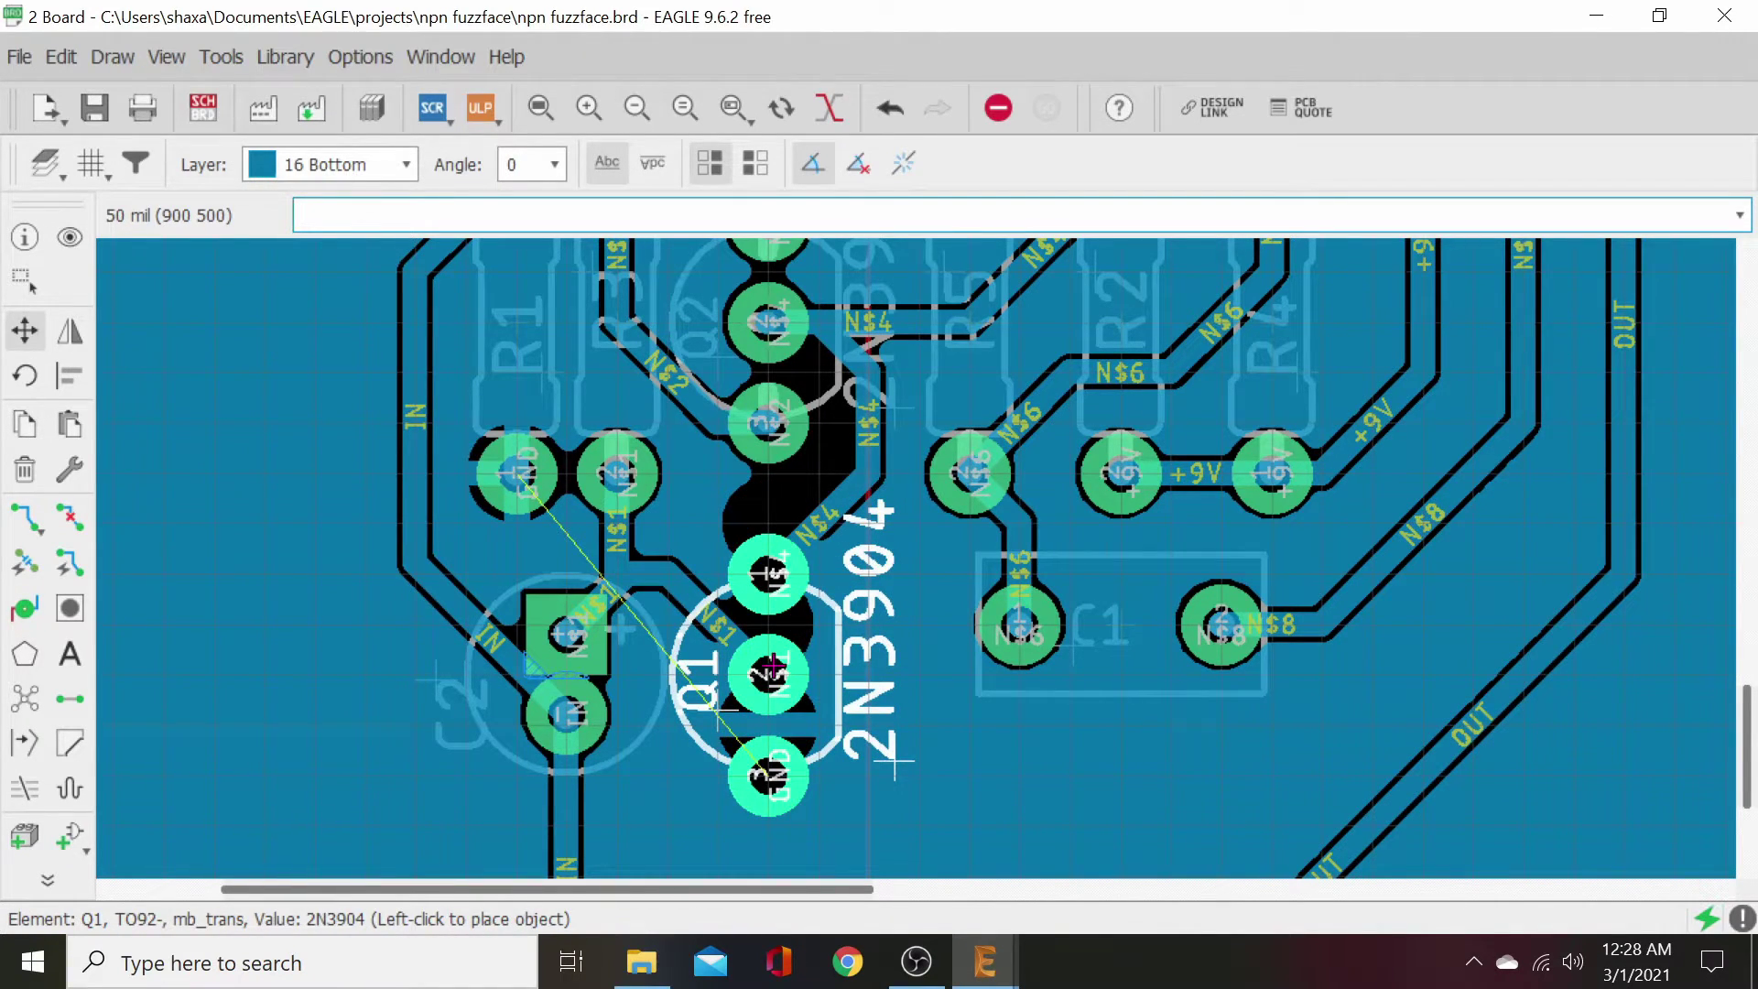
{"action": "left_click", "coordinate": [772, 663]}
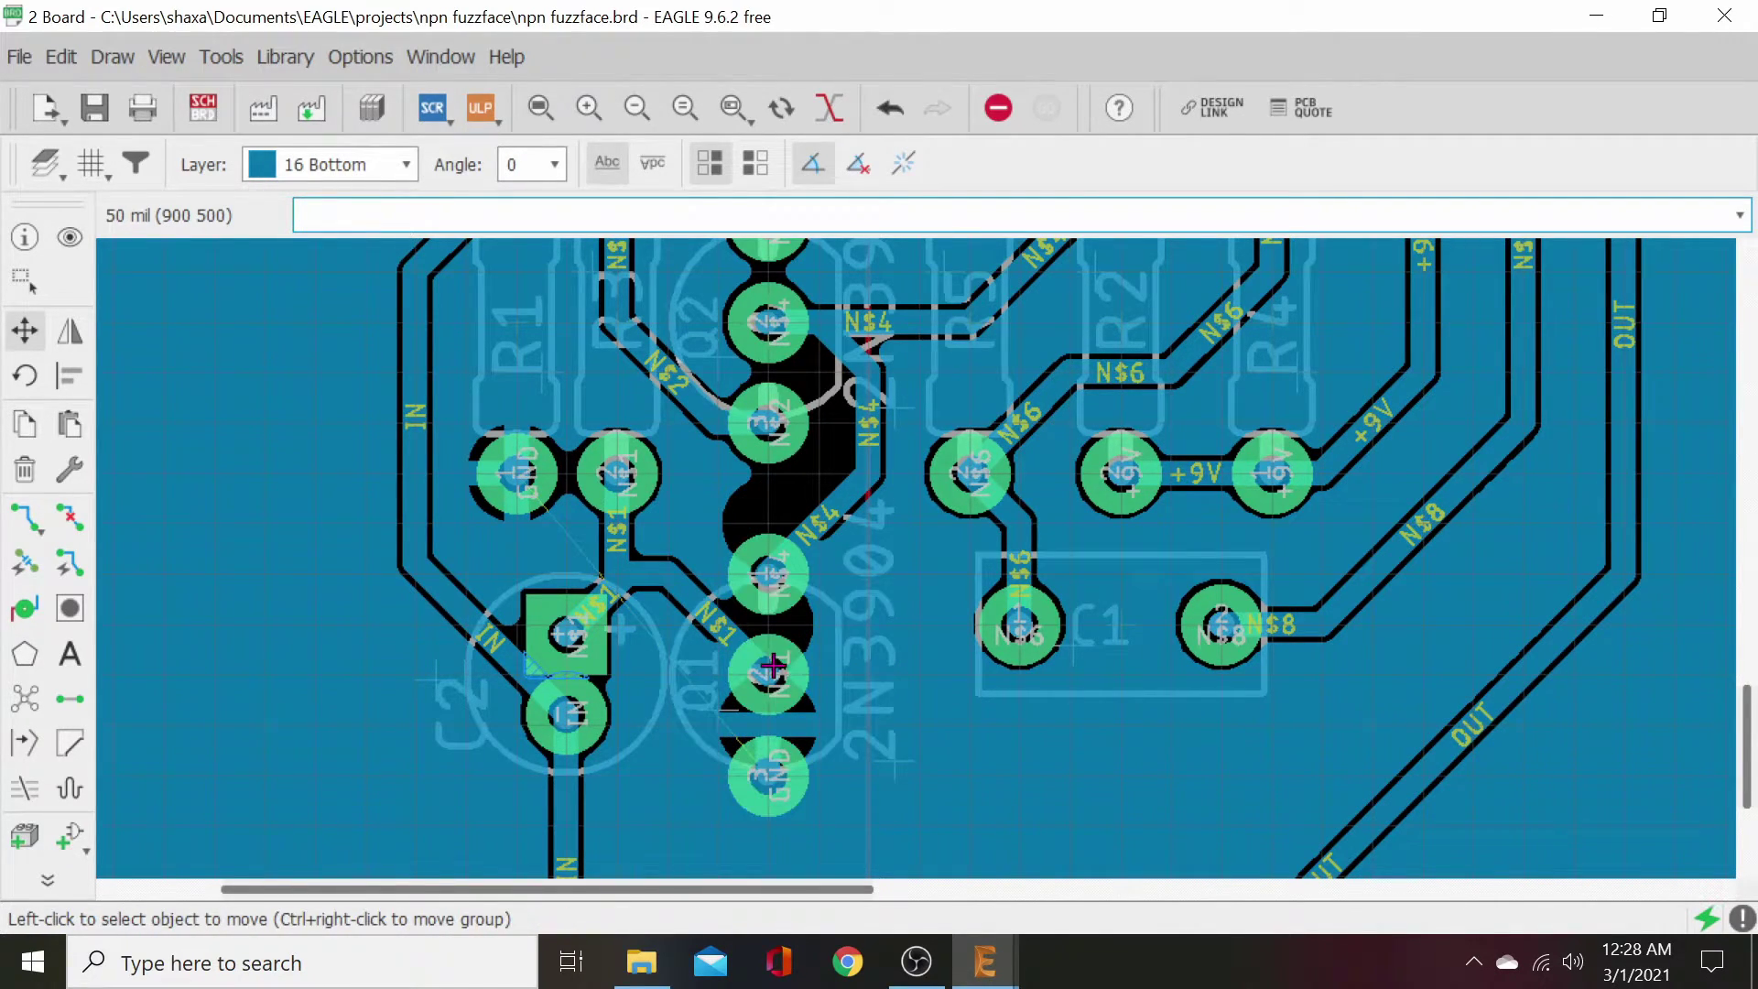
{"action": "left_click", "coordinate": [24, 698]}
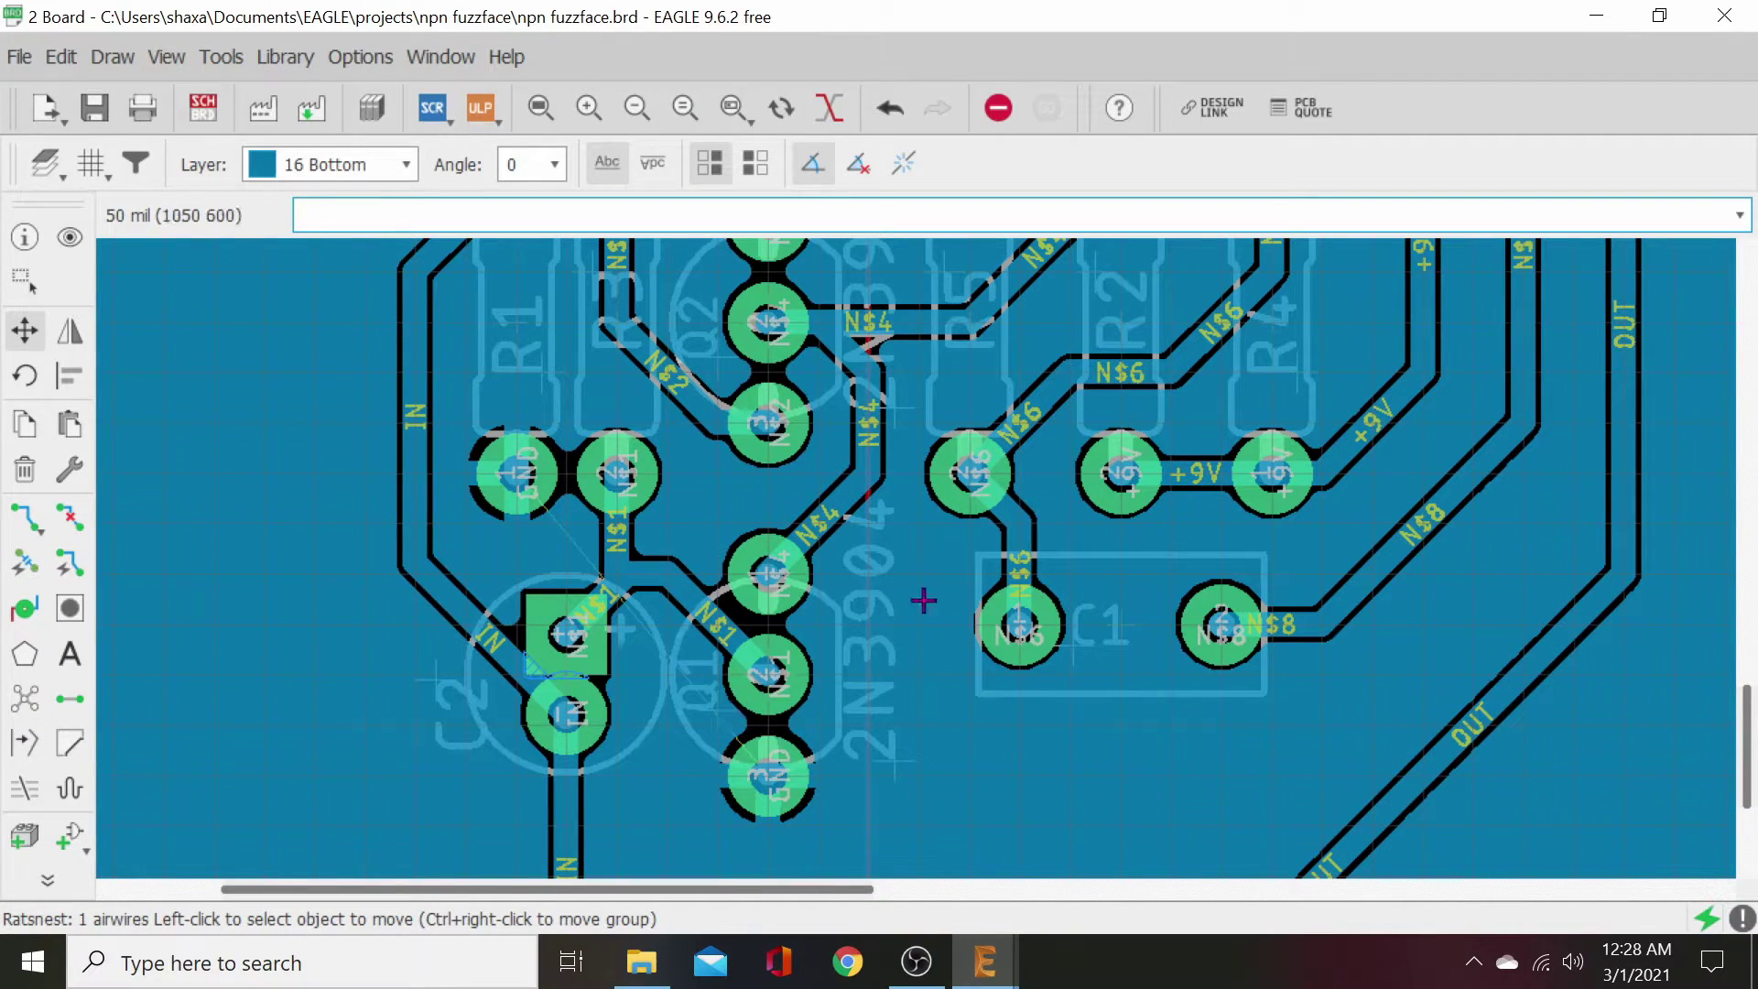
- Move capacitor C1 slightly lower and refill the copper pour
{"action": "scroll", "coordinate": [941, 625], "scroll_direction": "down", "scroll_amount": 3}
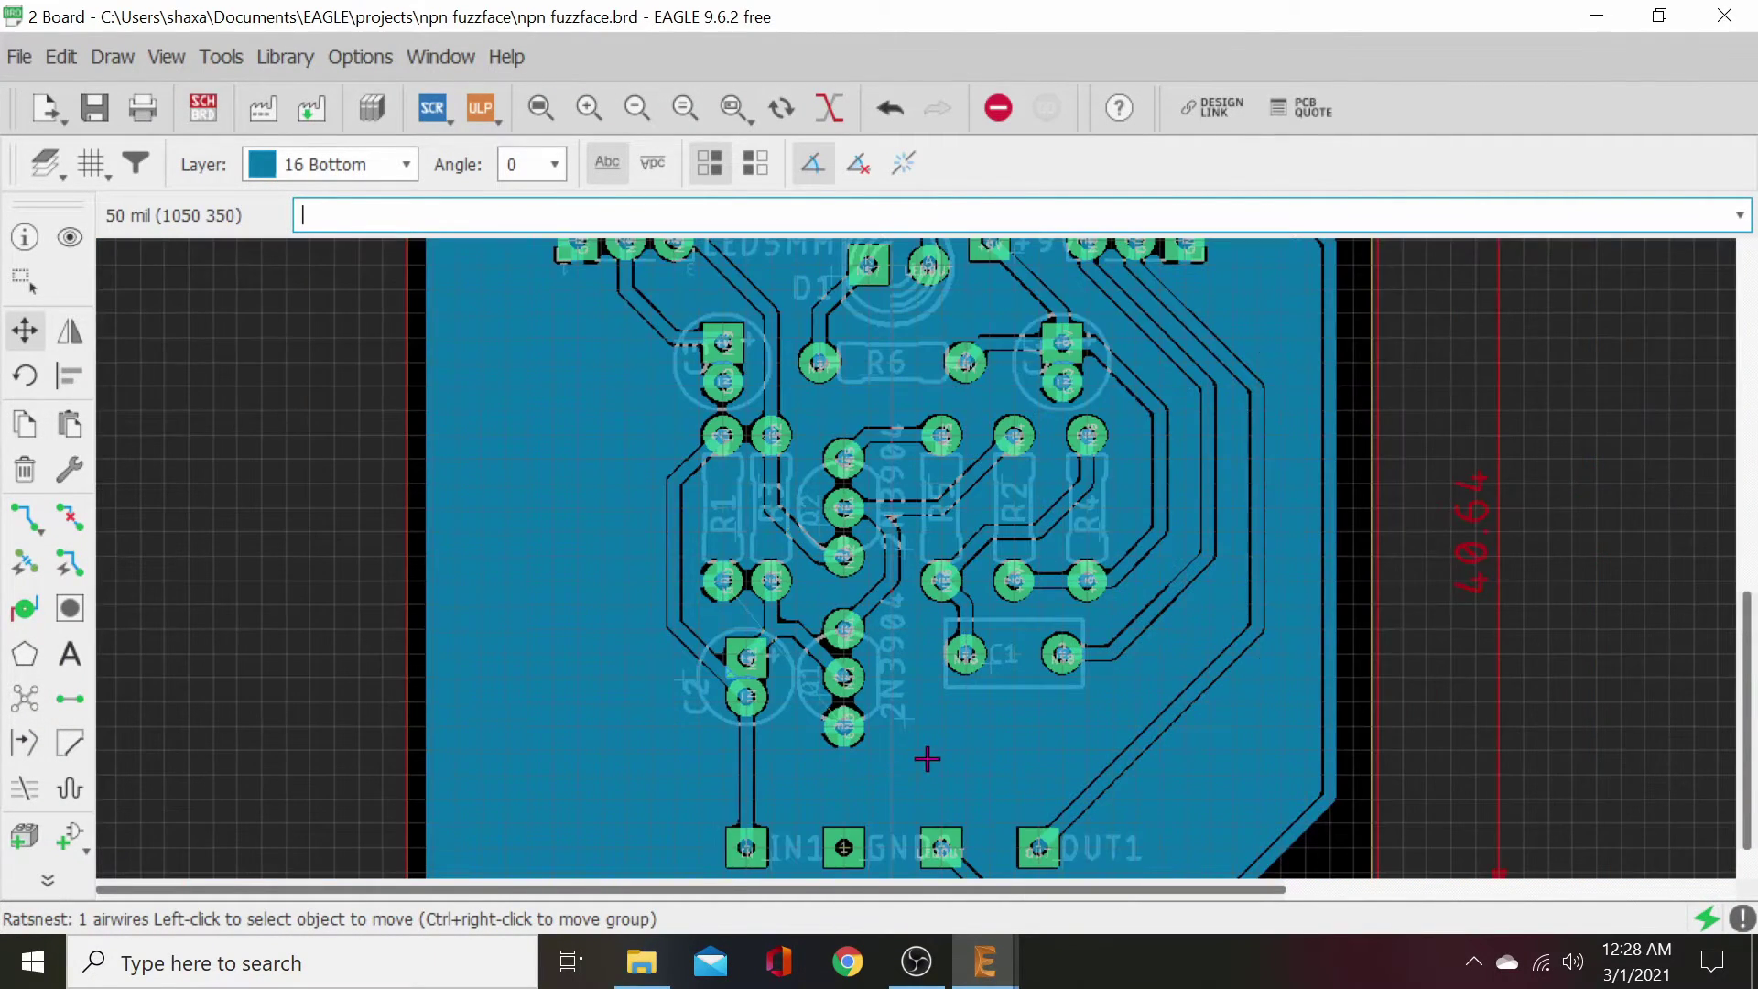
{"action": "middle_click_drag", "start_coordinate": [930, 769], "coordinate": [823, 753]}
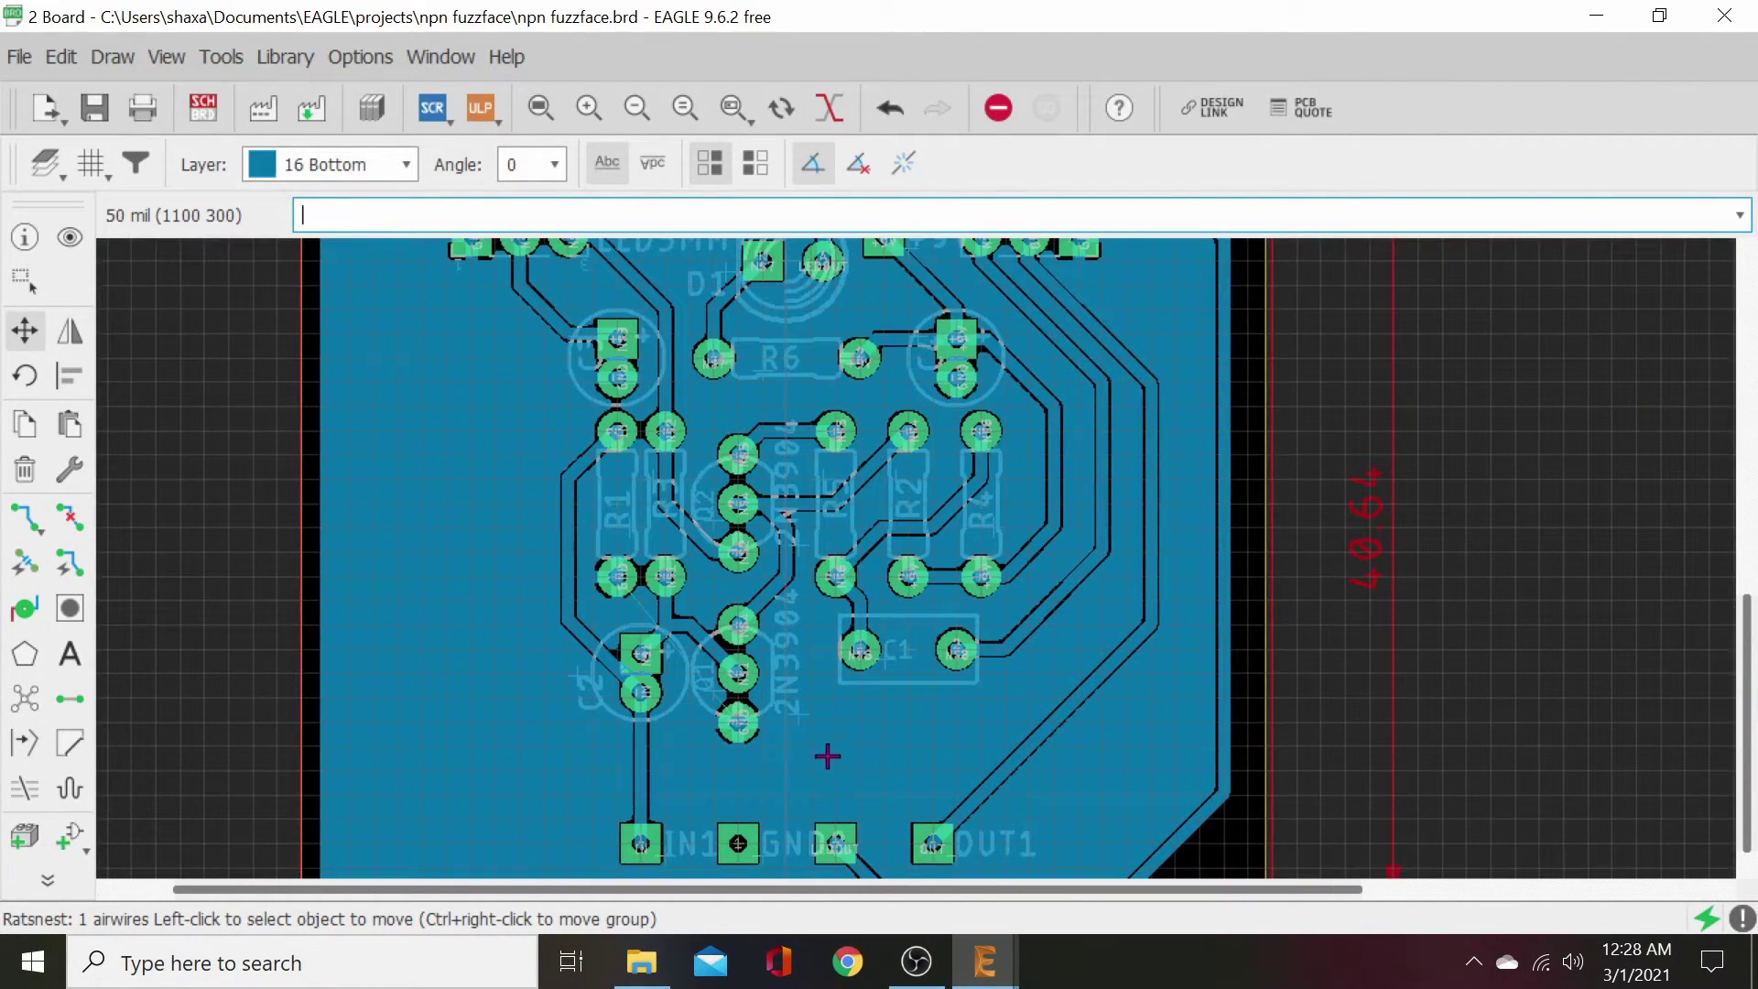
{"action": "left_click", "coordinate": [906, 656]}
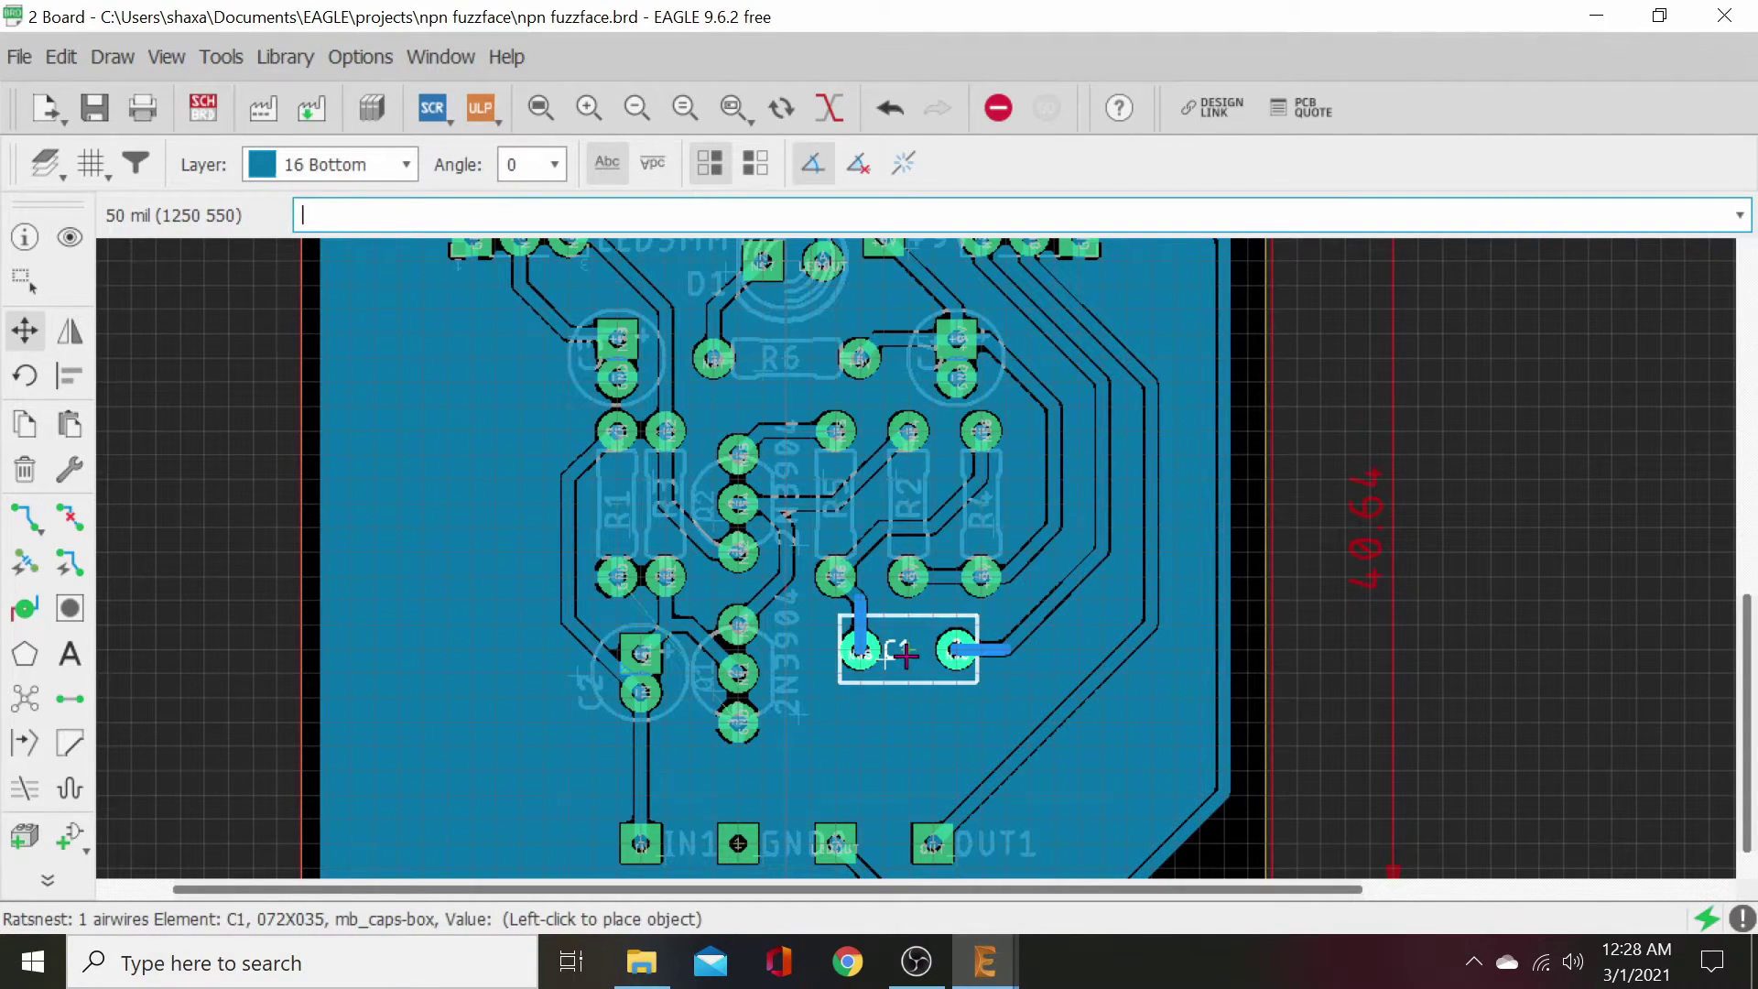
{"action": "left_click", "coordinate": [905, 675]}
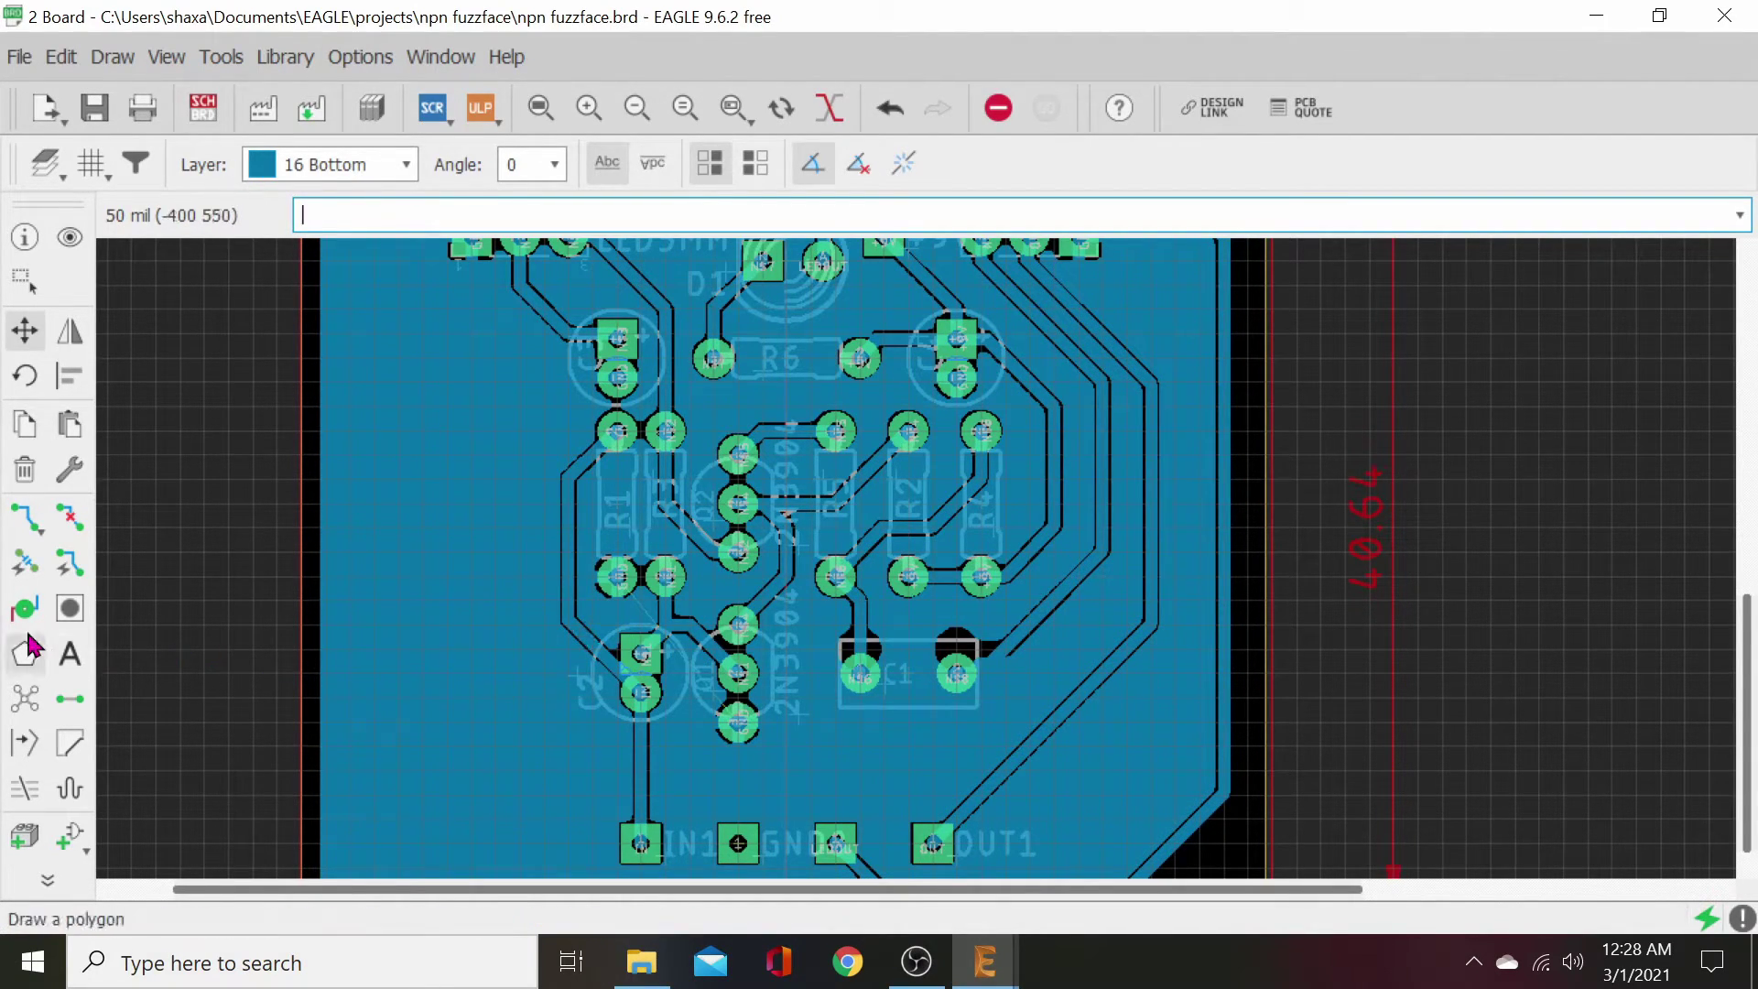
{"action": "left_click", "coordinate": [25, 699]}
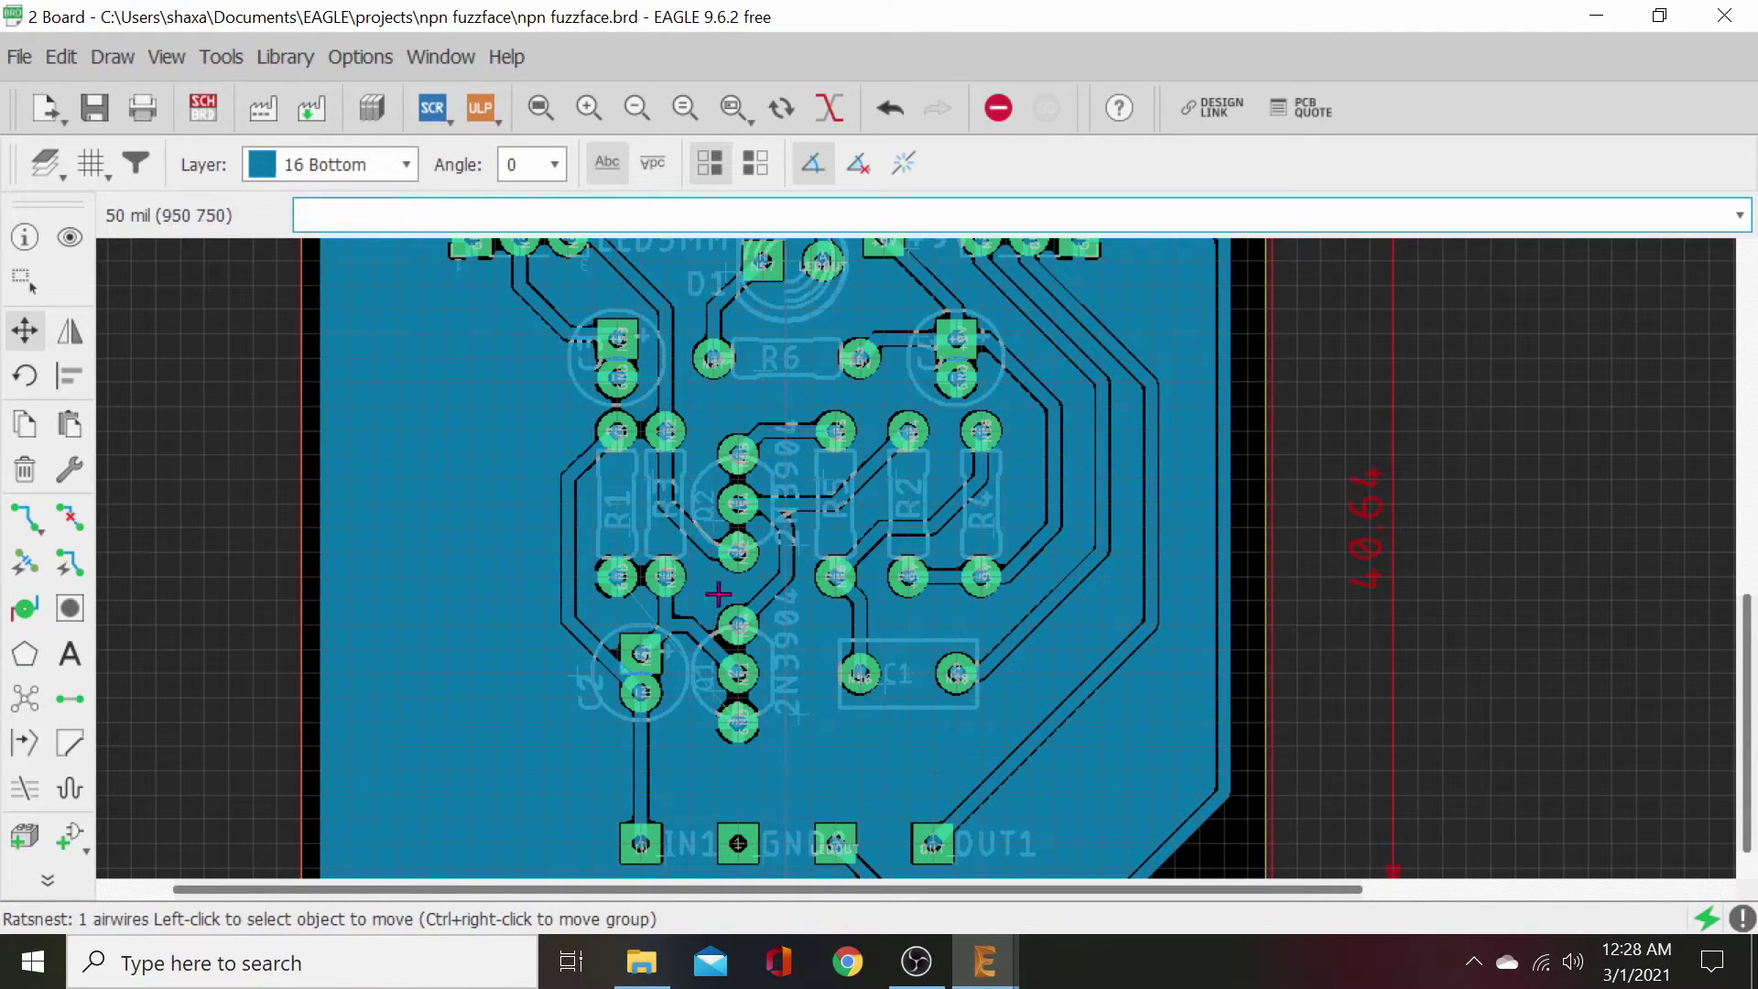
- Shift transistor Q1 slightly to the right and refill the pour
{"action": "left_click", "coordinate": [741, 675]}
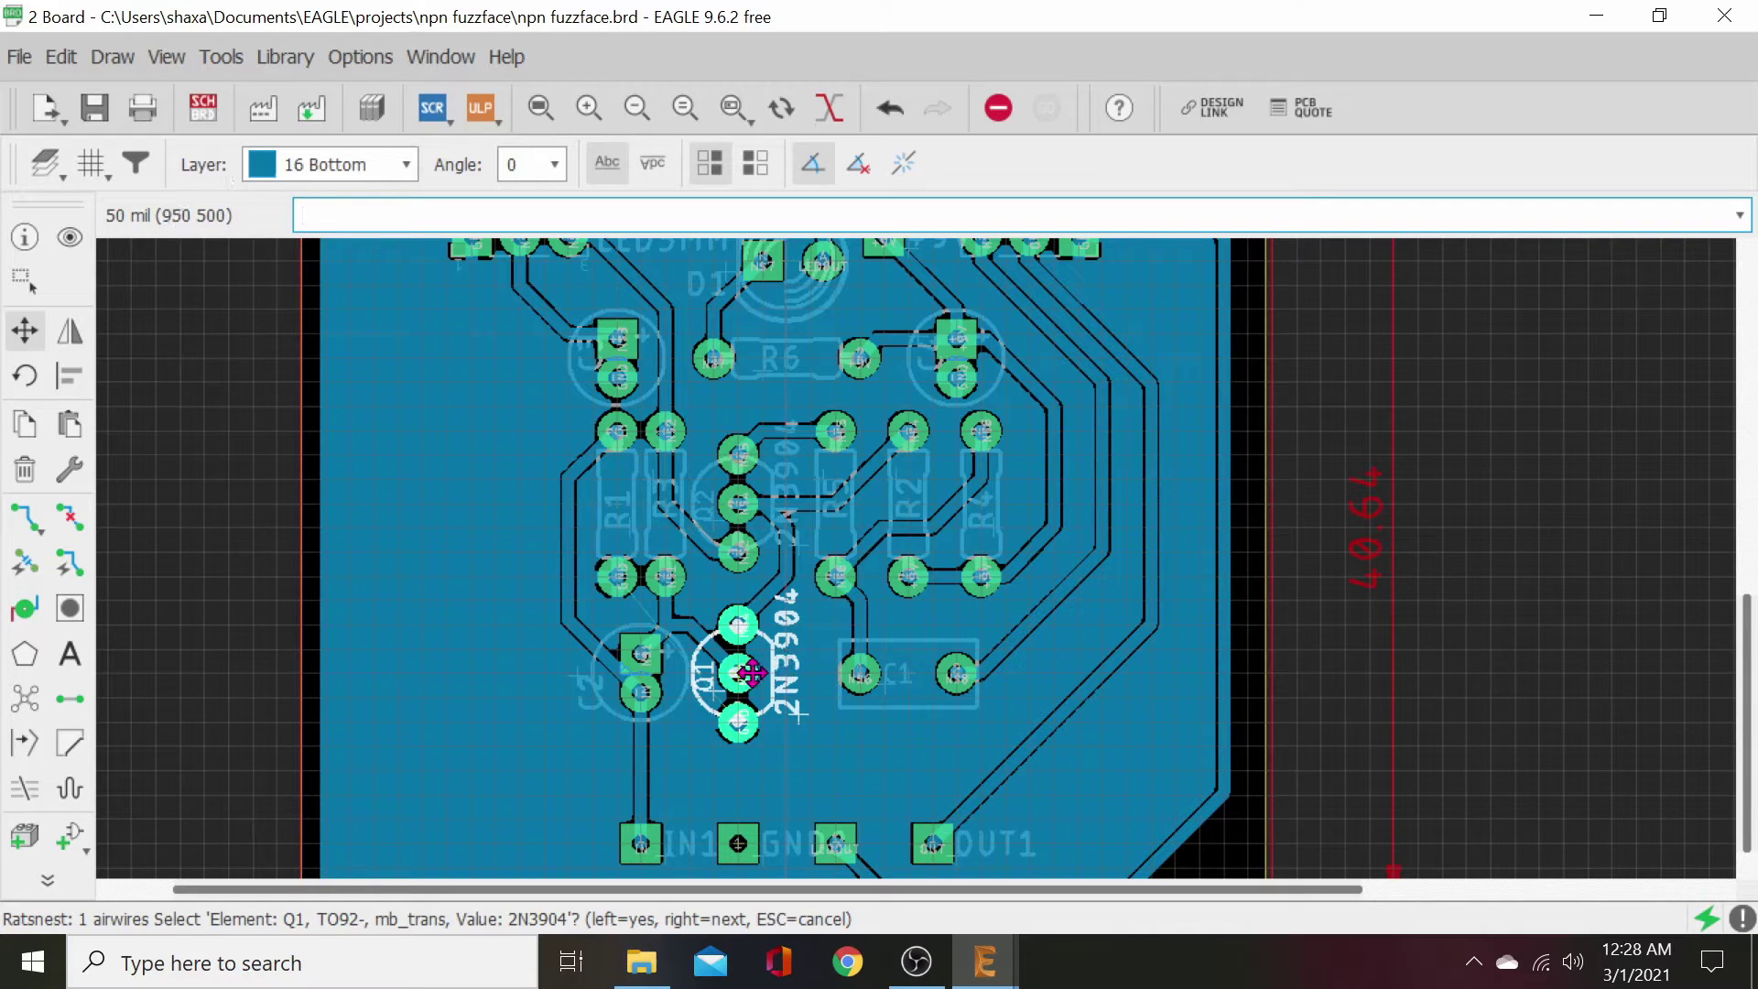
{"action": "left_click", "coordinate": [748, 672]}
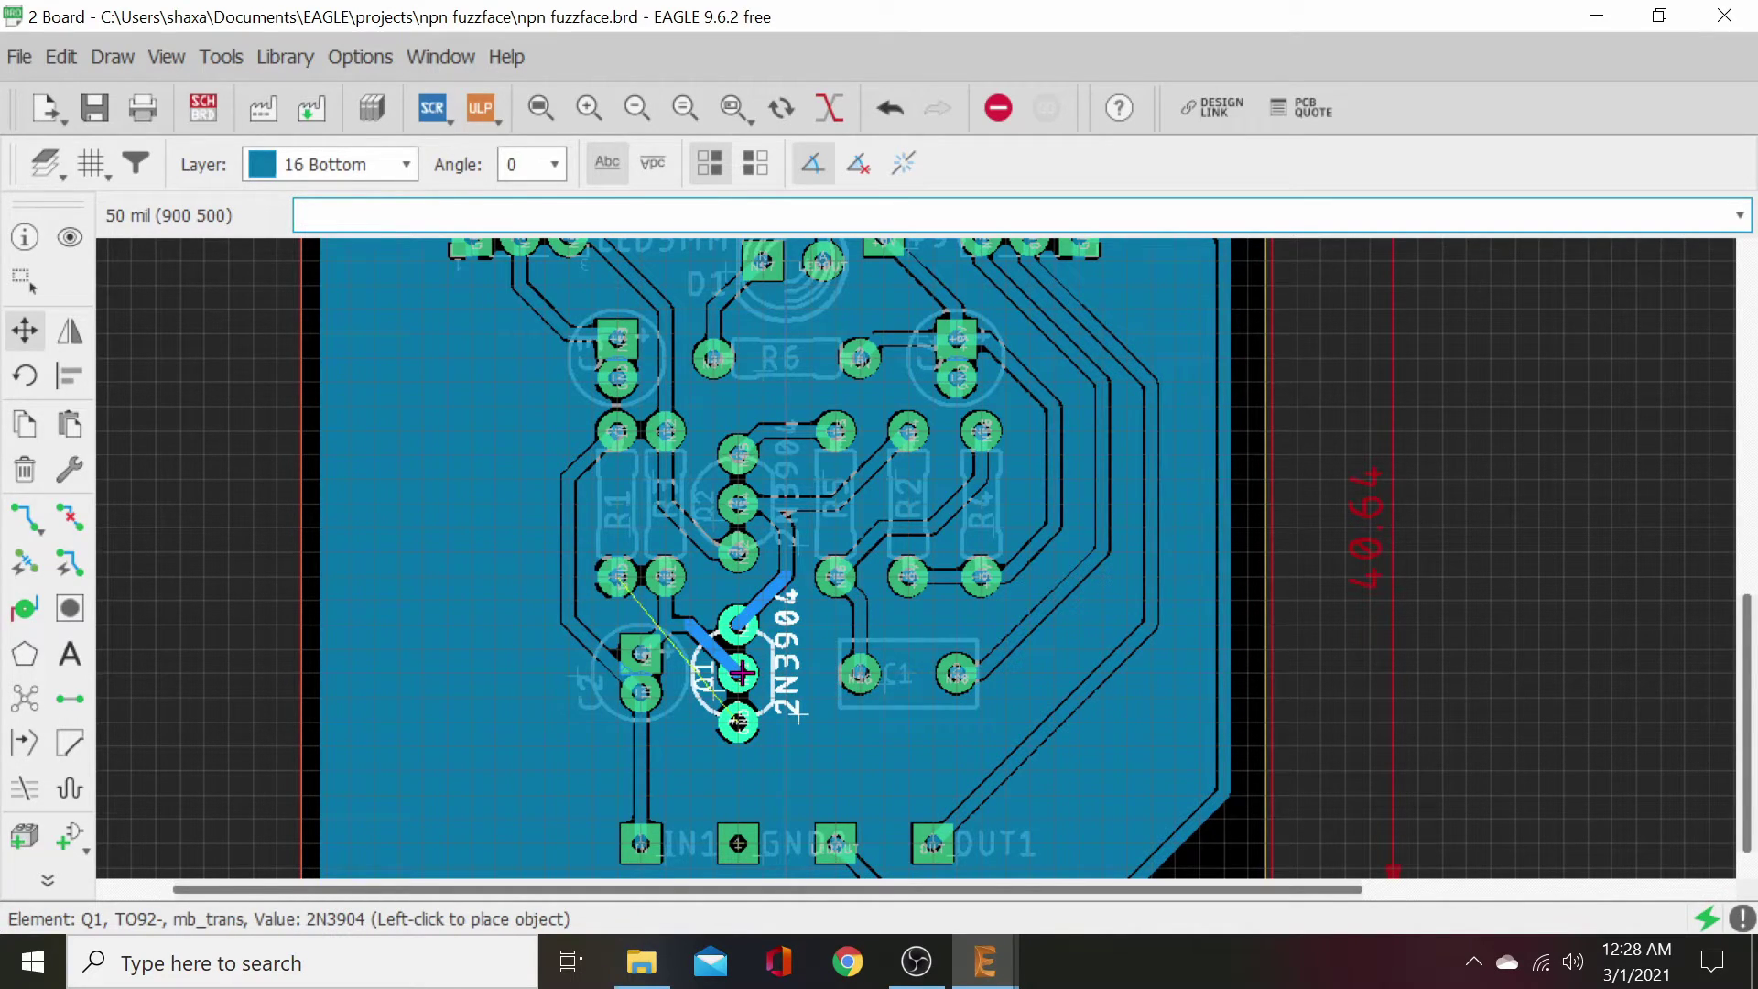
{"action": "left_click", "coordinate": [762, 673]}
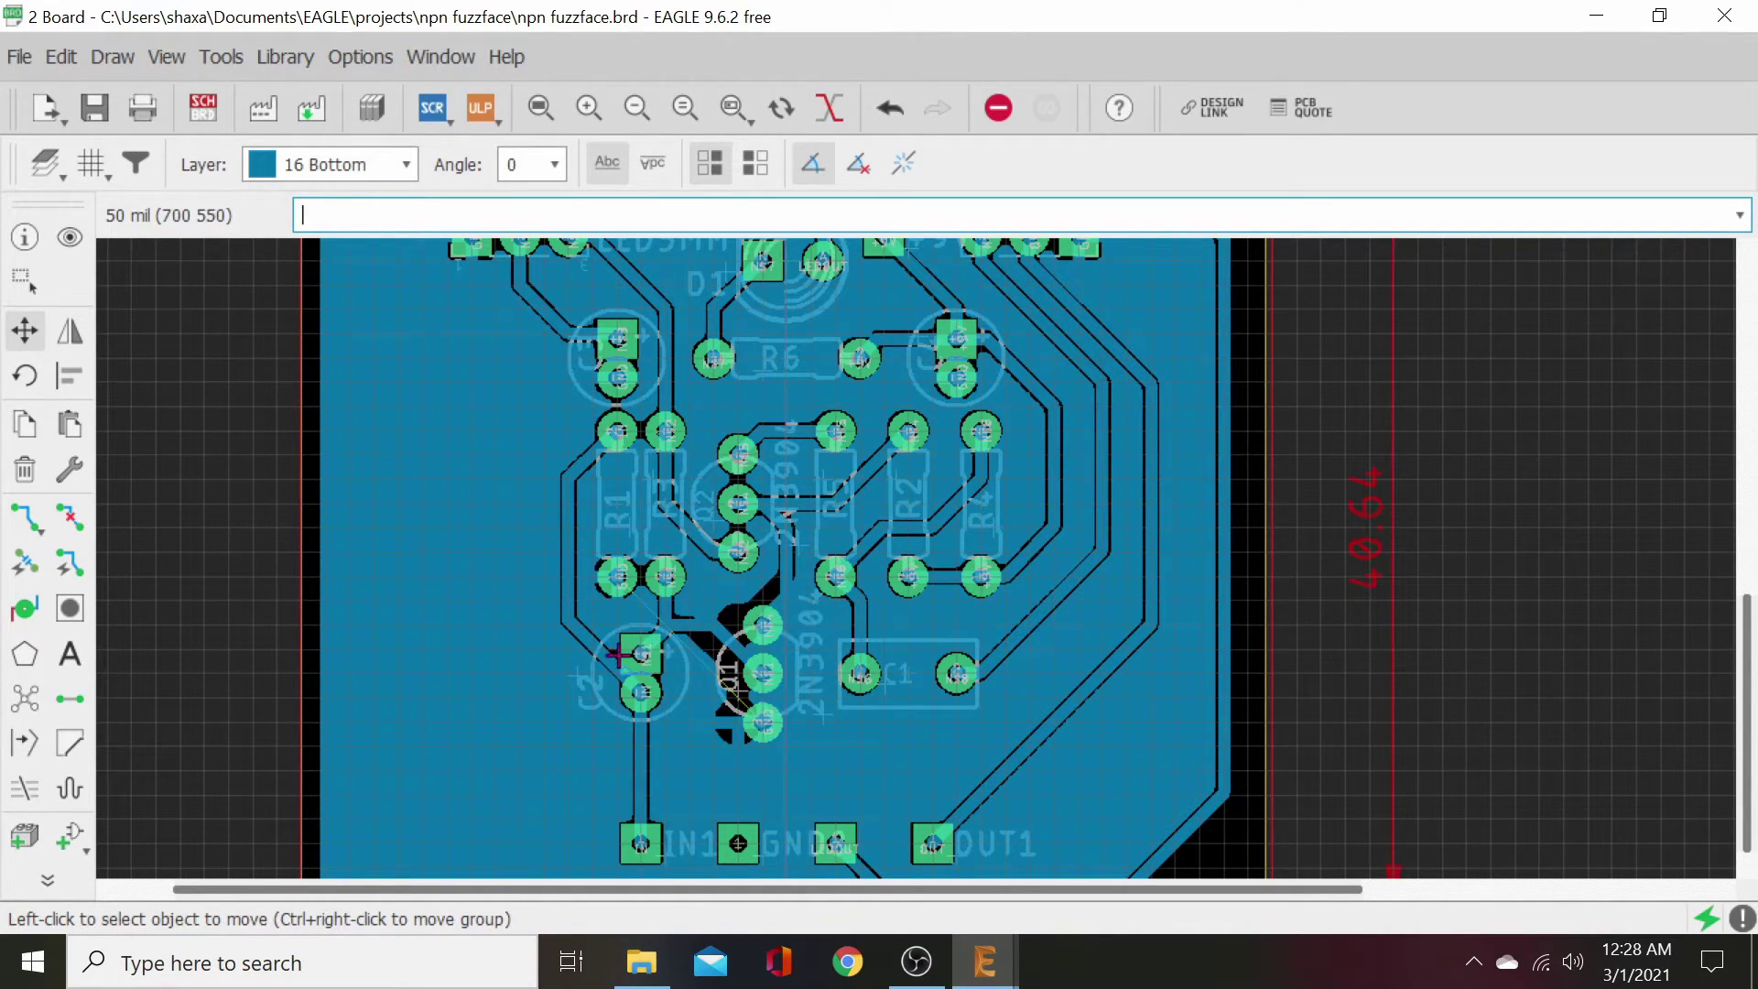
{"action": "left_click", "coordinate": [25, 699]}
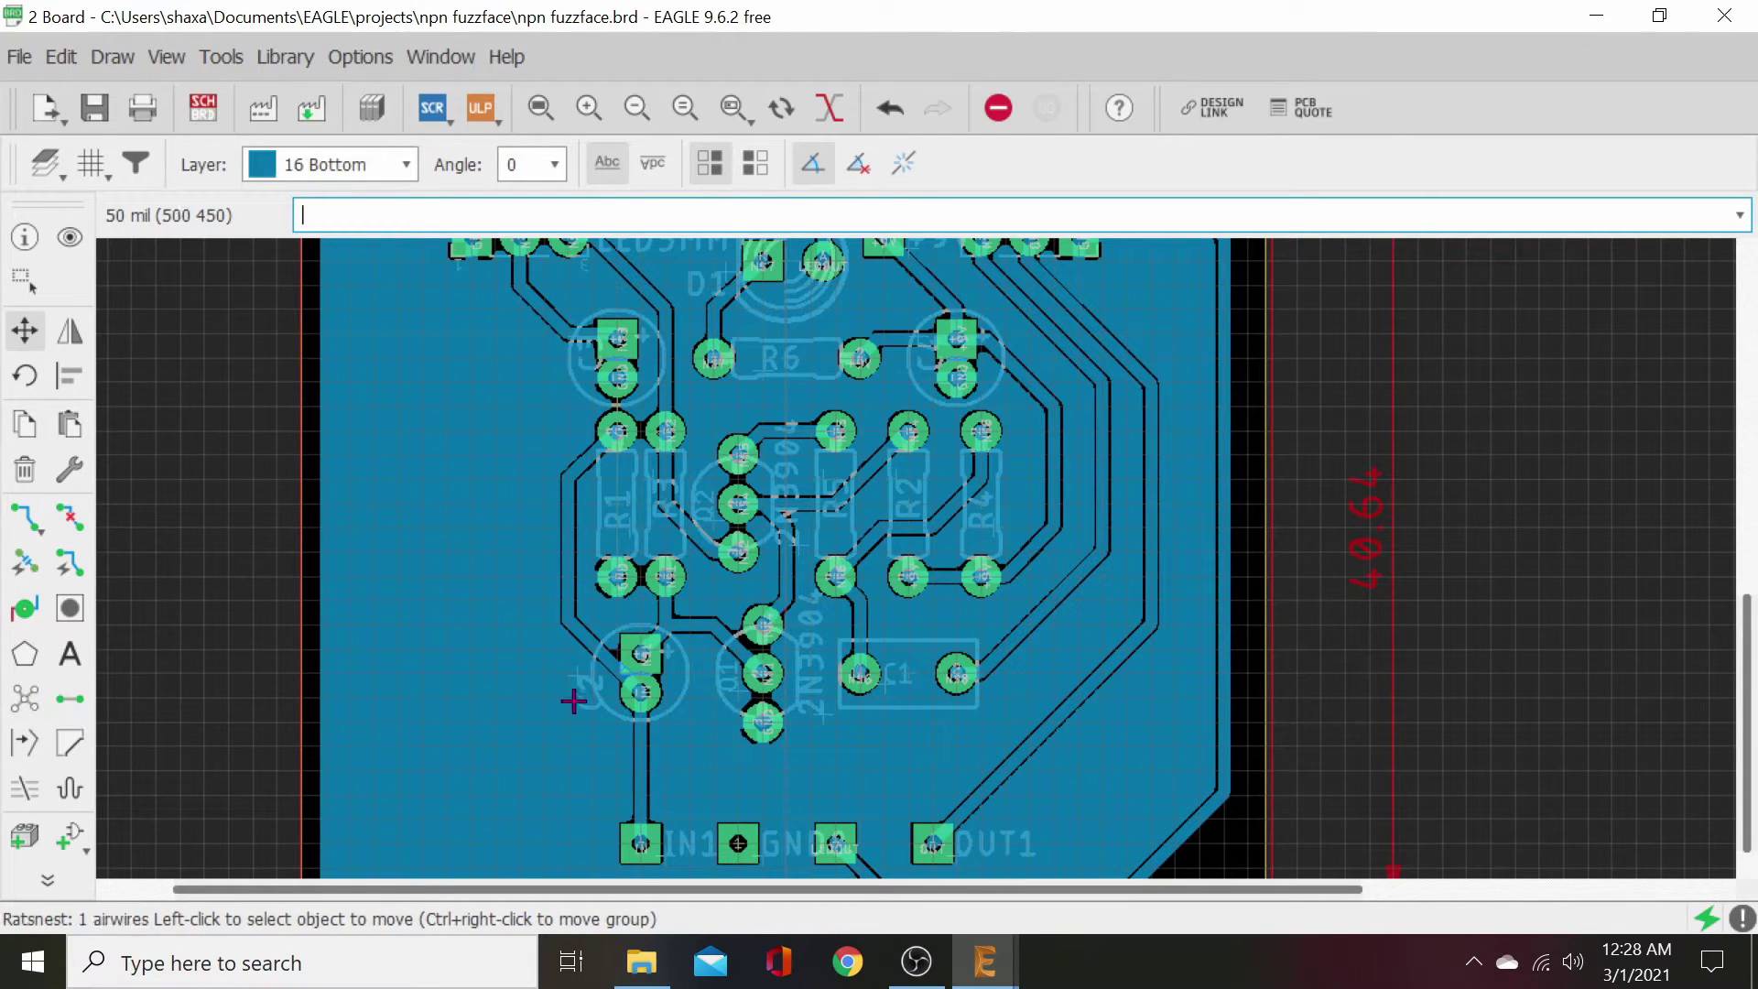
- Reposition the N$1 trace segment and refill the pour
{"action": "left_click", "coordinate": [708, 629]}
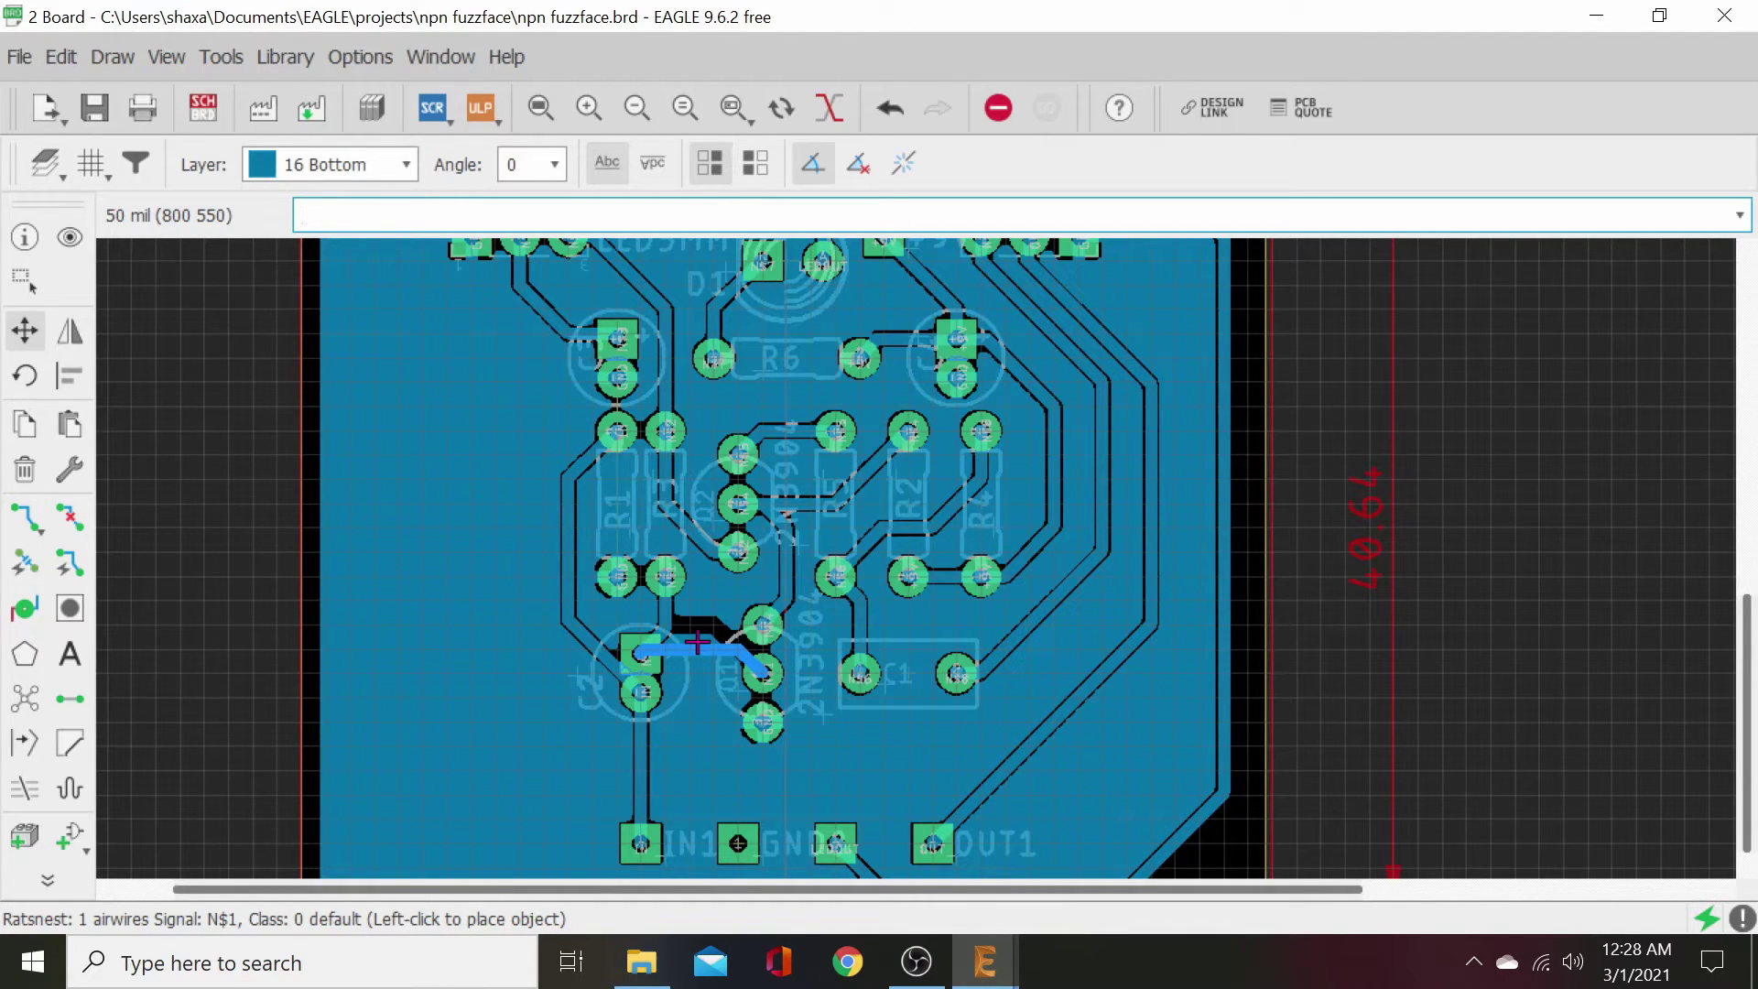
{"action": "left_click", "coordinate": [697, 644]}
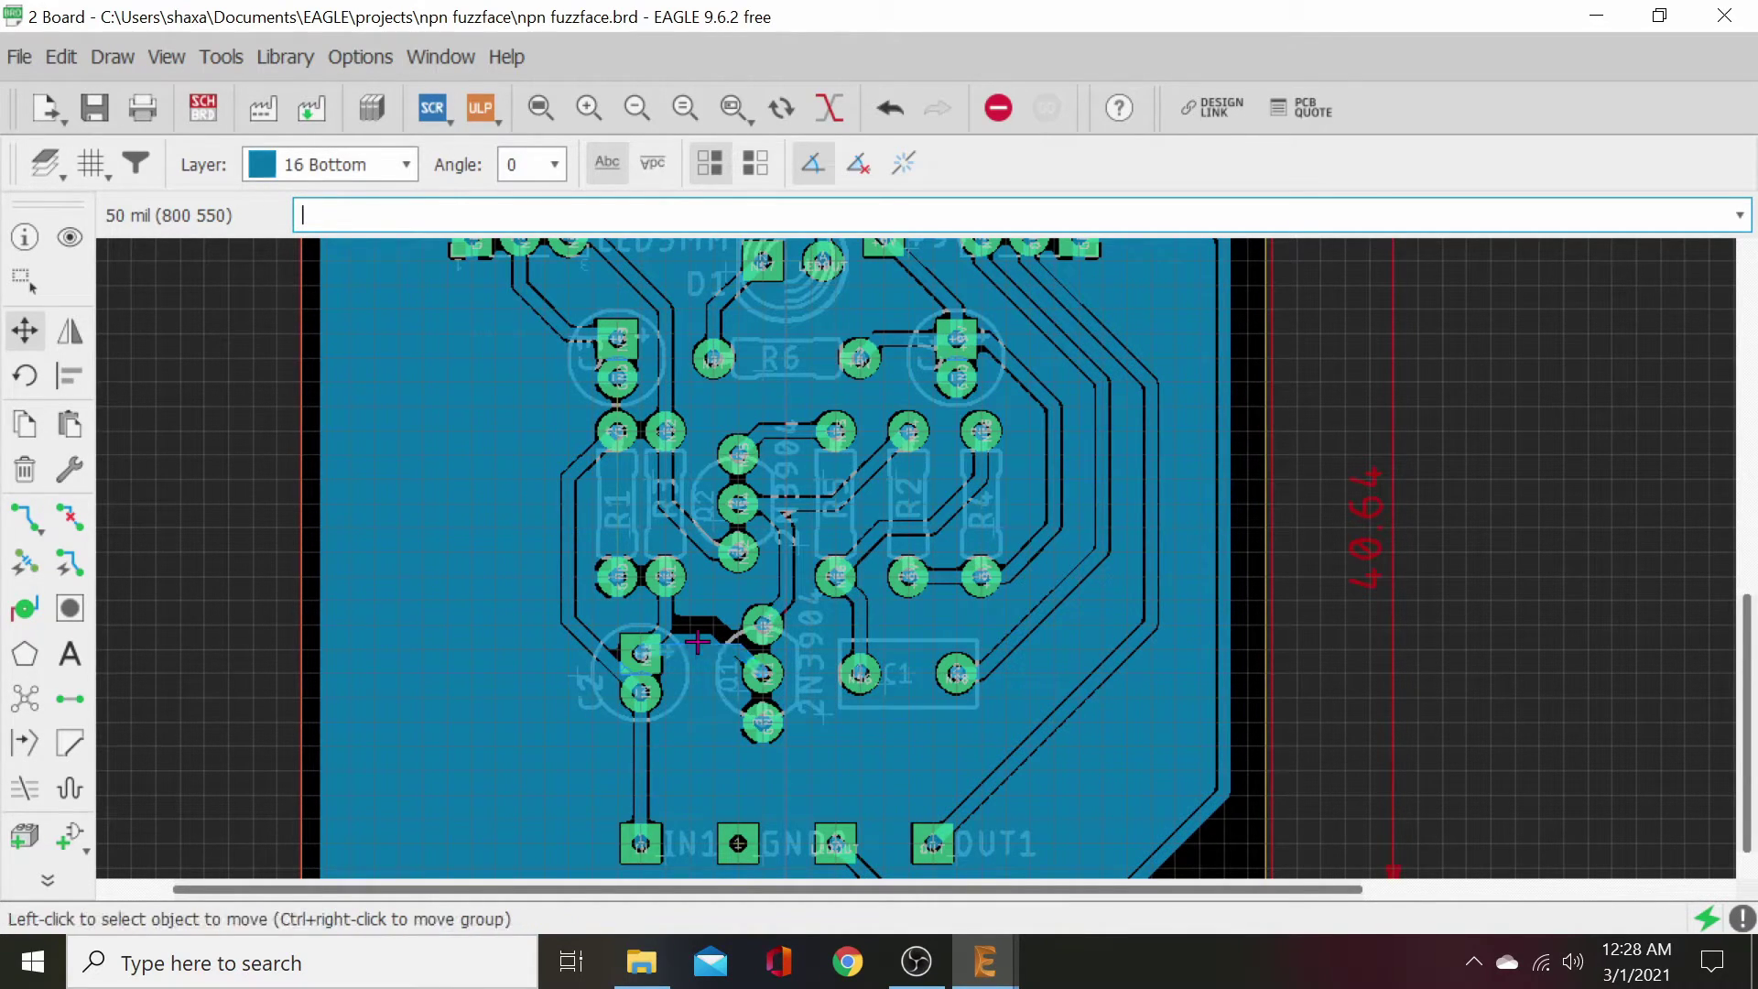
{"action": "left_click", "coordinate": [25, 700]}
- Raise the N$1 trace beside C2 and its diagonal end, then refill the pour
{"action": "scroll", "coordinate": [1039, 759], "scroll_direction": "down", "scroll_amount": 1}
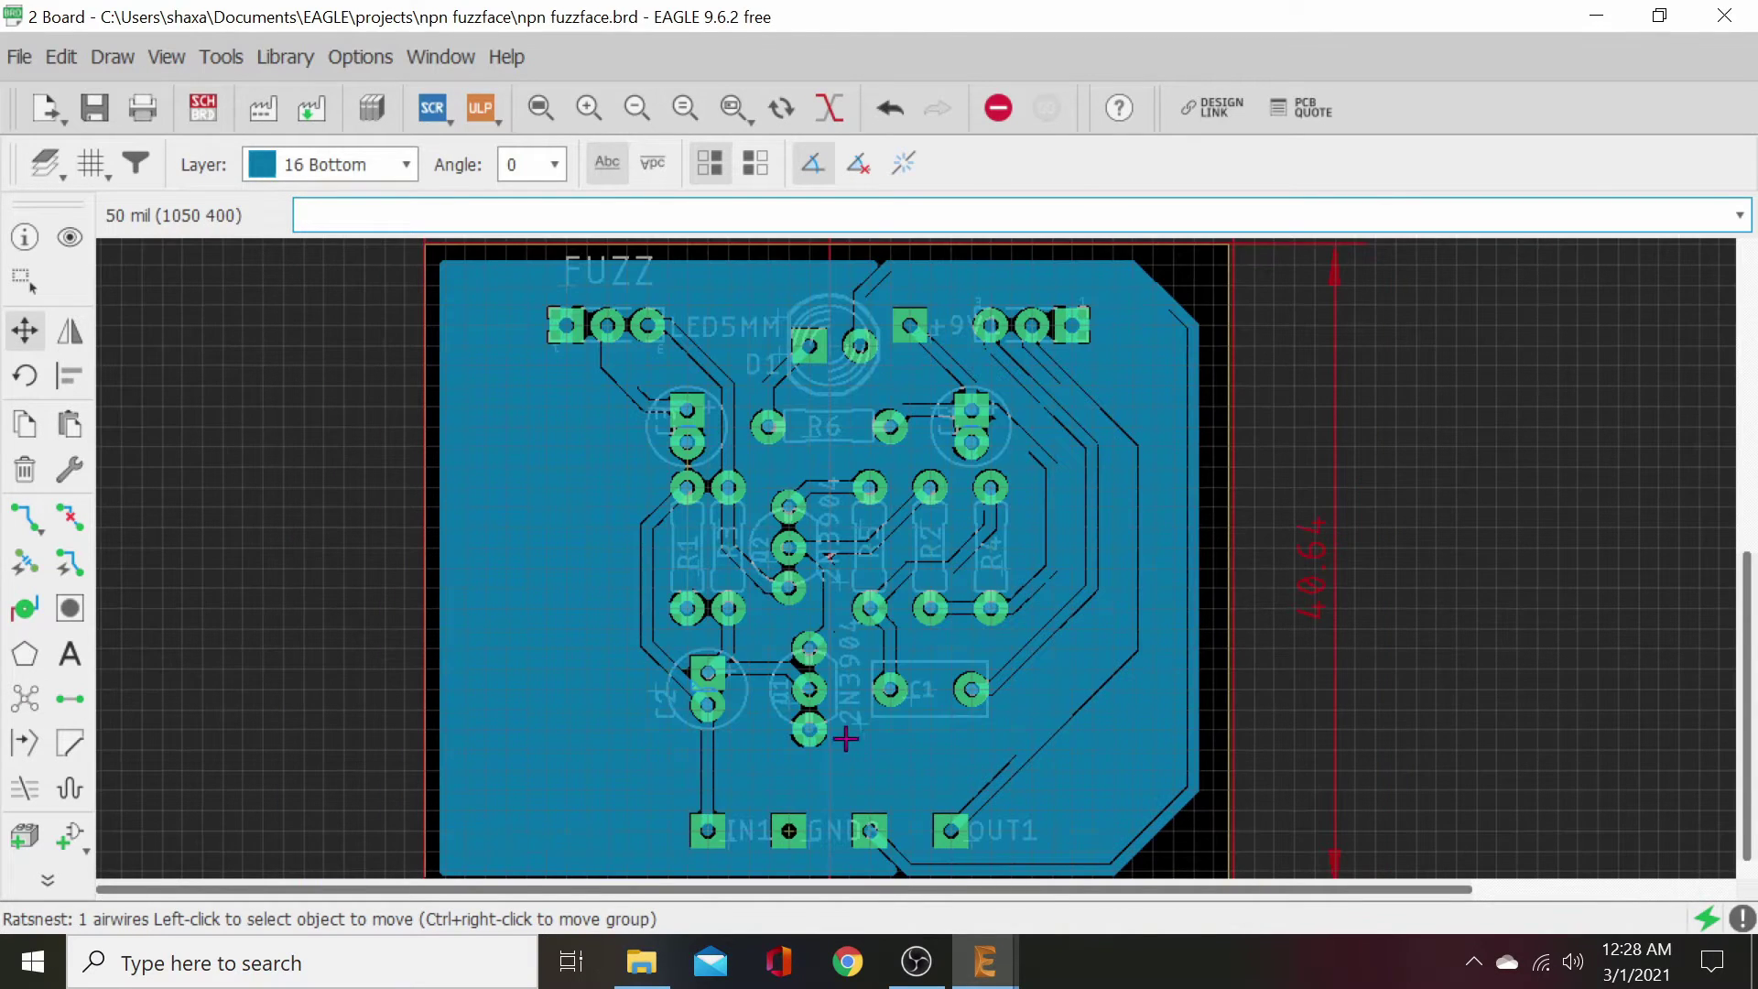
{"action": "scroll", "coordinate": [845, 738], "scroll_direction": "up", "scroll_amount": 2}
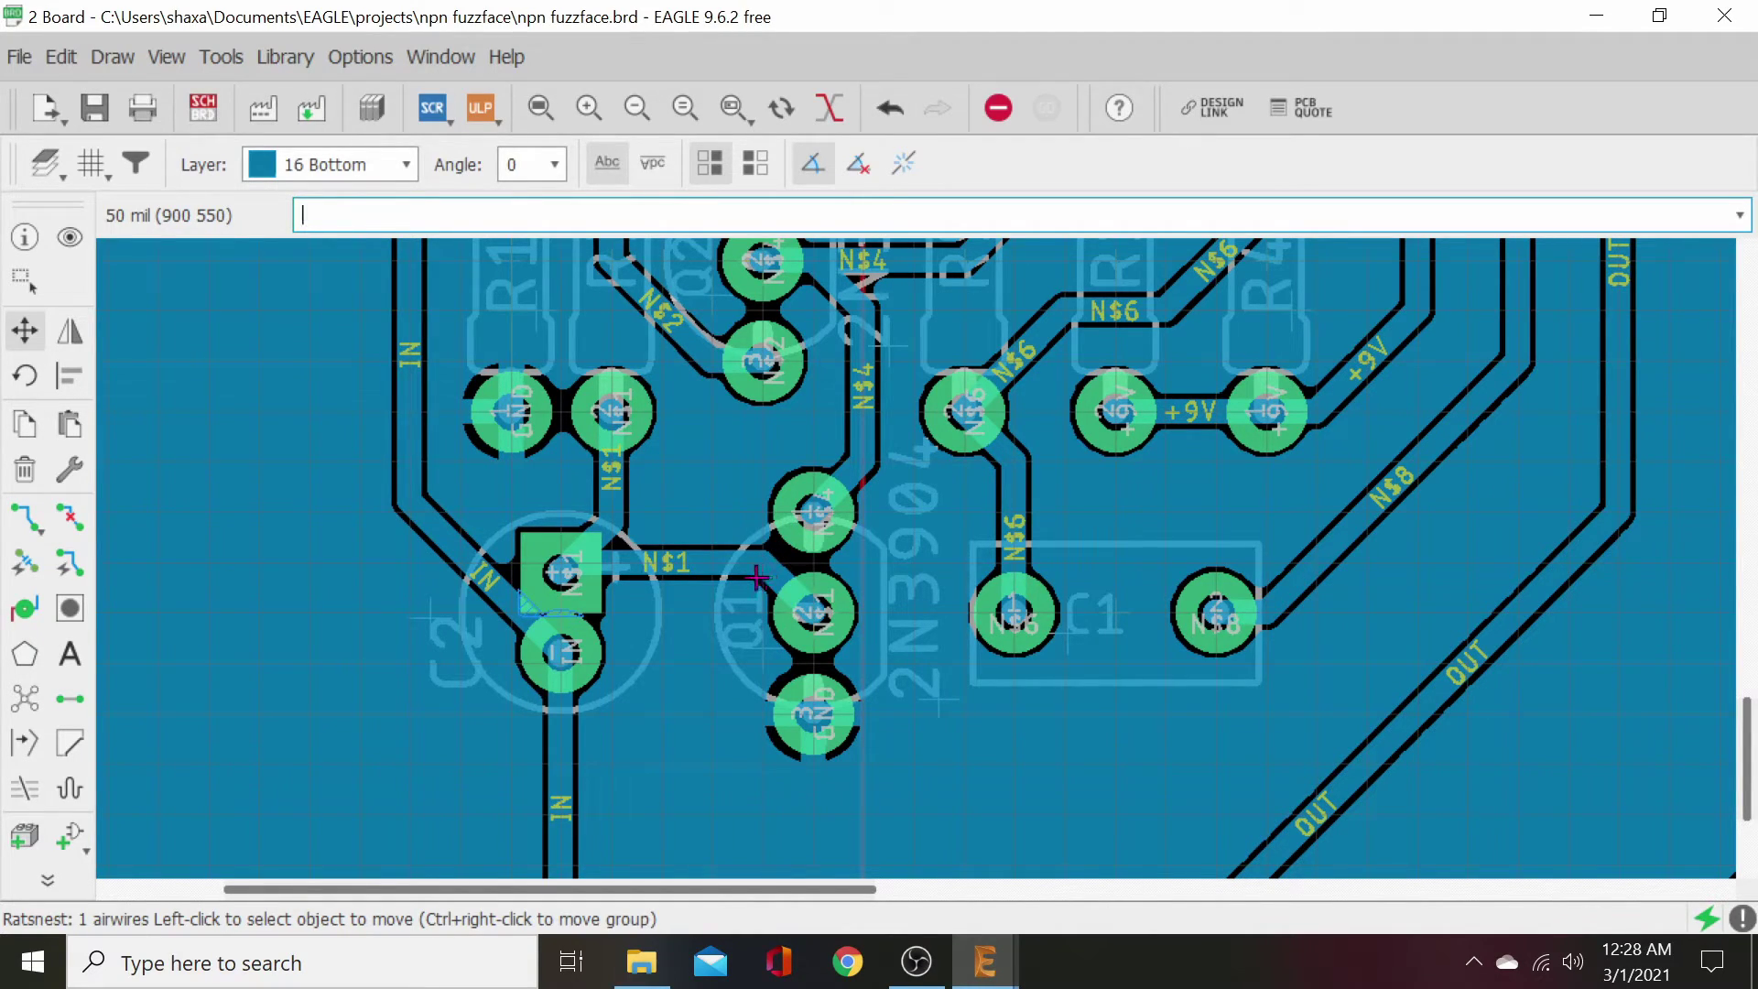
{"action": "left_click", "coordinate": [25, 330]}
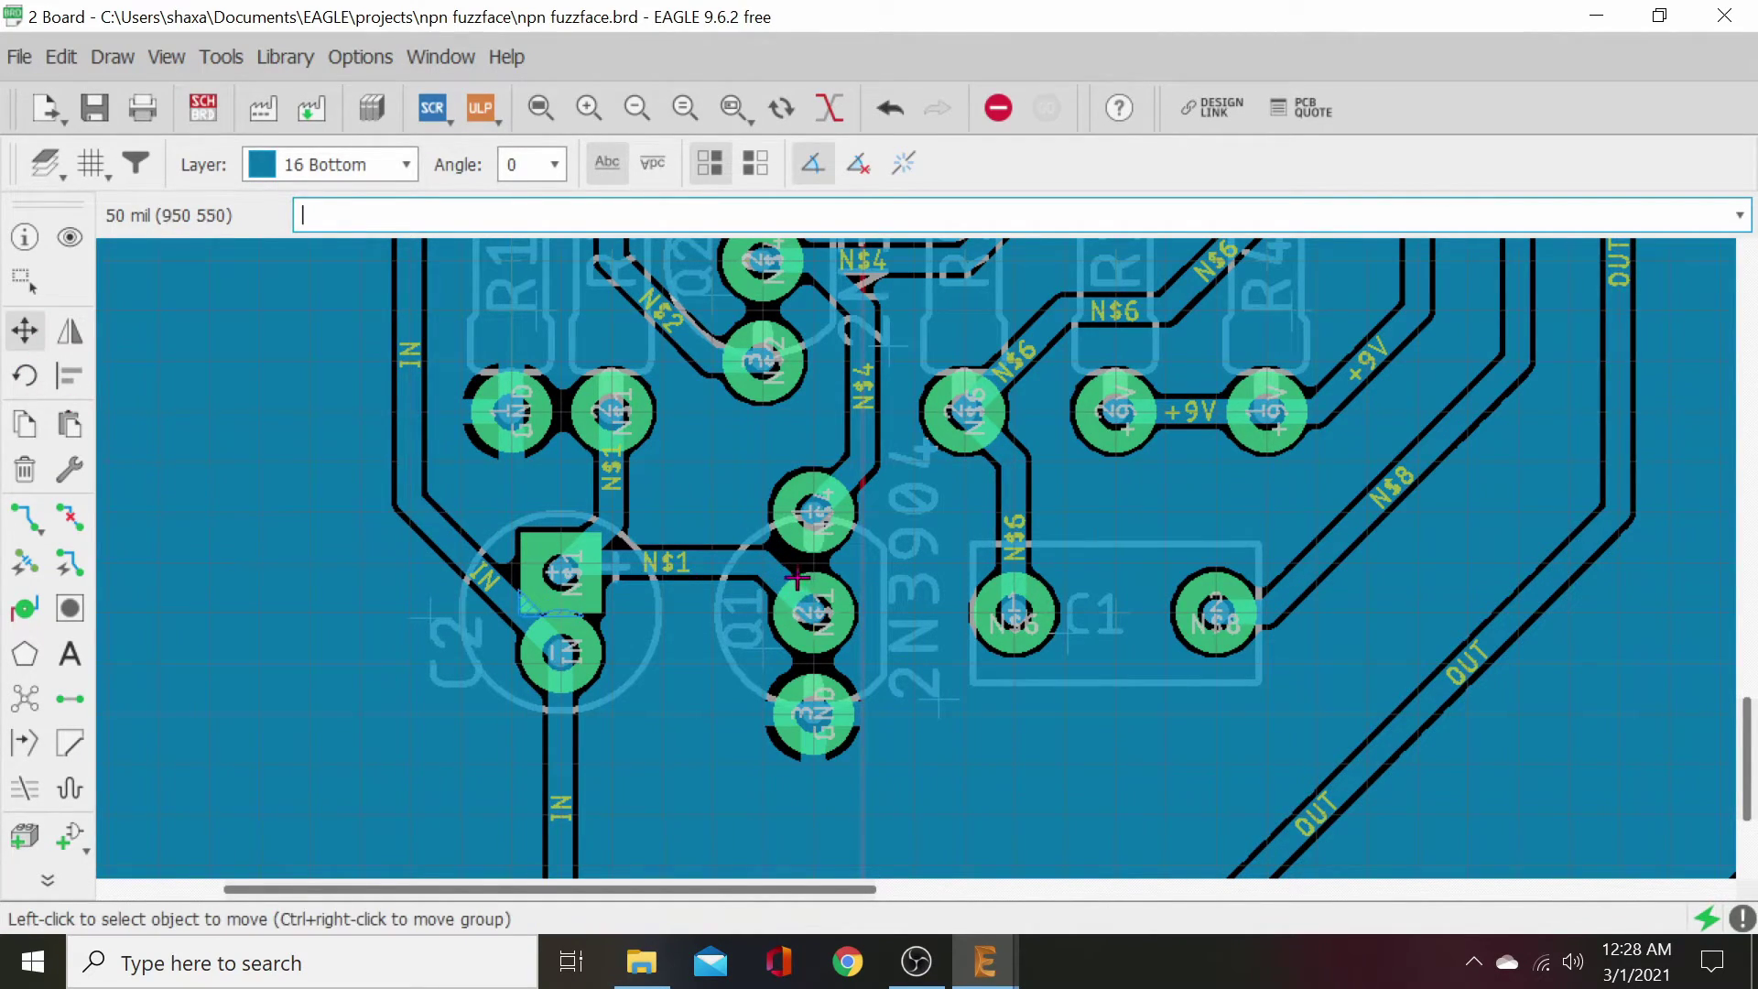
{"action": "left_click", "coordinate": [690, 571]}
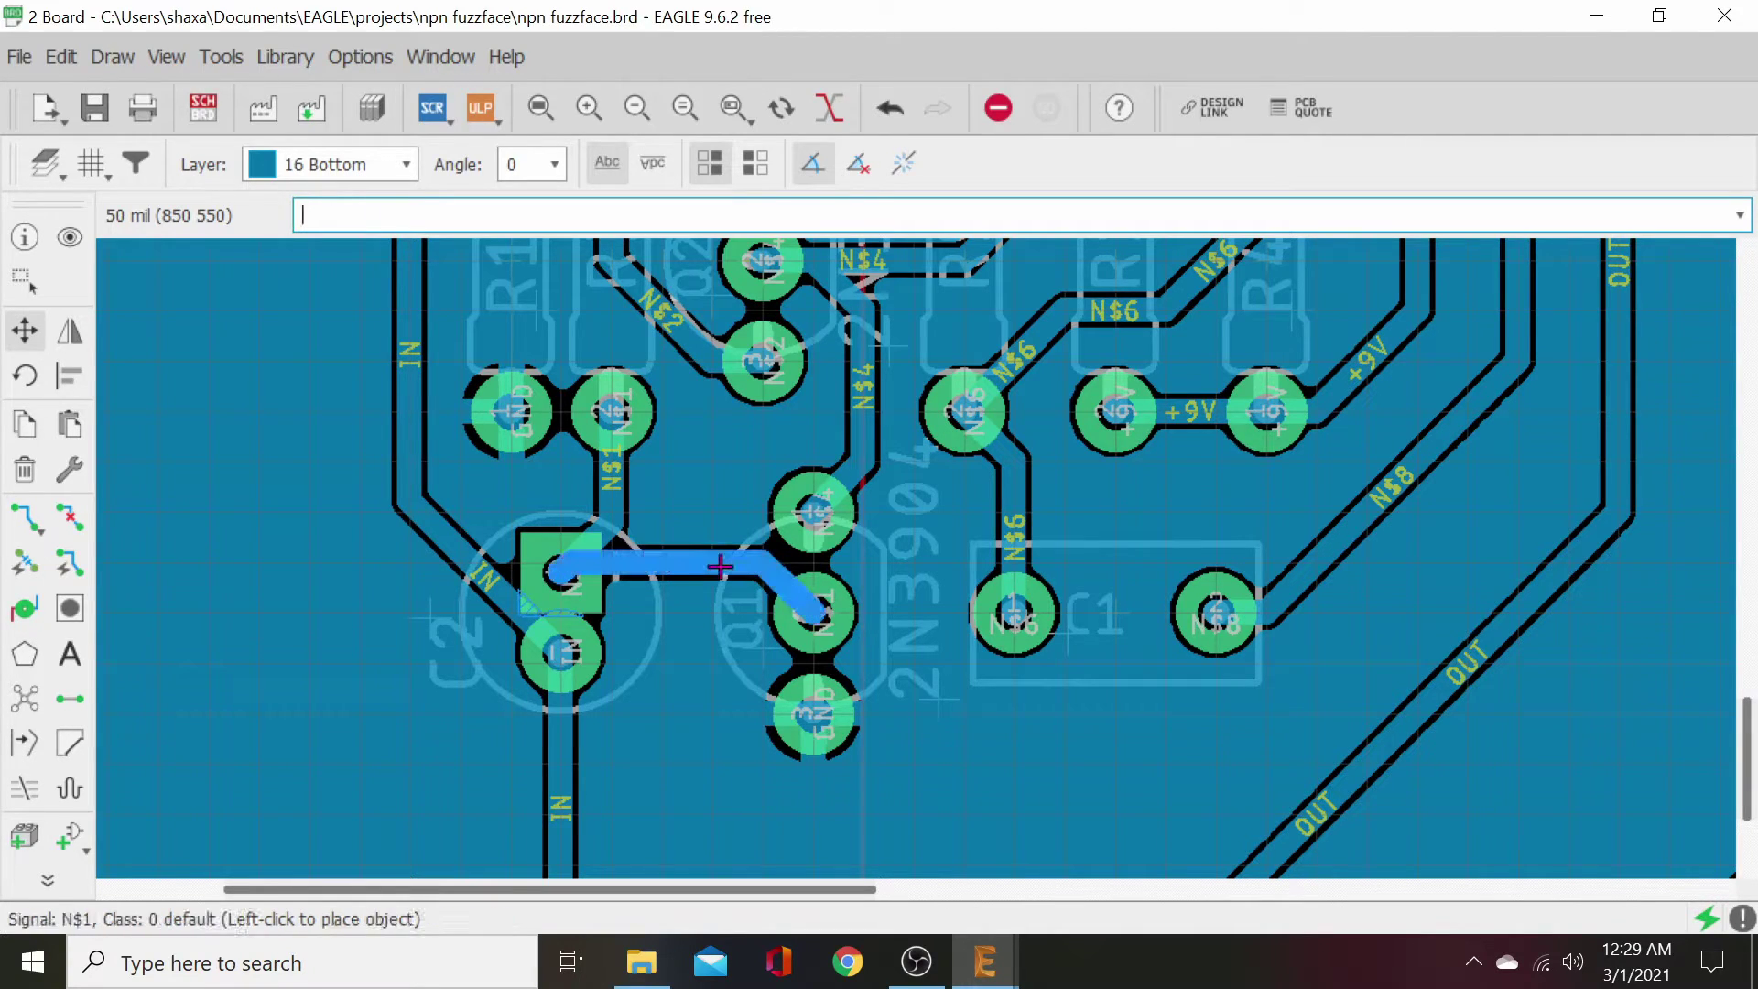
{"action": "left_click", "coordinate": [663, 572]}
{"action": "left_click", "coordinate": [771, 580]}
{"action": "left_click", "coordinate": [749, 567]}
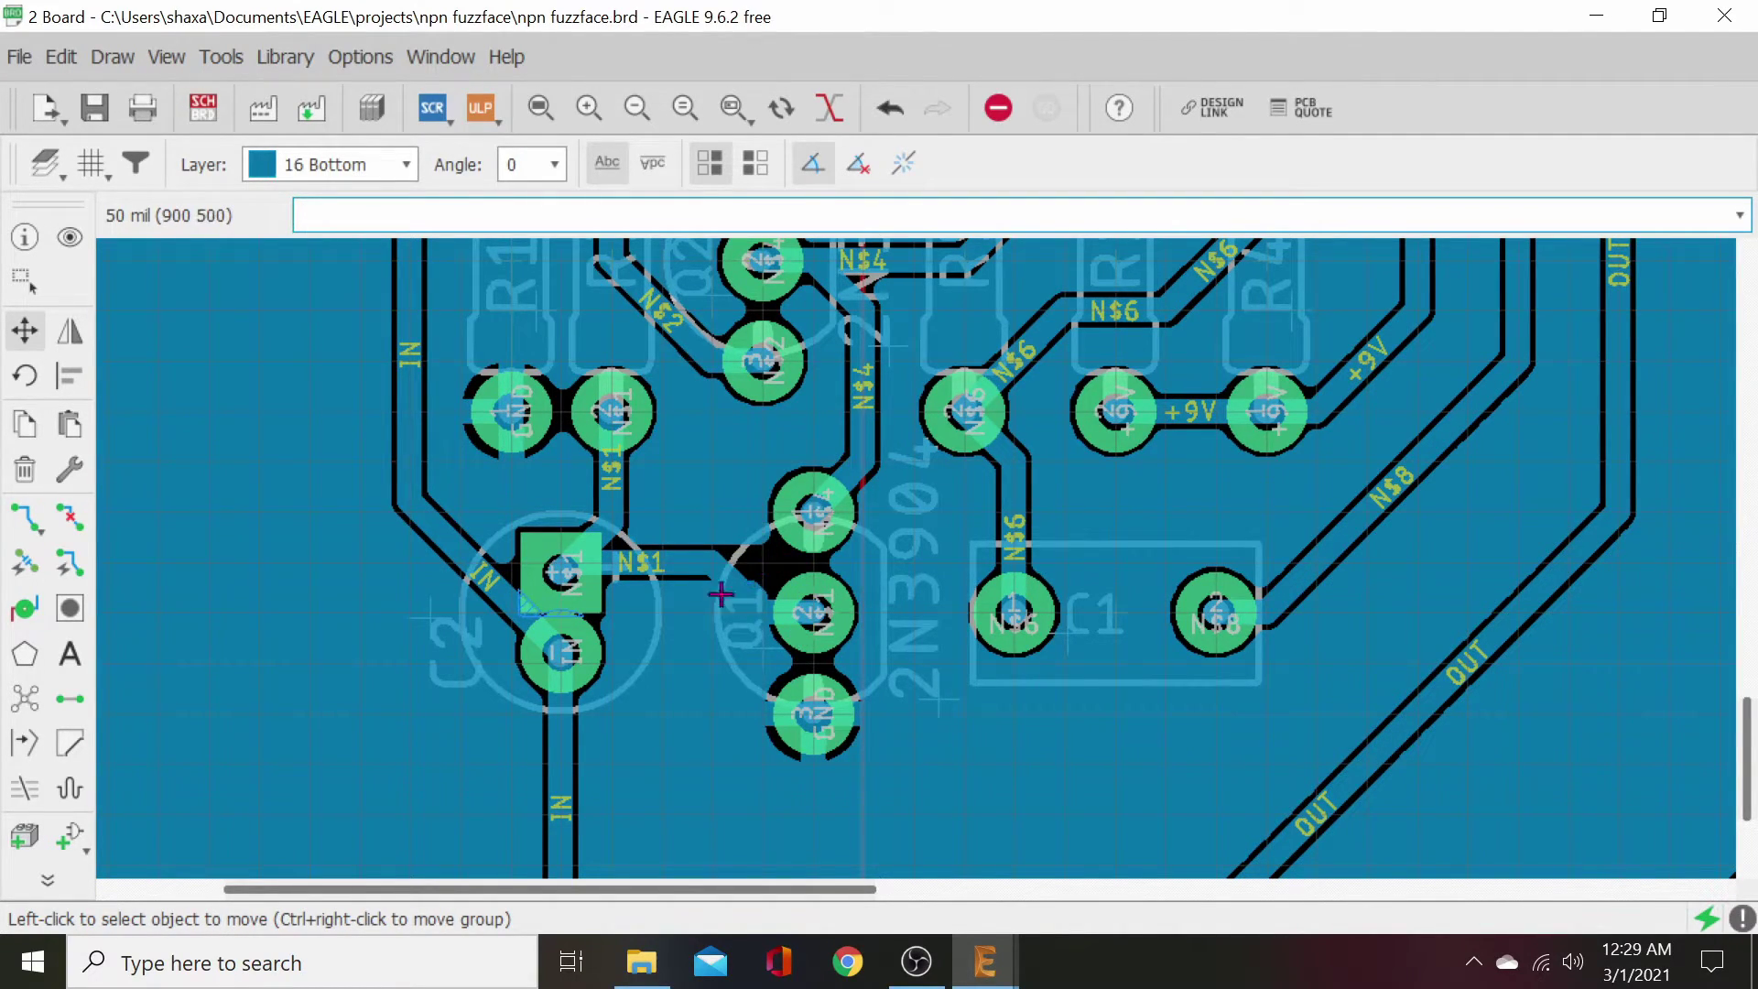
{"action": "left_click", "coordinate": [27, 699]}
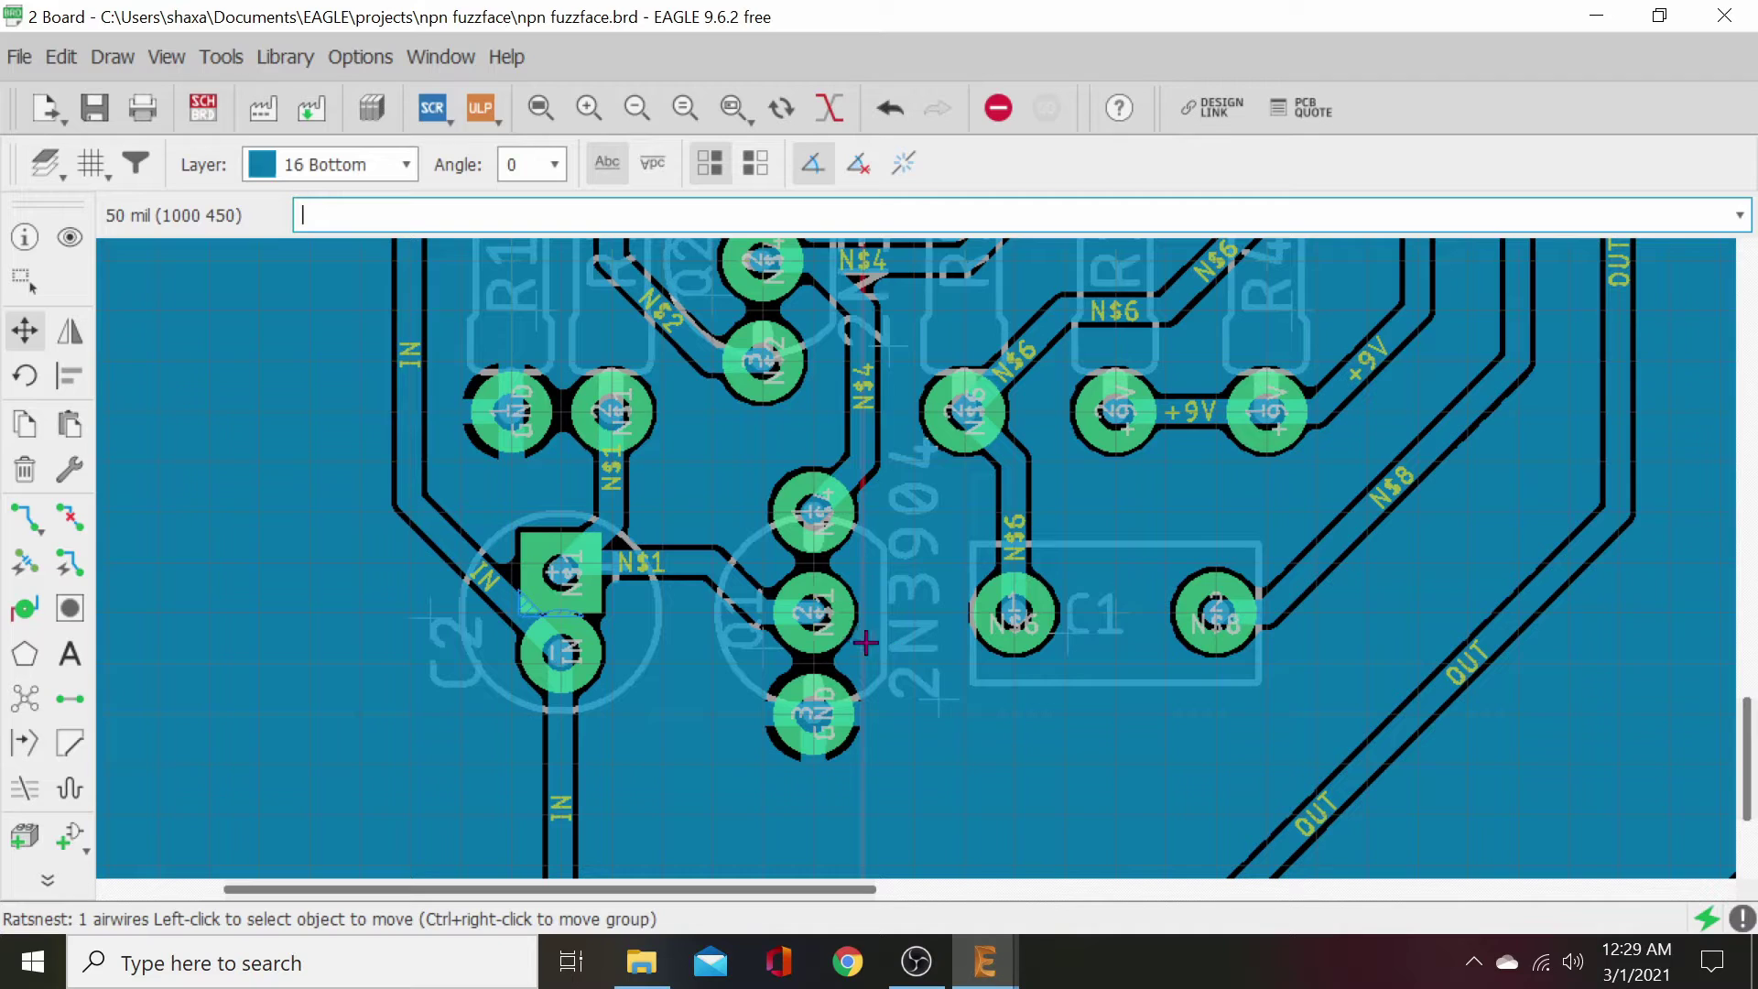
- Move resistor R1 slightly left and refill the pour around it
{"action": "scroll", "coordinate": [916, 673], "scroll_direction": "down", "scroll_amount": 4}
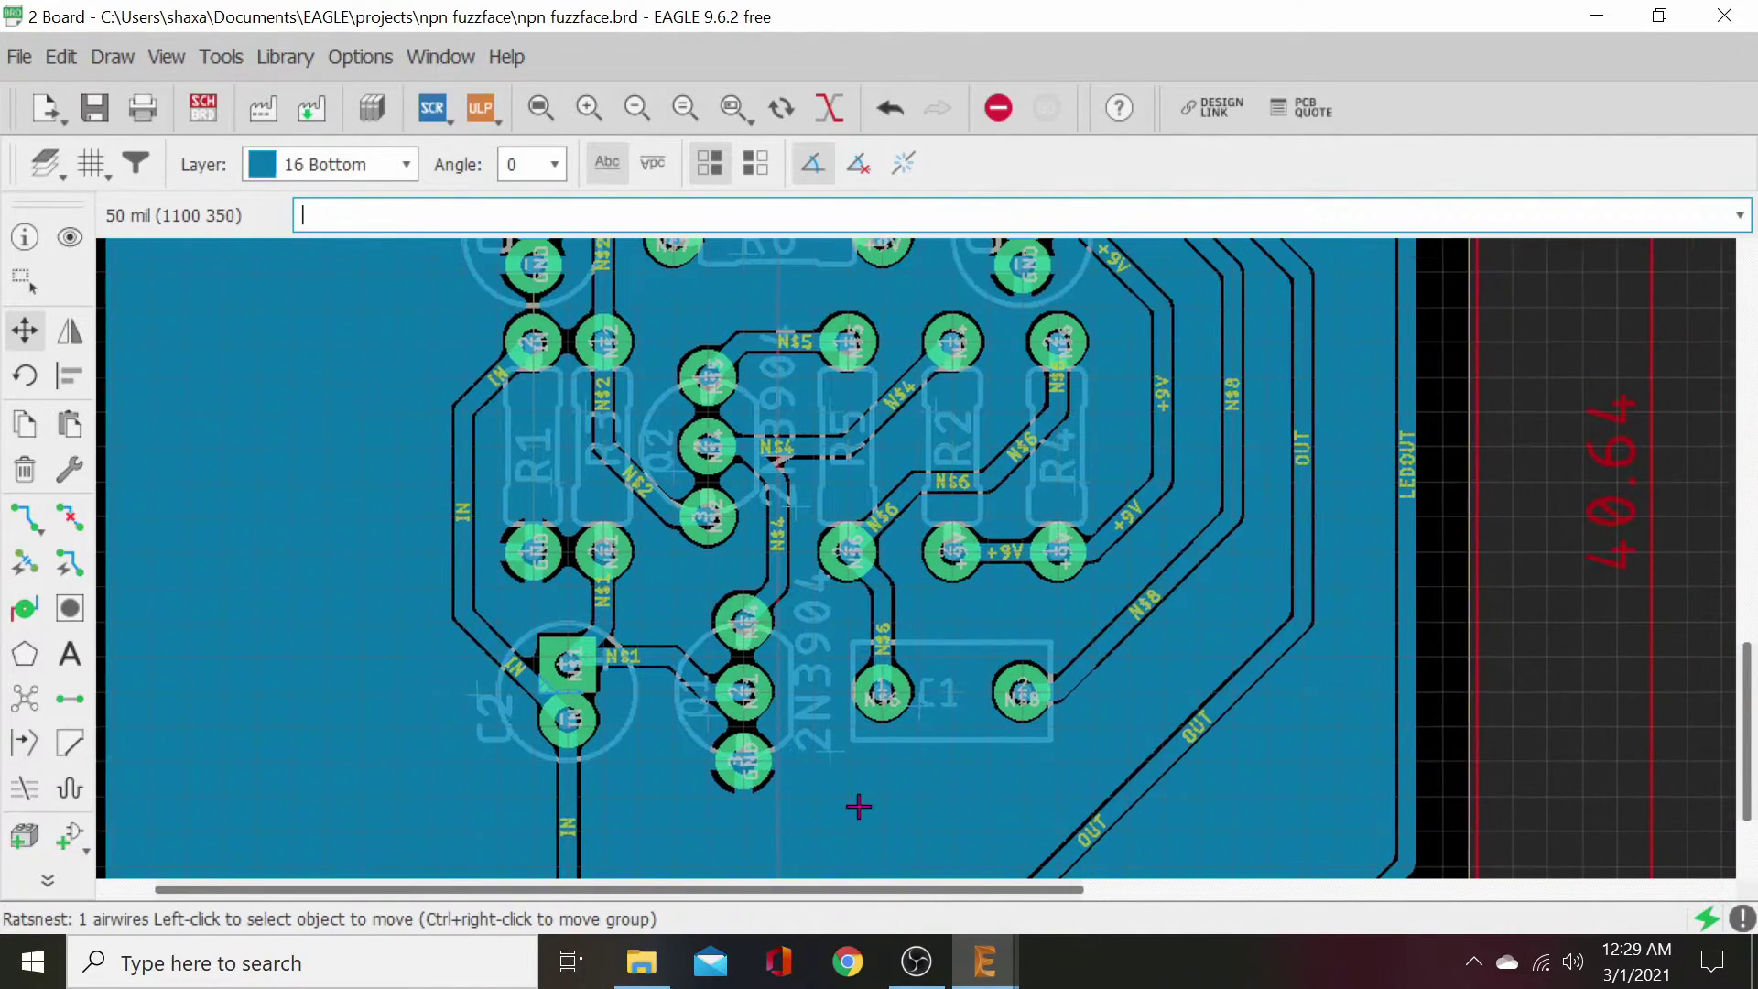
{"action": "scroll", "coordinate": [858, 805], "scroll_direction": "down", "scroll_amount": 1}
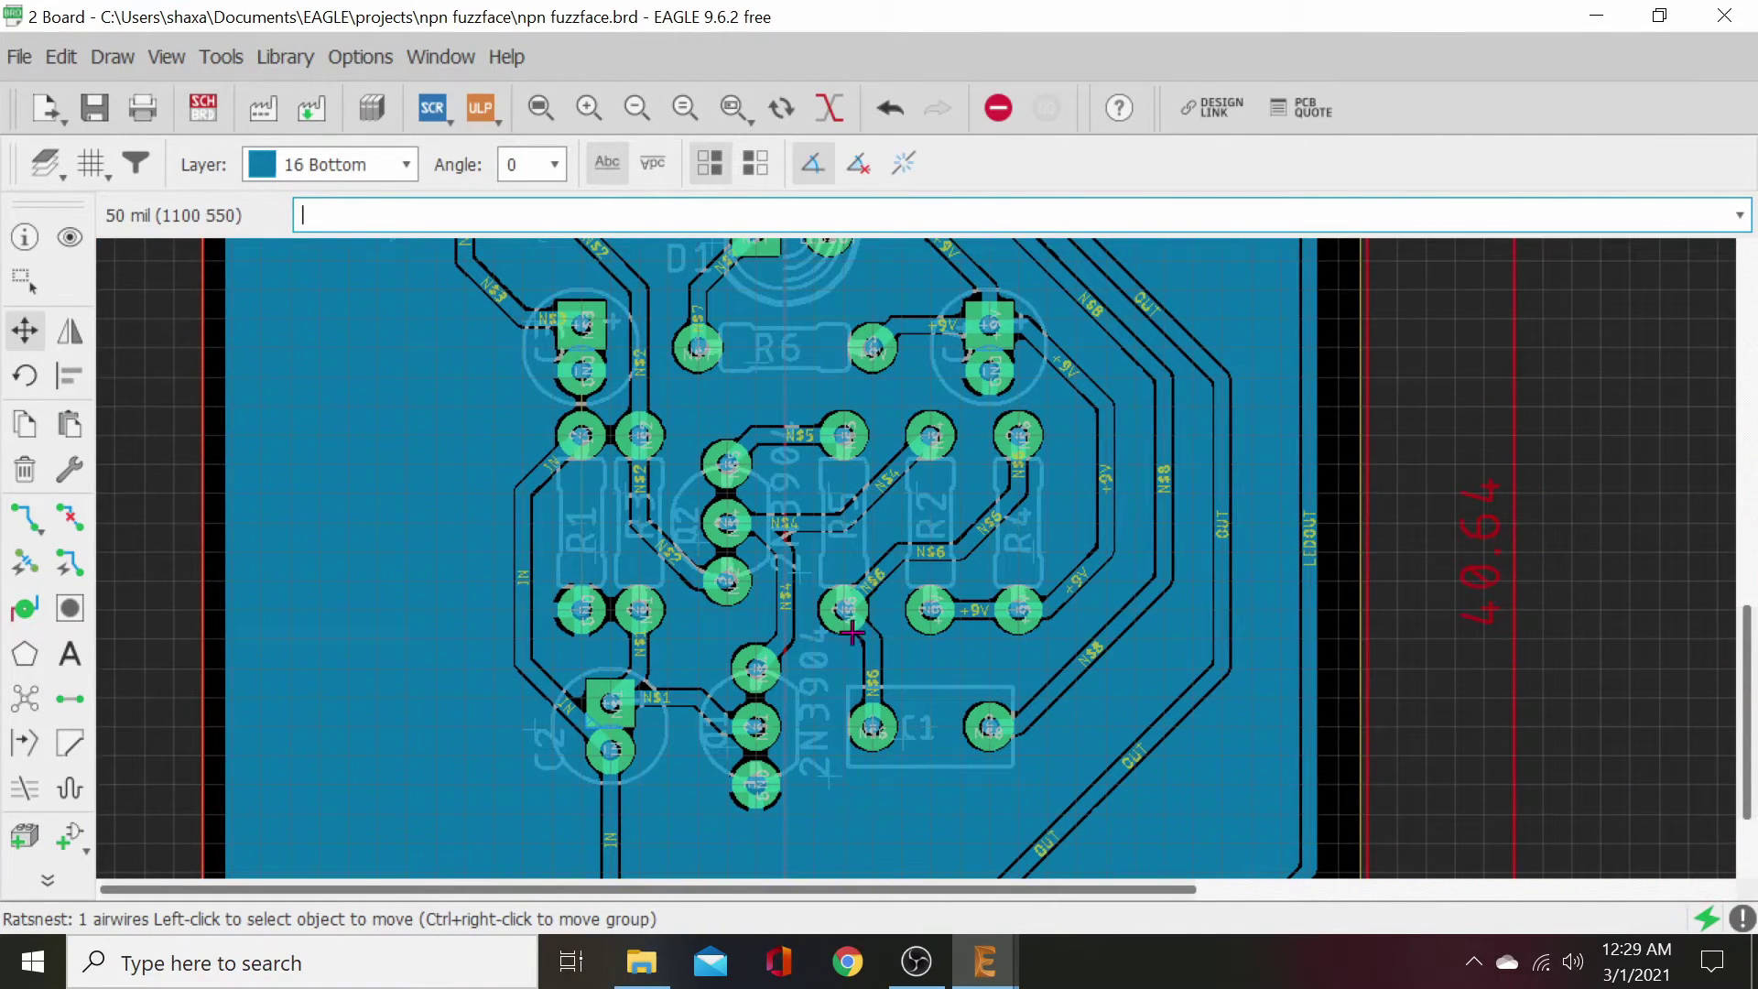
{"action": "scroll", "coordinate": [731, 584], "scroll_direction": "up", "scroll_amount": 1}
{"action": "scroll", "coordinate": [591, 410], "scroll_direction": "up", "scroll_amount": 3}
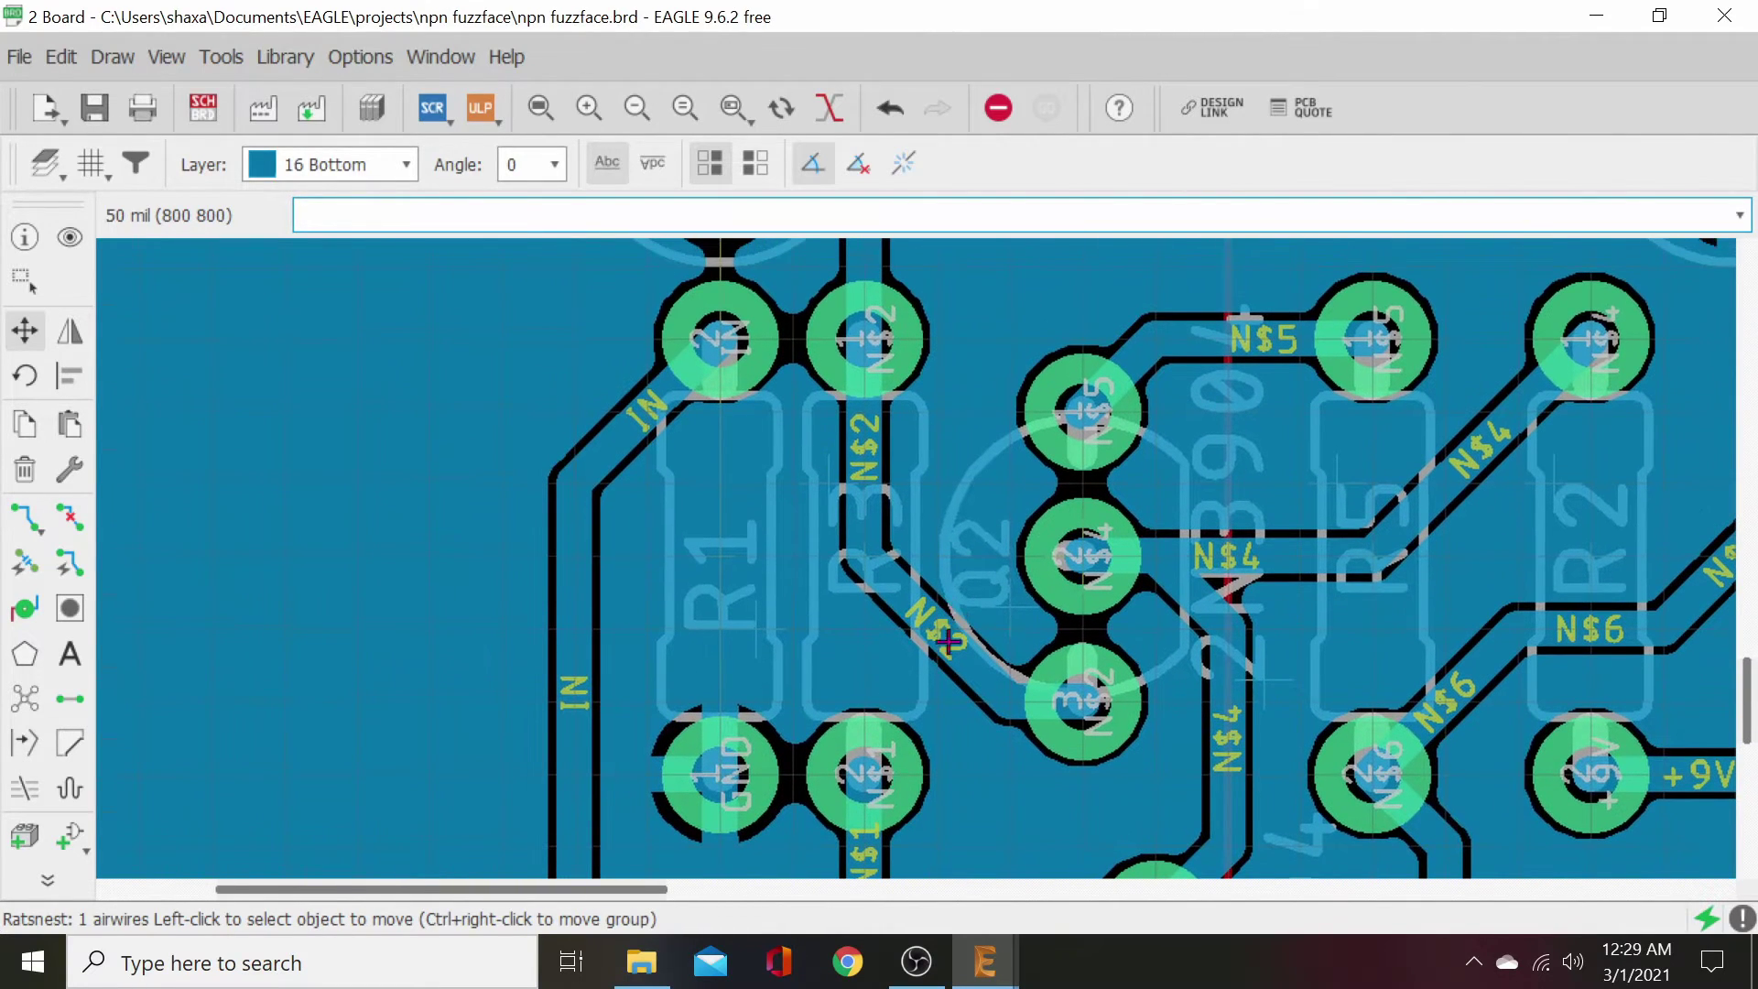
{"action": "left_click", "coordinate": [720, 555]}
{"action": "left_click", "coordinate": [674, 553]}
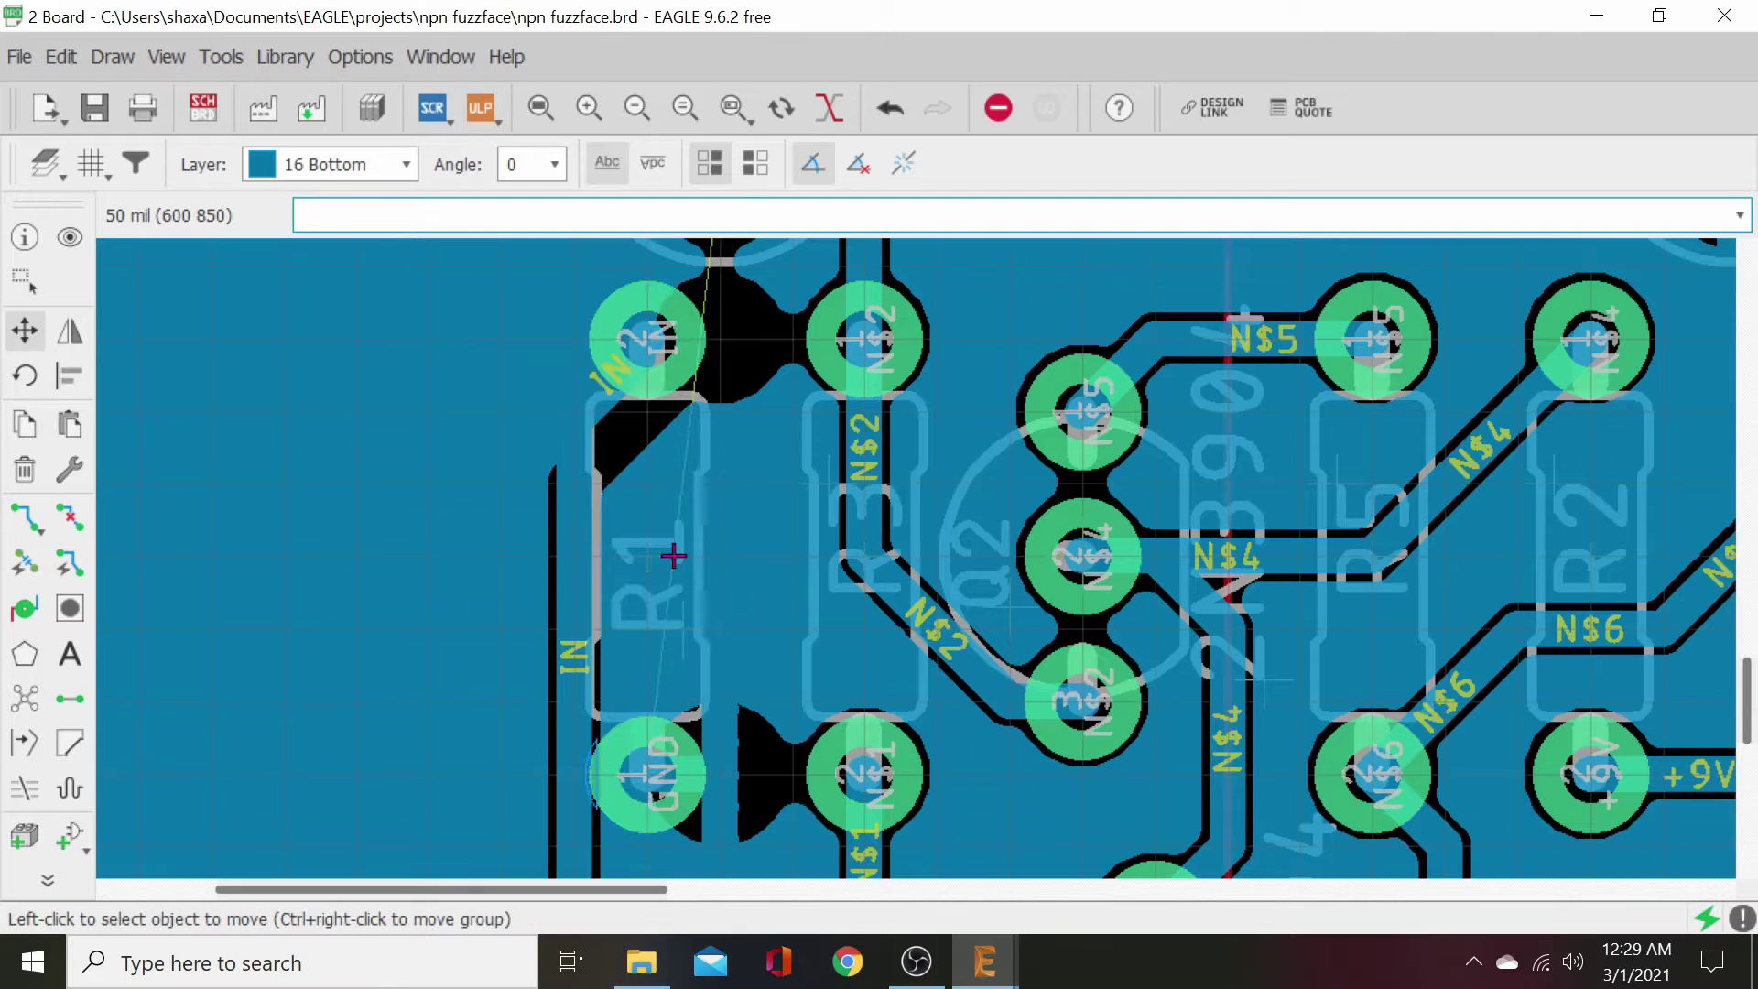
{"action": "left_click", "coordinate": [23, 697]}
- Move the IN trace closer to R1, place its diagonal segment, and refill the pour
{"action": "scroll", "coordinate": [470, 709], "scroll_direction": "down", "scroll_amount": 1}
{"action": "middle_click_drag", "start_coordinate": [469, 709], "coordinate": [553, 562]}
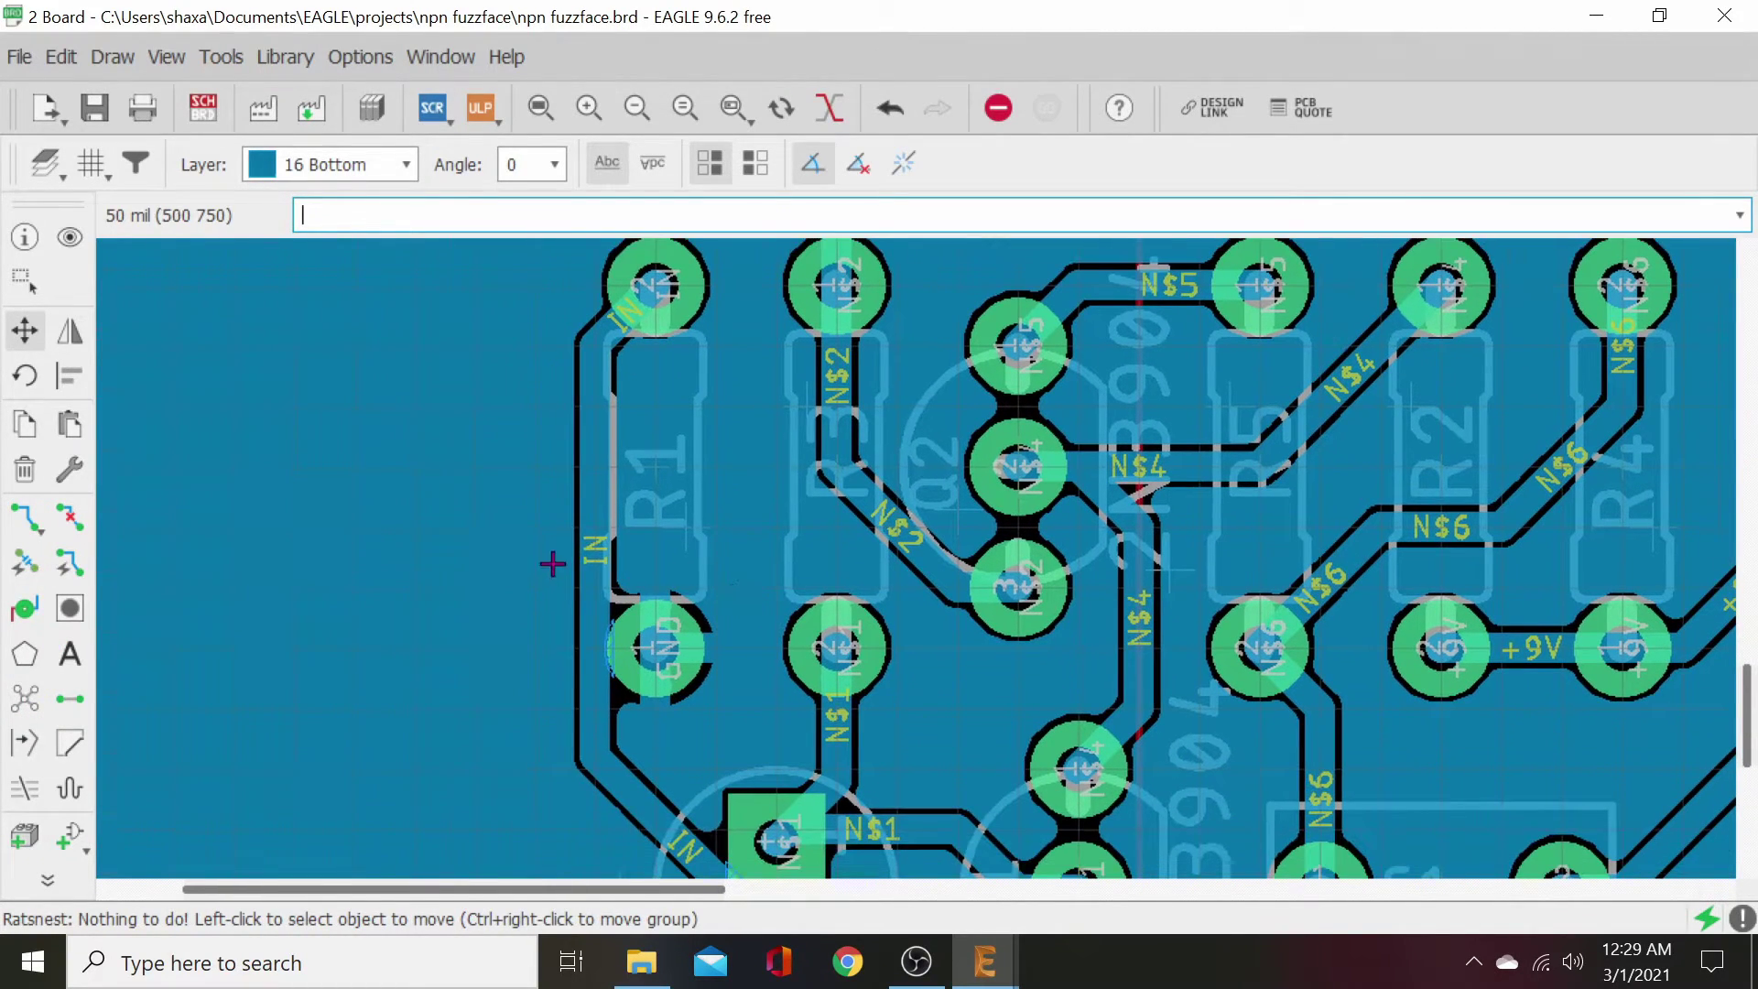
{"action": "left_click", "coordinate": [596, 537]}
{"action": "left_click", "coordinate": [542, 536]}
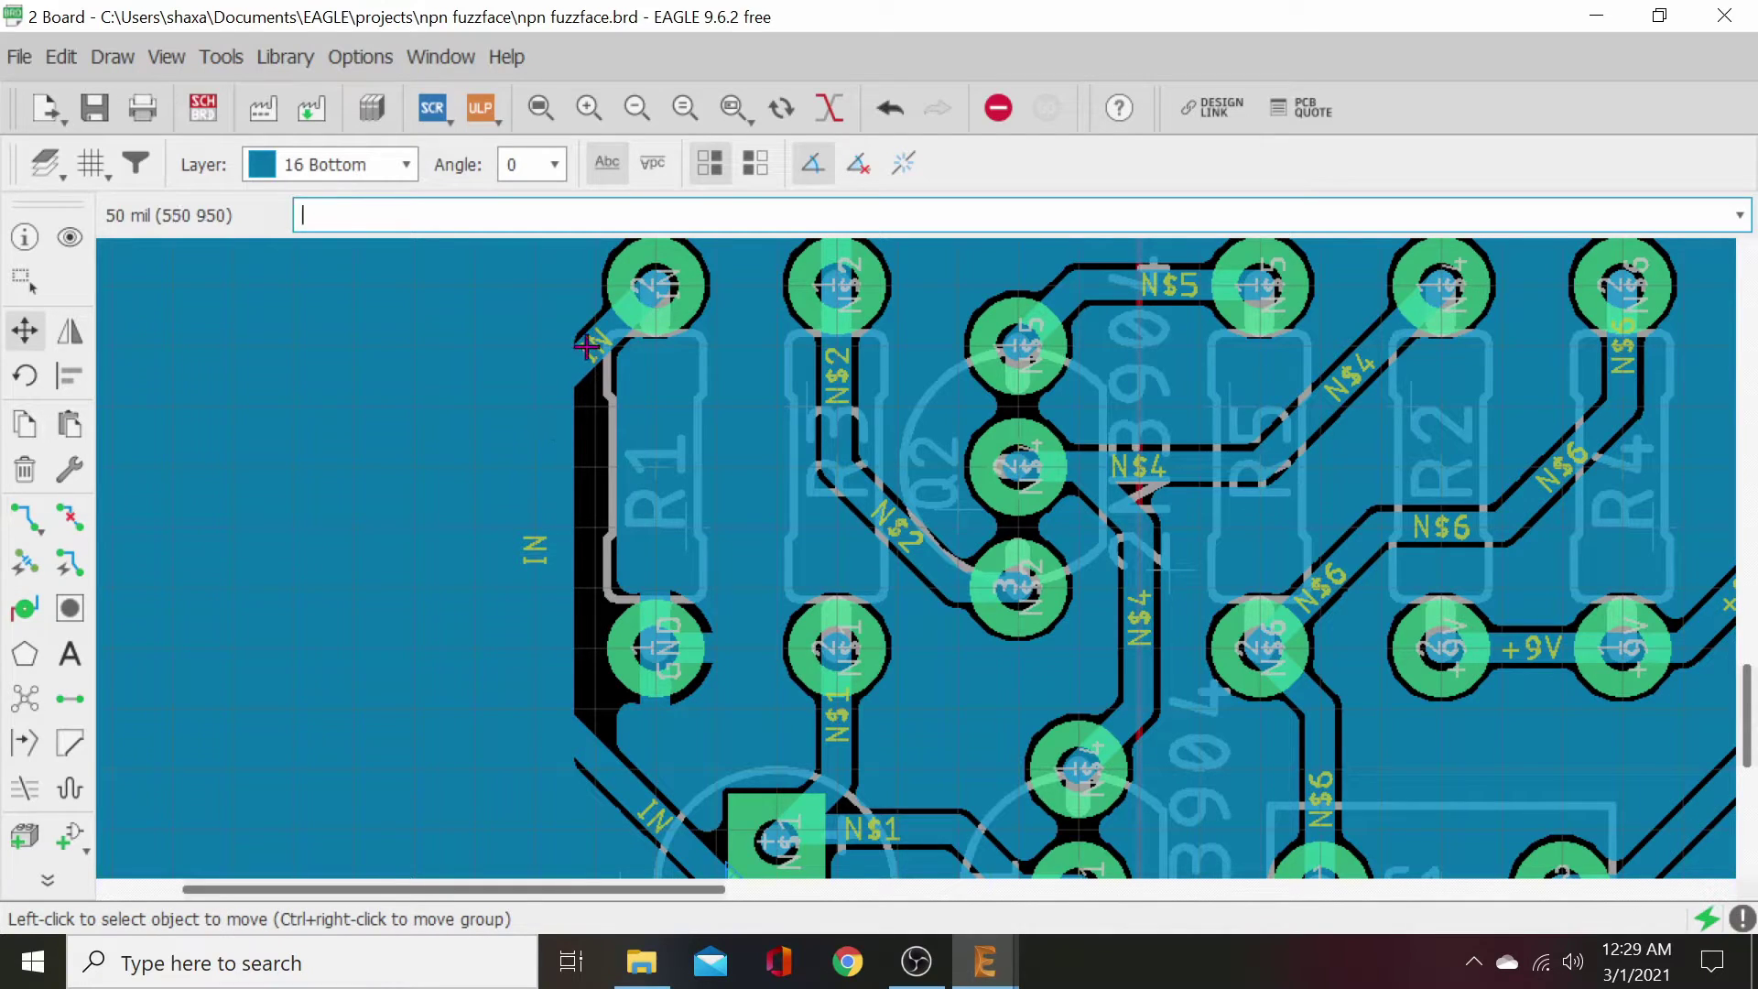
{"action": "left_click", "coordinate": [586, 344]}
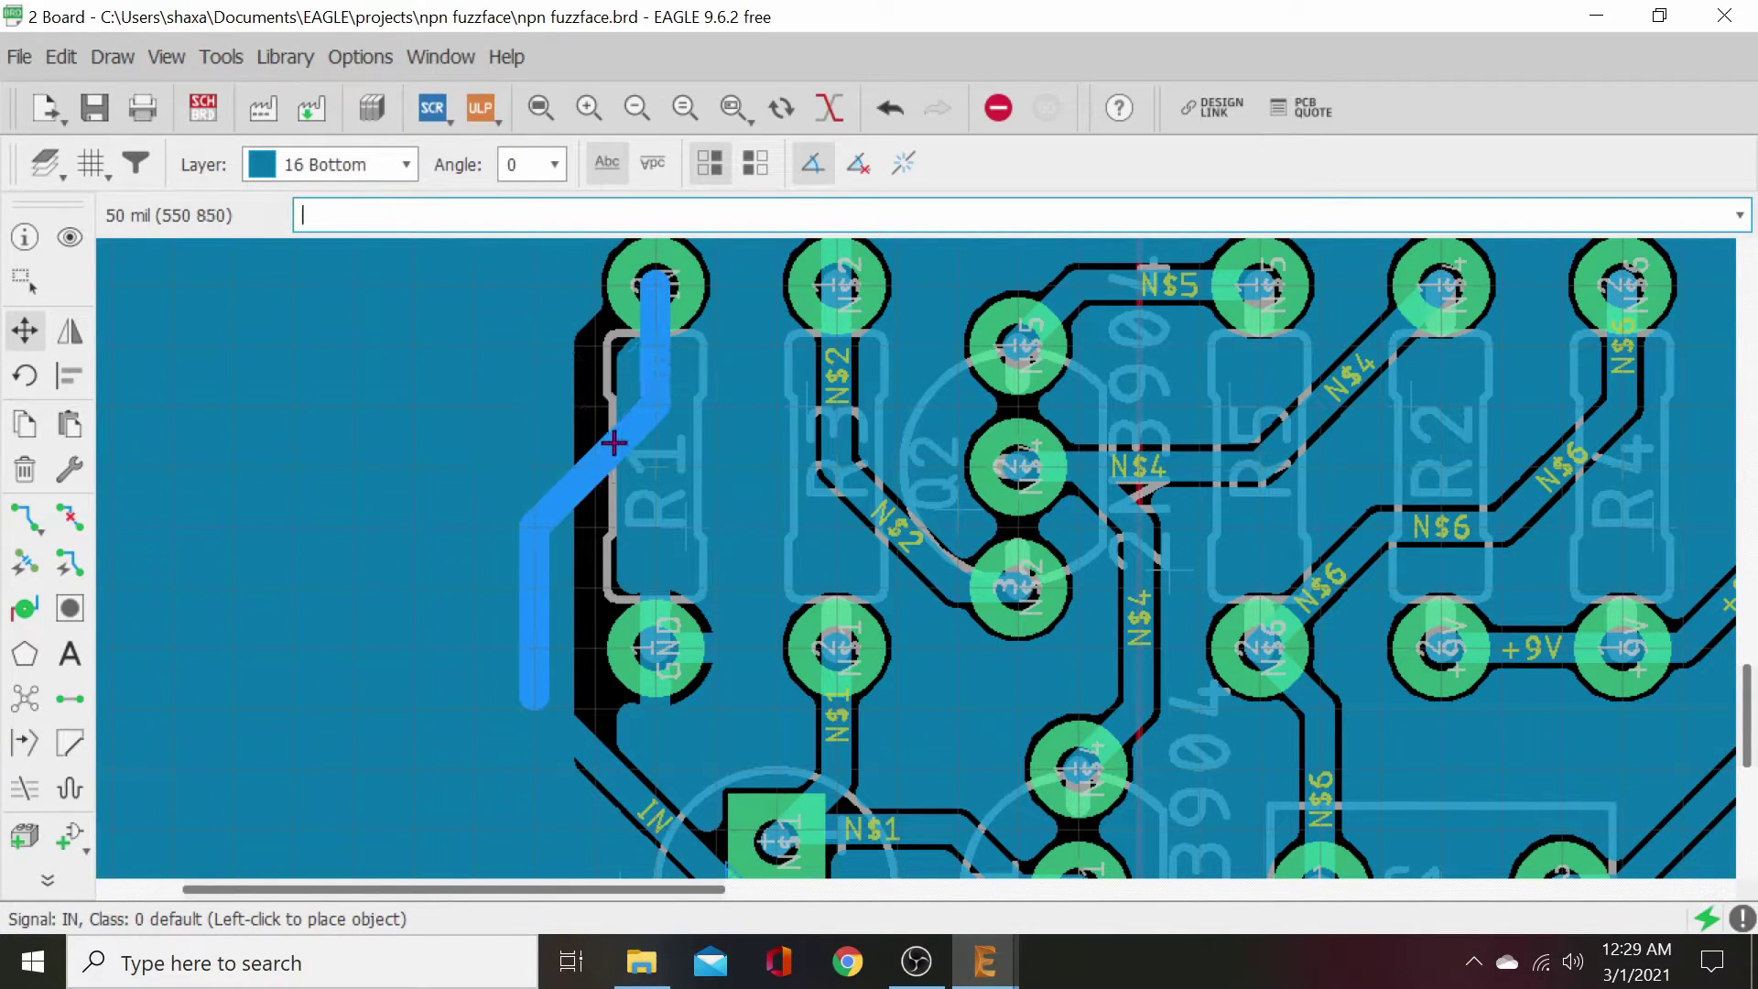
{"action": "left_click", "coordinate": [613, 486]}
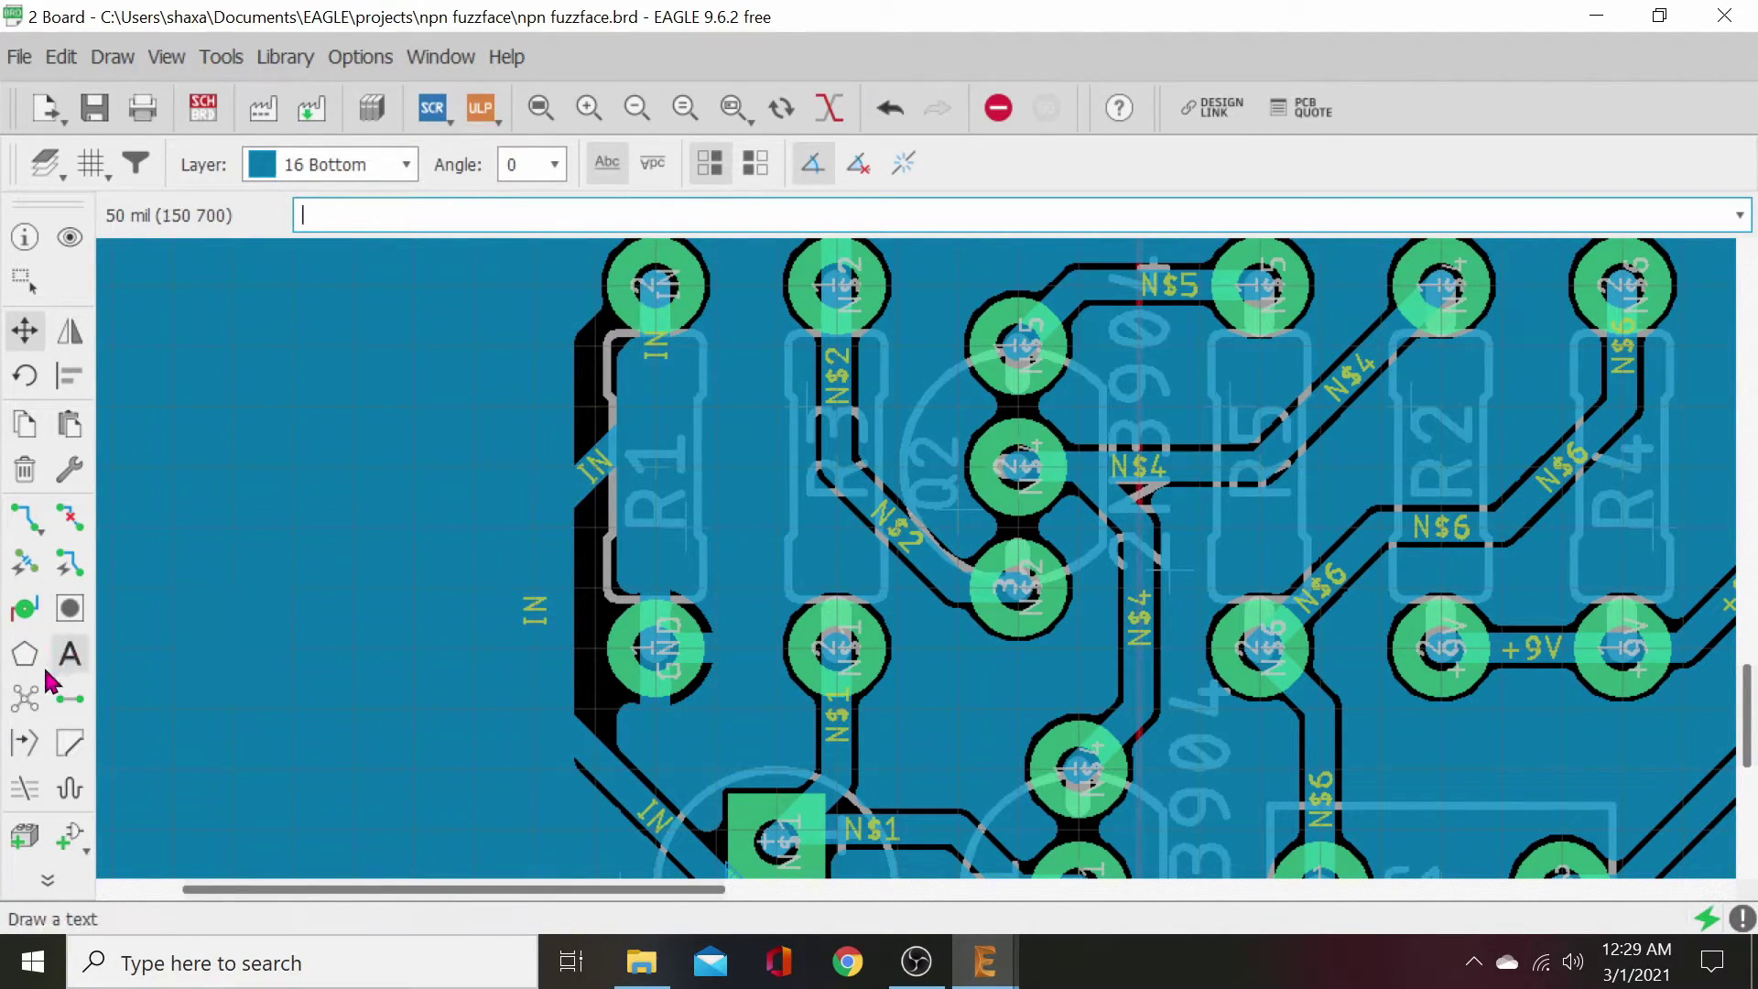
{"action": "left_click", "coordinate": [25, 701]}
- Adjust the IN trace segment near C2 twice, refilling the pour to clear the void
{"action": "scroll", "coordinate": [407, 693], "scroll_direction": "down", "scroll_amount": 3}
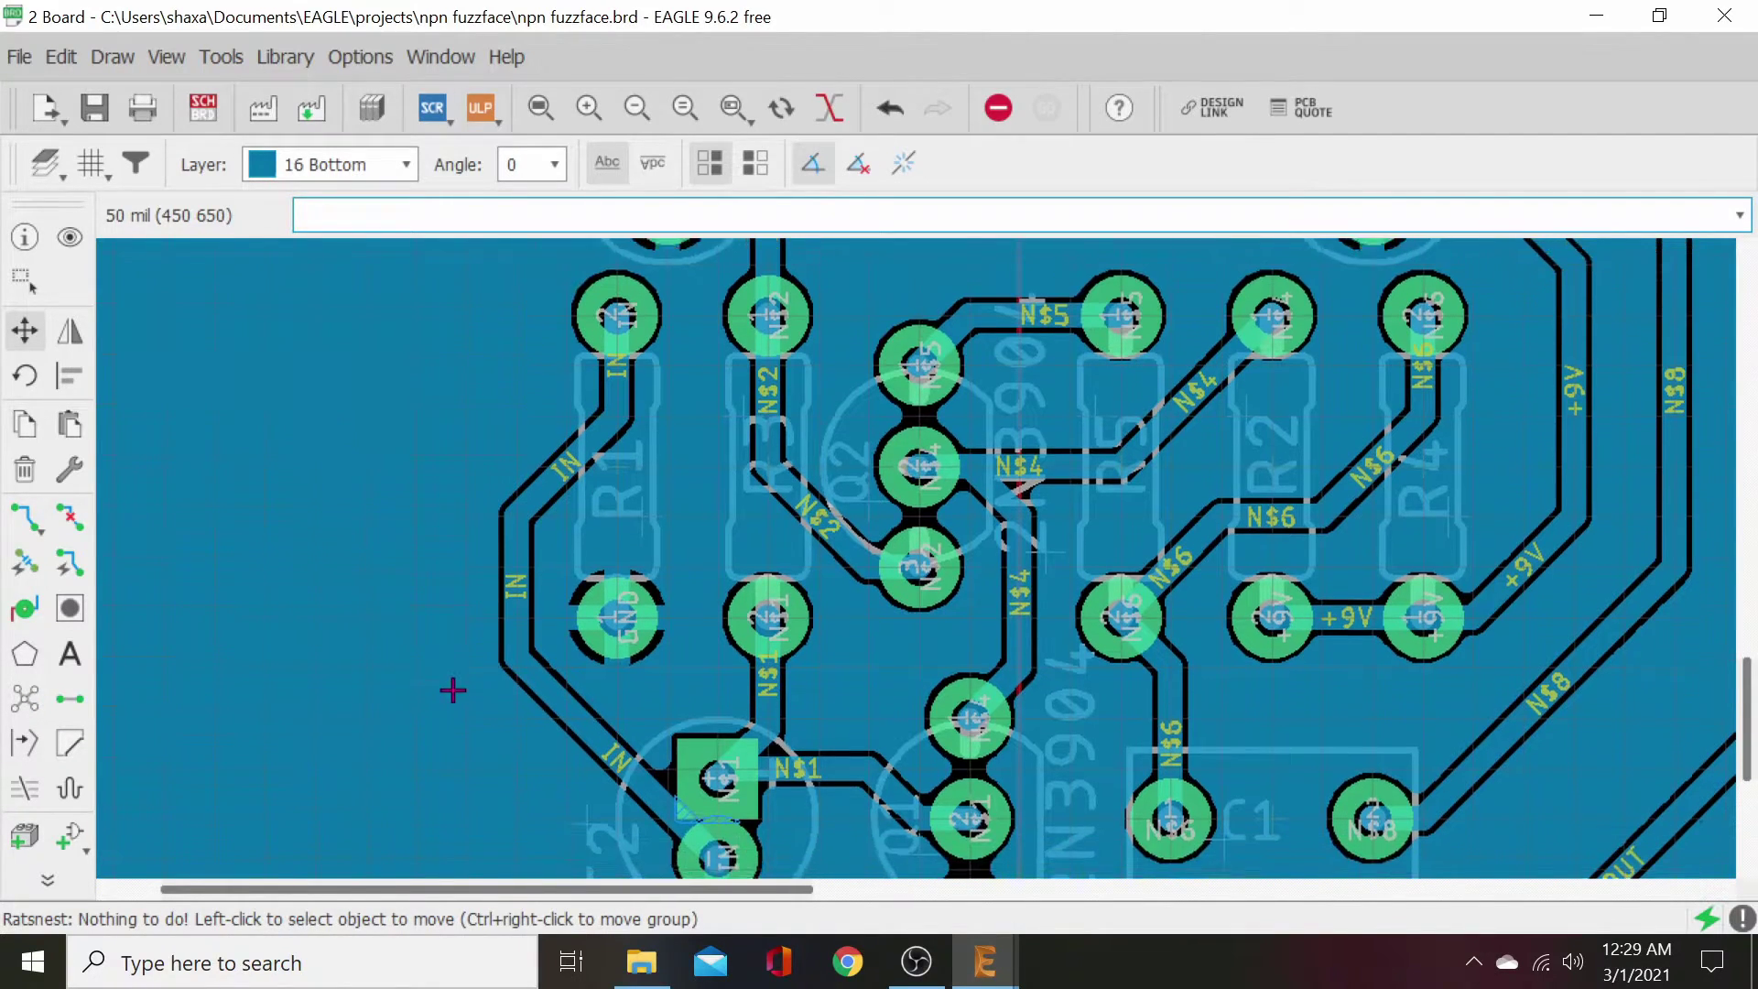
{"action": "scroll", "coordinate": [485, 738], "scroll_direction": "down", "scroll_amount": 3}
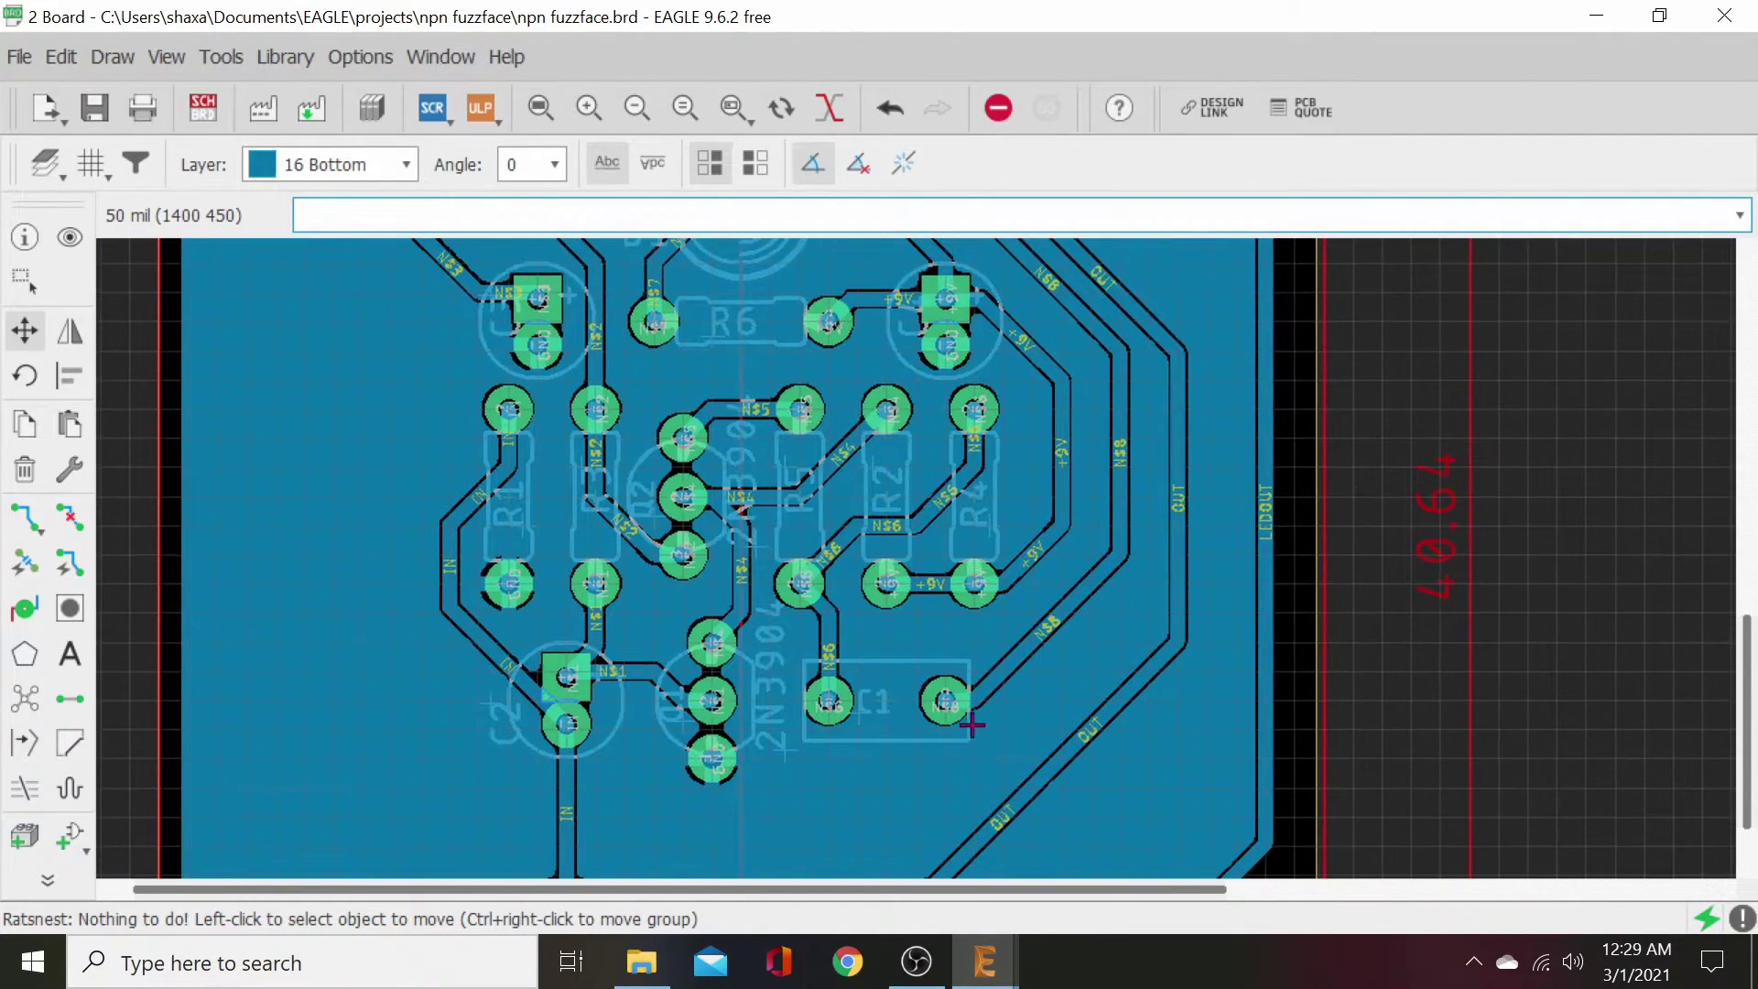
{"action": "left_click", "coordinate": [529, 687]}
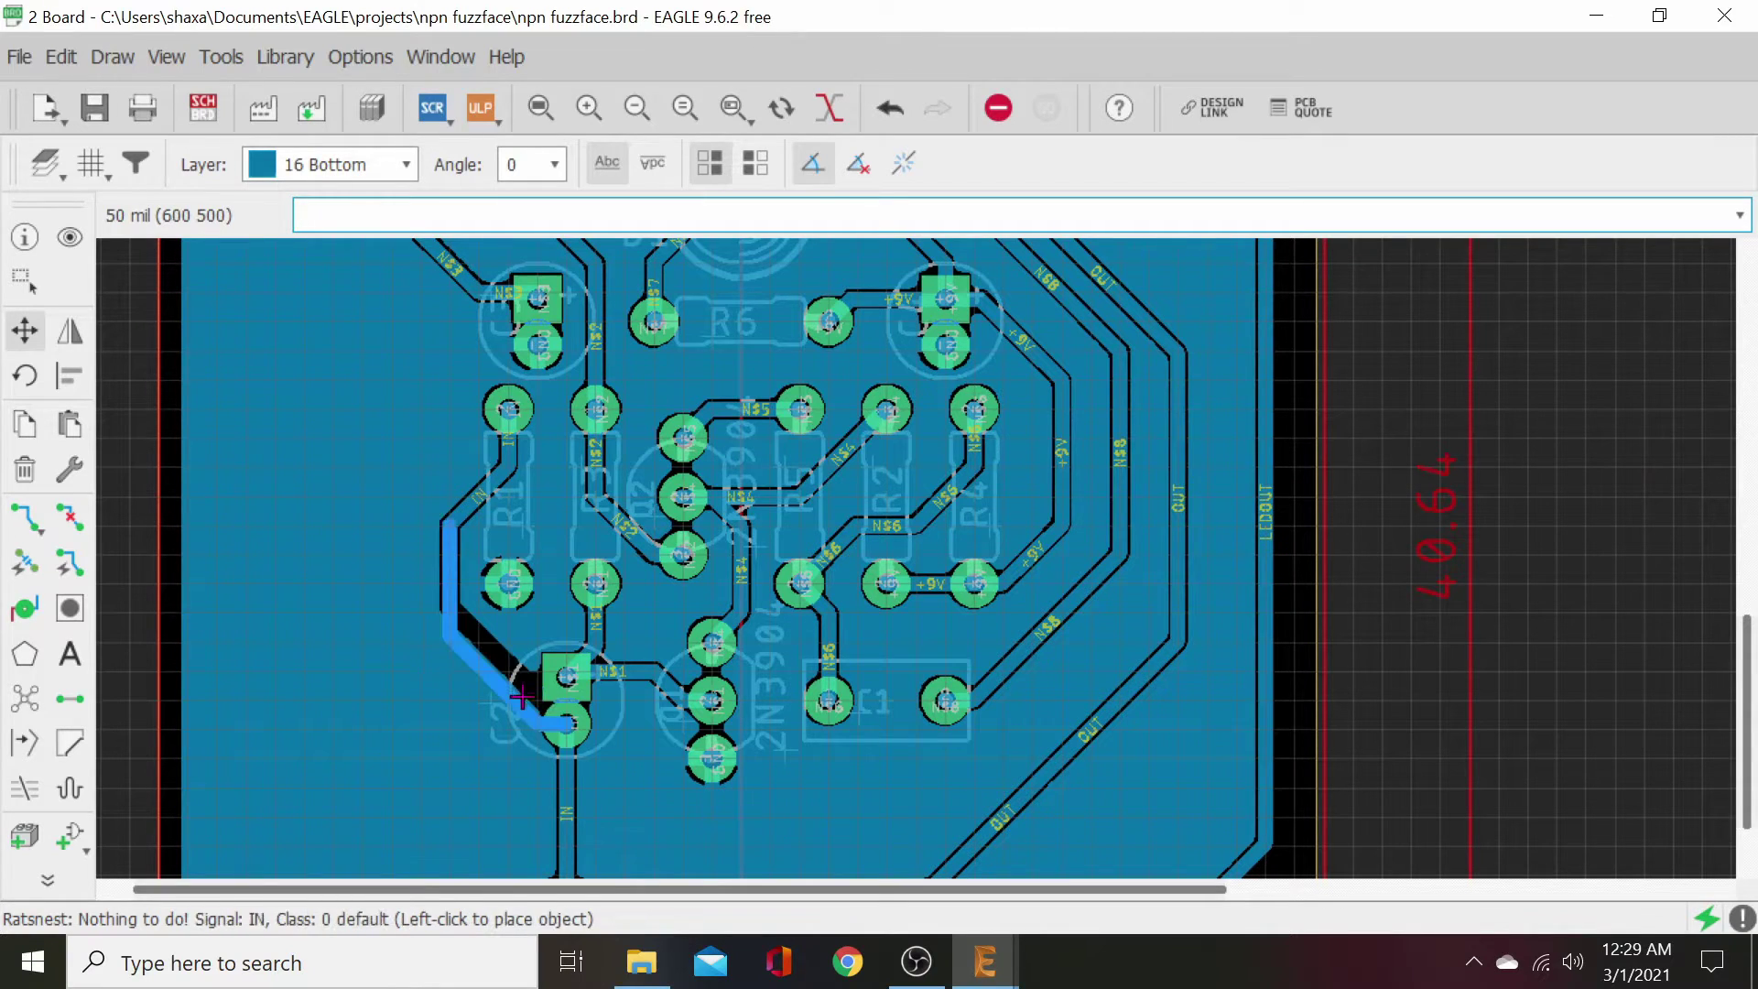
{"action": "left_click", "coordinate": [517, 703]}
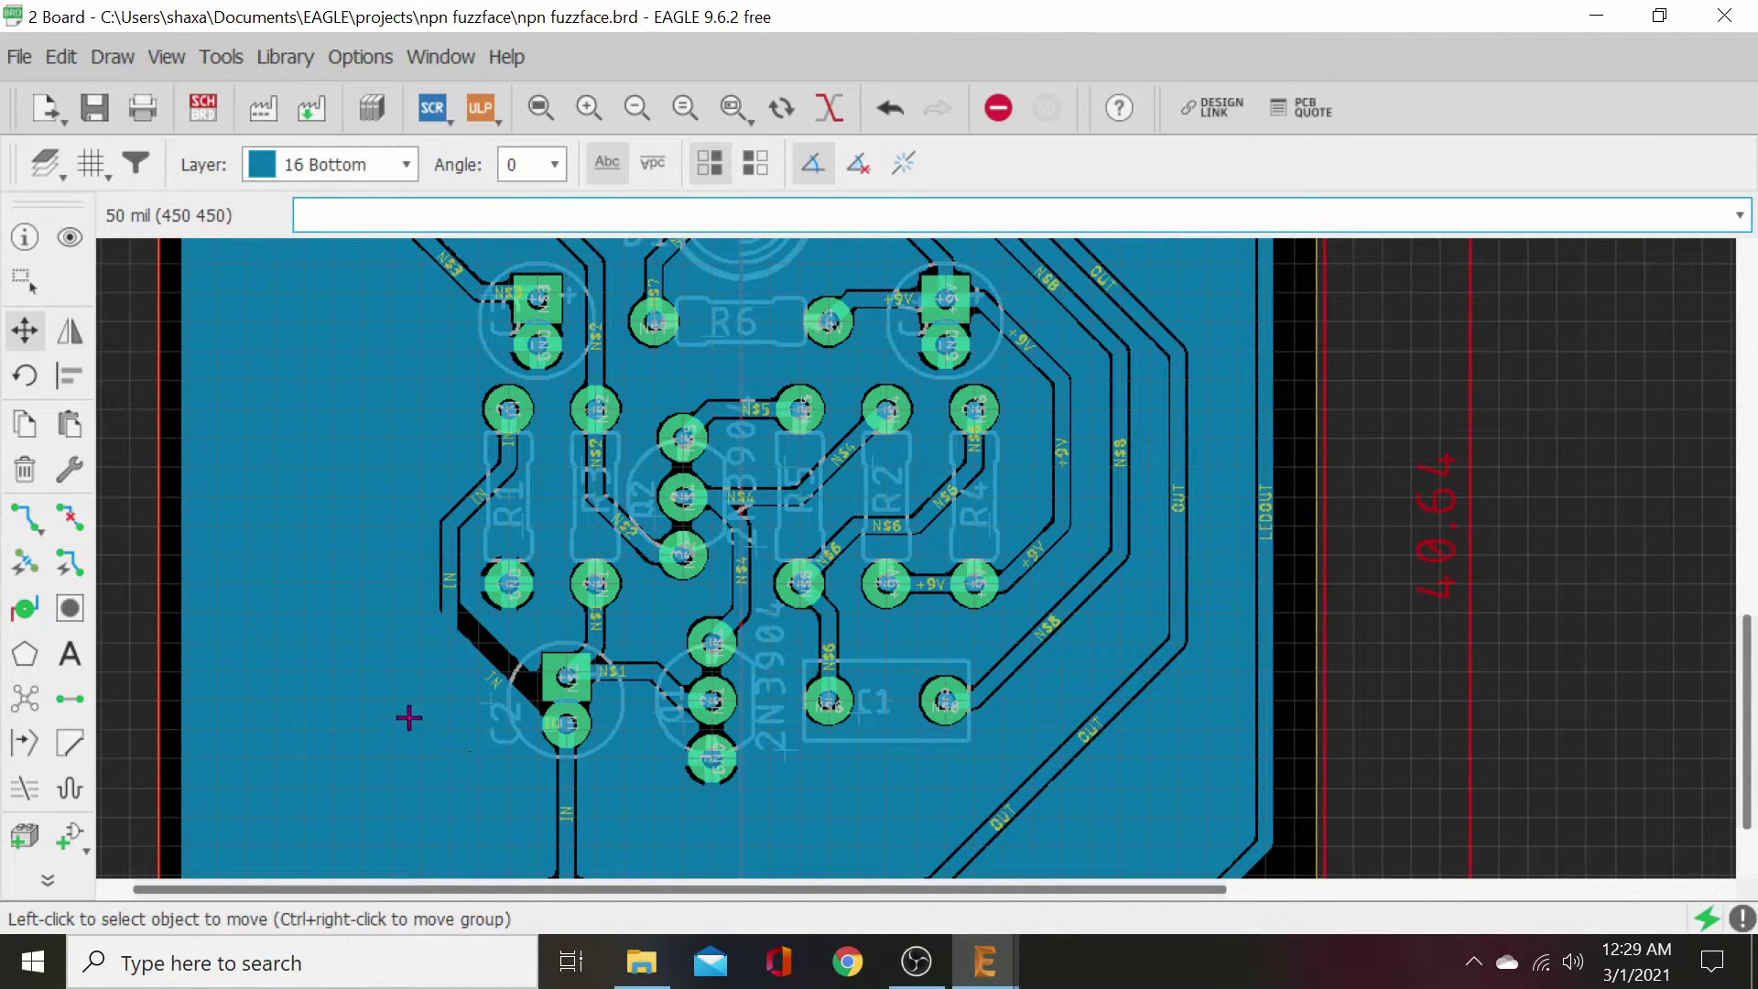
{"action": "left_click", "coordinate": [28, 700]}
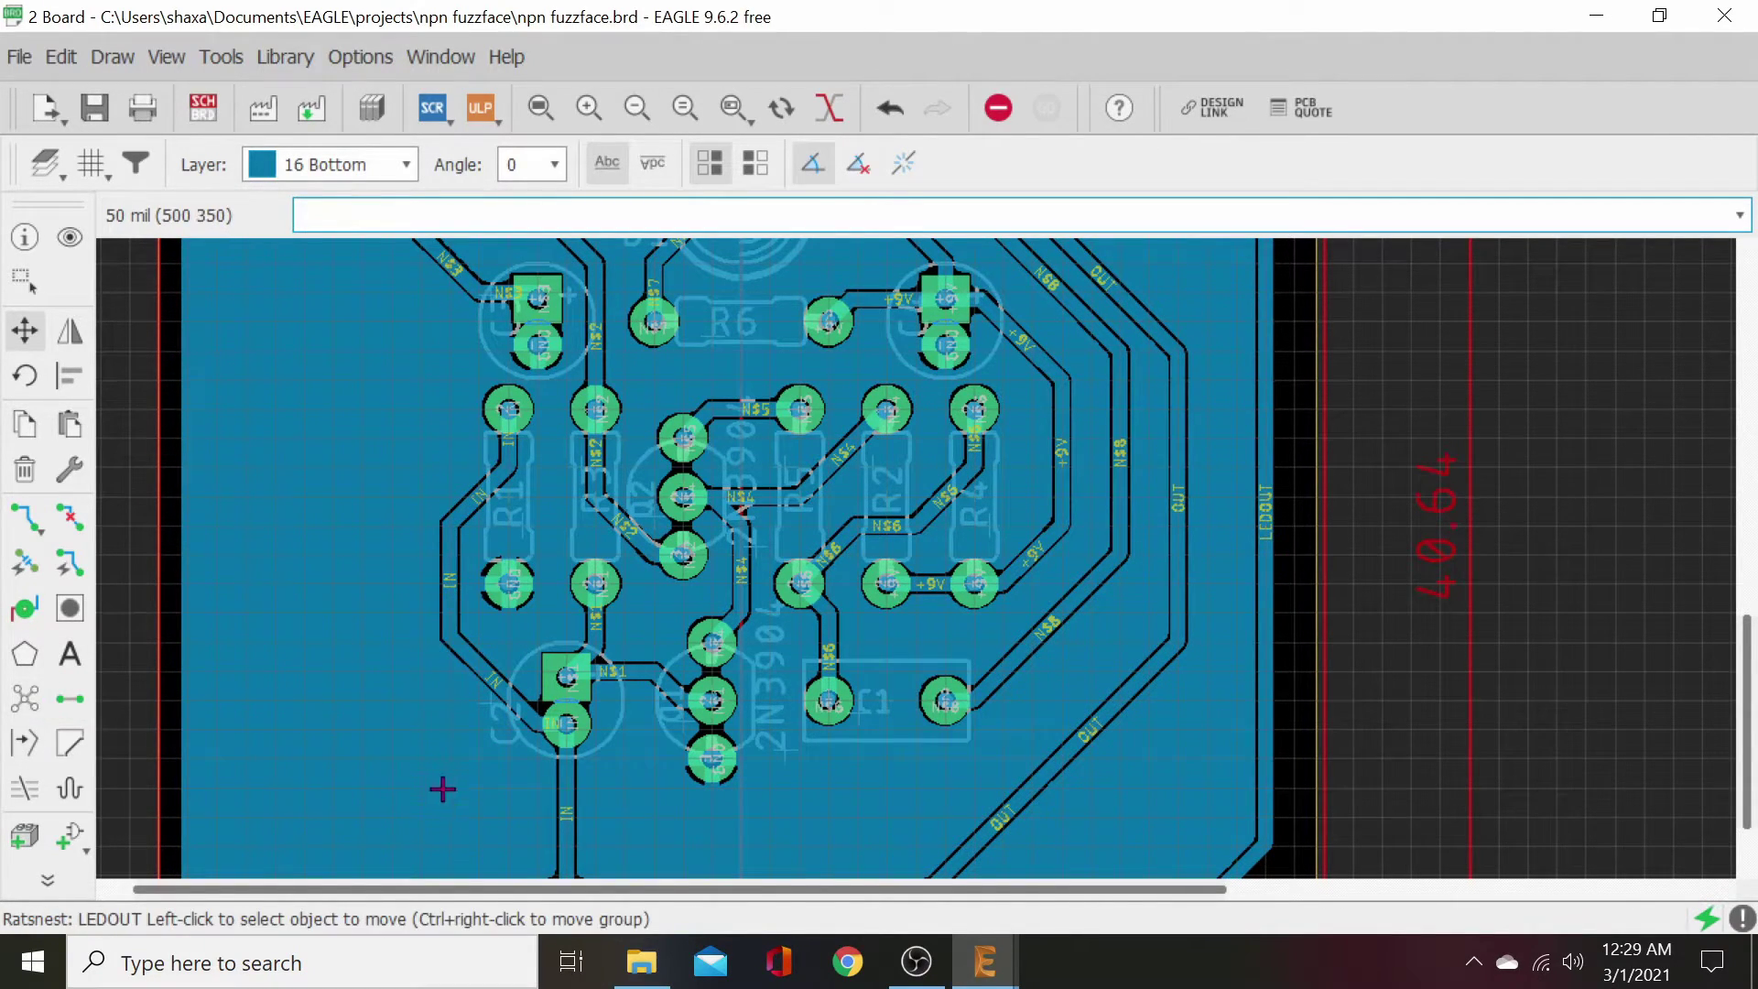
{"action": "left_click", "coordinate": [522, 710]}
{"action": "left_click", "coordinate": [510, 707]}
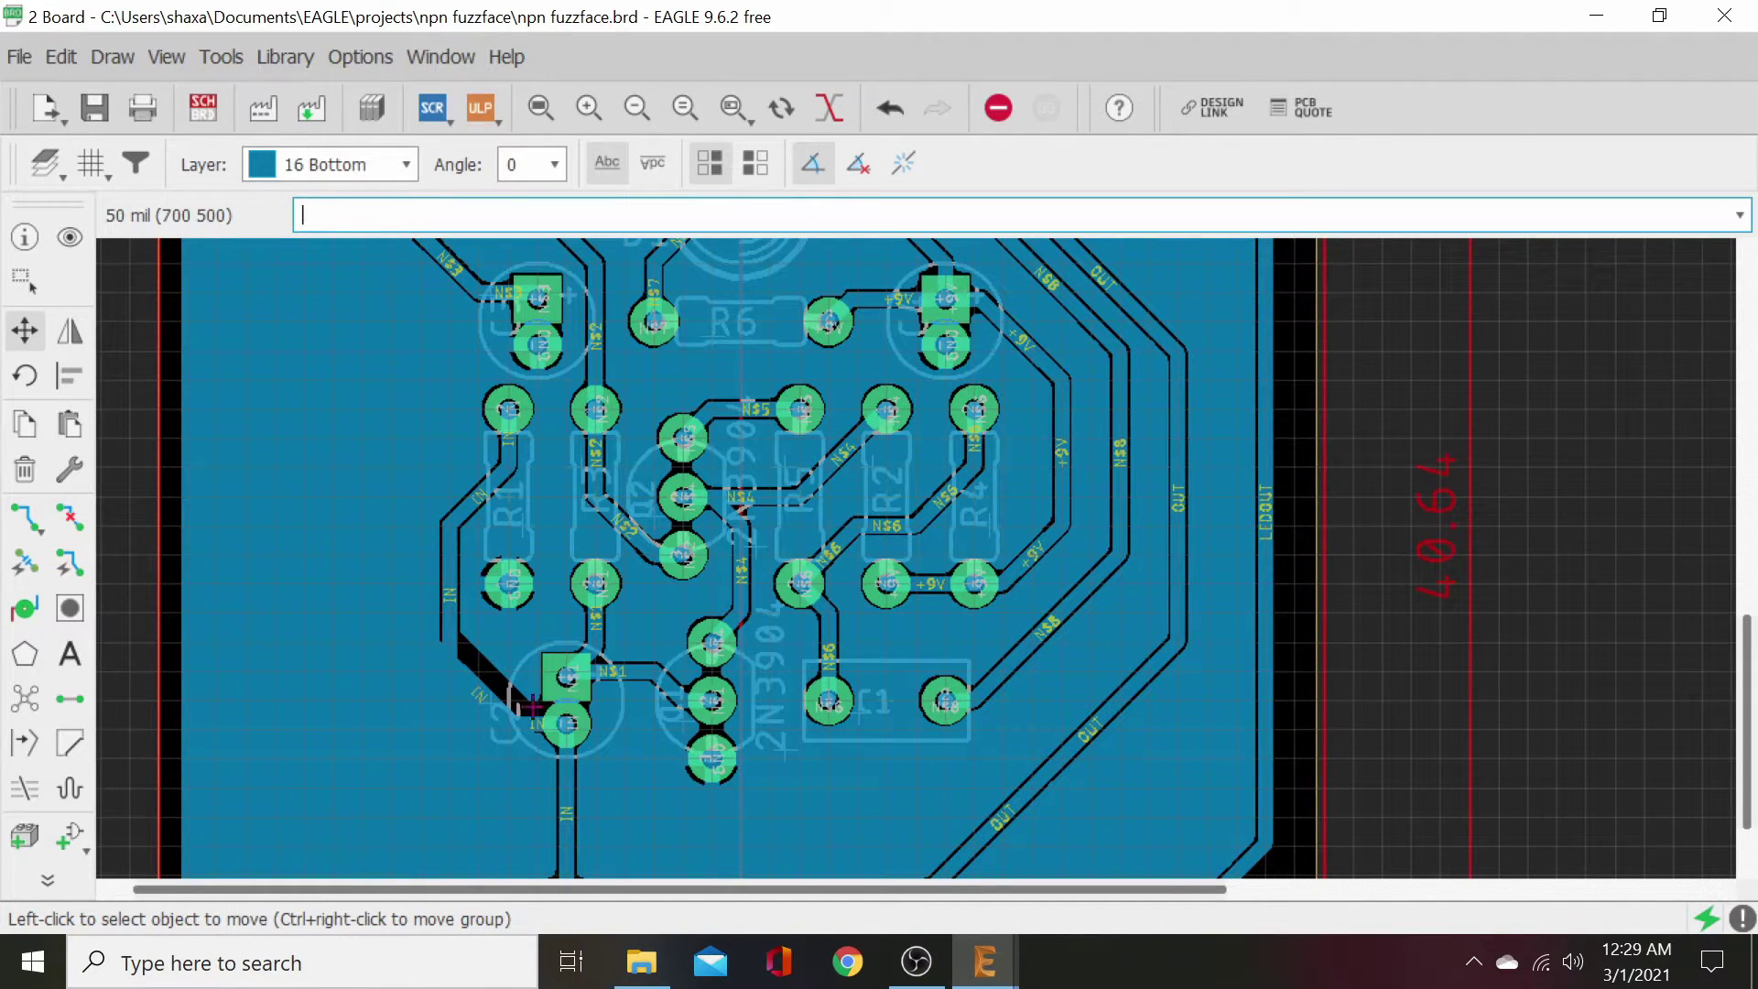
{"action": "left_click", "coordinate": [26, 700]}
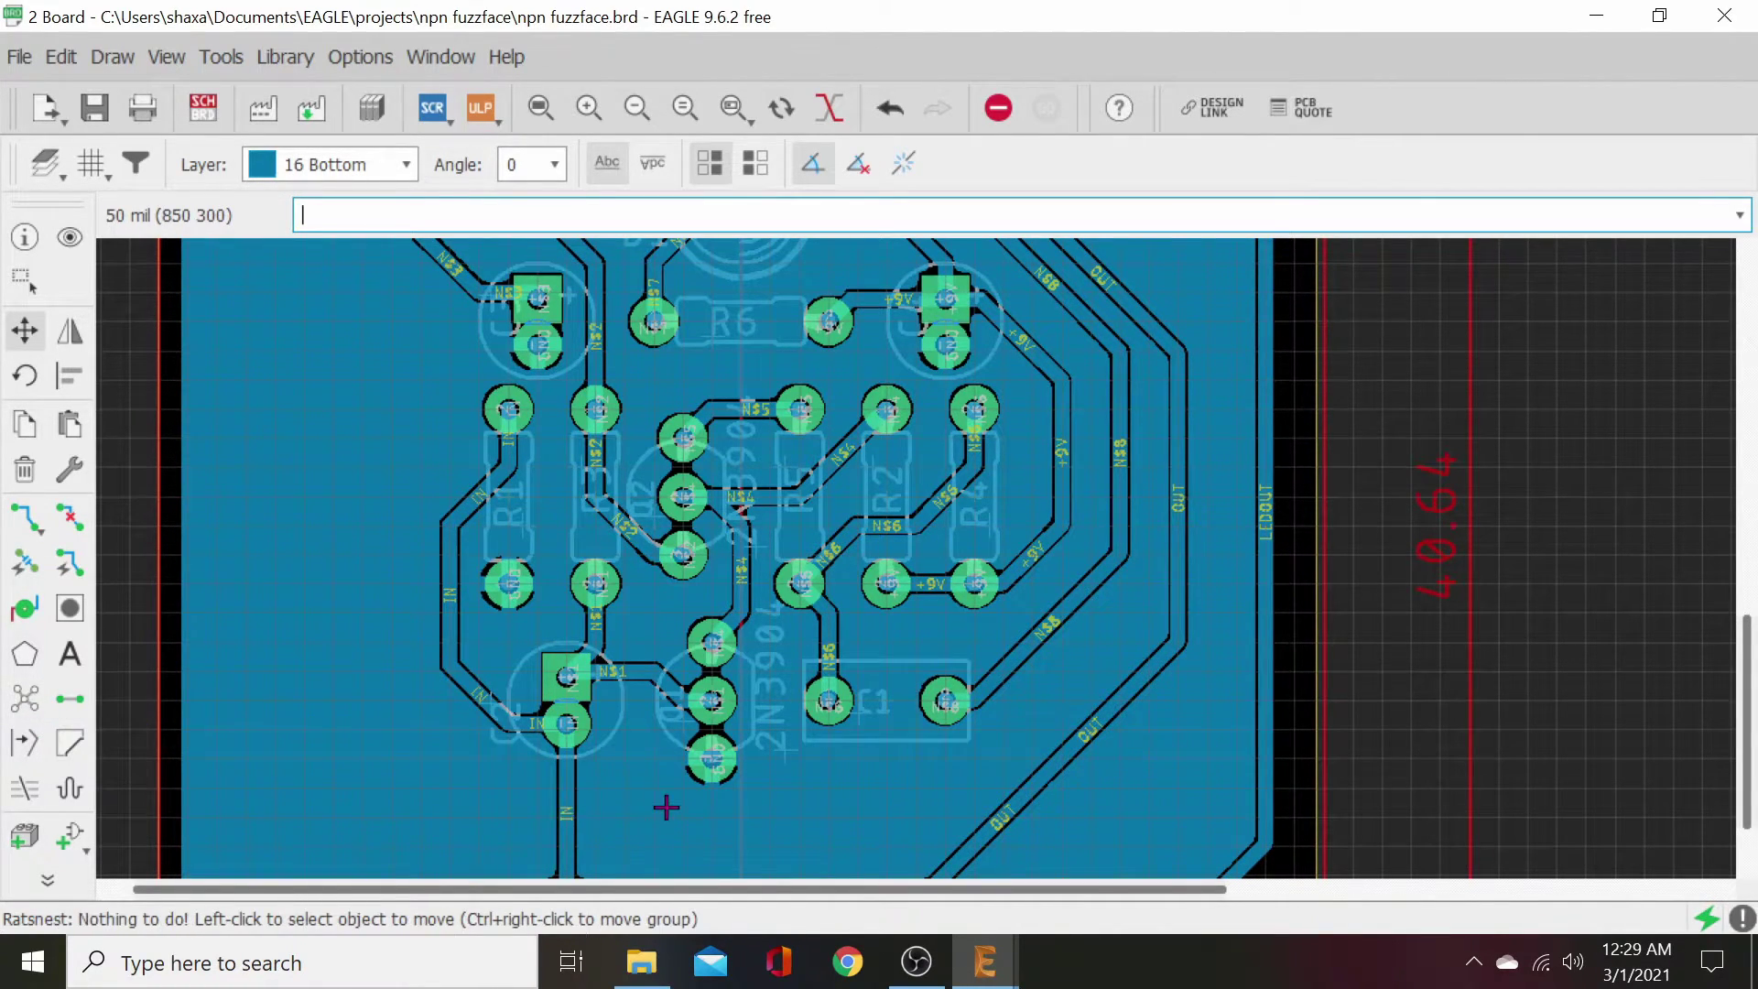
- Reframe the view to review the fully routed board
{"action": "scroll", "coordinate": [666, 806], "scroll_direction": "up", "scroll_amount": 2}
{"action": "scroll", "coordinate": [732, 810], "scroll_direction": "up", "scroll_amount": 1}
{"action": "middle_click_drag", "start_coordinate": [981, 773], "coordinate": [894, 828]}
{"action": "scroll", "coordinate": [933, 749], "scroll_direction": "down", "scroll_amount": 2}
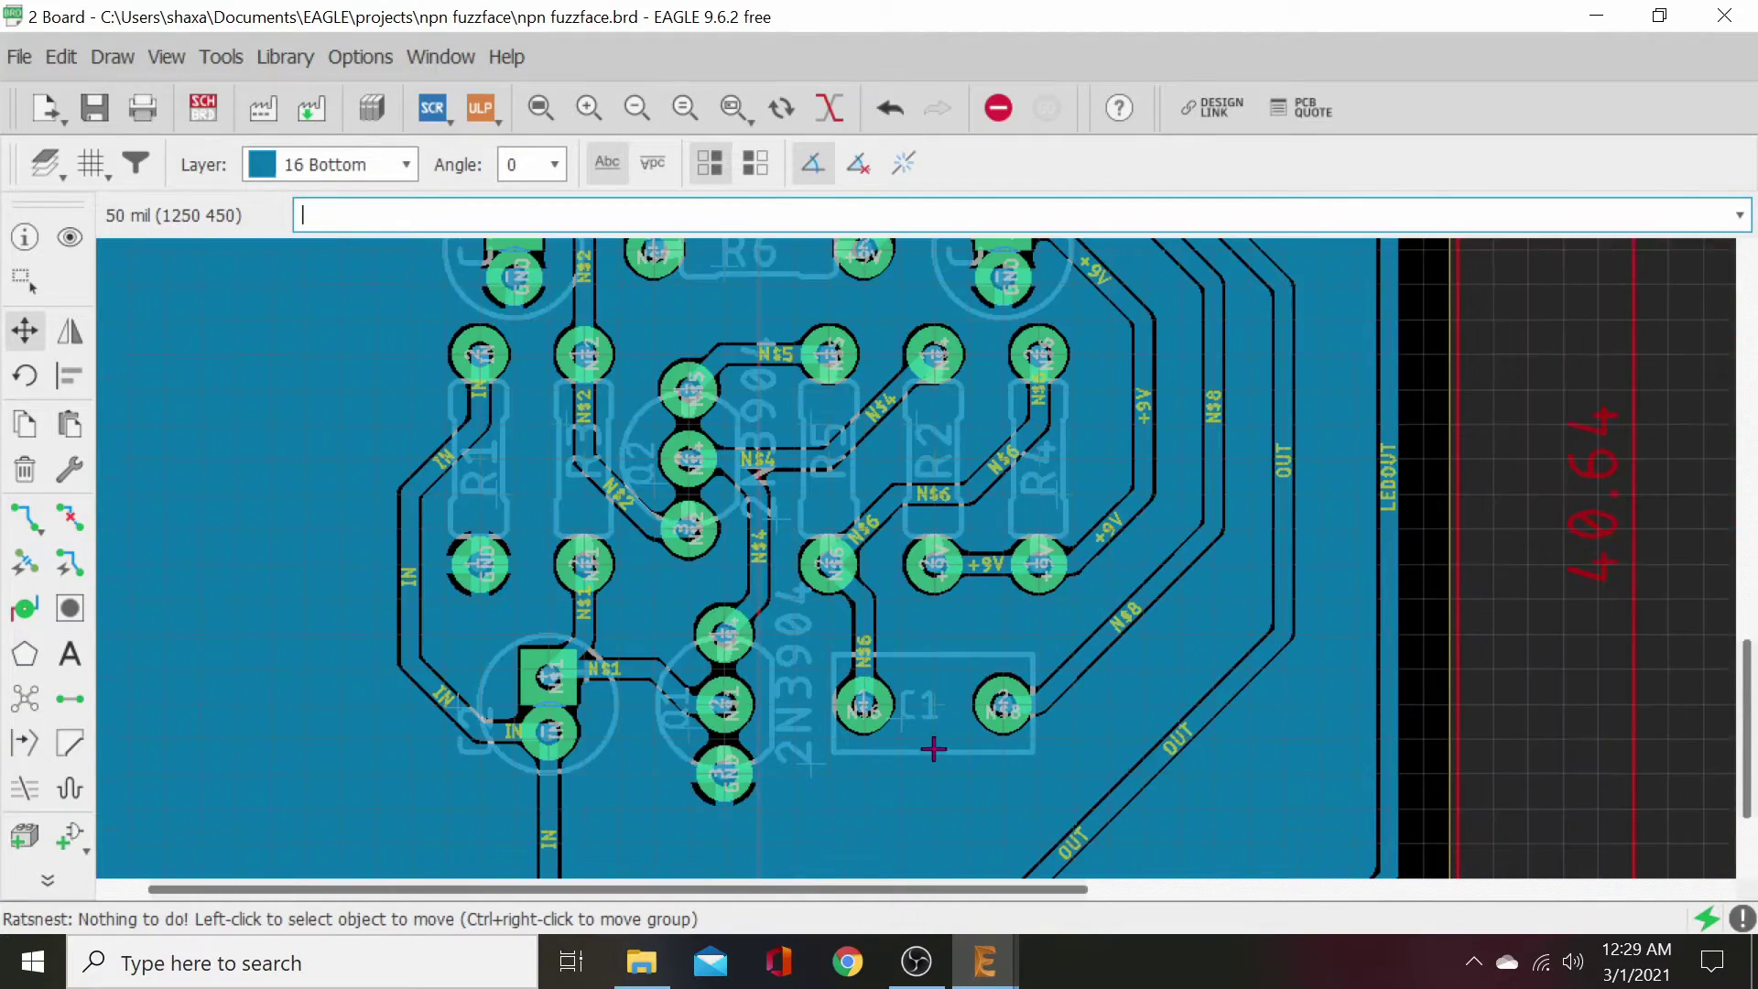
{"action": "scroll", "coordinate": [933, 749], "scroll_direction": "down", "scroll_amount": 2}
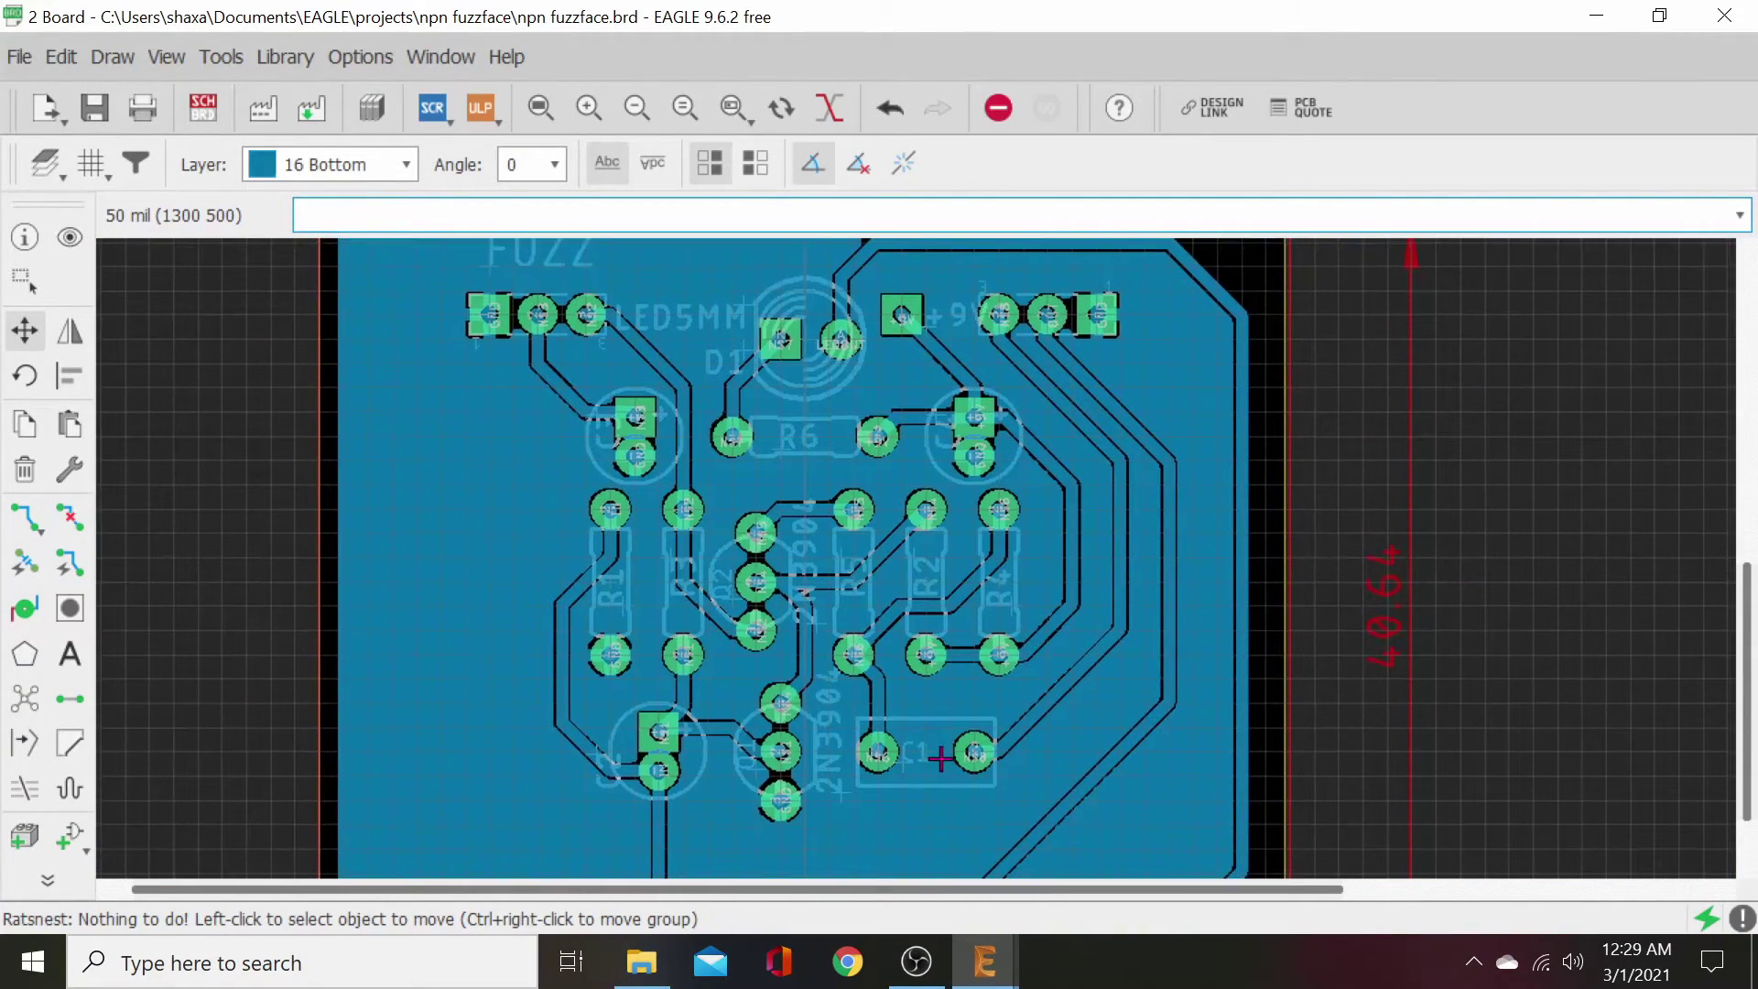
{"action": "scroll", "coordinate": [939, 758], "scroll_direction": "down", "scroll_amount": 1}
- Lower the LEDOUT trace along the top edge slightly and refill the pour
{"action": "middle_click_drag", "start_coordinate": [1034, 660], "coordinate": [1067, 563]}
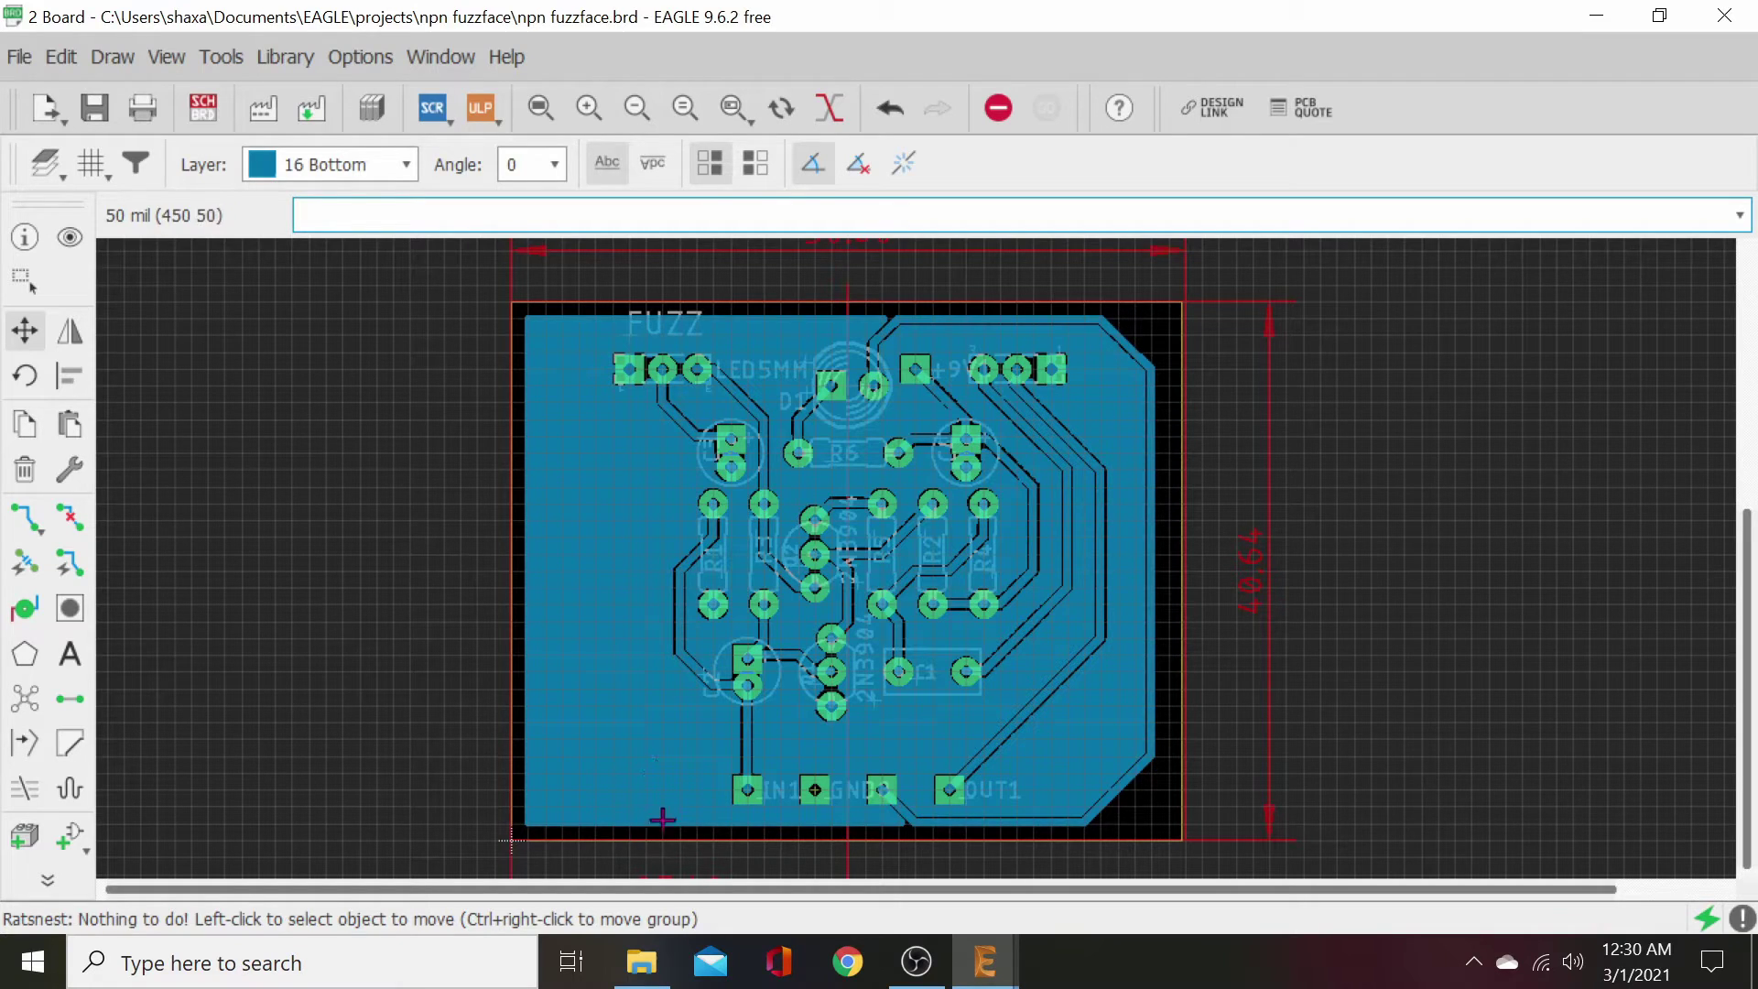
{"action": "scroll", "coordinate": [1006, 820], "scroll_direction": "up", "scroll_amount": 5}
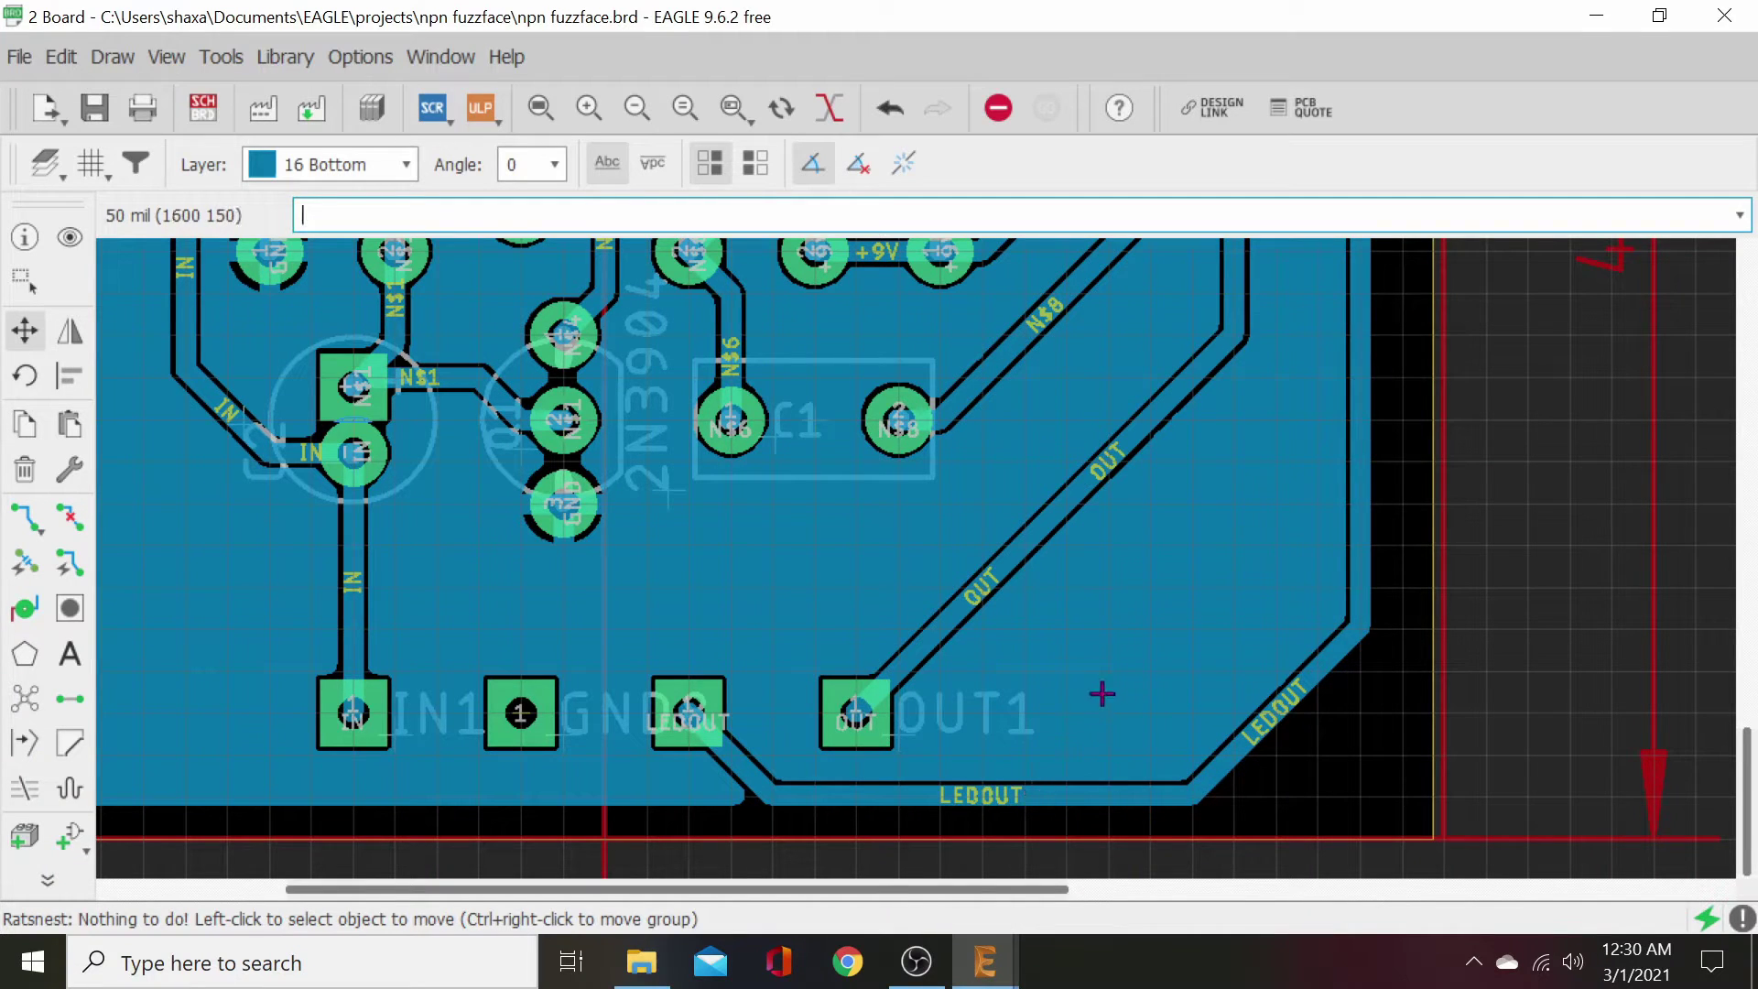
{"action": "scroll", "coordinate": [1102, 695], "scroll_direction": "up", "scroll_amount": 5}
{"action": "scroll", "coordinate": [1037, 645], "scroll_direction": "up", "scroll_amount": 6}
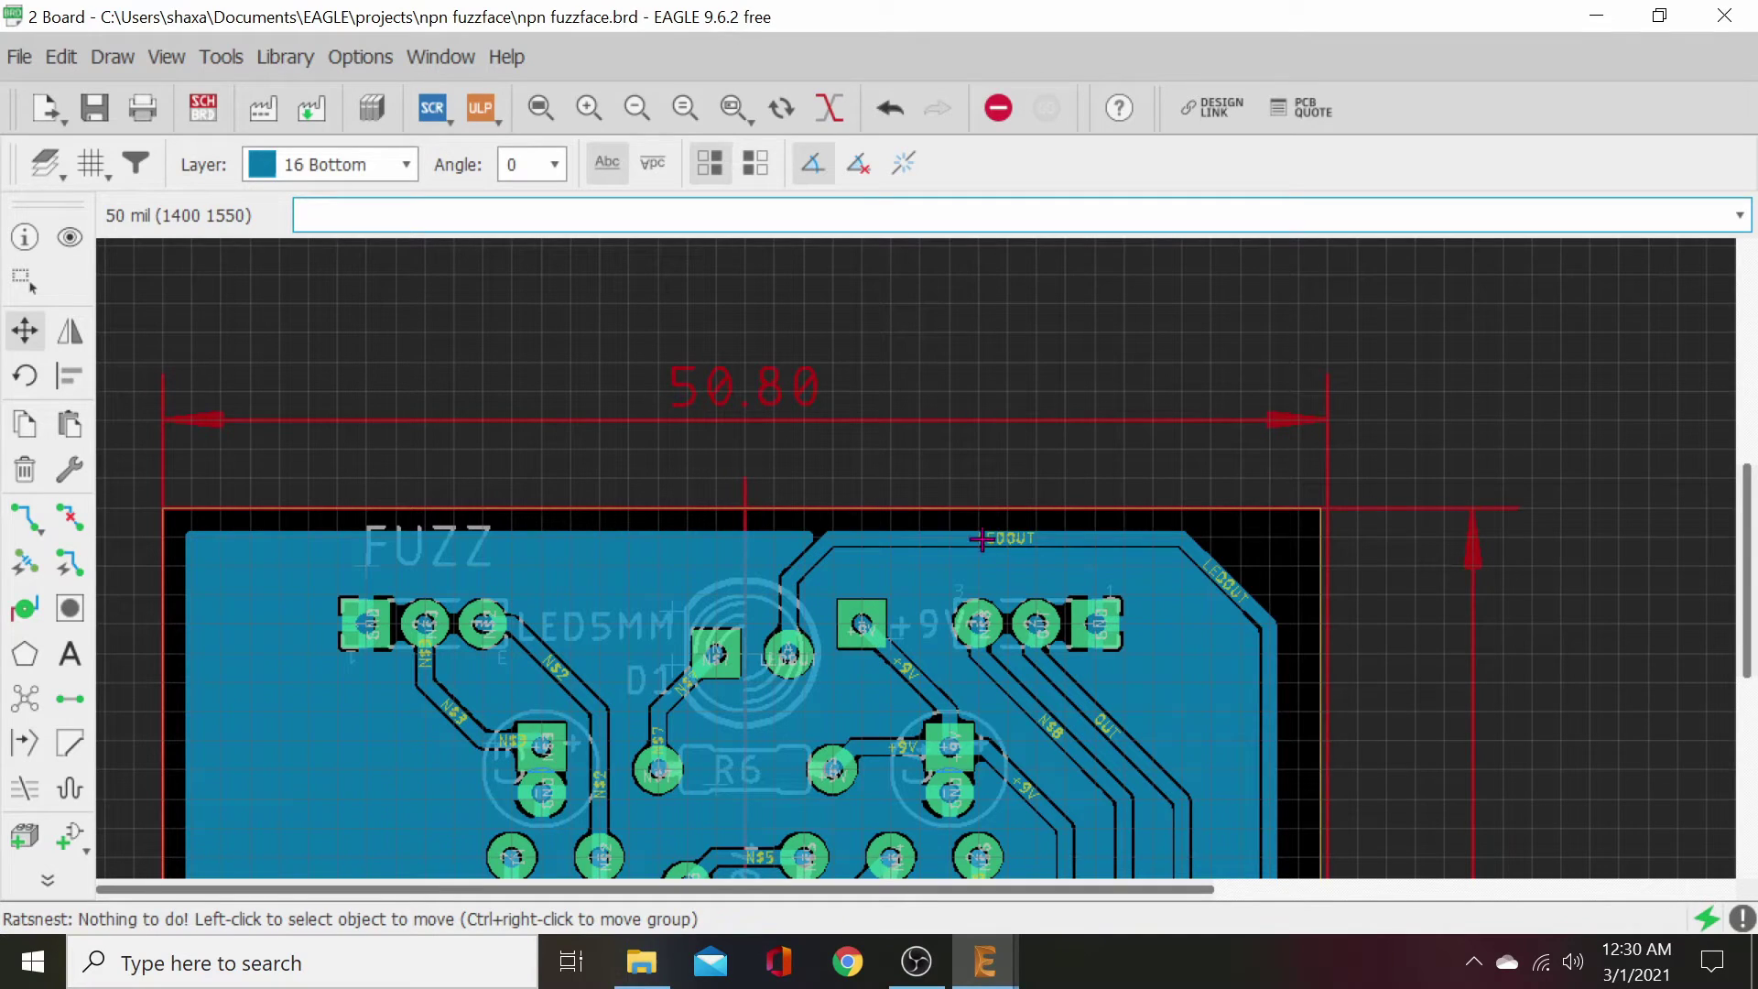
{"action": "left_click", "coordinate": [981, 539]}
{"action": "left_click", "coordinate": [987, 562]}
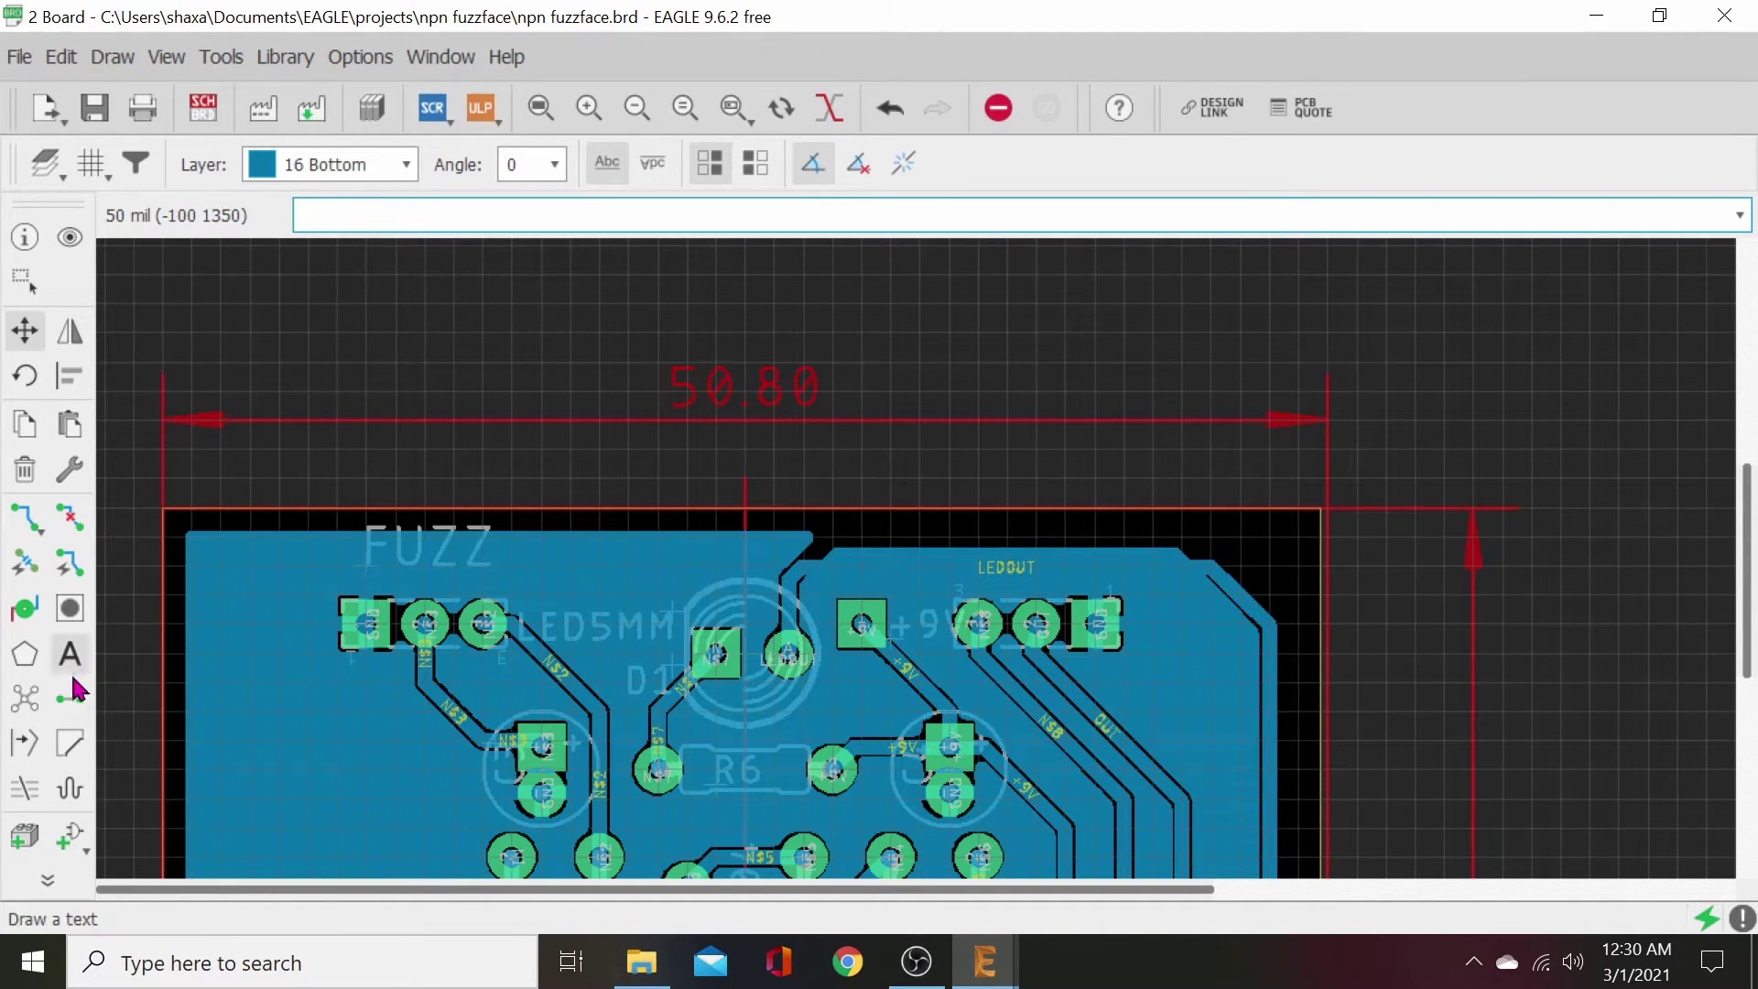
{"action": "left_click", "coordinate": [70, 698]}
- Move the bottom LEDOUT trace up and refill the pour
{"action": "middle_click_drag", "start_coordinate": [595, 791], "coordinate": [796, 659]}
{"action": "scroll", "coordinate": [860, 503], "scroll_direction": "down", "scroll_amount": 12}
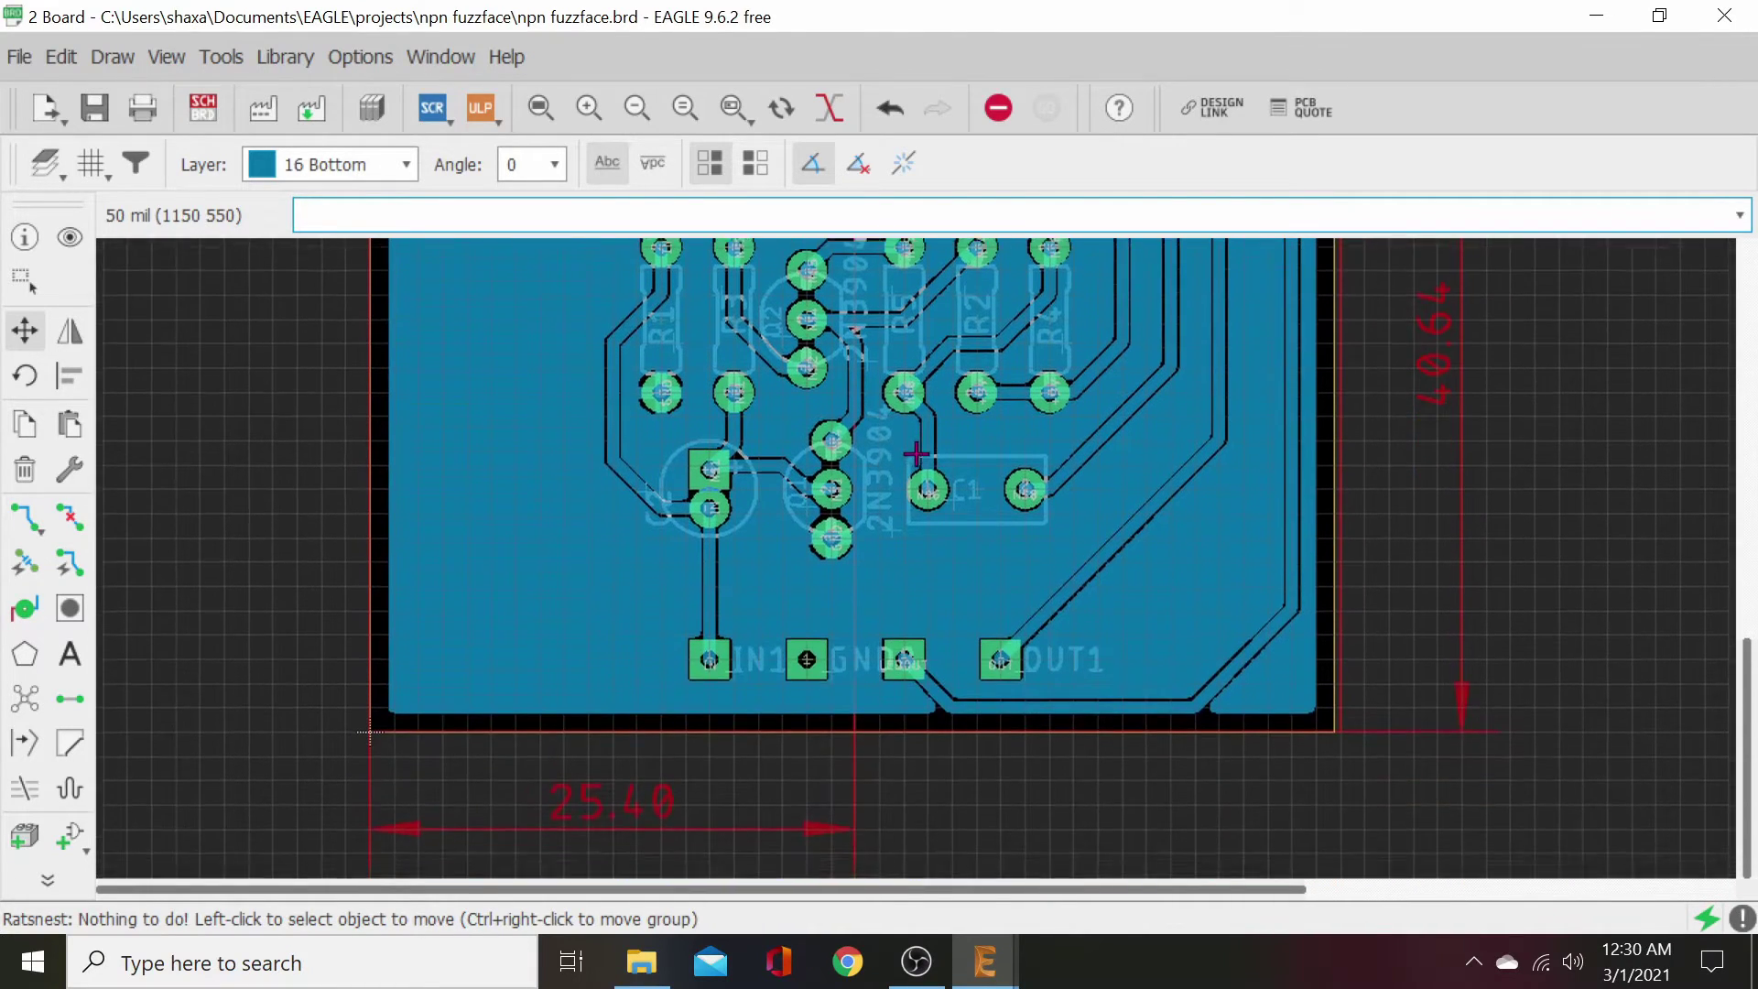
{"action": "middle_click_drag", "start_coordinate": [915, 453], "coordinate": [919, 450]}
{"action": "left_click", "coordinate": [1050, 699]}
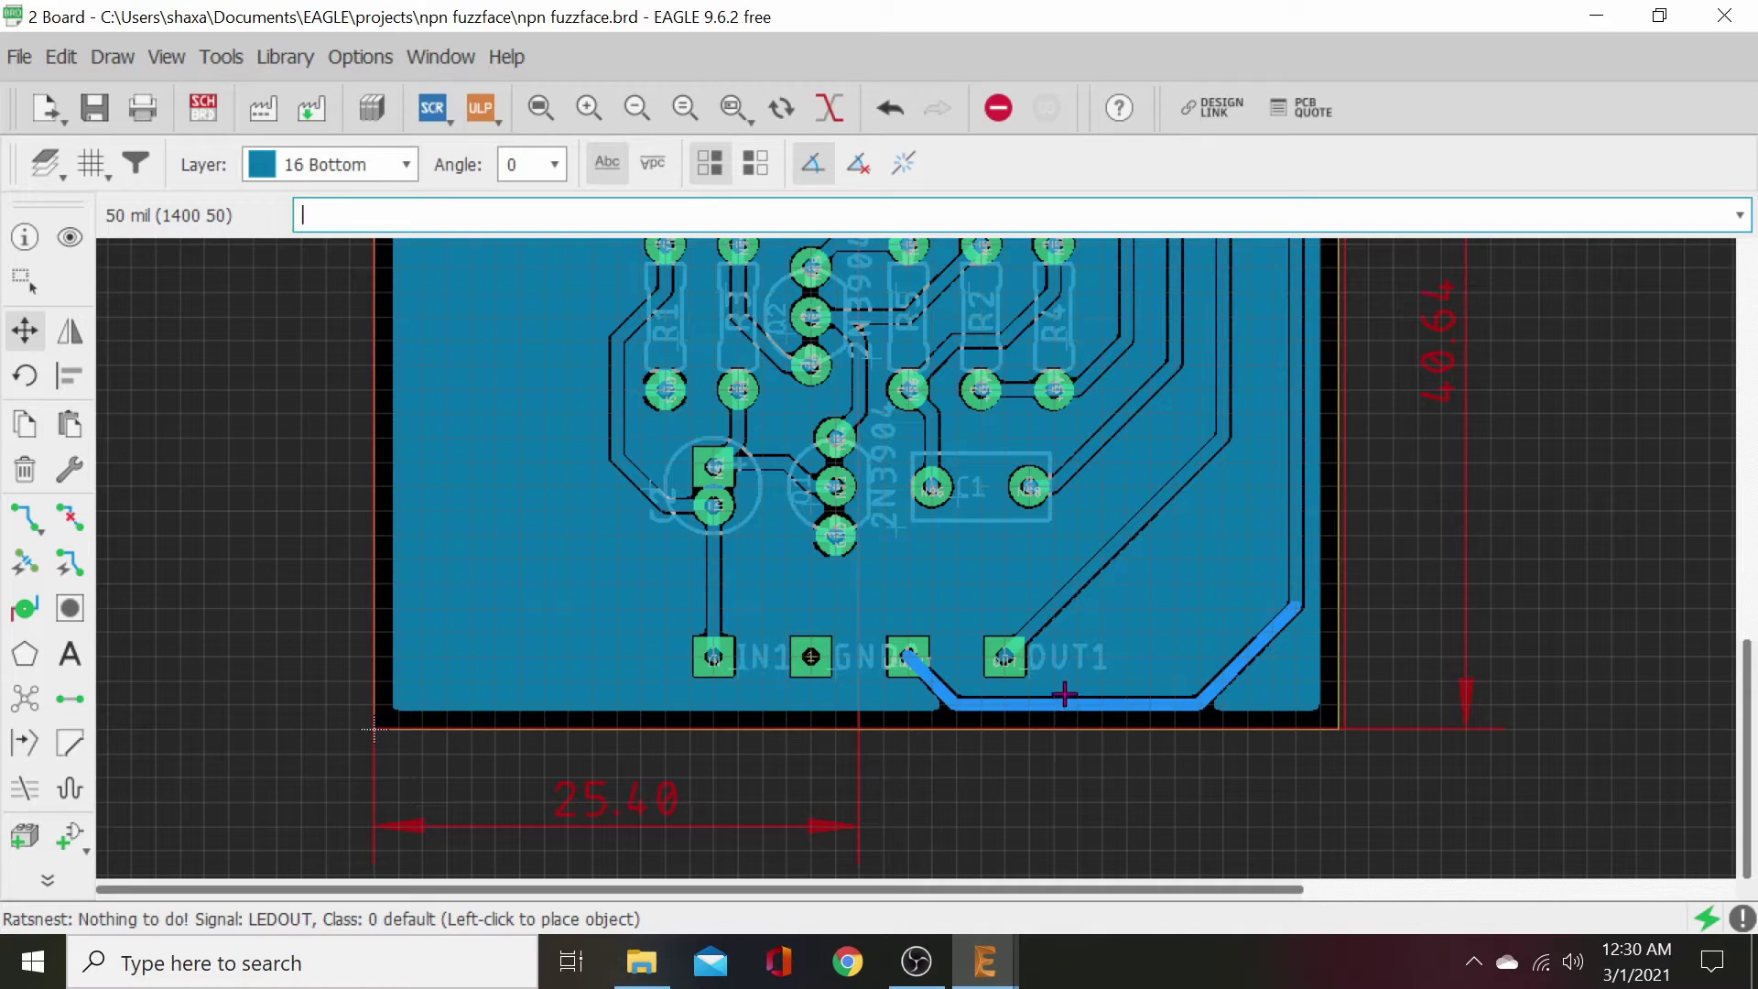
{"action": "left_click", "coordinate": [1065, 682]}
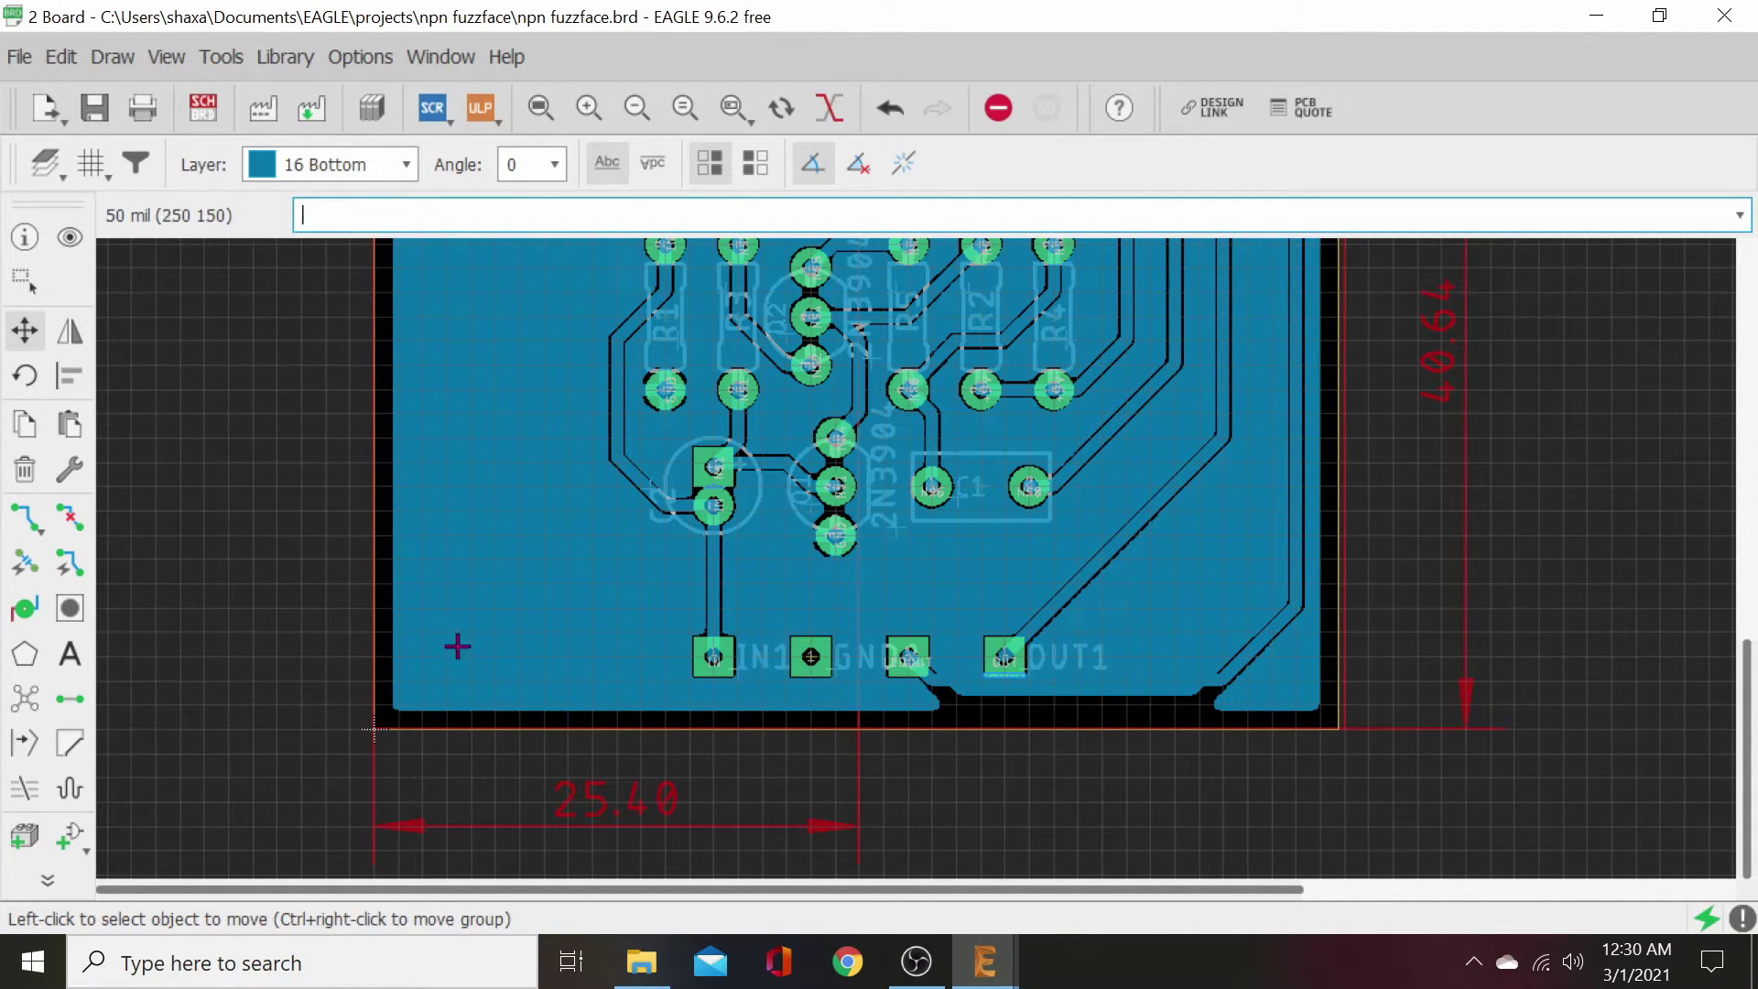
{"action": "left_click", "coordinate": [27, 702]}
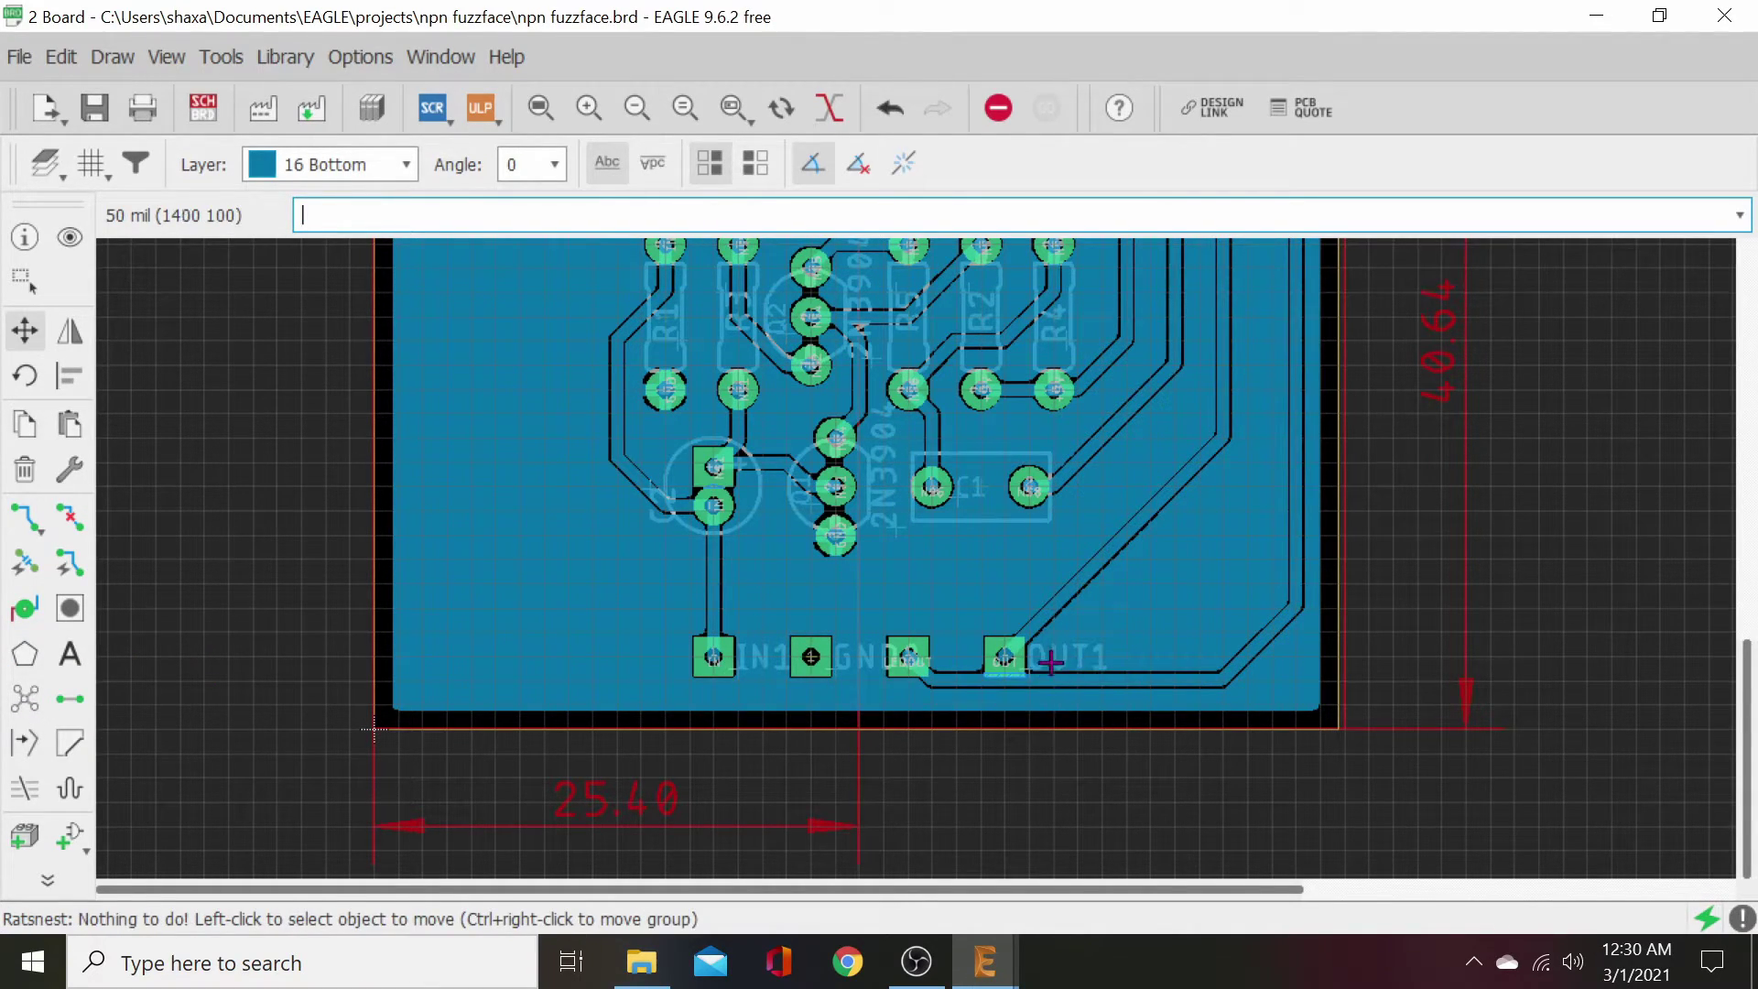
- Reposition the bottom LEDOUT trace again, just beneath the OUT header pad
{"action": "middle_click_drag", "start_coordinate": [1034, 635], "coordinate": [1004, 705]}
{"action": "scroll", "coordinate": [892, 679], "scroll_direction": "up", "scroll_amount": 4}
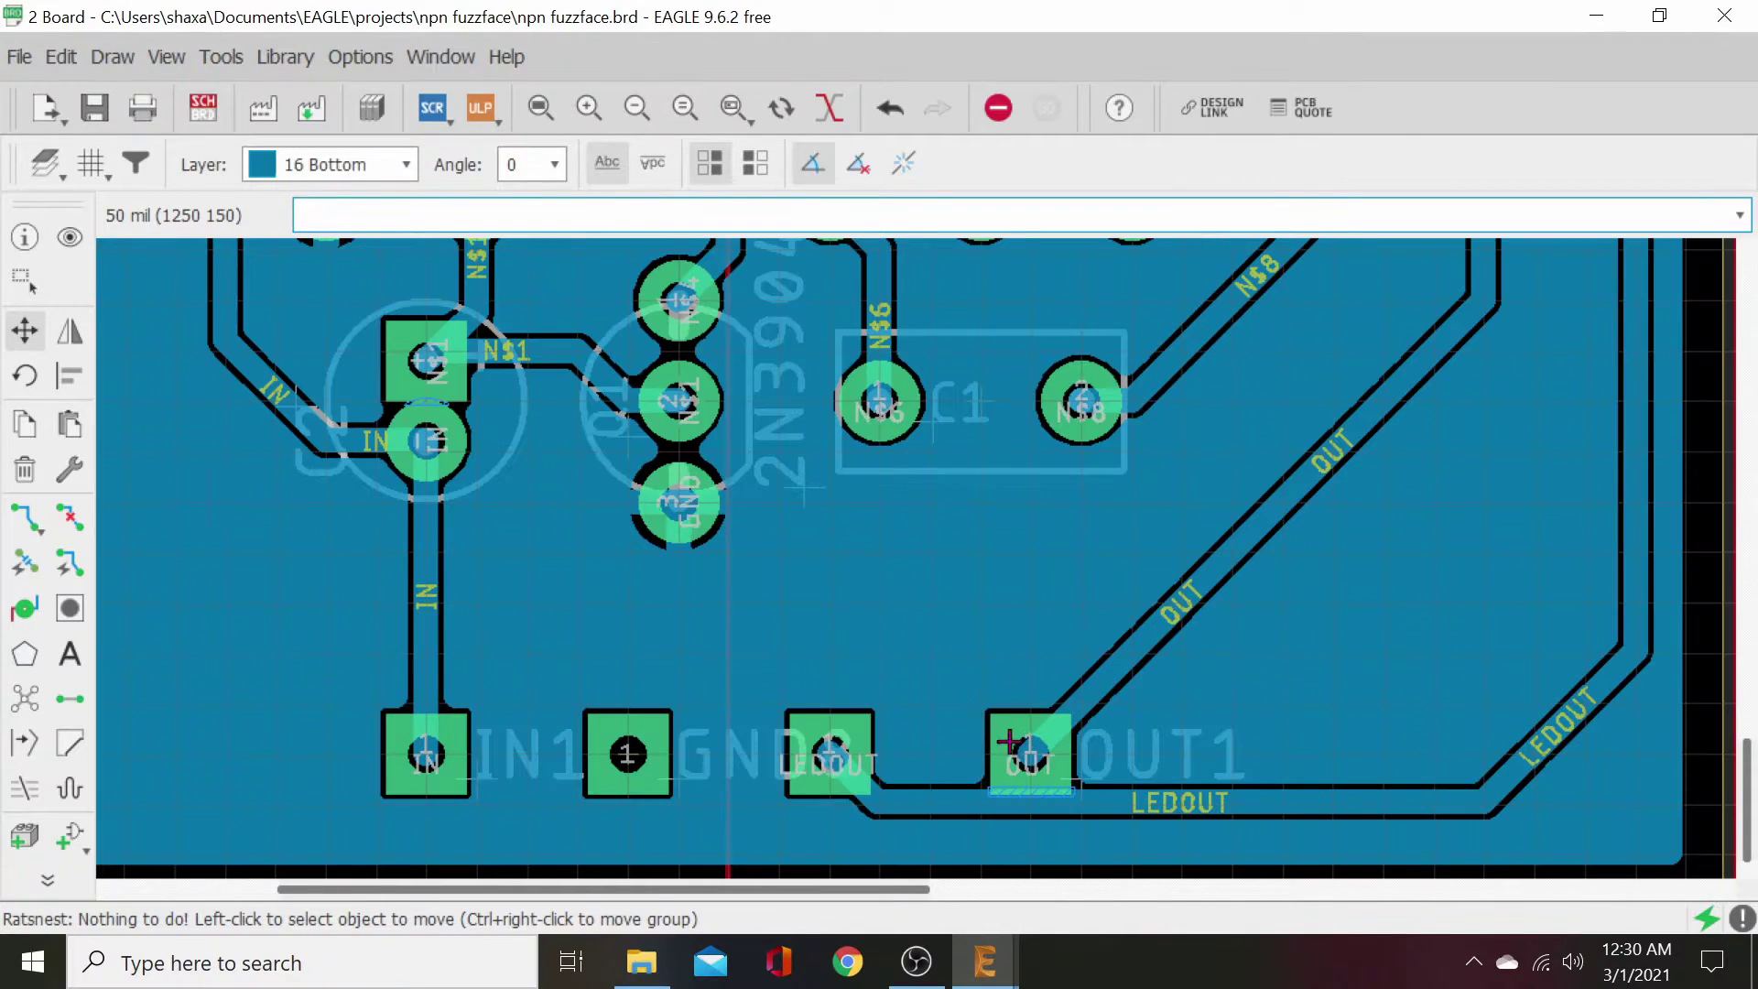
{"action": "left_click", "coordinate": [1105, 656]}
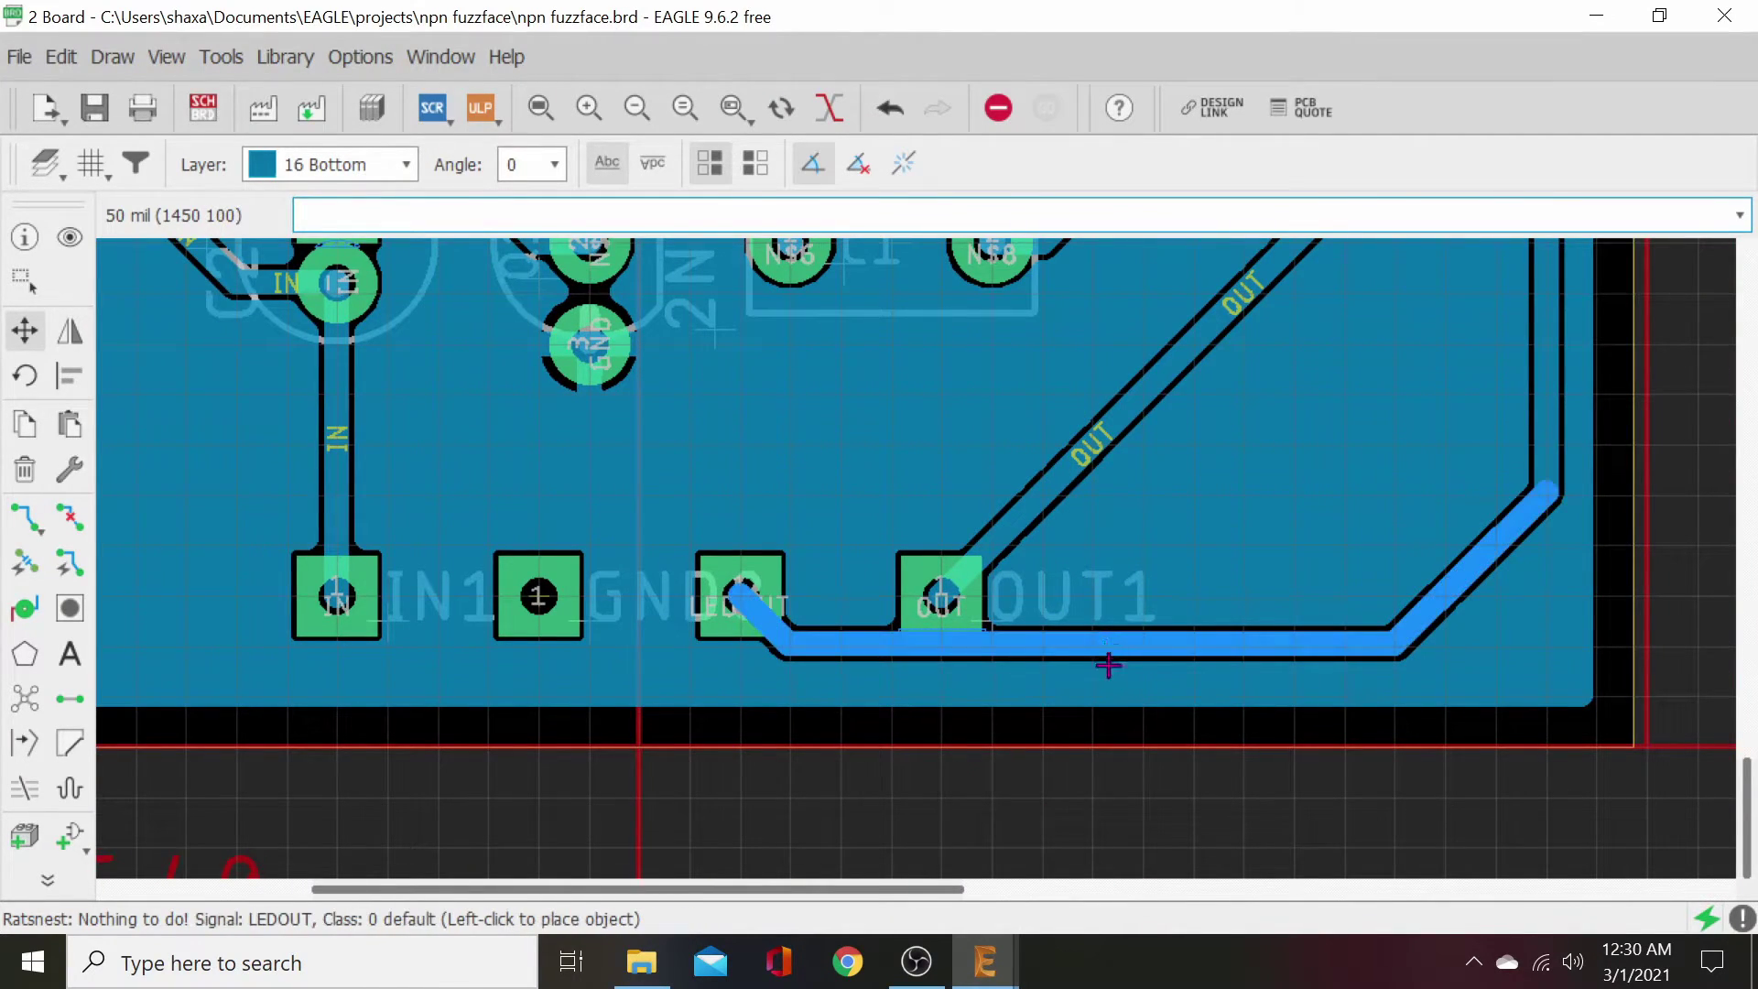
{"action": "left_click", "coordinate": [1115, 700]}
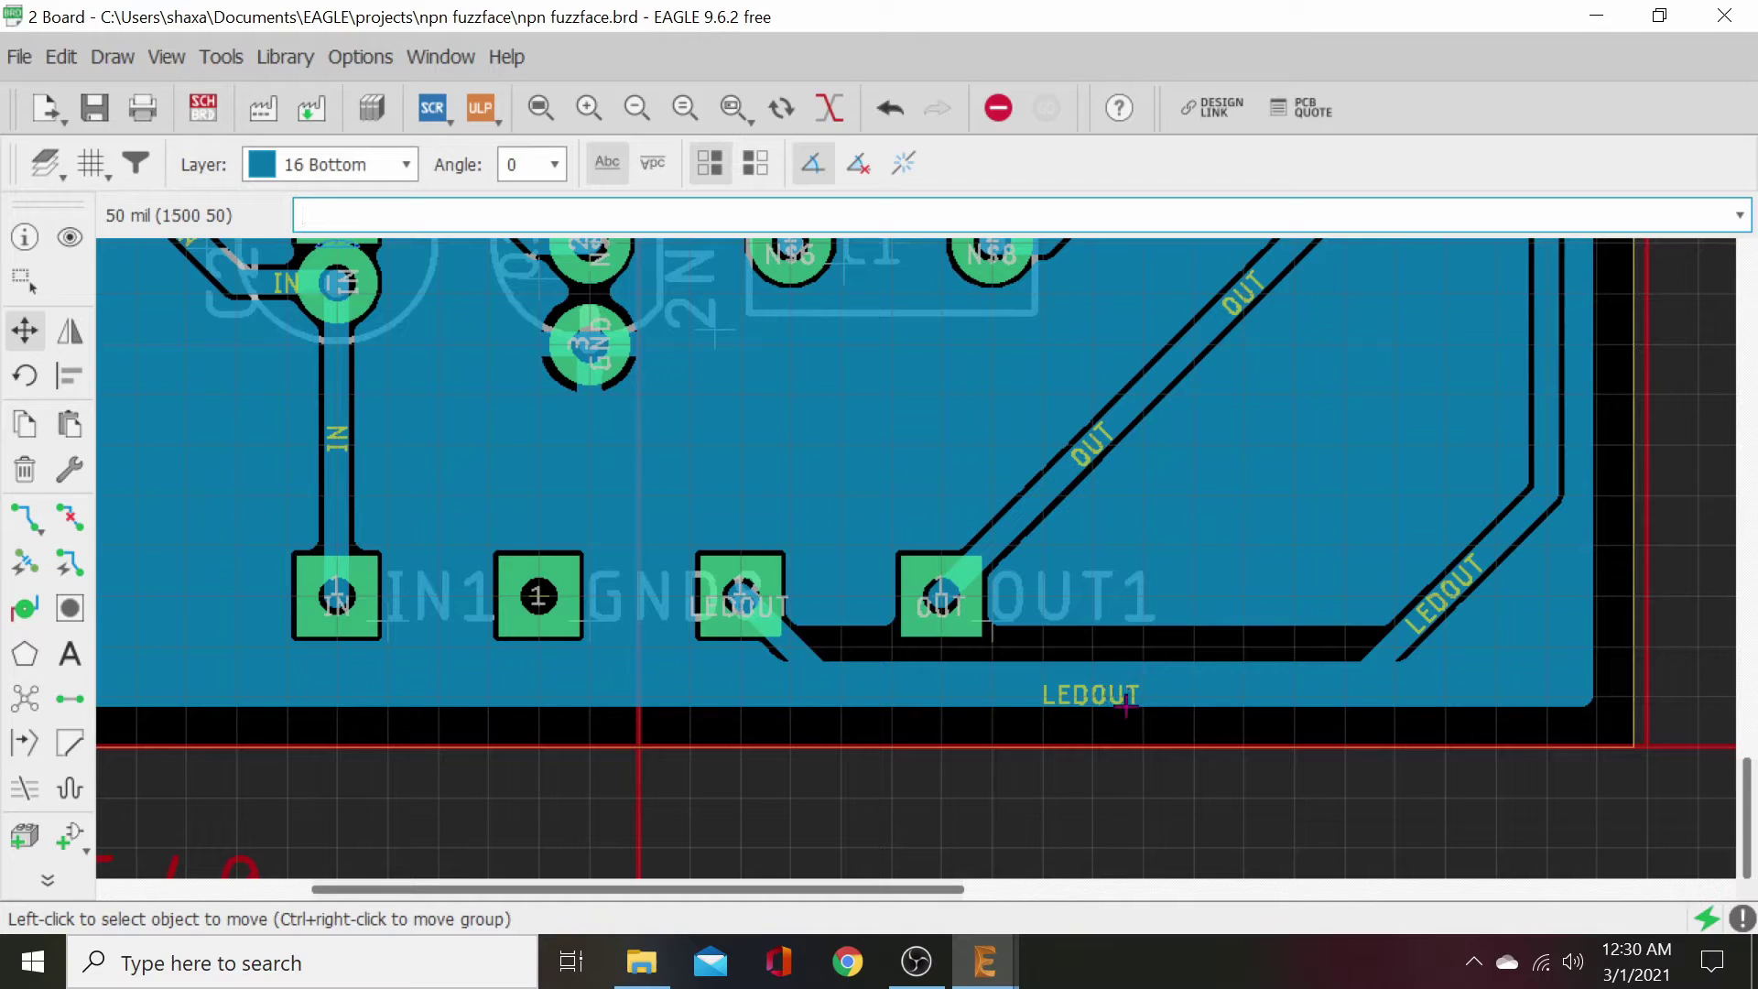
{"action": "left_click", "coordinate": [1125, 687]}
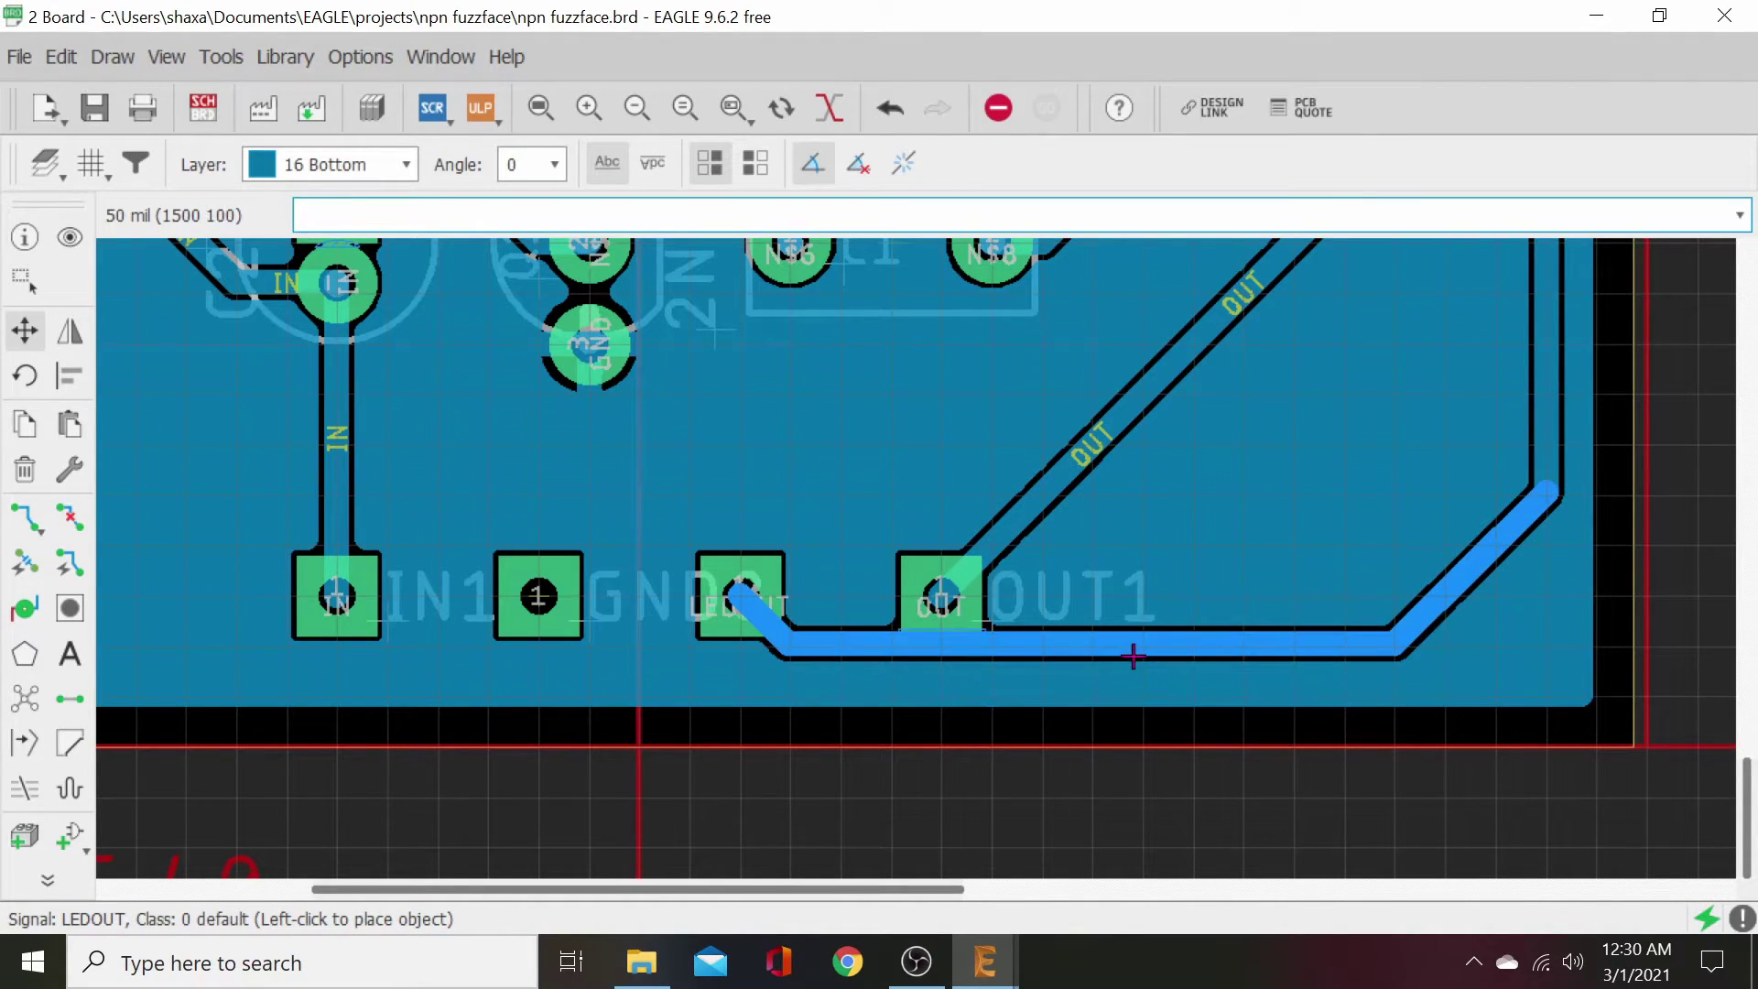
{"action": "left_click", "coordinate": [1122, 682]}
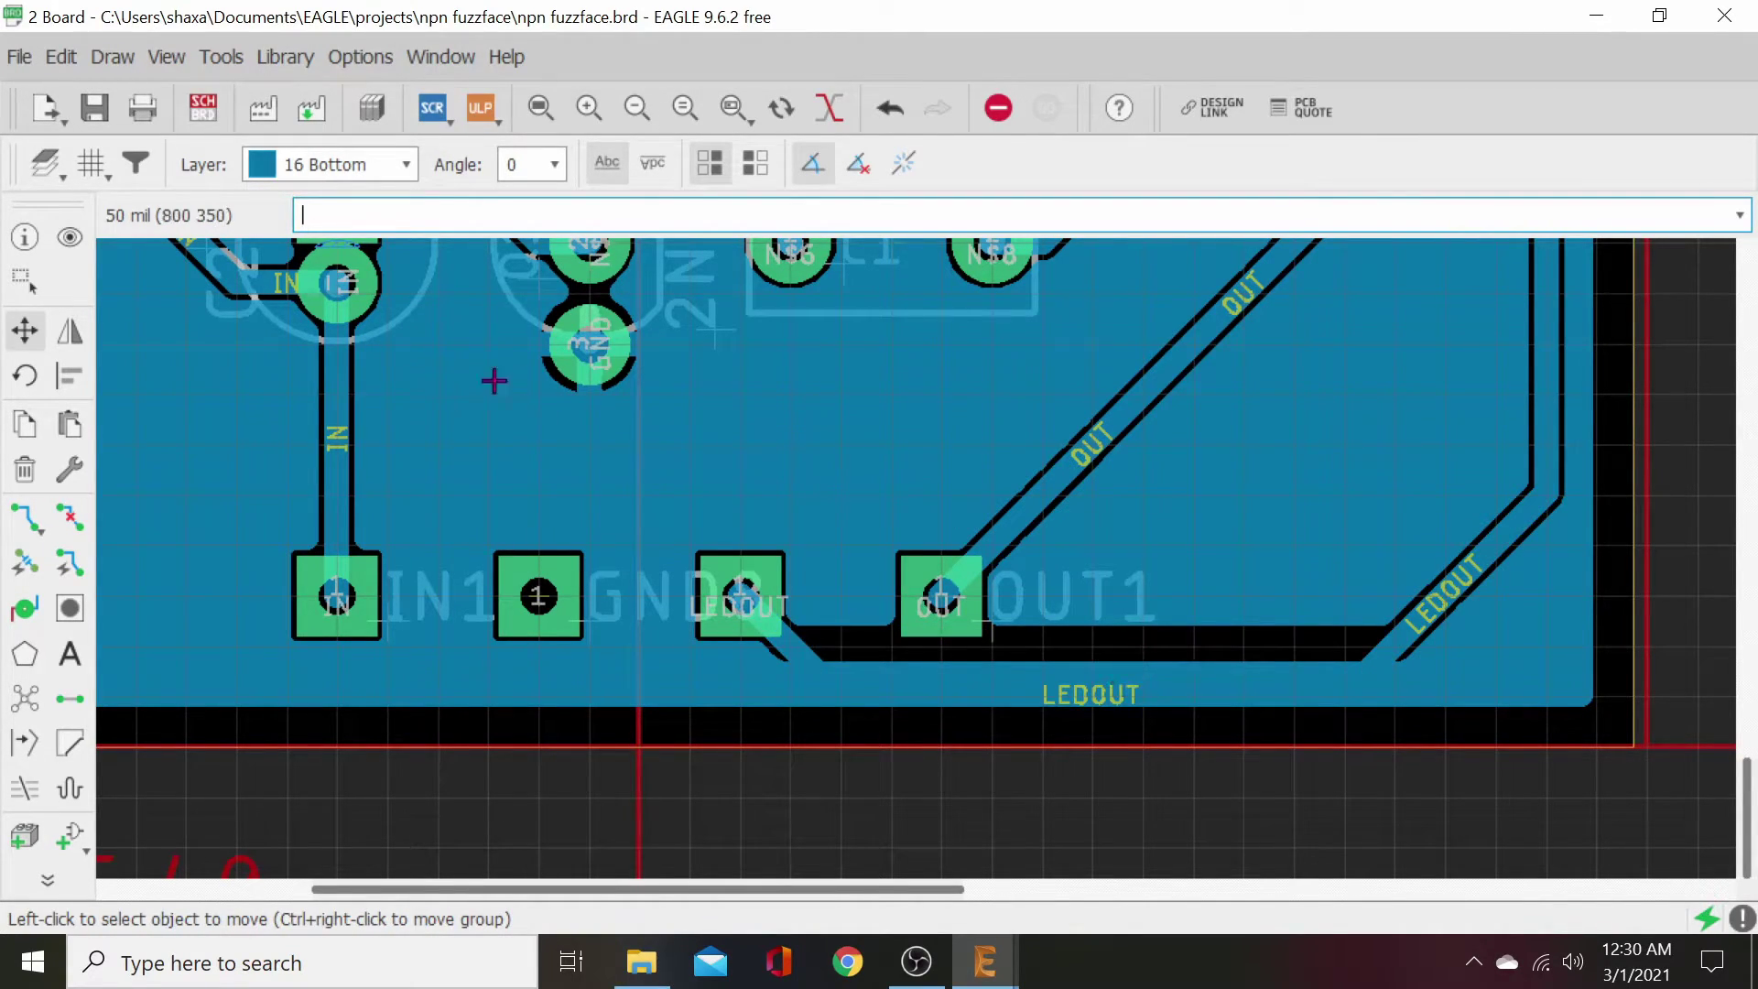
- Set the grid size to 25 mil
{"action": "left_click", "coordinate": [91, 164]}
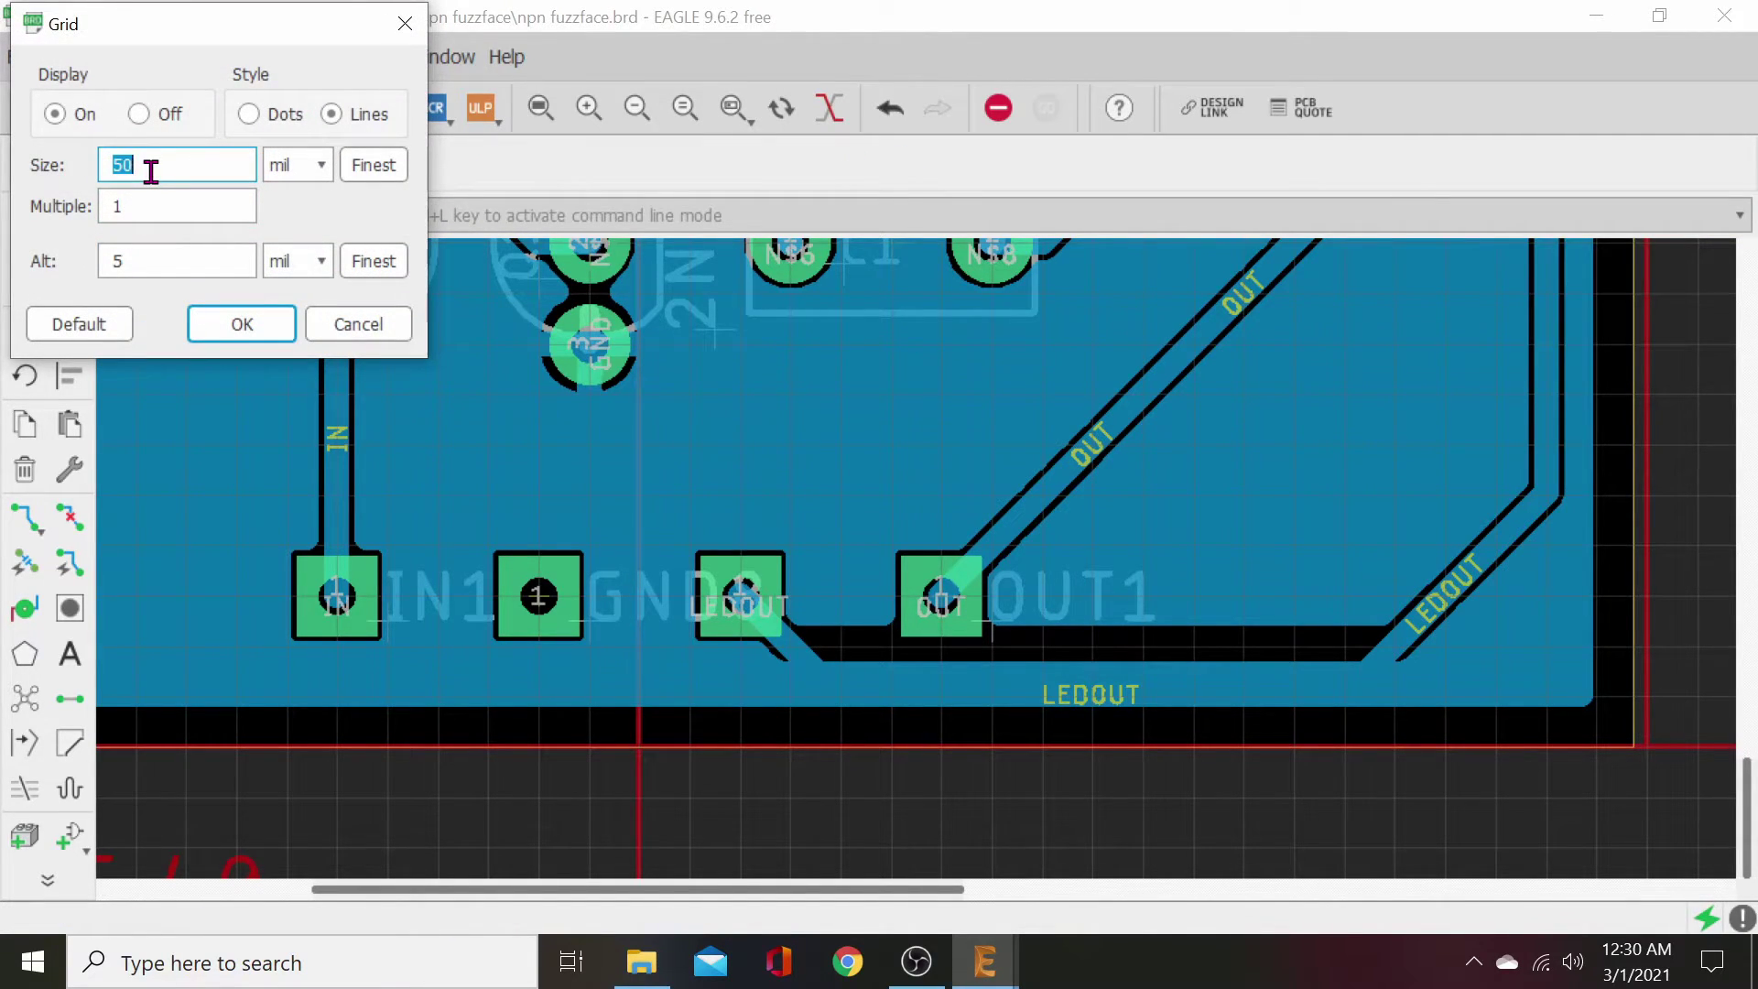
{"action": "left_click_drag", "start_coordinate": [145, 164], "coordinate": [84, 180]}
{"action": "left_click", "coordinate": [262, 322]}
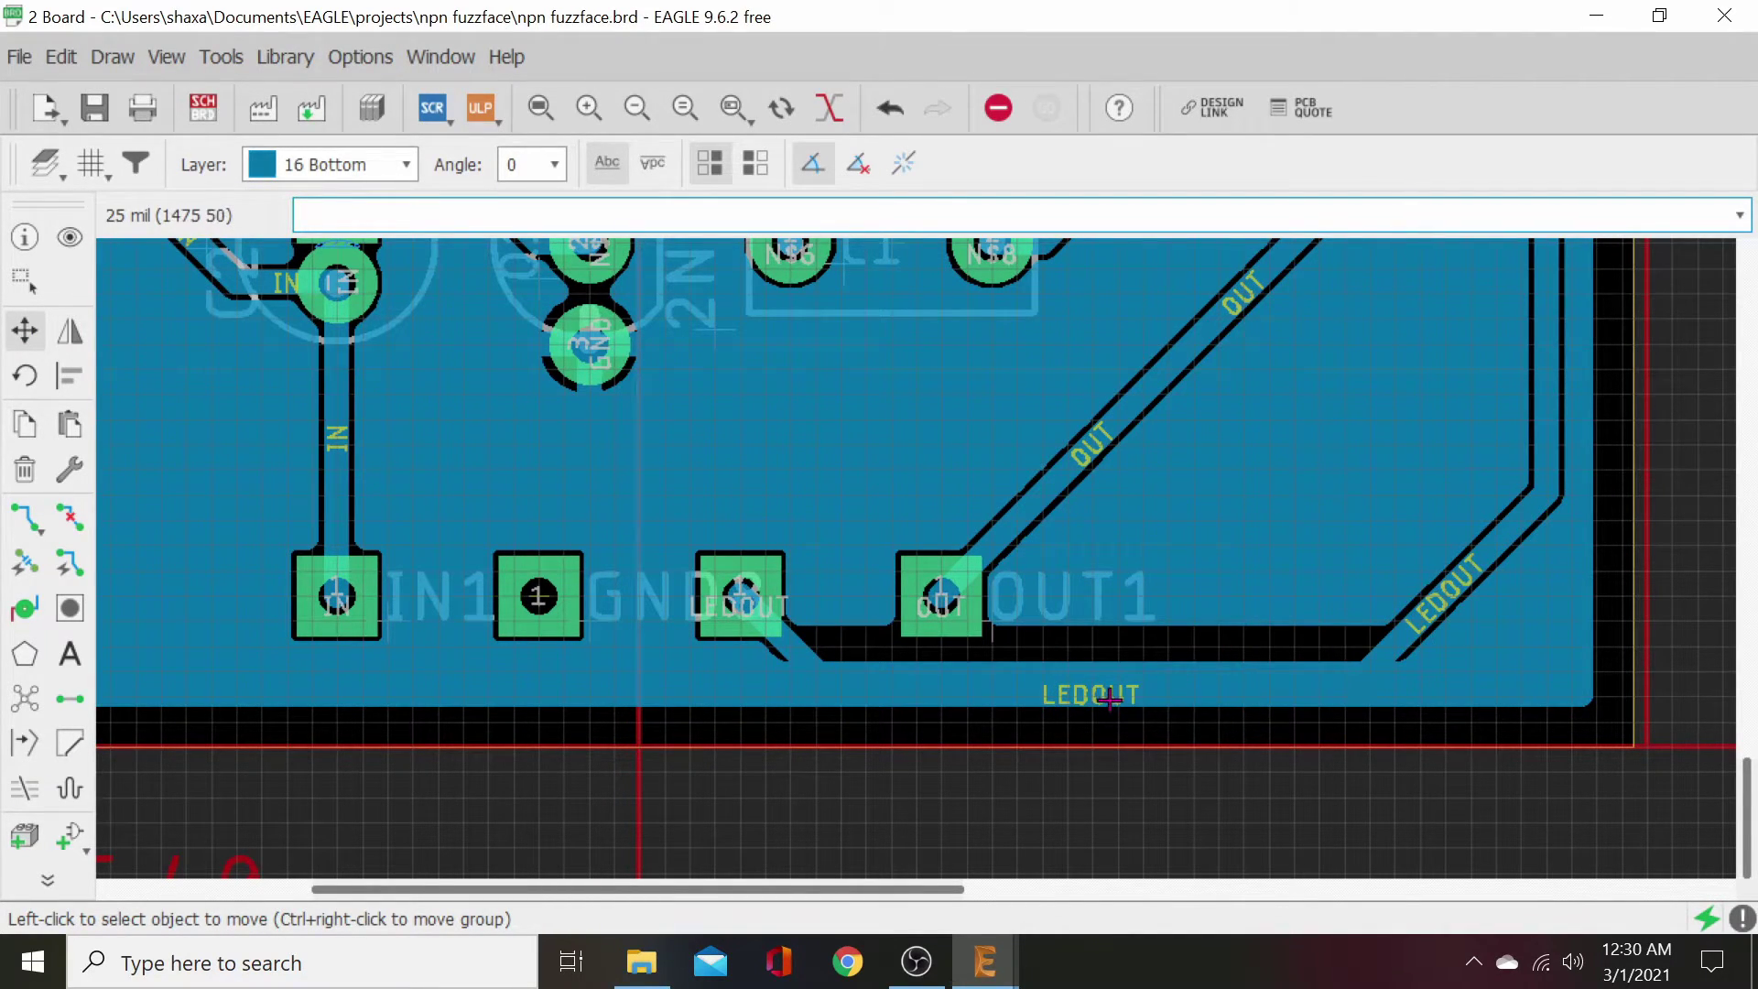
- Shift the bottom LEDOUT trace one step and refill the GND pour
{"action": "left_click", "coordinate": [1071, 695]}
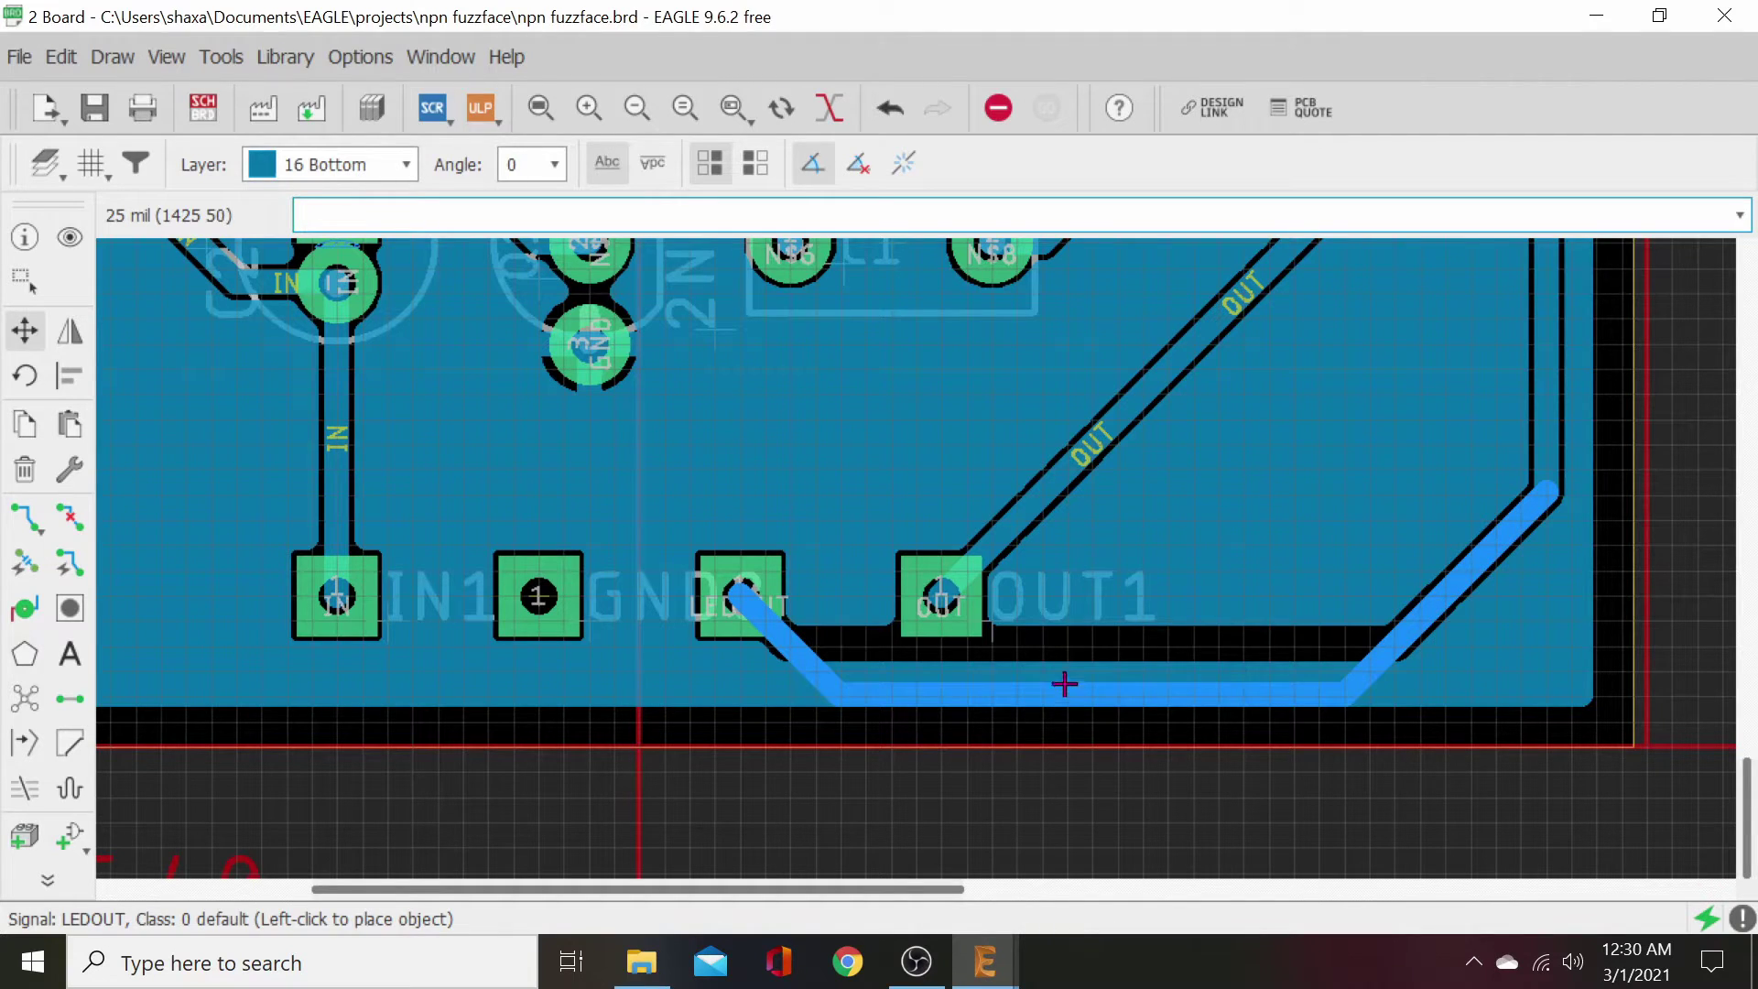
{"action": "left_click", "coordinate": [1069, 669]}
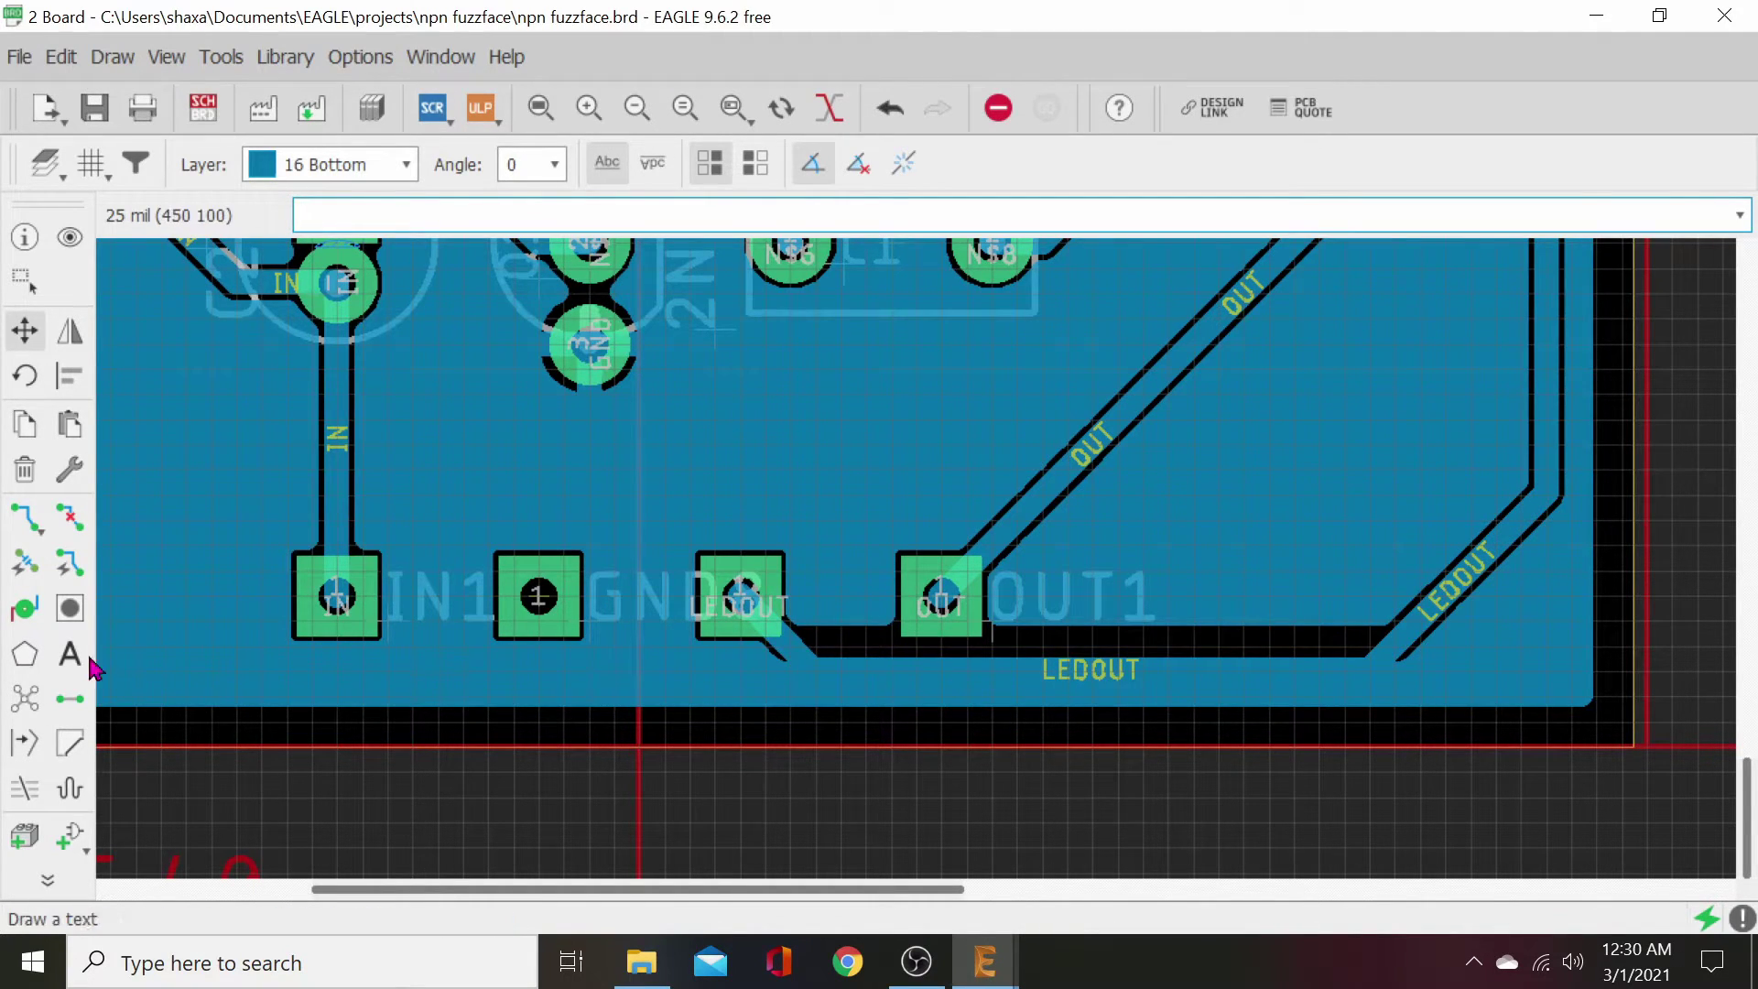
{"action": "left_click", "coordinate": [24, 698]}
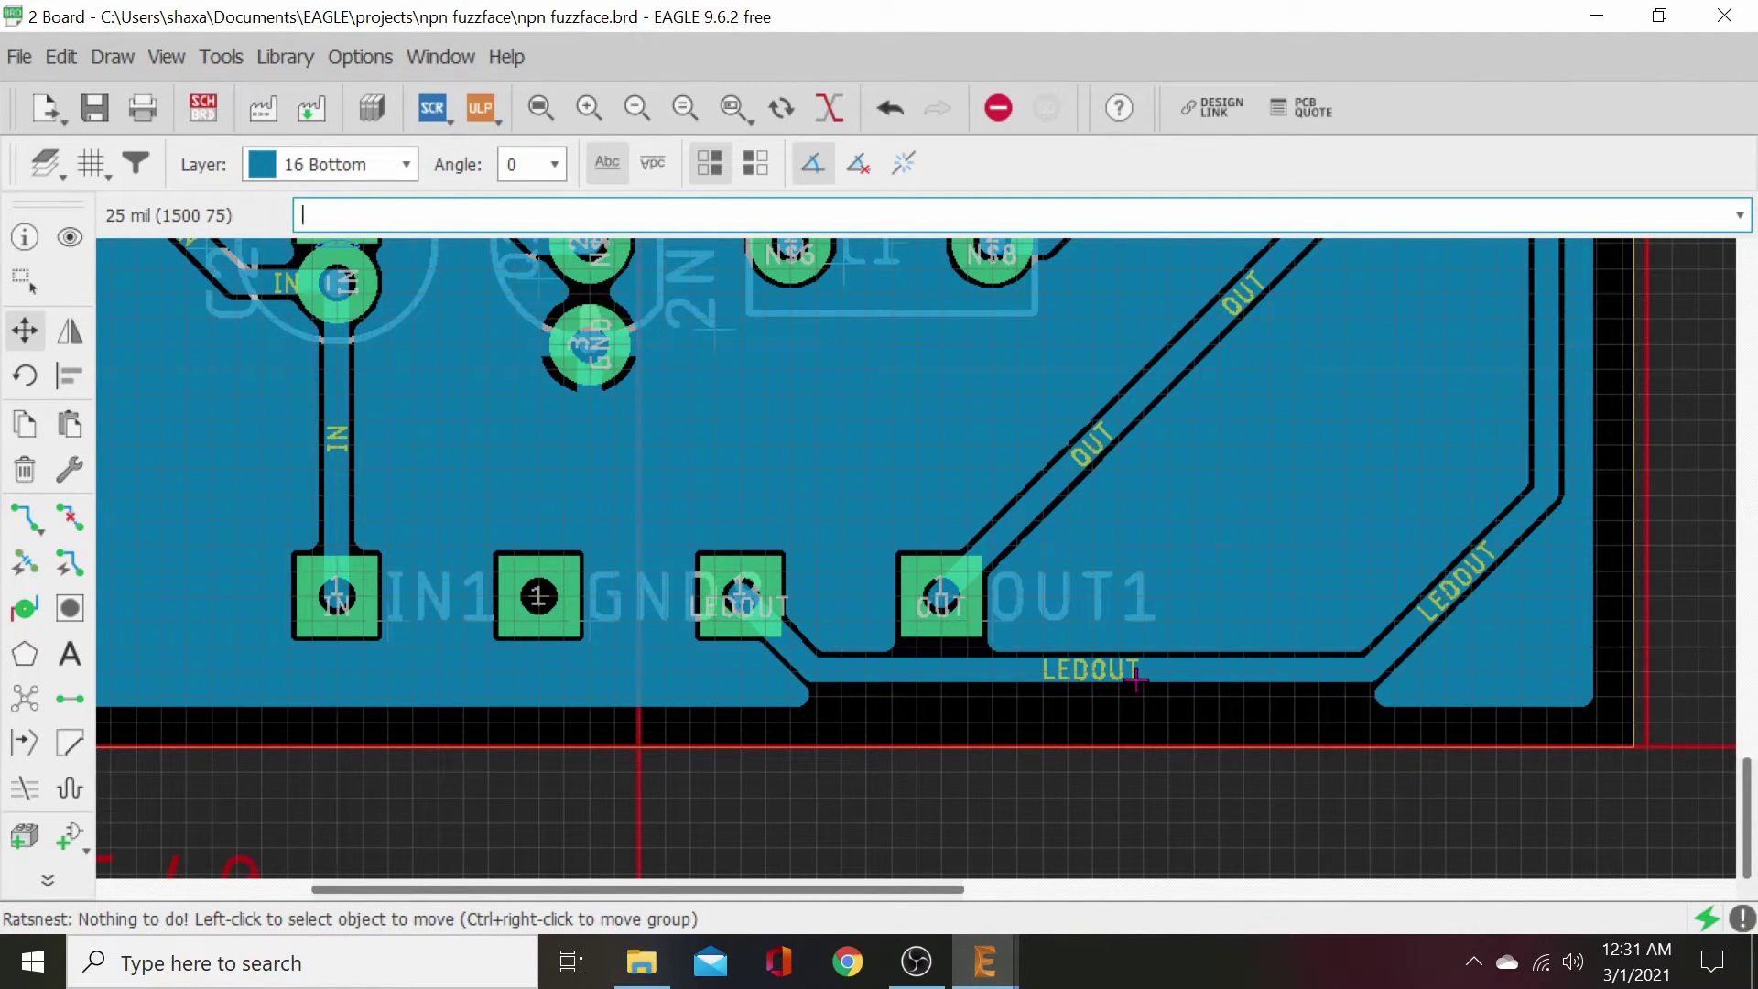
{"action": "scroll", "coordinate": [1311, 687], "scroll_direction": "down", "scroll_amount": 5}
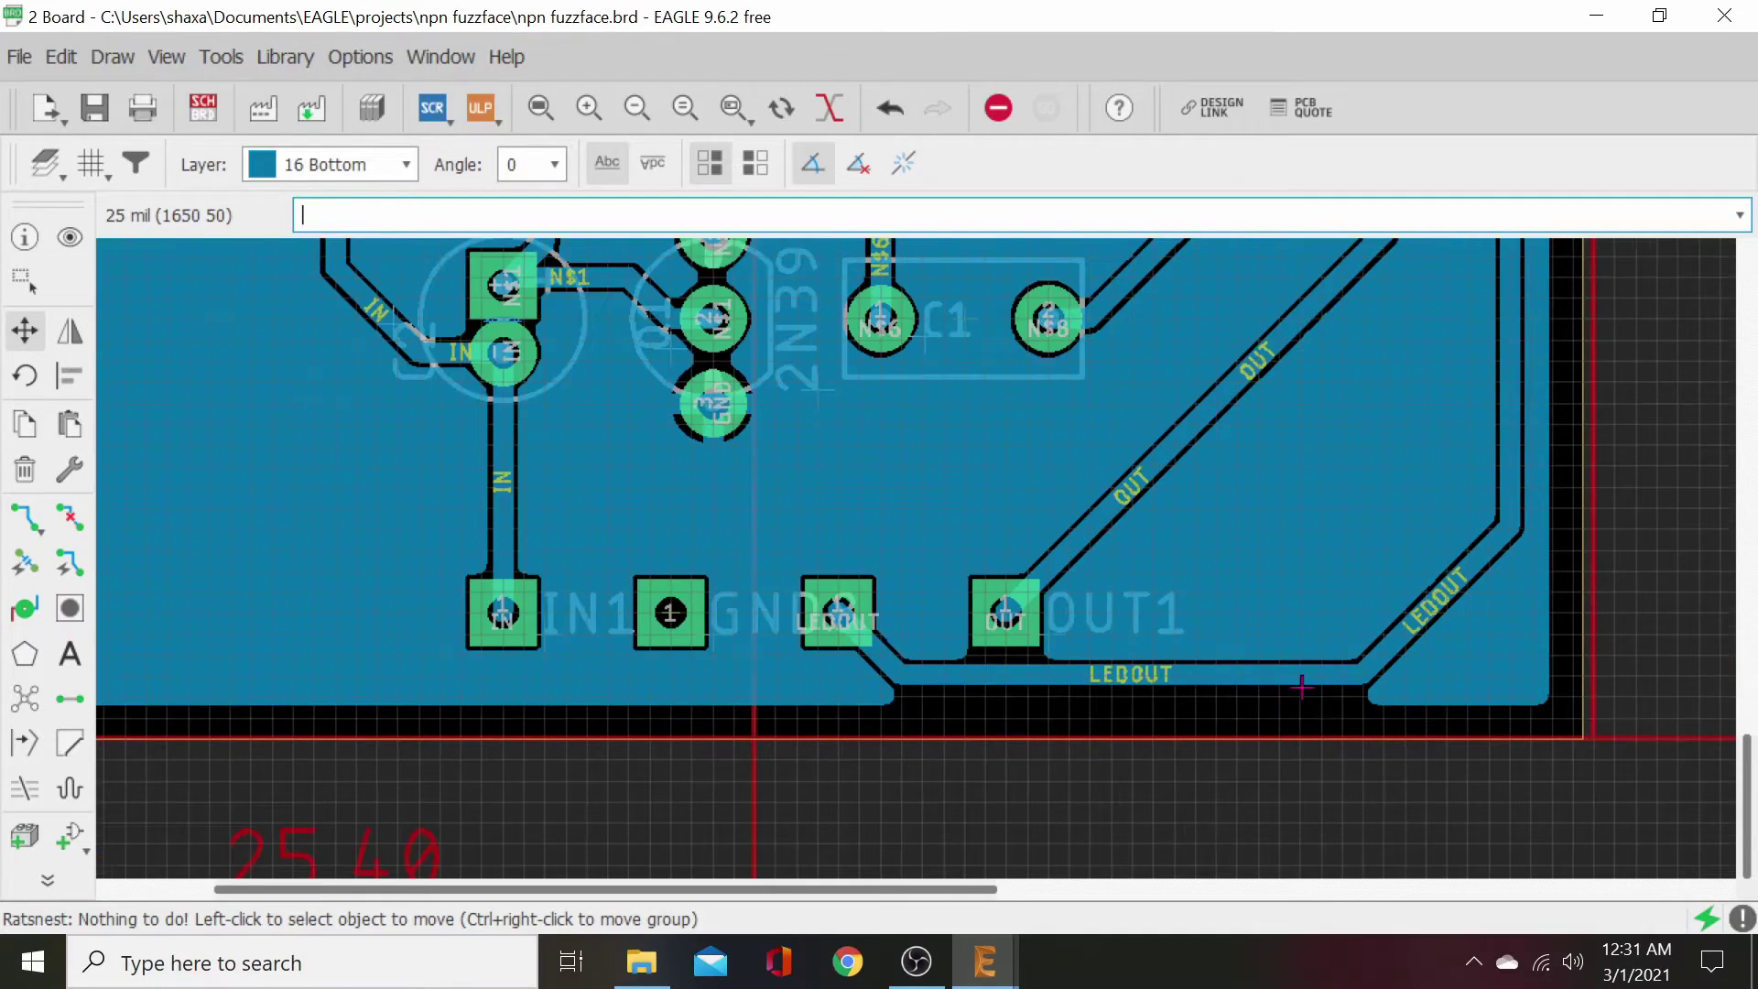
- Load oshpark-2layer.dru from the dru folder into the DRC settings and apply it
{"action": "scroll", "coordinate": [1299, 635], "scroll_direction": "up", "scroll_amount": 5}
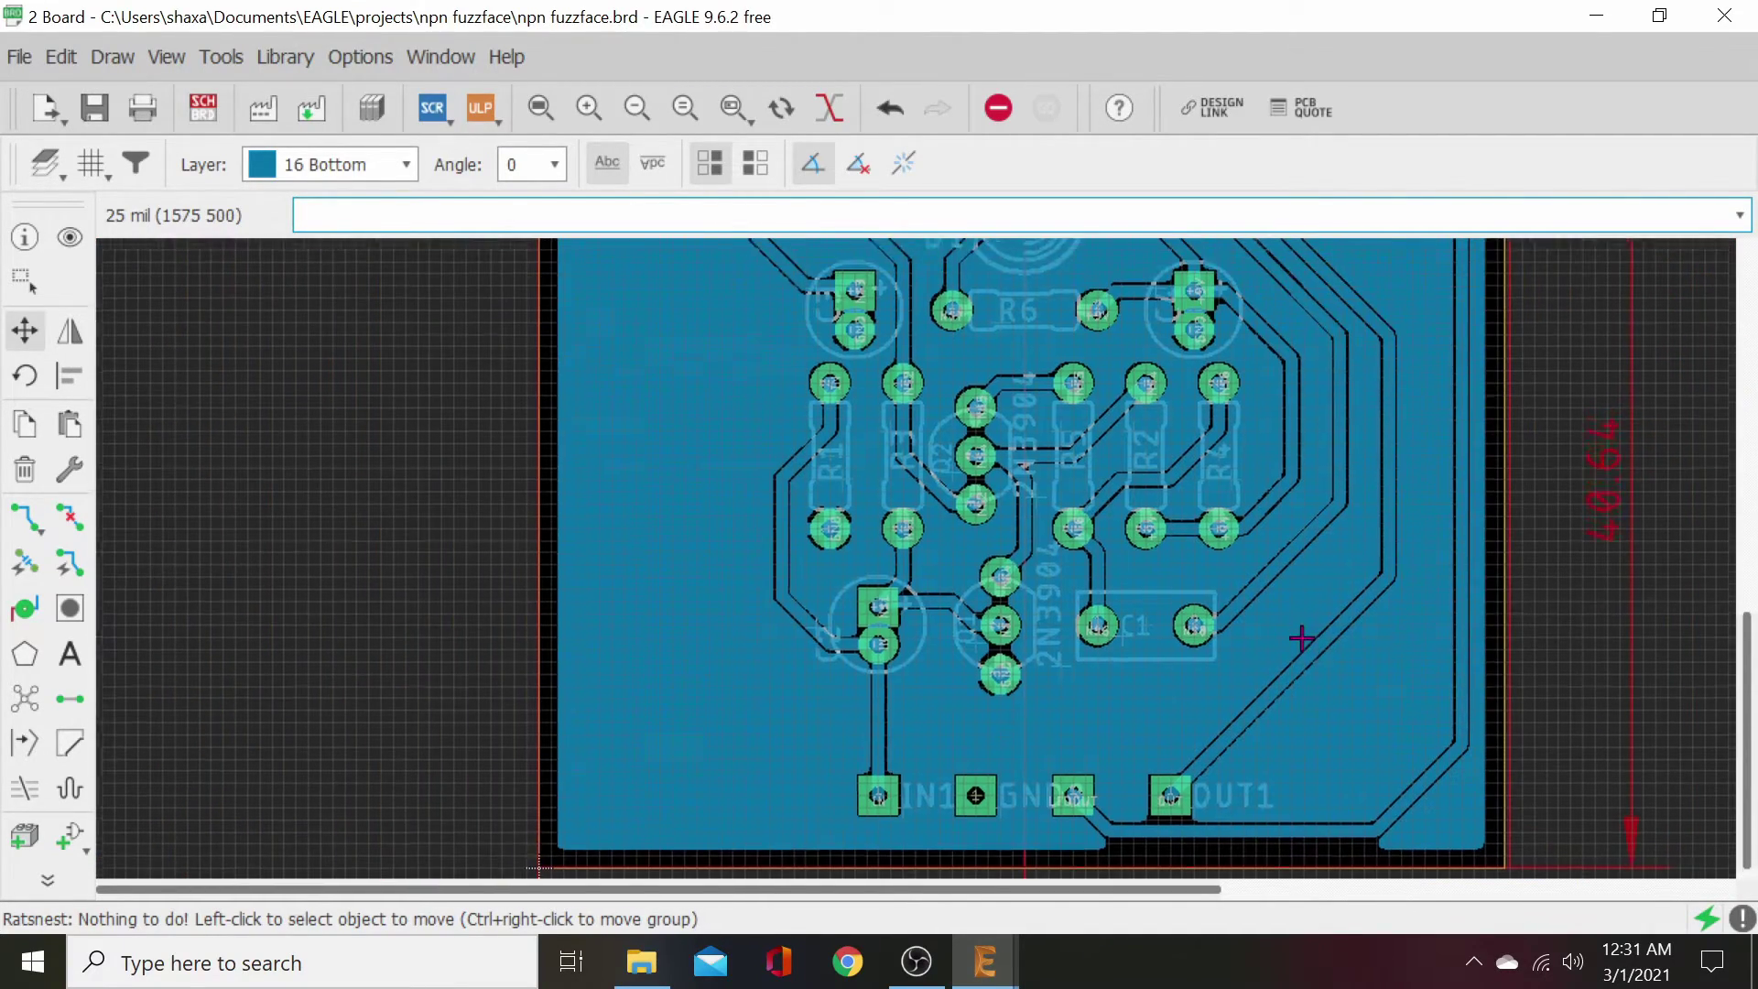
{"action": "scroll", "coordinate": [1028, 797], "scroll_direction": "left", "scroll_amount": 5}
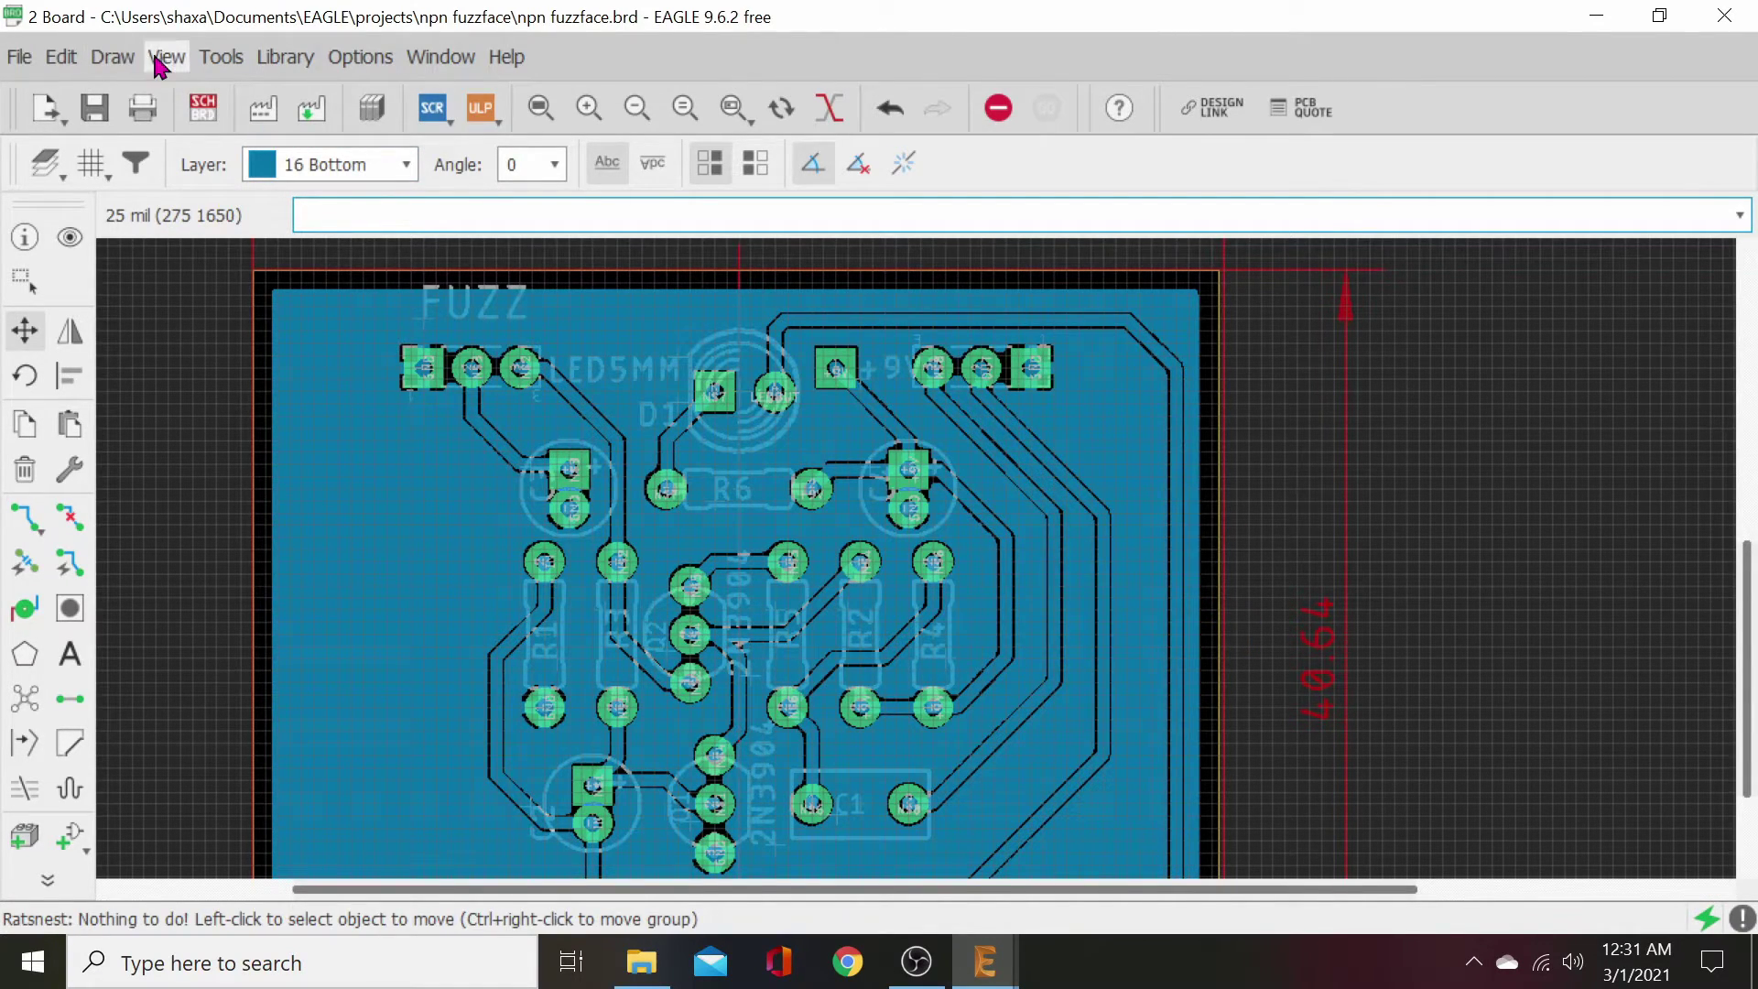
{"action": "left_click", "coordinate": [222, 59]}
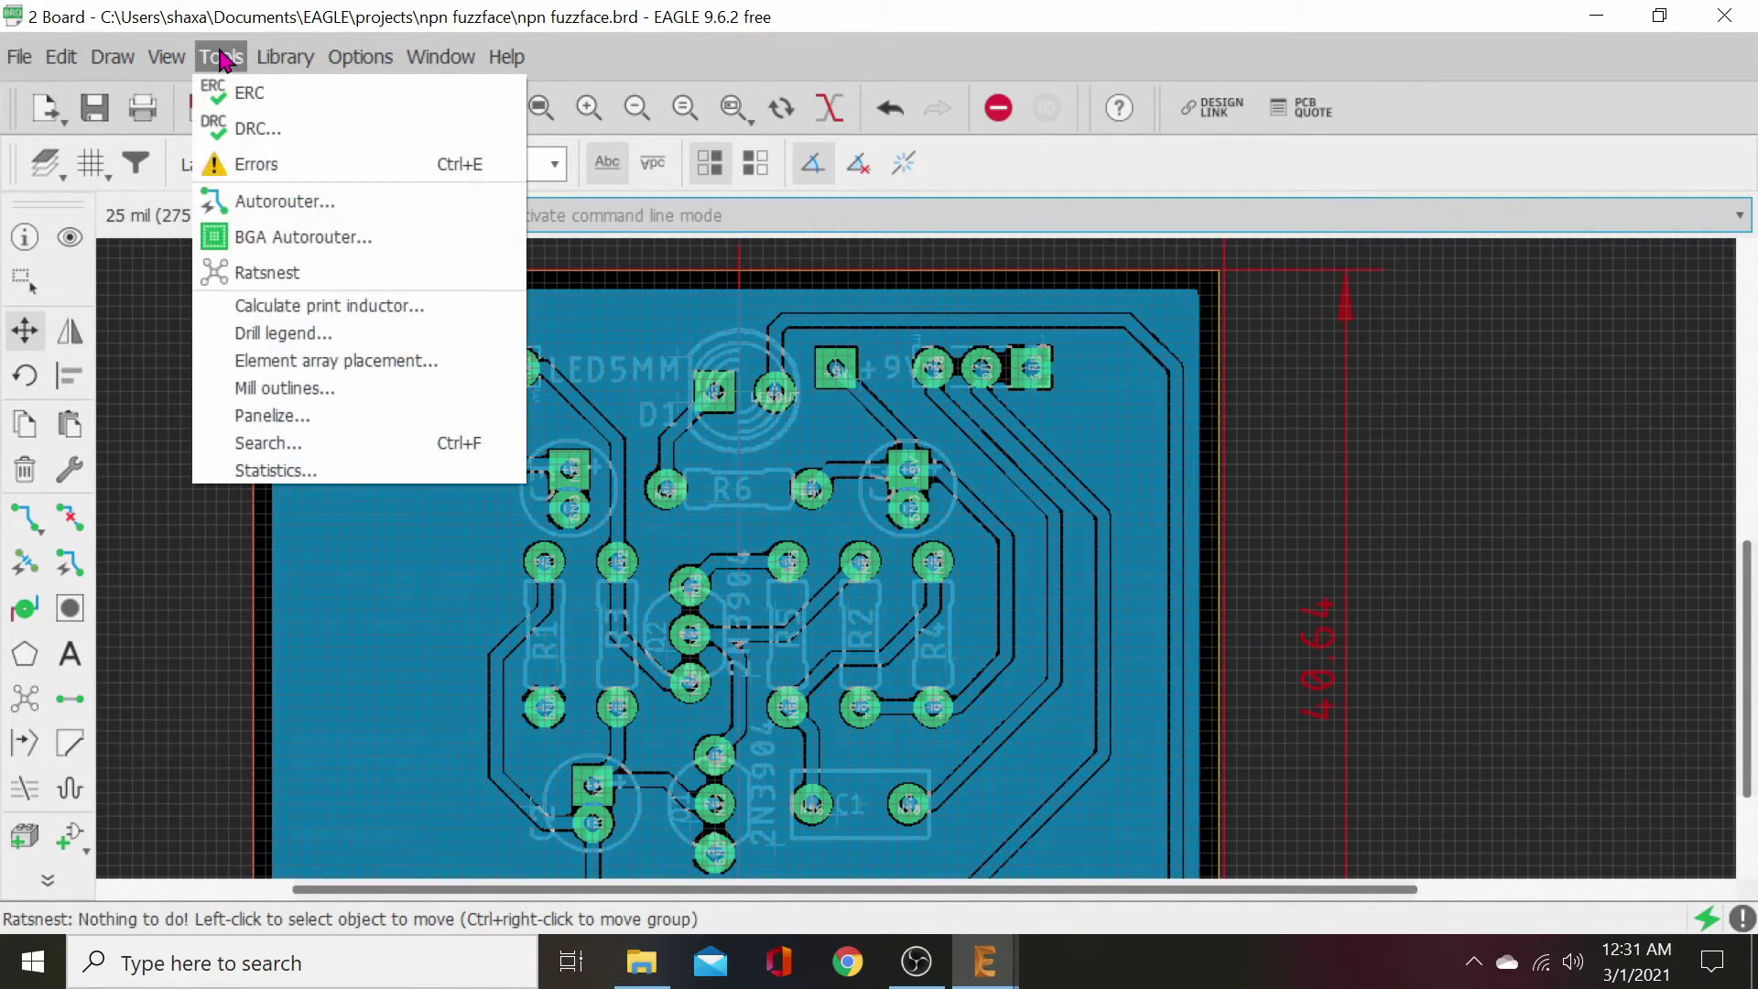
{"action": "left_click", "coordinate": [244, 128]}
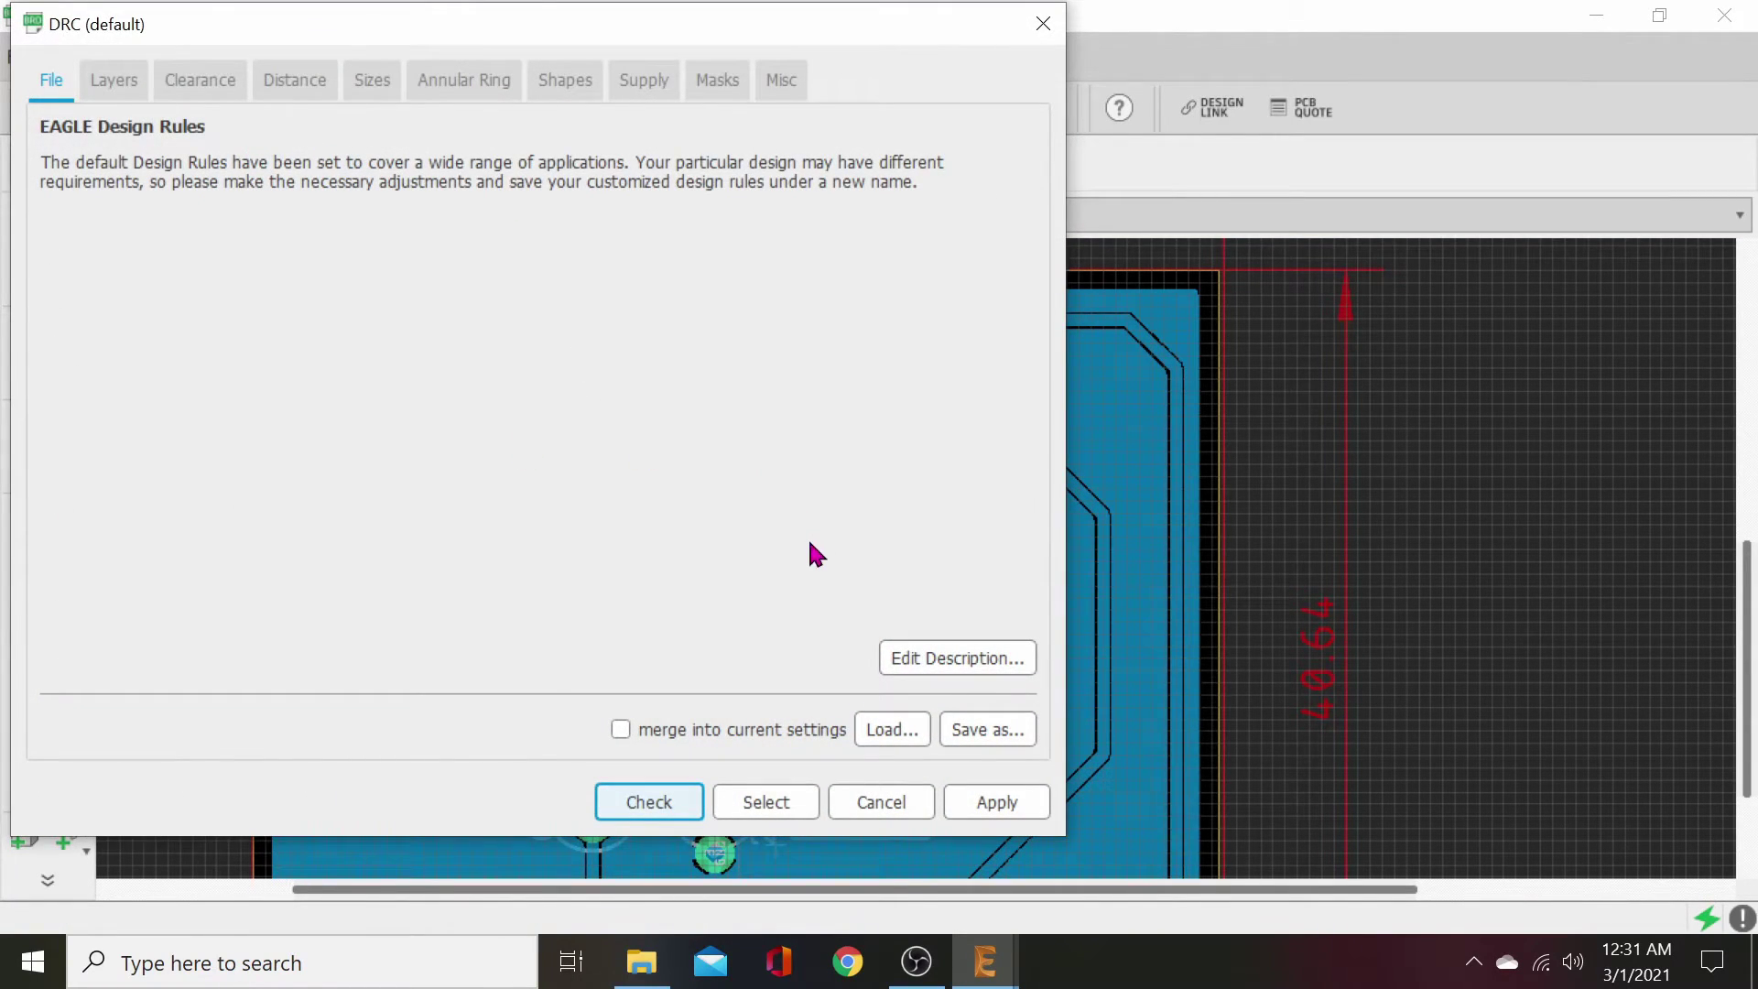
{"action": "left_click", "coordinate": [886, 729]}
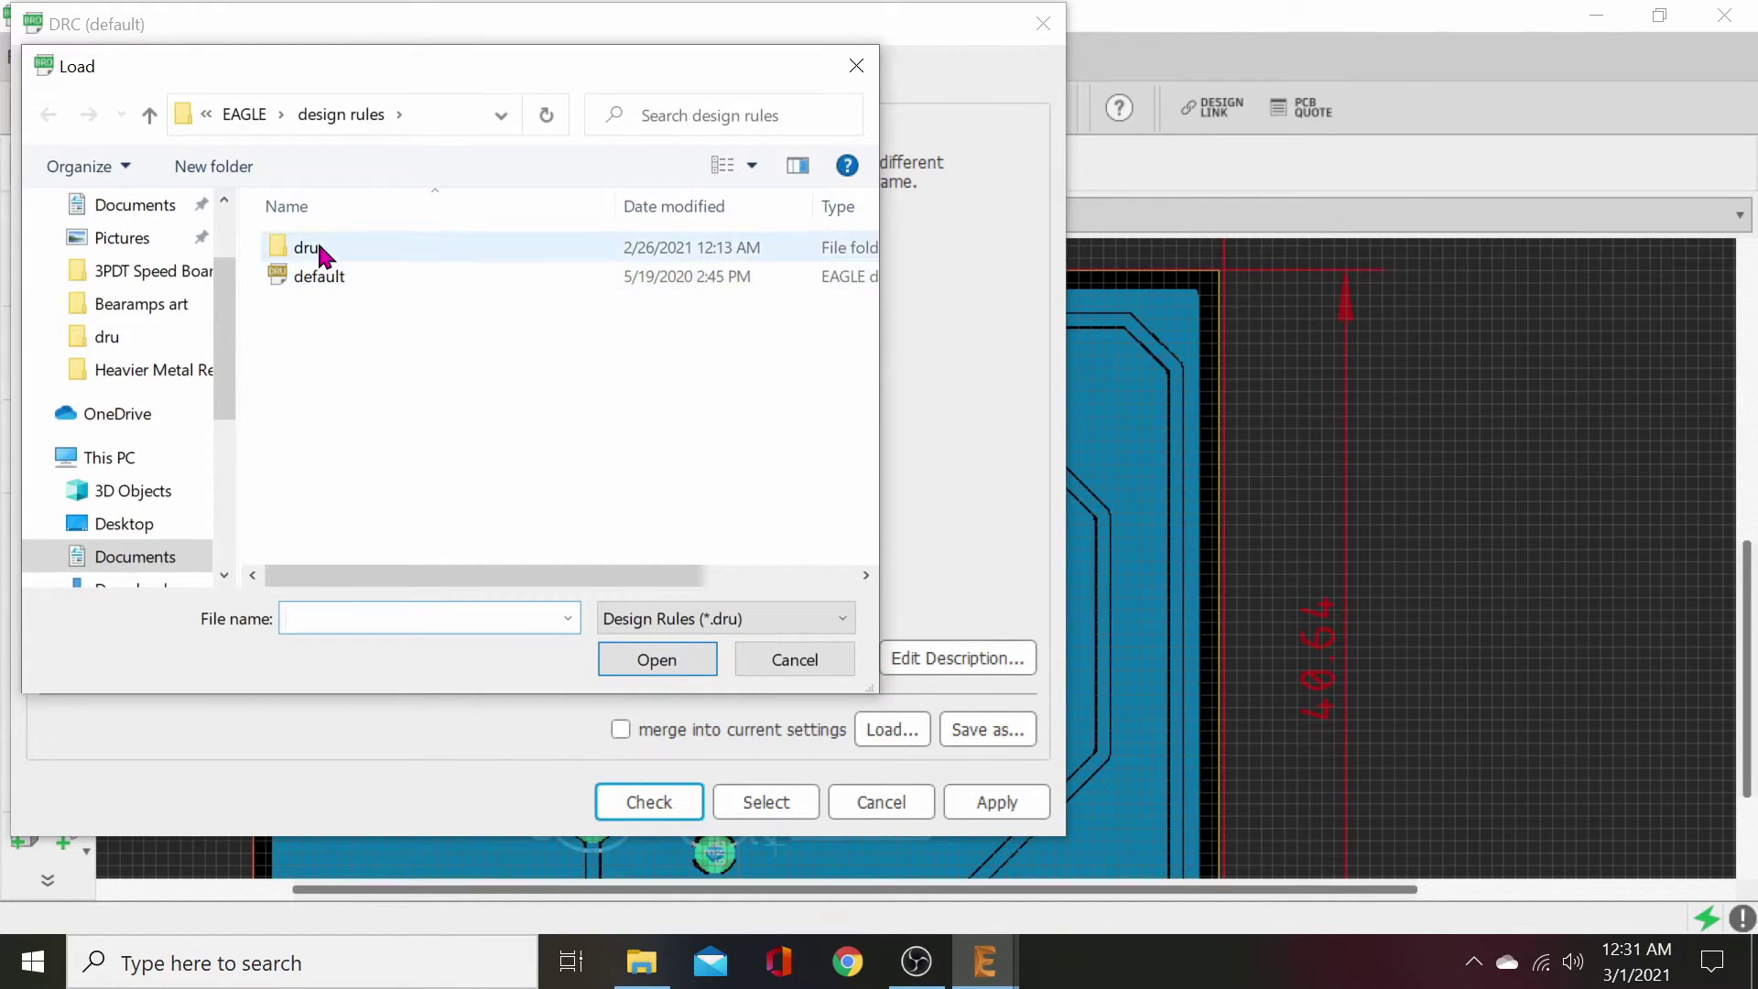
{"action": "double_click", "coordinate": [320, 253]}
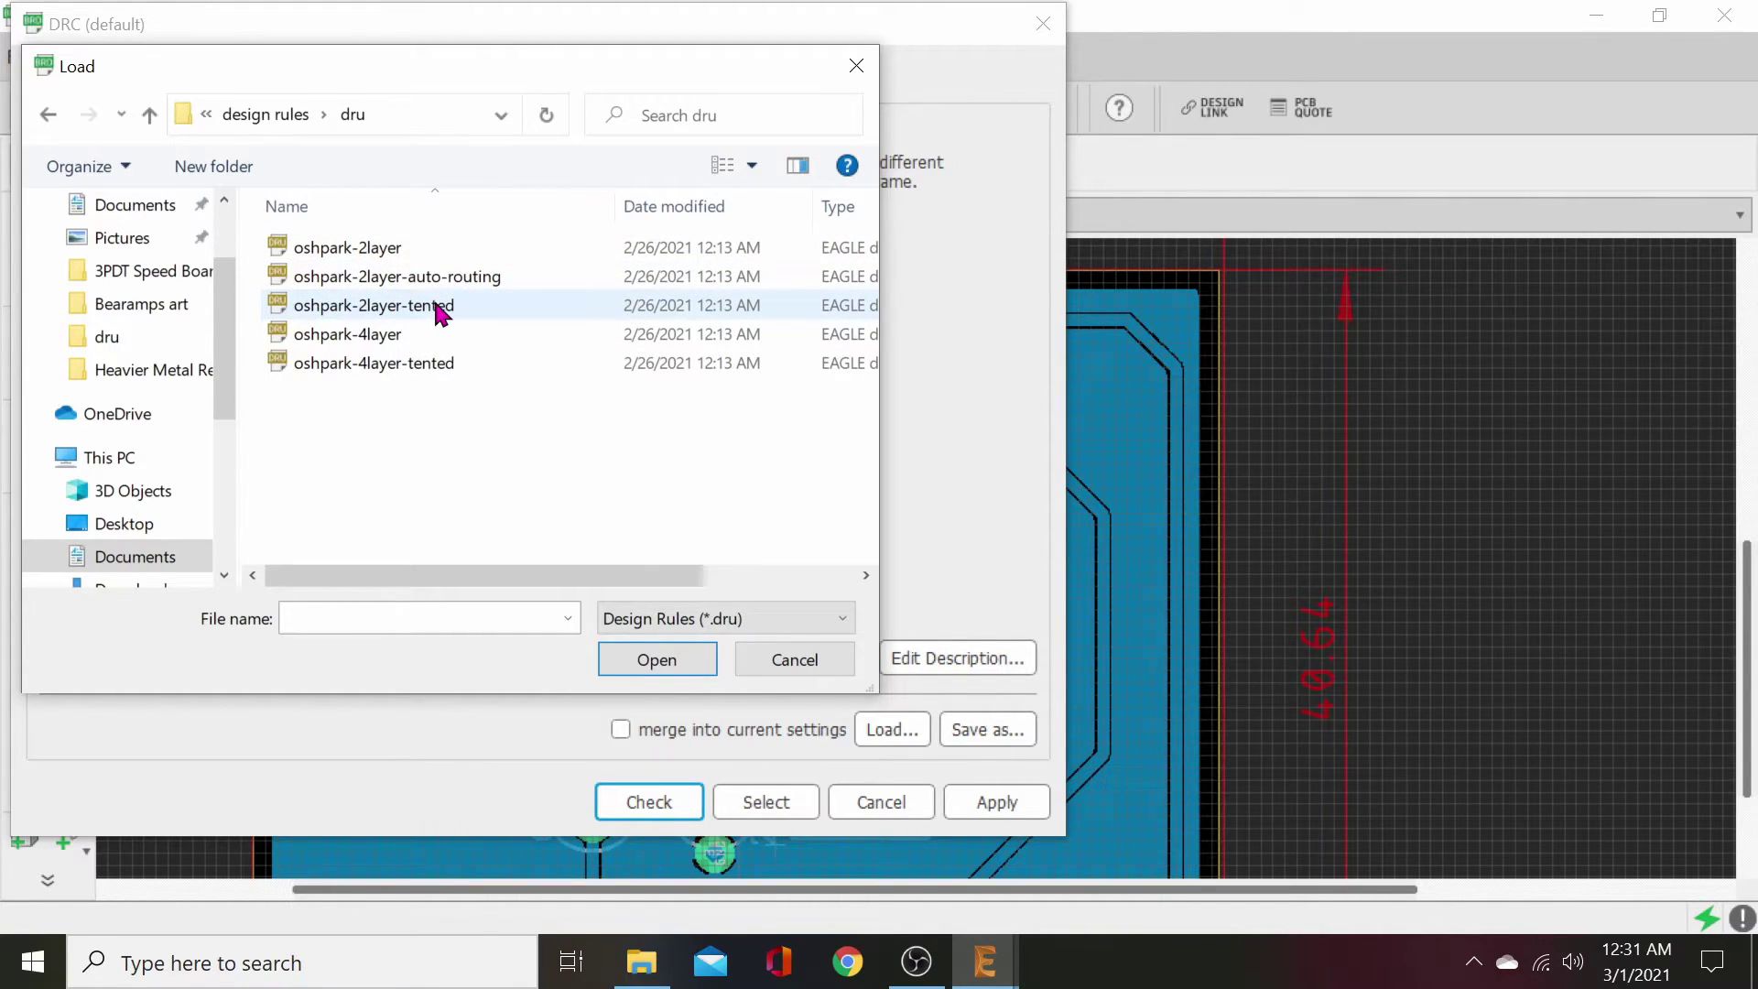
{"action": "left_click", "coordinate": [358, 248]}
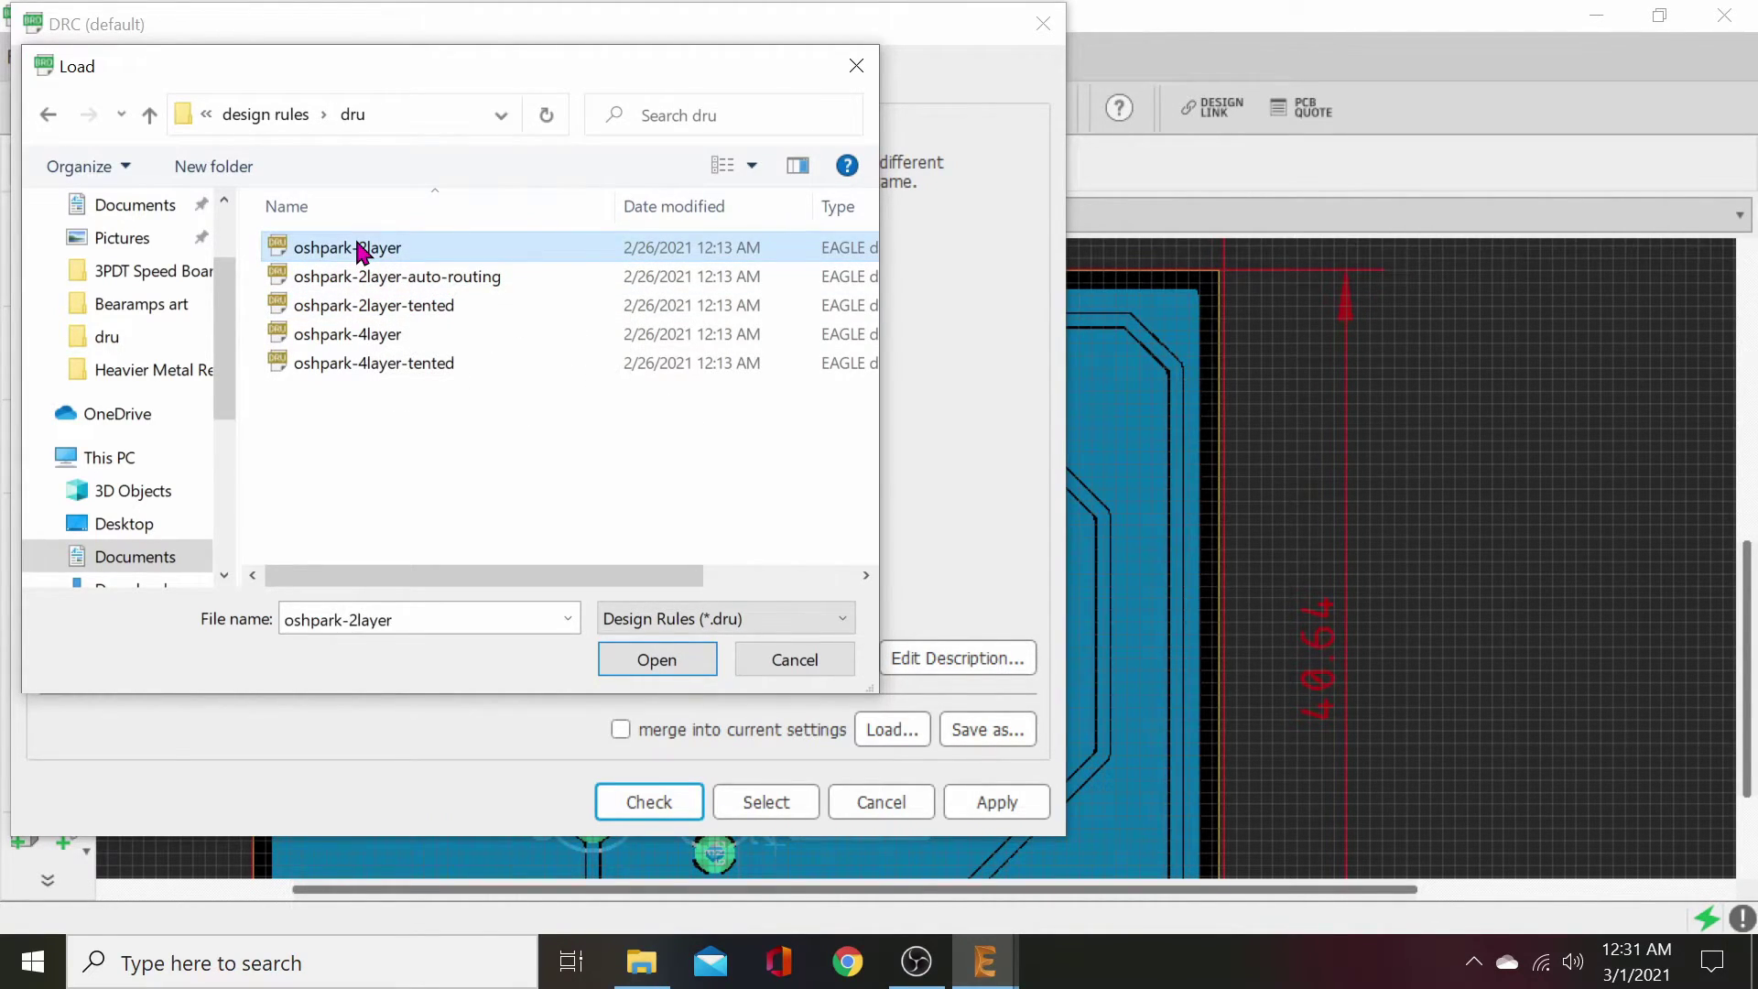
{"action": "double_click", "coordinate": [359, 249]}
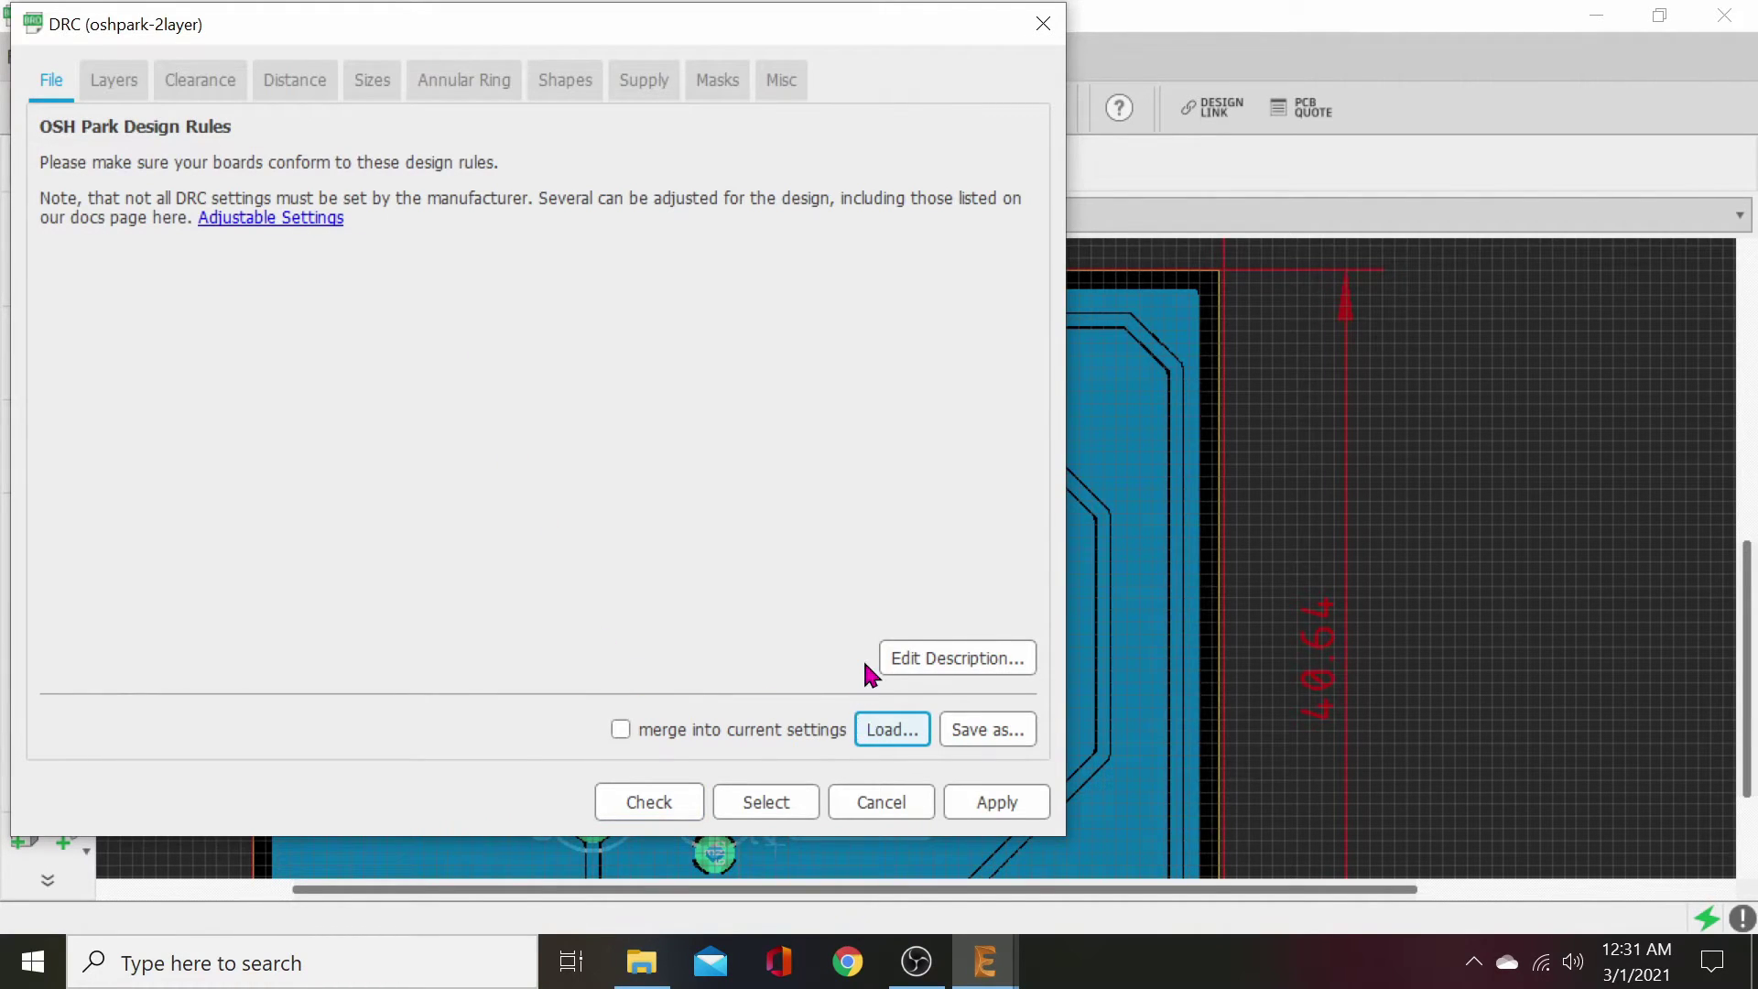
{"action": "left_click", "coordinate": [996, 803]}
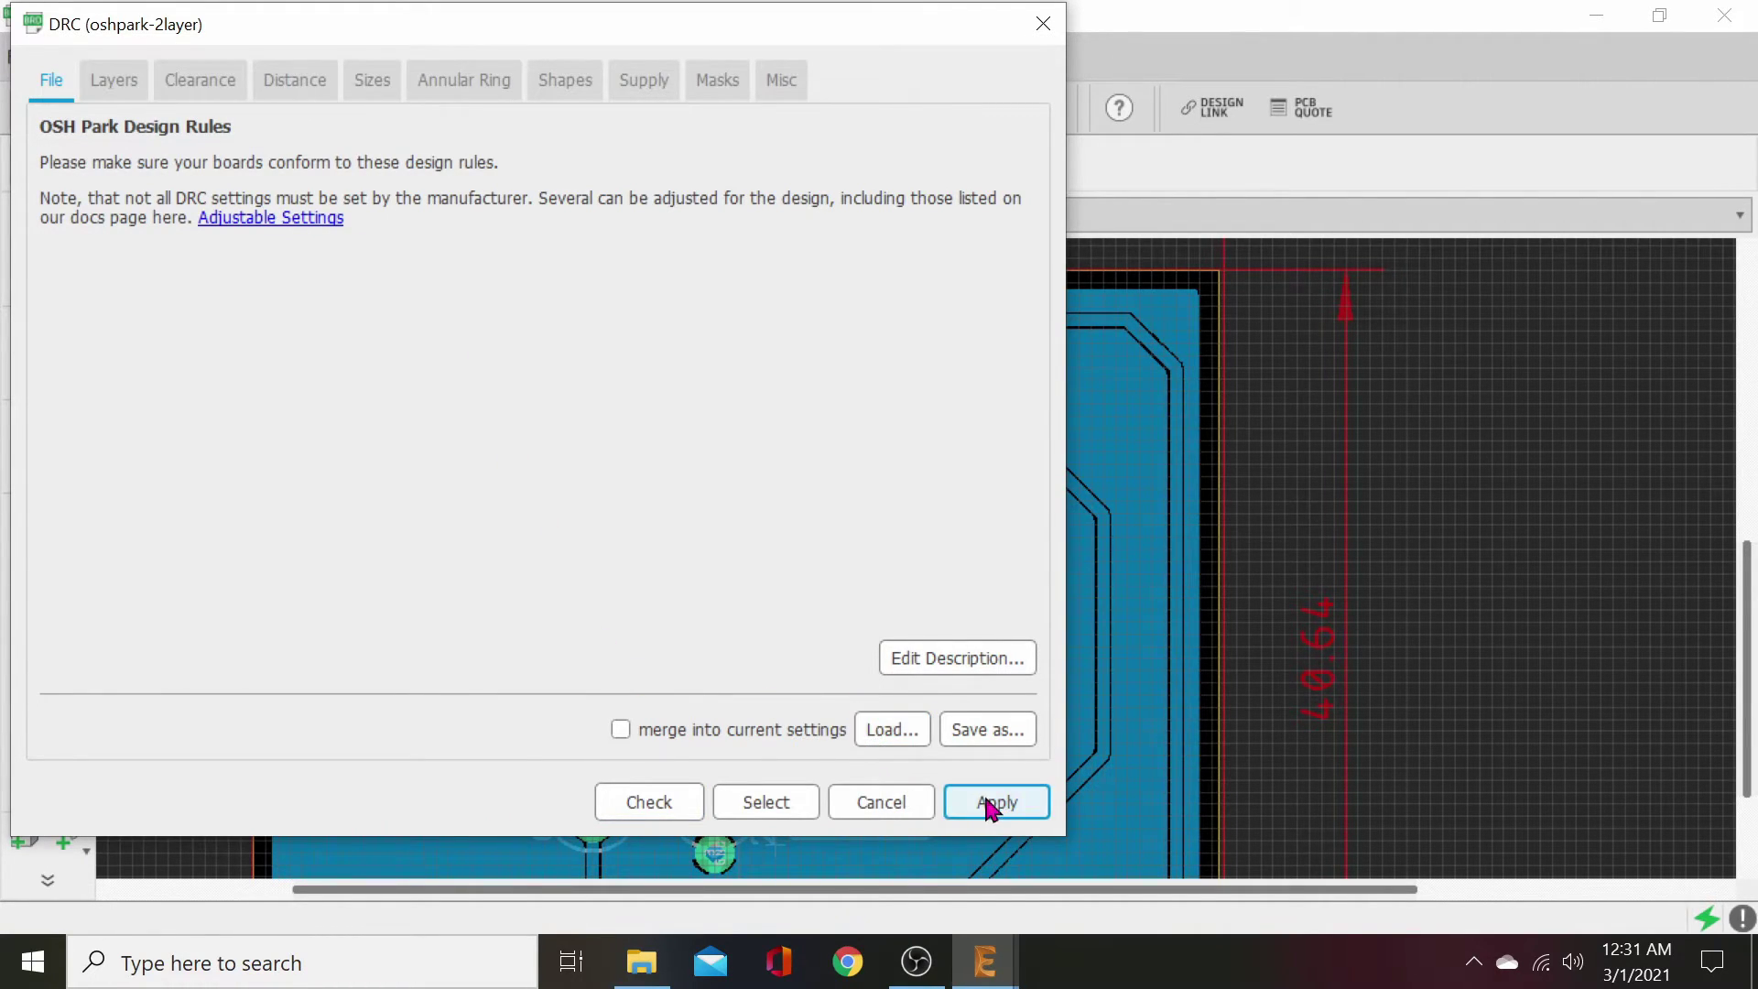
- Run the DRC, review the 6 overlap errors, and close the error list
{"action": "left_click", "coordinate": [659, 805]}
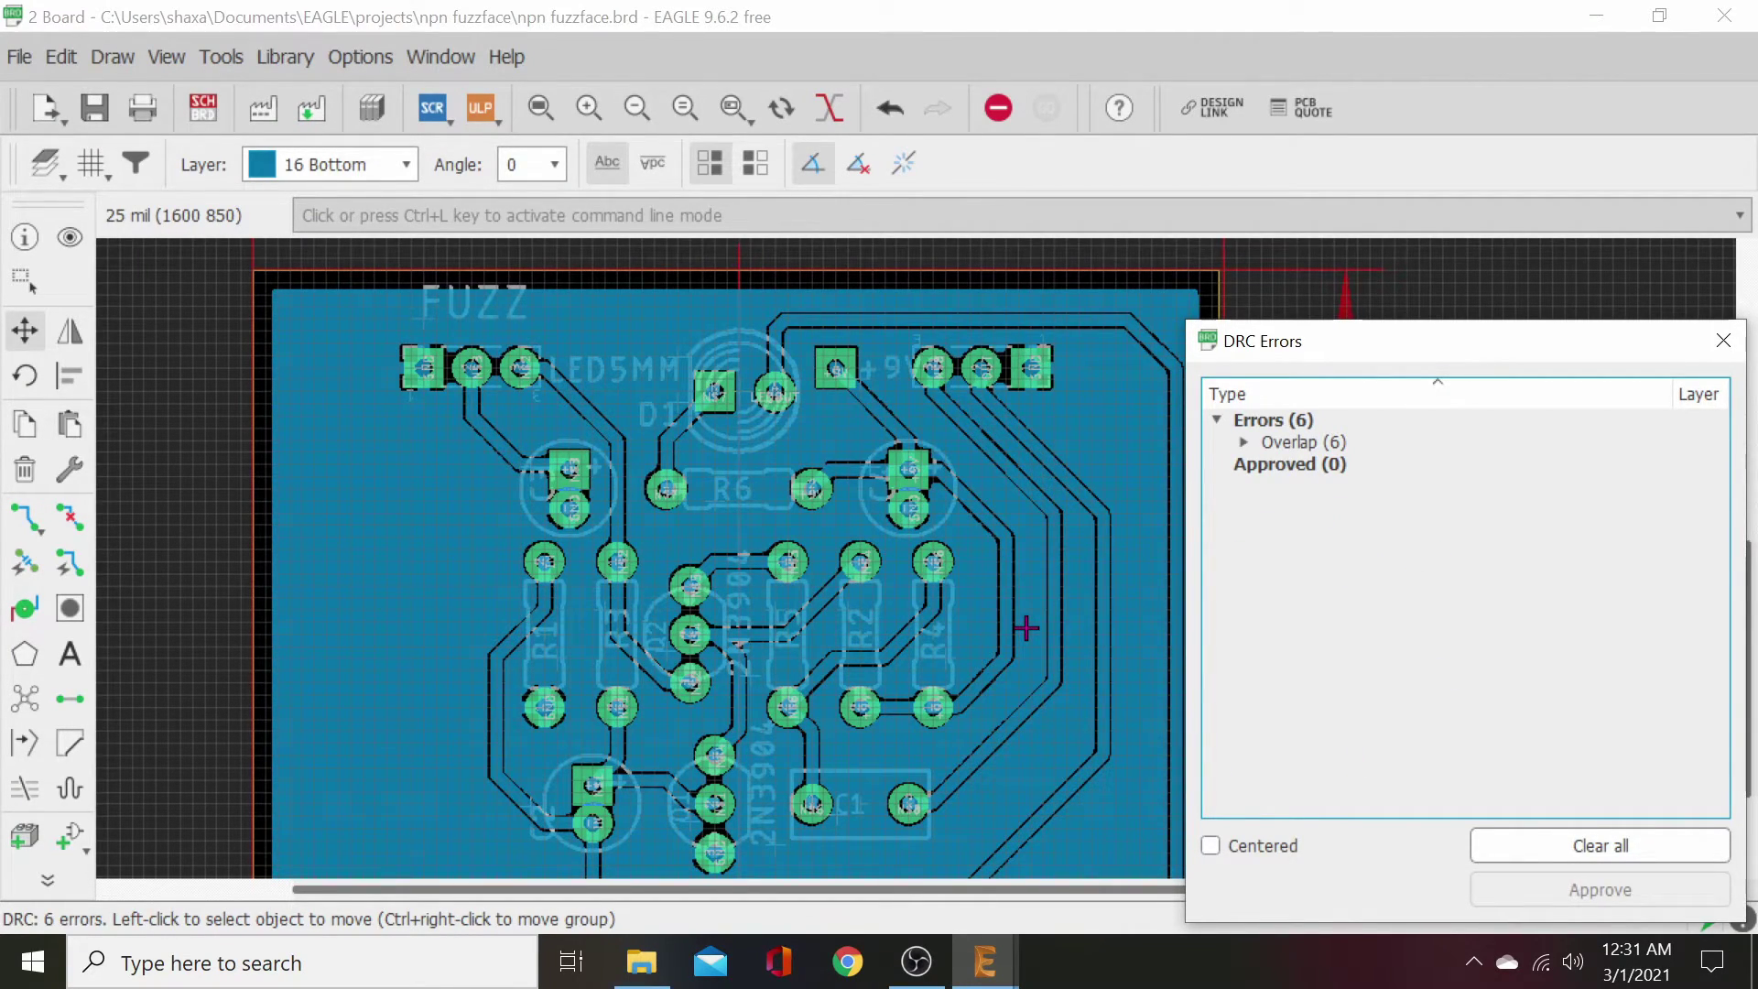
{"action": "left_click", "coordinate": [1723, 341]}
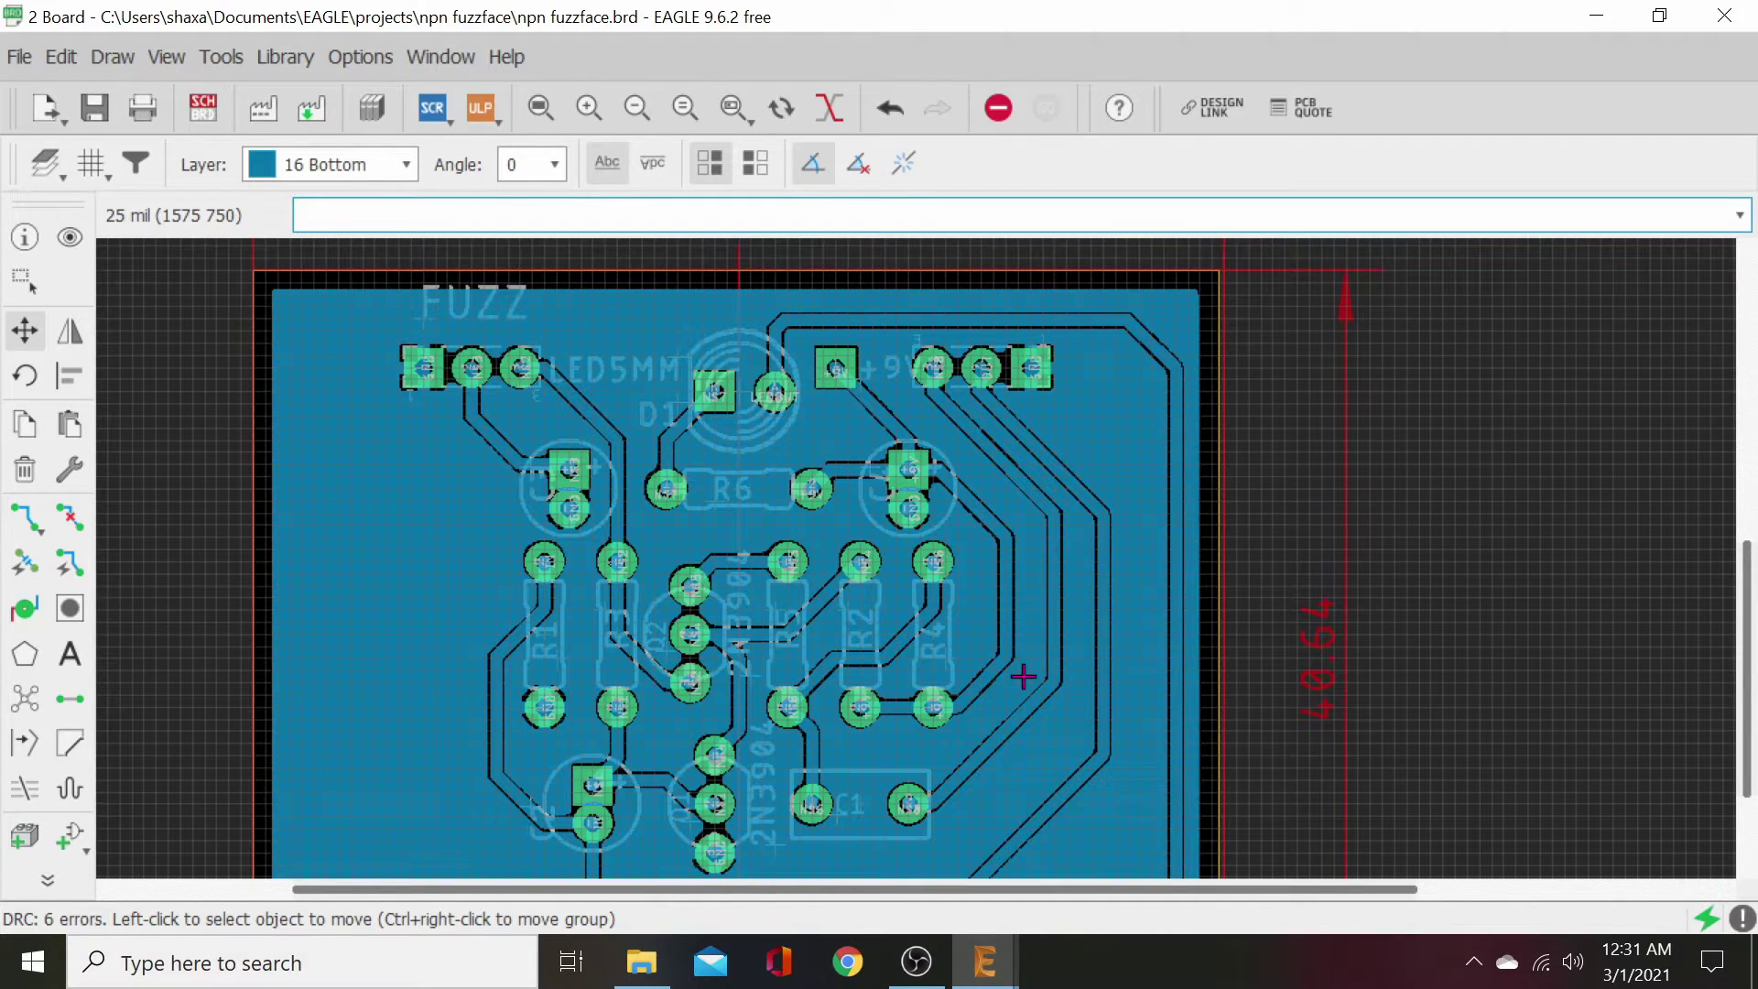
{"action": "scroll", "coordinate": [953, 635], "scroll_direction": "up", "scroll_amount": 1}
{"action": "scroll", "coordinate": [925, 649], "scroll_direction": "down", "scroll_amount": 1}
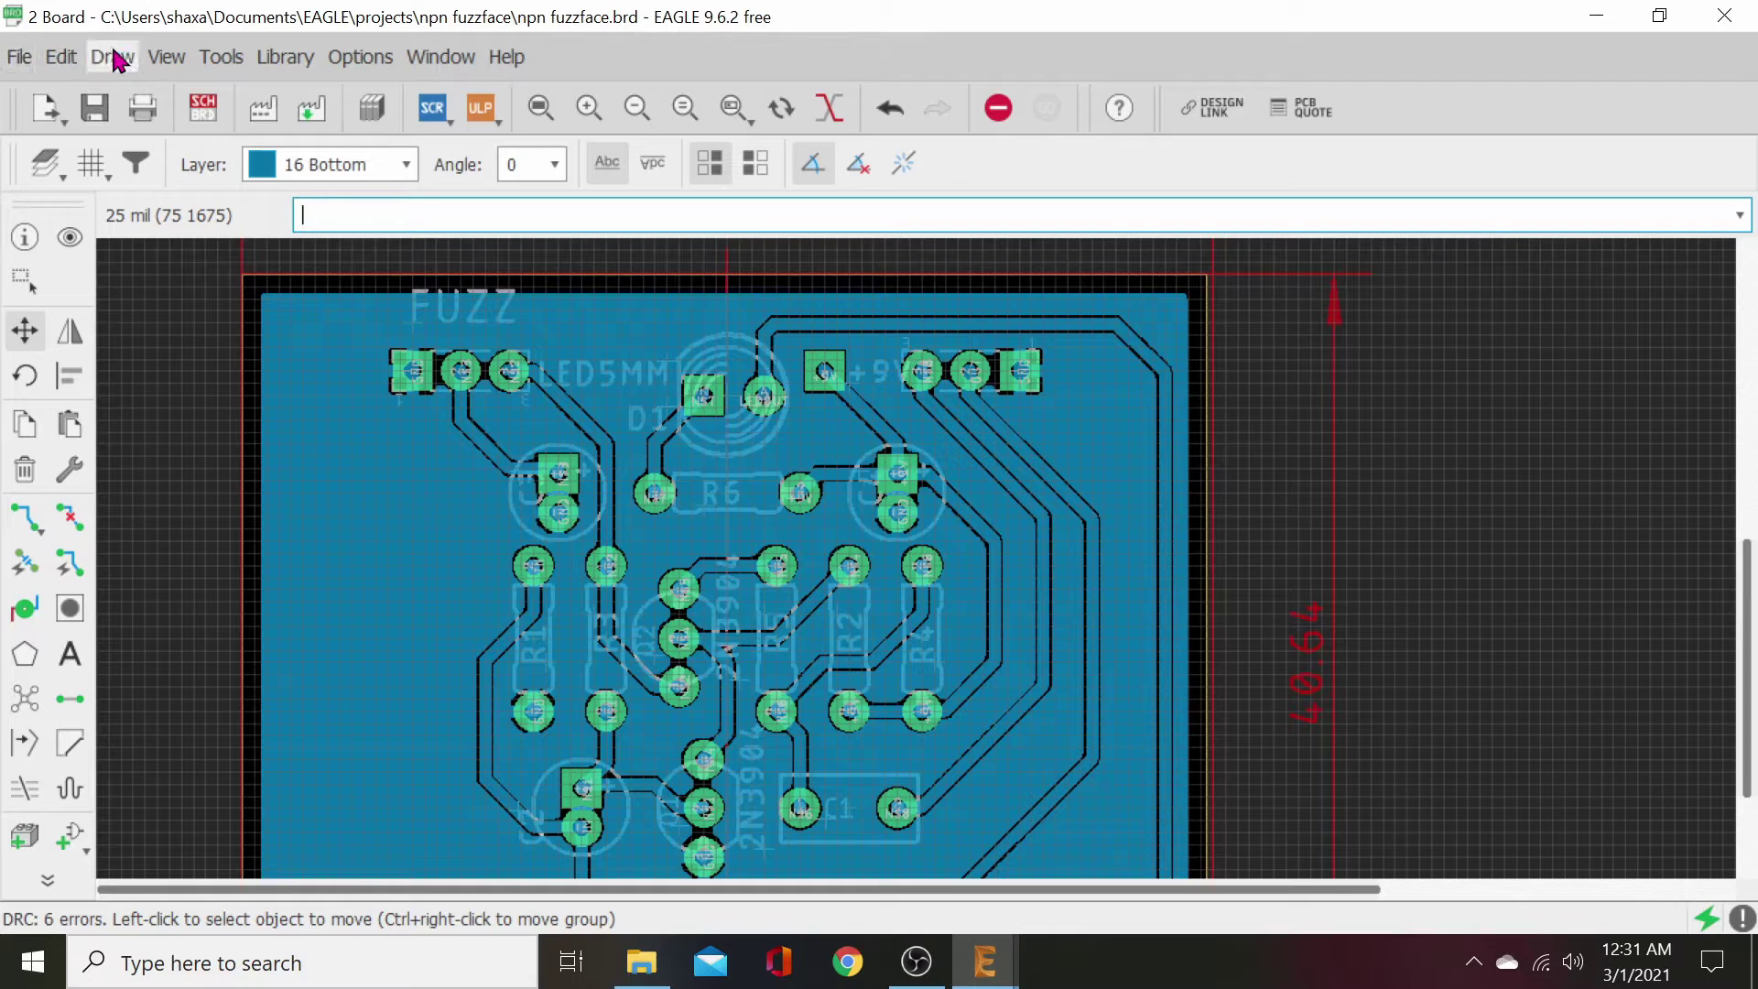
{"action": "left_click", "coordinate": [221, 58]}
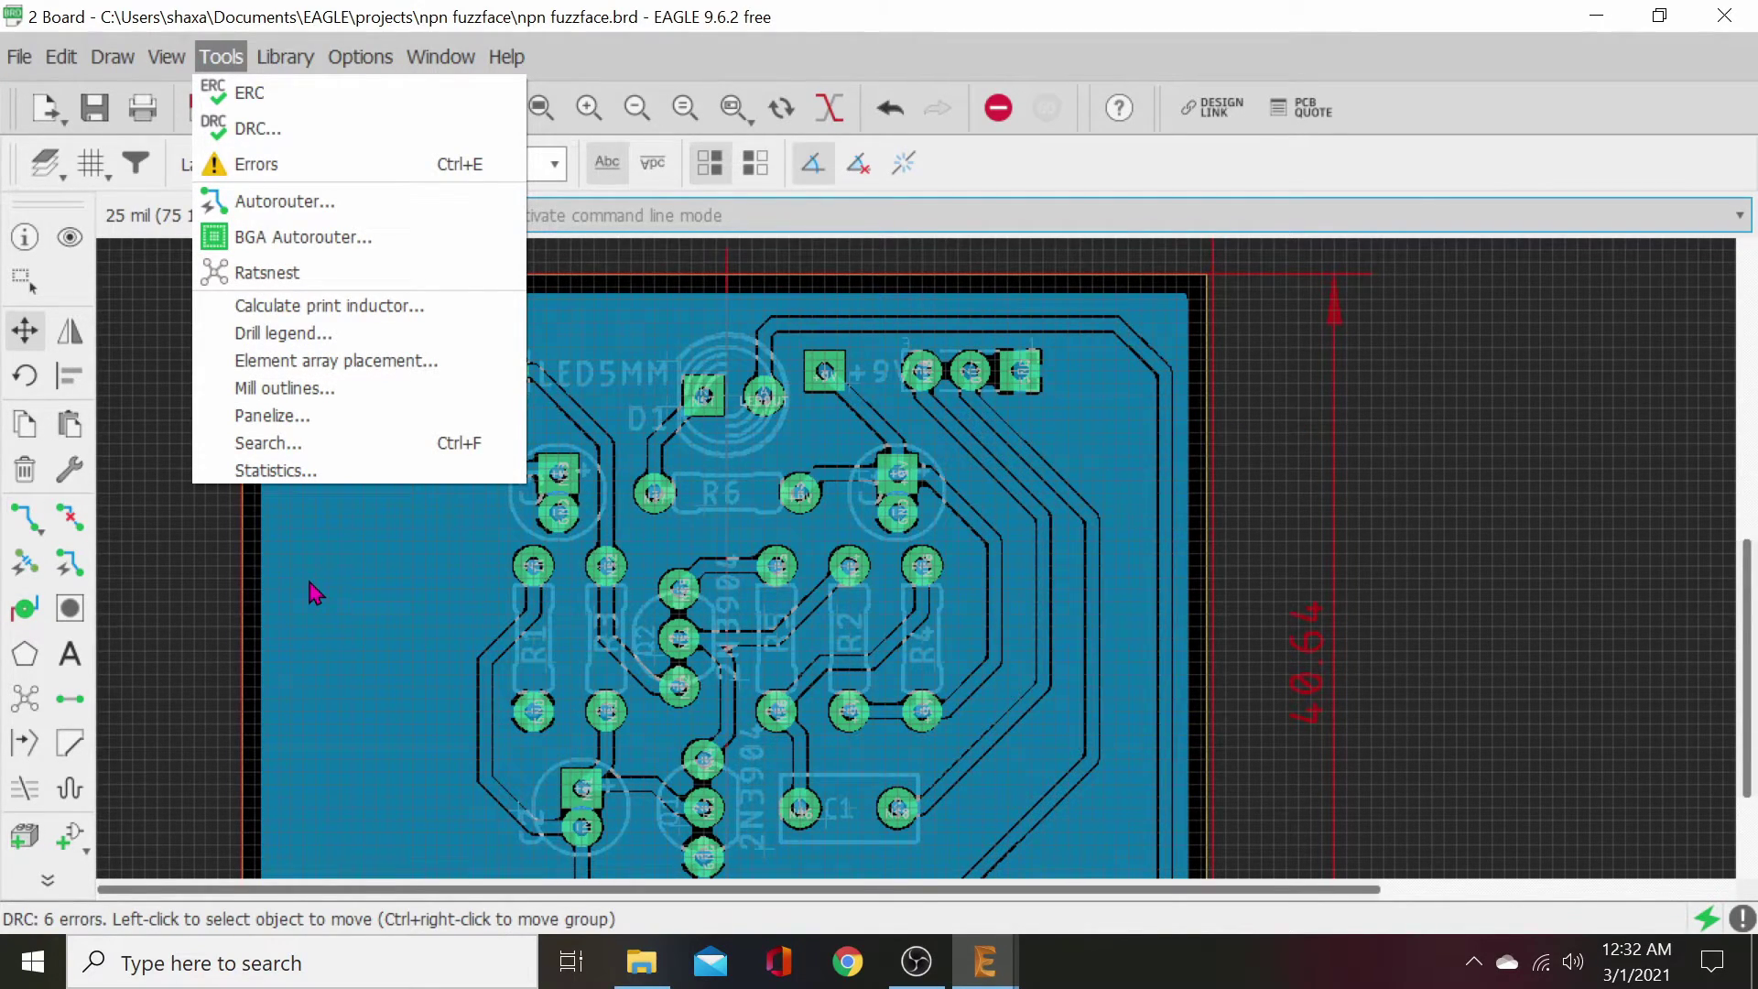
{"action": "left_click", "coordinate": [373, 586]}
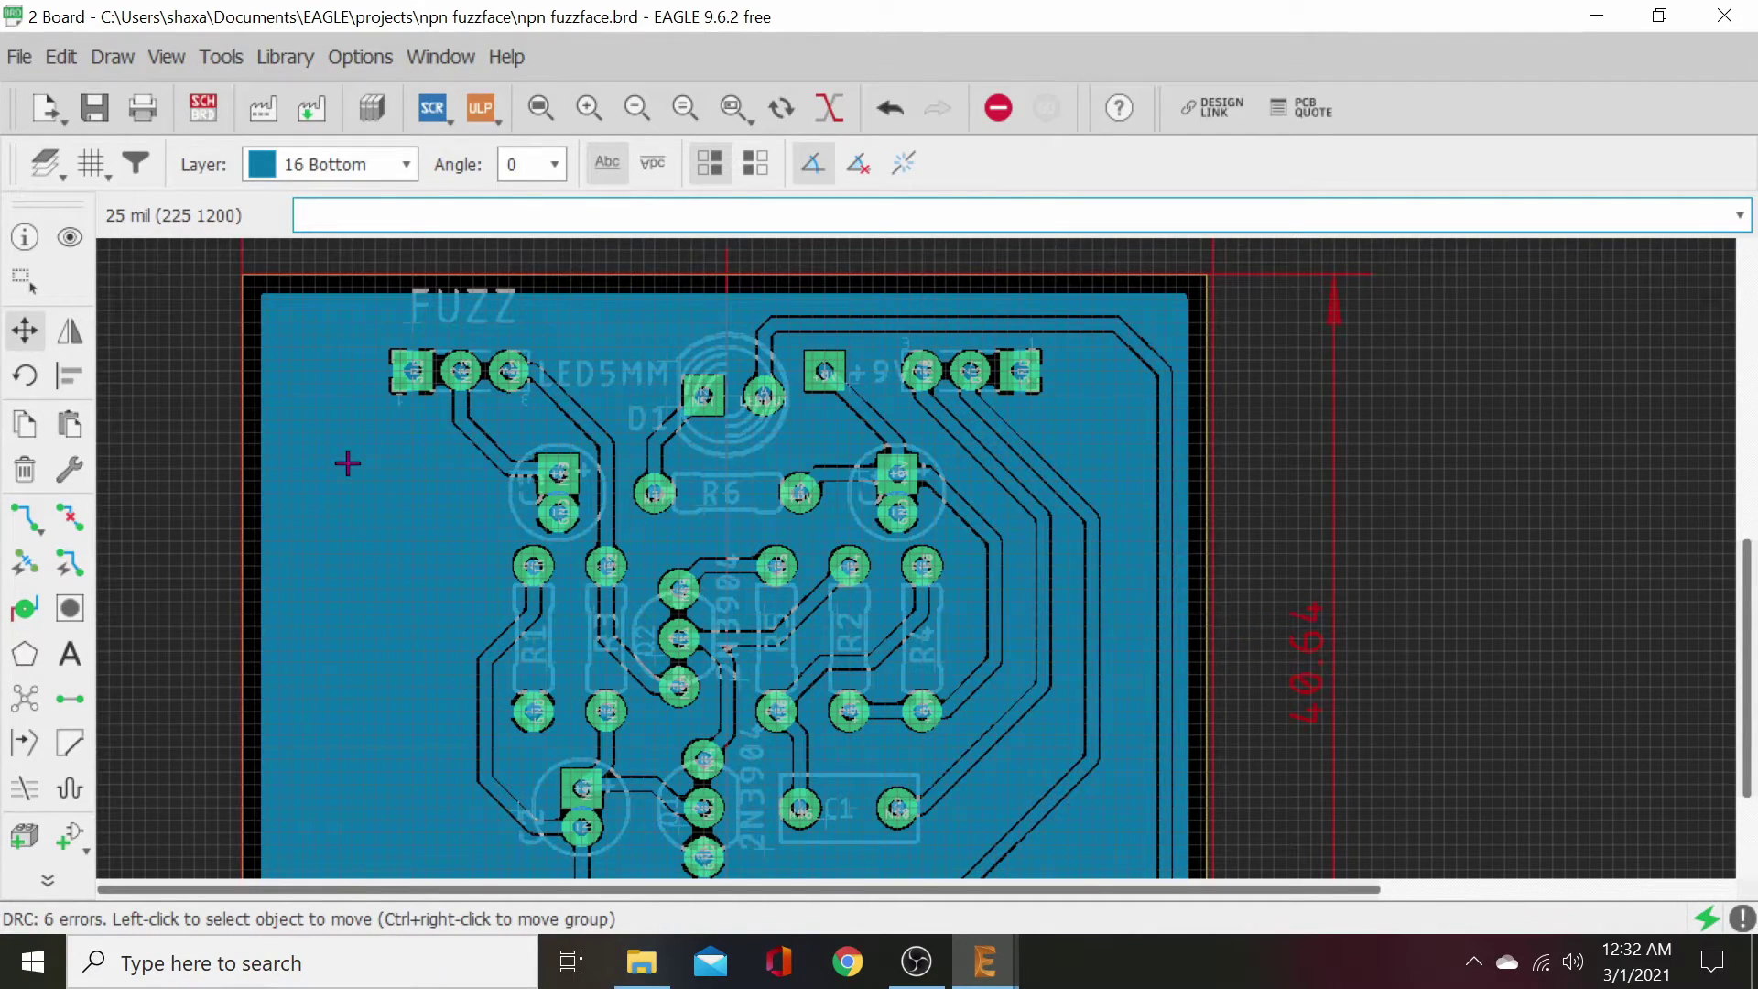
{"action": "left_click", "coordinate": [363, 59]}
{"action": "mouse_move", "coordinate": [138, 66]}
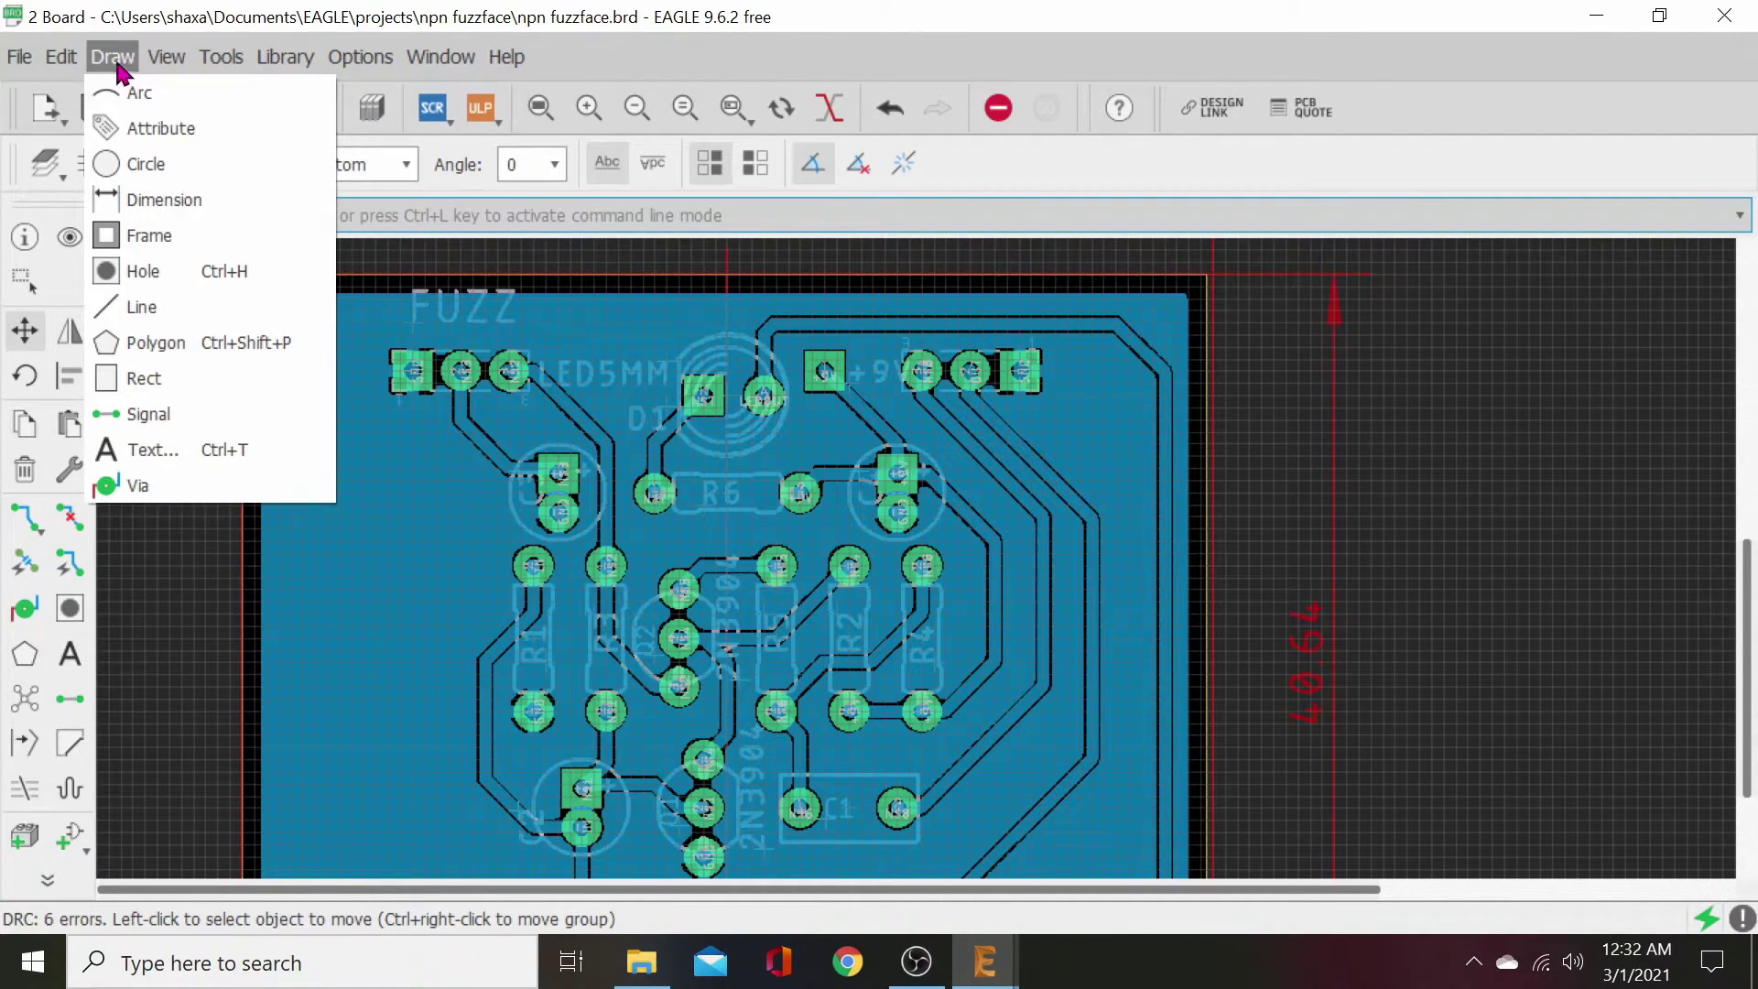
{"action": "mouse_move", "coordinate": [78, 63]}
{"action": "mouse_move", "coordinate": [25, 62]}
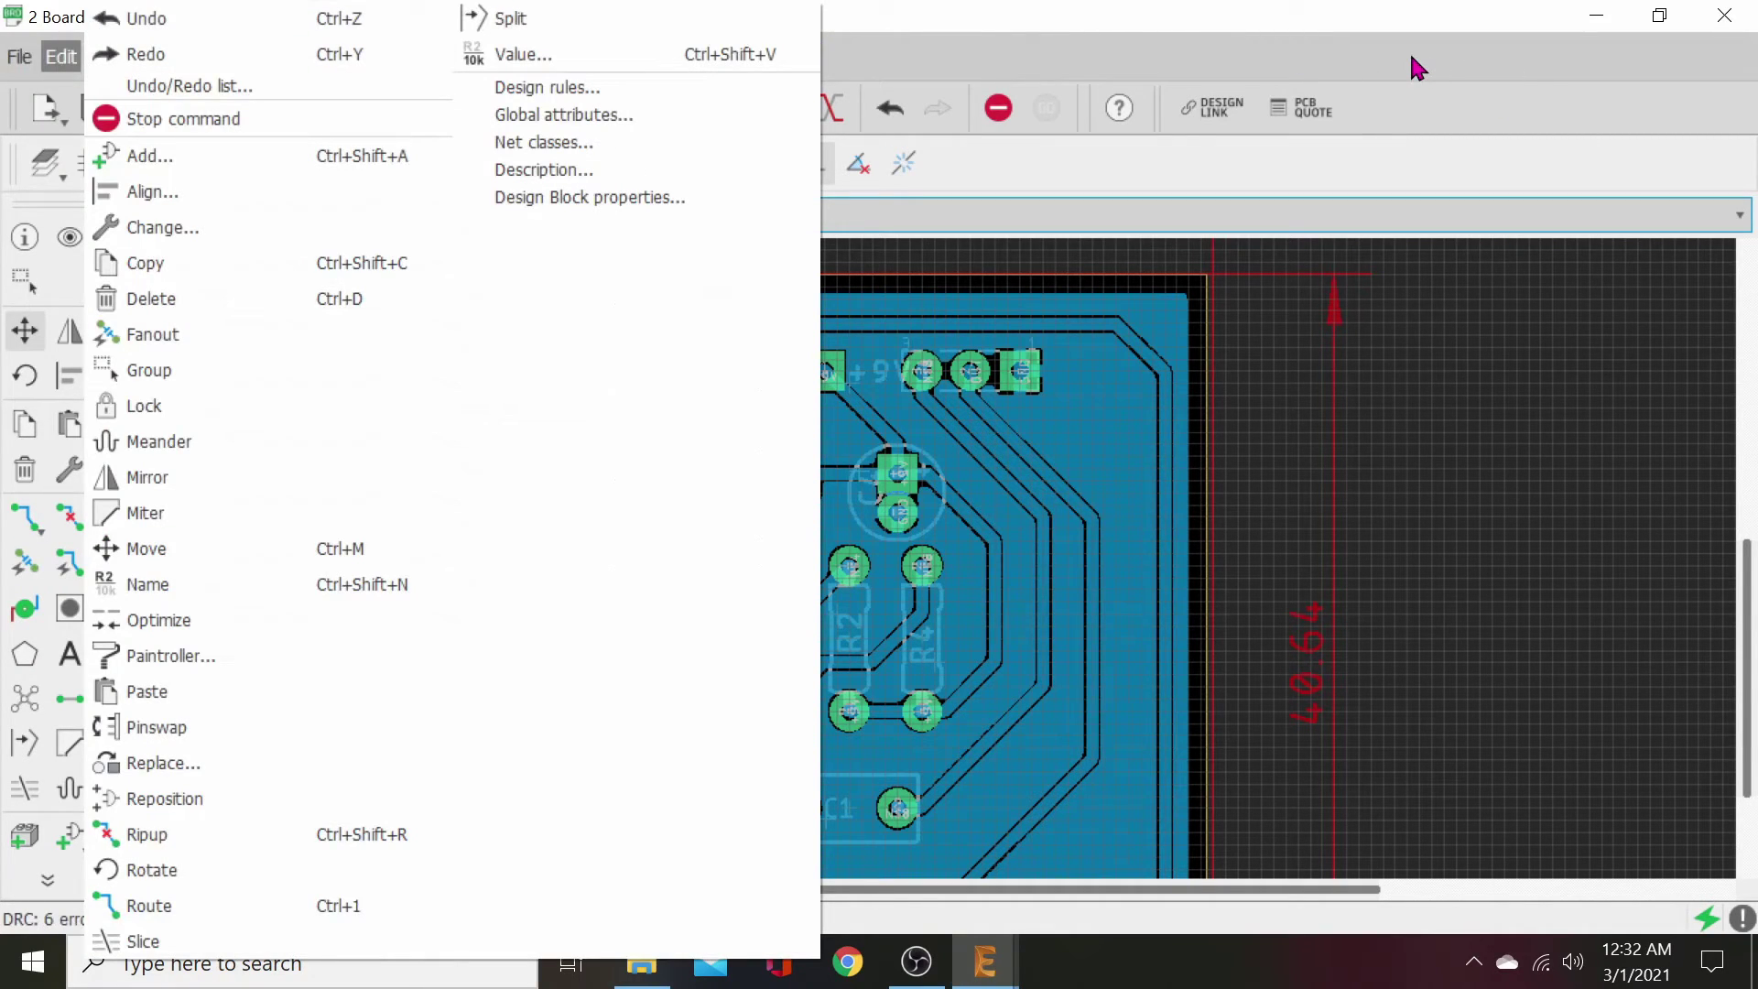
{"action": "left_click", "coordinate": [1417, 68]}
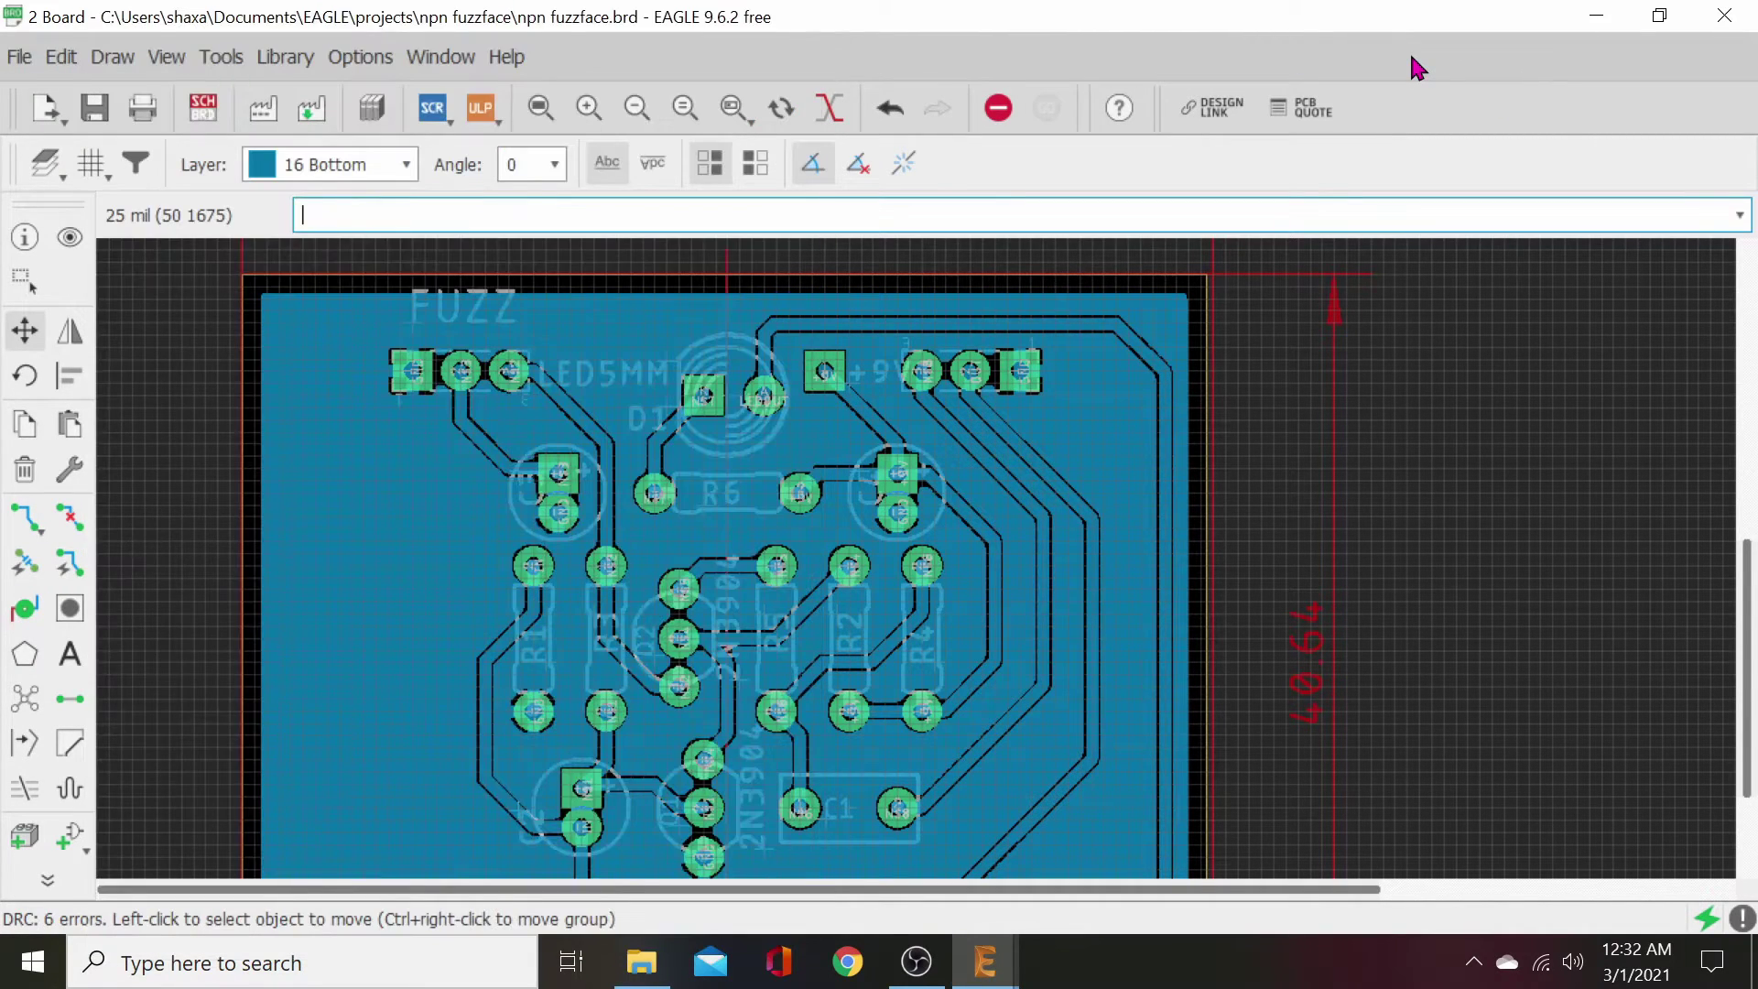
{"action": "left_click", "coordinate": [18, 59]}
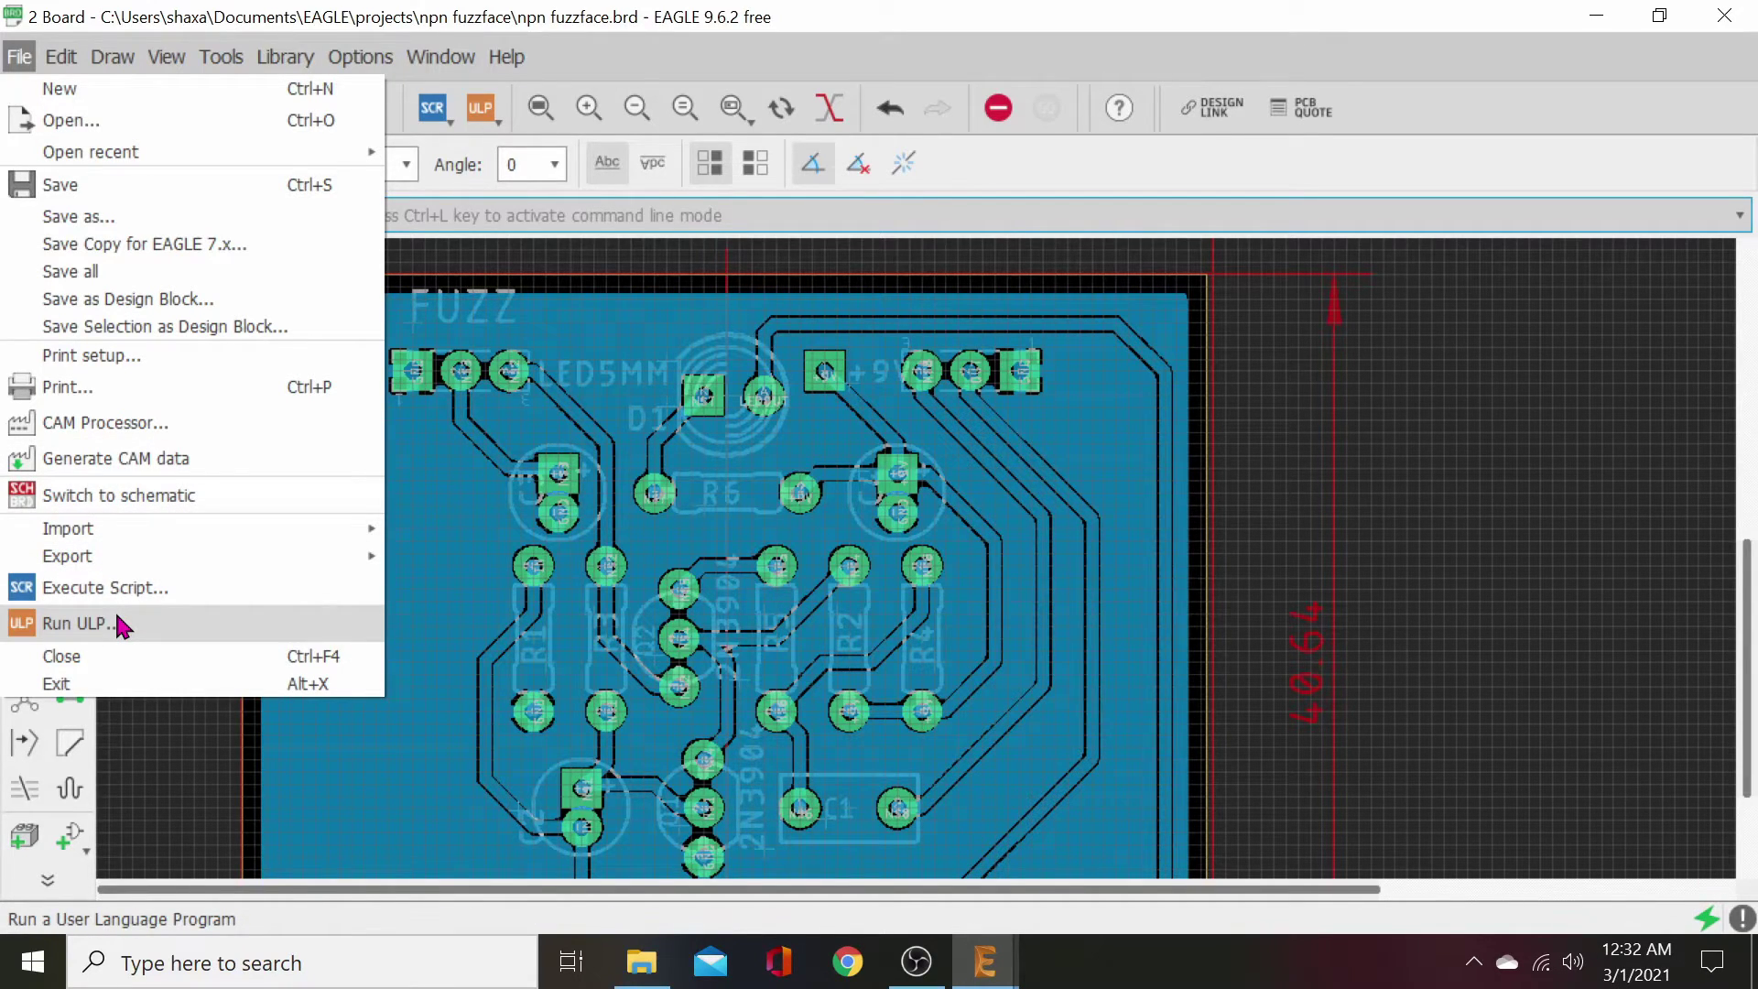
{"action": "mouse_move", "coordinate": [139, 540]}
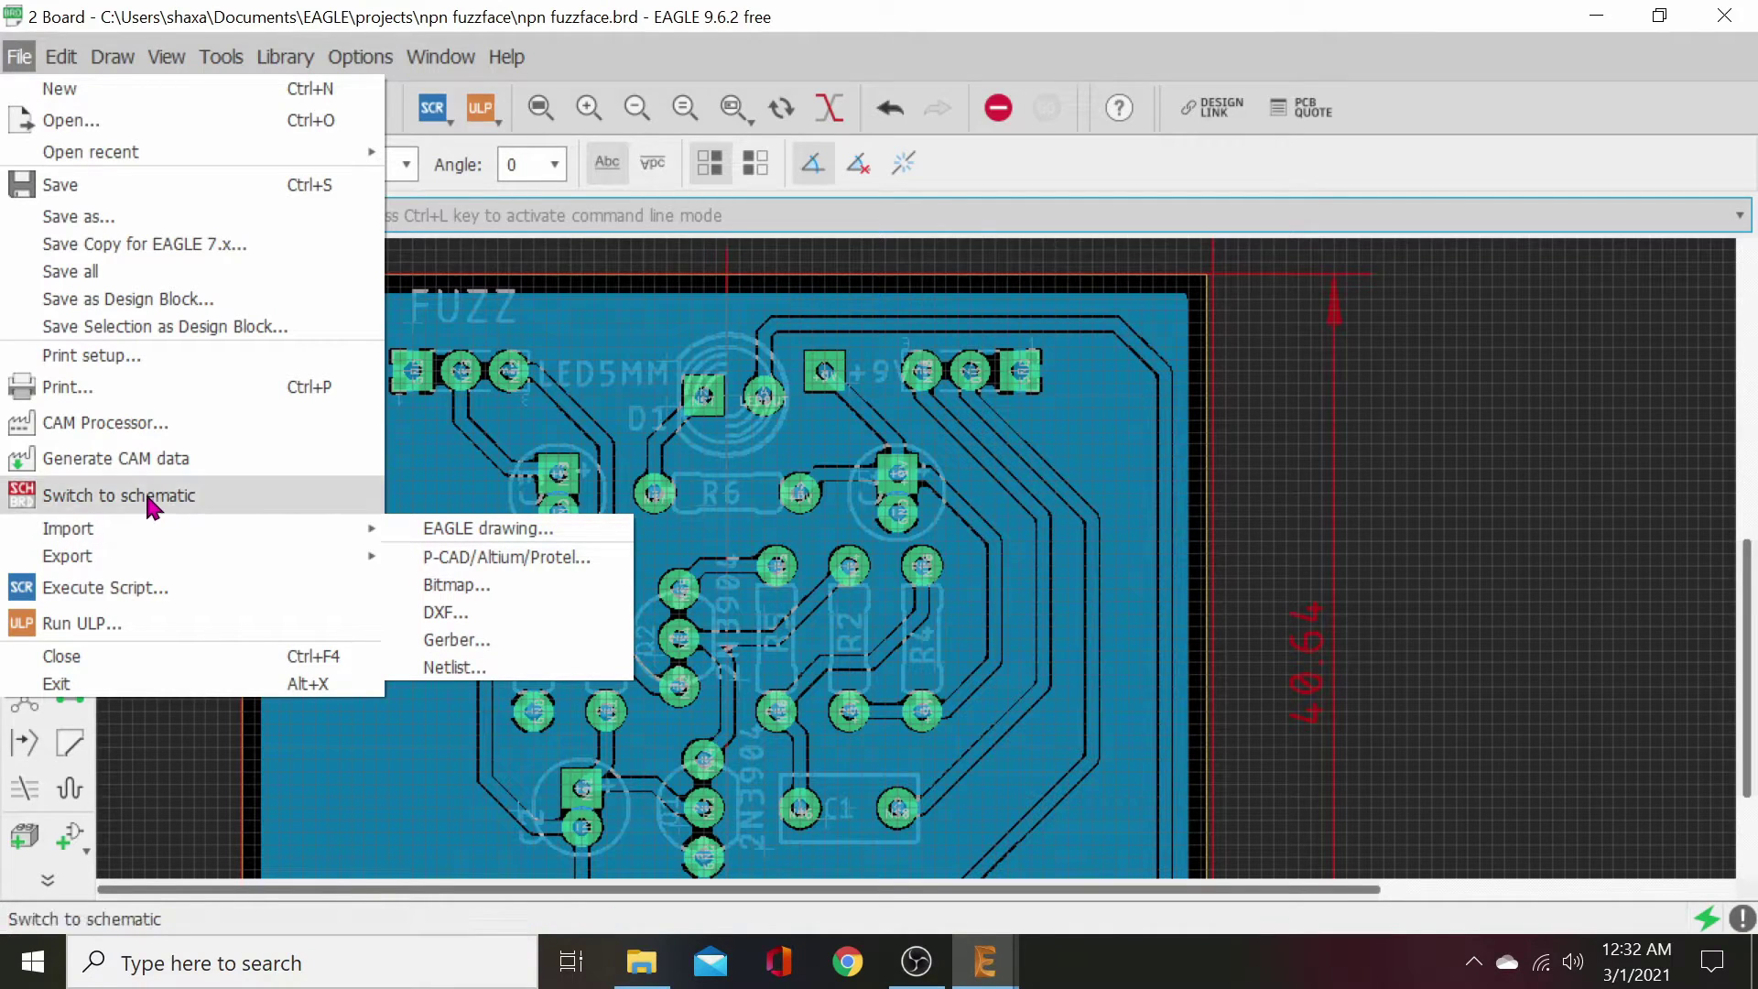
{"action": "left_click", "coordinate": [947, 71]}
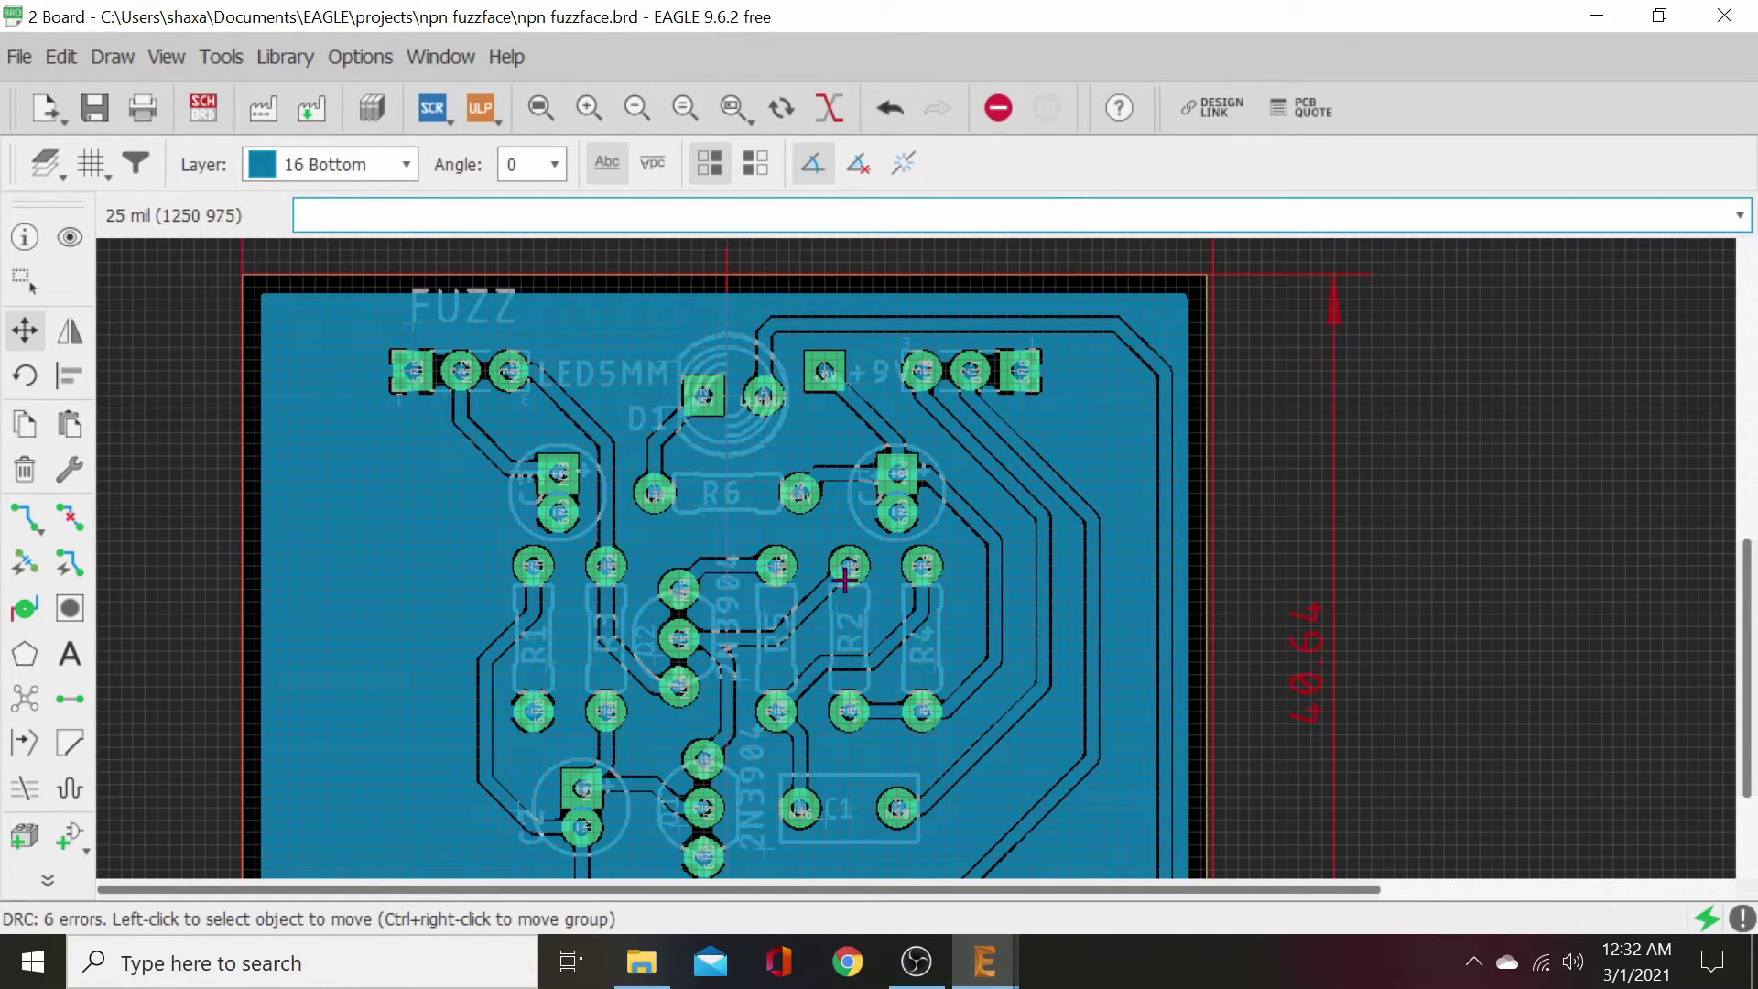
- Zoom out to see the whole fuzz-face board and save the npn fuzzface design via File > Save
{"action": "scroll", "coordinate": [852, 638], "scroll_direction": "down", "scroll_amount": 1}
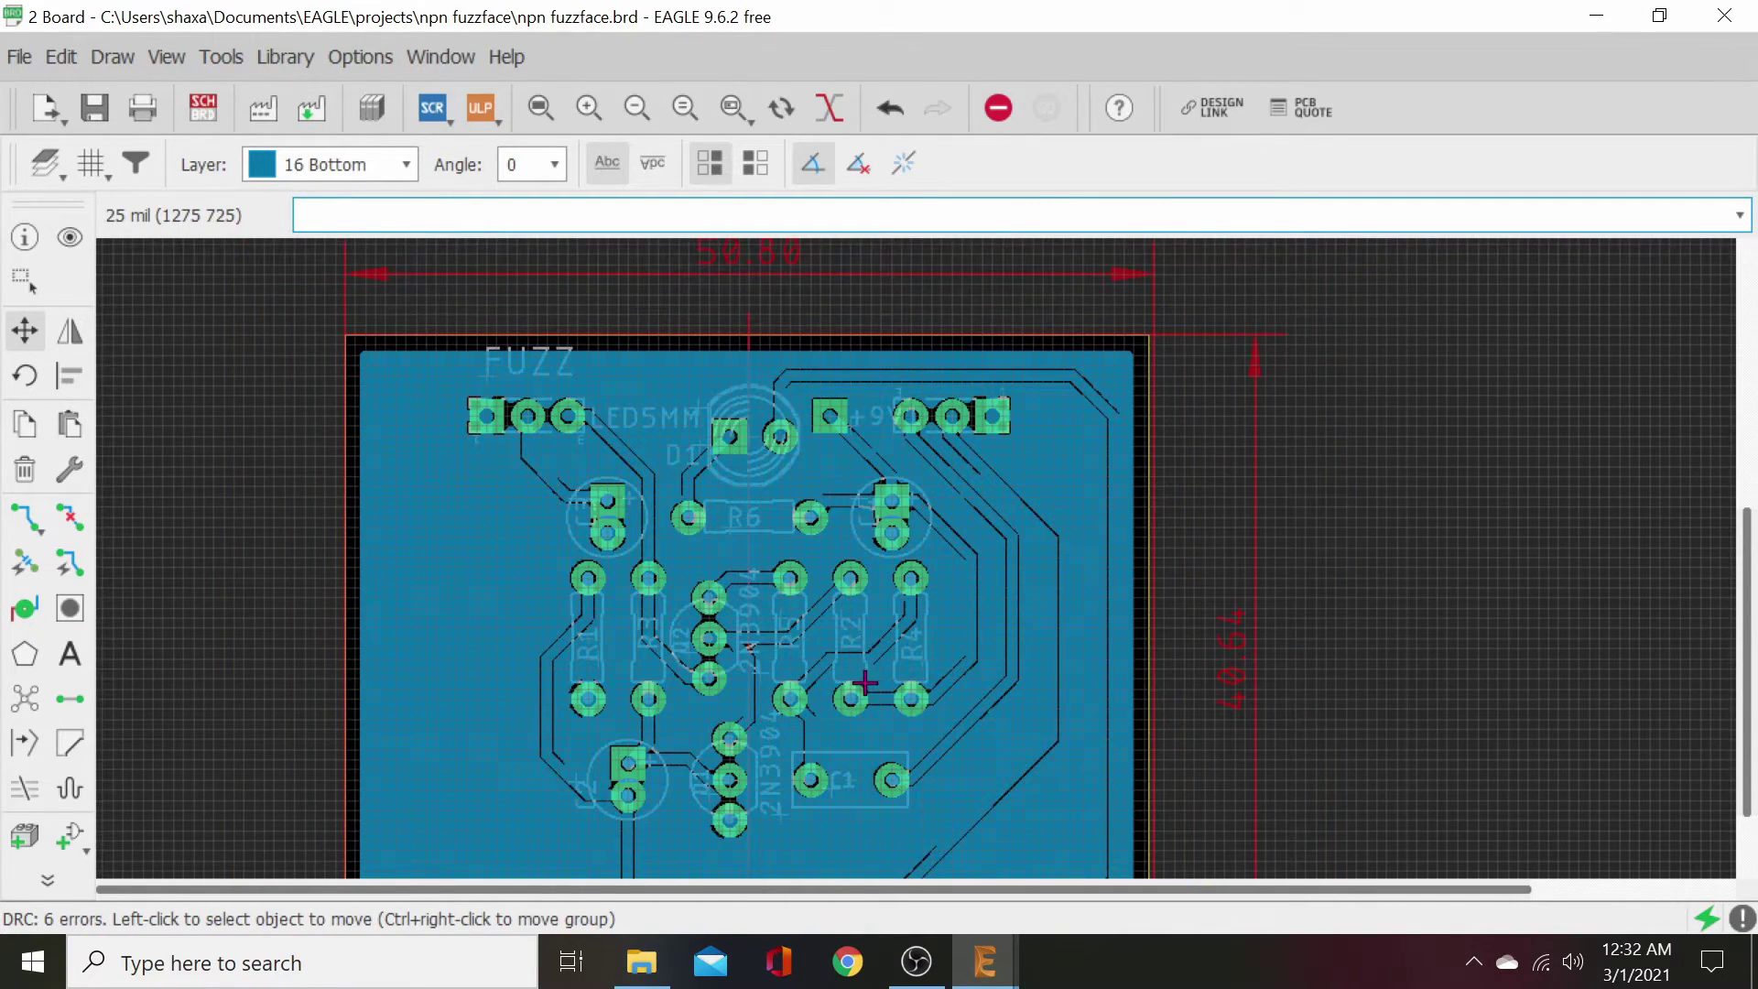
{"action": "scroll", "coordinate": [856, 636], "scroll_direction": "down", "scroll_amount": 1}
{"action": "scroll", "coordinate": [855, 631], "scroll_direction": "up", "scroll_amount": 1}
{"action": "scroll", "coordinate": [855, 632], "scroll_direction": "up", "scroll_amount": 1}
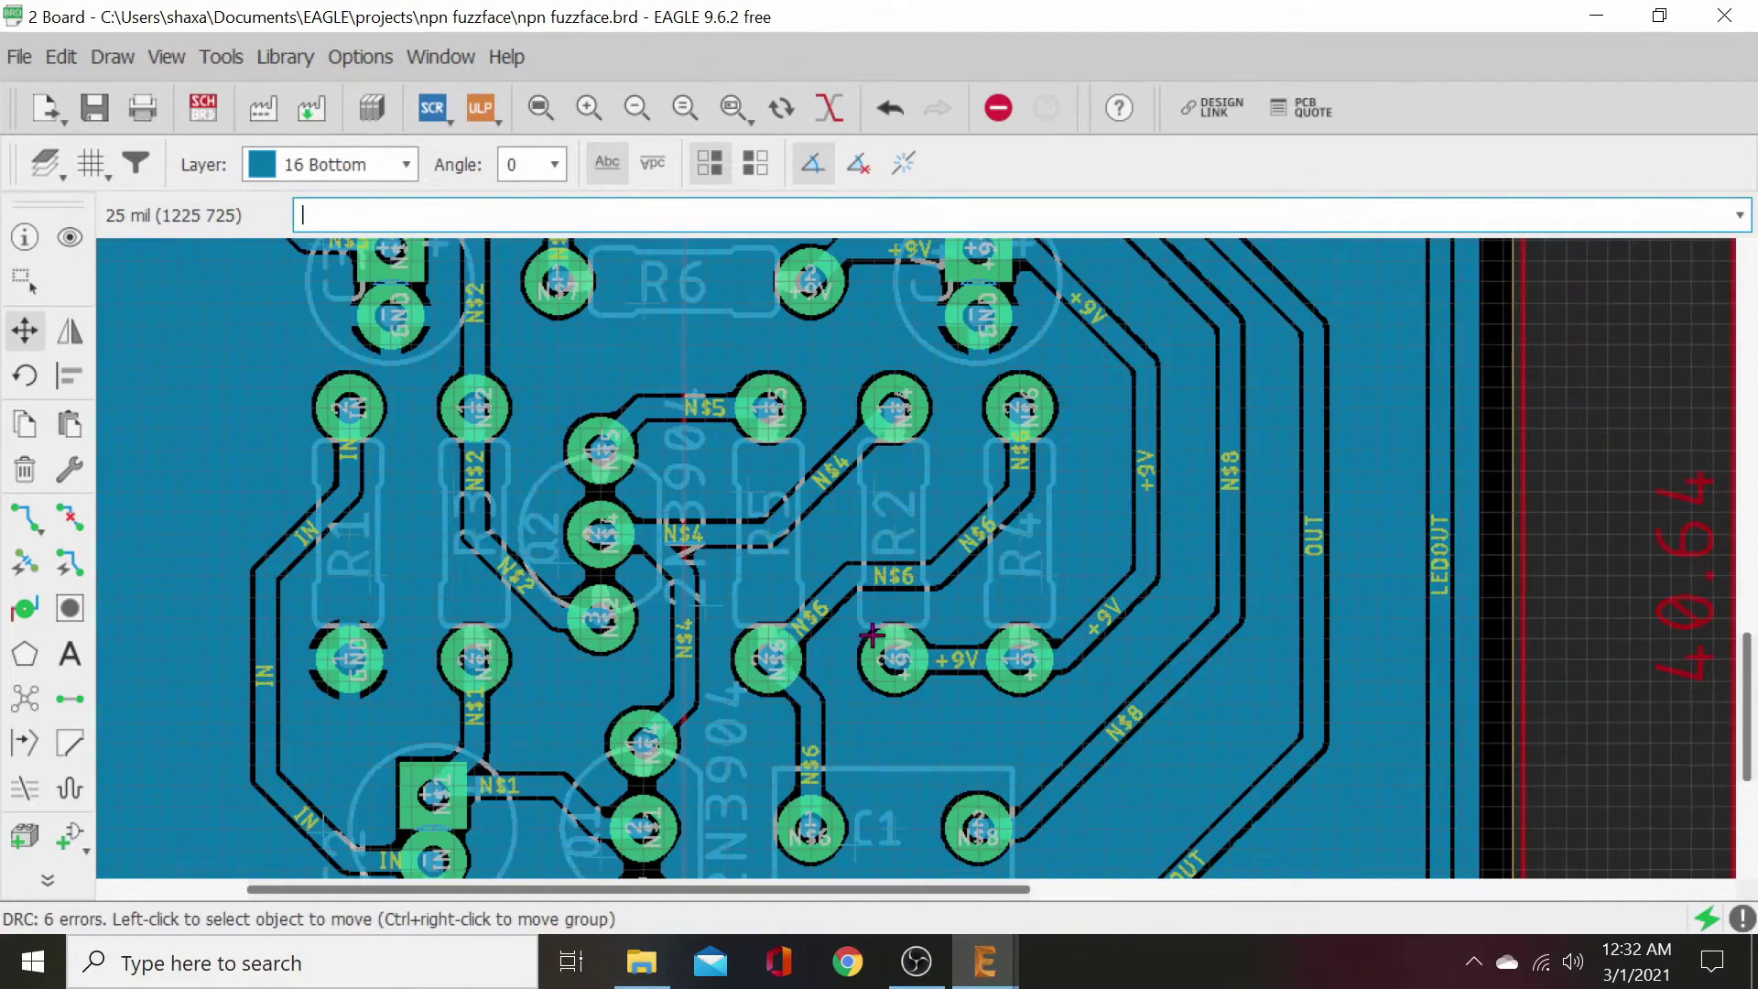
{"action": "scroll", "coordinate": [894, 640], "scroll_direction": "down", "scroll_amount": 1}
{"action": "scroll", "coordinate": [1007, 659], "scroll_direction": "down", "scroll_amount": 1}
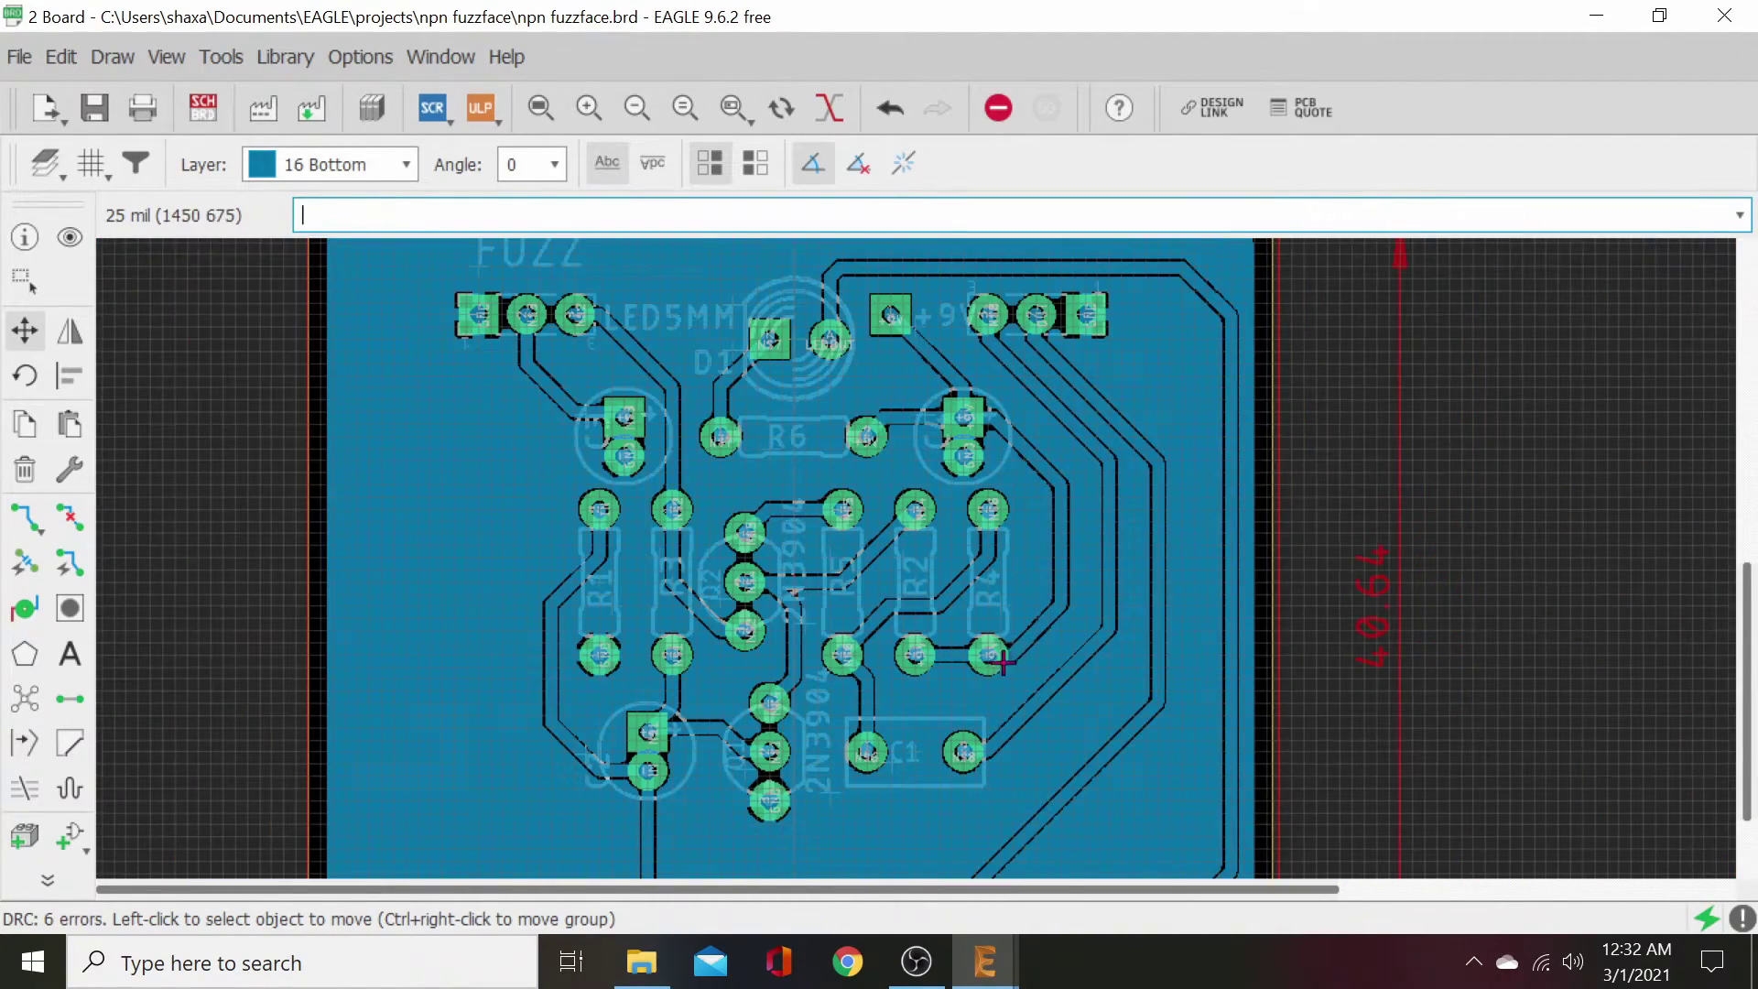
{"action": "scroll", "coordinate": [943, 655], "scroll_direction": "up", "scroll_amount": 1}
{"action": "scroll", "coordinate": [968, 583], "scroll_direction": "down", "scroll_amount": 2}
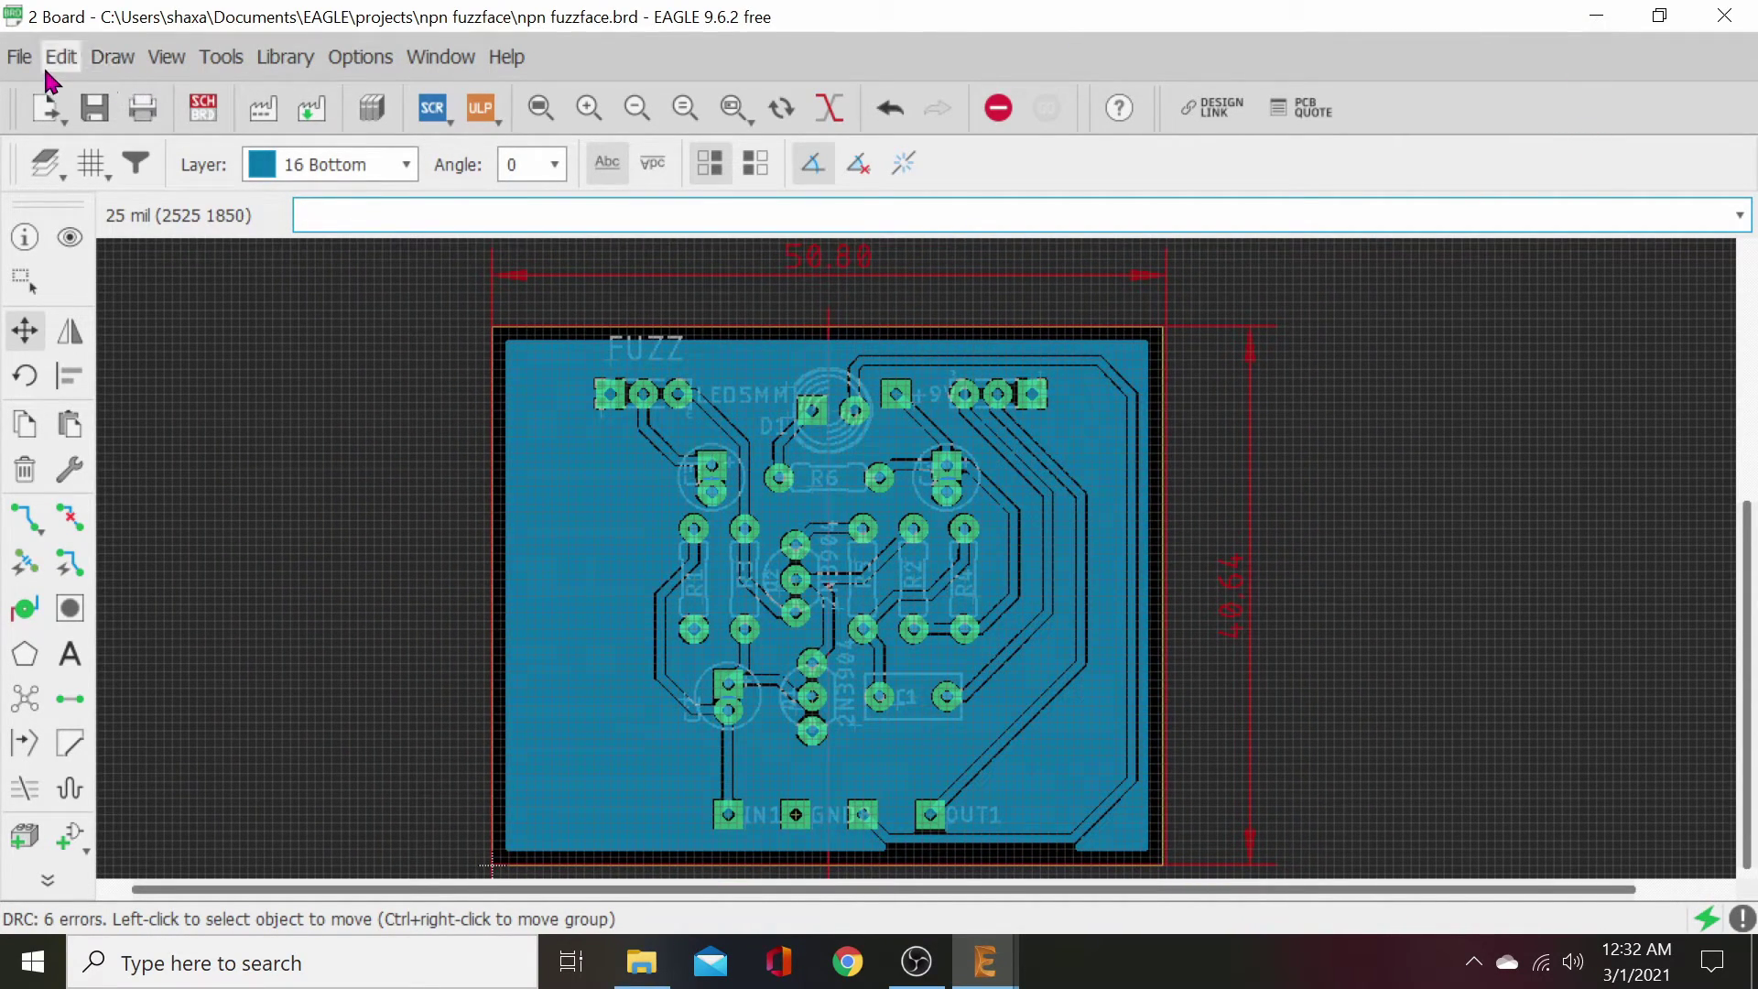
{"action": "left_click", "coordinate": [19, 56]}
{"action": "left_click", "coordinate": [37, 182]}
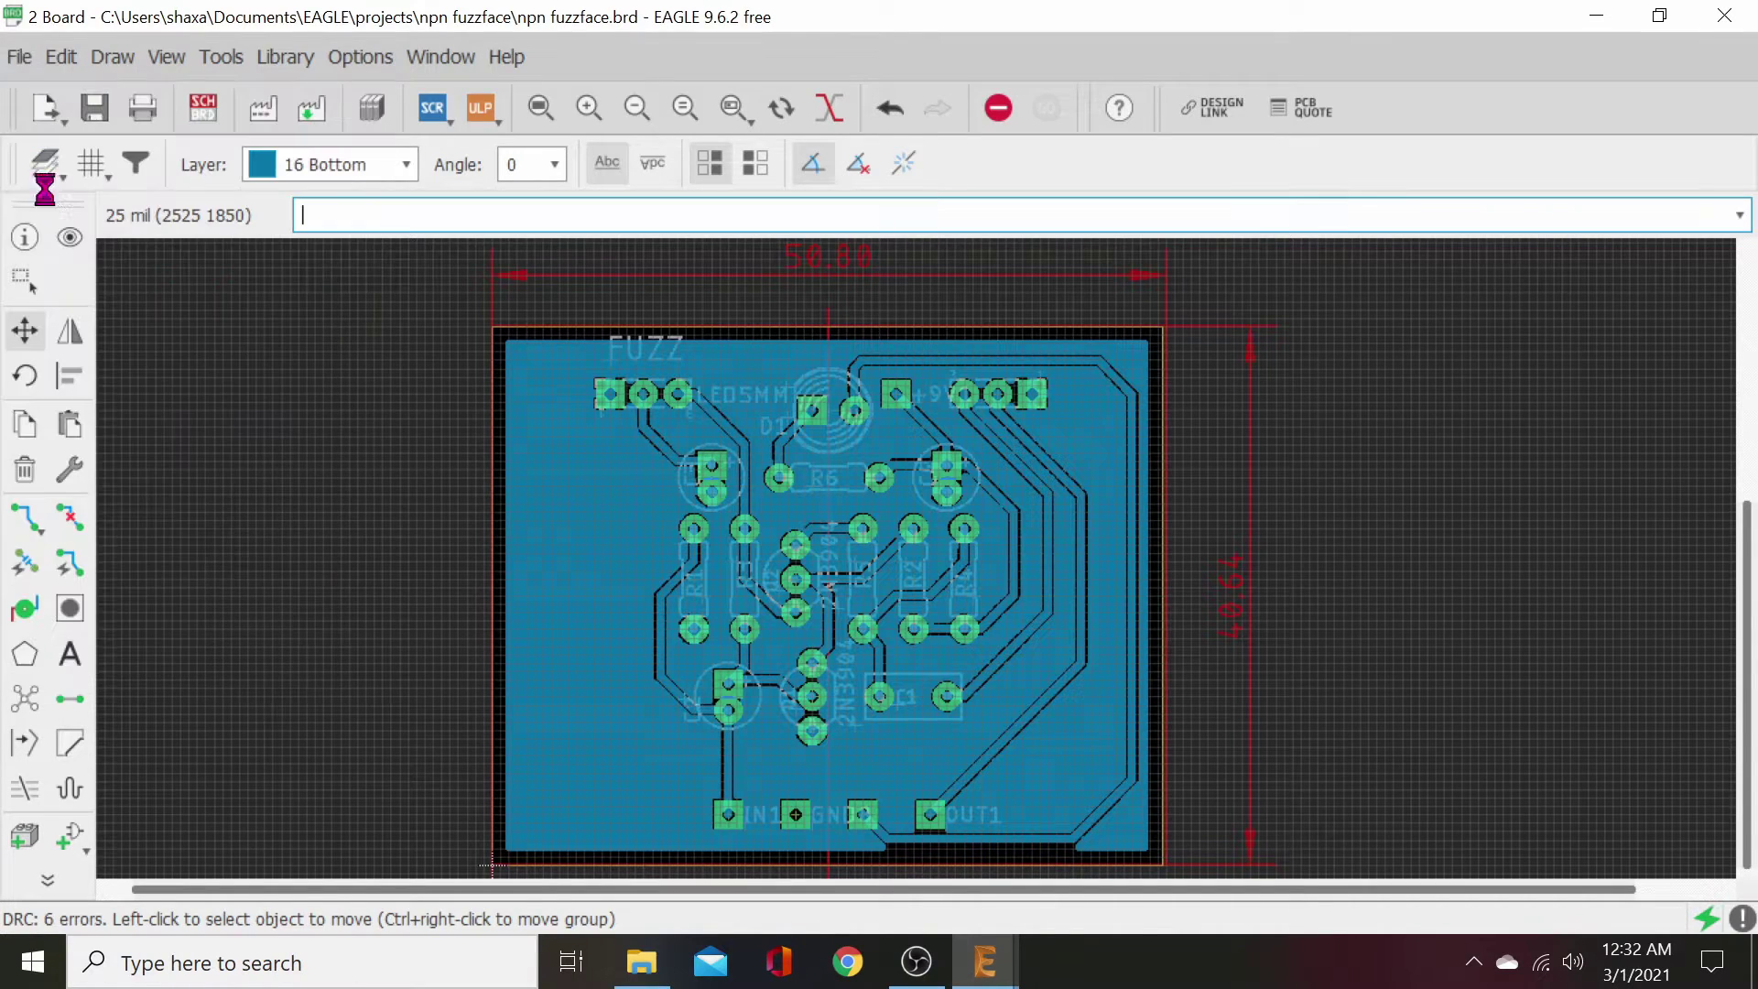
{"action": "left_click", "coordinate": [1613, 28]}
- From the Control Panel, open Options > Directories and select the Design Rules path field
{"action": "left_click", "coordinate": [1609, 25]}
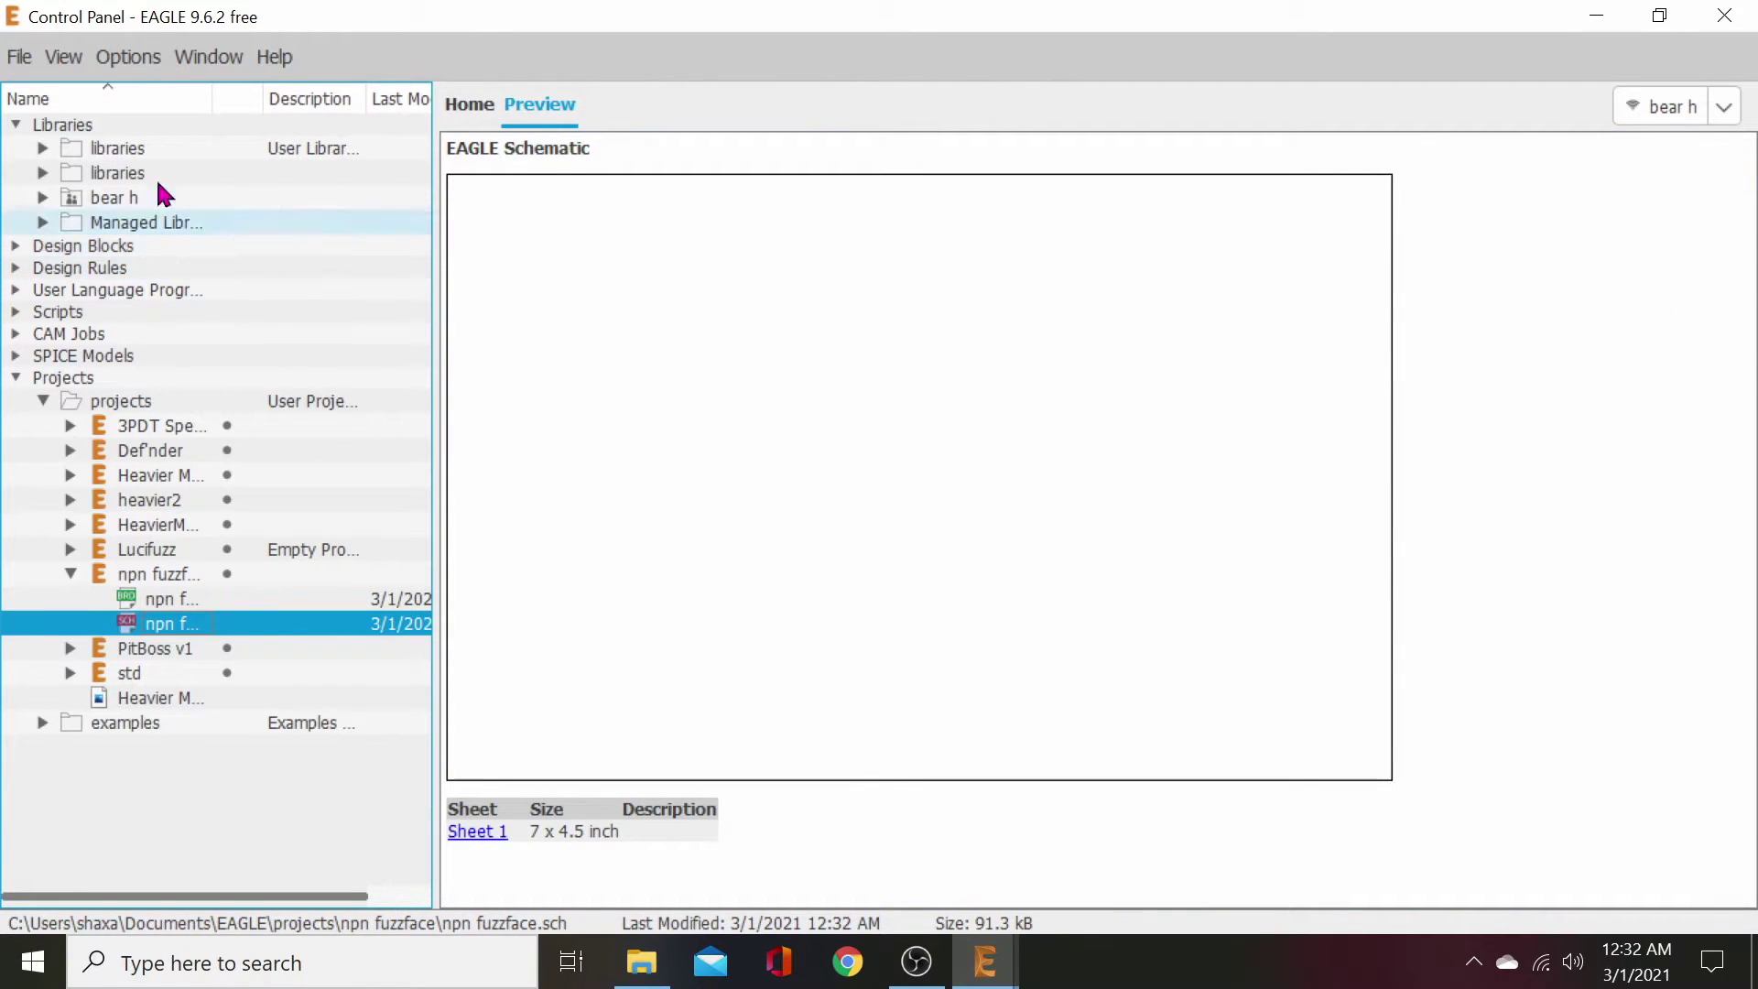
{"action": "left_click", "coordinate": [141, 57]}
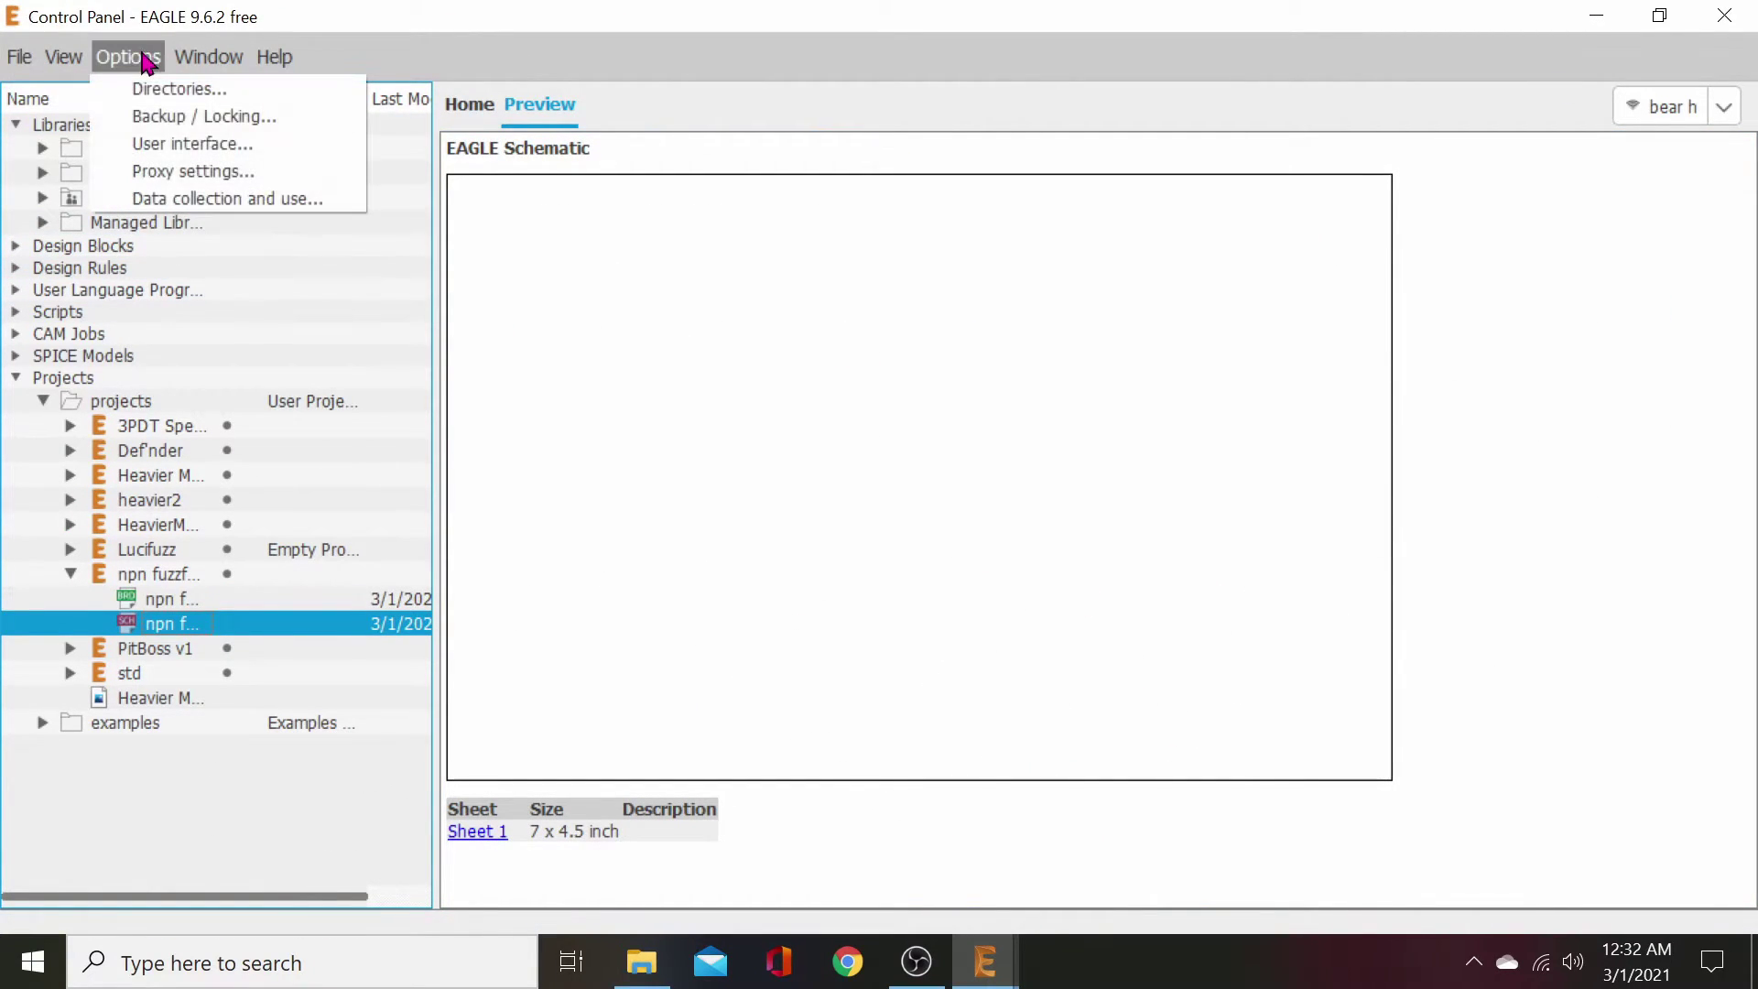
{"action": "left_click", "coordinate": [142, 88]}
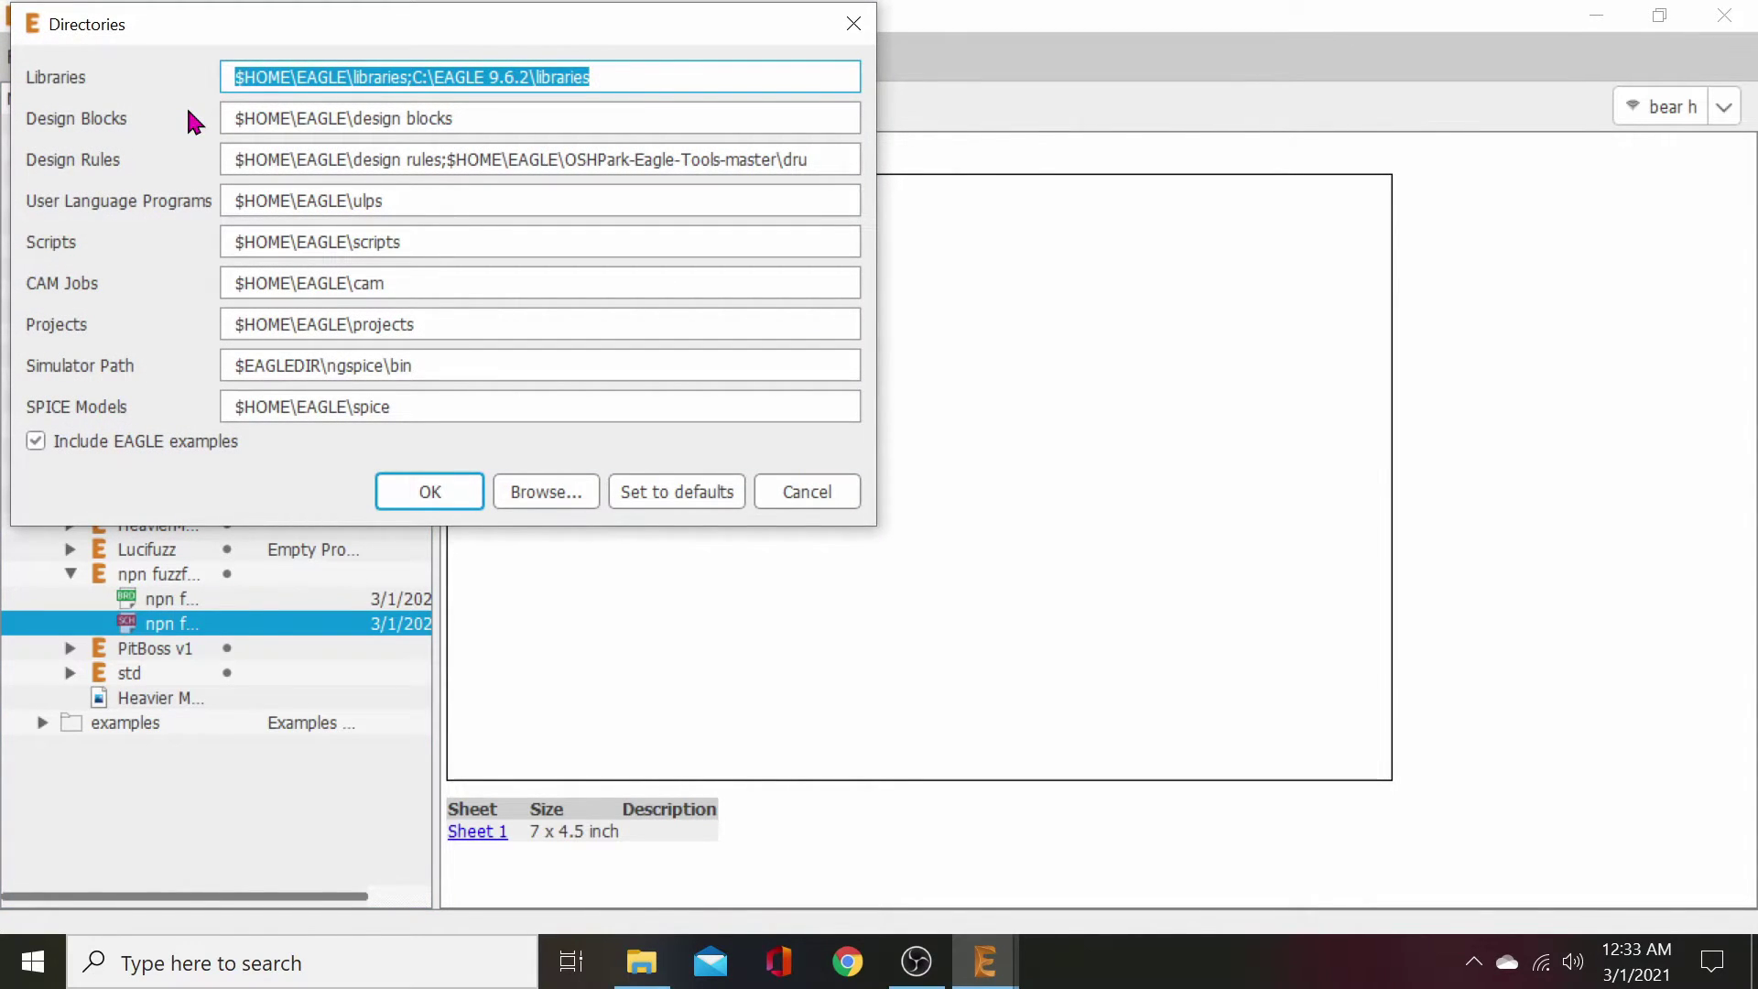
{"action": "left_click", "coordinate": [502, 158]}
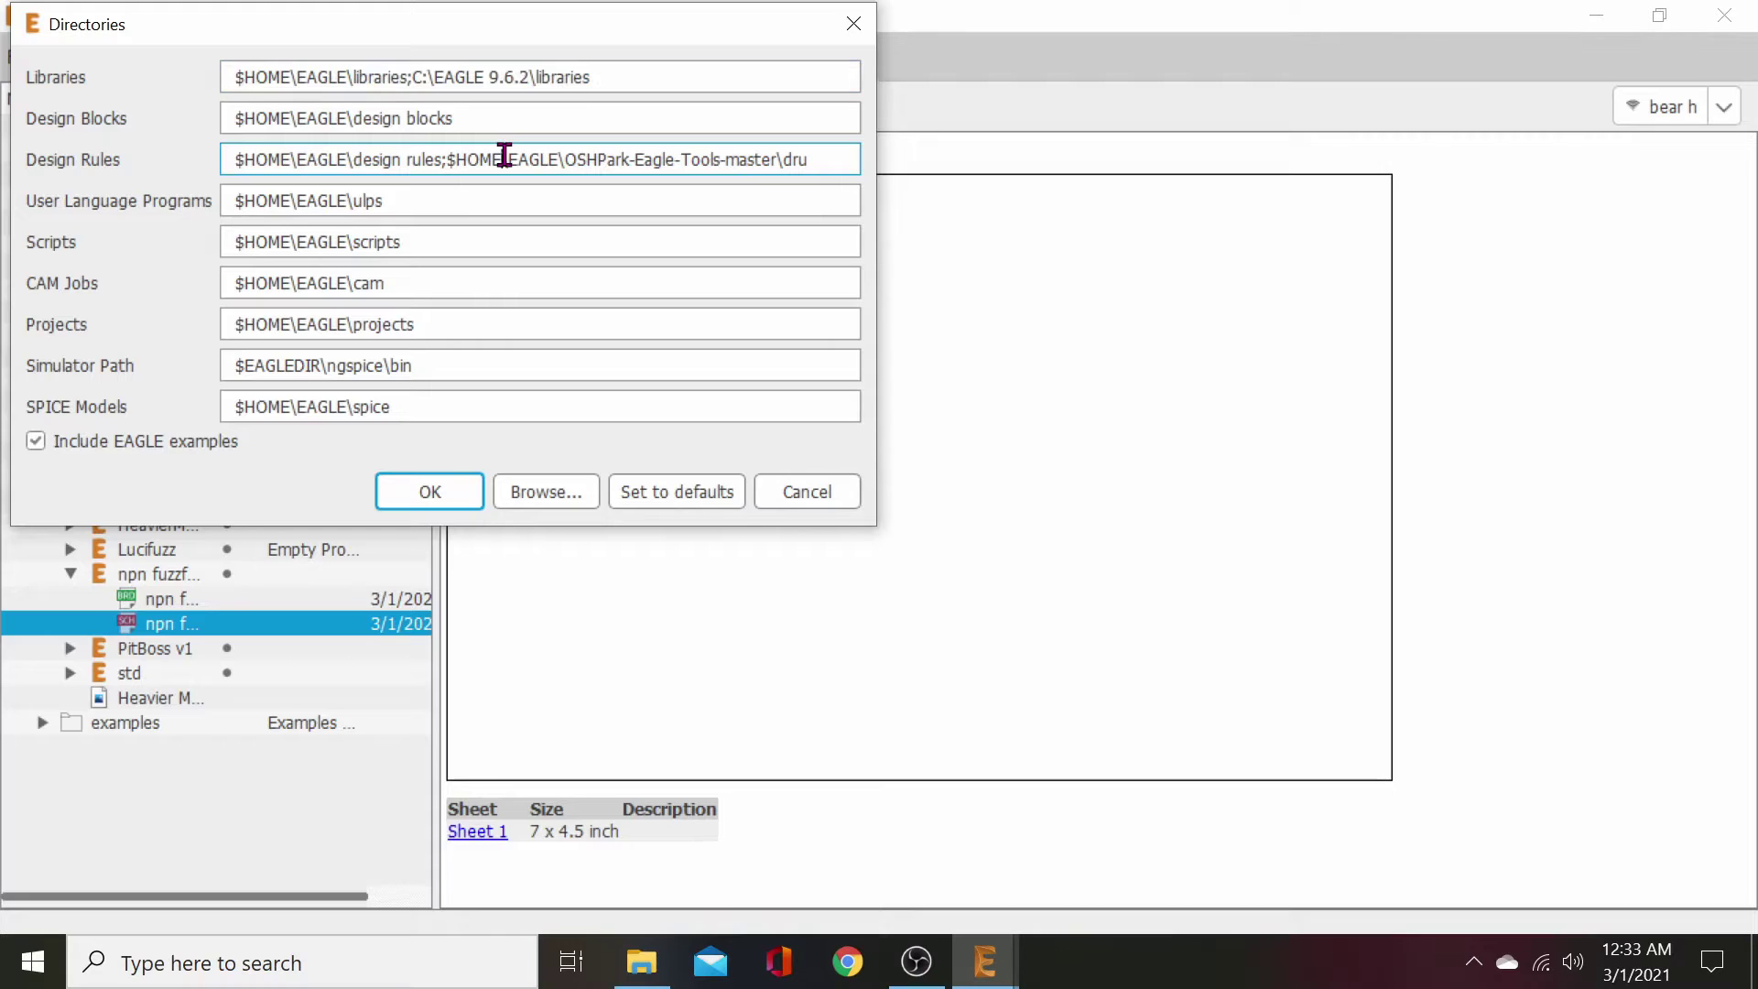
- Browse the design rules\dru and OSHPark-Eagle-Tools-master\dru folders, then cancel without changing the paths
{"action": "left_click", "coordinate": [547, 494]}
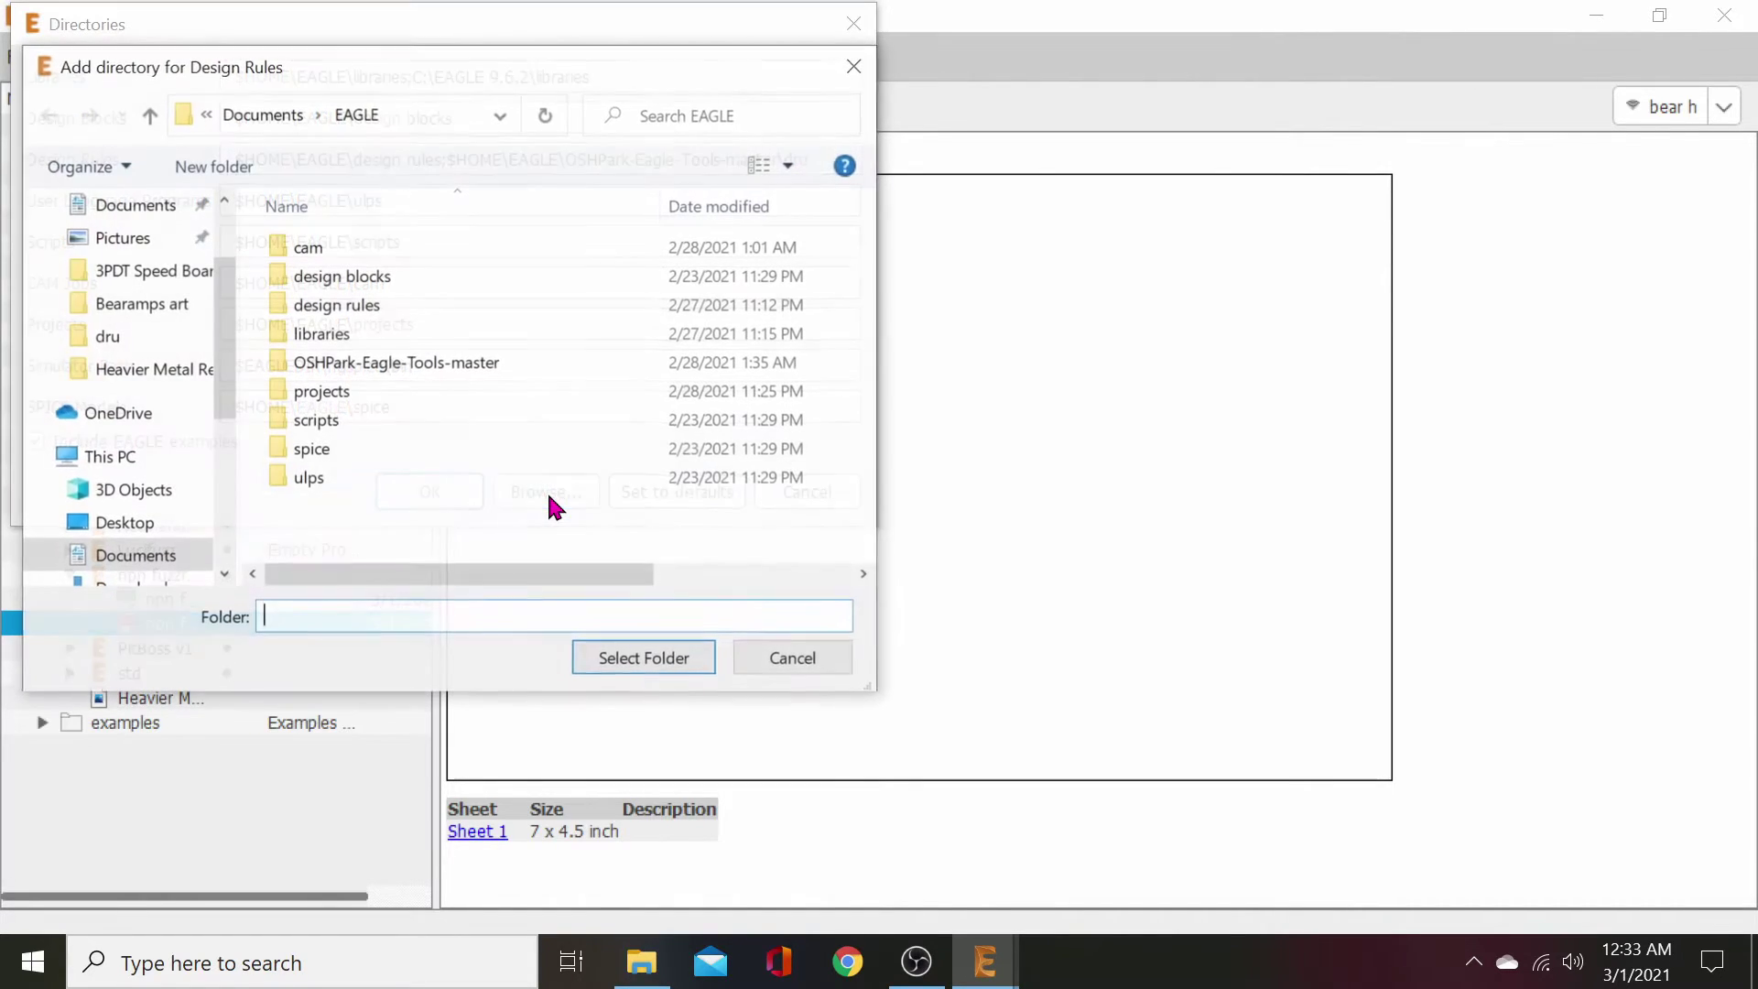
{"action": "left_click", "coordinate": [350, 312]}
{"action": "double_click", "coordinate": [351, 311]}
{"action": "double_click", "coordinate": [317, 239]}
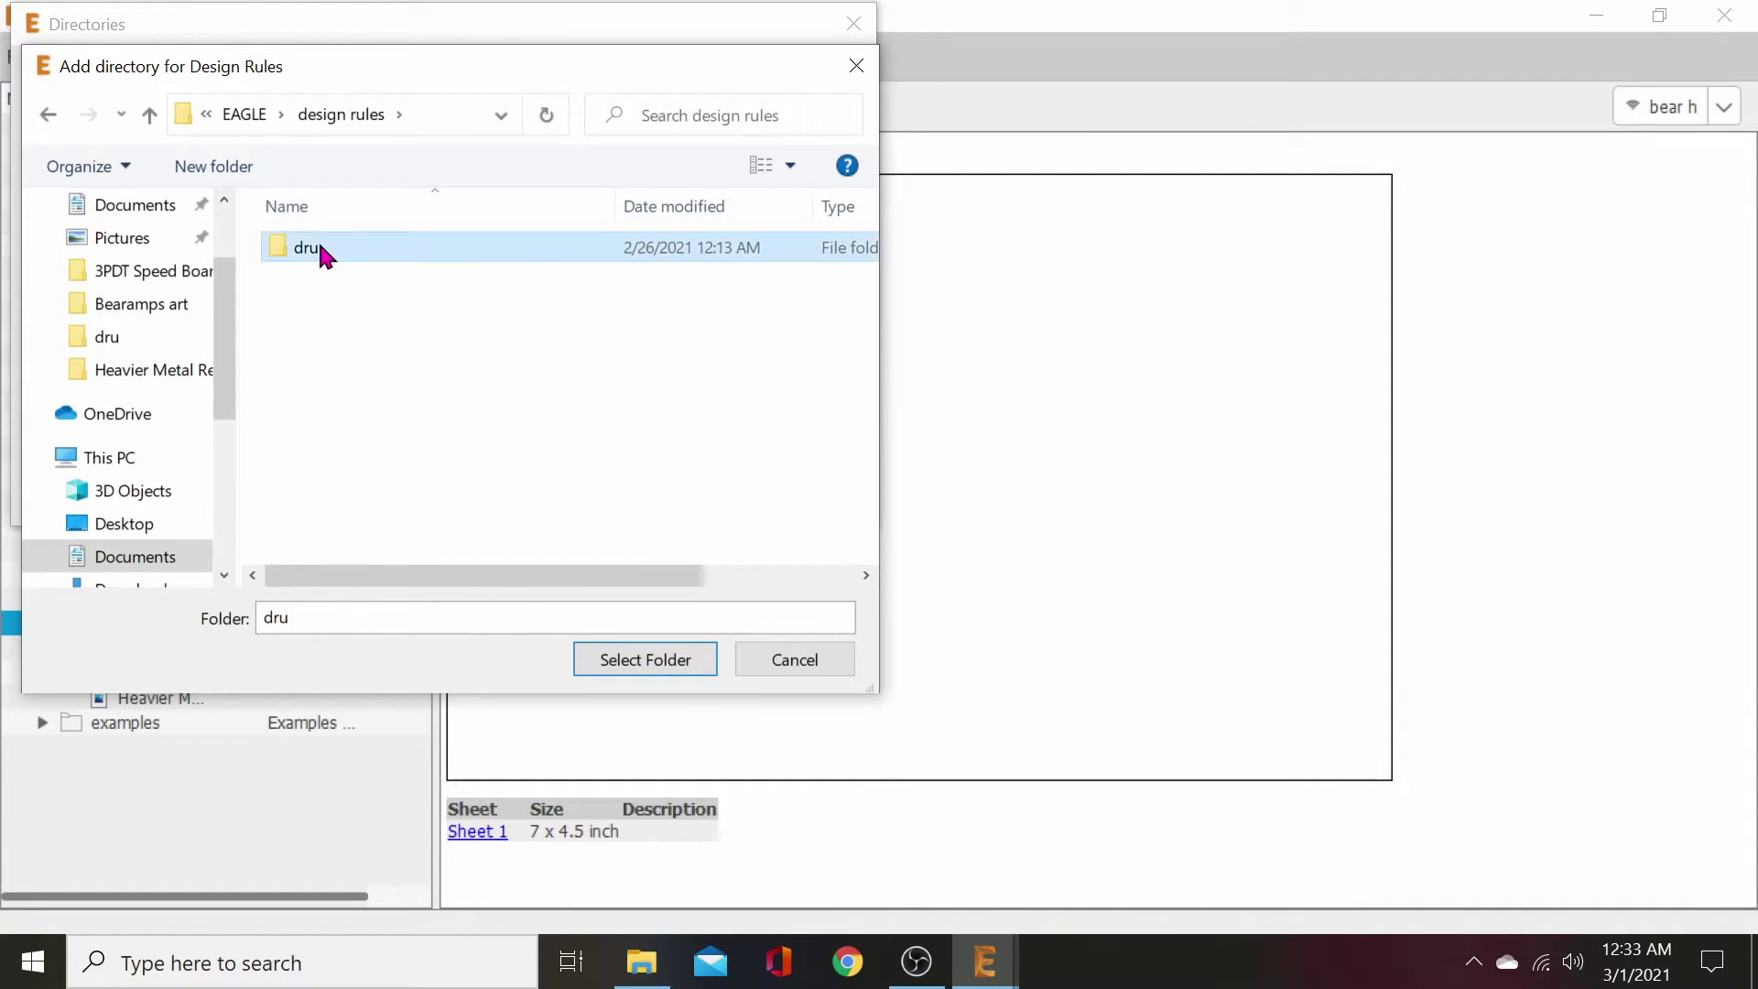
{"action": "left_click", "coordinate": [49, 117]}
{"action": "left_click", "coordinate": [48, 117]}
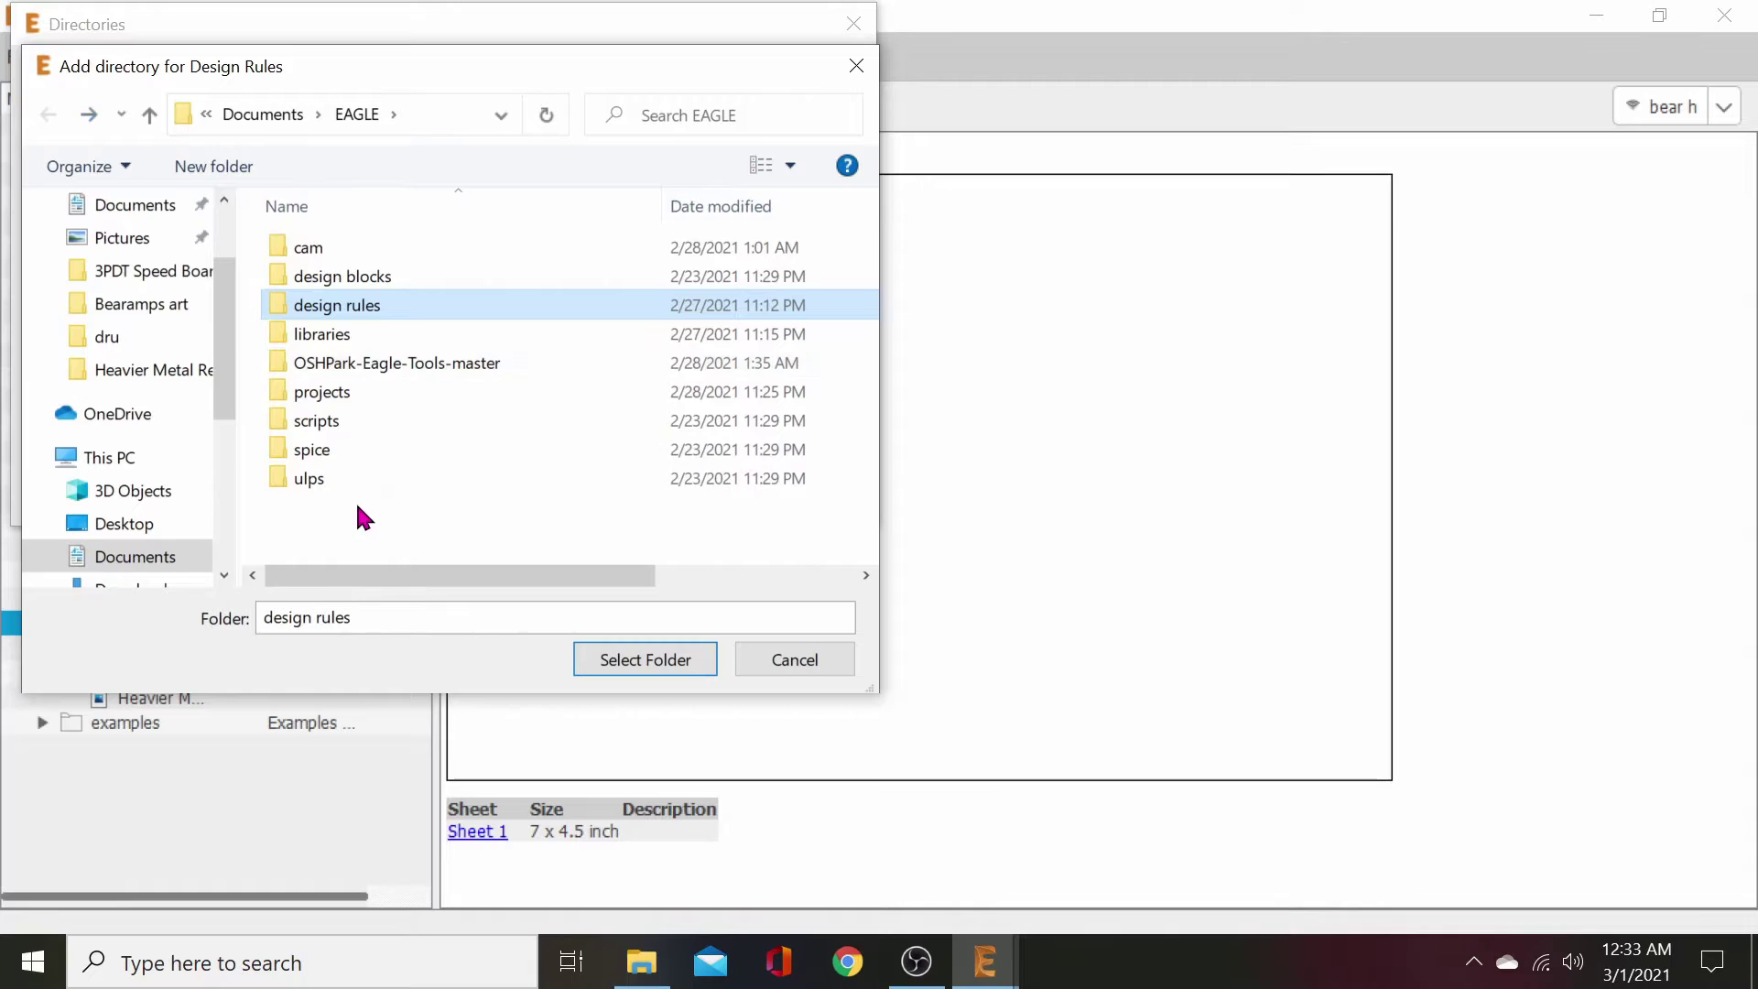
{"action": "double_click", "coordinate": [354, 361]}
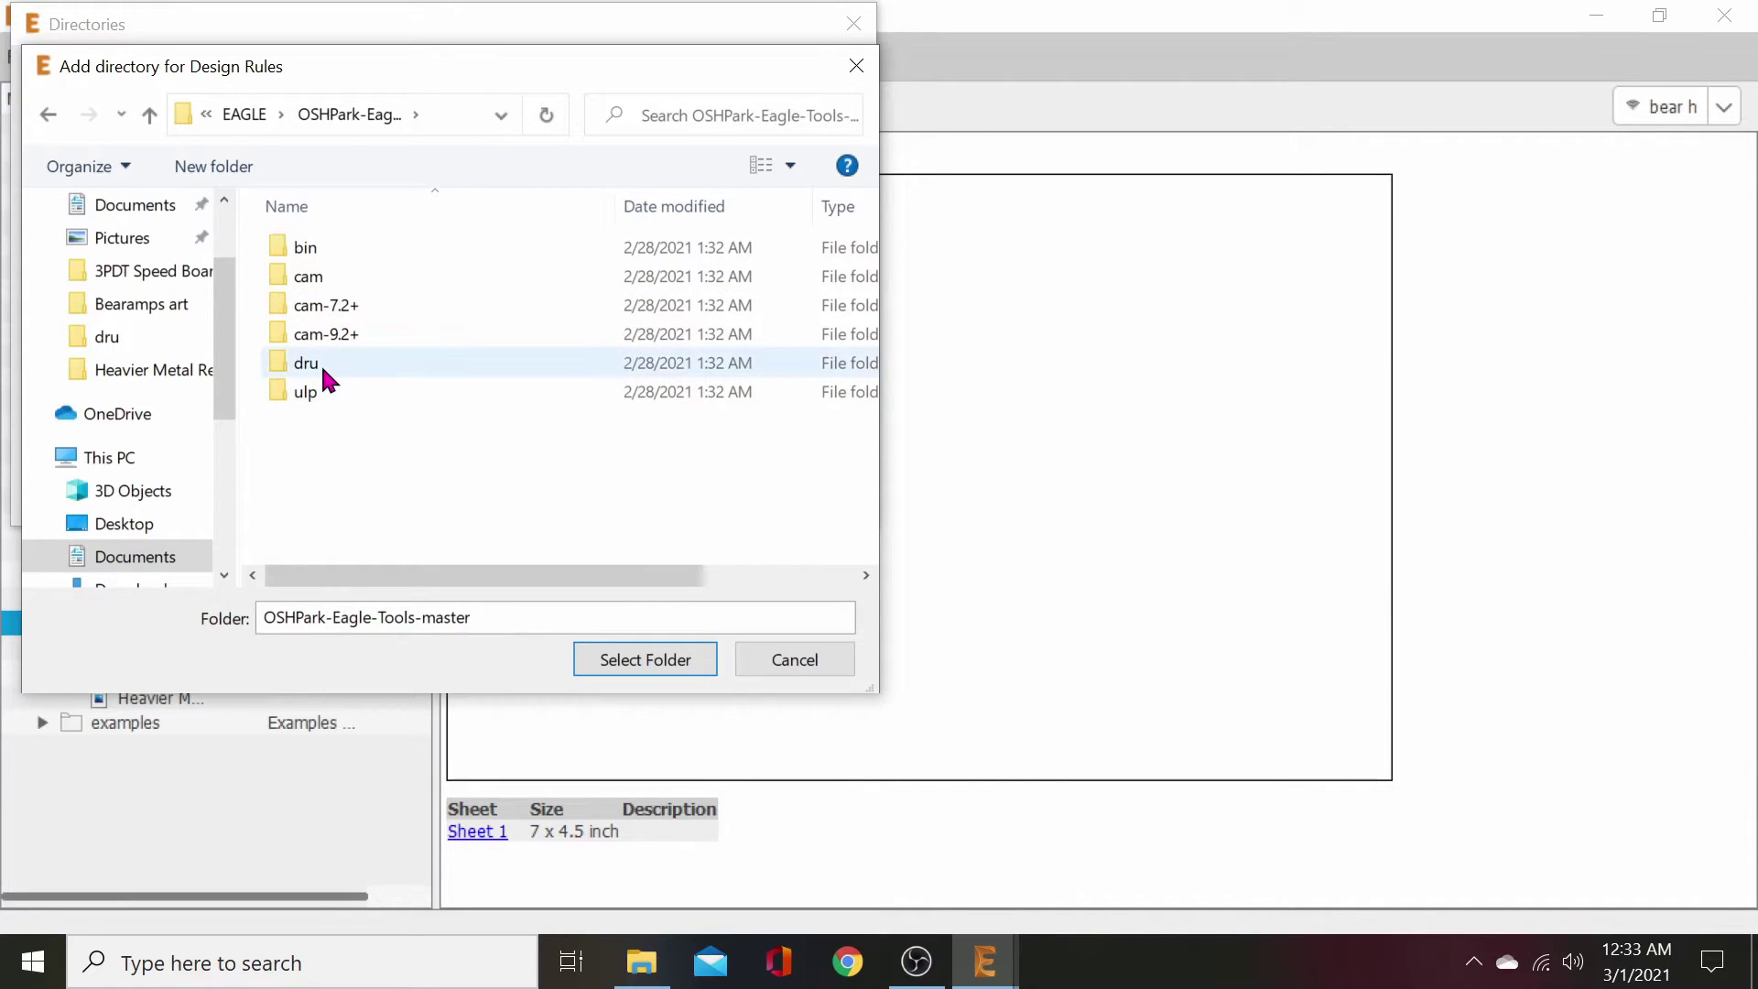
{"action": "double_click", "coordinate": [311, 364]}
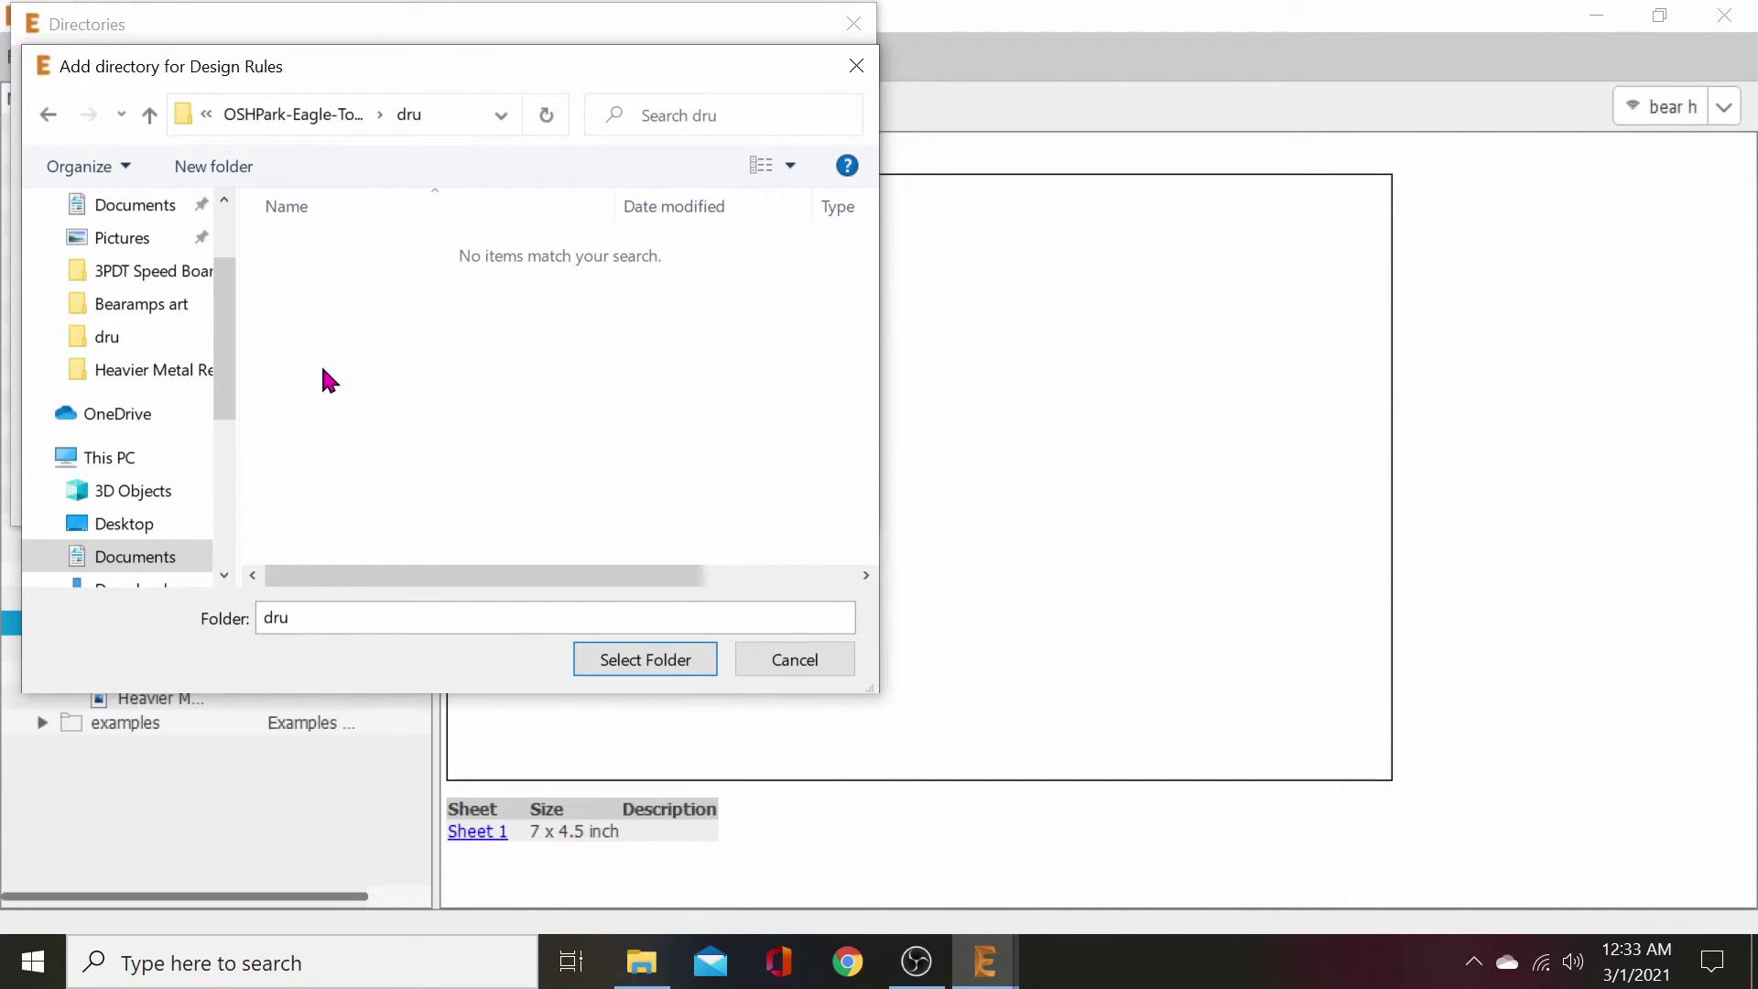
{"action": "left_click", "coordinate": [40, 119]}
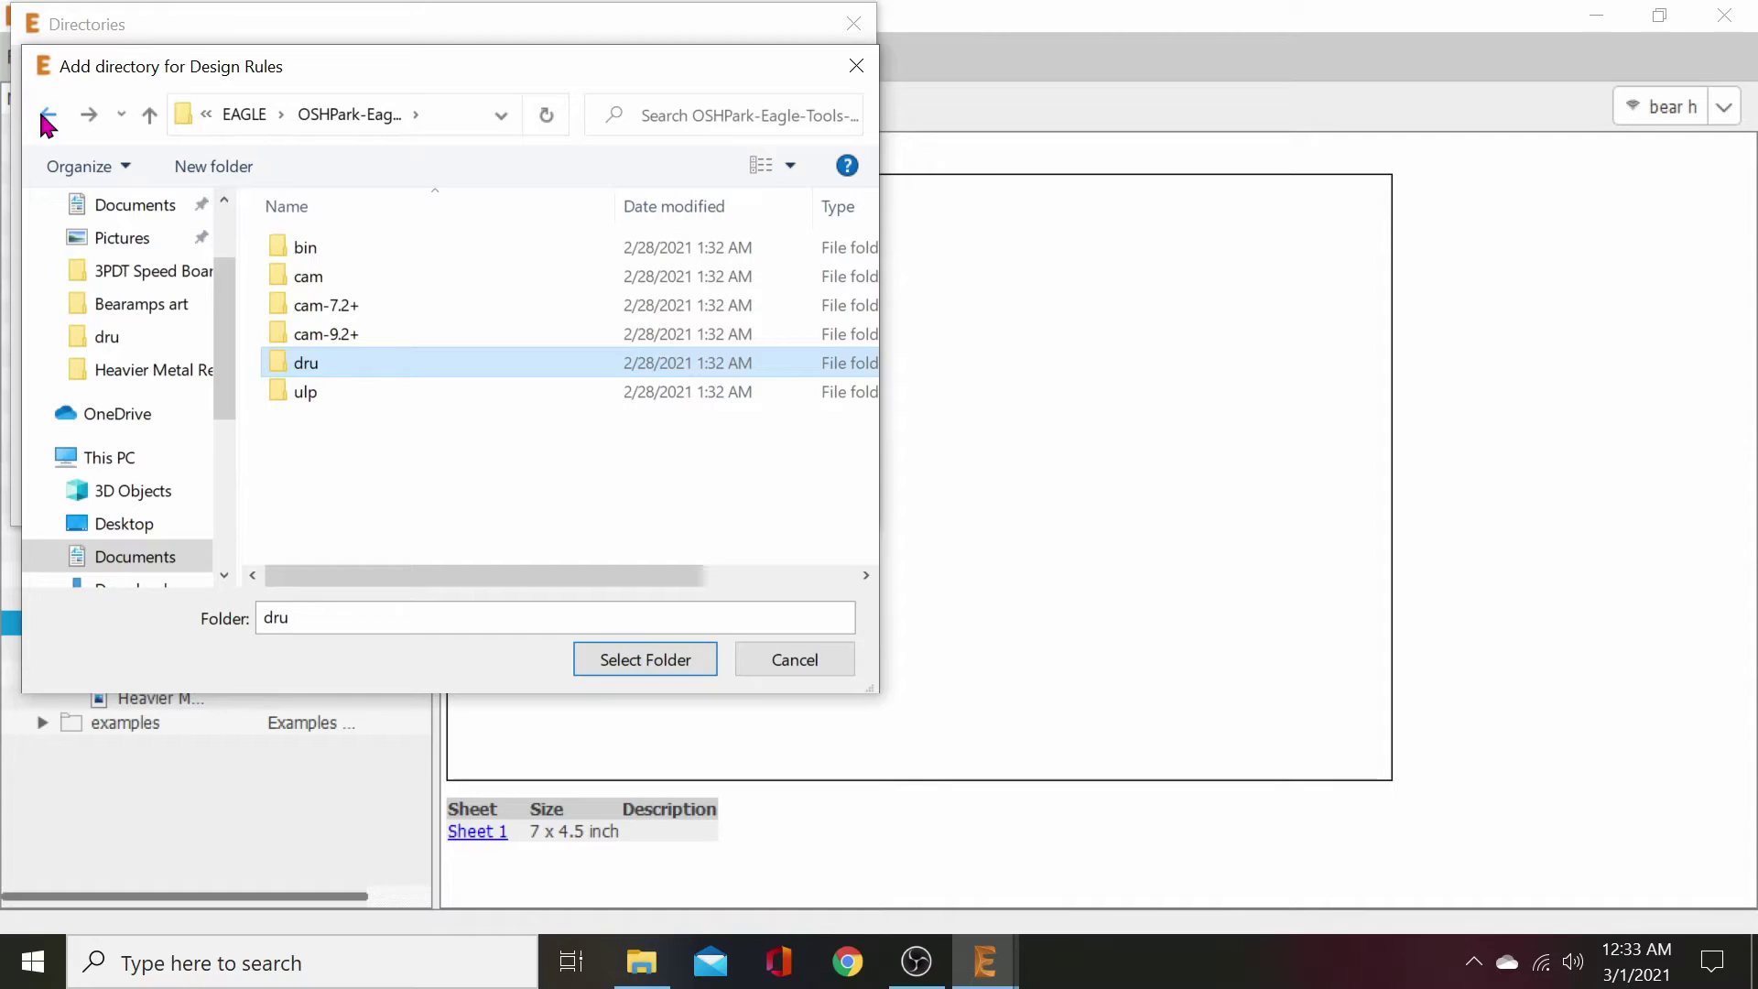
{"action": "left_click", "coordinate": [784, 666]}
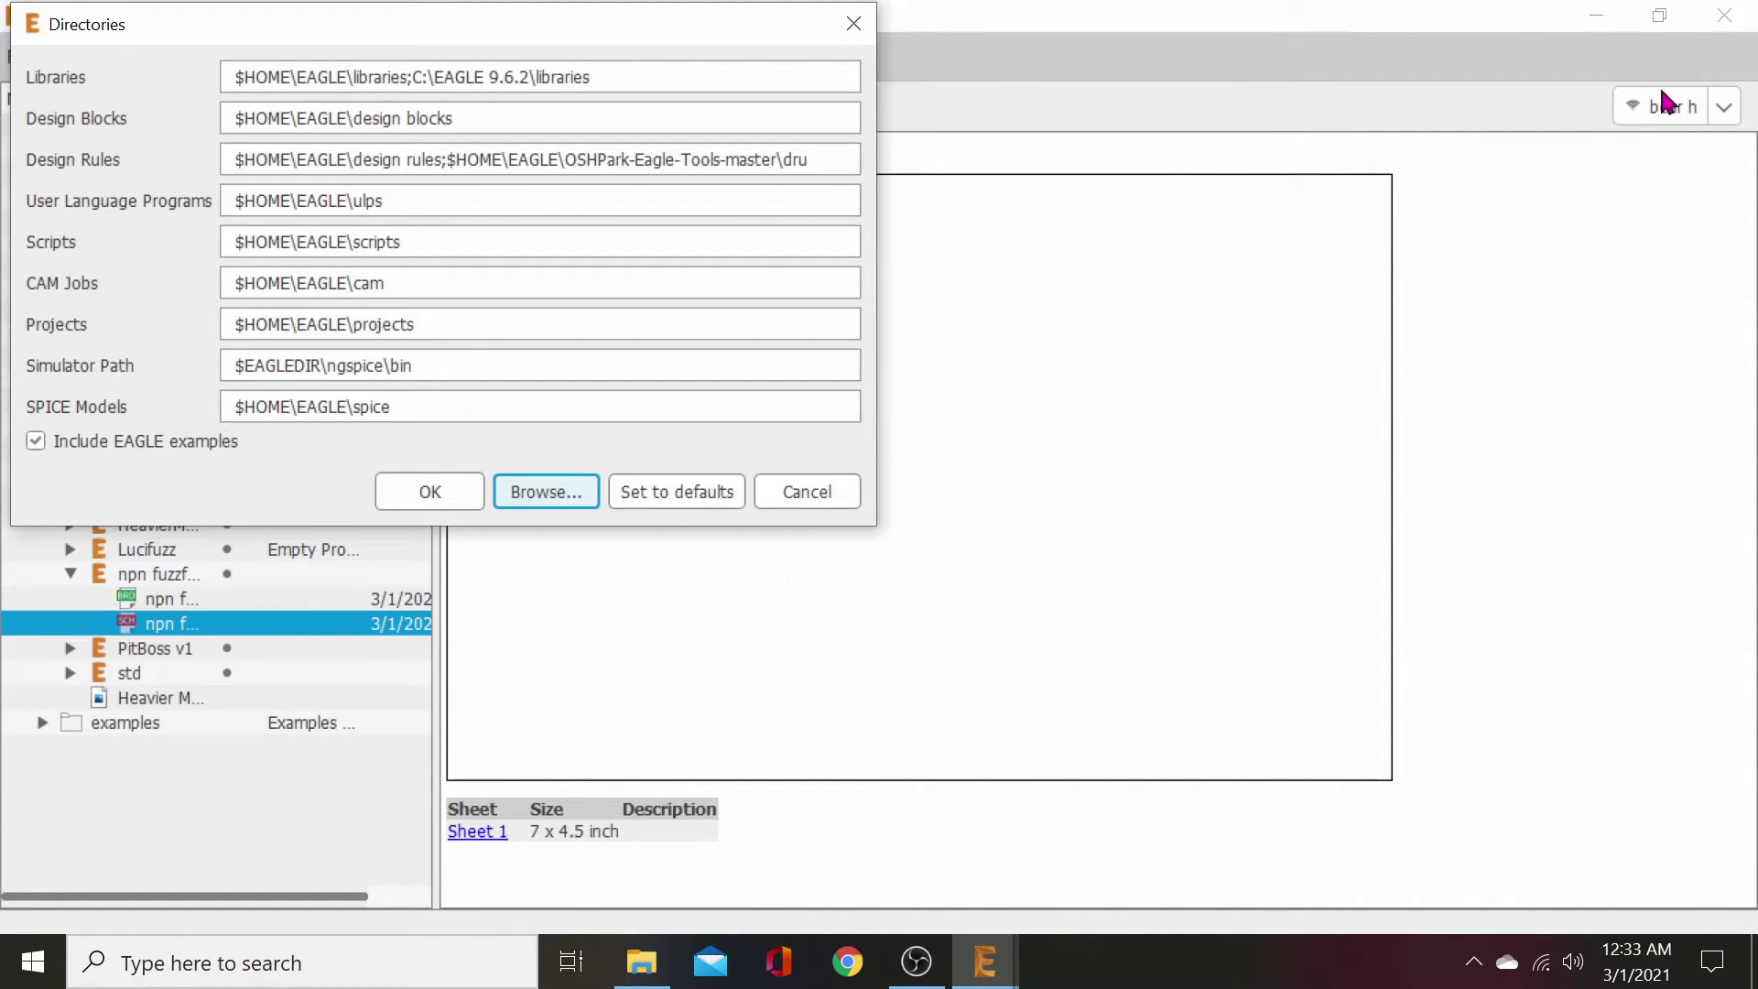
{"action": "left_click", "coordinate": [798, 495]}
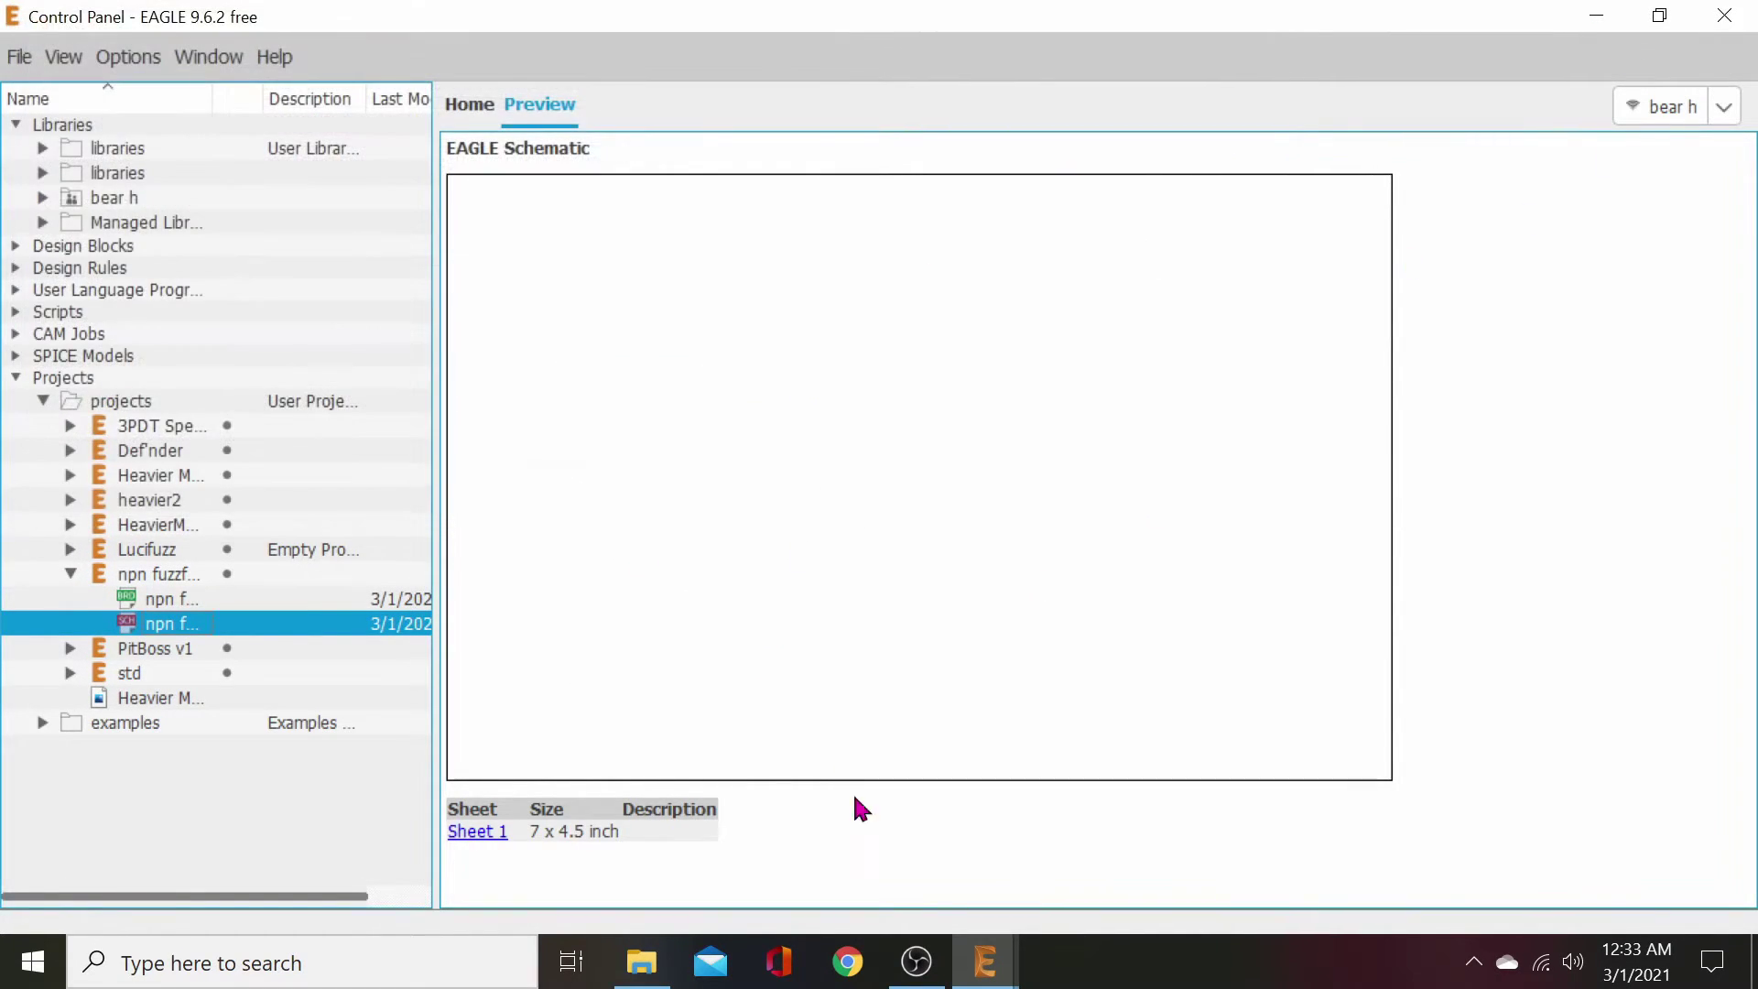
- In File Explorer, open Desktop > OSHPark-Eagle-Tools-master > OSHPark-Eagle-Tools-master > dru to view its four rule files
{"action": "left_click", "coordinate": [638, 960]}
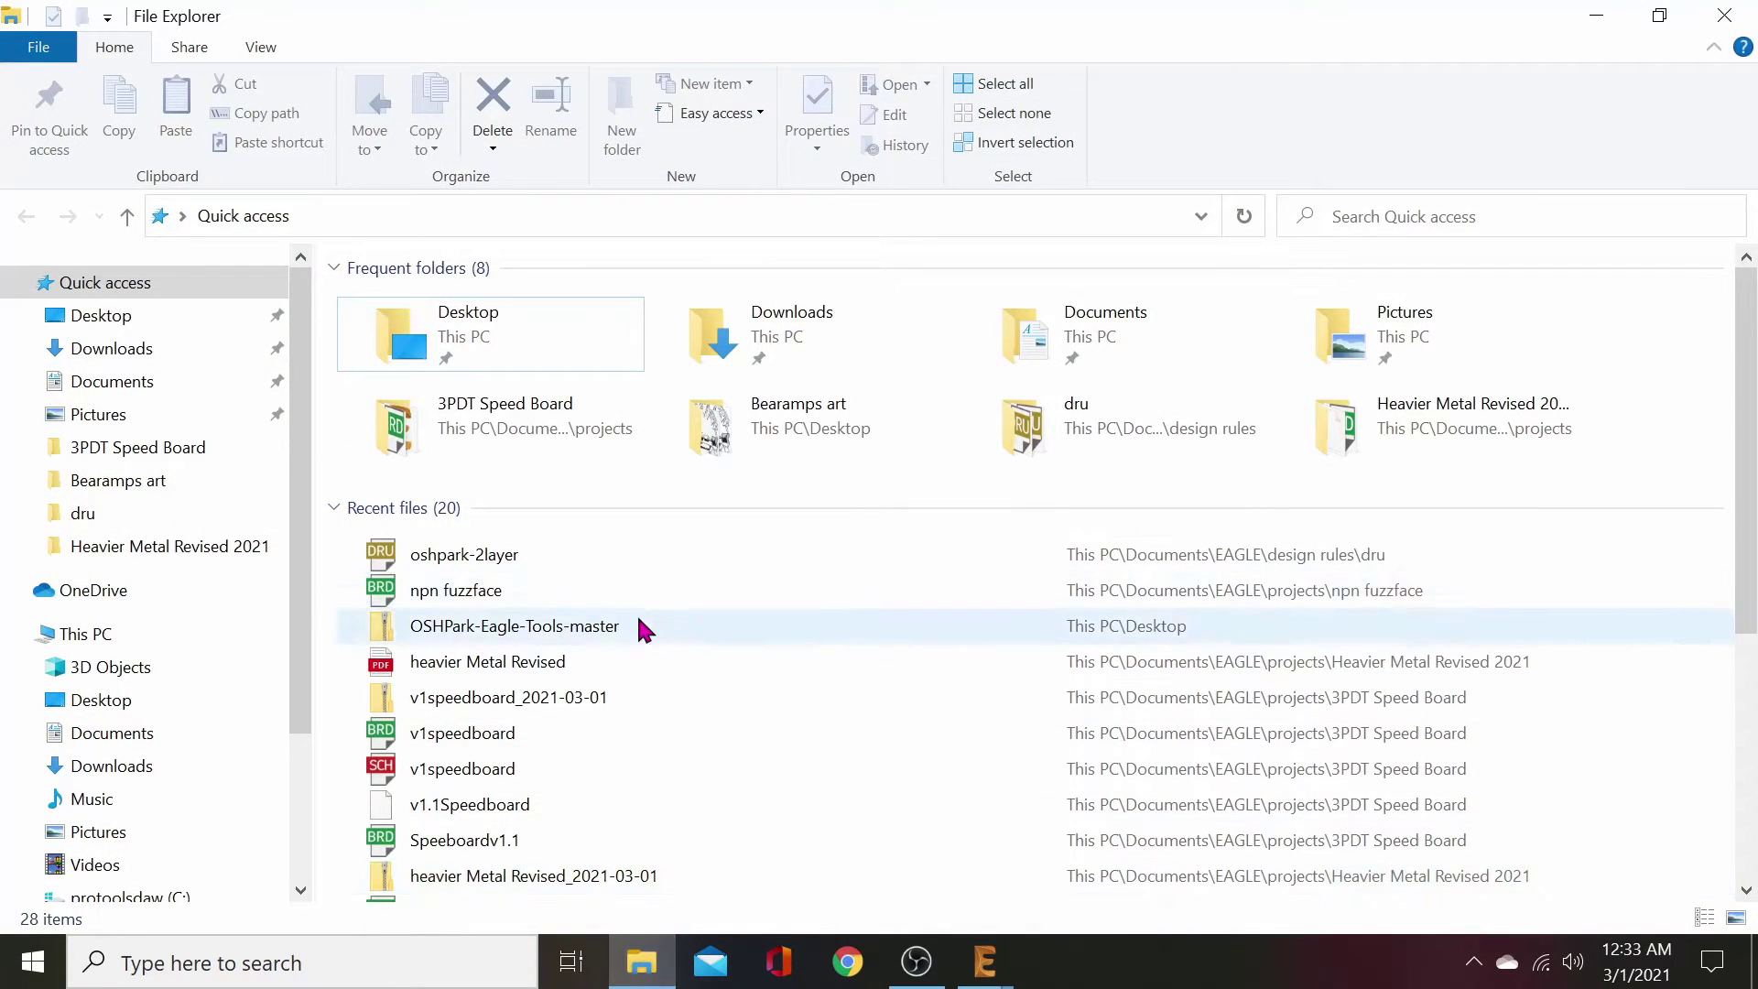
{"action": "left_click", "coordinate": [111, 320]}
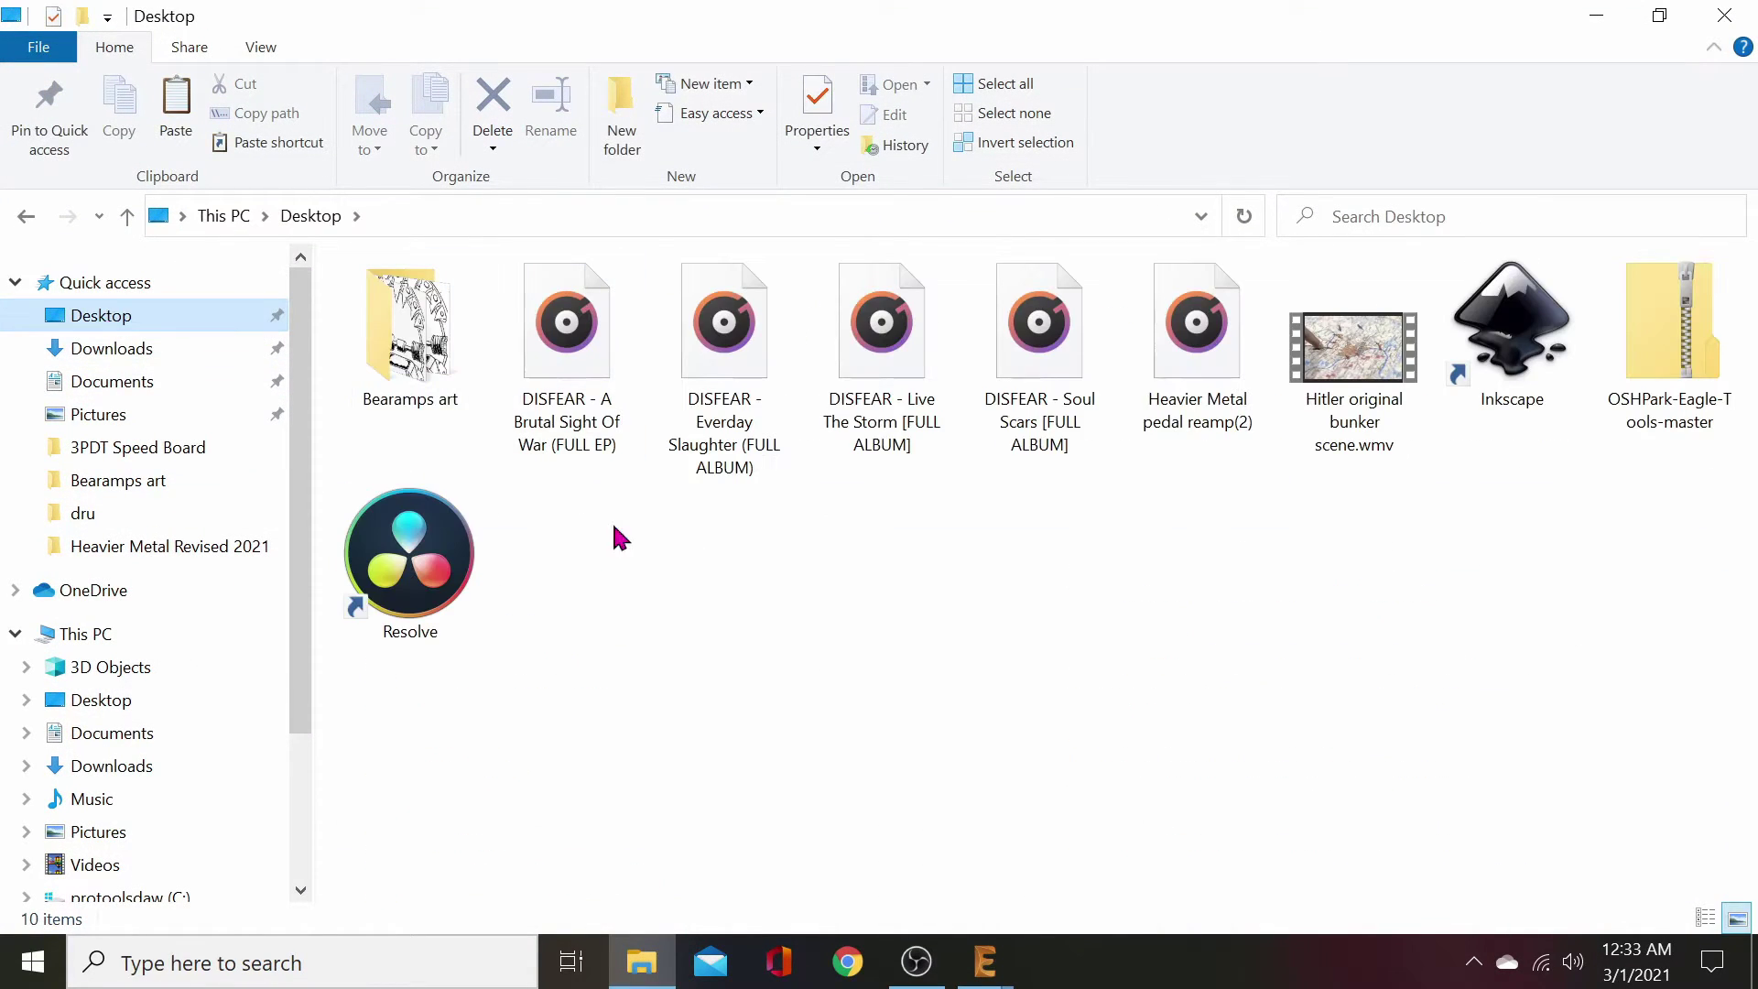
{"action": "left_click", "coordinate": [1702, 364]}
{"action": "double_click", "coordinate": [1702, 365]}
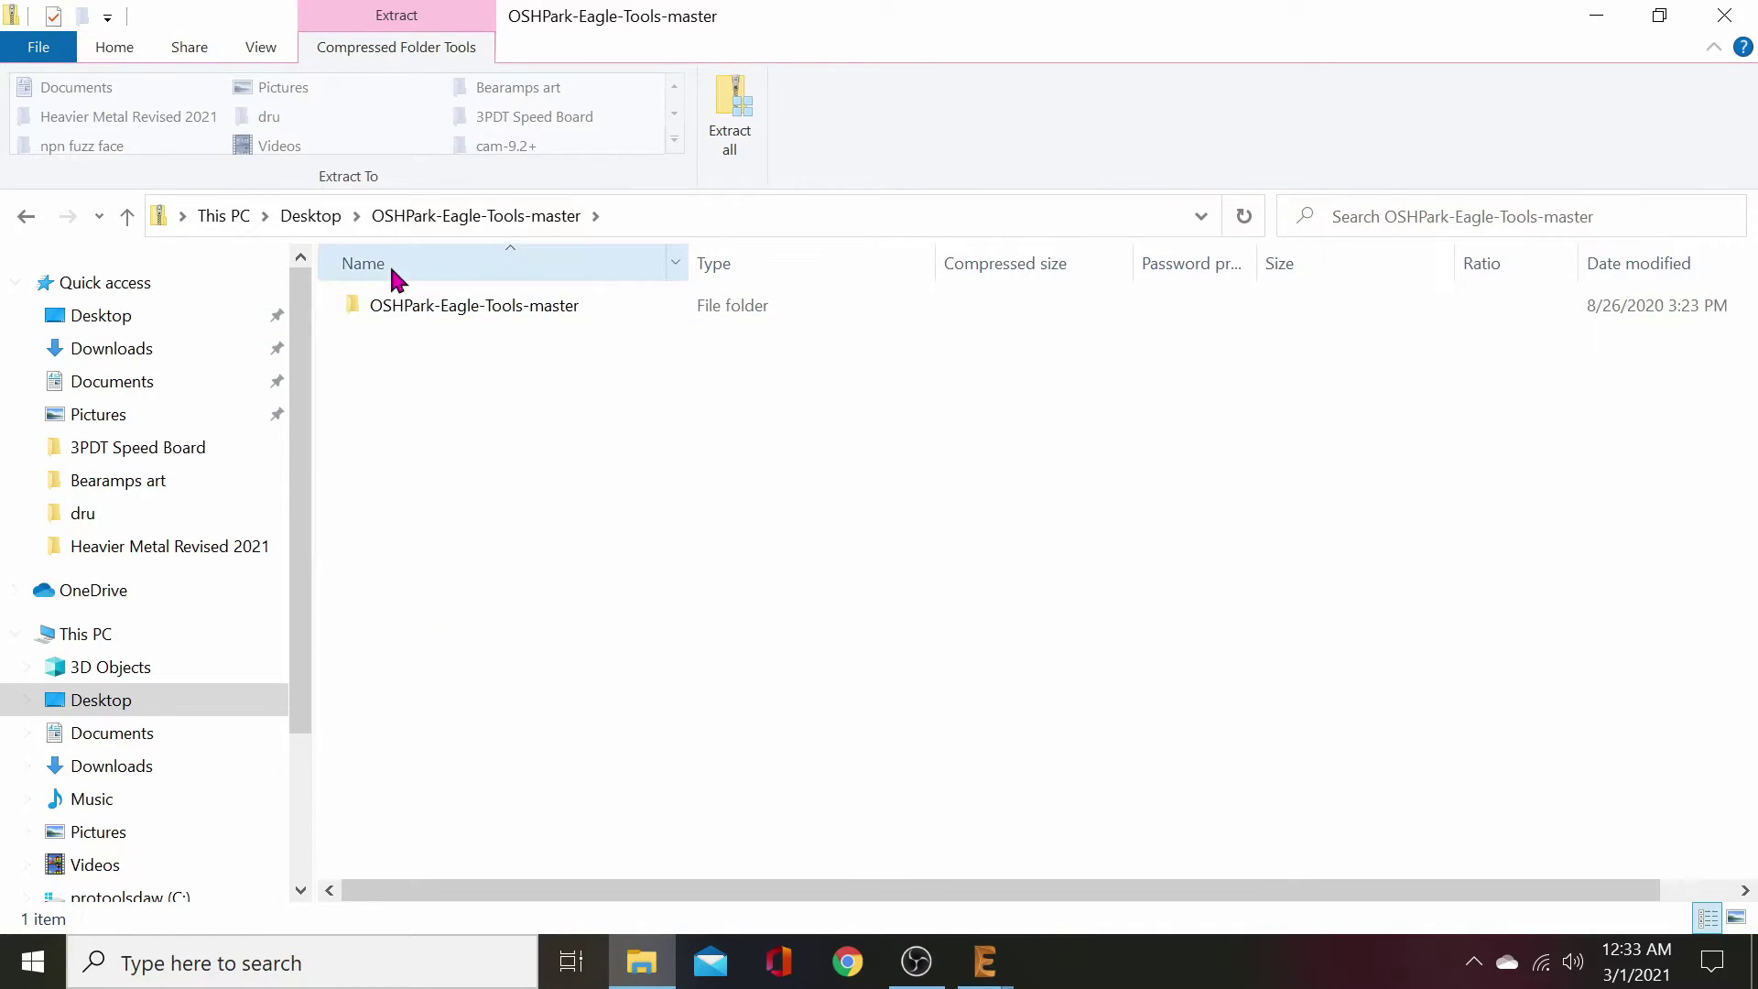
{"action": "double_click", "coordinate": [470, 314]}
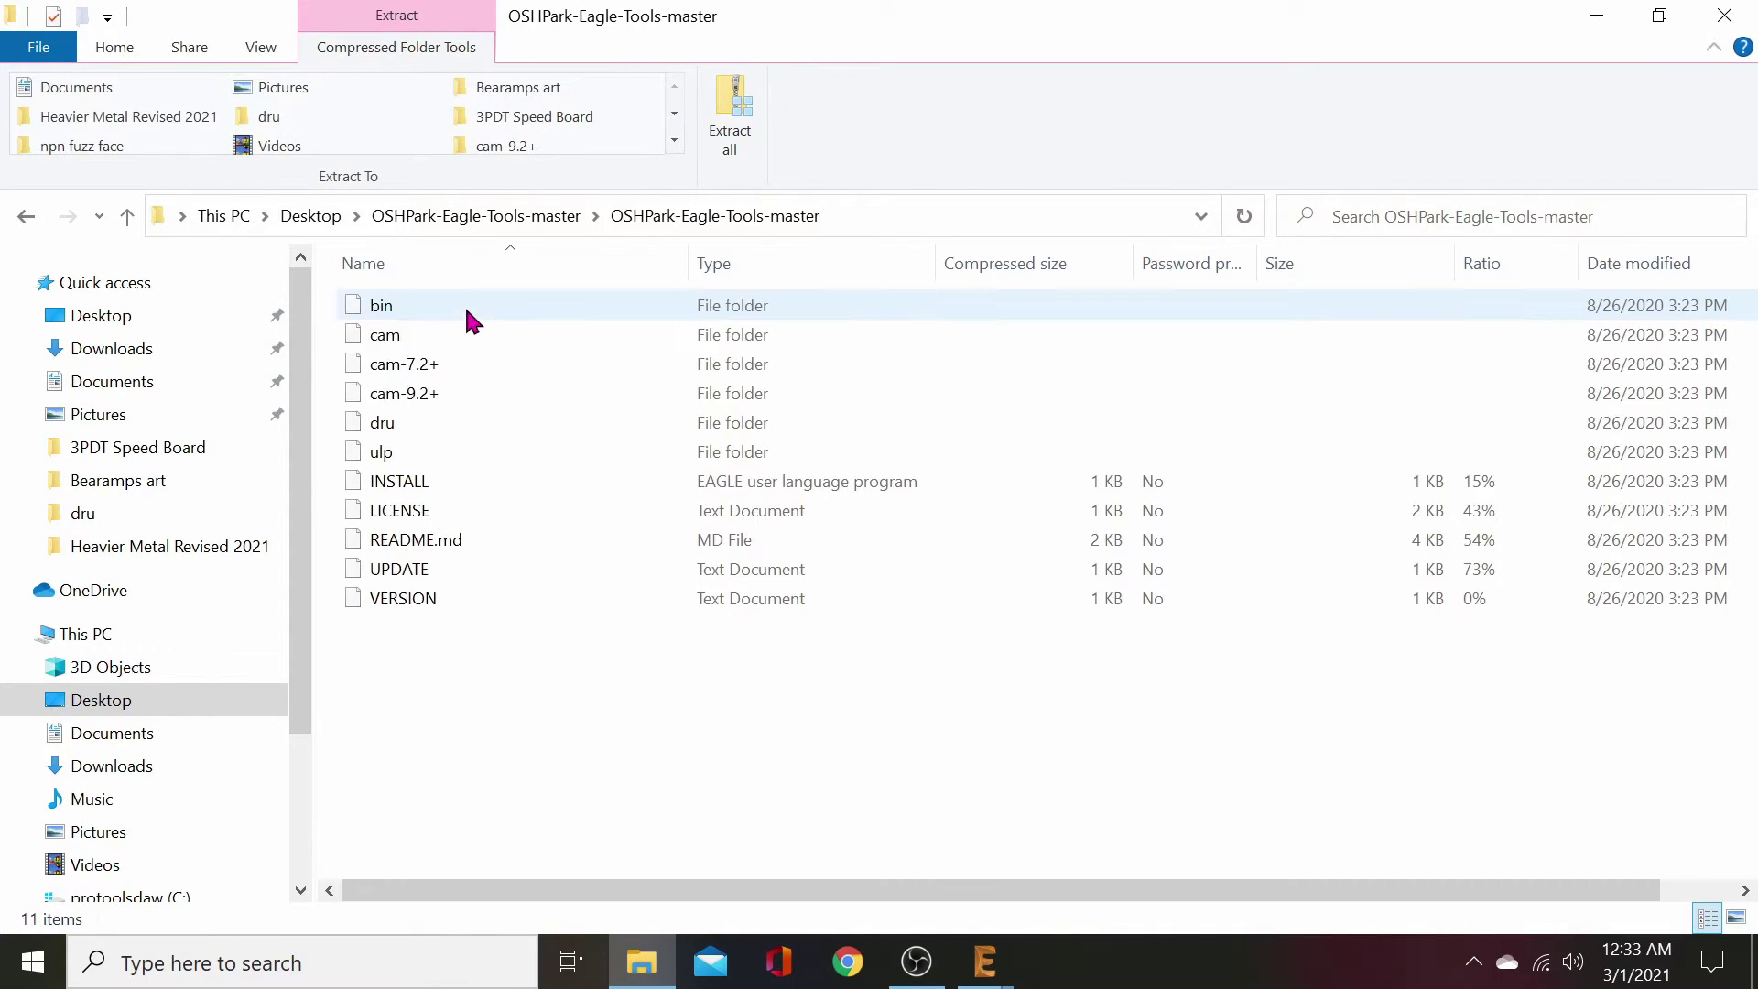
{"action": "double_click", "coordinate": [446, 427]}
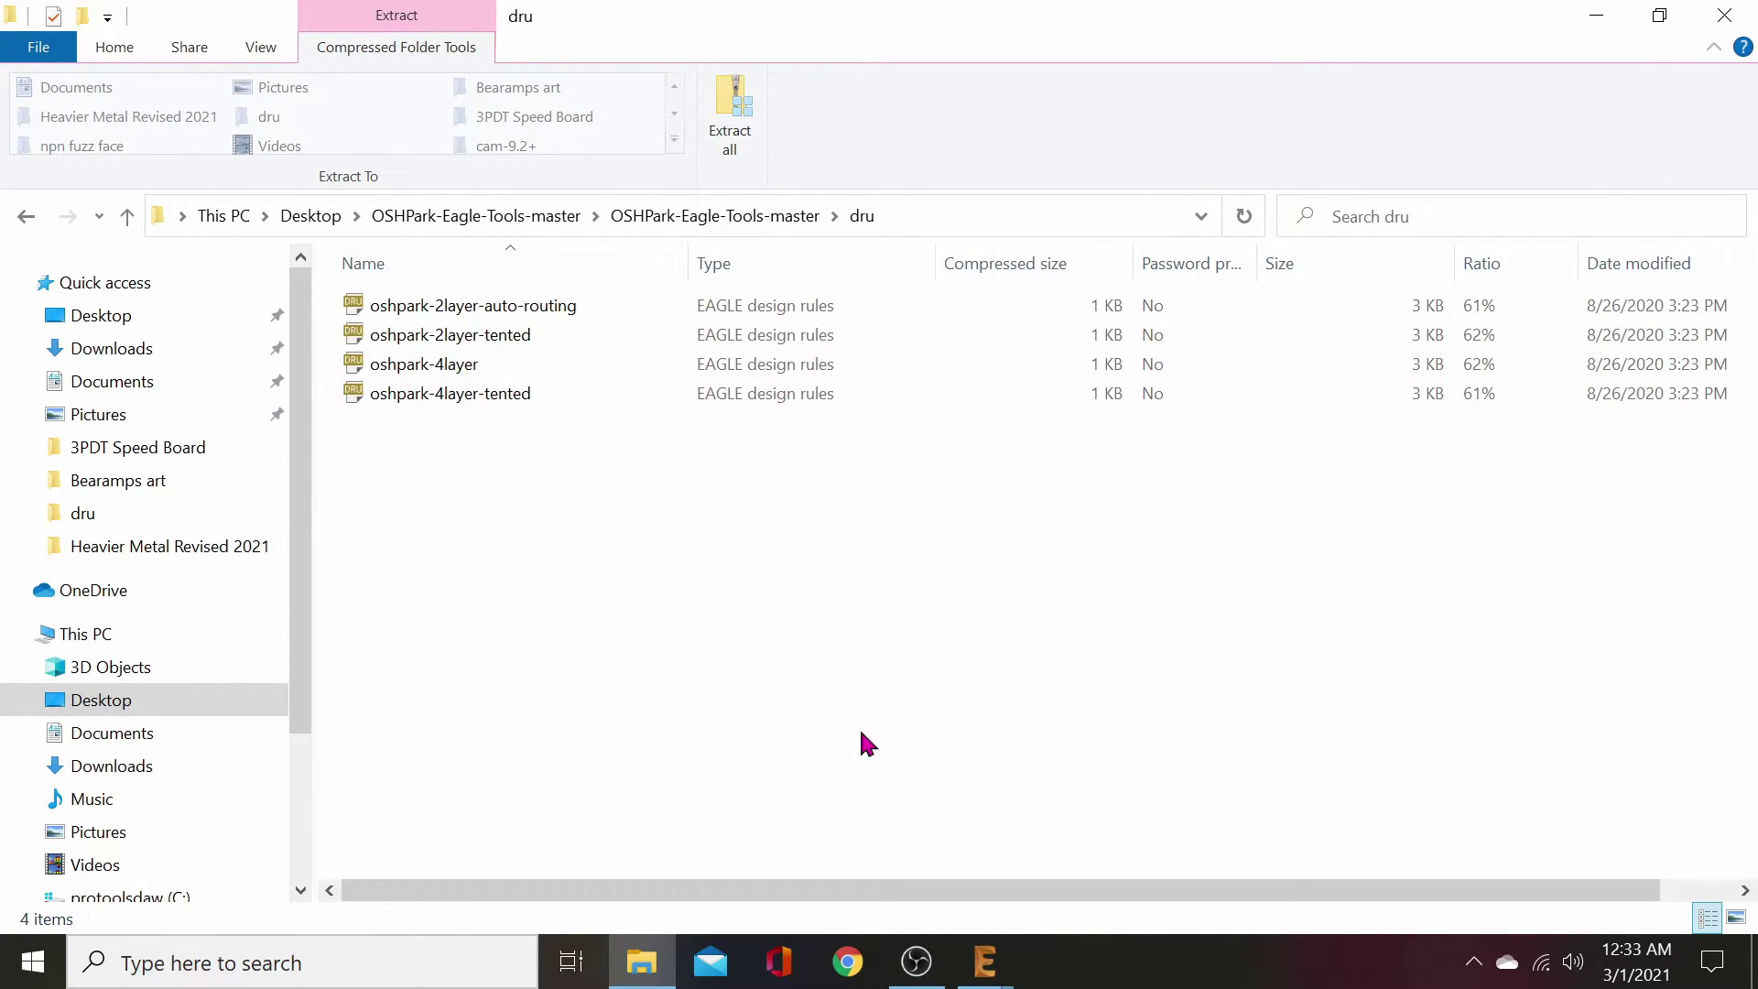
{"action": "left_click", "coordinate": [982, 979]}
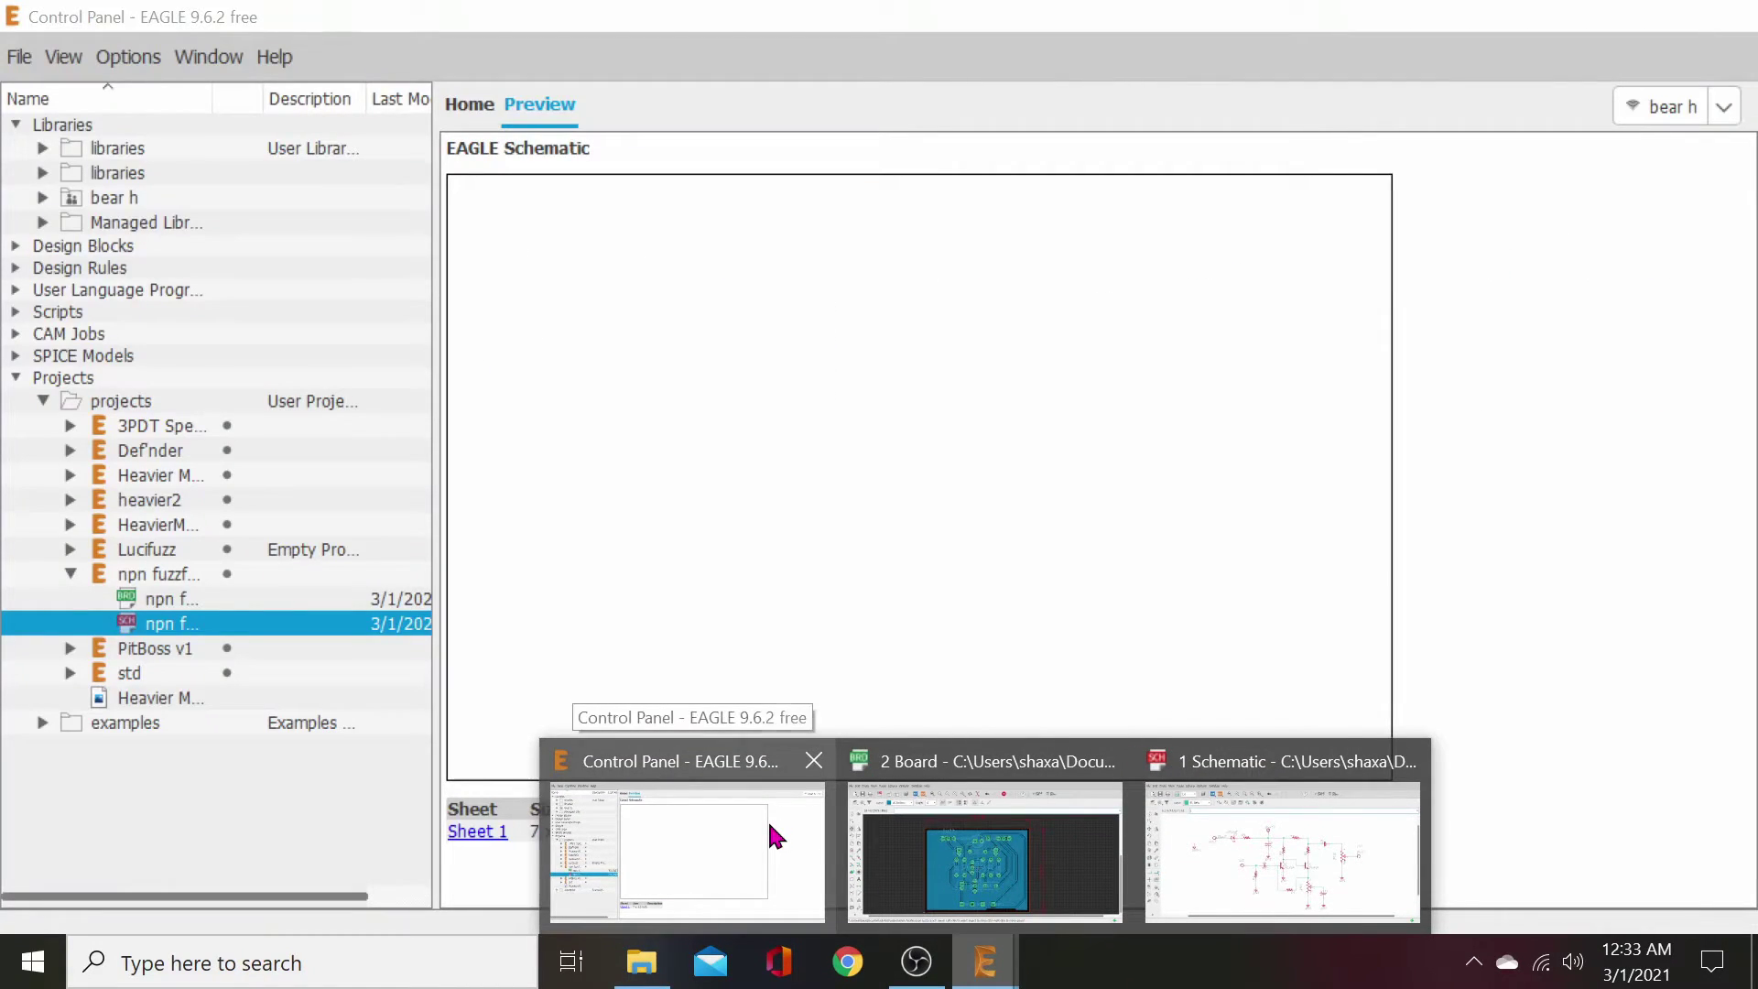
{"action": "left_click", "coordinate": [774, 828]}
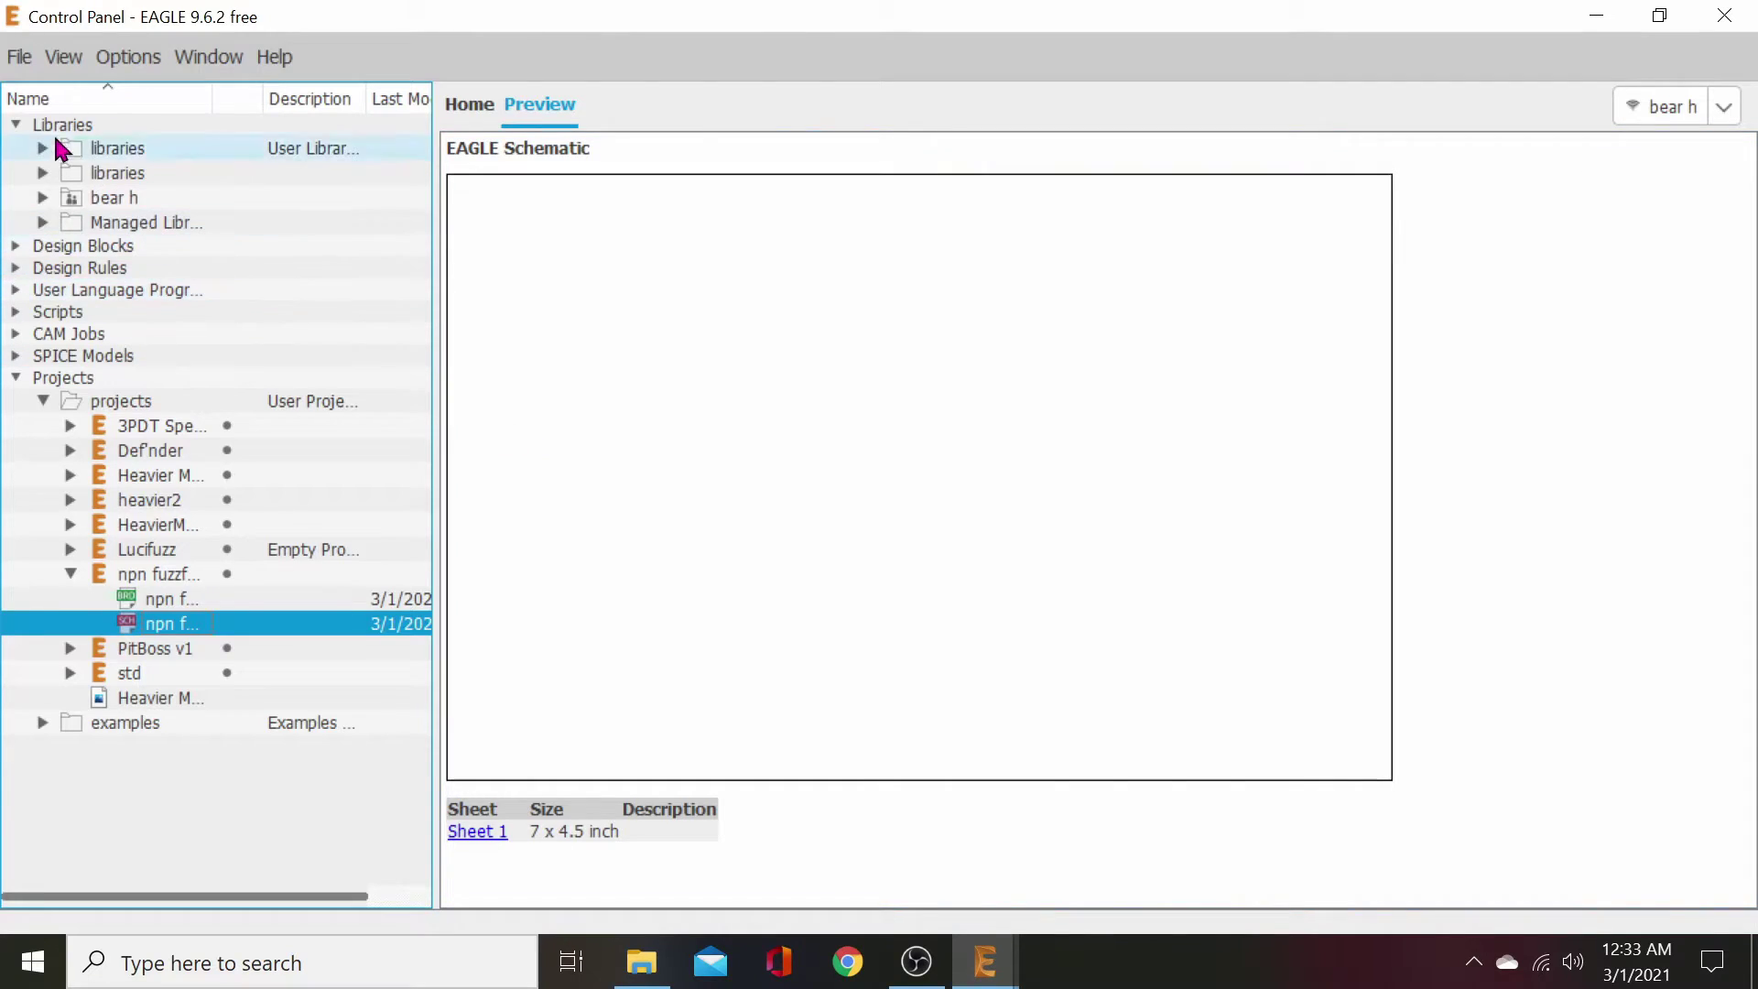
{"action": "left_click", "coordinate": [101, 58]}
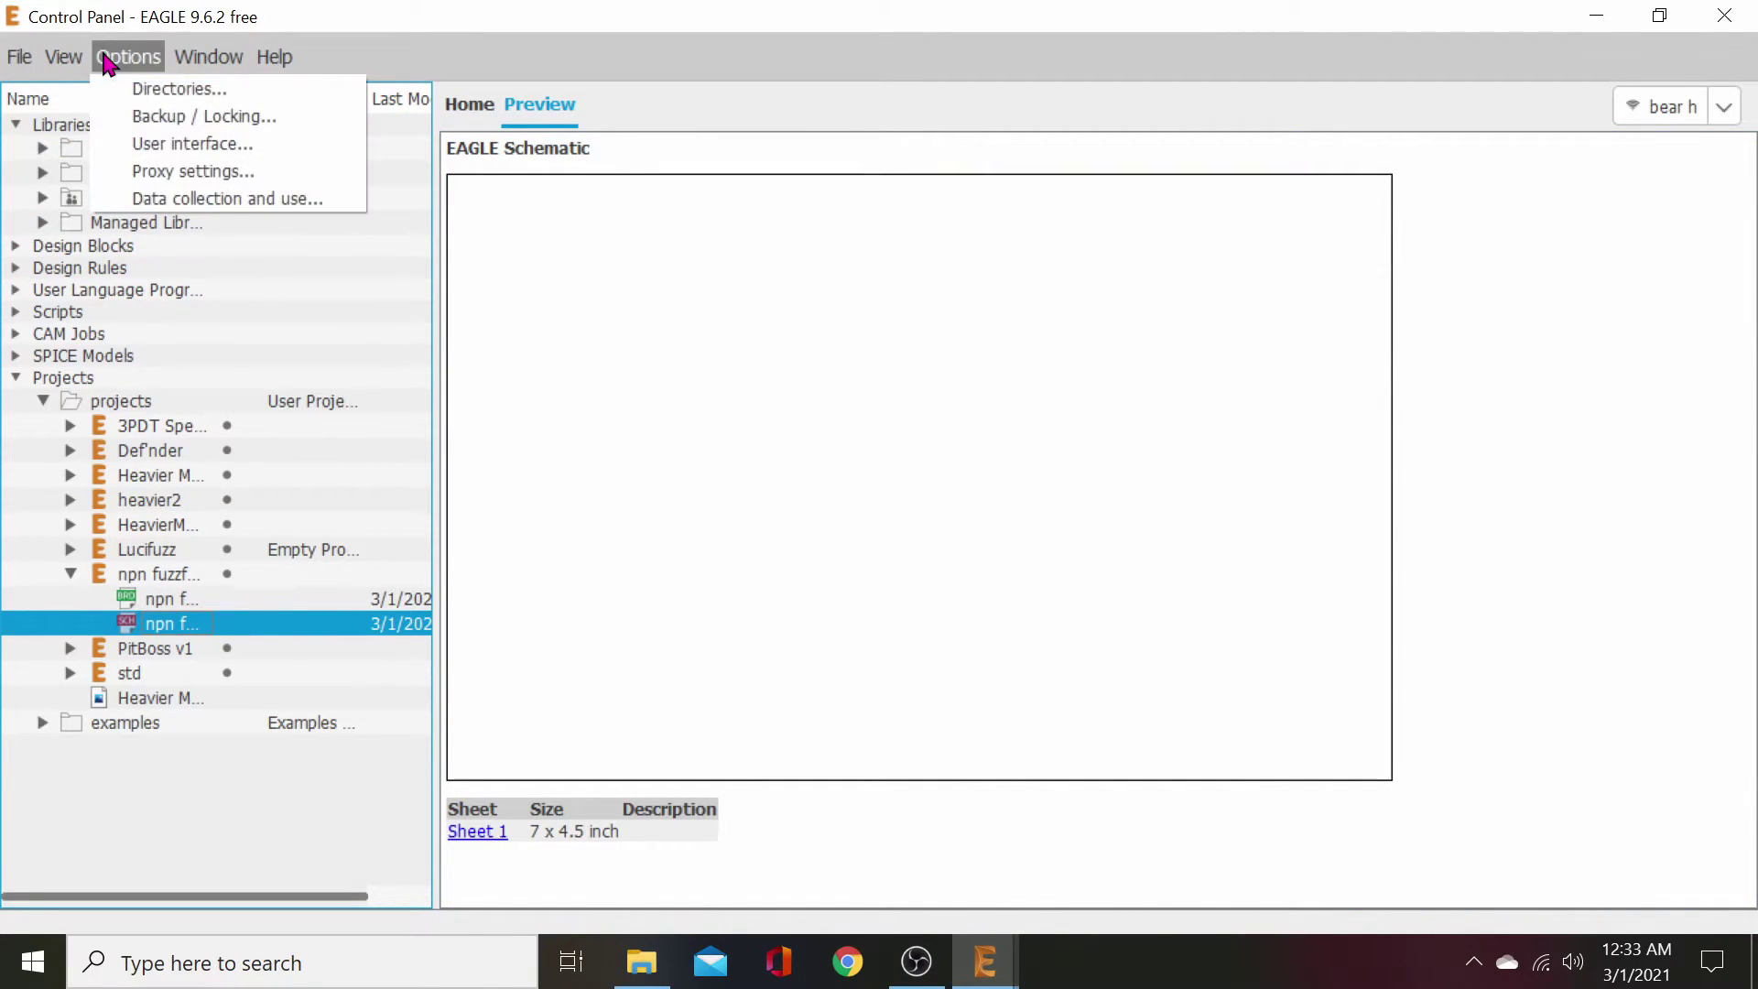
{"action": "left_click", "coordinate": [138, 87]}
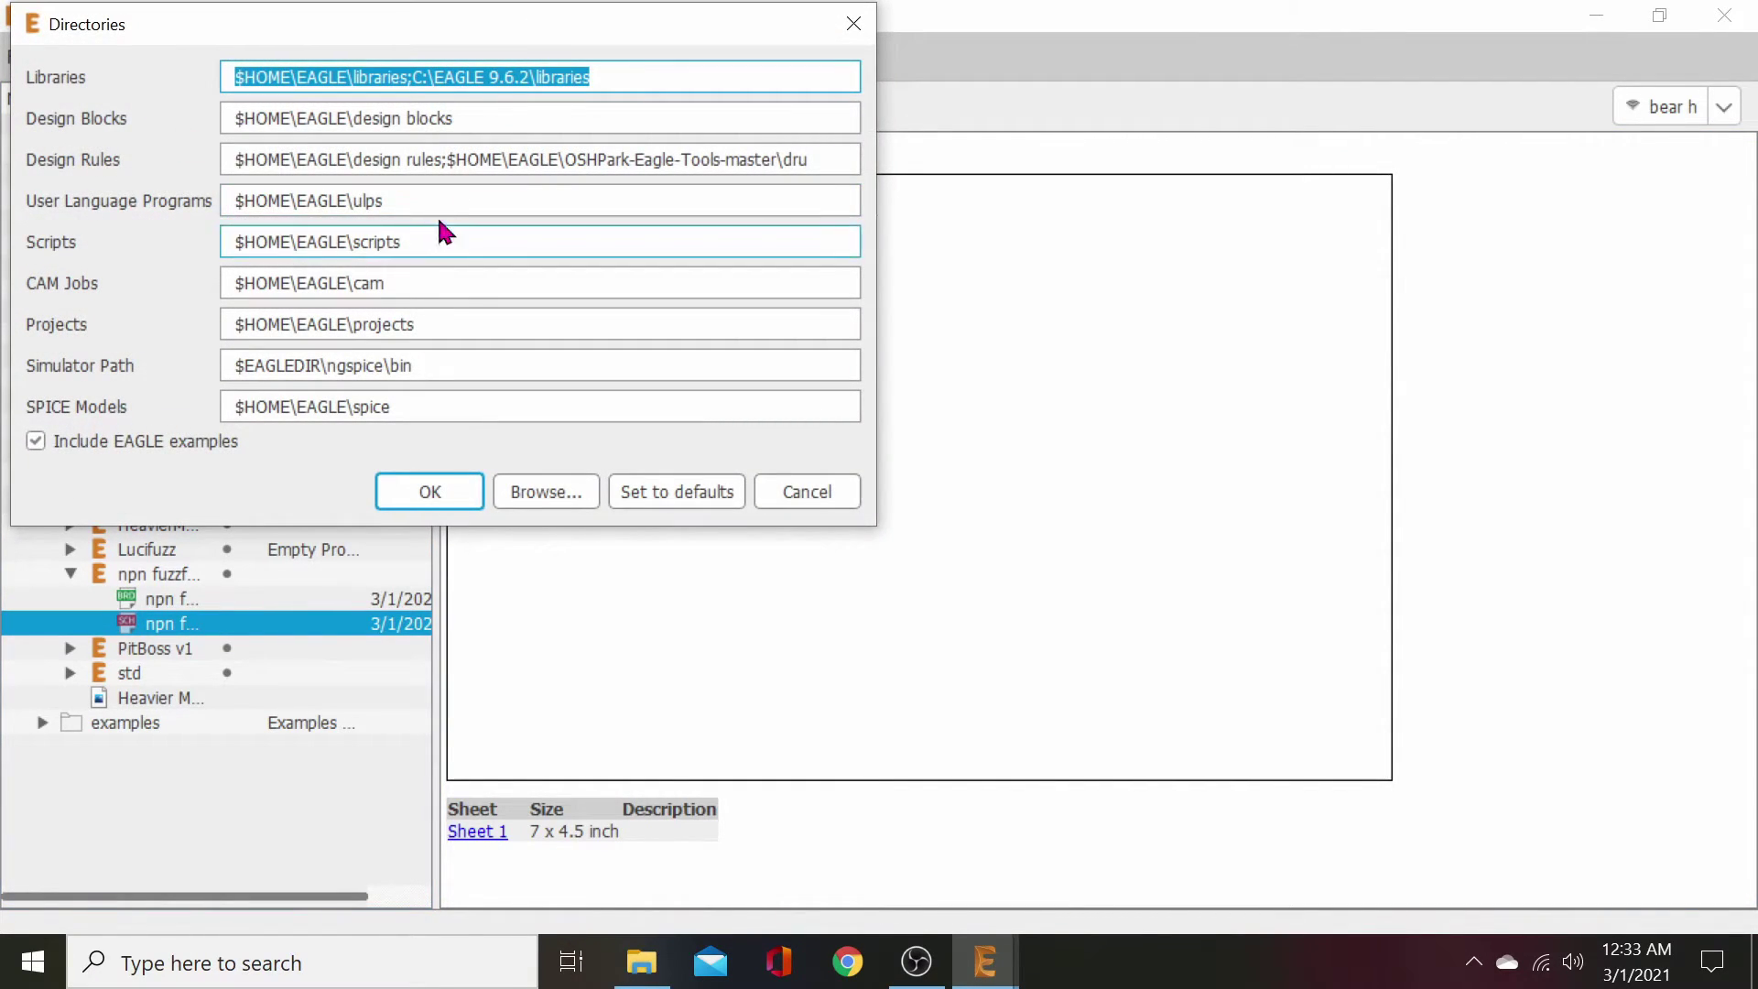
{"action": "left_click", "coordinate": [491, 157]}
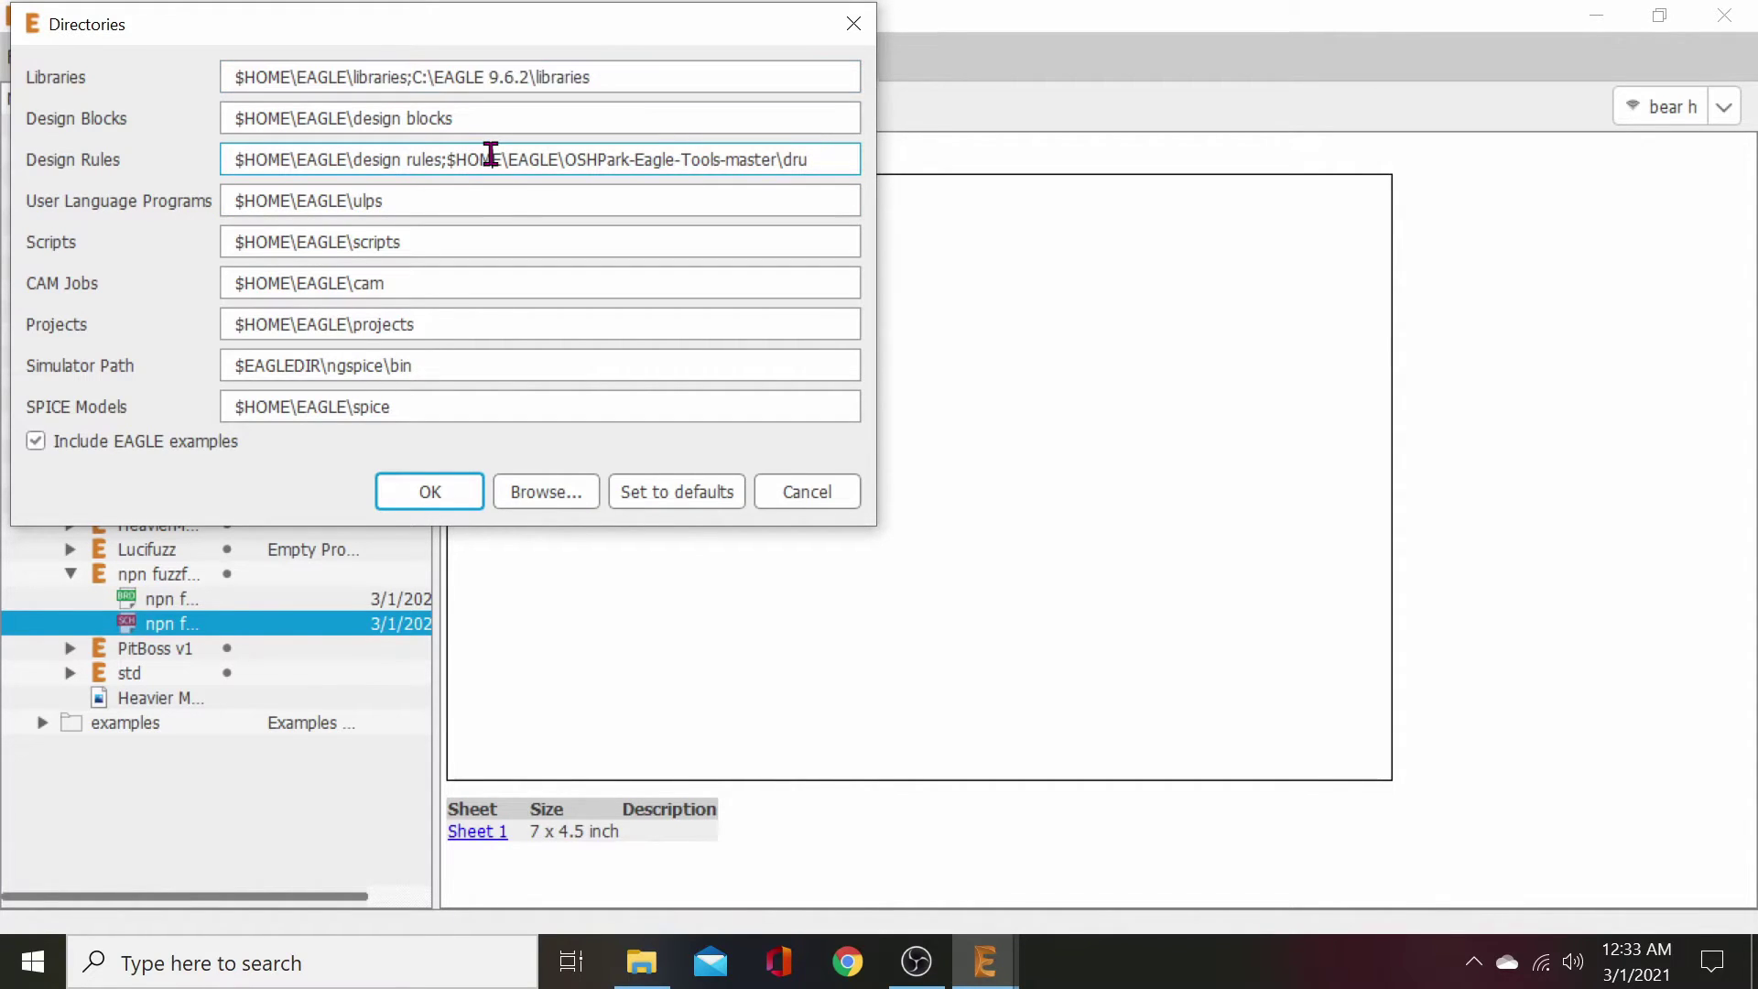
{"action": "left_click", "coordinate": [530, 492]}
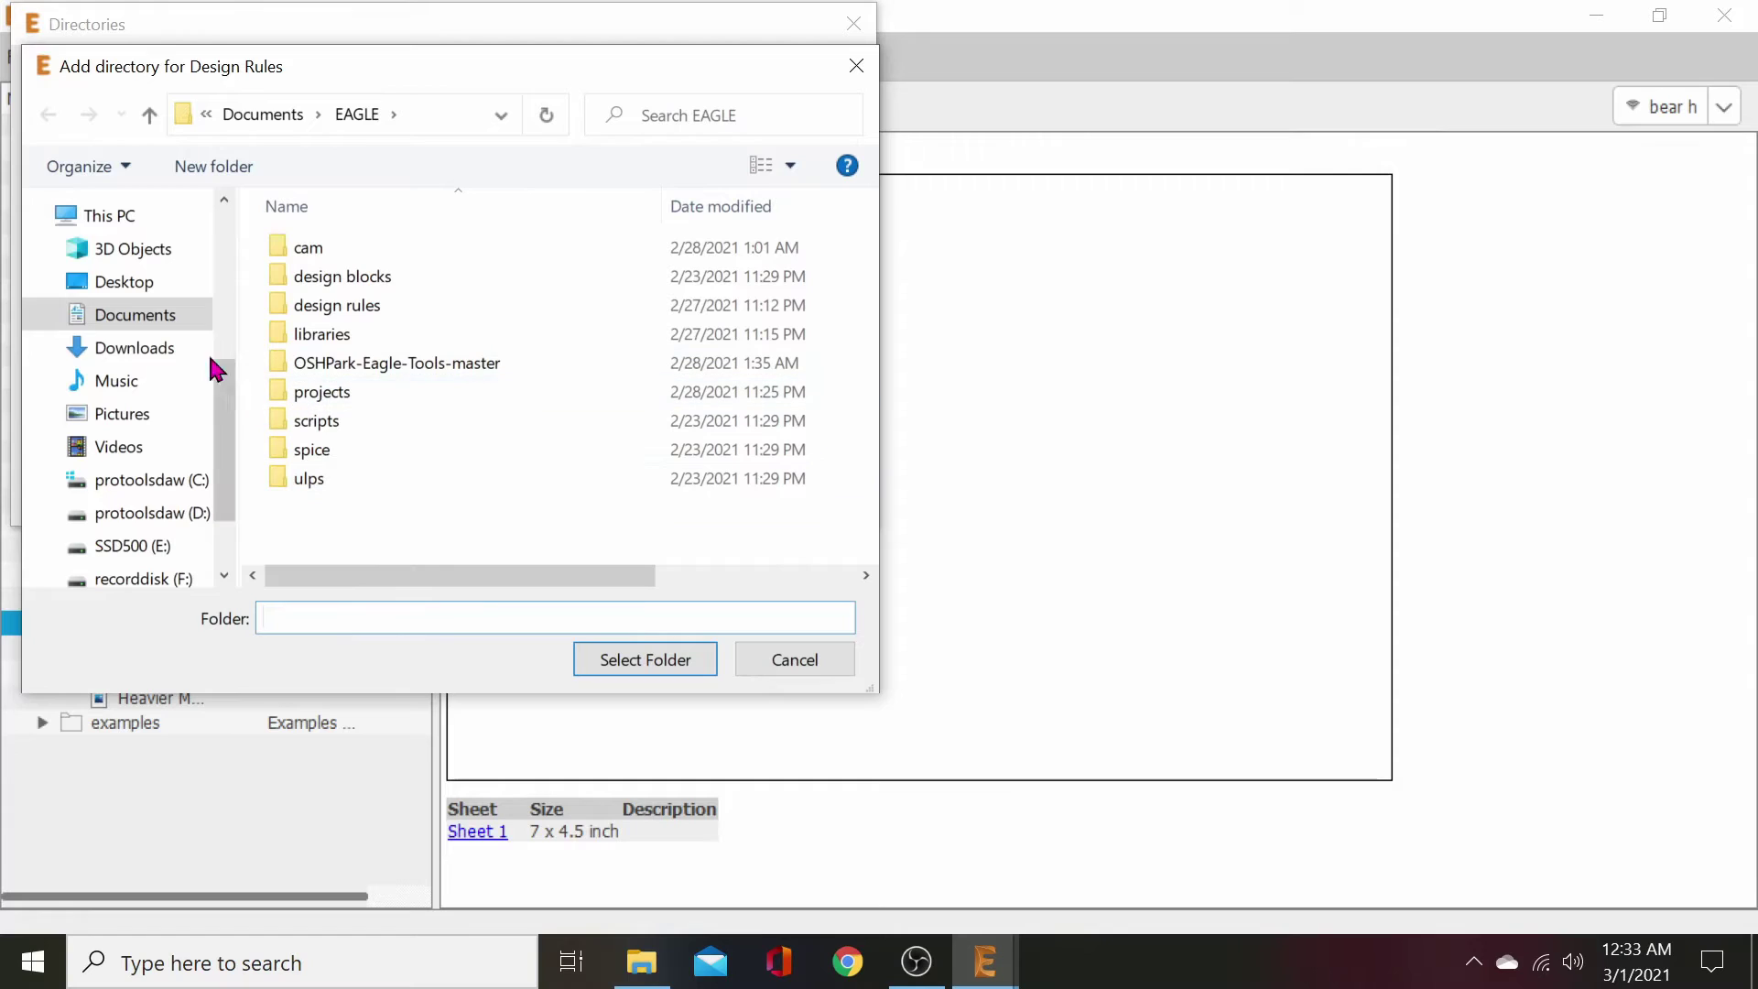
{"action": "left_click", "coordinate": [137, 283]}
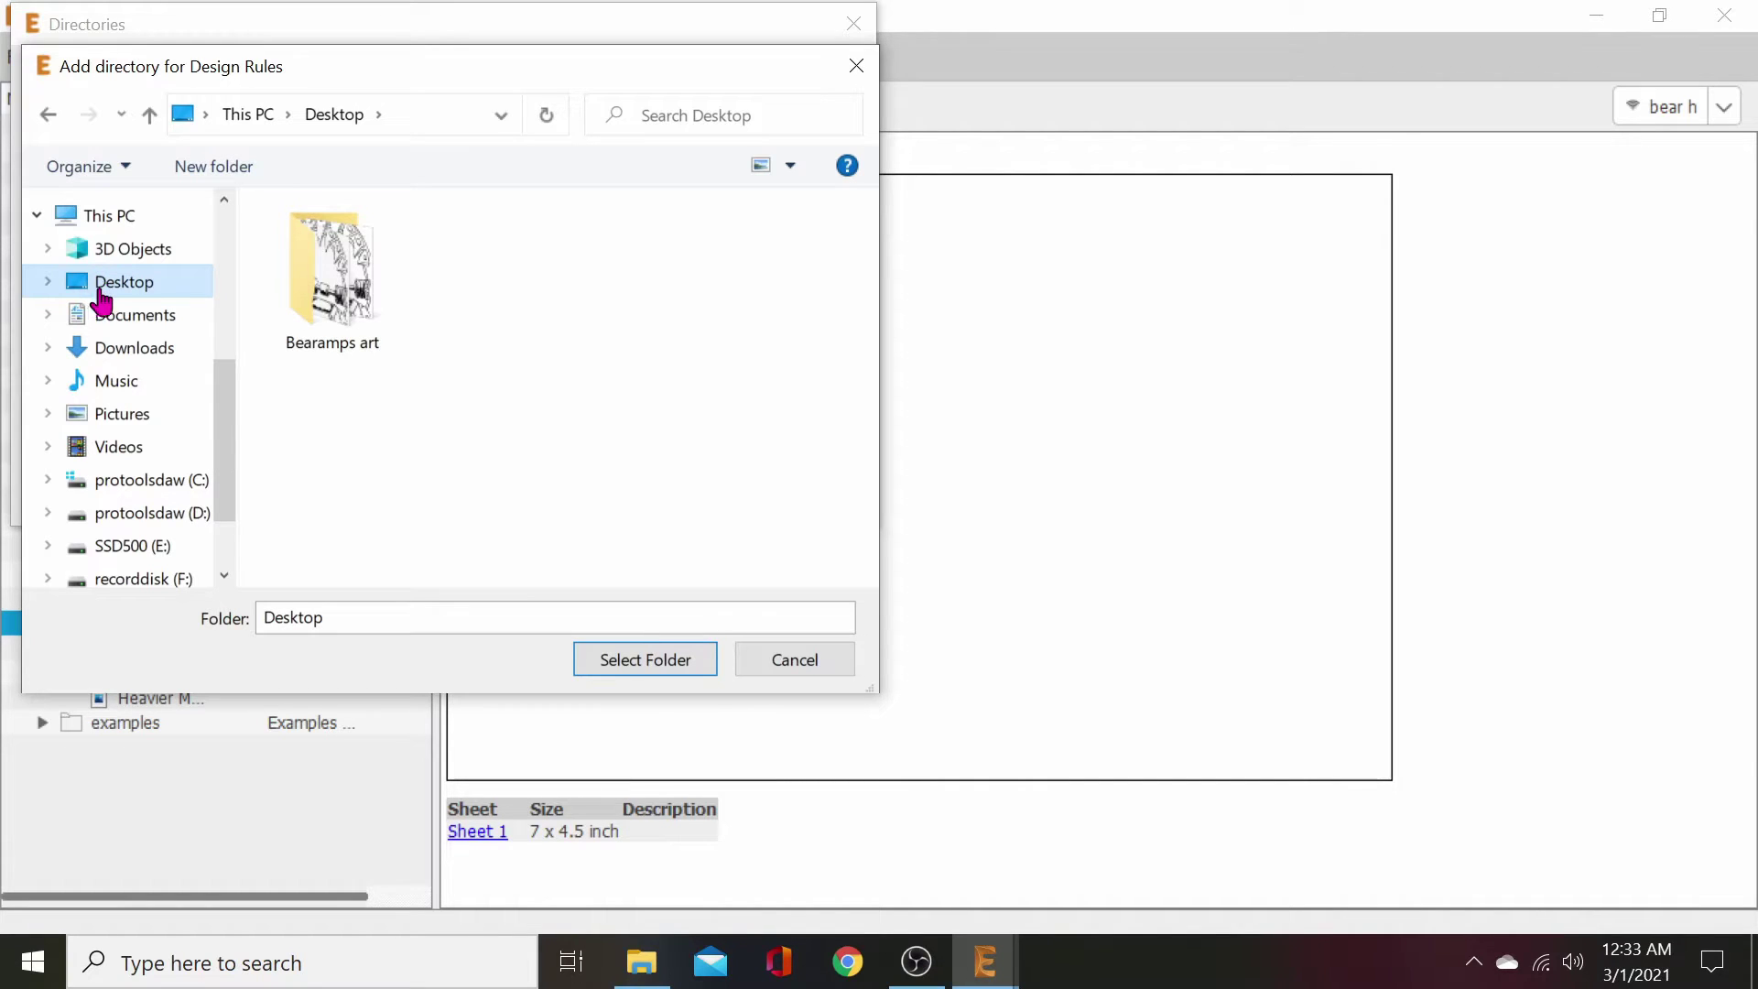
{"action": "left_click", "coordinate": [632, 657]}
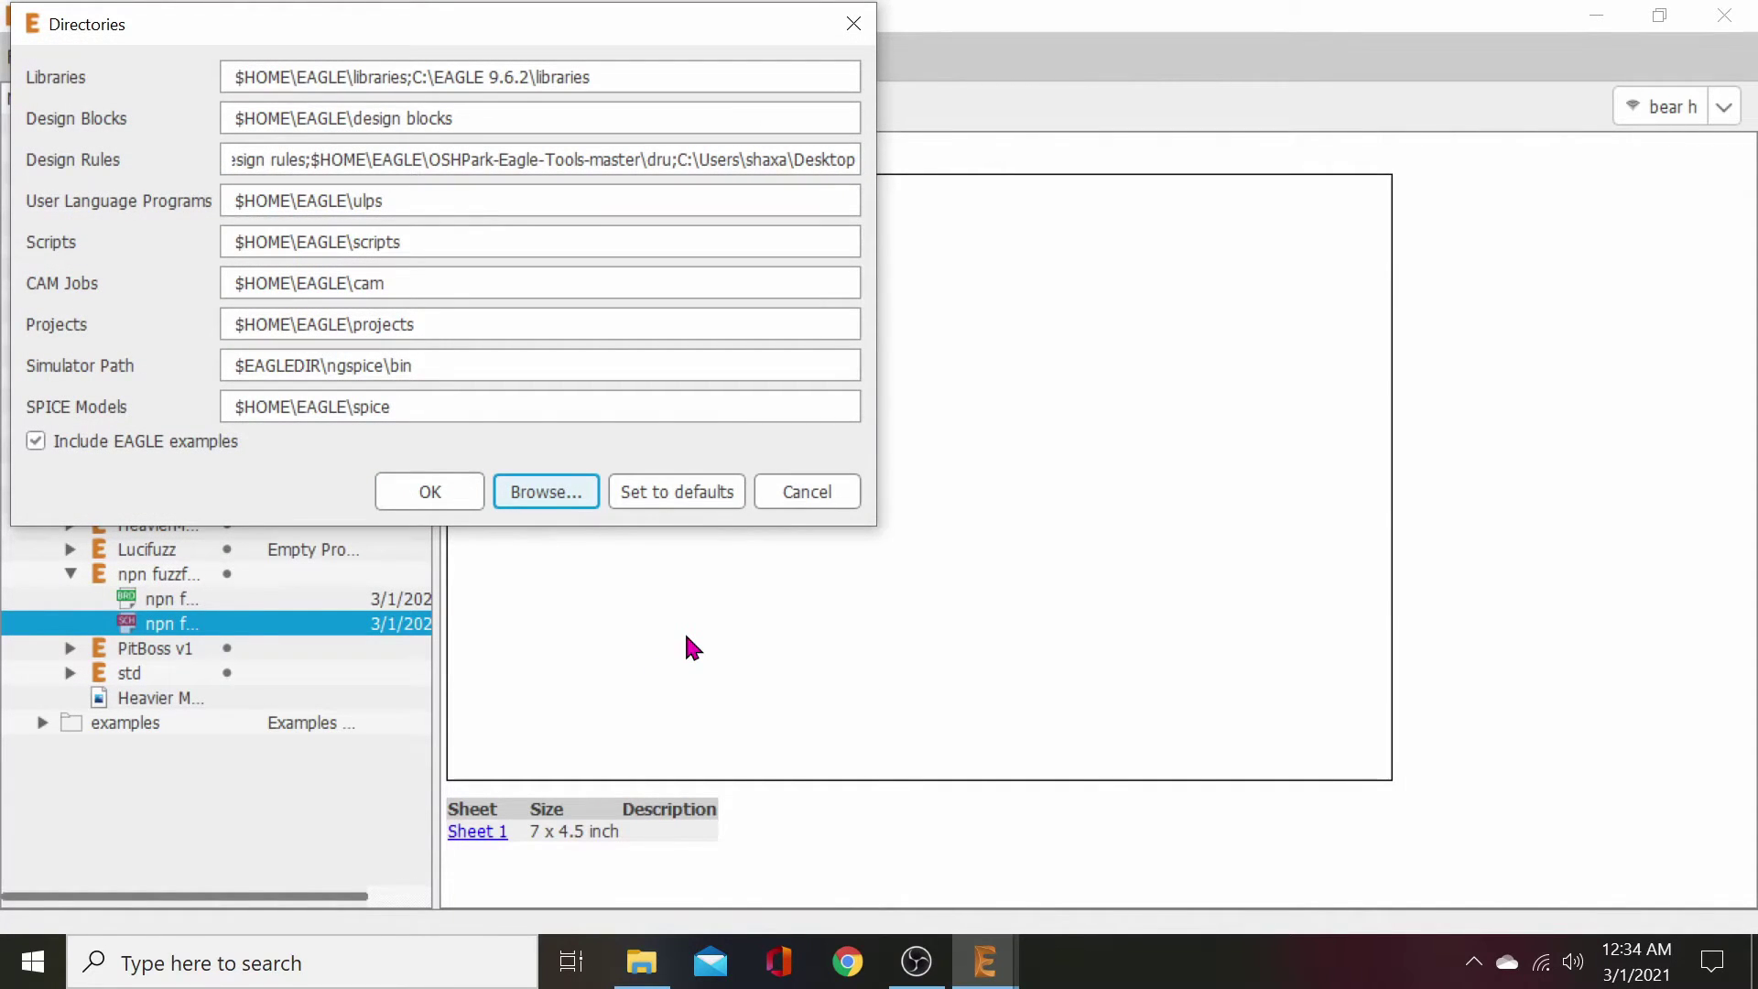
{"action": "left_click", "coordinate": [567, 161]}
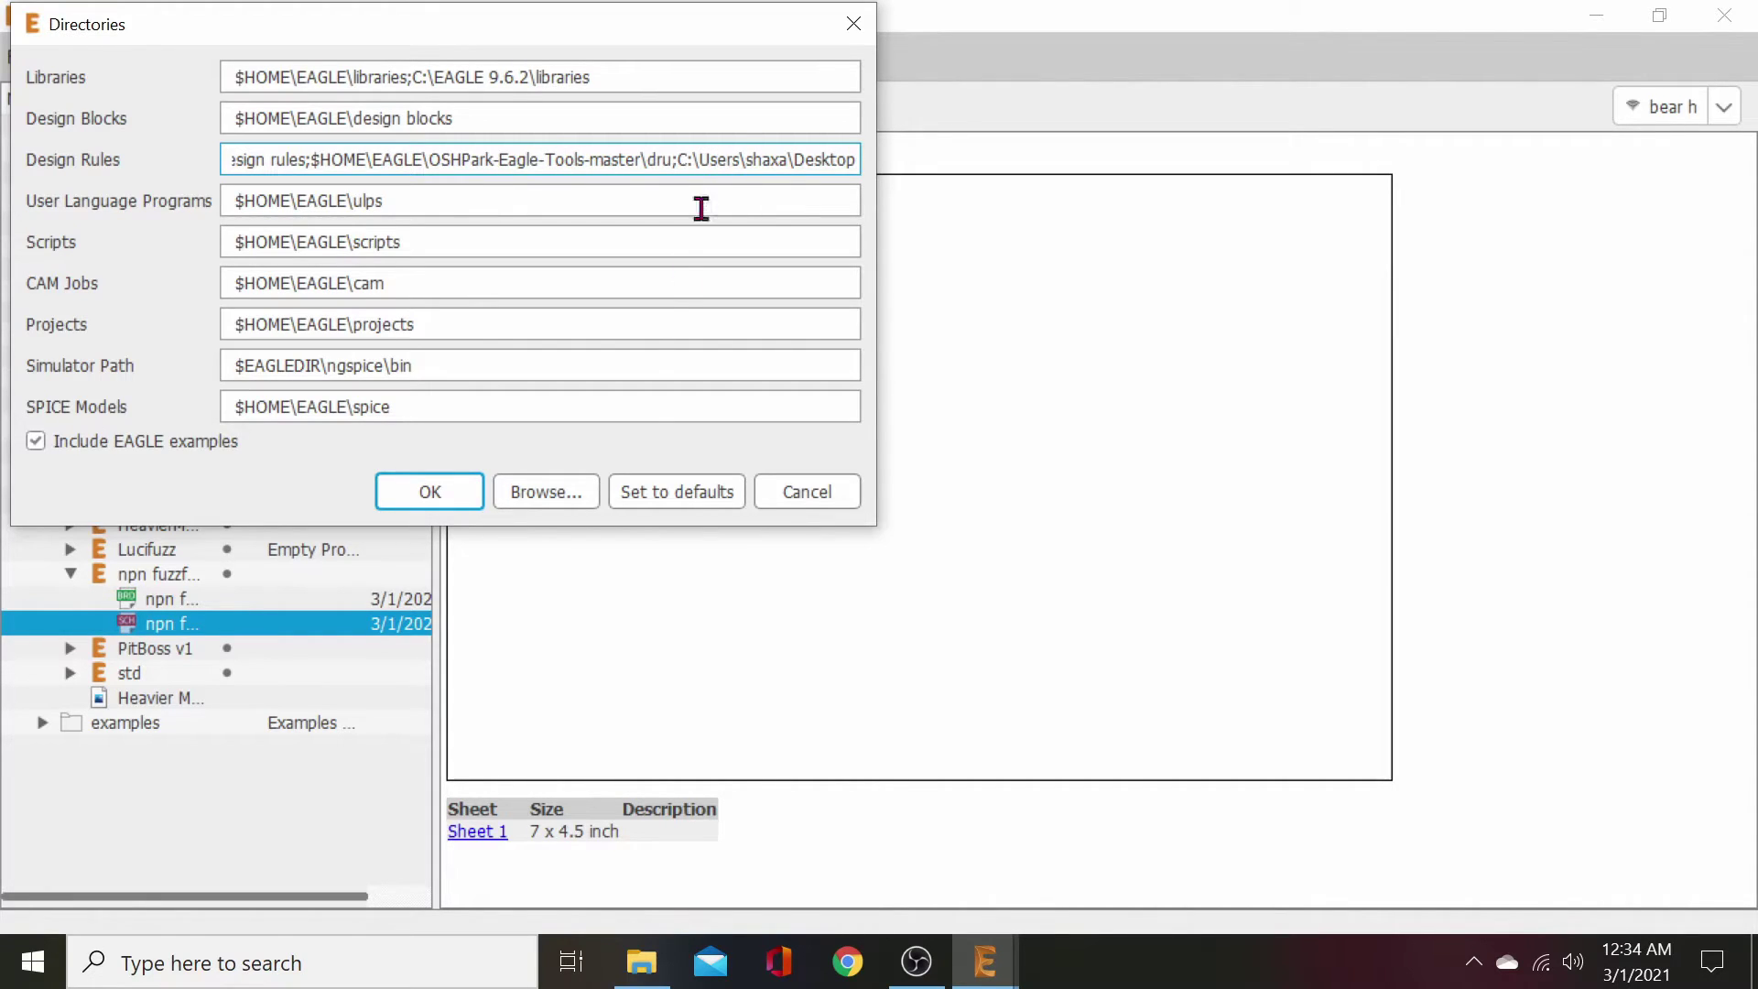
{"action": "left_click", "coordinate": [547, 492]}
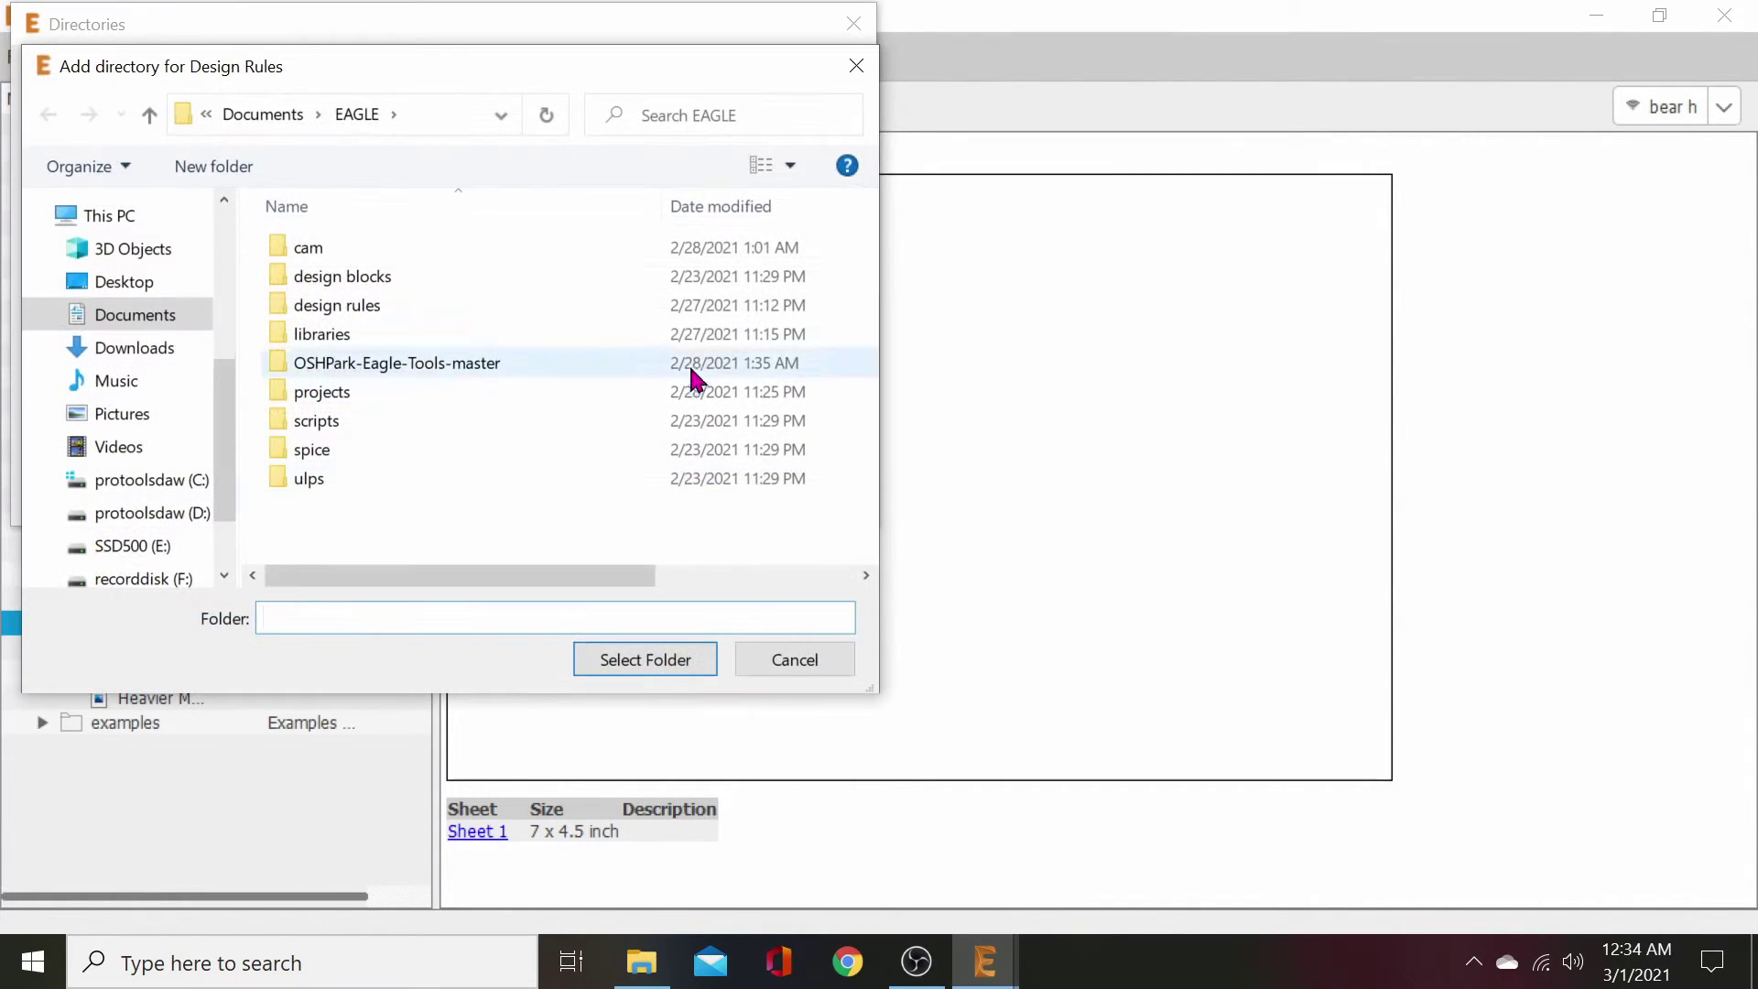
{"action": "left_click", "coordinate": [128, 282]}
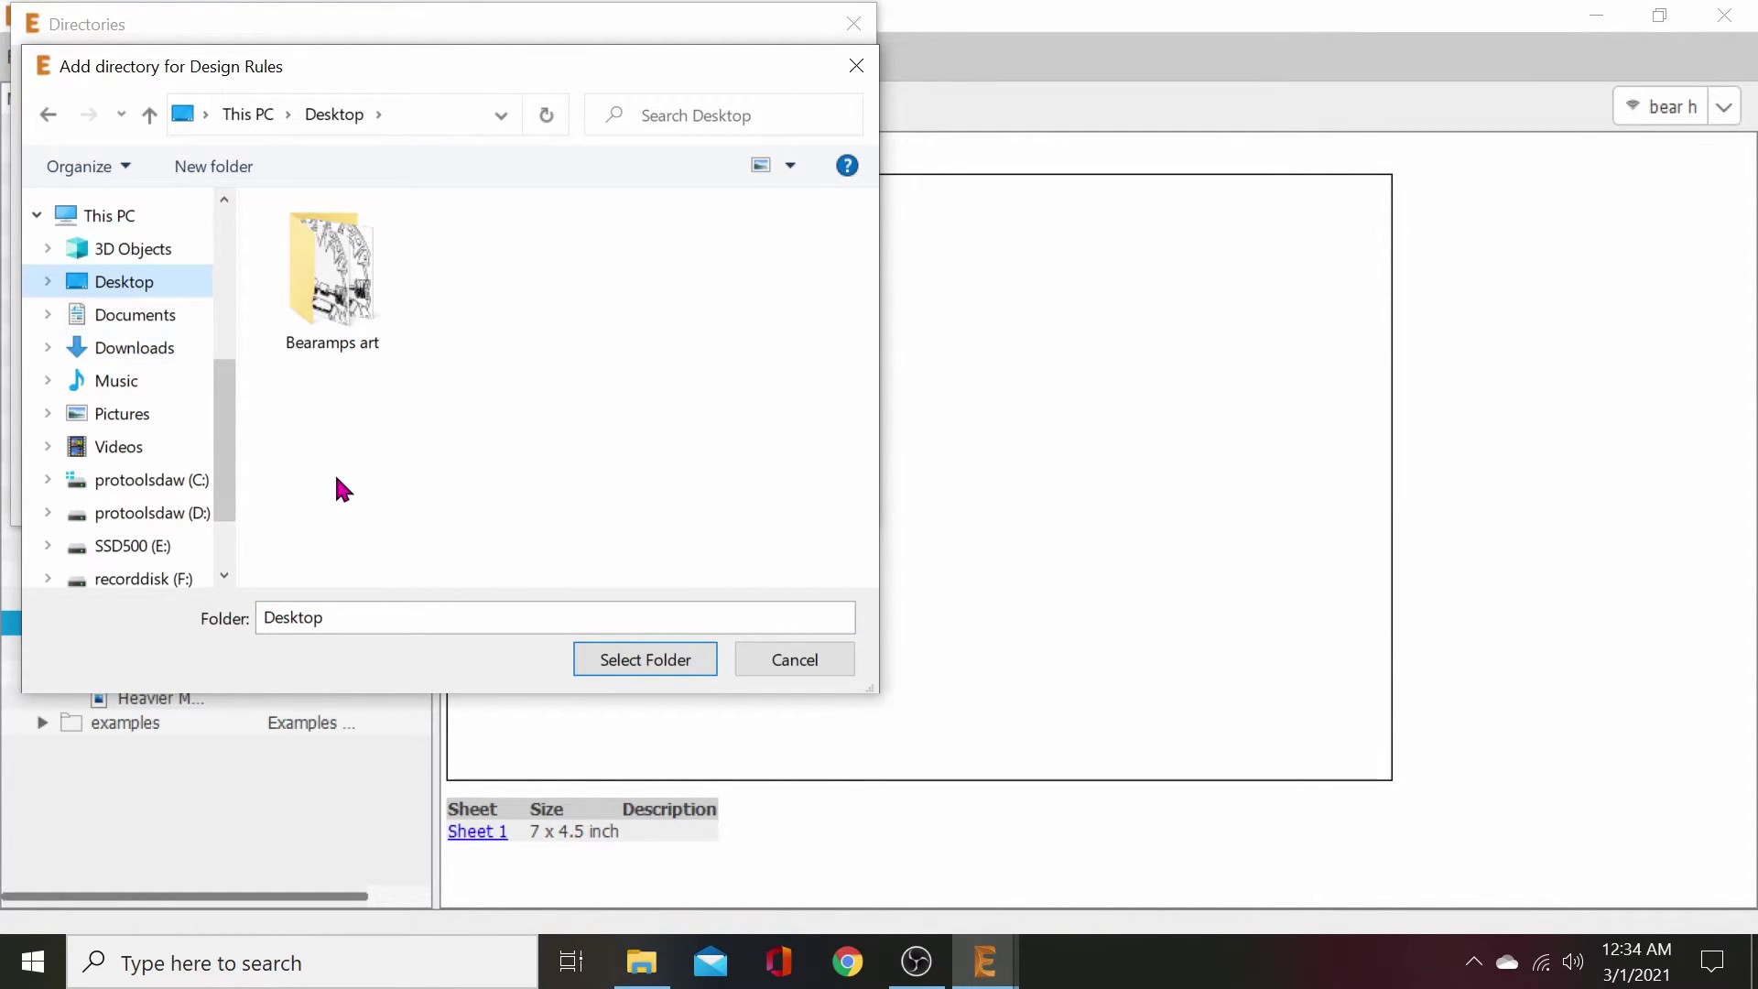
{"action": "left_click", "coordinate": [785, 658]}
{"action": "left_click", "coordinate": [829, 500]}
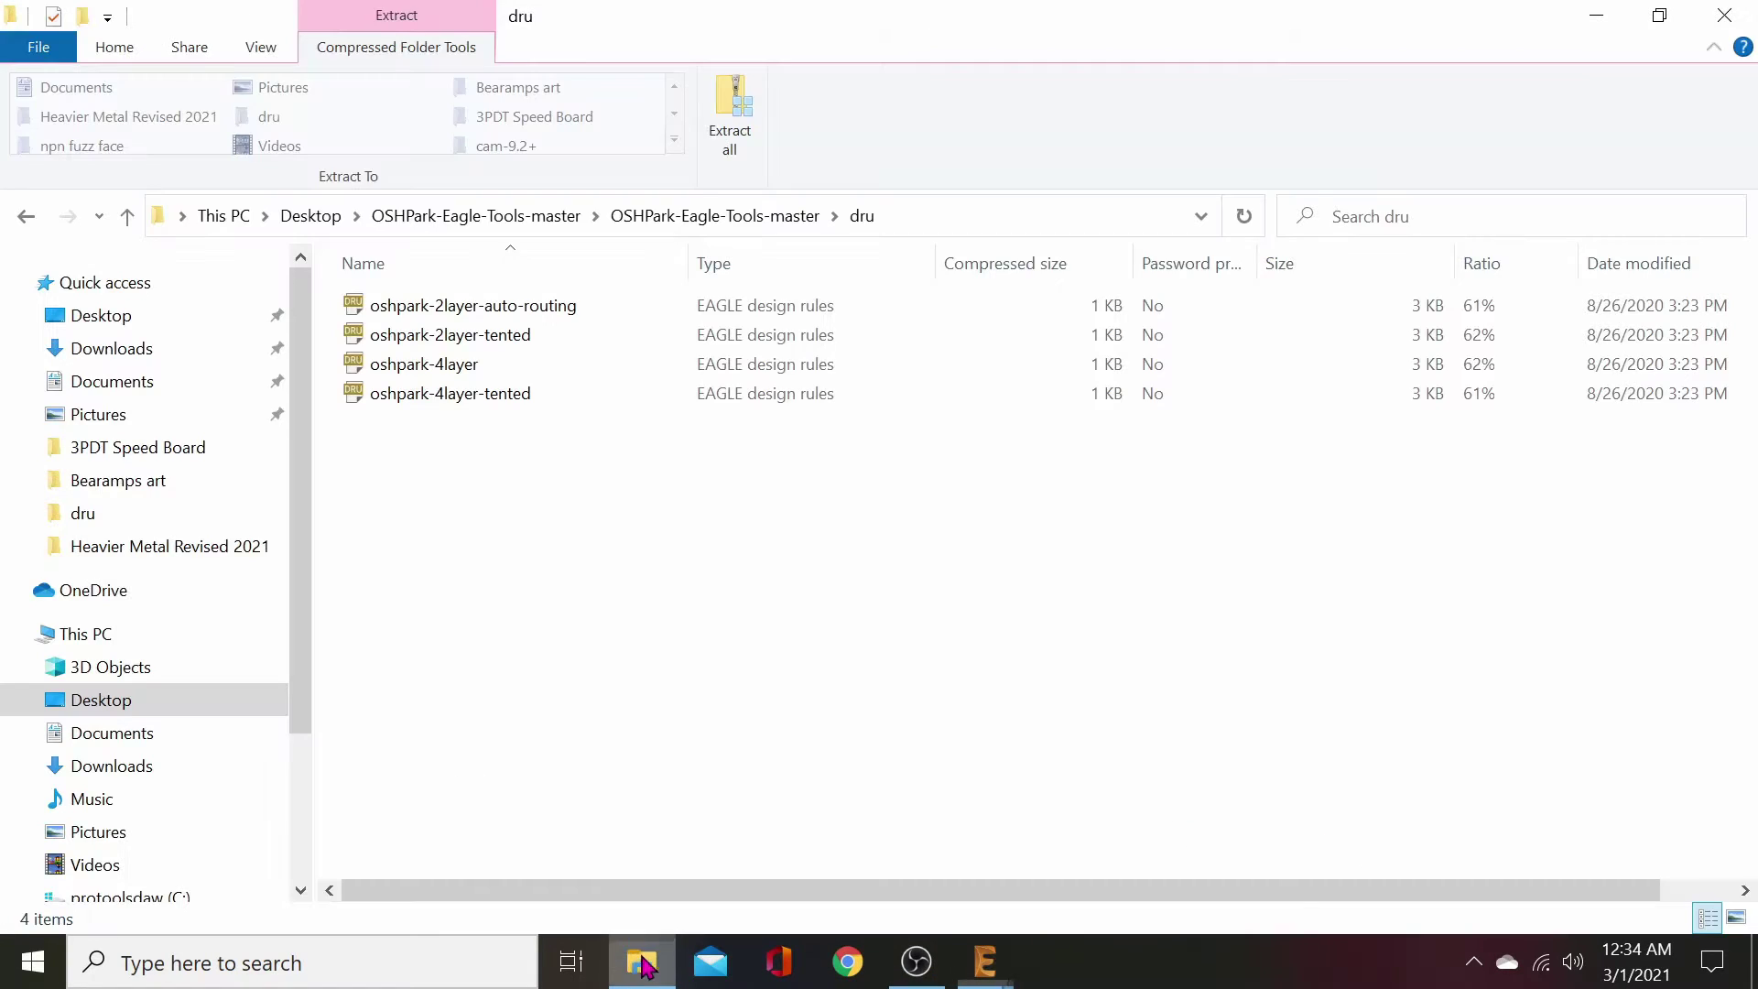
- Copy the oshpark-2layer-auto-routing file from the zipped dru folder
{"action": "left_click", "coordinate": [641, 961]}
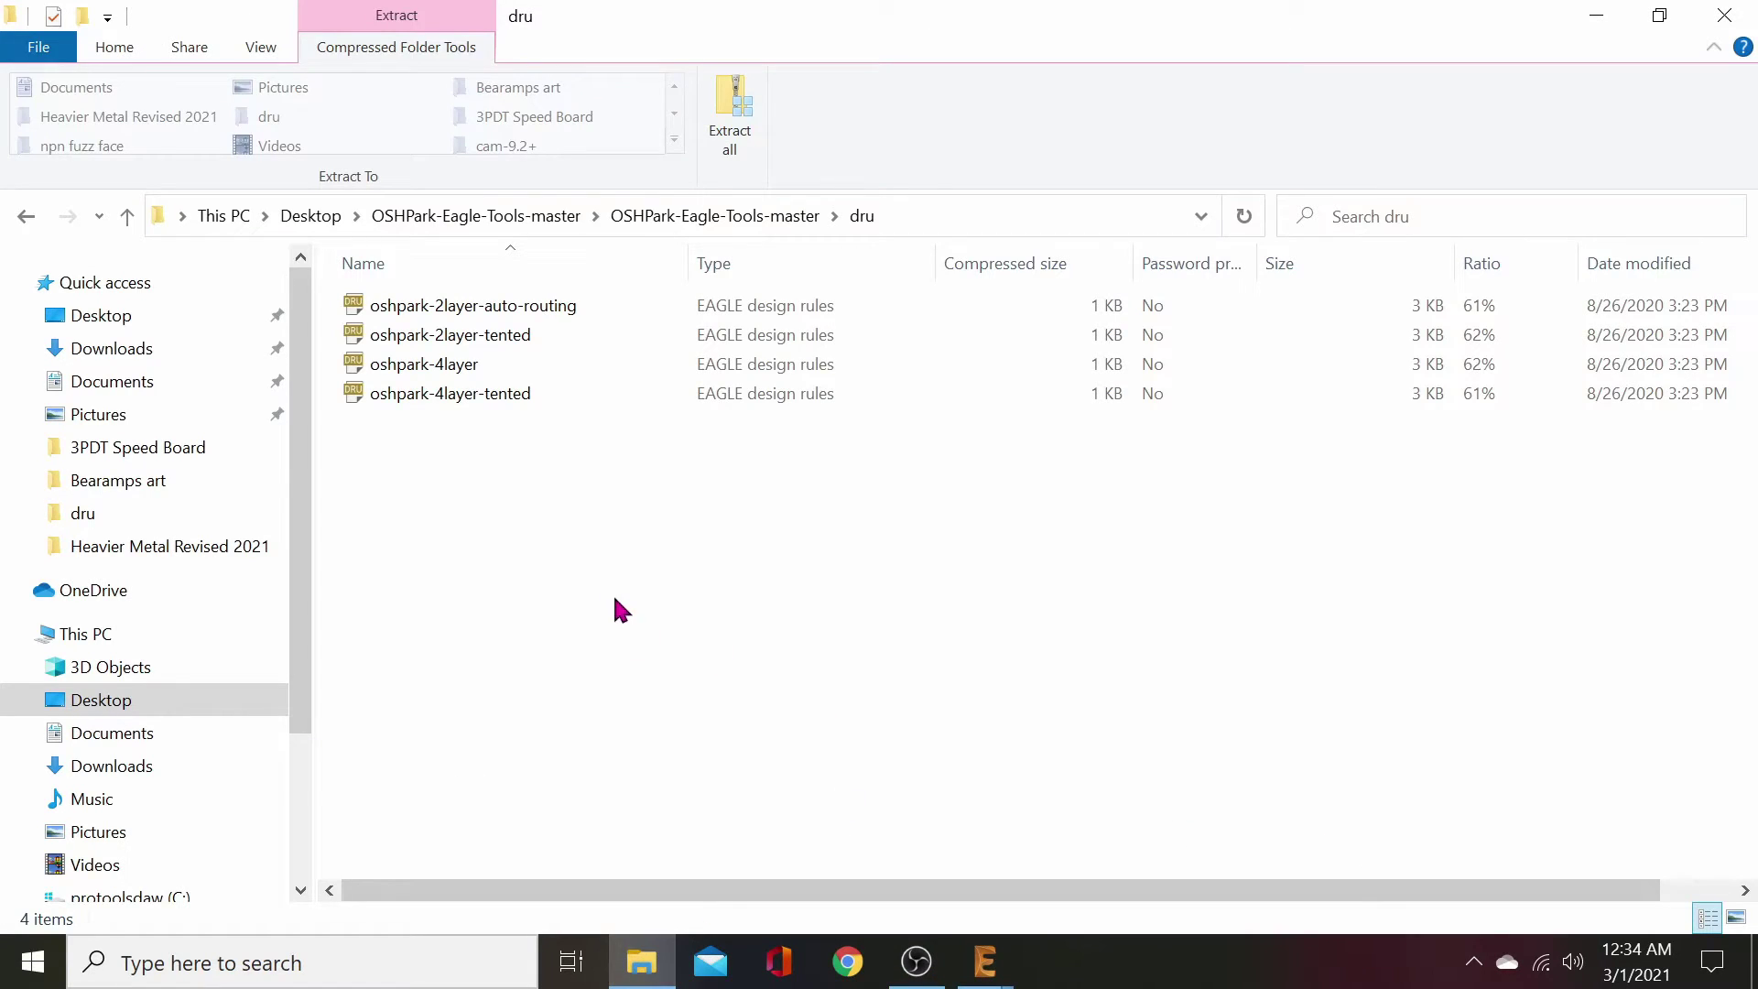
{"action": "left_click", "coordinate": [465, 320]}
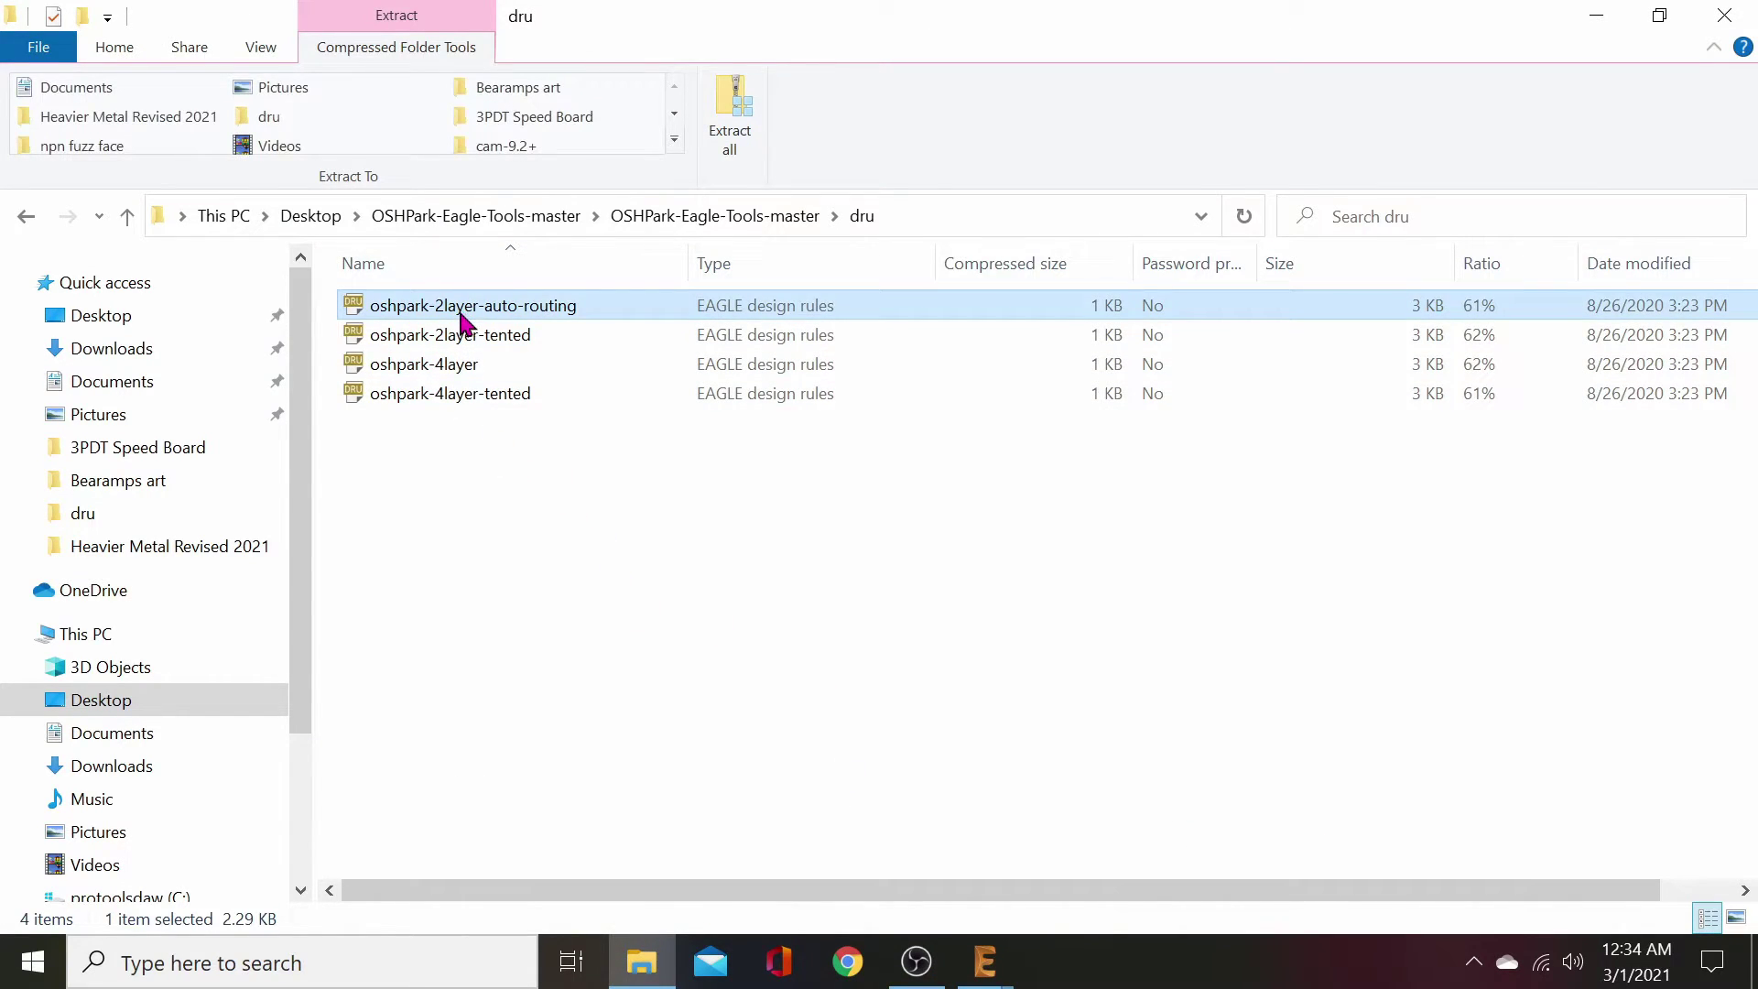
{"action": "right_click", "coordinate": [466, 312]}
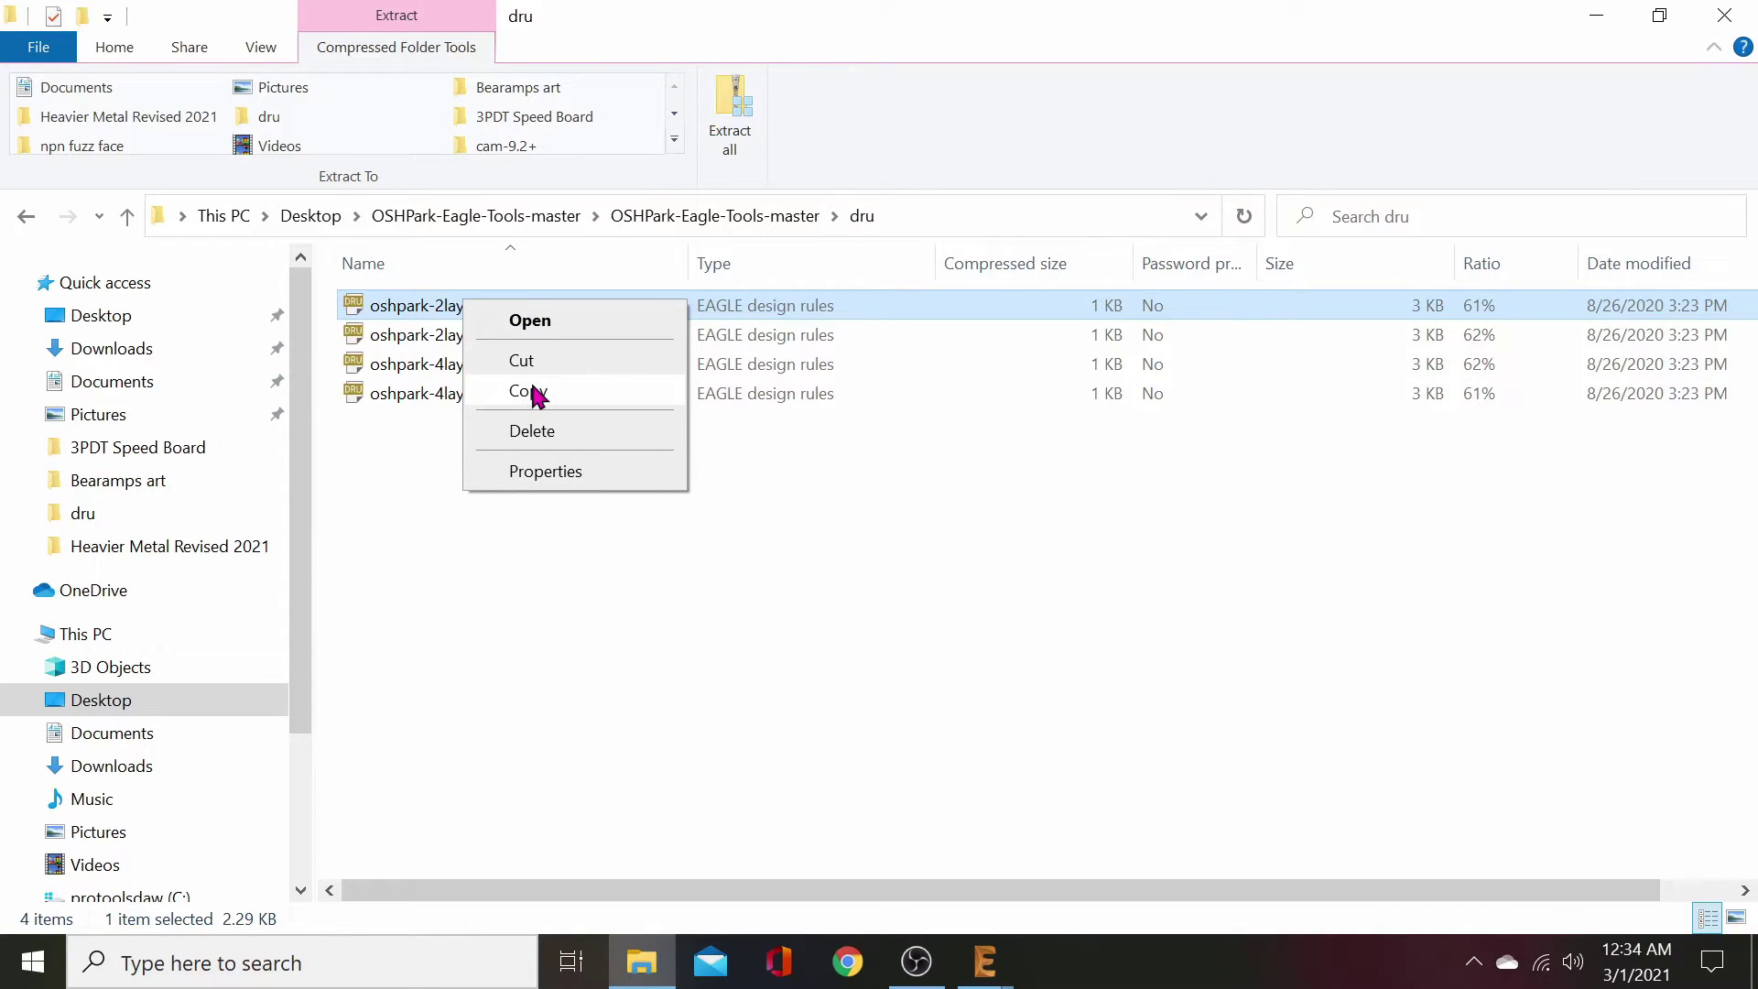
{"action": "left_click", "coordinate": [536, 392]}
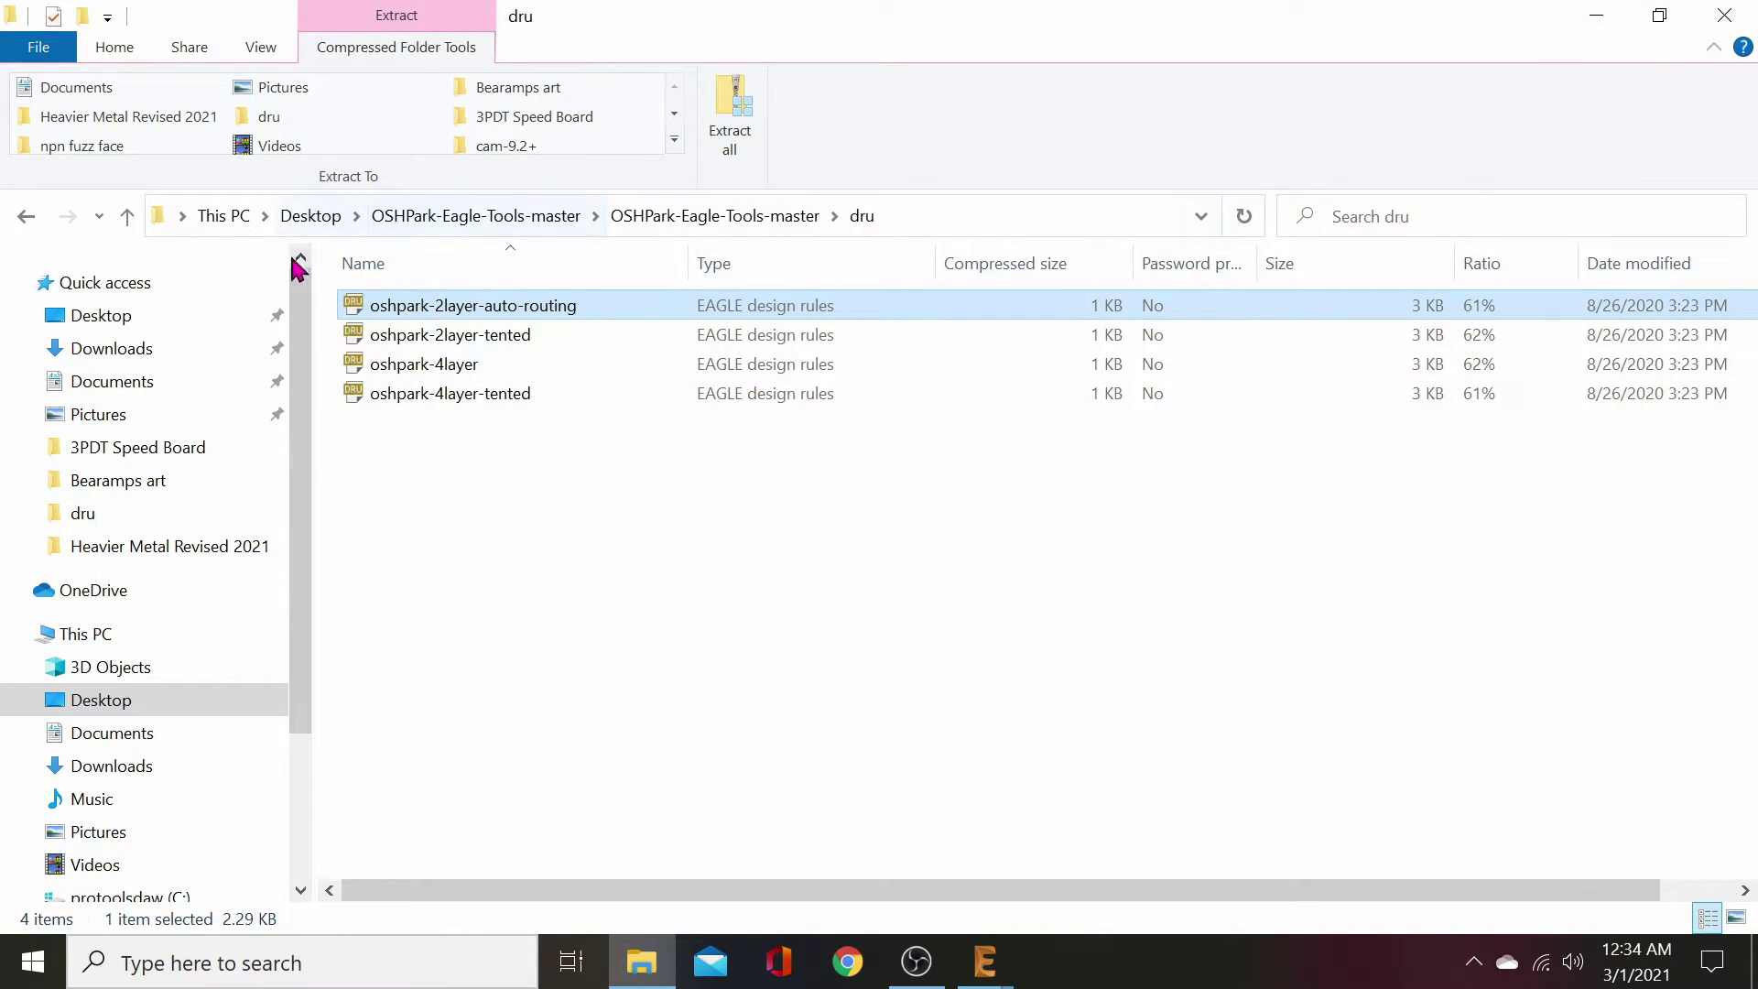
- Go up three levels to the Desktop and paste the rules file there
{"action": "left_click", "coordinate": [128, 218]}
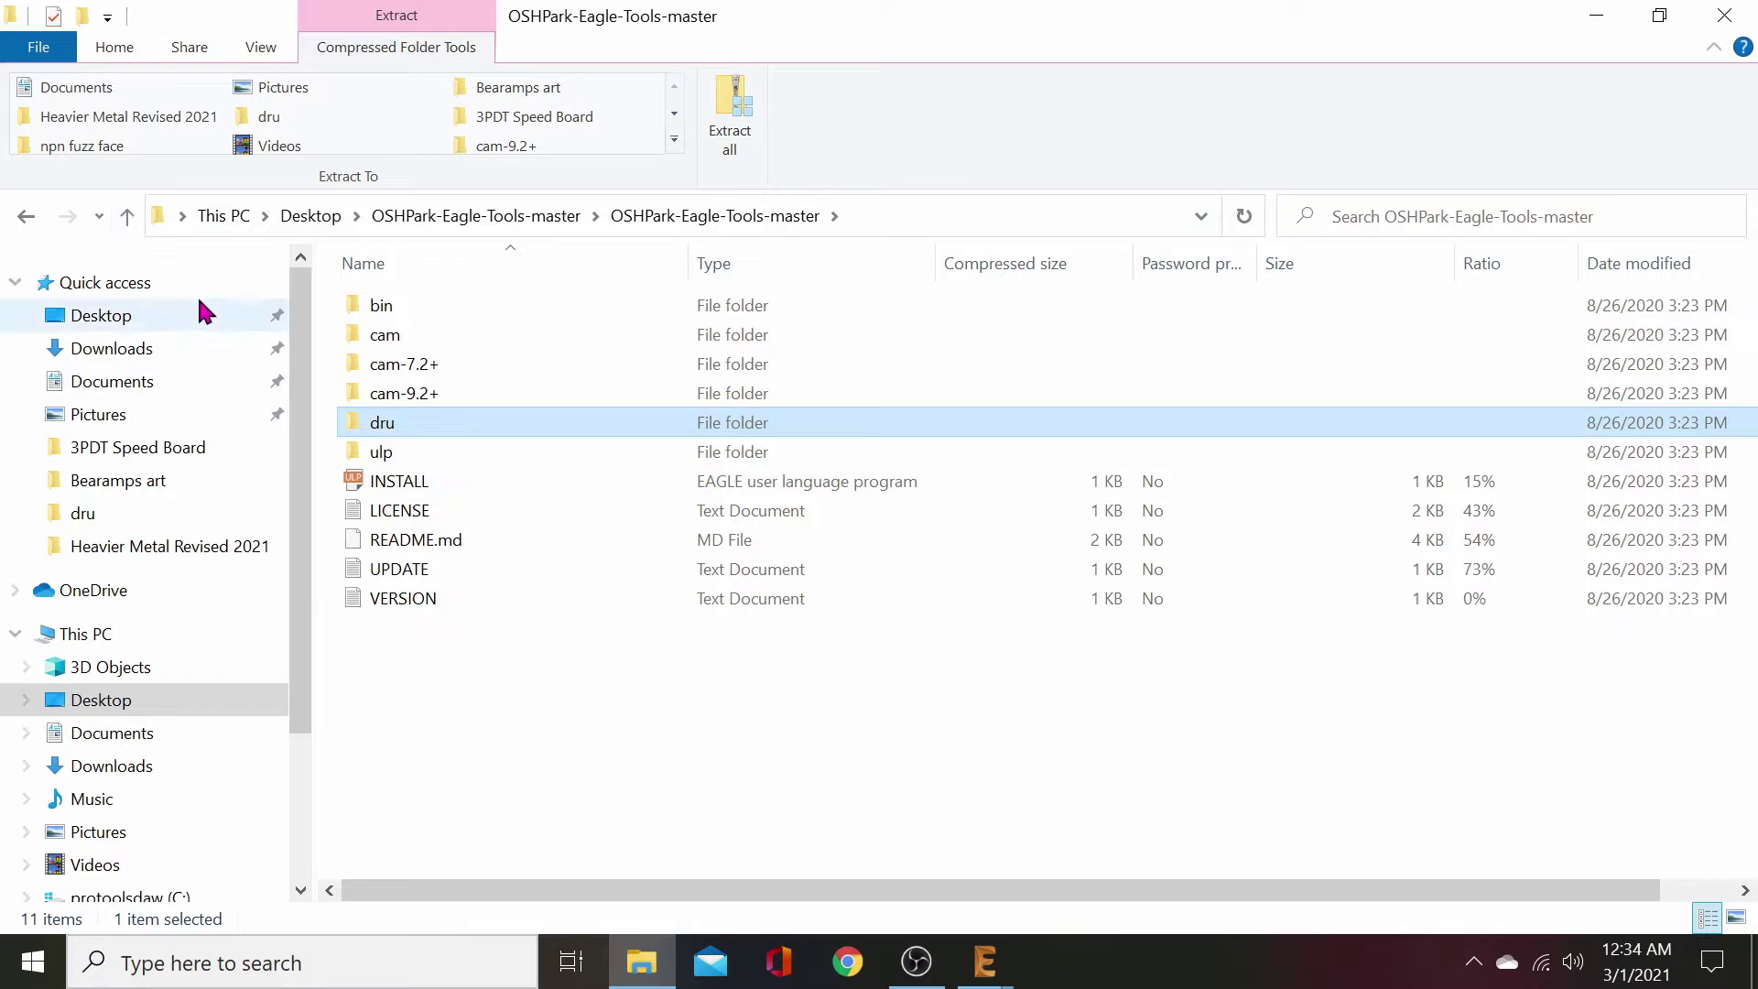
{"action": "left_click", "coordinate": [130, 218]}
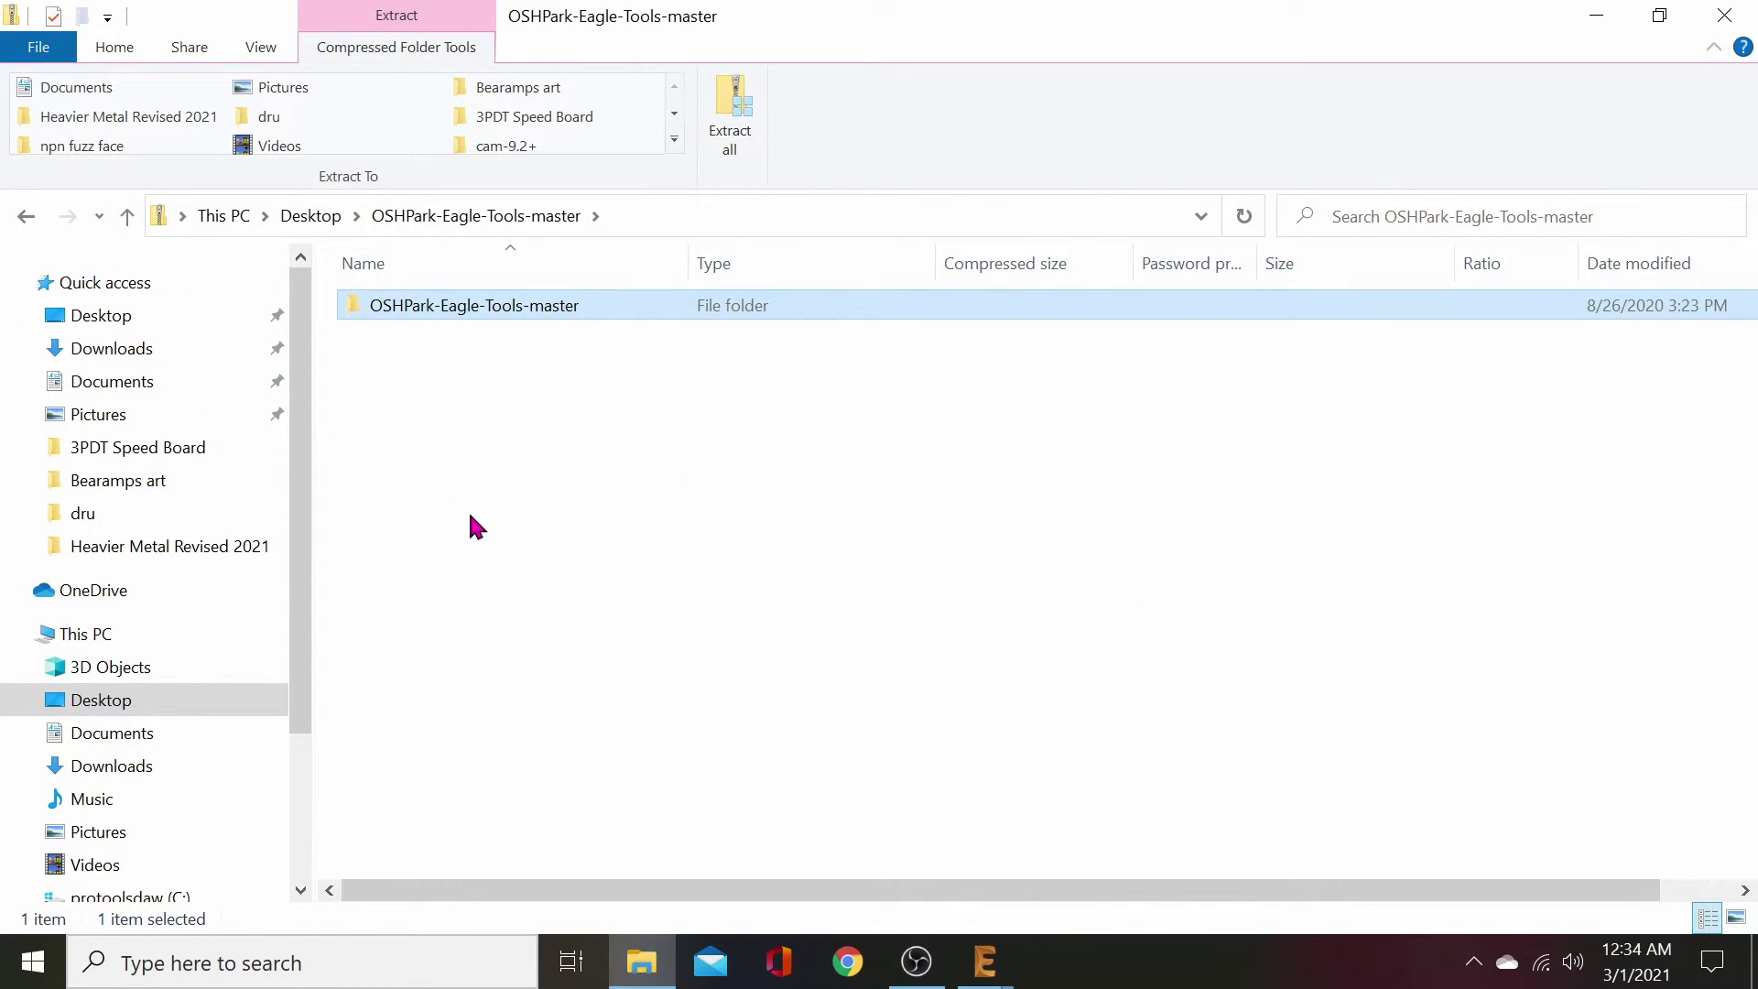
{"action": "left_click", "coordinate": [127, 218]}
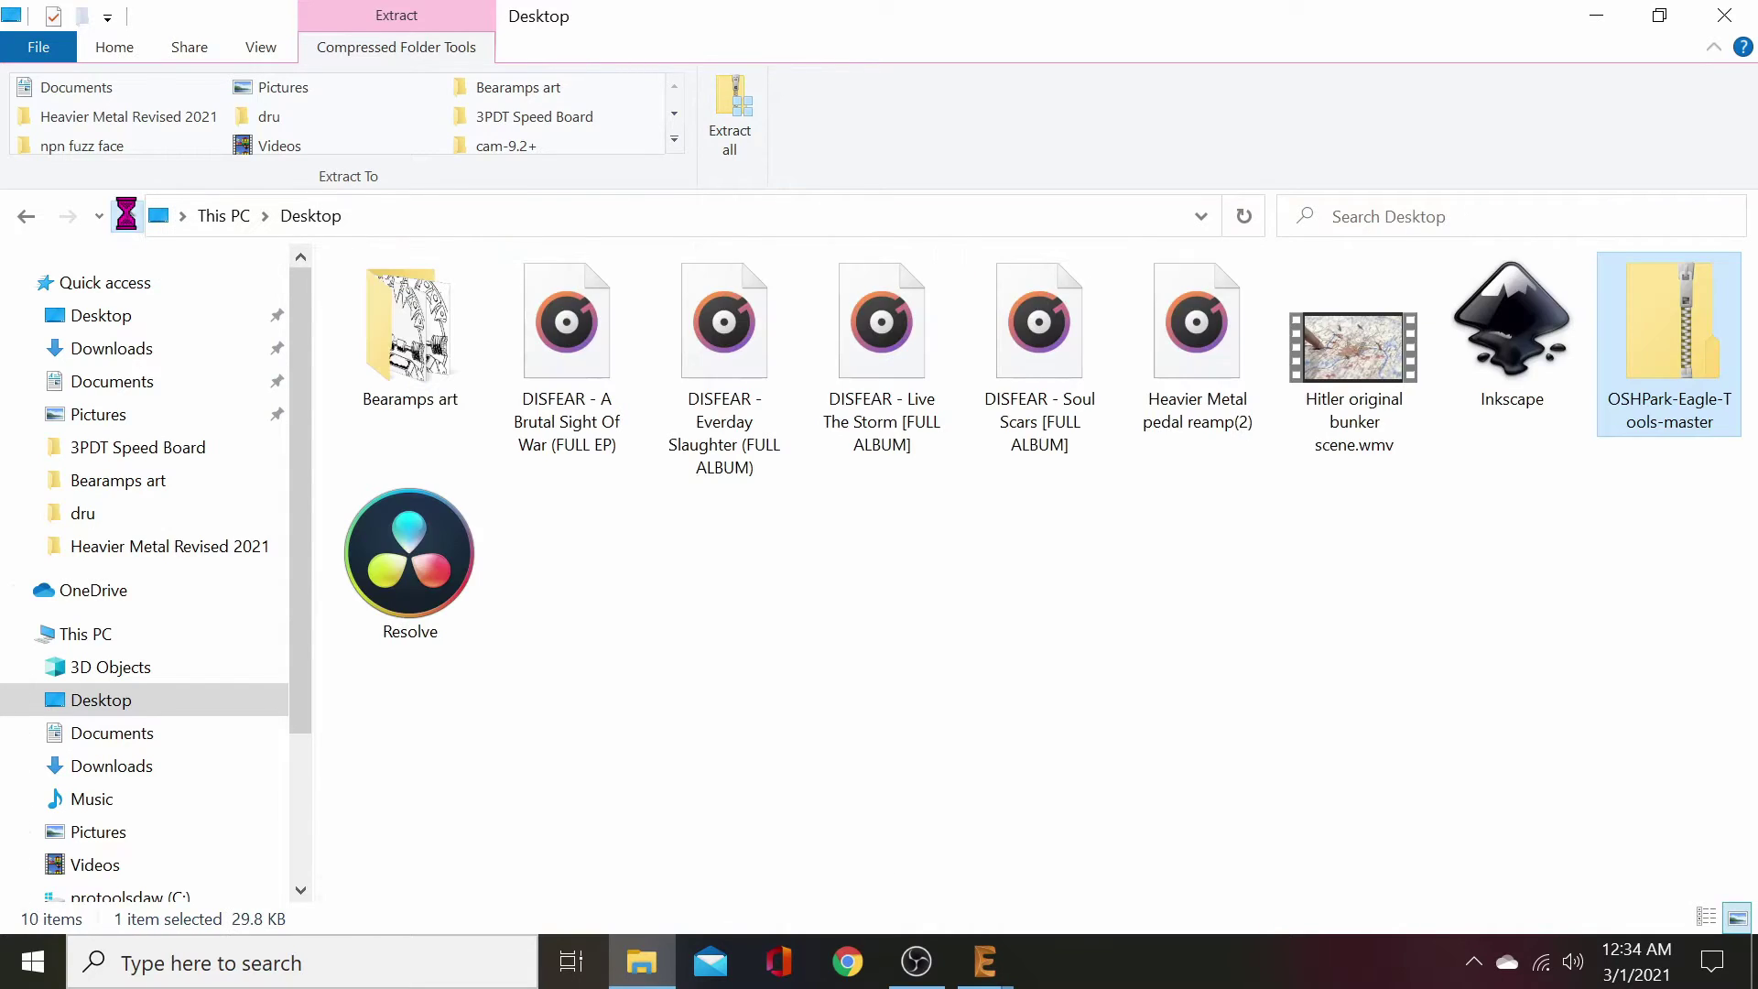
{"action": "right_click", "coordinate": [663, 665]}
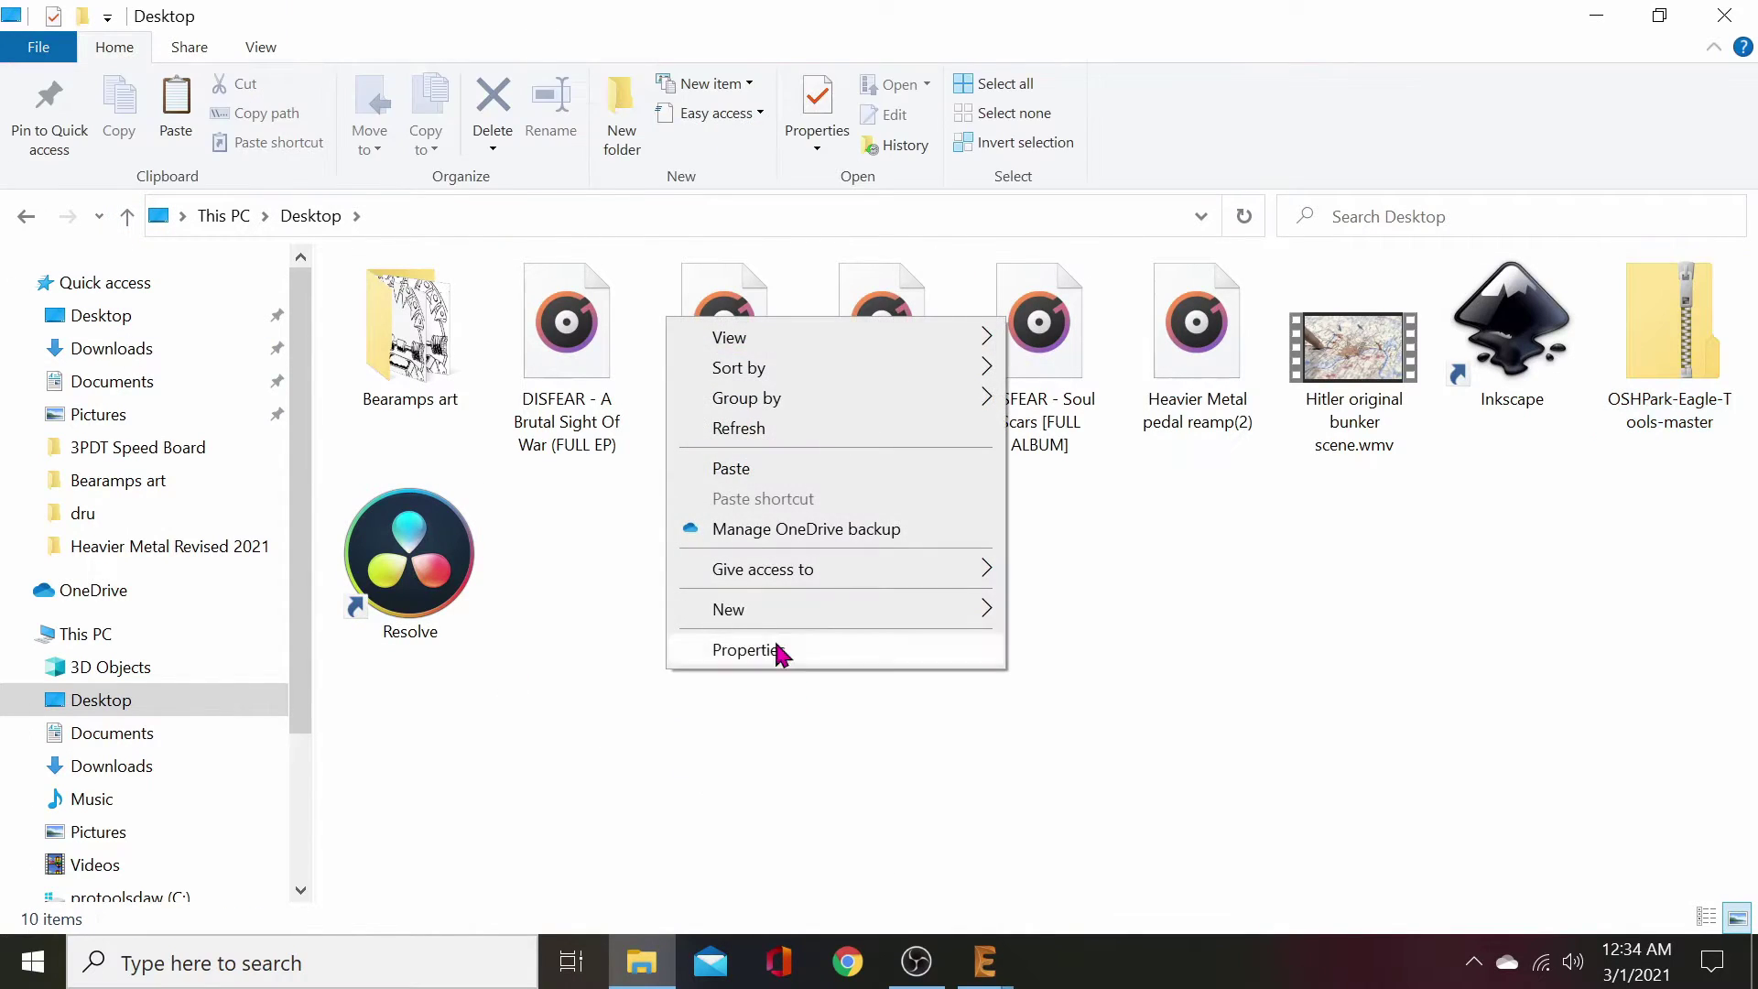
{"action": "left_click", "coordinate": [757, 469]}
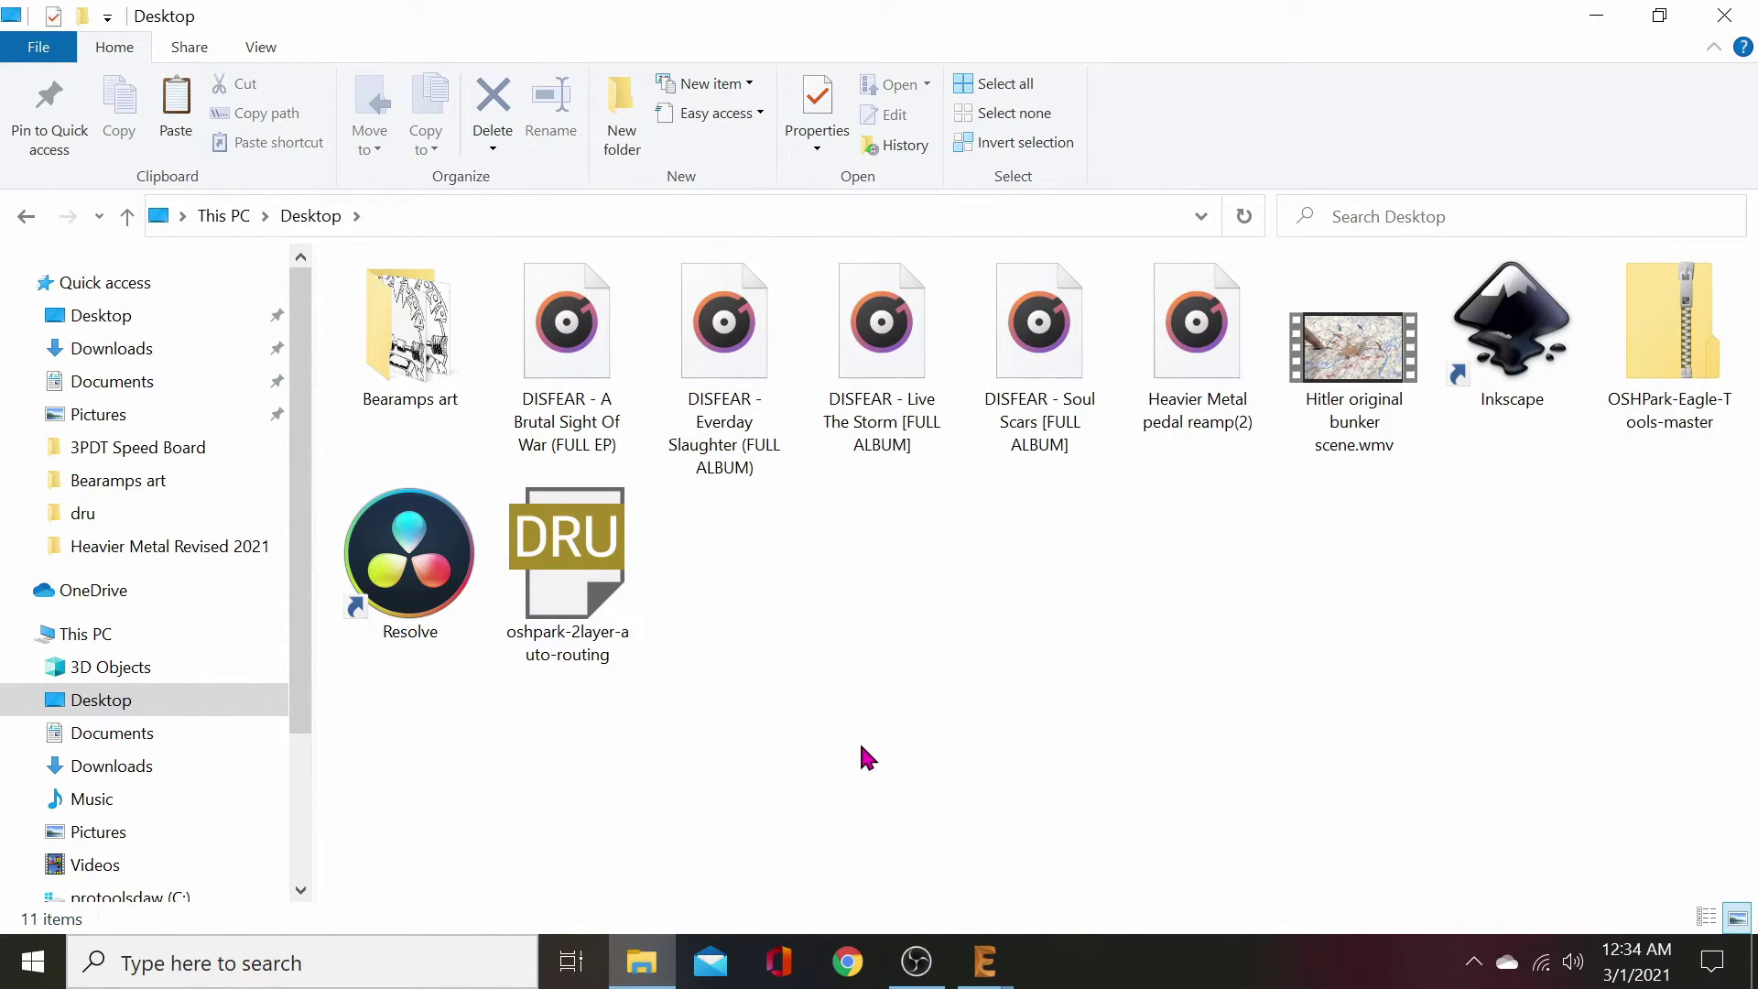
{"action": "mouse_move", "coordinate": [962, 956]}
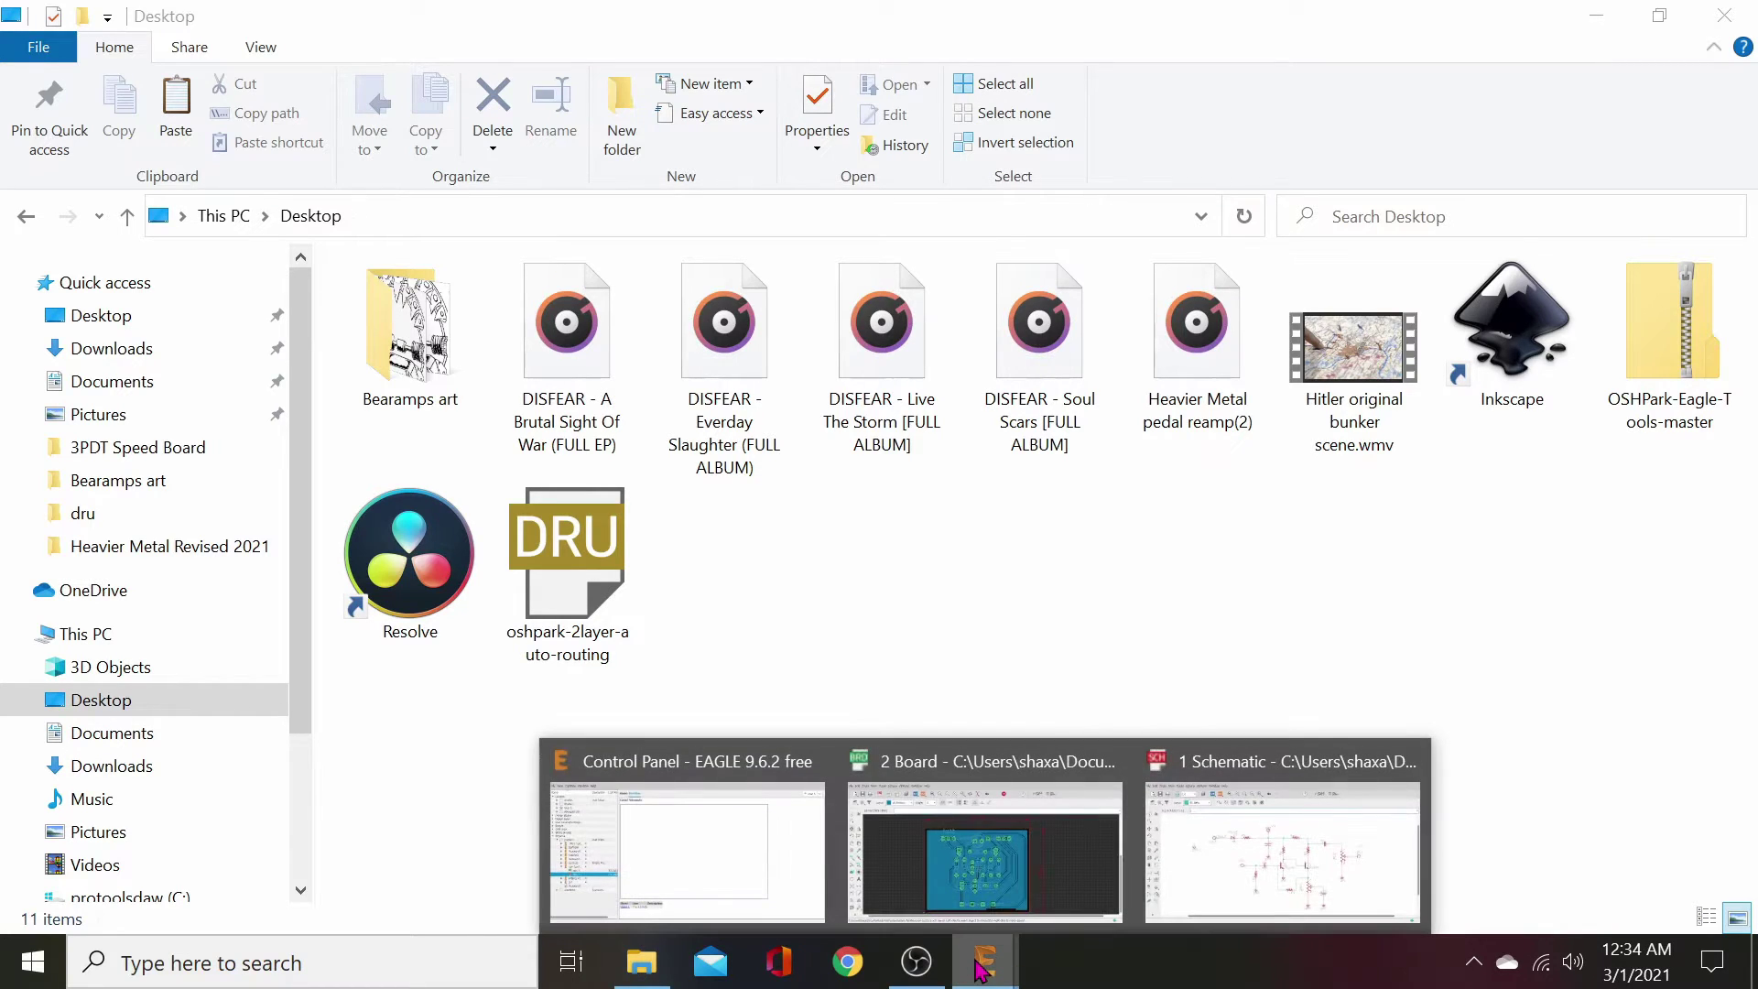
{"action": "left_click", "coordinate": [739, 856]}
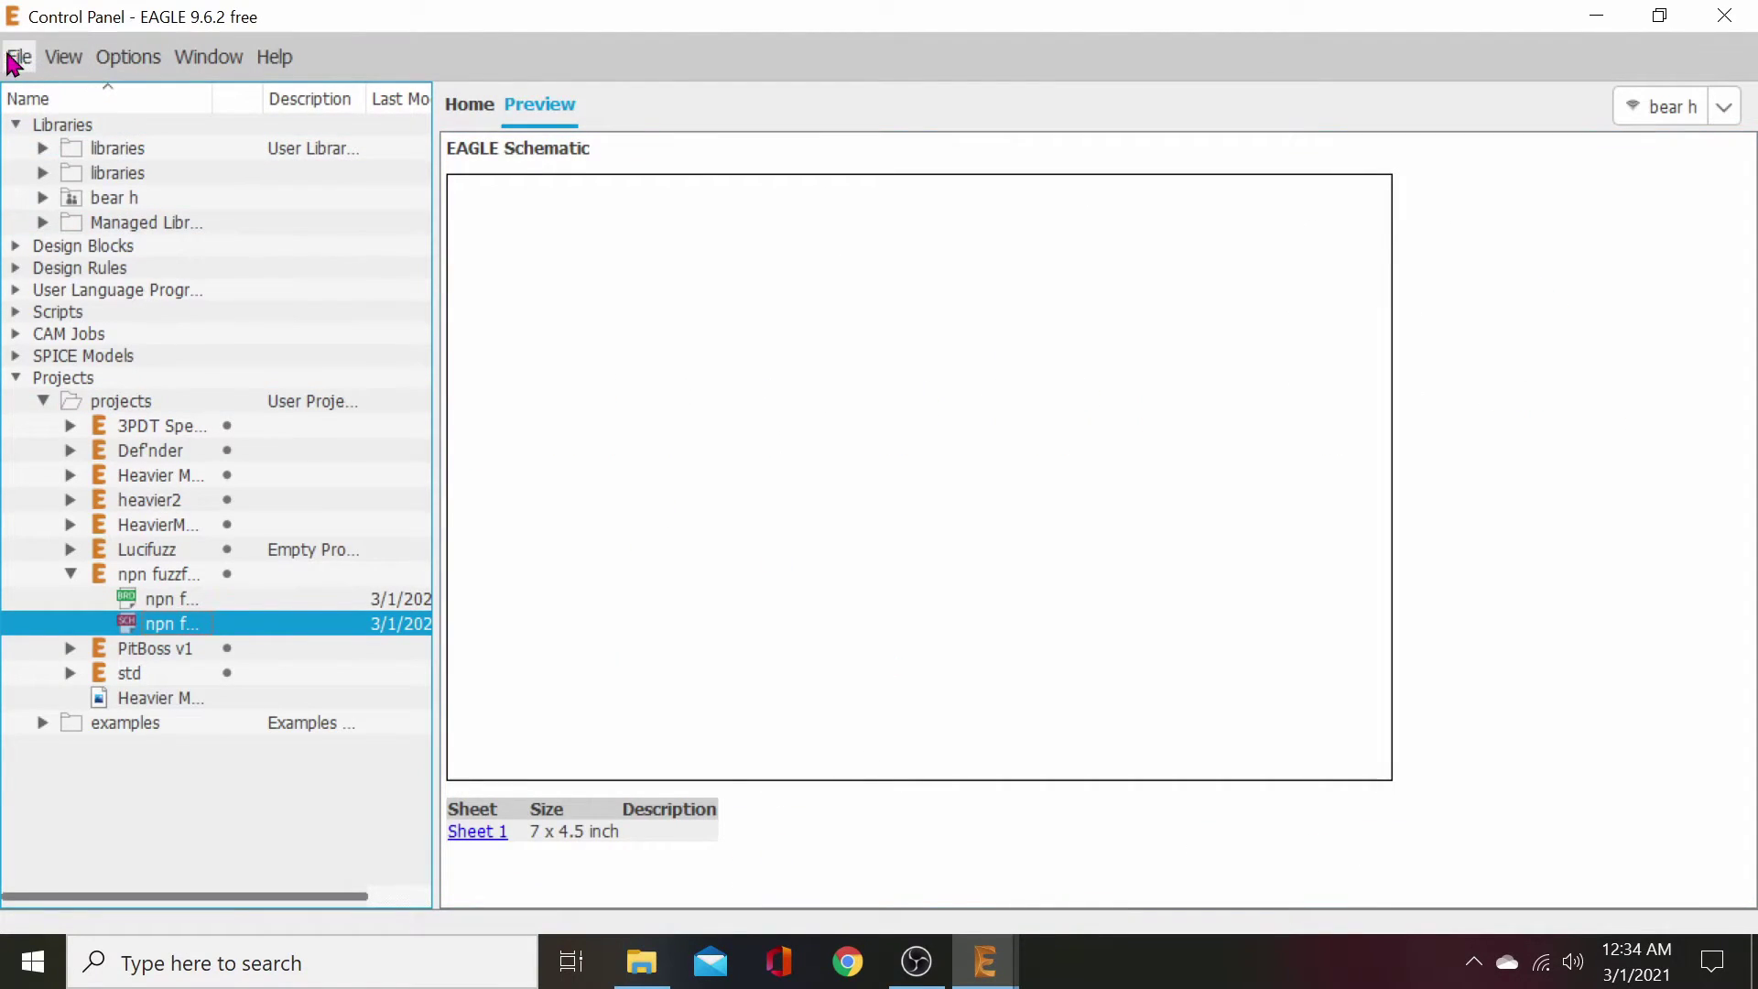
{"action": "left_click", "coordinate": [128, 57]}
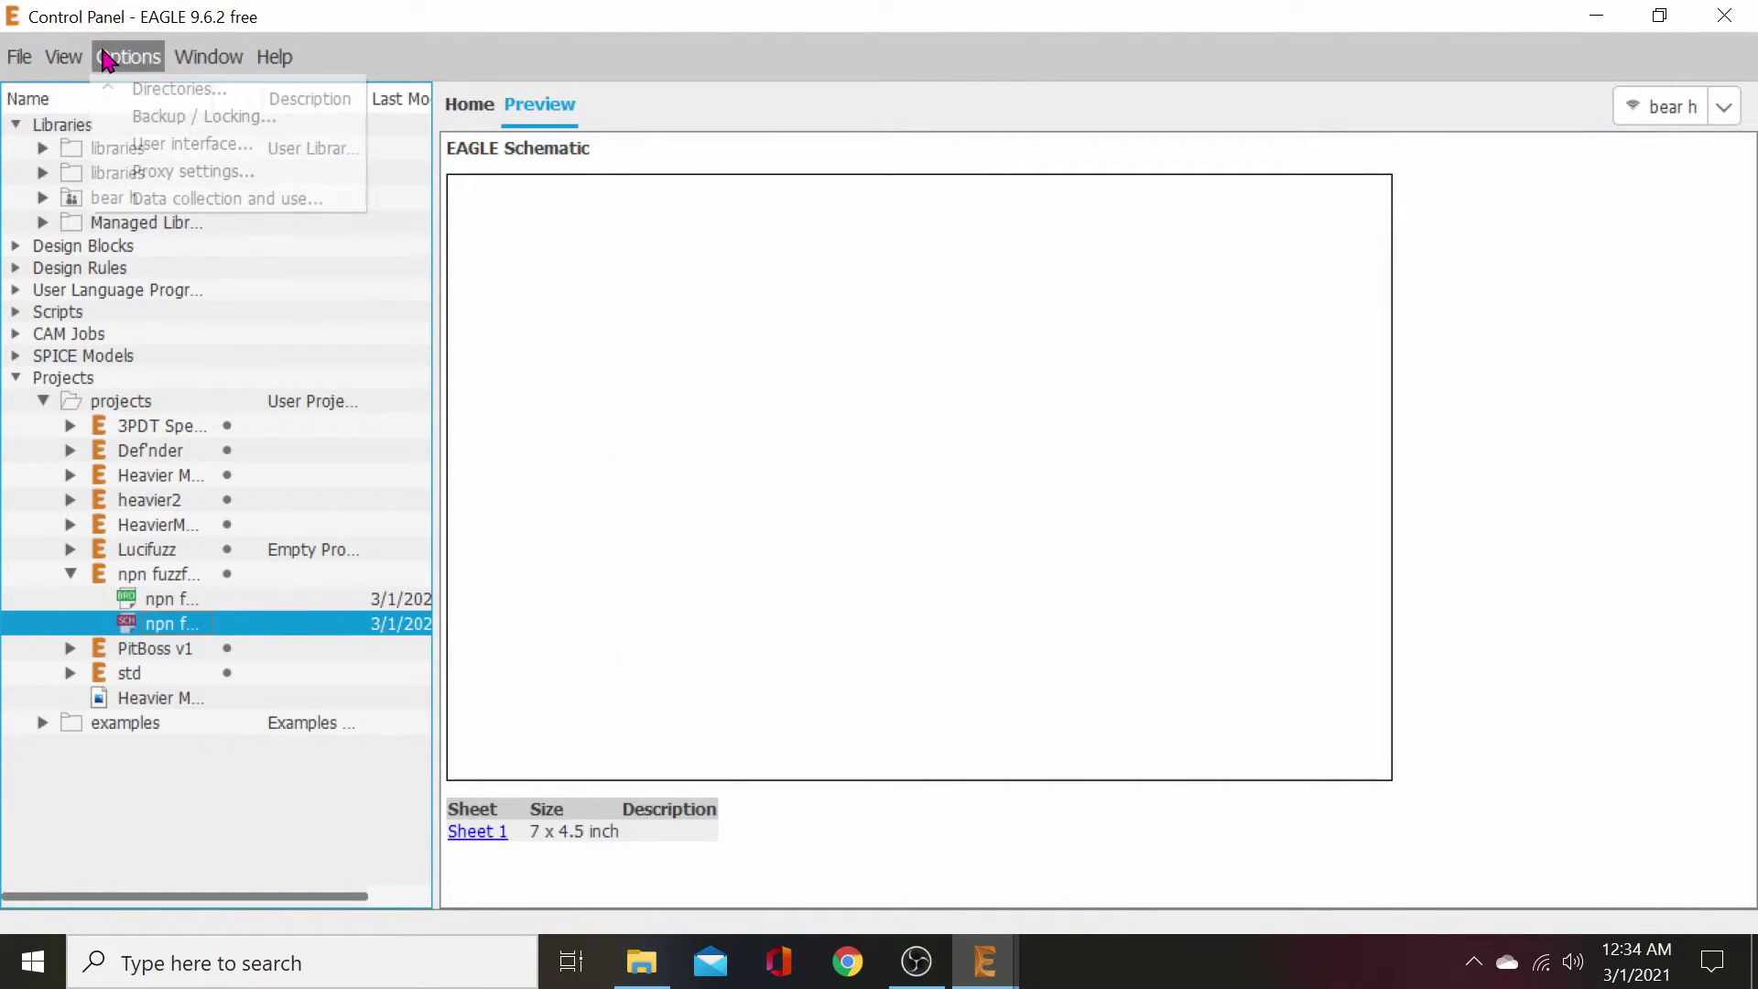
{"action": "left_click", "coordinate": [180, 91]}
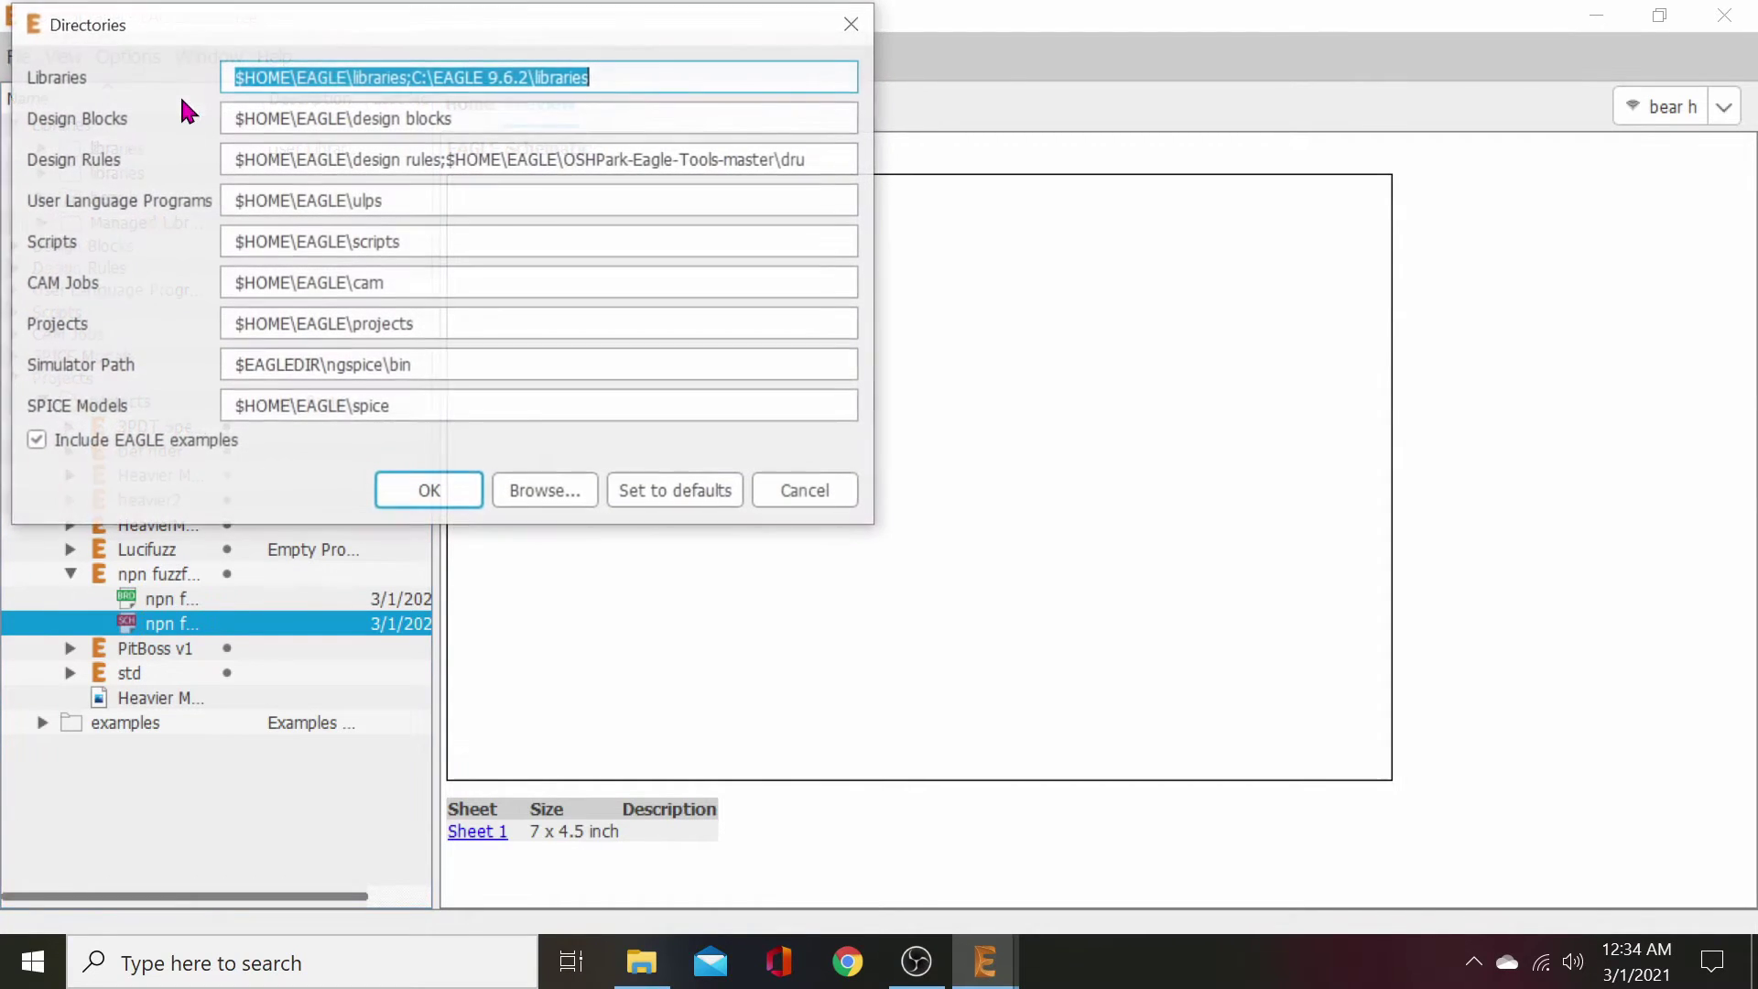
{"action": "left_click", "coordinate": [497, 159]}
{"action": "left_click", "coordinate": [548, 494]}
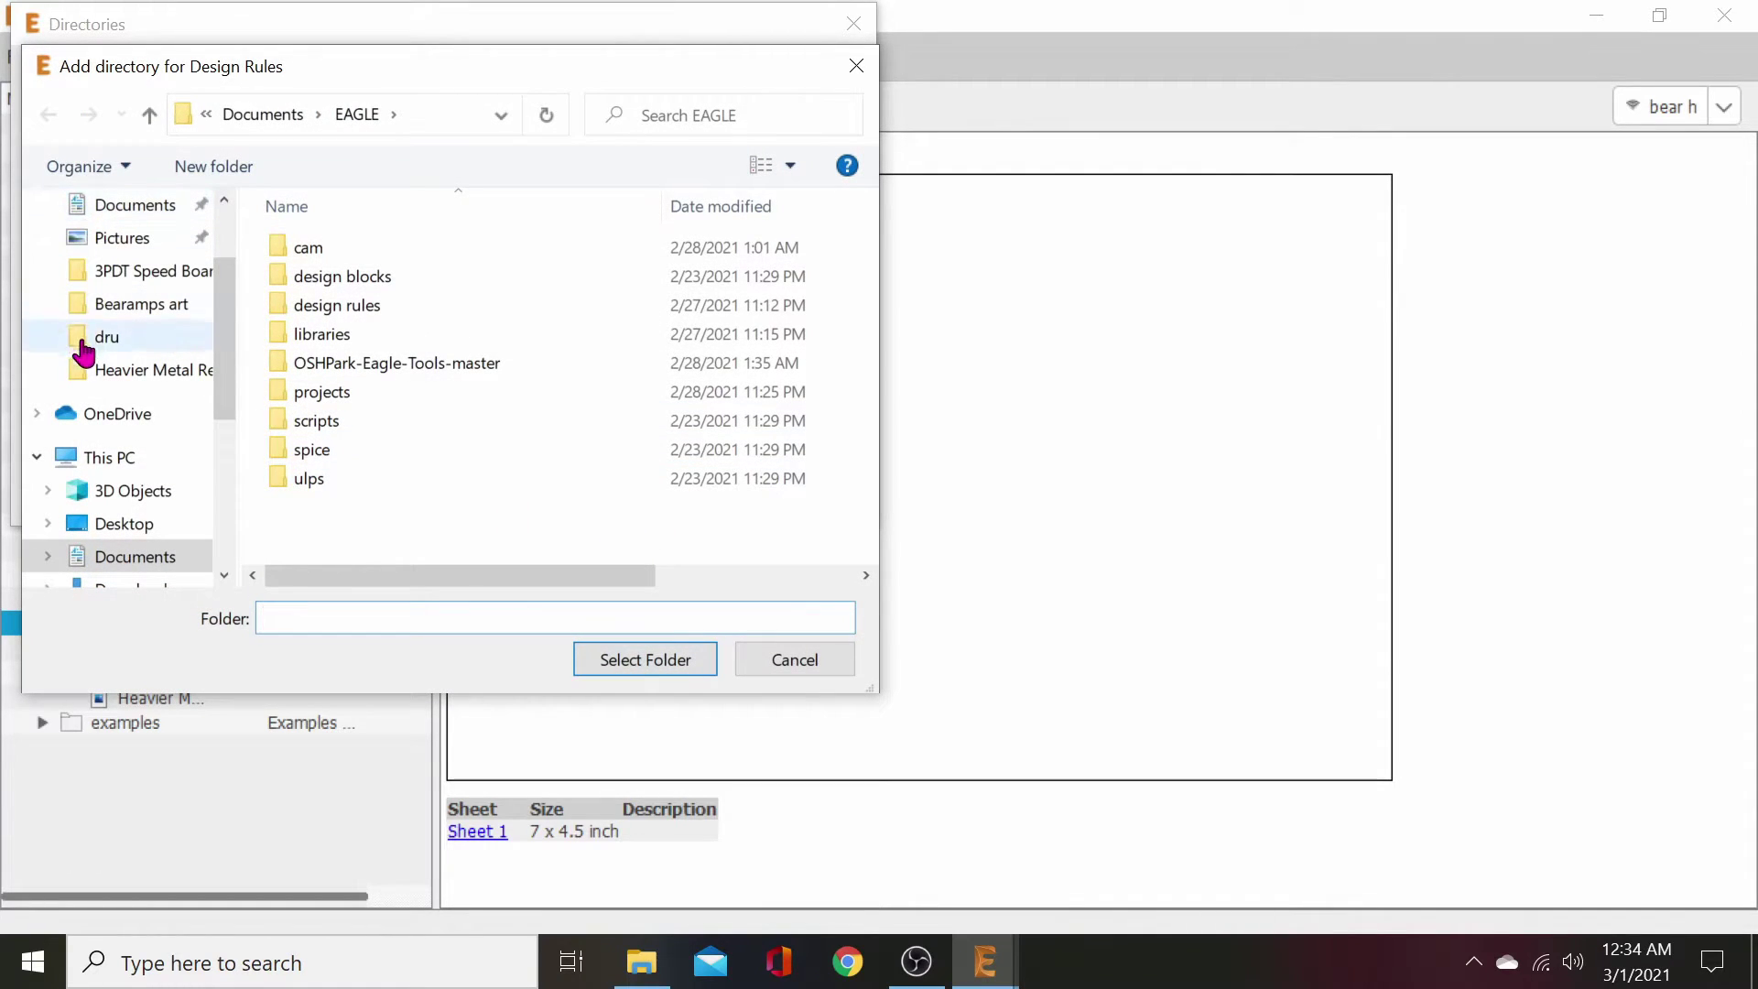
{"action": "scroll", "coordinate": [115, 337], "scroll_direction": "up", "scroll_amount": 1}
{"action": "left_click", "coordinate": [137, 218]}
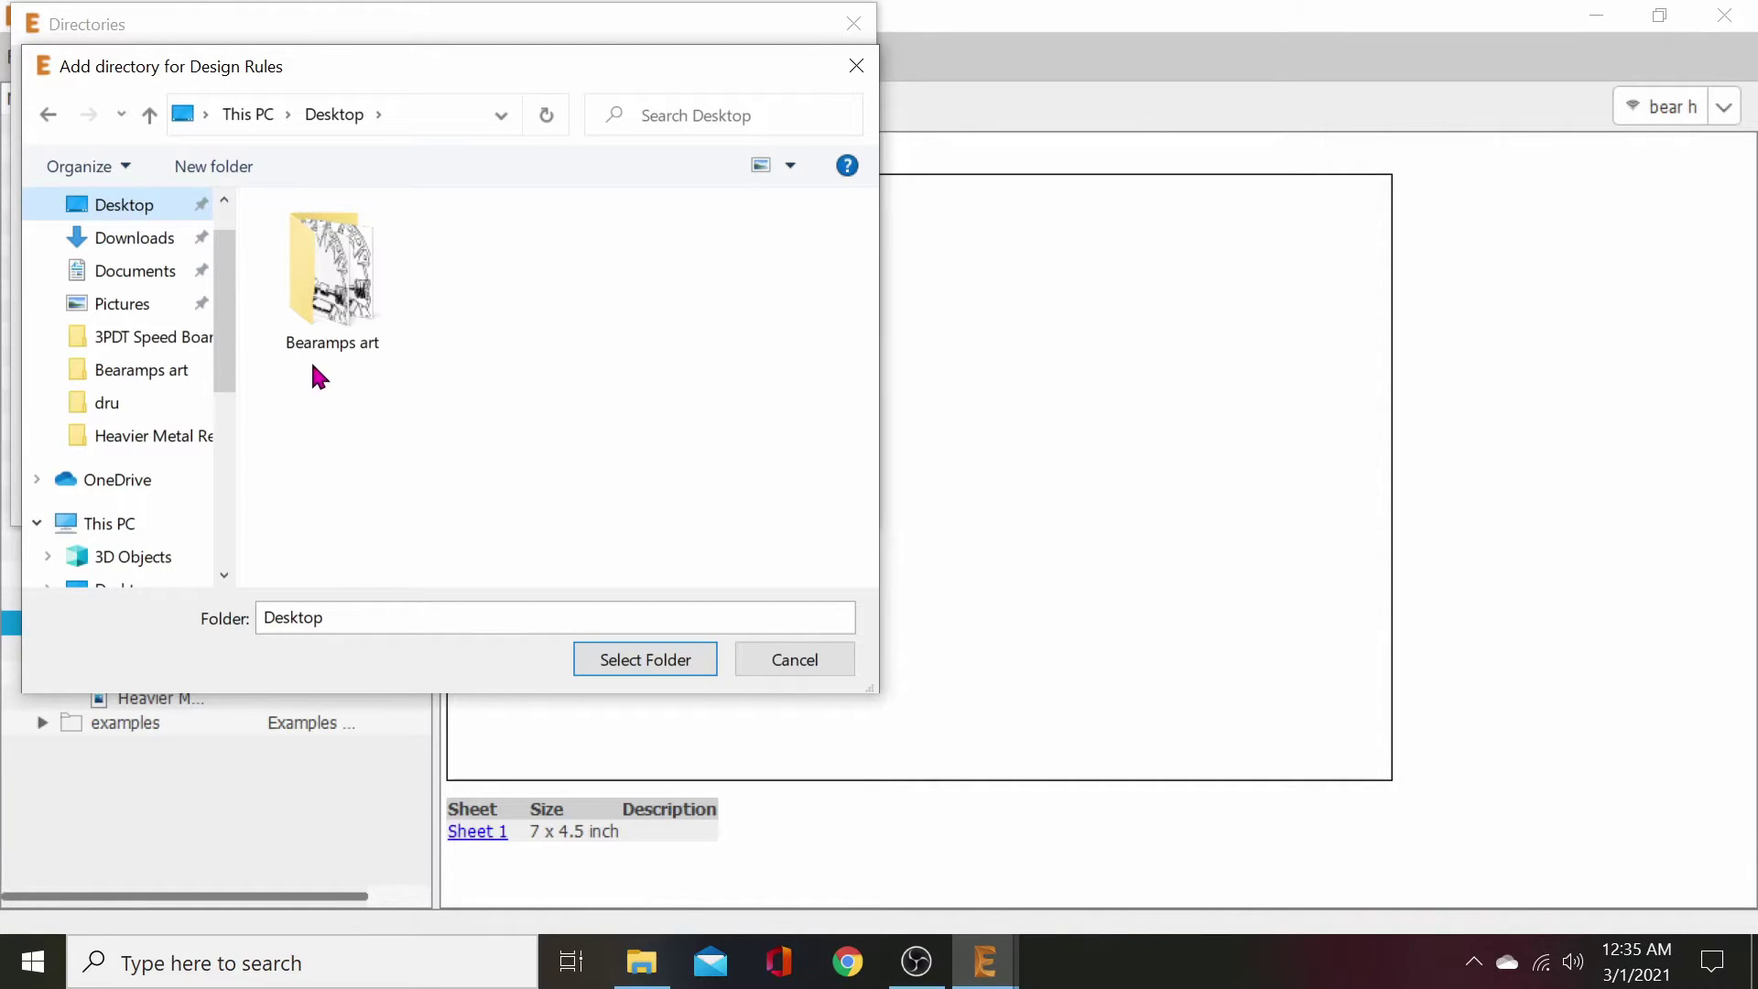
{"action": "left_click", "coordinate": [768, 659]}
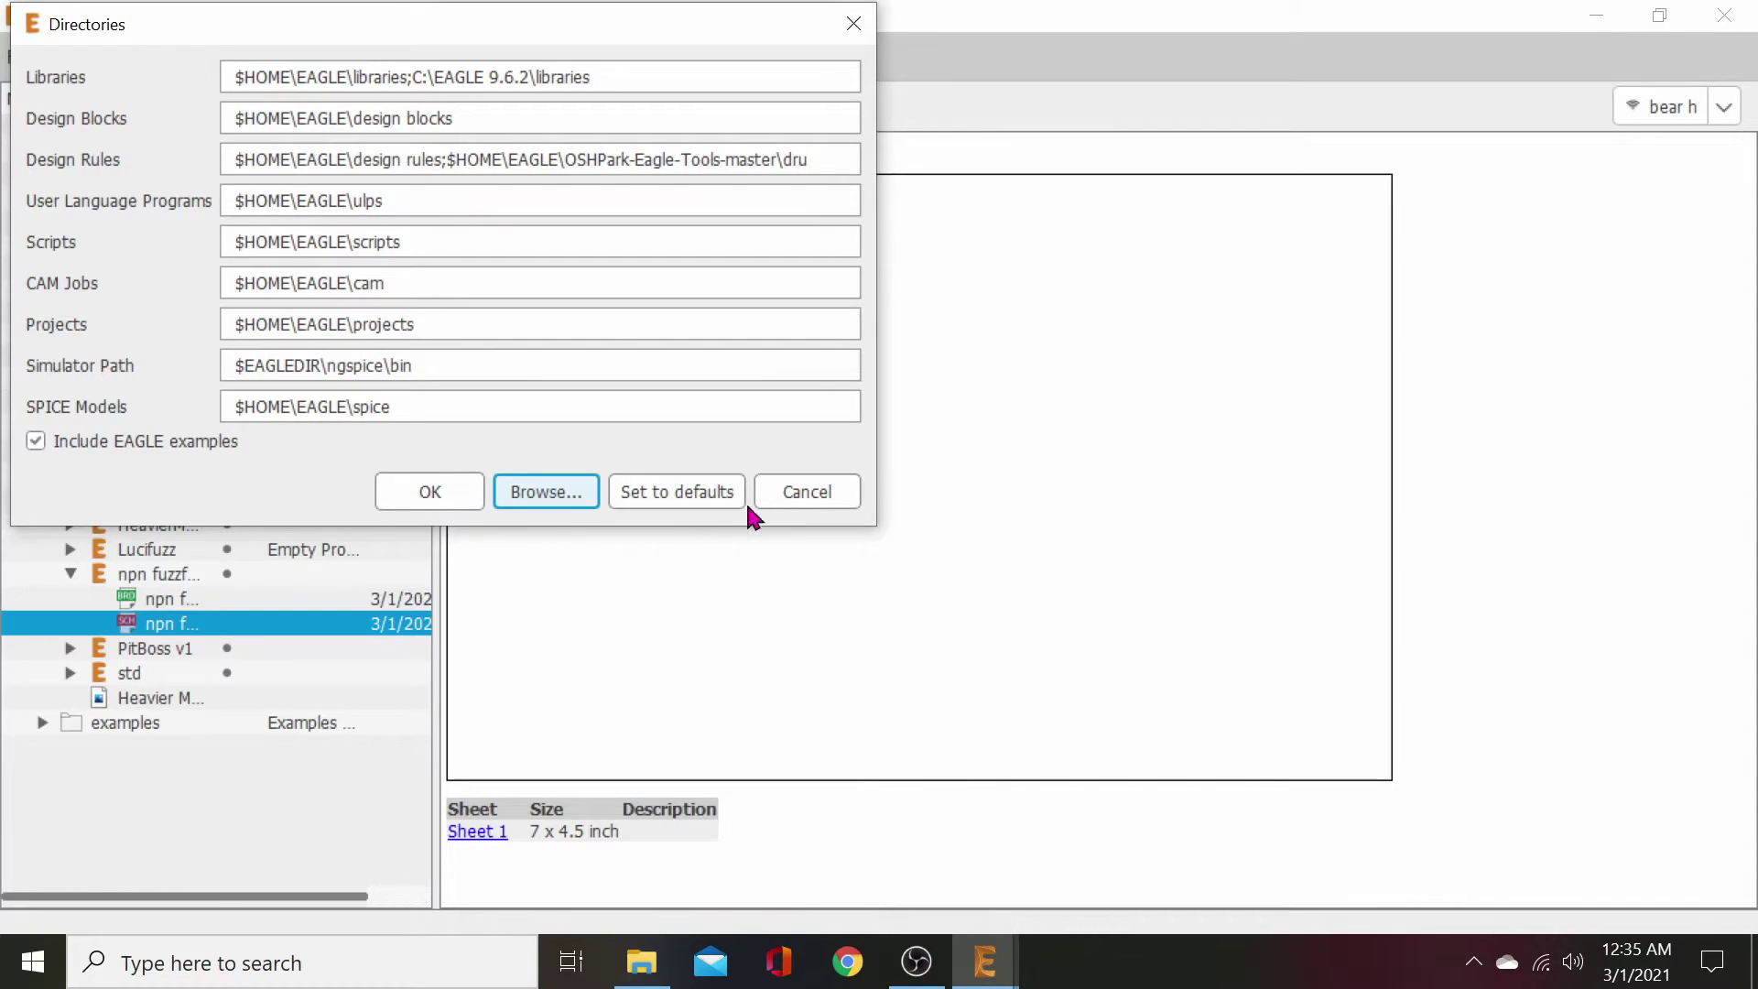
{"action": "left_click", "coordinate": [815, 492]}
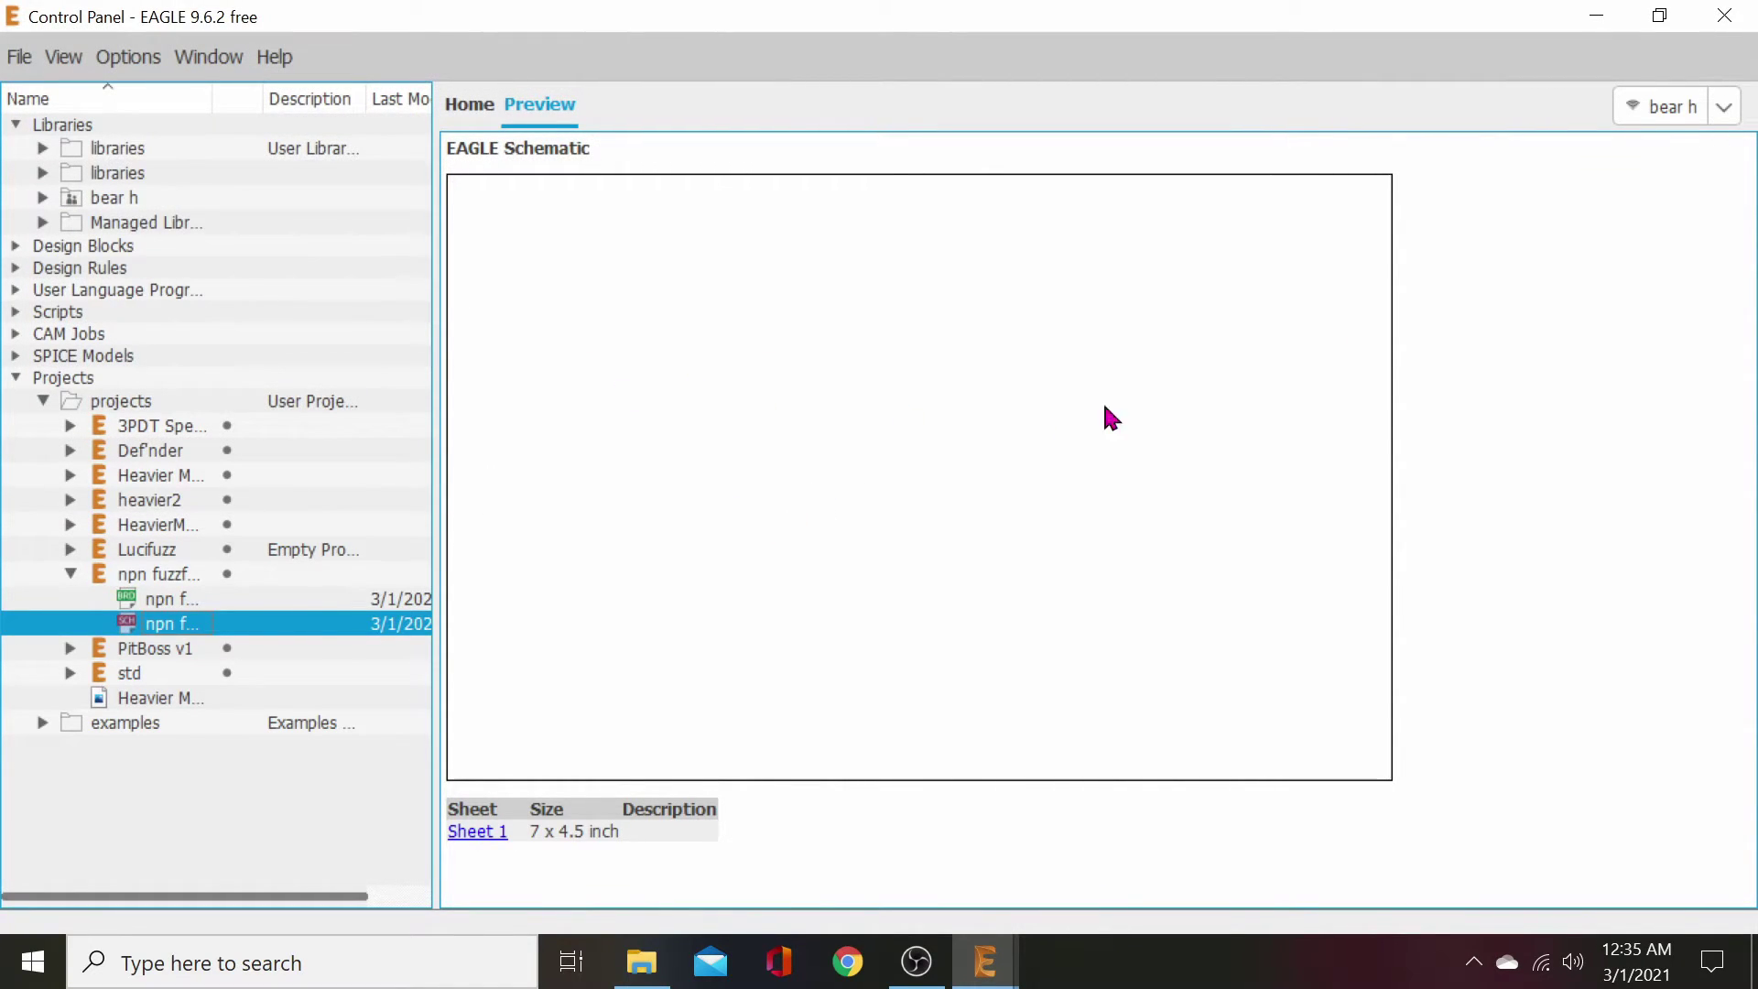
- Copy the oshpark-2layer-auto-routing file from the Desktop
{"action": "left_click", "coordinate": [641, 961]}
{"action": "left_click", "coordinate": [570, 542]}
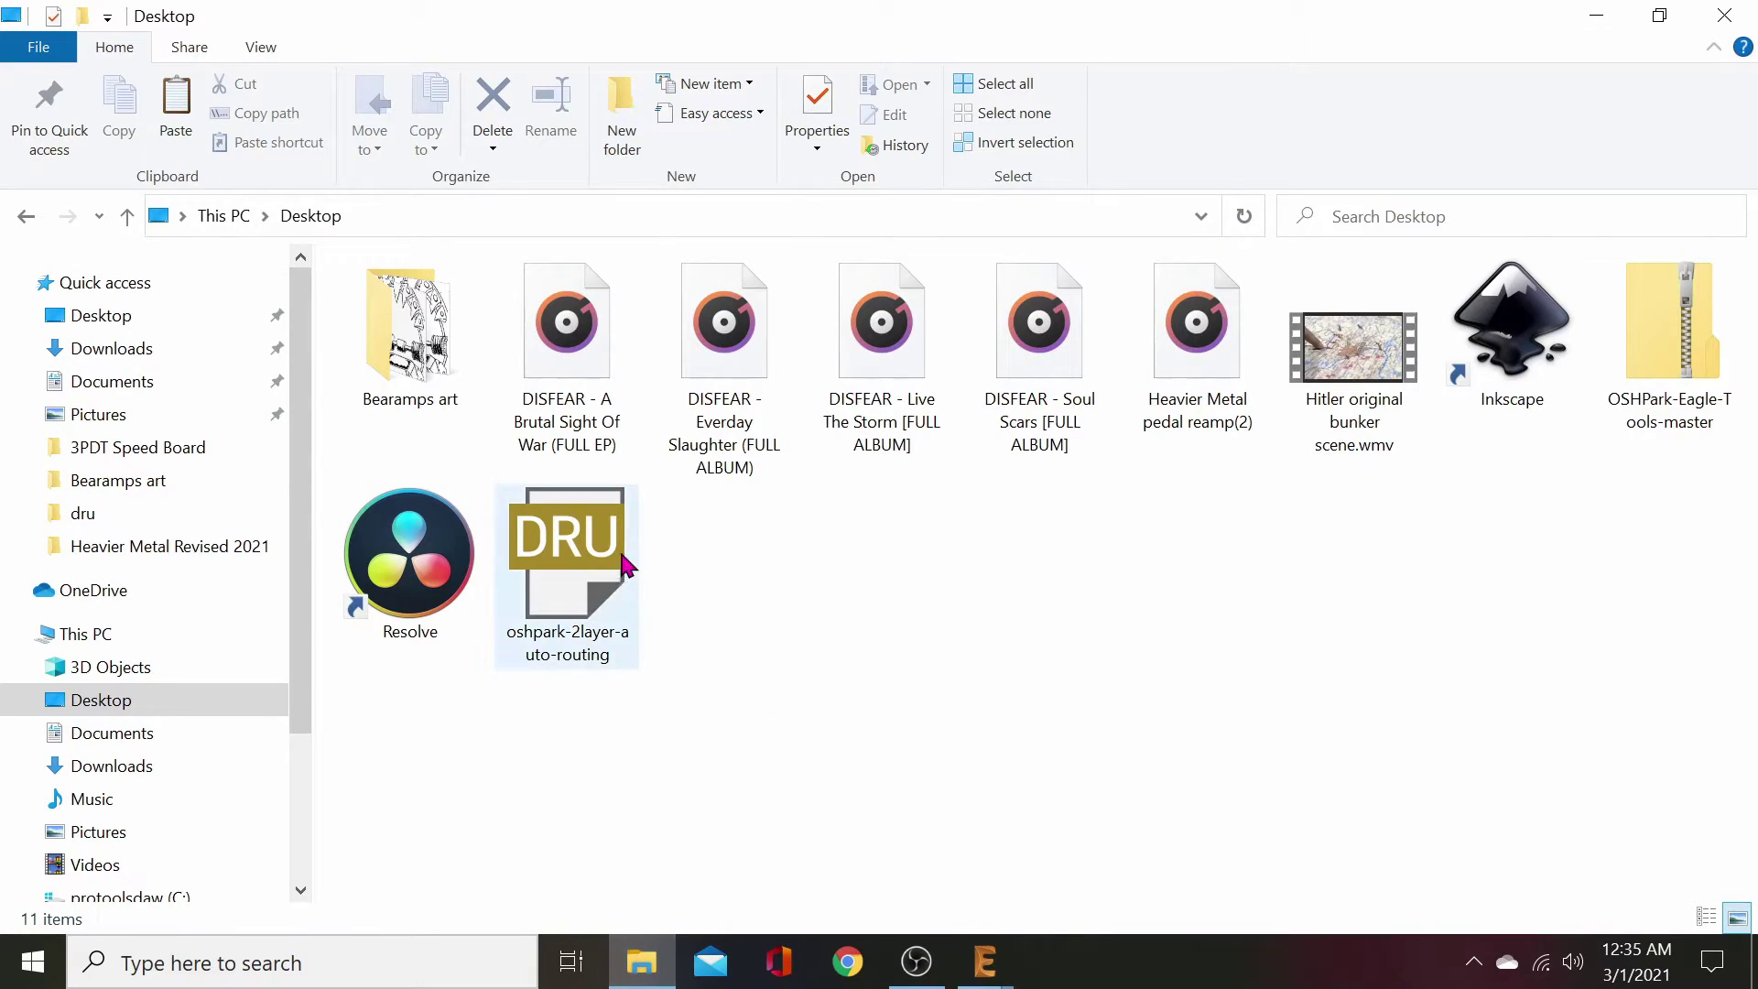
{"action": "right_click", "coordinate": [573, 540]}
{"action": "left_click", "coordinate": [641, 379]}
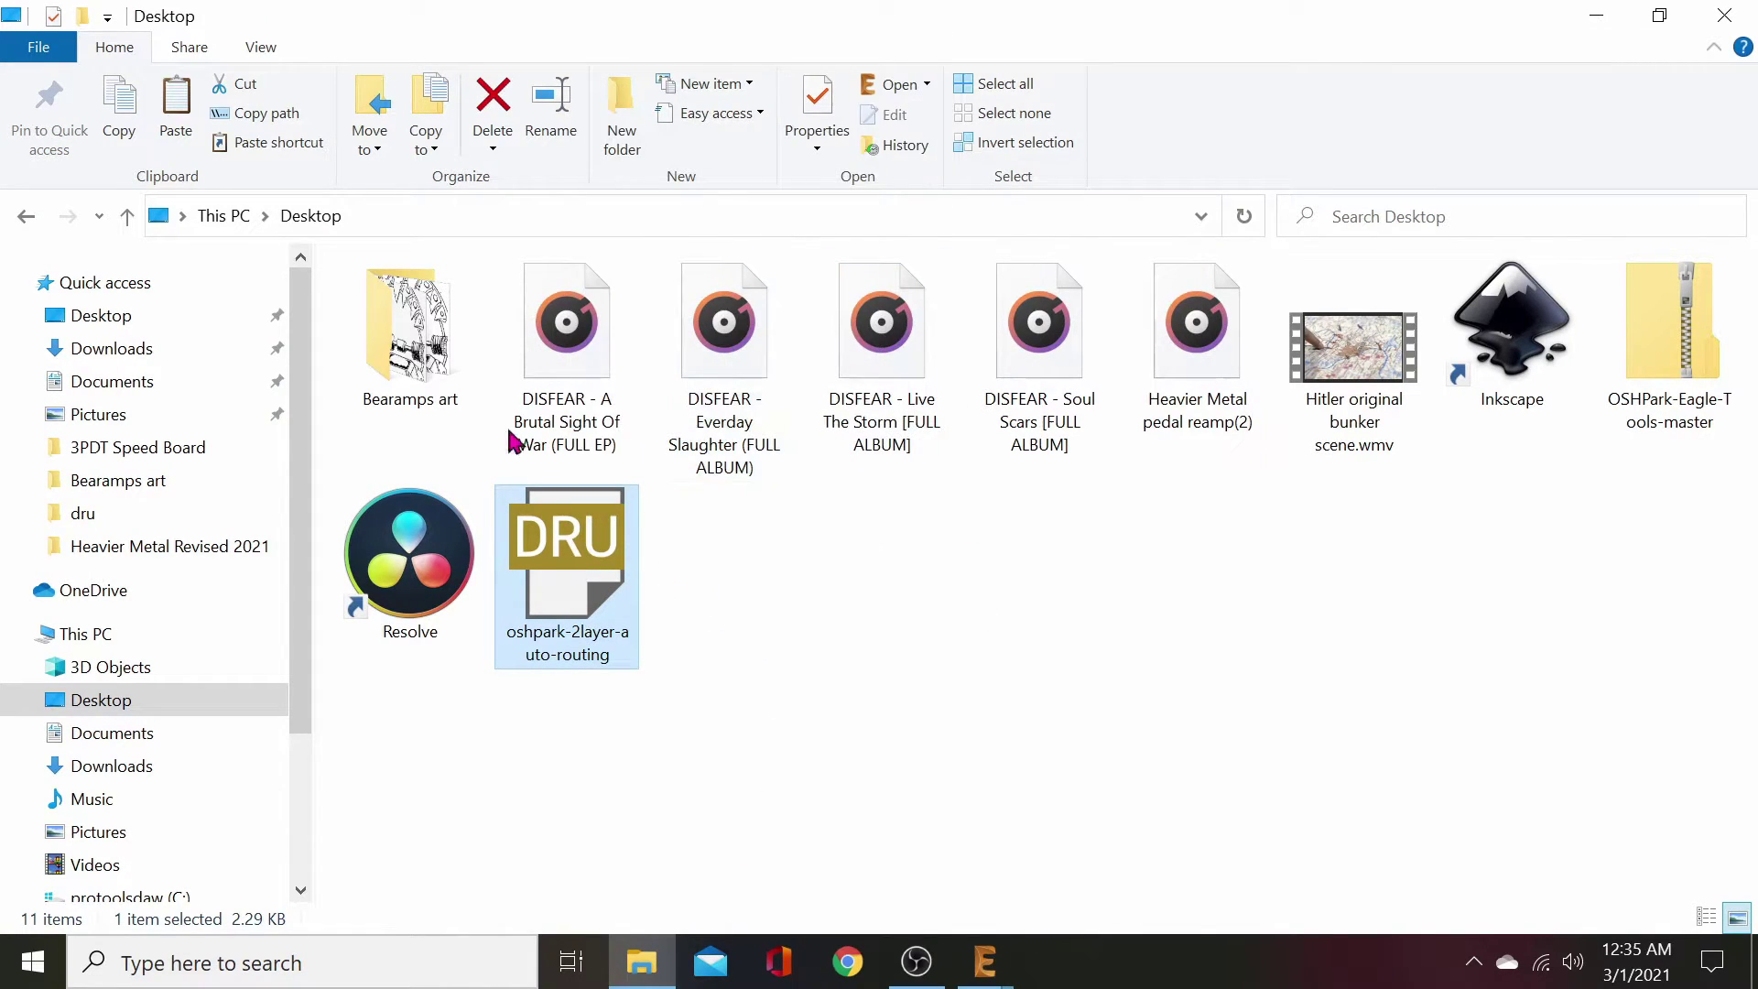
- Paste it into Documents\EAGLE\design rules
{"action": "left_click", "coordinate": [112, 383]}
{"action": "double_click", "coordinate": [433, 335]}
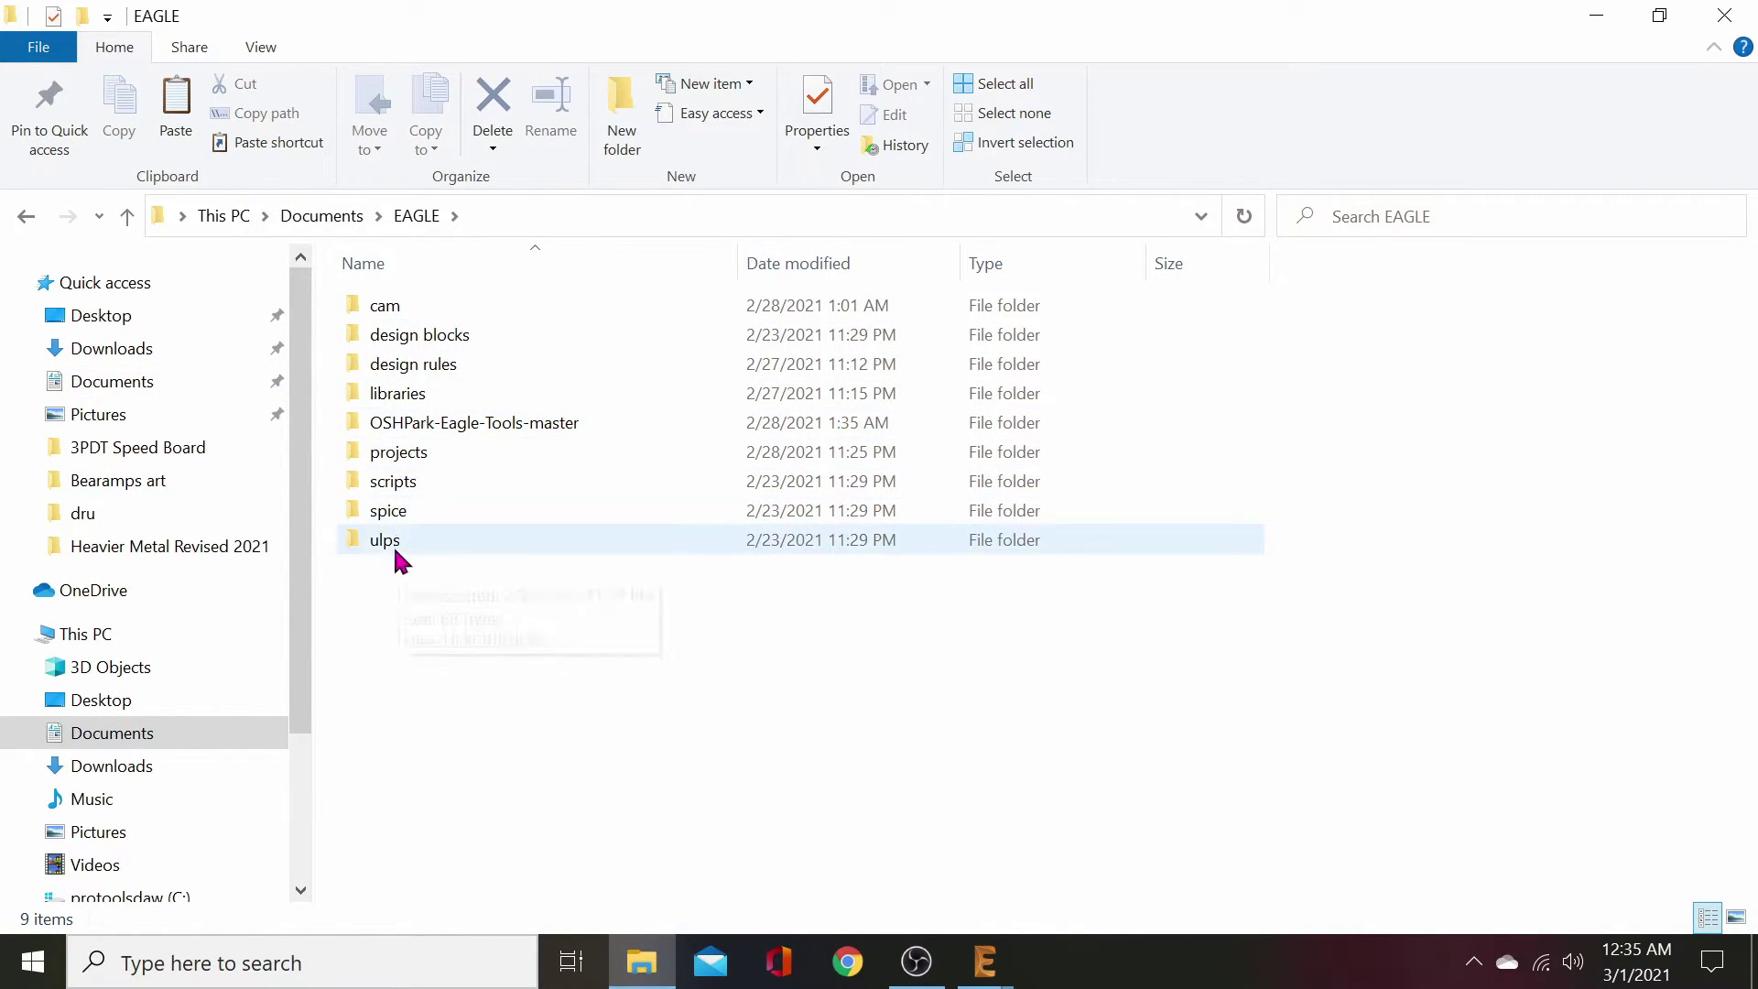
{"action": "double_click", "coordinate": [443, 364]}
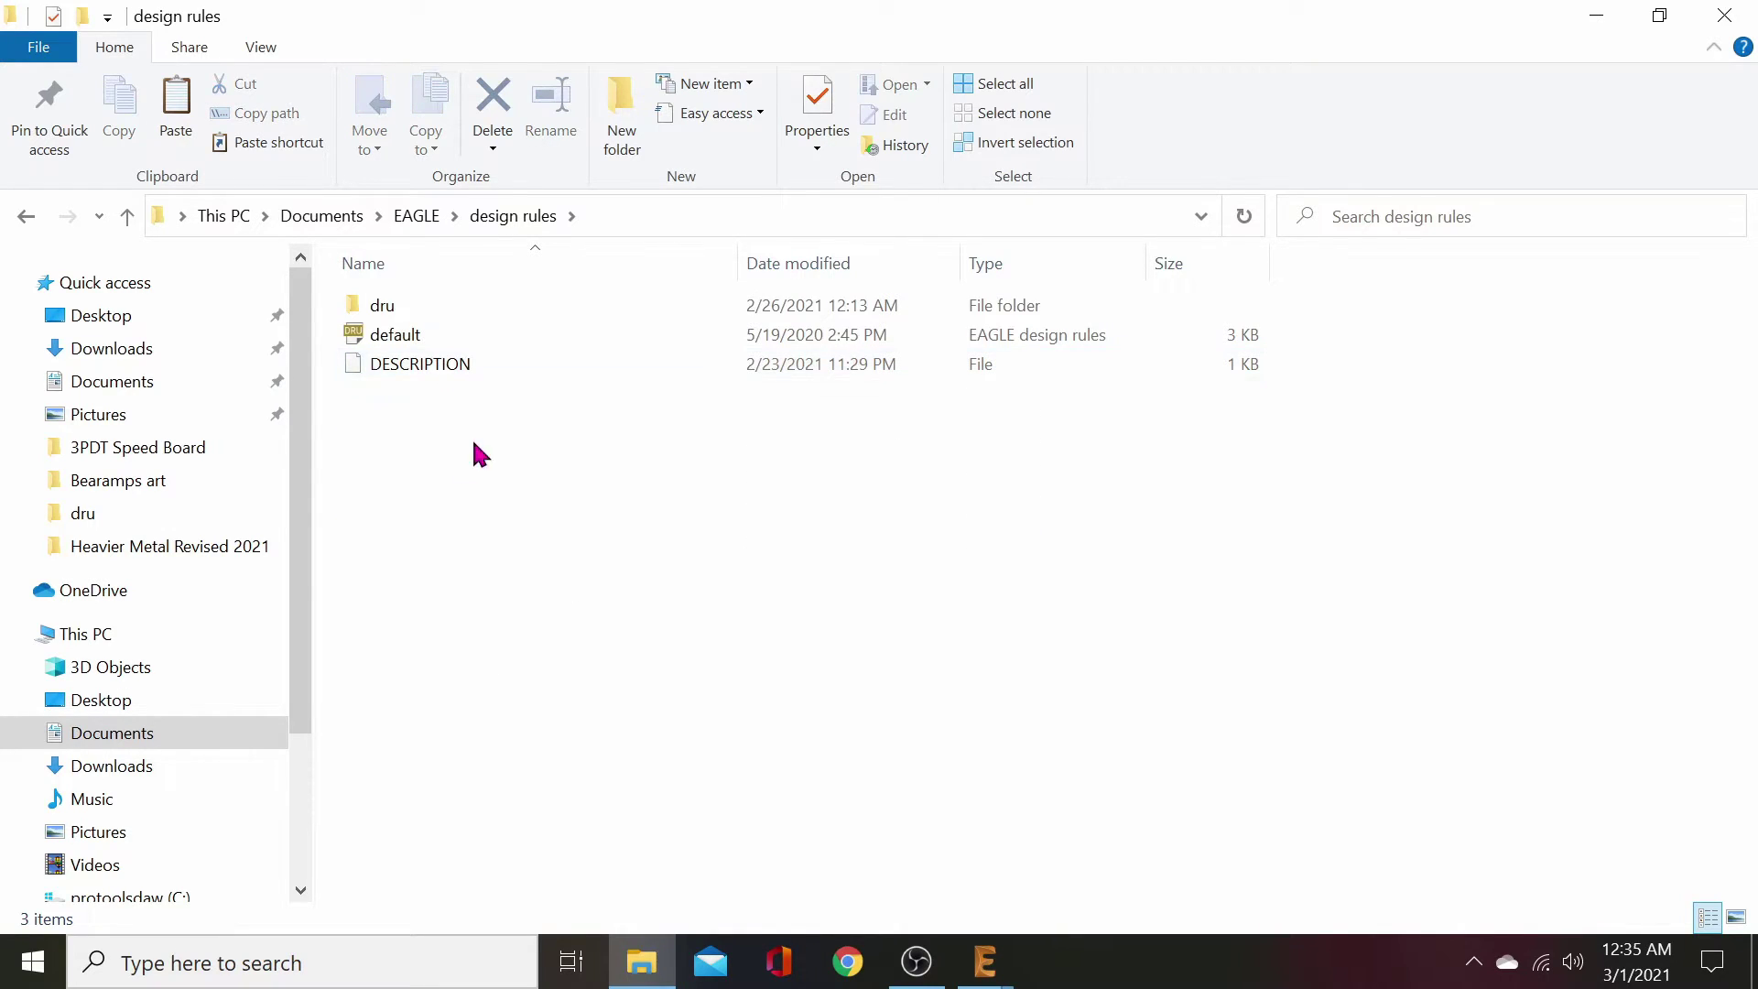
{"action": "right_click", "coordinate": [382, 504]}
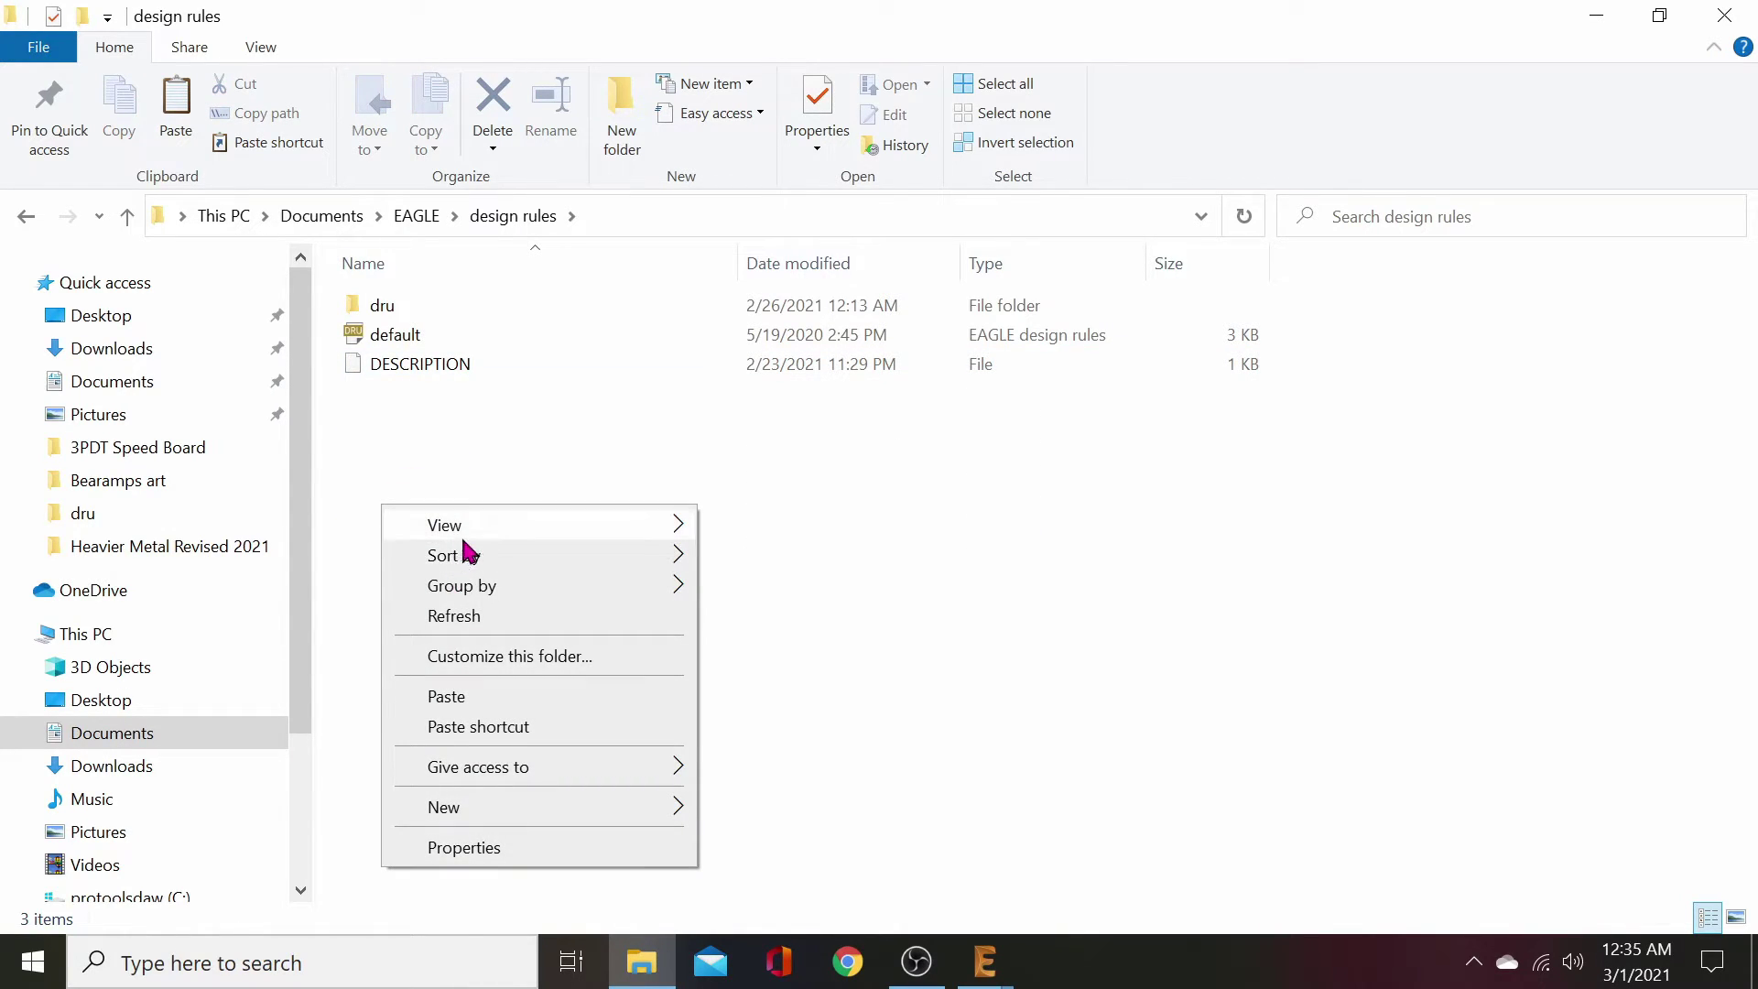
{"action": "left_click", "coordinate": [471, 697]}
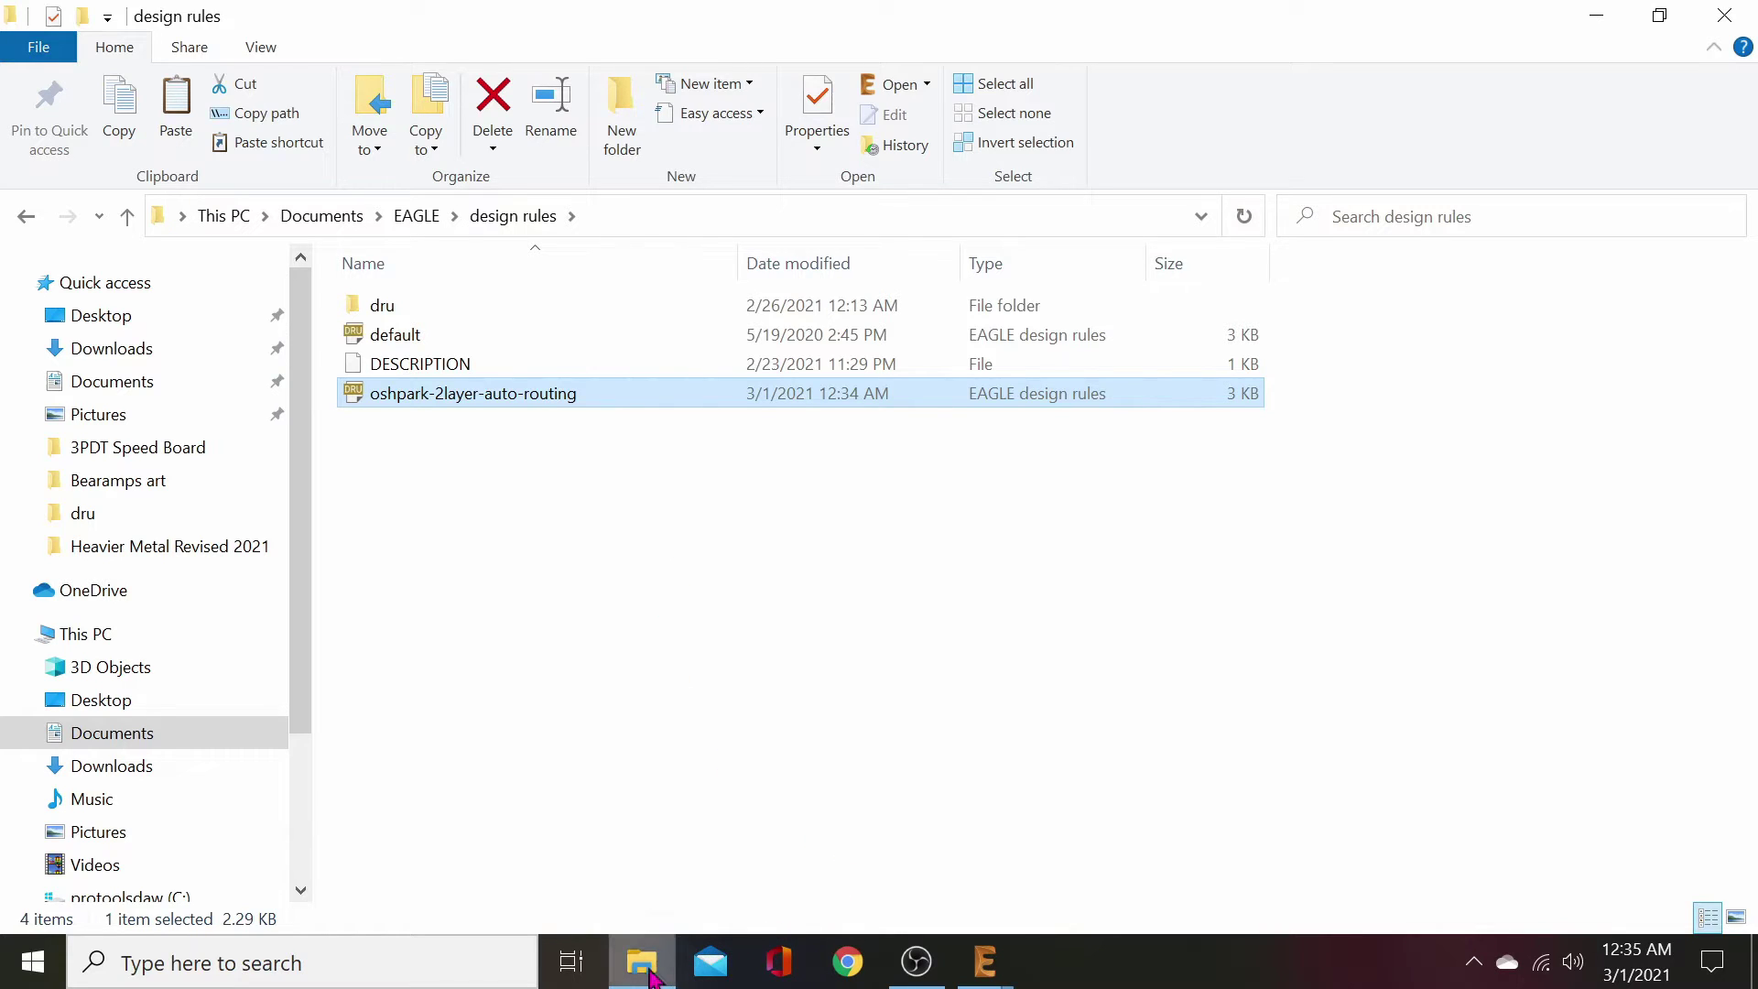
- Open the zipped OSHPark-Eagle-Tools-master dru folder on the Desktop and copy oshpark-2layer-tented
{"action": "mouse_move", "coordinate": [638, 977]}
{"action": "left_click", "coordinate": [122, 320]}
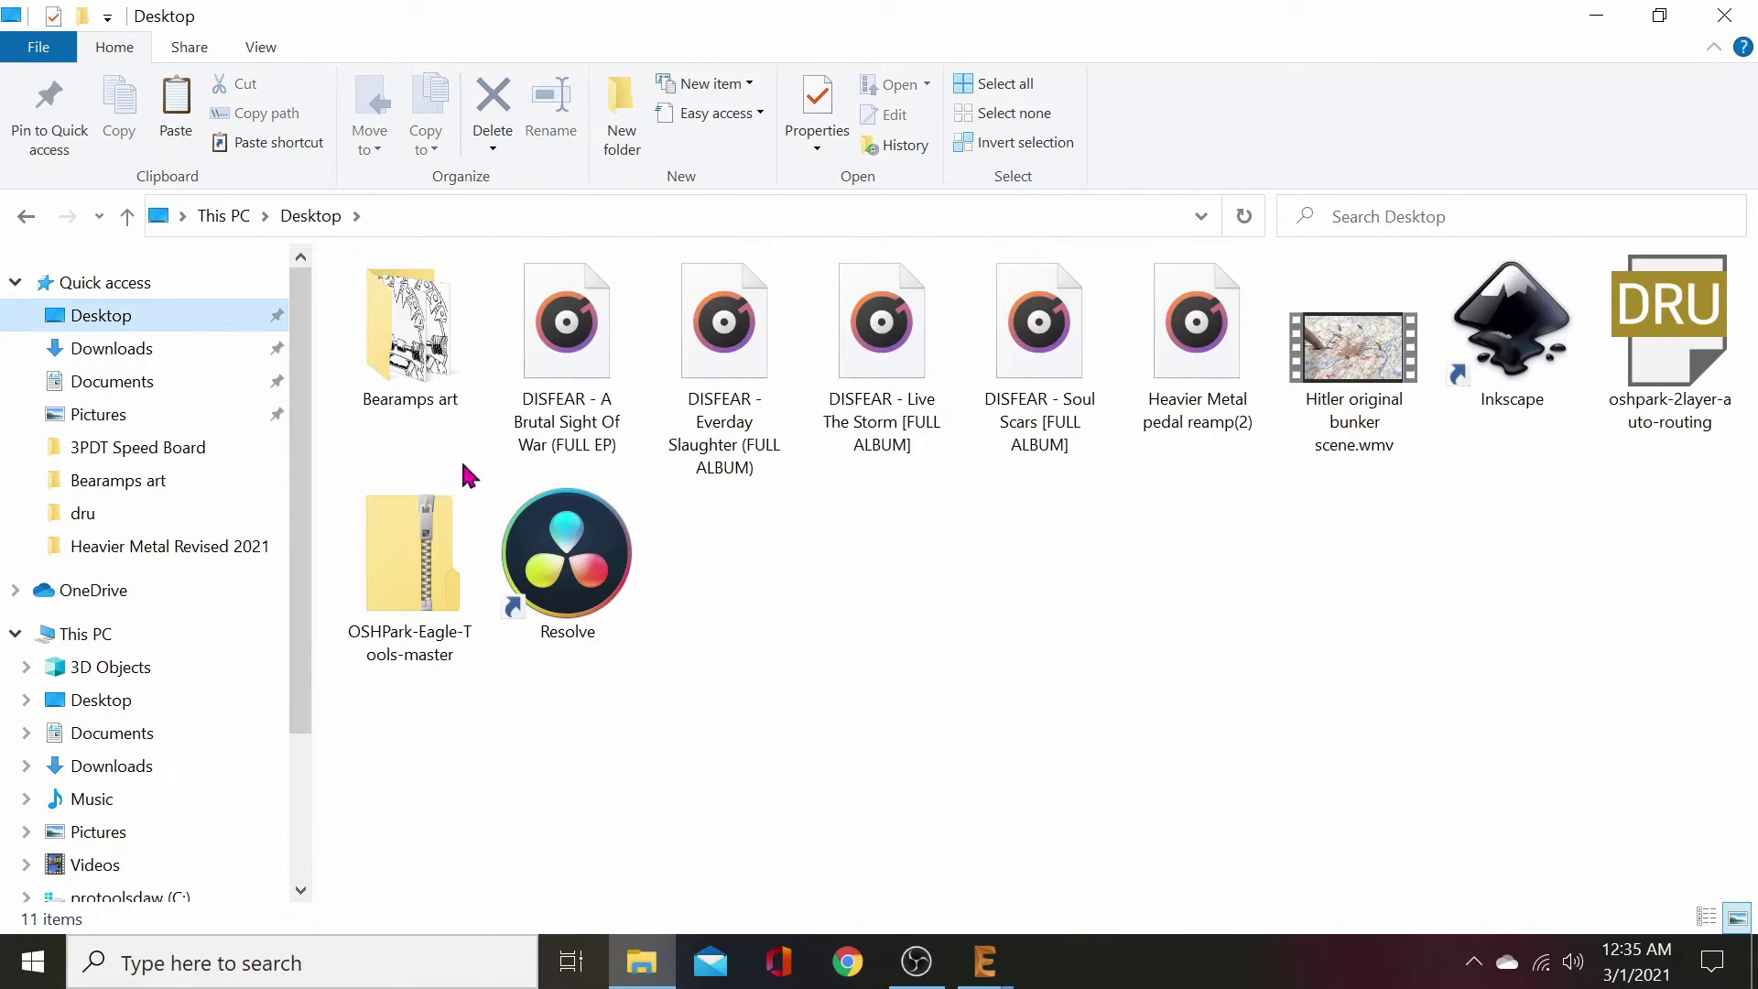
{"action": "double_click", "coordinate": [429, 595]}
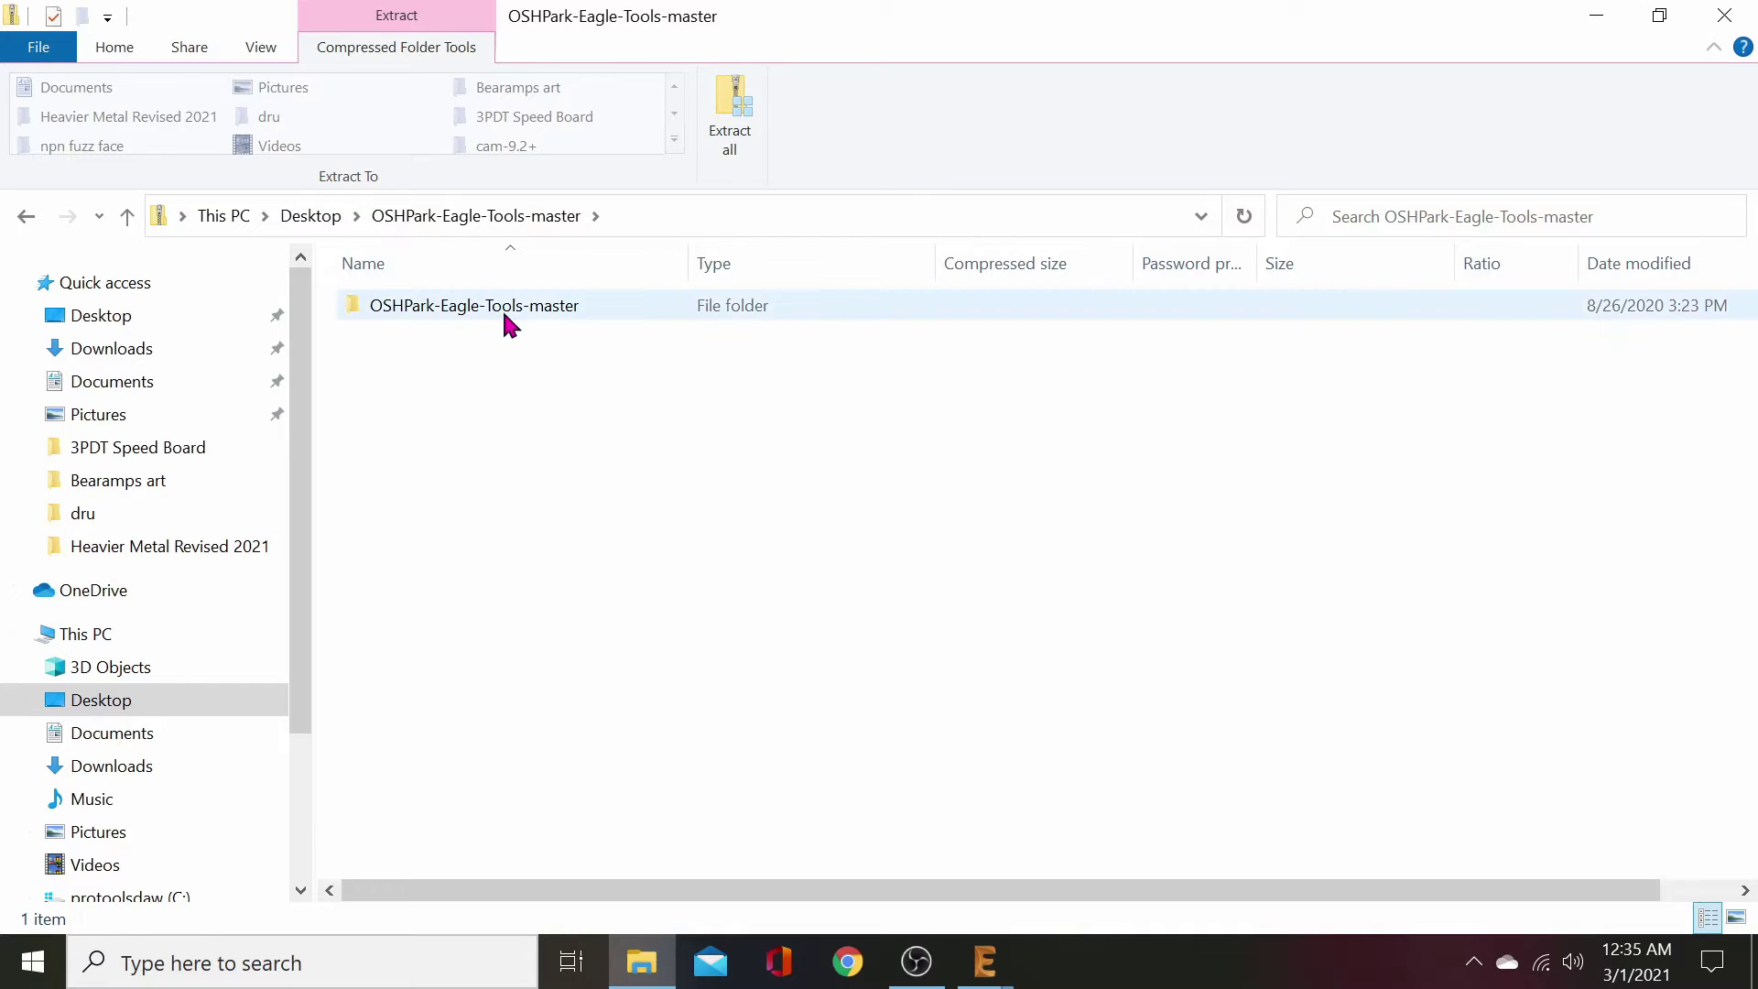
{"action": "double_click", "coordinate": [503, 313]}
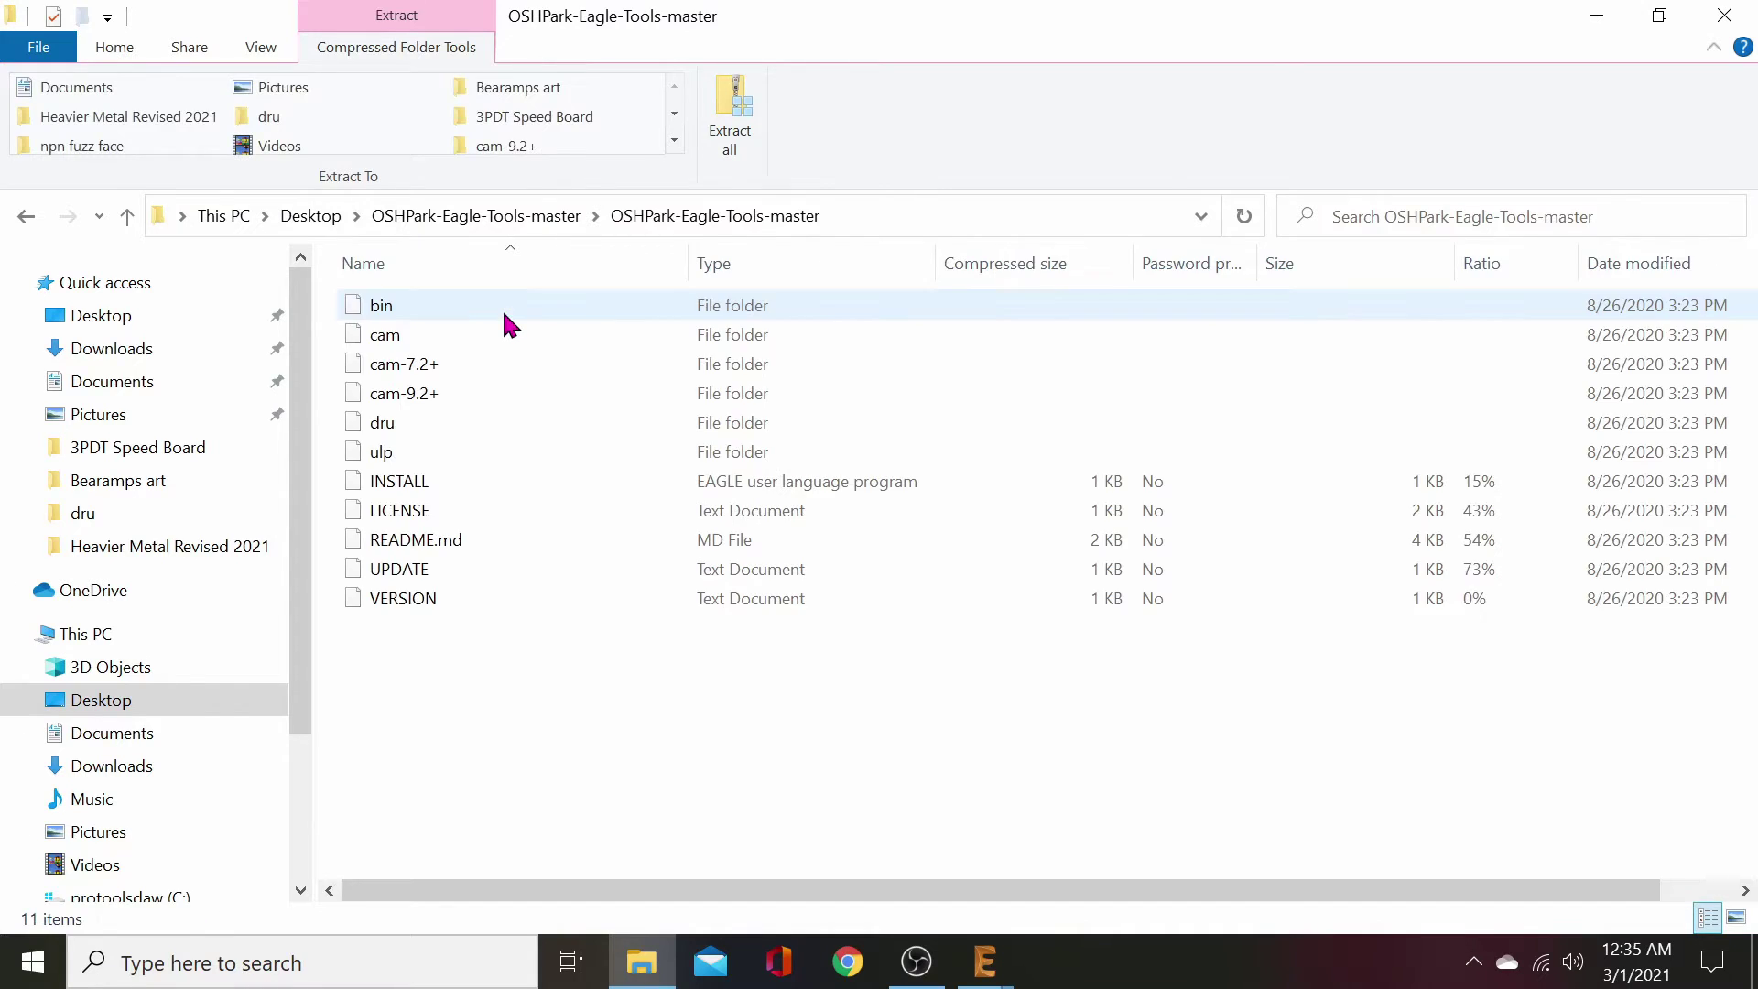
{"action": "double_click", "coordinate": [421, 424]}
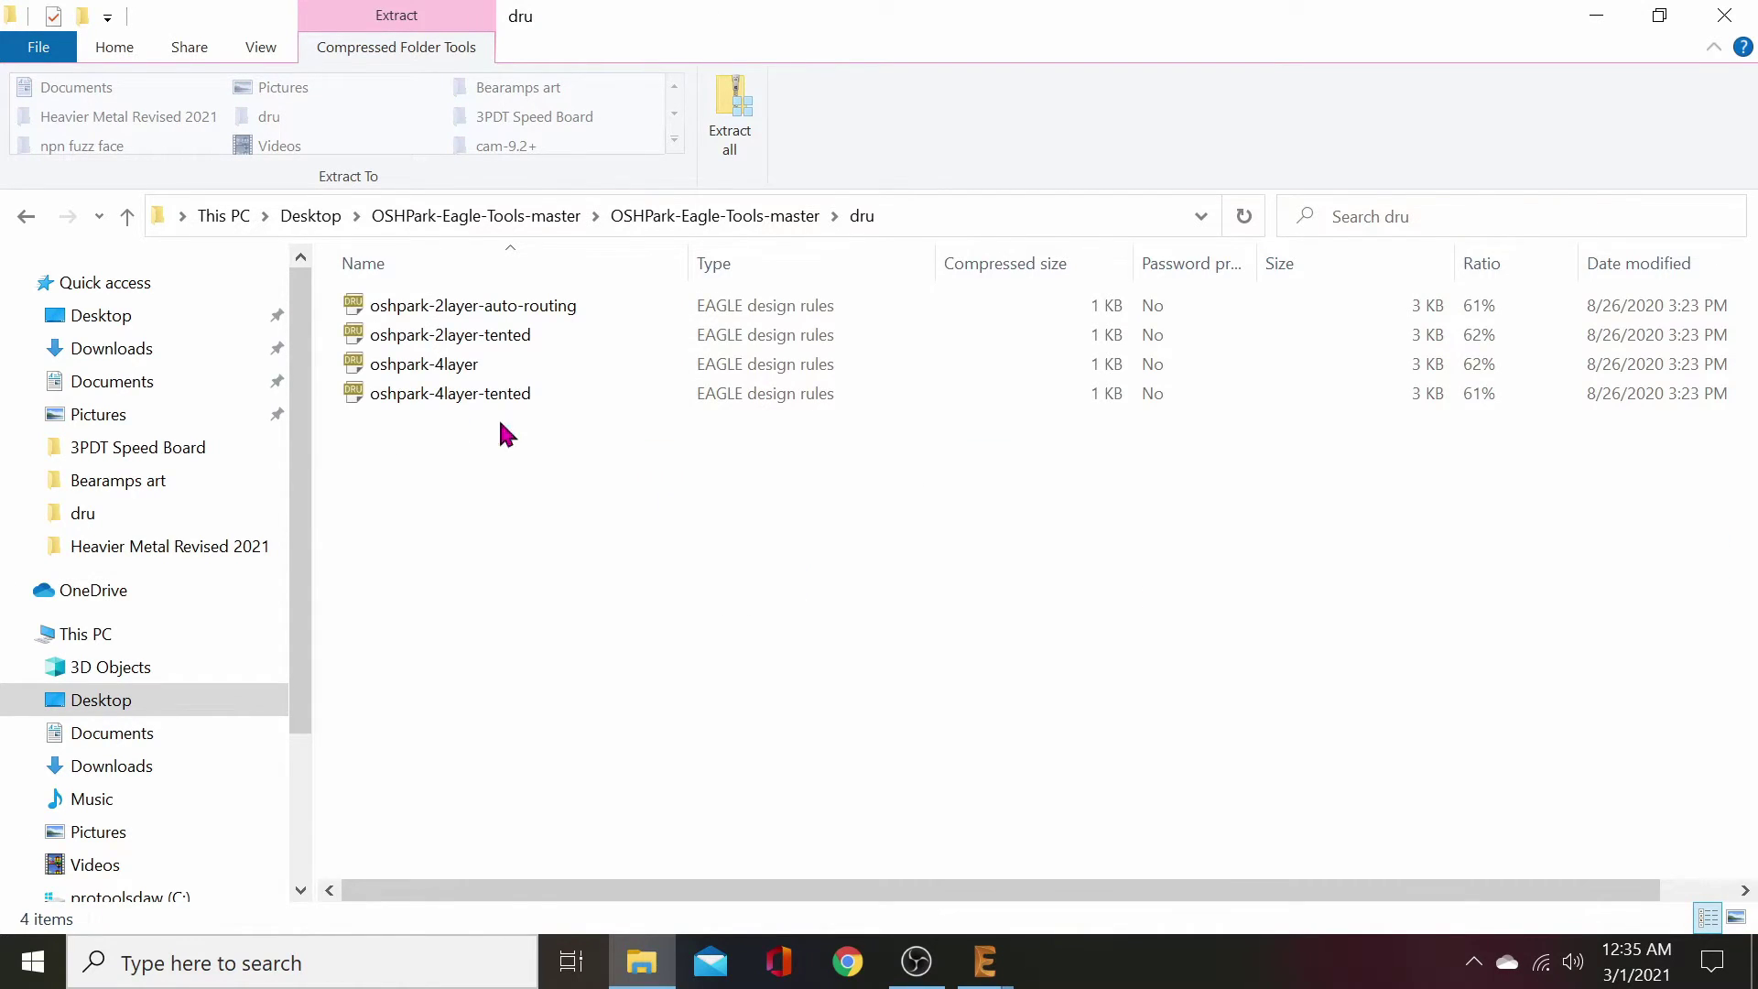
{"action": "right_click", "coordinate": [495, 339]}
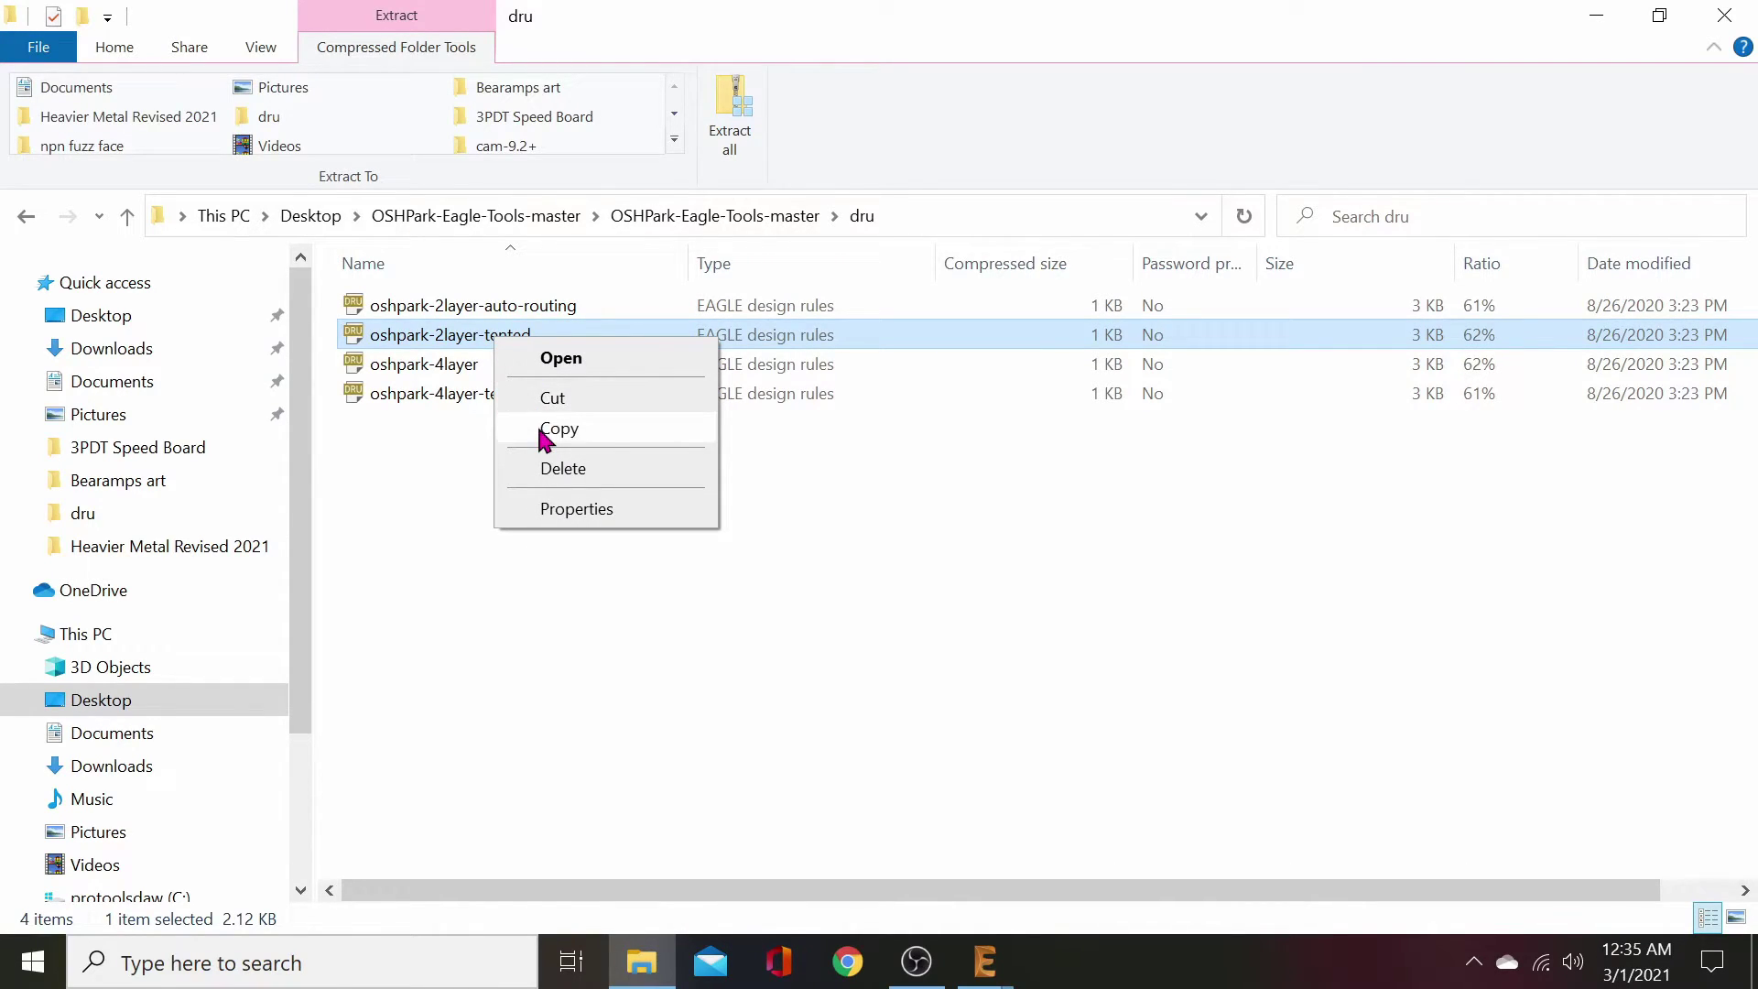
{"action": "left_click", "coordinate": [548, 431]}
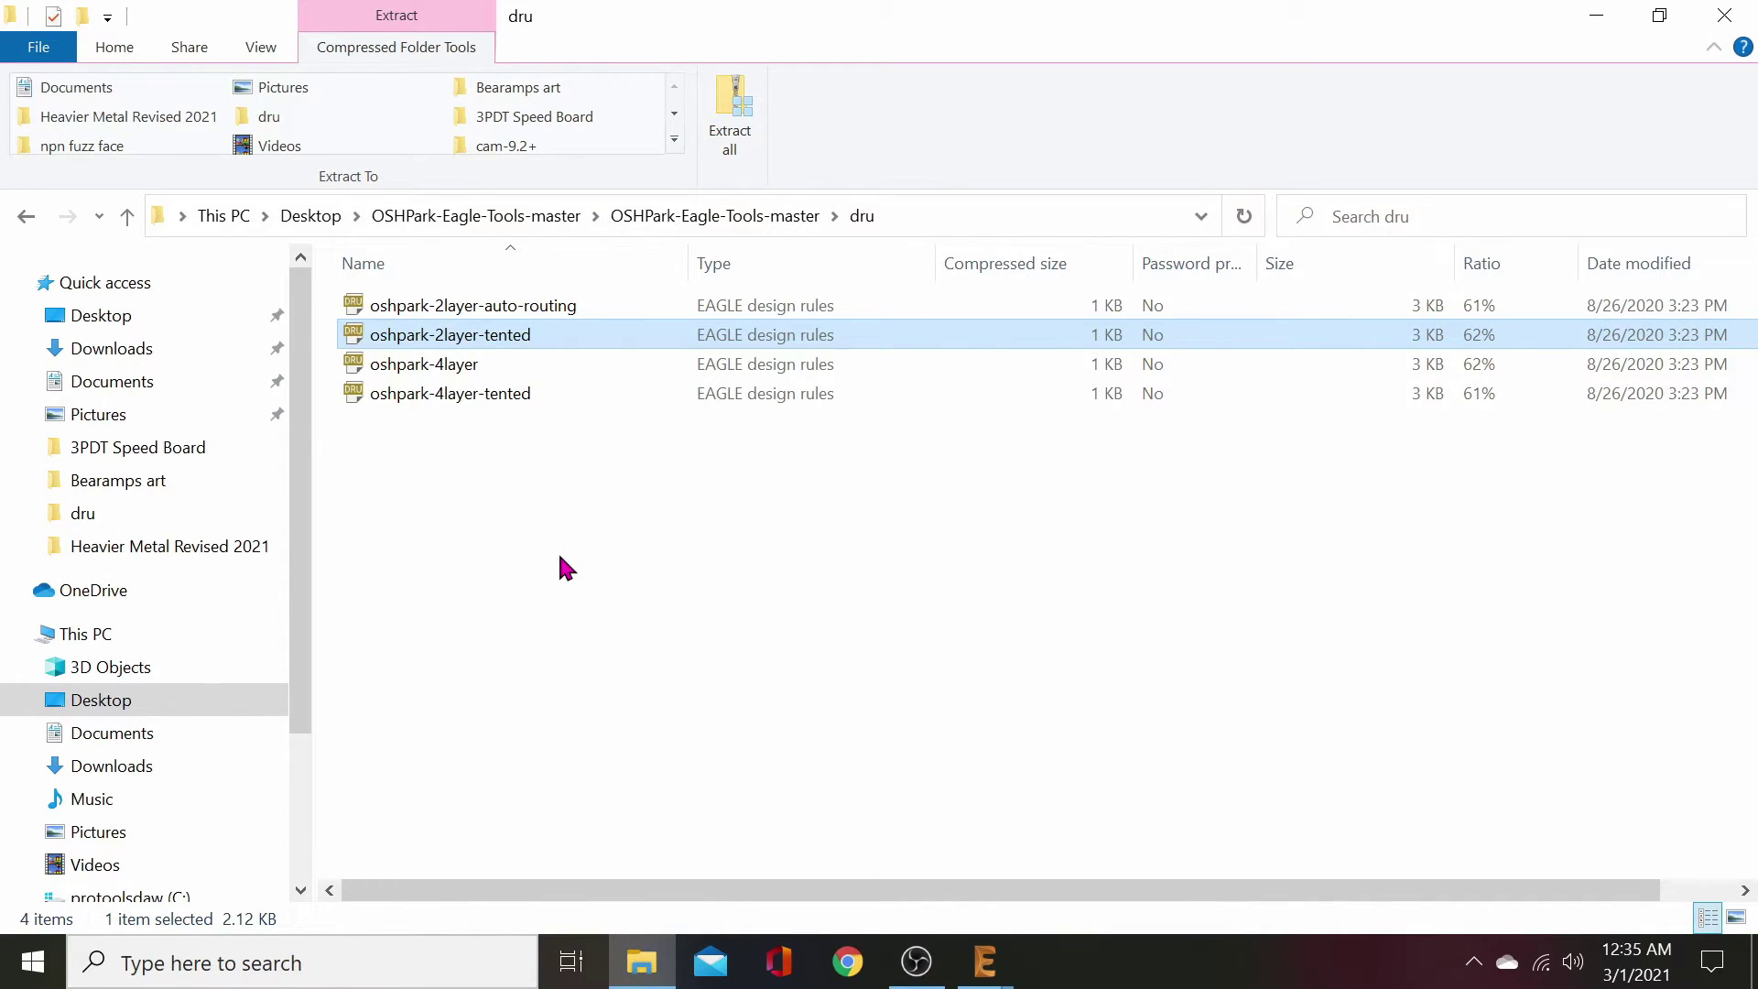
- In Documents, browse the oshpark dru folder's OSHPark-Eagle-Tools-master\dru, then back out to Documents
{"action": "left_click", "coordinate": [112, 381]}
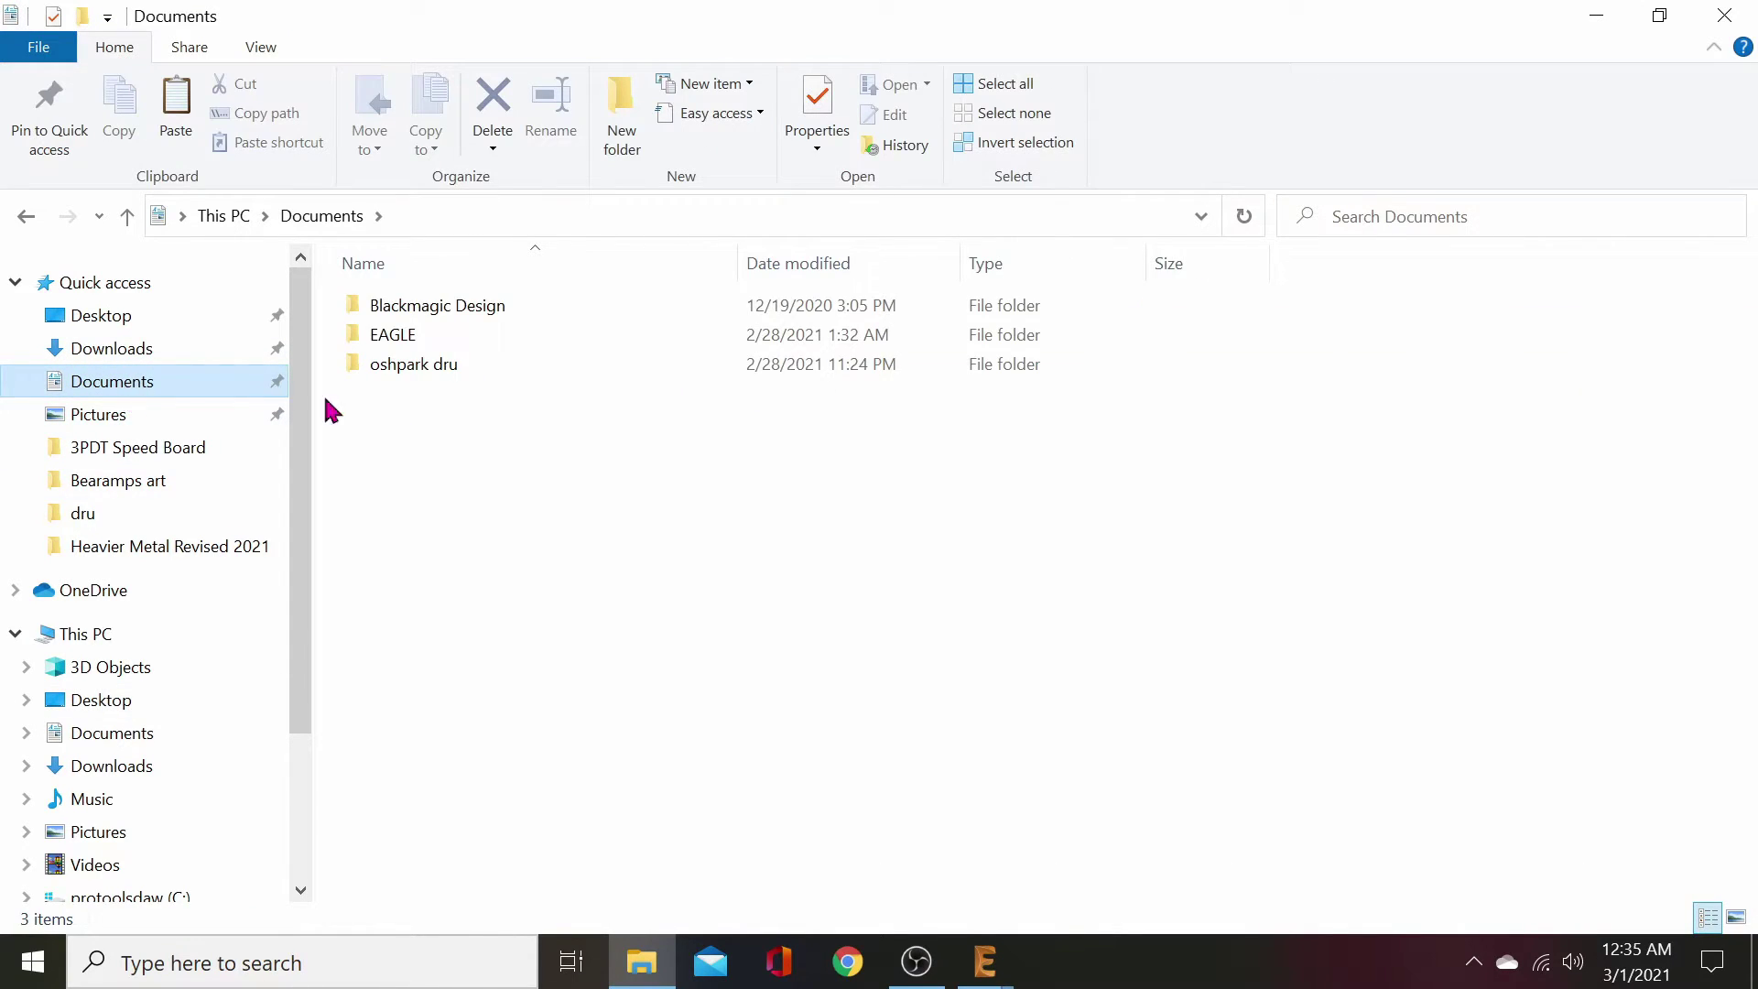
{"action": "left_click", "coordinate": [408, 336]}
{"action": "double_click", "coordinate": [429, 369]}
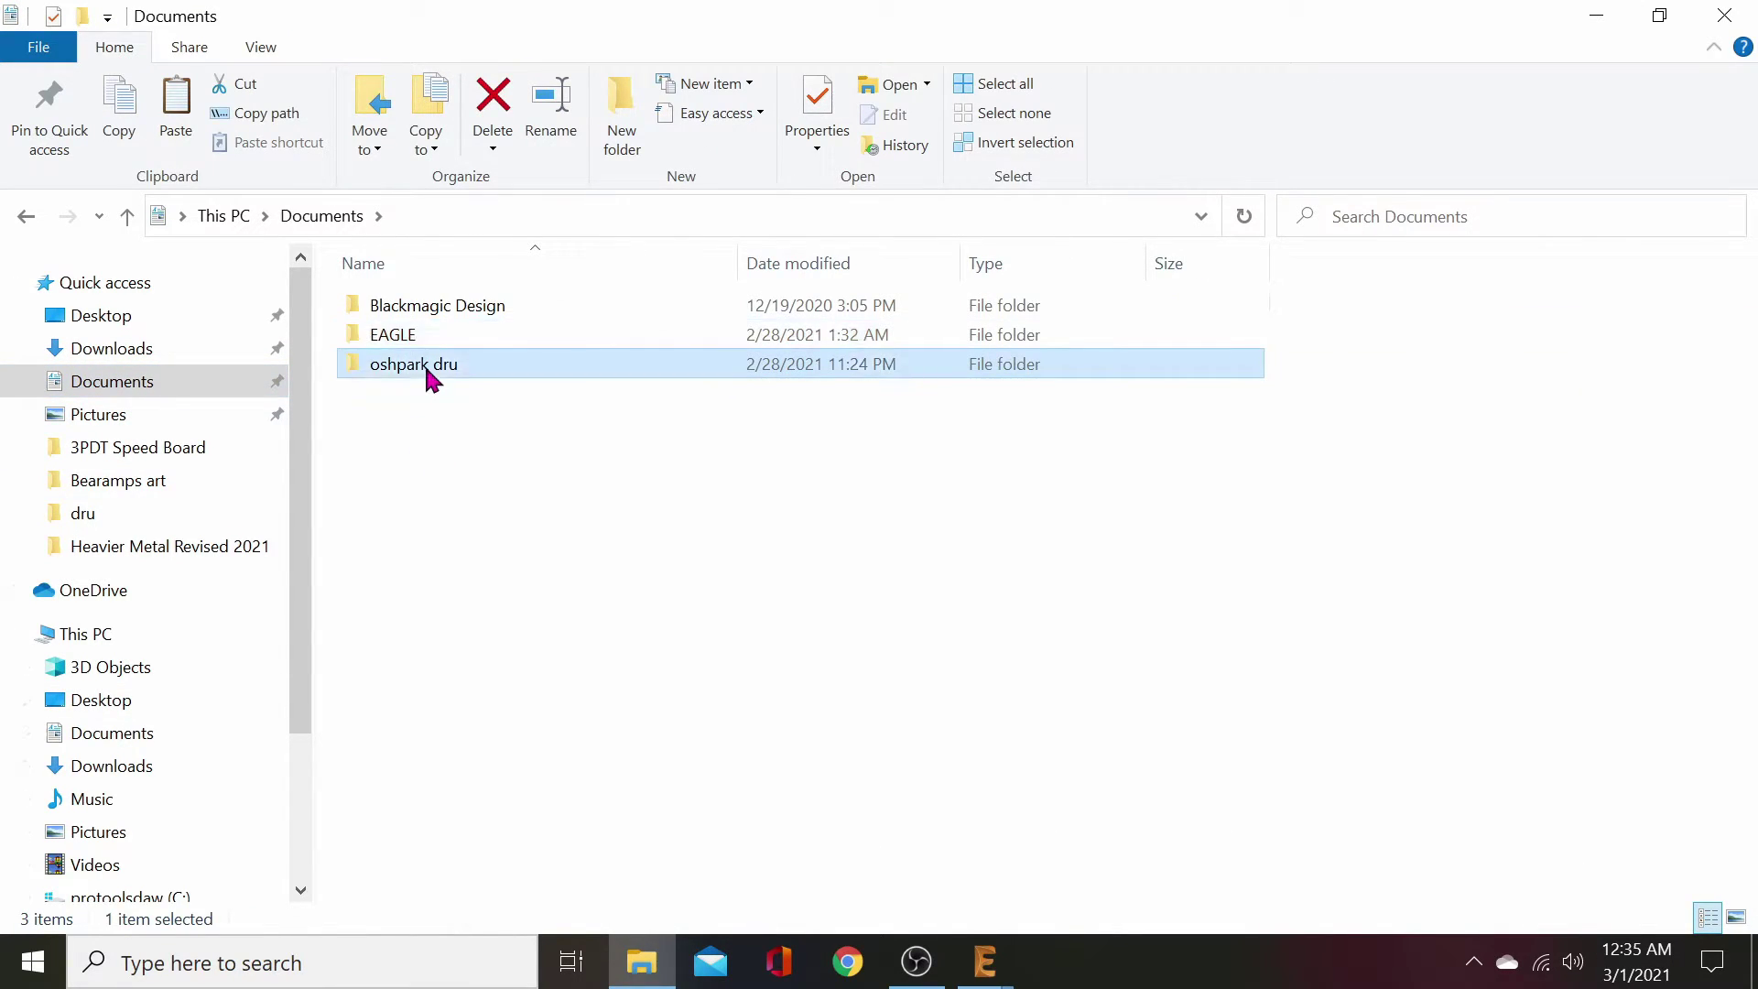
{"action": "double_click", "coordinate": [463, 305]}
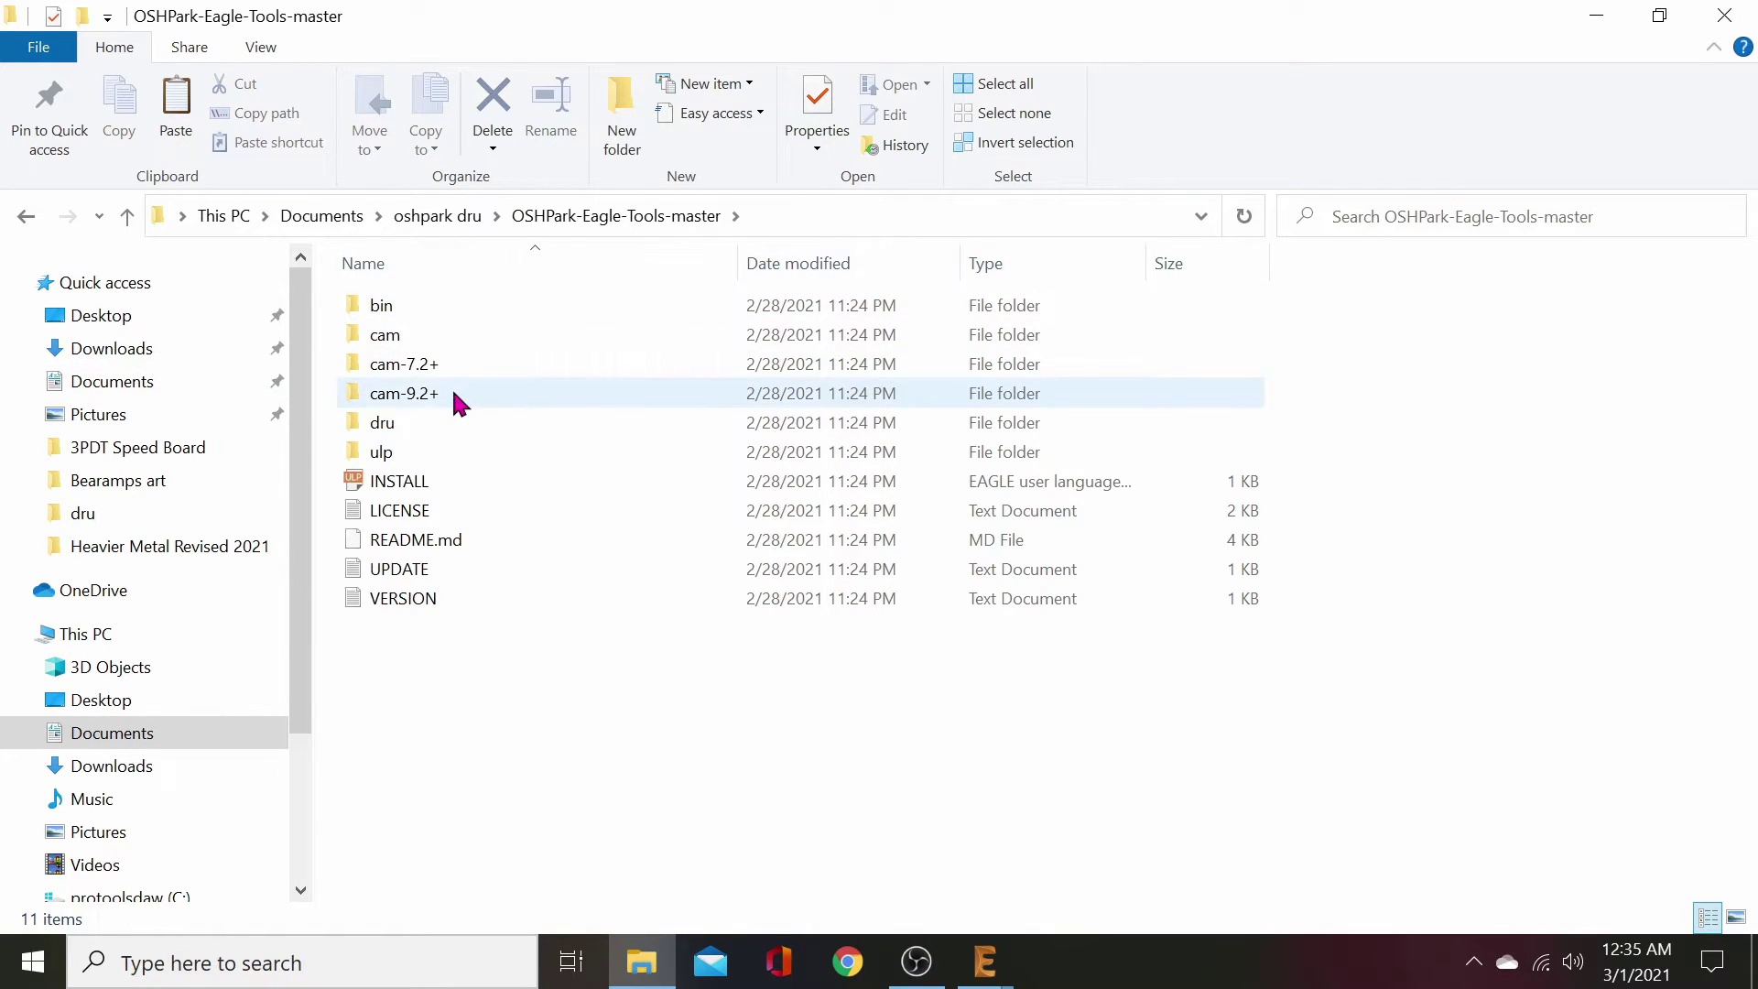
{"action": "double_click", "coordinate": [427, 430]}
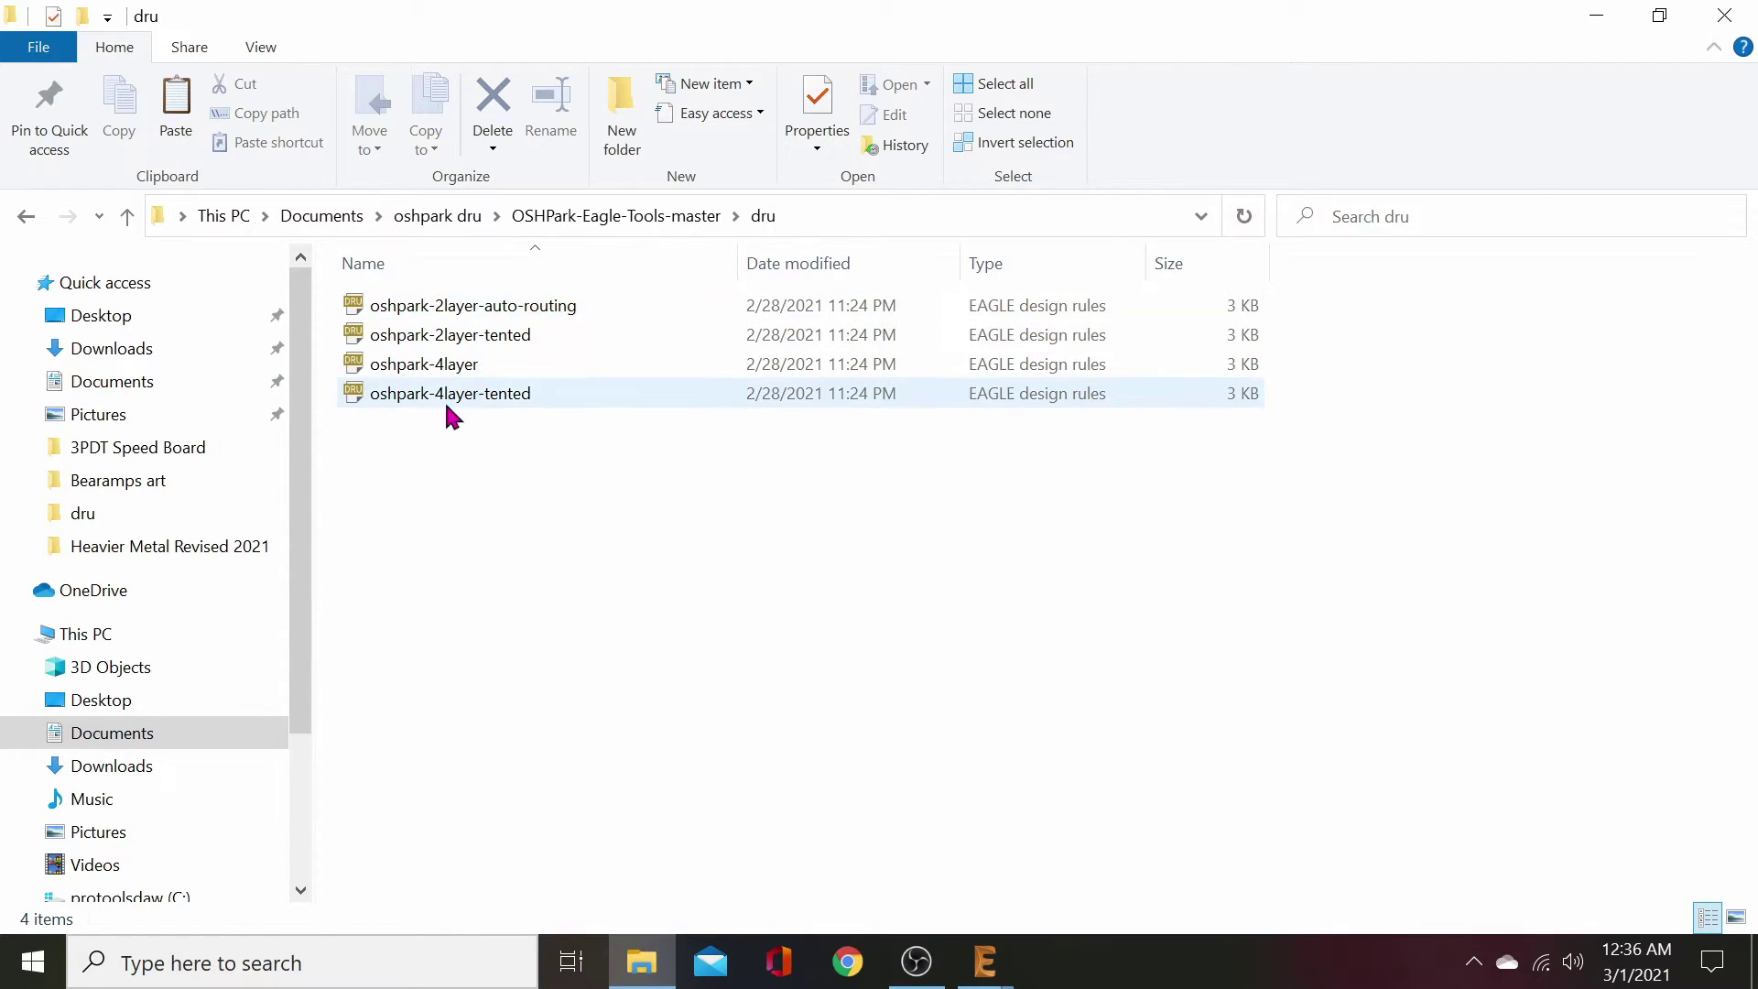
{"action": "left_click", "coordinate": [26, 217]}
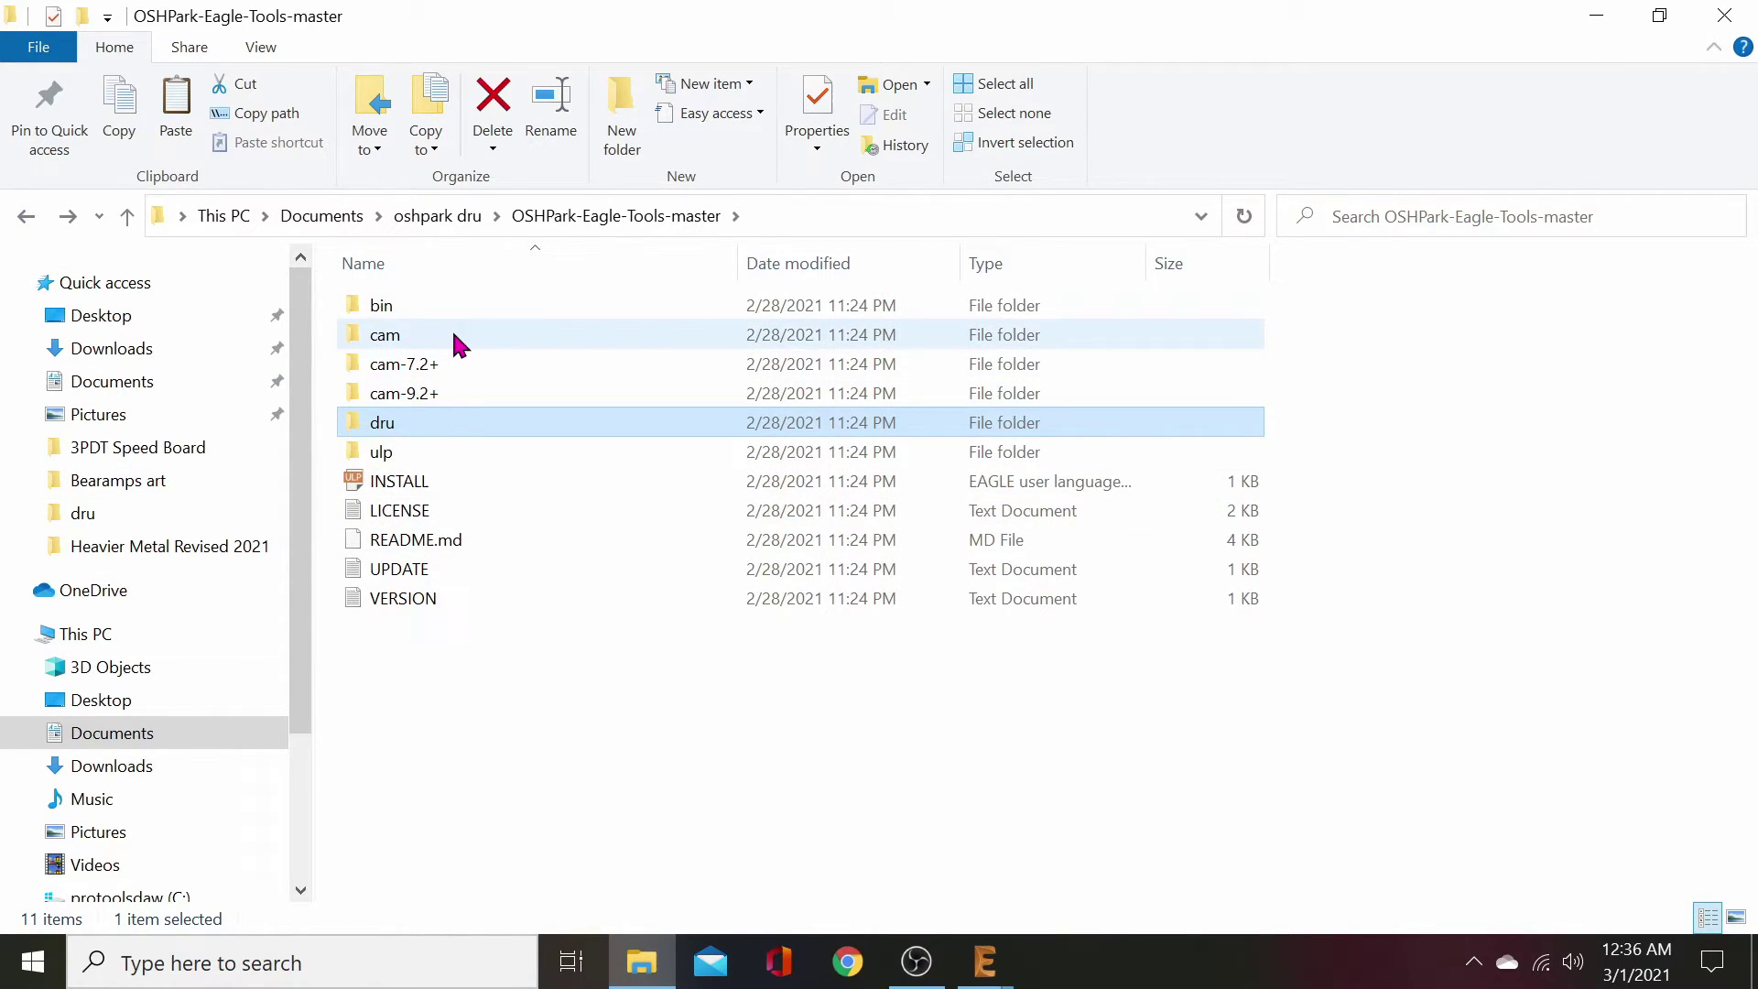
{"action": "left_click", "coordinate": [26, 217]}
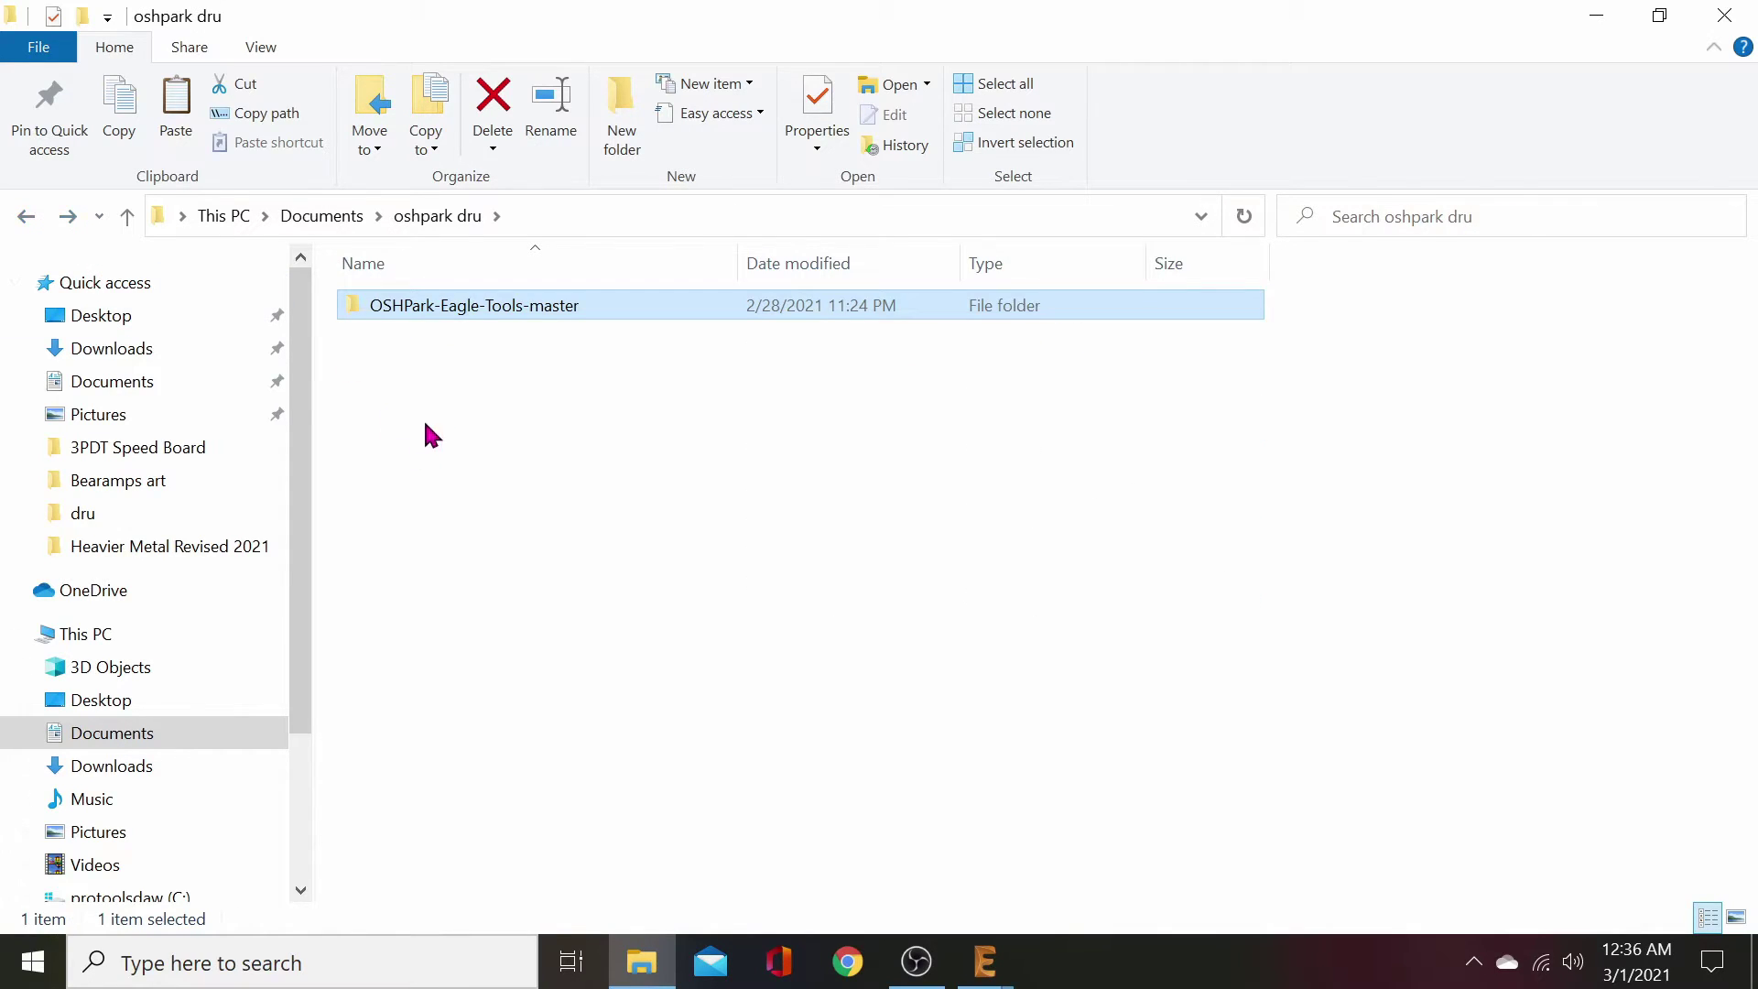
{"action": "left_click", "coordinate": [27, 218]}
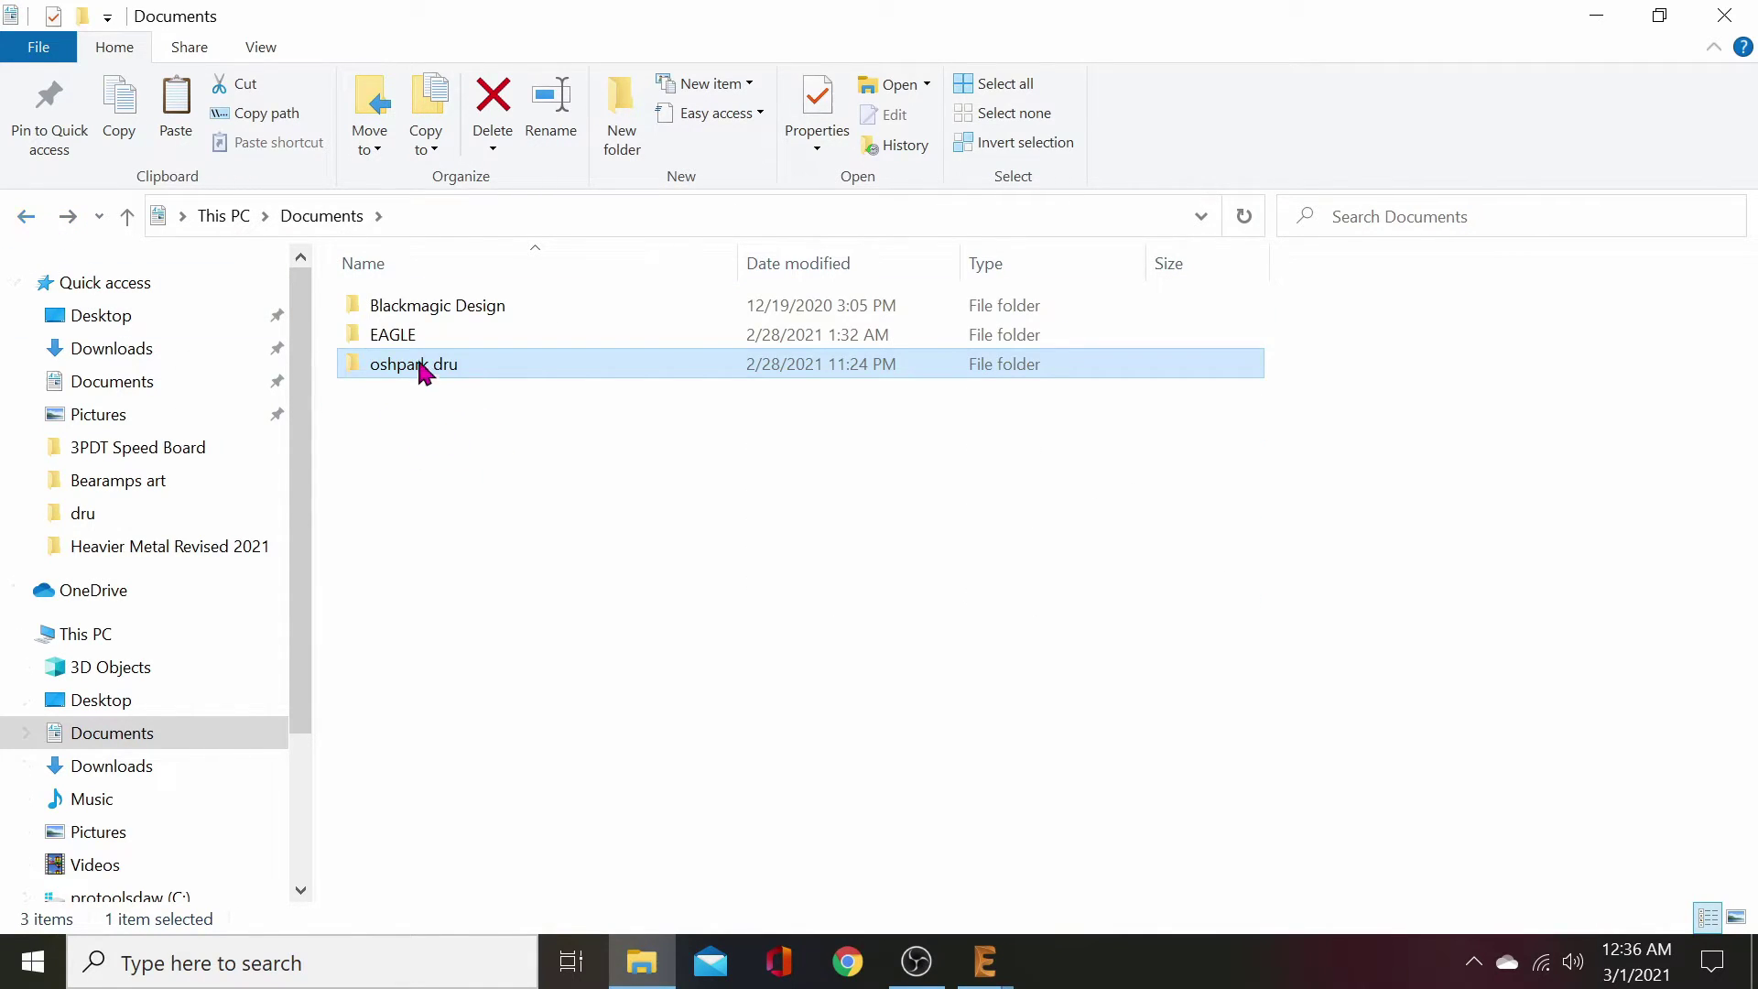
- Open EAGLE > design rules > dru and select the oshpark-2layer rule file
{"action": "left_click", "coordinate": [438, 338]}
{"action": "double_click", "coordinate": [437, 335]}
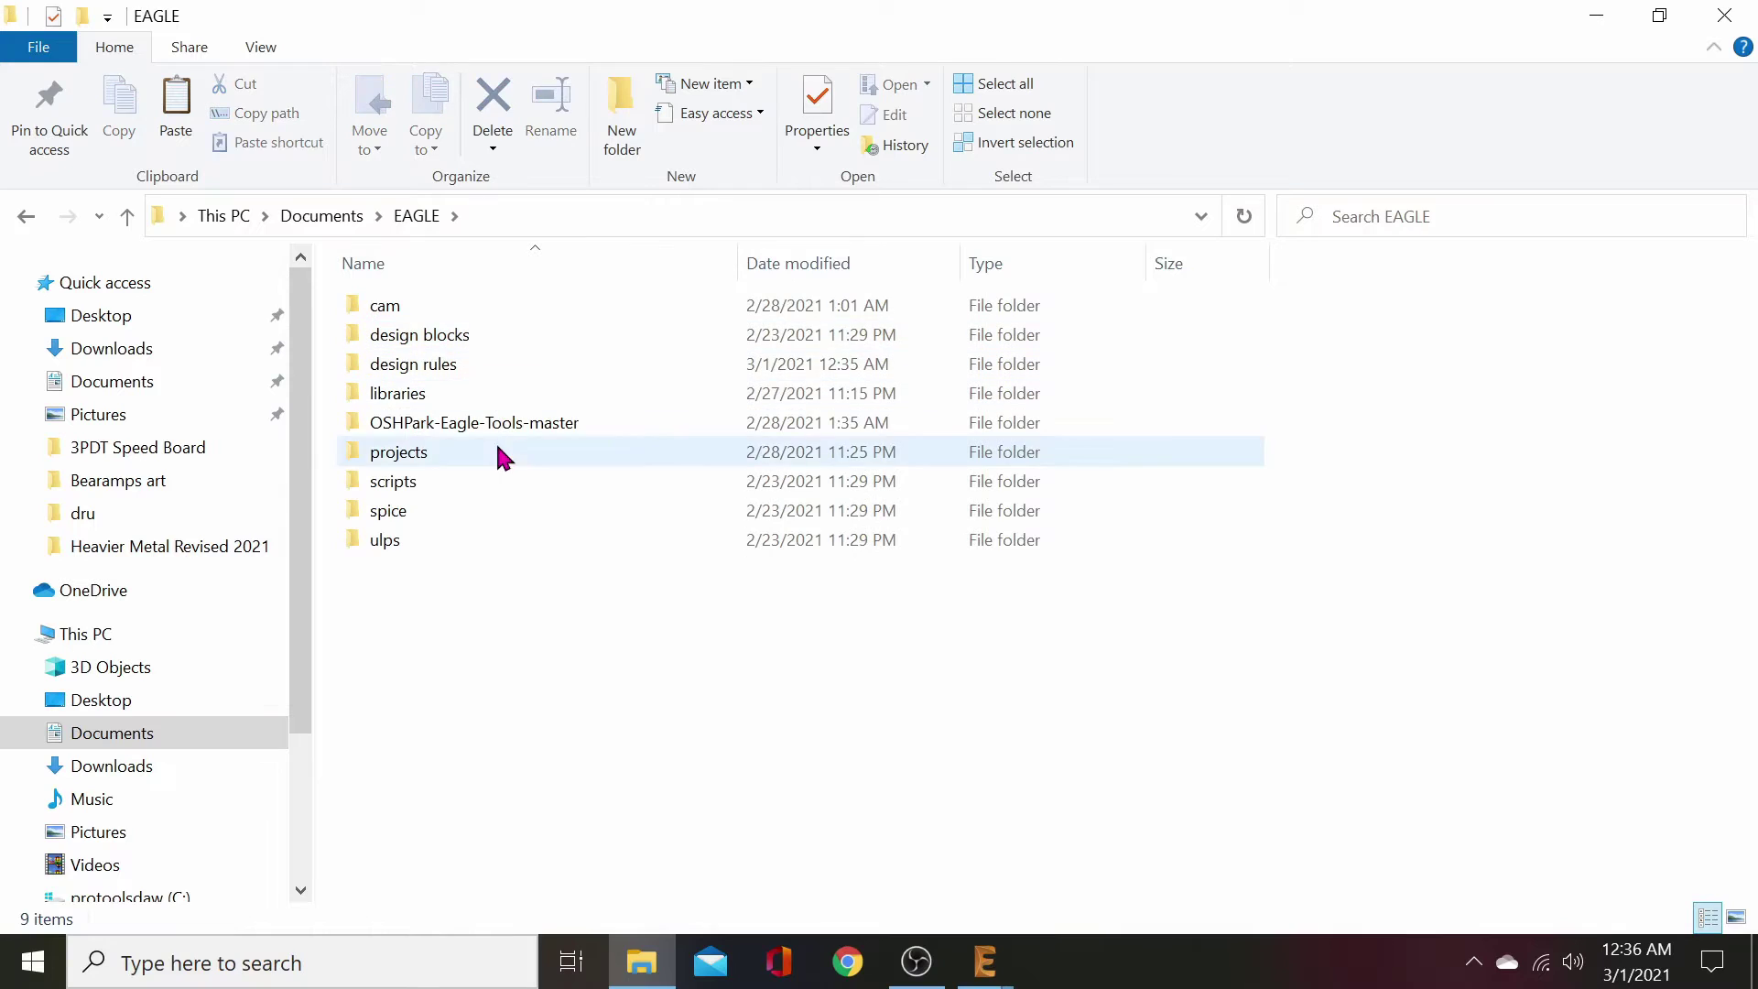
{"action": "double_click", "coordinate": [463, 305]}
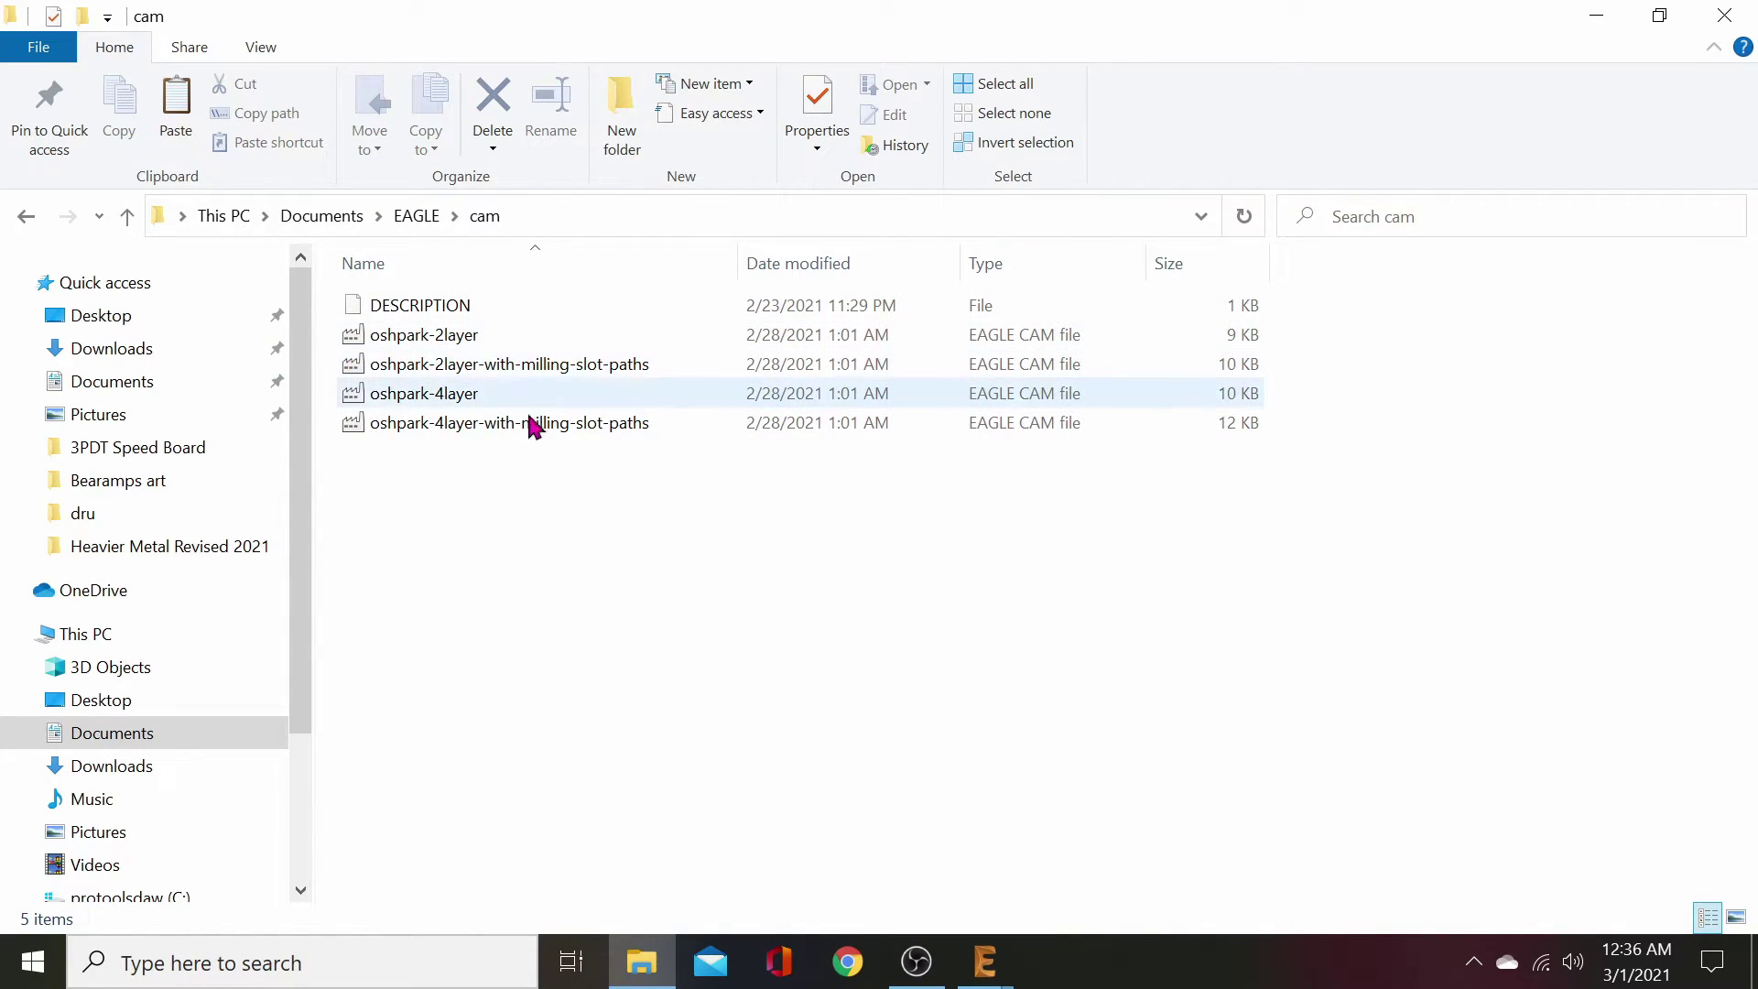
{"action": "left_click", "coordinate": [28, 220]}
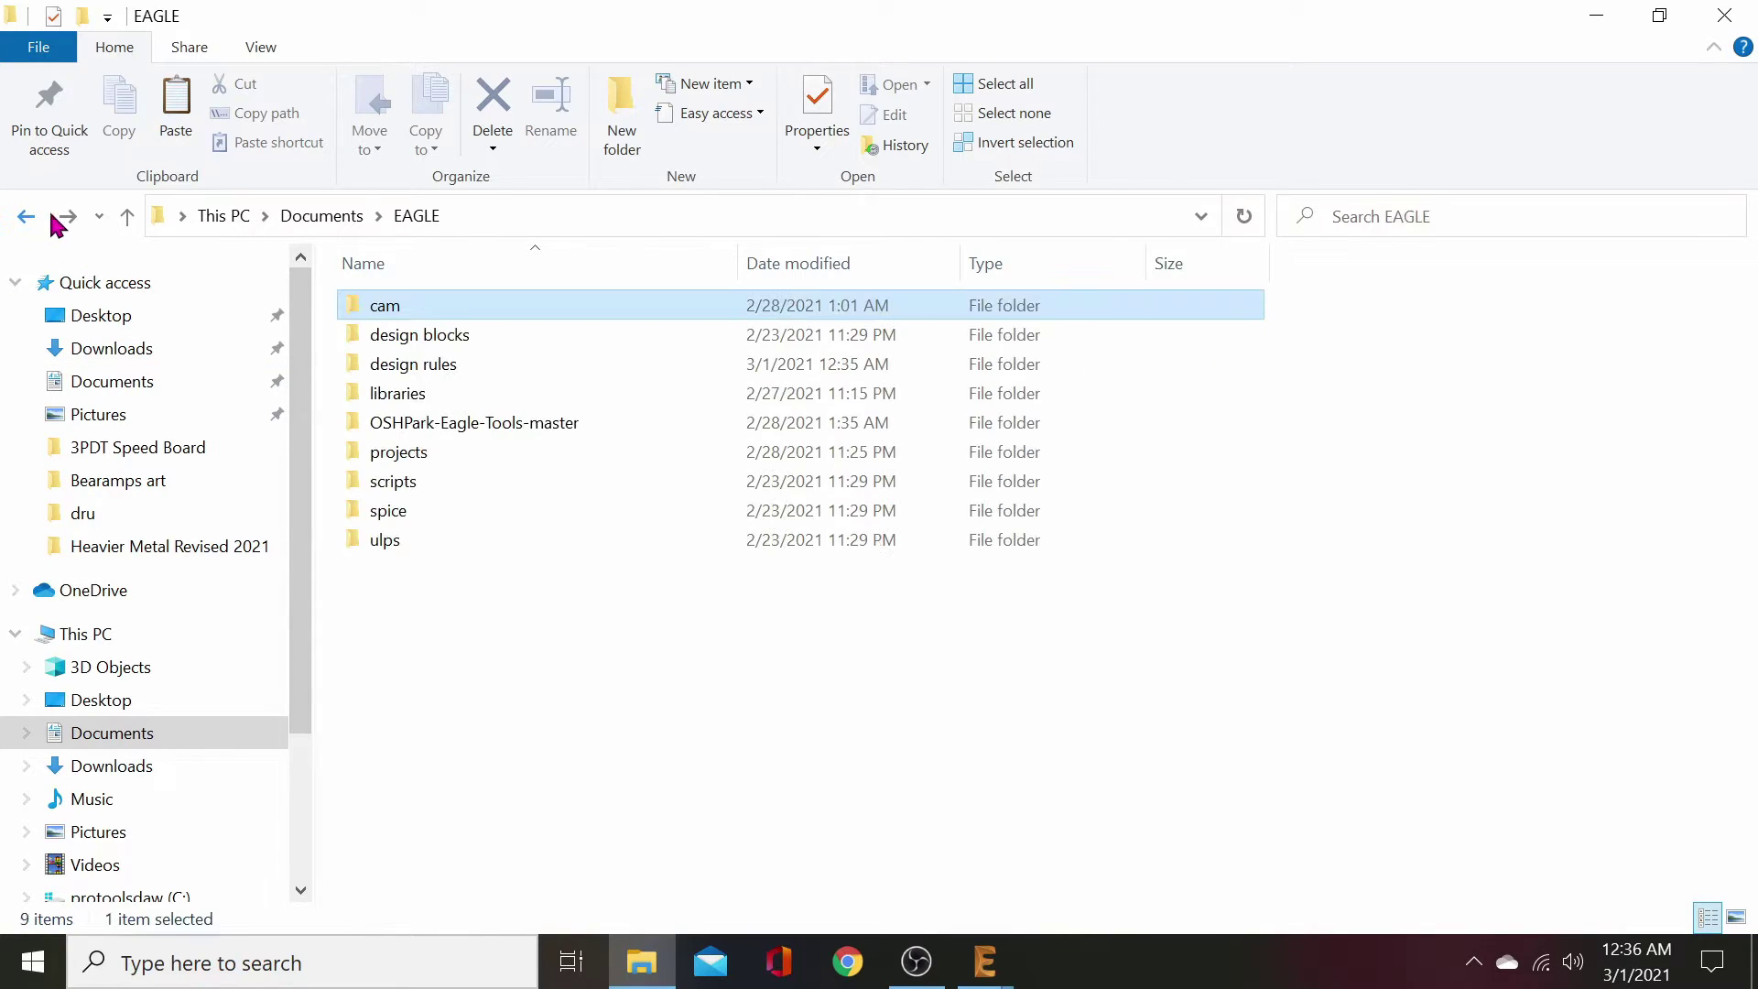
{"action": "left_click", "coordinate": [471, 363]}
{"action": "double_click", "coordinate": [470, 363]}
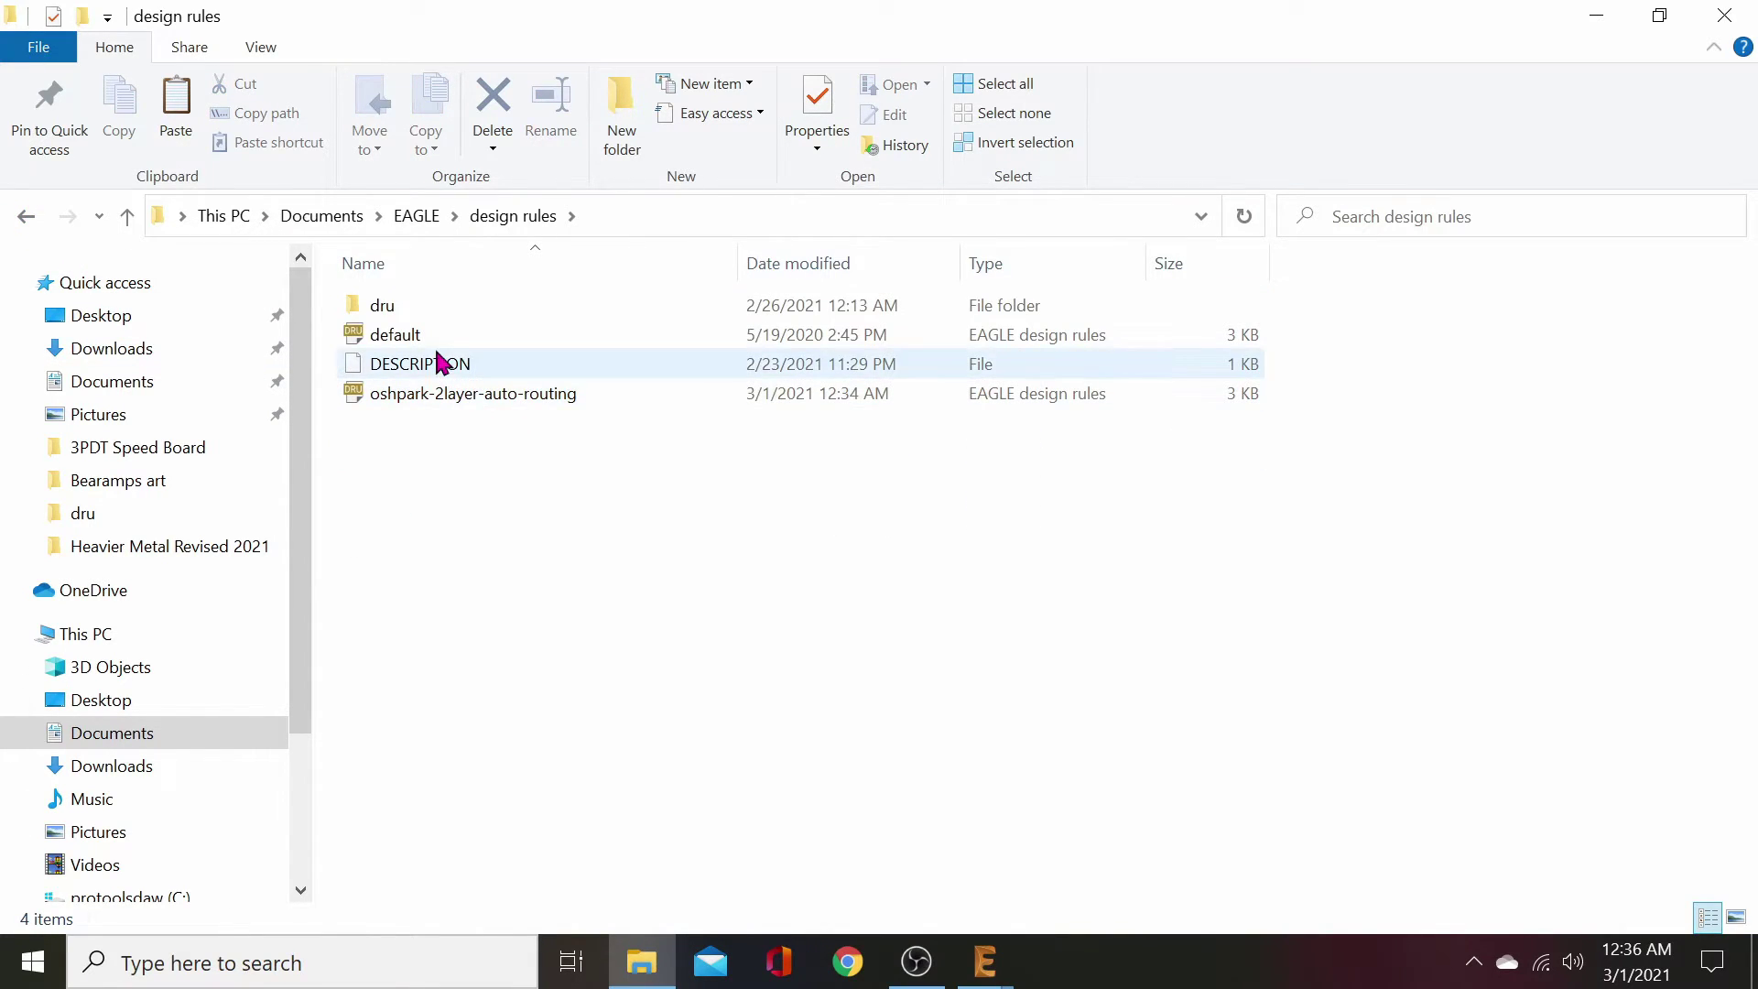
{"action": "left_click", "coordinate": [406, 305]}
{"action": "double_click", "coordinate": [407, 305]}
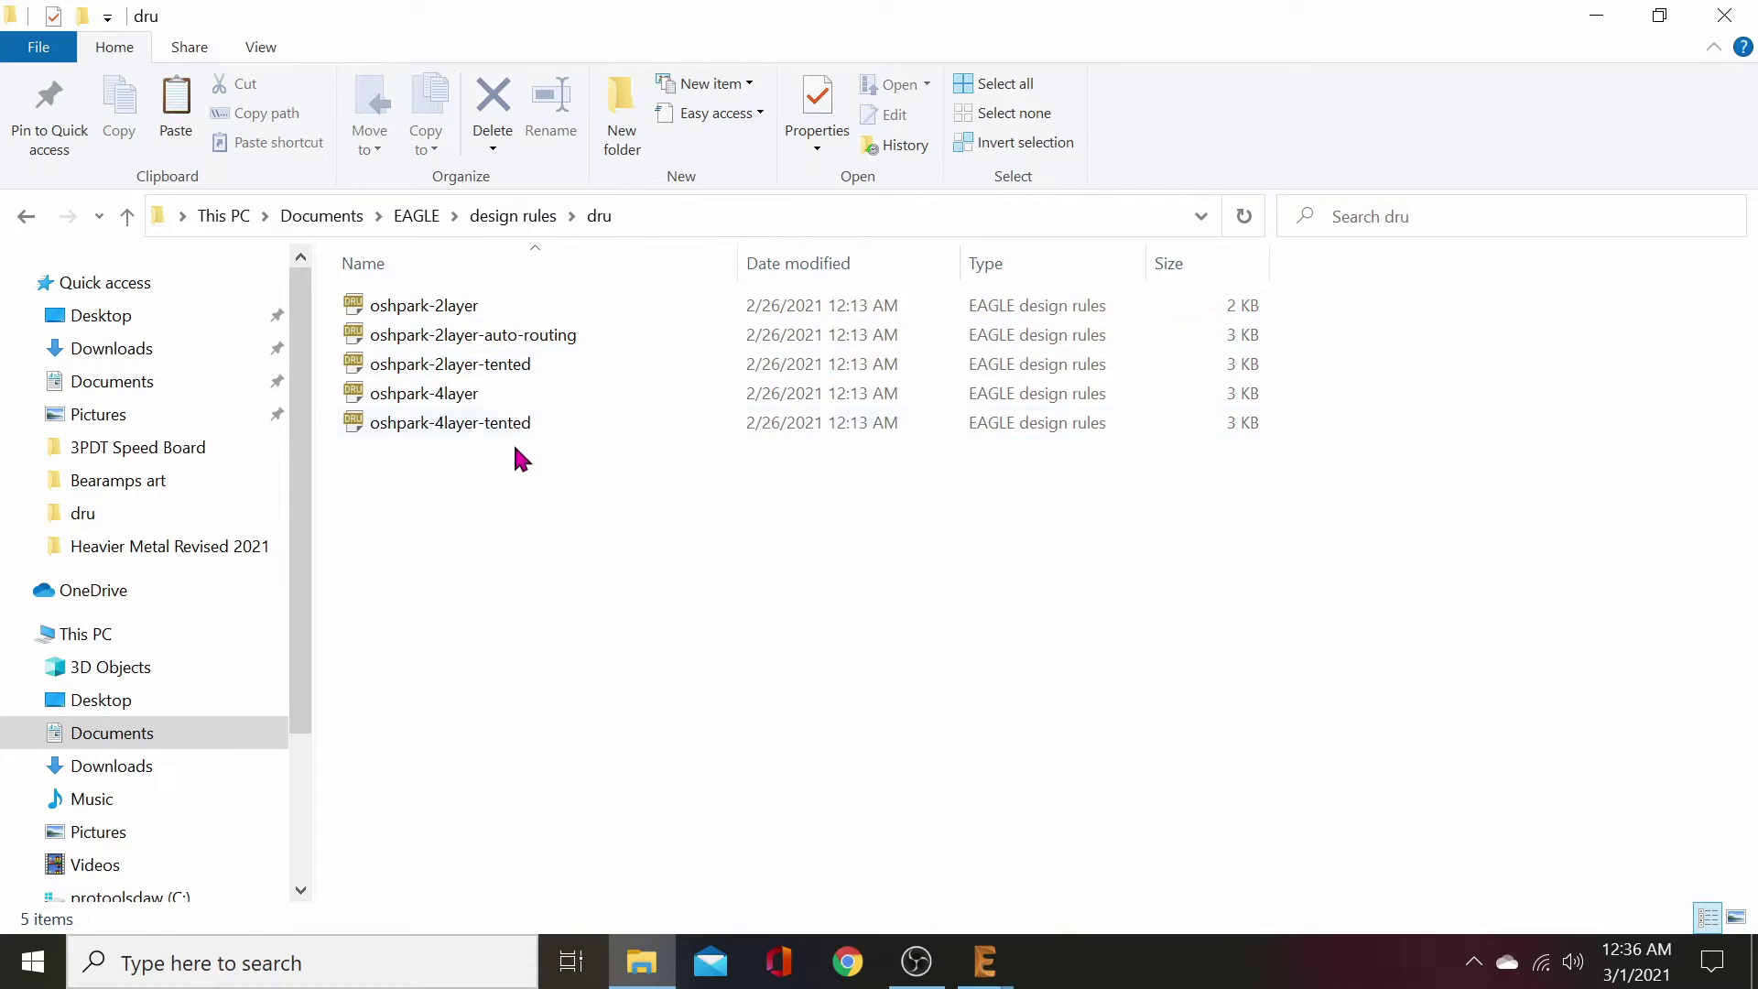
{"action": "left_click", "coordinate": [486, 309]}
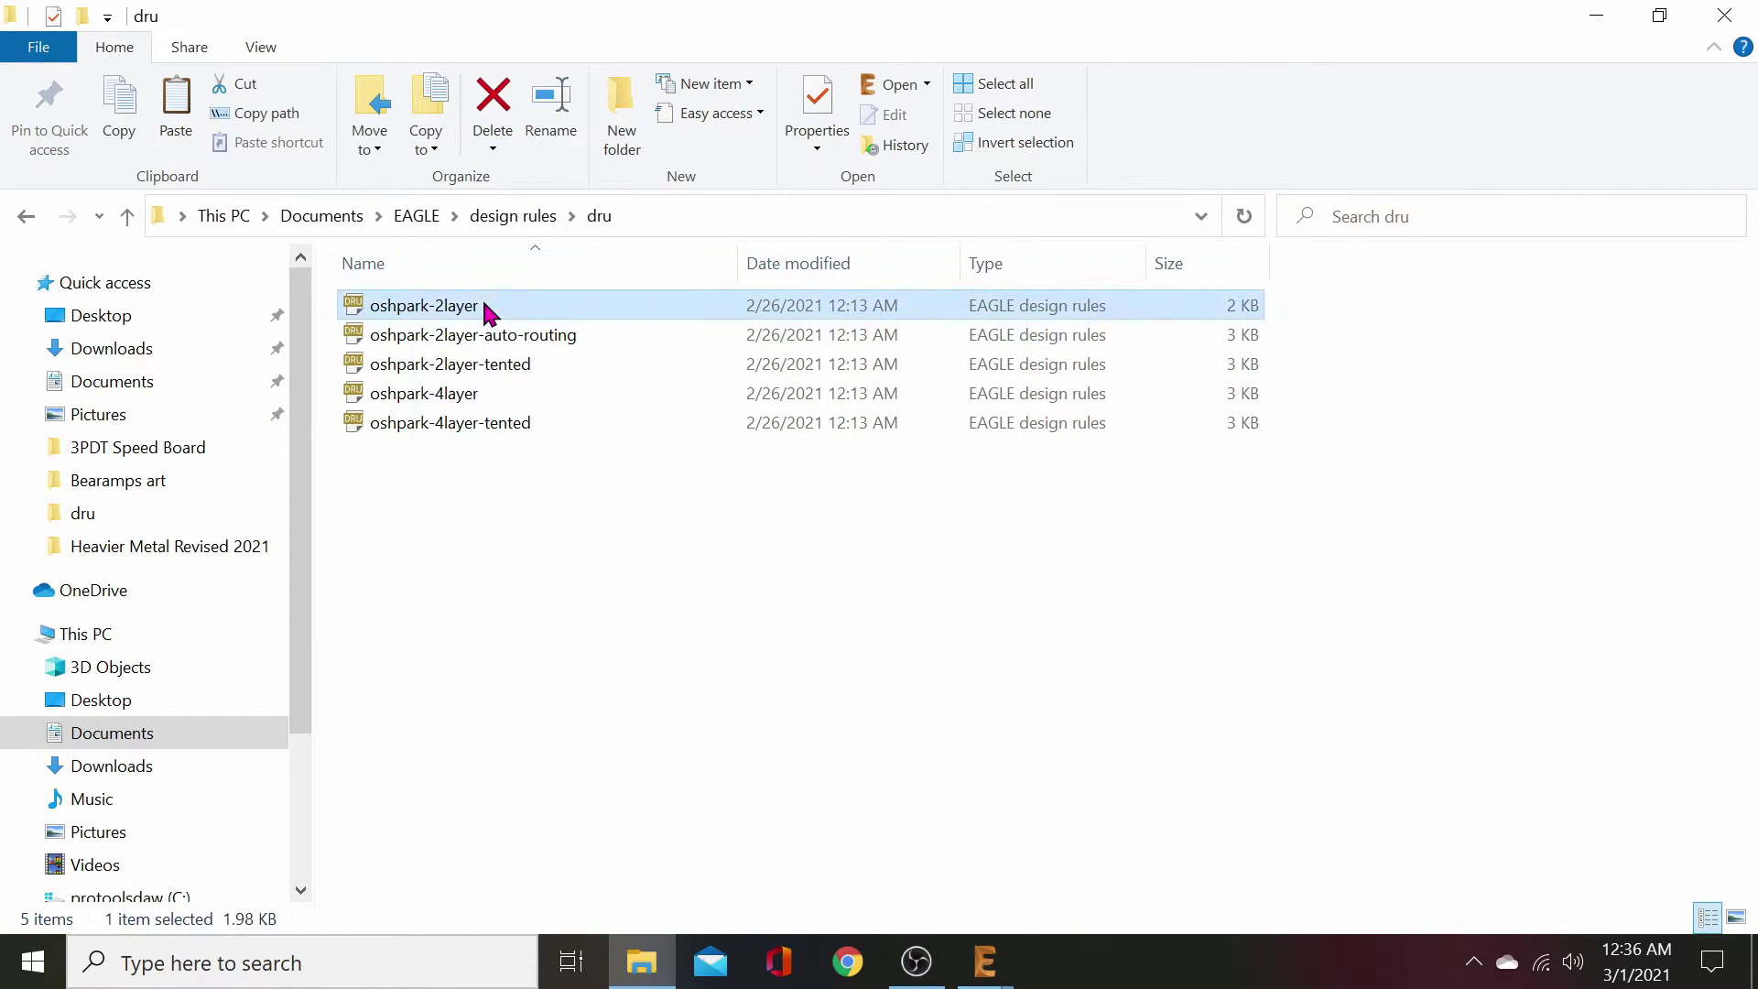
- Check the oshpark-2layer file's Properties, then close them with OK
{"action": "right_click", "coordinate": [486, 309]}
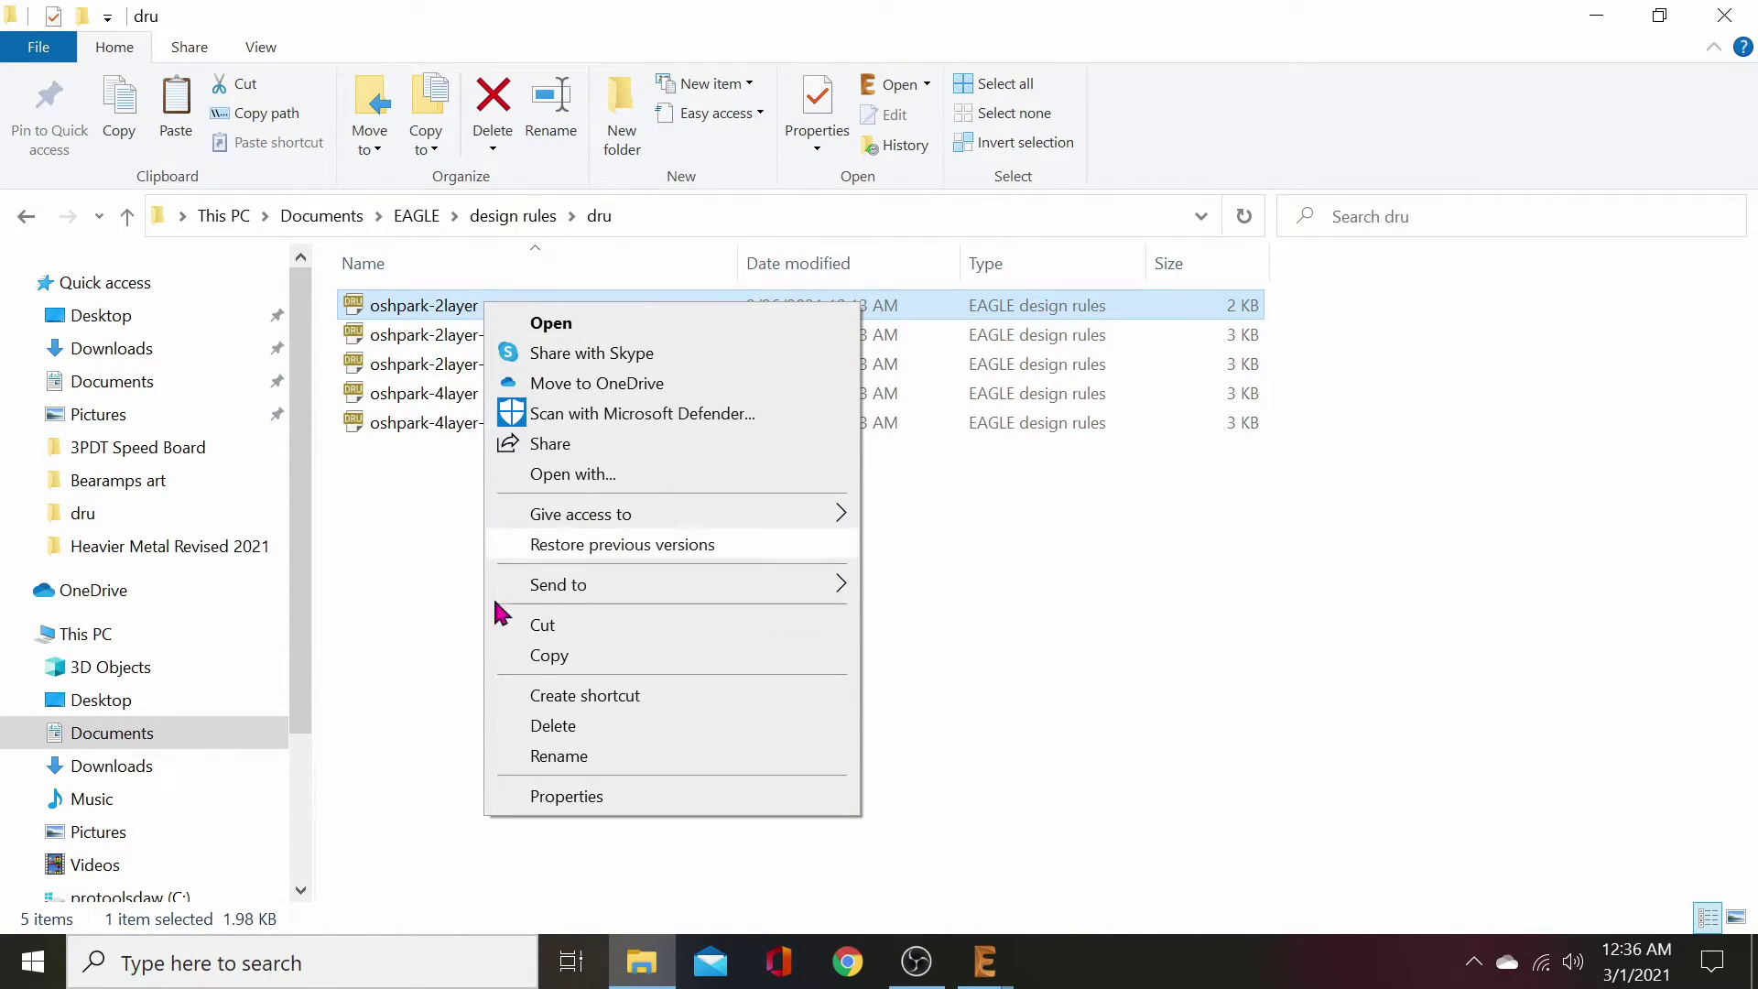
{"action": "left_click", "coordinate": [542, 795]}
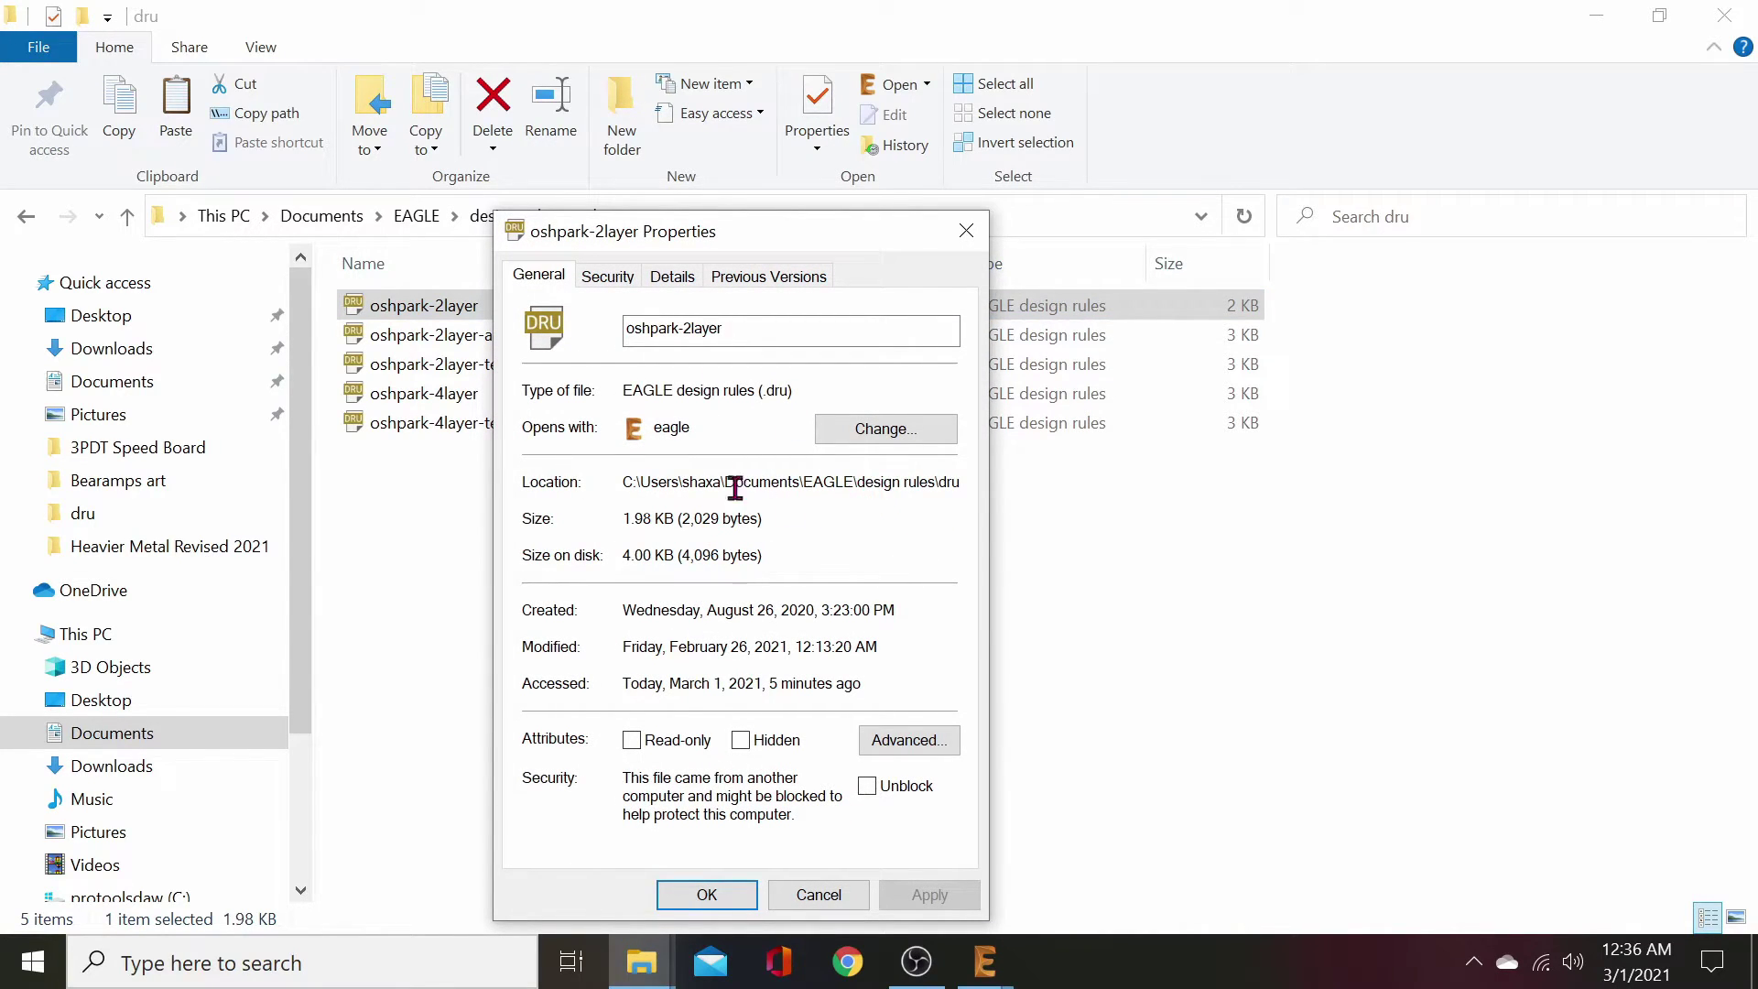
{"action": "left_click", "coordinate": [707, 894]}
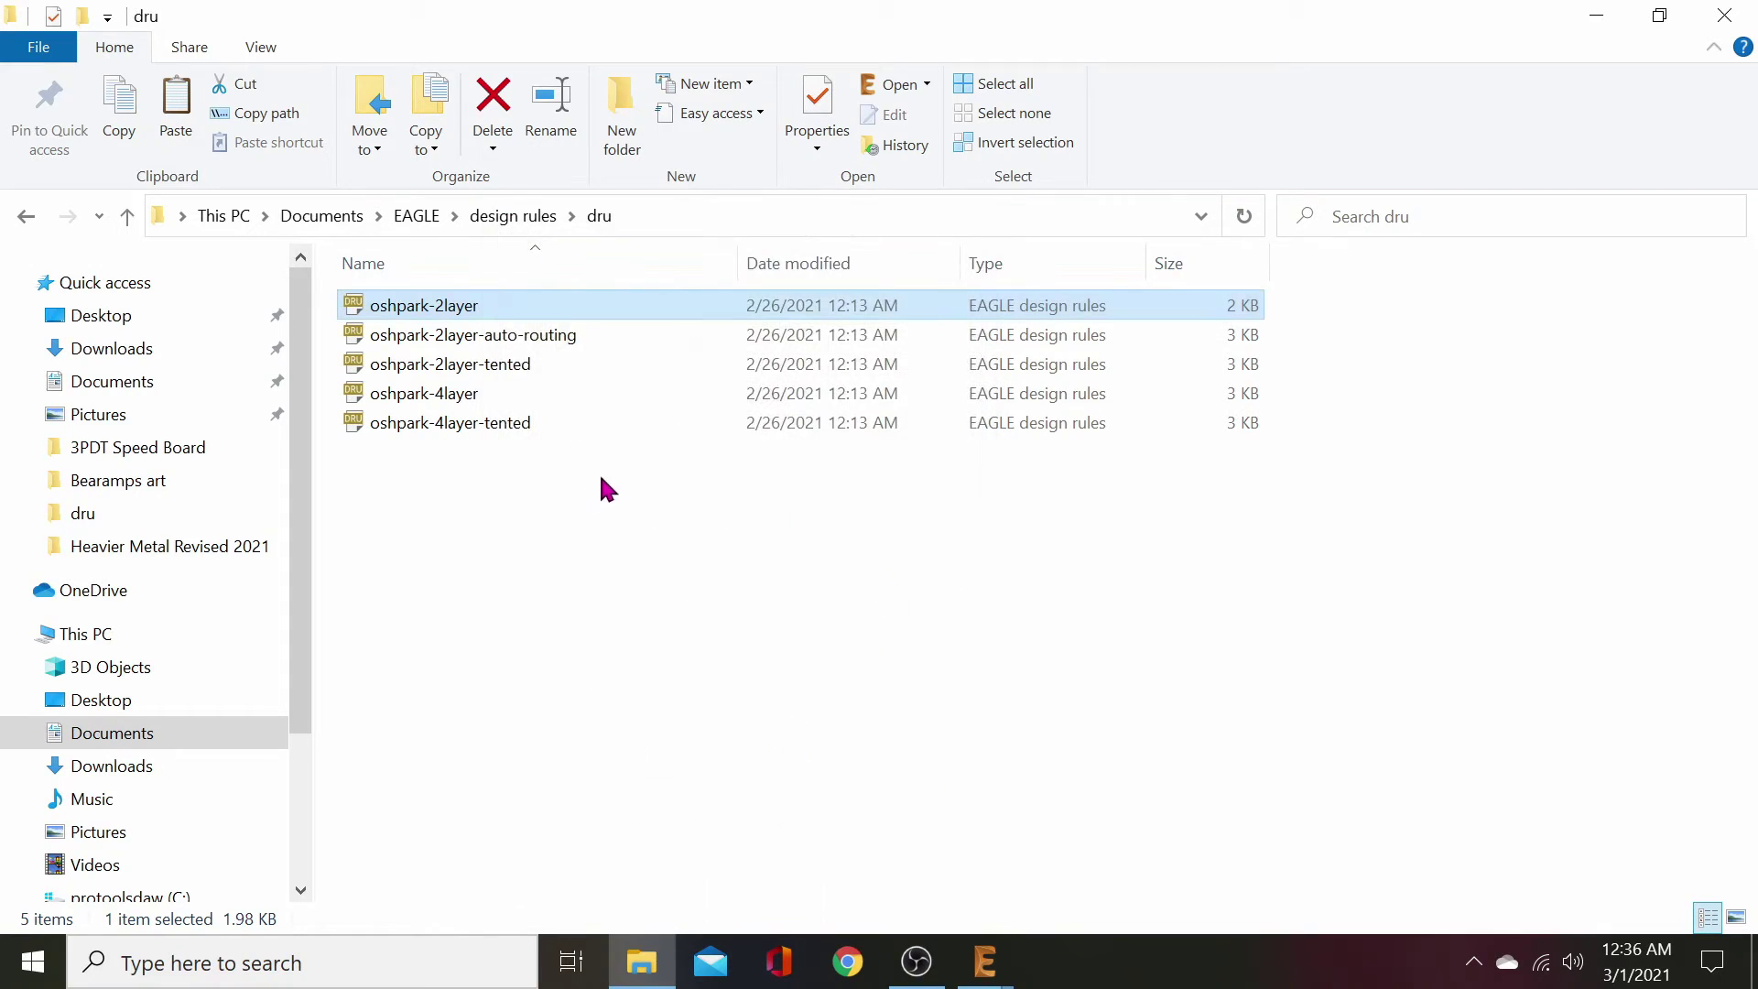
- Go back through previous folders to the zipped OSH Park dru folder and bring EAGLE's Control Panel forward
{"action": "left_click", "coordinate": [26, 217]}
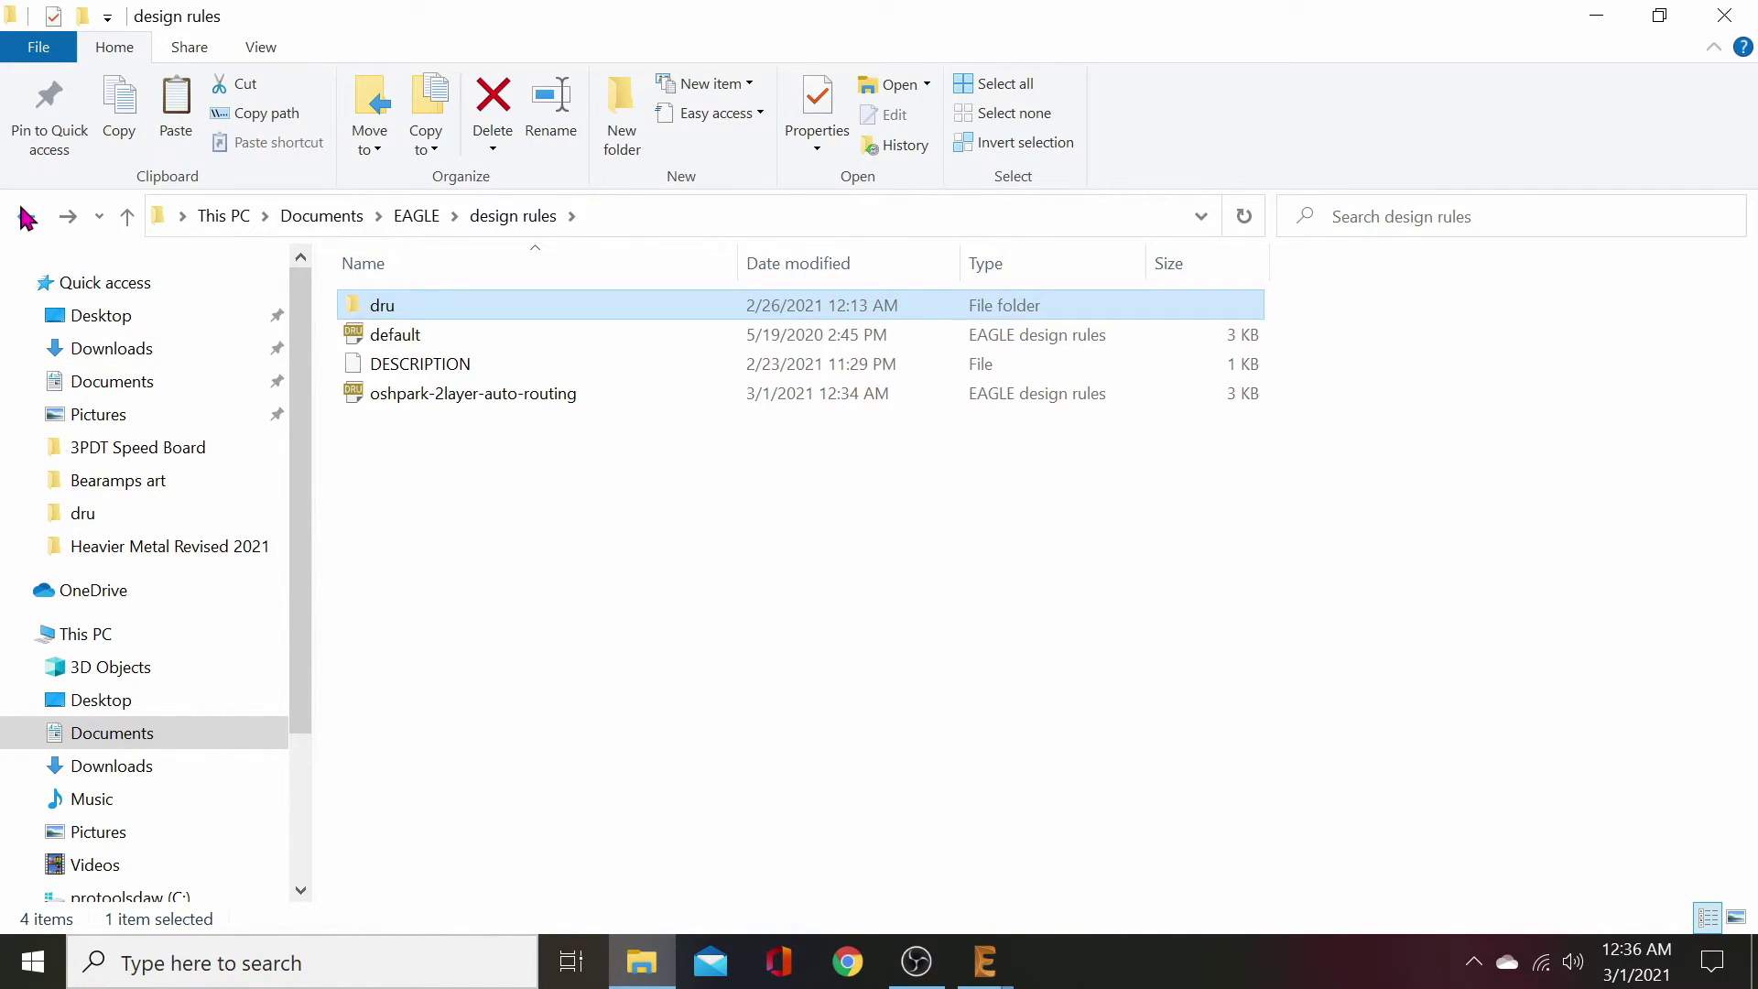
{"action": "left_click", "coordinate": [27, 217]}
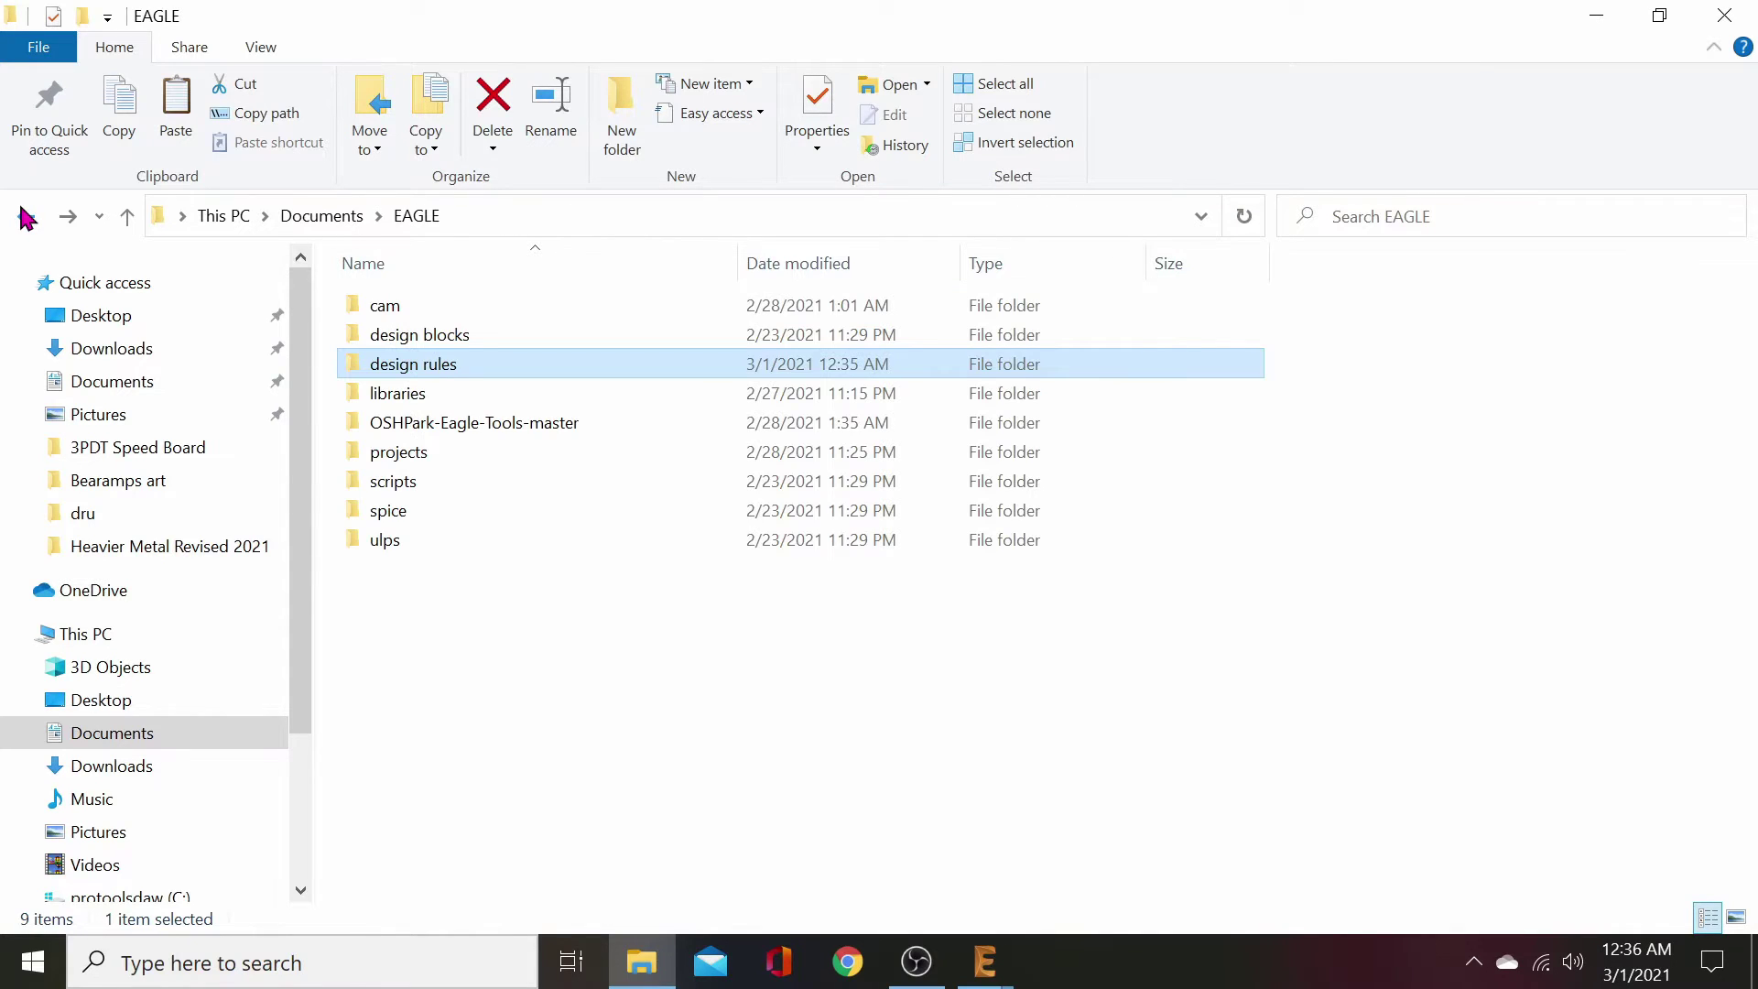
{"action": "left_click", "coordinate": [27, 217]}
{"action": "left_click", "coordinate": [27, 217]}
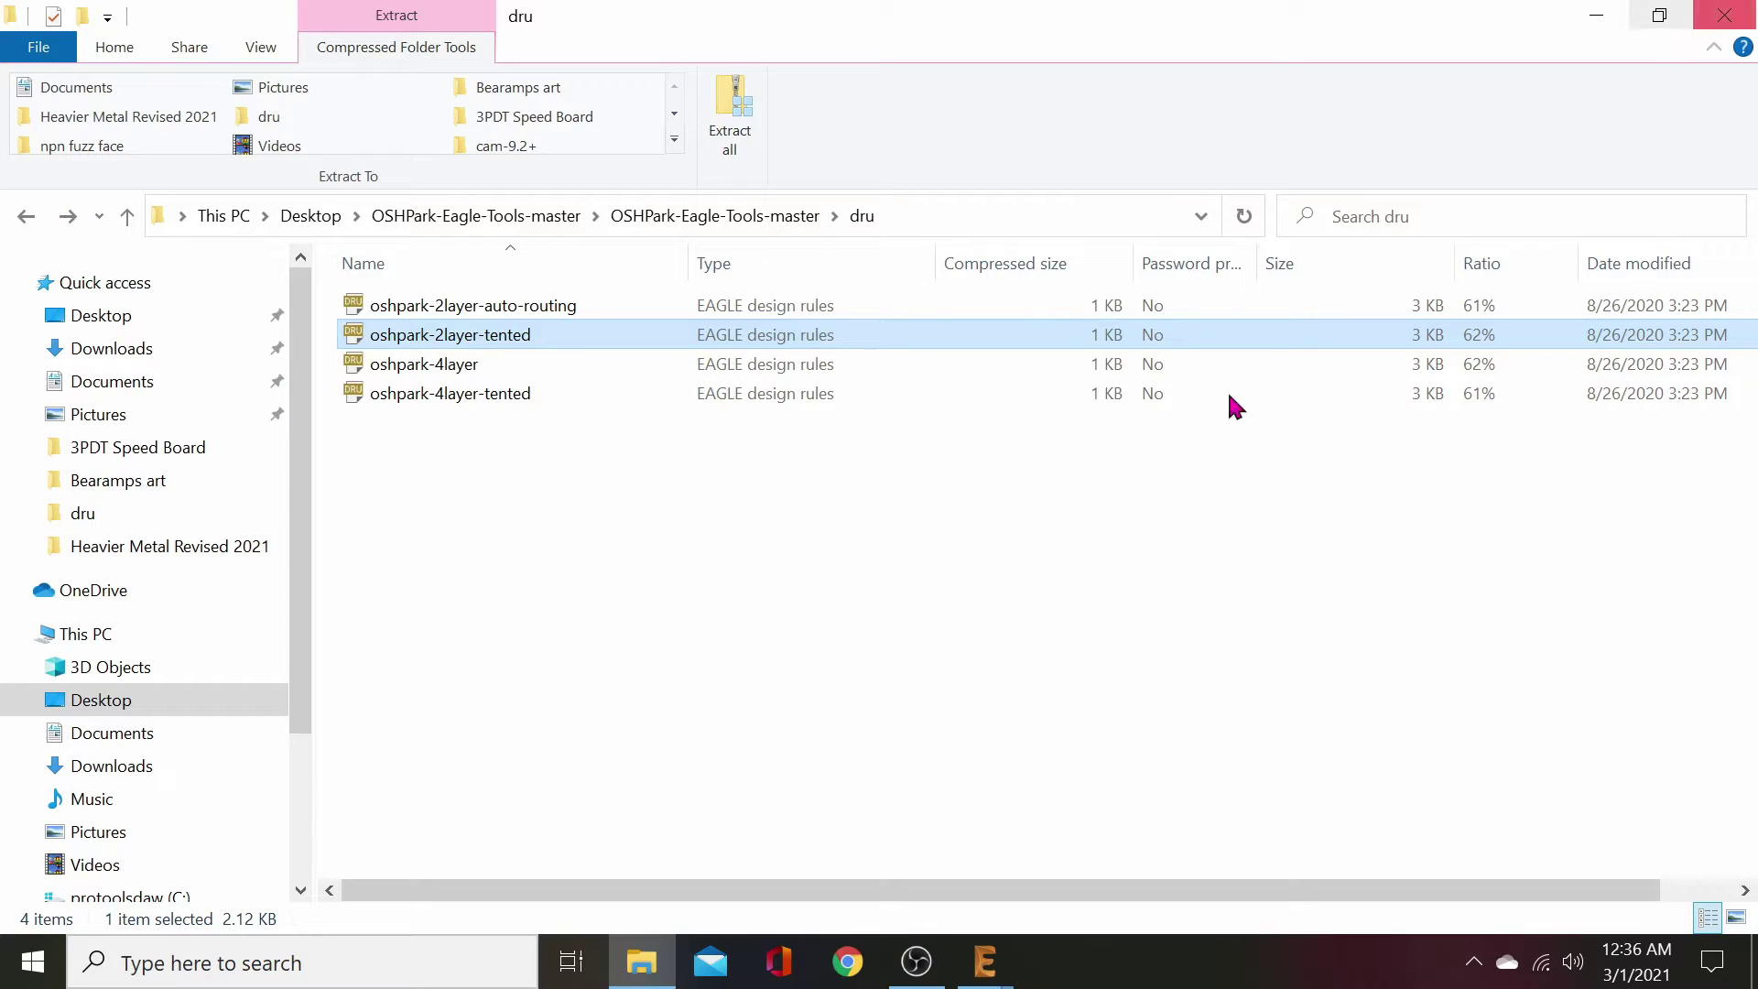
{"action": "mouse_move", "coordinate": [996, 966]}
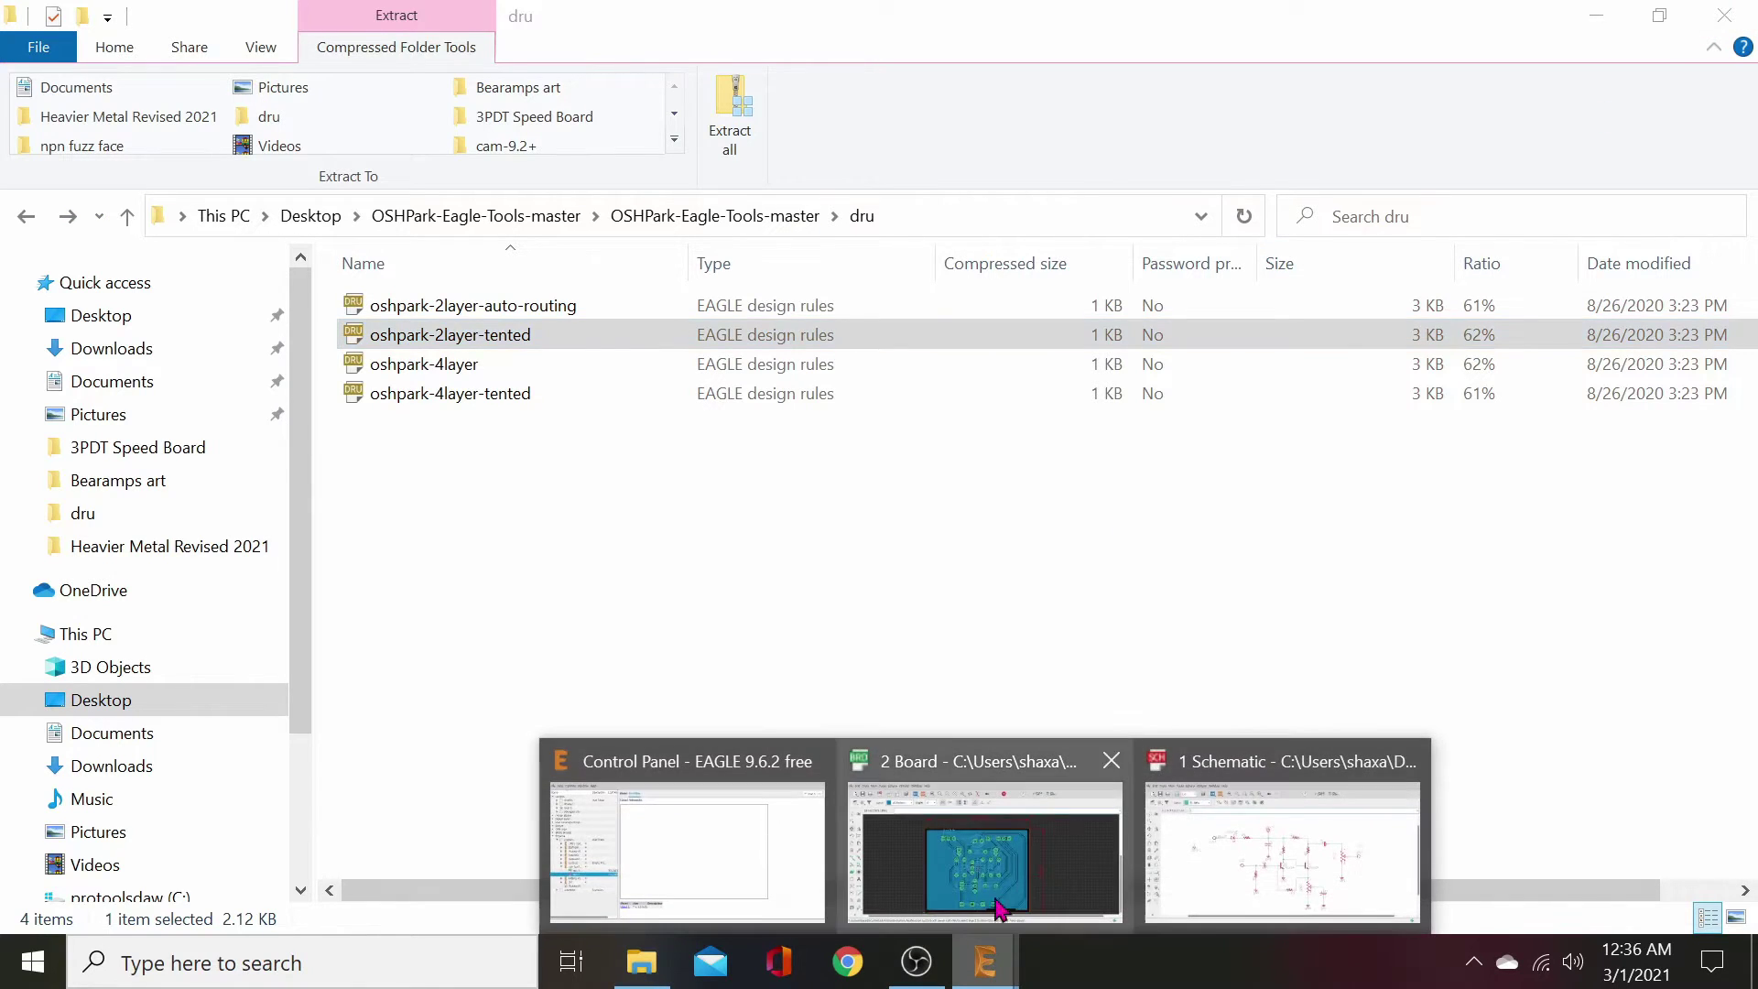
{"action": "left_click", "coordinate": [709, 832]}
- Add the design rules\dru folder to EAGLE's Design Rules search path and confirm with OK
{"action": "left_click", "coordinate": [128, 57]}
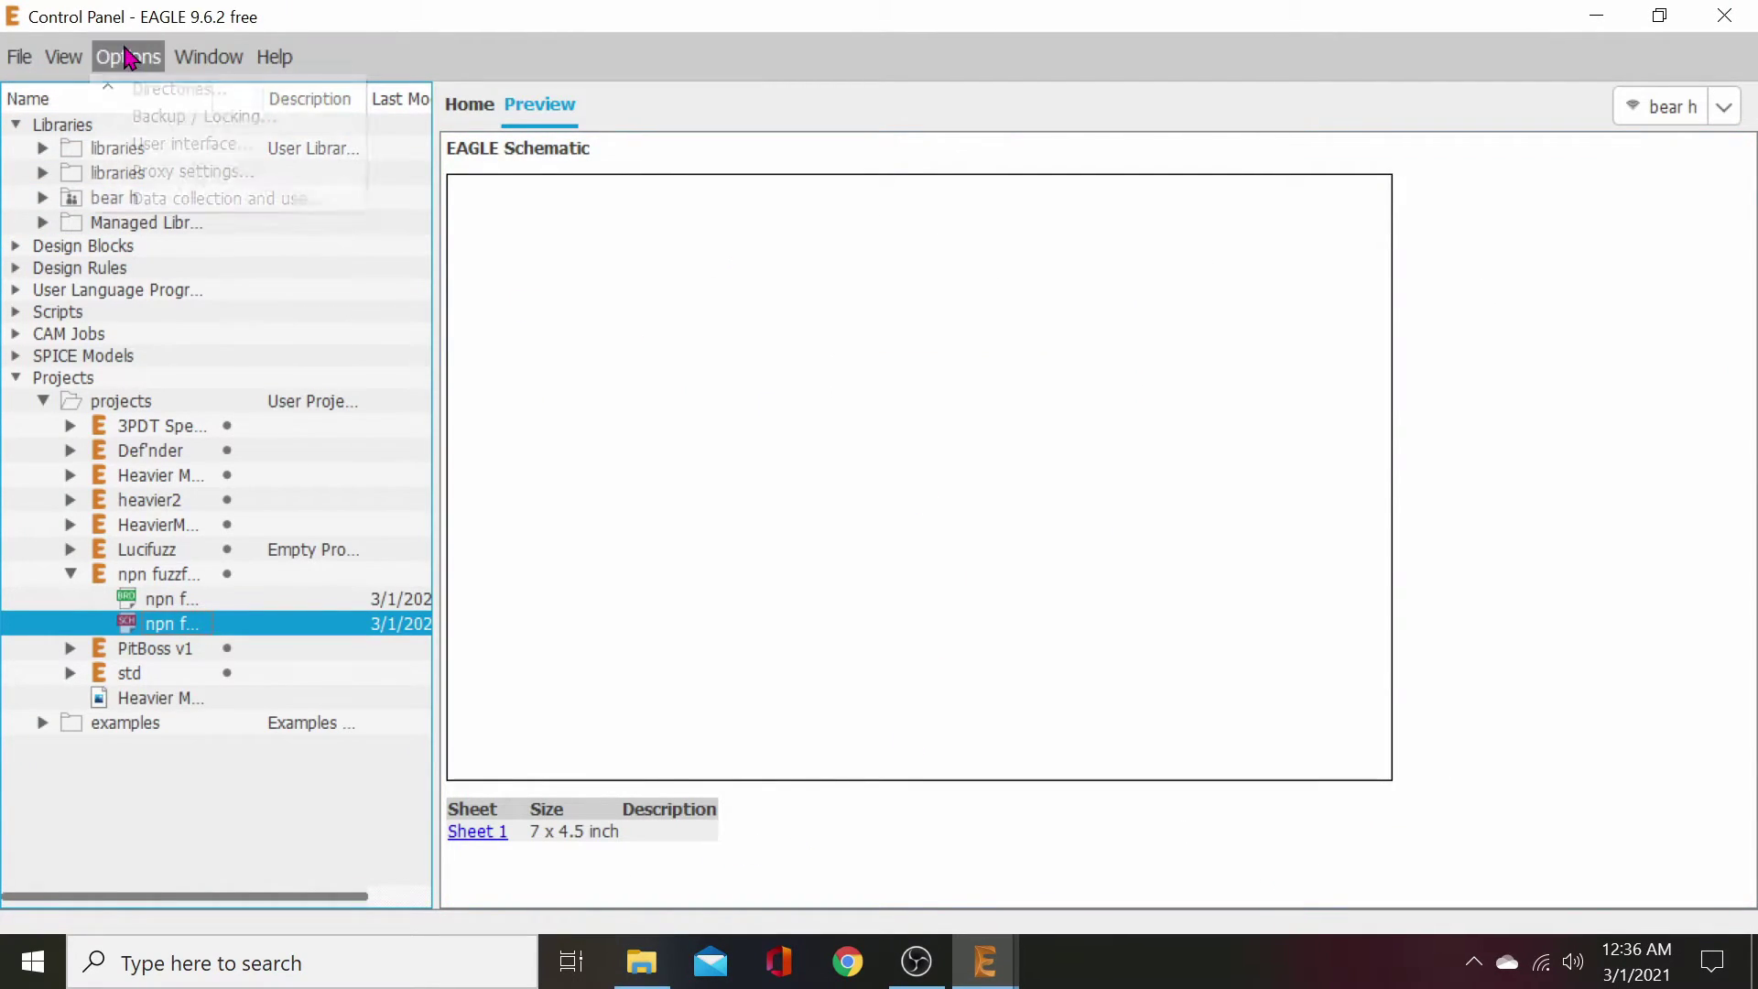
{"action": "left_click", "coordinate": [151, 86]}
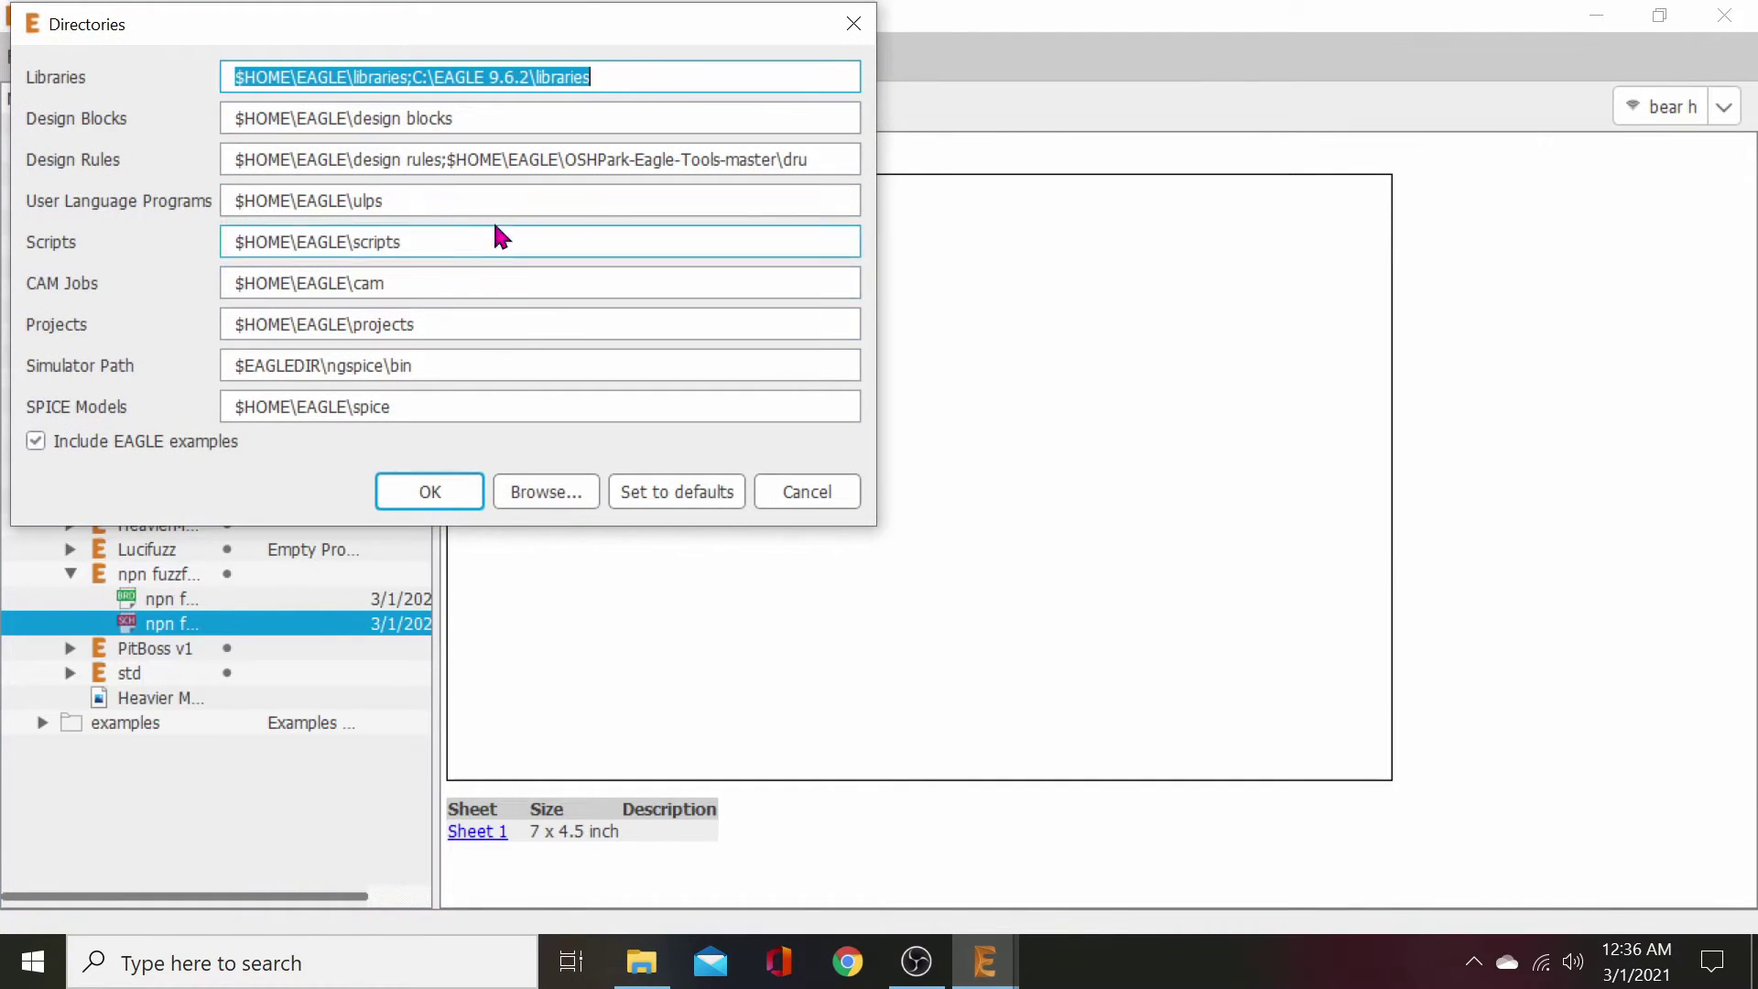
{"action": "left_click", "coordinate": [495, 159]}
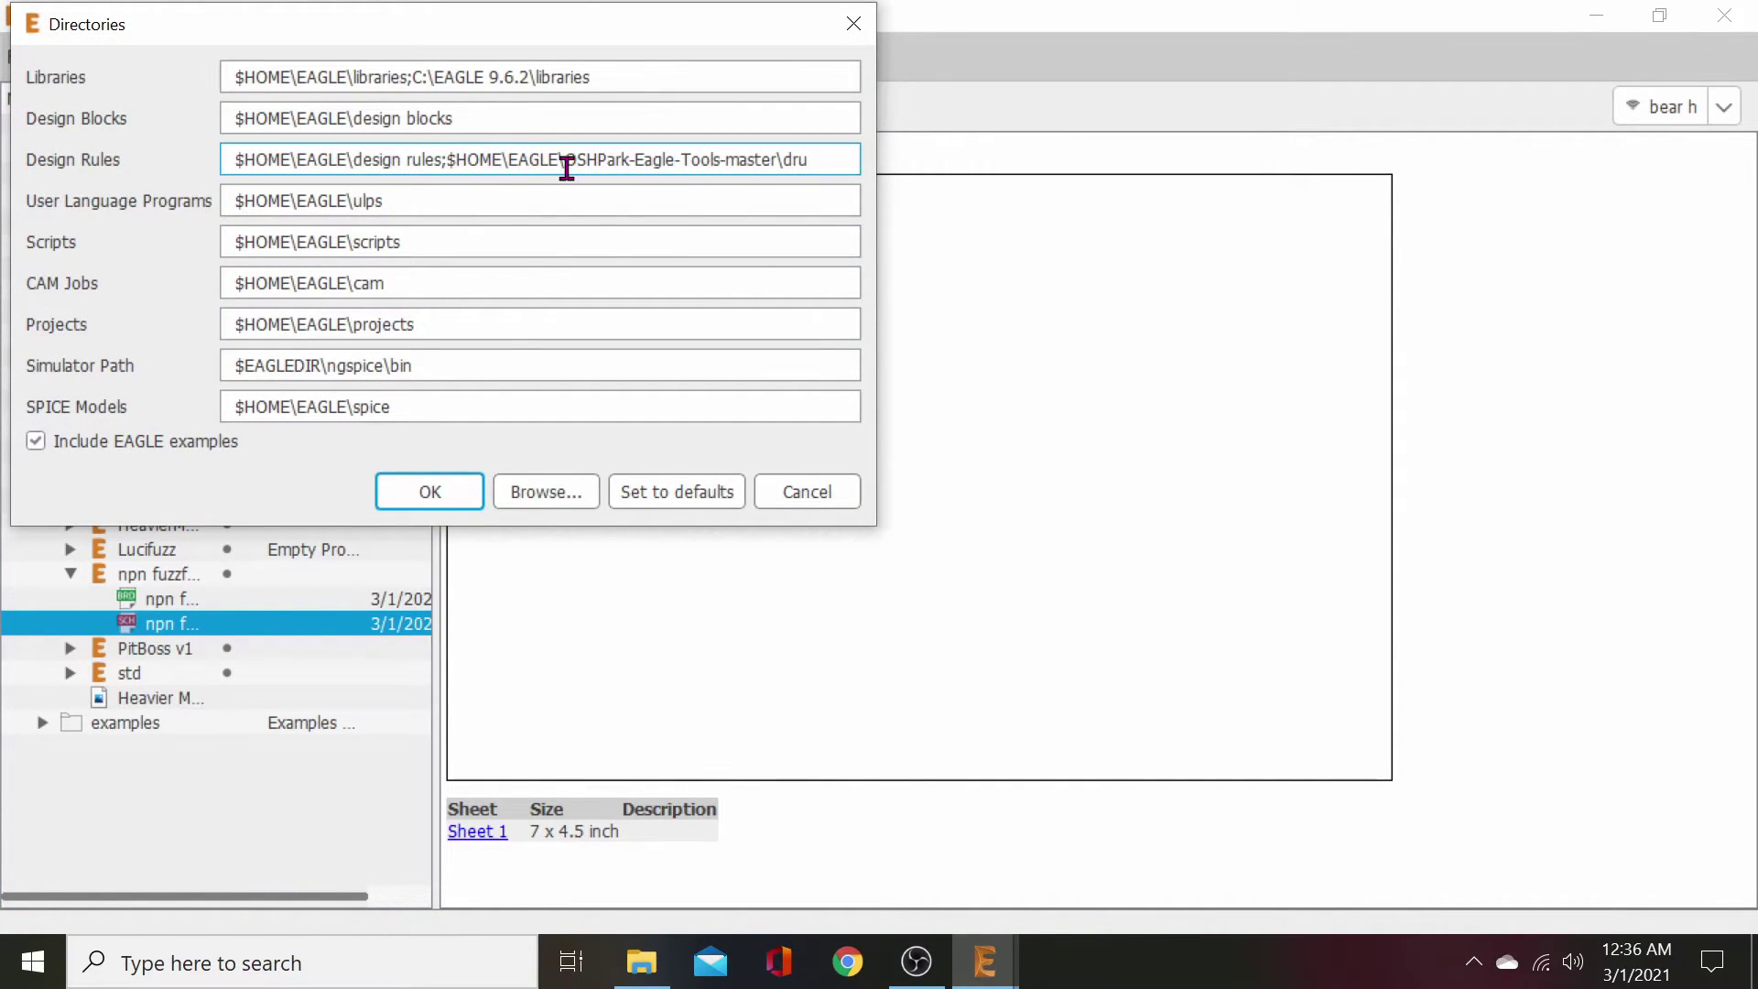
{"action": "left_click", "coordinate": [543, 491]}
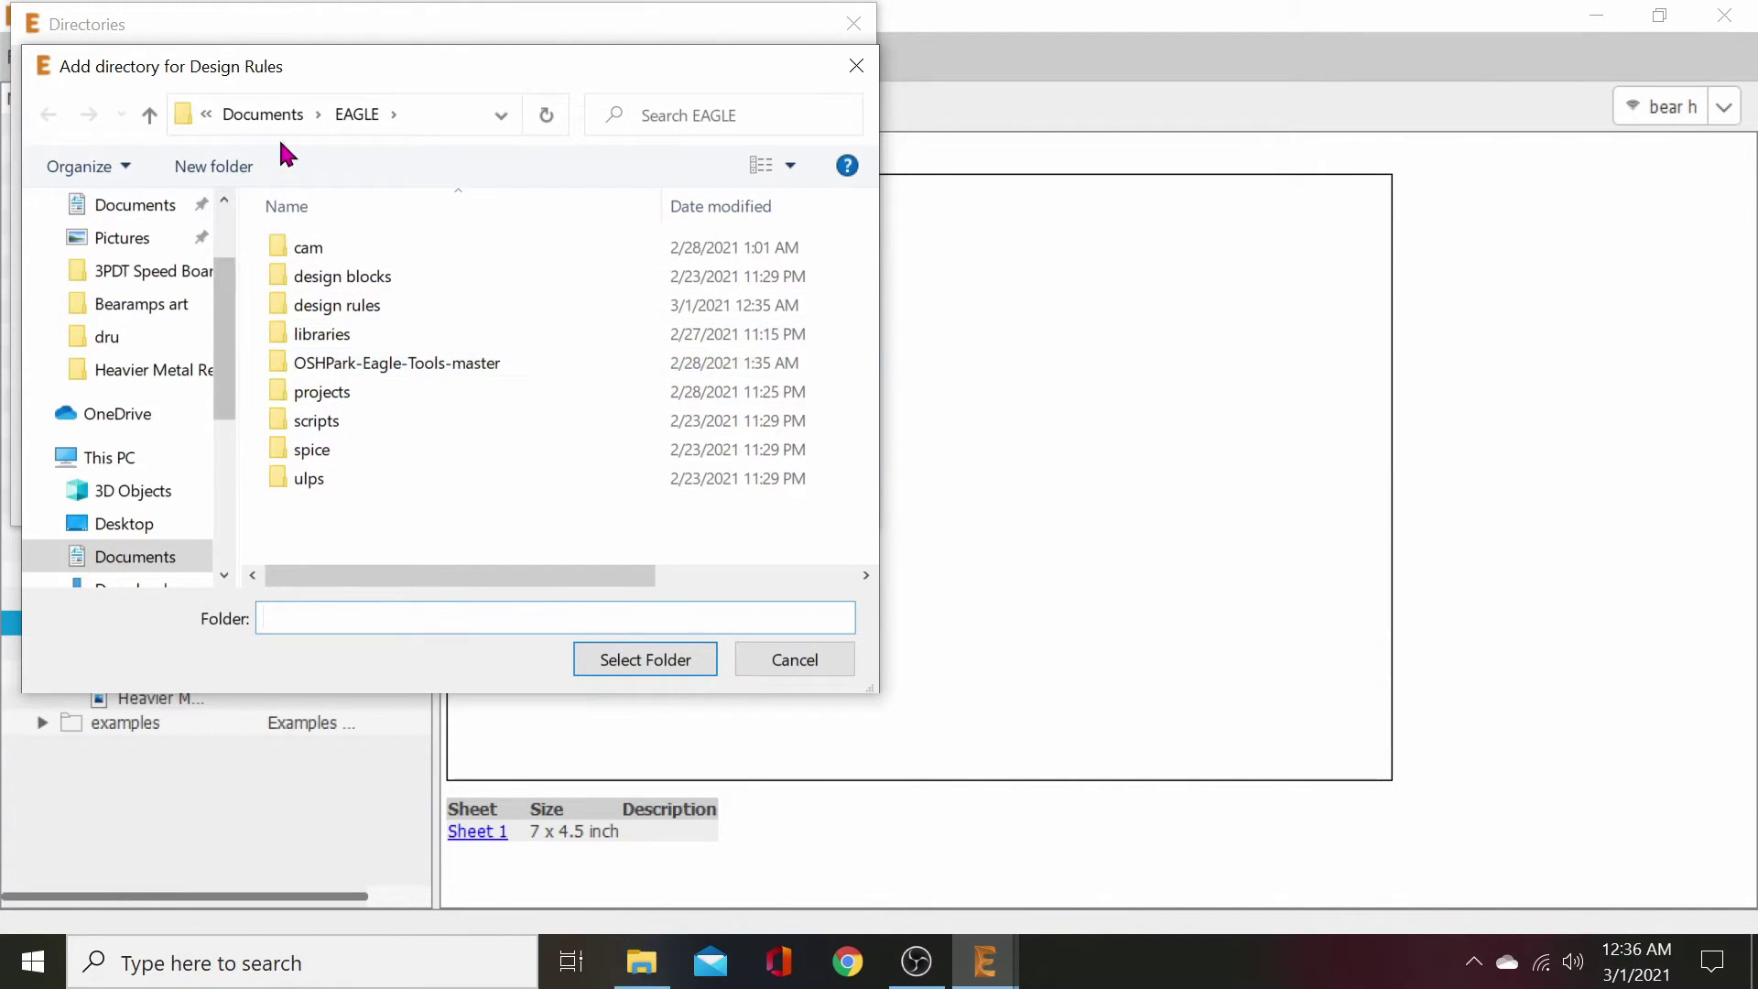
{"action": "double_click", "coordinate": [366, 305]}
{"action": "double_click", "coordinate": [316, 247]}
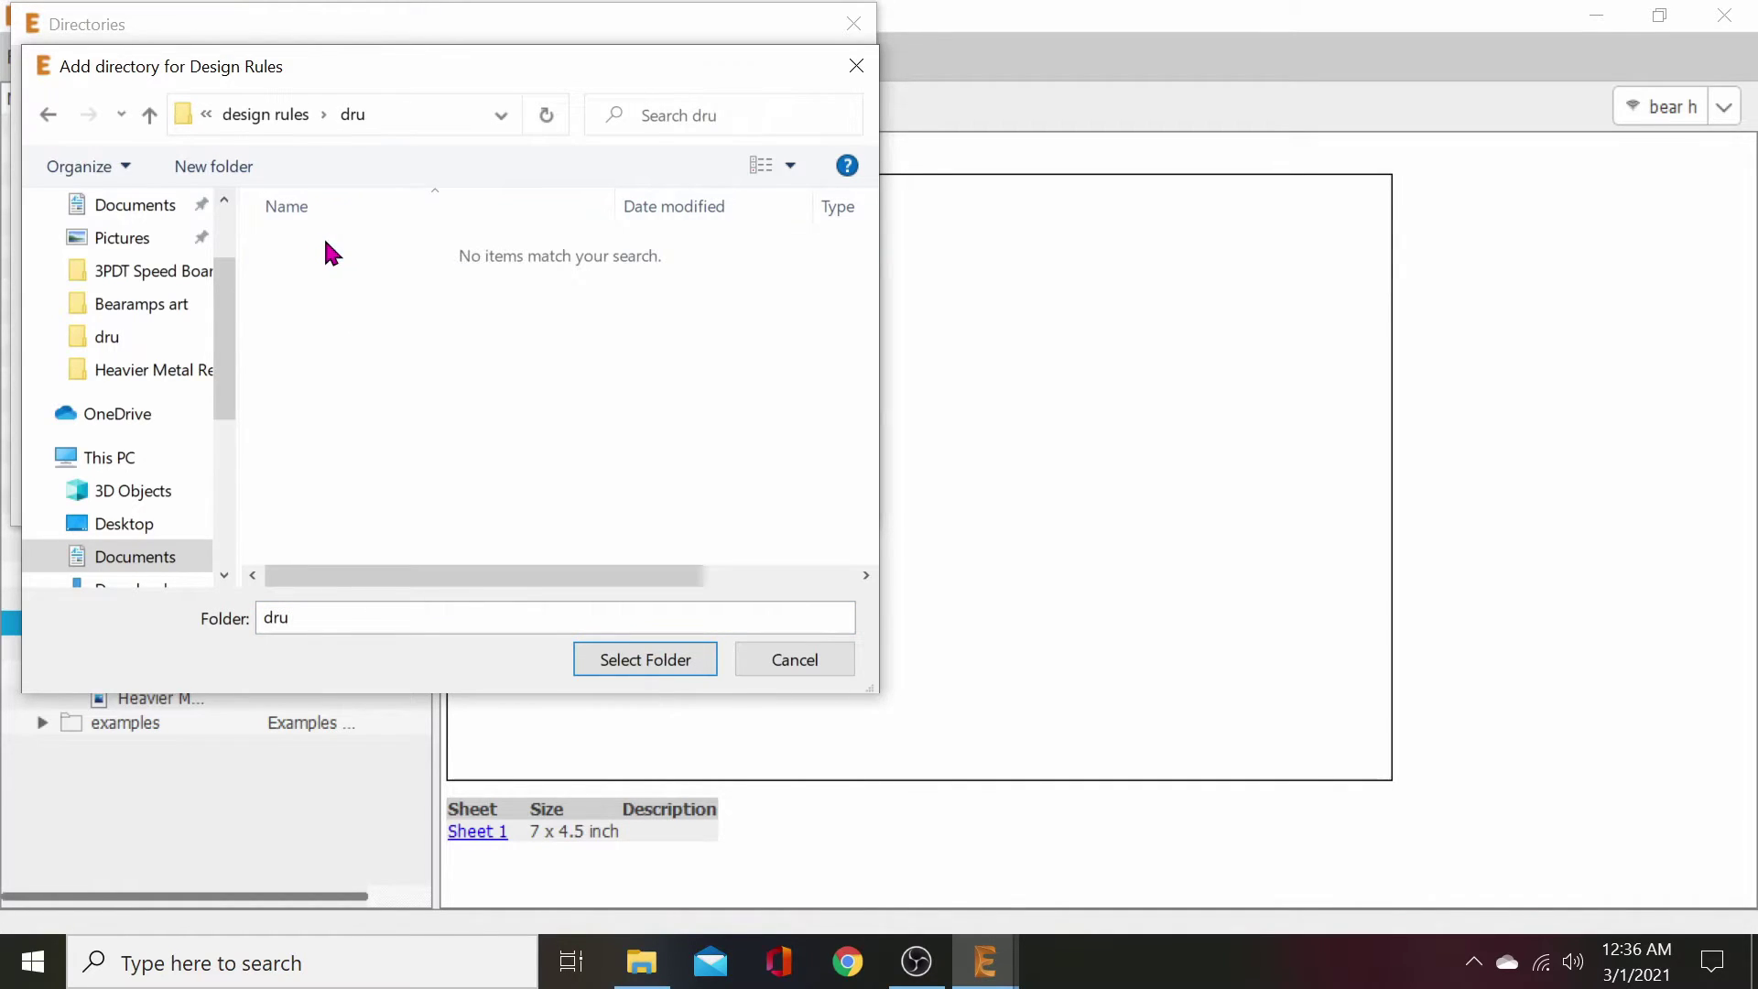
{"action": "left_click", "coordinate": [645, 660]}
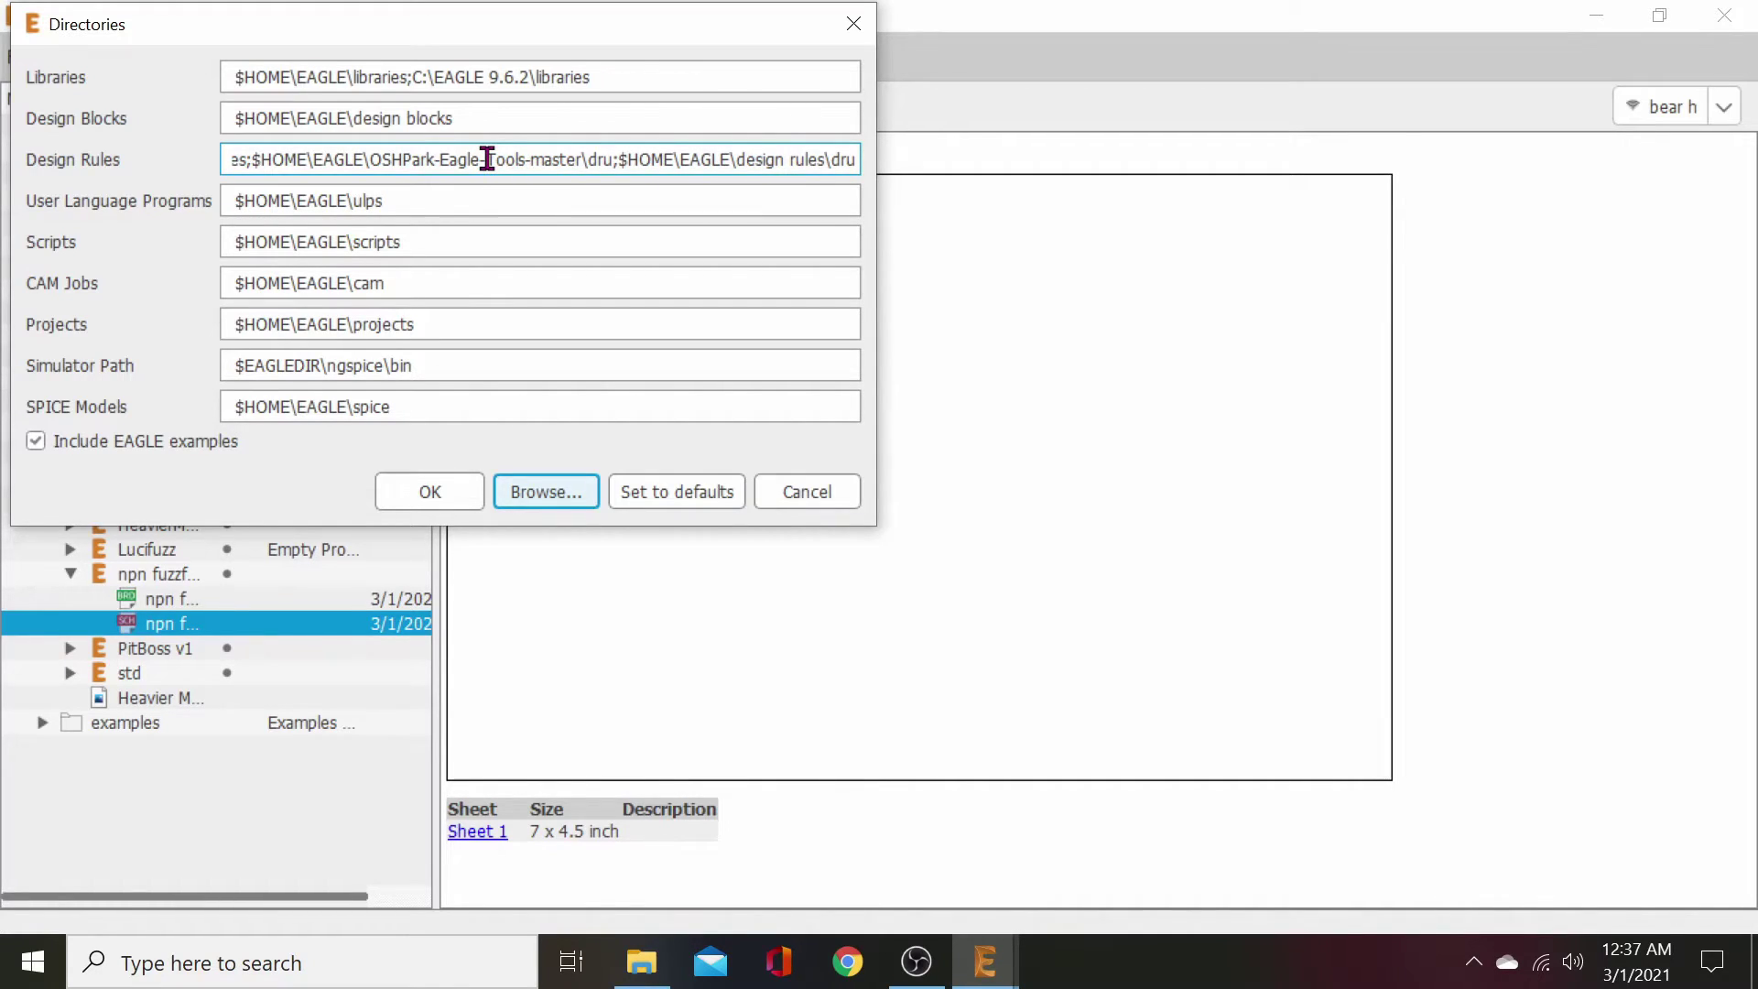
{"action": "mouse_move", "coordinate": [487, 160]}
{"action": "left_mouse_down"}
{"action": "mouse_move", "coordinate": [205, 146]}
{"action": "mouse_move", "coordinate": [922, 157]}
{"action": "mouse_move", "coordinate": [509, 154]}
{"action": "left_mouse_up"}
{"action": "left_click", "coordinate": [431, 491]}
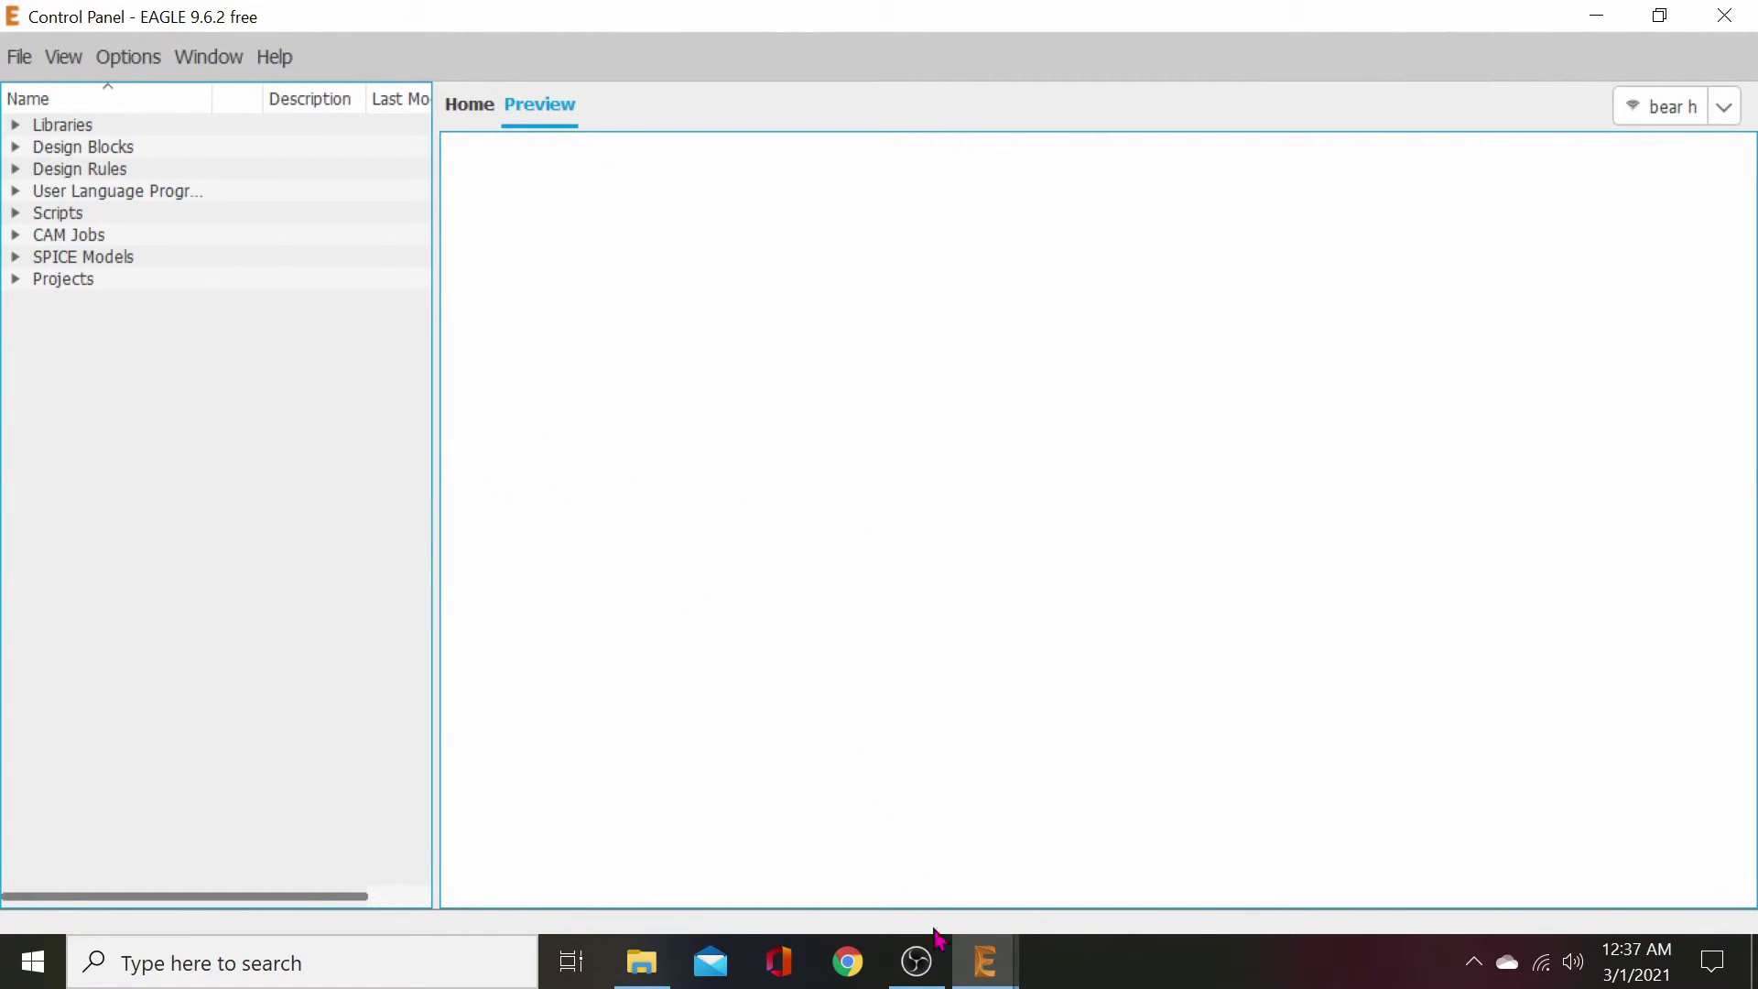
- Switch to the npn fuzzface board editor and run Ratsnest to refill the copper pours
{"action": "left_click", "coordinate": [982, 959]}
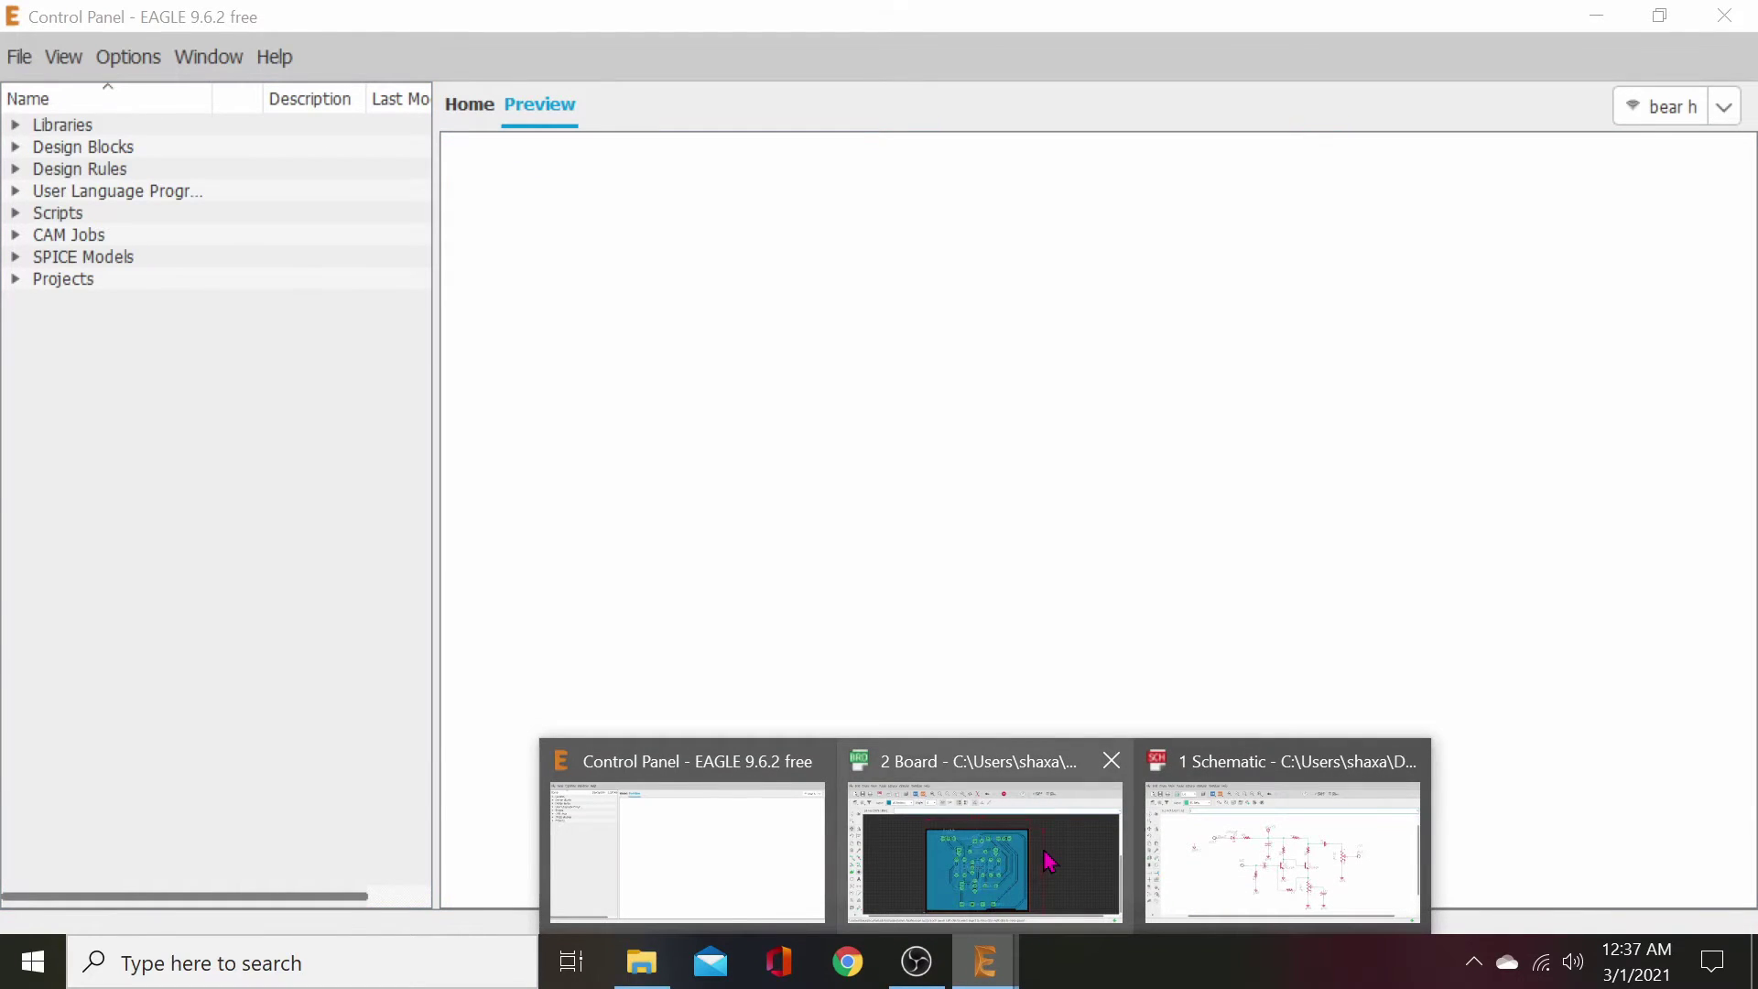
{"action": "left_click", "coordinate": [1050, 861]}
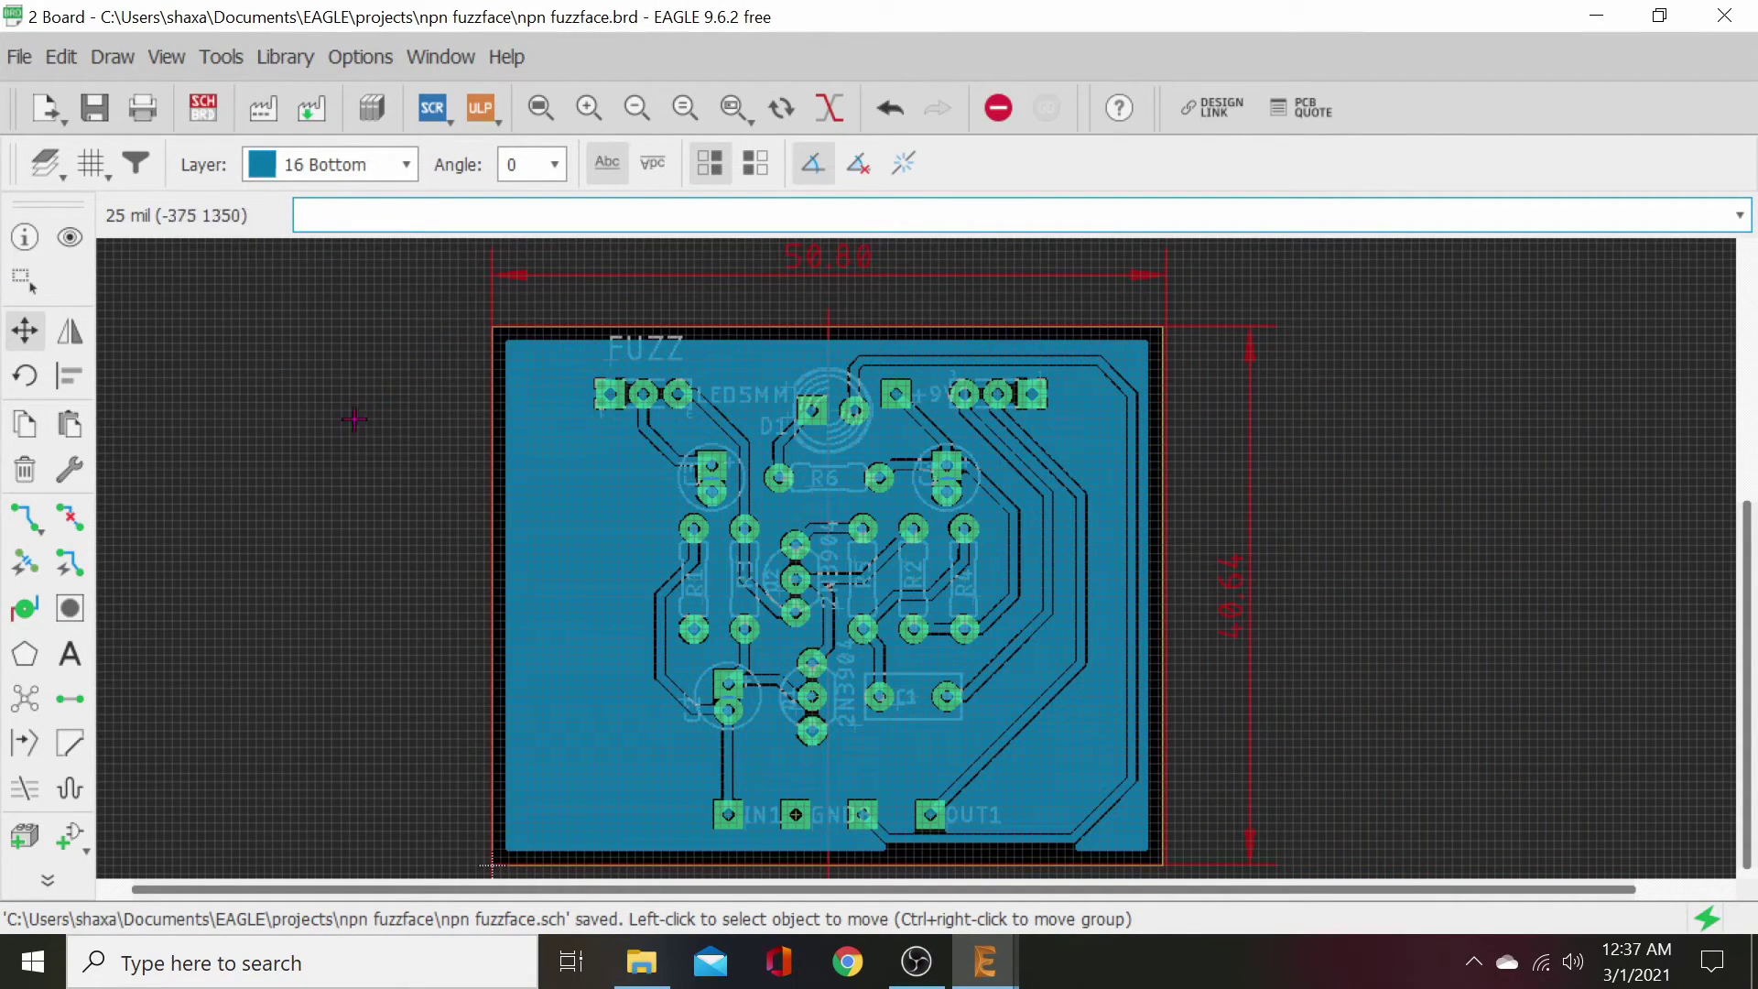
{"action": "left_click", "coordinate": [25, 698]}
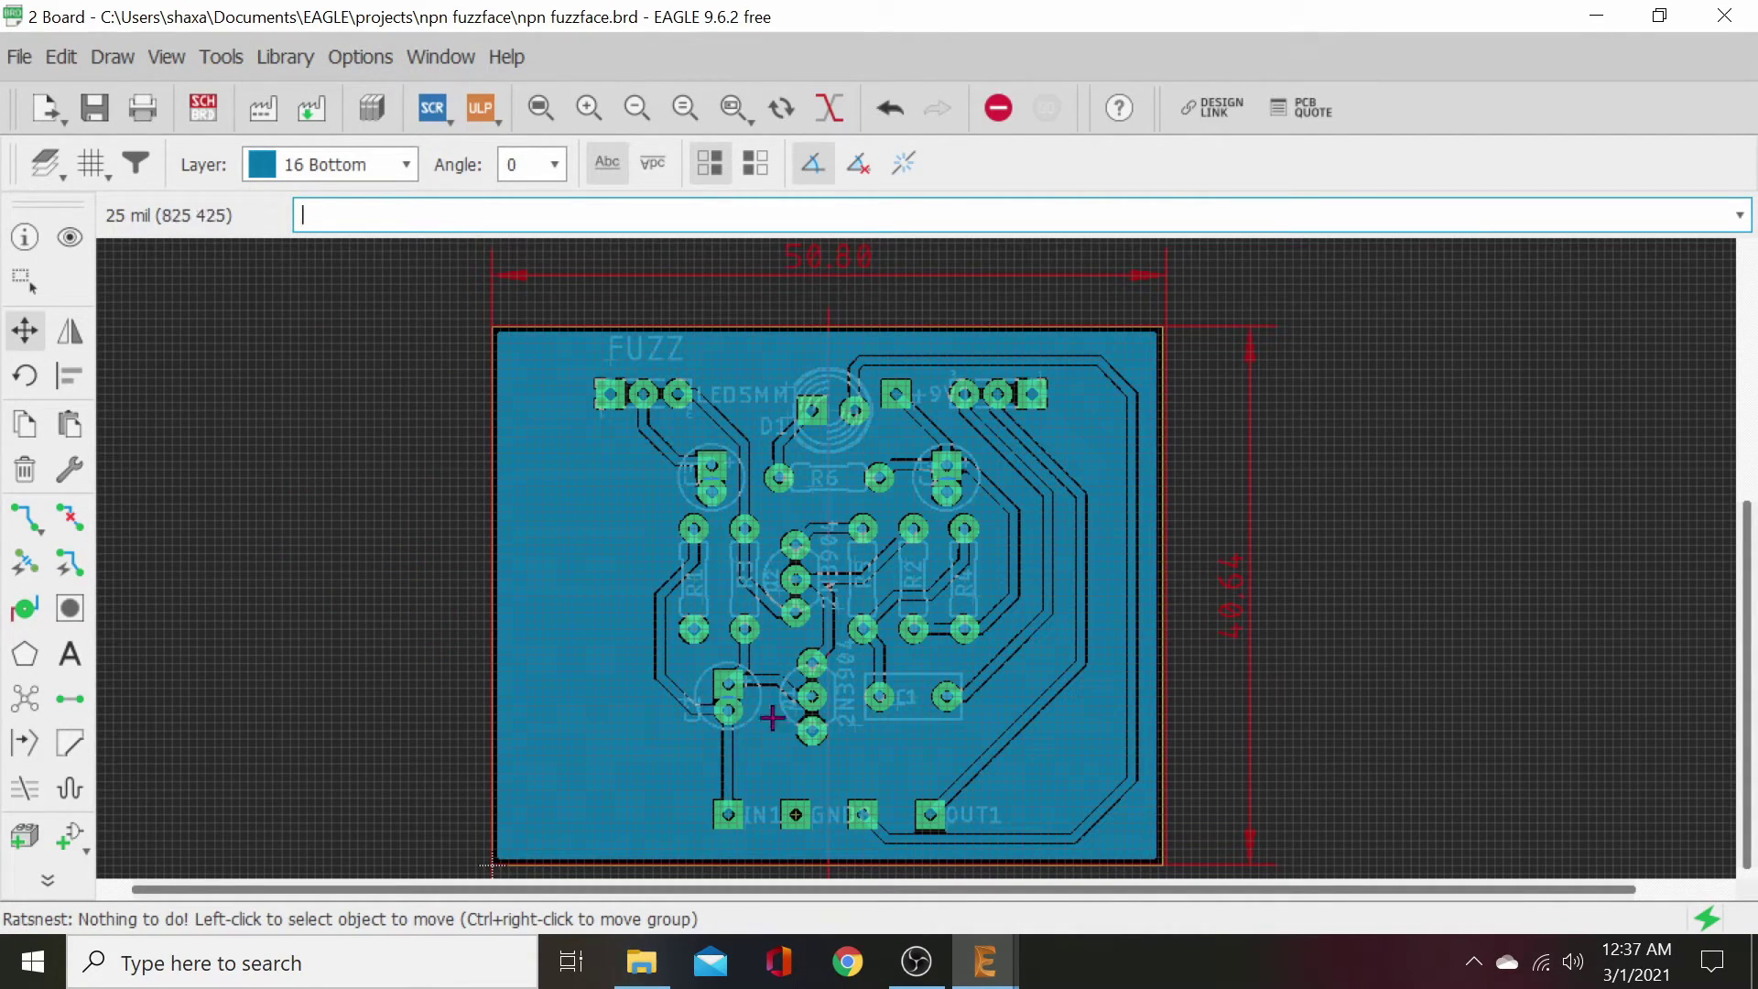
- Move the bottom LEDOUT trace up twice, running Ratsnest after each move to refill the GND pour
{"action": "scroll", "coordinate": [780, 731], "scroll_direction": "up", "scroll_amount": 2}
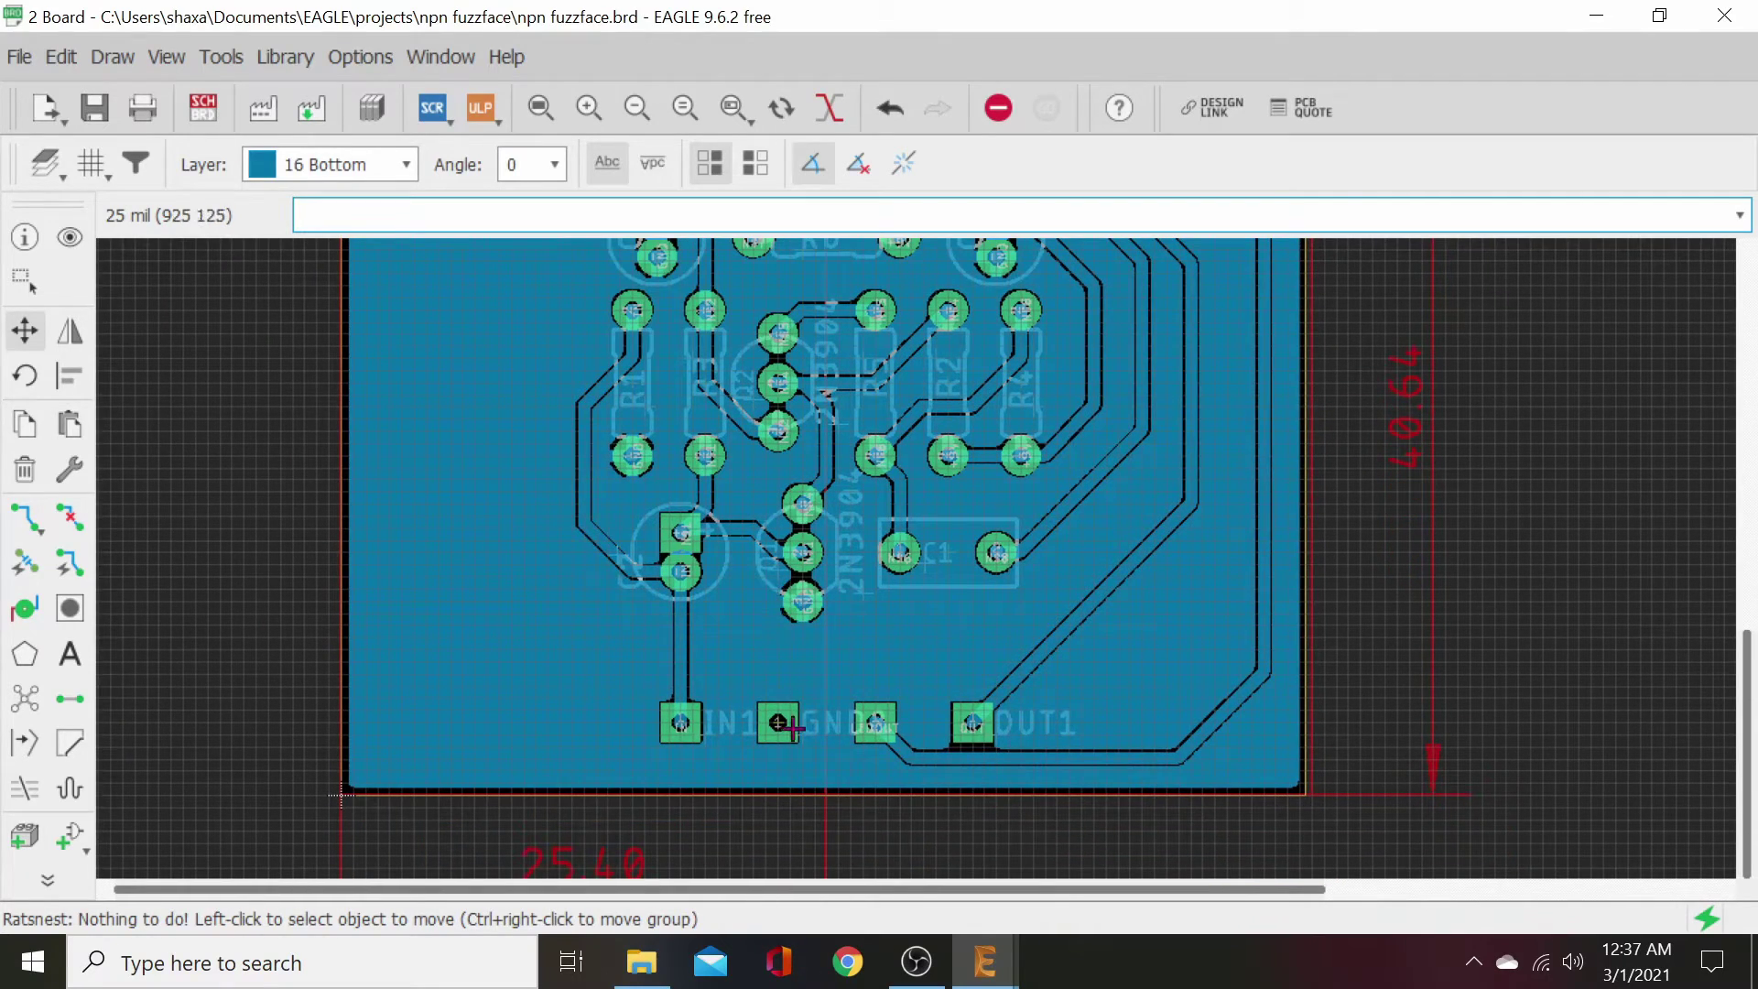
{"action": "scroll", "coordinate": [806, 723], "scroll_direction": "up", "scroll_amount": 3}
{"action": "scroll", "coordinate": [907, 661], "scroll_direction": "right", "scroll_amount": 2}
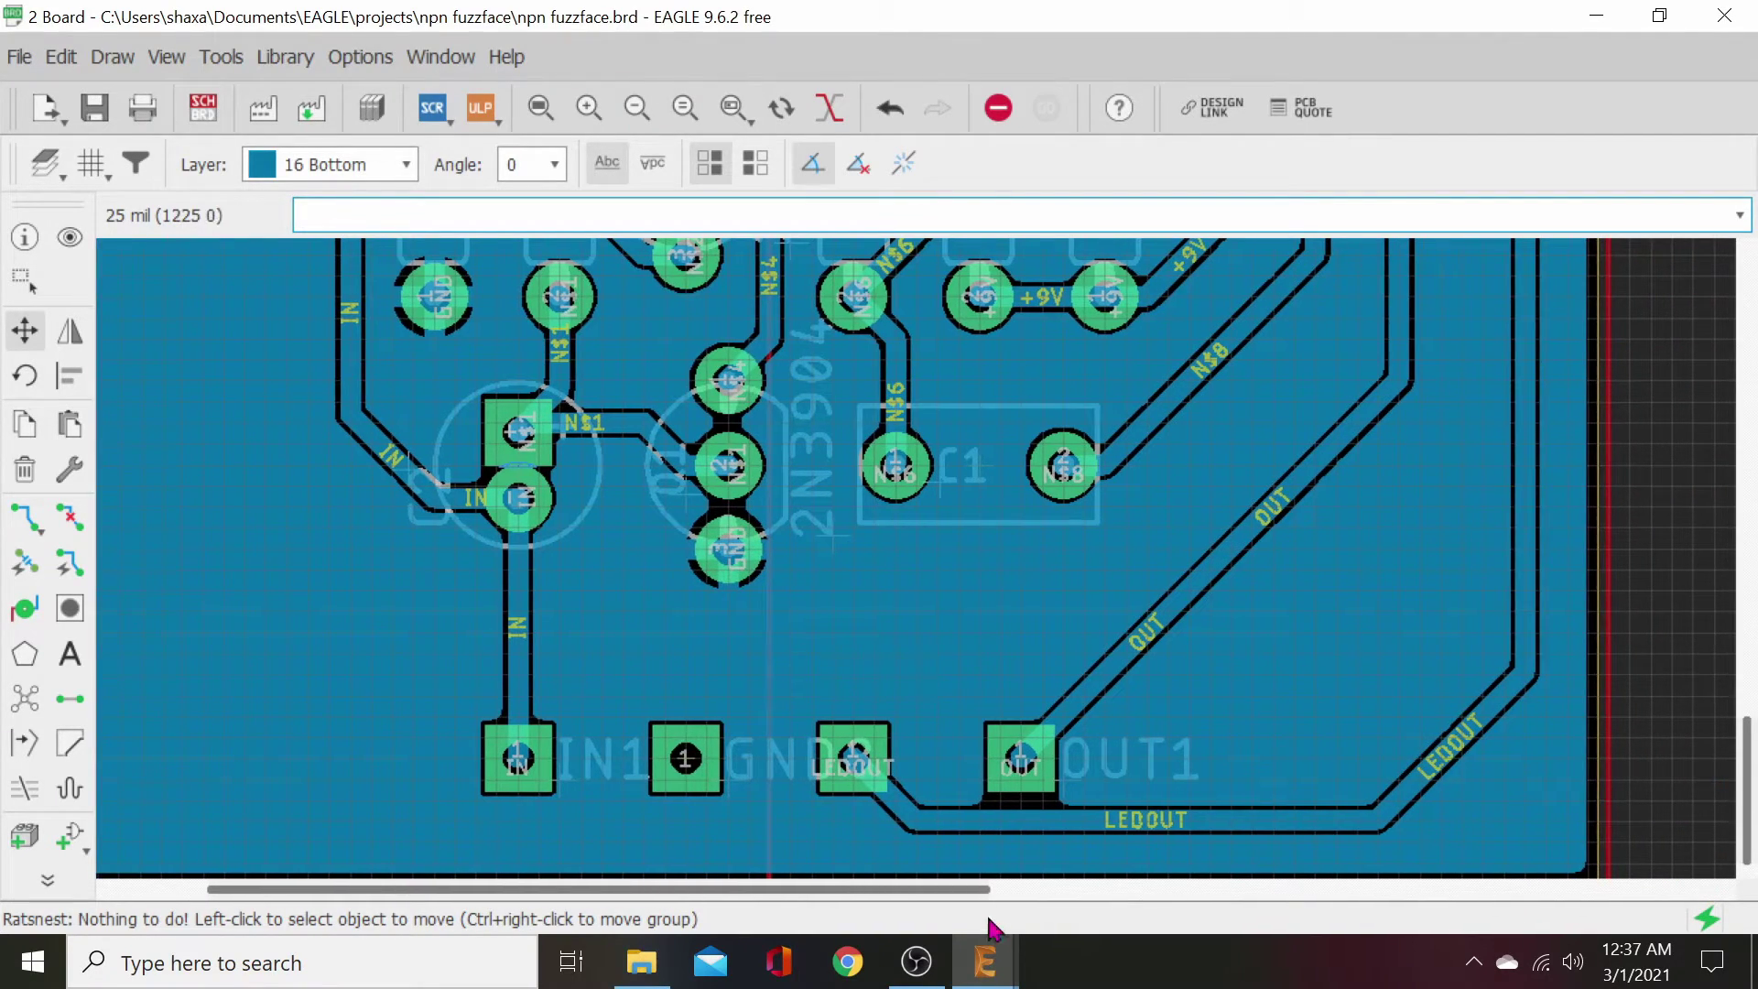
{"action": "scroll", "coordinate": [928, 601], "scroll_direction": "down", "scroll_amount": 2}
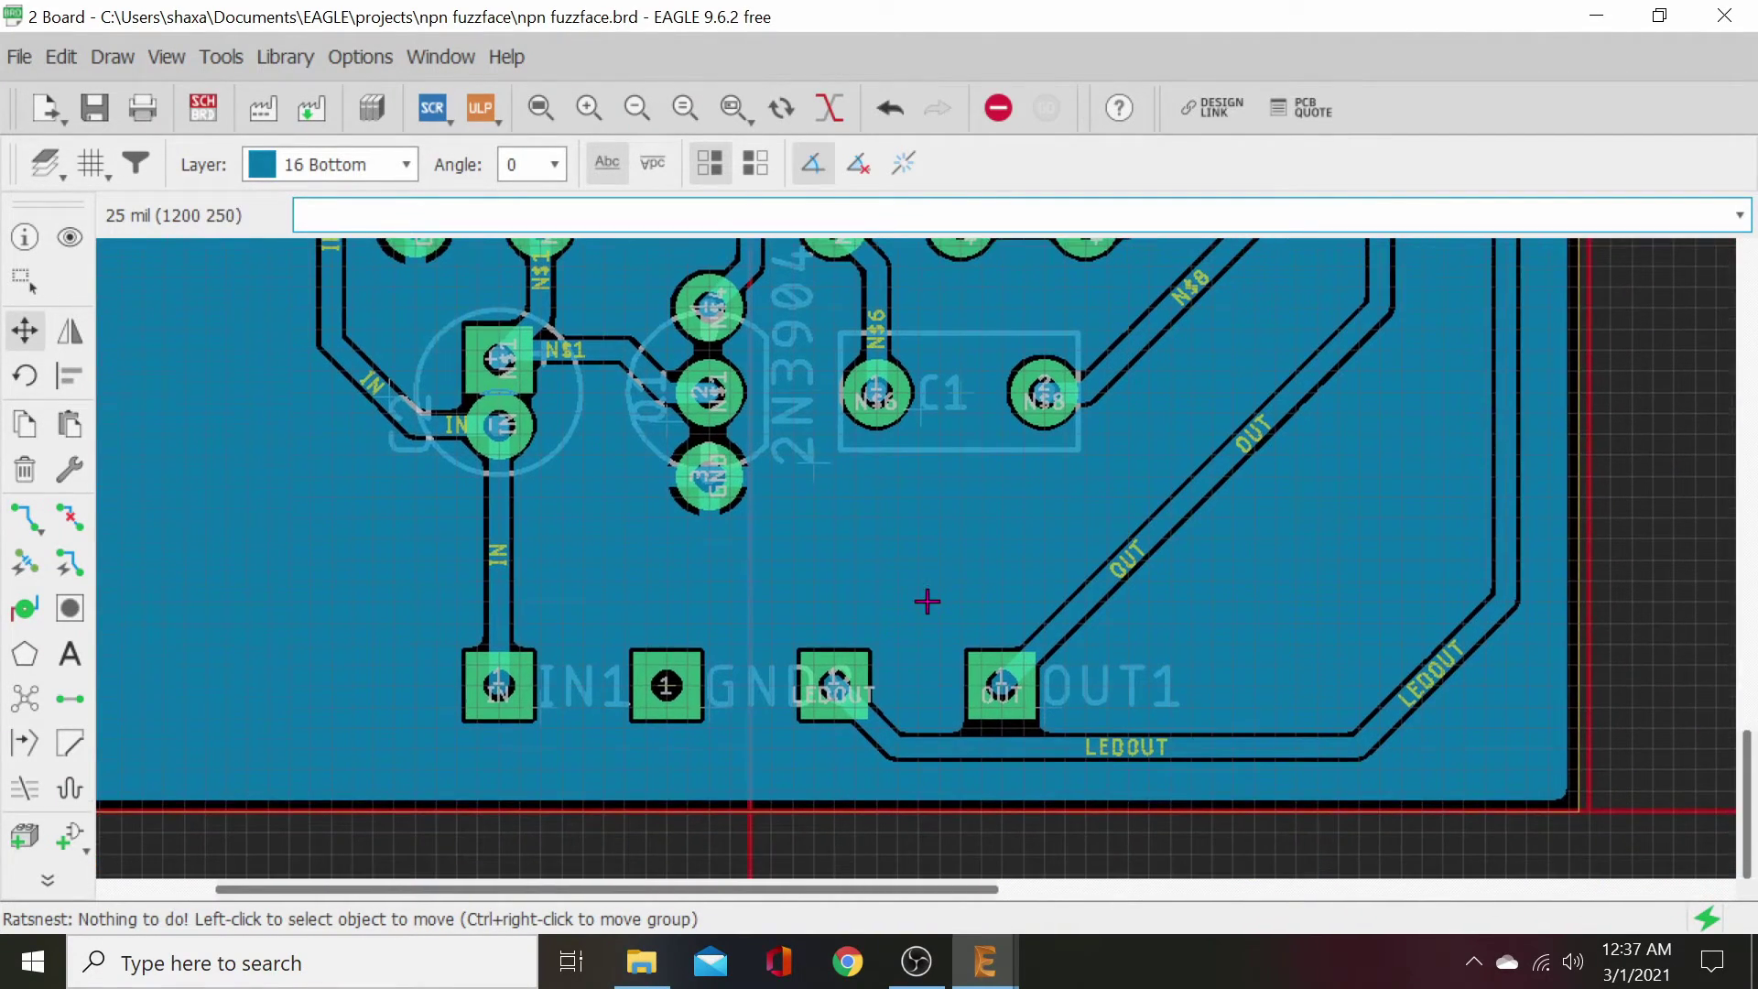
{"action": "left_click", "coordinate": [1033, 746]}
{"action": "left_click", "coordinate": [1009, 754]}
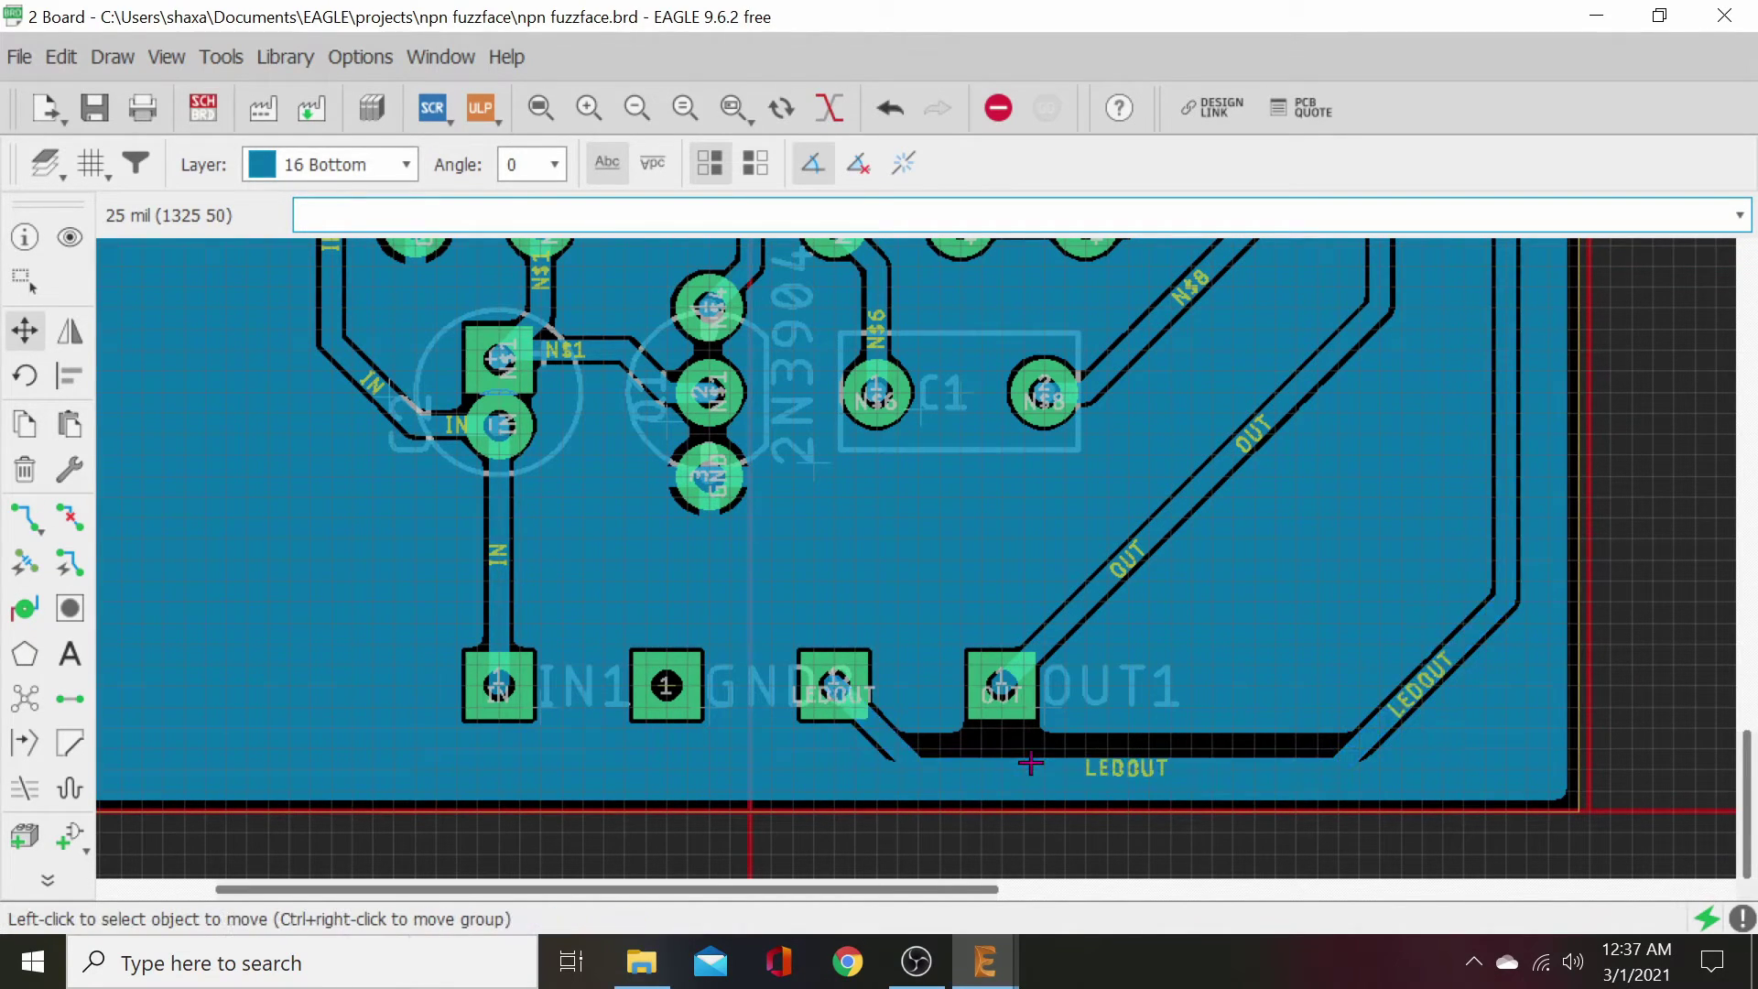
{"action": "left_click", "coordinate": [25, 701]}
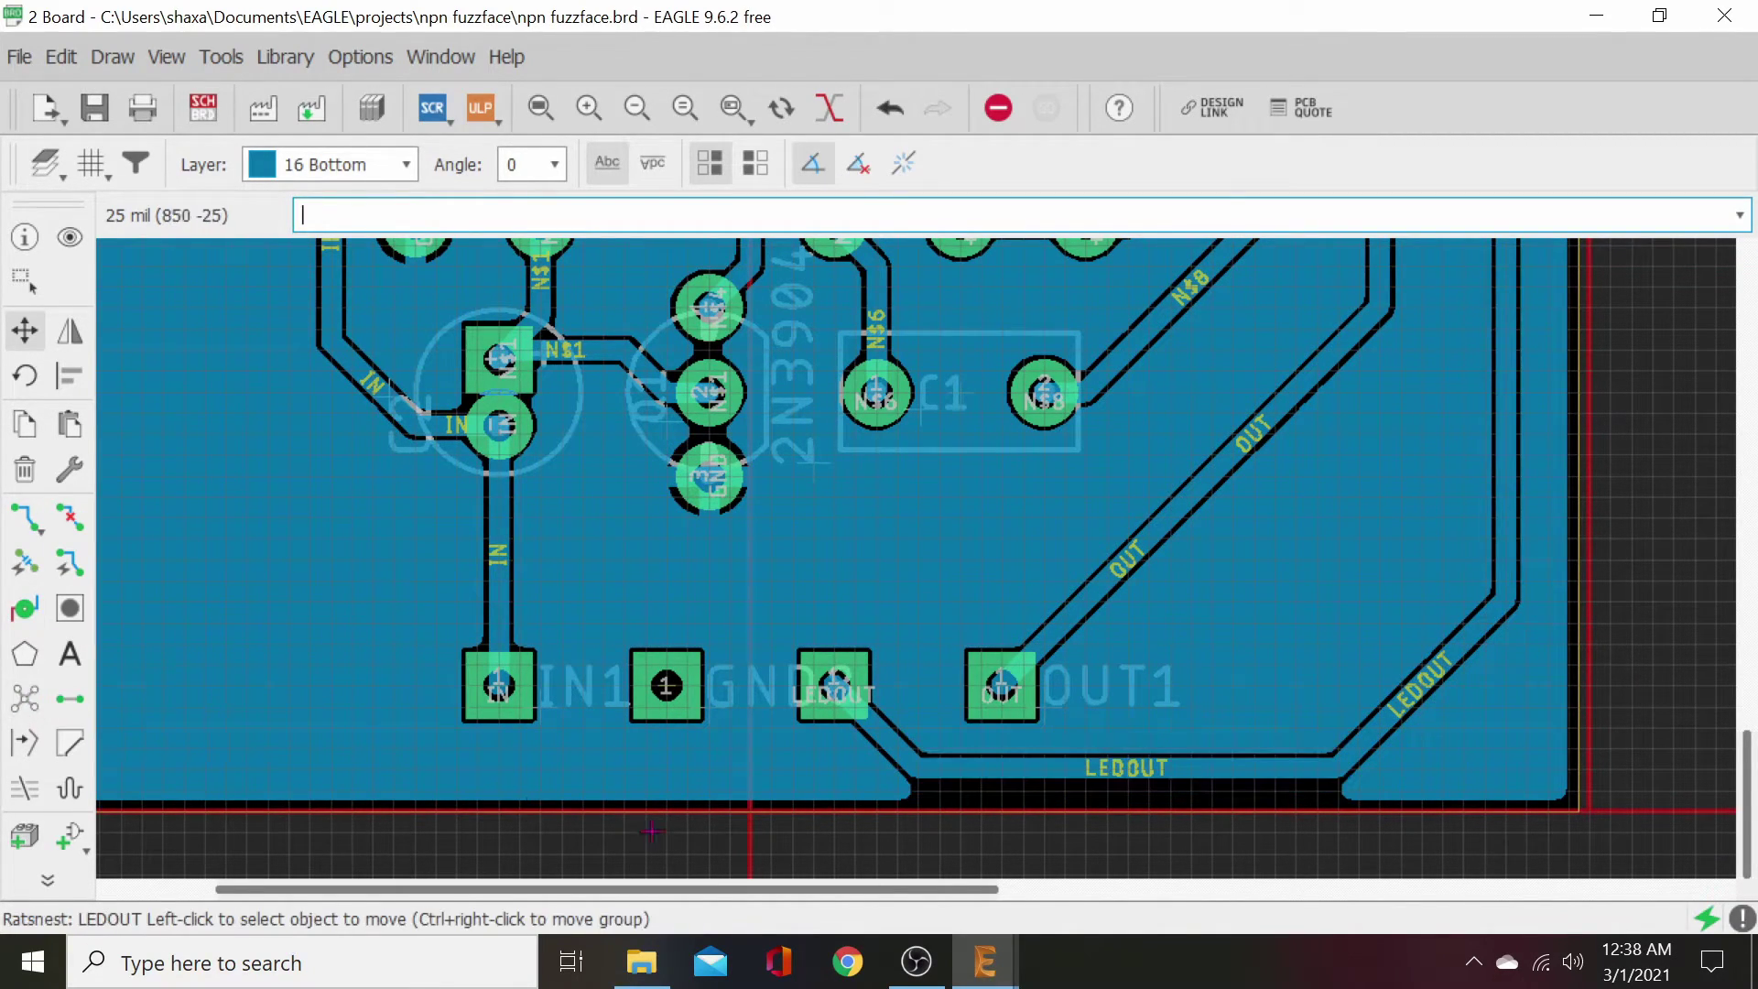
{"action": "left_click", "coordinate": [1075, 772]}
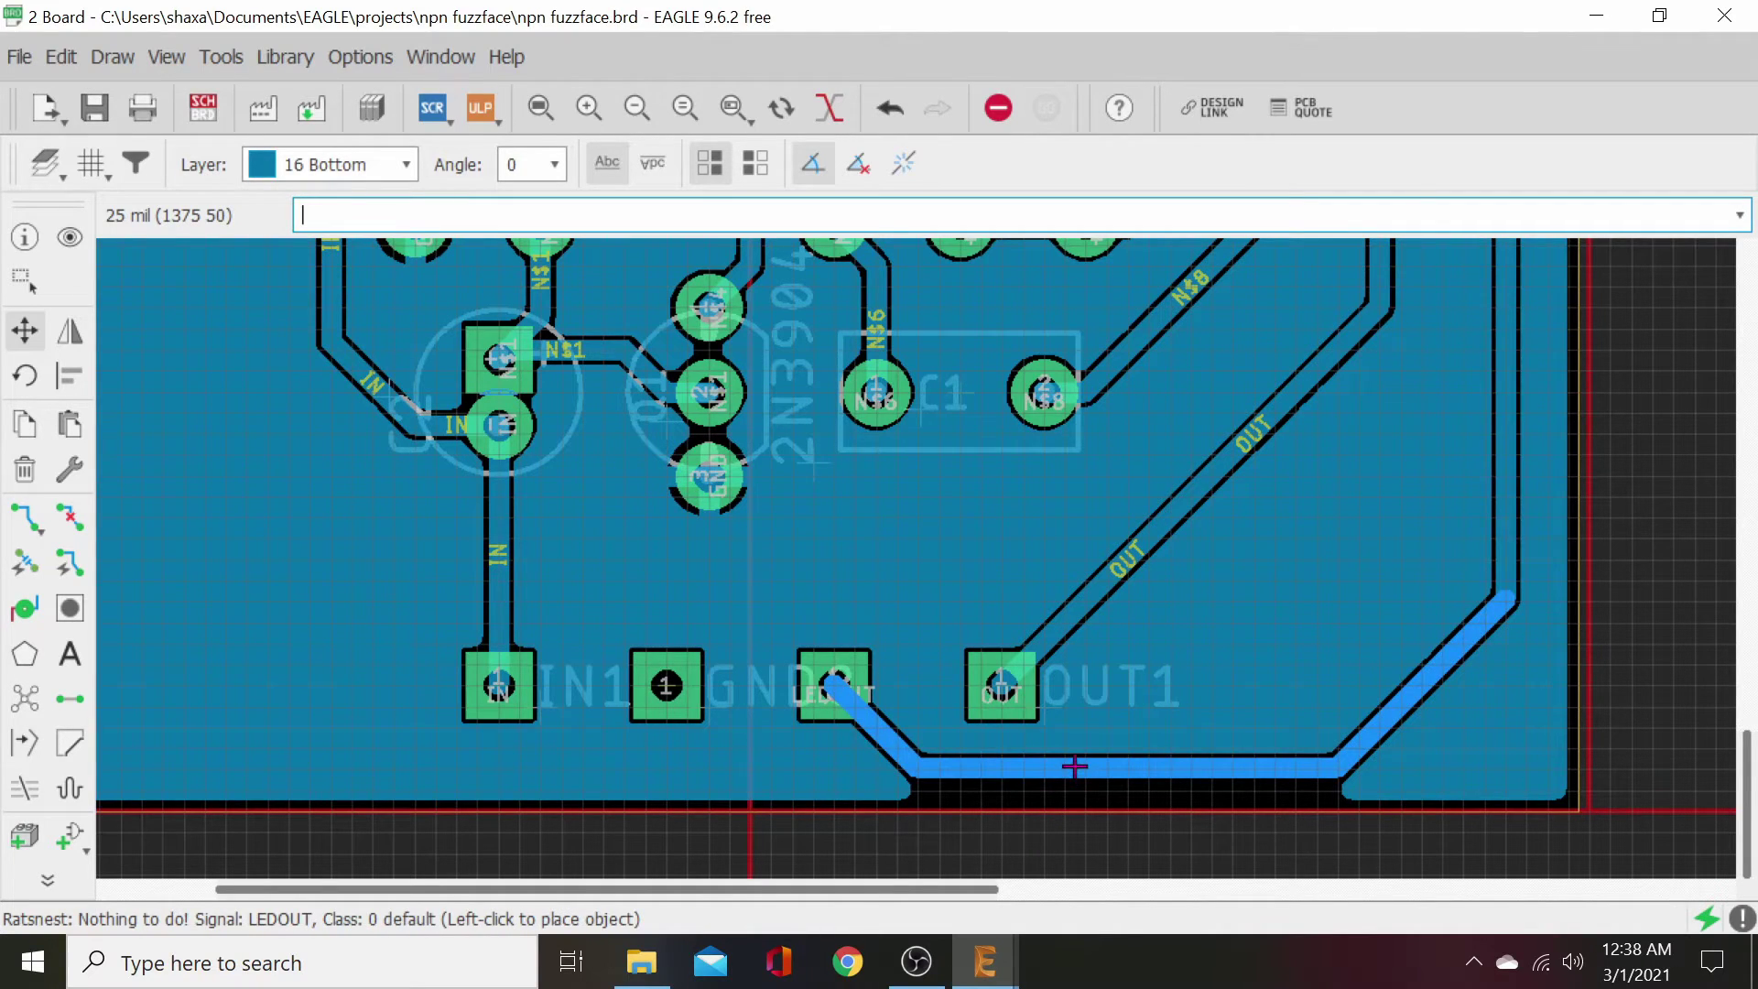
{"action": "left_click", "coordinate": [1071, 746]}
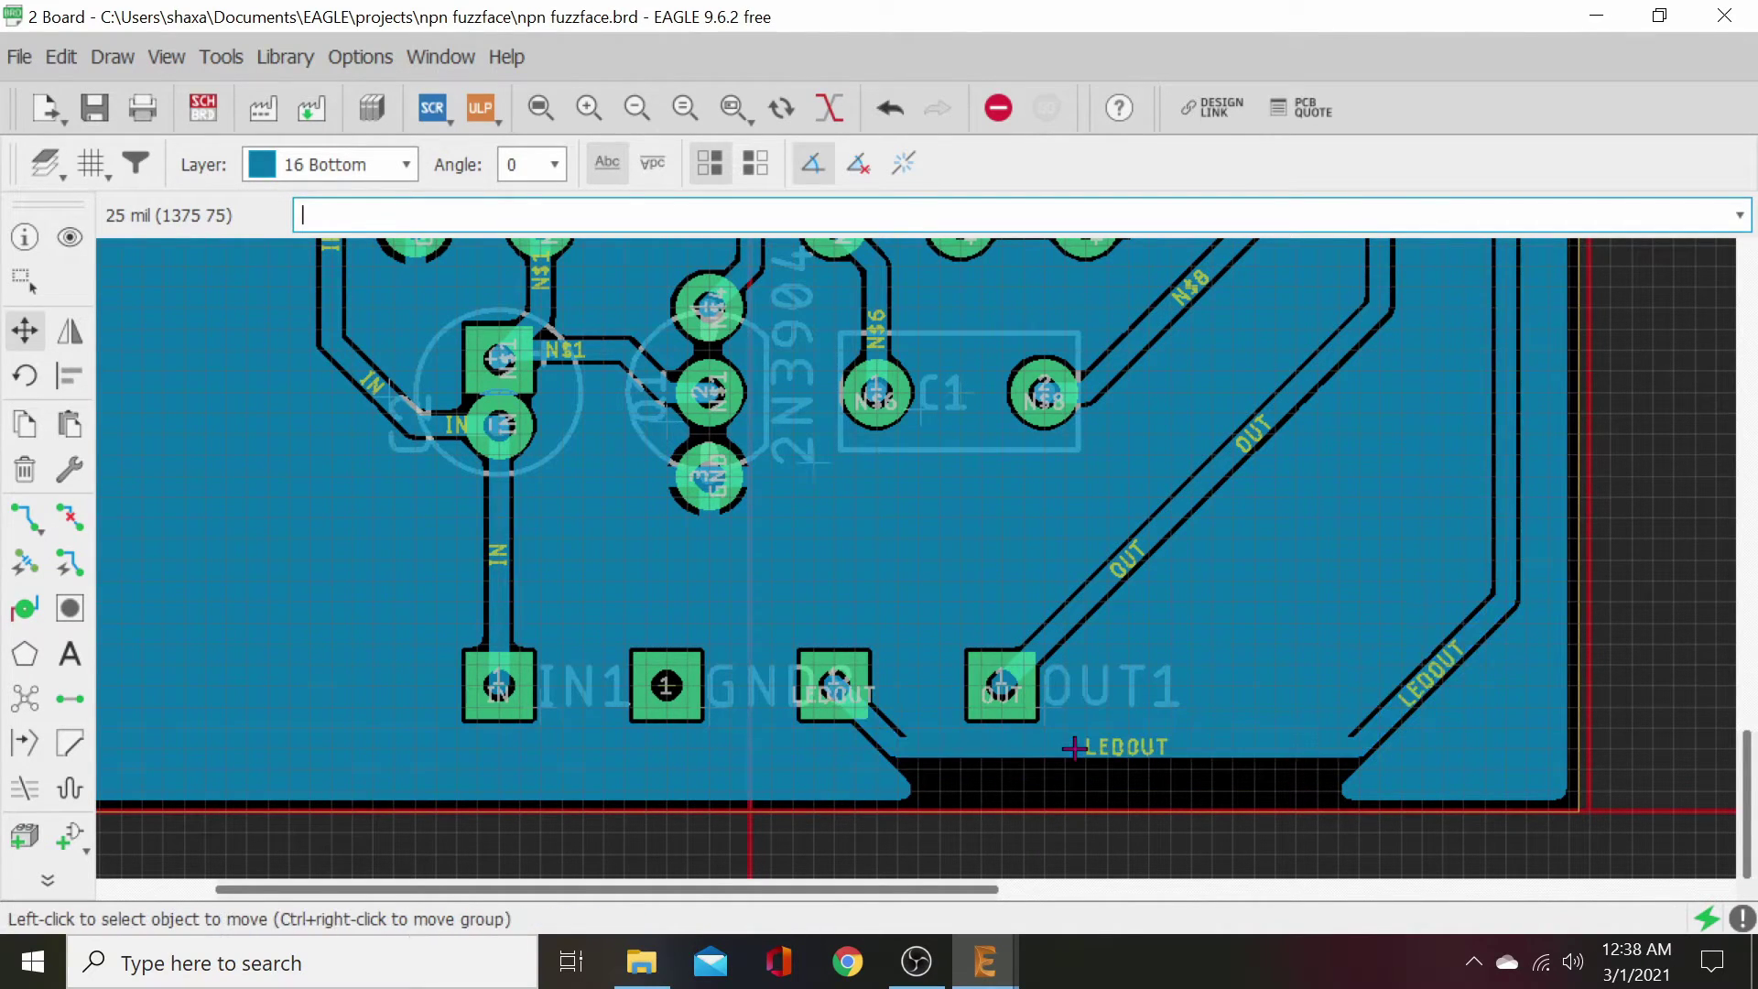
{"action": "left_click", "coordinate": [24, 701]}
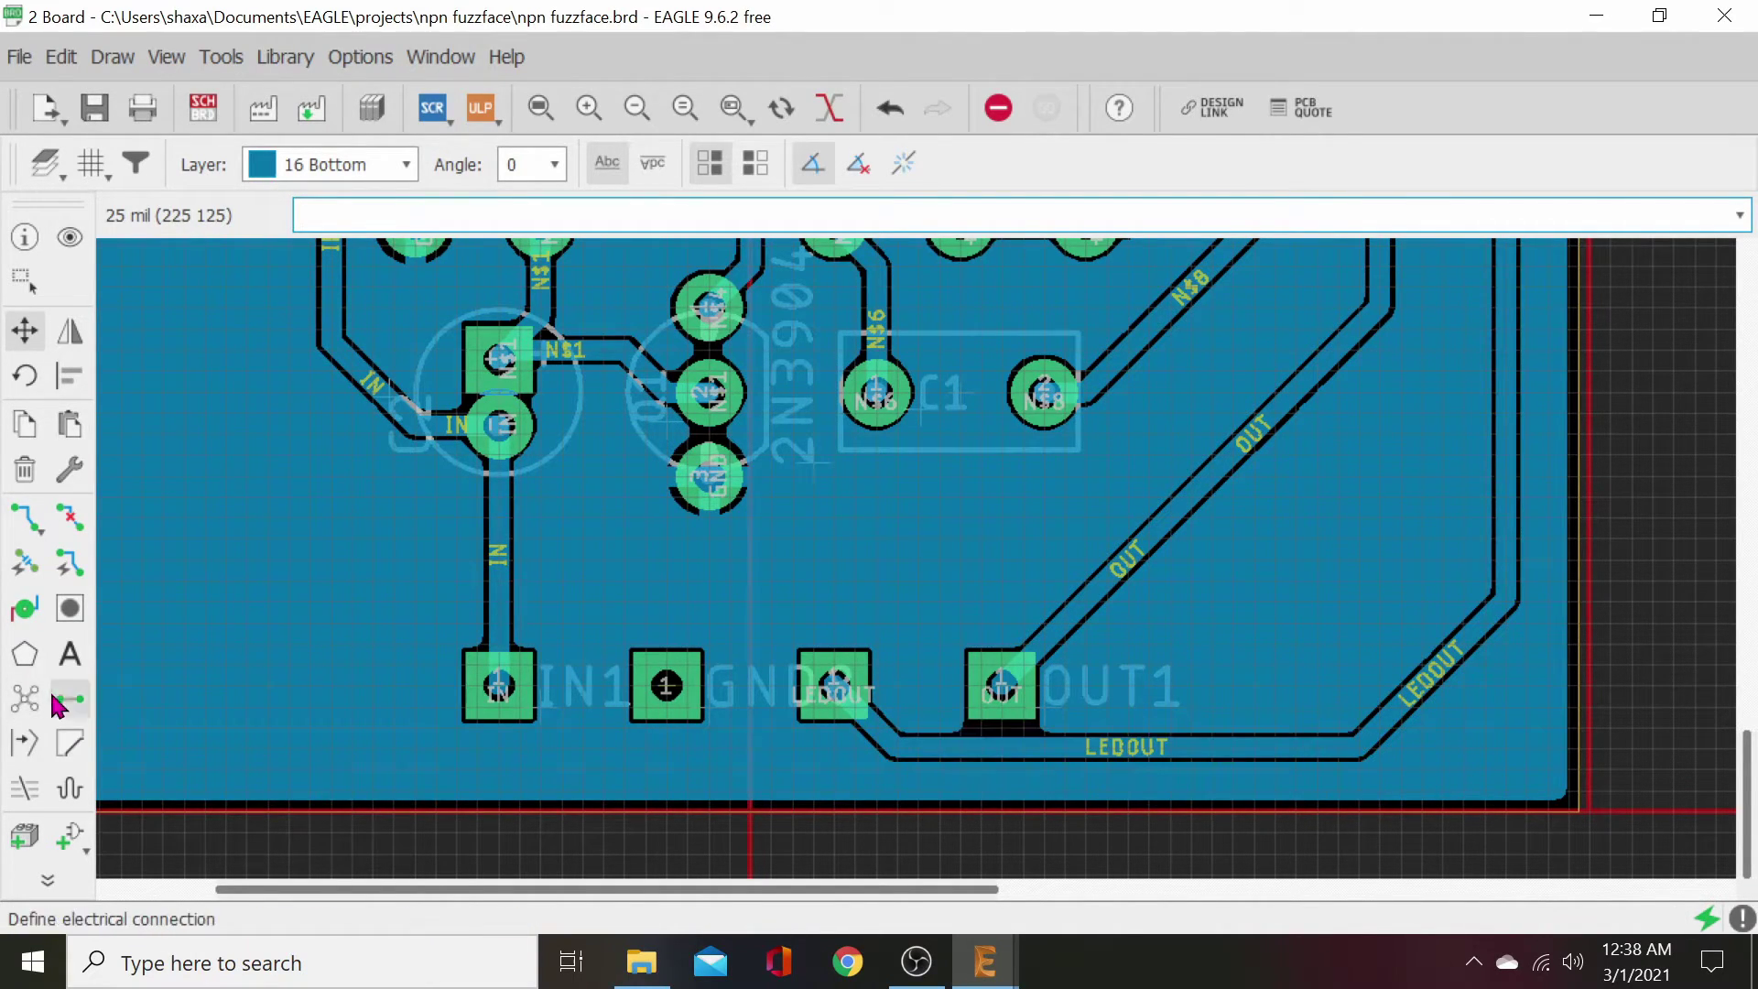
- Change the grid size from 25 to 12.5 mil
{"action": "left_click", "coordinate": [90, 163]}
{"action": "left_click_drag", "start_coordinate": [128, 163], "coordinate": [92, 174]}
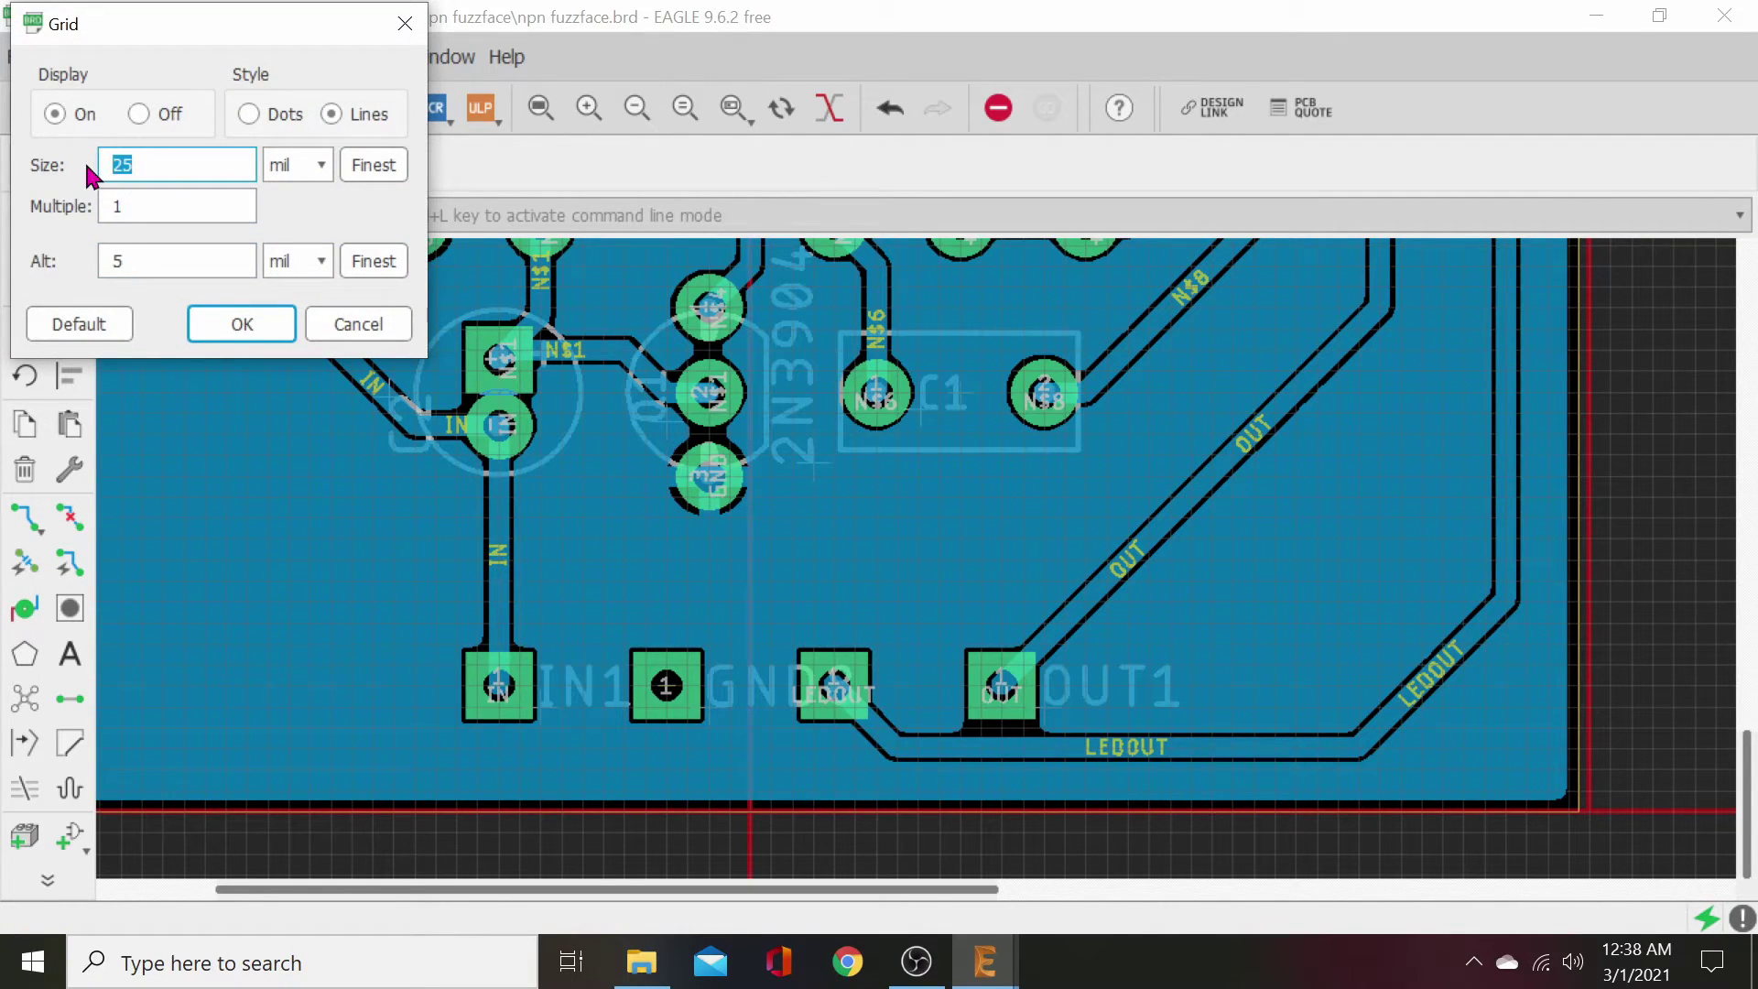
{"action": "type", "text": "12.5"}
{"action": "key", "text": "Return"}
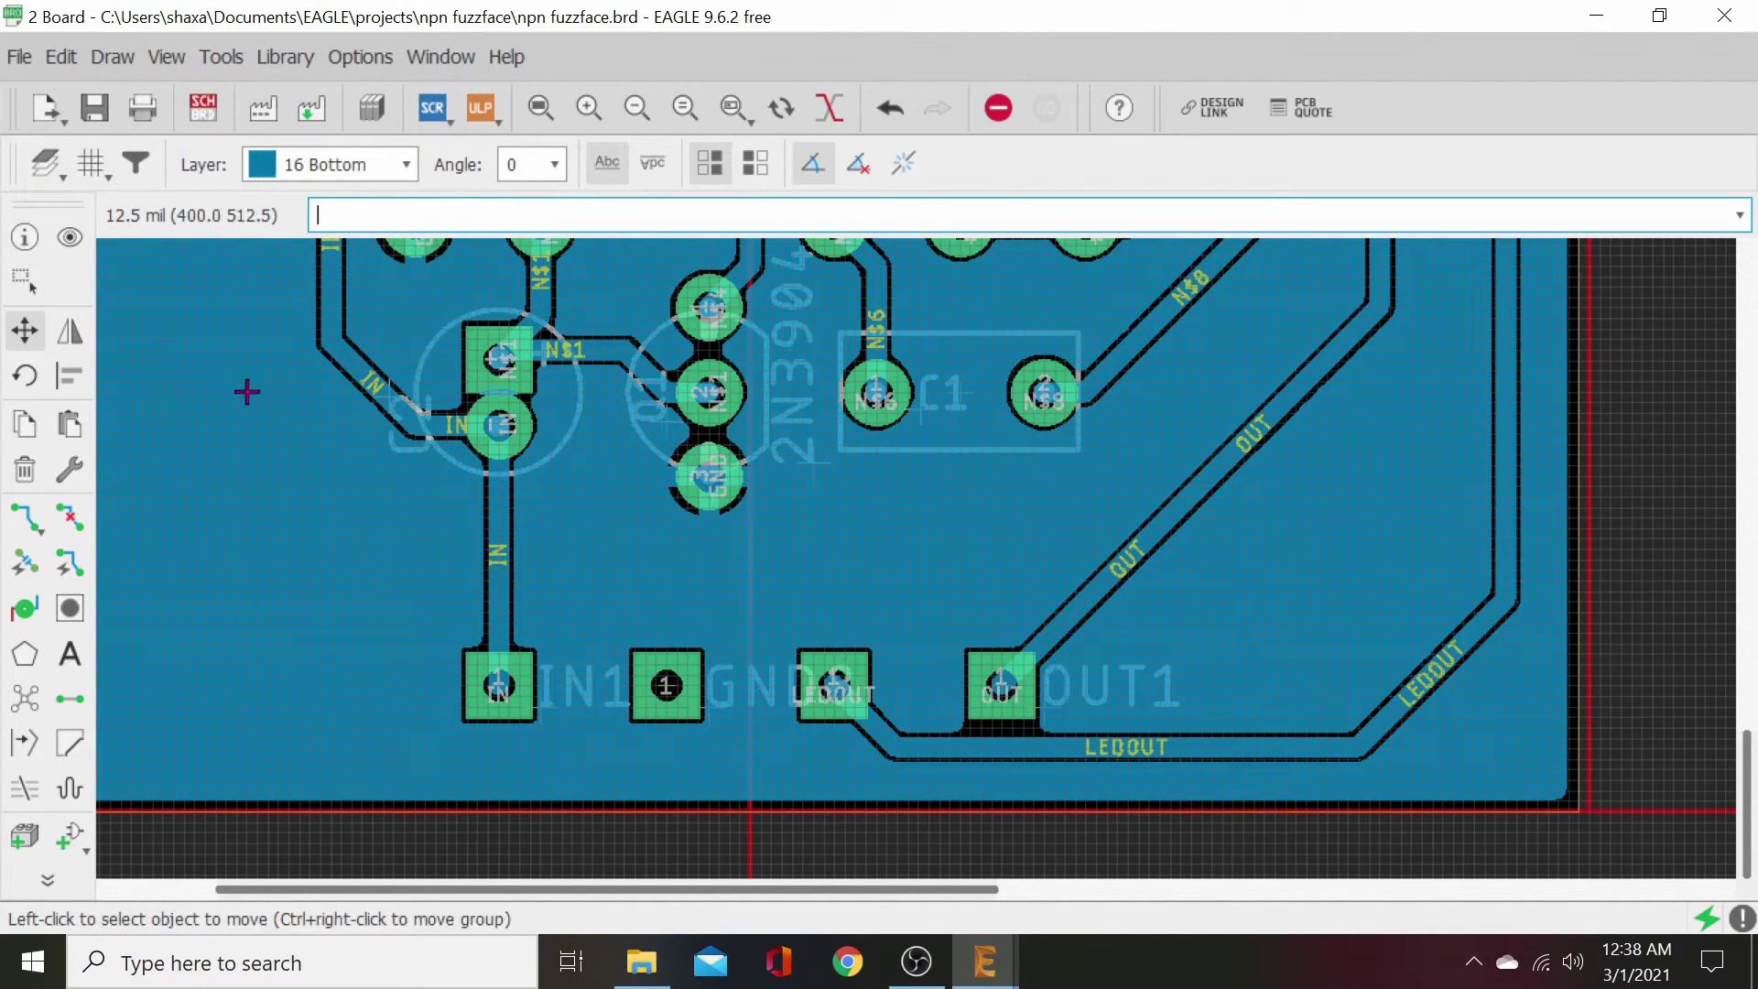
- Nudge the LEDOUT trace beneath the OUT pad and recalculate the copper pour
{"action": "scroll", "coordinate": [1091, 774], "scroll_direction": "up", "scroll_amount": 3}
{"action": "scroll", "coordinate": [1091, 774], "scroll_direction": "up", "scroll_amount": 1}
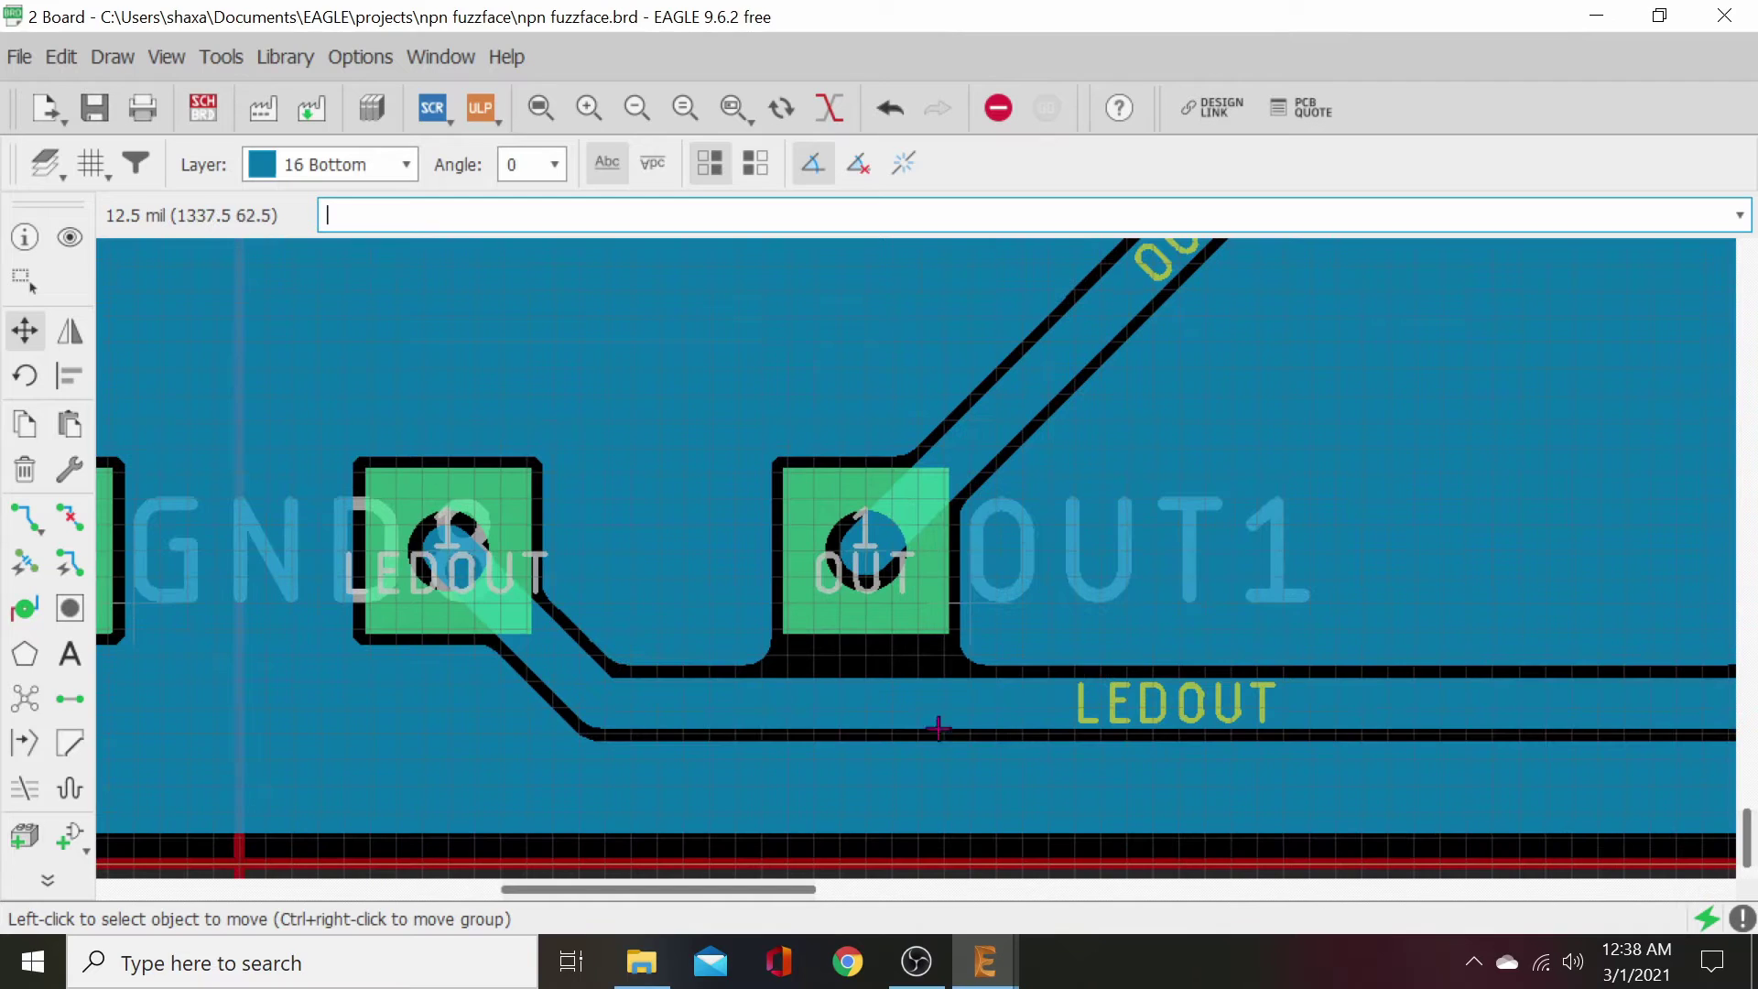
{"action": "left_click", "coordinate": [971, 711]}
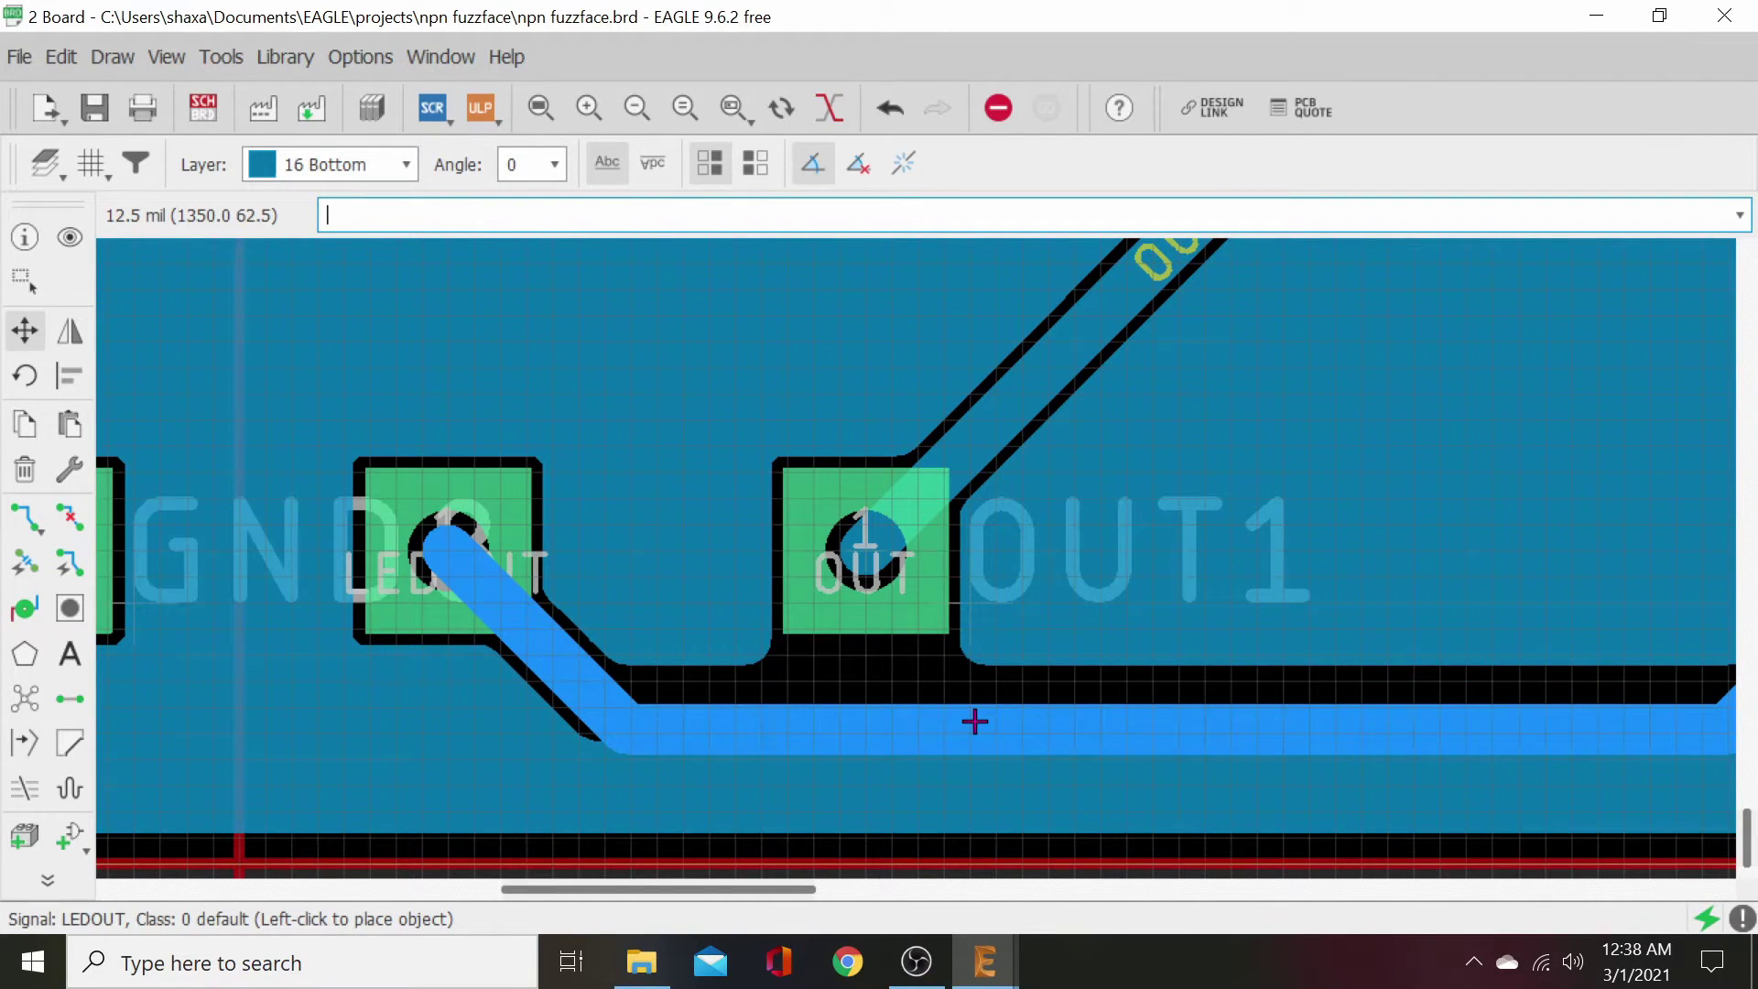
{"action": "left_click", "coordinate": [973, 718]}
{"action": "left_click", "coordinate": [26, 703]}
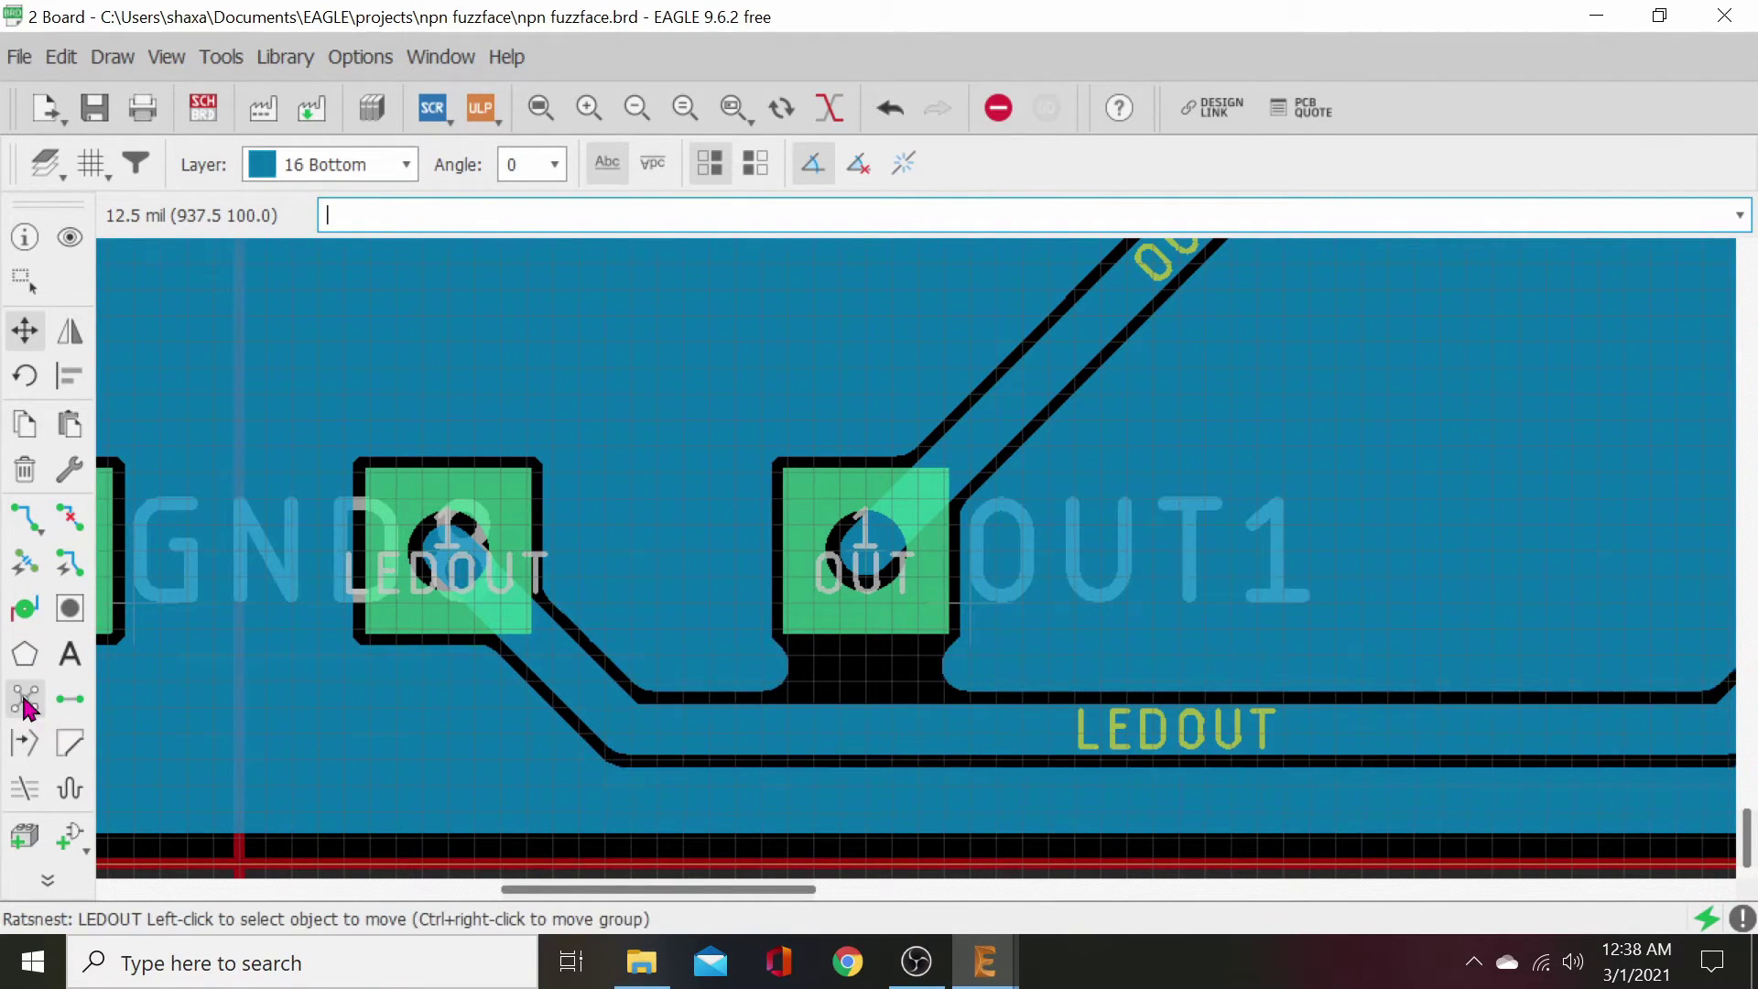
- Fine-tune the LEDOUT trace position twice more, re-running Ratsnest after each move
{"action": "left_click", "coordinate": [982, 739]}
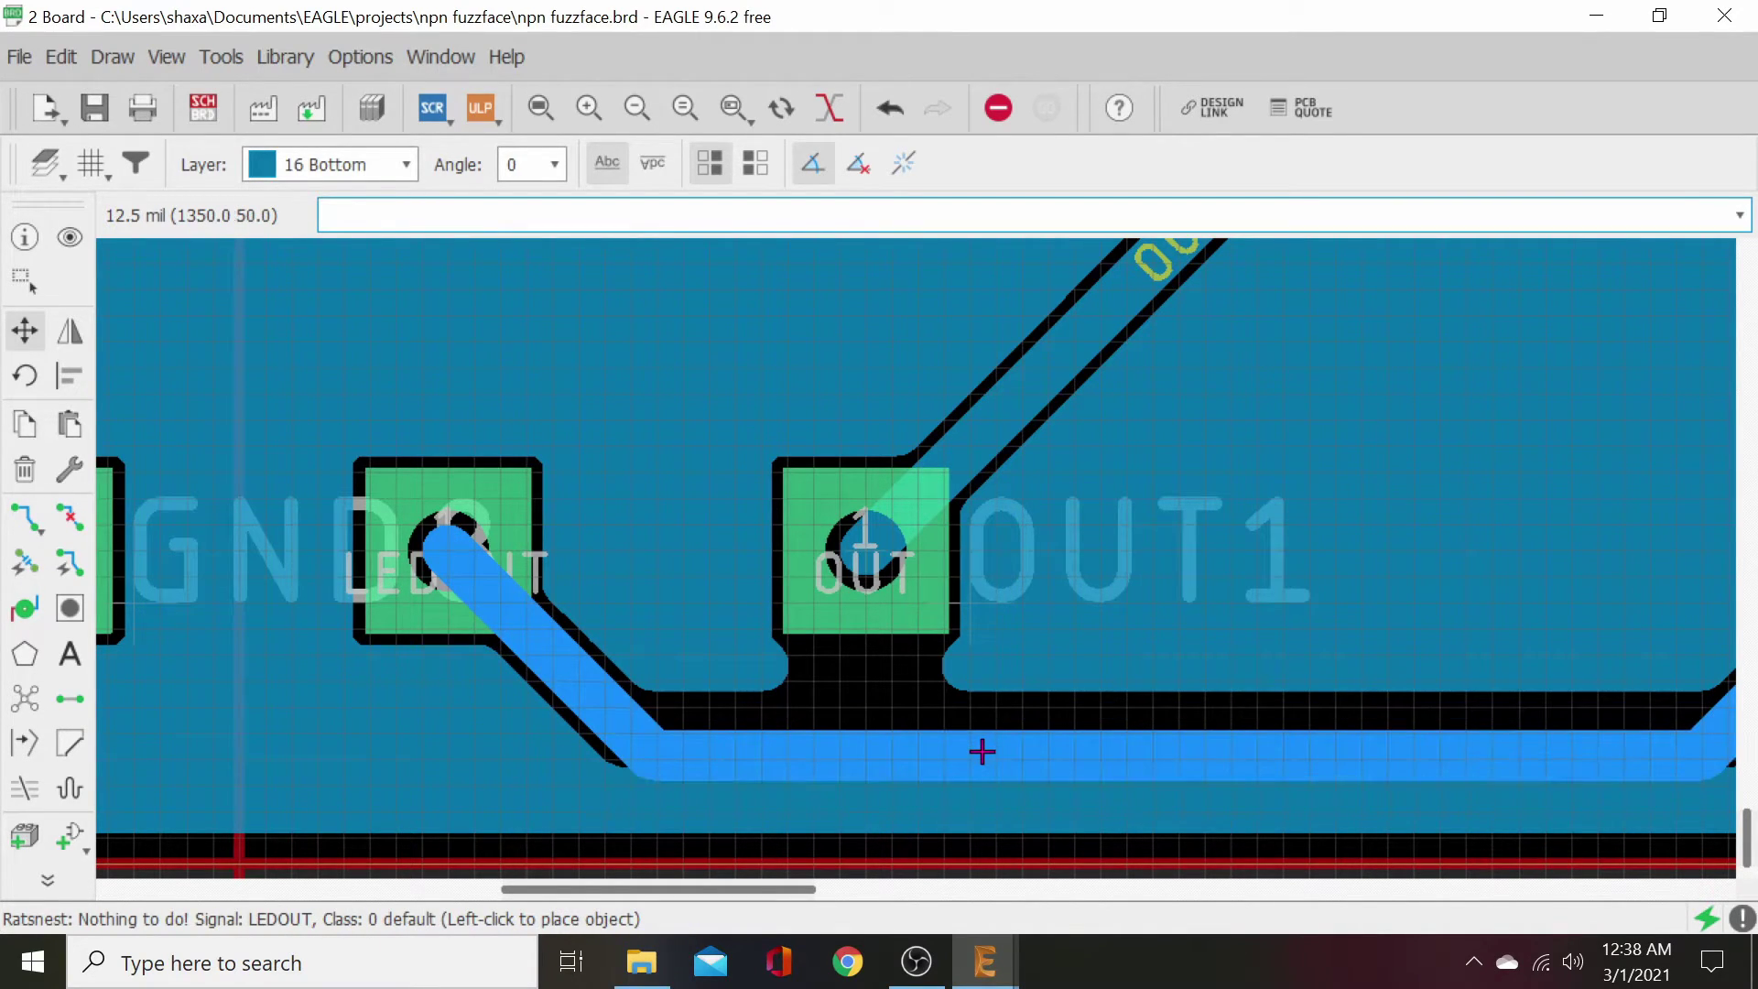
{"action": "left_click", "coordinate": [981, 744]}
{"action": "left_click", "coordinate": [42, 696]}
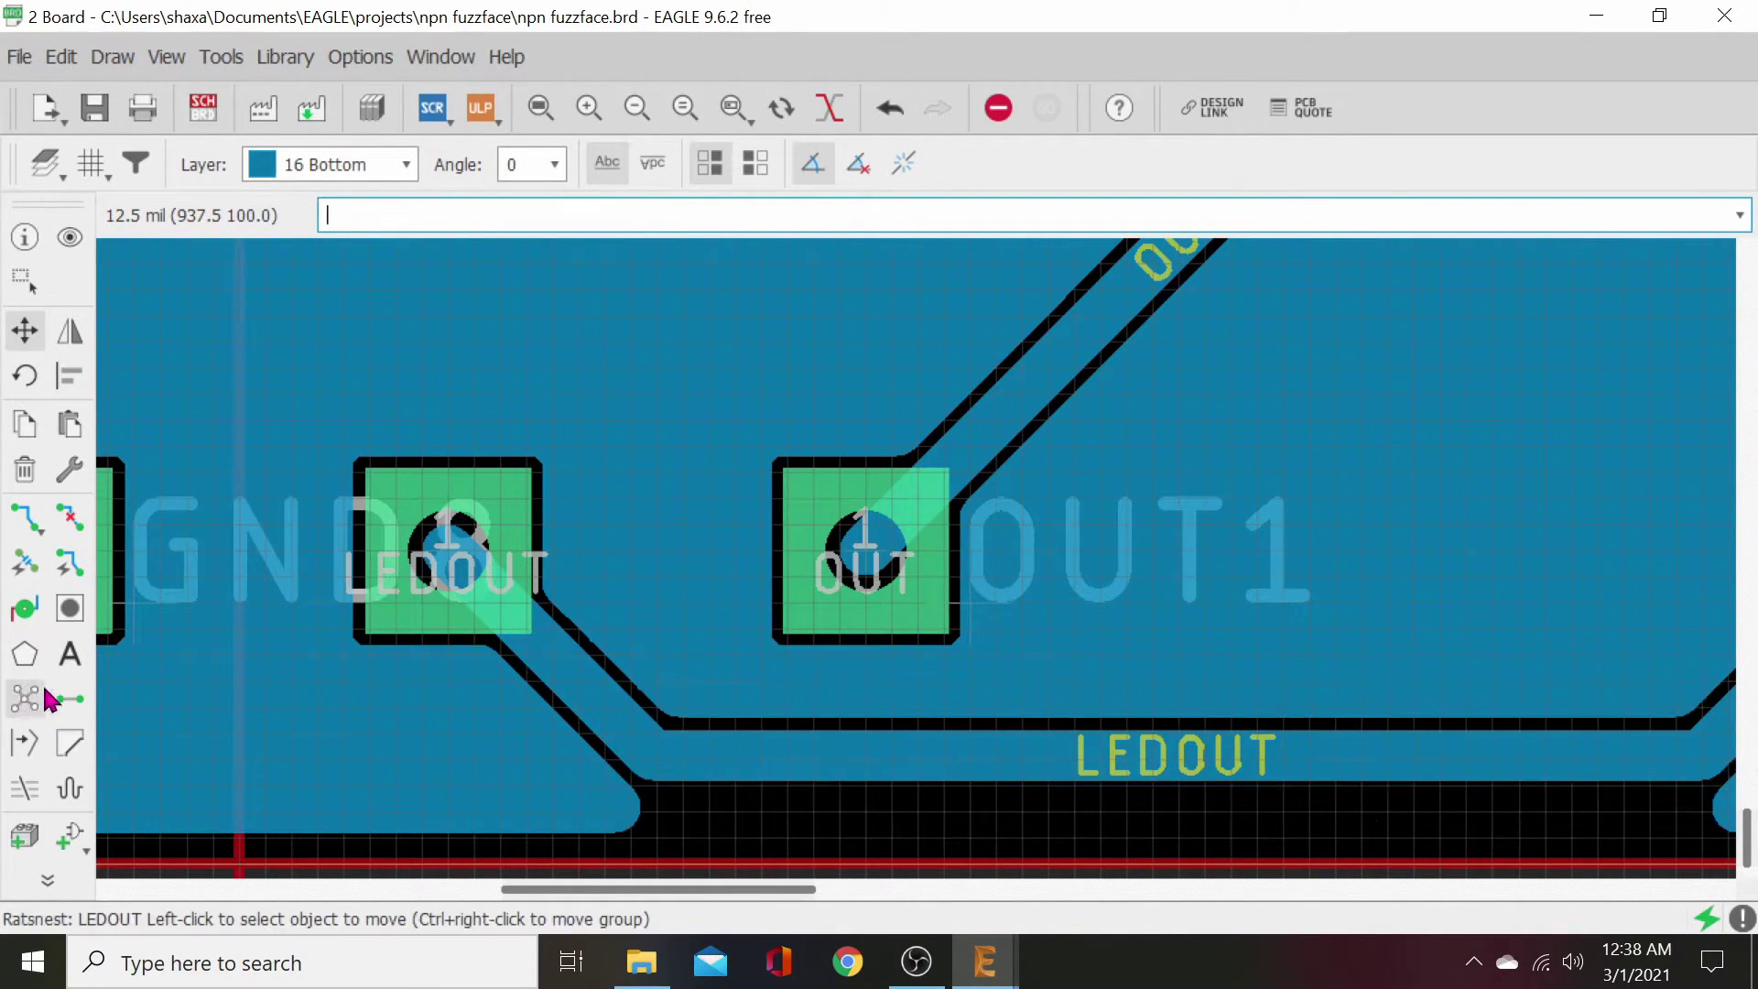
{"action": "left_click", "coordinate": [1032, 755]}
{"action": "left_click", "coordinate": [1044, 741]}
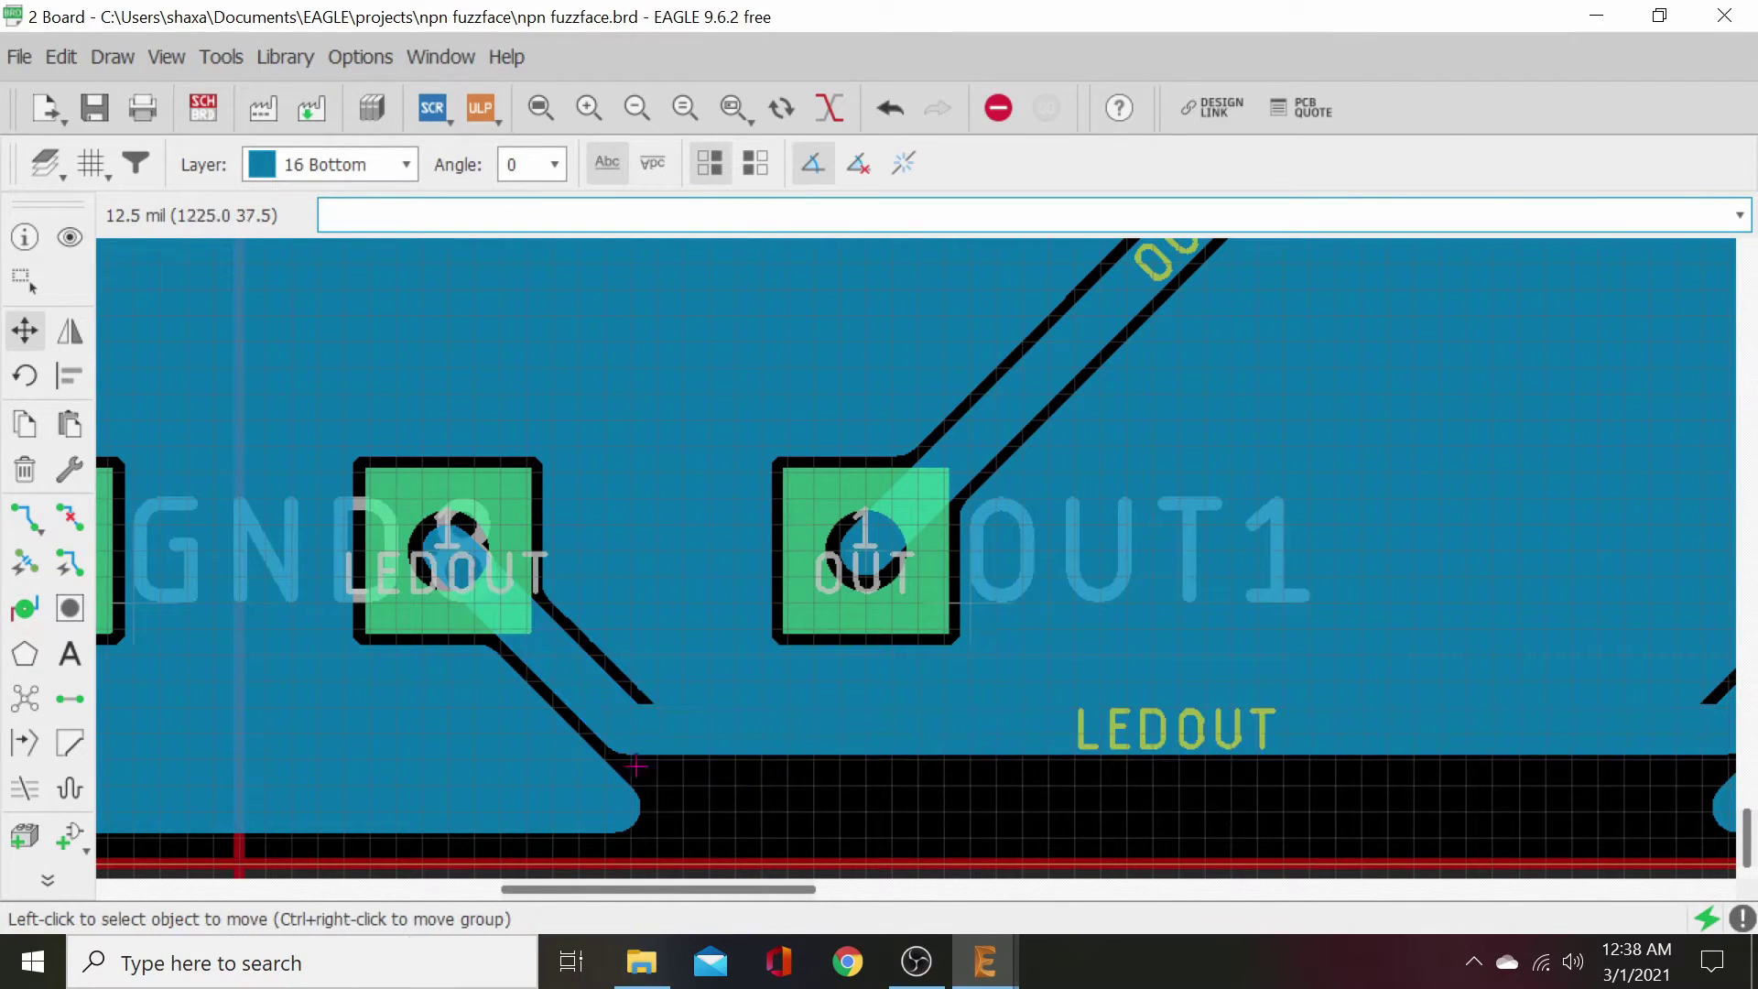
{"action": "left_click", "coordinate": [25, 698]}
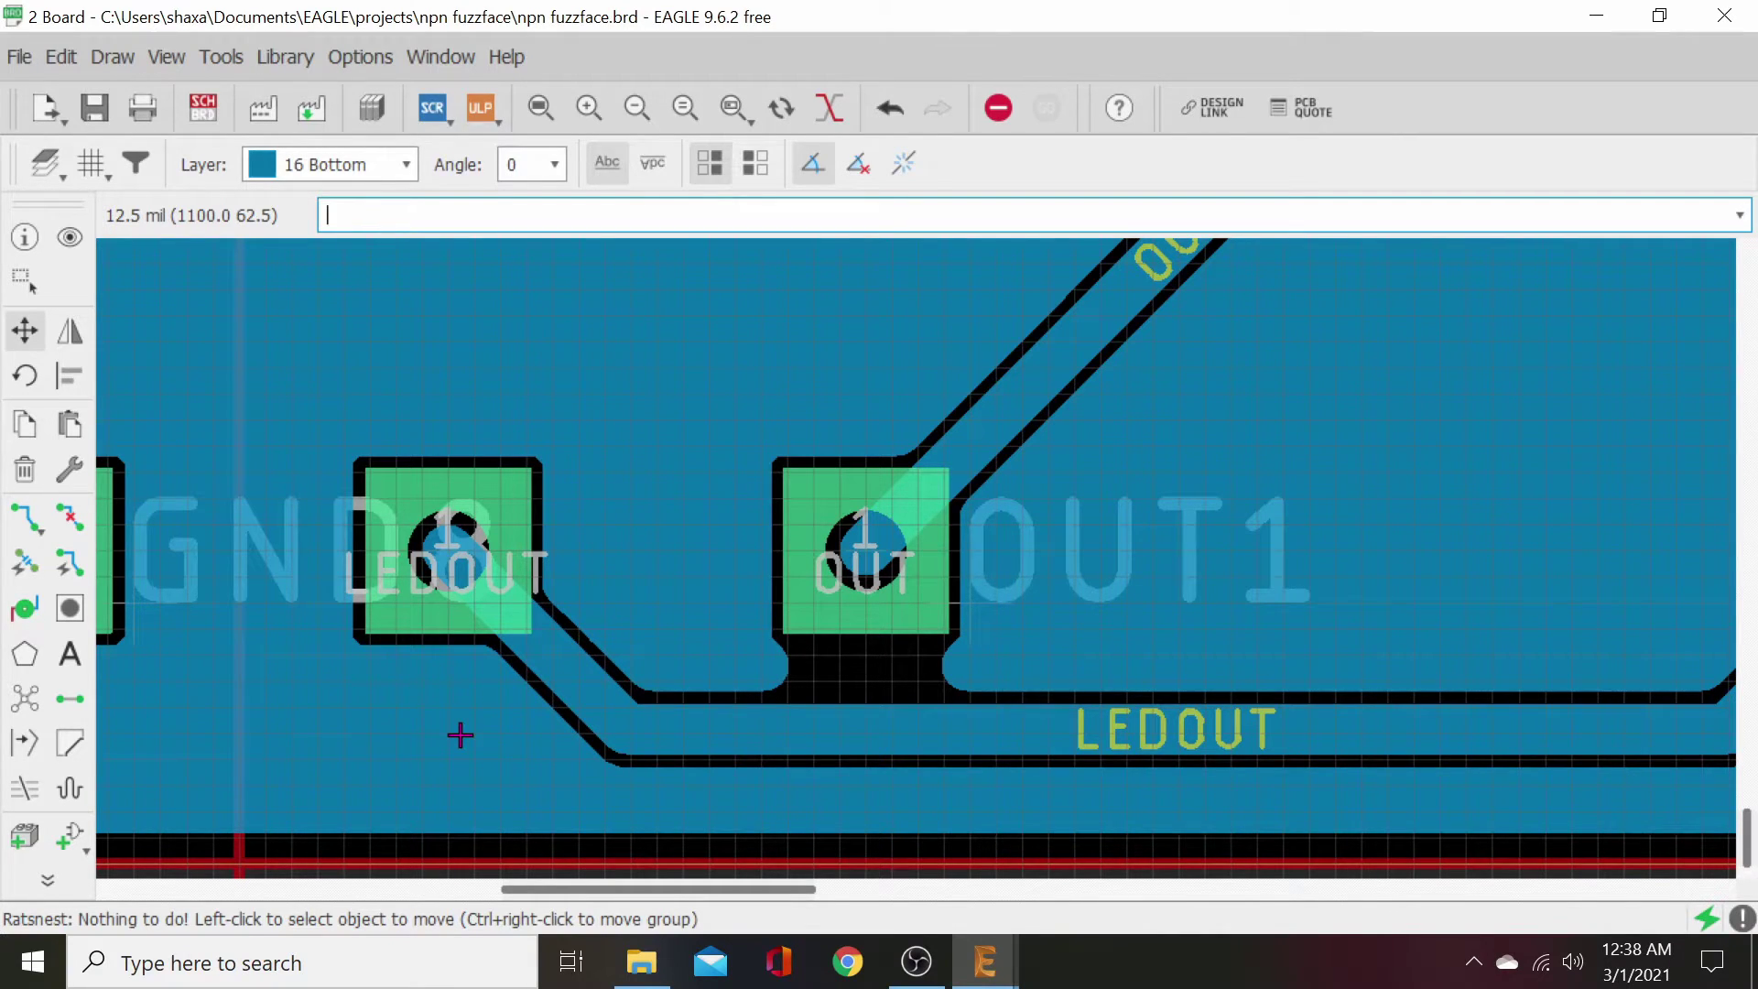
{"action": "middle_click_drag", "start_coordinate": [592, 608], "coordinate": [1051, 673]}
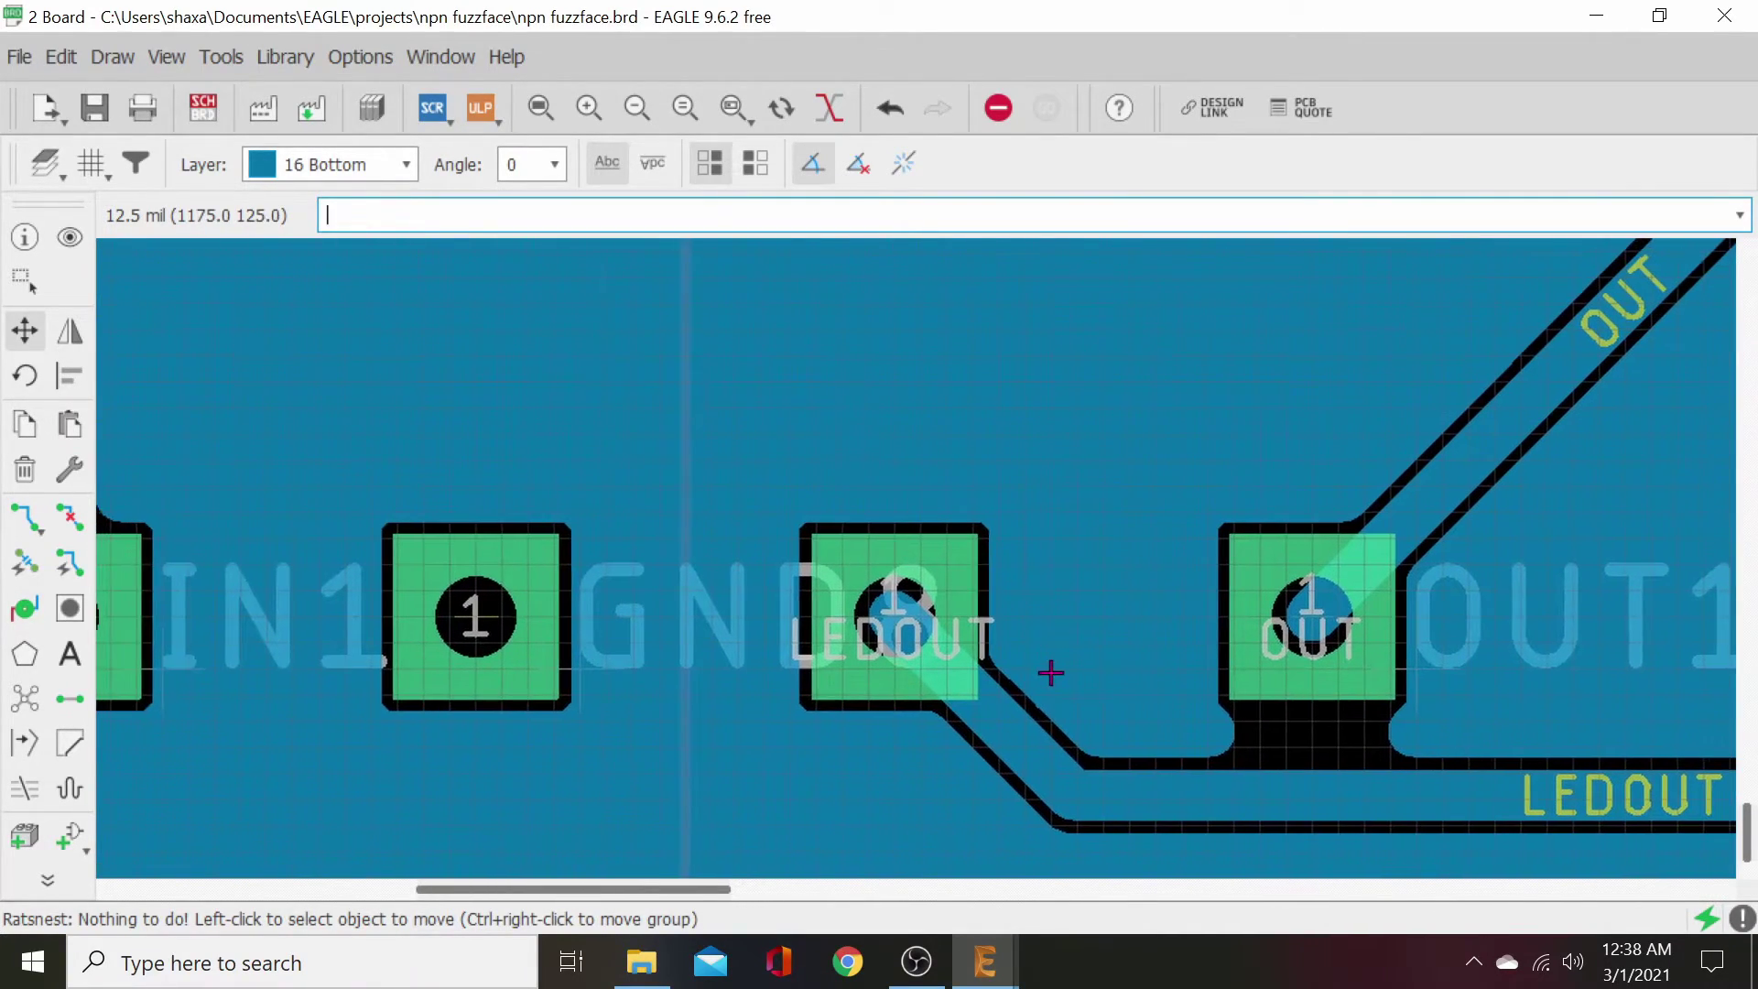
- Raise the OUT1 pad, then the LEDOUT pad level with it
{"action": "left_click", "coordinate": [1312, 624]}
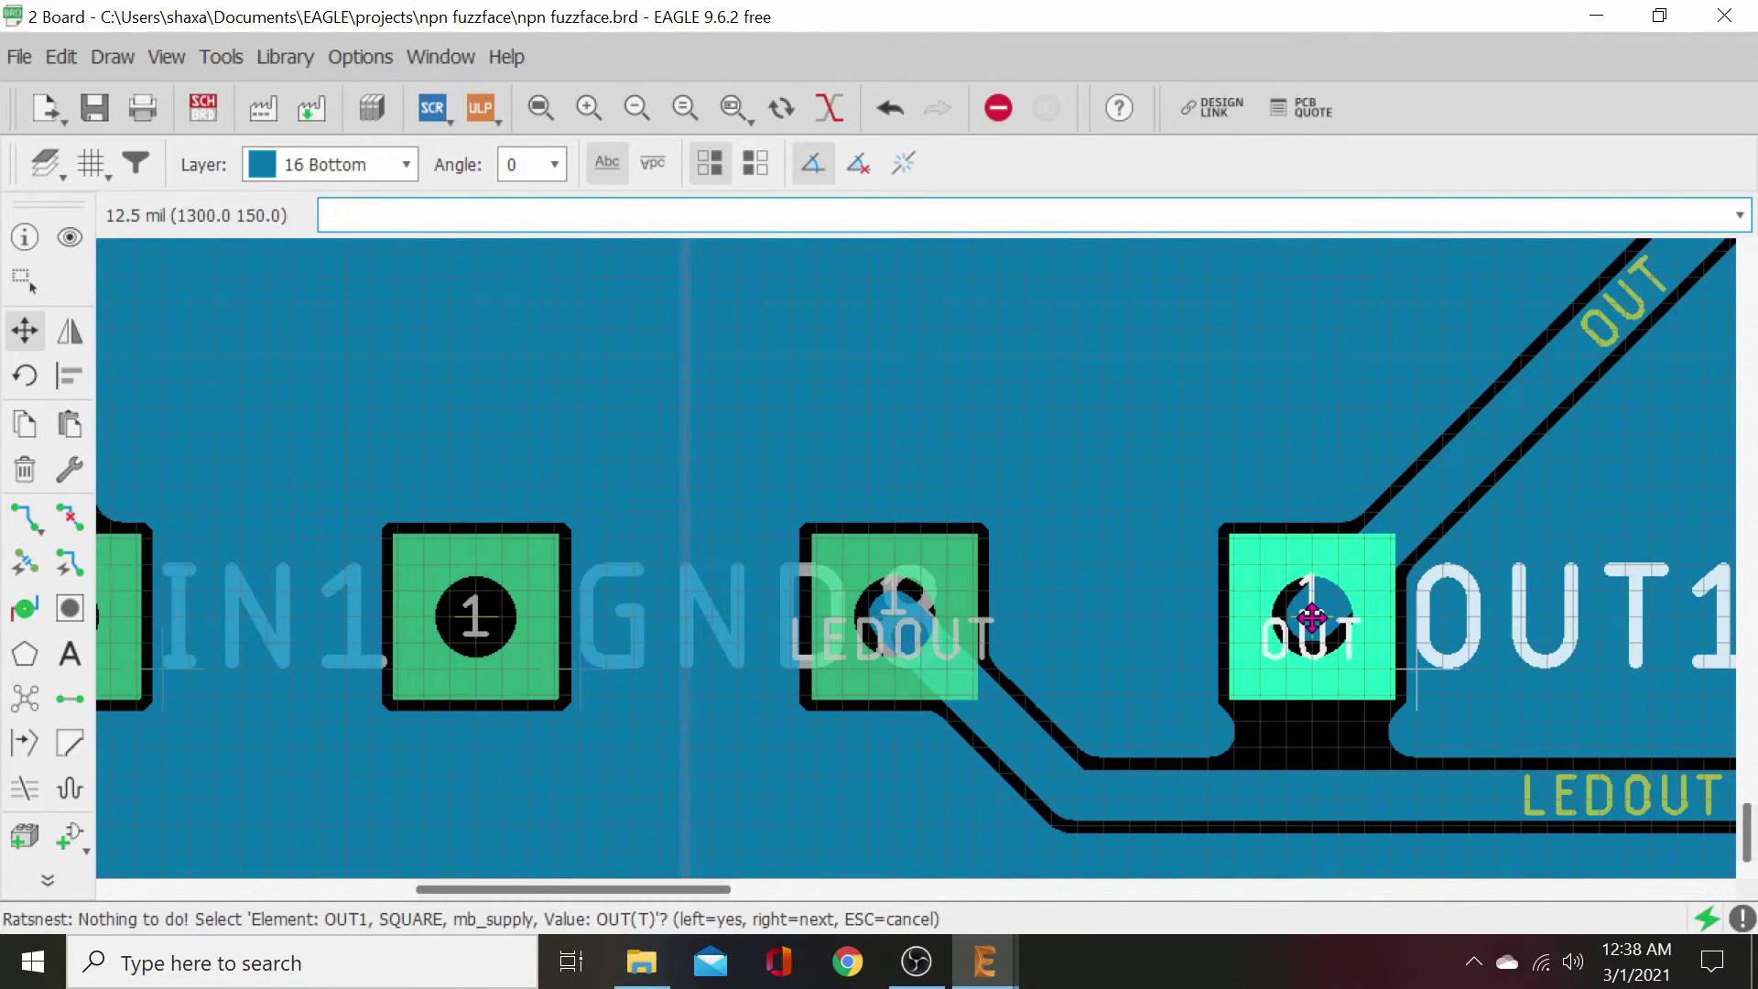
{"action": "left_click", "coordinate": [1311, 620]}
{"action": "left_click", "coordinate": [1312, 597]}
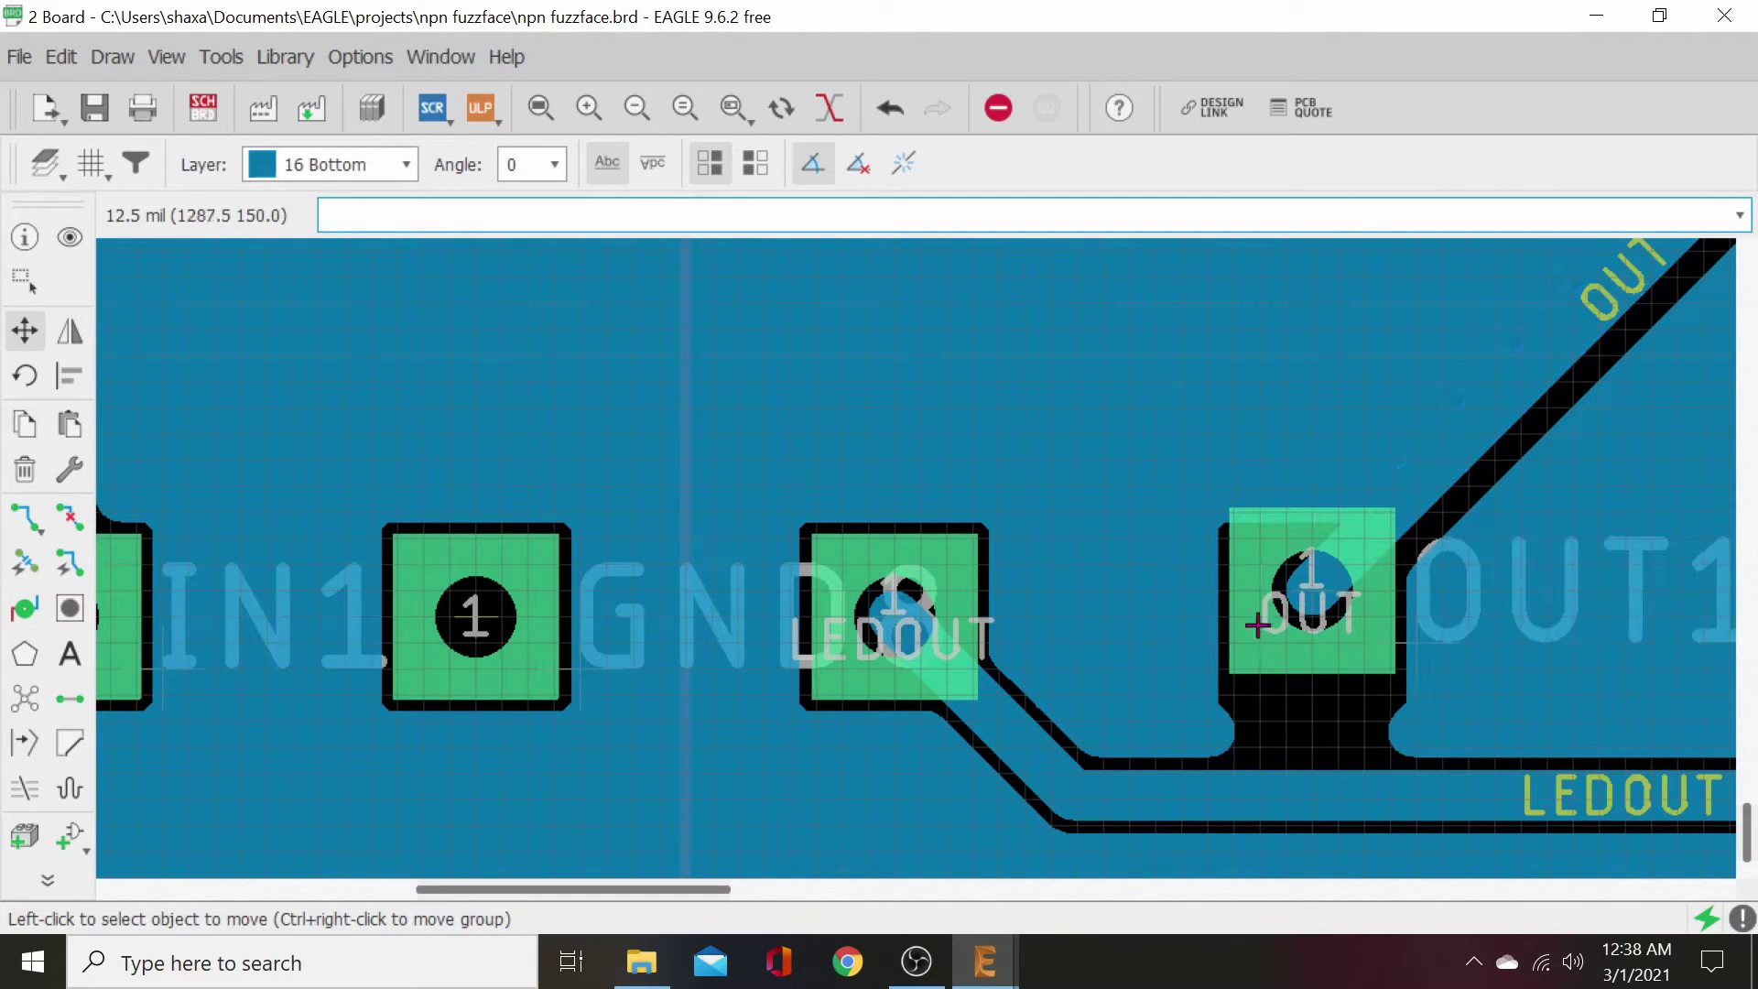
{"action": "left_click", "coordinate": [902, 607]}
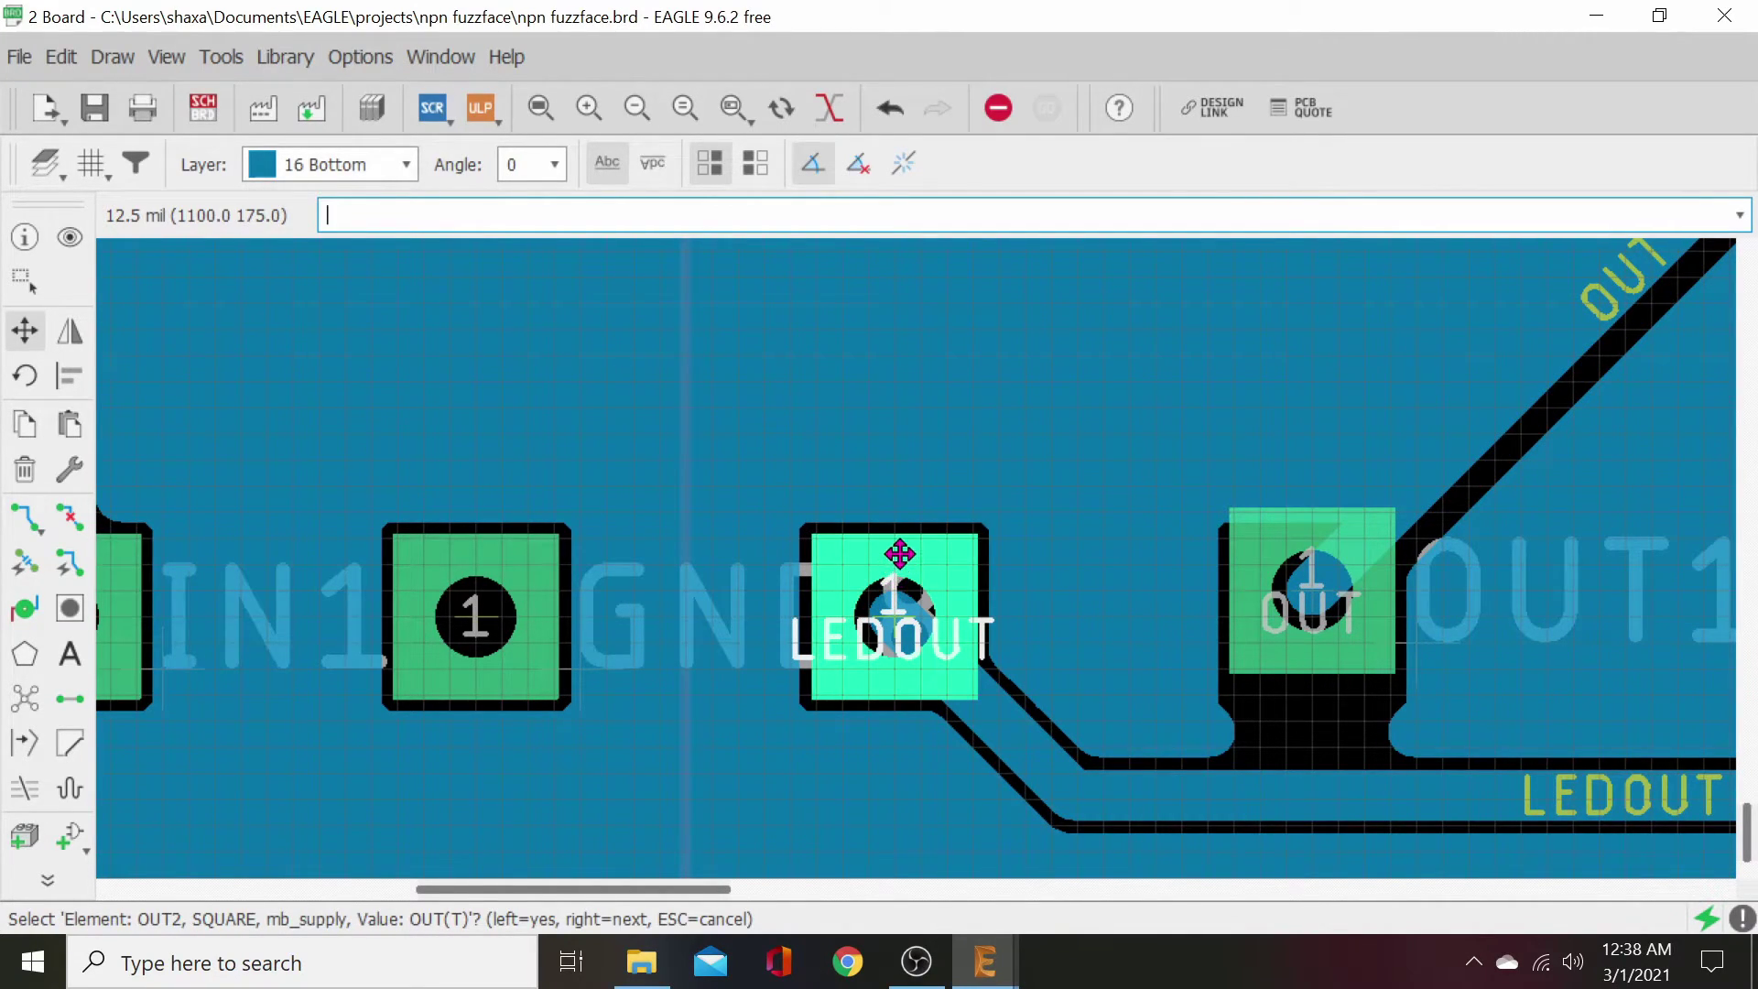
{"action": "left_click", "coordinate": [893, 614]}
{"action": "left_click", "coordinate": [895, 591]}
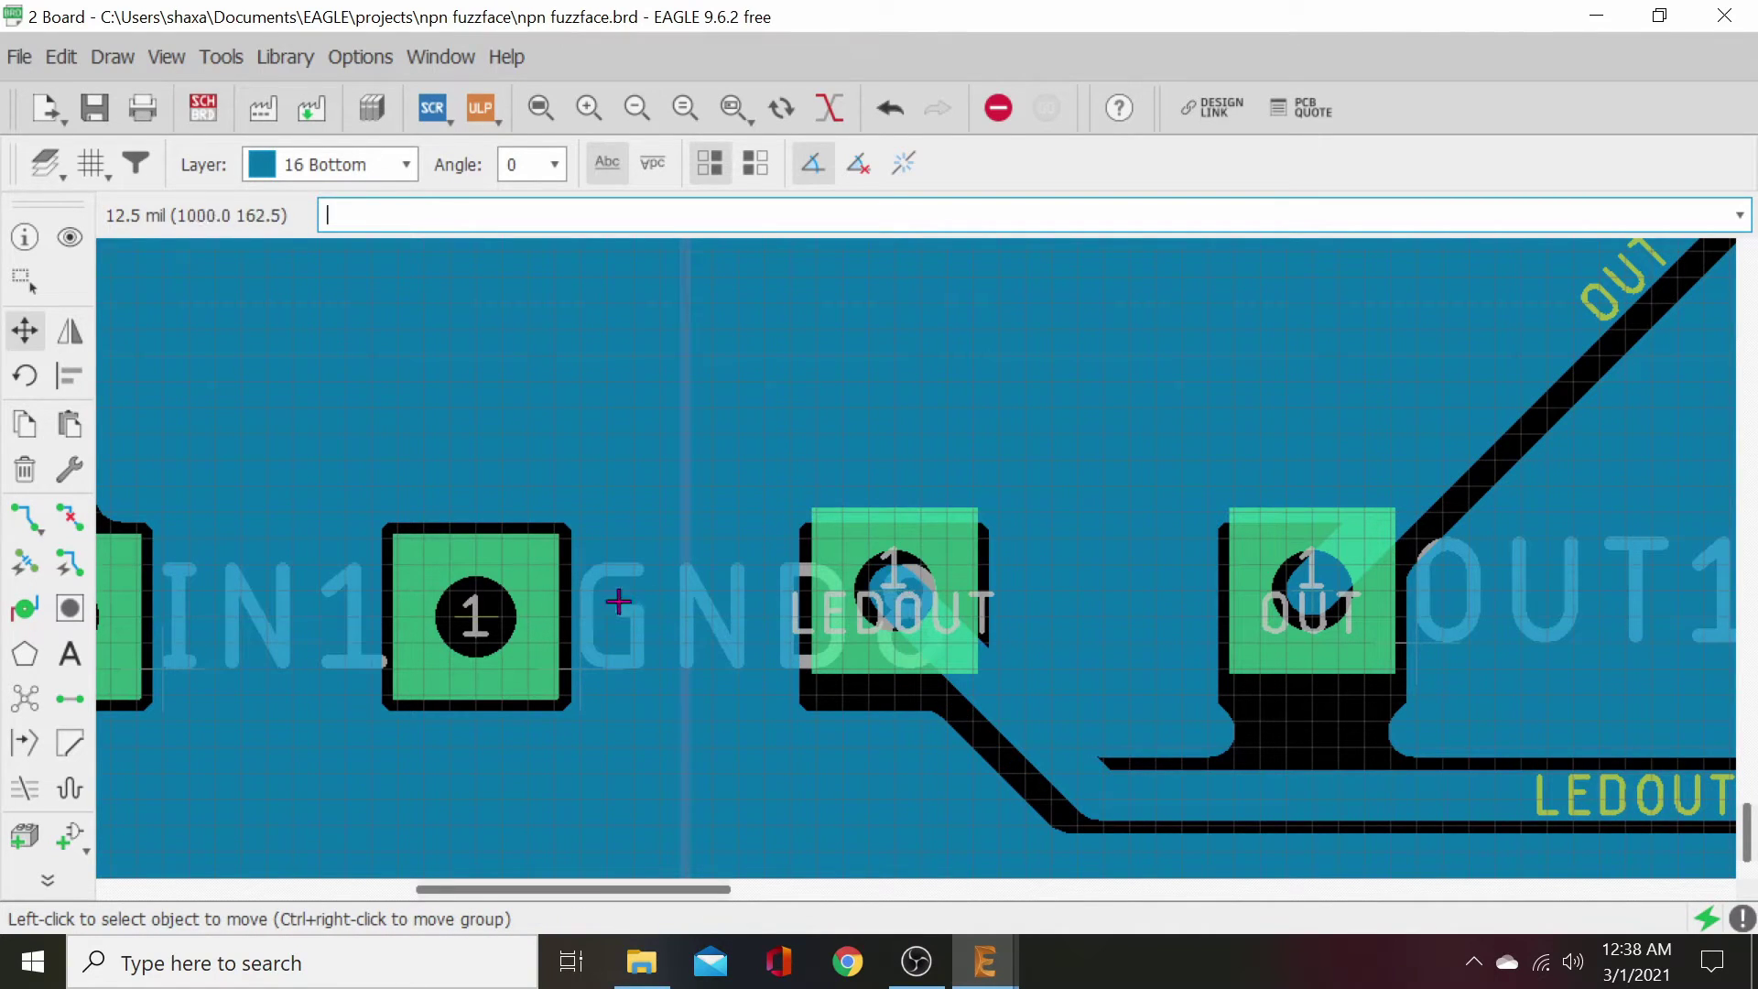
- Raise GND8 level with LEDOUT and reattach the IN trace end to its pad
{"action": "left_click", "coordinate": [476, 609]}
{"action": "left_click", "coordinate": [475, 583]}
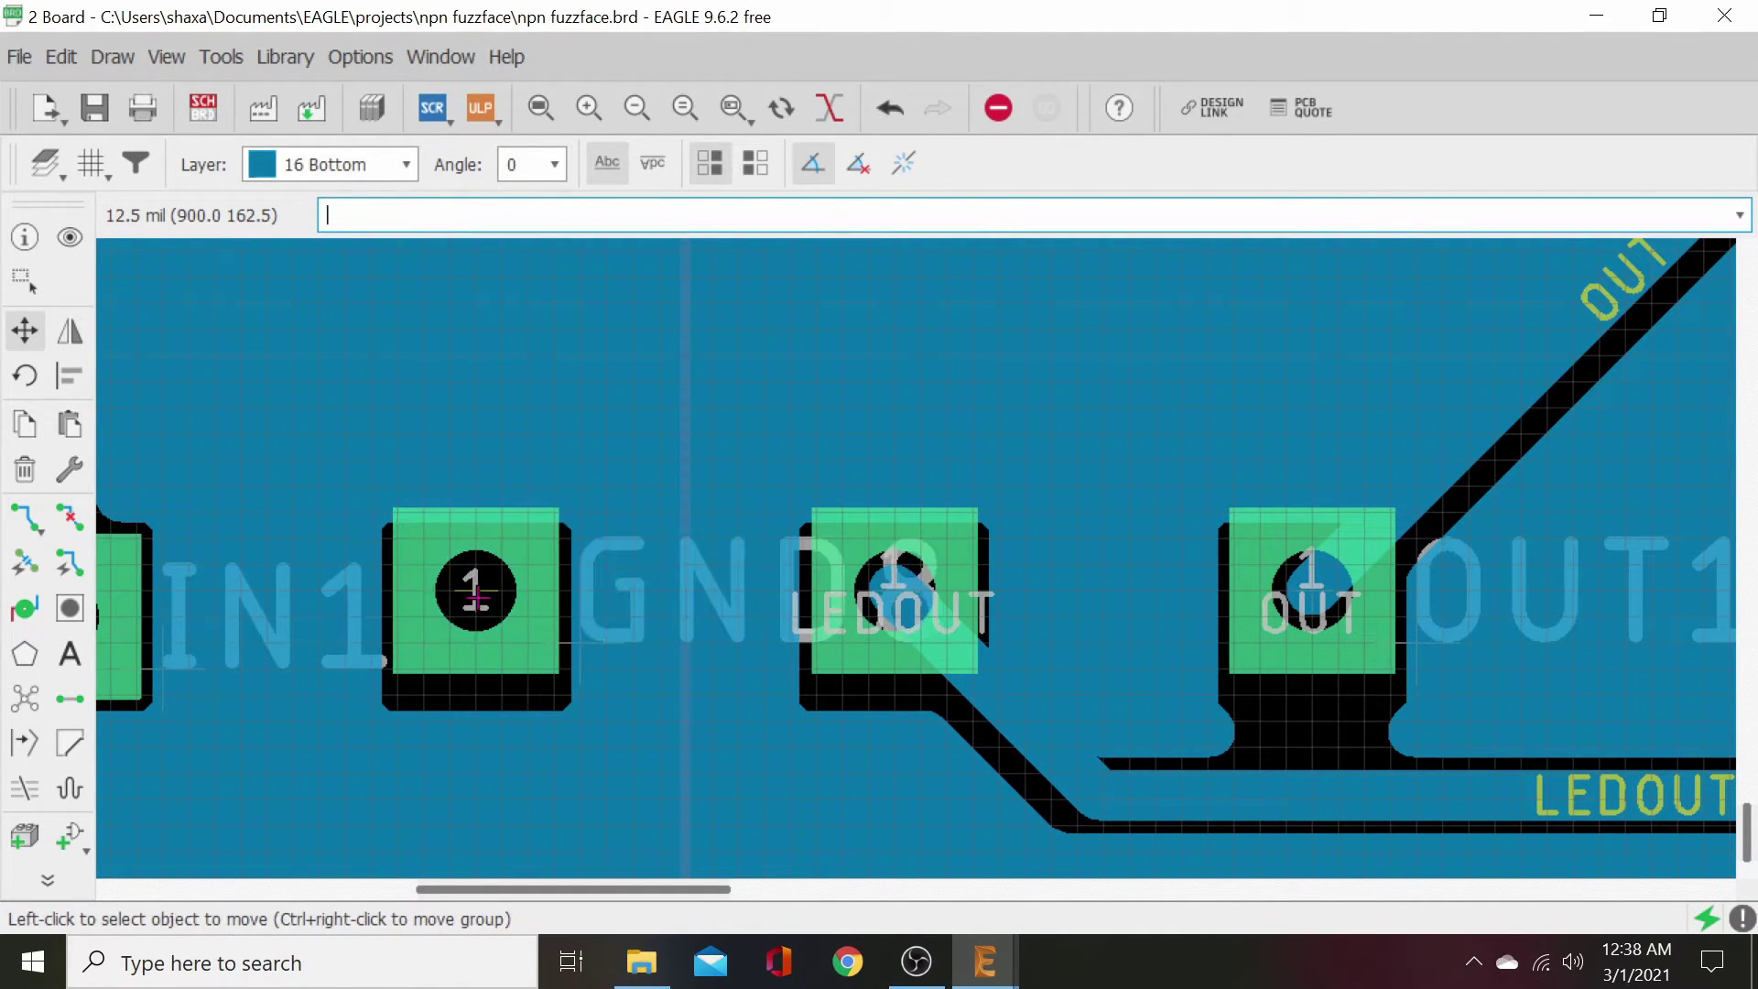
{"action": "middle_click_drag", "start_coordinate": [393, 468], "coordinate": [885, 449]}
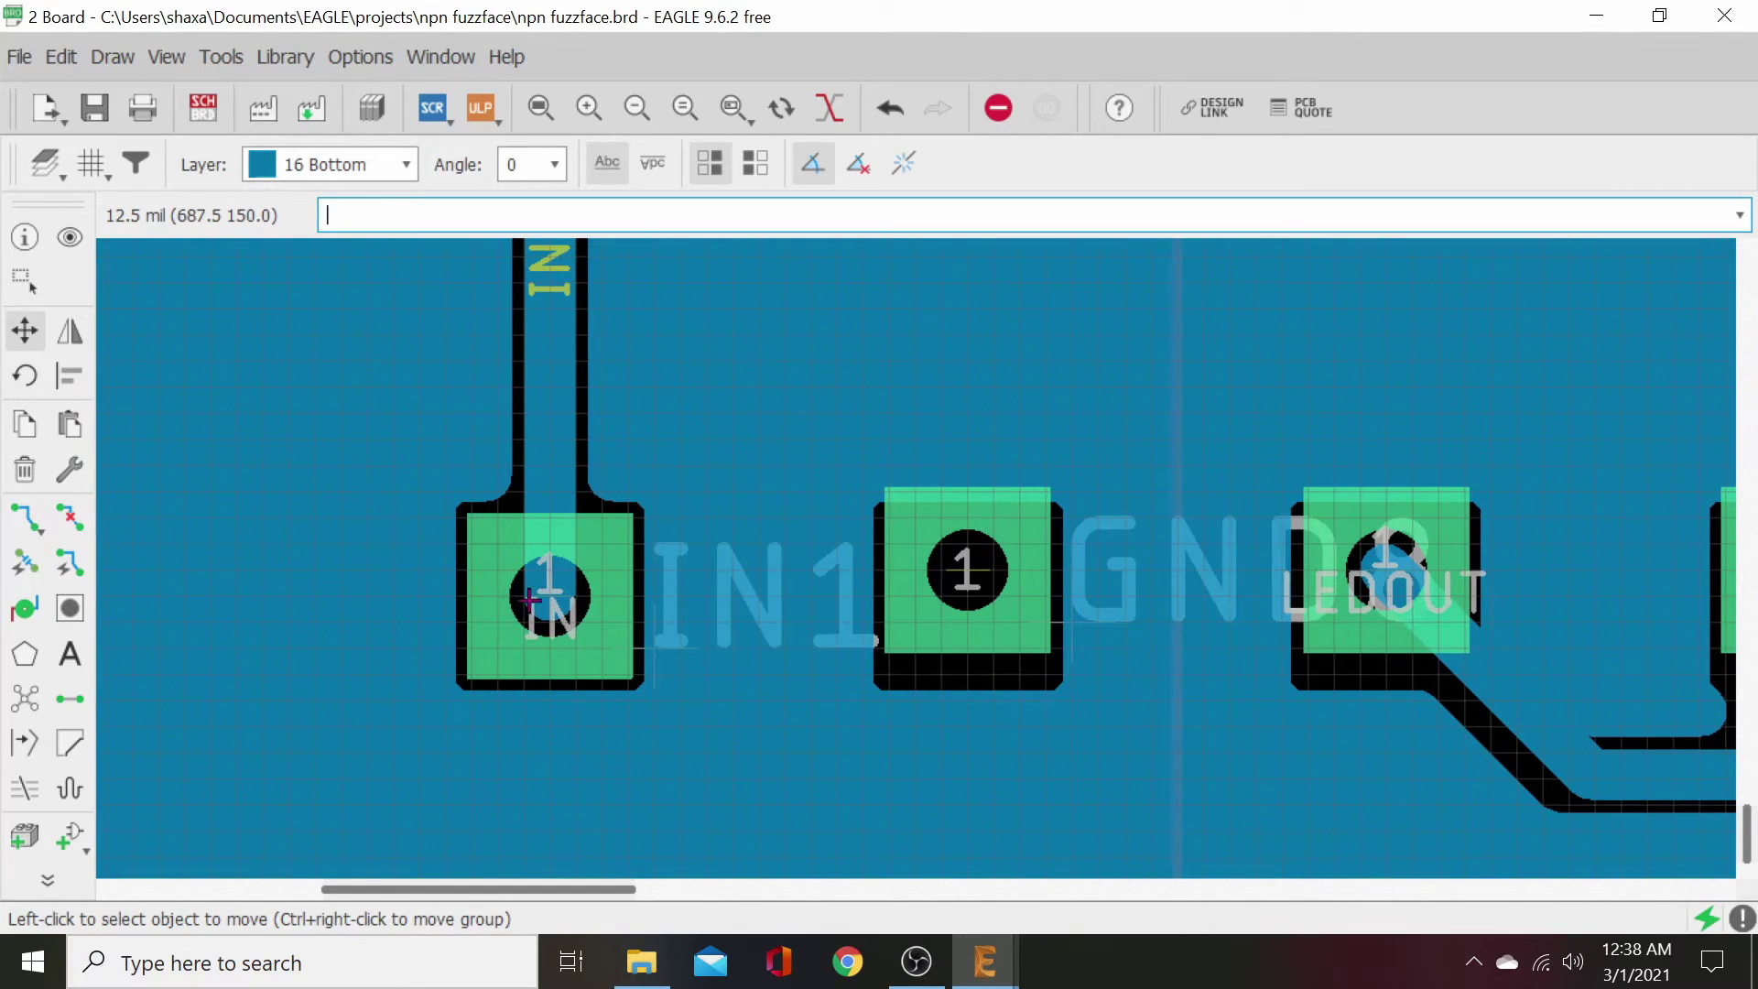
{"action": "left_click", "coordinate": [550, 590]}
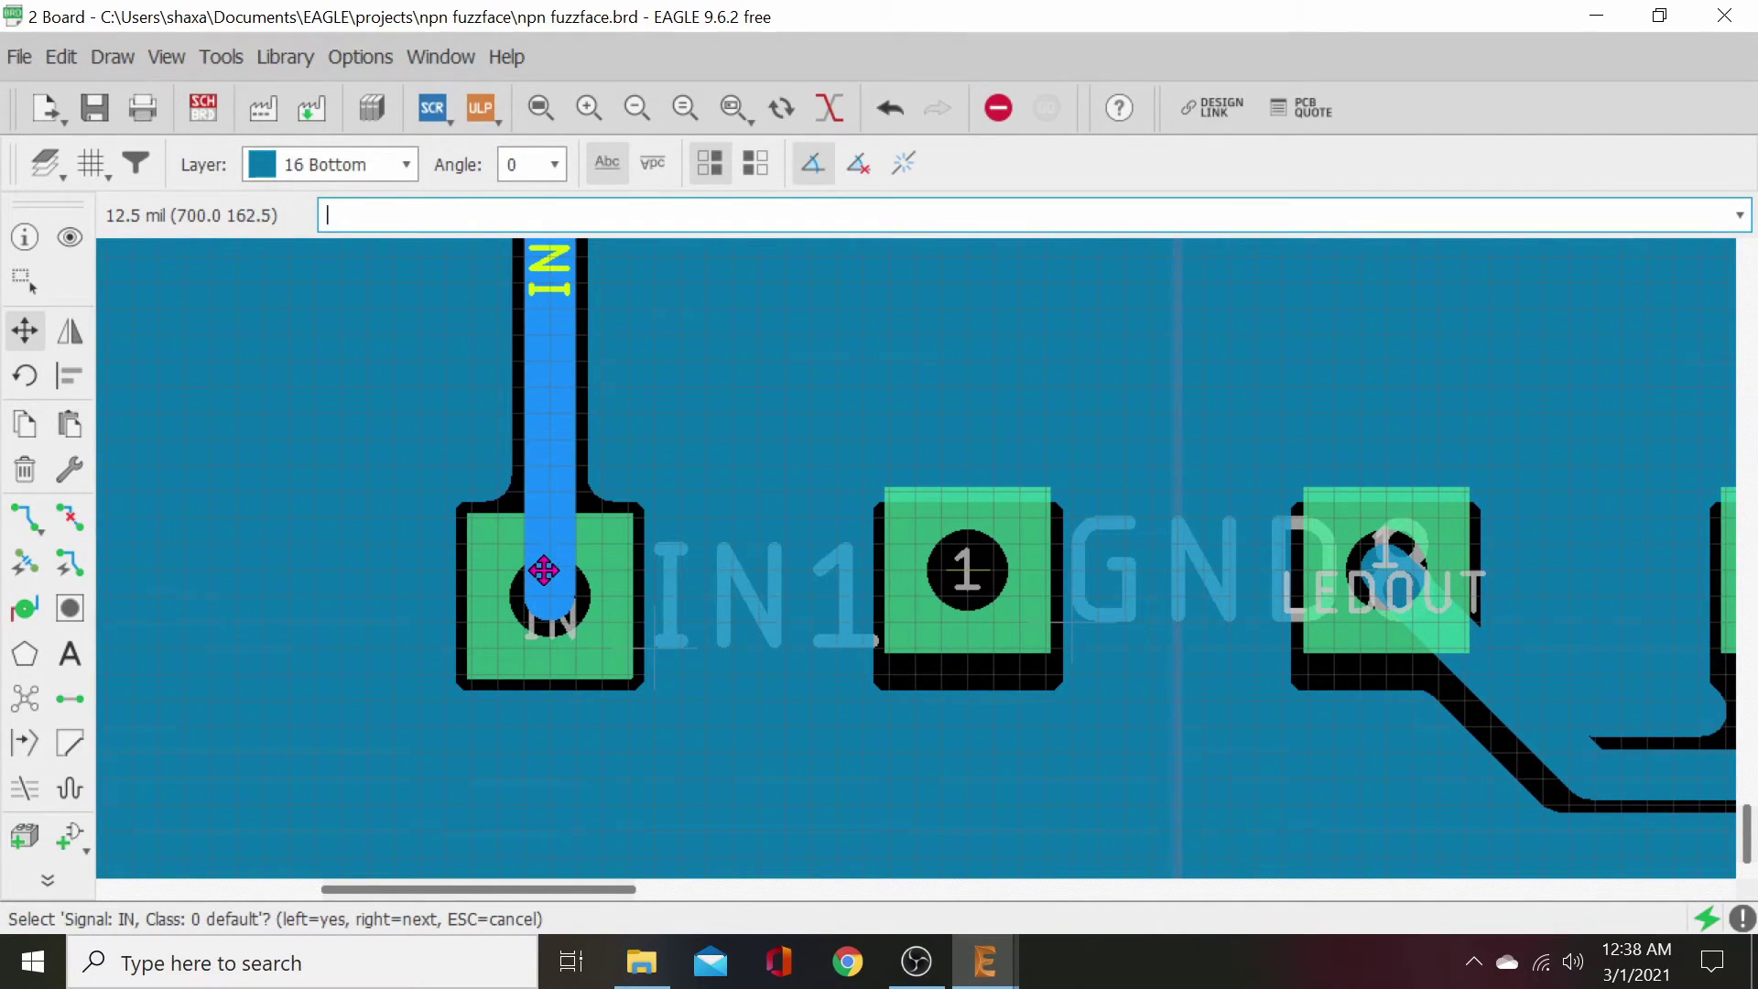
{"action": "left_click", "coordinate": [549, 590]}
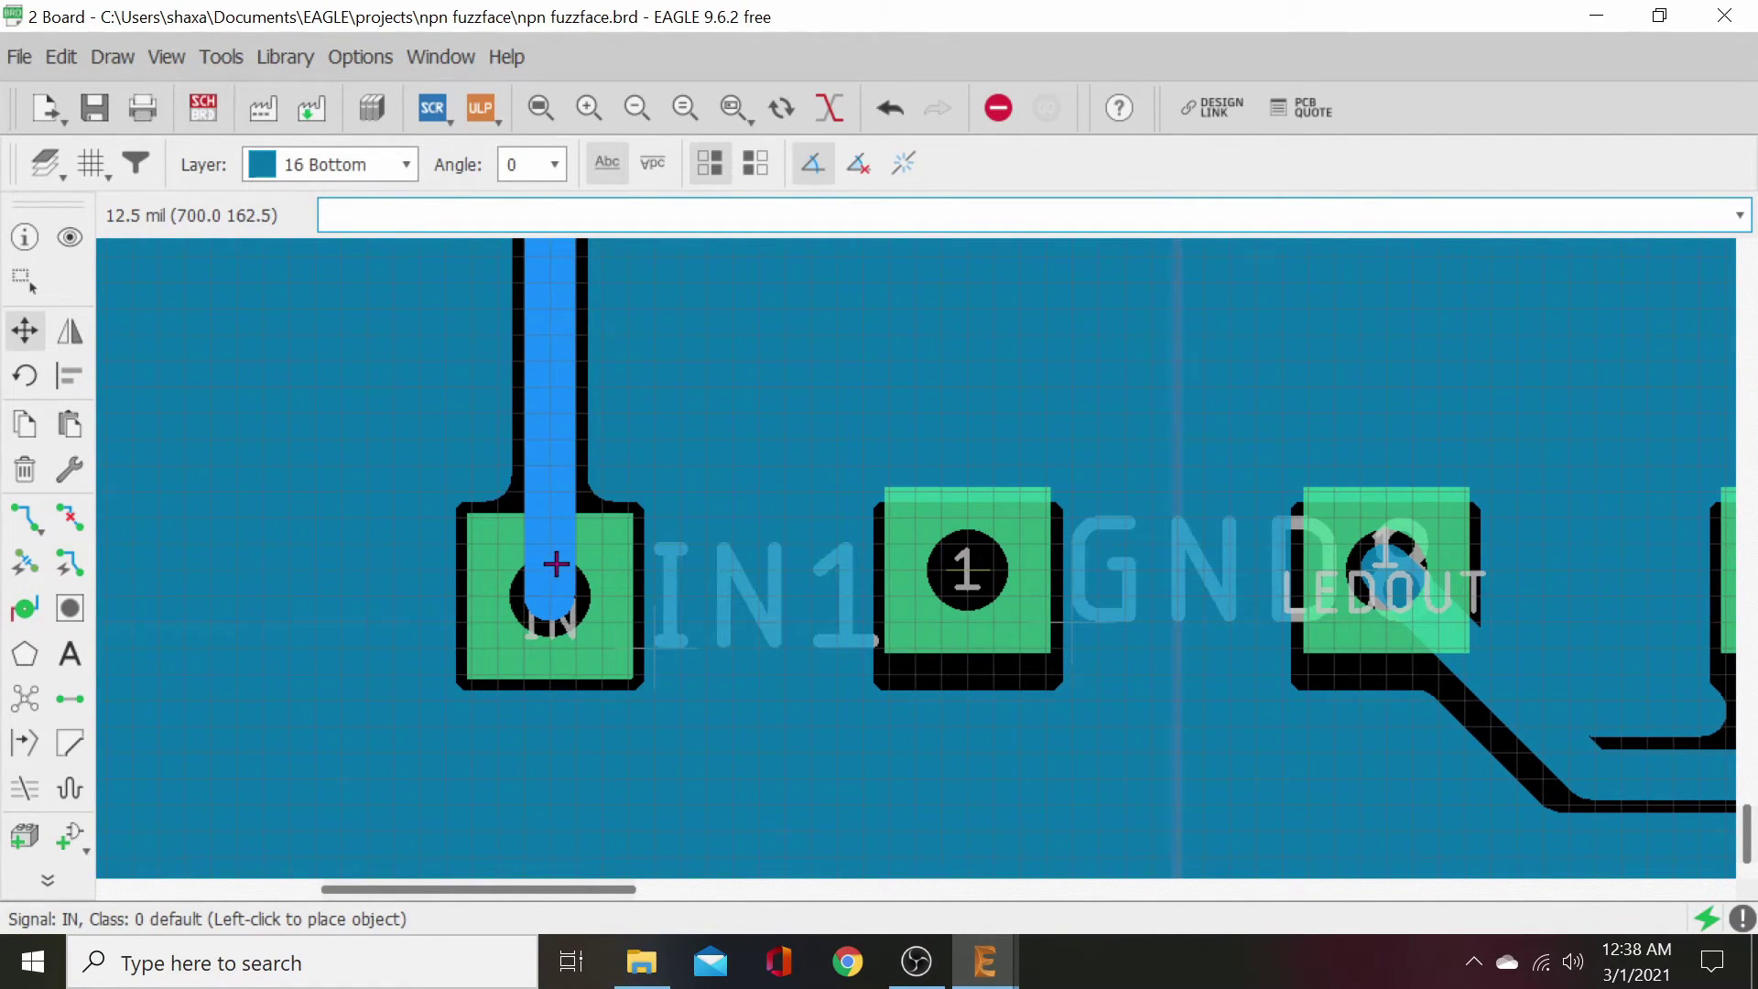
{"action": "left_click", "coordinate": [557, 576]}
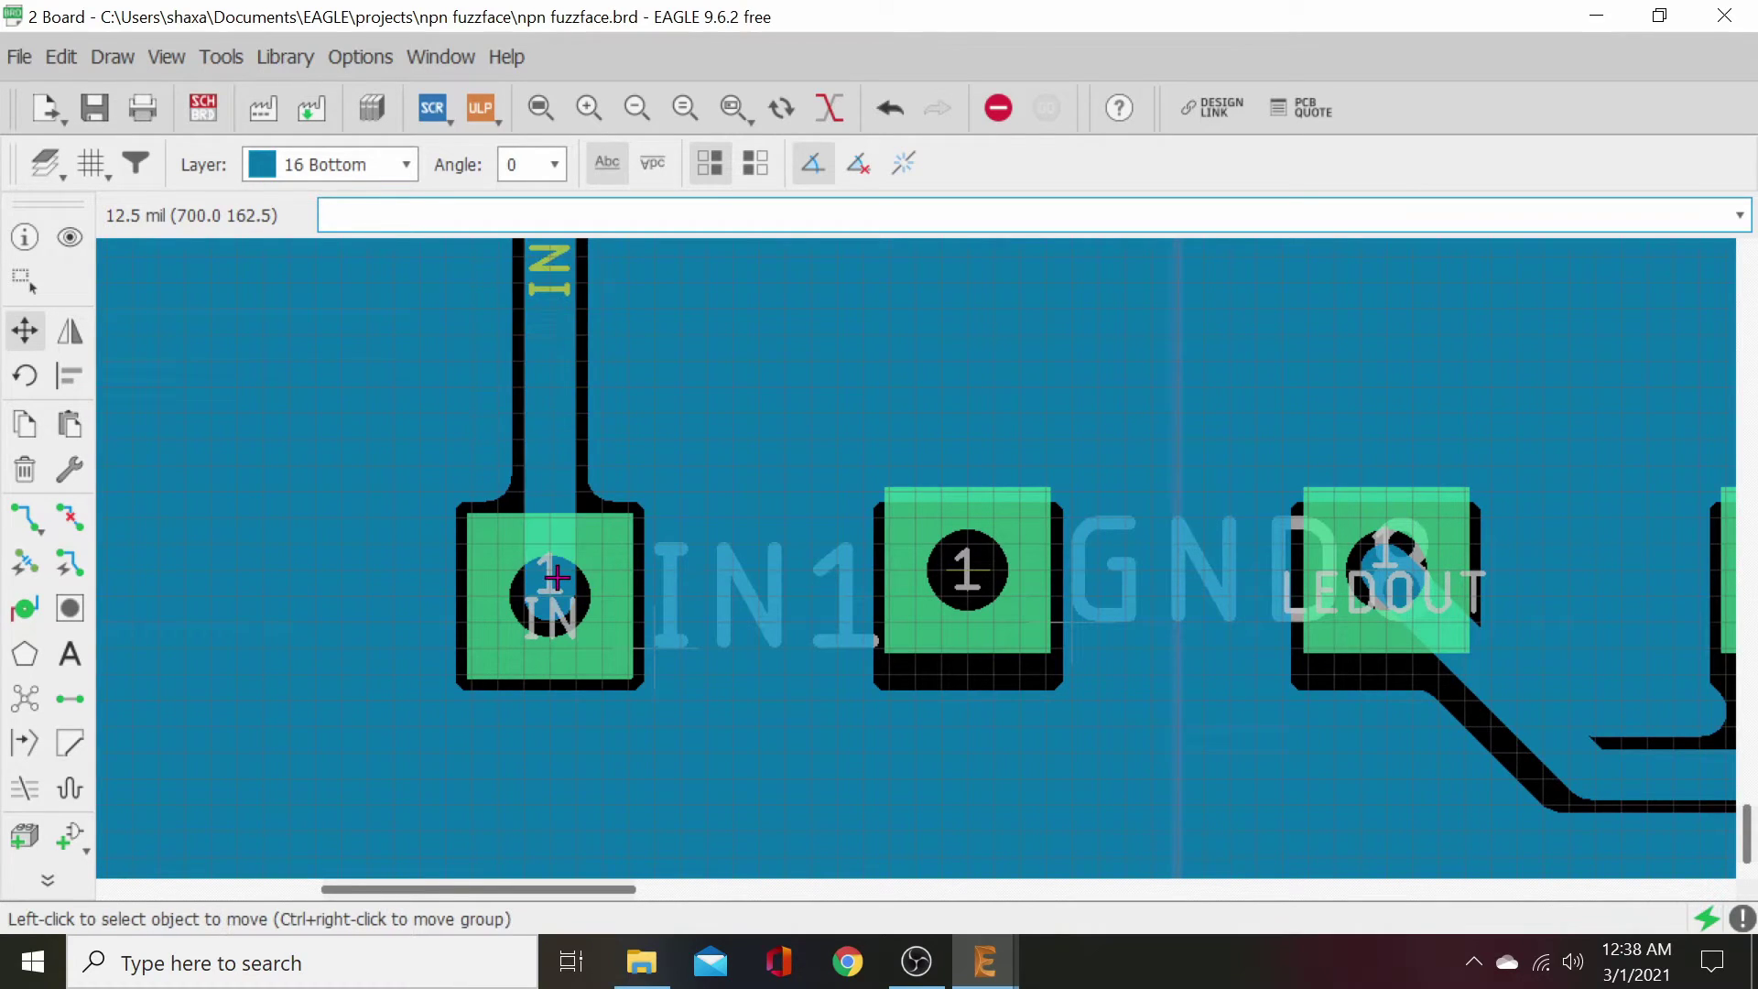
- Raise the IN1 pad one grid step, level with GND8
{"action": "left_click", "coordinate": [545, 590]}
{"action": "left_click", "coordinate": [544, 591]}
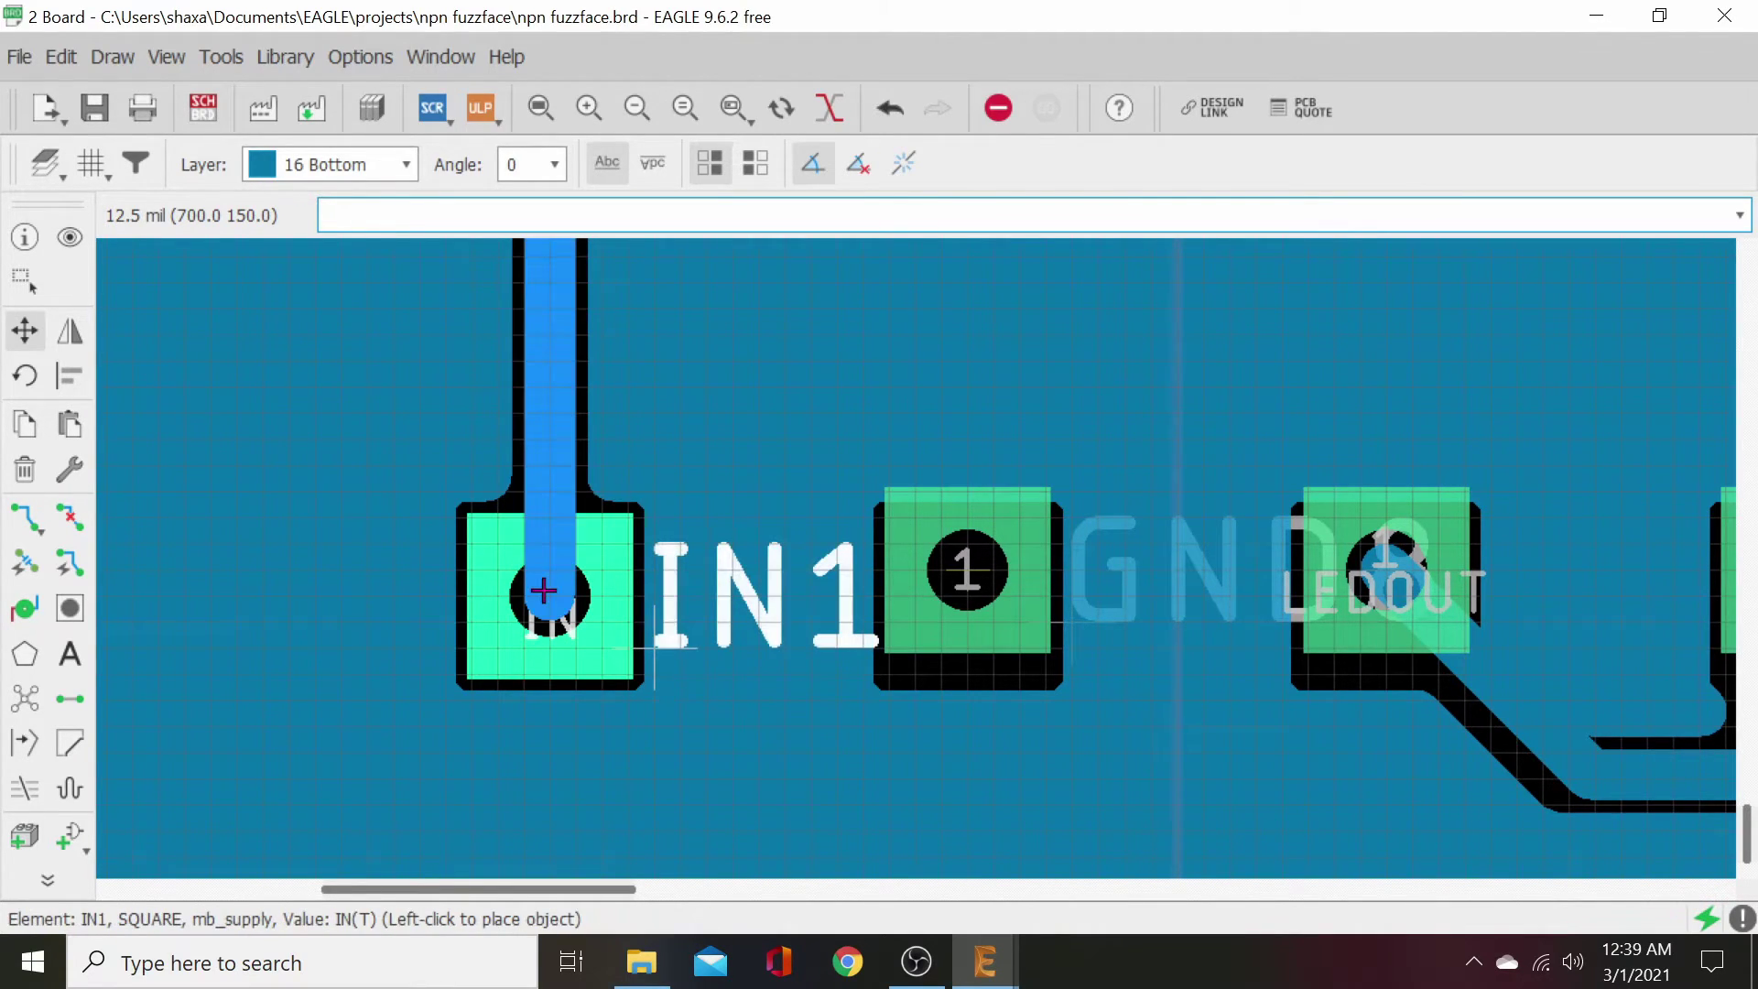
{"action": "left_click", "coordinate": [544, 590]}
{"action": "left_click", "coordinate": [544, 590]}
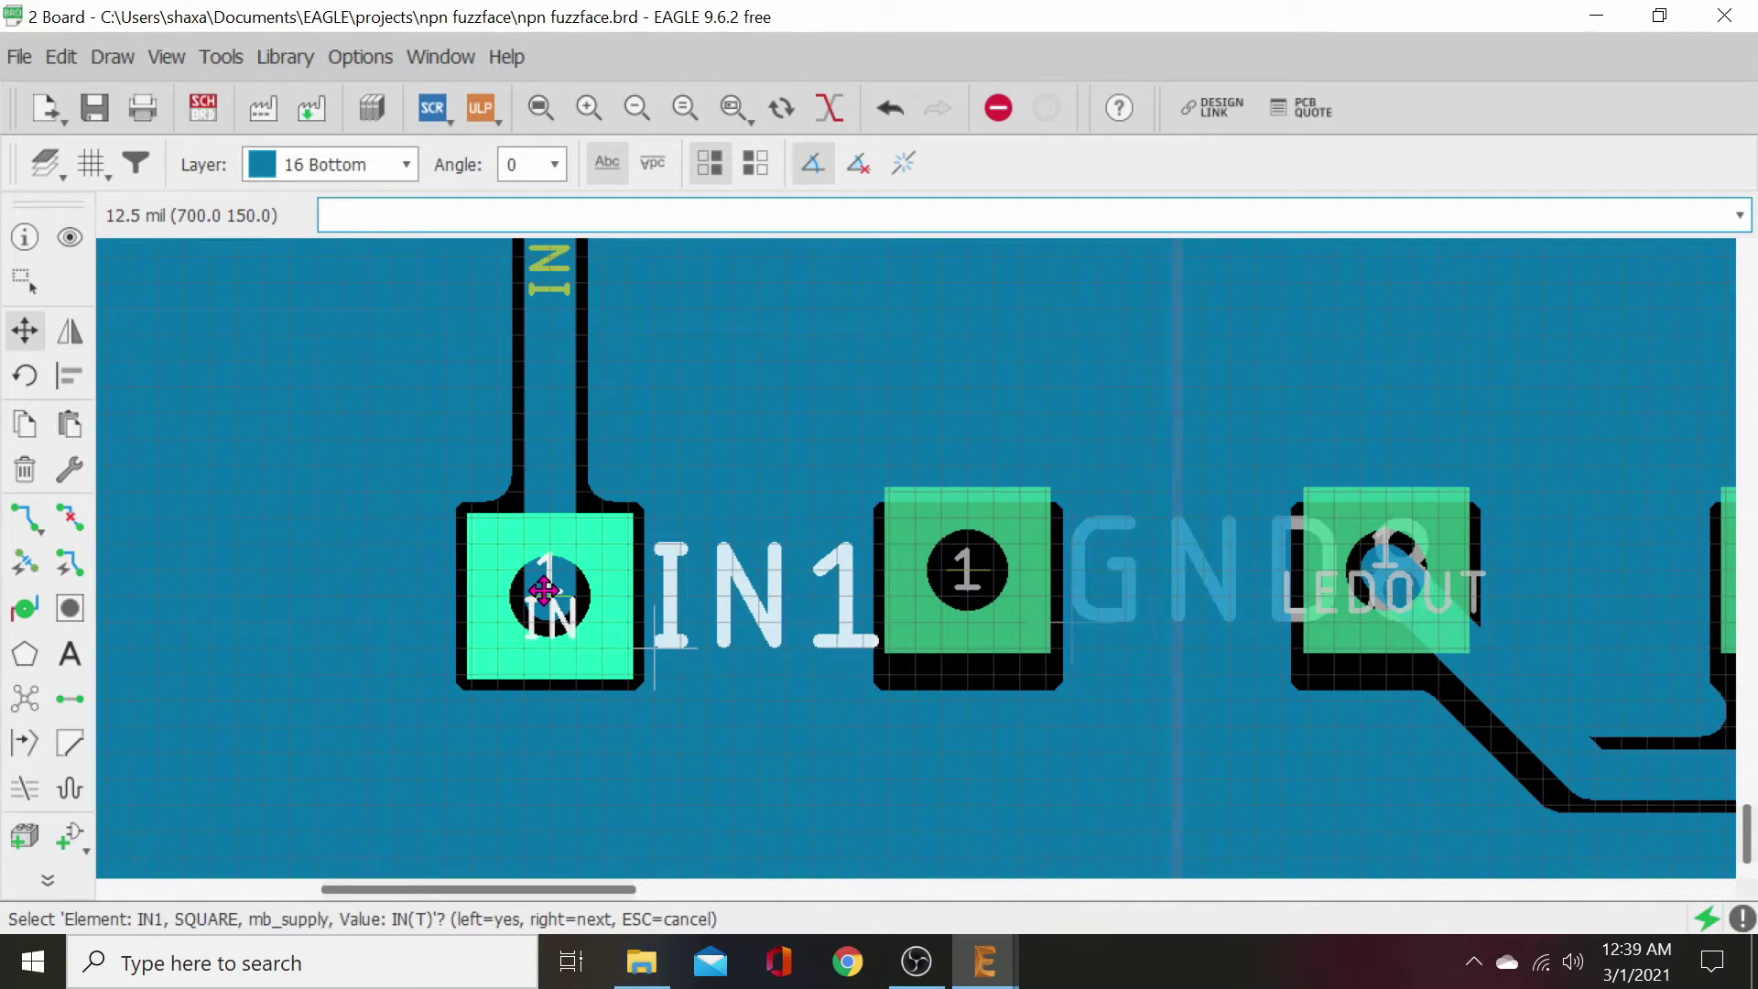
{"action": "right_click", "coordinate": [549, 586]}
{"action": "right_click", "coordinate": [552, 583]}
{"action": "left_click", "coordinate": [552, 583]}
{"action": "left_click", "coordinate": [550, 561]}
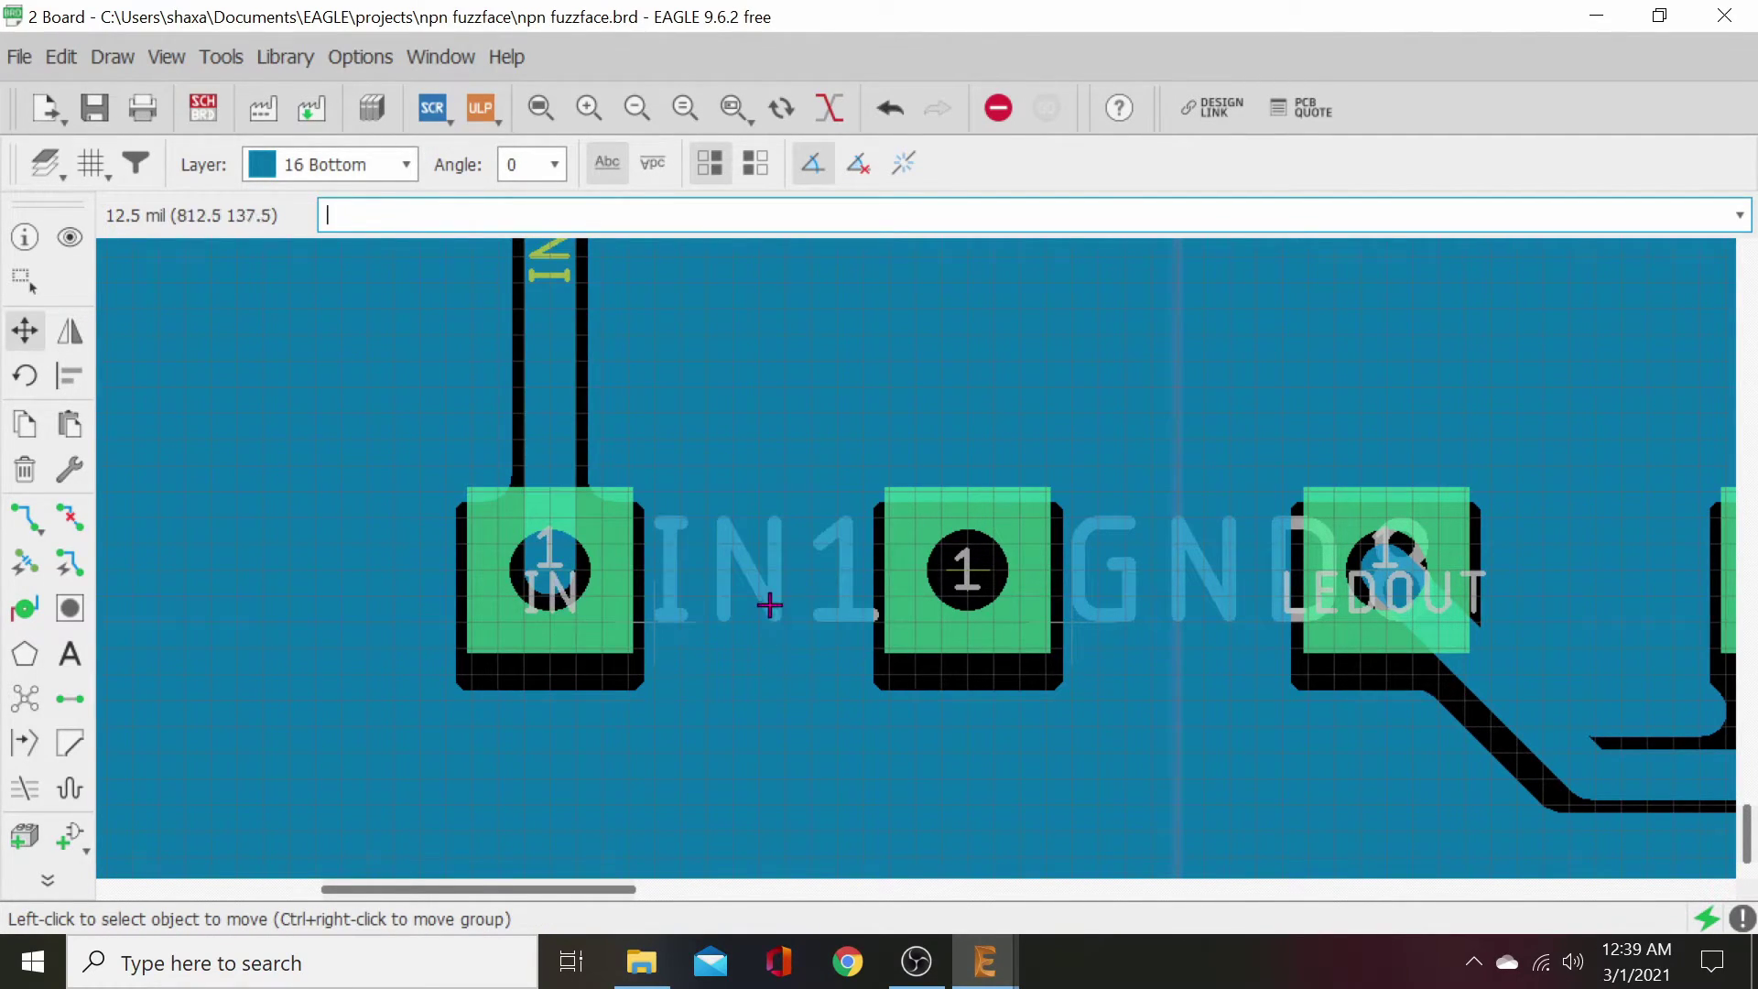
{"action": "scroll", "coordinate": [769, 604], "scroll_direction": "down", "scroll_amount": 4}
{"action": "scroll", "coordinate": [1154, 562], "scroll_direction": "up", "scroll_amount": 1}
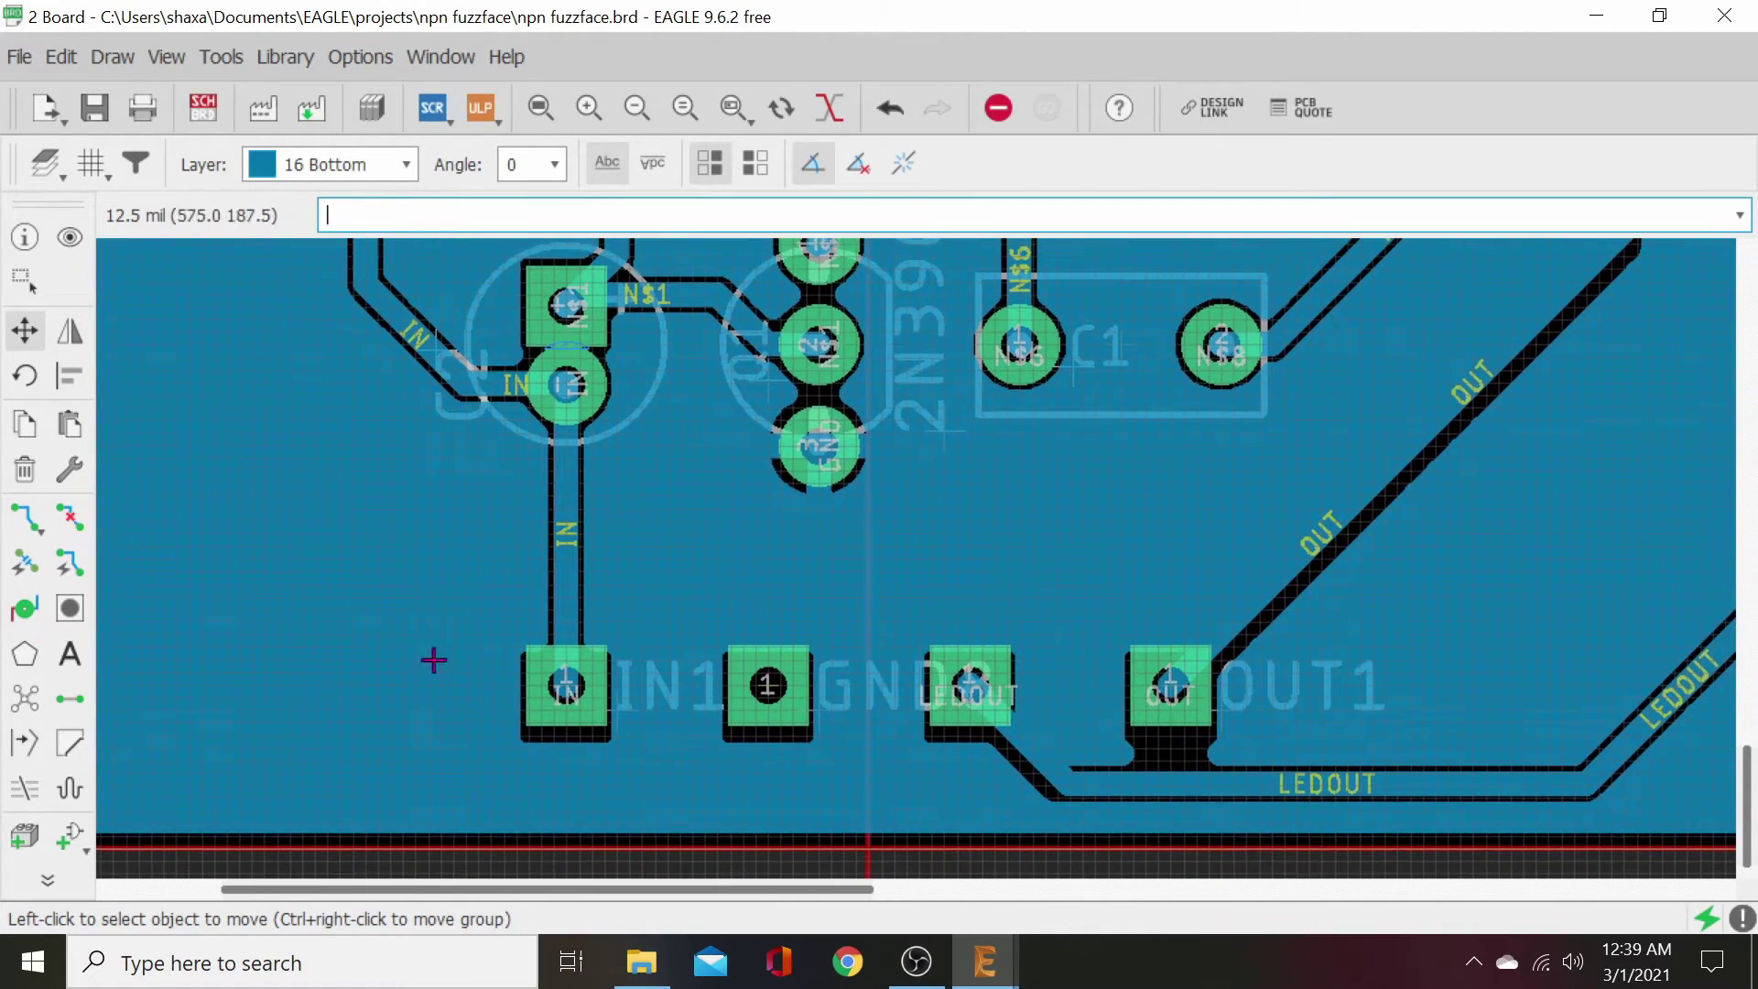
- Recalculate the GND pour with Ratsnest, then zoom out and pan up to the upper components
{"action": "left_click", "coordinate": [24, 607]}
{"action": "scroll", "coordinate": [1036, 583], "scroll_direction": "down", "scroll_amount": 1}
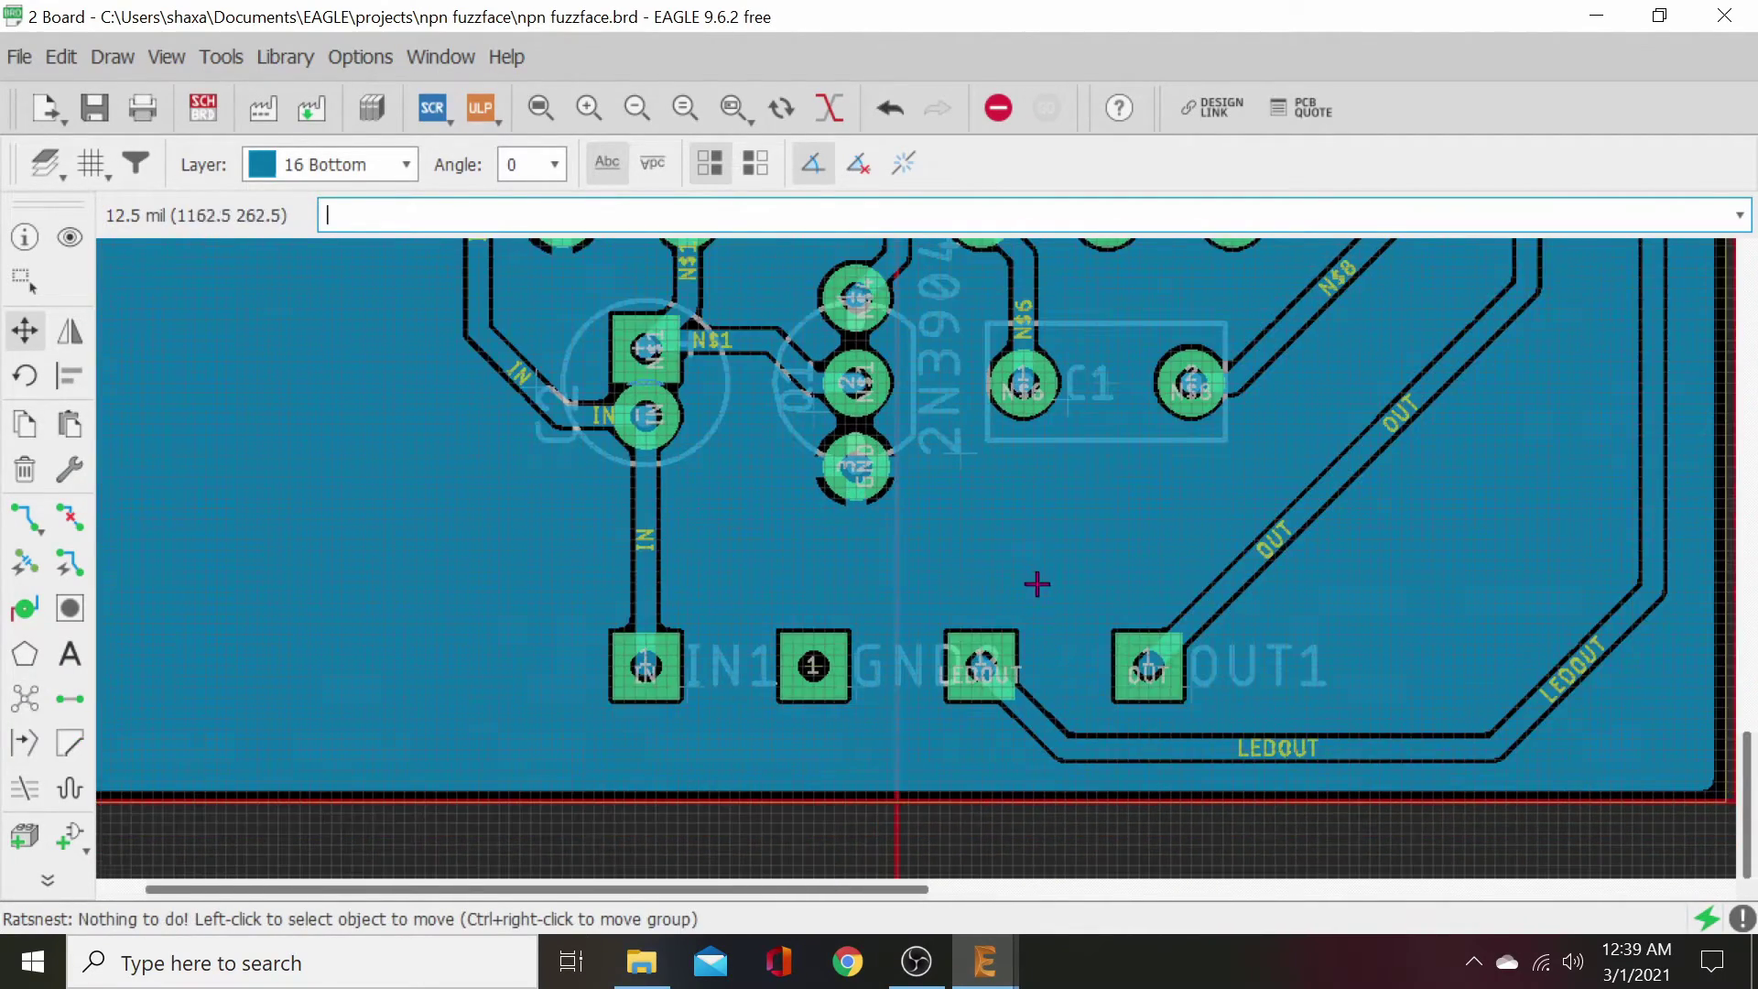
{"action": "scroll", "coordinate": [1053, 574], "scroll_direction": "down", "scroll_amount": 2}
{"action": "scroll", "coordinate": [1106, 561], "scroll_direction": "down", "scroll_amount": 1}
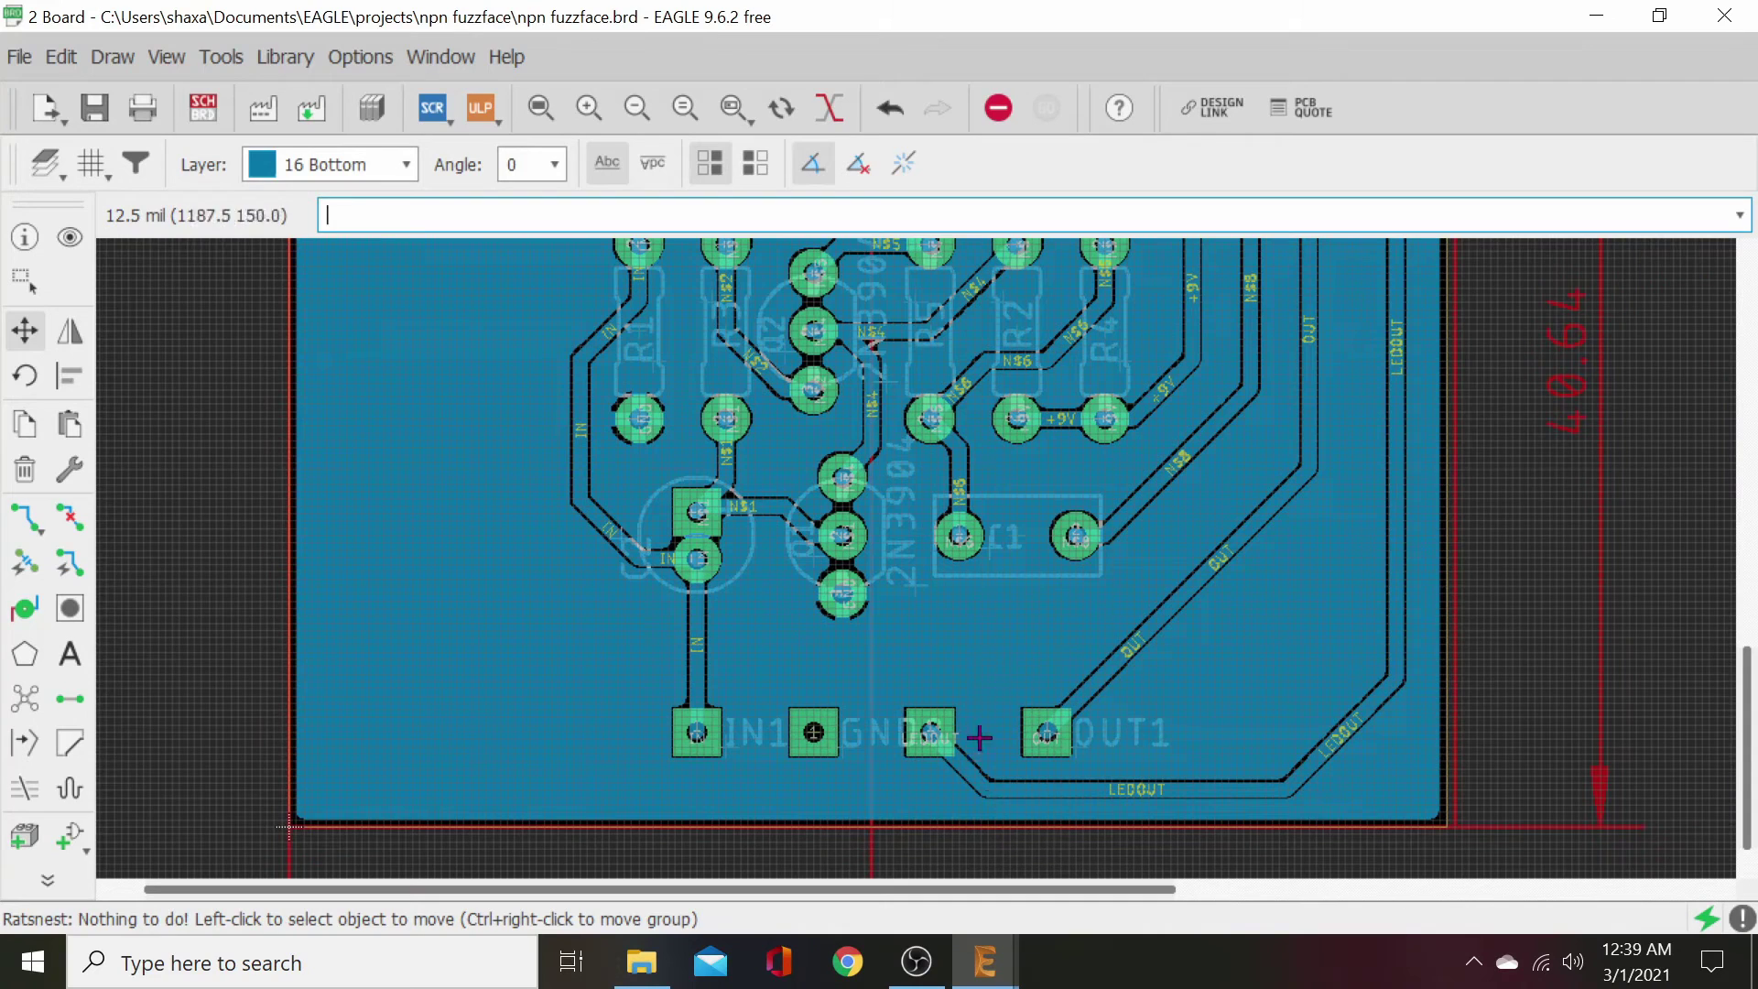
{"action": "middle_click_drag", "start_coordinate": [942, 650], "coordinate": [933, 769]}
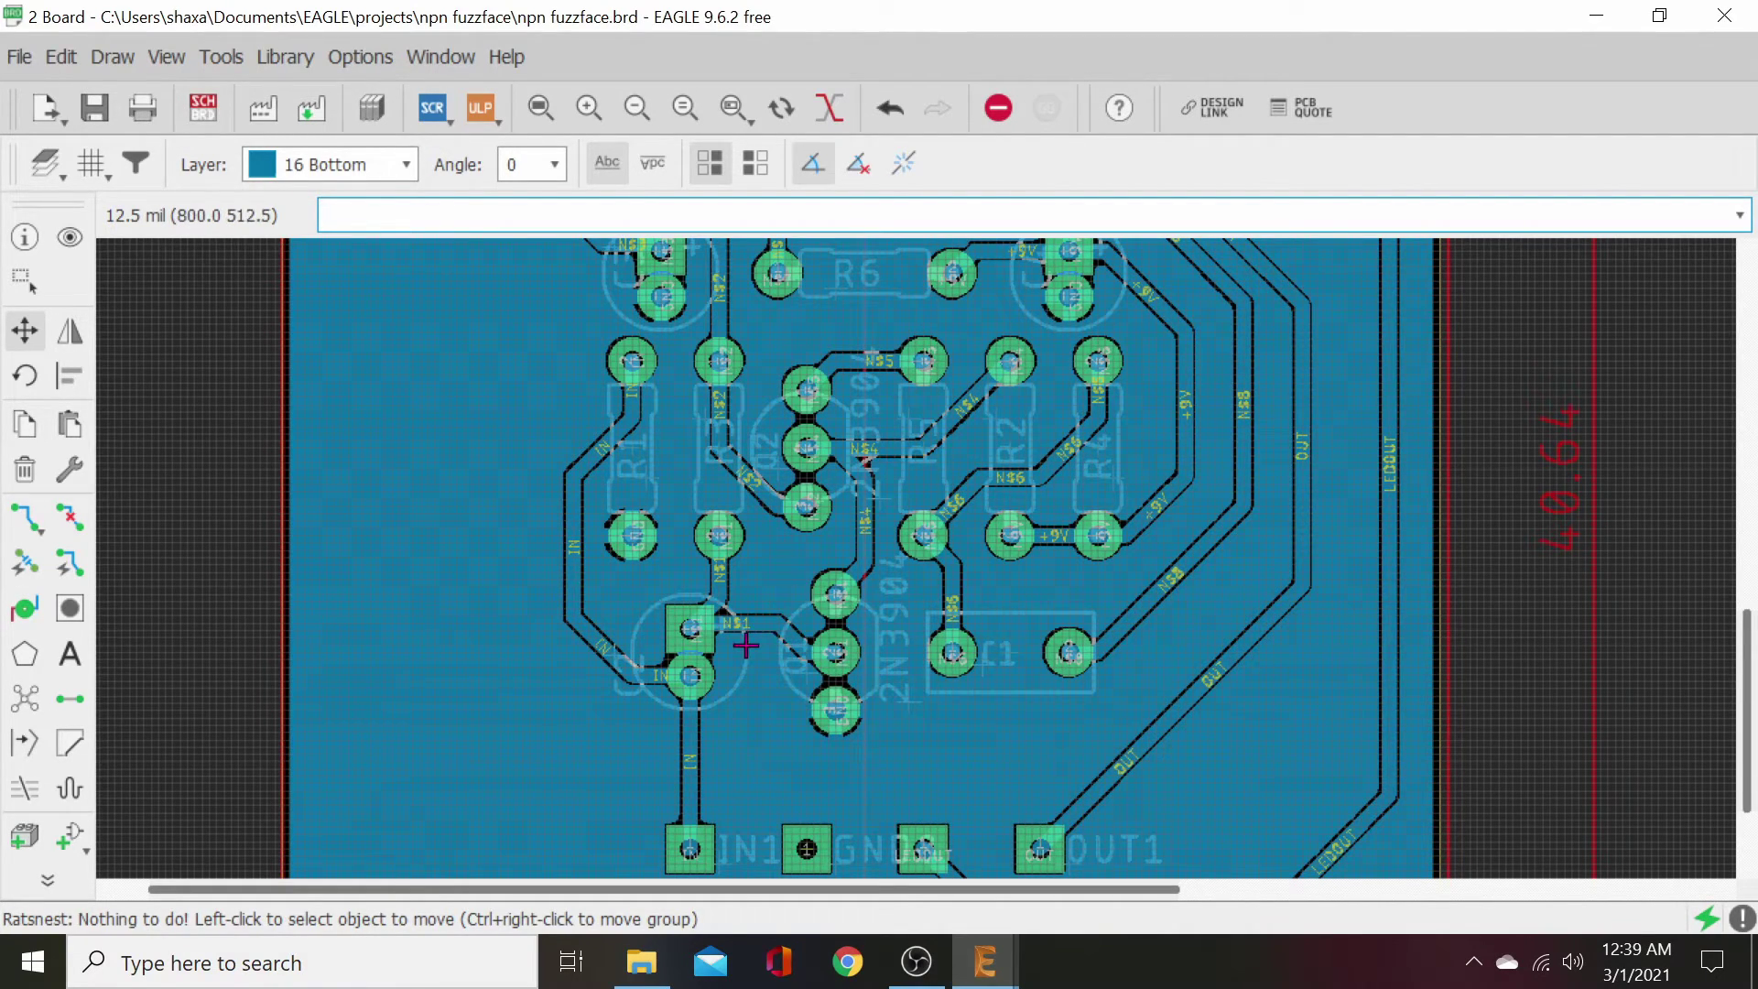
{"action": "middle_click_drag", "start_coordinate": [641, 662], "coordinate": [610, 738]}
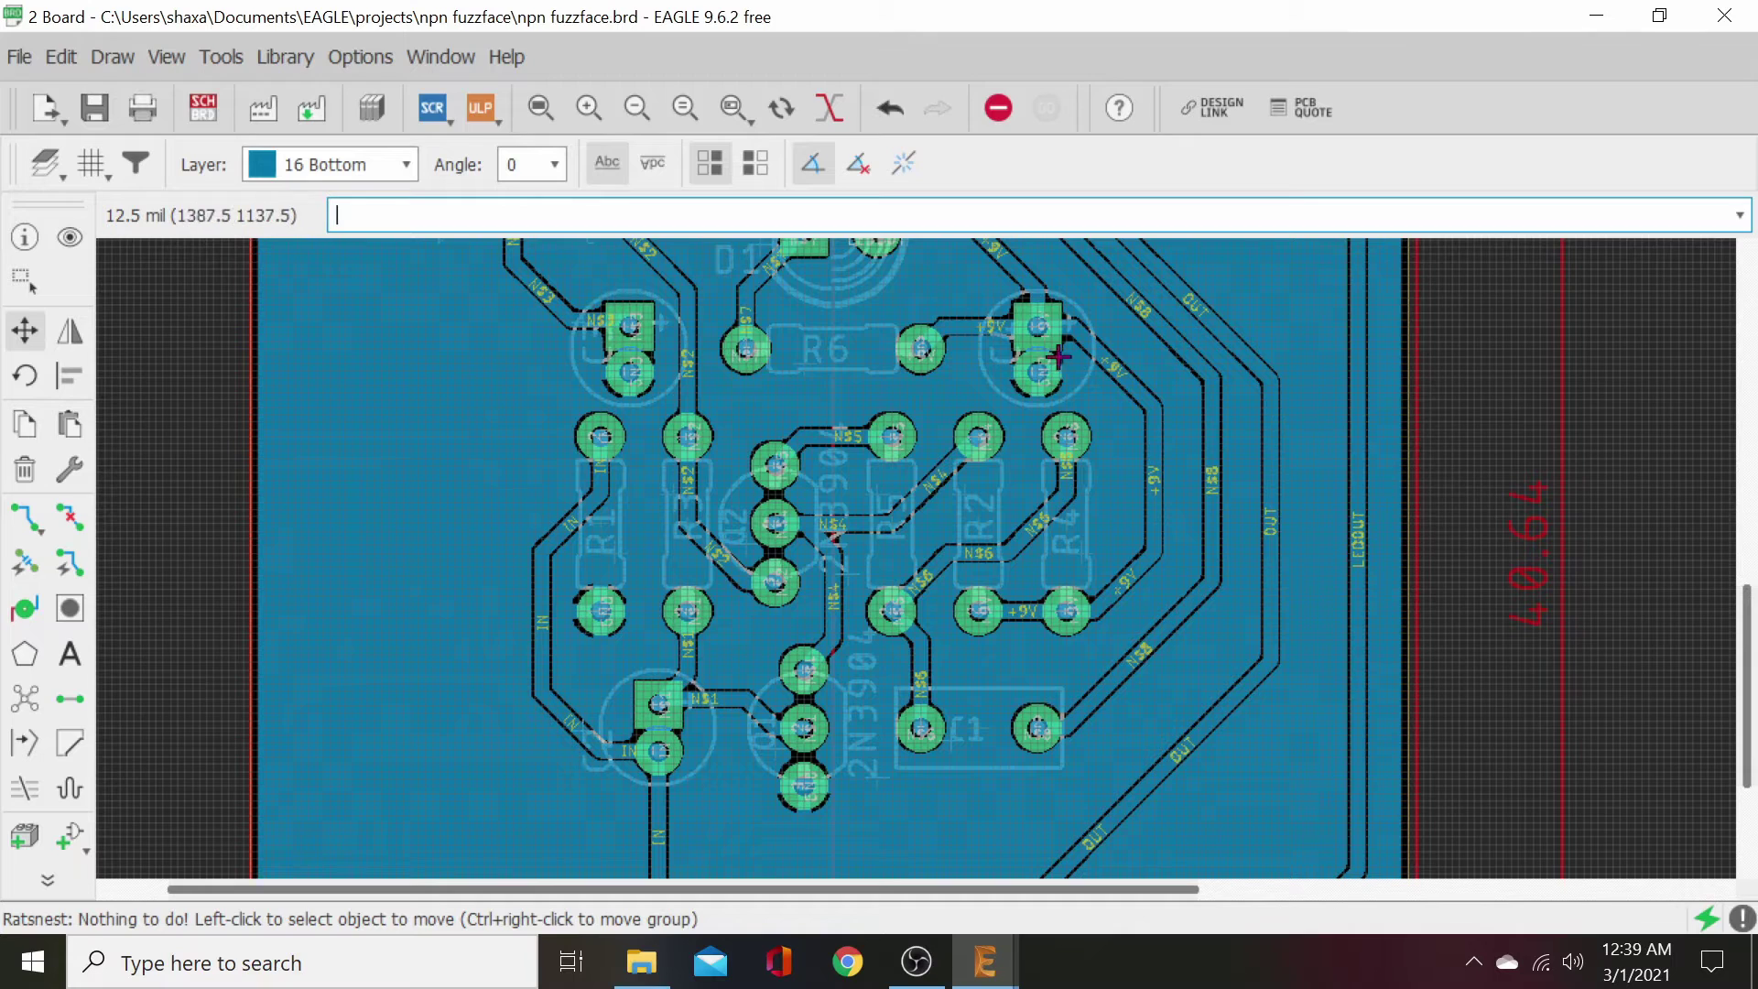
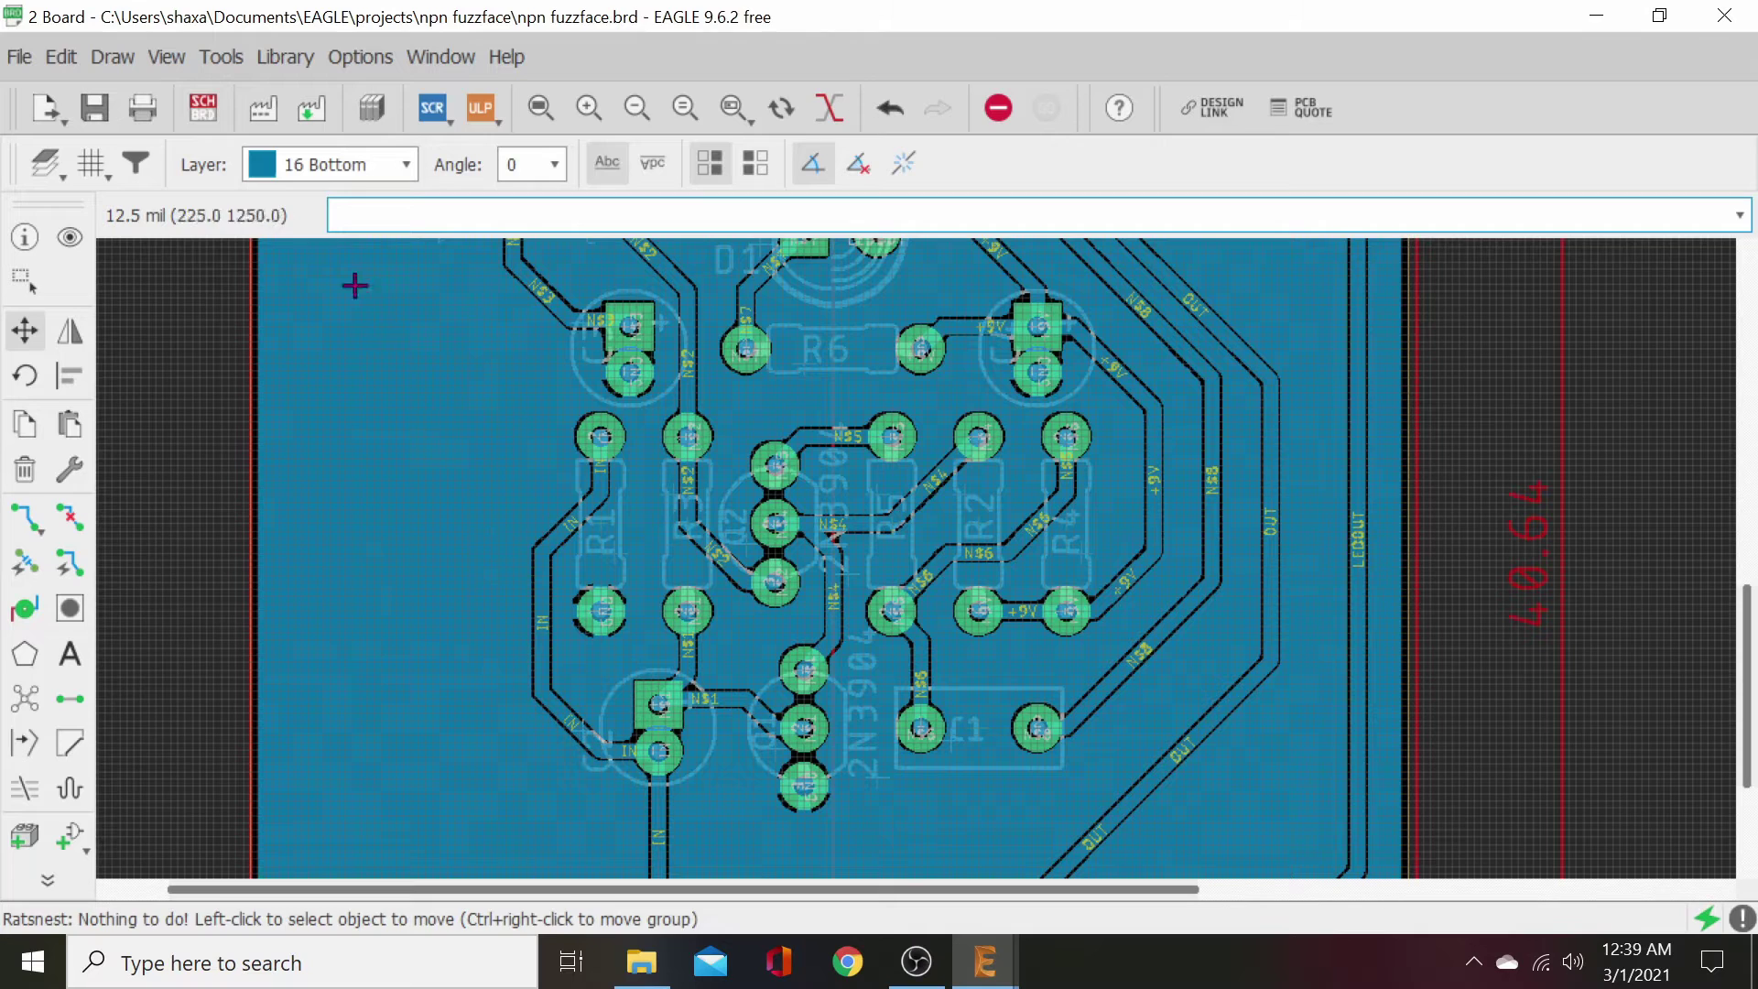
- In the schematic, delete the capacitors on the IN1 wire, below +9V and beside POT1
{"action": "left_click", "coordinate": [204, 107]}
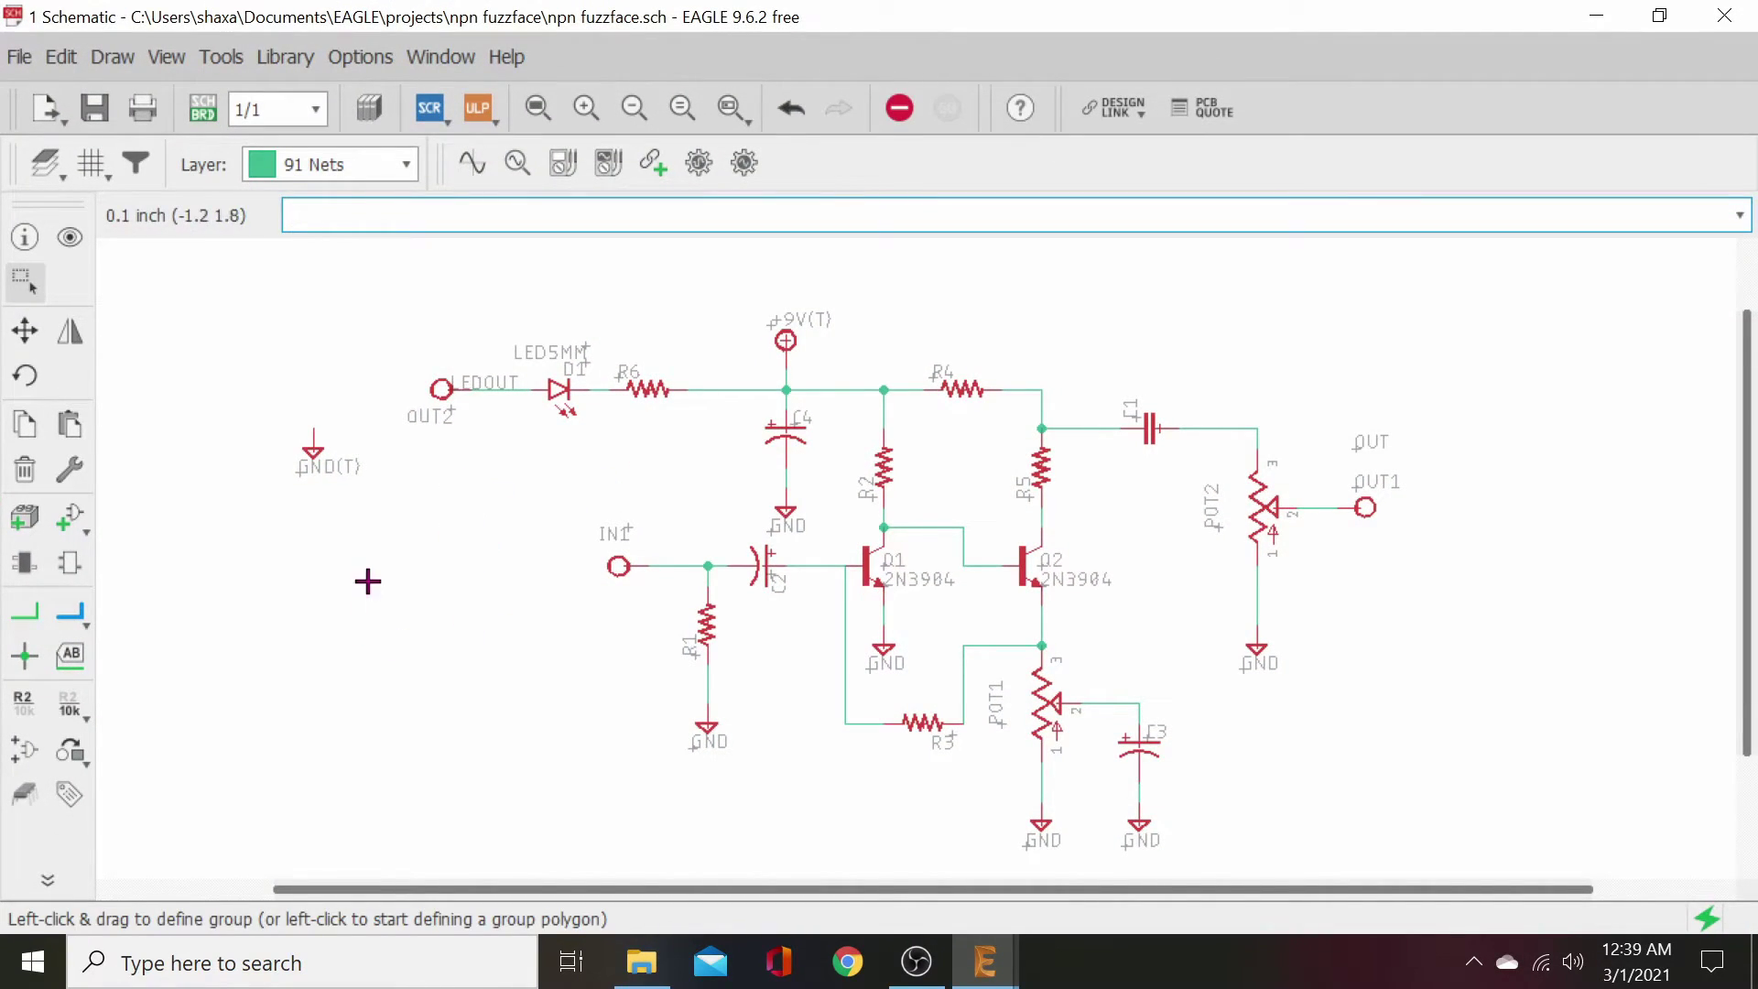
{"action": "left_click", "coordinate": [25, 472]}
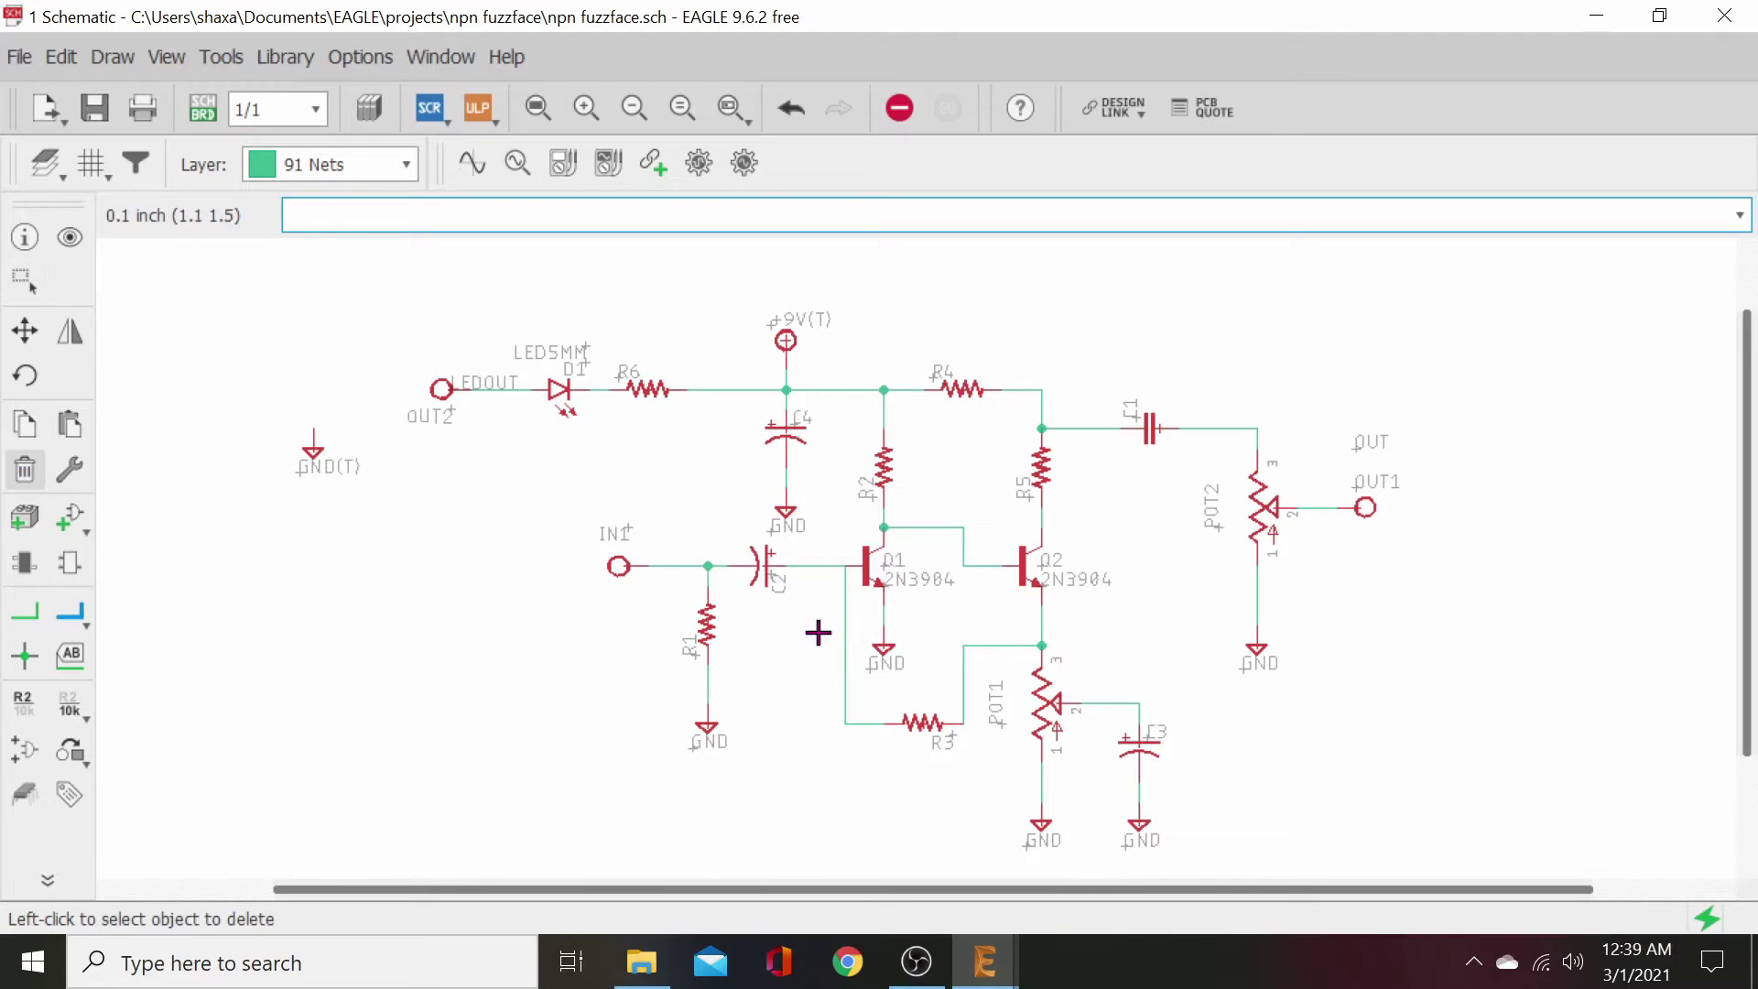
{"action": "left_click", "coordinate": [762, 566]}
{"action": "left_click", "coordinate": [785, 430]}
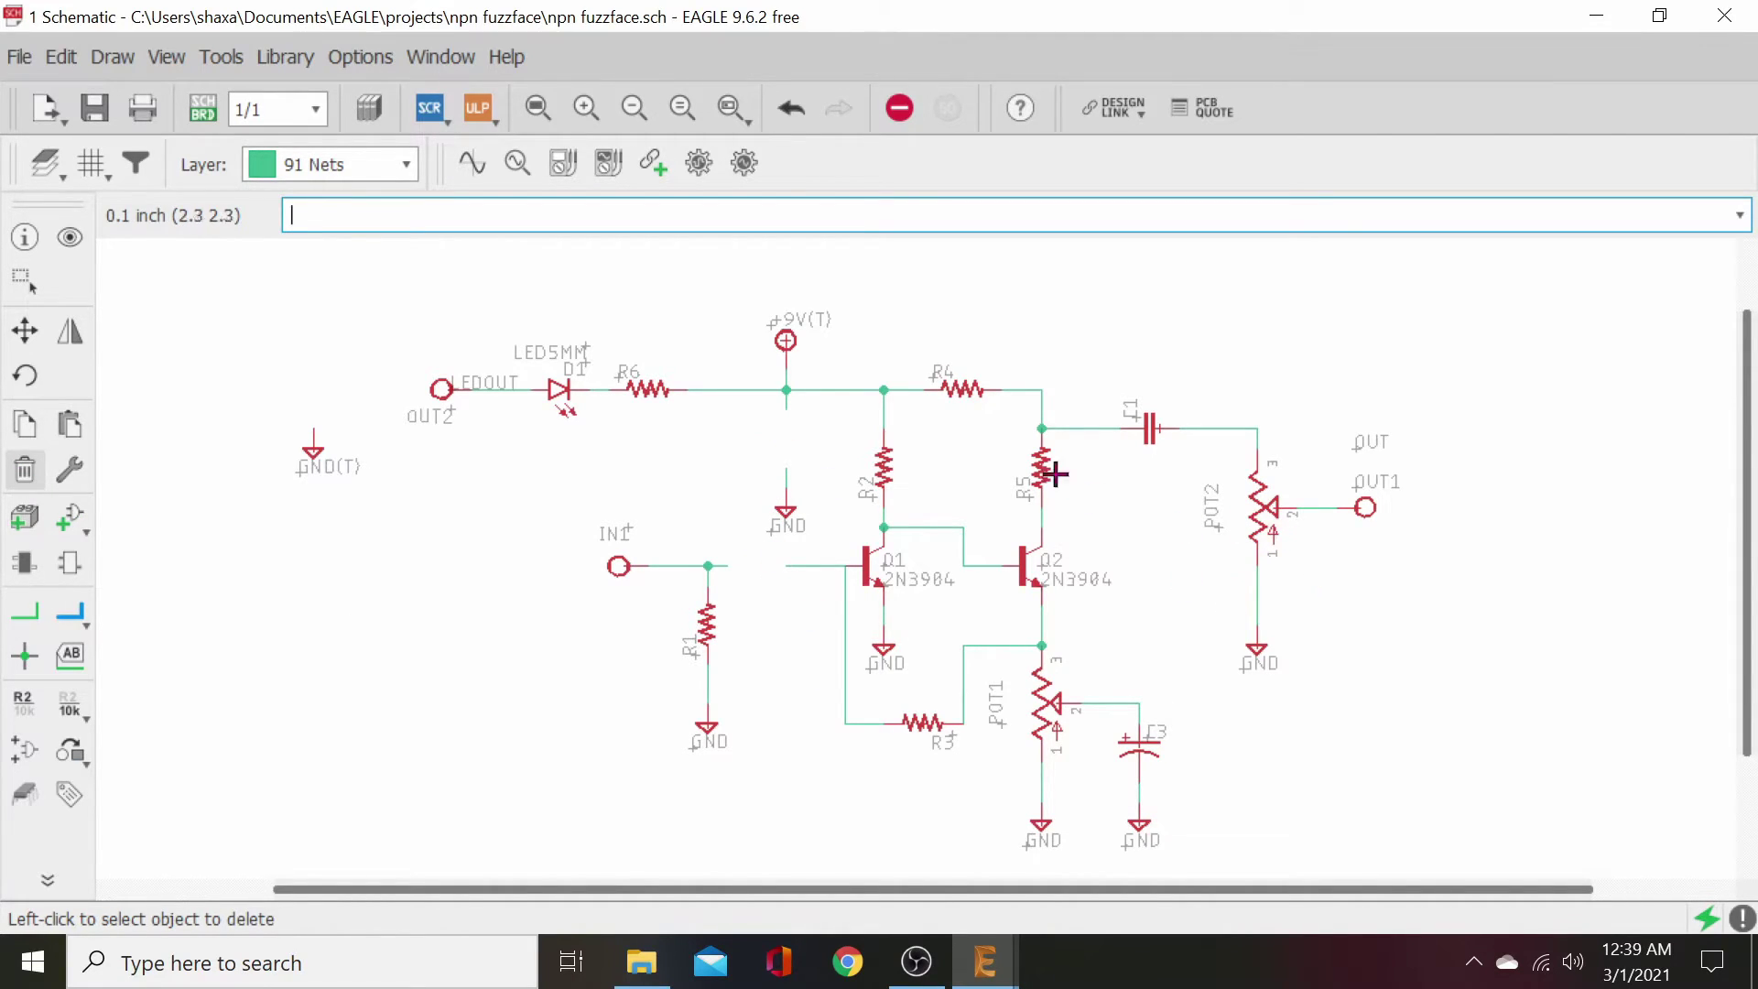
{"action": "left_click", "coordinate": [1146, 749]}
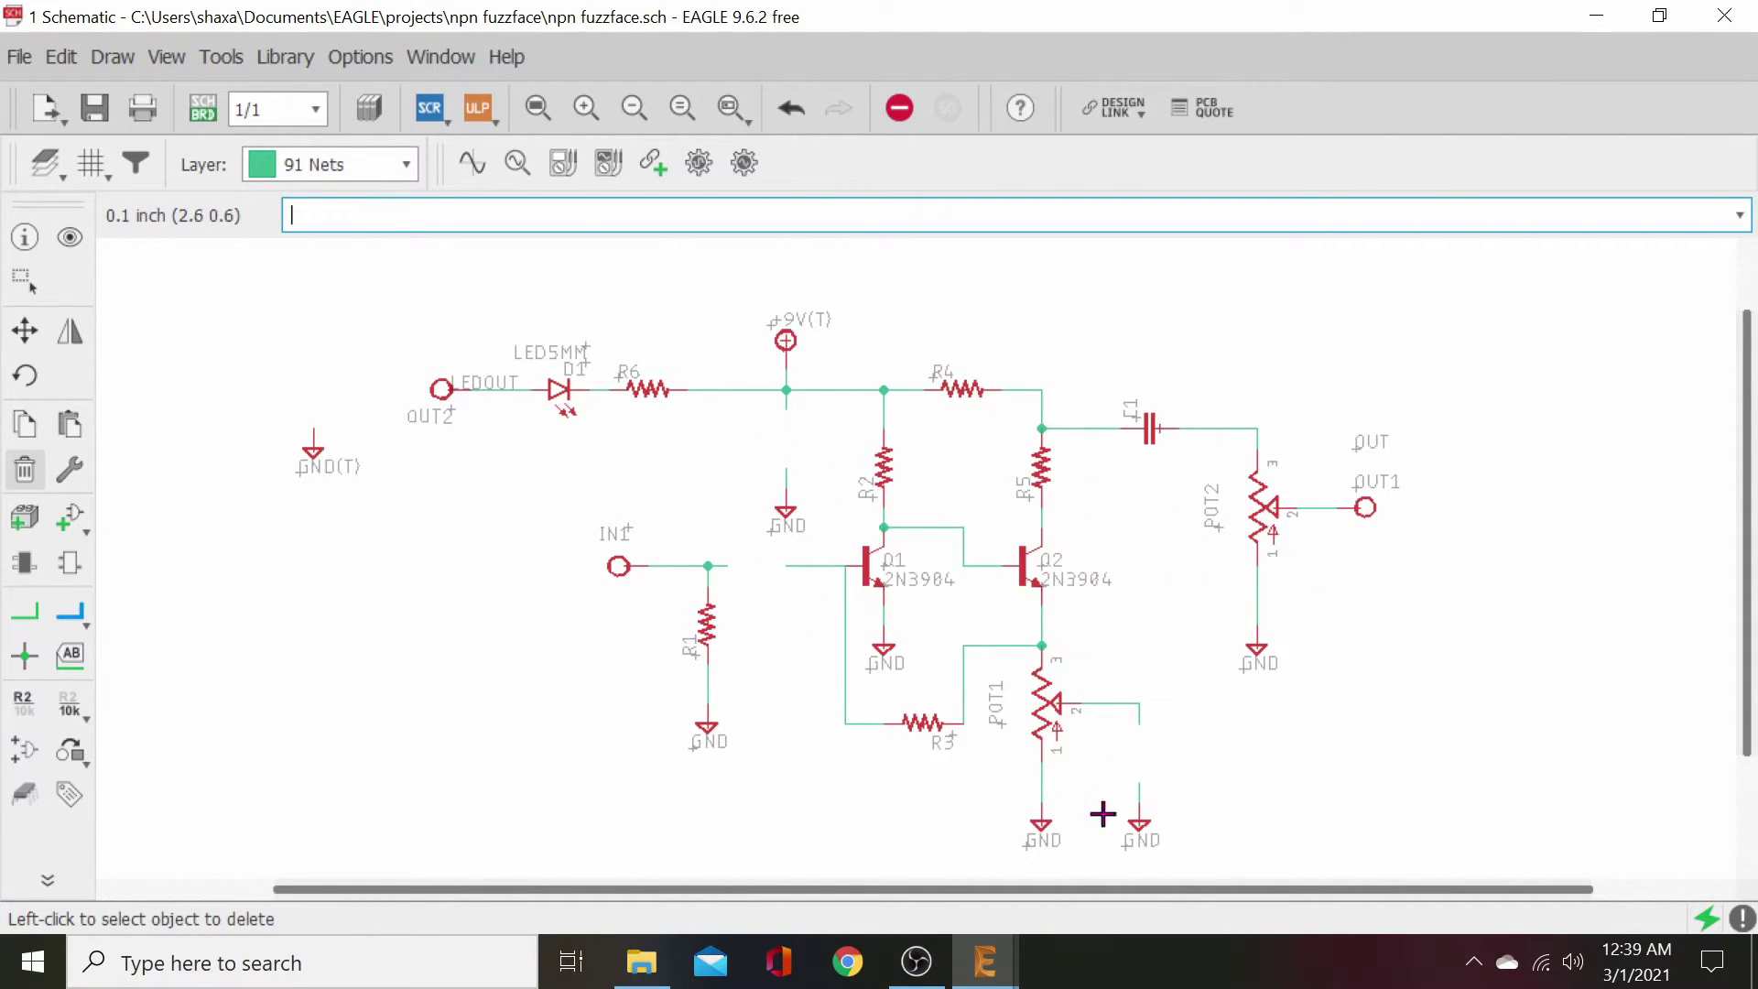
{"action": "left_click", "coordinate": [86, 535]}
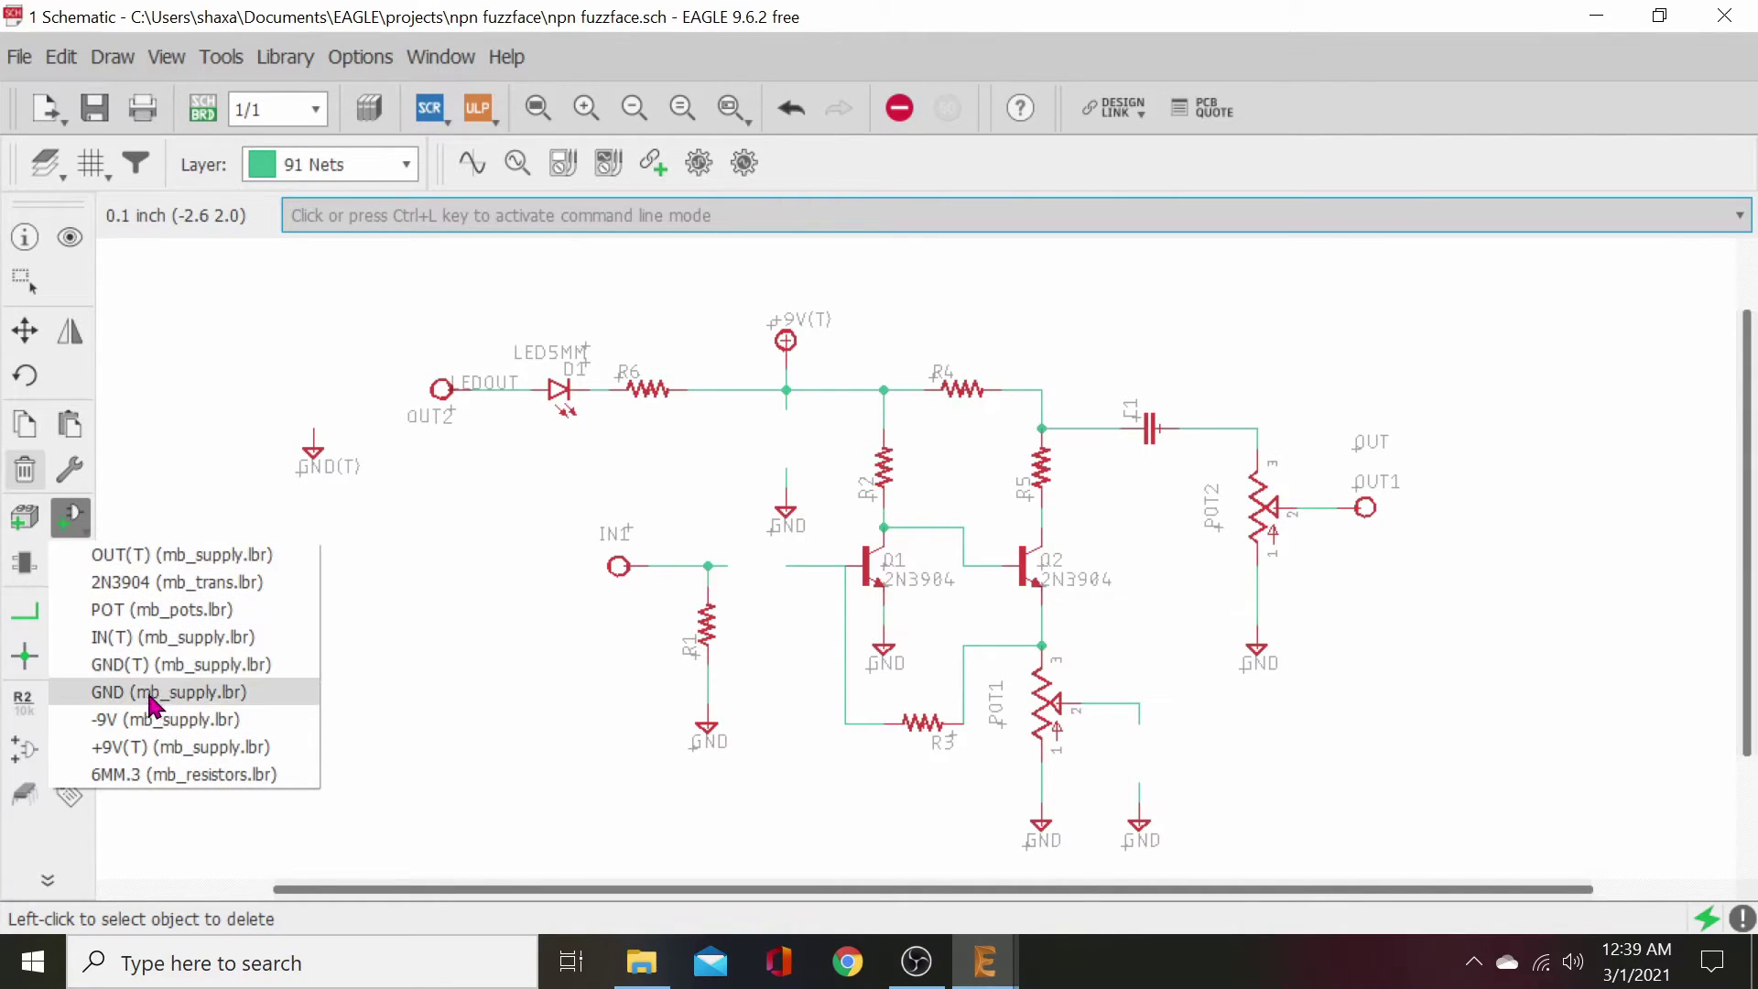
{"action": "left_click", "coordinate": [70, 518]}
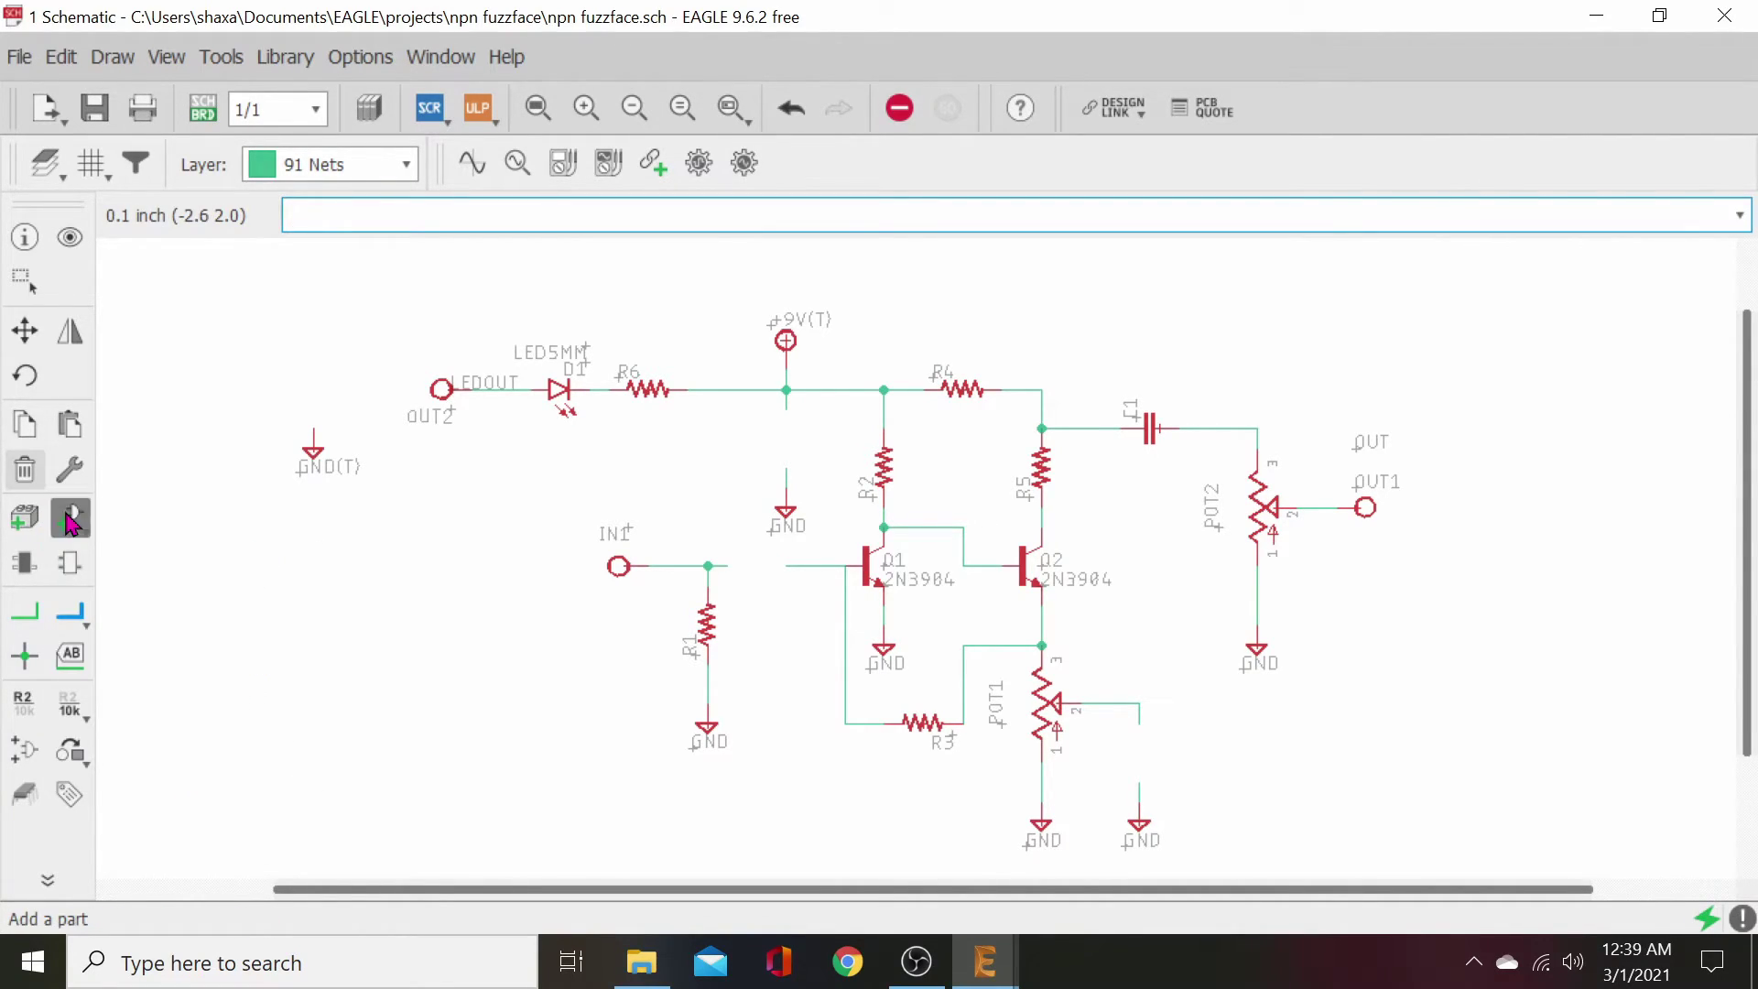
- Select the 050_NP1 non-polar capacitor under mb_caps-electro in the Add dialog
{"action": "scroll", "coordinate": [206, 390], "scroll_direction": "up", "scroll_amount": 10}
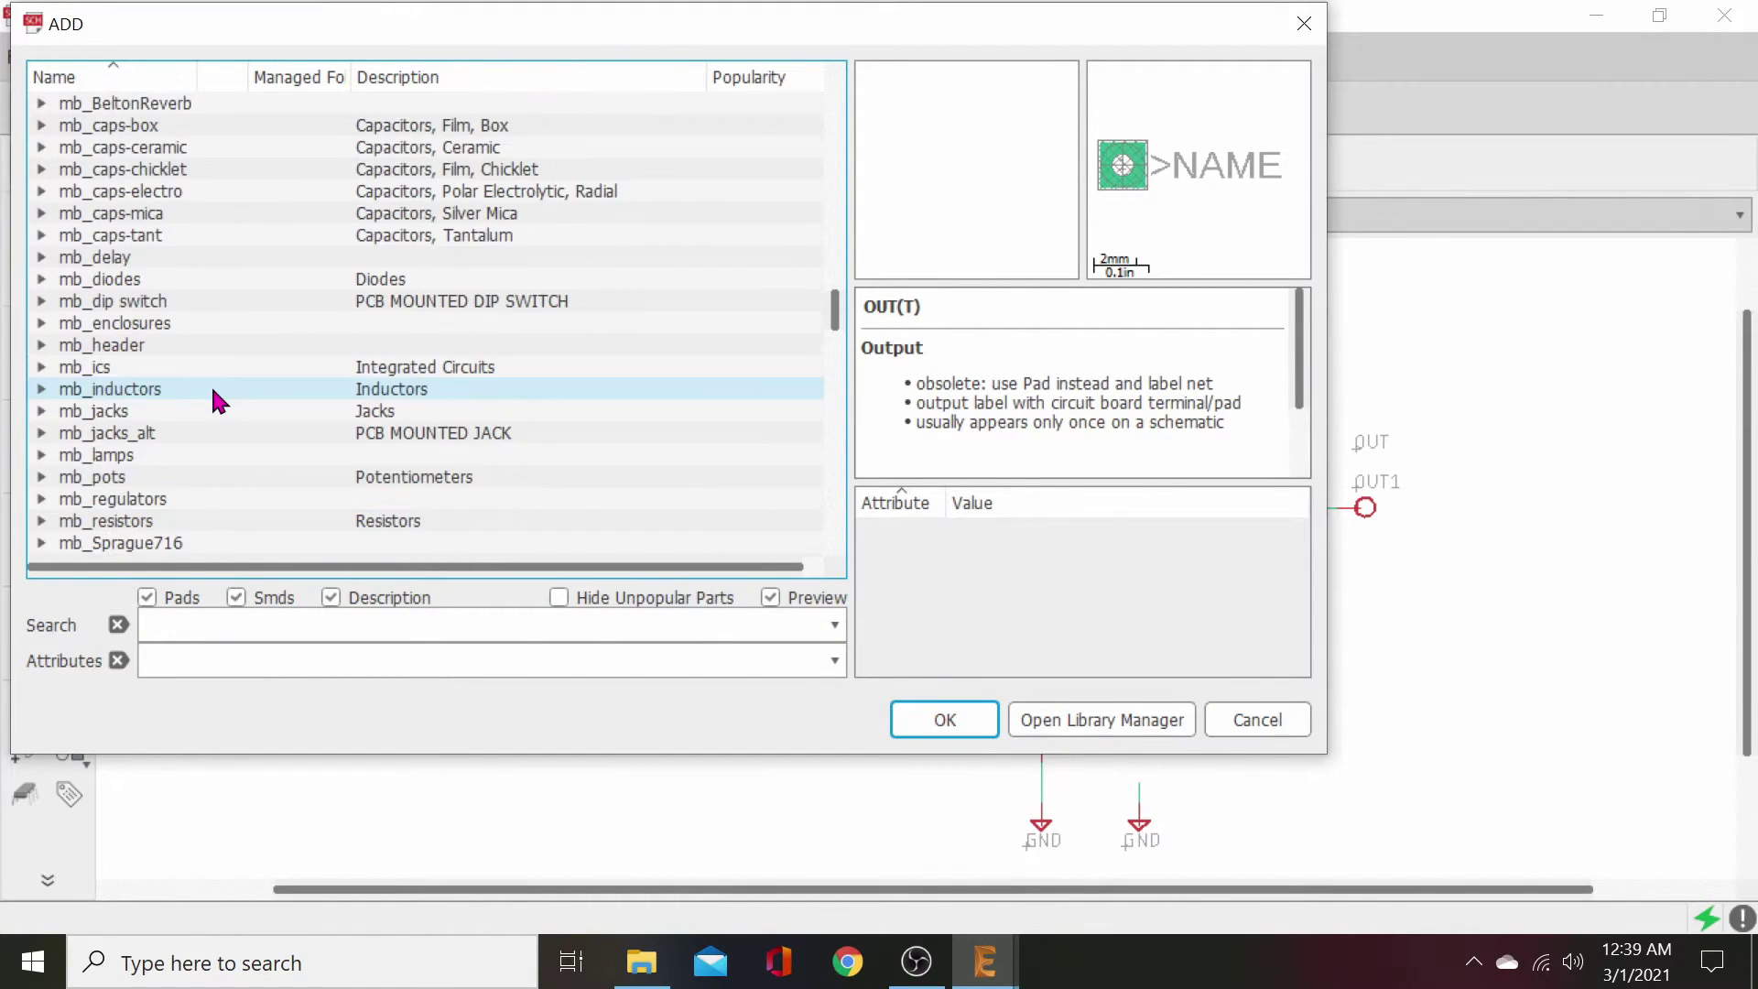
{"action": "scroll", "coordinate": [213, 393], "scroll_direction": "up", "scroll_amount": 1}
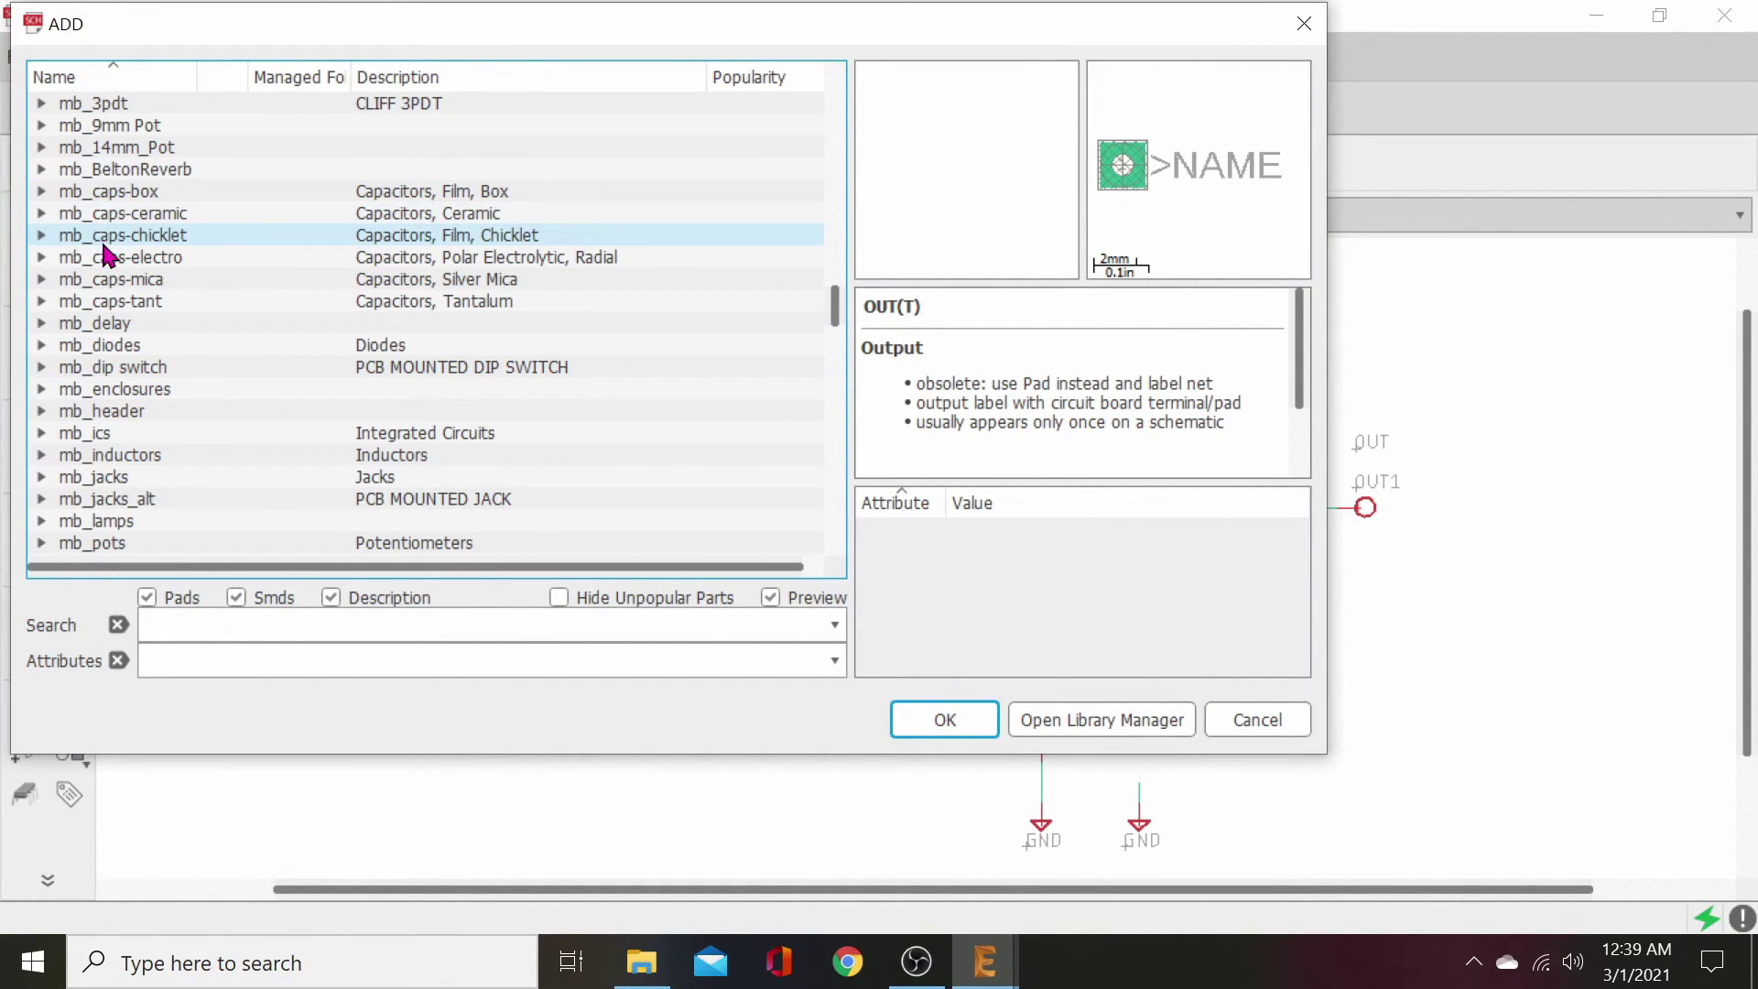
{"action": "left_click", "coordinate": [41, 258]}
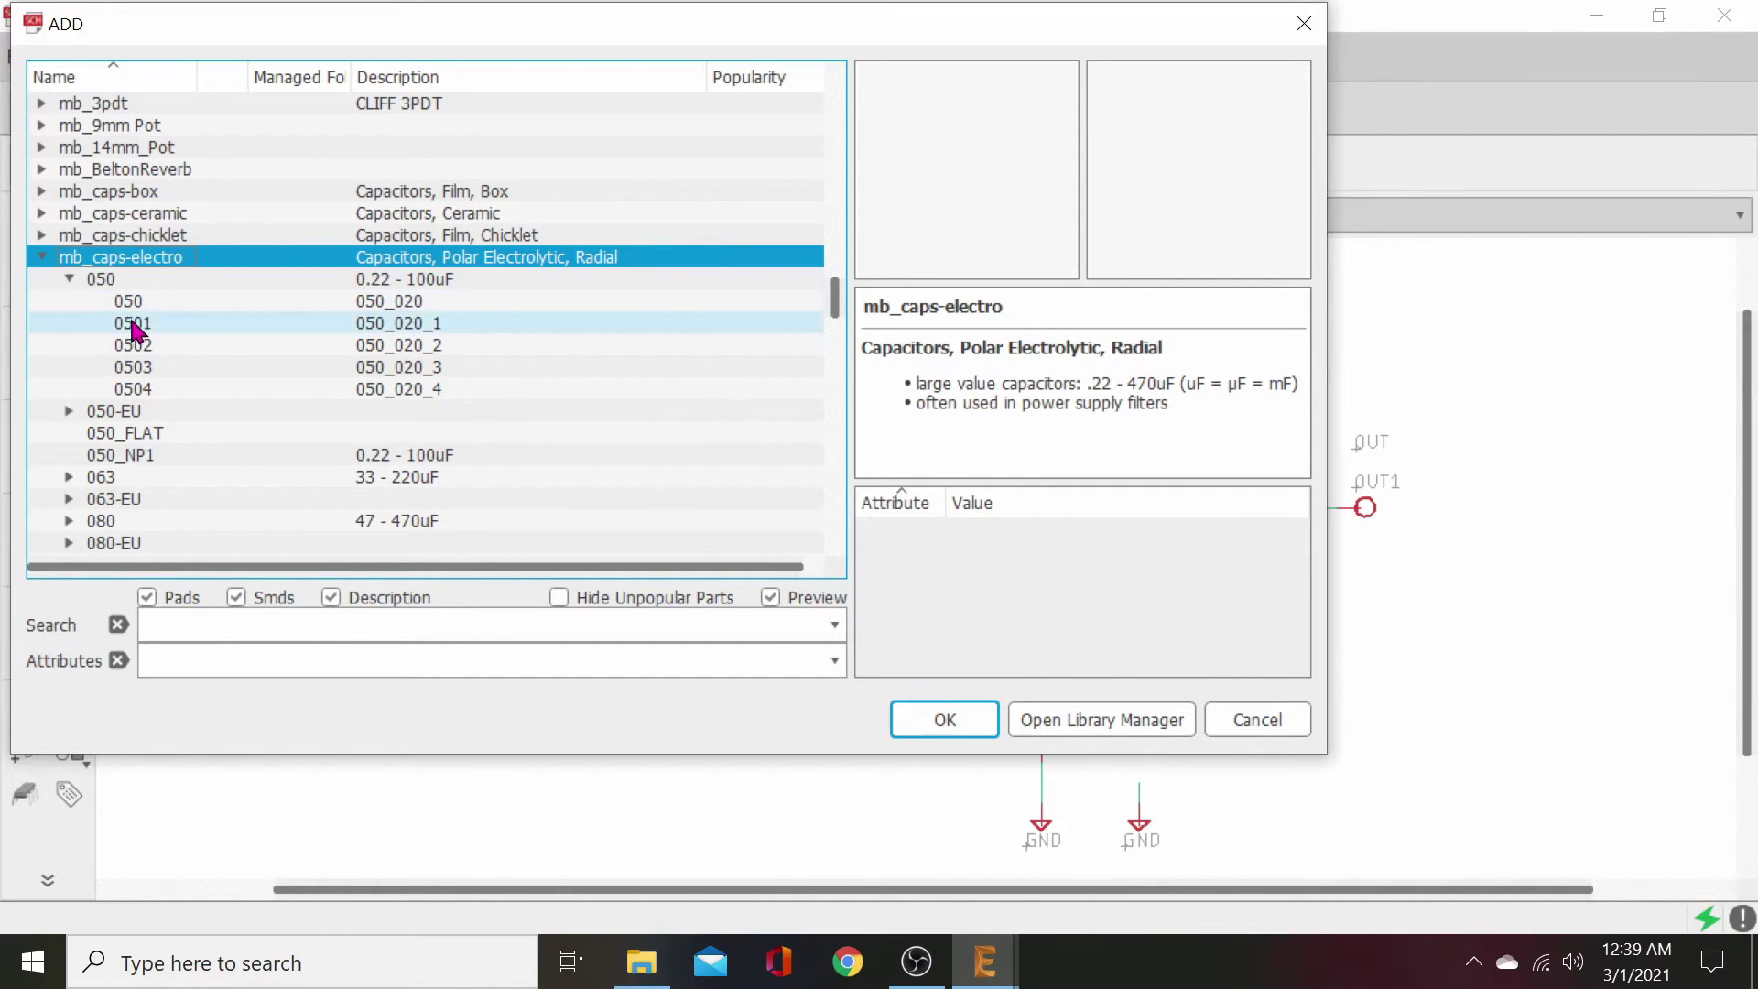
{"action": "scroll", "coordinate": [183, 426], "scroll_direction": "down", "scroll_amount": 1}
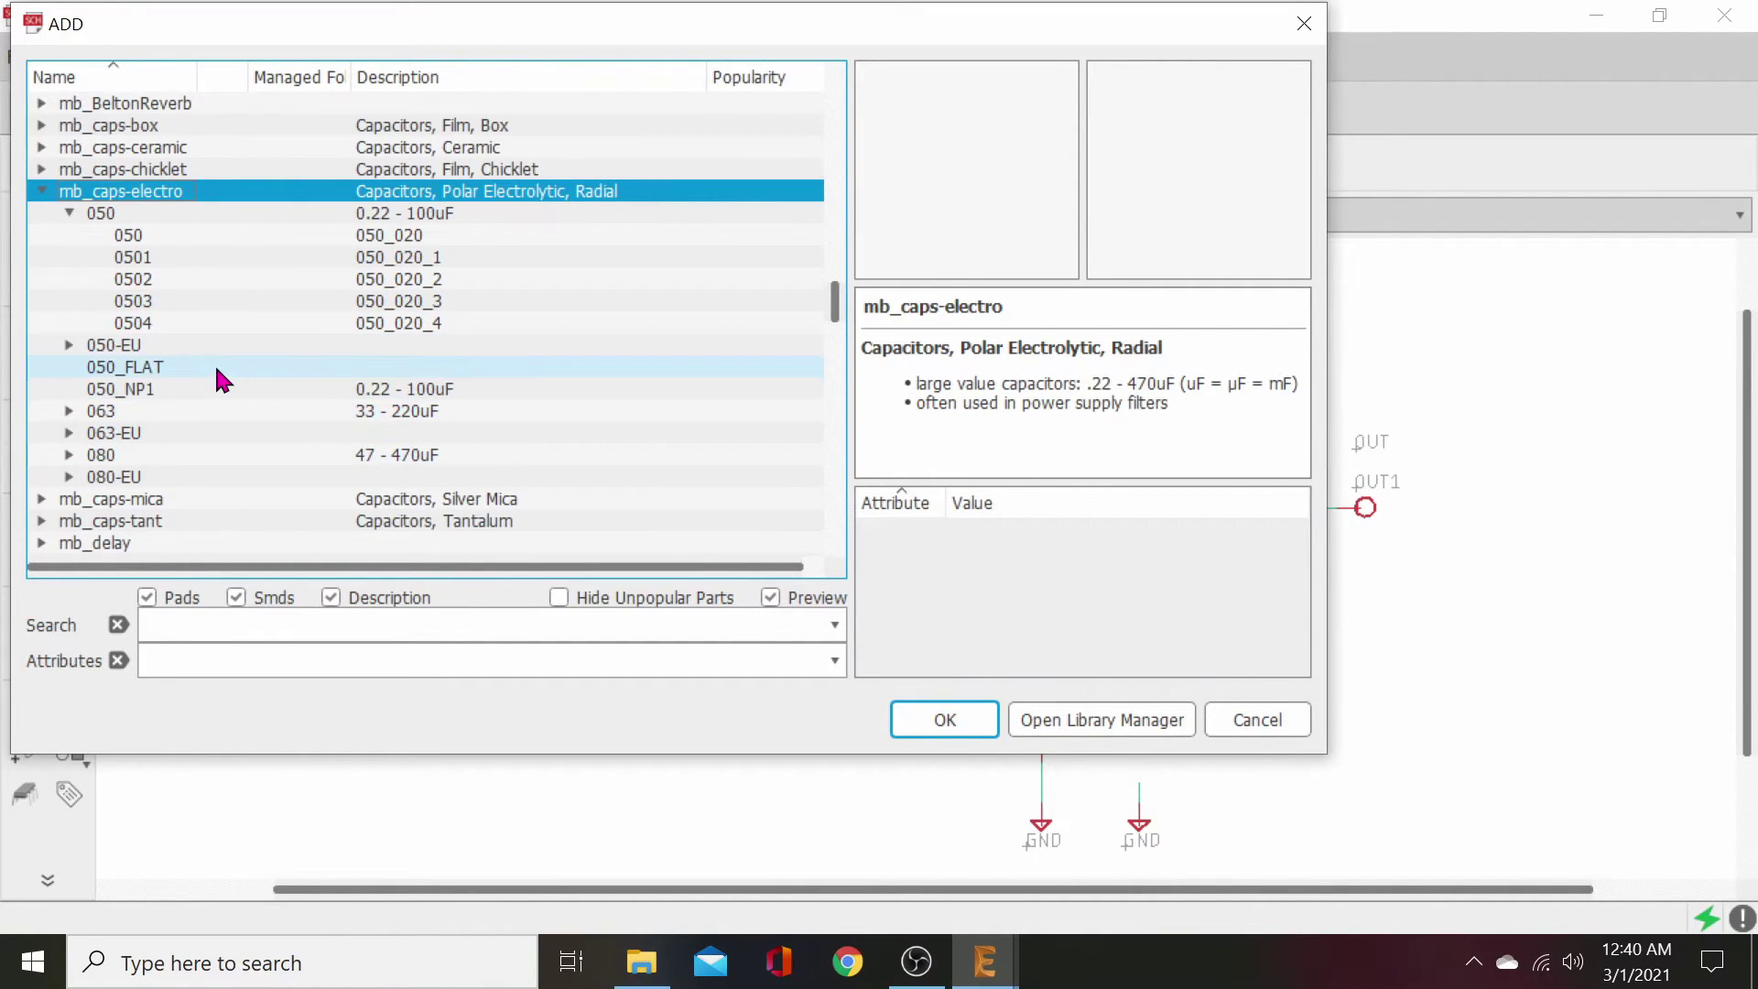
{"action": "scroll", "coordinate": [215, 362], "scroll_direction": "up", "scroll_amount": 1}
{"action": "left_click", "coordinate": [183, 455]}
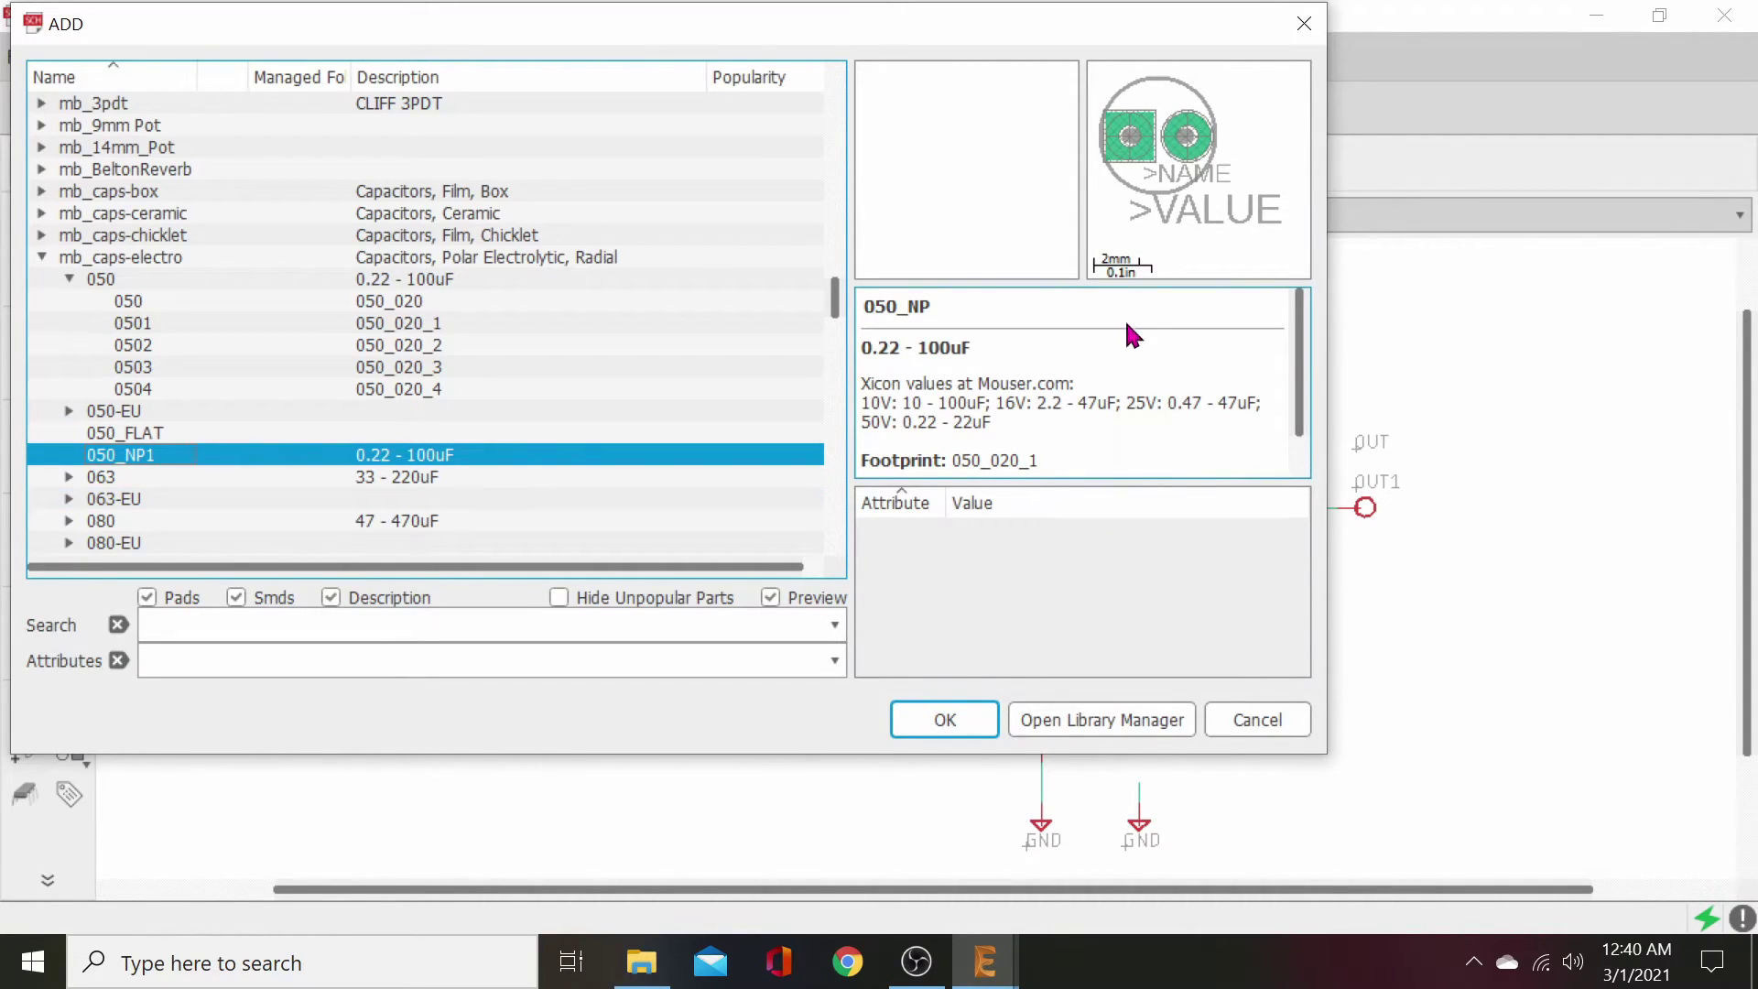
{"action": "scroll", "coordinate": [1154, 391], "scroll_direction": "down", "scroll_amount": 1}
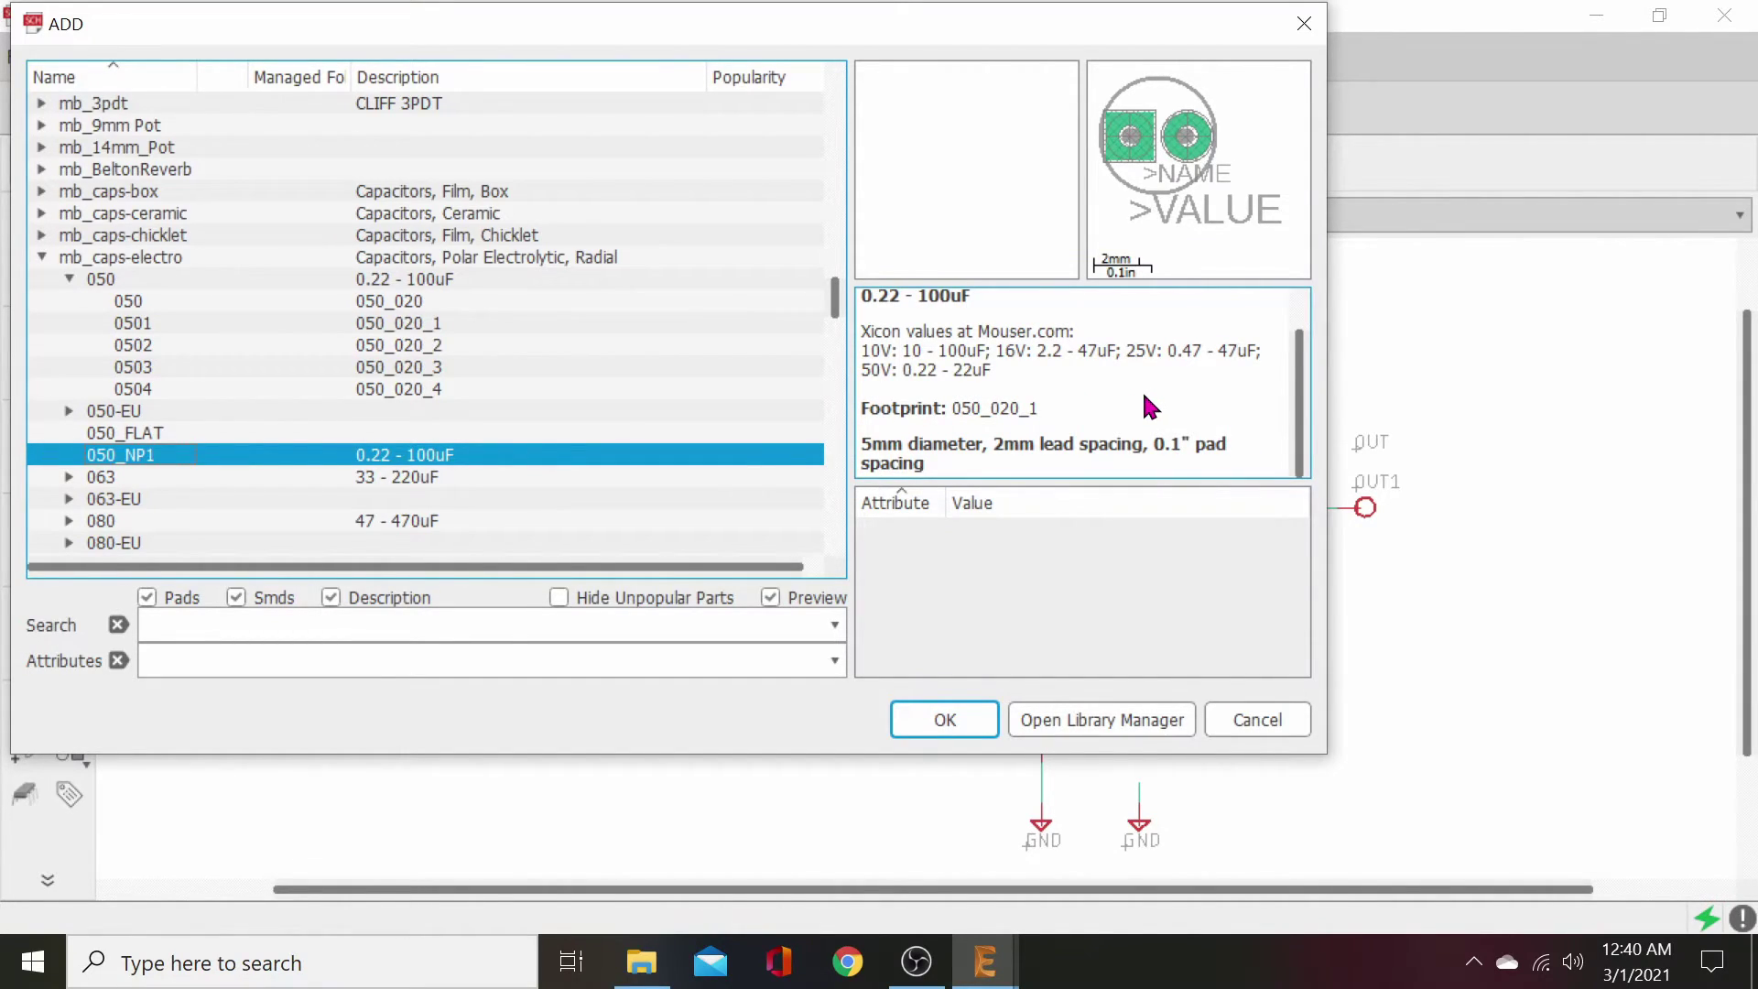
{"action": "scroll", "coordinate": [1133, 395], "scroll_direction": "up", "scroll_amount": 1}
{"action": "scroll", "coordinate": [1071, 417], "scroll_direction": "down", "scroll_amount": 1}
{"action": "scroll", "coordinate": [1135, 397], "scroll_direction": "up", "scroll_amount": 1}
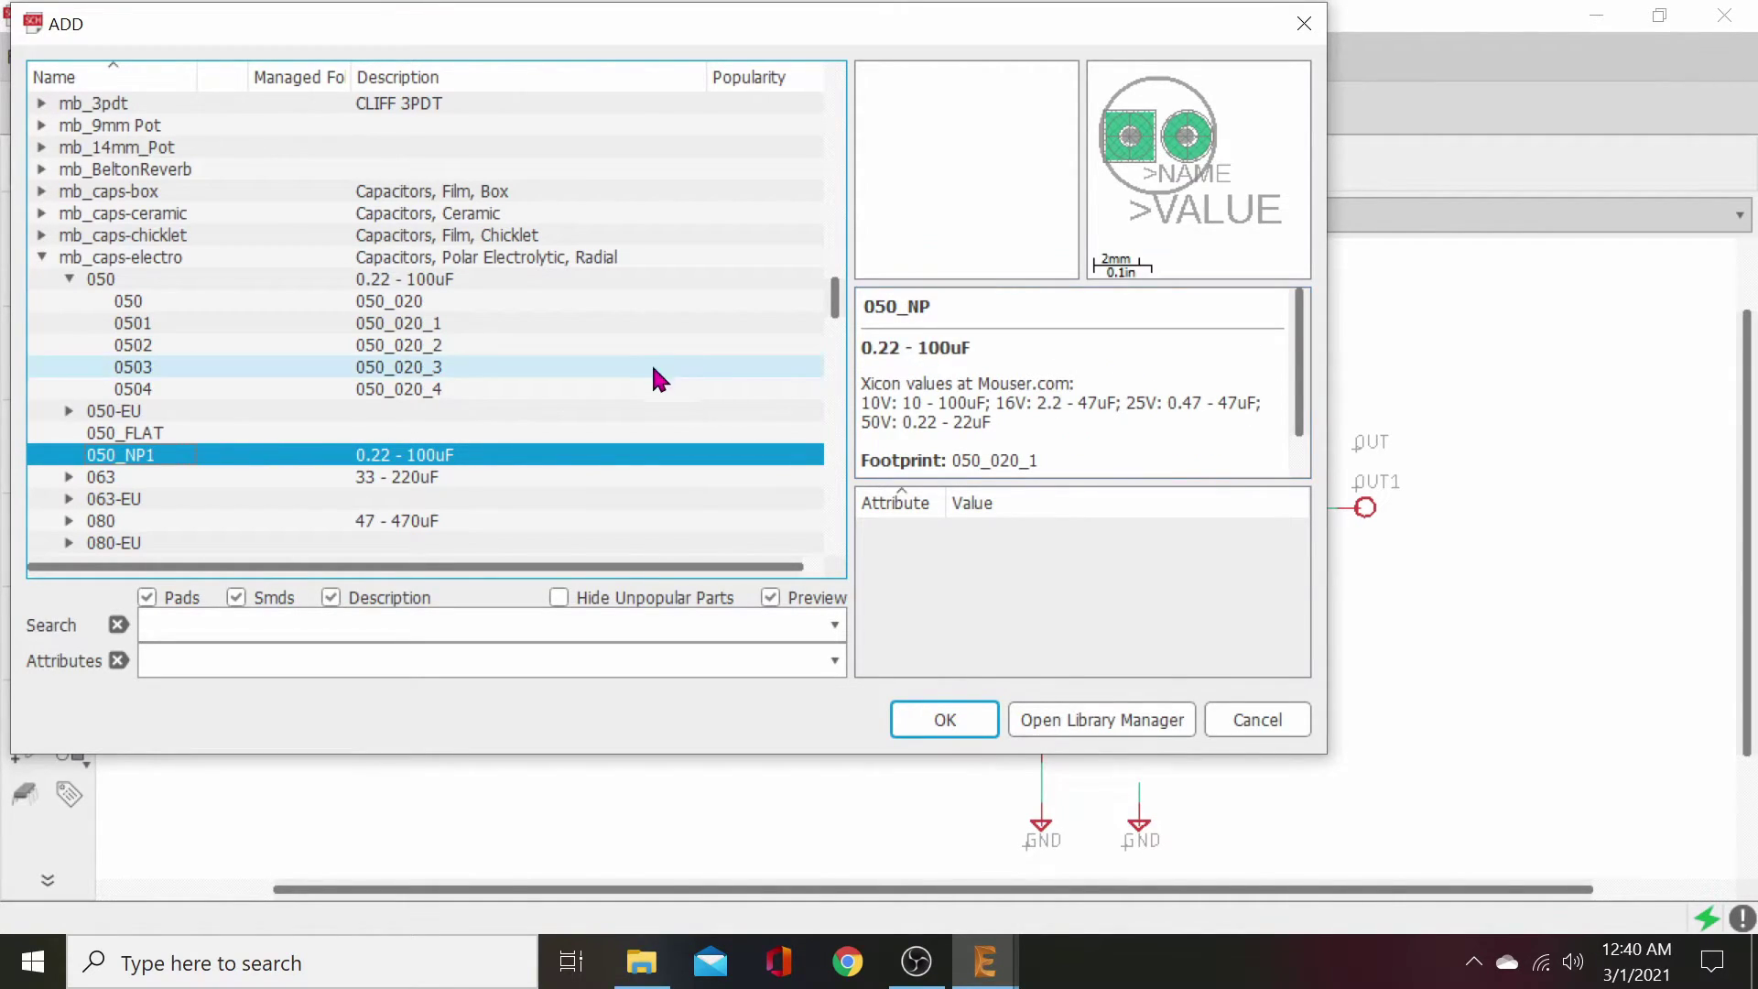
- Place C2 below +9V, C3 rotated into the IN1 gap, and C4 by POT1
{"action": "left_click", "coordinate": [975, 732]}
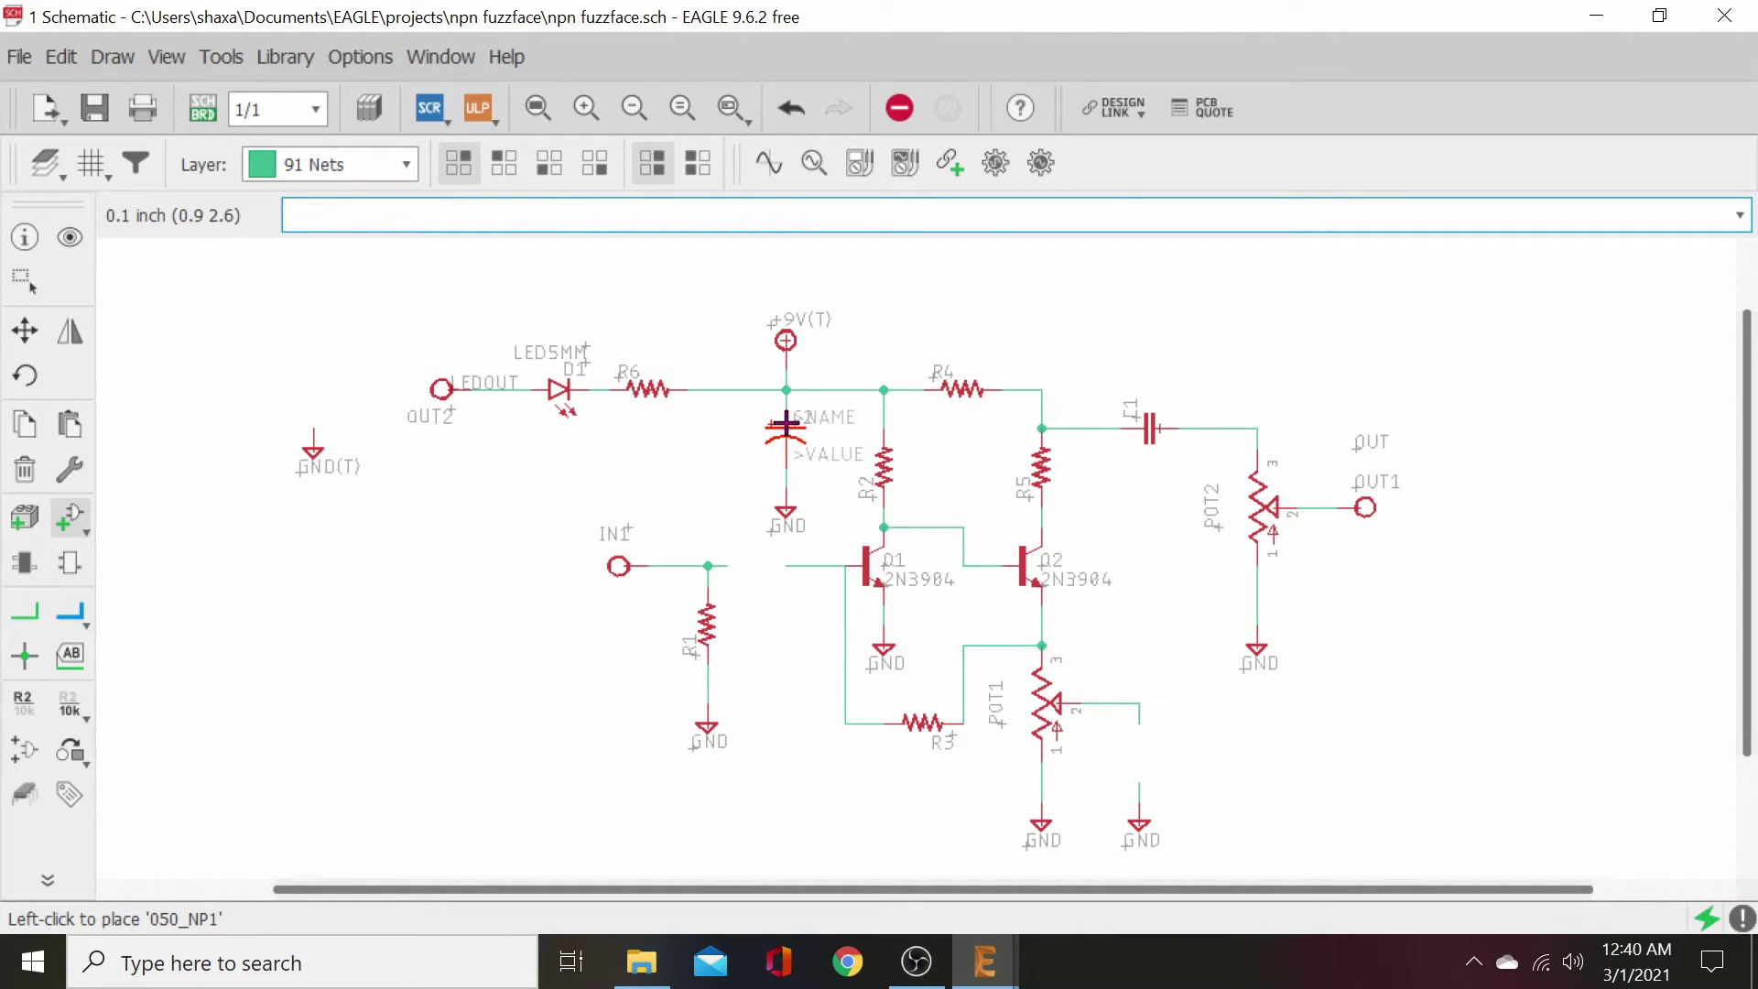
{"action": "left_click", "coordinate": [786, 423]}
{"action": "right_click", "coordinate": [745, 608]}
{"action": "right_click", "coordinate": [746, 606]}
{"action": "right_click", "coordinate": [762, 597]}
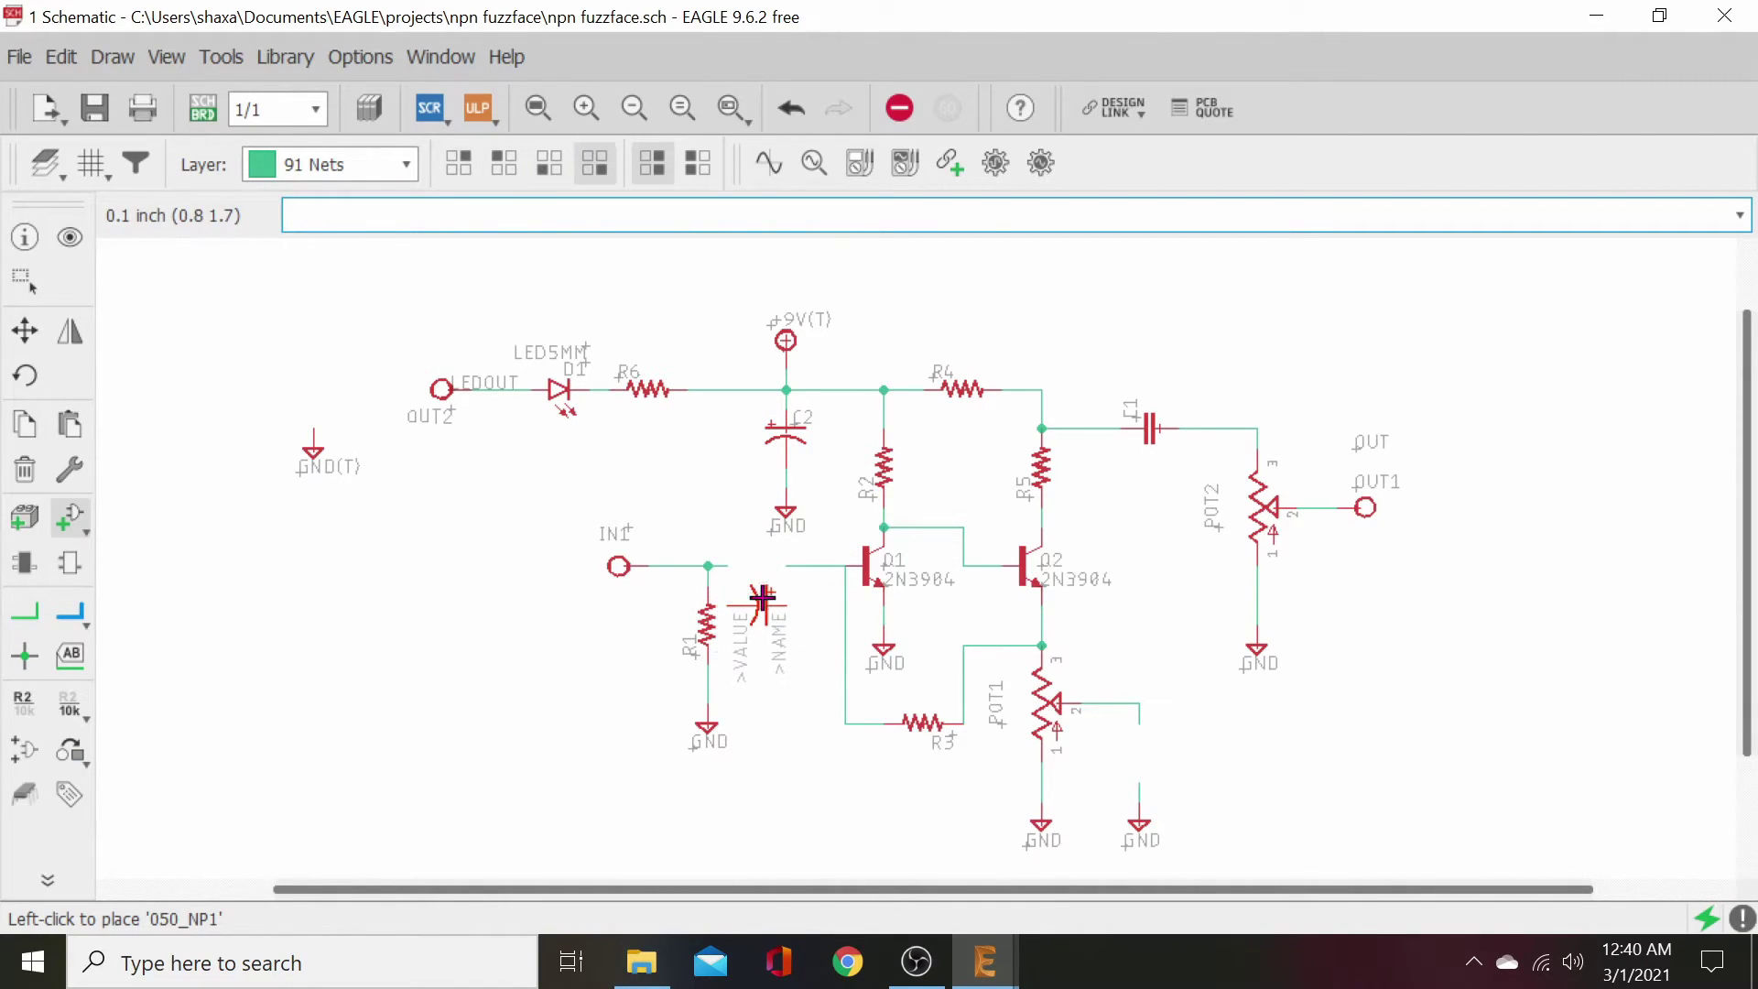
{"action": "left_click", "coordinate": [762, 566]}
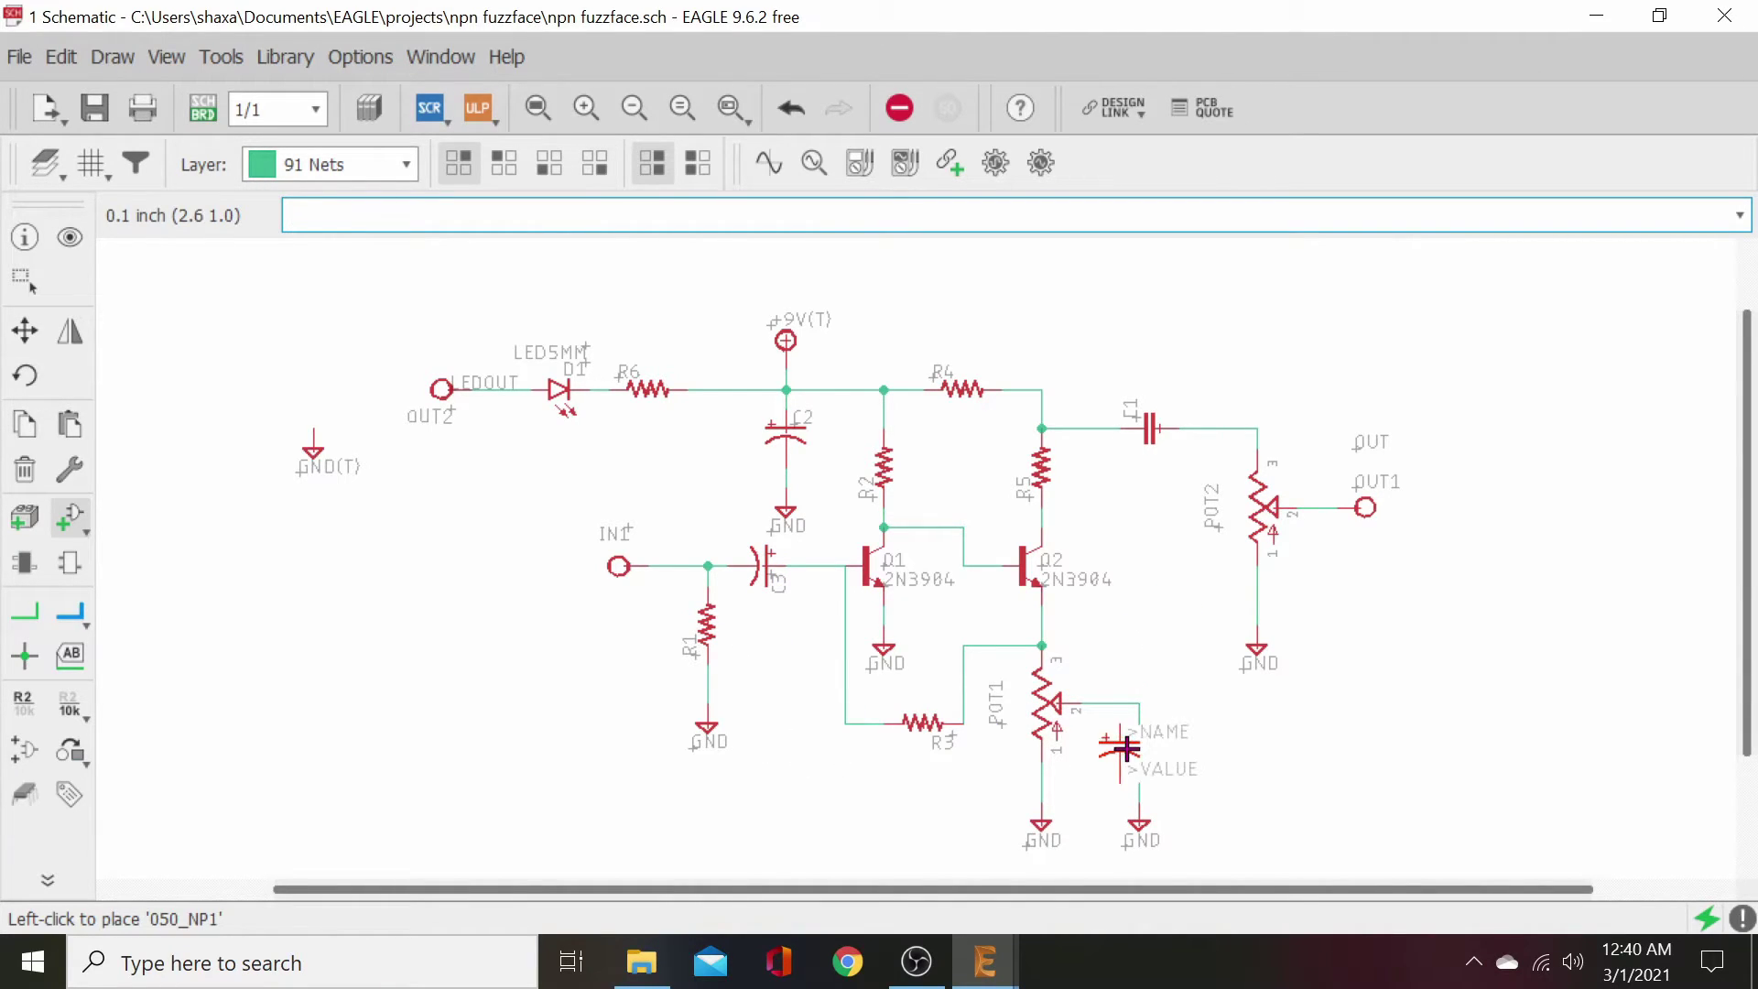
{"action": "left_click", "coordinate": [1138, 753]}
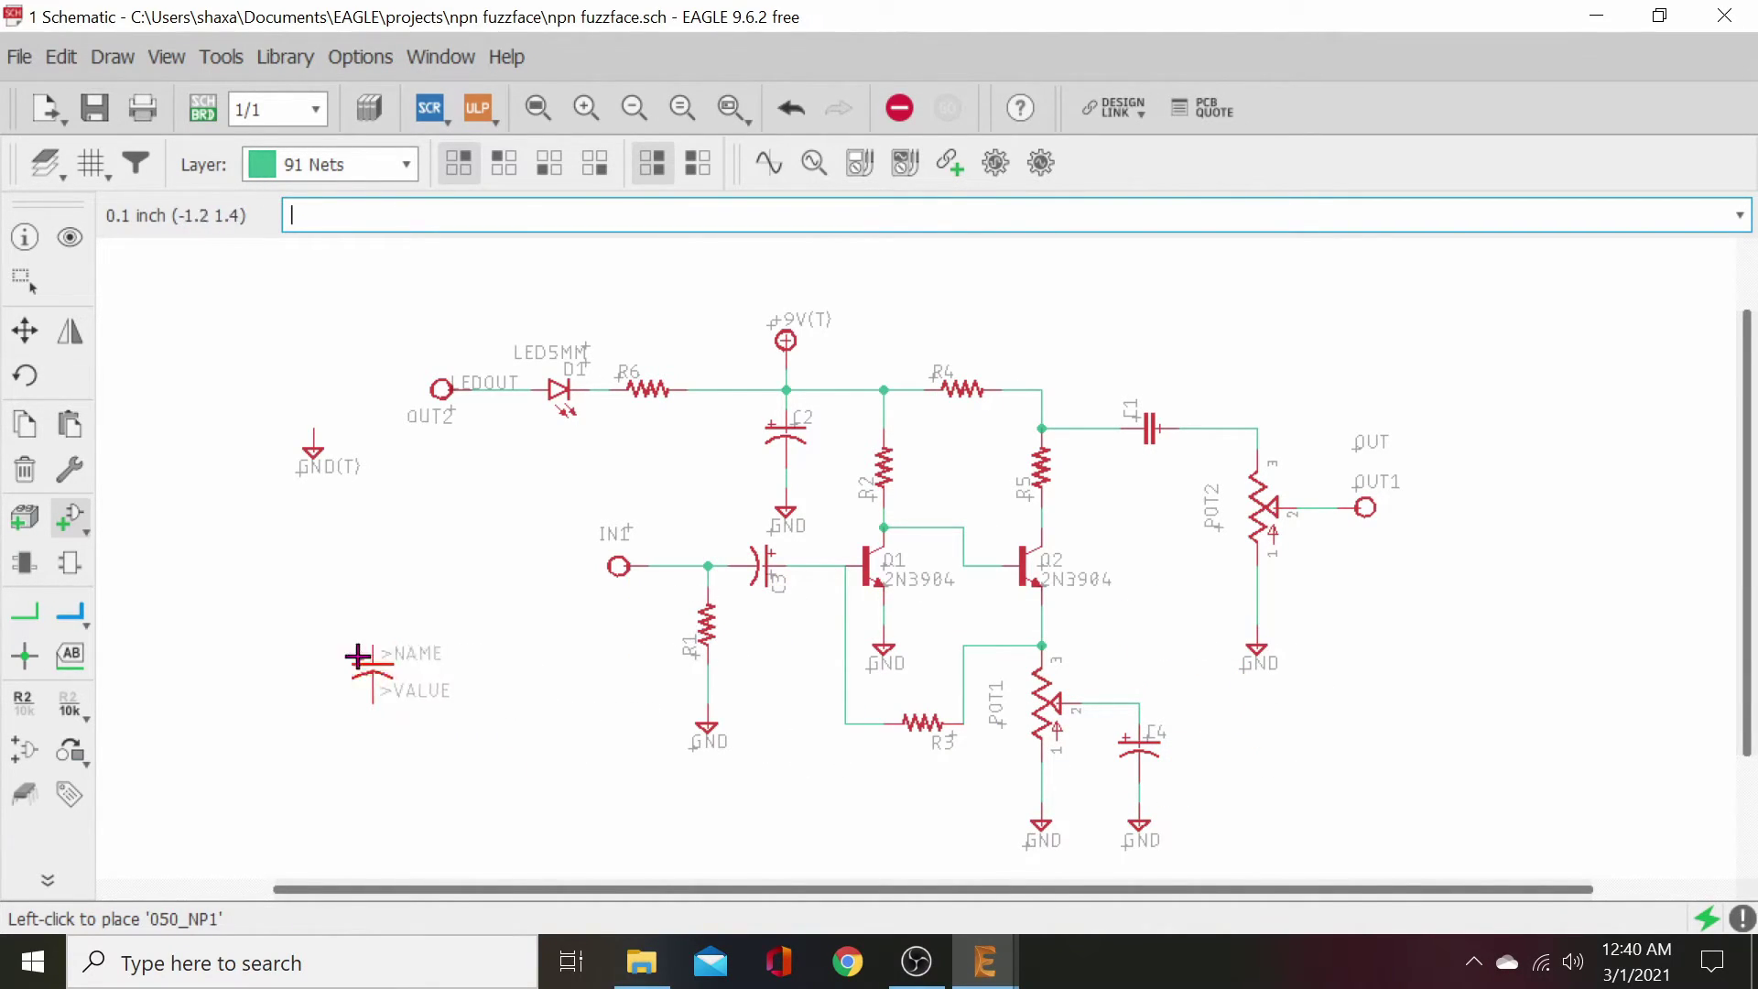
- Reposition C2 onto the +9V wire and shift C3
{"action": "left_click", "coordinate": [31, 340]}
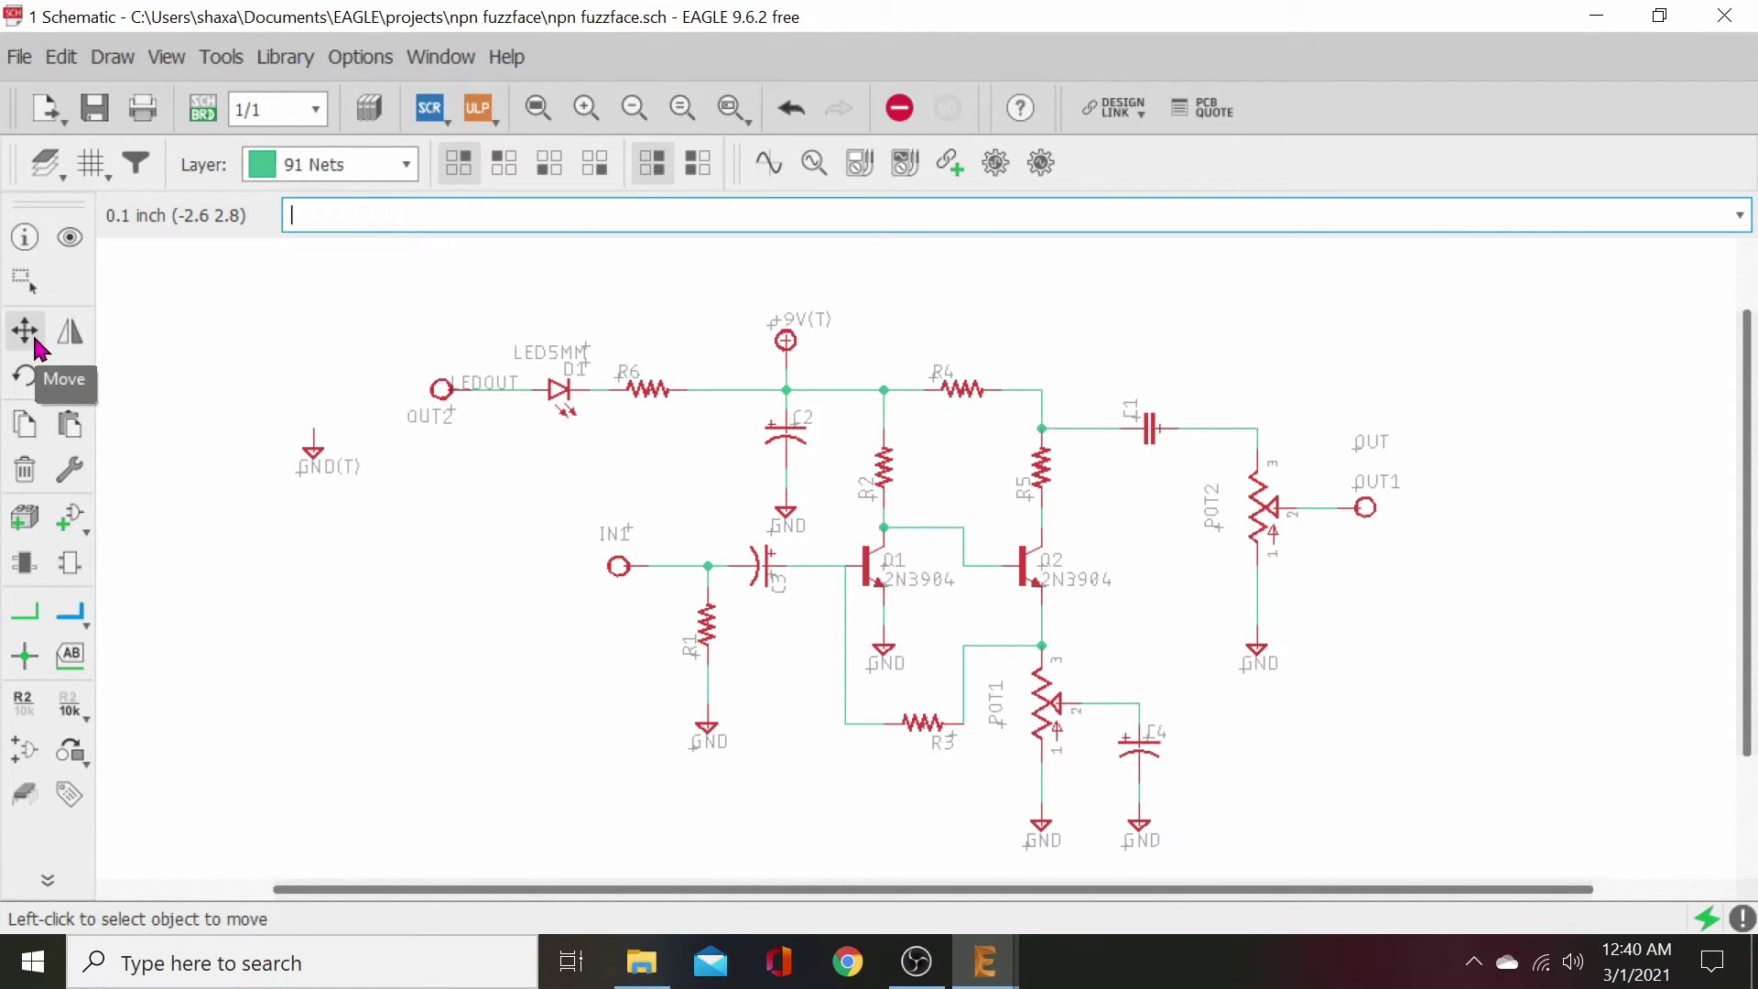
{"action": "left_click", "coordinate": [783, 432]}
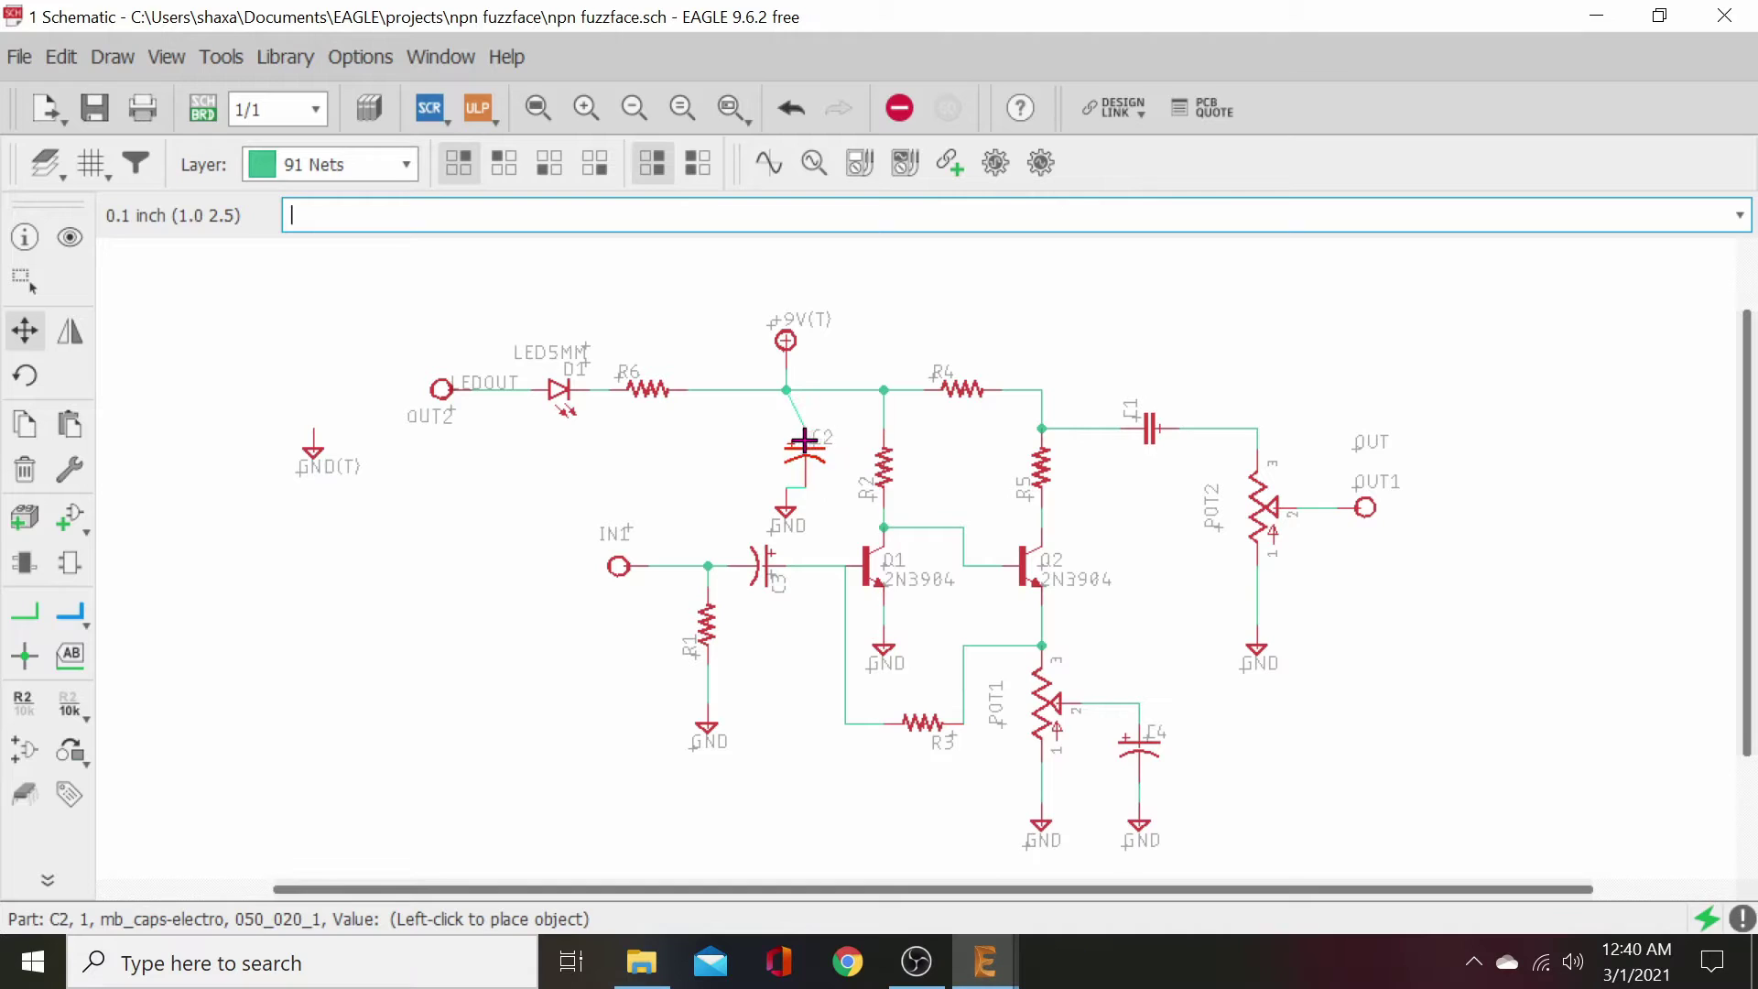
{"action": "left_click", "coordinate": [759, 435]}
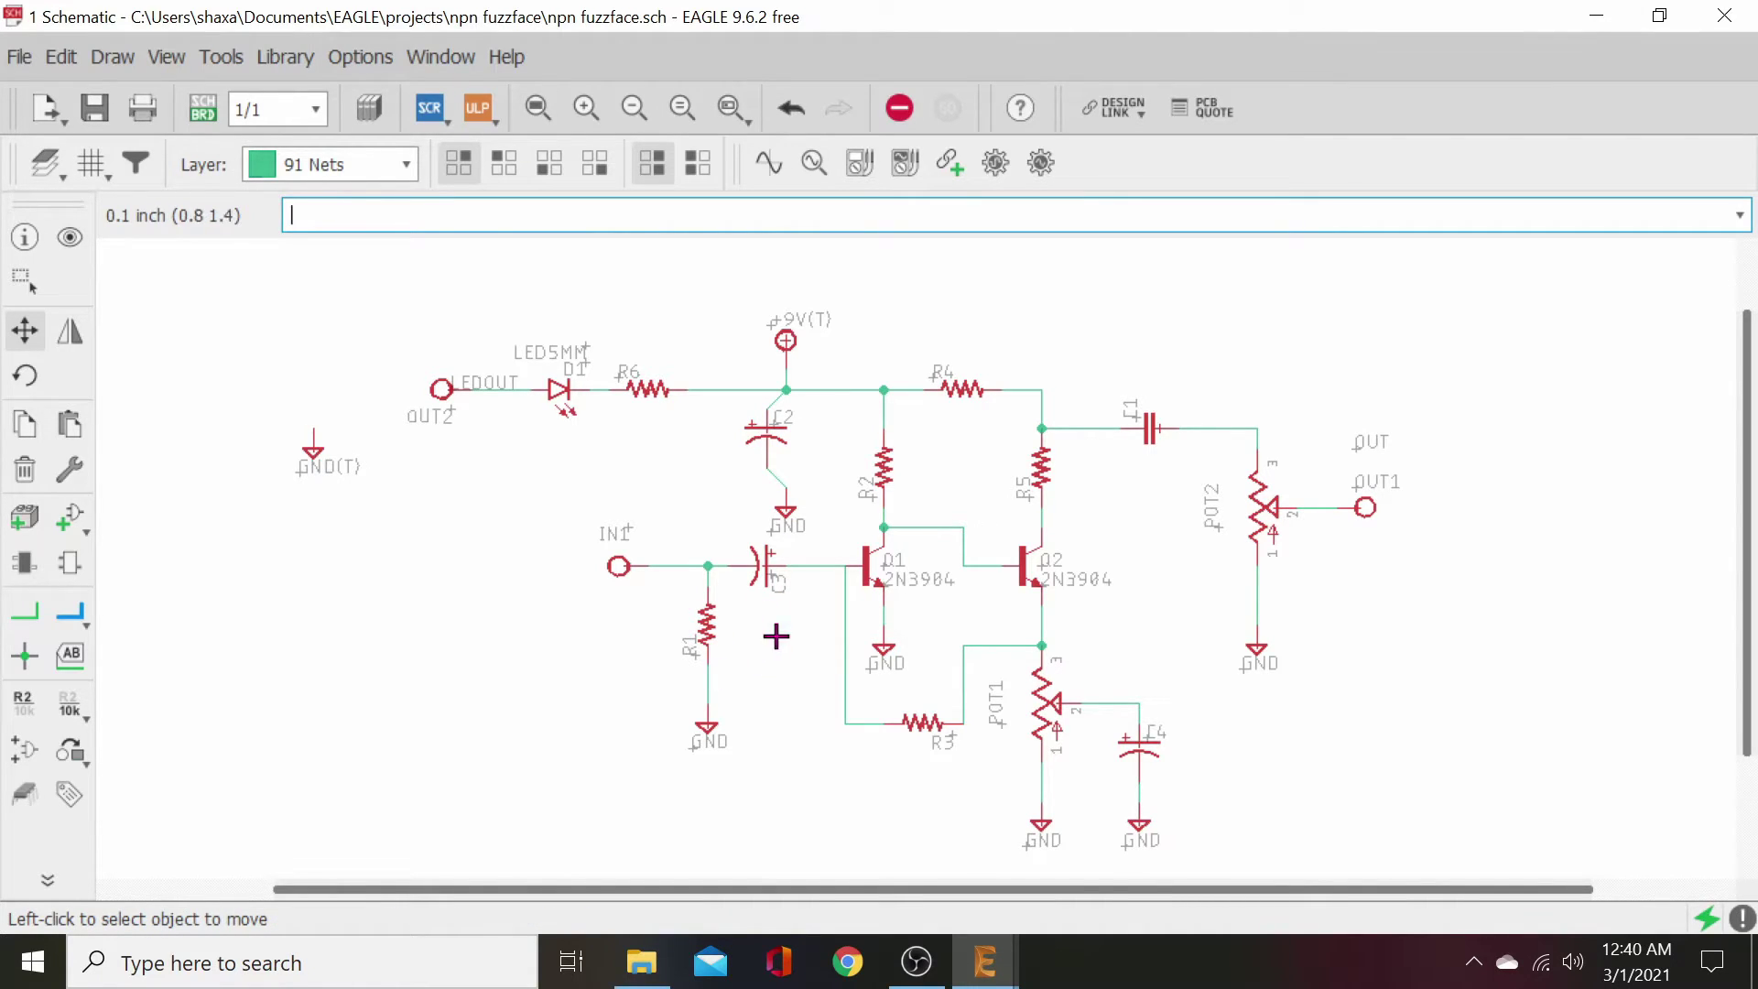
{"action": "left_click", "coordinate": [758, 574]}
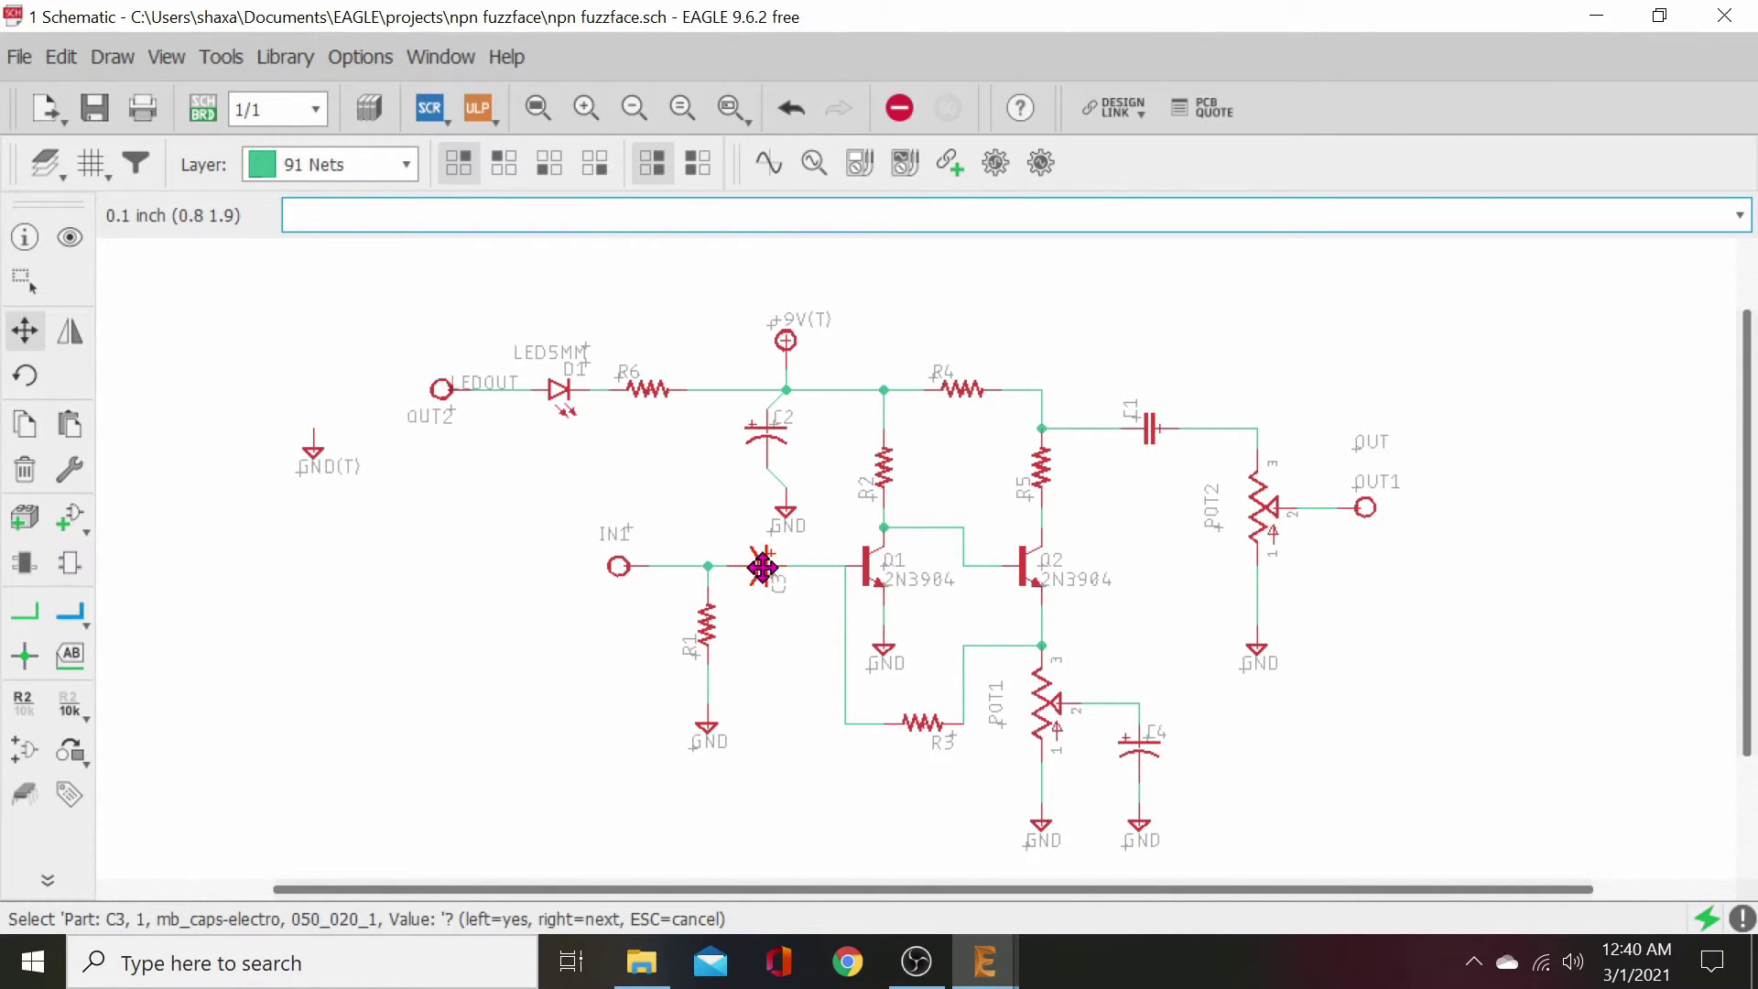
{"action": "left_click", "coordinate": [762, 567]}
{"action": "left_click", "coordinate": [761, 566]}
- Move C3's label clear, line C3 up with IN1, and set C4 on the POT1 wiper wire
{"action": "left_click", "coordinate": [762, 566]}
{"action": "right_click", "coordinate": [768, 569]}
{"action": "left_click", "coordinate": [769, 569]}
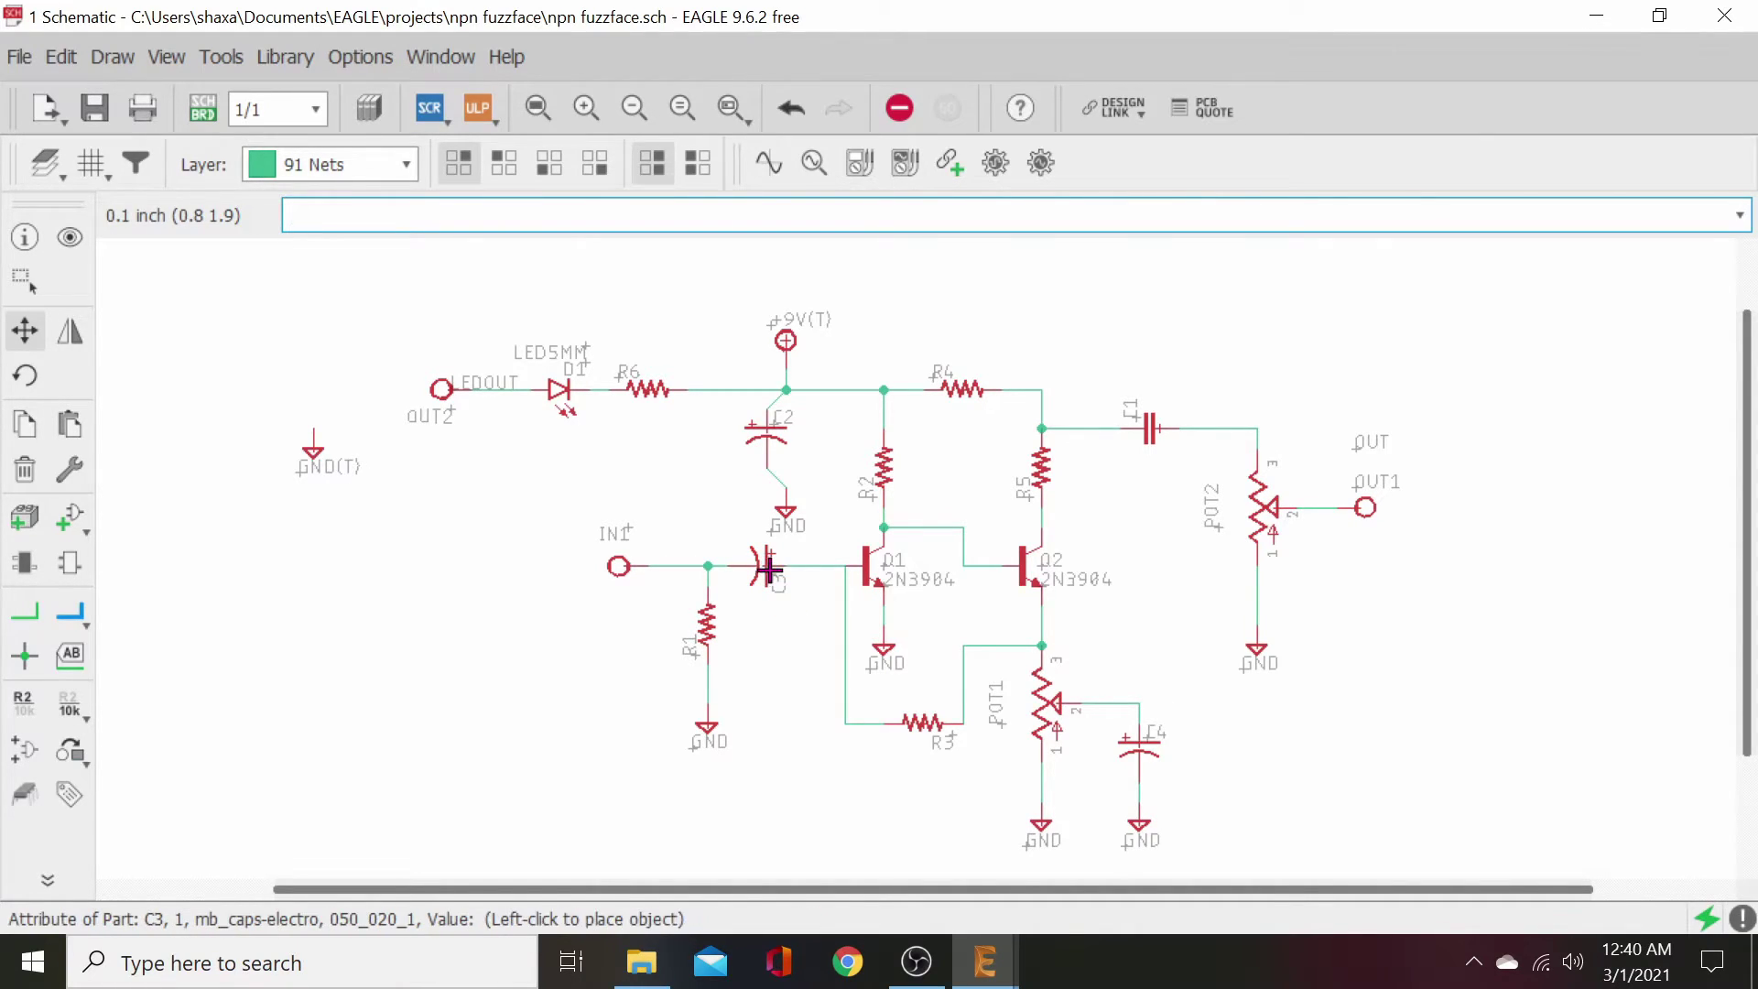
{"action": "left_click", "coordinate": [769, 569]}
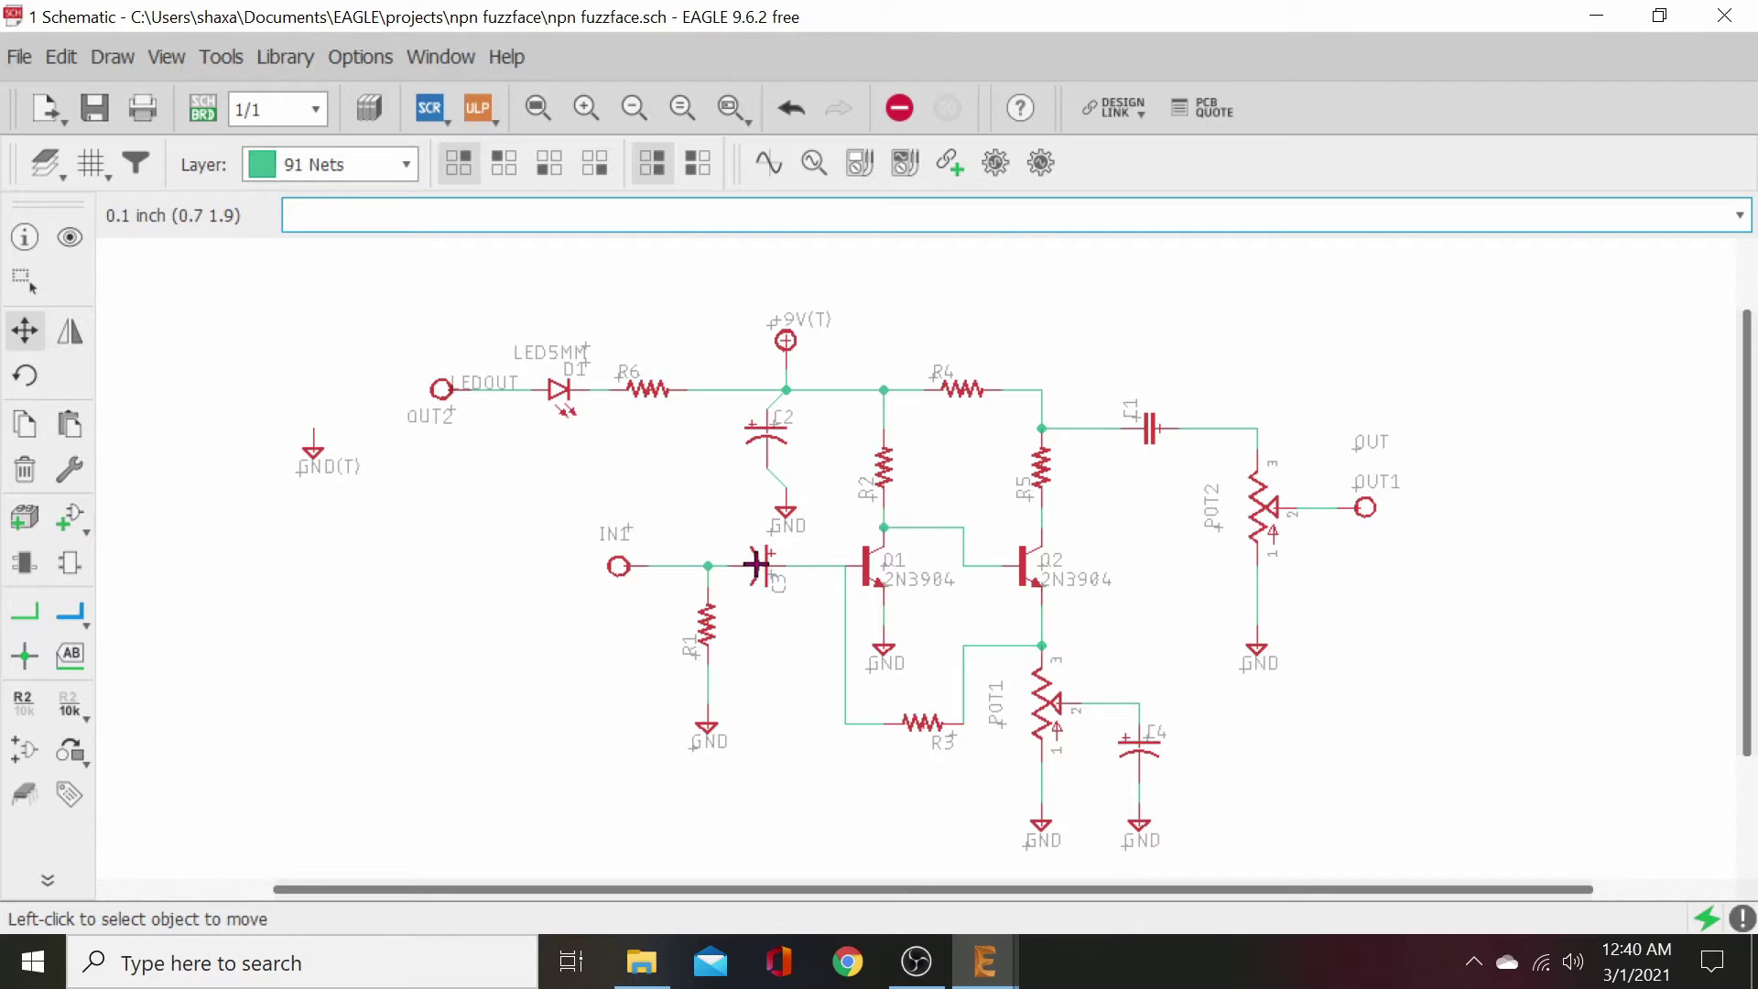
{"action": "left_click", "coordinate": [756, 564]}
{"action": "left_click", "coordinate": [772, 580]}
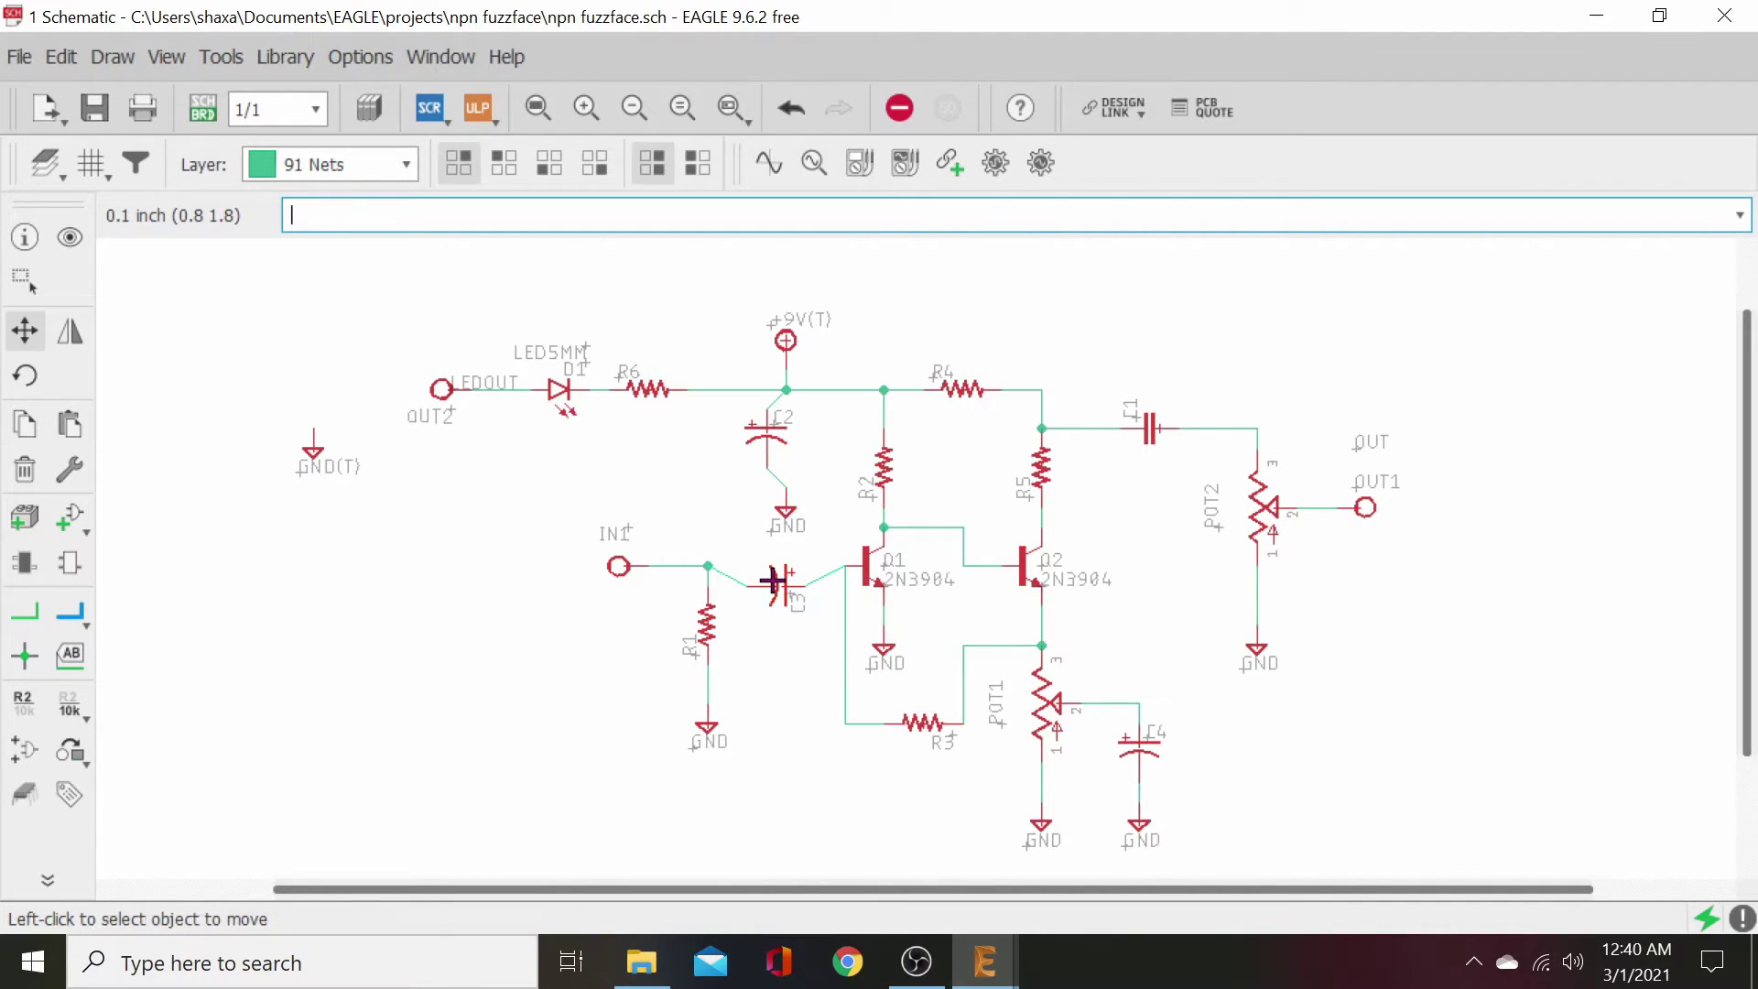
{"action": "left_click", "coordinate": [1134, 748]}
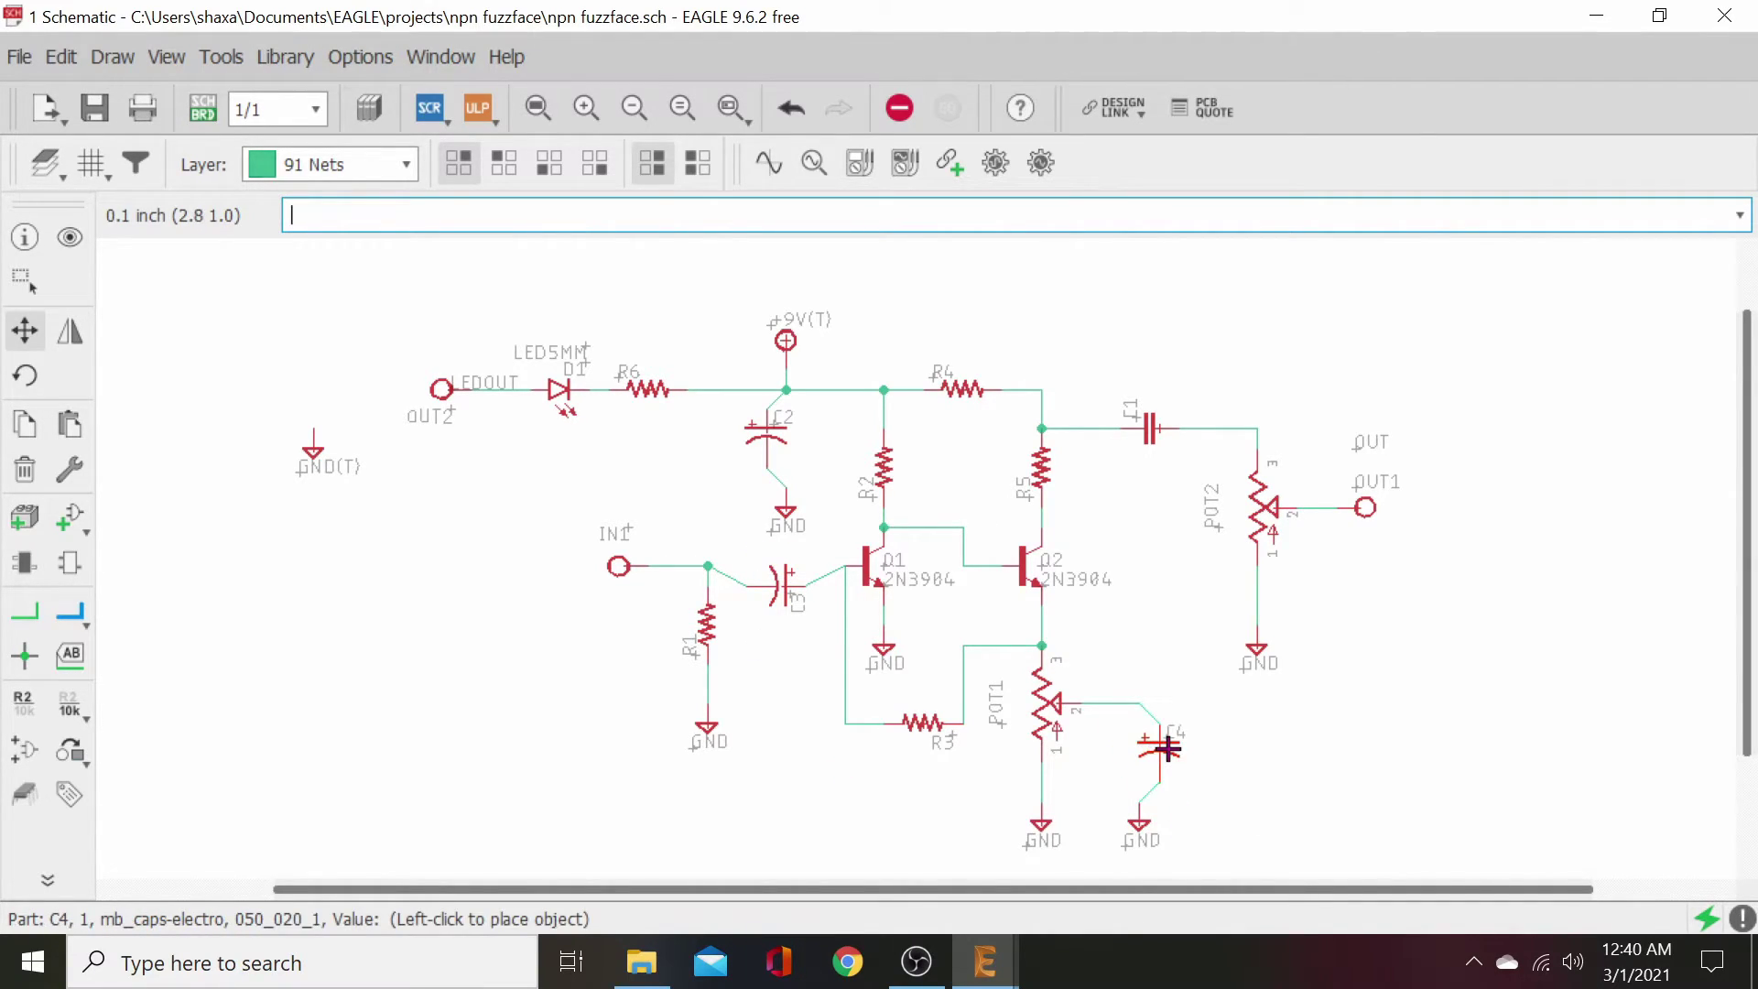
{"action": "left_click", "coordinate": [1167, 748]}
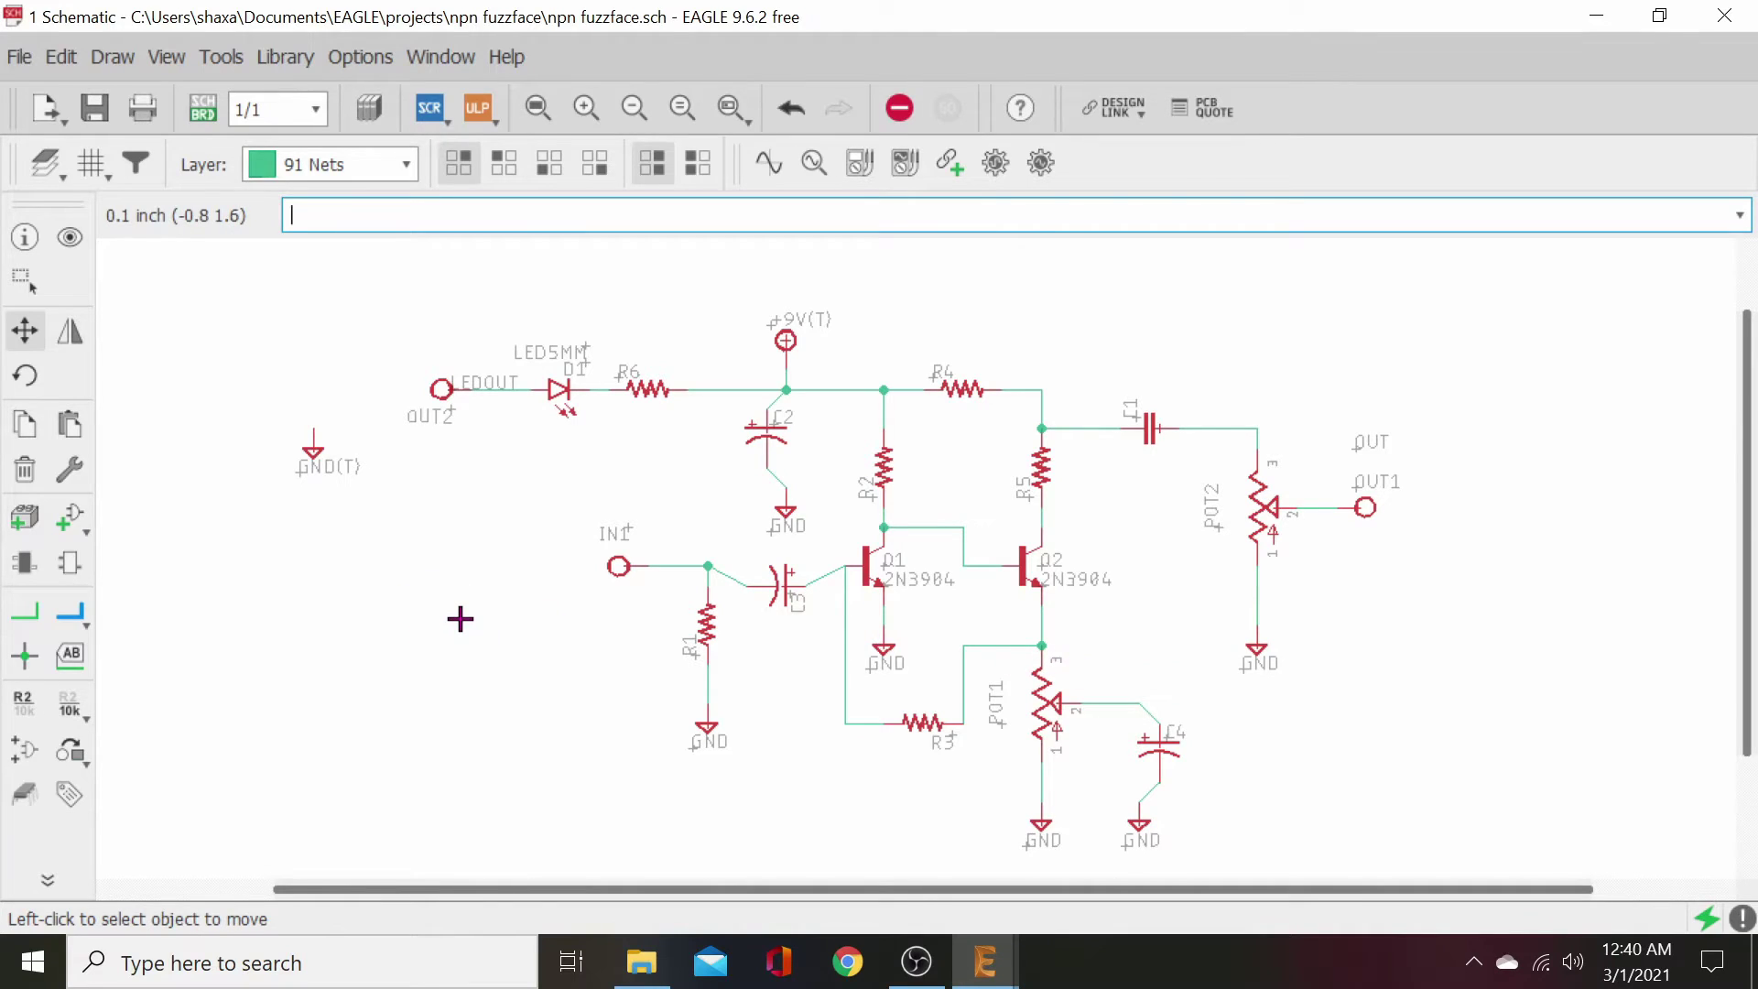
{"action": "left_click", "coordinate": [202, 107]}
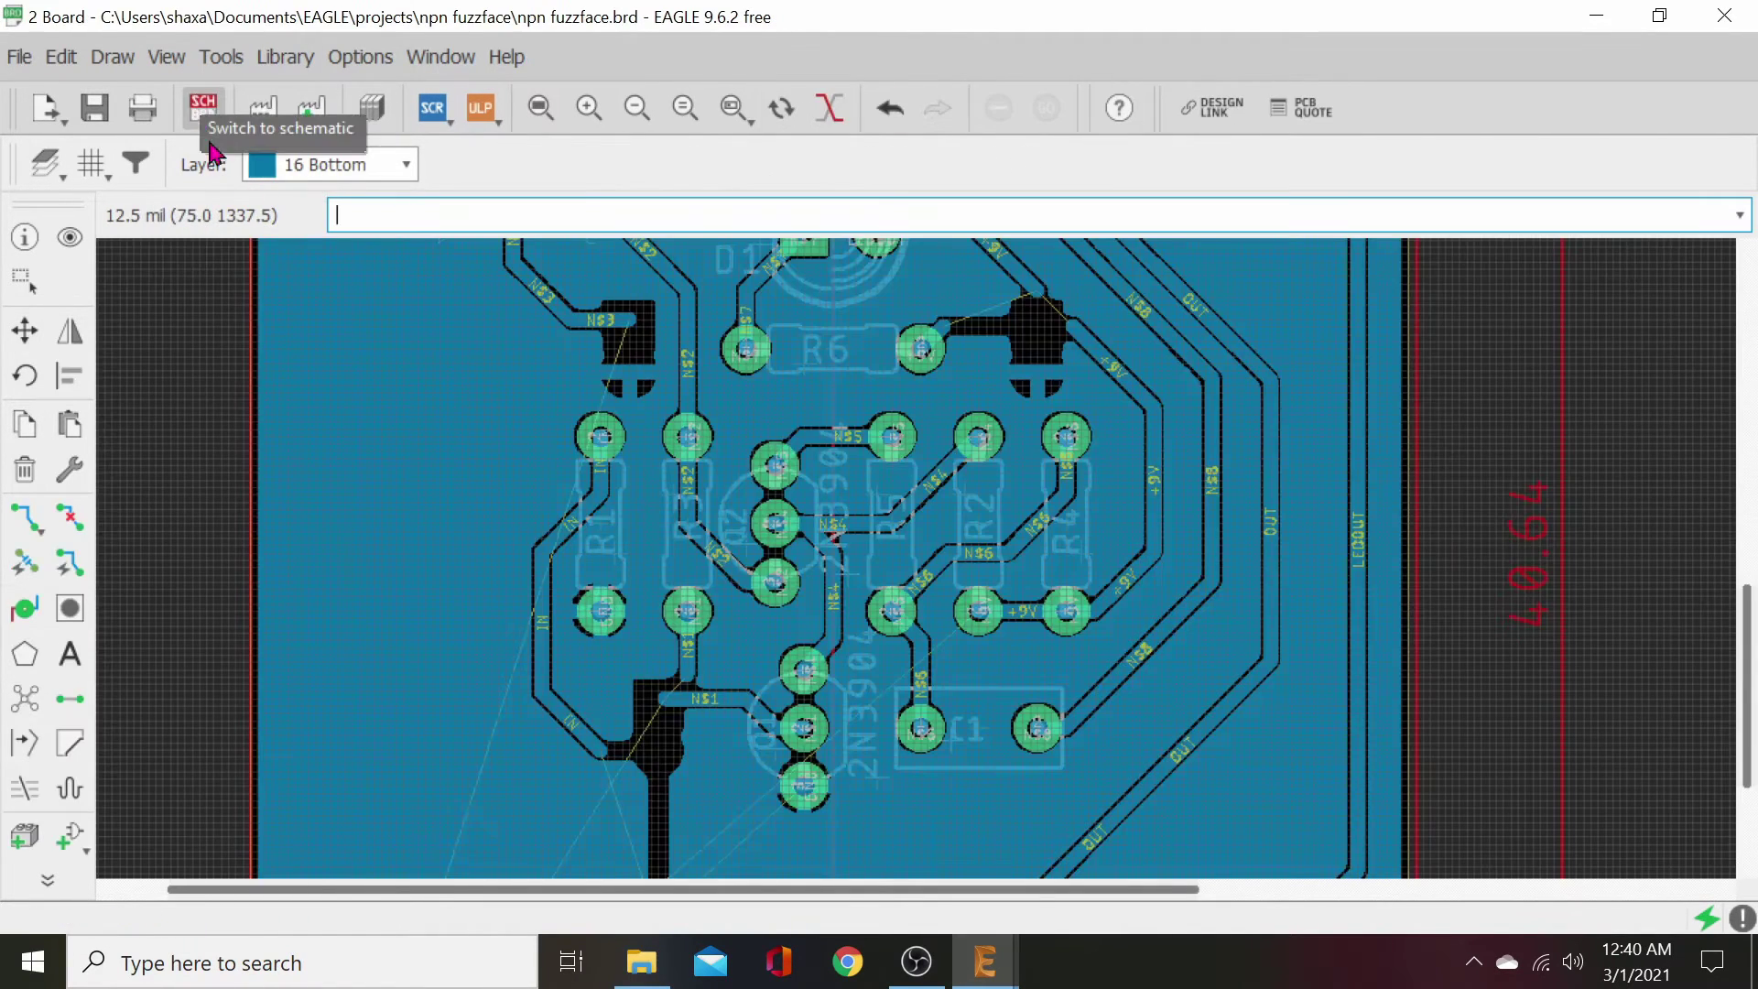
{"action": "scroll", "coordinate": [841, 673], "scroll_direction": "down", "scroll_amount": 1}
{"action": "scroll", "coordinate": [690, 706], "scroll_direction": "up", "scroll_amount": 5}
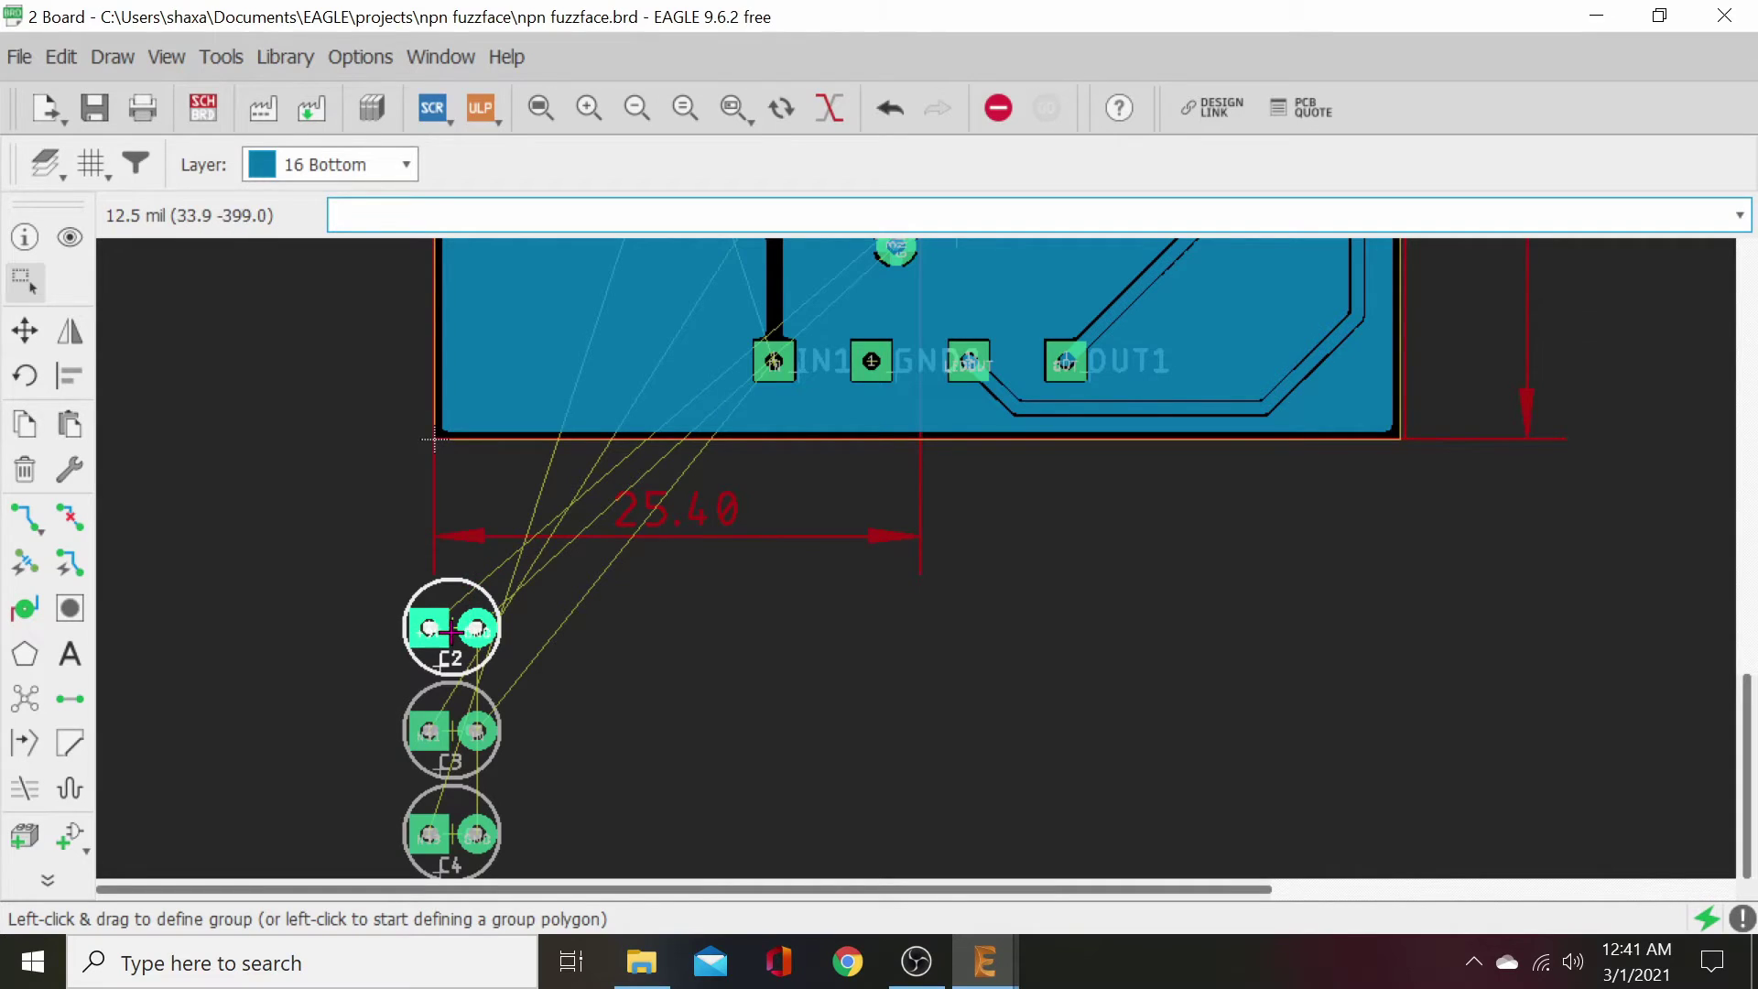
{"action": "right_click", "coordinate": [469, 630]}
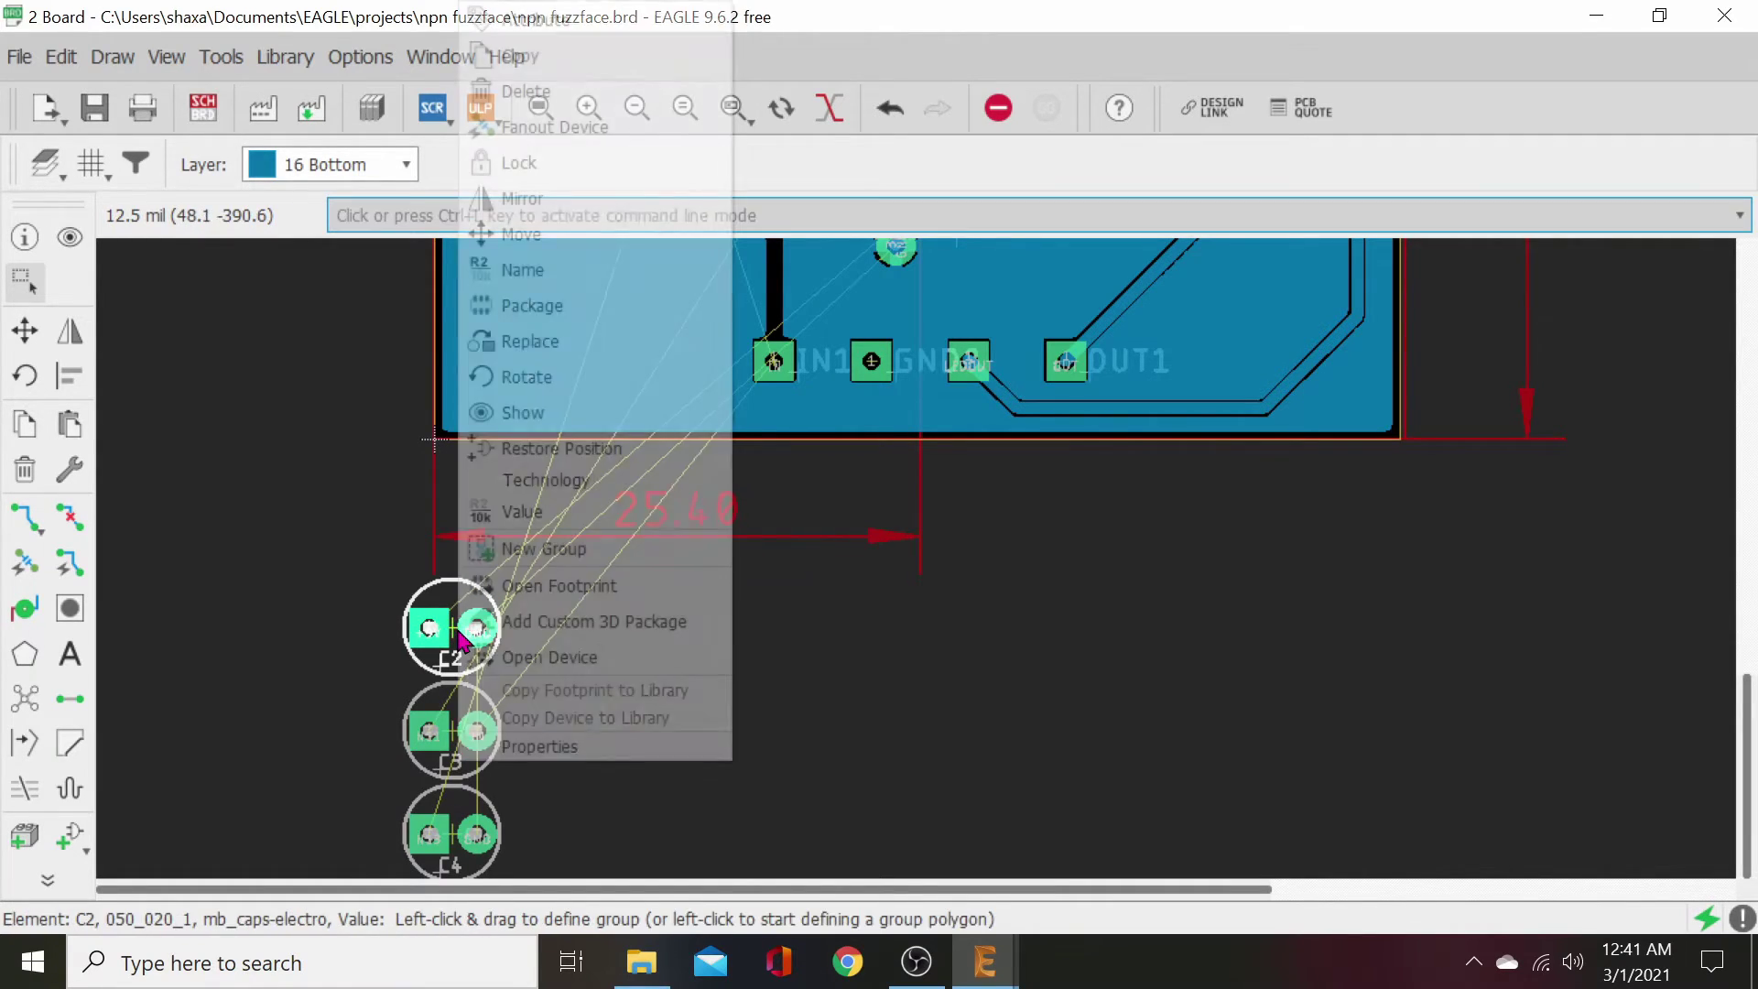
{"action": "left_click", "coordinate": [448, 629]}
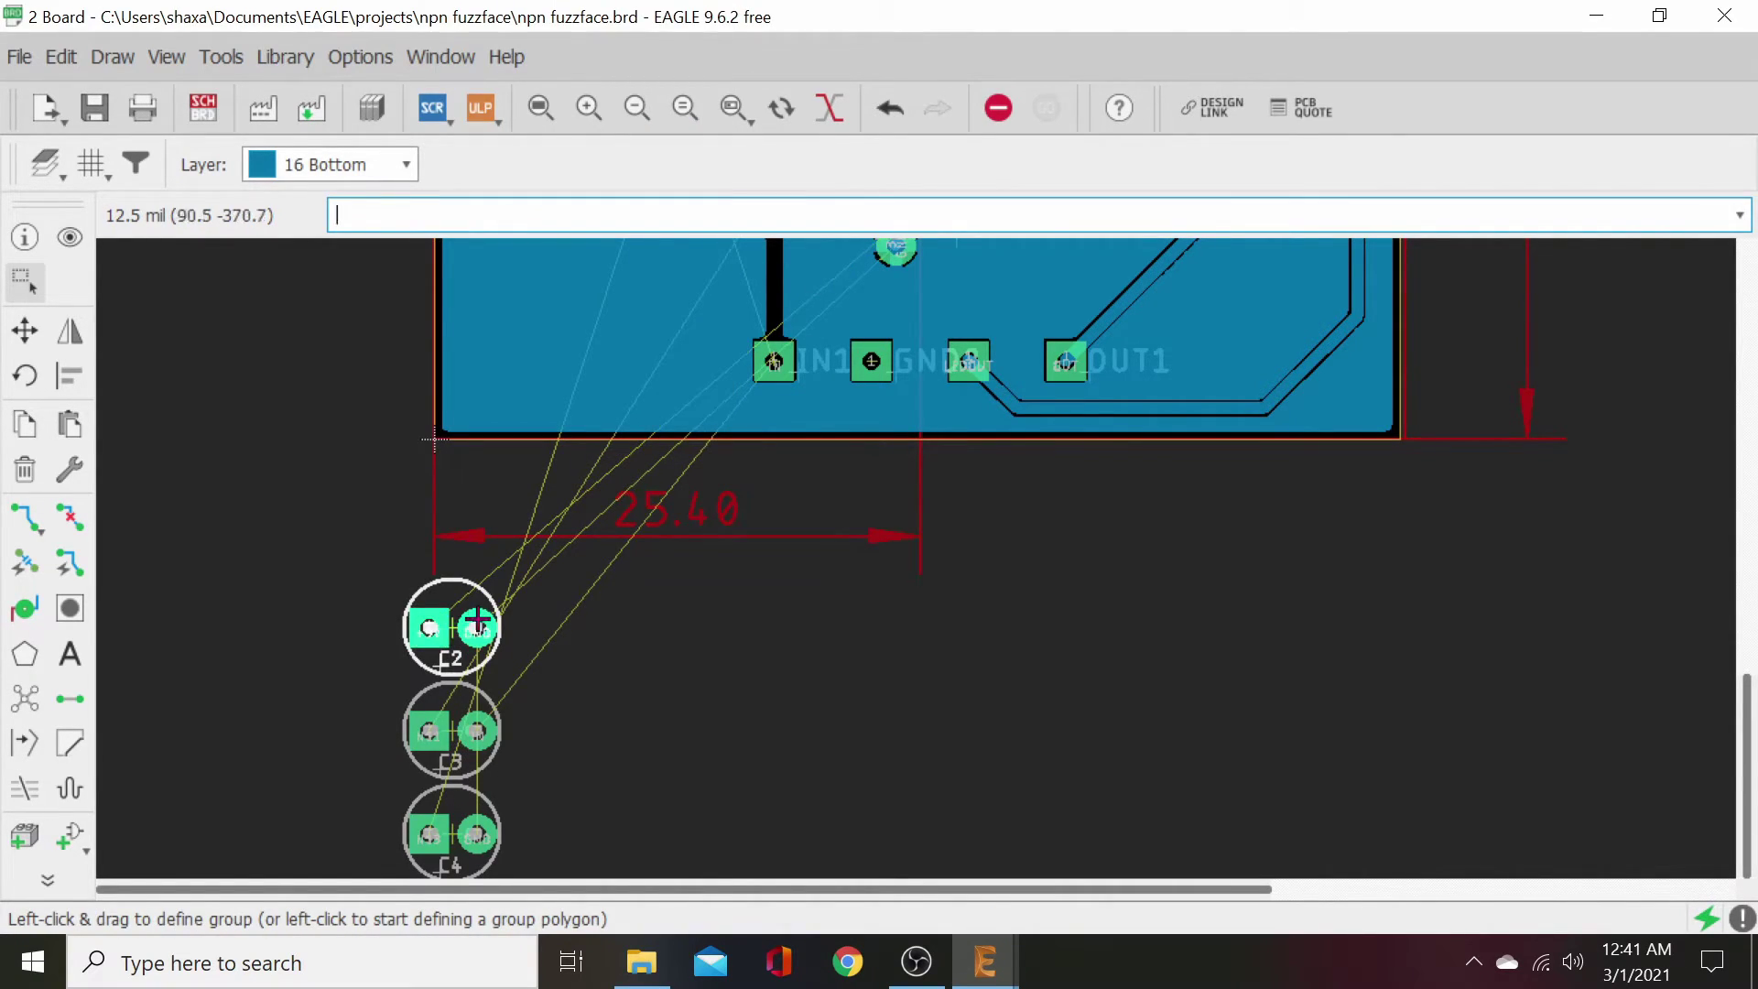
{"action": "scroll", "coordinate": [516, 632], "scroll_direction": "down", "scroll_amount": 3}
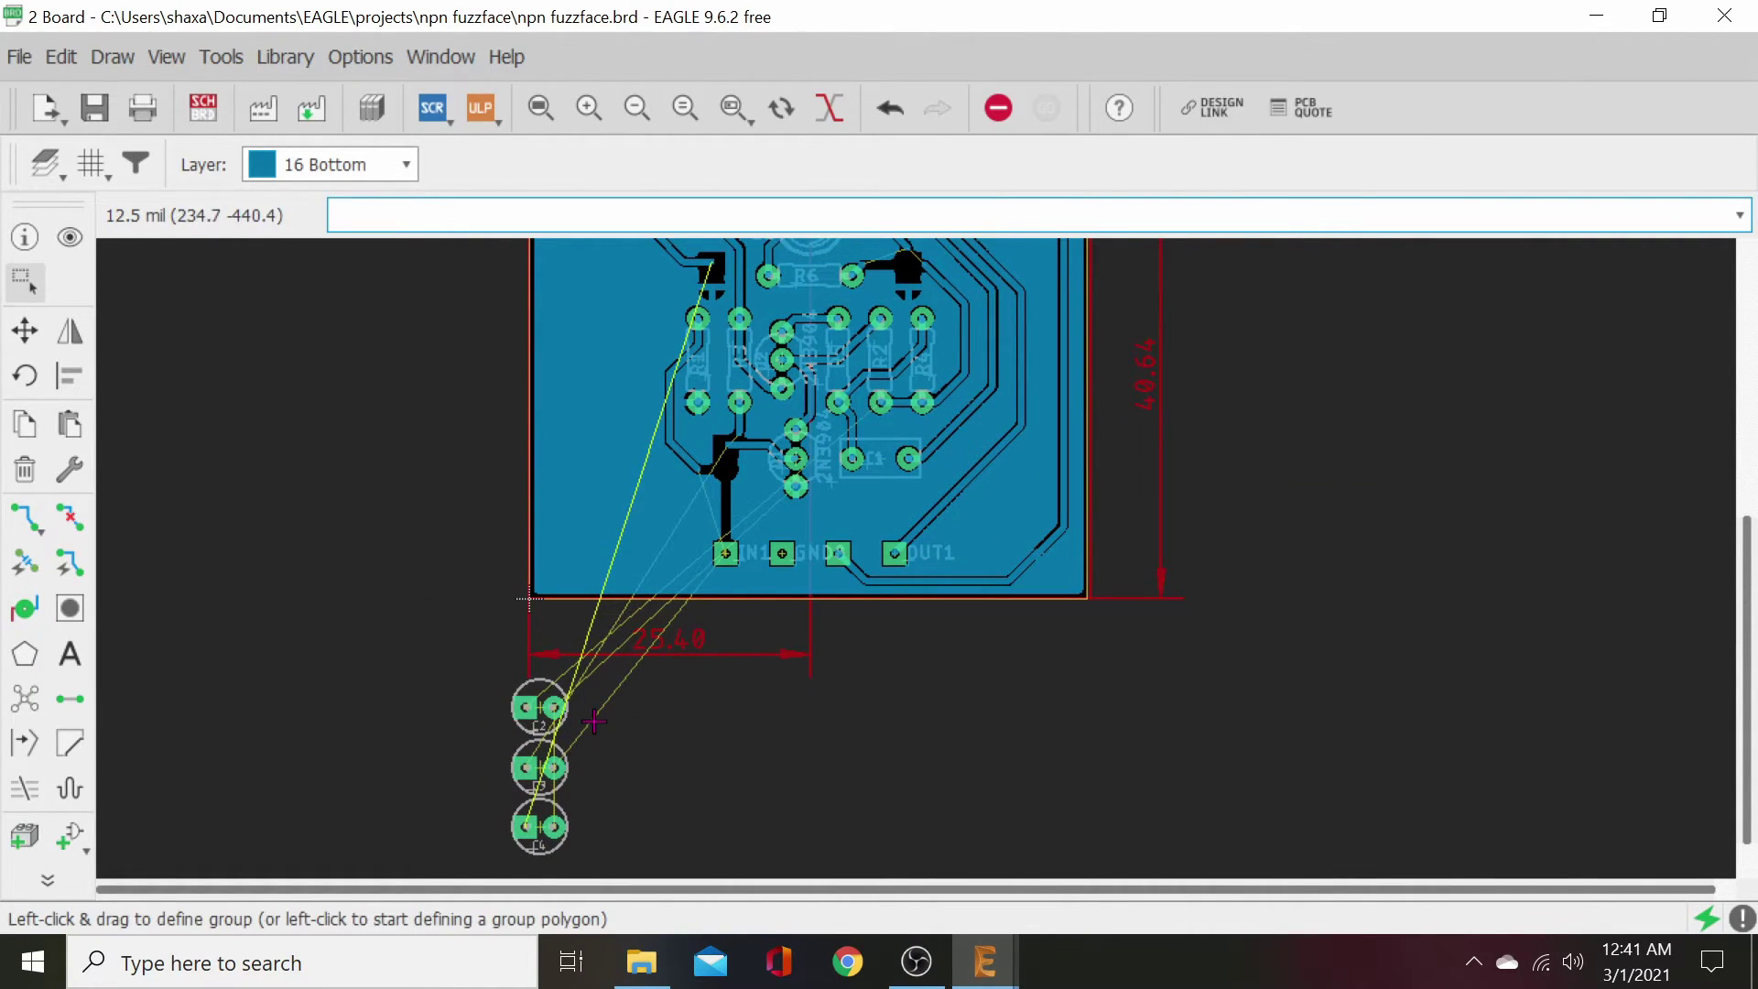
- Move C4 onto the board, rotated + pad up, beside the N$3 trace
{"action": "key", "text": "F7"}
{"action": "right_click", "coordinate": [529, 827], "text": "ctrl"}
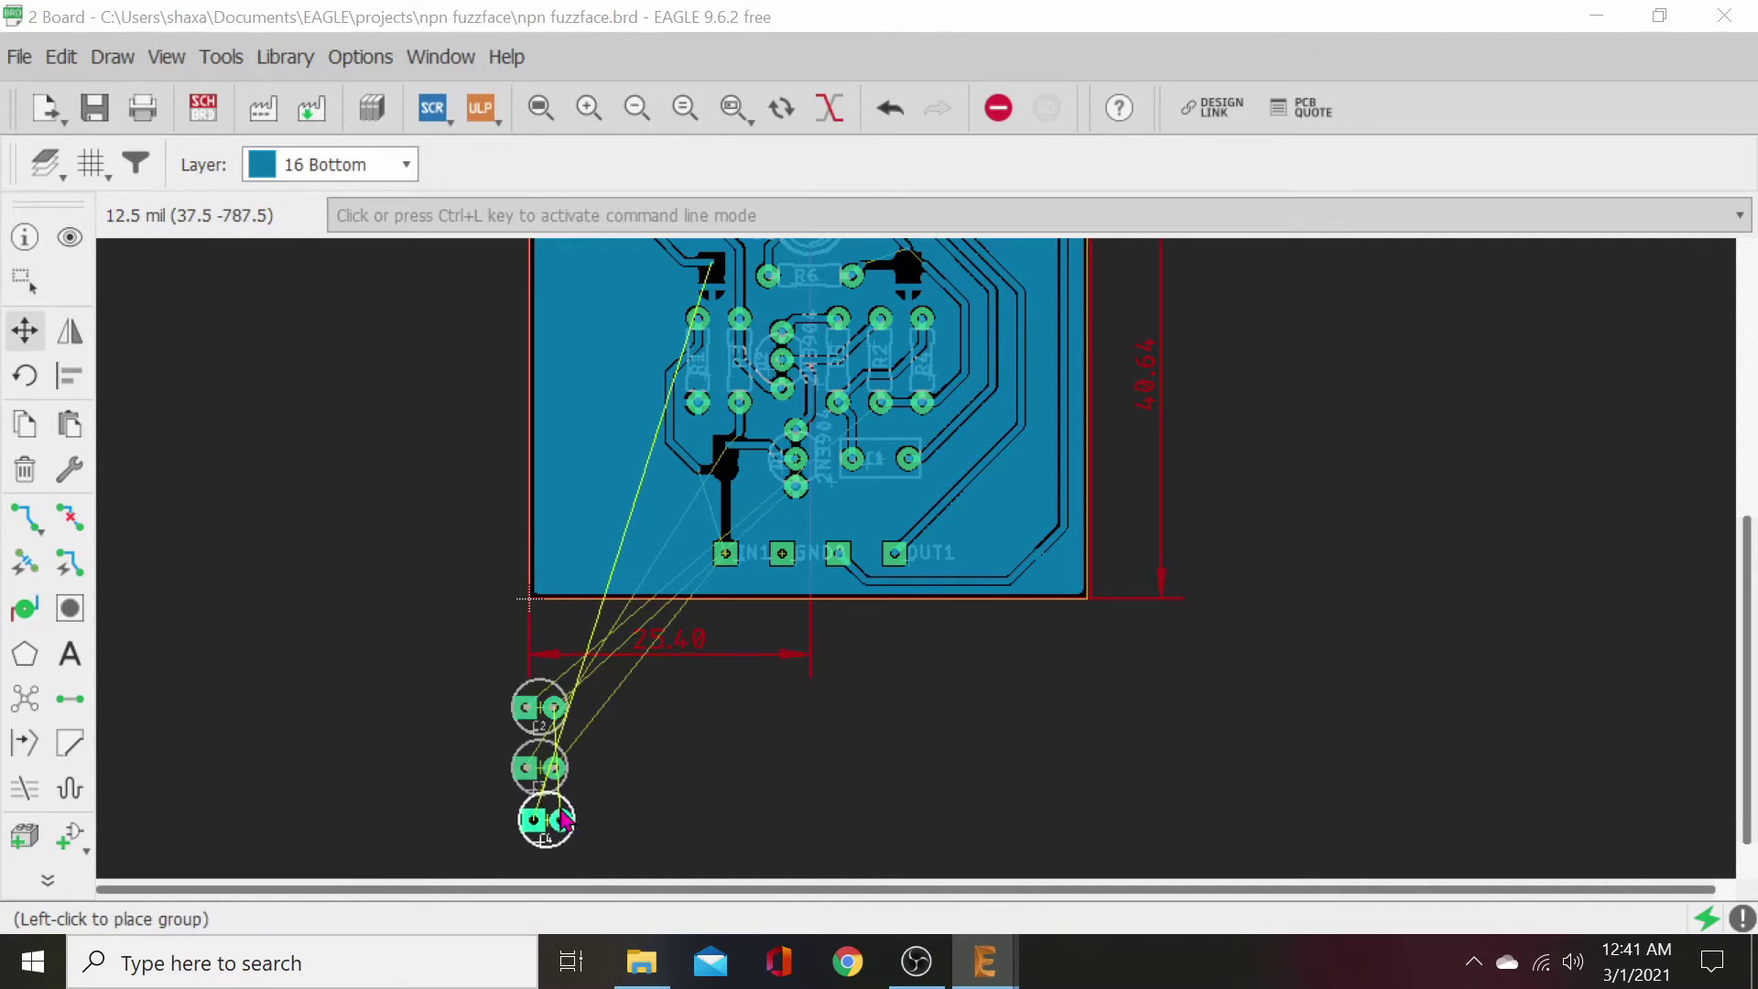
{"action": "left_click", "coordinate": [826, 850]}
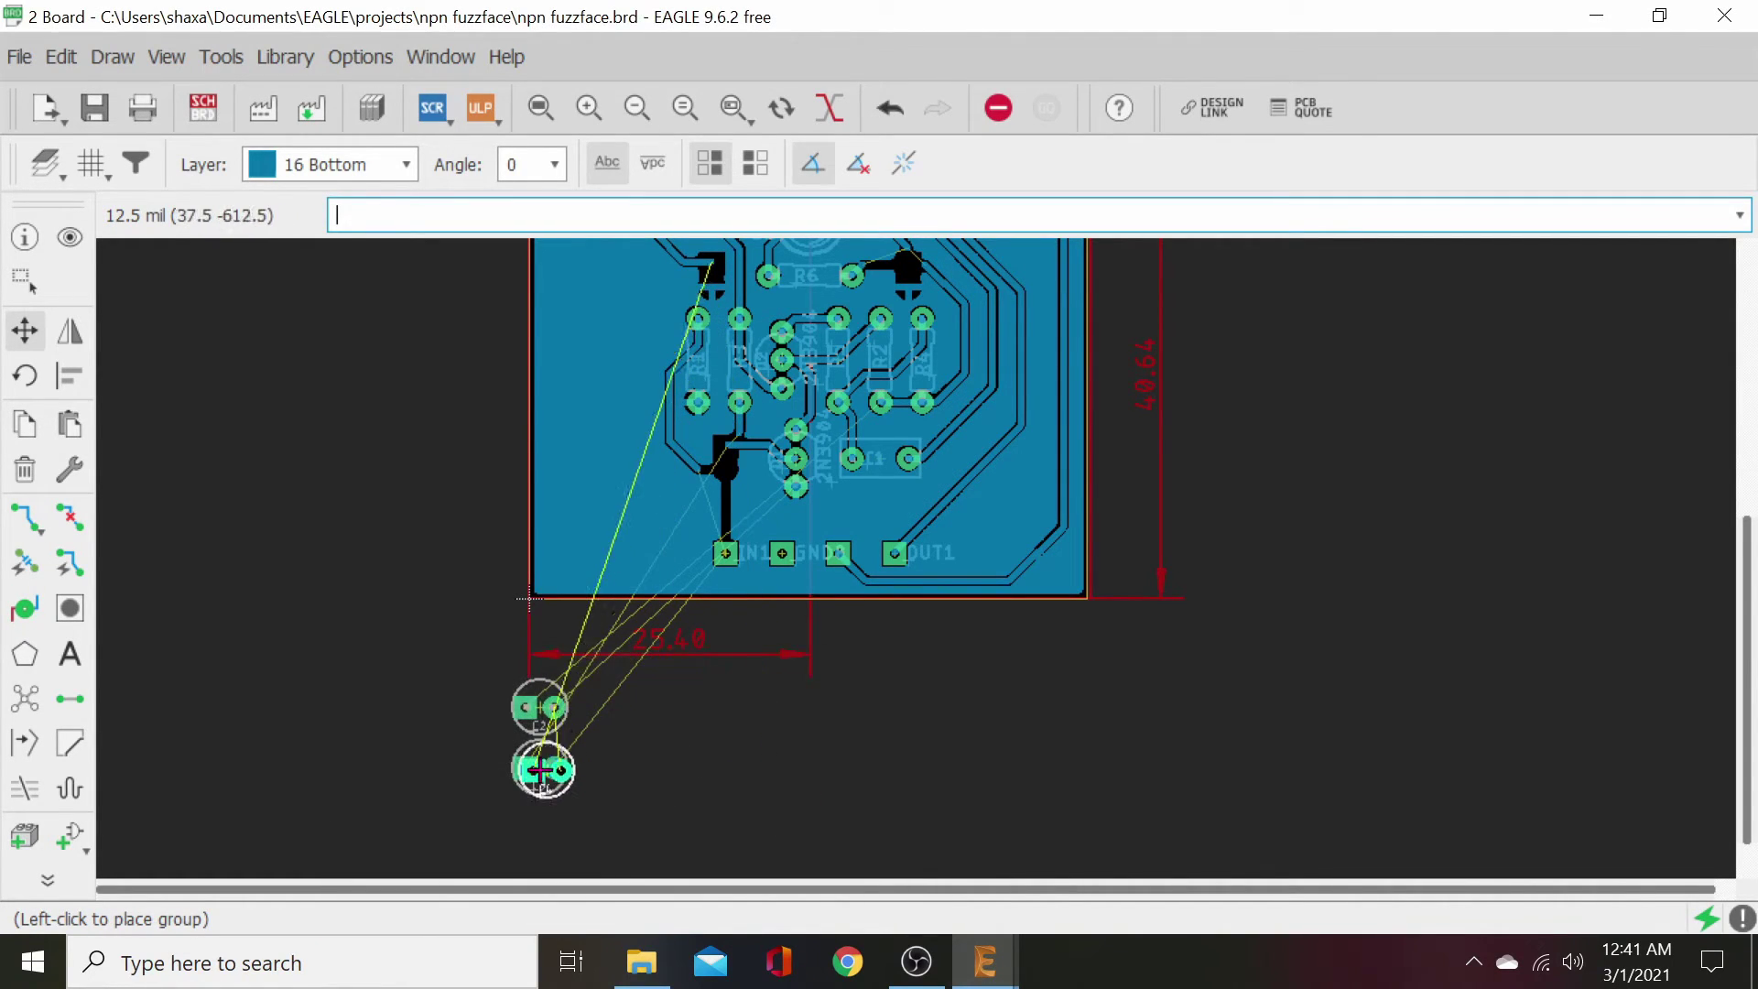
{"action": "scroll", "coordinate": [608, 498], "scroll_direction": "up", "scroll_amount": 2}
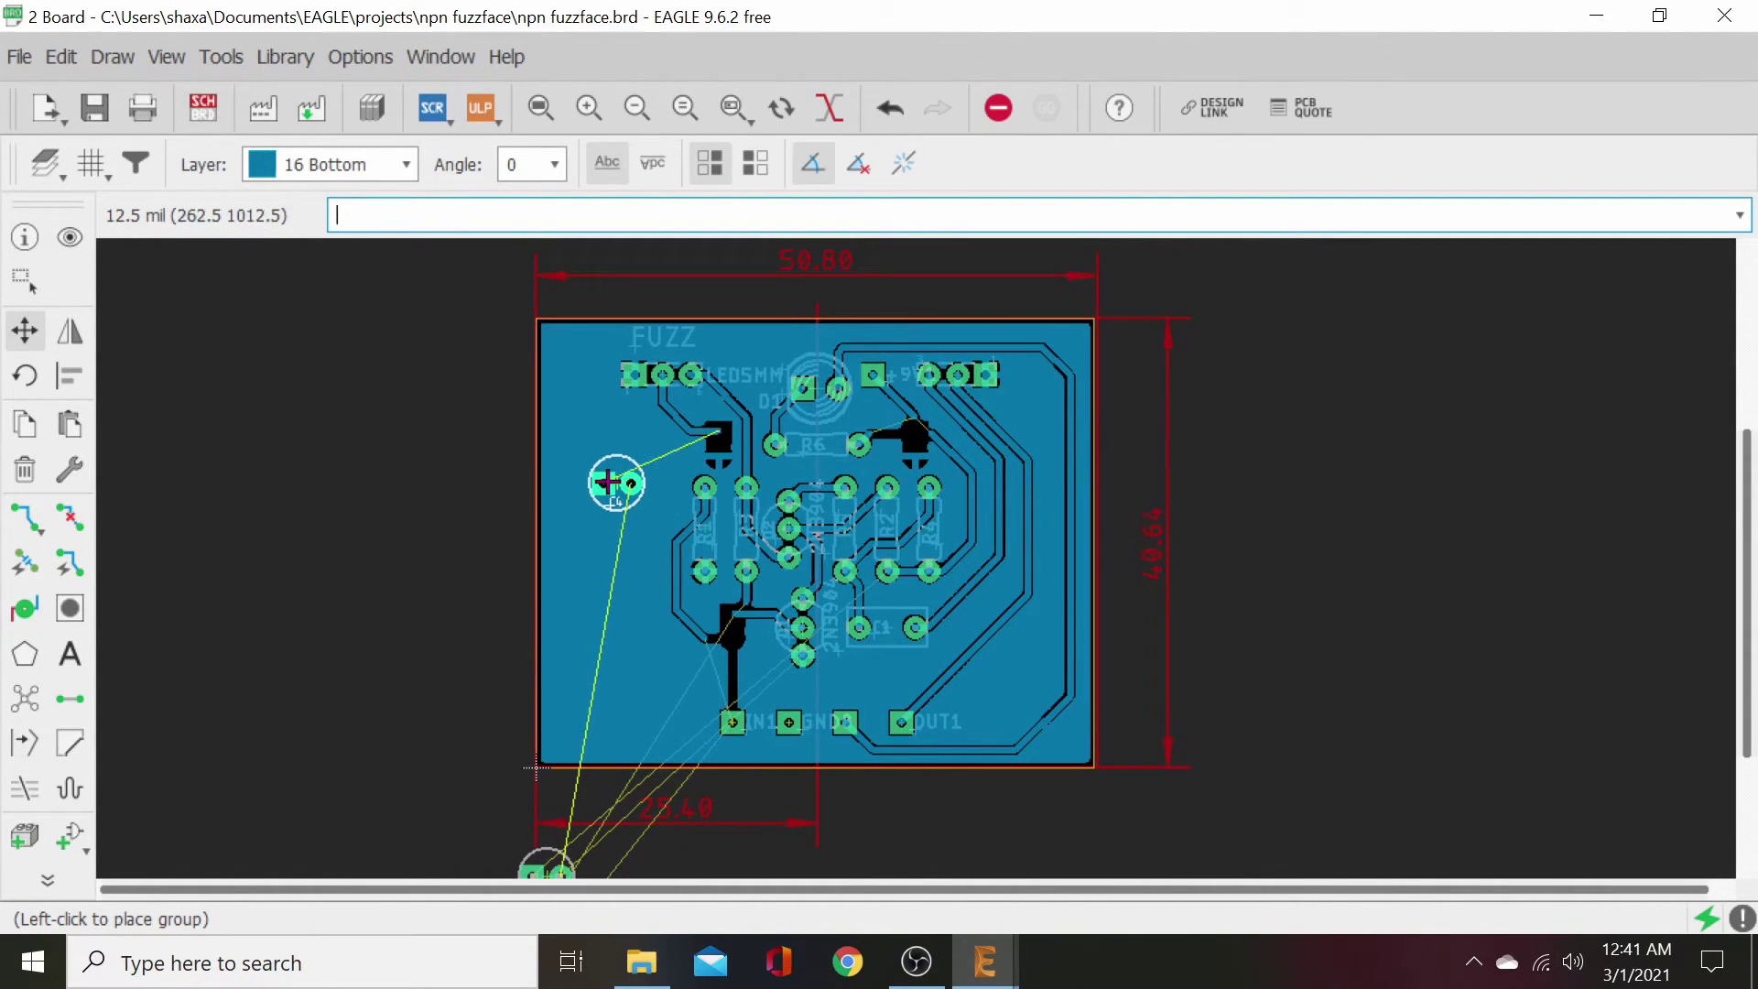
{"action": "scroll", "coordinate": [608, 561], "scroll_direction": "up", "scroll_amount": 3}
{"action": "scroll", "coordinate": [621, 638], "scroll_direction": "up", "scroll_amount": 5}
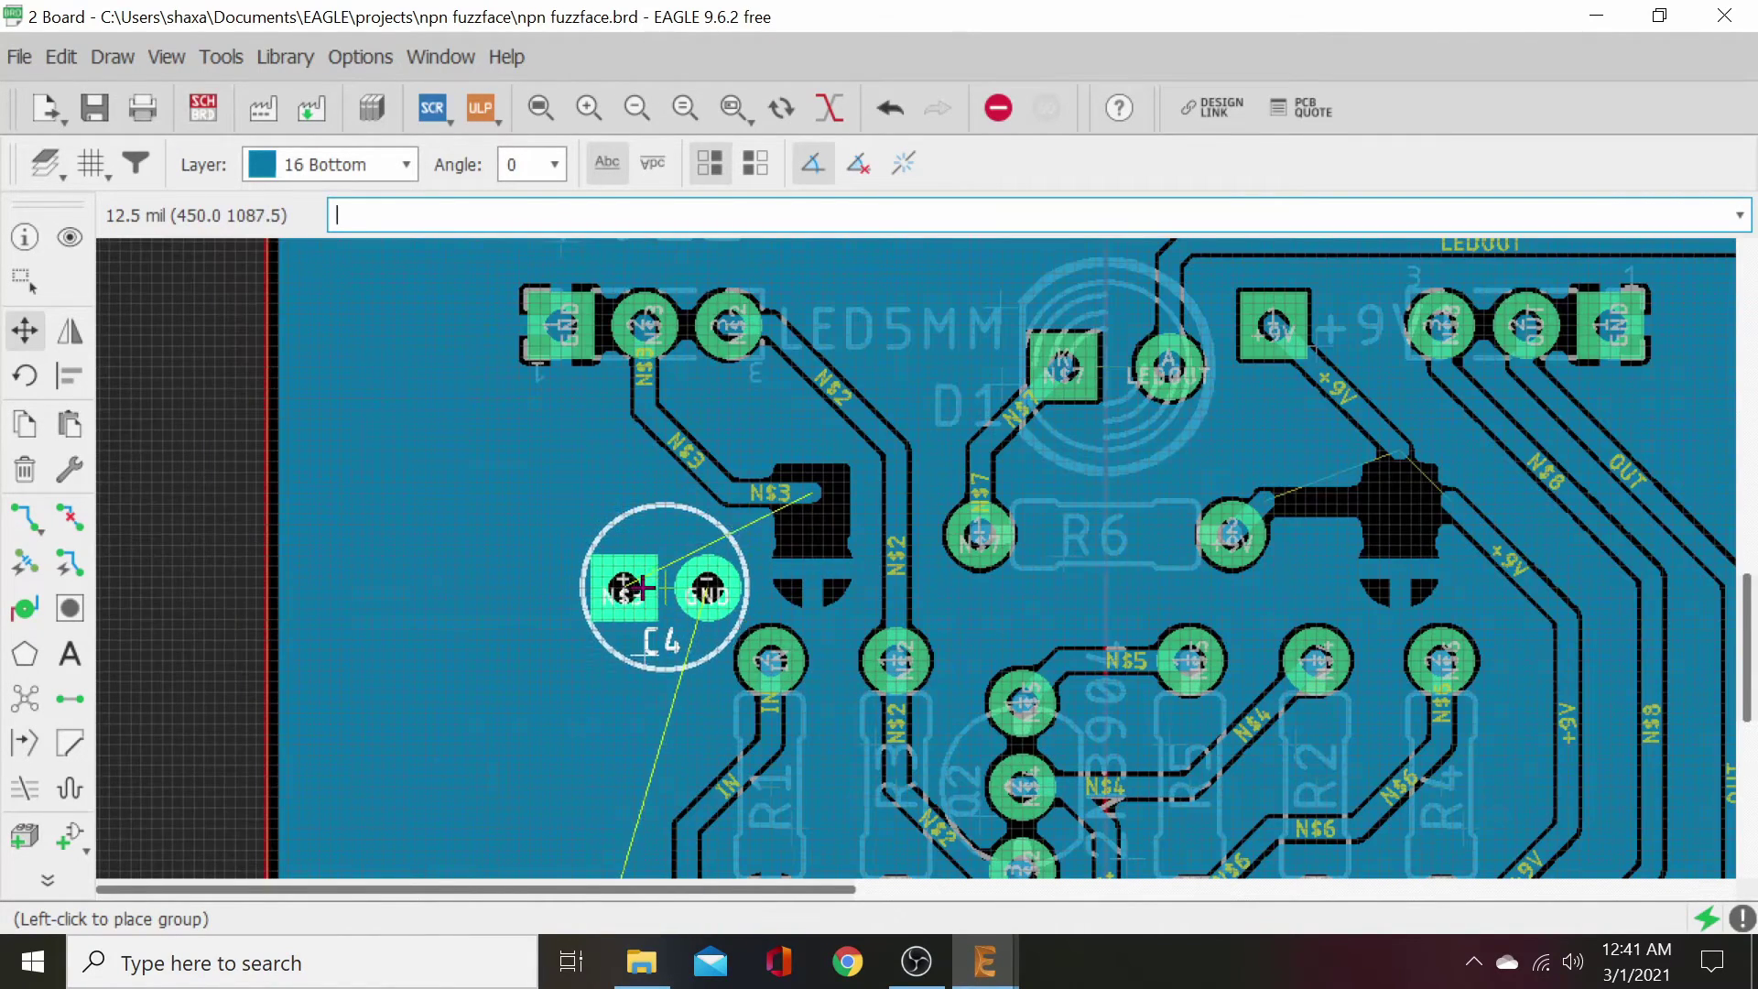
{"action": "right_click", "coordinate": [648, 574]}
{"action": "right_click", "coordinate": [644, 578]}
{"action": "right_click", "coordinate": [644, 579]}
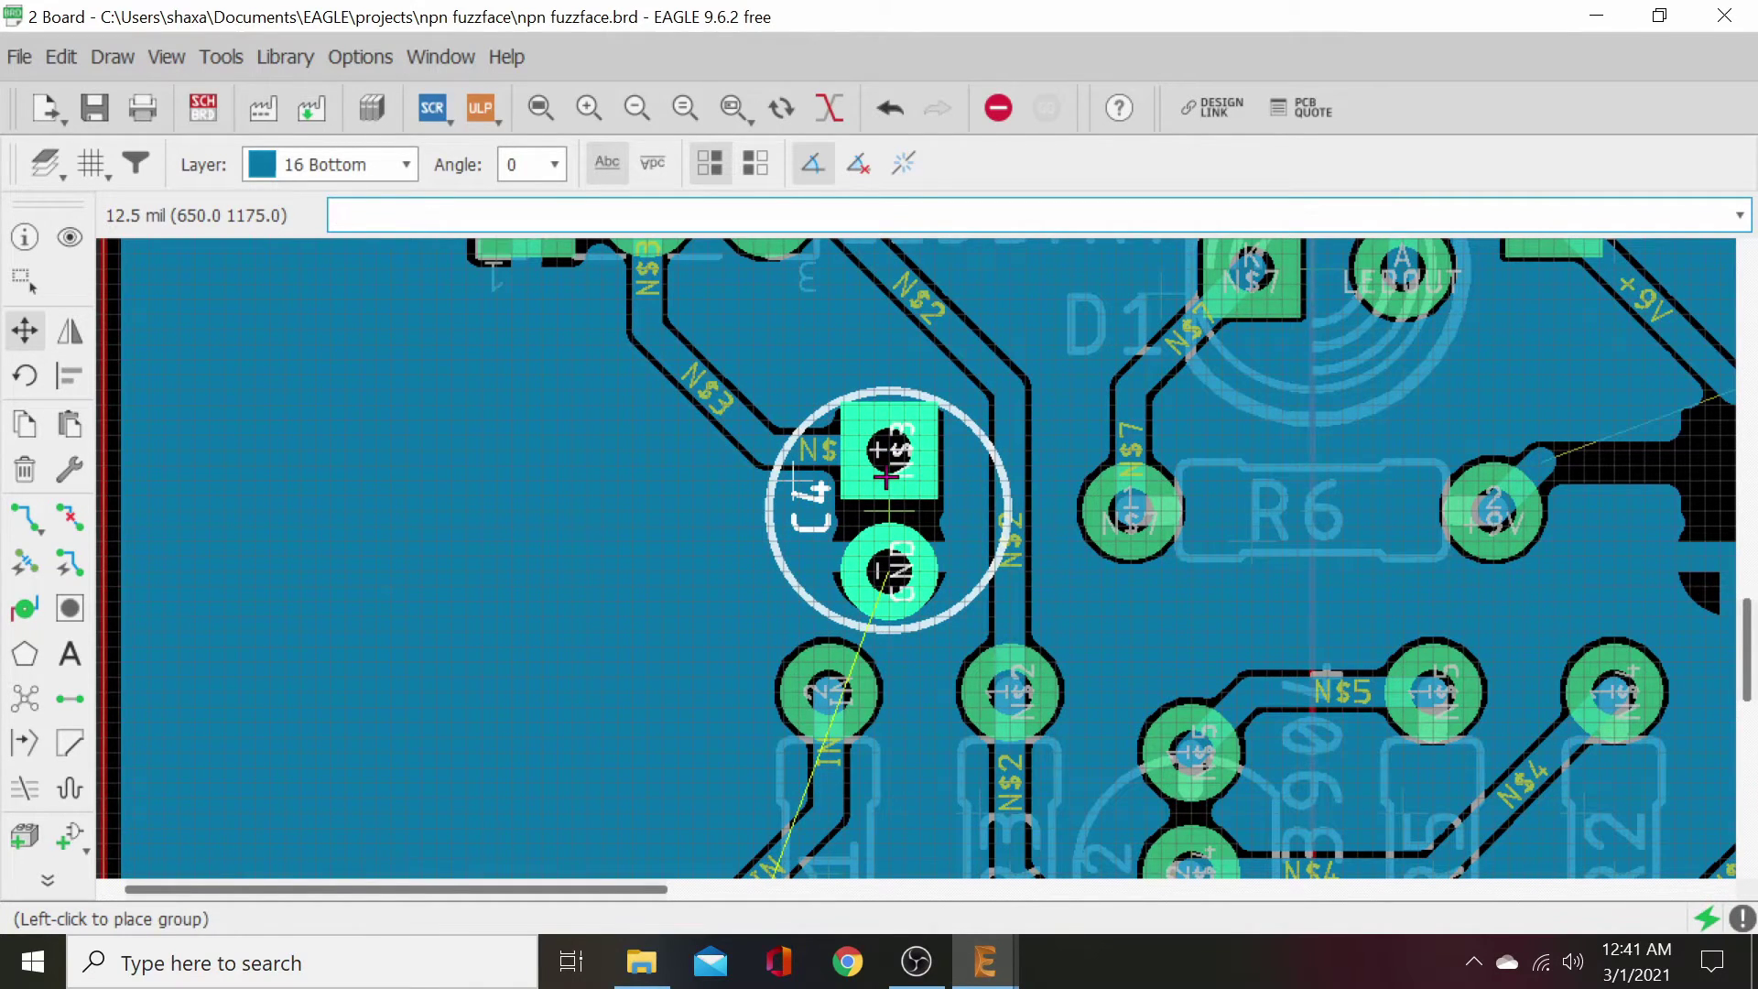
{"action": "left_click", "coordinate": [887, 475]}
- Bring C2 onto the board next to R6, rotated with its +9V pad on top
{"action": "scroll", "coordinate": [667, 555], "scroll_direction": "down", "scroll_amount": 3}
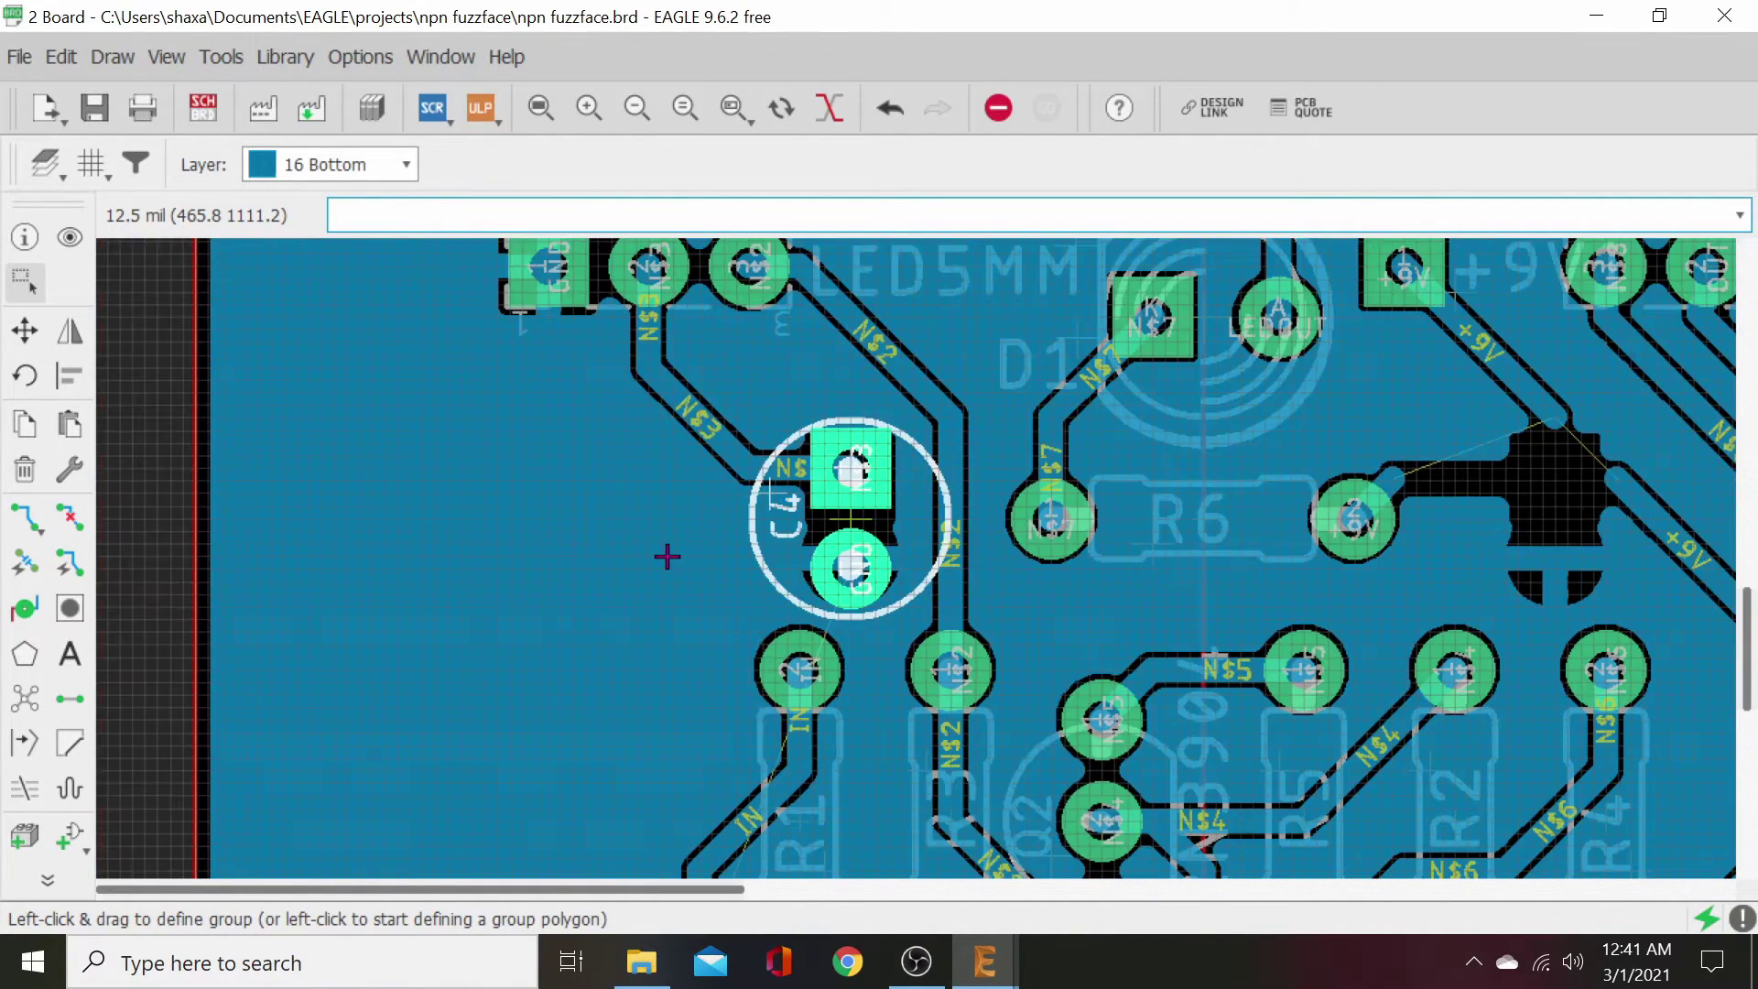
{"action": "middle_click_drag", "start_coordinate": [657, 586], "coordinate": [573, 522]}
{"action": "scroll", "coordinate": [687, 718], "scroll_direction": "up", "scroll_amount": 3}
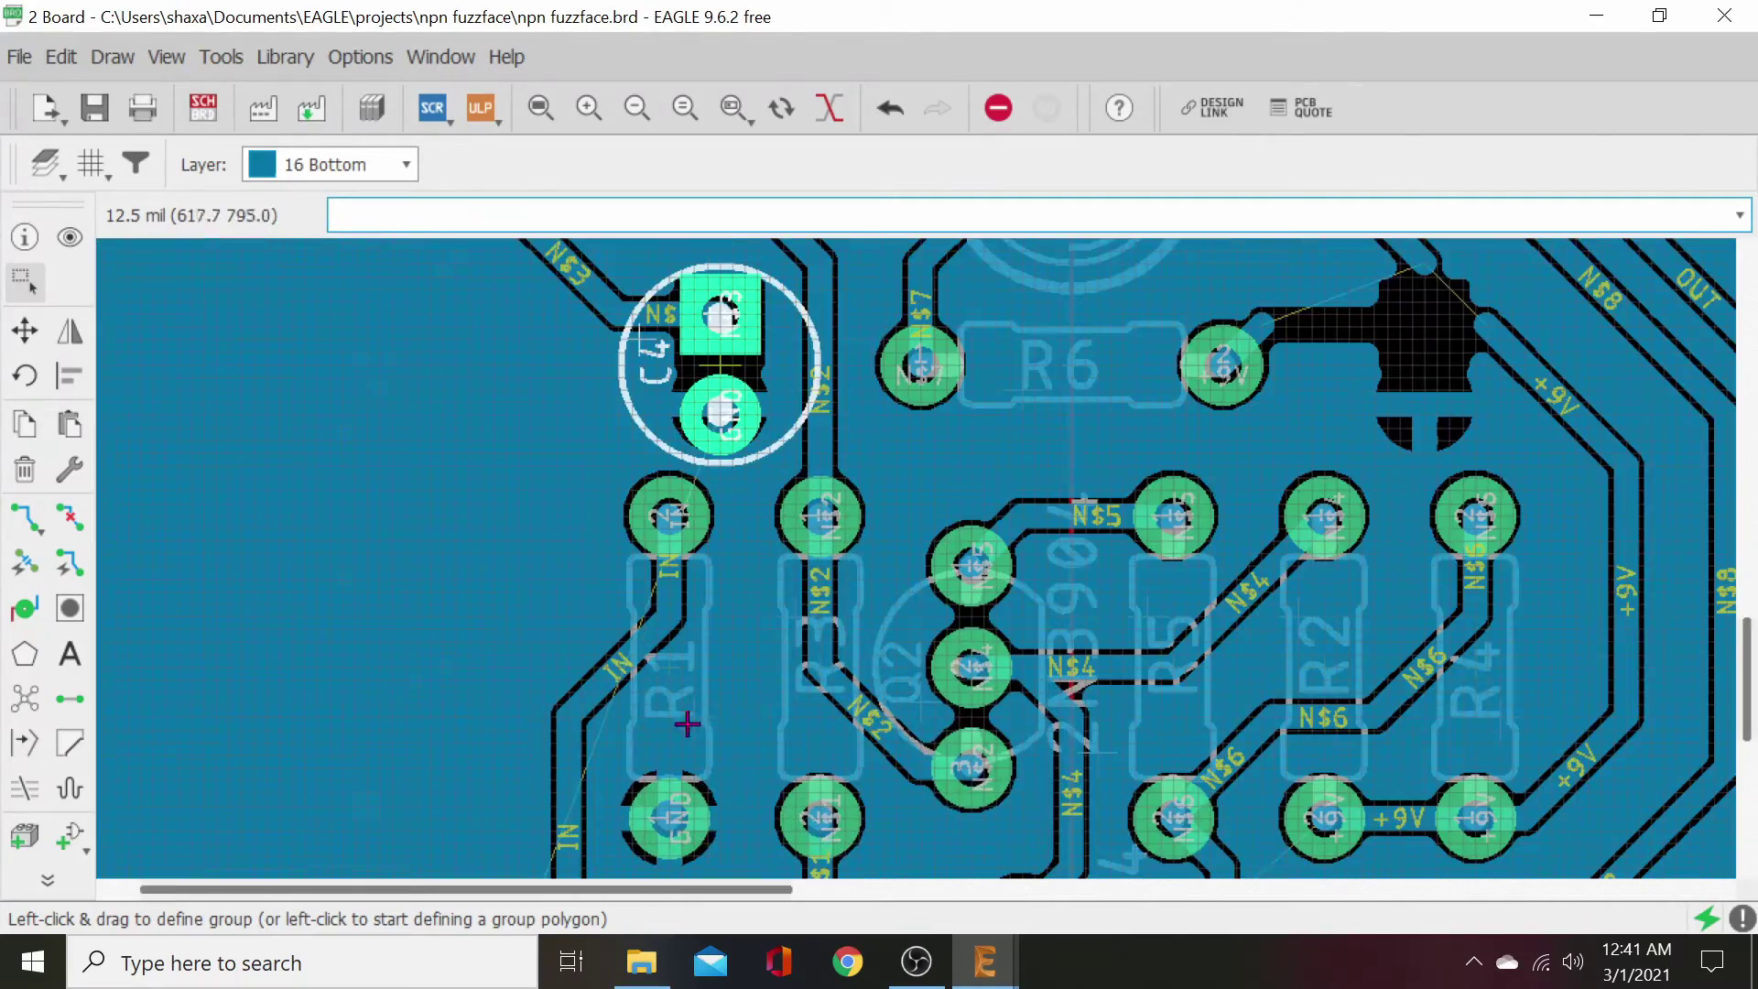
{"action": "middle_click_drag", "start_coordinate": [735, 604], "coordinate": [748, 385]}
{"action": "middle_click_drag", "start_coordinate": [766, 664], "coordinate": [855, 376]}
{"action": "middle_click_drag", "start_coordinate": [667, 600], "coordinate": [1011, 239]}
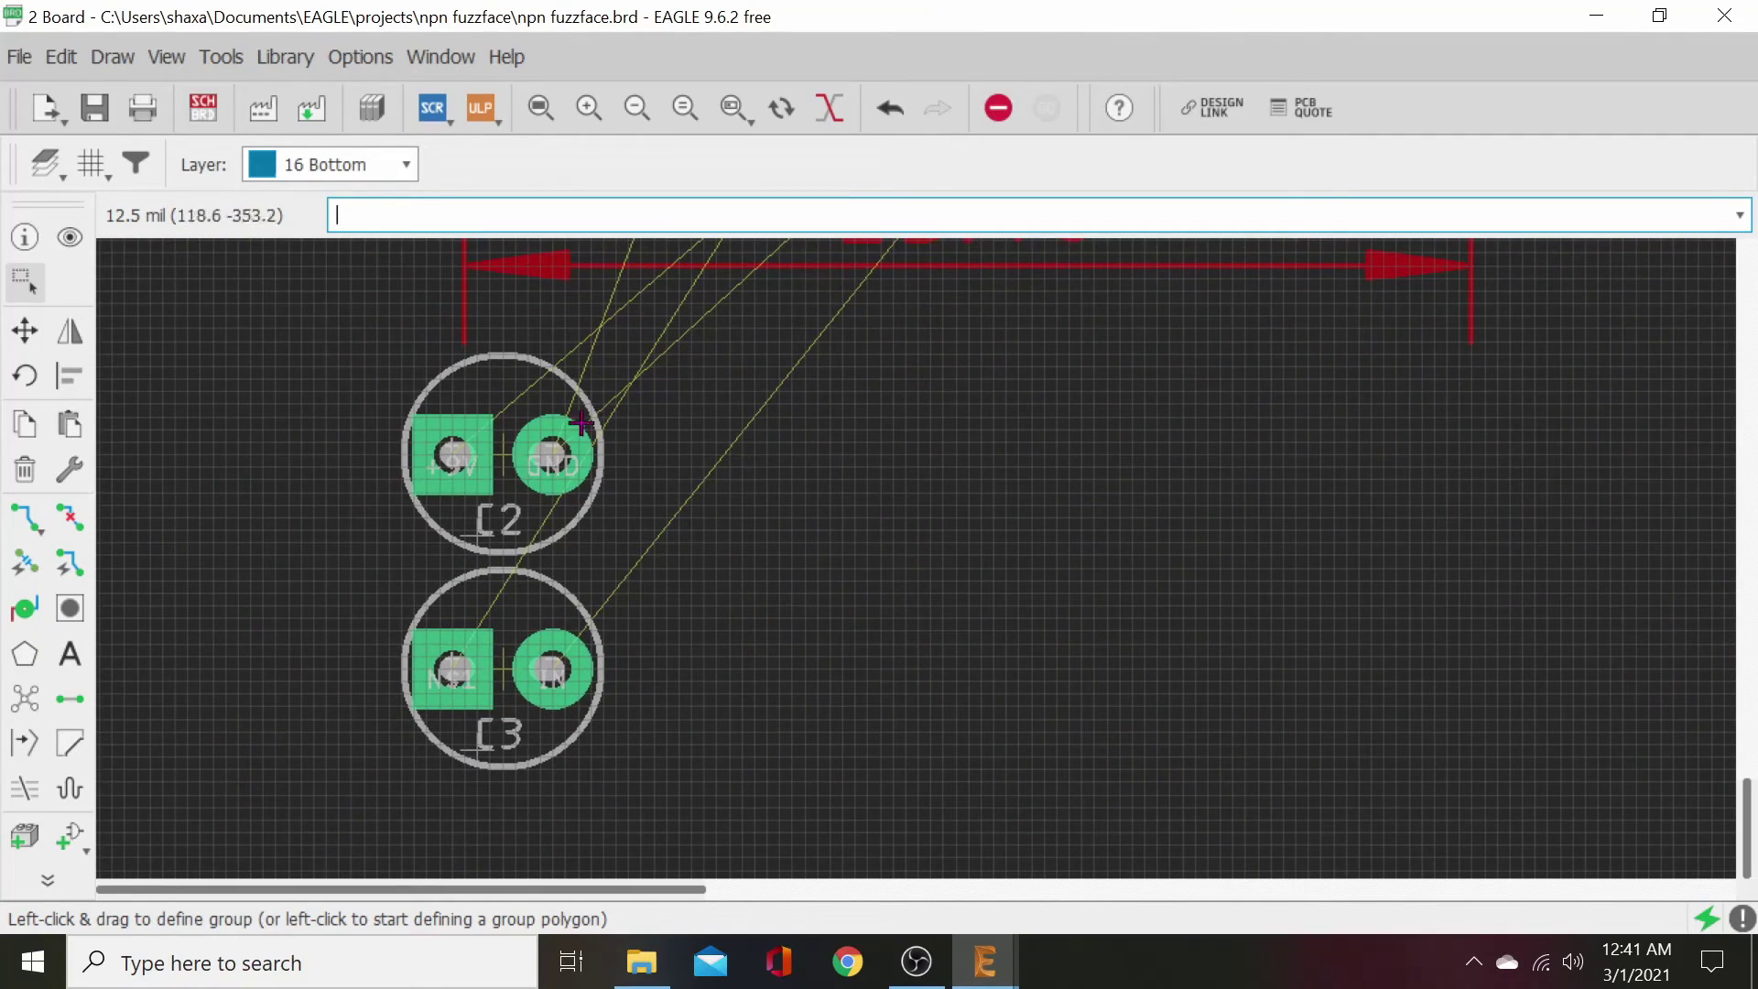
{"action": "right_click", "coordinate": [510, 447], "text": "ctrl"}
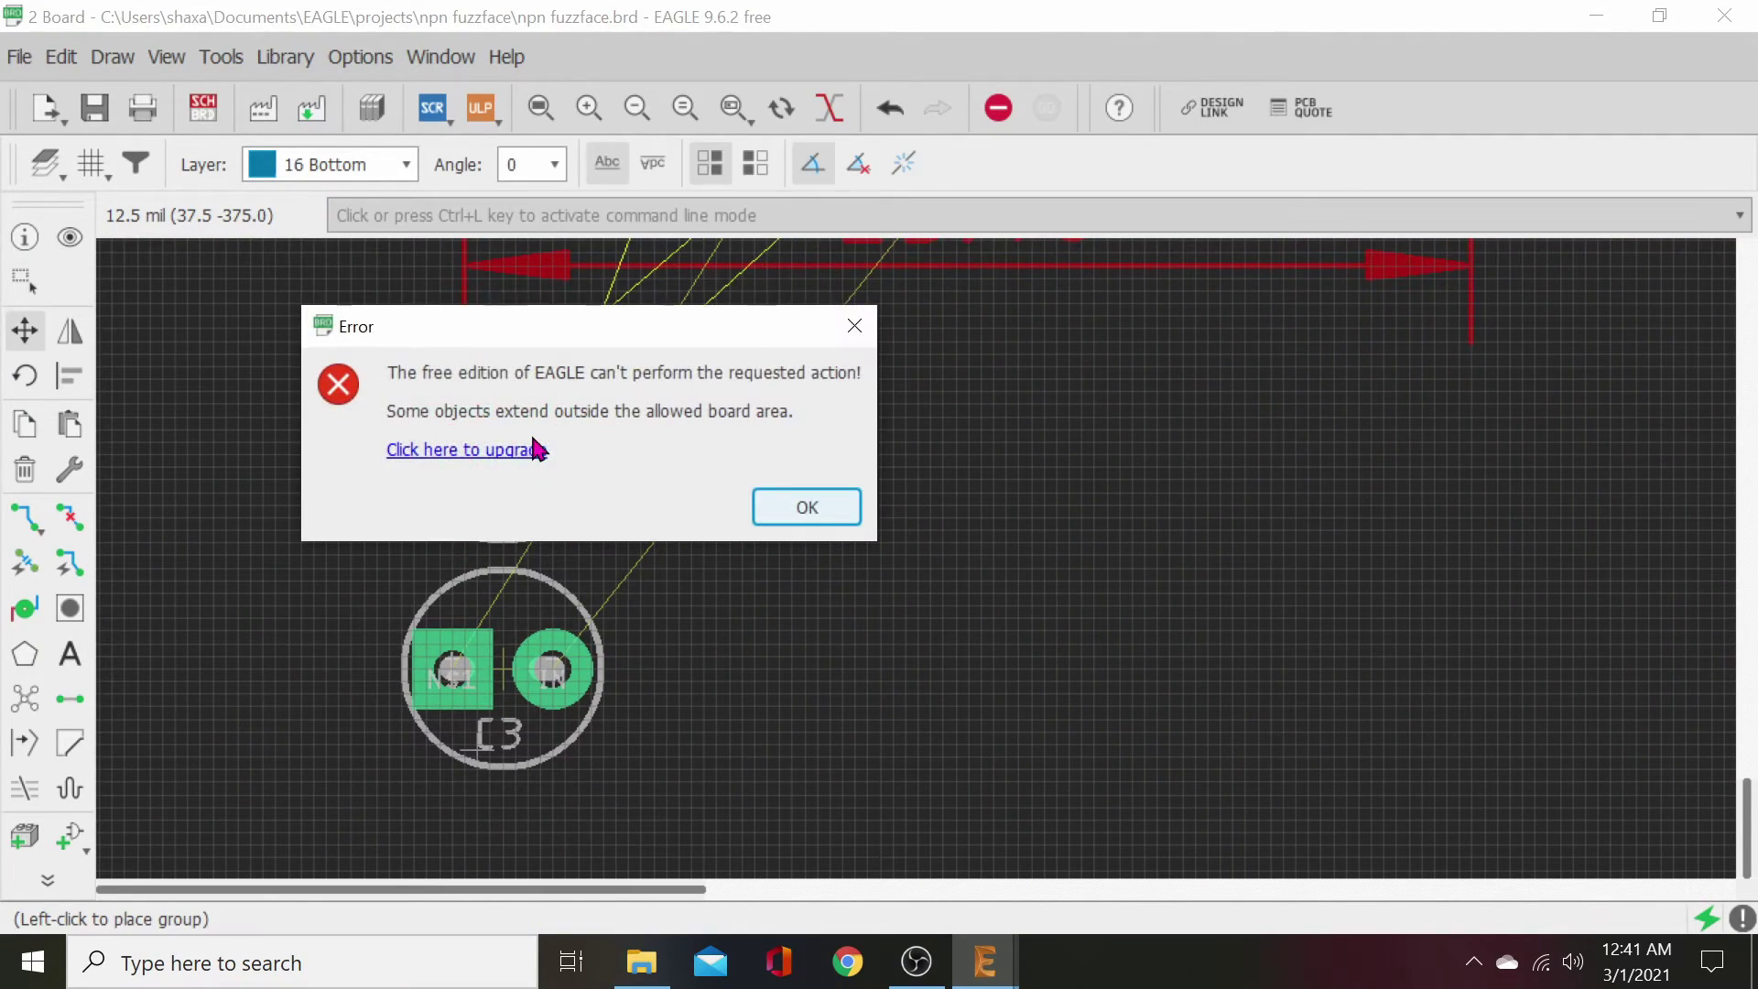
{"action": "left_click", "coordinate": [806, 506]}
{"action": "middle_click_drag", "start_coordinate": [879, 392], "coordinate": [813, 758]}
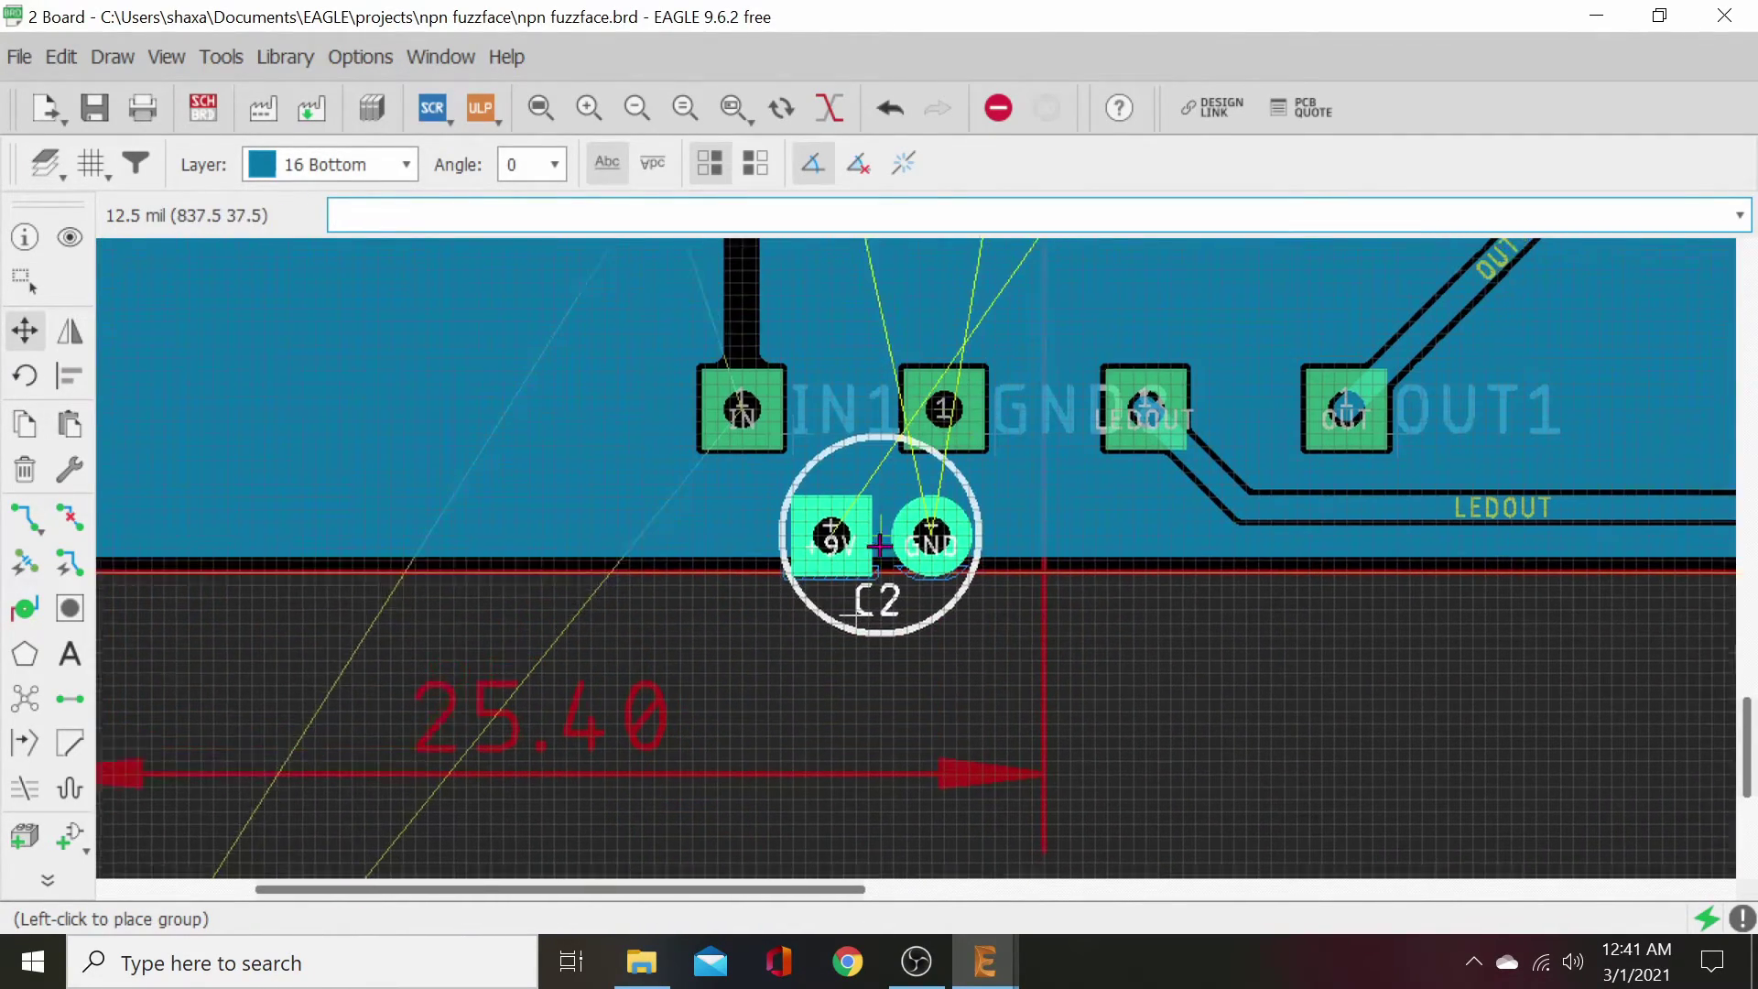
{"action": "middle_click_drag", "start_coordinate": [879, 545], "coordinate": [710, 795]}
{"action": "middle_click_drag", "start_coordinate": [903, 526], "coordinate": [743, 780]}
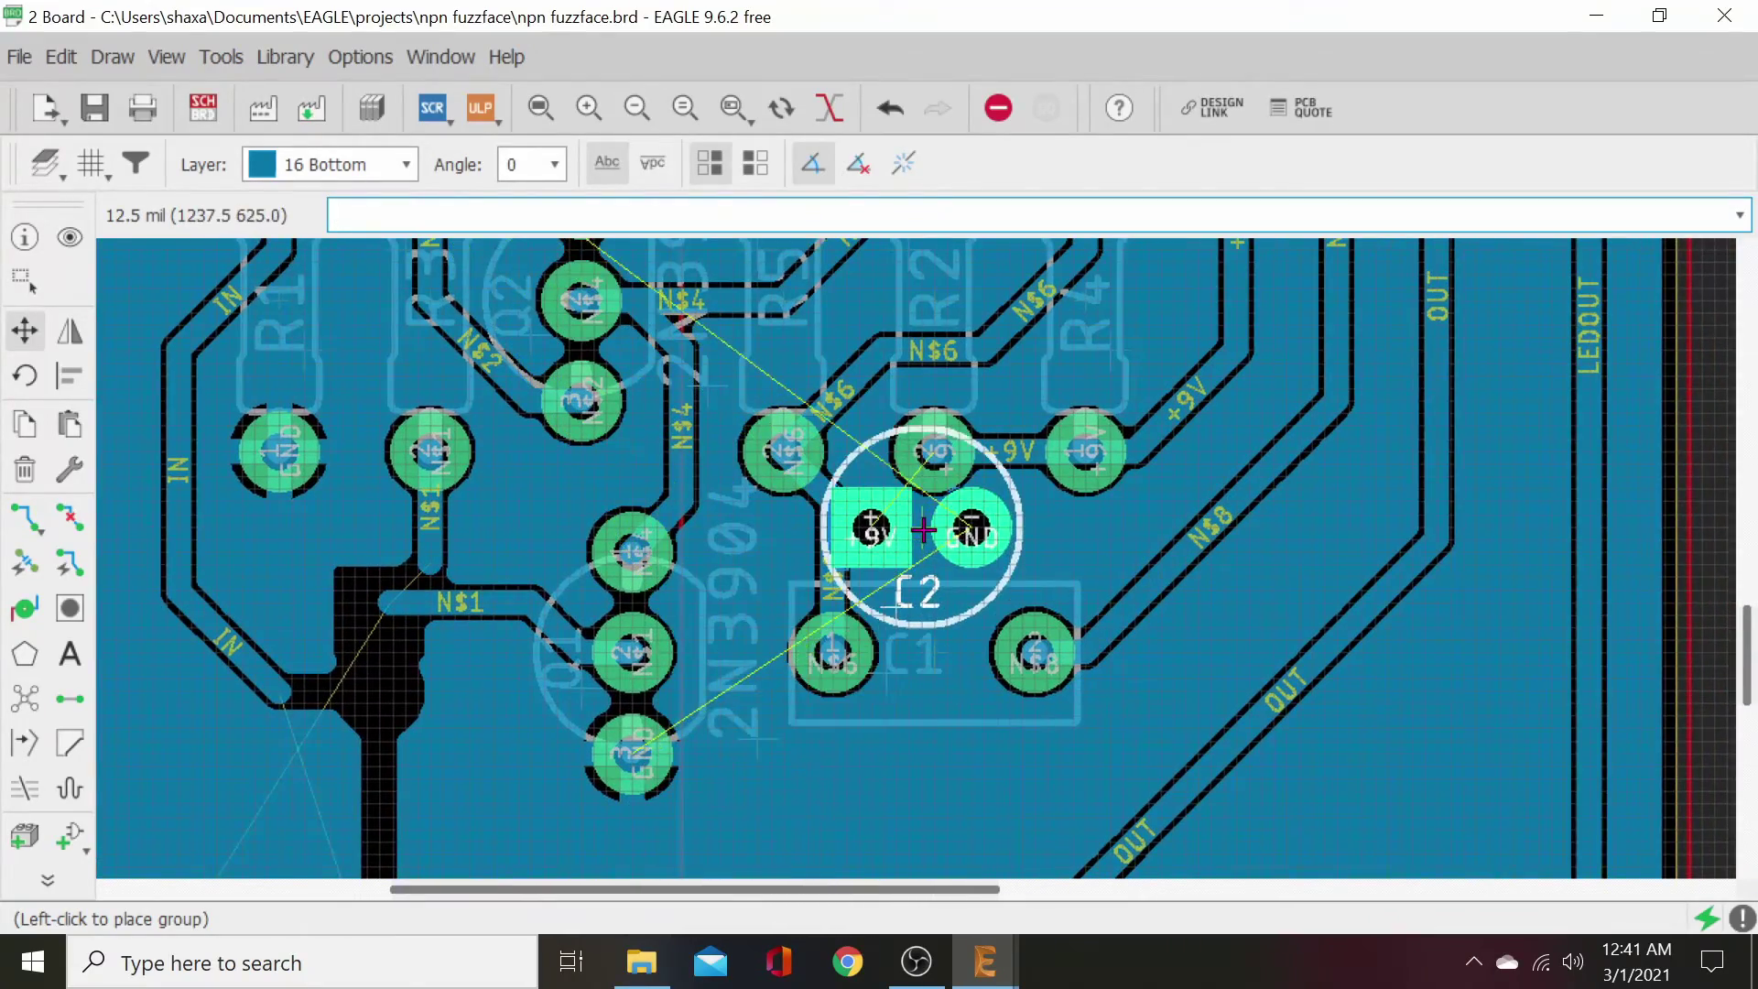
{"action": "middle_click_drag", "start_coordinate": [923, 531], "coordinate": [851, 682]}
{"action": "middle_click_drag", "start_coordinate": [765, 459], "coordinate": [875, 773]}
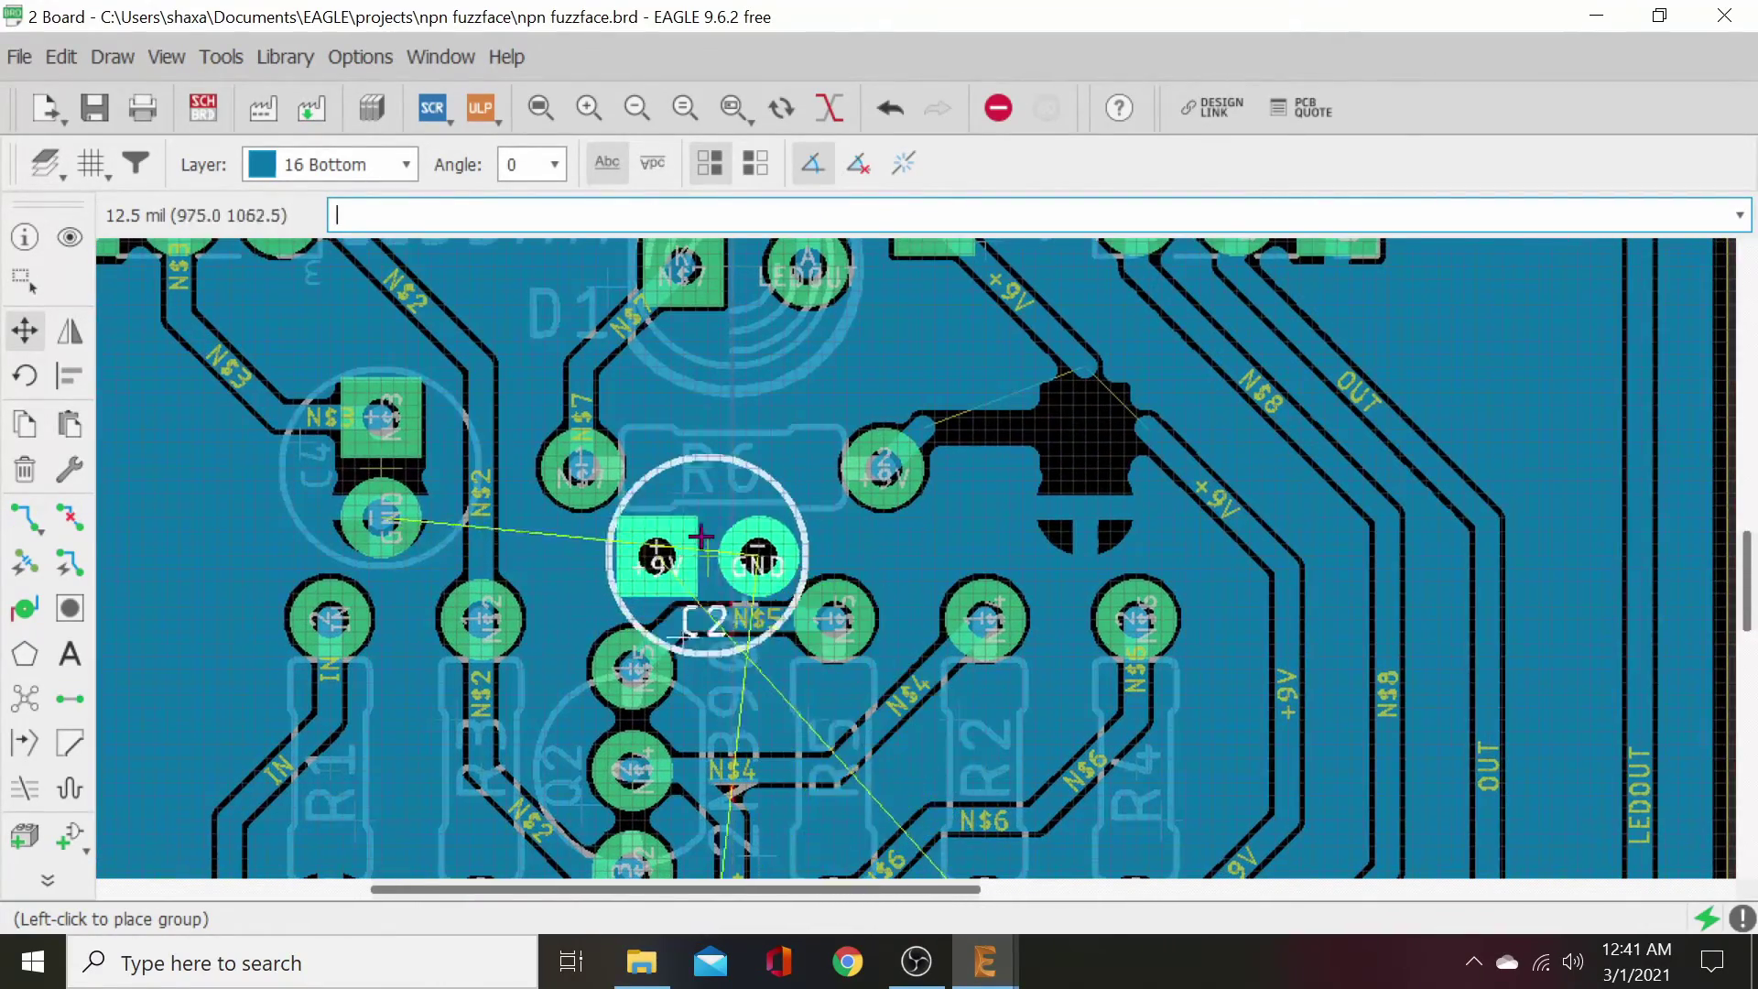
{"action": "middle_click_drag", "start_coordinate": [688, 525], "coordinate": [691, 612]}
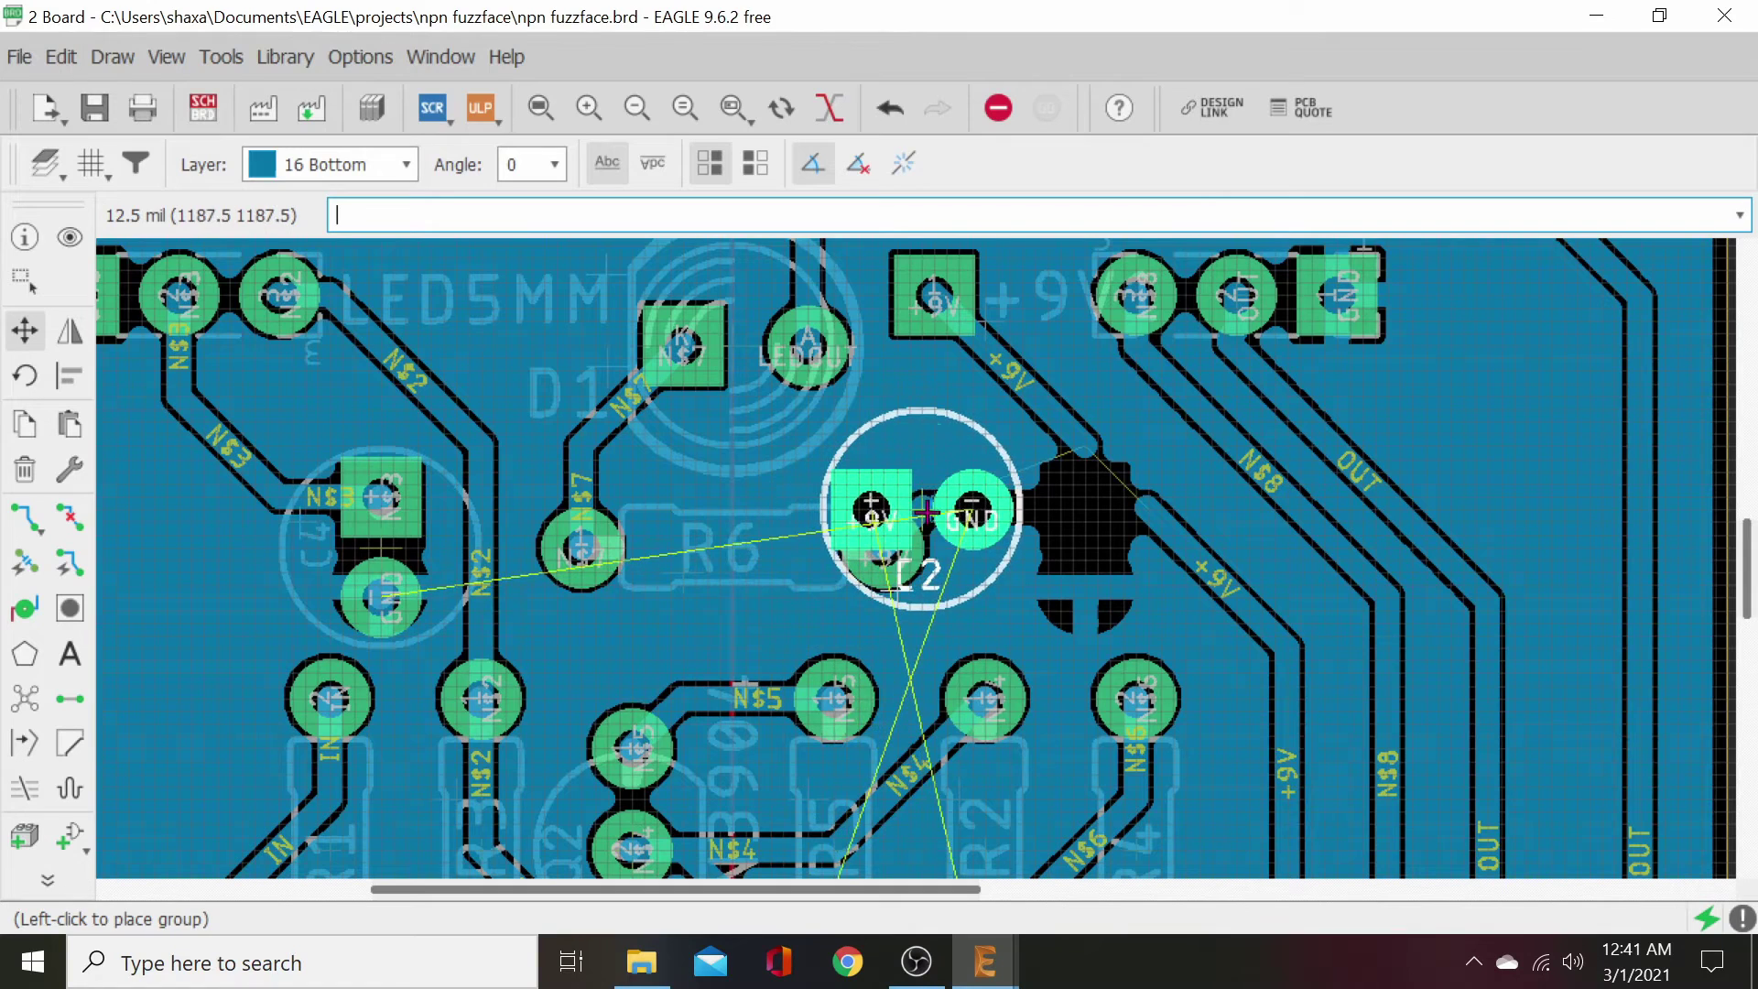
{"action": "right_click", "coordinate": [927, 512]}
{"action": "right_click", "coordinate": [927, 512]}
{"action": "right_click", "coordinate": [929, 511]}
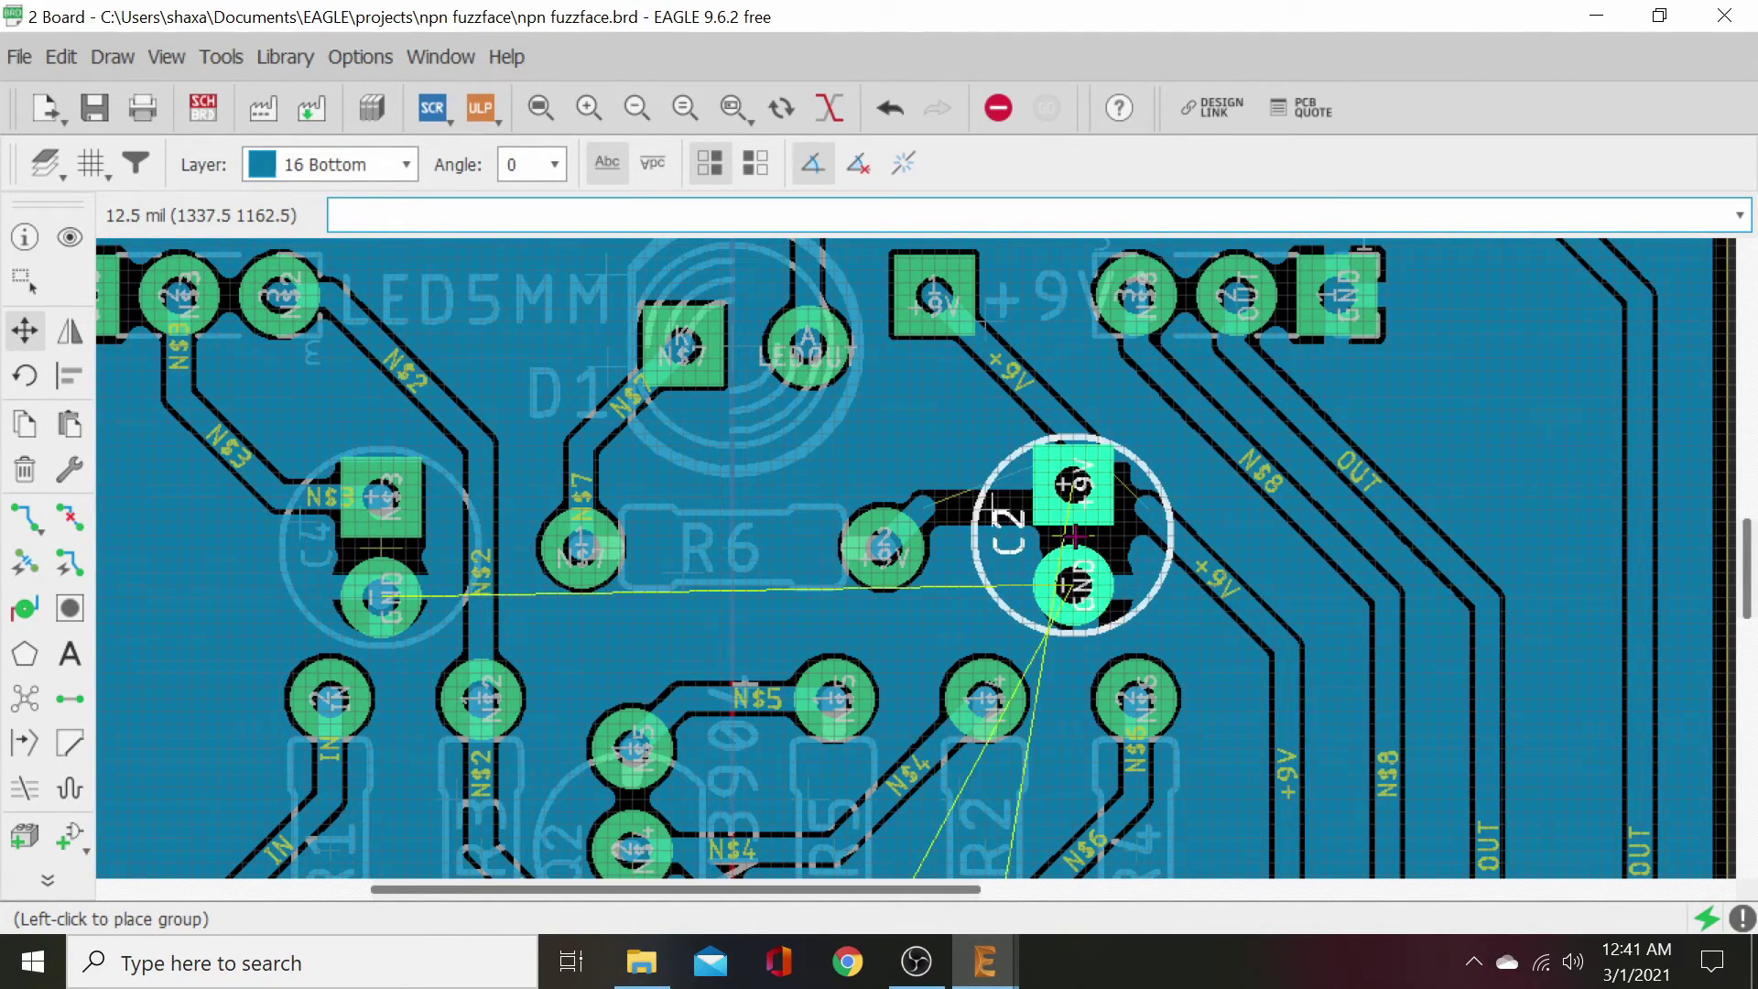
{"action": "left_click", "coordinate": [1083, 546]}
- Group C3 and try carrying it toward the board, dismissing board-area limit errors
{"action": "scroll", "coordinate": [870, 628], "scroll_direction": "down", "scroll_amount": 5}
{"action": "scroll", "coordinate": [890, 681], "scroll_direction": "down", "scroll_amount": 10}
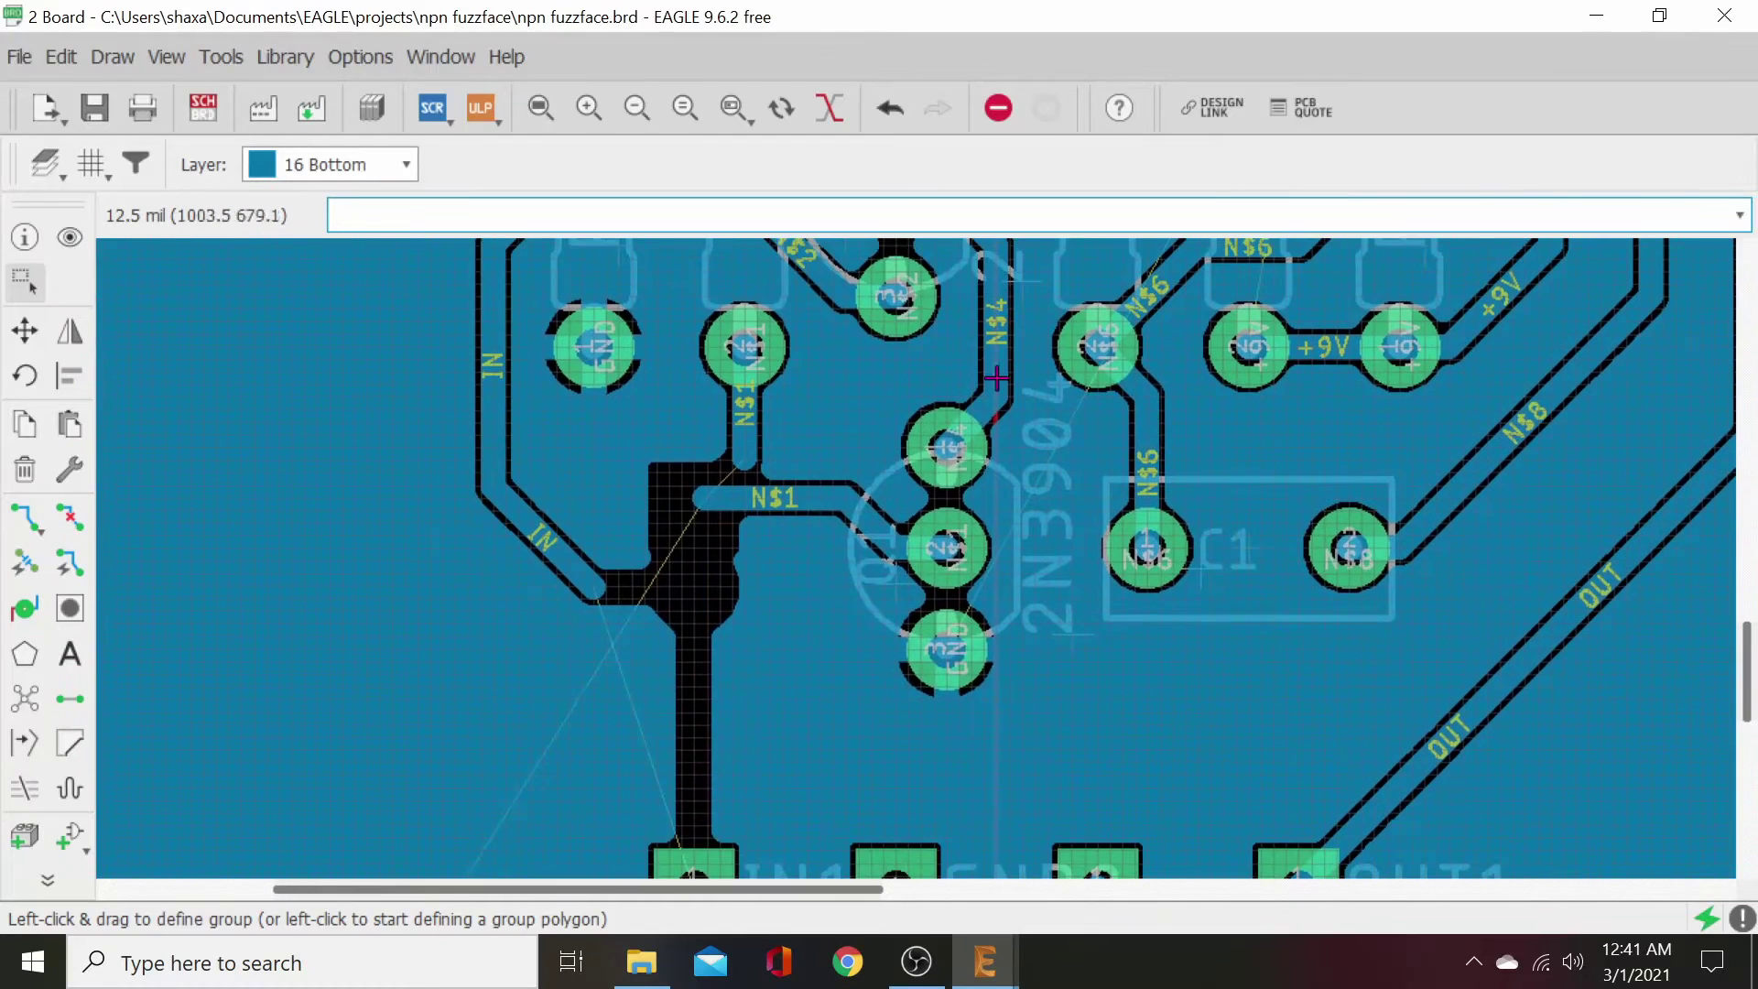
{"action": "middle_click_drag", "start_coordinate": [719, 651], "coordinate": [925, 333]}
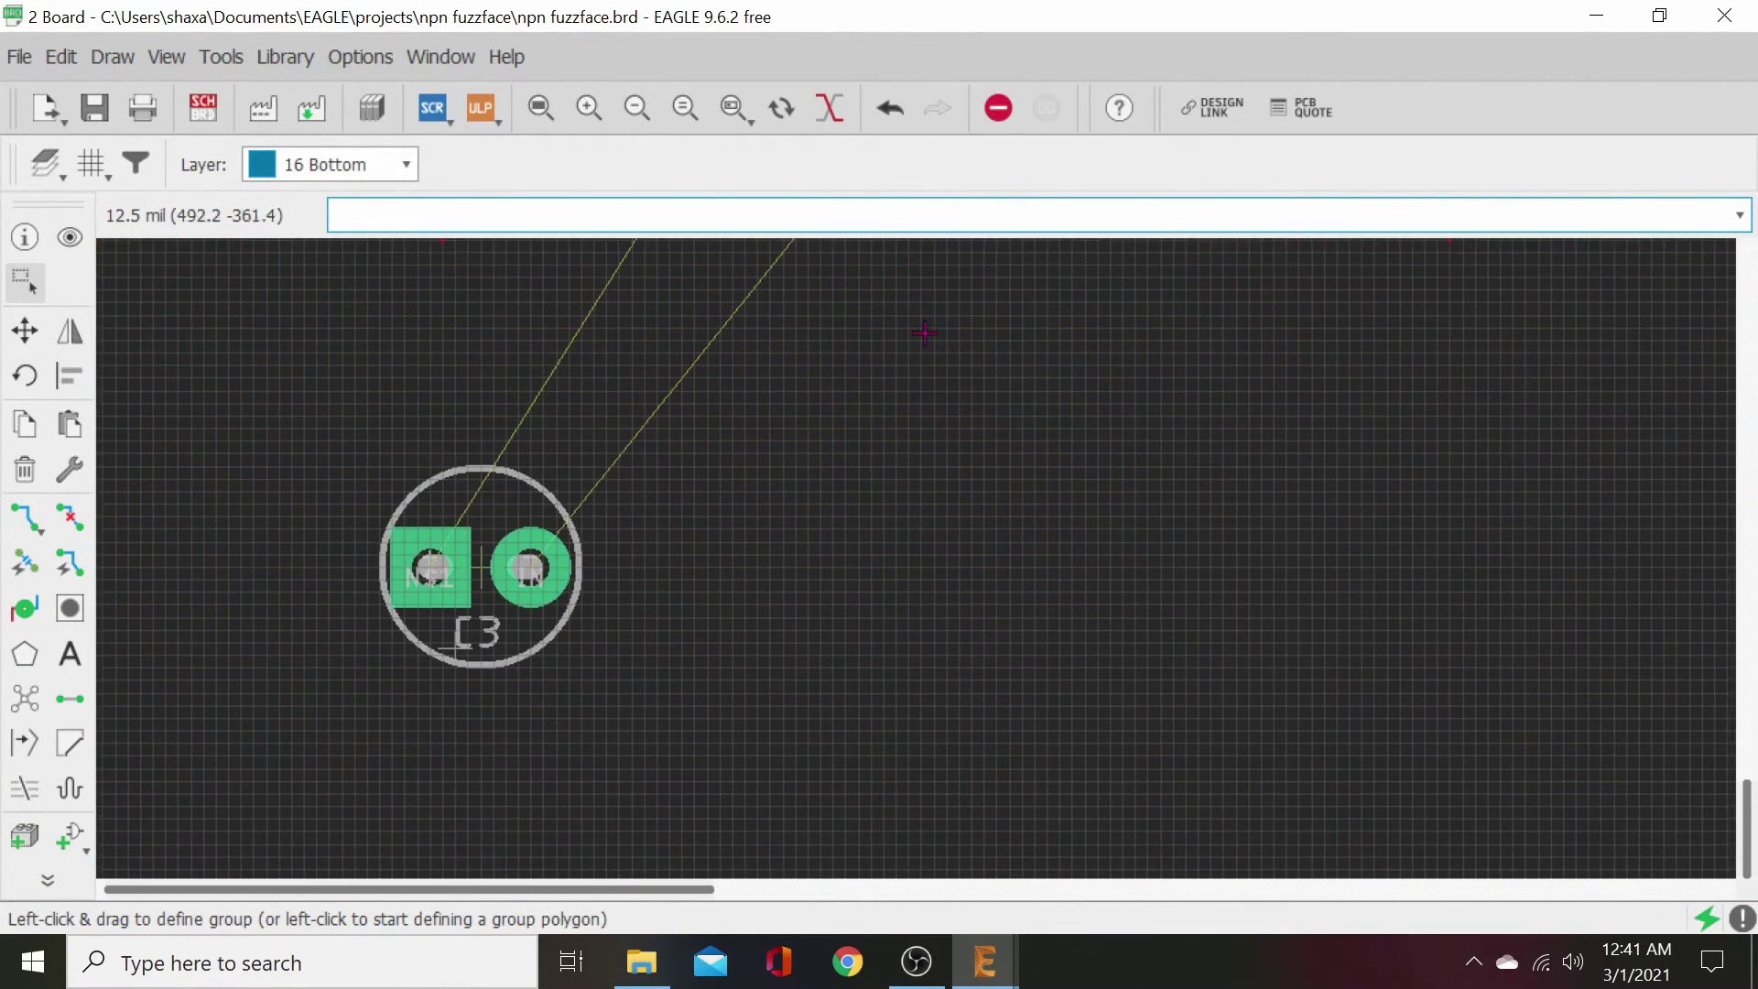
{"action": "left_click", "coordinate": [485, 569]}
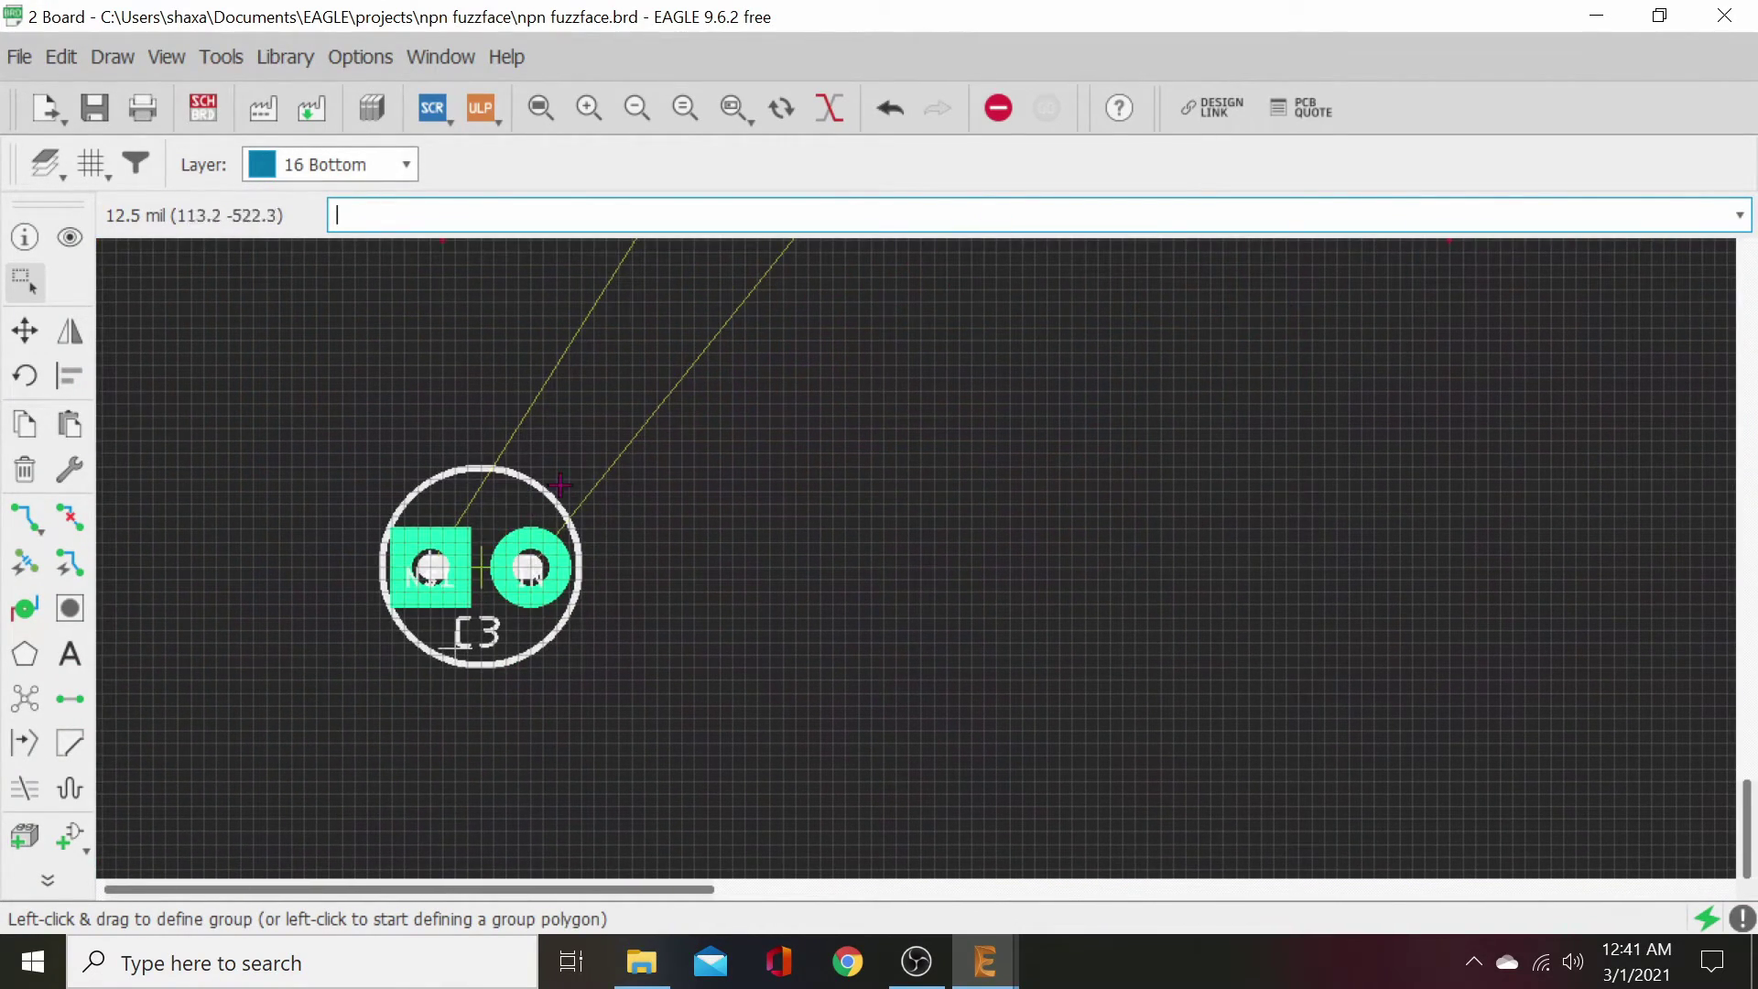
{"action": "right_click", "coordinate": [483, 570]}
{"action": "left_click", "coordinate": [448, 583]}
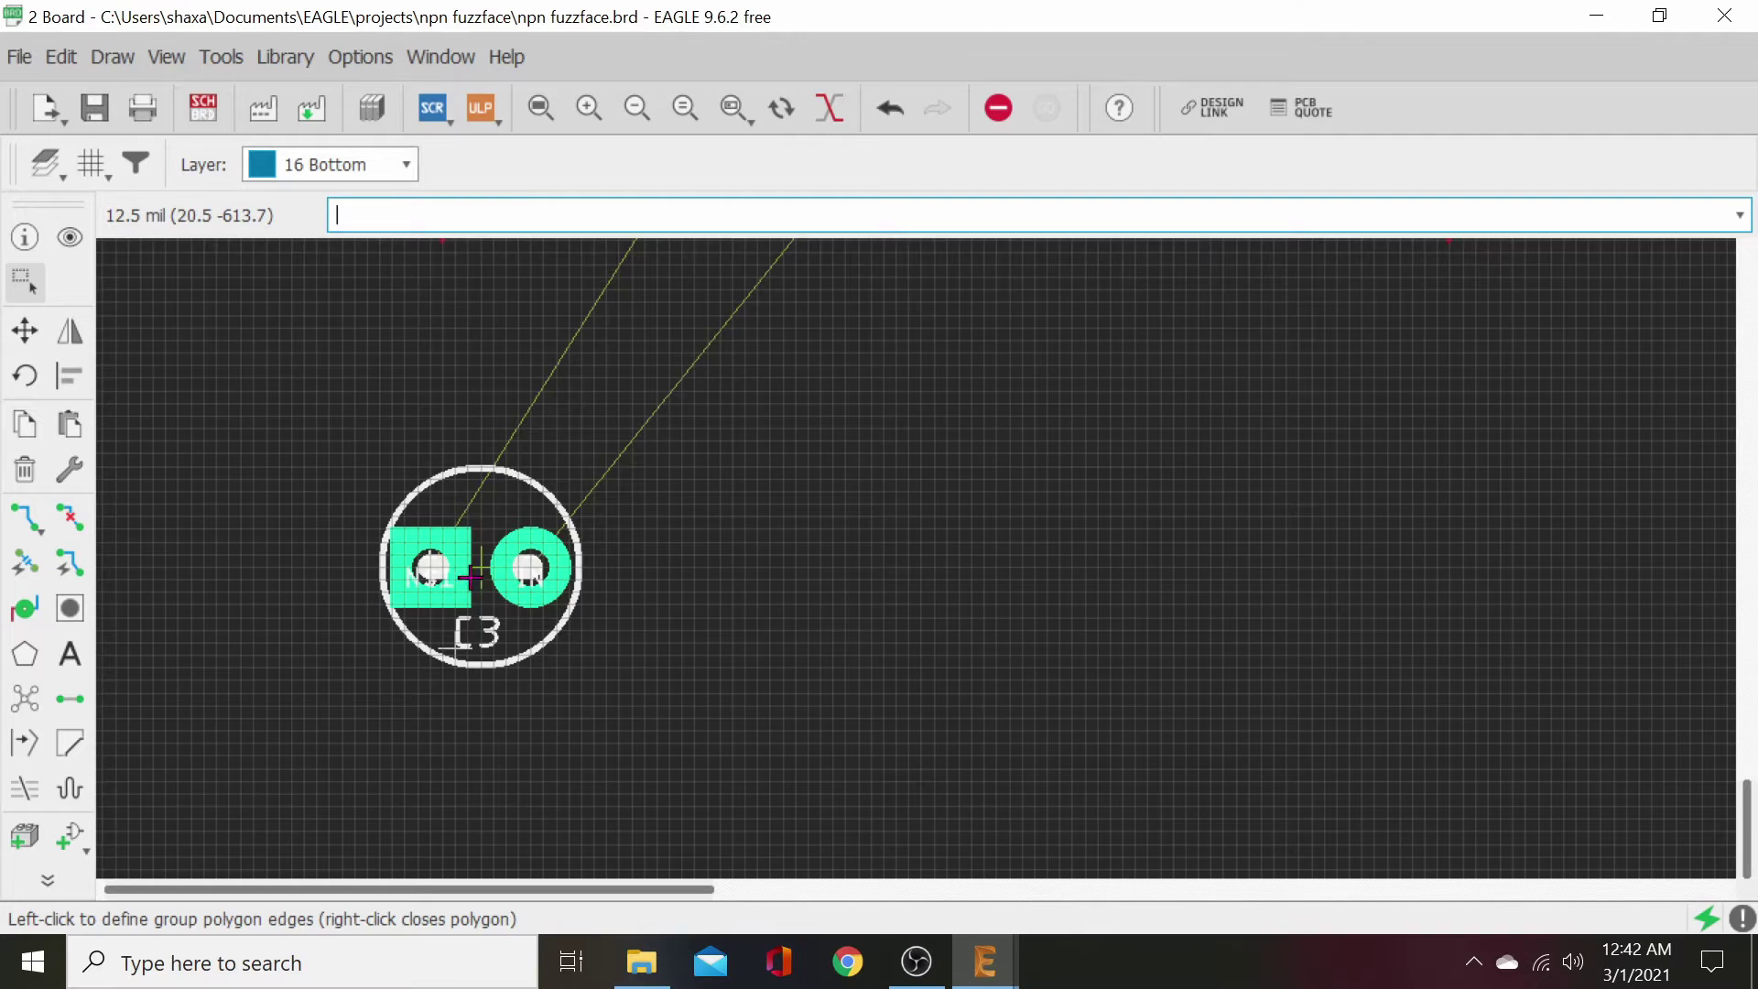
{"action": "middle_click_drag", "start_coordinate": [469, 575], "coordinate": [422, 833]}
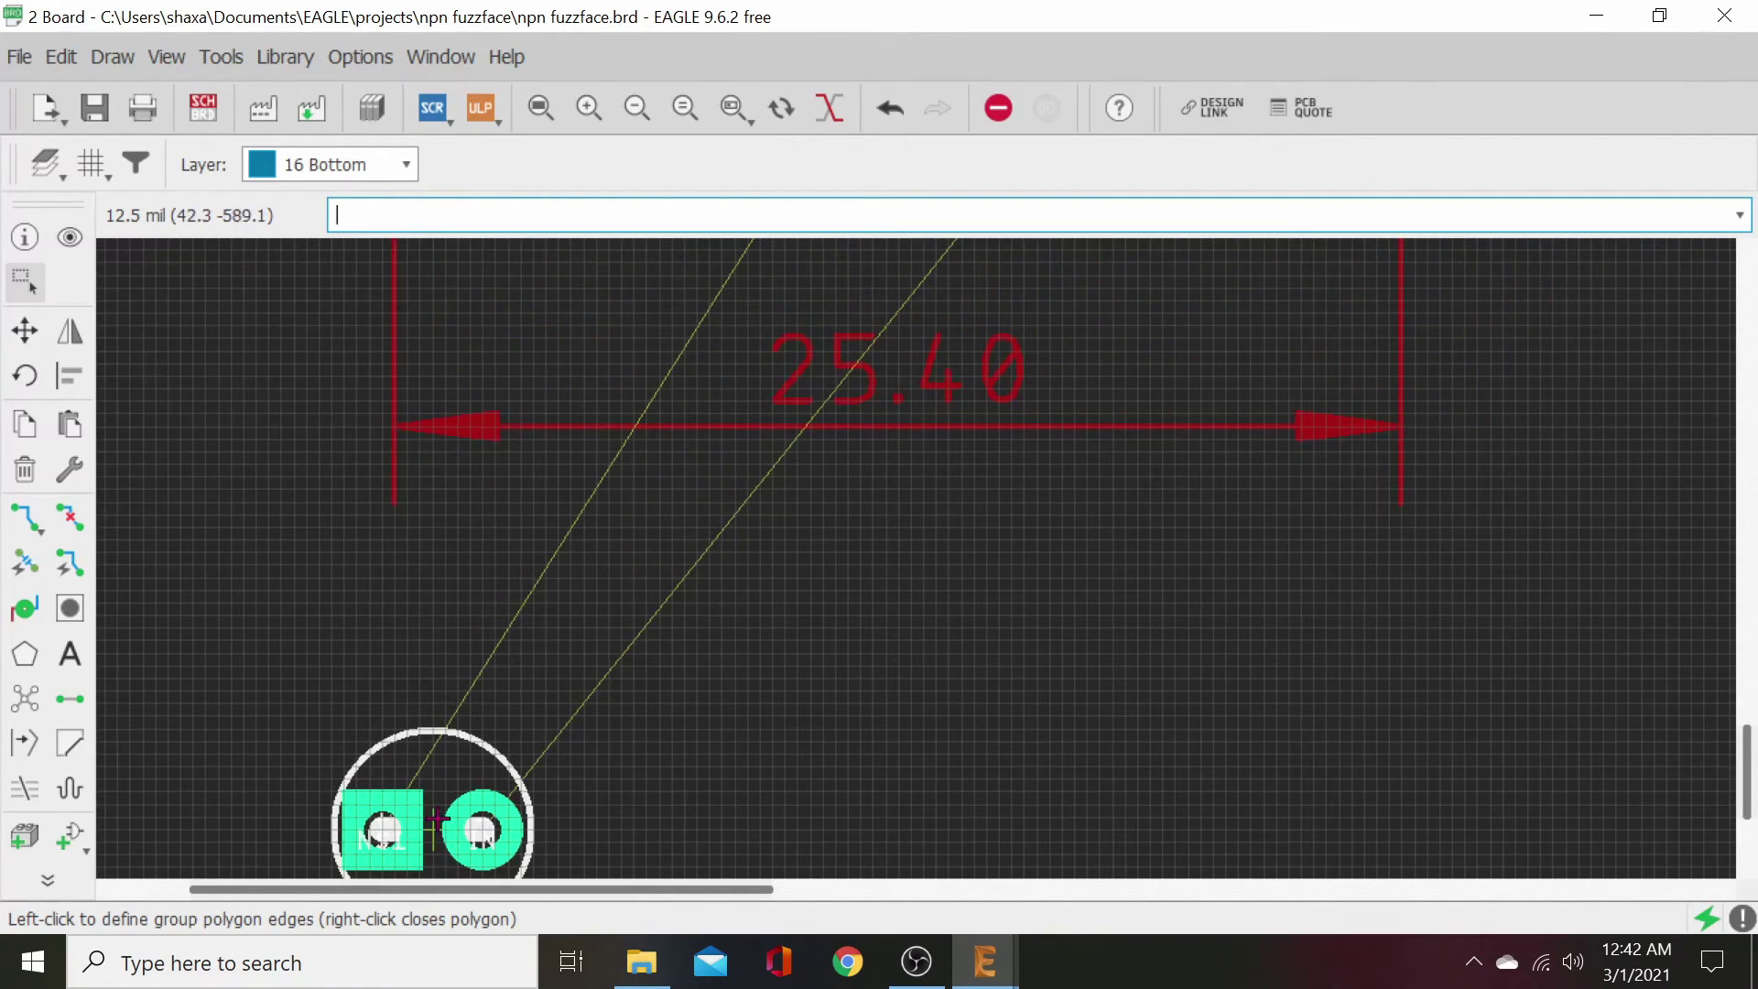
{"action": "right_click", "coordinate": [438, 818]}
{"action": "left_click", "coordinate": [779, 816]}
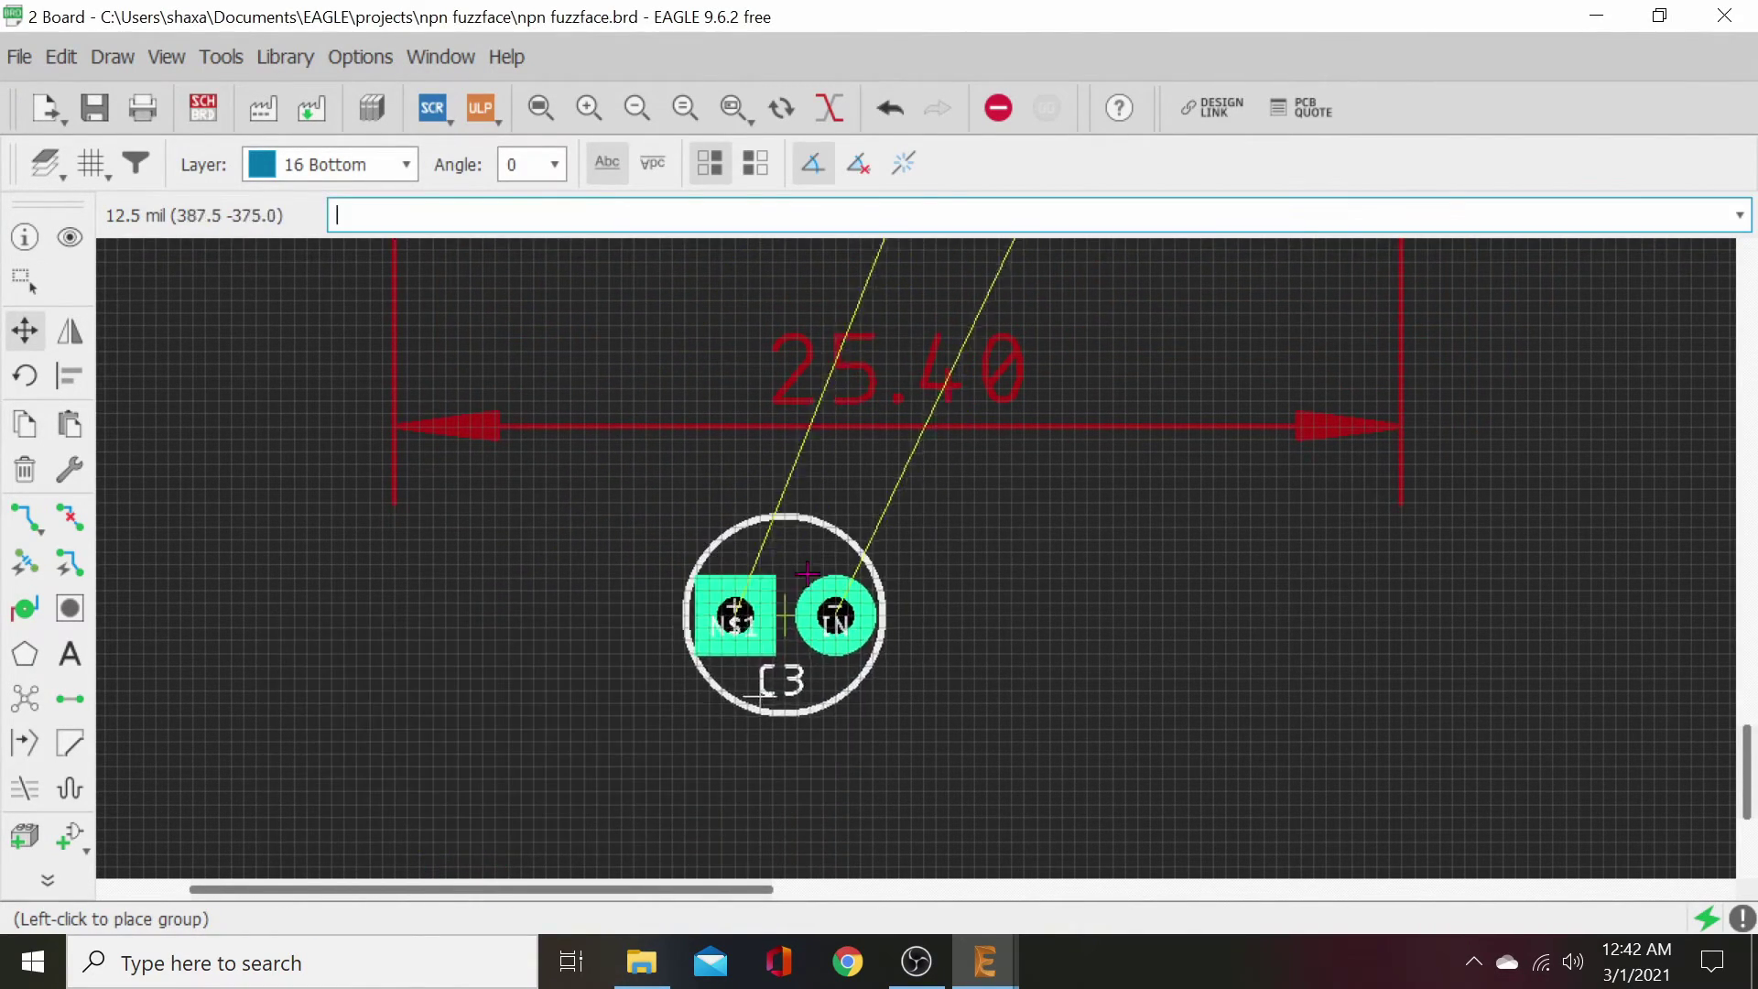
{"action": "middle_click_drag", "start_coordinate": [784, 610], "coordinate": [533, 685]}
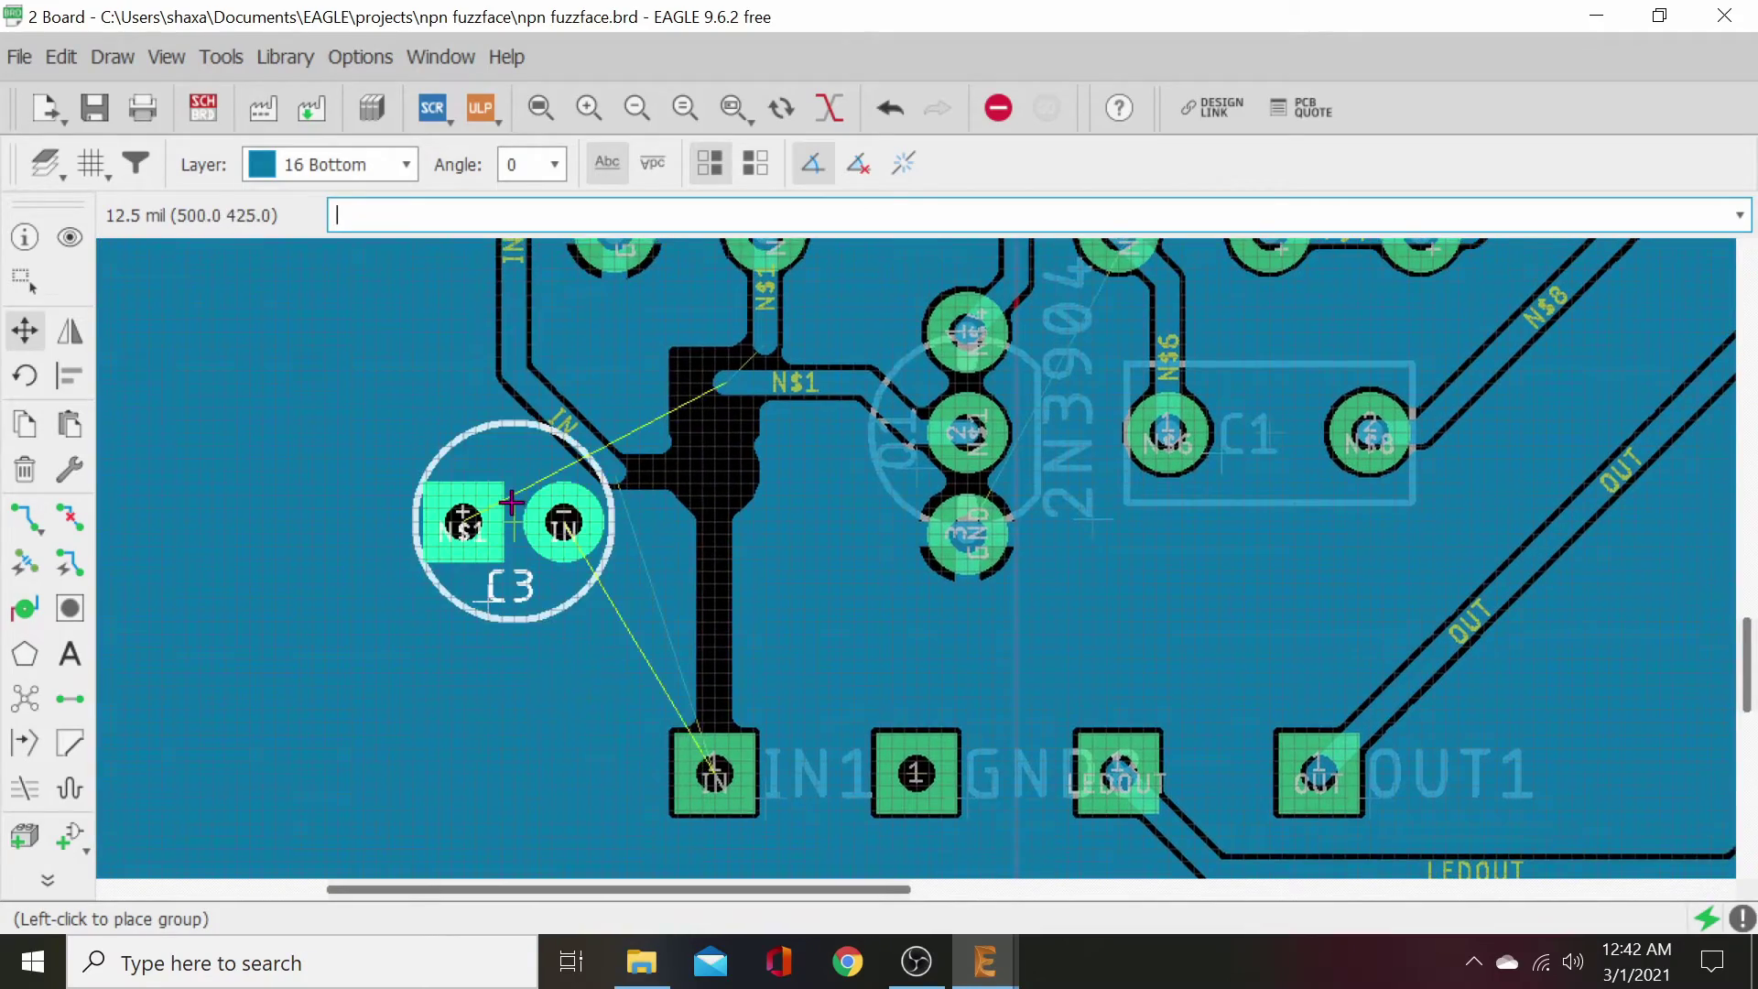
{"action": "middle_click_drag", "start_coordinate": [502, 522], "coordinate": [491, 648]}
{"action": "middle_click_drag", "start_coordinate": [411, 765], "coordinate": [674, 347]}
{"action": "middle_click_drag", "start_coordinate": [621, 540], "coordinate": [752, 362]}
{"action": "middle_click_drag", "start_coordinate": [624, 717], "coordinate": [767, 394]}
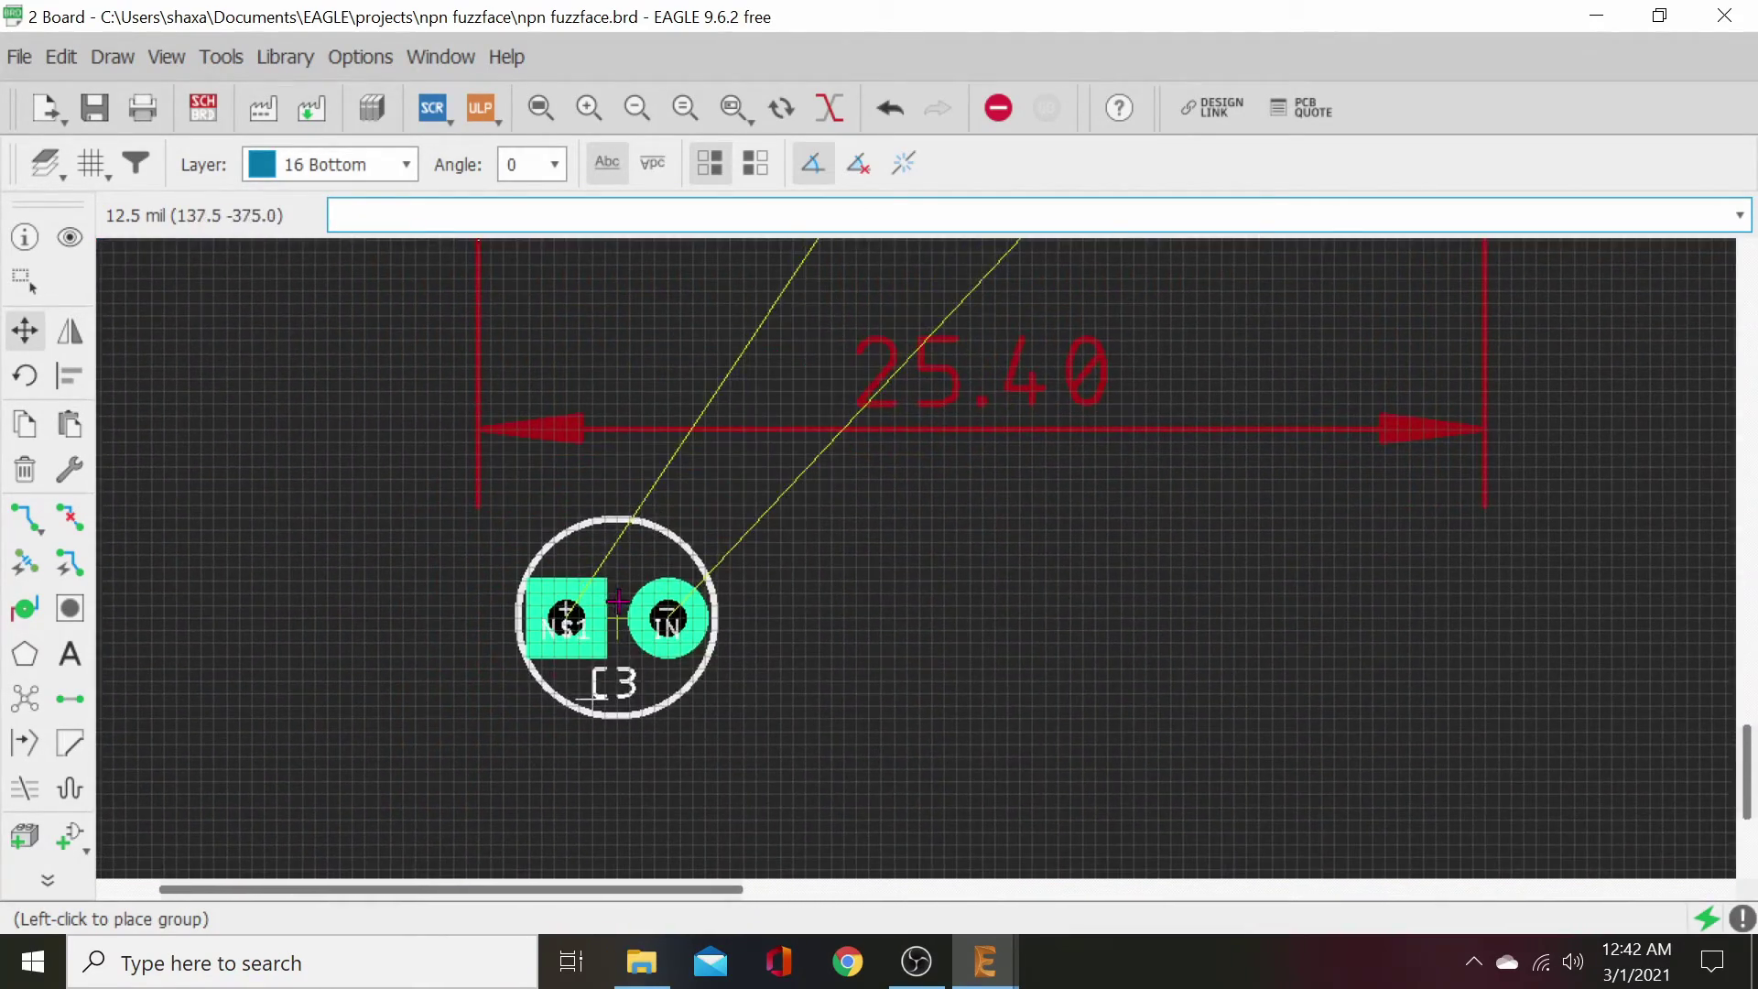
{"action": "left_click", "coordinate": [785, 642]}
{"action": "left_click", "coordinate": [1081, 682]}
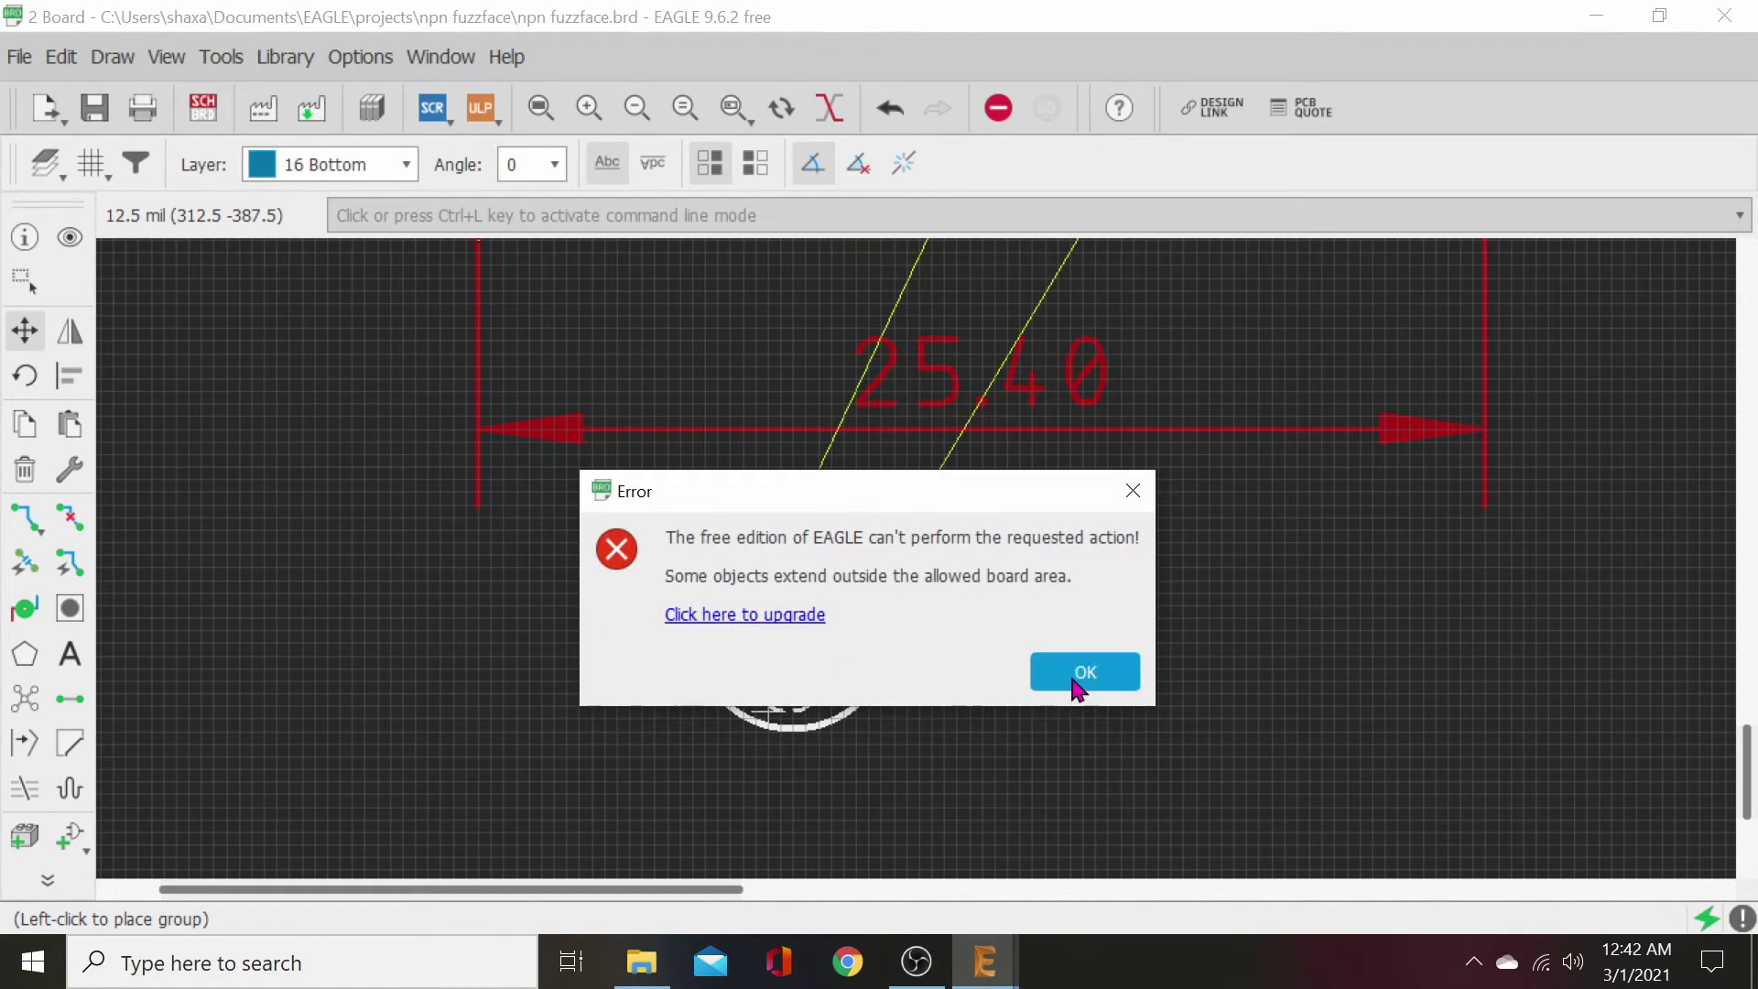
{"action": "mouse_move", "coordinate": [816, 509]}
{"action": "middle_mouse_down"}
{"action": "mouse_move", "coordinate": [703, 655]}
{"action": "mouse_move", "coordinate": [791, 511]}
{"action": "middle_mouse_up"}
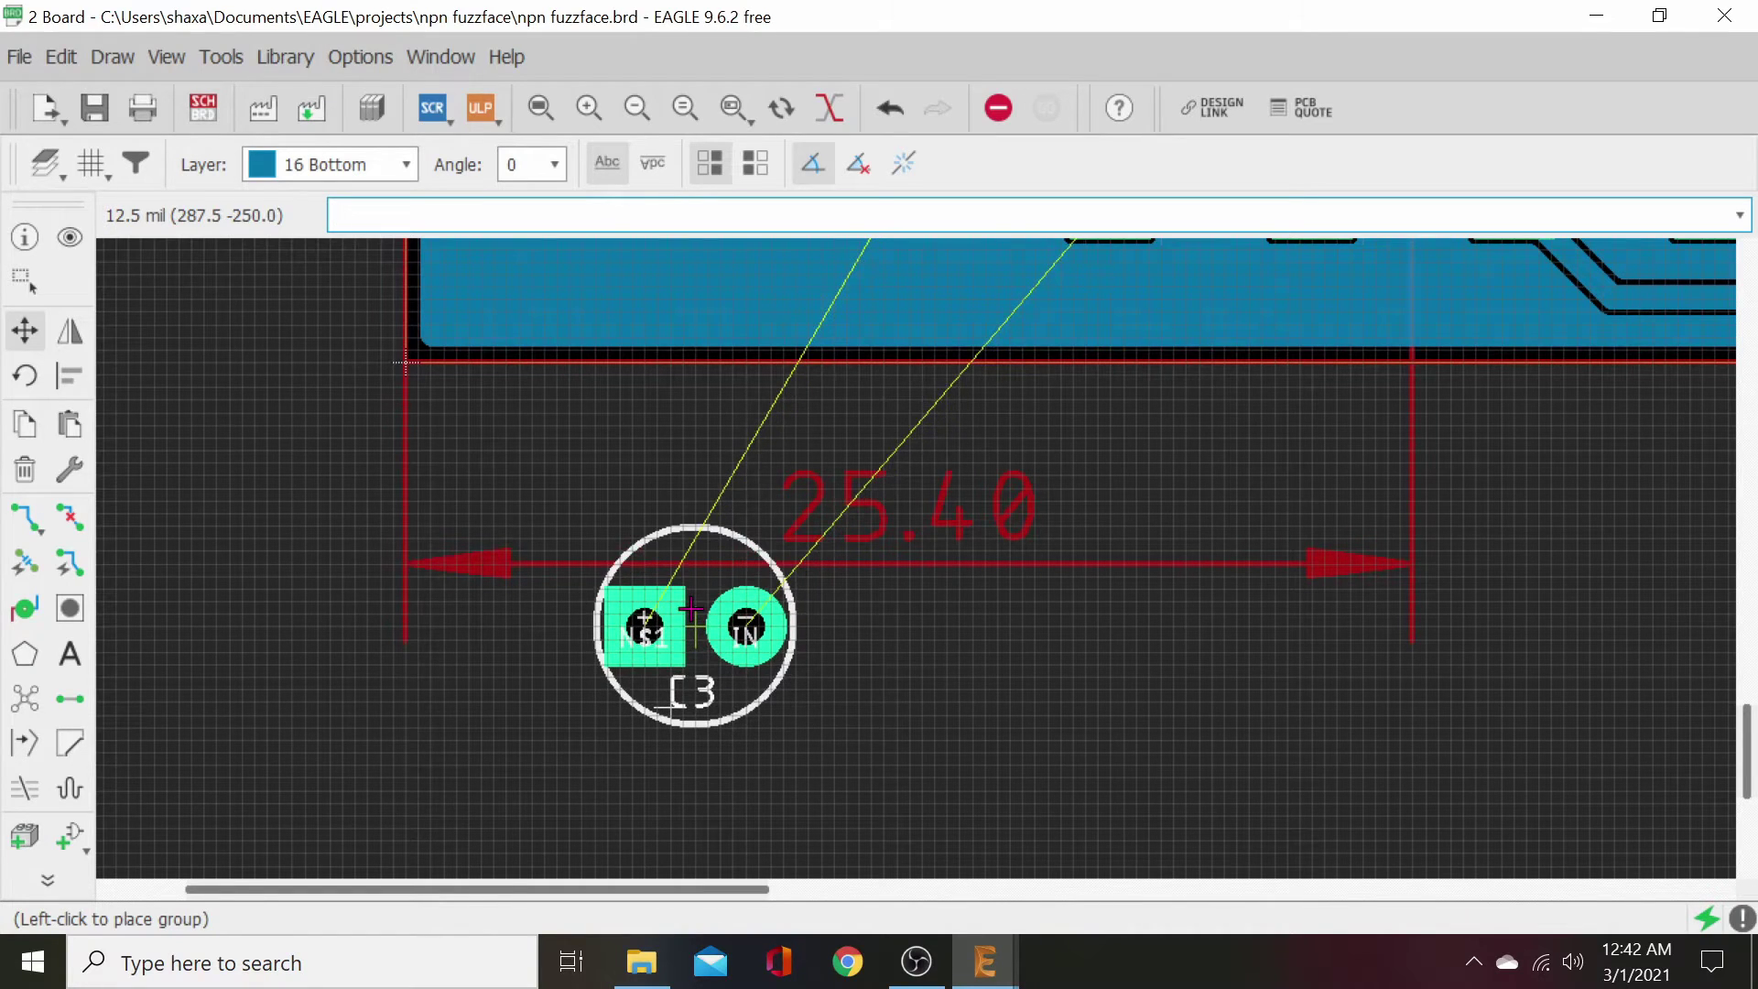
{"action": "middle_click_drag", "start_coordinate": [834, 693], "coordinate": [1060, 422]}
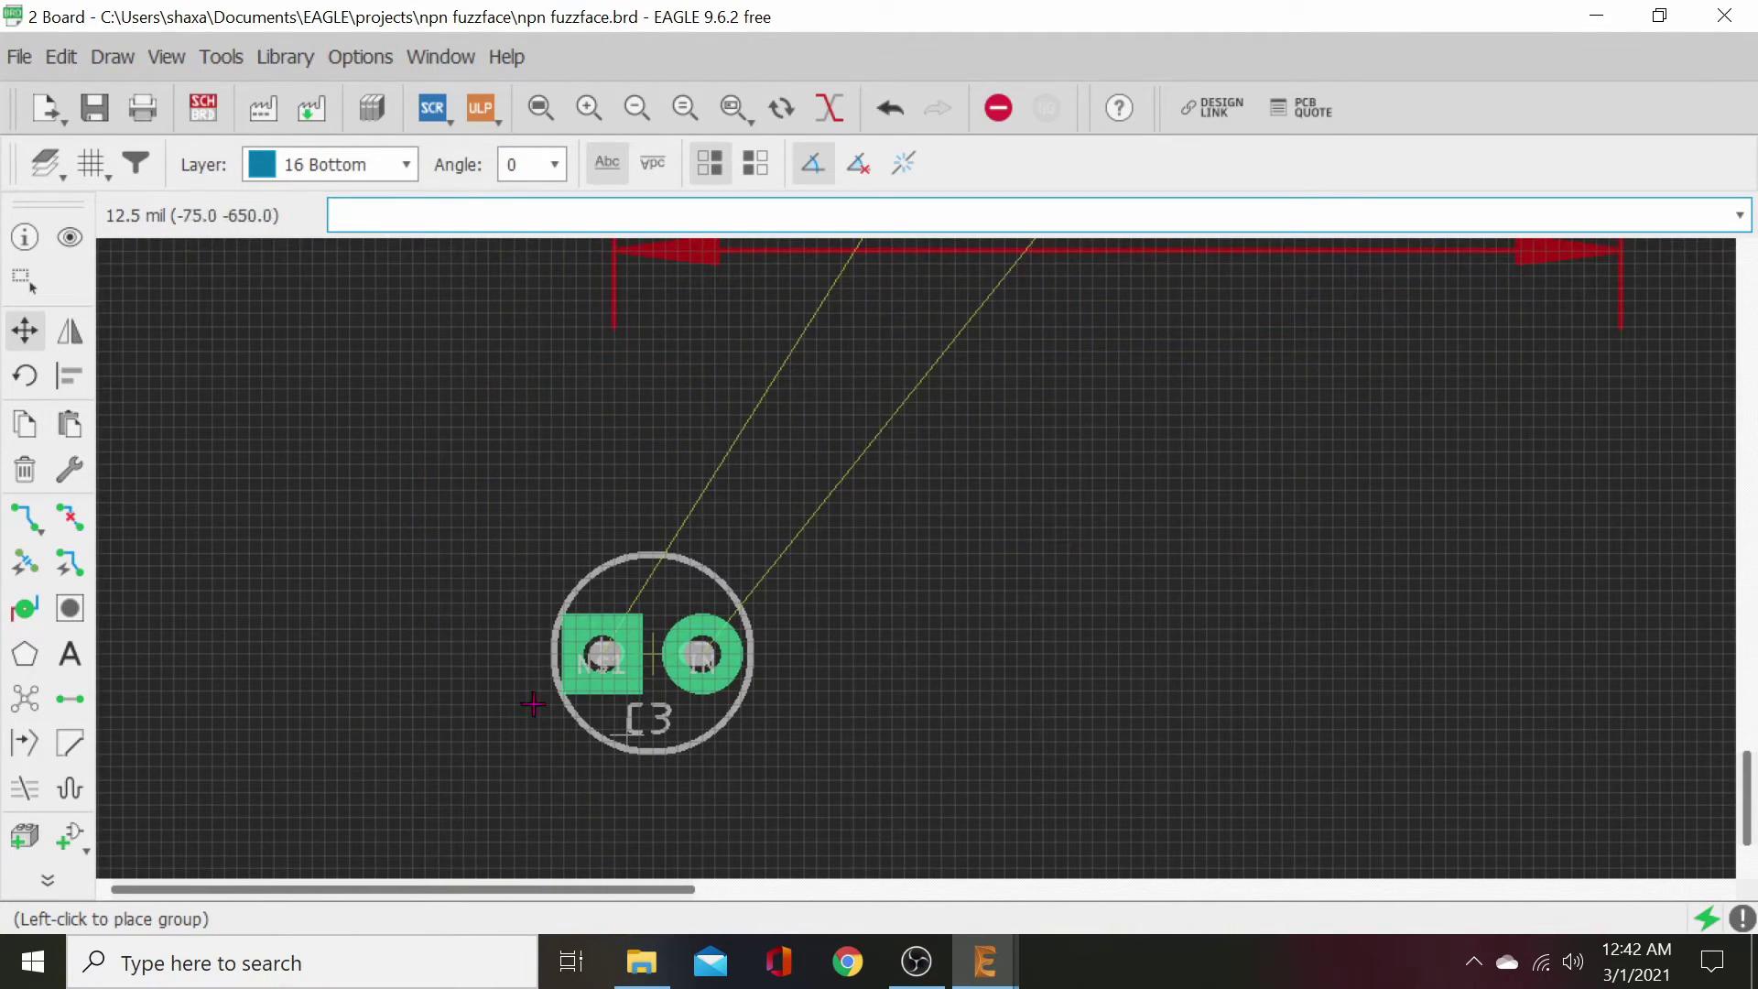
- Move C3 alone onto the board beside the N$1 trace, square pad on top
{"action": "left_click", "coordinate": [652, 657]}
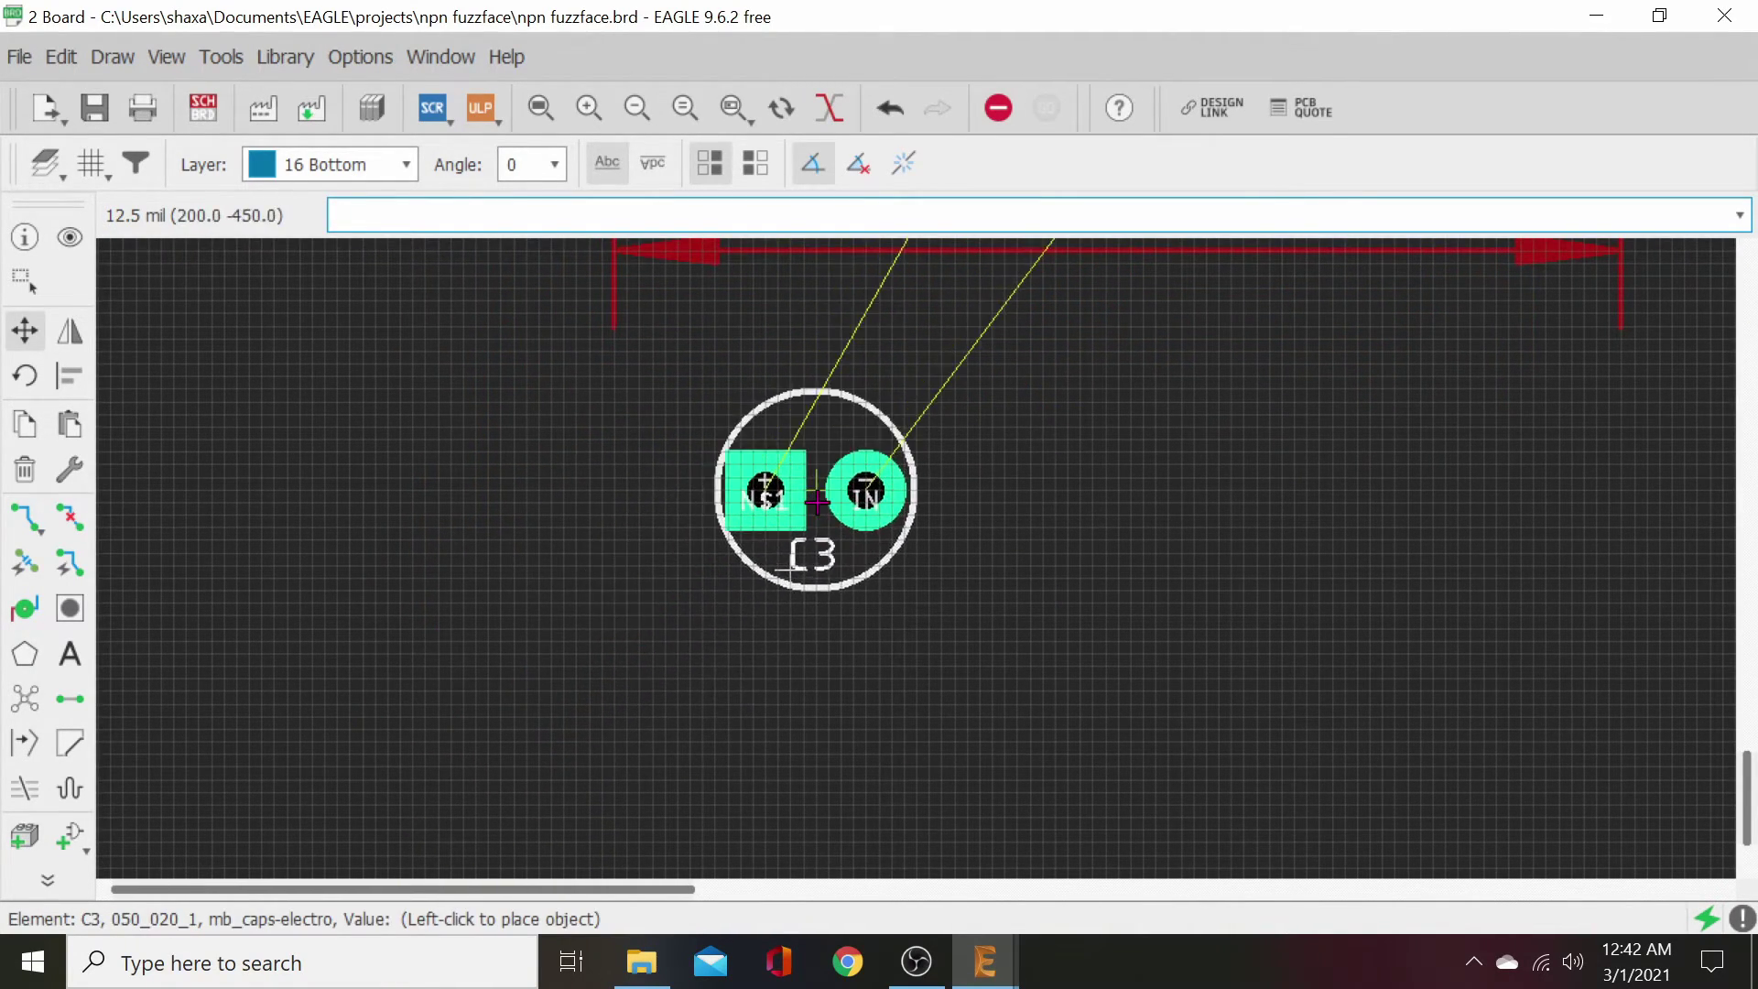
{"action": "middle_click_drag", "start_coordinate": [812, 498], "coordinate": [595, 910]}
{"action": "middle_click_drag", "start_coordinate": [913, 450], "coordinate": [738, 699]}
{"action": "right_click", "coordinate": [852, 648]}
{"action": "right_click", "coordinate": [851, 648]}
{"action": "right_click", "coordinate": [850, 648]}
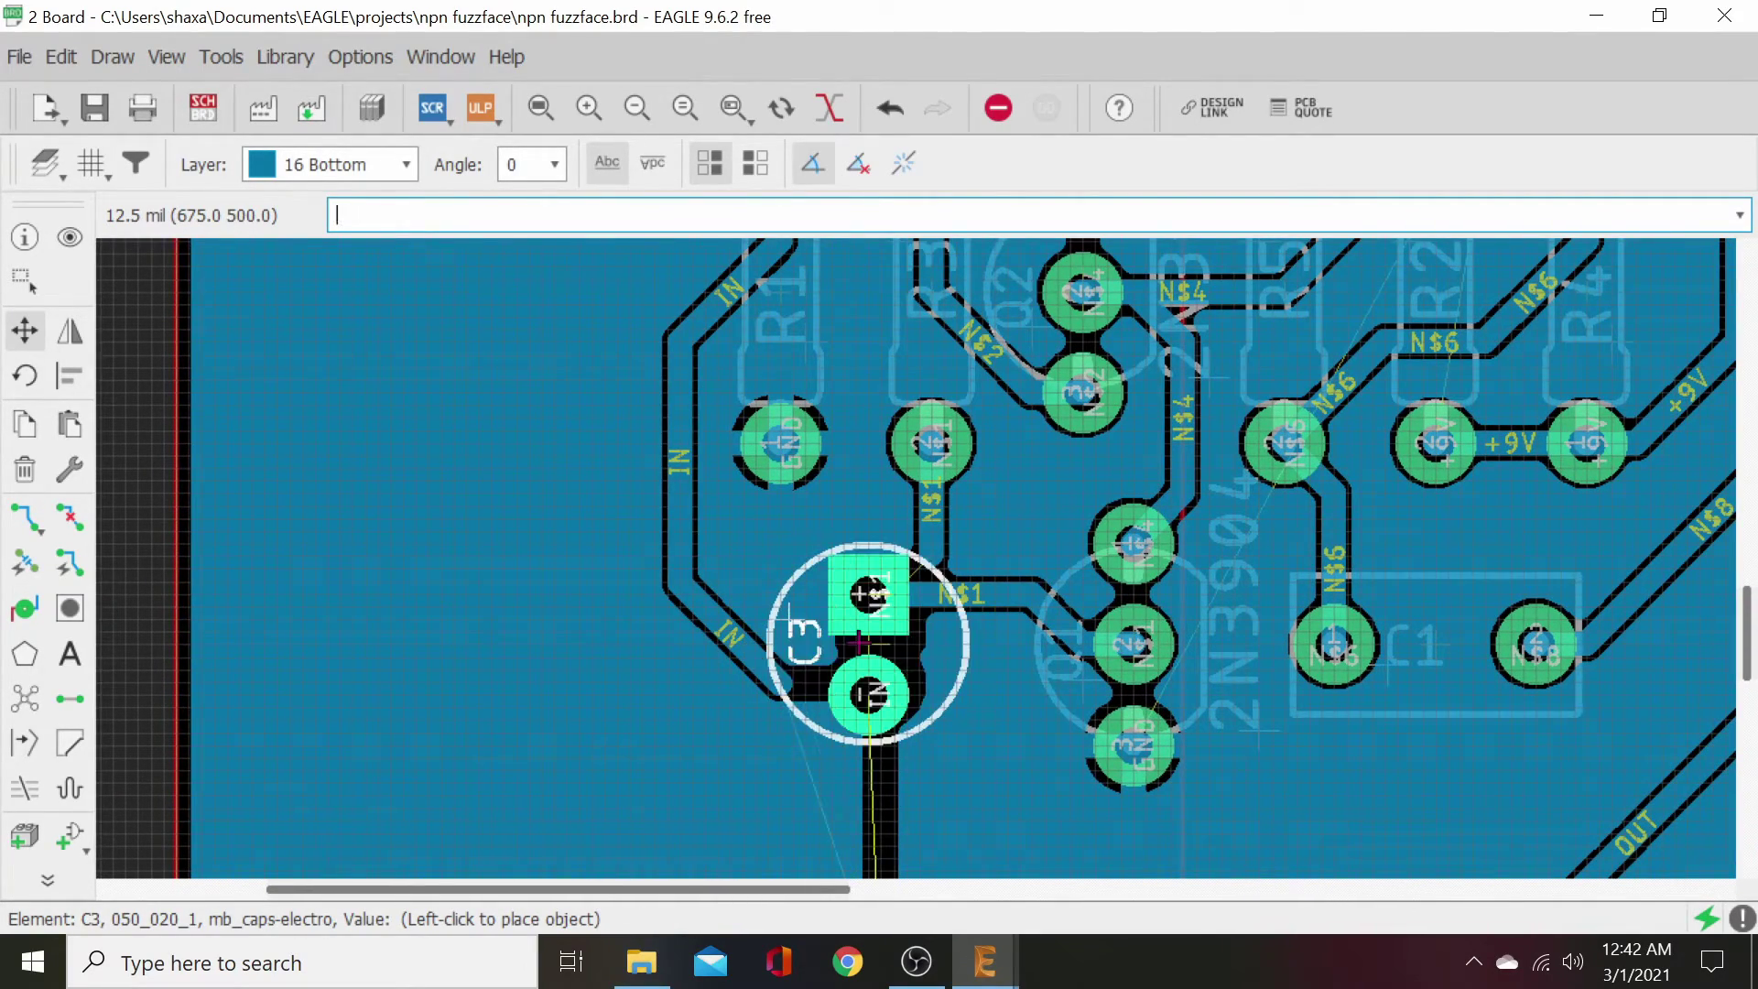
{"action": "left_click", "coordinate": [866, 653]}
- Recalculate the airwires with Ratsnest for the new capacitor positions
{"action": "key", "text": "Escape"}
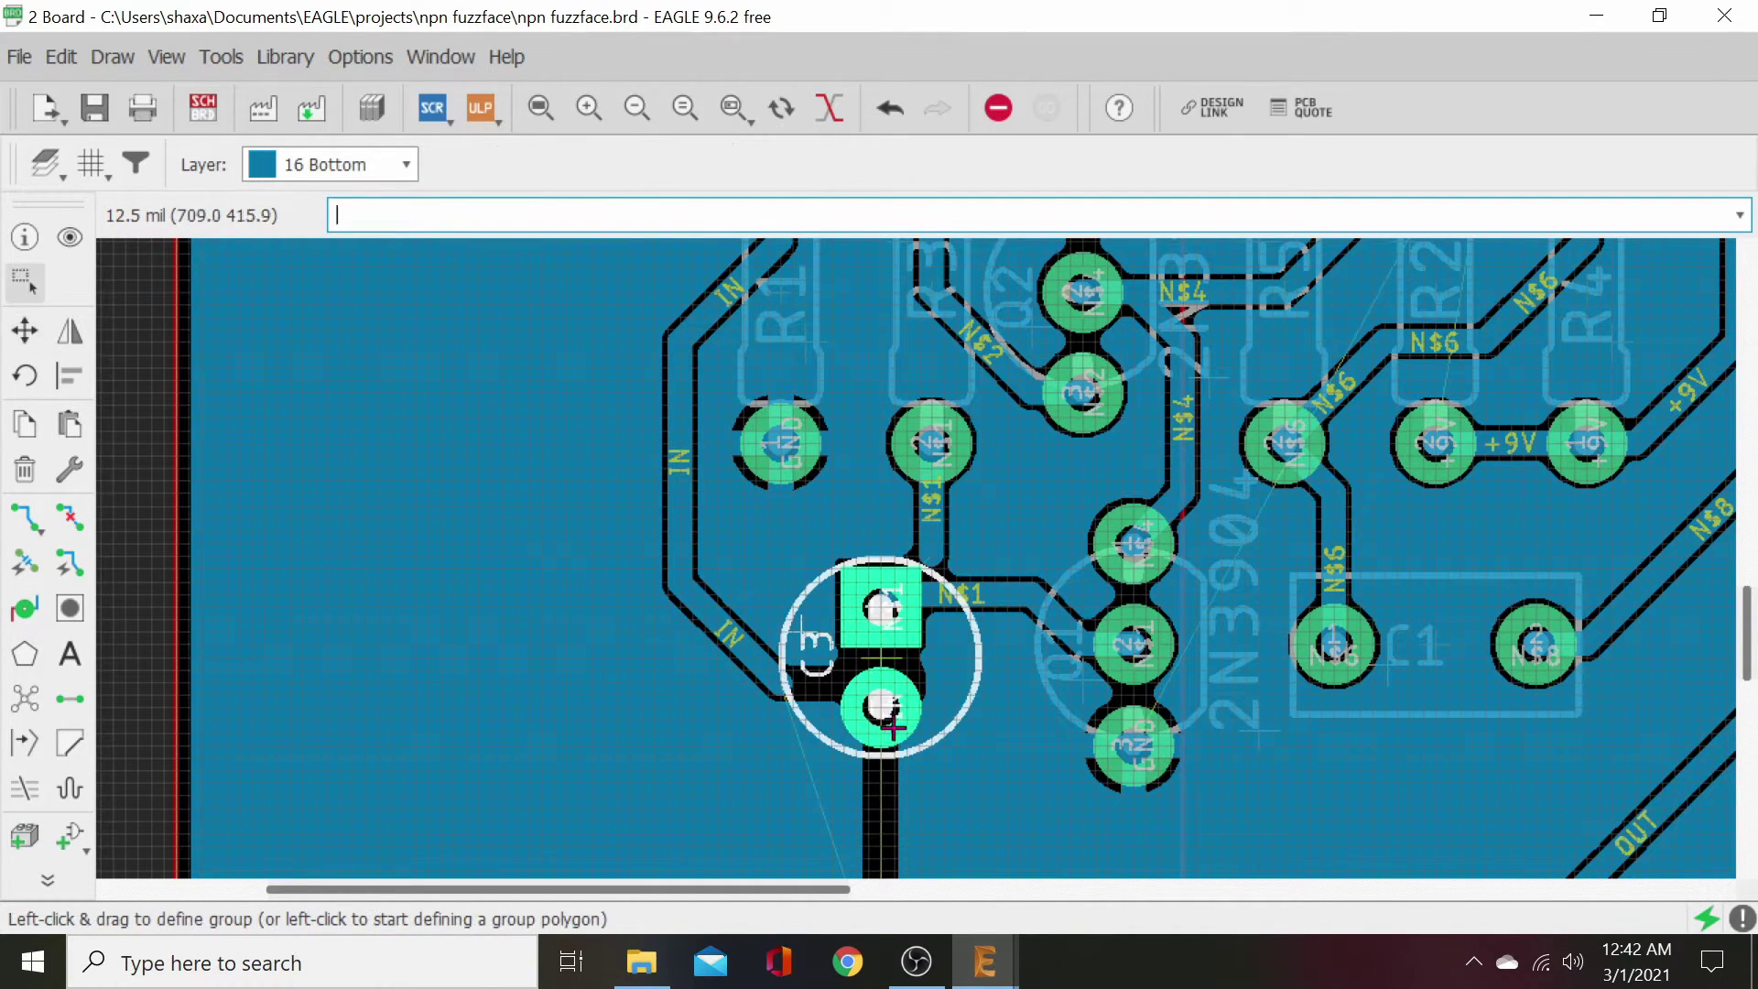
{"action": "middle_click_drag", "start_coordinate": [976, 804], "coordinate": [818, 847]}
{"action": "left_click", "coordinate": [27, 693]}
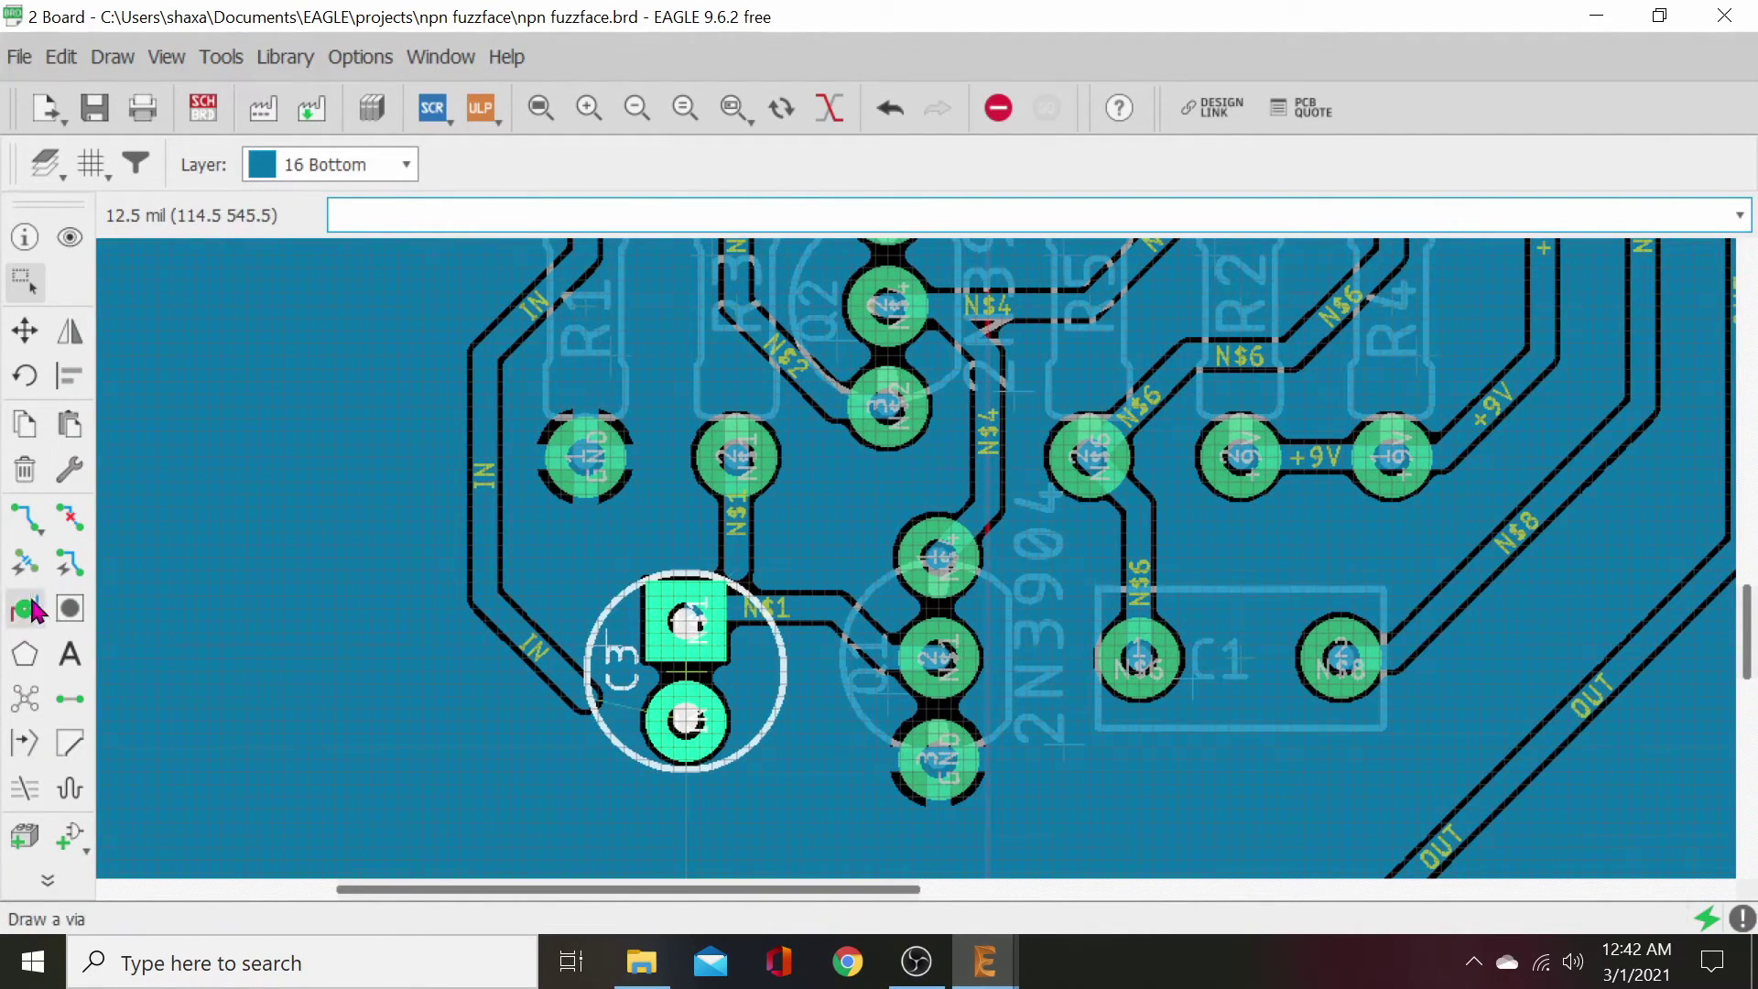
- Start routing and abandon attempted routes on the IN and N$1 signals
{"action": "left_click", "coordinate": [28, 519]}
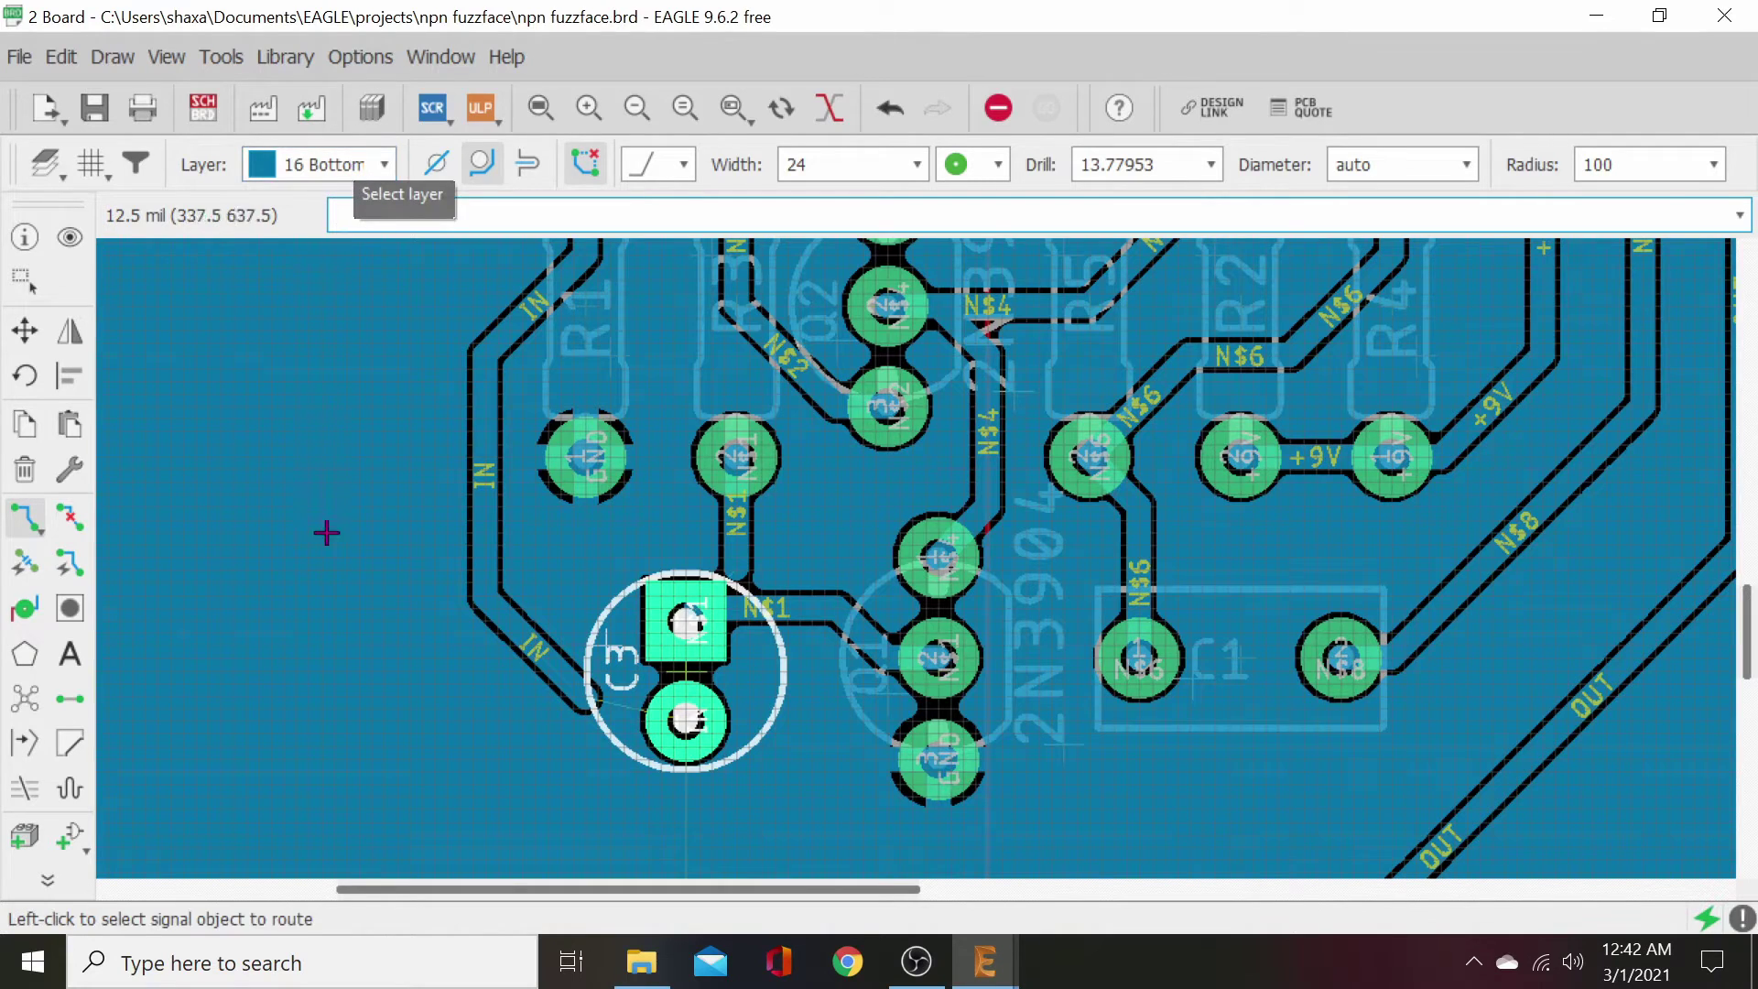
{"action": "left_click", "coordinate": [589, 710]}
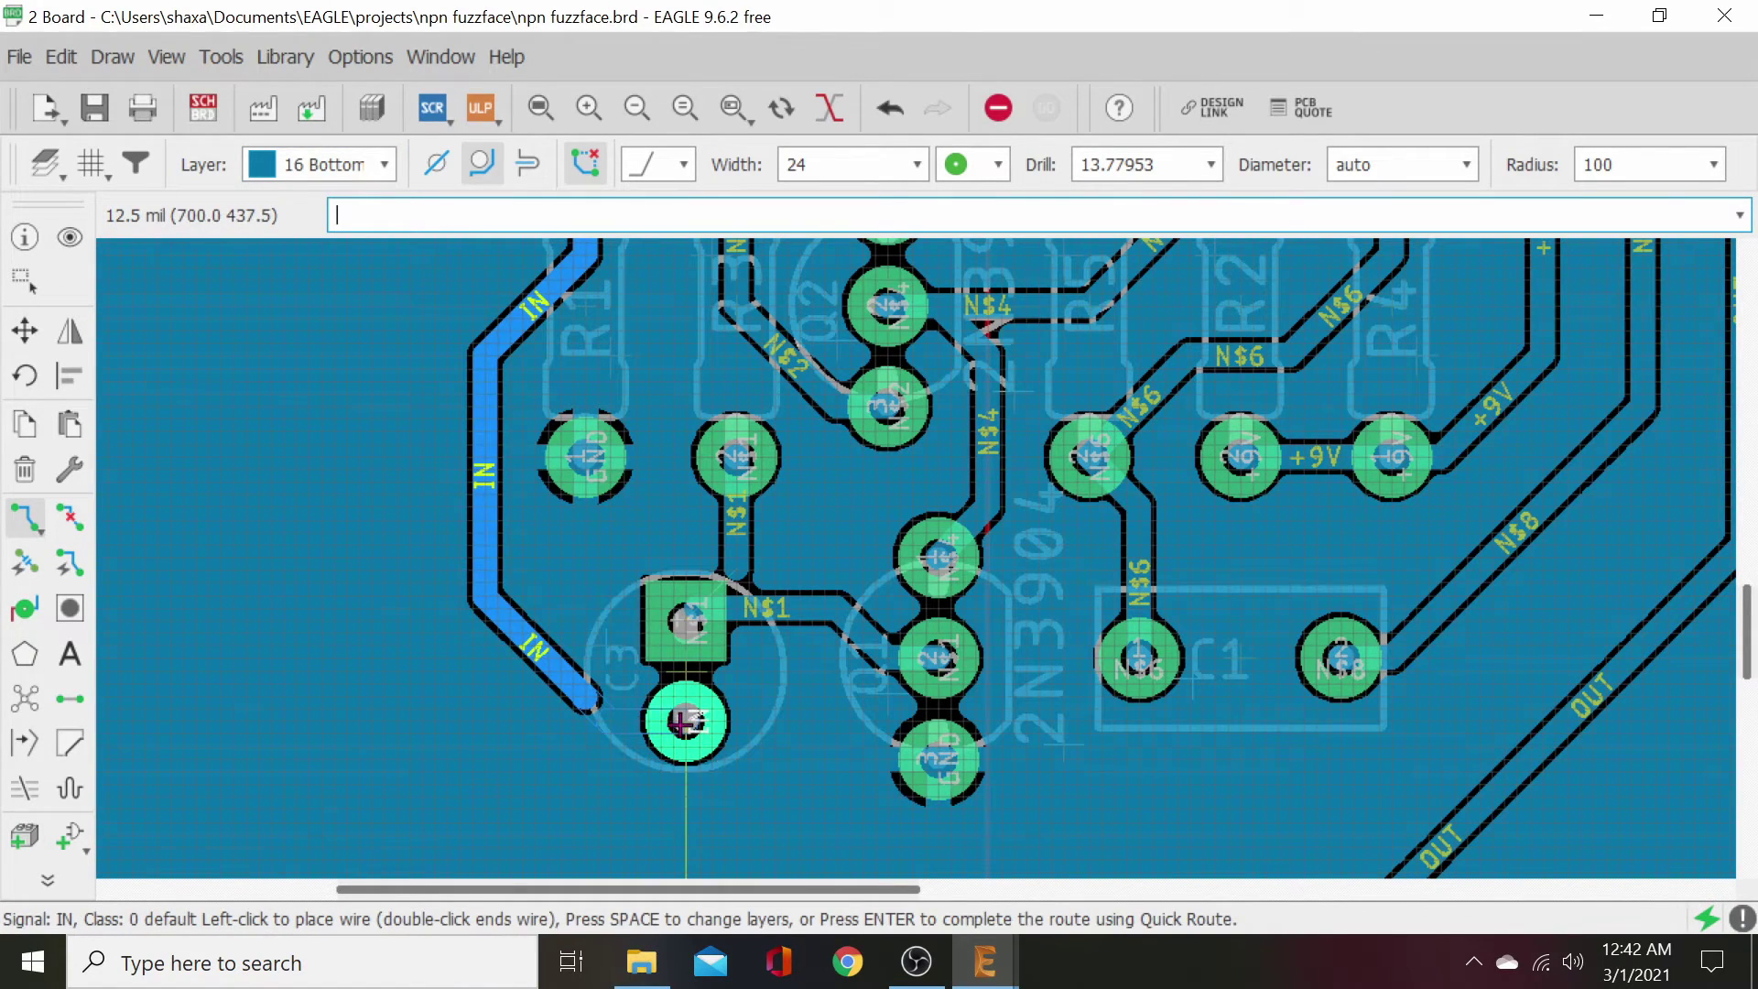
{"action": "key", "text": "Escape"}
{"action": "left_click", "coordinate": [703, 609]}
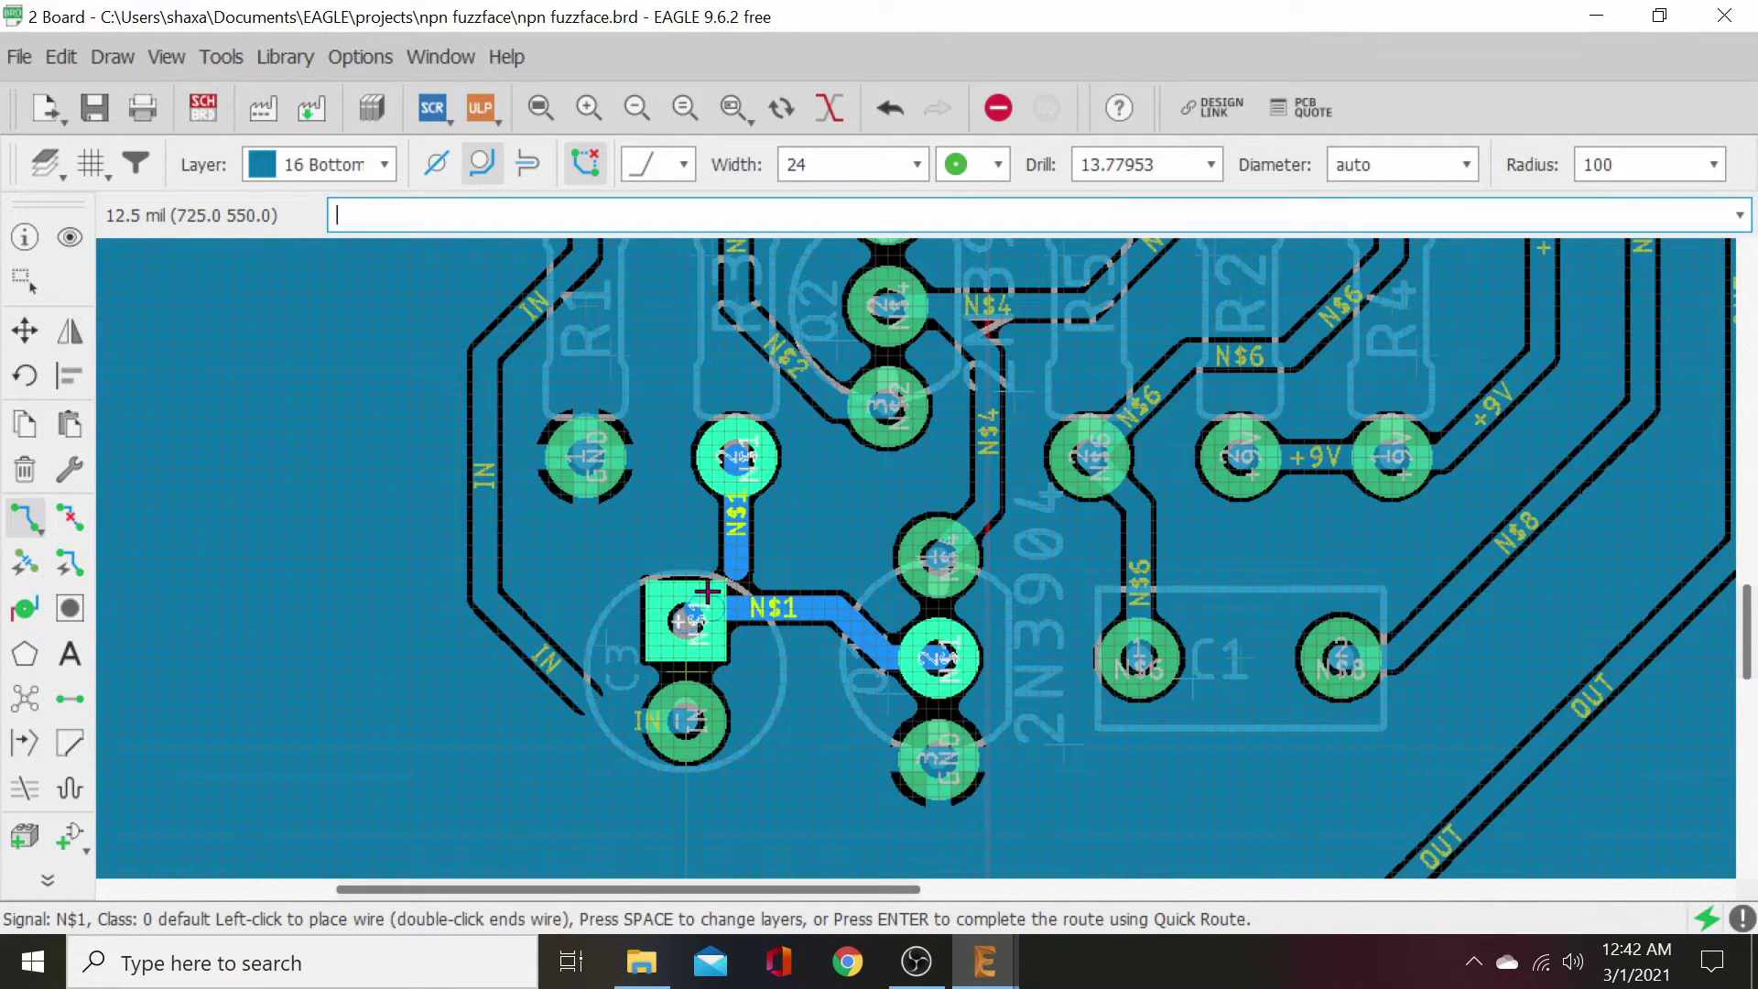
{"action": "key", "text": "Escape"}
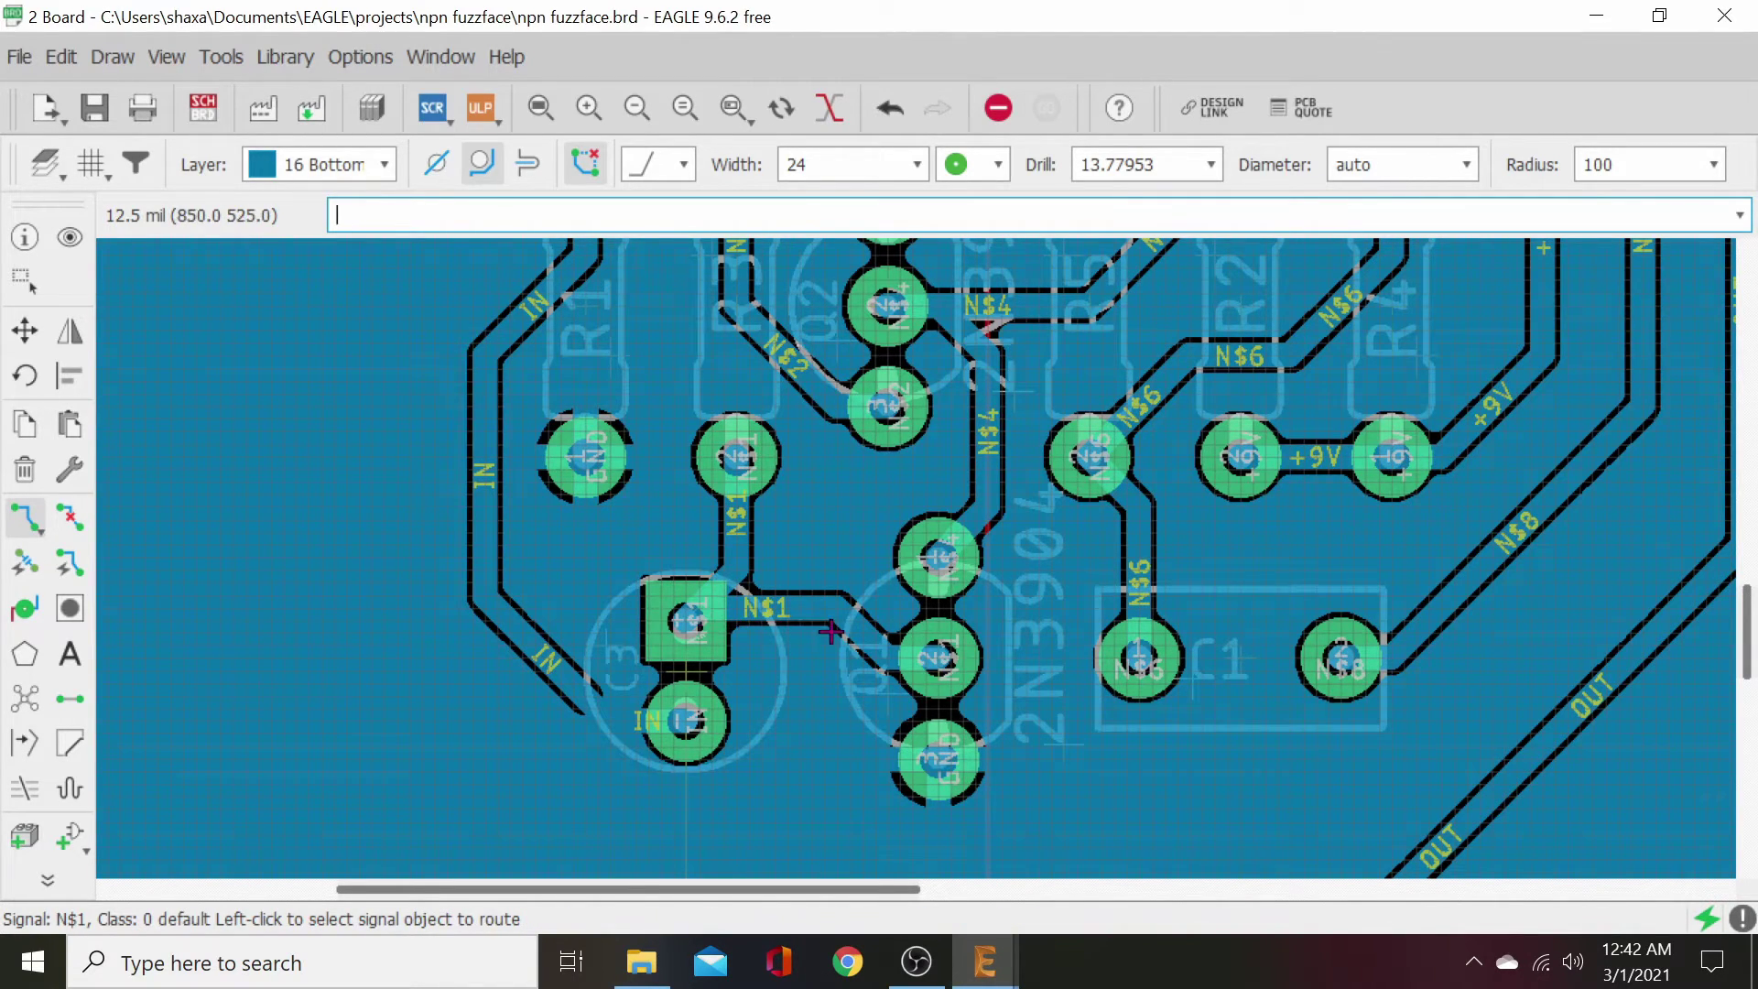
{"action": "left_click", "coordinate": [691, 622]}
{"action": "key", "text": "Escape"}
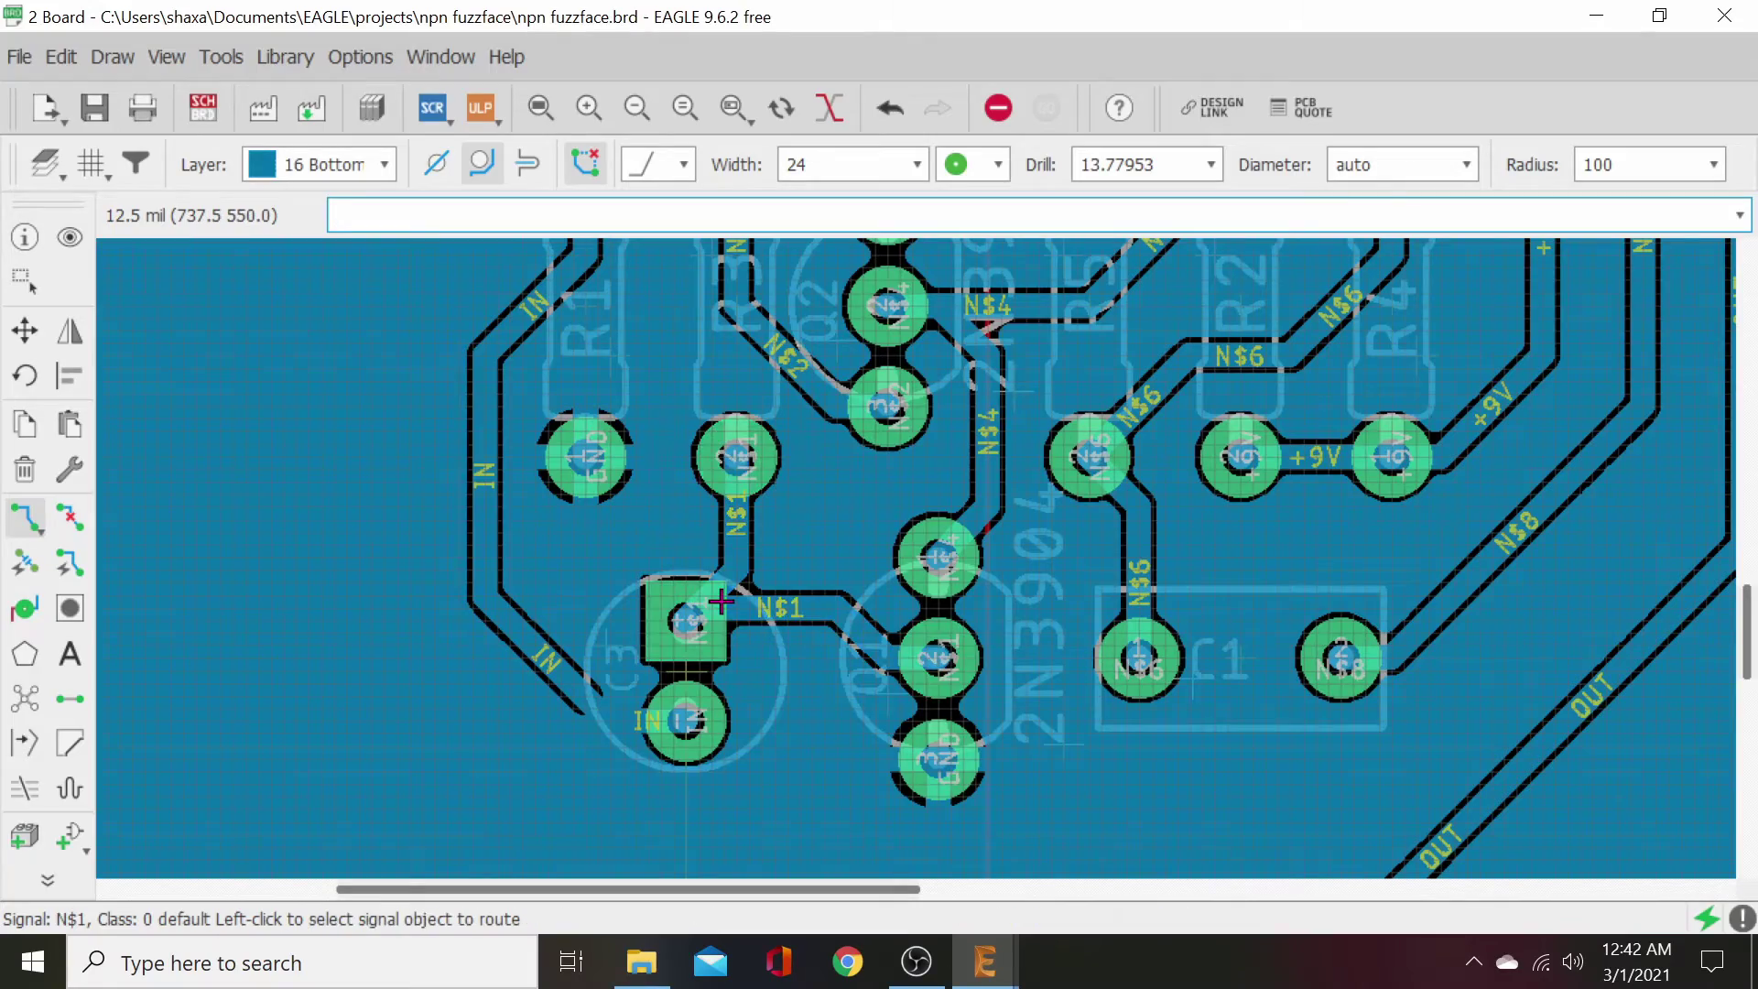
{"action": "scroll", "coordinate": [761, 673], "scroll_direction": "up", "scroll_amount": 4}
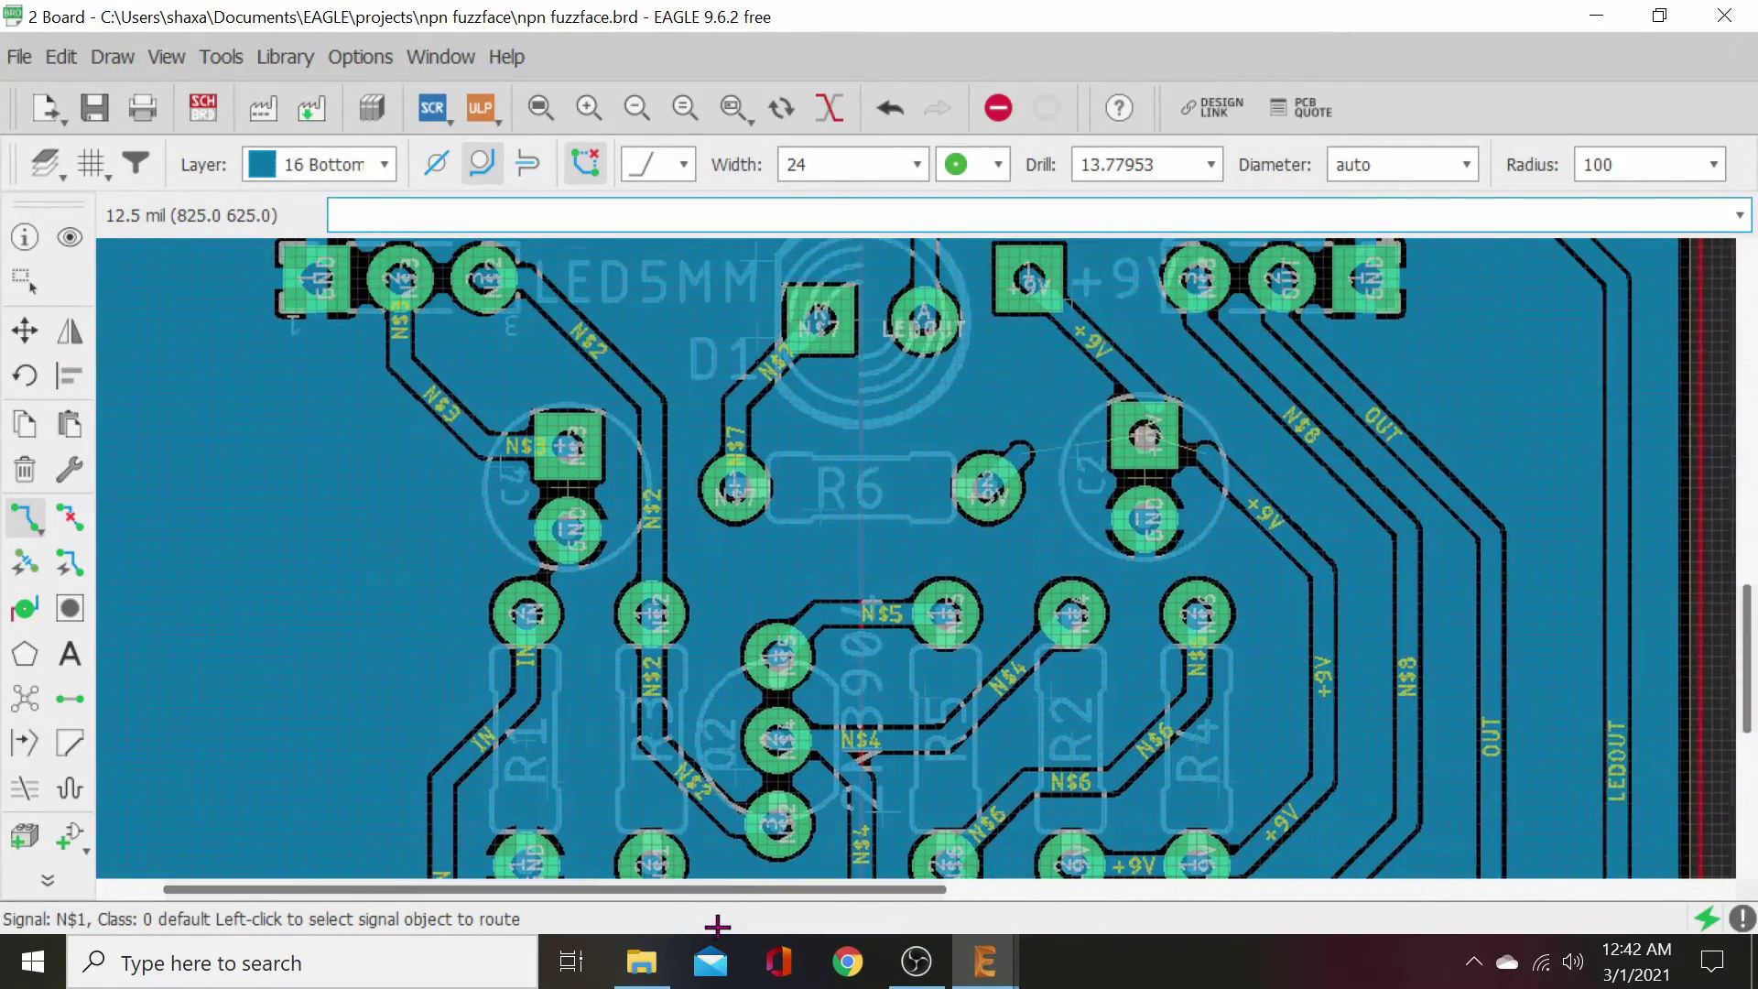
{"action": "scroll", "coordinate": [646, 538], "scroll_direction": "up", "scroll_amount": 4}
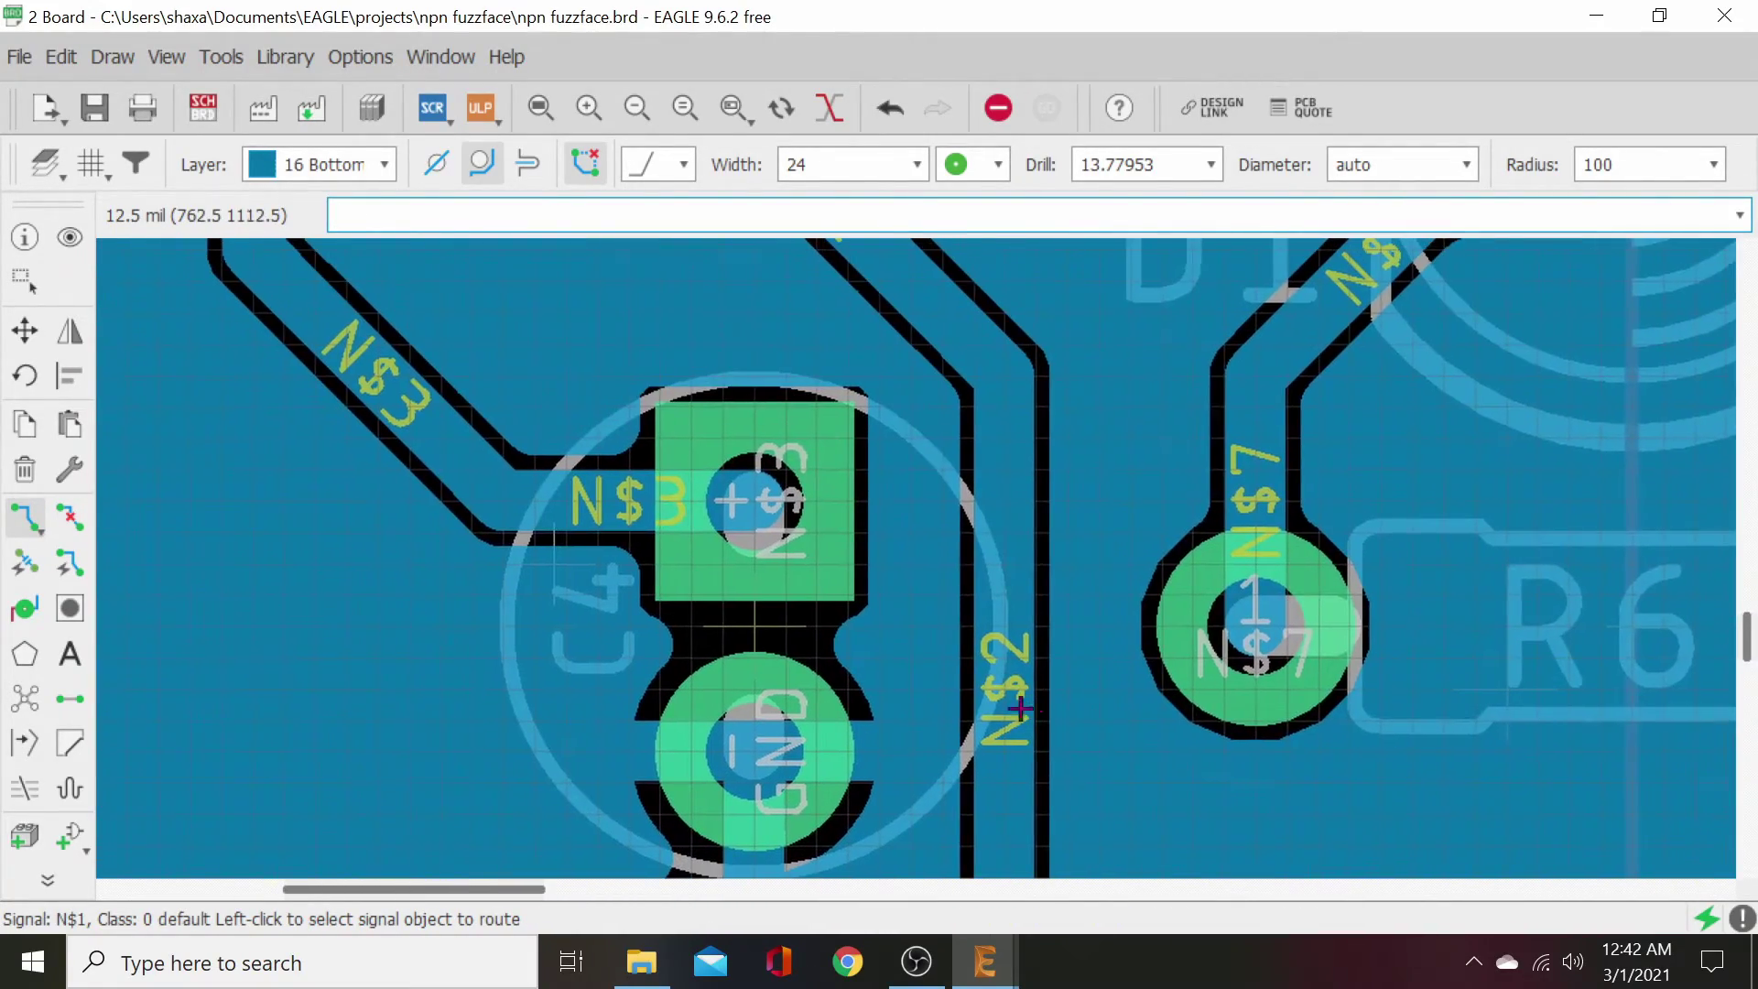
- Route the N$3 trace from its end onto C4's positive pad
{"action": "left_click", "coordinate": [738, 502]}
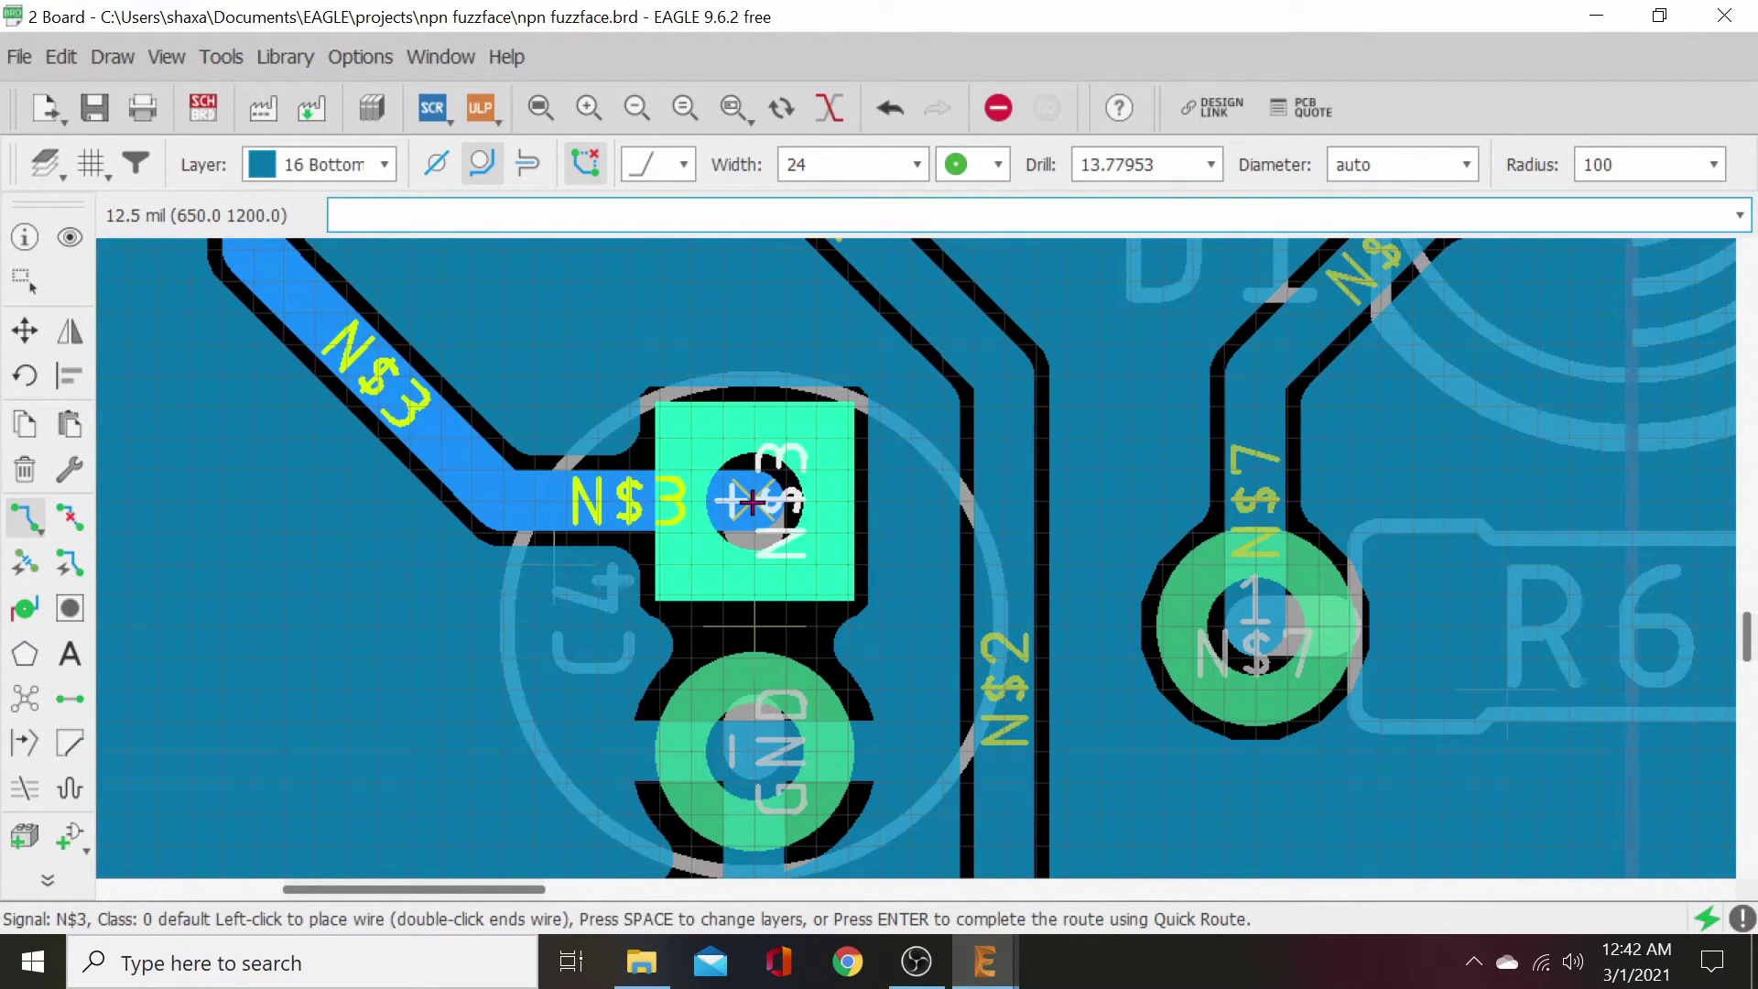
{"action": "key", "text": "Escape"}
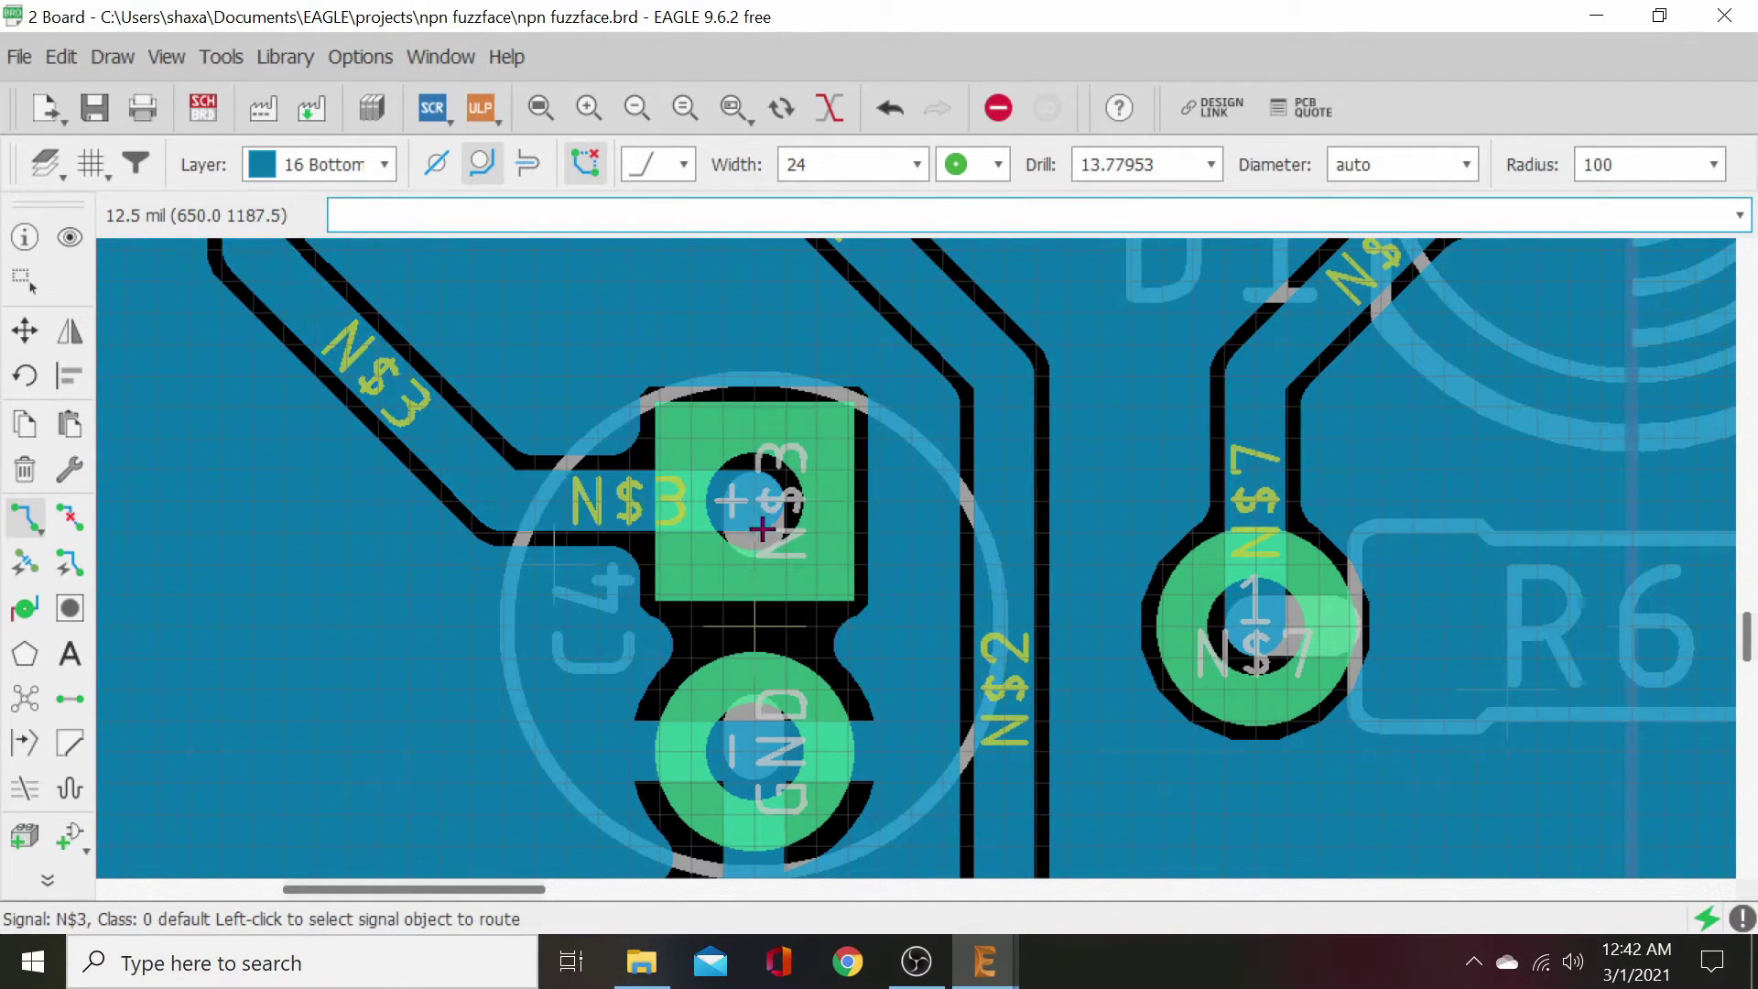
{"action": "left_click", "coordinate": [600, 502]}
{"action": "left_click", "coordinate": [751, 503]}
{"action": "scroll", "coordinate": [918, 580], "scroll_direction": "down", "scroll_amount": 4}
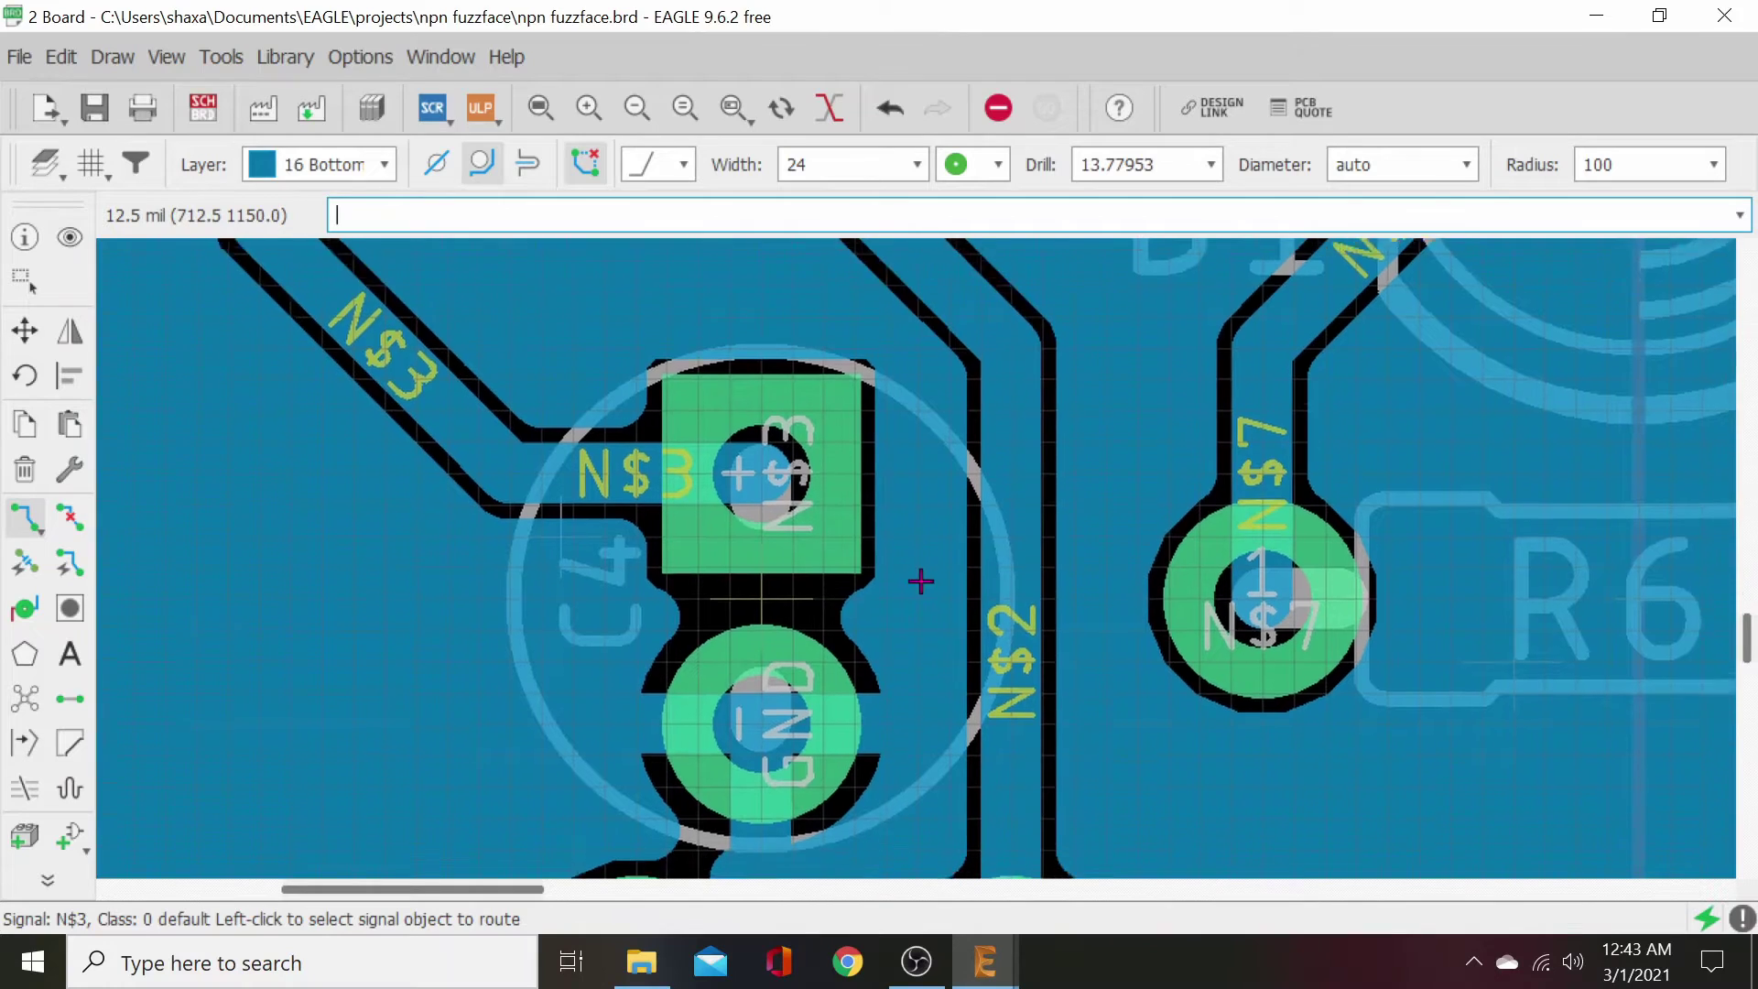
{"action": "scroll", "coordinate": [898, 635], "scroll_direction": "right", "scroll_amount": 10}
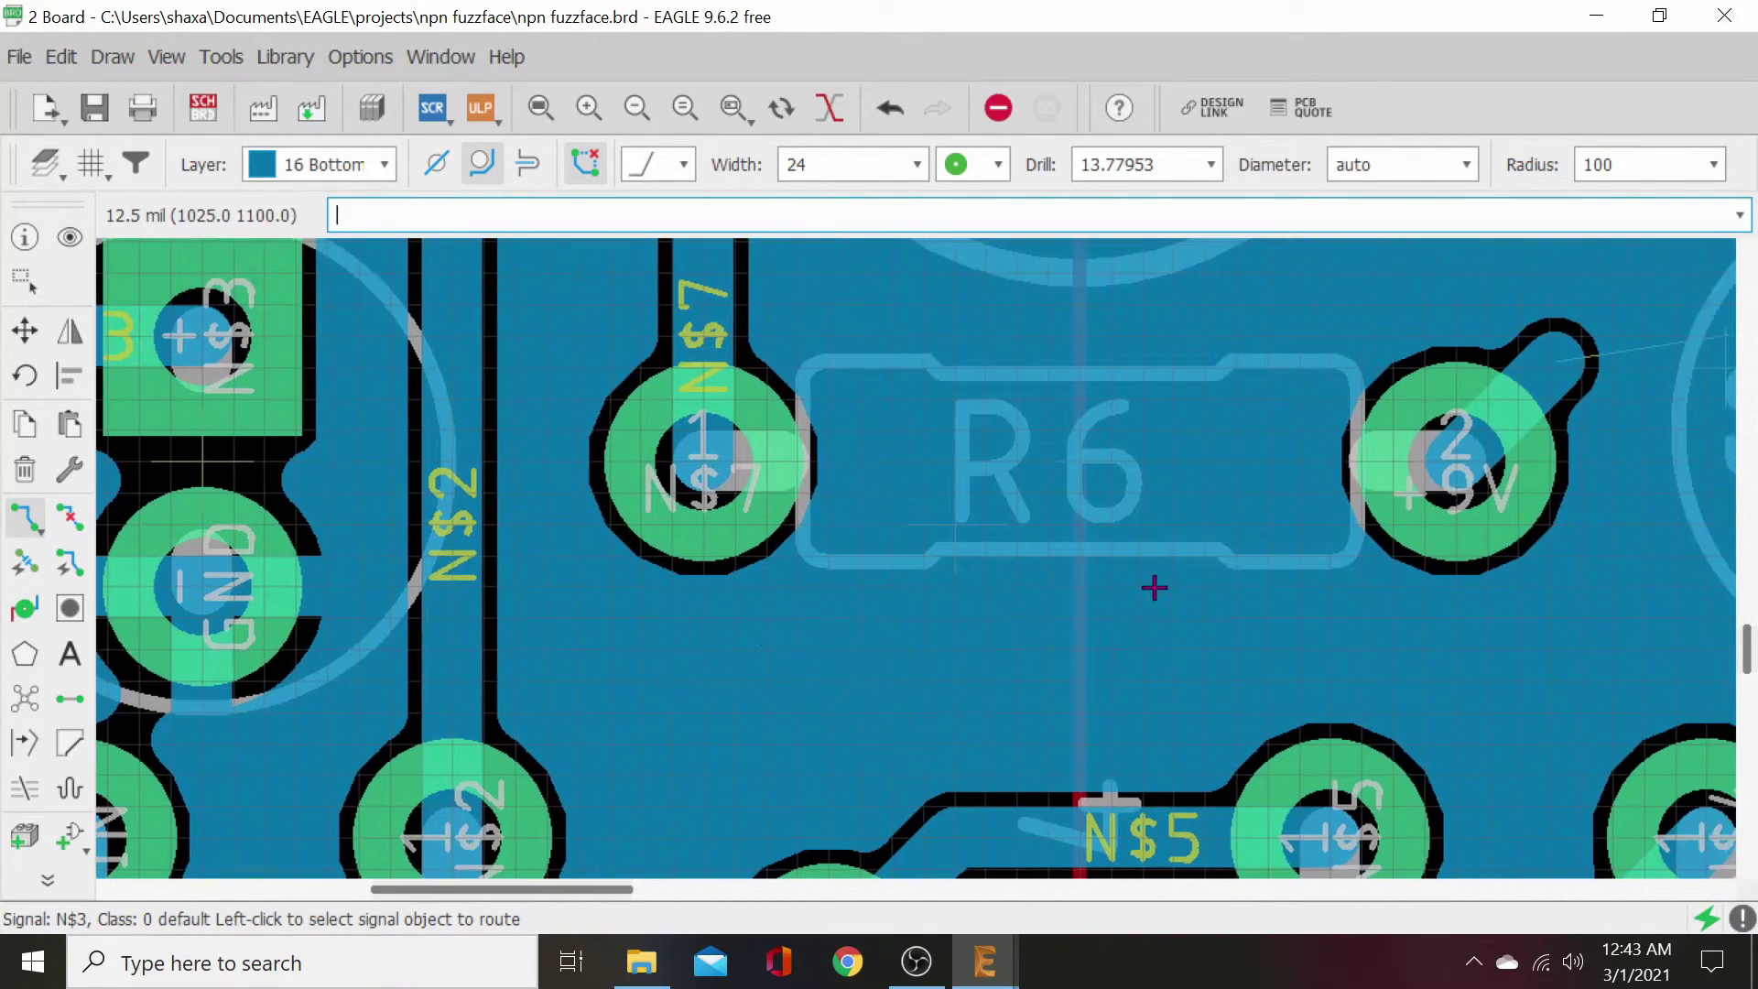
{"action": "scroll", "coordinate": [843, 683], "scroll_direction": "up", "scroll_amount": 5}
- Route the +9V airwire from R6 to the centre of C2's positive pad
{"action": "left_click", "coordinate": [892, 712]}
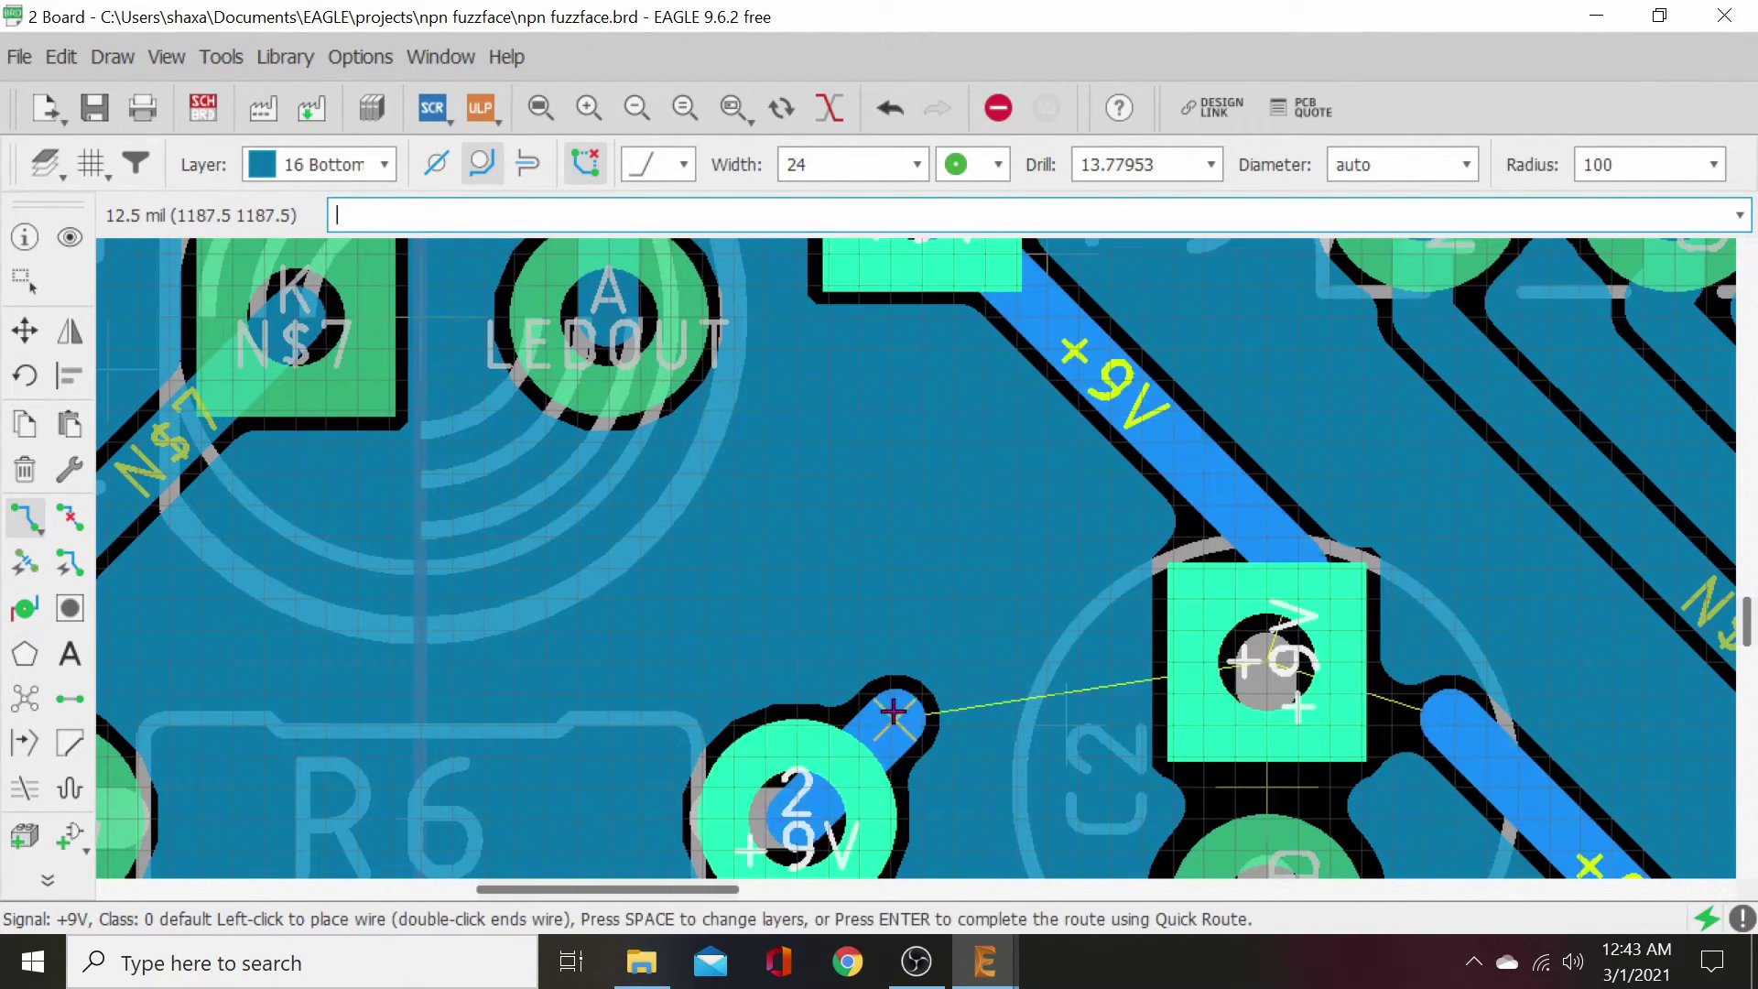
{"action": "left_click", "coordinate": [1288, 665]}
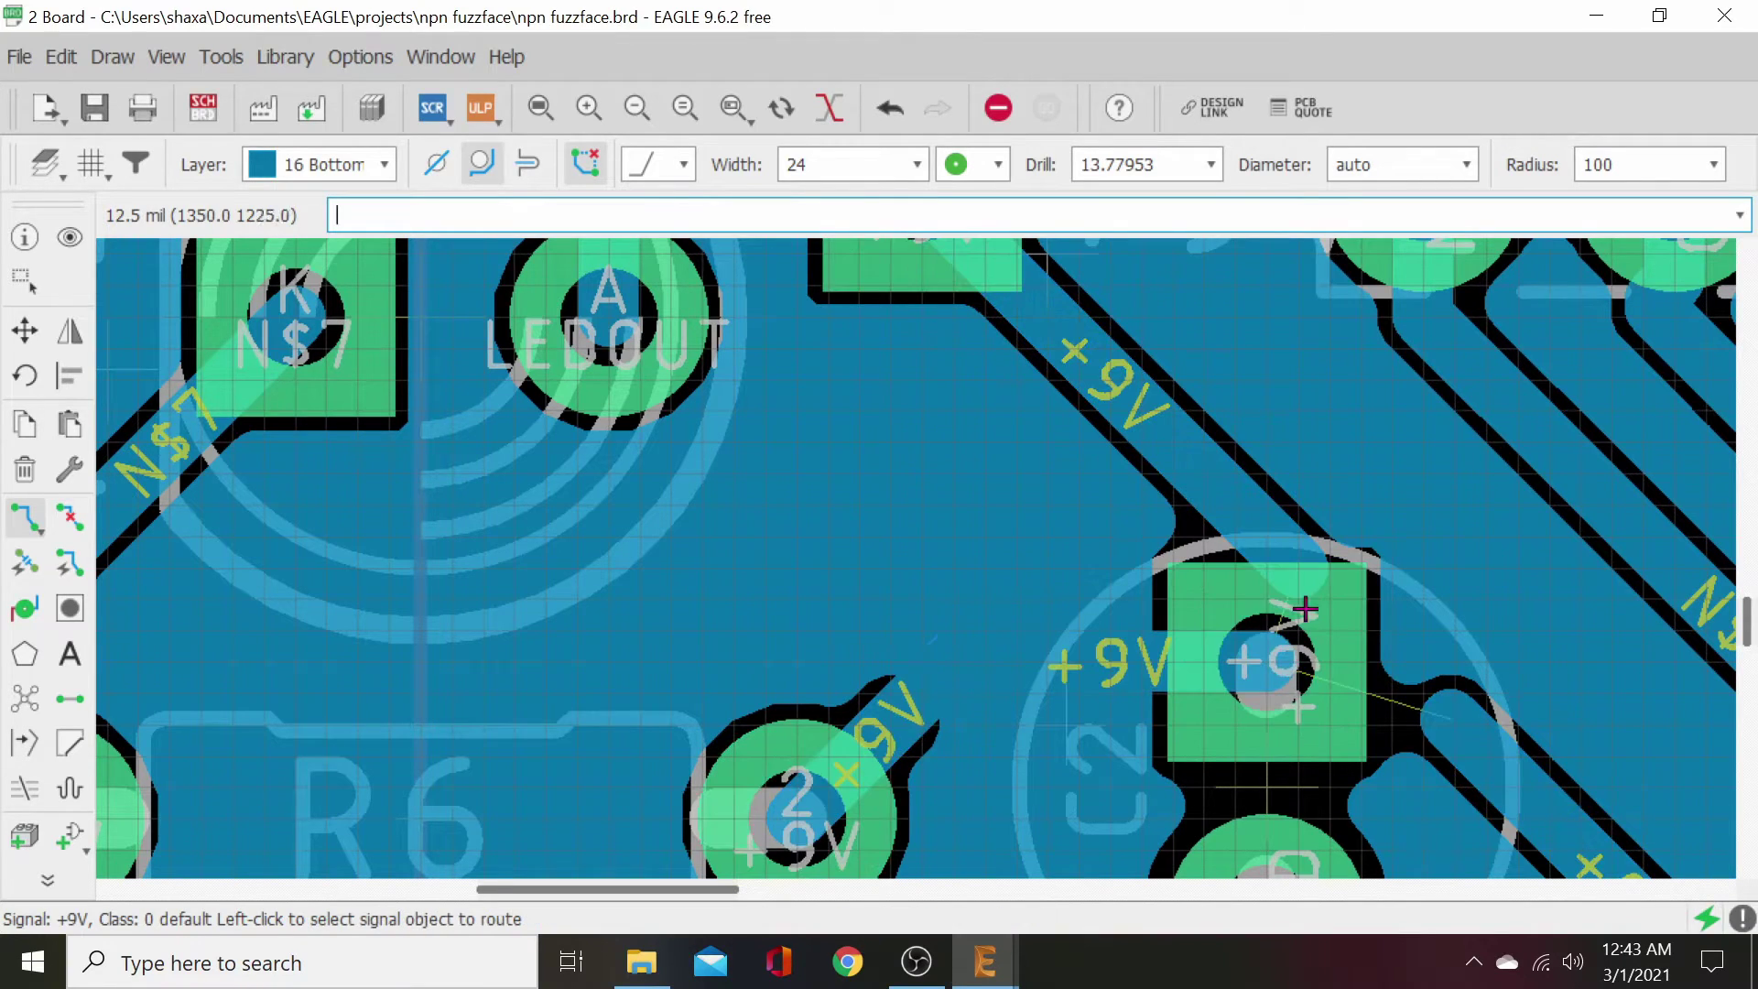
{"action": "left_click", "coordinate": [1280, 549]}
{"action": "left_click", "coordinate": [1268, 646]}
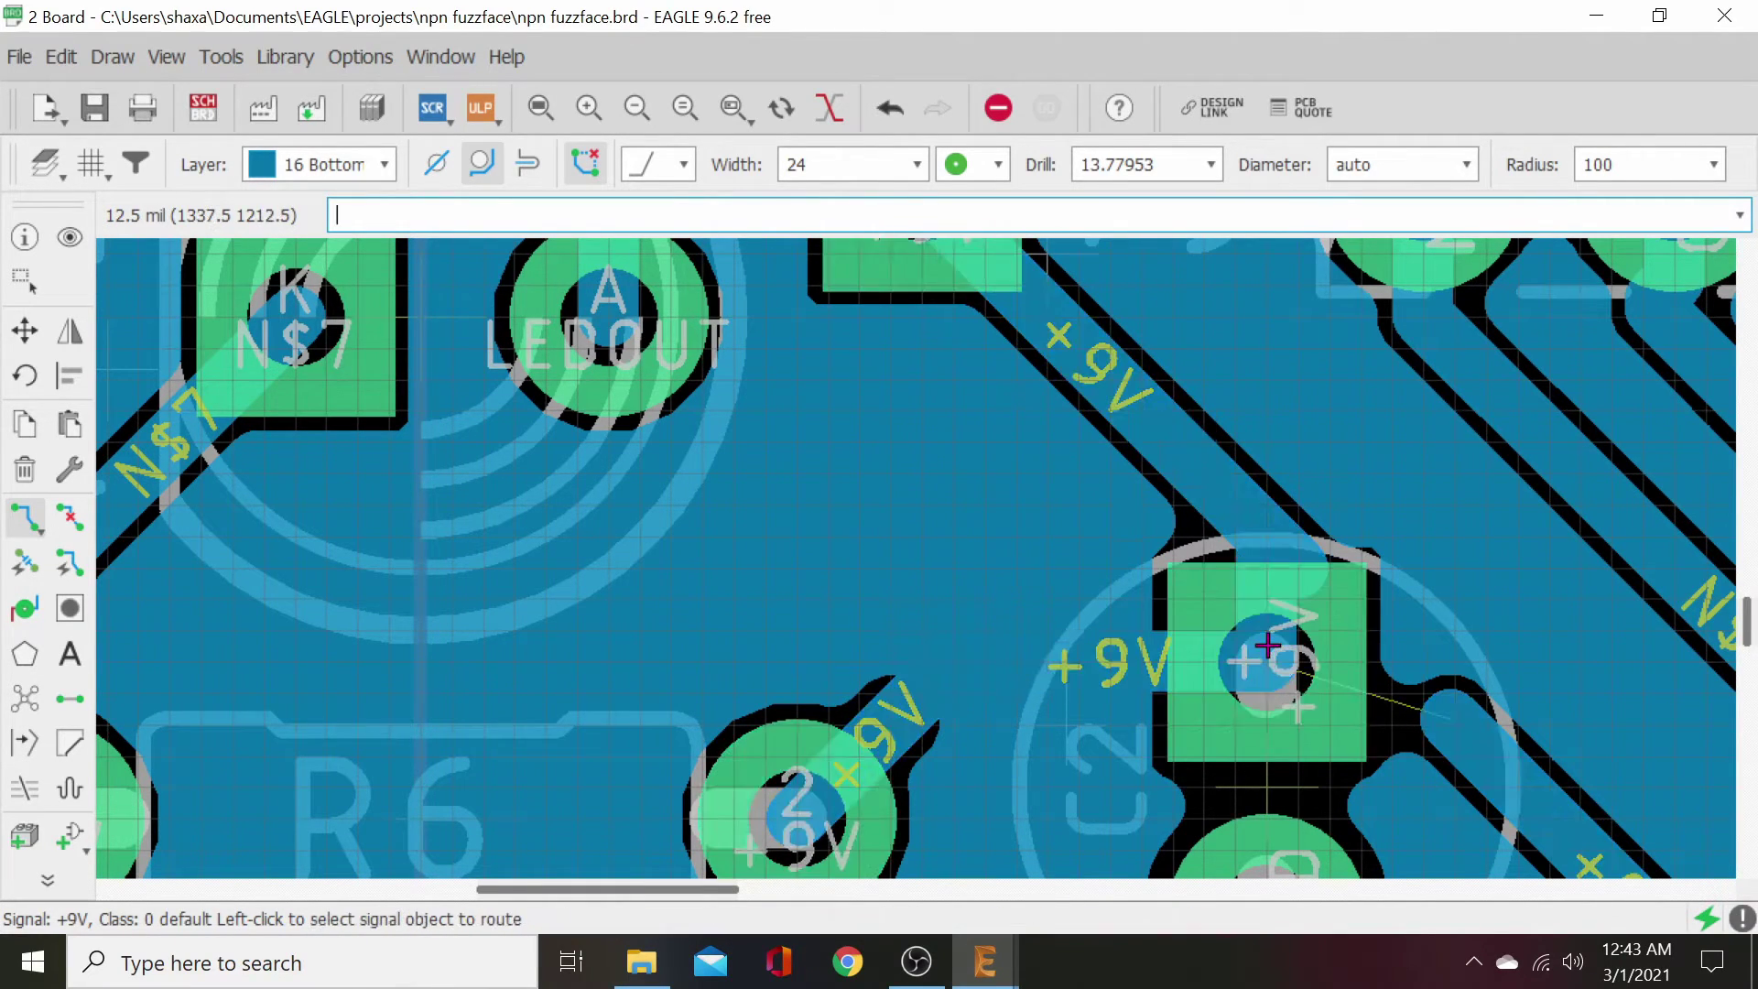
{"action": "left_click", "coordinate": [1456, 727]}
{"action": "left_click", "coordinate": [1256, 646]}
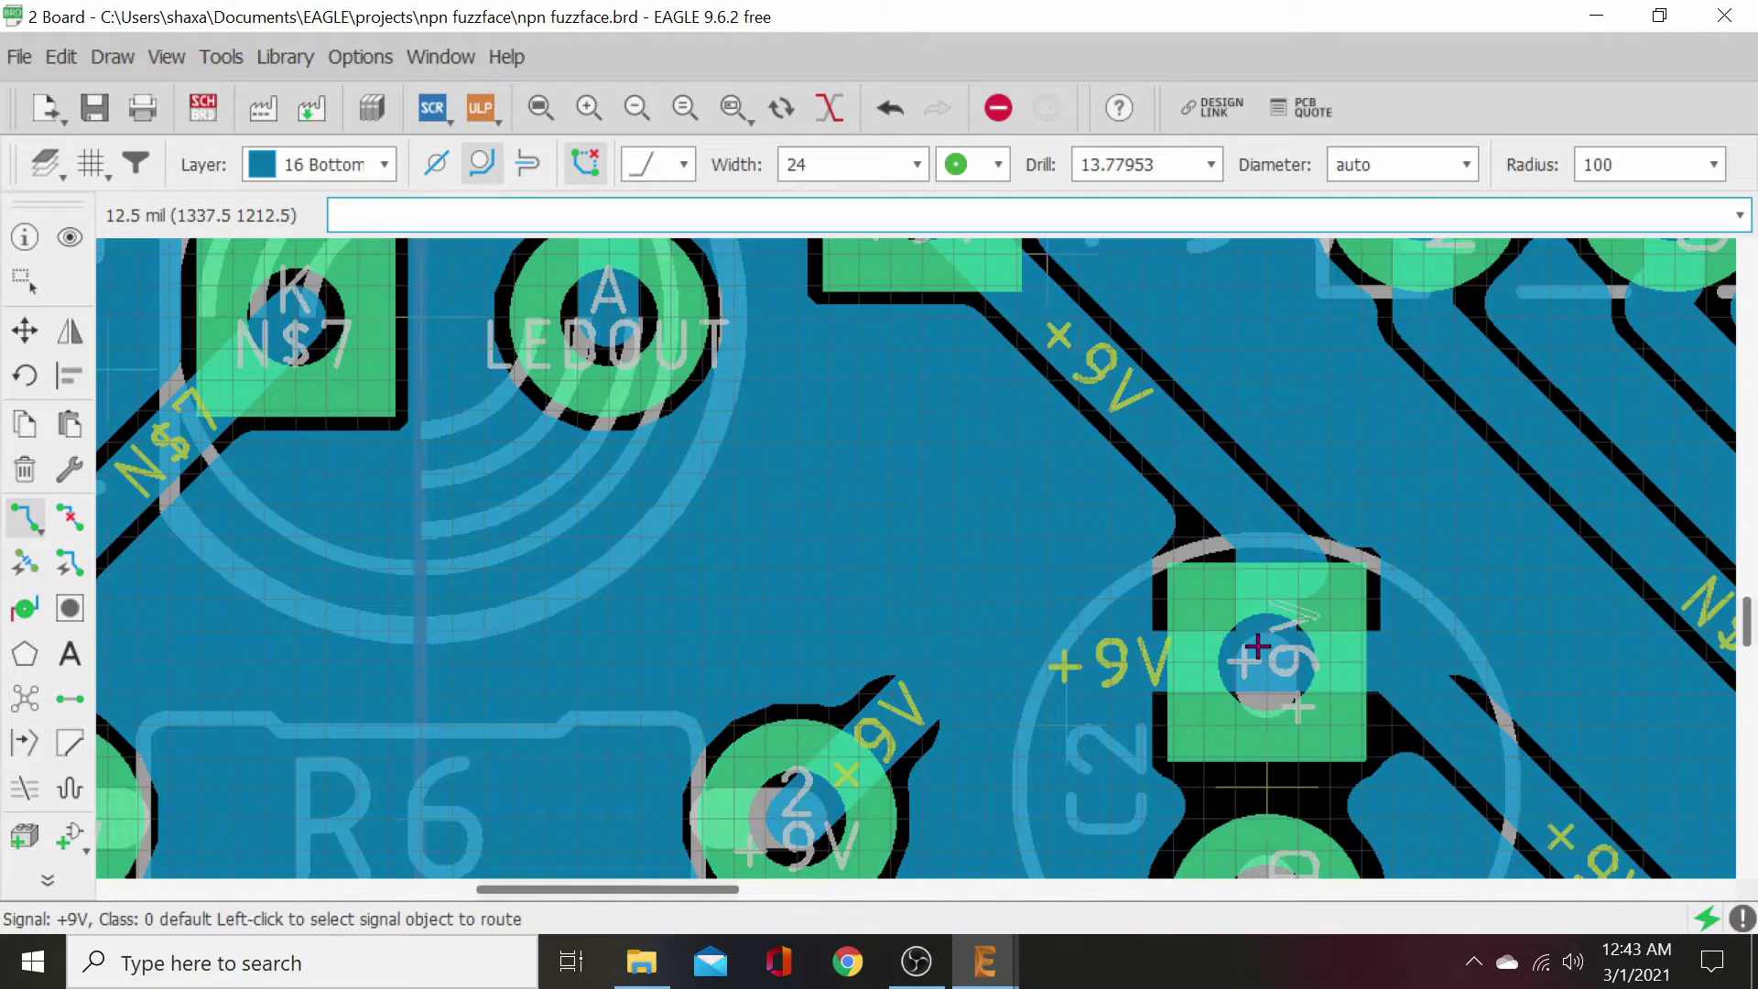
{"action": "scroll", "coordinate": [915, 552], "scroll_direction": "down", "scroll_amount": 2}
{"action": "middle_click_drag", "start_coordinate": [934, 562], "coordinate": [1013, 482]}
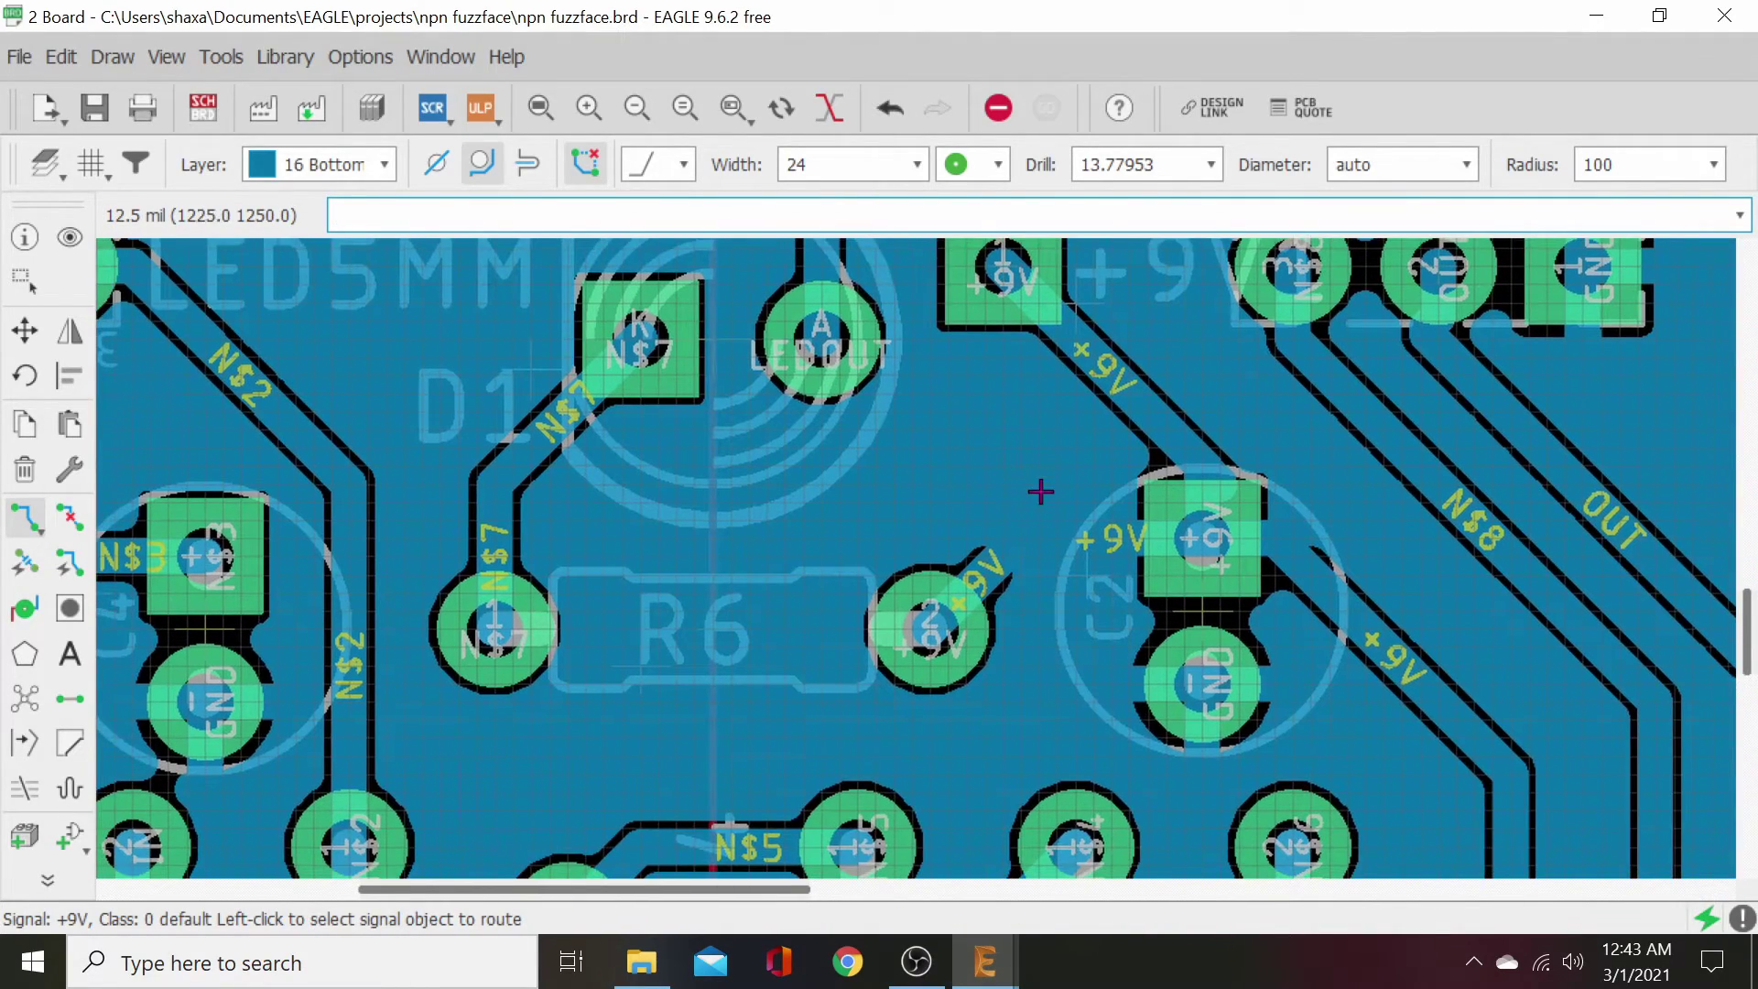
{"action": "scroll", "coordinate": [997, 459], "scroll_direction": "up", "scroll_amount": 3}
{"action": "middle_click_drag", "start_coordinate": [1114, 452], "coordinate": [690, 518]}
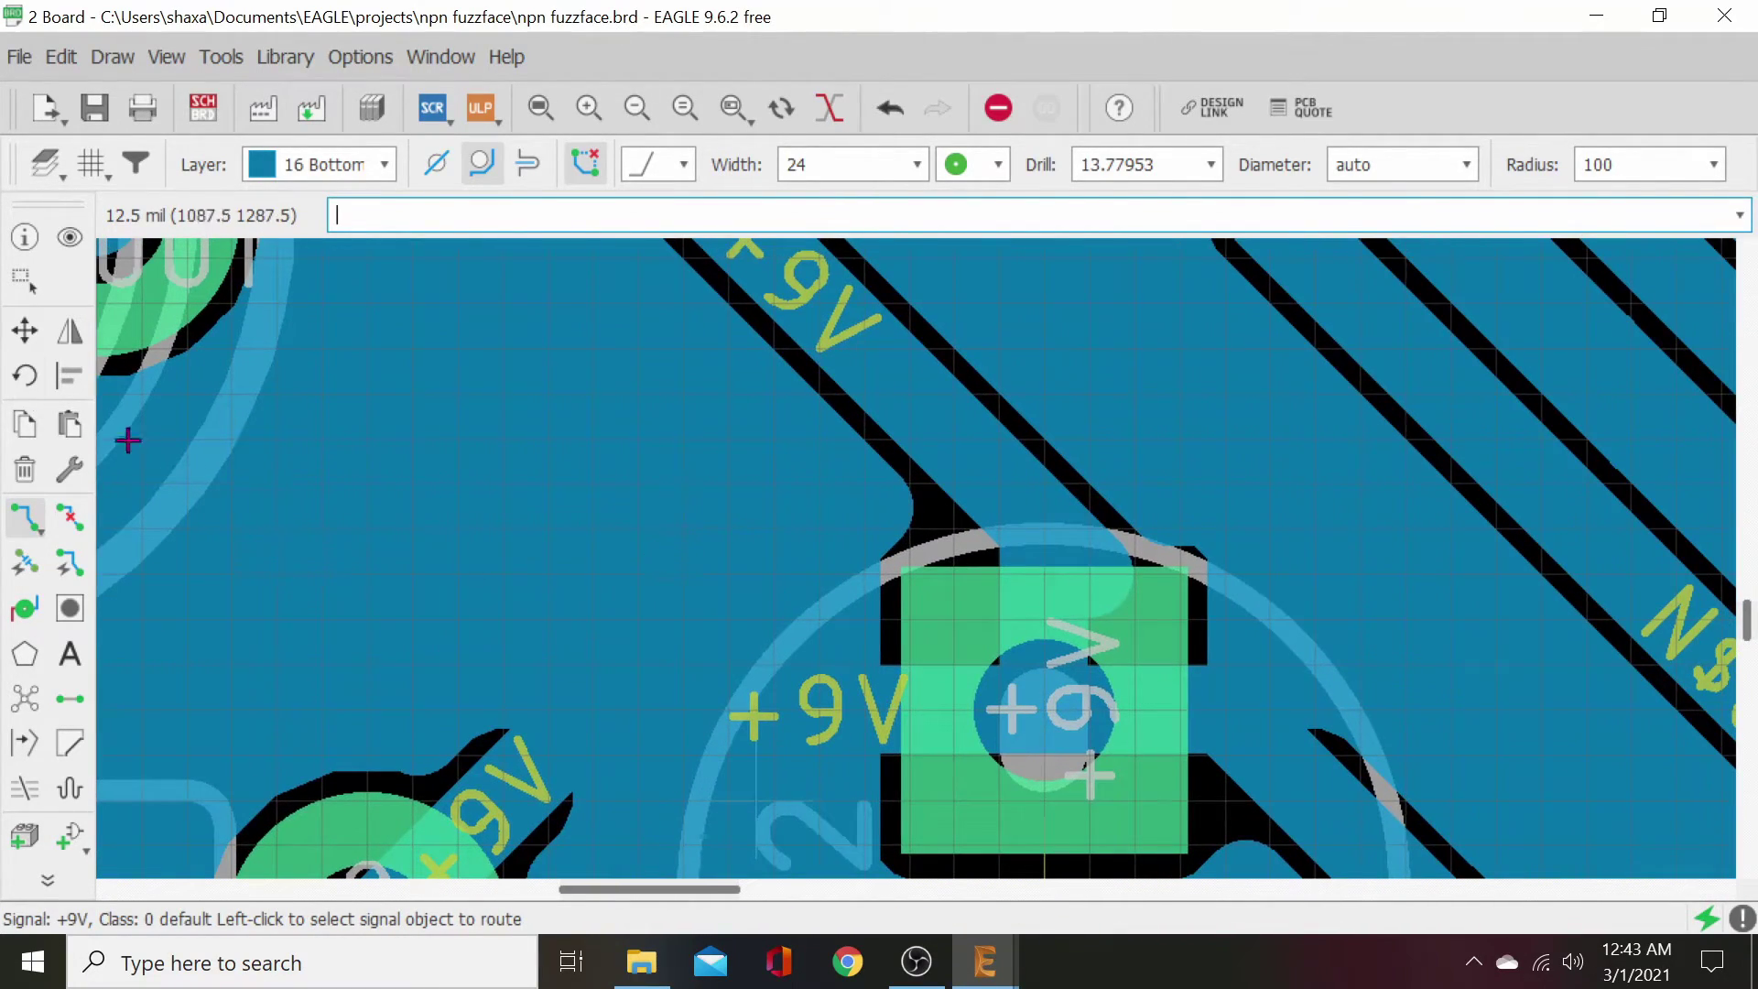
{"action": "left_click", "coordinate": [25, 330]}
{"action": "left_click", "coordinate": [1095, 574]}
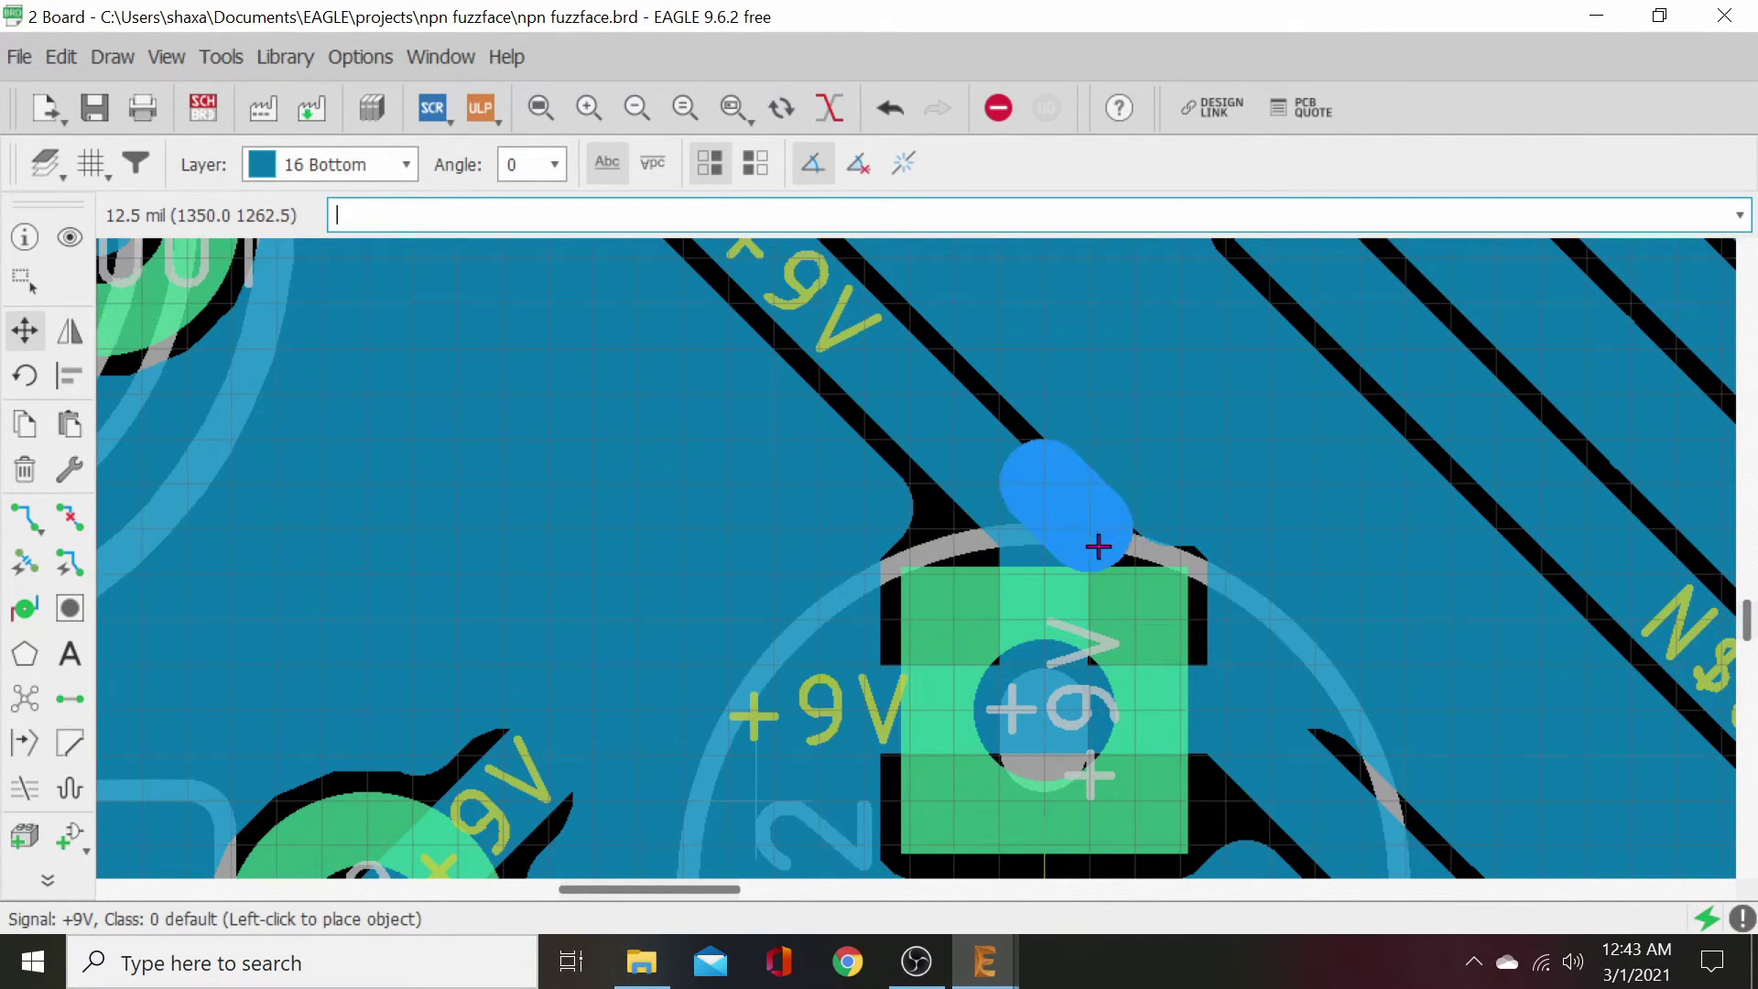
- Drop the +9V trace end on C2's pad and rip up the diagonal trace and stub
{"action": "left_click", "coordinate": [1139, 583]}
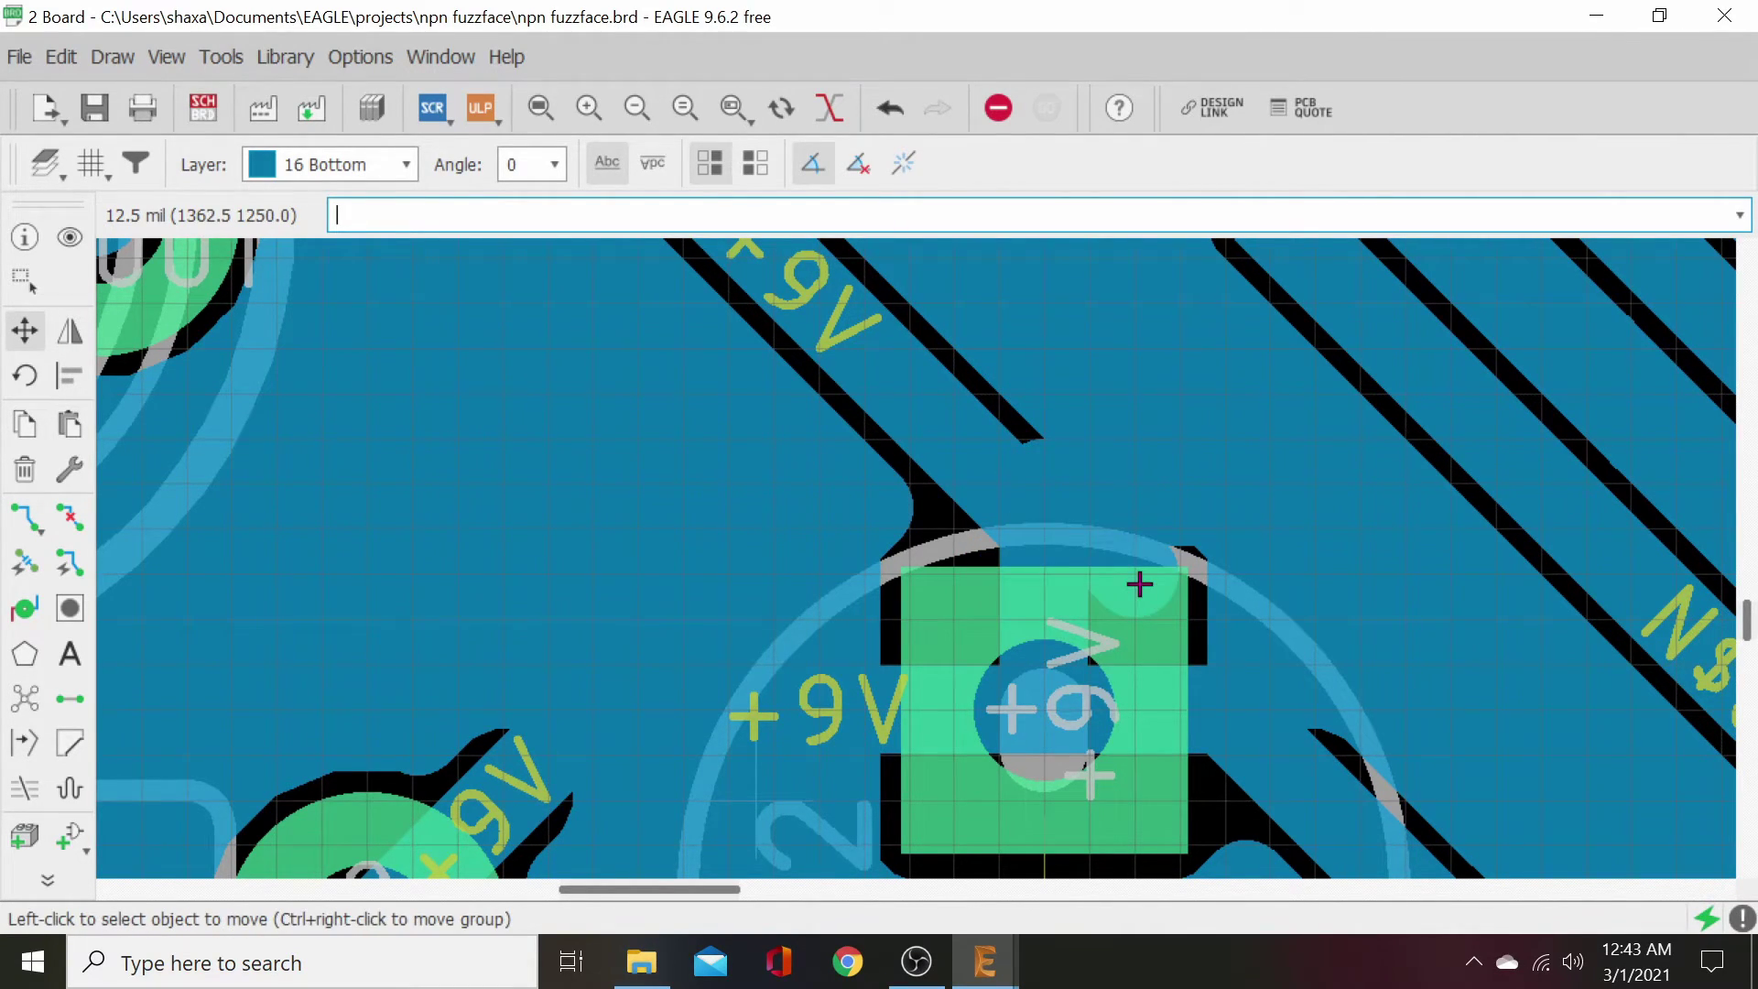
{"action": "left_click", "coordinate": [69, 517]}
{"action": "left_click", "coordinate": [1153, 598]}
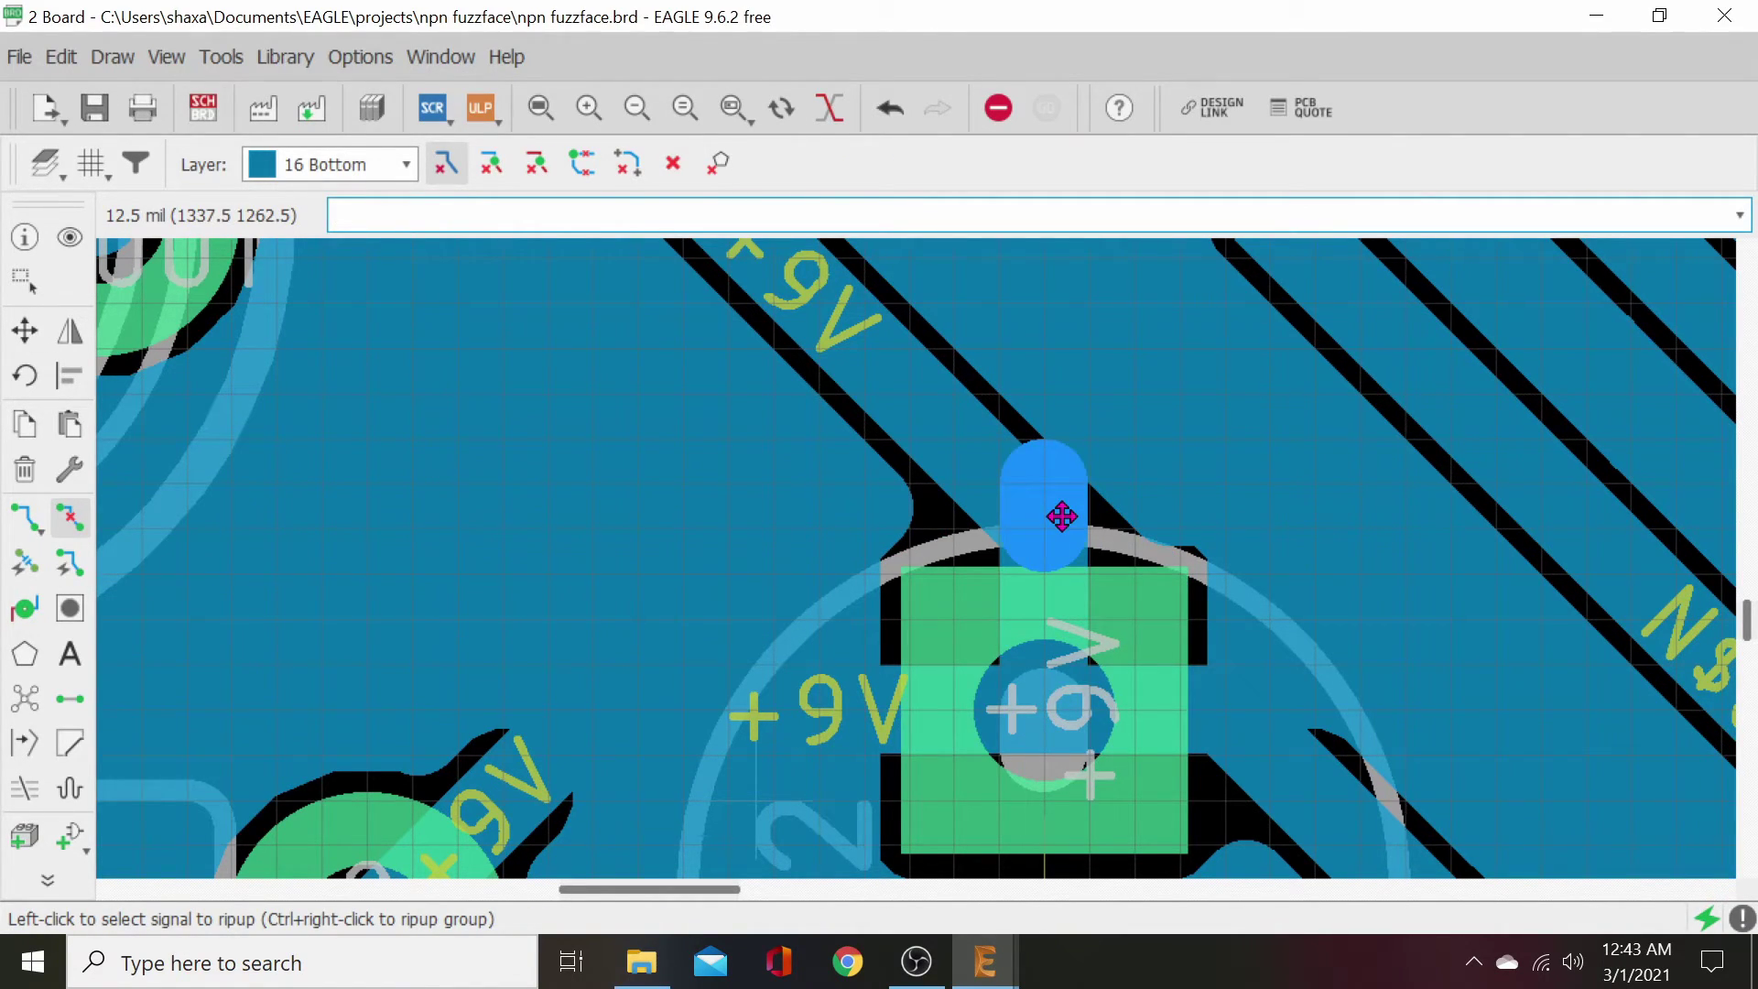
{"action": "left_click", "coordinate": [1061, 517]}
{"action": "left_click", "coordinate": [1061, 517]}
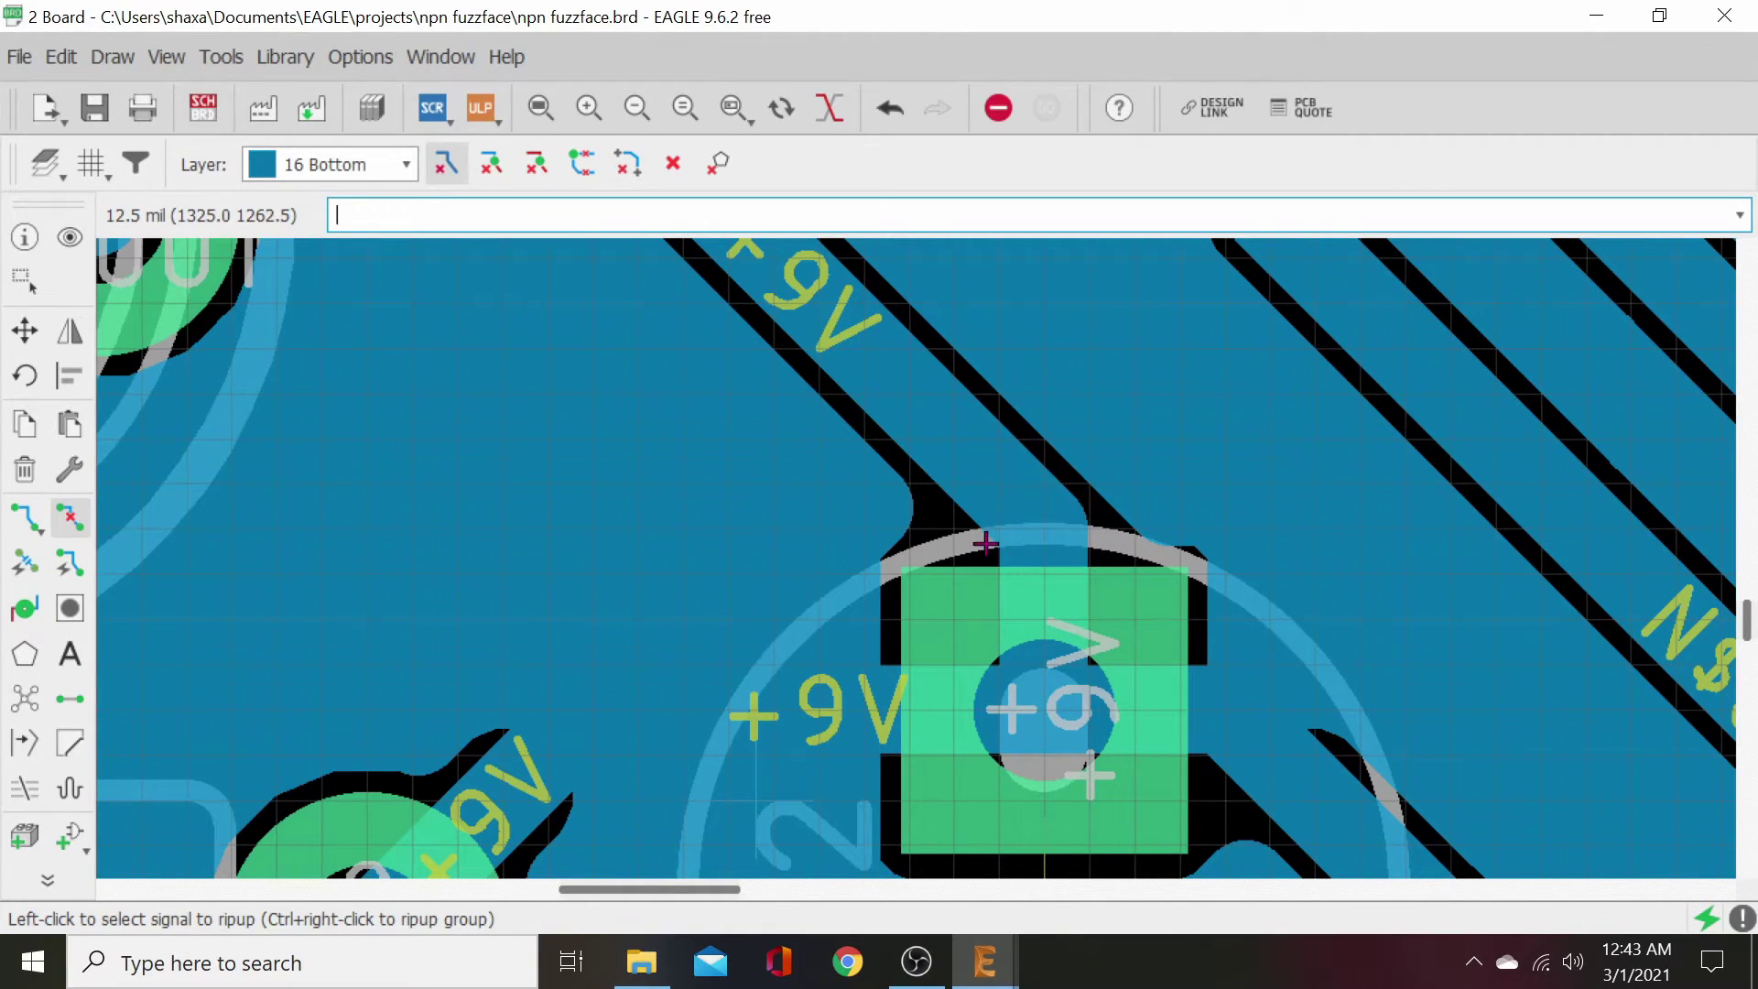
- Run Ratsnest to refill the ground pour and review the board layout
{"action": "scroll", "coordinate": [985, 544], "scroll_direction": "down", "scroll_amount": 5}
{"action": "middle_click_drag", "start_coordinate": [730, 551], "coordinate": [1032, 510]}
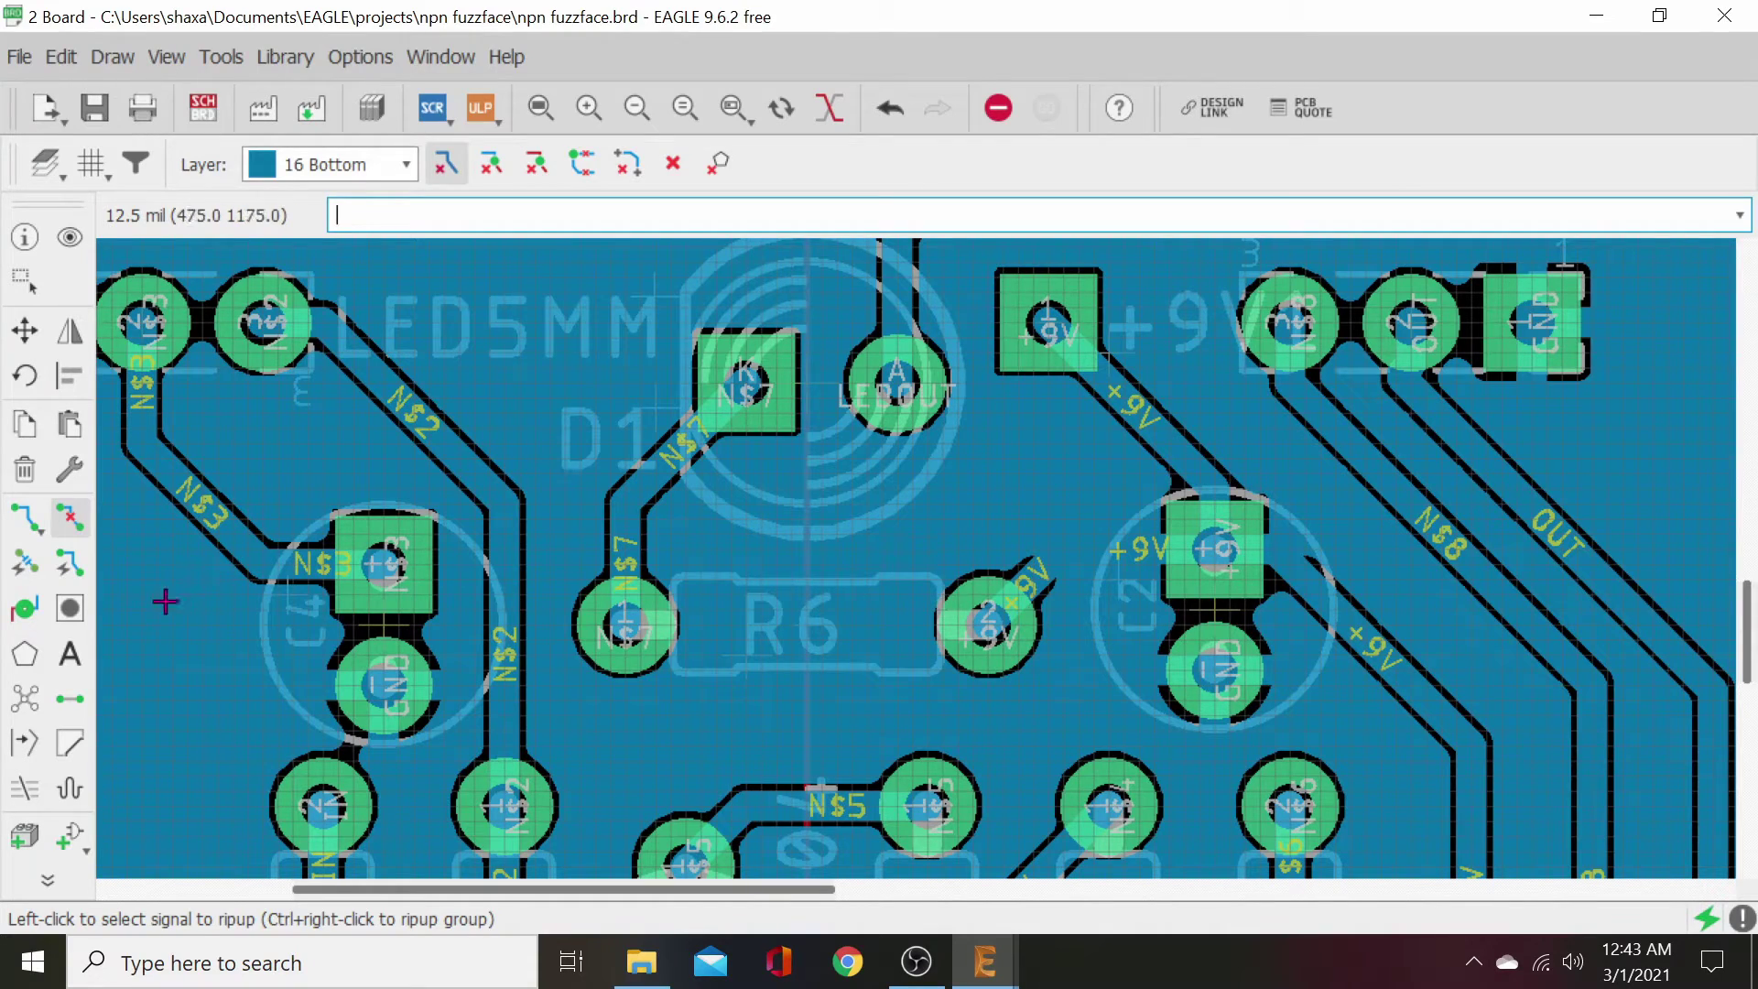
{"action": "left_click", "coordinate": [24, 699]}
{"action": "scroll", "coordinate": [796, 695], "scroll_direction": "down", "scroll_amount": 1}
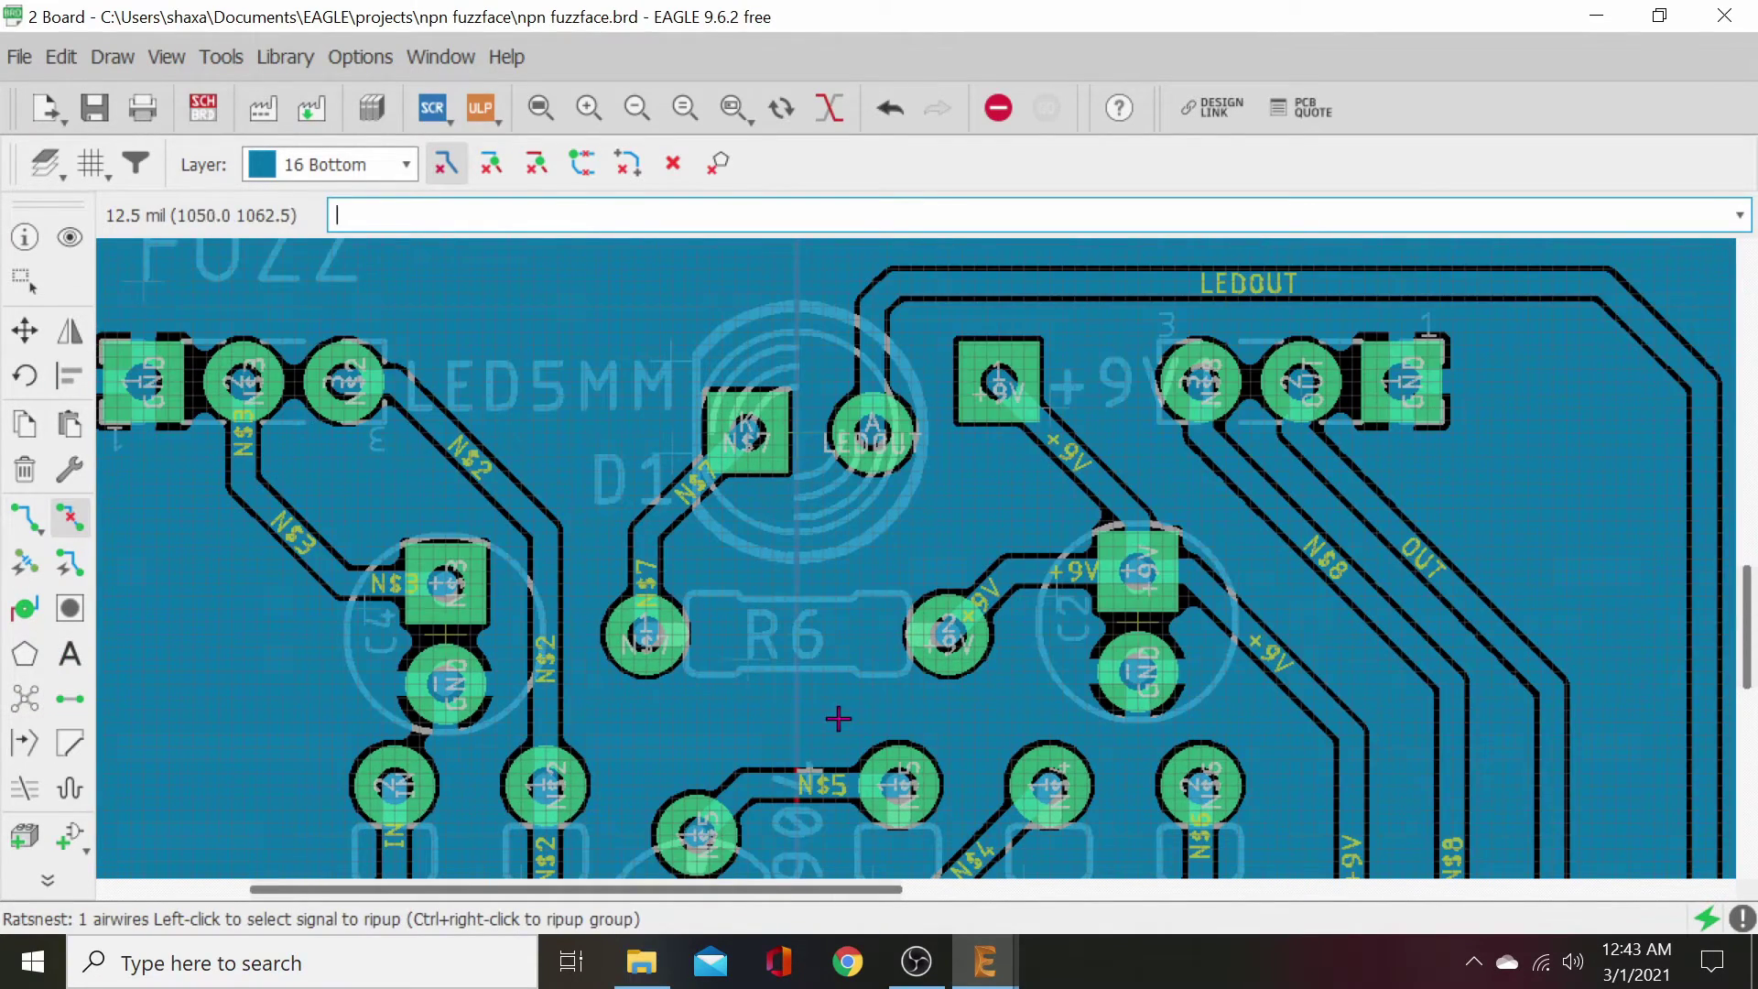
{"action": "middle_click_drag", "start_coordinate": [838, 718], "coordinate": [793, 722]}
{"action": "scroll", "coordinate": [763, 717], "scroll_direction": "up", "scroll_amount": 1}
{"action": "scroll", "coordinate": [761, 717], "scroll_direction": "up", "scroll_amount": 1}
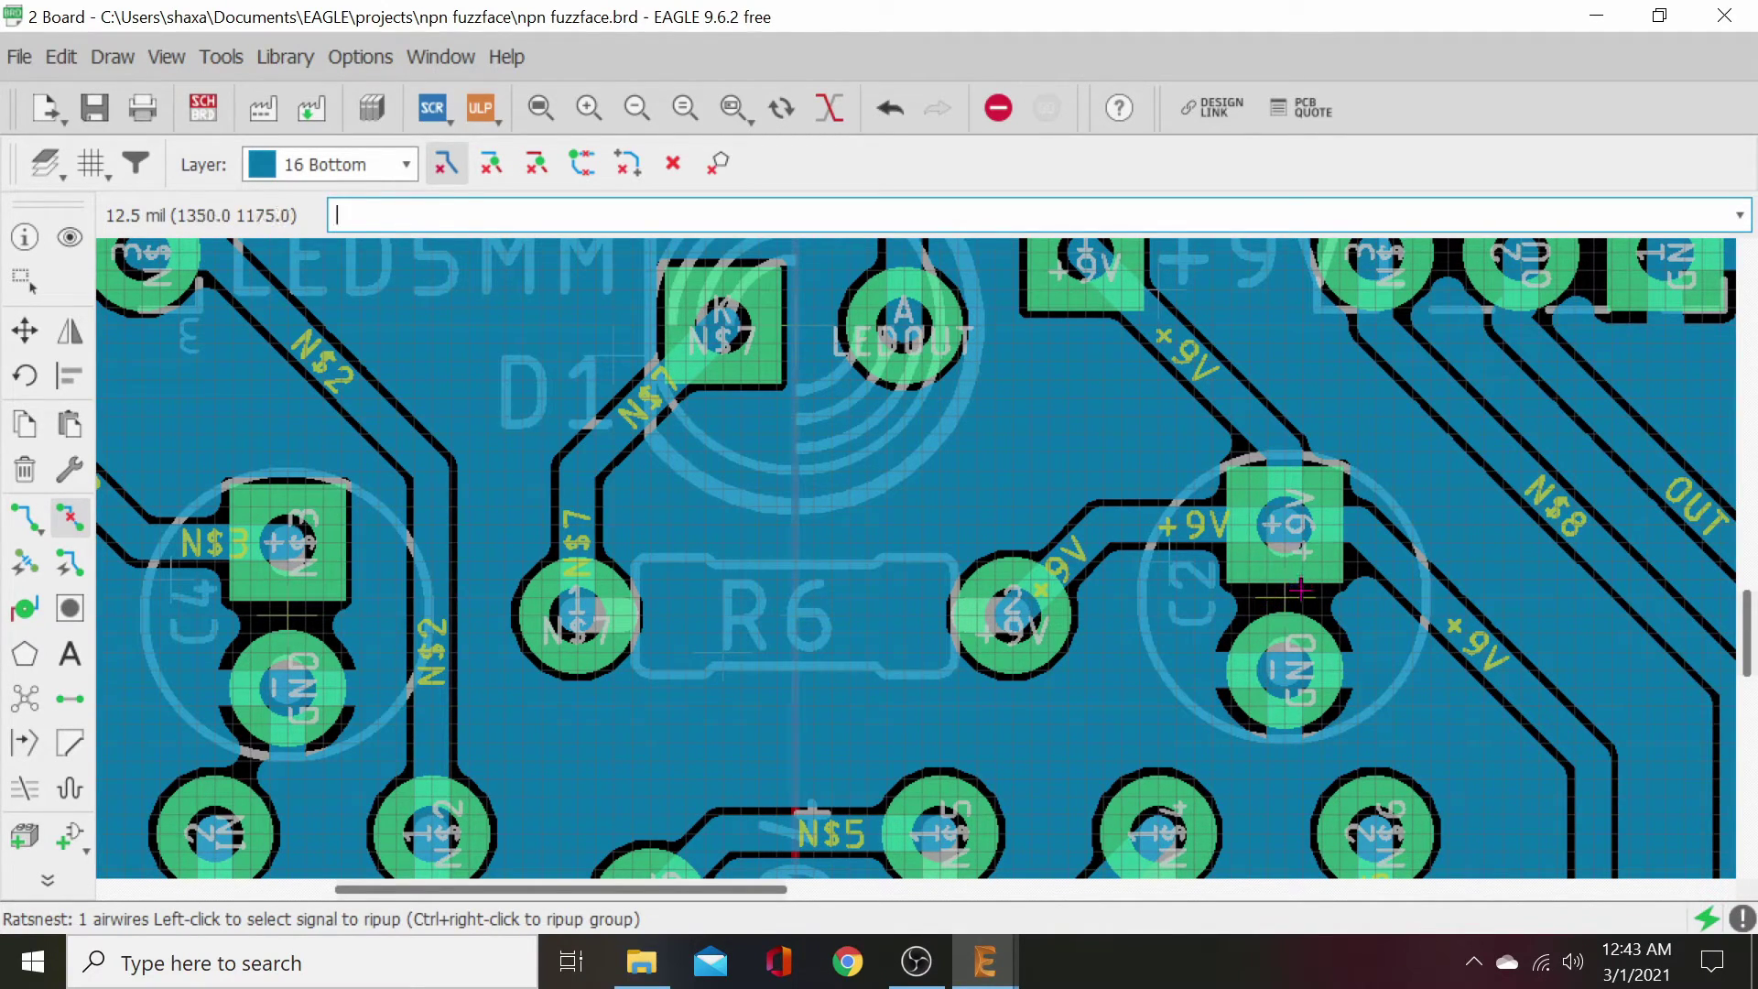
- Move capacitor C2 slightly lower and to the right
{"action": "left_click", "coordinate": [41, 333]}
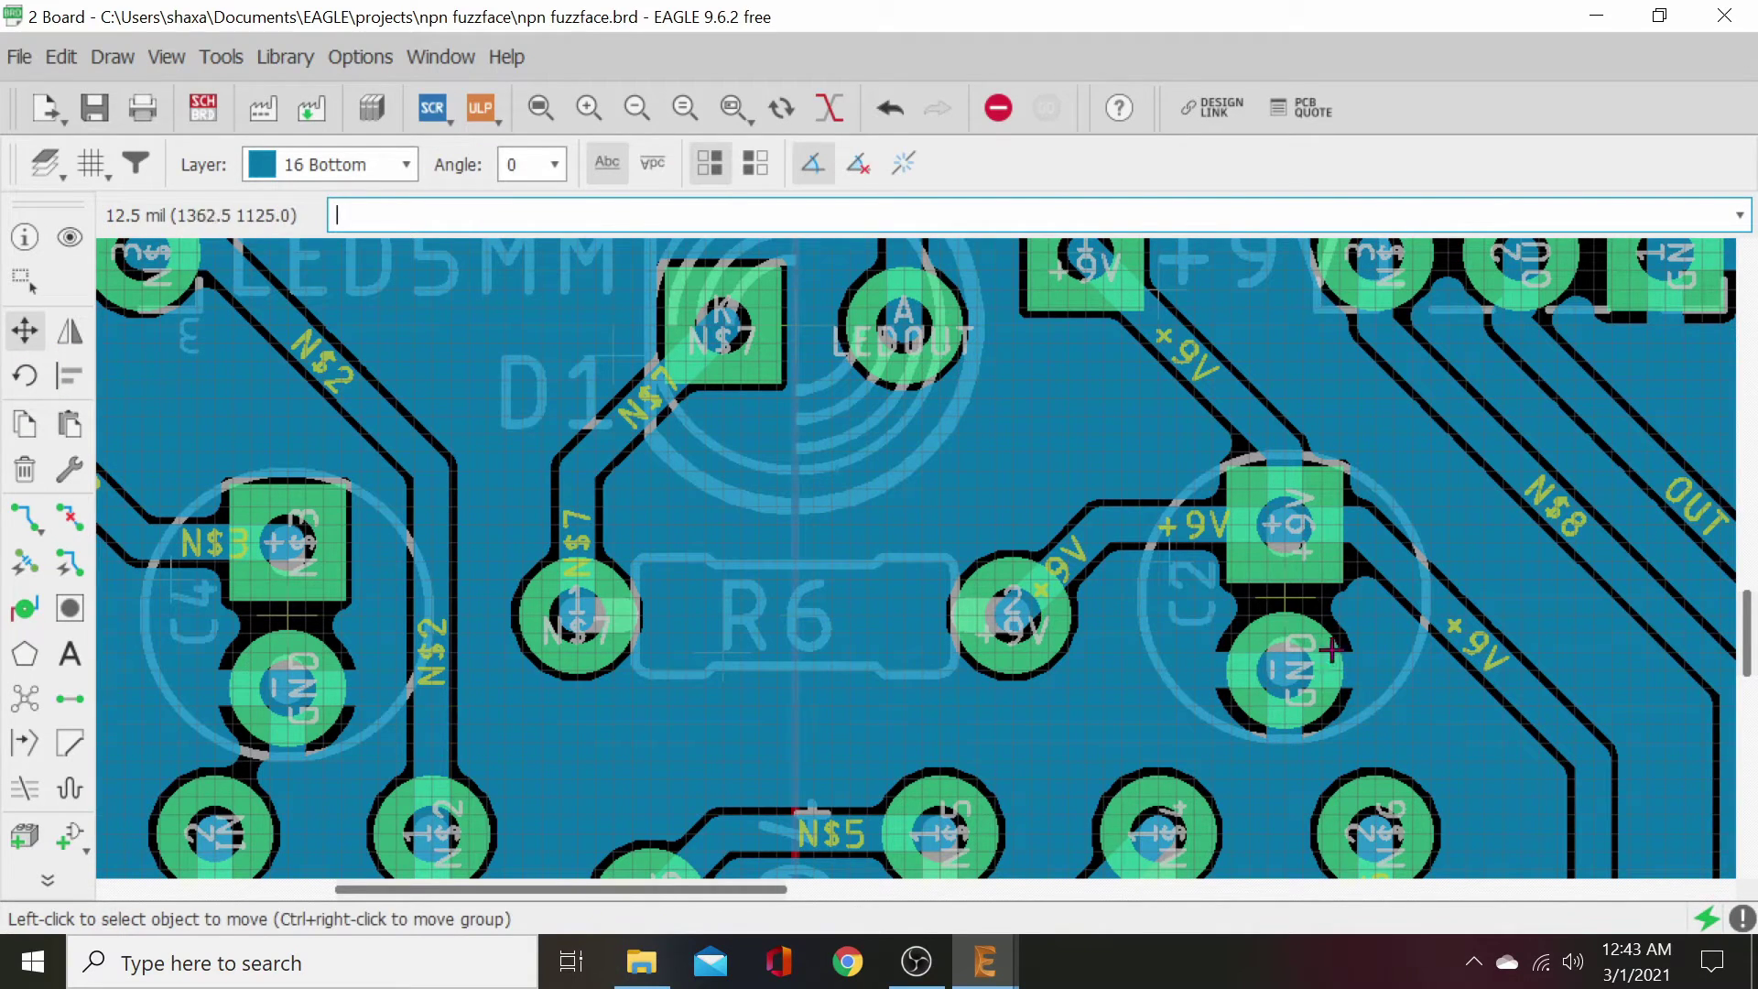
{"action": "left_click", "coordinate": [1281, 601]}
{"action": "left_click", "coordinate": [1248, 638]}
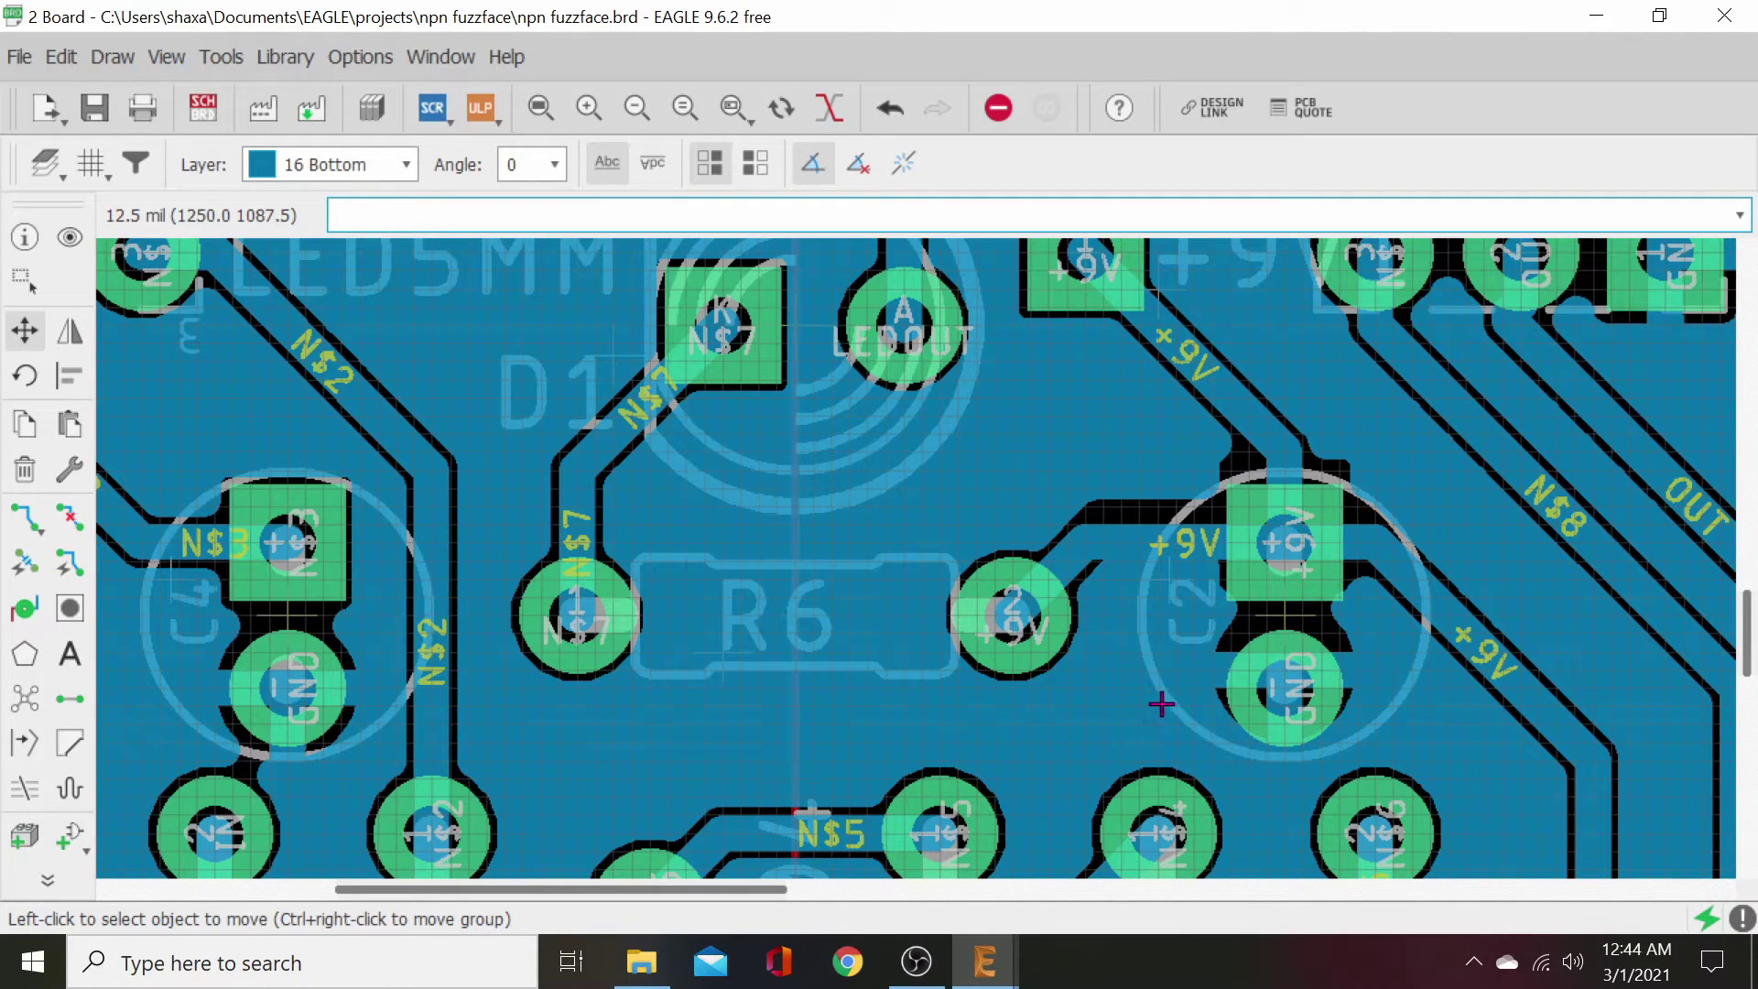
{"action": "middle_click_drag", "start_coordinate": [1162, 706], "coordinate": [1189, 561]}
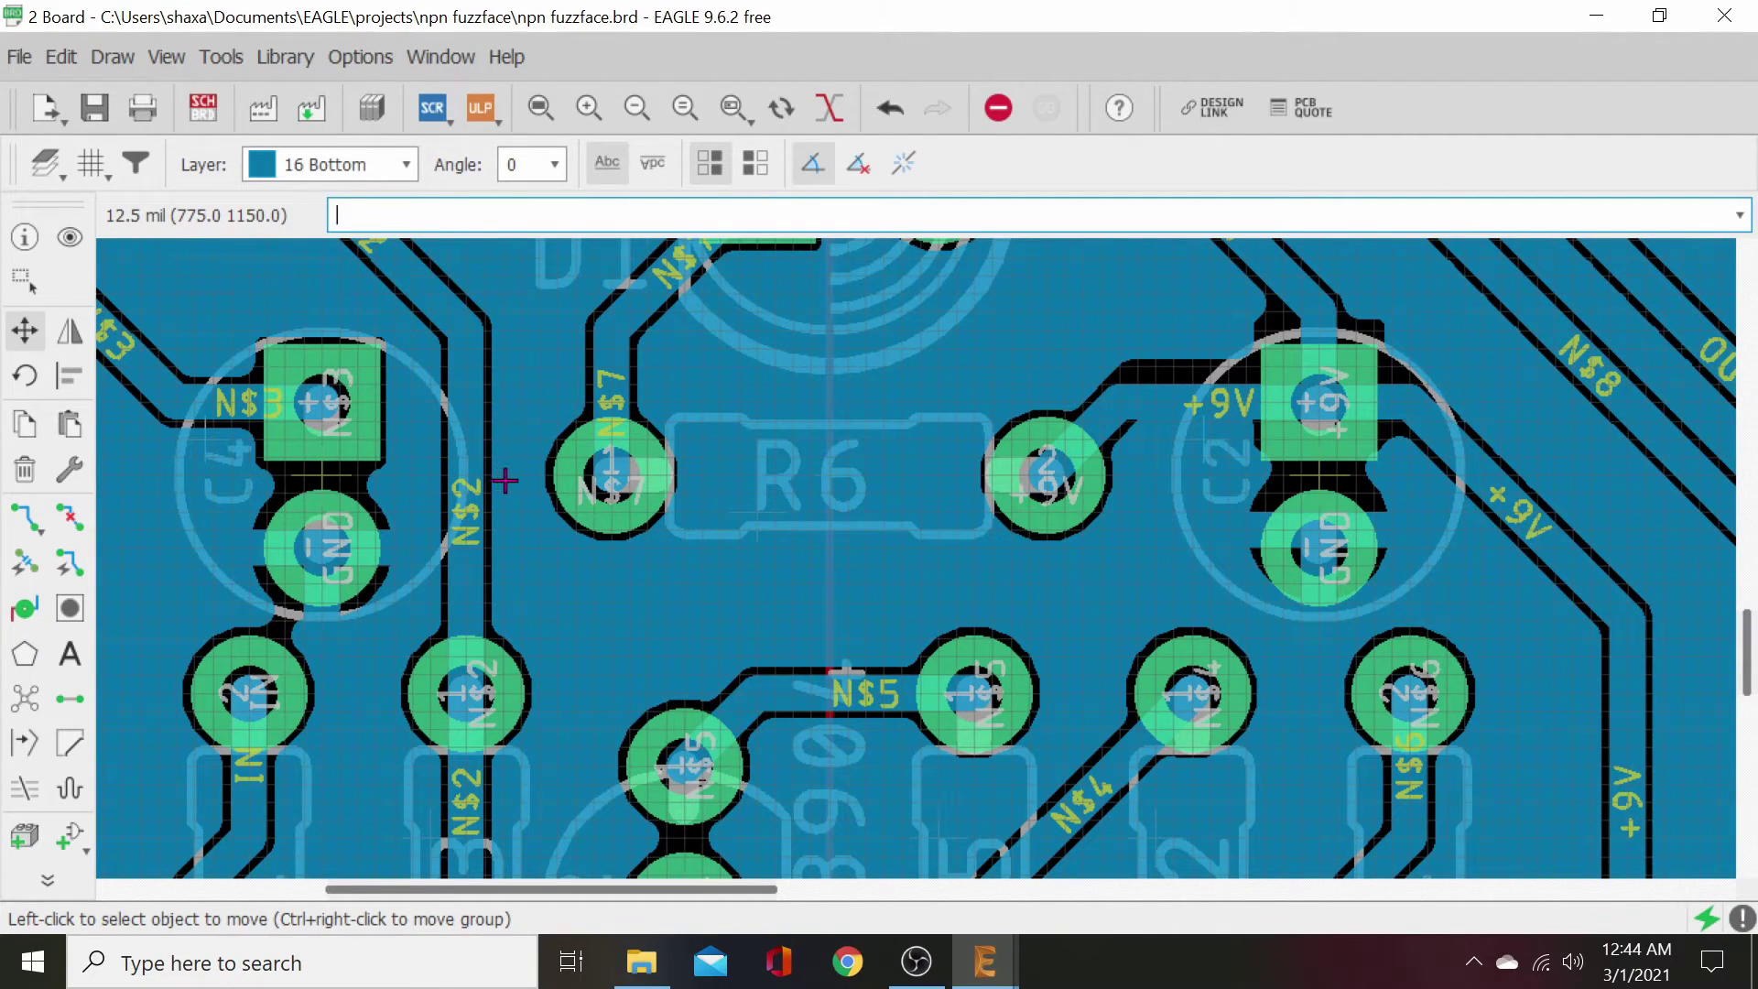
- Shift capacitor C4 slightly to the left
{"action": "middle_click_drag", "start_coordinate": [1075, 561], "coordinate": [871, 640]}
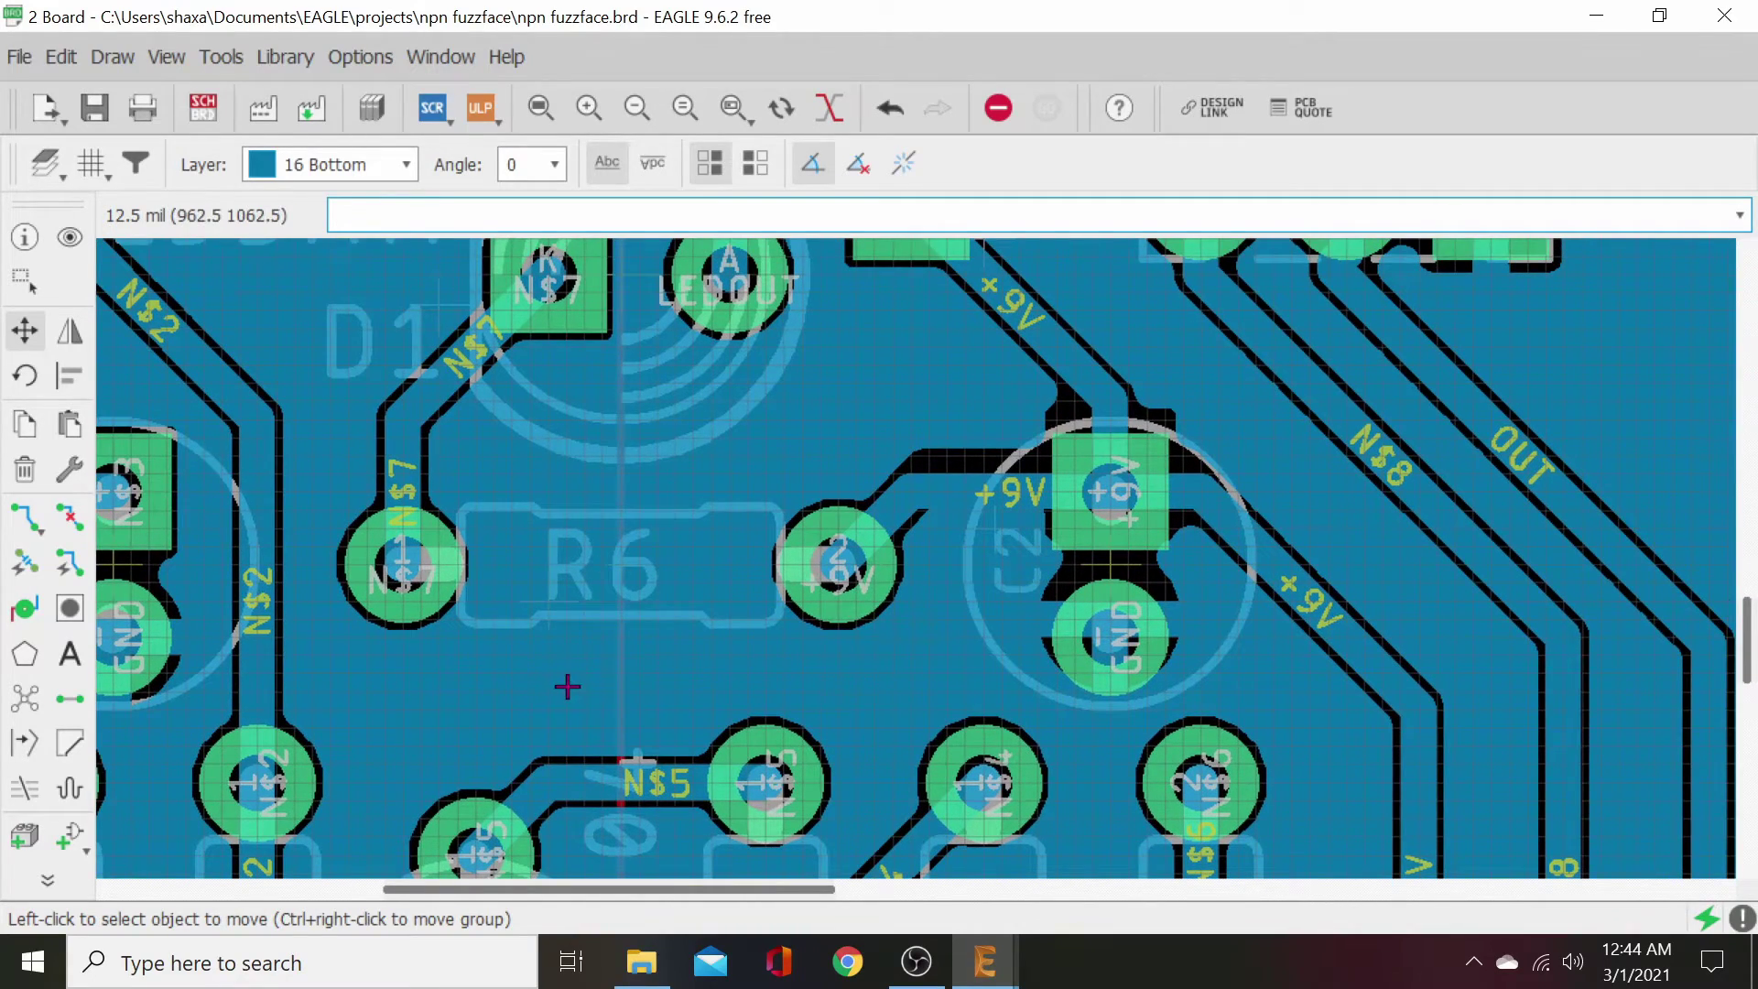
{"action": "scroll", "coordinate": [805, 659], "scroll_direction": "up", "scroll_amount": 2}
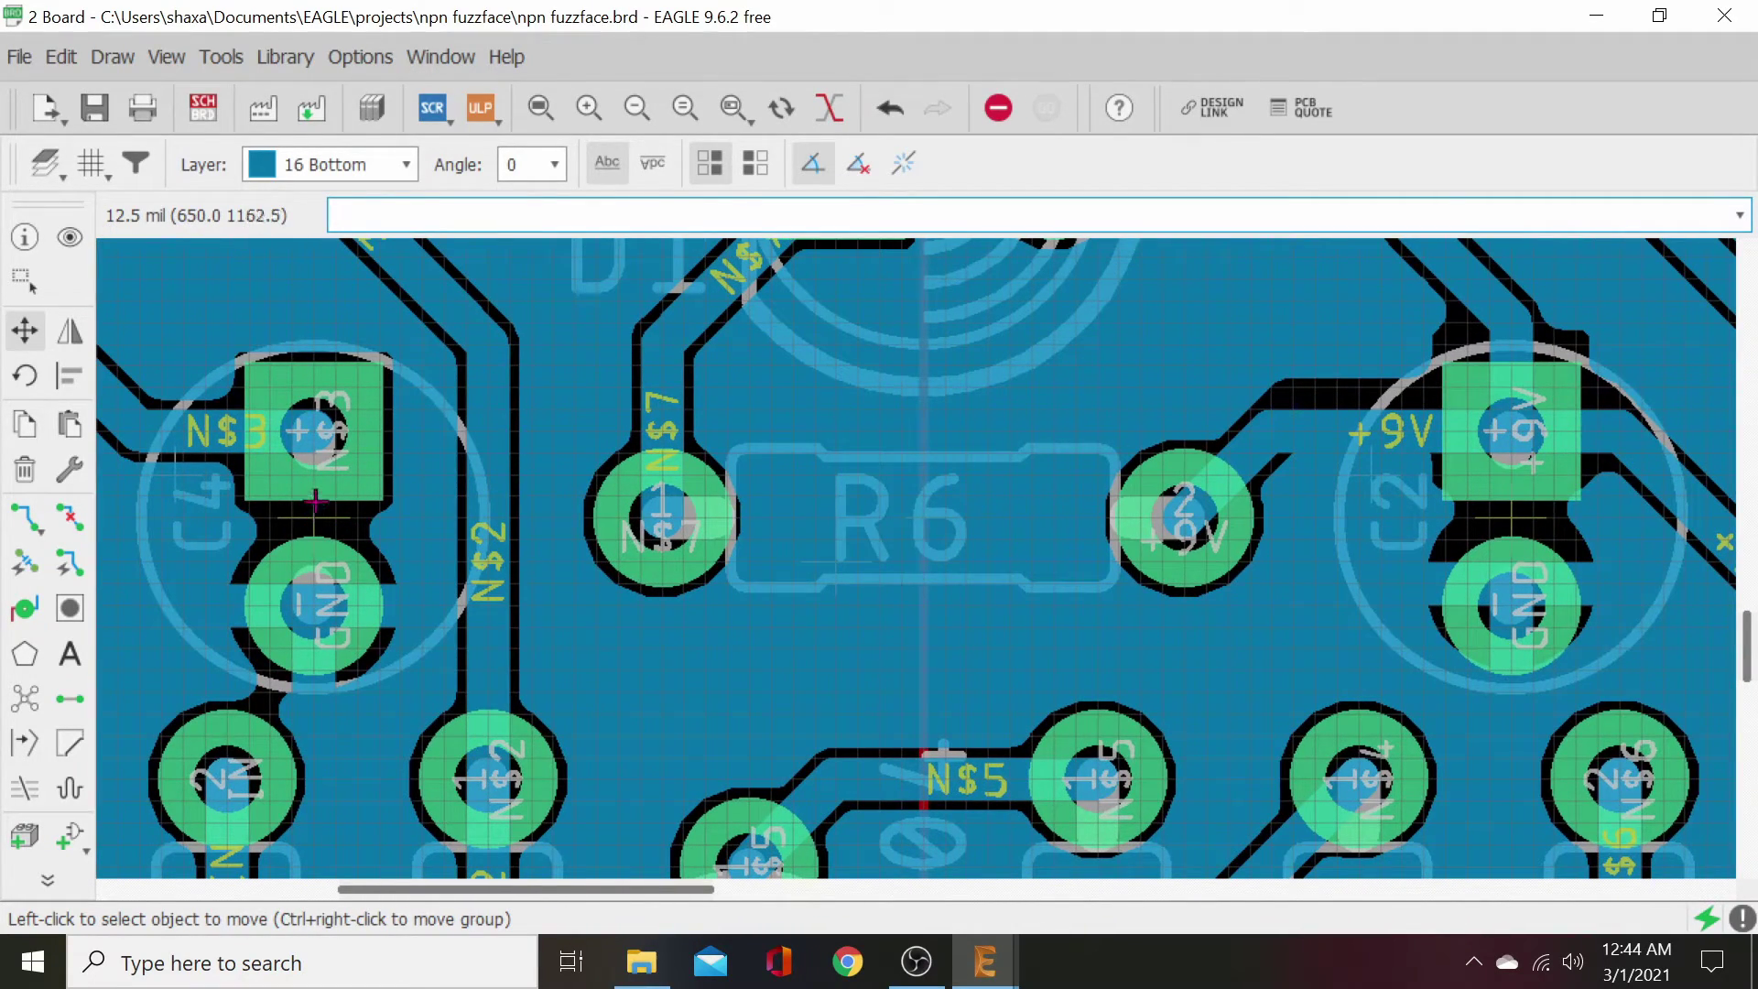
{"action": "left_click", "coordinate": [176, 458]}
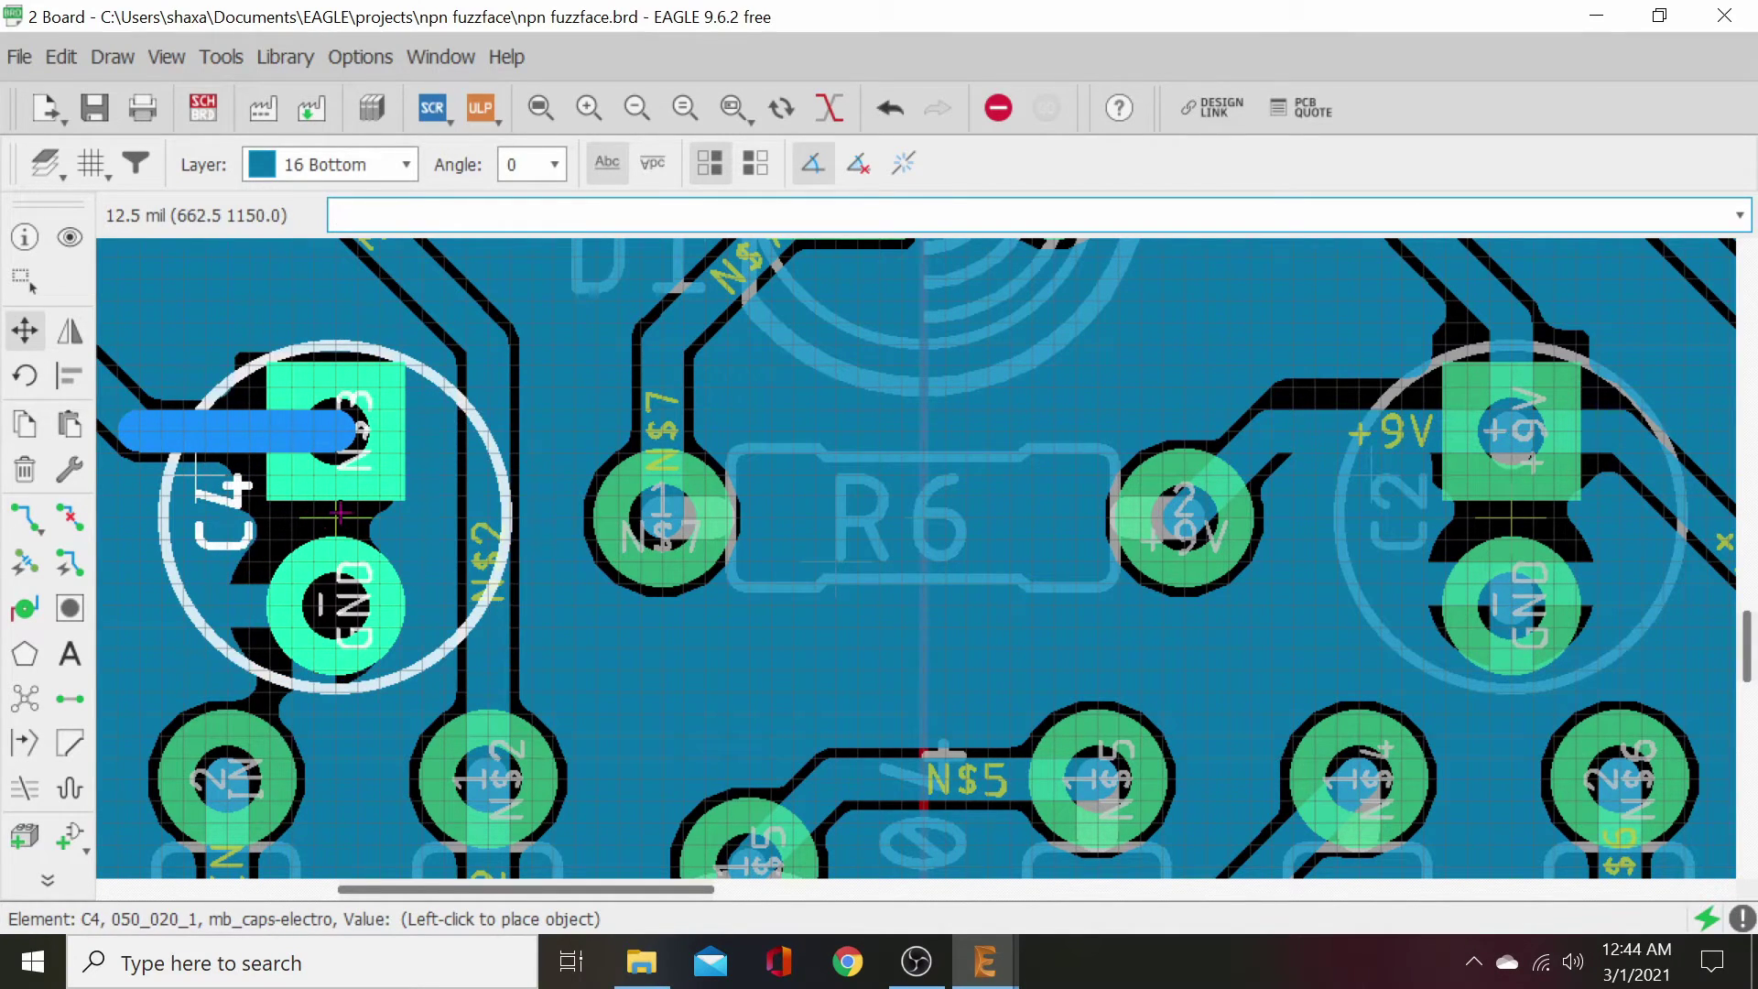
{"action": "left_click", "coordinate": [325, 517]}
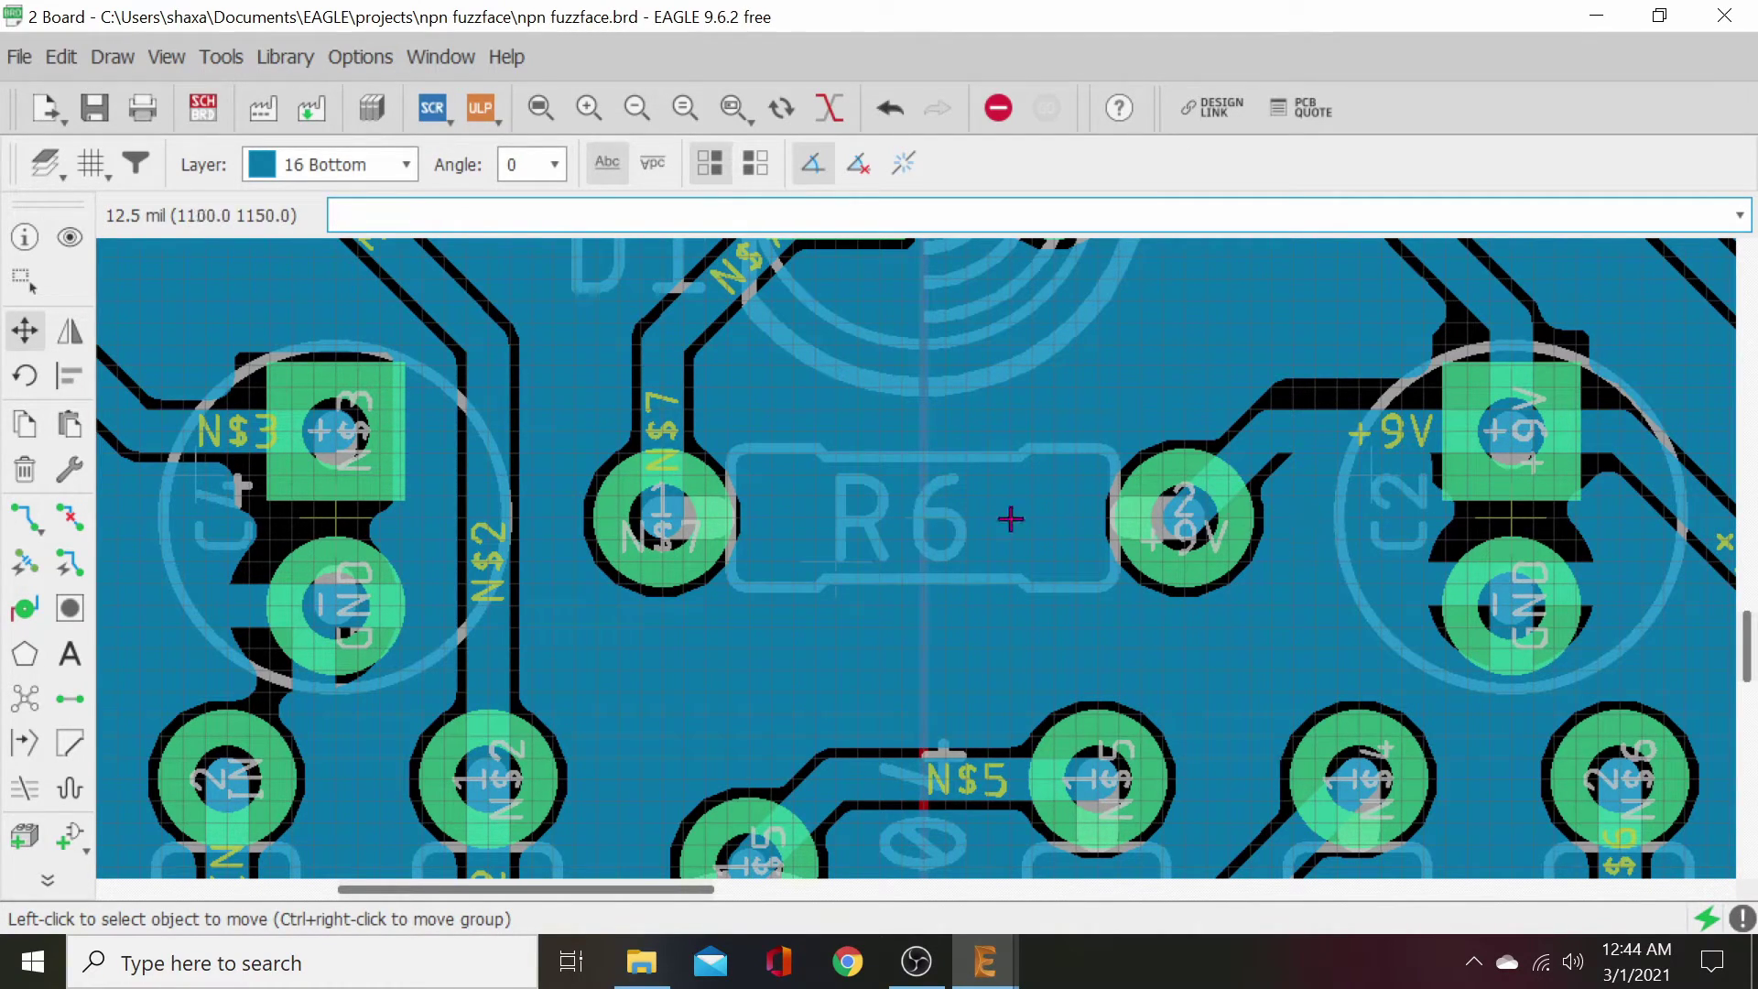
- Nudge C2 a little further right, staying joined to its +9V trace
{"action": "left_click", "coordinate": [1508, 518]}
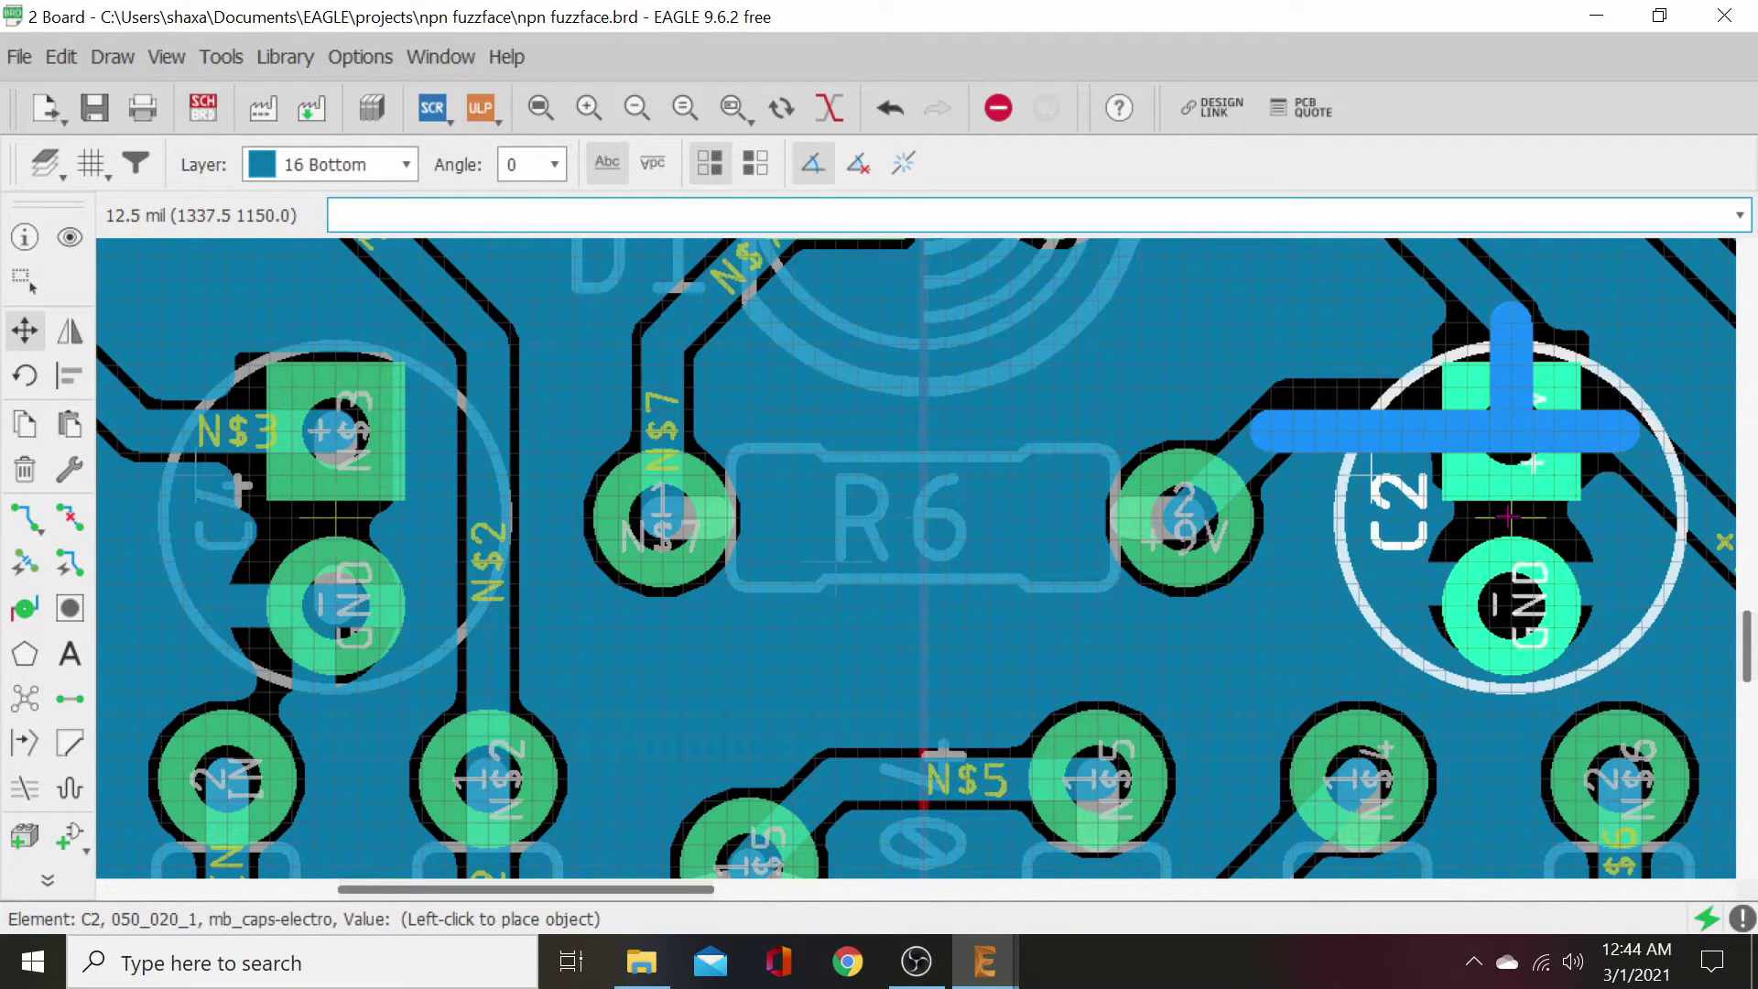
{"action": "left_click", "coordinate": [1534, 509]}
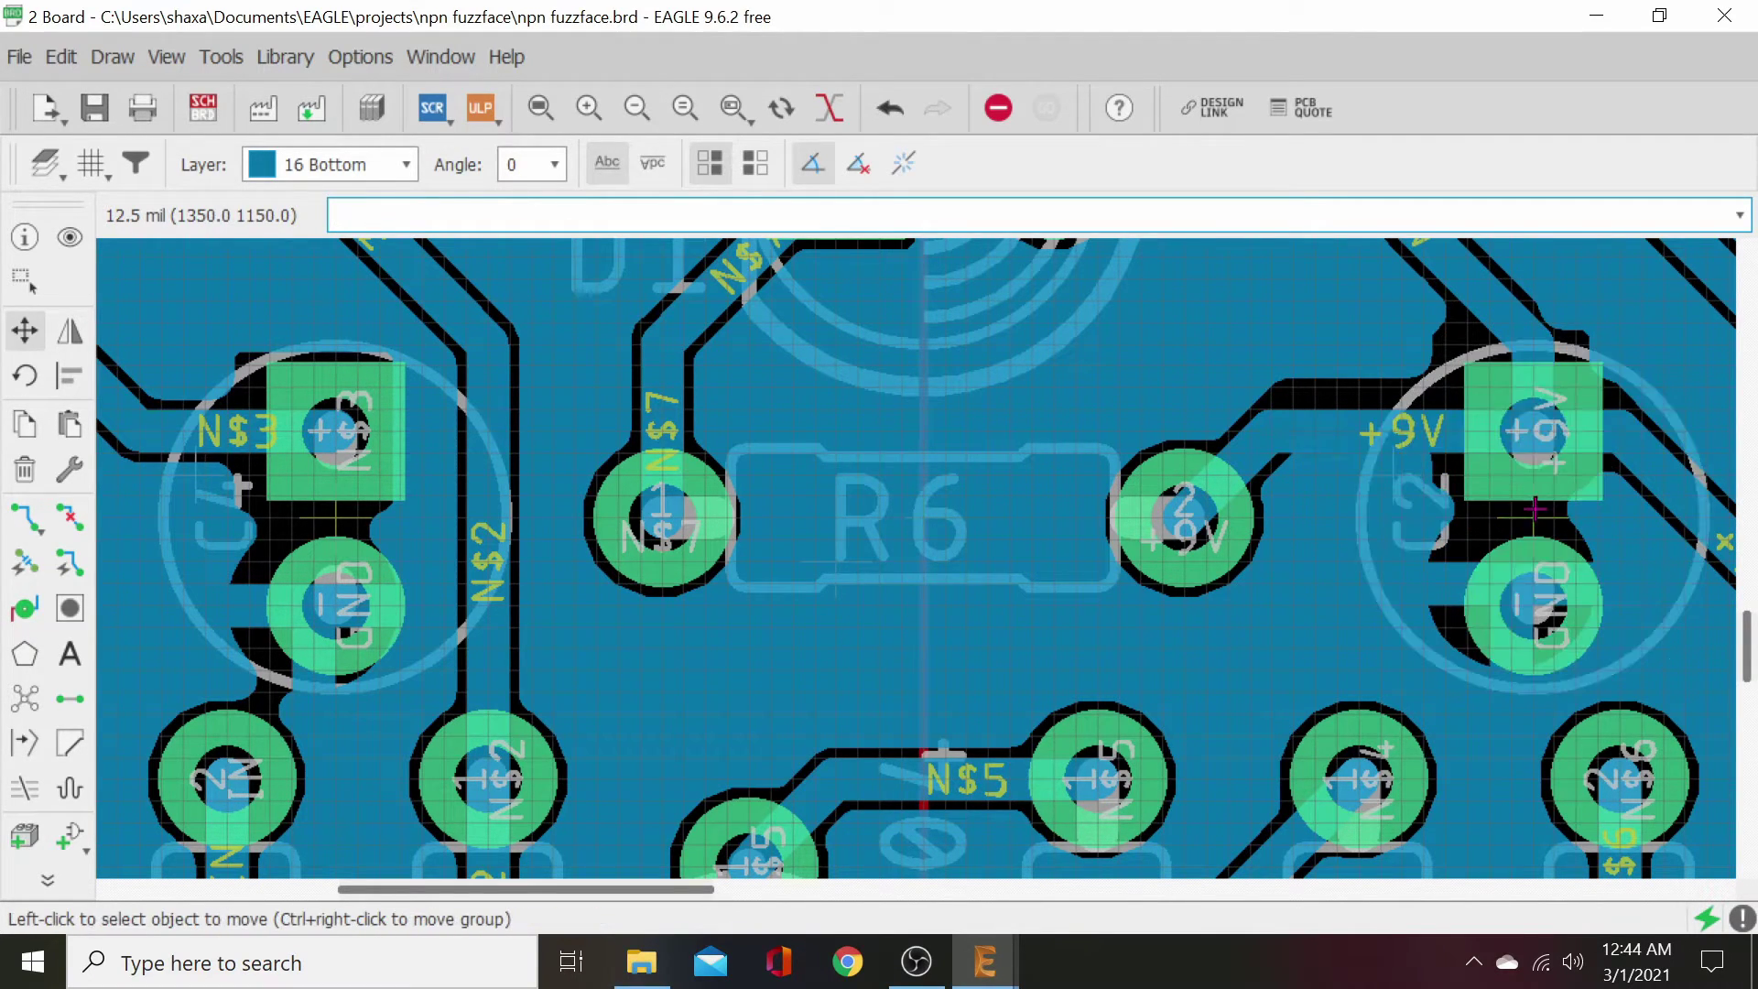
{"action": "scroll", "coordinate": [1335, 540], "scroll_direction": "down", "scroll_amount": 4}
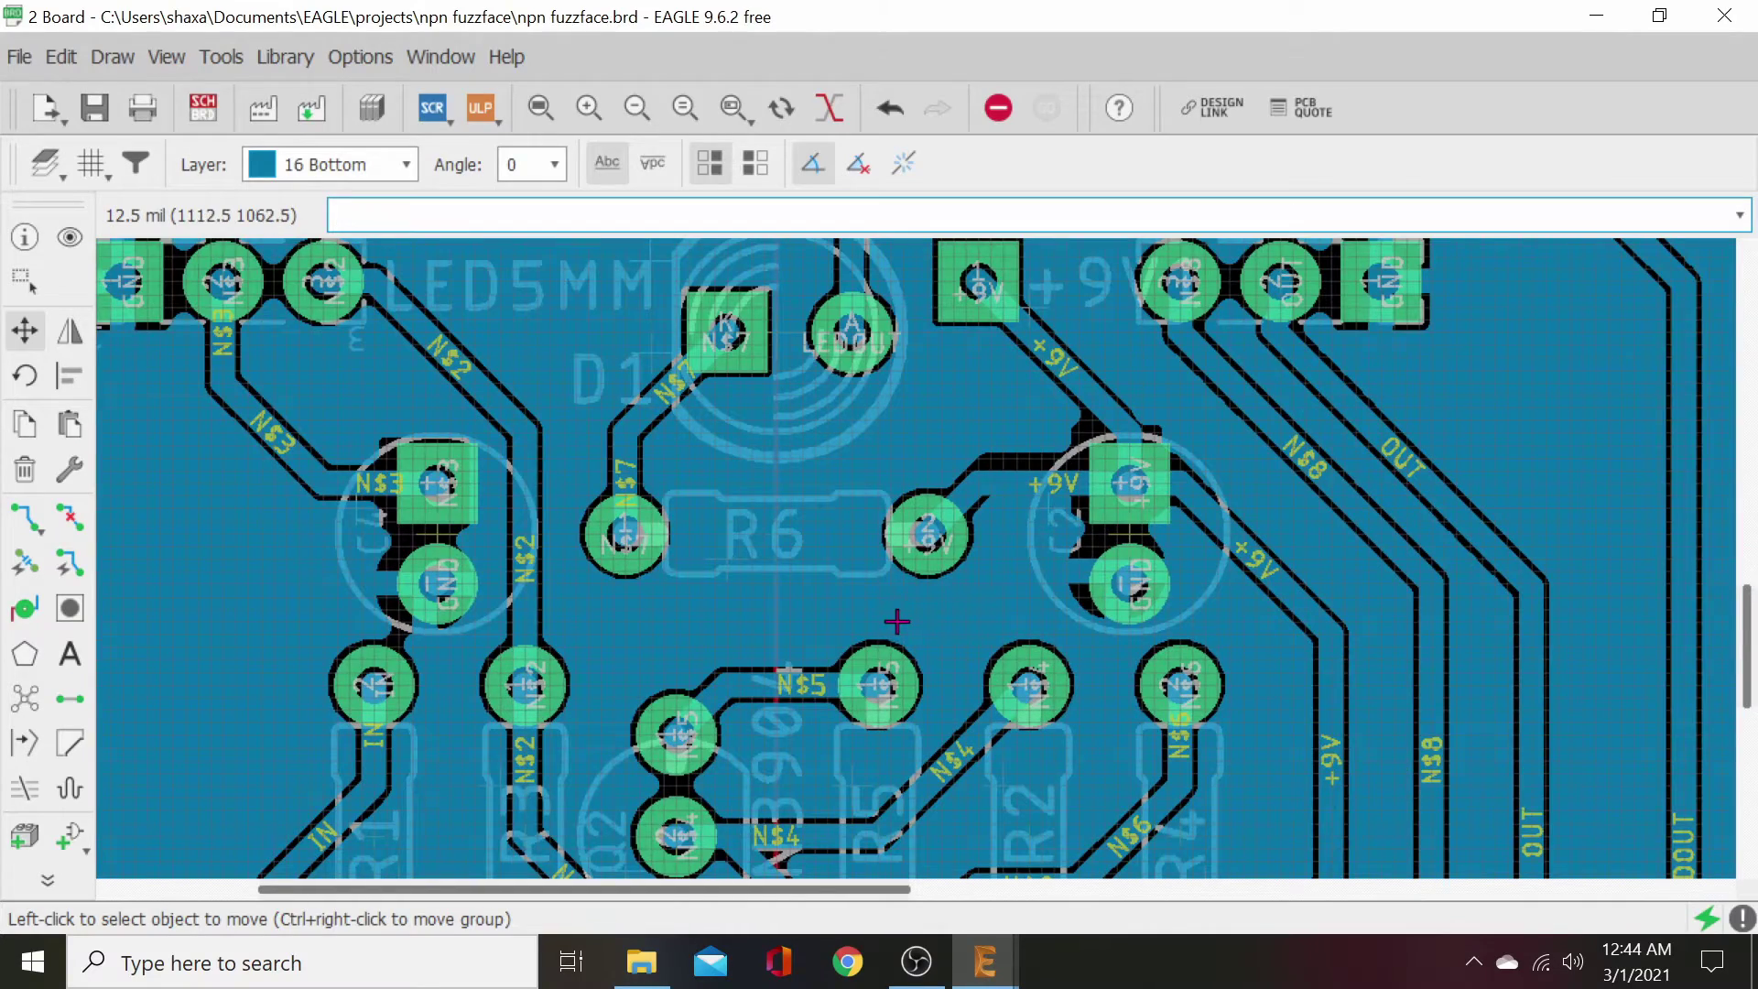
{"action": "middle_click_drag", "start_coordinate": [896, 622], "coordinate": [914, 576]}
{"action": "scroll", "coordinate": [857, 713], "scroll_direction": "down", "scroll_amount": 1}
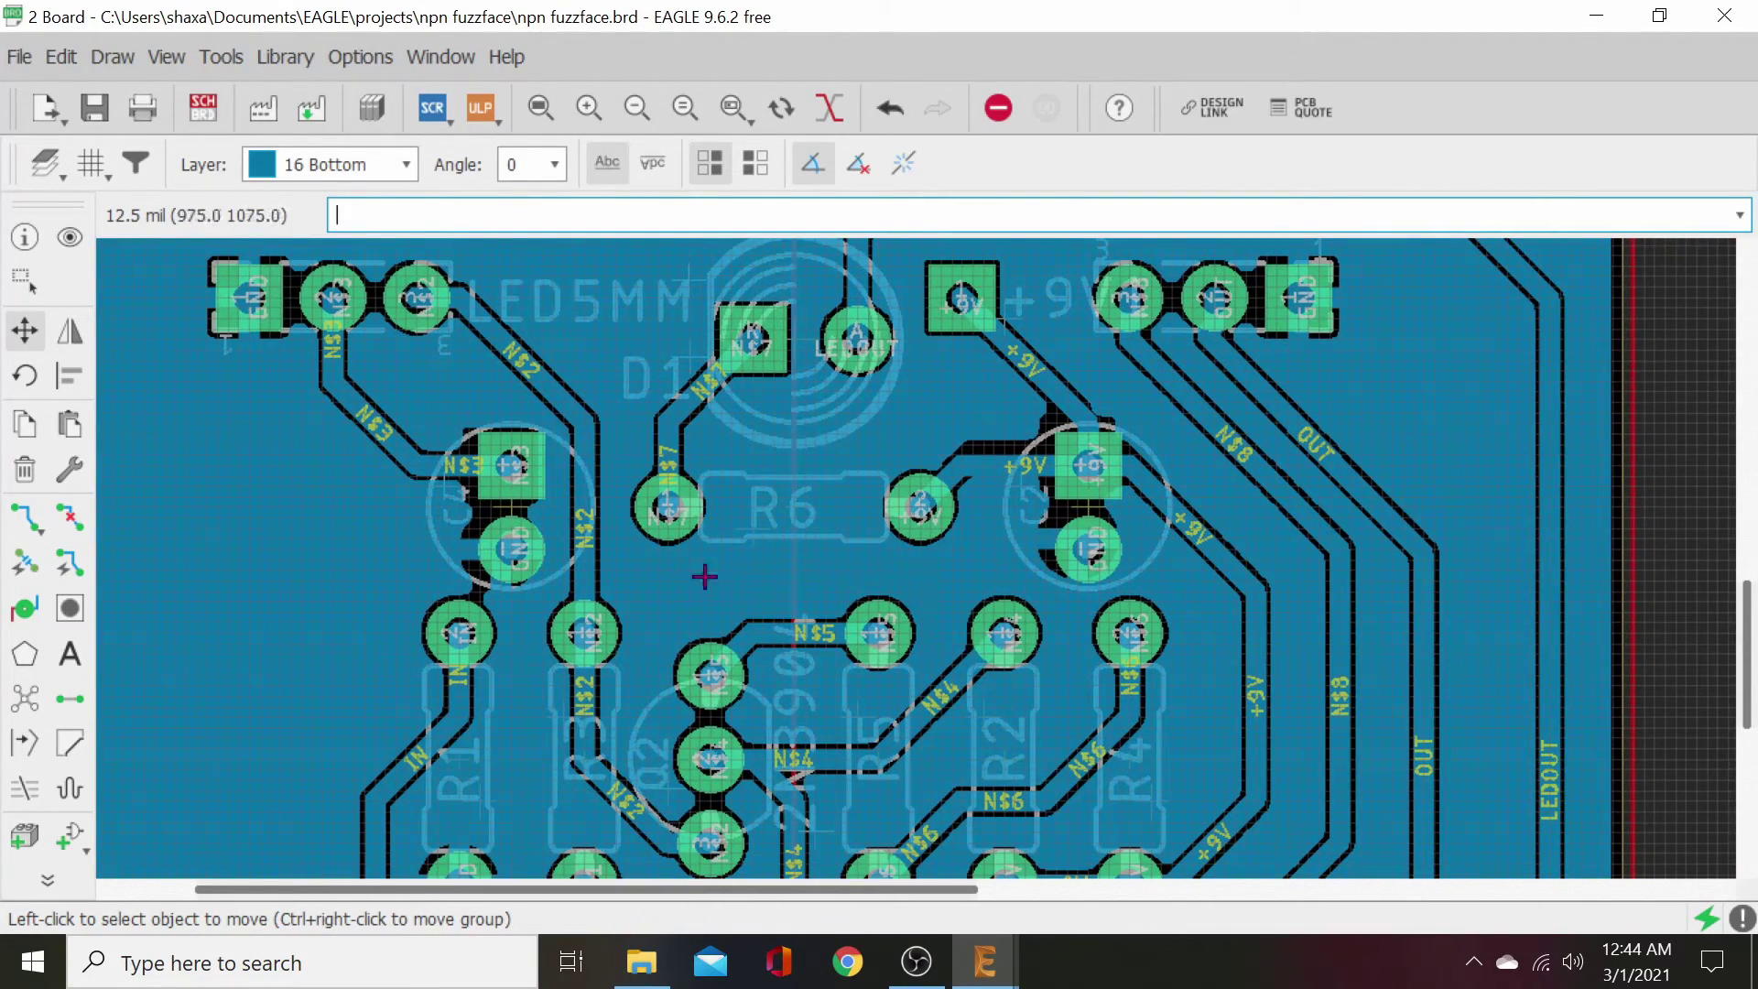
- Refill the ground pour, move C4 slightly left, and refill again
{"action": "left_click", "coordinate": [25, 705]}
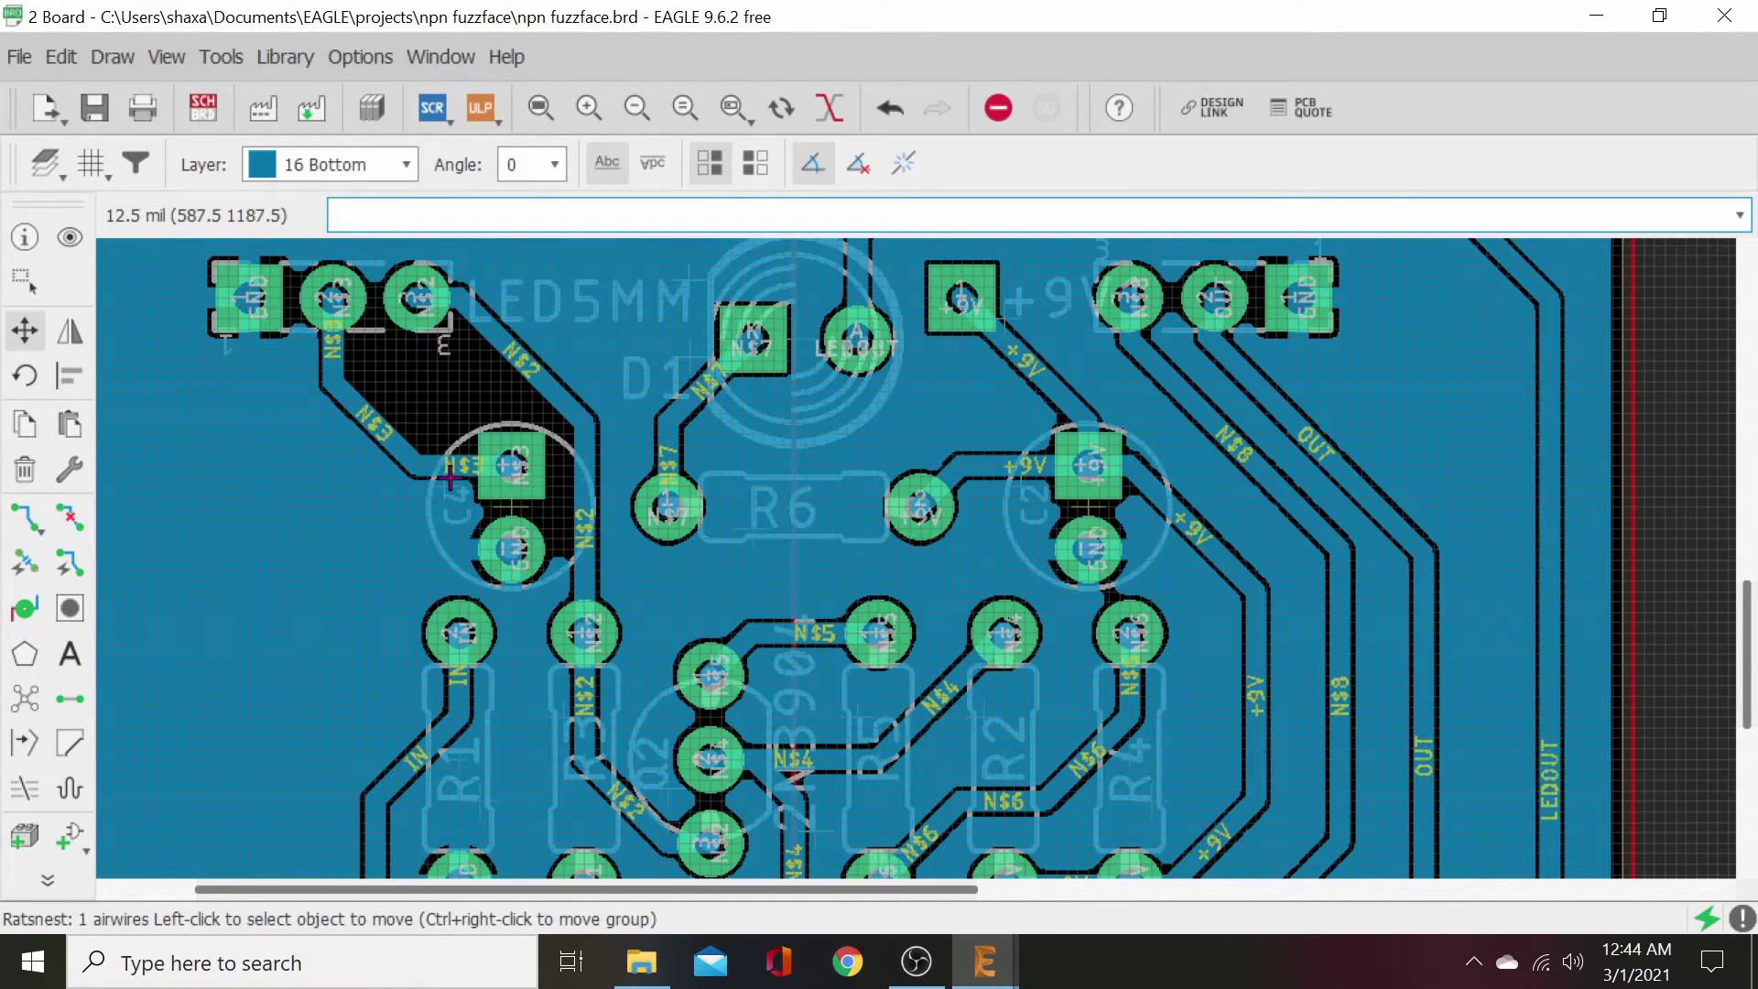
{"action": "scroll", "coordinate": [700, 601], "scroll_direction": "up", "scroll_amount": 3}
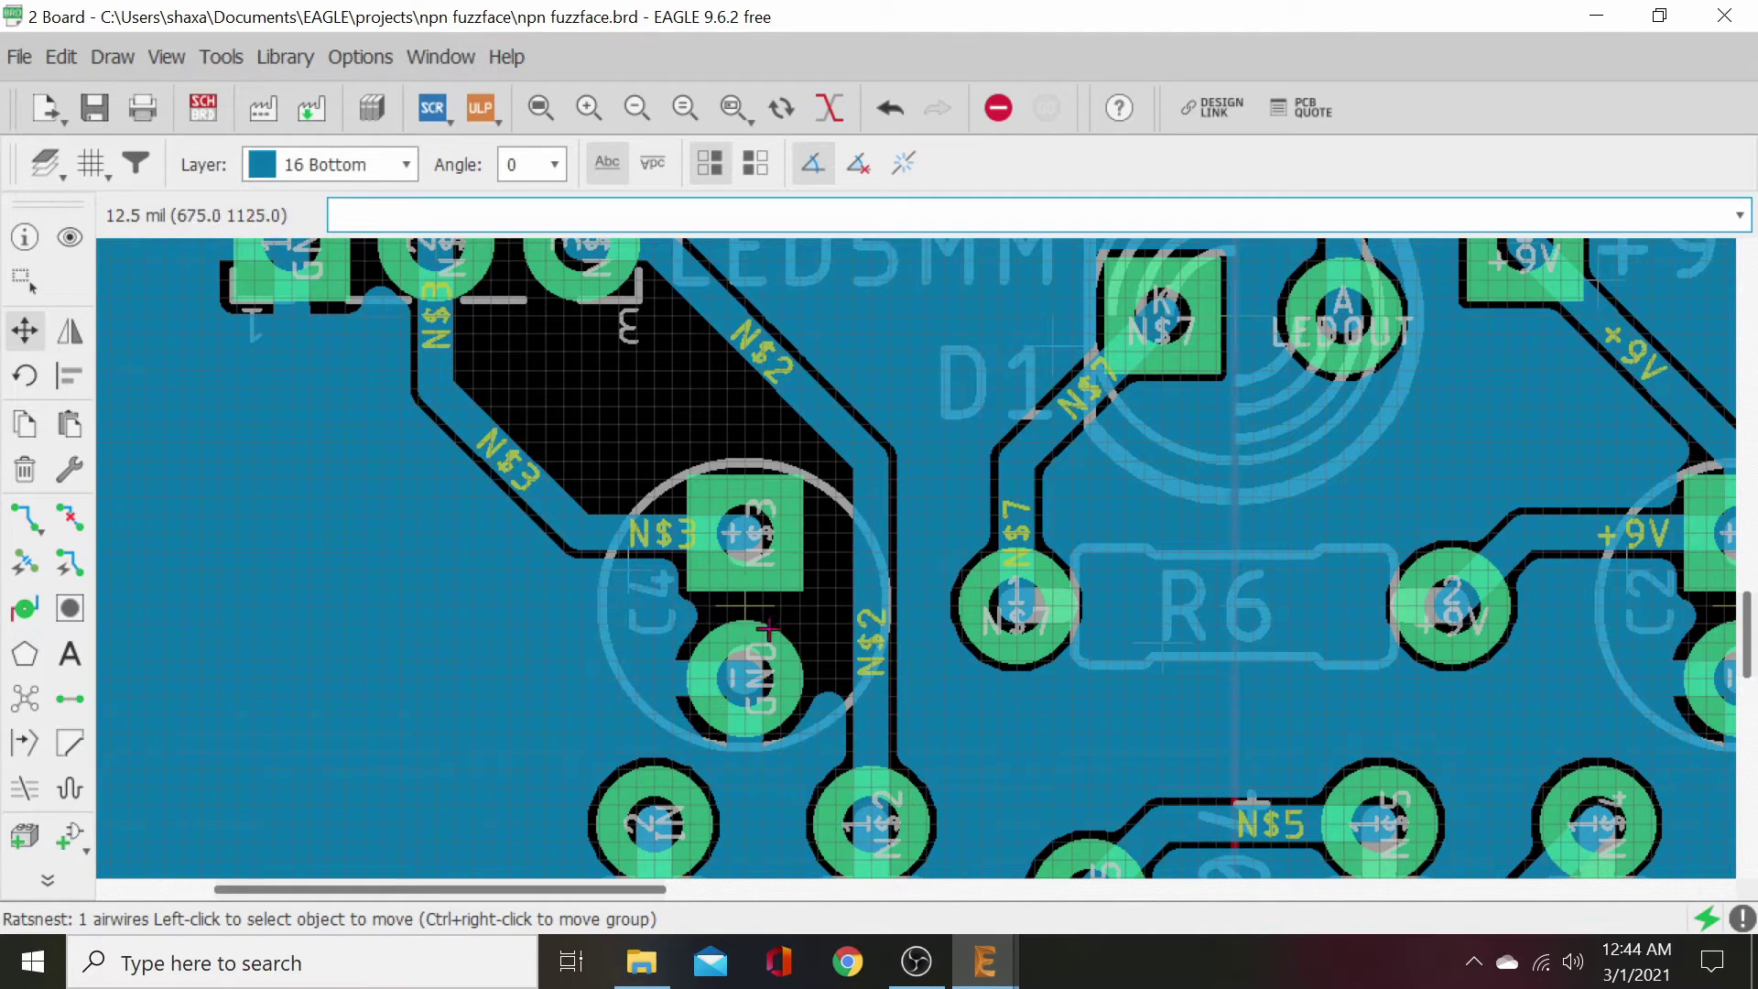
{"action": "left_click", "coordinate": [745, 604]}
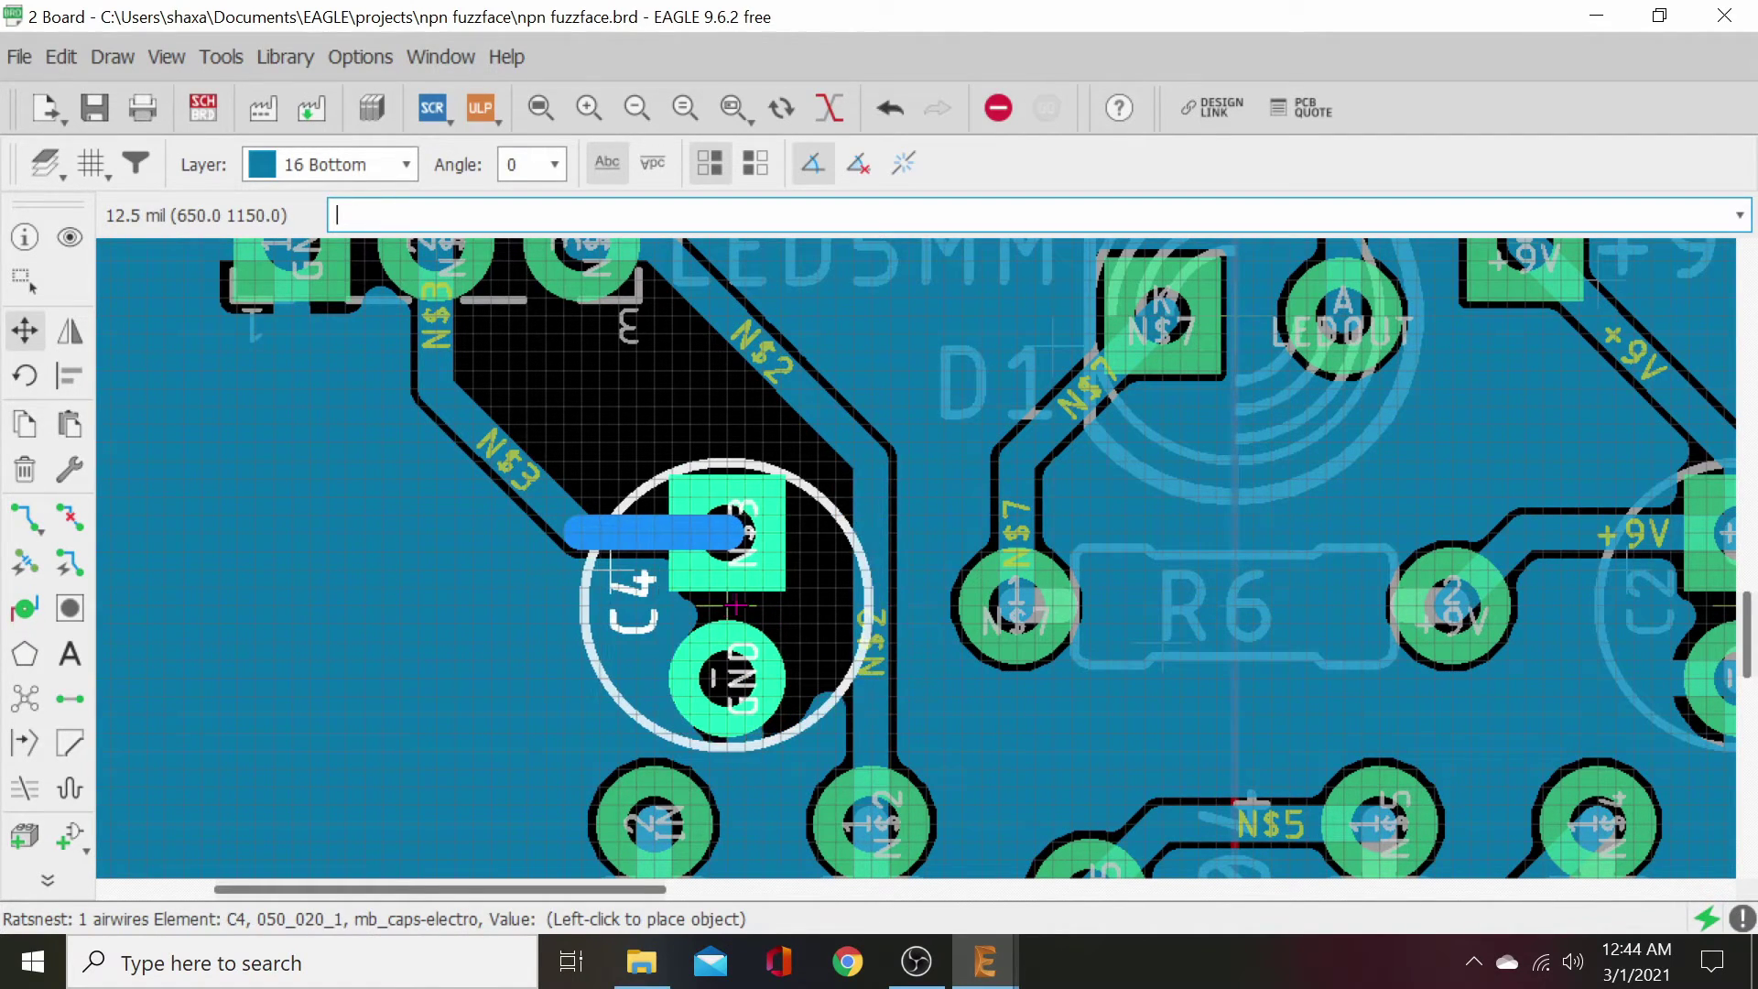
{"action": "left_click", "coordinate": [707, 601]}
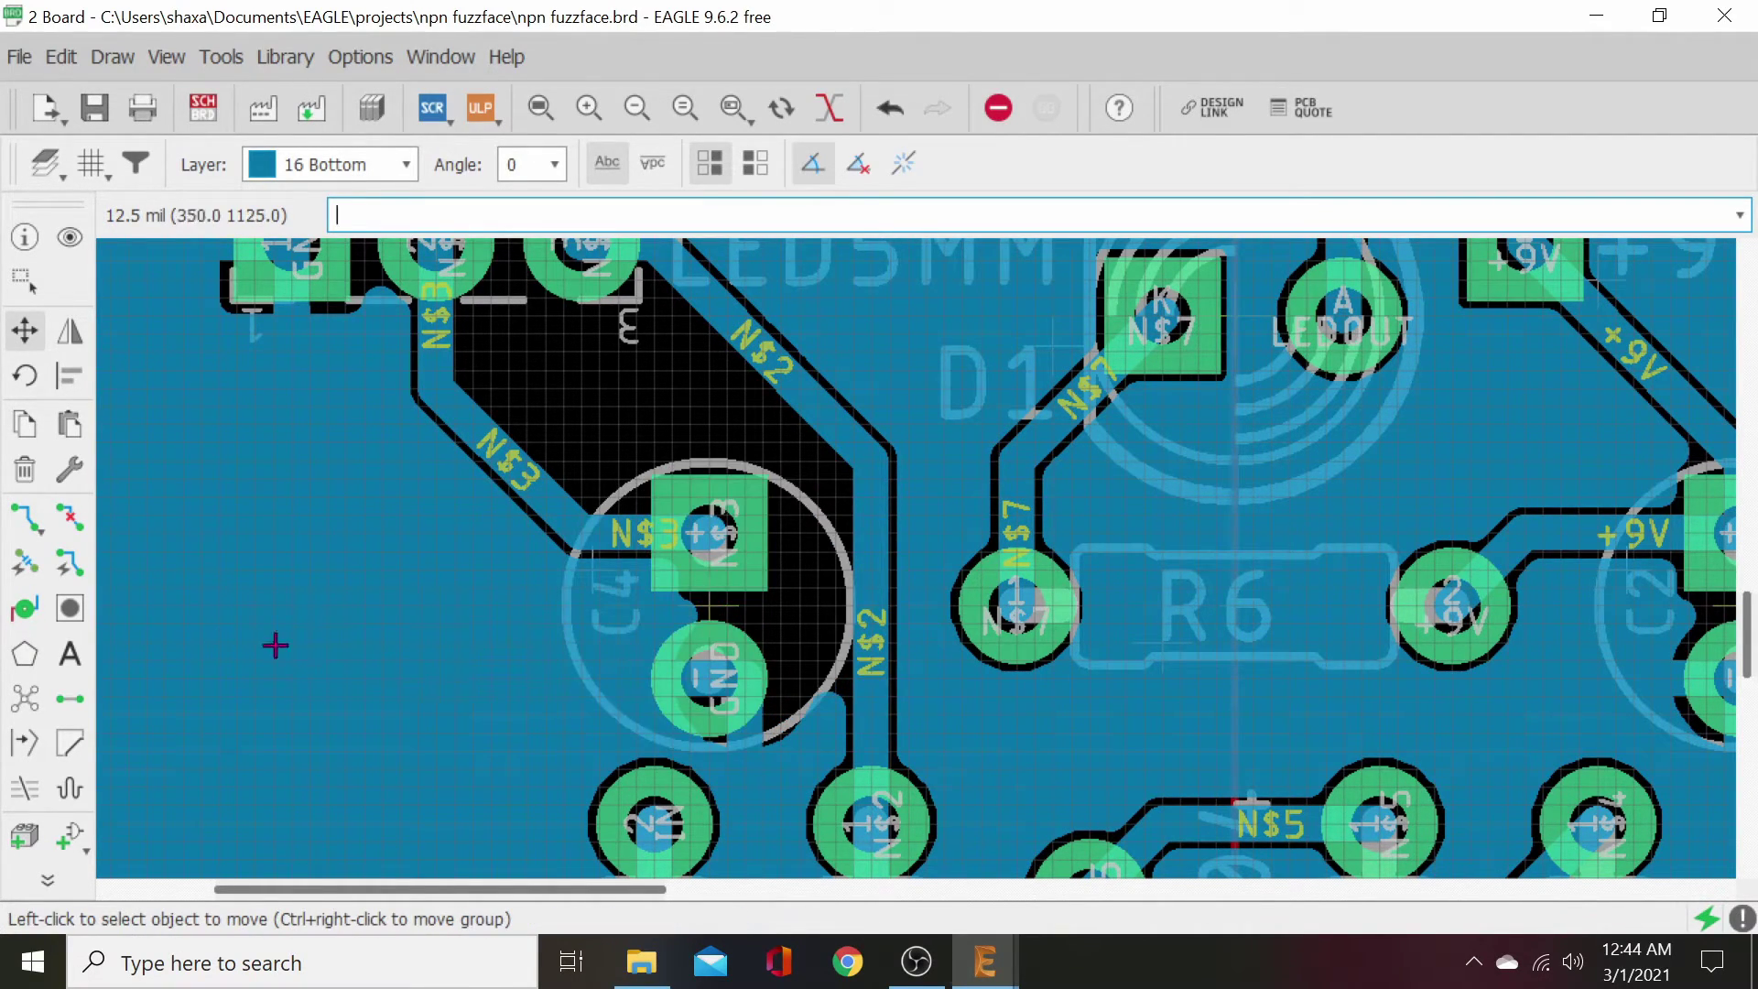
{"action": "left_click", "coordinate": [24, 700]}
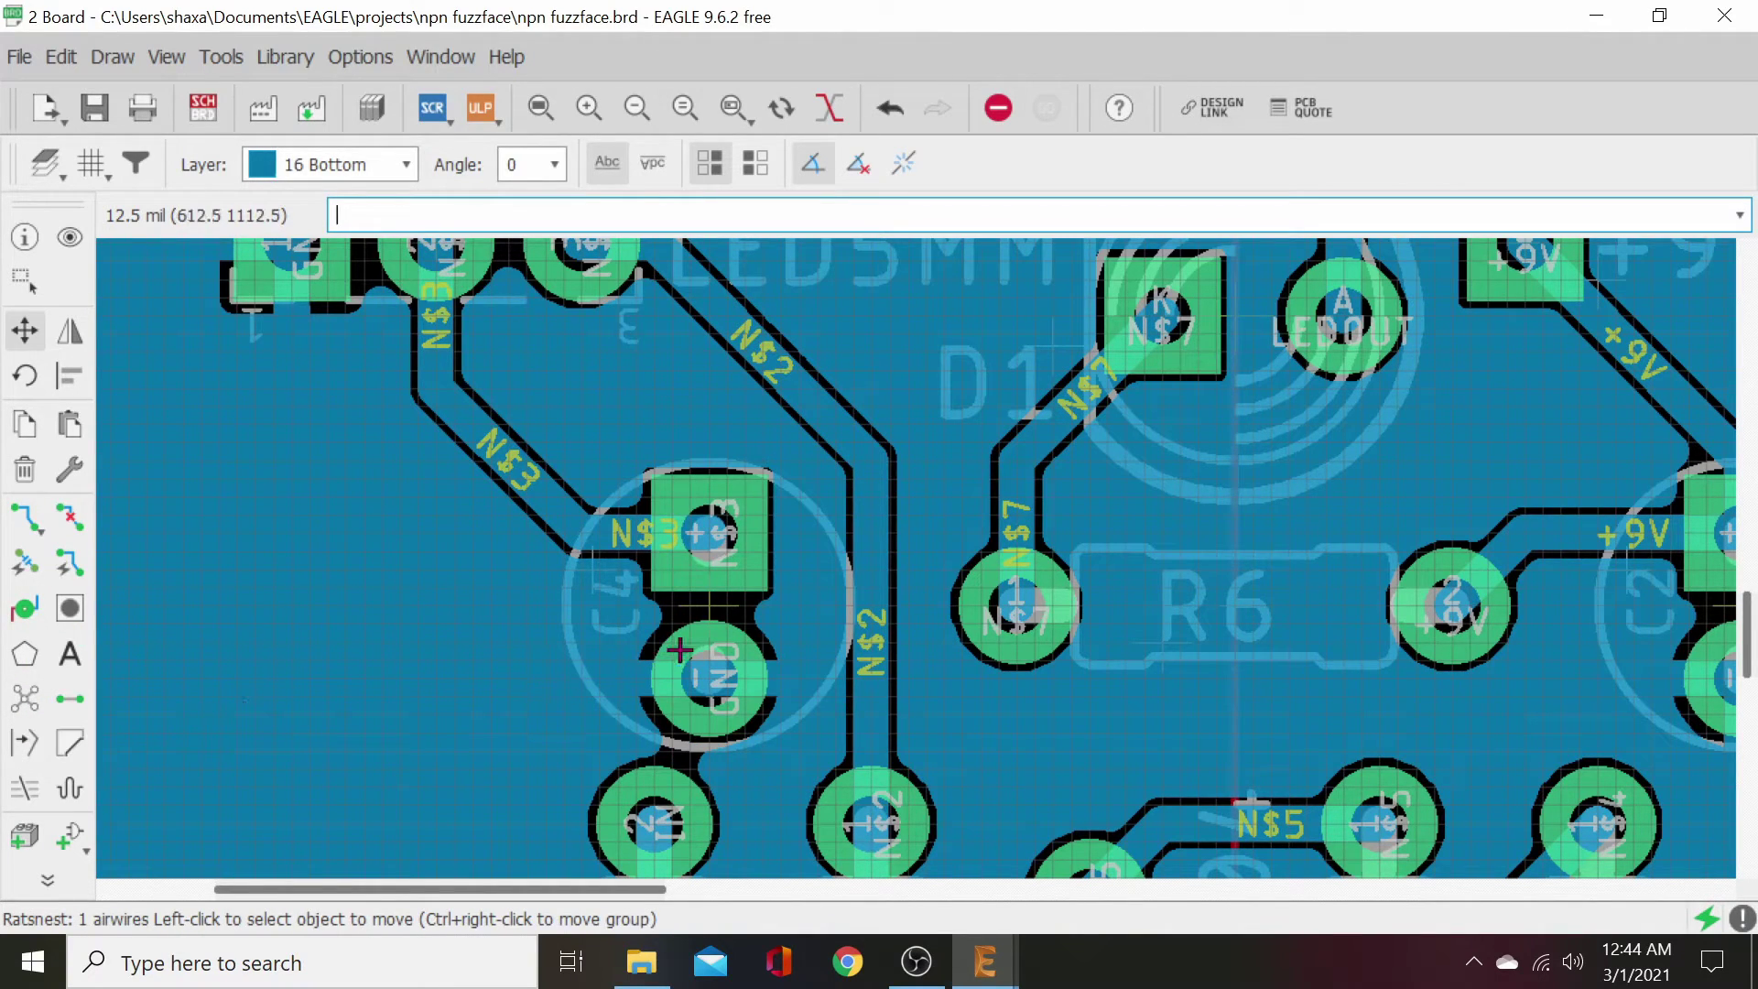
- Raise C4 one grid step, then one step up-left, refilling the pour each time
{"action": "left_click", "coordinate": [701, 606]}
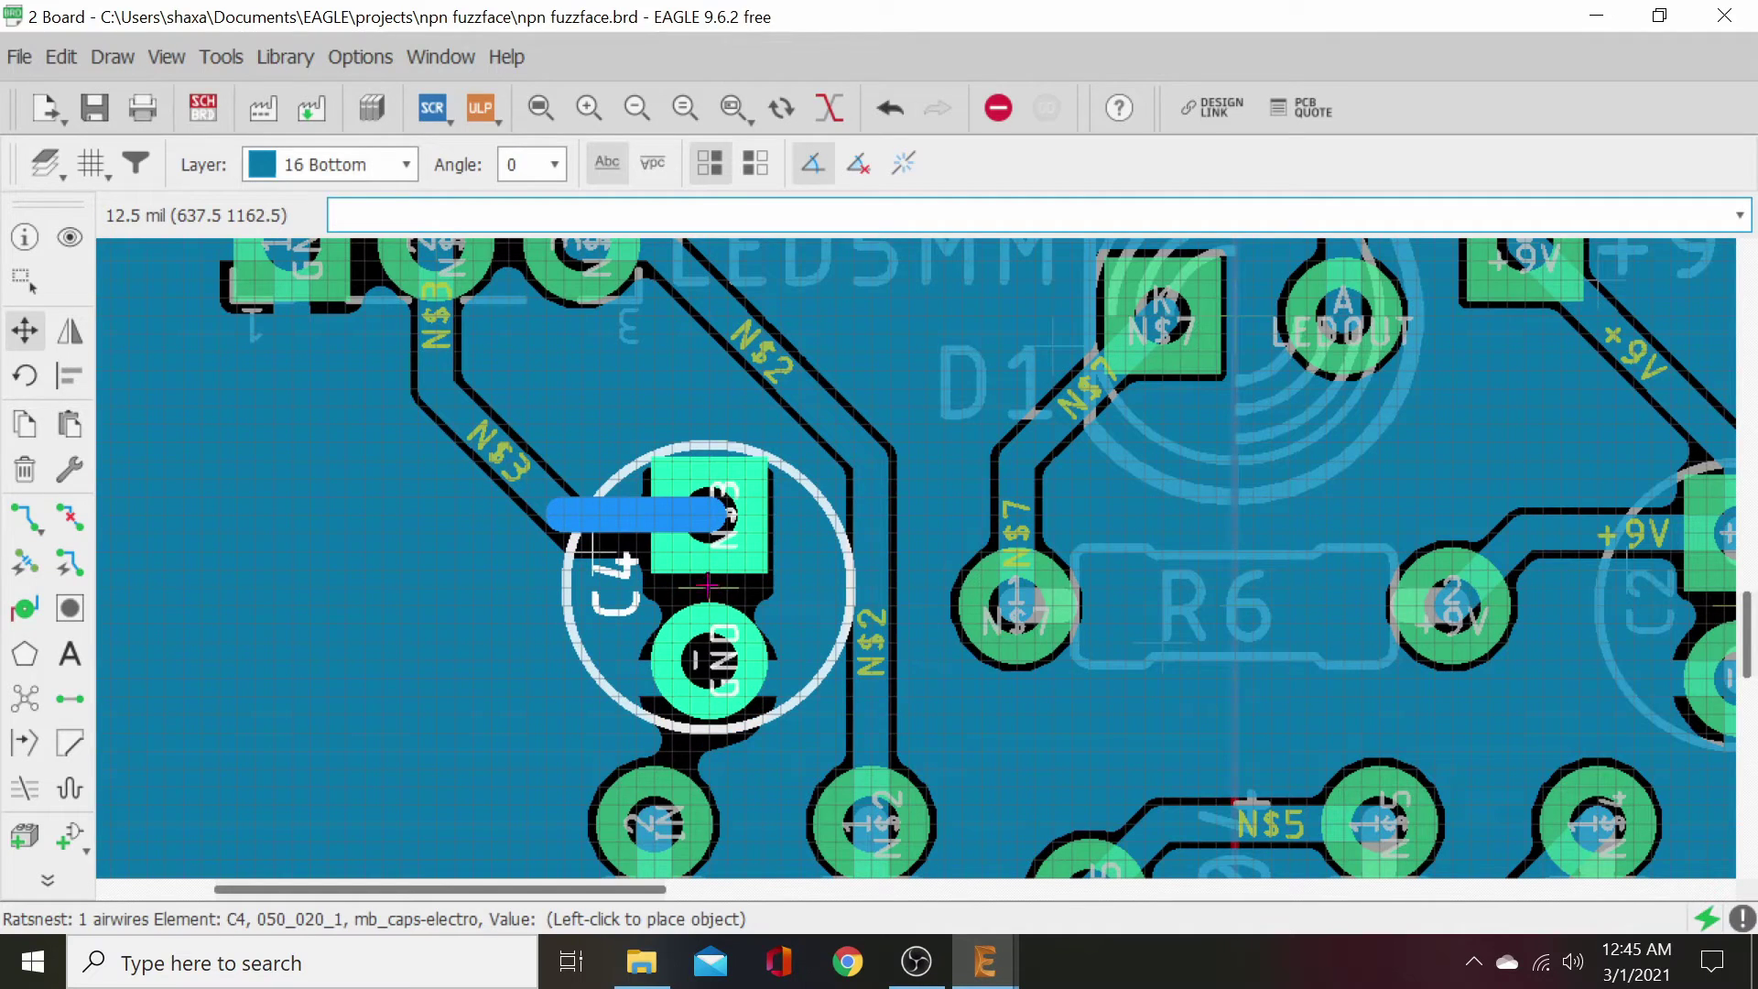
{"action": "left_click", "coordinate": [708, 569]}
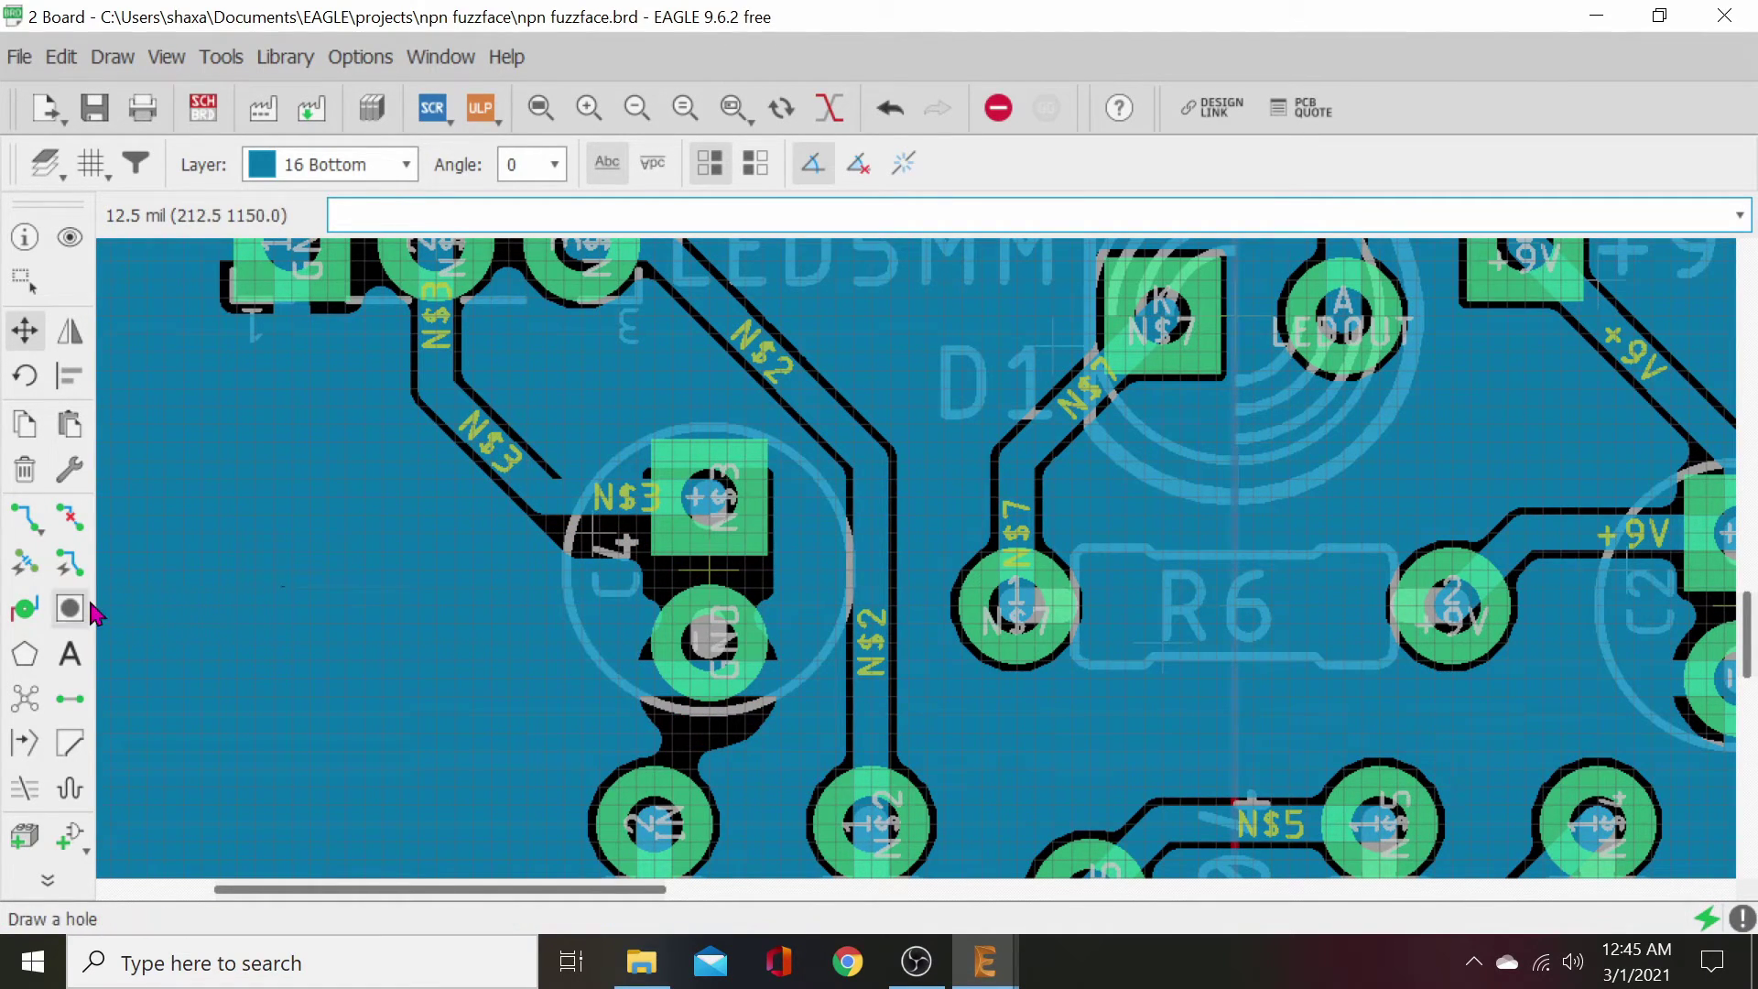
{"action": "left_click", "coordinate": [24, 703]}
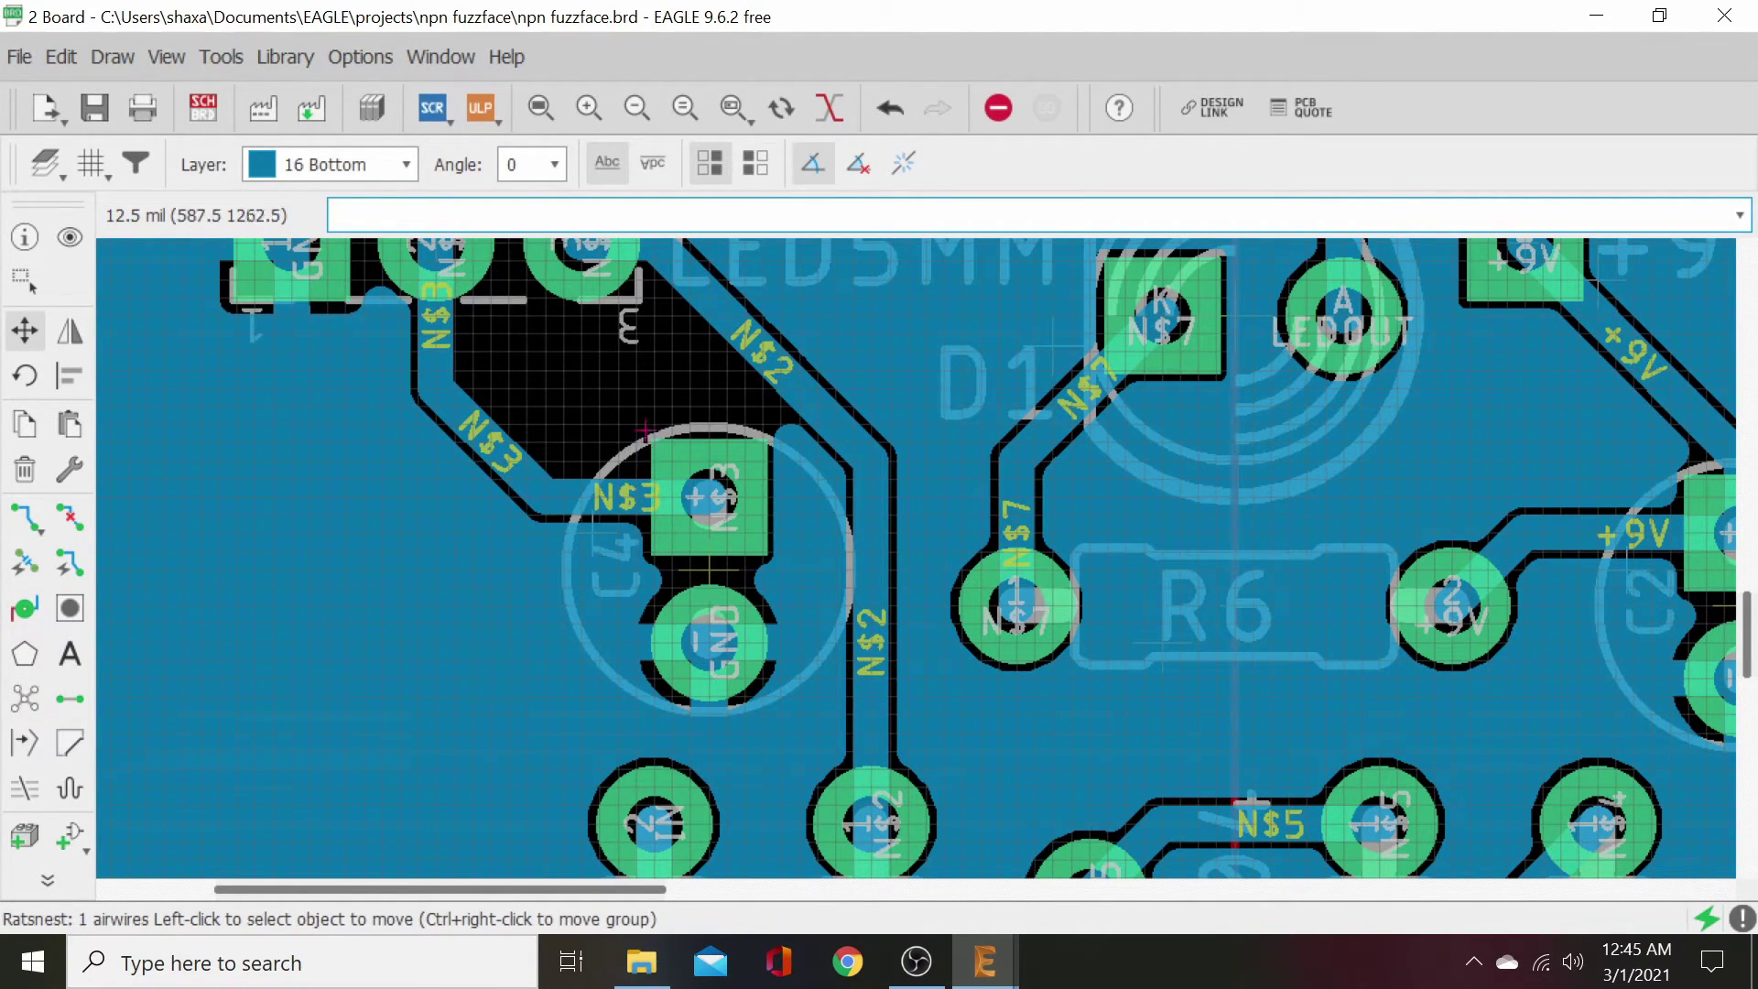
{"action": "left_click", "coordinate": [710, 563]}
{"action": "left_click", "coordinate": [691, 544]}
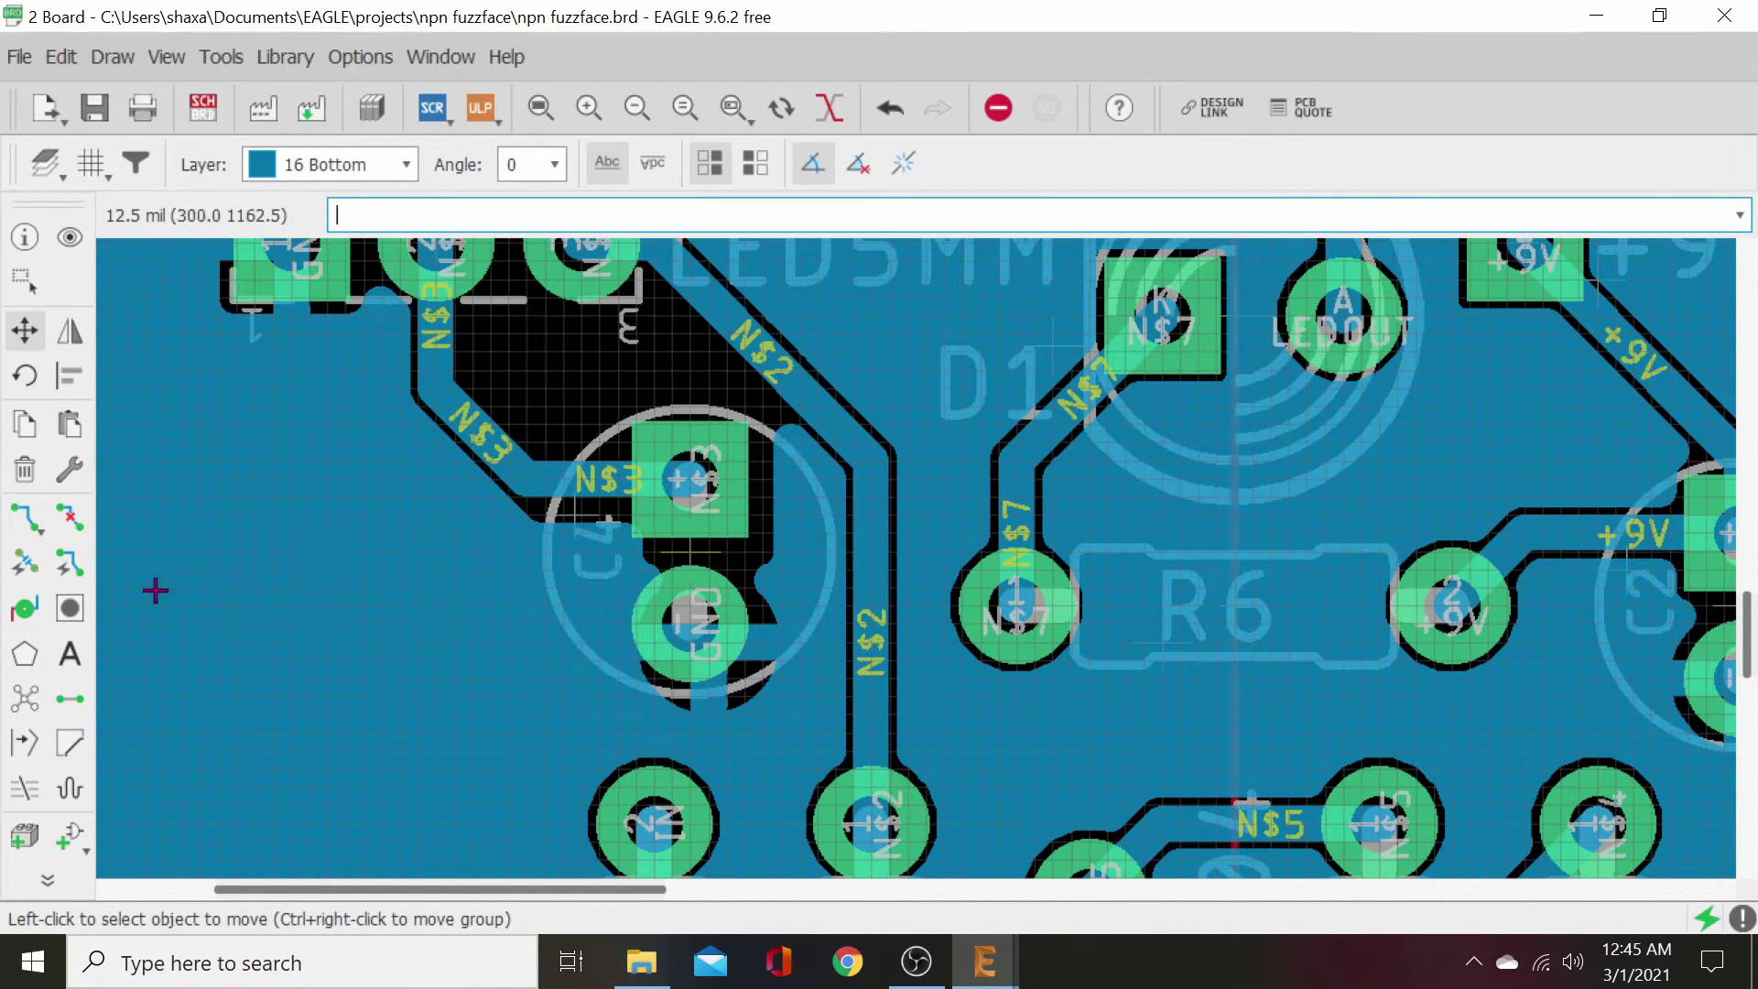
{"action": "left_click", "coordinate": [24, 700]}
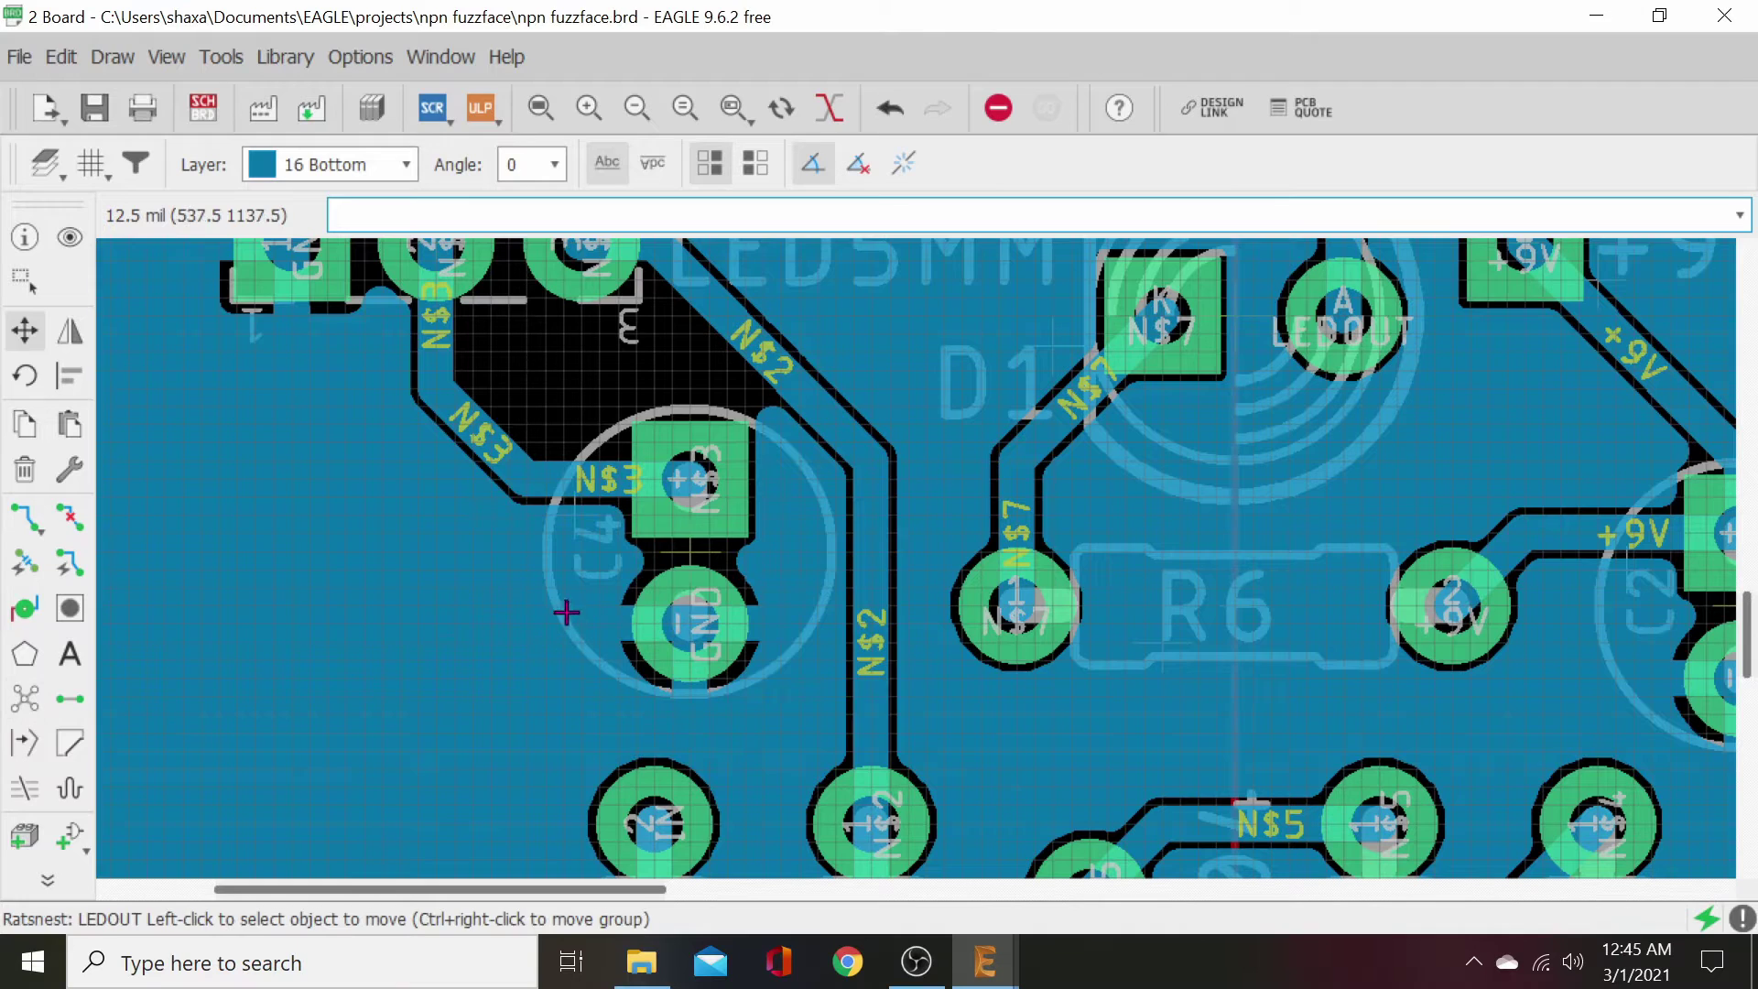
- Shift C4 slightly further left beside the N$3 trace and refill the pour
{"action": "left_click", "coordinate": [687, 553]}
{"action": "left_click", "coordinate": [669, 553]}
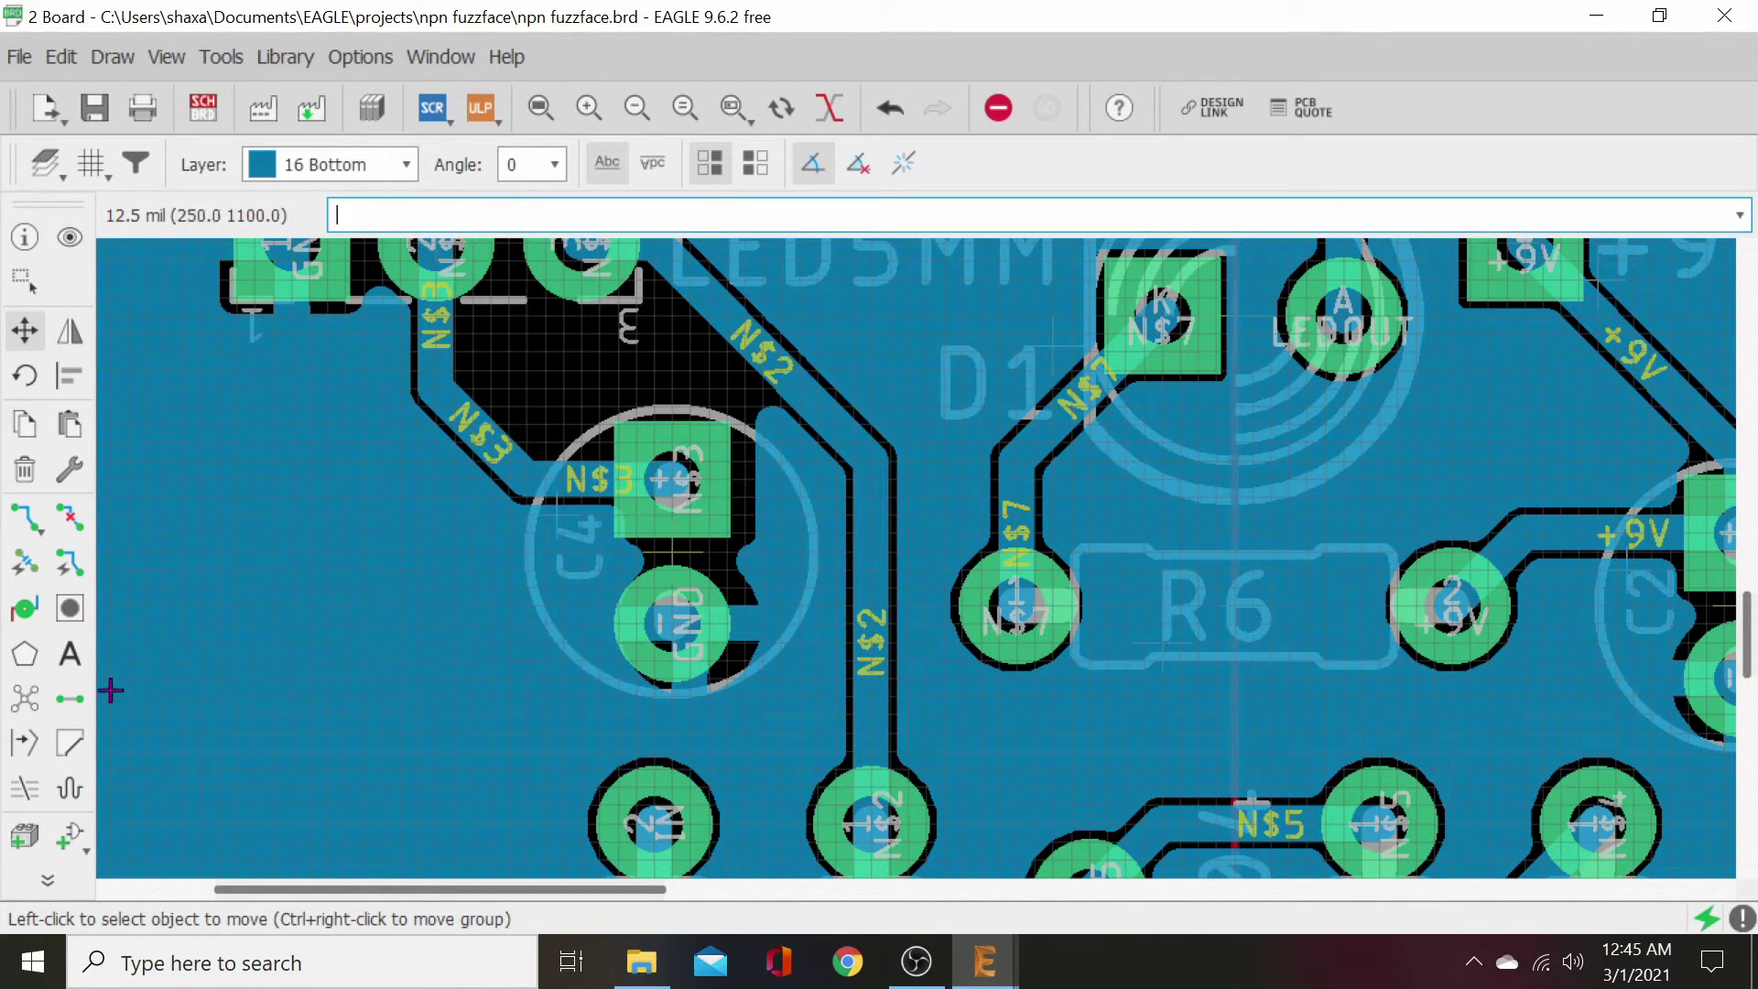
{"action": "left_click", "coordinate": [25, 701]}
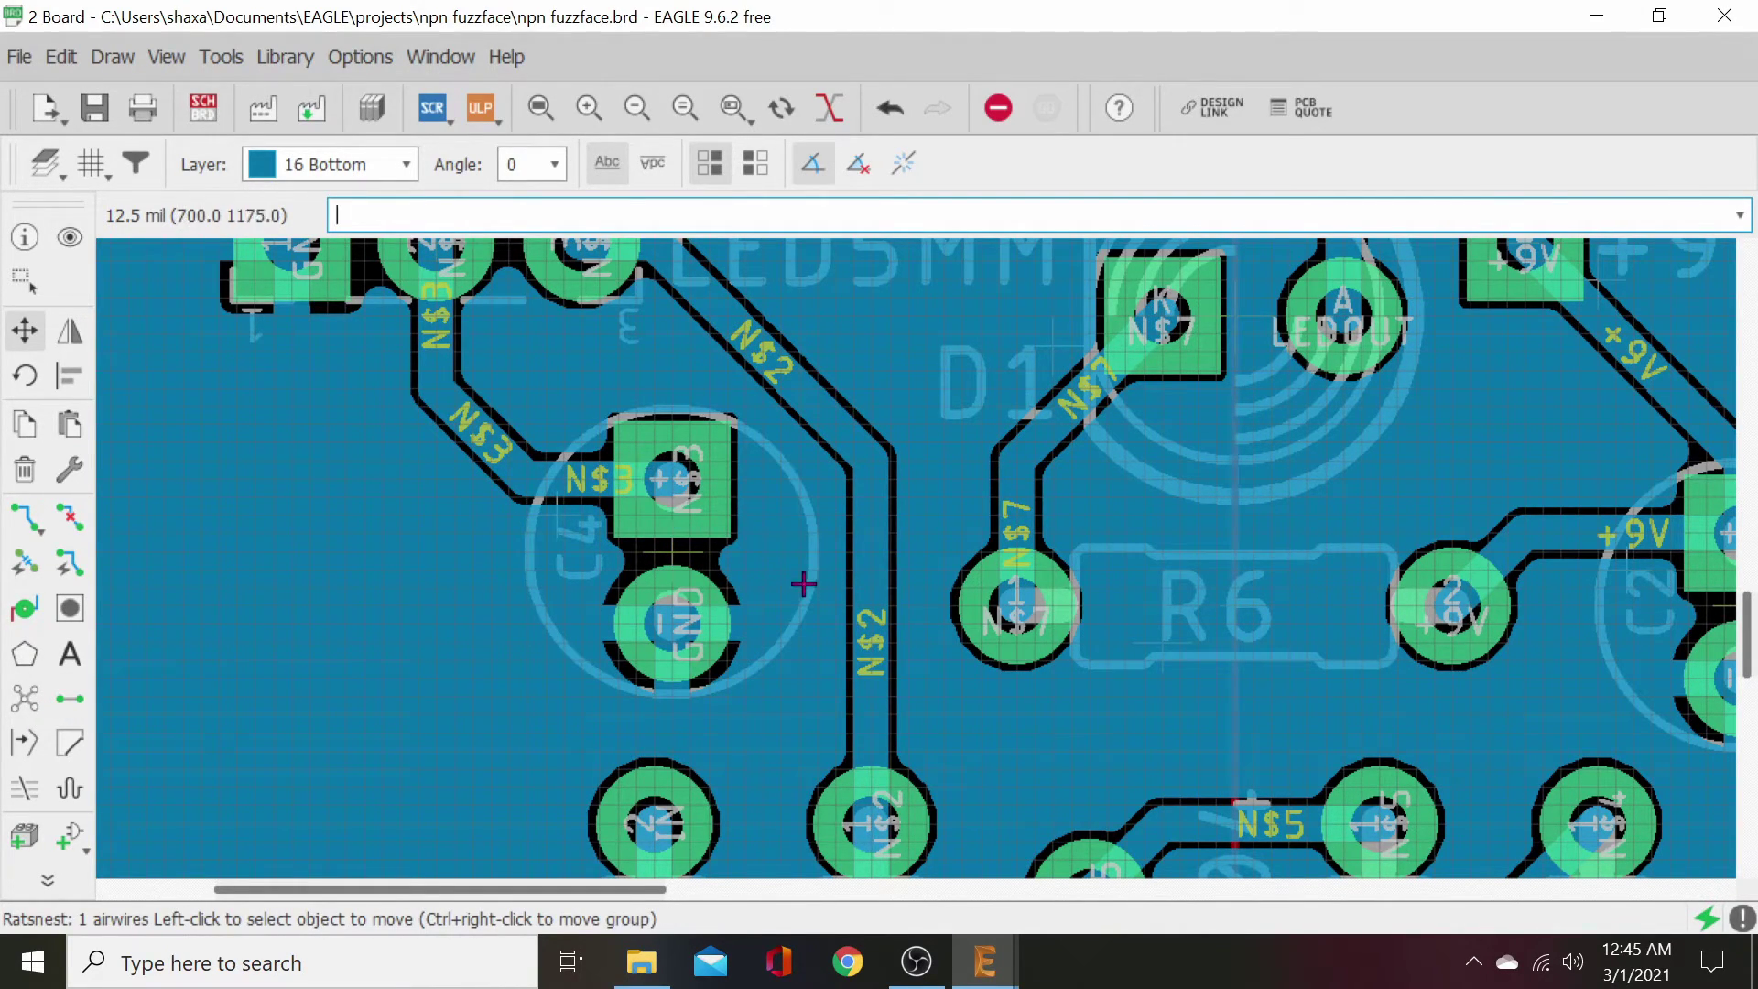
{"action": "scroll", "coordinate": [796, 595], "scroll_direction": "down", "scroll_amount": 1}
{"action": "scroll", "coordinate": [793, 605], "scroll_direction": "down", "scroll_amount": 2}
{"action": "middle_click_drag", "start_coordinate": [965, 698], "coordinate": [710, 745]}
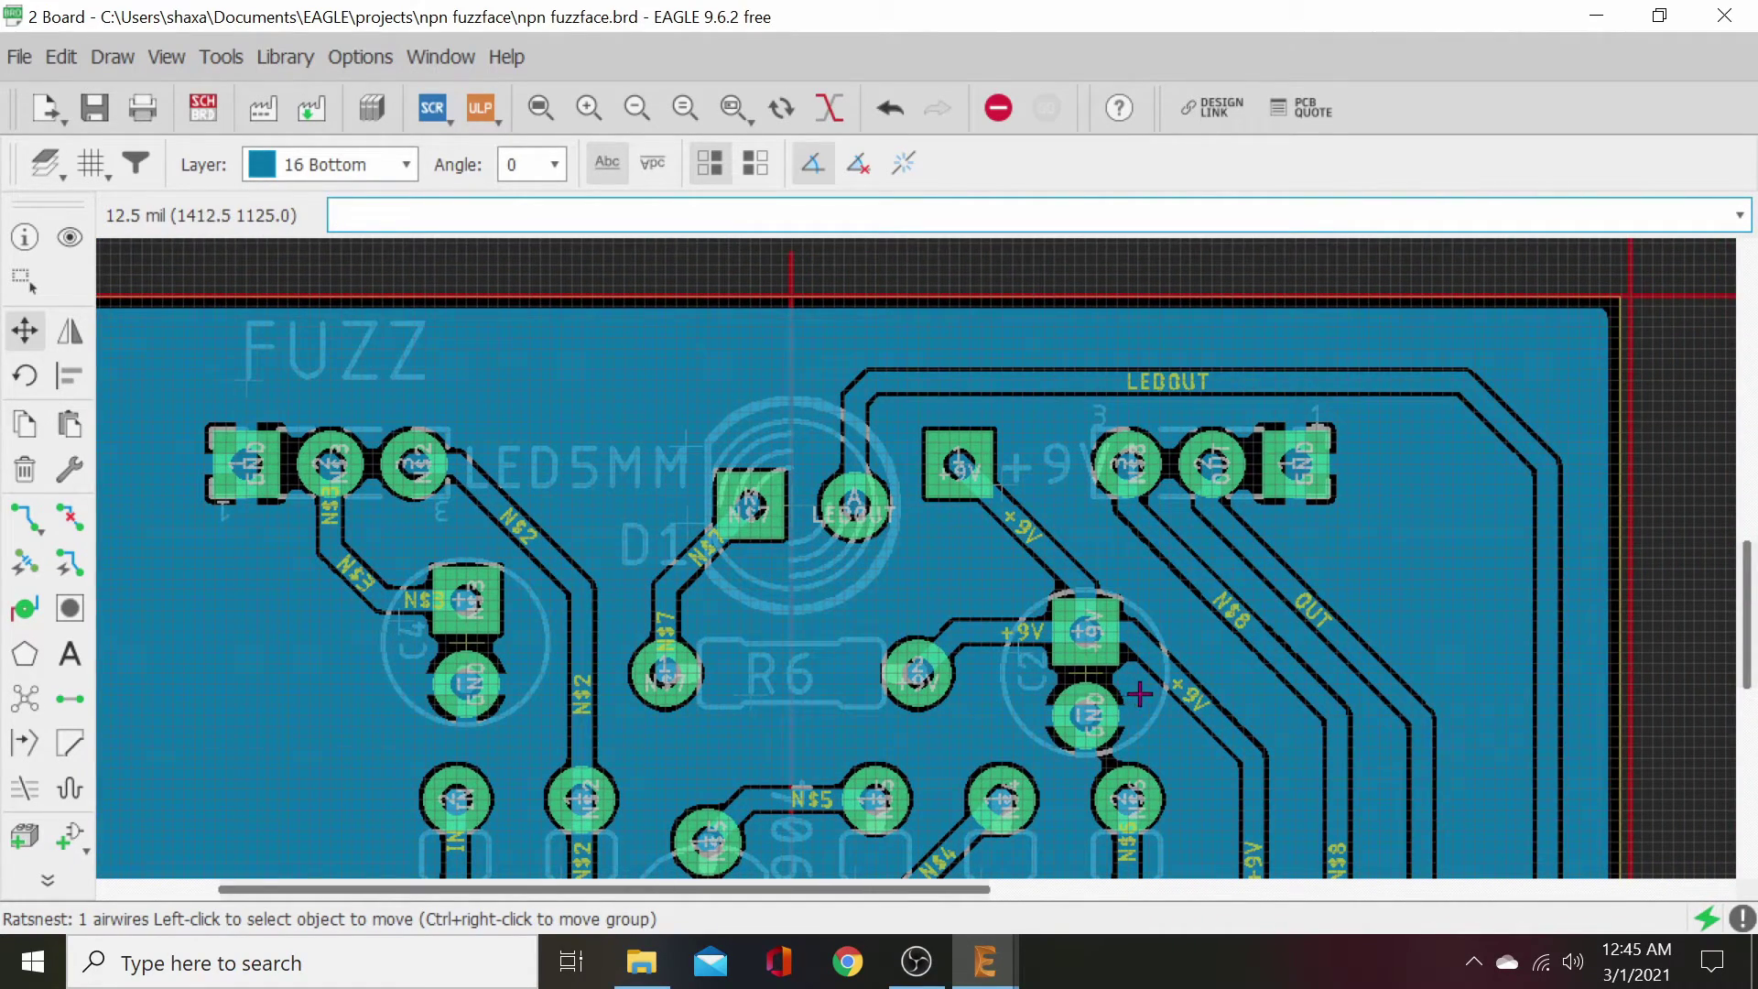
- Nudge C2 slightly up and right, then refill the ground pour
{"action": "left_click", "coordinate": [1093, 672]}
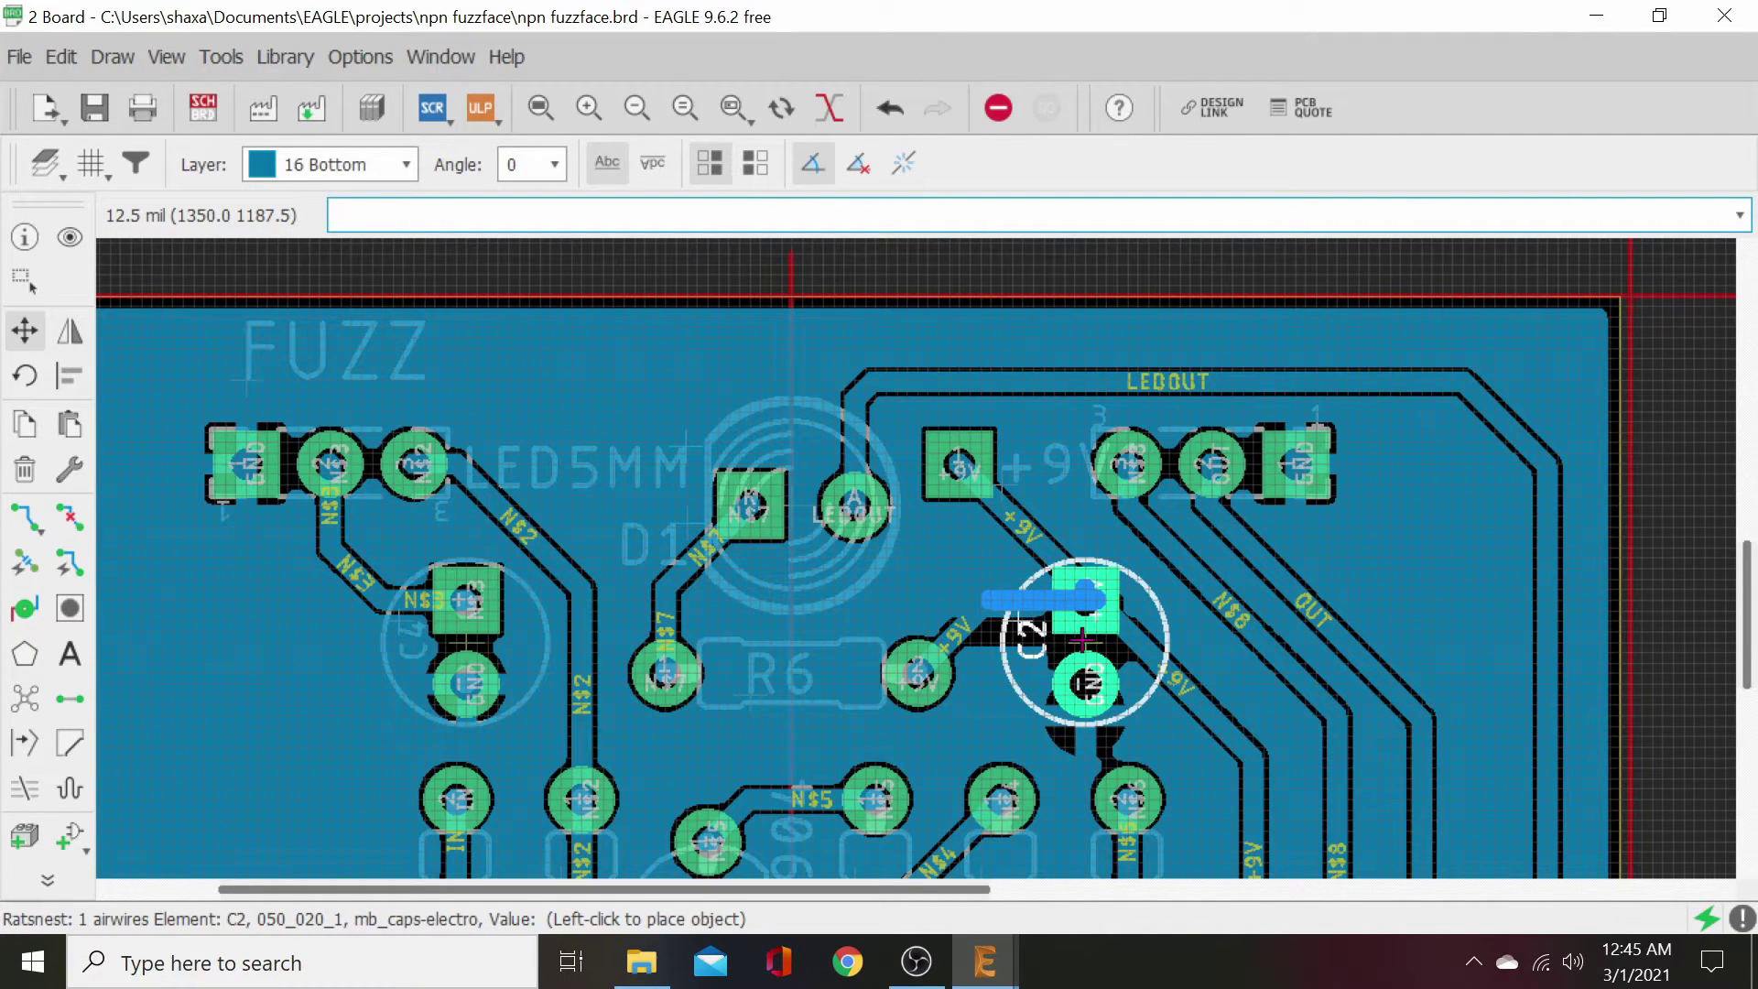
{"action": "left_click", "coordinate": [1106, 640]}
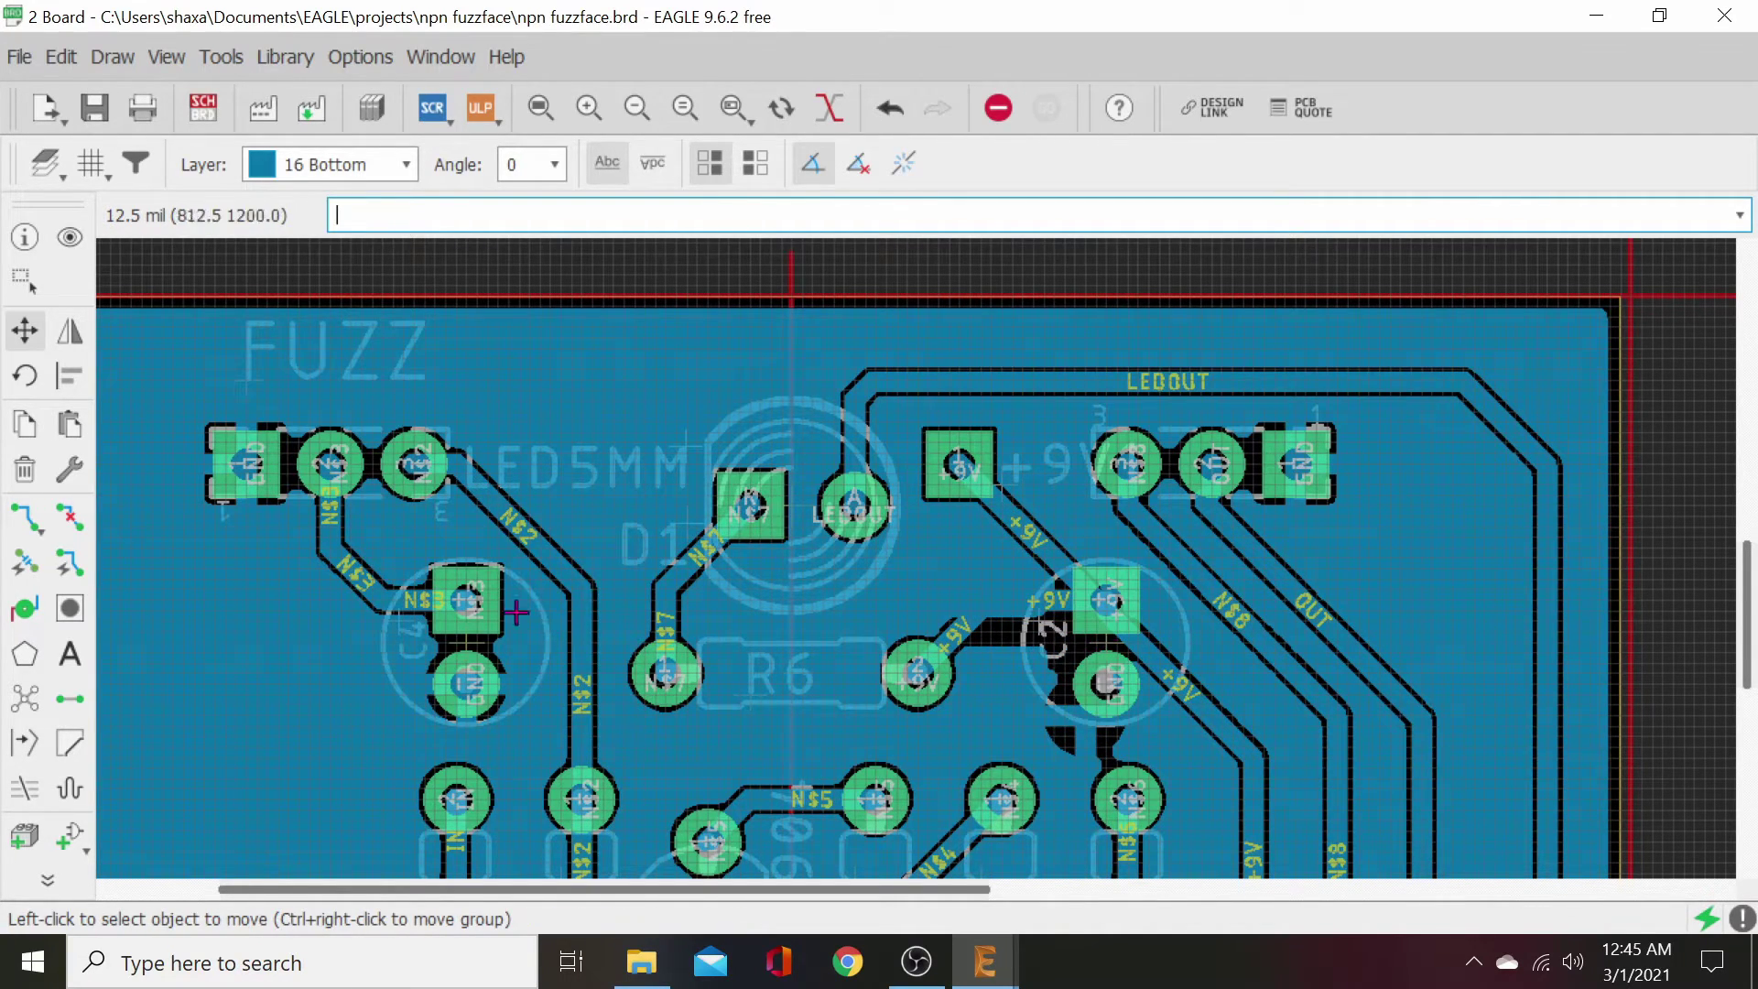
{"action": "left_click", "coordinate": [25, 703]}
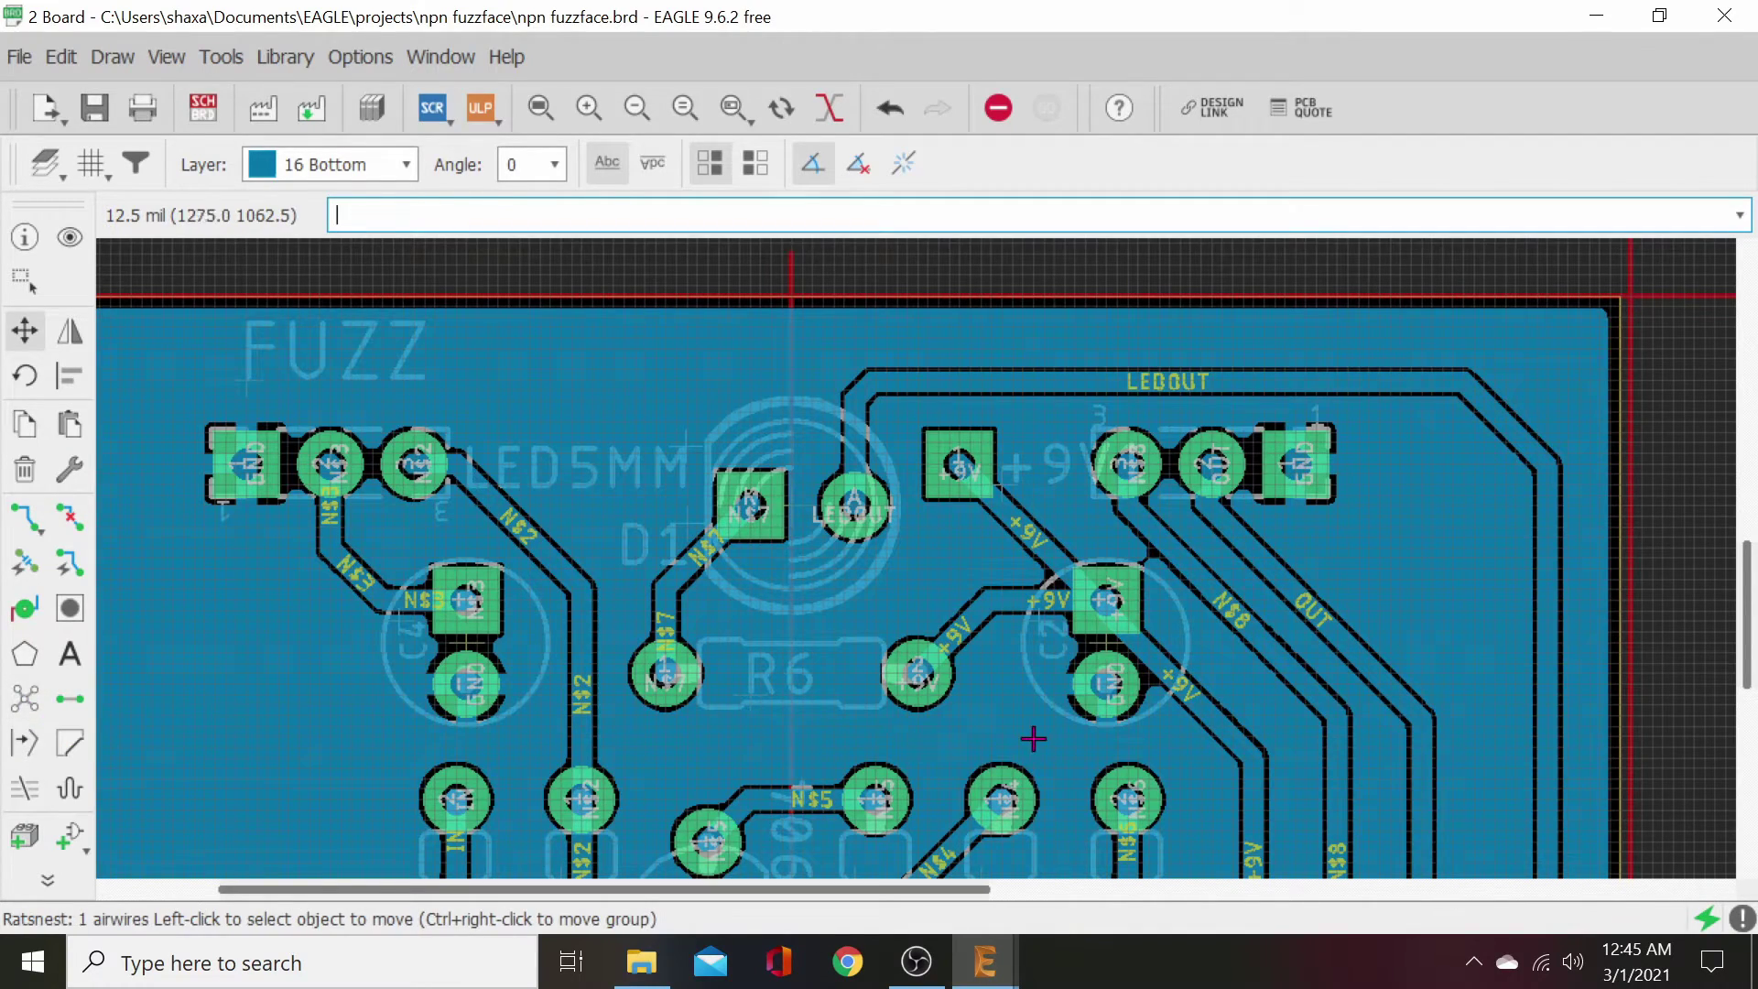
{"action": "scroll", "coordinate": [1016, 727], "scroll_direction": "down", "scroll_amount": 2}
{"action": "scroll", "coordinate": [1009, 725], "scroll_direction": "up", "scroll_amount": 1}
{"action": "scroll", "coordinate": [1008, 725], "scroll_direction": "up", "scroll_amount": 2}
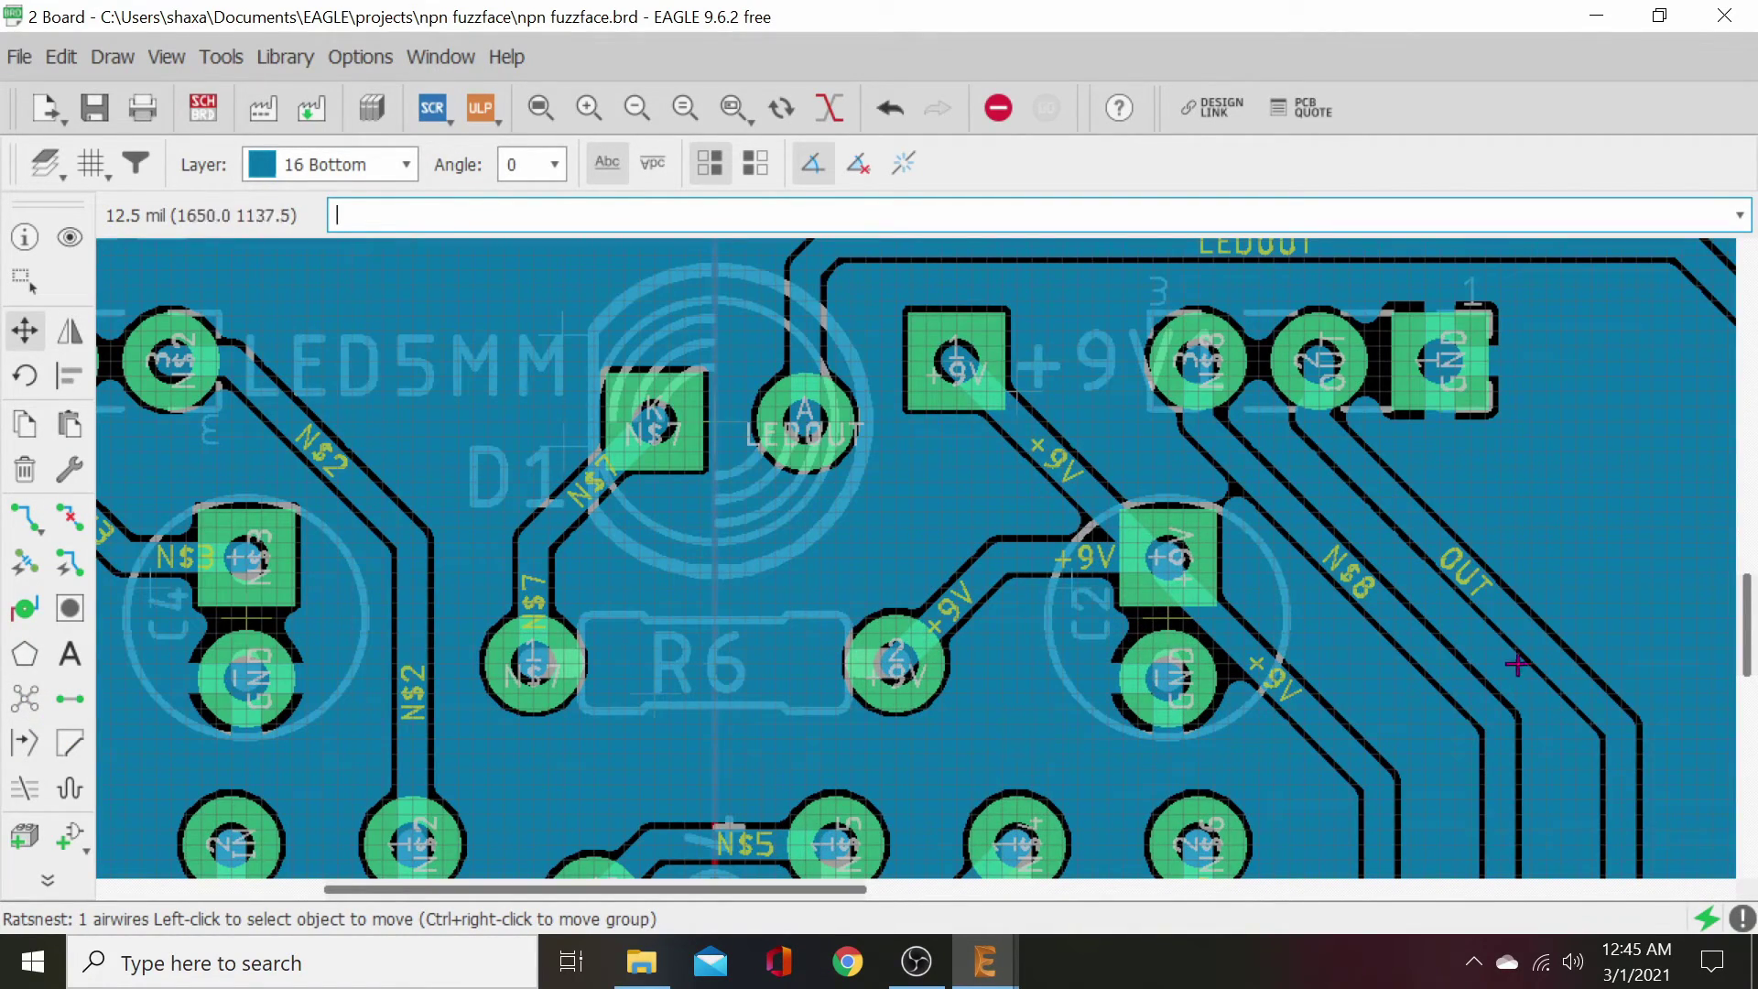
- Shift the OUT and N$8 traces onto new parallel paths and refill the pour
{"action": "left_click", "coordinate": [1425, 504]}
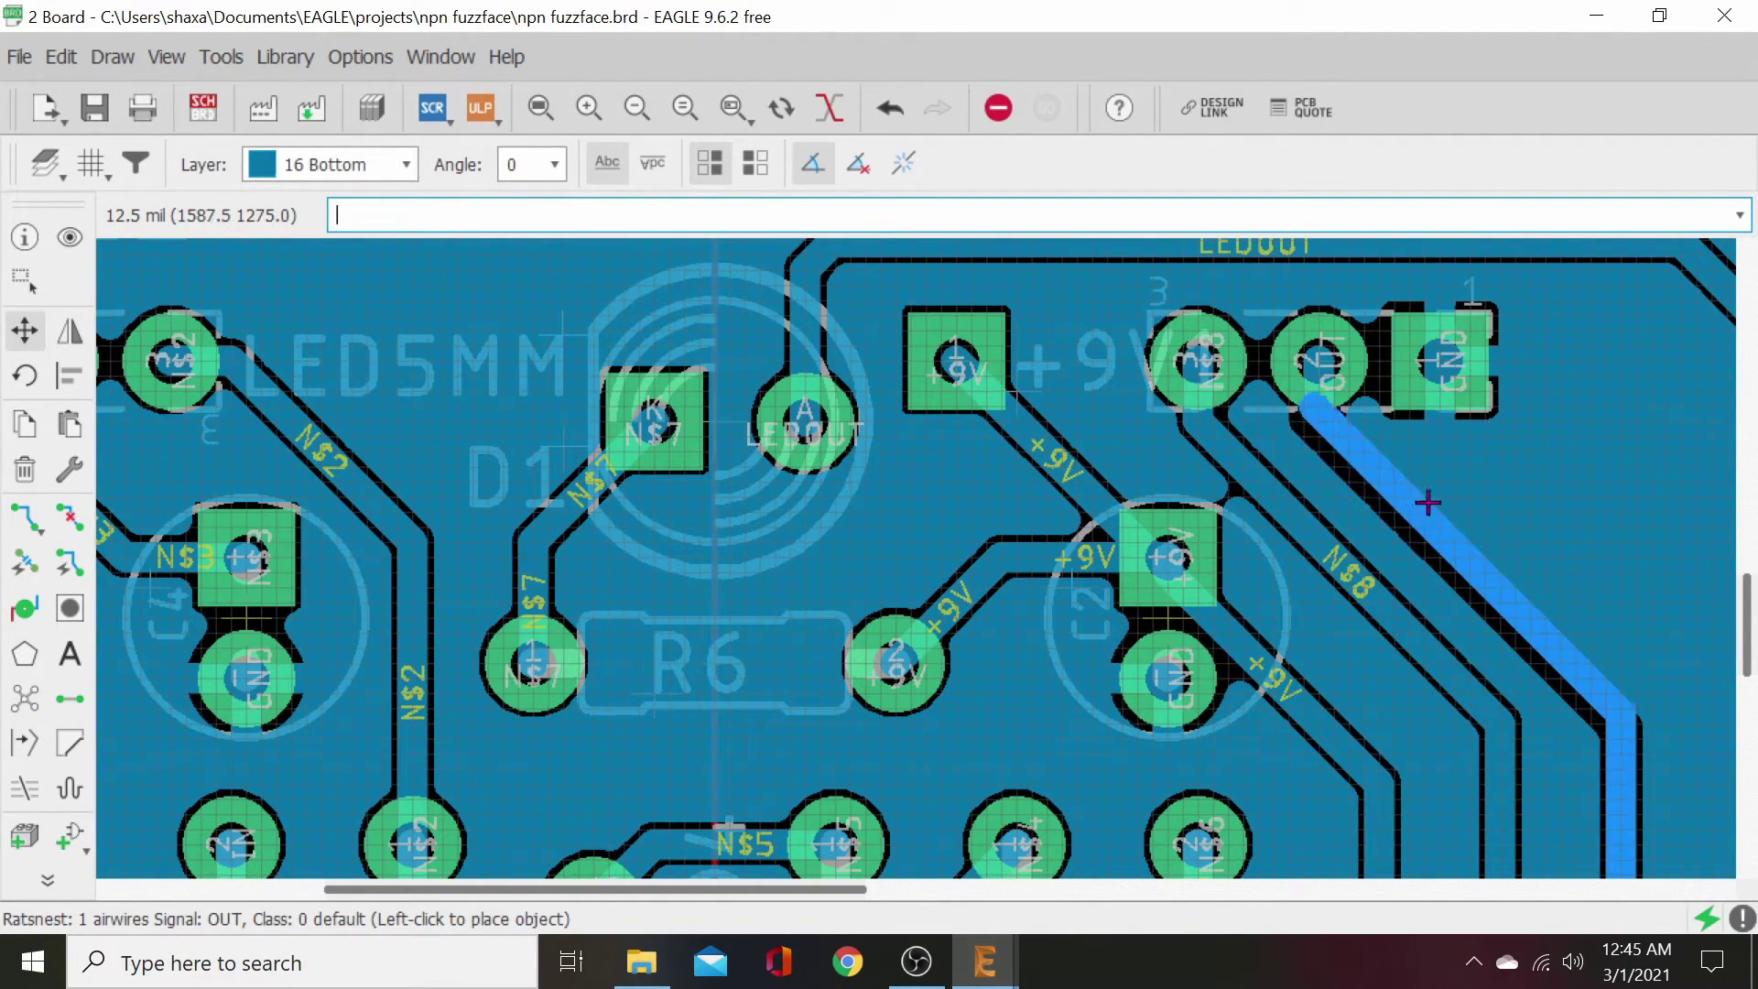
{"action": "left_click", "coordinate": [1466, 540]}
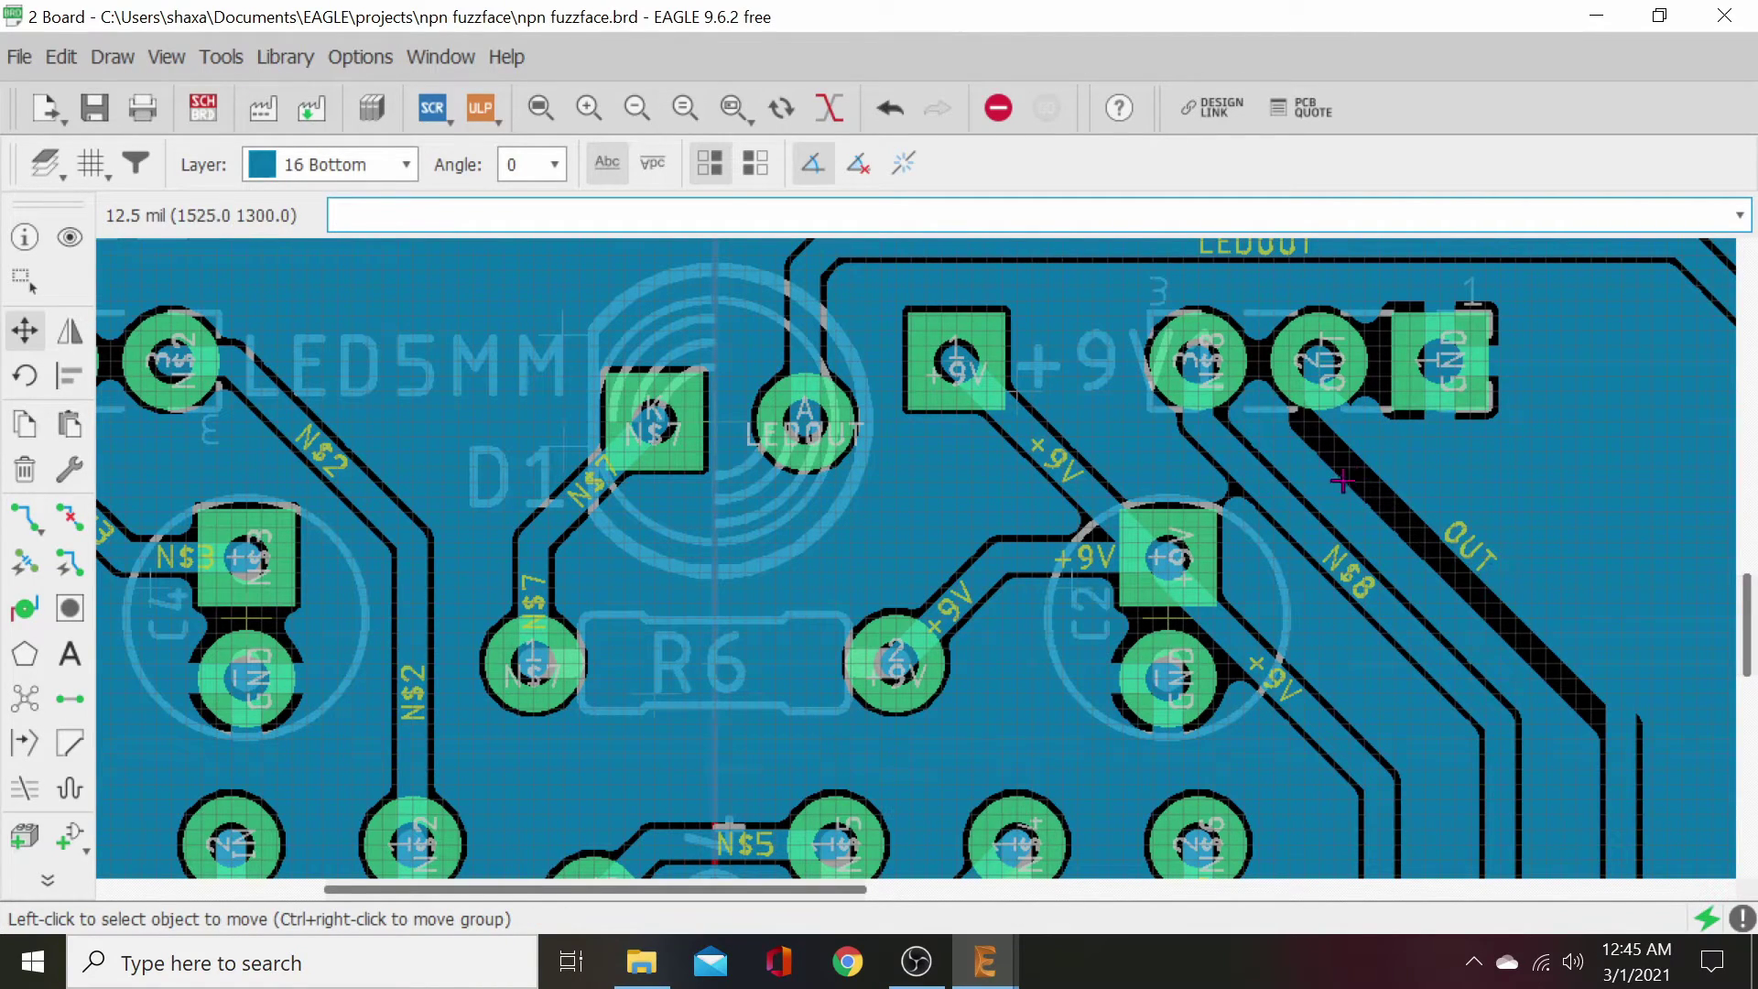
{"action": "left_click", "coordinate": [1317, 540]}
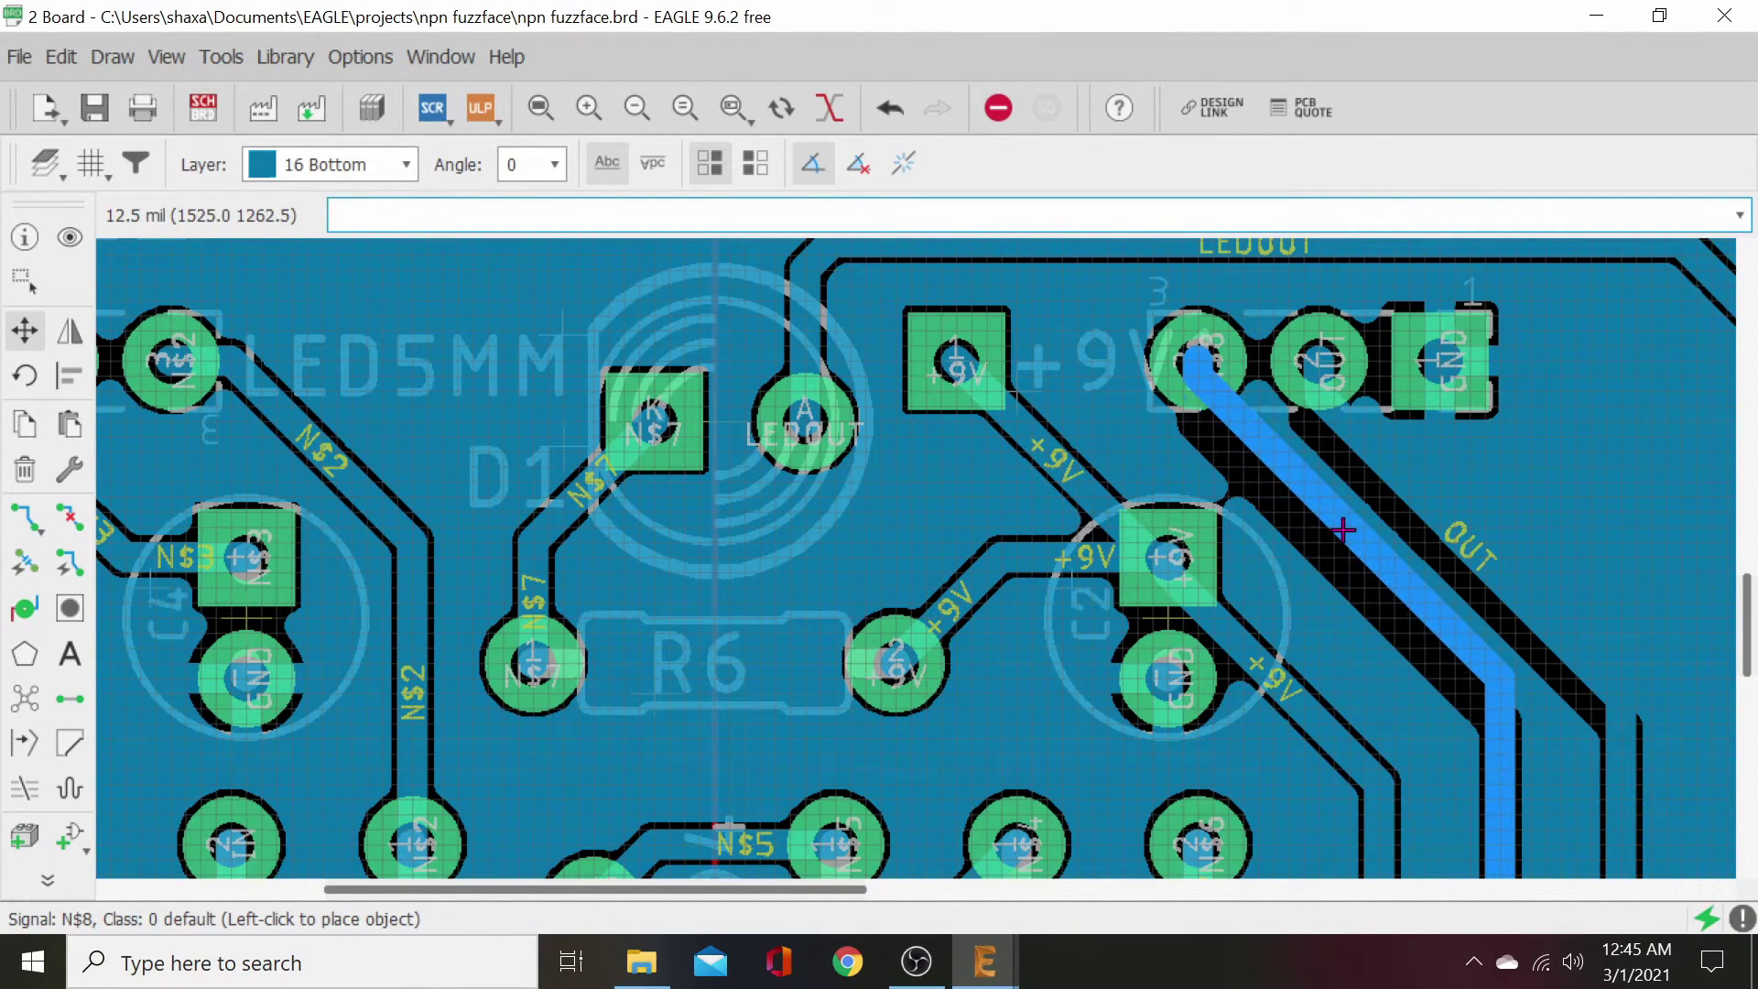
{"action": "left_click", "coordinate": [1343, 531]}
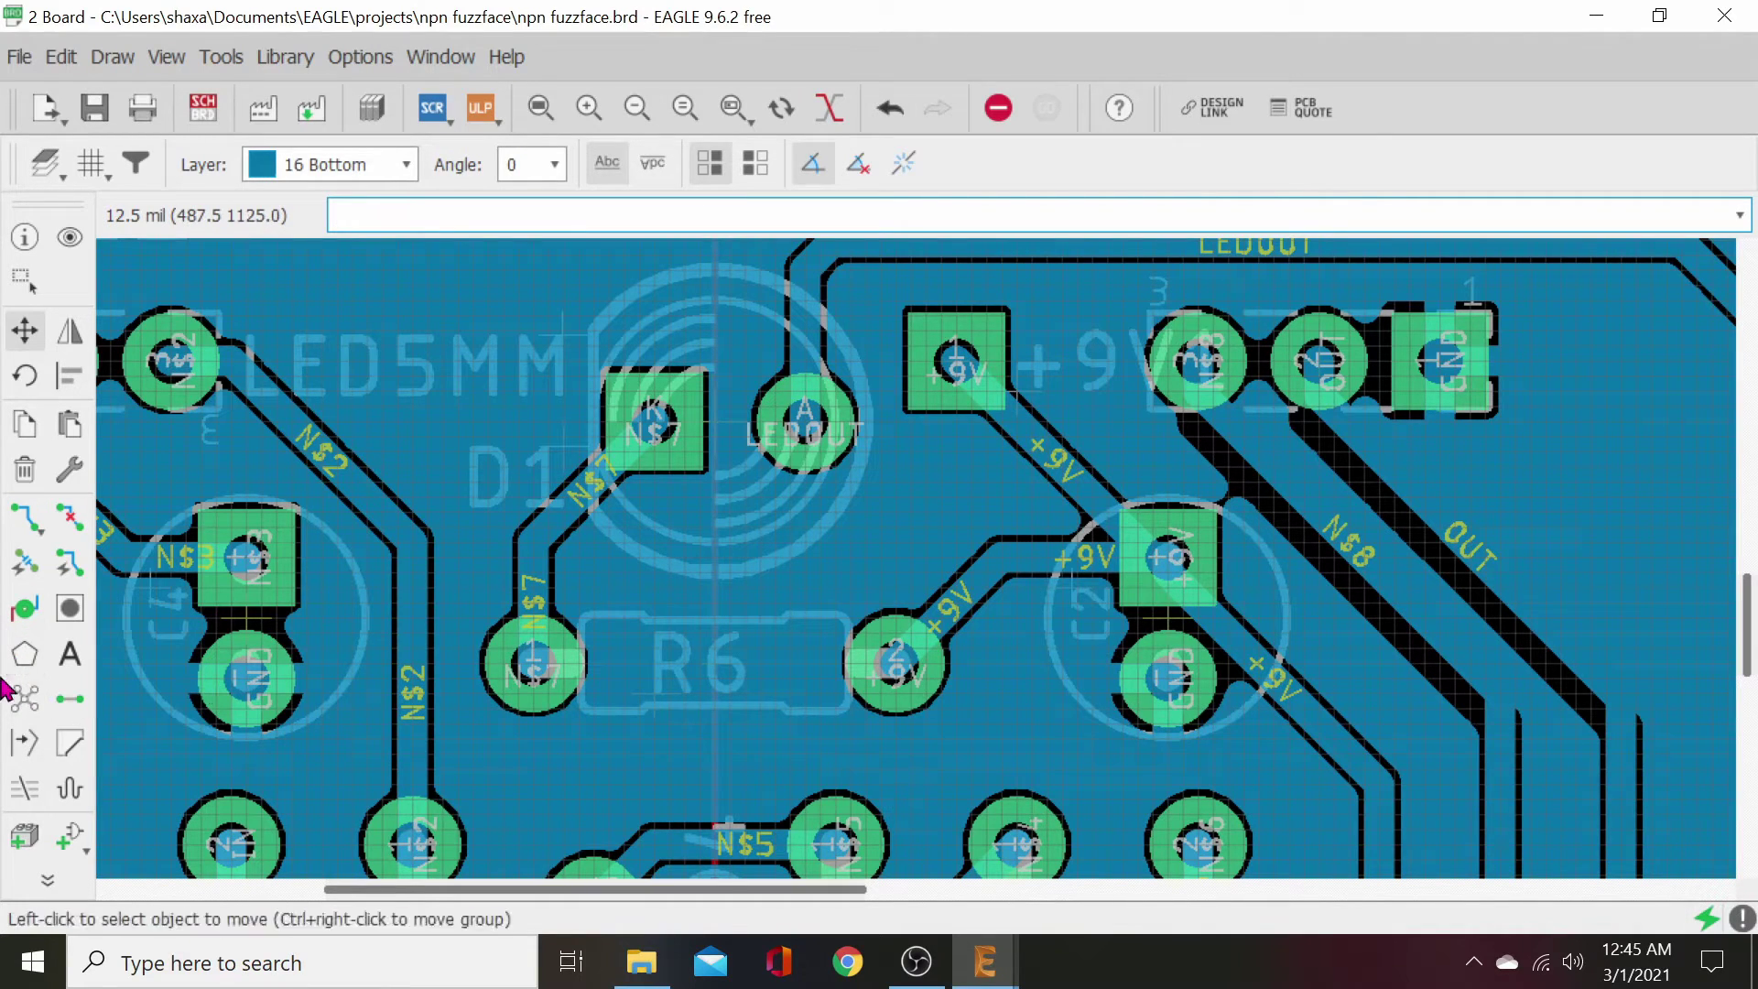
{"action": "left_click", "coordinate": [24, 702]}
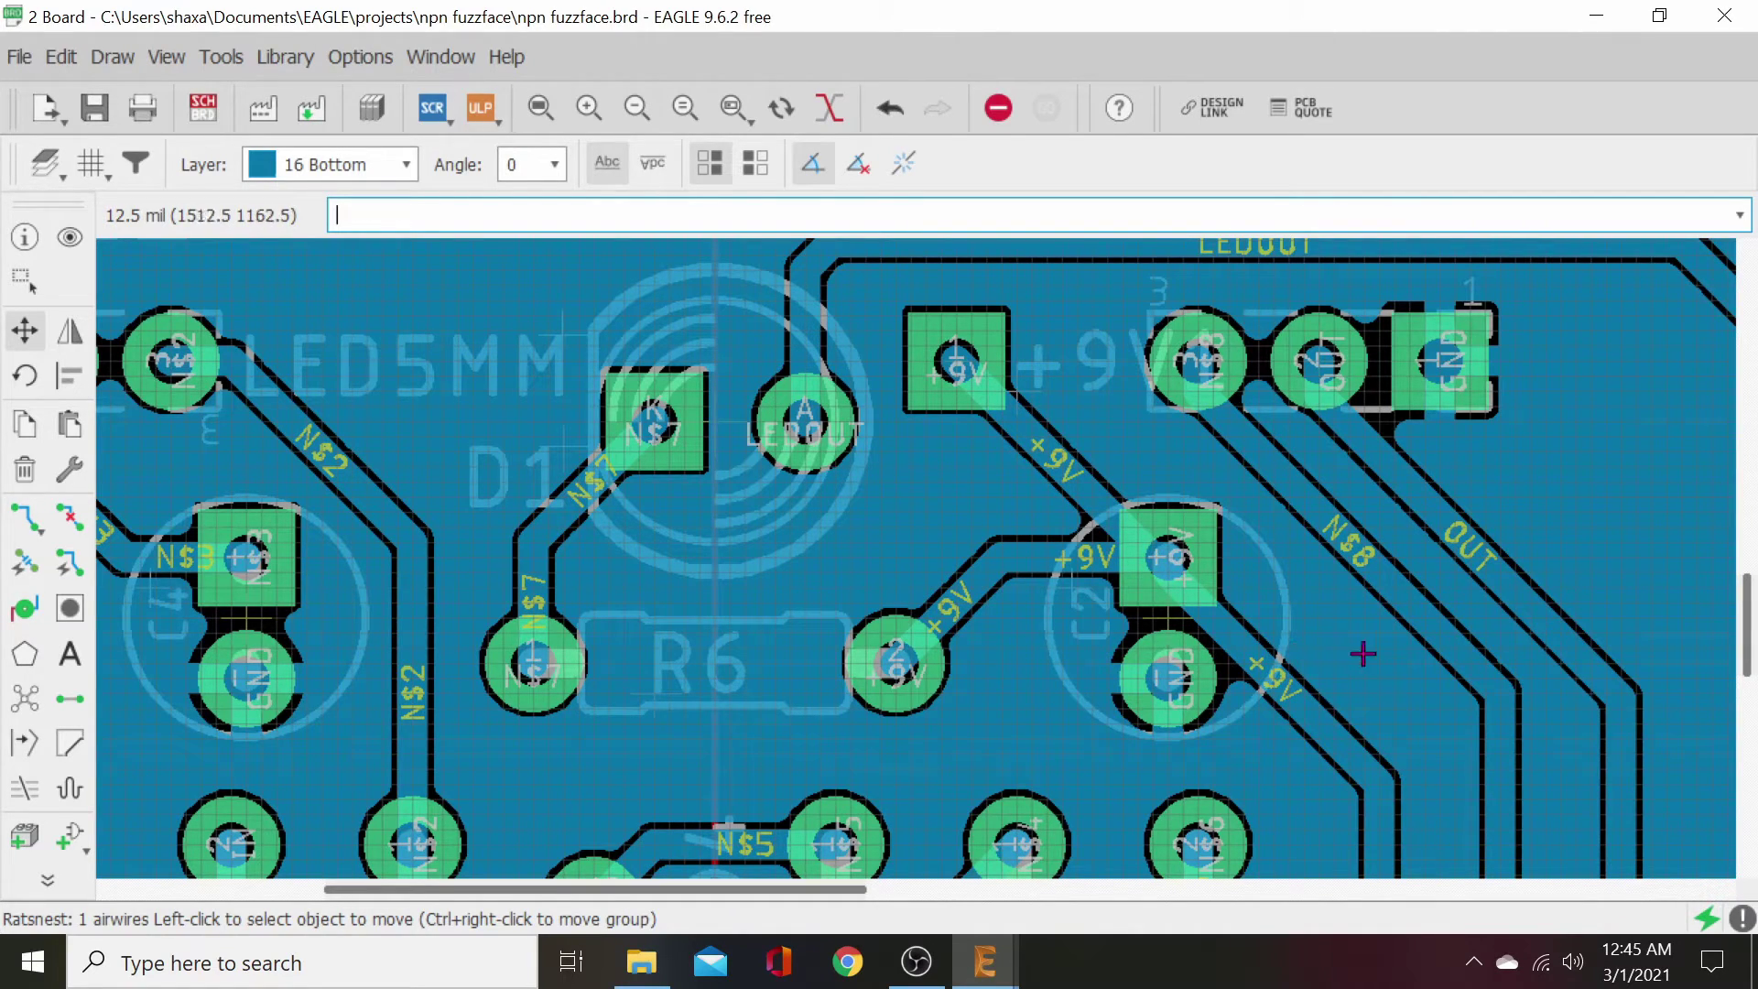
{"action": "middle_click_drag", "start_coordinate": [1012, 718], "coordinate": [1236, 718]}
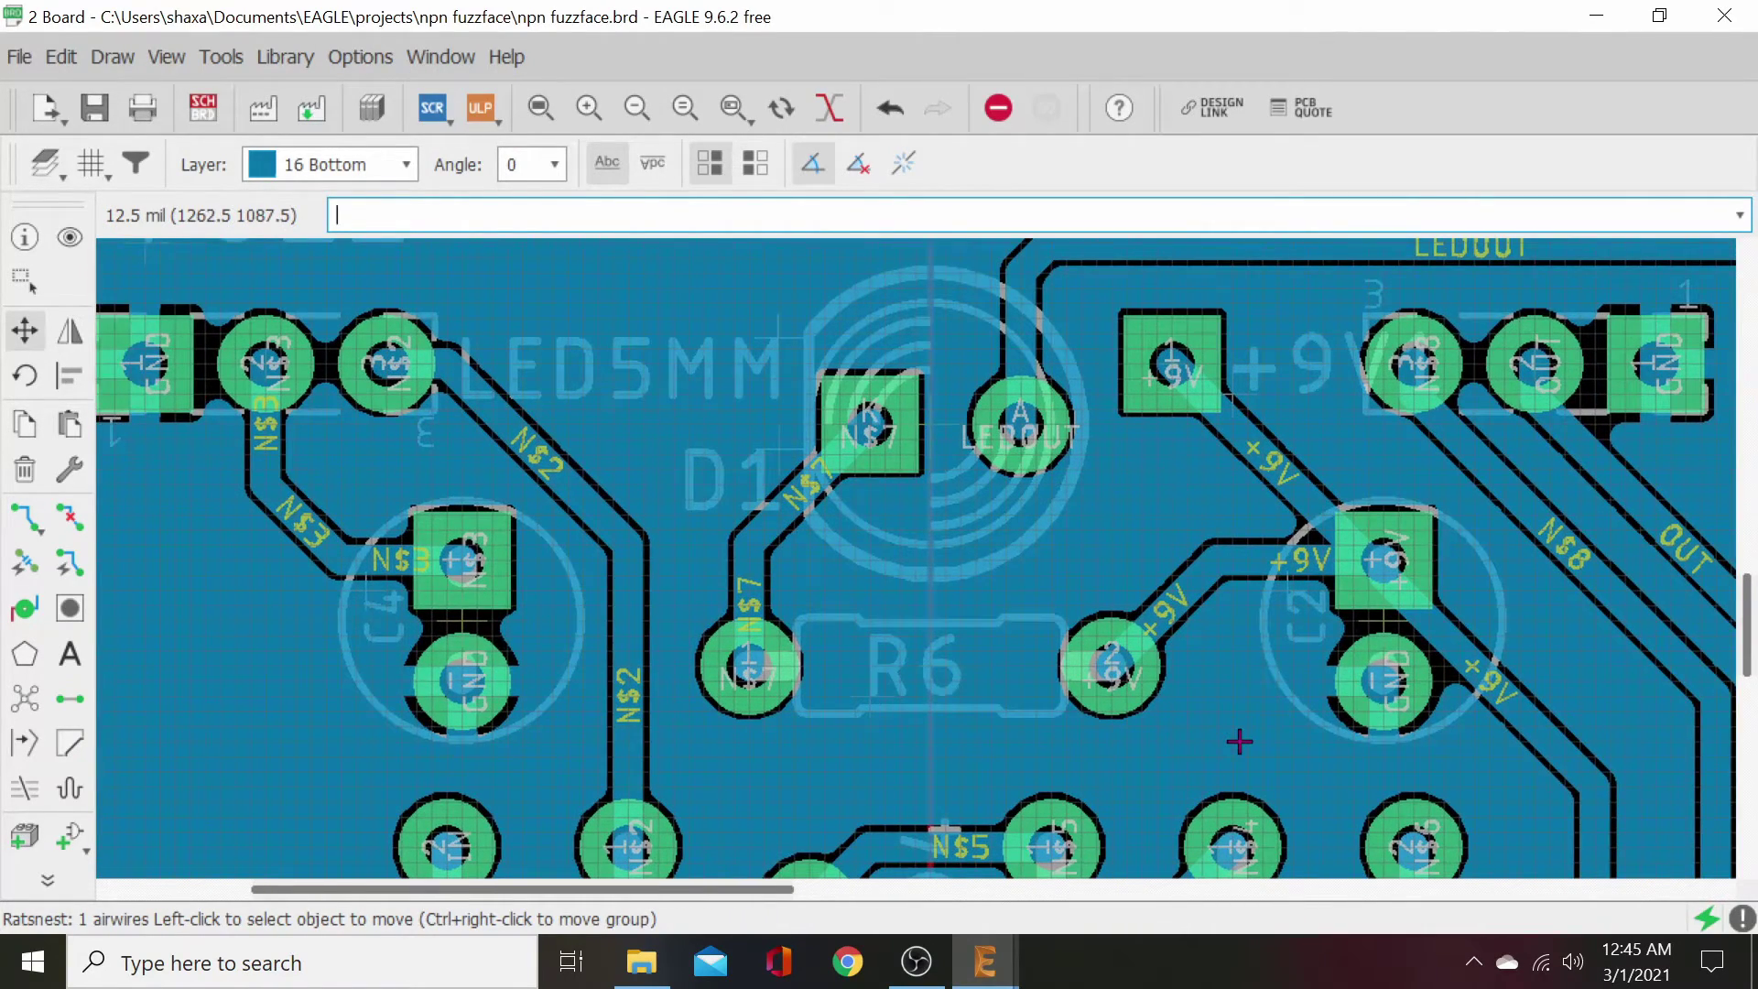
{"action": "scroll", "coordinate": [1239, 741], "scroll_direction": "up", "scroll_amount": 5}
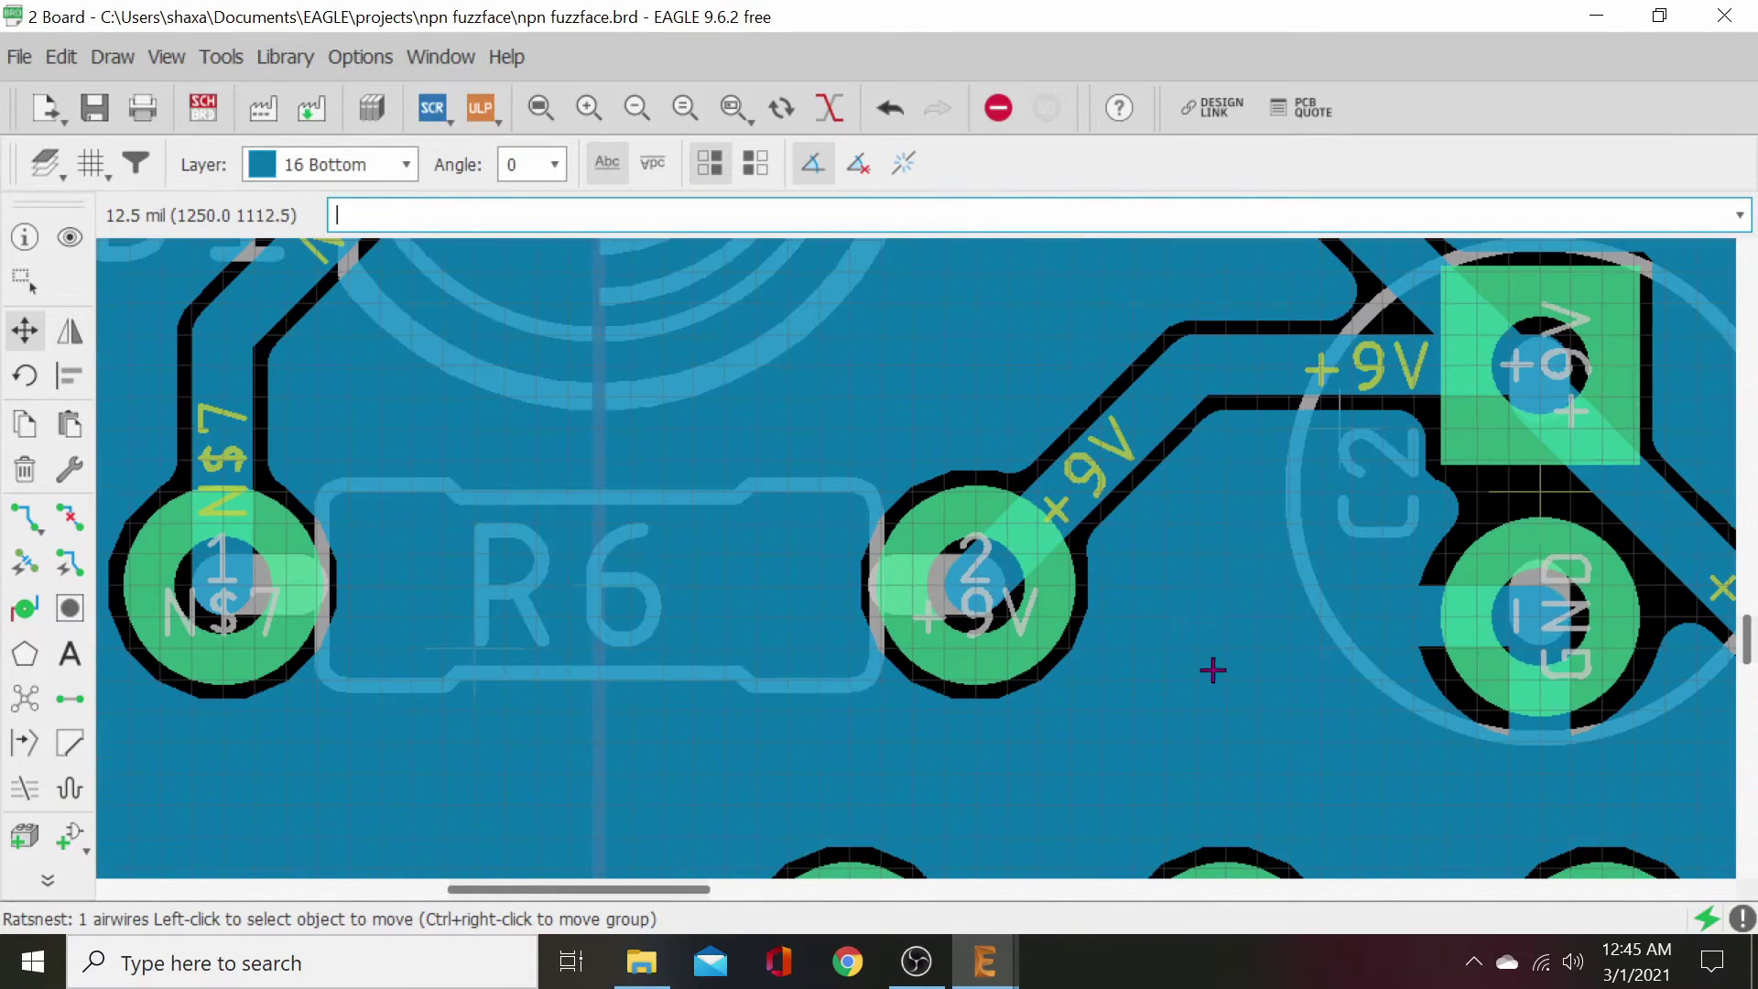
{"action": "middle_click_drag", "start_coordinate": [1212, 669], "coordinate": [1225, 785]}
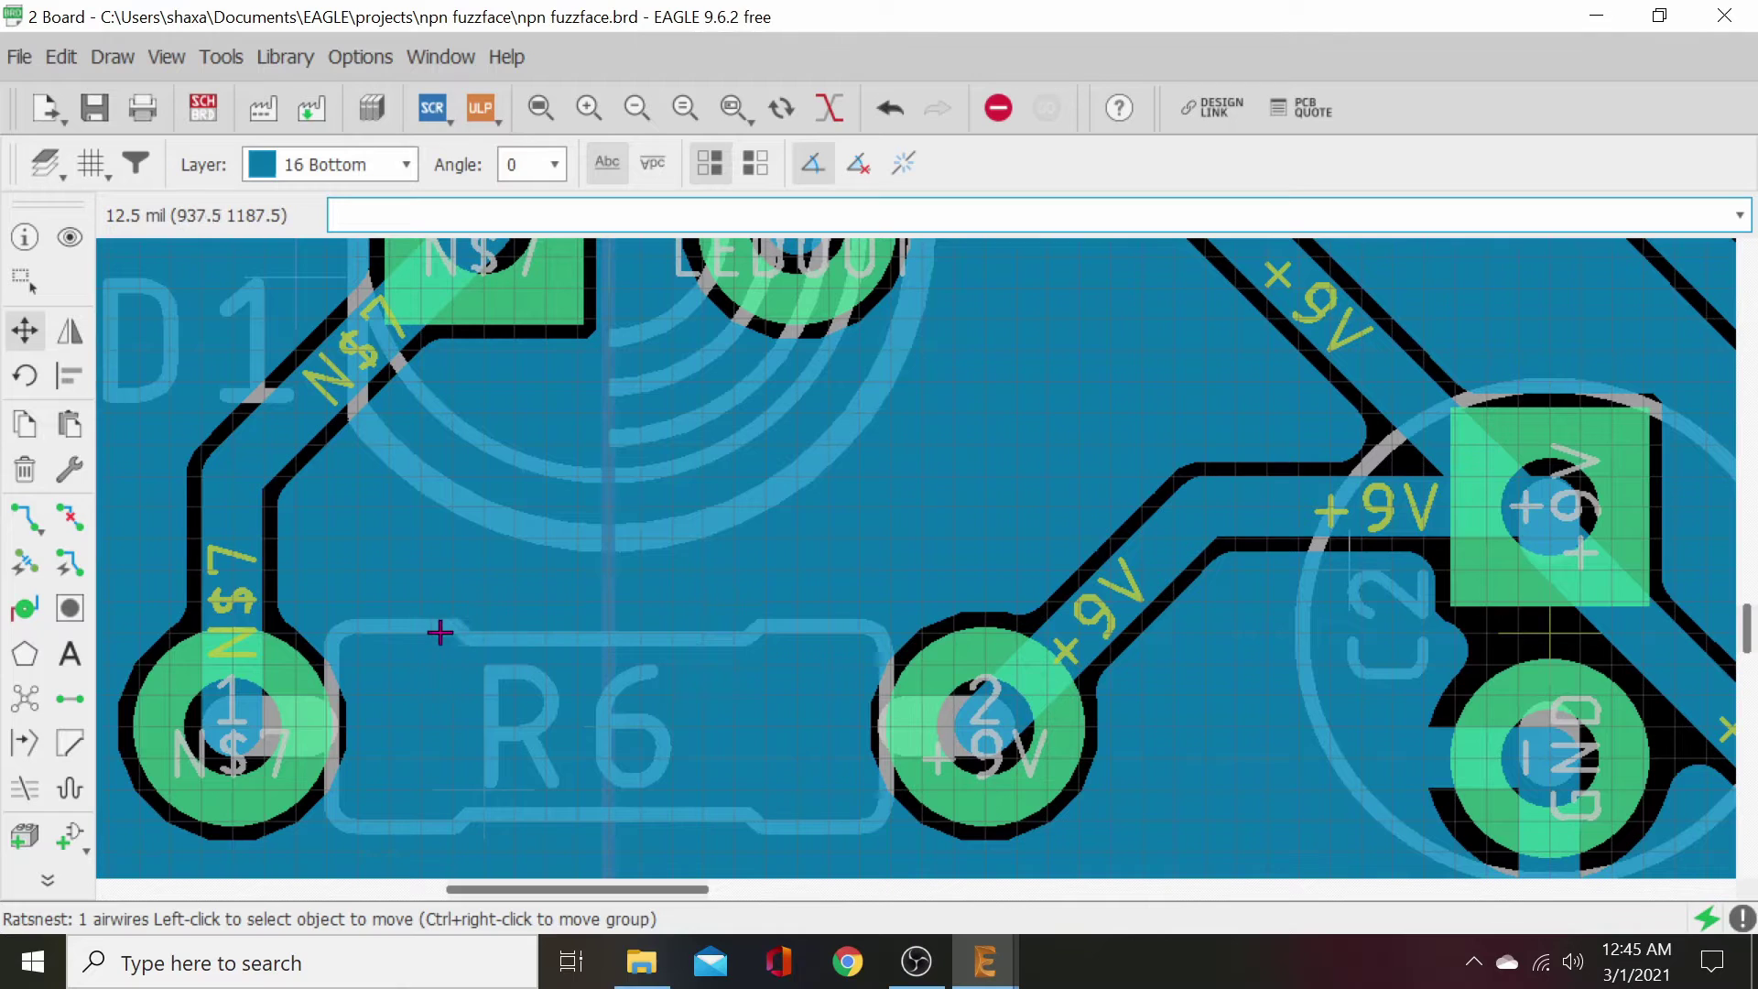
{"action": "middle_click_drag", "start_coordinate": [430, 632], "coordinate": [1043, 513]}
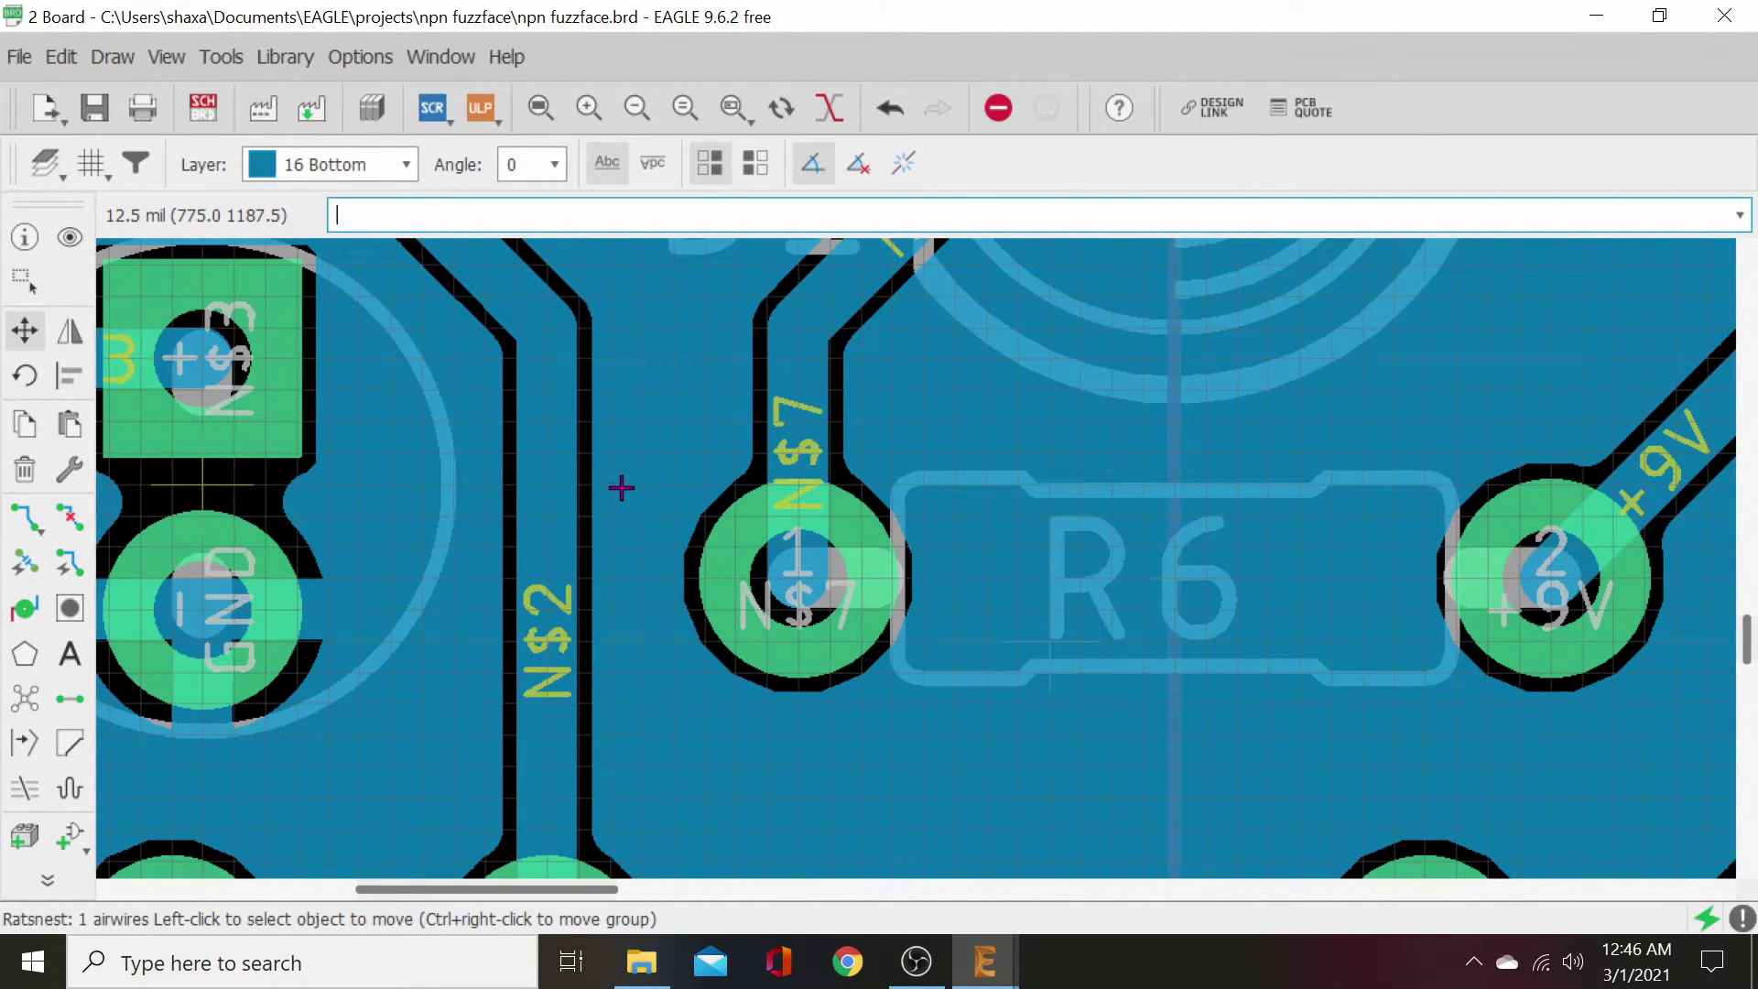
{"action": "scroll", "coordinate": [1079, 668], "scroll_direction": "down", "scroll_amount": 2}
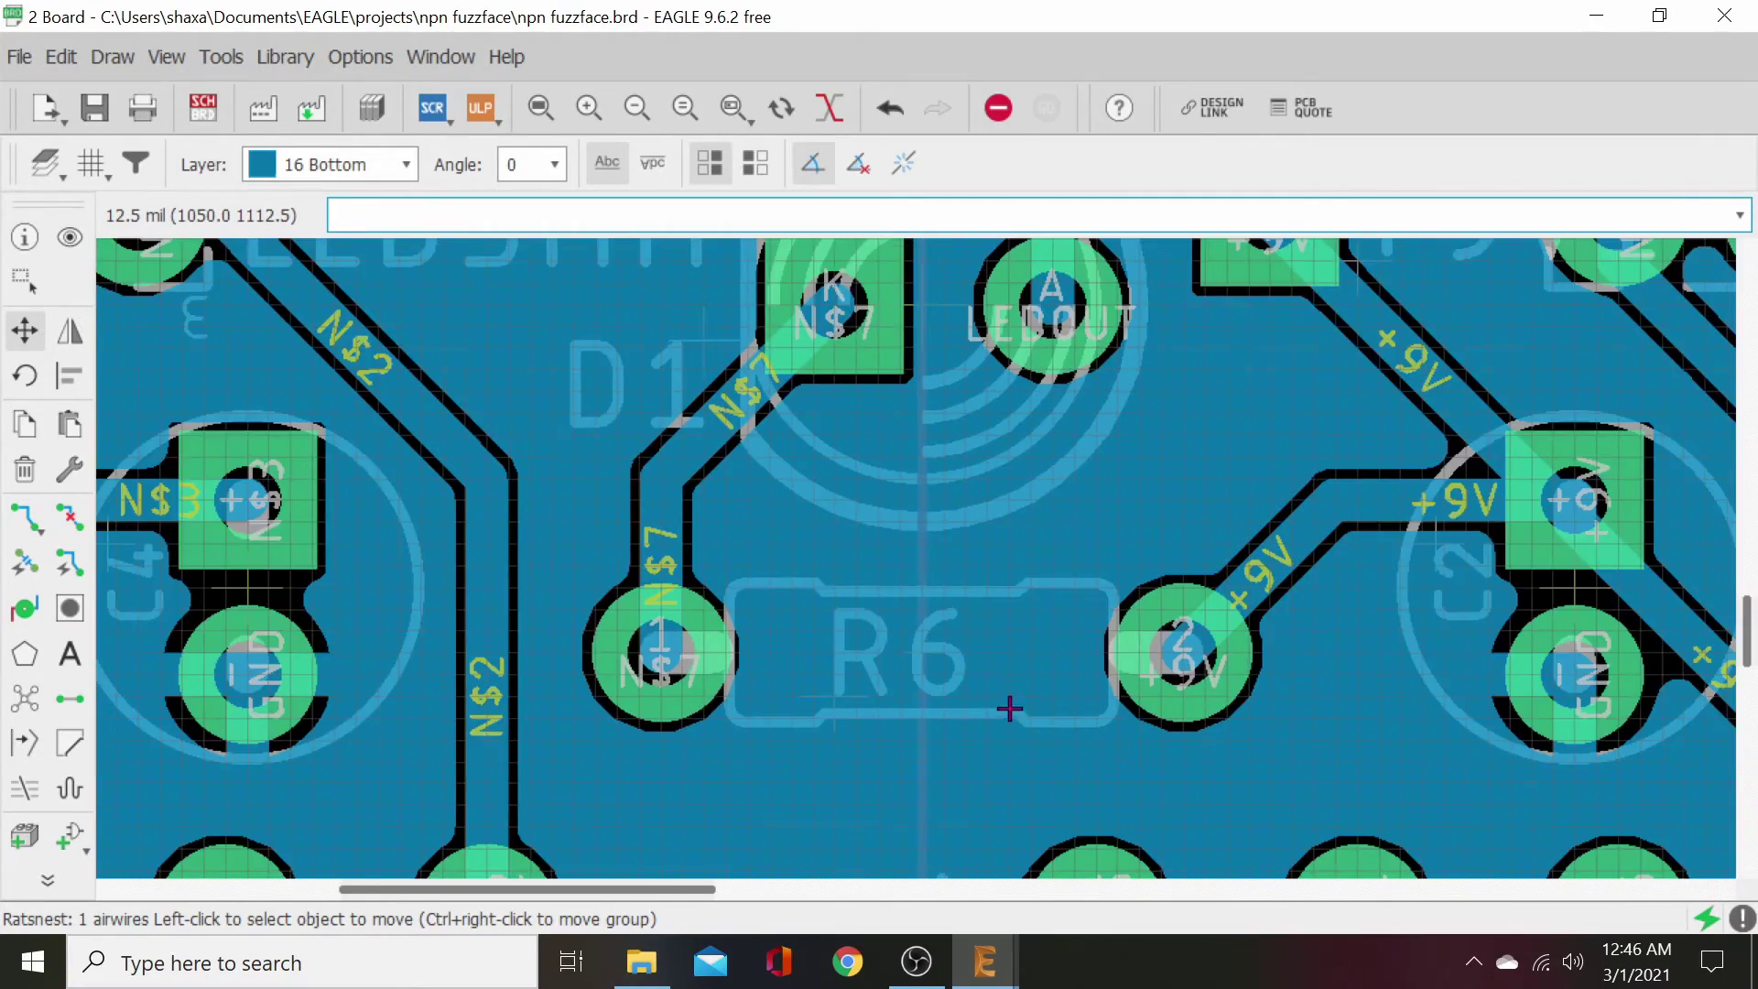
{"action": "scroll", "coordinate": [1009, 708], "scroll_direction": "down", "scroll_amount": 4}
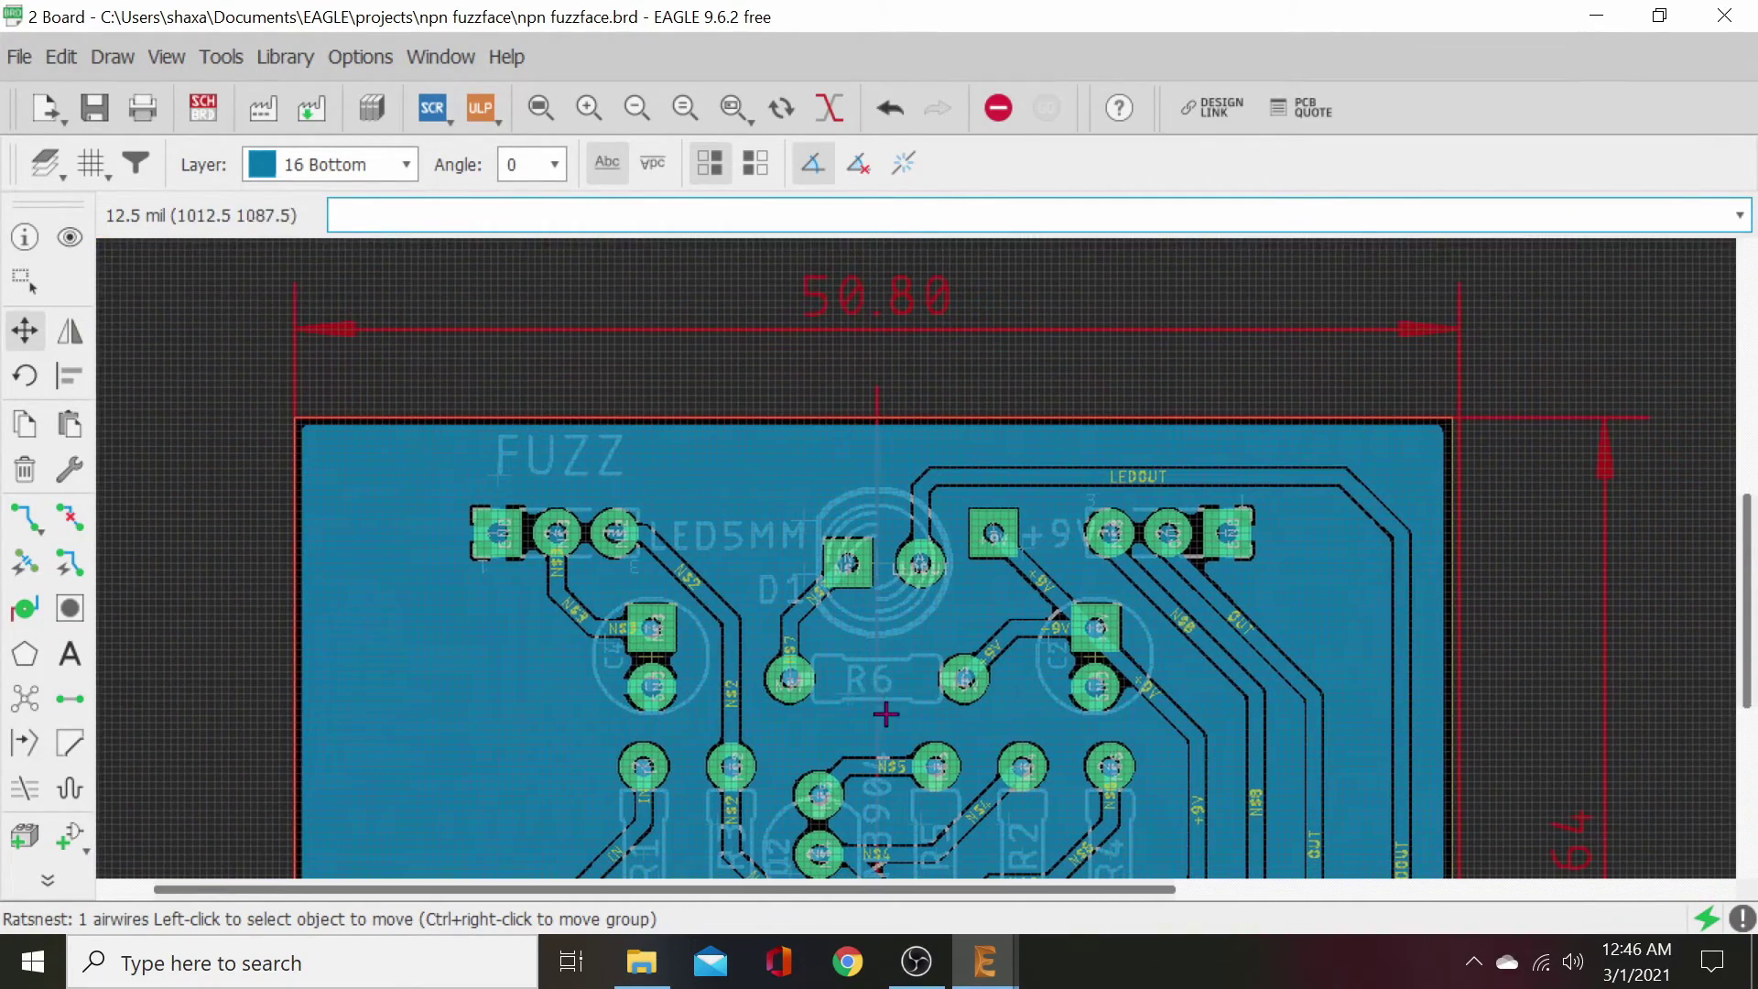
{"action": "scroll", "coordinate": [885, 713], "scroll_direction": "down", "scroll_amount": 3}
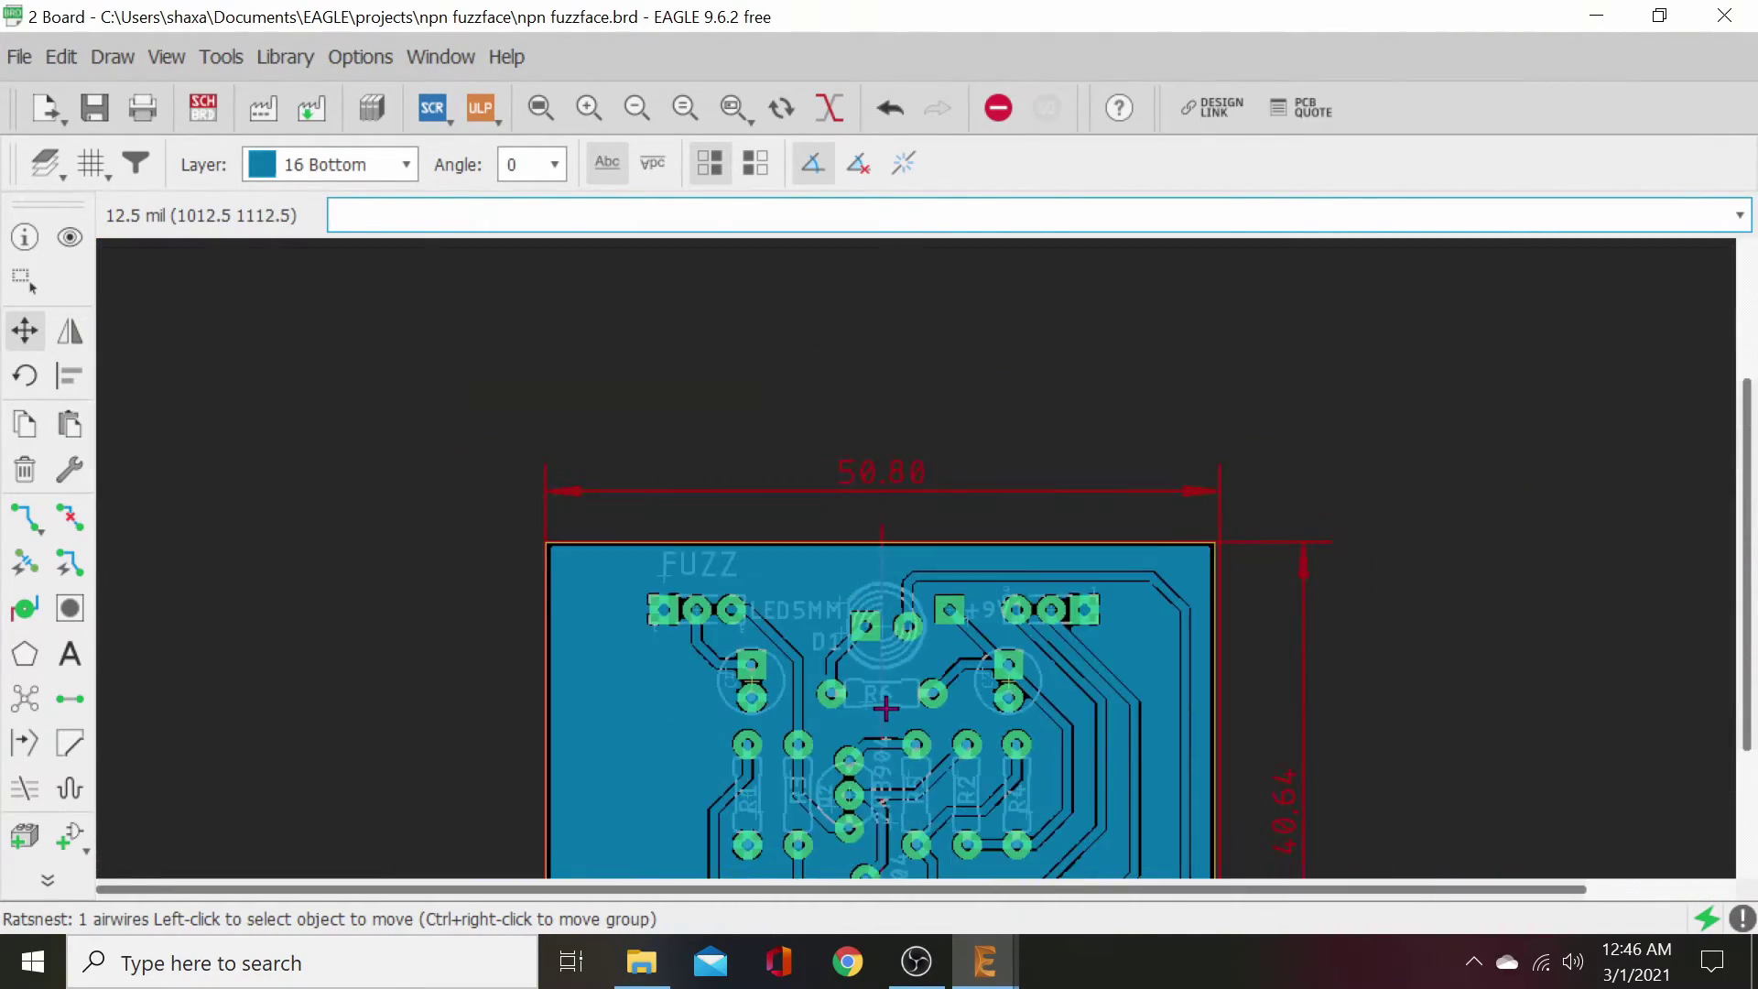
{"action": "scroll", "coordinate": [886, 708], "scroll_direction": "down", "scroll_amount": 2}
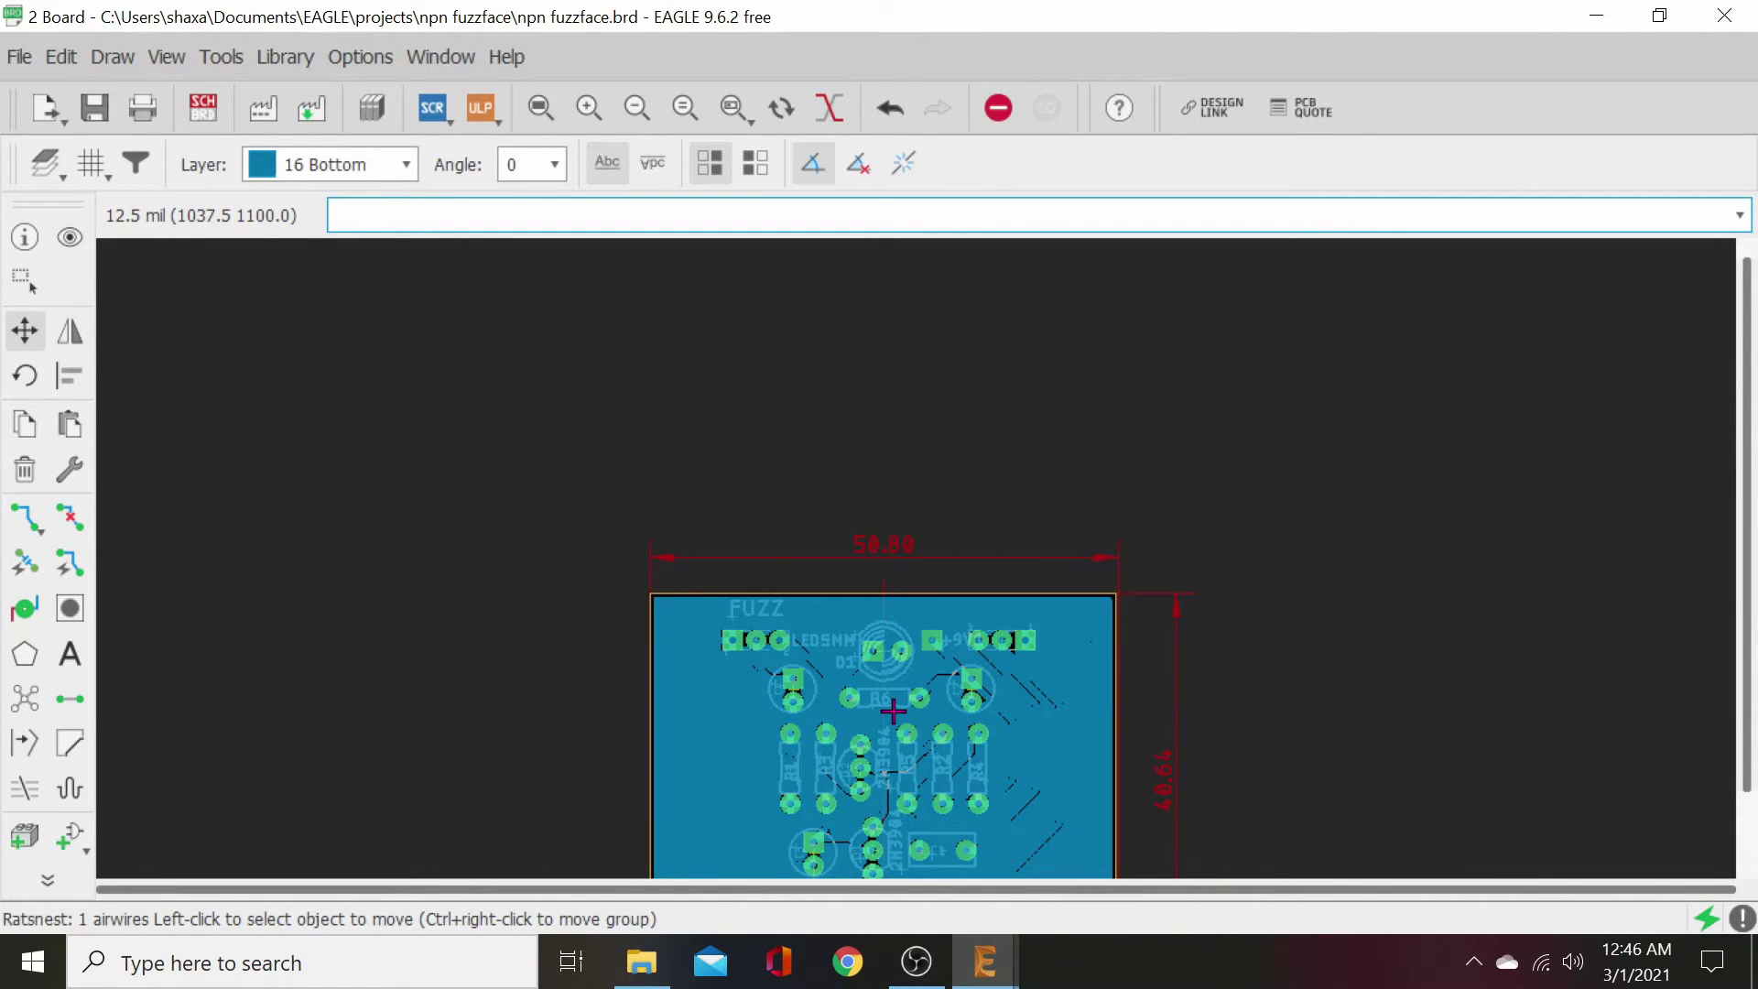
{"action": "scroll", "coordinate": [893, 710], "scroll_direction": "up", "scroll_amount": 3}
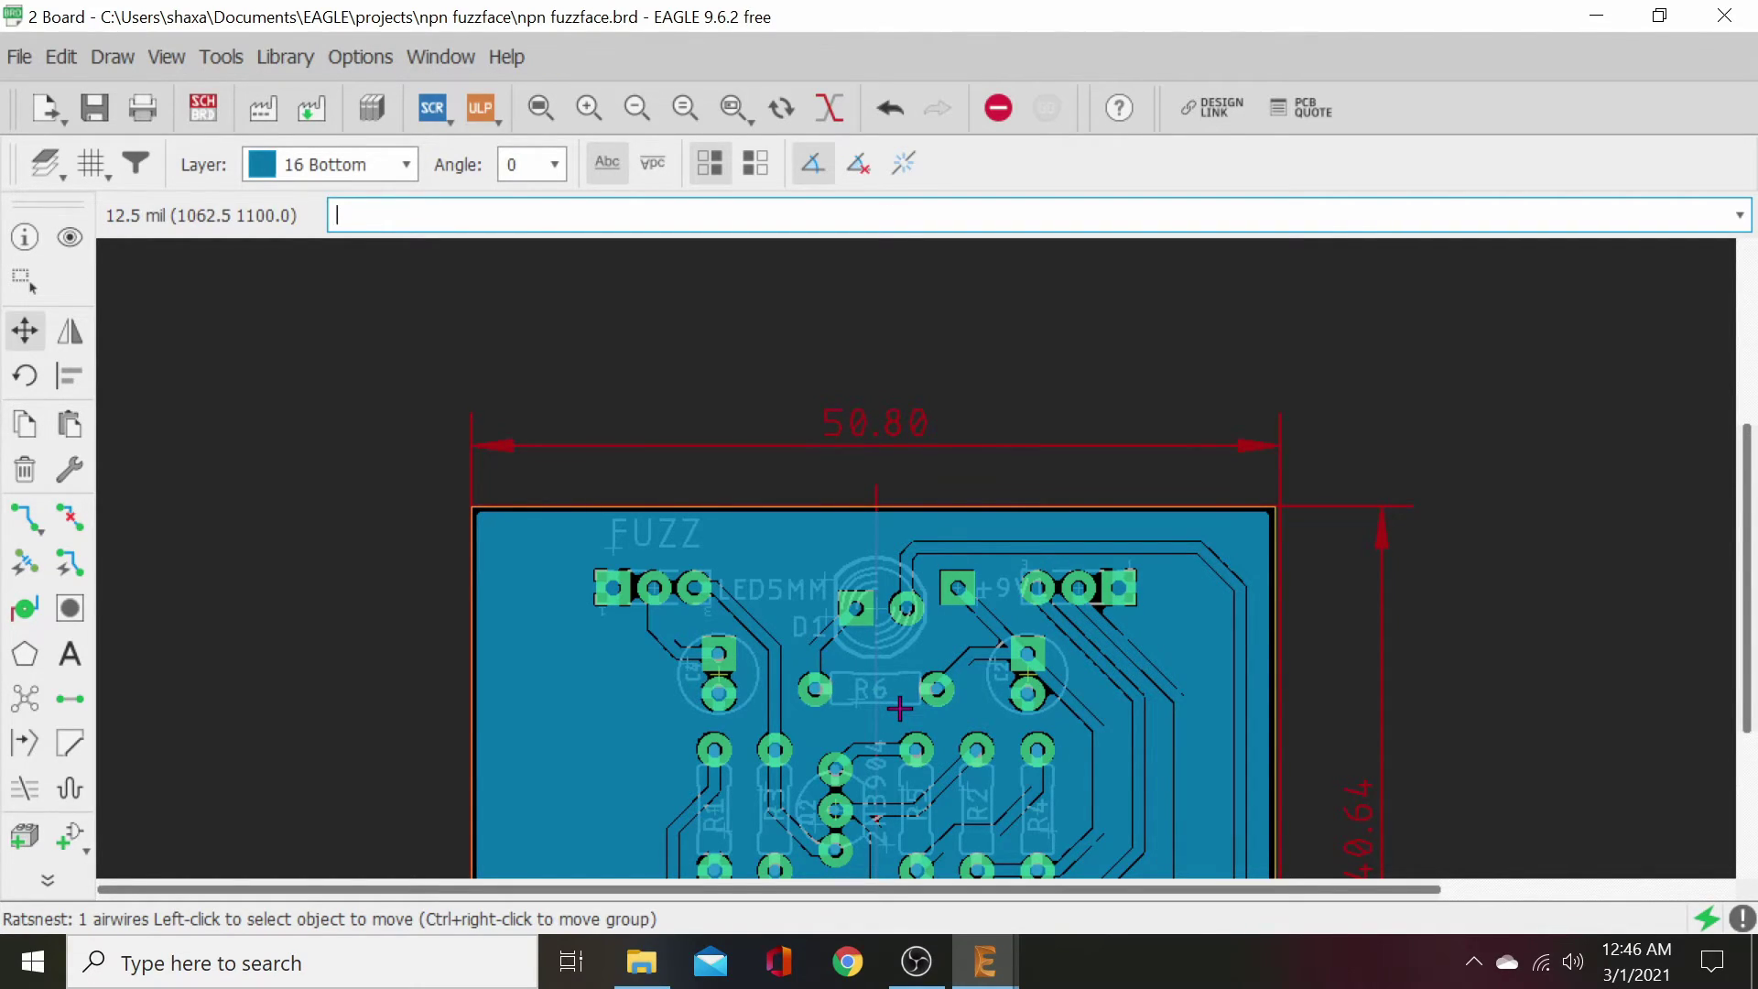
{"action": "scroll", "coordinate": [899, 707], "scroll_direction": "up", "scroll_amount": 4}
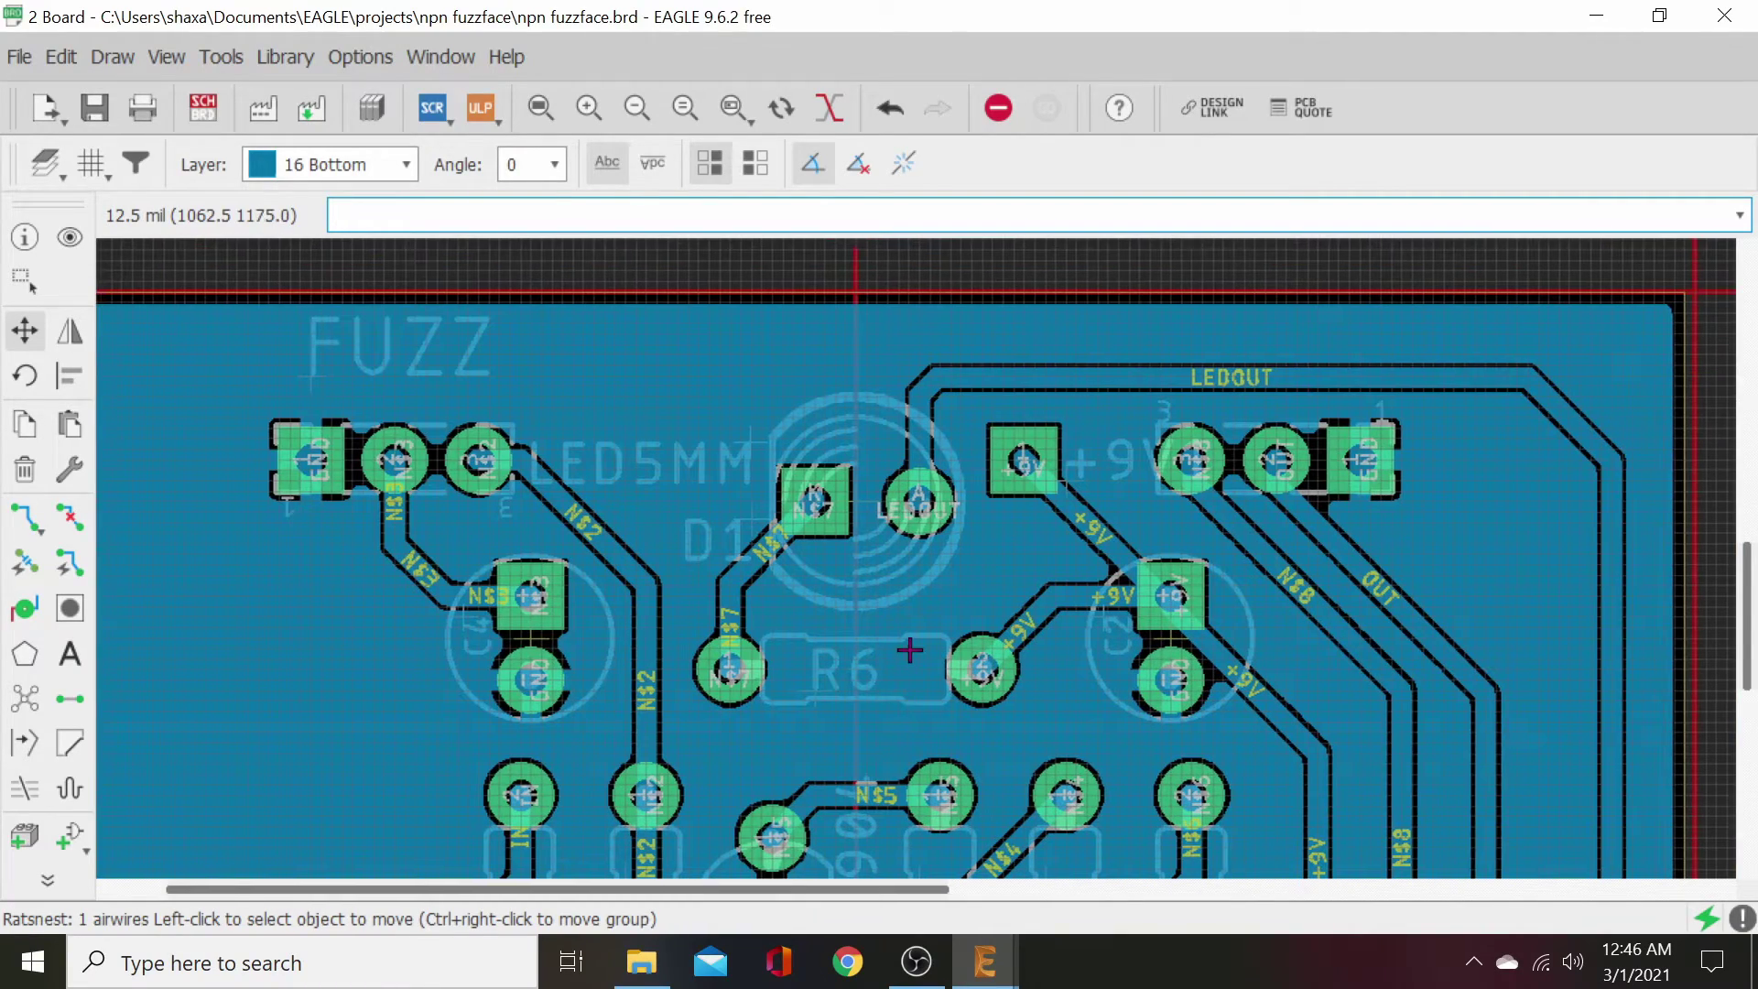
{"action": "middle_click_drag", "start_coordinate": [909, 650], "coordinate": [1053, 840]}
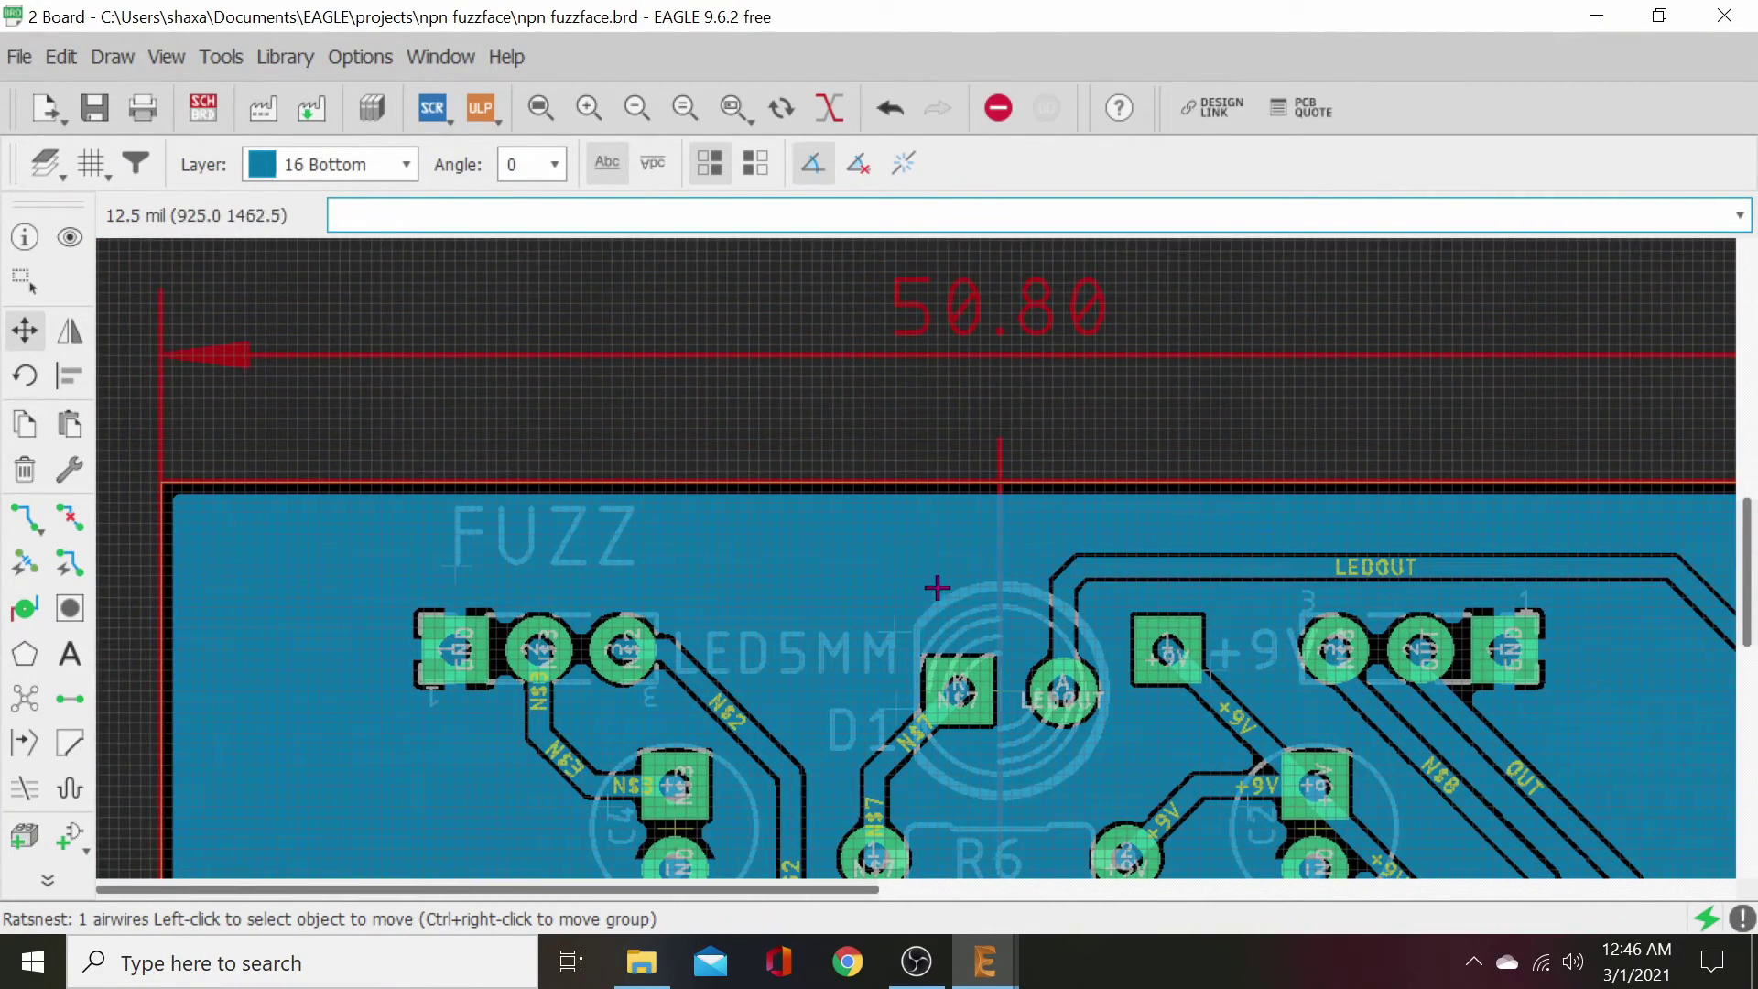
{"action": "middle_click_drag", "start_coordinate": [936, 586], "coordinate": [864, 696]}
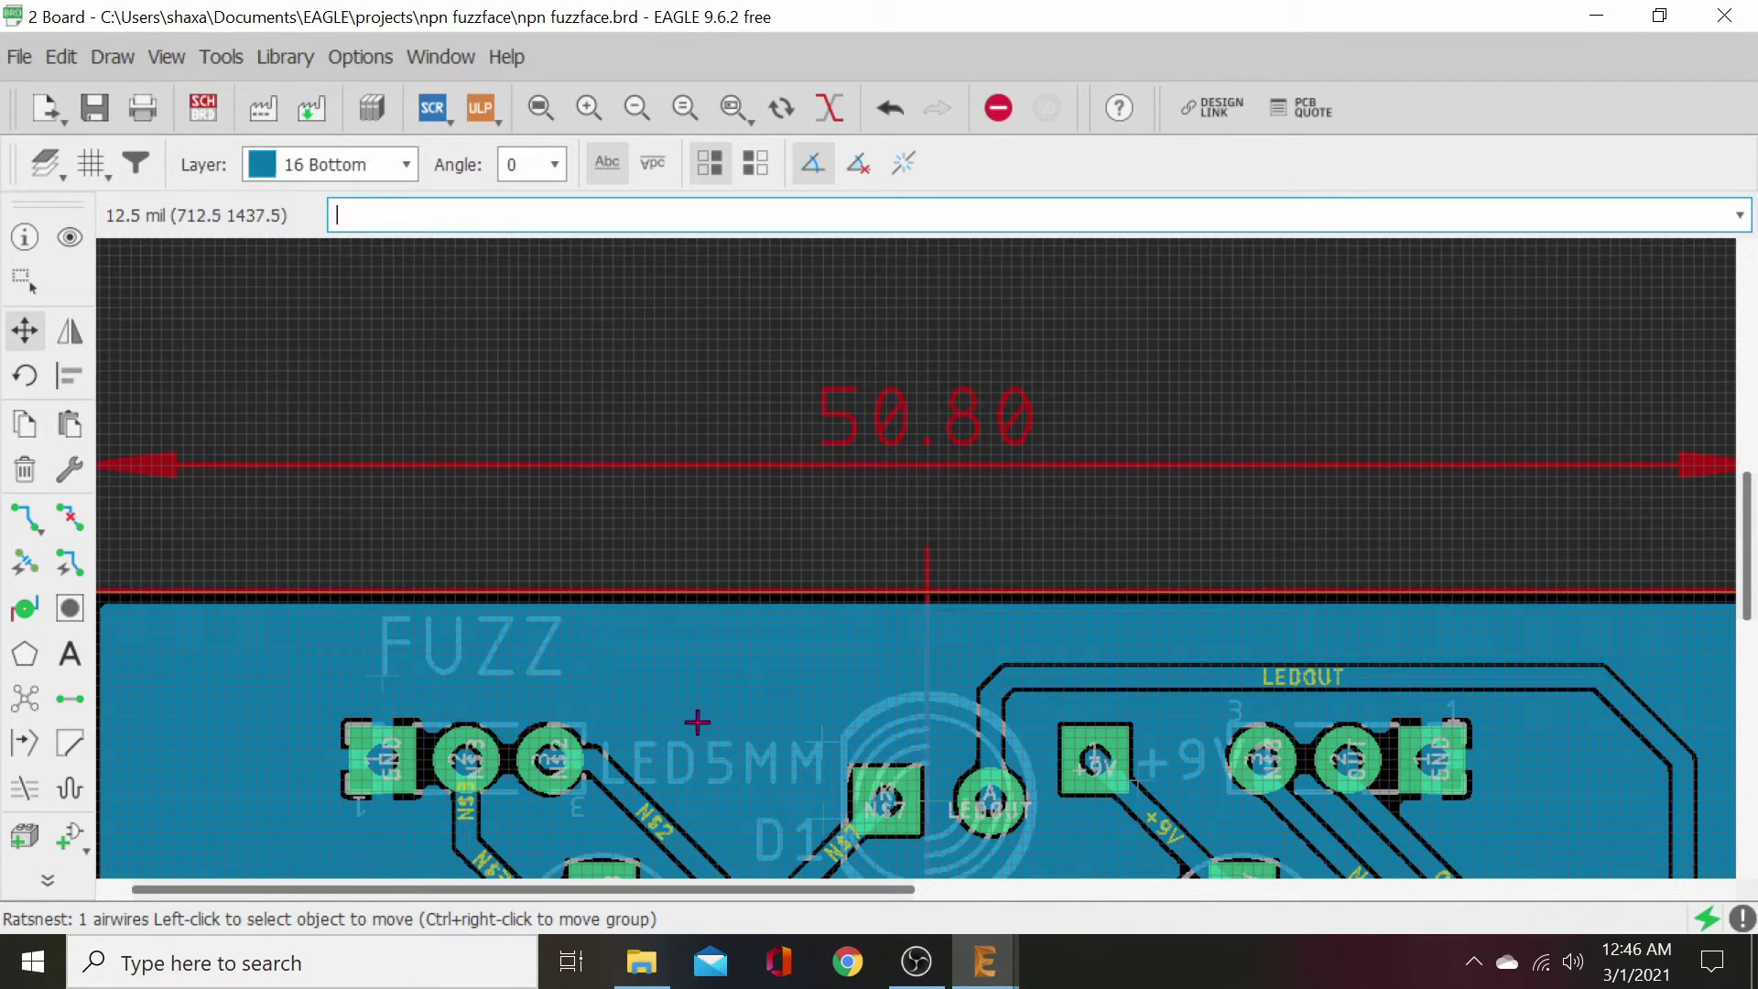
{"action": "scroll", "coordinate": [697, 722], "scroll_direction": "down", "scroll_amount": 3}
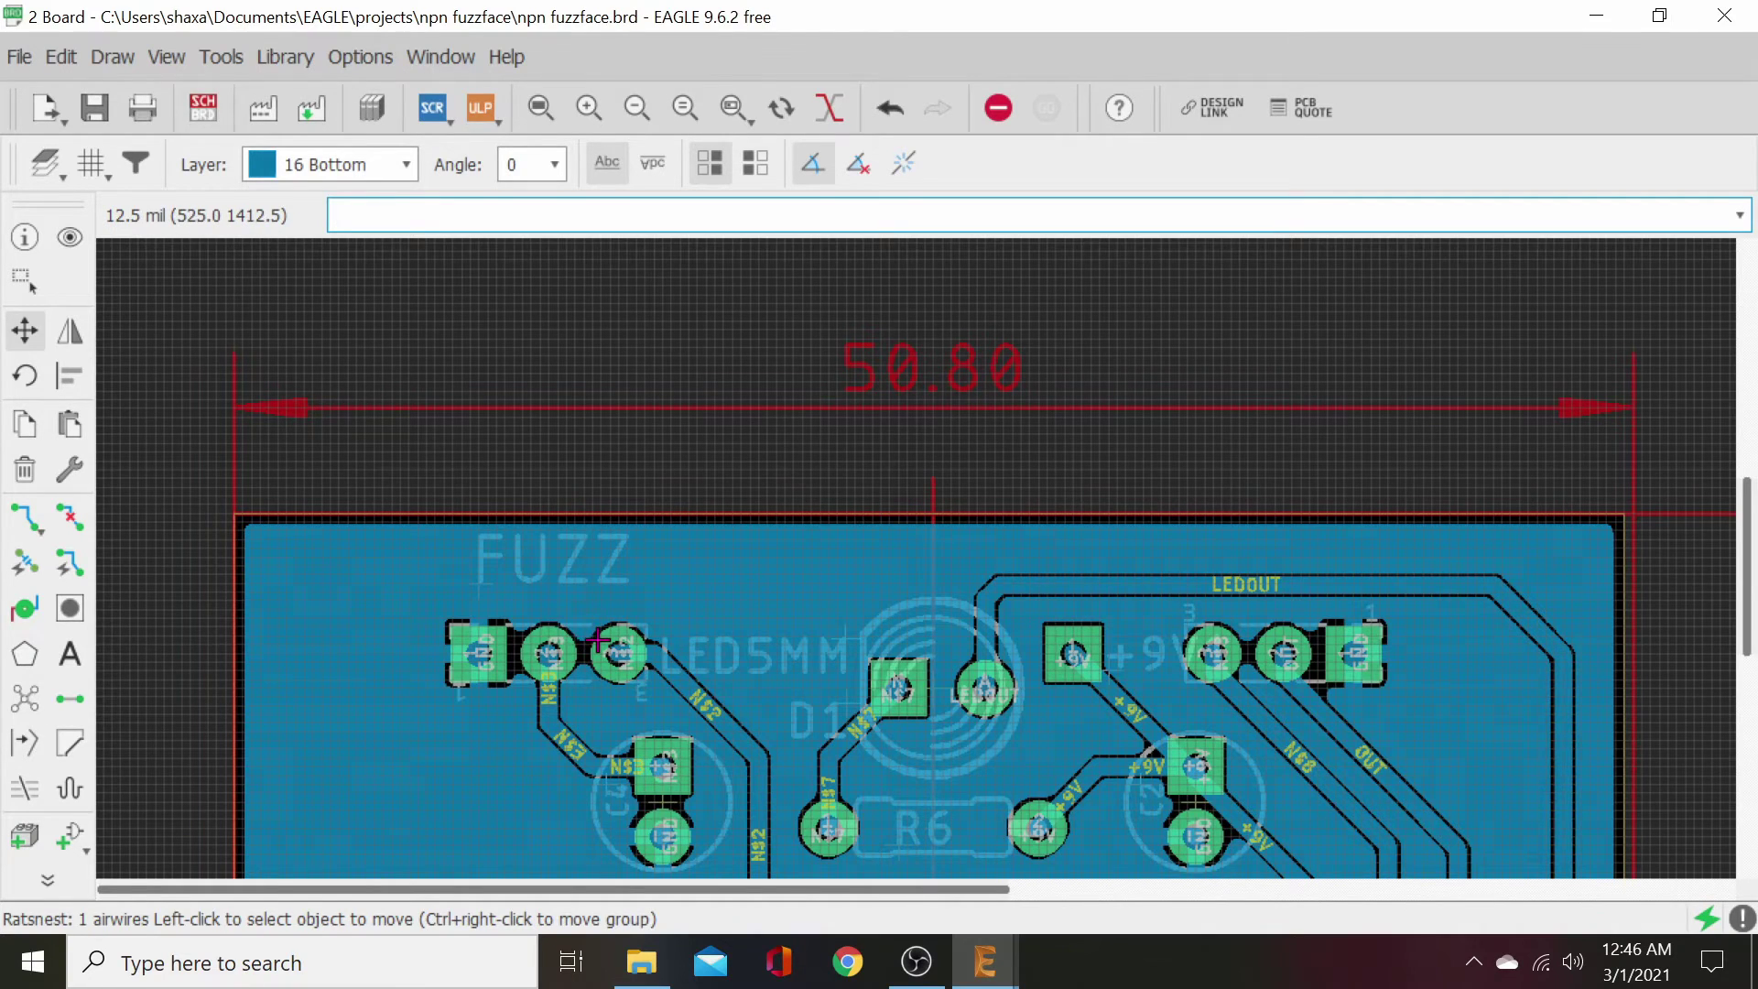
{"action": "scroll", "coordinate": [596, 644], "scroll_direction": "up", "scroll_amount": 1}
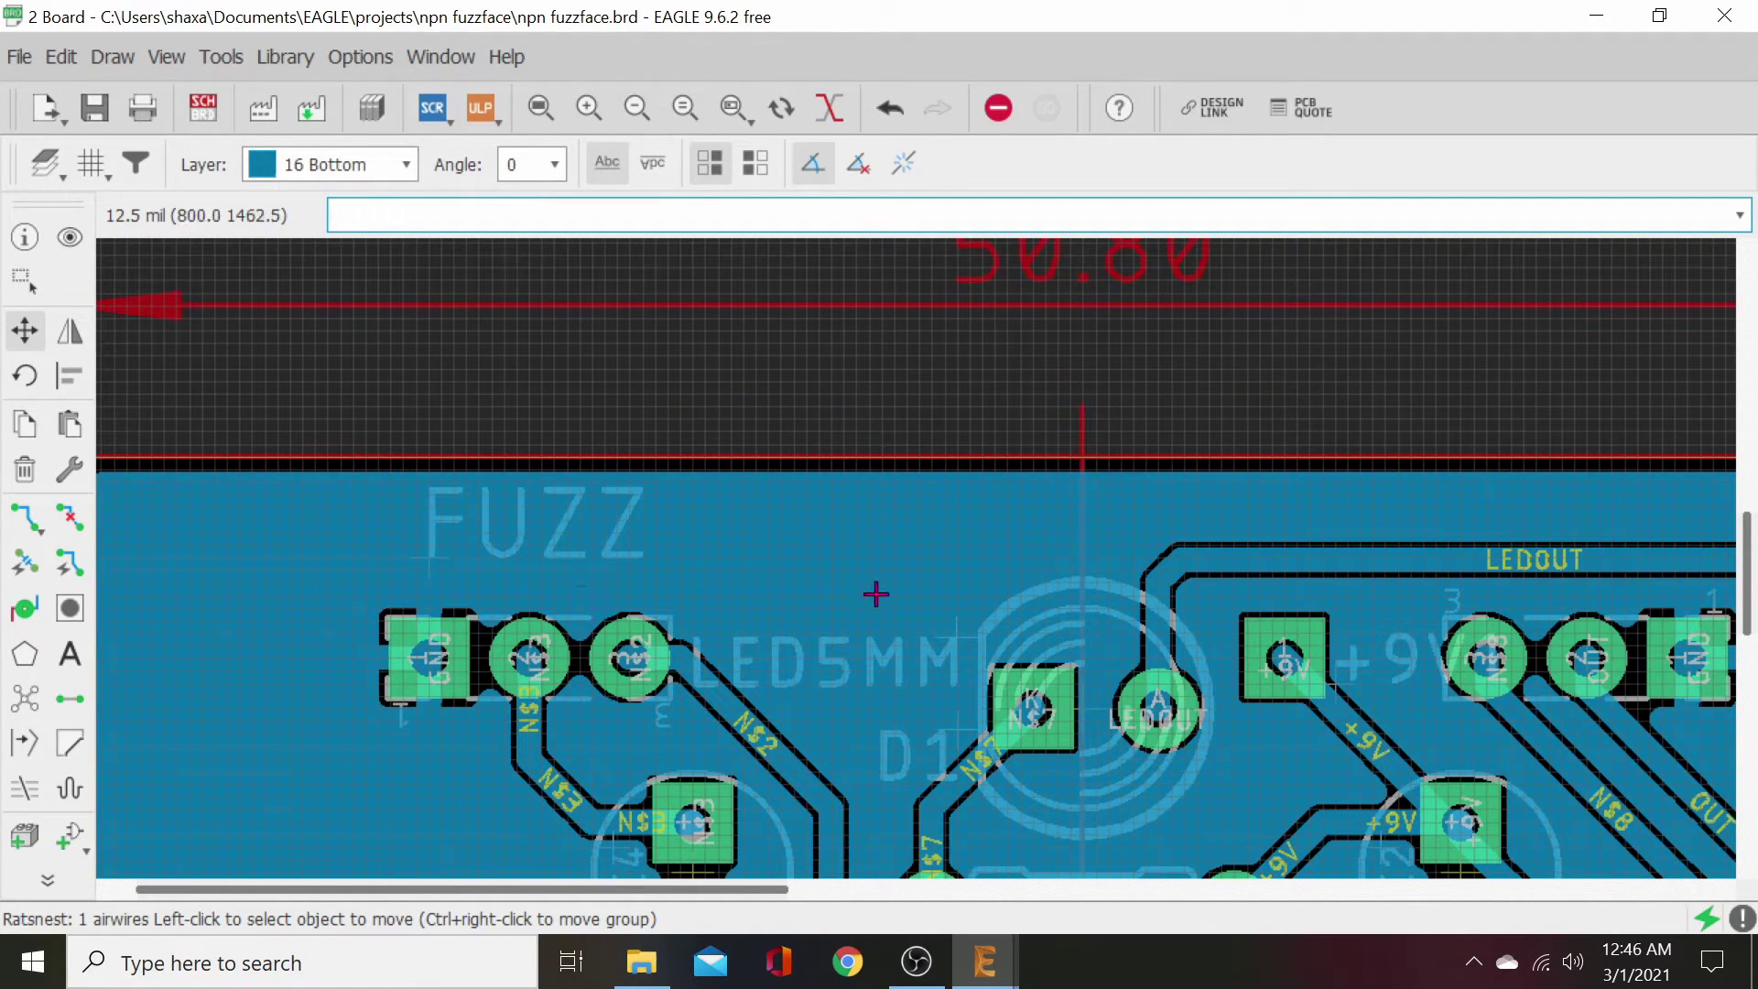
{"action": "middle_click_drag", "start_coordinate": [876, 590], "coordinate": [824, 694]}
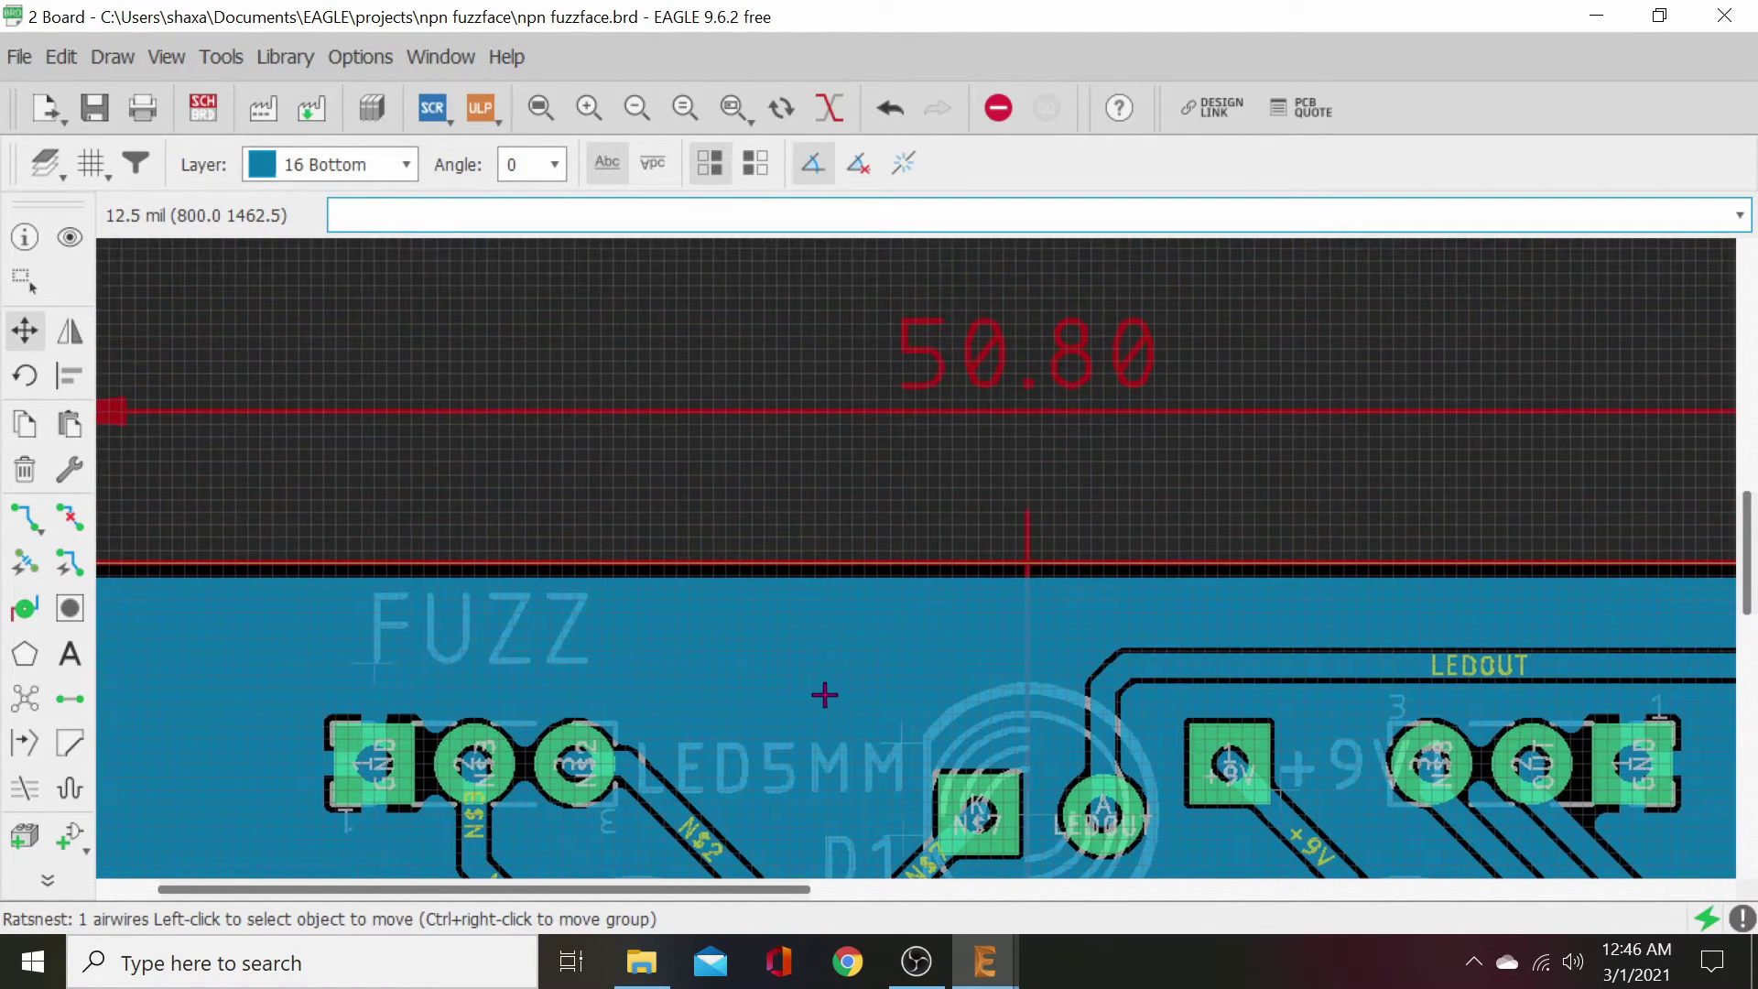
- Draw a horizontal 15.24 mm dimension on layer 1 Top from the centre line to the left part
{"action": "left_click", "coordinate": [115, 57]}
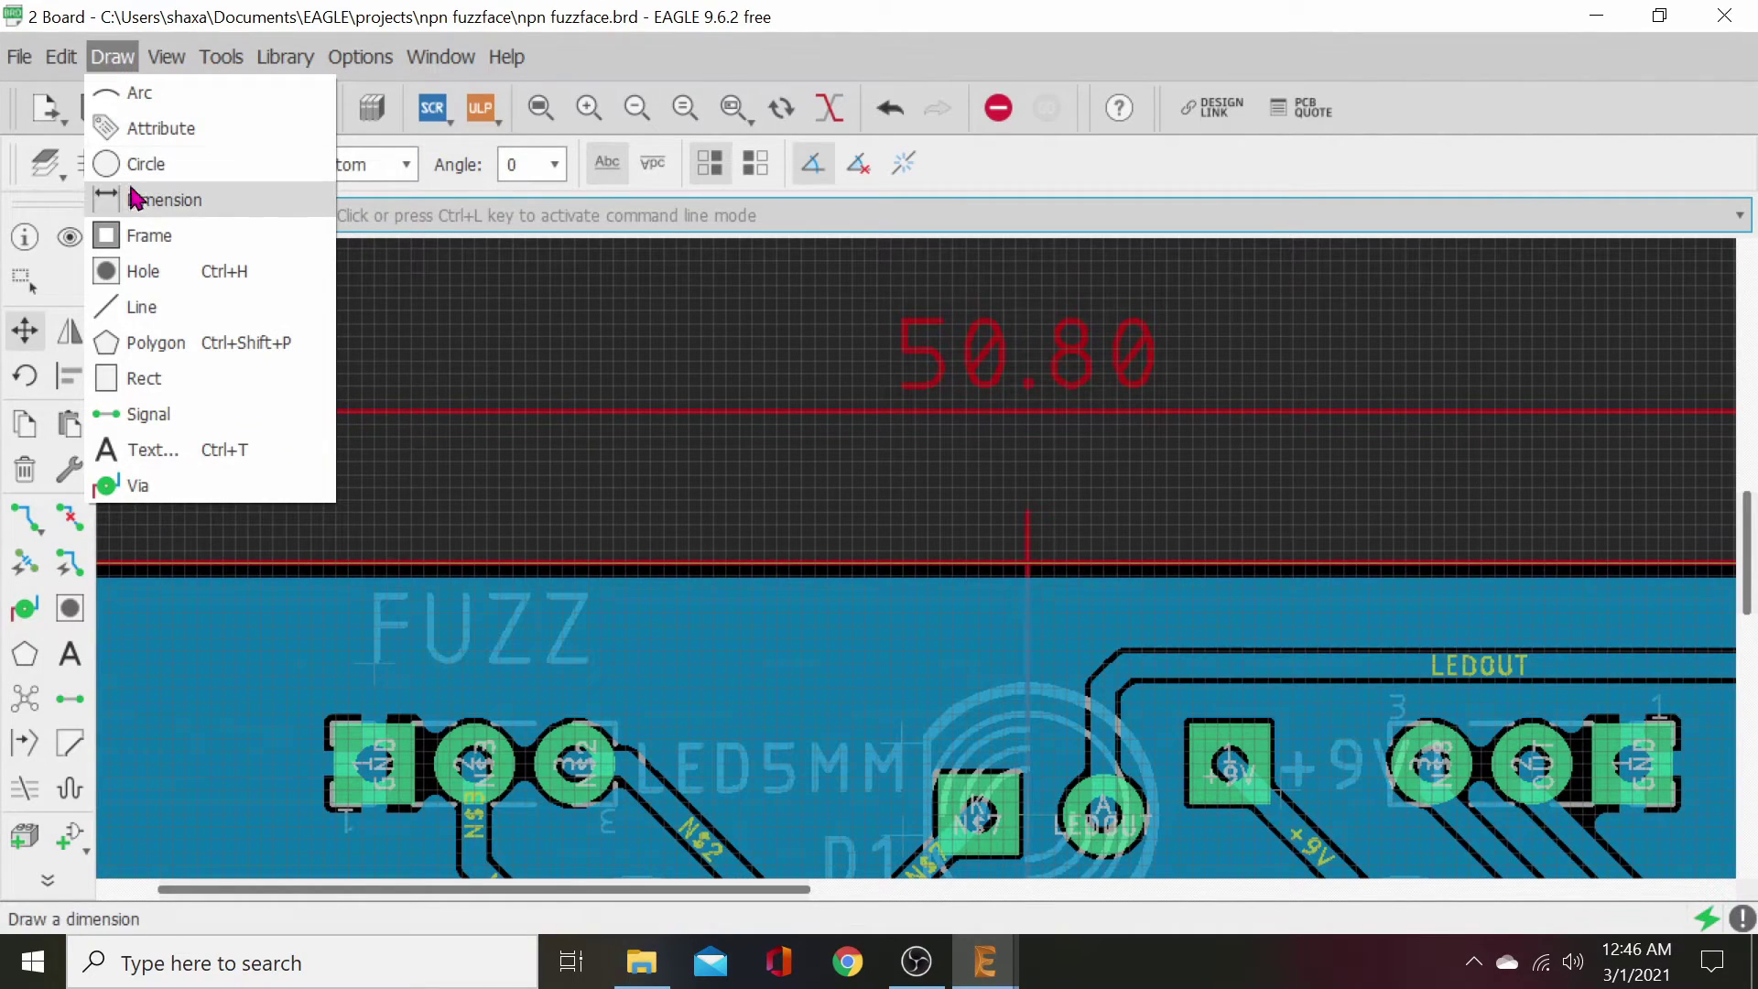
{"action": "left_click", "coordinate": [142, 209]}
{"action": "middle_click_drag", "start_coordinate": [848, 668], "coordinate": [904, 540]}
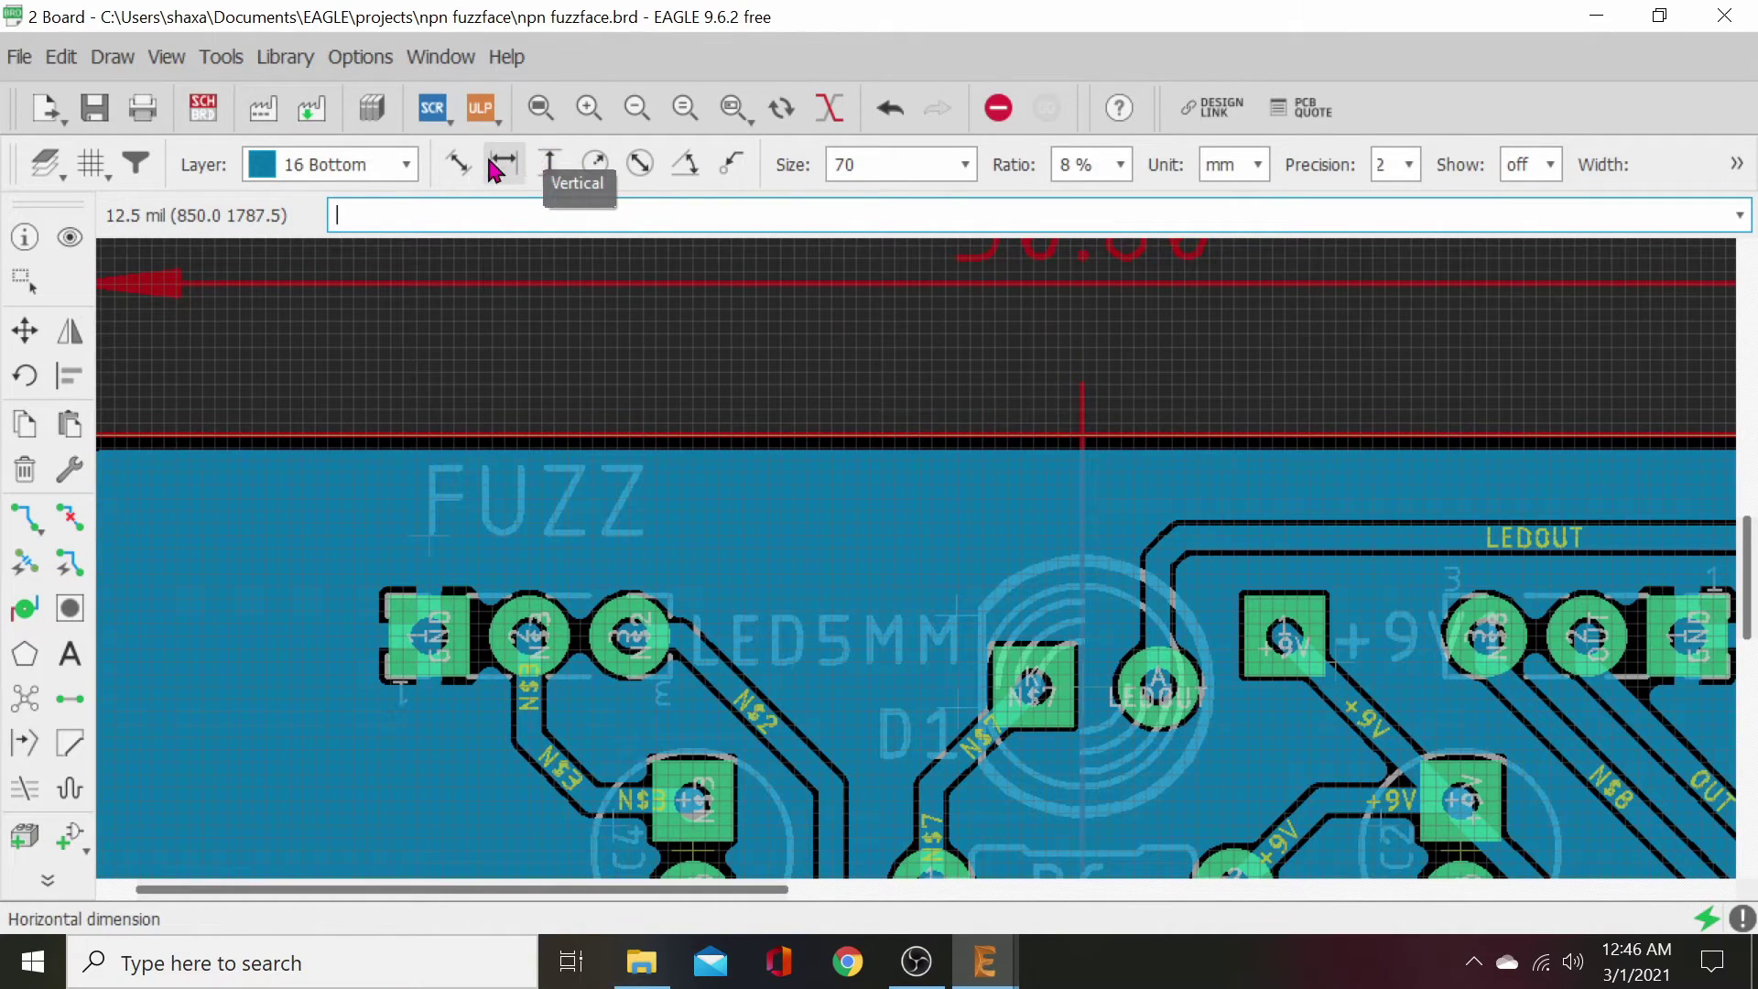
{"action": "left_click", "coordinate": [505, 165]}
{"action": "left_click", "coordinate": [1082, 396]}
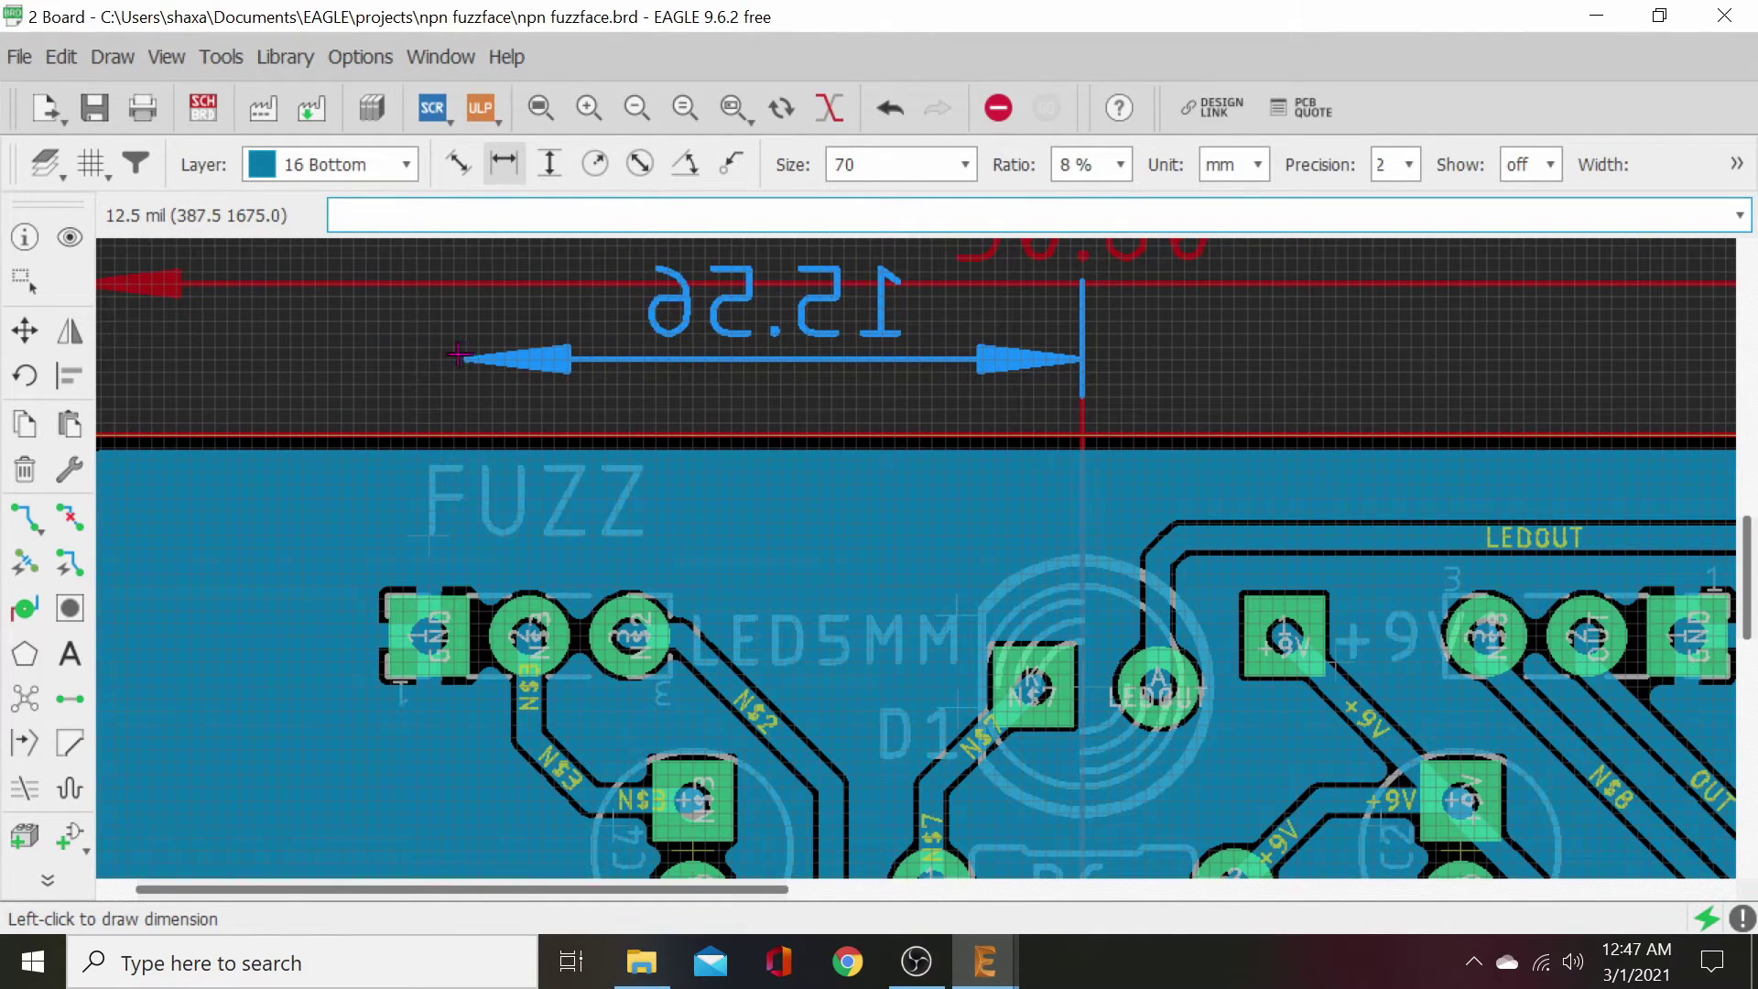
{"action": "left_click", "coordinate": [392, 167]}
{"action": "left_click", "coordinate": [354, 194]}
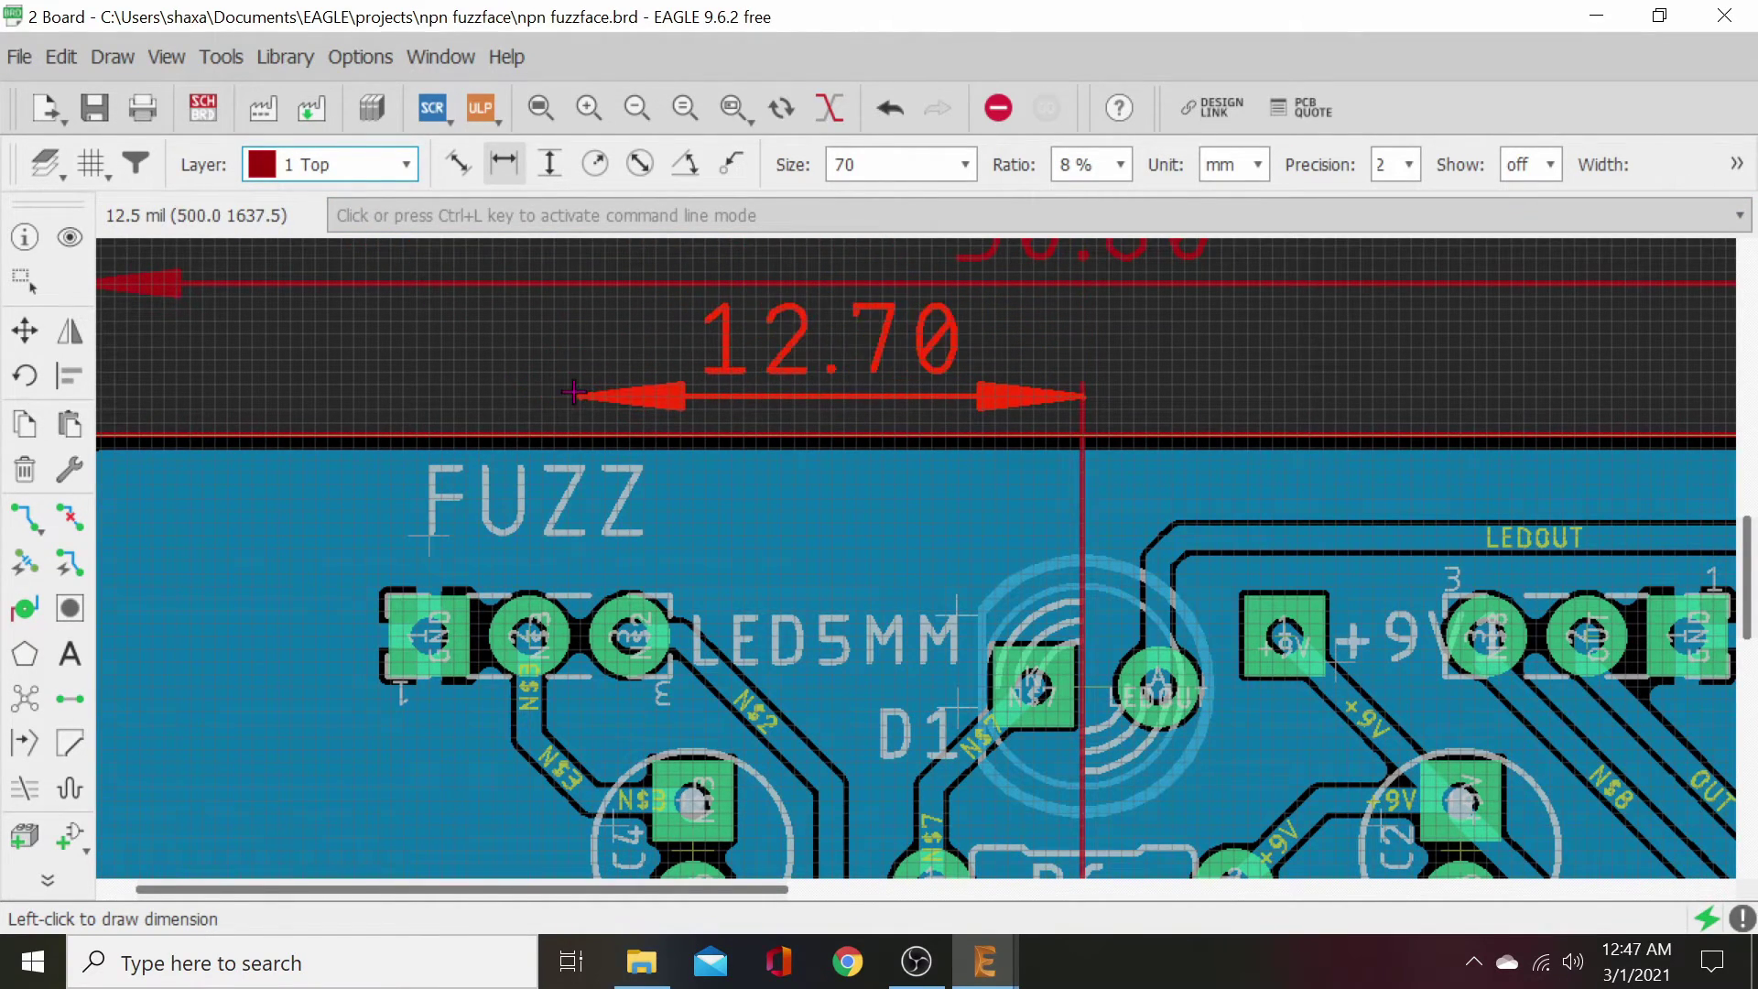
{"action": "left_click", "coordinate": [480, 386]}
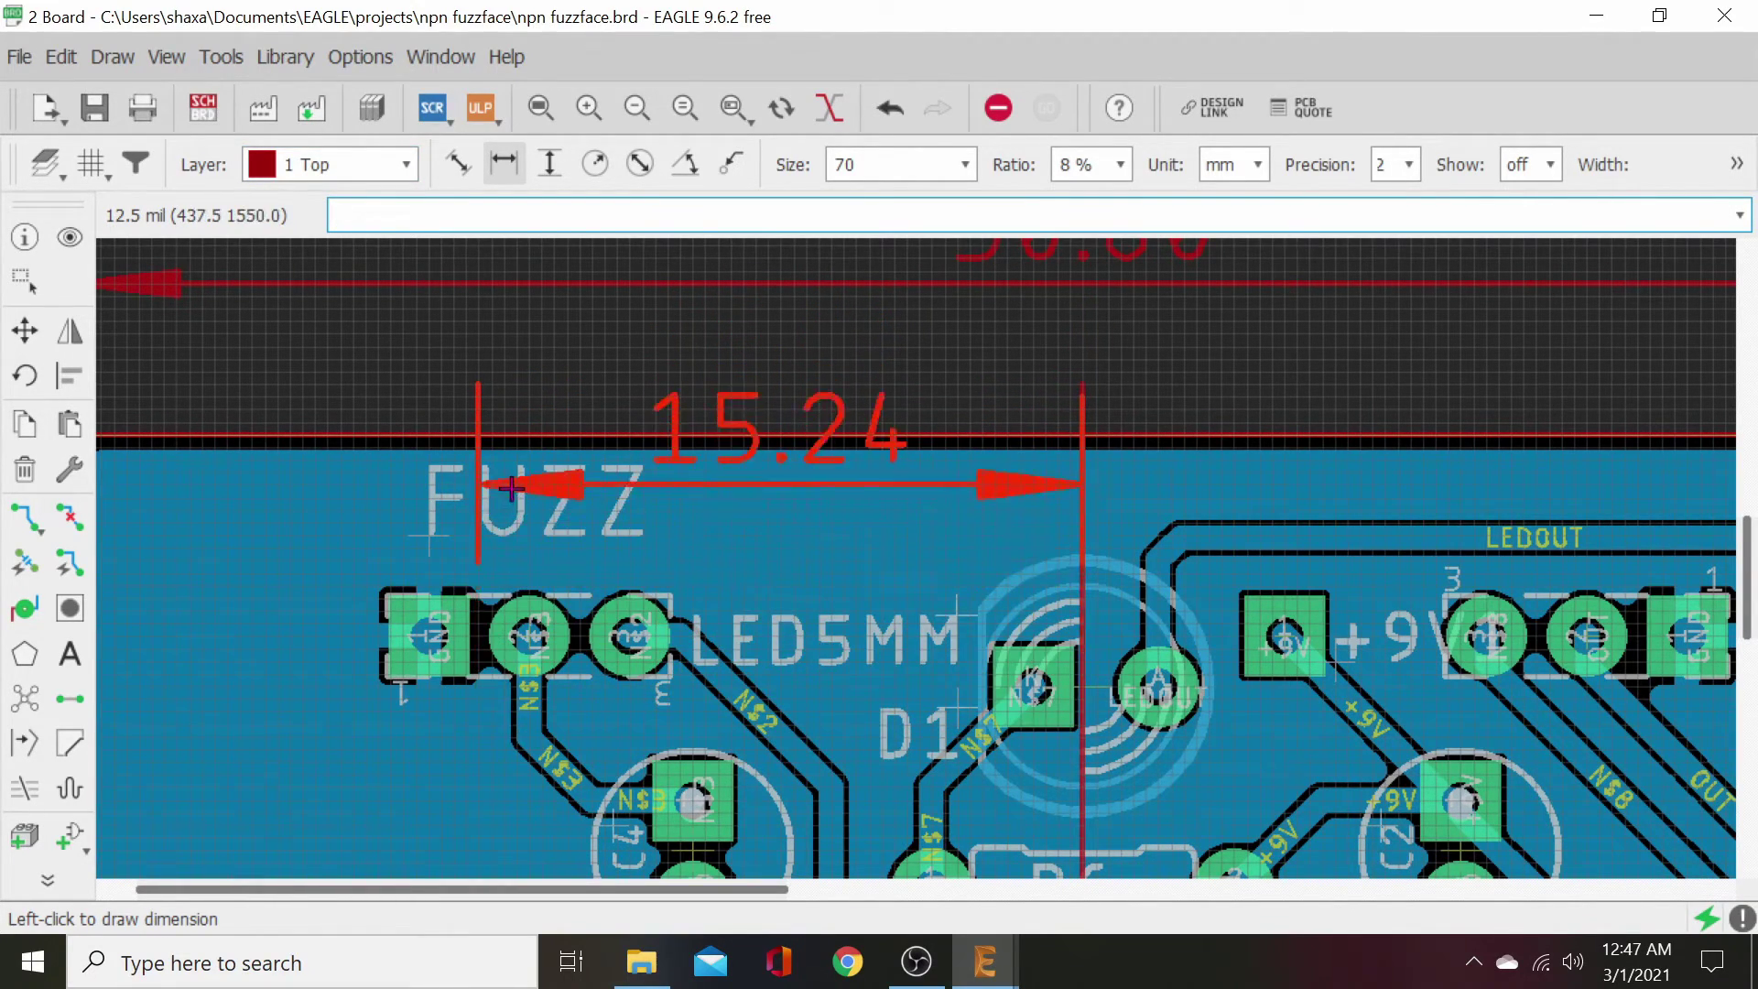
{"action": "left_click", "coordinate": [495, 539]}
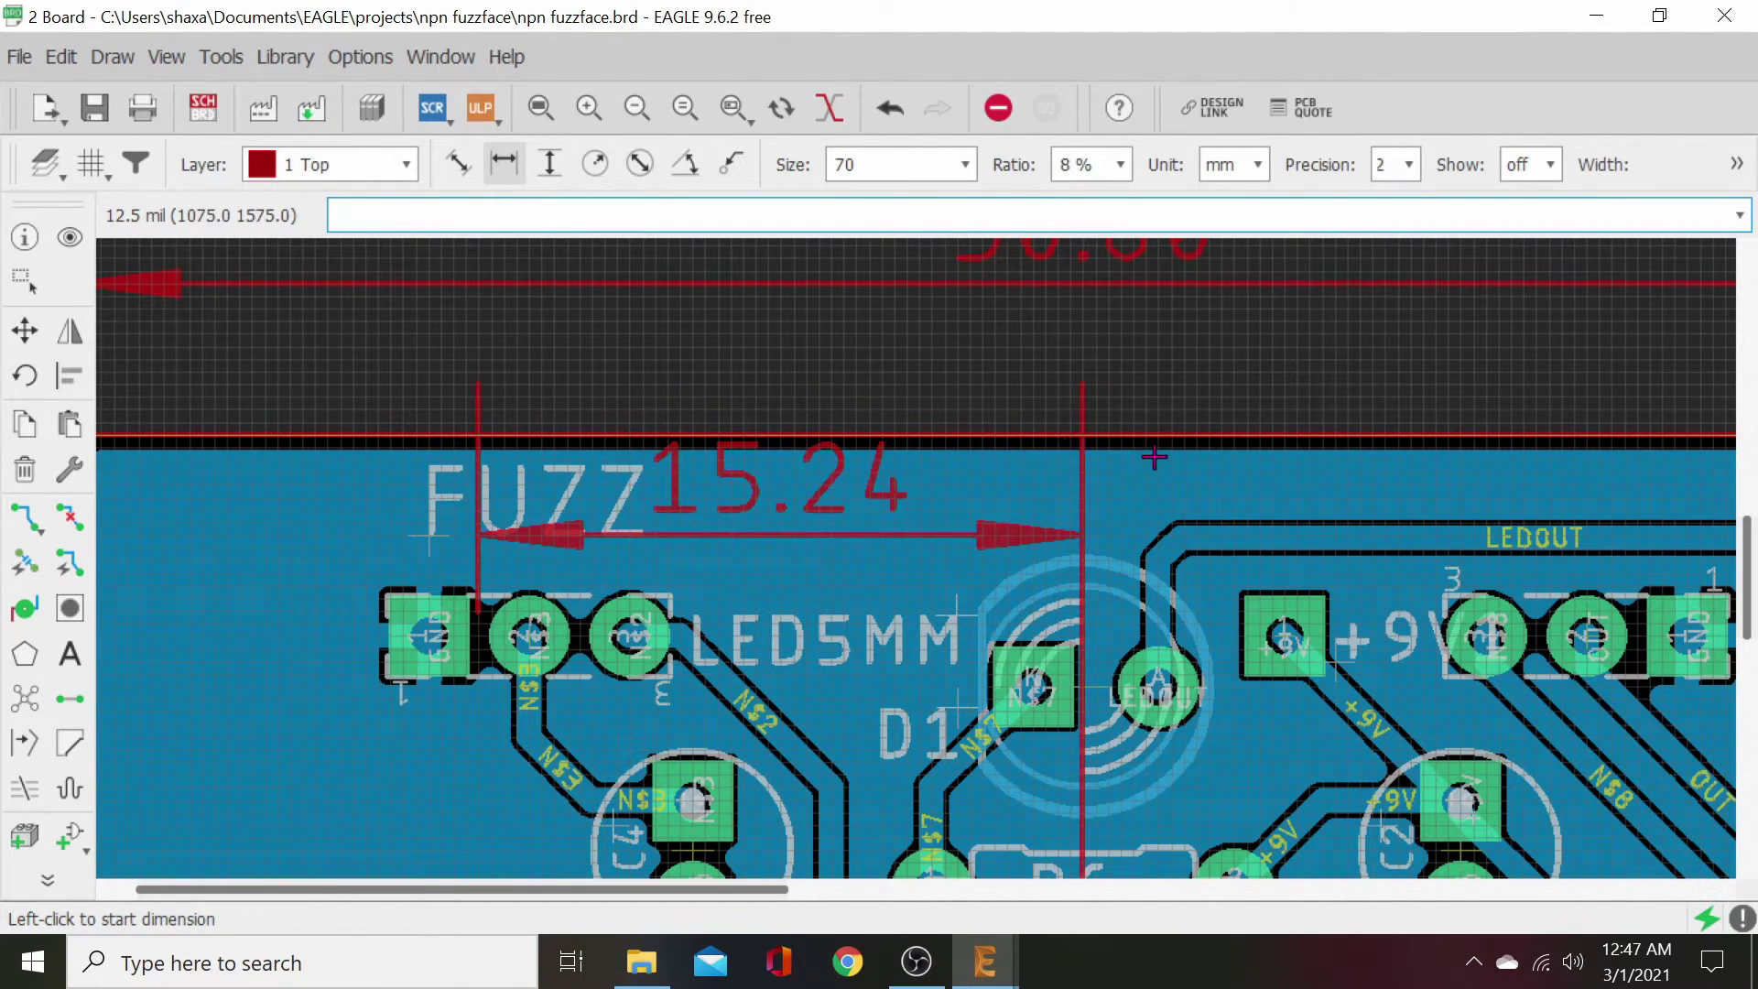
- Draw a second 15.24 mm dimension from the centre line to the right part's pin 1
{"action": "middle_click_drag", "start_coordinate": [1156, 457], "coordinate": [797, 378]}
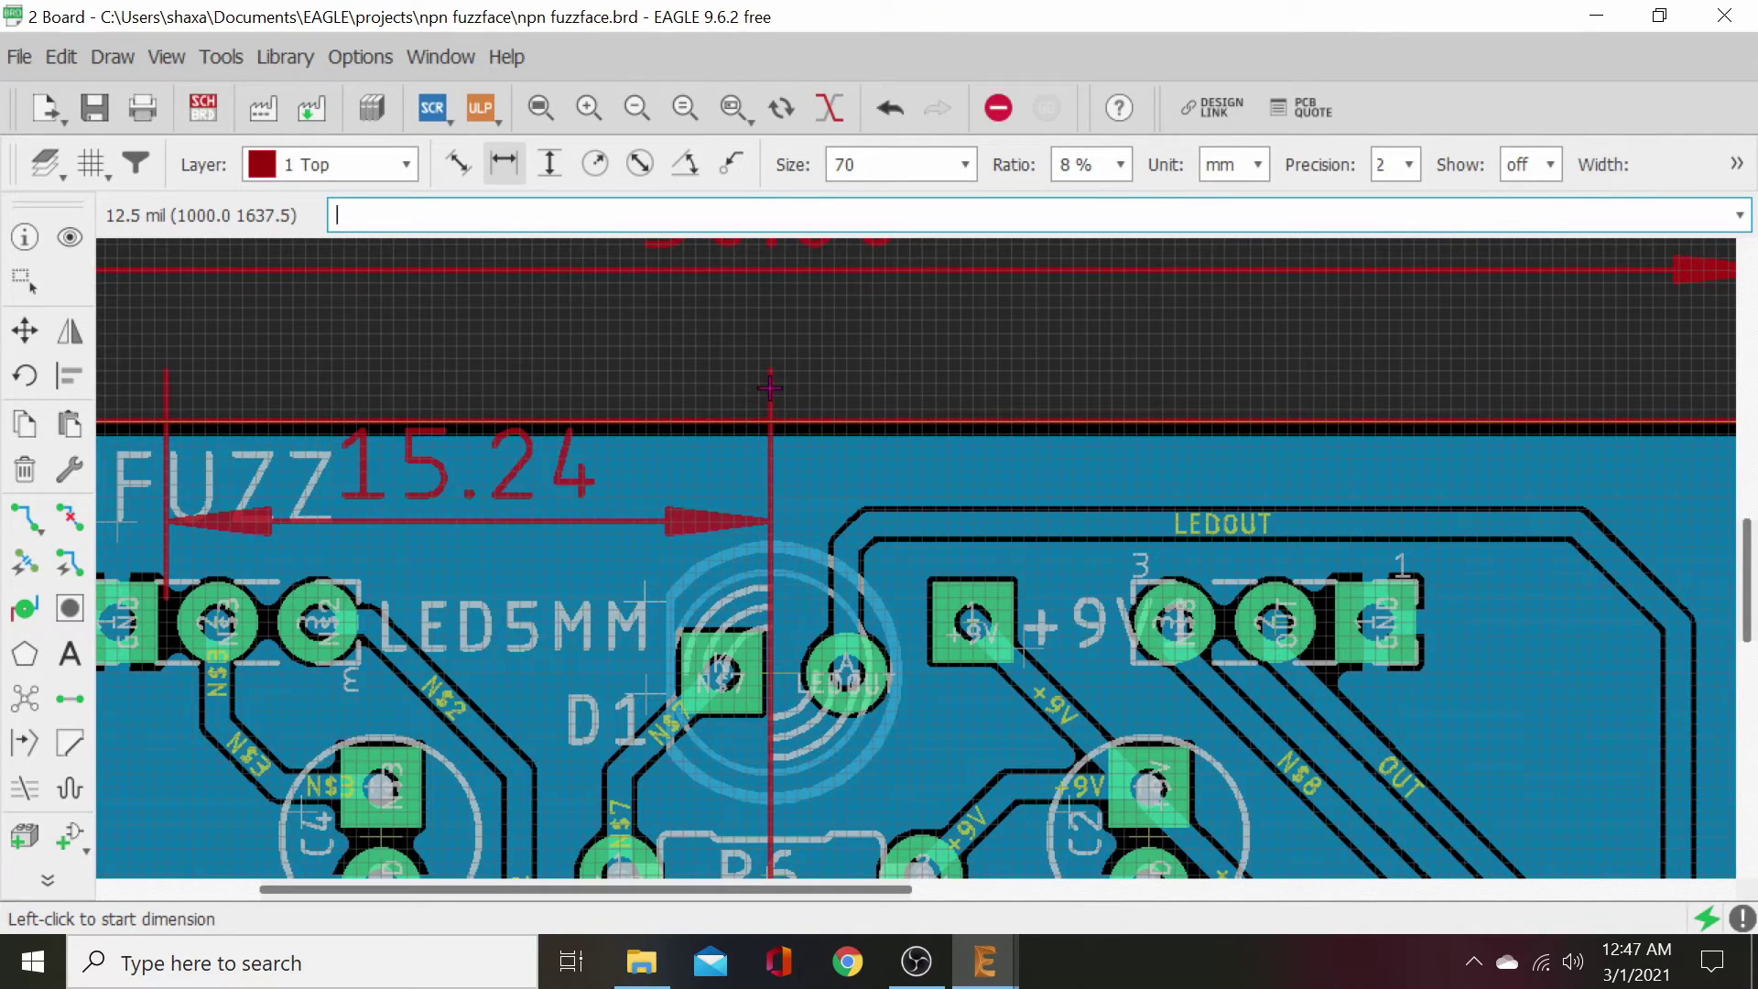
{"action": "left_click", "coordinate": [770, 387]}
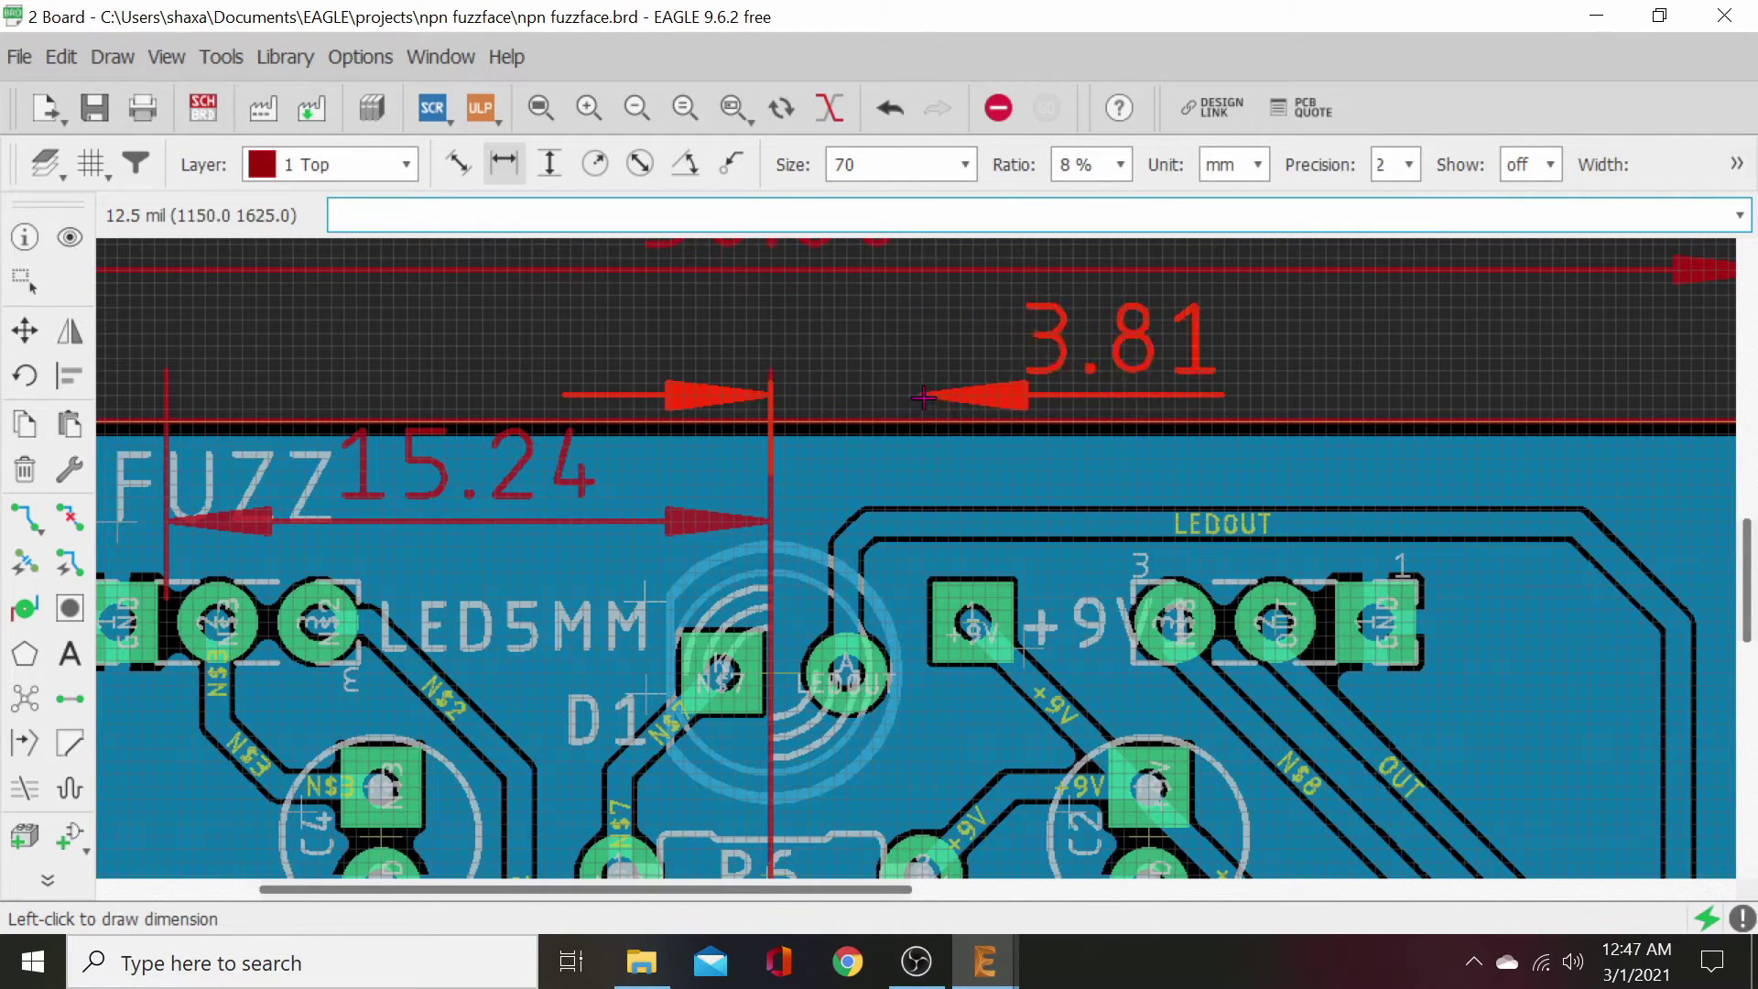
{"action": "left_click", "coordinate": [1381, 410]}
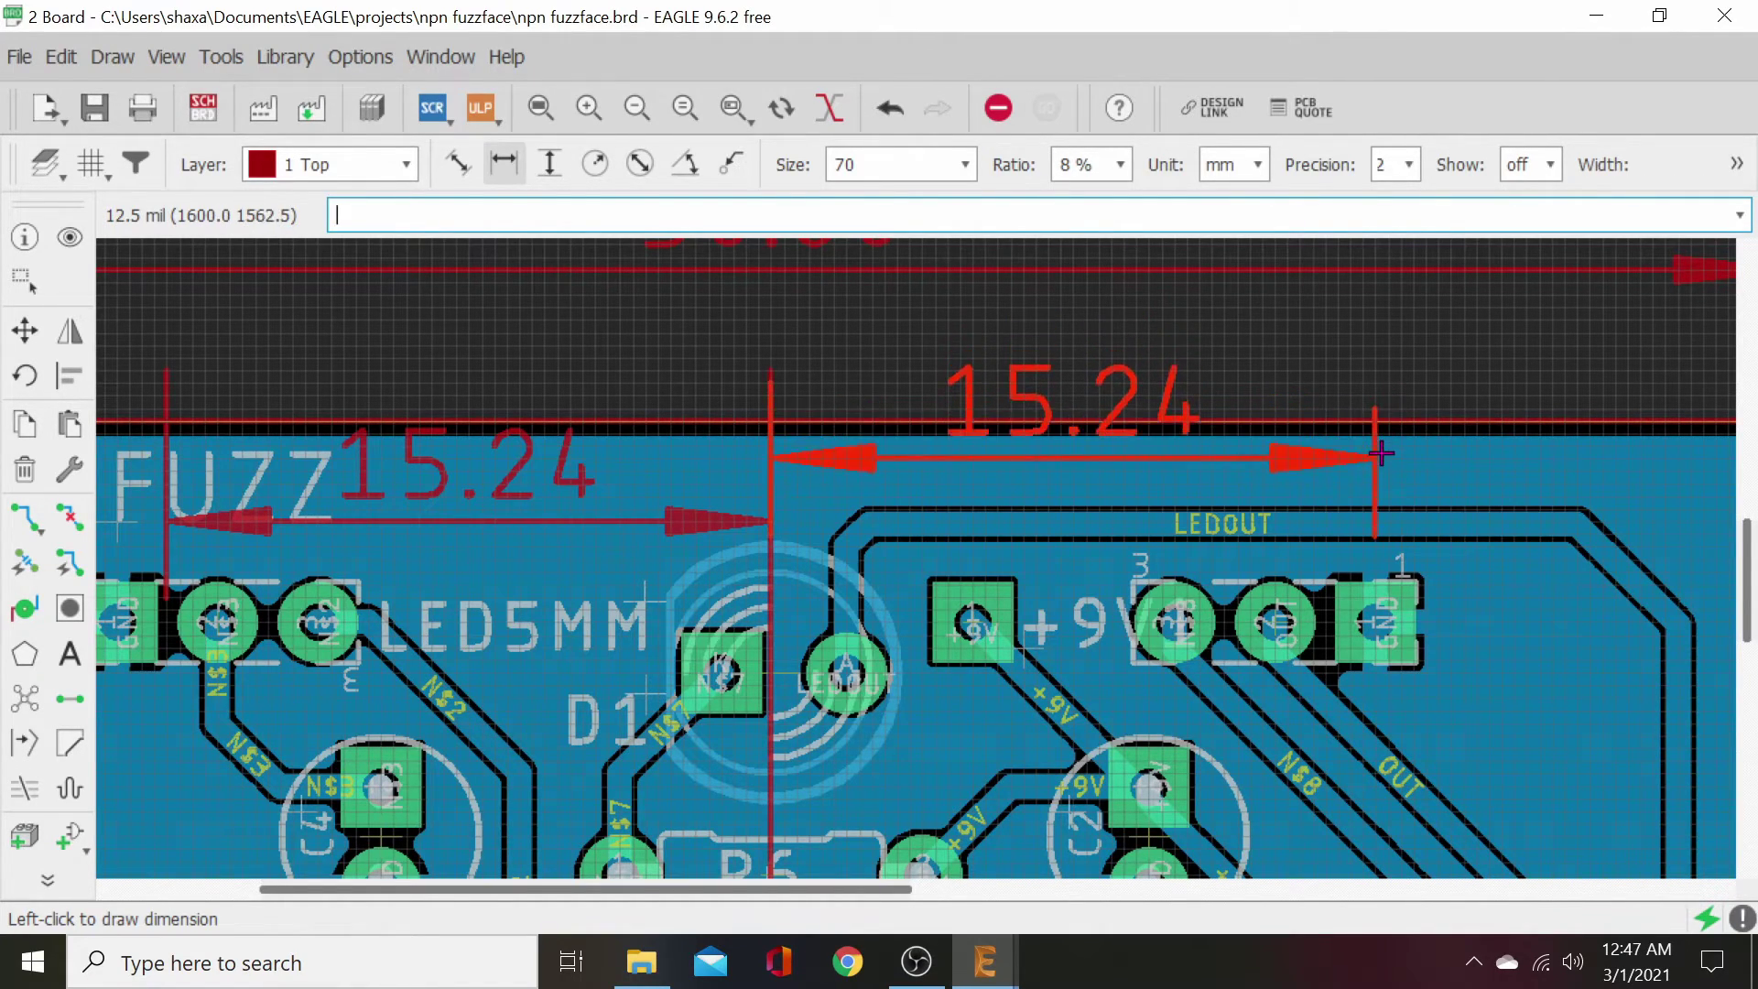
{"action": "left_click", "coordinate": [1373, 510]}
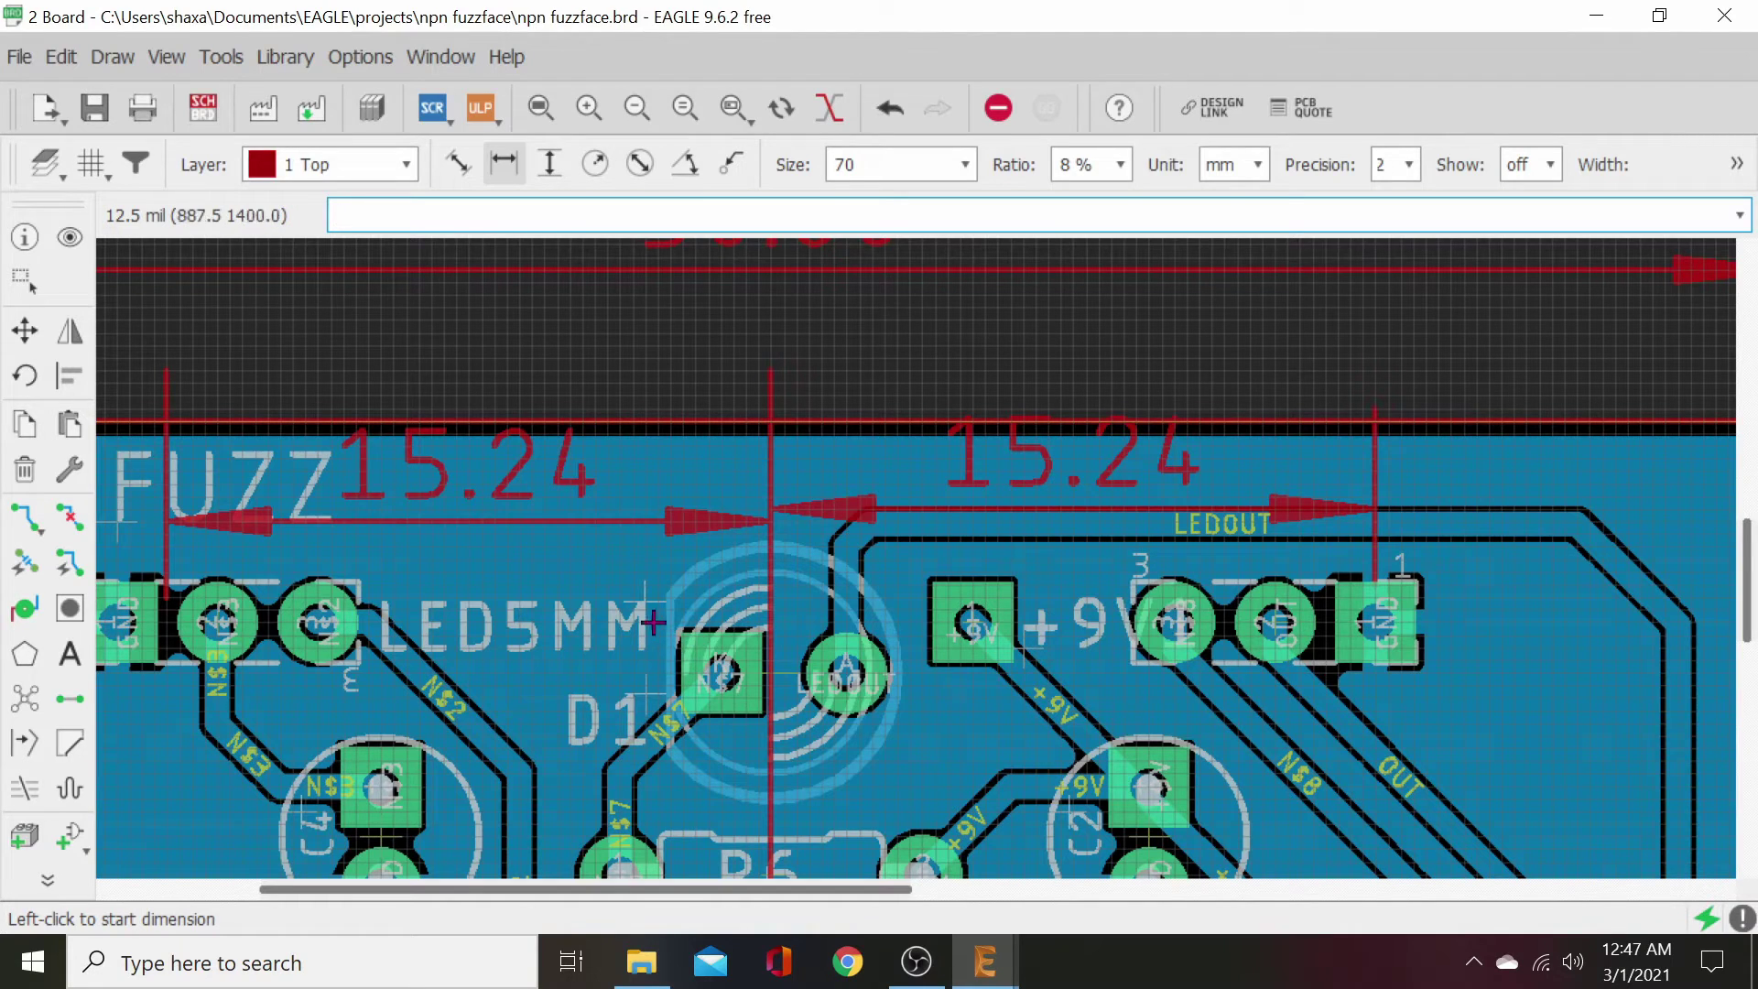
{"action": "middle_click_drag", "start_coordinate": [617, 553], "coordinate": [814, 485]}
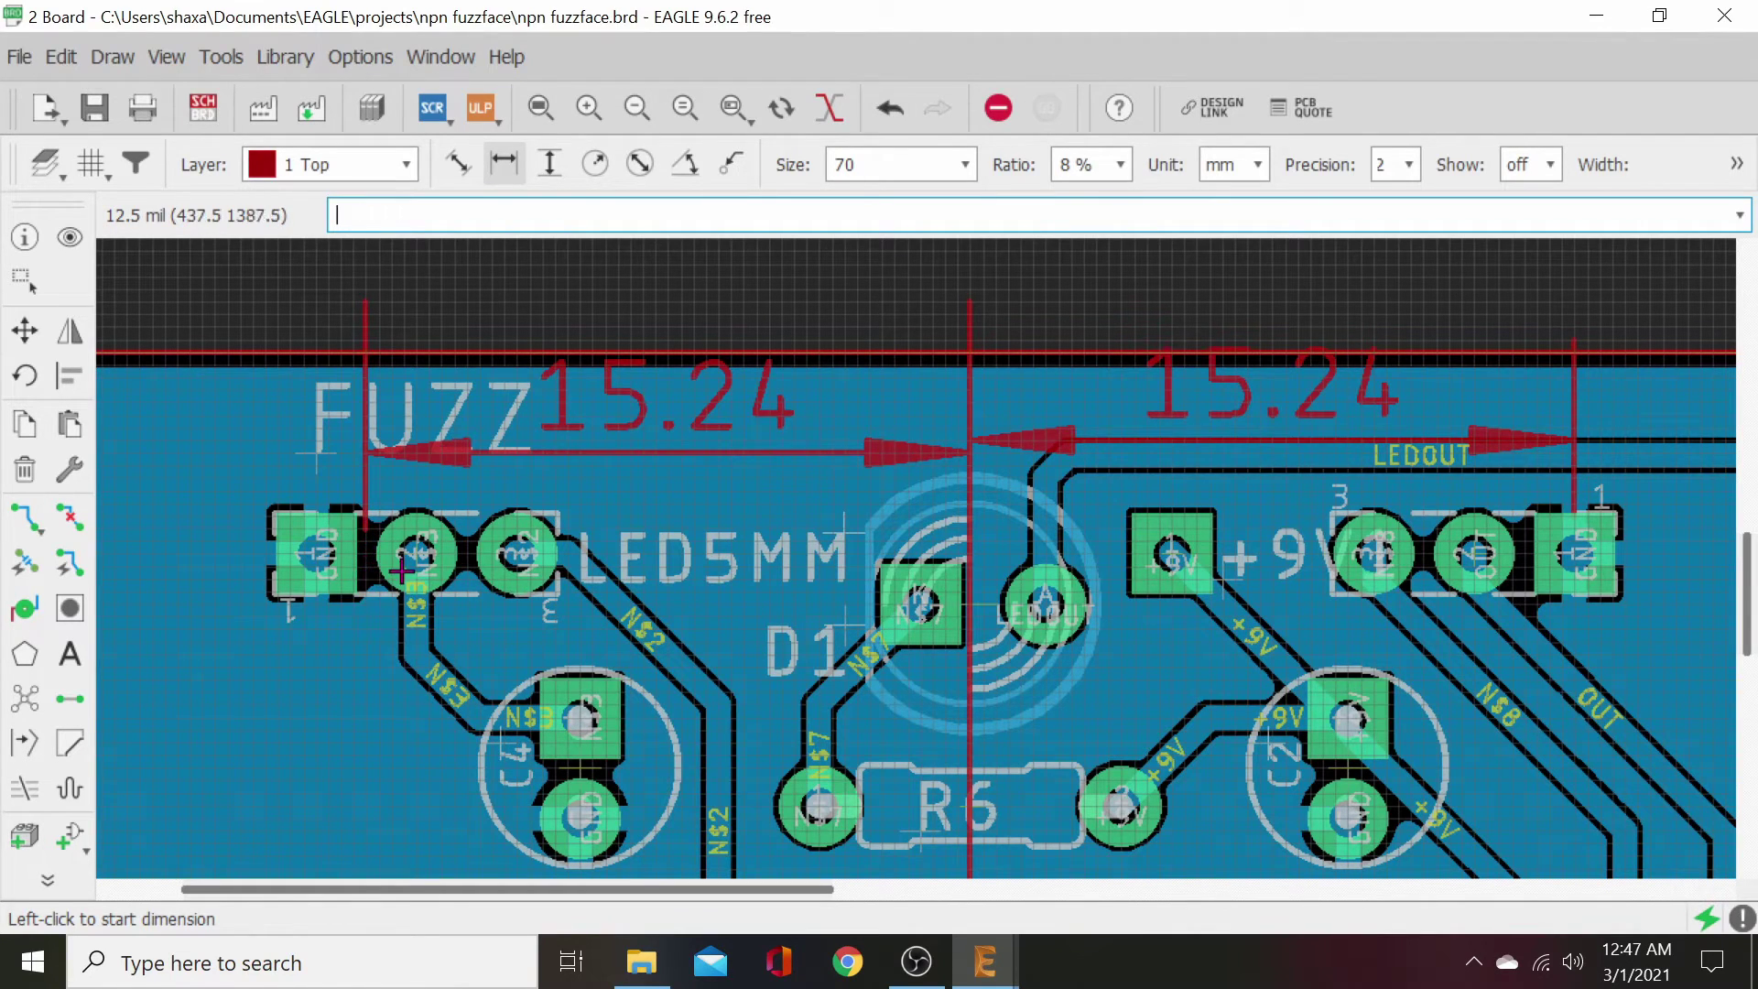
{"action": "middle_click_drag", "start_coordinate": [1687, 710], "coordinate": [1415, 730]}
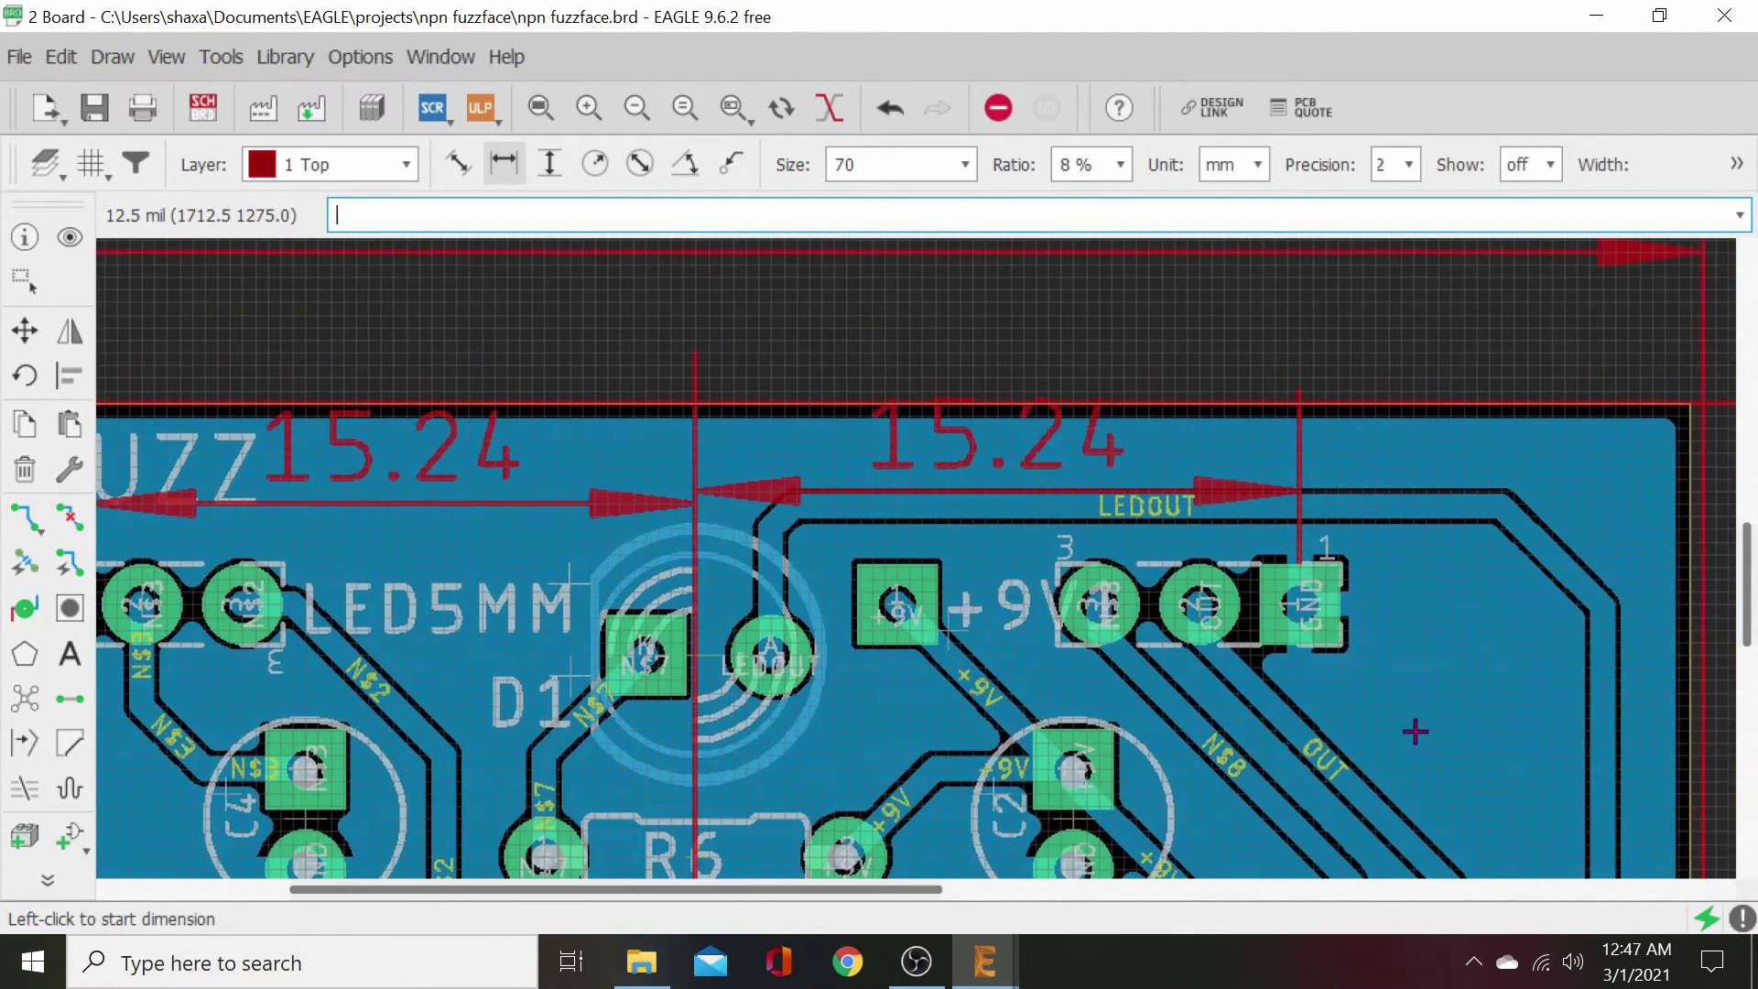
{"action": "left_click", "coordinate": [25, 331]}
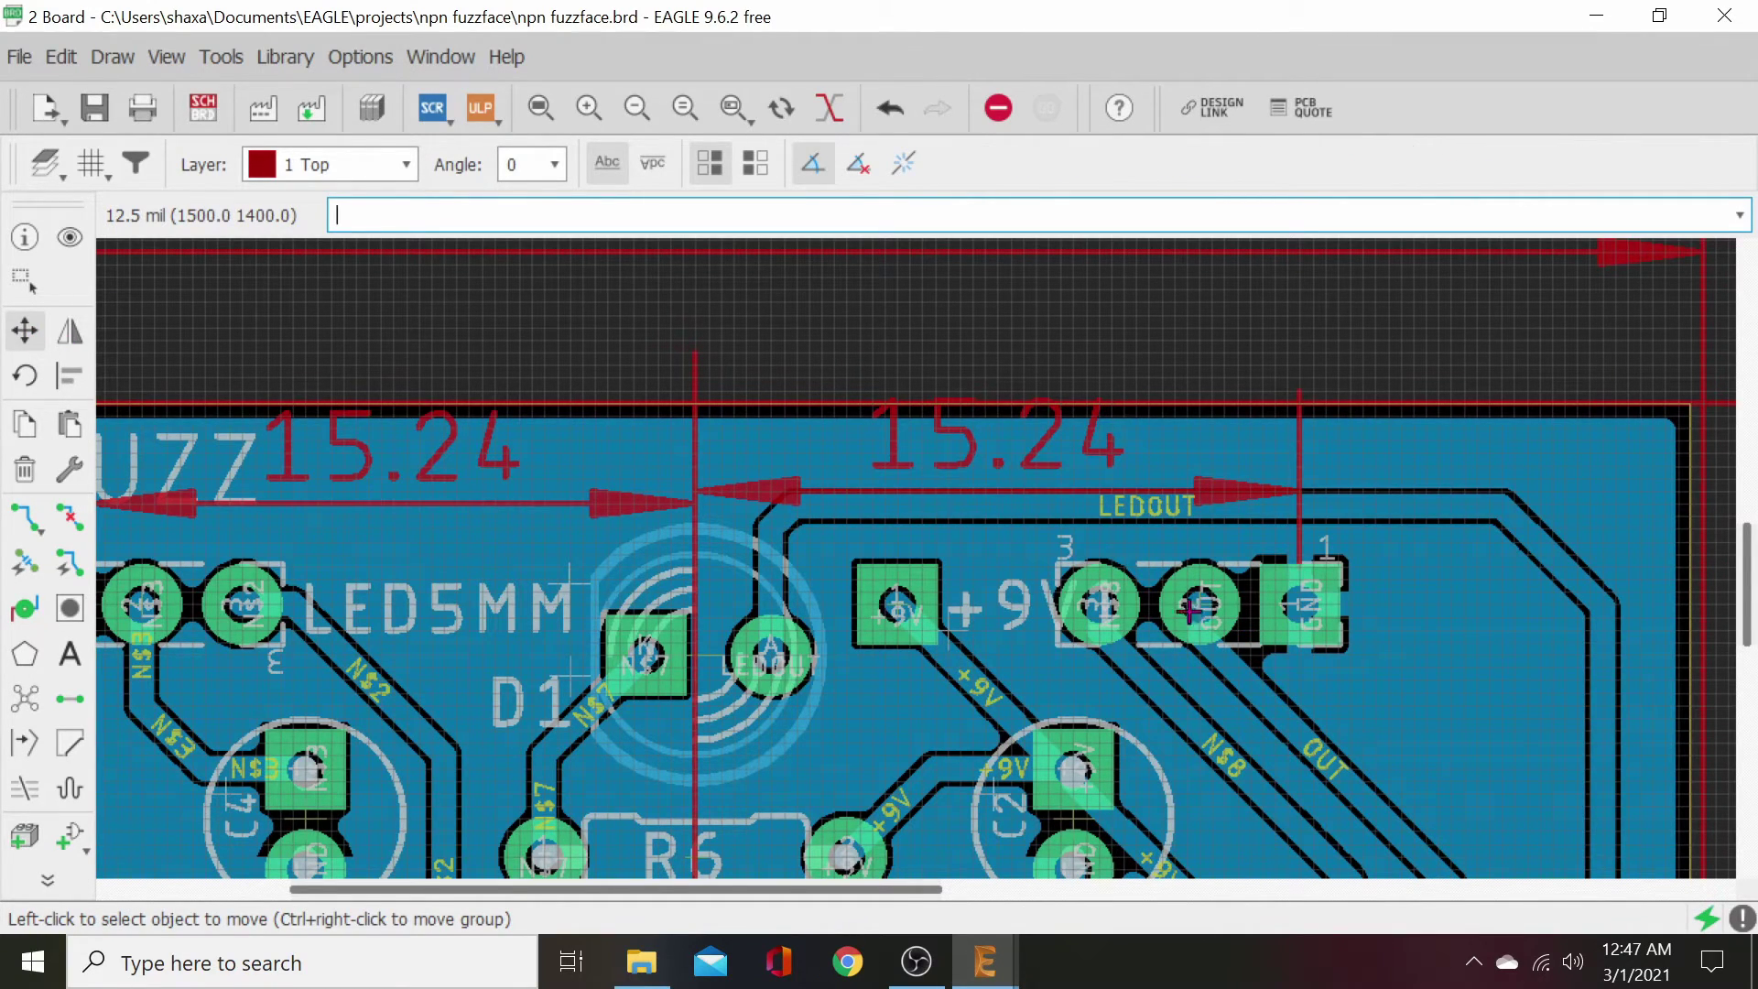
{"action": "scroll", "coordinate": [1144, 615], "scroll_direction": "left", "scroll_amount": 3, "text": "shift"}
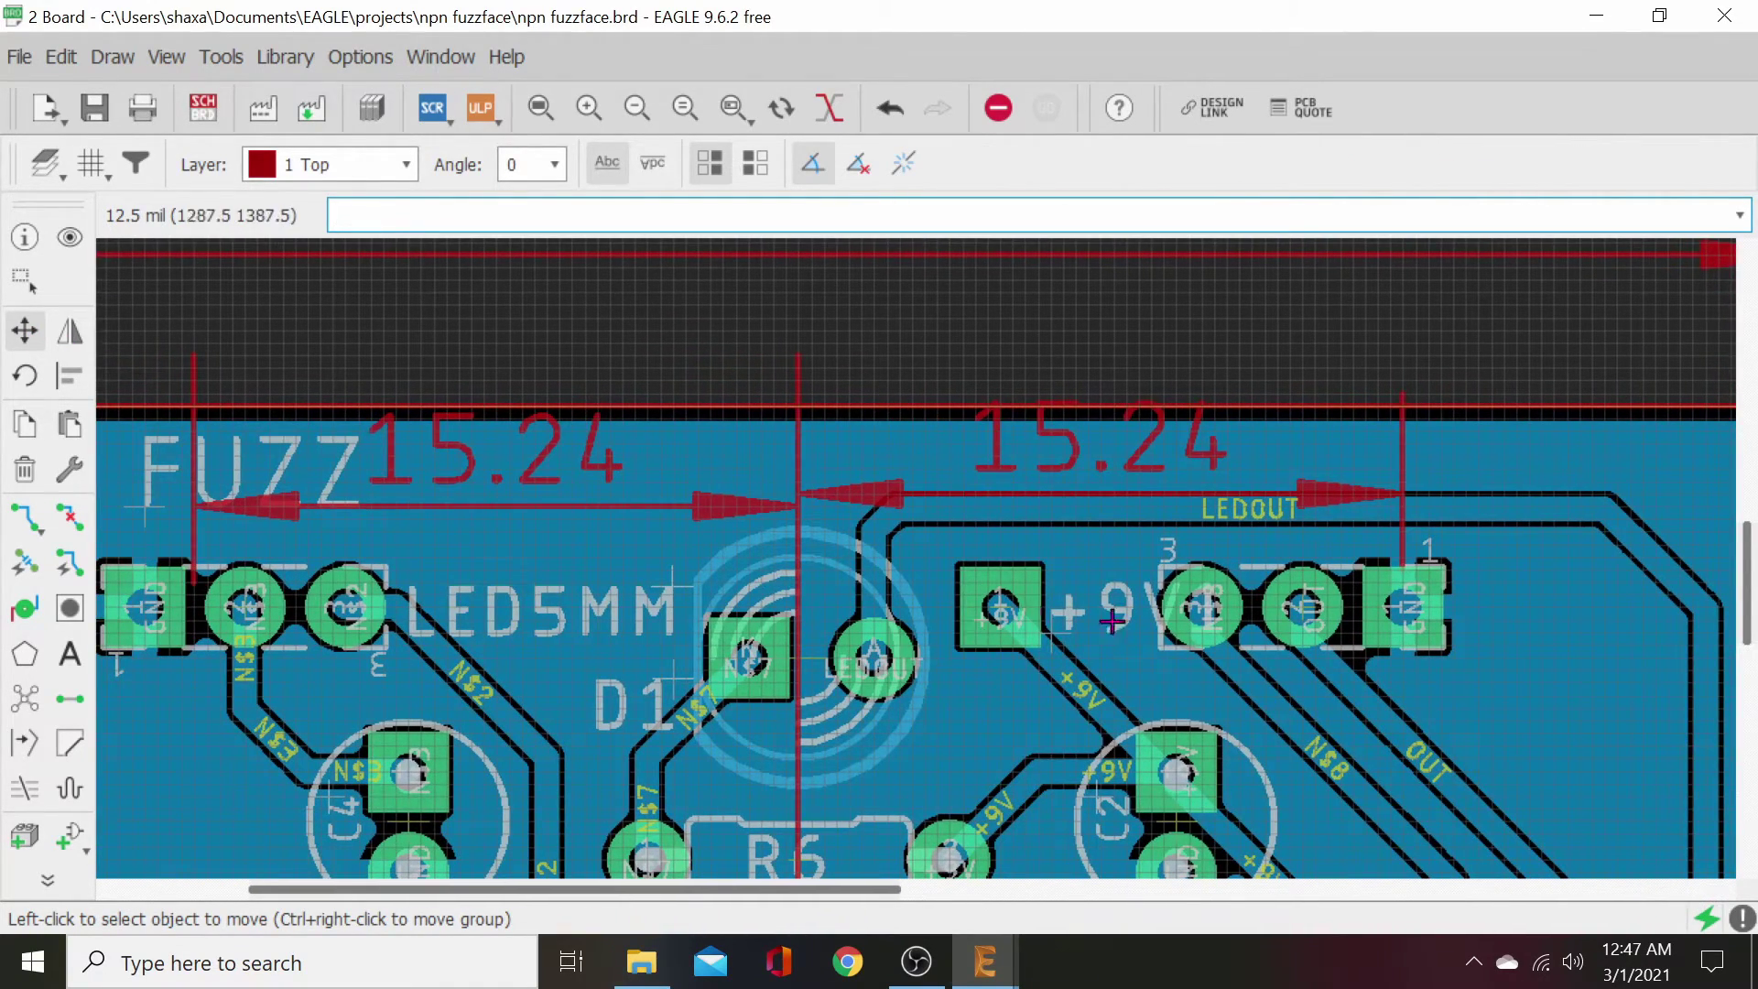
{"action": "left_click", "coordinate": [1299, 608]}
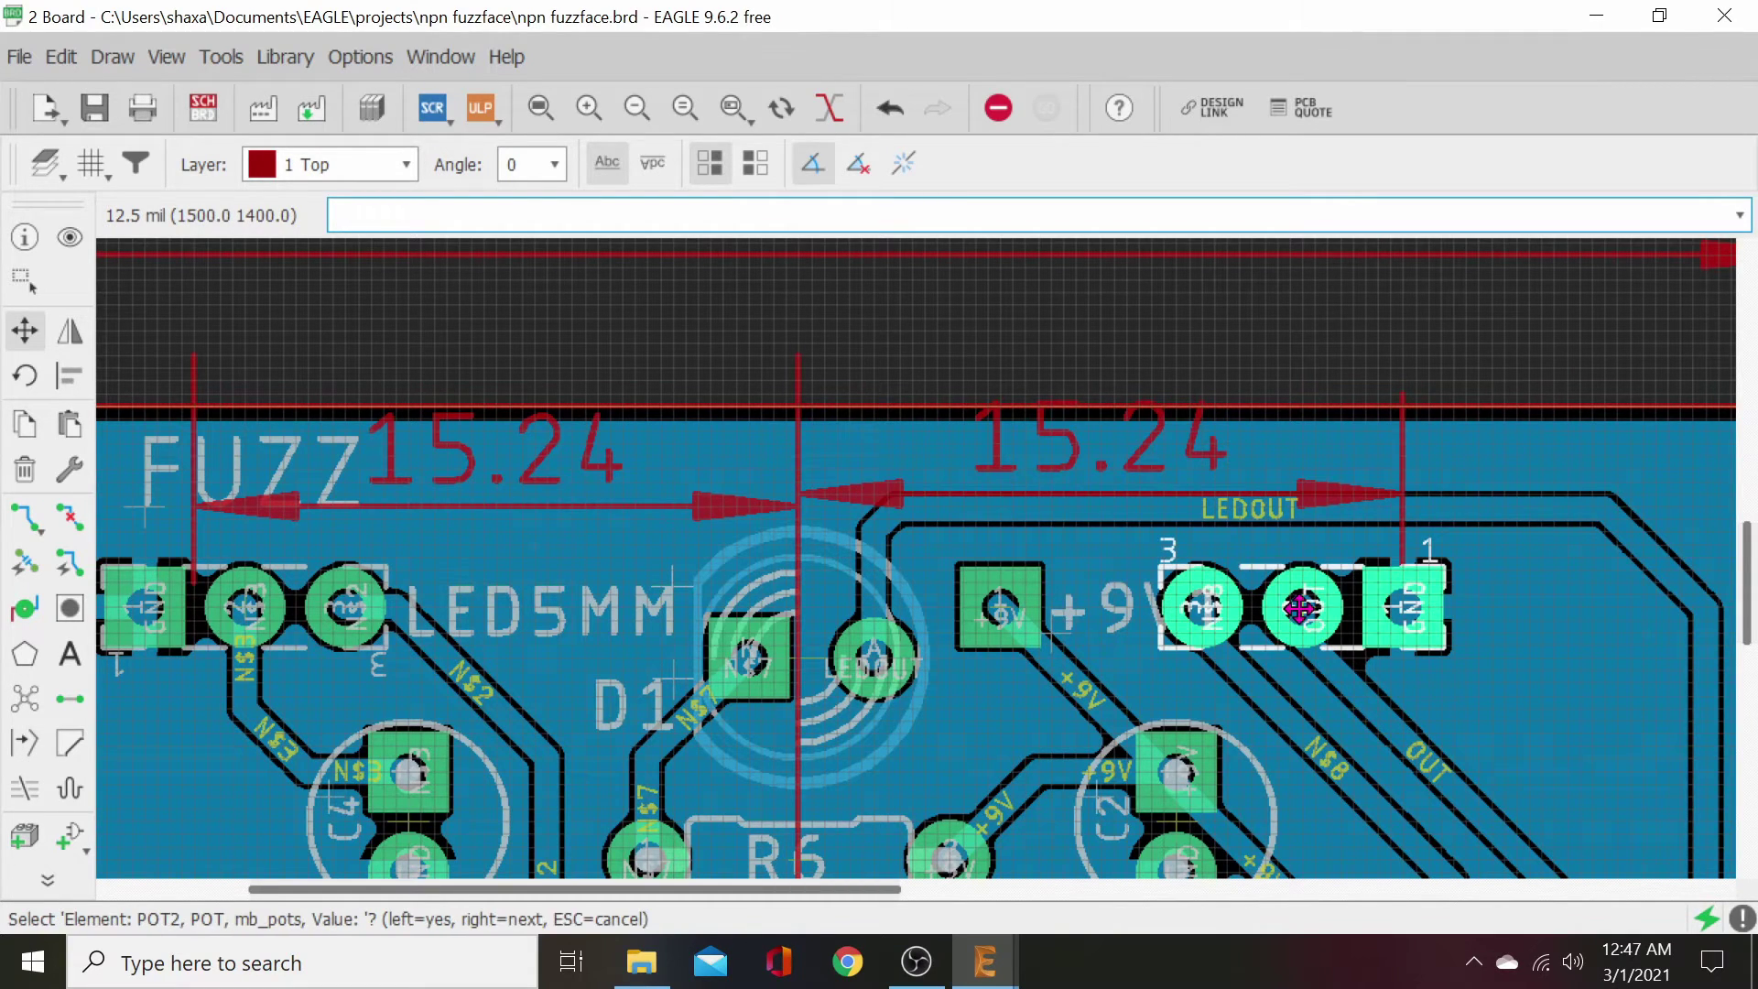
{"action": "left_click", "coordinate": [1314, 607]}
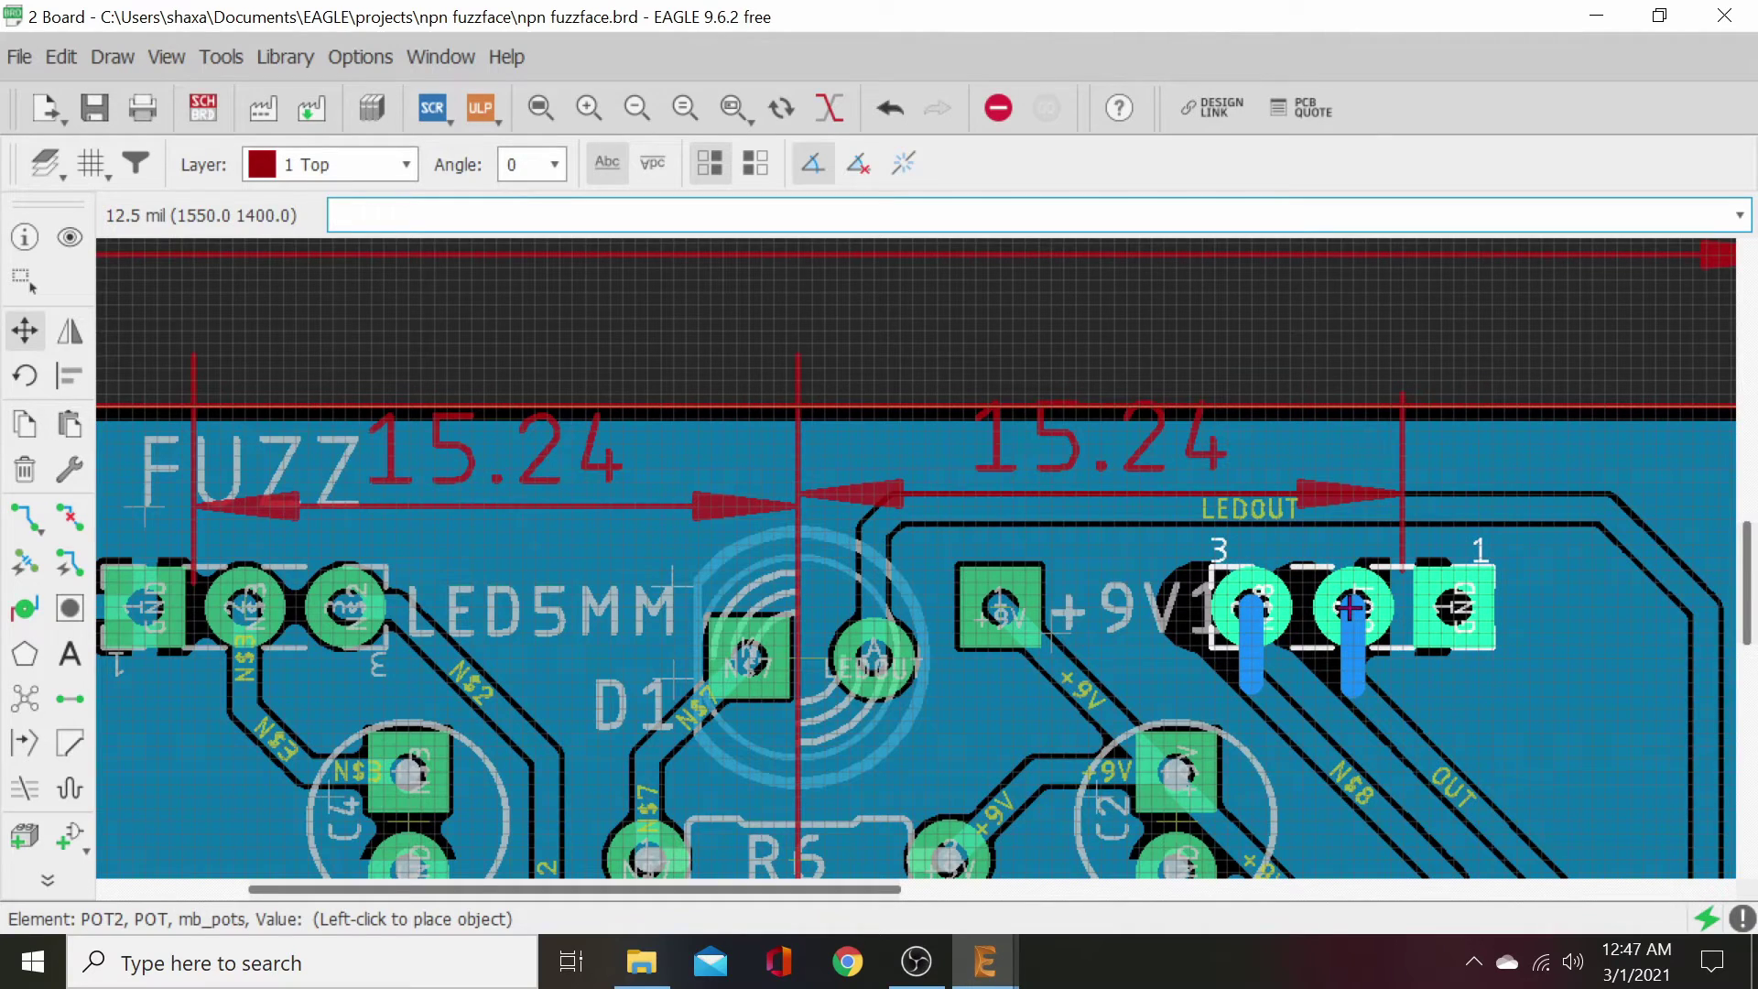
{"action": "left_click", "coordinate": [1349, 607]}
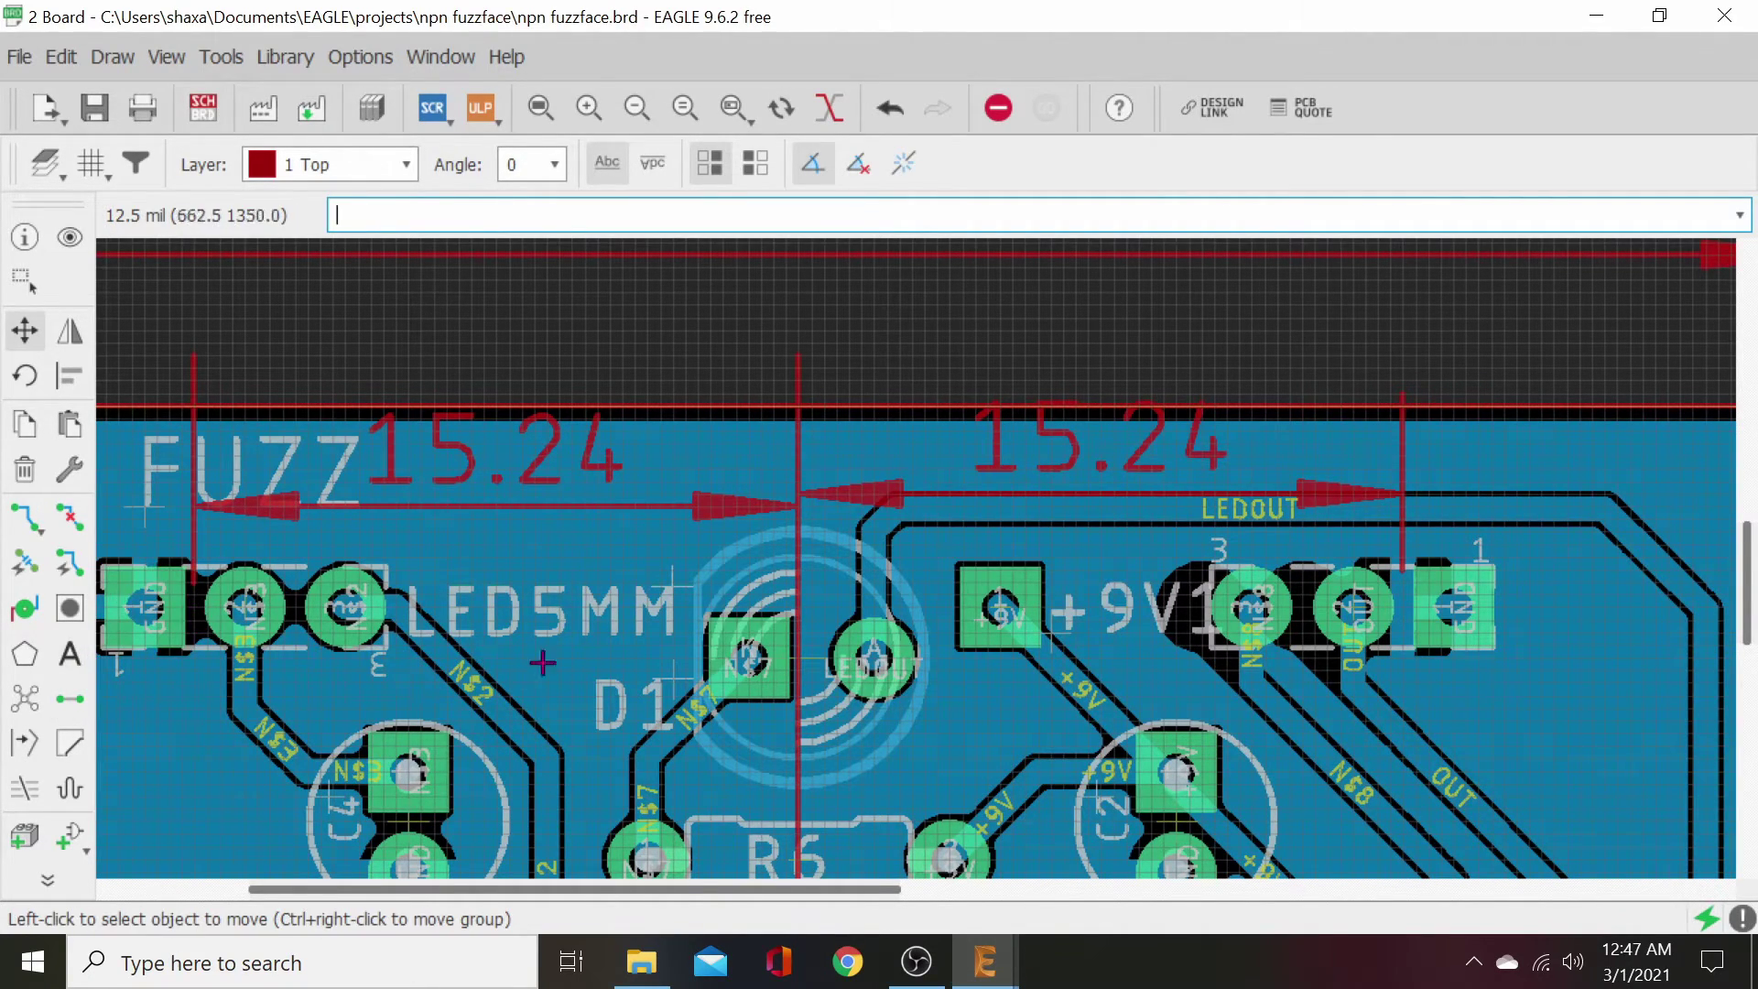
{"action": "middle_click_drag", "start_coordinate": [892, 717], "coordinate": [746, 563]}
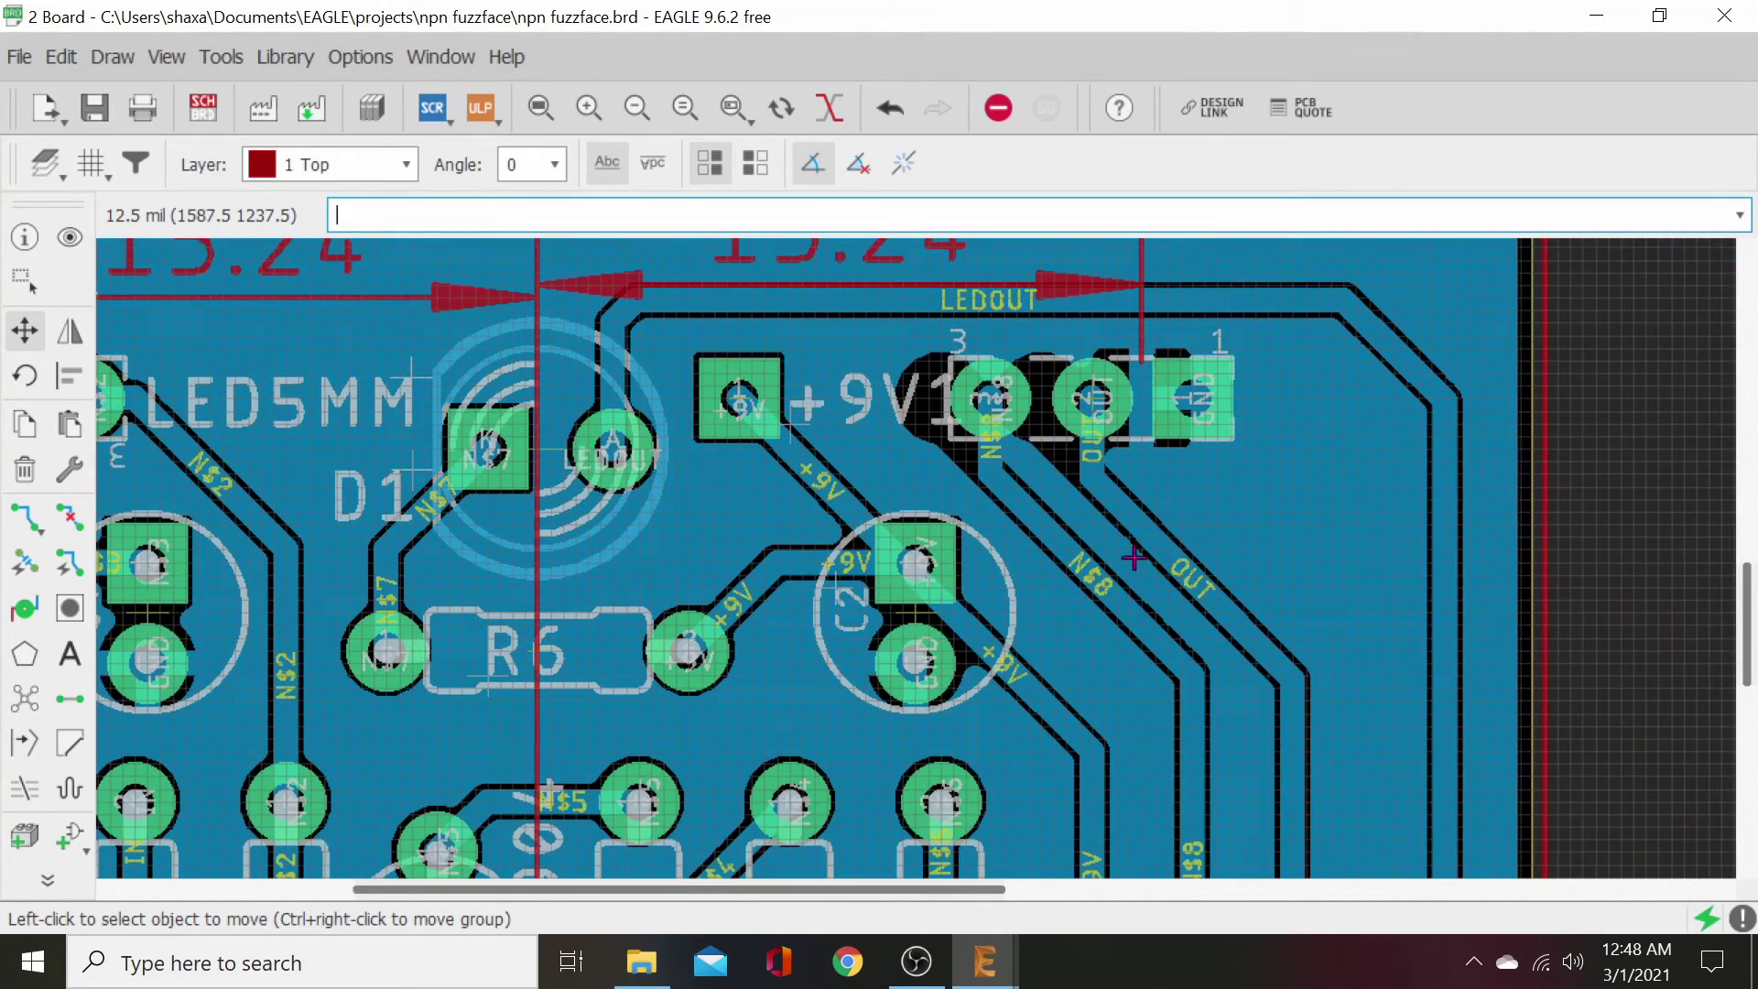
{"action": "middle_click_drag", "start_coordinate": [1130, 750], "coordinate": [1064, 670]}
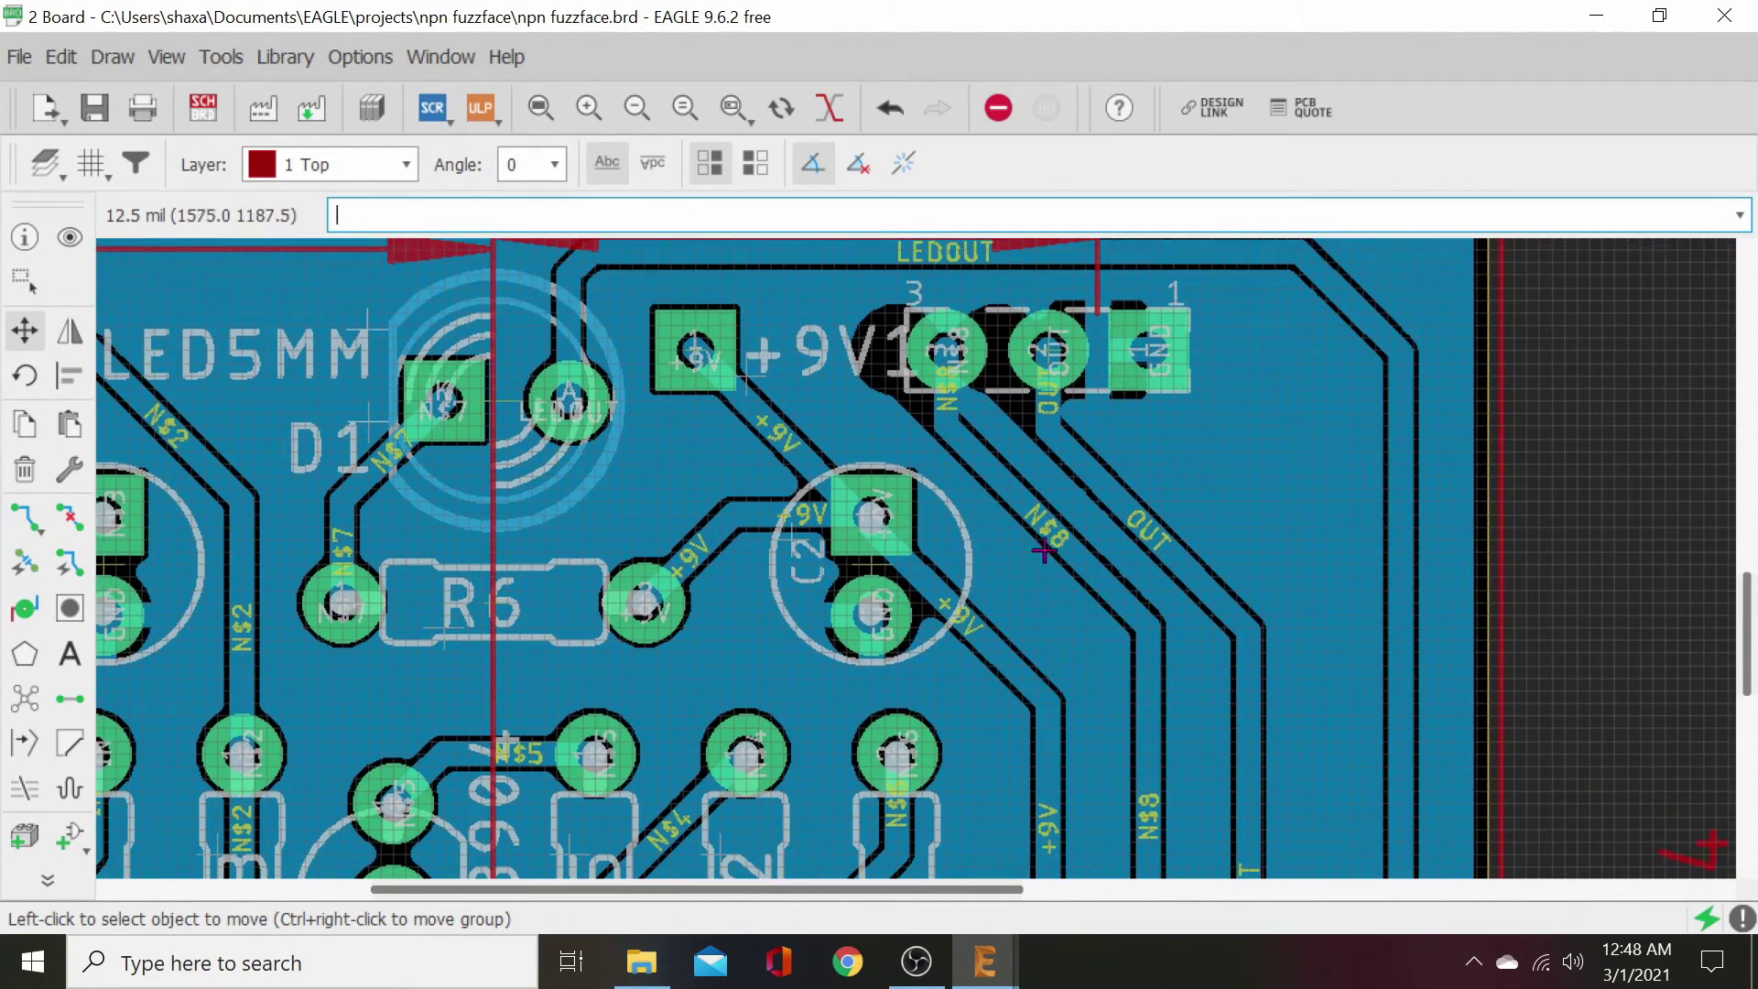
{"action": "left_click", "coordinate": [27, 341]}
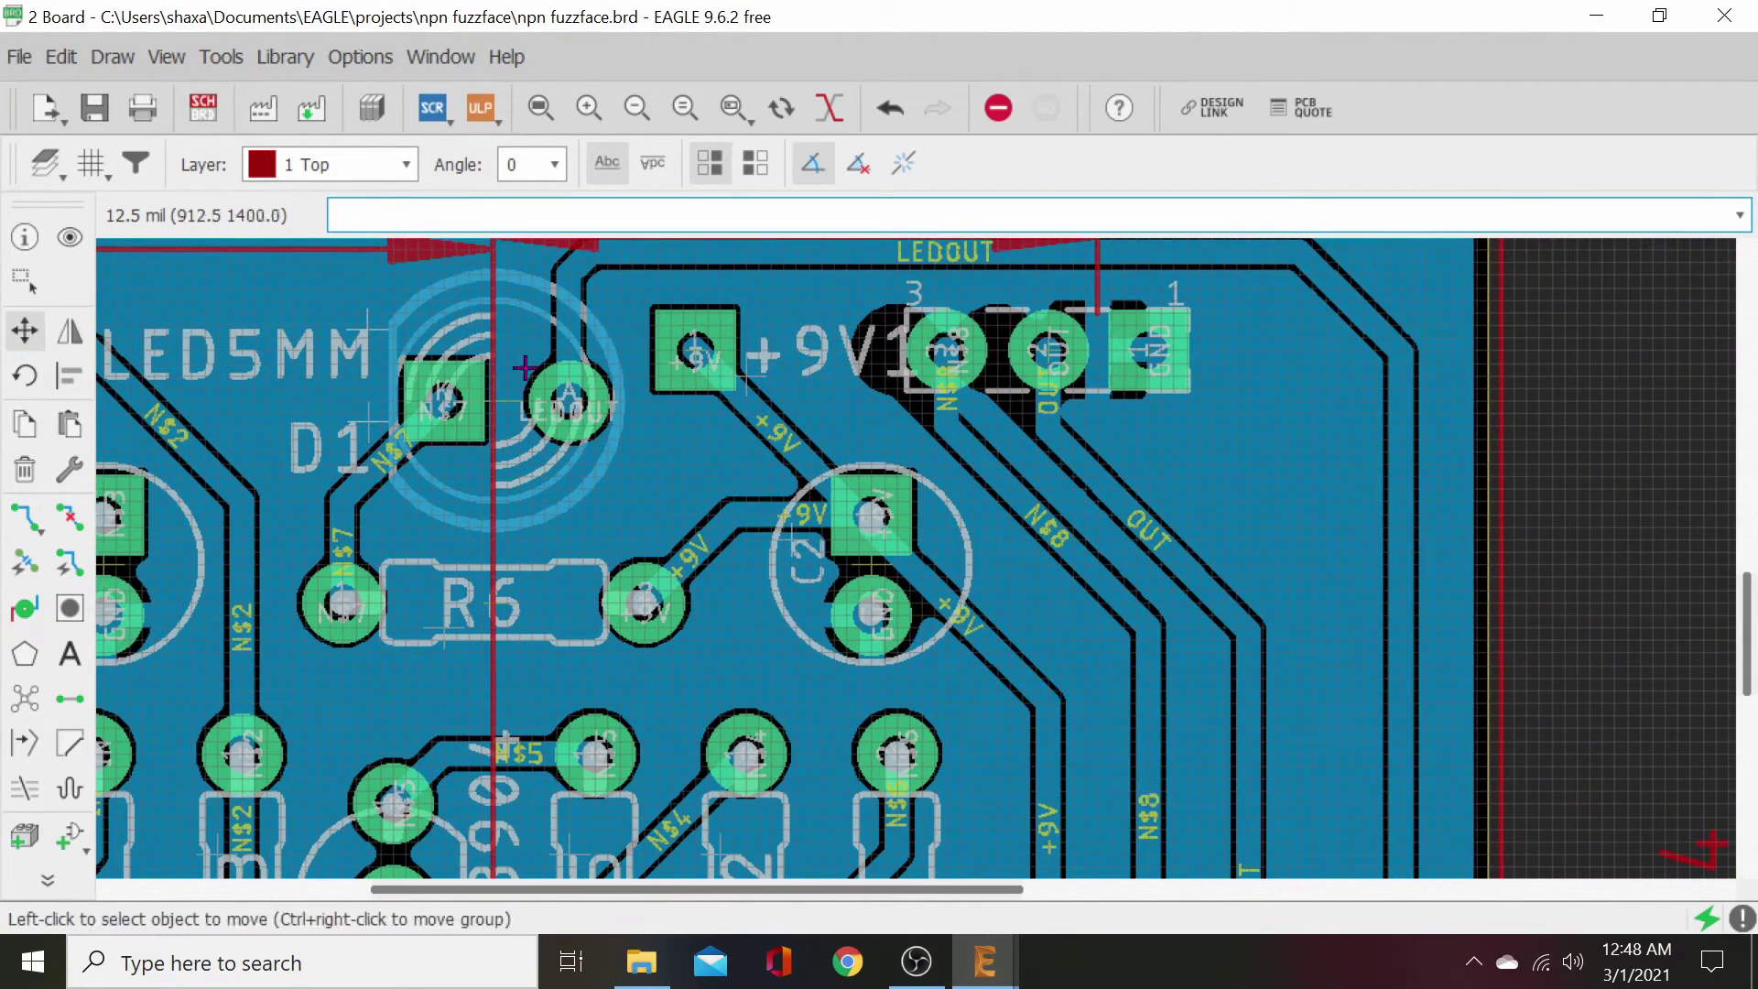
{"action": "left_click", "coordinate": [1195, 575]}
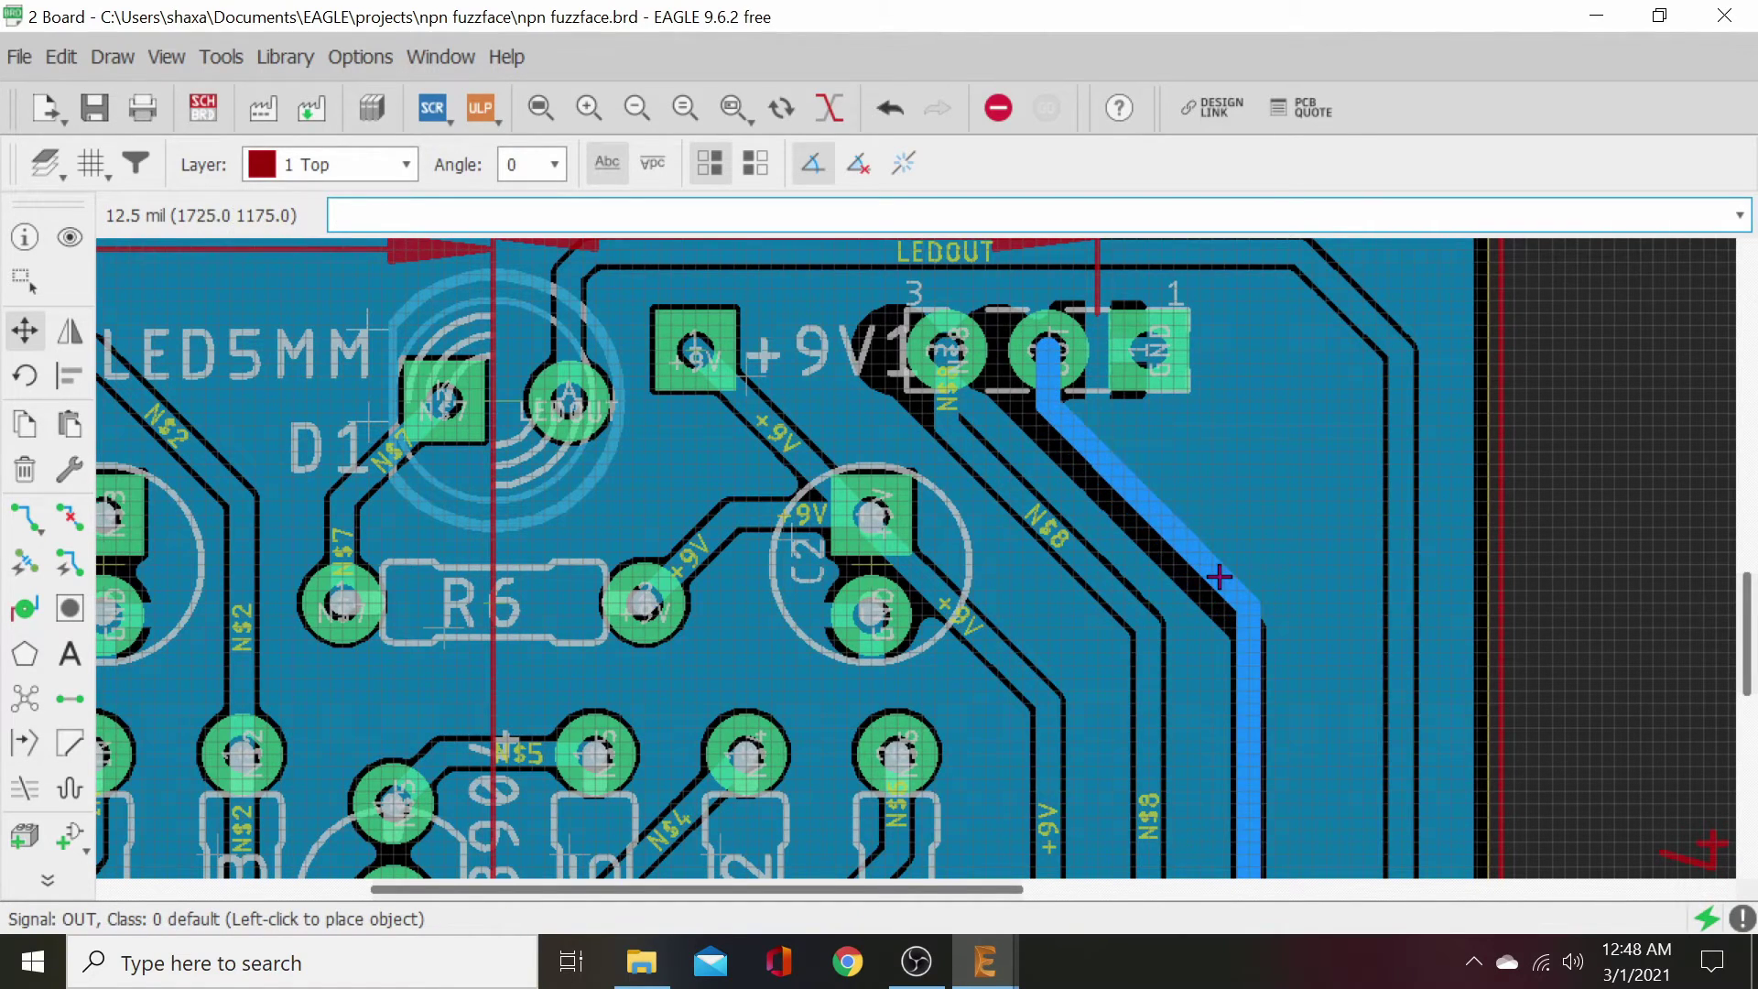
{"action": "left_click", "coordinate": [1216, 581]}
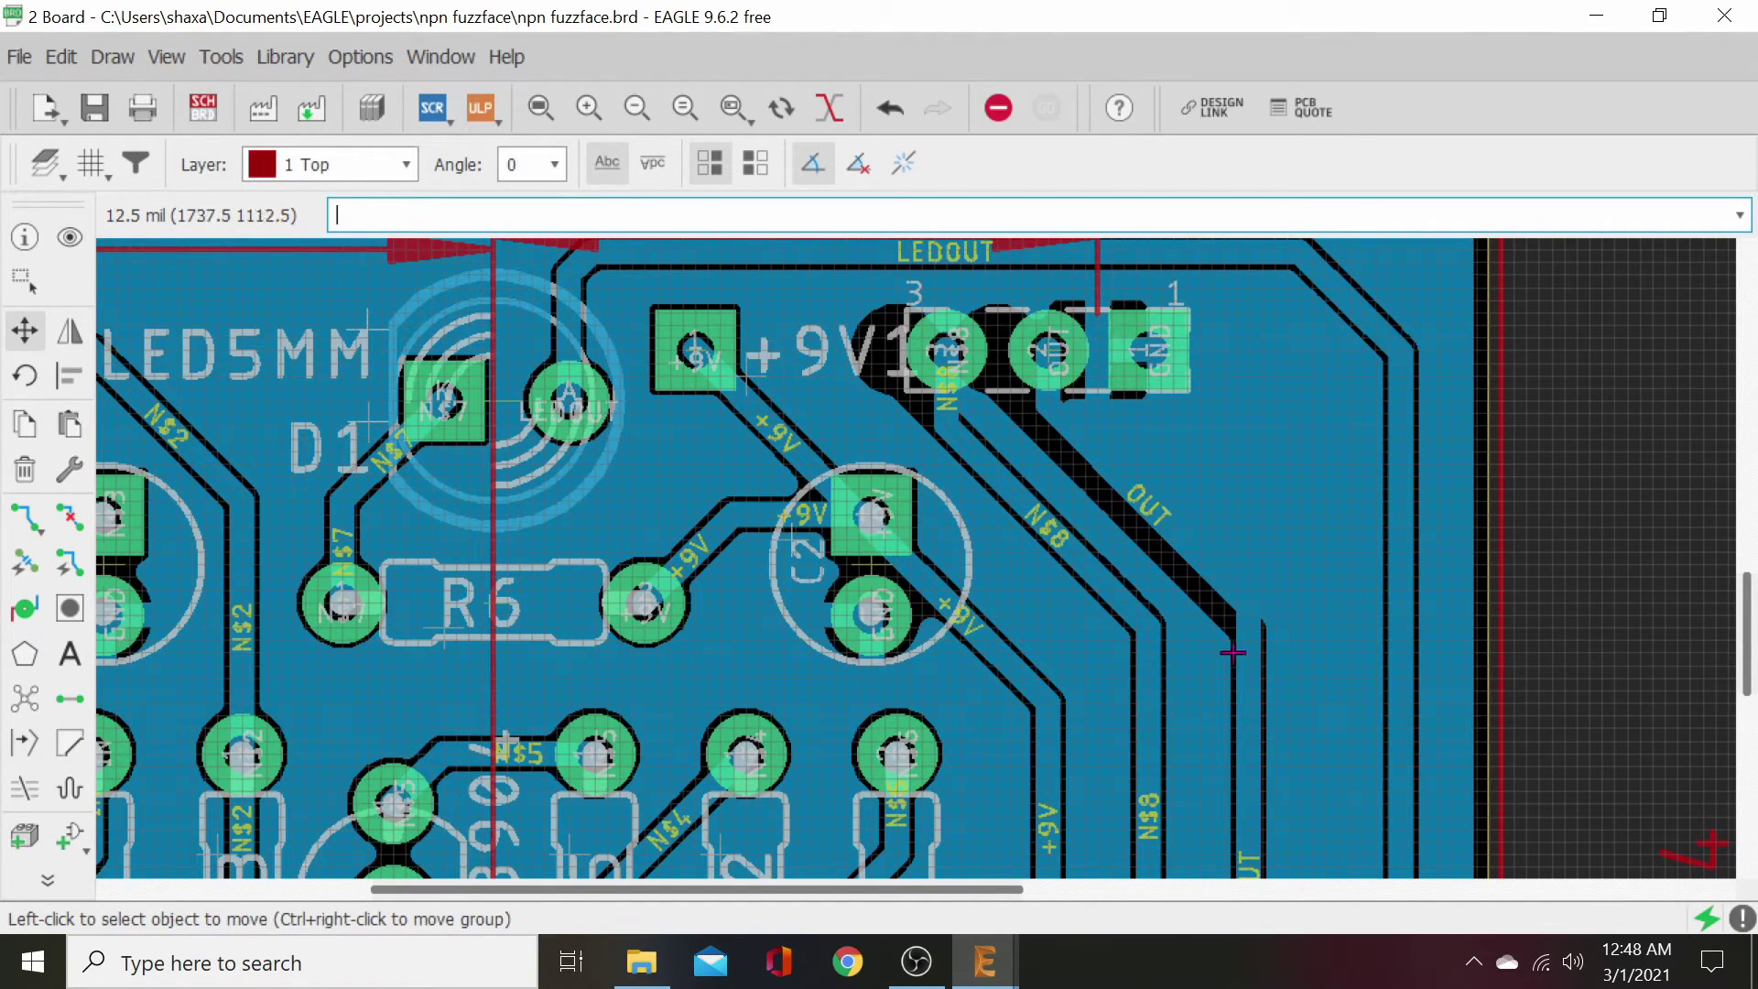
{"action": "left_click", "coordinate": [24, 699]}
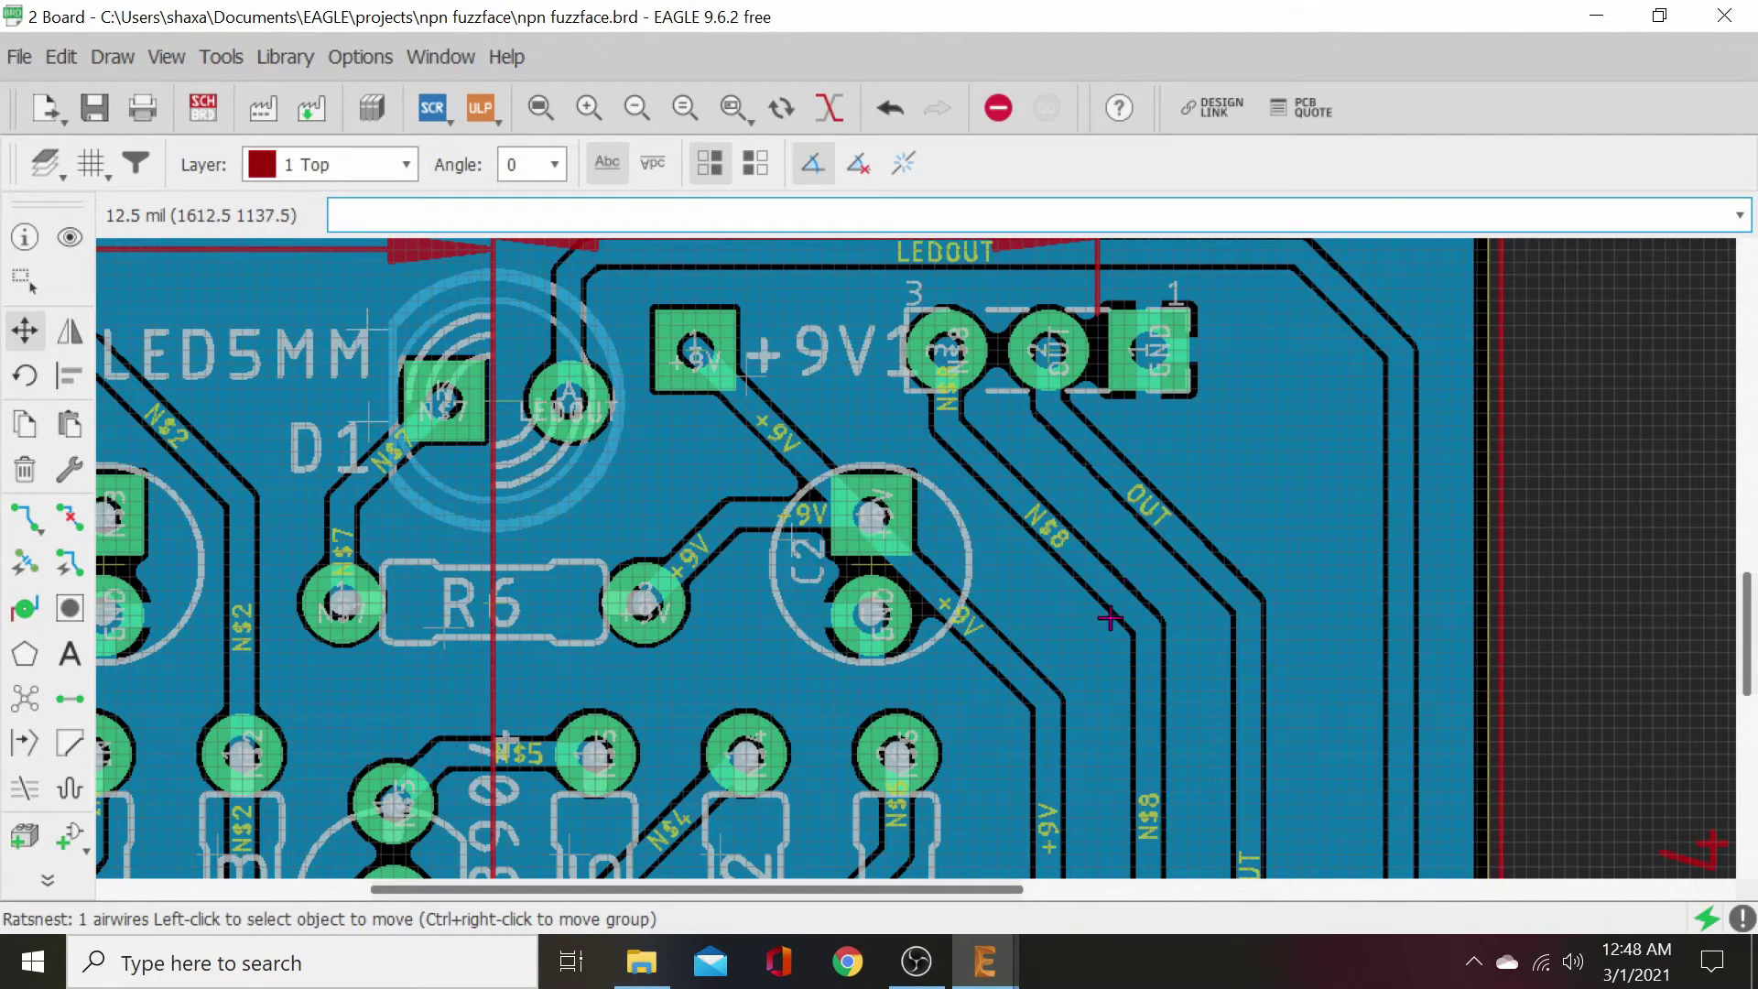
{"action": "scroll", "coordinate": [1089, 632], "scroll_direction": "down", "scroll_amount": 1}
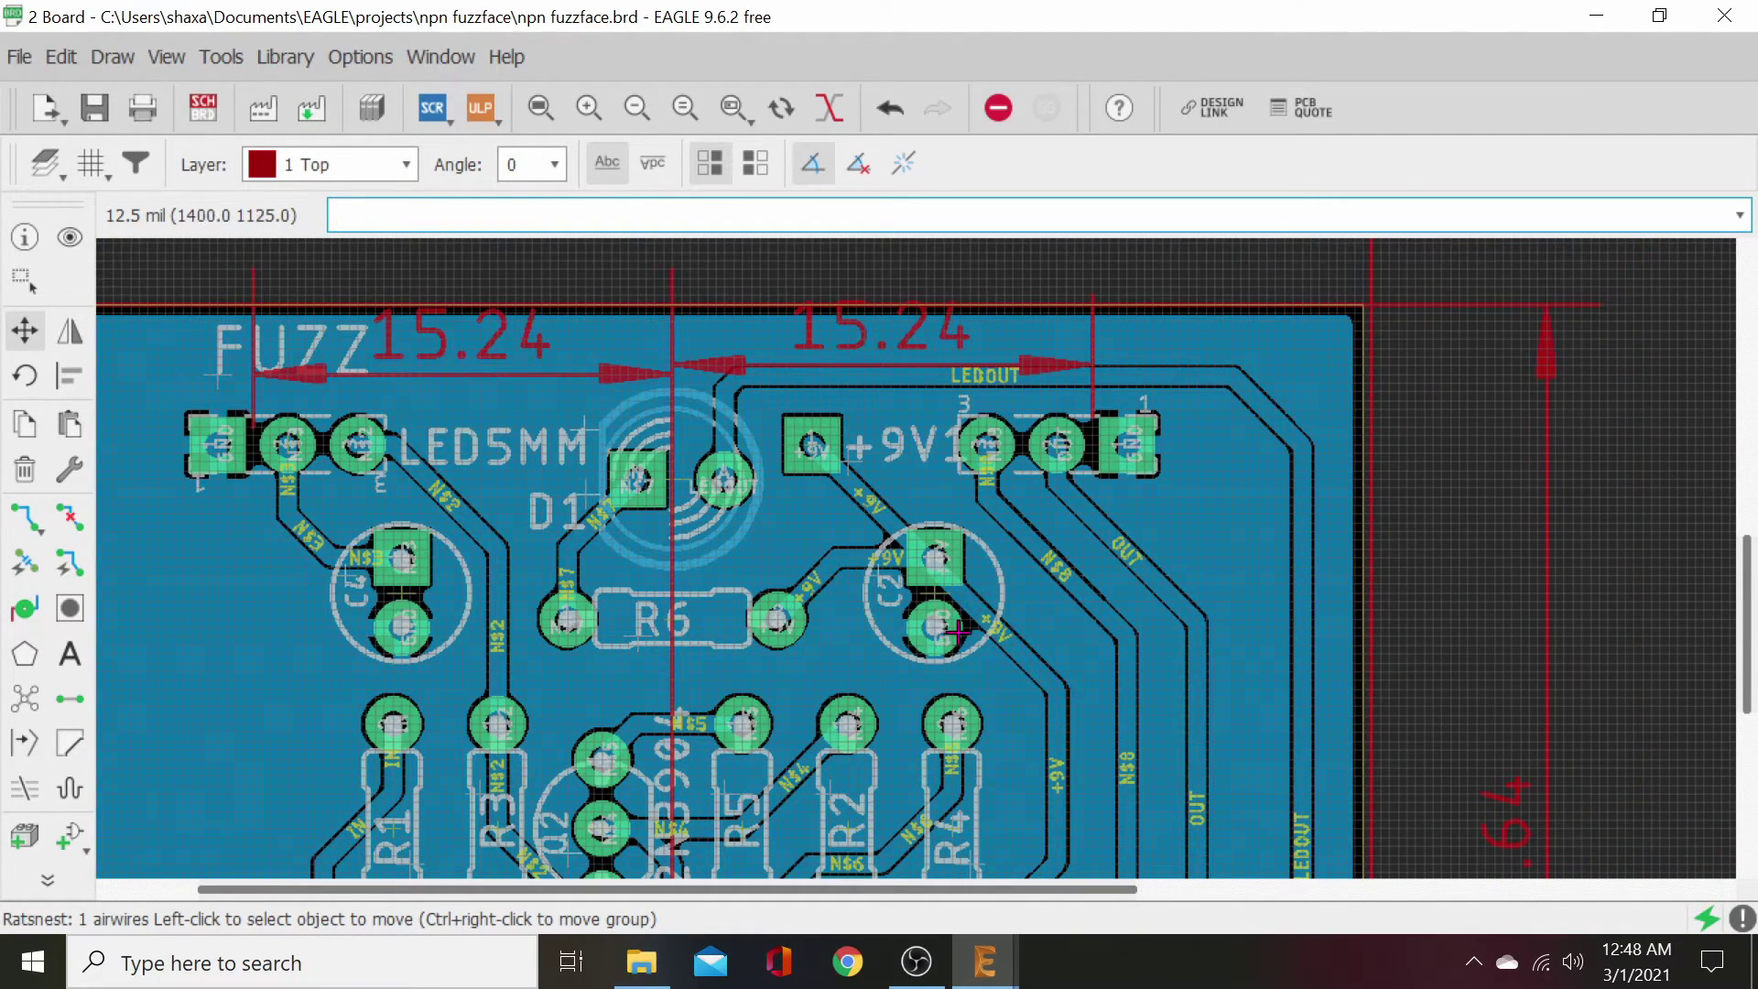
{"action": "scroll", "coordinate": [932, 648], "scroll_direction": "up", "scroll_amount": 2}
{"action": "scroll", "coordinate": [930, 653], "scroll_direction": "up", "scroll_amount": 1}
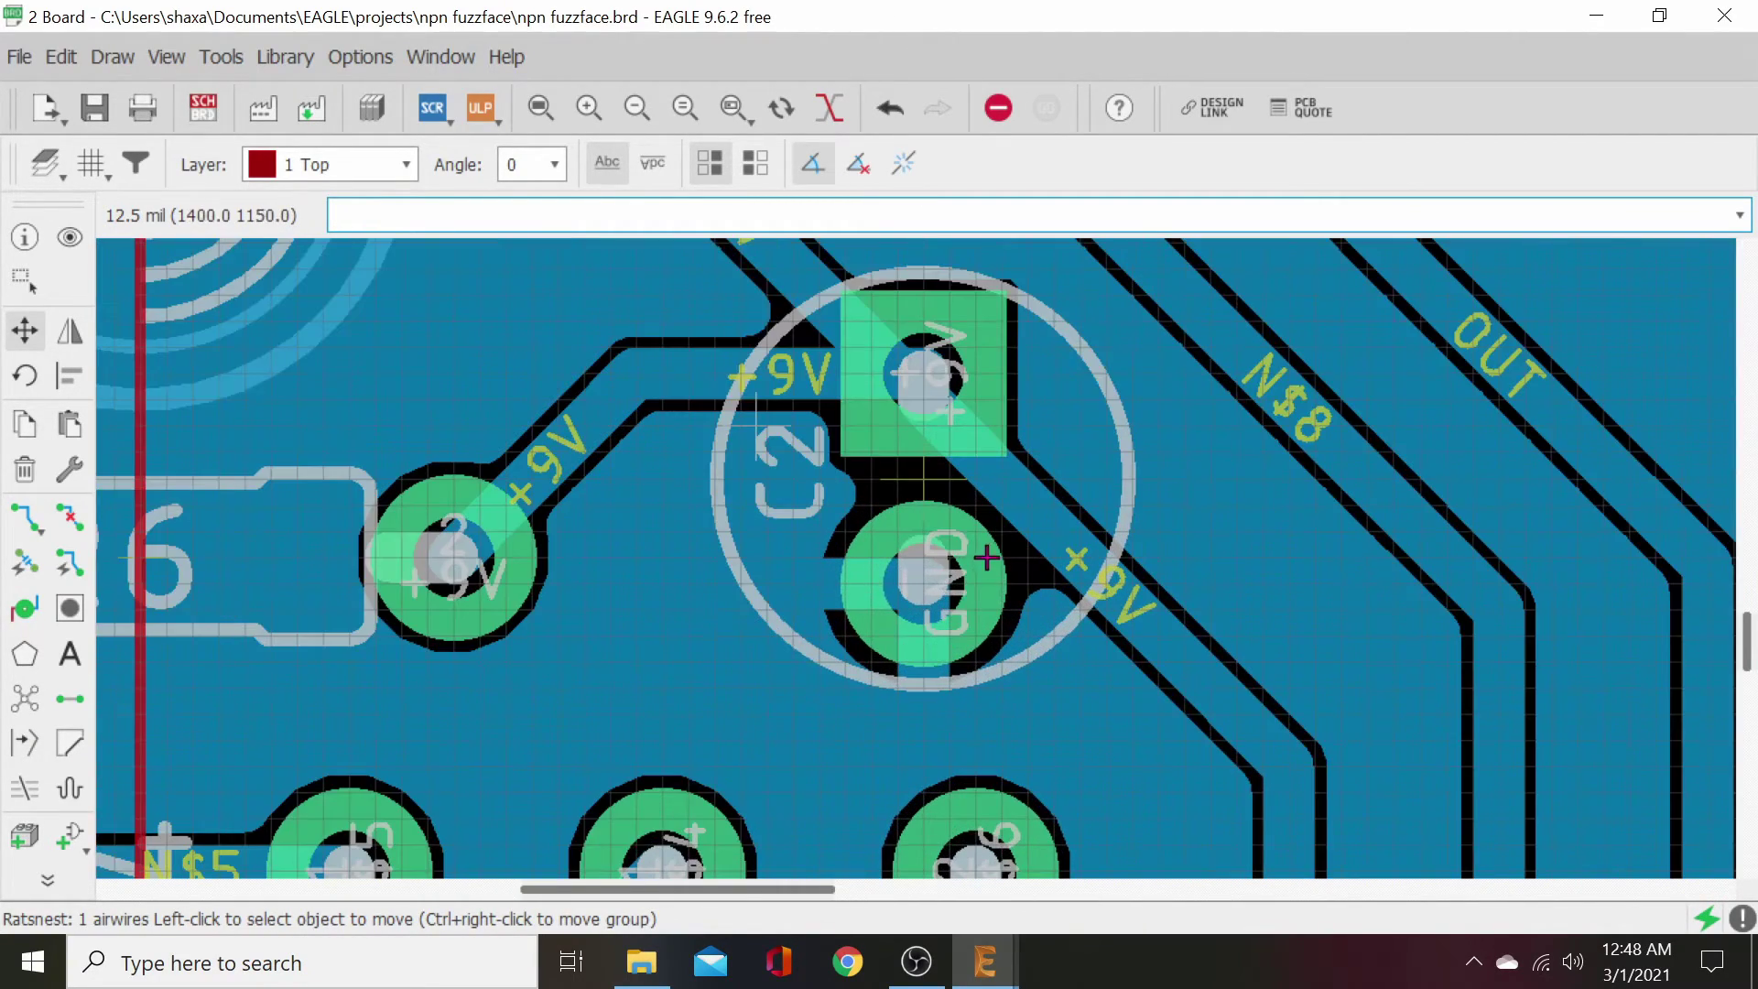
{"action": "left_click", "coordinate": [1051, 520]}
{"action": "key", "text": "Escape"}
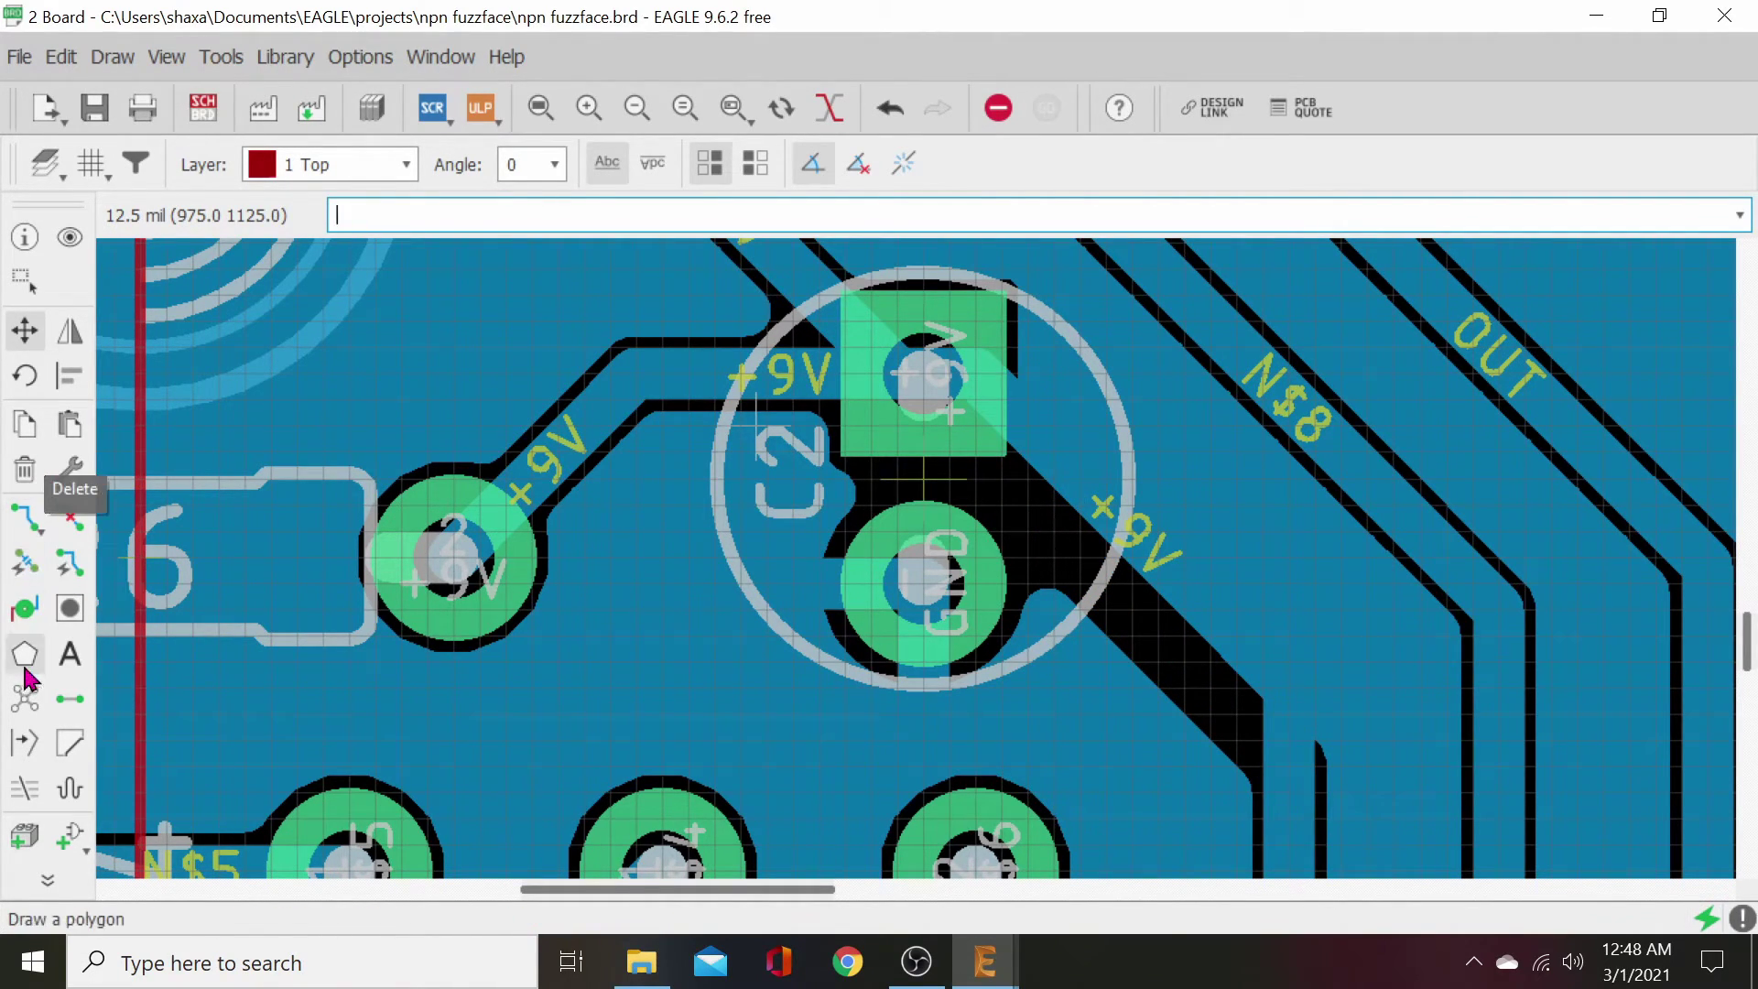
{"action": "left_click", "coordinate": [25, 698]}
{"action": "scroll", "coordinate": [753, 706], "scroll_direction": "down", "scroll_amount": 5}
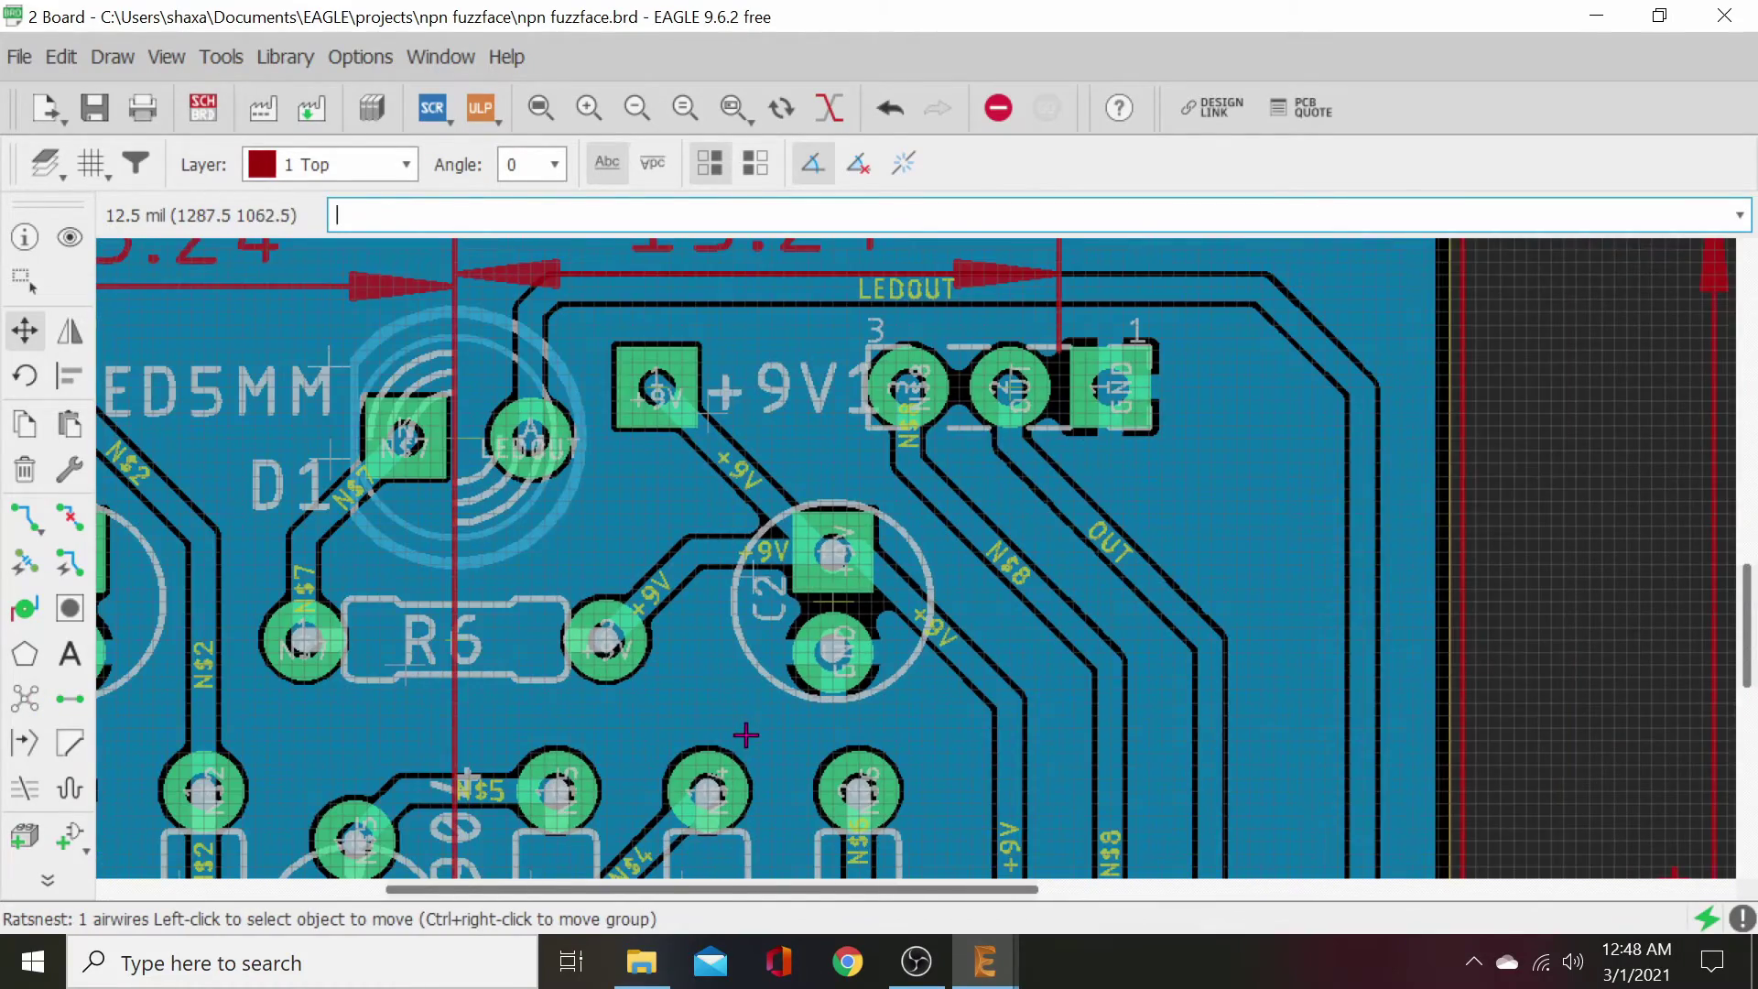
{"action": "scroll", "coordinate": [918, 674], "scroll_direction": "up", "scroll_amount": 2}
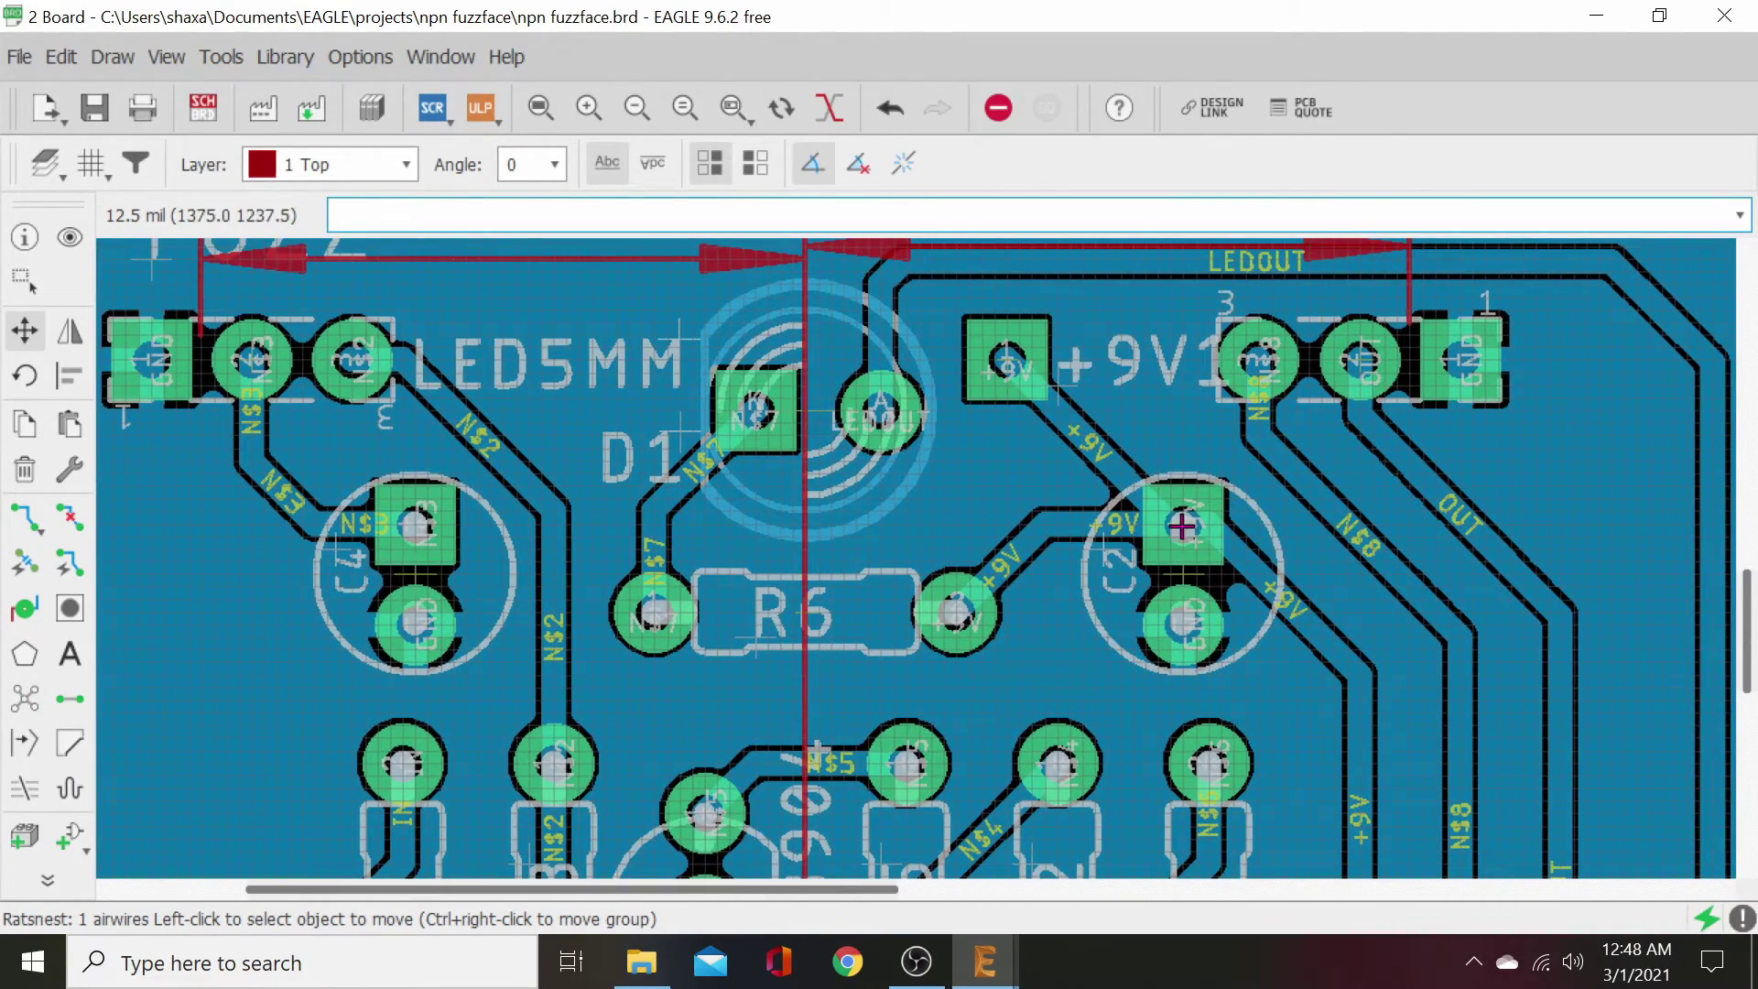
{"action": "middle_click_drag", "start_coordinate": [1080, 673], "coordinate": [1083, 580]}
{"action": "scroll", "coordinate": [1083, 580], "scroll_direction": "down", "scroll_amount": 2}
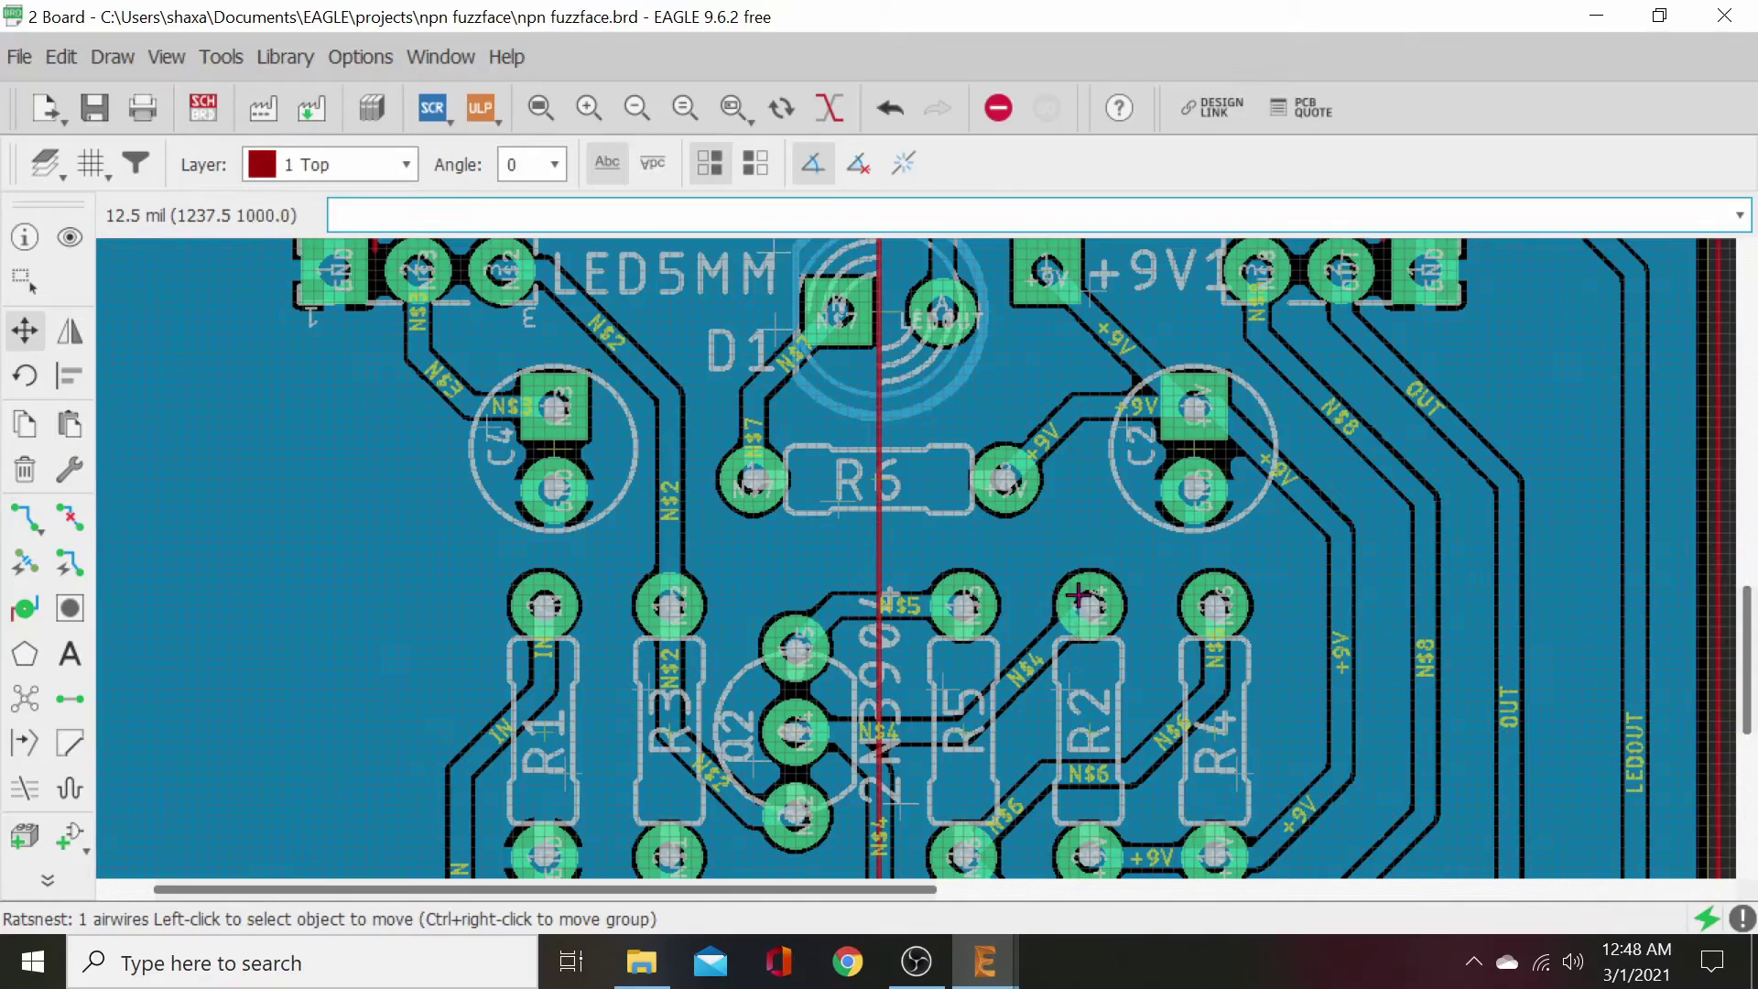
{"action": "scroll", "coordinate": [1157, 763], "scroll_direction": "up", "scroll_amount": 1}
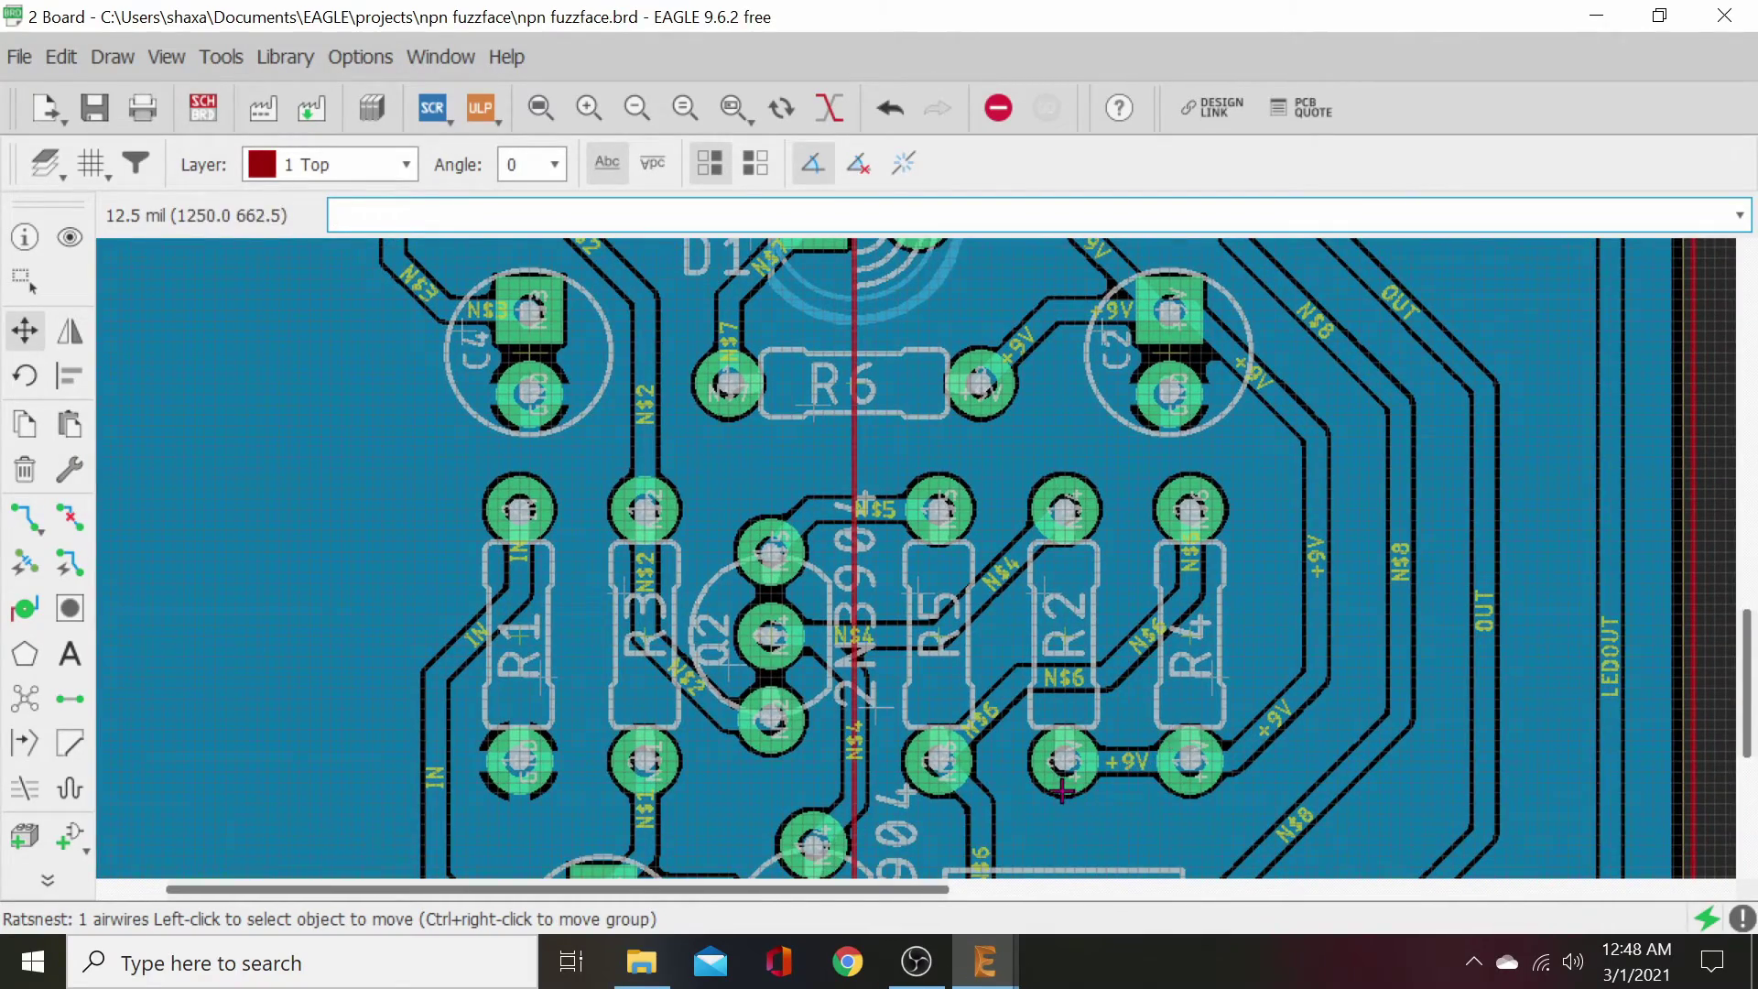
{"action": "middle_click_drag", "start_coordinate": [1062, 789], "coordinate": [1040, 589]}
{"action": "scroll", "coordinate": [1040, 588], "scroll_direction": "down", "scroll_amount": 2}
{"action": "middle_click_drag", "start_coordinate": [1142, 626], "coordinate": [1005, 655]}
{"action": "scroll", "coordinate": [916, 670], "scroll_direction": "down", "scroll_amount": 1}
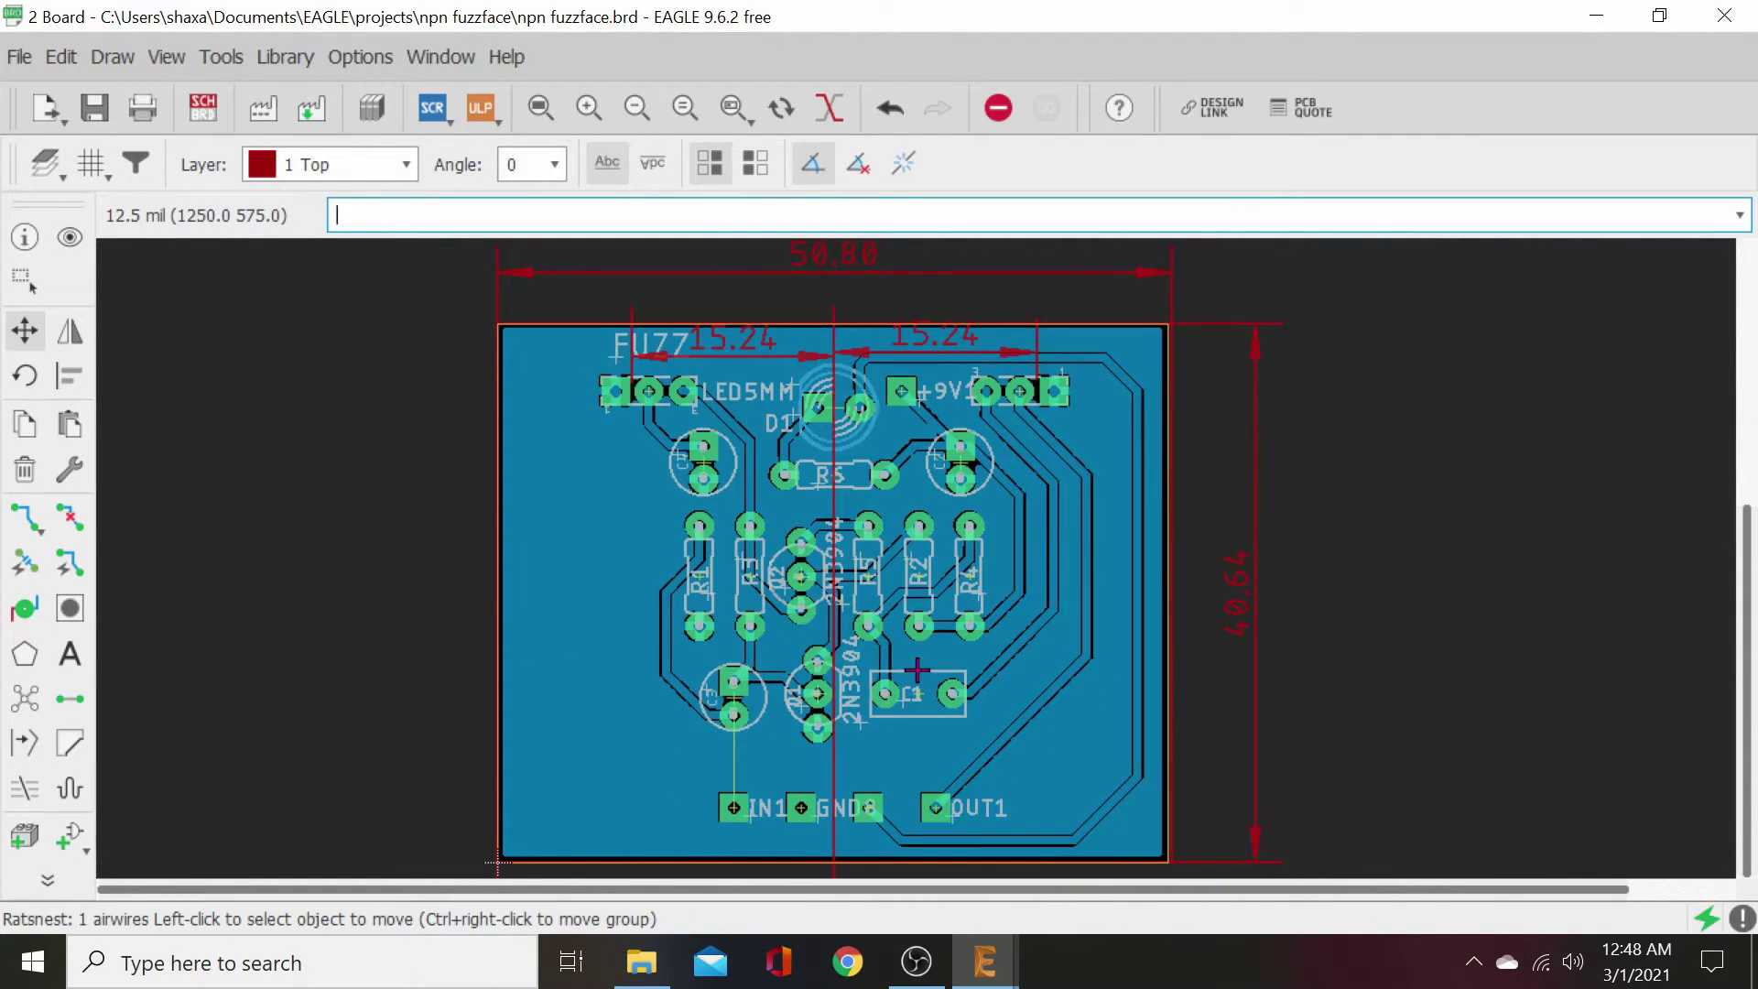
{"action": "left_click", "coordinate": [50, 168]}
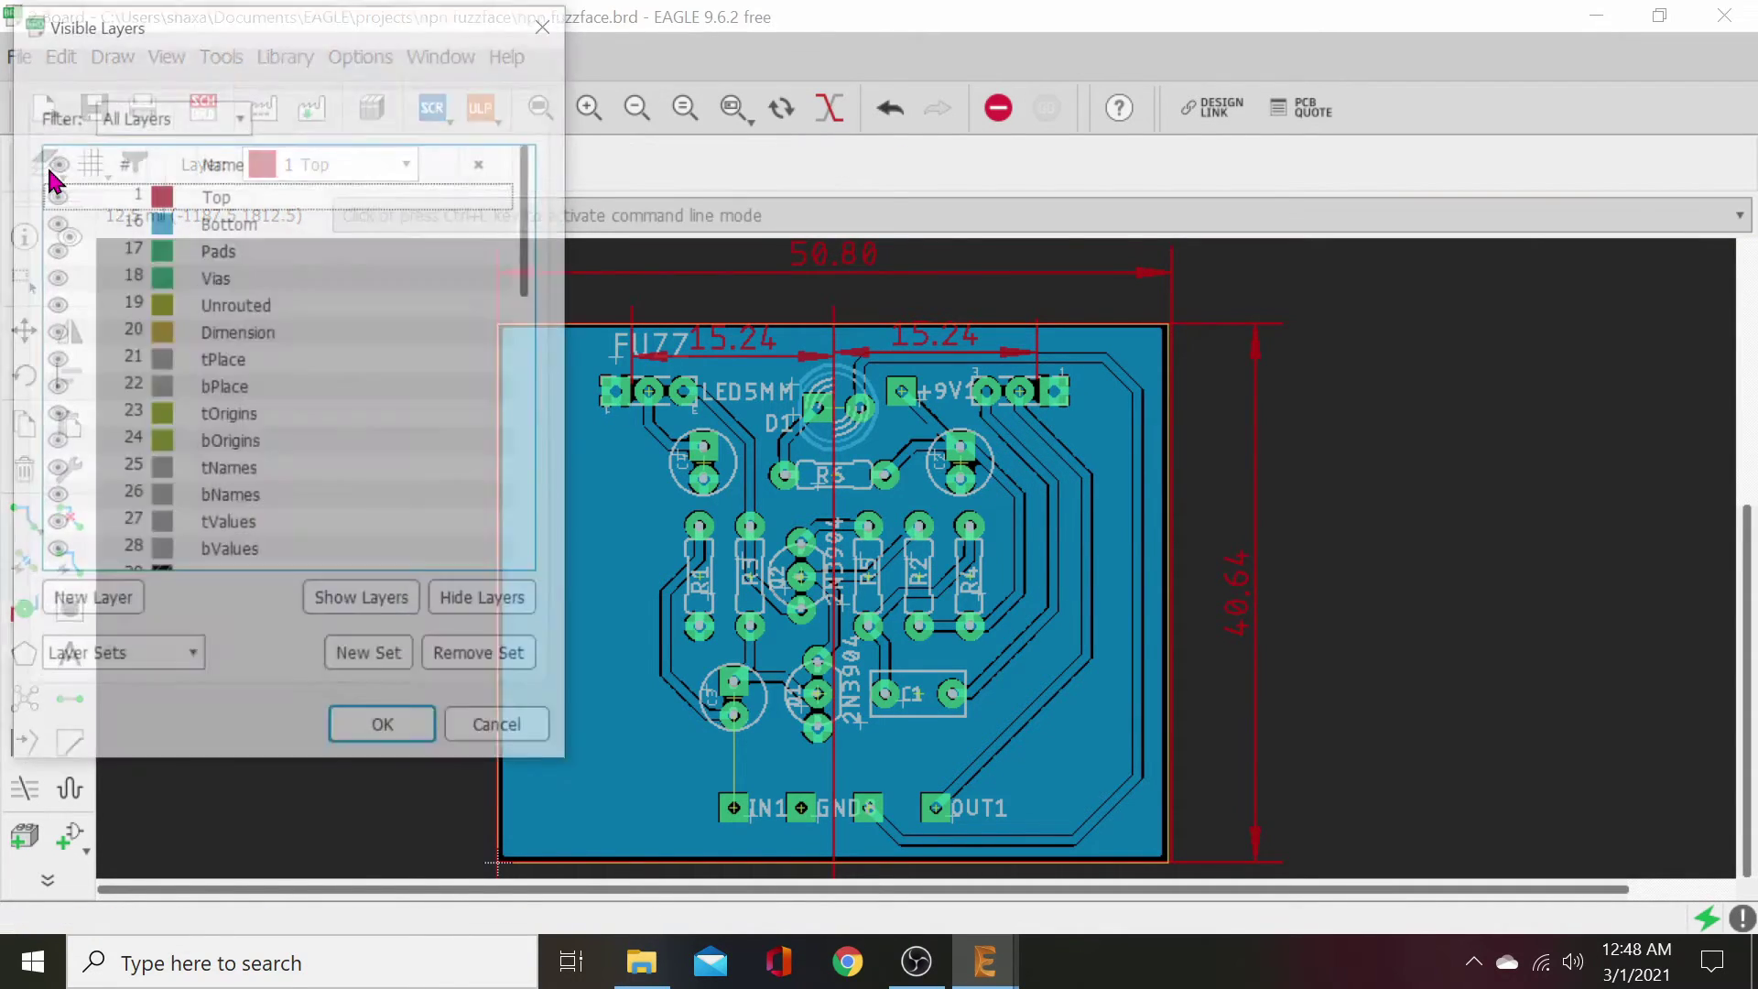
{"action": "left_click", "coordinate": [504, 608]}
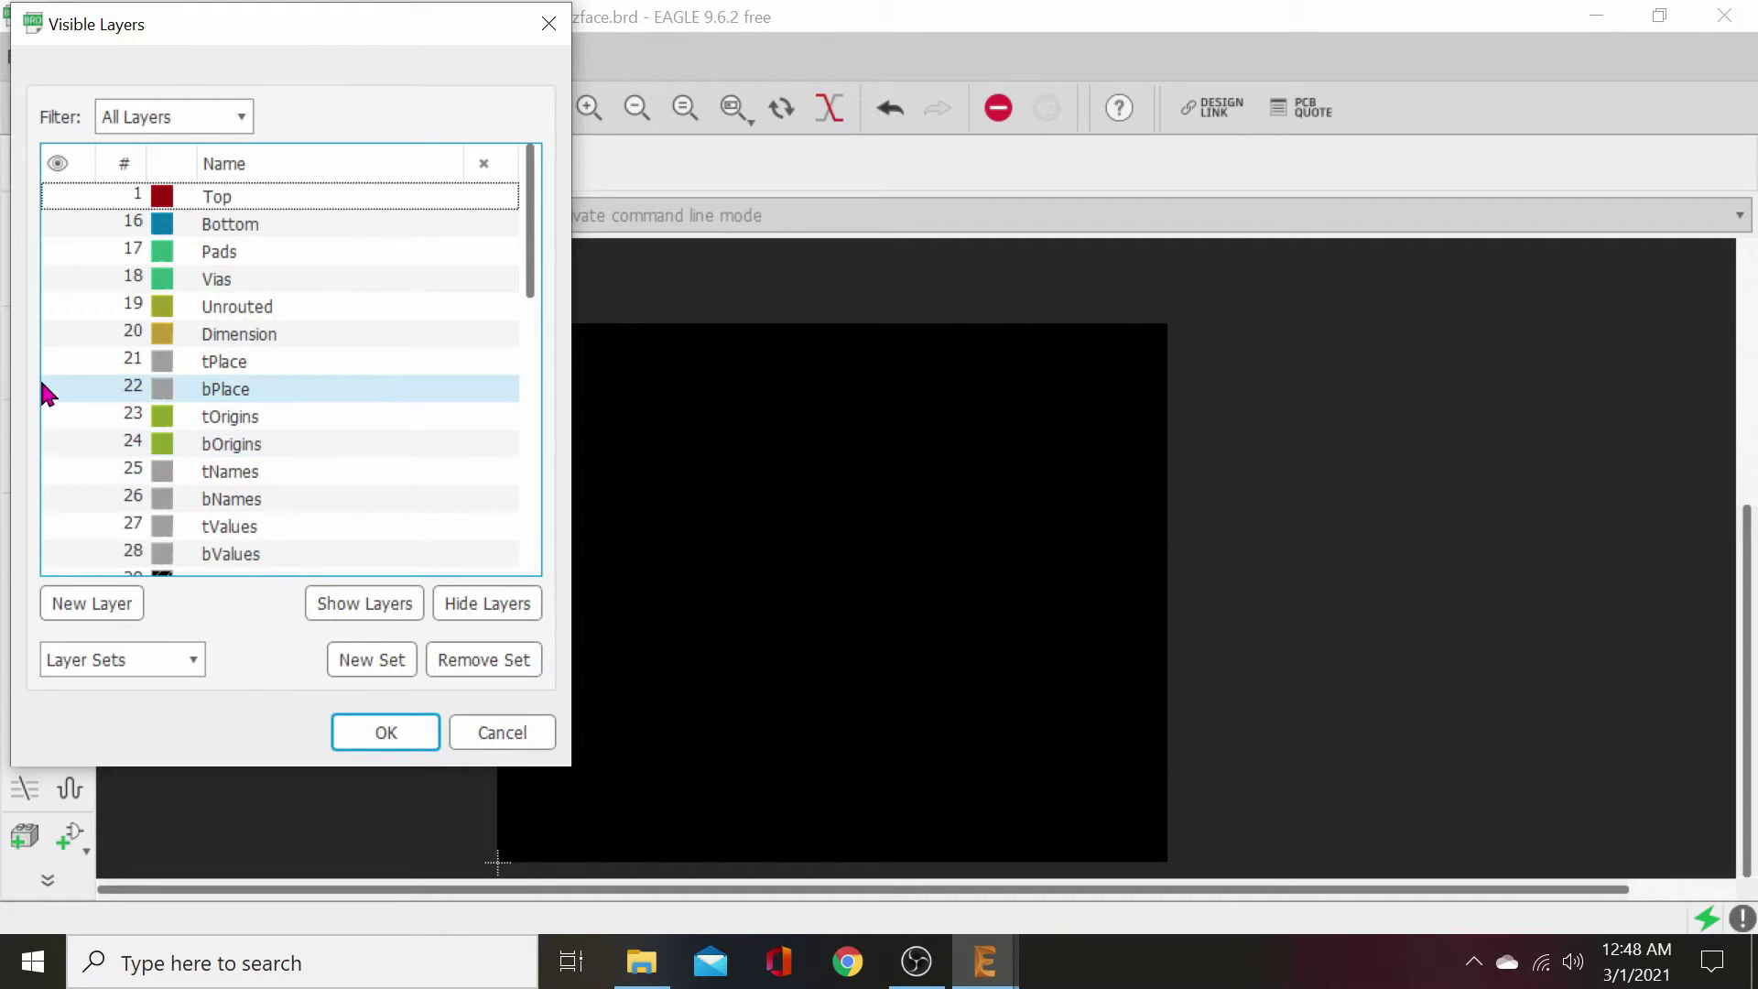
{"action": "left_click", "coordinate": [57, 359]}
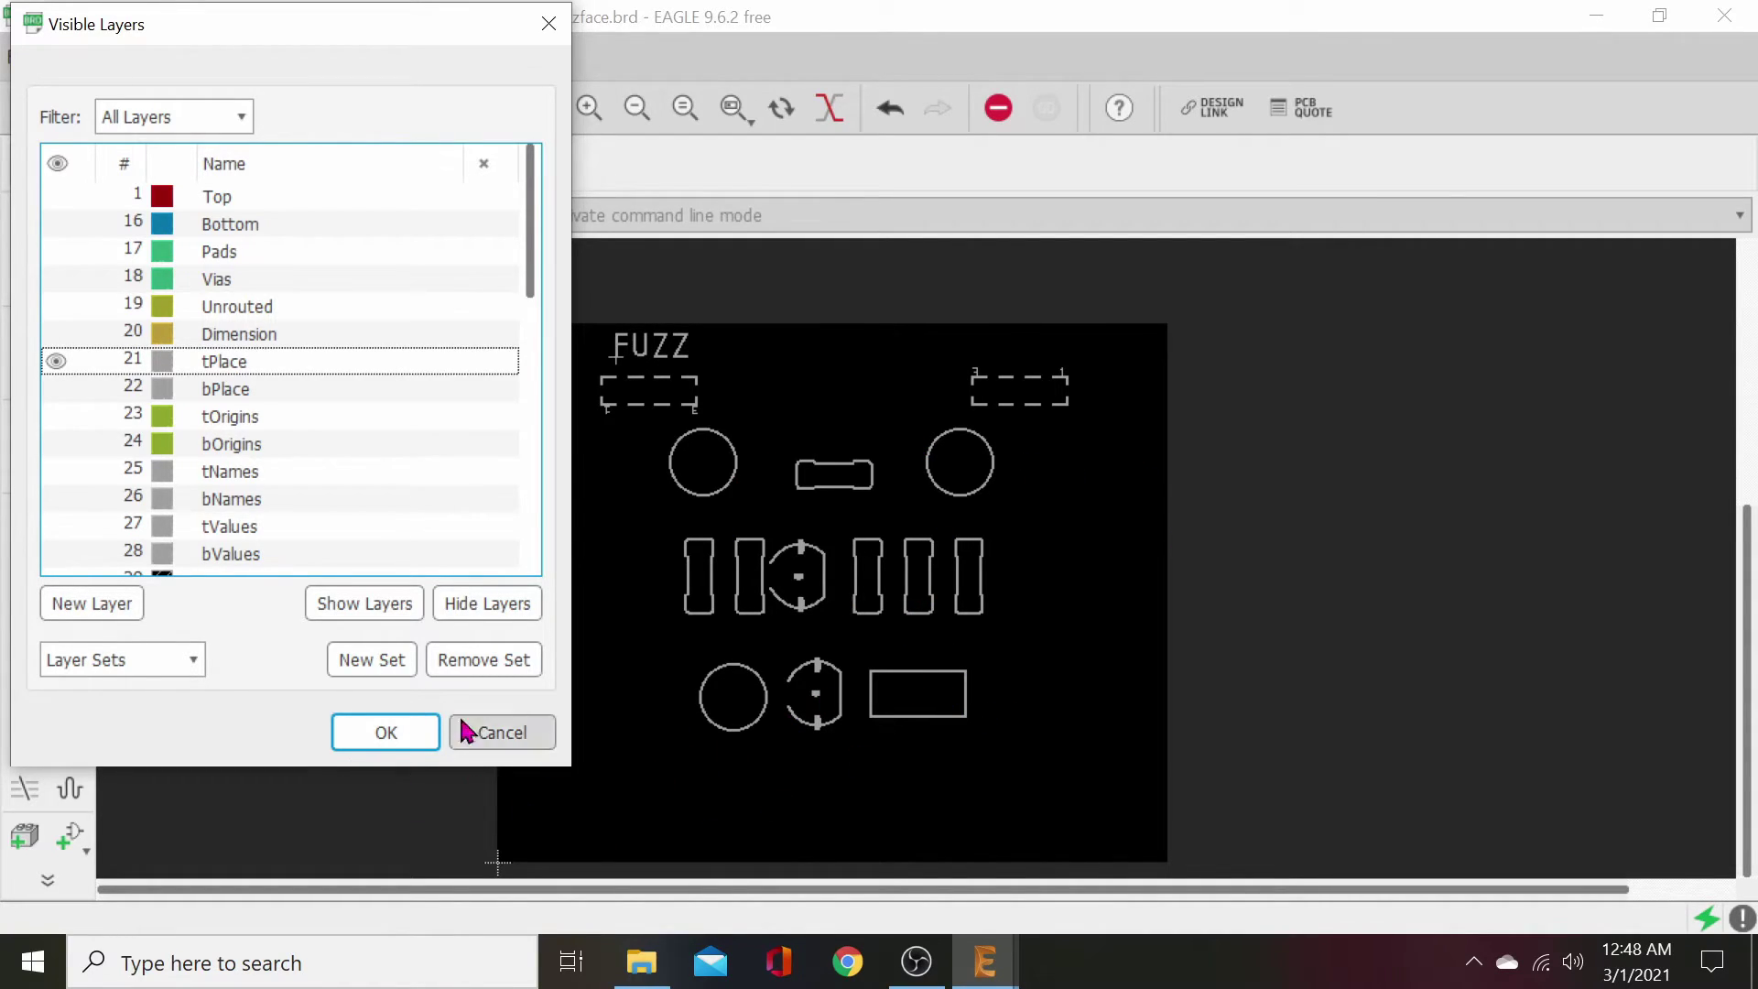
{"action": "left_click", "coordinate": [56, 388]}
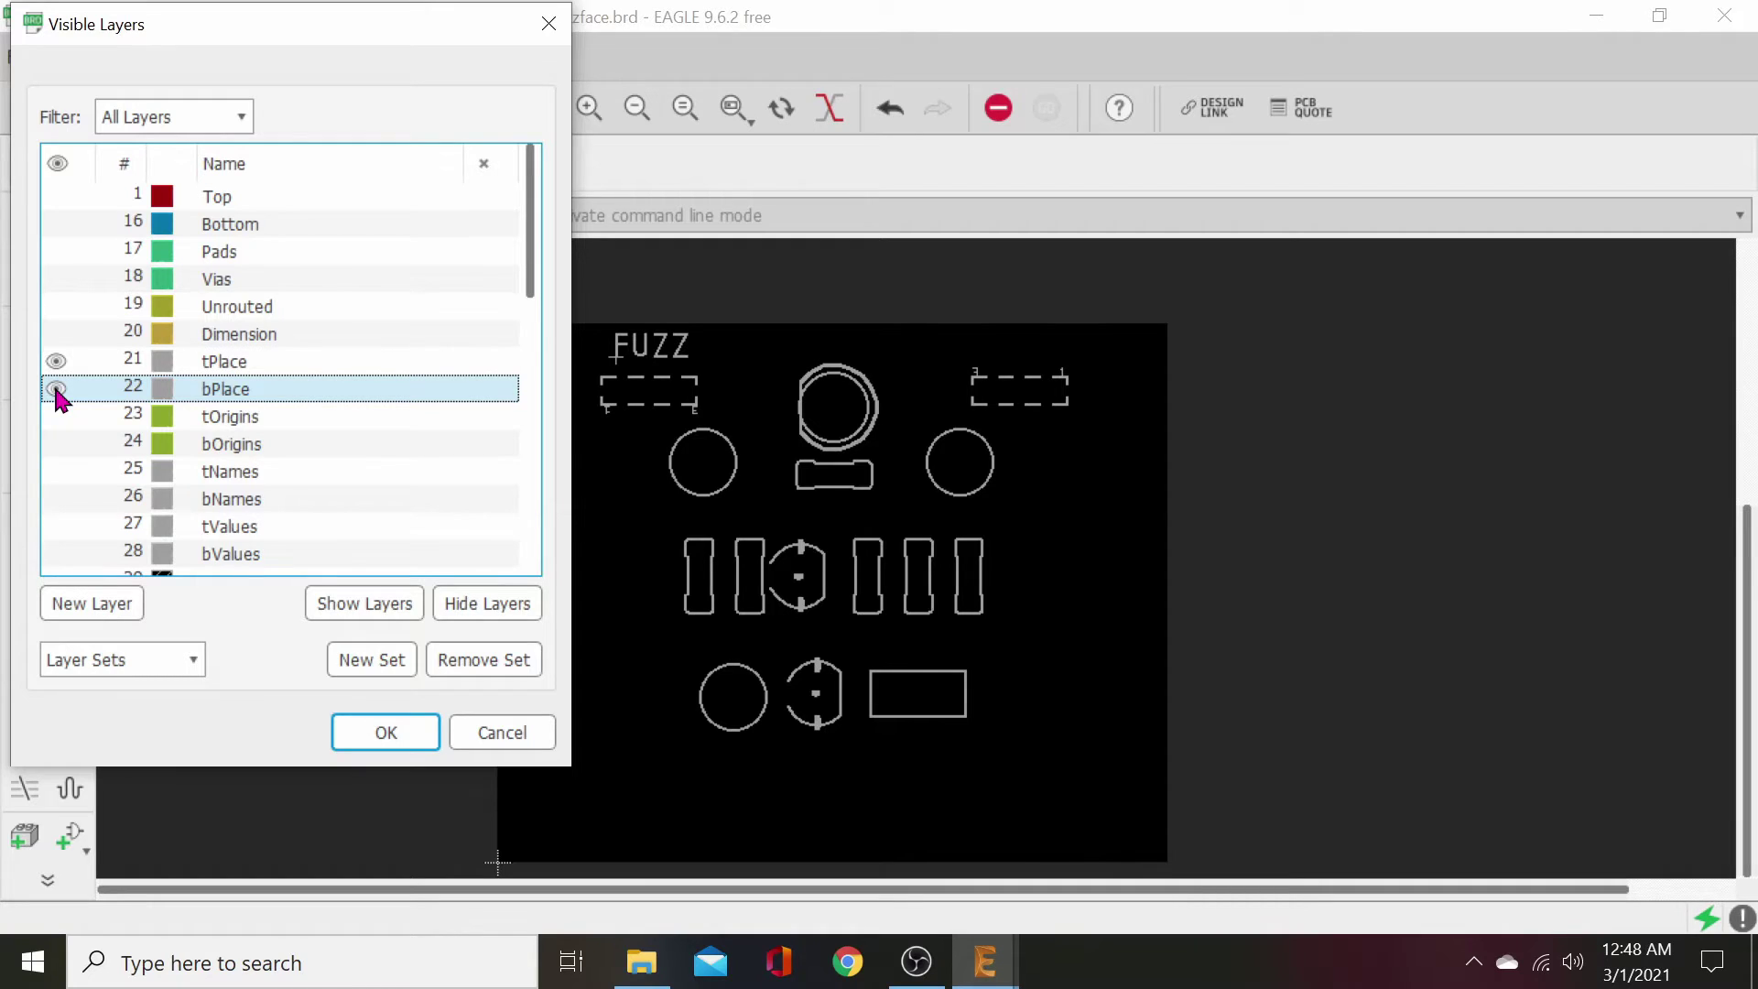
{"action": "left_click", "coordinate": [56, 389]}
{"action": "left_click", "coordinate": [57, 389]}
{"action": "left_click", "coordinate": [56, 389]}
{"action": "left_click", "coordinate": [57, 389]}
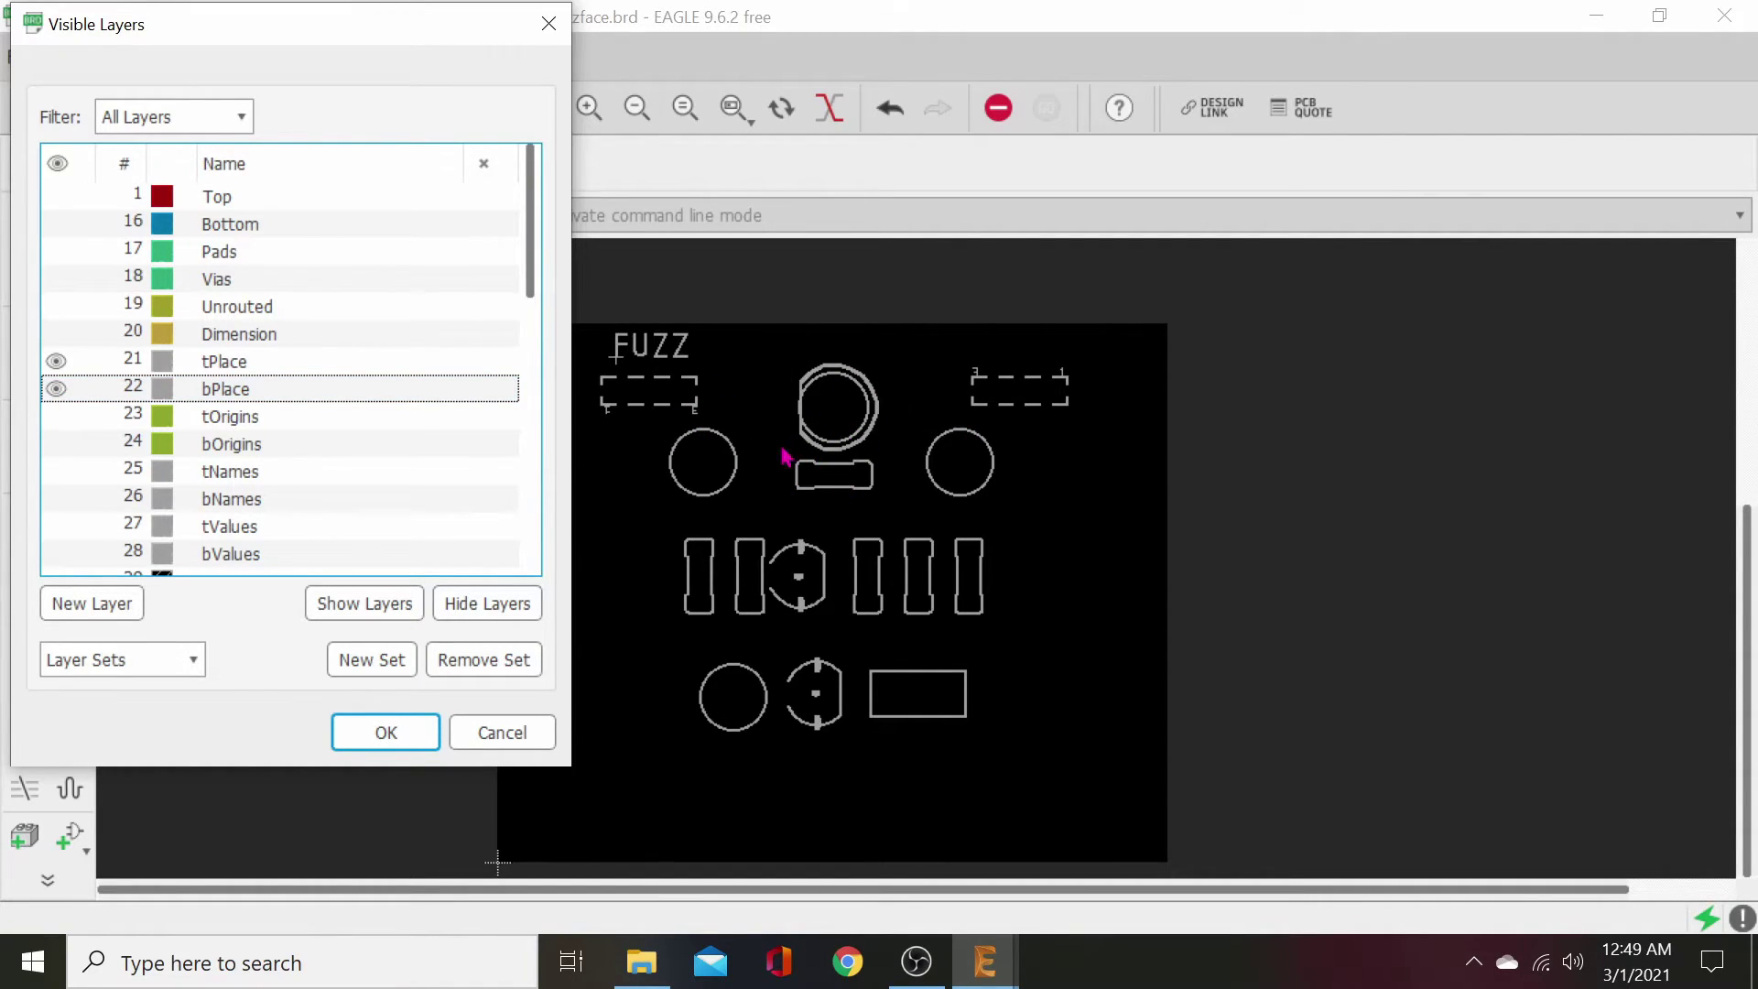
{"action": "left_click", "coordinate": [56, 389]}
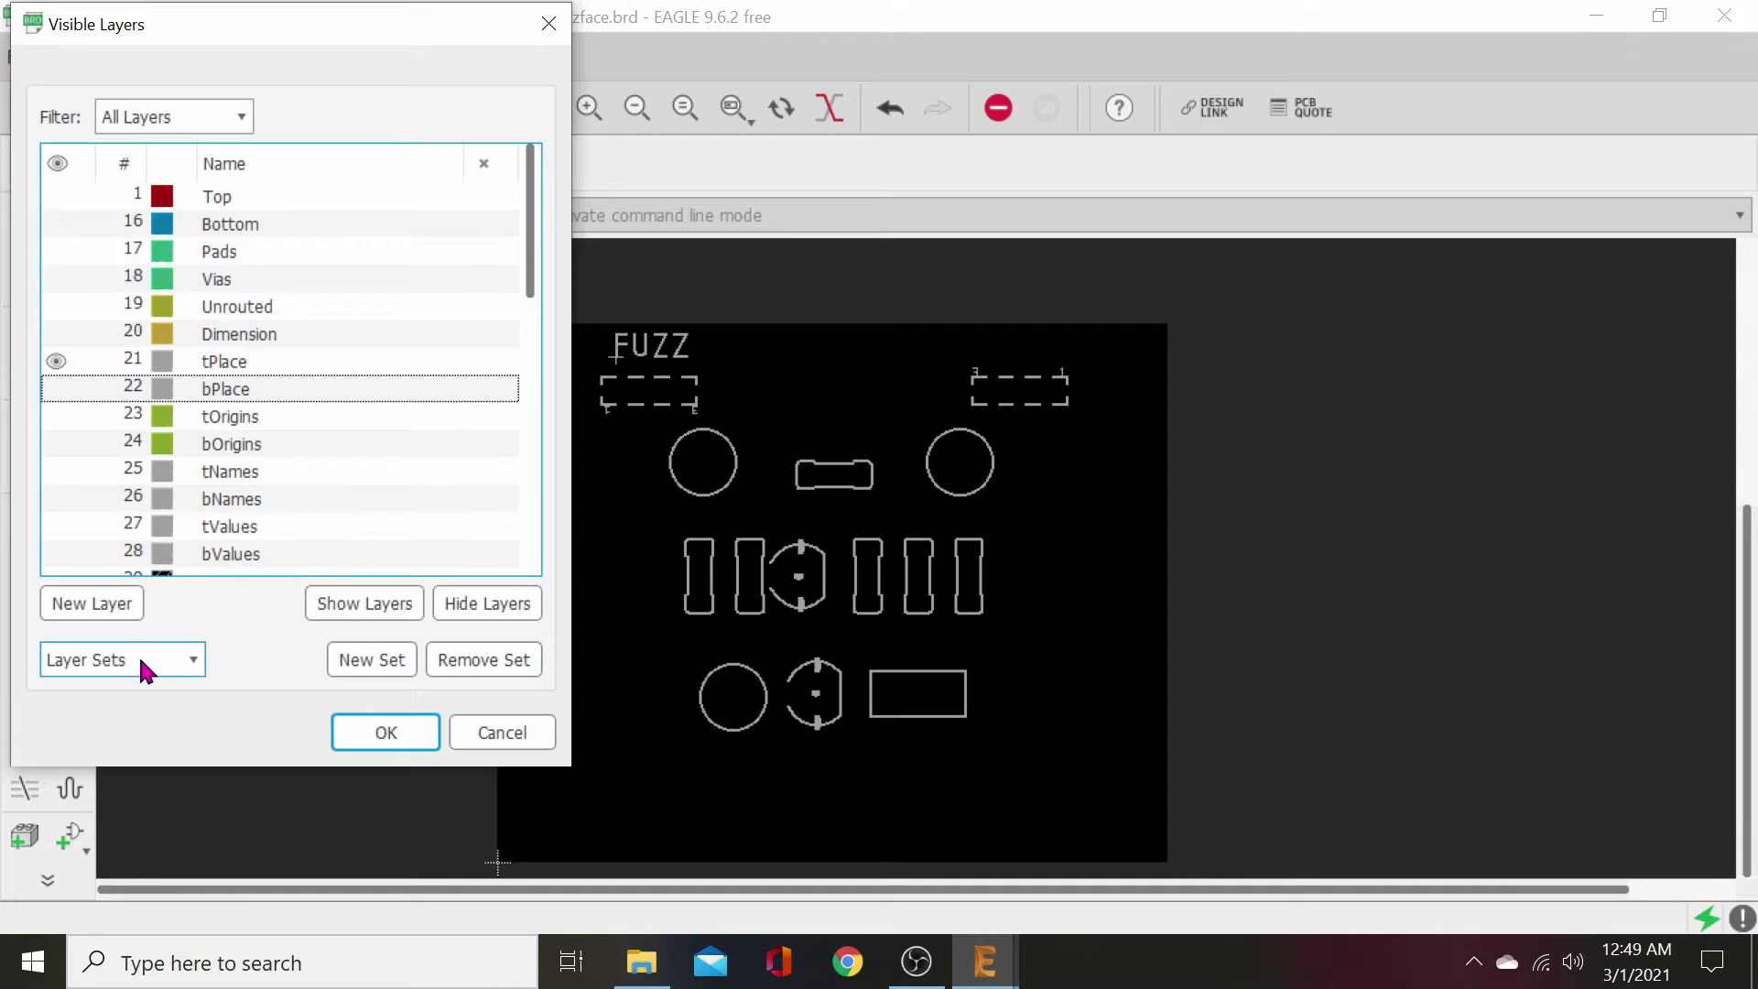
{"action": "left_click", "coordinate": [179, 656]}
{"action": "left_click", "coordinate": [164, 727]}
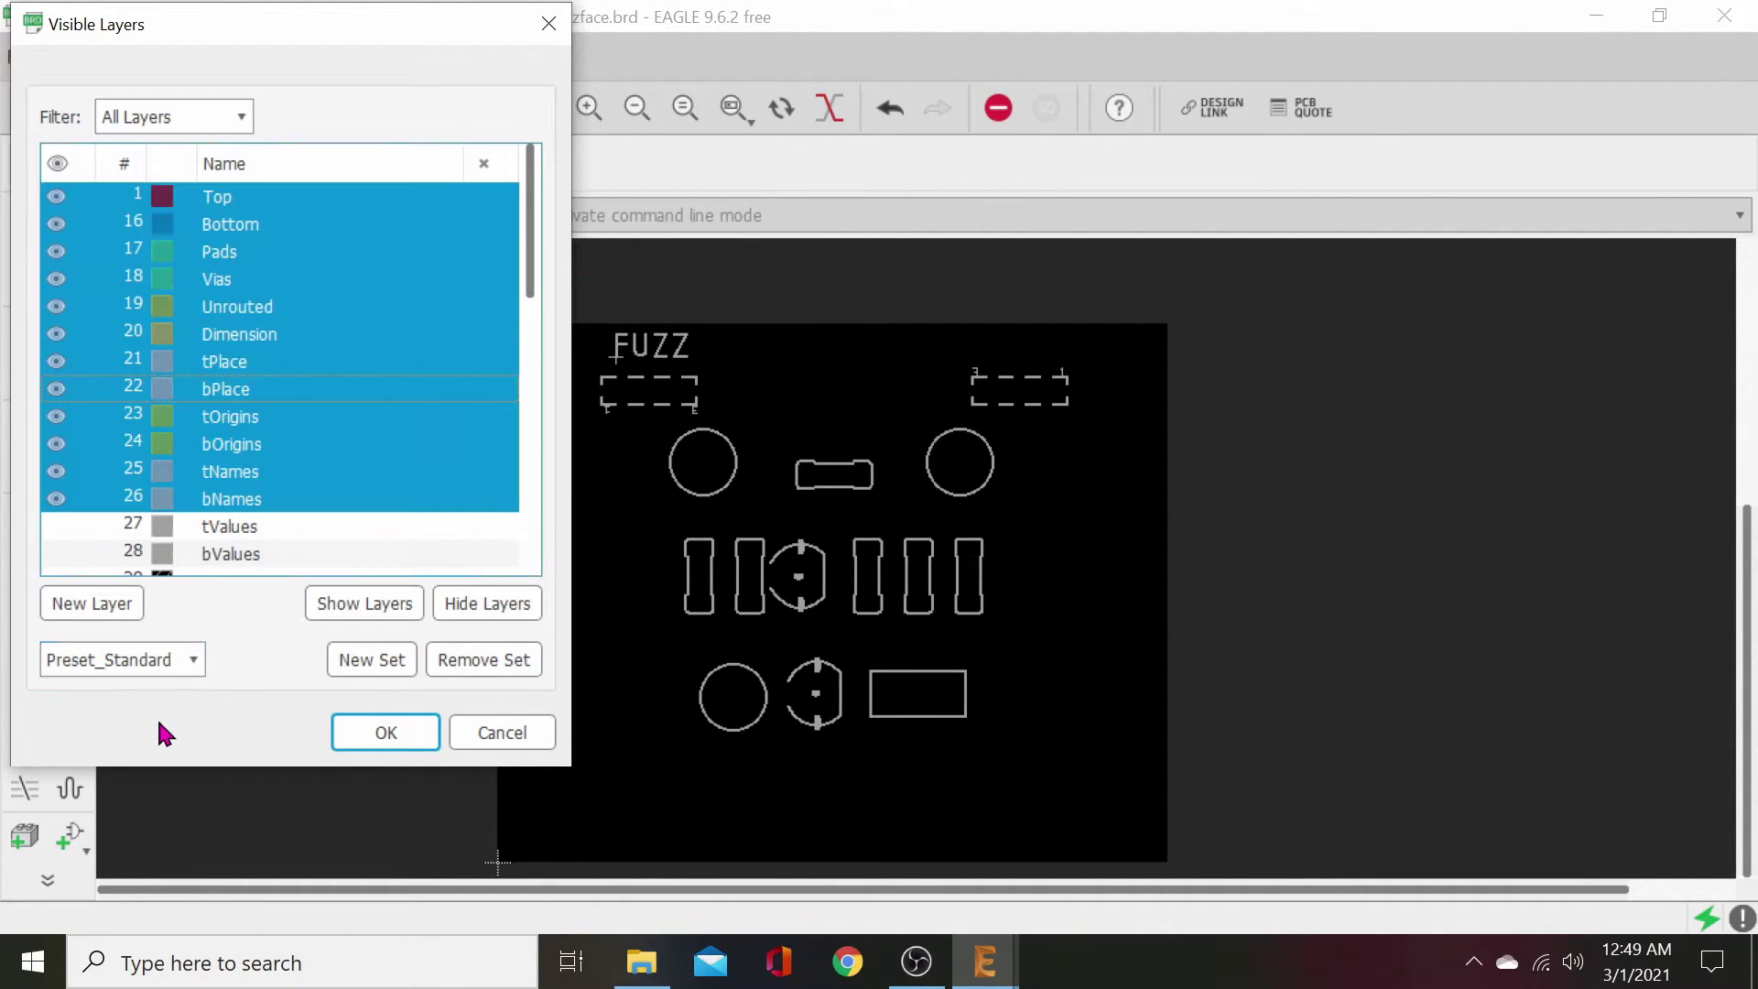
{"action": "left_click", "coordinate": [386, 733]}
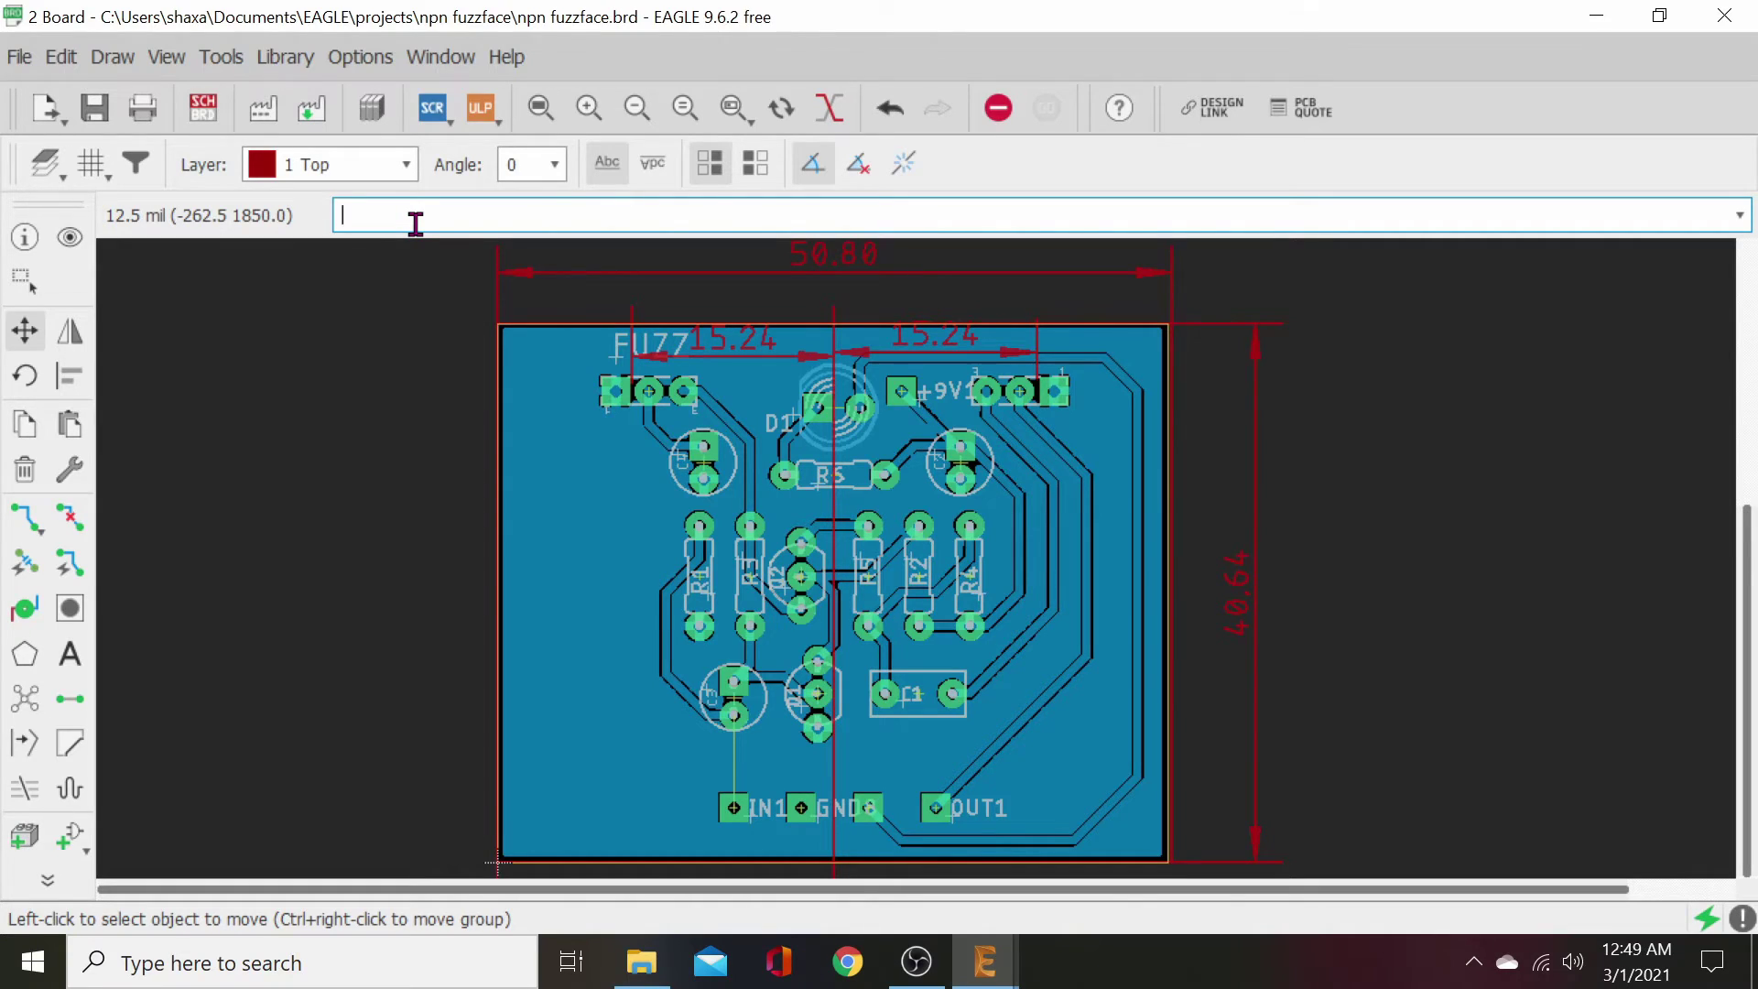
- Clear the ground pour with the command ripup @;
{"action": "type", "text": "rip"}
{"action": "type", "text": "up @;"}
{"action": "key", "text": "Return"}
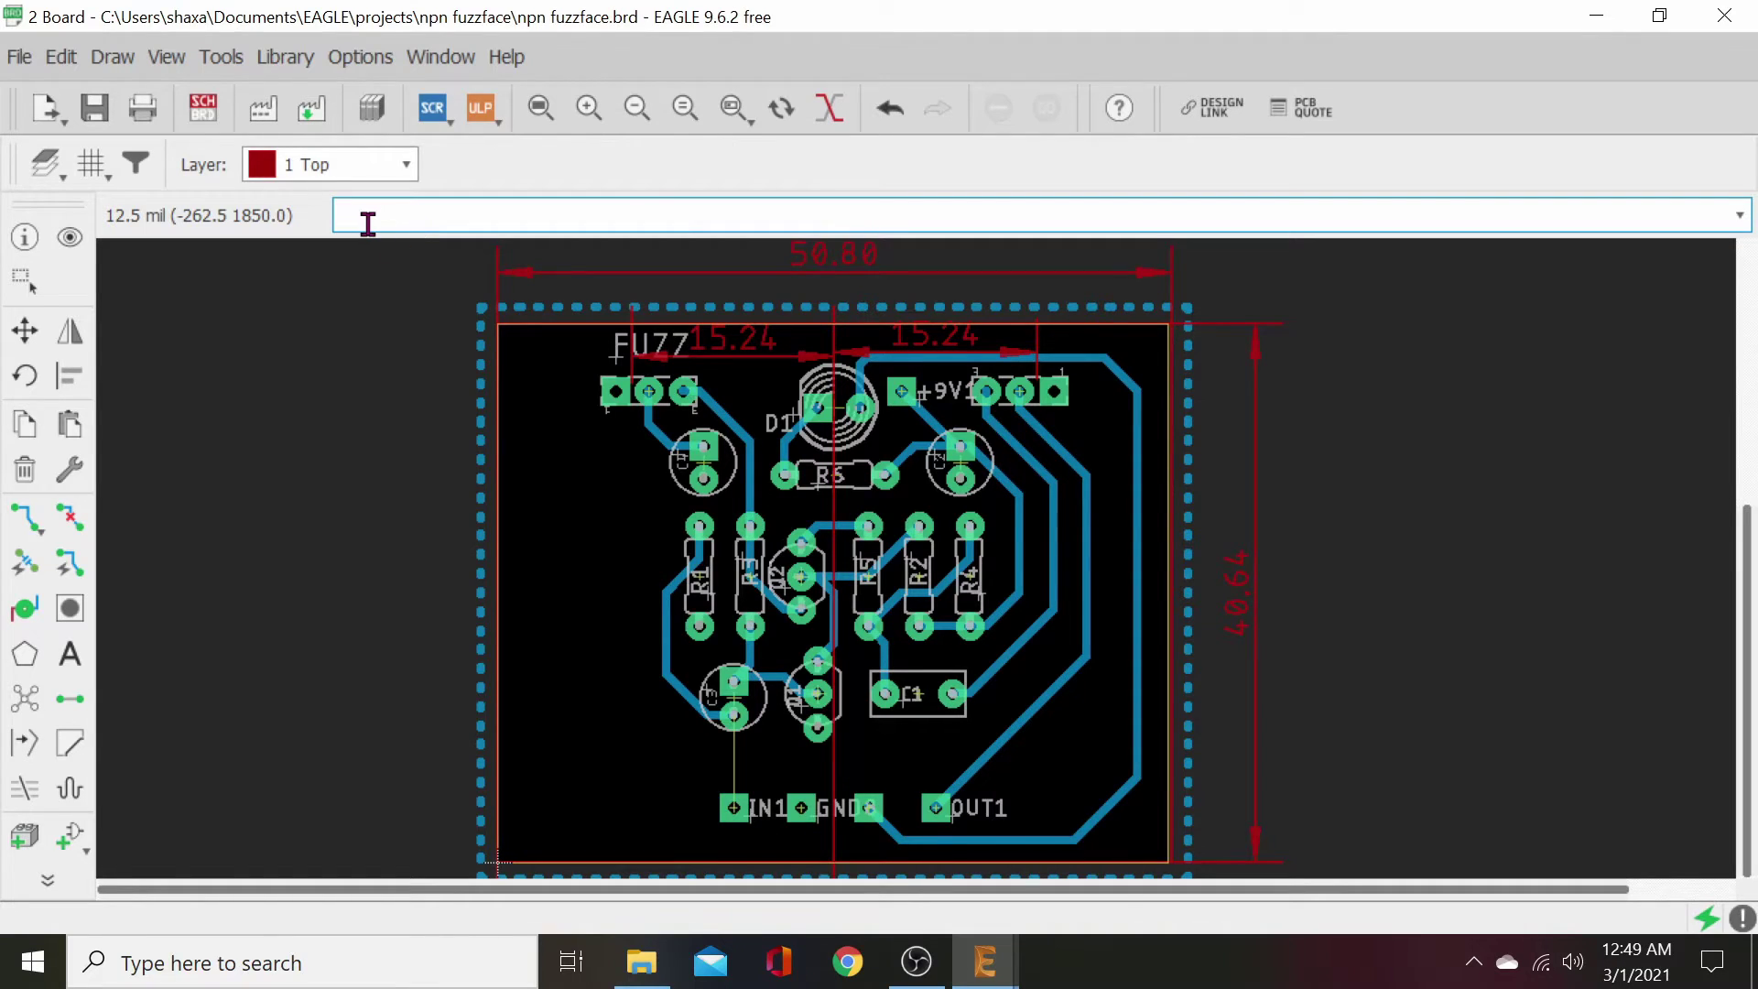
- Pick up capacitor C1 with the Move tool to shift it lower
{"action": "key", "text": "ctrl+g"}
{"action": "scroll", "coordinate": [728, 732], "scroll_direction": "up", "scroll_amount": 3}
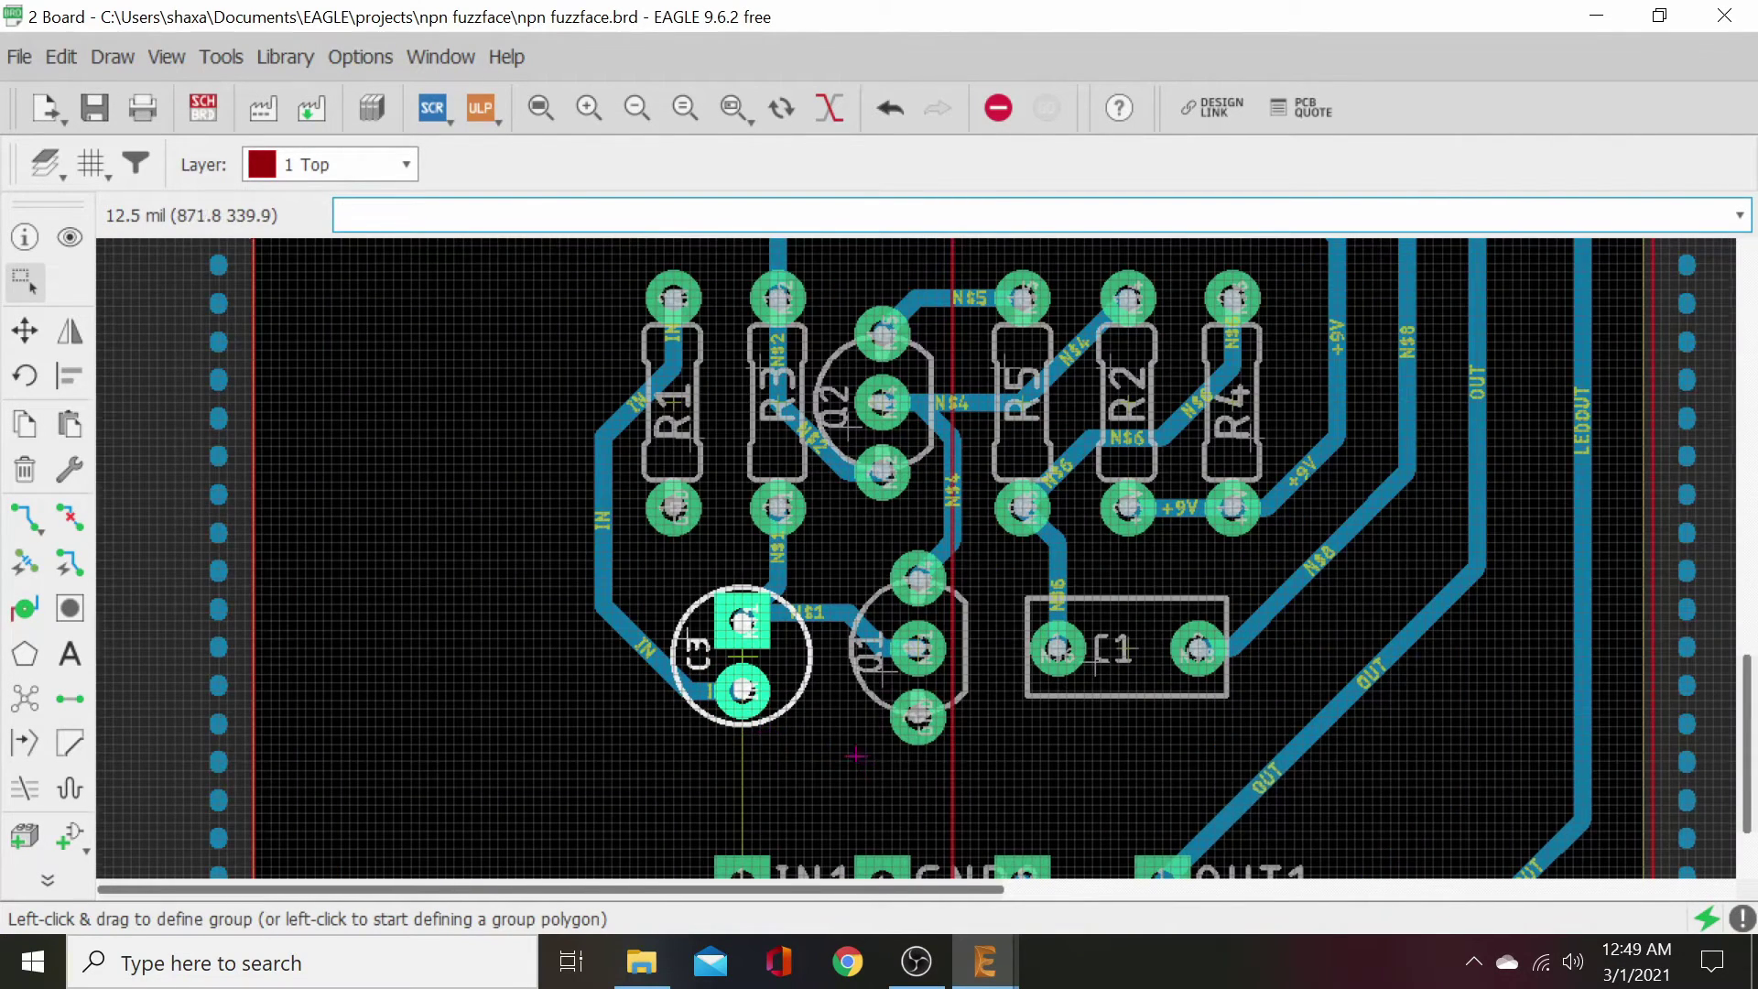
{"action": "middle_click_drag", "start_coordinate": [756, 732], "coordinate": [539, 655]}
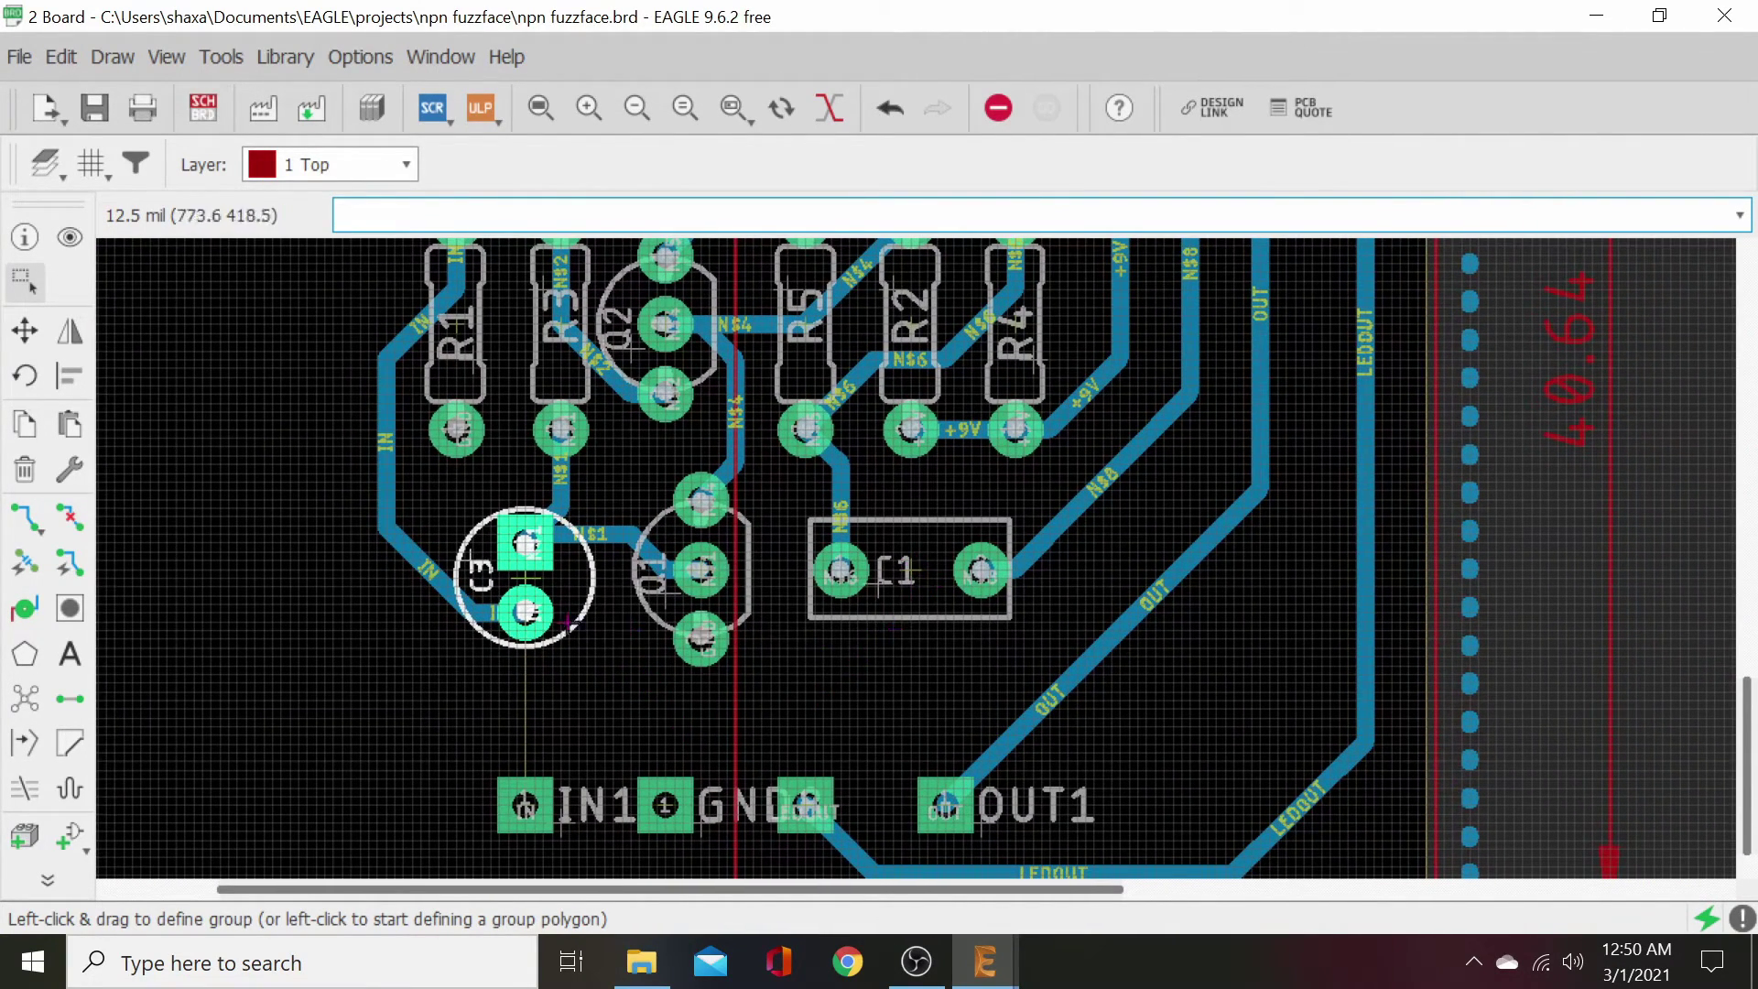
{"action": "left_click", "coordinate": [25, 330]}
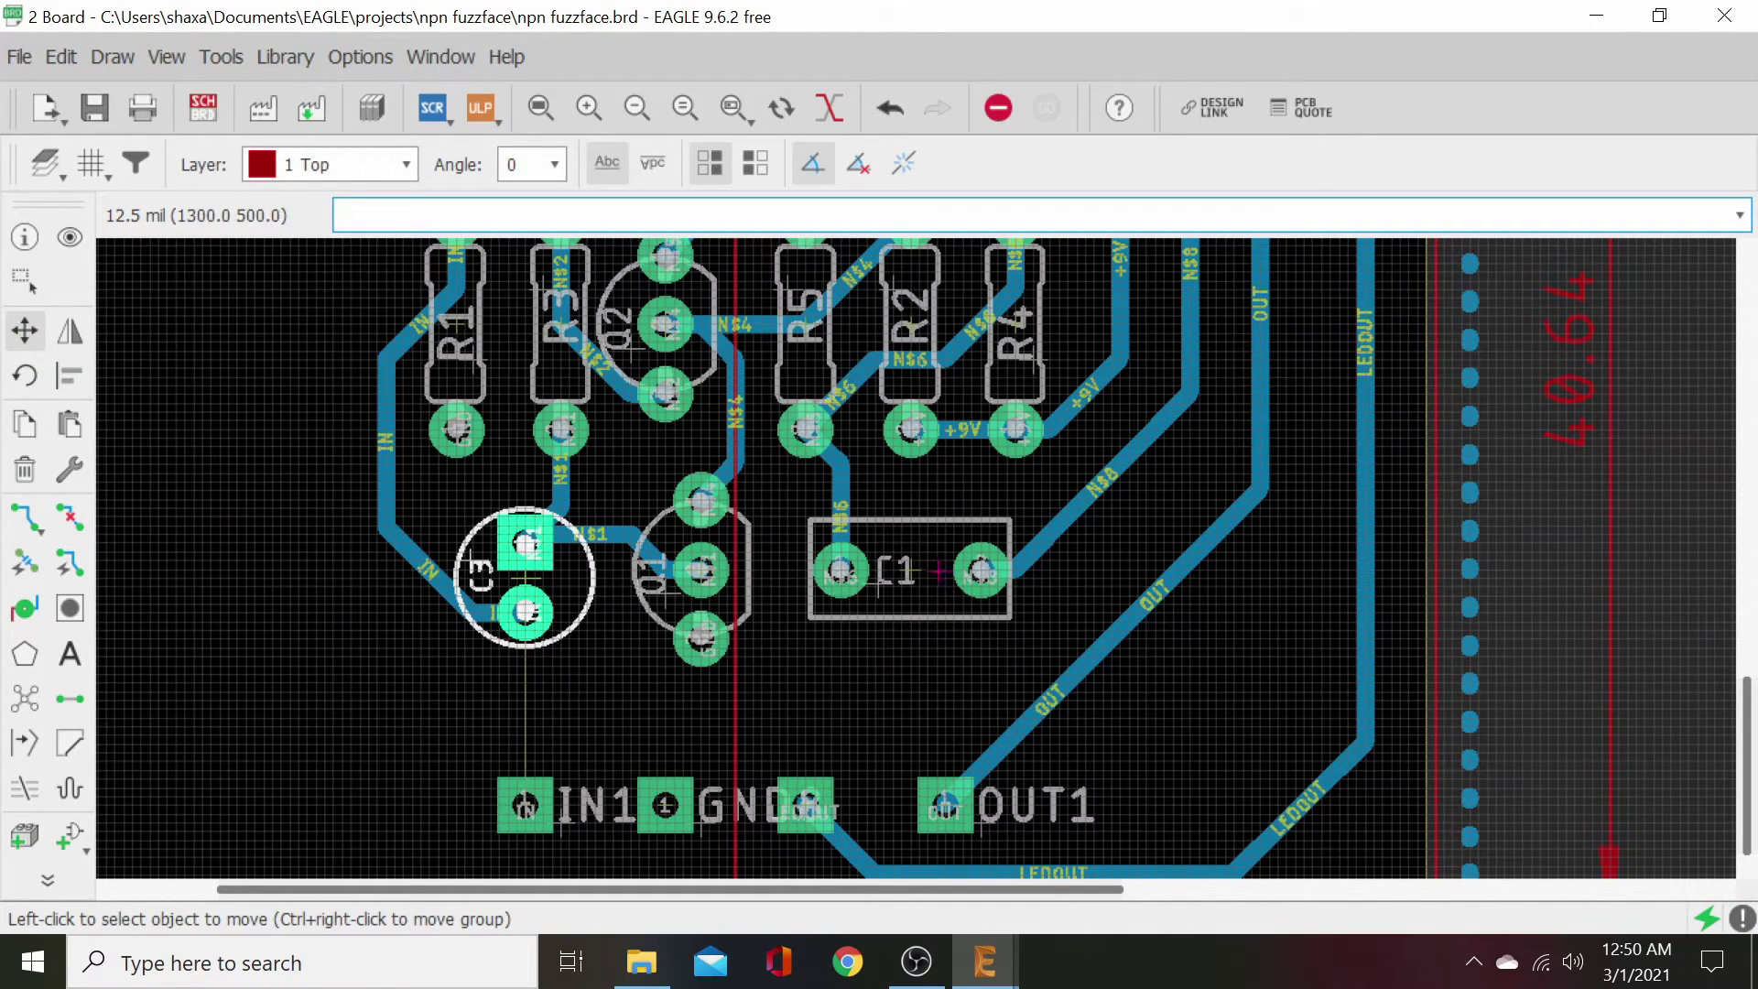
{"action": "left_click", "coordinate": [914, 569]}
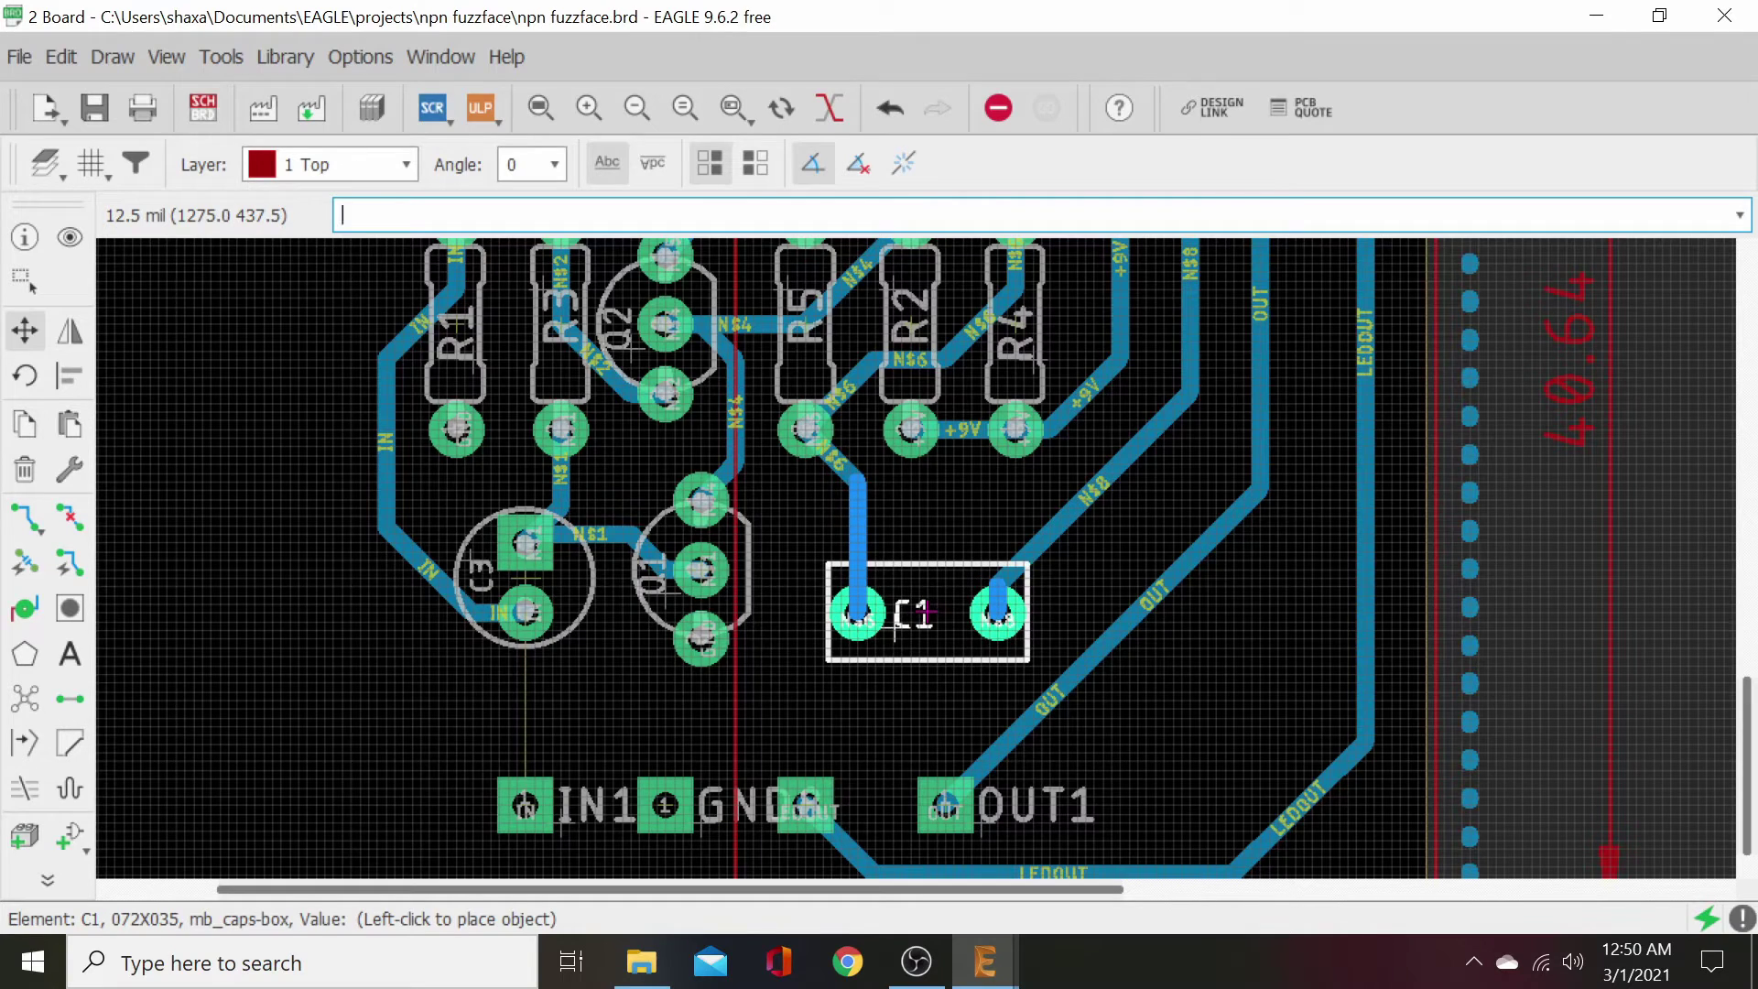
- Drop C1 slightly lower, refill the ground pour, and inspect the whole board
{"action": "left_click", "coordinate": [943, 586]}
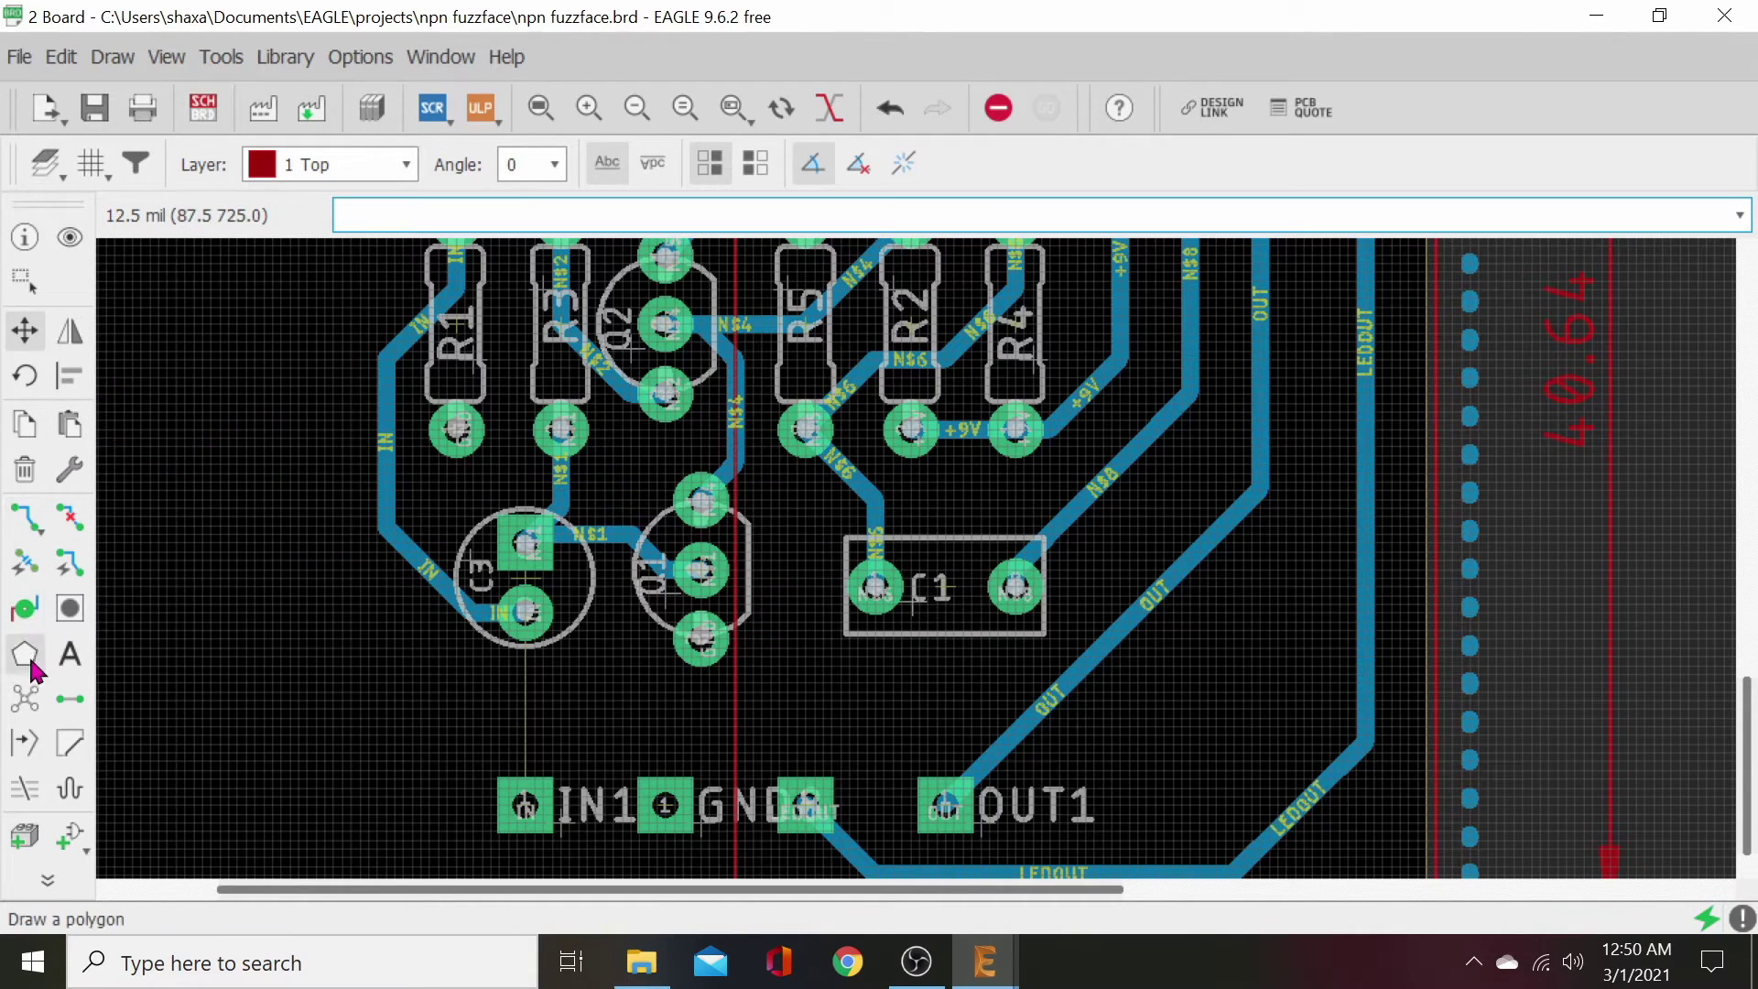
{"action": "left_click", "coordinate": [25, 699]}
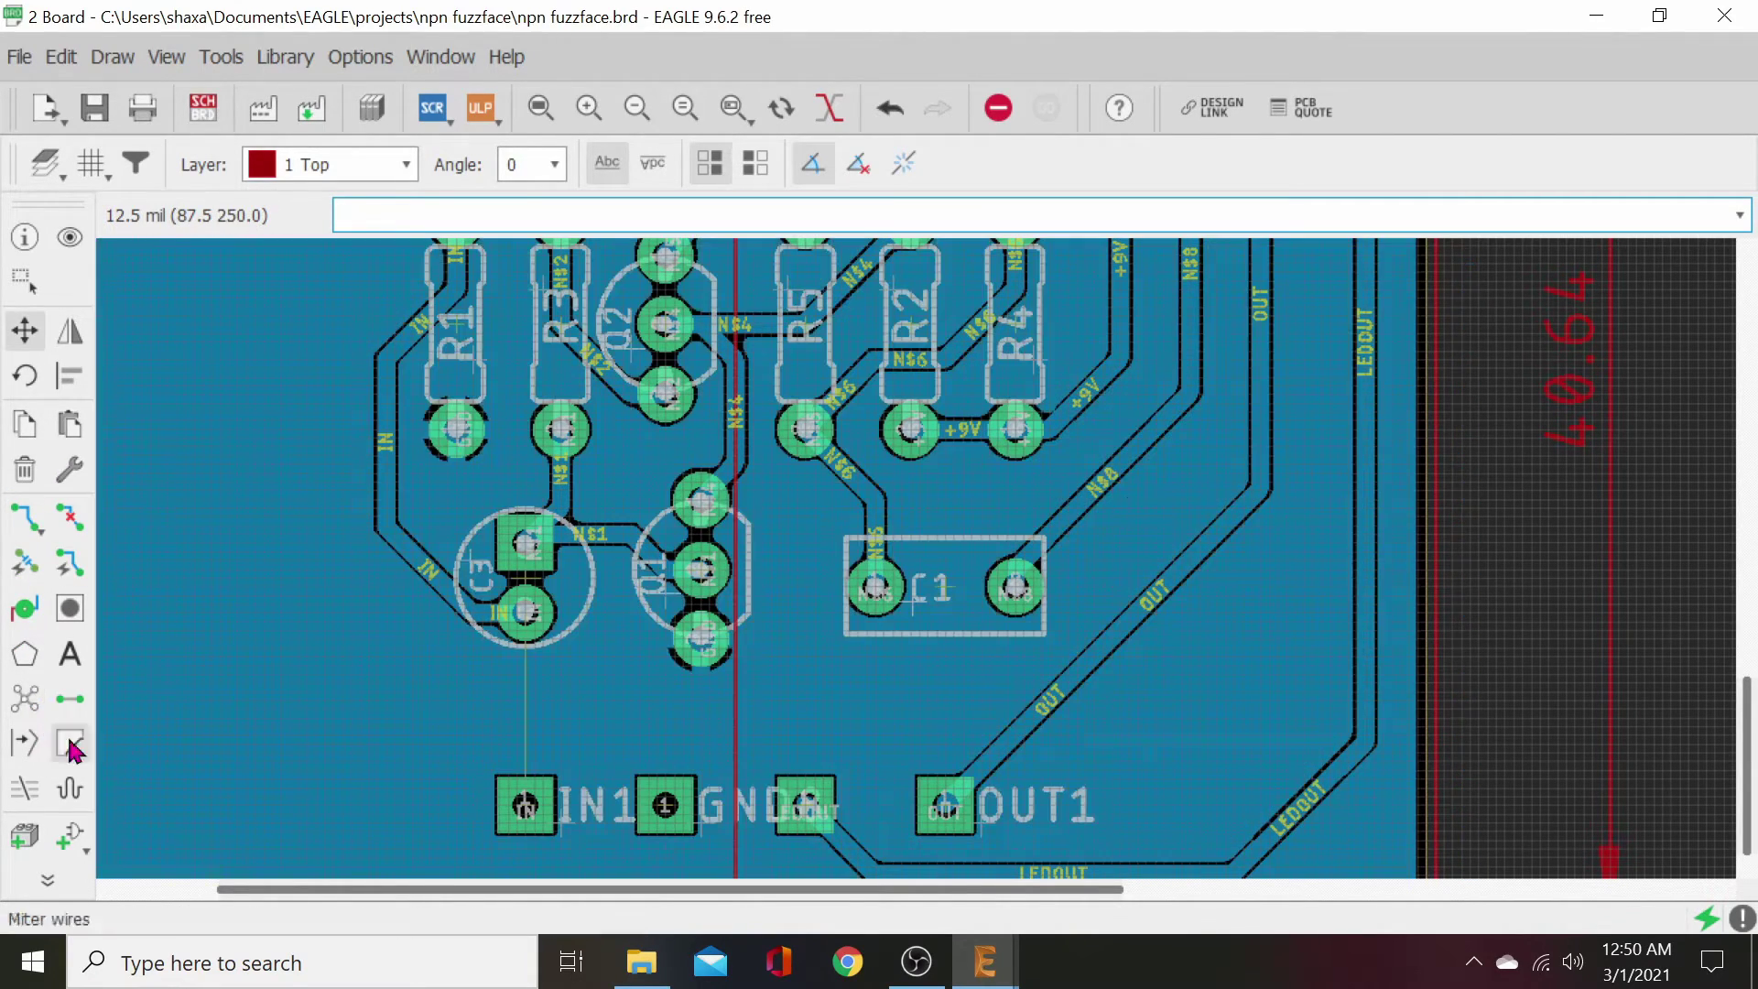
{"action": "scroll", "coordinate": [377, 664], "scroll_direction": "down", "scroll_amount": 4}
{"action": "middle_click_drag", "start_coordinate": [389, 691], "coordinate": [622, 614]}
{"action": "scroll", "coordinate": [601, 675], "scroll_direction": "down", "scroll_amount": 1}
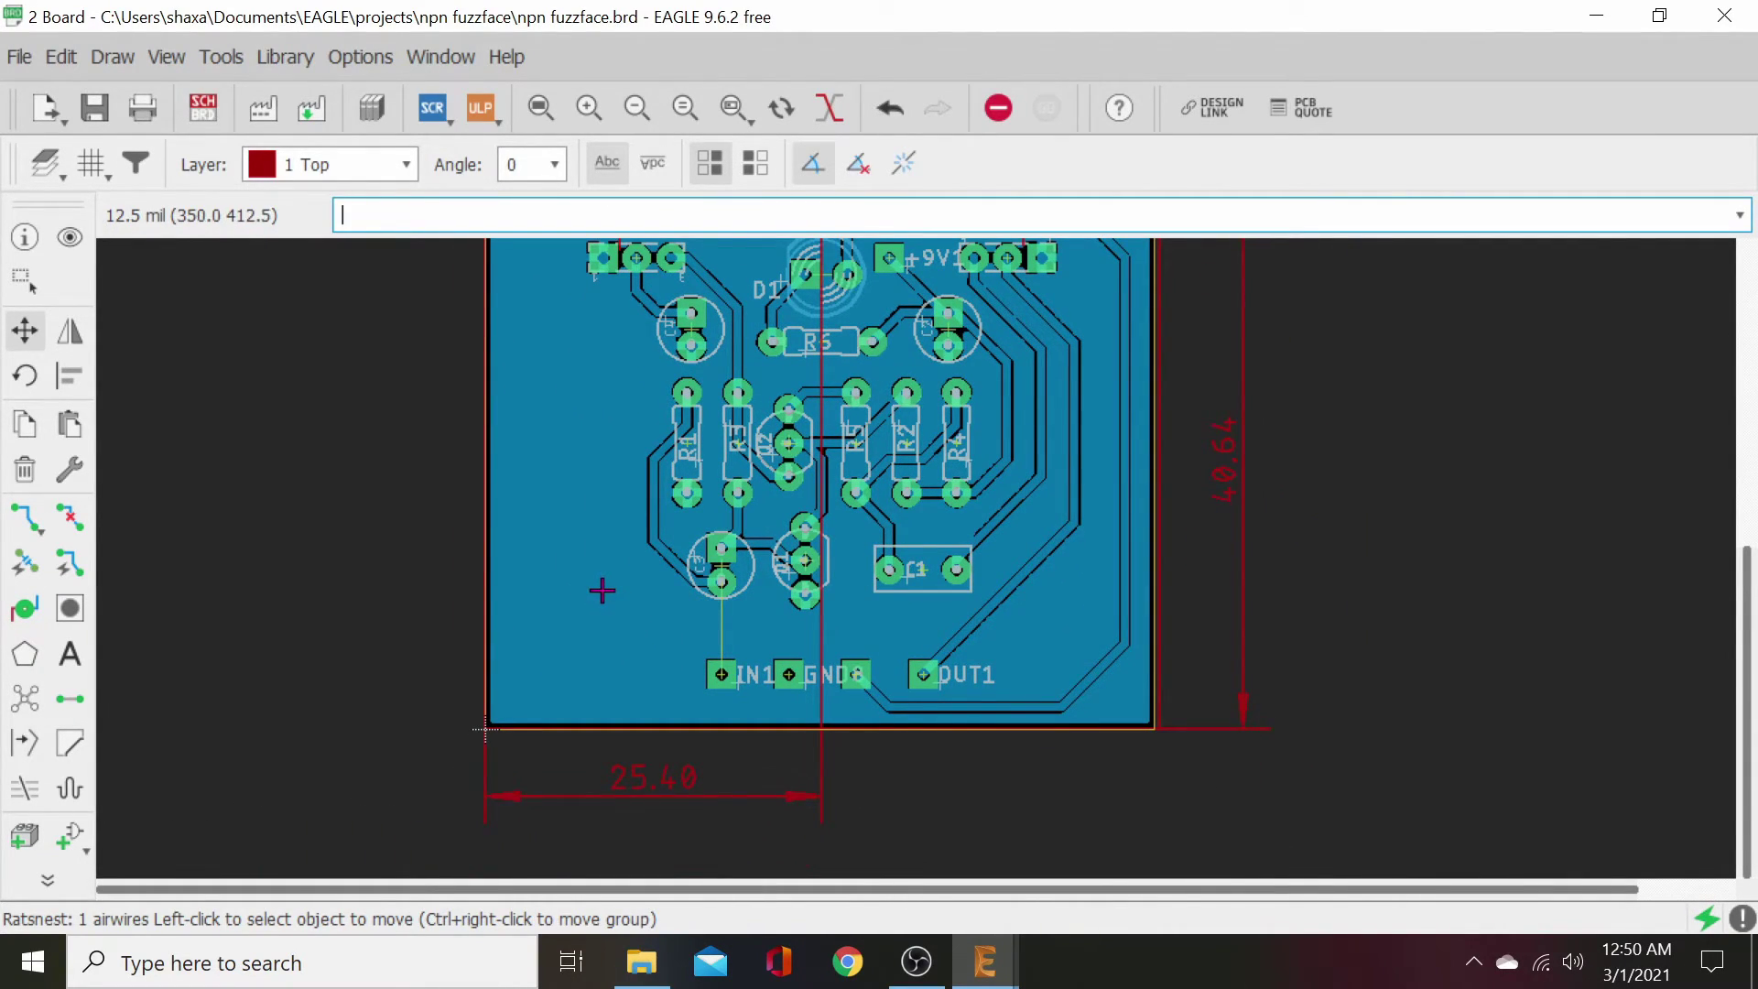
{"action": "middle_click_drag", "start_coordinate": [601, 591], "coordinate": [597, 666]}
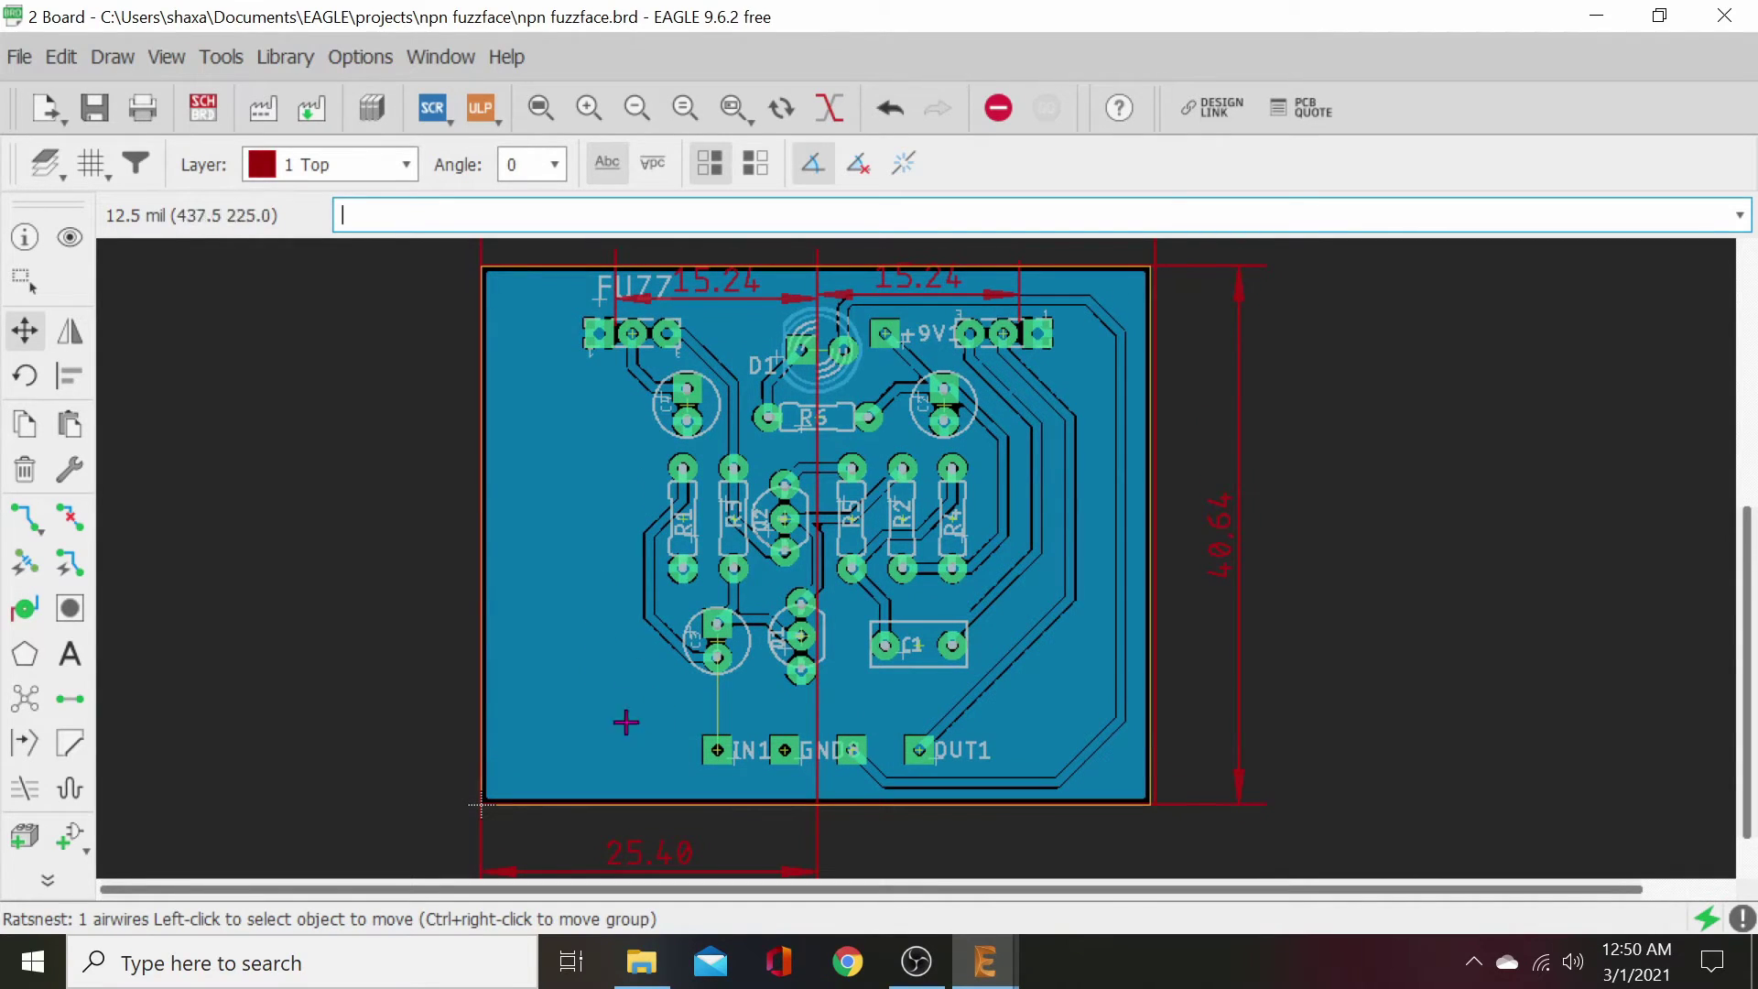
{"action": "scroll", "coordinate": [637, 670], "scroll_direction": "up", "scroll_amount": 1}
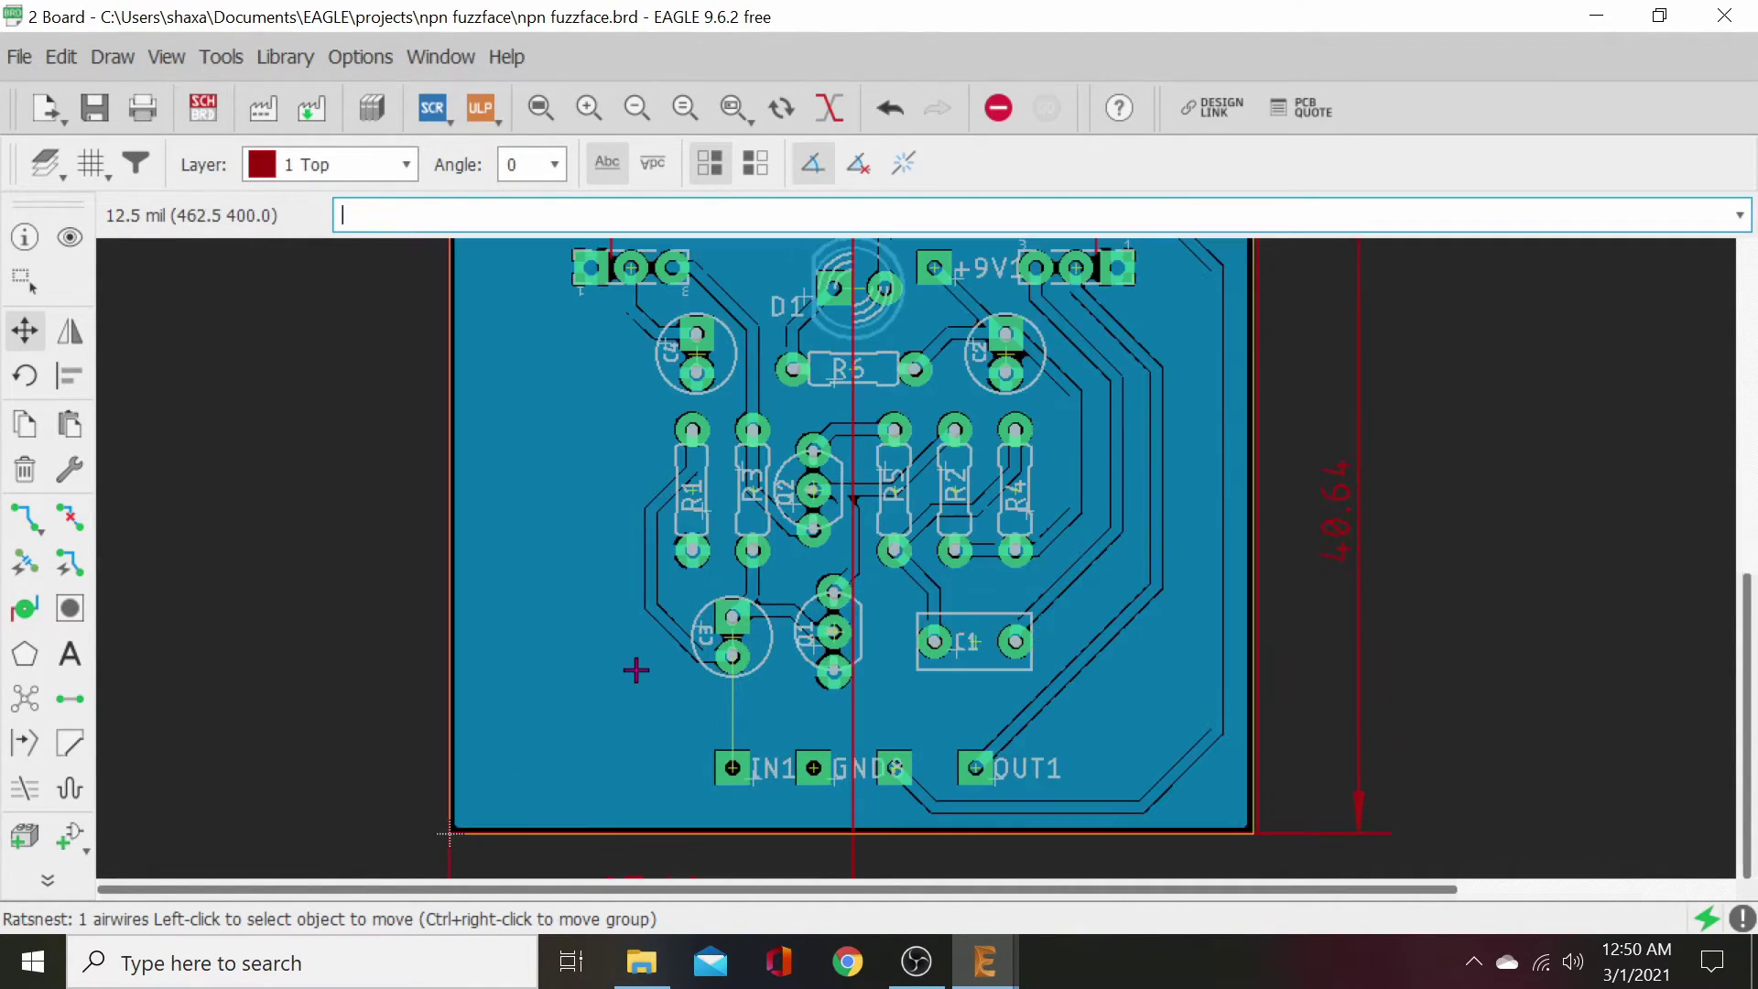
{"action": "scroll", "coordinate": [635, 673], "scroll_direction": "up", "scroll_amount": 1}
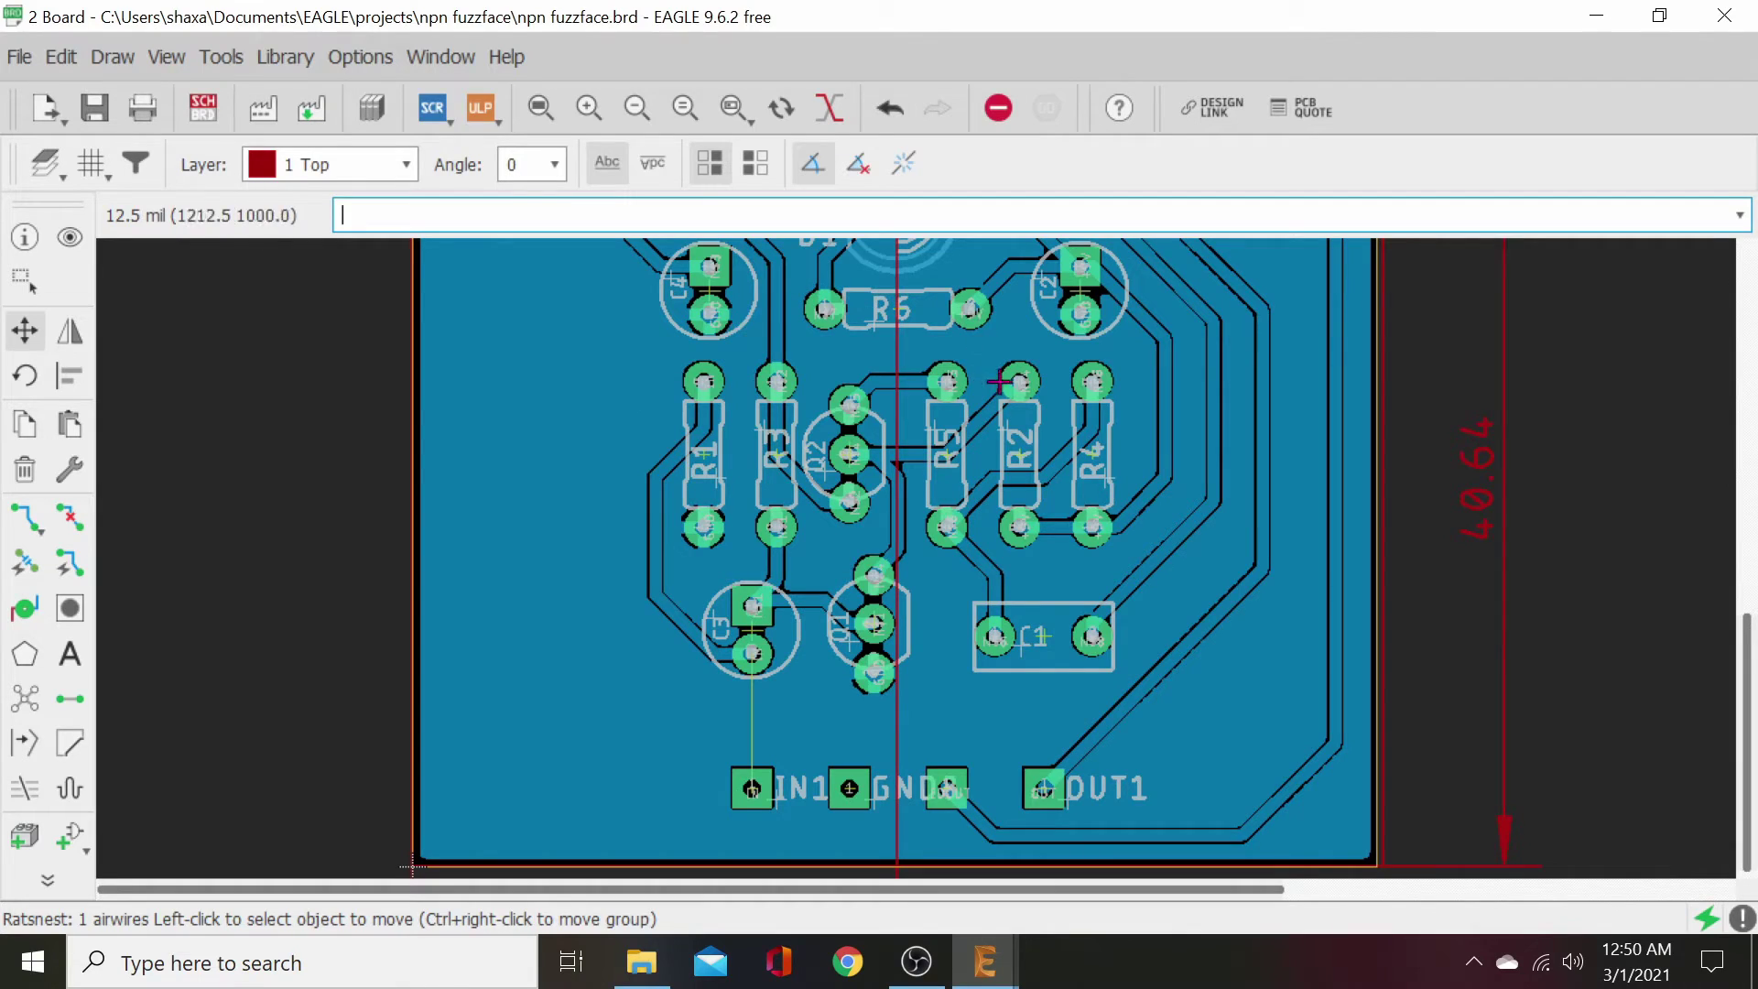
- Clear the ground pour and group R1–R5, Q1, Q2, C3 and C1
{"action": "left_click", "coordinate": [25, 285]}
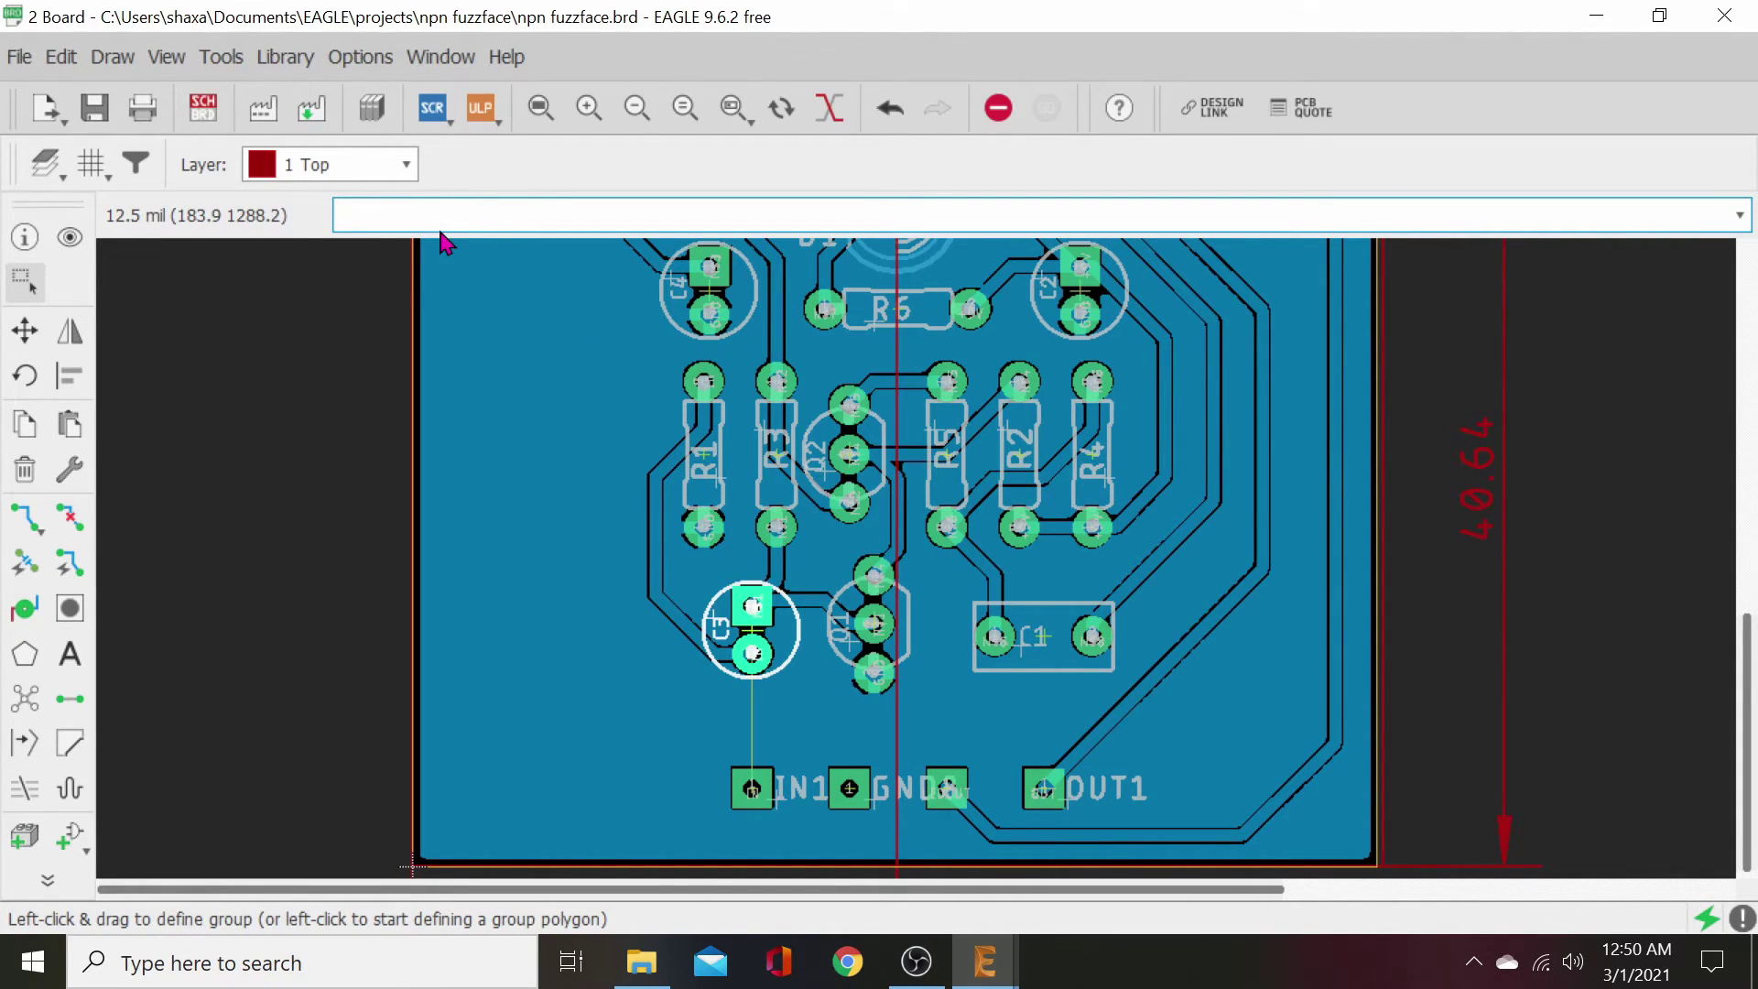
{"action": "type", "text": "ripup @;"}
{"action": "key", "text": "Return"}
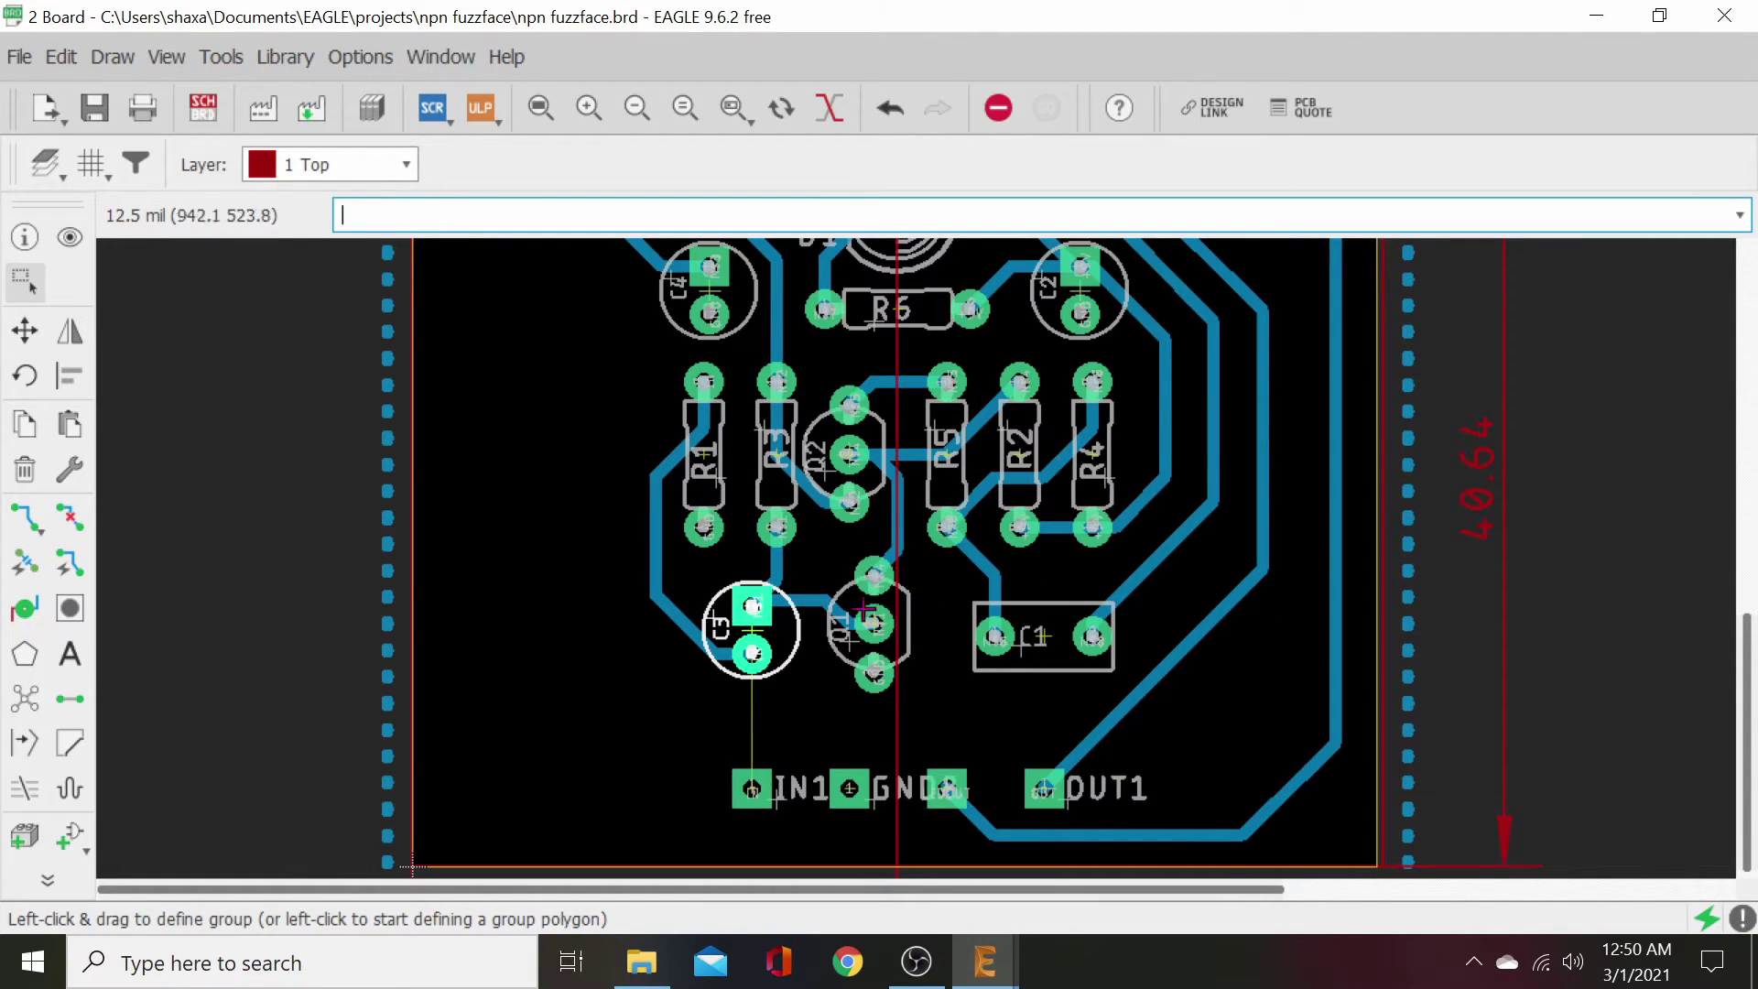
{"action": "left_click_drag", "start_coordinate": [633, 347], "coordinate": [1124, 677]}
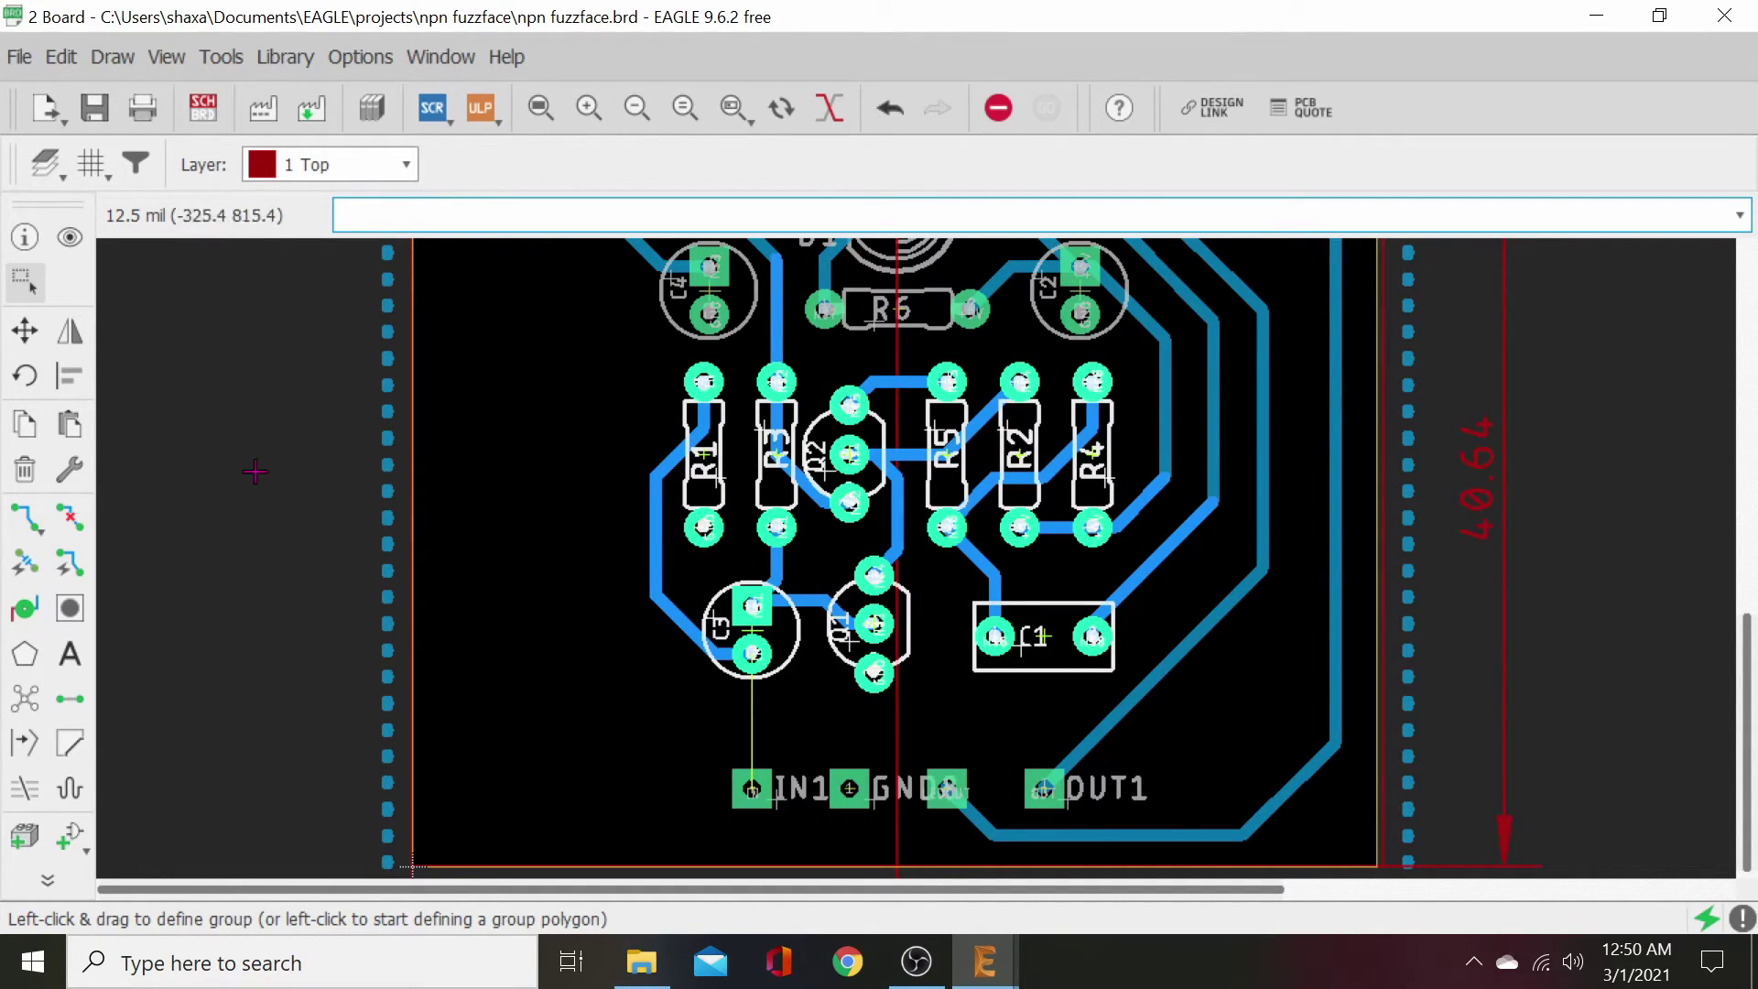
- Move the grouped parts slightly higher together and refill the ground pour
{"action": "left_click", "coordinate": [25, 329]}
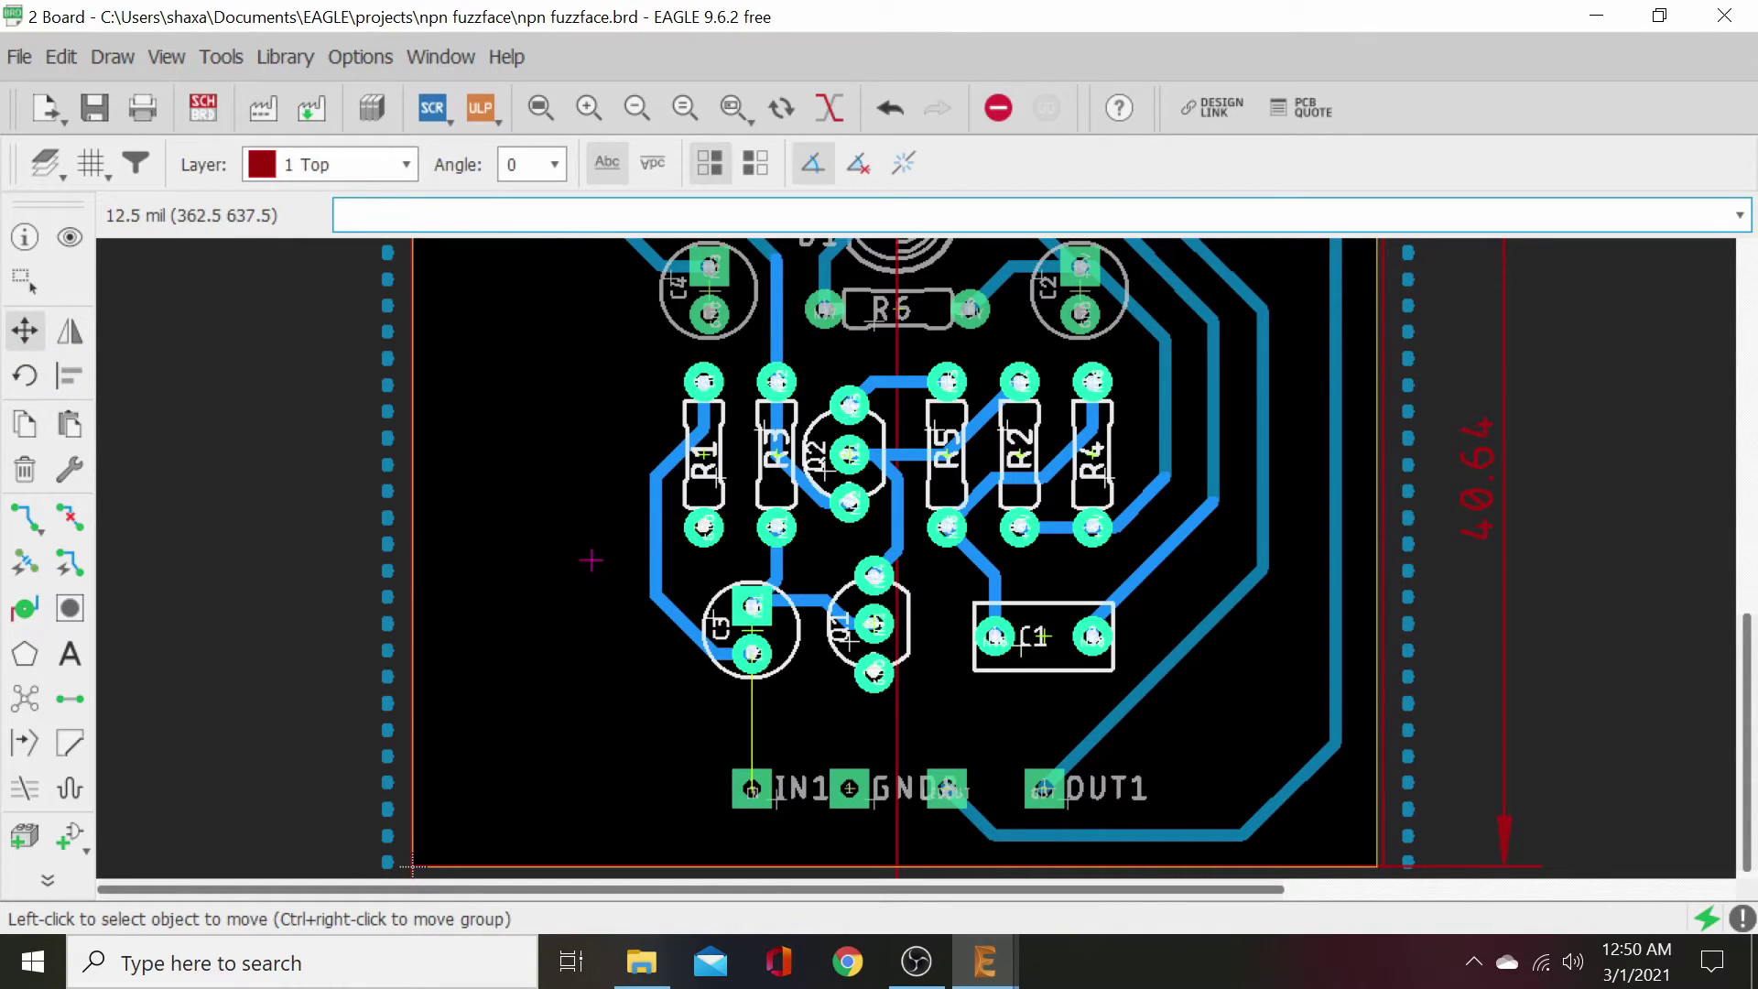
{"action": "right_click", "coordinate": [596, 534]}
{"action": "left_click", "coordinate": [644, 546]}
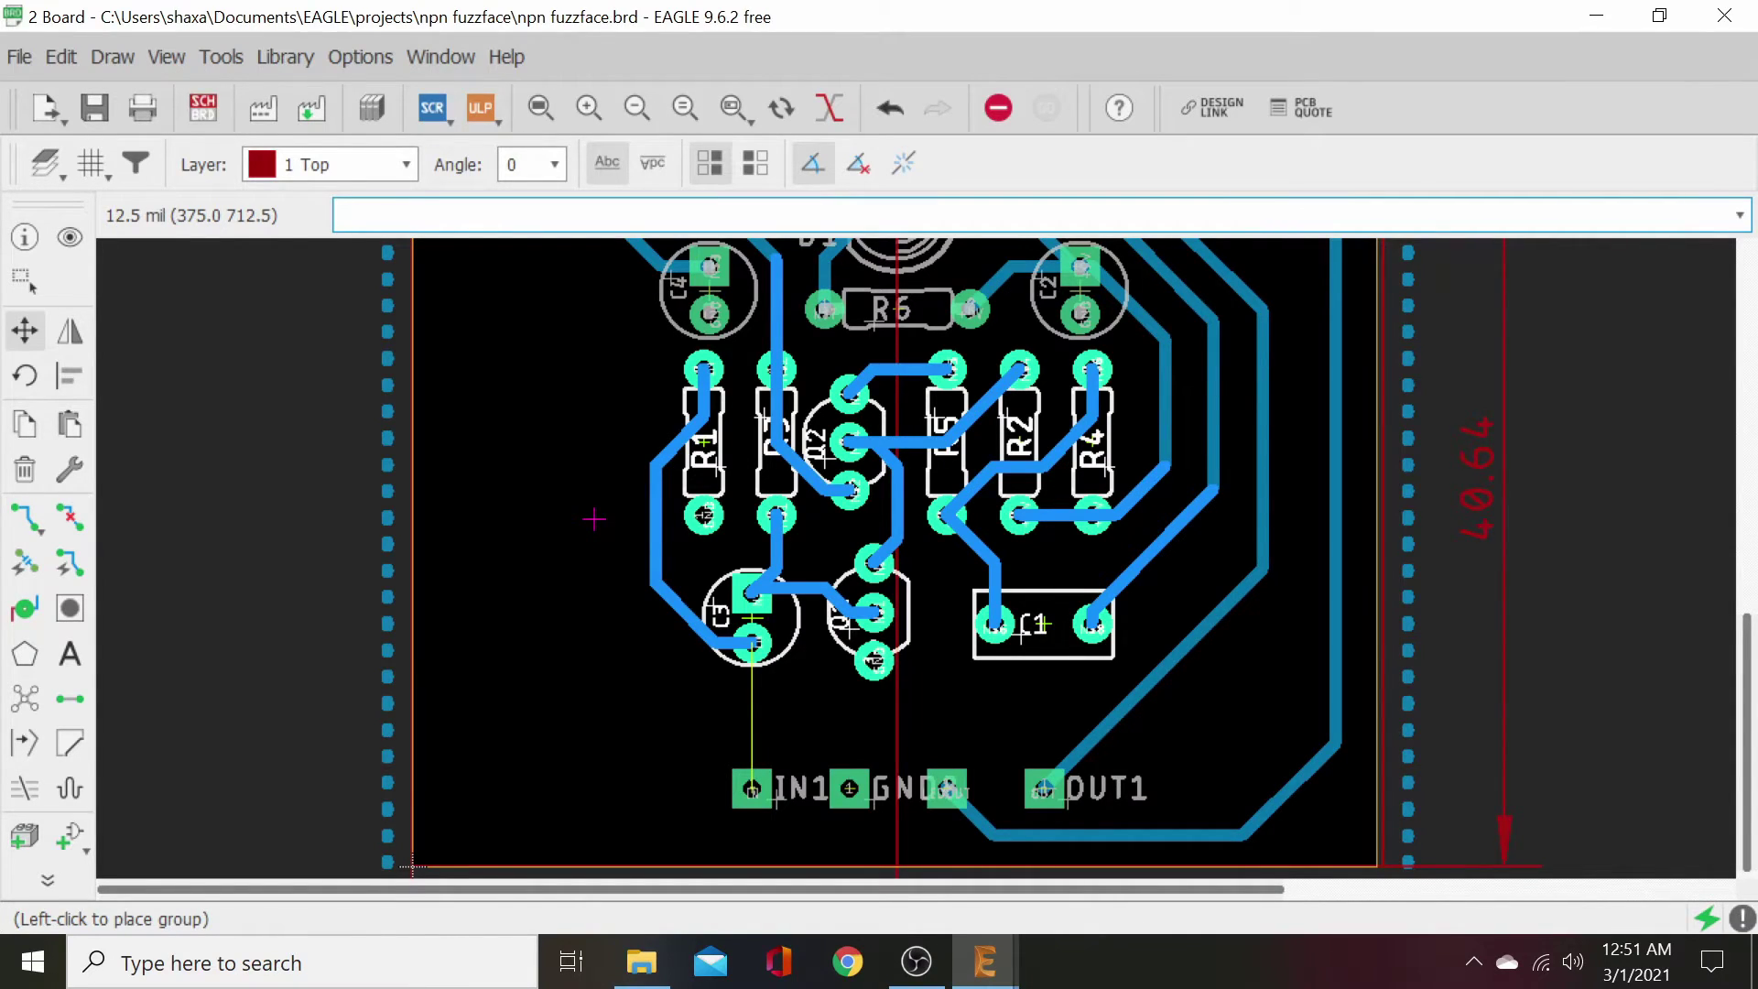
{"action": "left_click", "coordinate": [594, 519]}
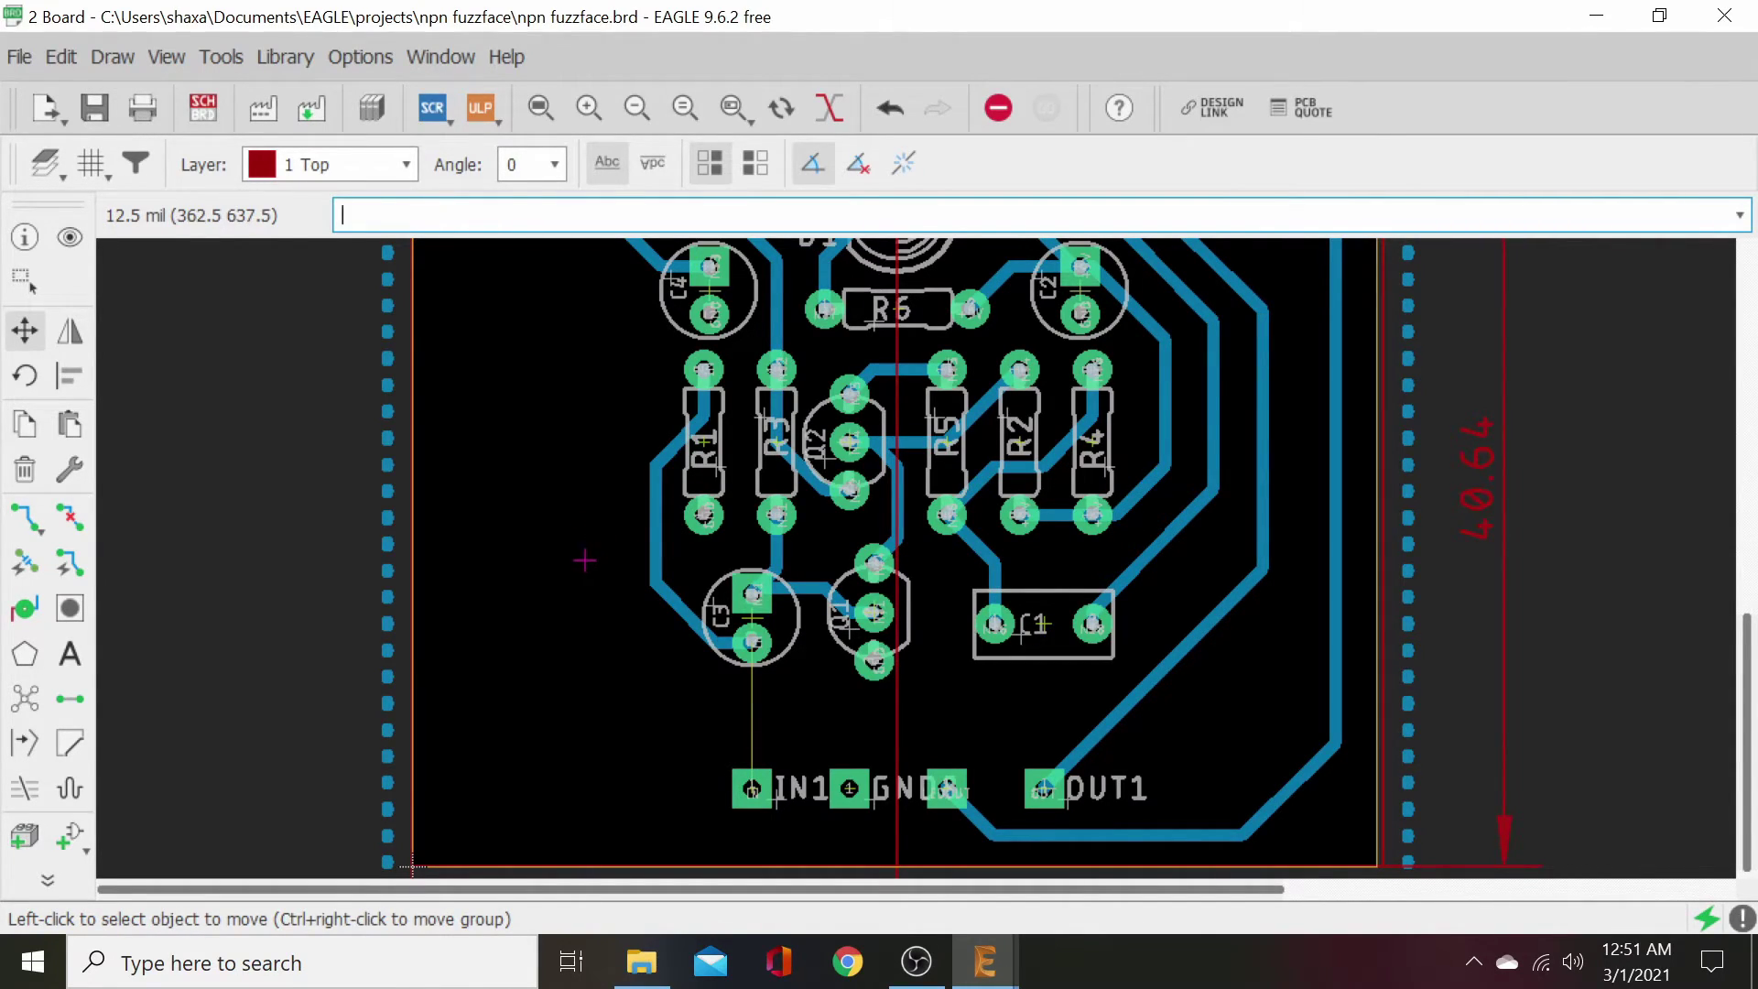
{"action": "left_click", "coordinate": [25, 741]}
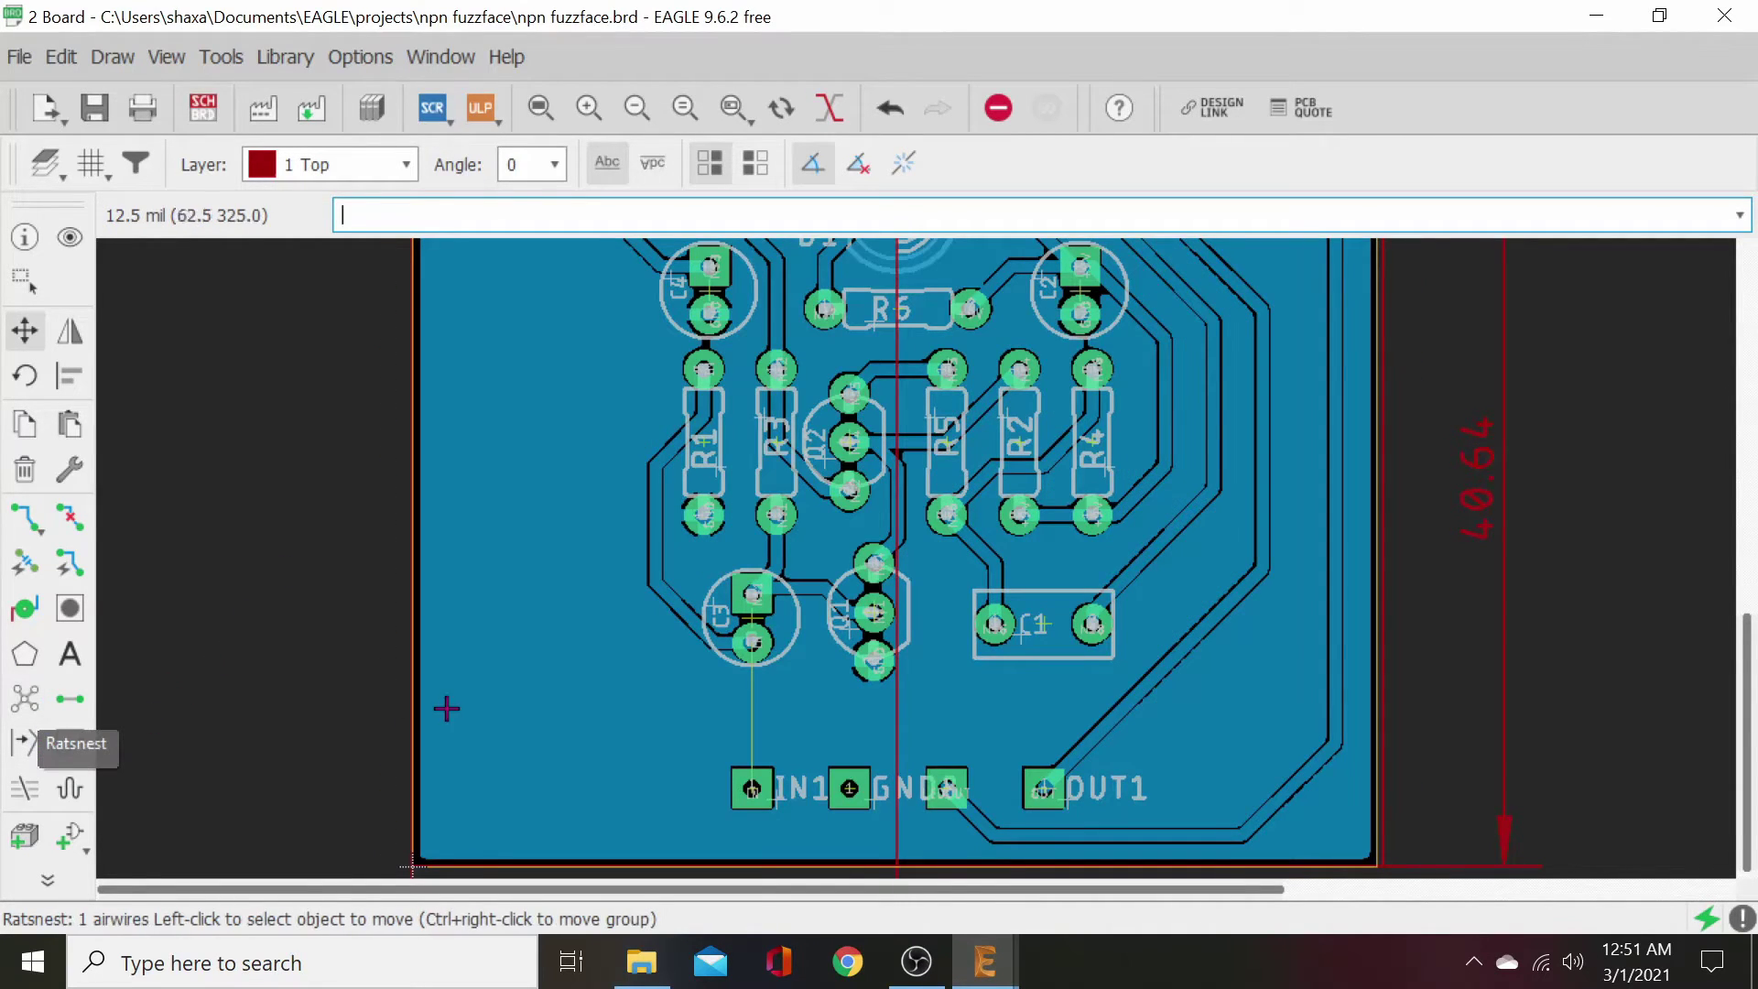
- Nudge capacitor C4 slightly upward
{"action": "middle_click_drag", "start_coordinate": [550, 711], "coordinate": [537, 821]}
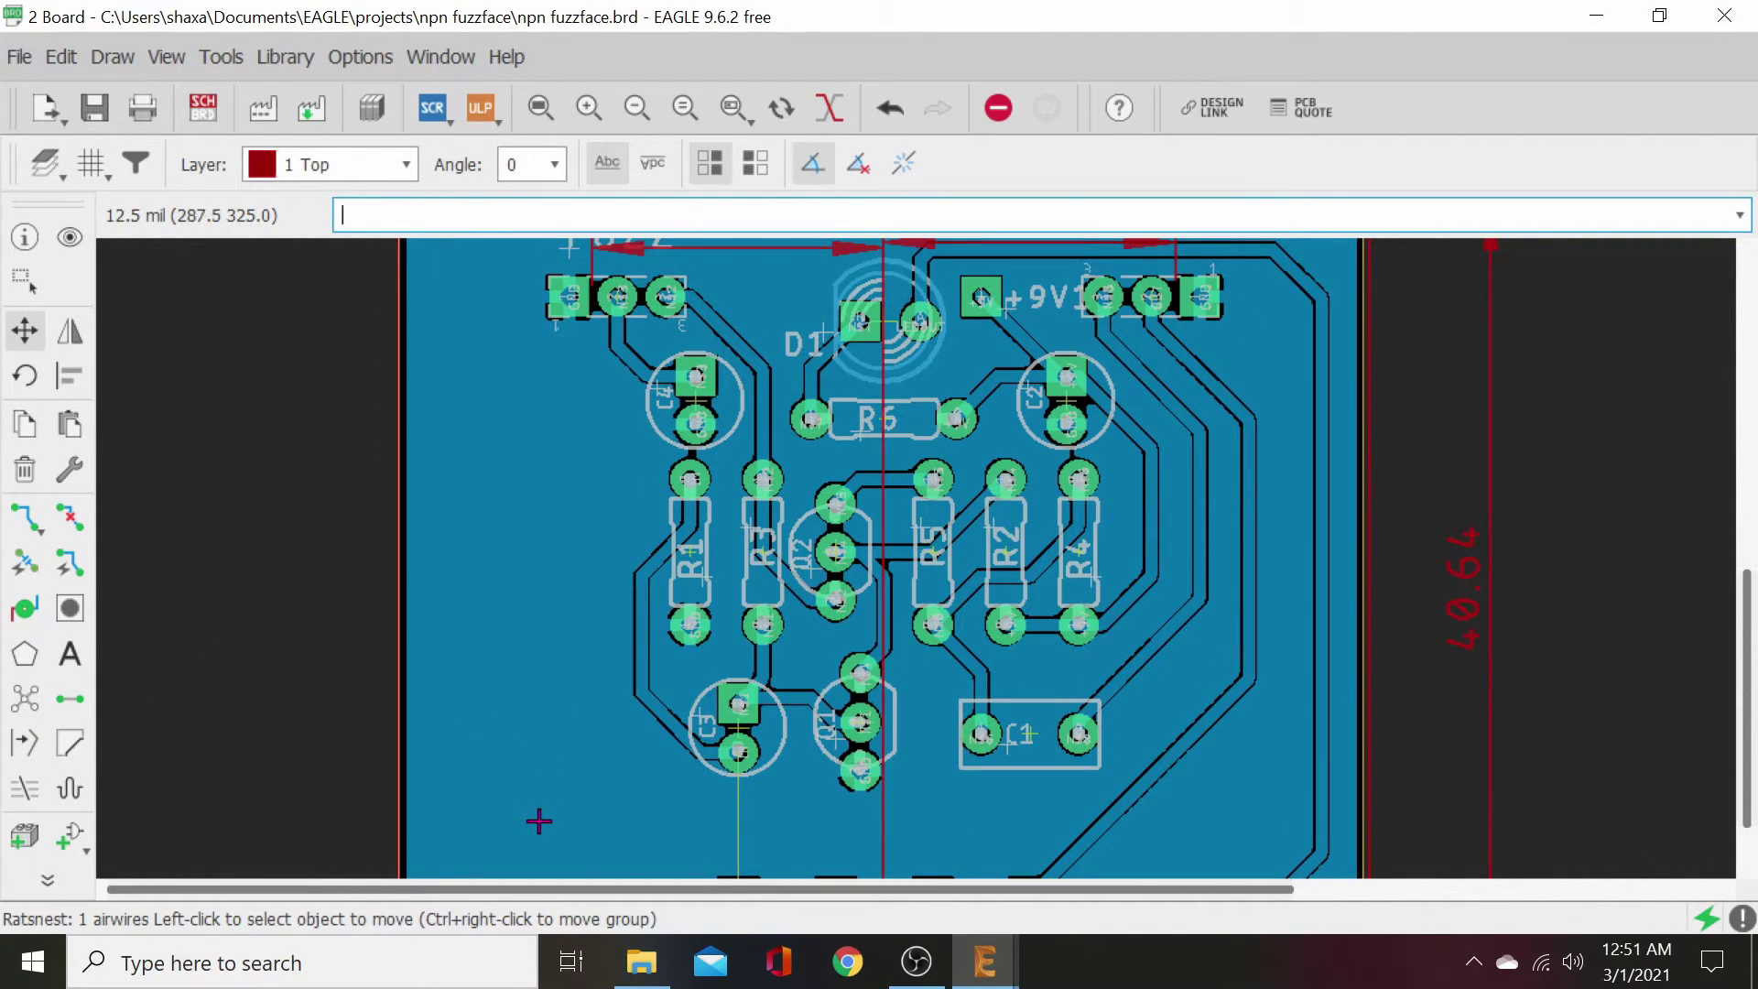
{"action": "middle_click_drag", "start_coordinate": [686, 459], "coordinate": [691, 583]}
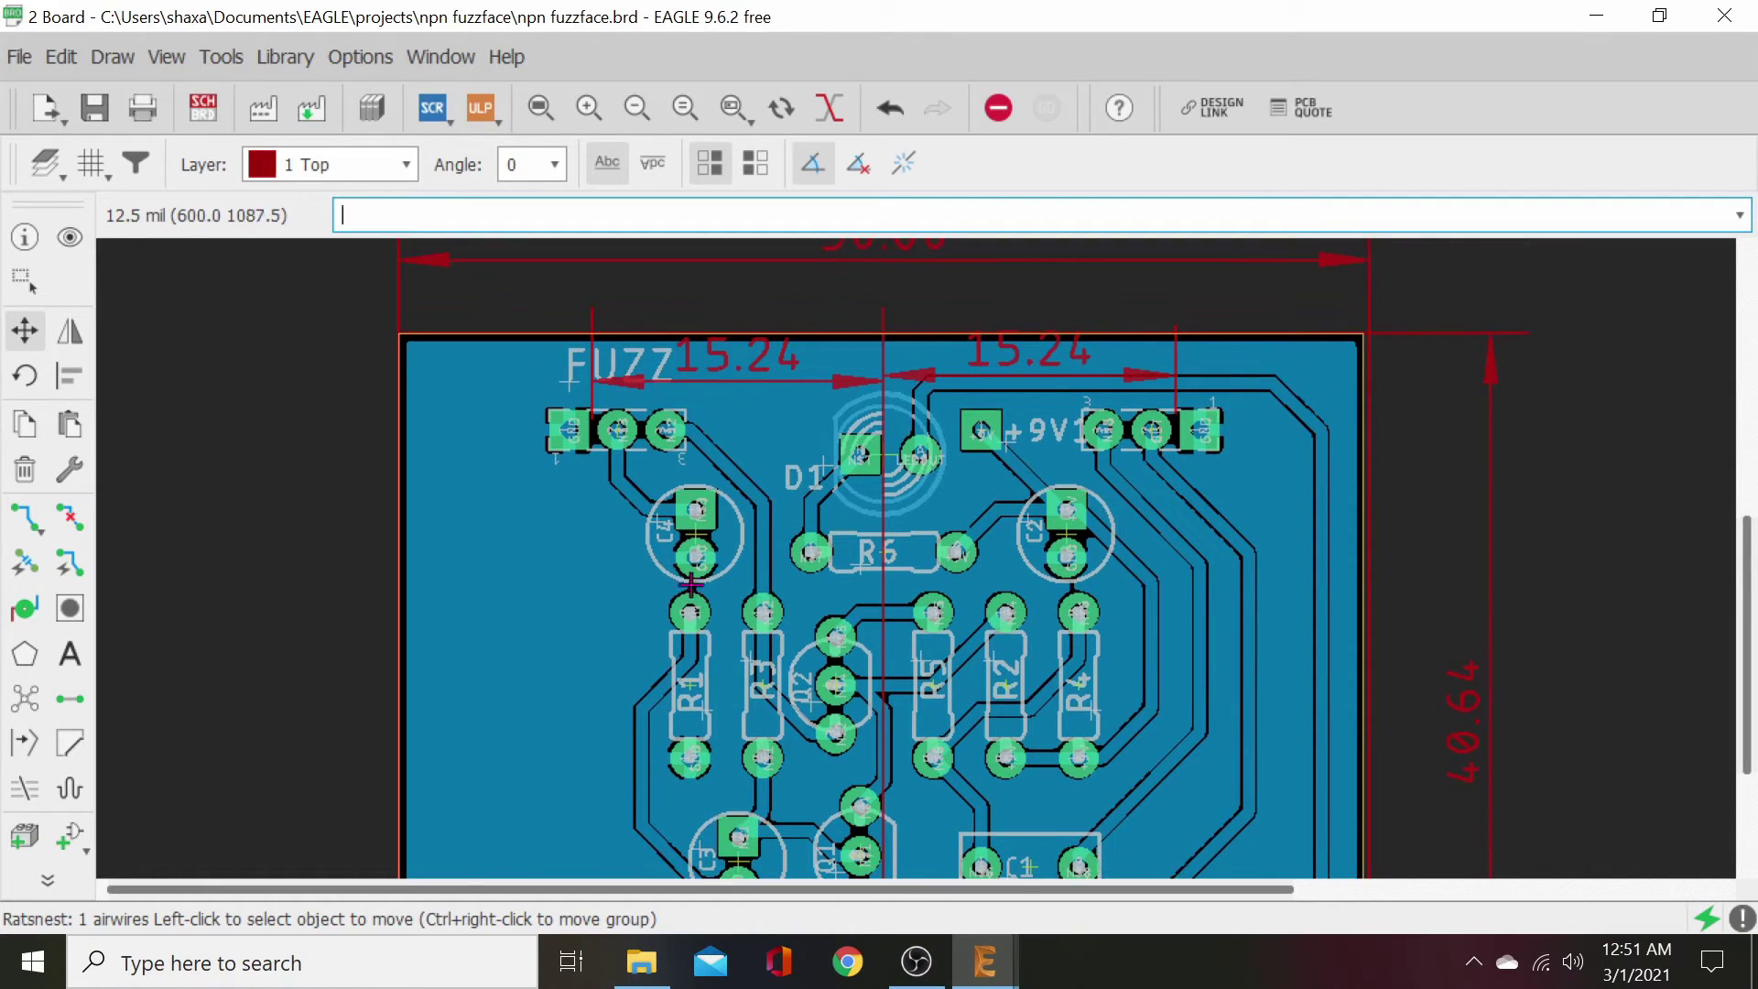
{"action": "left_click", "coordinate": [694, 529]}
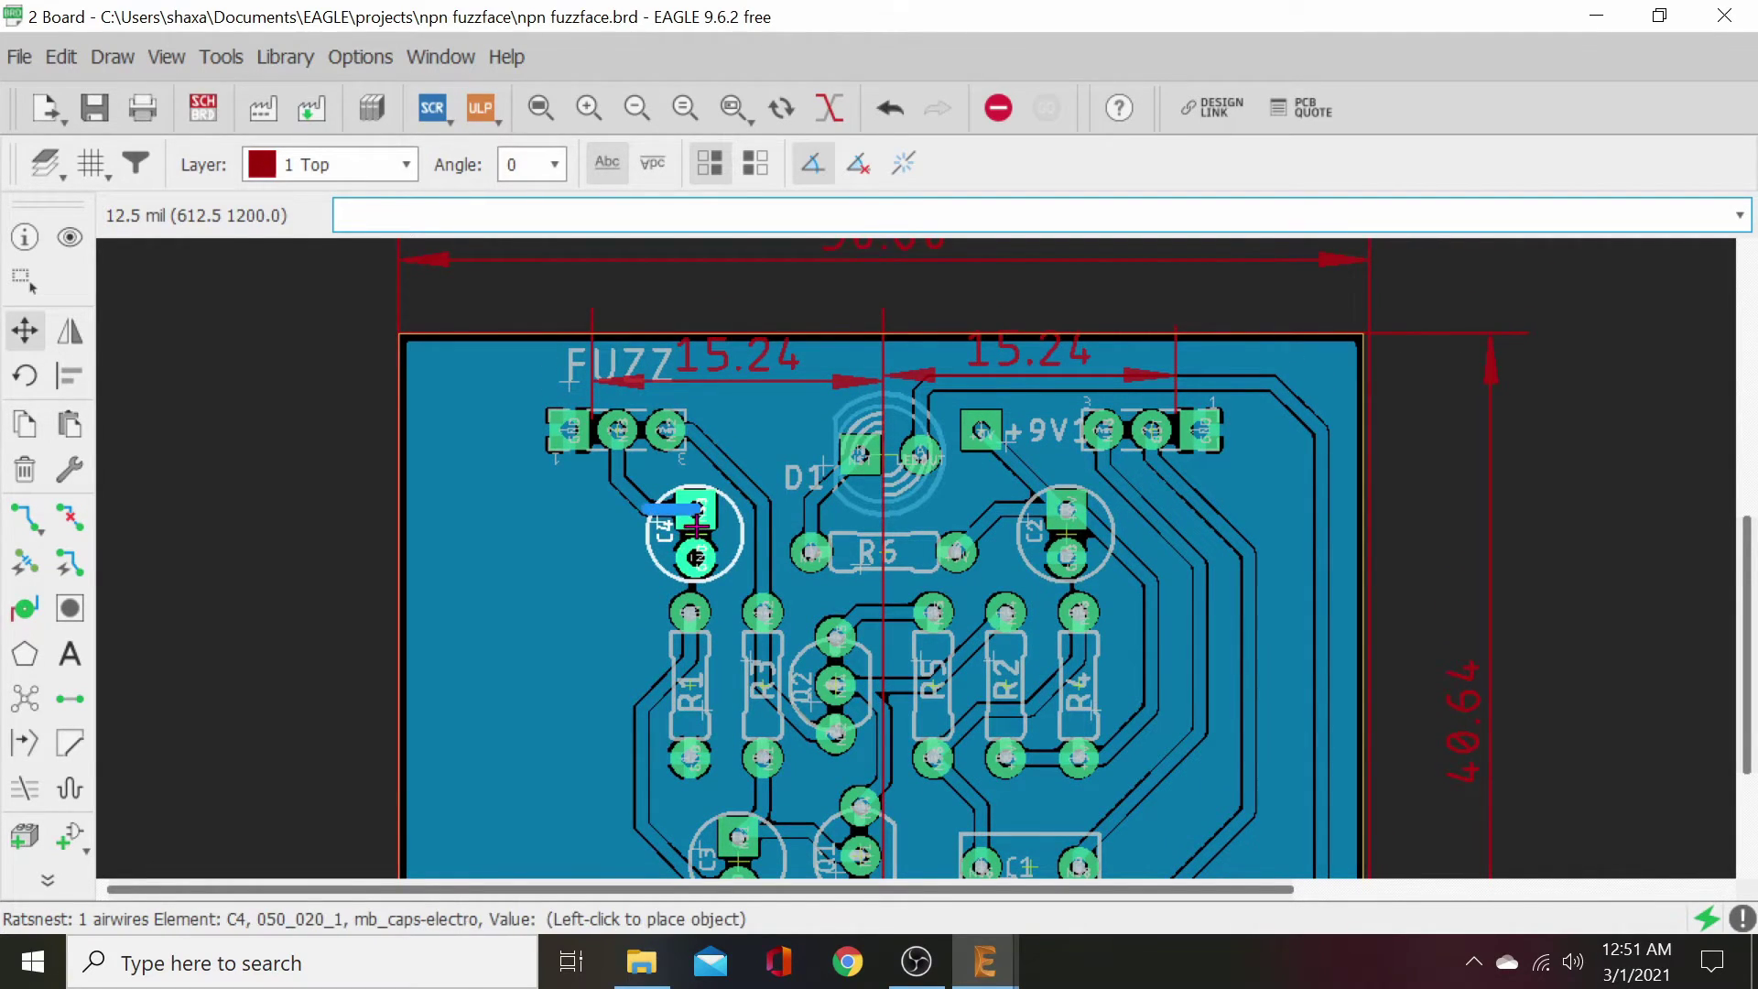
{"action": "left_click", "coordinate": [695, 524]}
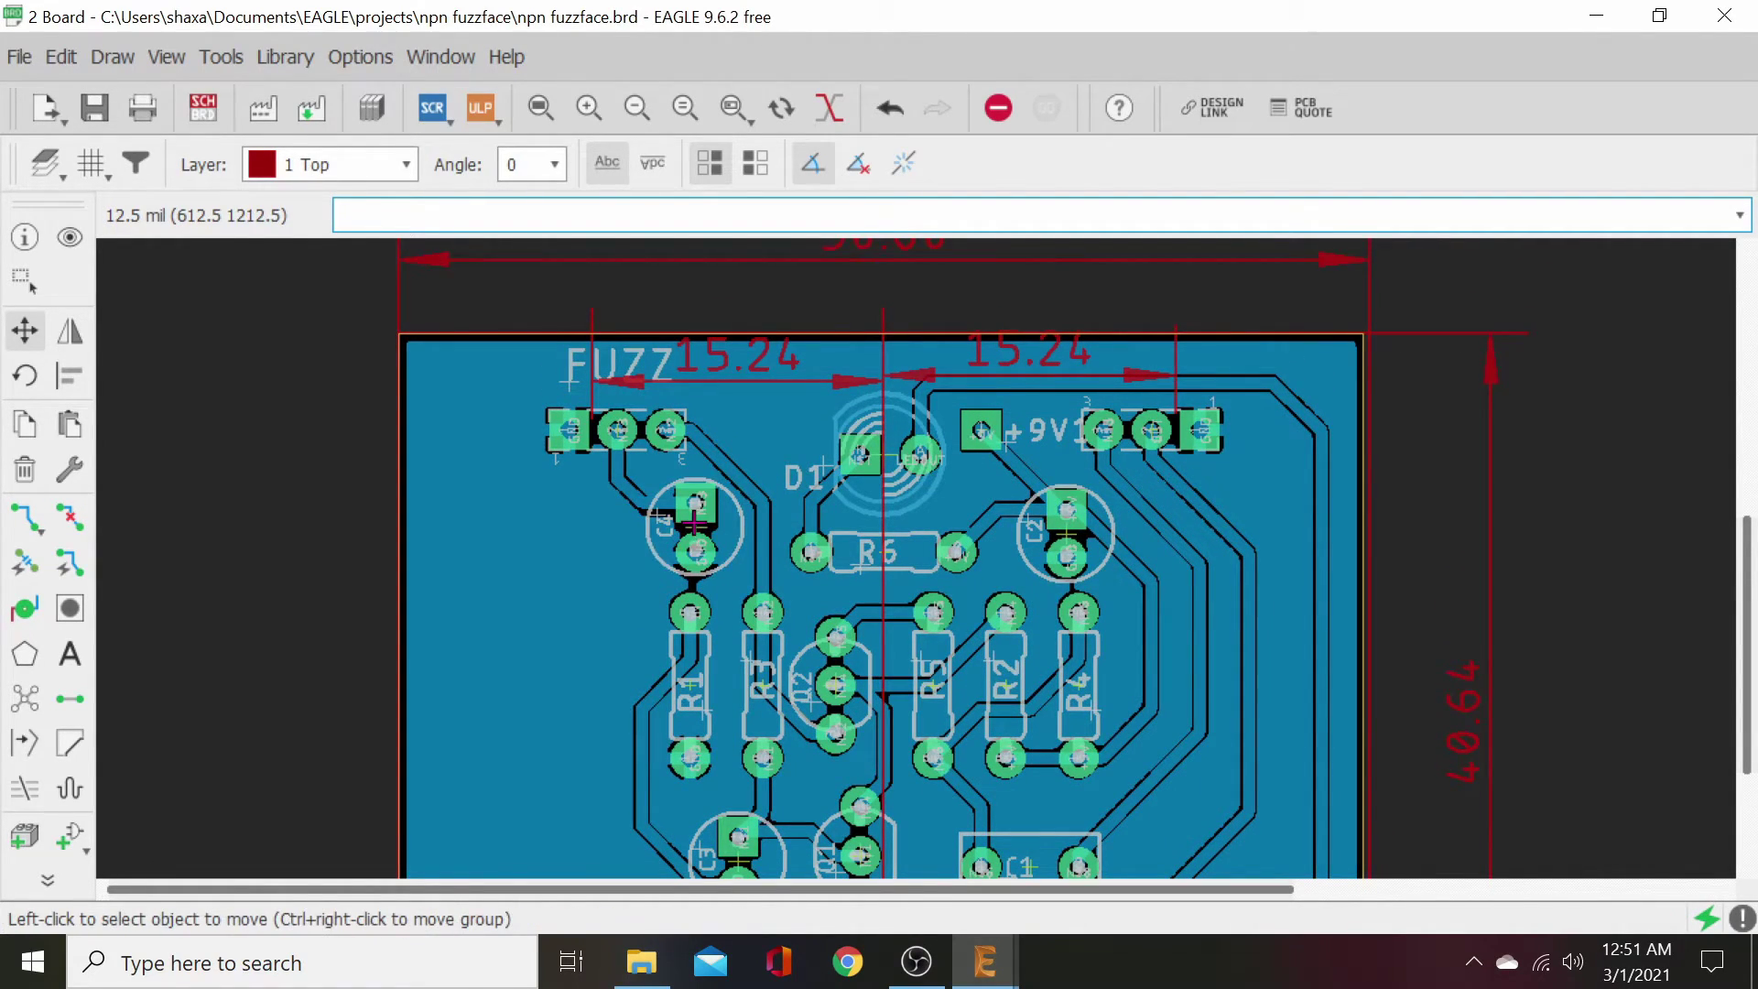
- Try moving C2 slightly right, then undo the pour refill and the C2 move
{"action": "left_click", "coordinate": [1064, 531]}
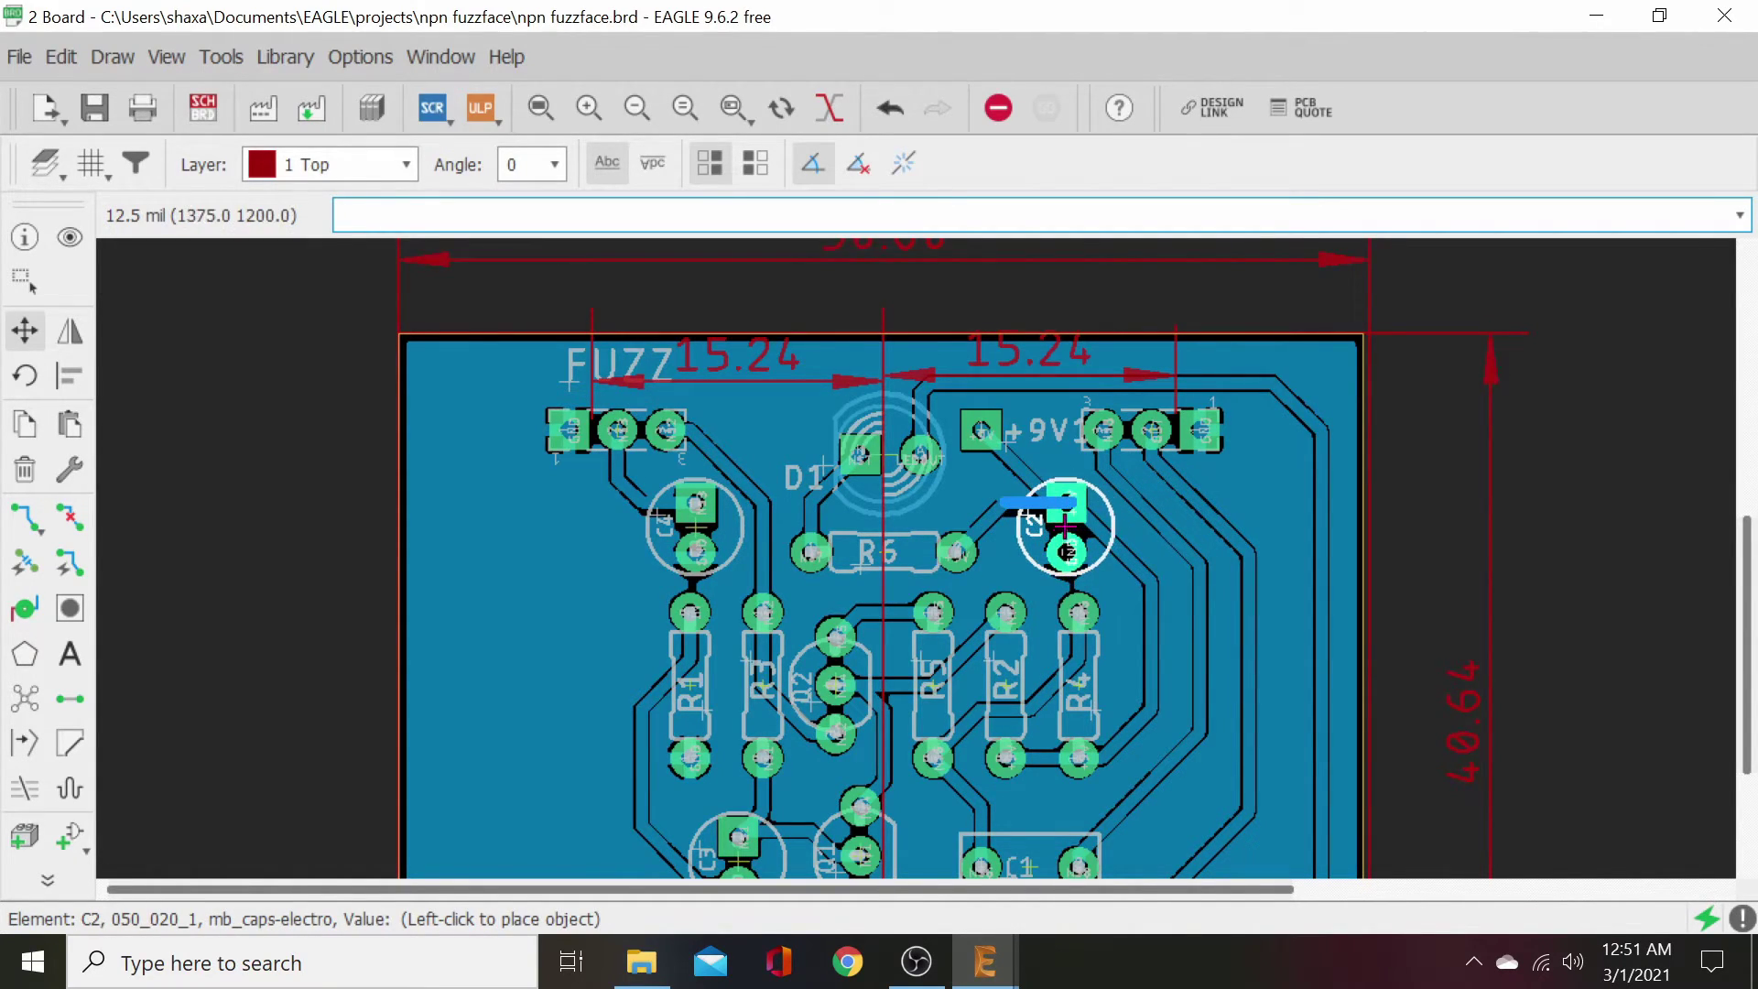
{"action": "left_click", "coordinate": [1066, 524]}
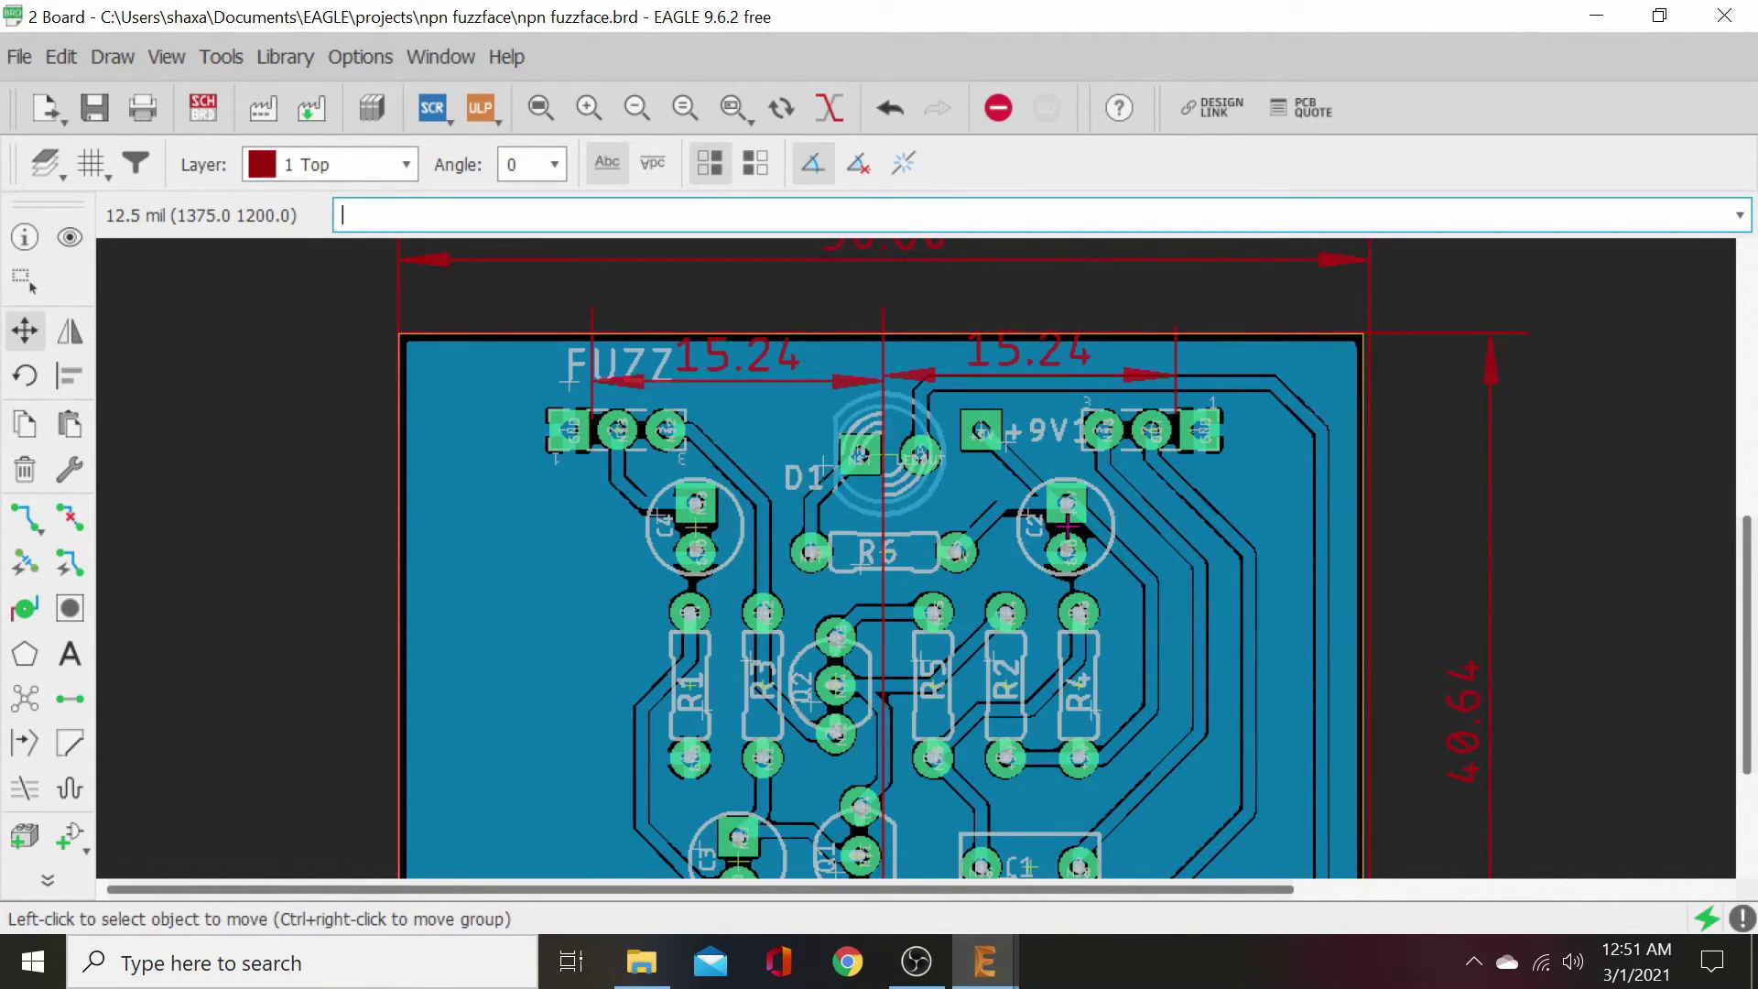
{"action": "left_click", "coordinate": [31, 710]}
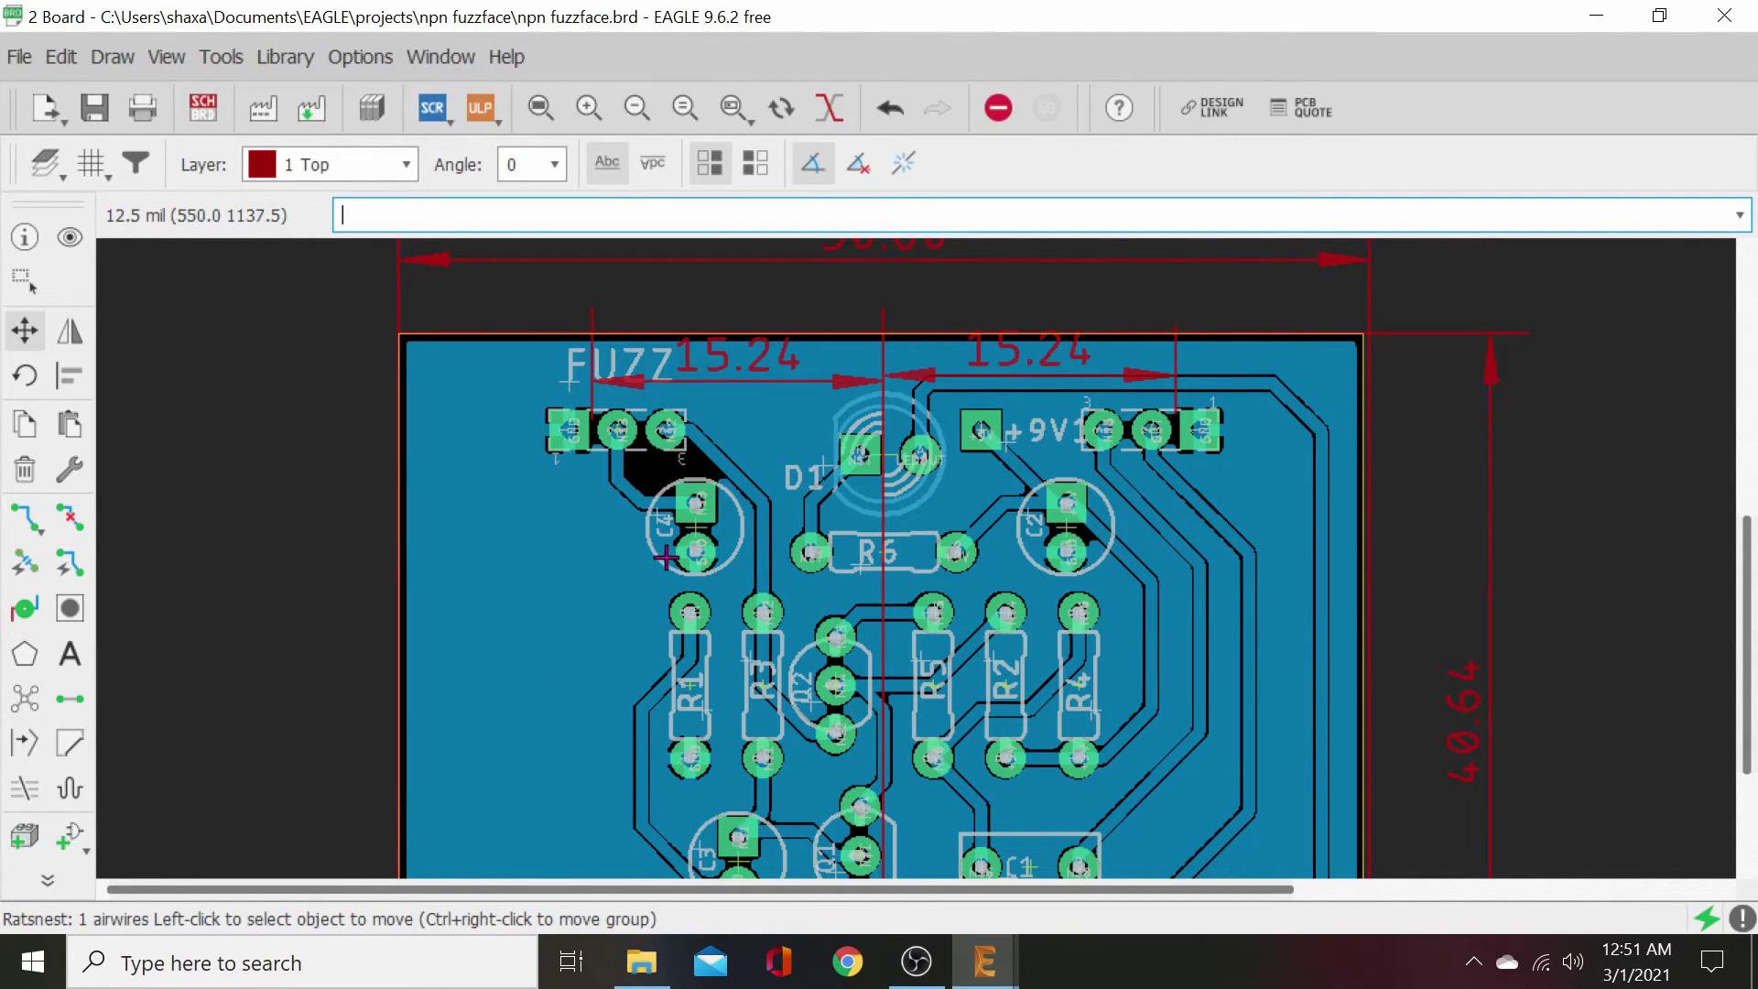
{"action": "scroll", "coordinate": [710, 552], "scroll_direction": "up", "scroll_amount": 2}
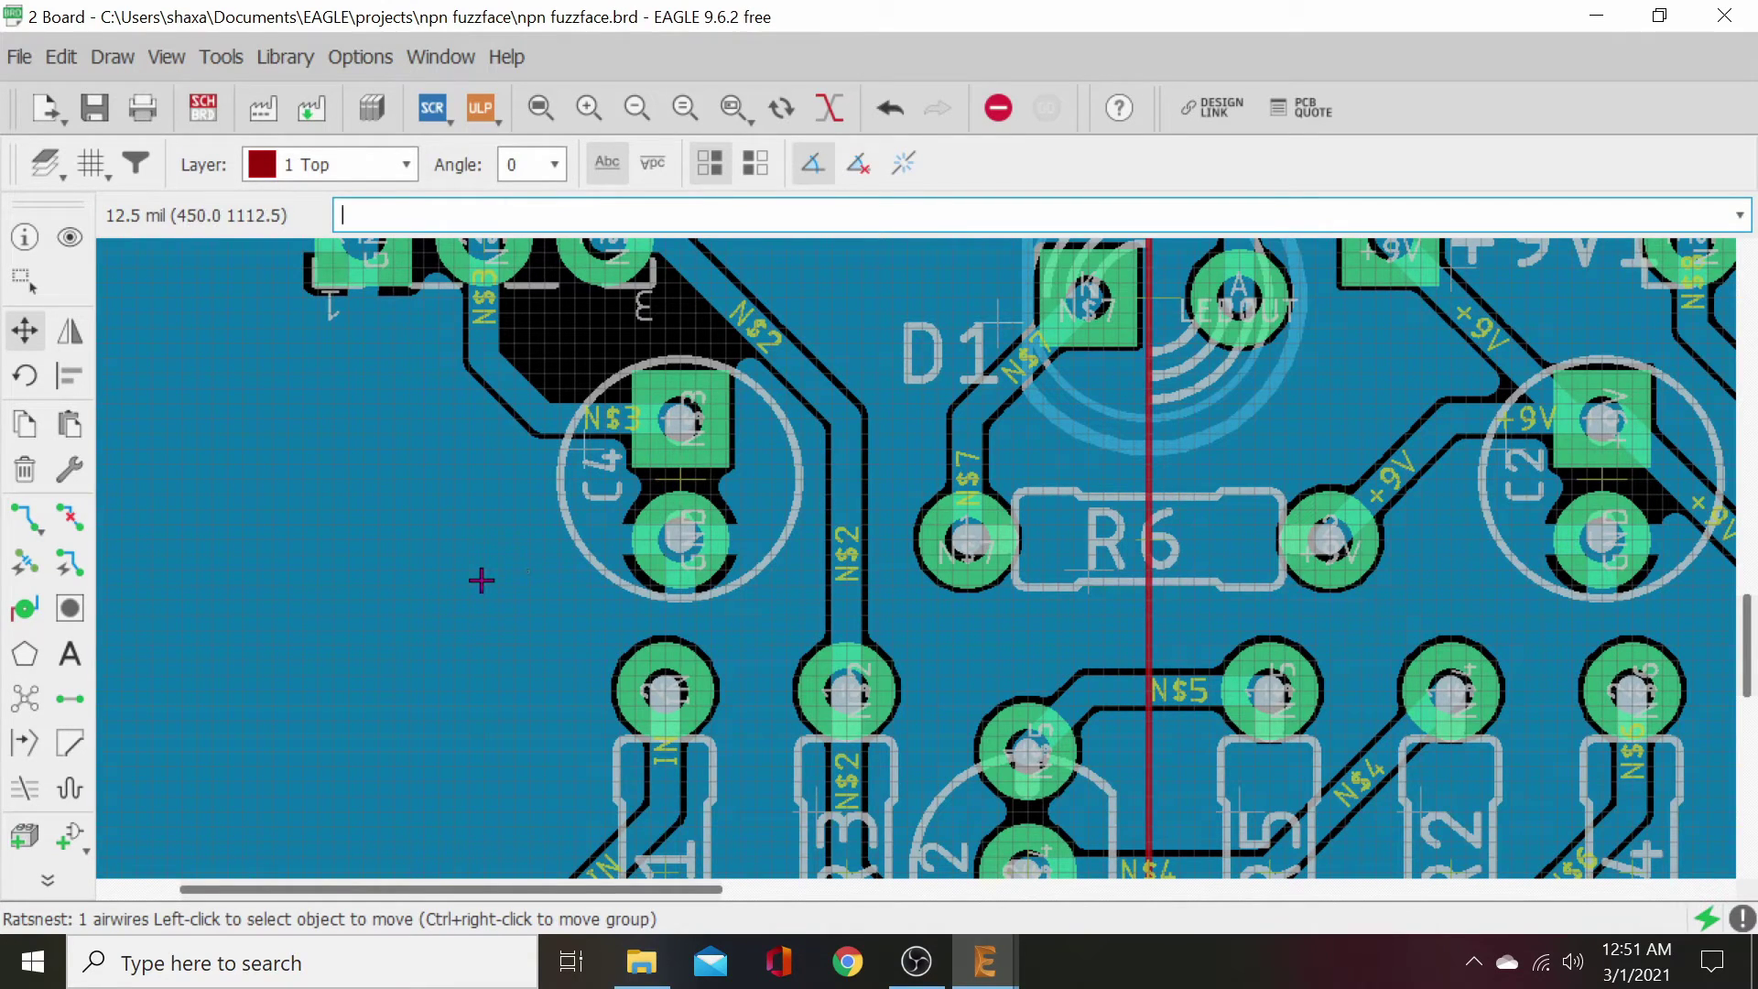
{"action": "key", "text": "ctrl+z"}
{"action": "key", "text": "ctrl+z"}
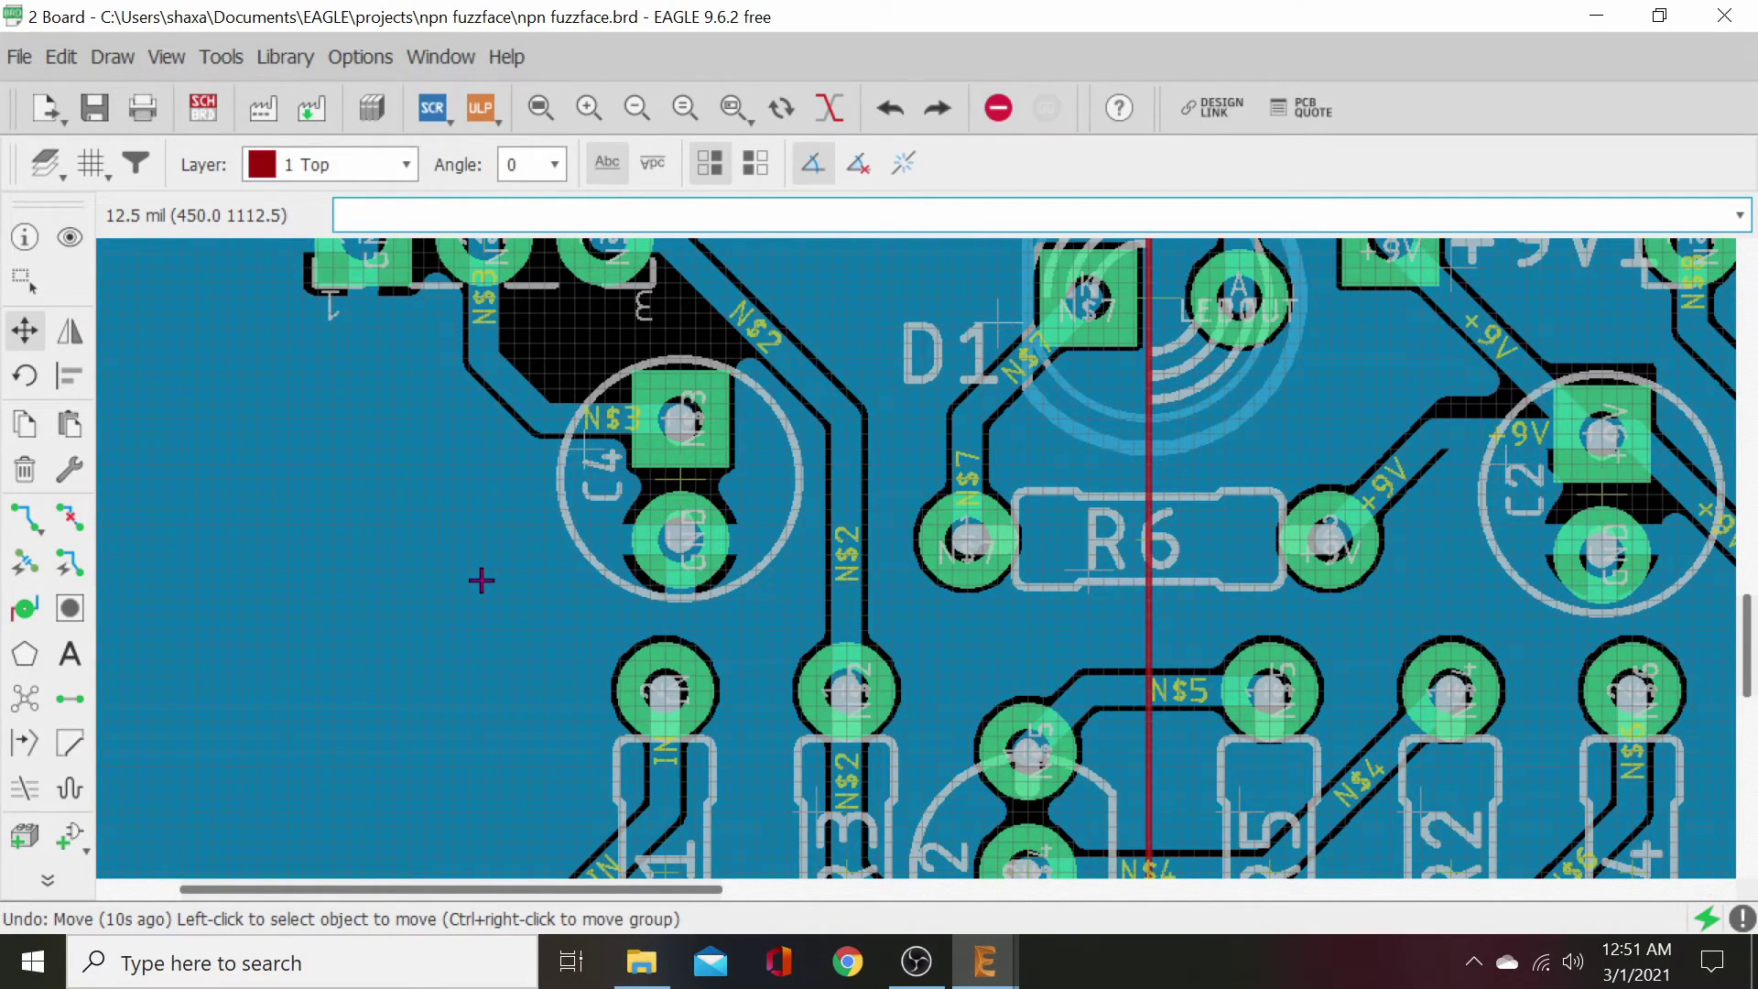
{"action": "key", "text": "ctrl+z"}
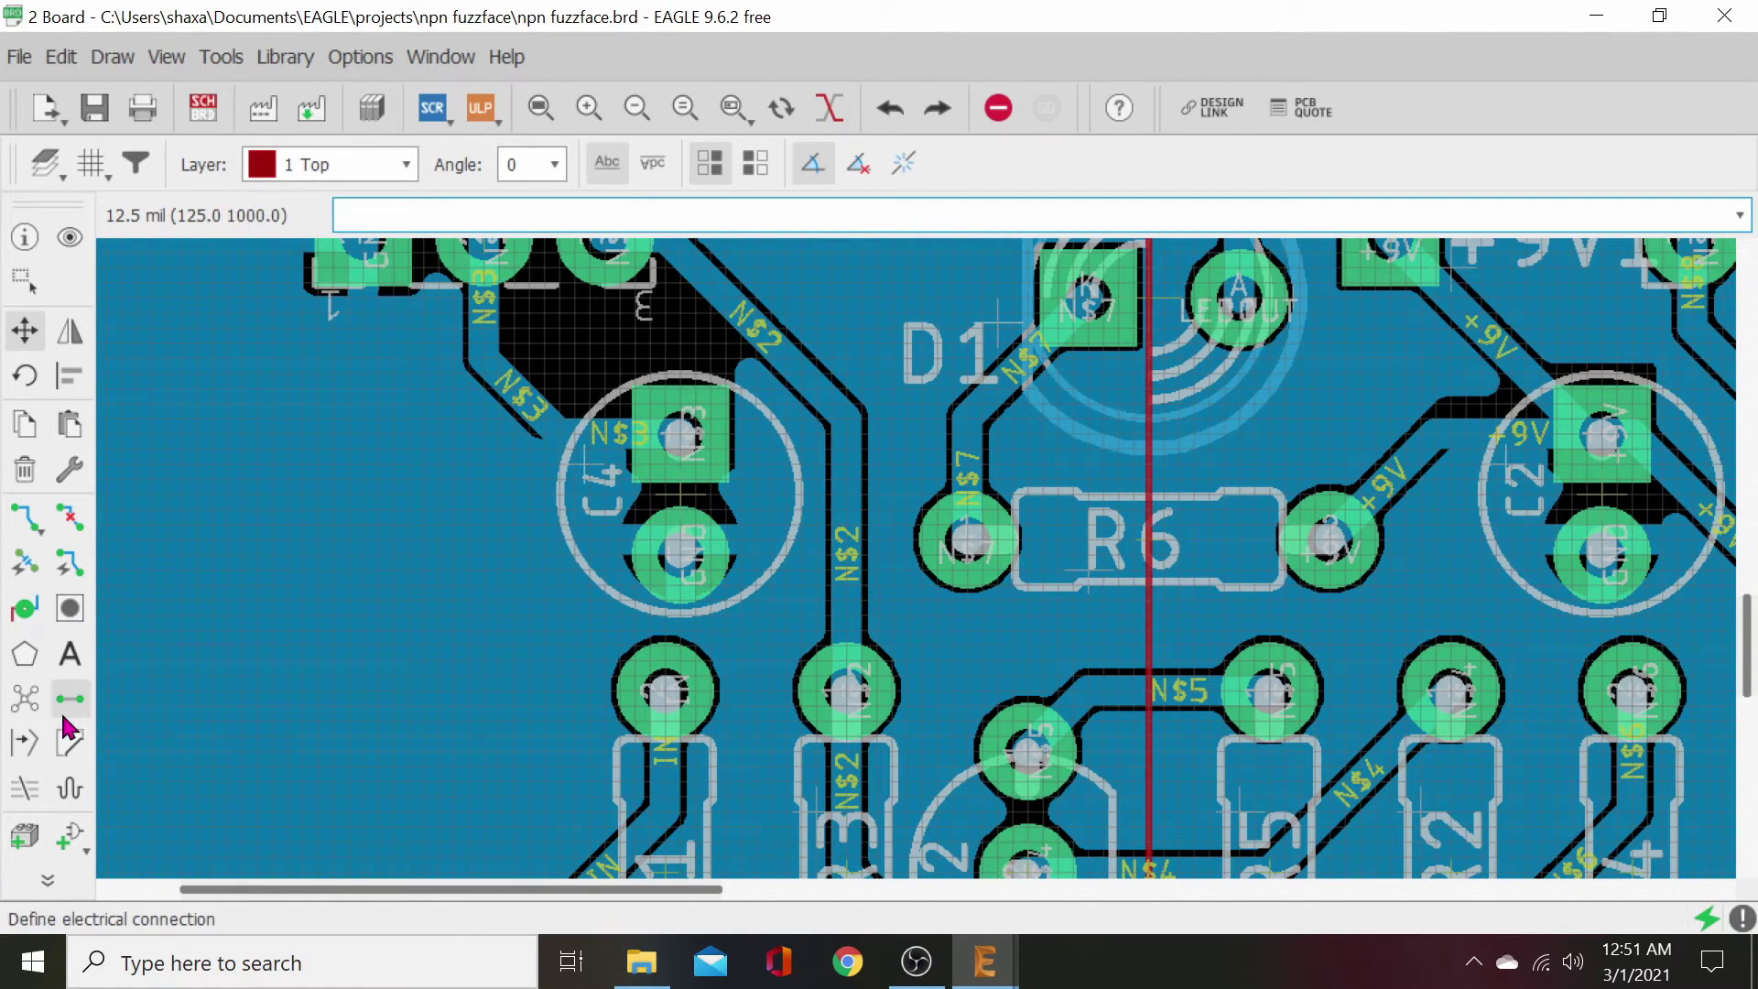
- Refill the copper pour around C4 and inspect the routed board
{"action": "left_click", "coordinate": [25, 697]}
{"action": "scroll", "coordinate": [1157, 616], "scroll_direction": "down", "scroll_amount": 1}
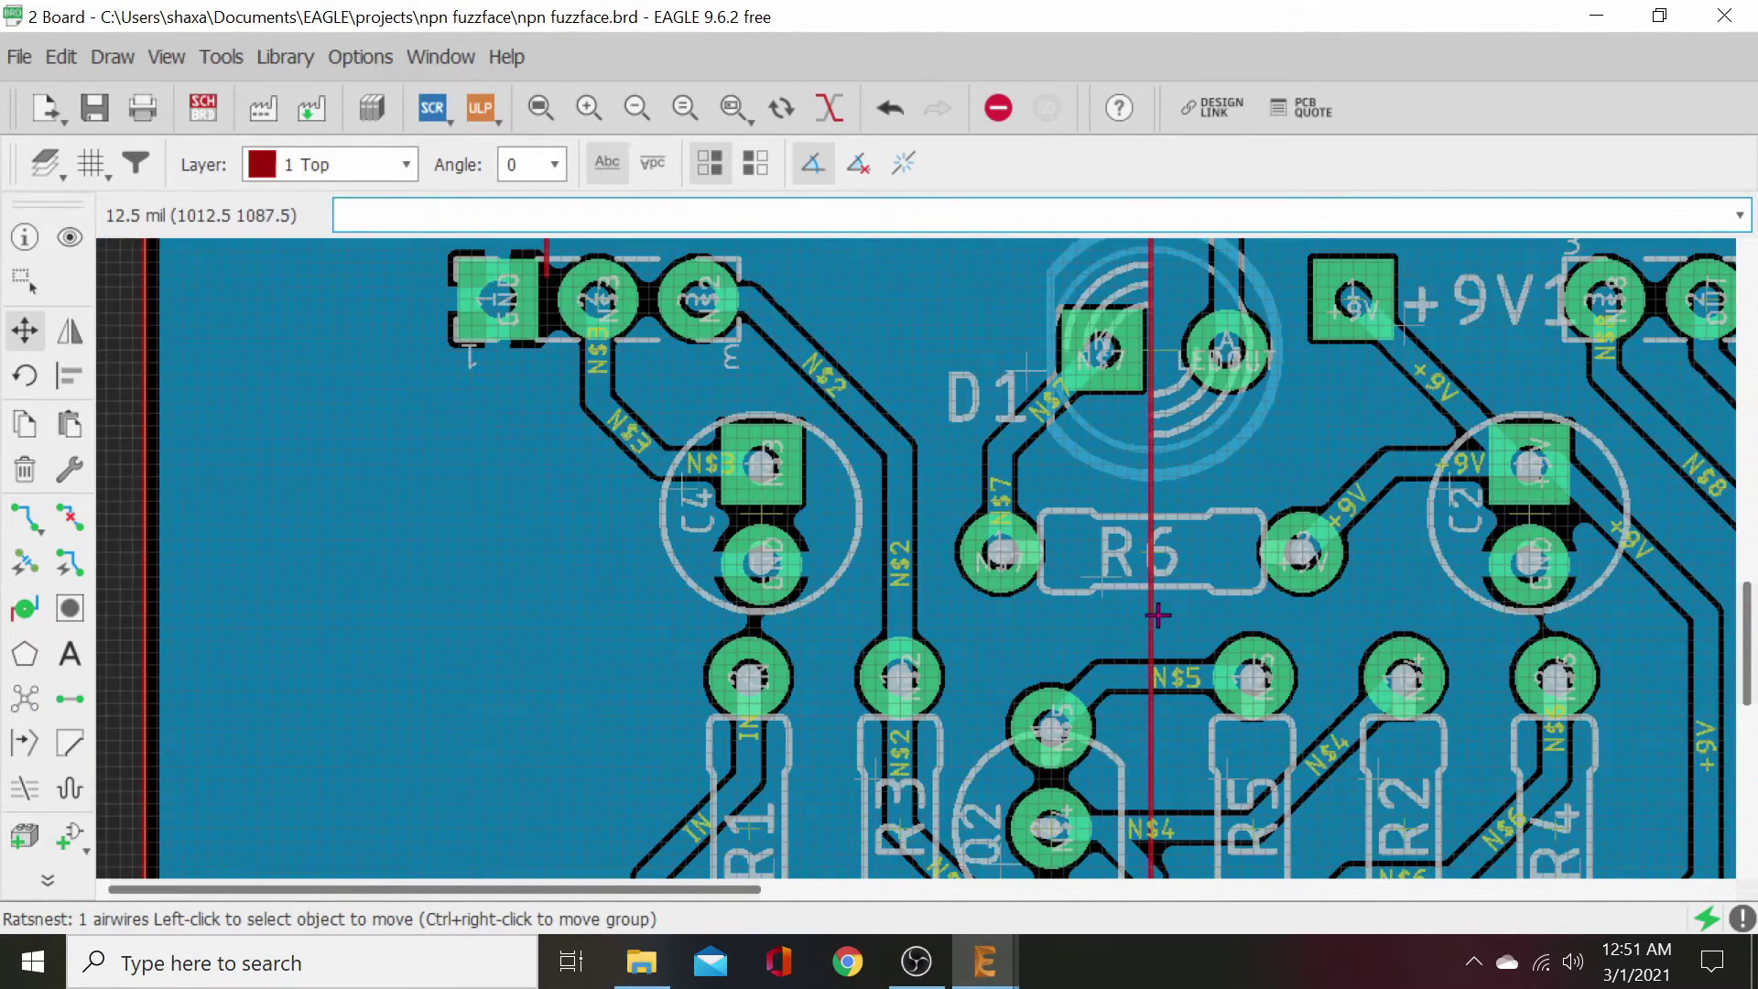
{"action": "scroll", "coordinate": [901, 509], "scroll_direction": "down", "scroll_amount": 1}
{"action": "scroll", "coordinate": [855, 471], "scroll_direction": "down", "scroll_amount": 3}
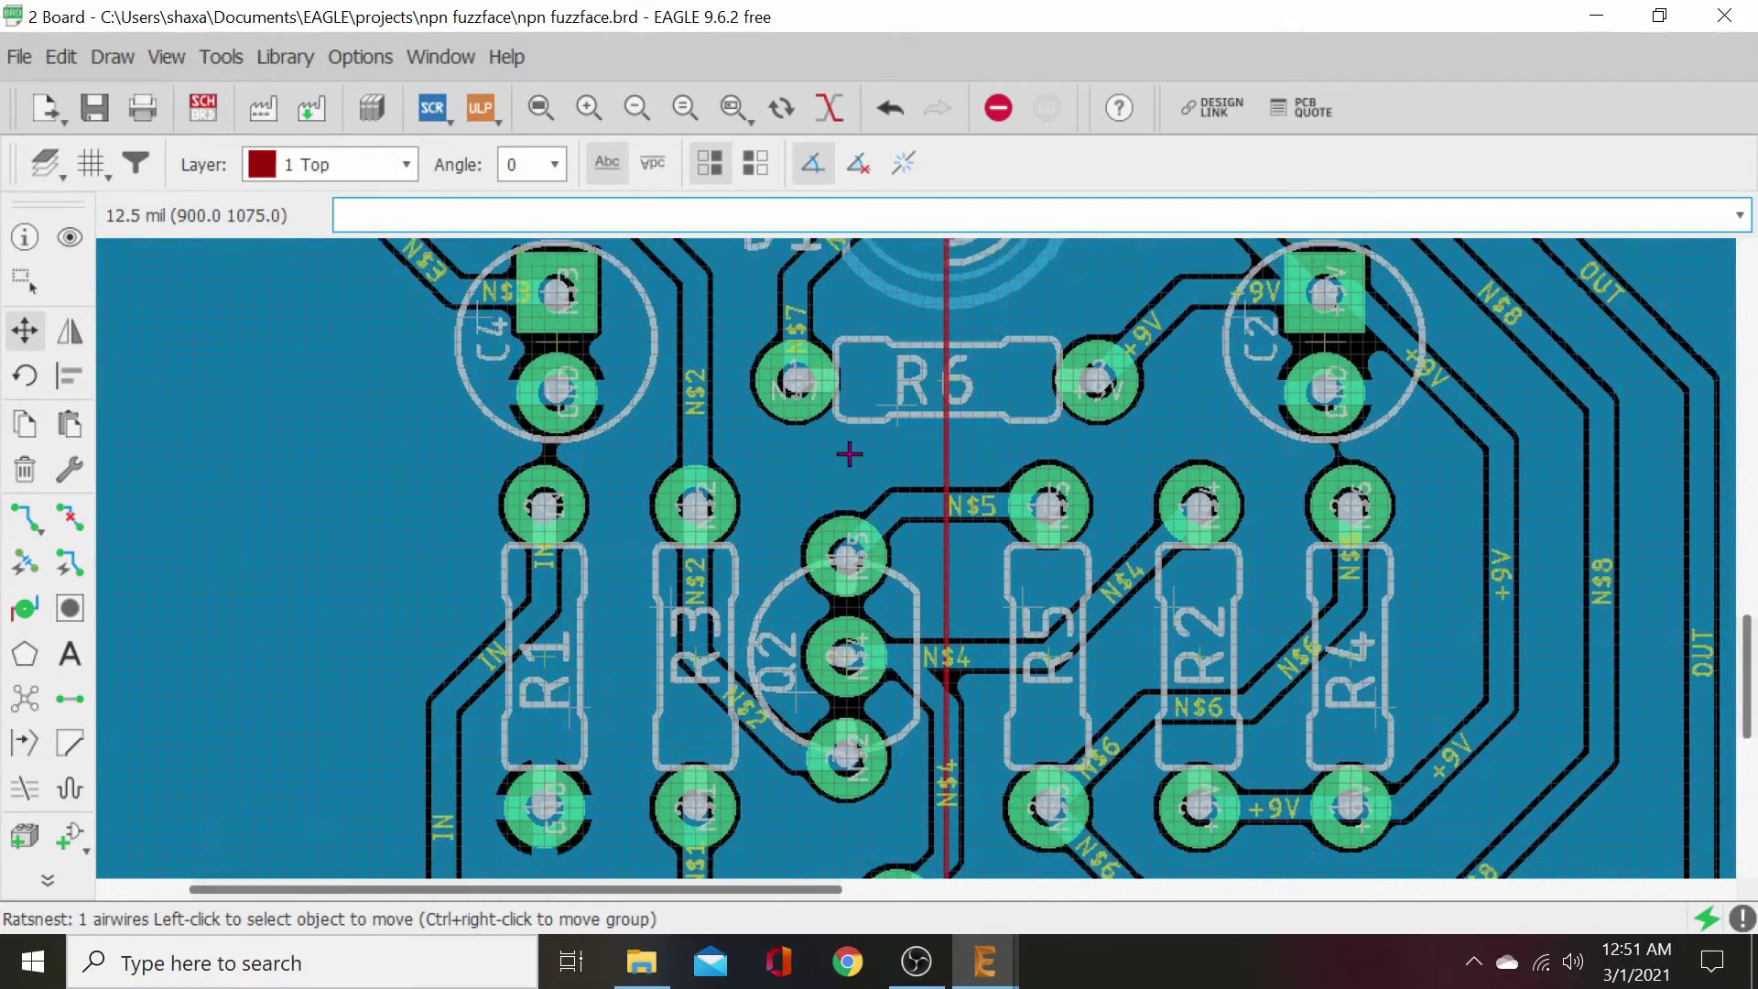
{"action": "scroll", "coordinate": [845, 401], "scroll_direction": "up", "scroll_amount": 8}
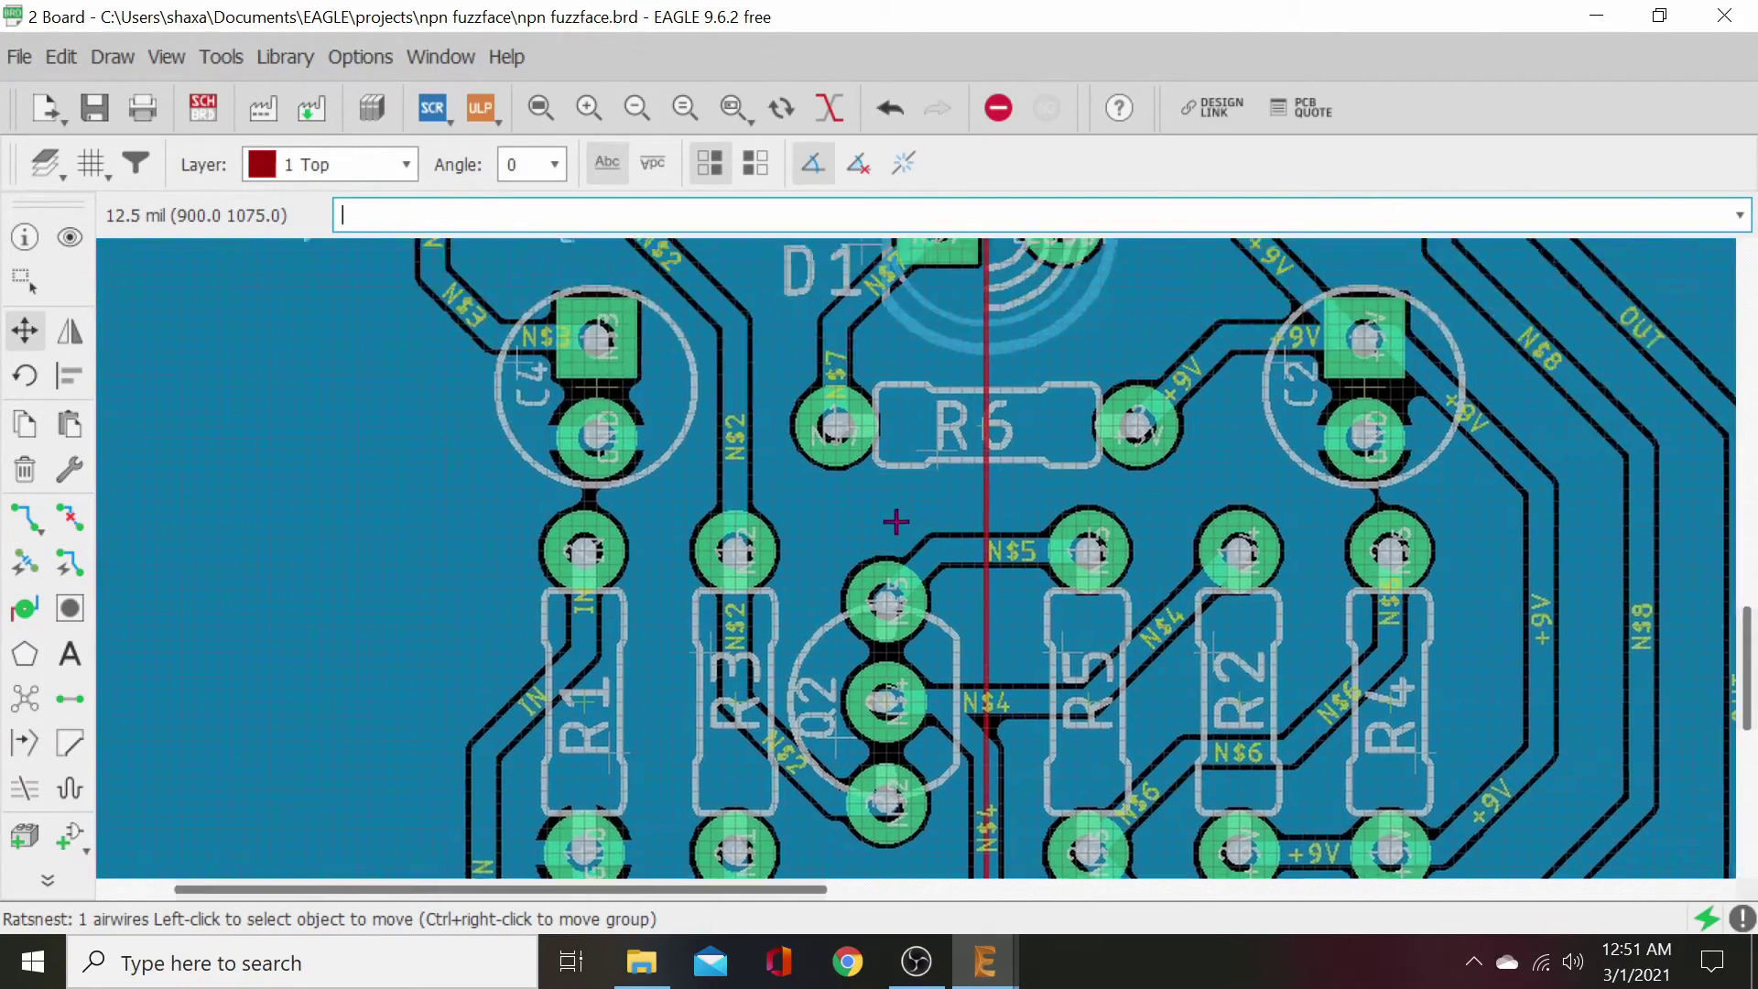
{"action": "scroll", "coordinate": [898, 518], "scroll_direction": "left", "scroll_amount": 3}
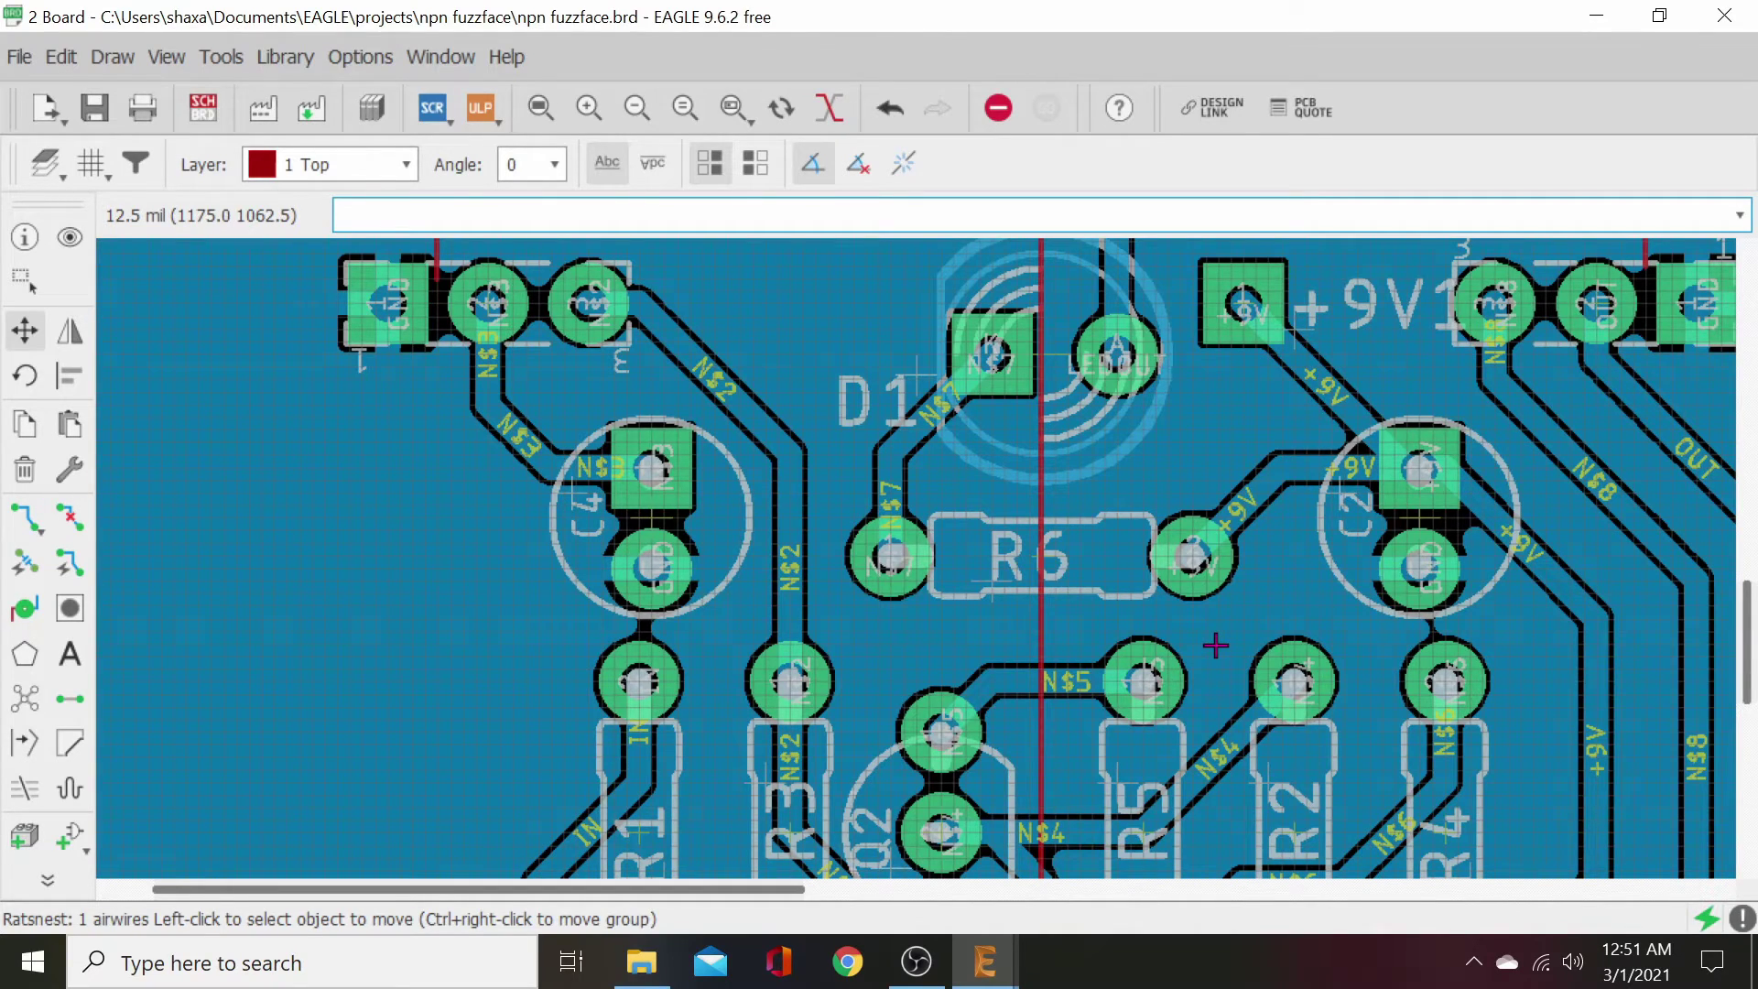
{"action": "scroll", "coordinate": [1215, 646], "scroll_direction": "down", "scroll_amount": 3}
{"action": "scroll", "coordinate": [1216, 645], "scroll_direction": "right", "scroll_amount": 3}
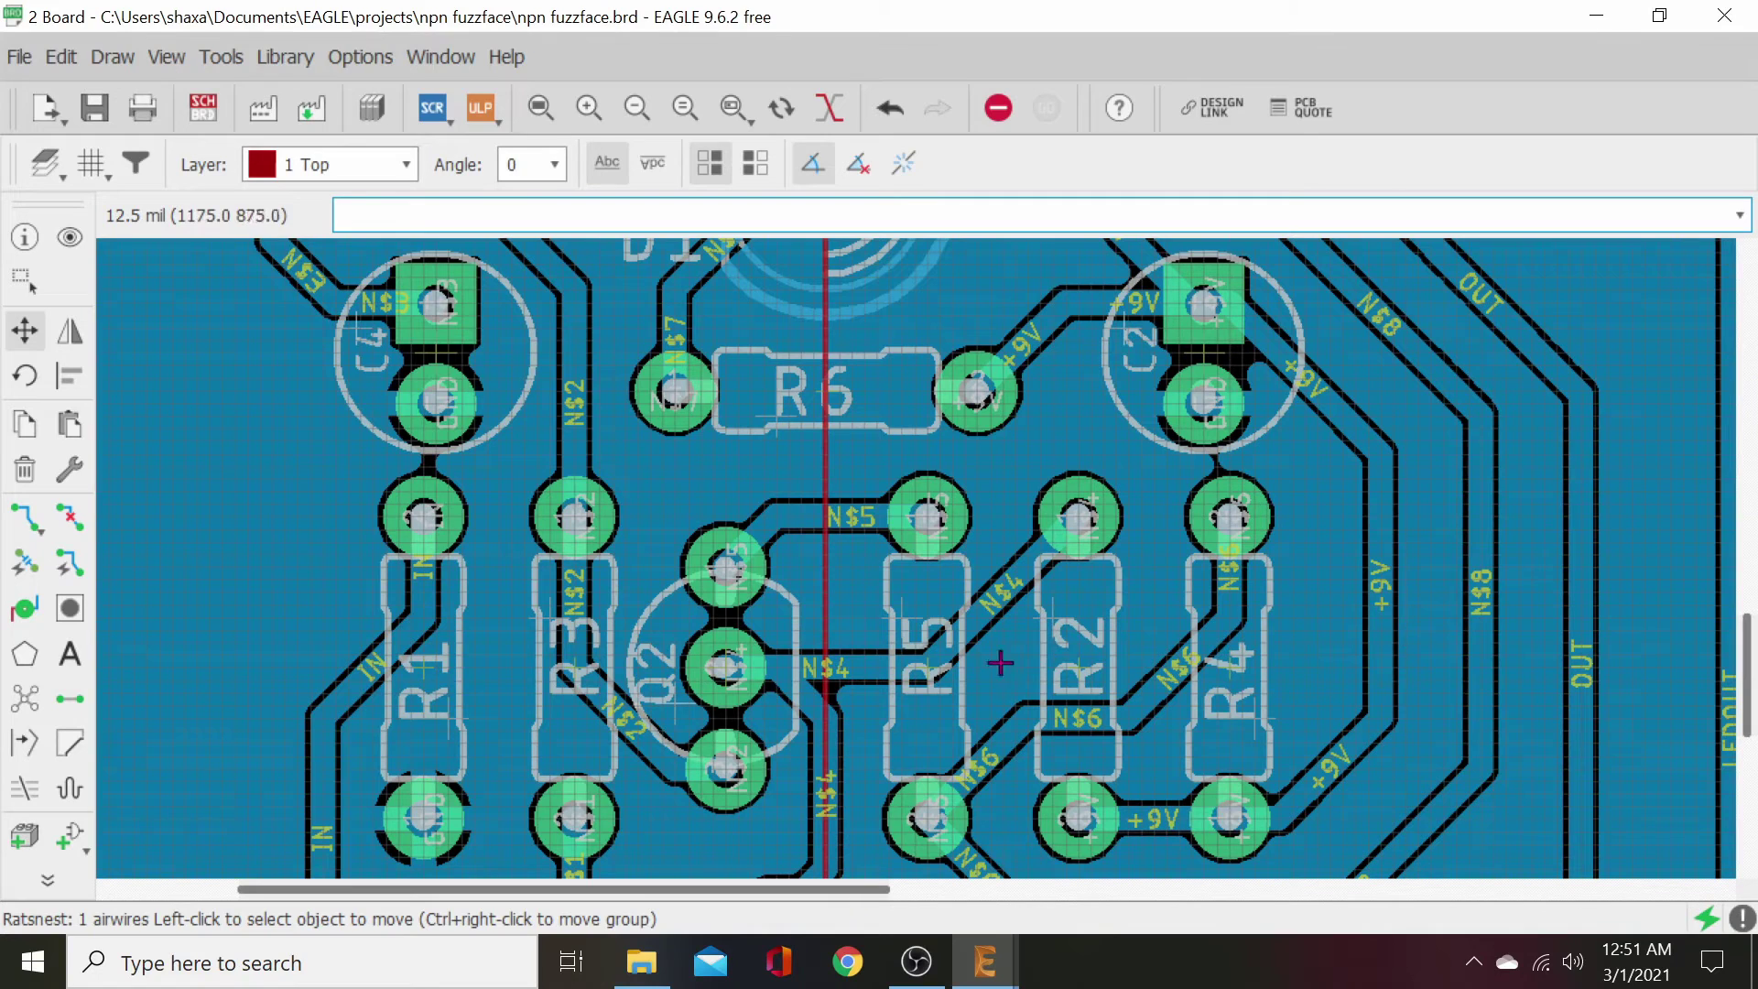
{"action": "scroll", "coordinate": [792, 629], "scroll_direction": "down", "scroll_amount": 3}
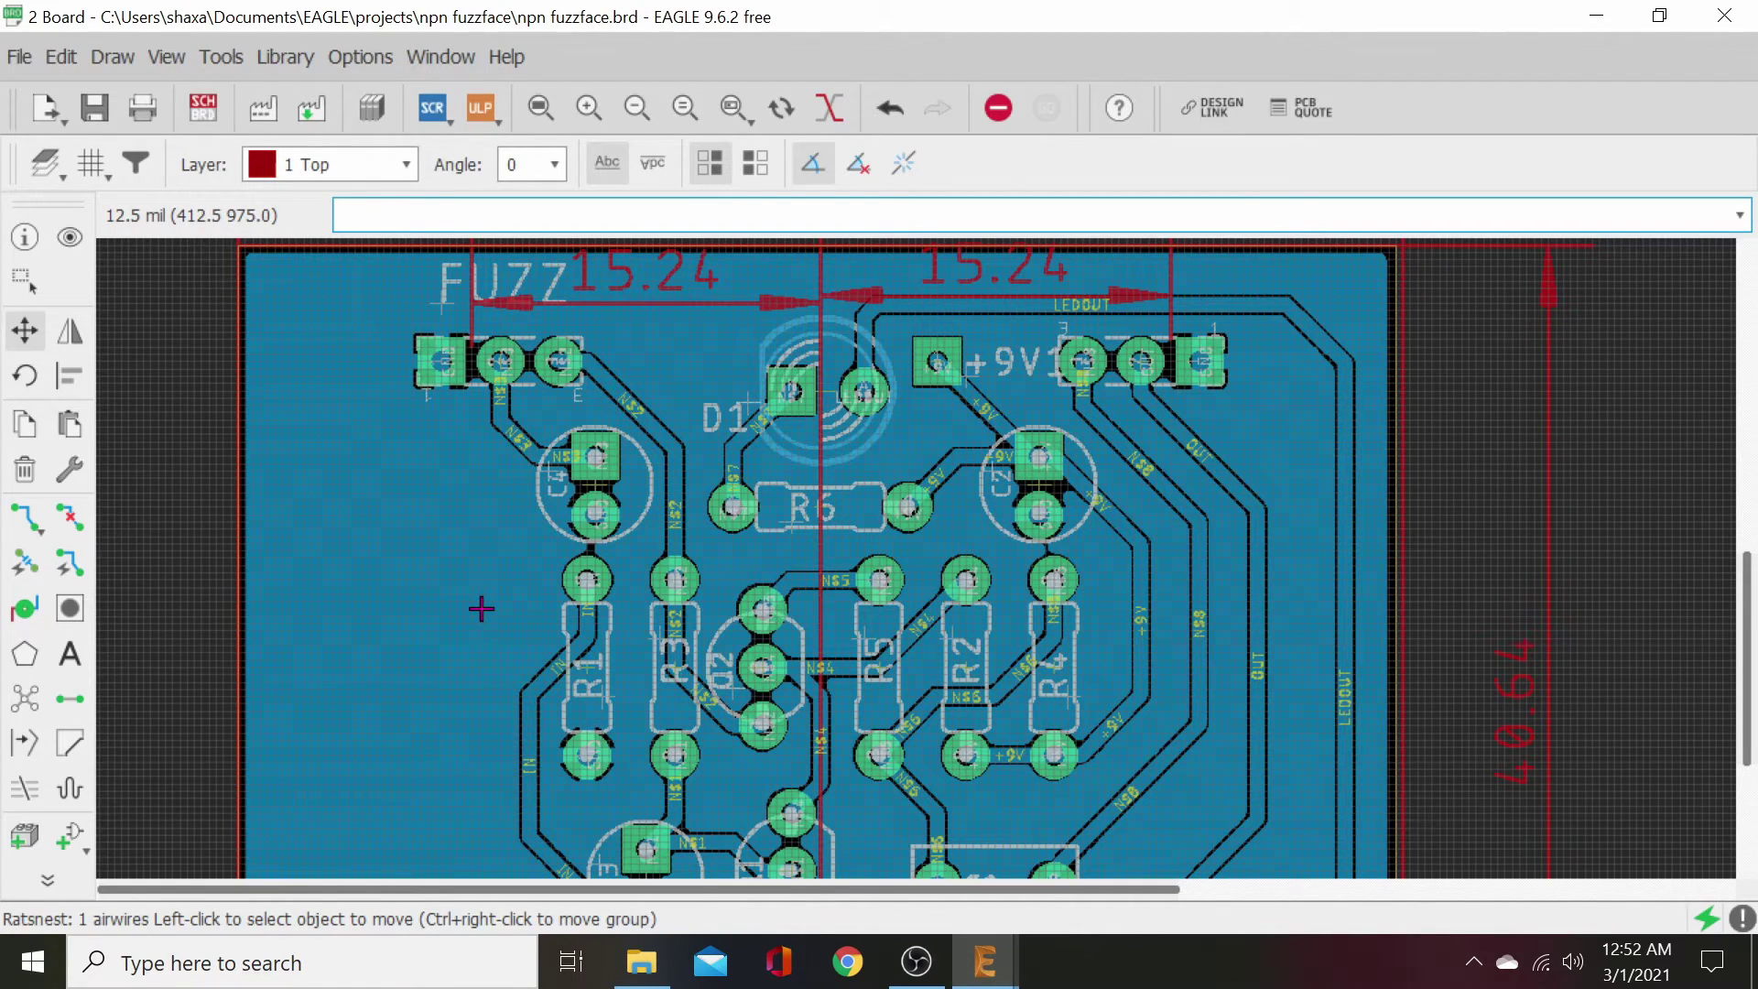
{"action": "scroll", "coordinate": [481, 608], "scroll_direction": "down", "scroll_amount": 1}
{"action": "scroll", "coordinate": [480, 608], "scroll_direction": "up", "scroll_amount": 1}
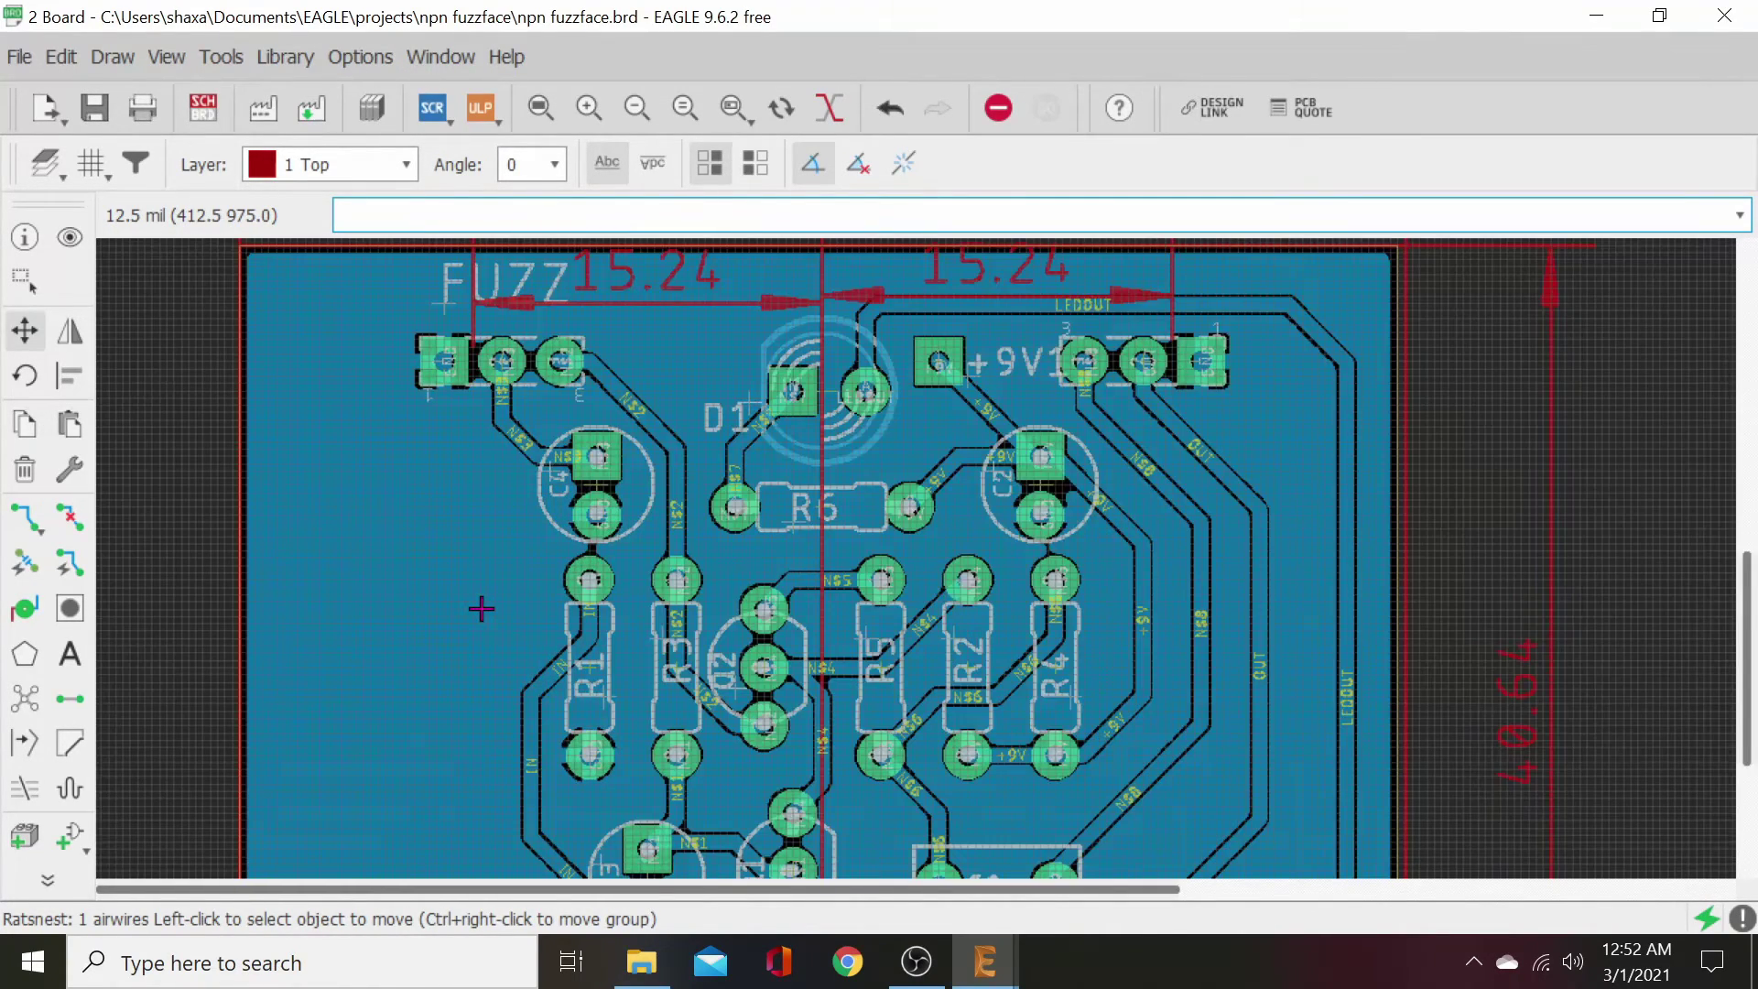
{"action": "scroll", "coordinate": [482, 609], "scroll_direction": "down", "scroll_amount": 3}
{"action": "scroll", "coordinate": [489, 616], "scroll_direction": "up", "scroll_amount": 2}
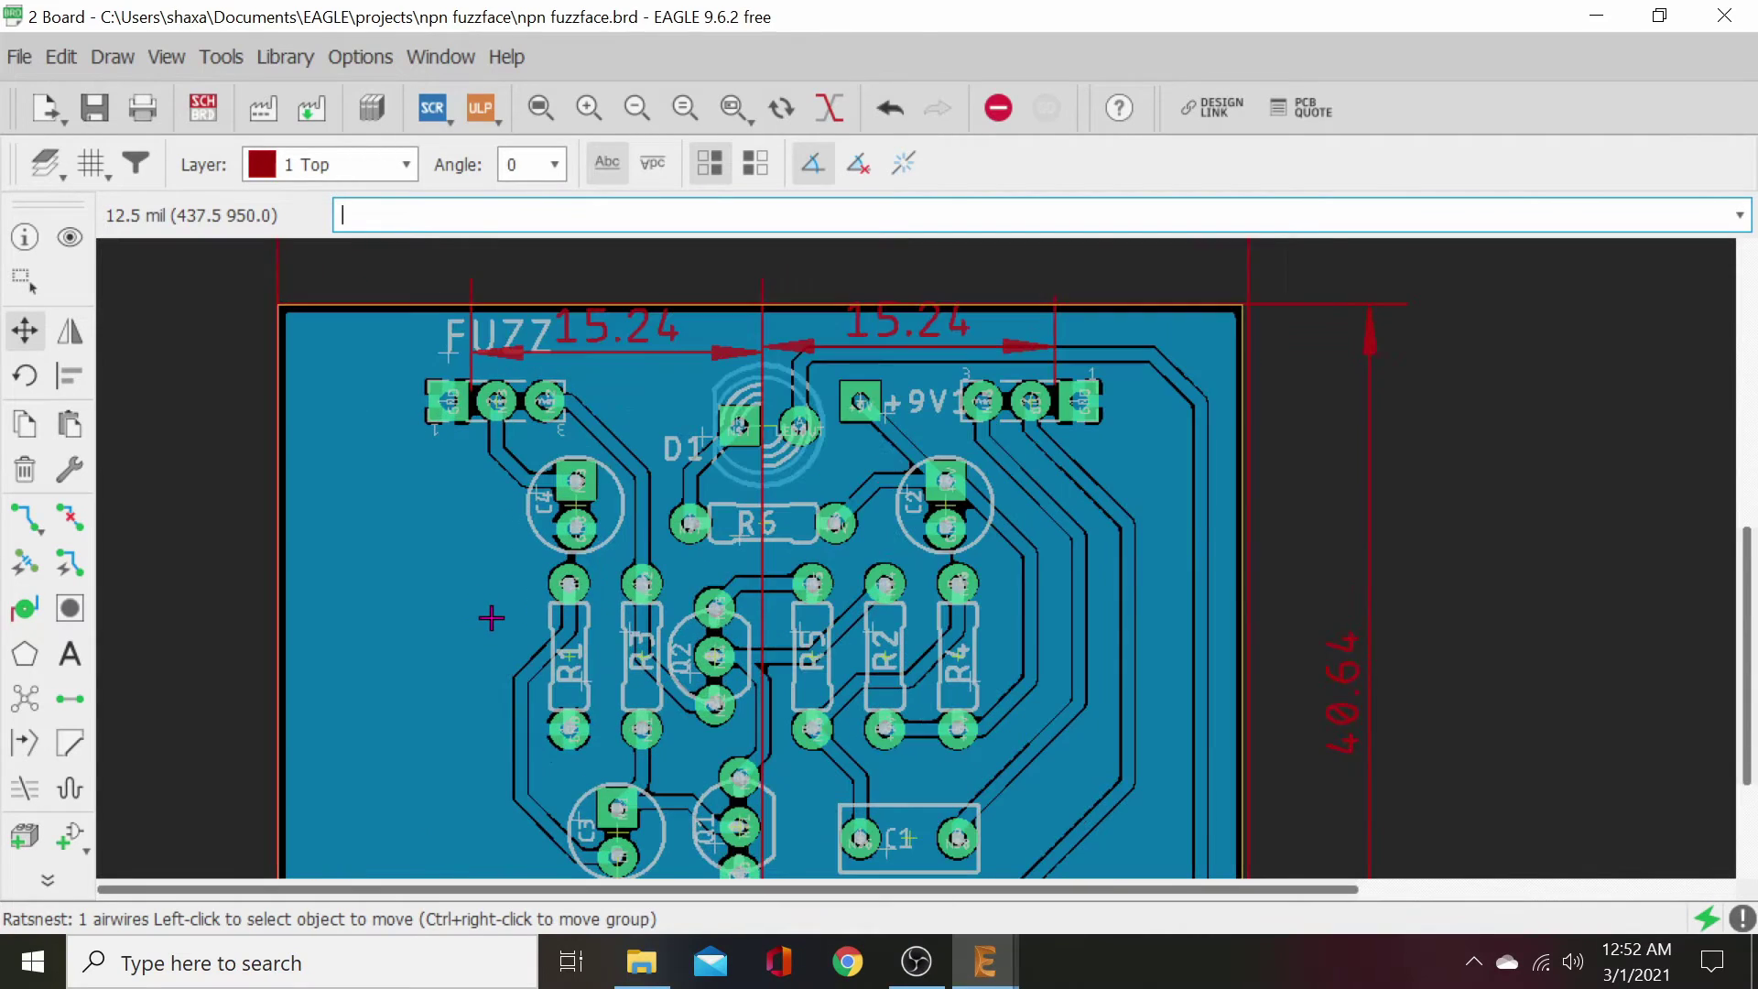
- Outline a selection group around capacitors C4 and C2
{"action": "left_click", "coordinate": [20, 277]}
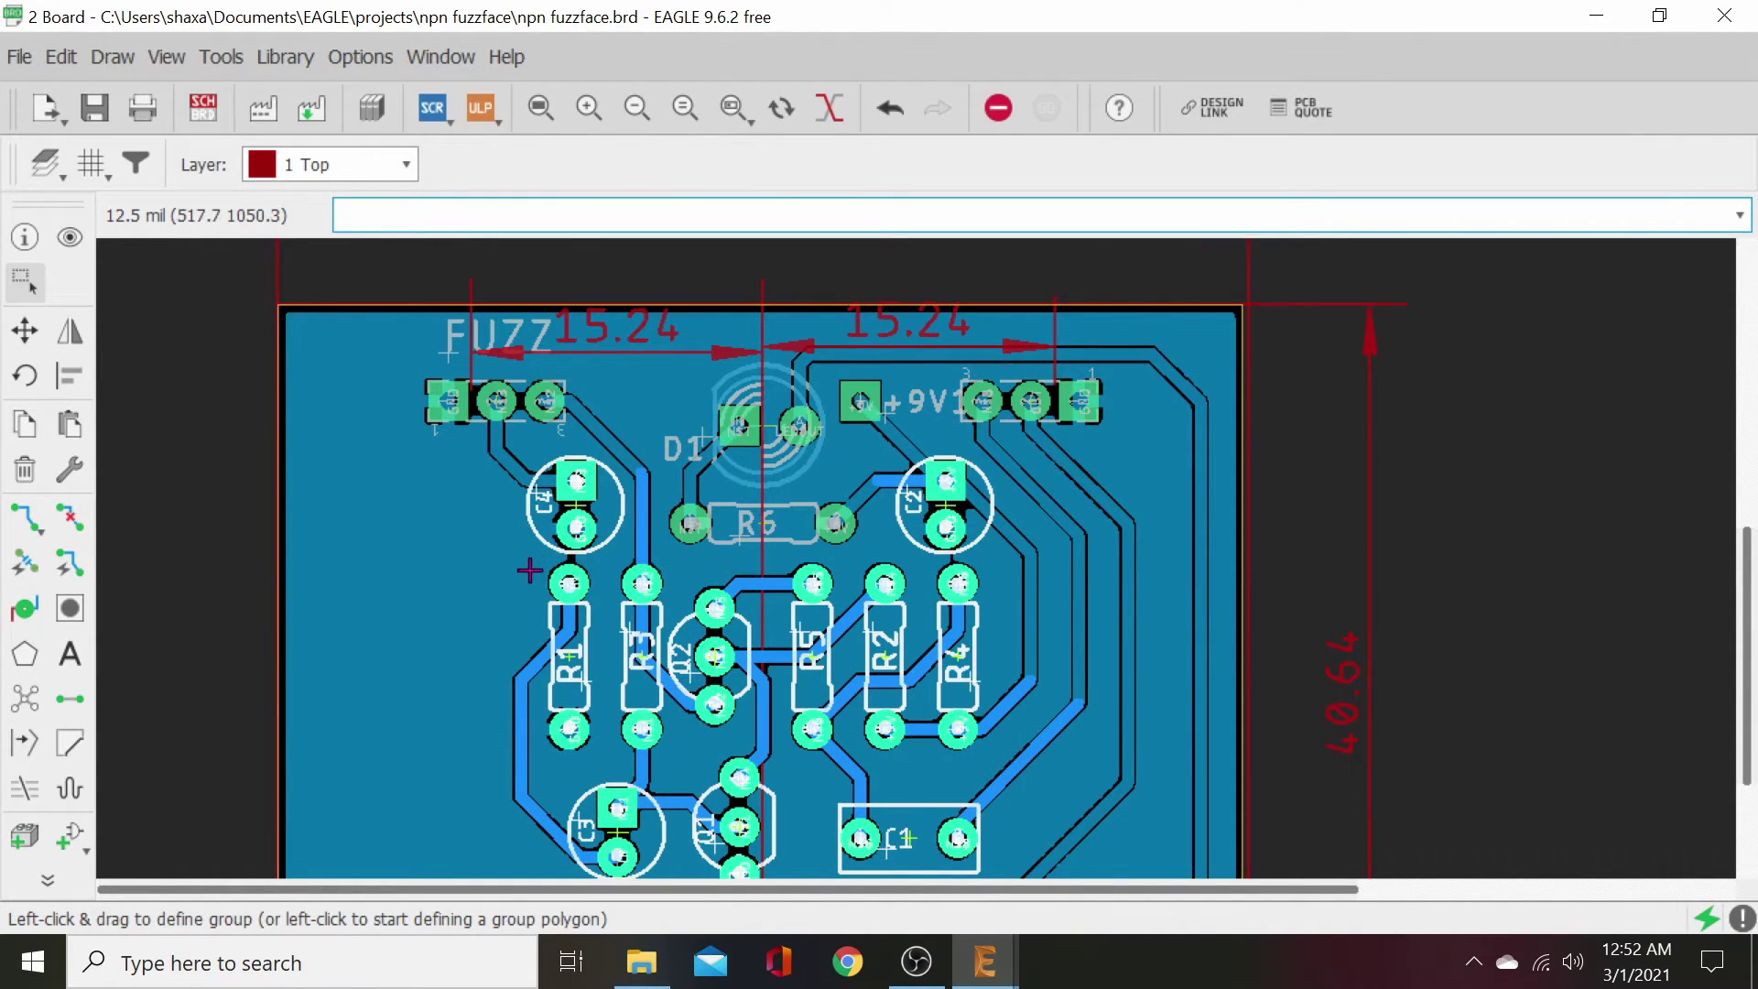
{"action": "left_click", "coordinate": [499, 618]}
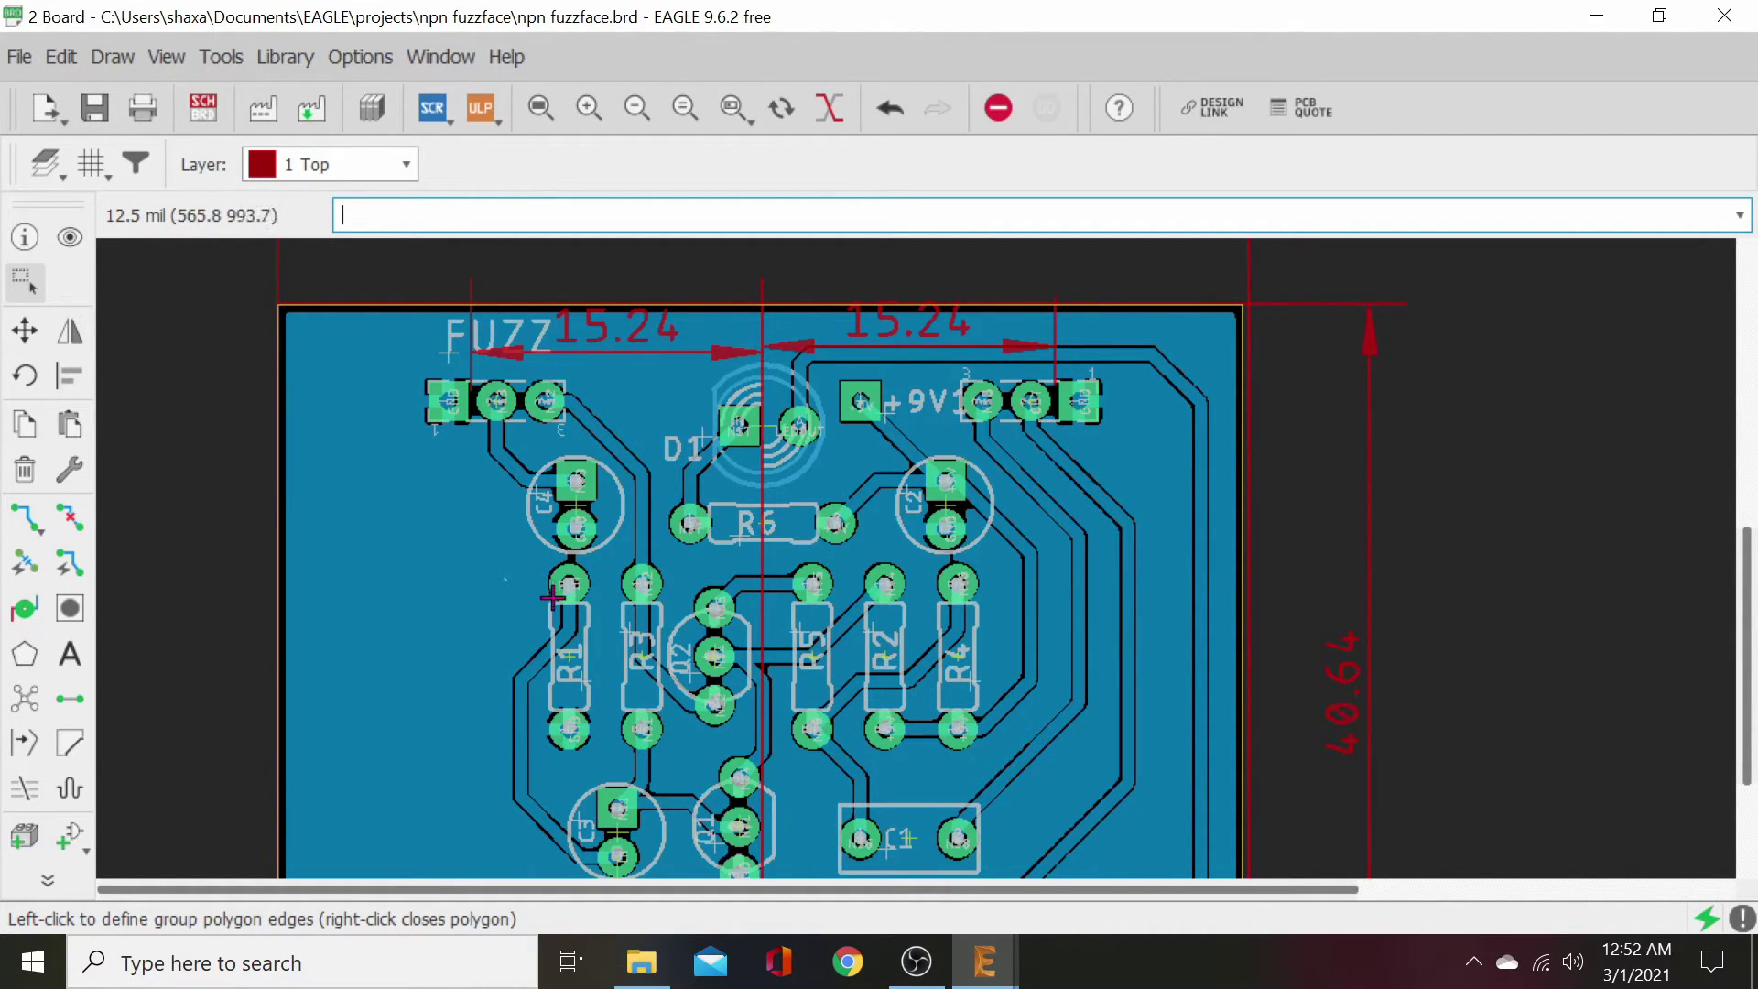
{"action": "right_click", "coordinate": [179, 428]}
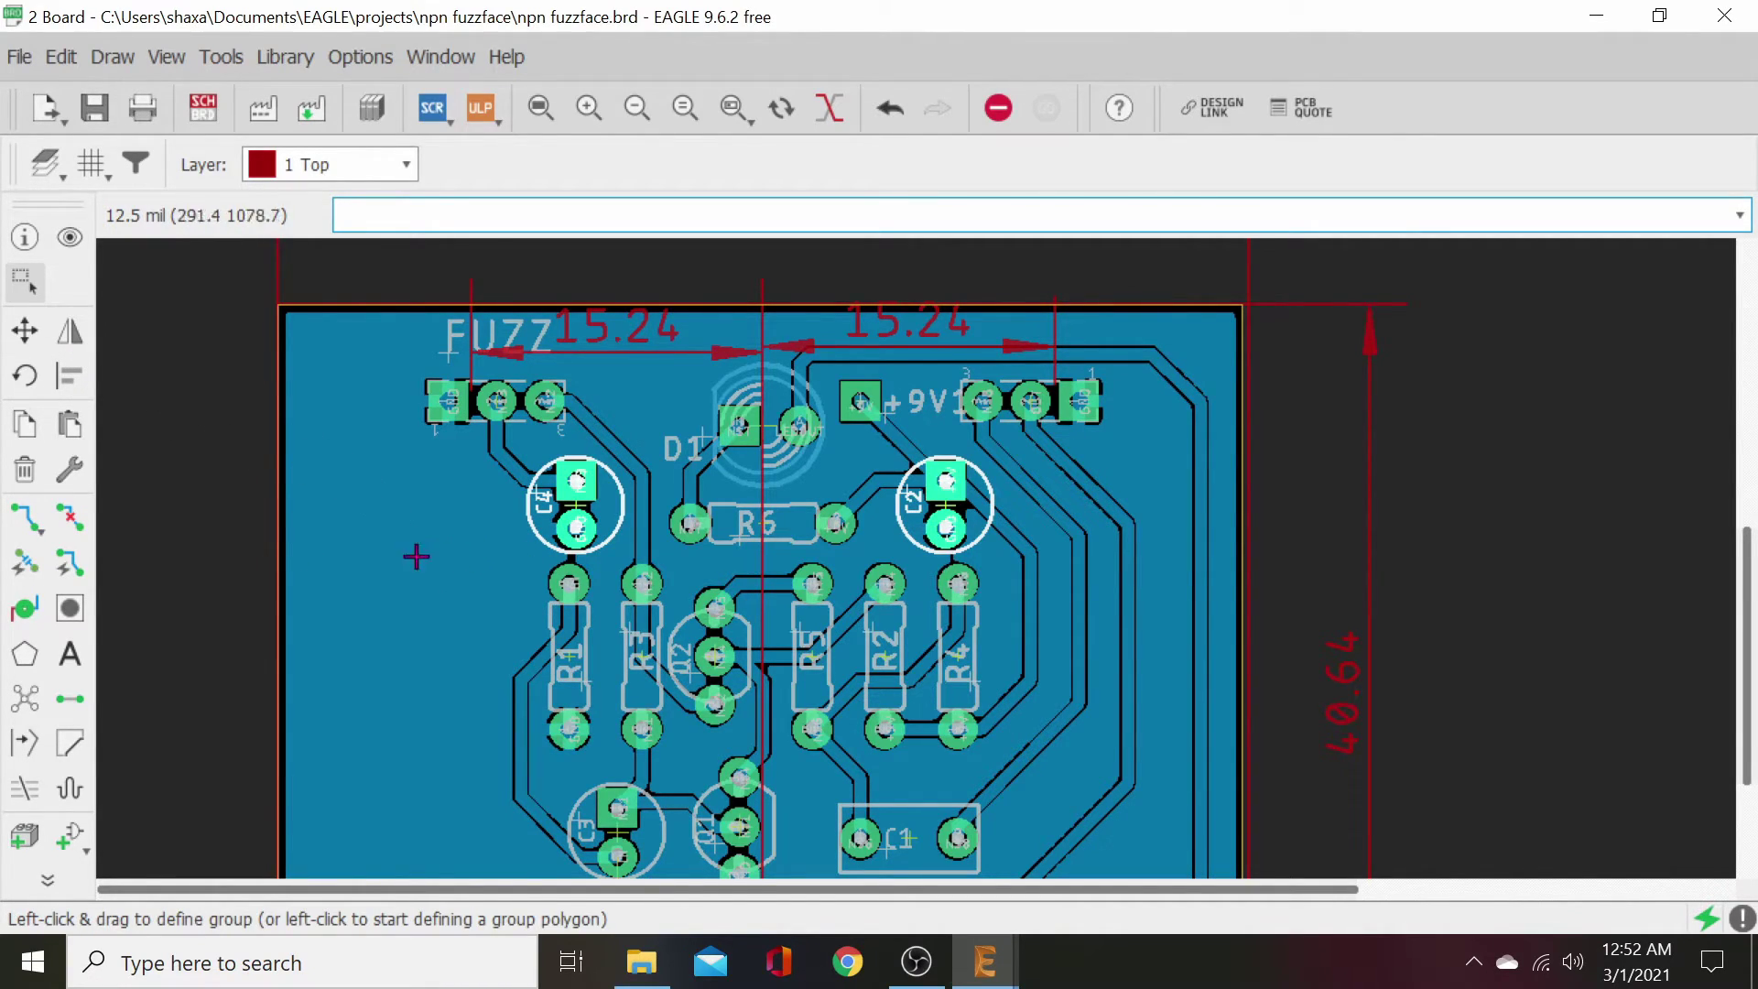
{"action": "left_click", "coordinate": [216, 448]}
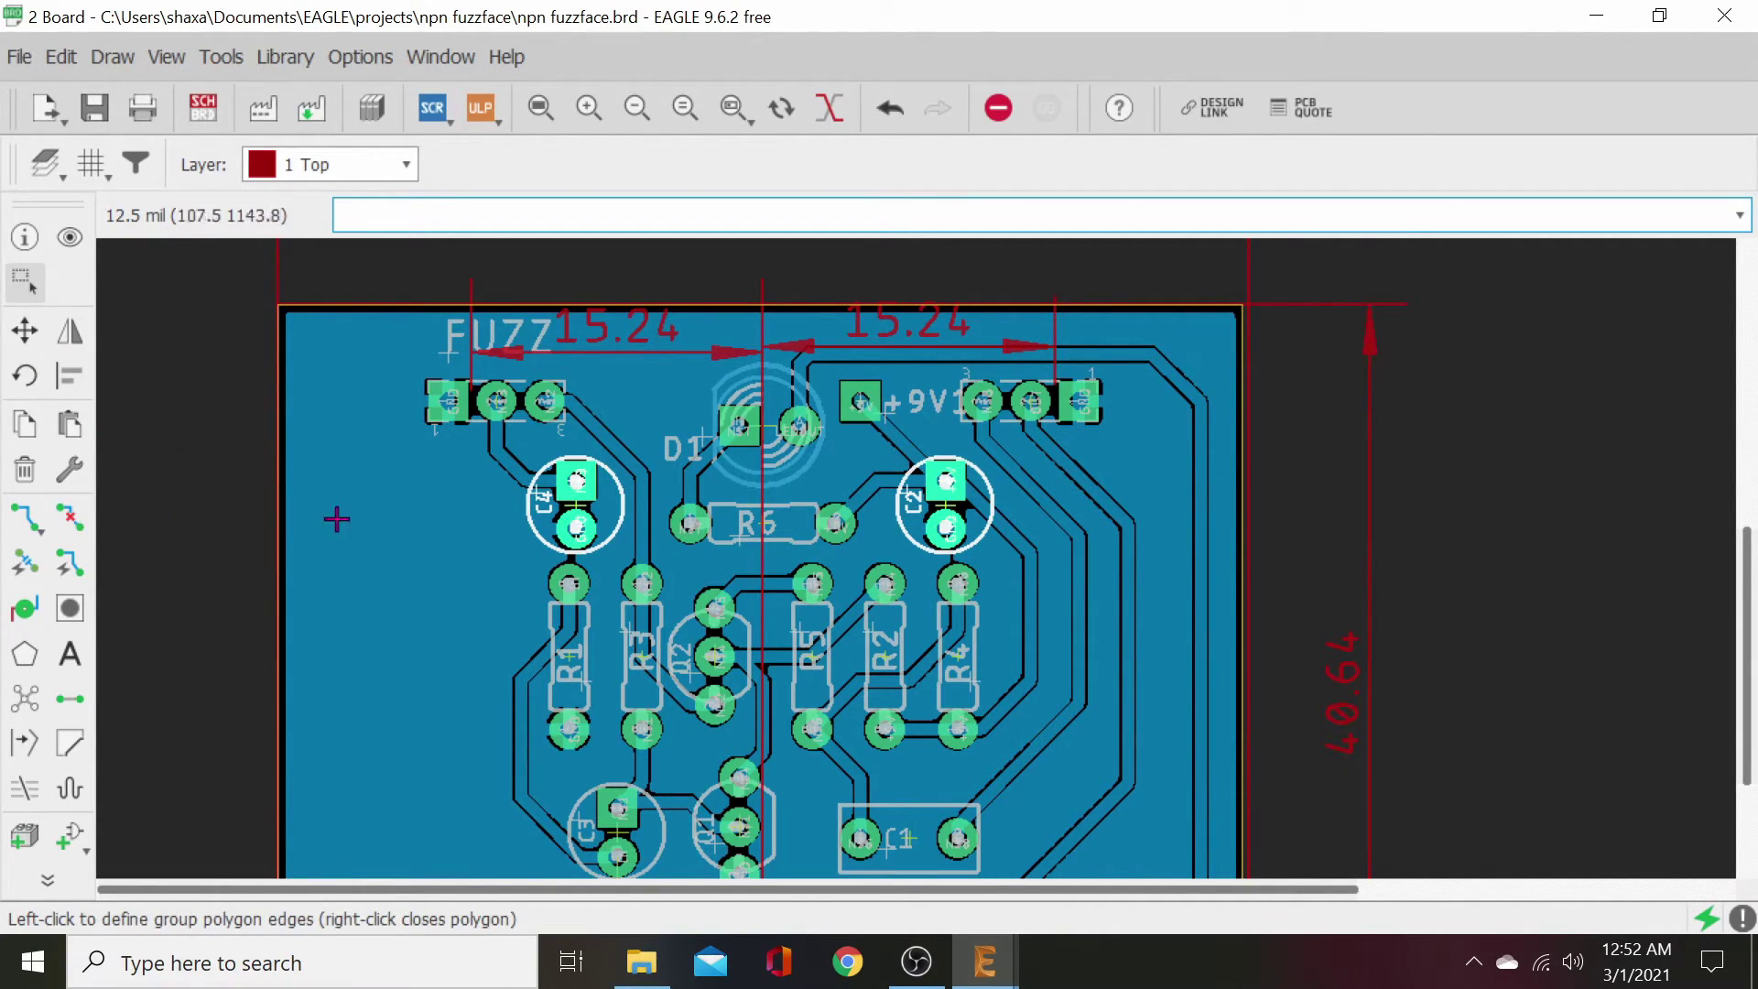
- Shift the GND pour outline slightly left
{"action": "left_click", "coordinate": [25, 329]}
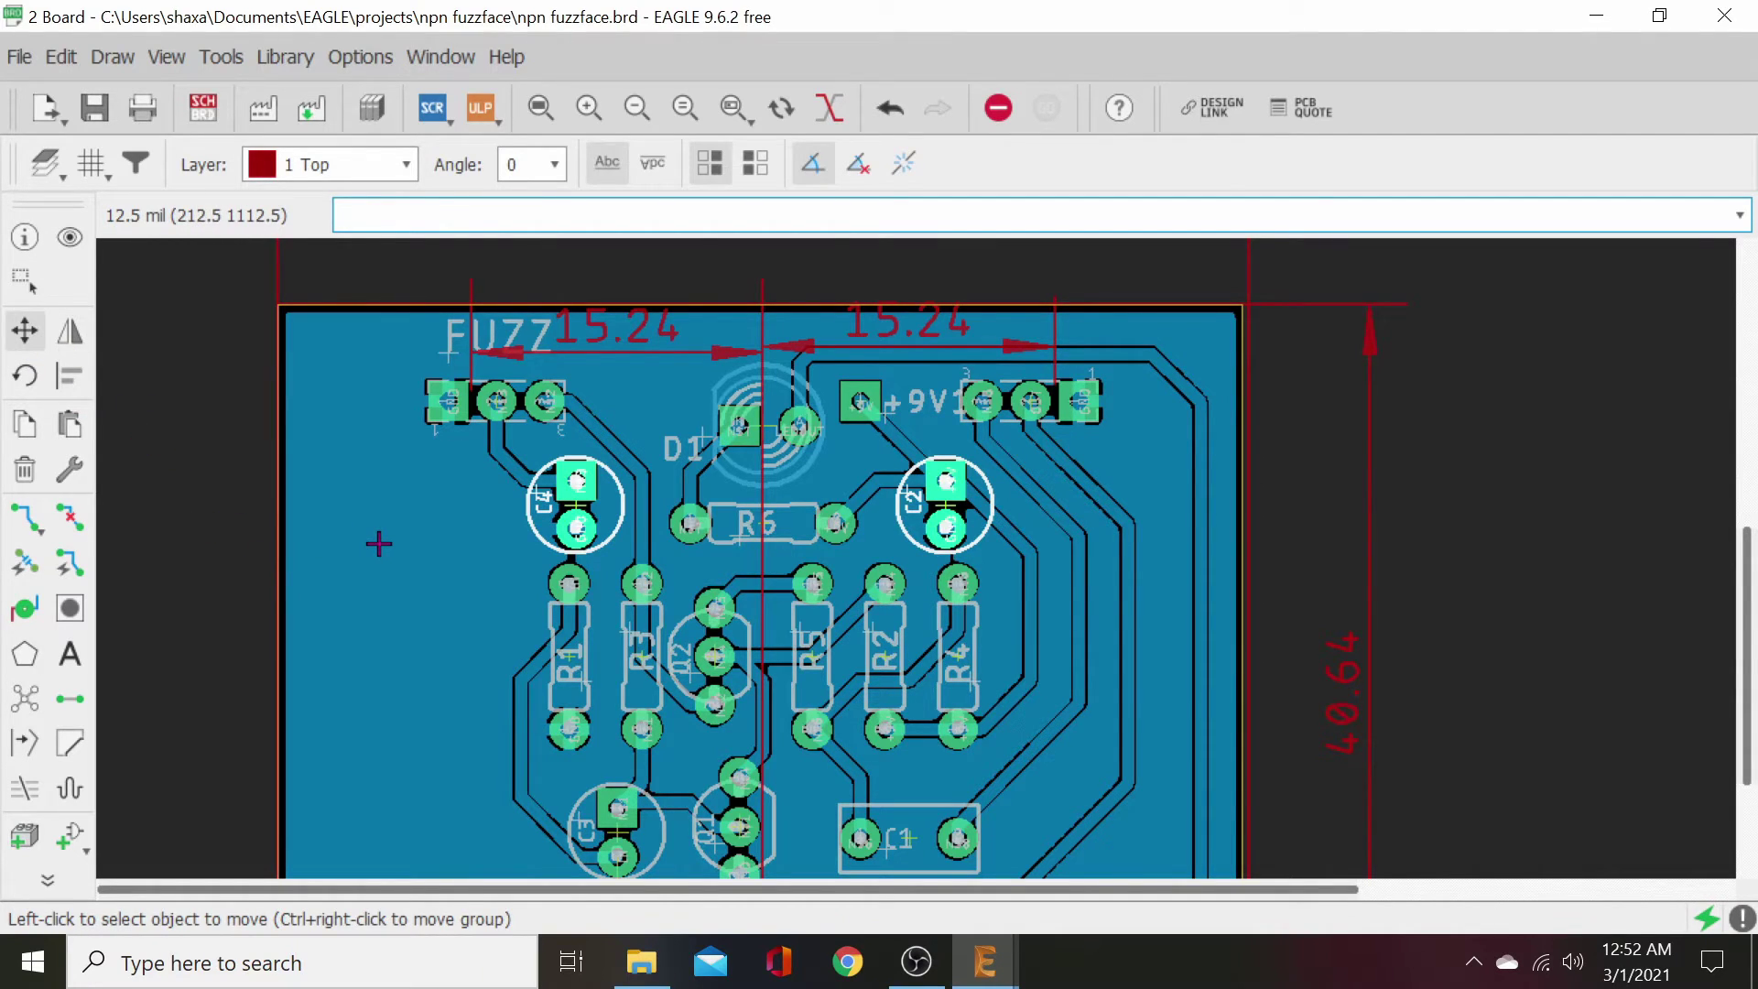
{"action": "left_click", "coordinate": [249, 567]}
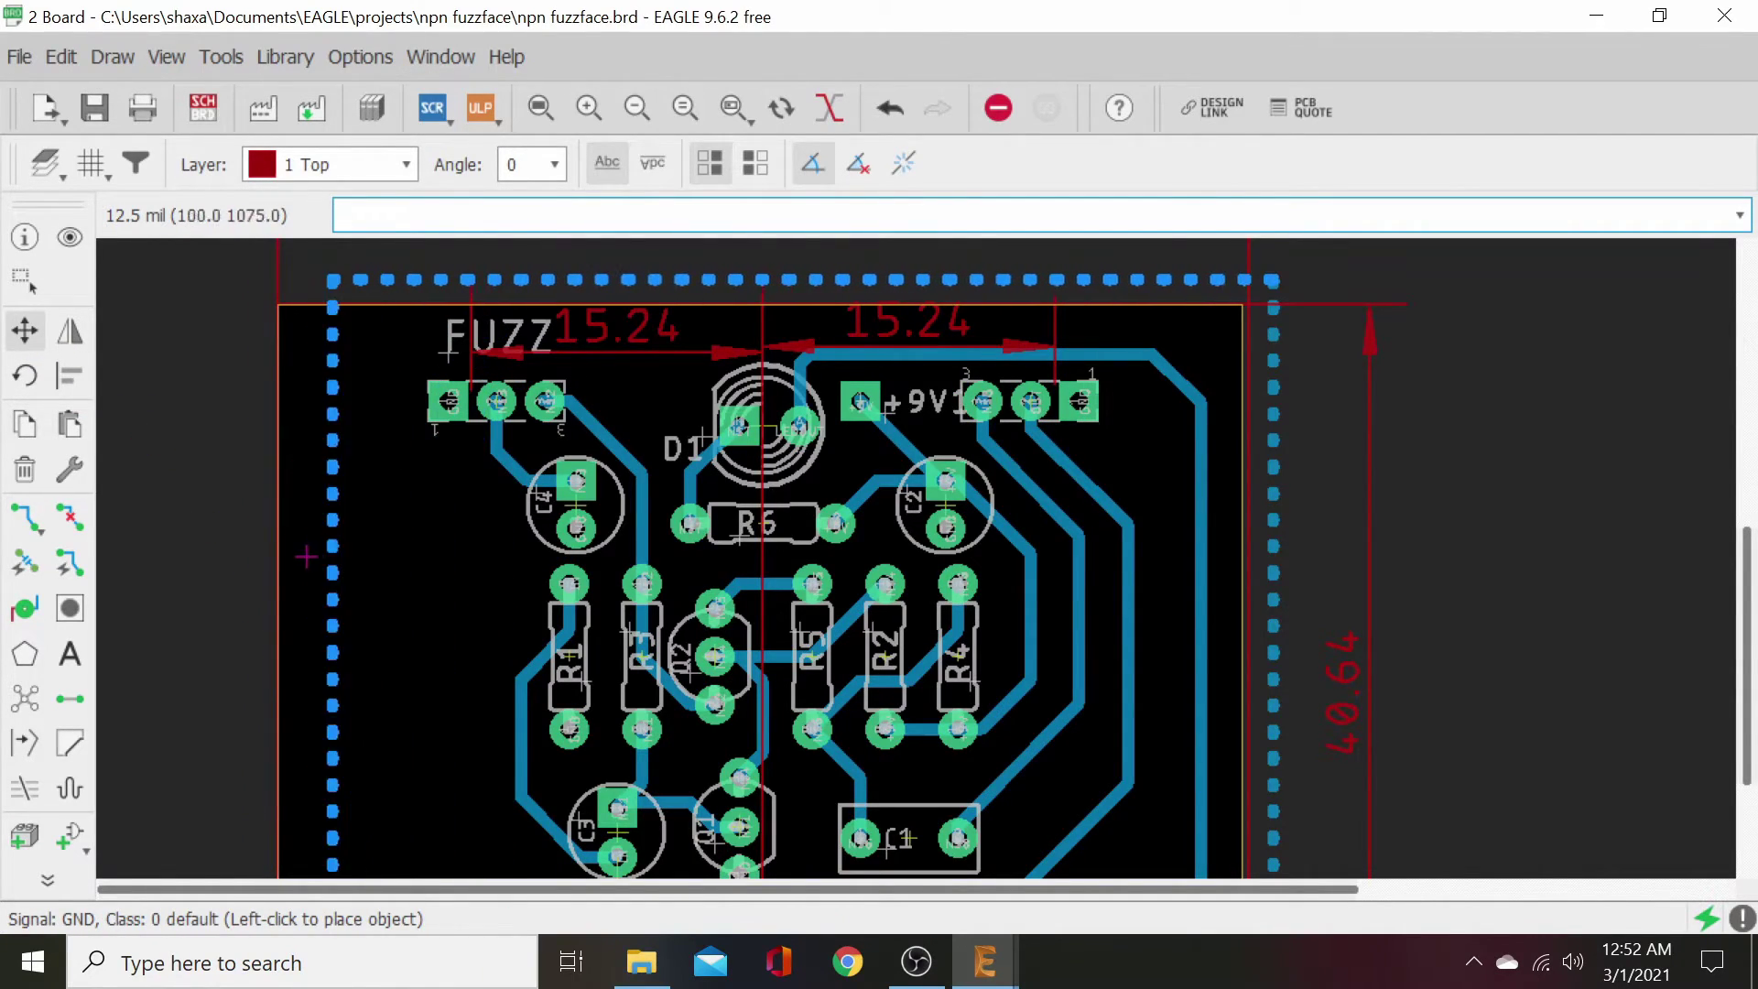
{"action": "left_click", "coordinate": [260, 560]}
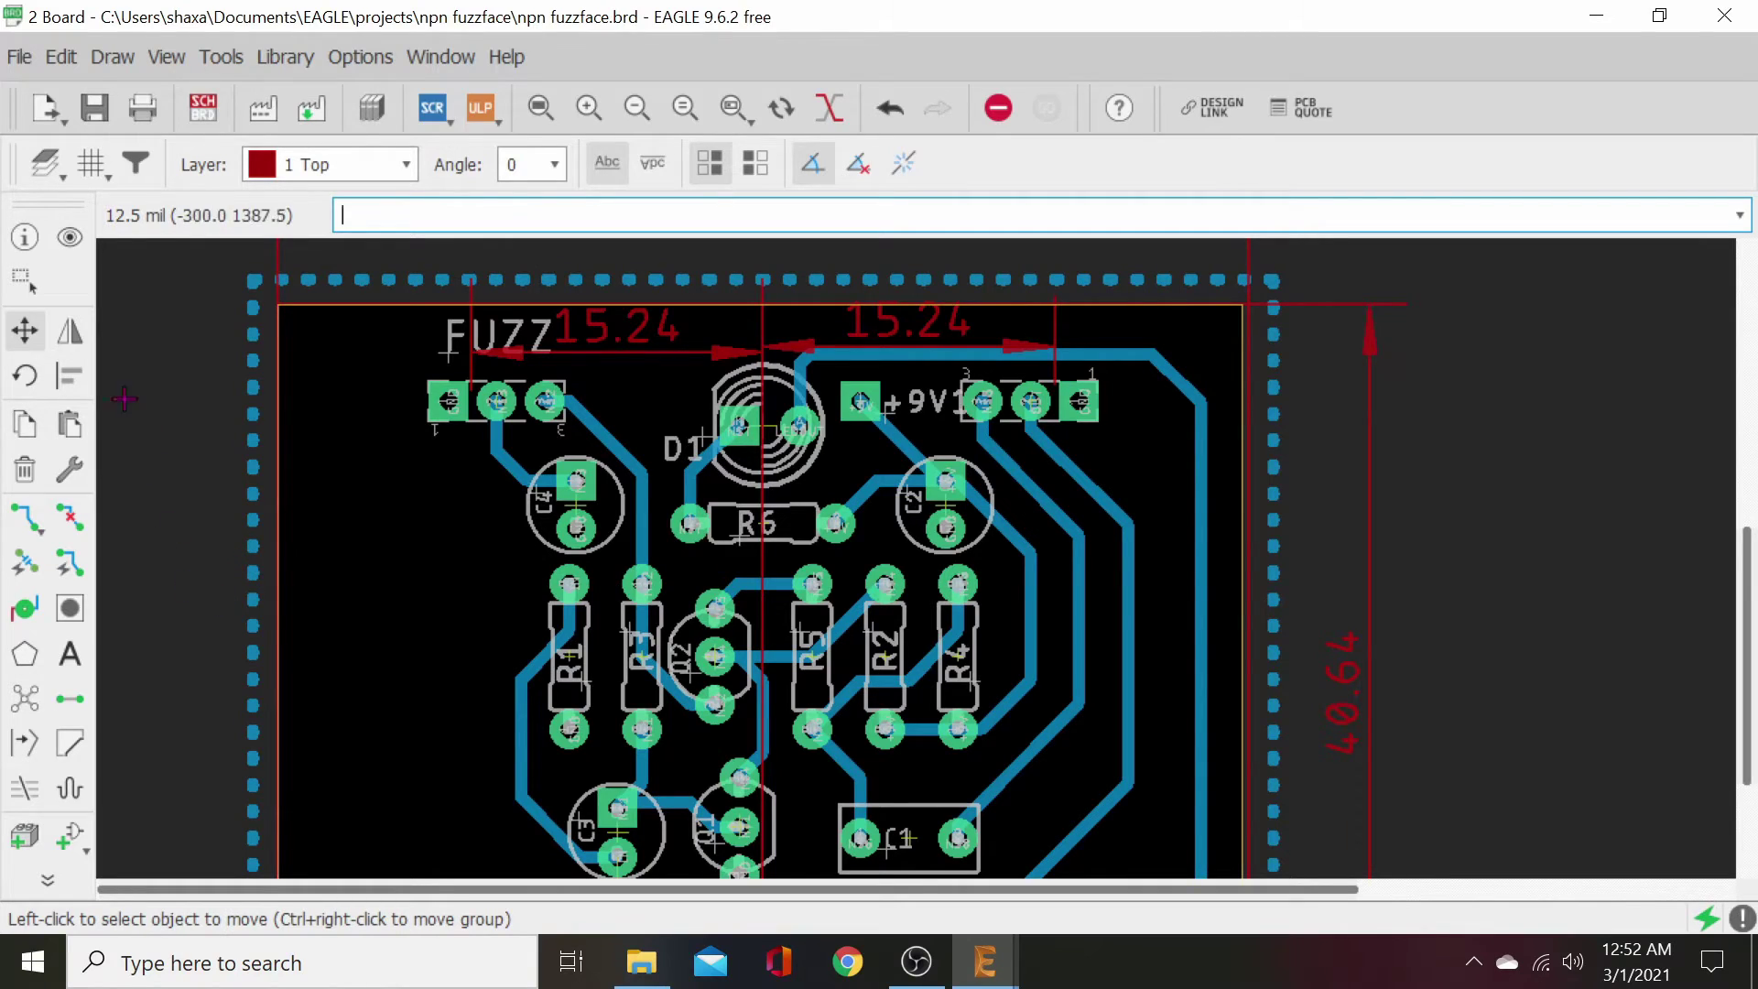
- Group resistors R1–R5 with Q2 and pick them up together to move right
{"action": "left_click", "coordinate": [21, 282]}
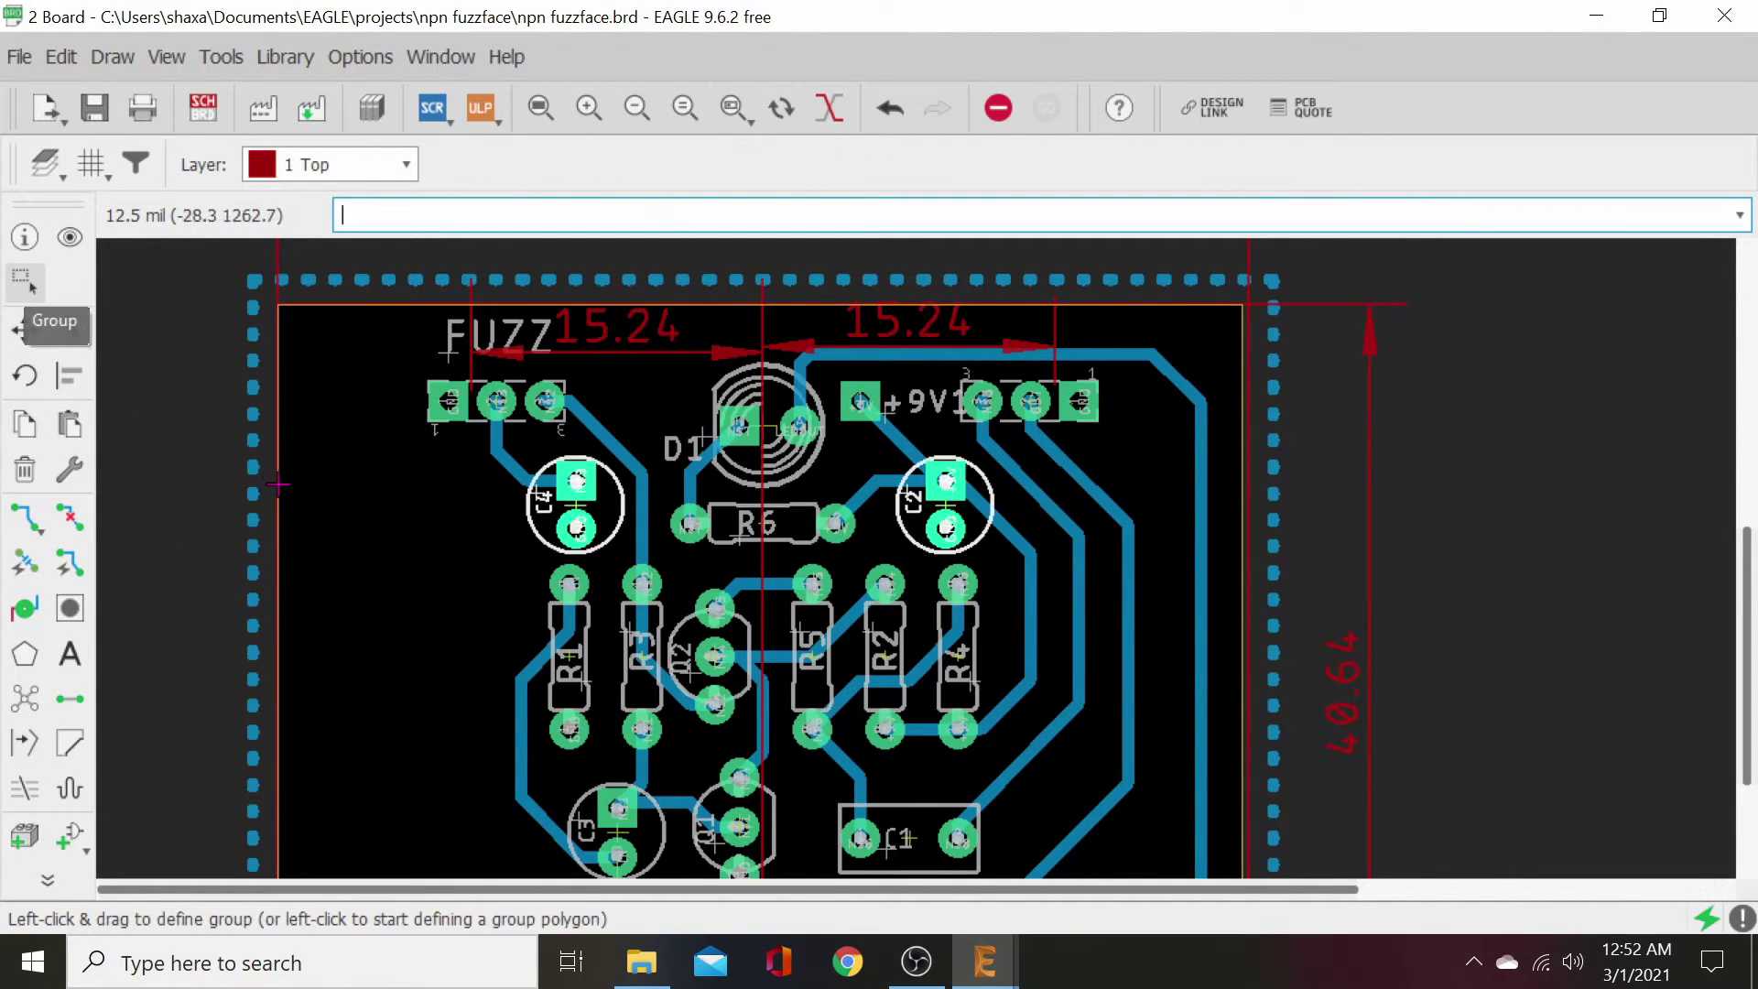
{"action": "left_click", "coordinate": [491, 573]}
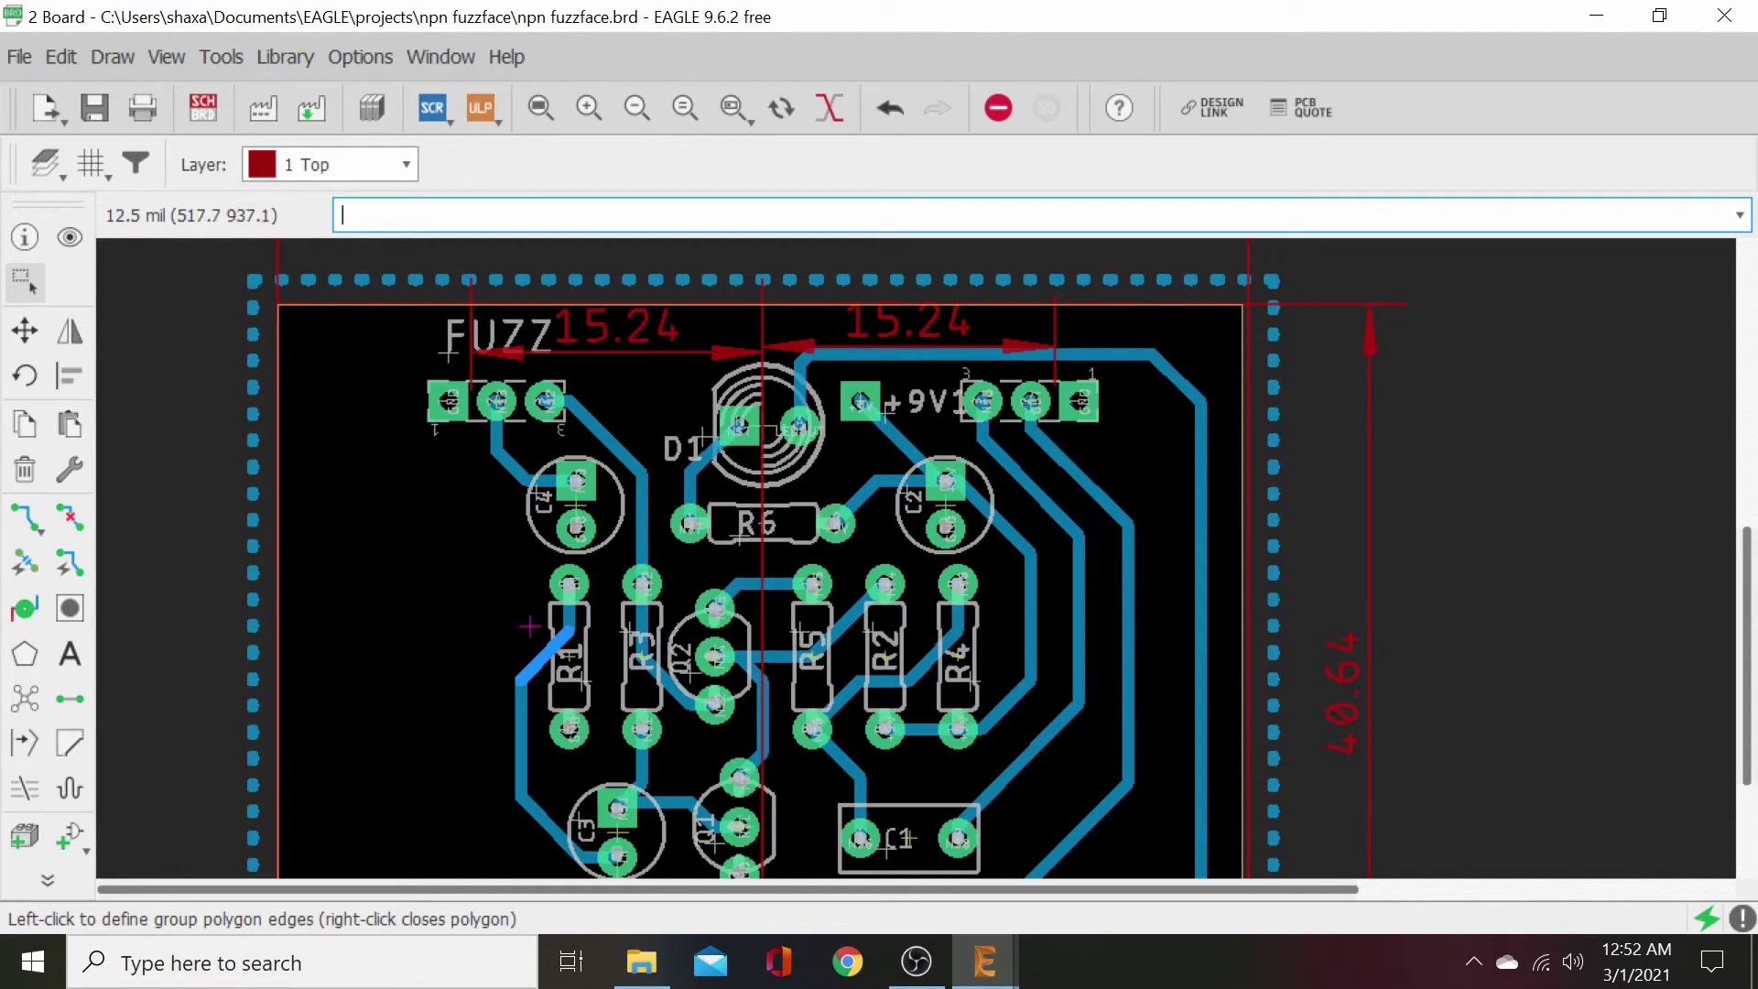
{"action": "left_click_drag", "start_coordinate": [500, 574], "coordinate": [992, 752]}
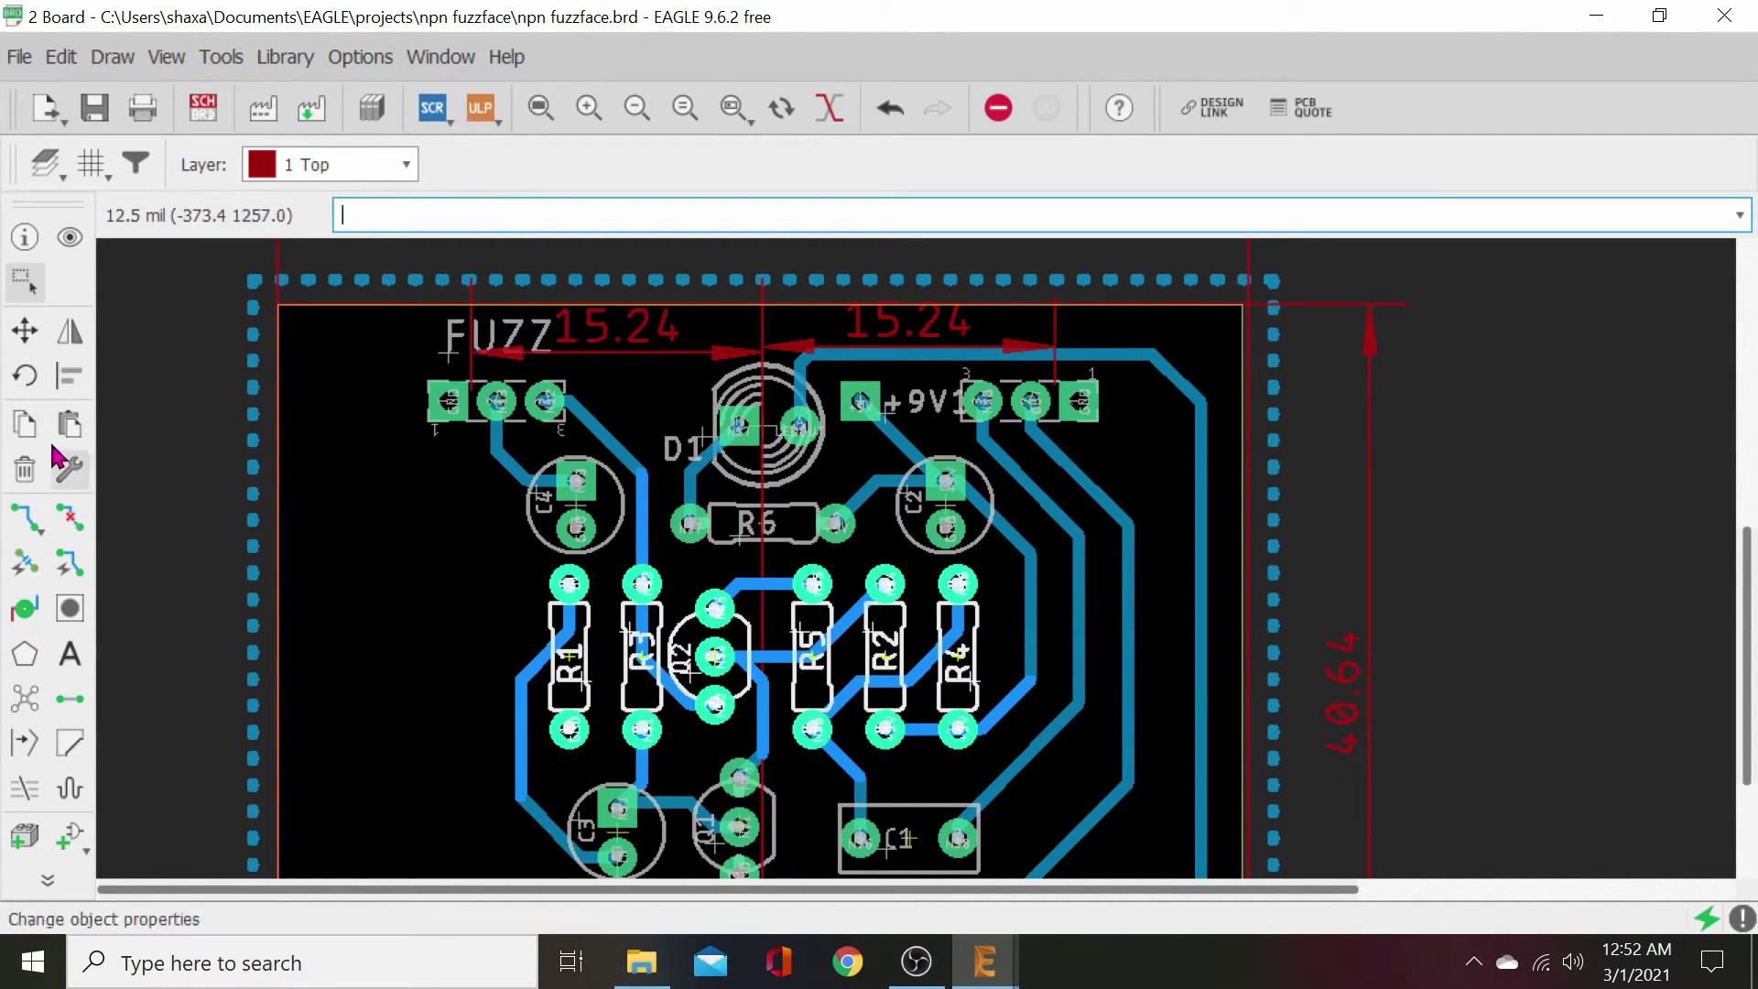
{"action": "left_click", "coordinate": [25, 330]}
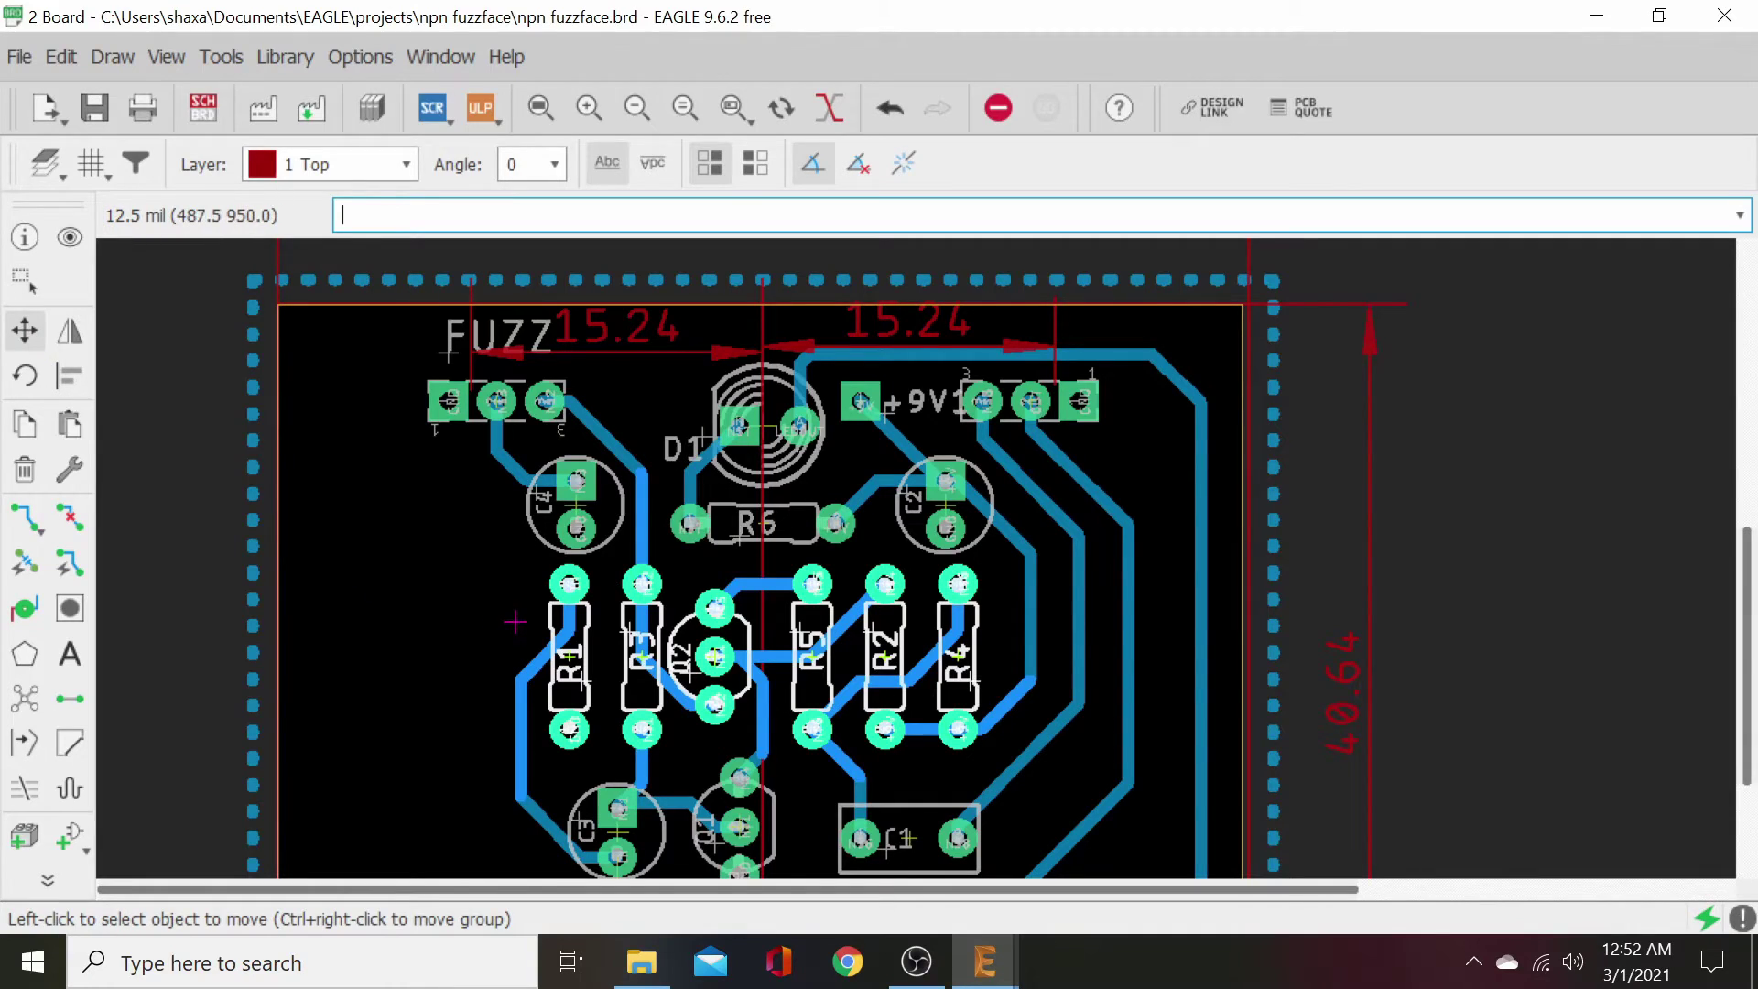
{"action": "right_click", "coordinate": [518, 620], "text": "ctrl"}
{"action": "left_click", "coordinate": [545, 628]}
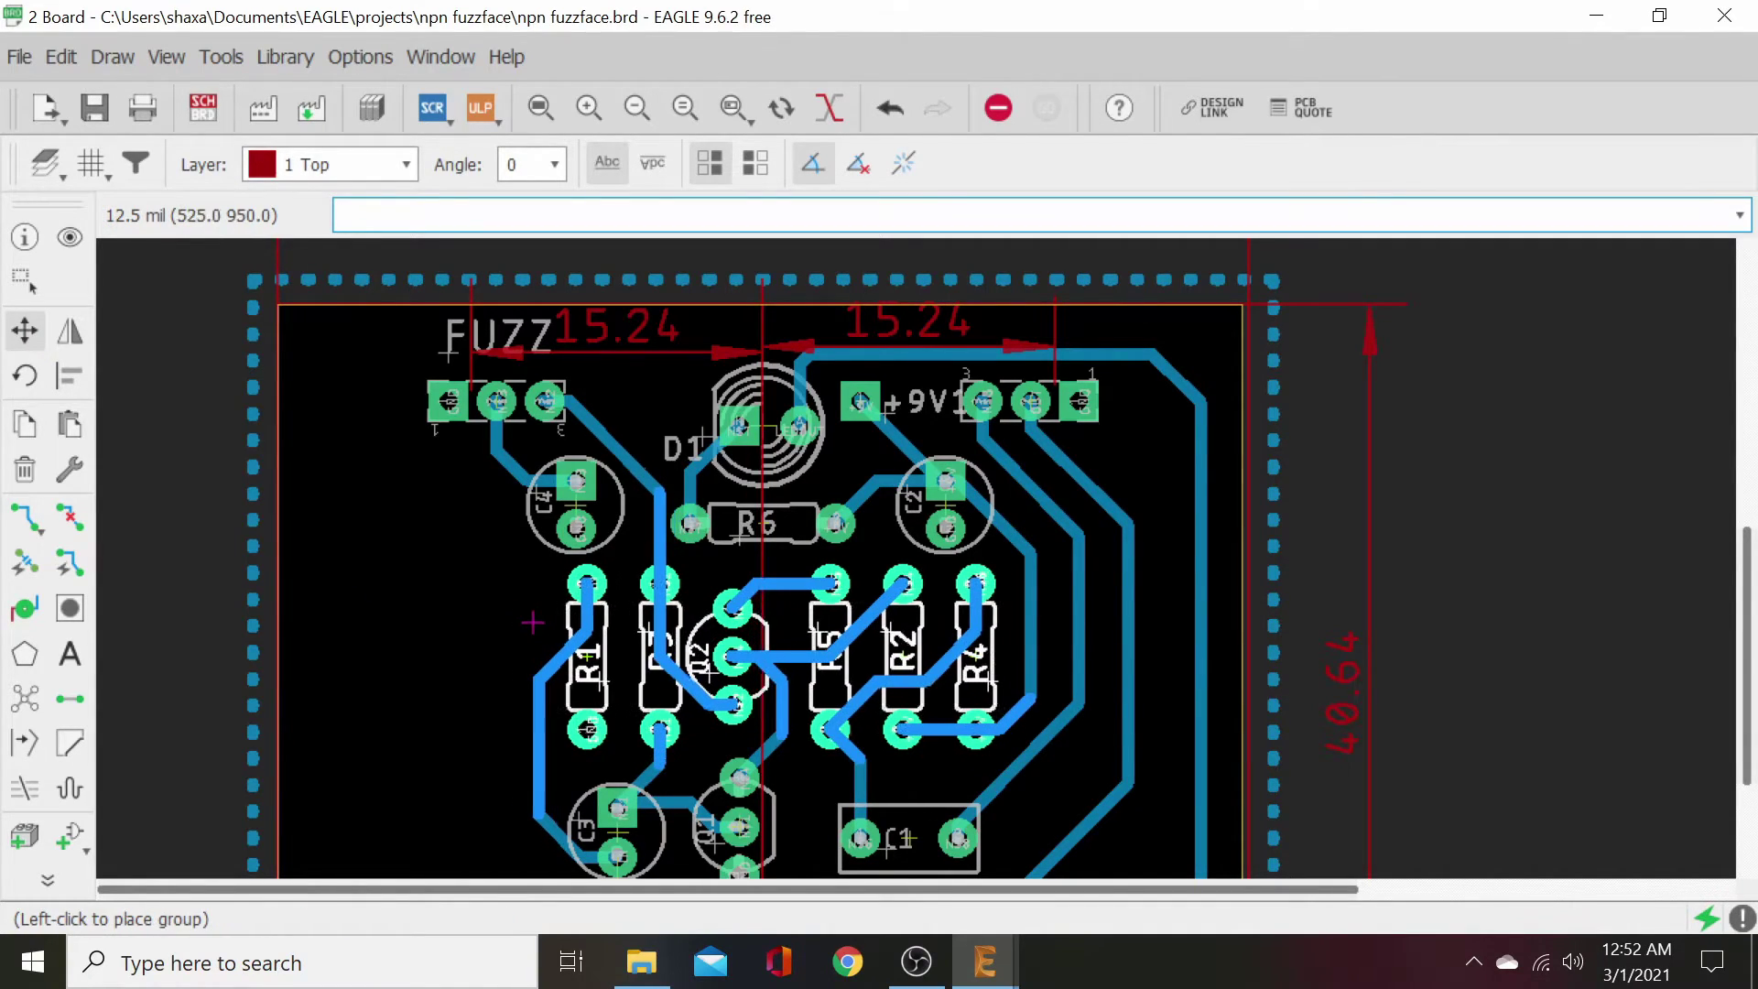
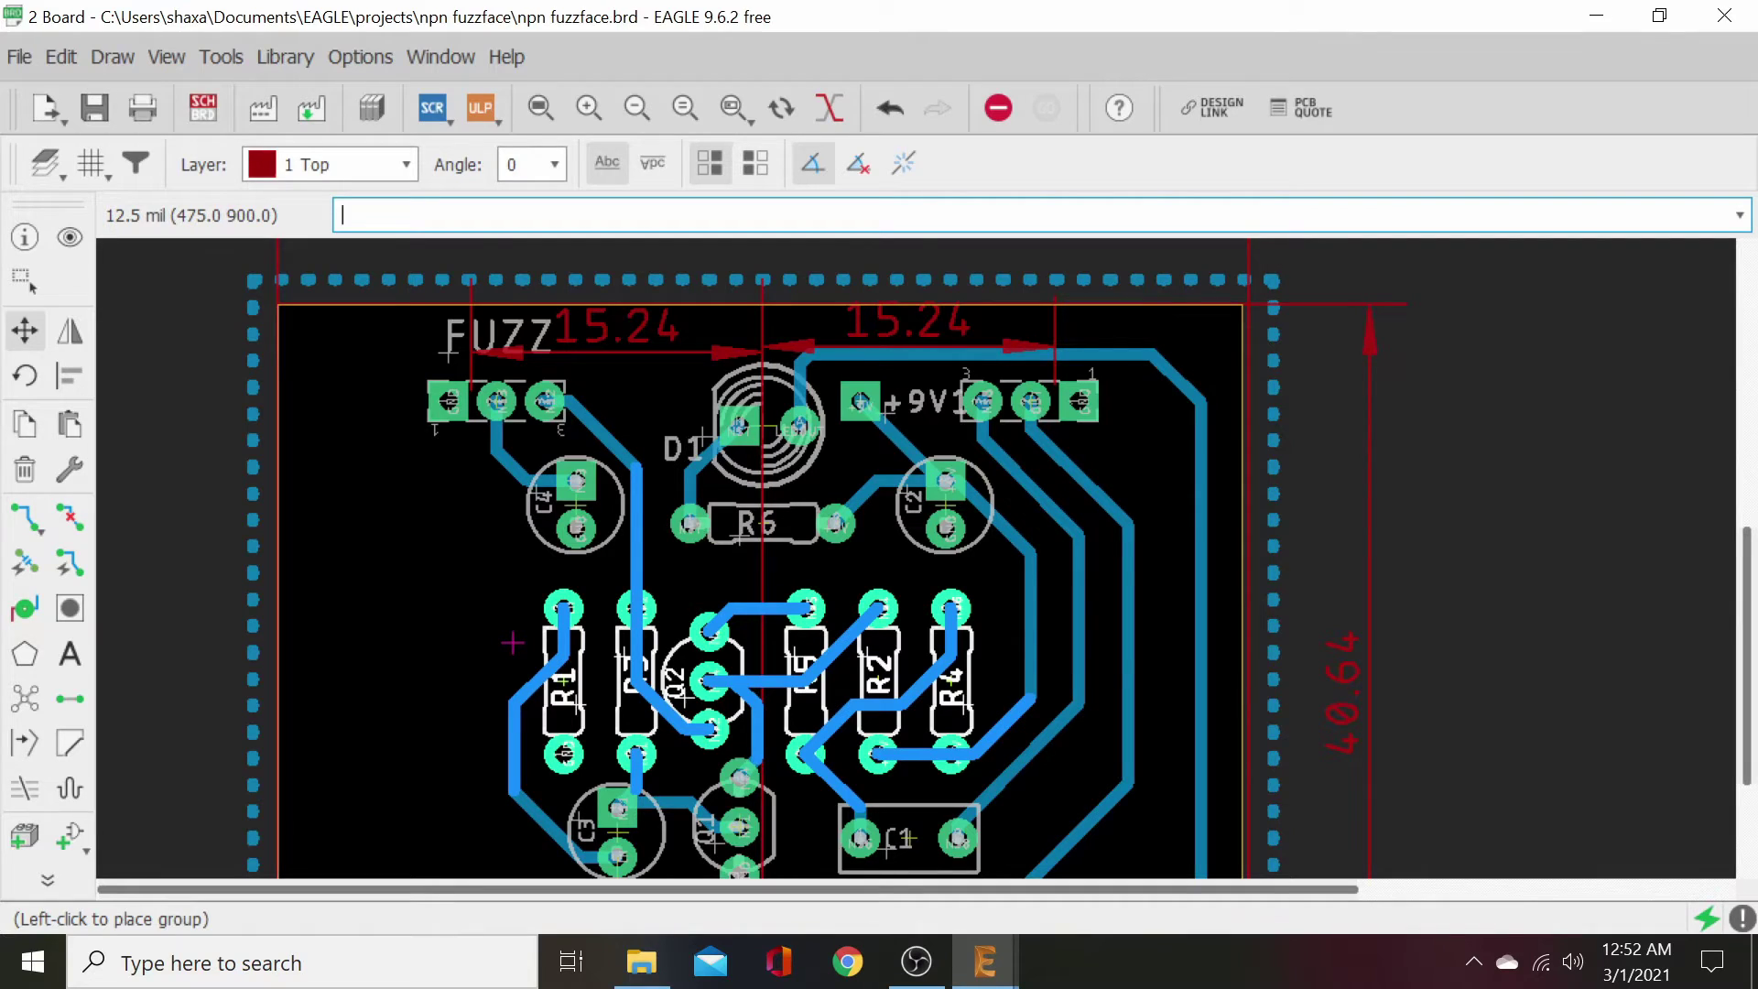
- Place the moved resistor and transistor group and recalculate the ratsnest
{"action": "left_click", "coordinate": [513, 643]}
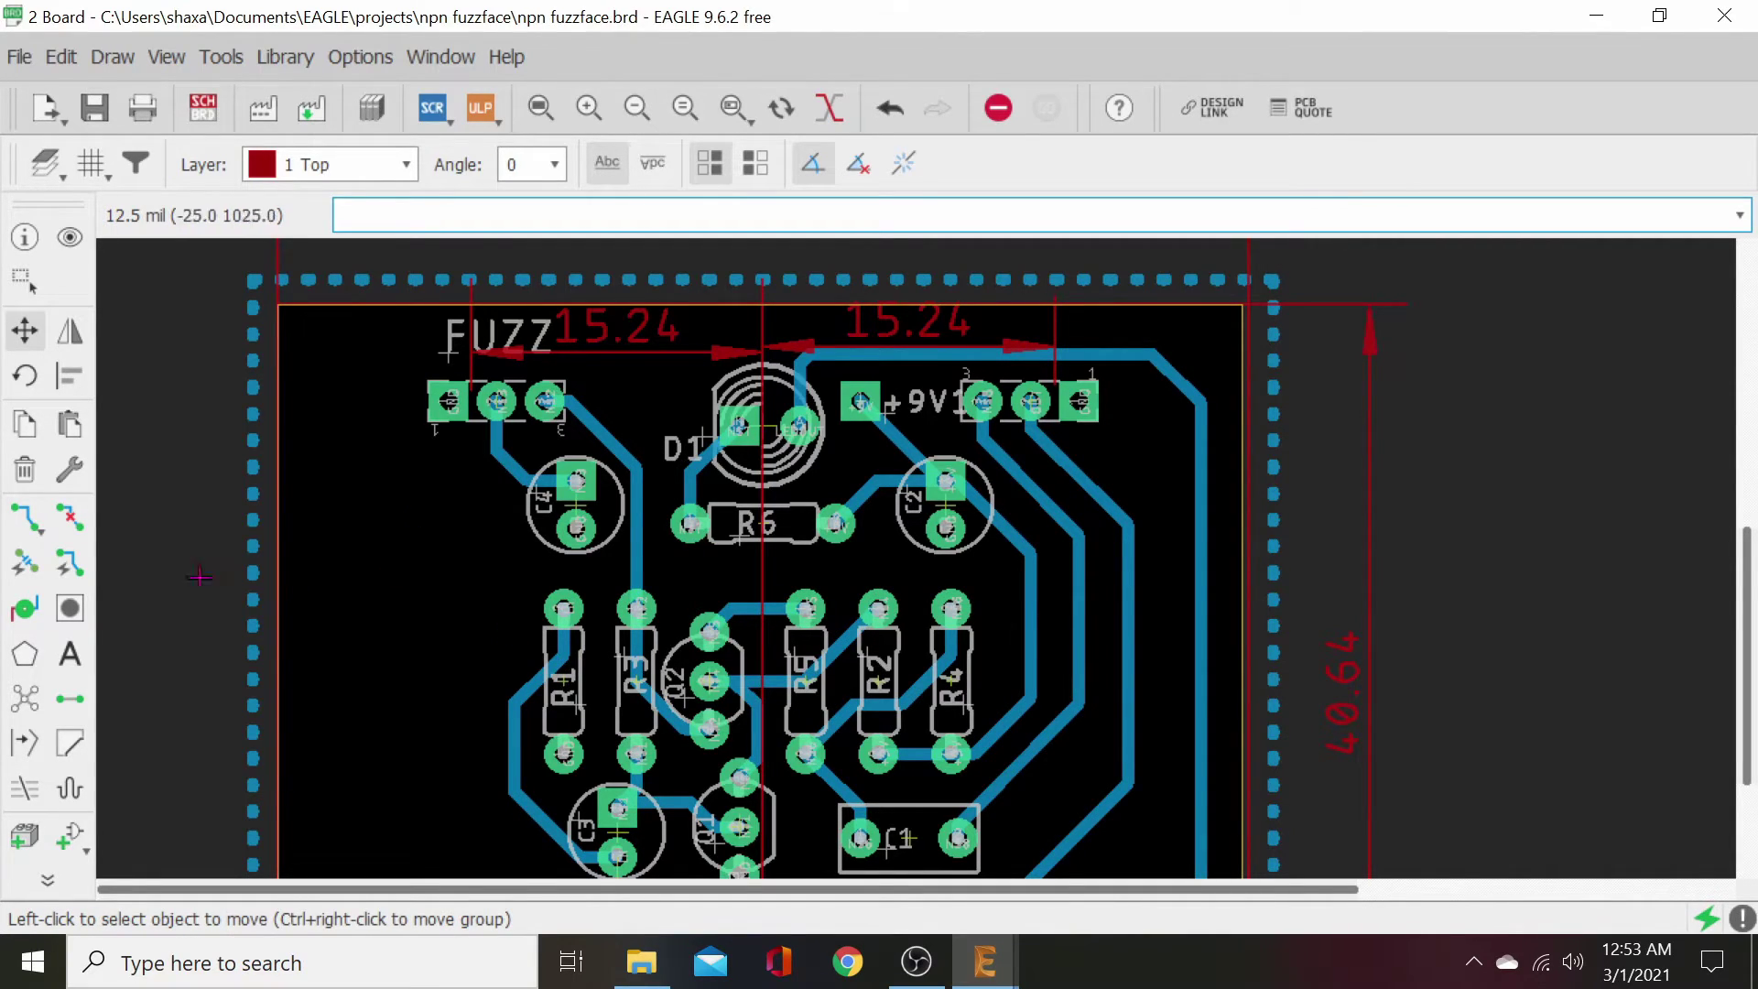
{"action": "left_click", "coordinate": [25, 699]}
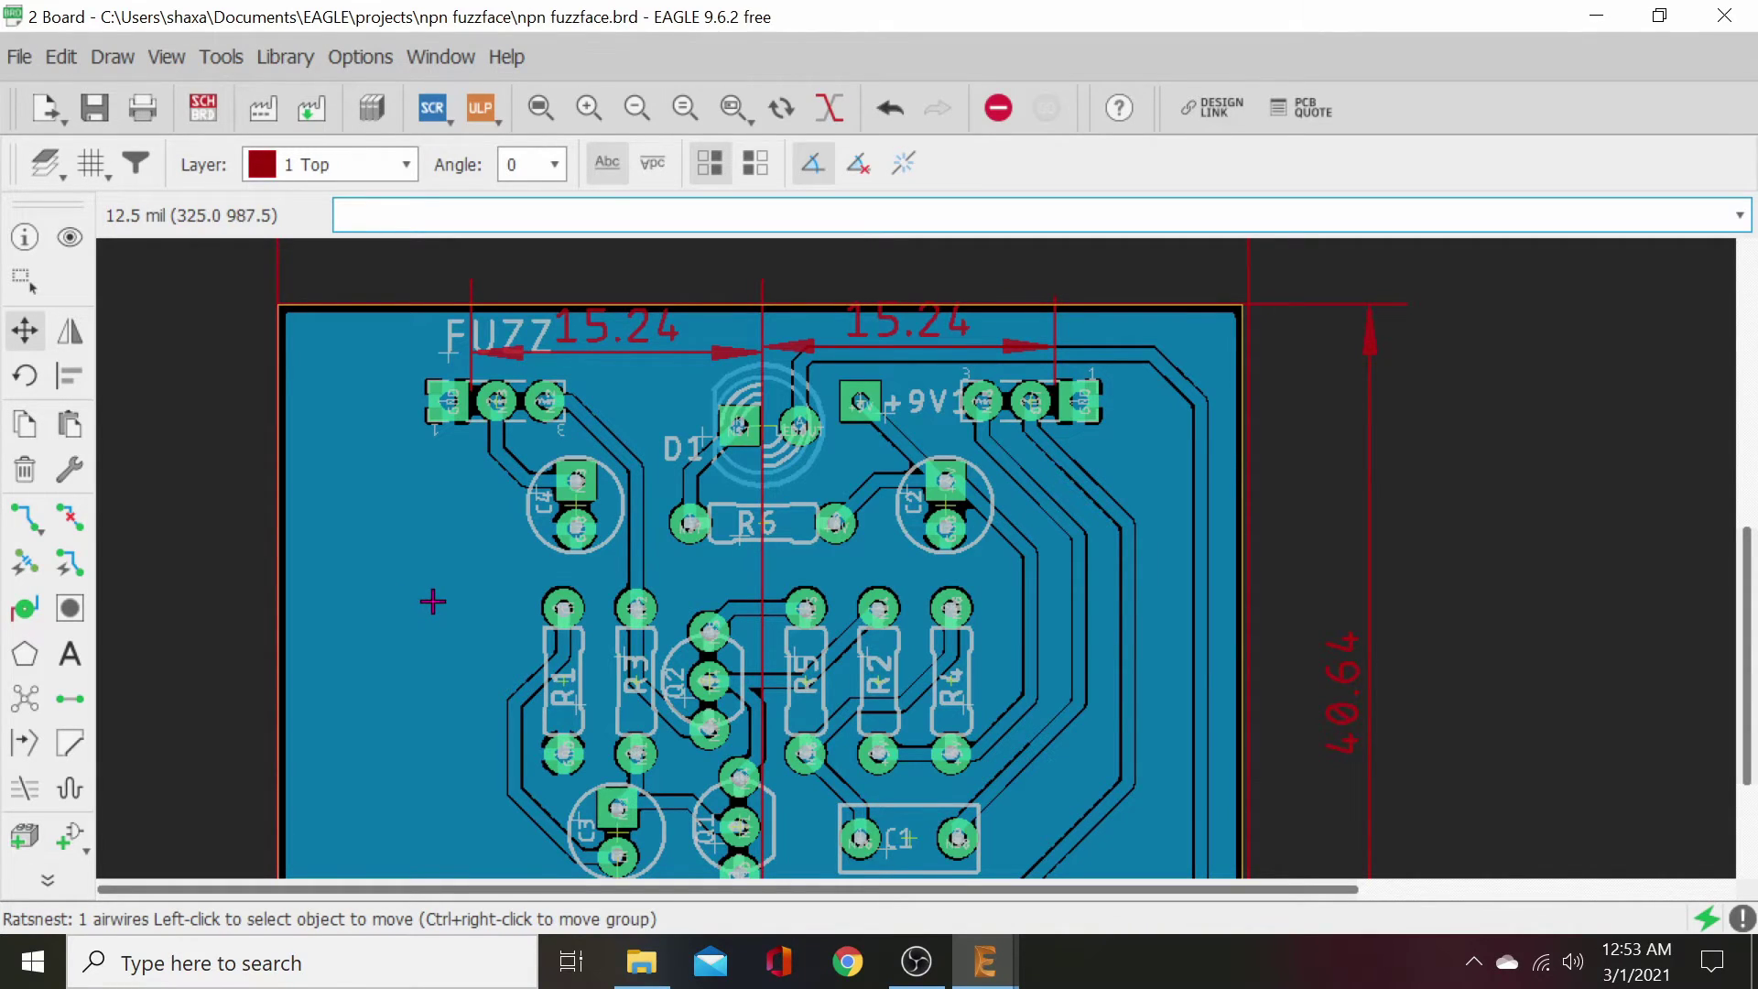
{"action": "middle_click_drag", "start_coordinate": [436, 602], "coordinate": [448, 558]}
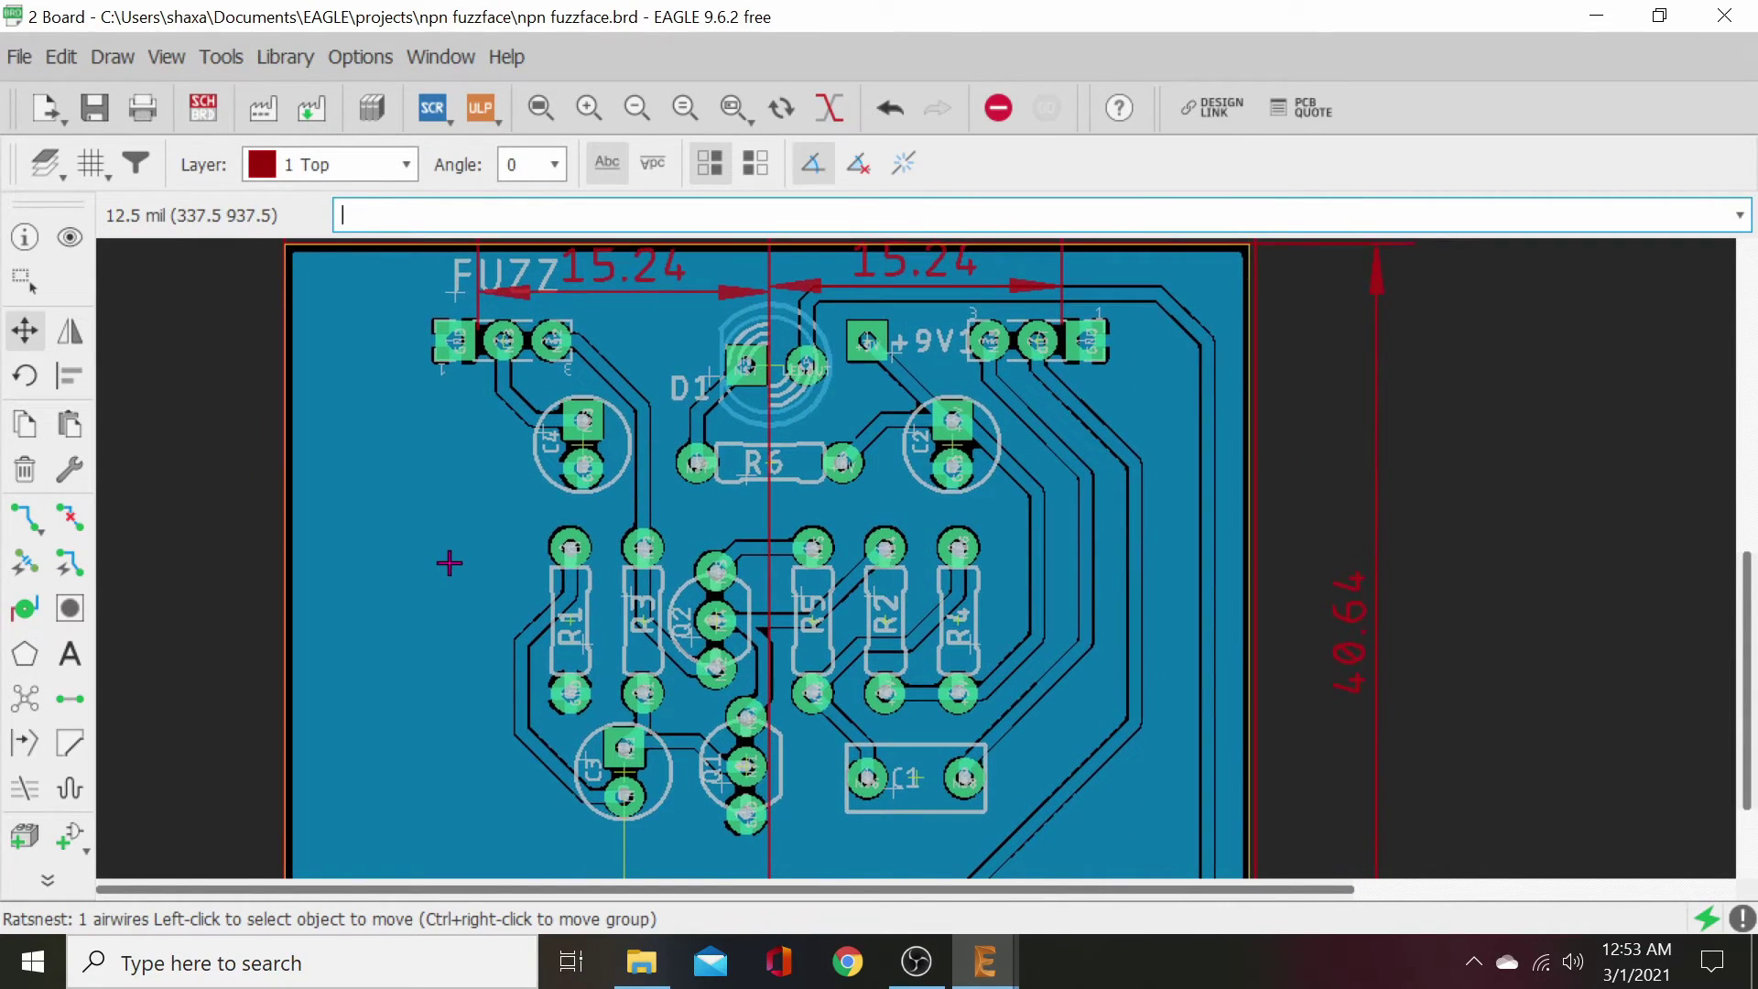
- Rip up the copper pour and box-select the resistors and transistors into a group
{"action": "left_click", "coordinate": [27, 280]}
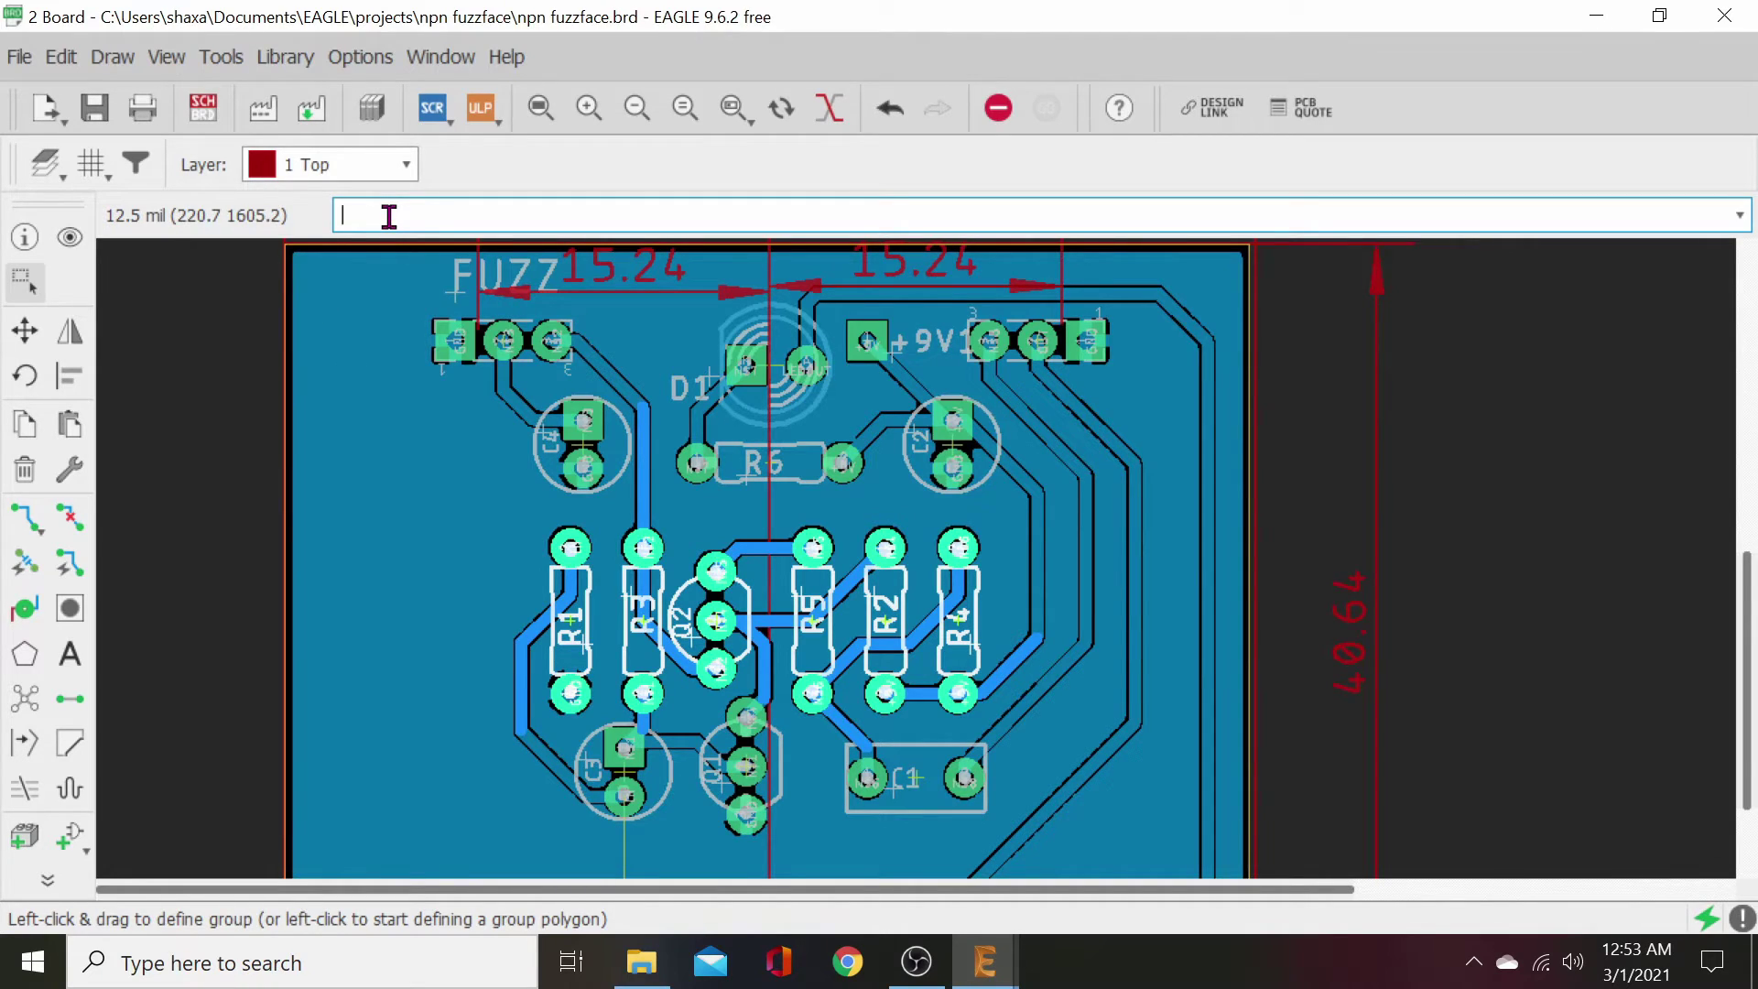
{"action": "type", "text": "gr"}
{"action": "key", "text": "Return"}
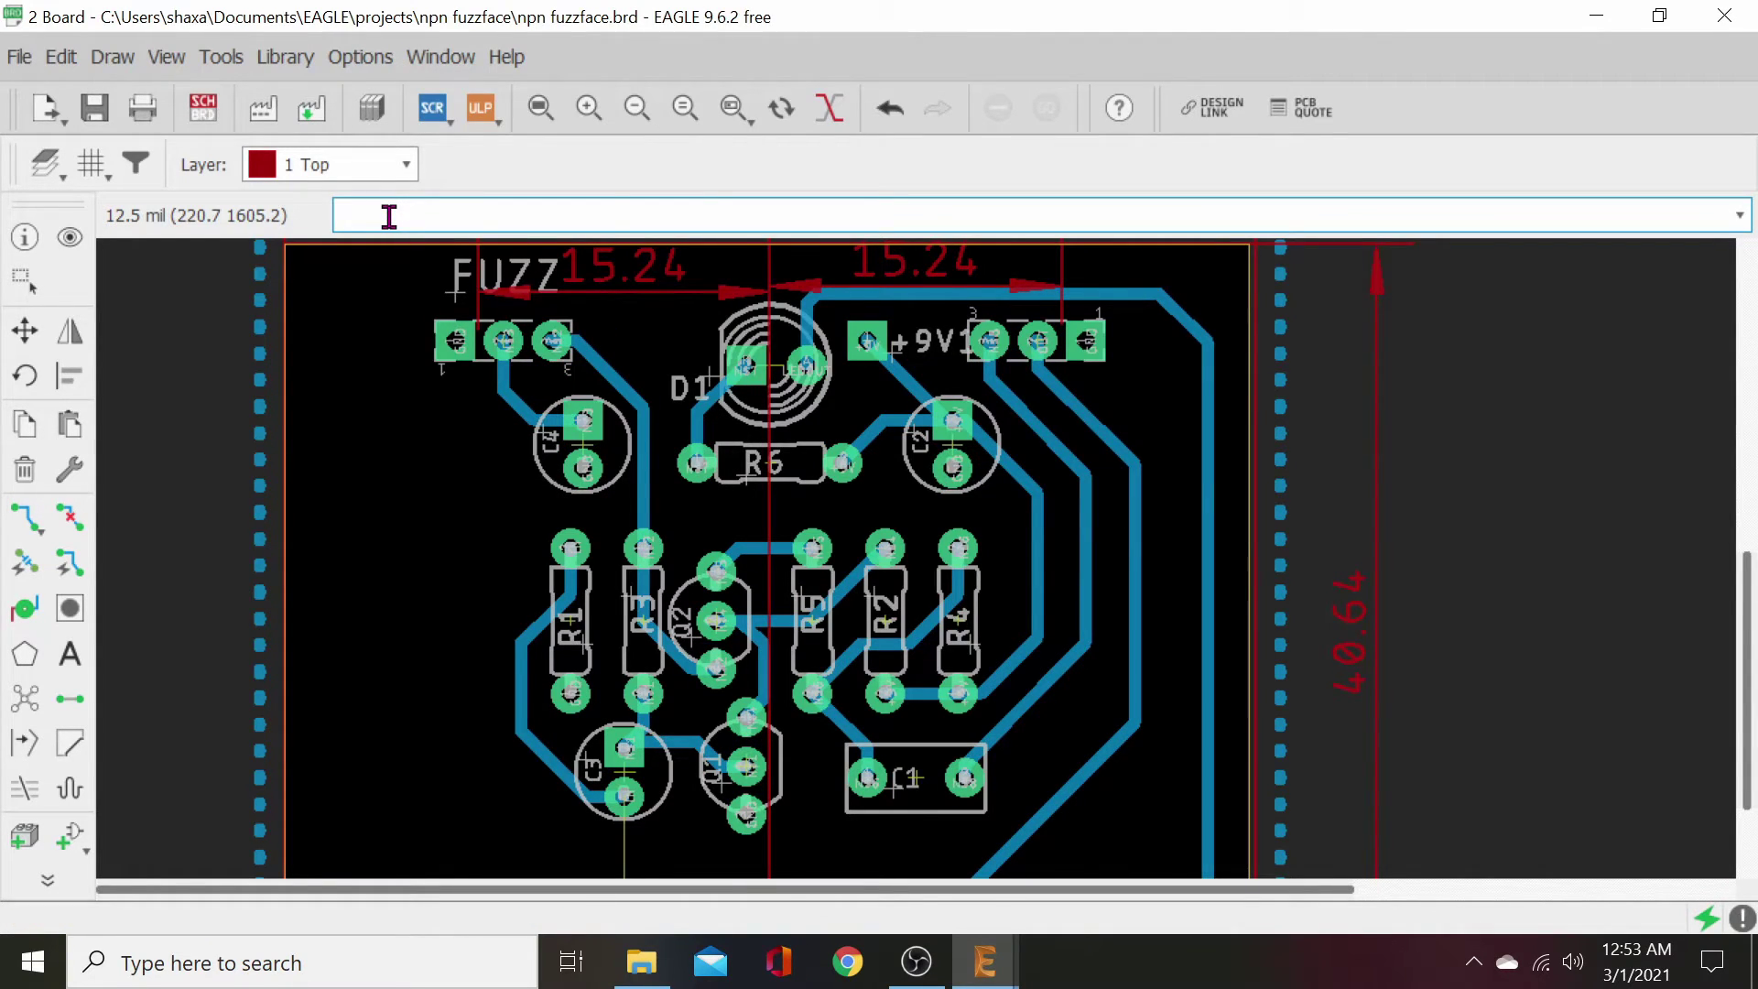
{"action": "type", "text": "group"}
{"action": "key", "text": "Return"}
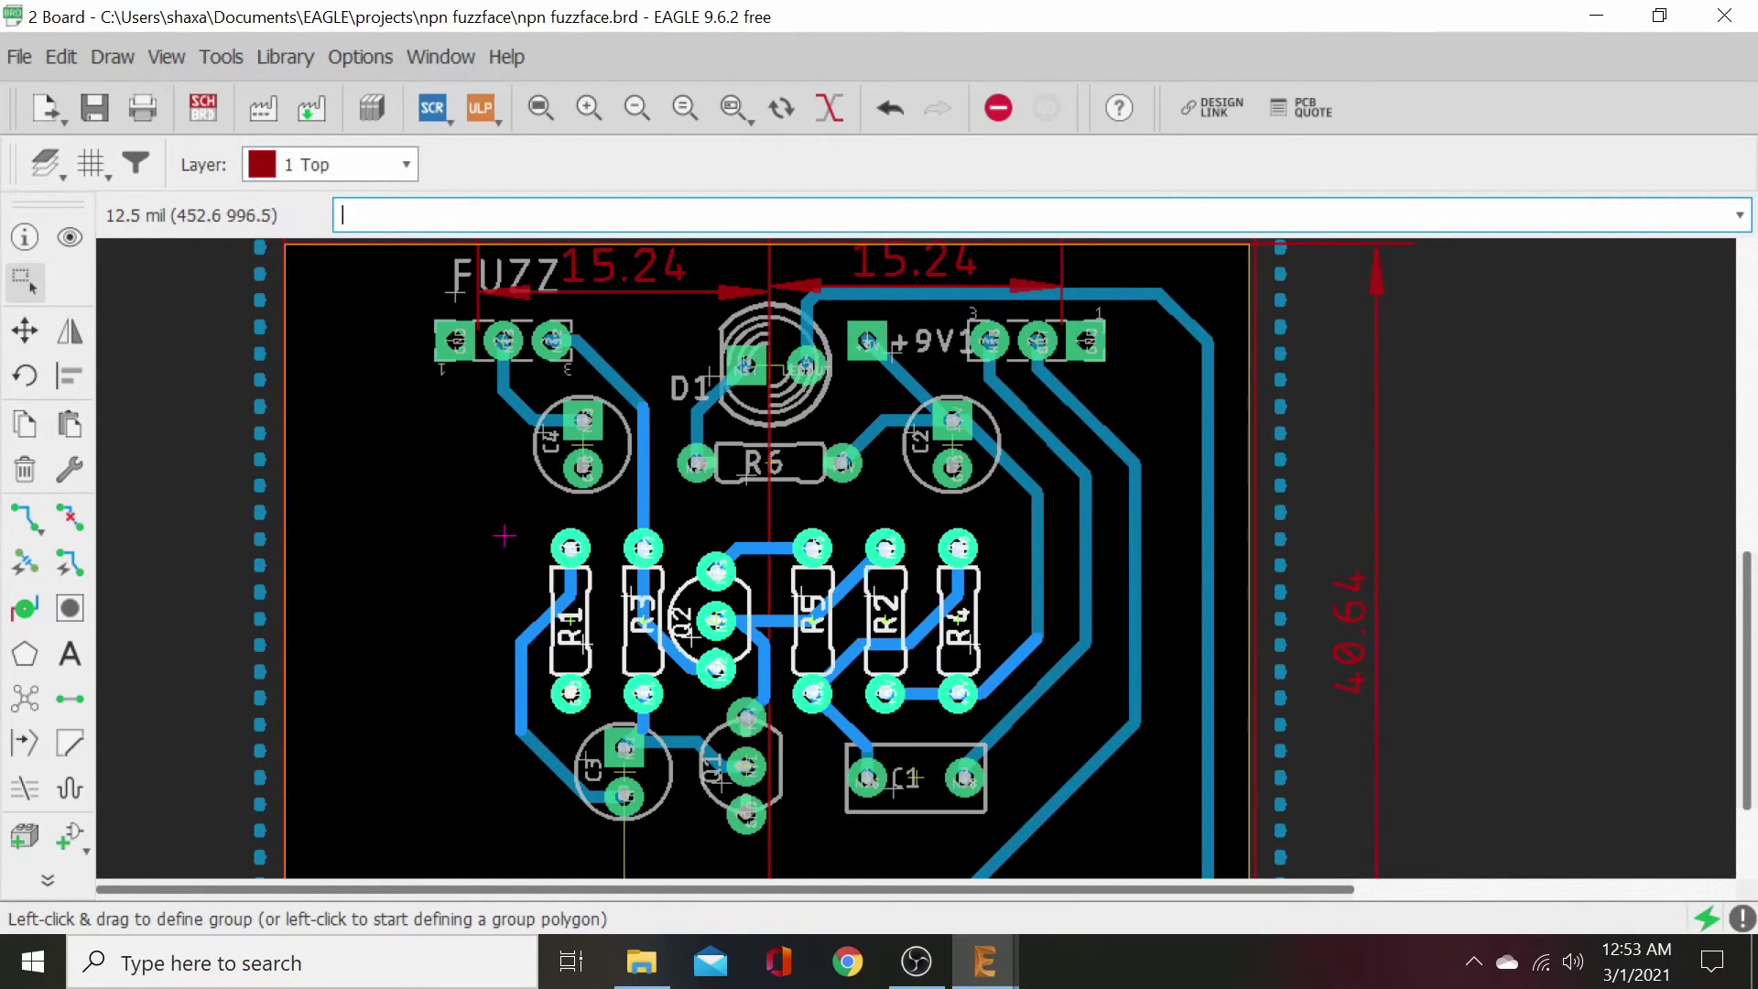
{"action": "left_click_drag", "start_coordinate": [504, 515], "coordinate": [996, 820]}
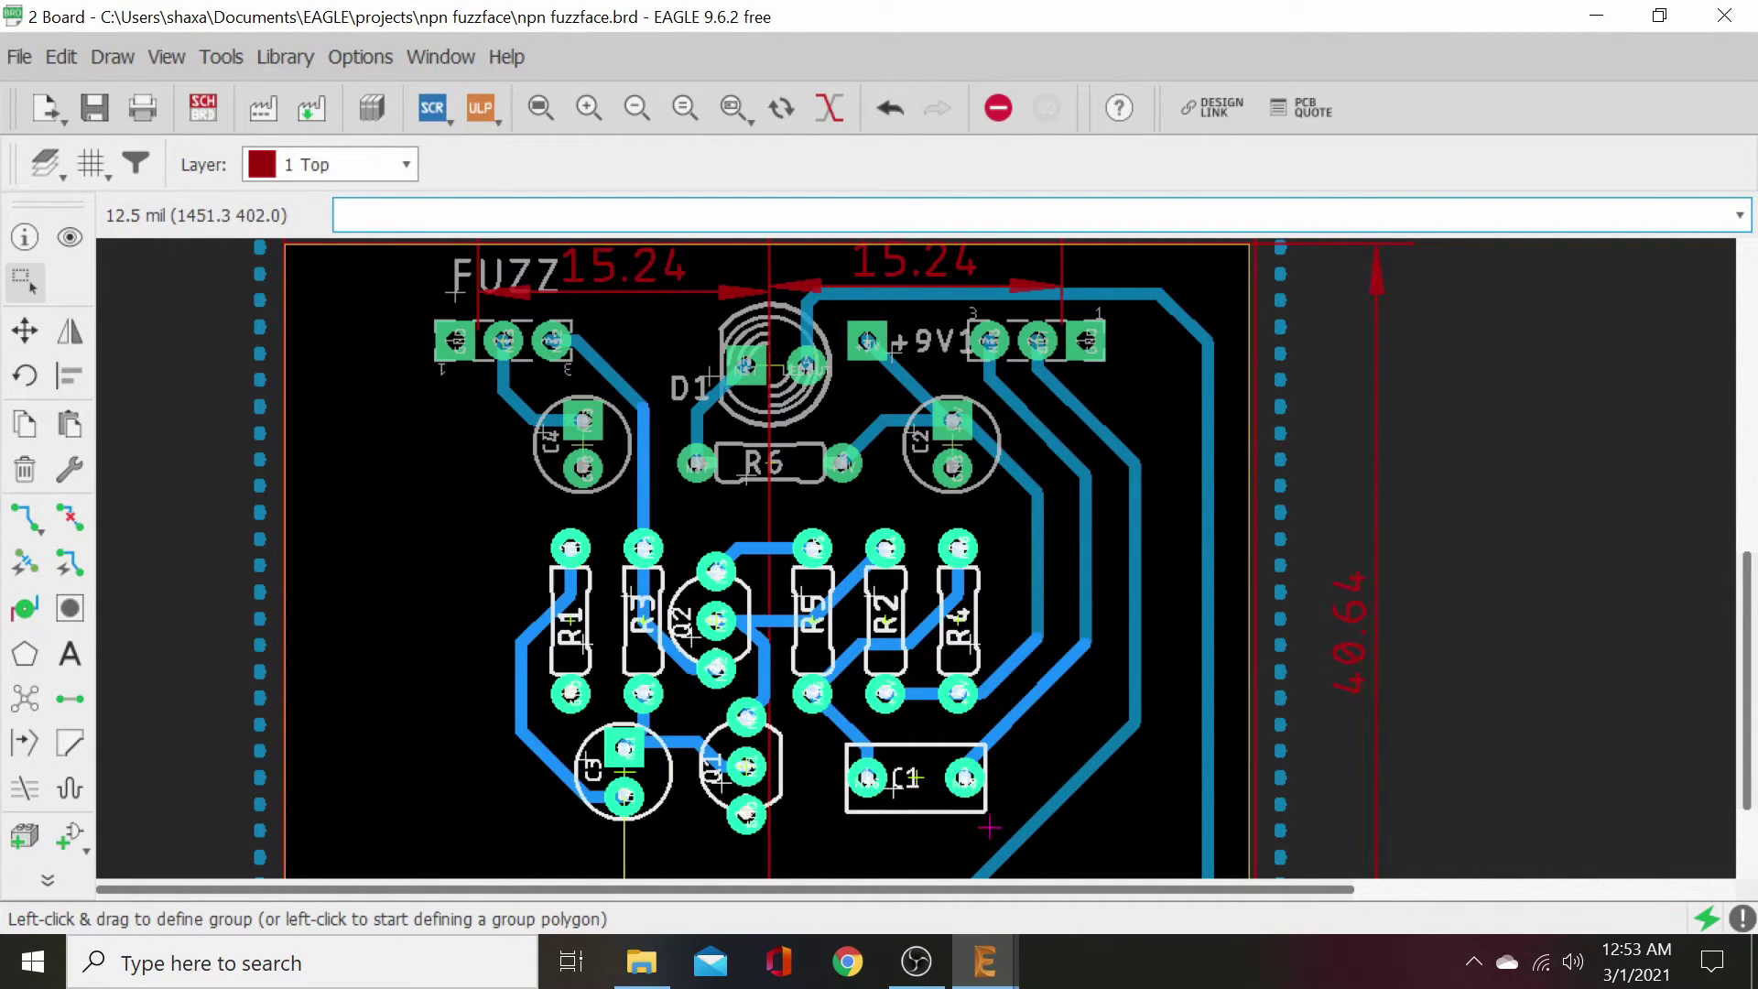
- Move the grouped parts to a new position, adjust it, and recalculate the pour to check fit
{"action": "left_click", "coordinate": [25, 331]}
{"action": "right_click", "coordinate": [488, 547], "text": "ctrl"}
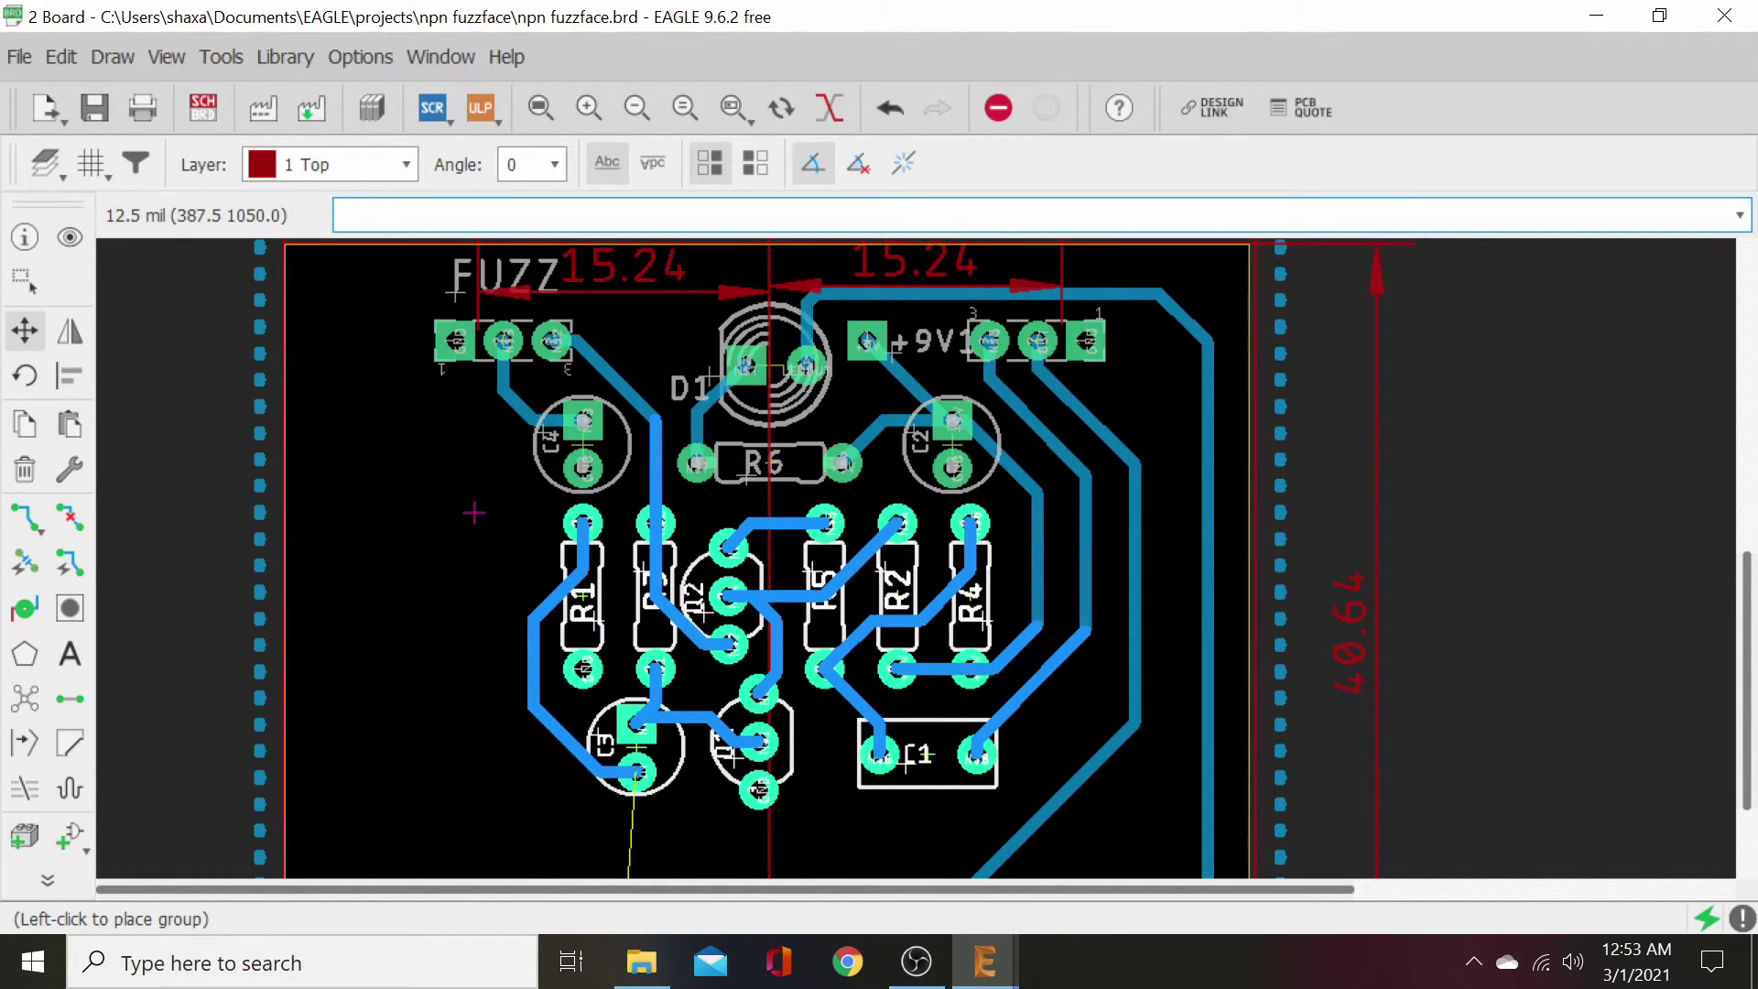
{"action": "left_click", "coordinate": [474, 513]}
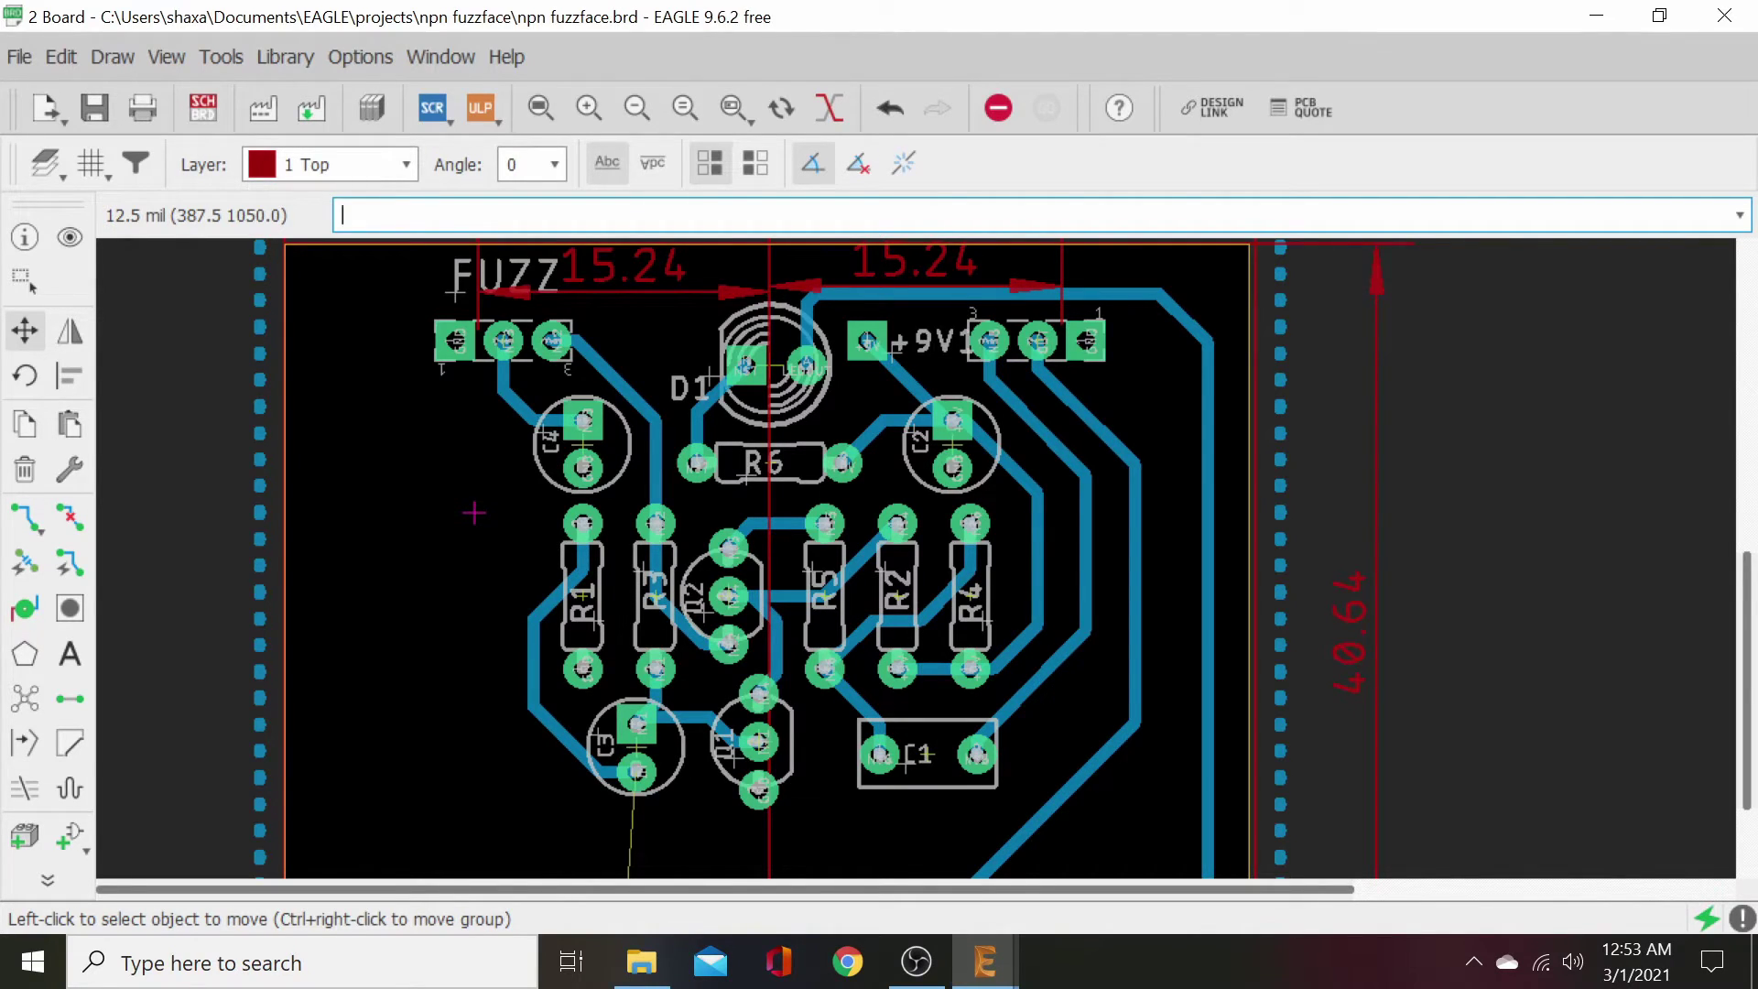
{"action": "right_click", "coordinate": [474, 512]}
{"action": "left_click", "coordinate": [478, 519]}
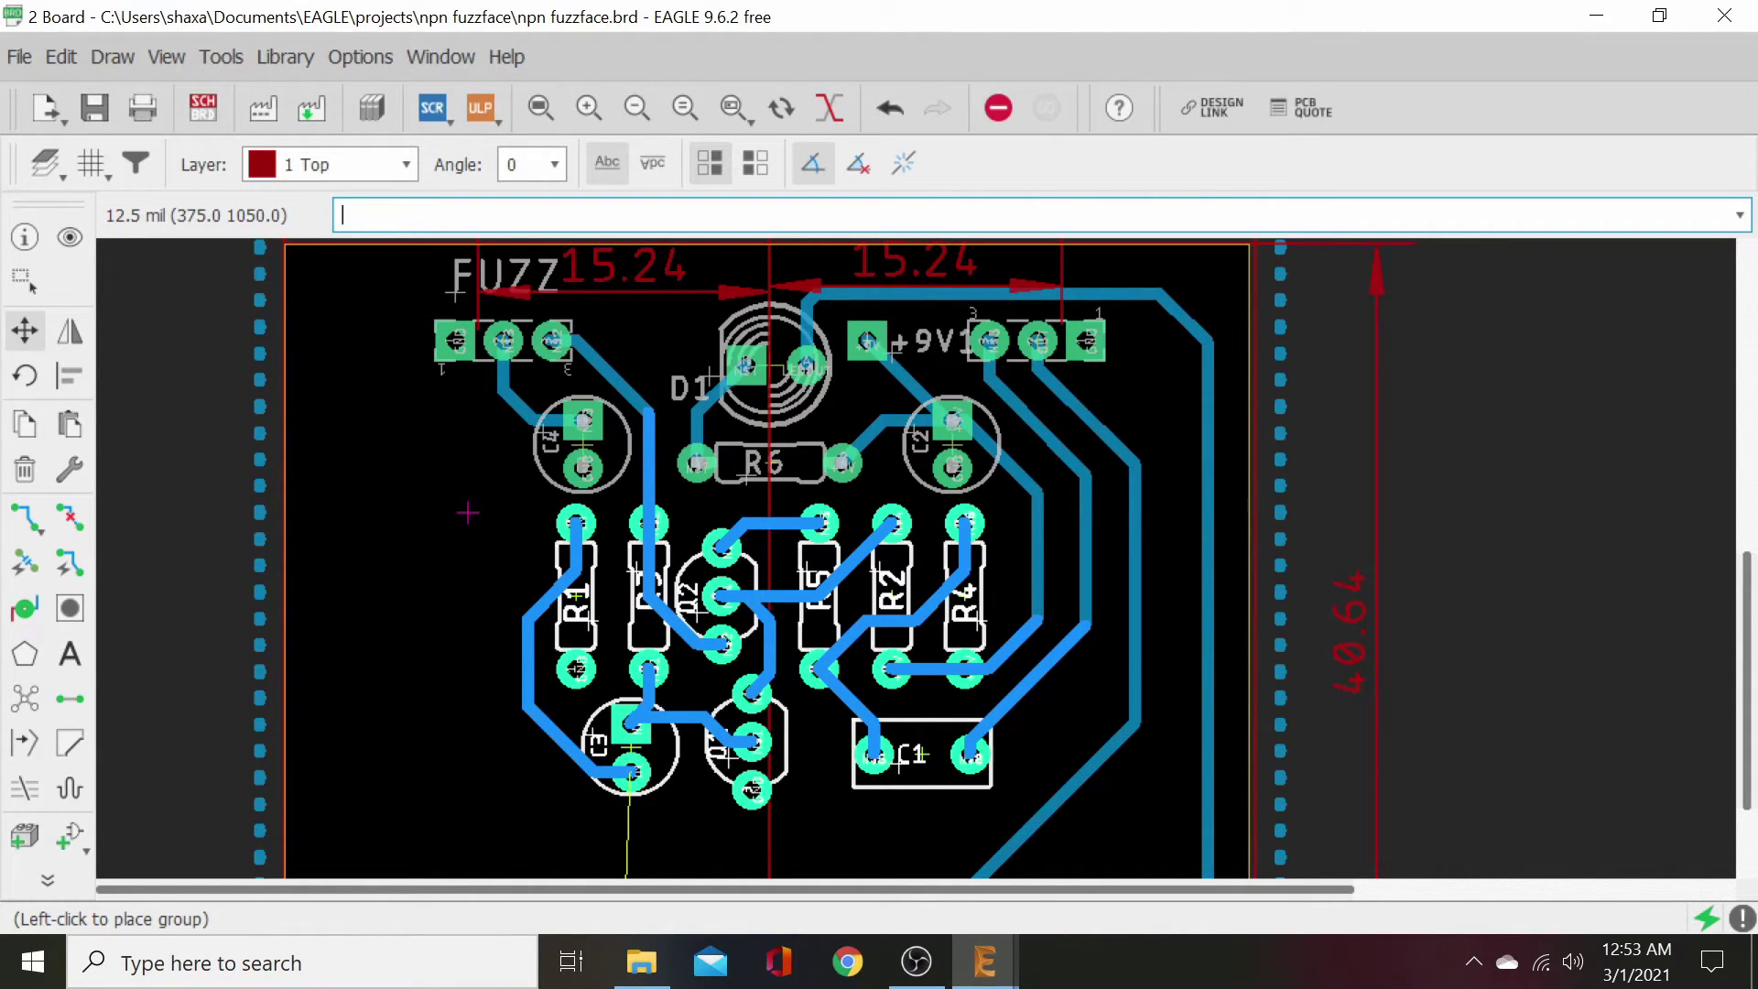
{"action": "left_click", "coordinate": [467, 513]}
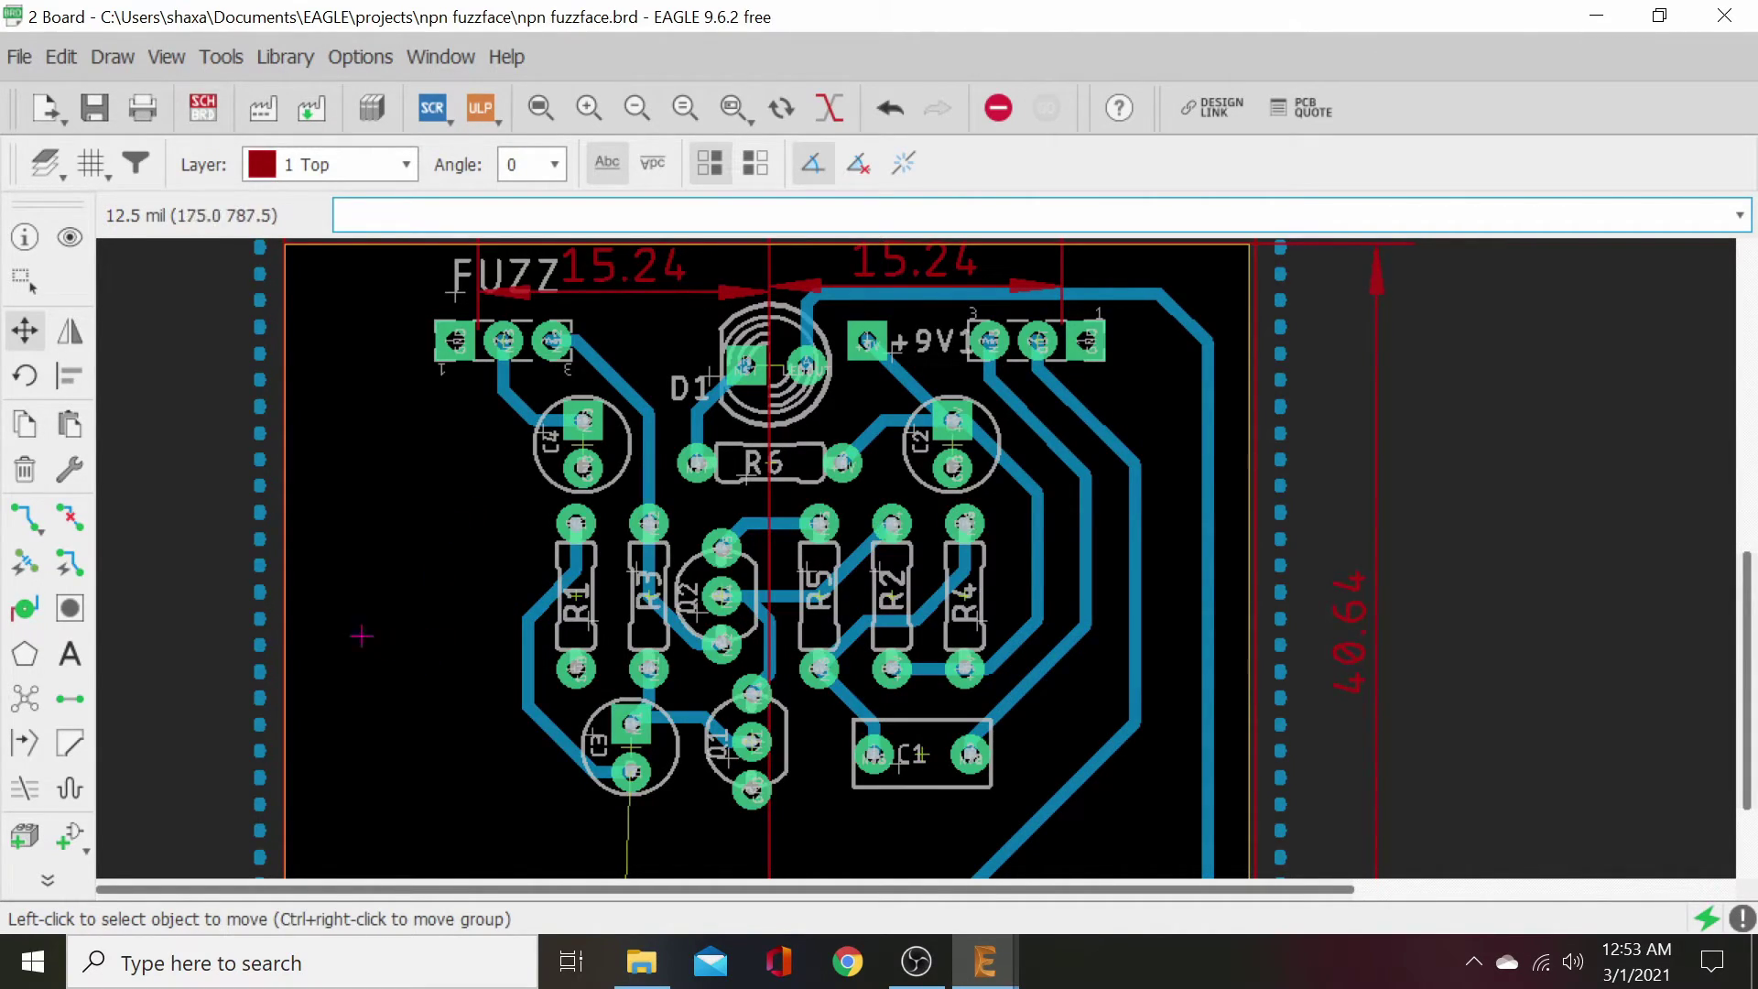
{"action": "left_click", "coordinate": [19, 709]}
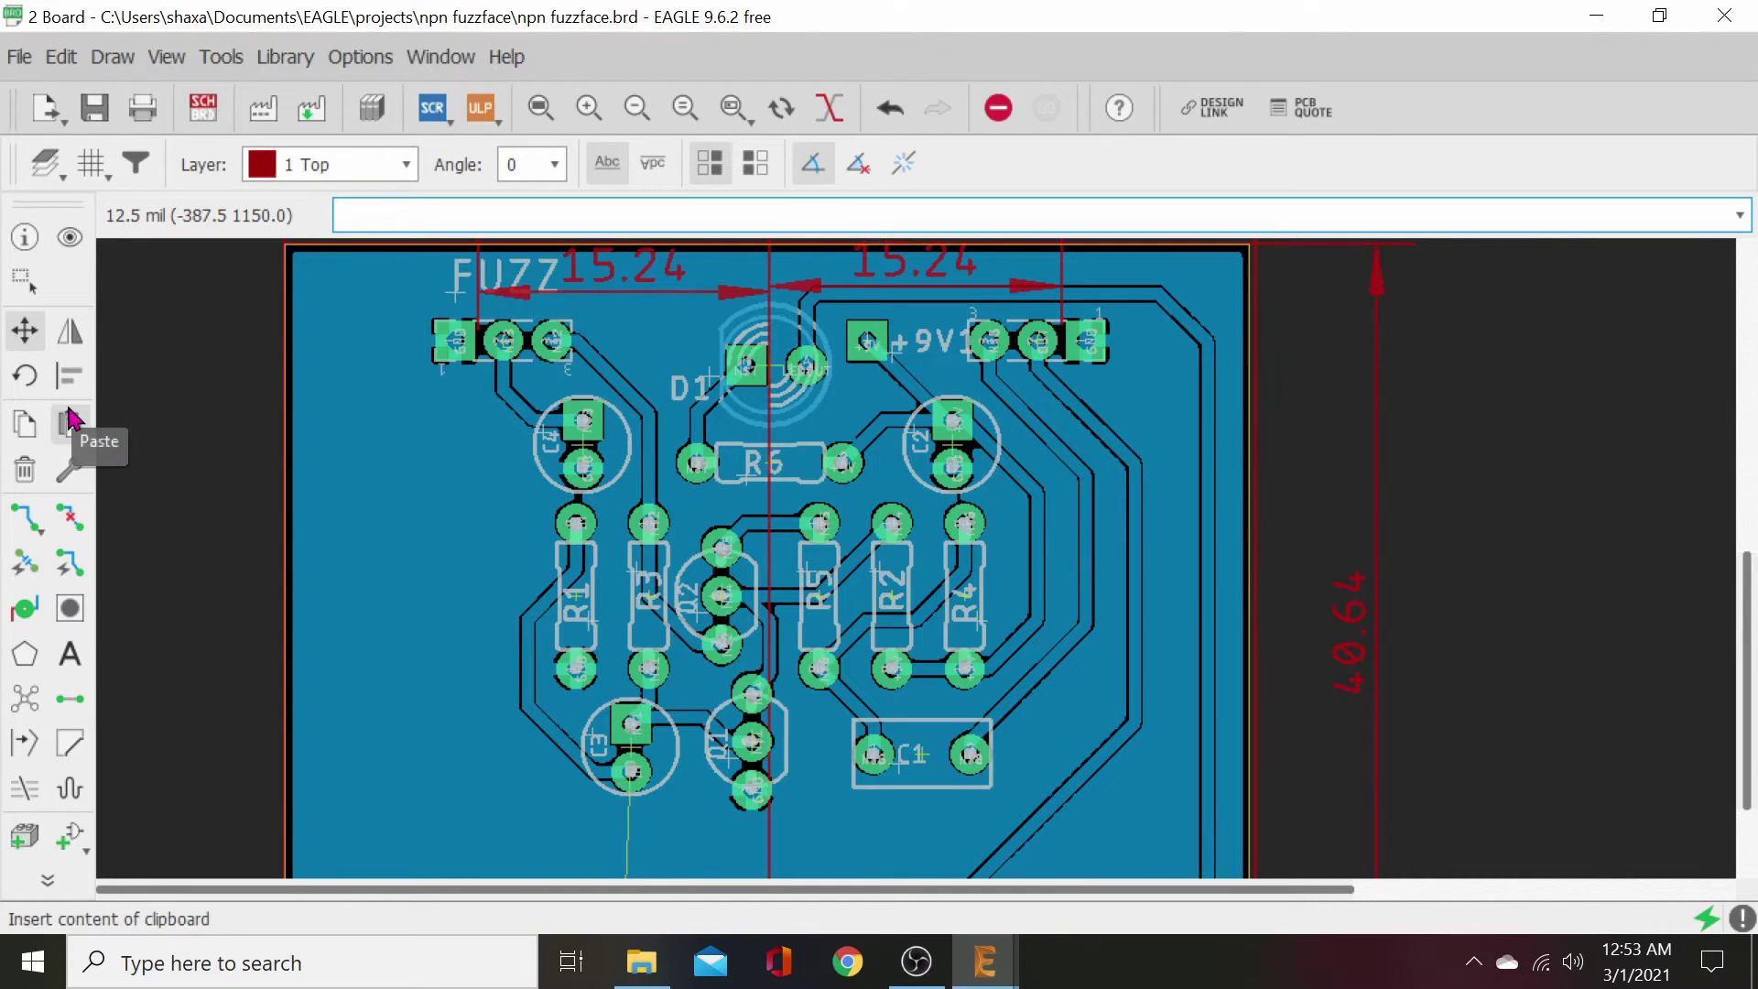
- Rip up the pour, shift the group to its final position, and refill the copper pour
{"action": "type", "text": "ripup @"}
{"action": "key", "text": "Return"}
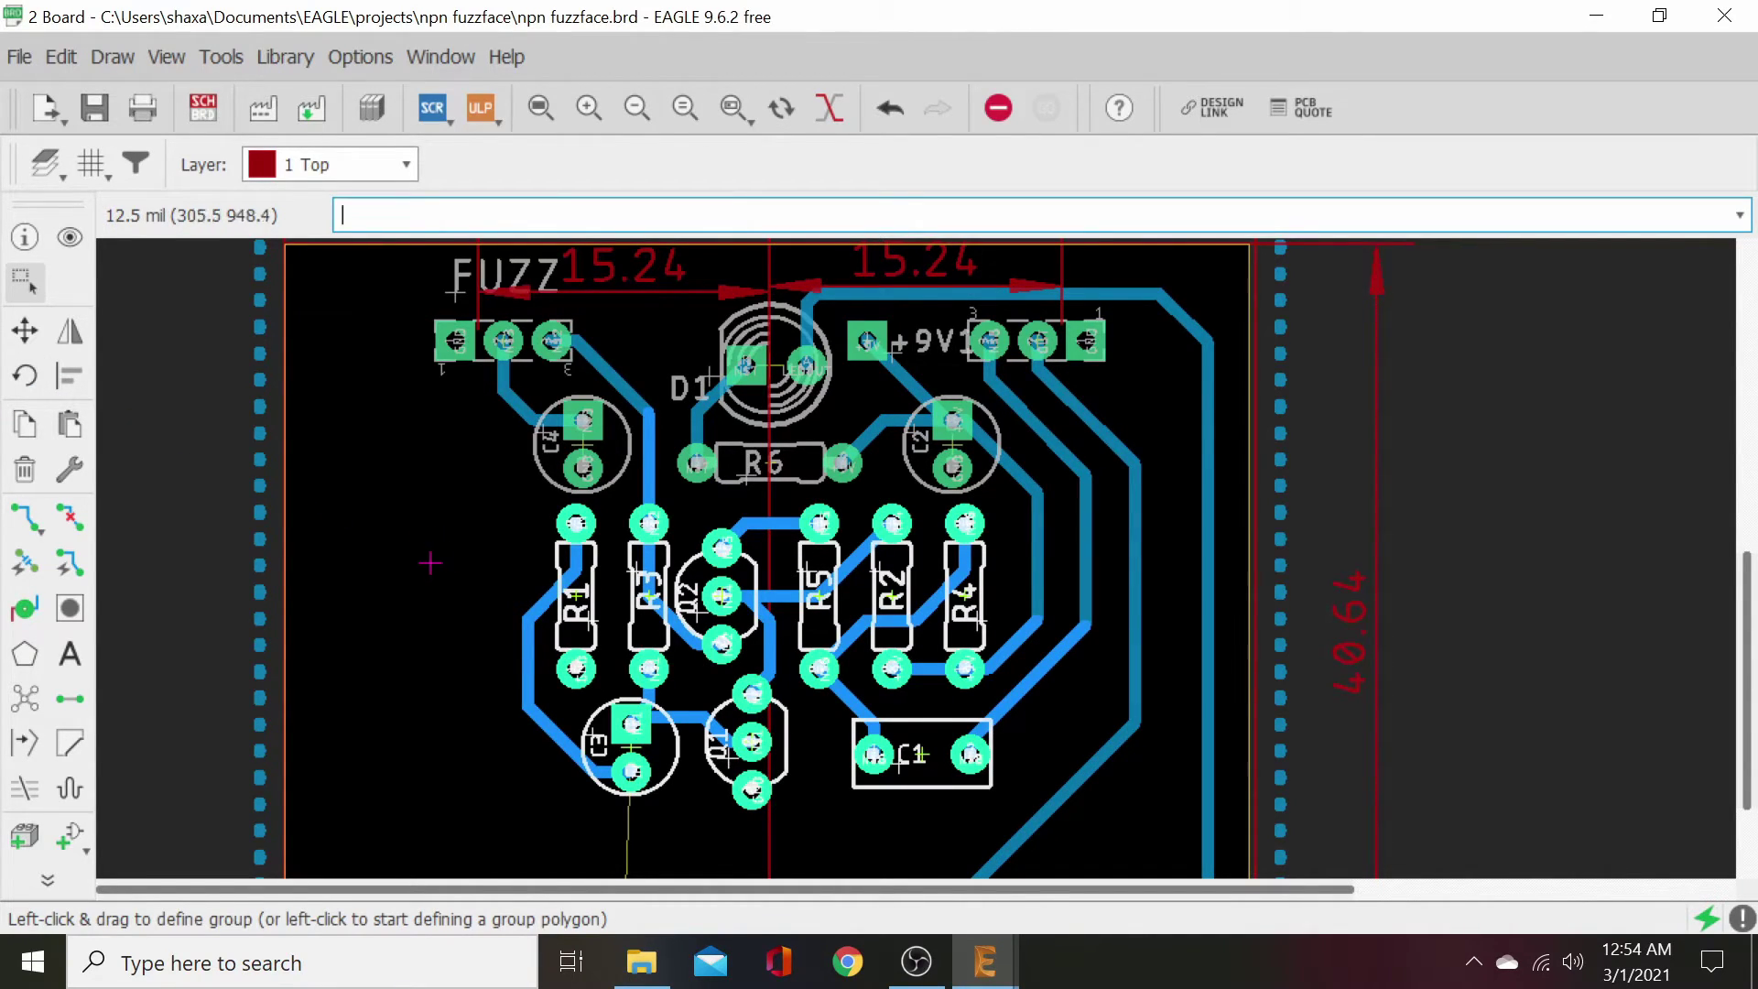
{"action": "left_click", "coordinate": [25, 330]}
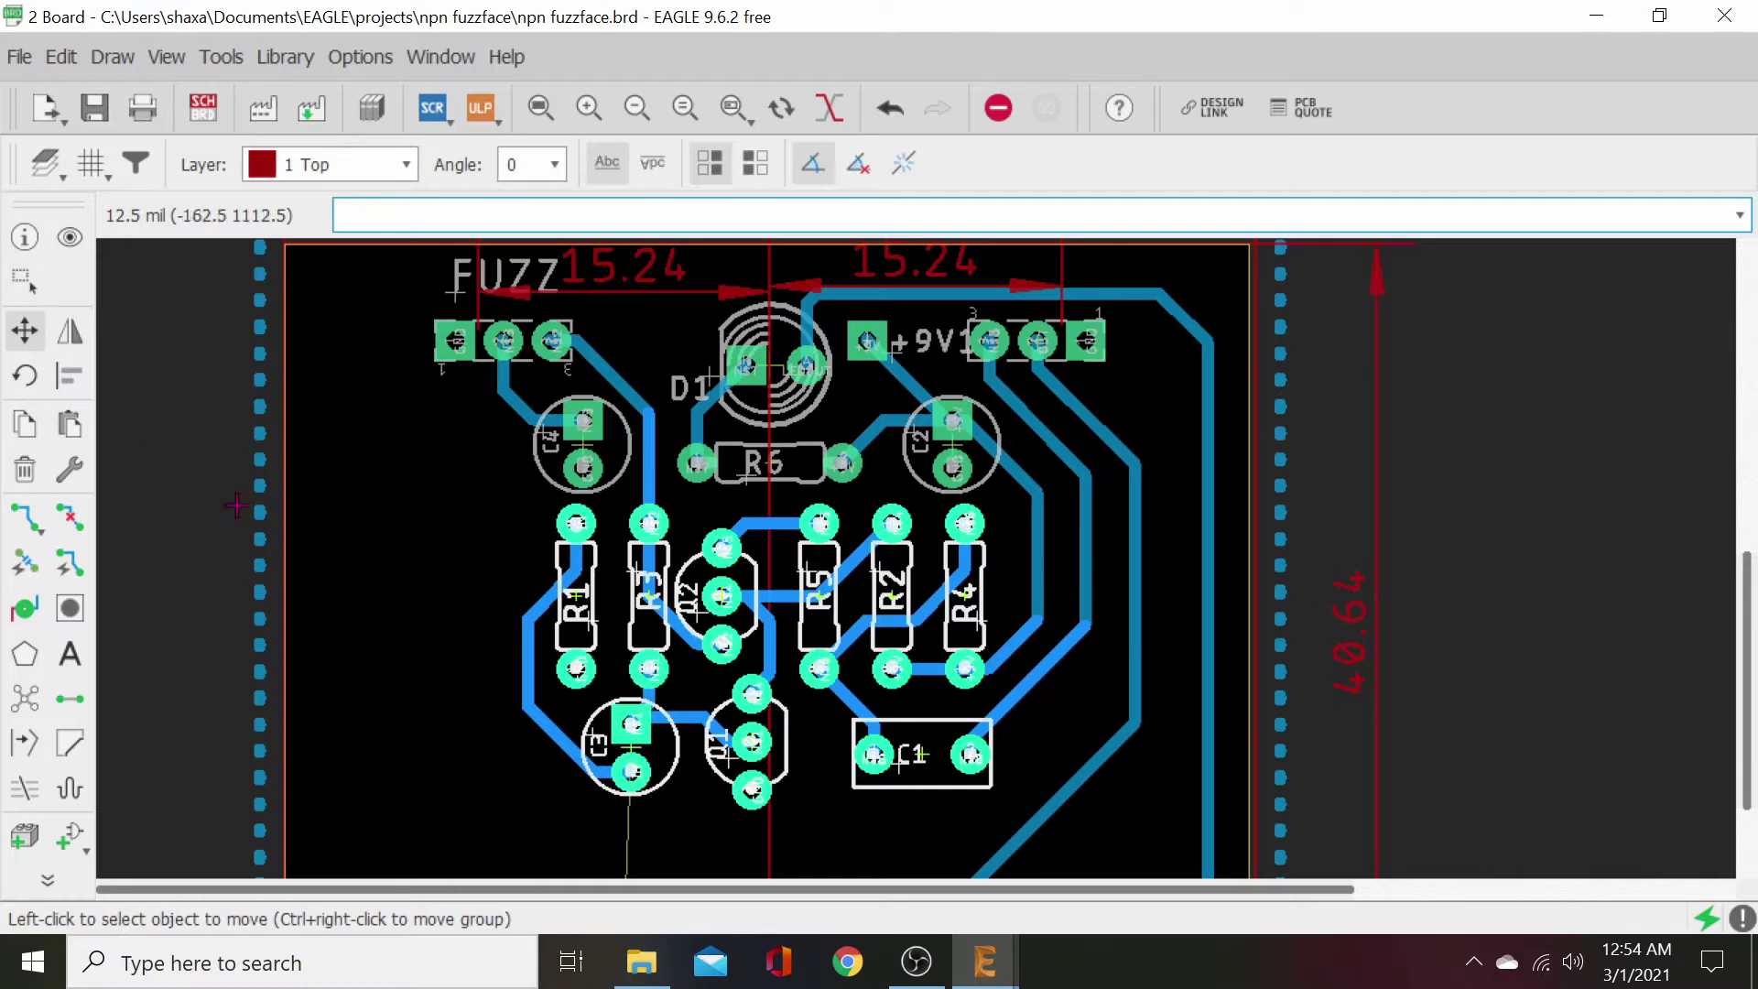
{"action": "right_click", "coordinate": [385, 557], "text": "ctrl"}
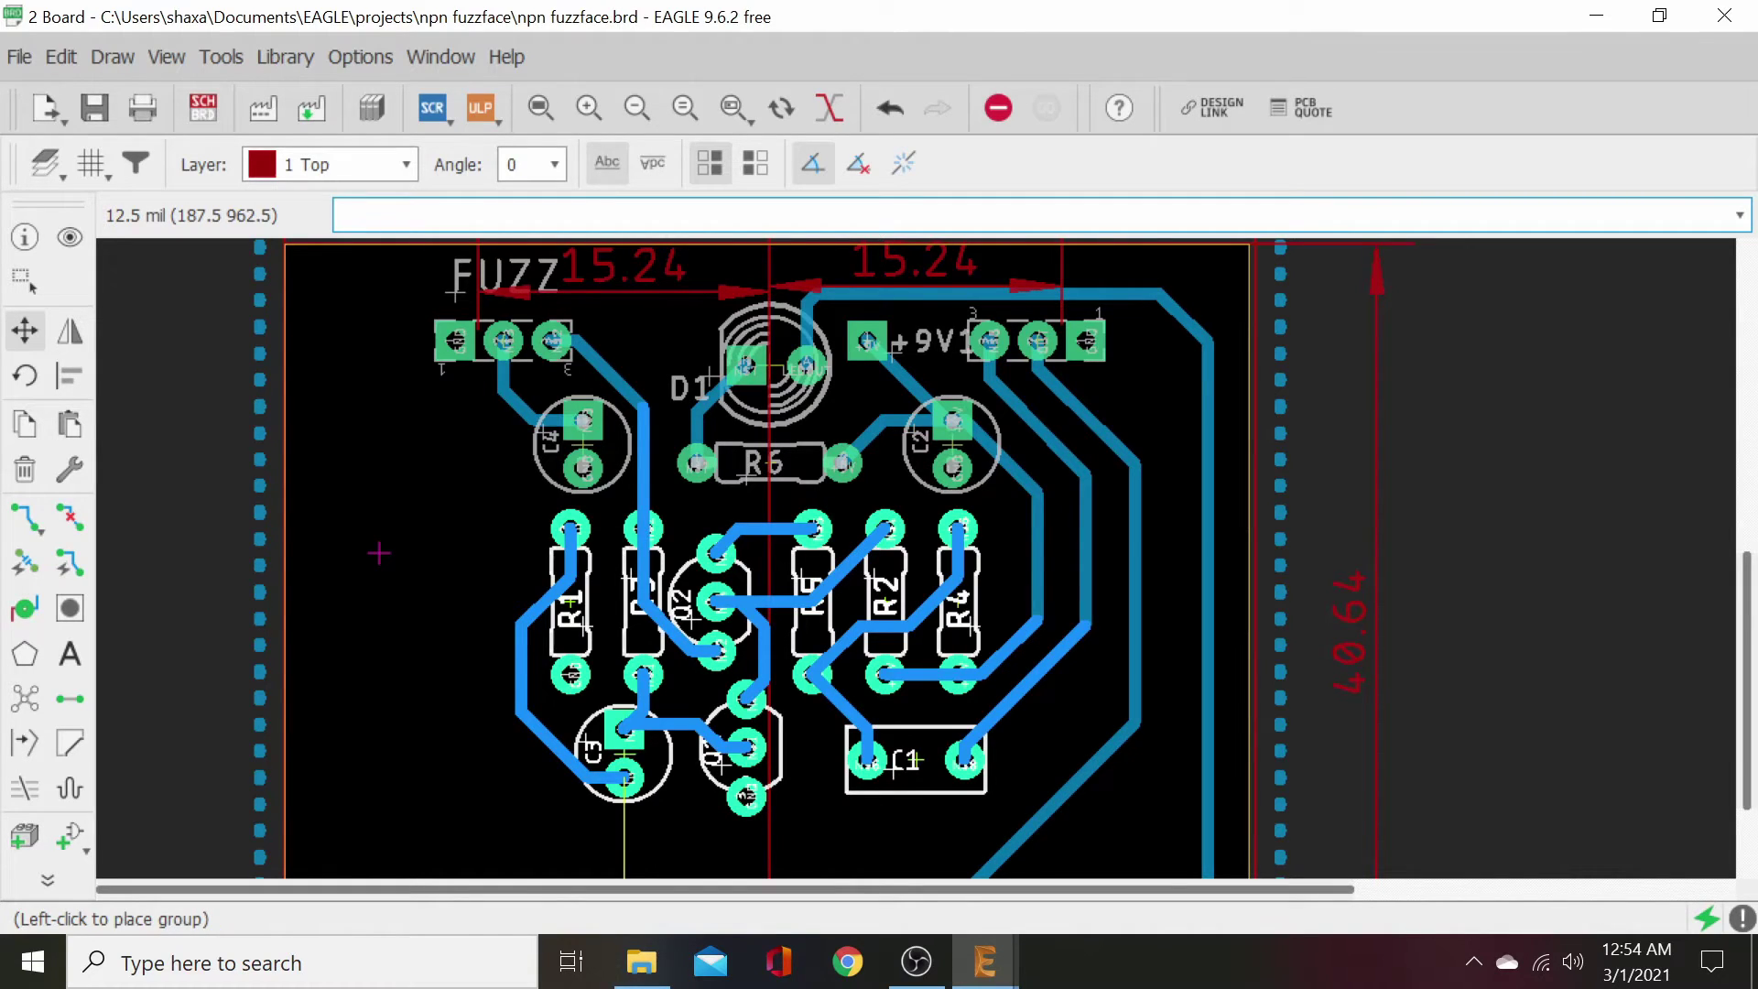
{"action": "left_click", "coordinate": [379, 553]}
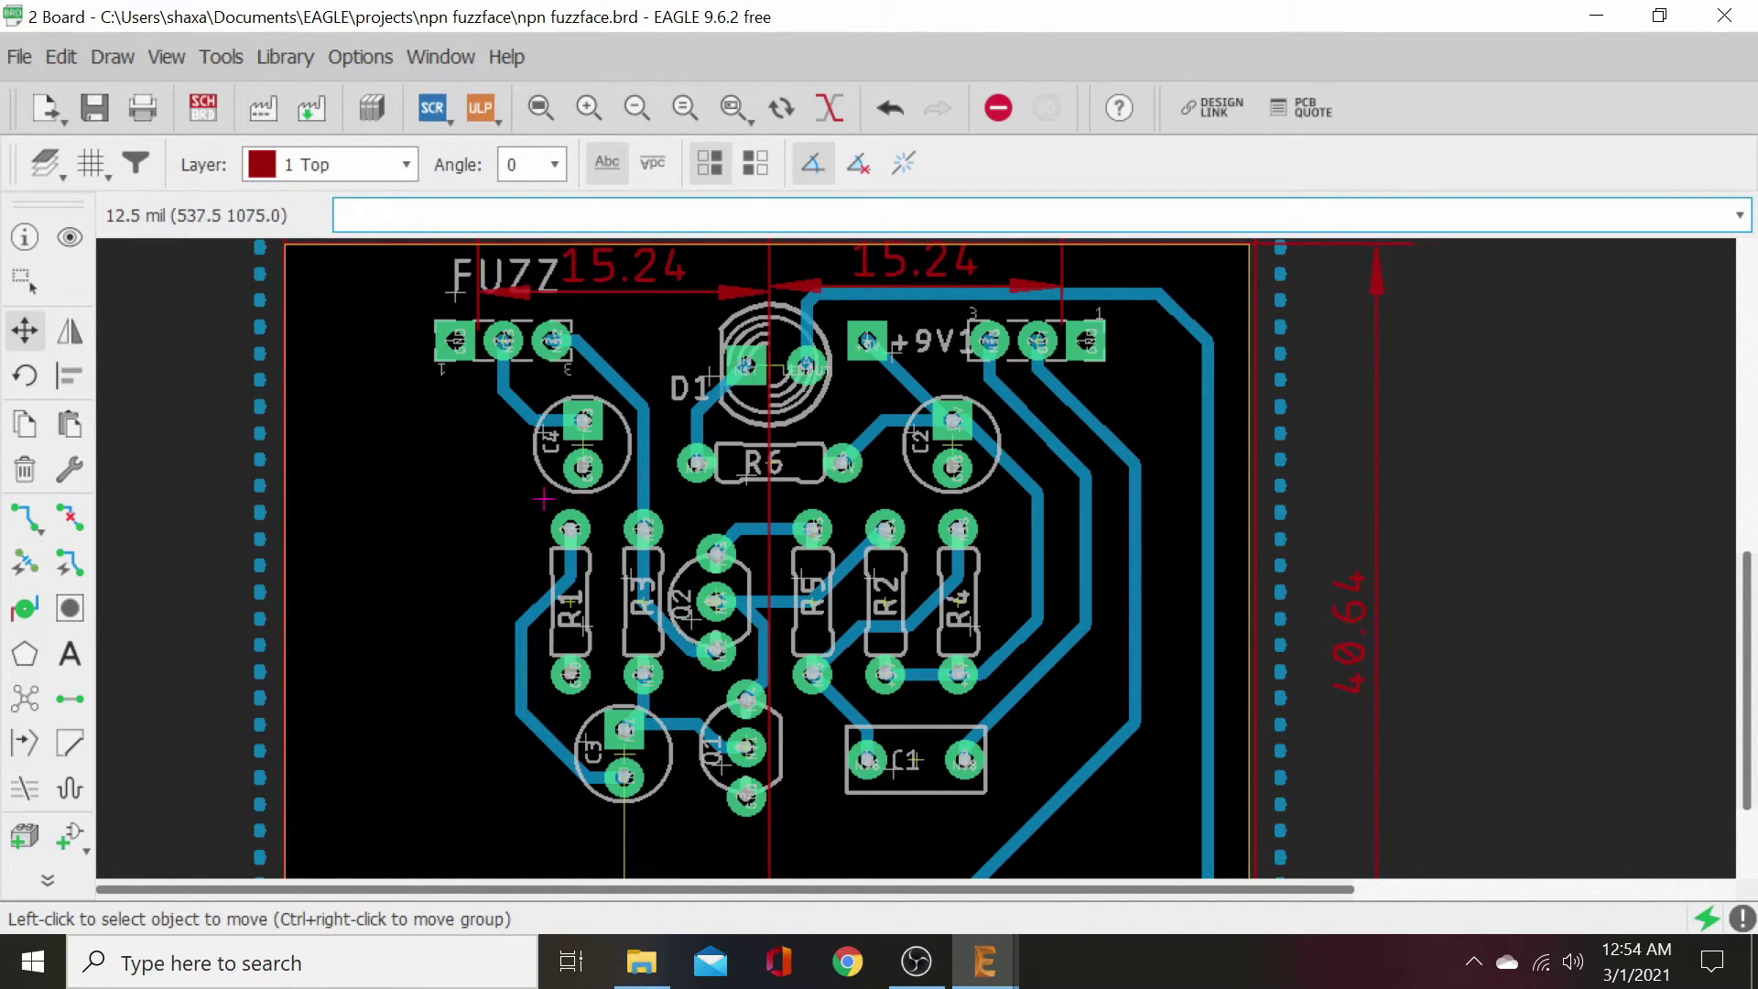
{"action": "left_click", "coordinate": [25, 698]}
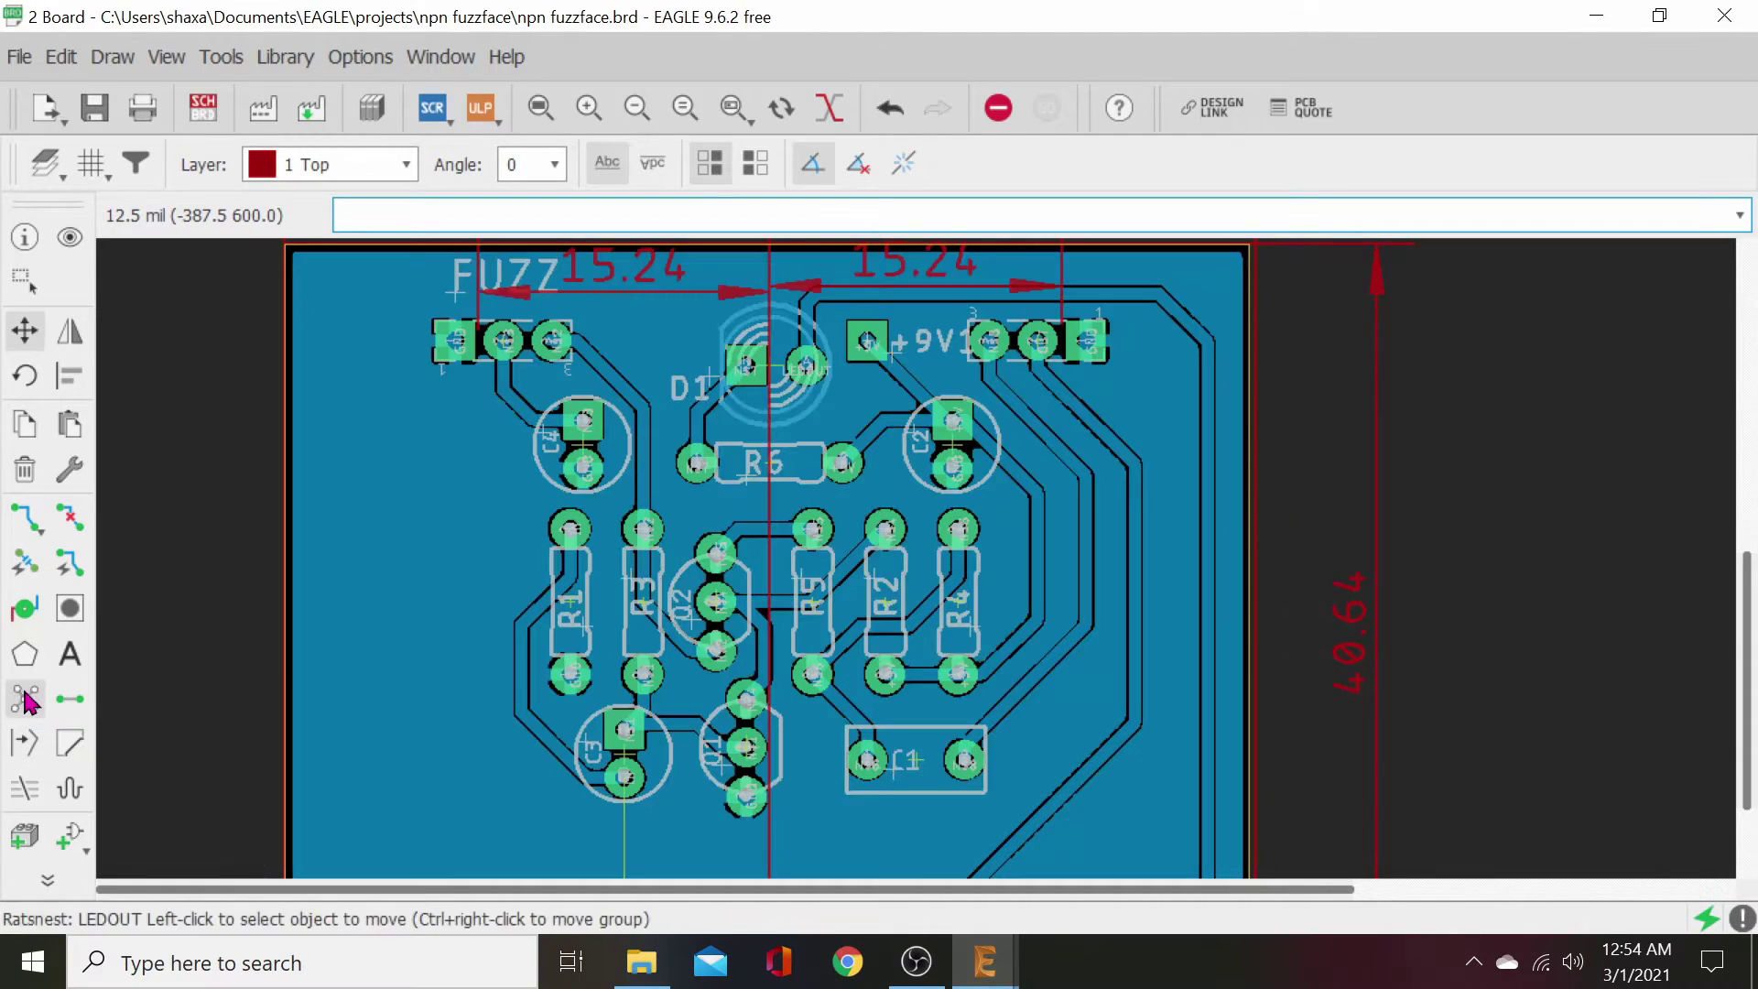
{"action": "scroll", "coordinate": [1030, 788], "scroll_direction": "down", "scroll_amount": 3}
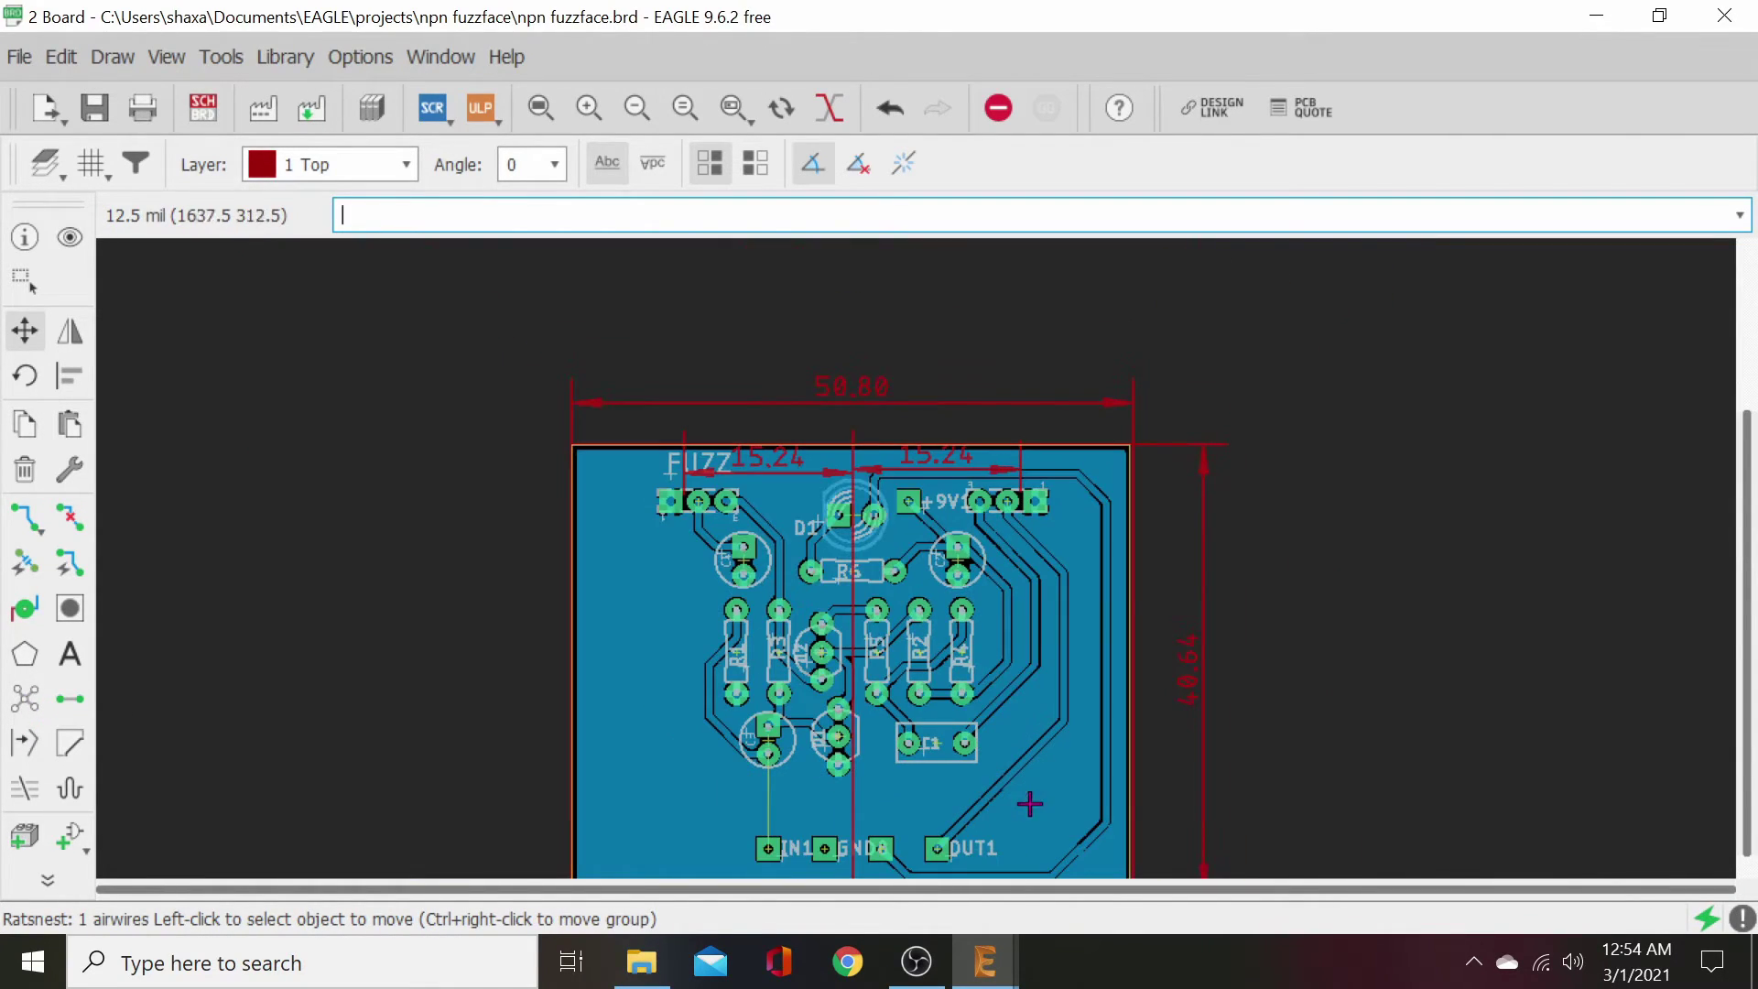
- Route the IN trace on layer 16 Bottom from the component pad to IN1 and recalculate the pour
{"action": "scroll", "coordinate": [910, 659], "scroll_direction": "up", "scroll_amount": 3}
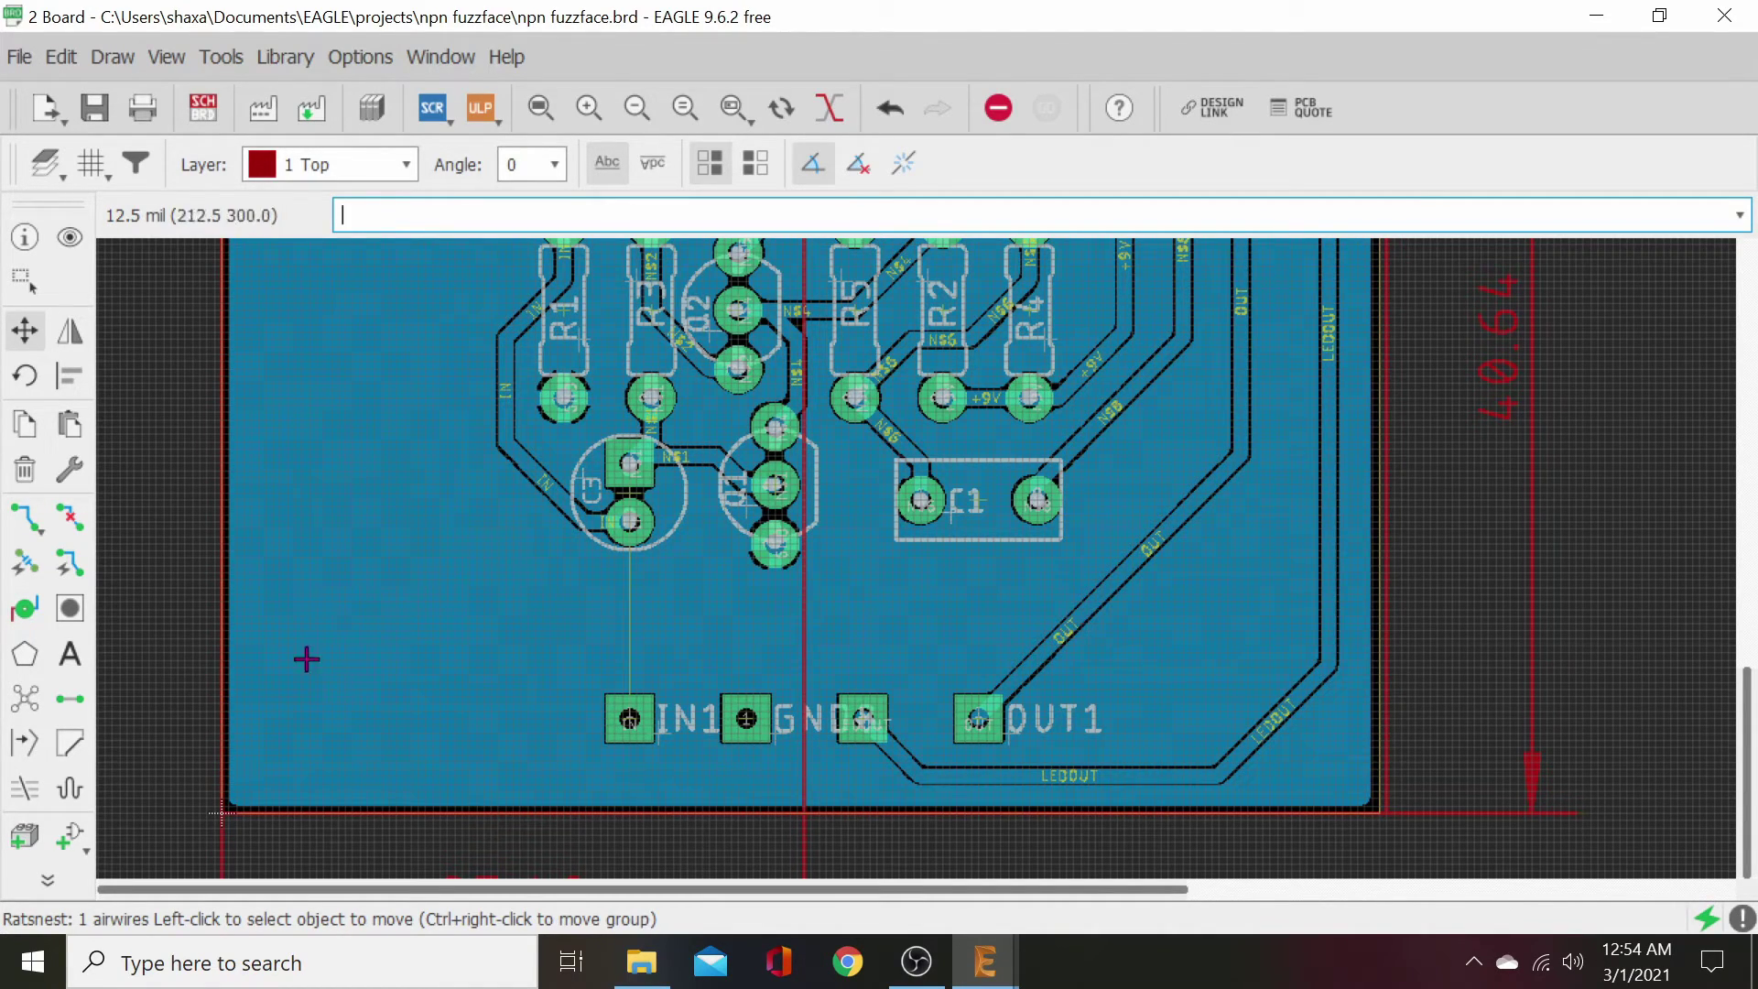
{"action": "left_click", "coordinate": [24, 518]}
{"action": "left_click", "coordinate": [377, 166]}
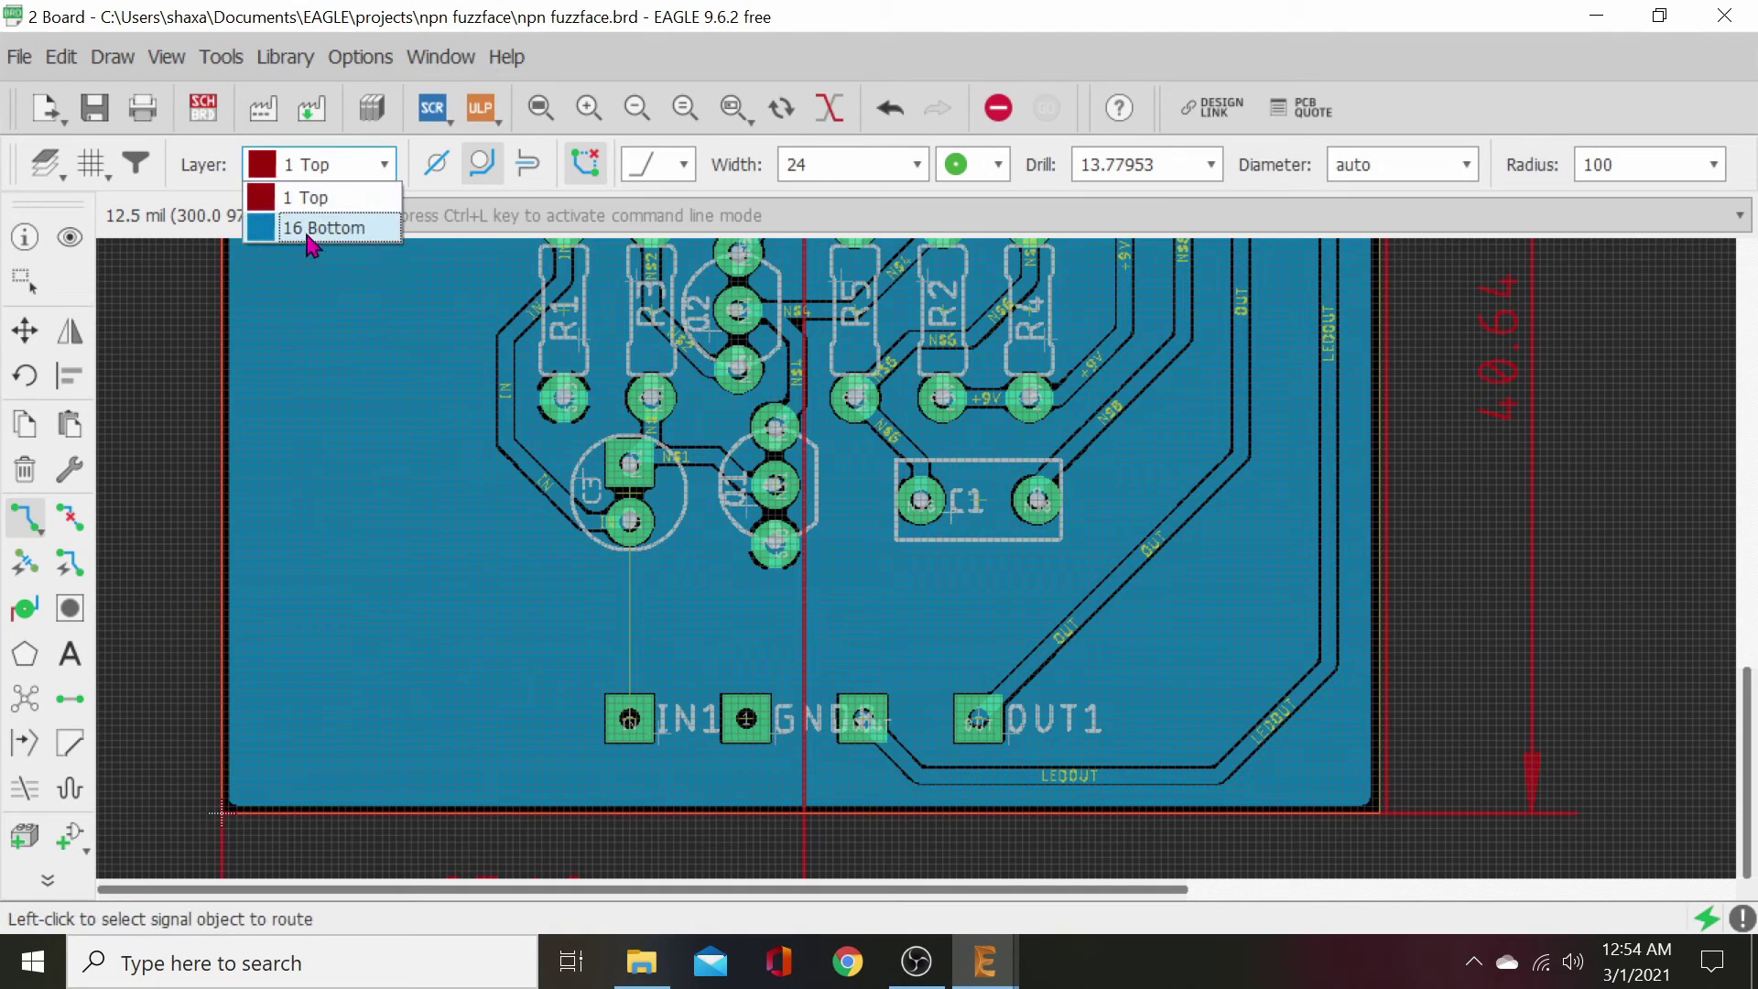
{"action": "left_click", "coordinate": [314, 228]}
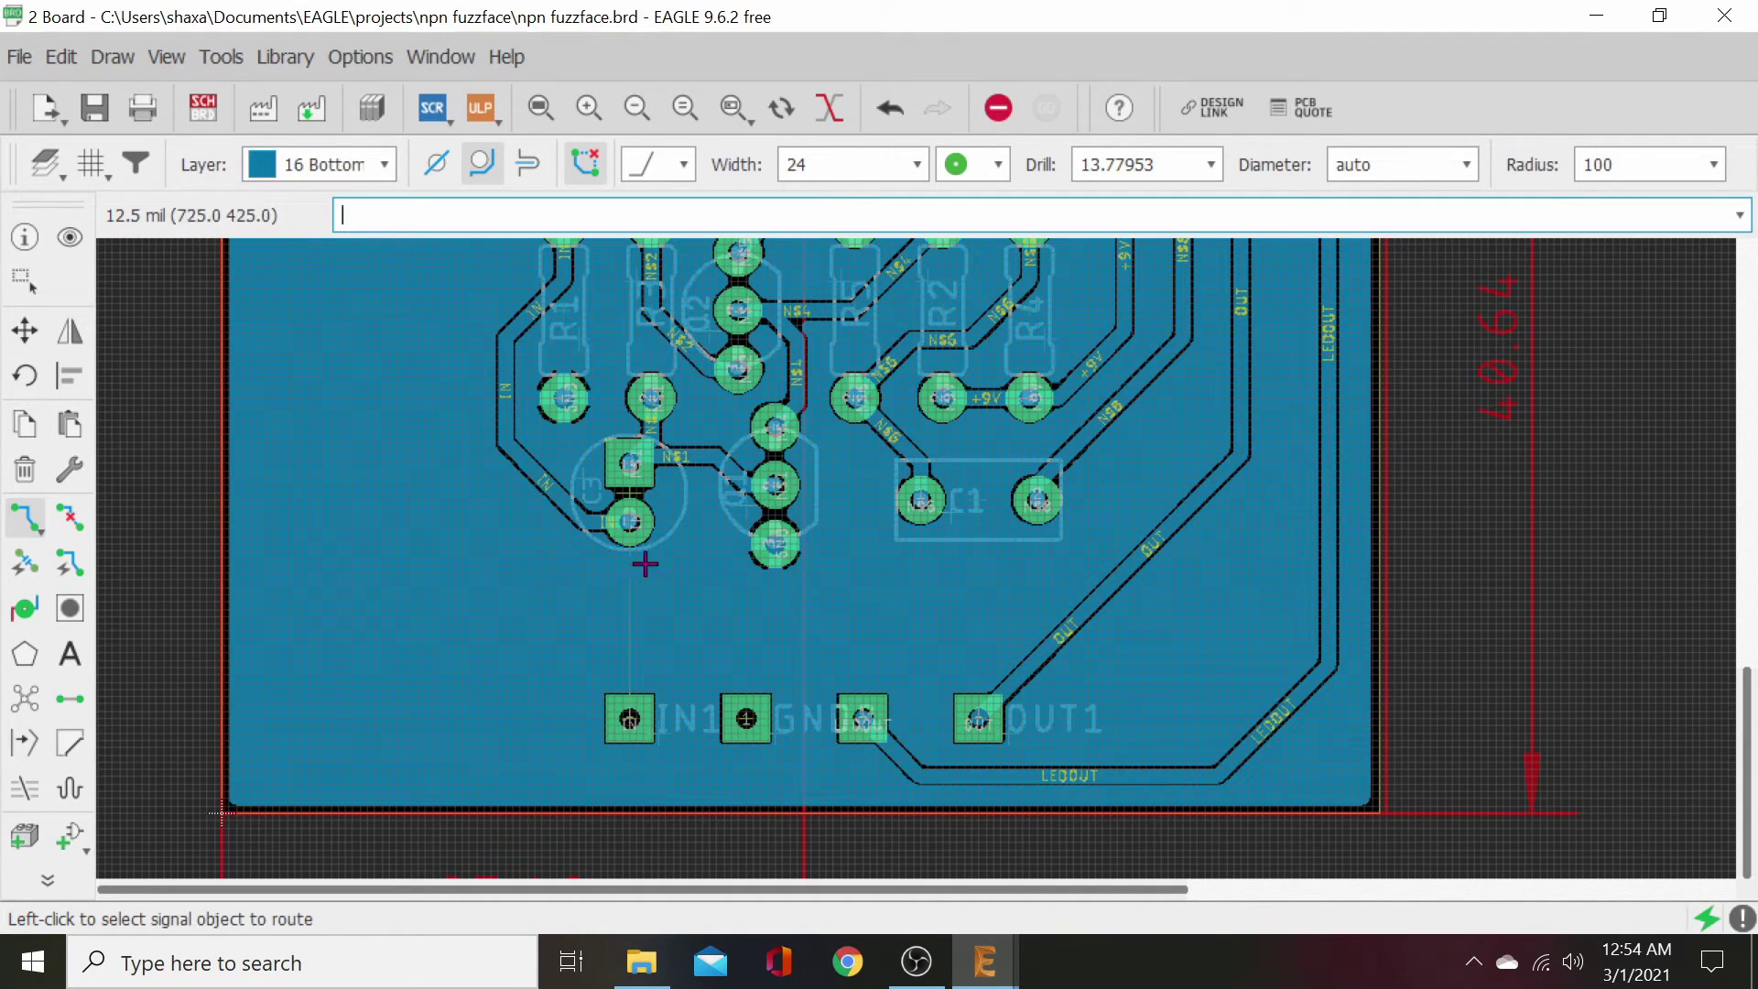
{"action": "left_click", "coordinate": [623, 523]}
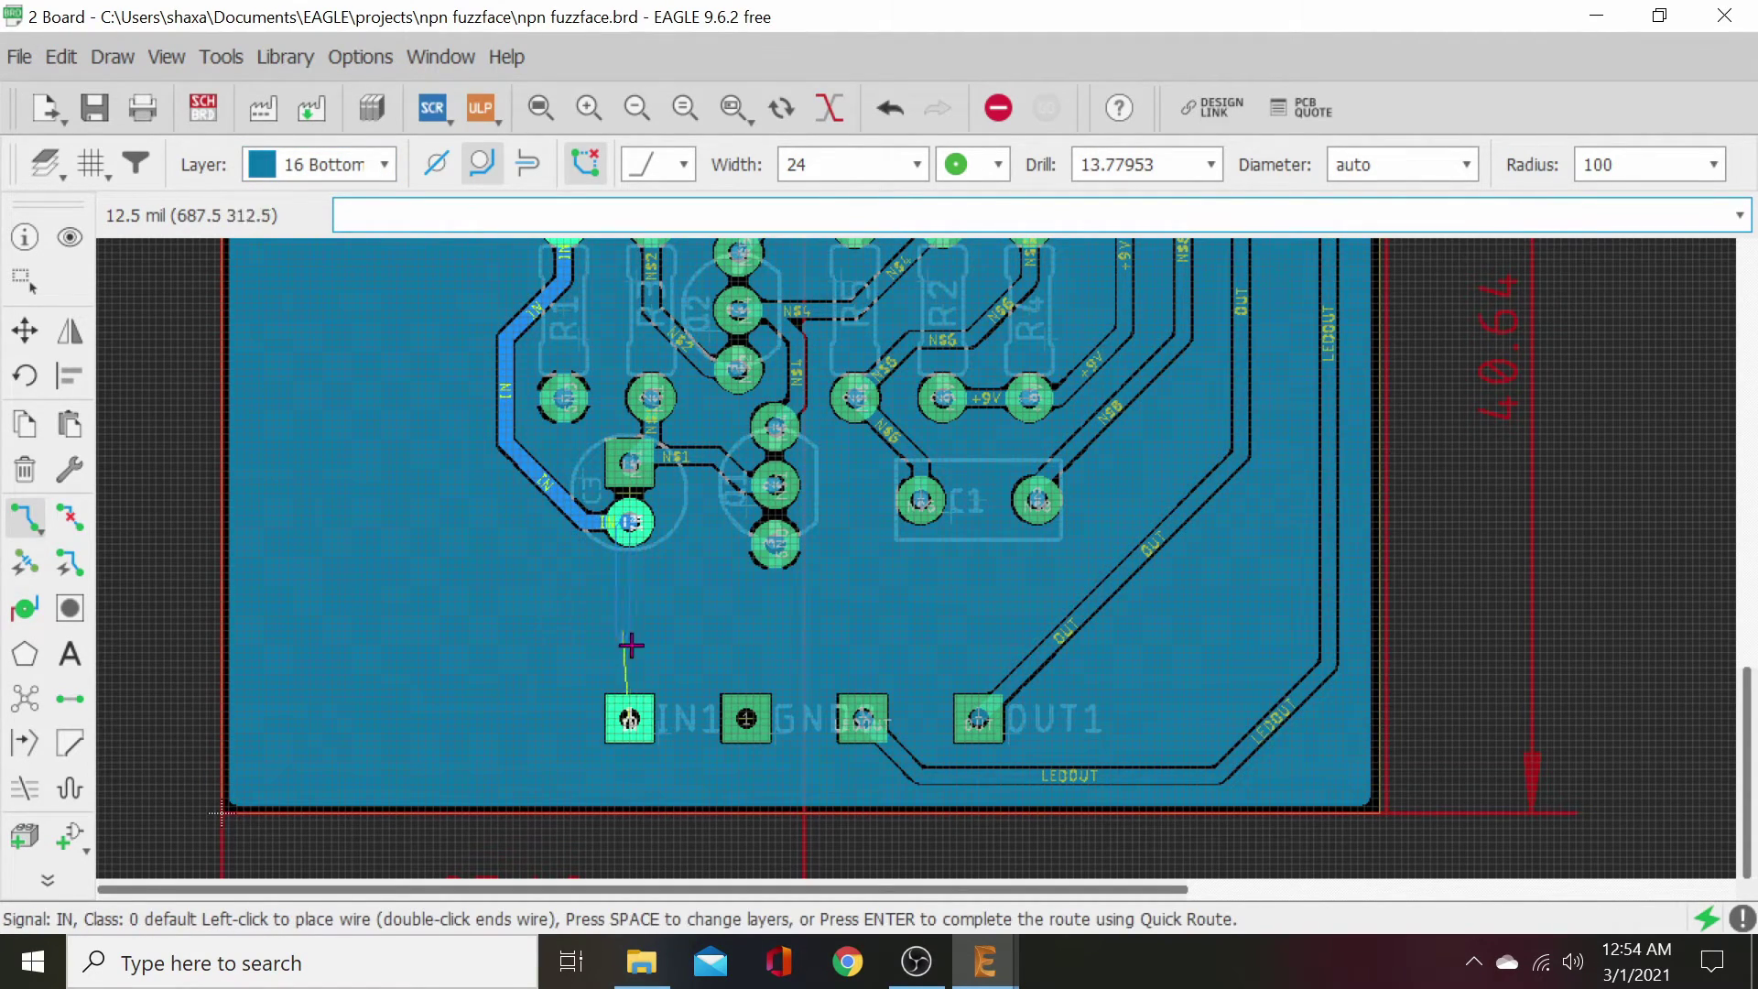
{"action": "left_click", "coordinate": [629, 715]}
{"action": "scroll", "coordinate": [494, 586], "scroll_direction": "down", "scroll_amount": 1}
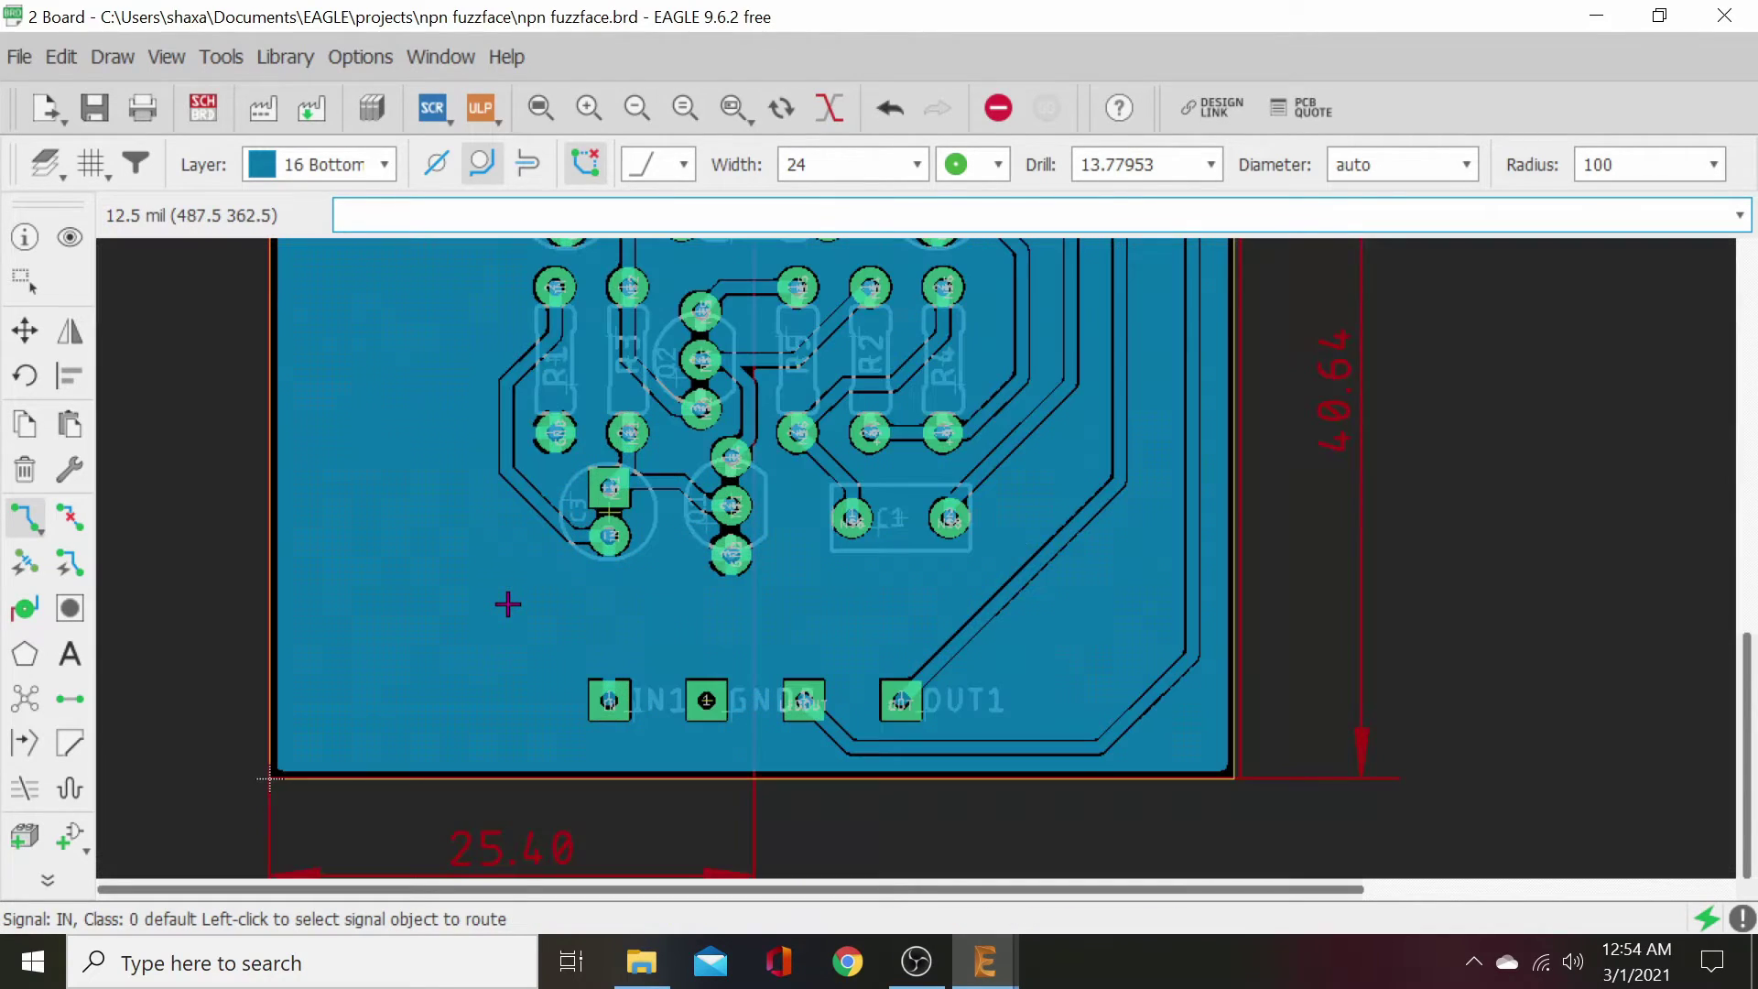
{"action": "left_click", "coordinate": [24, 698]}
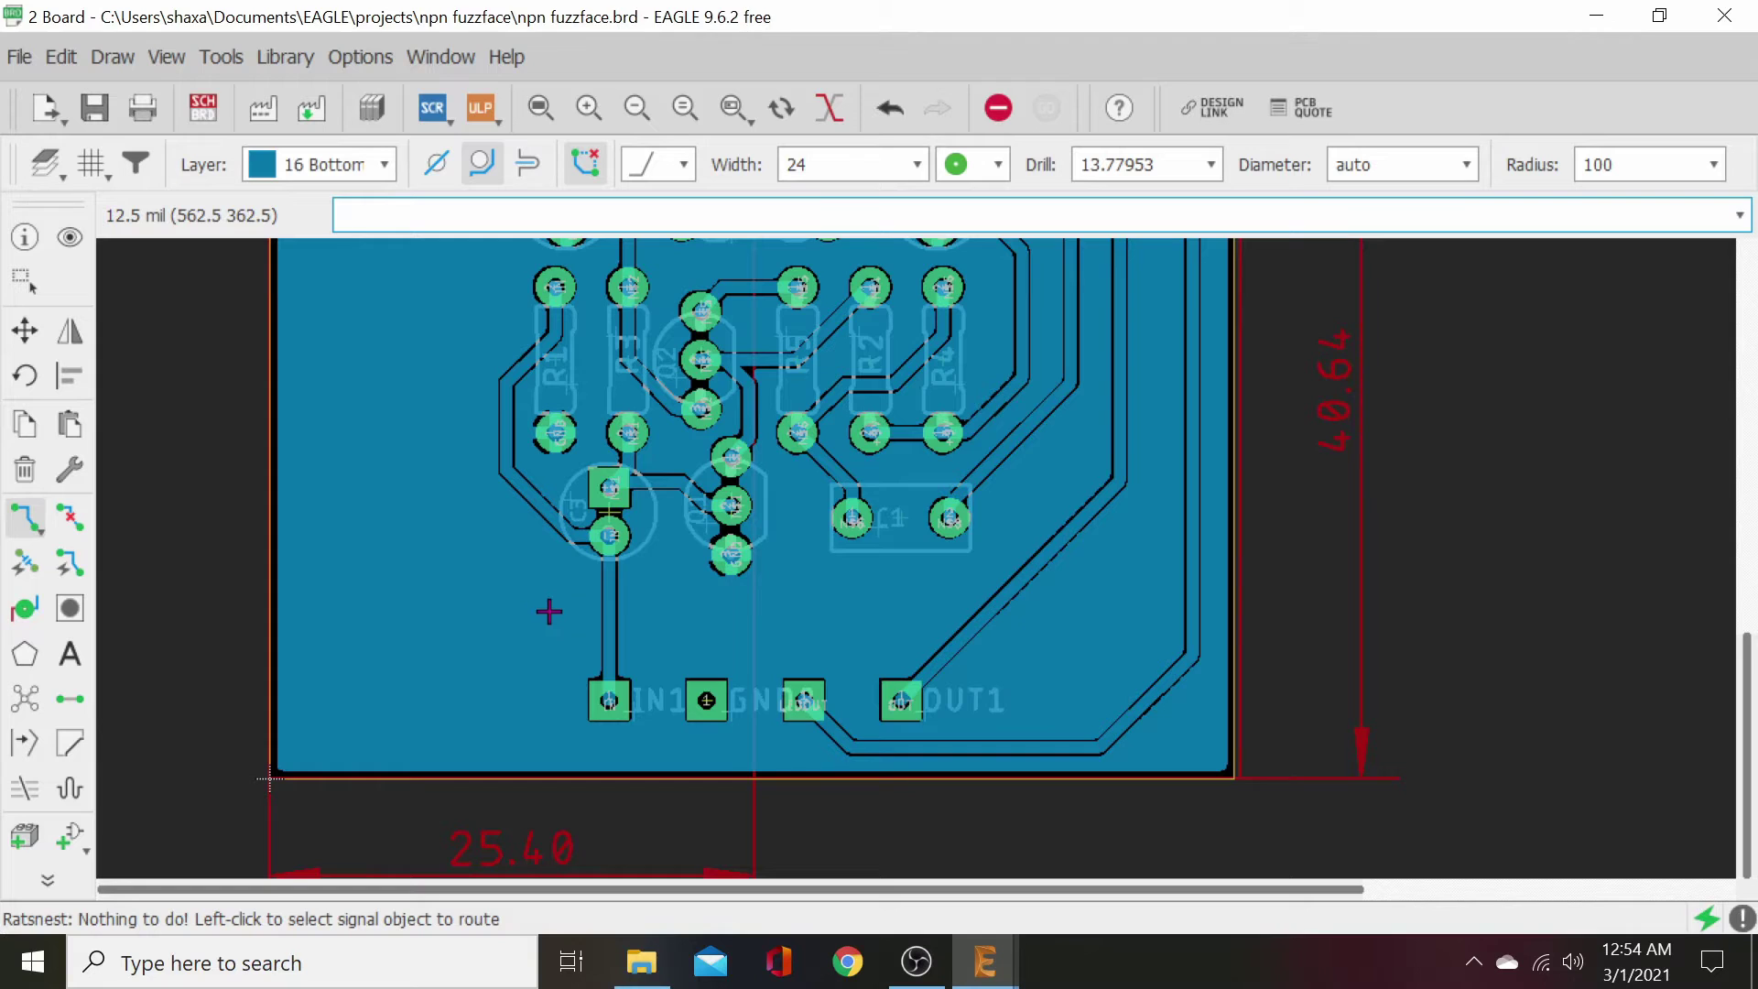
- Pan and zoom to inspect the IN1, GND and OUT1 pads and the board's top edge
{"action": "middle_click_drag", "start_coordinate": [545, 635], "coordinate": [694, 635]}
{"action": "scroll", "coordinate": [555, 670], "scroll_direction": "down", "scroll_amount": 1}
{"action": "scroll", "coordinate": [556, 670], "scroll_direction": "down", "scroll_amount": 1}
{"action": "scroll", "coordinate": [694, 636], "scroll_direction": "up", "scroll_amount": 1}
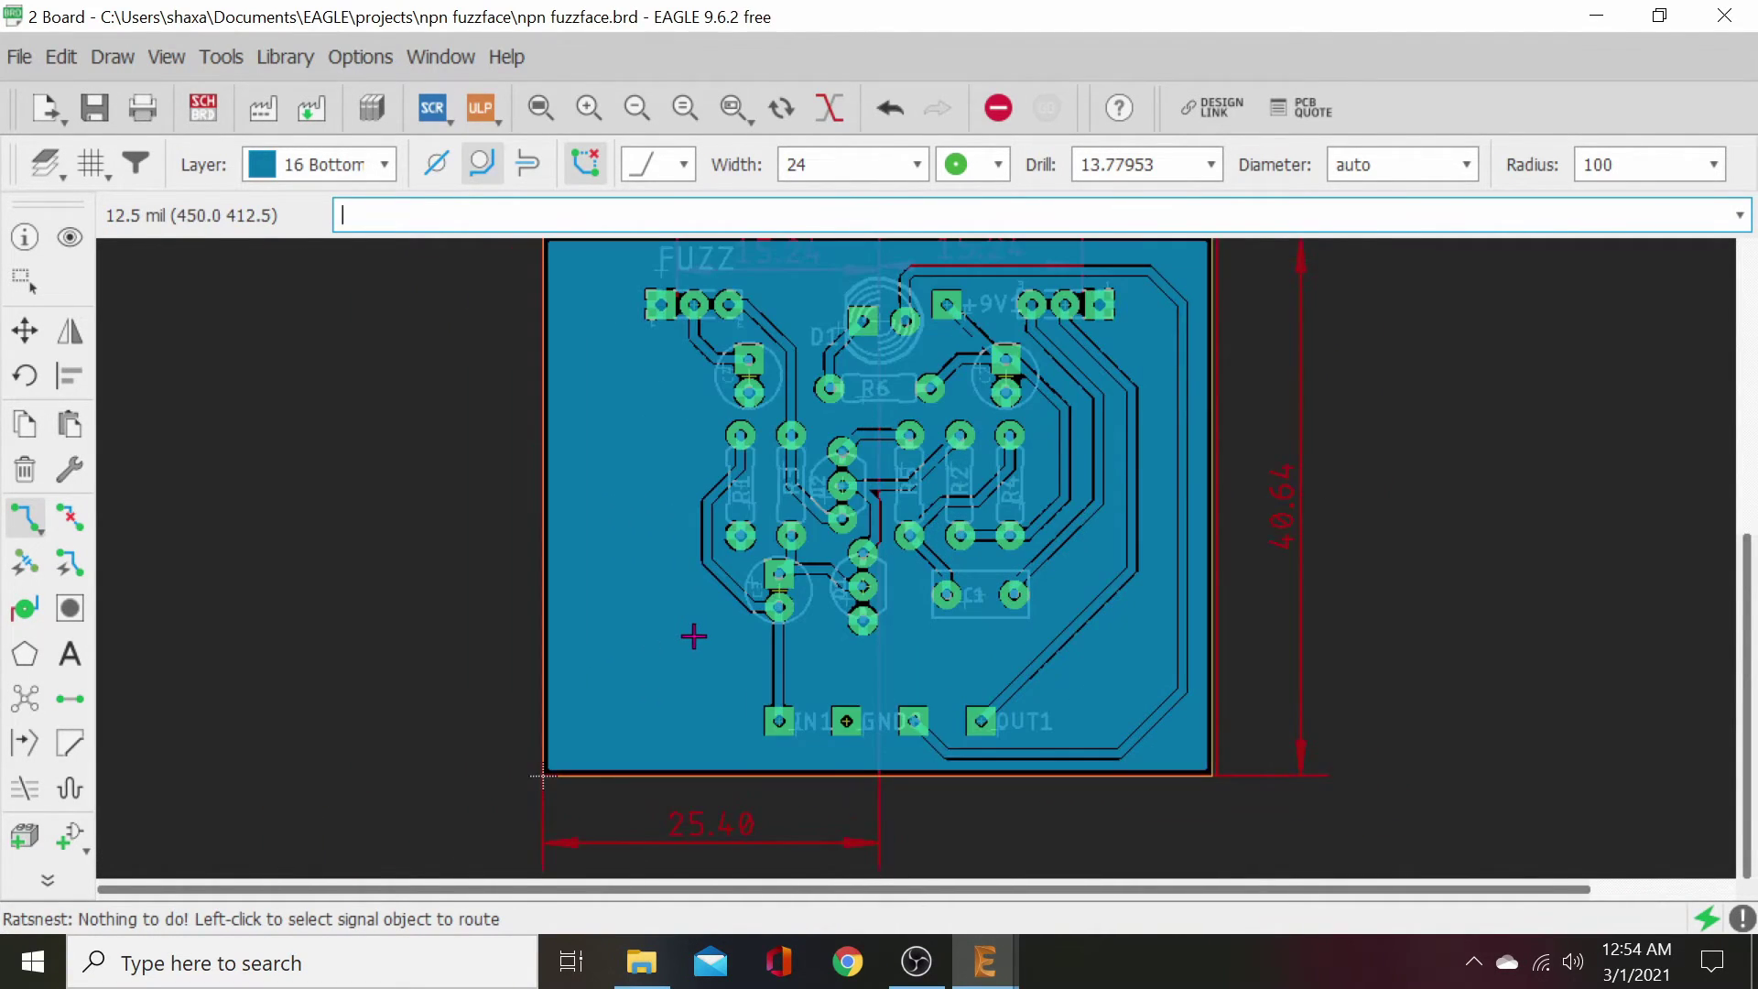
{"action": "scroll", "coordinate": [694, 635], "scroll_direction": "up", "scroll_amount": 1}
{"action": "scroll", "coordinate": [644, 568], "scroll_direction": "up", "scroll_amount": 3, "text": "ctrl"}
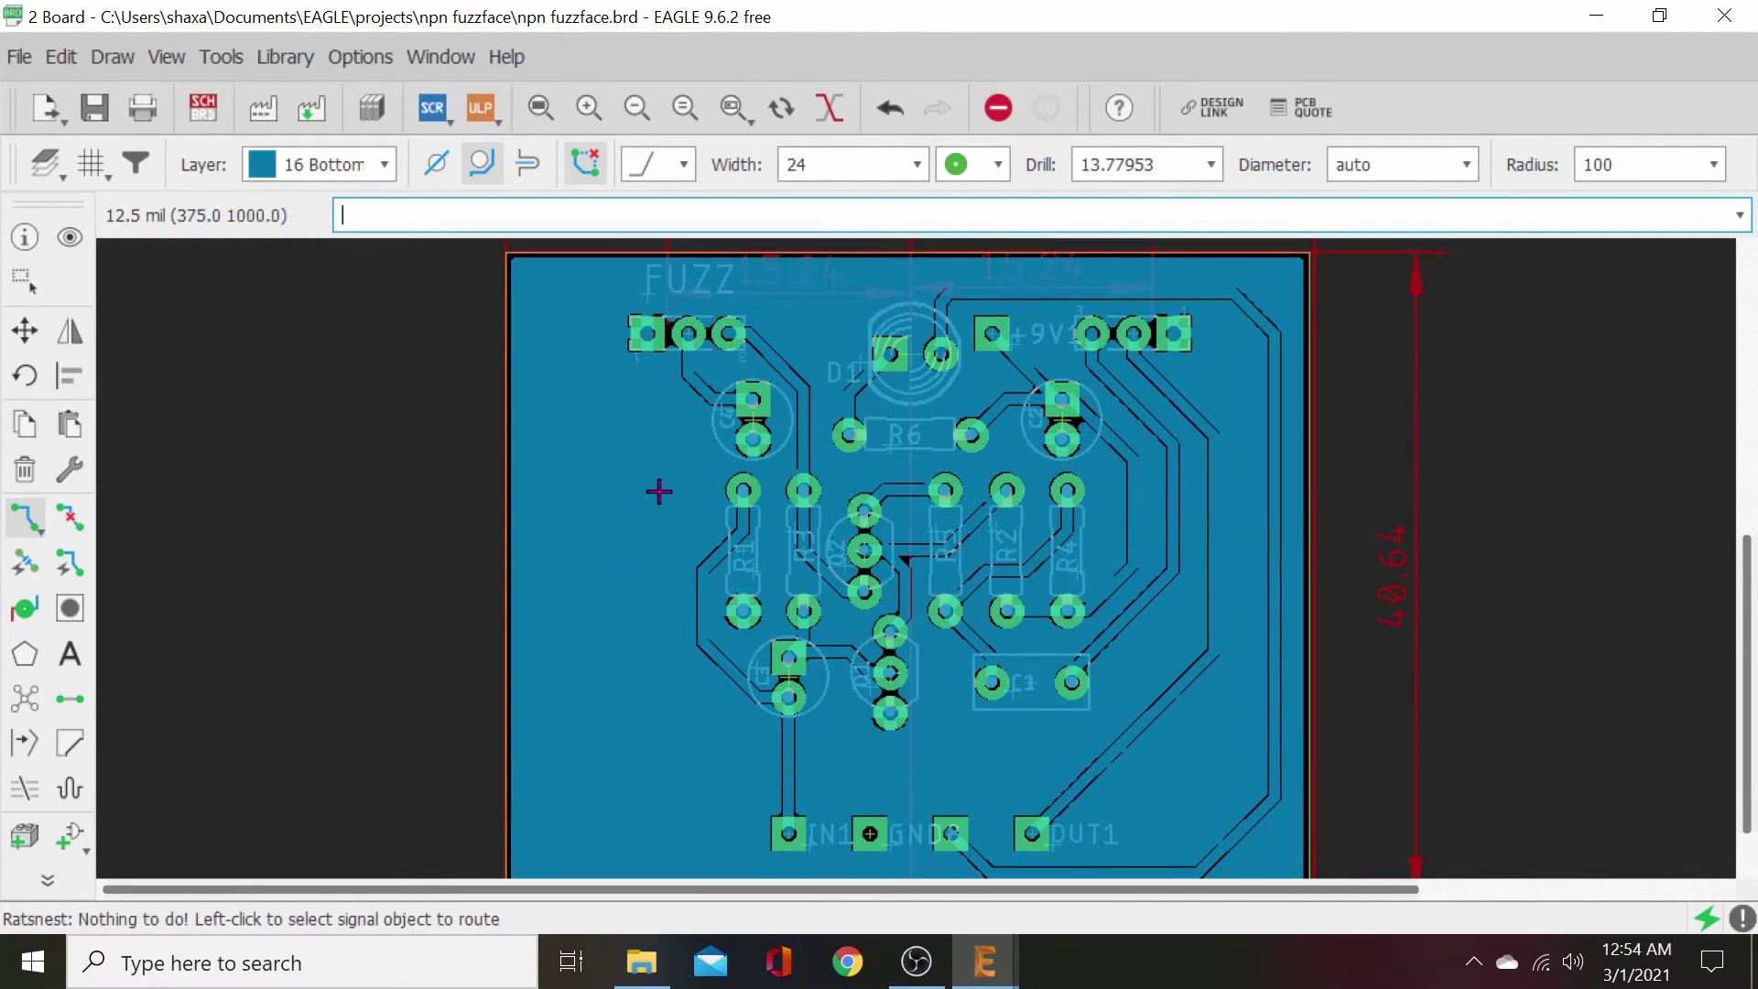
{"action": "middle_click_drag", "start_coordinate": [655, 520], "coordinate": [656, 593]}
{"action": "scroll", "coordinate": [761, 527], "scroll_direction": "up", "scroll_amount": 1}
{"action": "scroll", "coordinate": [769, 522], "scroll_direction": "up", "scroll_amount": 1}
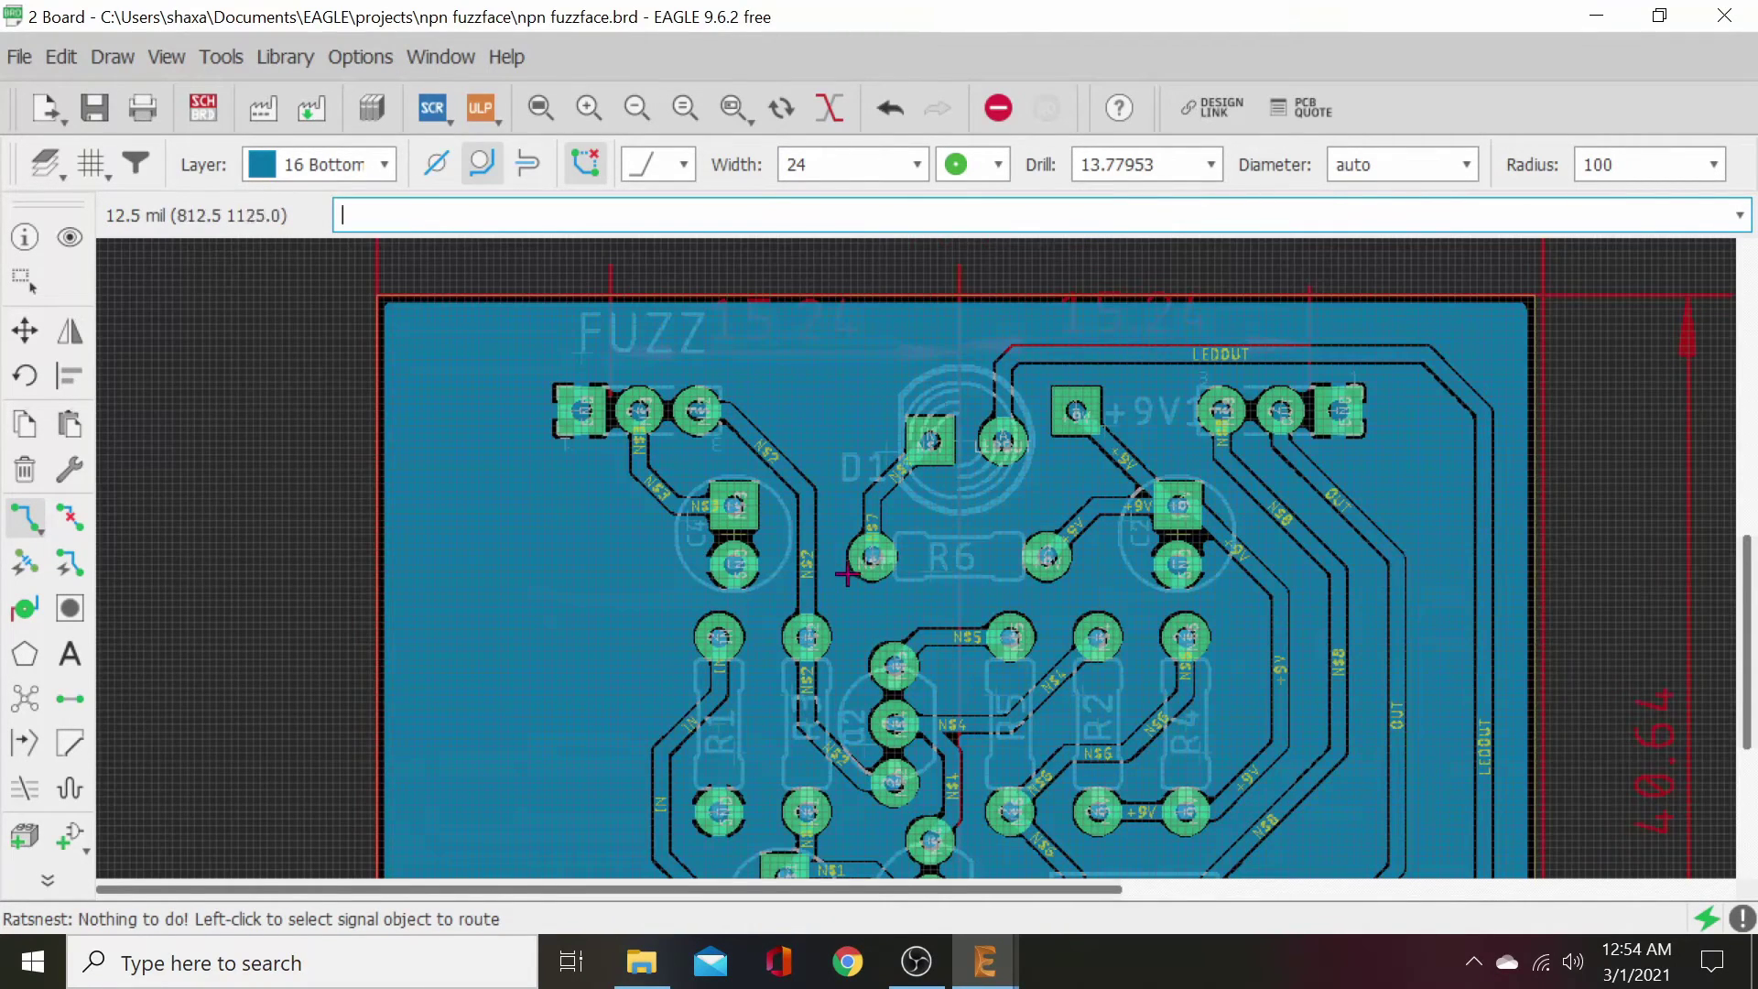
{"action": "scroll", "coordinate": [846, 578], "scroll_direction": "down", "scroll_amount": 1}
{"action": "scroll", "coordinate": [845, 579], "scroll_direction": "down", "scroll_amount": 1}
{"action": "middle_click_drag", "start_coordinate": [647, 600], "coordinate": [655, 436]}
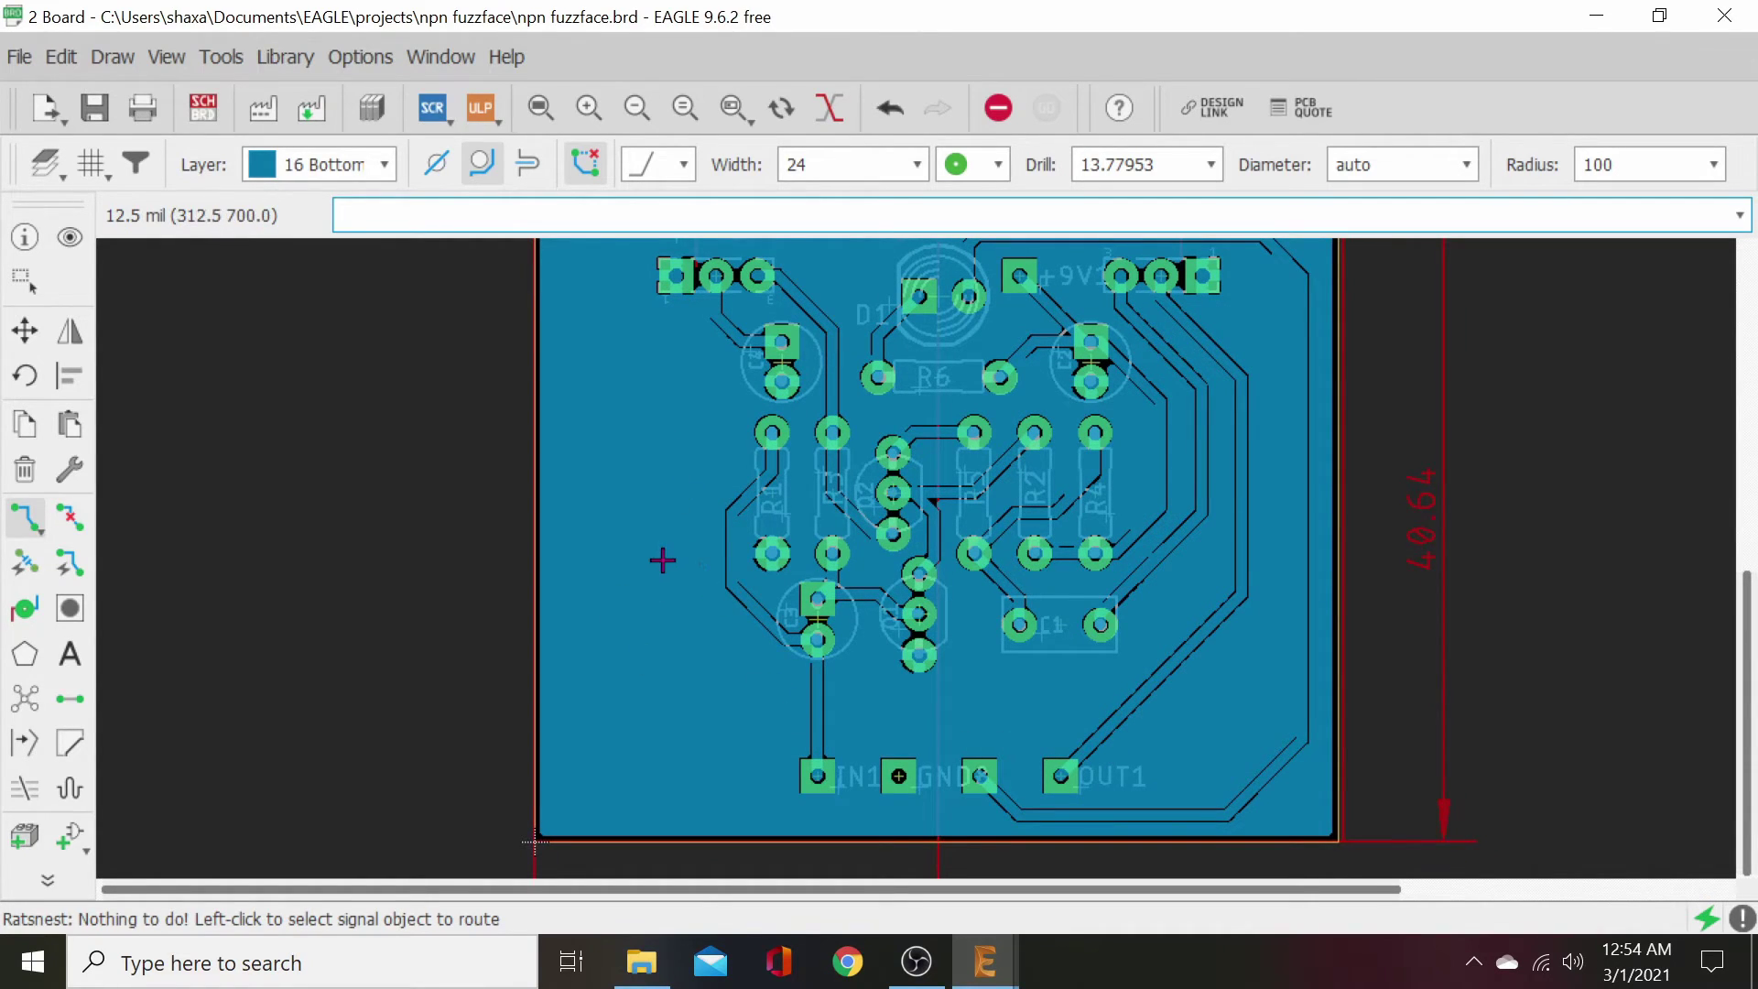
{"action": "middle_click_drag", "start_coordinate": [659, 584], "coordinate": [652, 652]}
{"action": "middle_click_drag", "start_coordinate": [663, 530], "coordinate": [640, 561]}
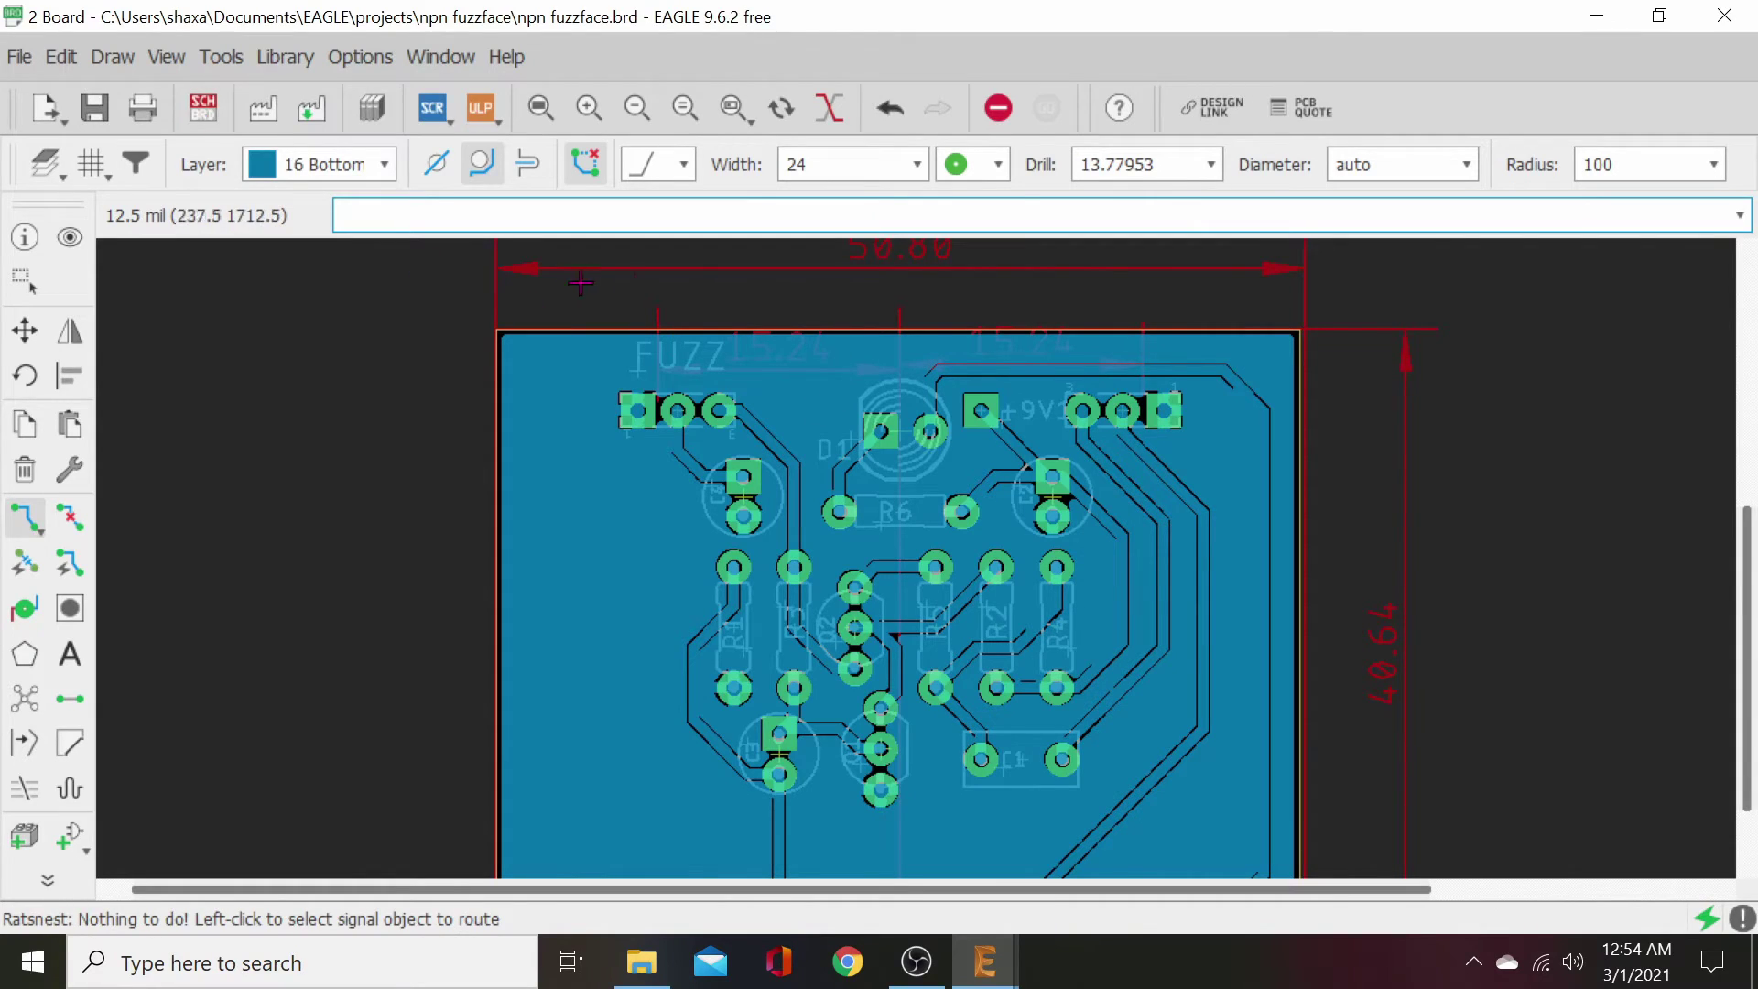
- Copy the GND(T) ground symbol in the schematic, place it left of the circuit, and return to the board
{"action": "left_click", "coordinate": [203, 107]}
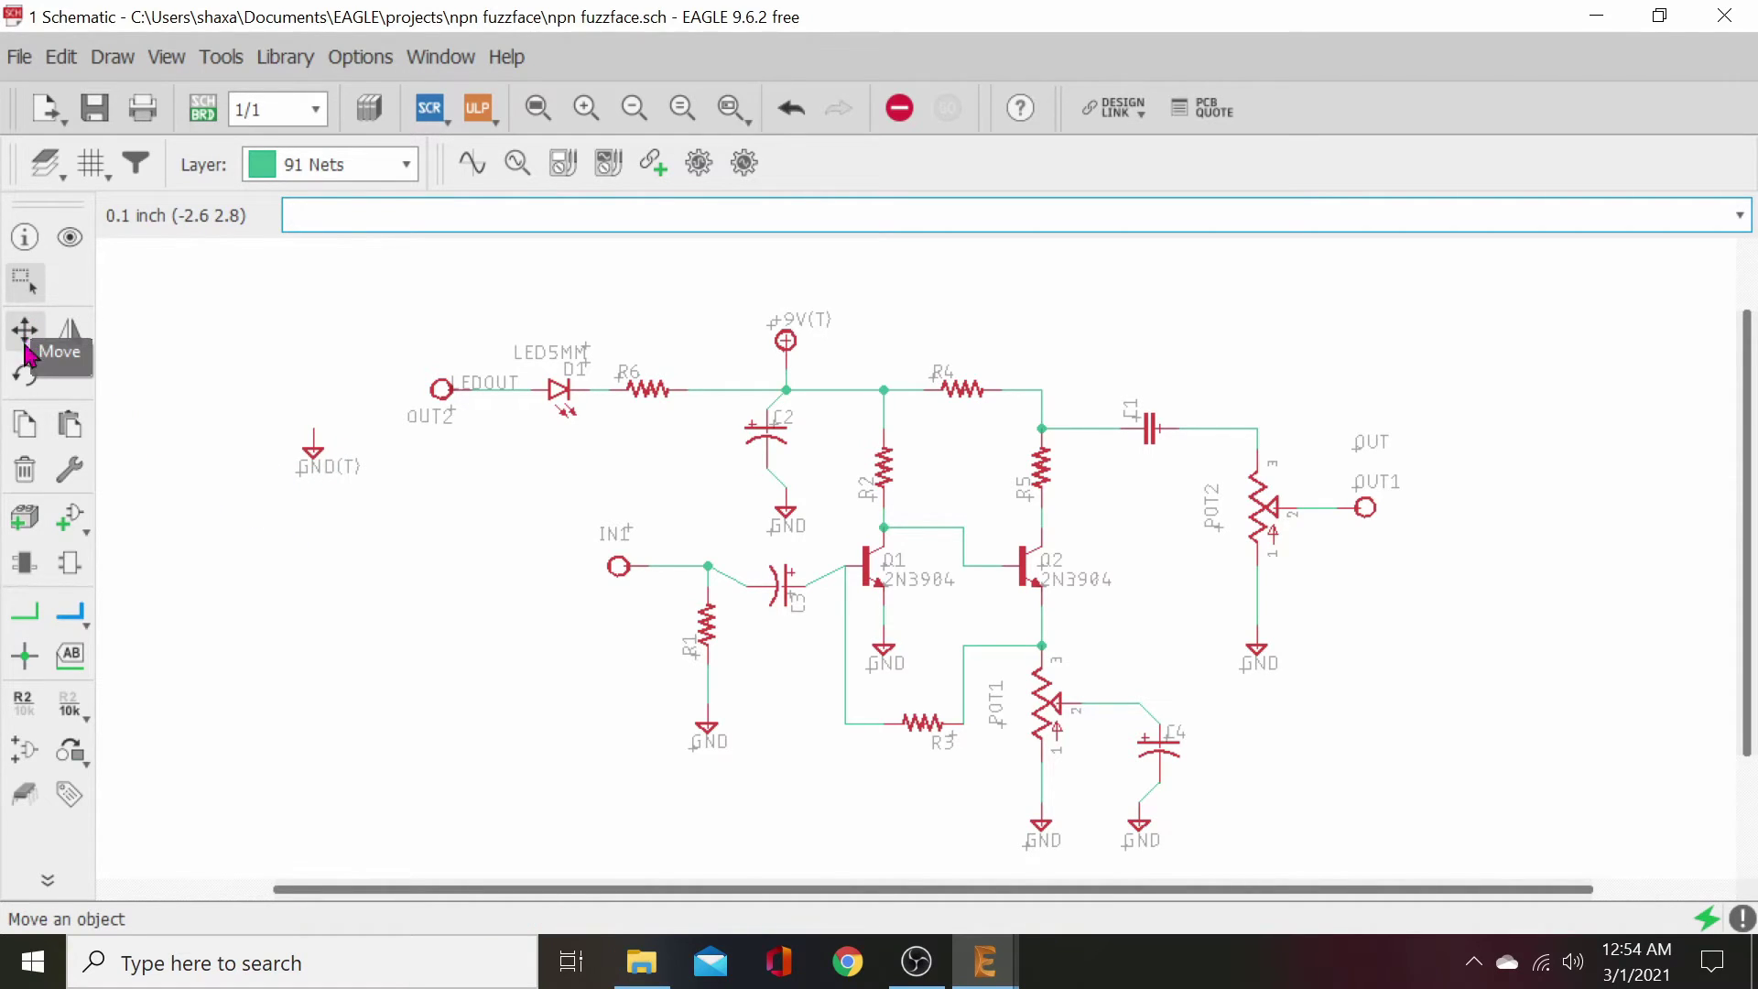
{"action": "left_click", "coordinate": [32, 443]}
{"action": "left_click", "coordinate": [312, 450]}
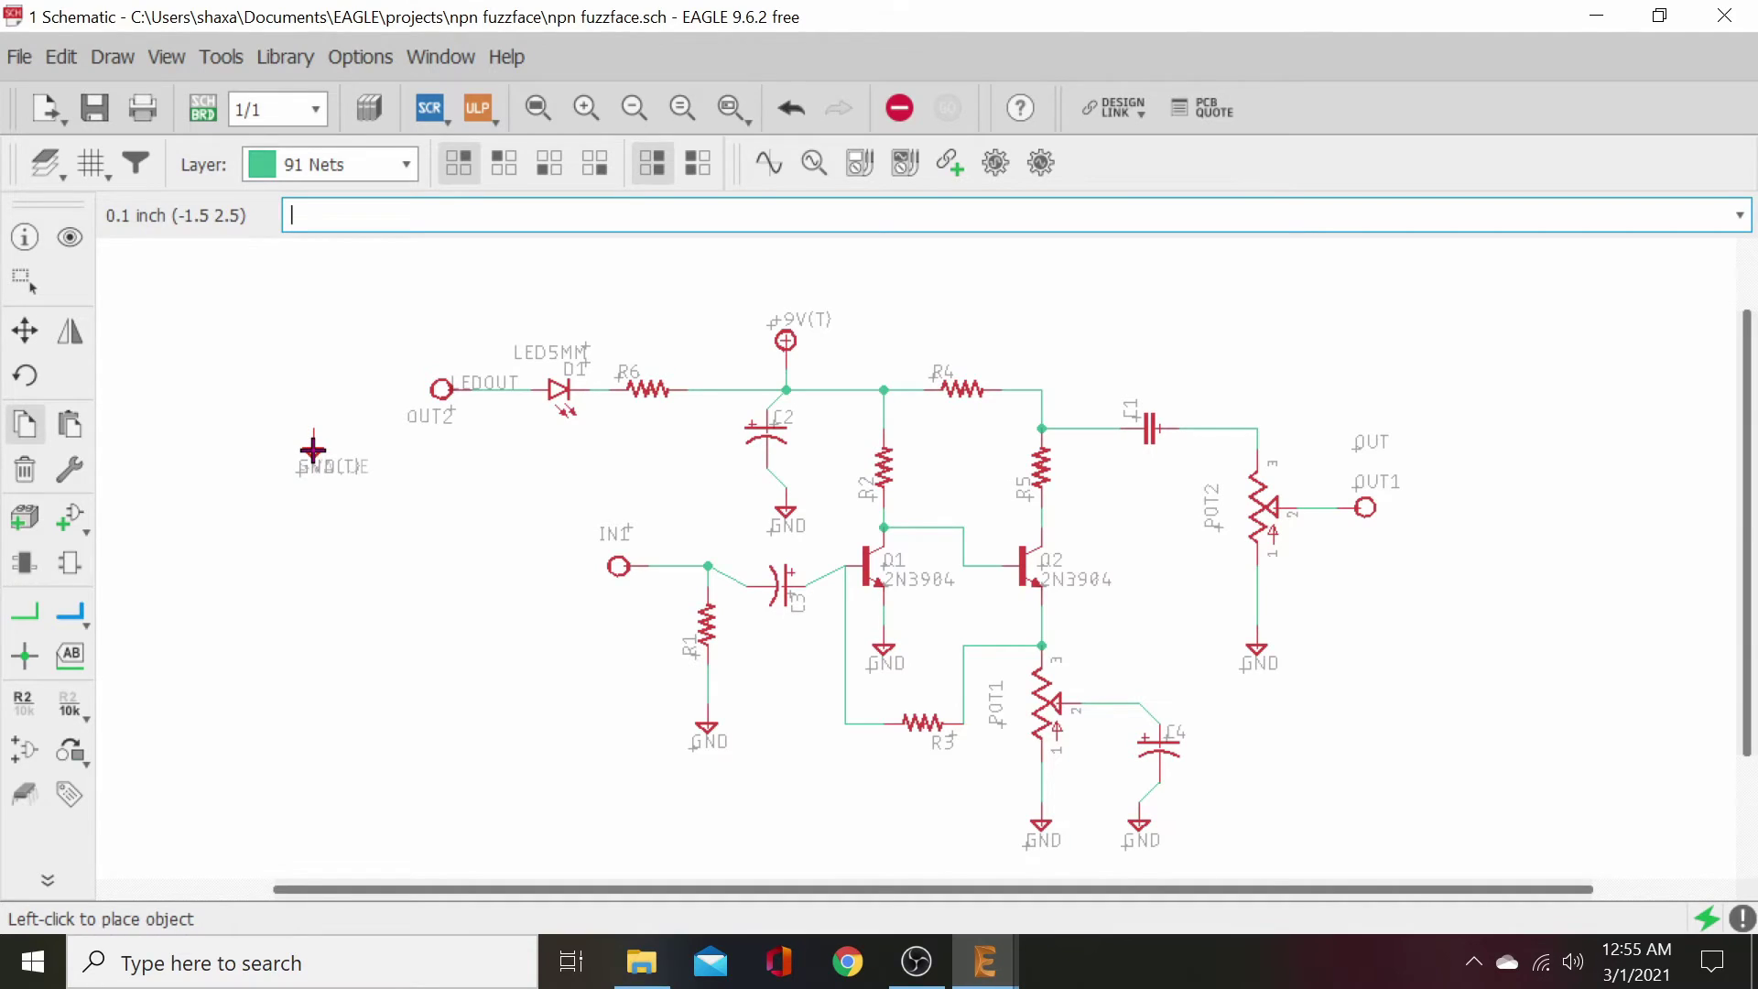
{"action": "left_click", "coordinate": [400, 515]}
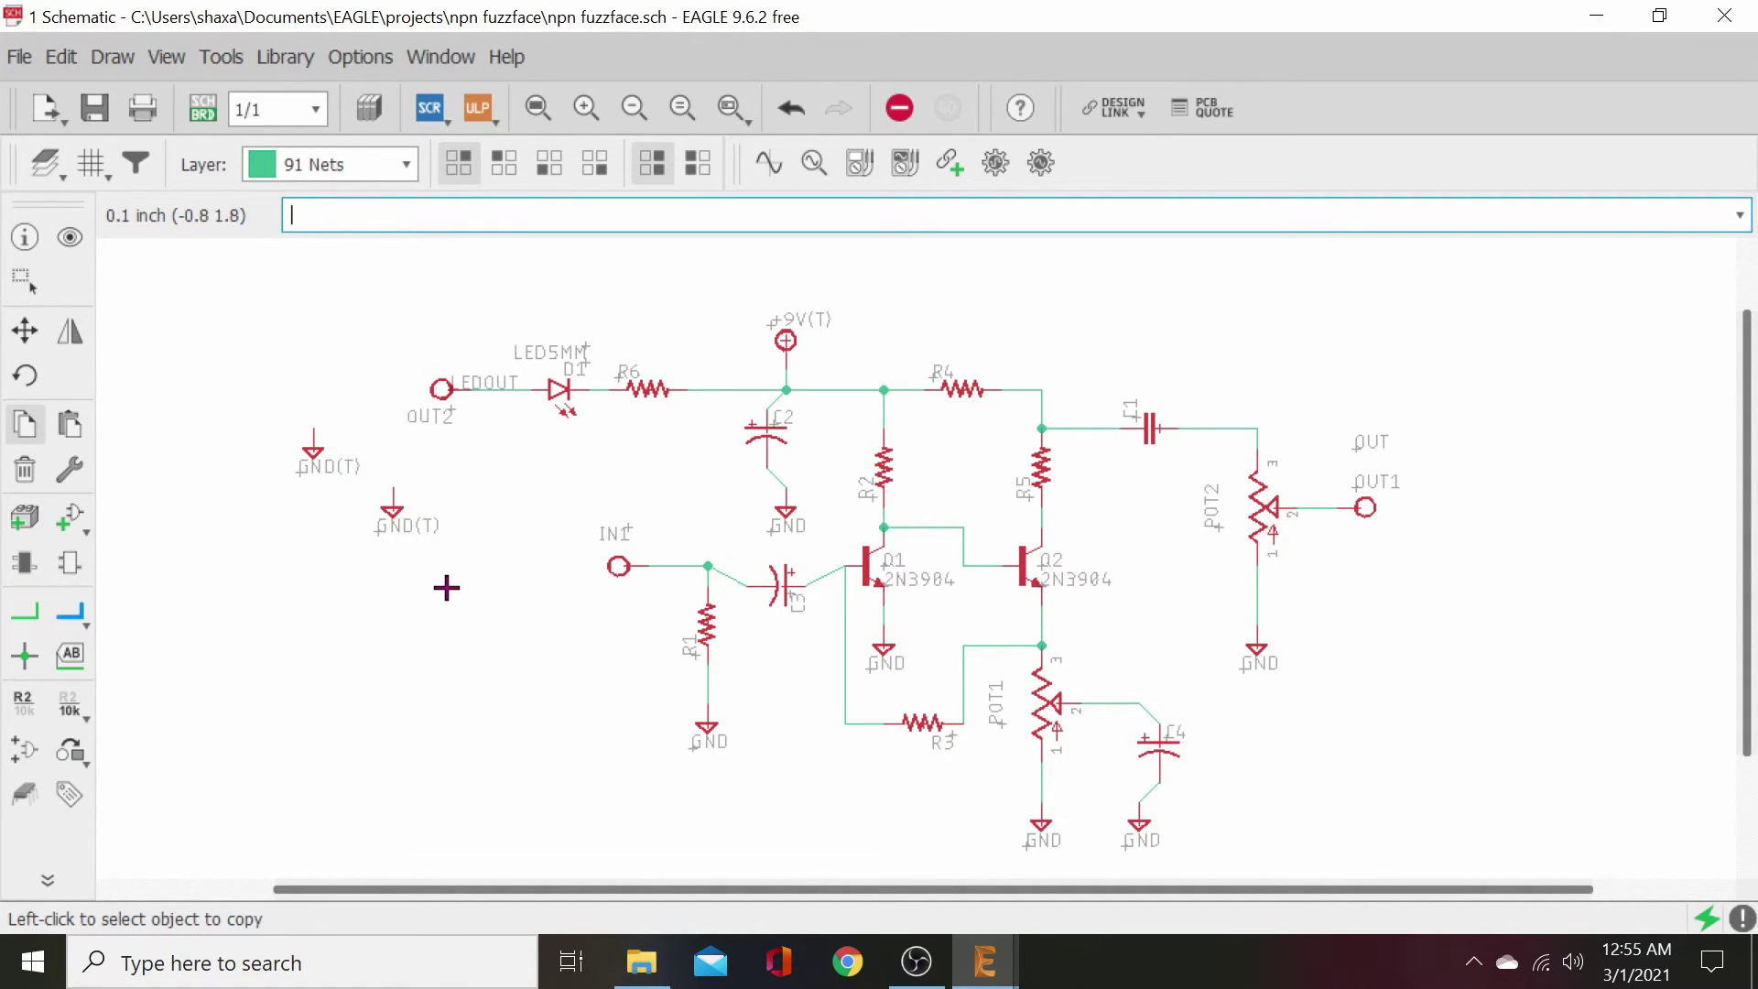
{"action": "left_click", "coordinate": [204, 111]}
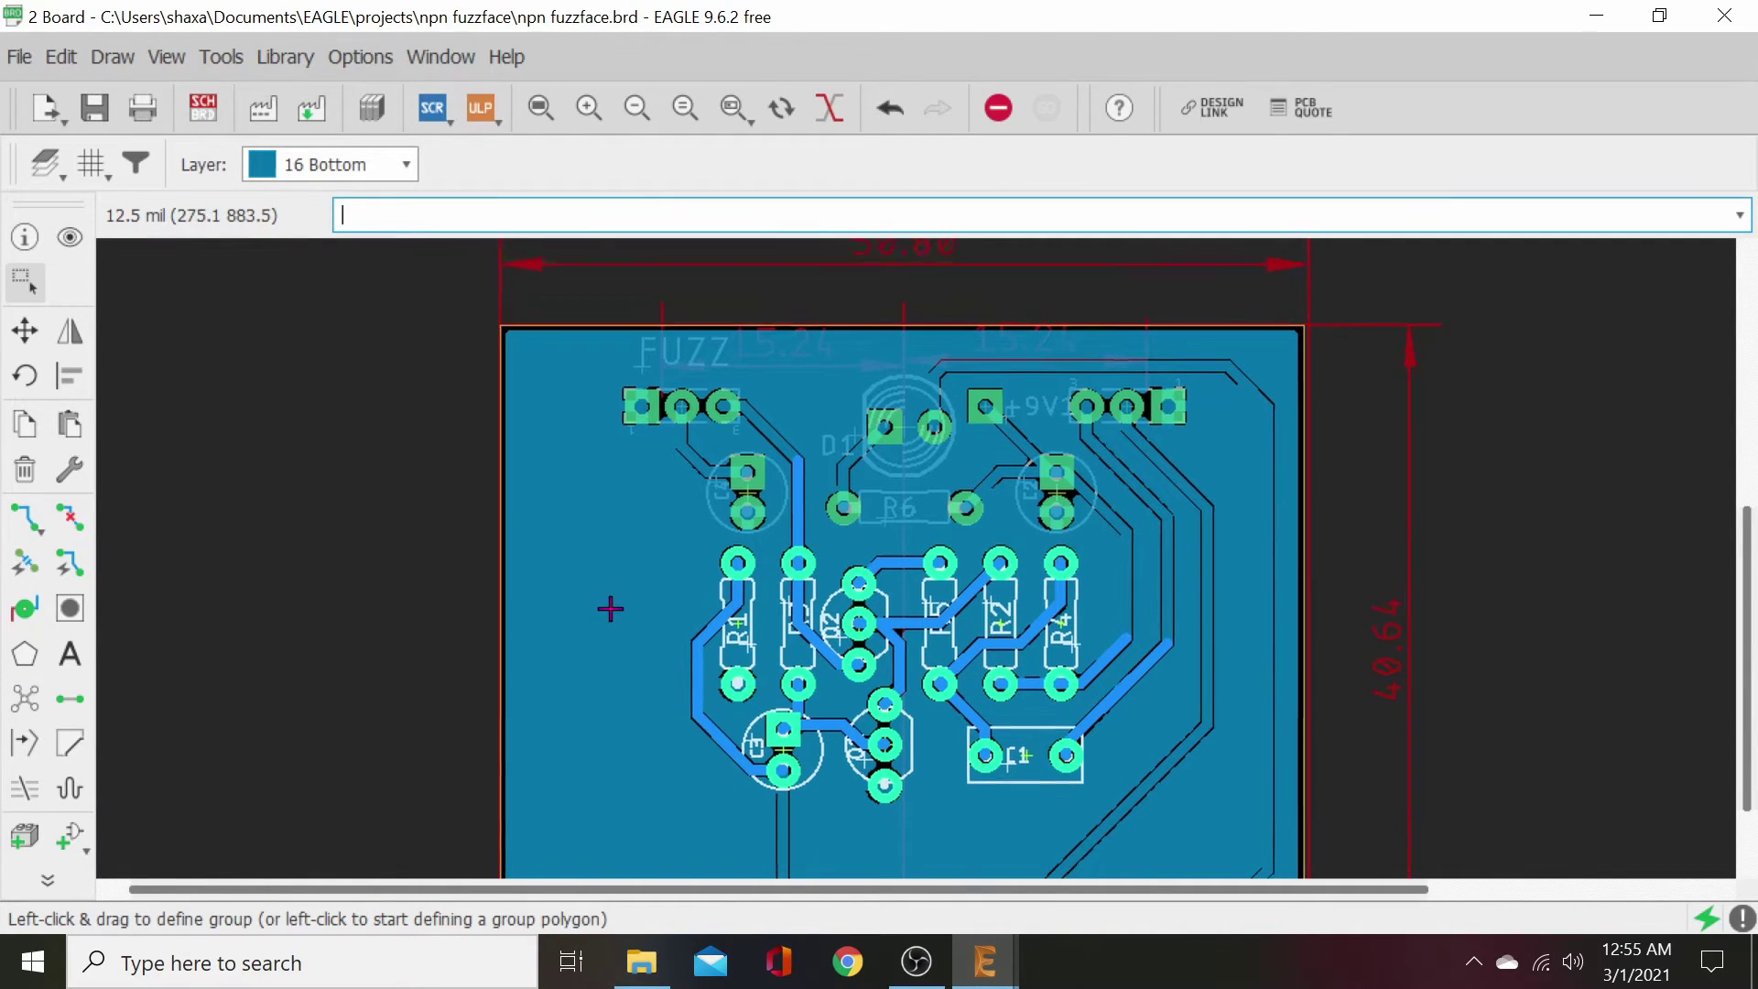
- Carry the stray GND7 pad from below the board up onto it, beside D1
{"action": "scroll", "coordinate": [594, 477], "scroll_direction": "down", "scroll_amount": 2}
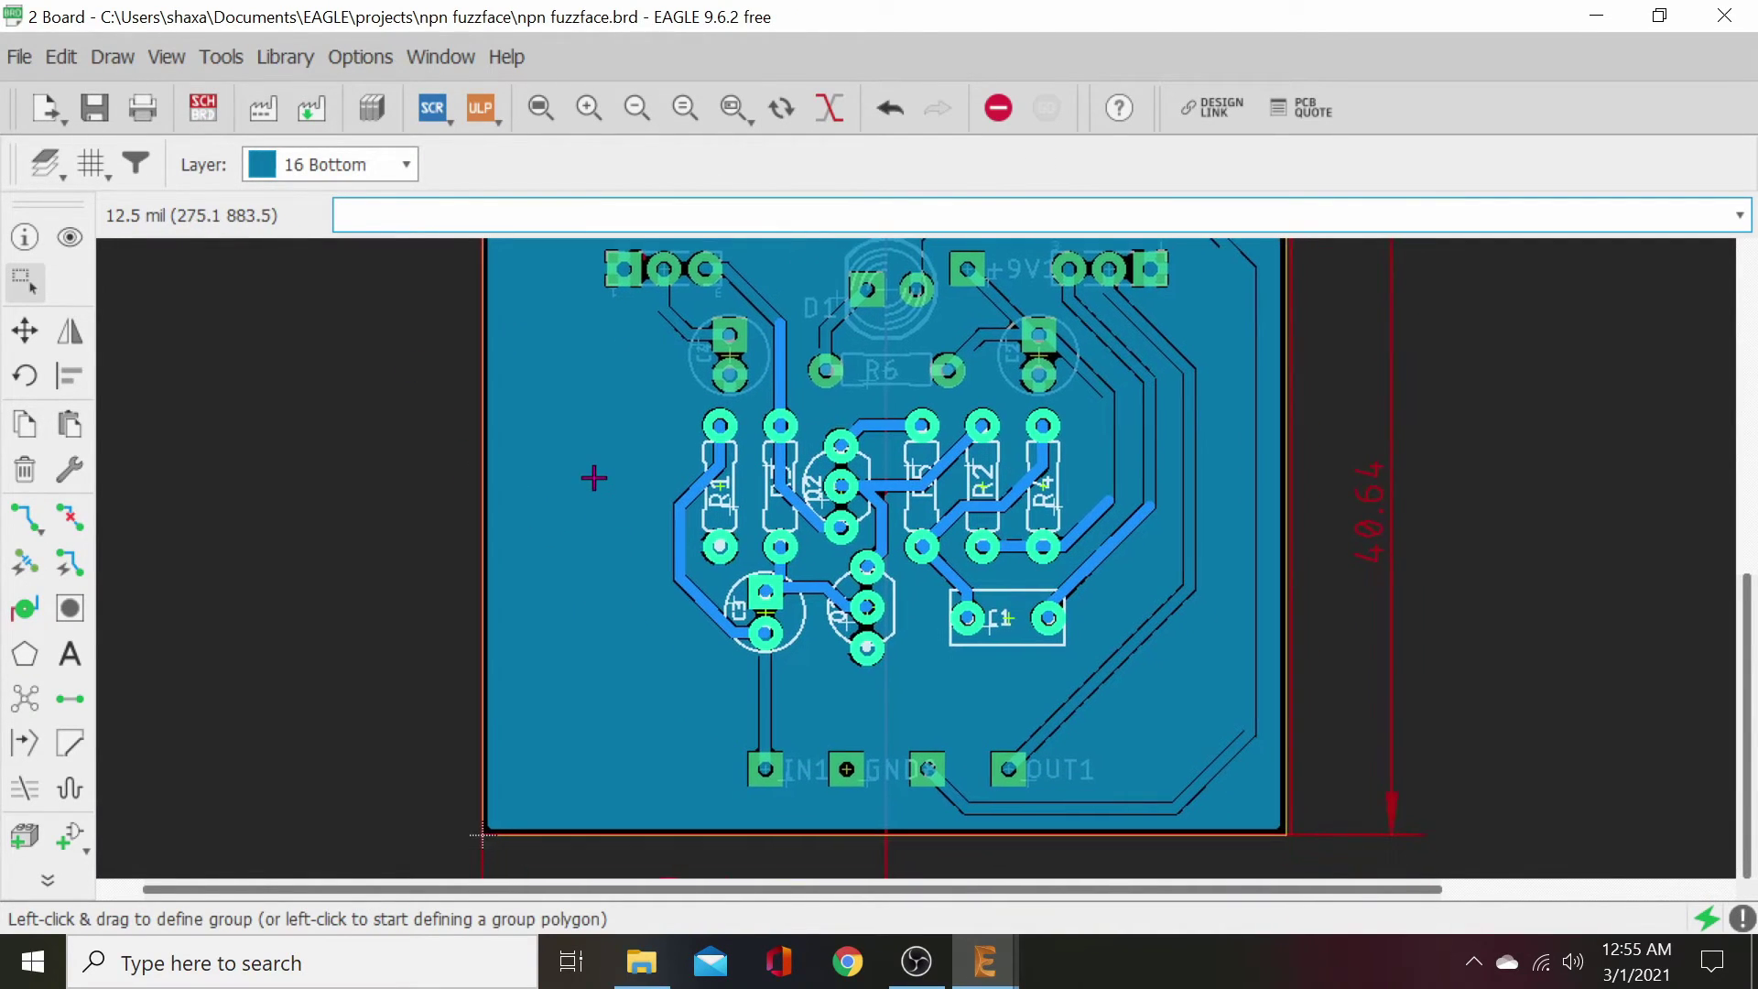
{"action": "left_click", "coordinate": [25, 329]}
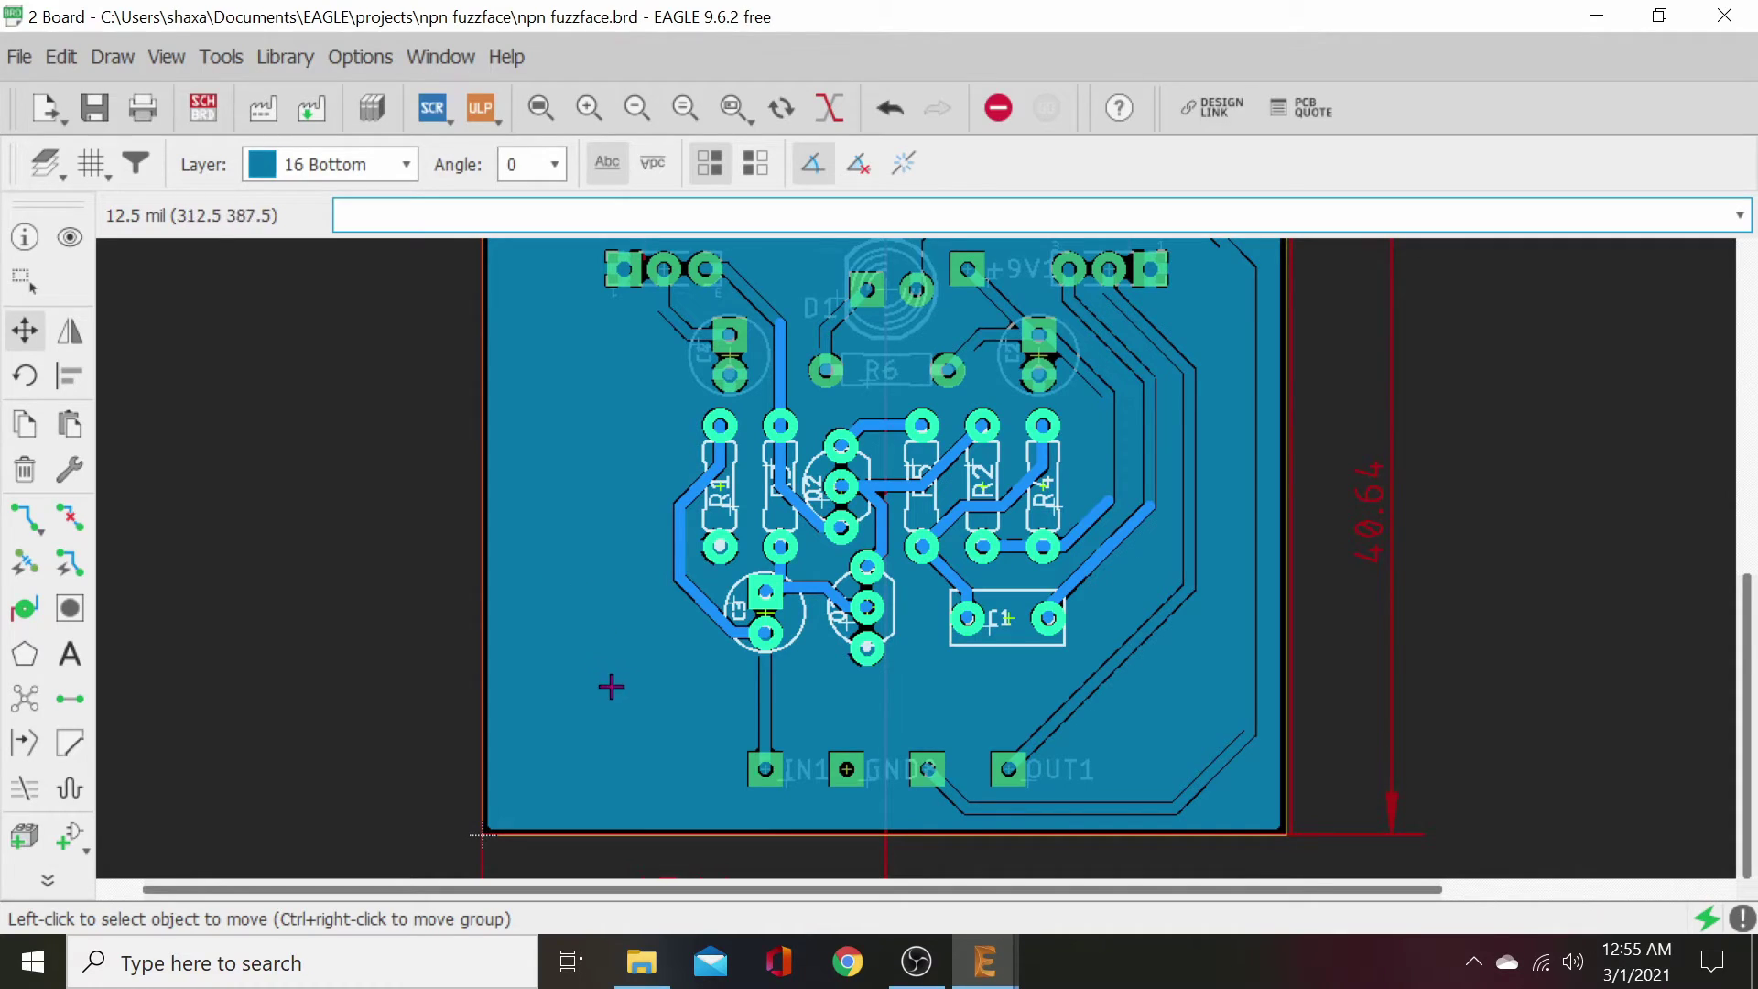
{"action": "scroll", "coordinate": [619, 701], "scroll_direction": "down", "scroll_amount": 2}
{"action": "scroll", "coordinate": [614, 703], "scroll_direction": "up", "scroll_amount": 2}
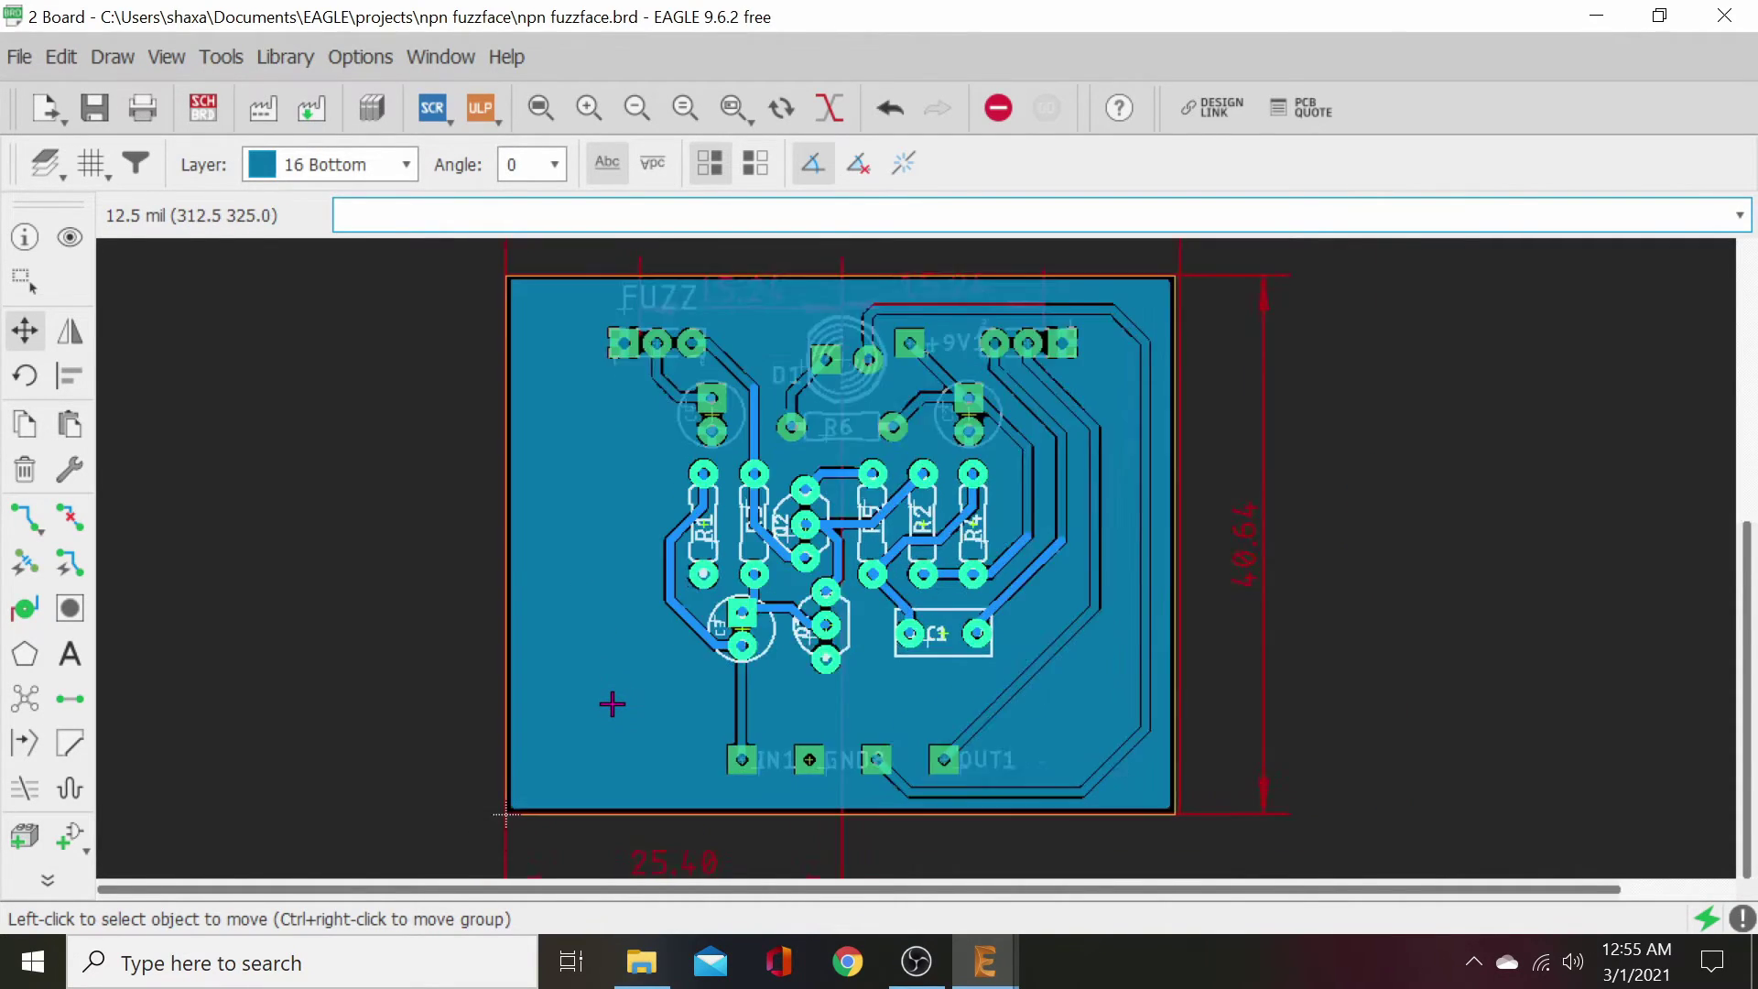
{"action": "left_click", "coordinate": [24, 279]}
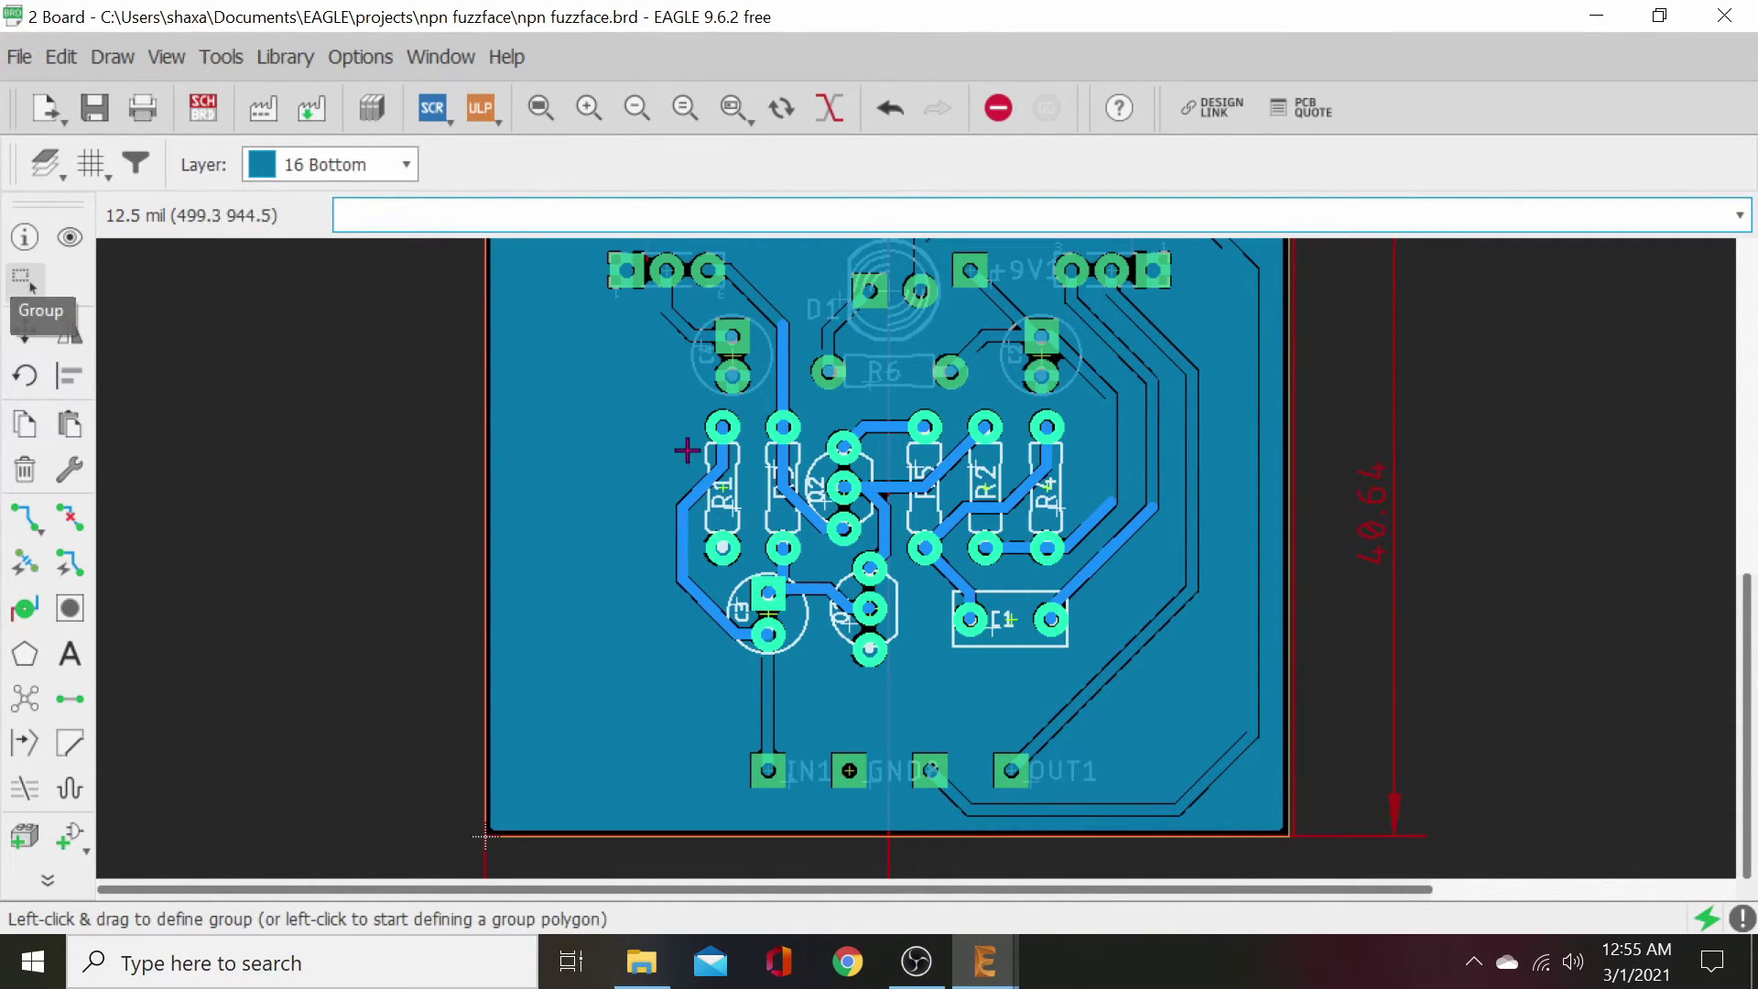
{"action": "left_click", "coordinate": [577, 417]}
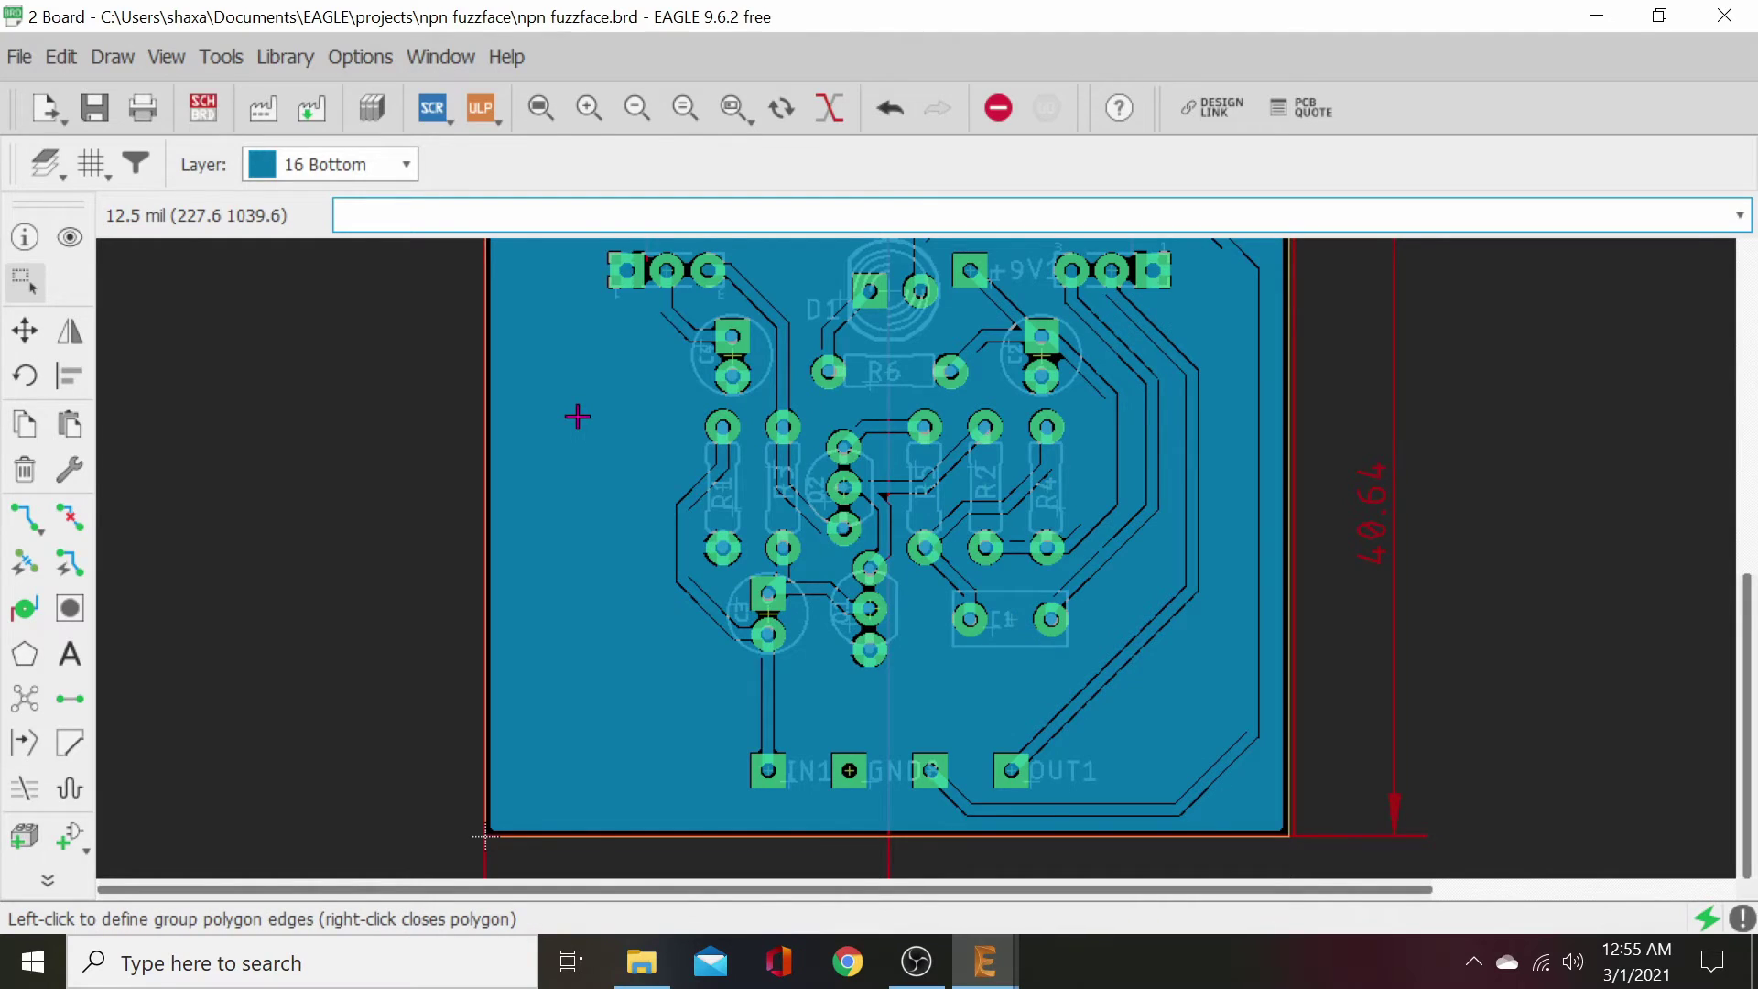
{"action": "left_click", "coordinate": [24, 330]}
{"action": "scroll", "coordinate": [607, 563], "scroll_direction": "down", "scroll_amount": 1}
{"action": "middle_click_drag", "start_coordinate": [608, 563], "coordinate": [601, 408]}
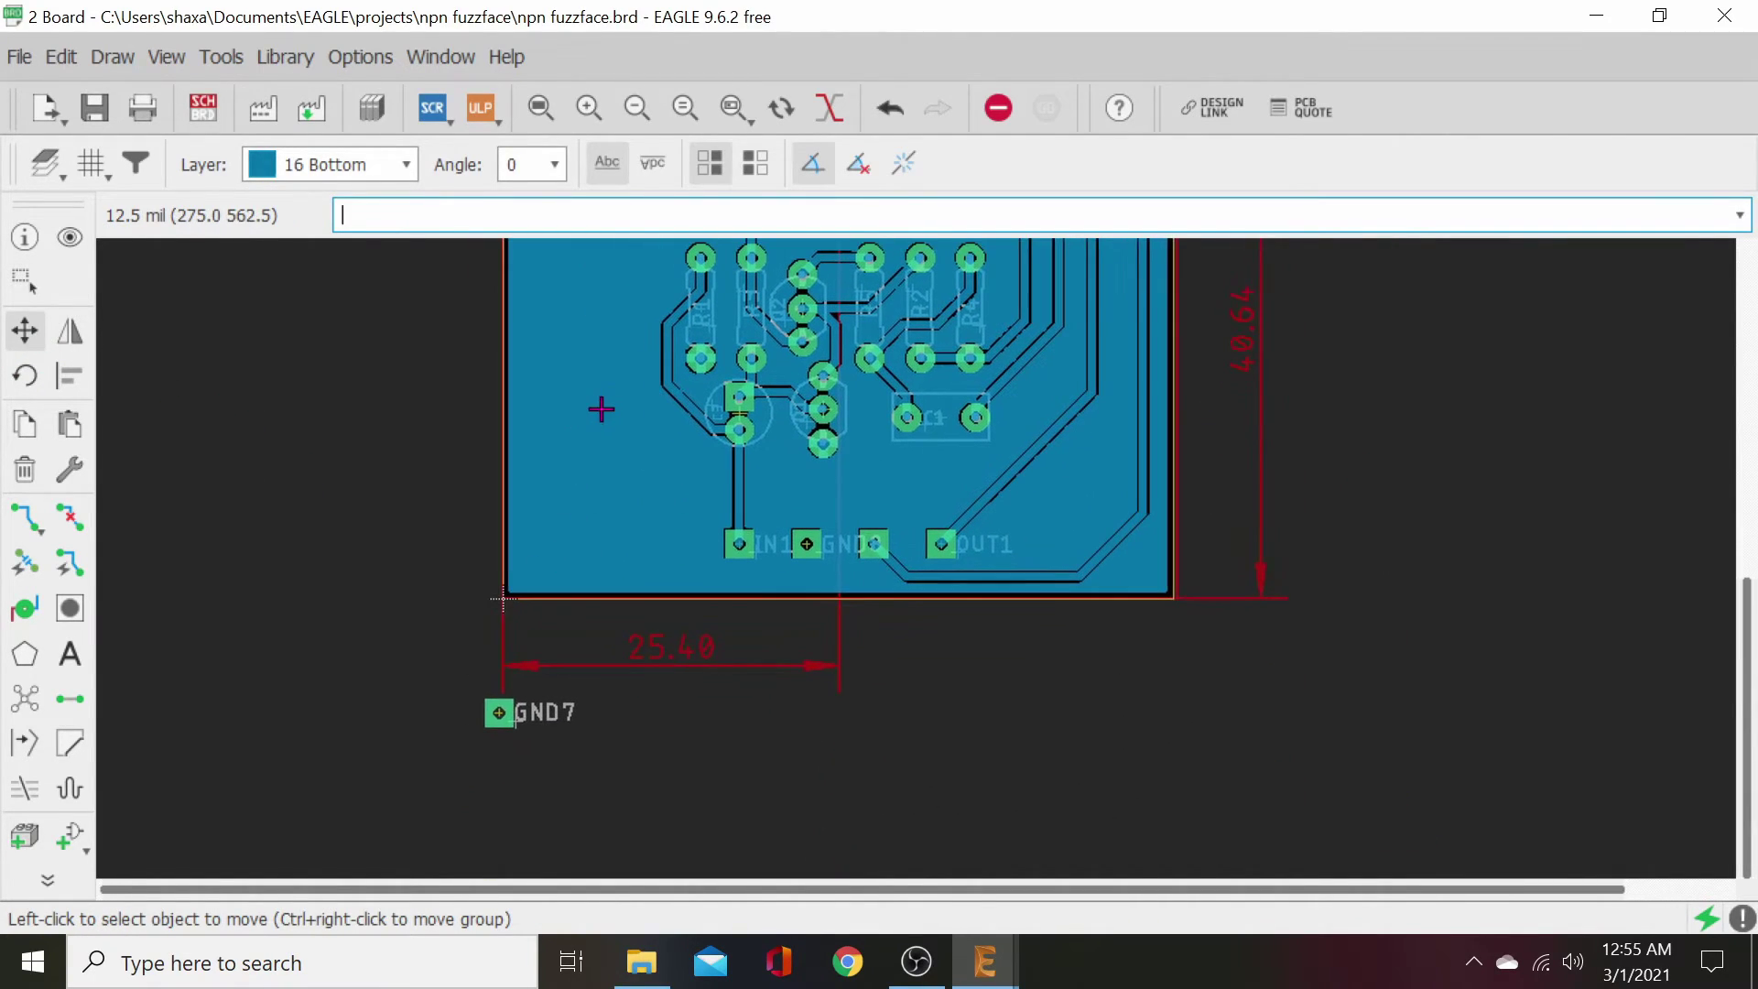
{"action": "left_click", "coordinate": [499, 713]}
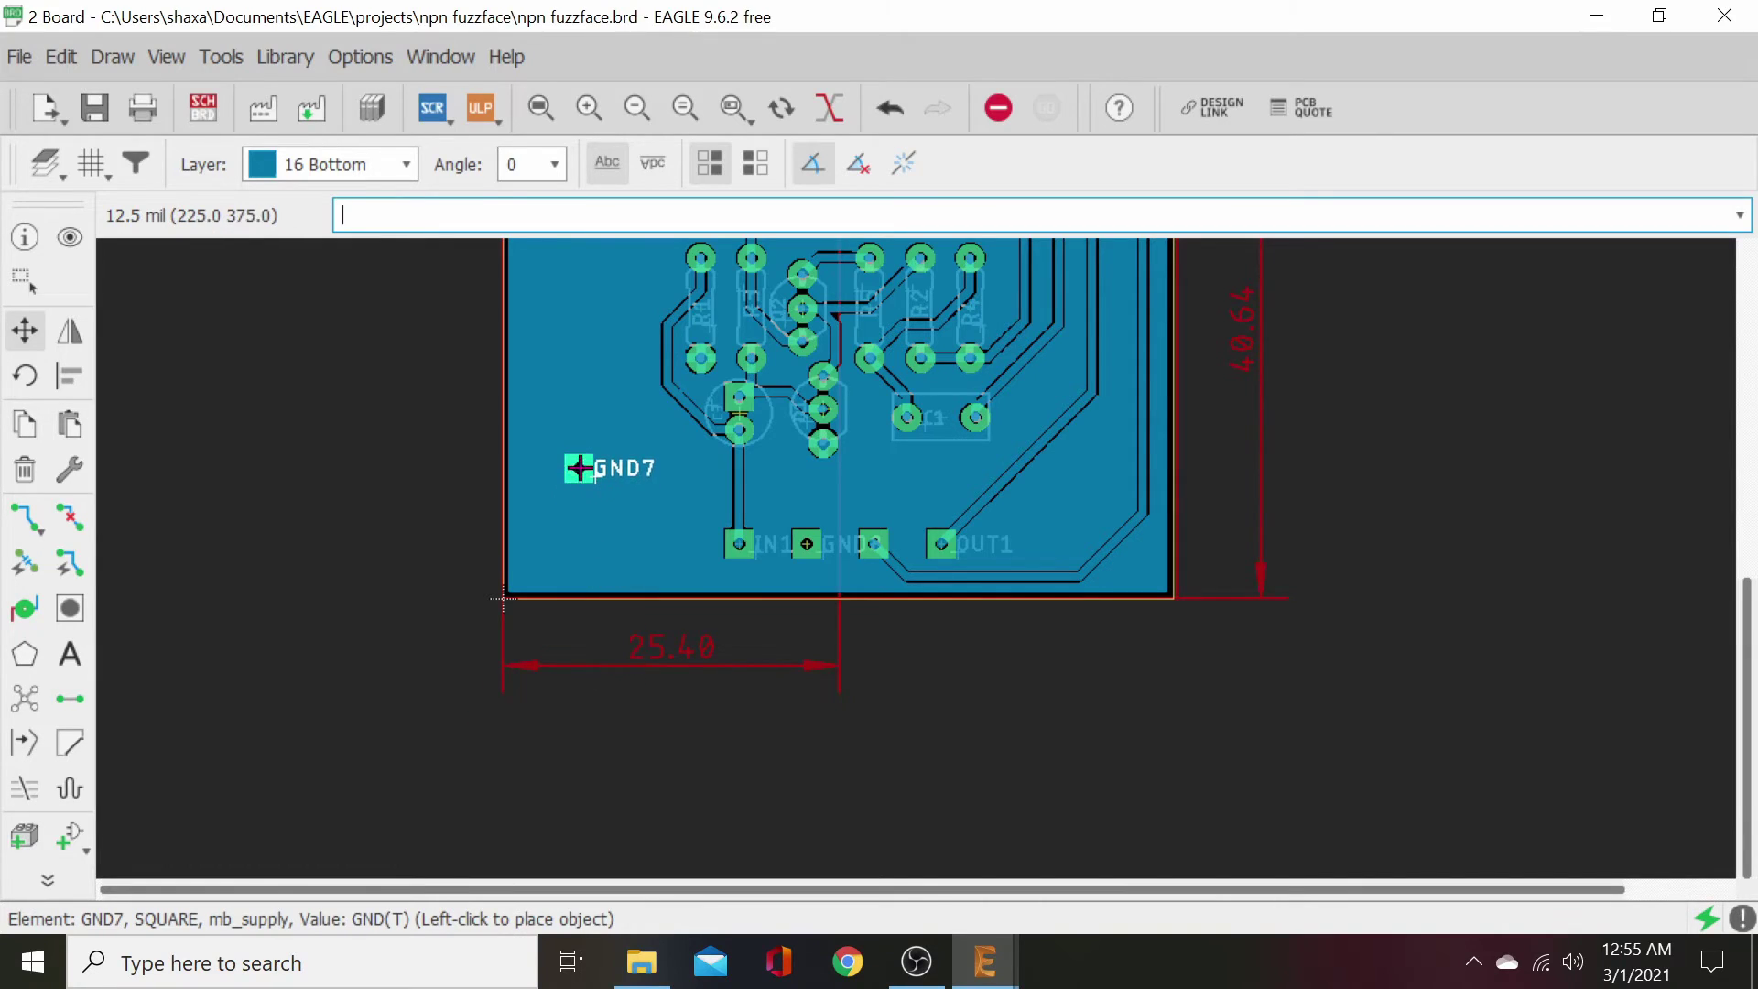
{"action": "middle_click_drag", "start_coordinate": [580, 471], "coordinate": [562, 706]}
{"action": "middle_click_drag", "start_coordinate": [584, 528], "coordinate": [542, 683]}
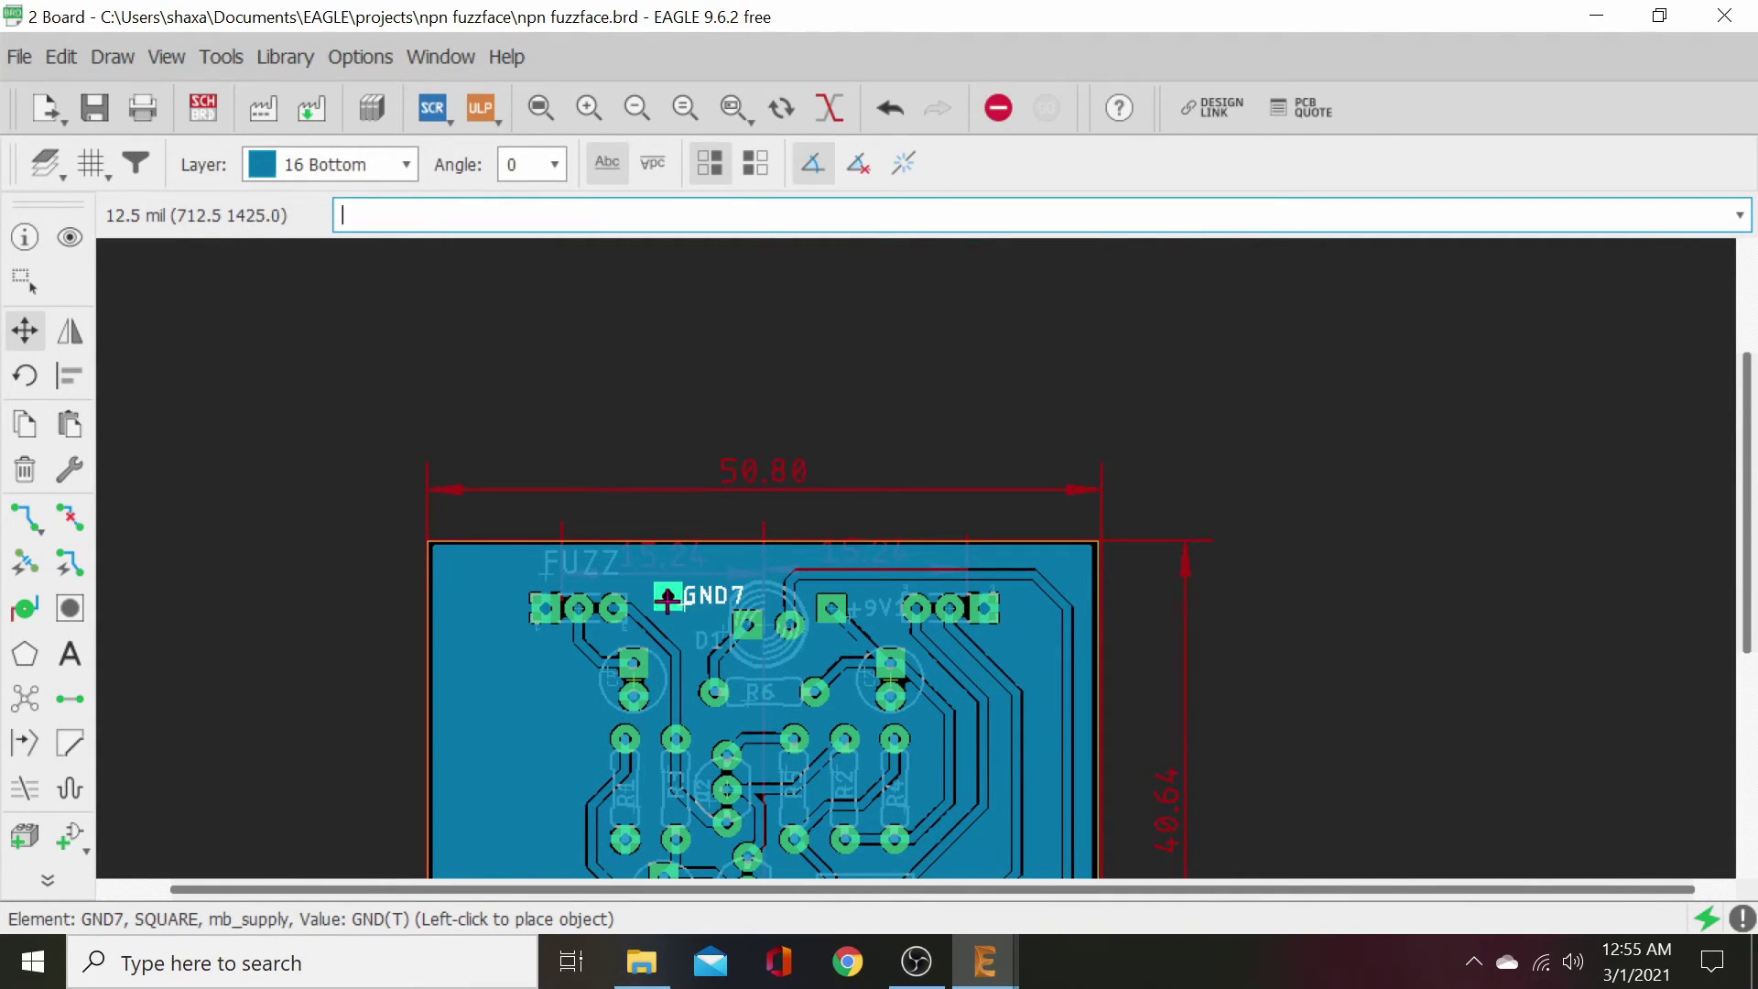
{"action": "scroll", "coordinate": [684, 641], "scroll_direction": "up", "scroll_amount": 5}
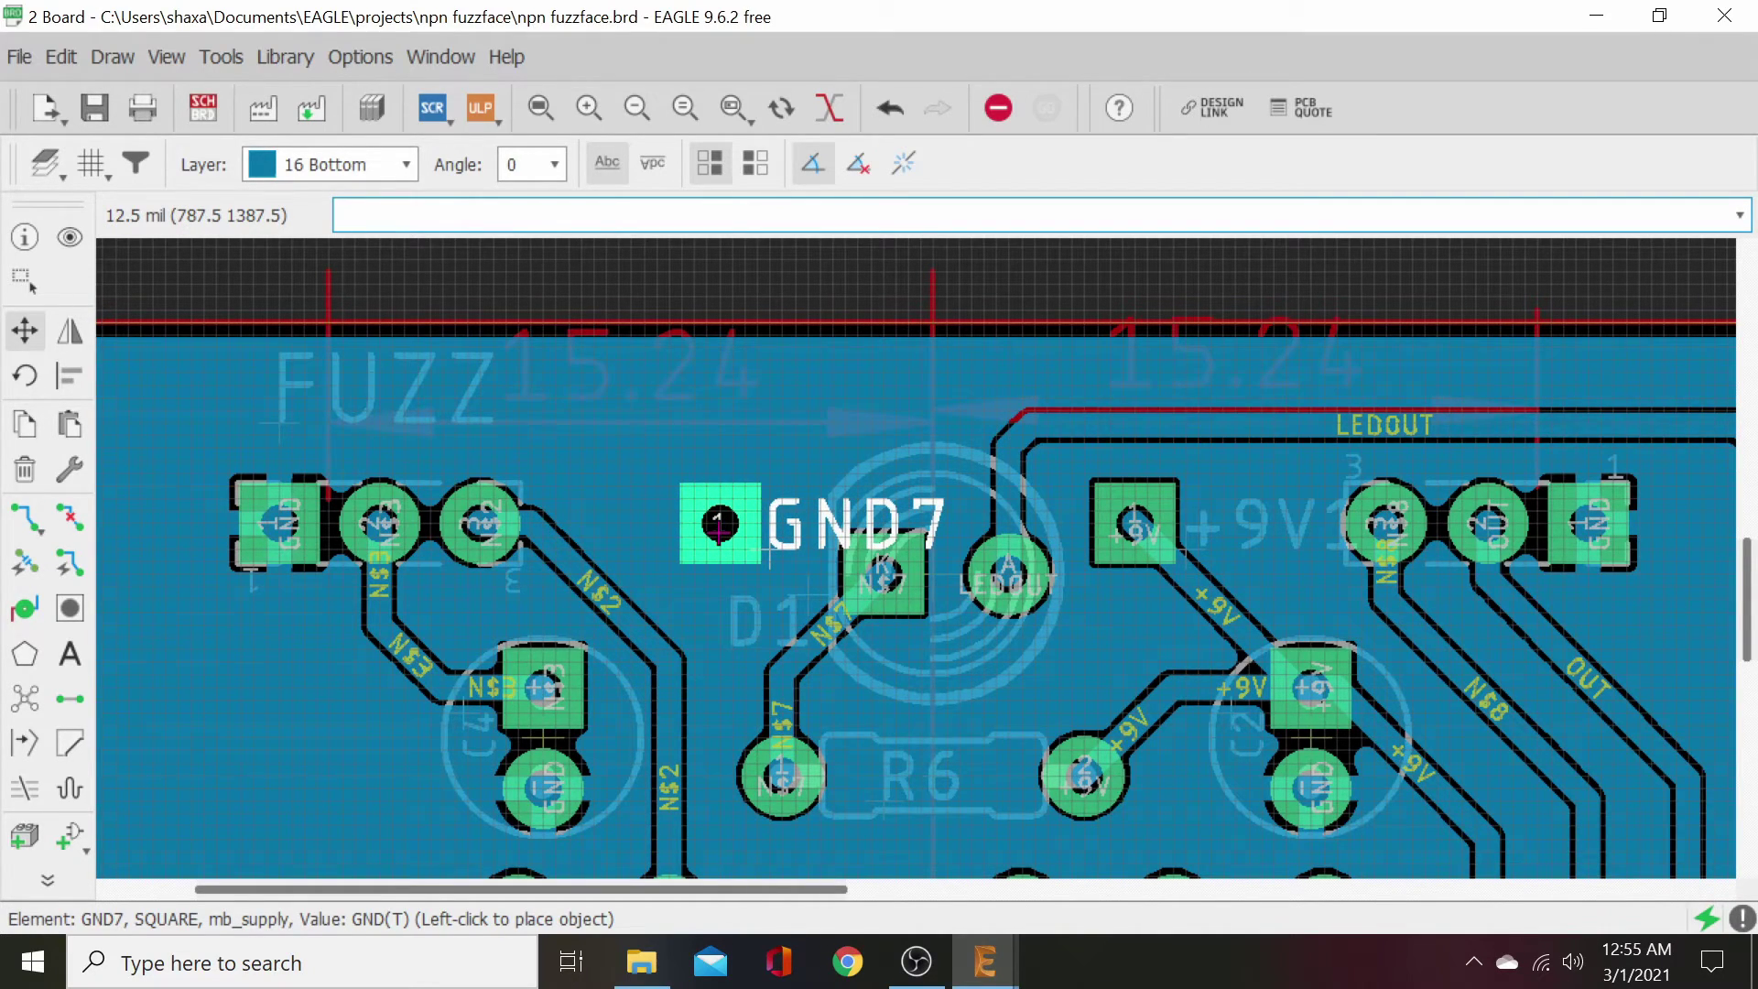
{"action": "left_click", "coordinate": [720, 525]}
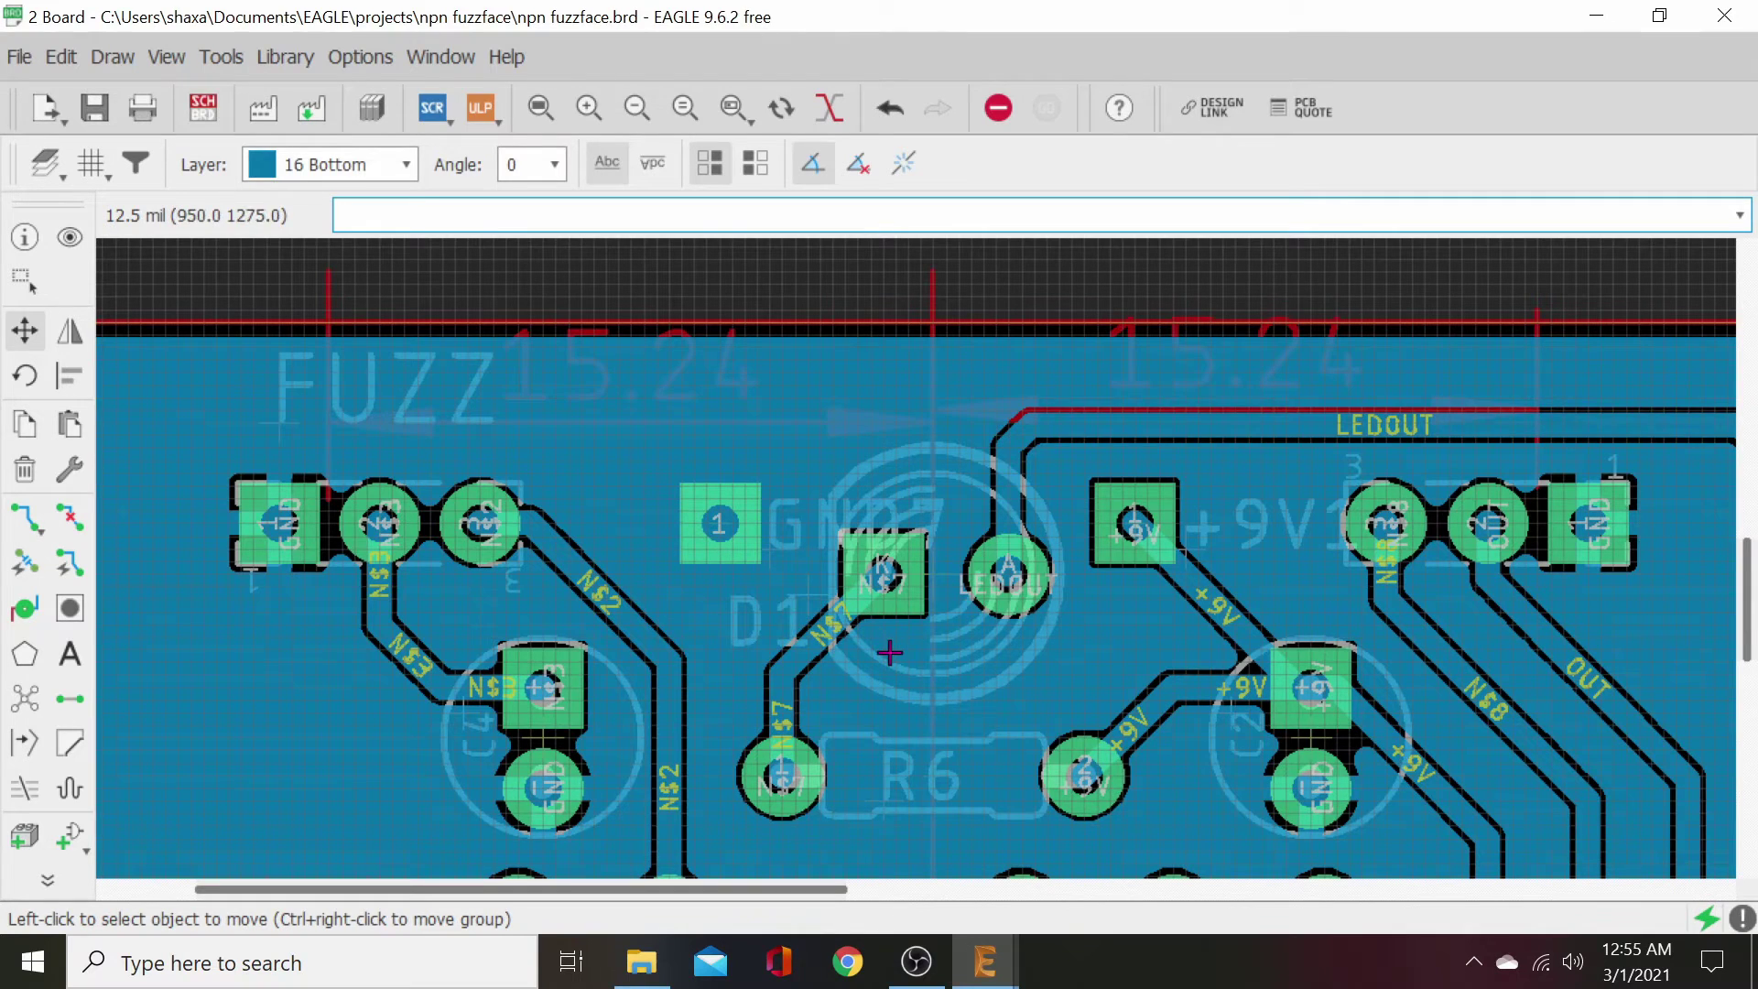
- Run Ratsnest twice to check the board for unrouted connections
{"action": "scroll", "coordinate": [909, 643], "scroll_direction": "down", "scroll_amount": 2}
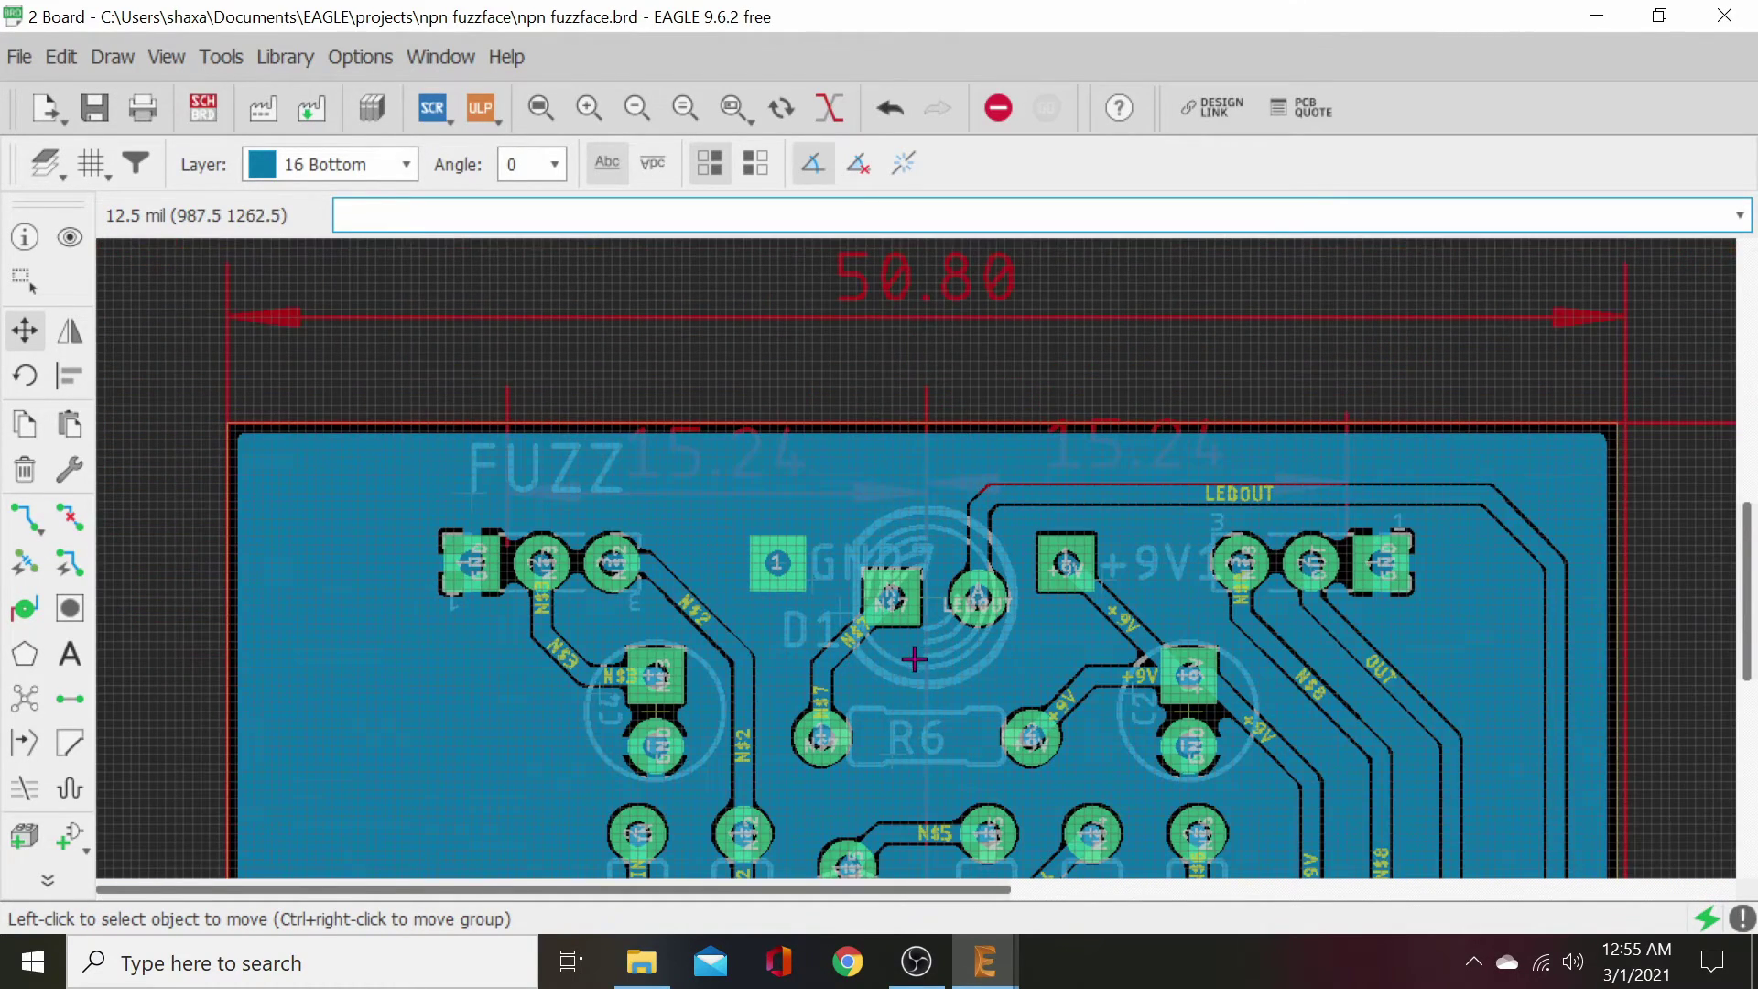
{"action": "scroll", "coordinate": [944, 673], "scroll_direction": "down", "scroll_amount": 1}
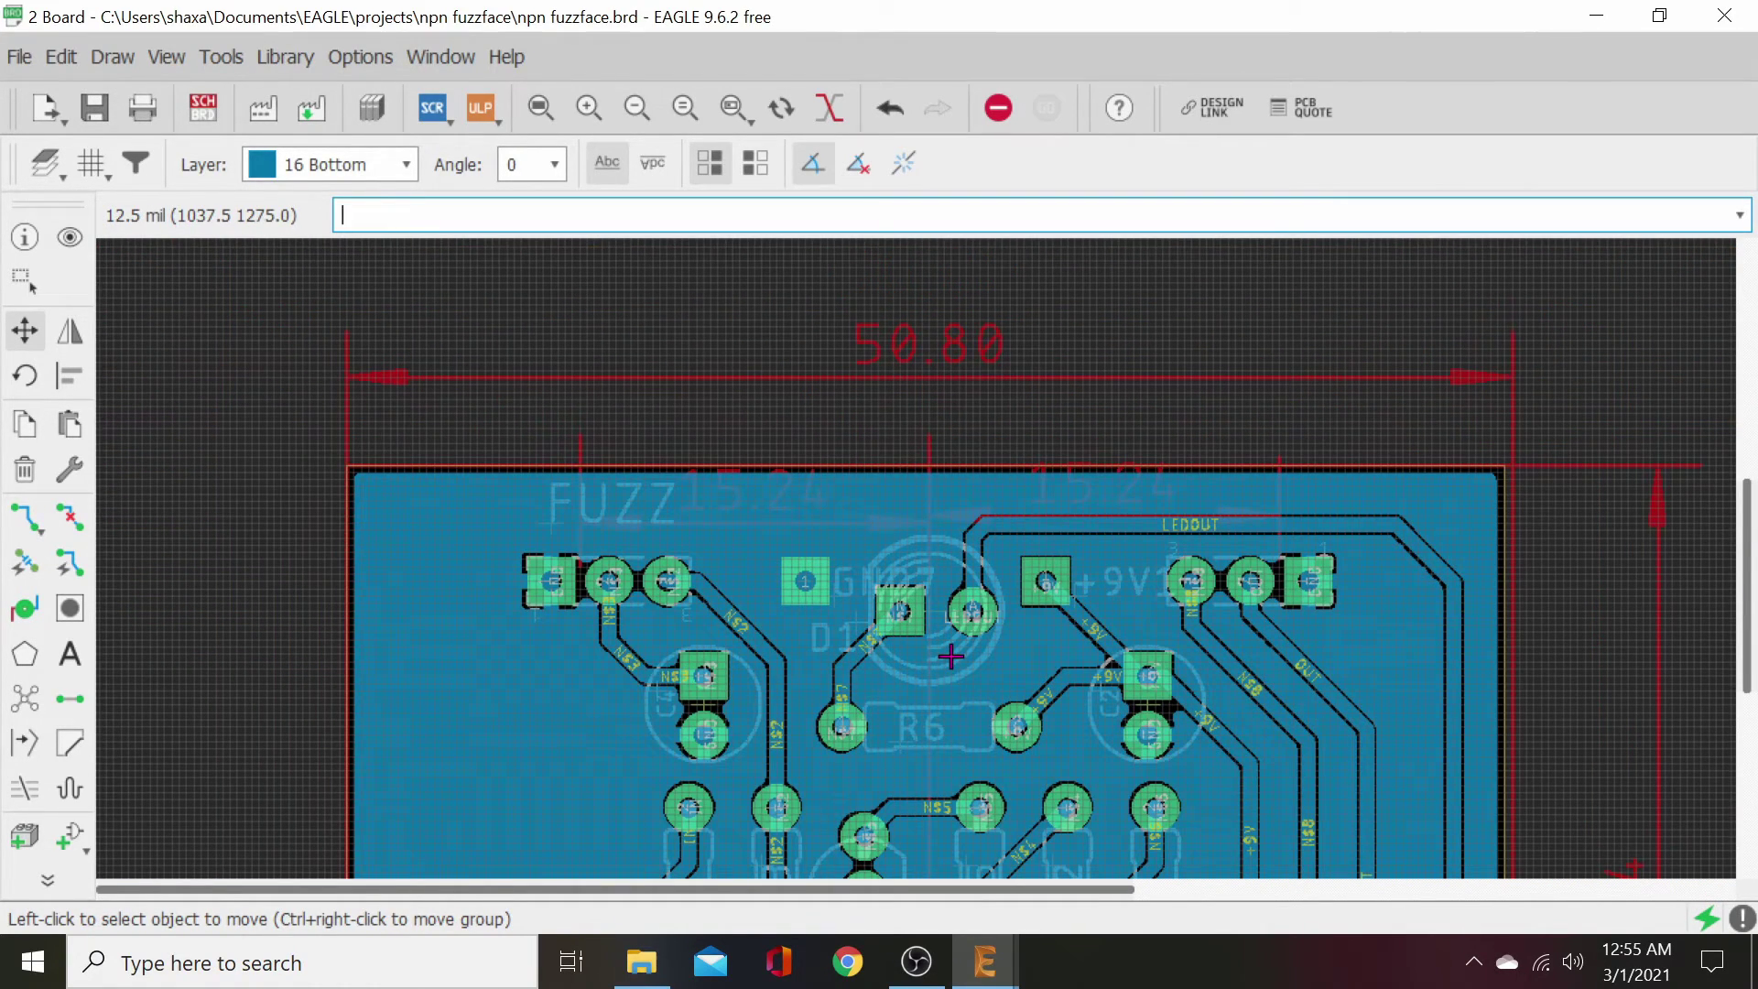
{"action": "scroll", "coordinate": [951, 656], "scroll_direction": "down", "scroll_amount": 2}
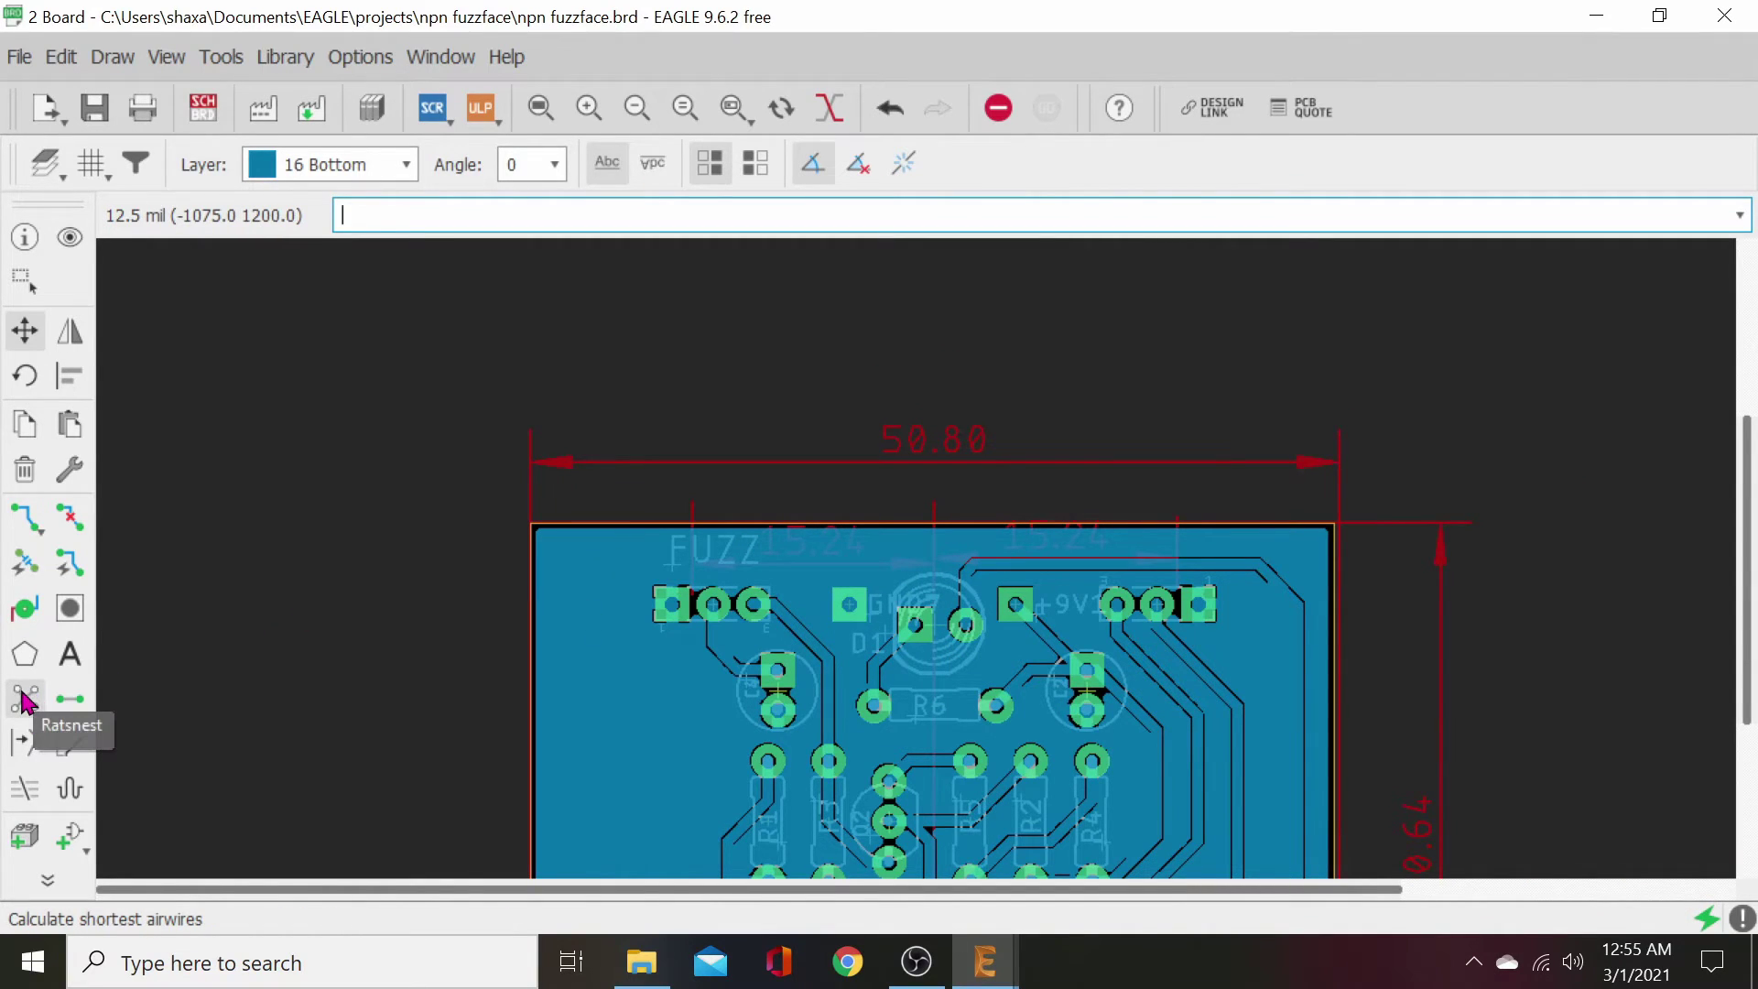
{"action": "left_click", "coordinate": [25, 700]}
{"action": "scroll", "coordinate": [710, 702], "scroll_direction": "up", "scroll_amount": 2}
{"action": "scroll", "coordinate": [952, 636], "scroll_direction": "up", "scroll_amount": 1}
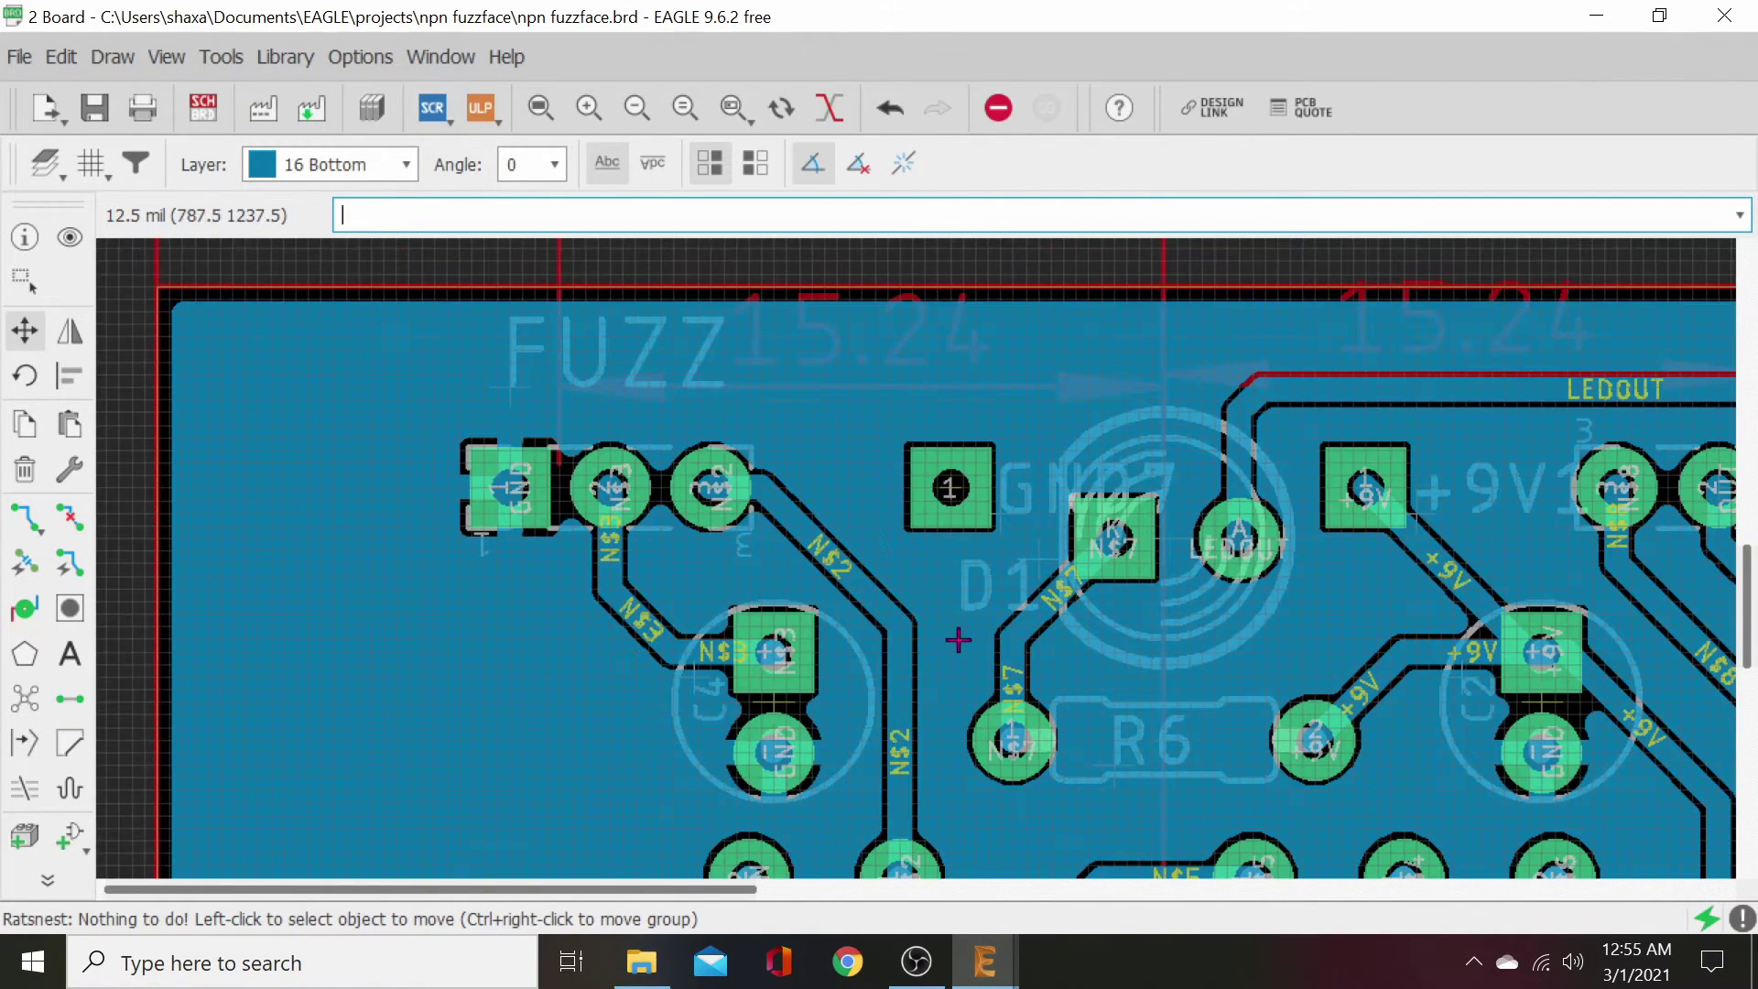
{"action": "scroll", "coordinate": [958, 640], "scroll_direction": "up", "scroll_amount": 1}
{"action": "scroll", "coordinate": [927, 546], "scroll_direction": "up", "scroll_amount": 4}
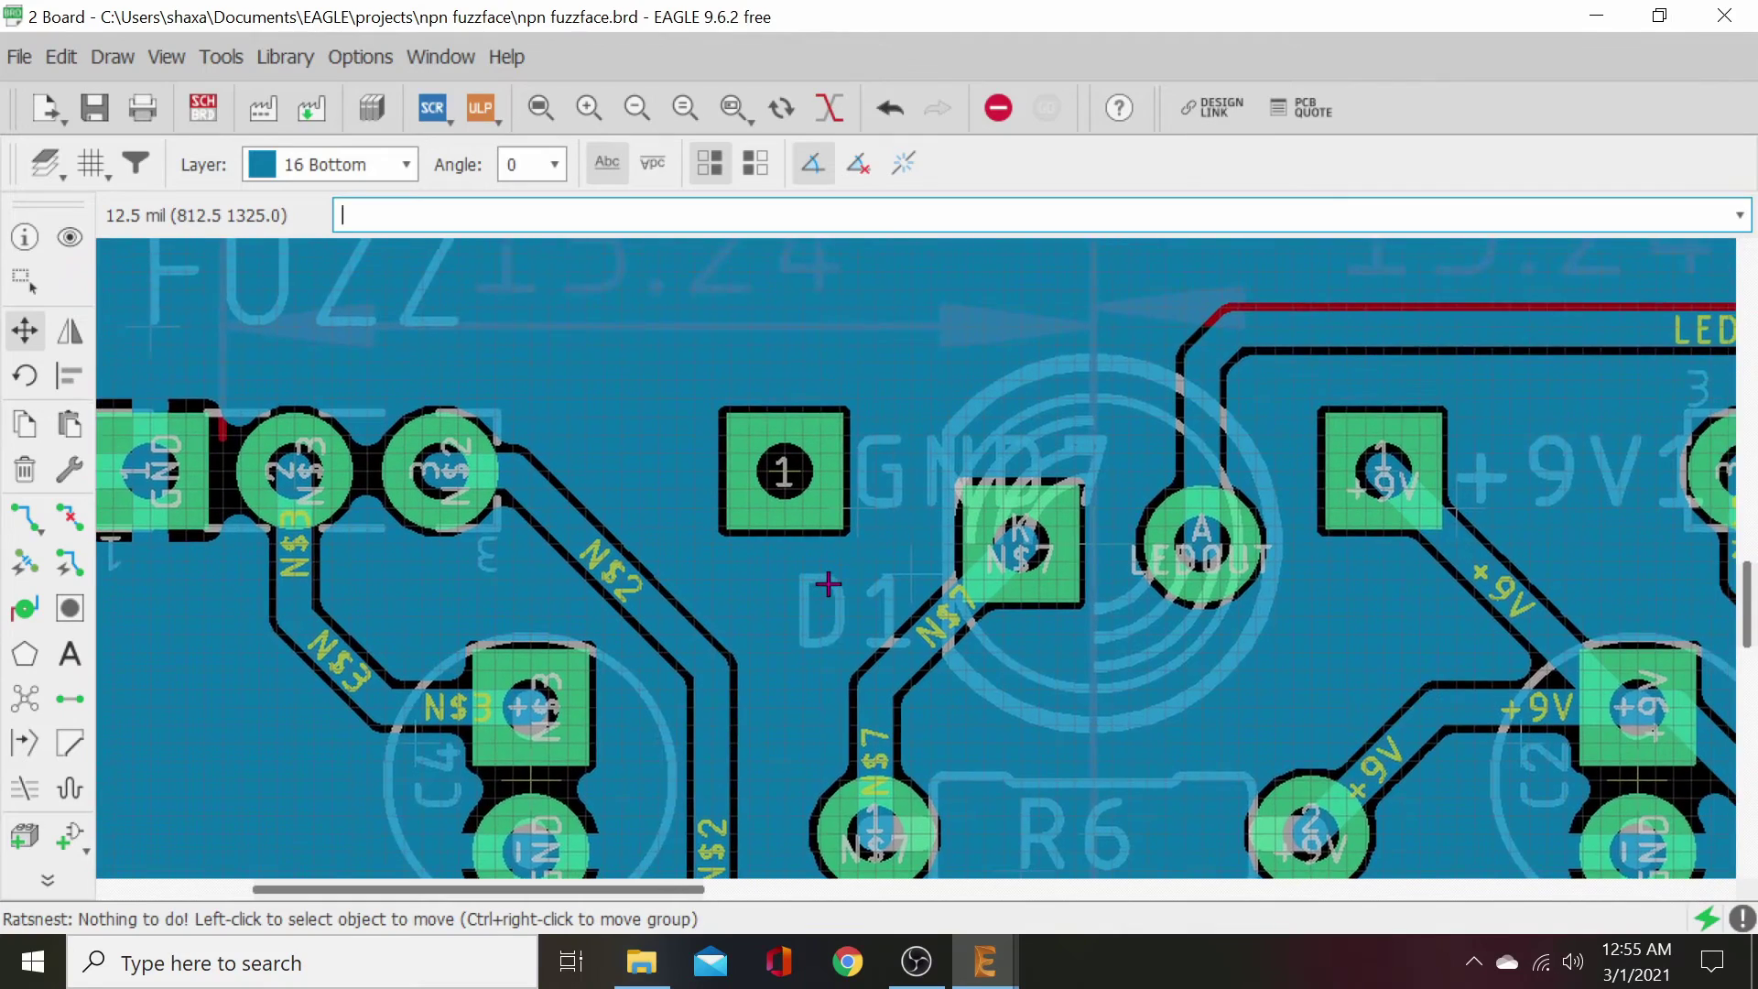
{"action": "scroll", "coordinate": [760, 595], "scroll_direction": "down", "scroll_amount": 4}
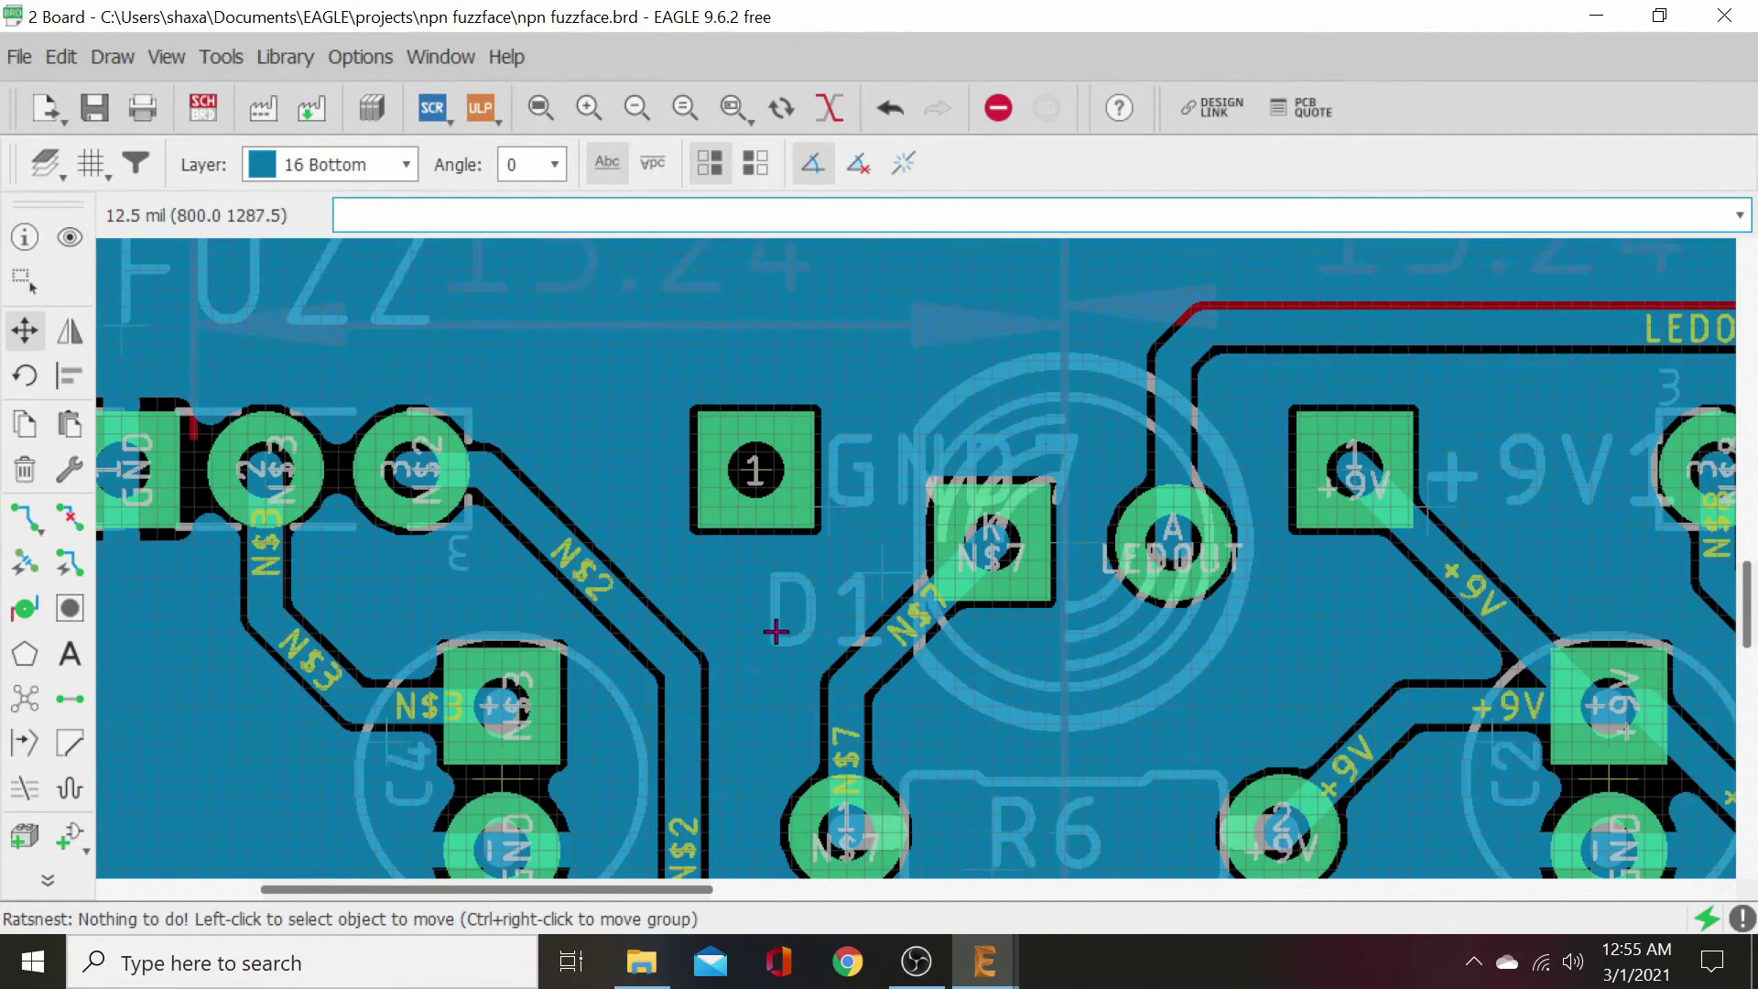
{"action": "scroll", "coordinate": [742, 558], "scroll_direction": "up", "scroll_amount": 2}
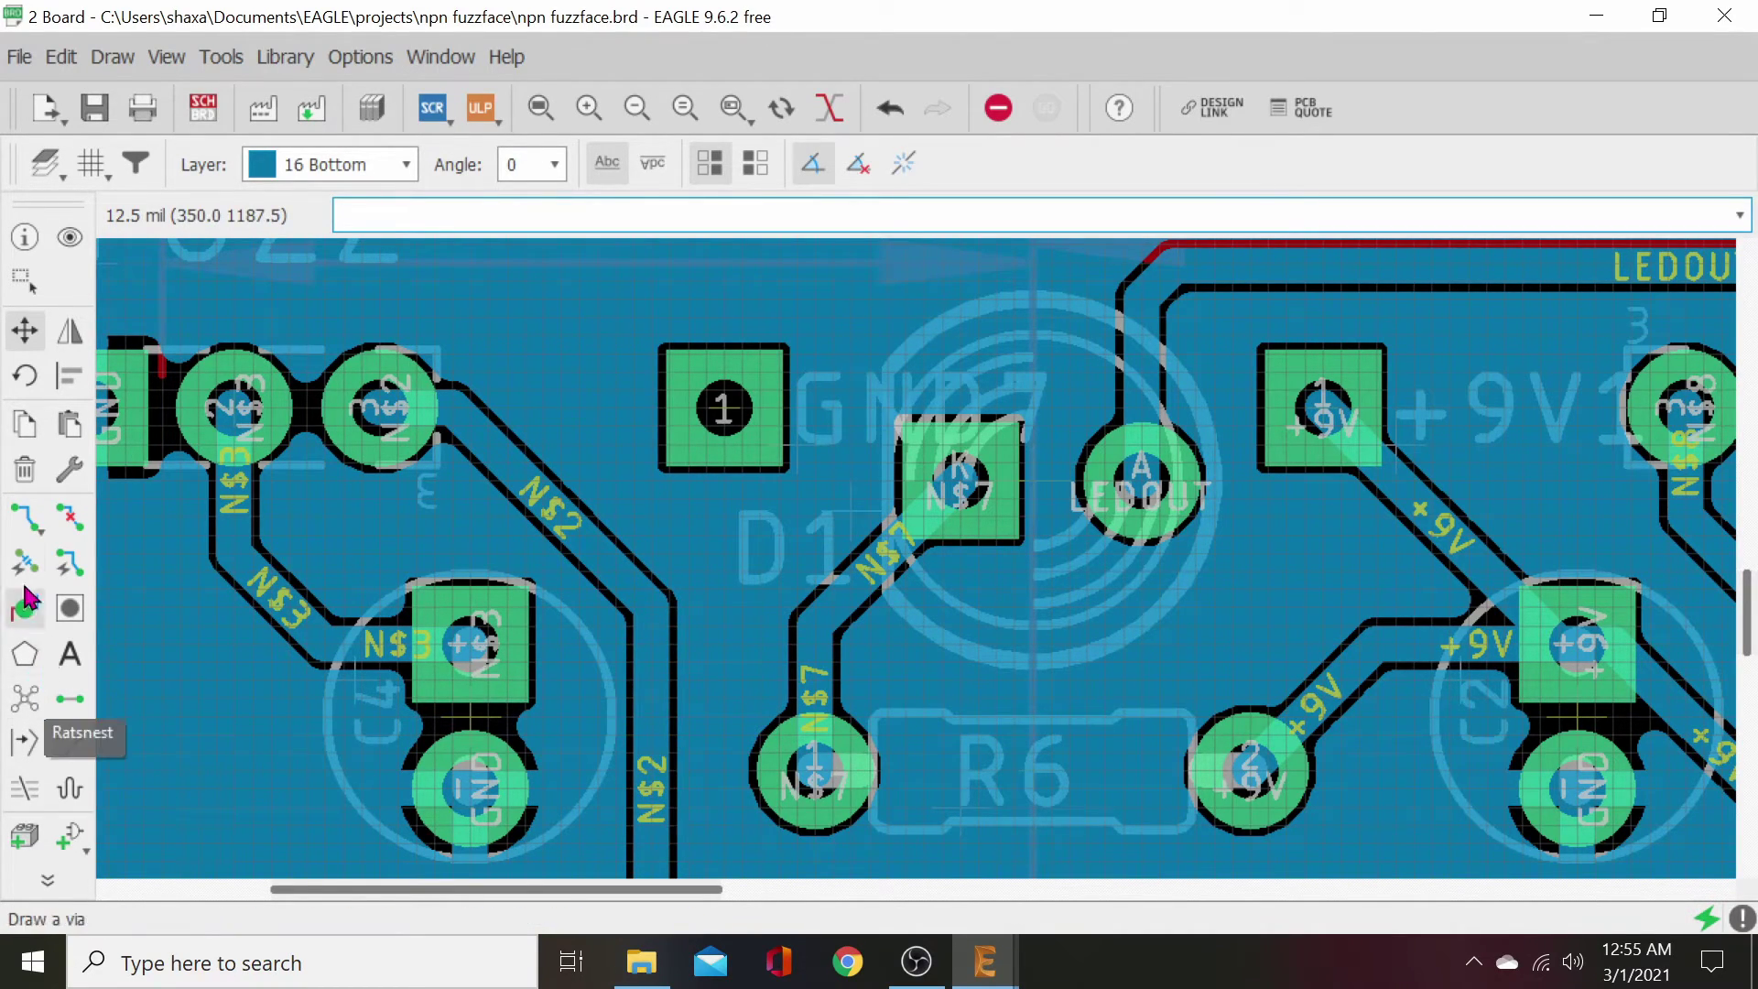
{"action": "left_click", "coordinate": [25, 740]}
- Rename the GND7 symbol to GND in the schematic and recheck the board's ratsnest
{"action": "left_click", "coordinate": [203, 108]}
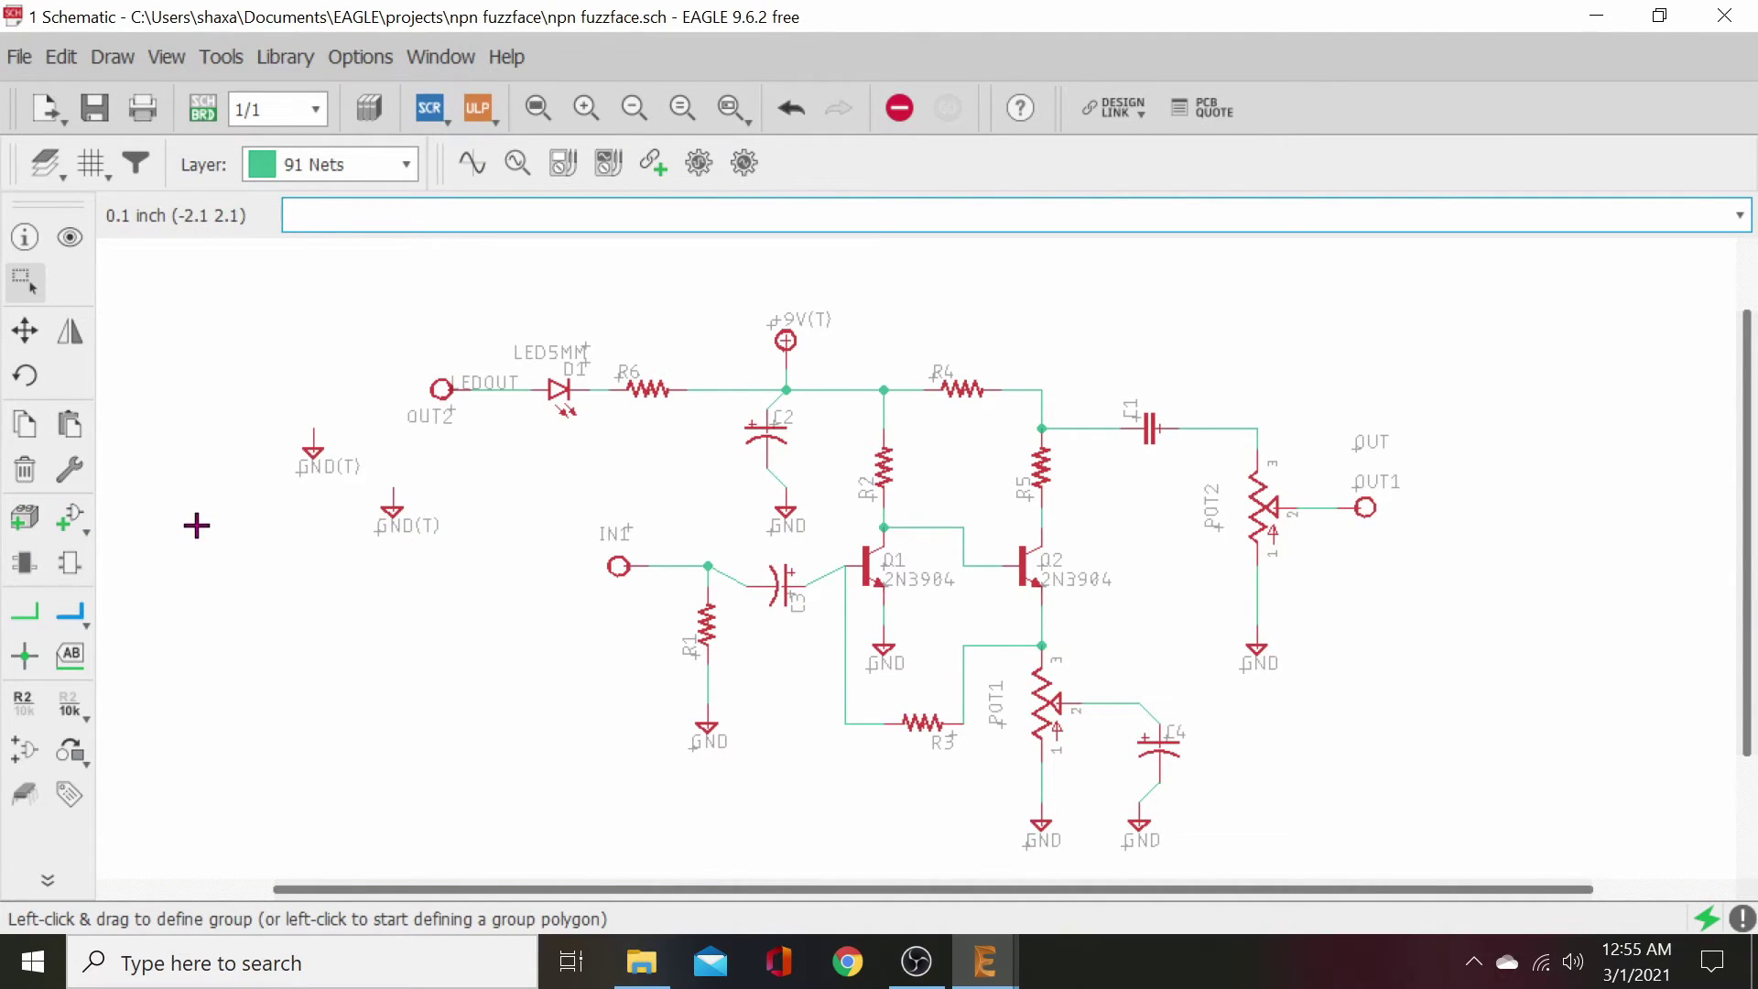
{"action": "left_click", "coordinate": [24, 703]}
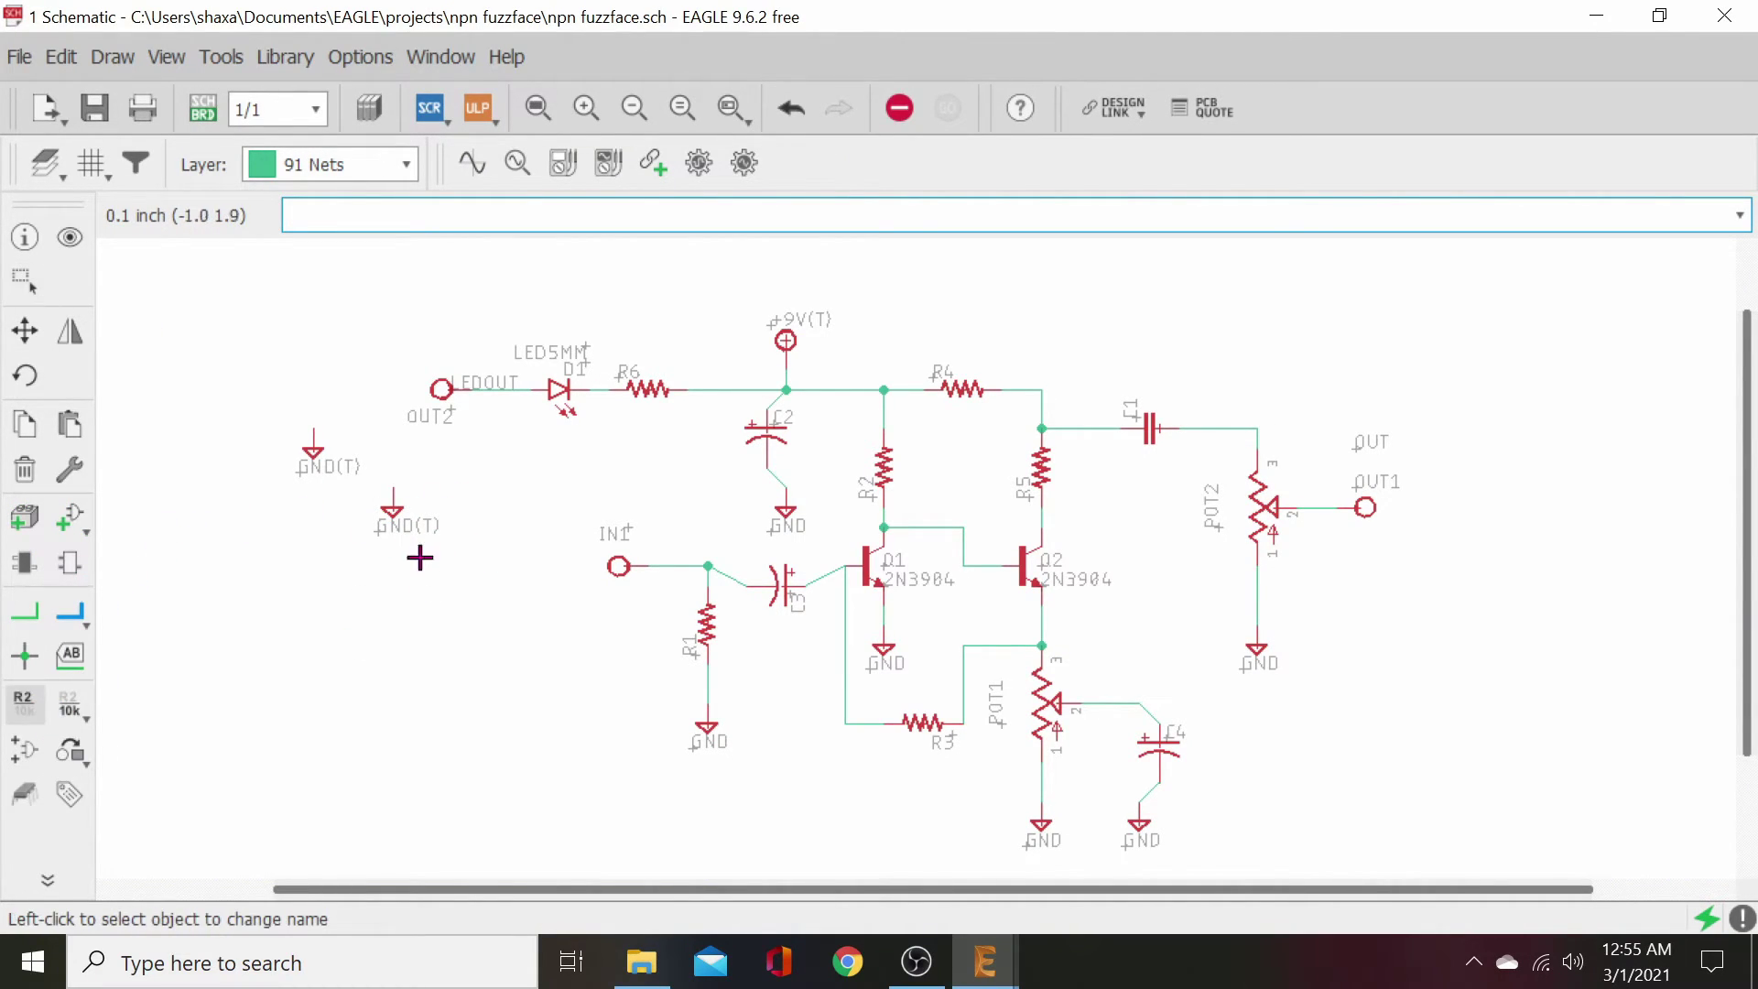
{"action": "left_click", "coordinate": [393, 510]}
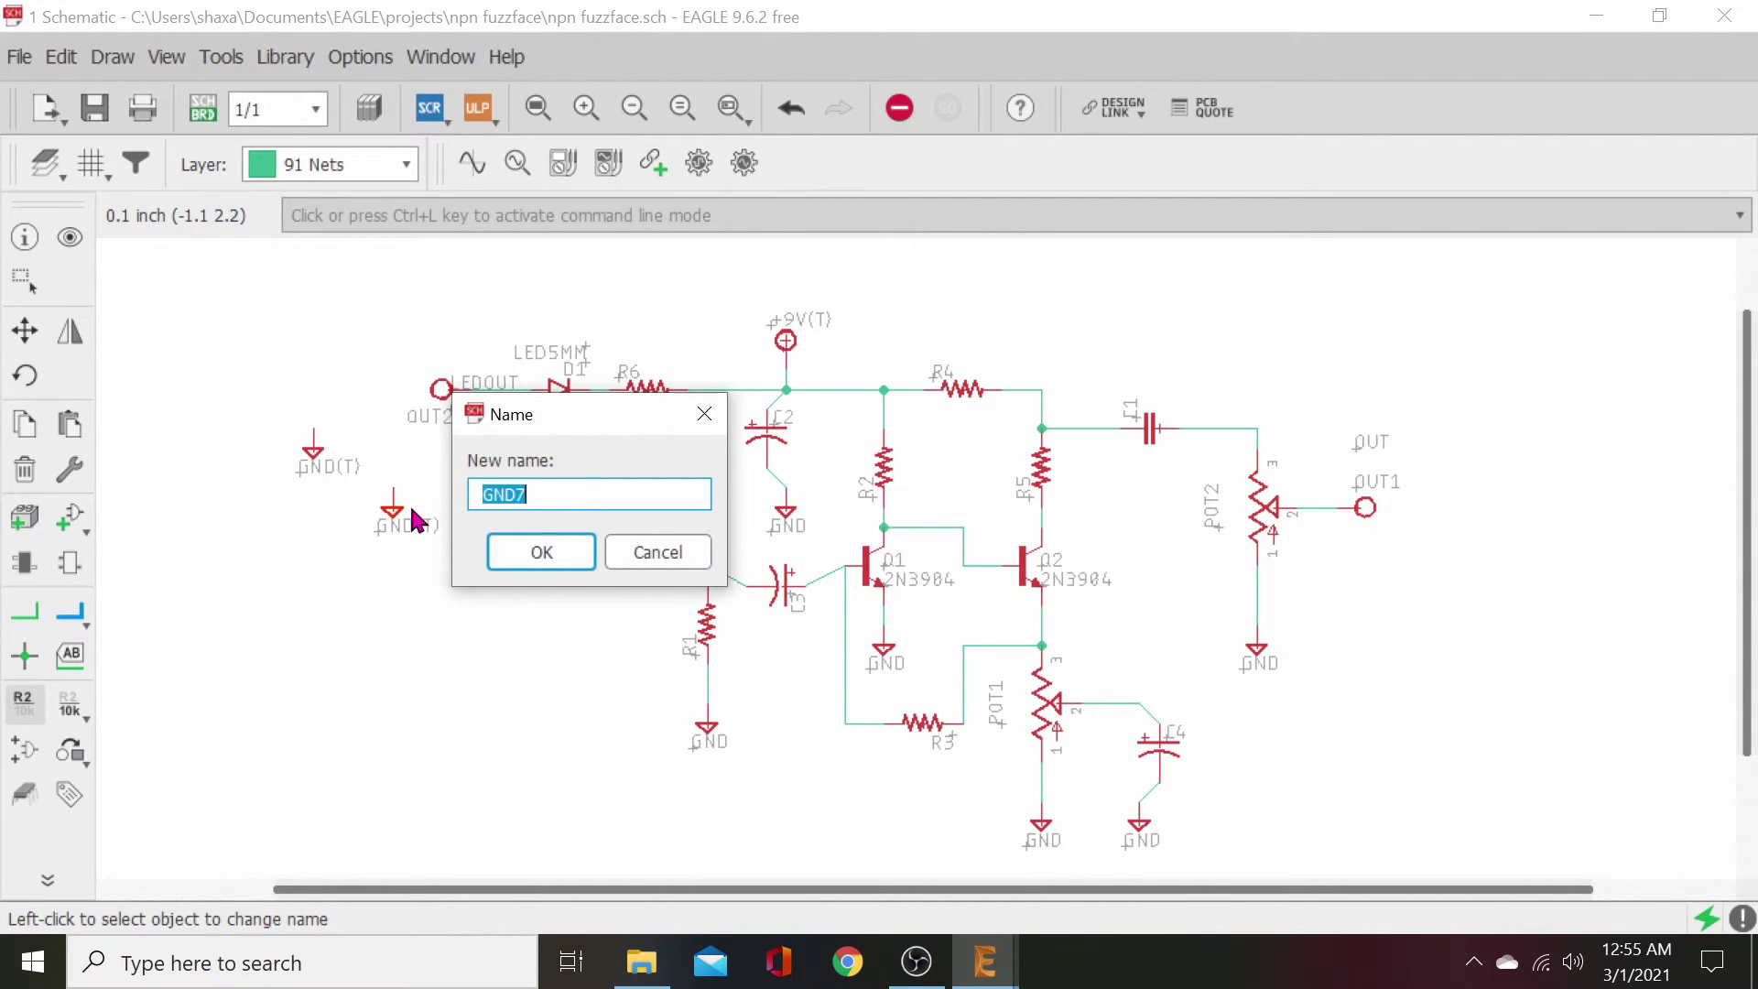
{"action": "key", "text": "End"}
{"action": "key", "text": "Return"}
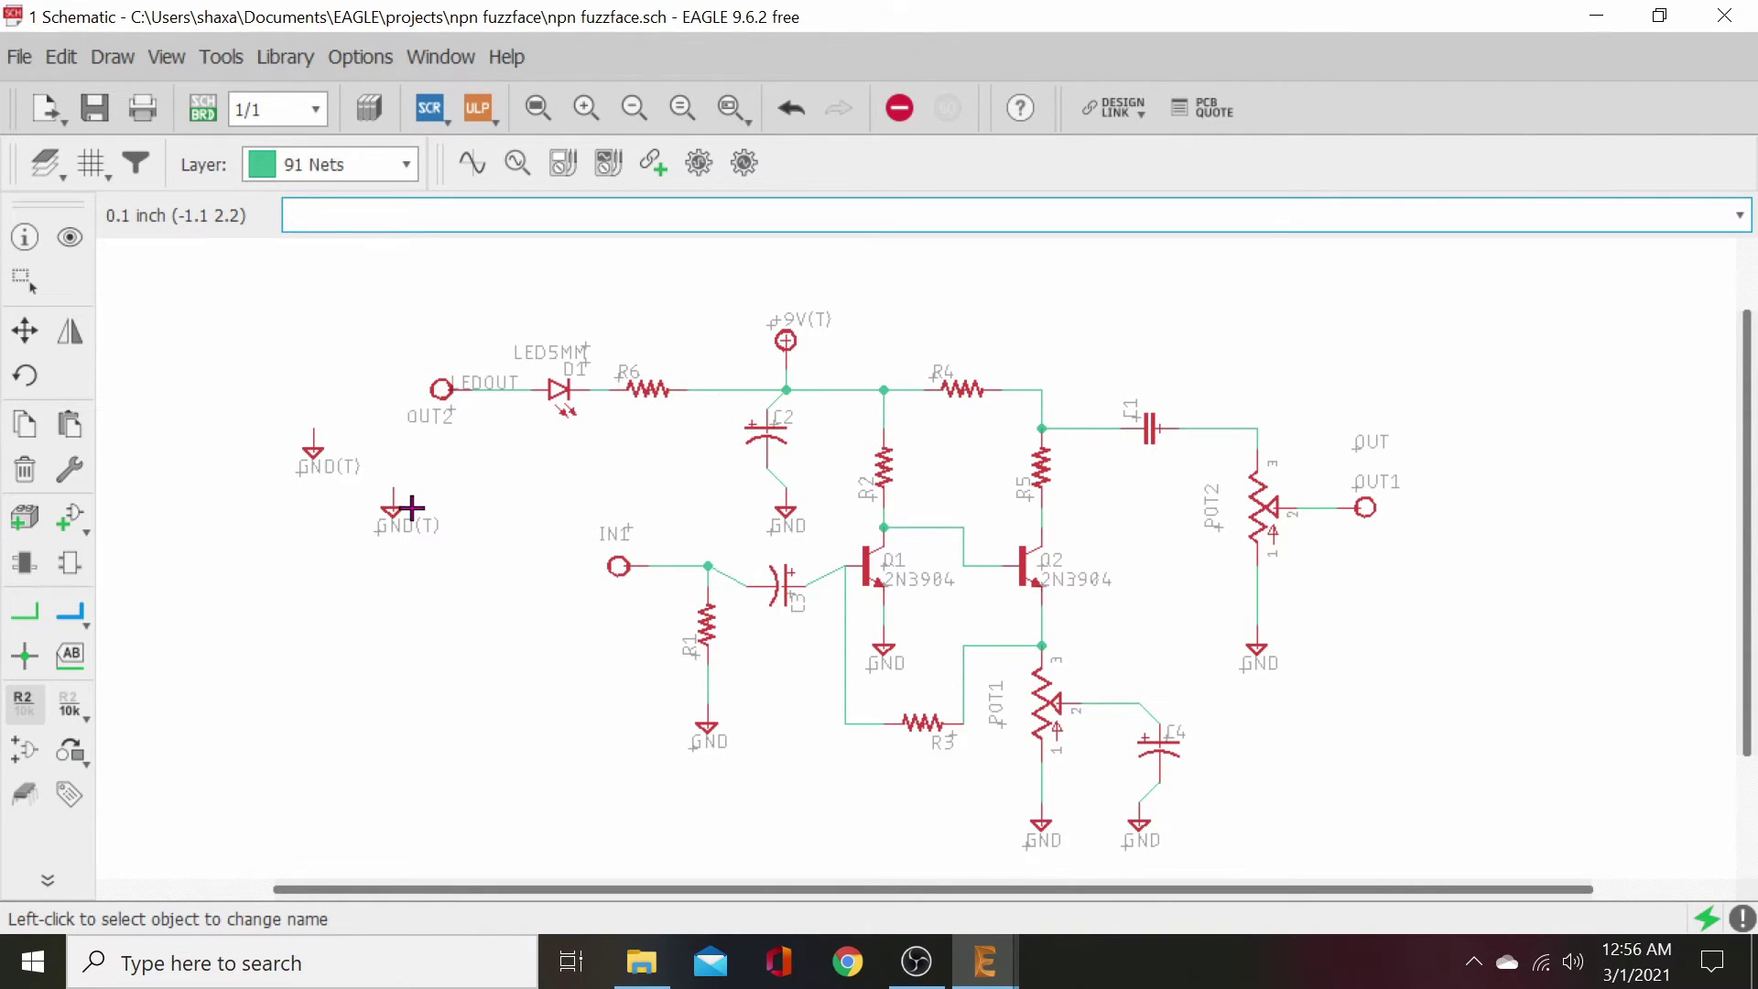
{"action": "left_click", "coordinate": [202, 107]}
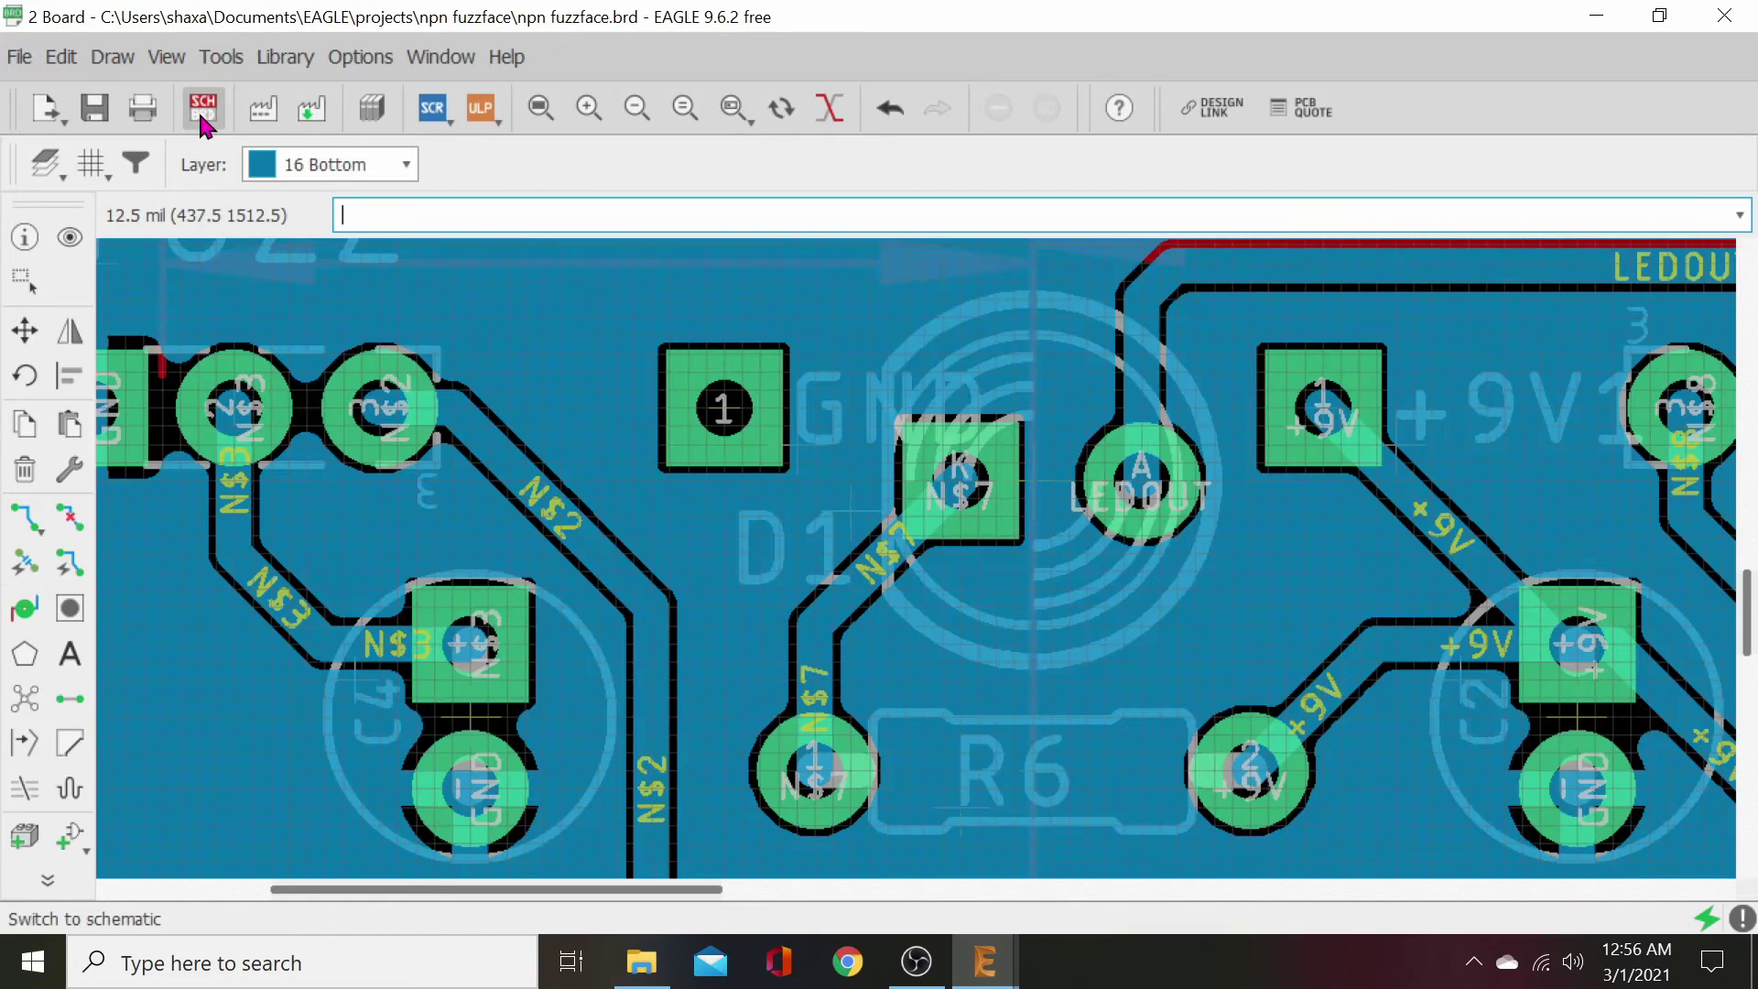
{"action": "left_click", "coordinate": [24, 698]}
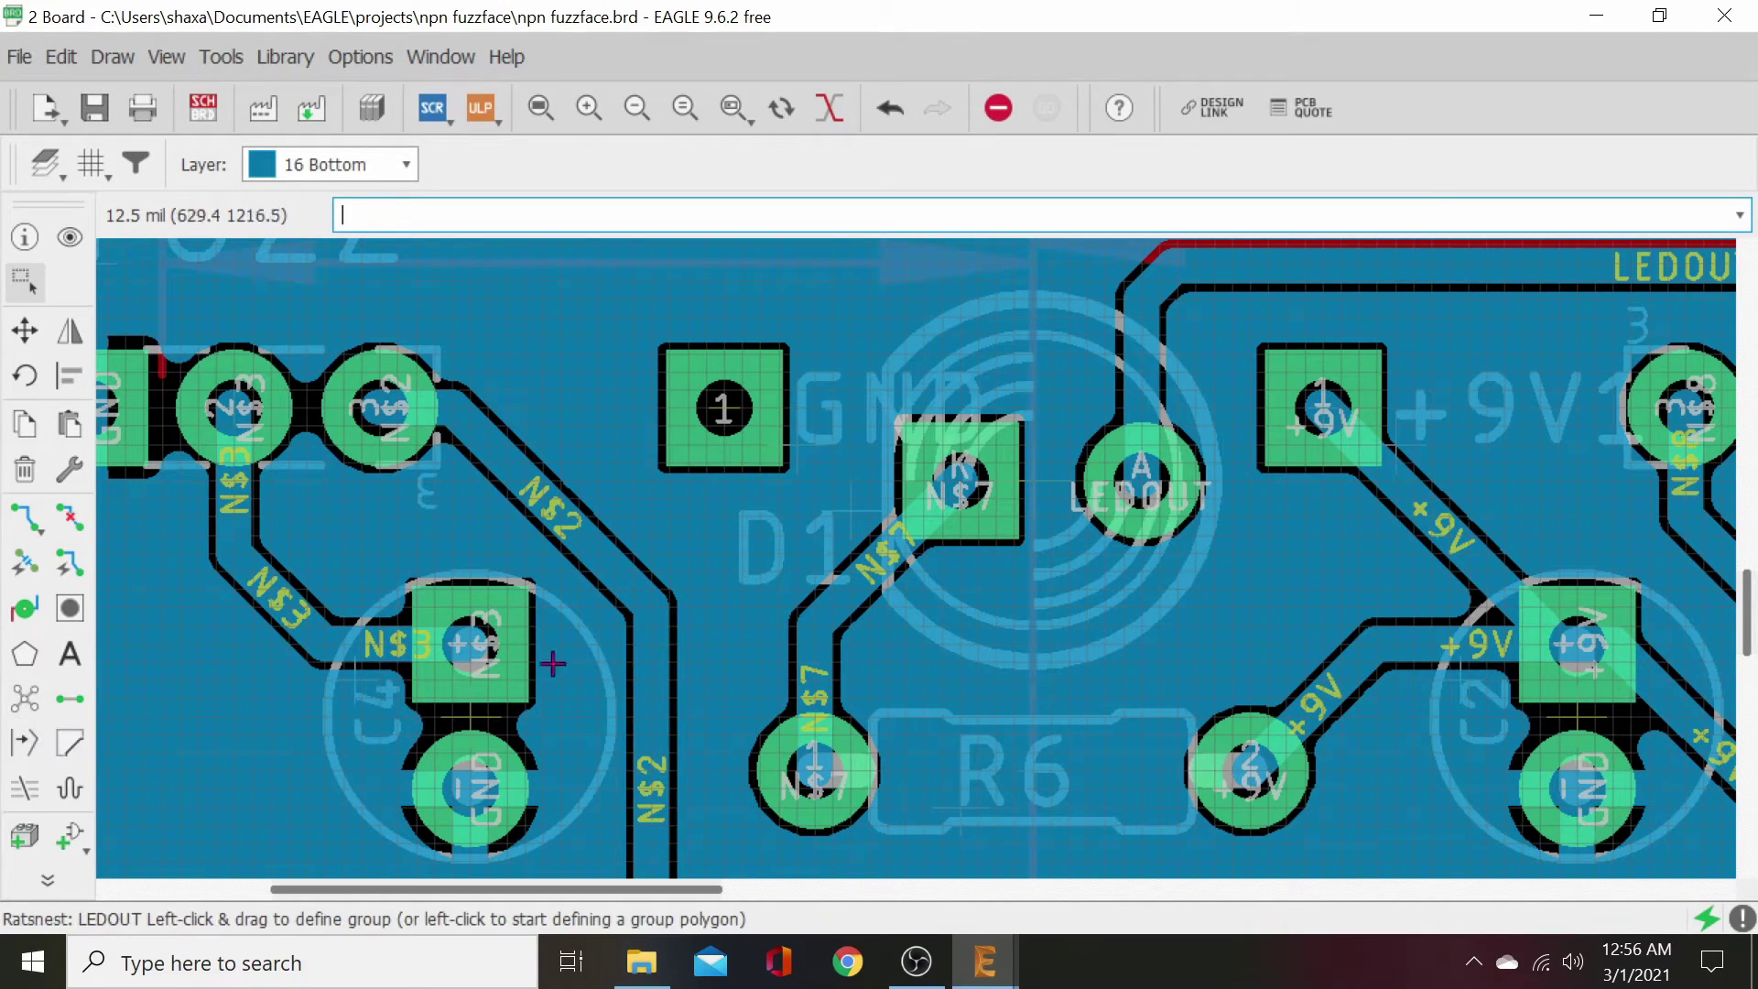
{"action": "left_click", "coordinate": [202, 107]}
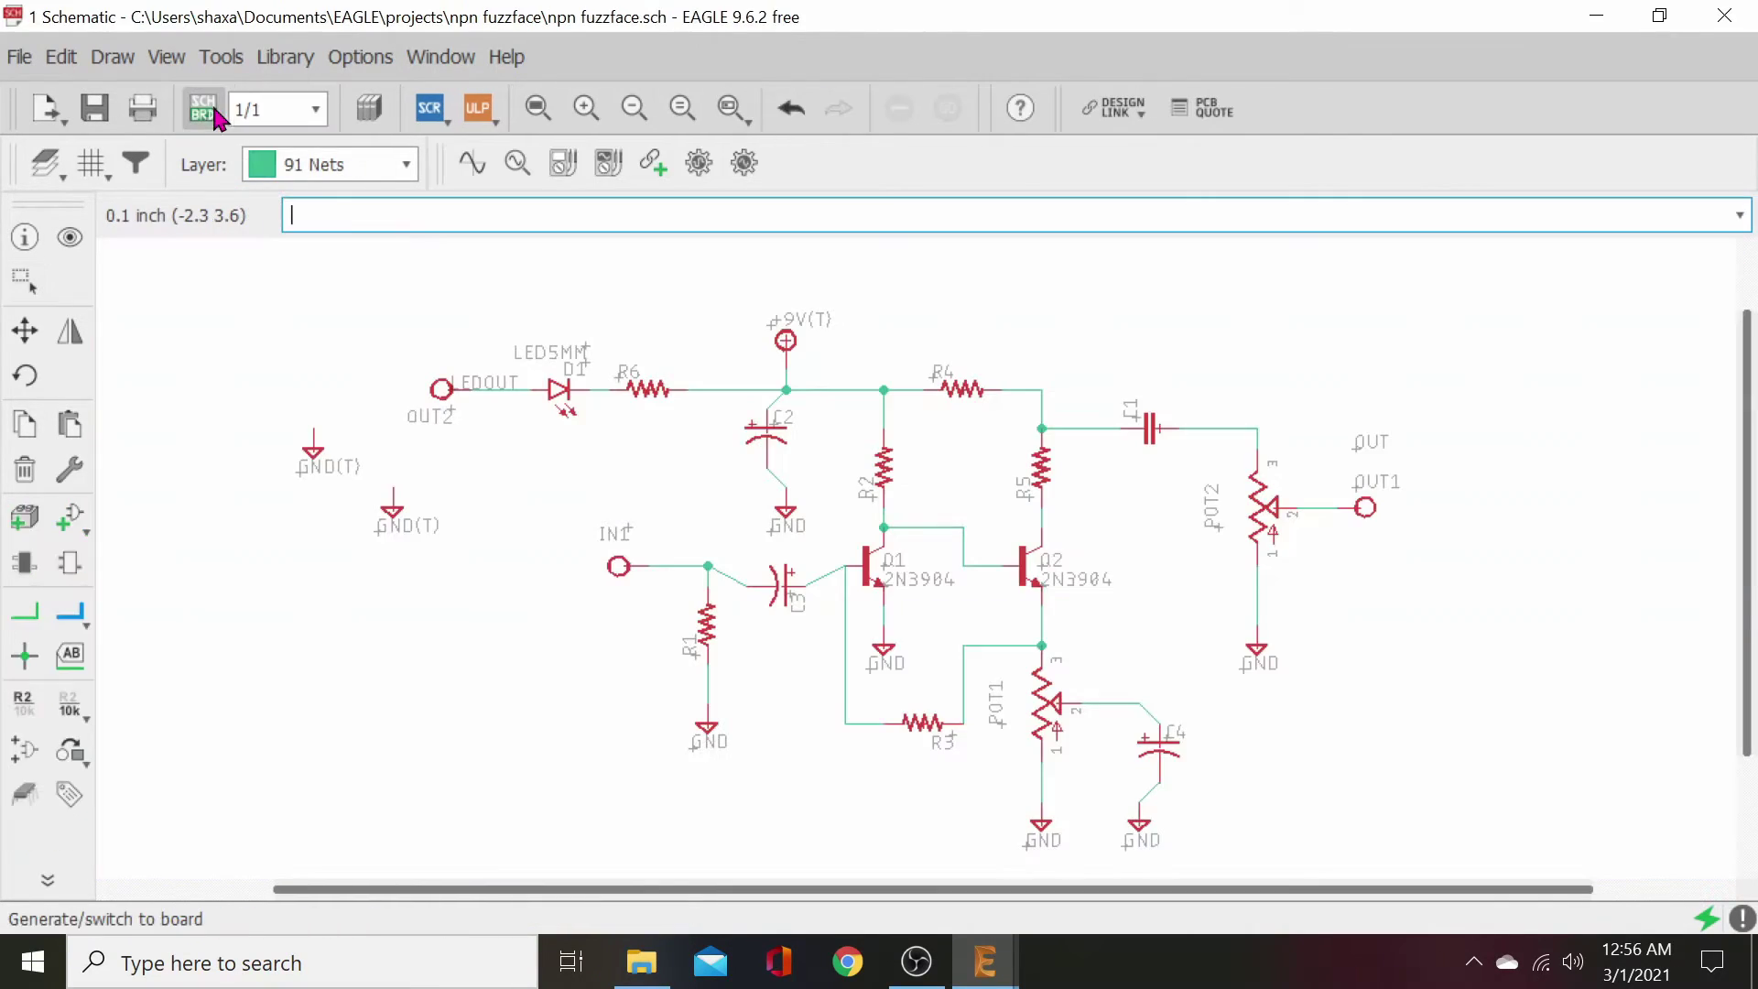
- Try renaming GND8 to GND, dismiss the duplicate-name error, and leave the names unchanged
{"action": "left_click", "coordinate": [24, 702]}
{"action": "left_click", "coordinate": [314, 457]}
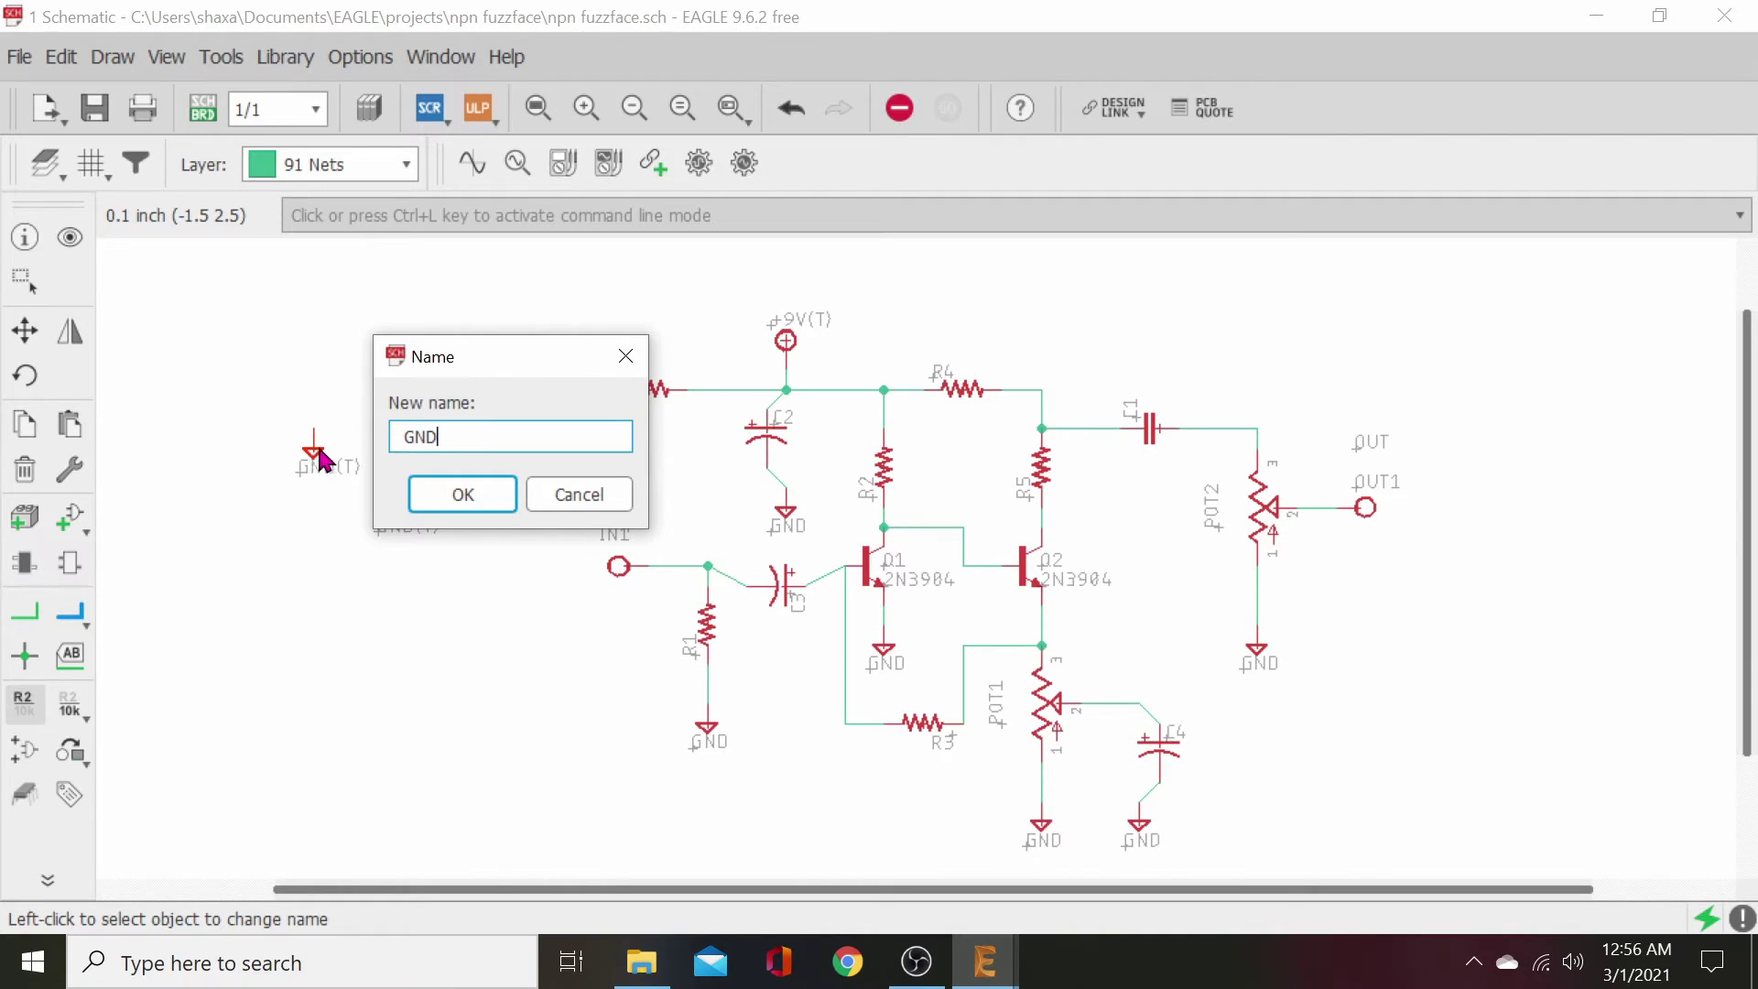
{"action": "left_click", "coordinate": [460, 494]}
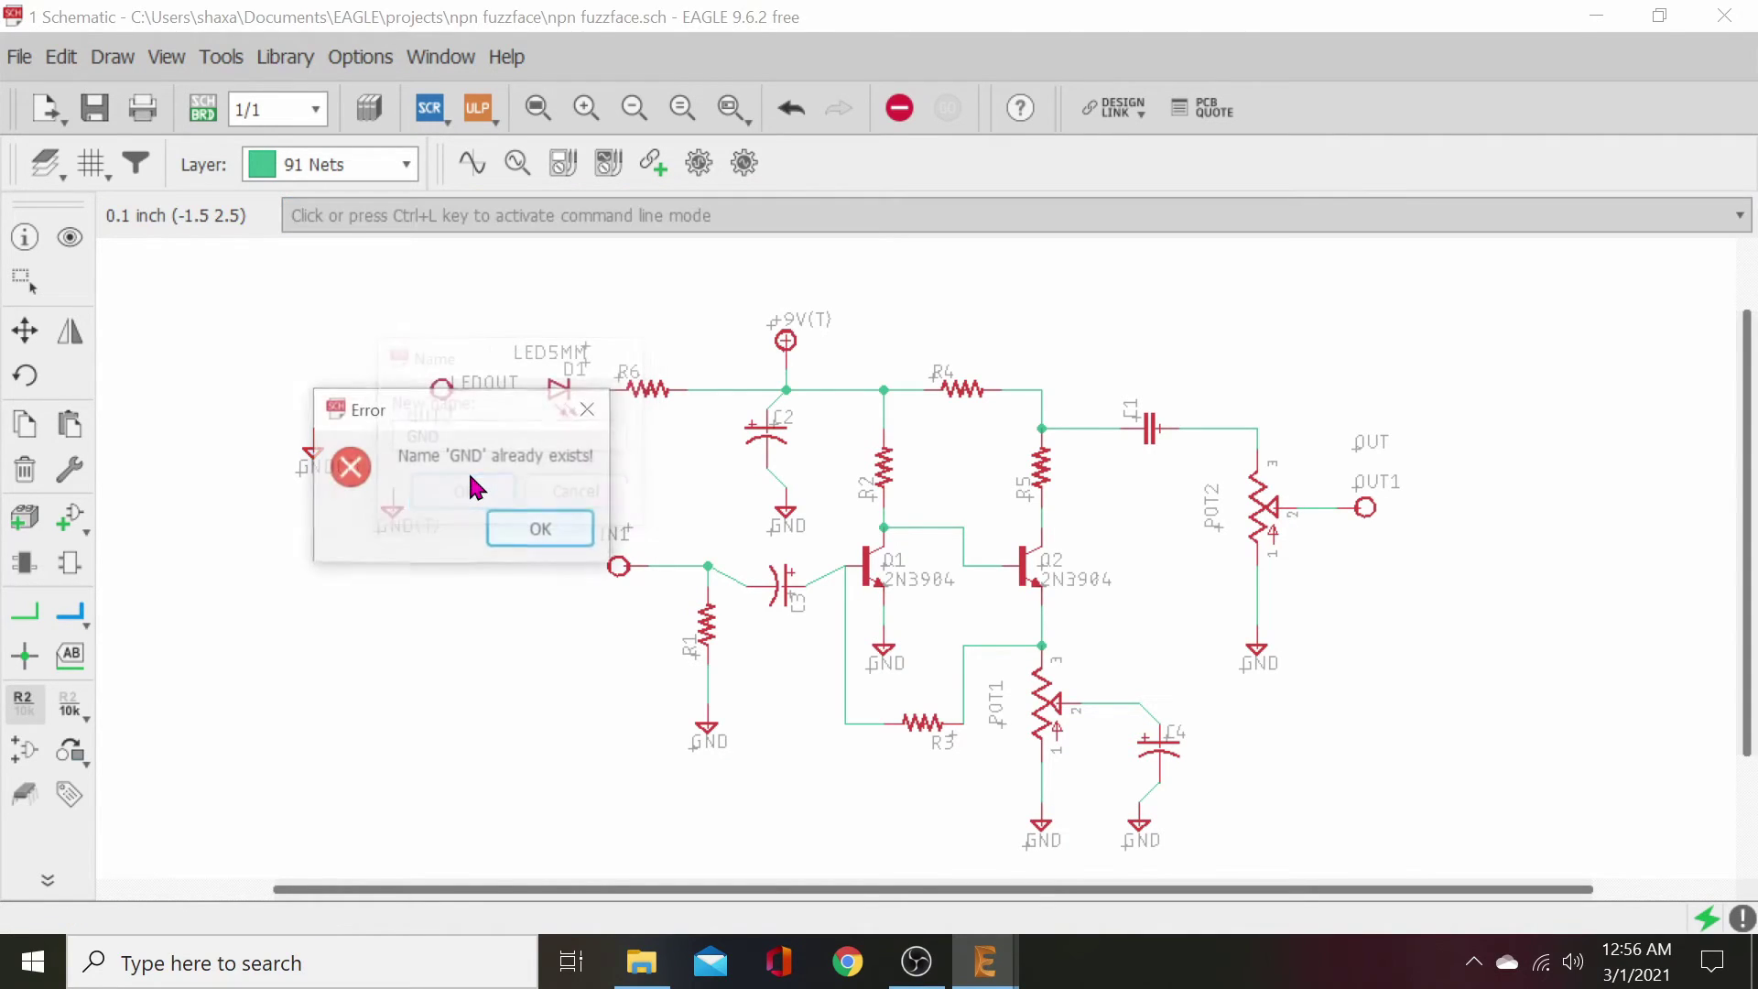
{"action": "left_click", "coordinate": [549, 529]}
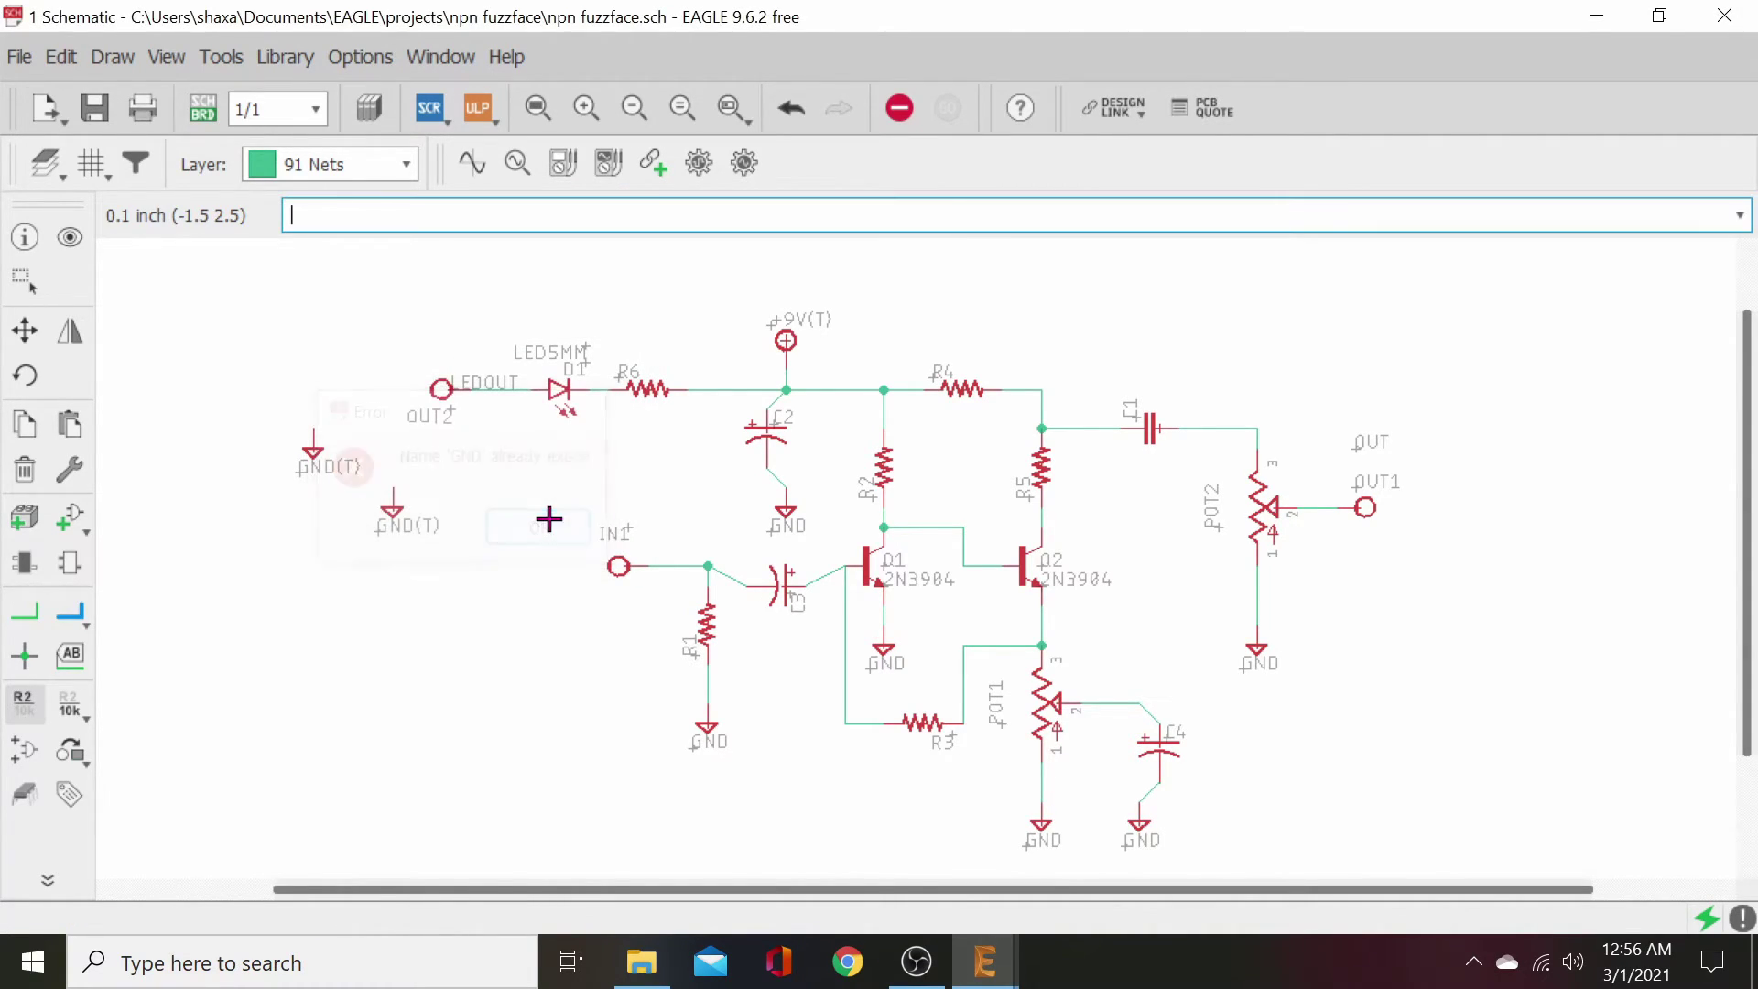
{"action": "left_click", "coordinate": [398, 506]}
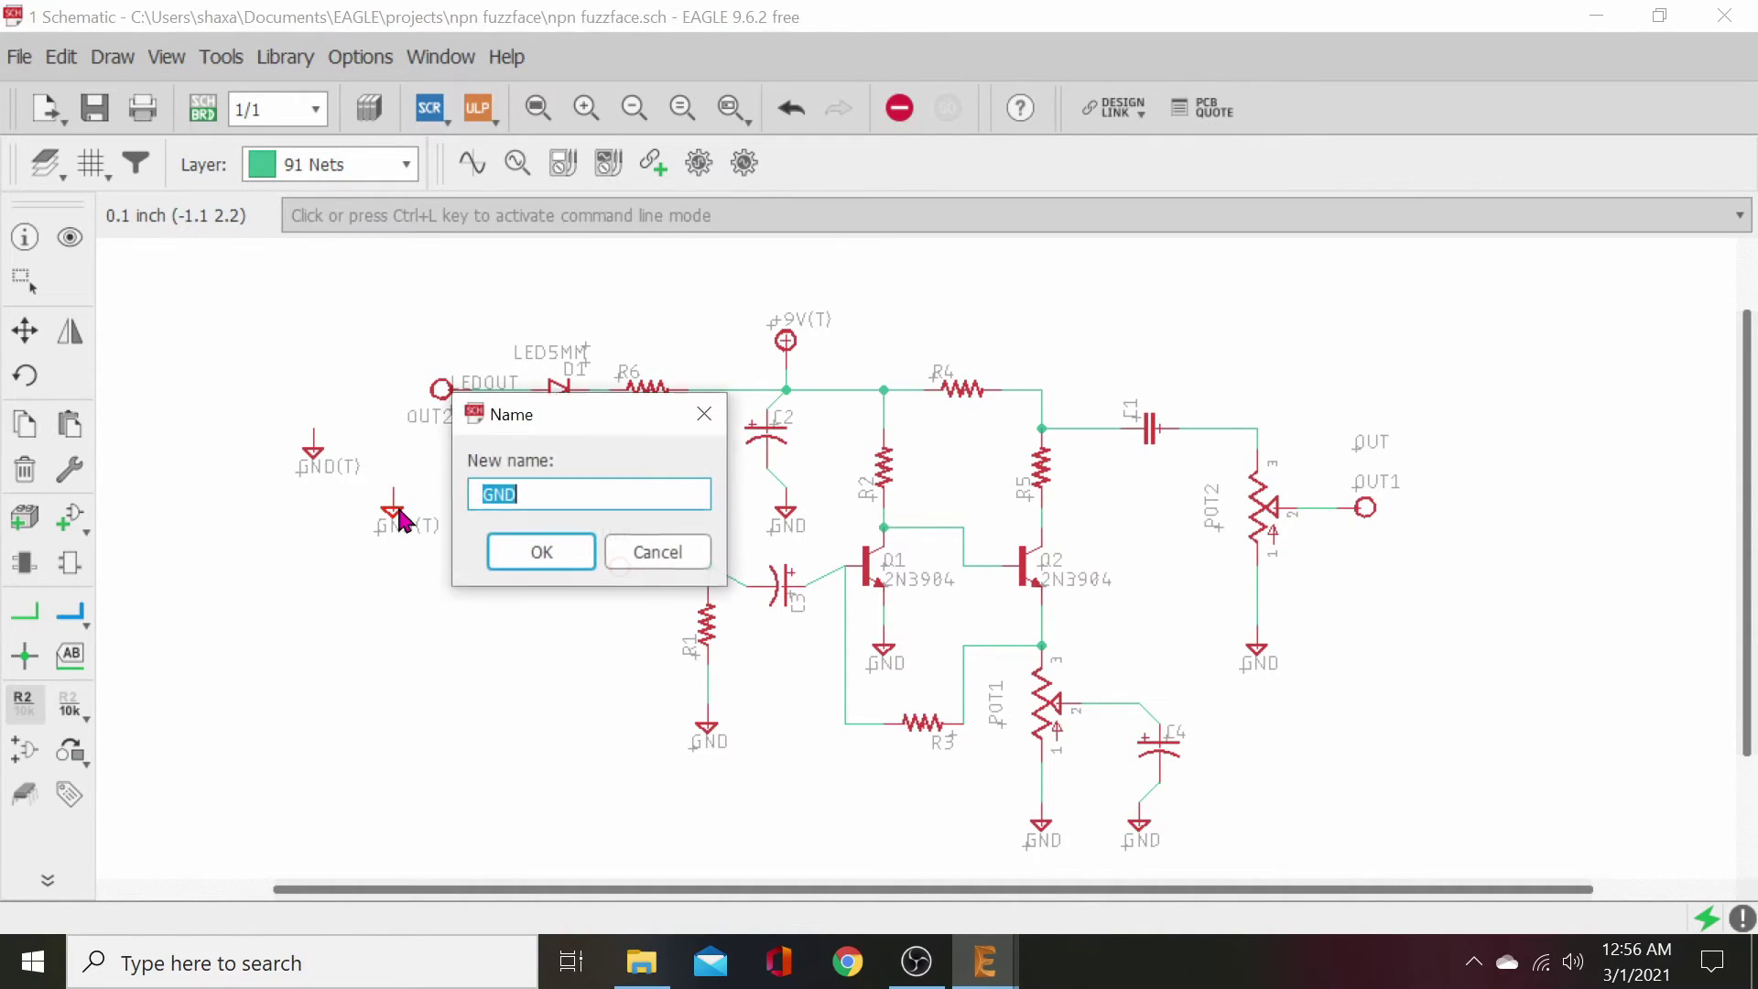
{"action": "left_click", "coordinate": [538, 548]}
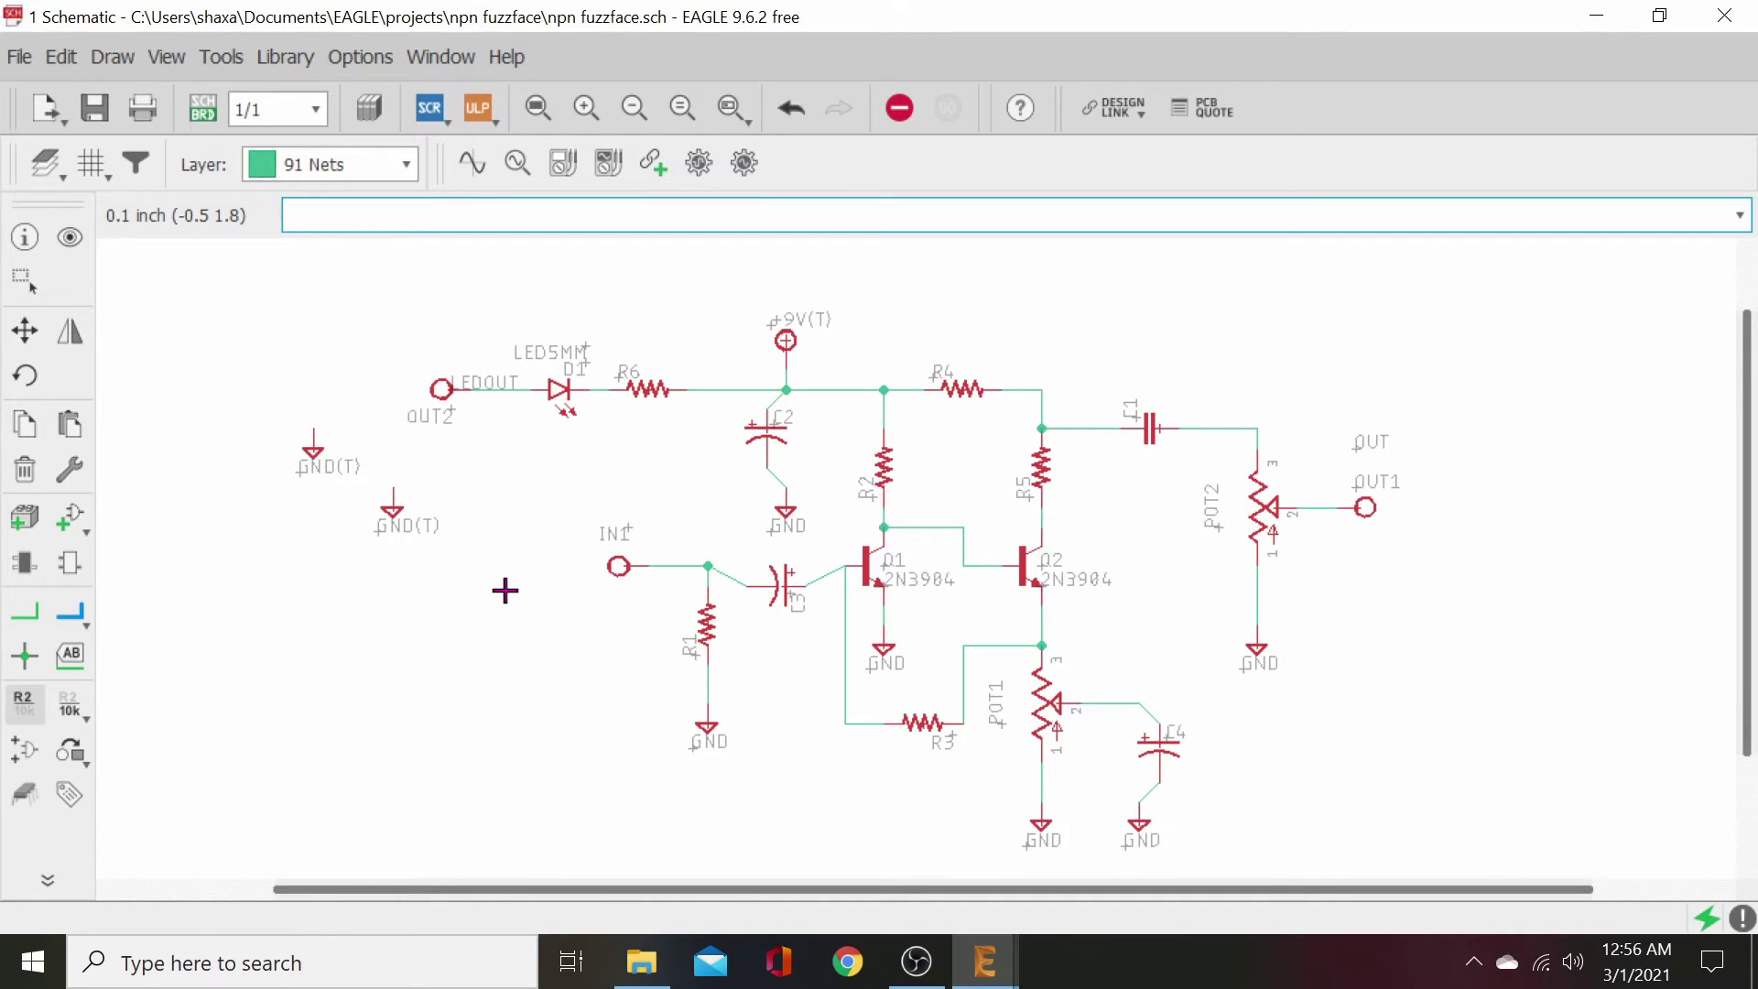
- Draw a net wire with one corner joining the upper and lower GND(T) symbols
{"action": "left_click", "coordinate": [24, 611]}
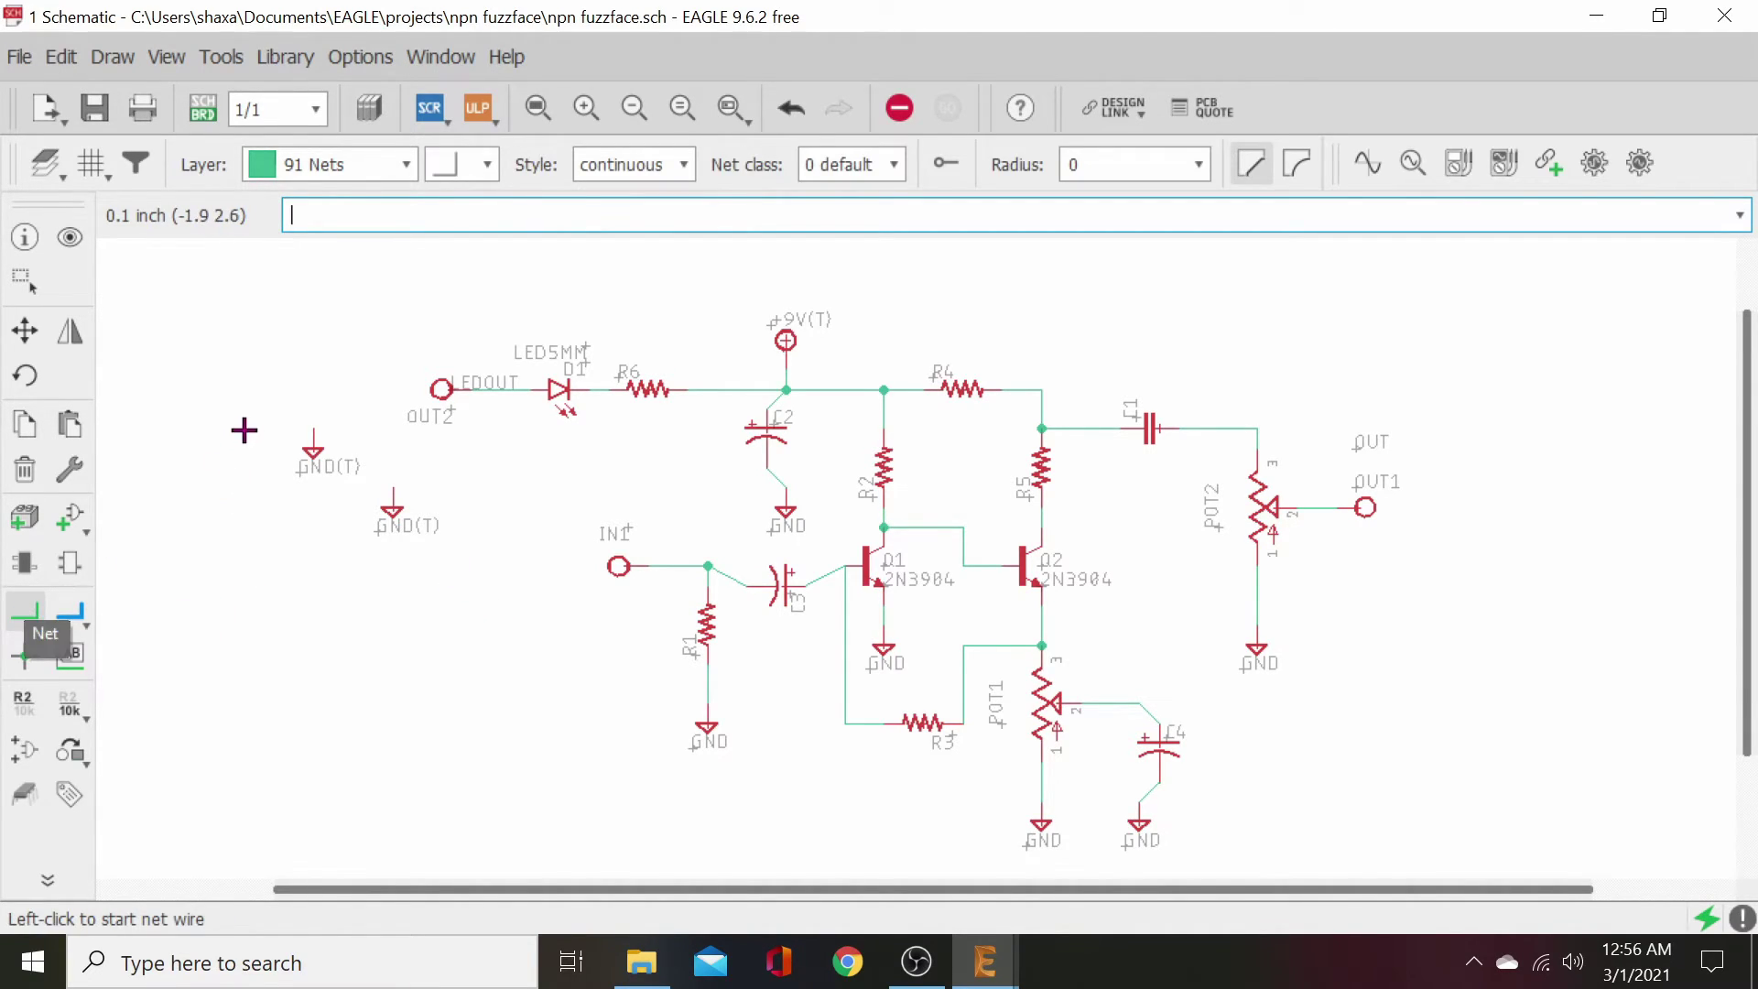
{"action": "left_click", "coordinate": [316, 423]}
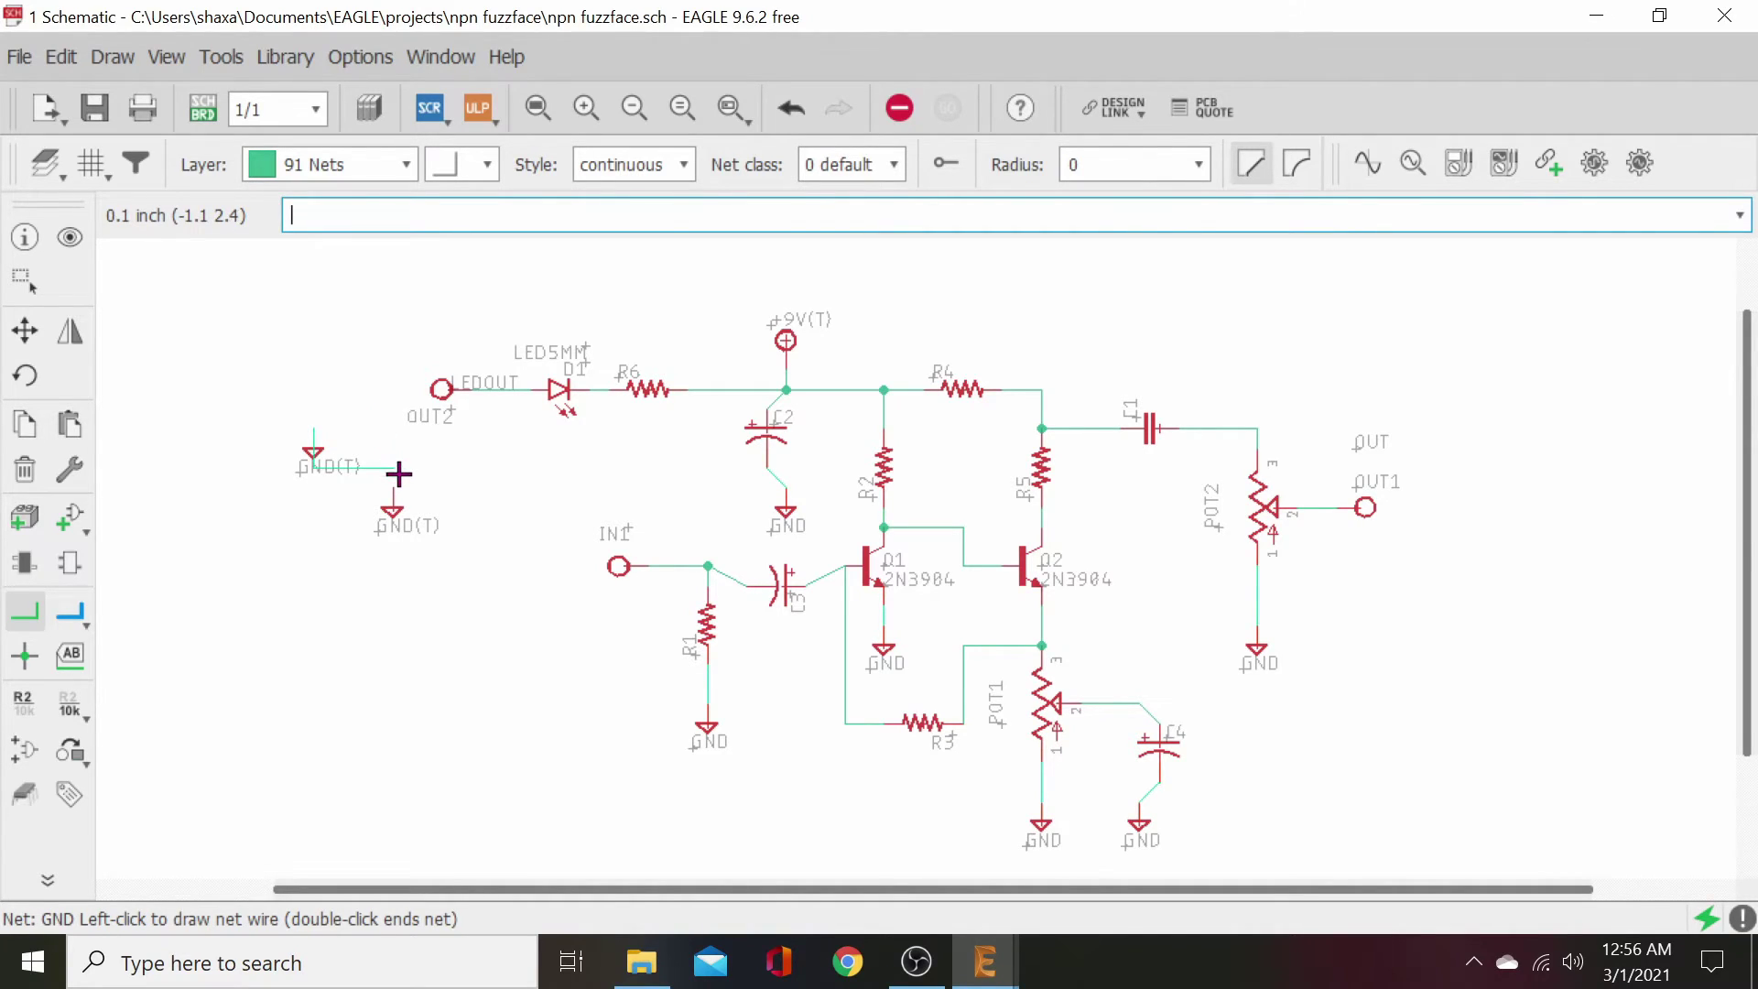
{"action": "left_click", "coordinate": [393, 428]}
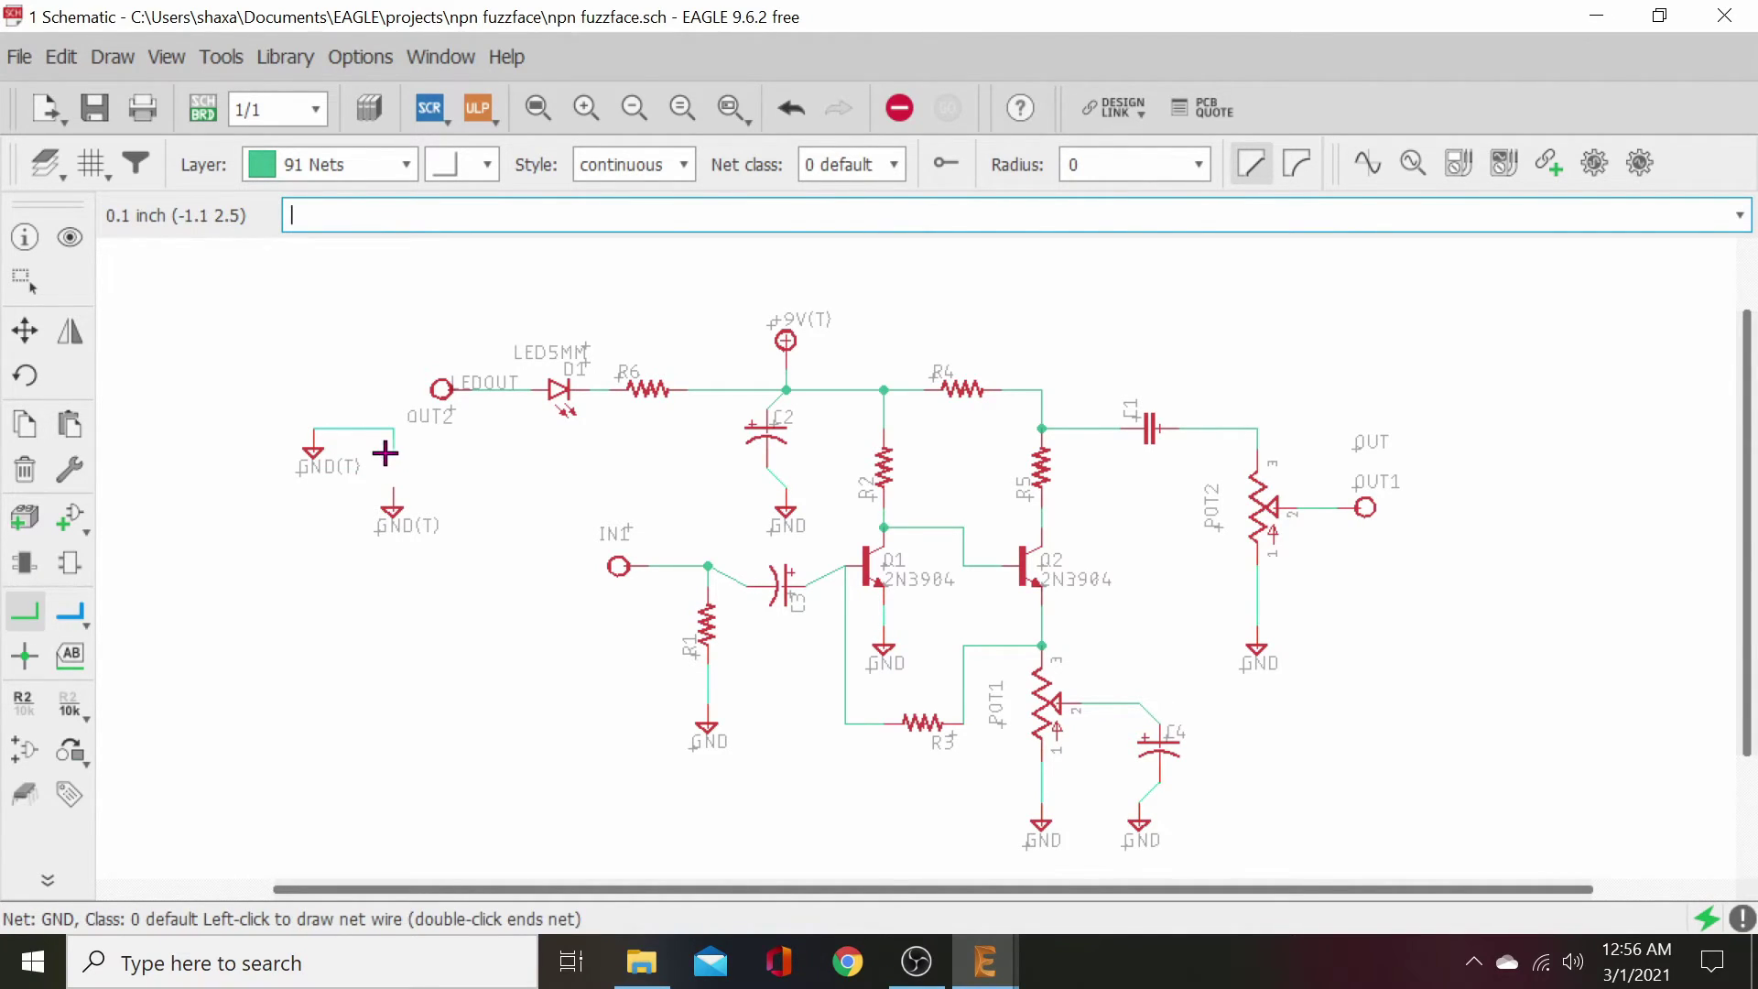
{"action": "left_click", "coordinate": [393, 508]}
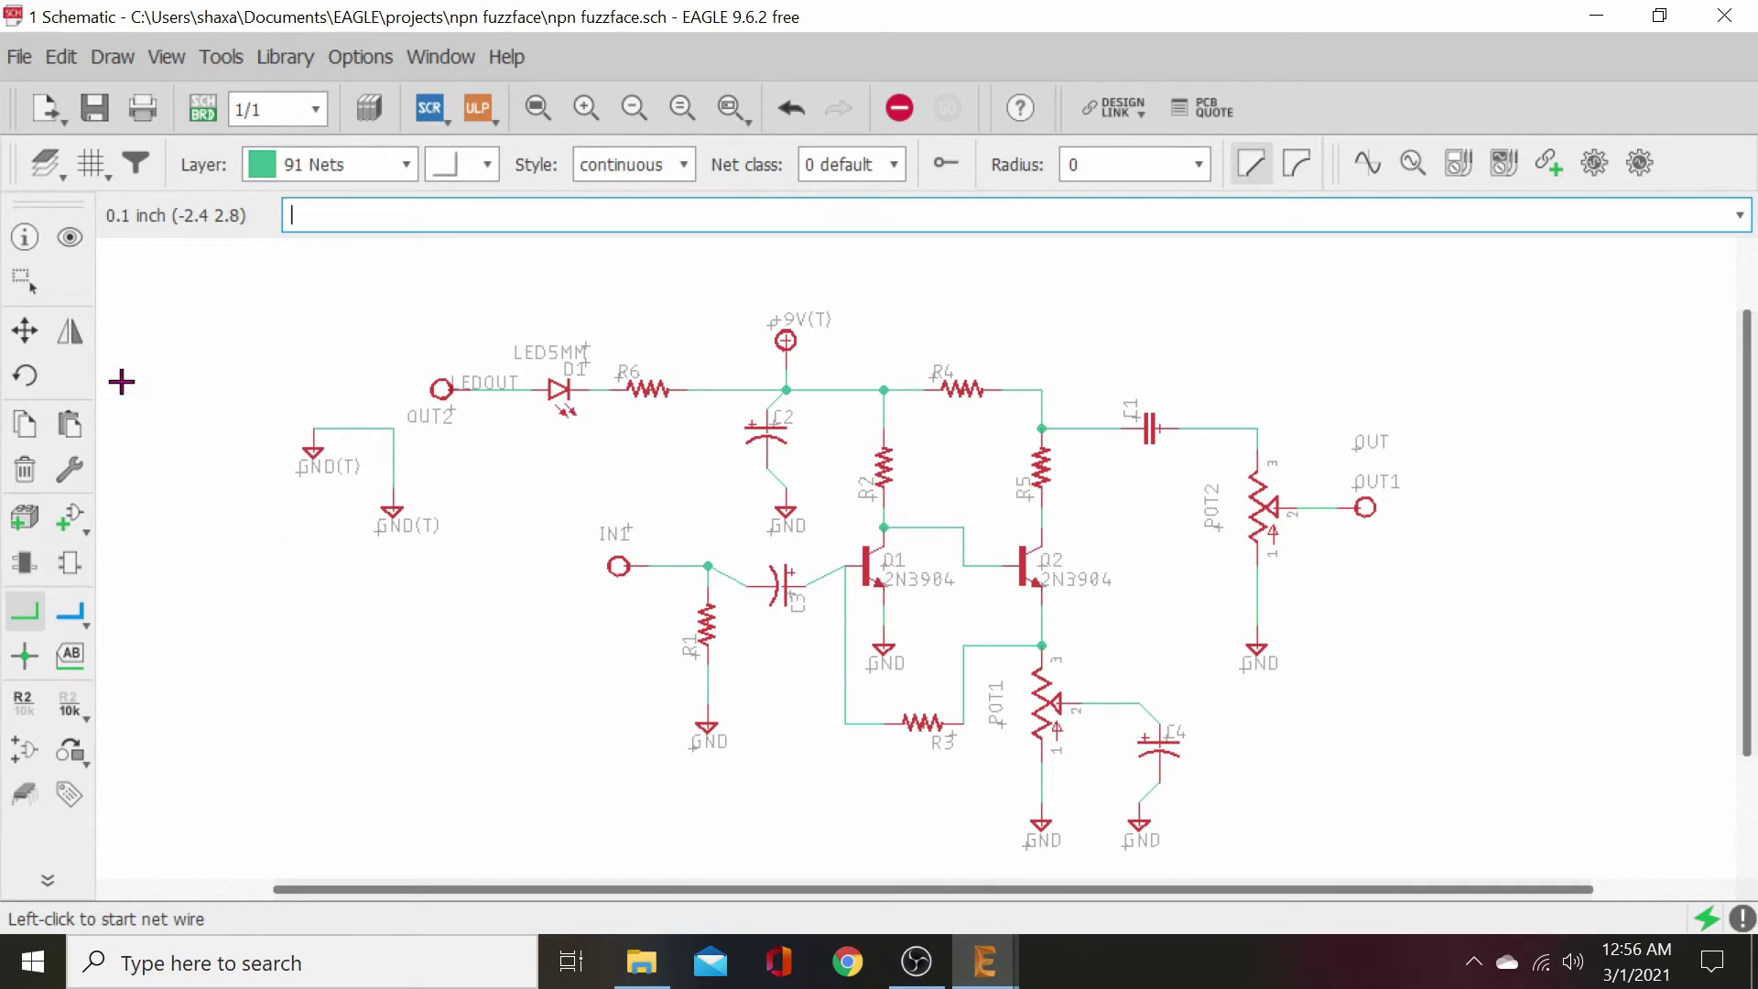
- Nudge both GND(T) symbols into tidier positions and return to the board layout
{"action": "left_click", "coordinate": [26, 331]}
{"action": "left_click", "coordinate": [394, 508]}
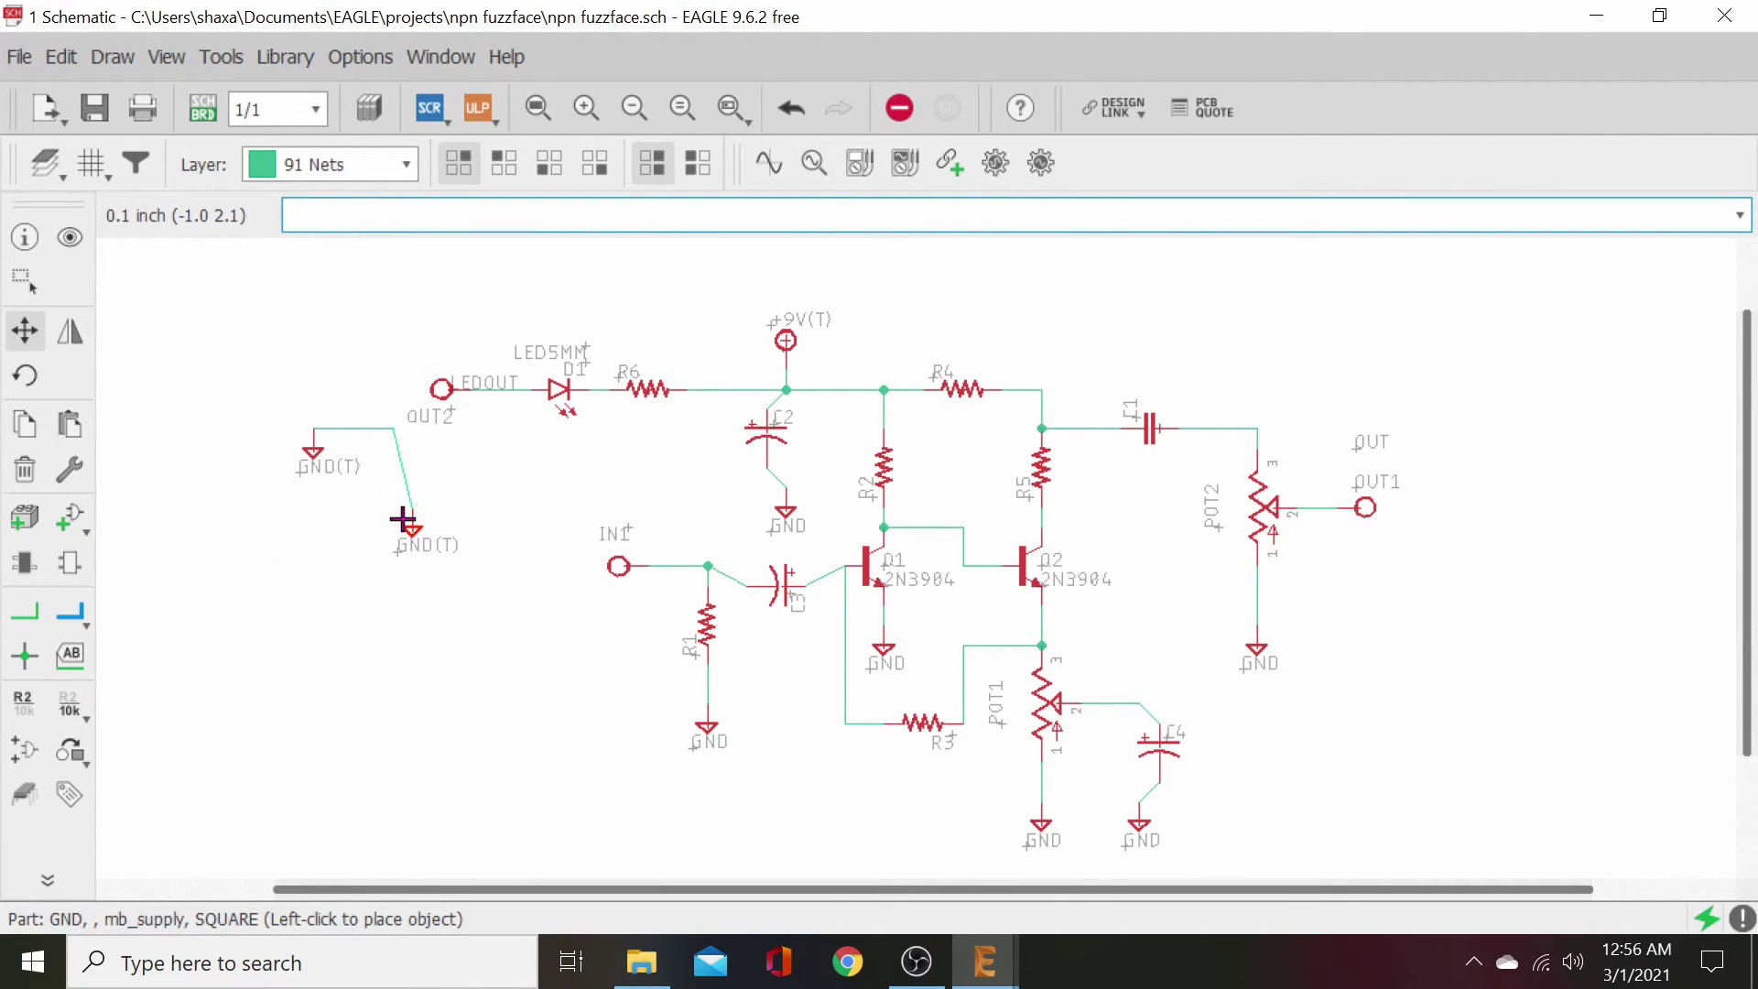
{"action": "left_click", "coordinate": [399, 519]}
{"action": "left_click", "coordinate": [306, 451]}
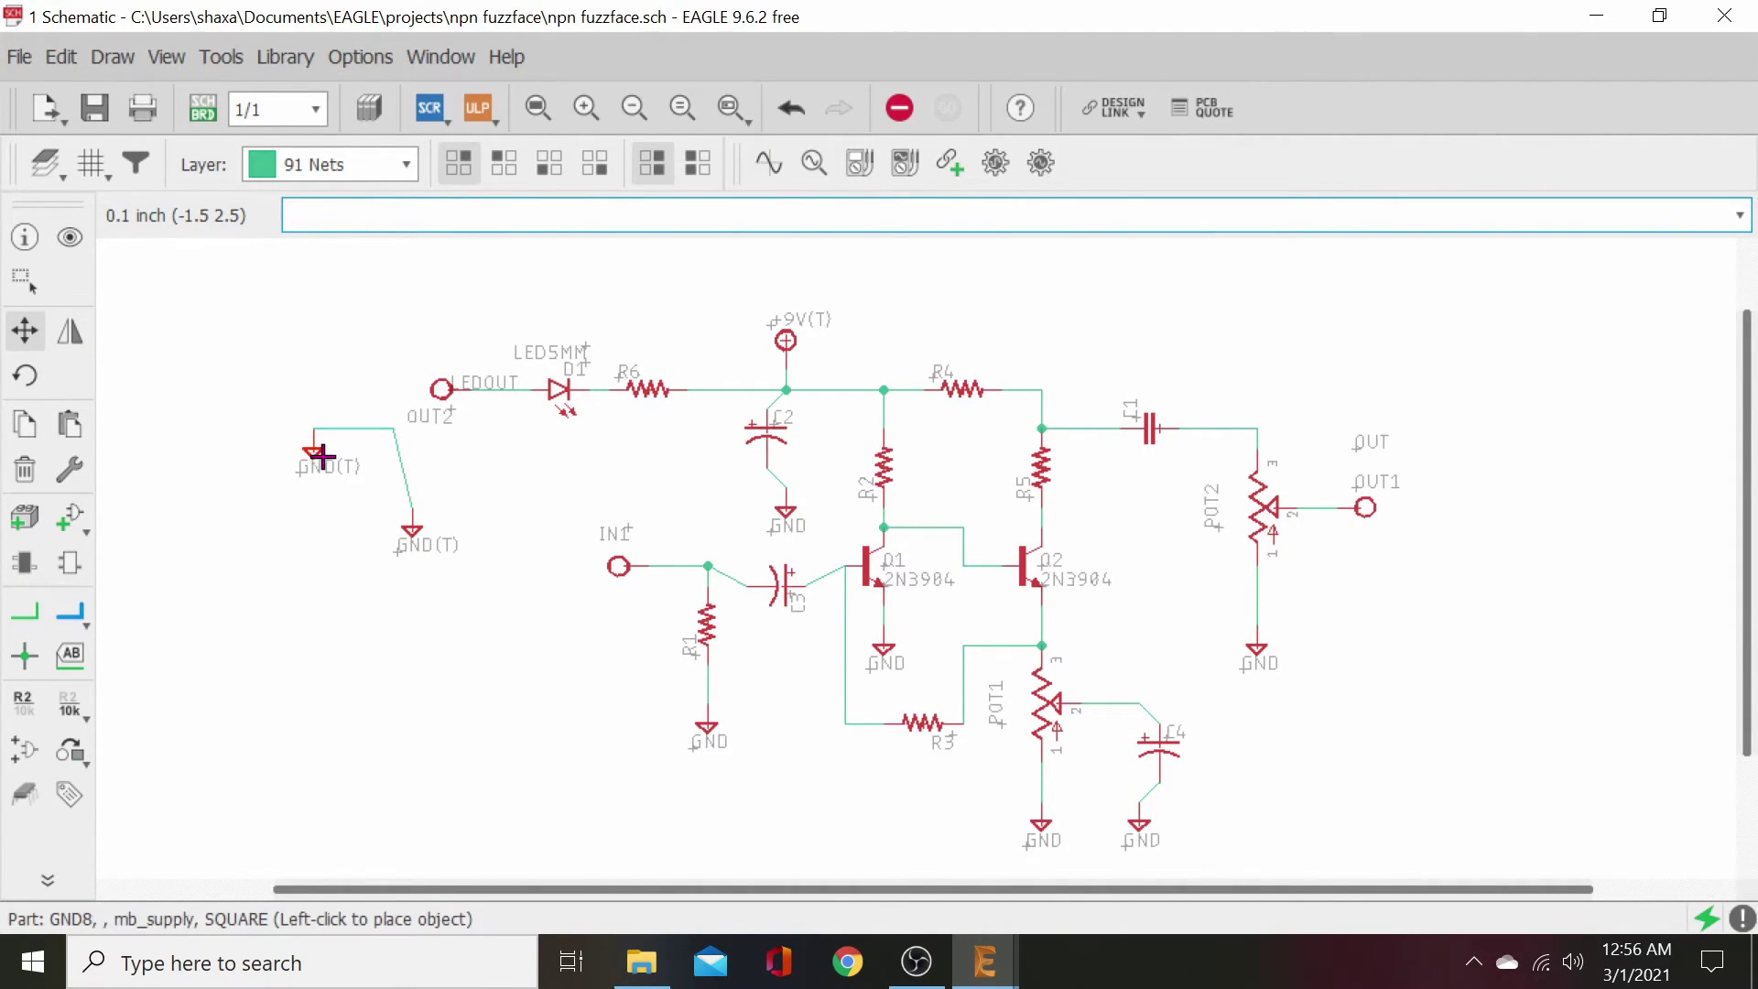
{"action": "left_click", "coordinate": [309, 445]}
{"action": "left_click", "coordinate": [314, 444]}
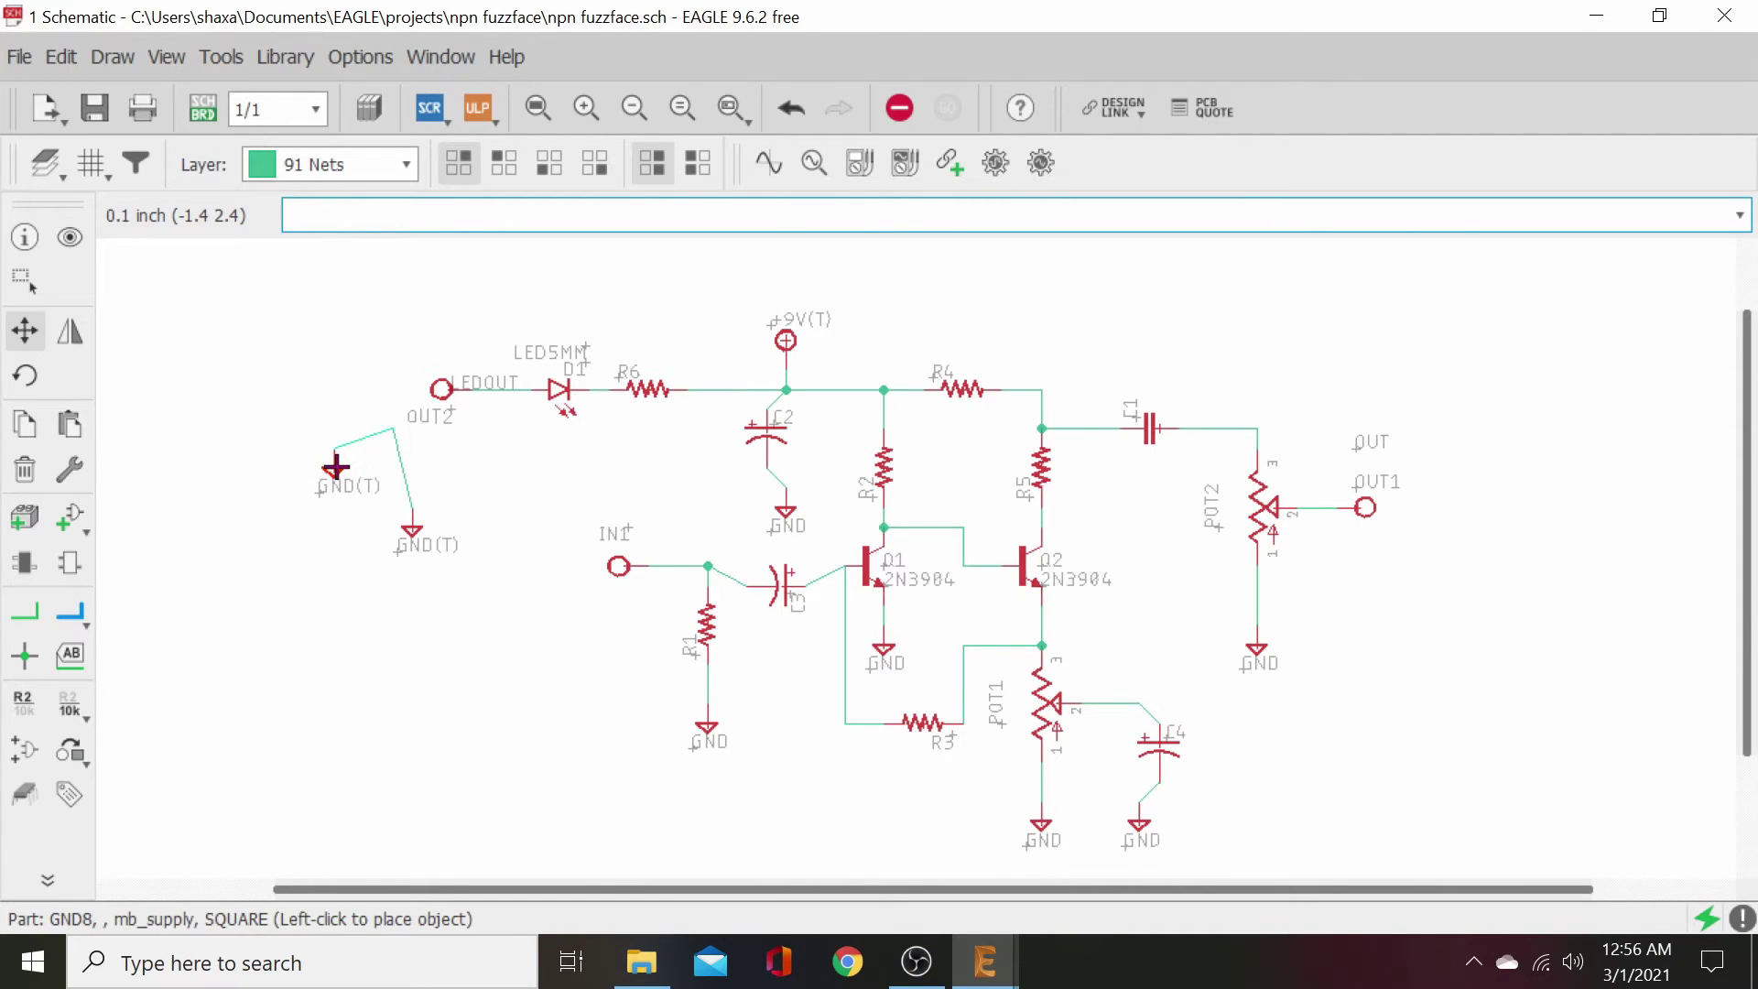
{"action": "left_click", "coordinate": [335, 466]}
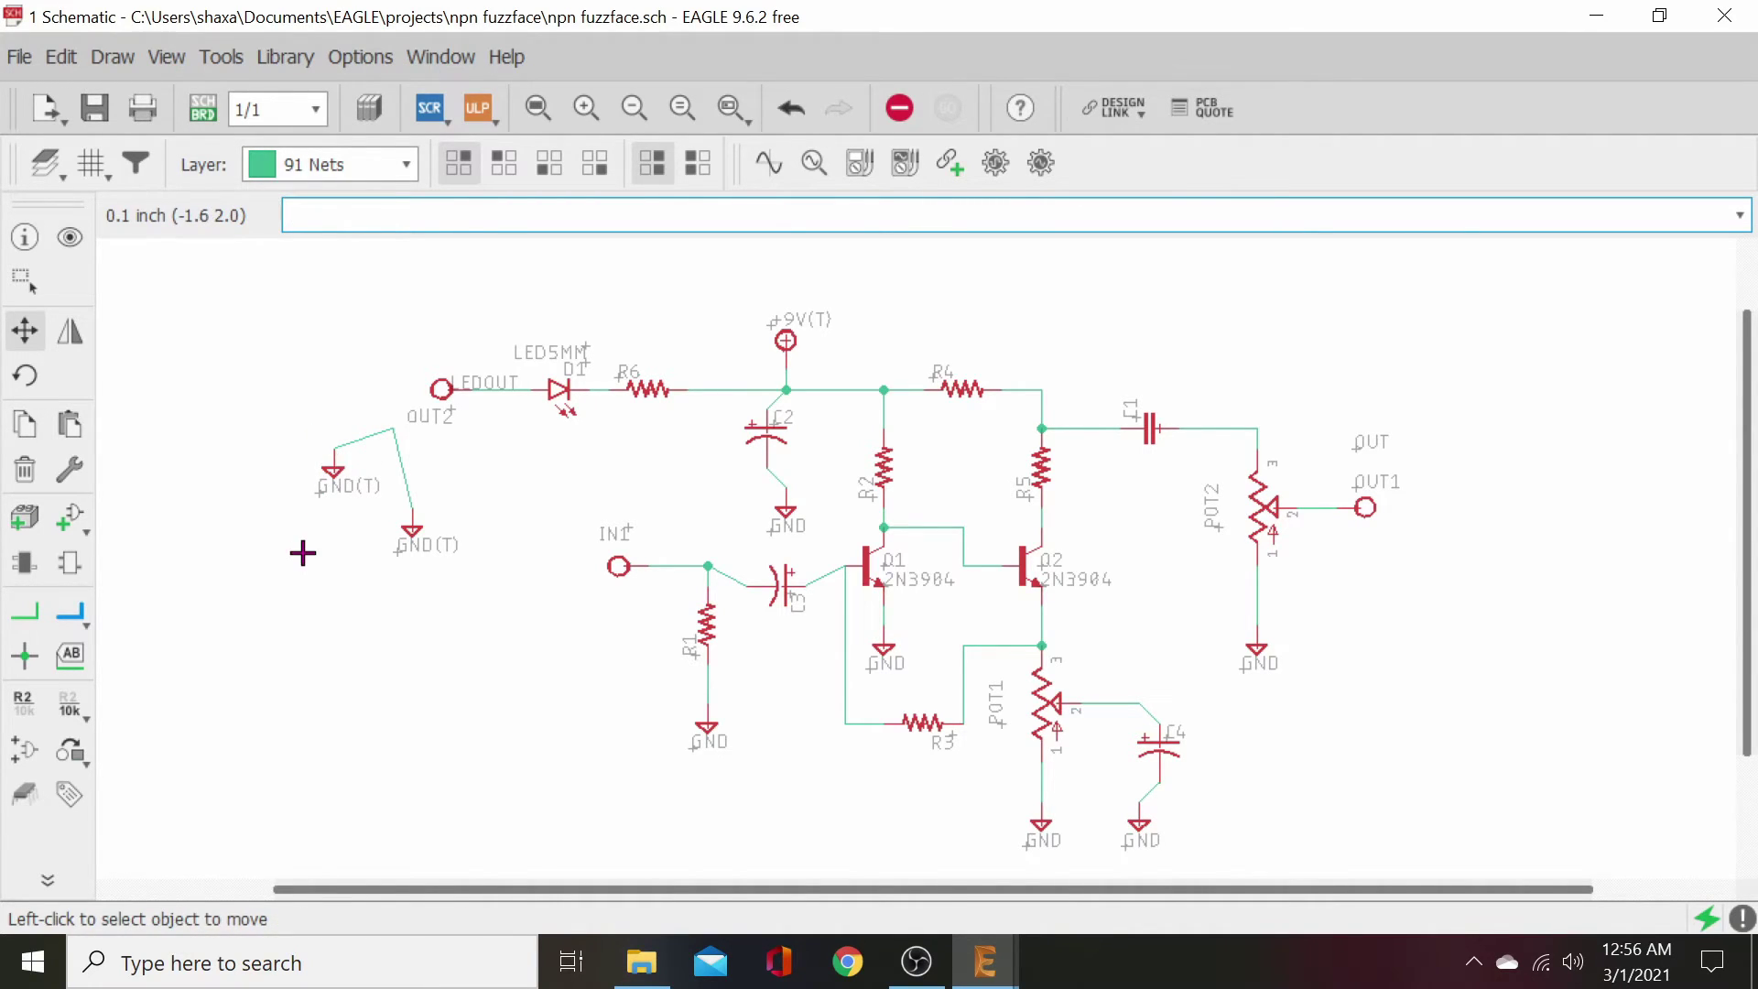
{"action": "left_click", "coordinate": [202, 107]}
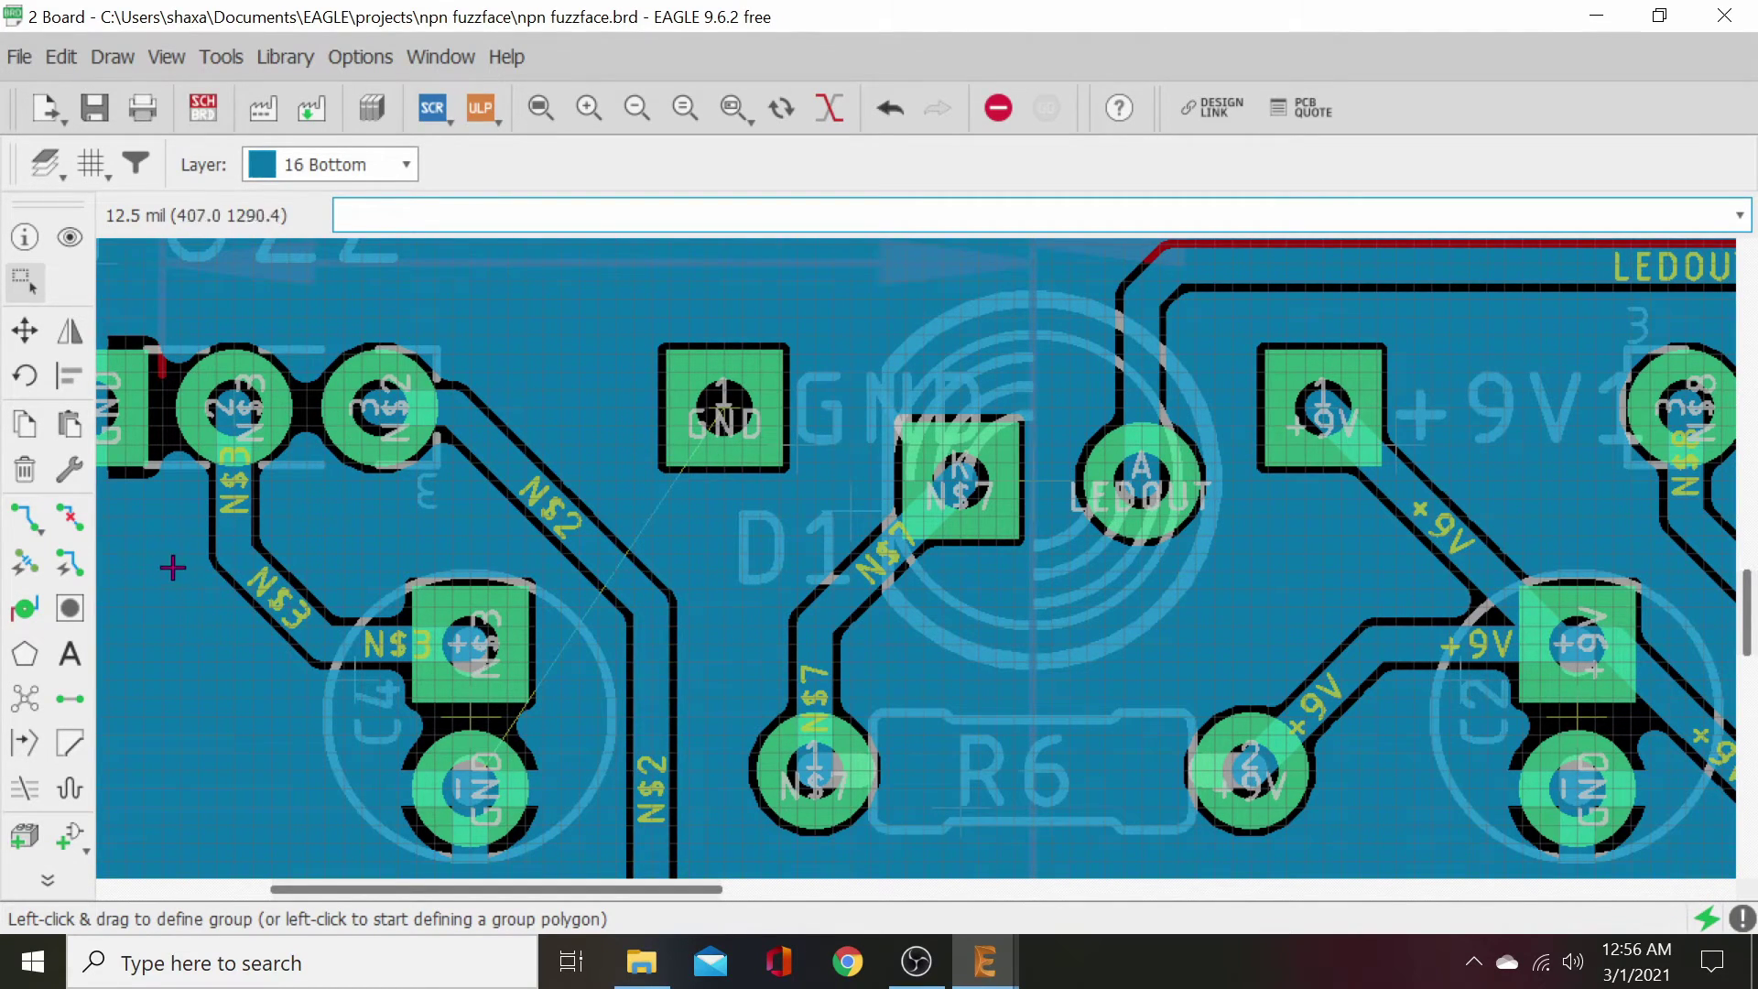
- Recalculate the ratsnest so the GND pad joins the ground pour, then zoom out to the whole board
{"action": "left_click", "coordinate": [24, 698]}
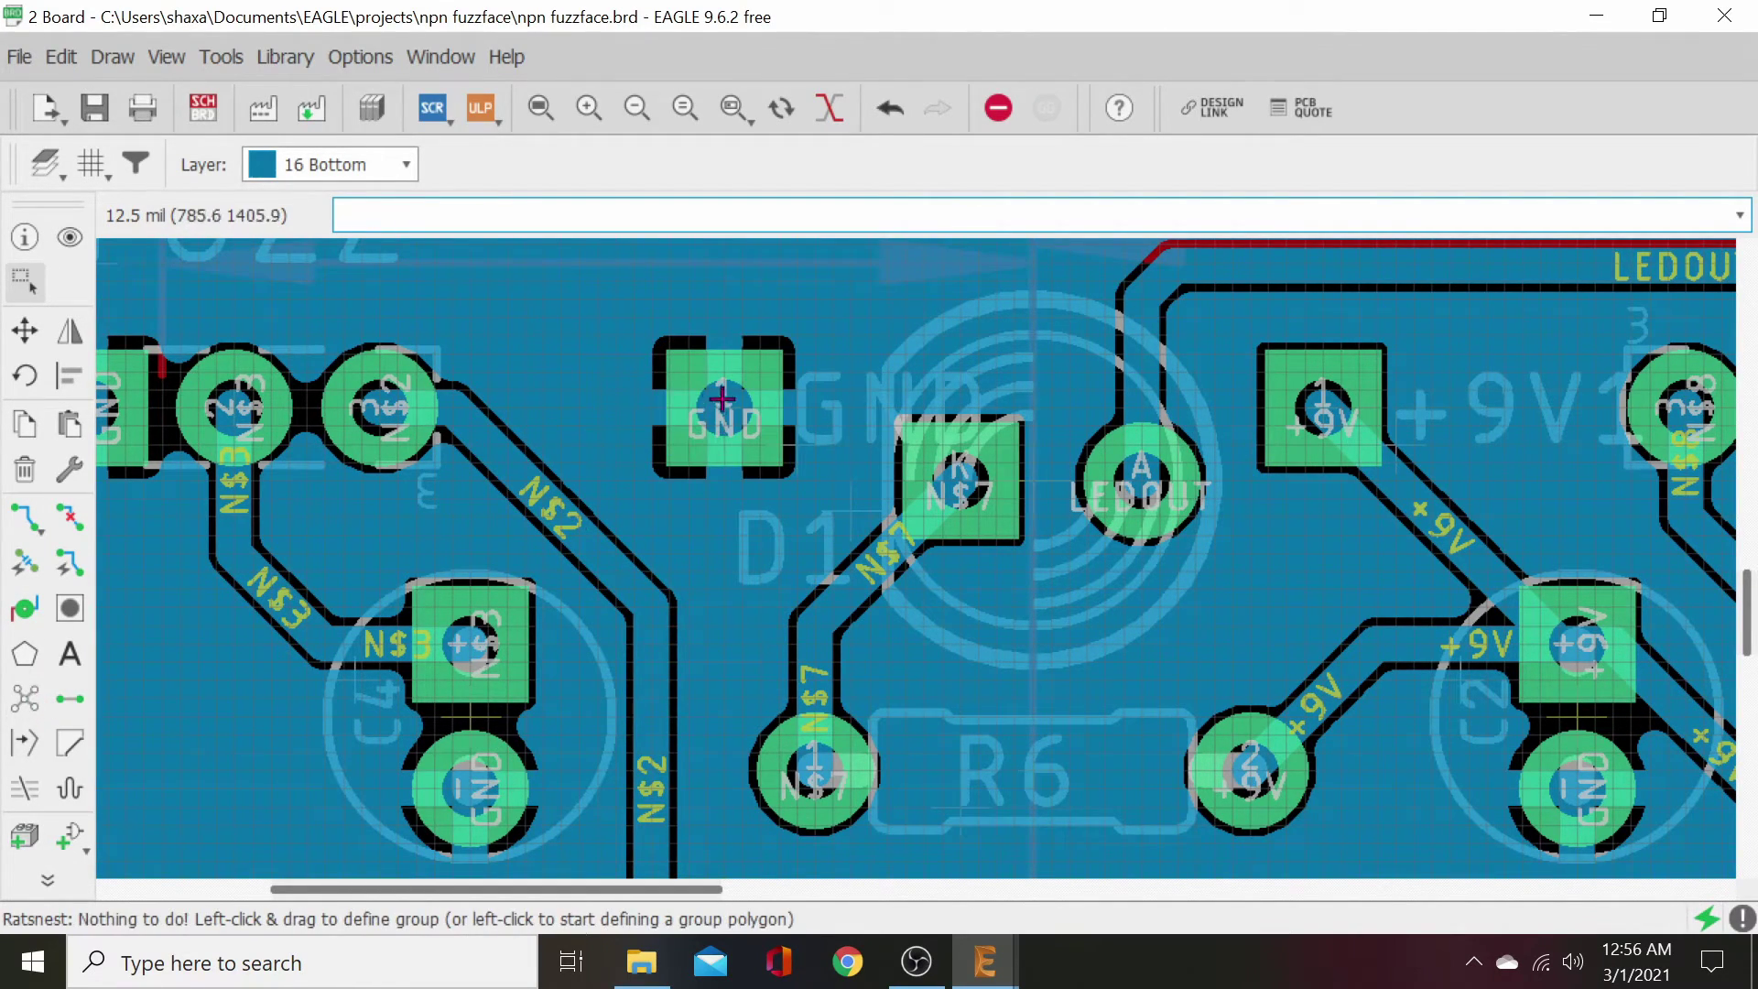
{"action": "scroll", "coordinate": [810, 605], "scroll_direction": "down", "scroll_amount": 3}
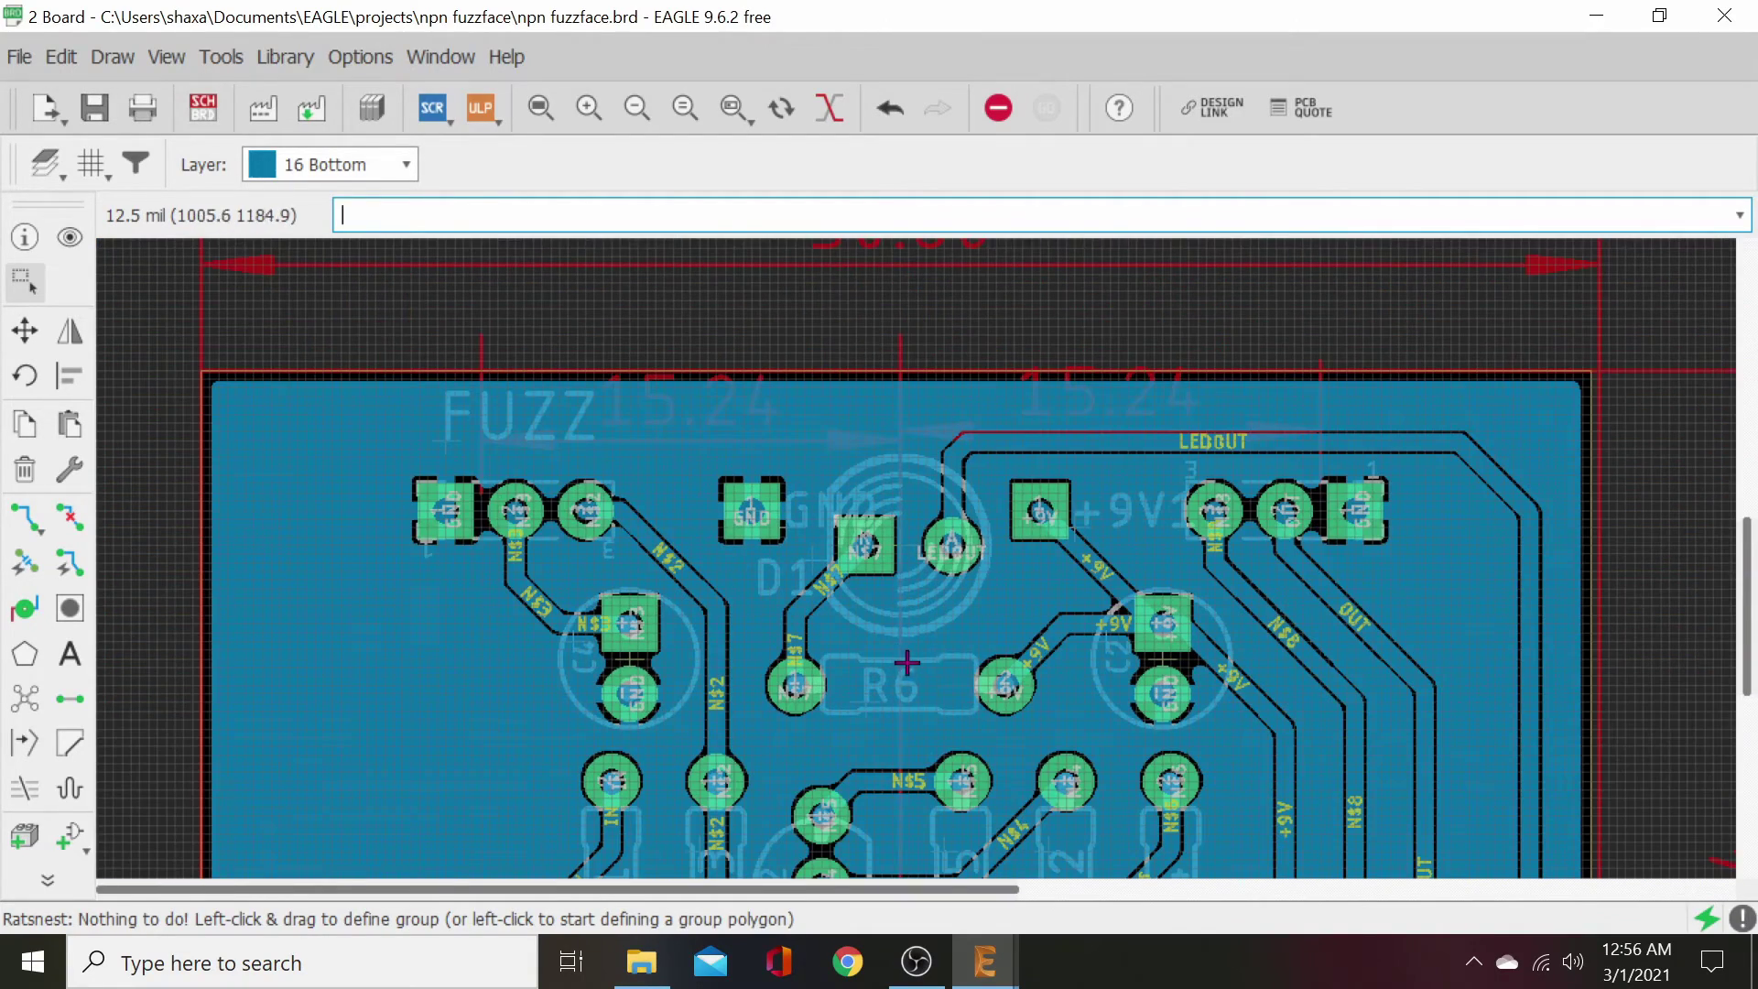
{"action": "scroll", "coordinate": [906, 662], "scroll_direction": "down", "scroll_amount": 4}
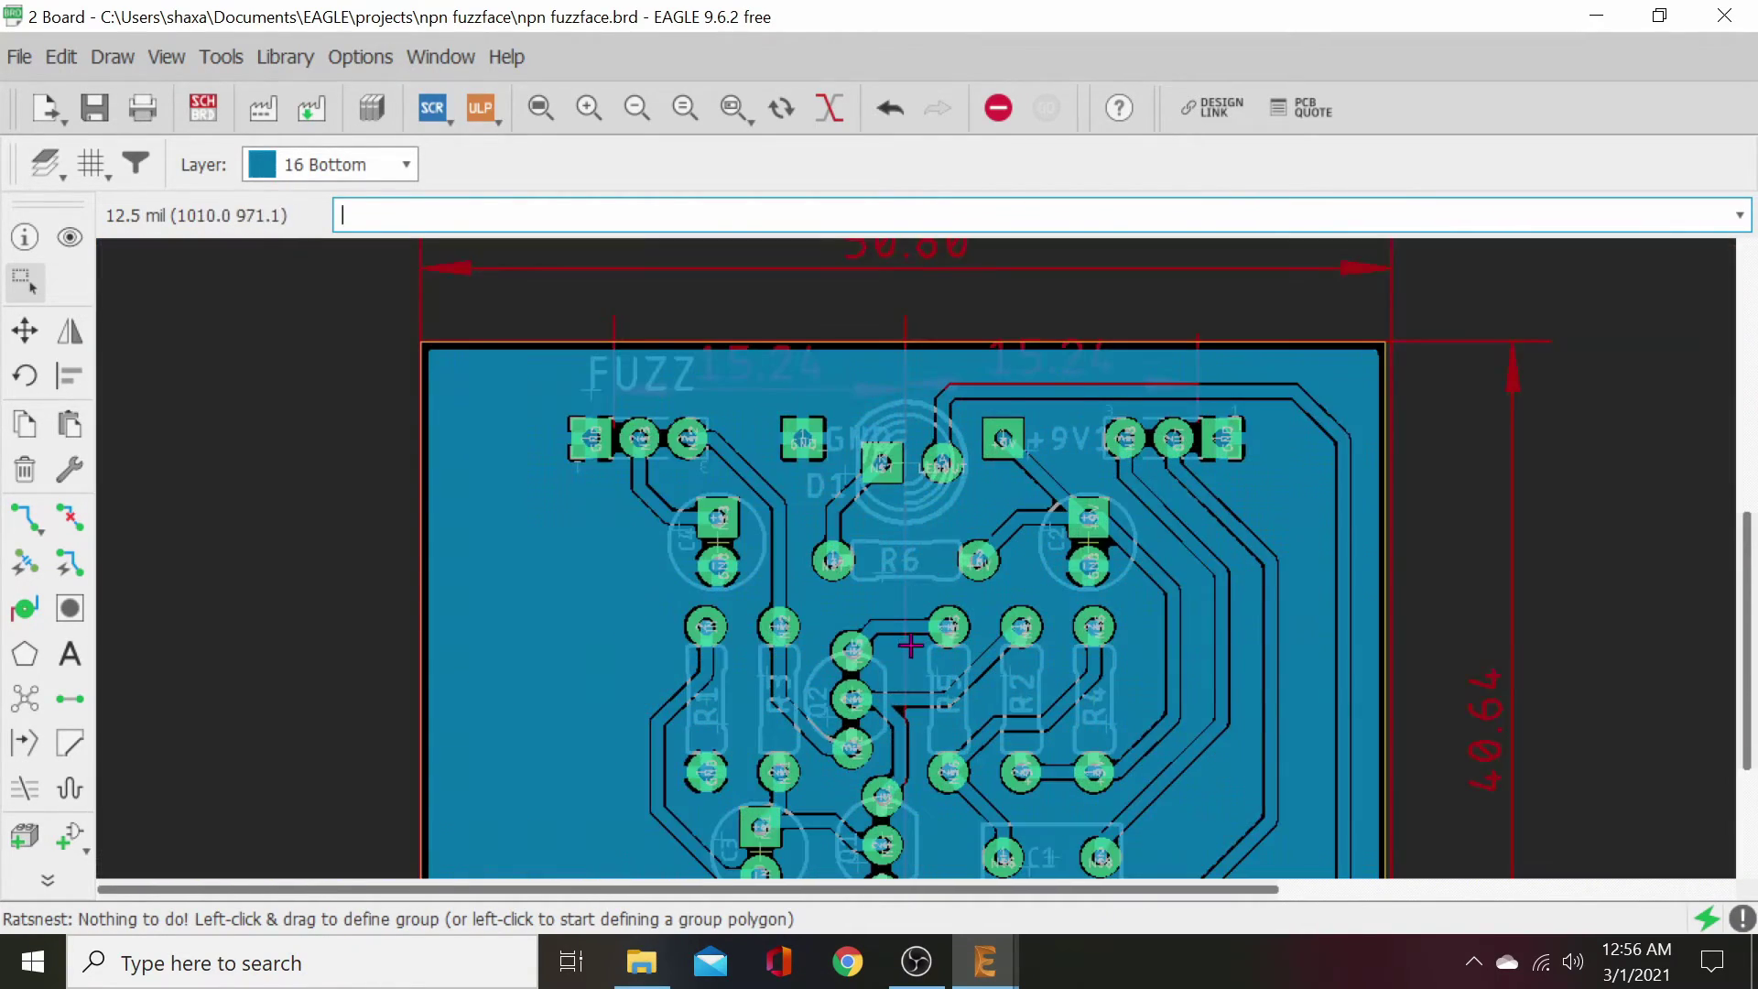
{"action": "scroll", "coordinate": [909, 645], "scroll_direction": "down", "scroll_amount": 3}
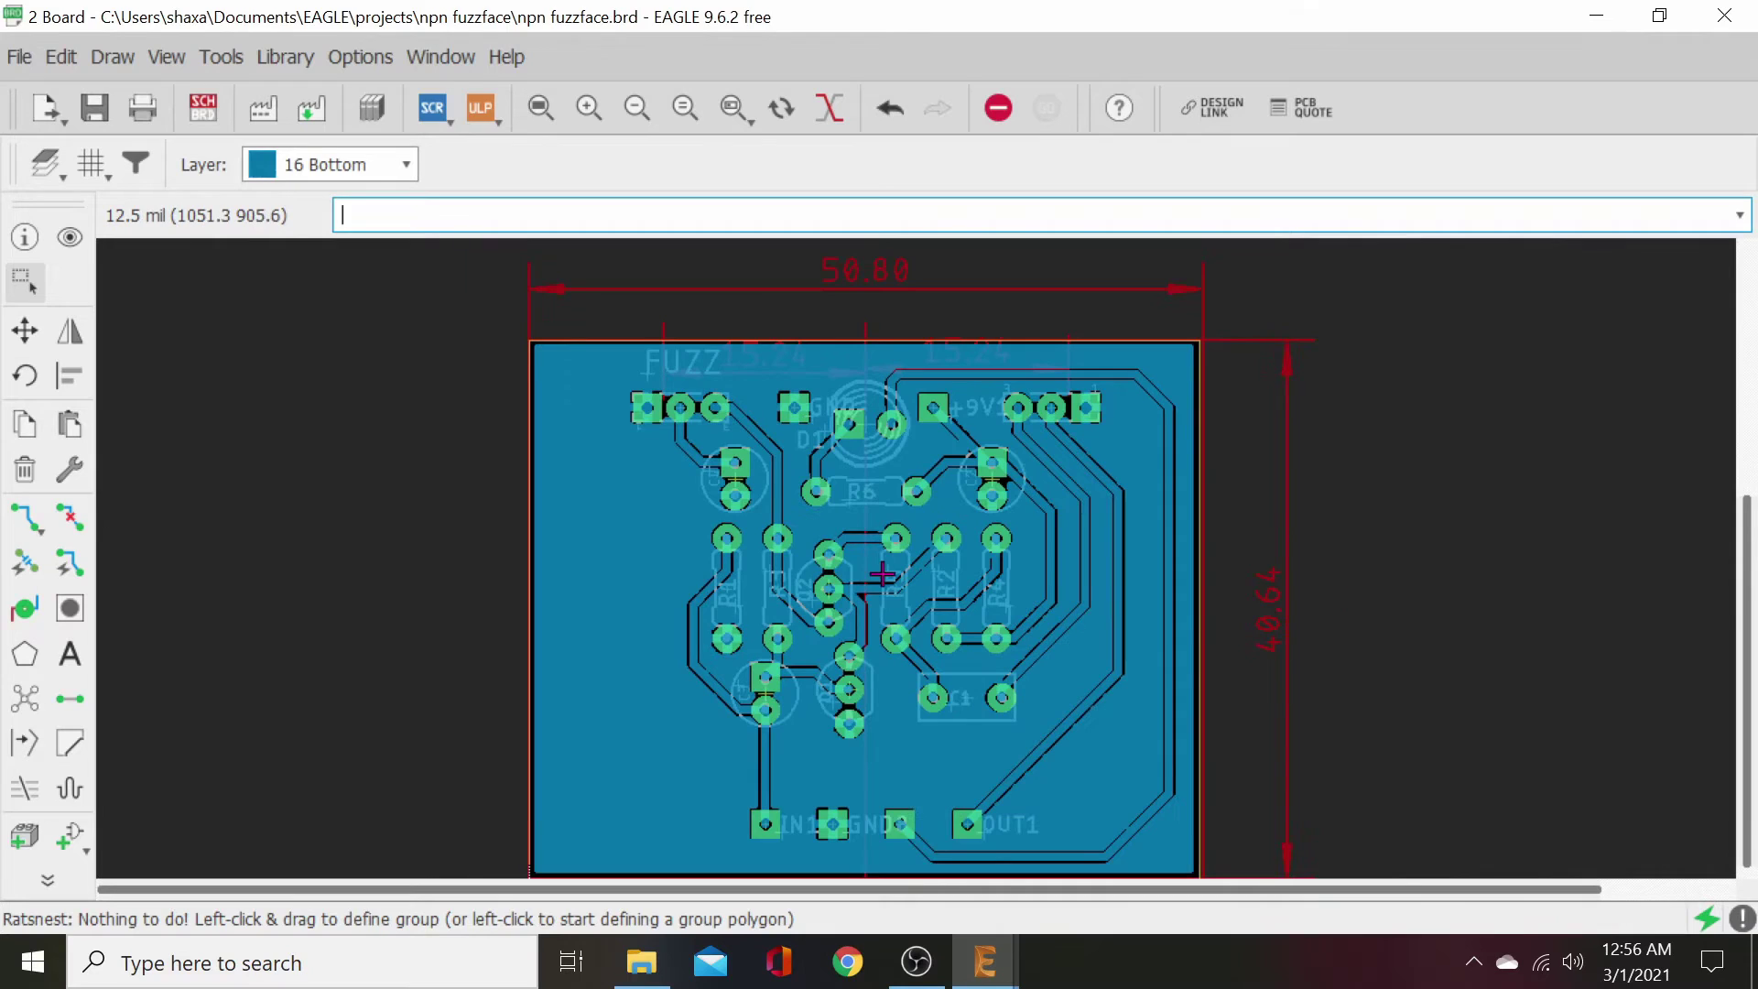
{"action": "middle_click_drag", "start_coordinate": [882, 574], "coordinate": [866, 546]}
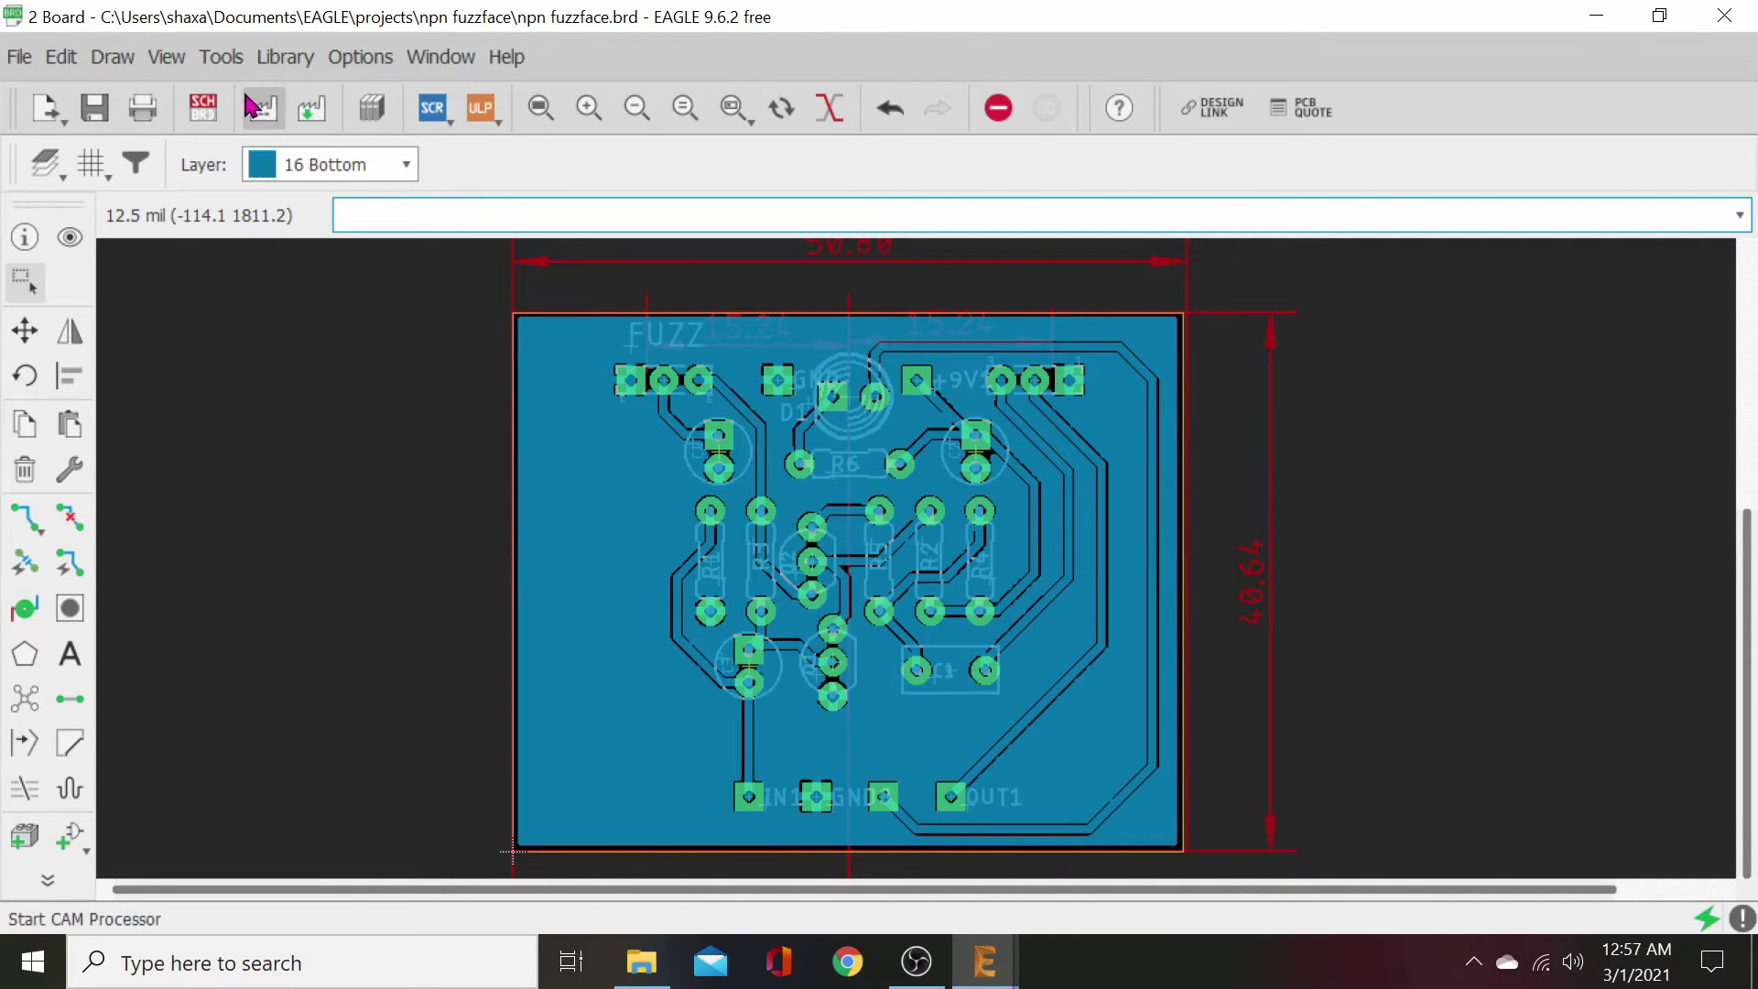
- Load dru/oshpark-2layer.dru in the DRC dialog and run the design rule check
{"action": "left_click", "coordinate": [229, 59]}
{"action": "left_click", "coordinate": [240, 126]}
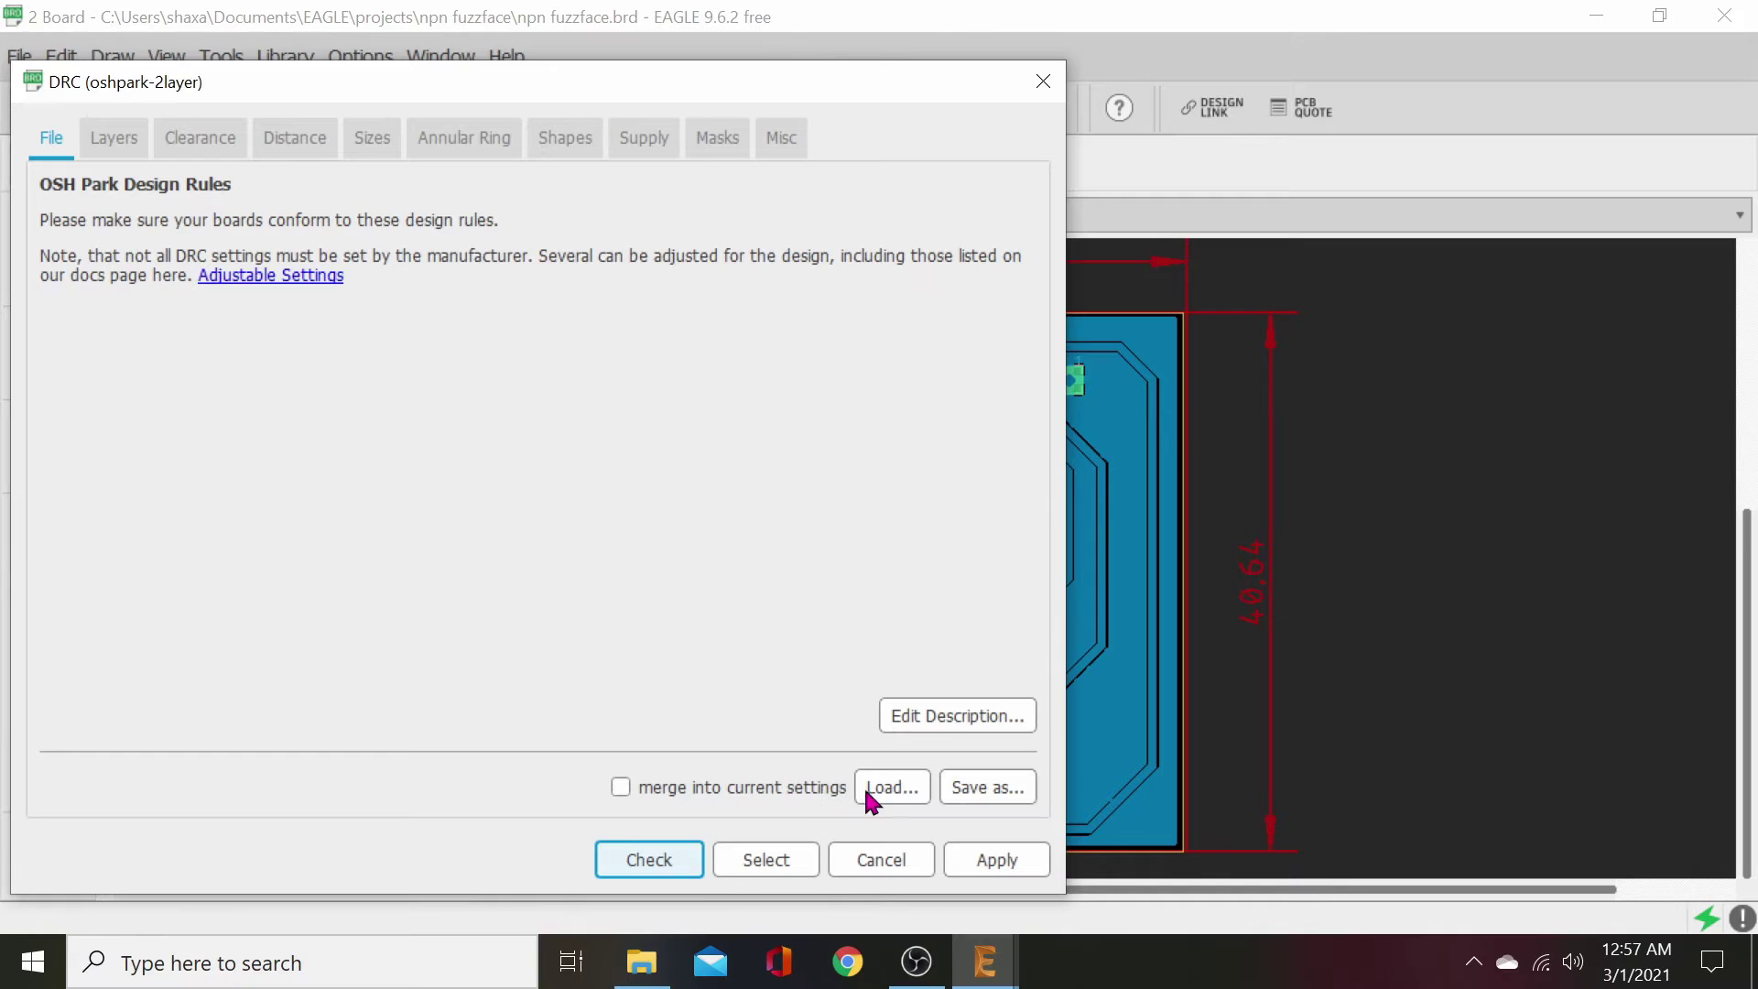
{"action": "left_click", "coordinate": [896, 789]}
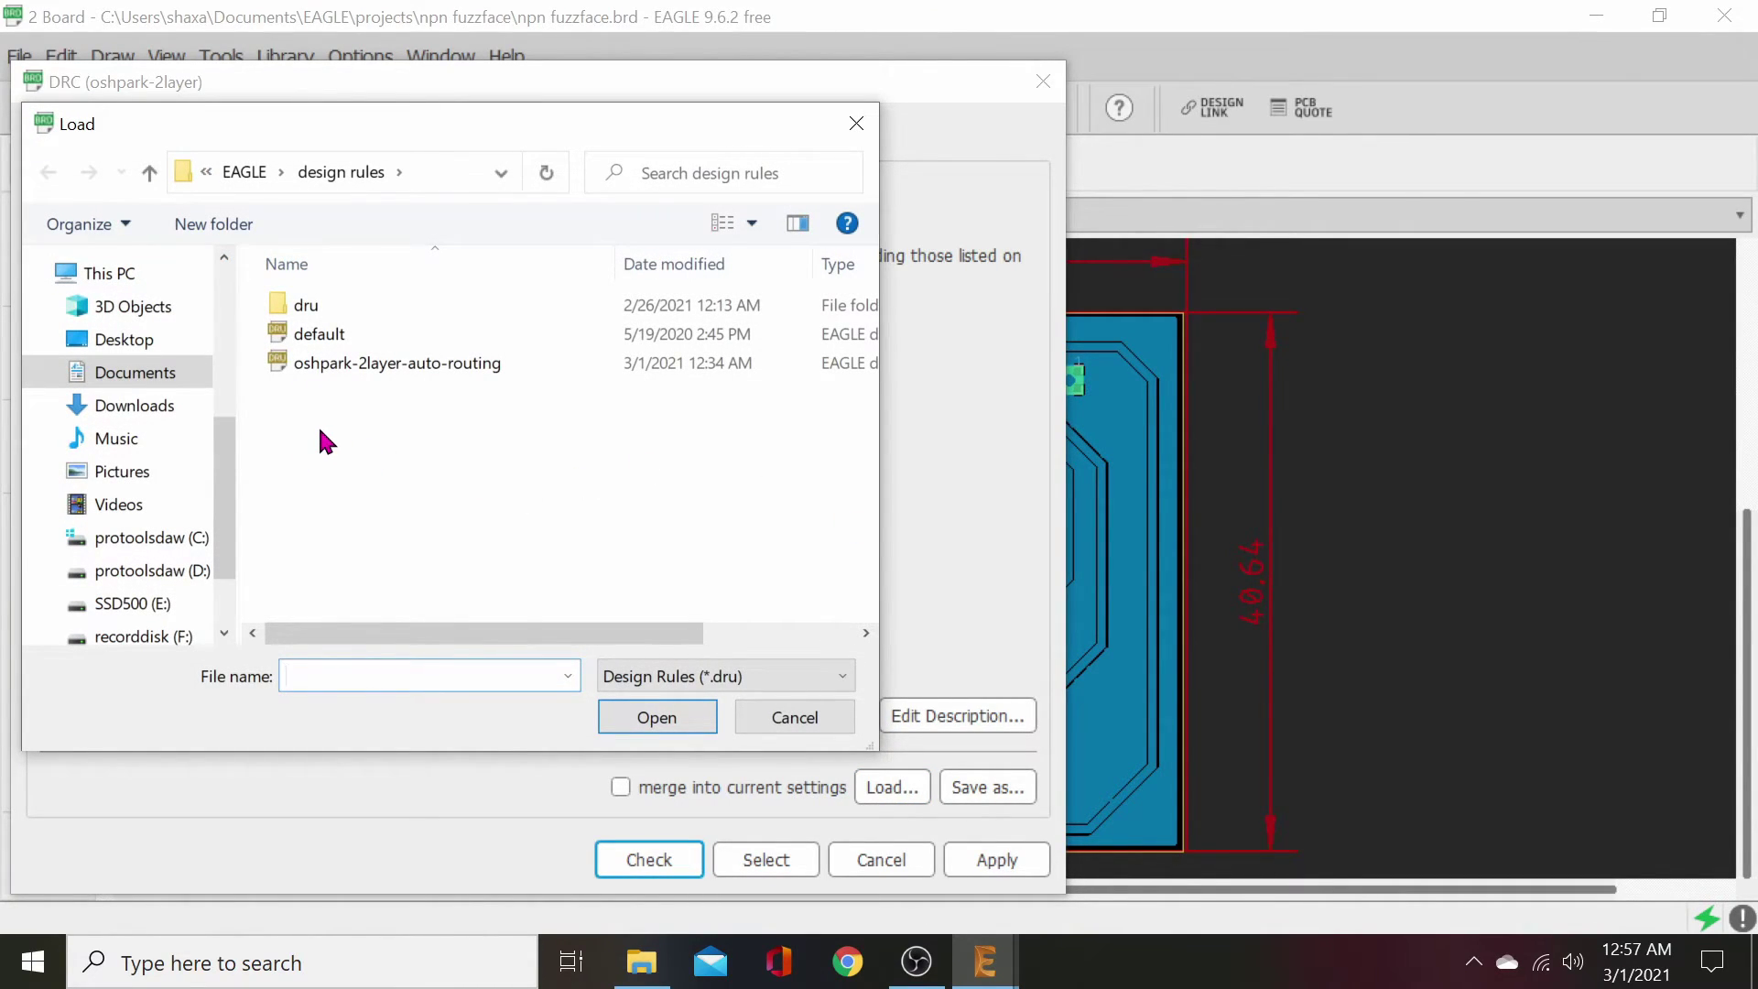
{"action": "left_click", "coordinate": [298, 318]}
{"action": "double_click", "coordinate": [298, 317]}
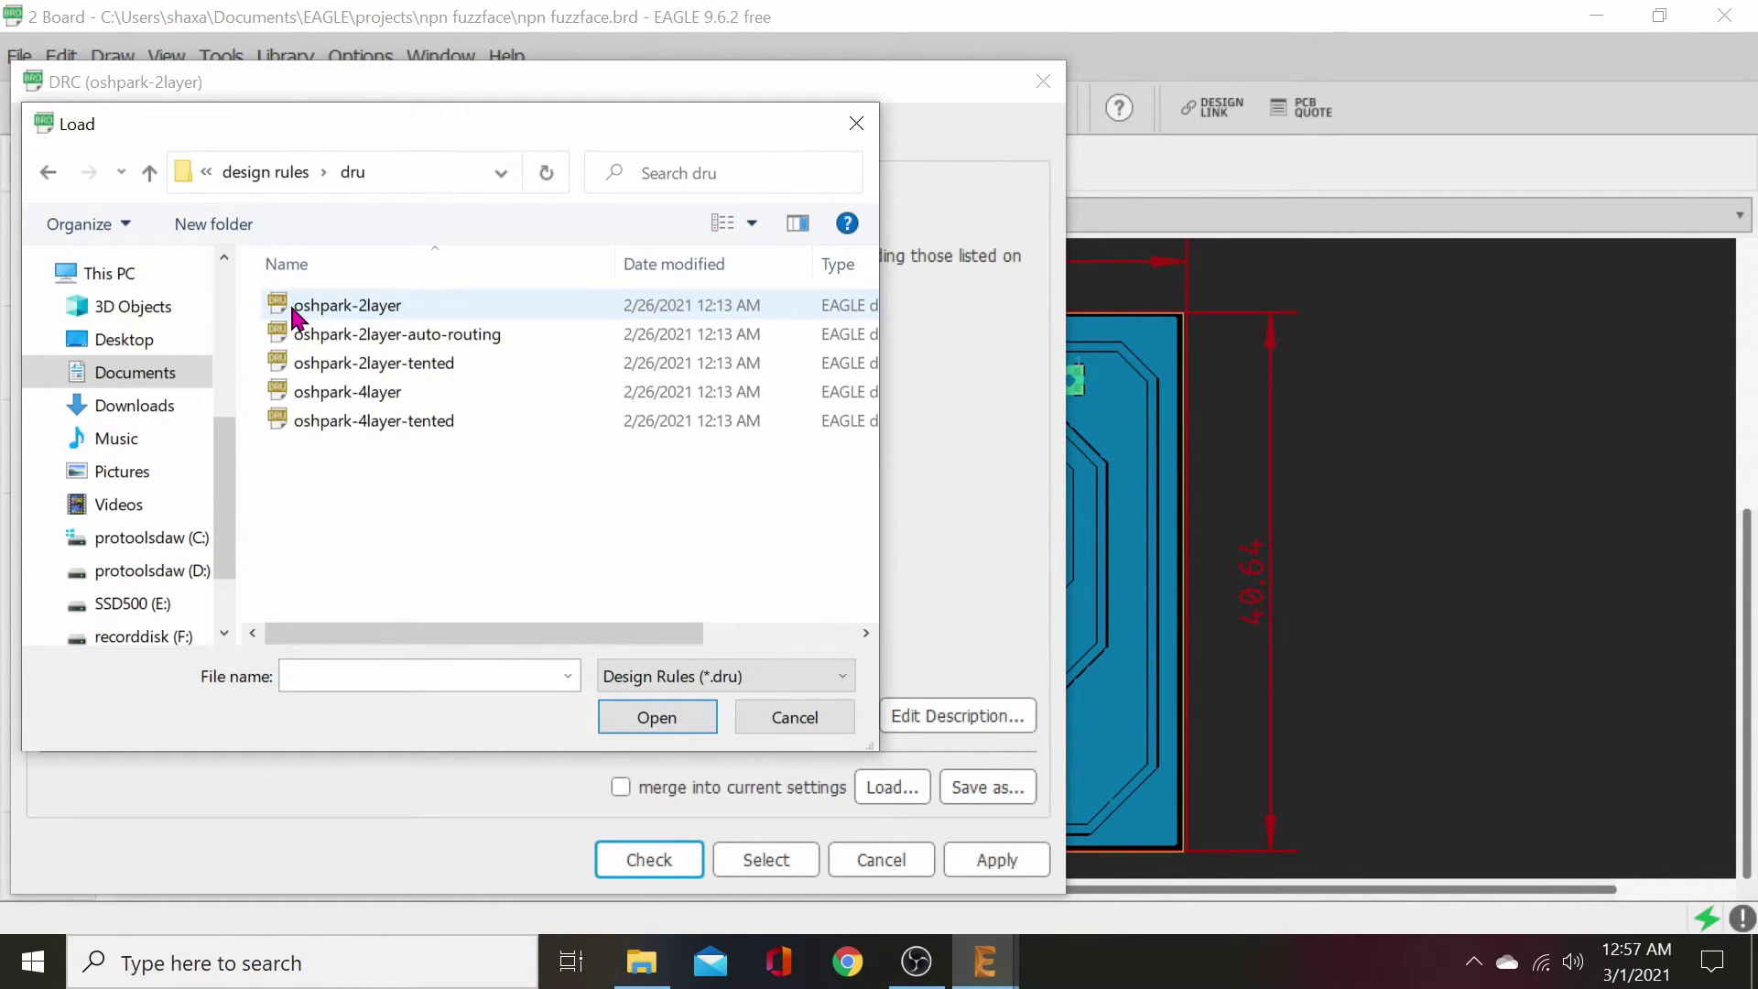
{"action": "double_click", "coordinate": [322, 306]}
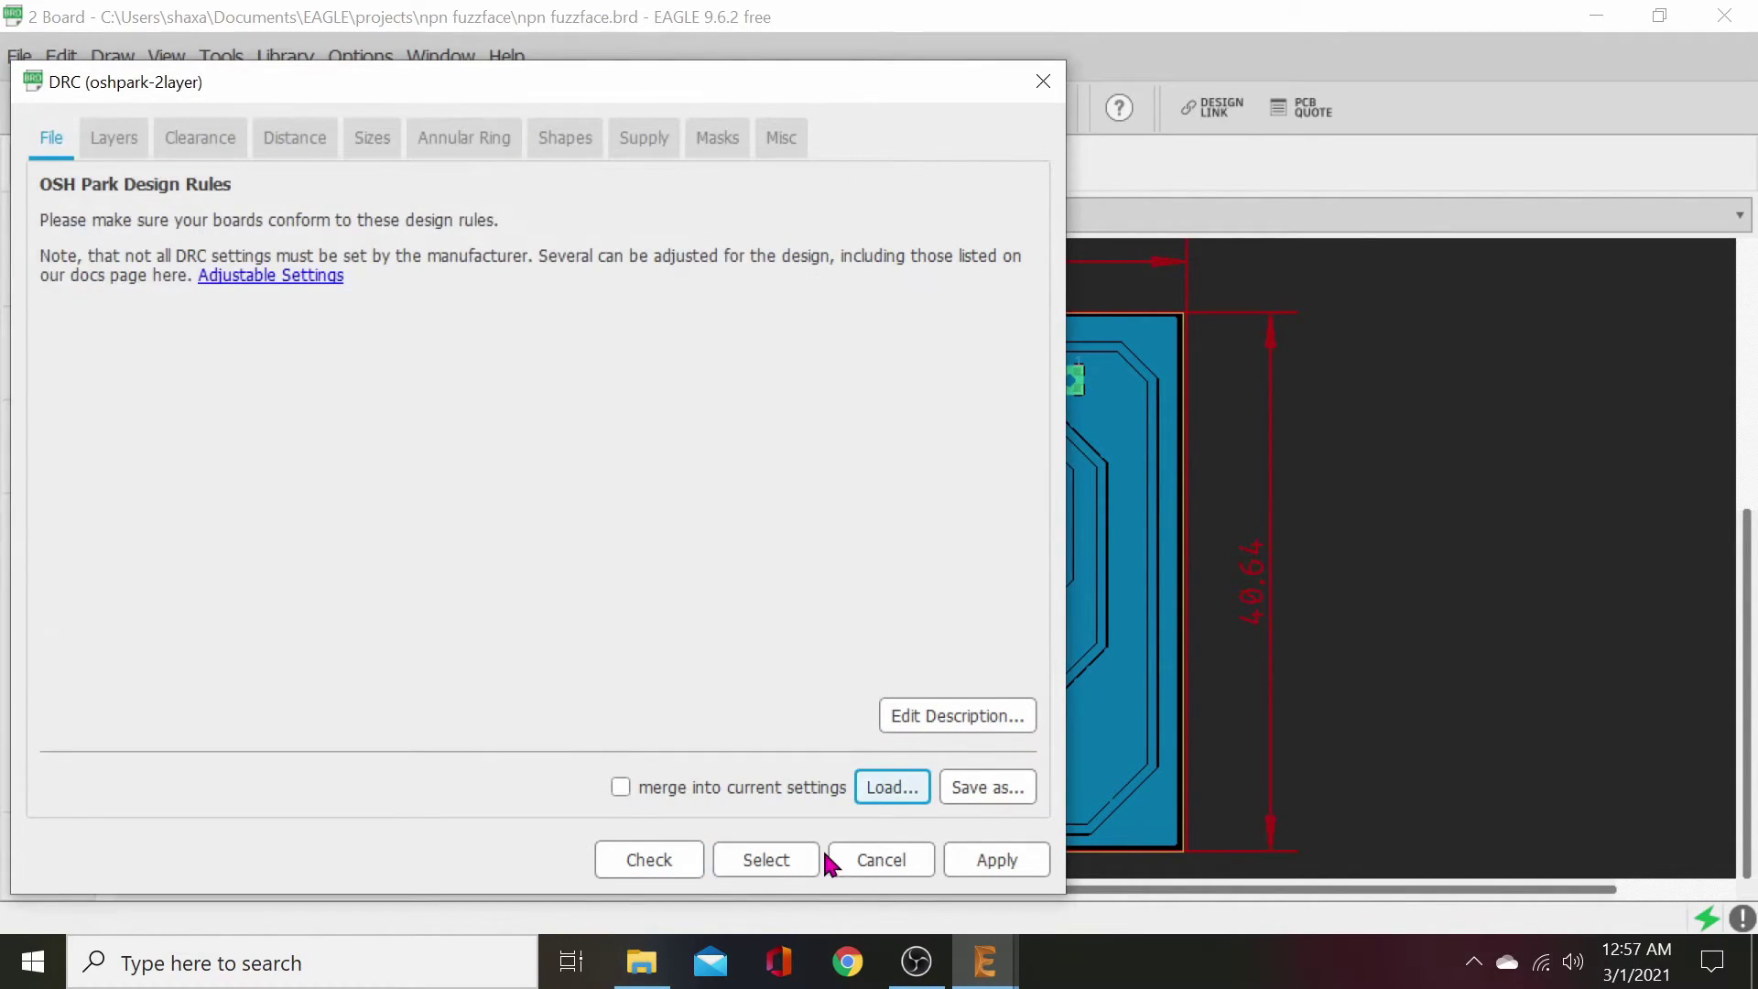
{"action": "left_click", "coordinate": [953, 869]}
{"action": "left_click", "coordinate": [648, 862]}
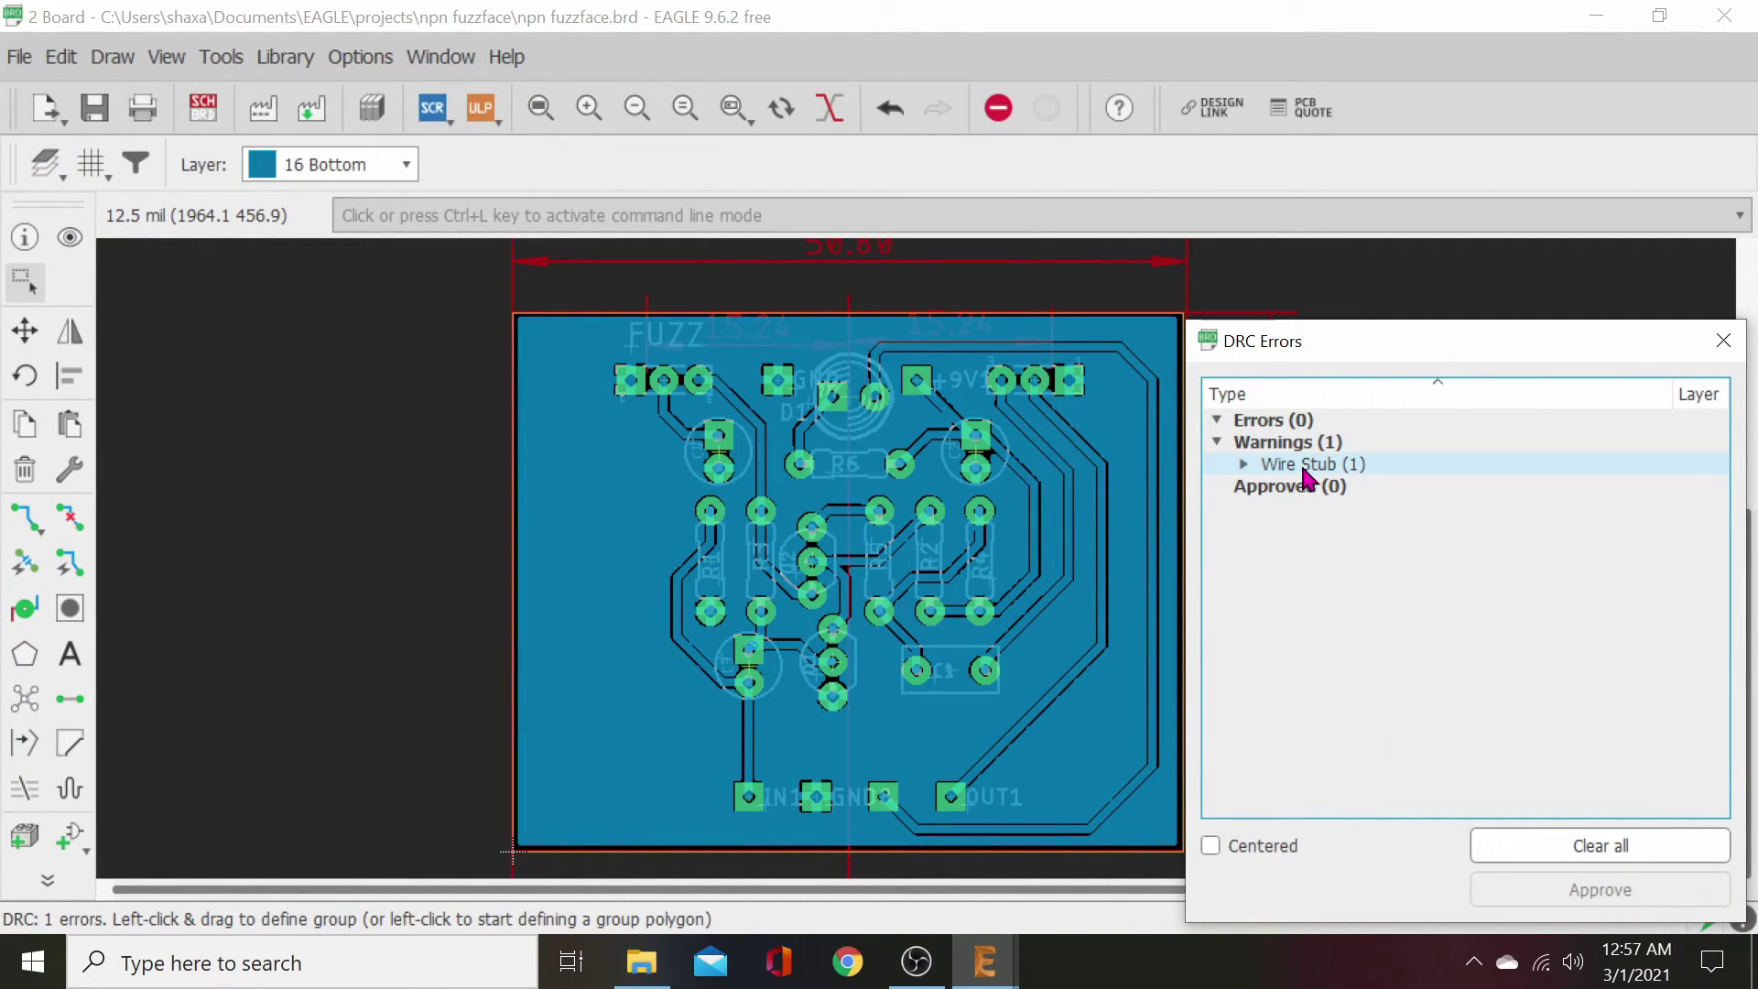
- Locate the Wire Stub warning on the board and rip up the stray stub trace
{"action": "left_click", "coordinate": [1248, 464]}
{"action": "left_click", "coordinate": [1356, 488]}
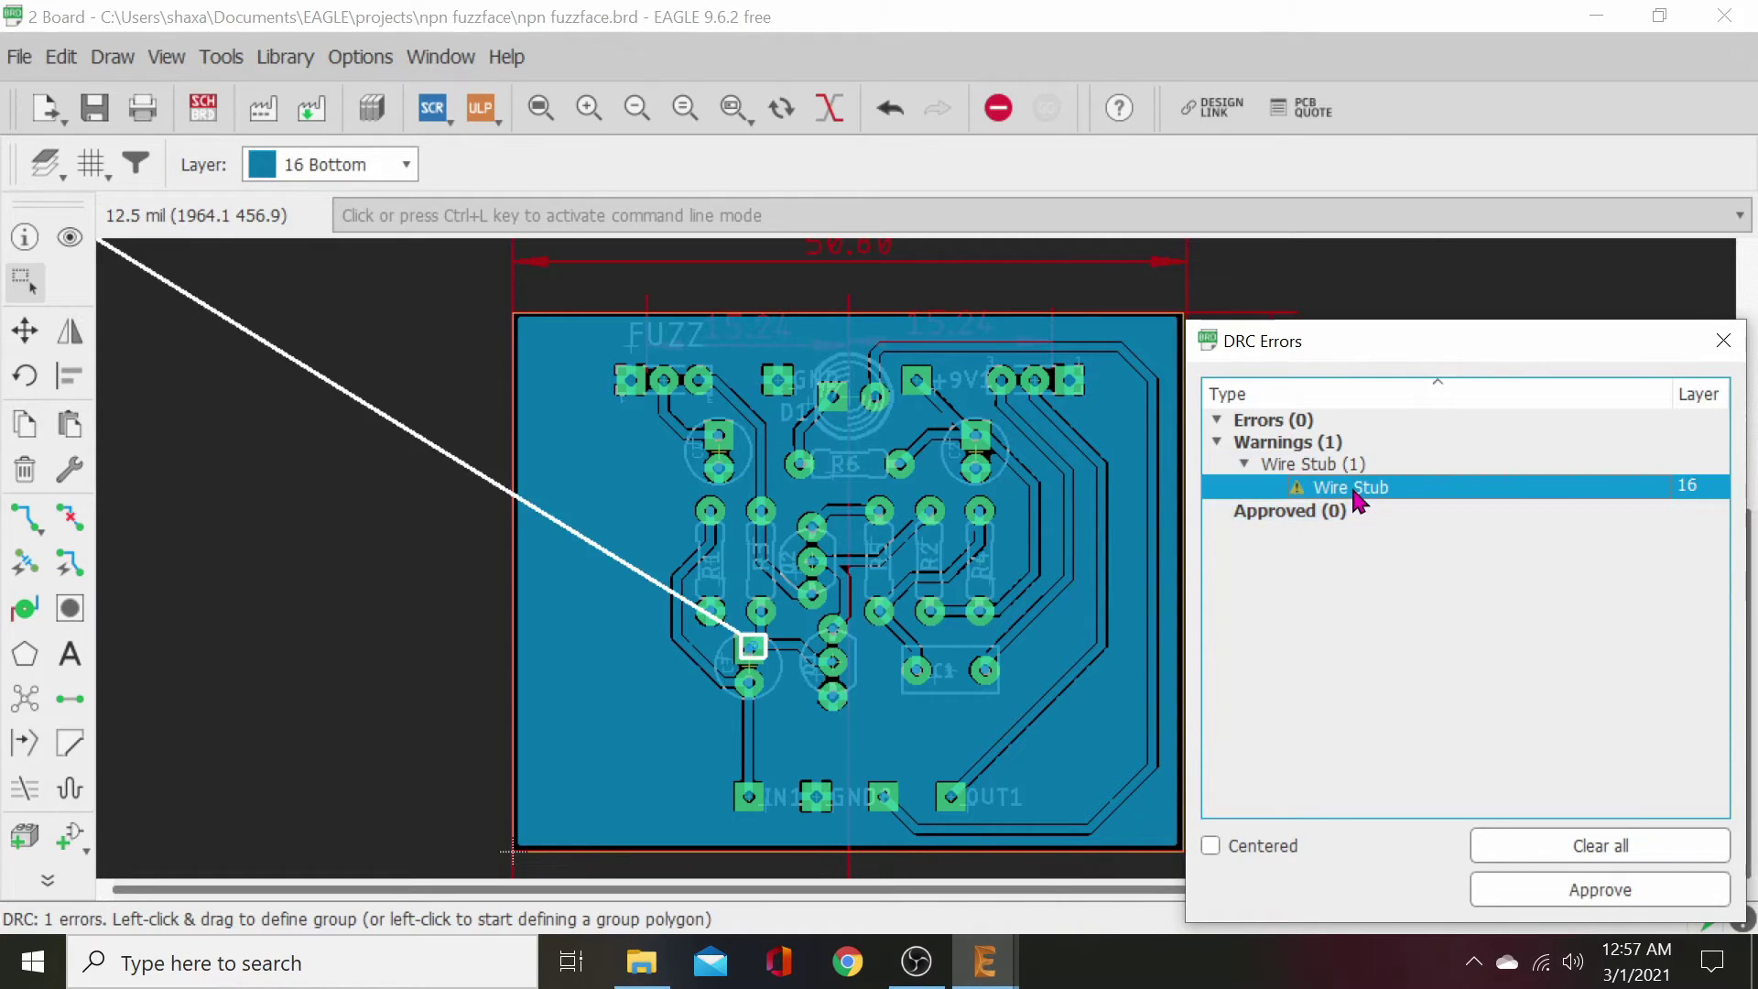
{"action": "scroll", "coordinate": [764, 654], "scroll_direction": "up", "scroll_amount": 5}
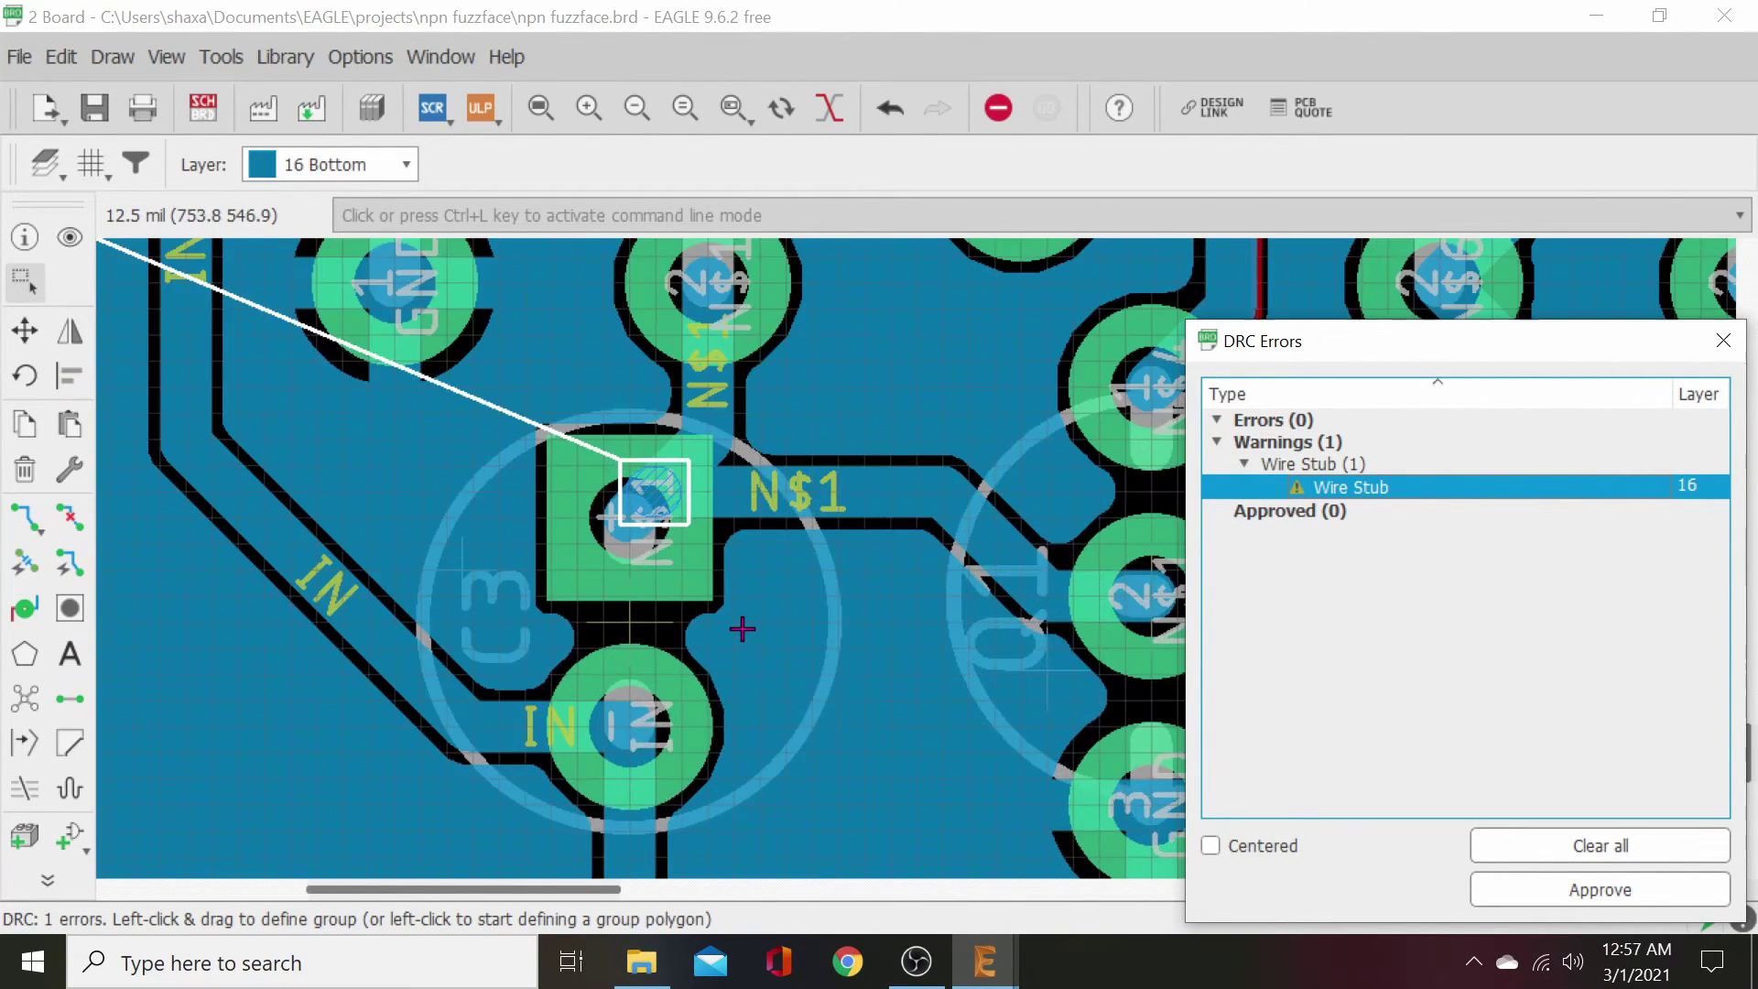
{"action": "middle_click_drag", "start_coordinate": [734, 545], "coordinate": [843, 796]}
{"action": "scroll", "coordinate": [796, 757], "scroll_direction": "up", "scroll_amount": 2}
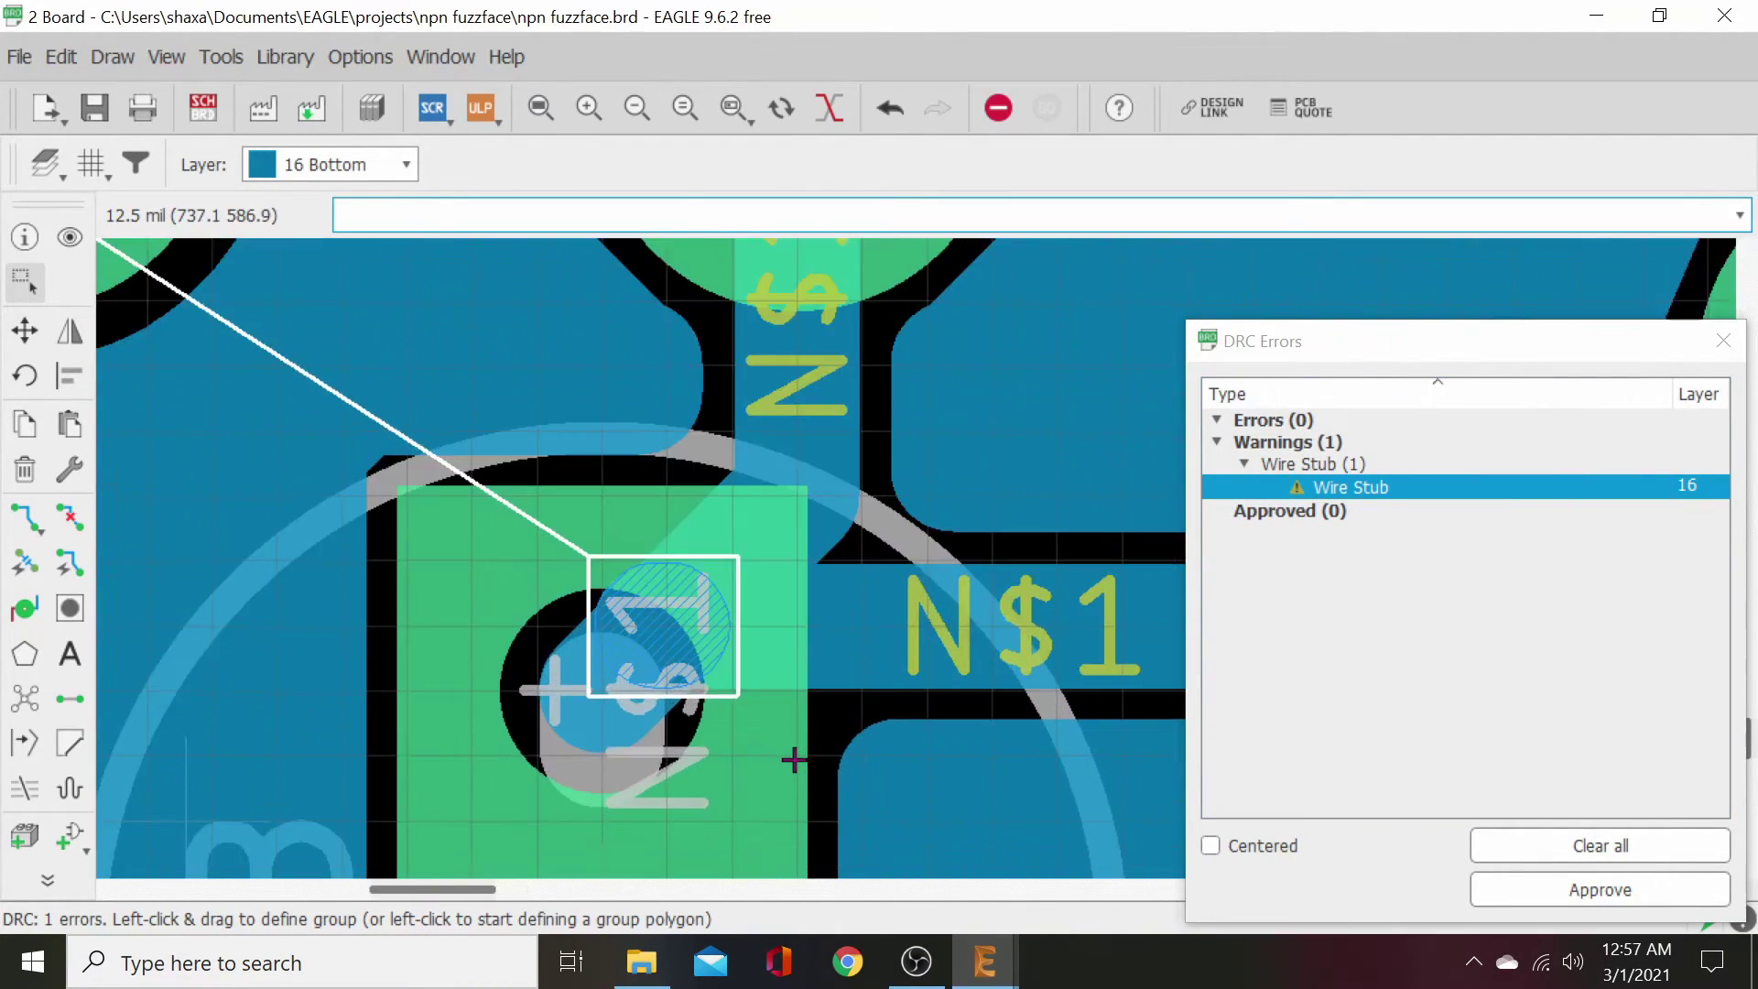
{"action": "left_click", "coordinate": [73, 519]}
{"action": "left_click", "coordinate": [653, 635]}
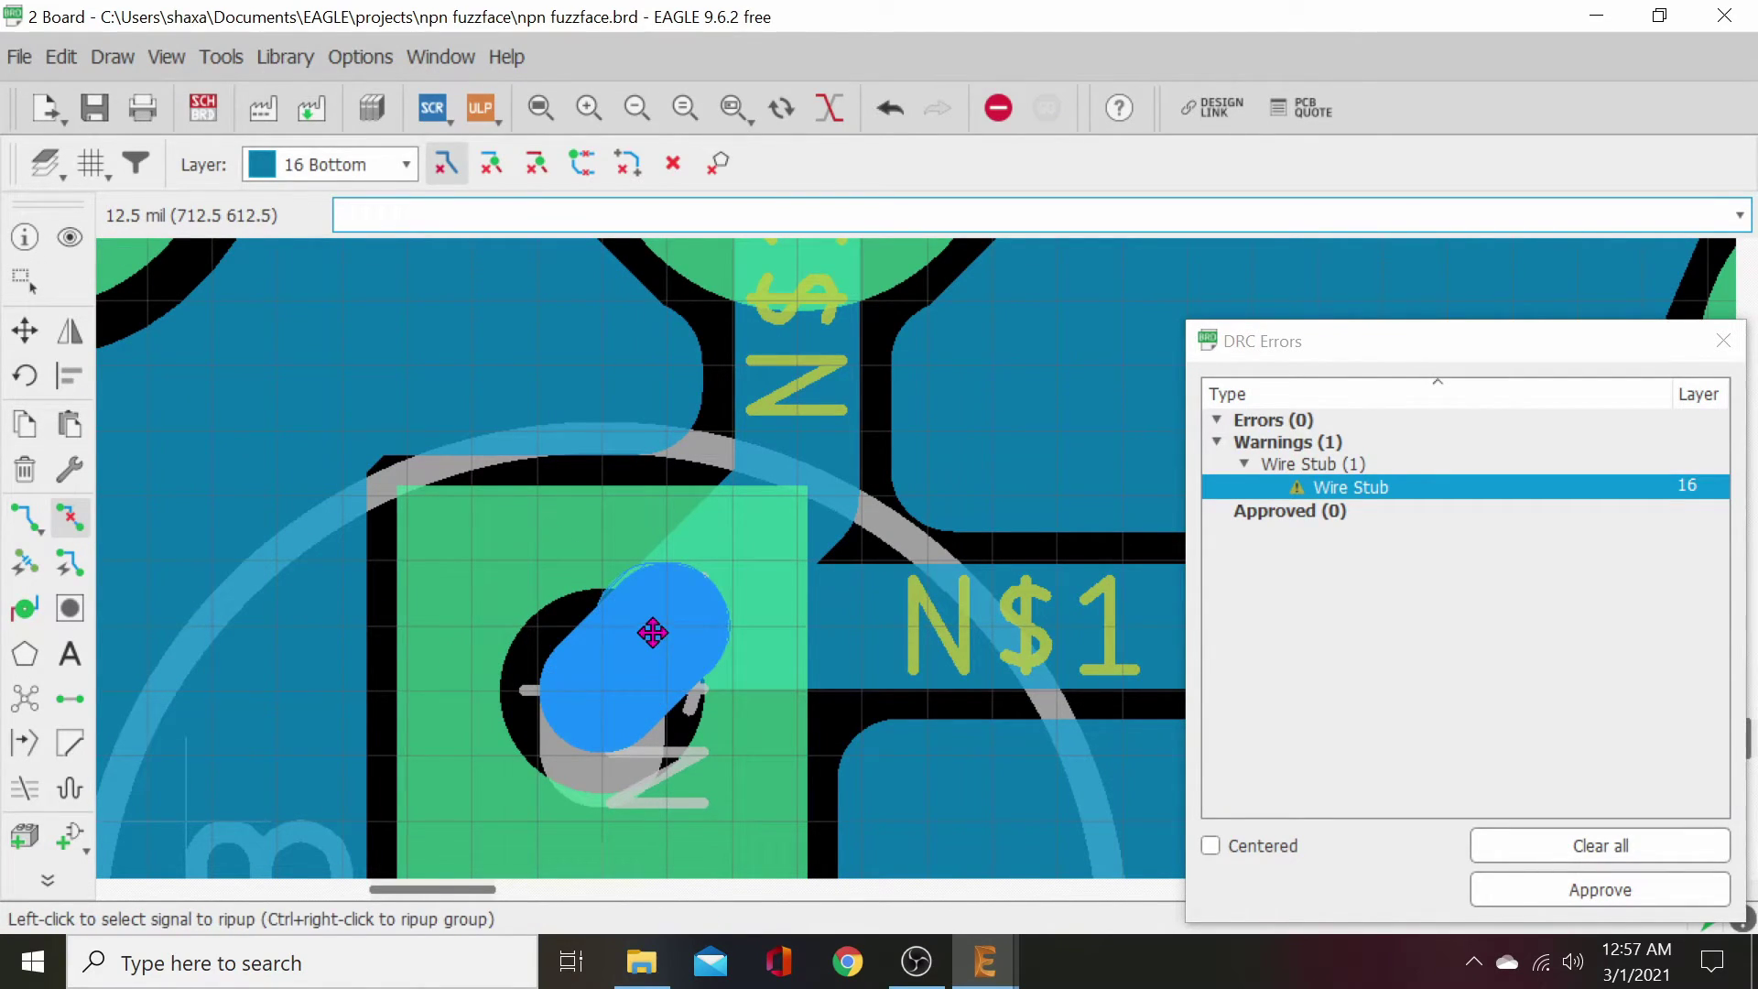
{"action": "left_click", "coordinate": [652, 633]}
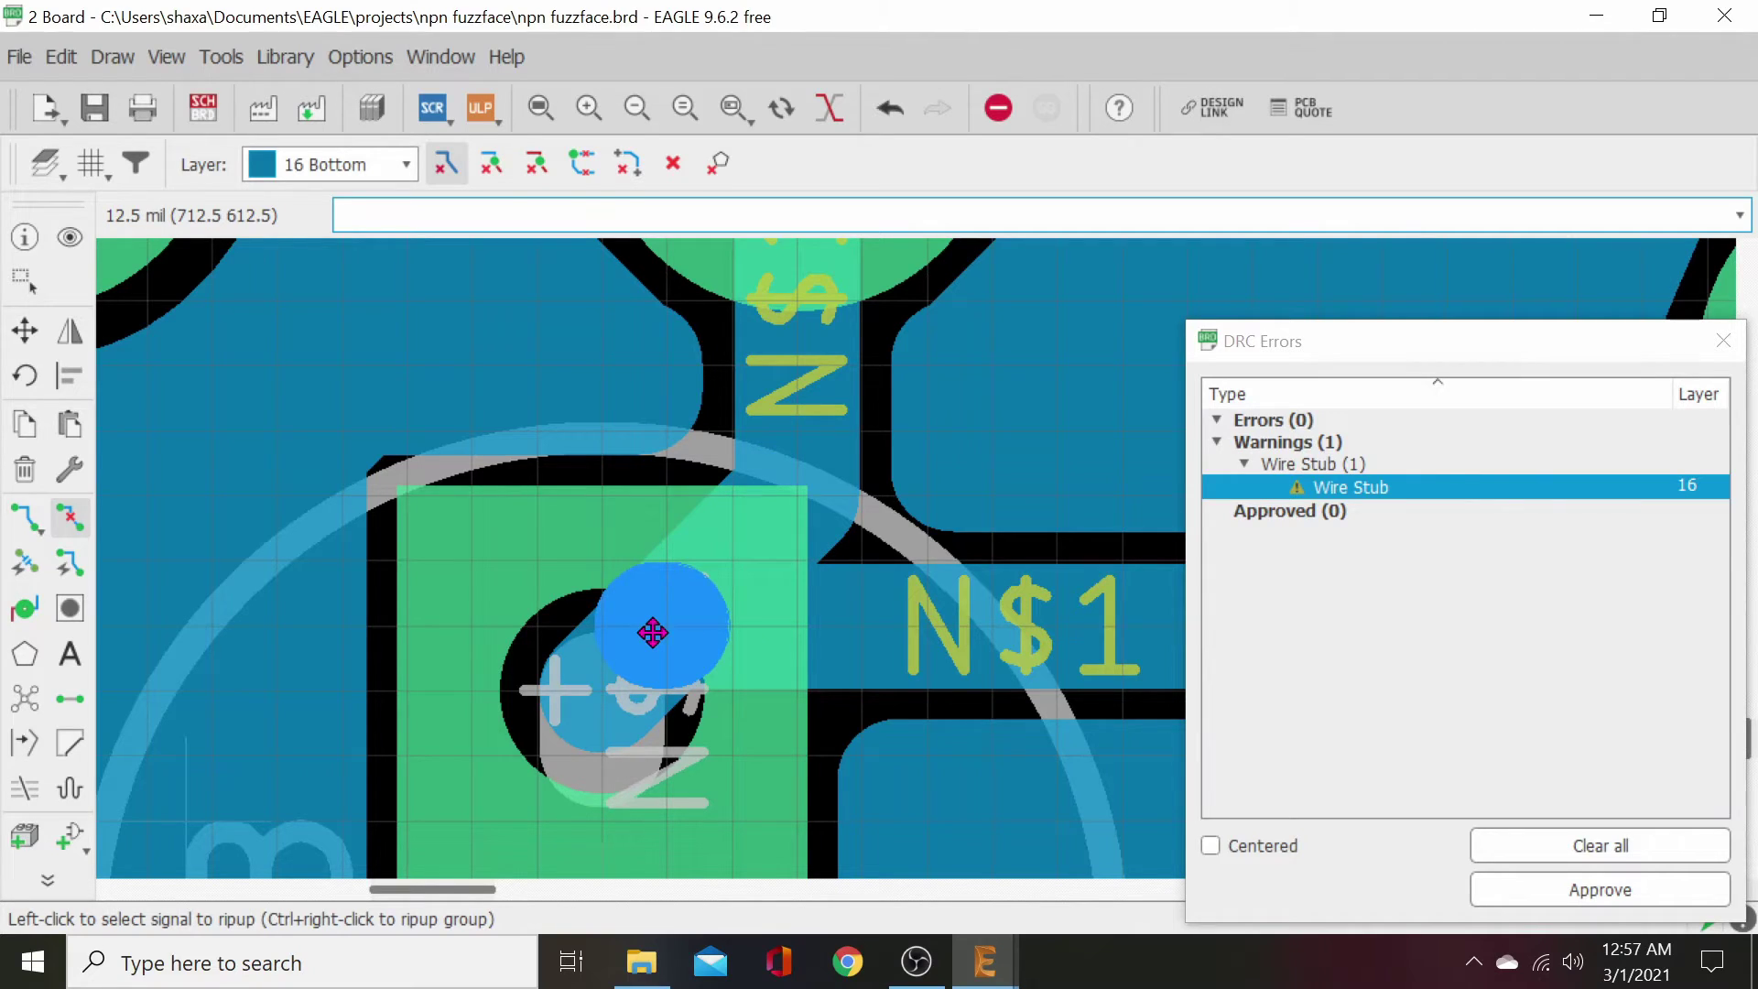
{"action": "left_click", "coordinate": [652, 632]}
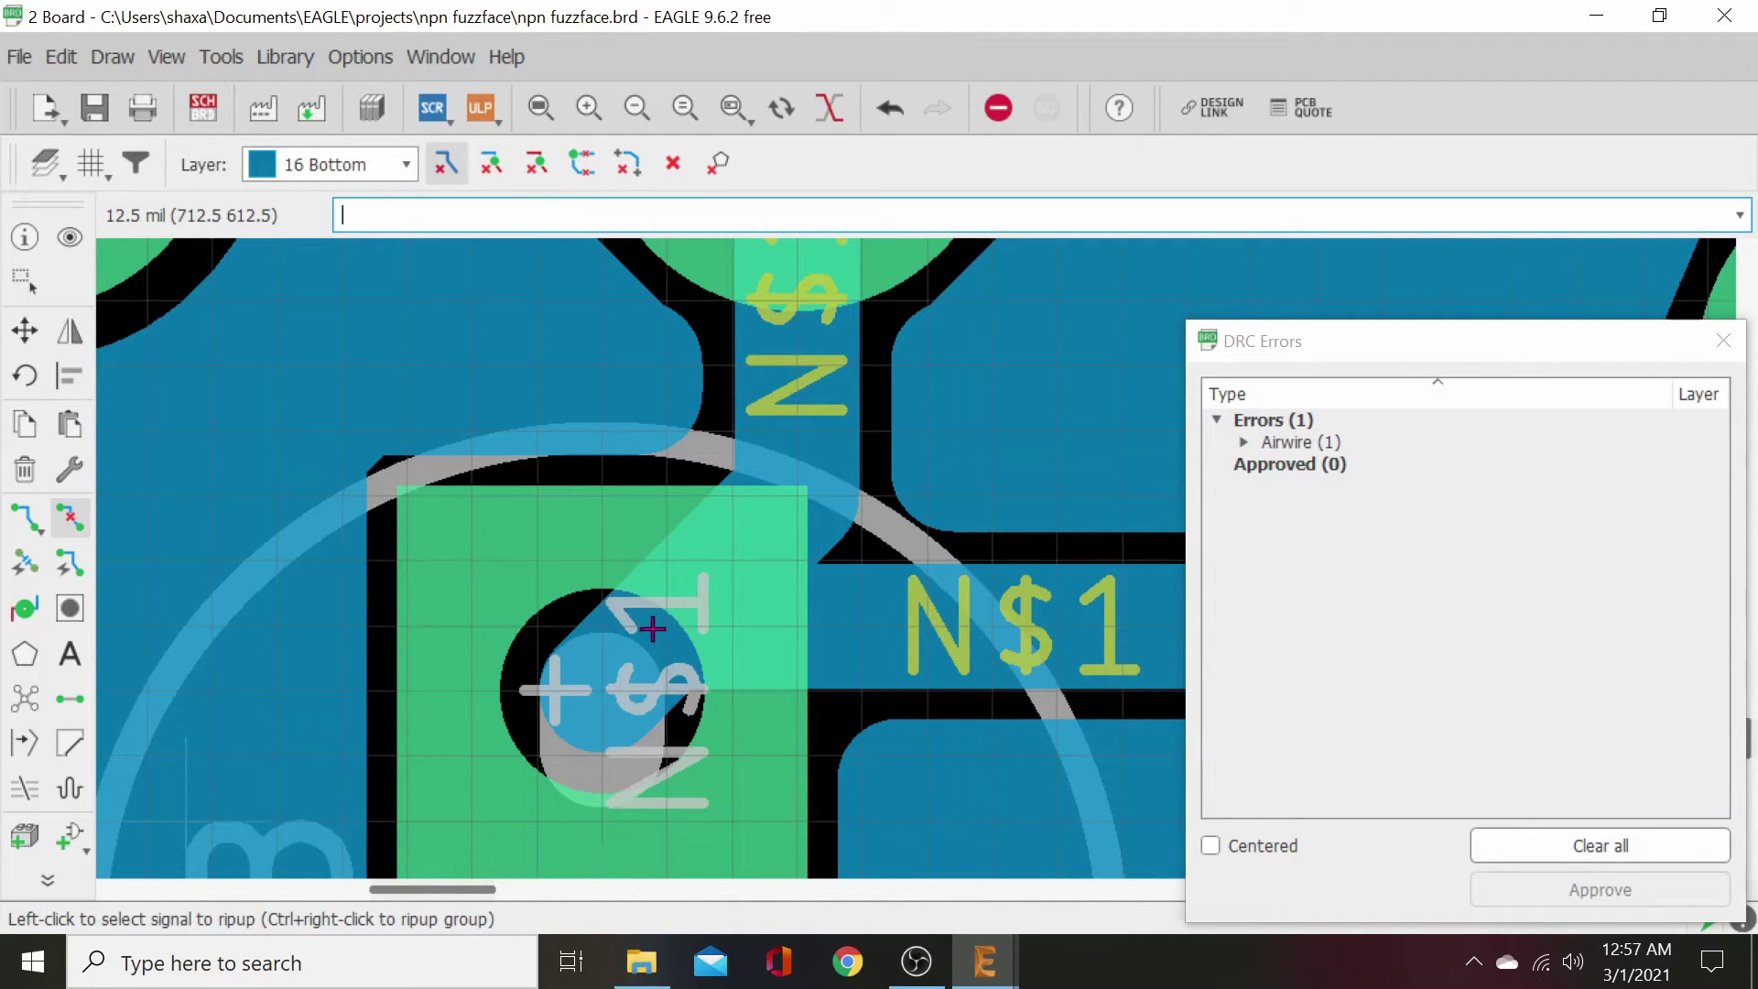
- Show the Airwire error's N$1 connection, start routing it, then cancel the wire
{"action": "left_click", "coordinate": [1243, 443]}
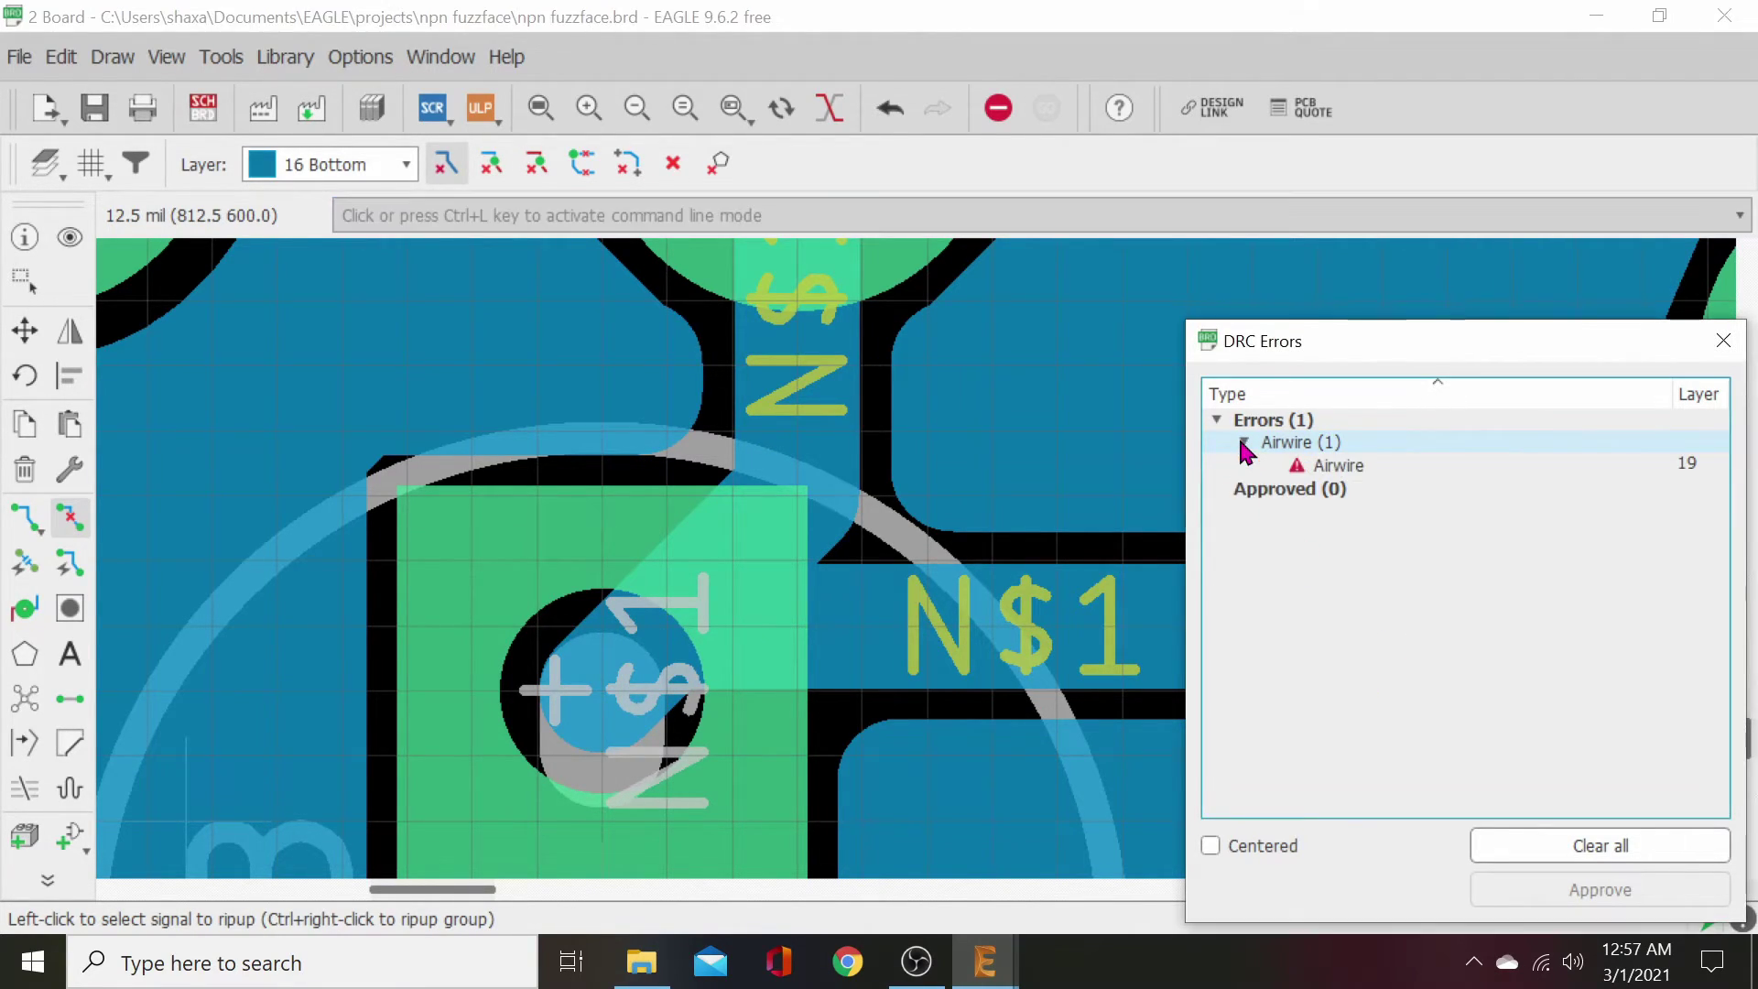
{"action": "left_click", "coordinate": [1318, 465]}
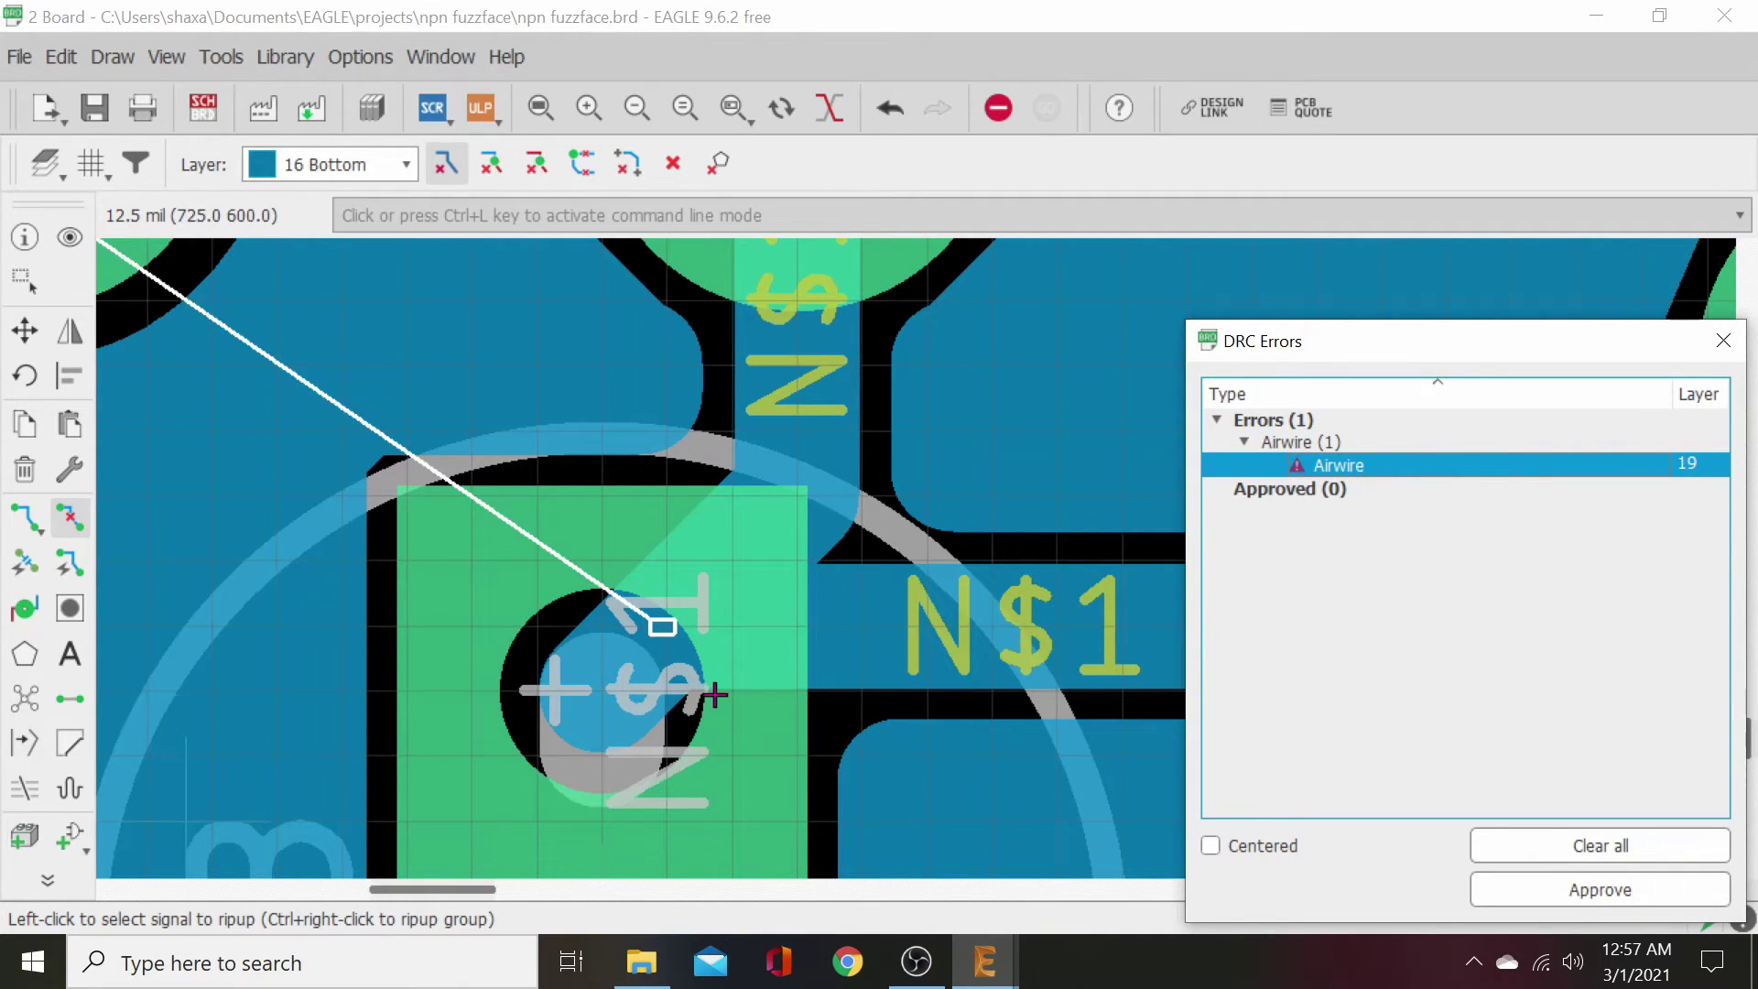
{"action": "left_click", "coordinate": [28, 523]}
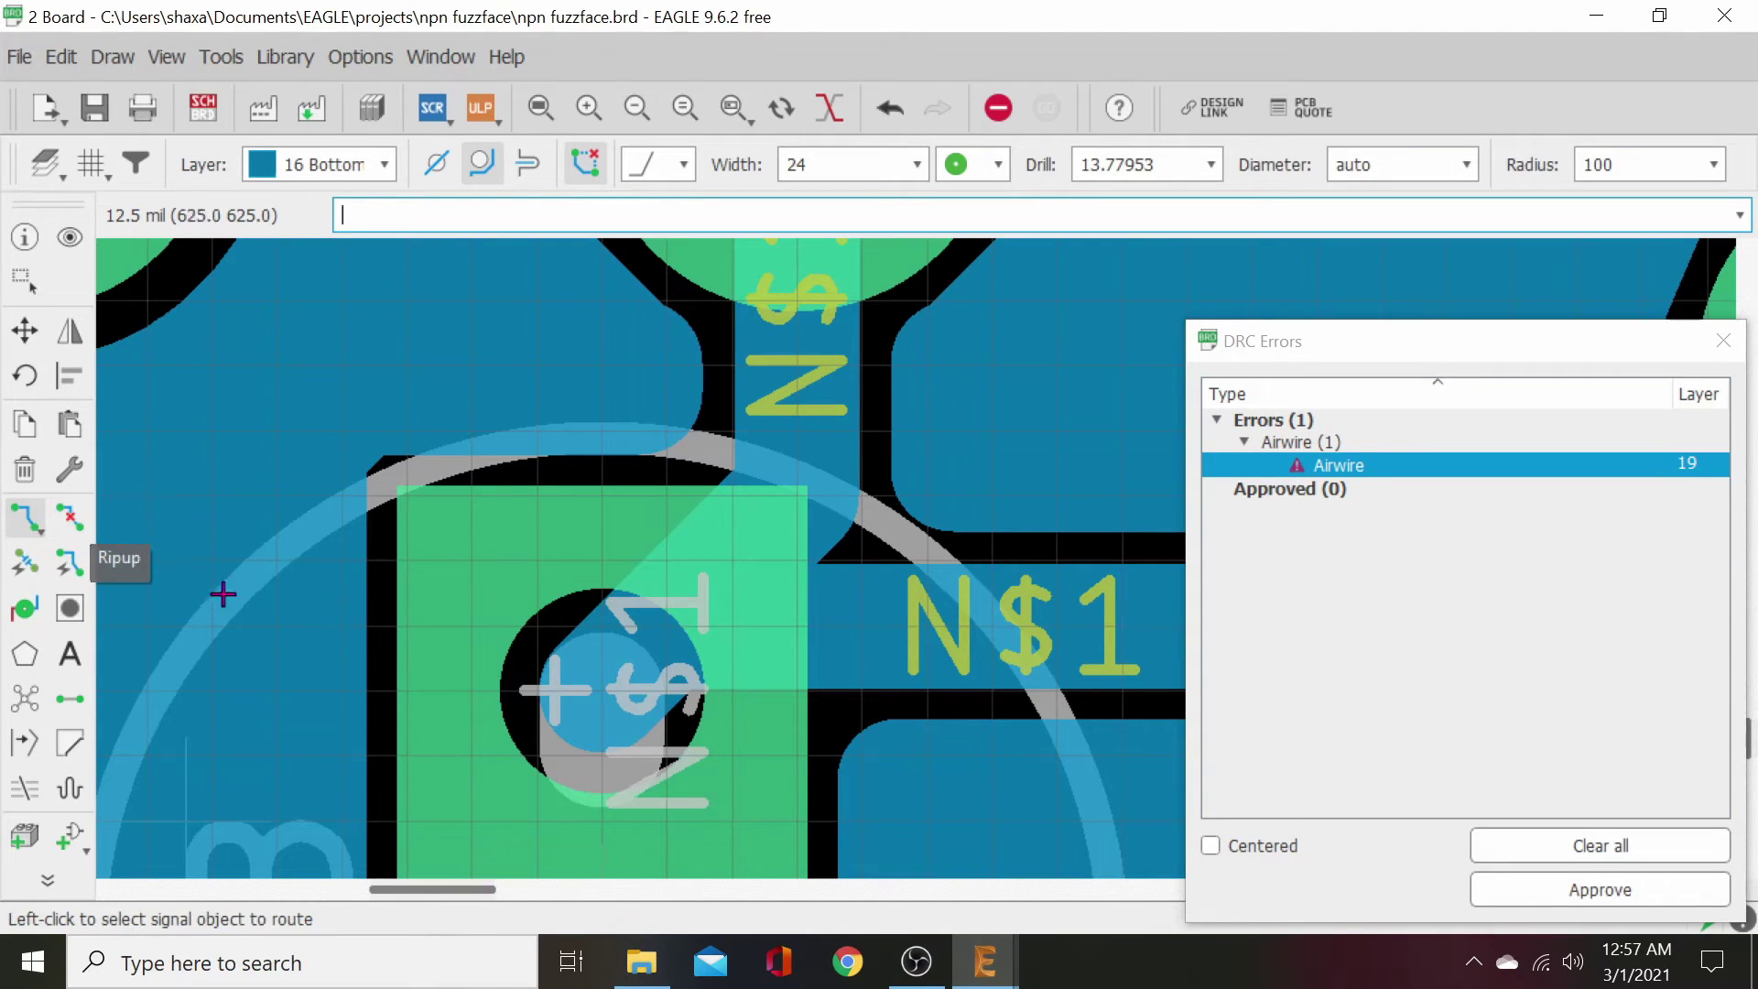
{"action": "left_click", "coordinate": [588, 683]}
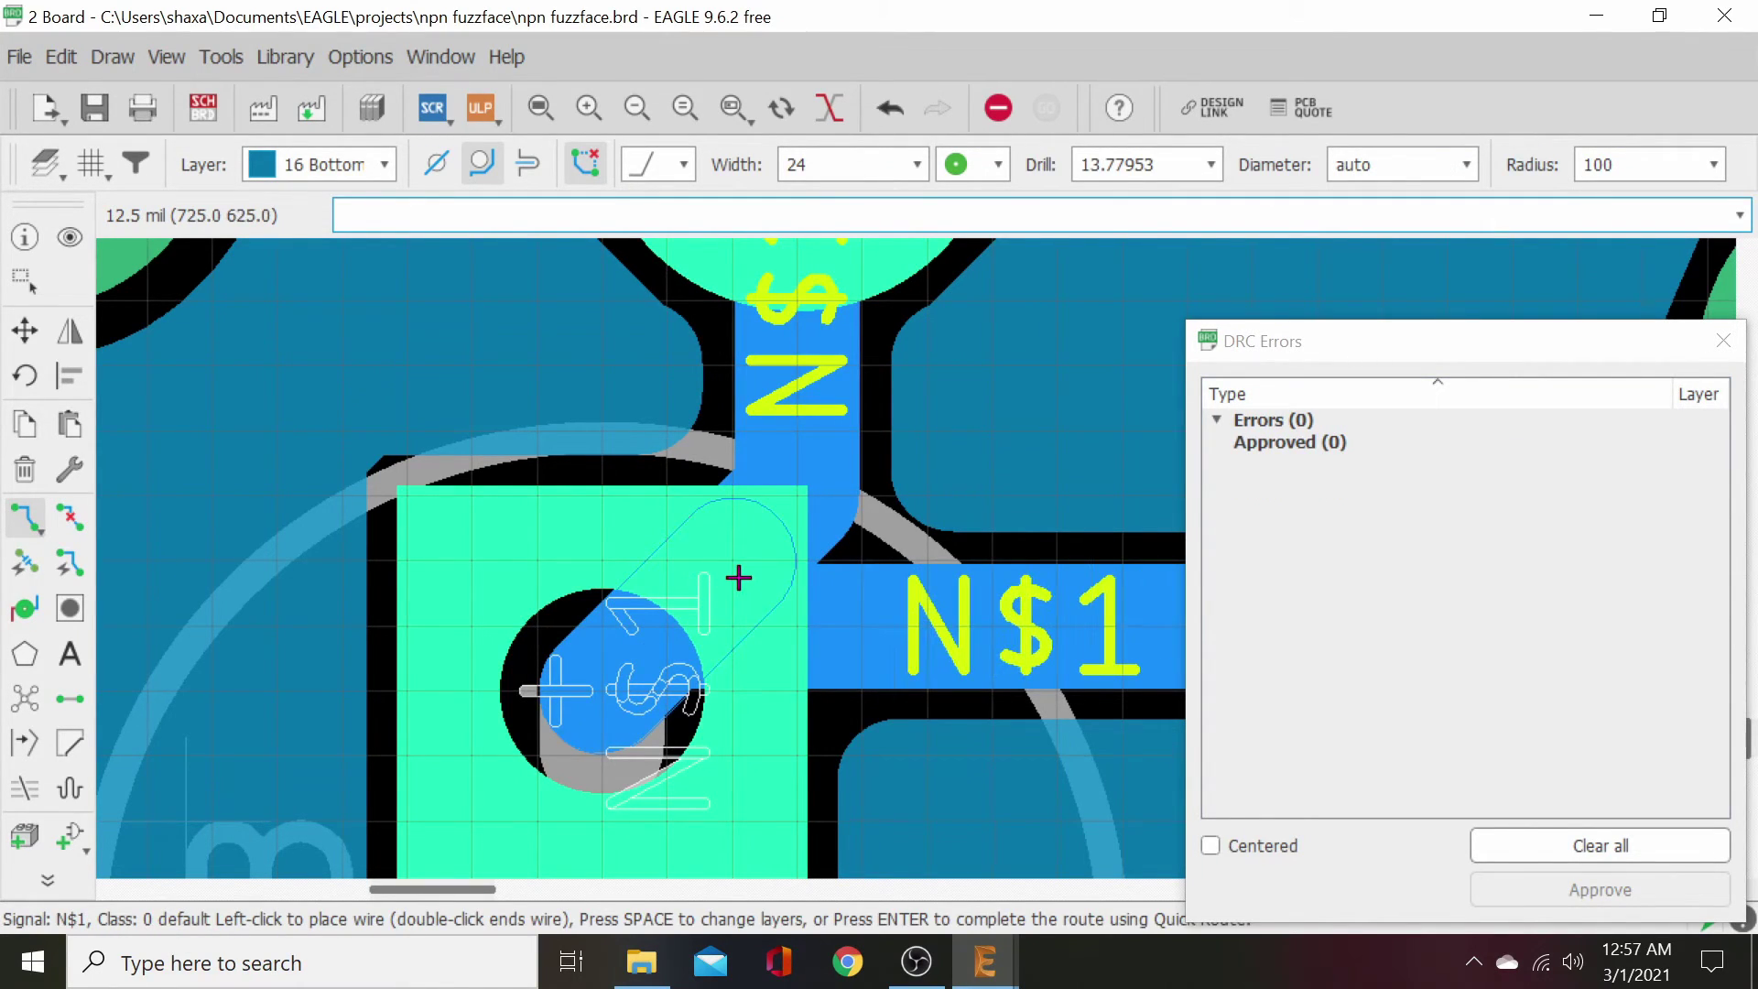
{"action": "key", "text": "Escape"}
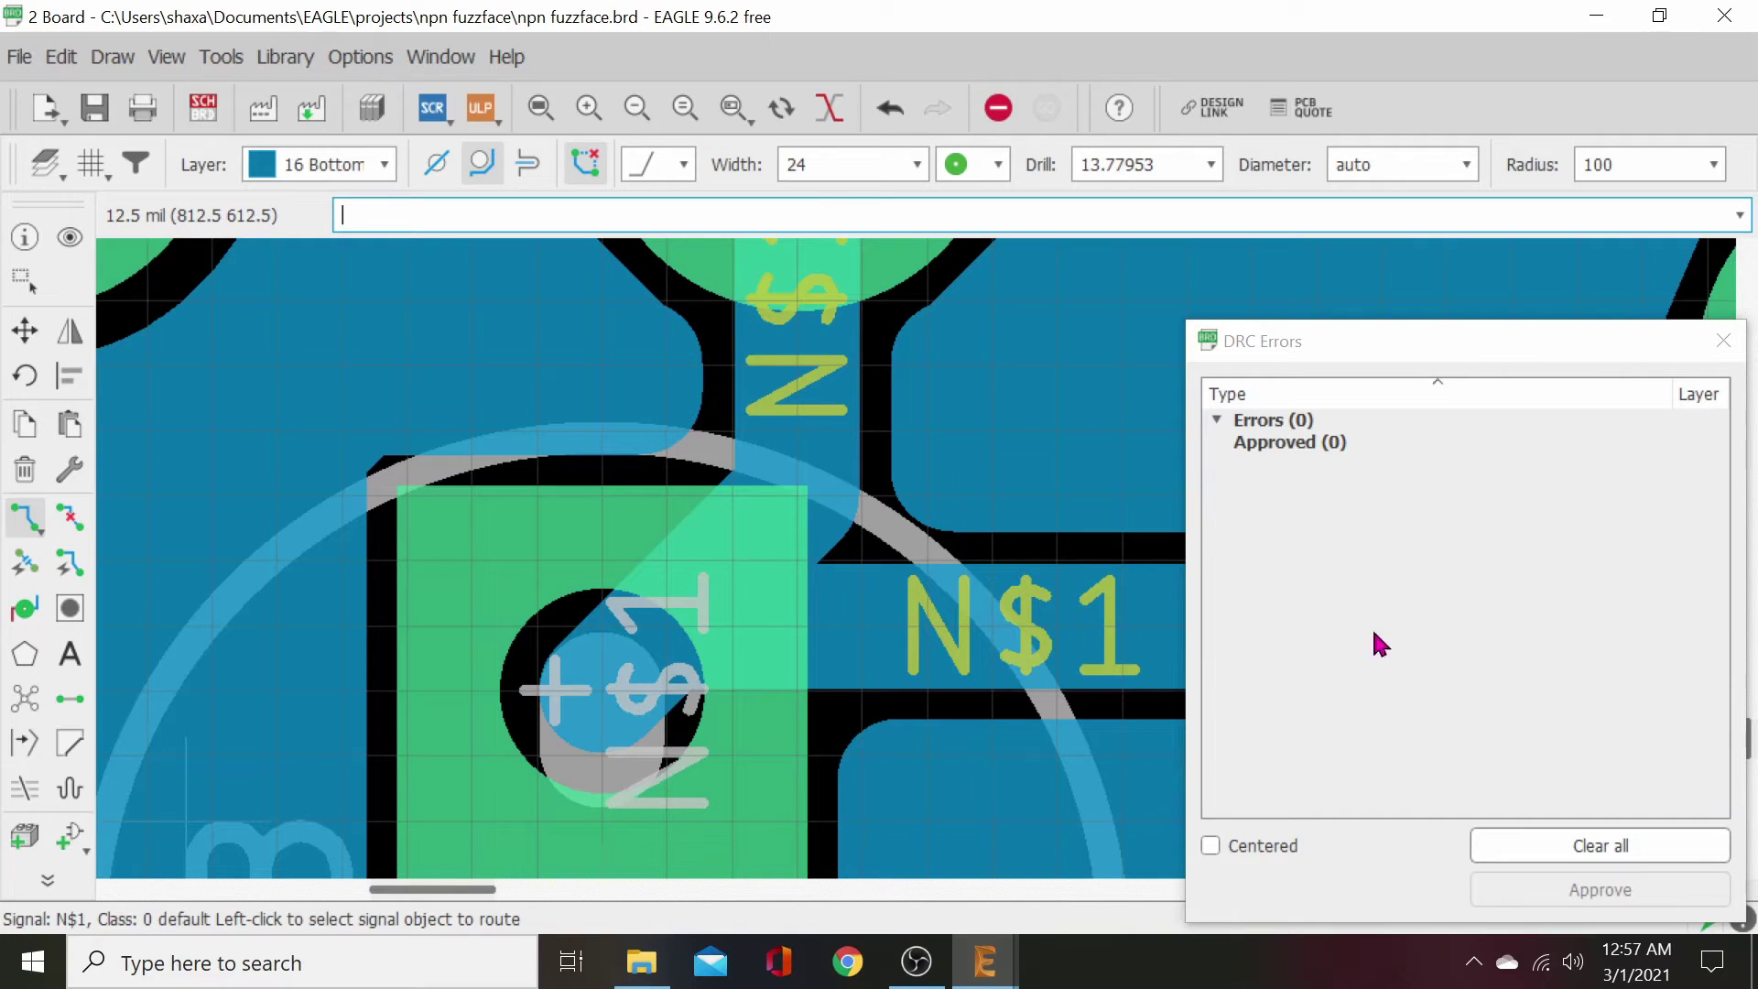
- Rerun the DRC with the oshpark-2layer rules and zoom out to the whole board
{"action": "left_click", "coordinate": [220, 59]}
{"action": "left_click", "coordinate": [236, 128]}
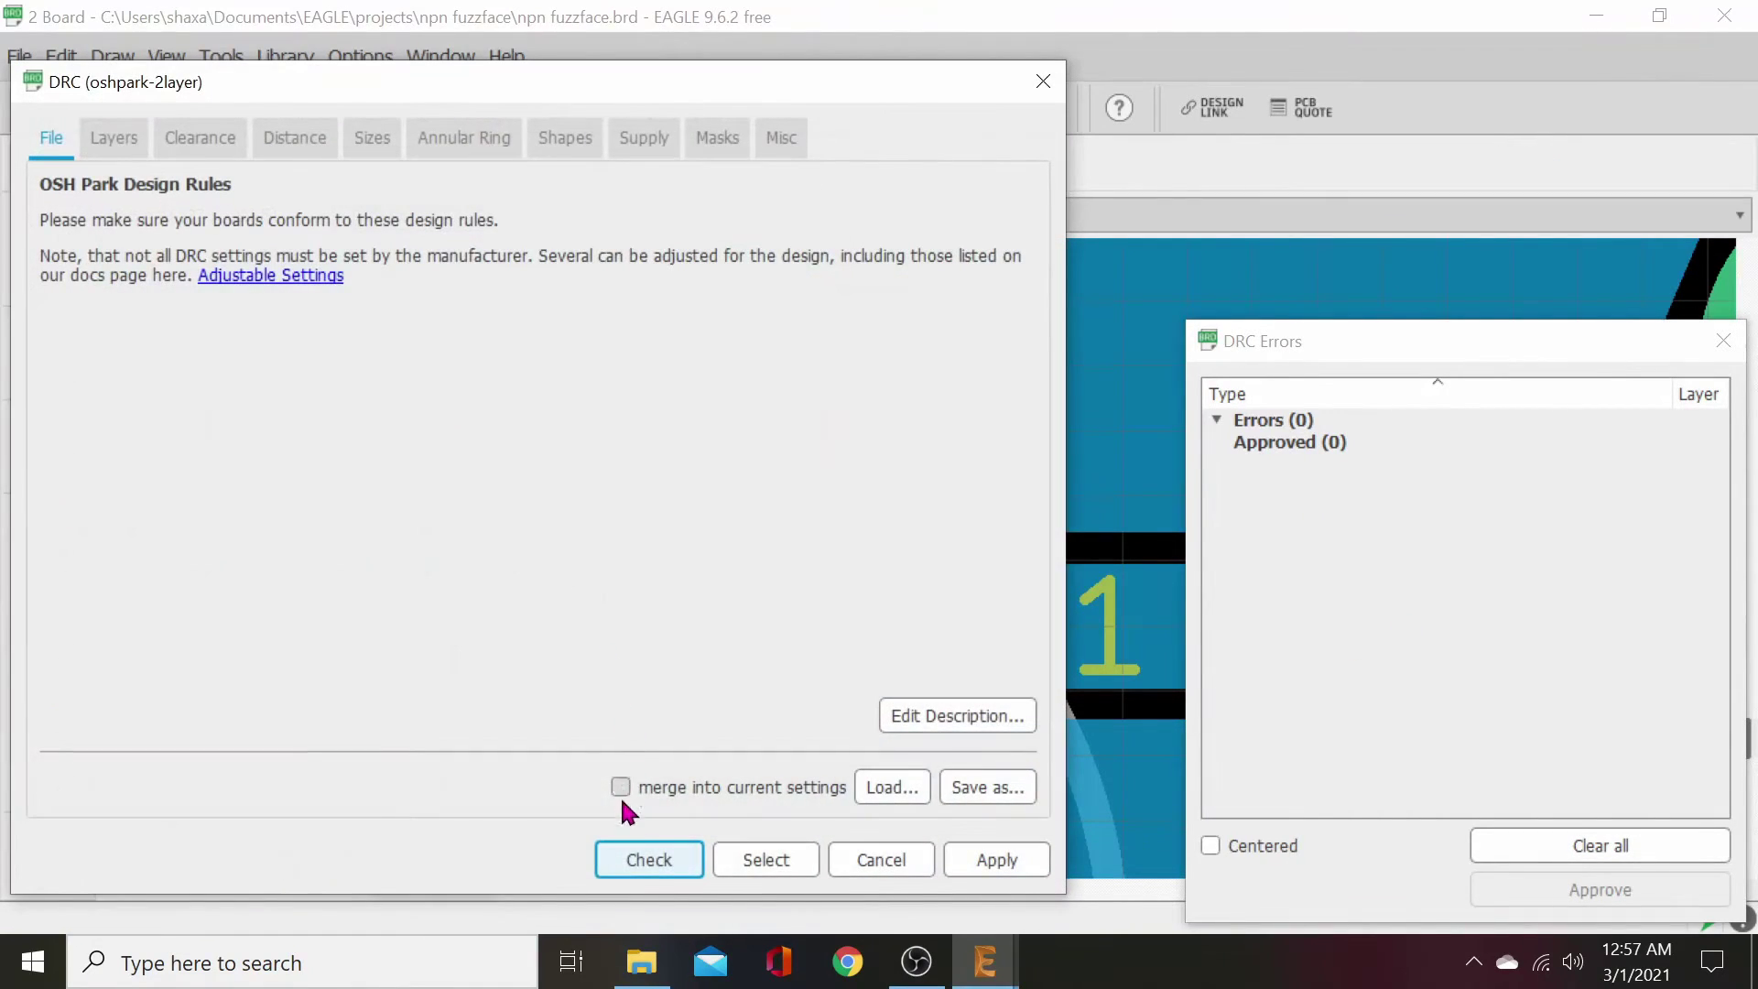
{"action": "left_click", "coordinate": [648, 860]}
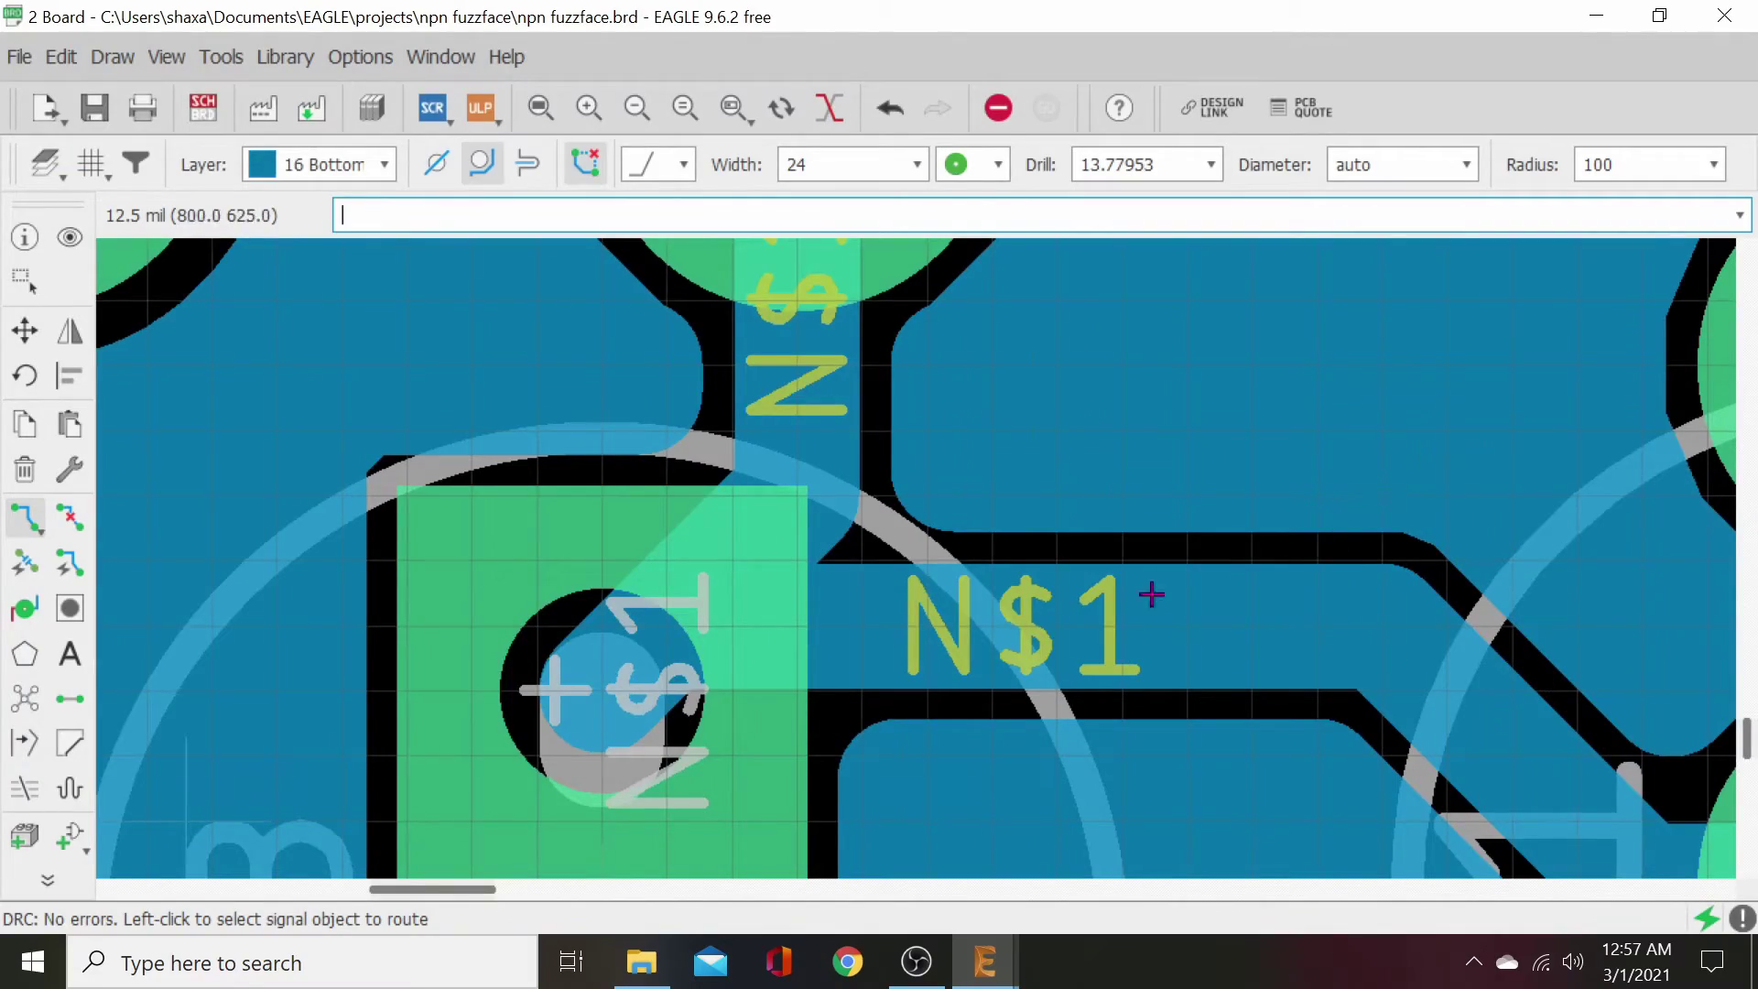
{"action": "scroll", "coordinate": [1109, 652], "scroll_direction": "down", "scroll_amount": 5}
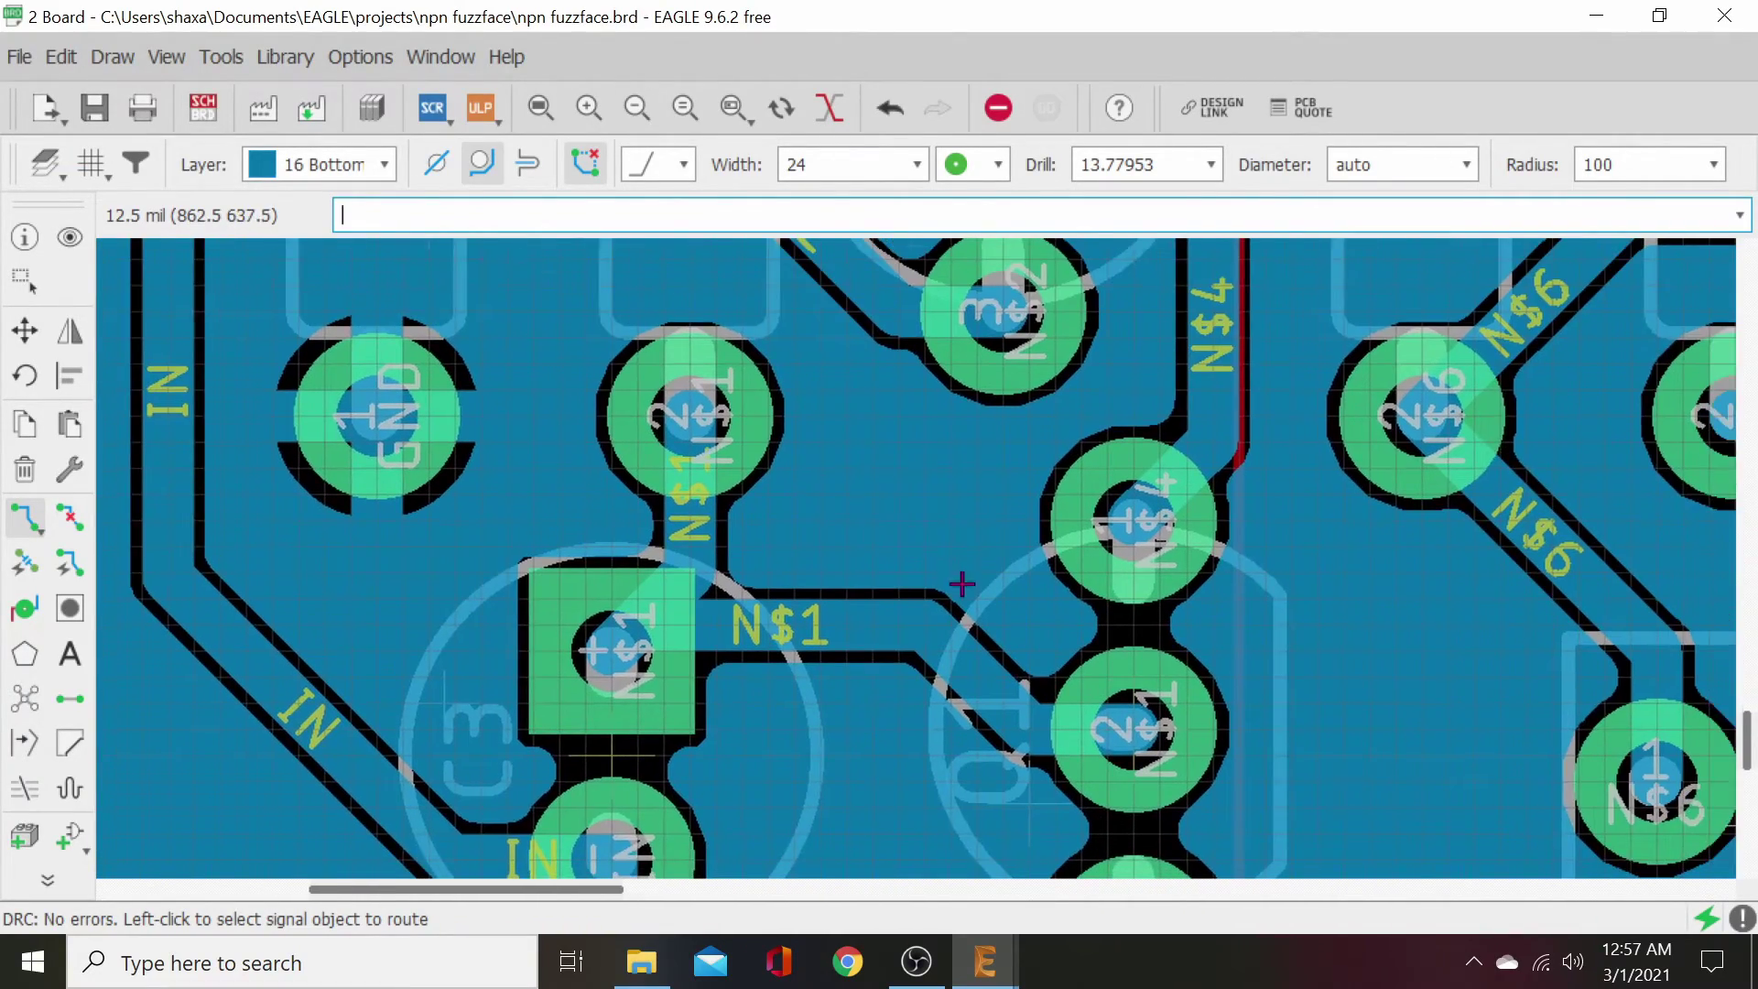
{"action": "scroll", "coordinate": [1180, 640], "scroll_direction": "down", "scroll_amount": 6}
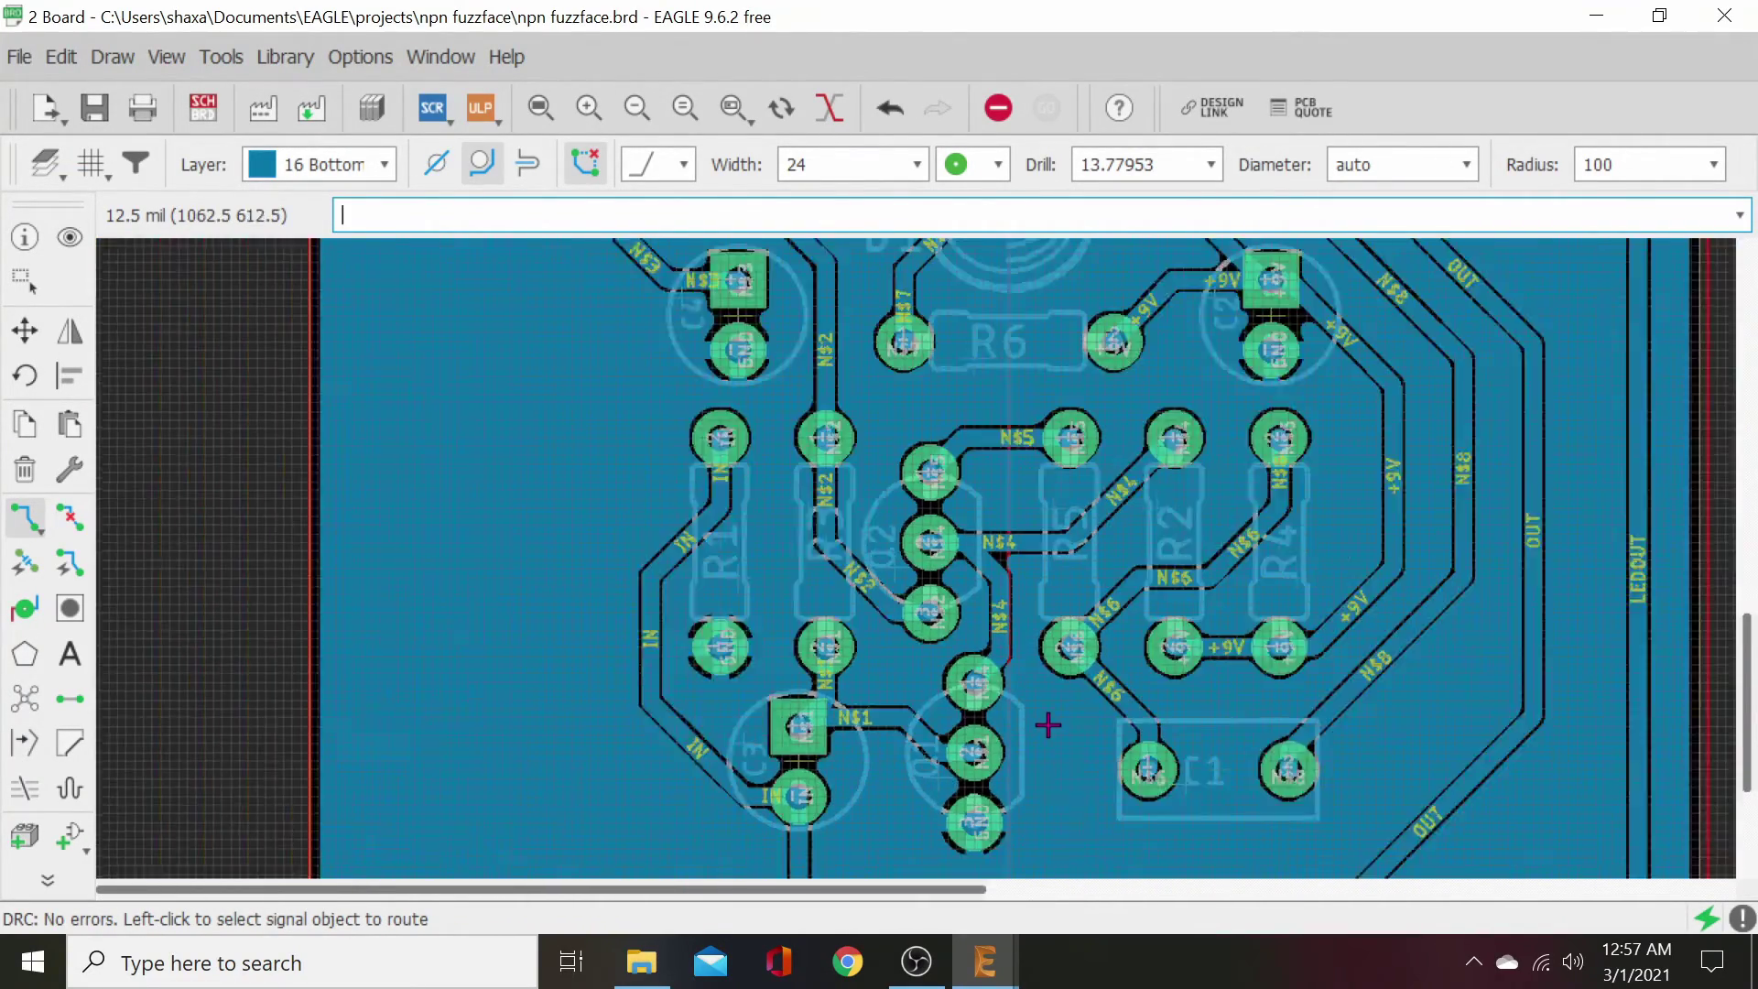
{"action": "scroll", "coordinate": [1023, 719], "scroll_direction": "down", "scroll_amount": 4}
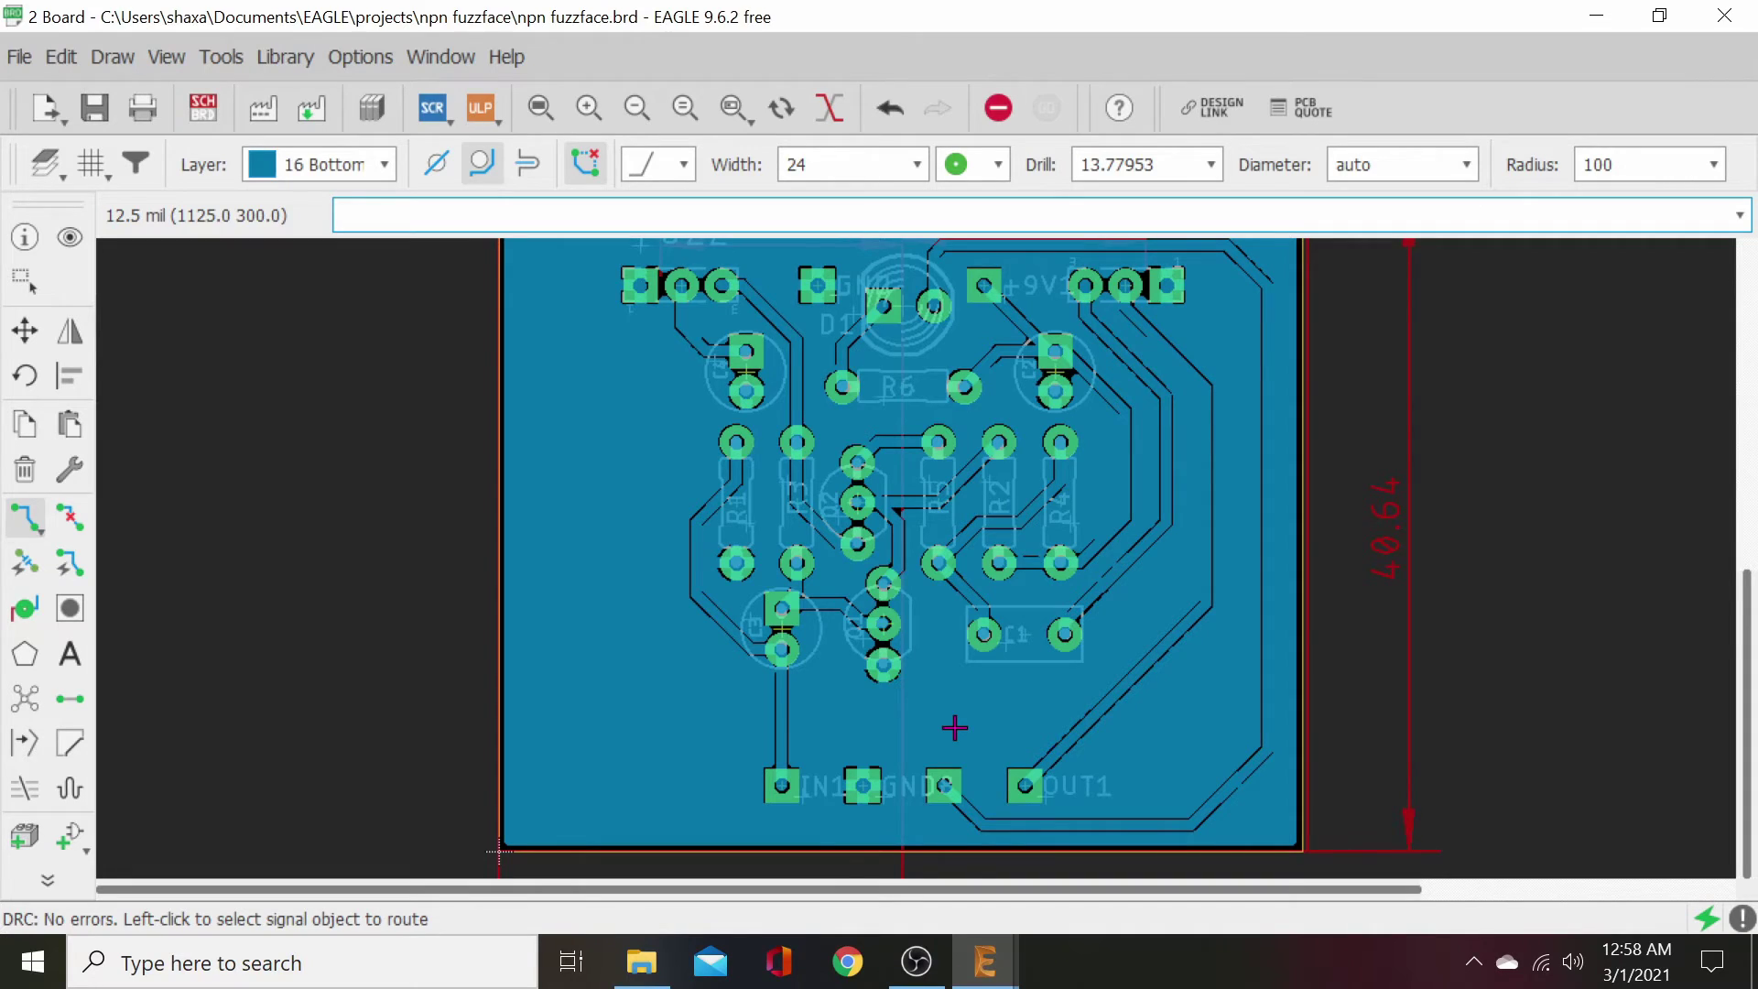
- Enter the text Y.A.F.F and begin picking its layer, trying Top first
{"action": "left_click", "coordinate": [70, 654]}
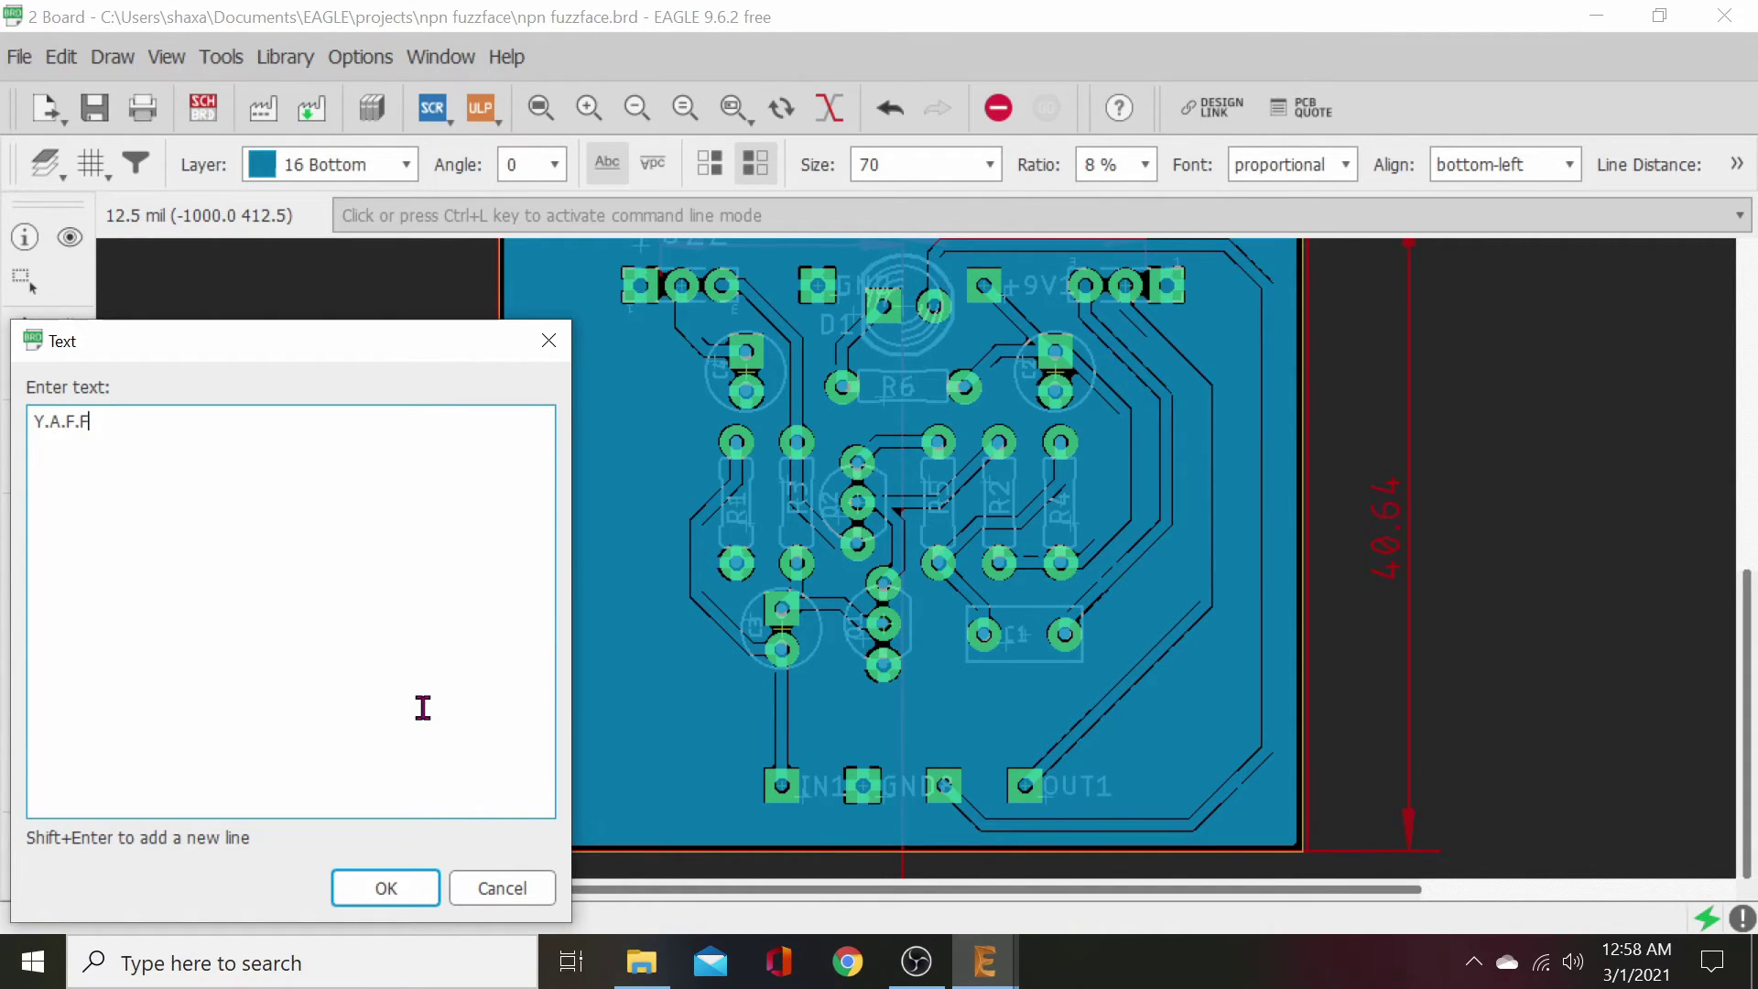
{"action": "left_click", "coordinate": [386, 888]}
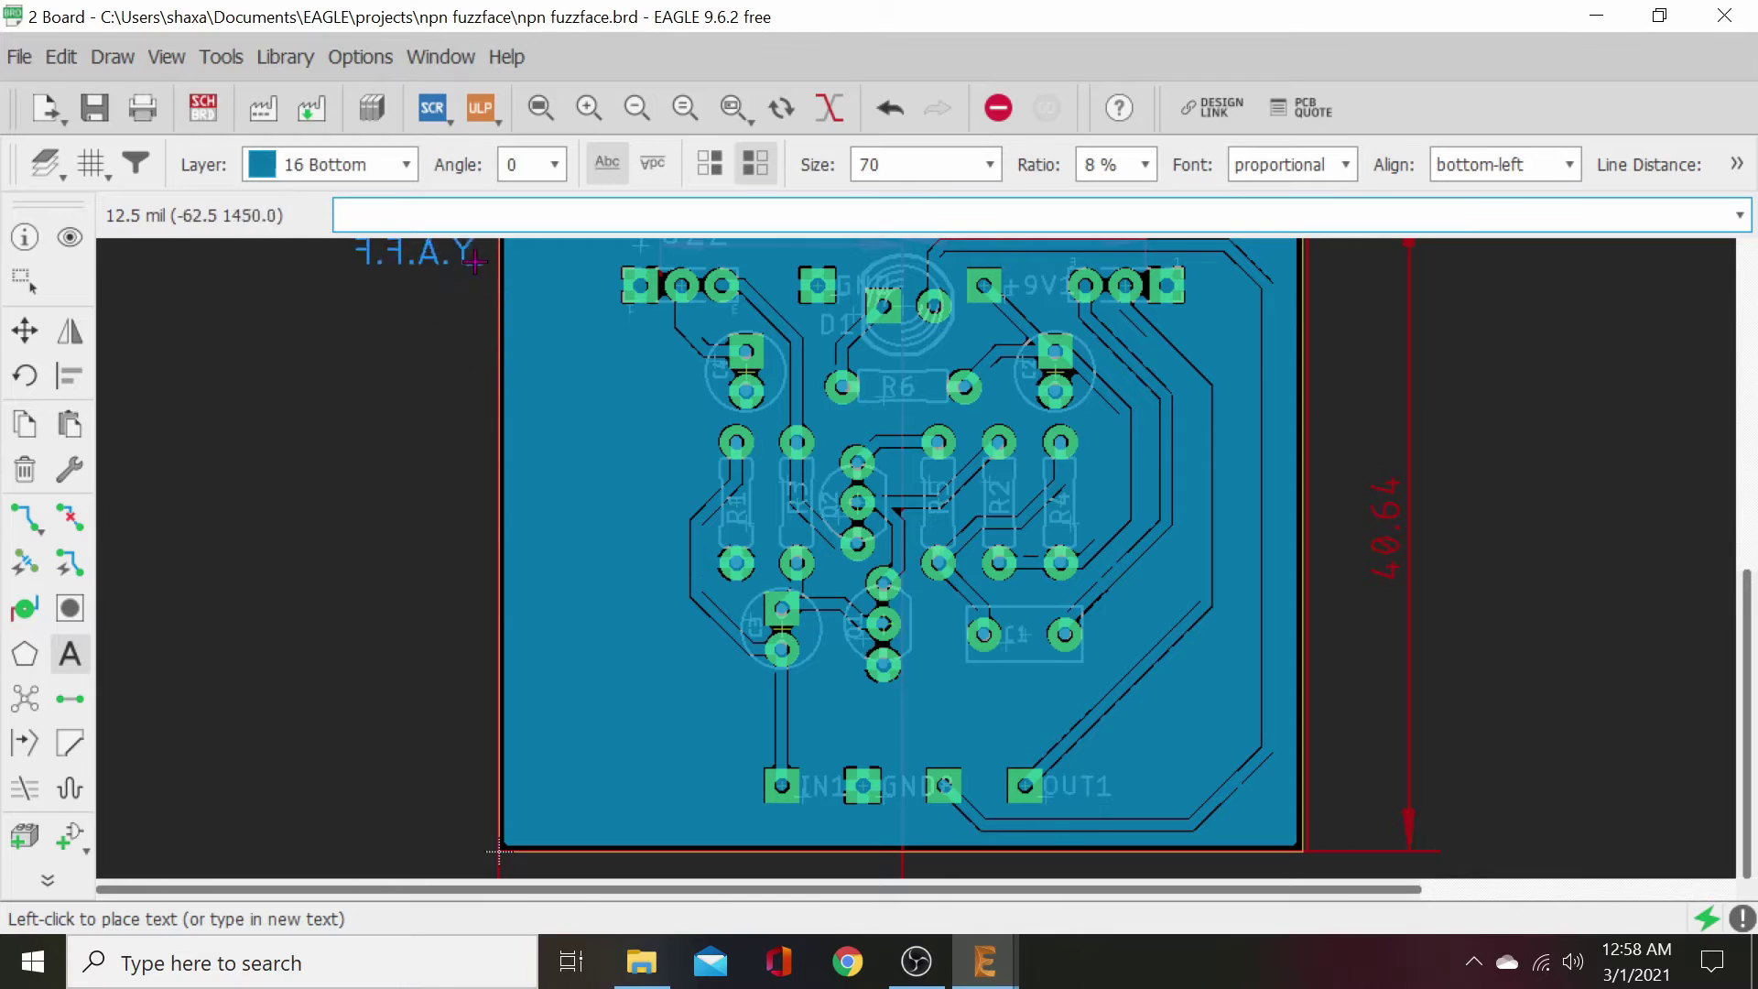
{"action": "left_click", "coordinate": [401, 166]}
{"action": "left_click", "coordinate": [367, 195]}
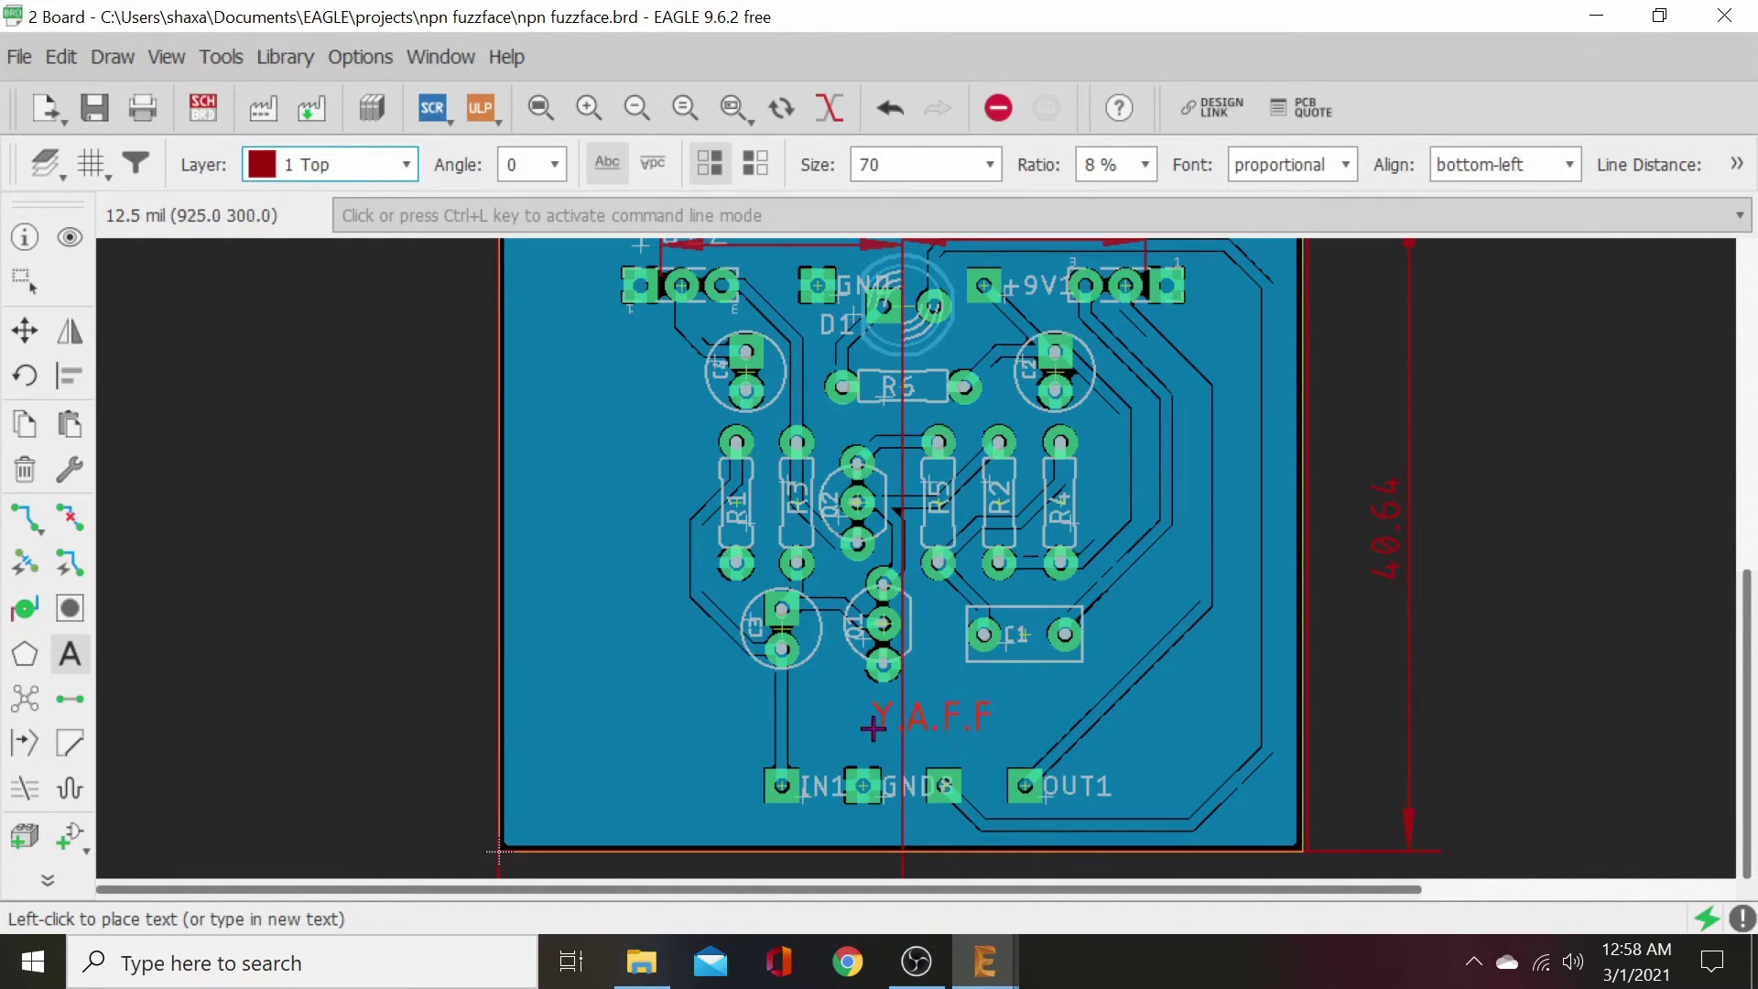
{"action": "left_click", "coordinate": [414, 167]}
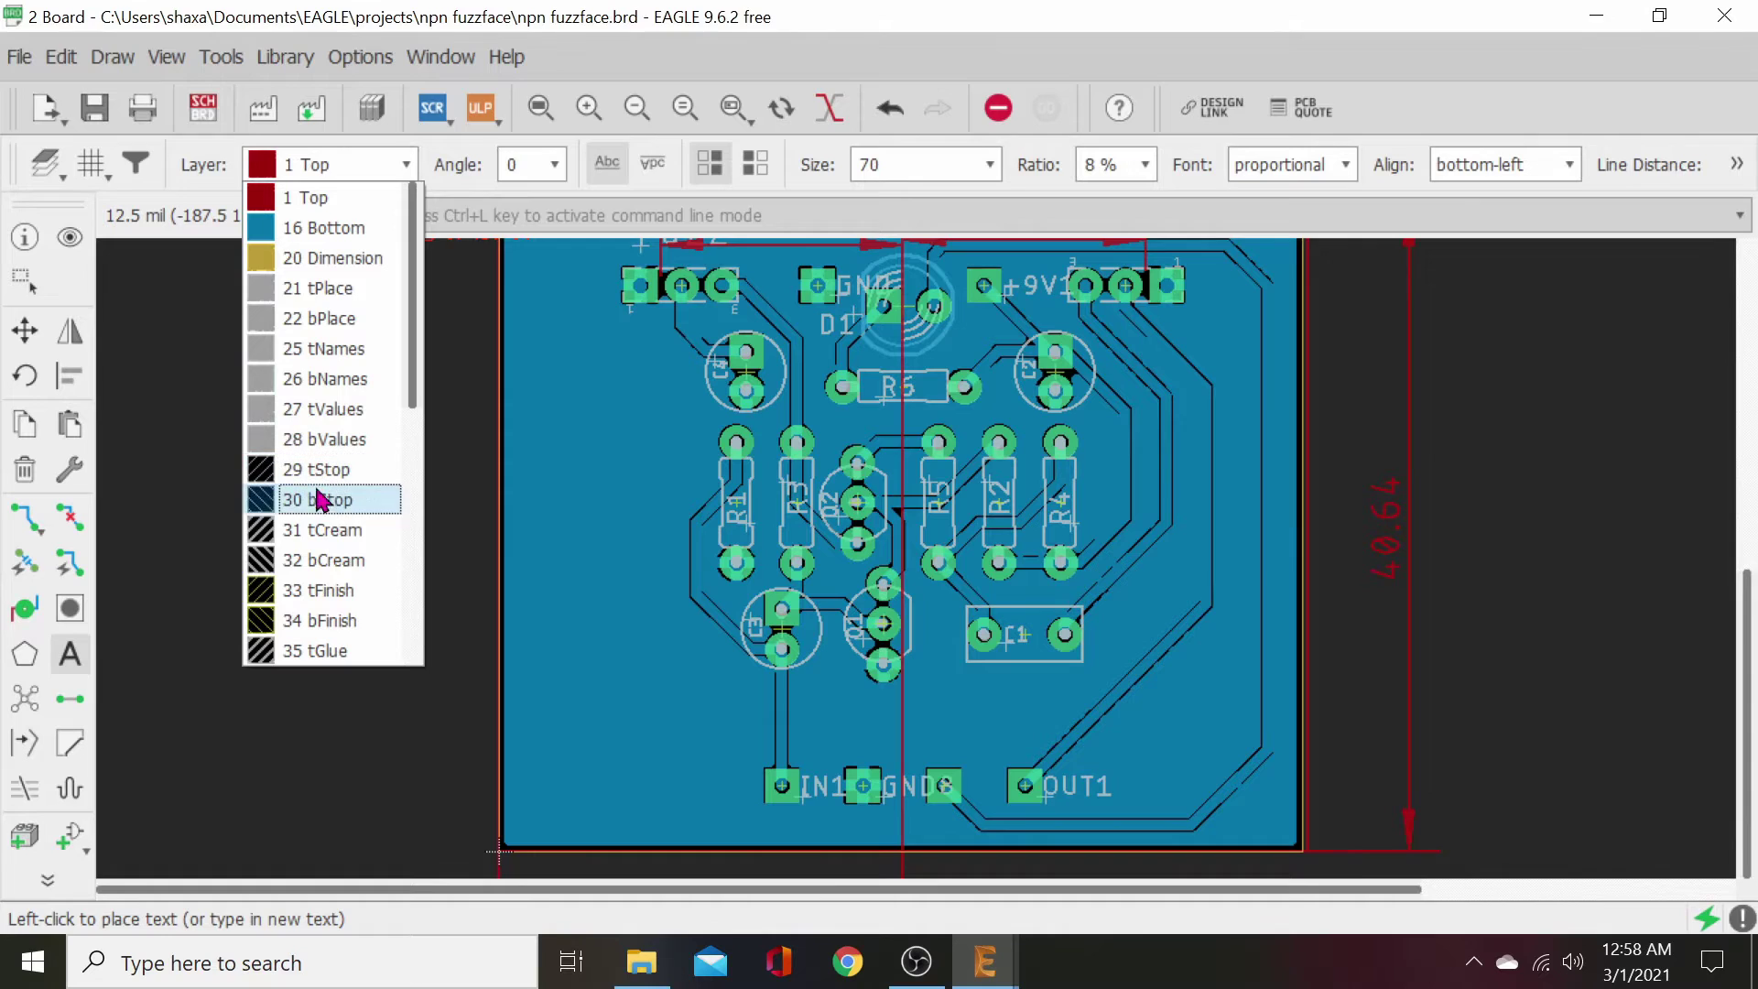
- Put the text on layer 21 tPlace with 12% ratio in the vector font
{"action": "left_click", "coordinate": [275, 291]}
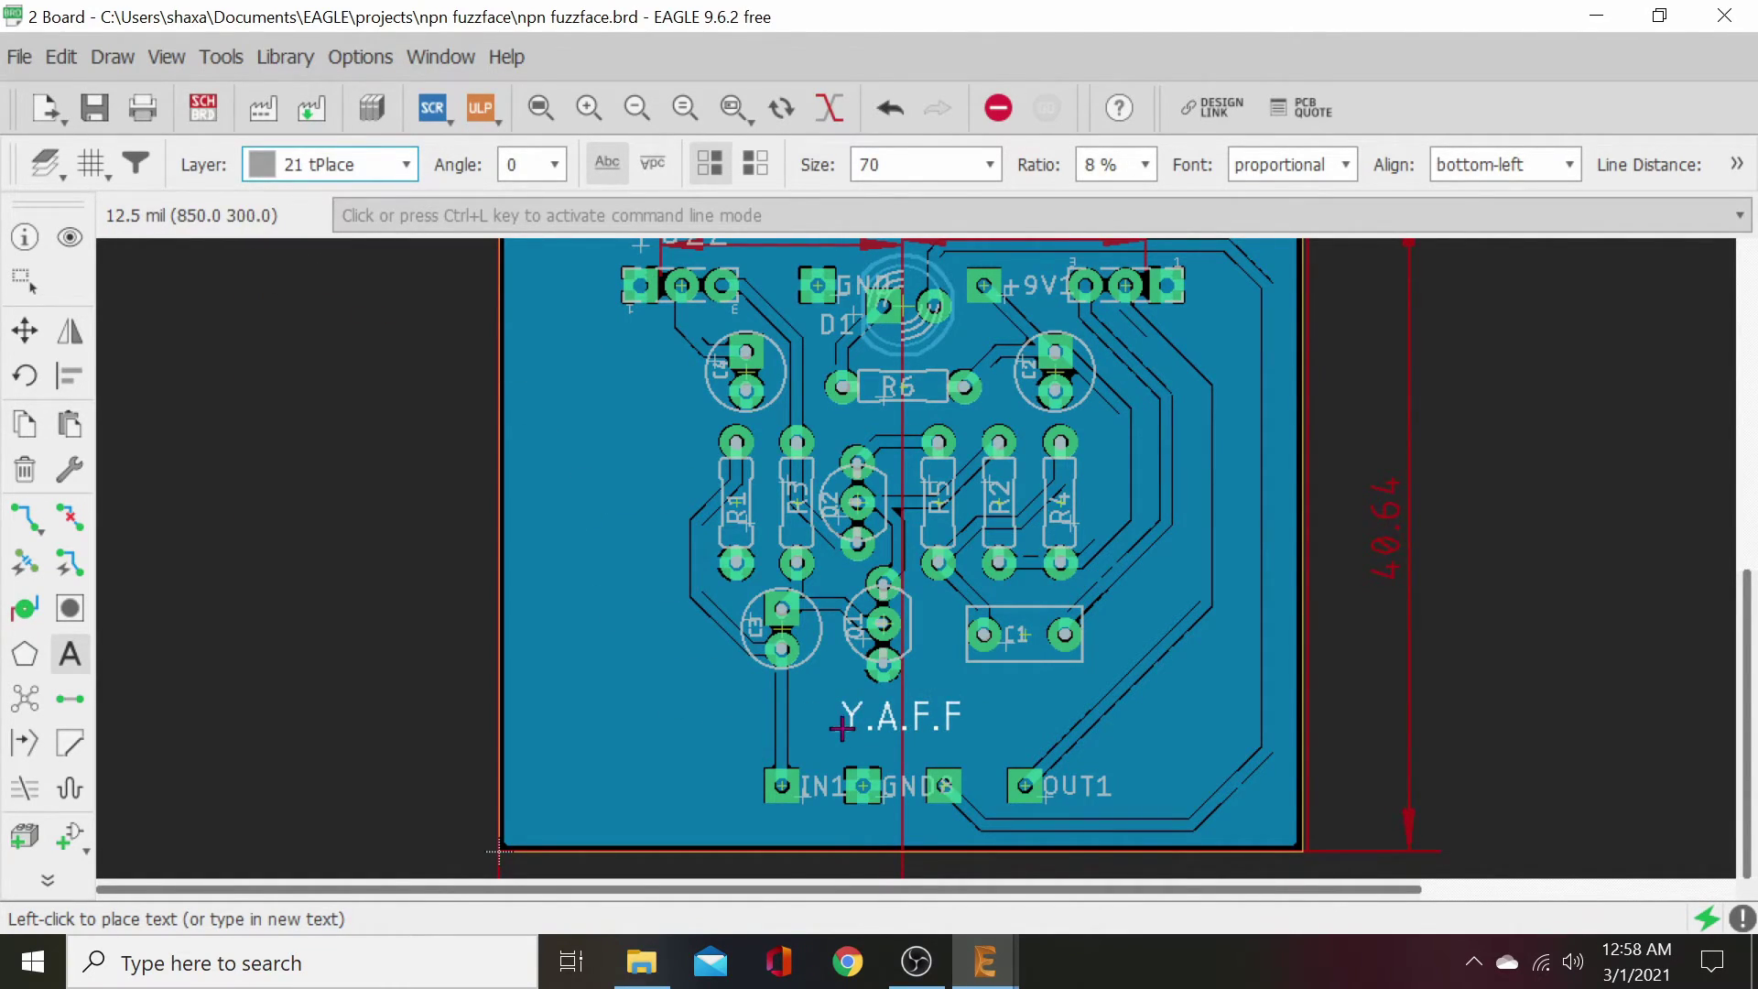
{"action": "left_click", "coordinate": [1141, 168]}
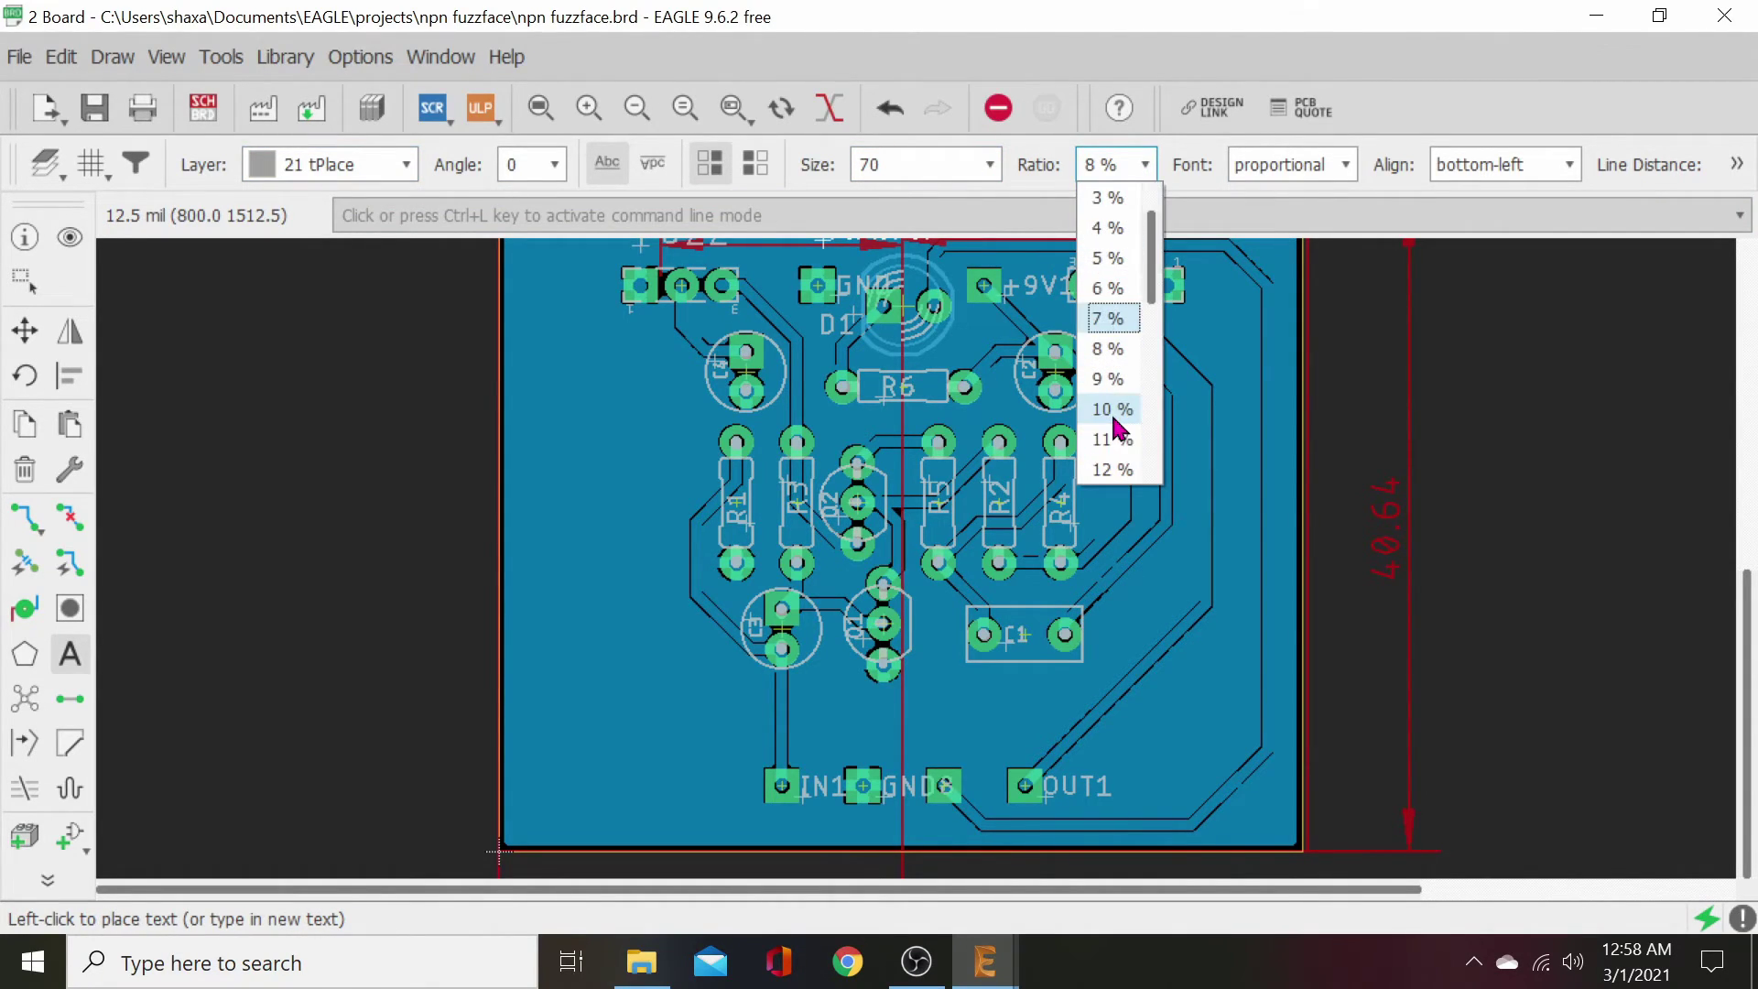
{"action": "scroll", "coordinate": [1117, 426], "scroll_direction": "down", "scroll_amount": 1}
{"action": "left_click", "coordinate": [1117, 380]}
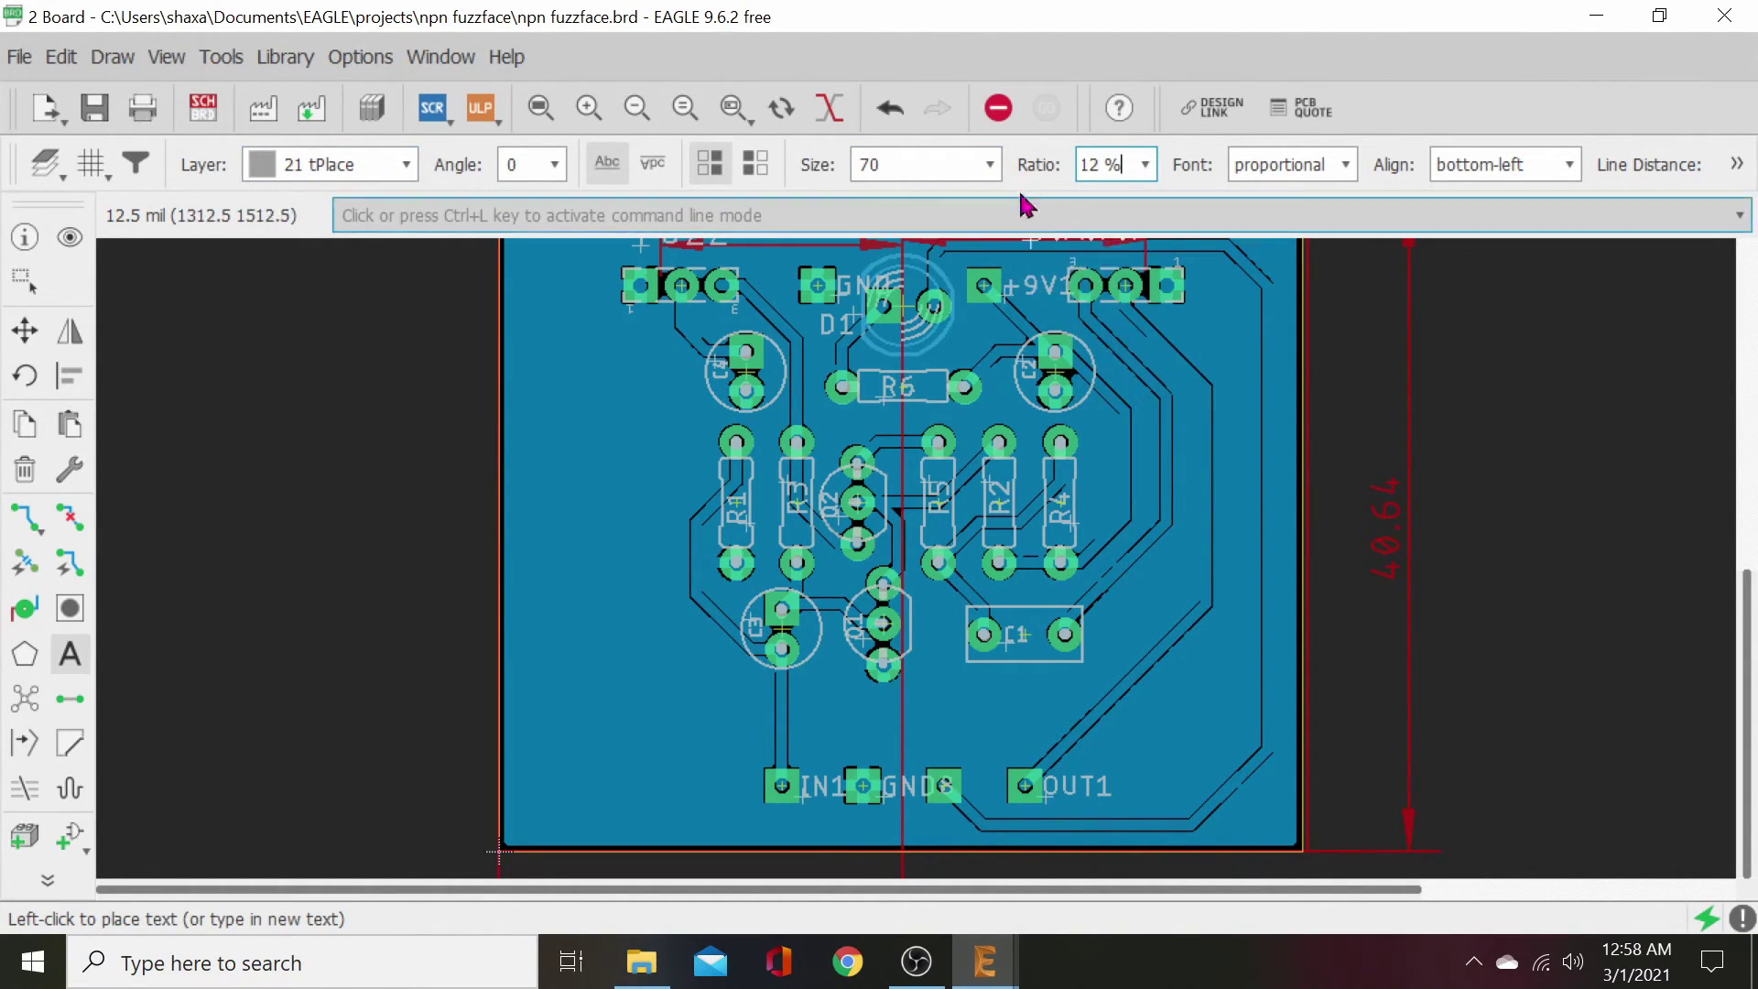
{"action": "left_click", "coordinate": [979, 167]}
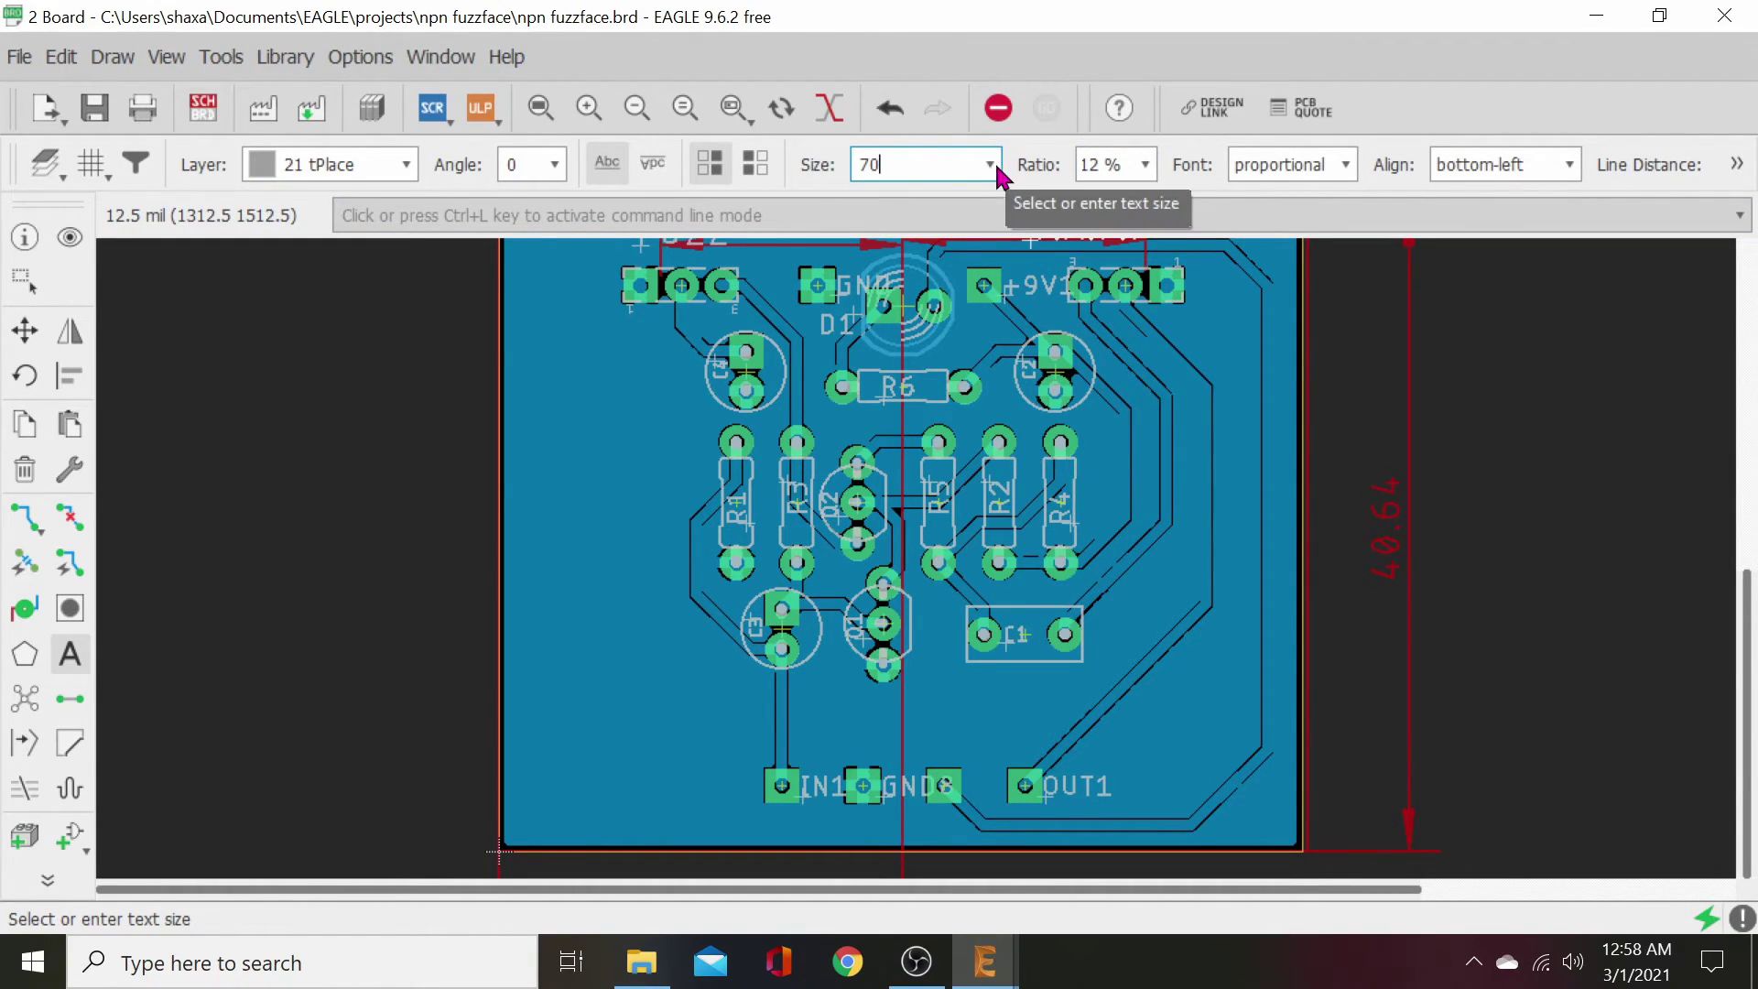
{"action": "left_click", "coordinate": [1344, 167]}
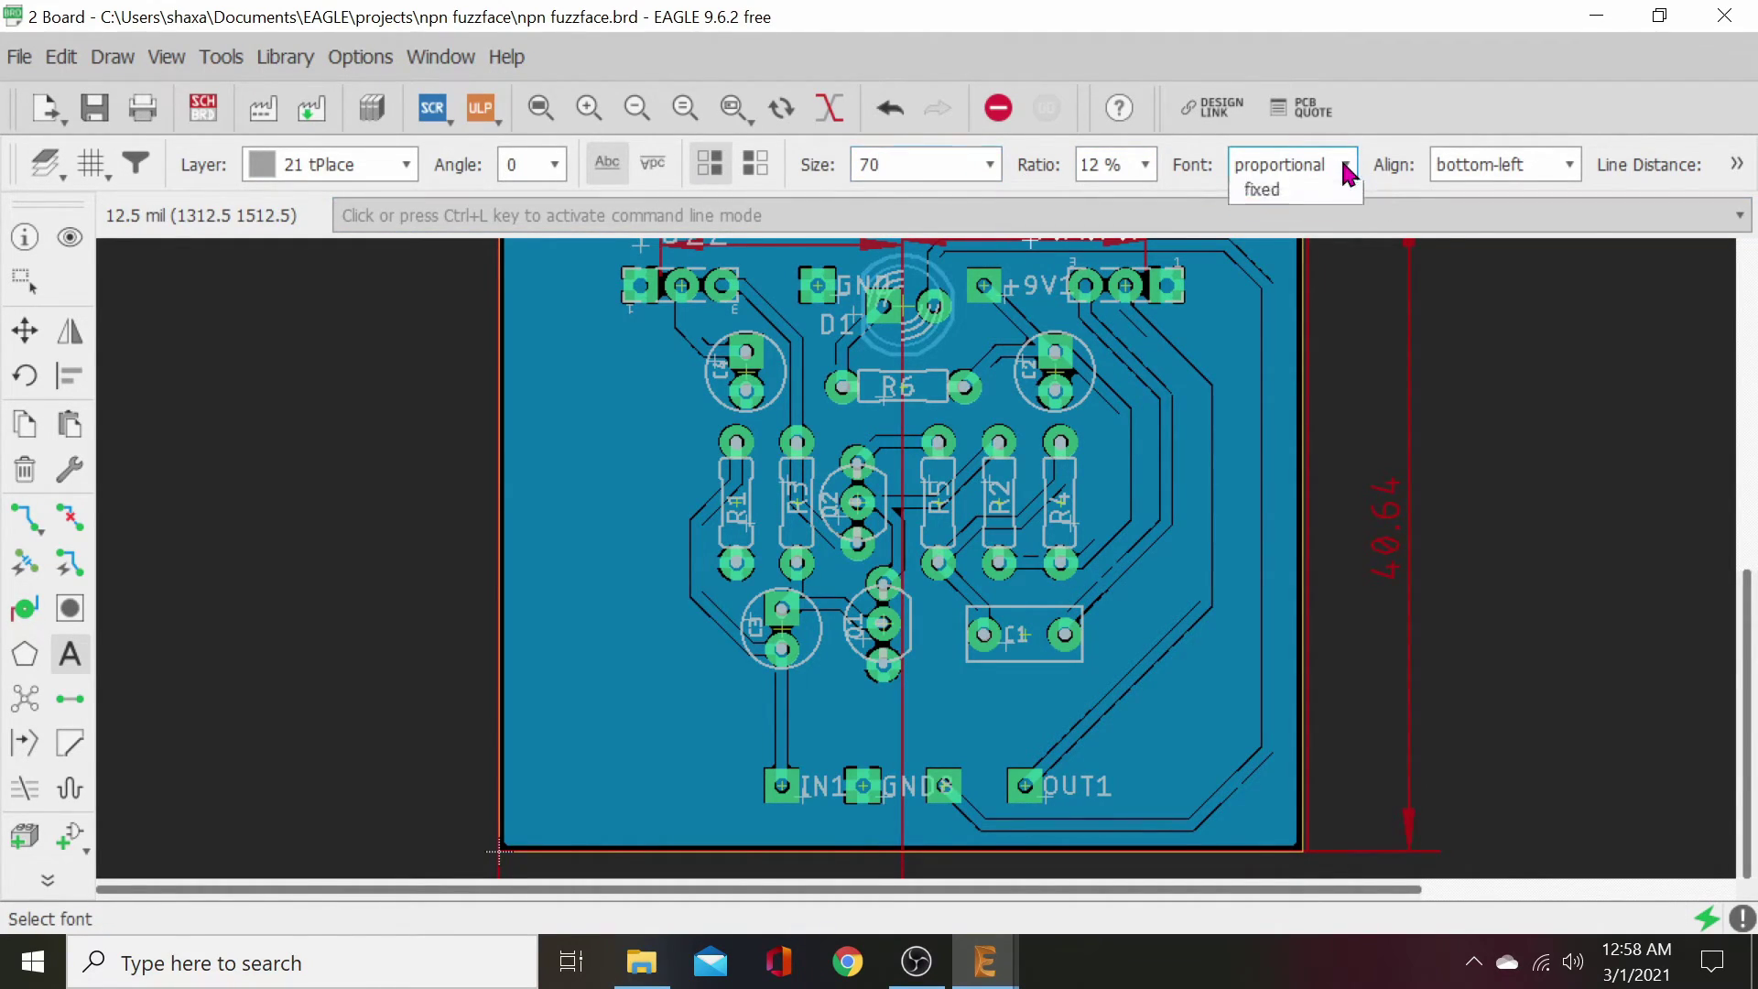
{"action": "left_click", "coordinate": [1278, 197]}
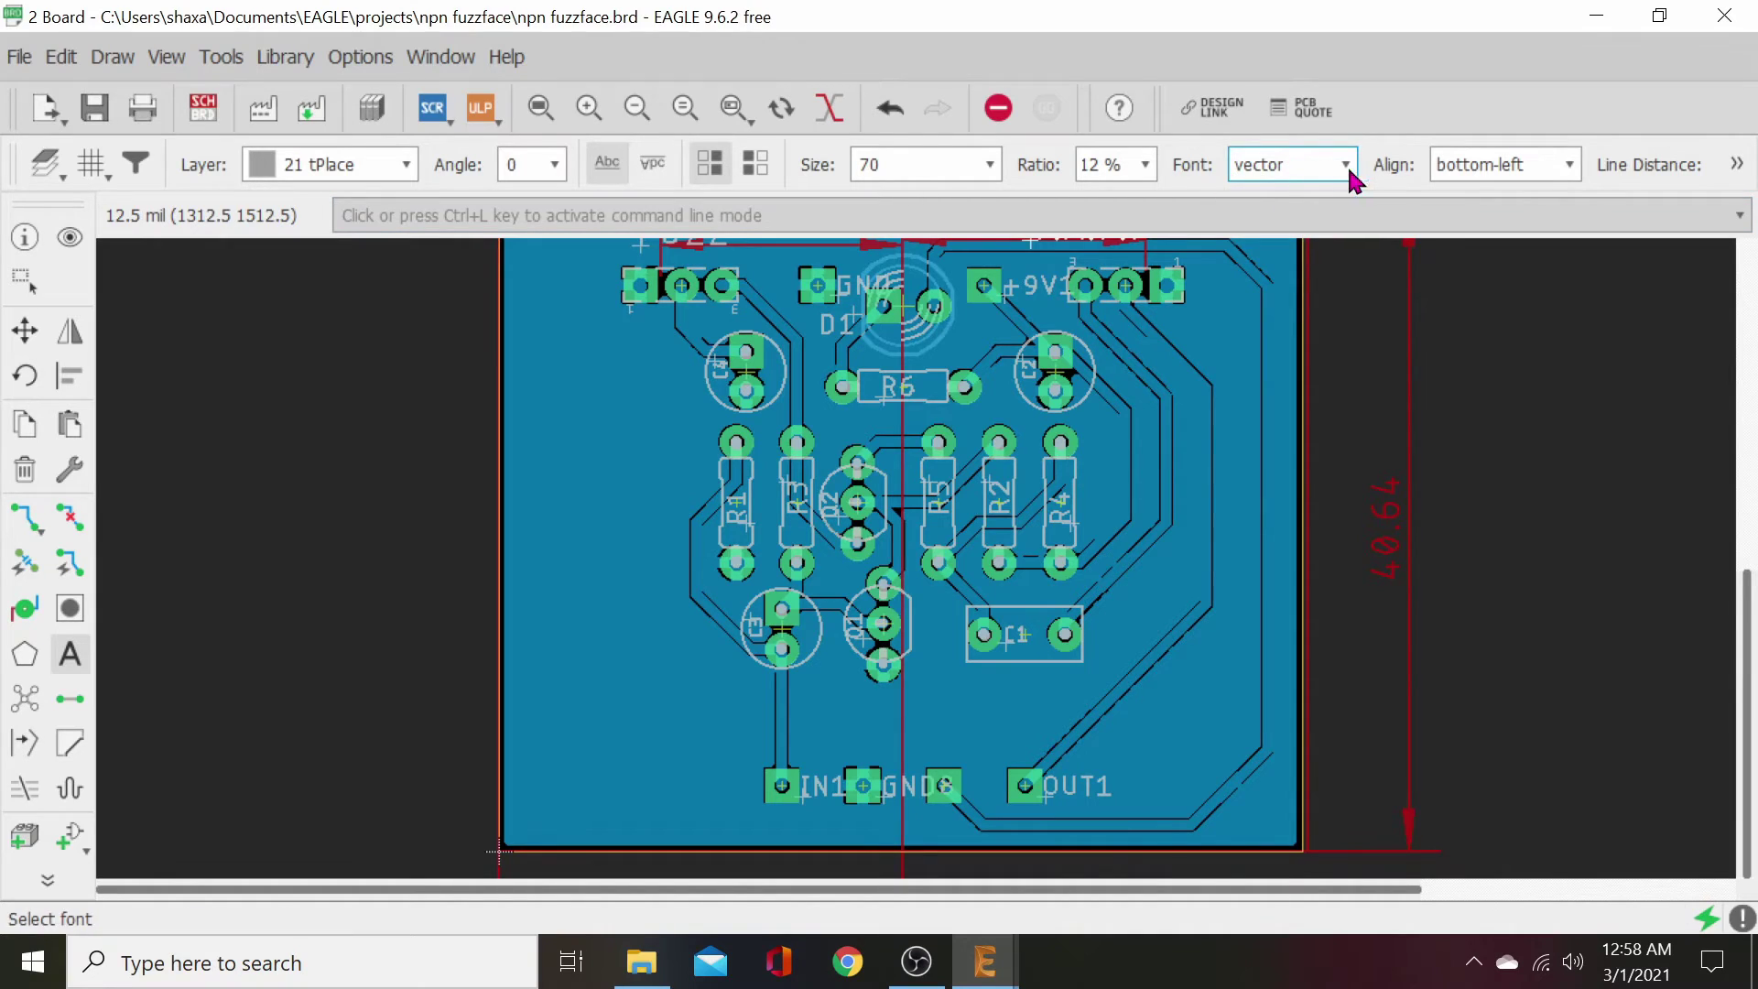
- Raise the text size from 66 through 100 to 200
{"action": "left_click", "coordinate": [987, 166]}
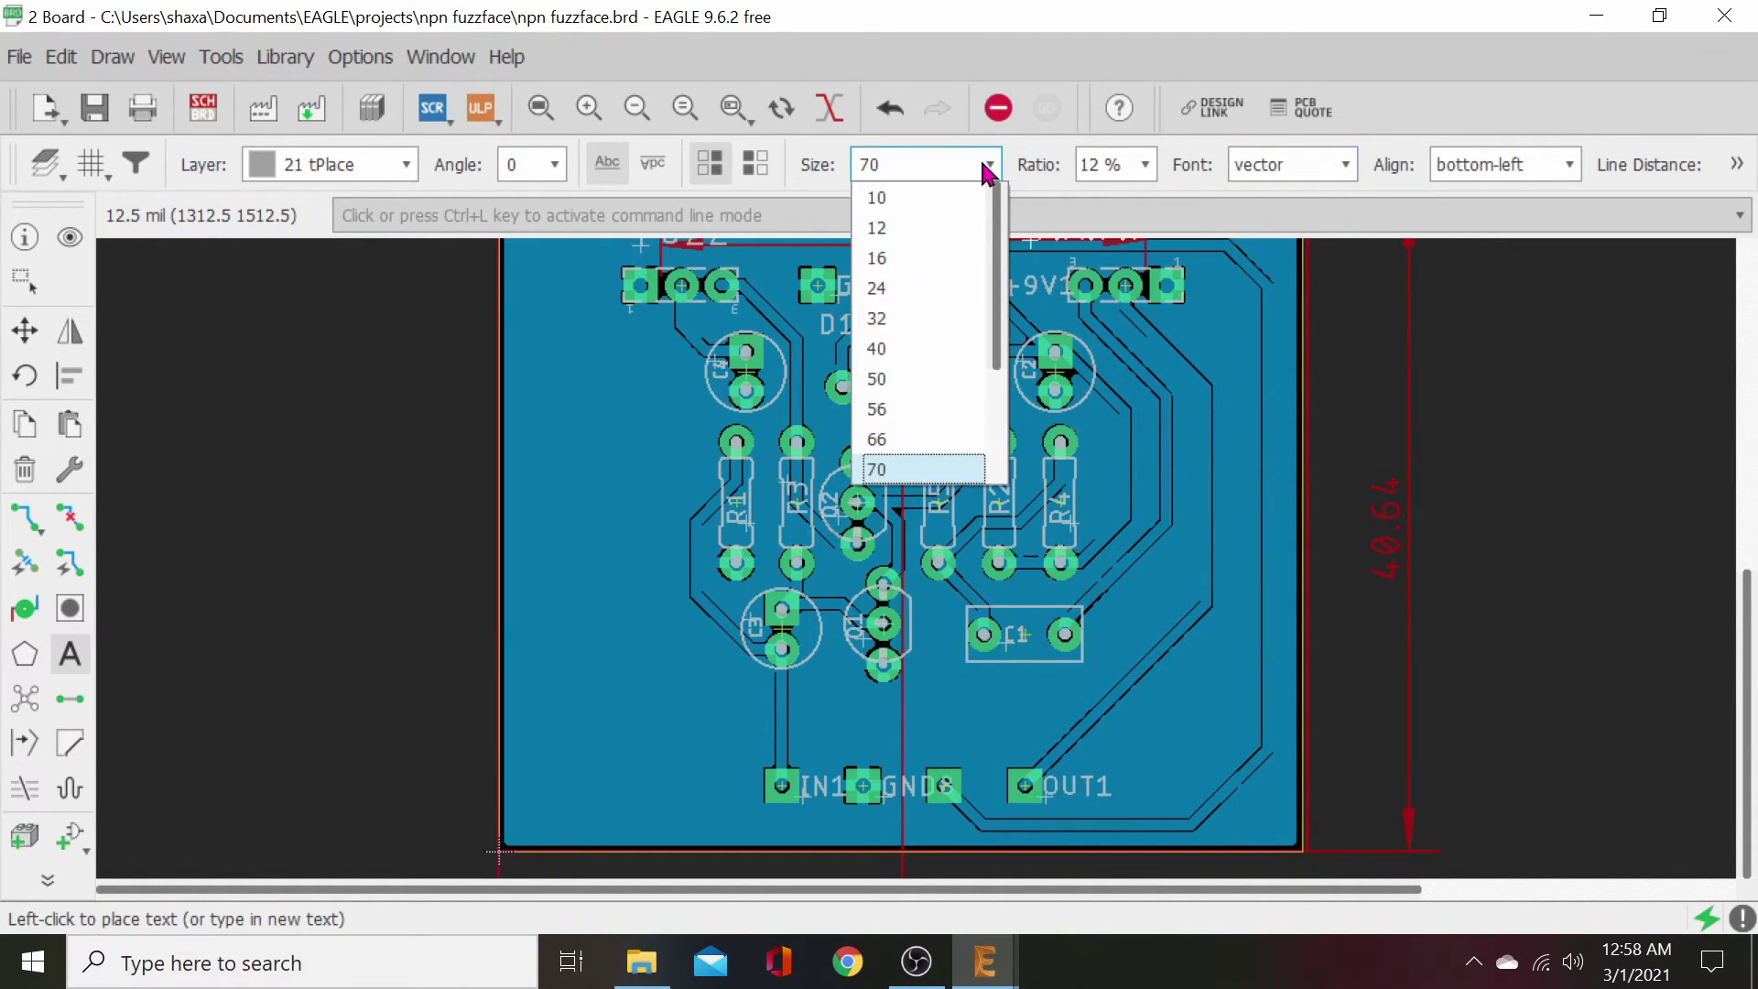
{"action": "left_click", "coordinate": [912, 443]}
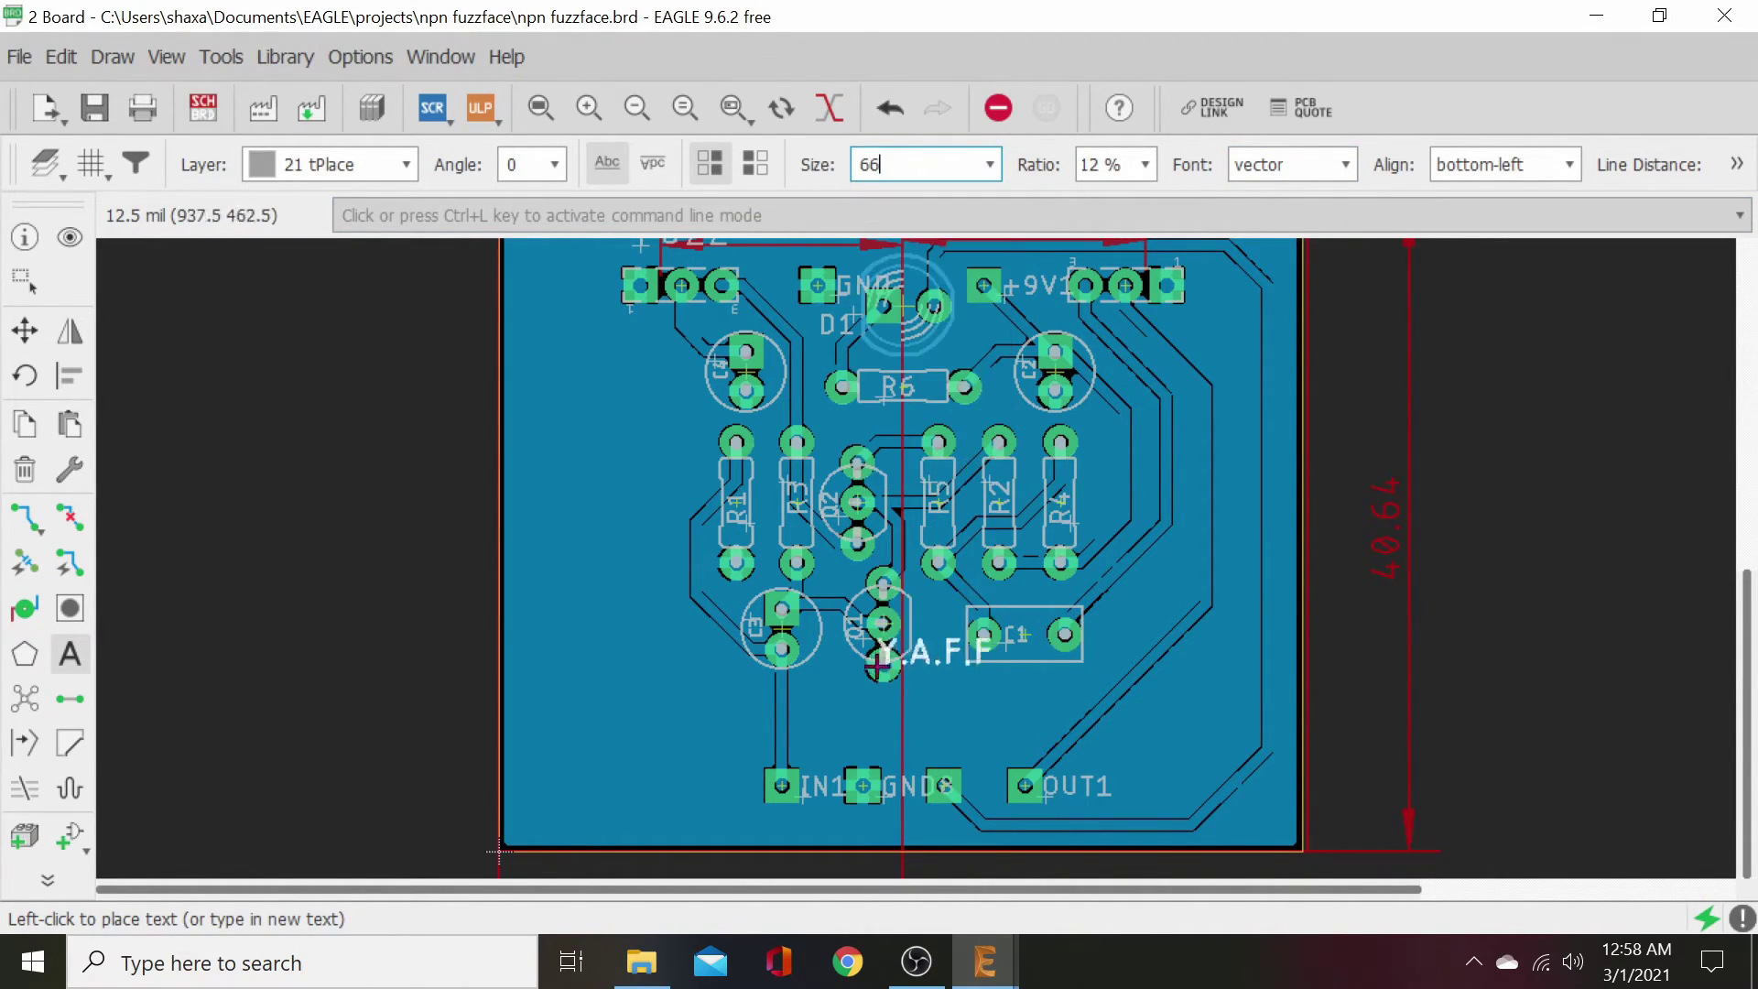
{"action": "left_click", "coordinate": [986, 166]}
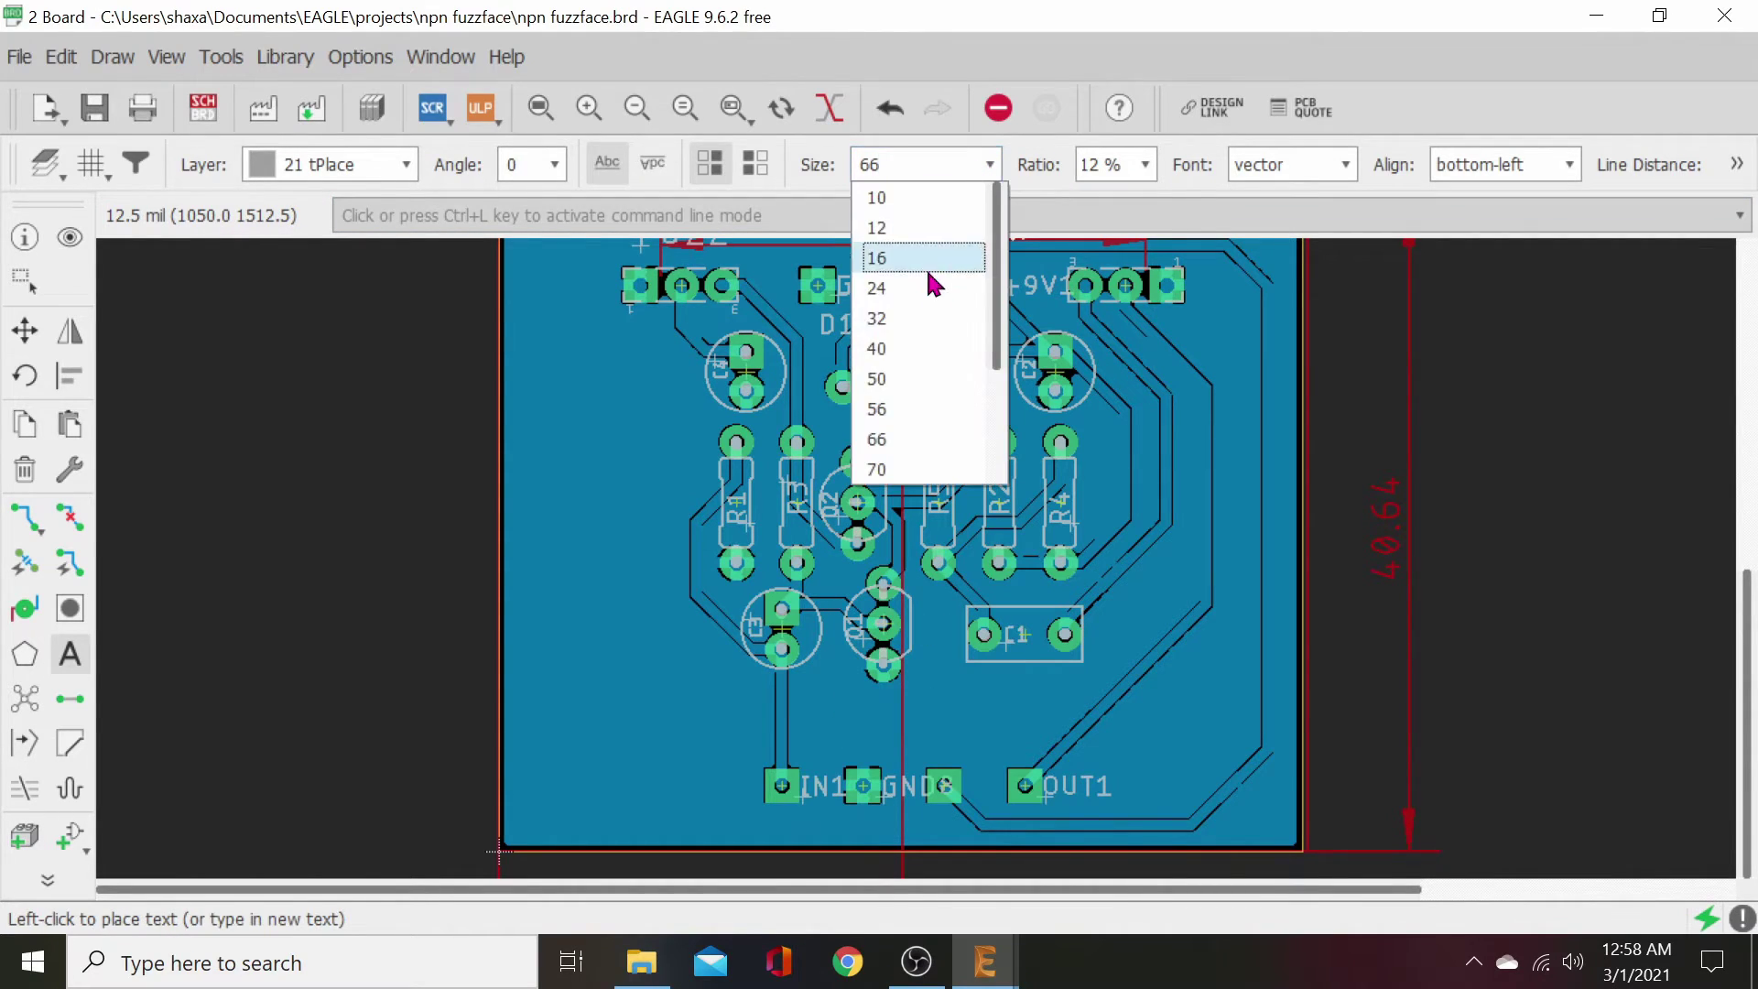
{"action": "scroll", "coordinate": [906, 434], "scroll_direction": "down", "scroll_amount": 3}
{"action": "left_click", "coordinate": [903, 379]}
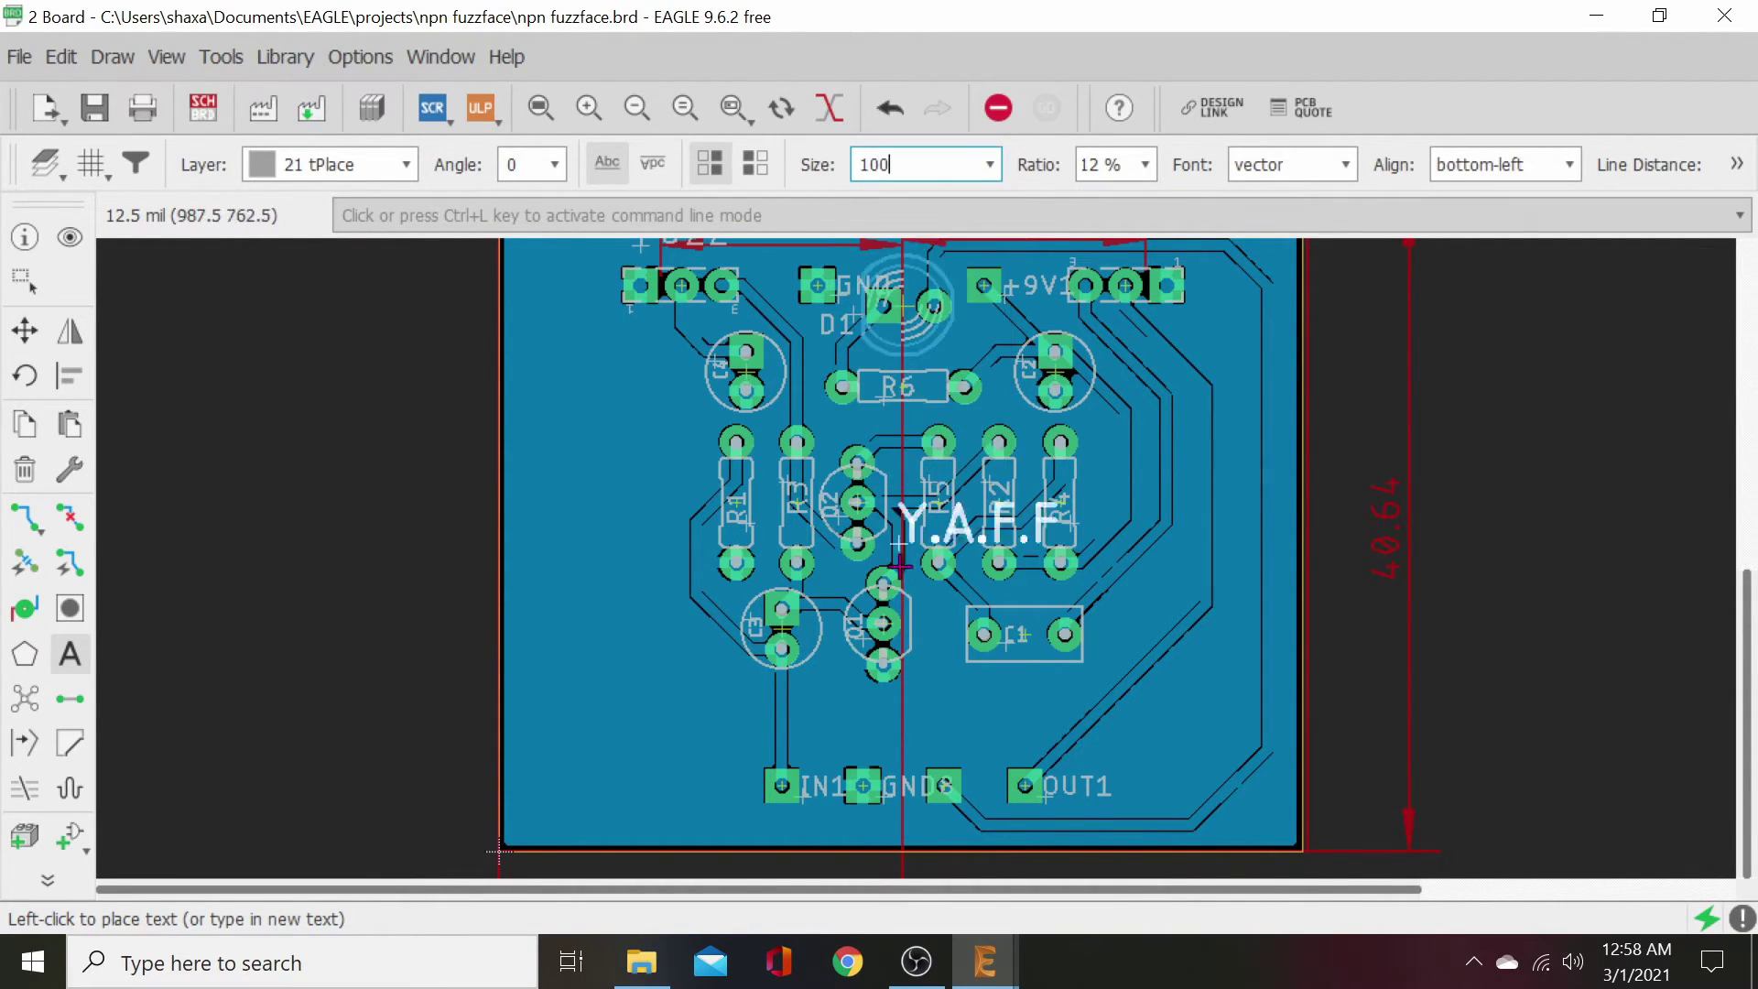
{"action": "left_click", "coordinate": [988, 164]}
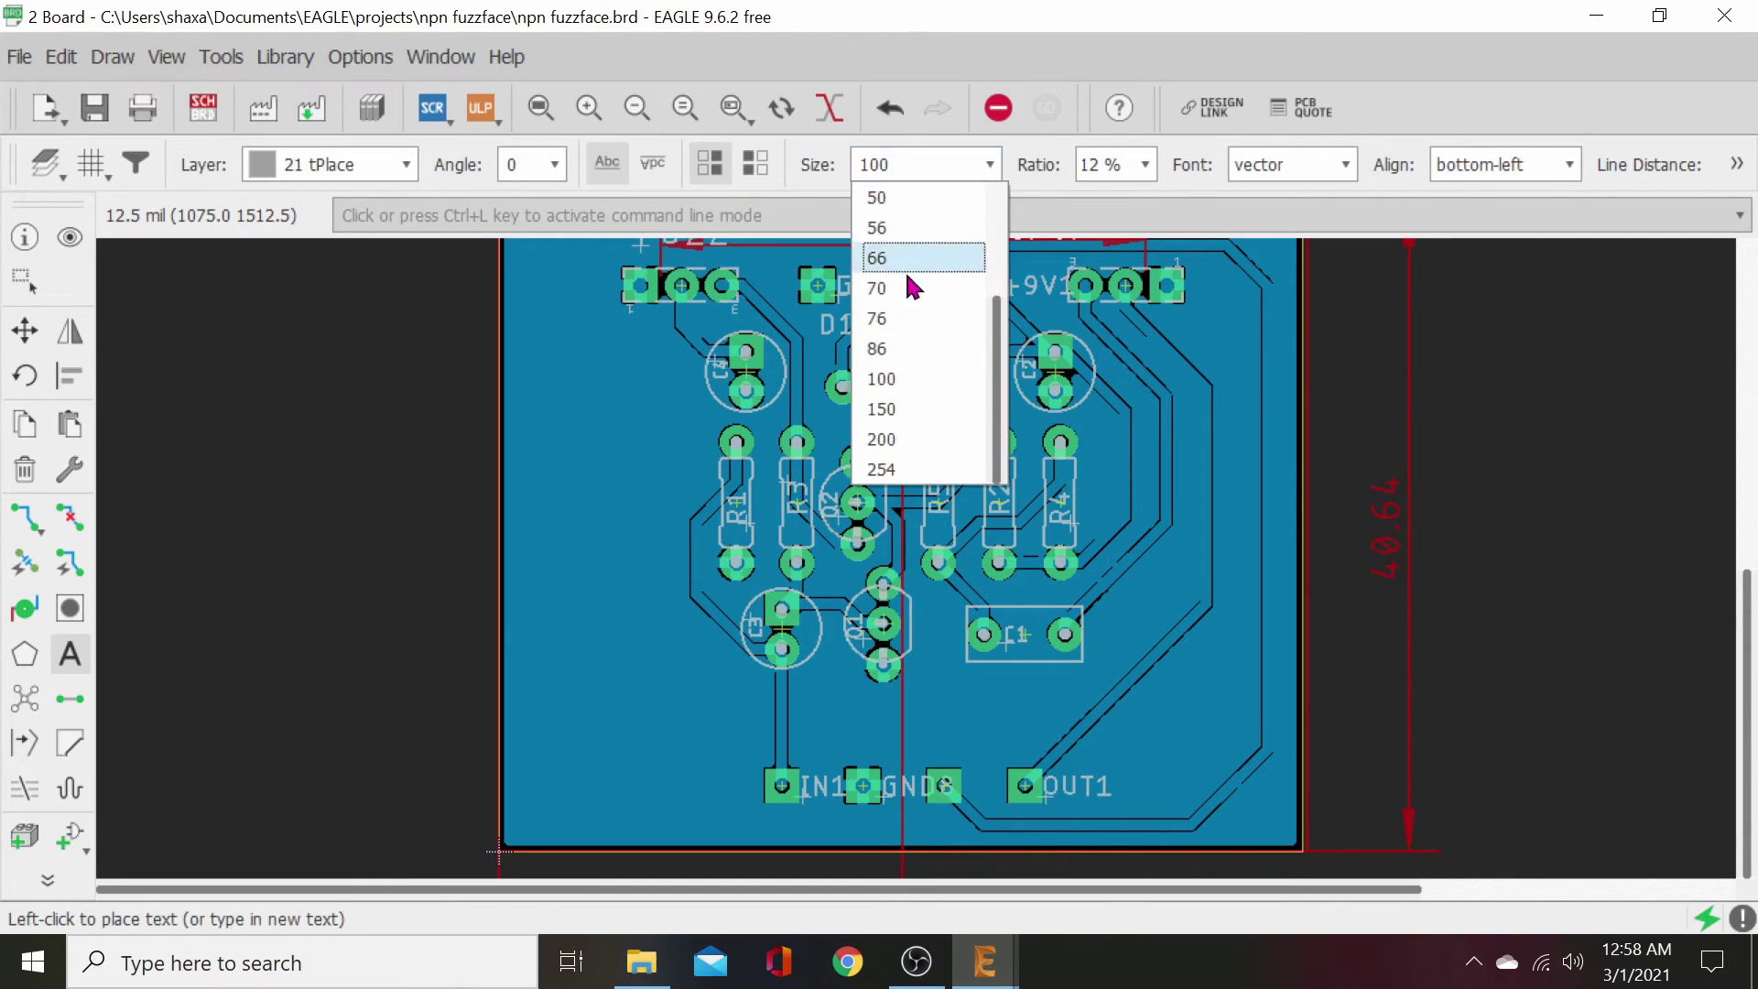
{"action": "left_click", "coordinate": [908, 463]}
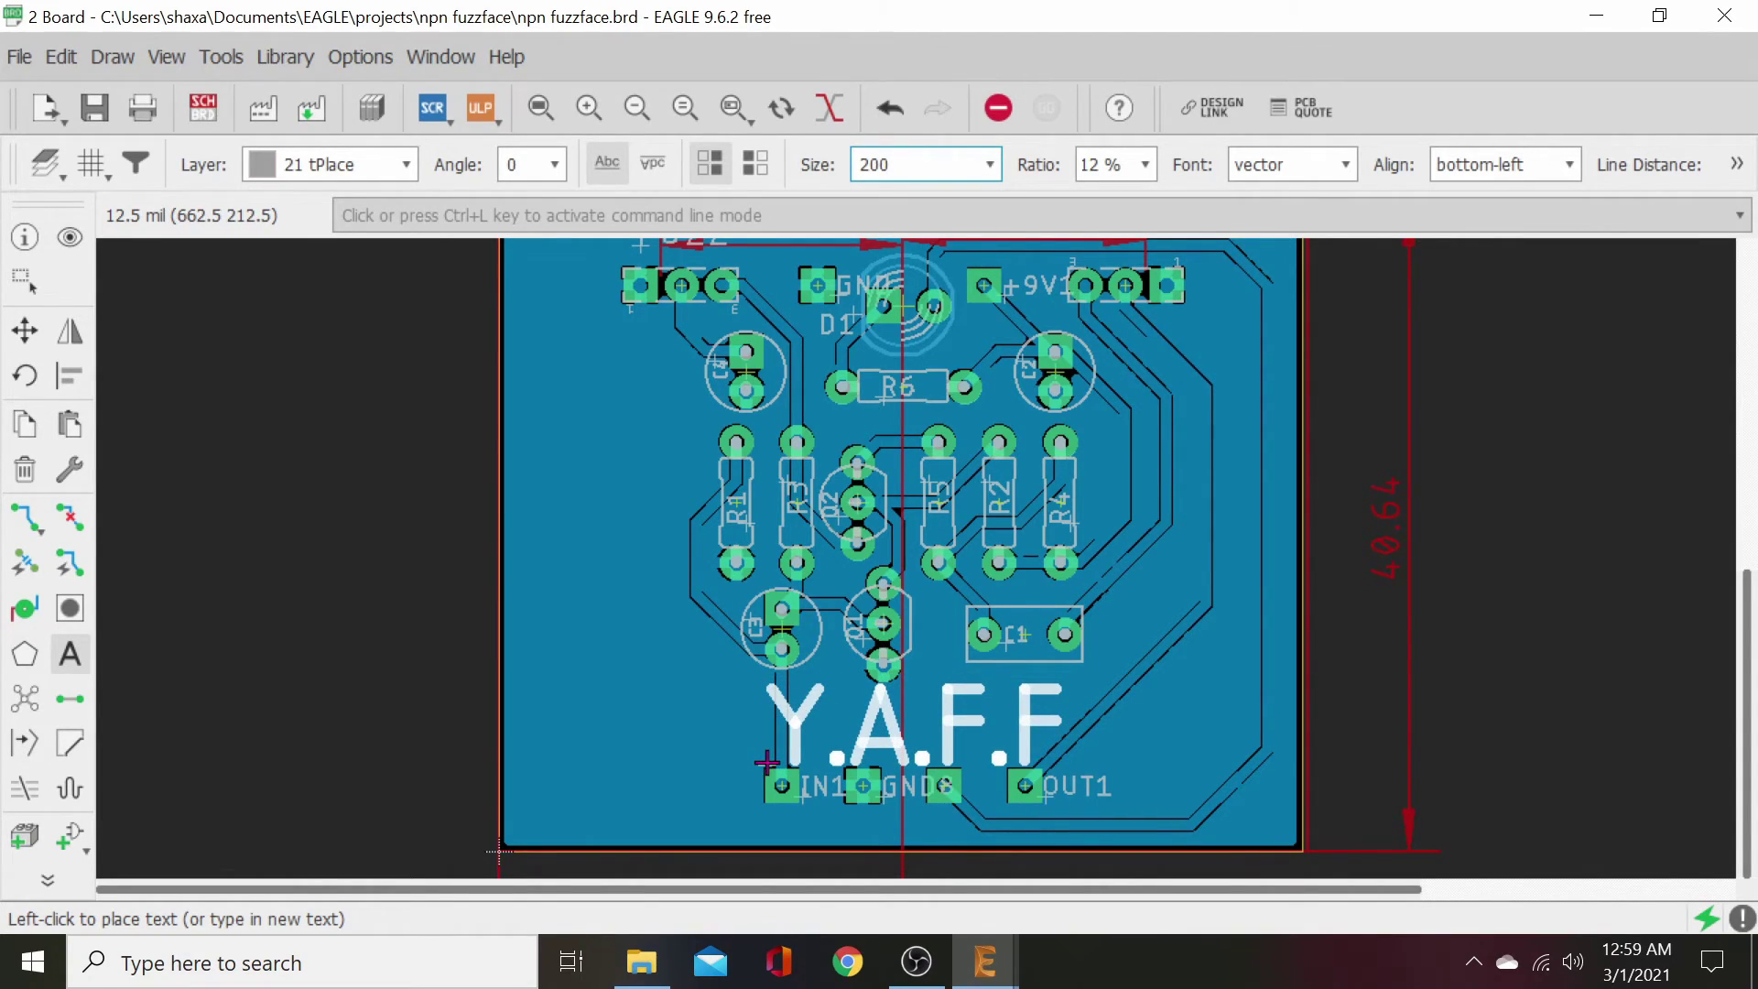
- Drop the Y.A.F.F title near the bottom, nudge transistor Q1 right and refresh Ratsnest
{"action": "left_click", "coordinate": [768, 762]}
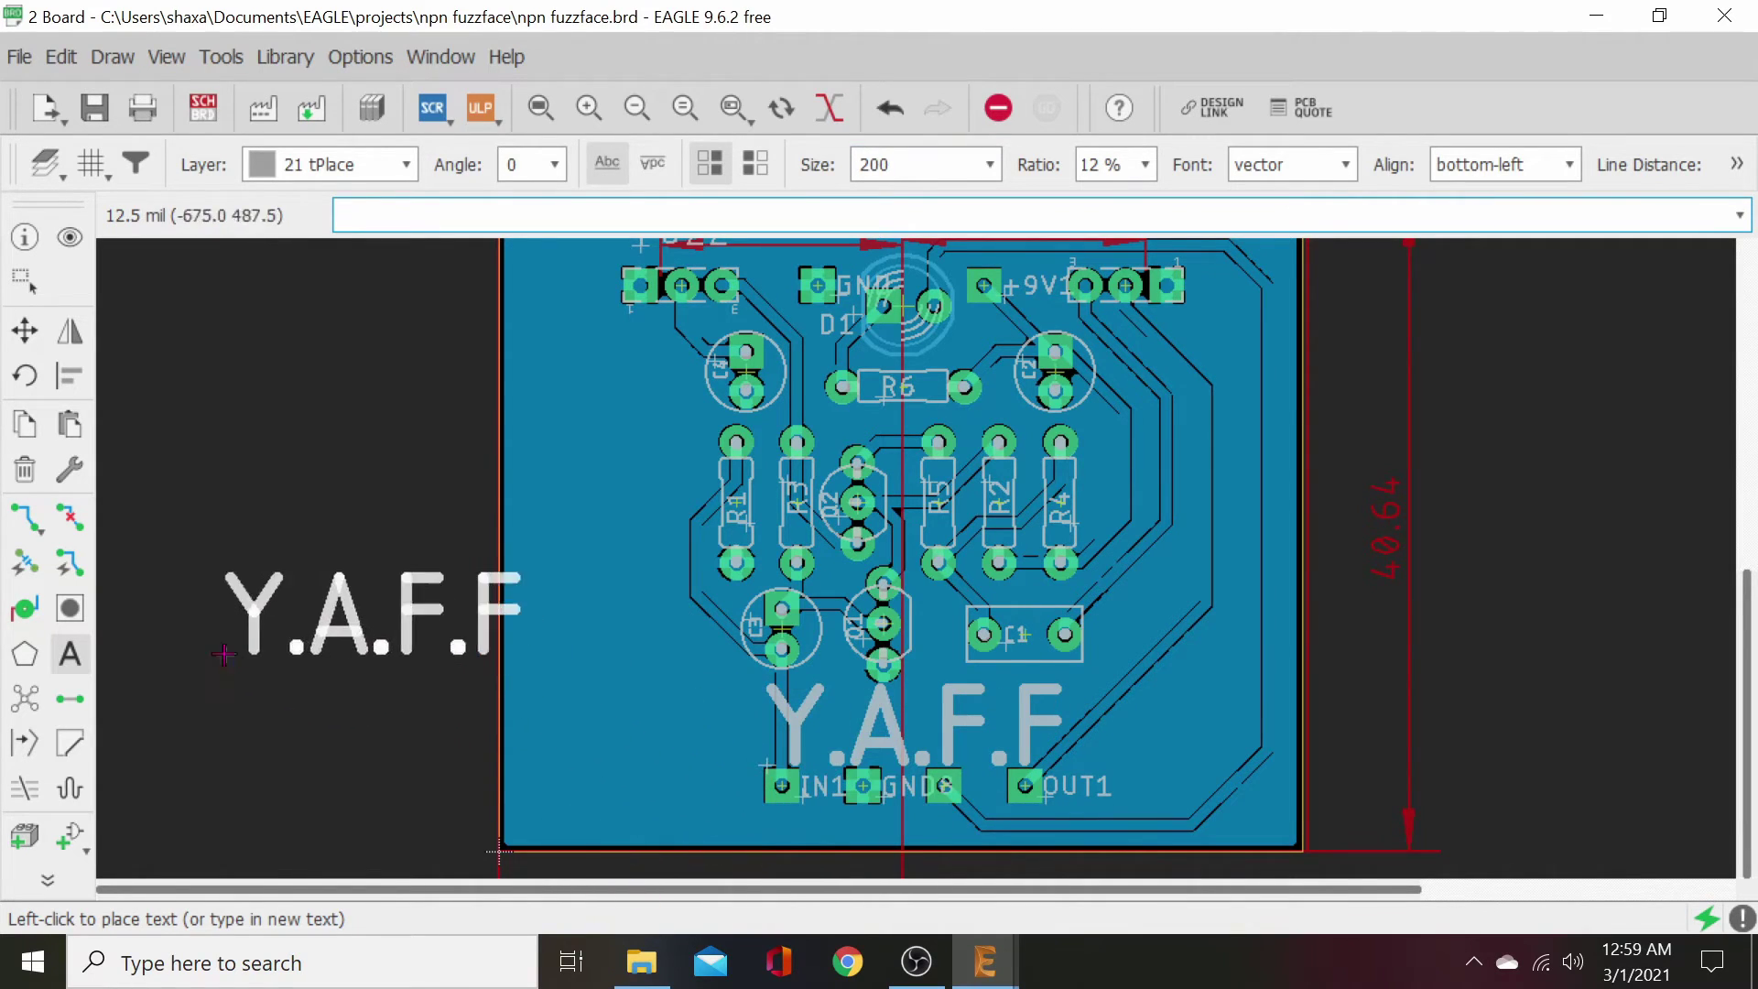
{"action": "left_click", "coordinate": [25, 329]}
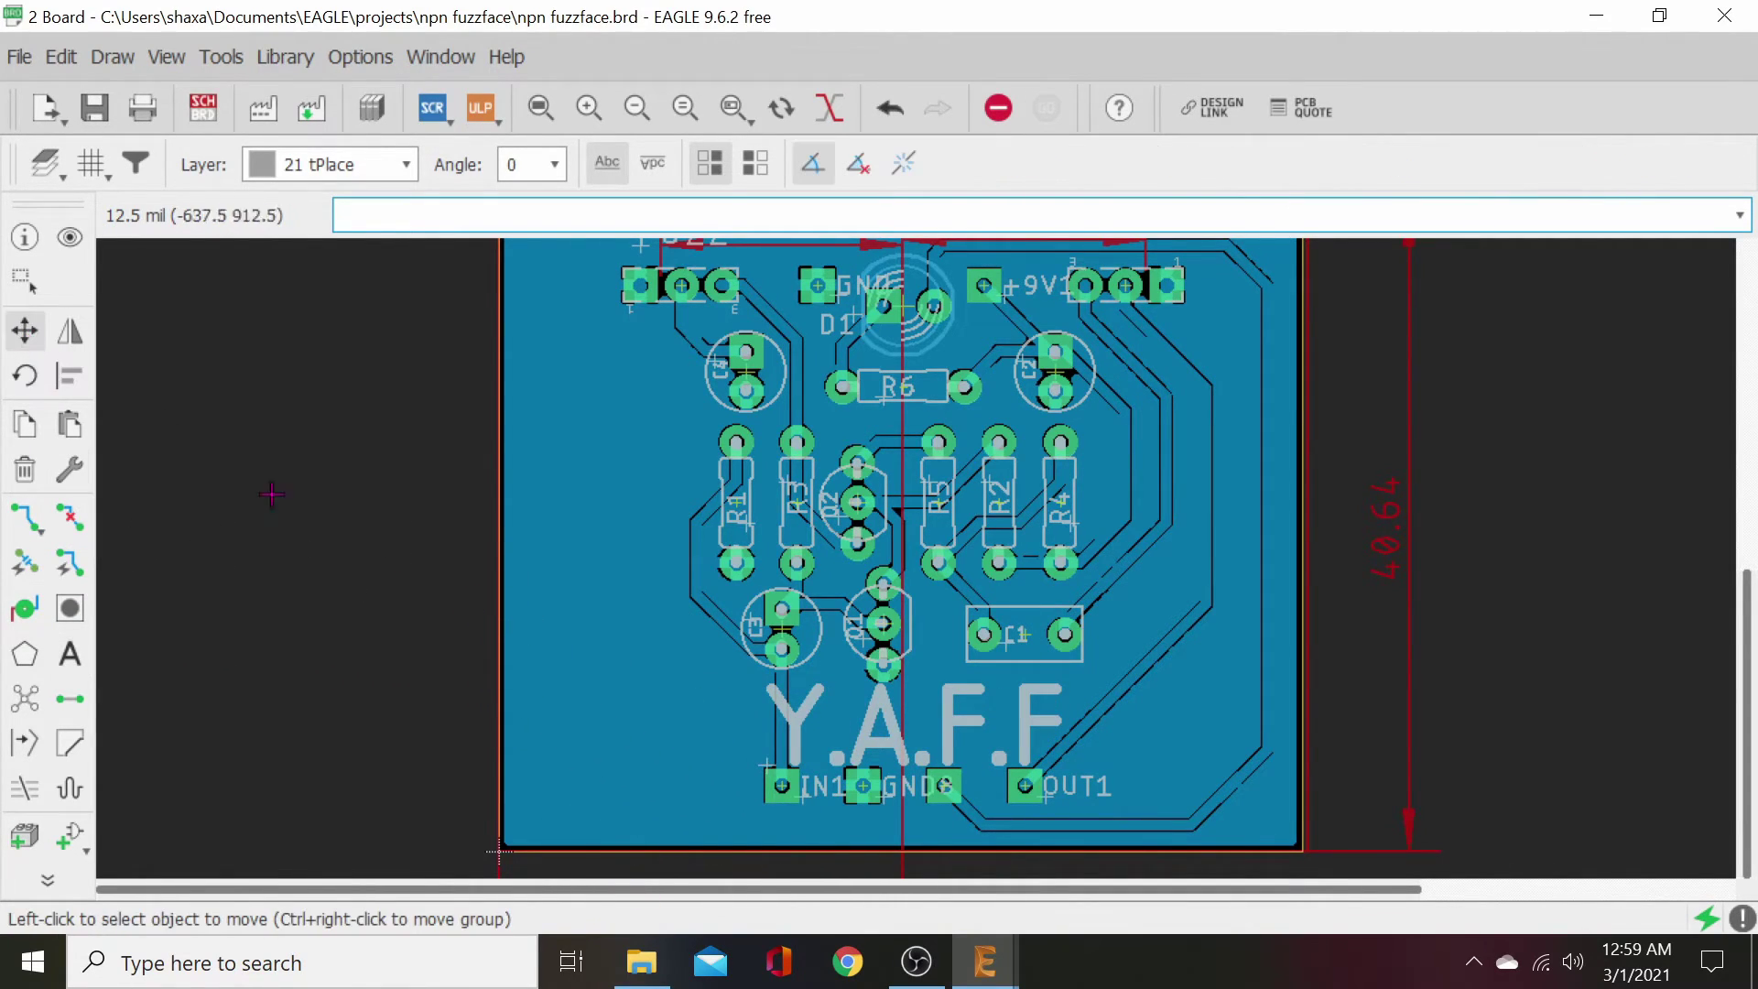
{"action": "scroll", "coordinate": [884, 632], "scroll_direction": "up", "scroll_amount": 3}
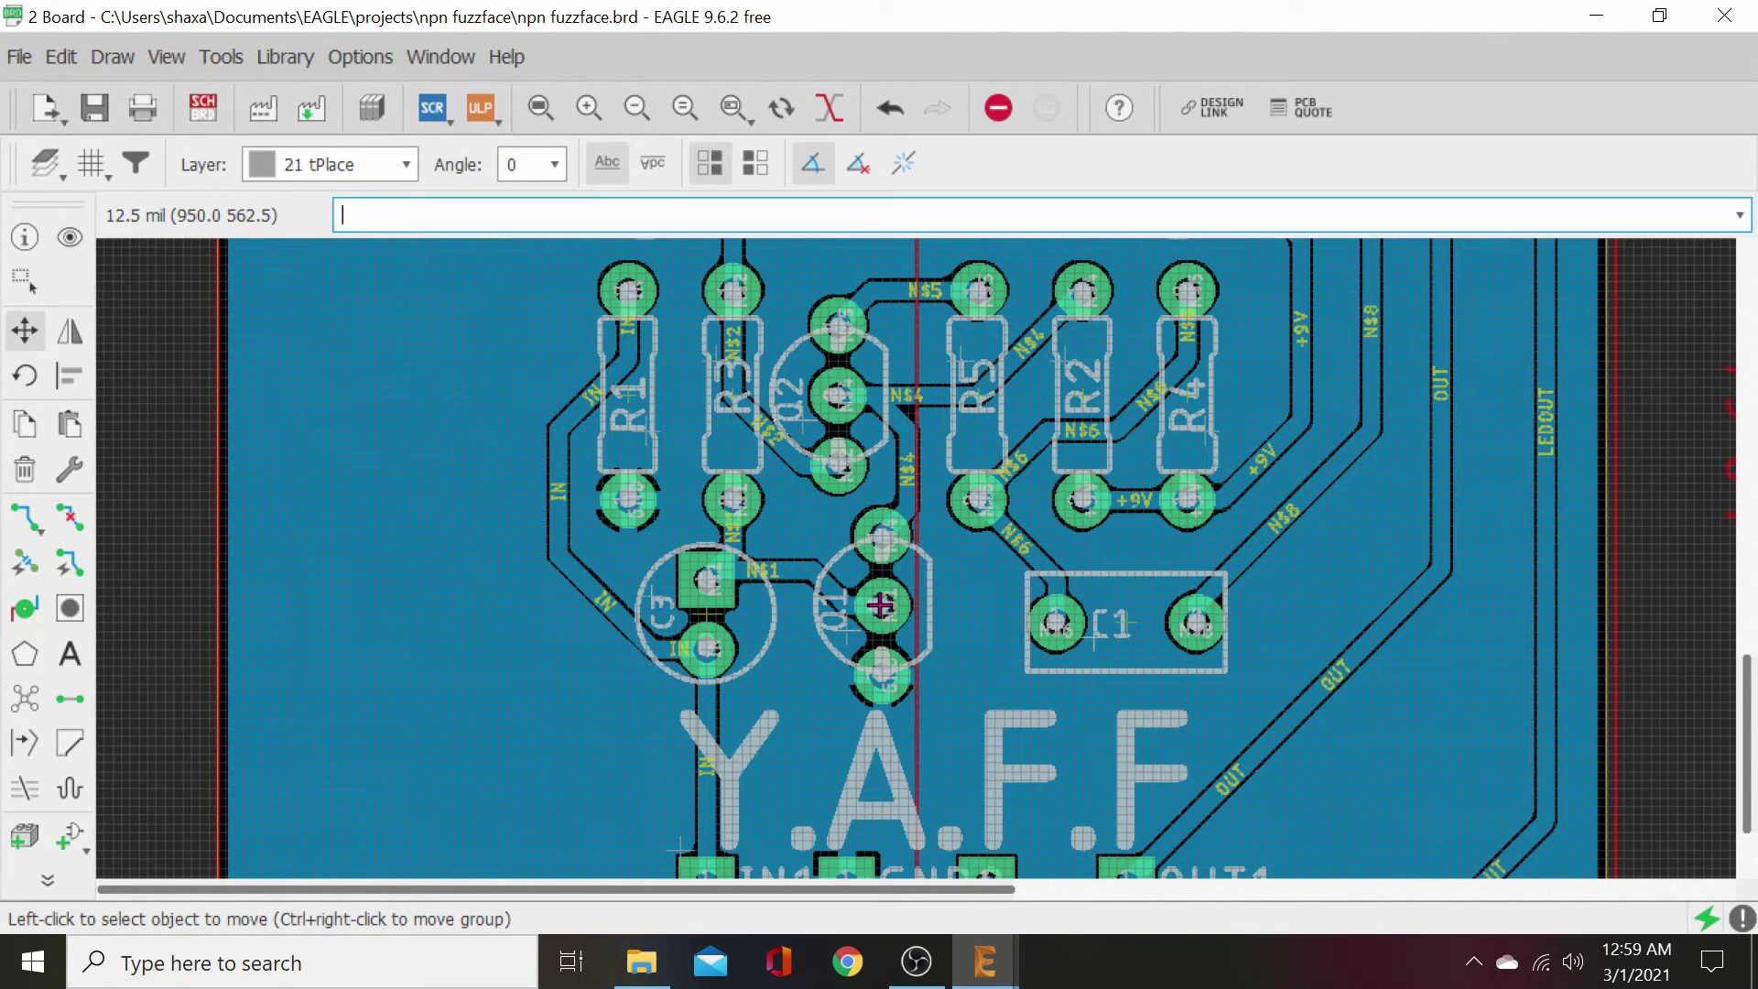
{"action": "left_click", "coordinate": [880, 605]}
{"action": "right_click", "coordinate": [880, 605]}
{"action": "left_click", "coordinate": [880, 605]}
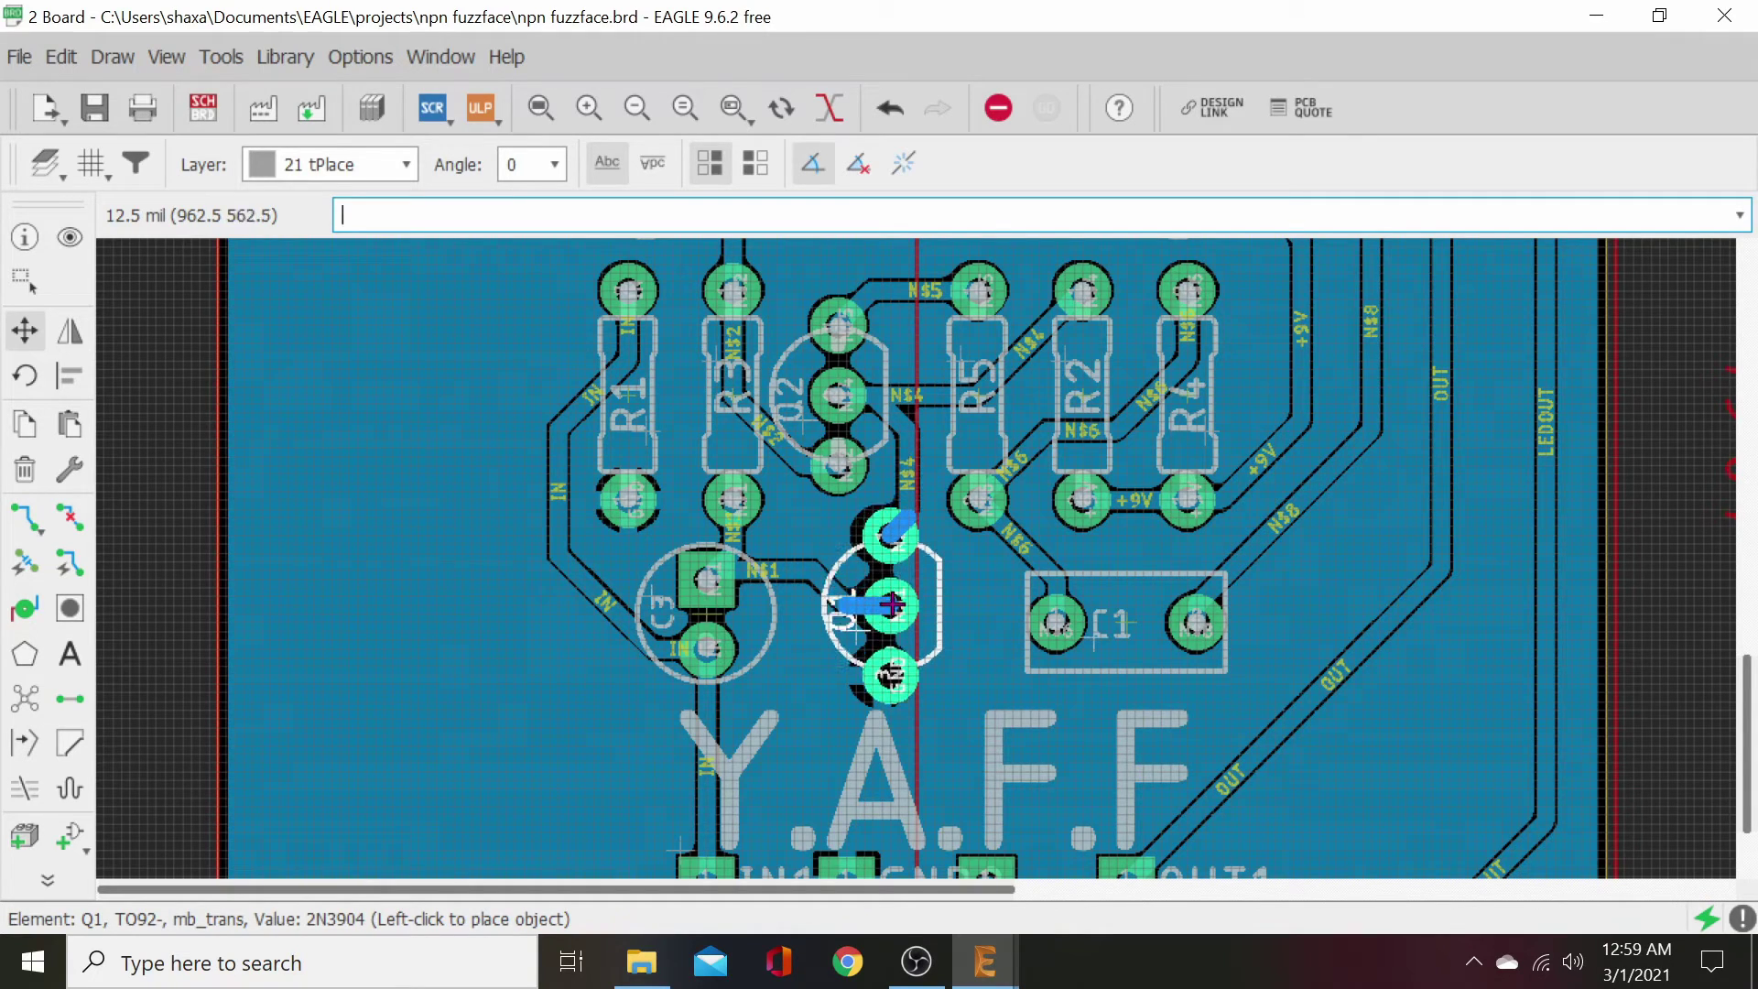
{"action": "left_click", "coordinate": [897, 597]}
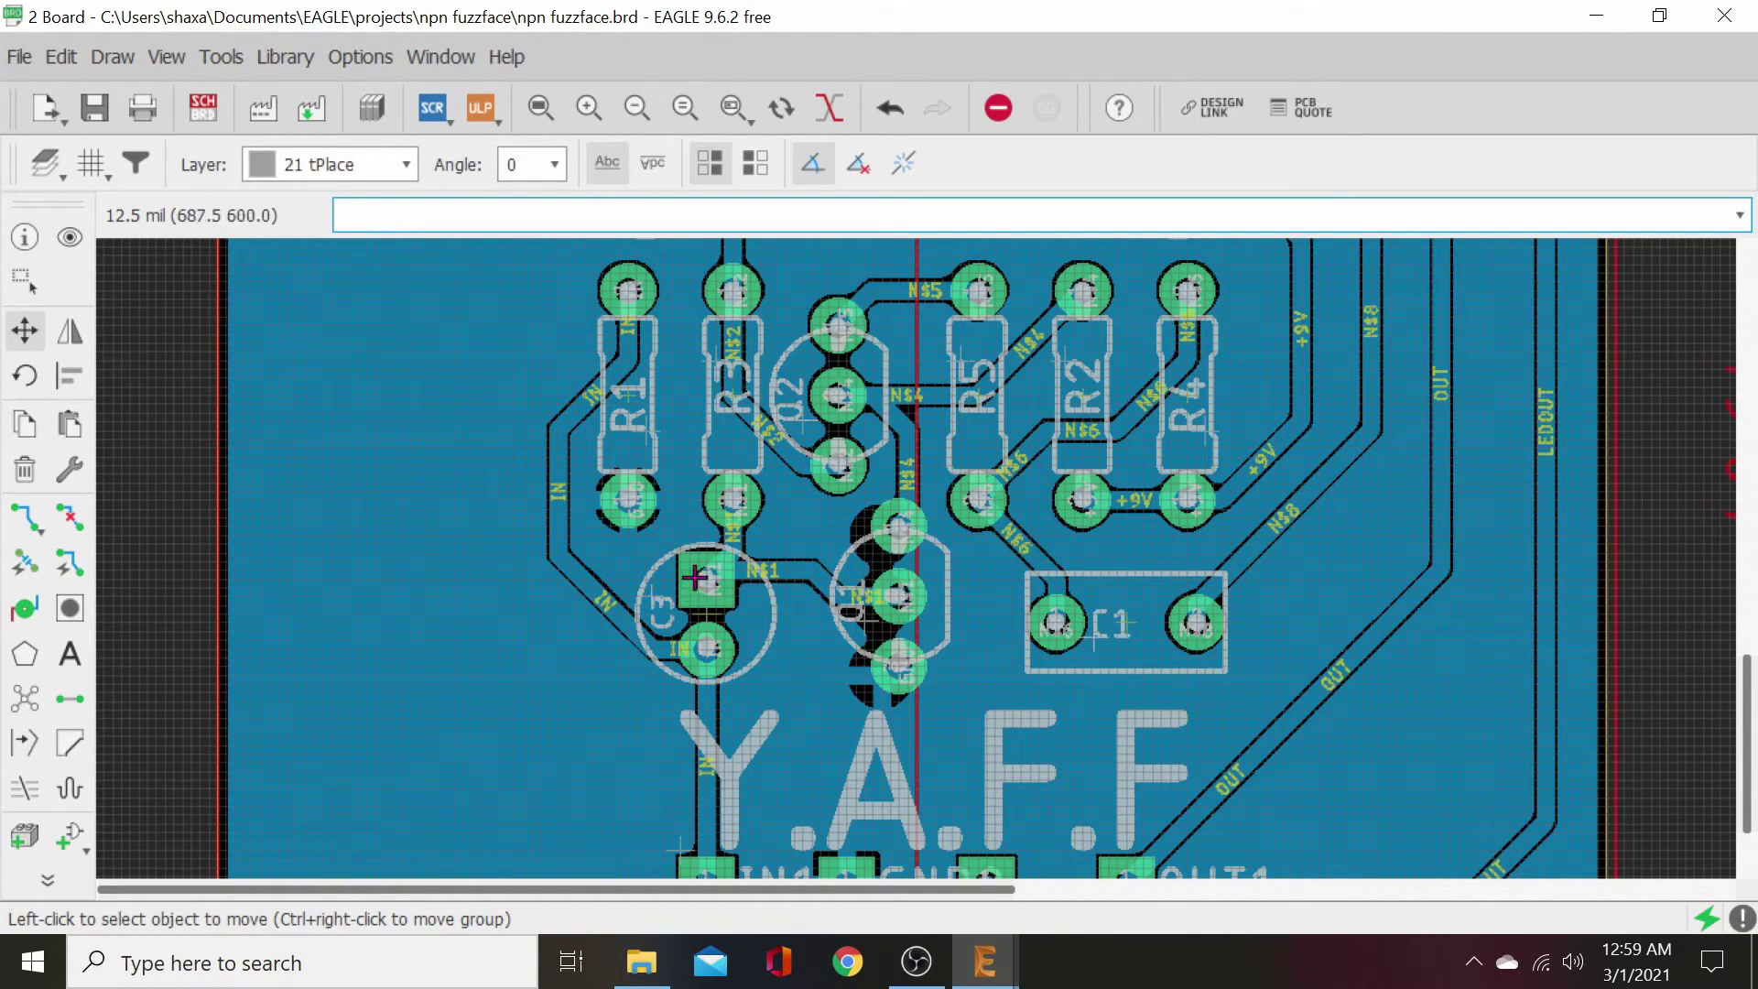
{"action": "left_click", "coordinate": [26, 703]}
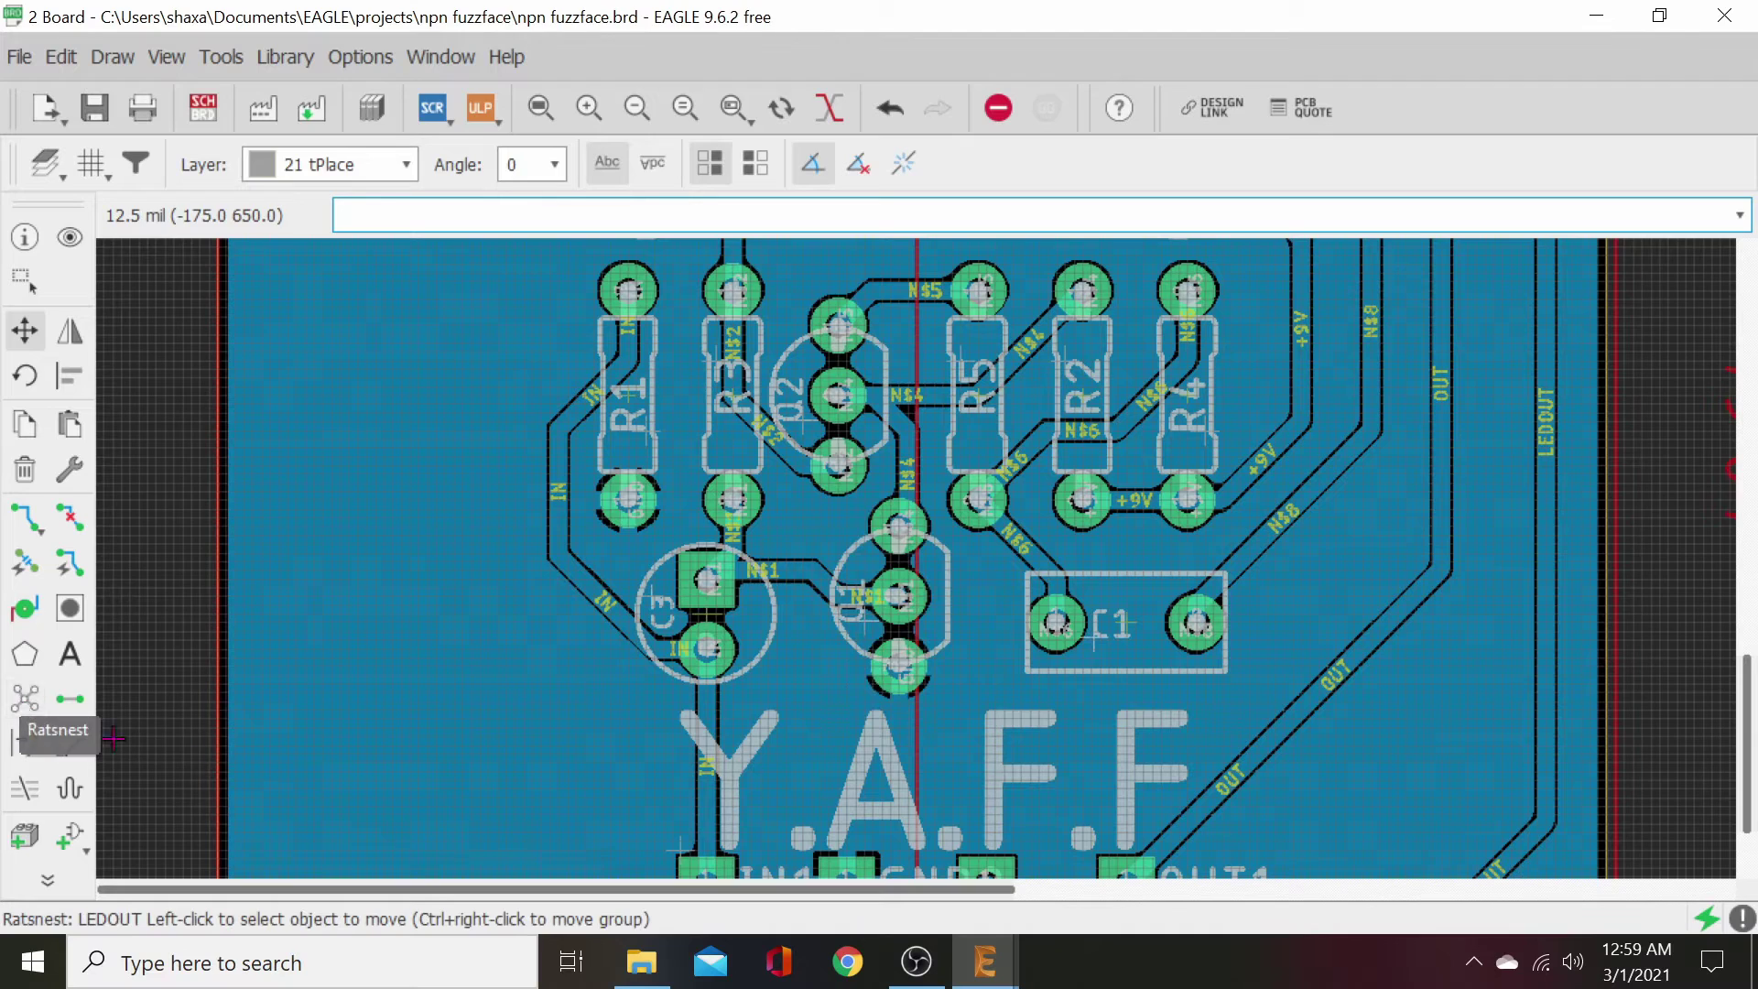
- Move the Y.A.F.F title to sit just above the IN1, GND and OUT1 pads
{"action": "scroll", "coordinate": [769, 689], "scroll_direction": "down", "scroll_amount": 1}
{"action": "middle_click_drag", "start_coordinate": [769, 688], "coordinate": [797, 563]}
{"action": "scroll", "coordinate": [862, 713], "scroll_direction": "up", "scroll_amount": 1}
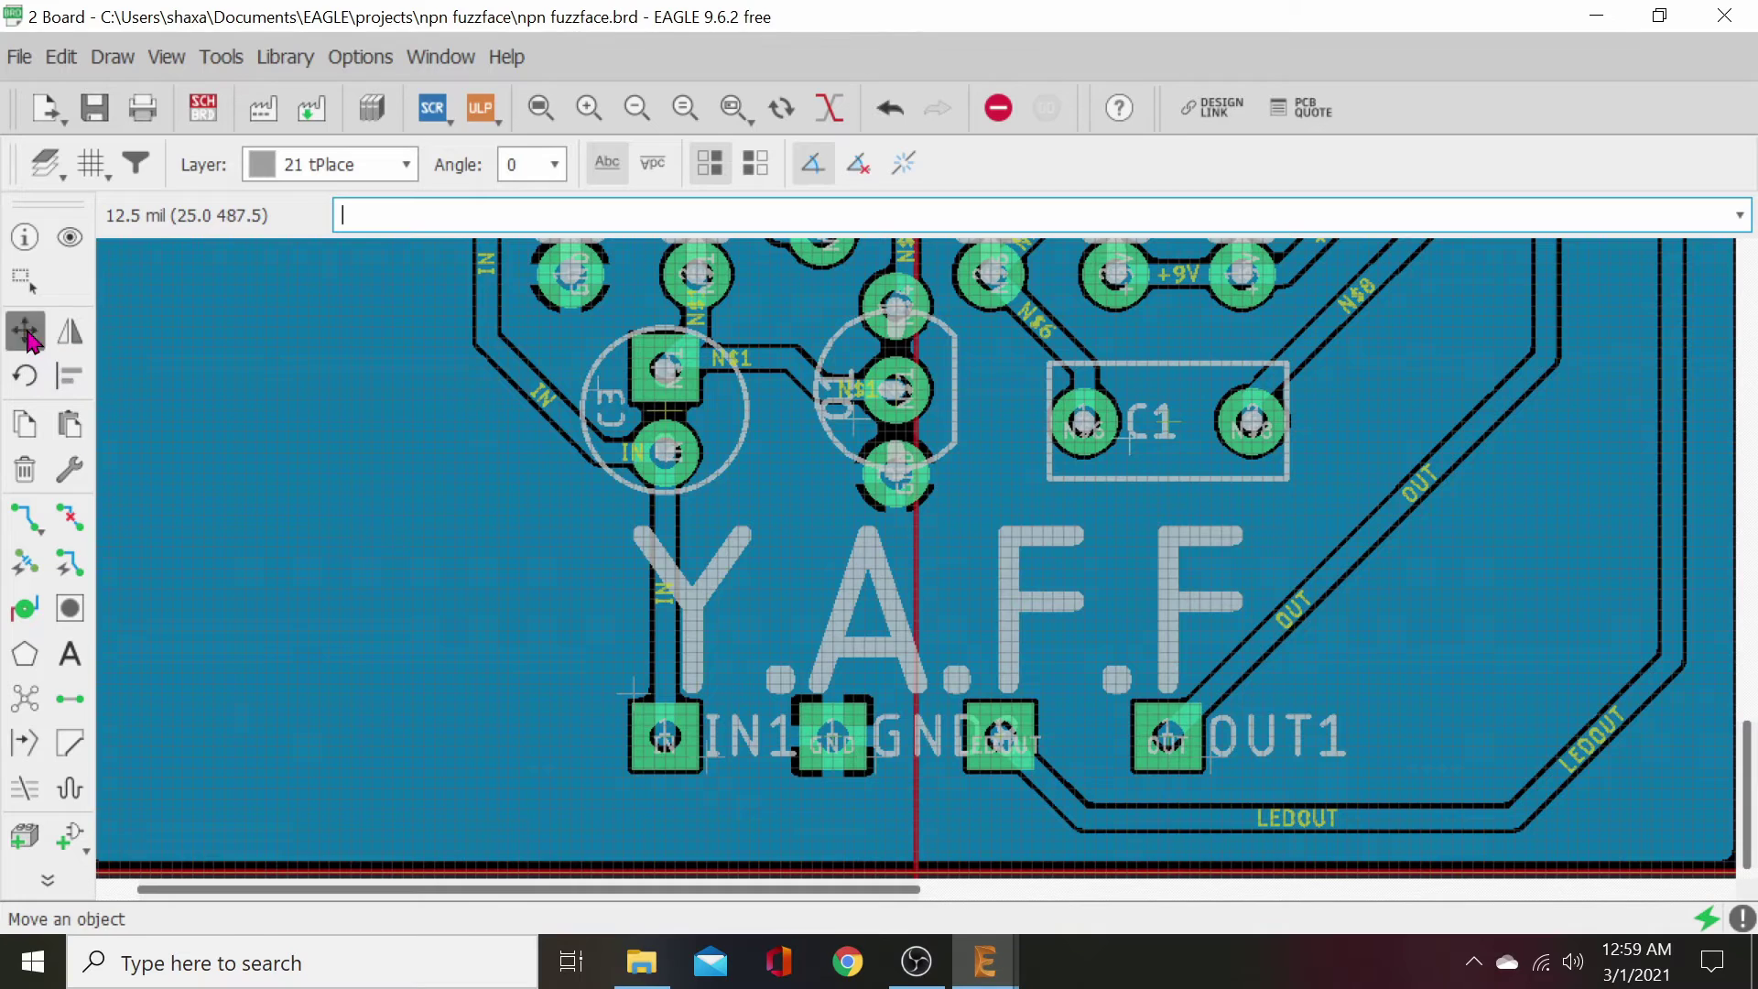
{"action": "left_click", "coordinate": [632, 693]}
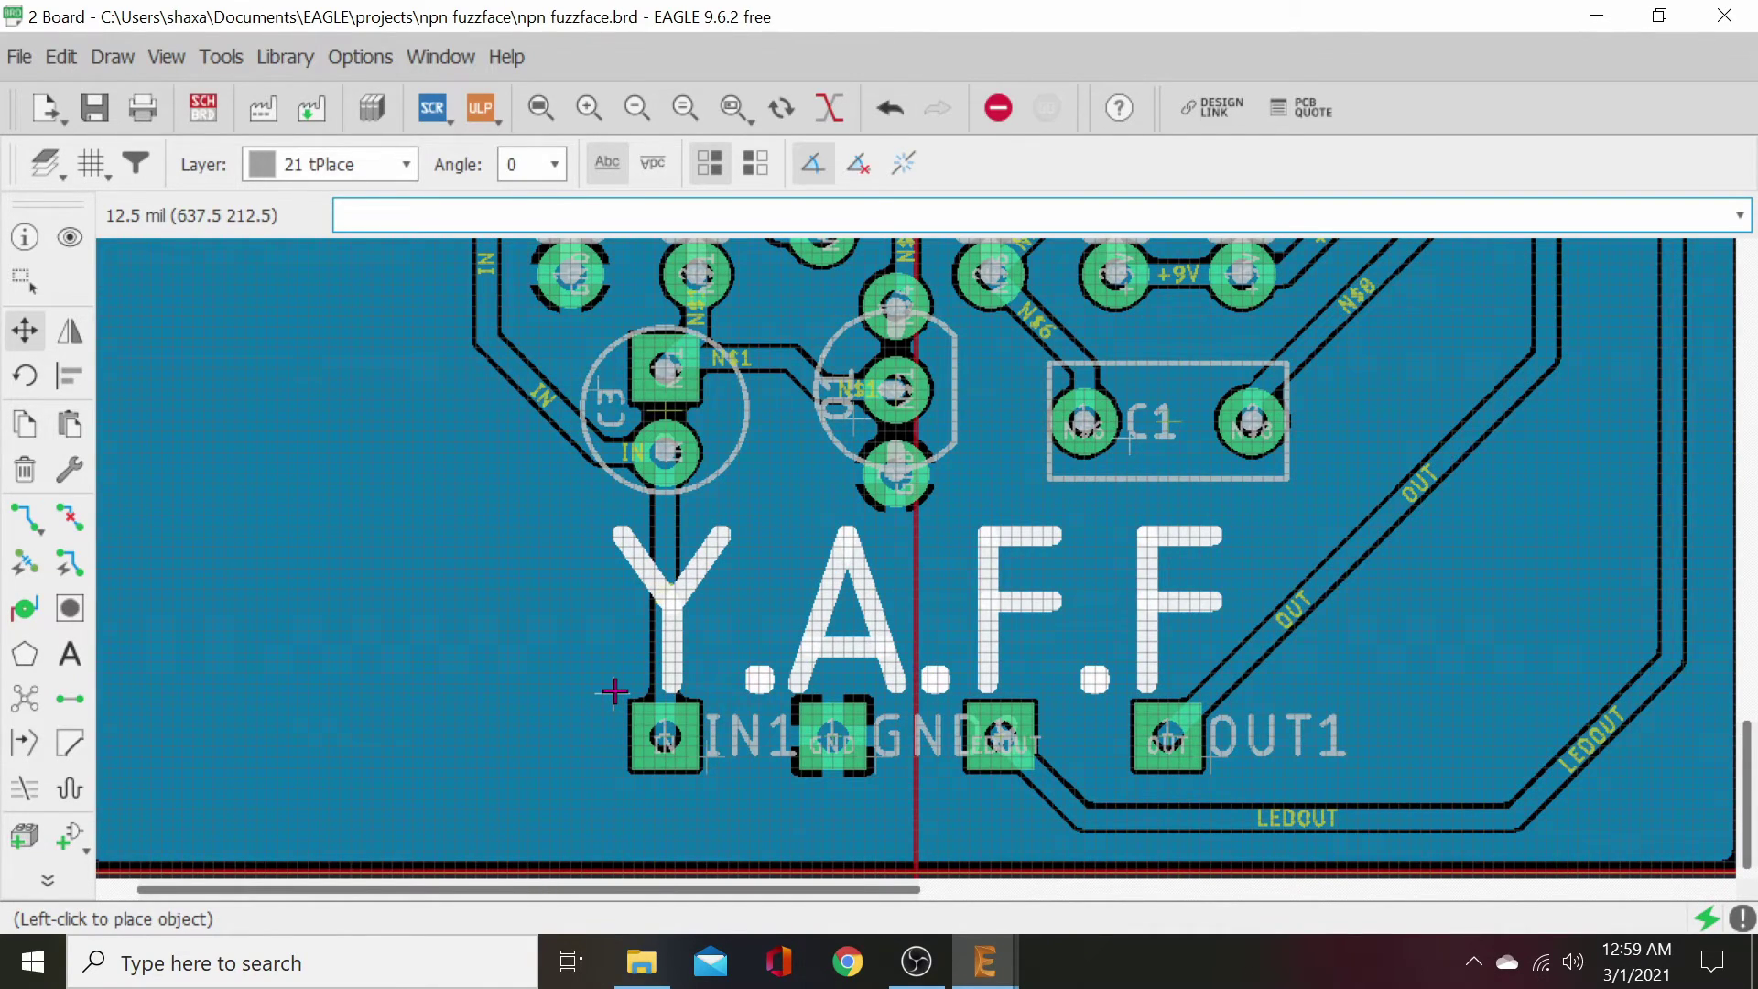
{"action": "left_click", "coordinate": [614, 691]}
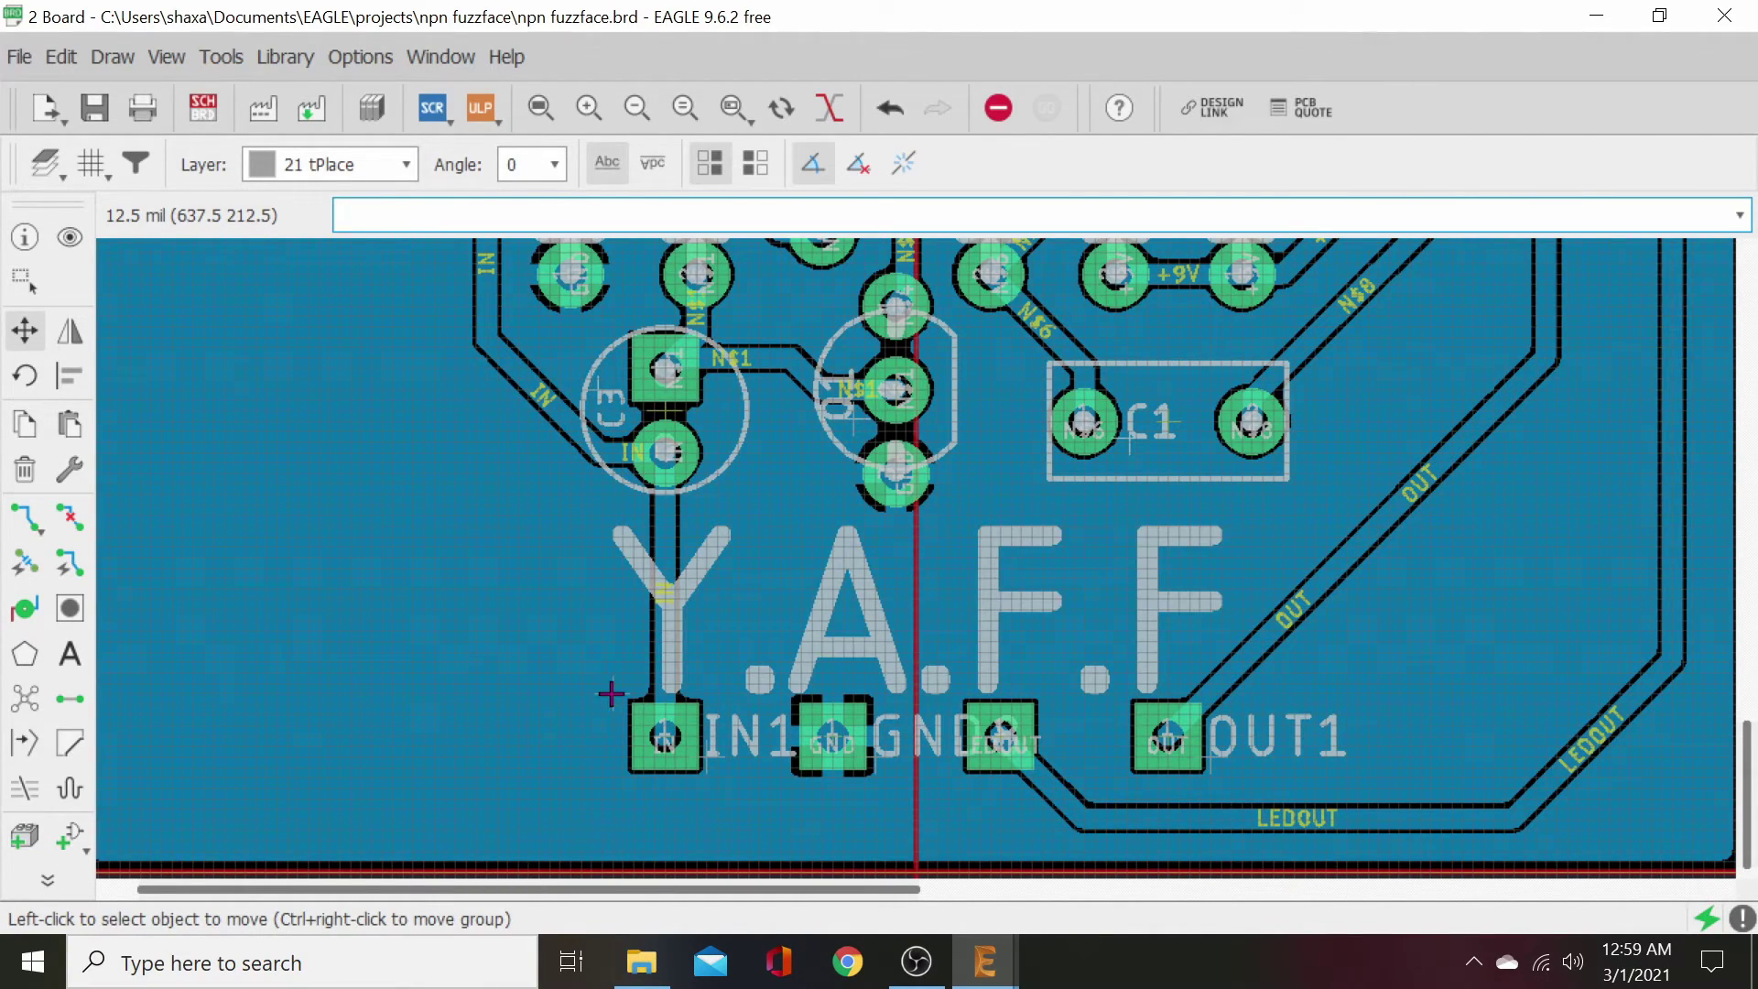
{"action": "scroll", "coordinate": [611, 693], "scroll_direction": "down", "scroll_amount": 2}
{"action": "middle_click_drag", "start_coordinate": [561, 699], "coordinate": [576, 609]}
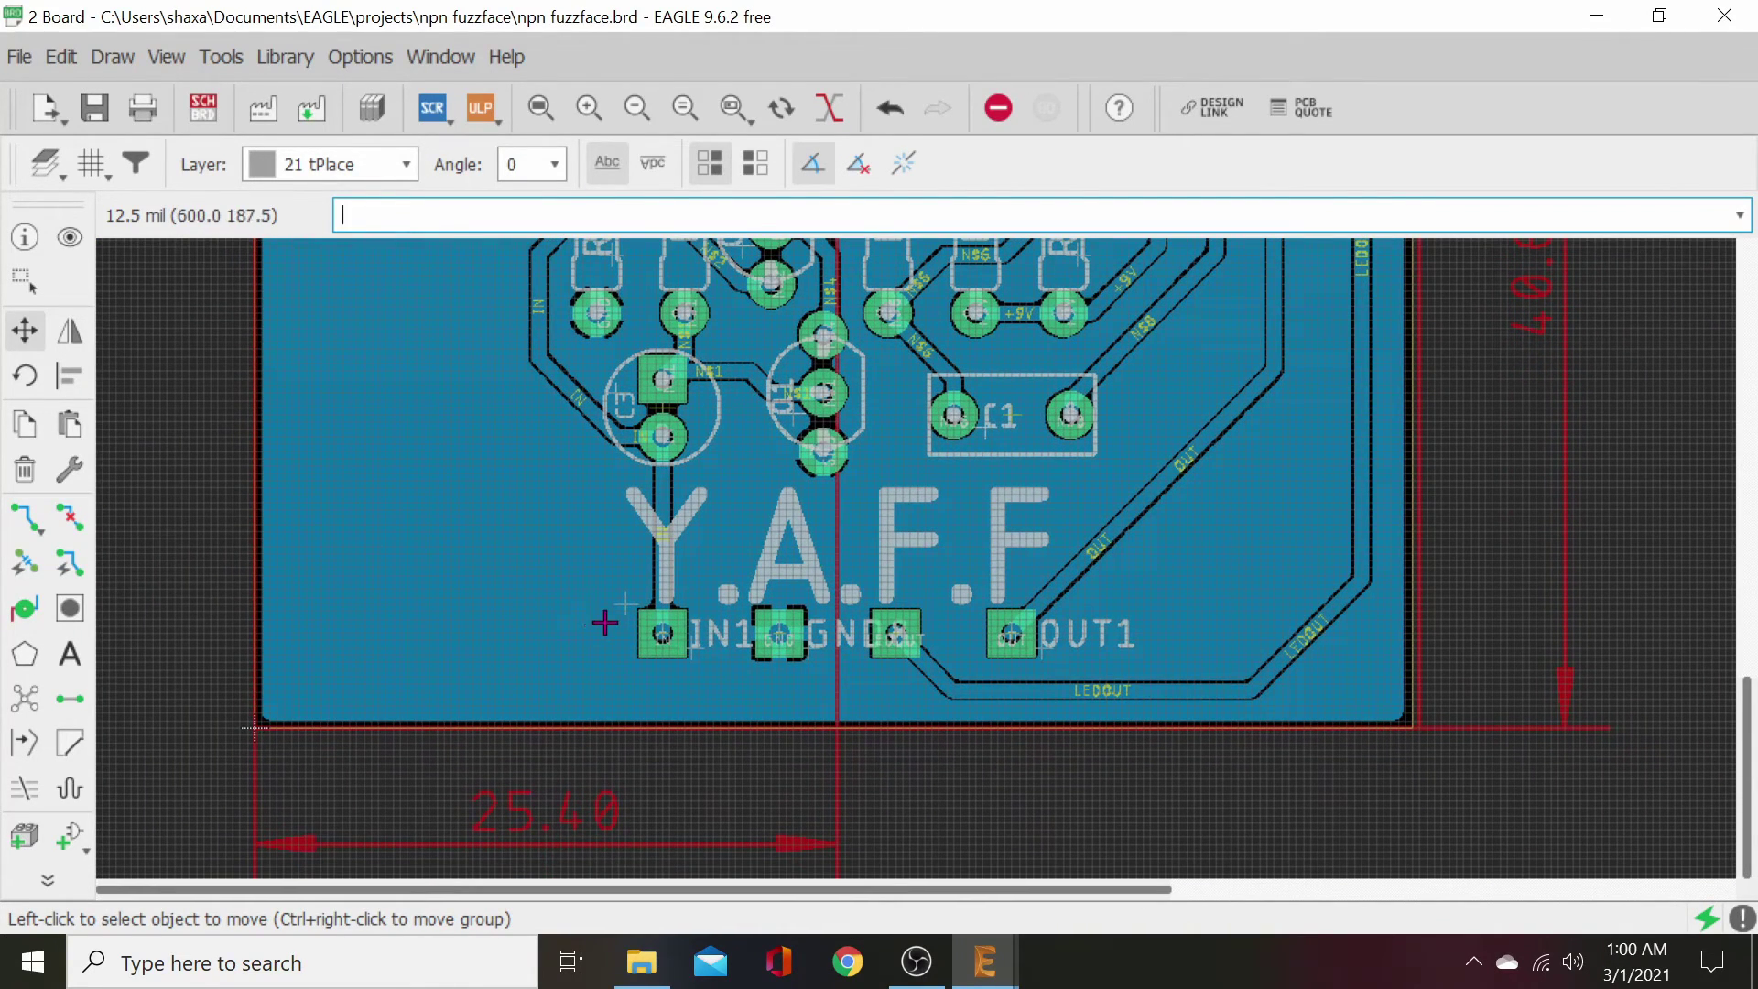
- Move the IN1, OUT1 and GND8 name labels into a row below their pads
{"action": "left_click", "coordinate": [690, 650]}
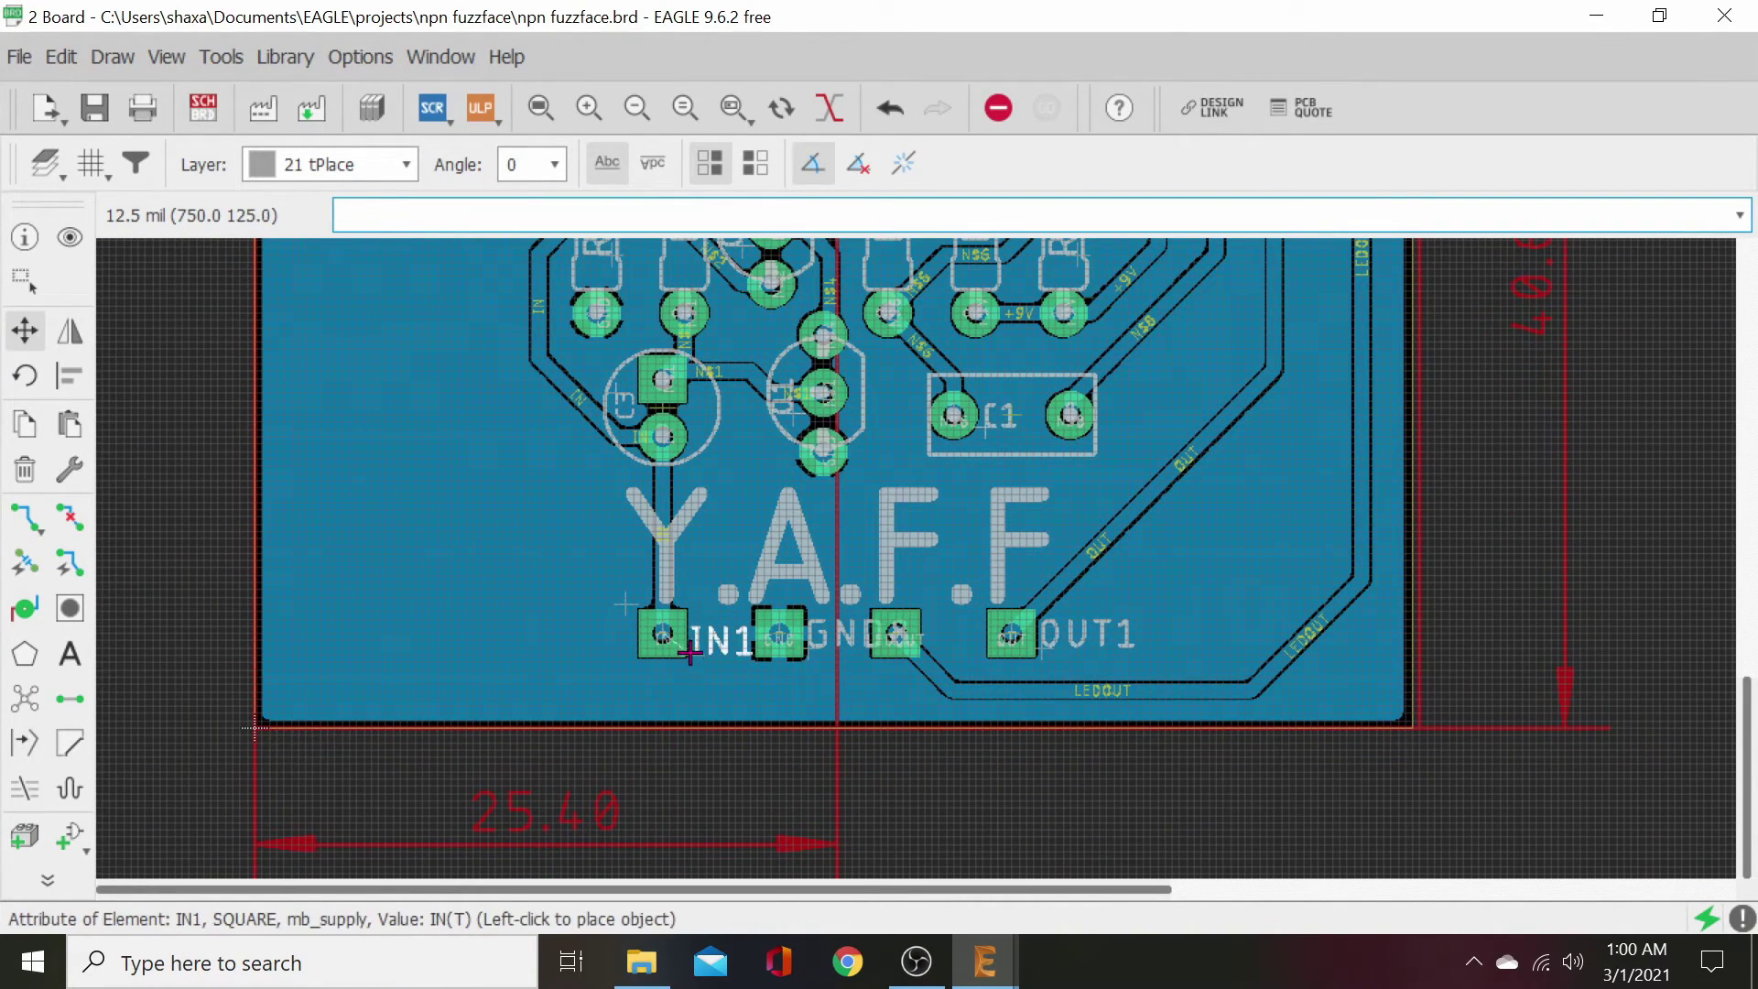
{"action": "left_click", "coordinate": [634, 700]}
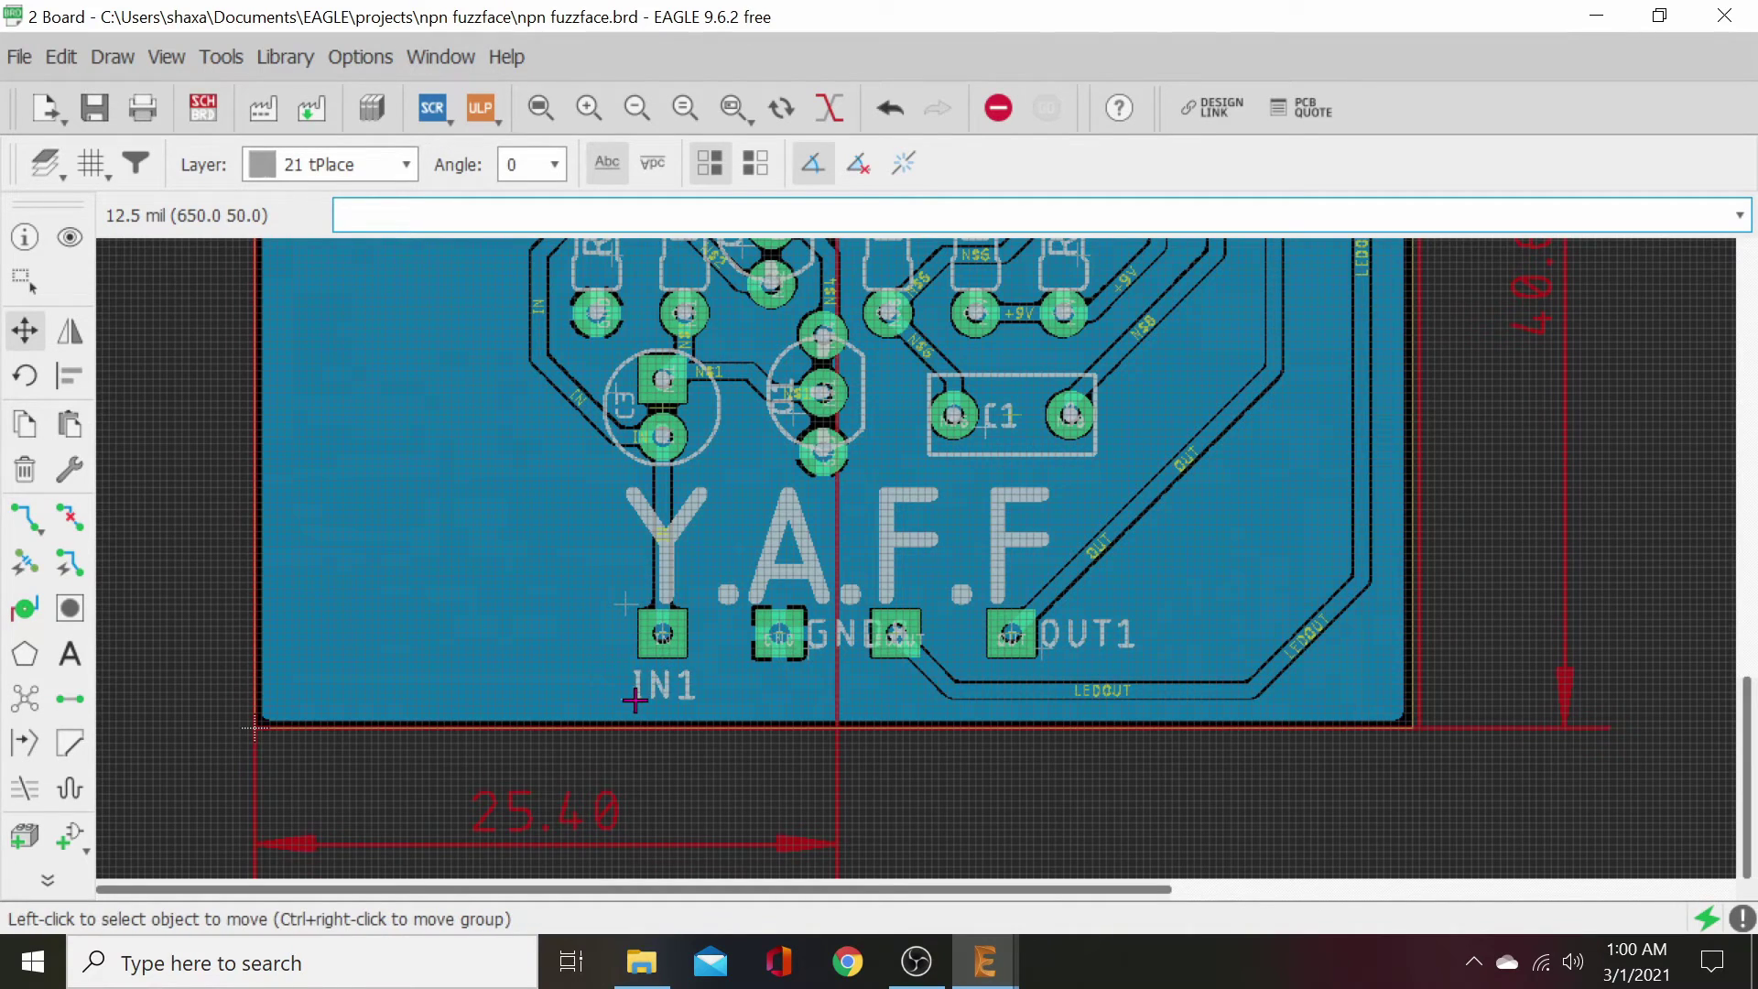
{"action": "left_click", "coordinate": [1034, 650]}
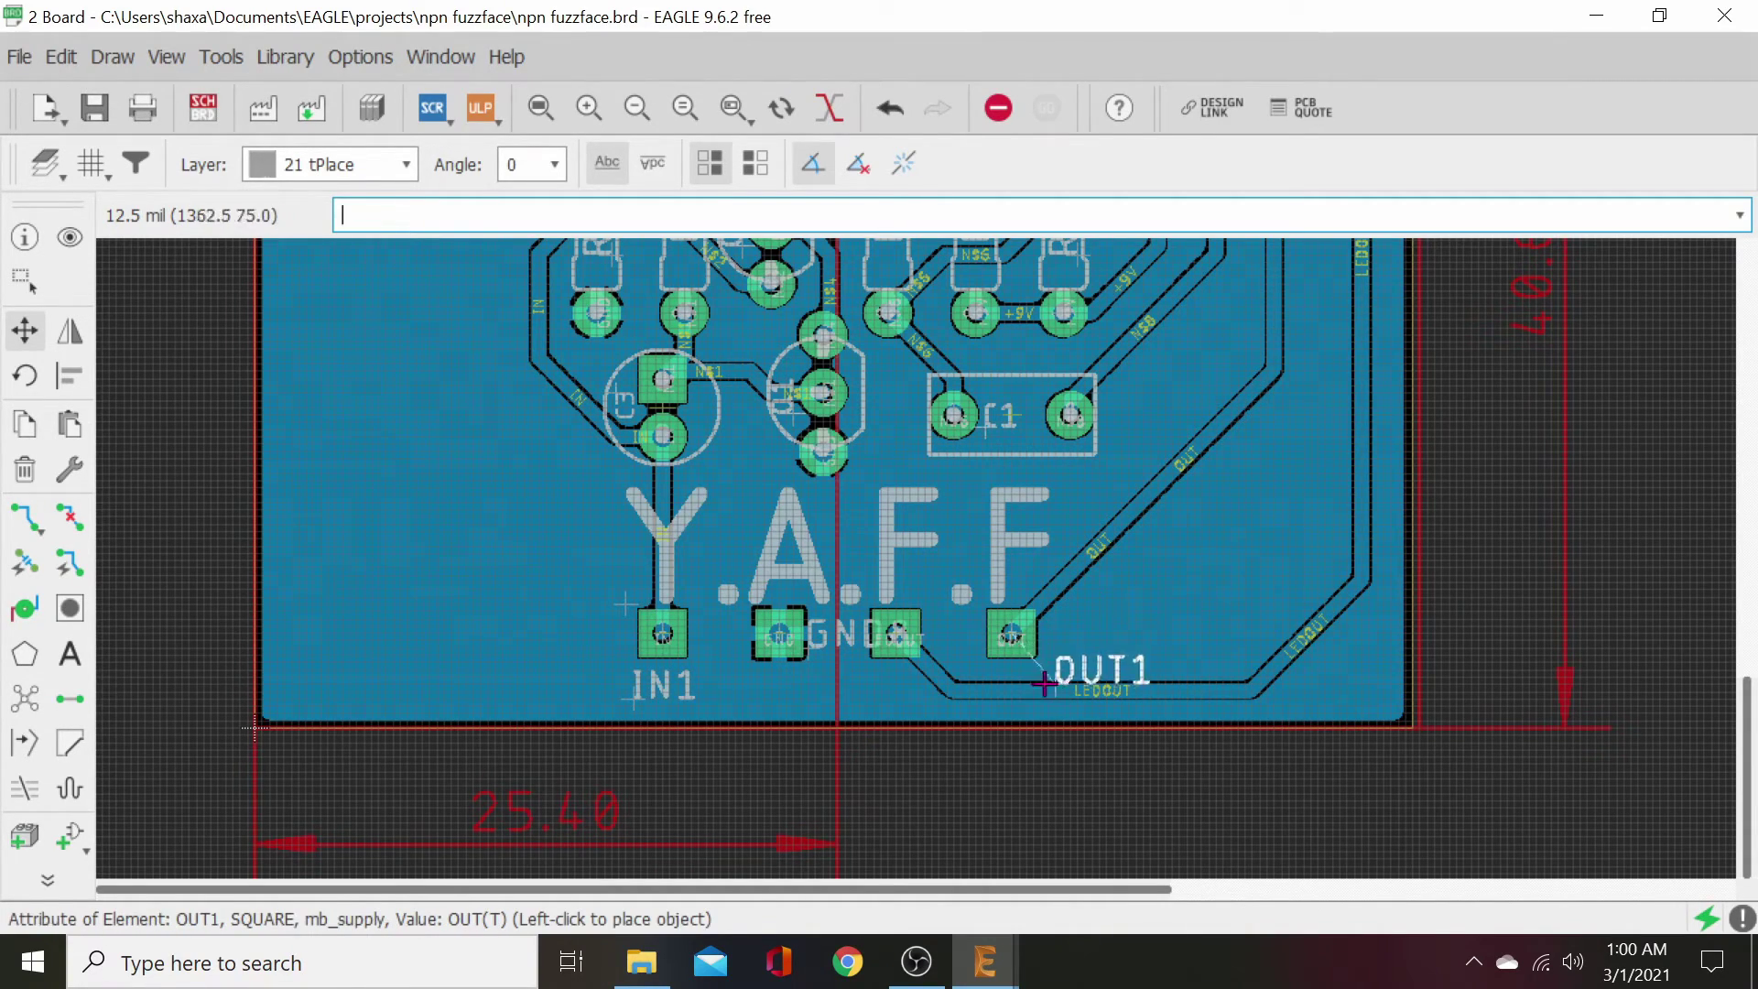
{"action": "left_click", "coordinate": [982, 697]}
{"action": "left_click", "coordinate": [818, 633]}
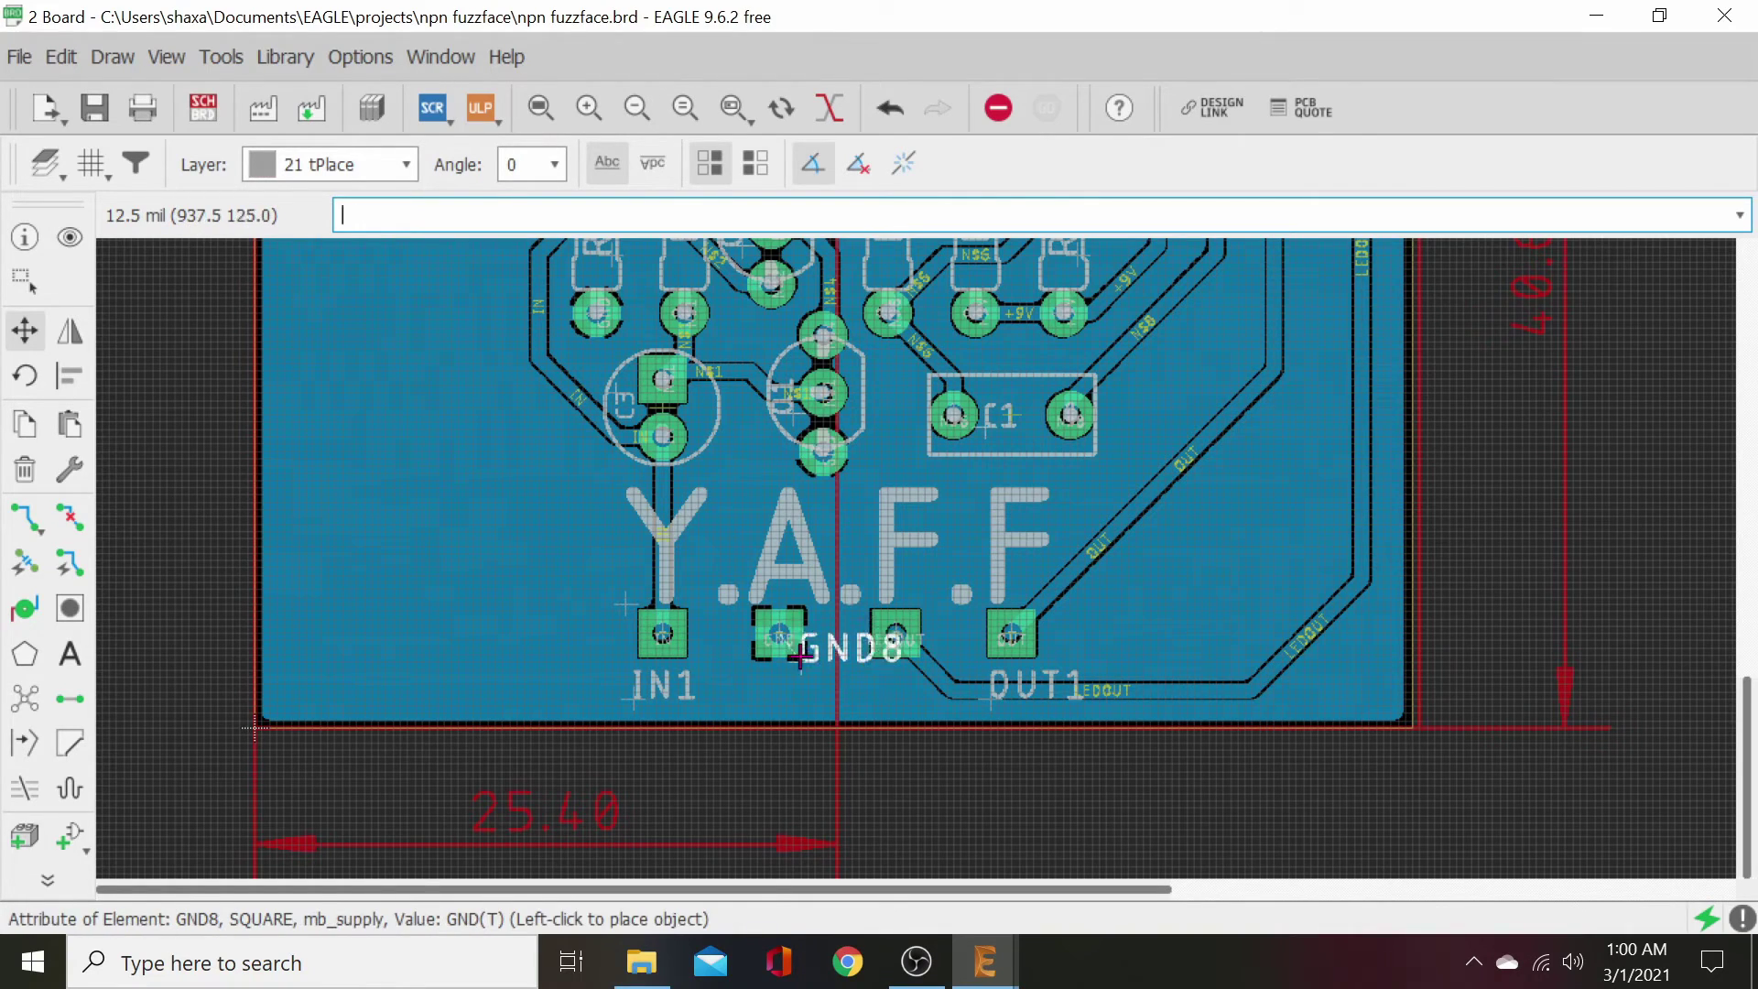
{"action": "left_click", "coordinate": [756, 689]}
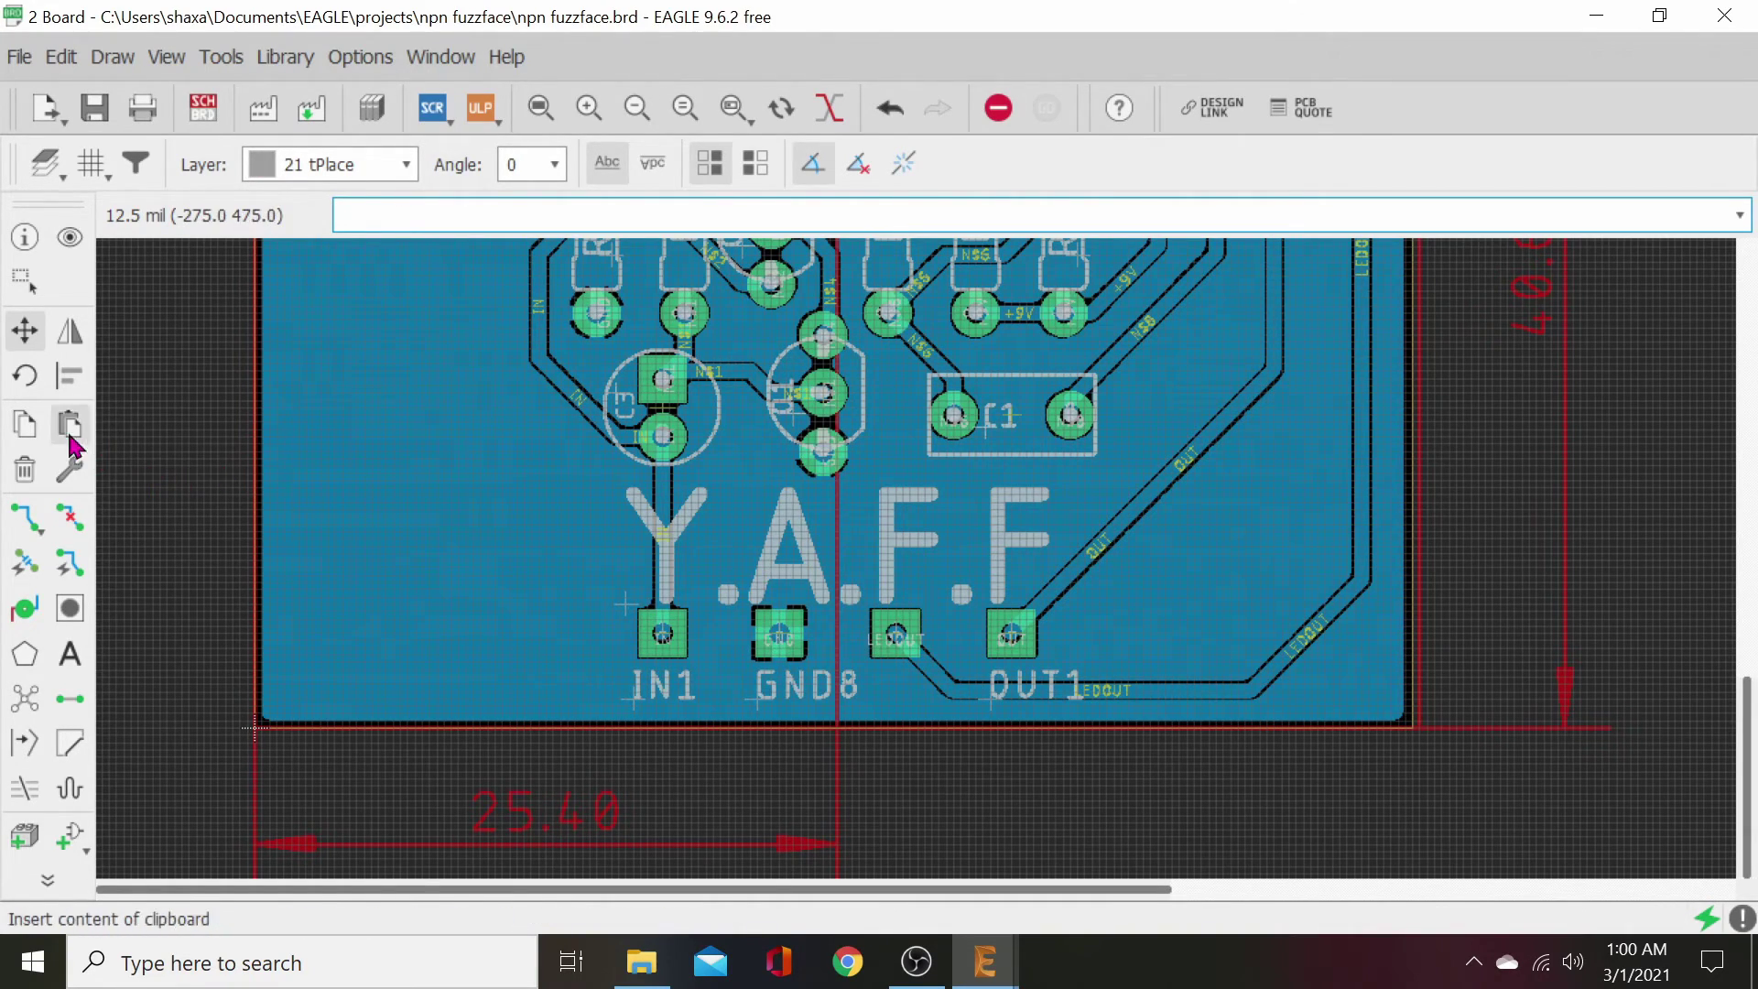
{"action": "left_click", "coordinate": [26, 472]}
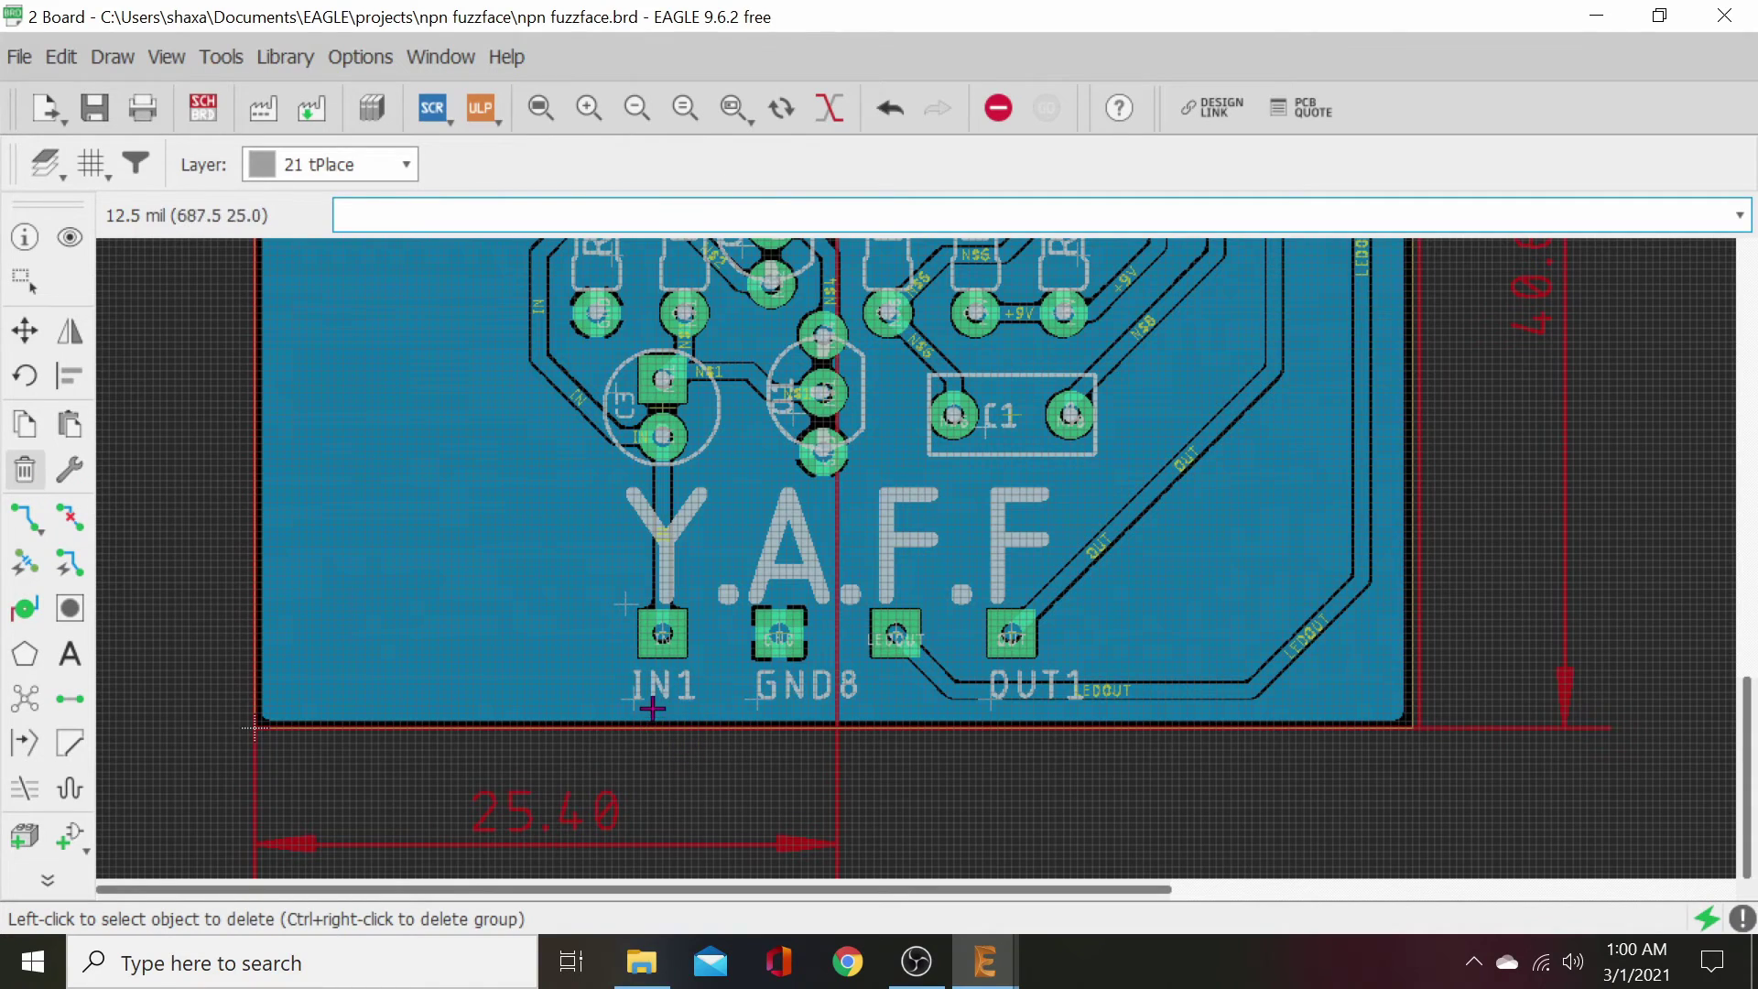
- Place a size-66 'in' text on tPlace below the left pad
{"action": "left_click", "coordinate": [70, 653]}
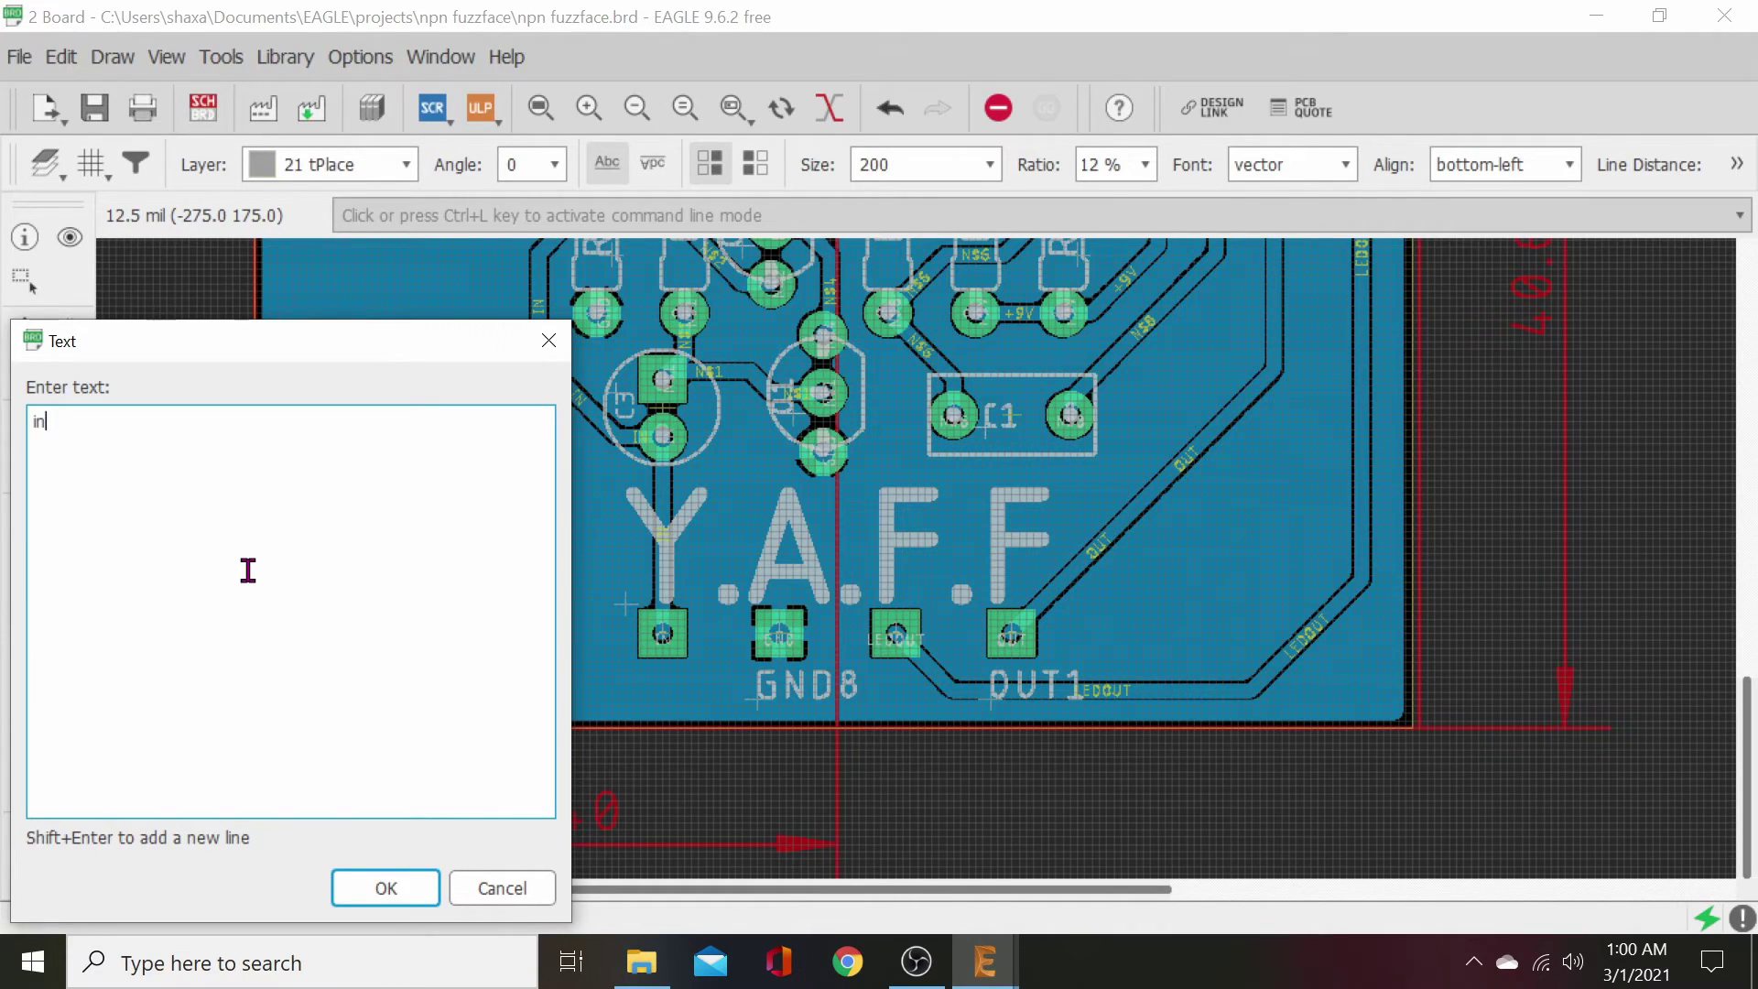
{"action": "left_click", "coordinate": [389, 889]}
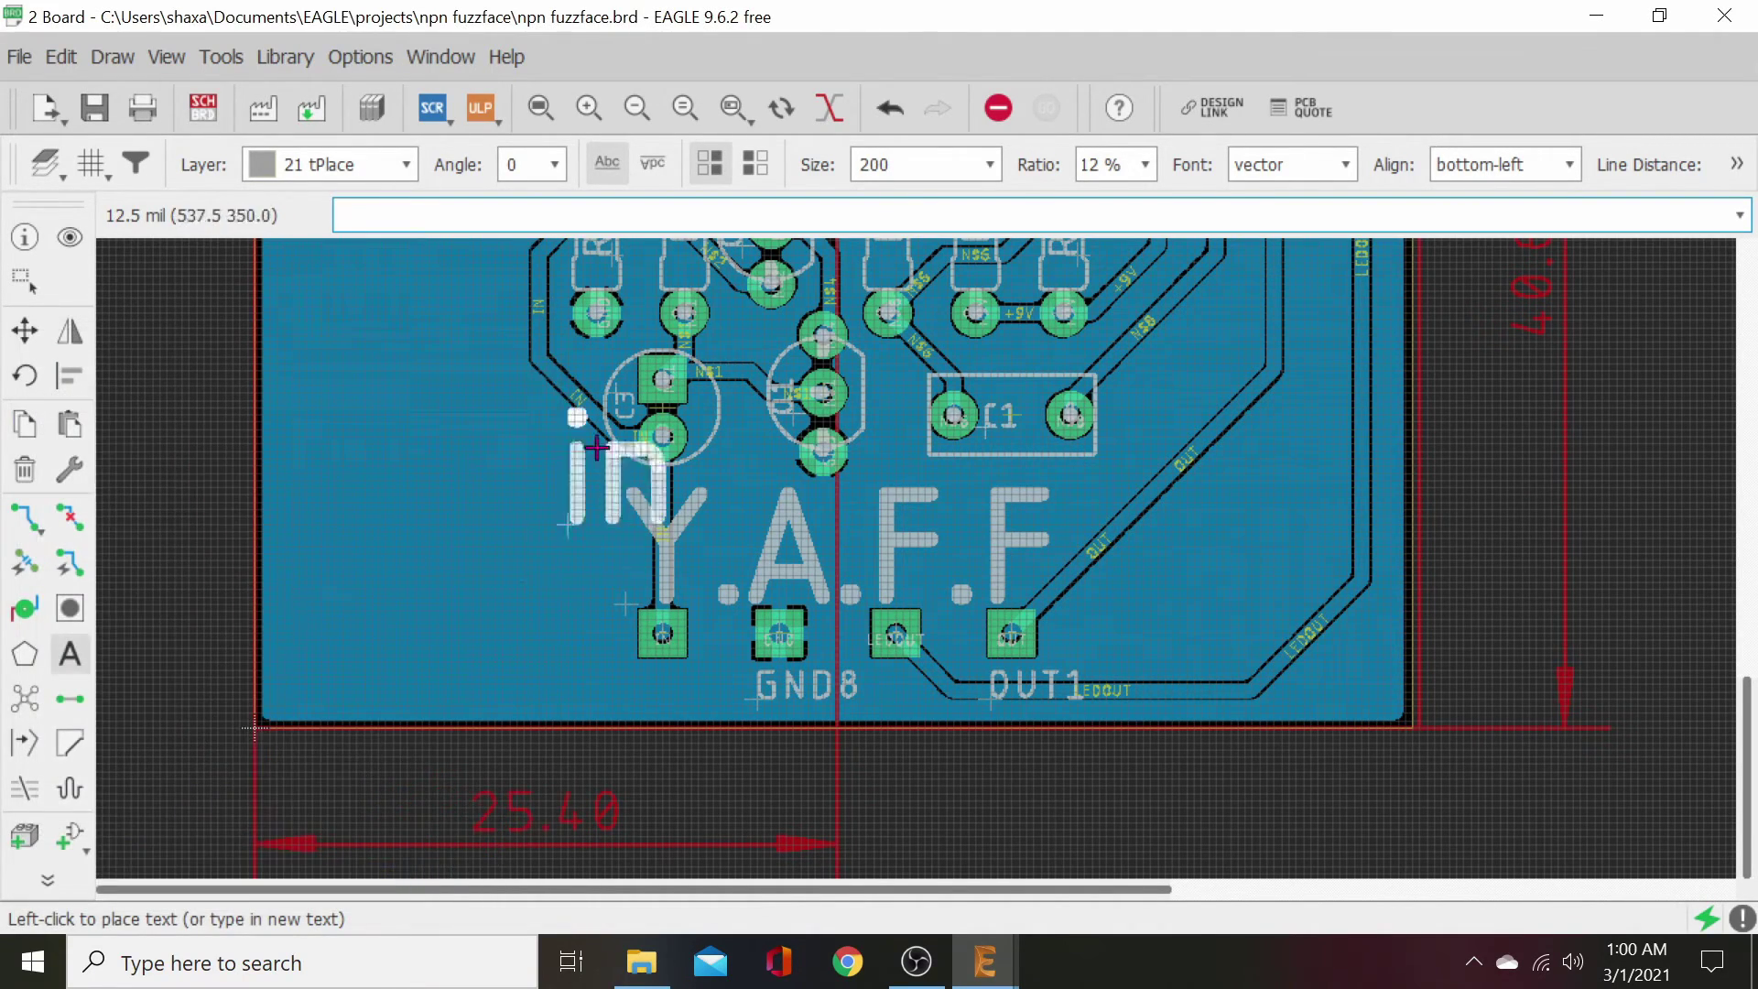
{"action": "left_click", "coordinate": [975, 164]}
{"action": "left_click", "coordinate": [988, 165]}
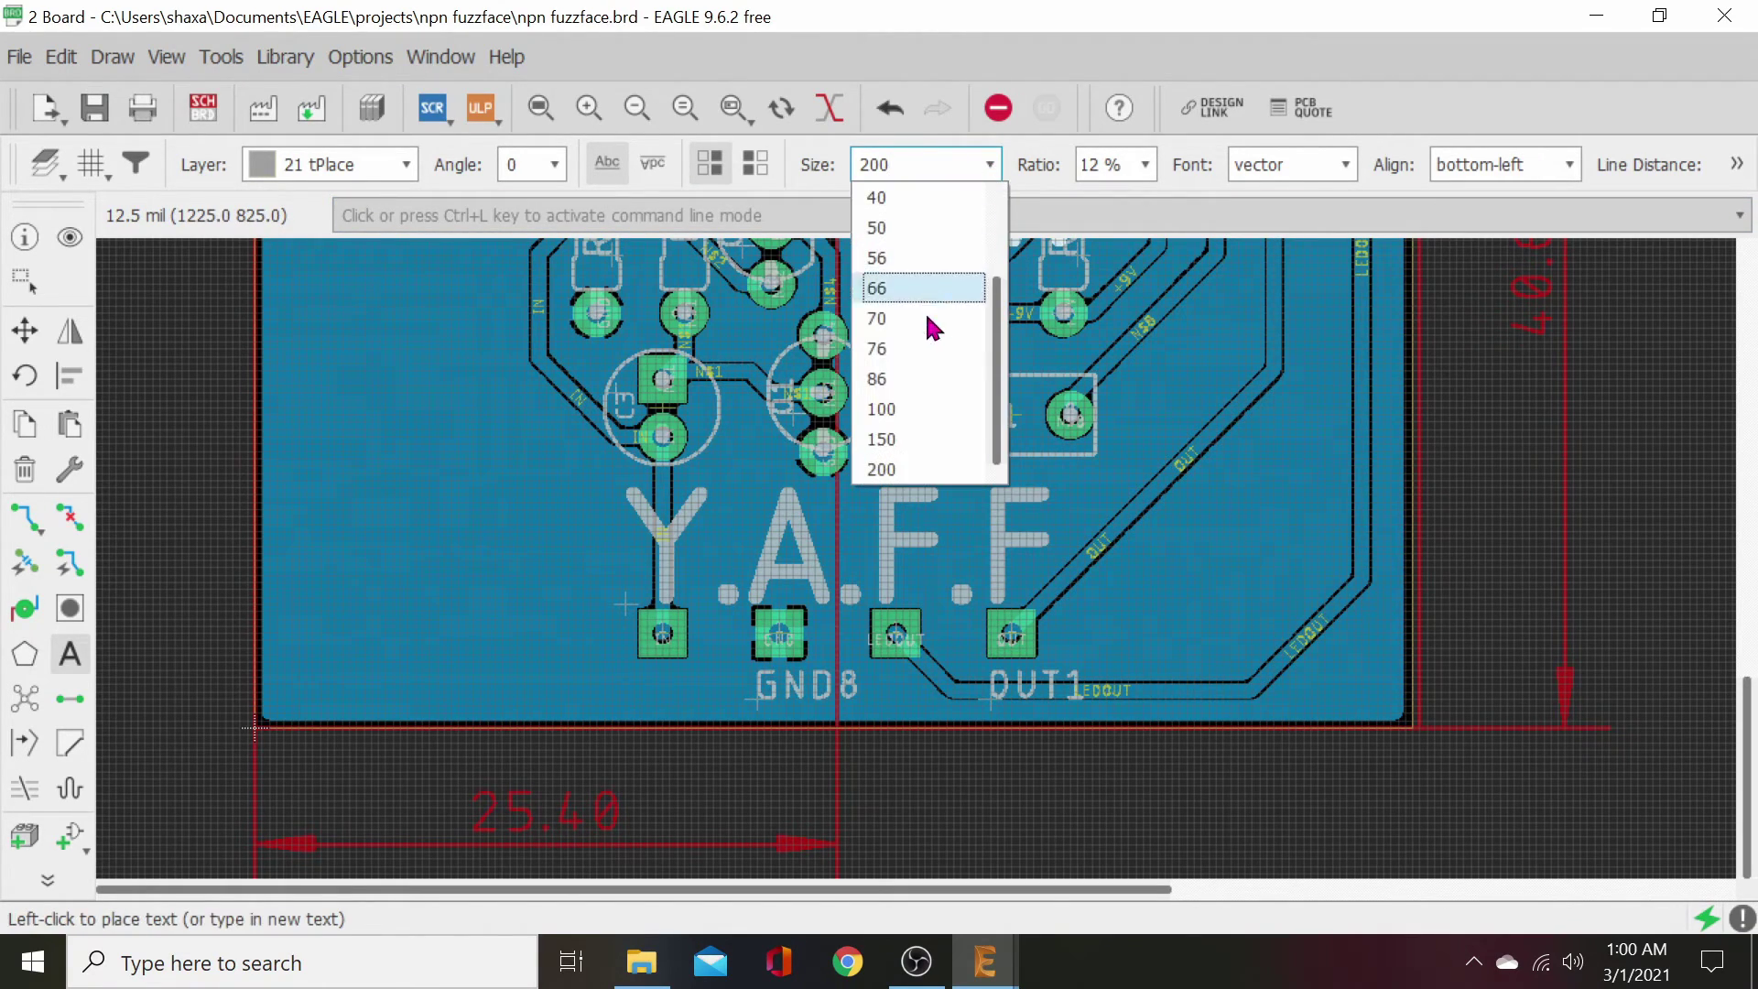
{"action": "left_click", "coordinate": [911, 291]}
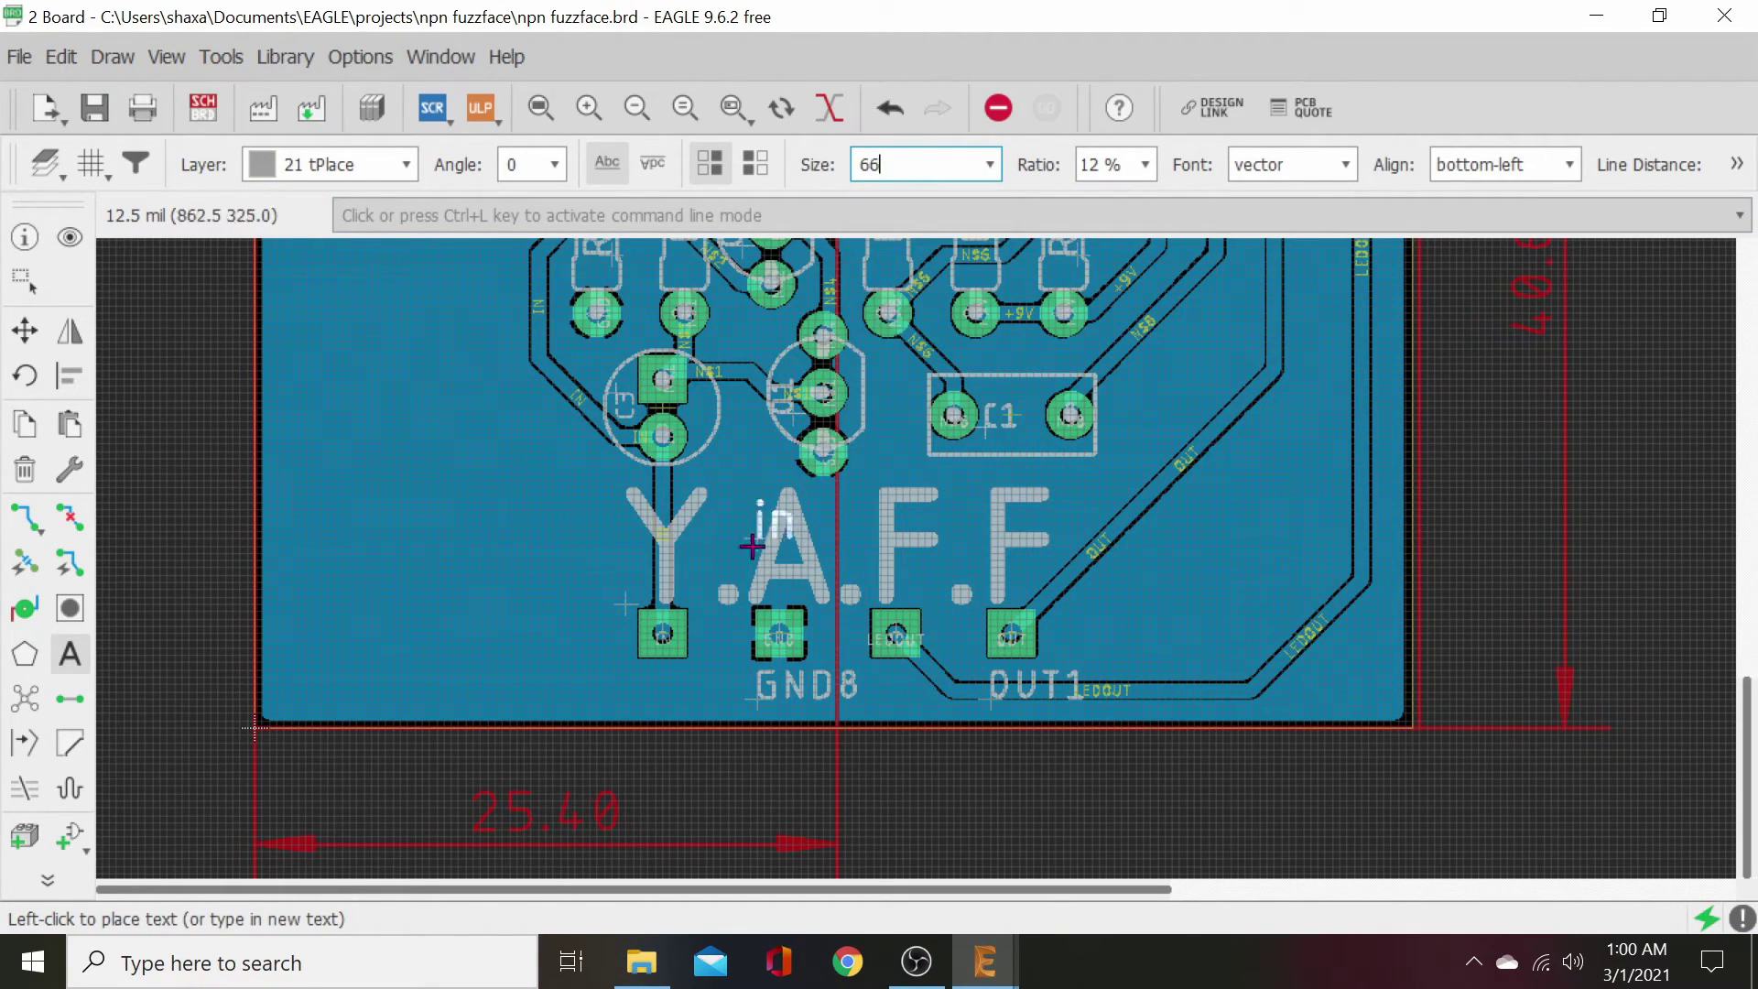
{"action": "left_click", "coordinate": [648, 703]}
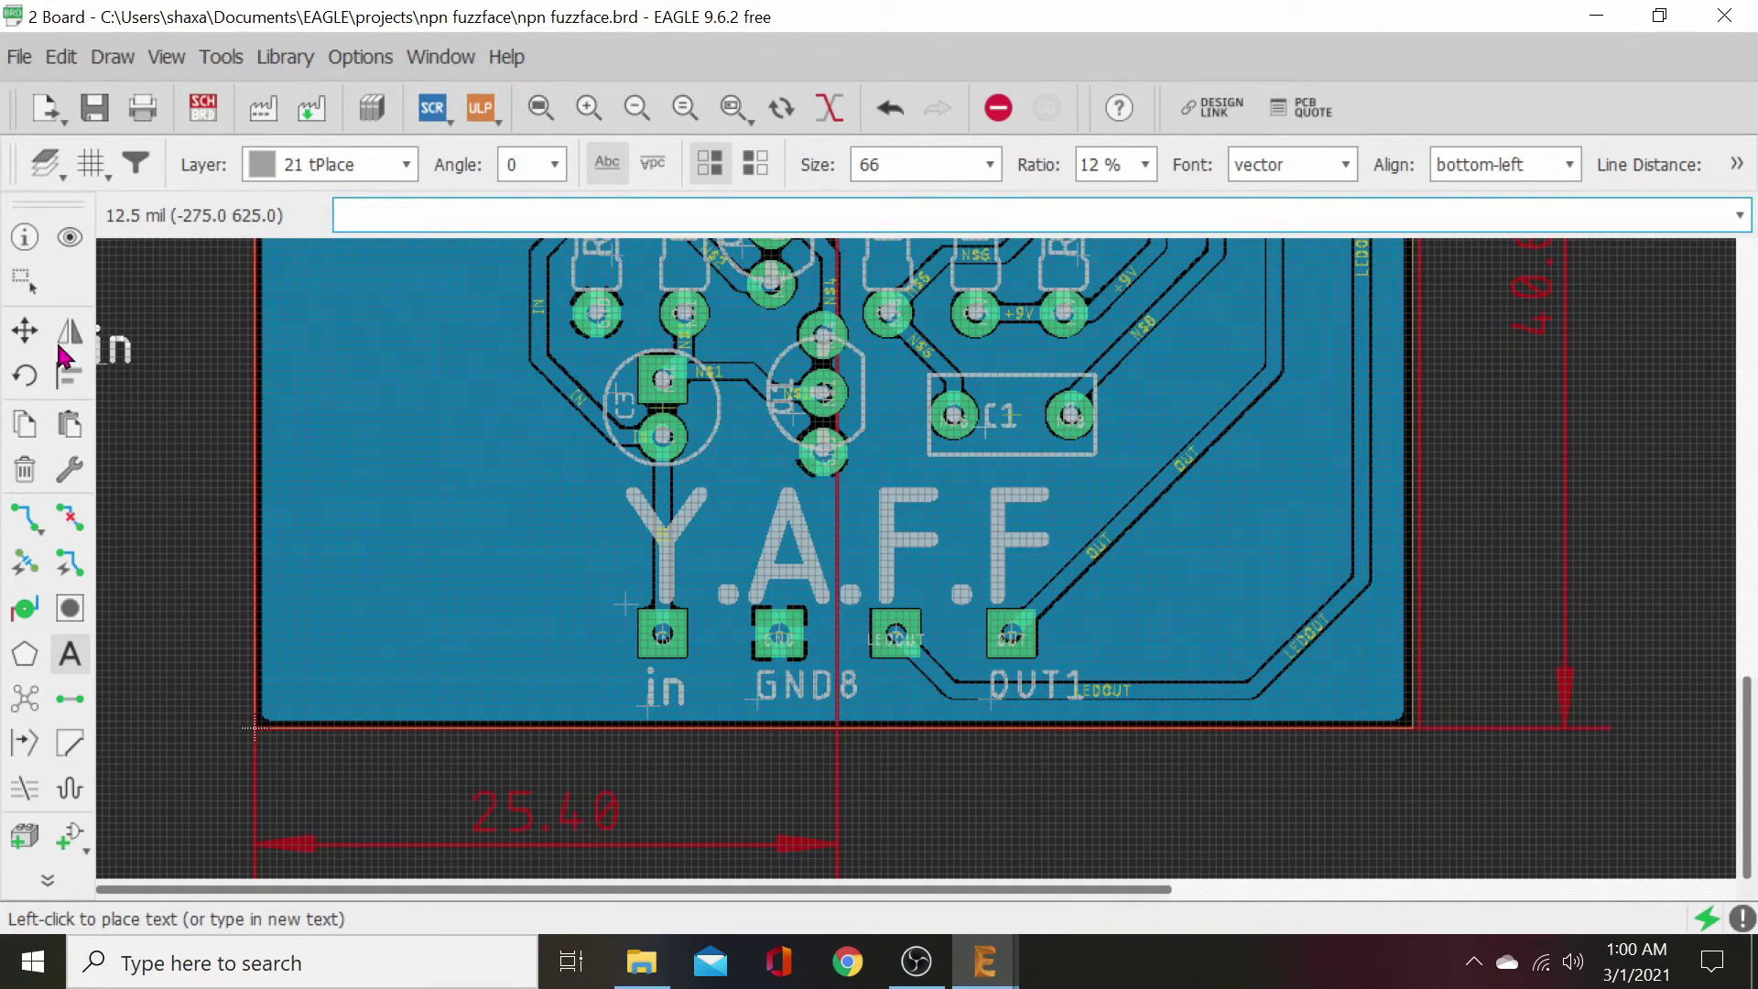
{"action": "left_click", "coordinate": [31, 469]}
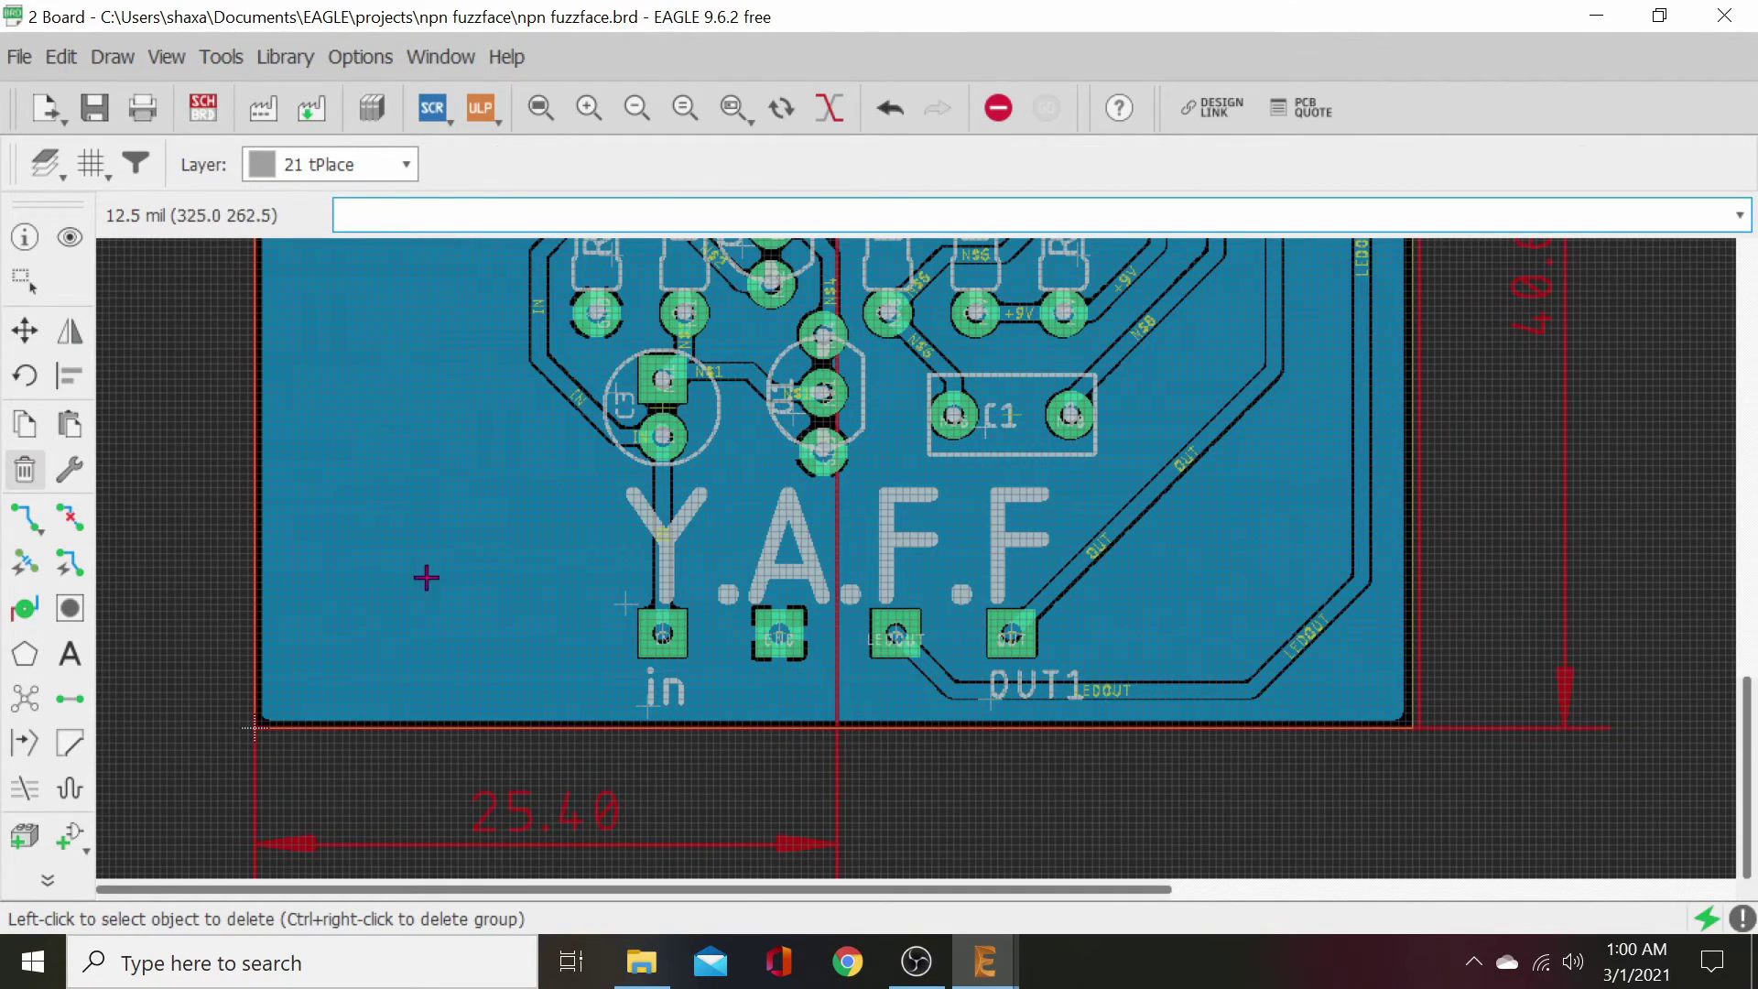
- Place 'led-' under the second pad and enter the 'led+' text
{"action": "left_click", "coordinate": [71, 654]}
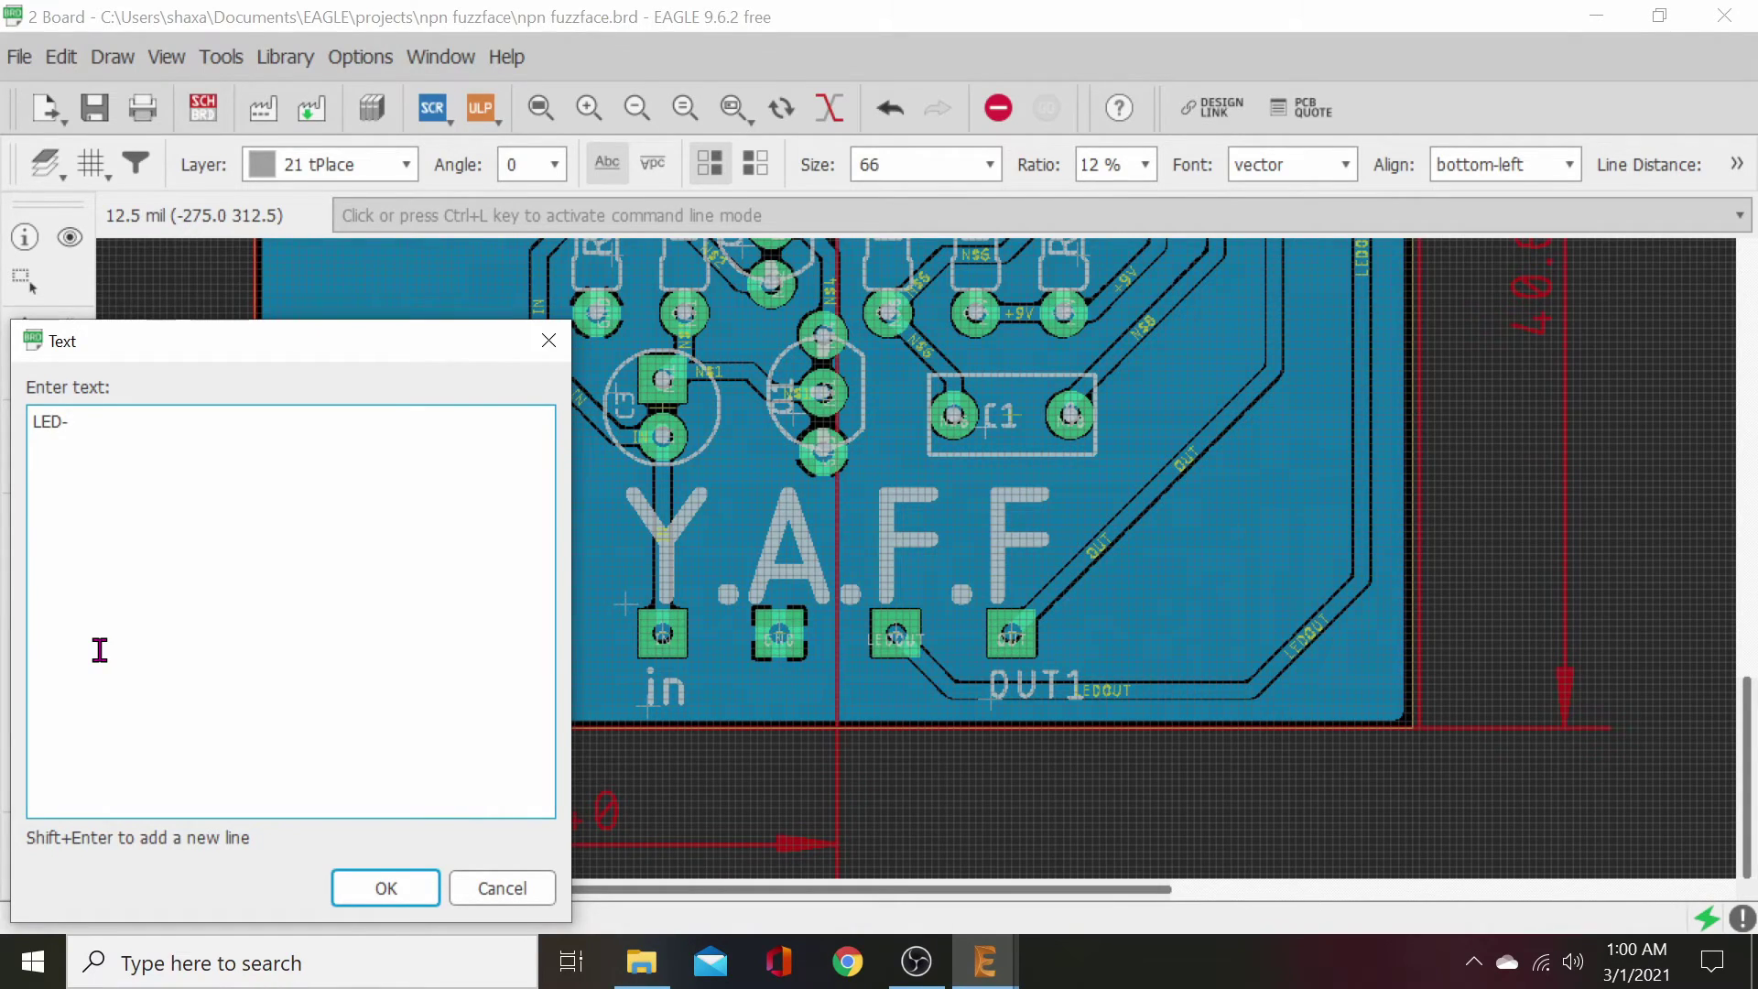
{"action": "key", "text": "BackSpace"}
{"action": "key", "text": "BackSpace"}
{"action": "key", "text": "BackSpace"}
{"action": "left_click", "coordinate": [410, 898]}
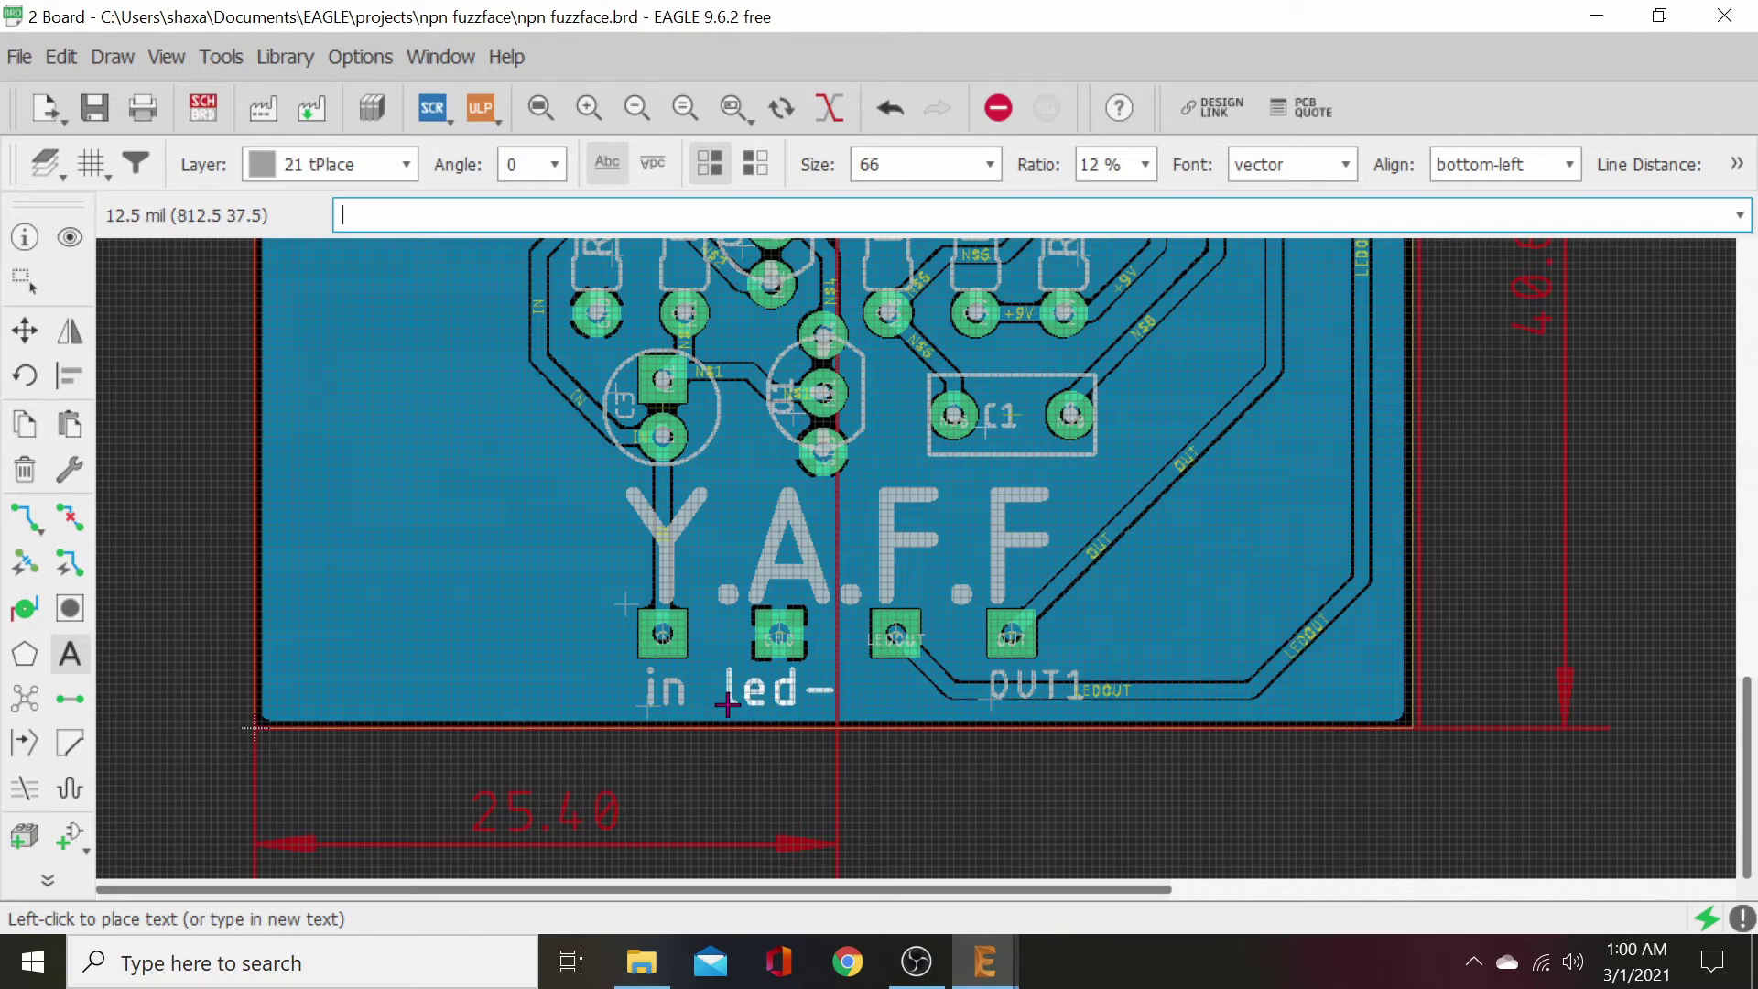
{"action": "left_click", "coordinate": [727, 703]}
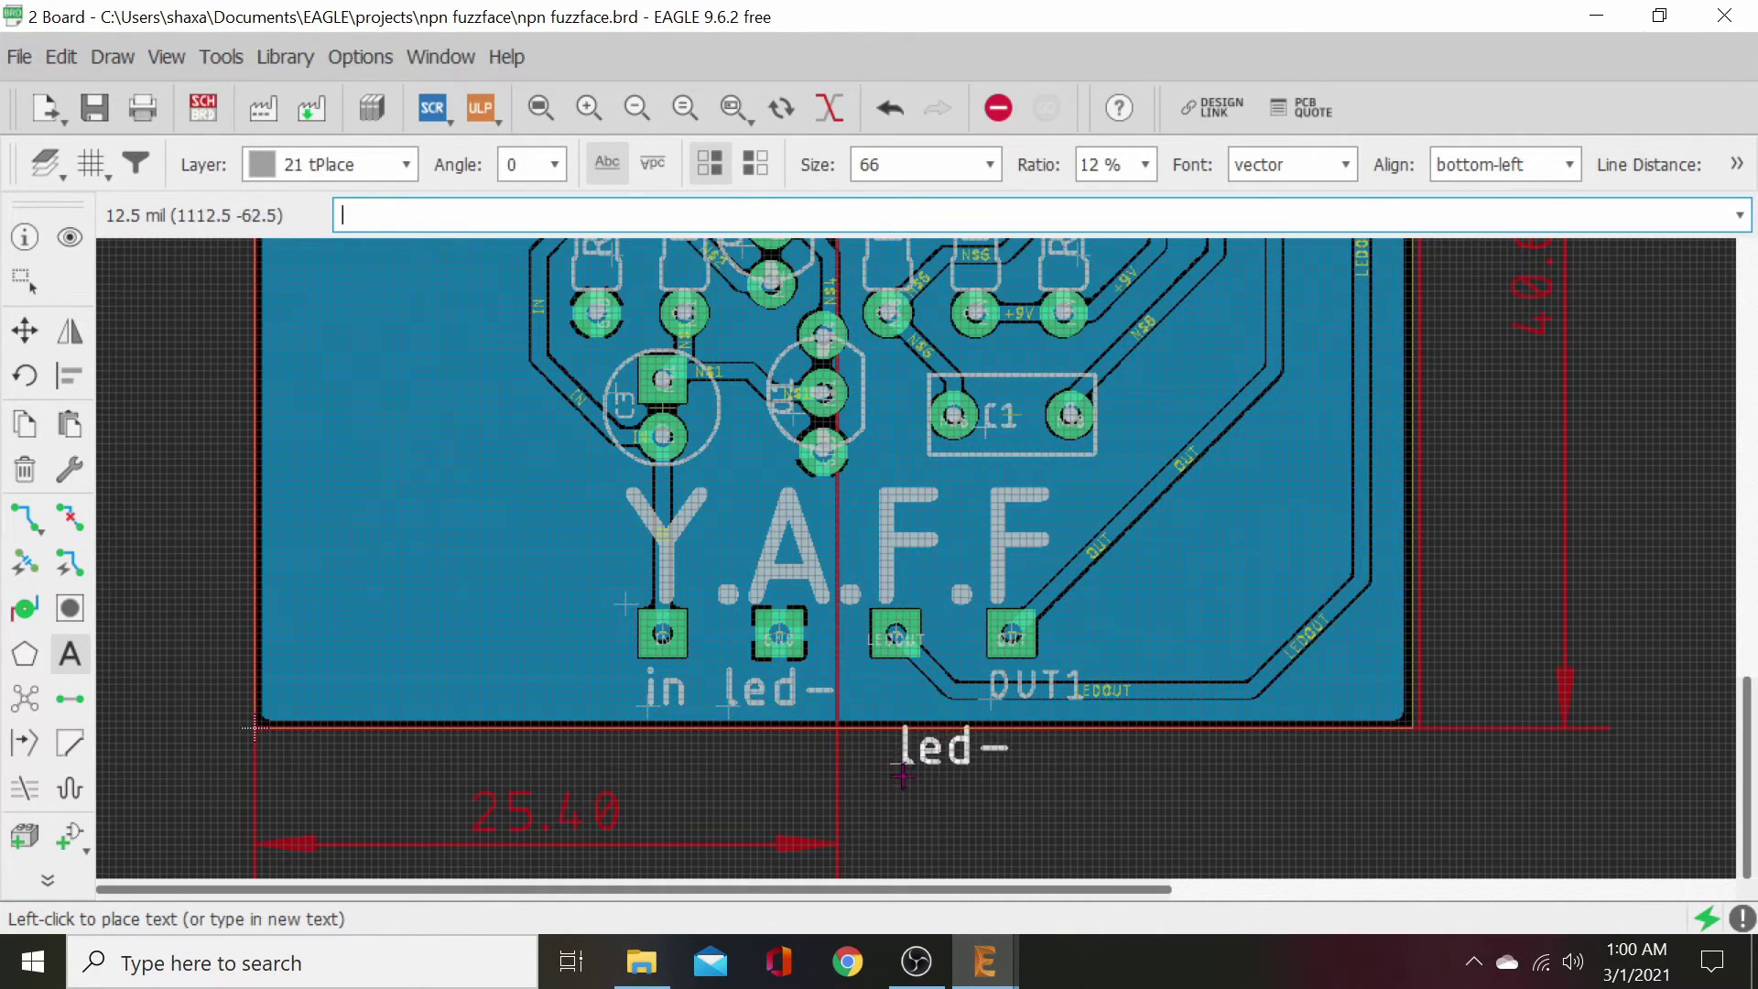
{"action": "left_click", "coordinate": [62, 652]}
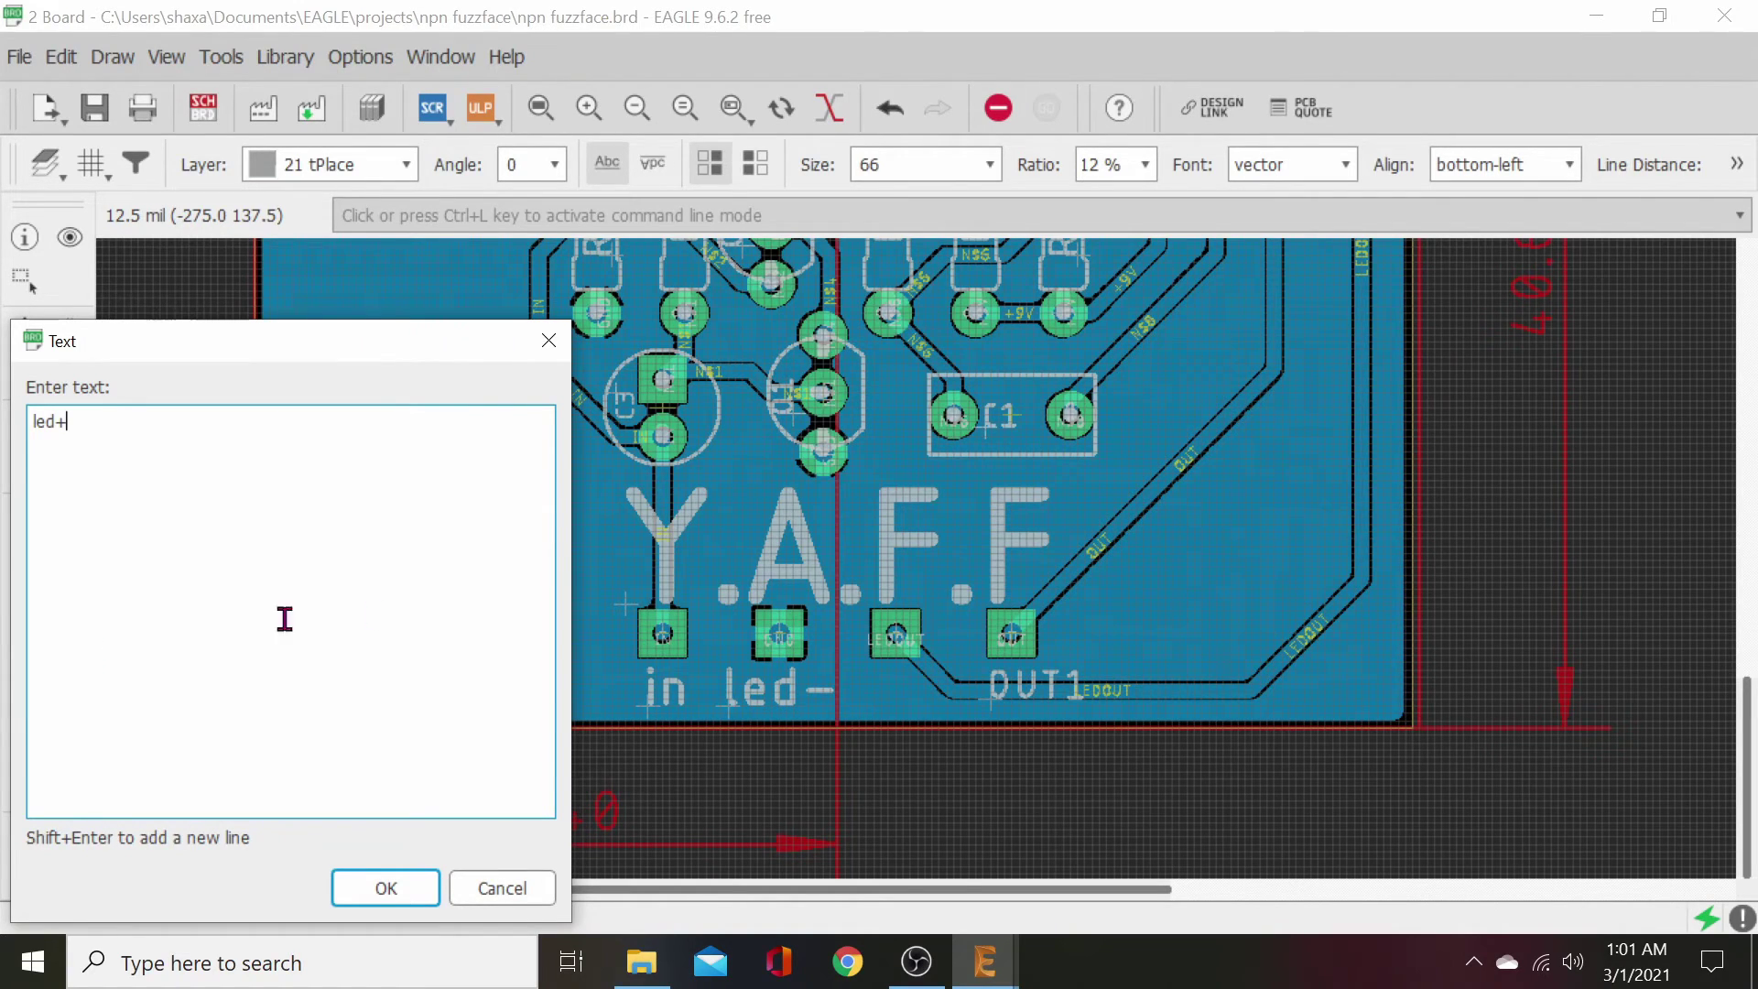
{"action": "left_click", "coordinate": [392, 889]}
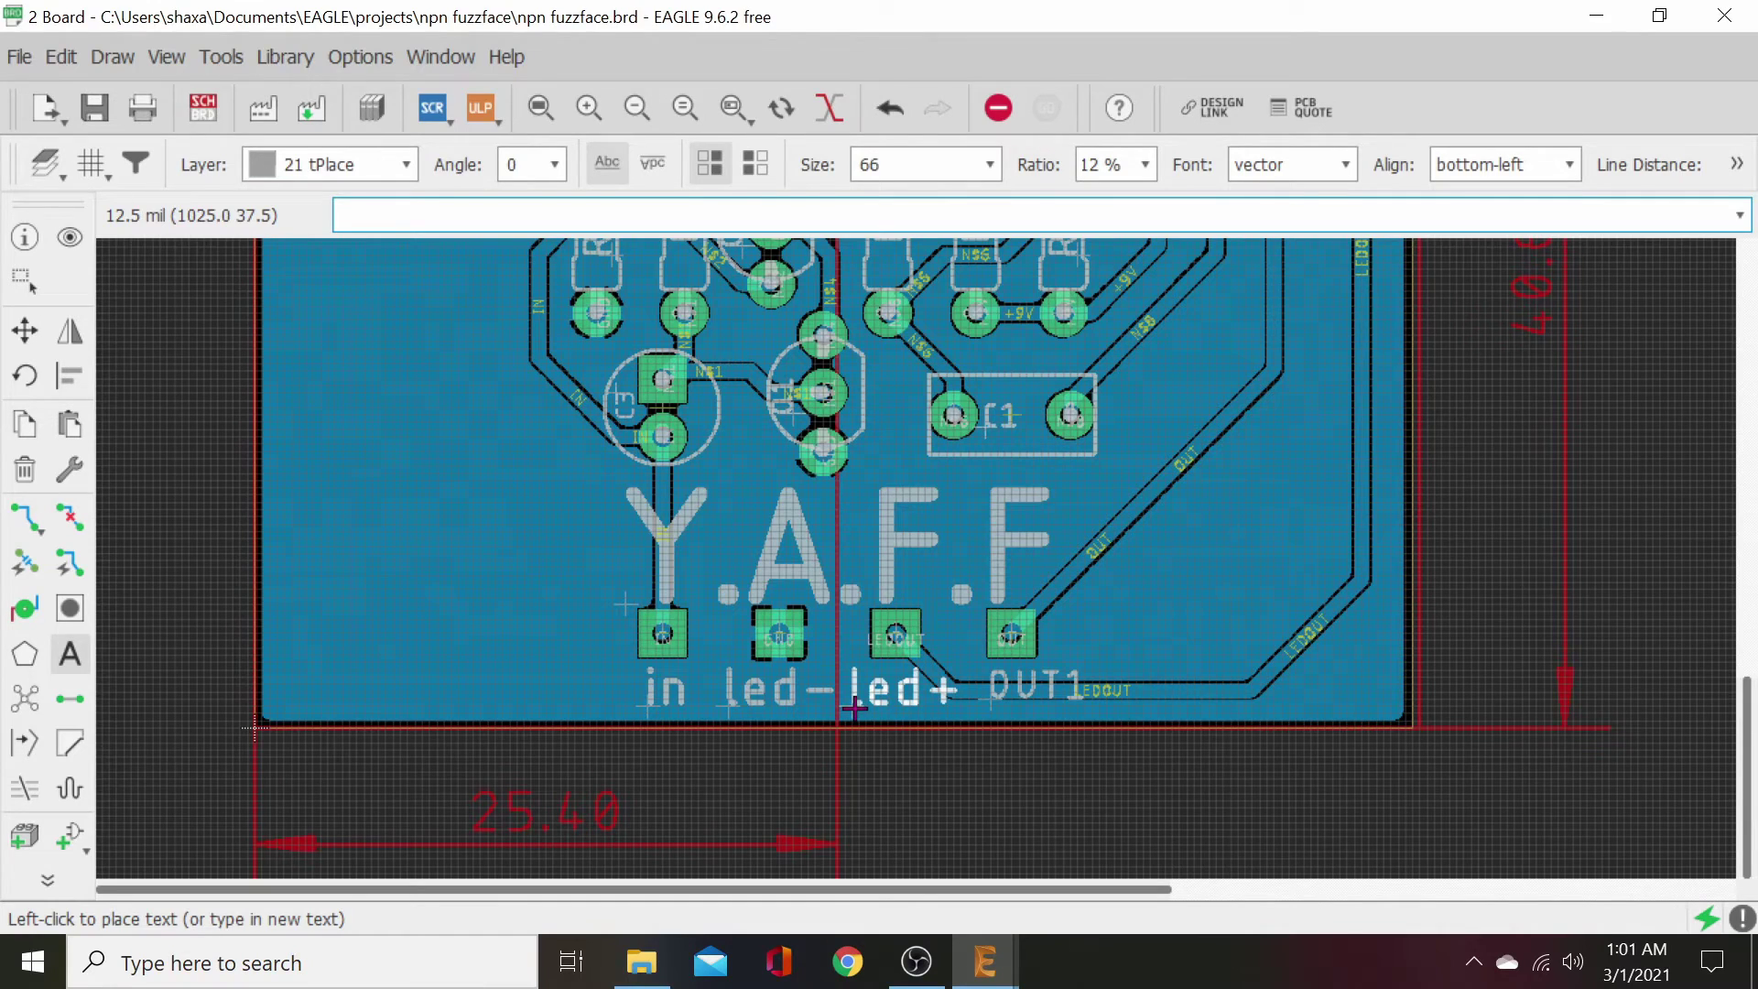
- Place led+ beside led-, delete the OUT1 label, and add 'out' after led+
{"action": "left_click", "coordinate": [860, 707]}
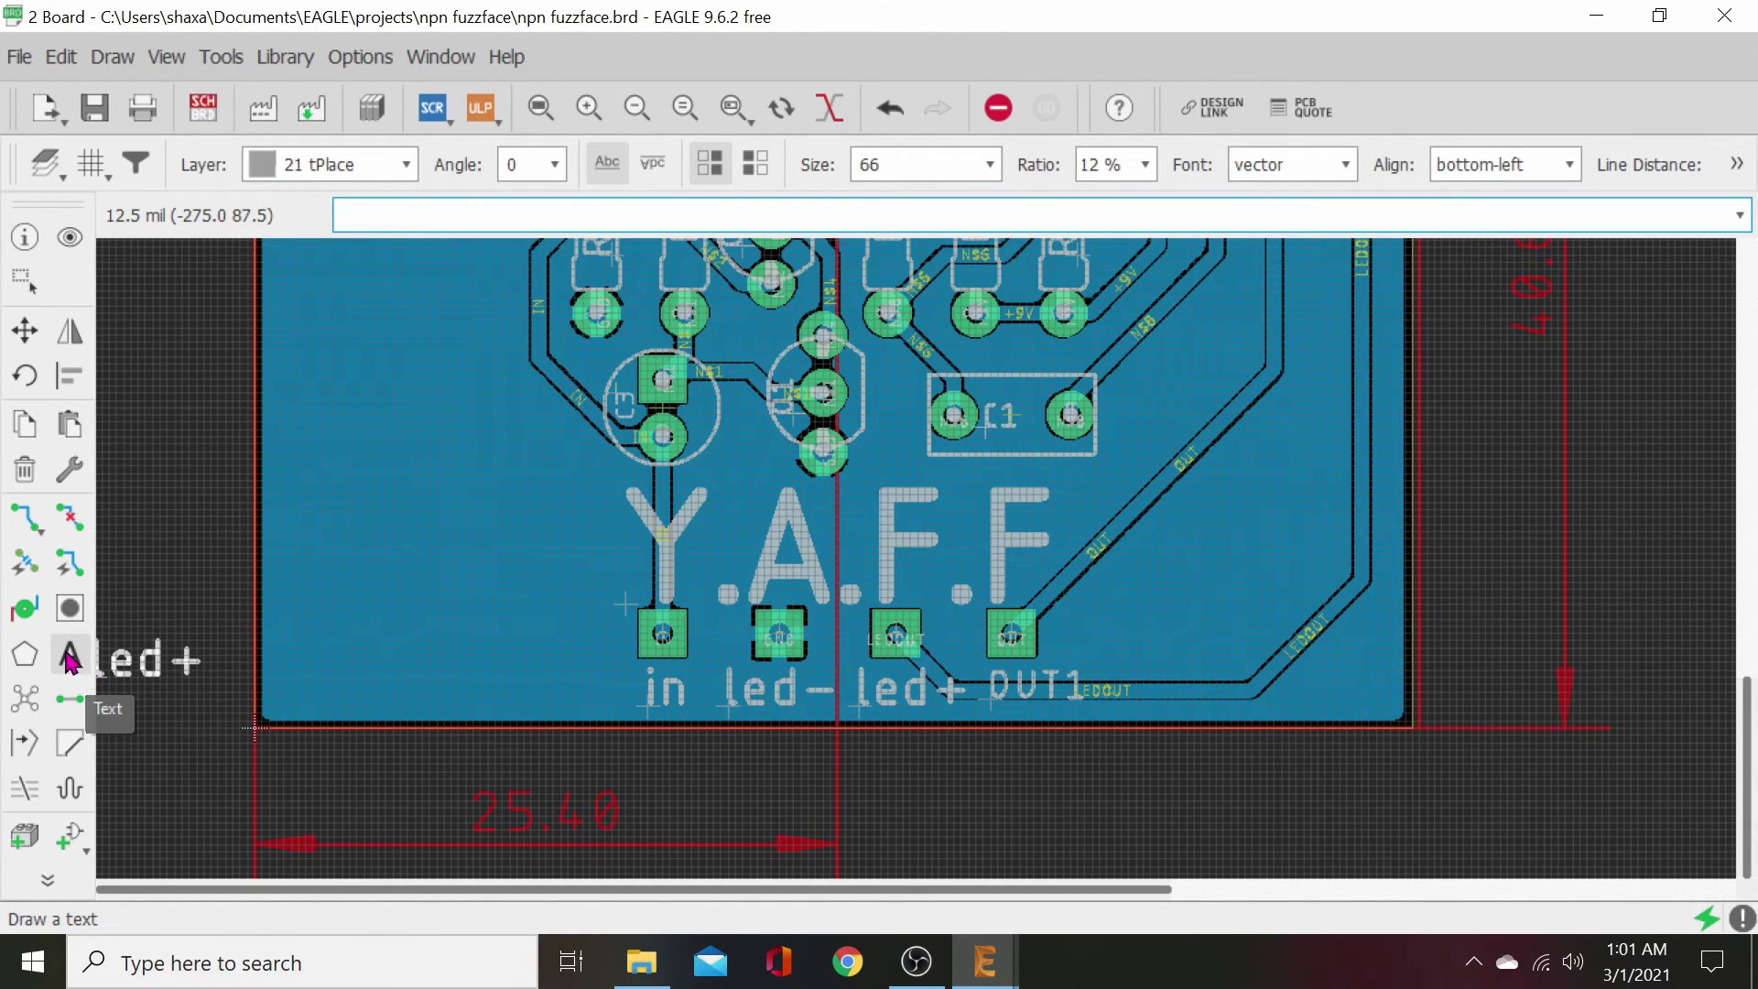
{"action": "left_click", "coordinate": [25, 468]}
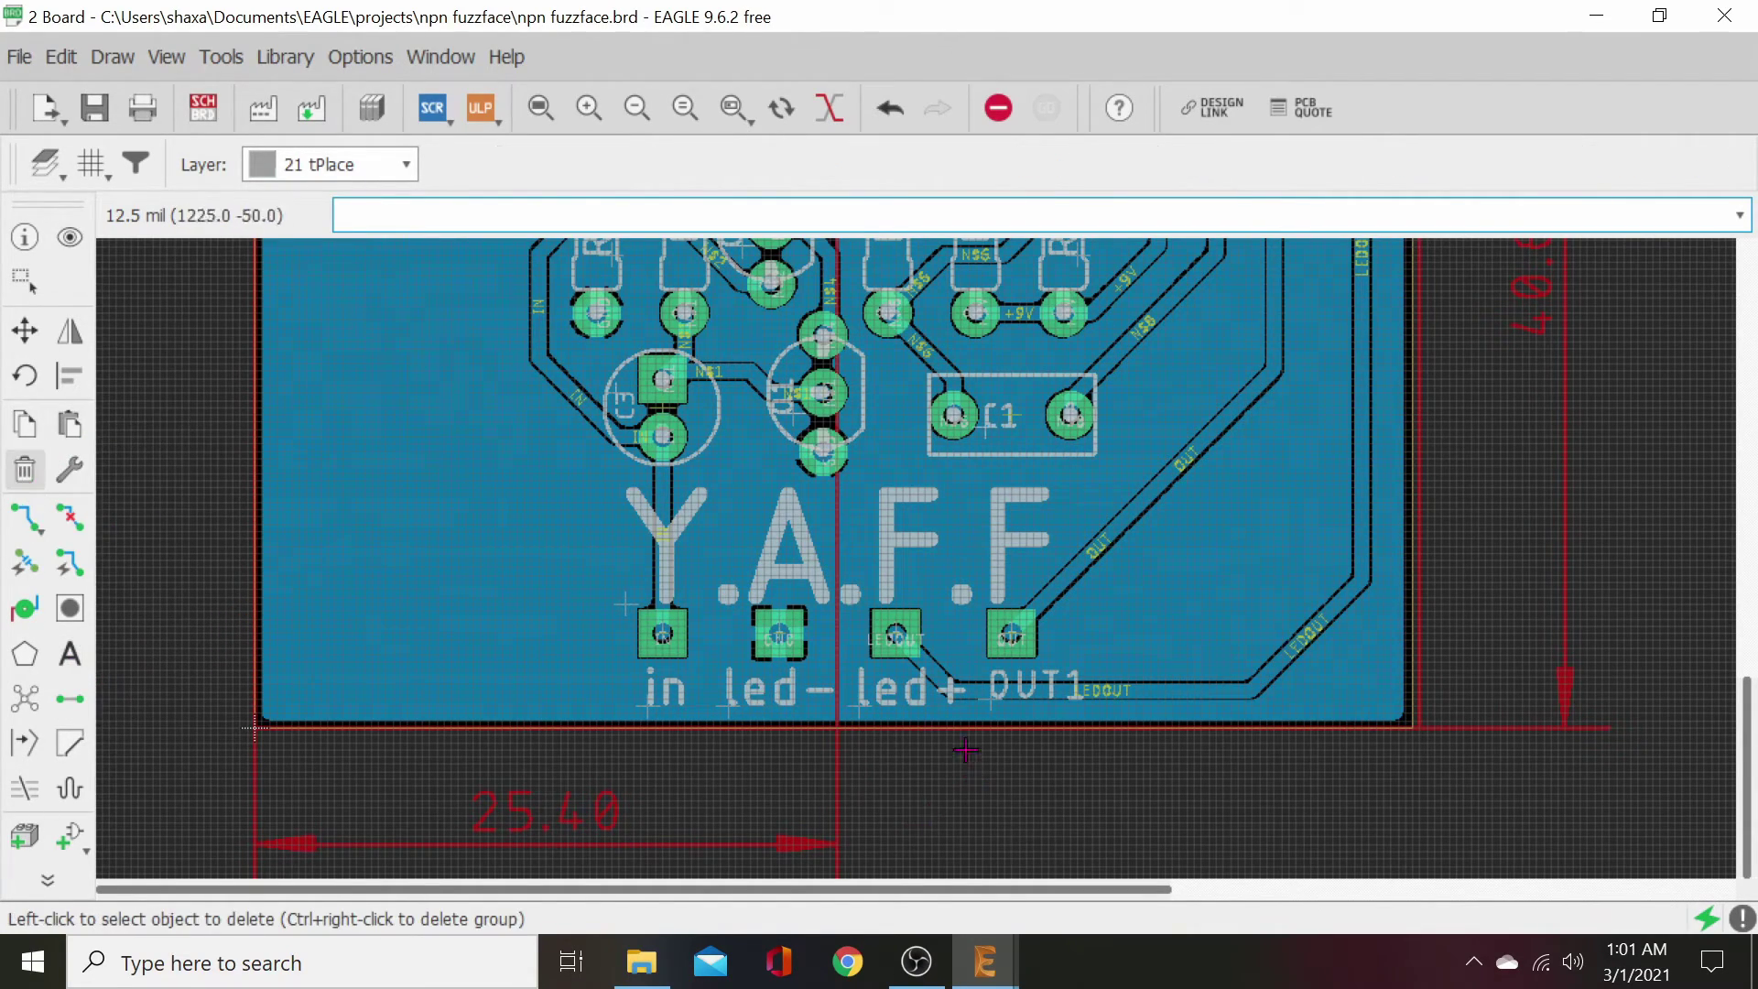
{"action": "left_click", "coordinate": [987, 697]}
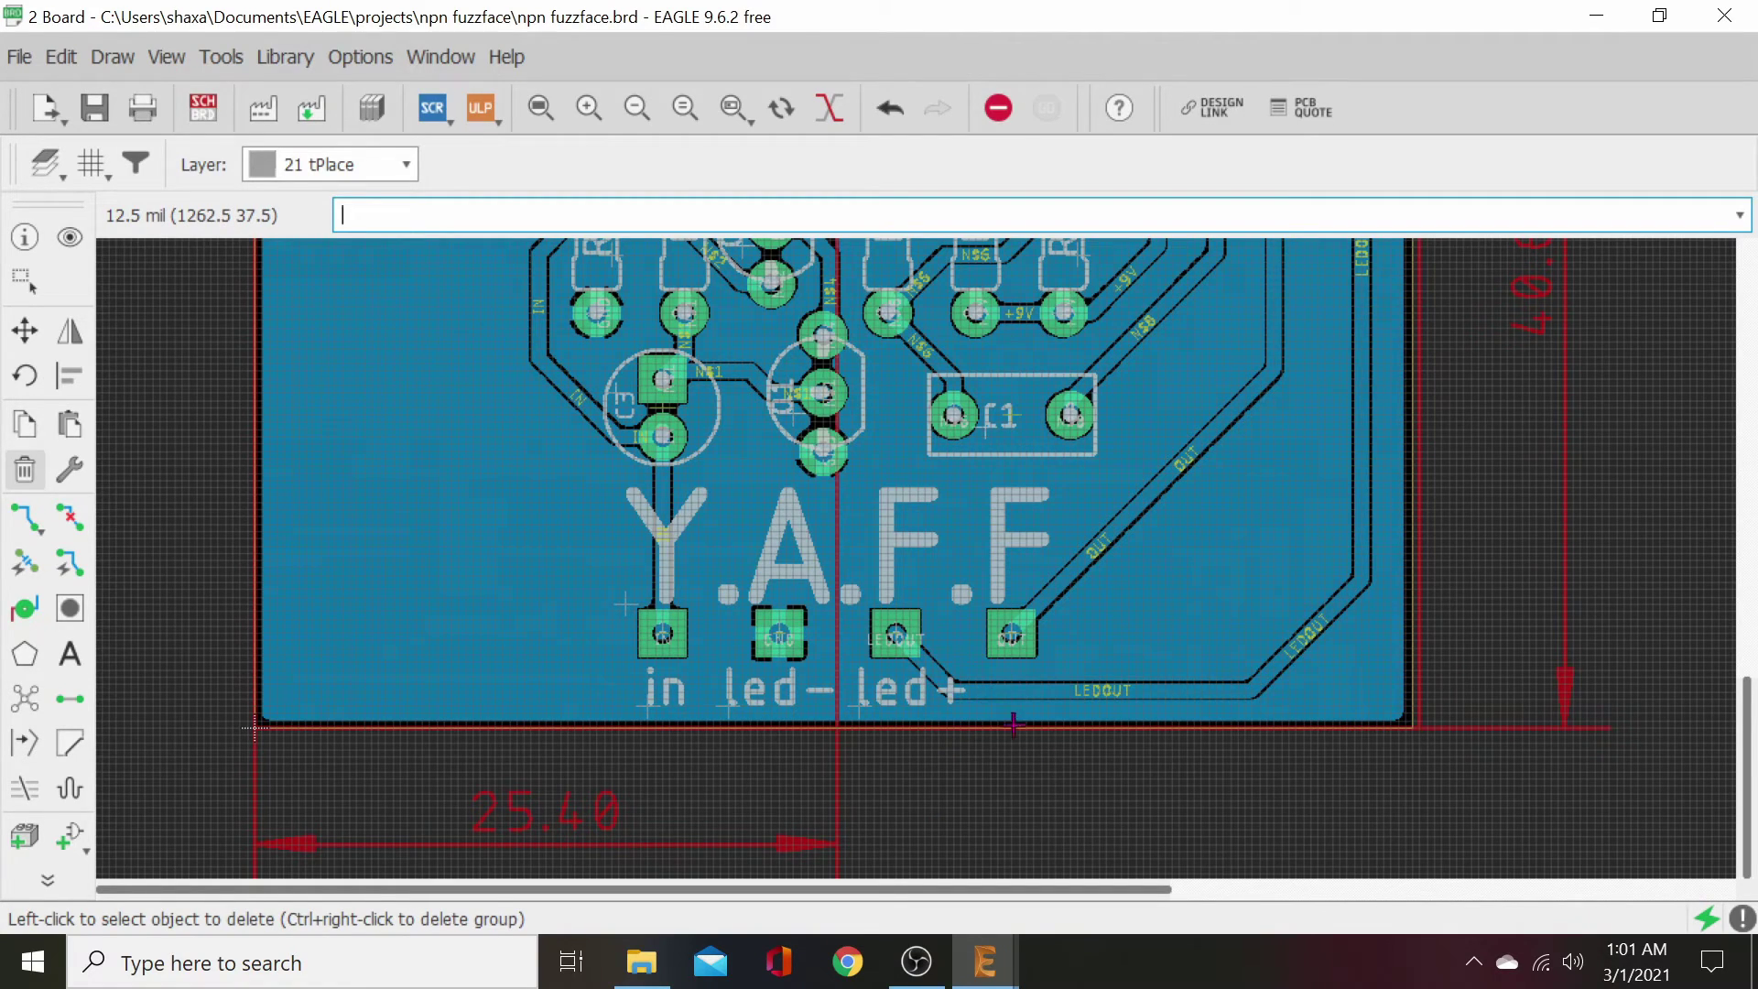
{"action": "left_click", "coordinate": [80, 655]}
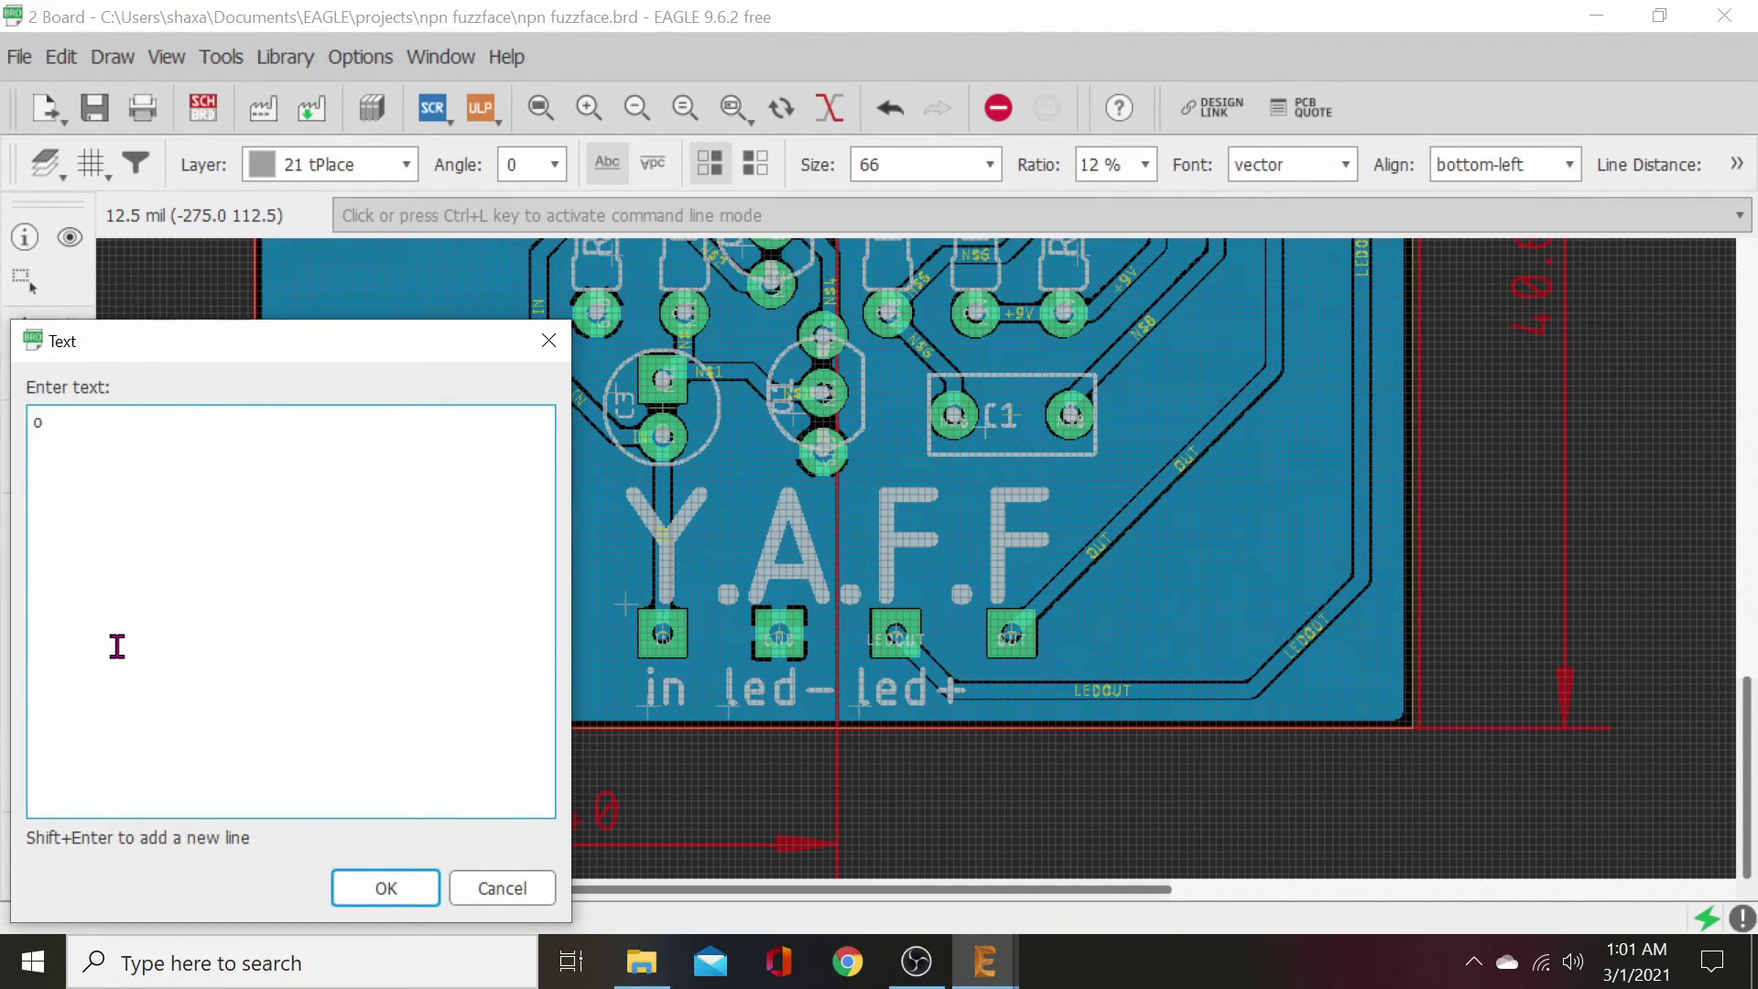
{"action": "type", "text": "out"}
{"action": "key", "text": "Return"}
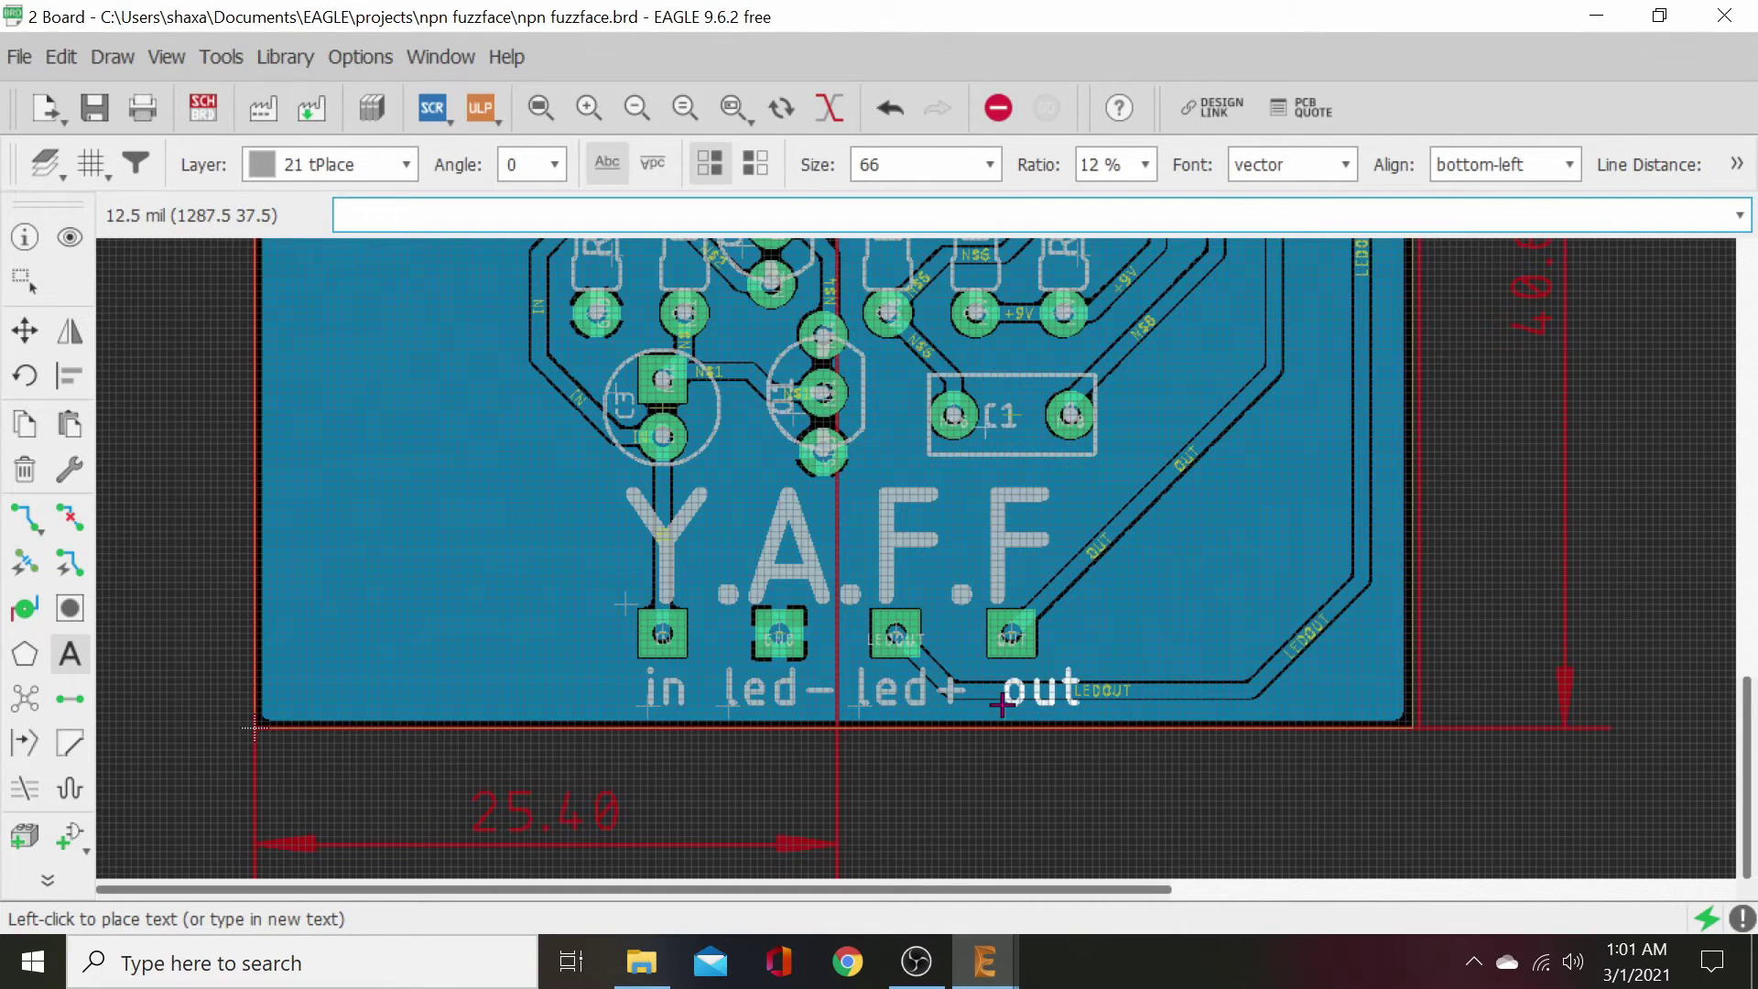
{"action": "left_click", "coordinate": [1002, 704]}
- Nudge the 'in' text slightly further left
{"action": "left_click", "coordinate": [25, 330]}
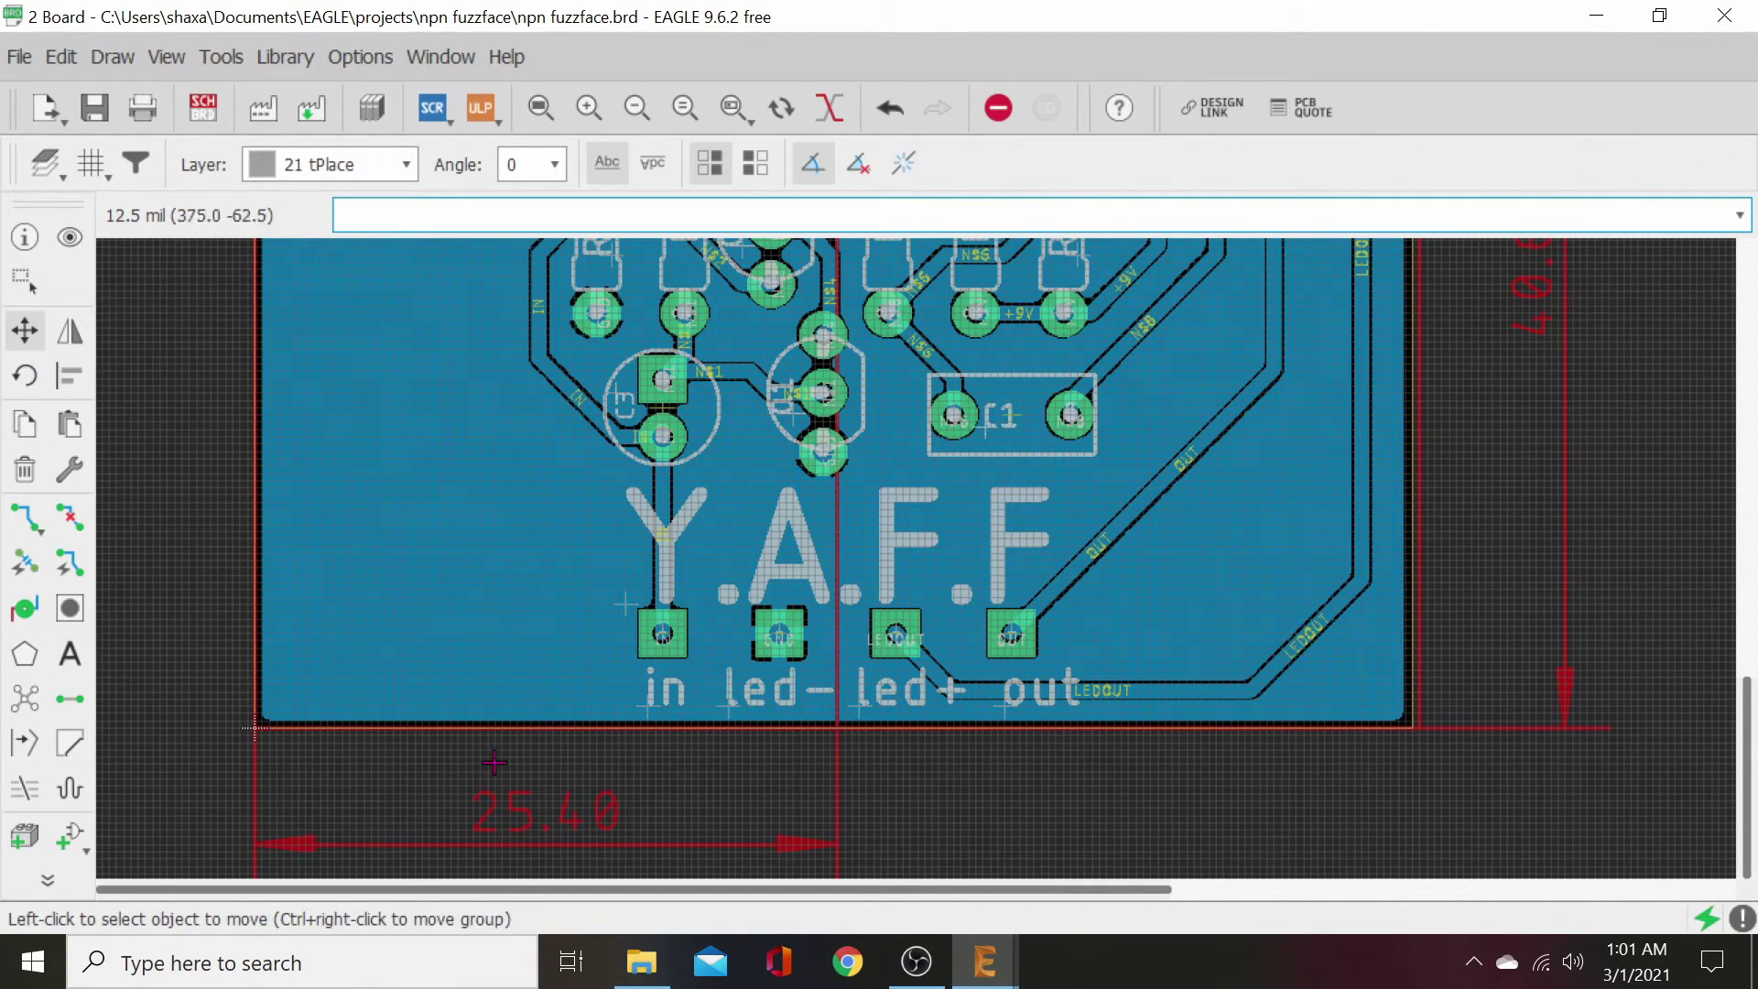
{"action": "left_click", "coordinate": [646, 705]}
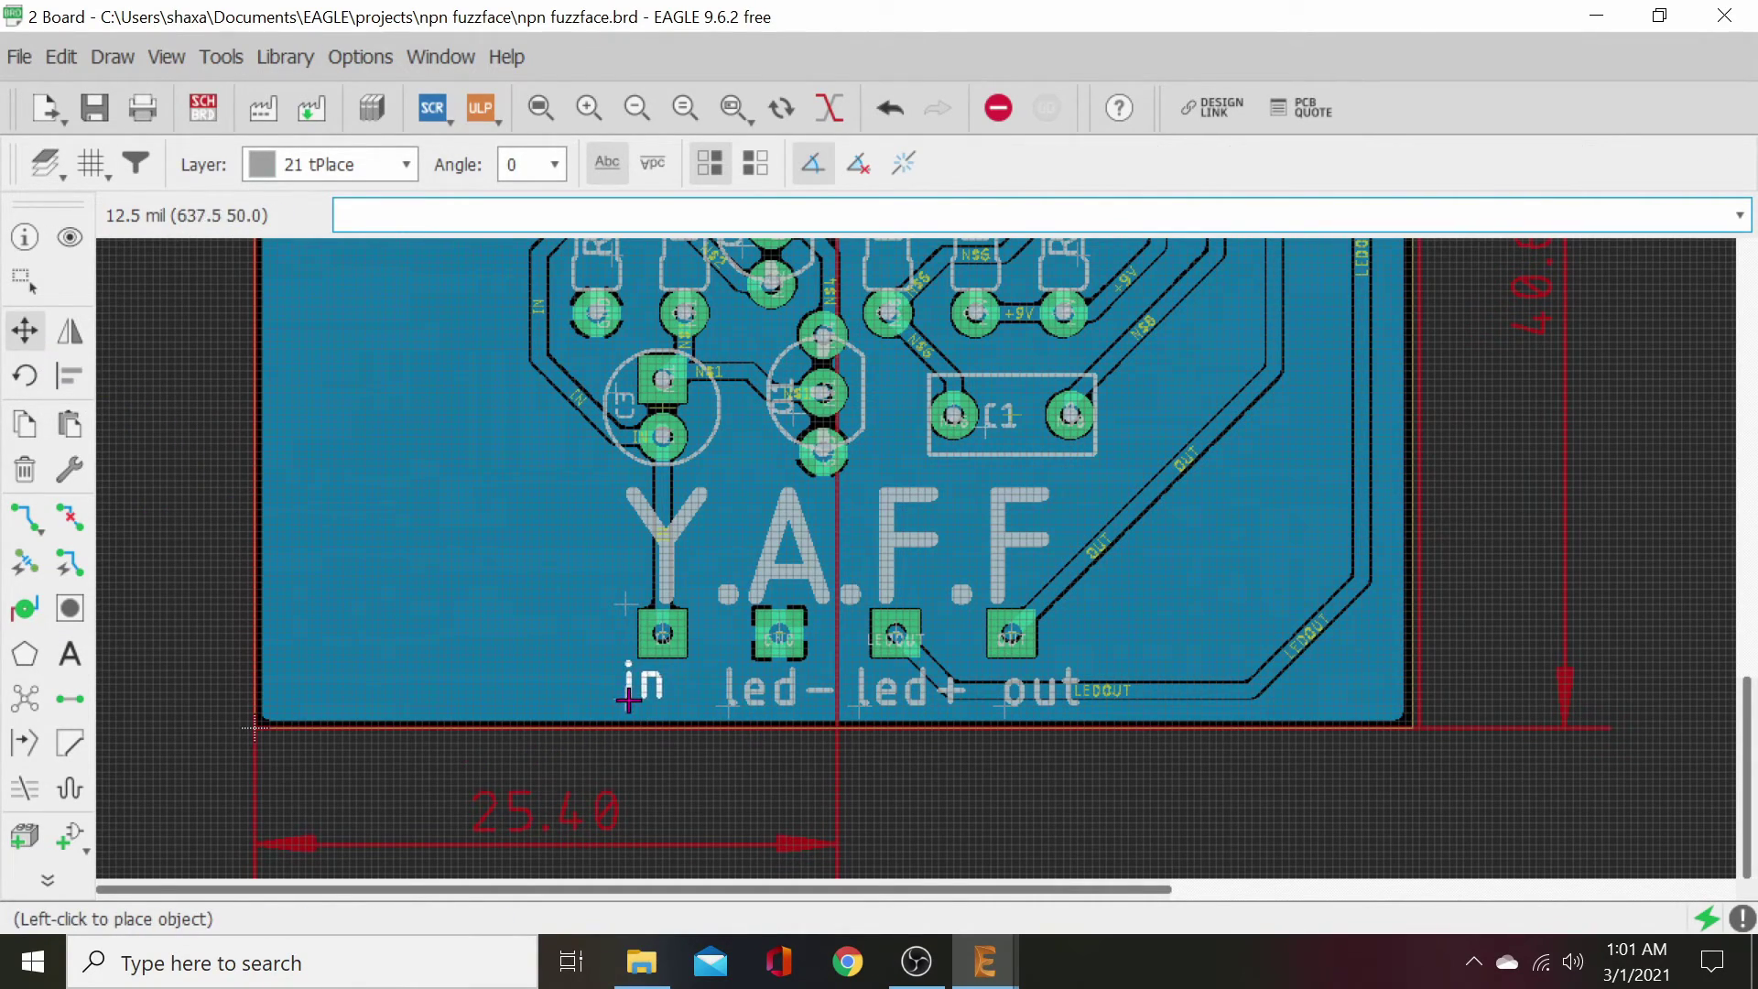
{"action": "left_click", "coordinate": [616, 705]}
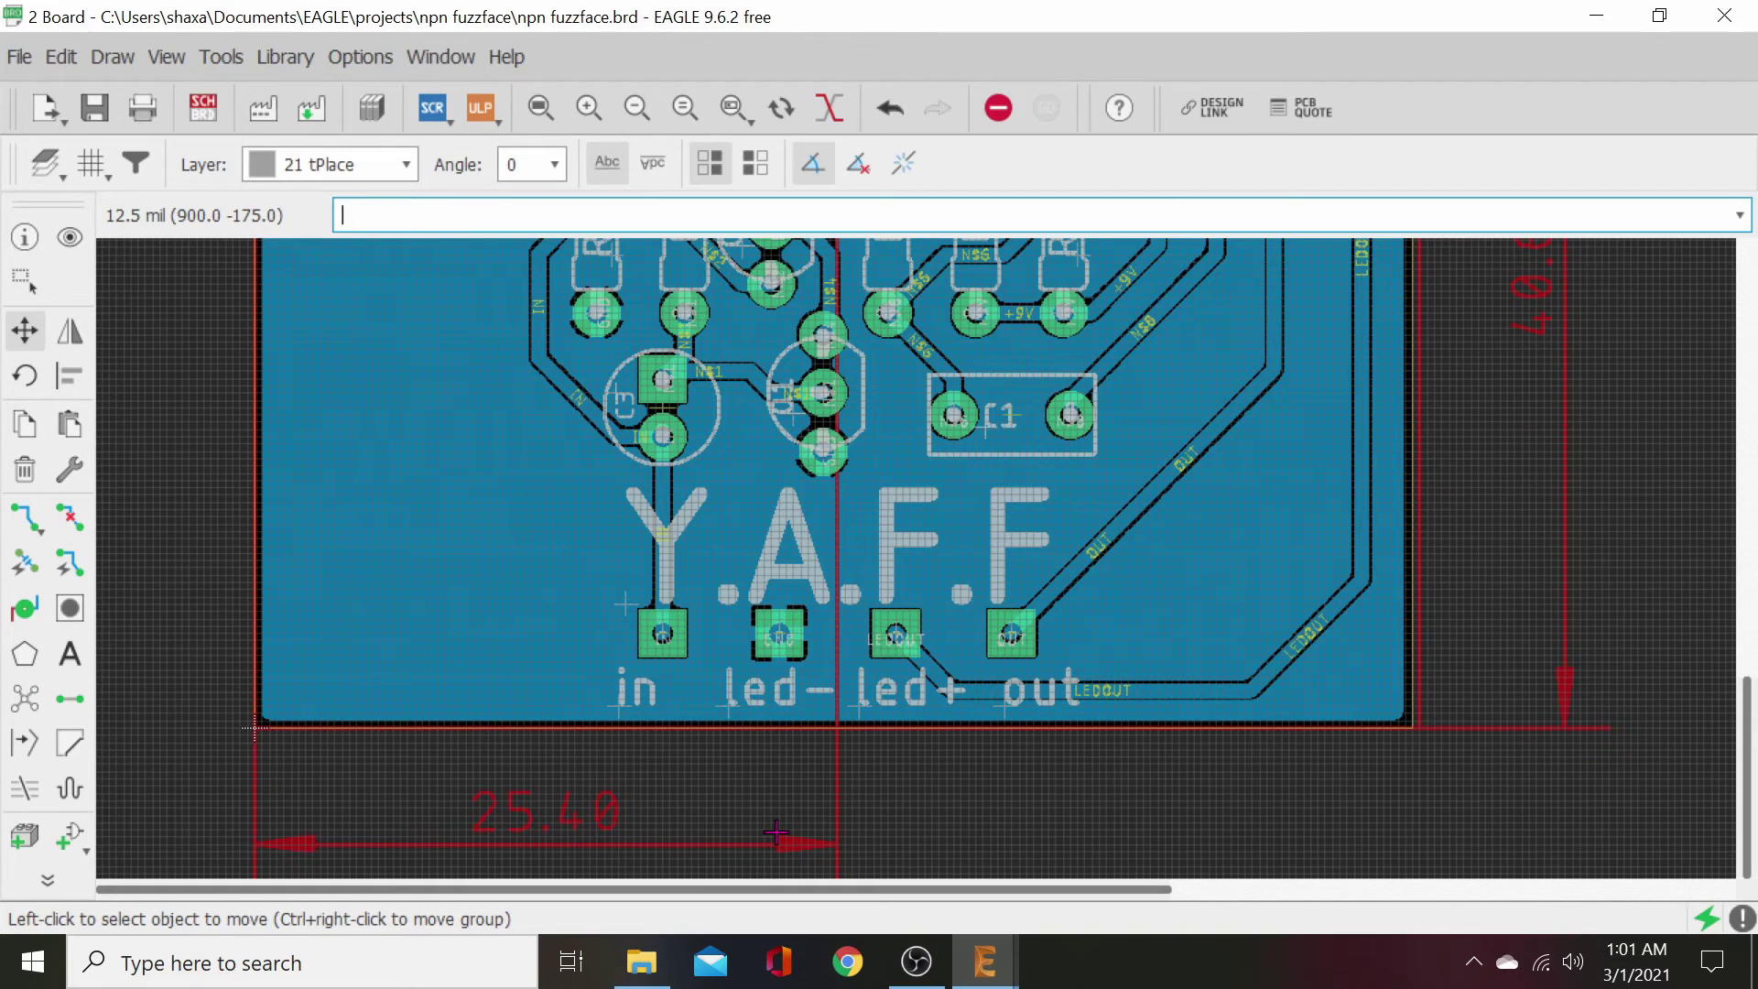
{"action": "scroll", "coordinate": [604, 604], "scroll_direction": "down", "scroll_amount": 2}
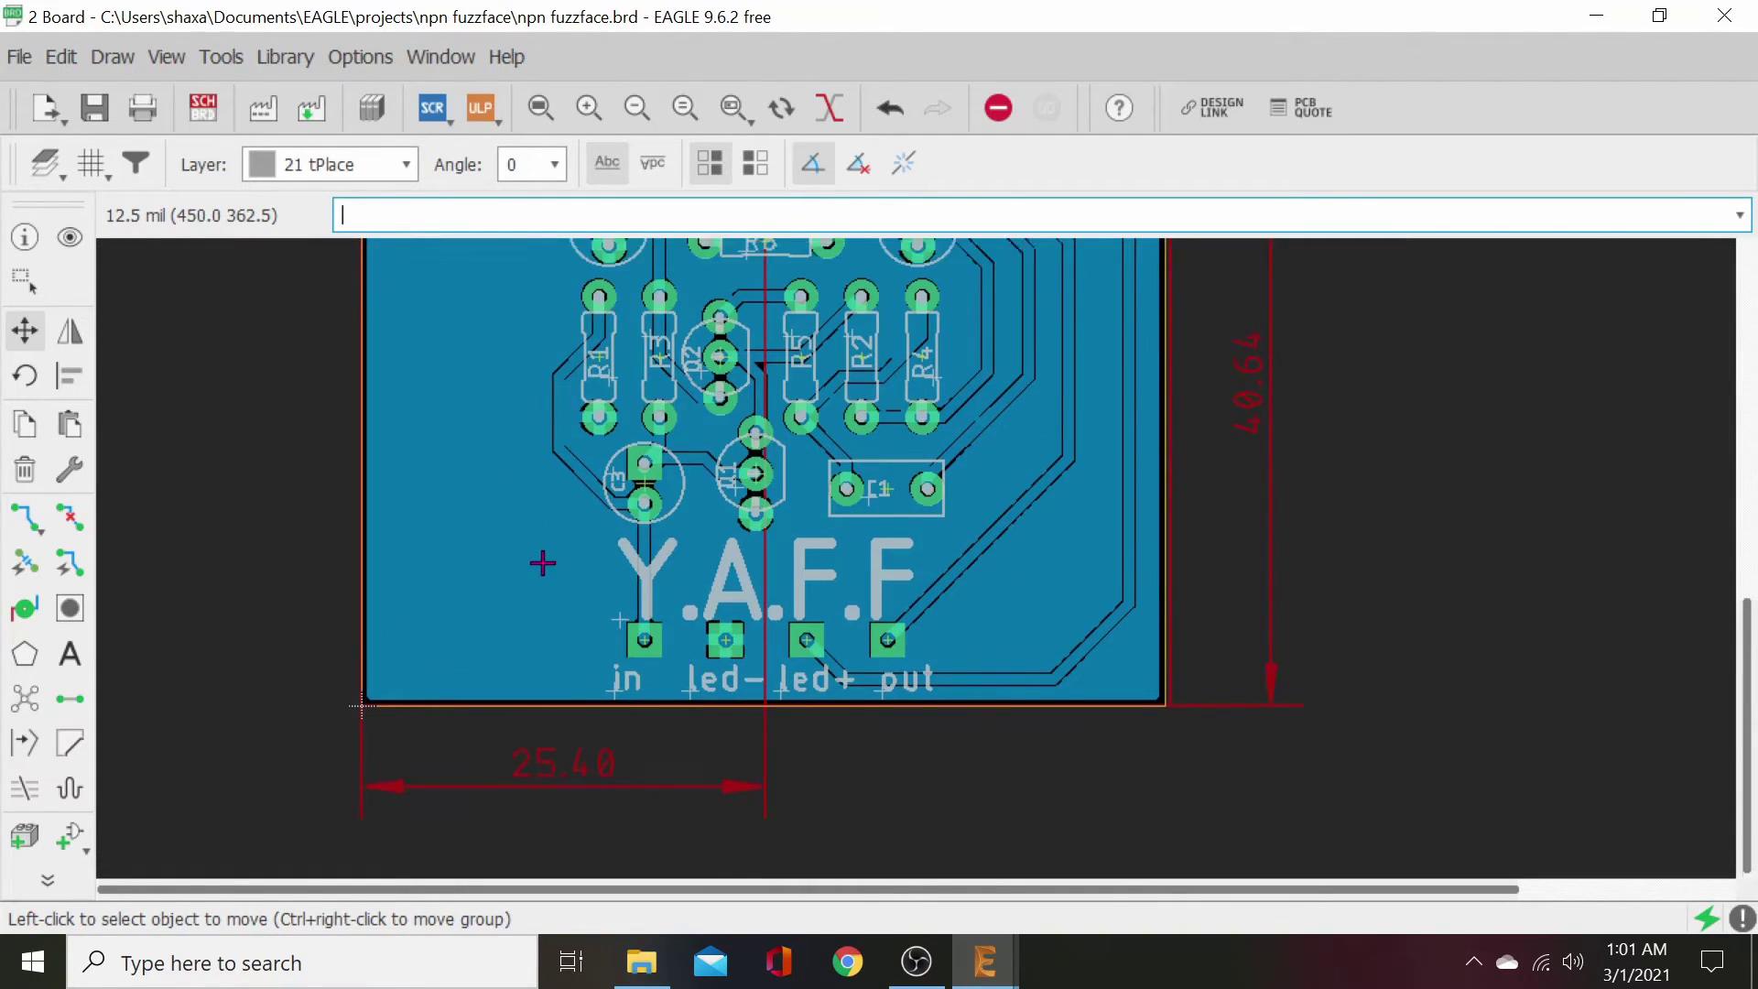
- Enter the credit text 'Design And Layout' followed by the designer's name
{"action": "middle_click_drag", "start_coordinate": [543, 562], "coordinate": [640, 839]}
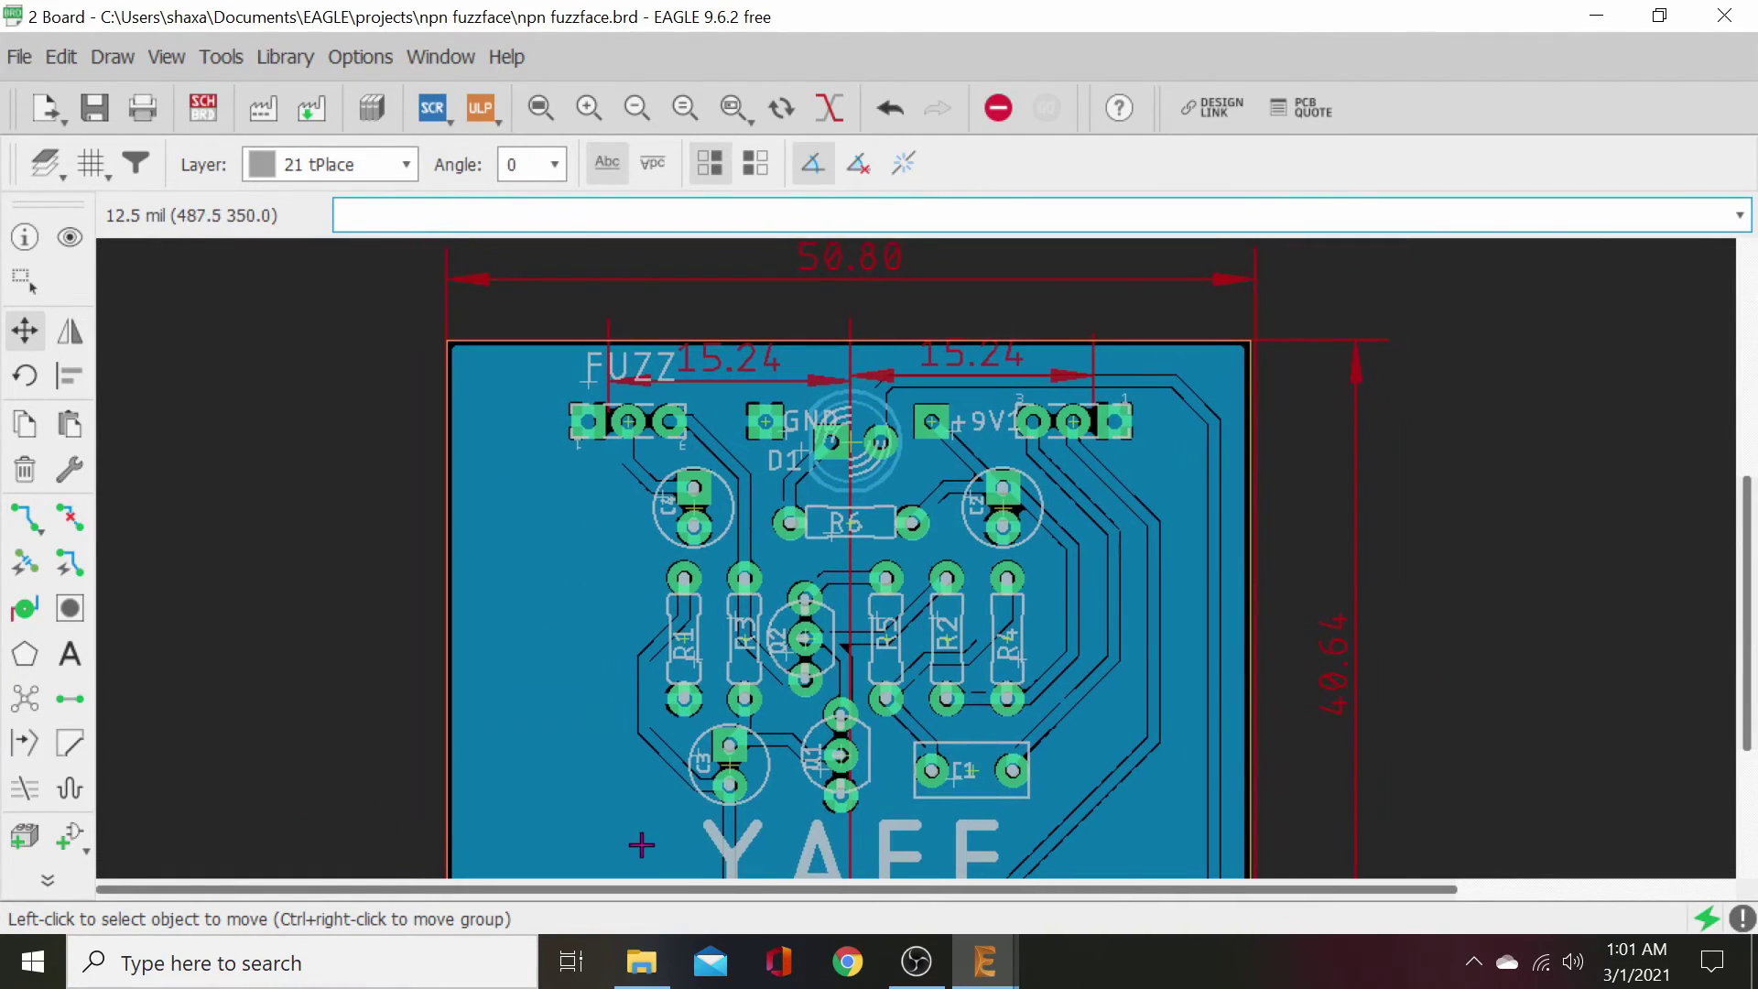
{"action": "left_click", "coordinate": [71, 653]}
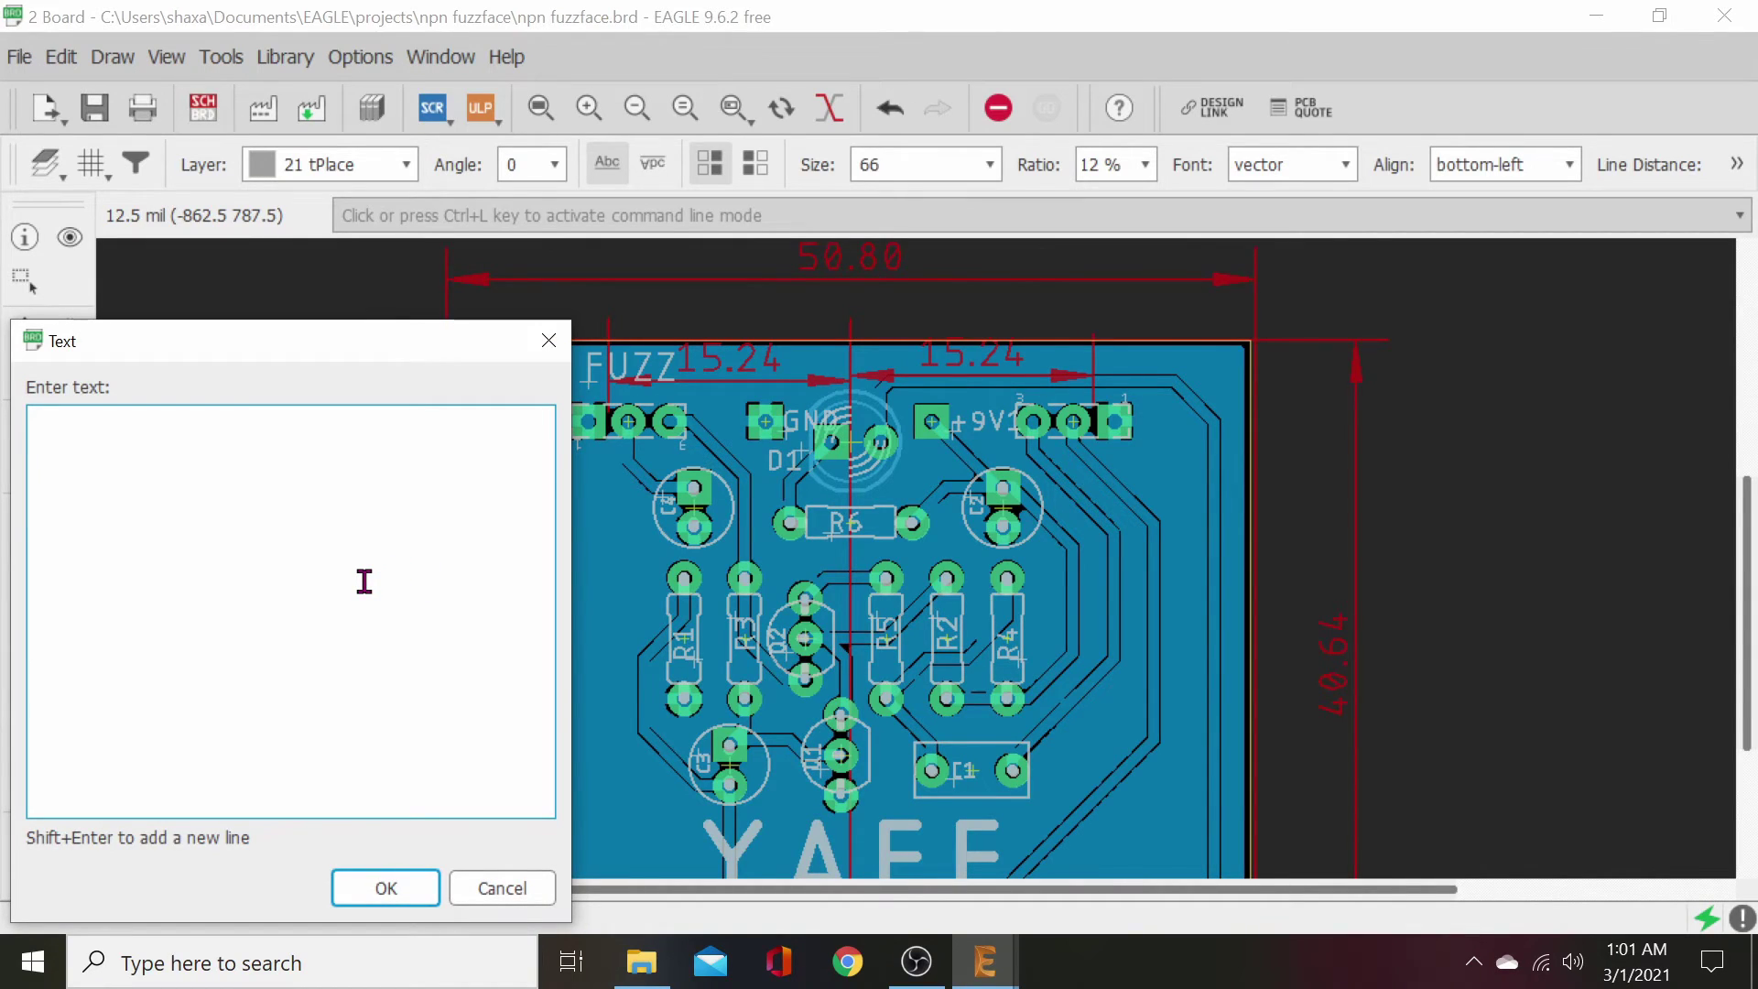
{"action": "type", "text": "Desg"}
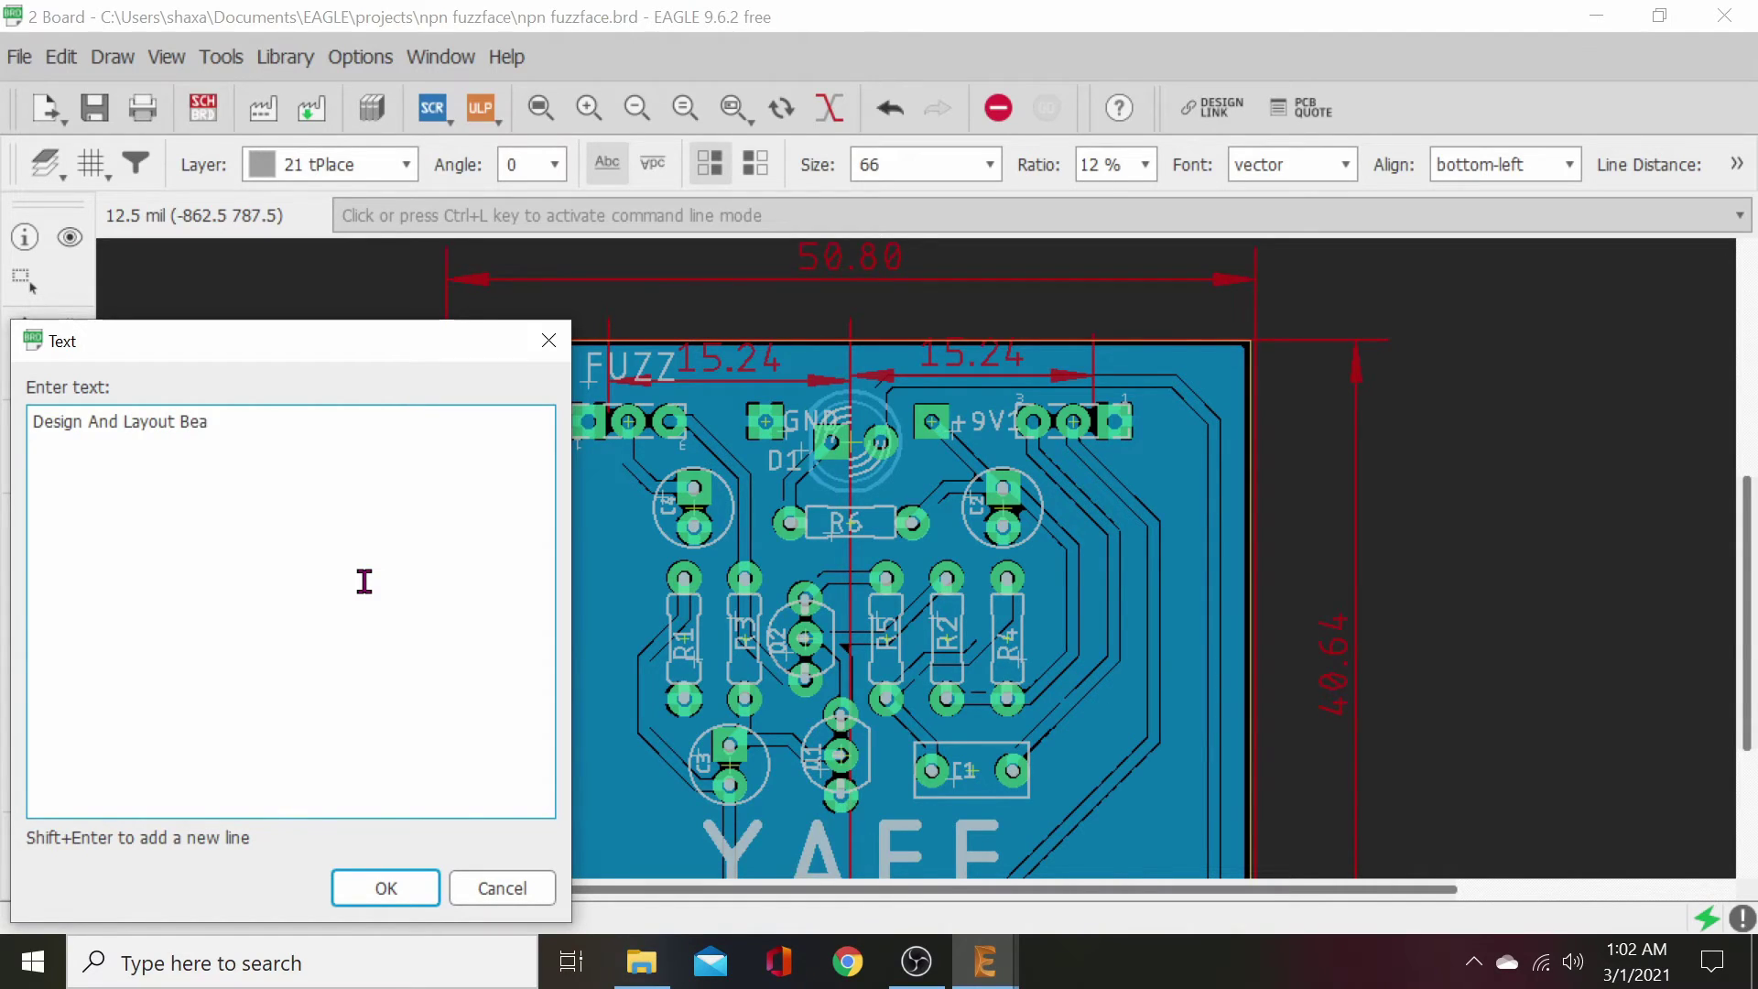
{"action": "type", "text": "ampton"}
{"action": "left_click", "coordinate": [370, 892]}
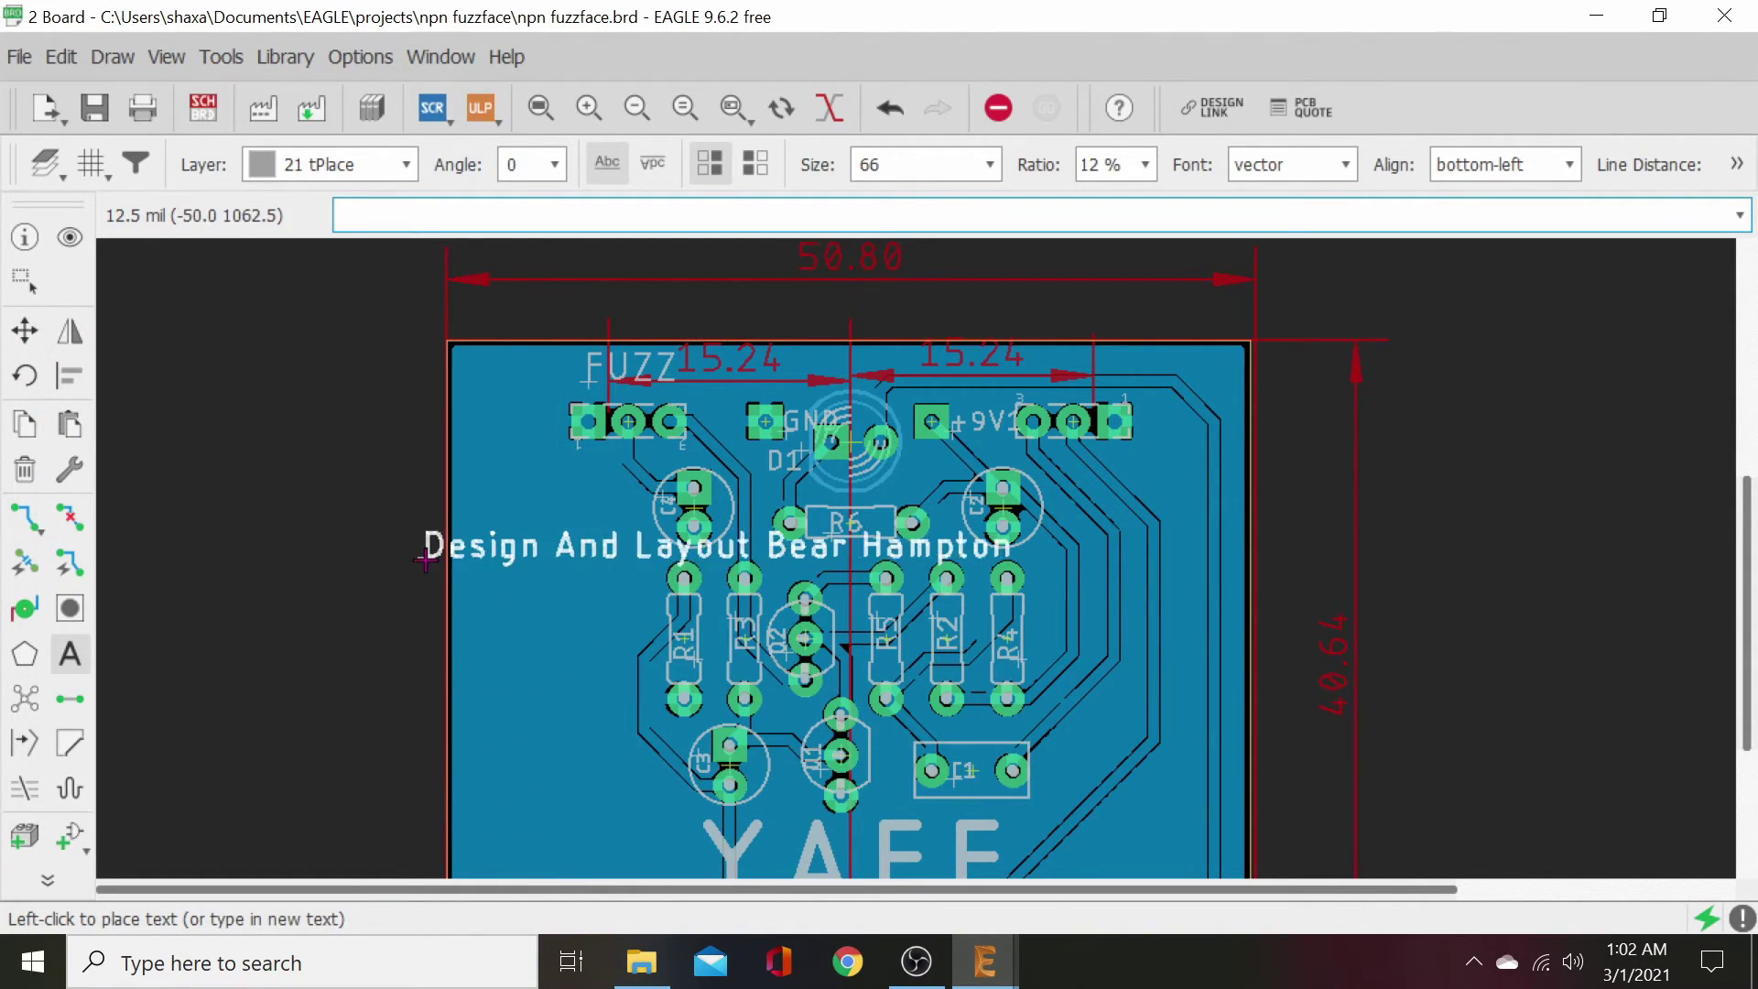
- Rotate the credit to R270 with spin enabled and place it along the board's left edge
{"action": "right_click", "coordinate": [503, 580]}
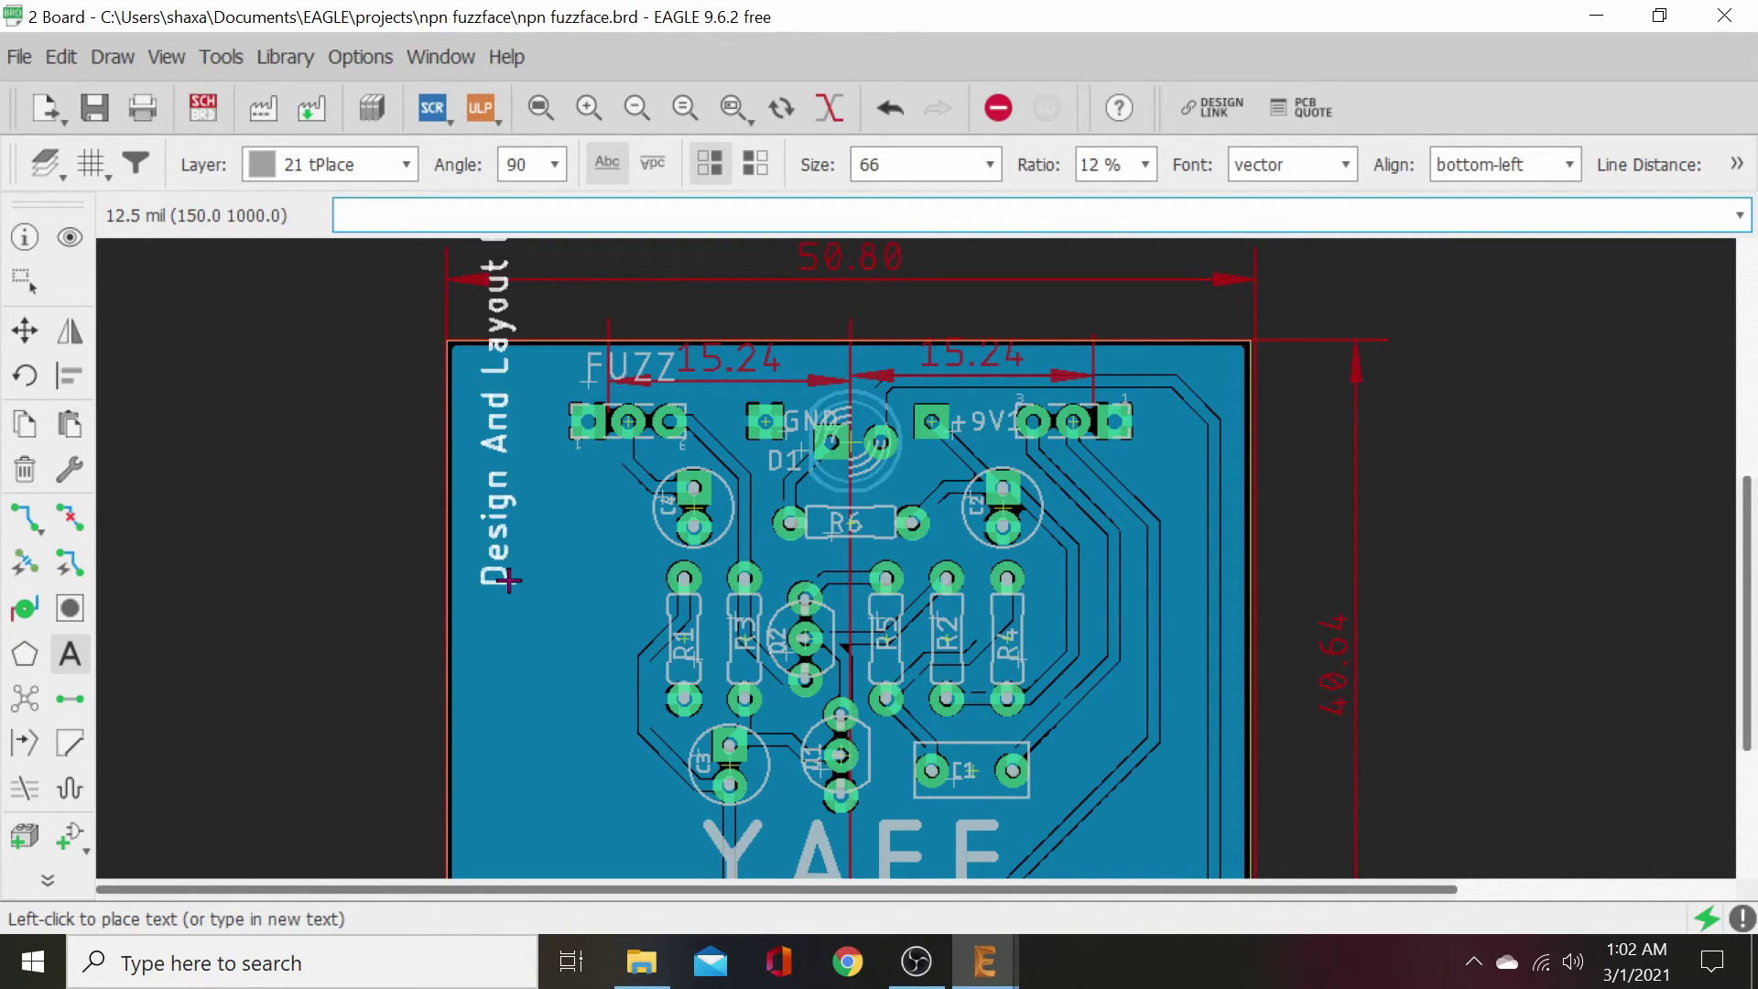
{"action": "right_click", "coordinate": [509, 581]}
{"action": "right_click", "coordinate": [510, 586]}
{"action": "right_click", "coordinate": [513, 586]}
{"action": "right_click", "coordinate": [514, 632]}
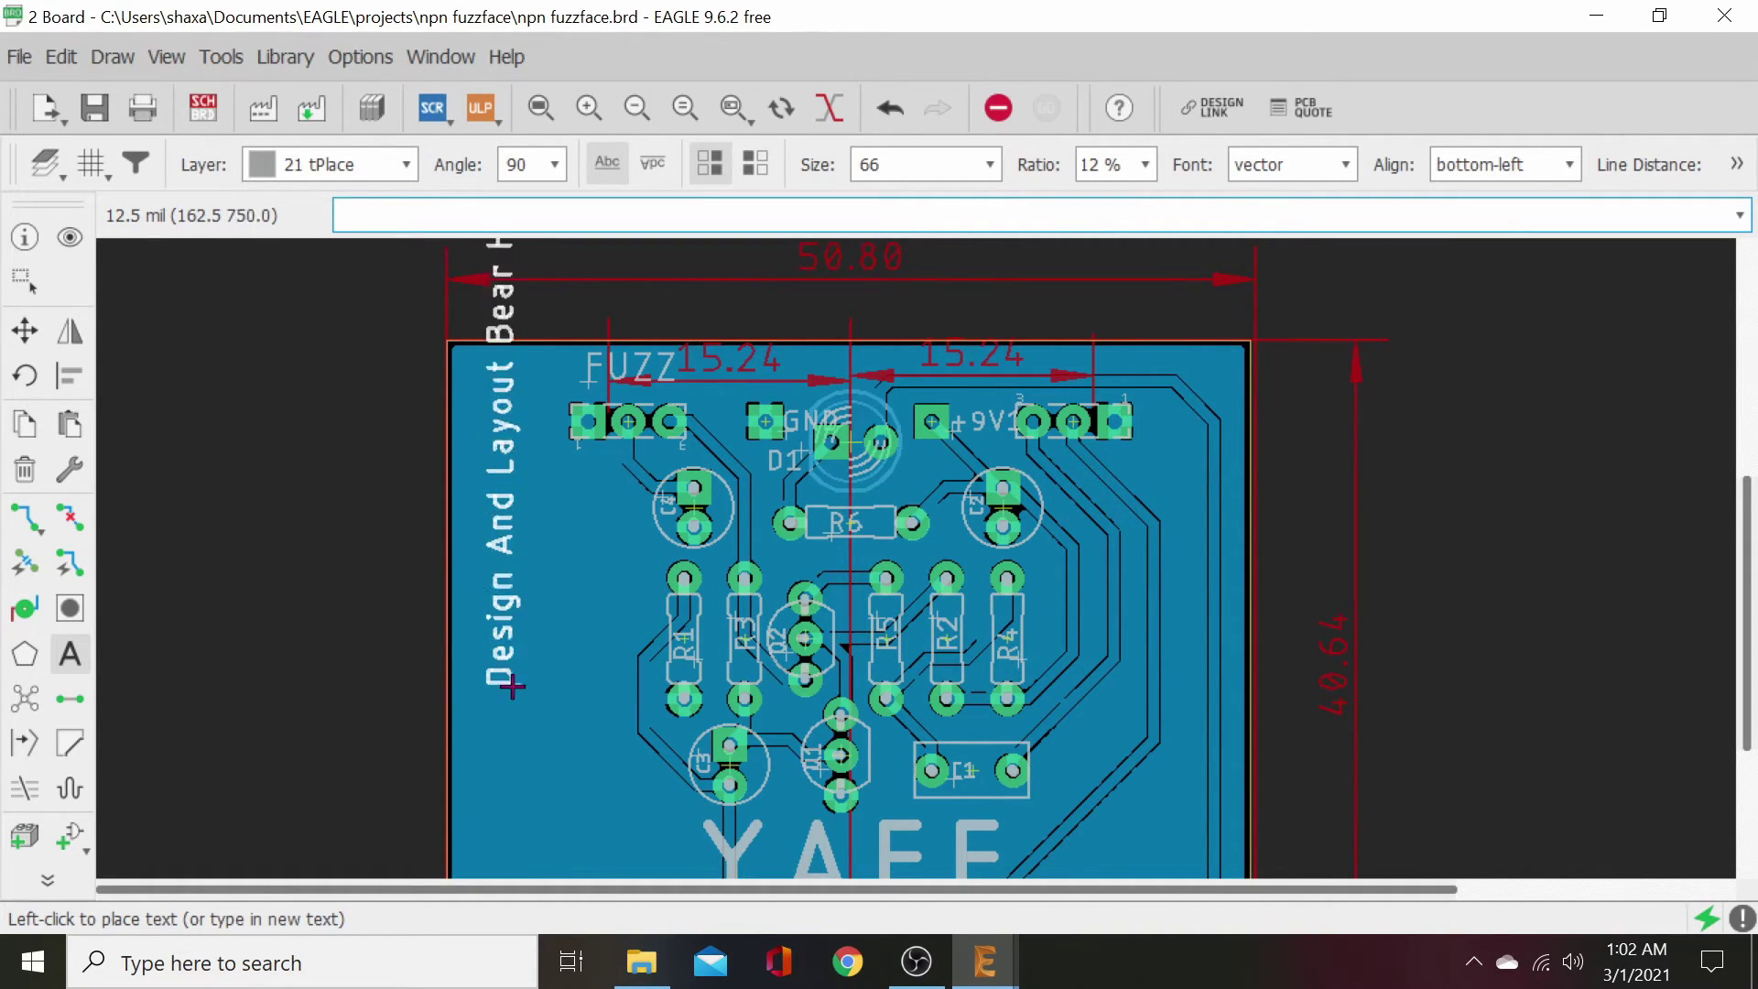
{"action": "scroll", "coordinate": [504, 826], "scroll_direction": "down", "scroll_amount": 3}
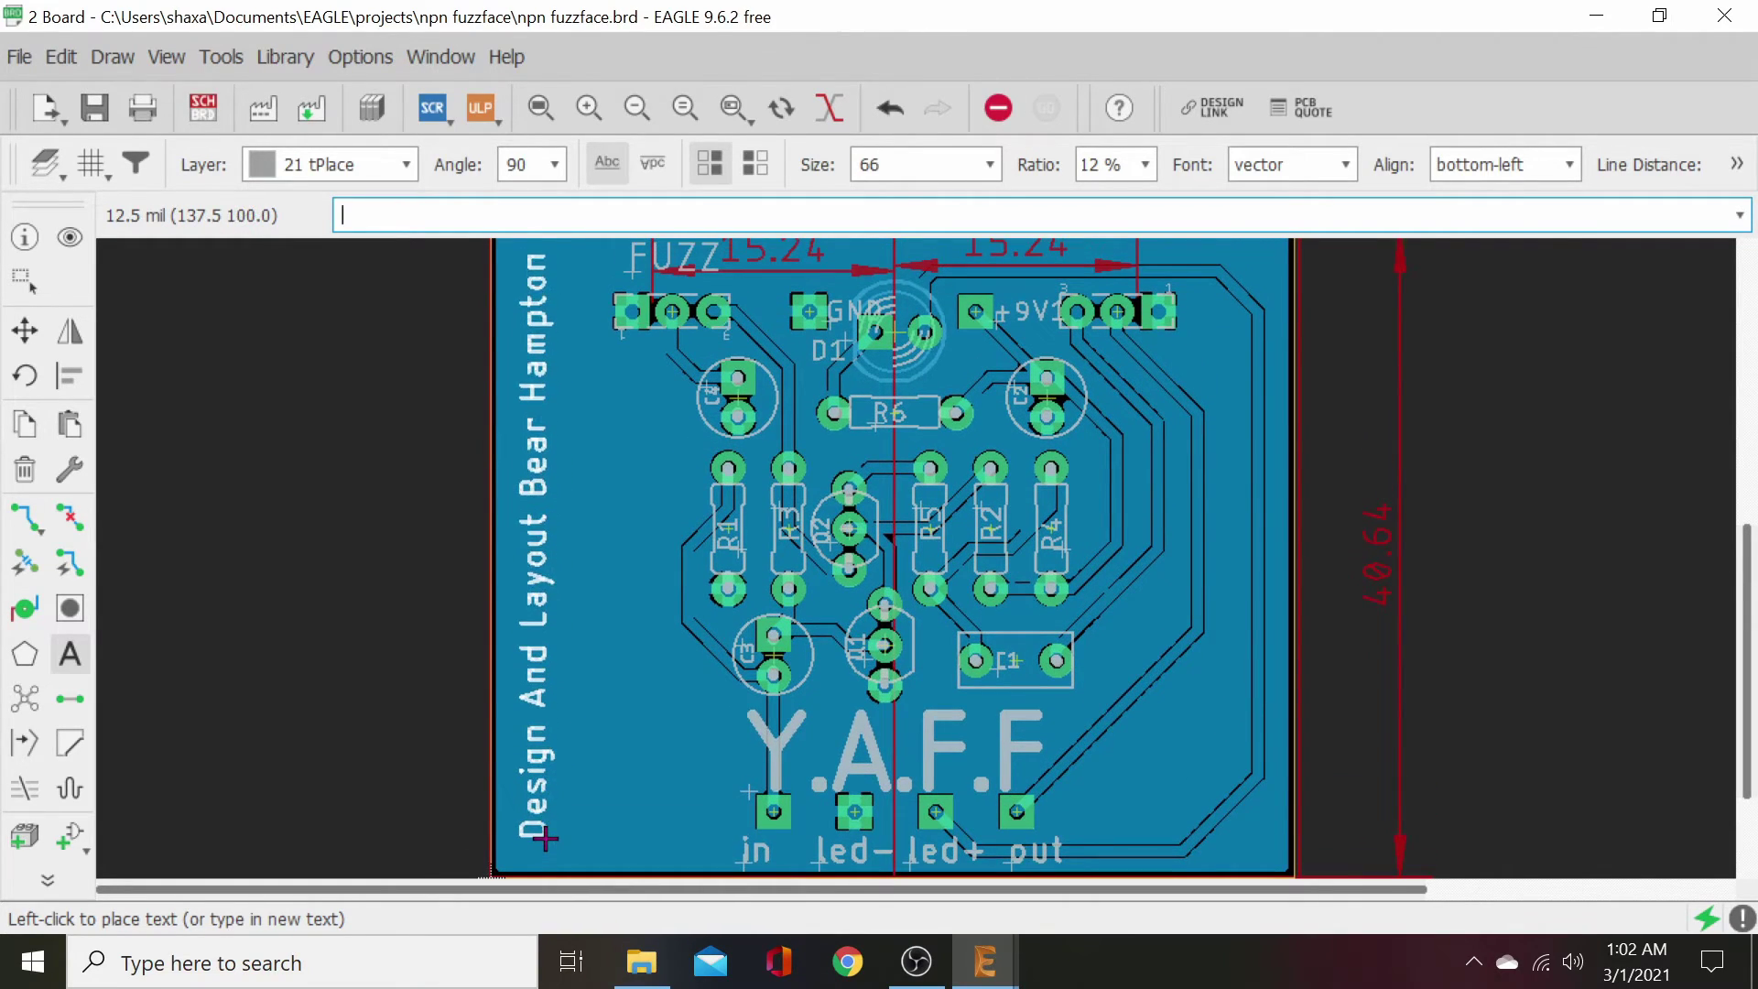
{"action": "scroll", "coordinate": [543, 840], "scroll_direction": "down", "scroll_amount": 1}
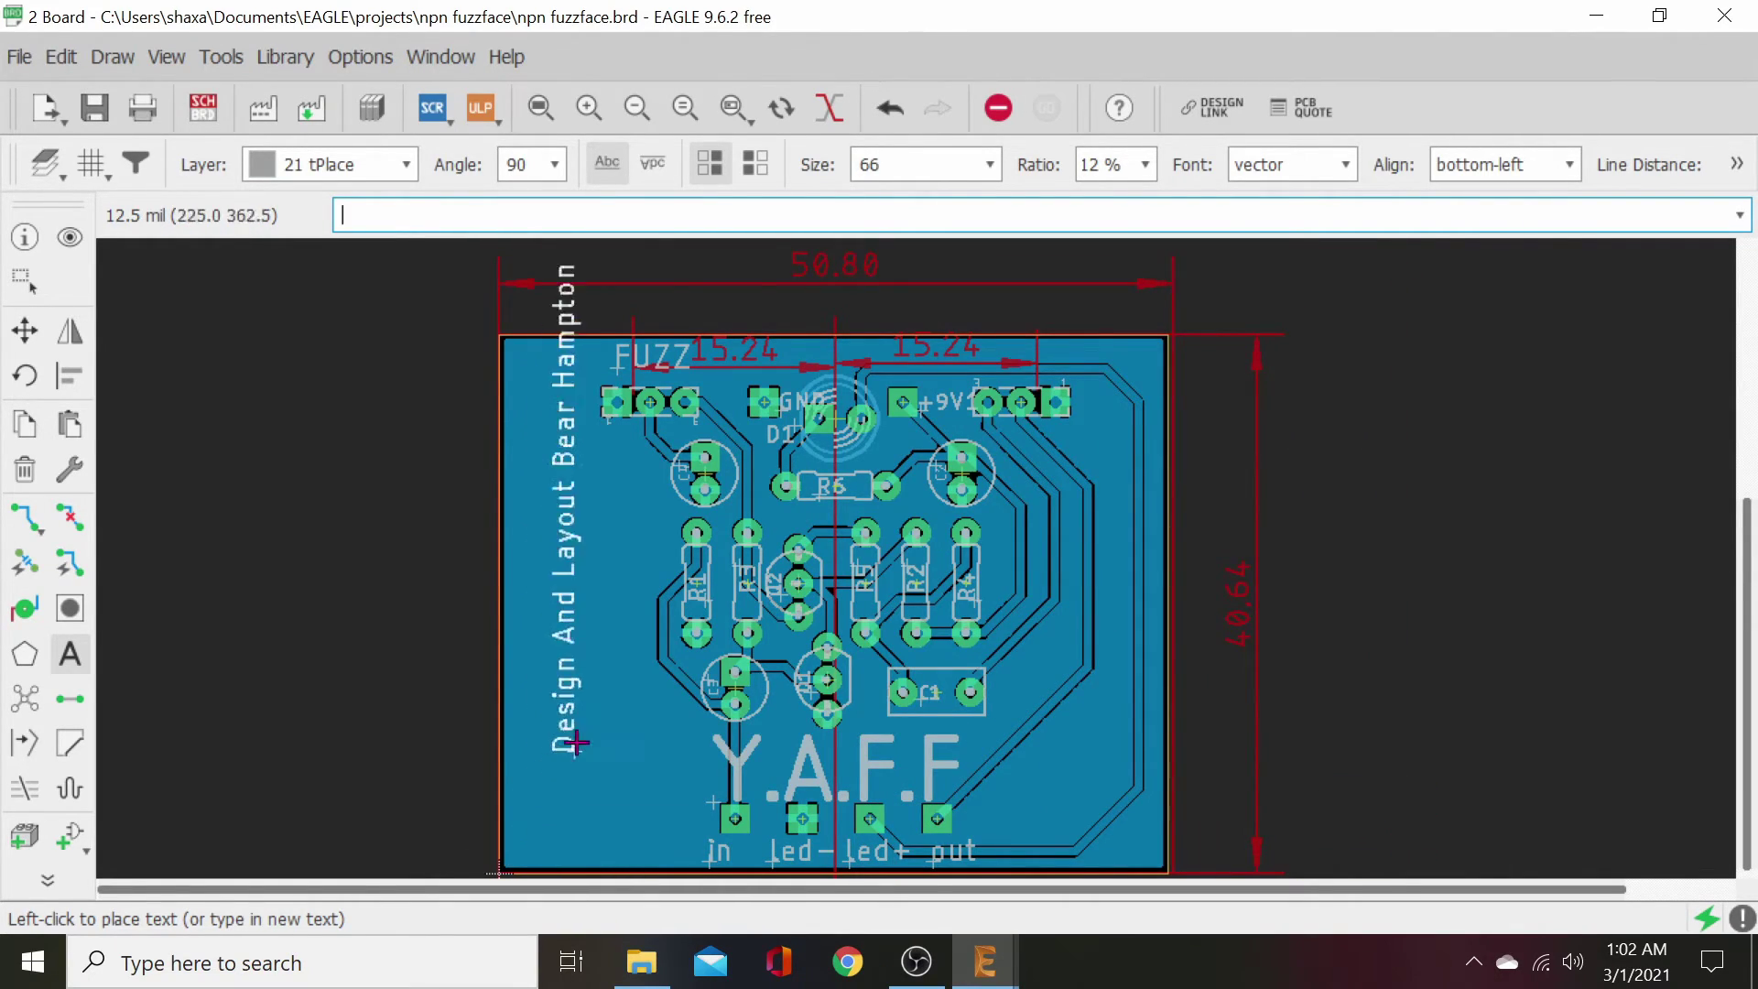
{"action": "left_click", "coordinate": [652, 159]}
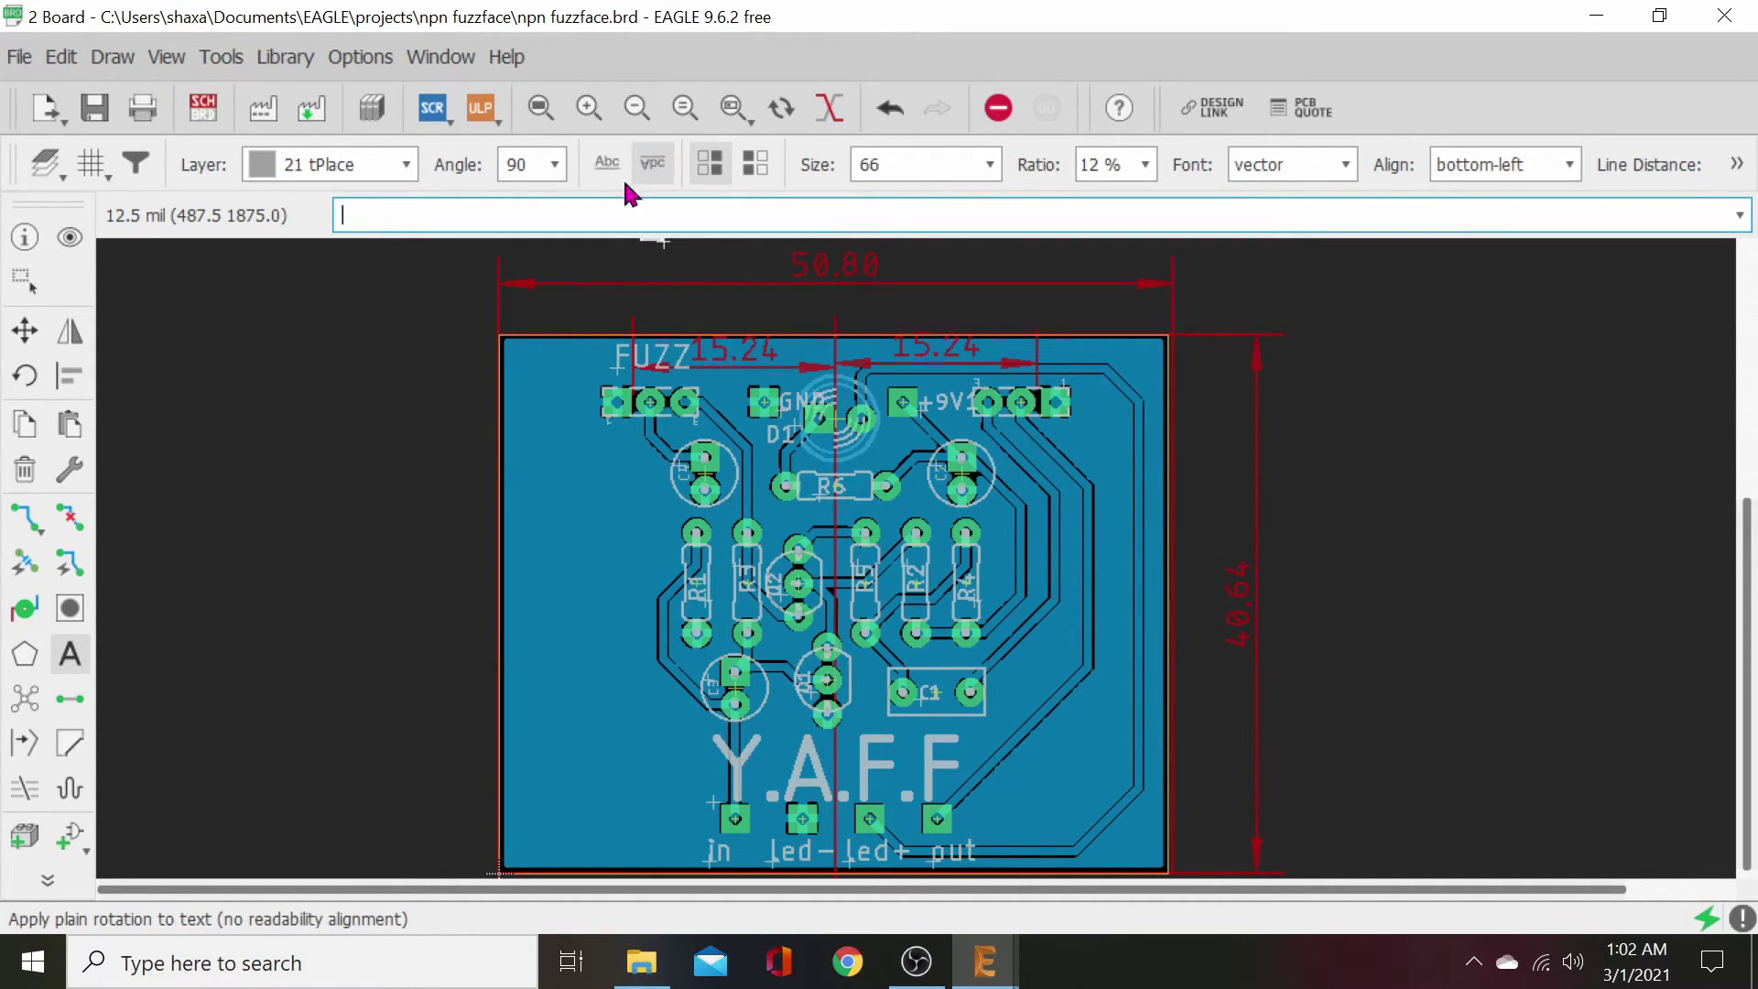
{"action": "right_click", "coordinate": [540, 785]}
{"action": "right_click", "coordinate": [531, 785]}
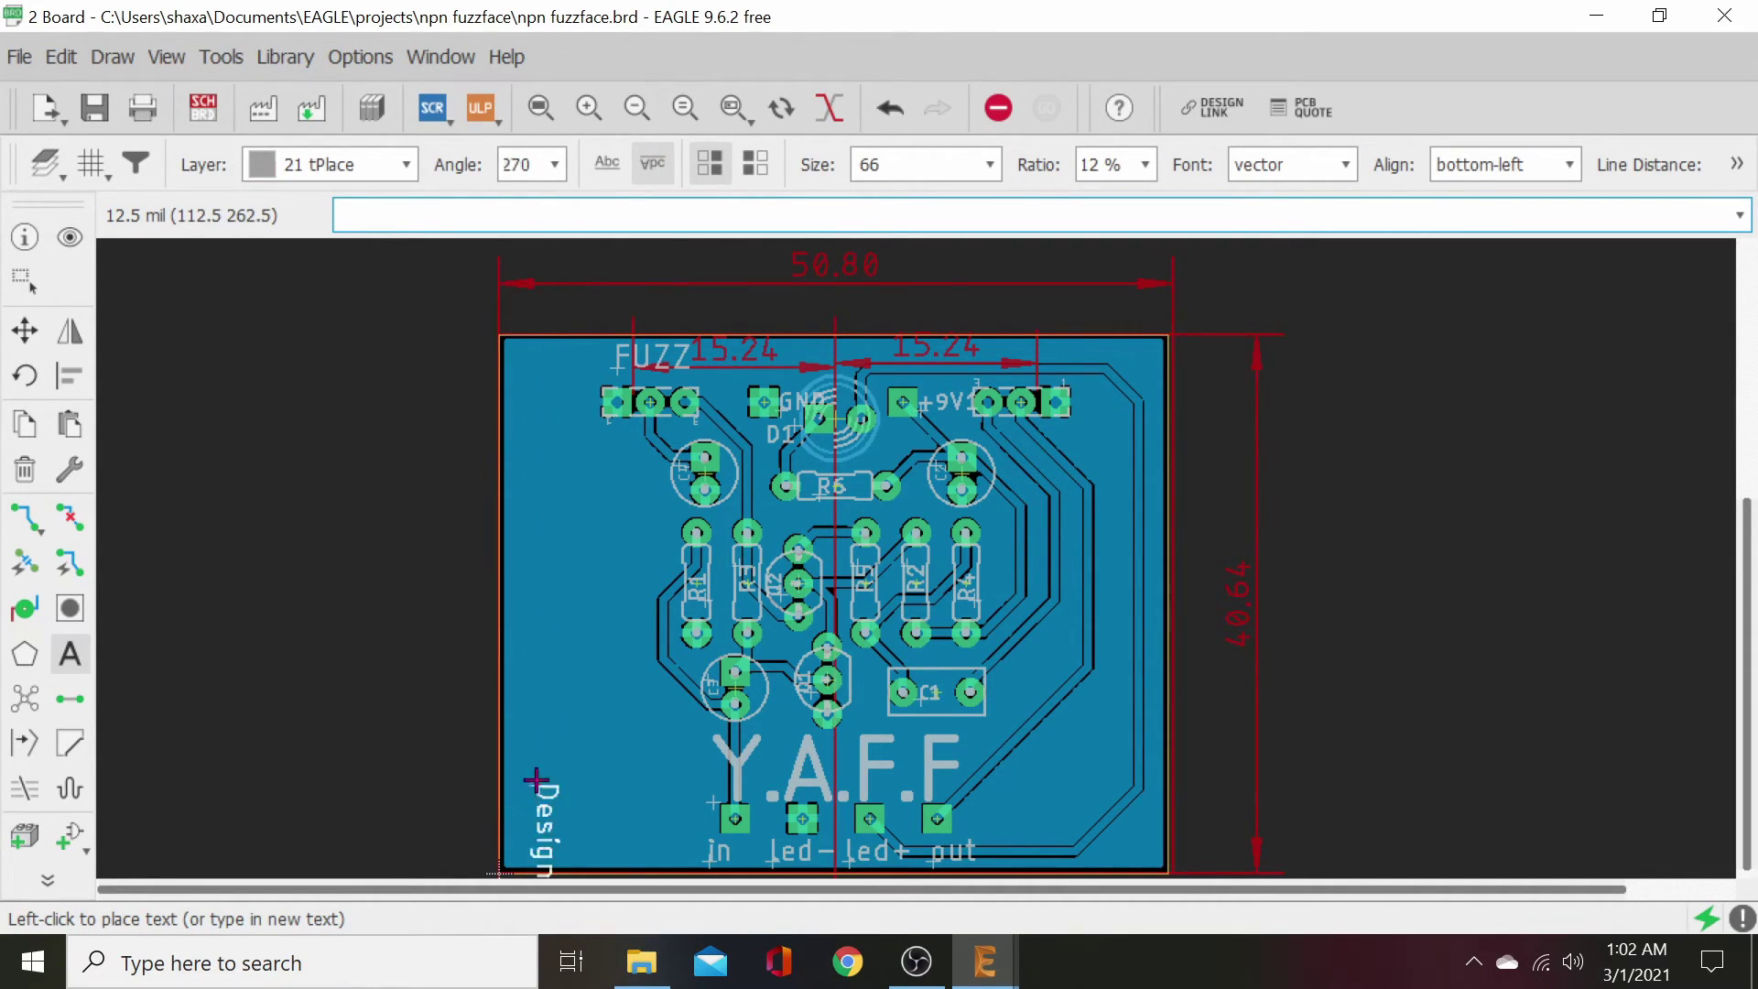
{"action": "left_click", "coordinate": [513, 356]}
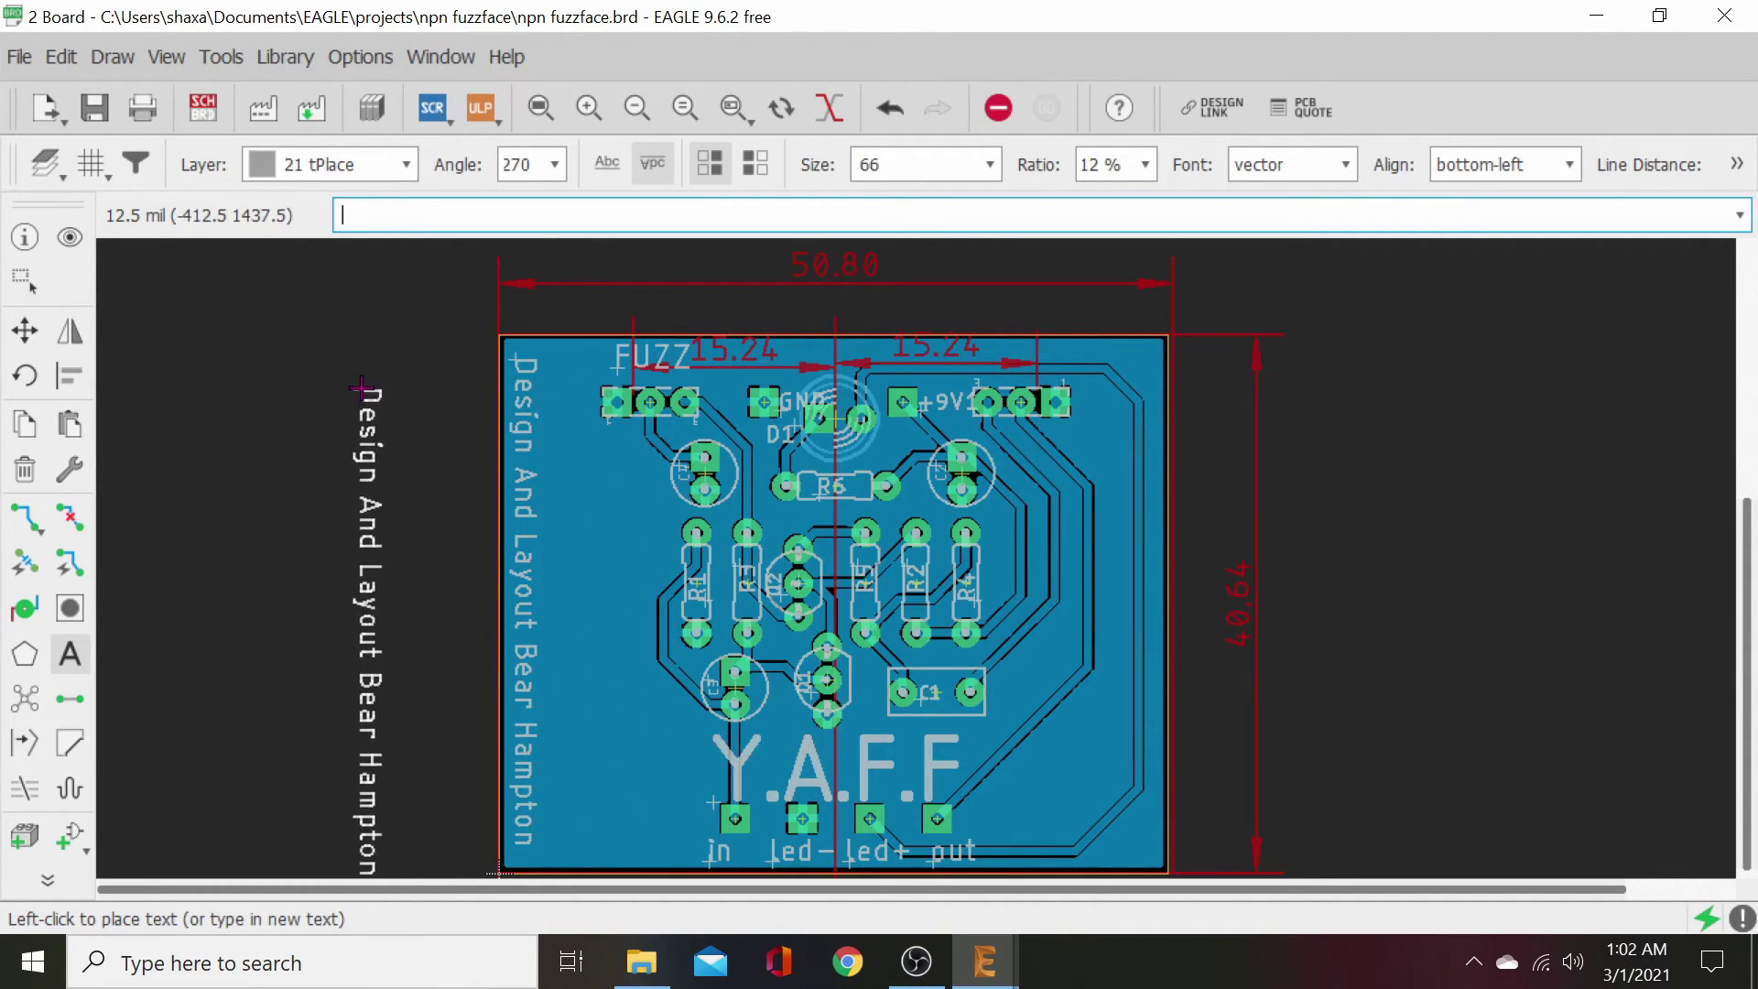
- Add 'Dont touch muh drums!!!' rotated vertical along the board's right edge
{"action": "left_click", "coordinate": [68, 665]}
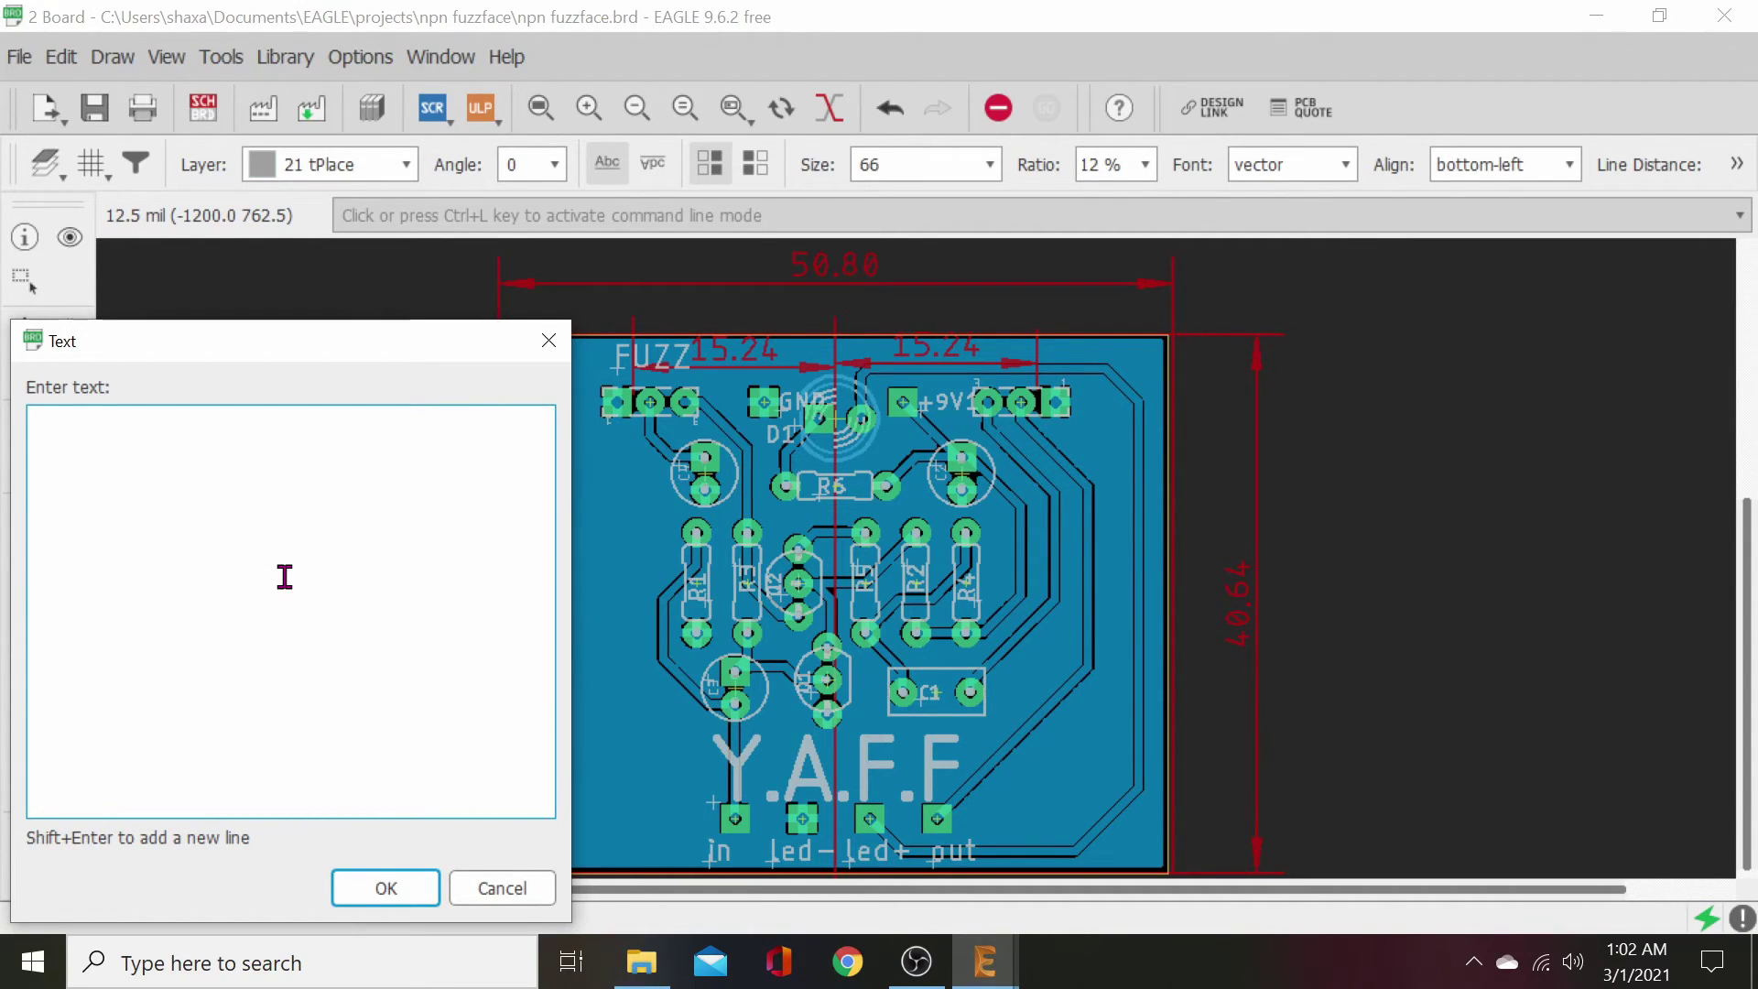
{"action": "type", "text": "ont touch muh drums!!!"}
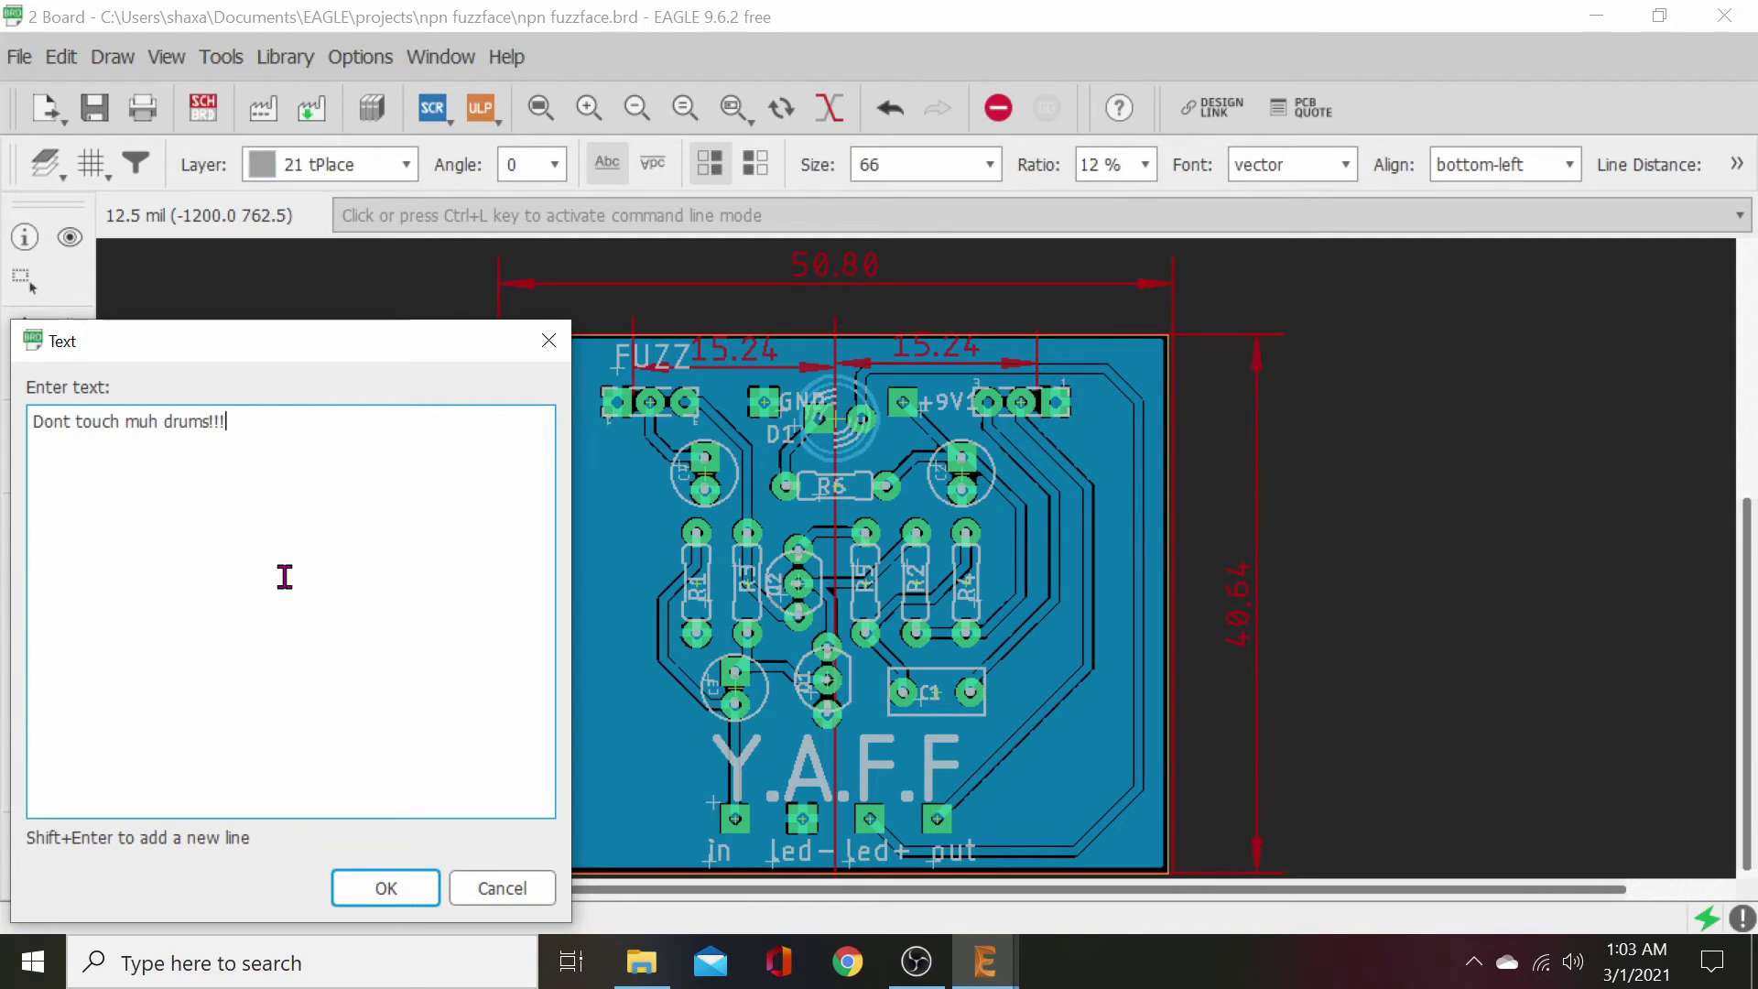
{"action": "left_click", "coordinate": [400, 890]}
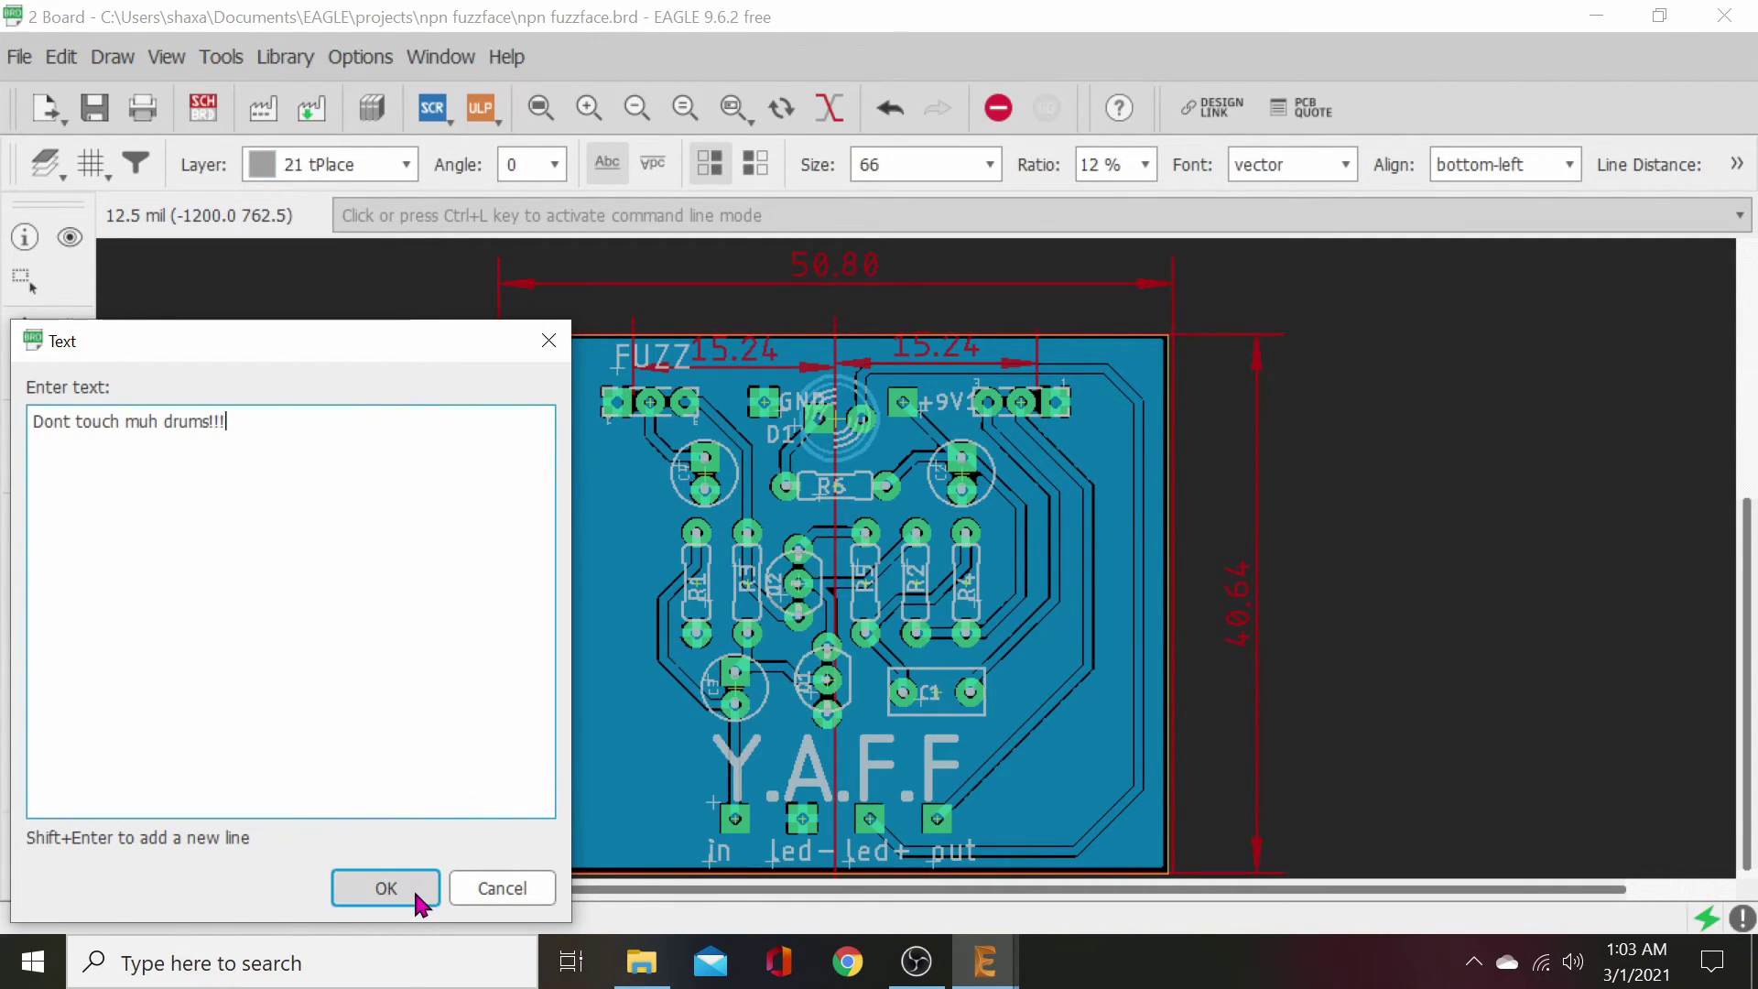
{"action": "right_click", "coordinate": [1382, 654]}
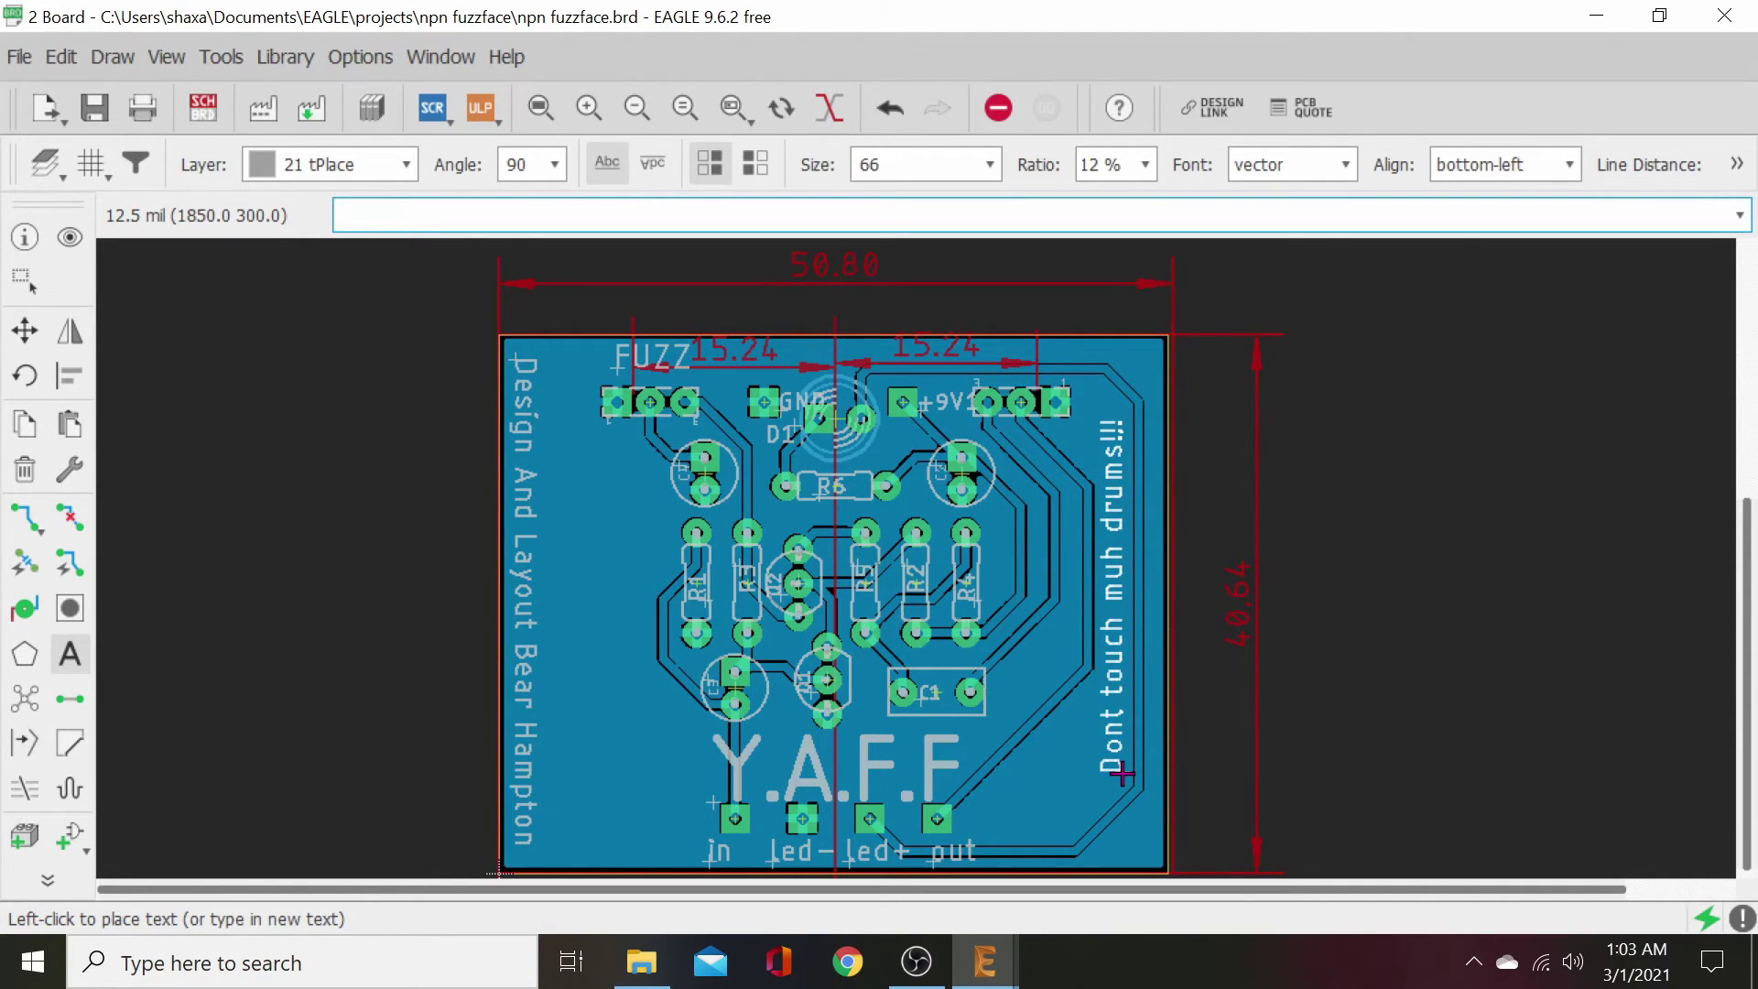
{"action": "left_click", "coordinate": [1121, 774]}
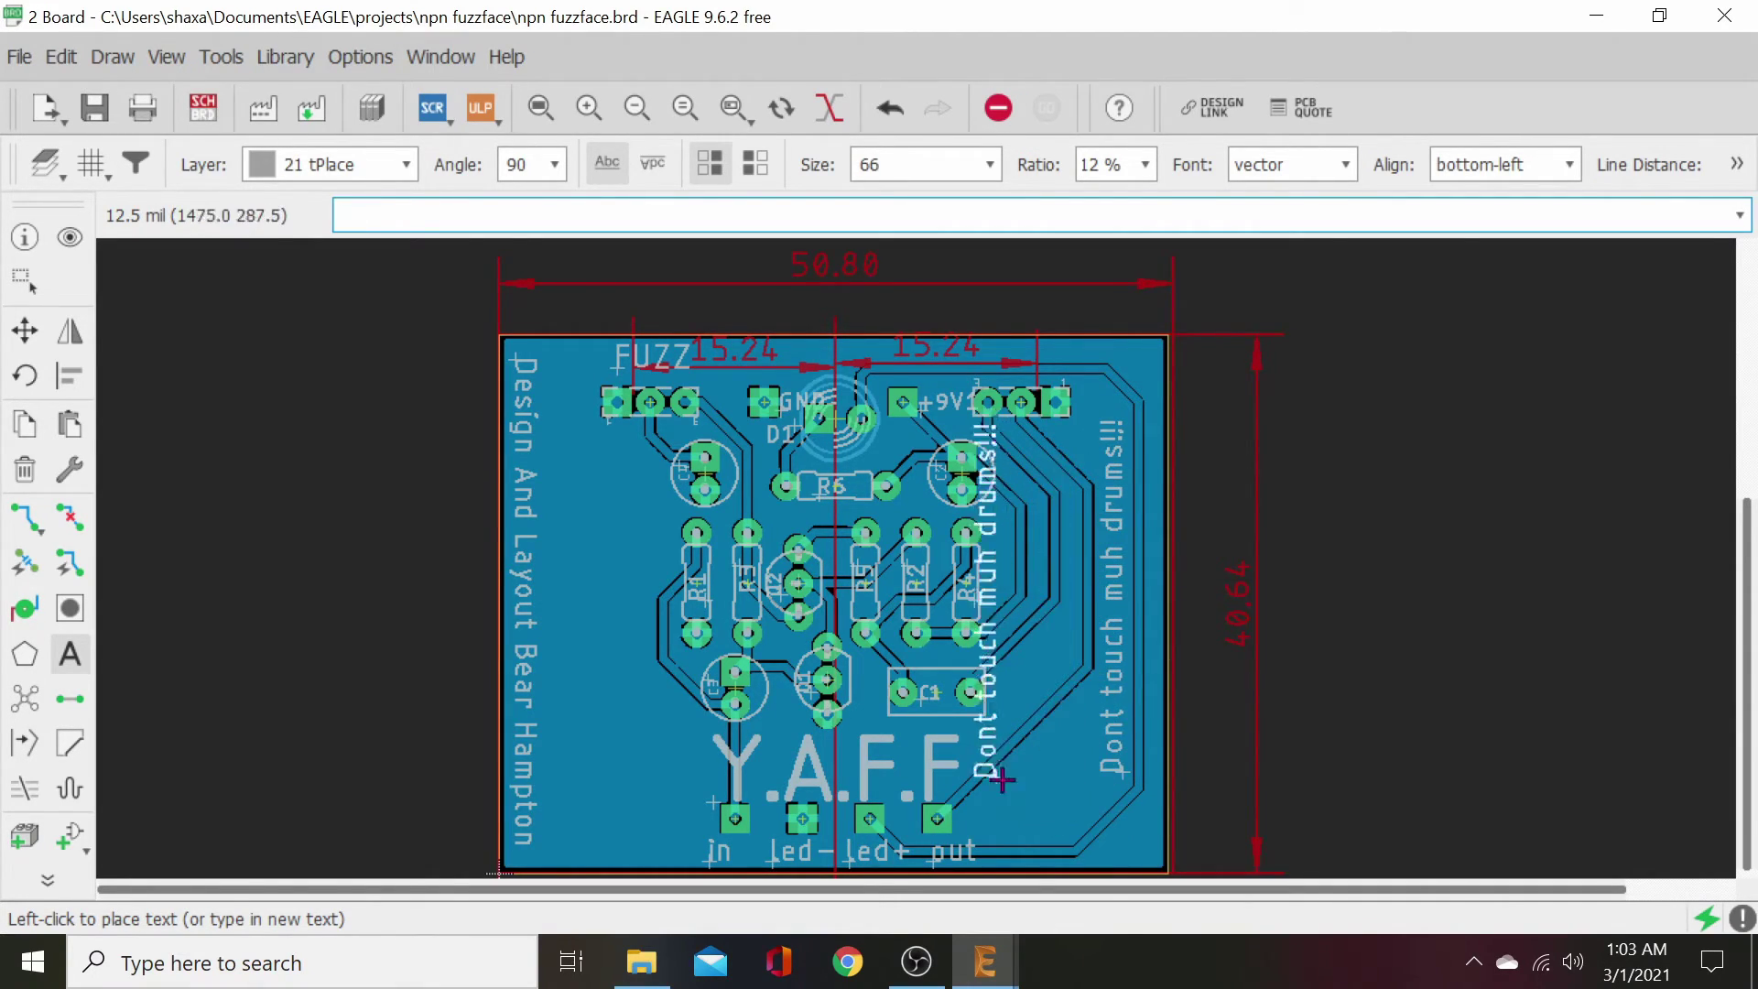
{"action": "left_click", "coordinate": [26, 330]}
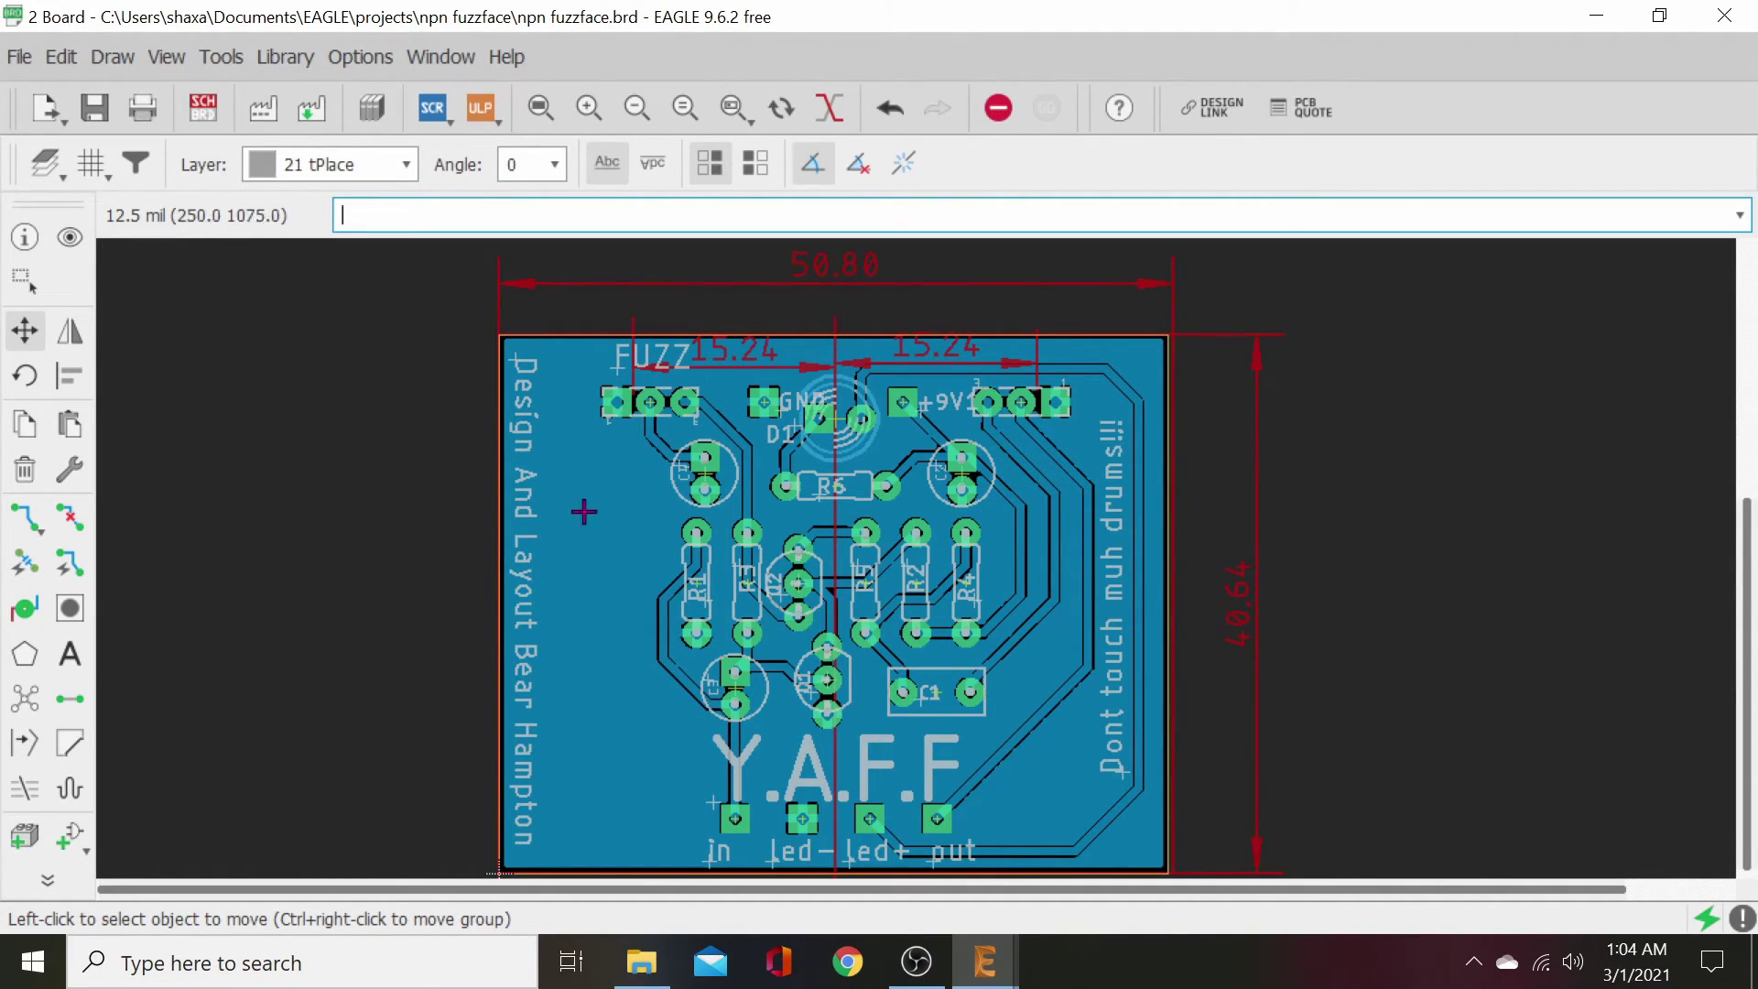
- Browse to the Bearamps art folder on the Desktop in File Explorer
{"action": "left_click", "coordinate": [632, 978]}
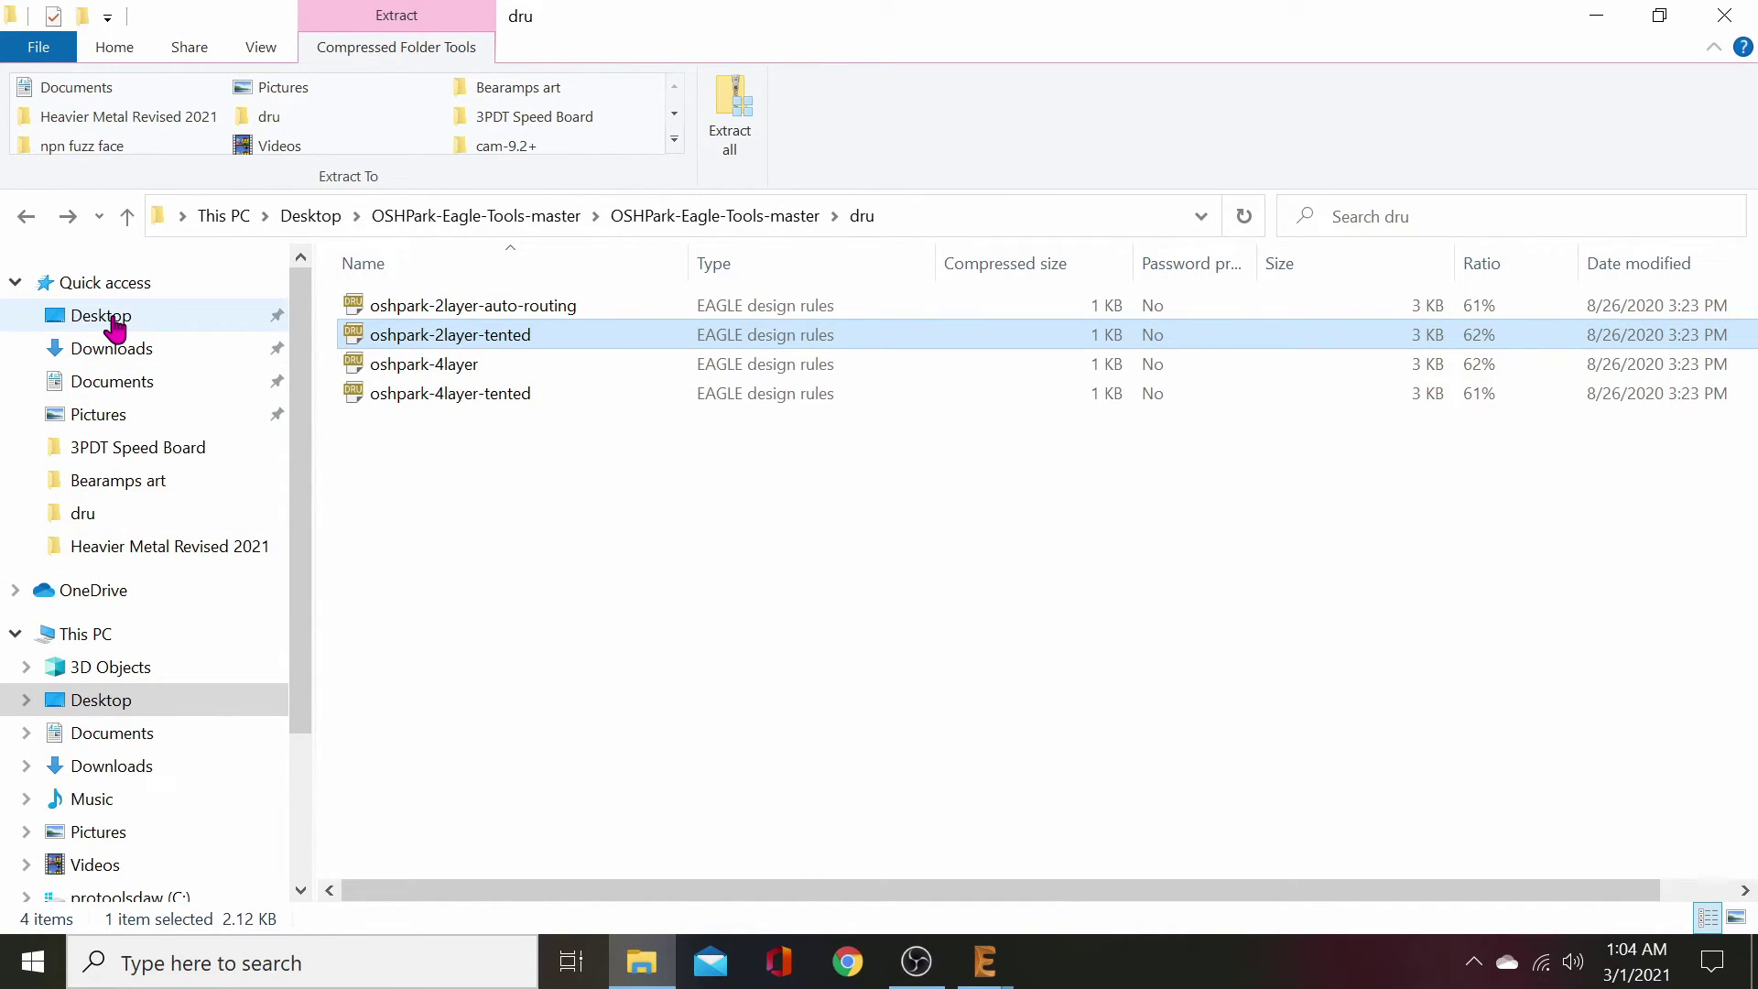
{"action": "left_click", "coordinate": [74, 317]}
{"action": "double_click", "coordinate": [412, 393]}
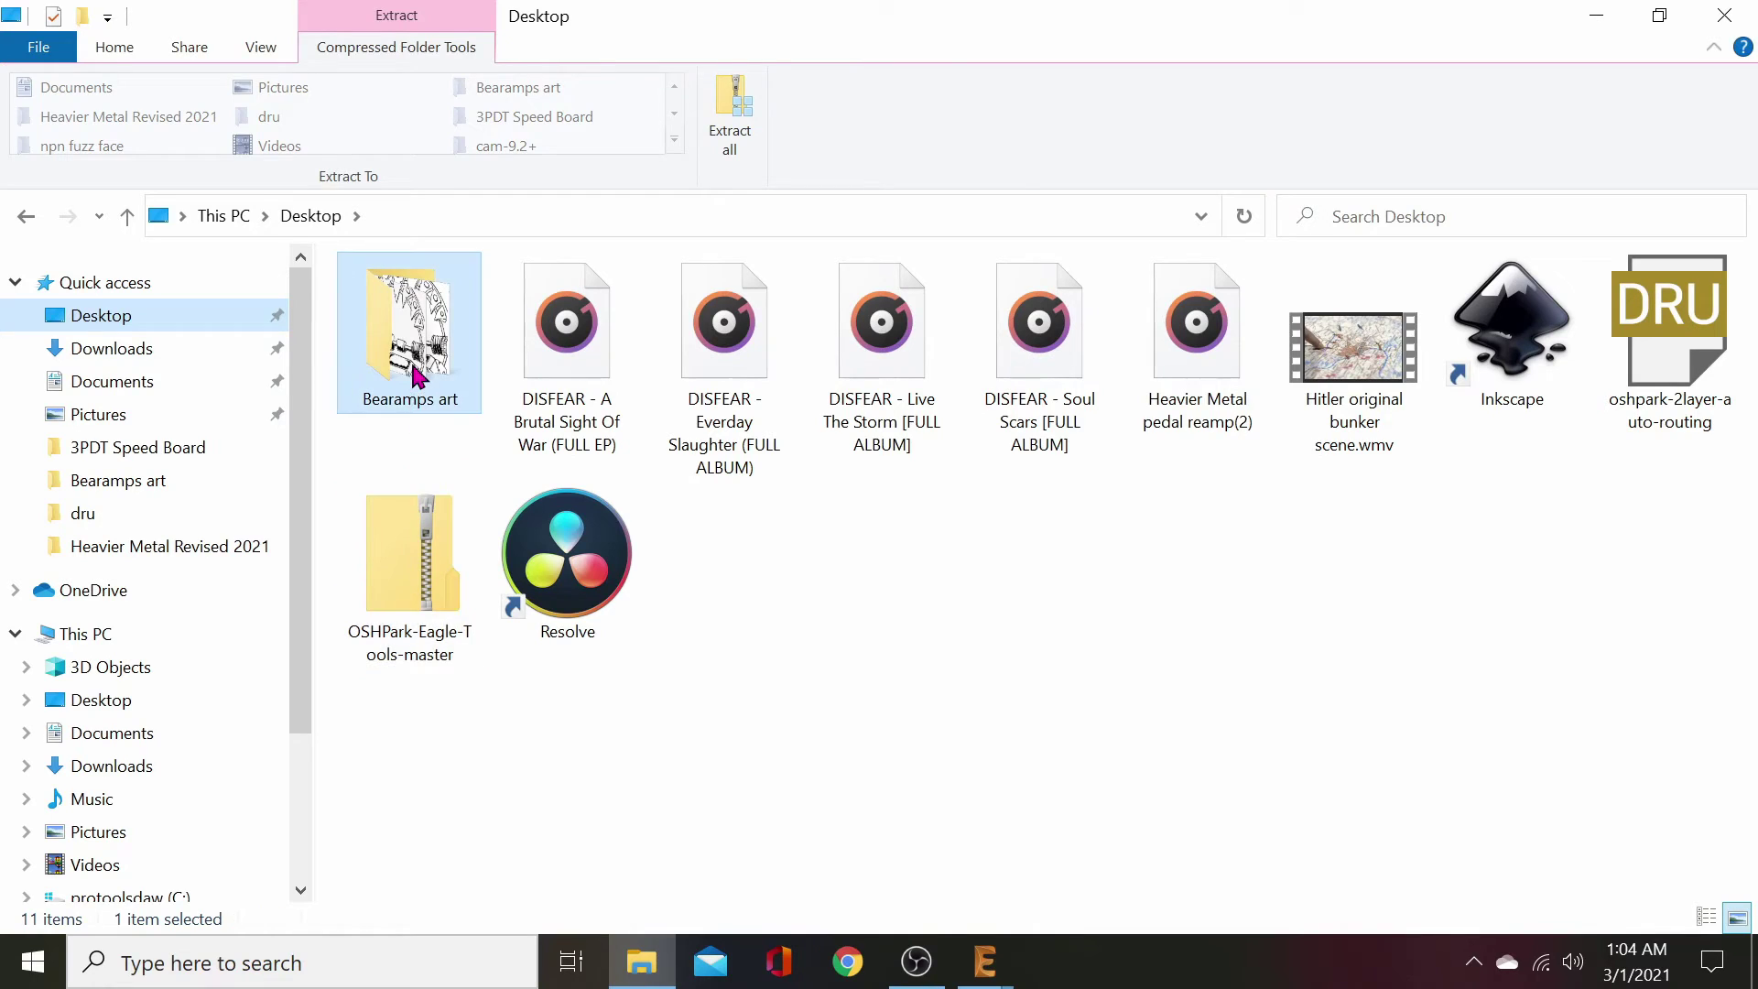
{"action": "scroll", "coordinate": [1140, 714], "scroll_direction": "down", "scroll_amount": 10}
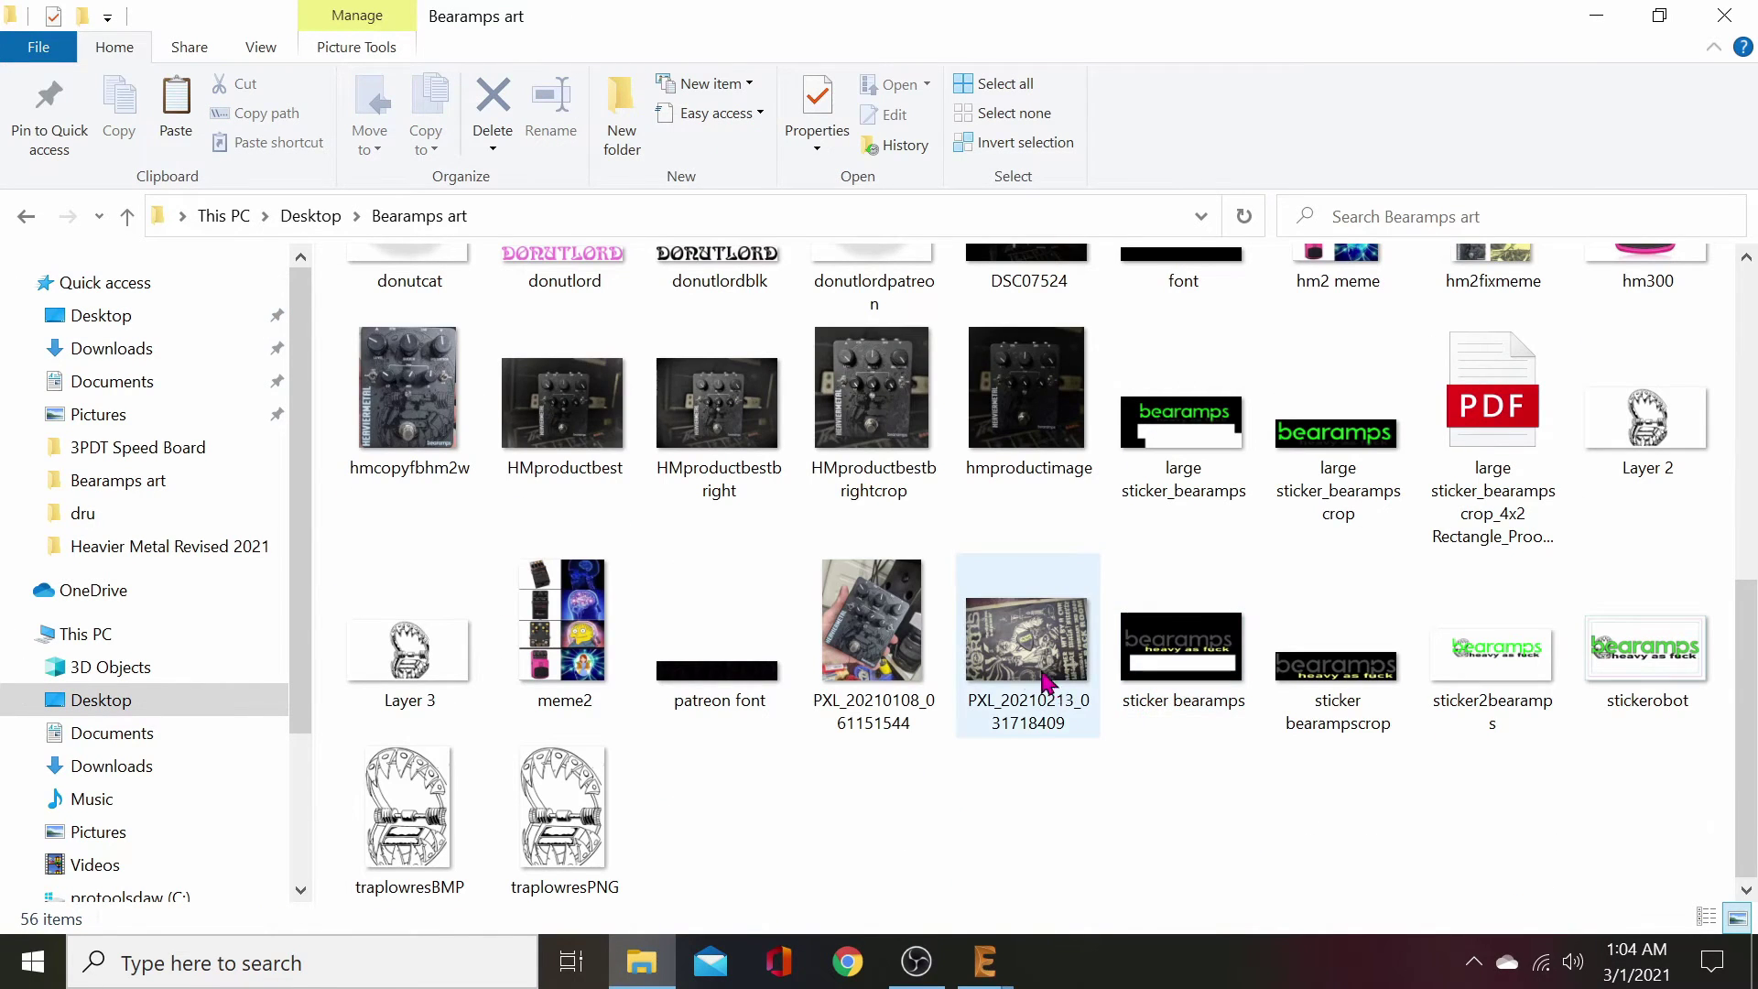
{"action": "scroll", "coordinate": [1026, 659], "scroll_direction": "up", "scroll_amount": 10}
- Preview the bieber metal picture, then bring up file options for traplowresPNG
{"action": "double_click", "coordinate": [892, 753]}
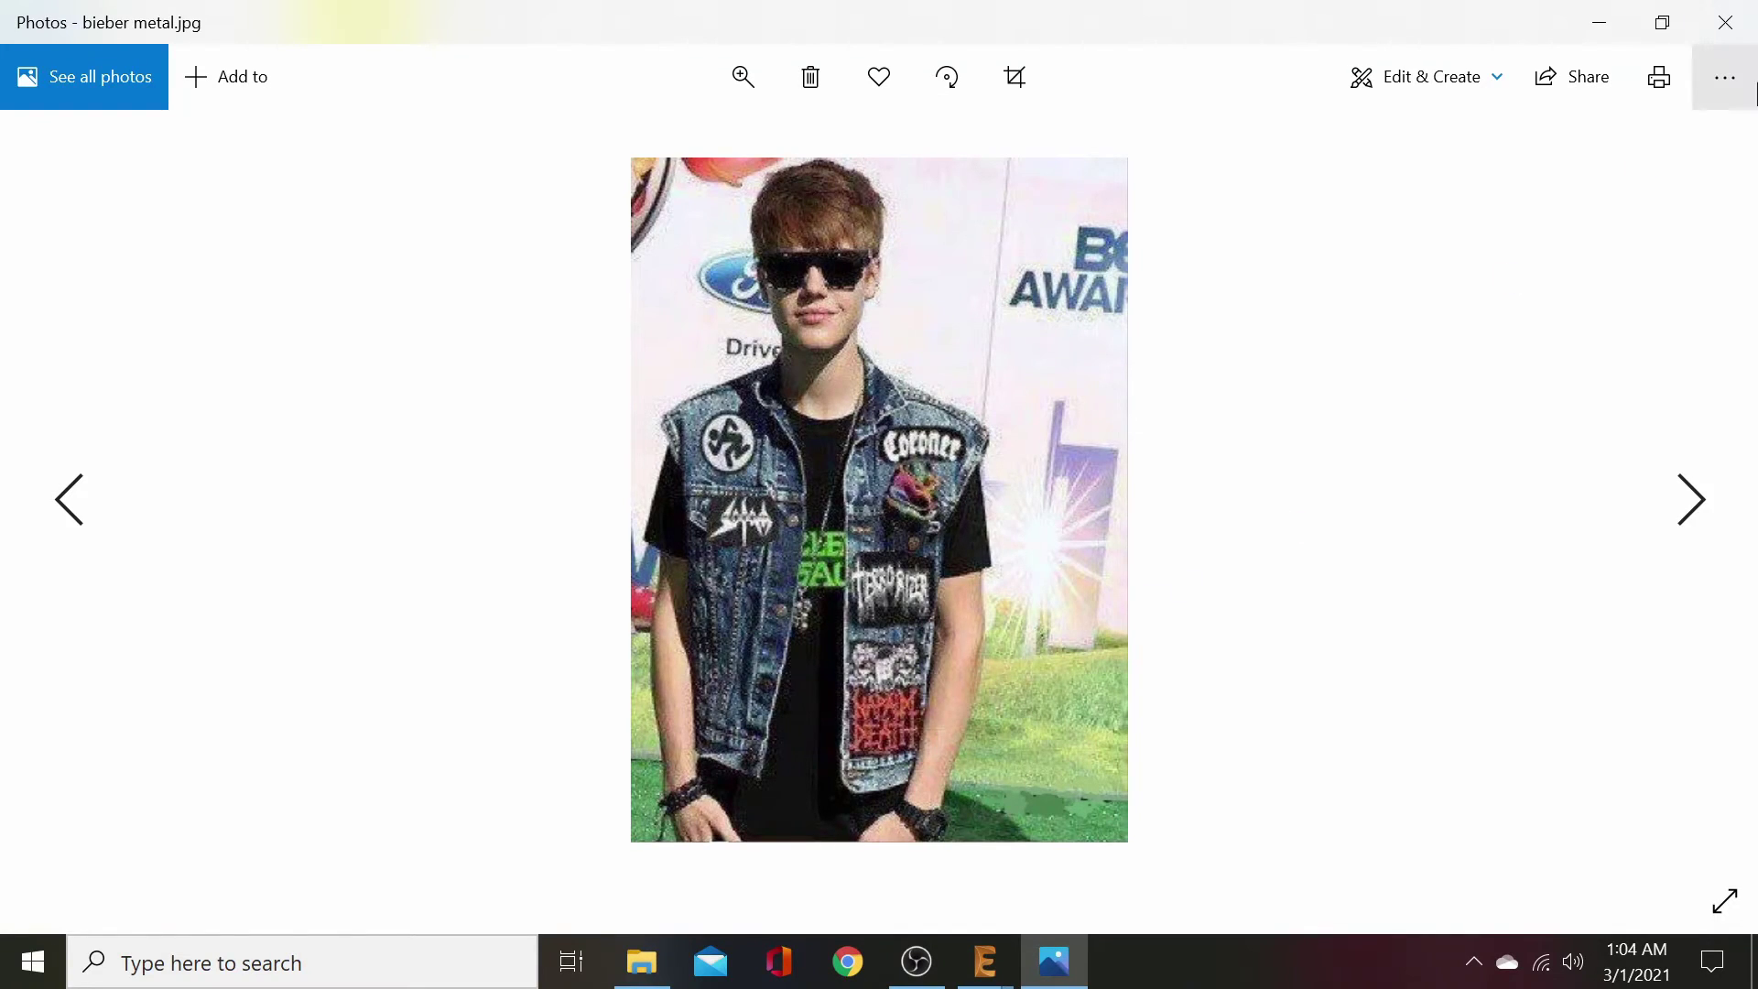
{"action": "left_click", "coordinate": [1724, 22]}
{"action": "scroll", "coordinate": [1099, 663], "scroll_direction": "down", "scroll_amount": 8}
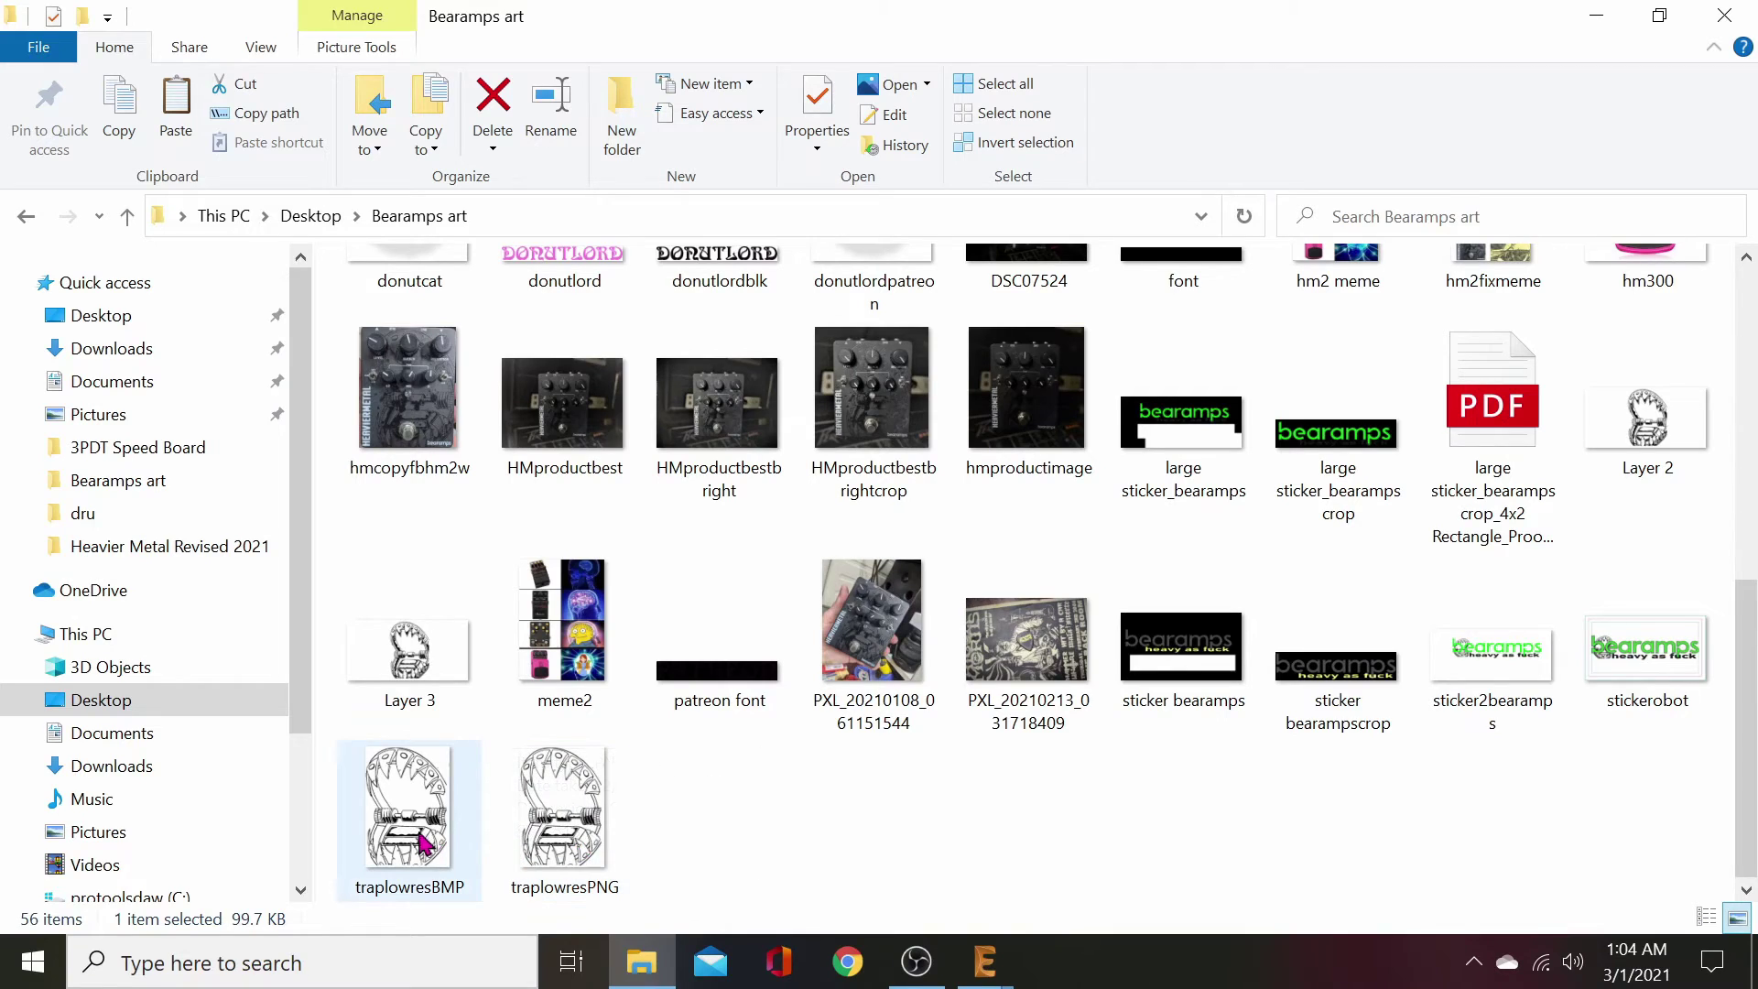
{"action": "right_click", "coordinate": [568, 840]}
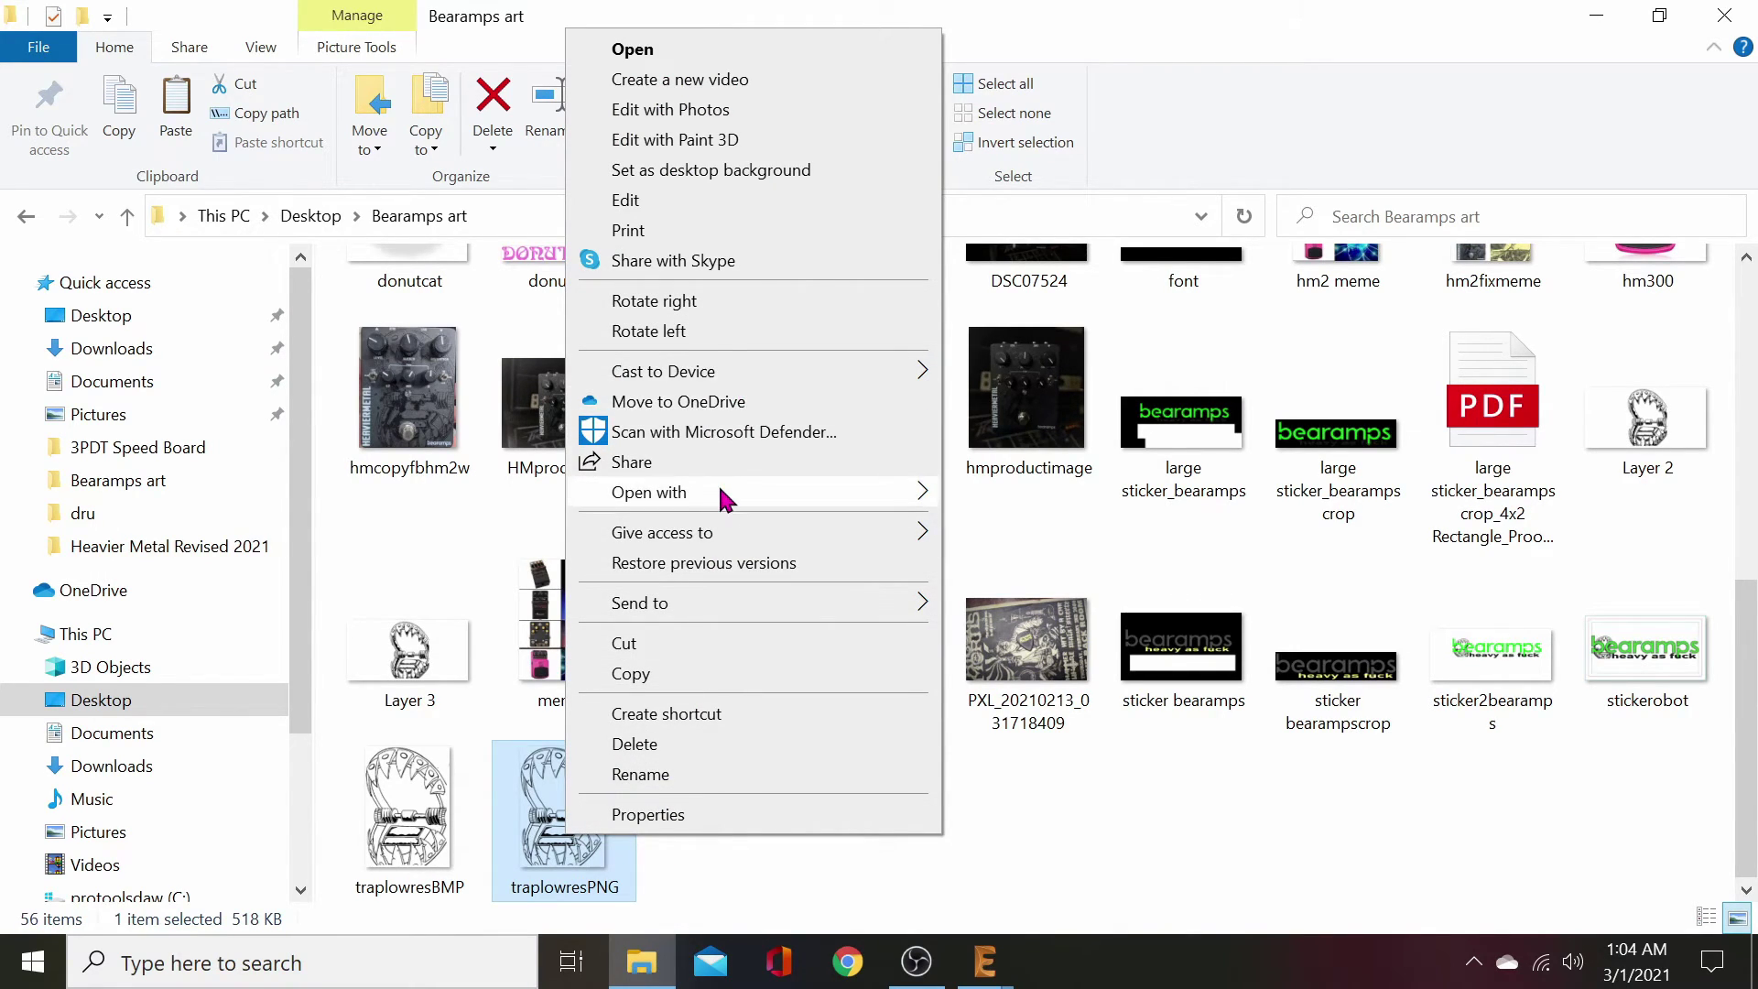
- Open traplowresPNG in Paint via Open with
{"action": "mouse_move", "coordinate": [722, 492]}
{"action": "left_click", "coordinate": [973, 494]}
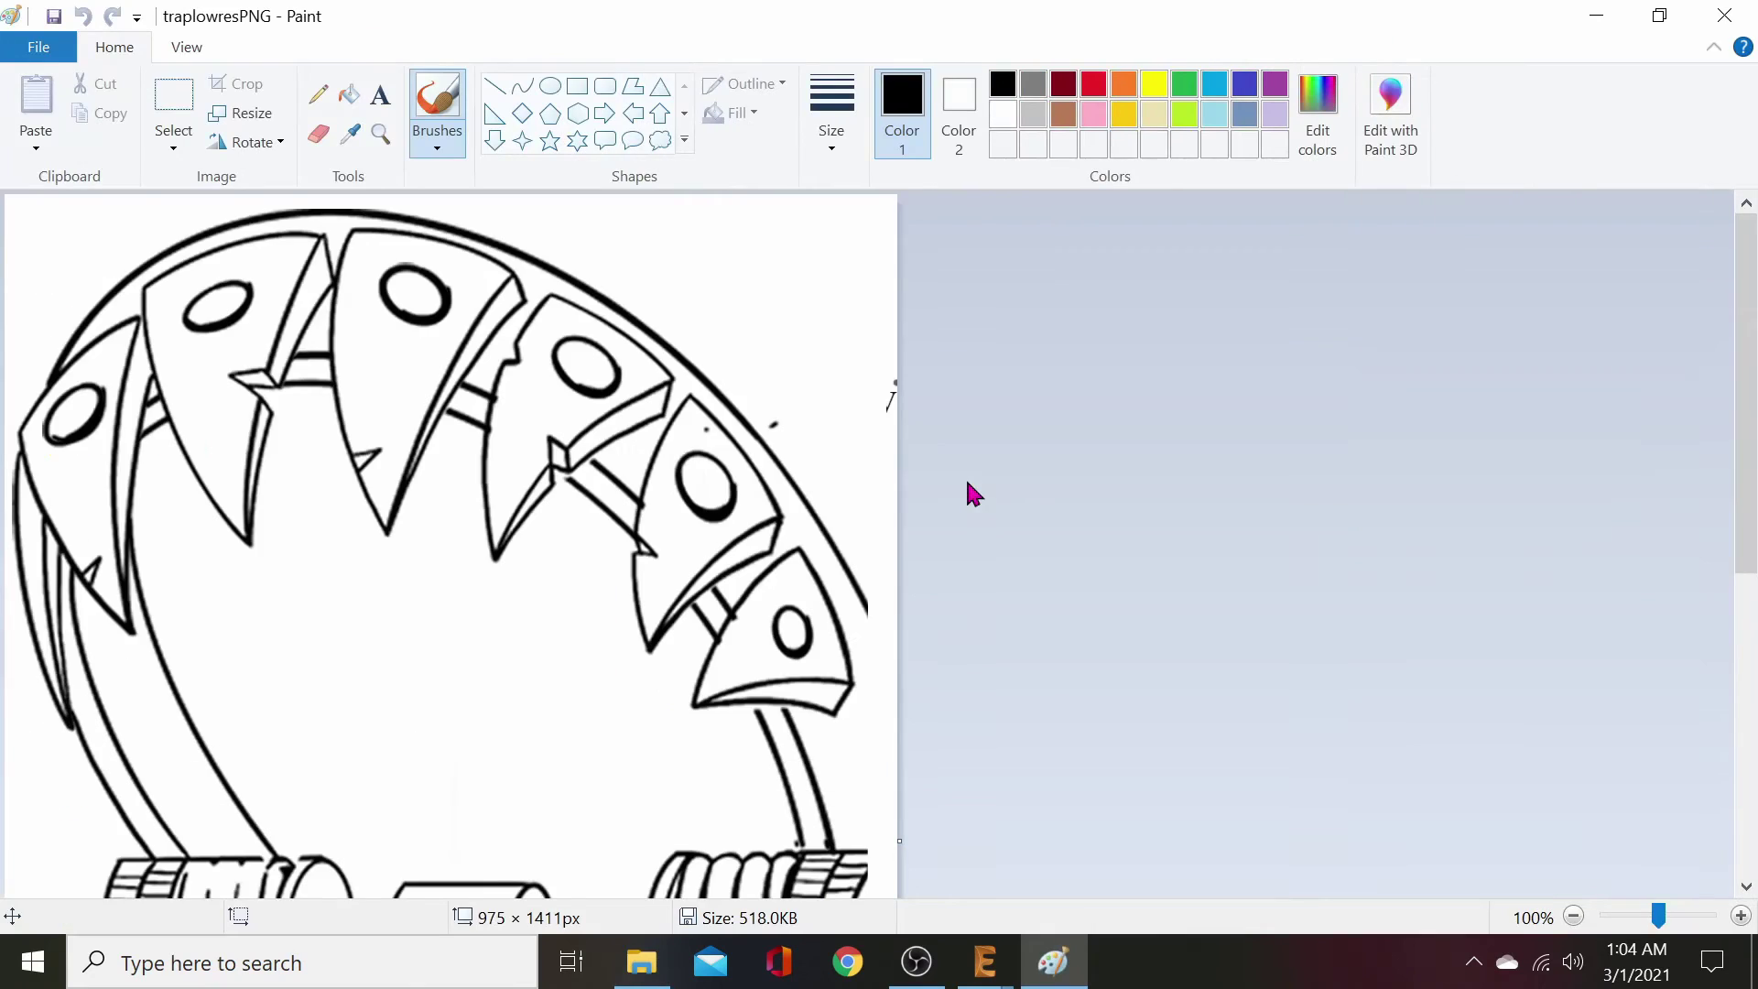
{"action": "scroll", "coordinate": [497, 539], "scroll_direction": "down", "scroll_amount": 5}
{"action": "scroll", "coordinate": [519, 554], "scroll_direction": "up", "scroll_amount": 6}
- Resize the image by pixels to 600 × 868, keeping the aspect ratio
{"action": "left_click", "coordinate": [242, 115]}
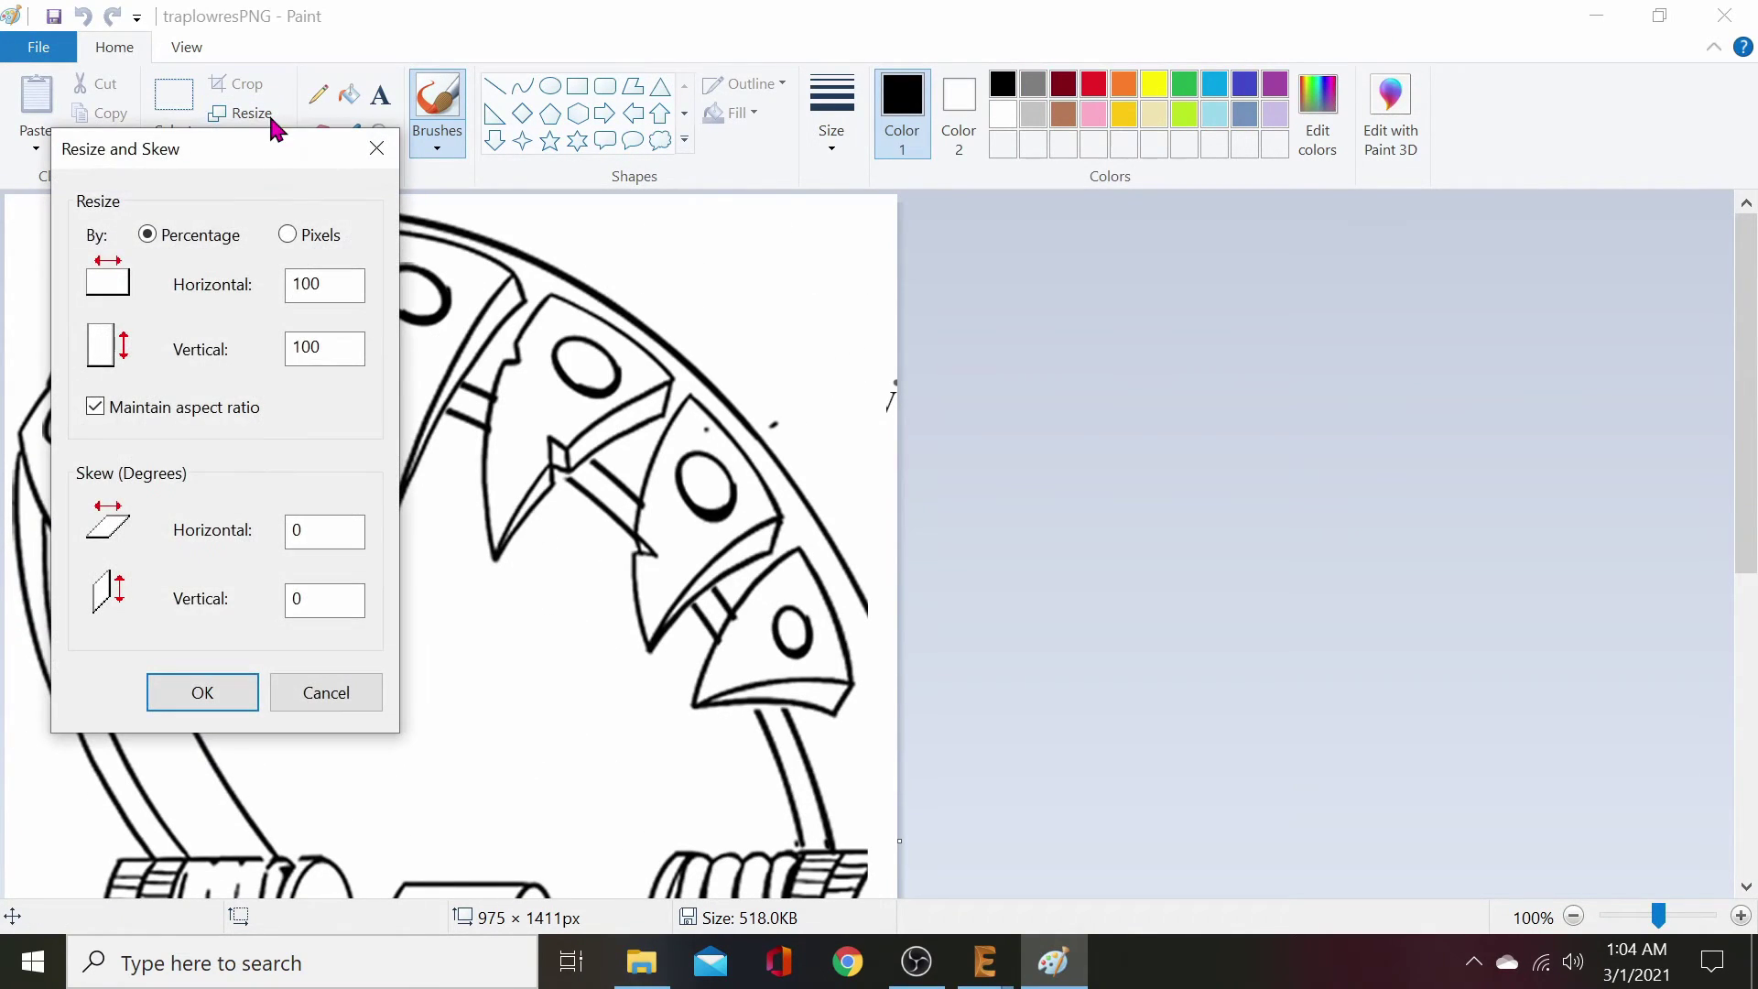
{"action": "left_click", "coordinate": [291, 240]}
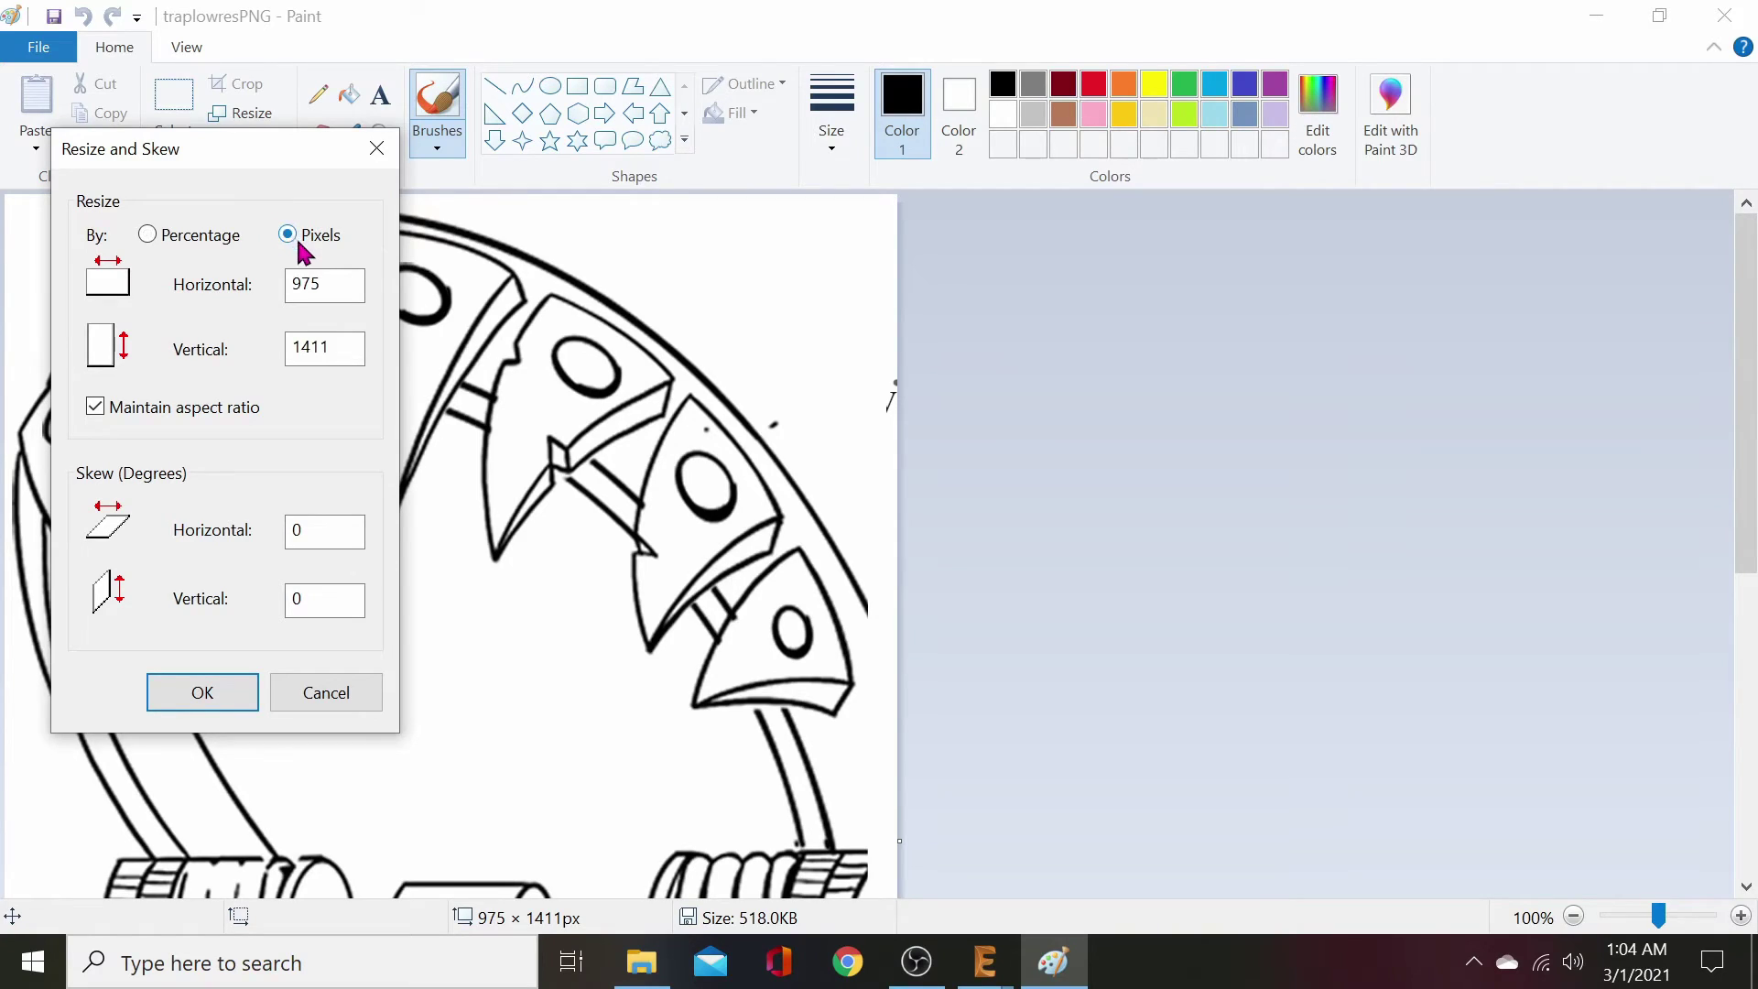
{"action": "double_click", "coordinate": [336, 287]}
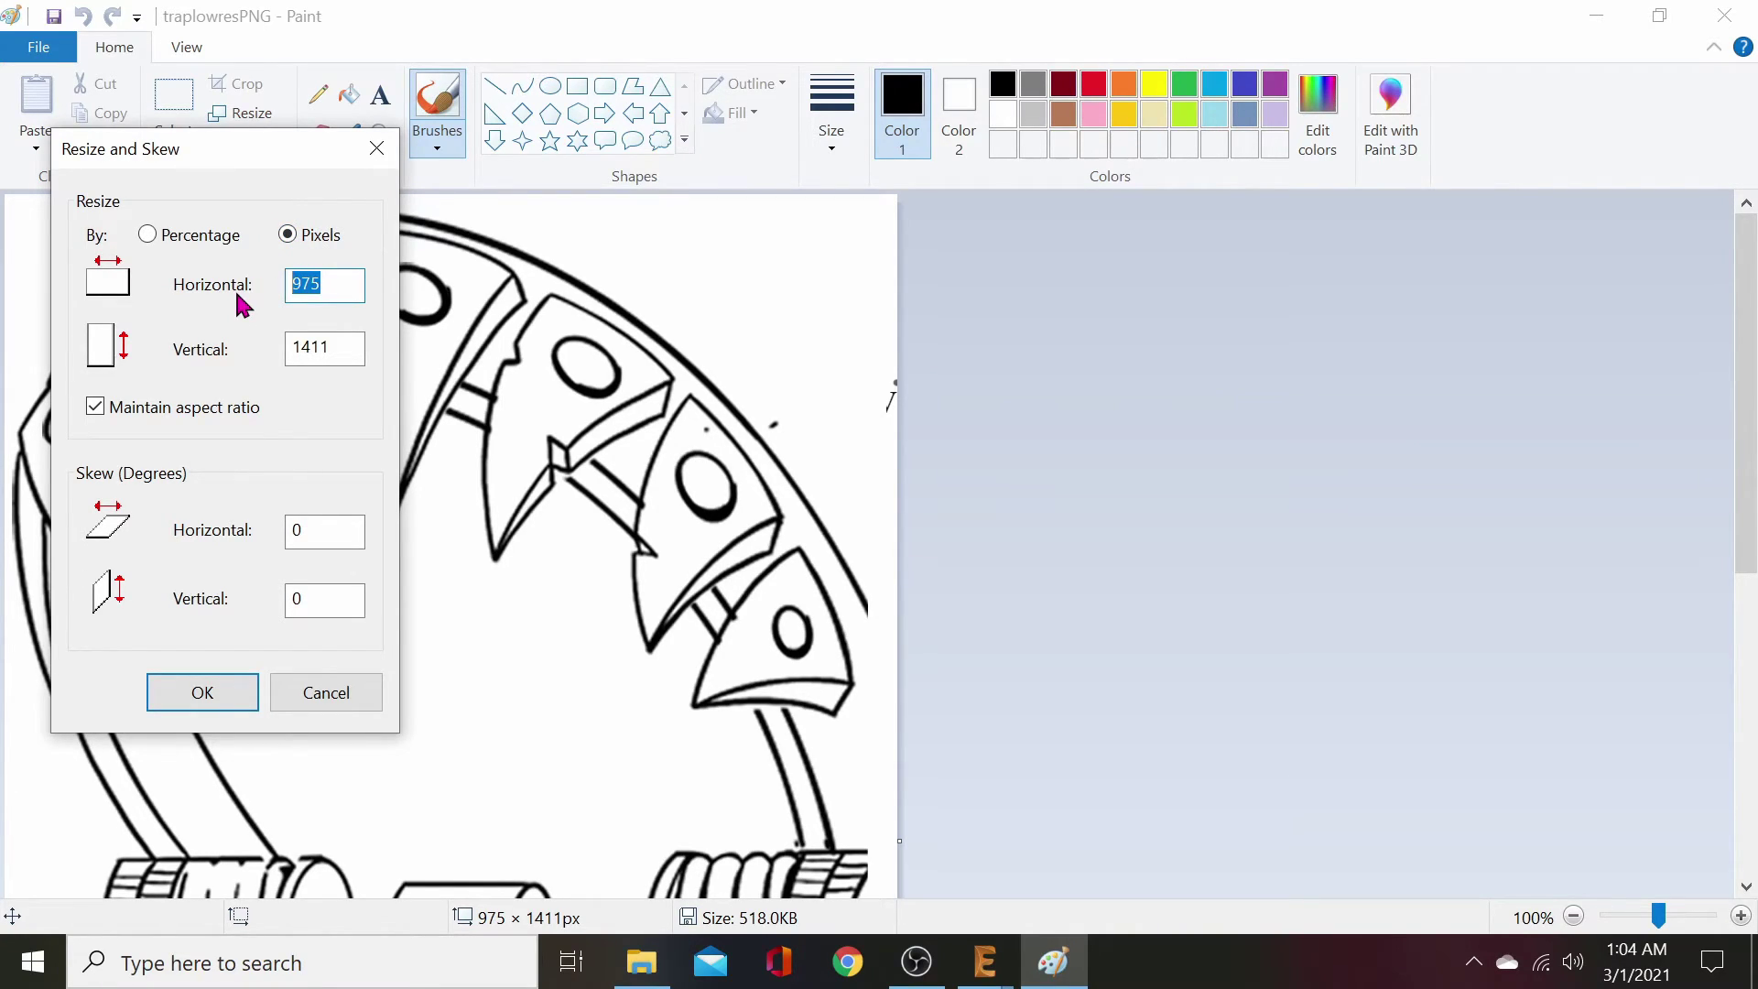
{"action": "type", "text": "600"}
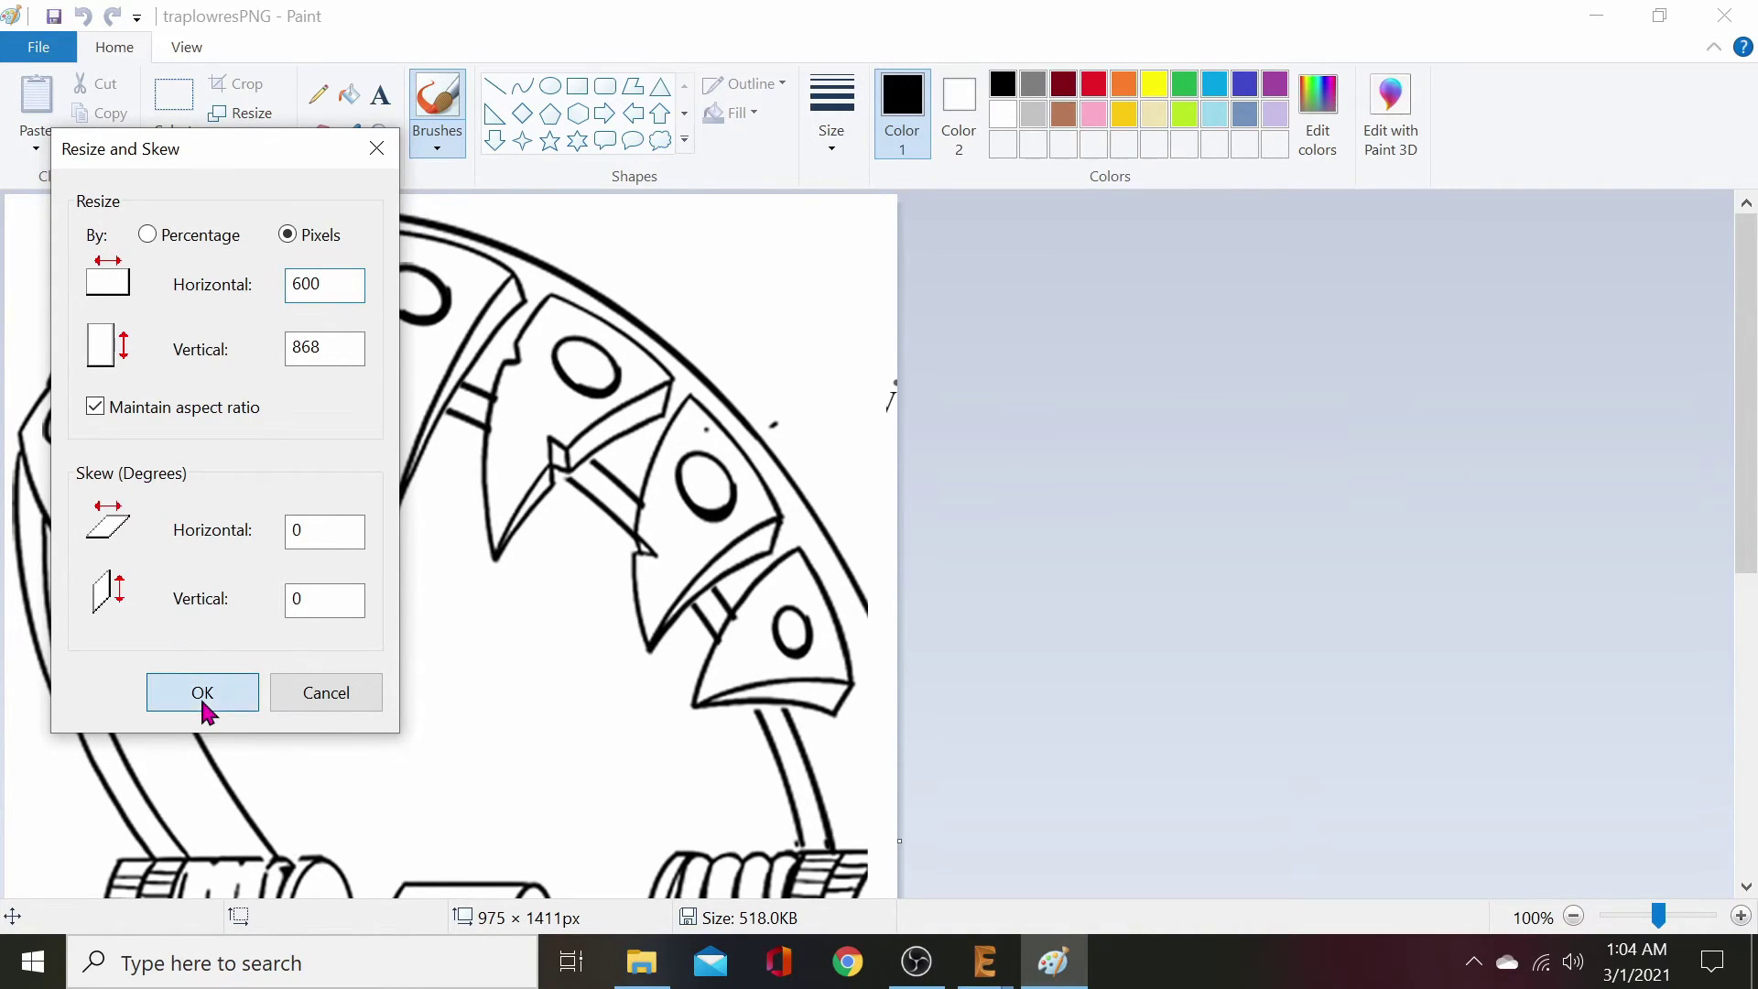
{"action": "left_click", "coordinate": [203, 697]}
- Begin saving the drawing as a BMP picture in Documents > EAGLE > projects > npn fuzzface
{"action": "left_click", "coordinate": [48, 47]}
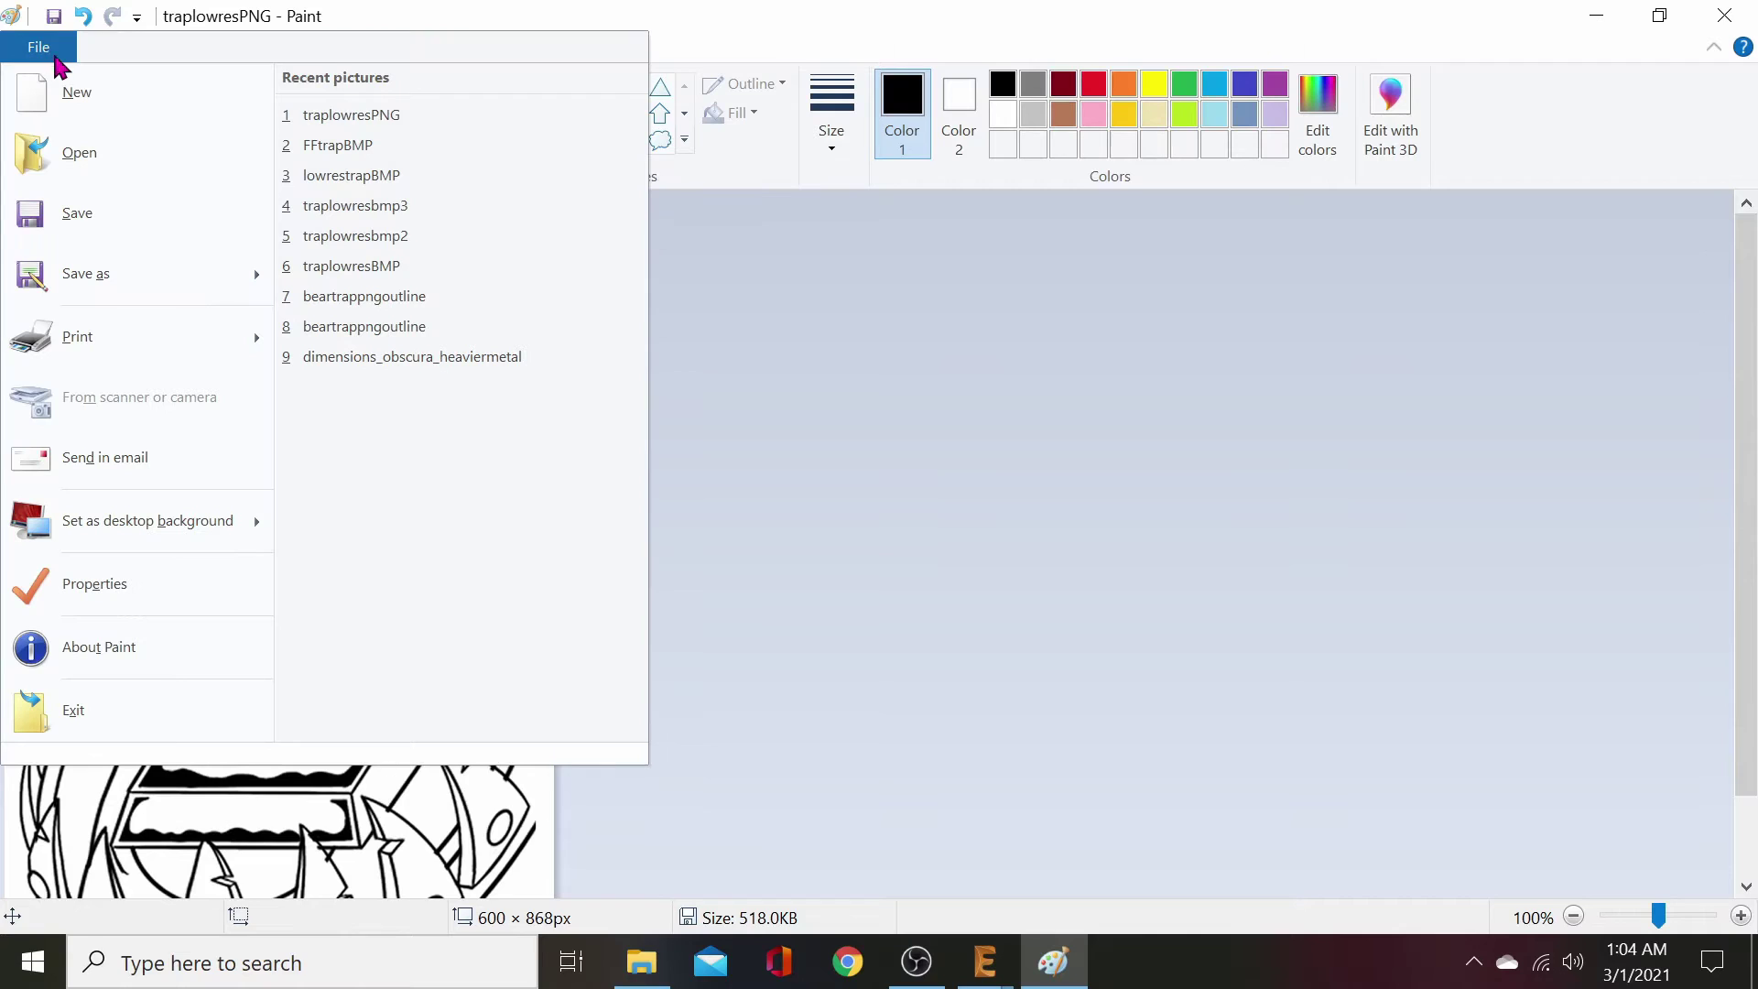
{"action": "mouse_move", "coordinate": [101, 272]}
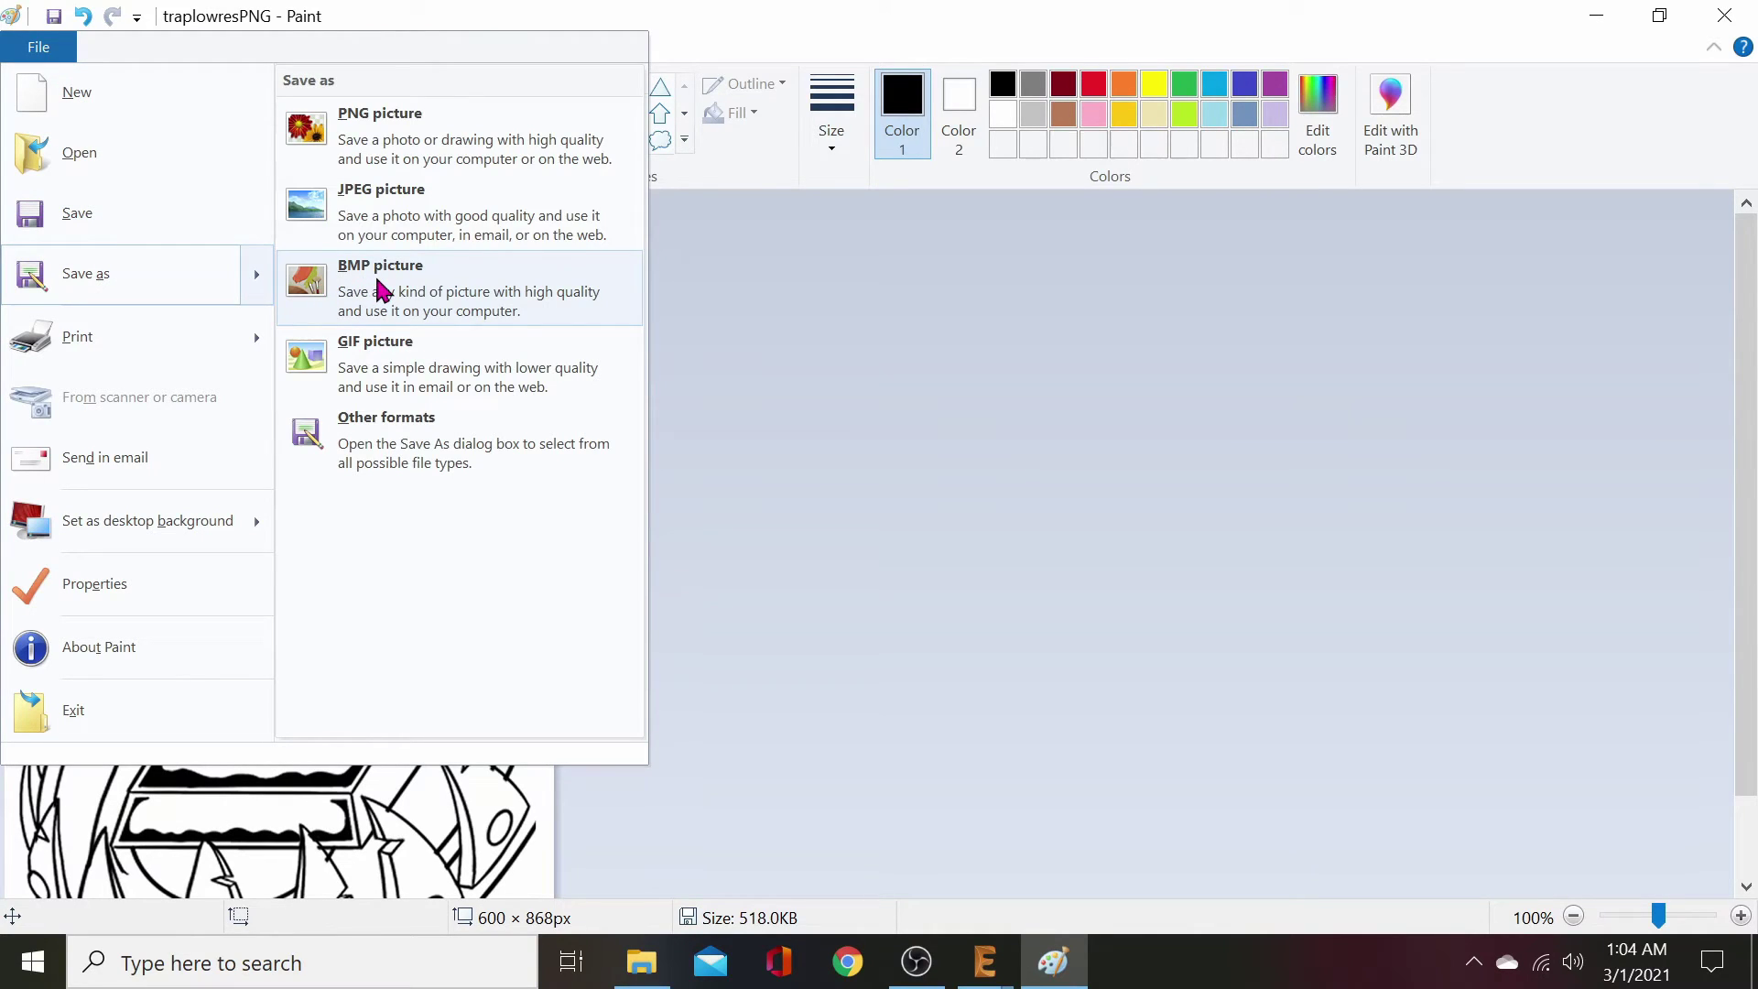
{"action": "left_click", "coordinate": [382, 291]}
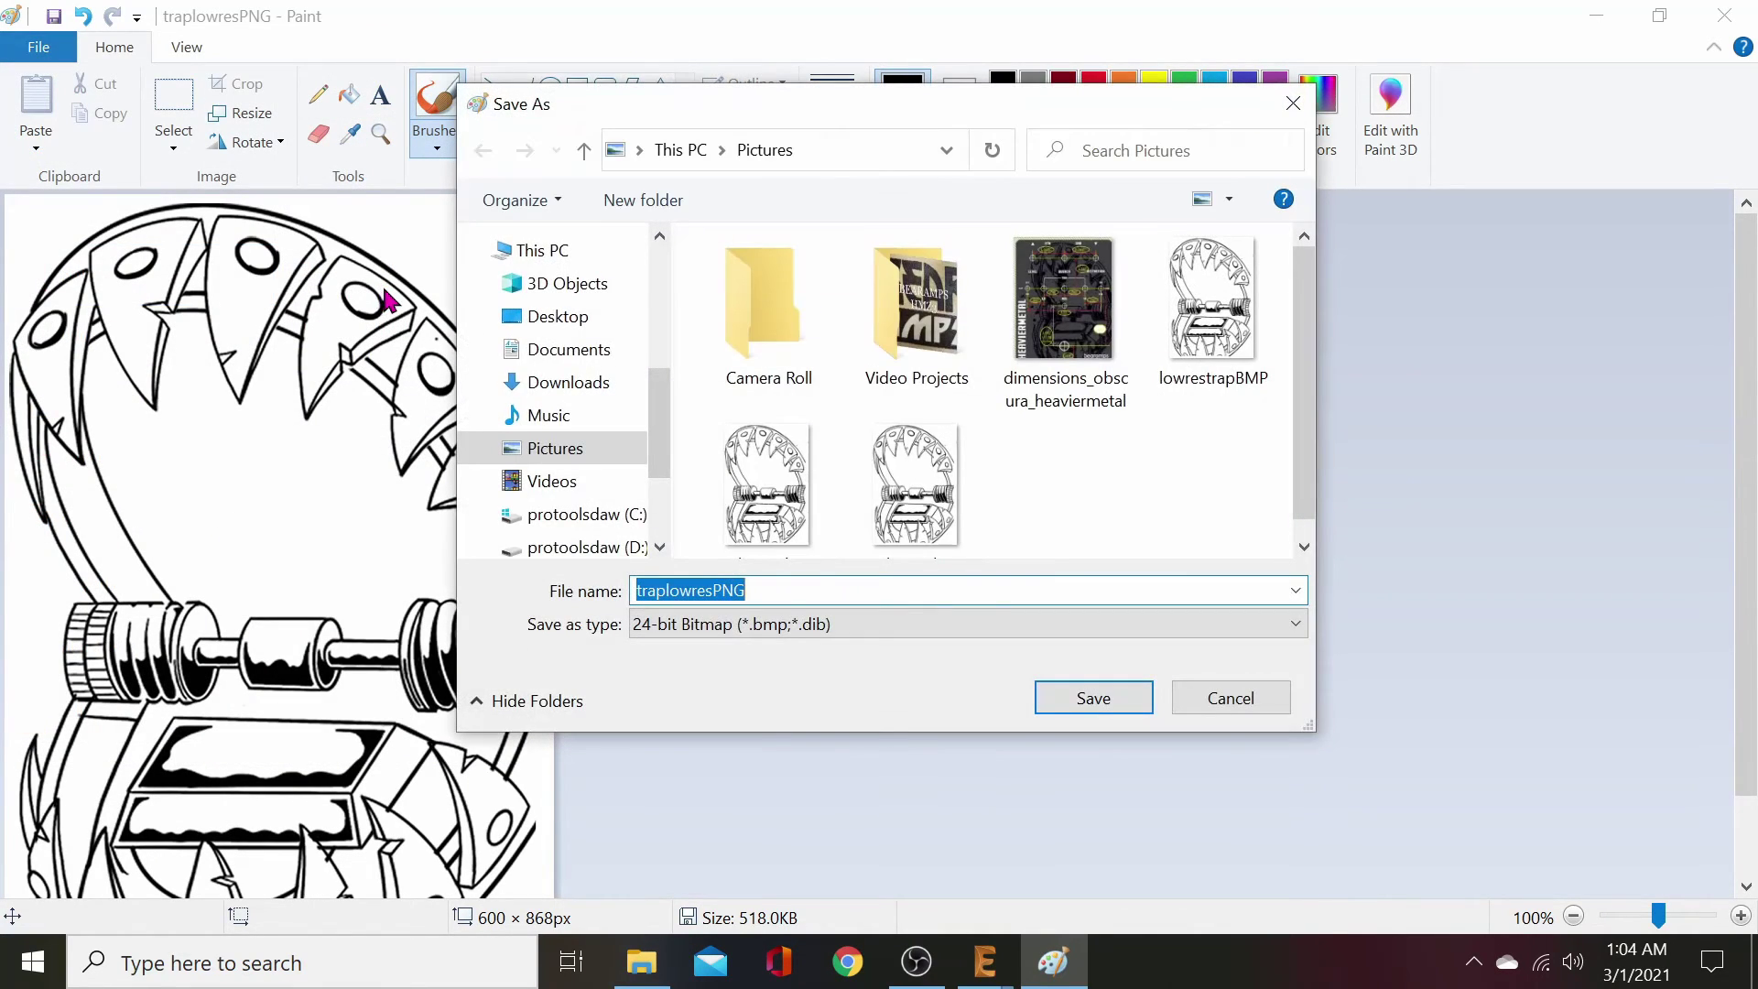
{"action": "scroll", "coordinate": [1098, 494], "scroll_direction": "down", "scroll_amount": 1}
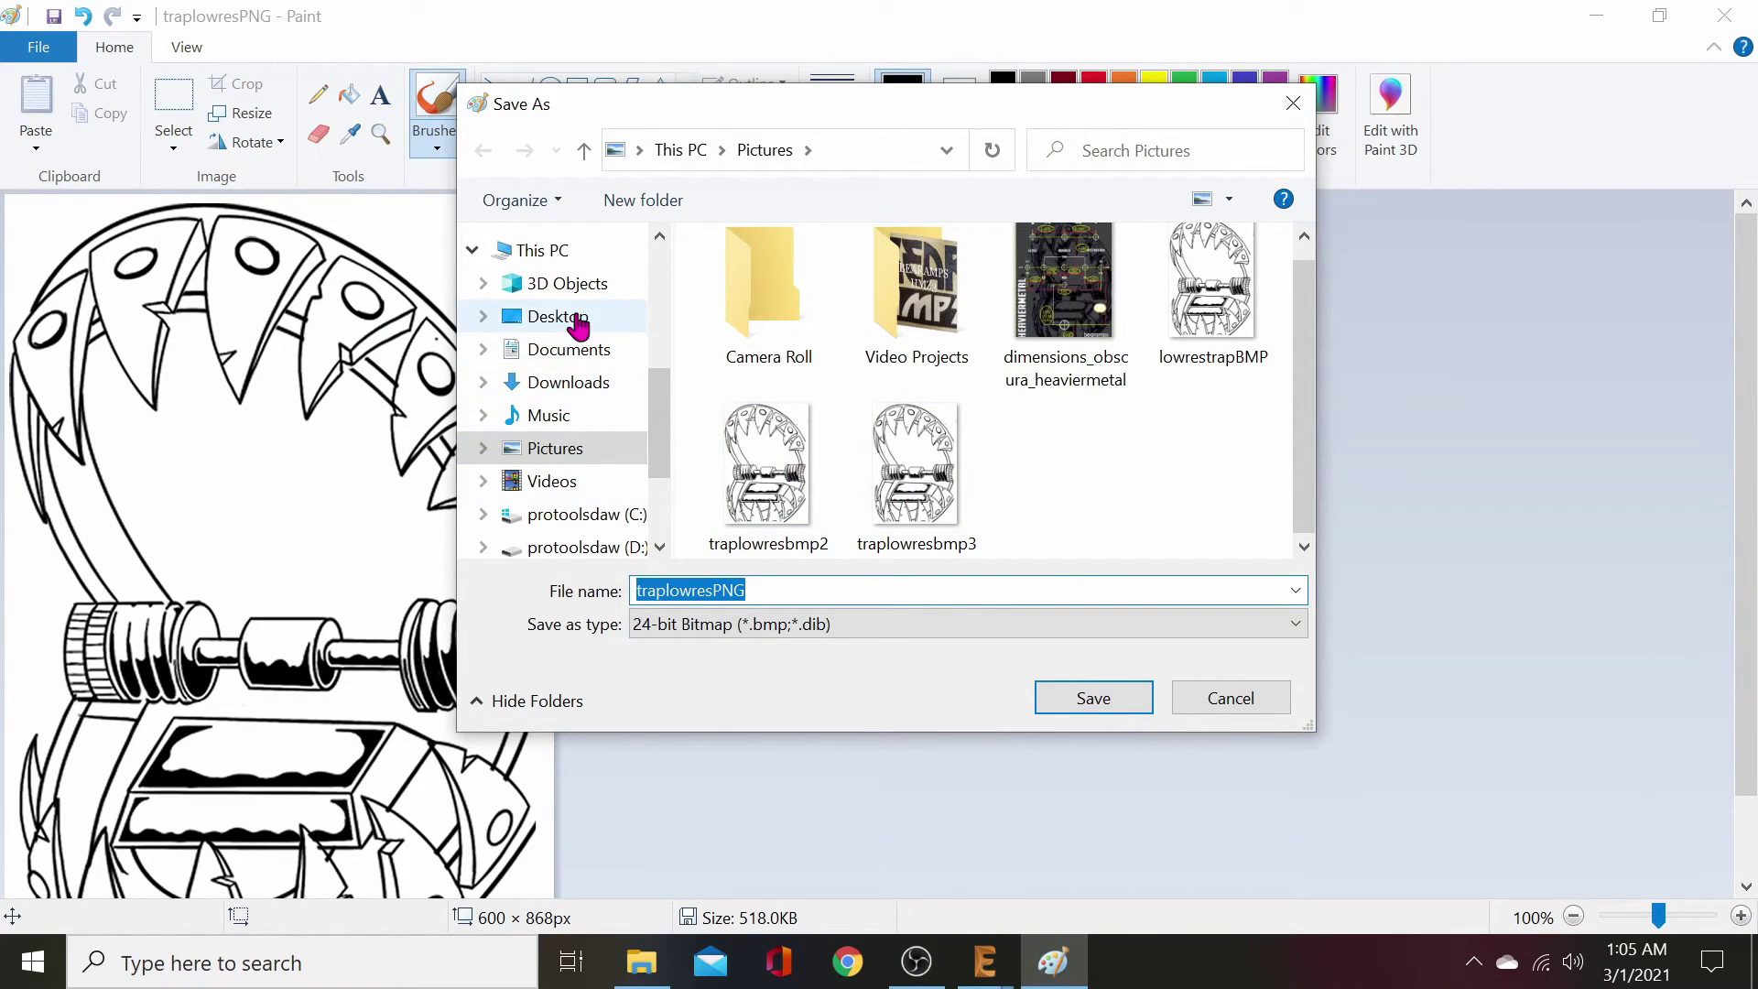
{"action": "scroll", "coordinate": [554, 385], "scroll_direction": "up", "scroll_amount": 1}
{"action": "scroll", "coordinate": [558, 380], "scroll_direction": "down", "scroll_amount": 2}
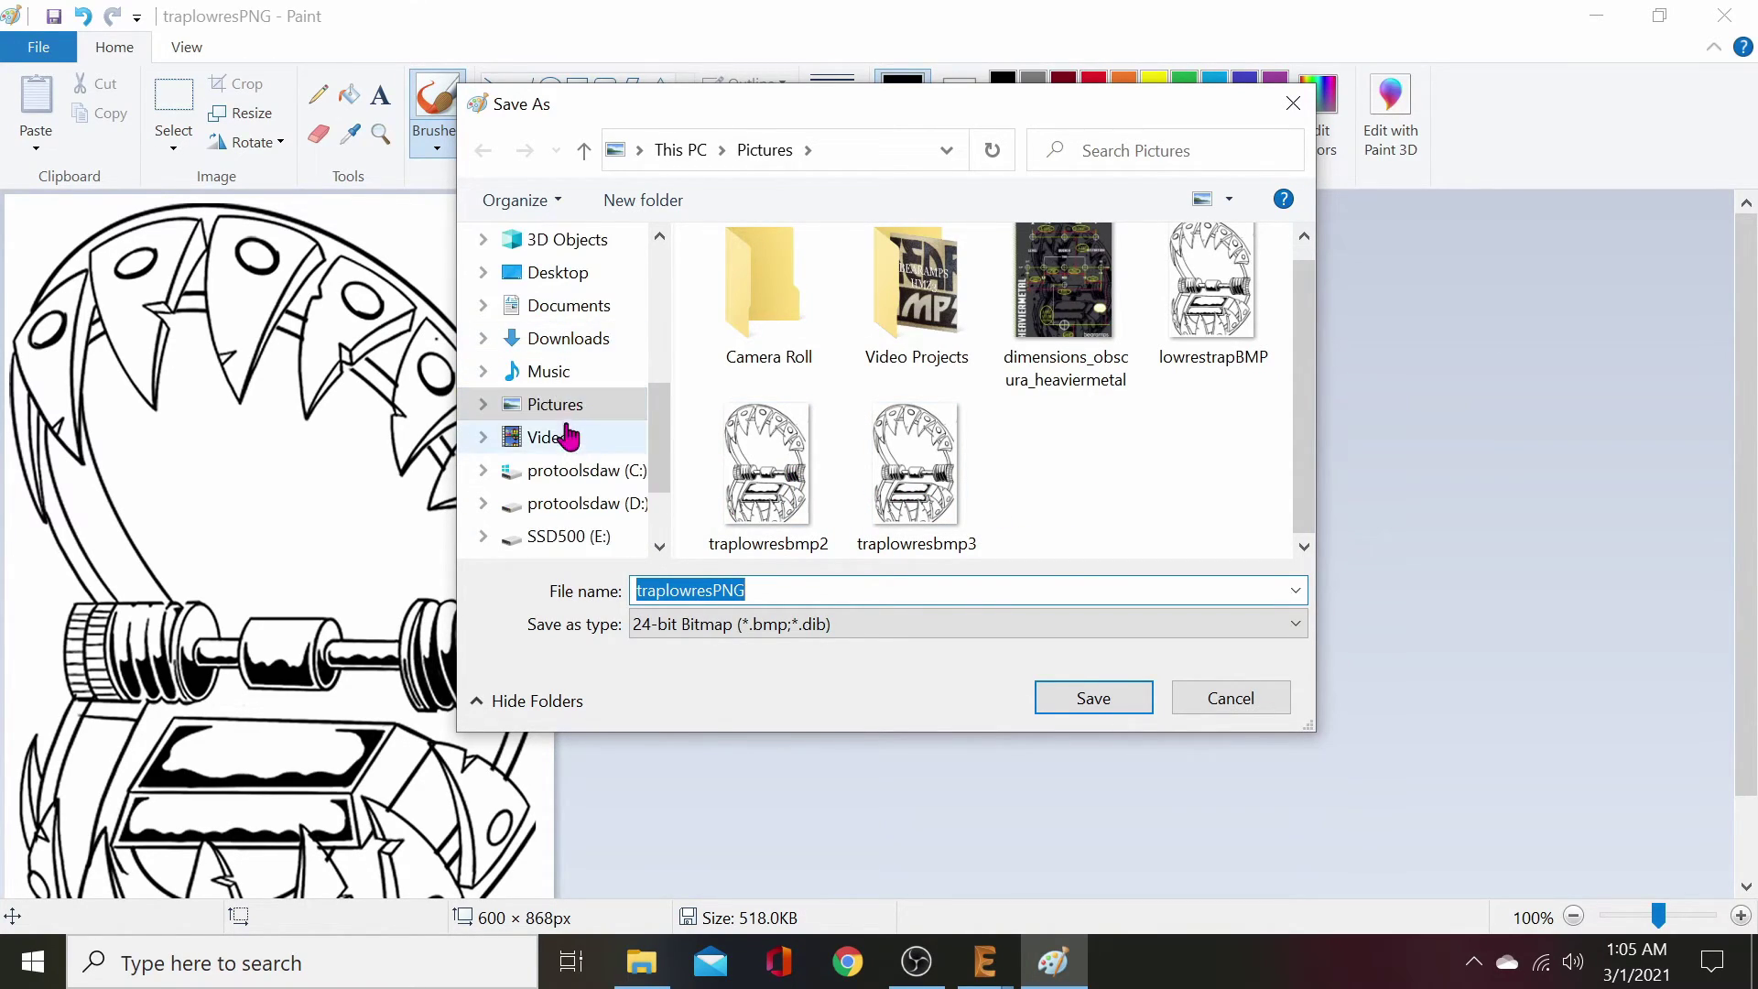
{"action": "left_click", "coordinate": [566, 305]}
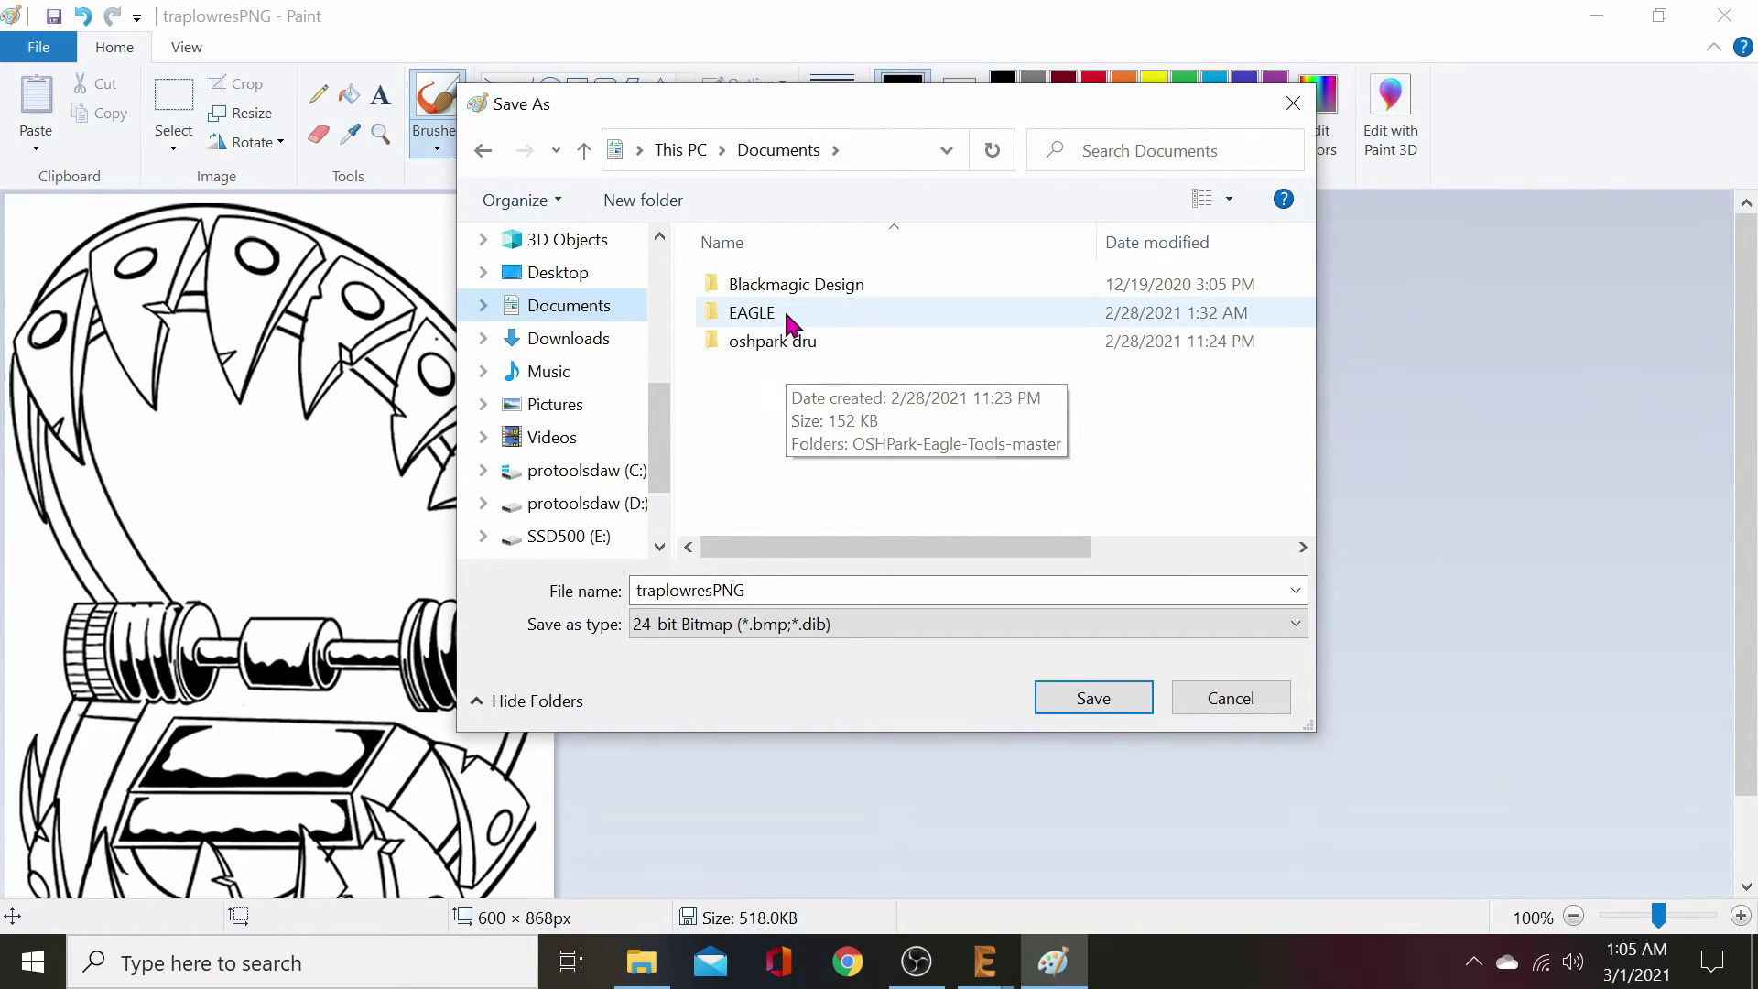
{"action": "left_click", "coordinate": [790, 323]}
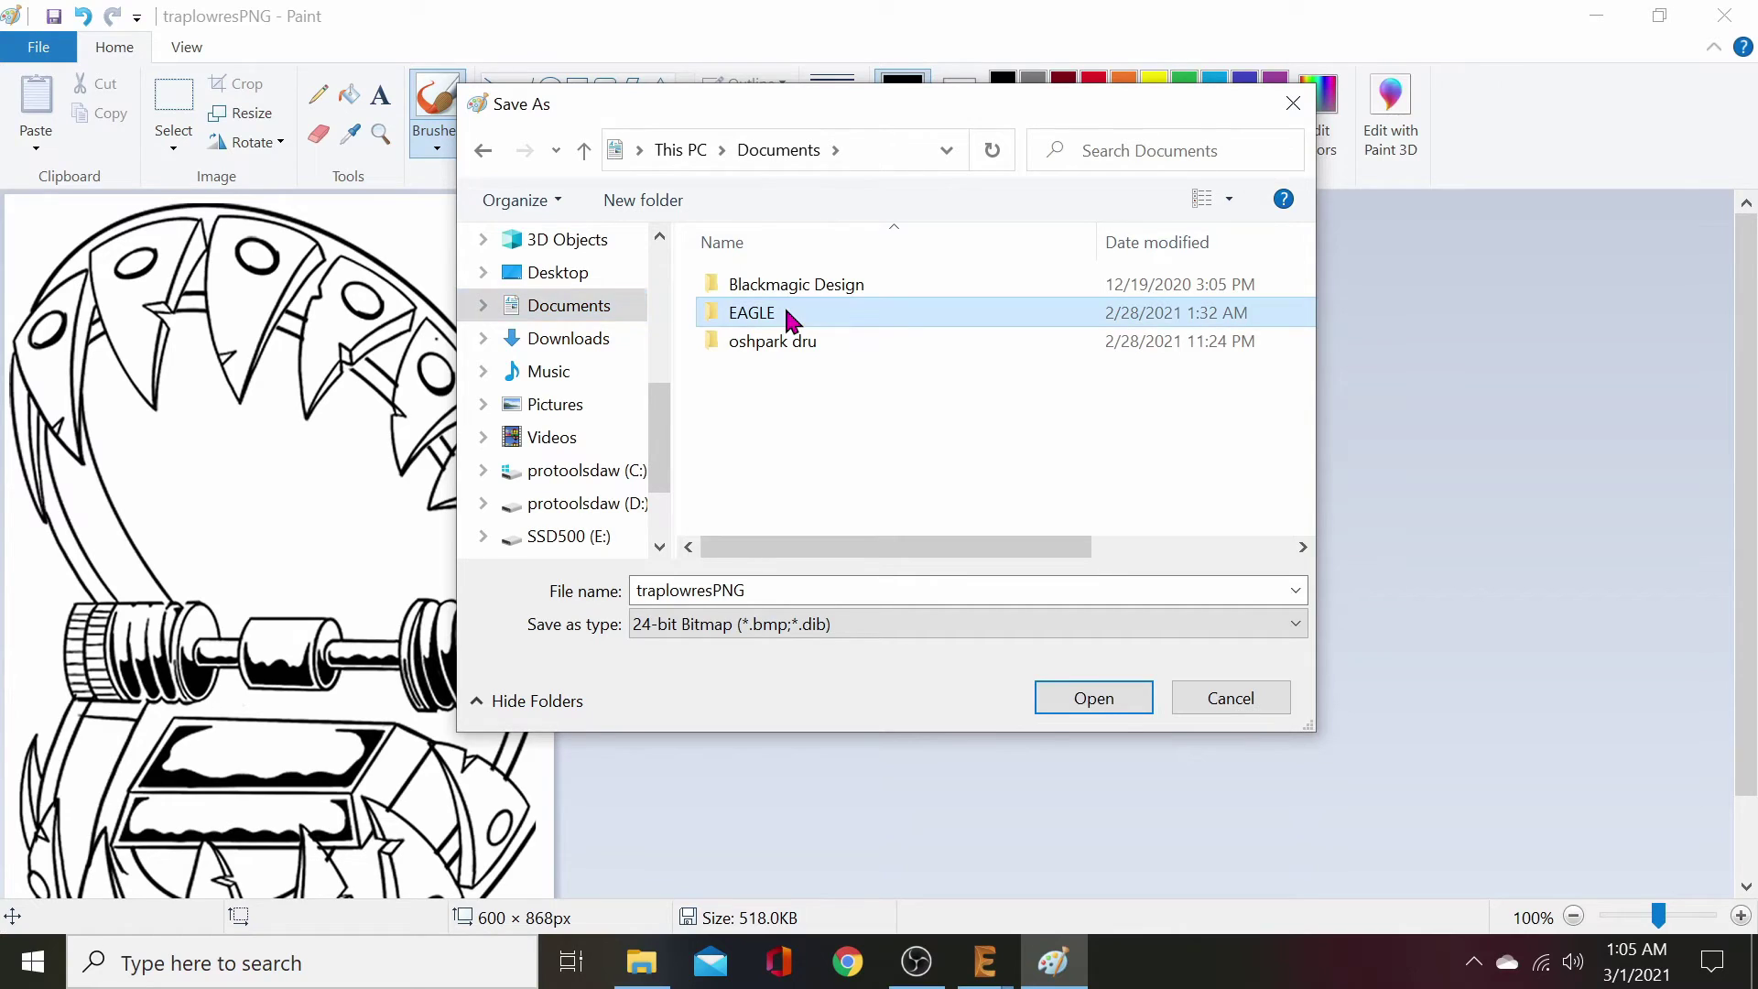
{"action": "double_click", "coordinate": [791, 320]}
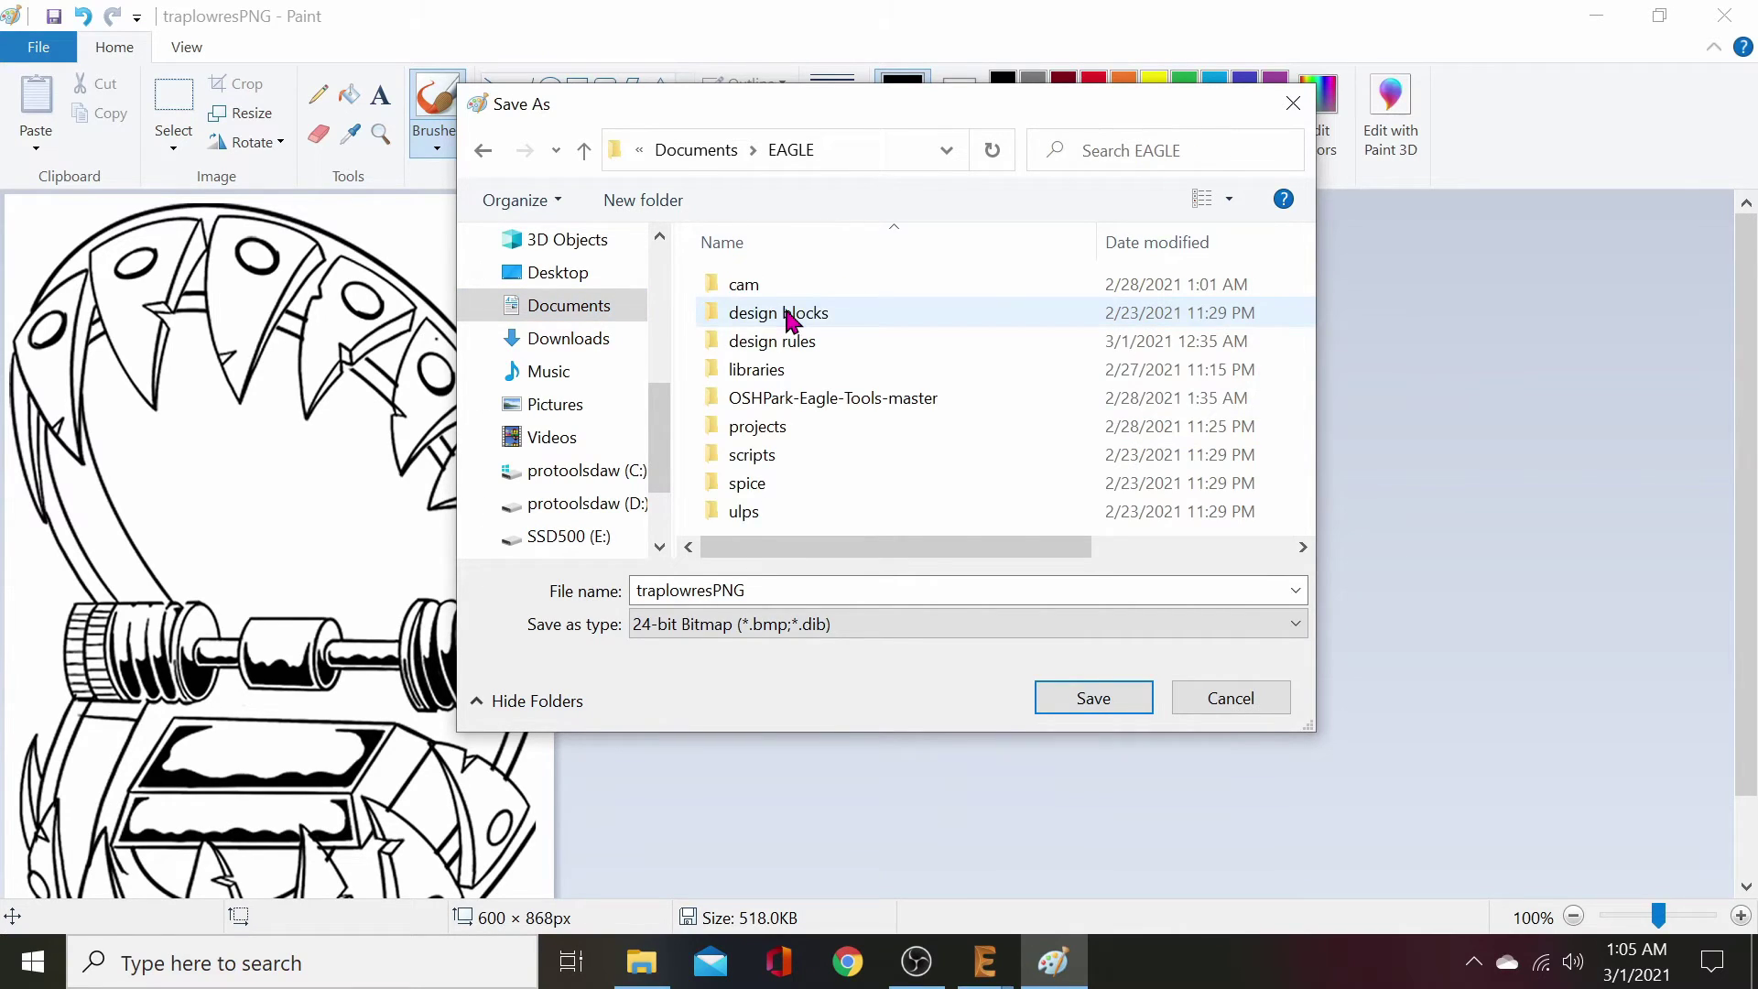
{"action": "double_click", "coordinate": [788, 423]}
{"action": "scroll", "coordinate": [842, 394], "scroll_direction": "down", "scroll_amount": 1}
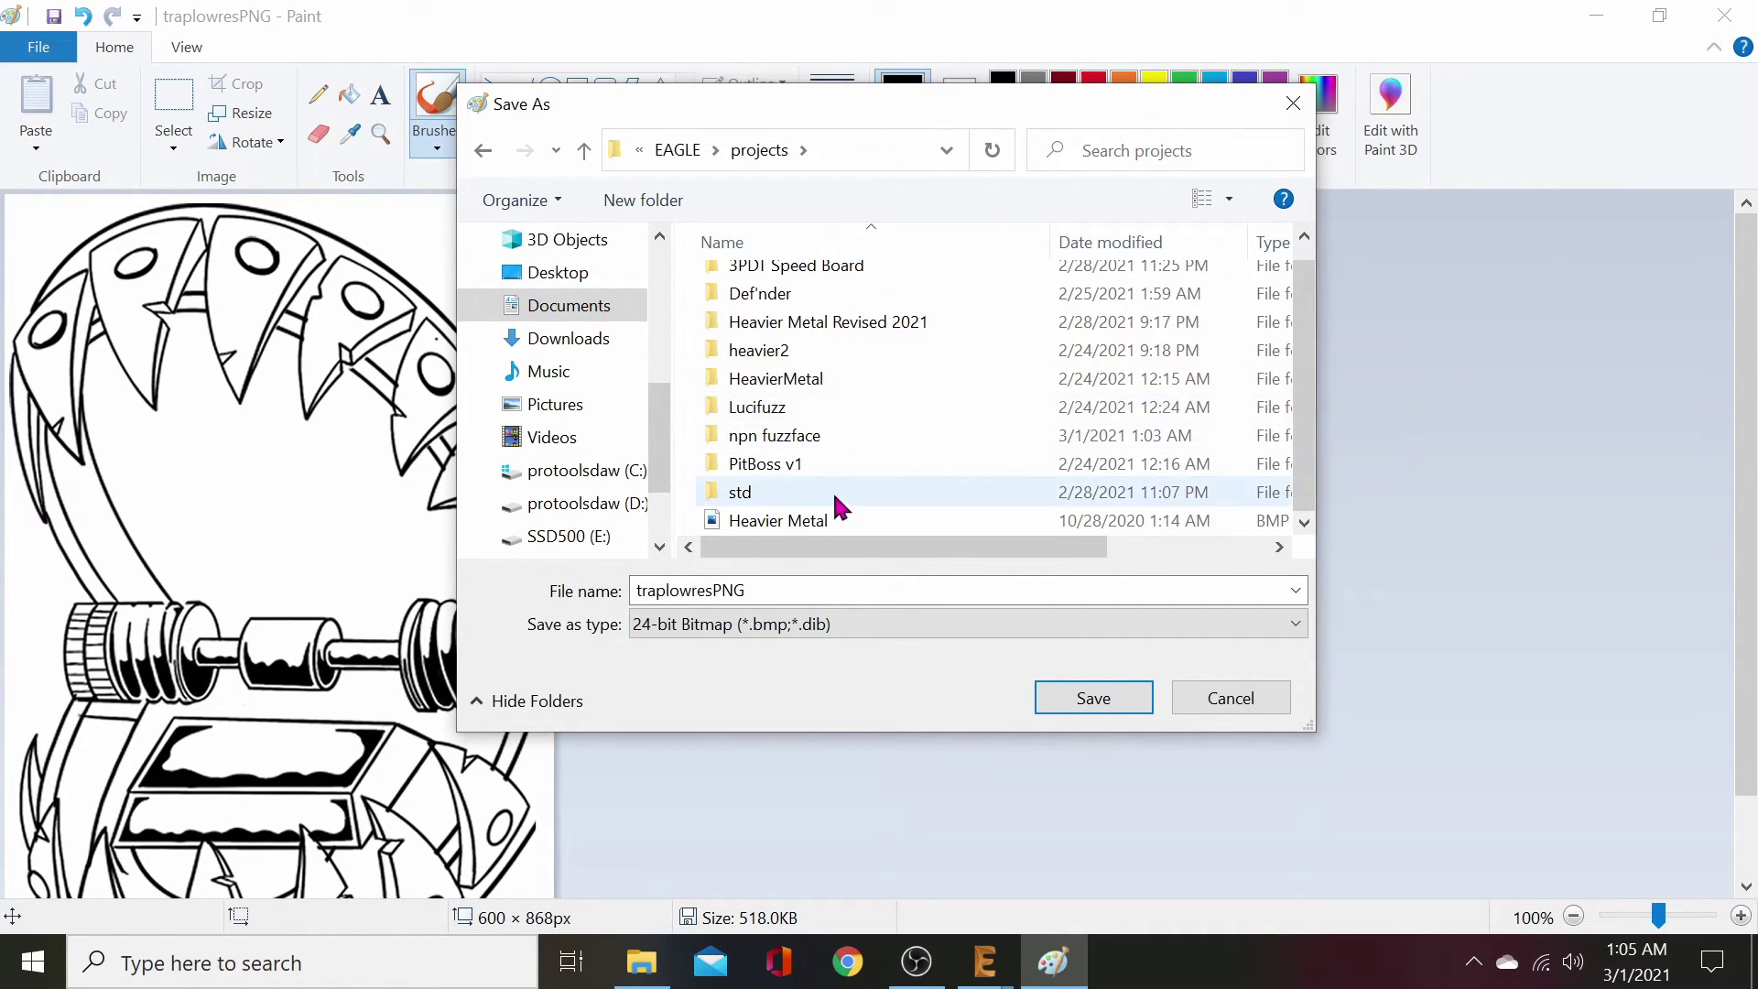
{"action": "scroll", "coordinate": [811, 462], "scroll_direction": "up", "scroll_amount": 1}
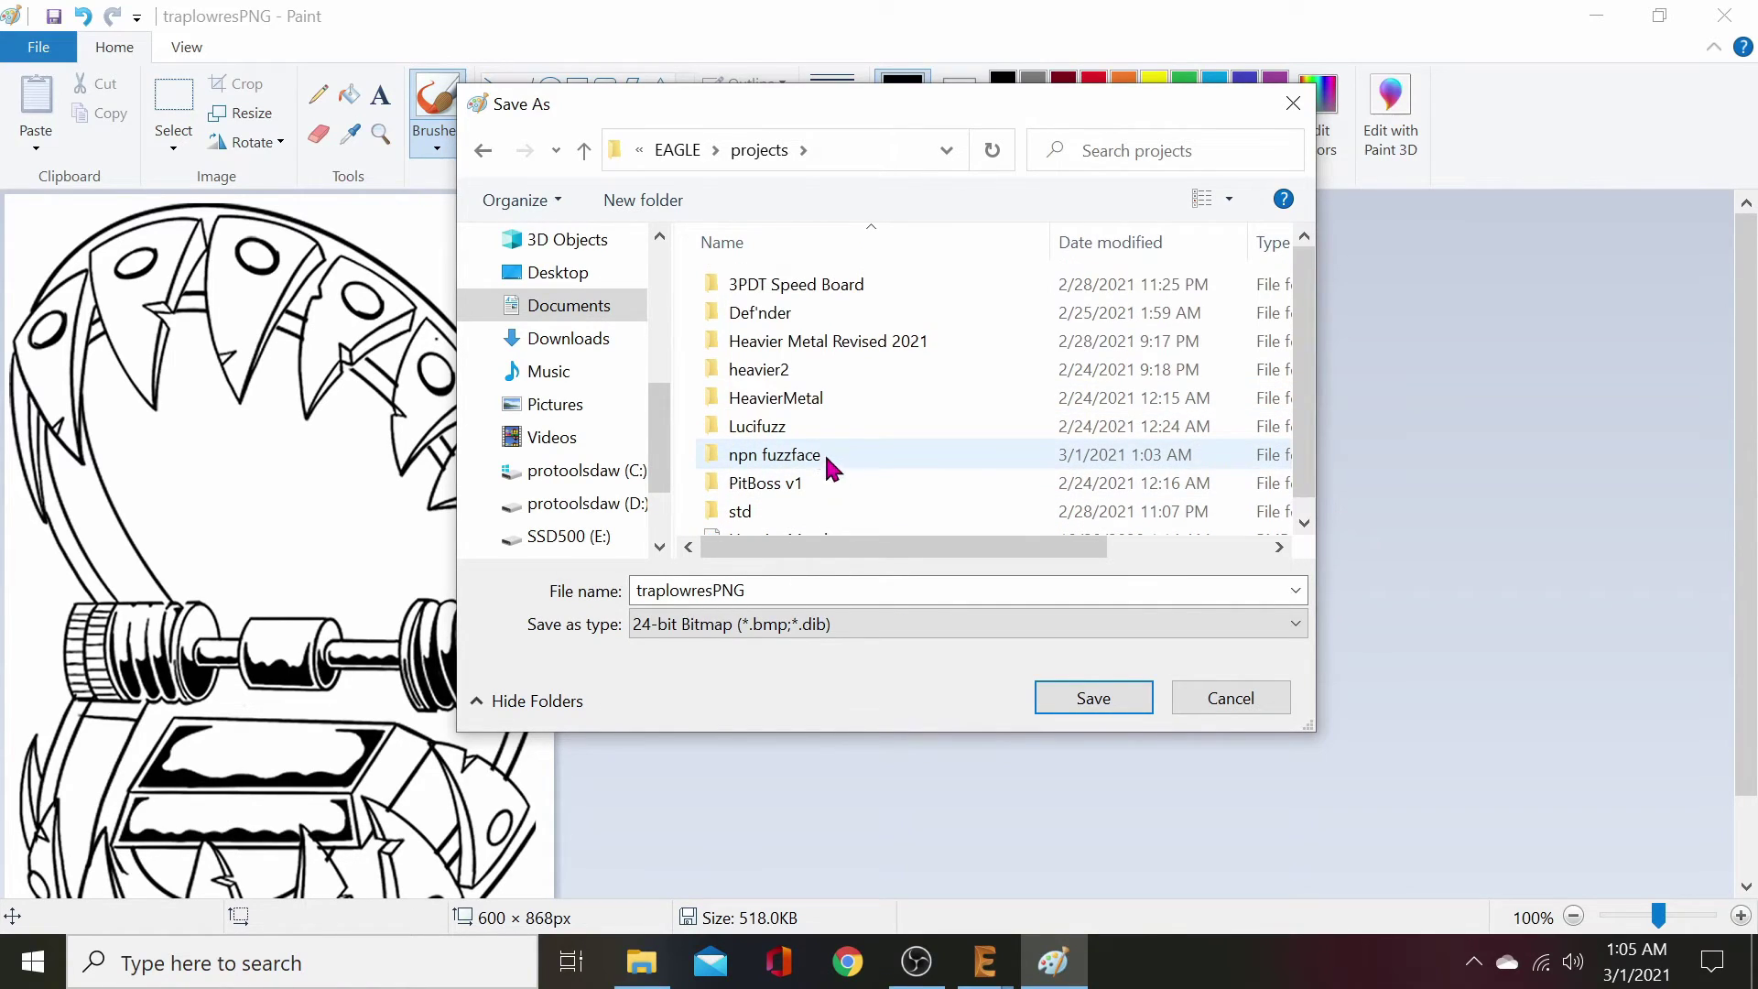
{"action": "double_click", "coordinate": [801, 456]}
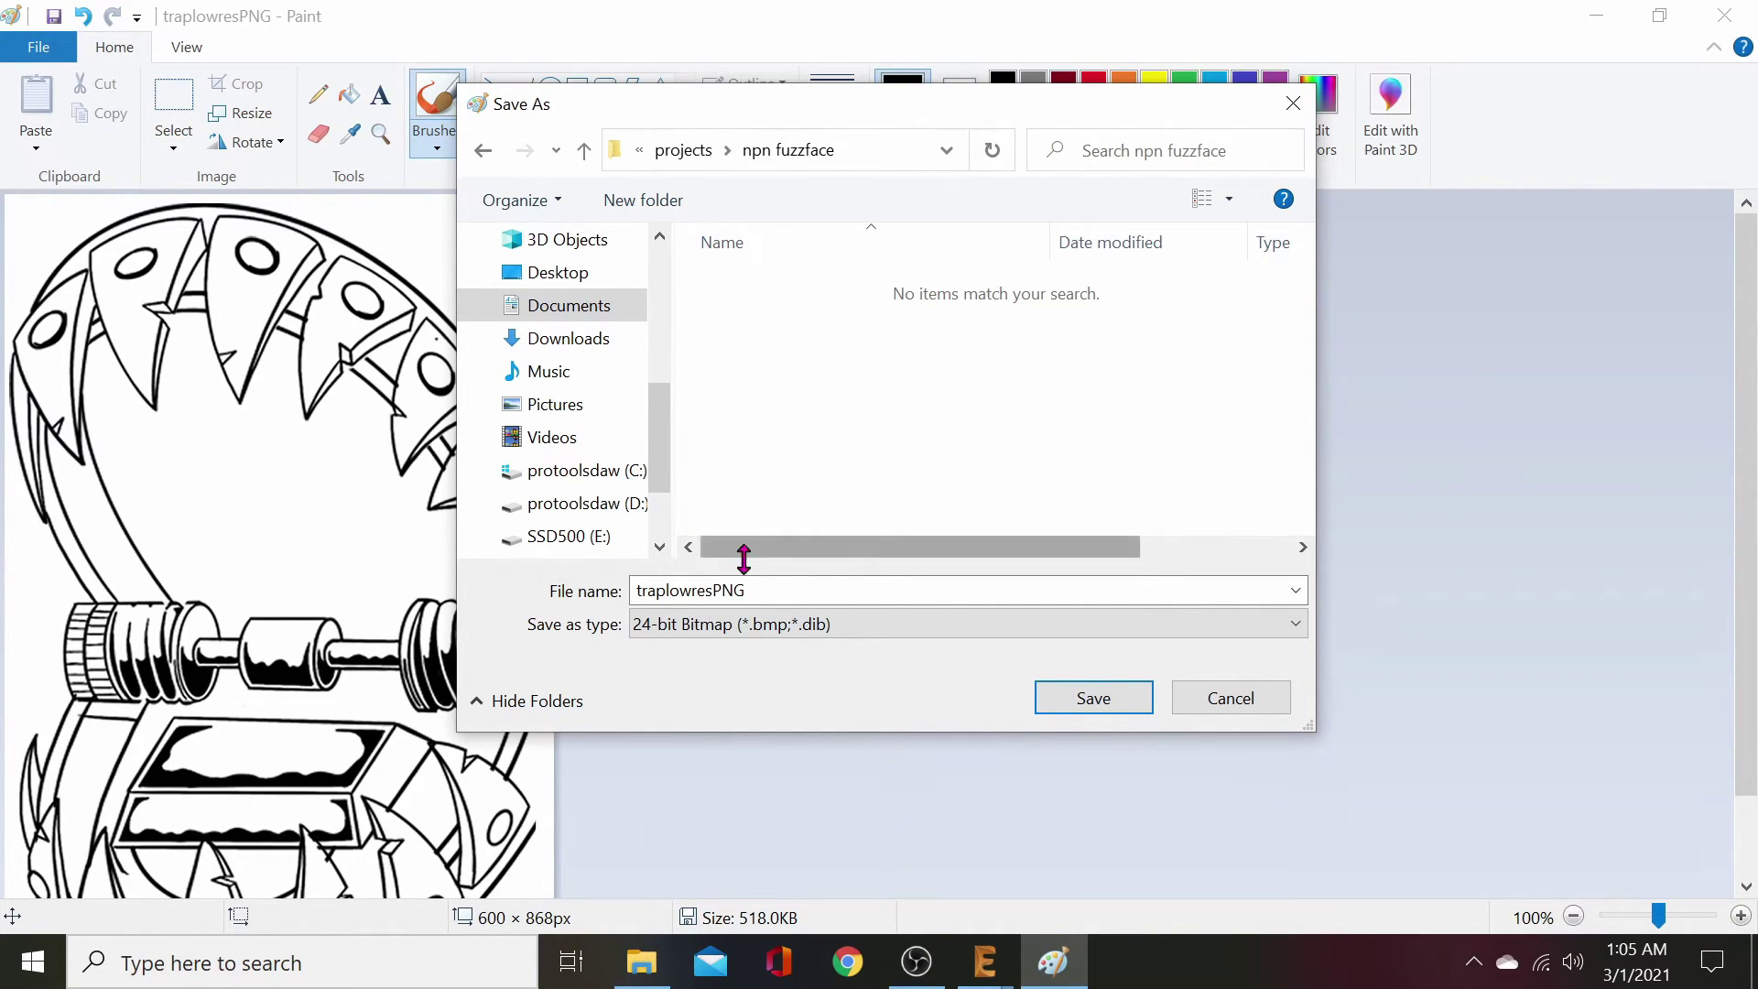
- Save it as a Monochrome Bitmap, accept the transparency and colour-quality warnings, and close Paint
{"action": "left_click", "coordinate": [1285, 632]}
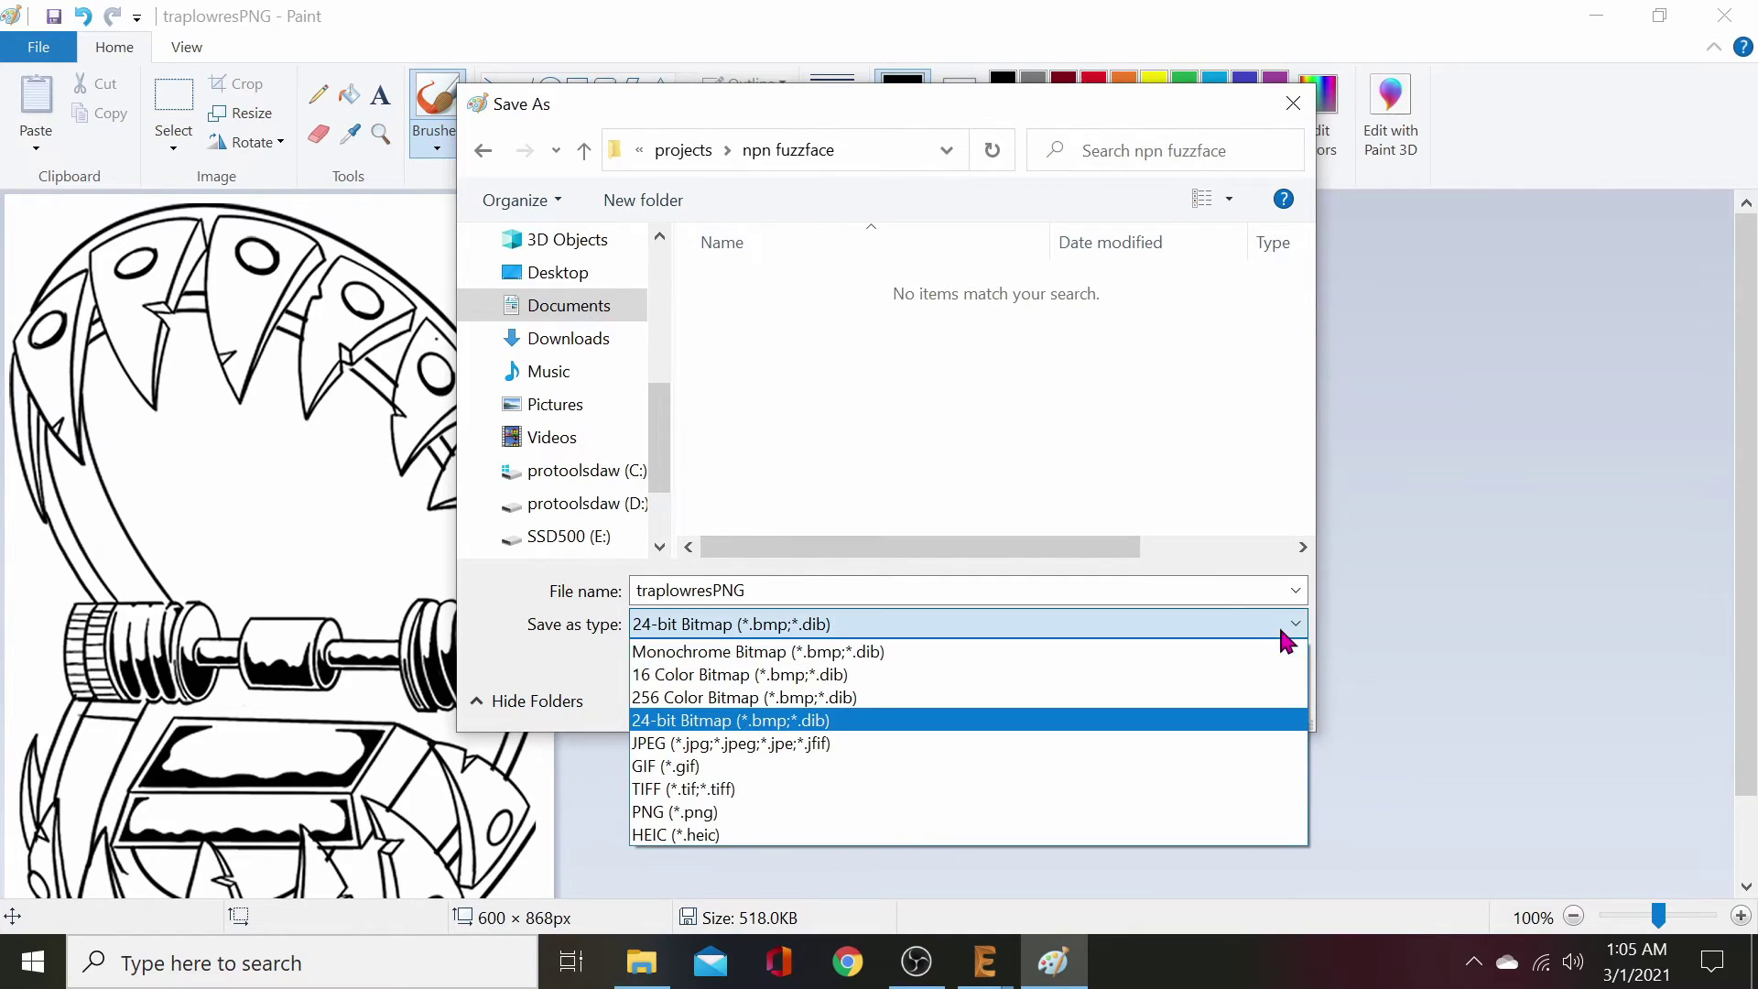
{"action": "left_click", "coordinate": [783, 651]}
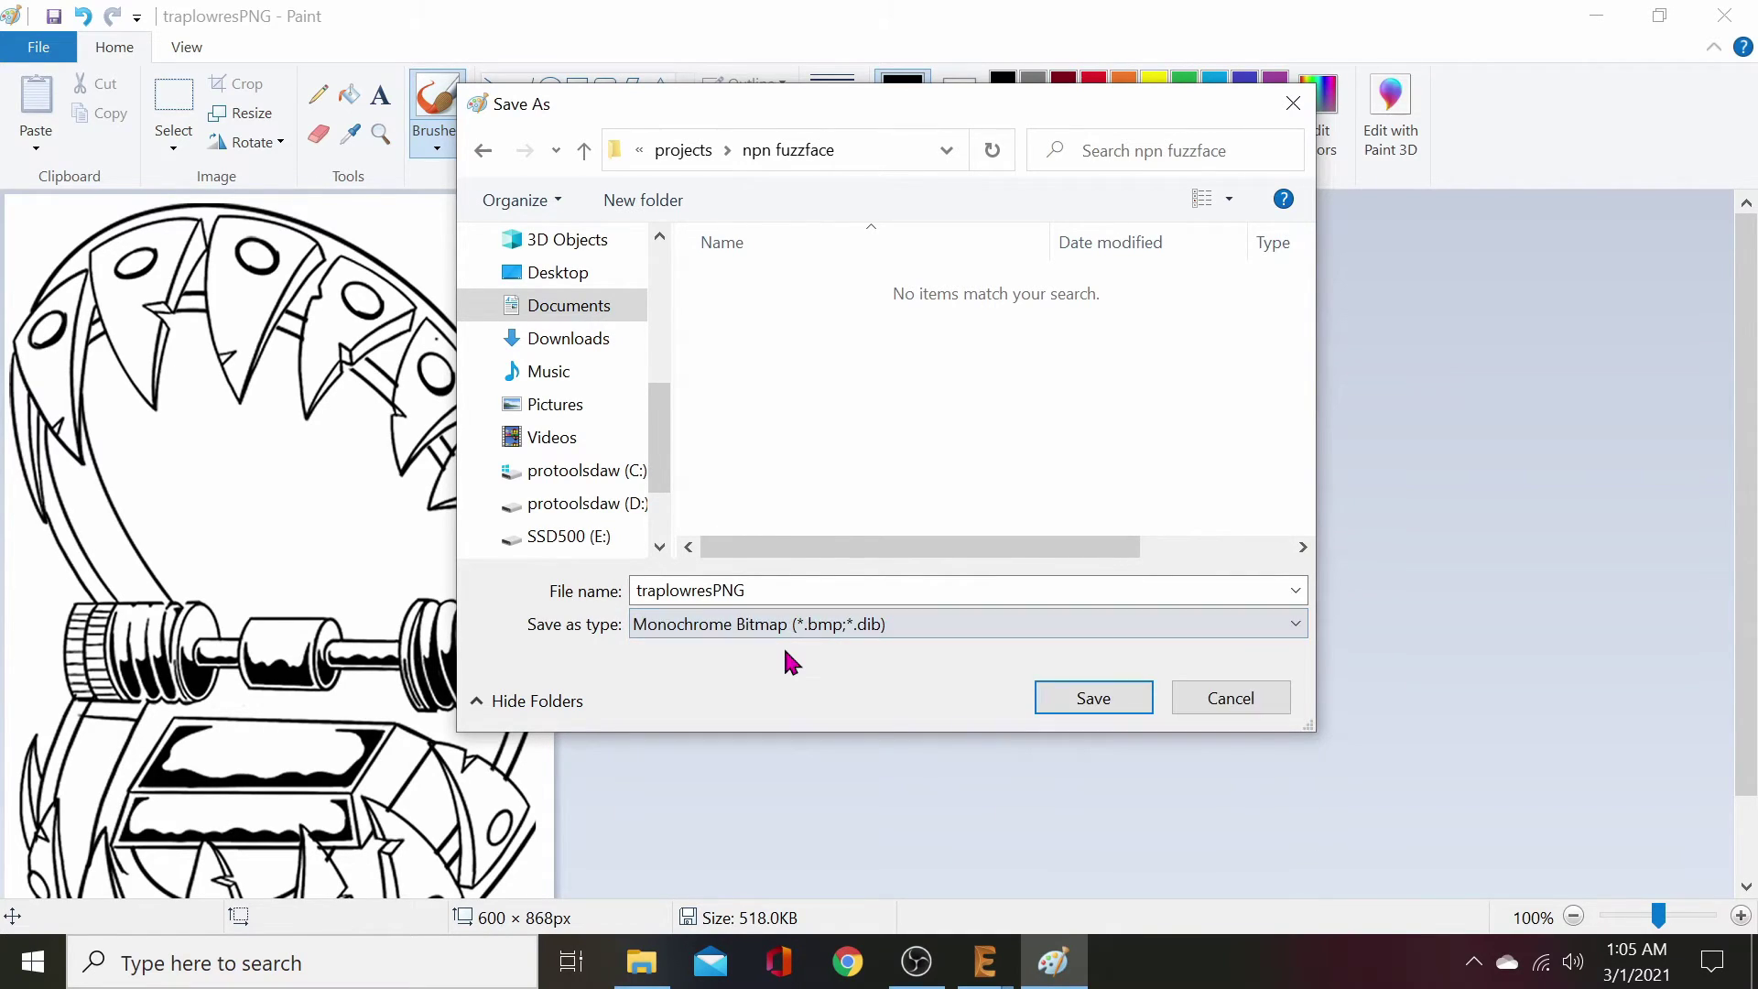
{"action": "left_click", "coordinate": [1072, 699]}
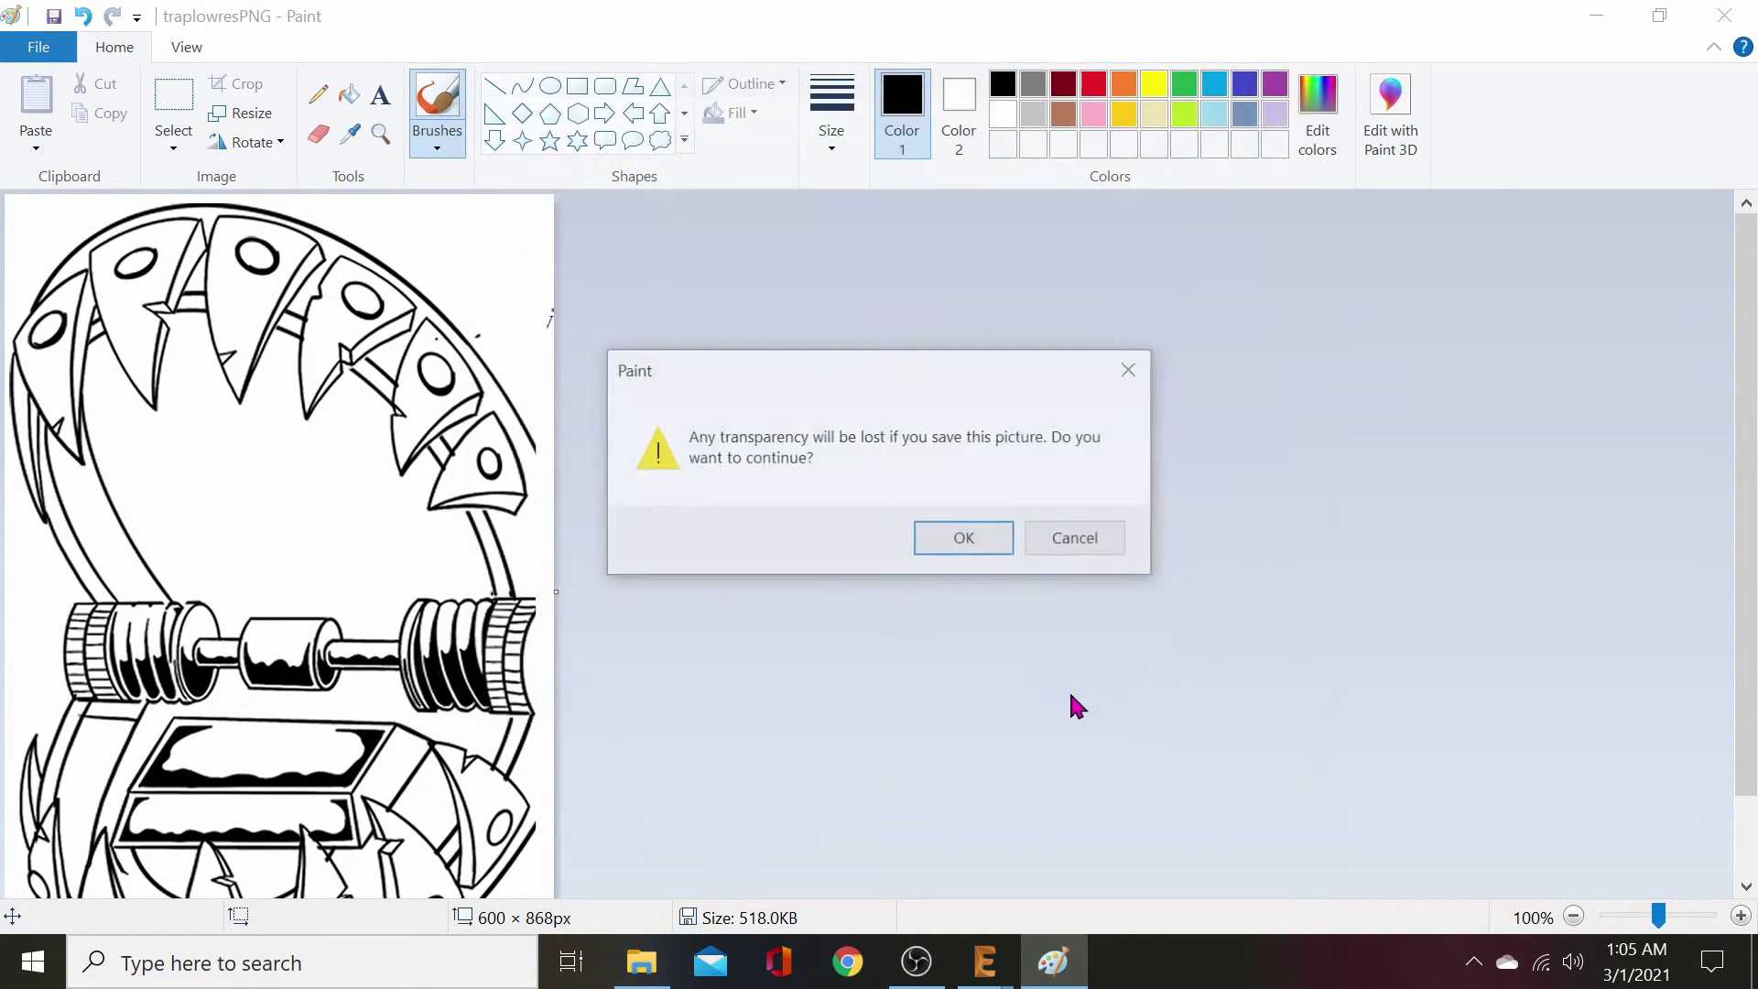
{"action": "left_click", "coordinate": [978, 542]}
{"action": "left_click", "coordinate": [980, 552]}
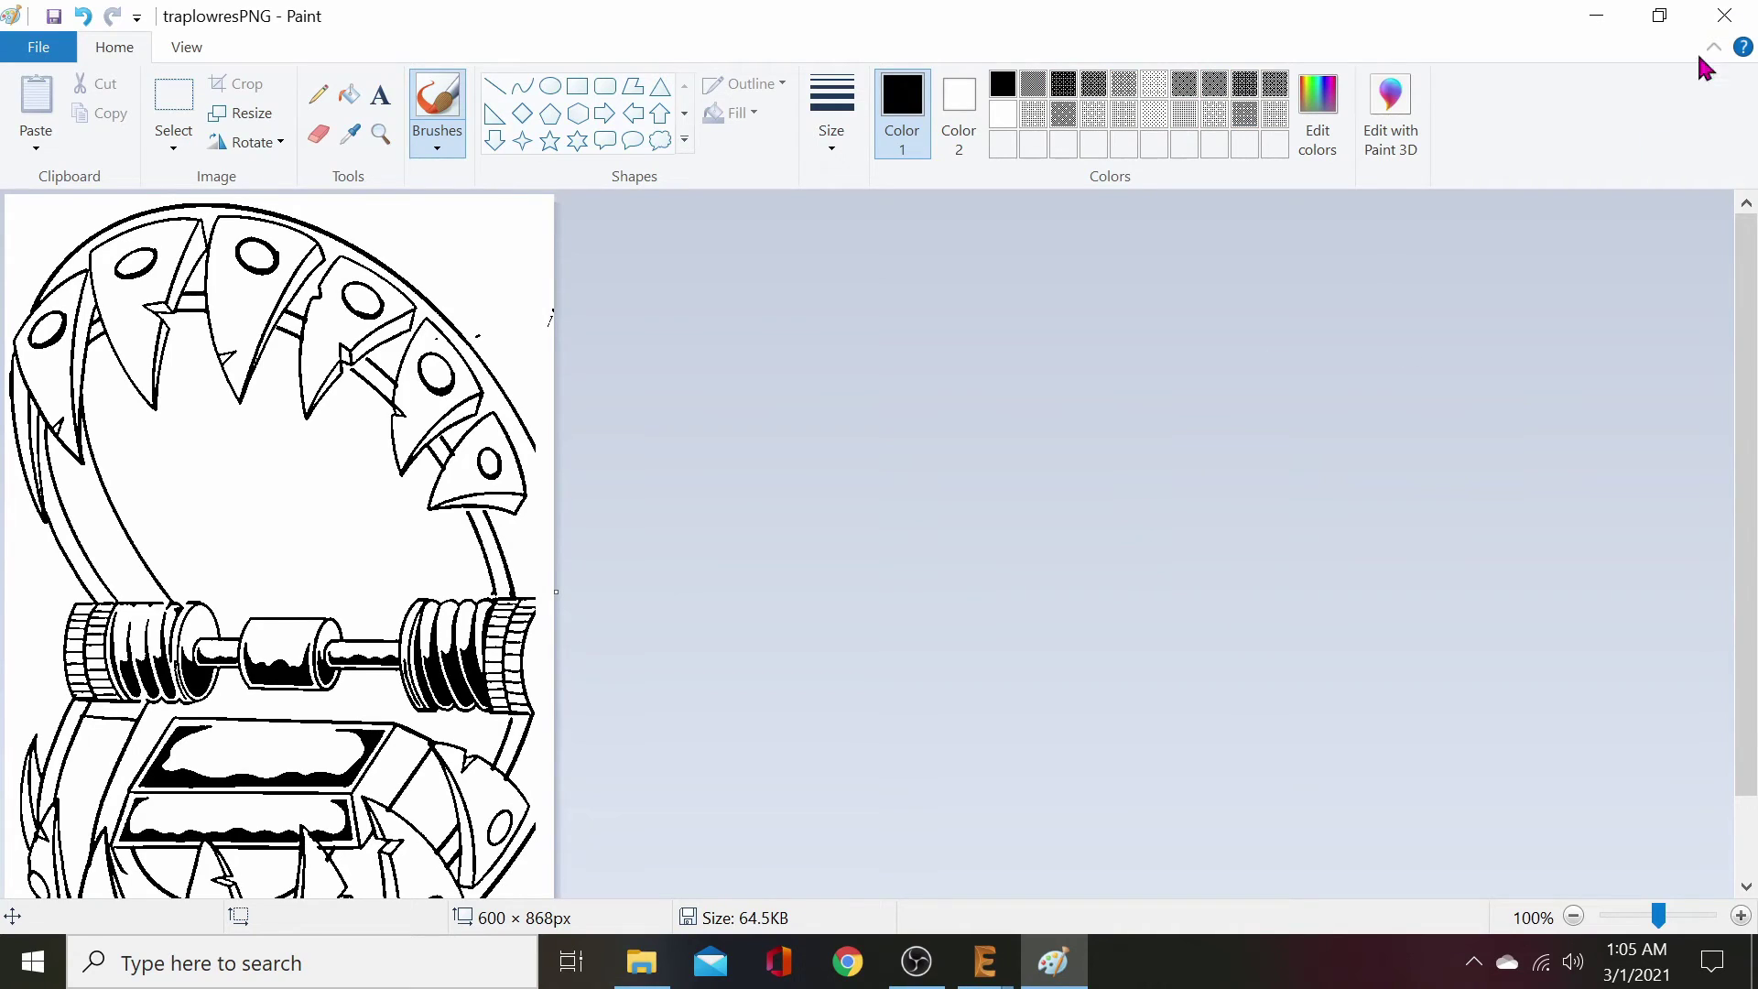
{"action": "left_click", "coordinate": [1724, 17]}
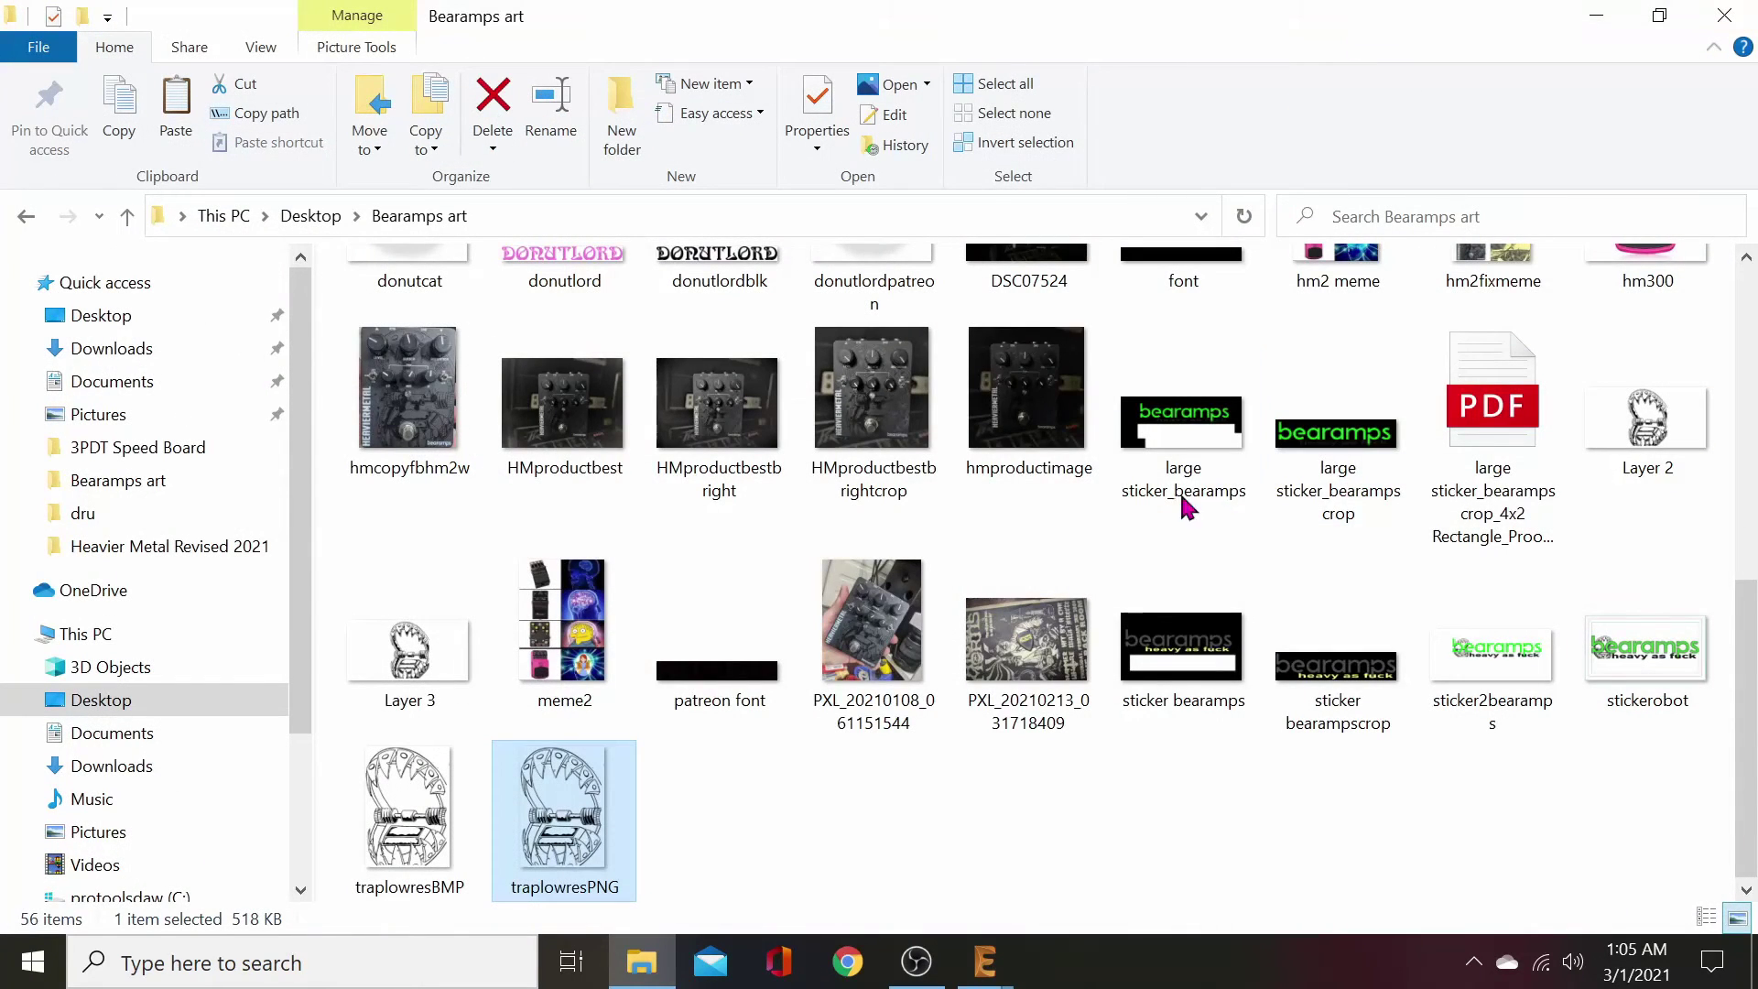
- Return to the EAGLE board and run a design rule check, which reports no errors
{"action": "mouse_move", "coordinate": [985, 963]}
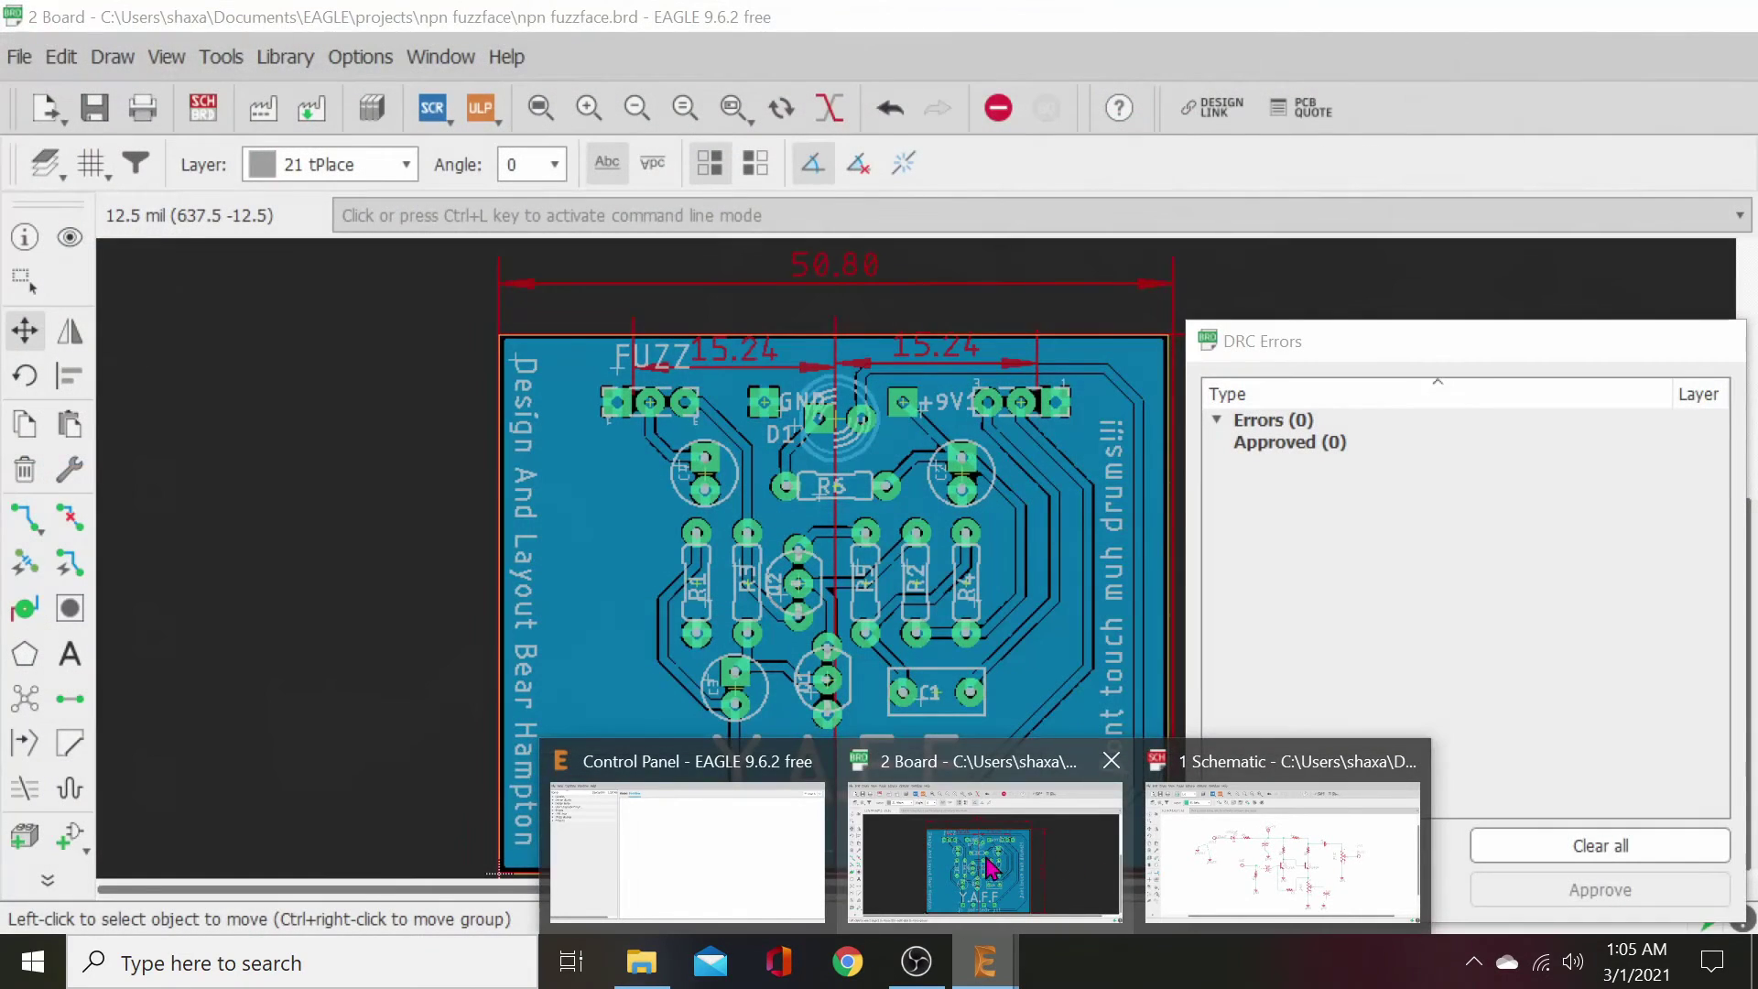
{"action": "left_click", "coordinate": [1083, 875]}
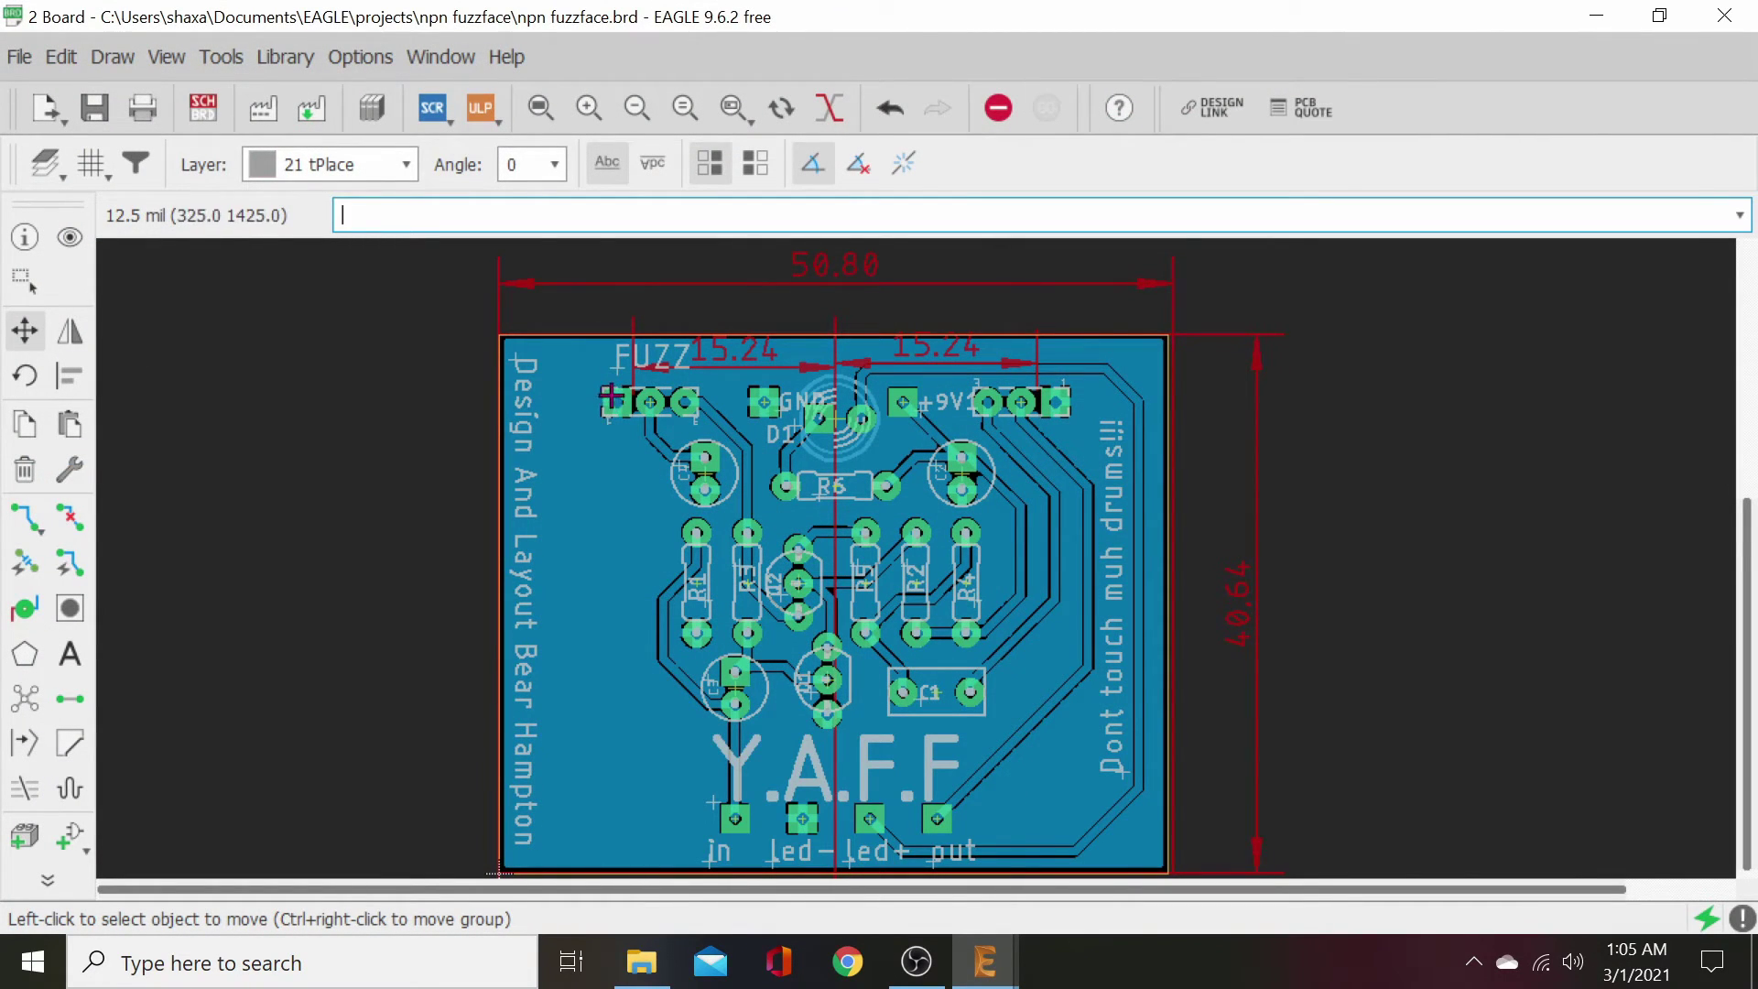
{"action": "left_click", "coordinate": [225, 57]}
{"action": "left_click", "coordinate": [249, 133]}
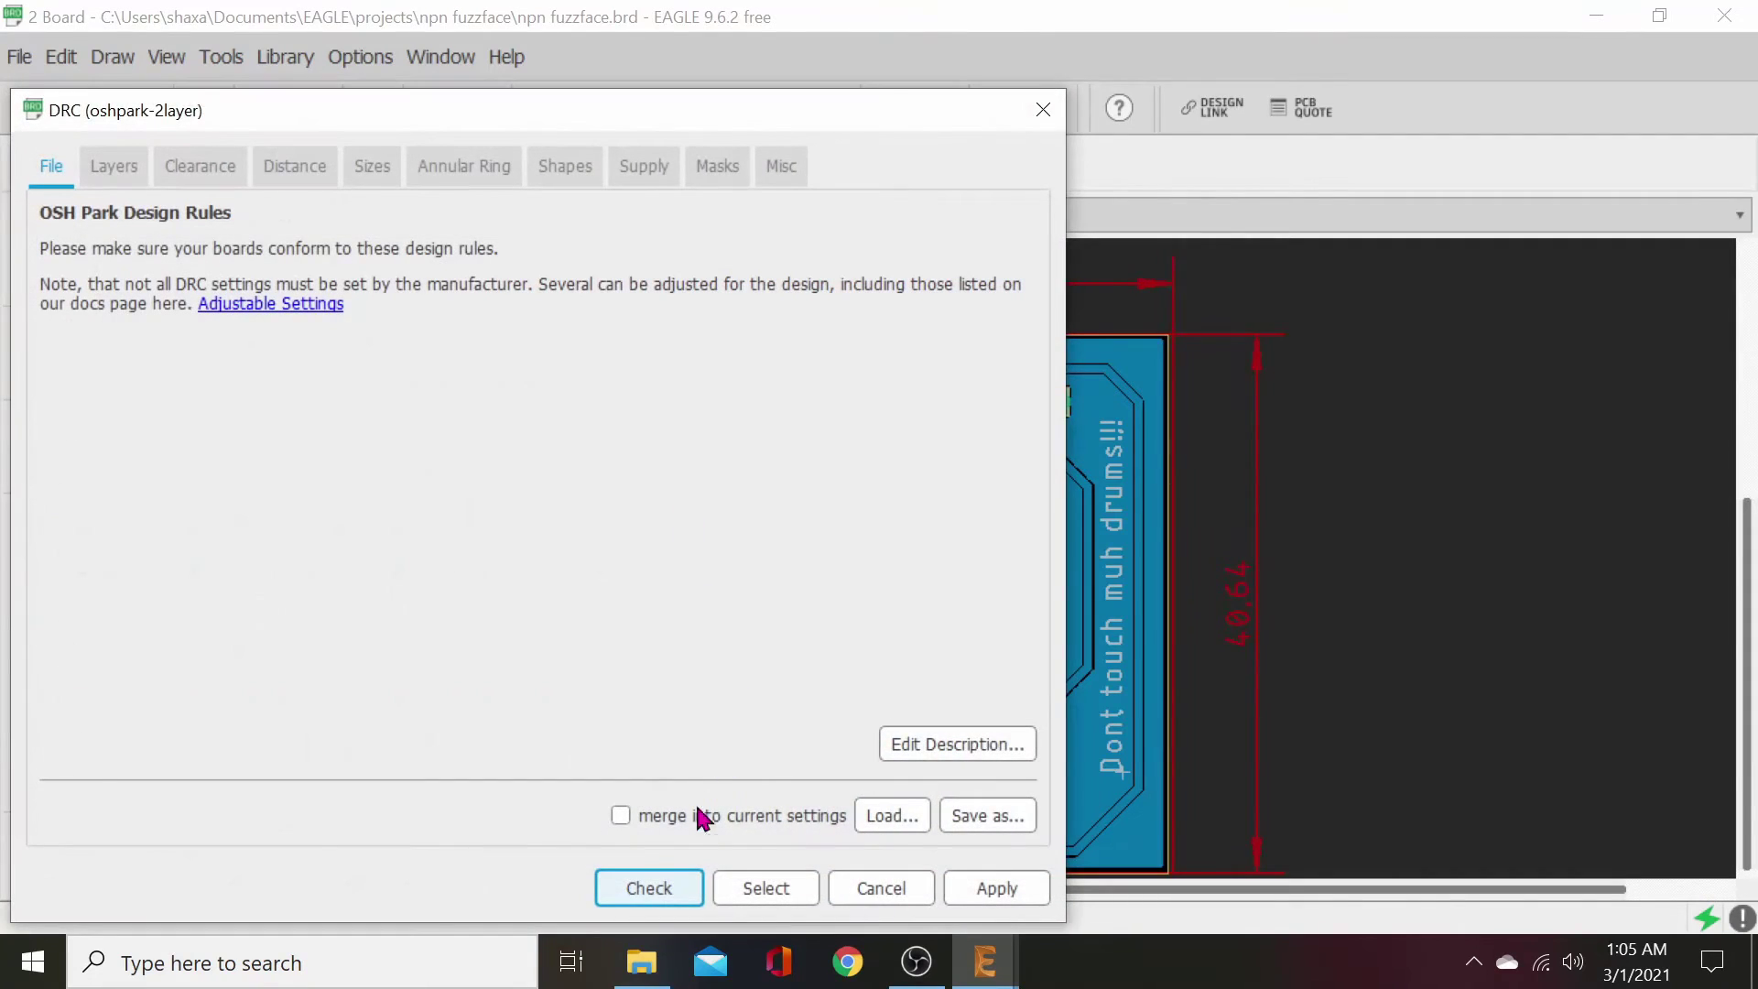
{"action": "left_click", "coordinate": [648, 887]}
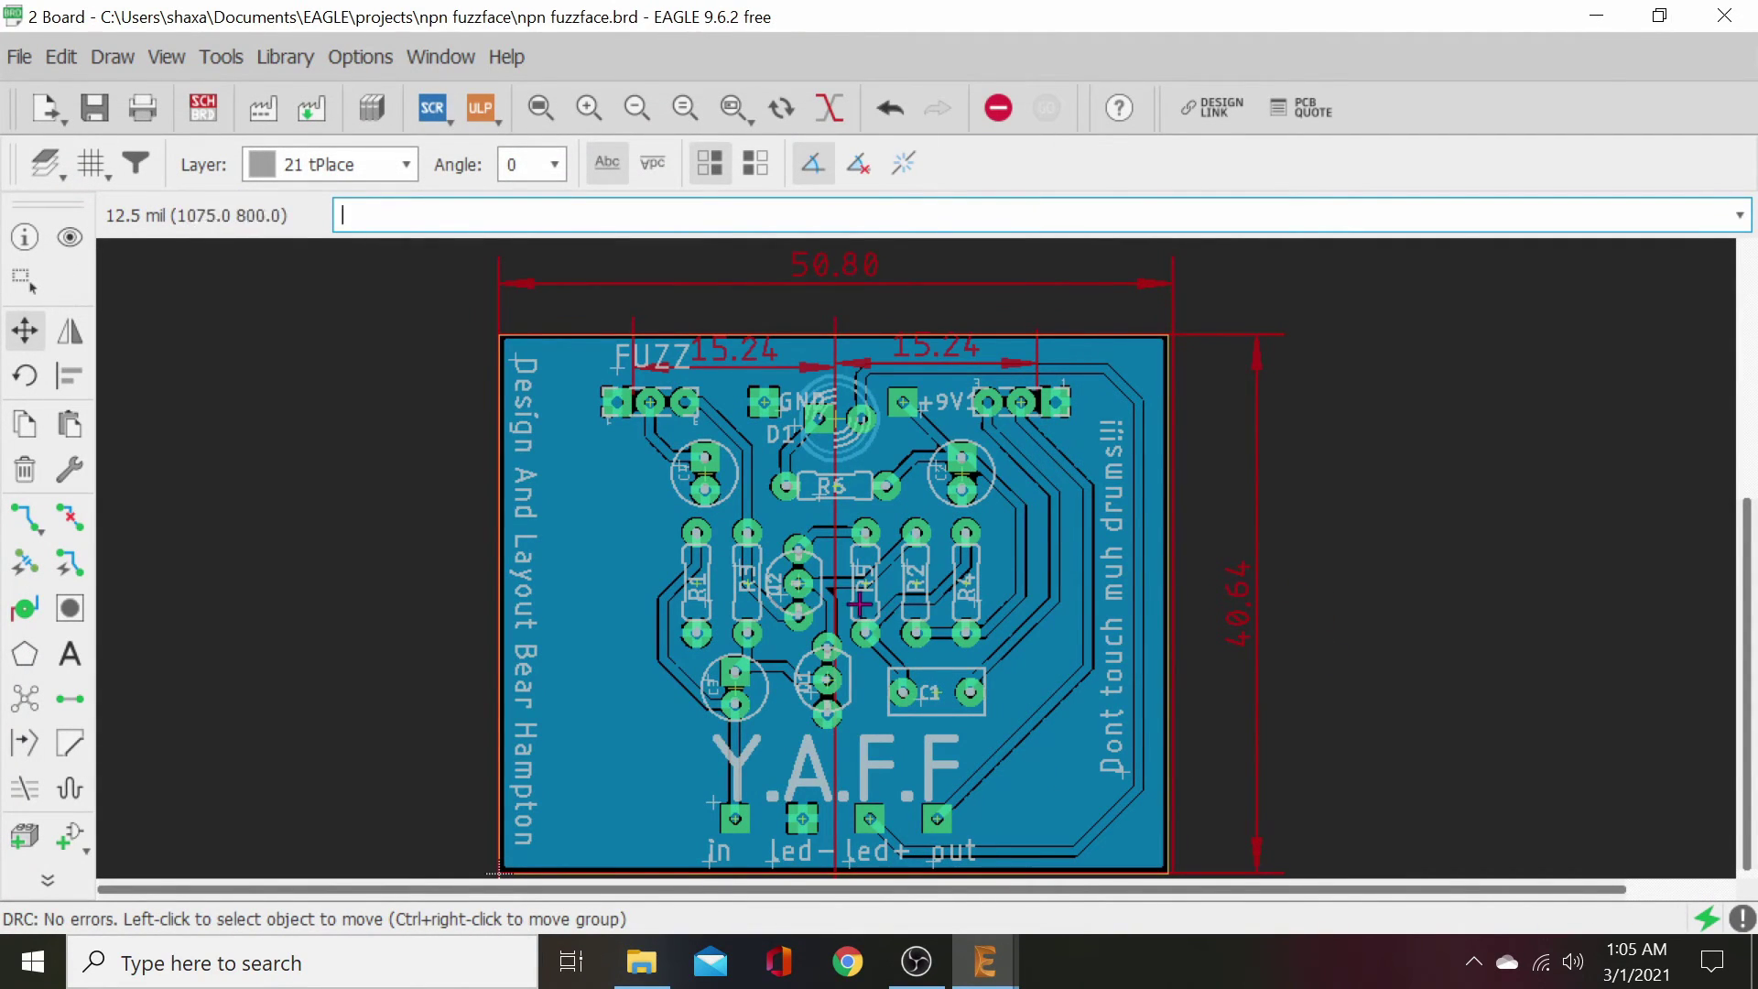
- Start the File > Import > Bitmap command (import-bmp.ulp)
{"action": "left_click", "coordinate": [22, 57]}
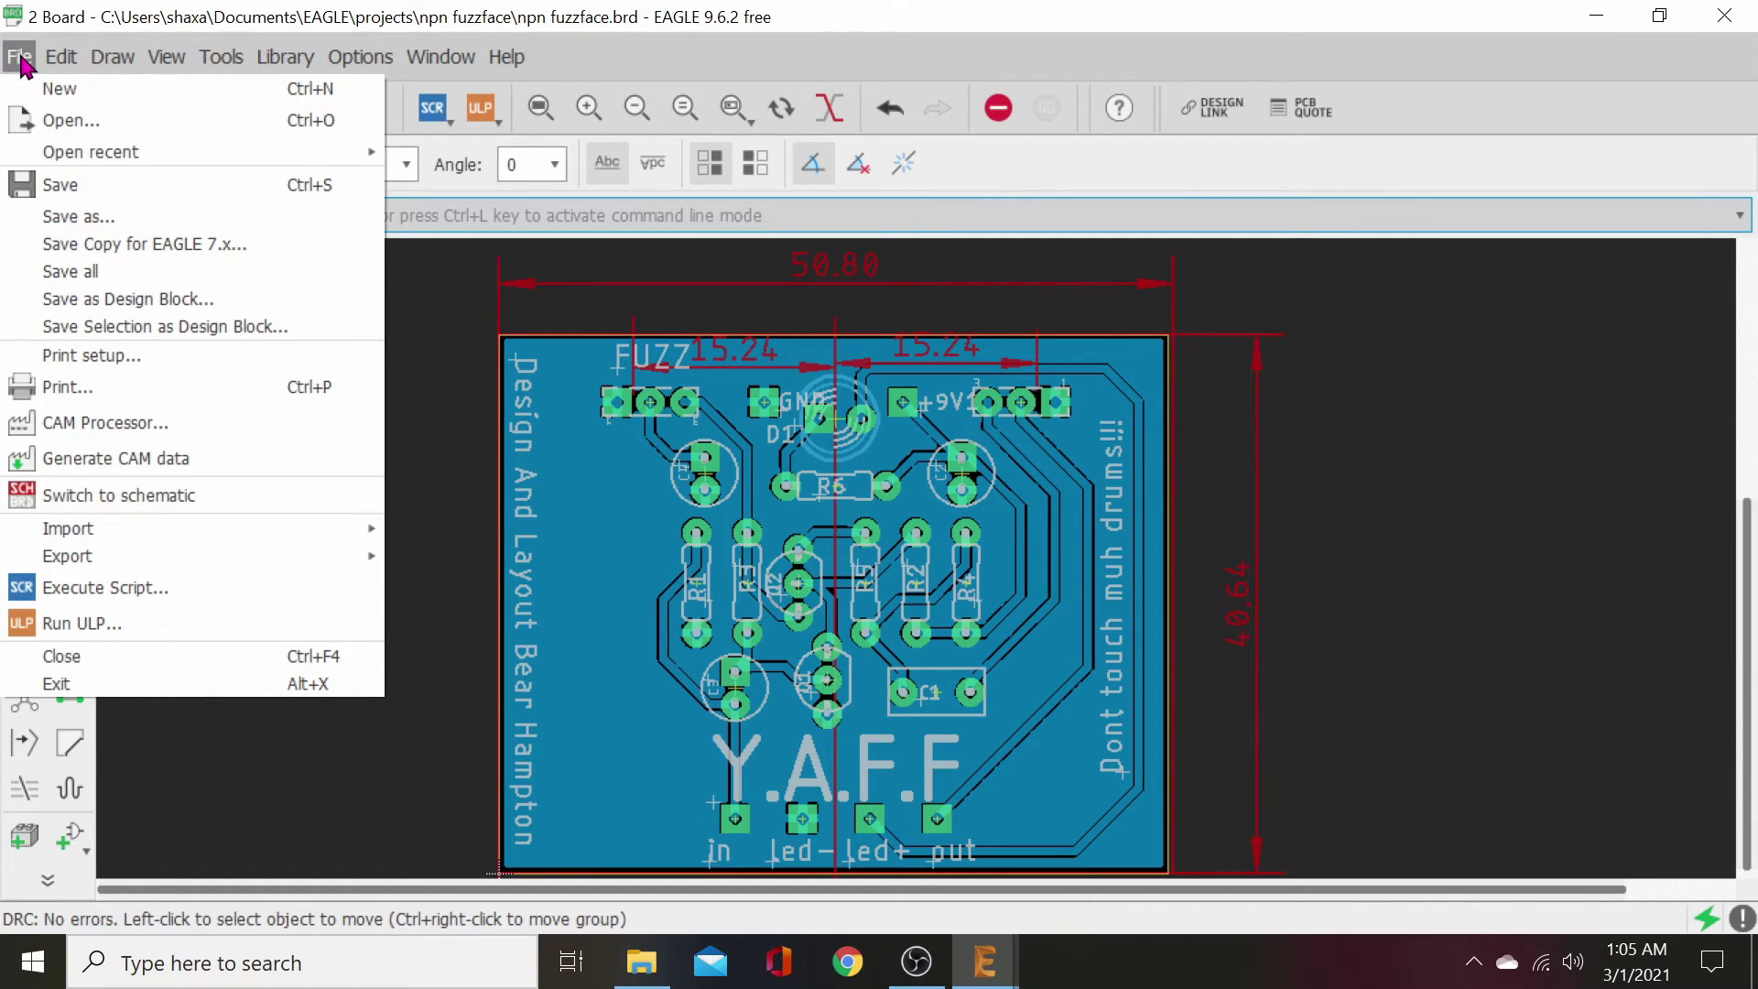
{"action": "mouse_move", "coordinate": [183, 526]}
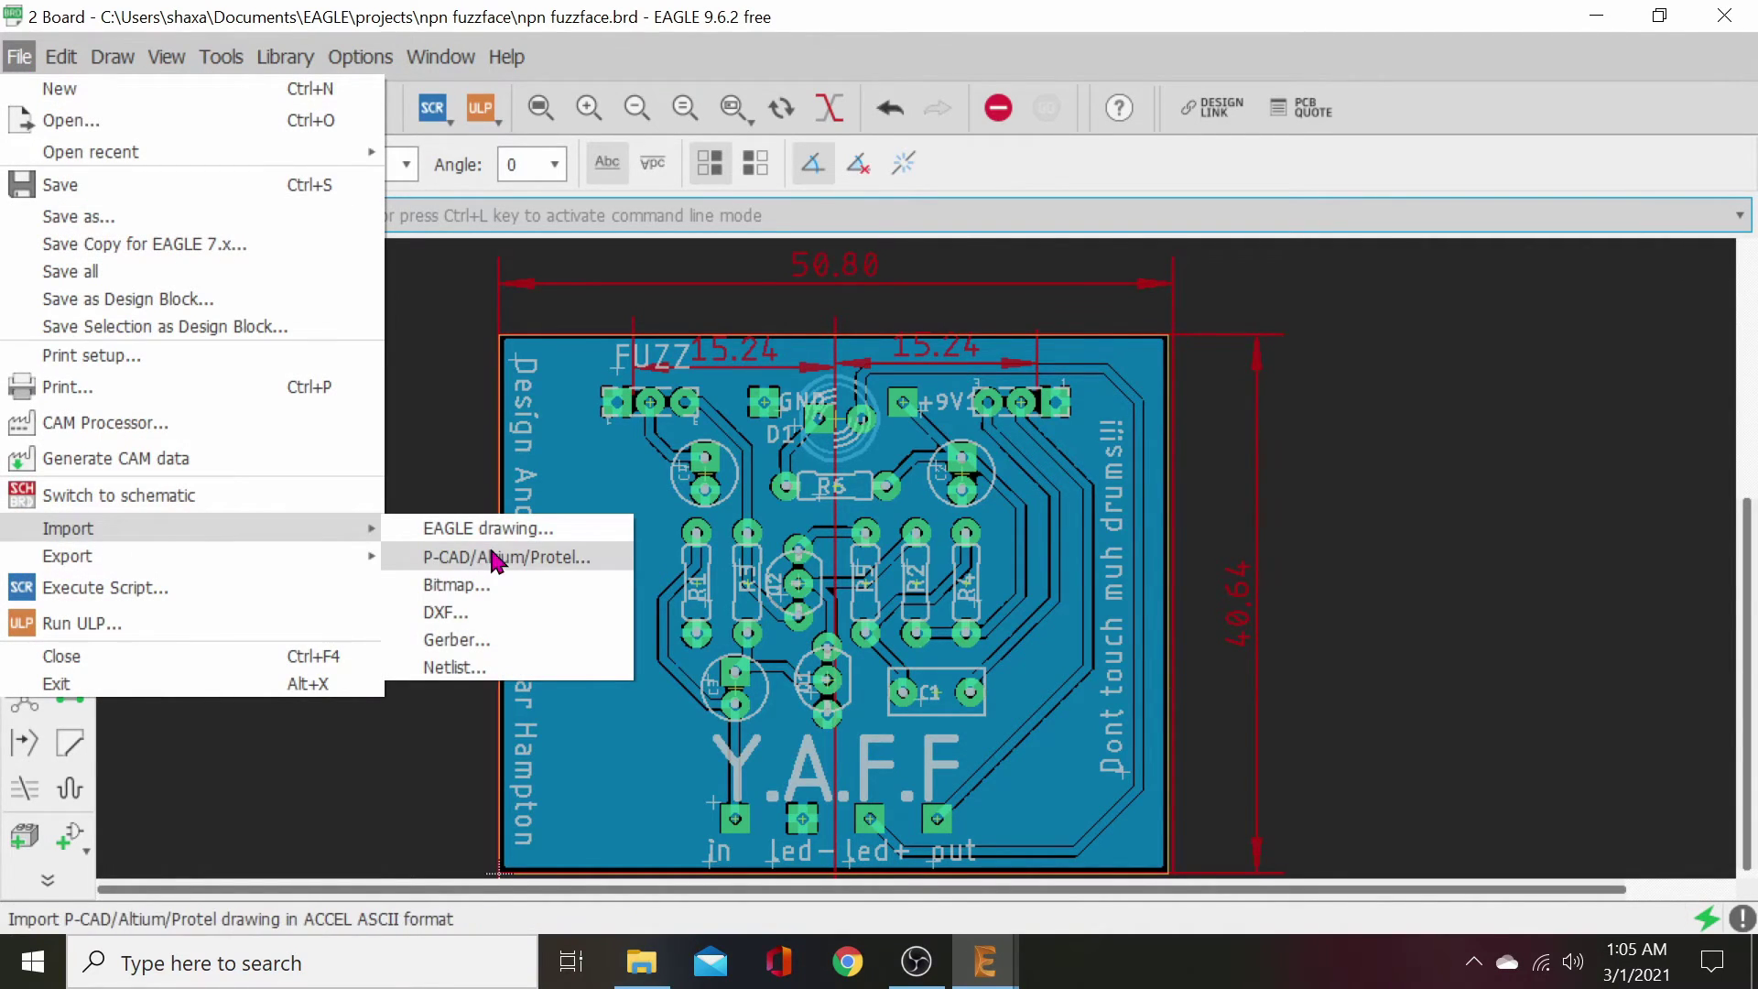
{"action": "left_click", "coordinate": [488, 591]}
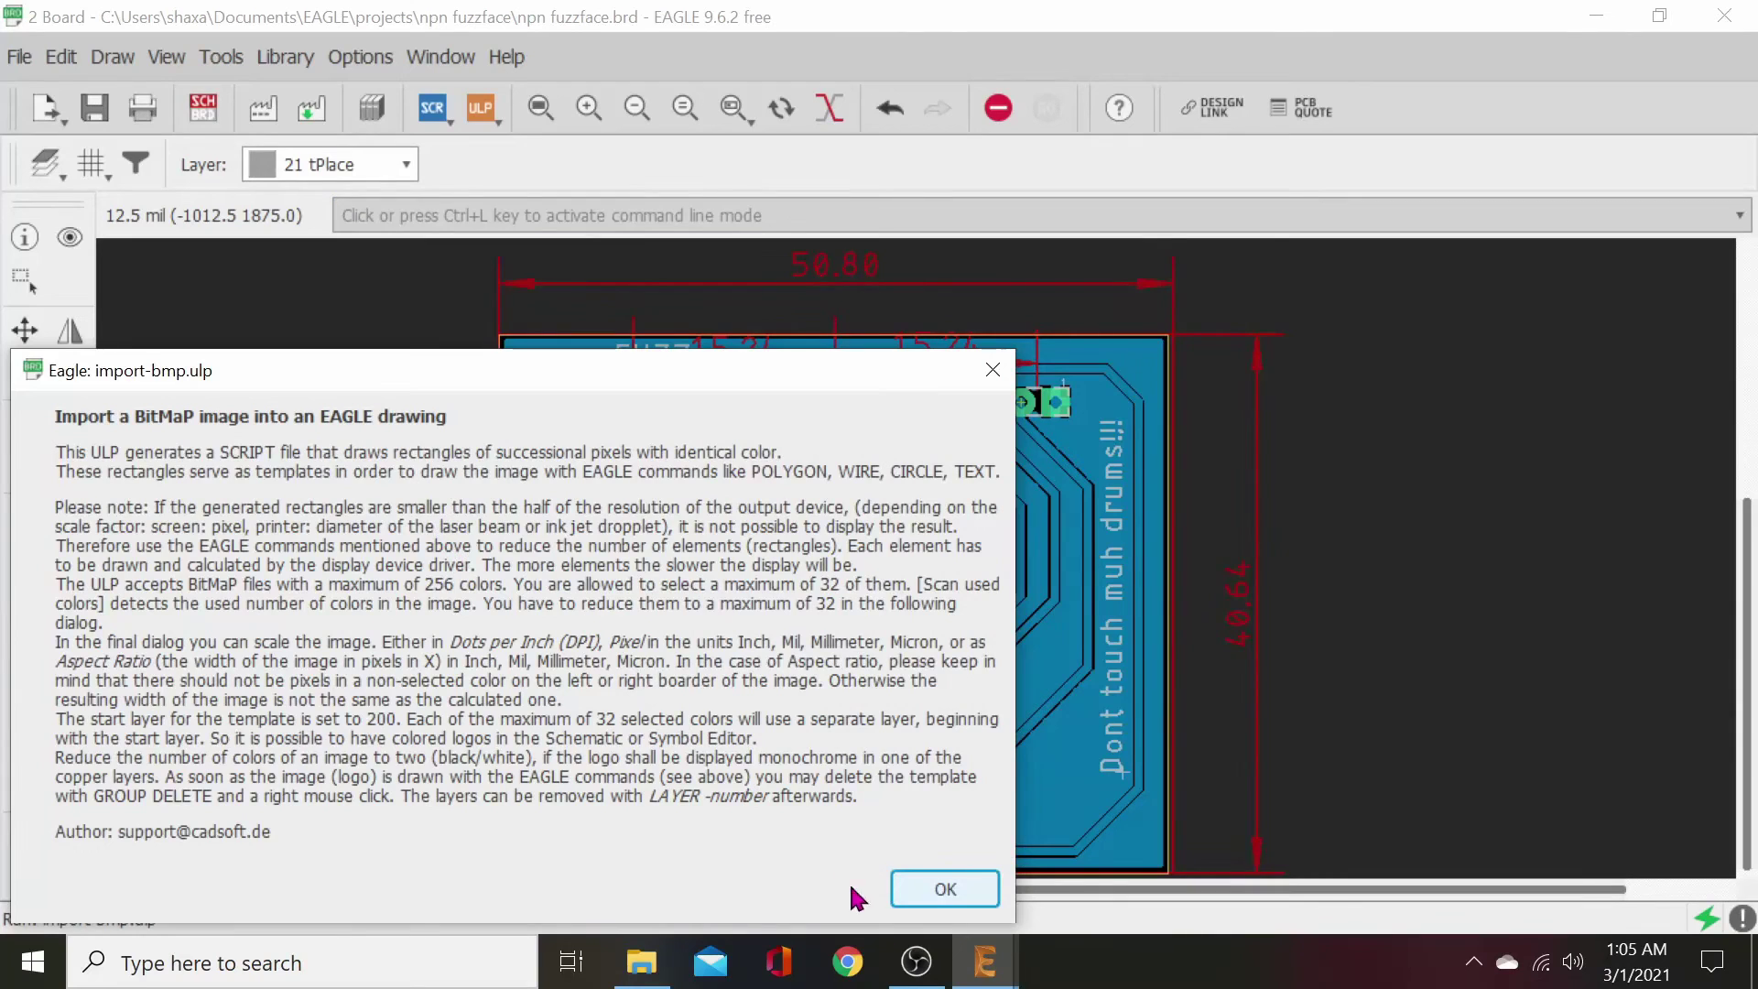
- Choose traplowresPNG from the npn fuzzface folder and import only its black colour
{"action": "left_click", "coordinate": [950, 886]}
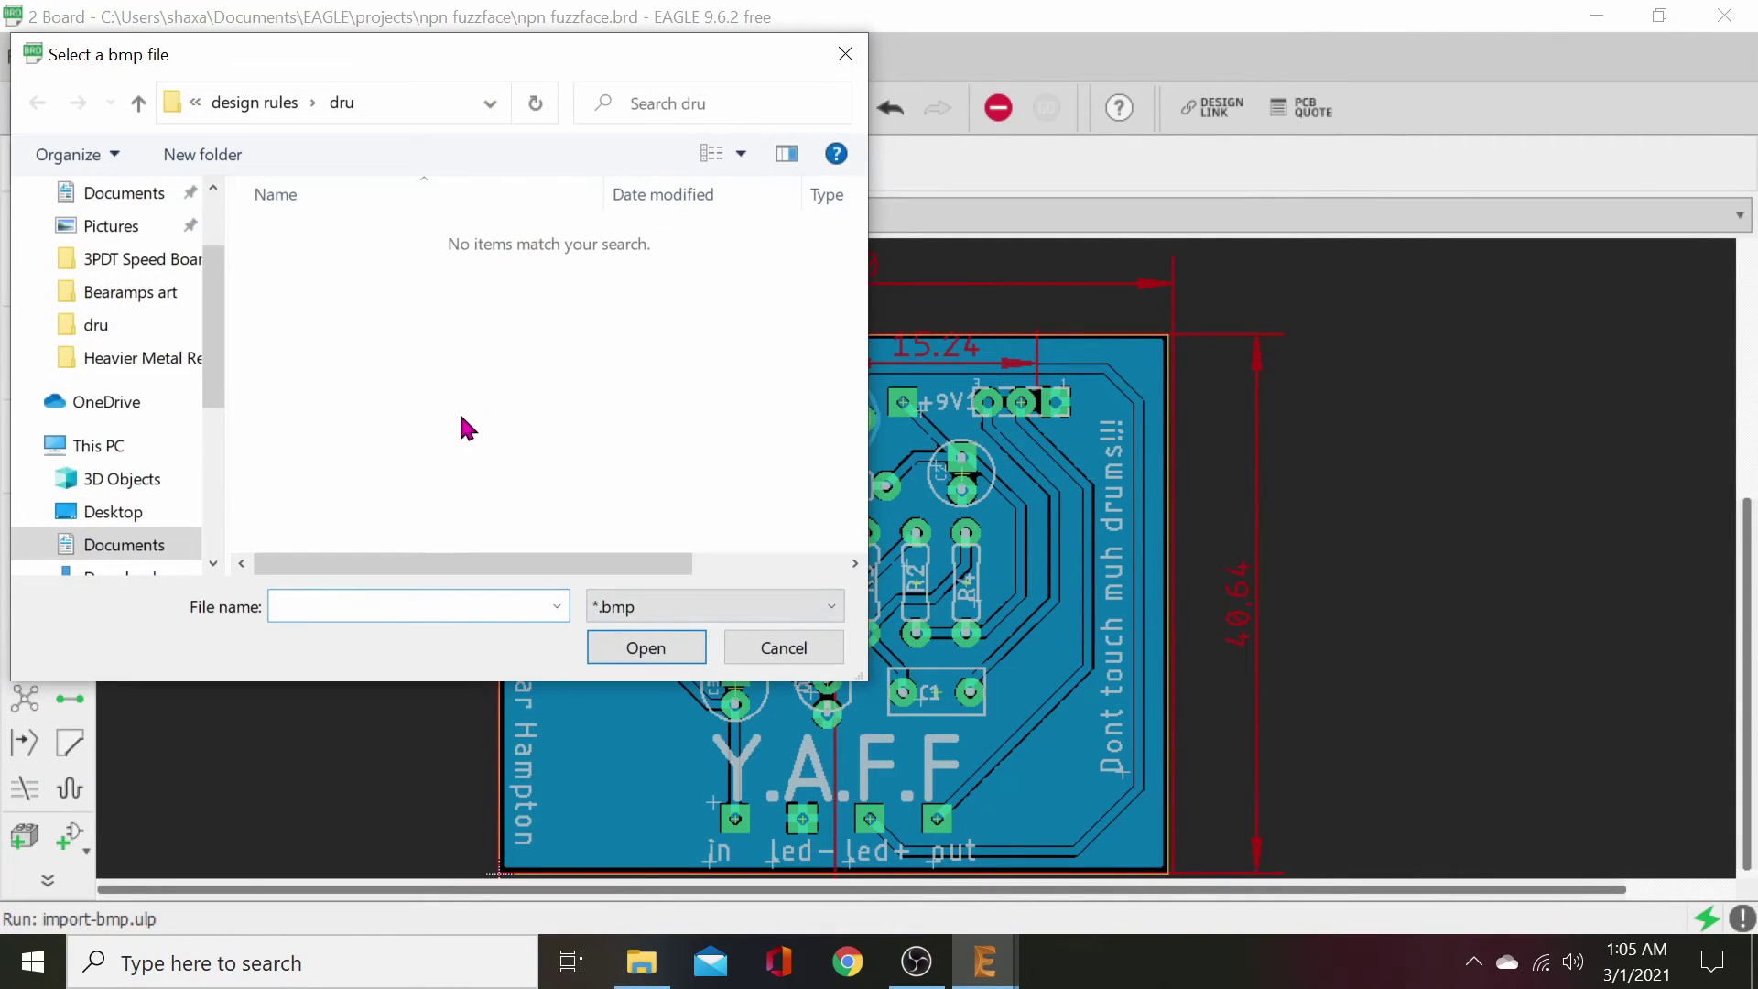
{"action": "left_click", "coordinate": [111, 193]}
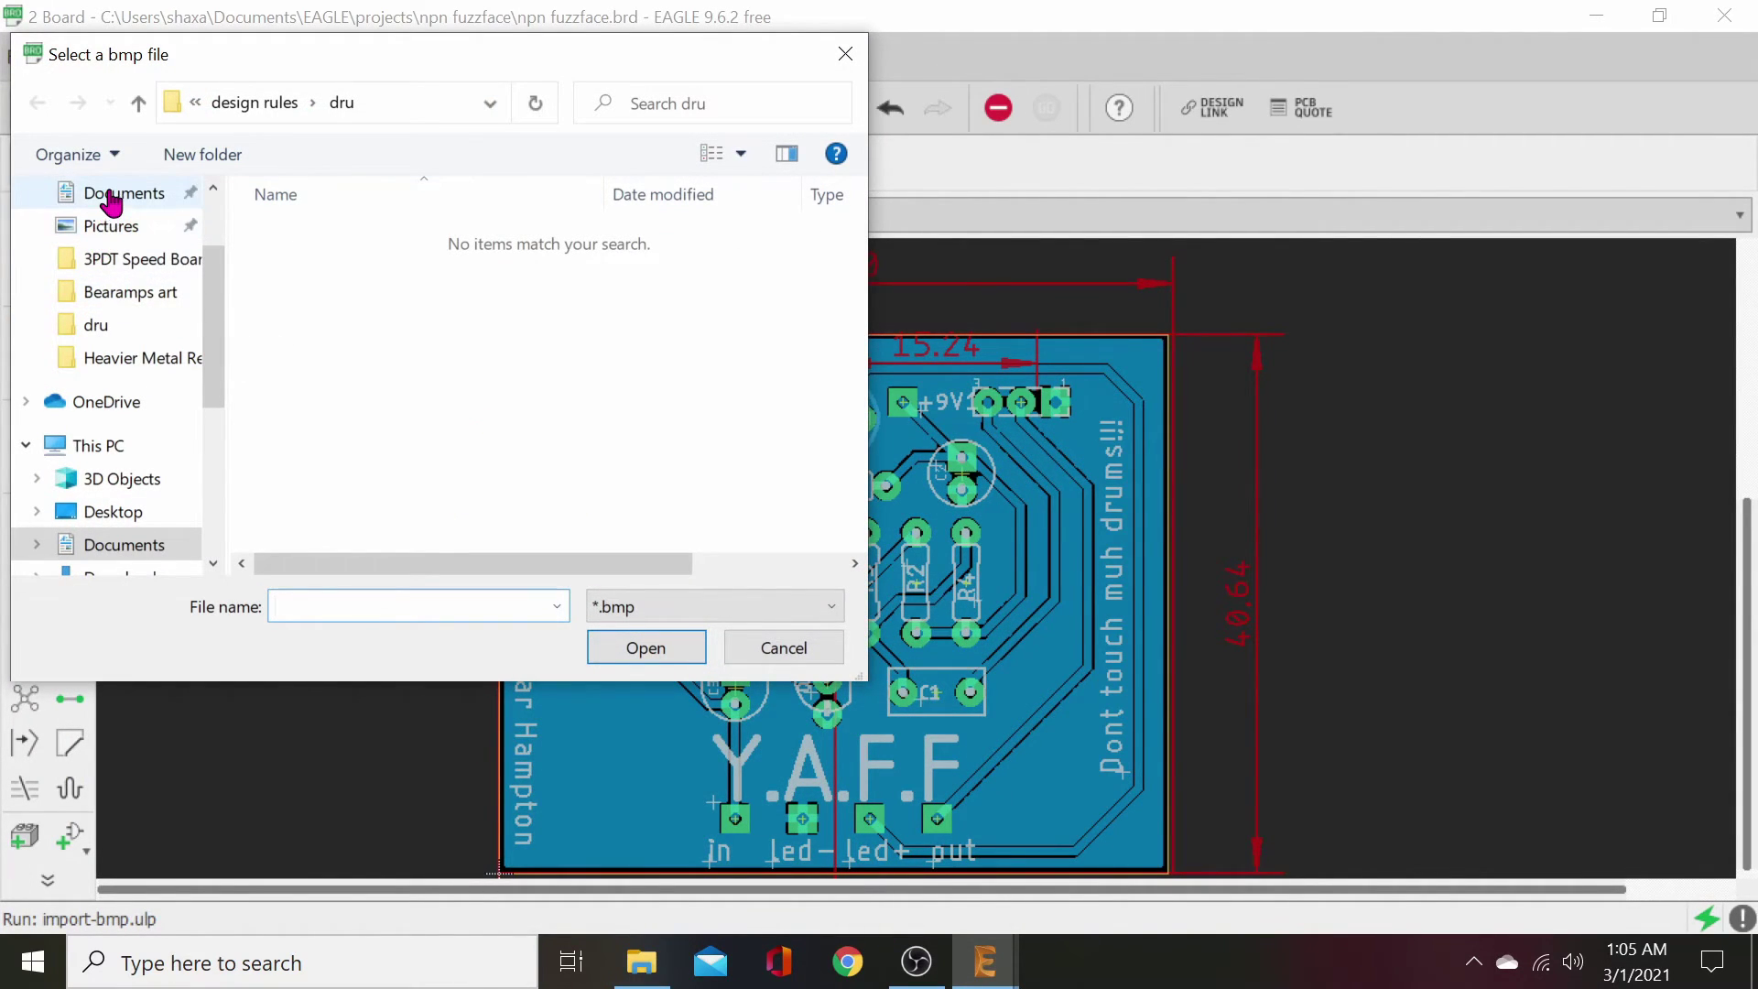
{"action": "double_click", "coordinate": [307, 268]}
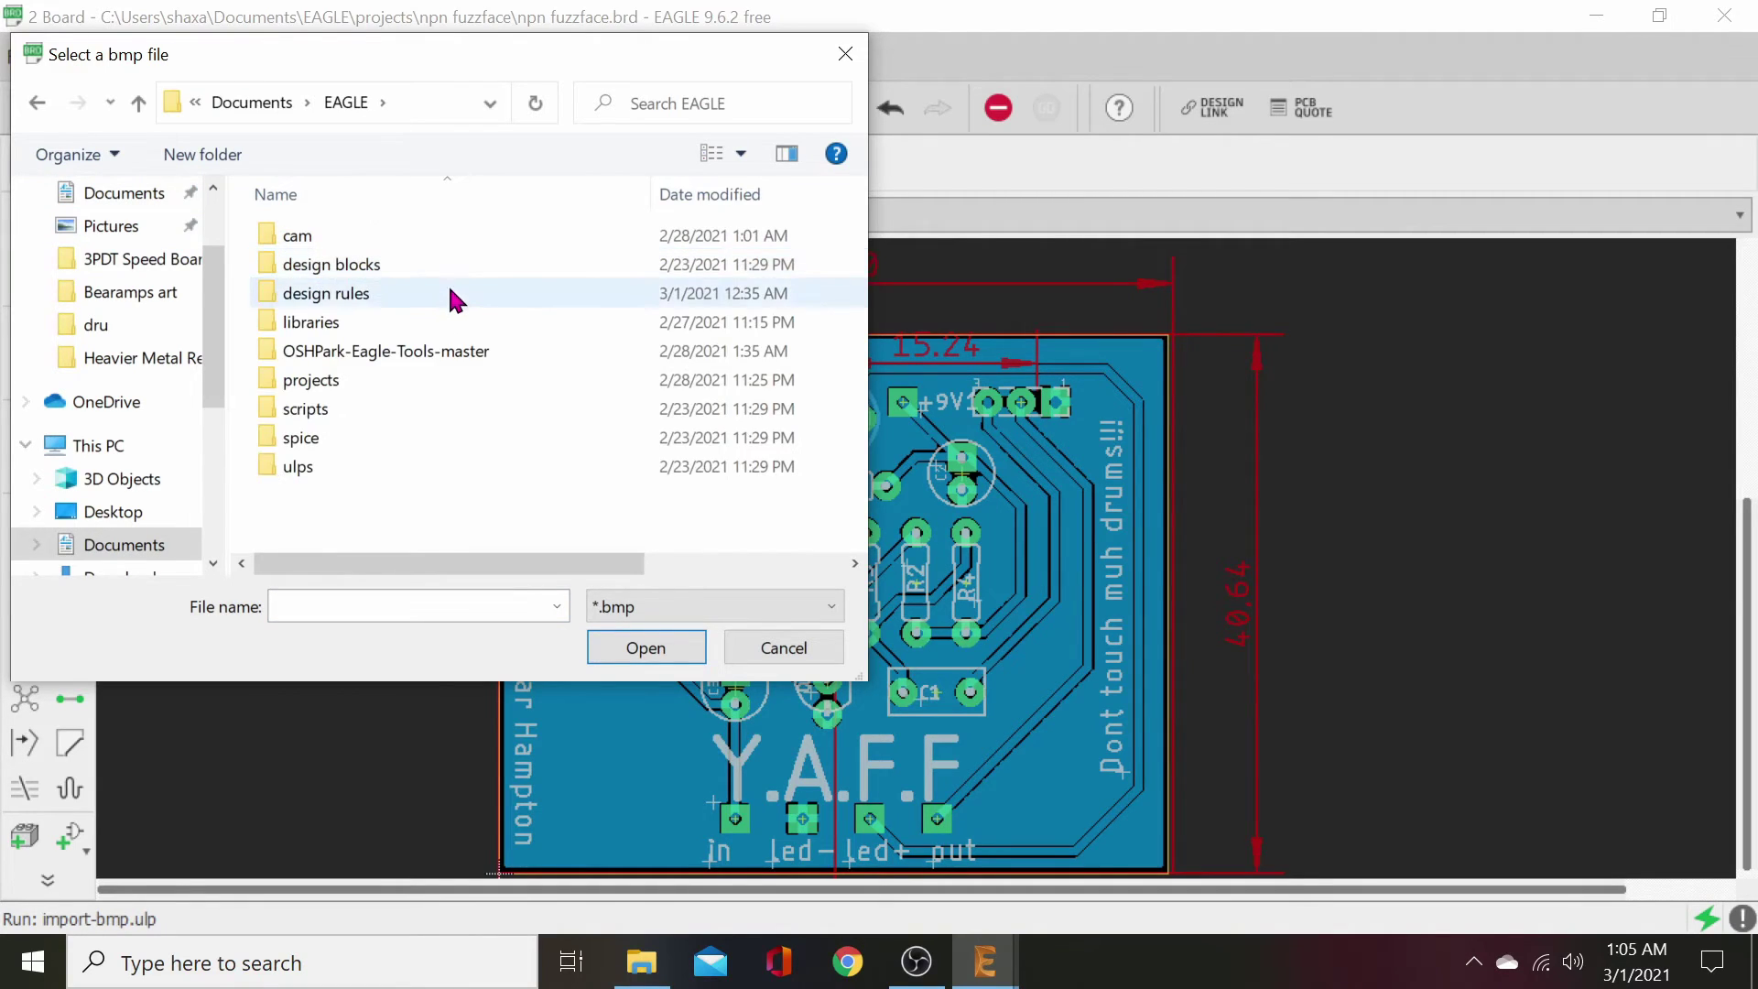
{"action": "double_click", "coordinate": [315, 383]}
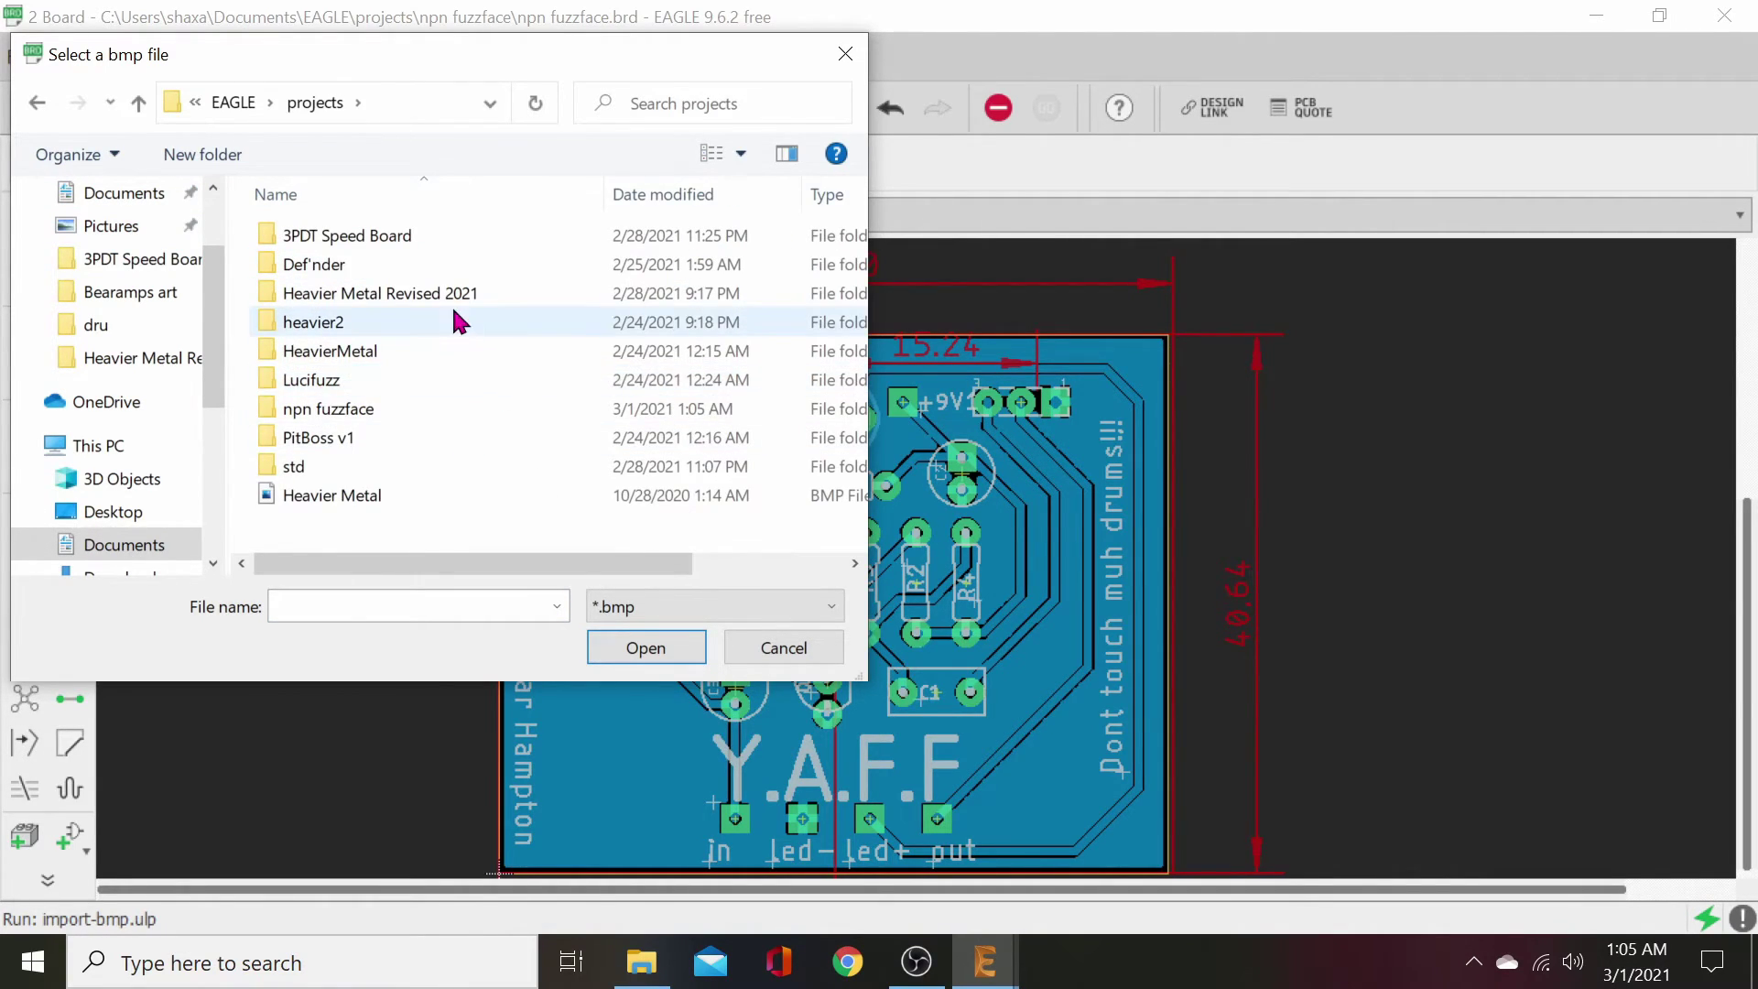
{"action": "double_click", "coordinate": [351, 416]}
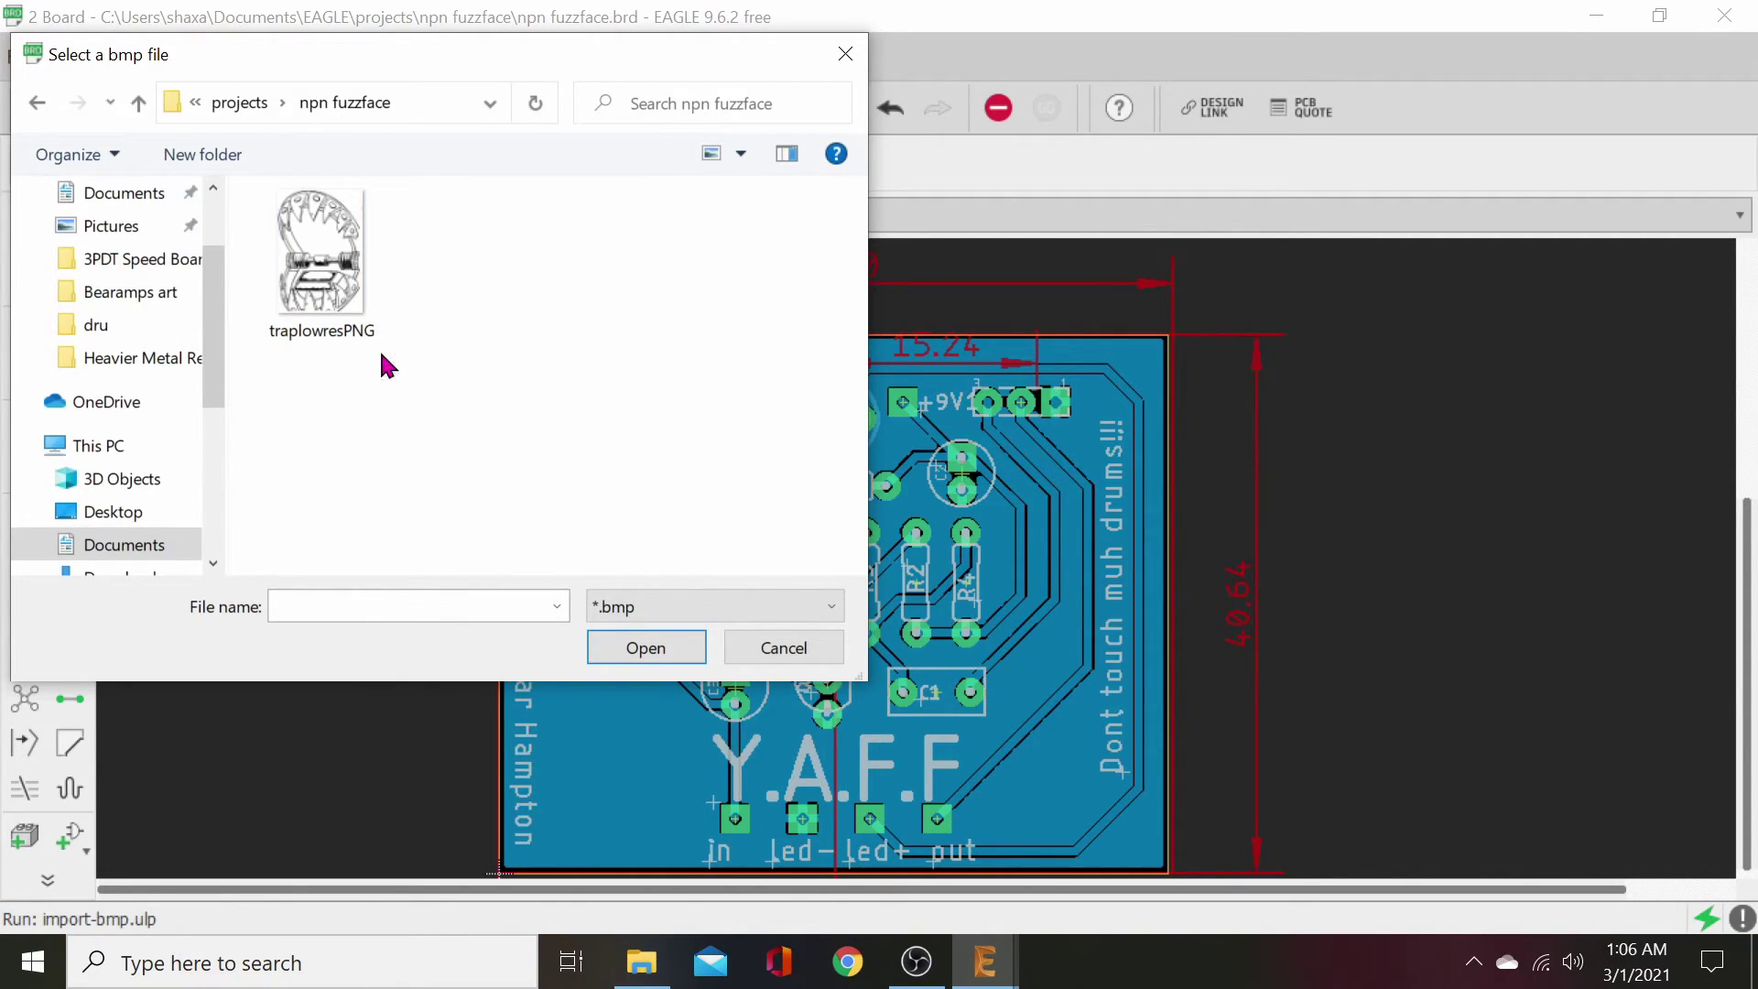
{"action": "double_click", "coordinate": [335, 303]}
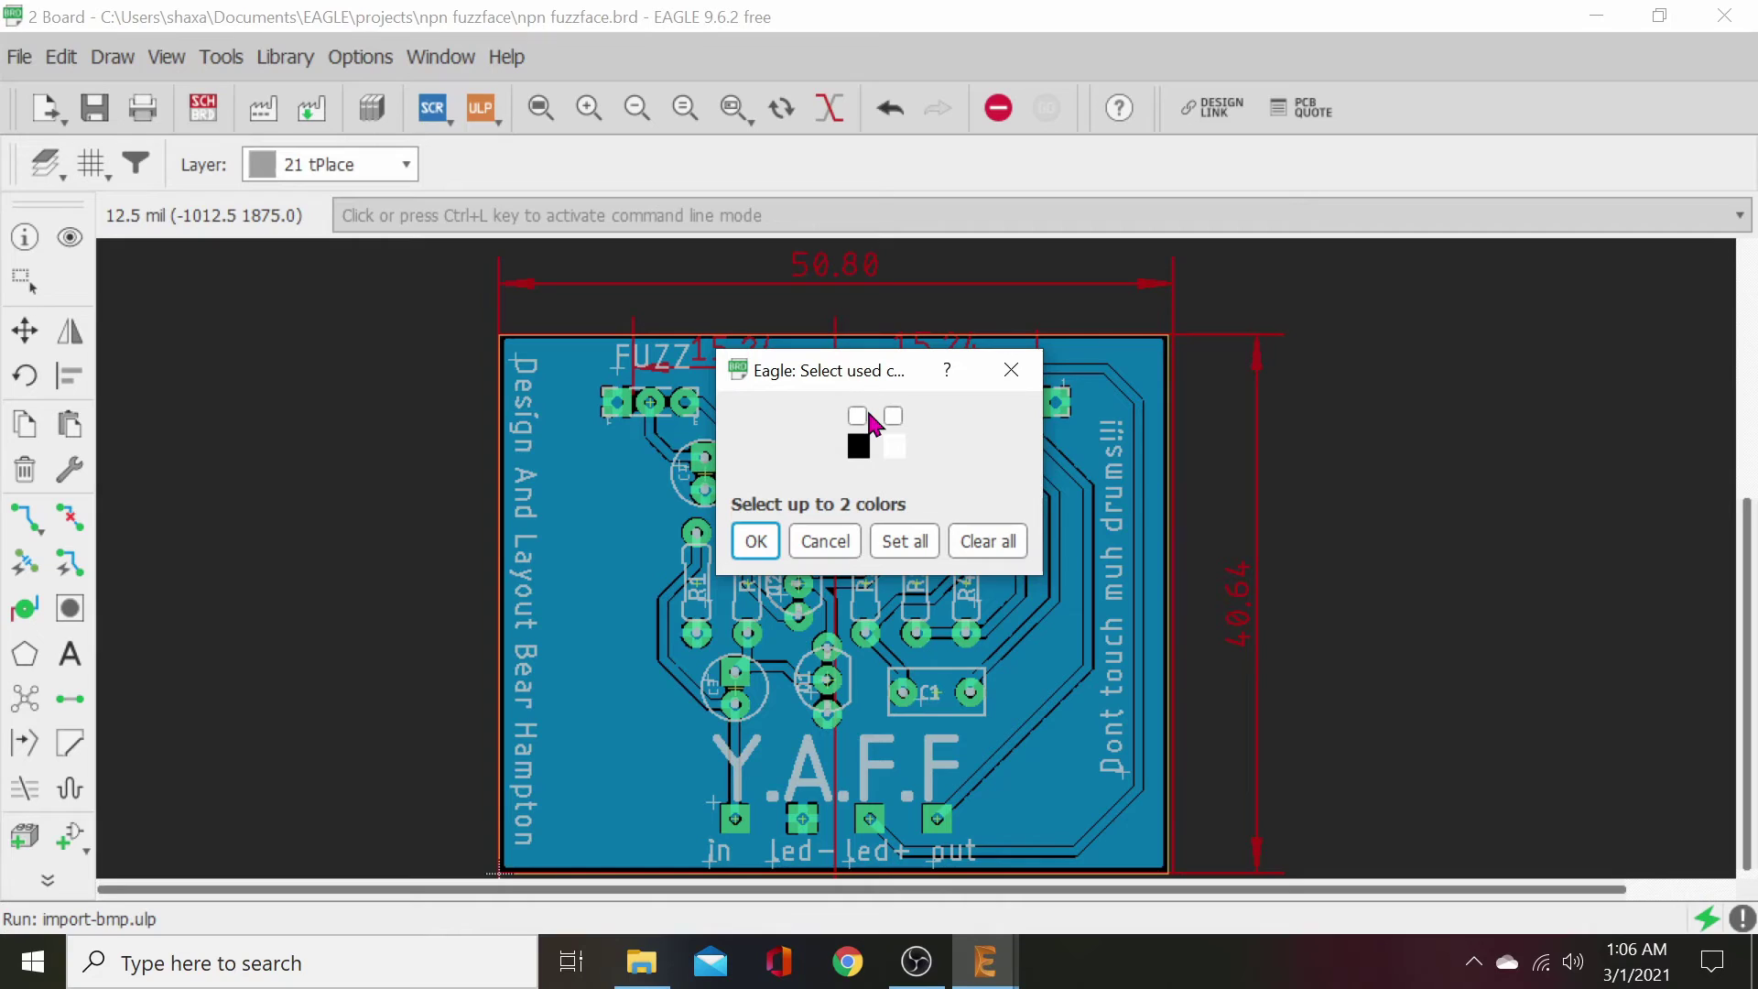
{"action": "left_click", "coordinate": [856, 416]}
{"action": "left_click", "coordinate": [755, 542]}
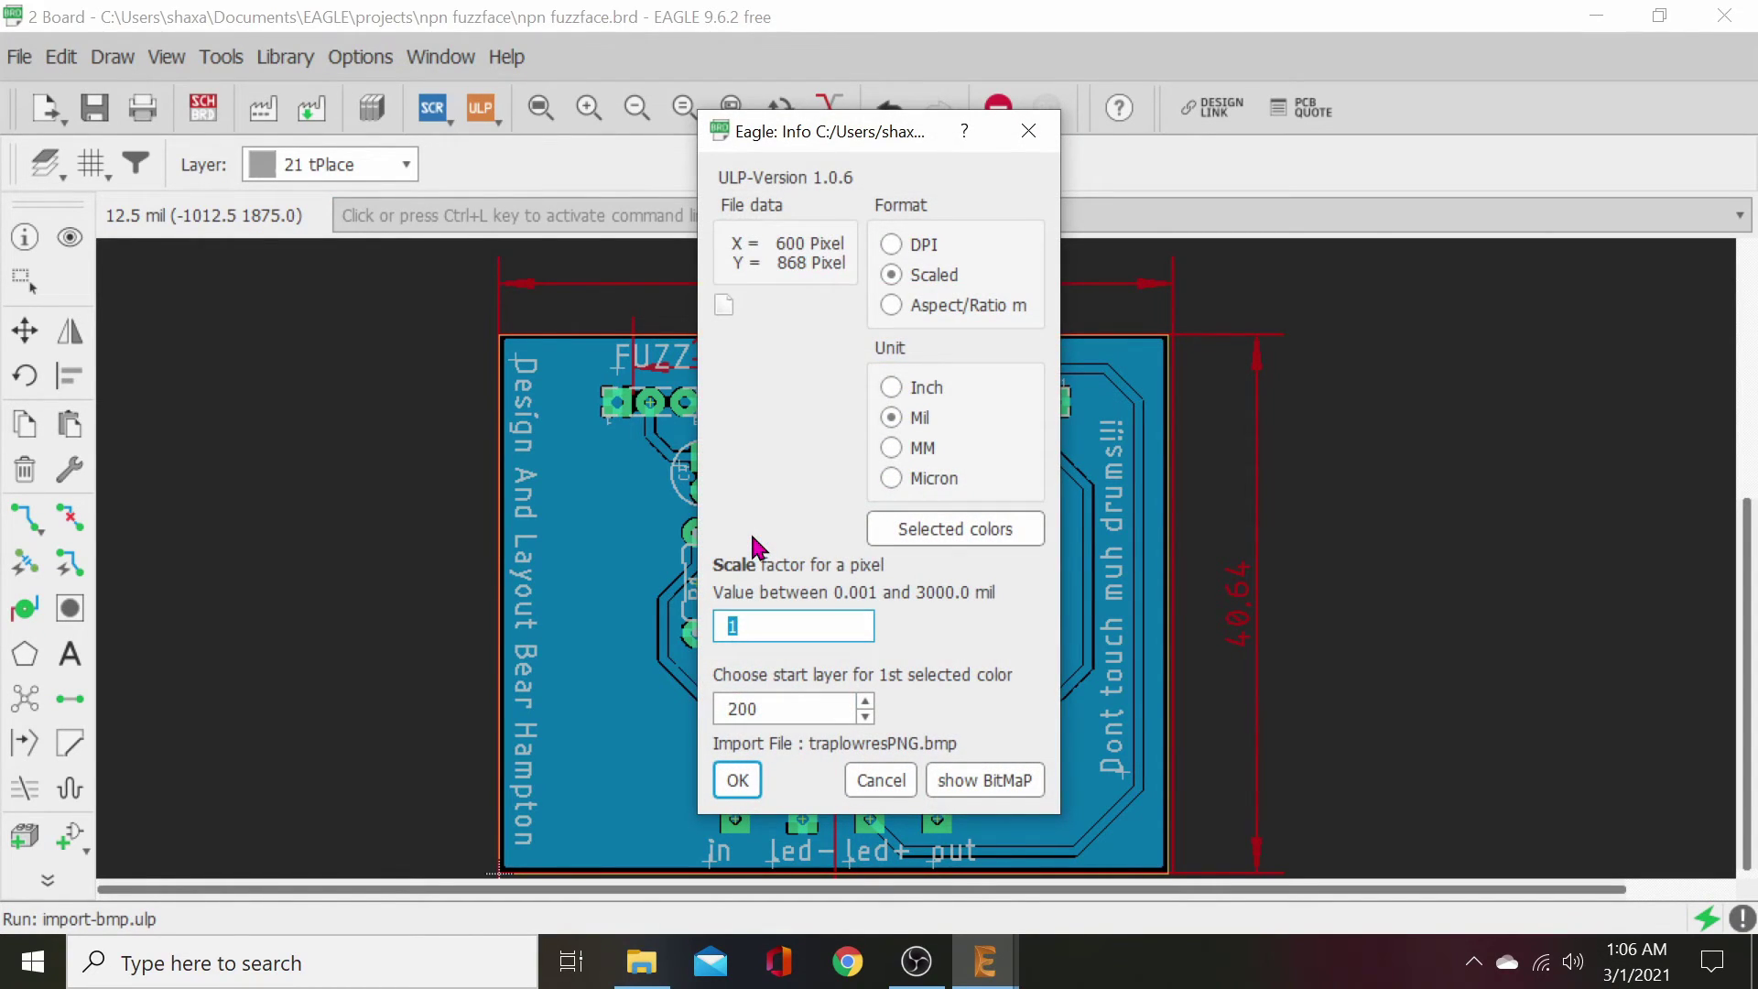
- Scale the import at 2500 DPI starting on layer 21 and generate the script
{"action": "left_click", "coordinate": [895, 243]}
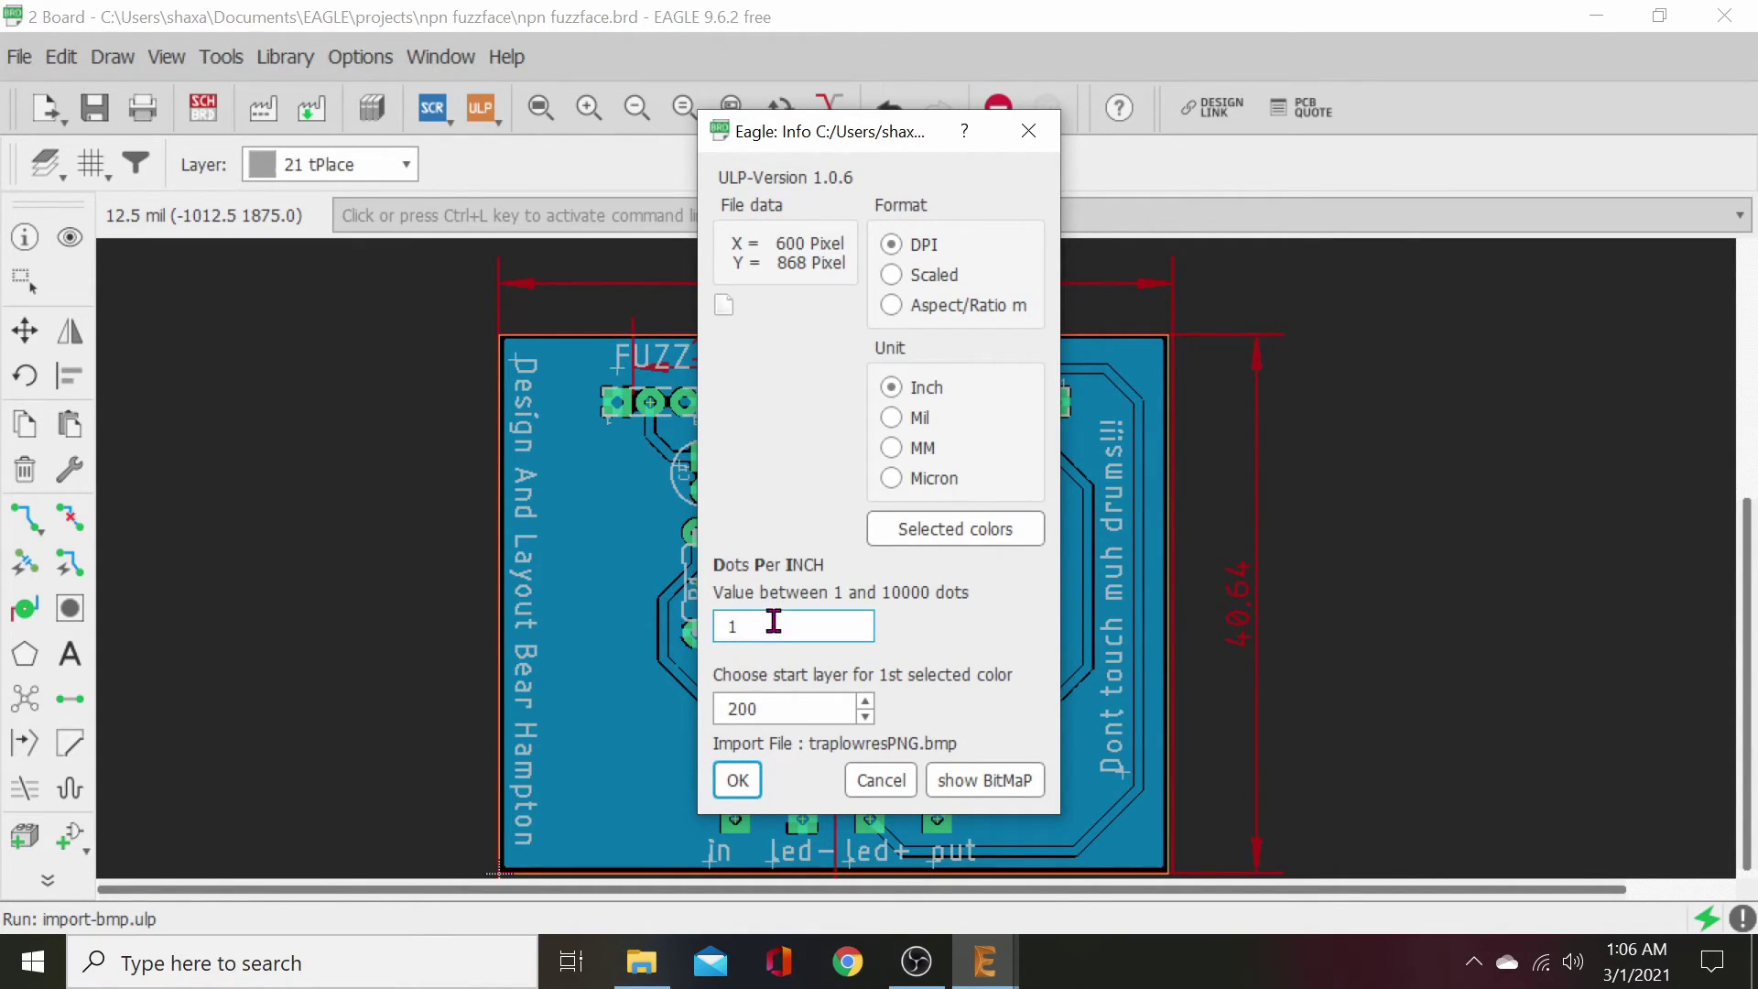
{"action": "double_click", "coordinate": [774, 621]}
{"action": "double_click", "coordinate": [793, 709]}
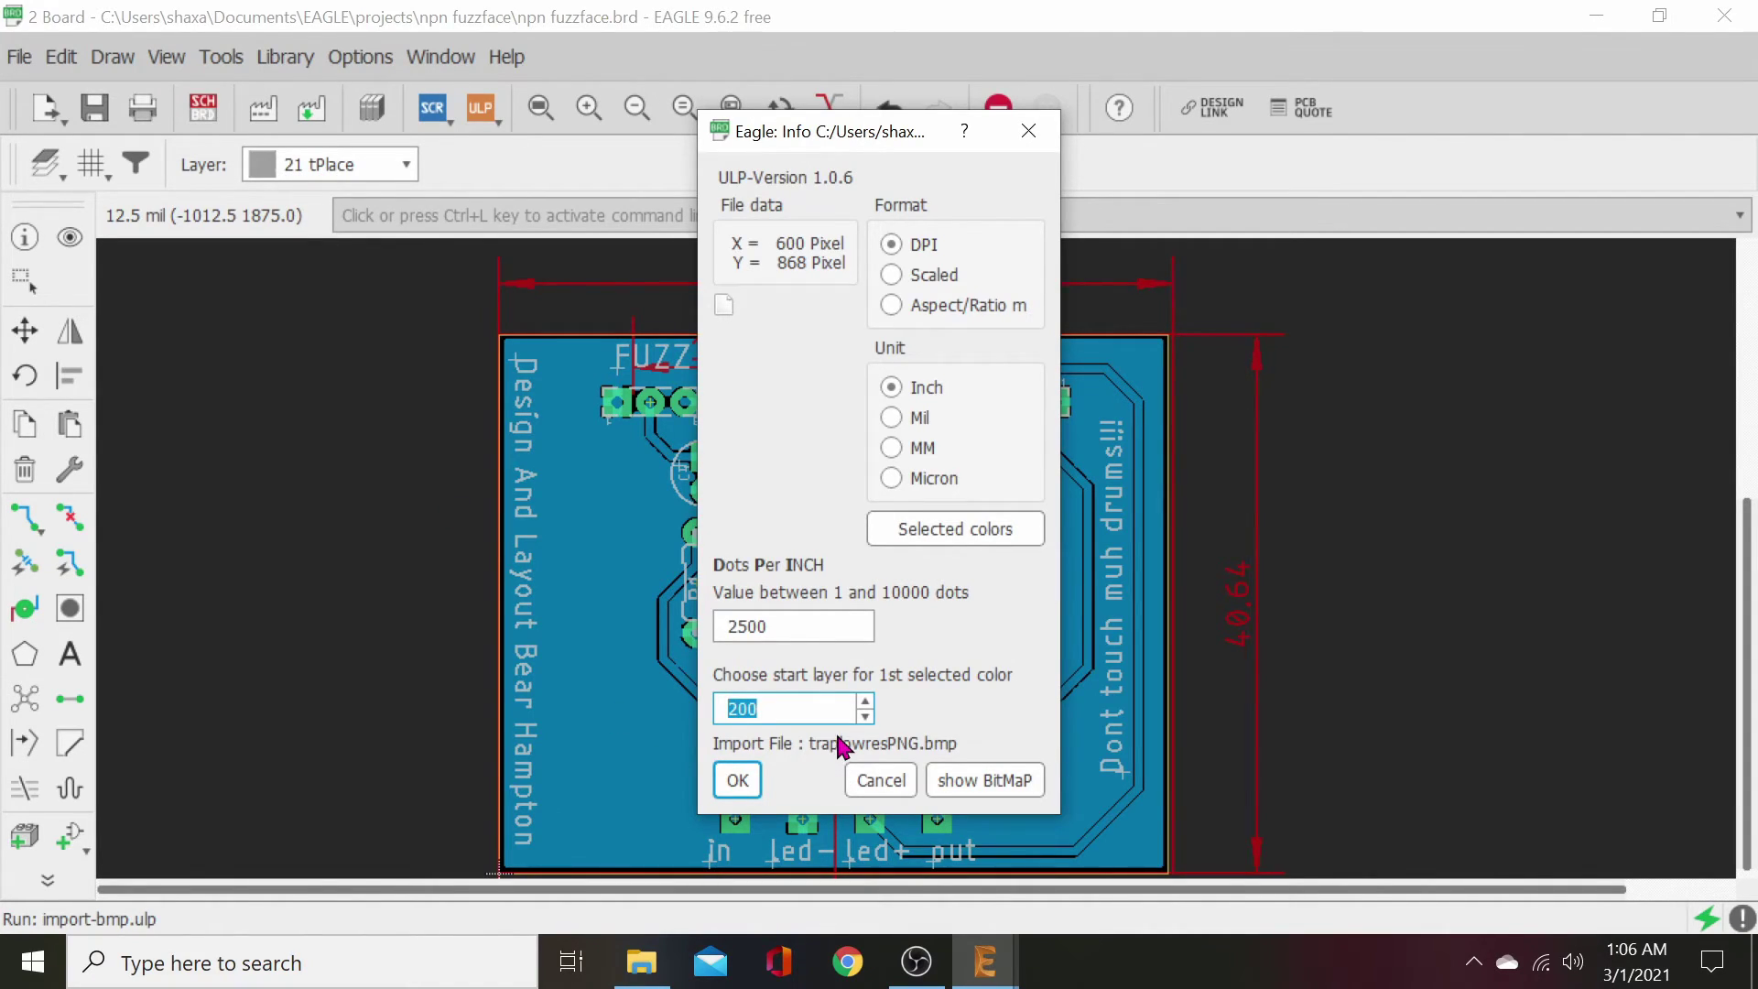
{"action": "type", "text": "21"}
{"action": "left_click", "coordinate": [729, 785]}
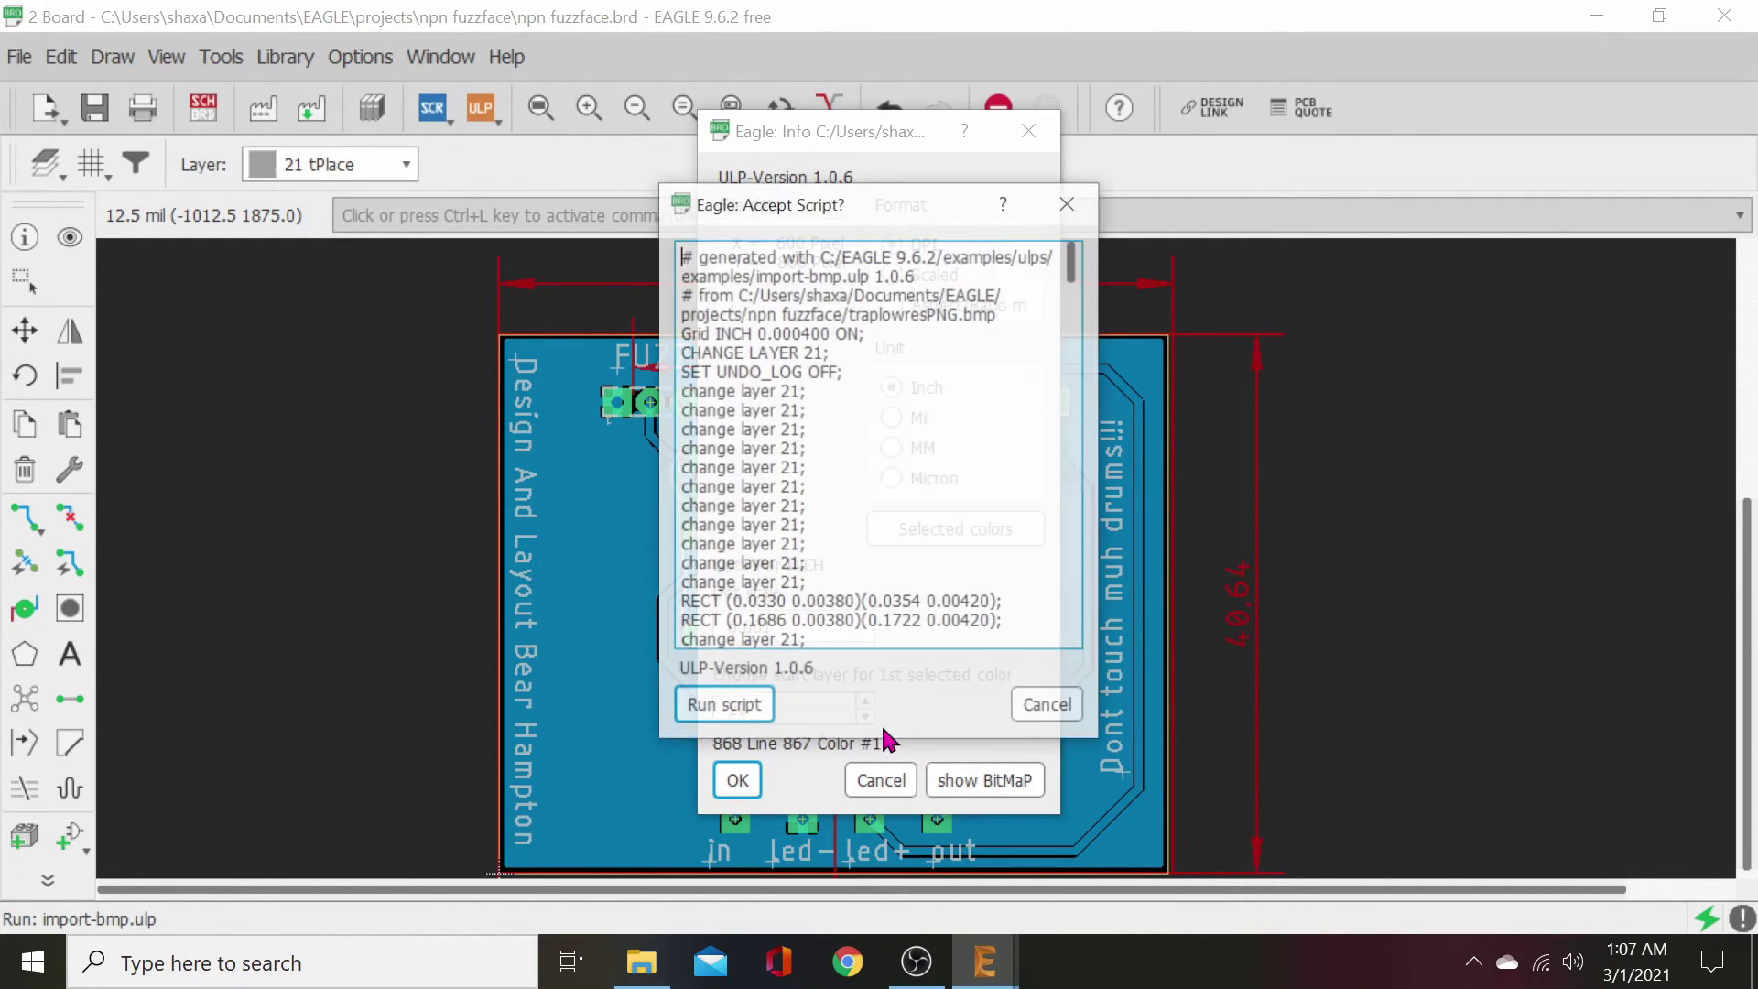
- Run the bmp.scr script to draw the bear-trap bitmap on layer 21, then zoom in to inspect it
{"action": "left_click", "coordinate": [747, 709]}
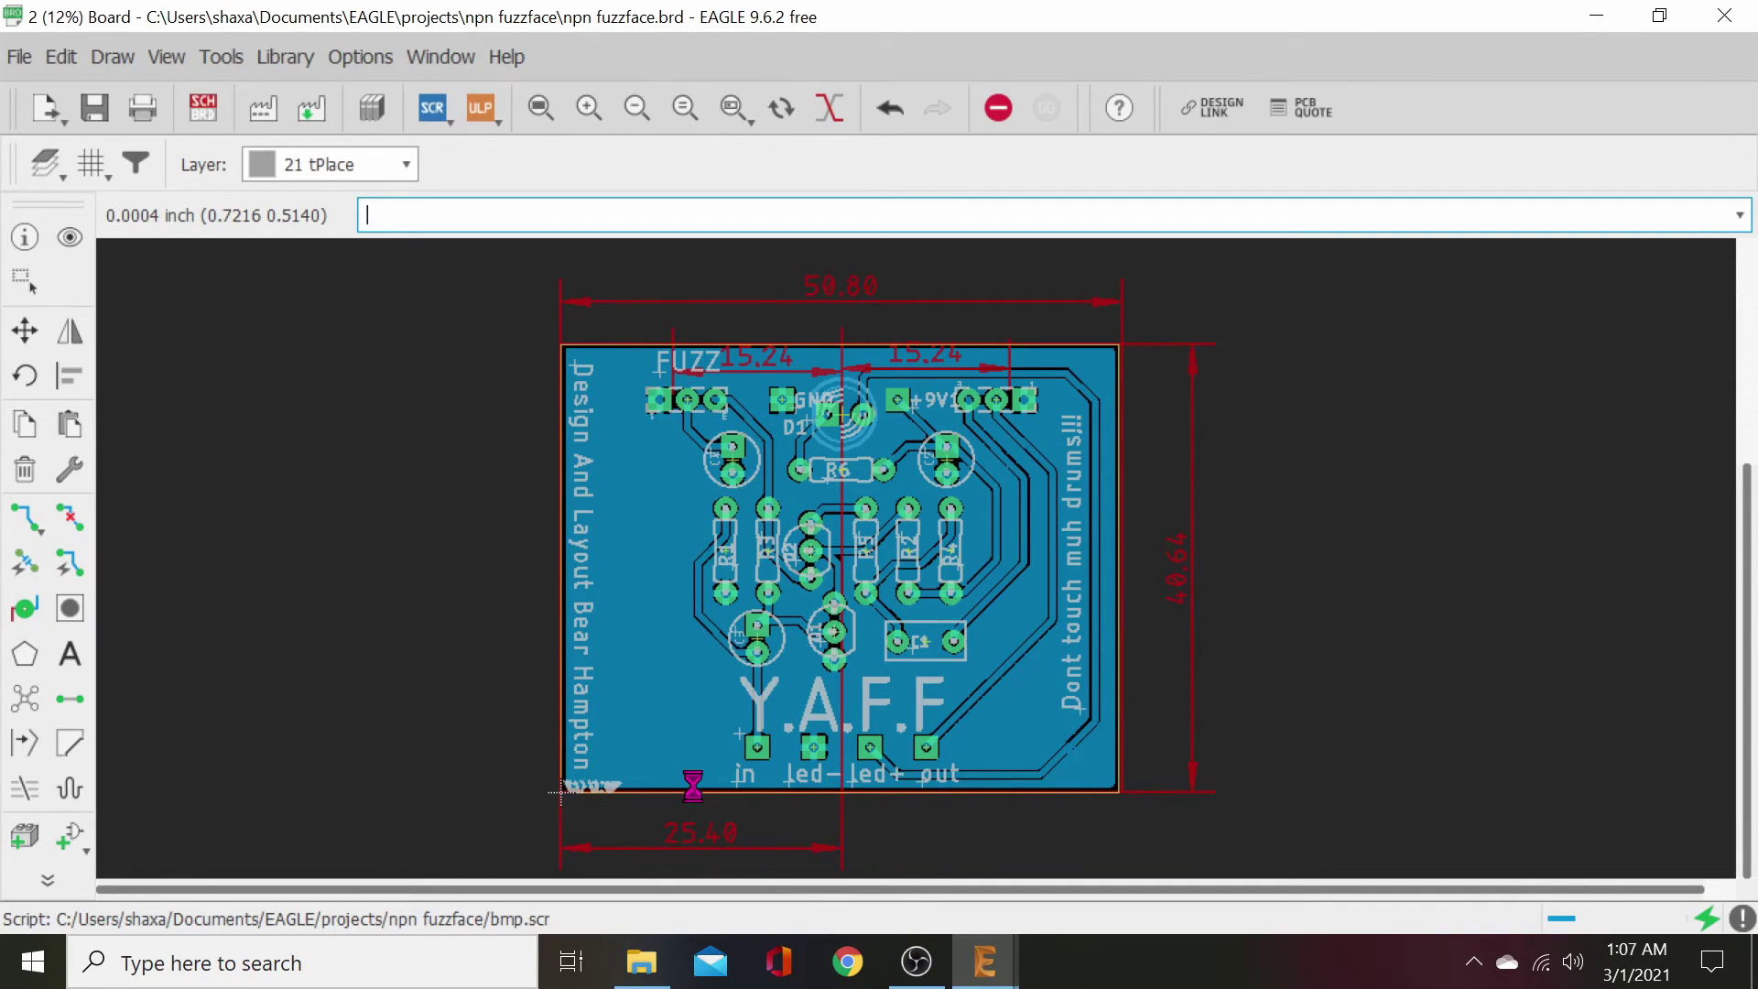
{"action": "scroll", "coordinate": [693, 793], "scroll_direction": "up", "scroll_amount": 2}
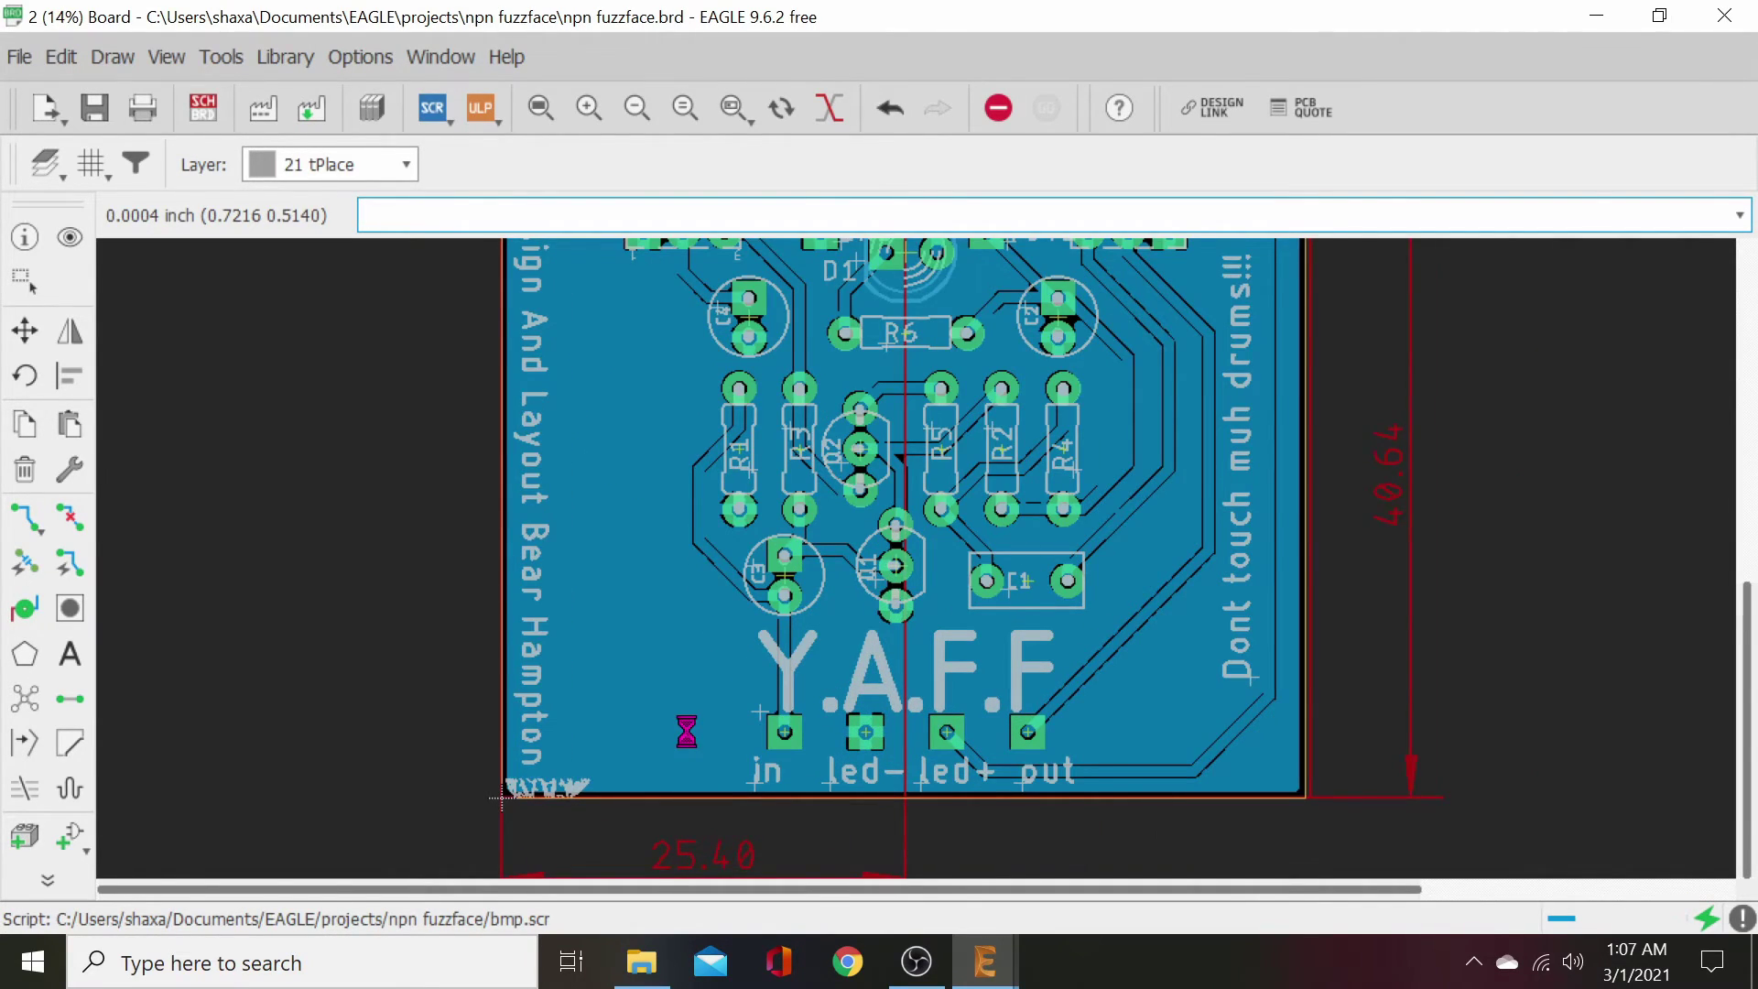
{"action": "scroll", "coordinate": [687, 728], "scroll_direction": "up", "scroll_amount": 1}
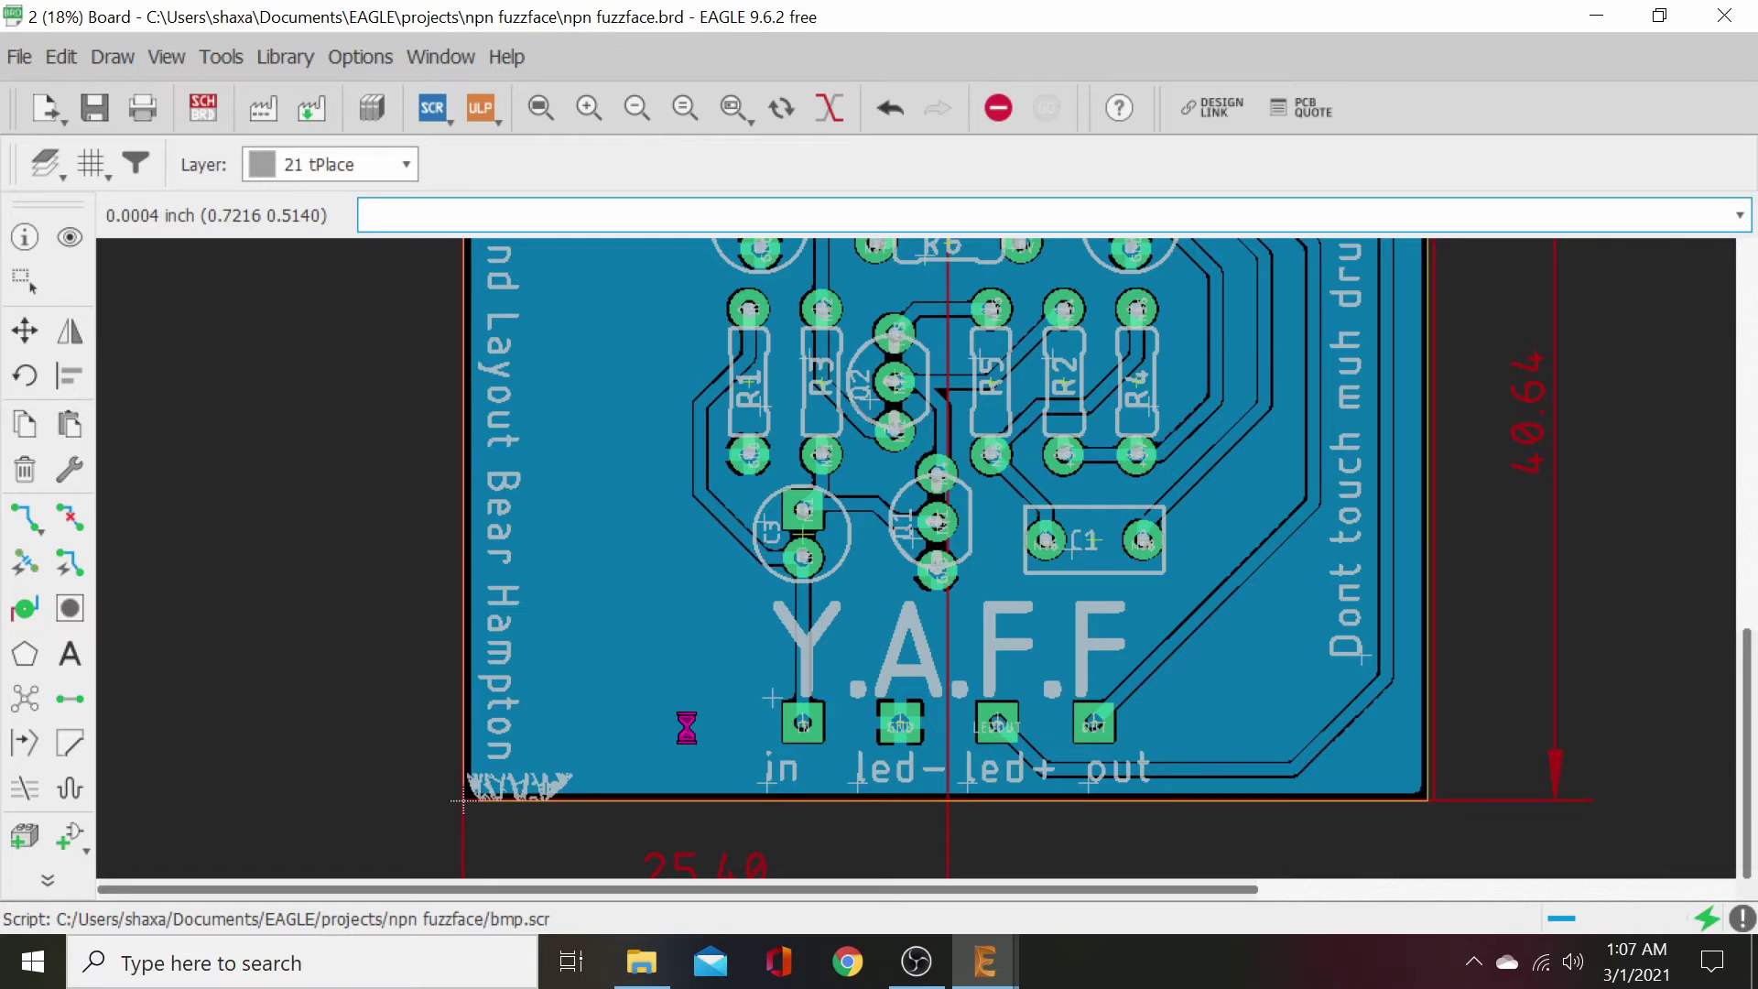
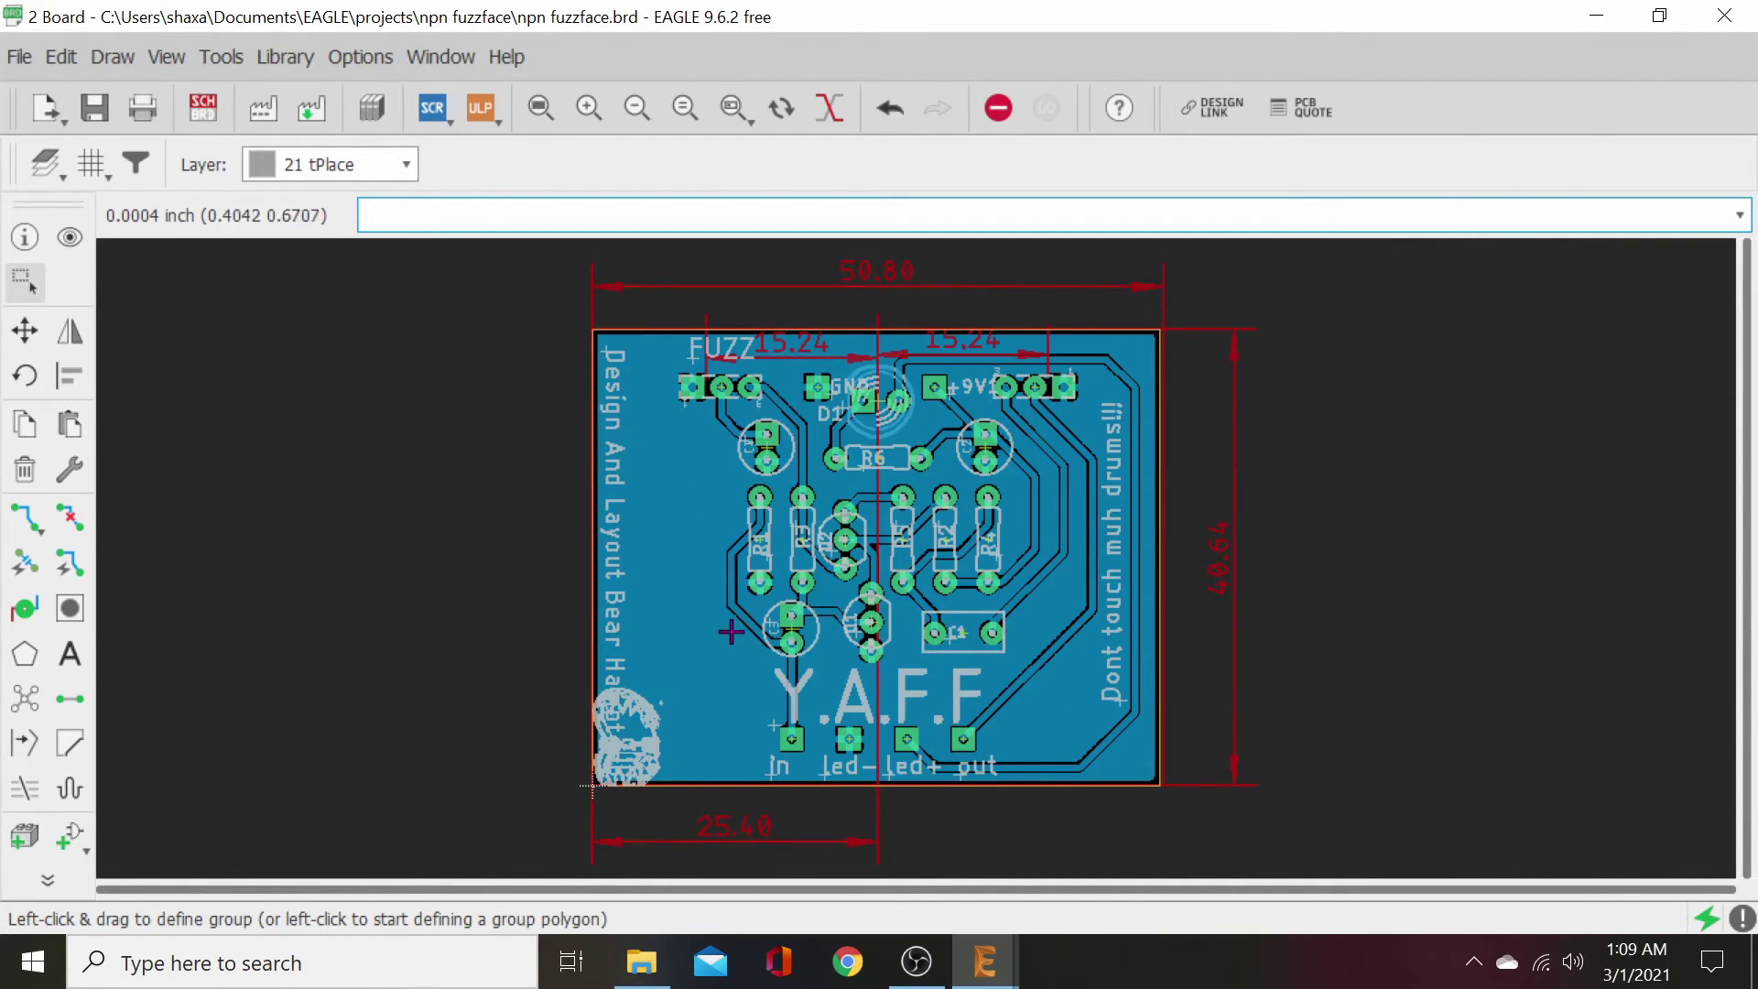
- Delete the imported bitmap's file-path text label, keeping the logo artwork at the board corner
{"action": "scroll", "coordinate": [744, 676], "scroll_direction": "up", "scroll_amount": 5}
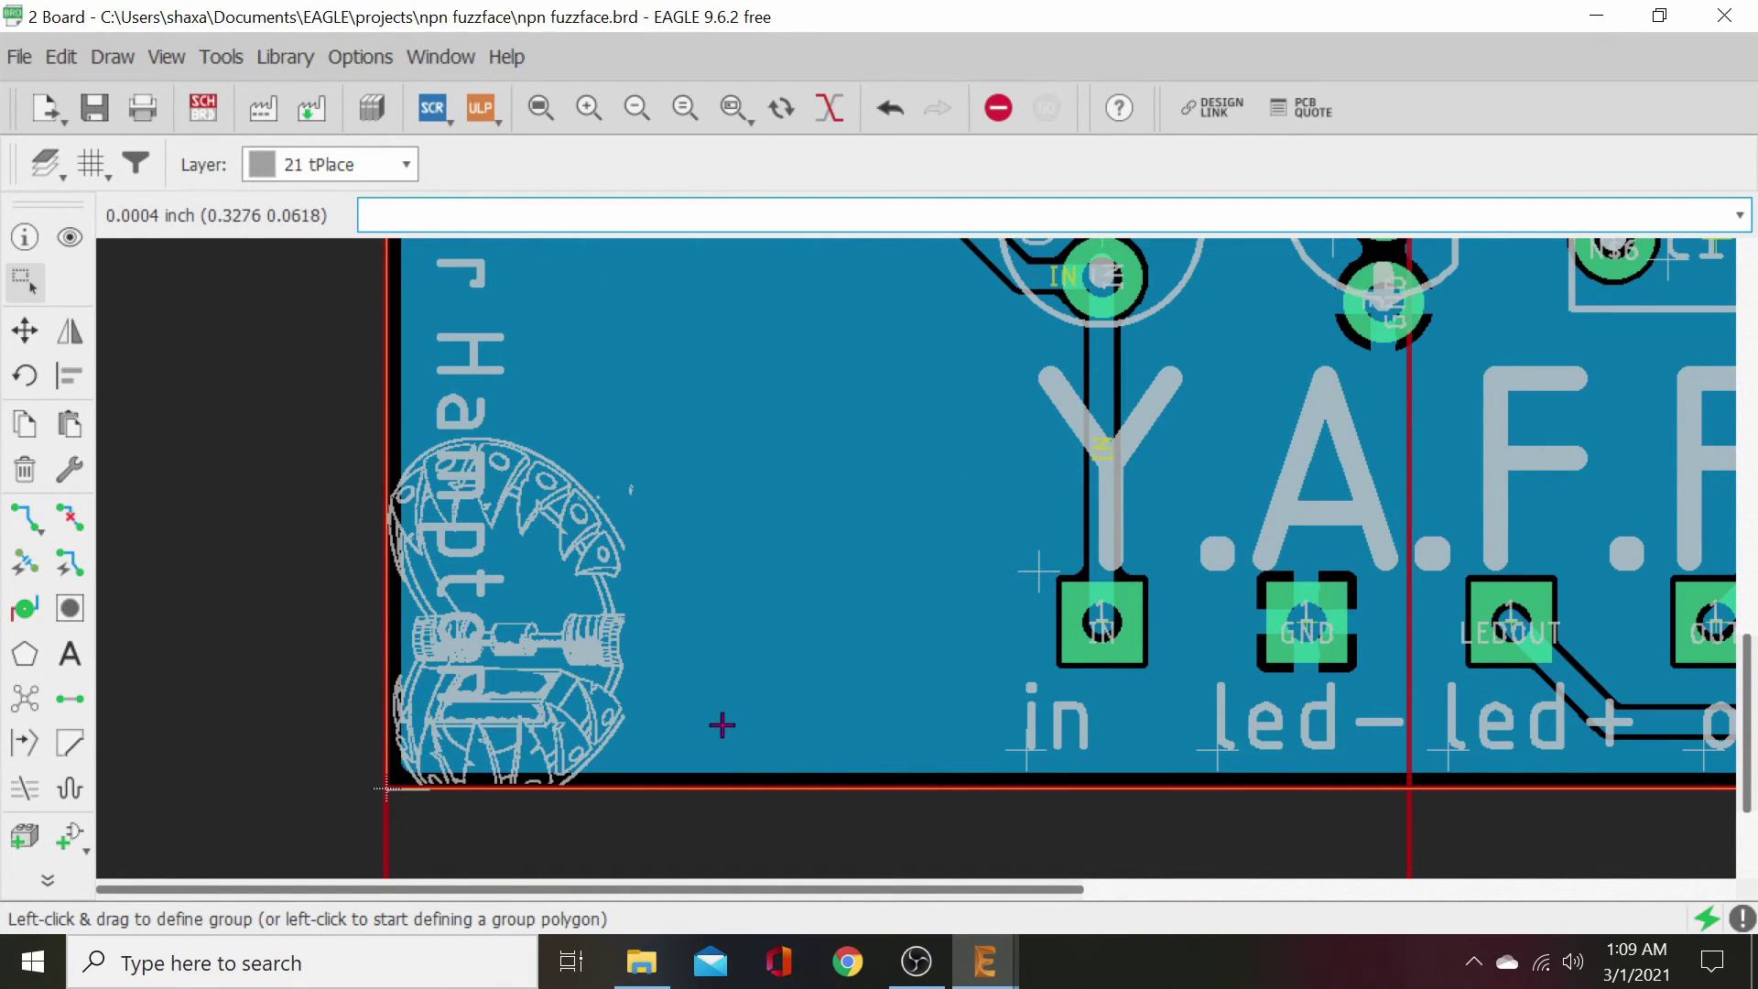
{"action": "scroll", "coordinate": [526, 760], "scroll_direction": "up", "scroll_amount": 4}
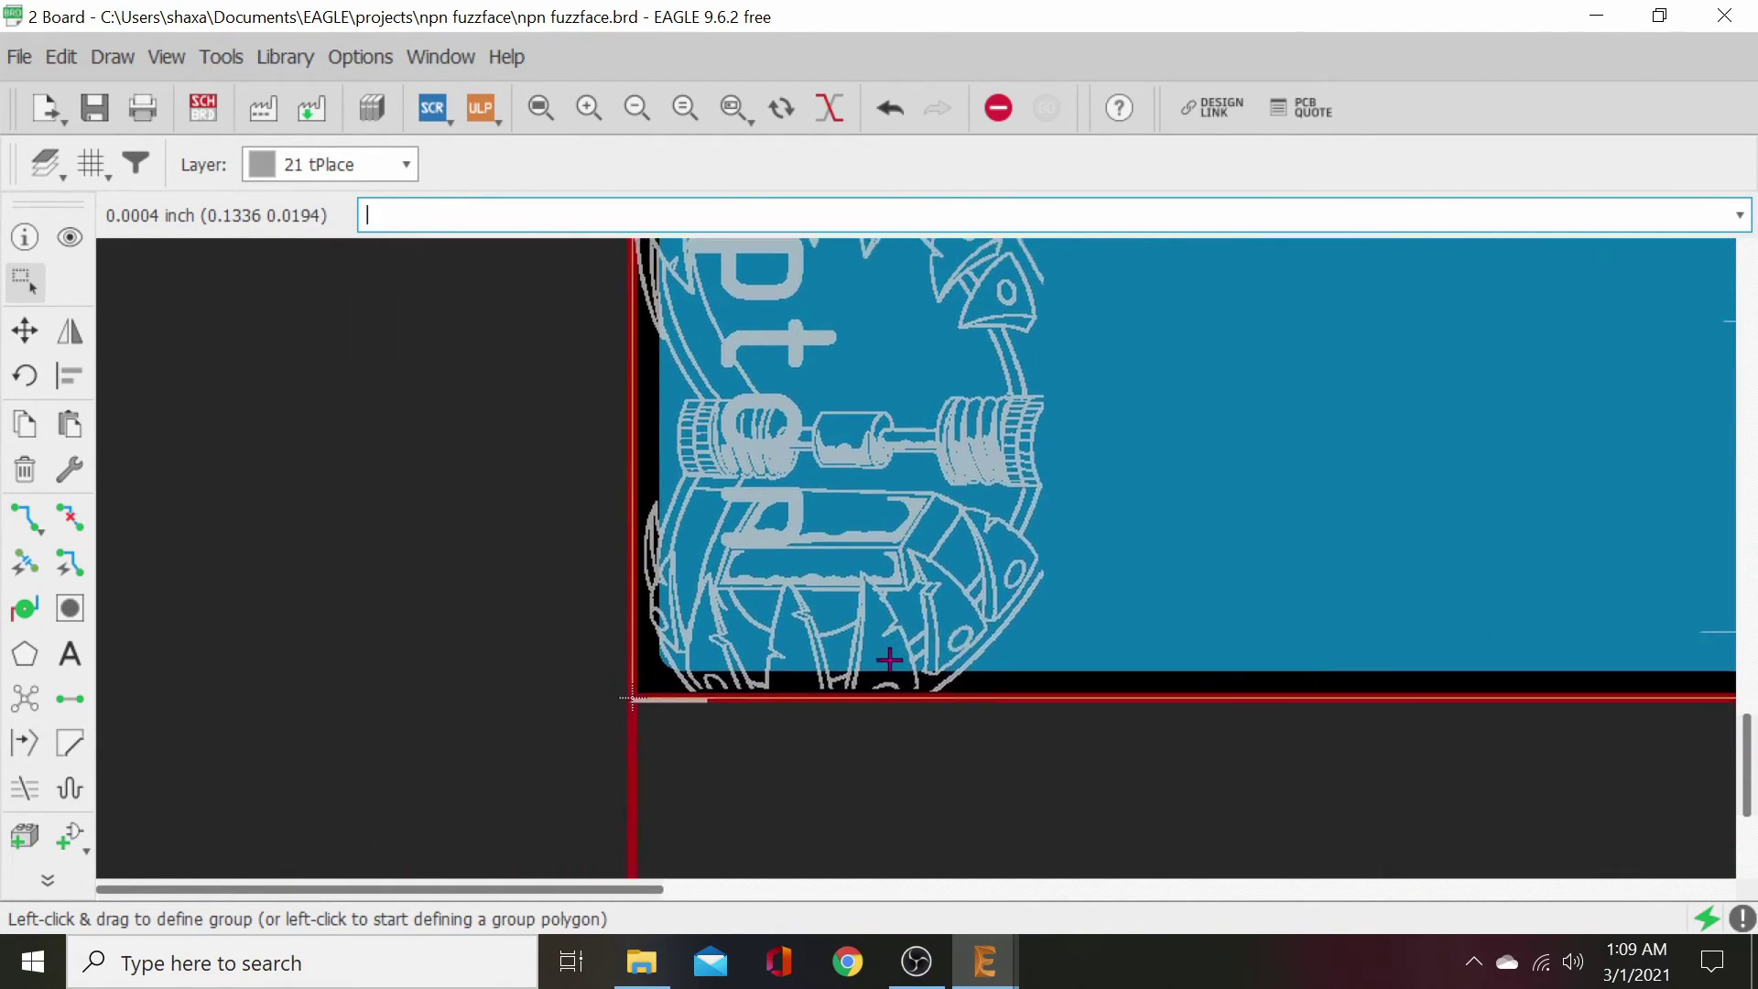
{"action": "scroll", "coordinate": [791, 735], "scroll_direction": "up", "scroll_amount": 4}
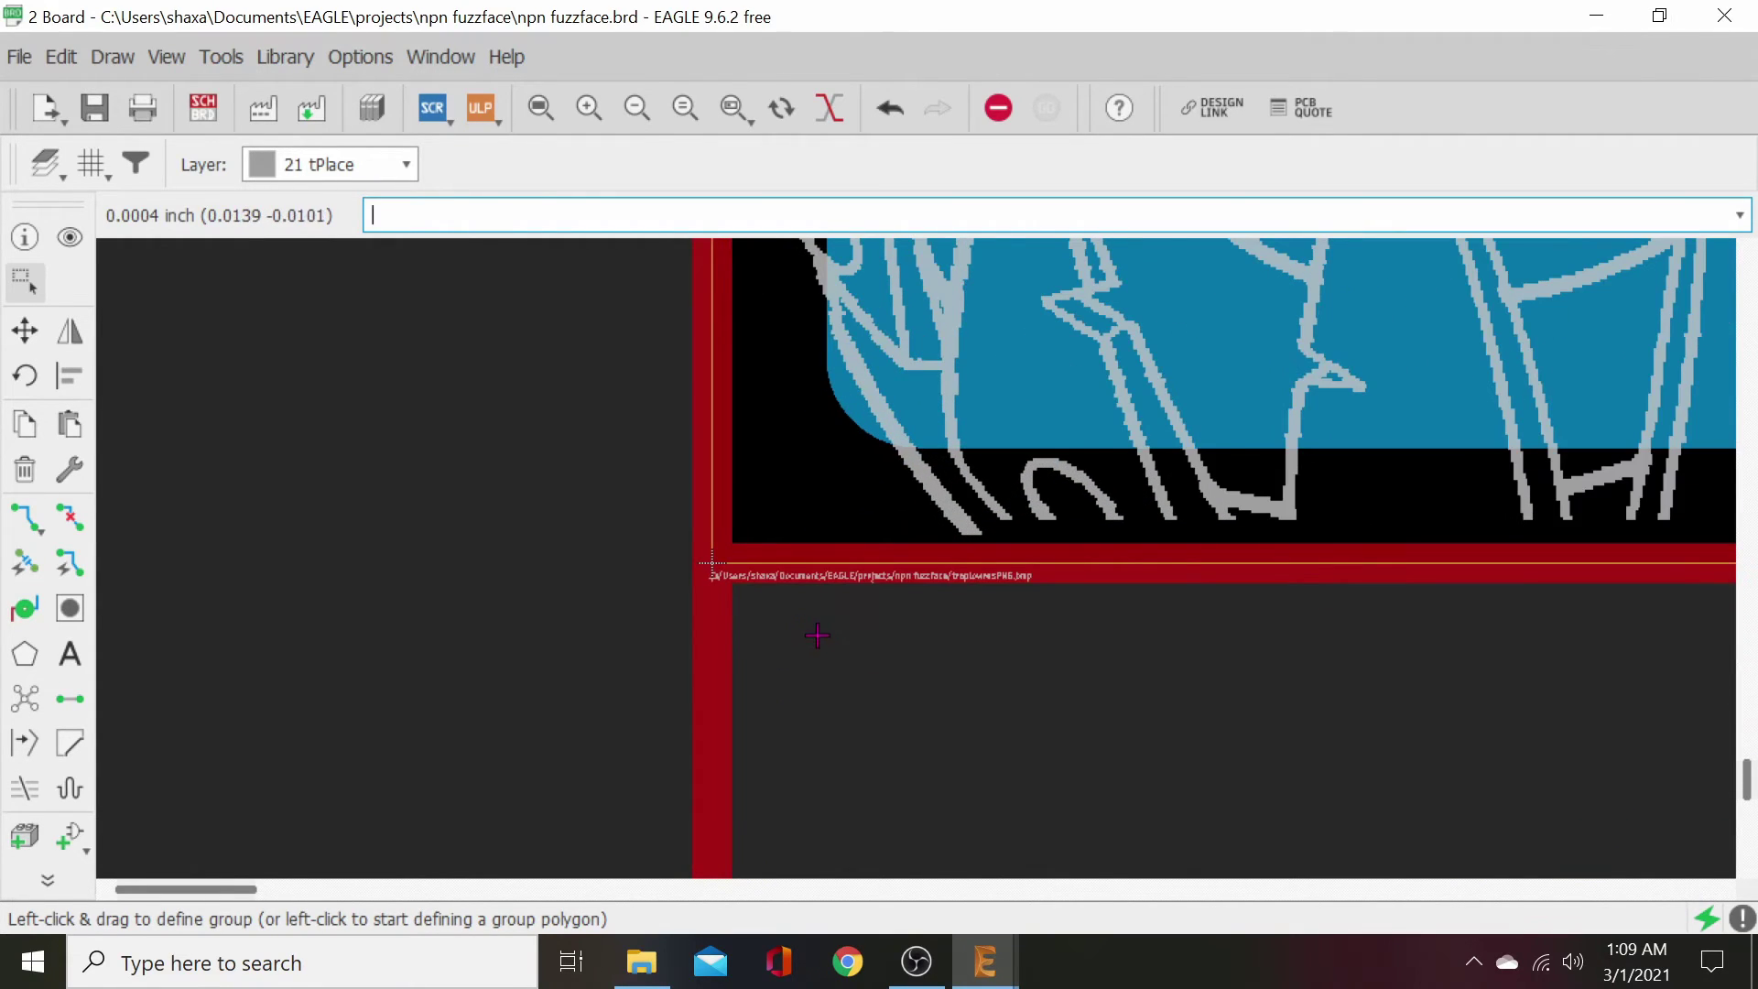
{"action": "scroll", "coordinate": [811, 628], "scroll_direction": "up", "scroll_amount": 3}
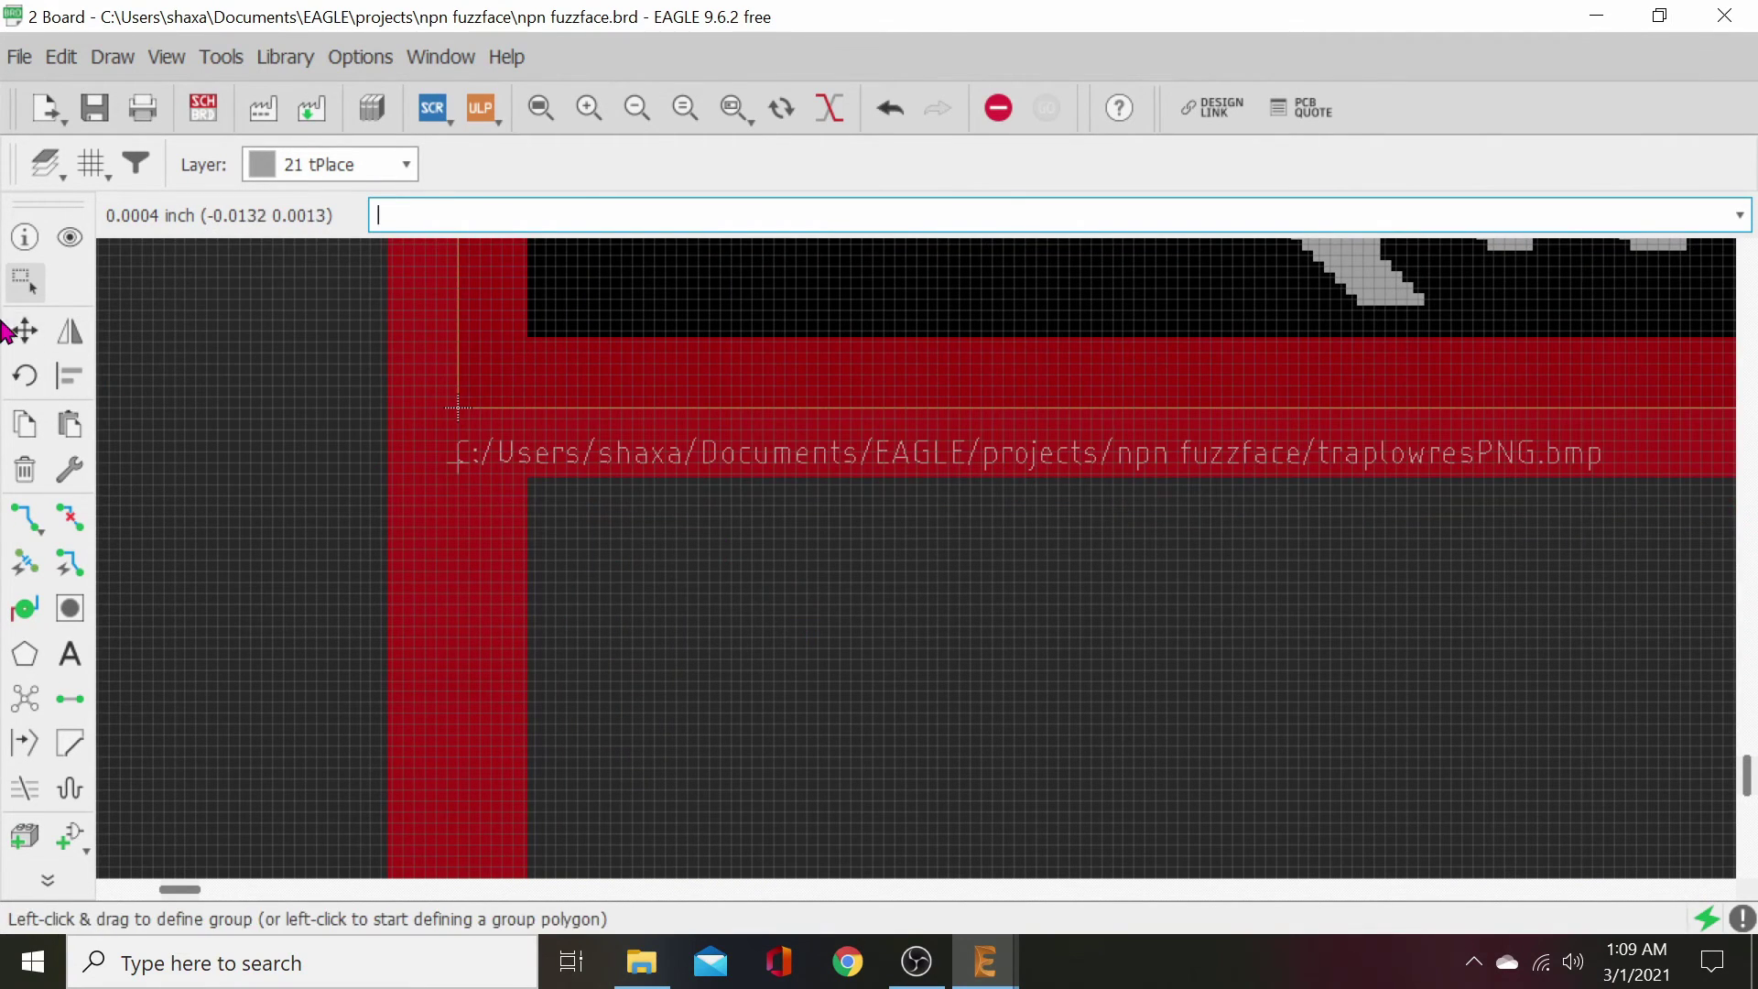
{"action": "left_click", "coordinate": [25, 469]}
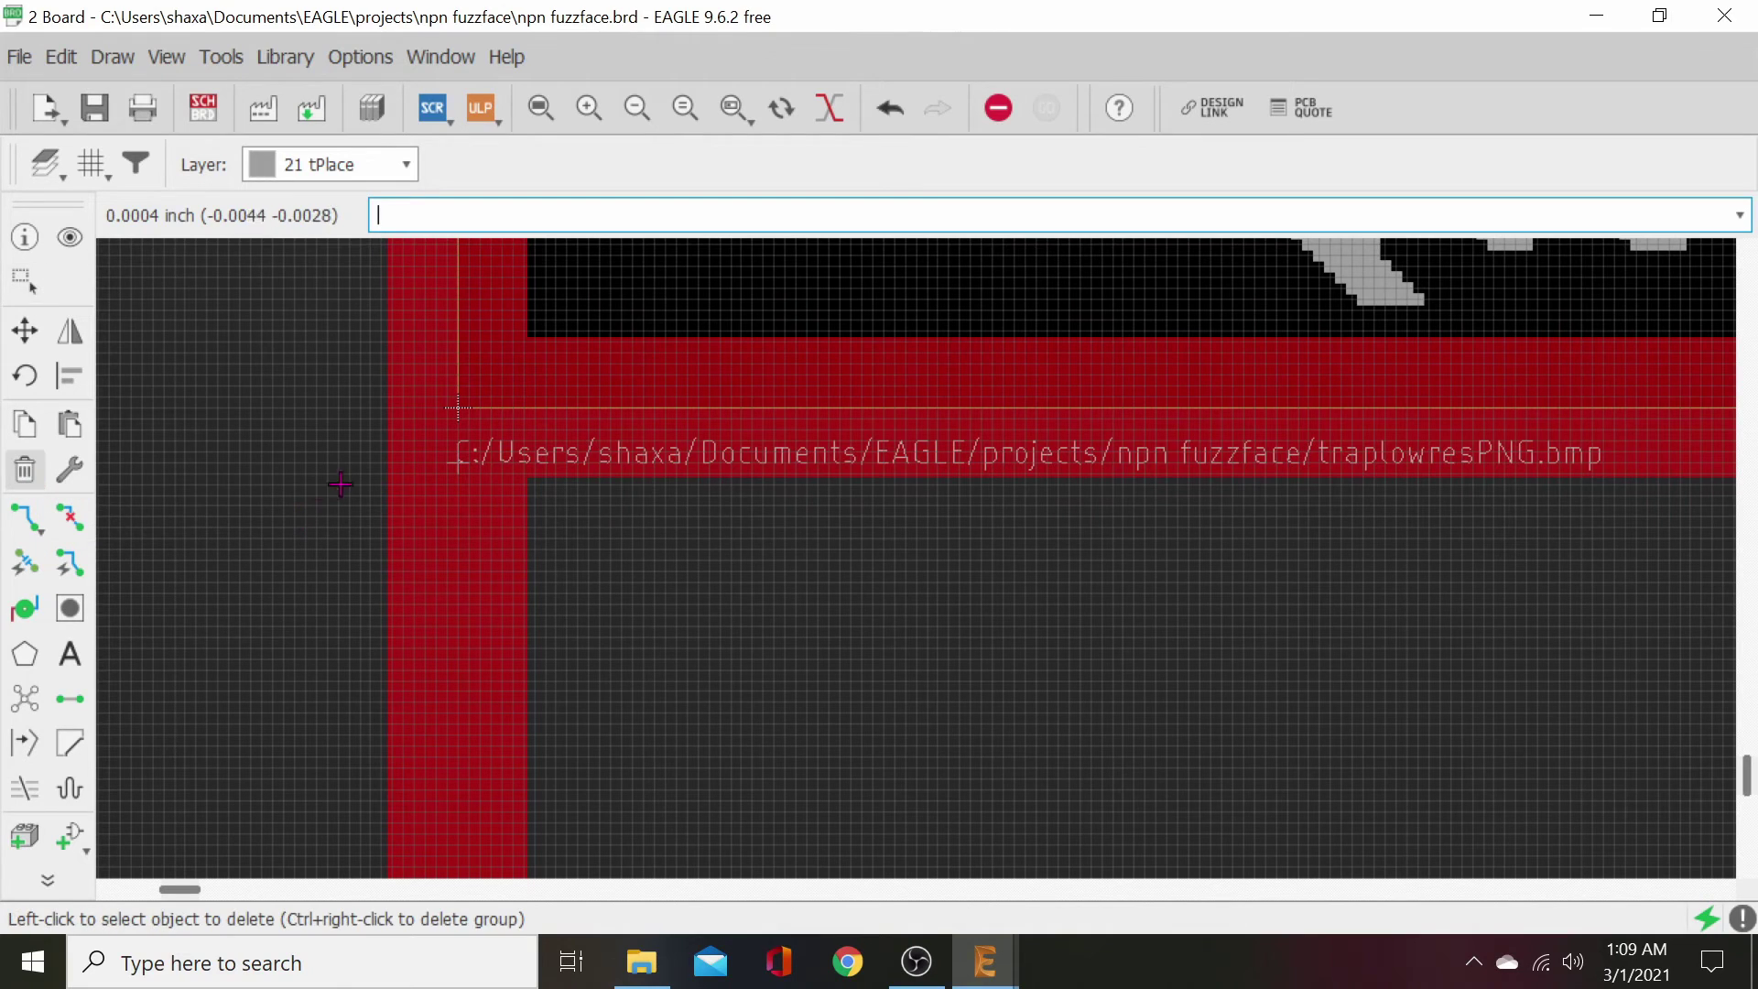
{"action": "left_click", "coordinate": [456, 463]}
{"action": "scroll", "coordinate": [1007, 622], "scroll_direction": "down", "scroll_amount": 3}
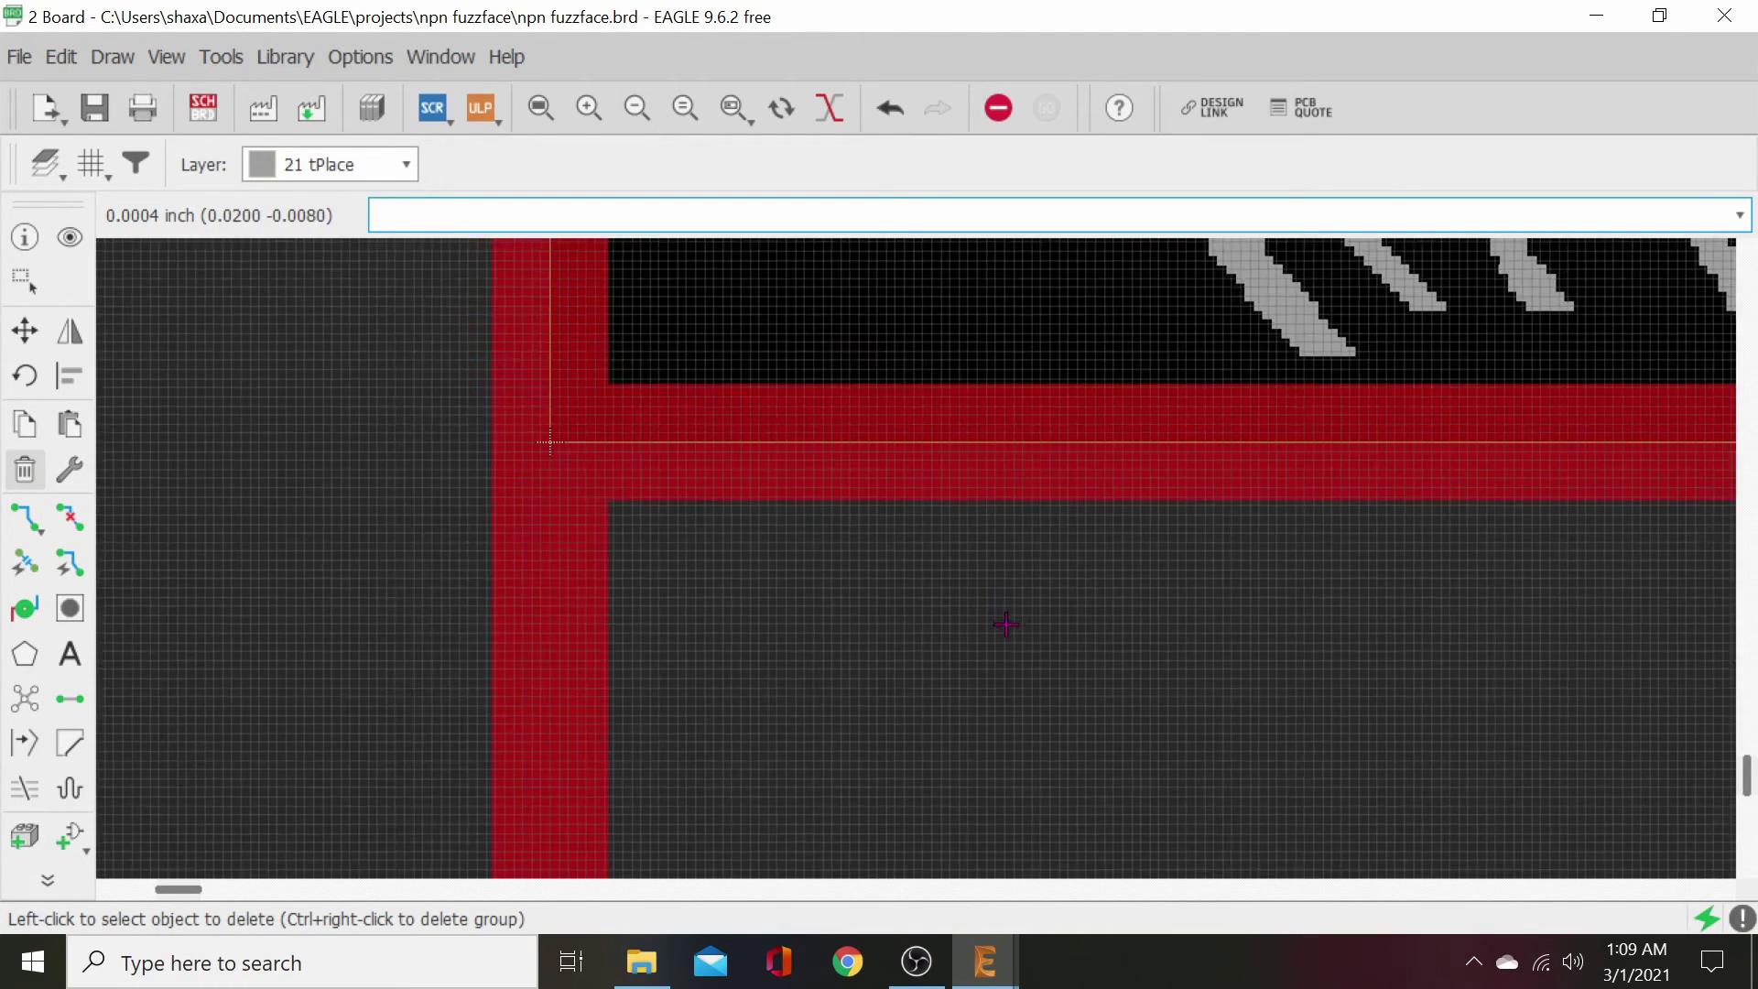
{"action": "scroll", "coordinate": [999, 661], "scroll_direction": "down", "scroll_amount": 5}
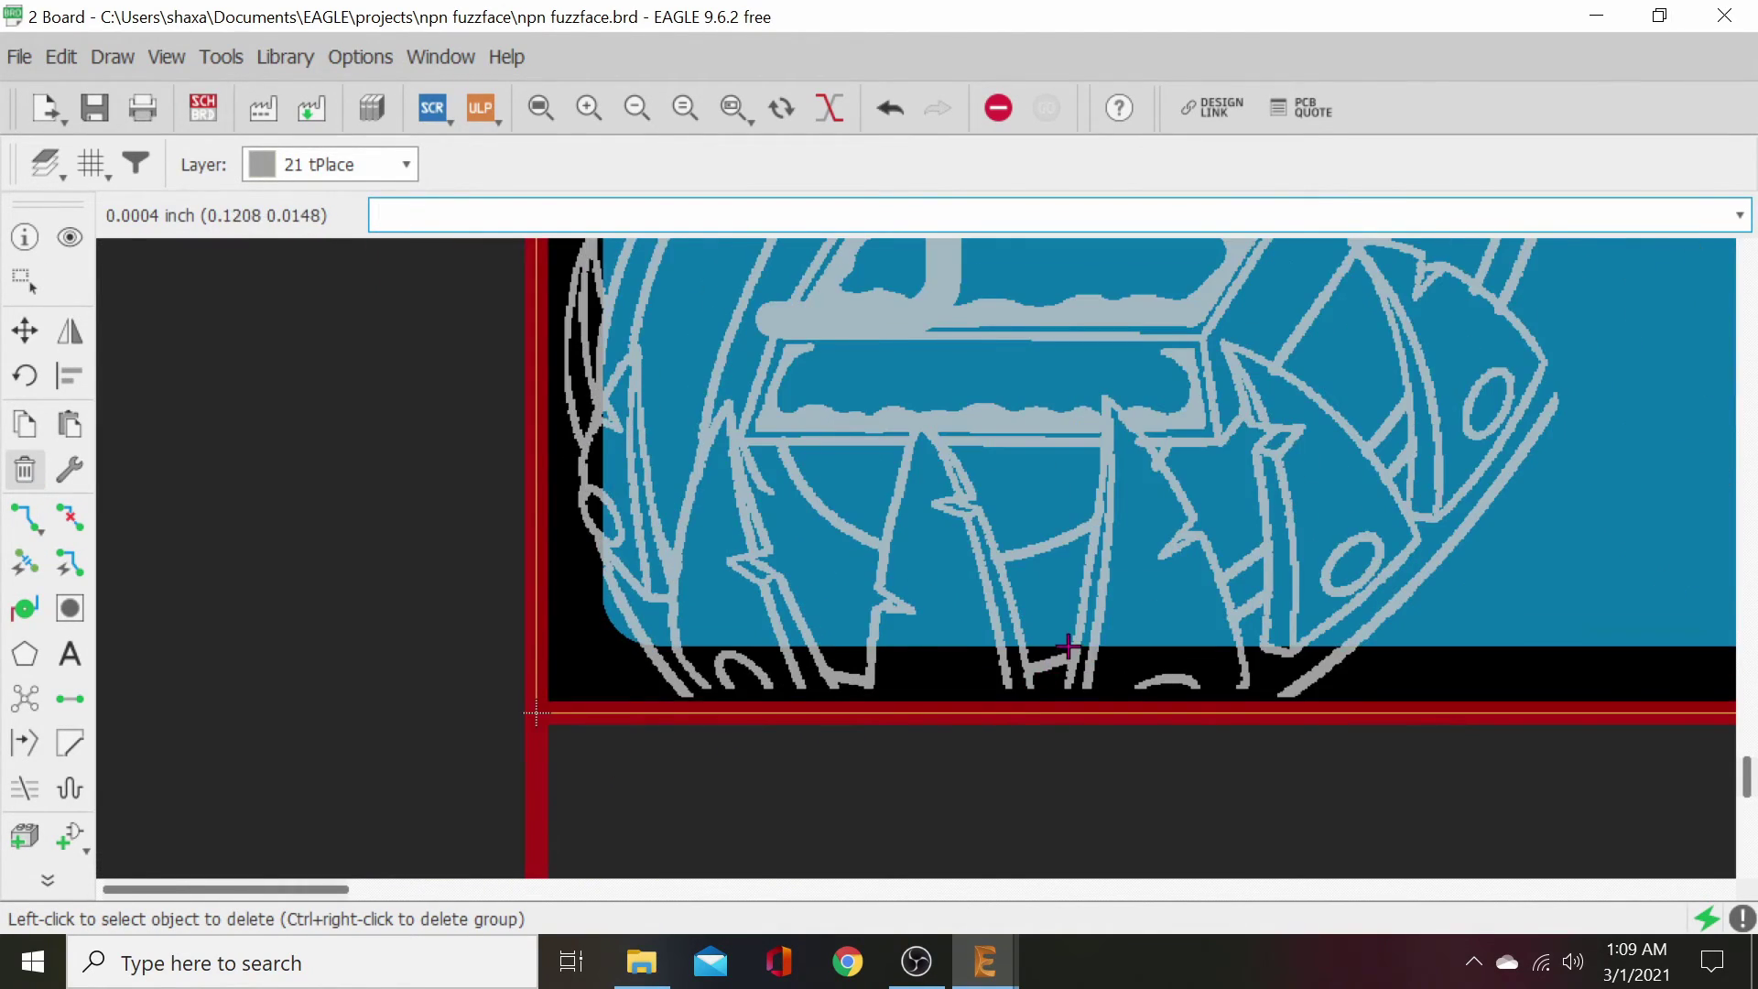
{"action": "scroll", "coordinate": [869, 666], "scroll_direction": "down", "scroll_amount": 2}
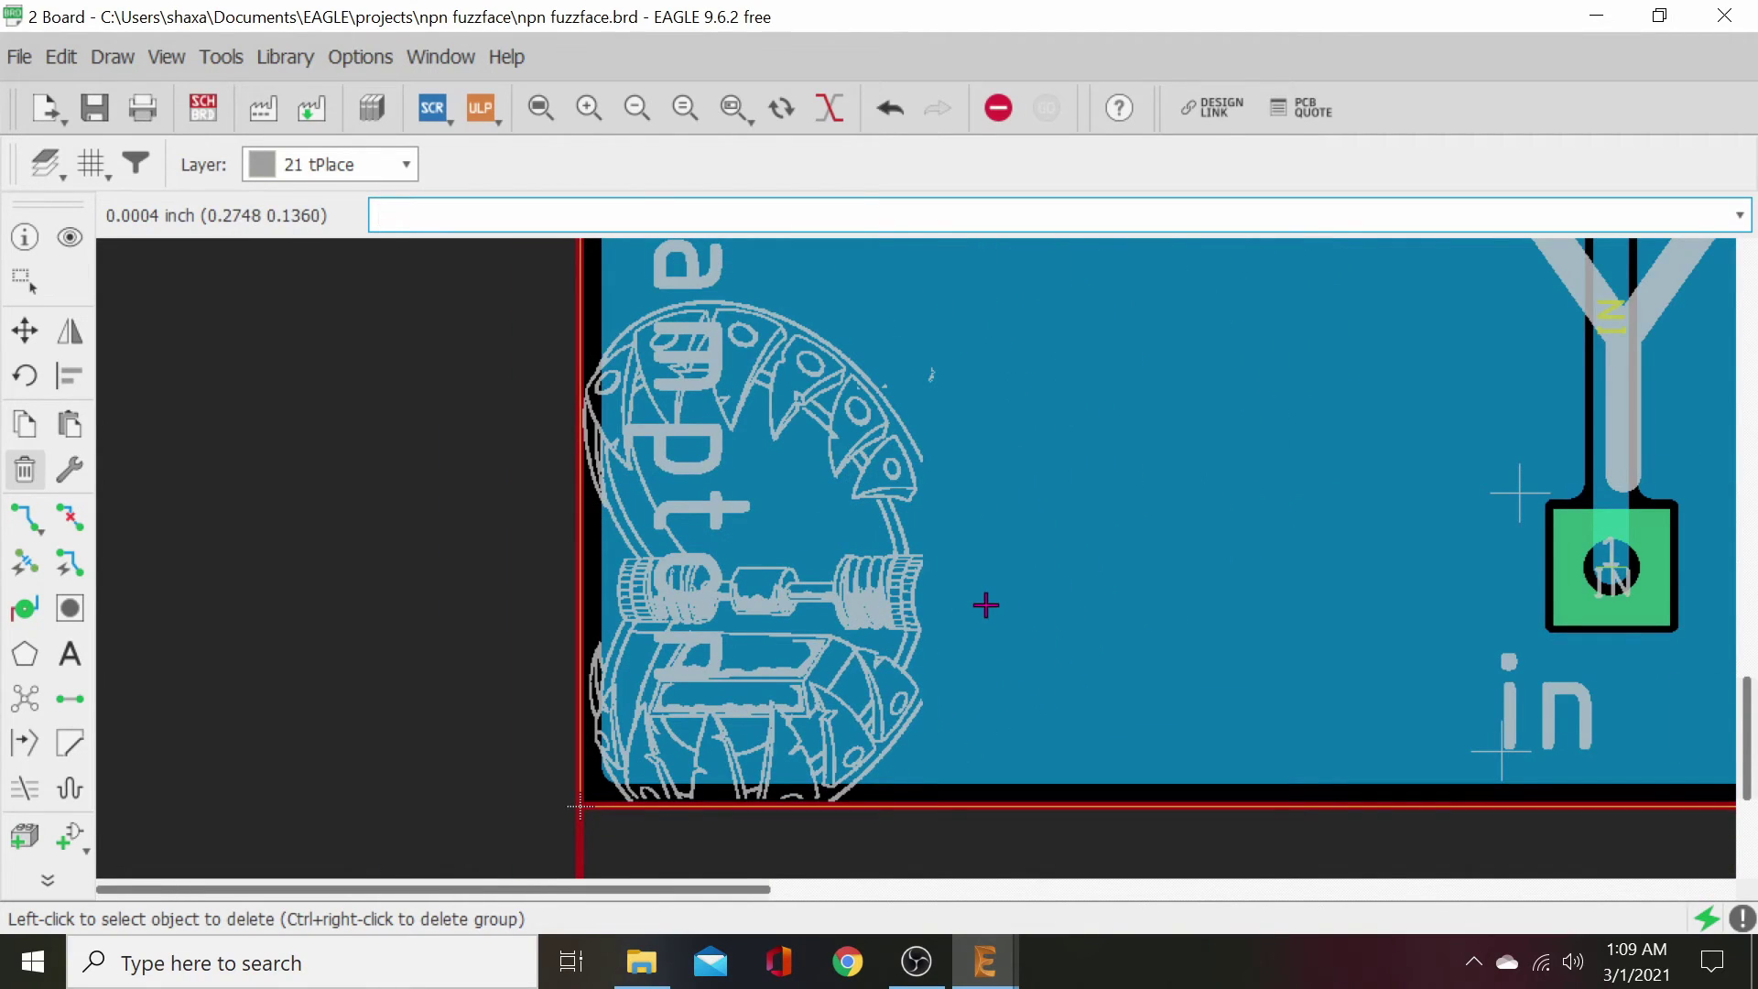
{"action": "middle_click_drag", "start_coordinate": [985, 604], "coordinate": [910, 631]}
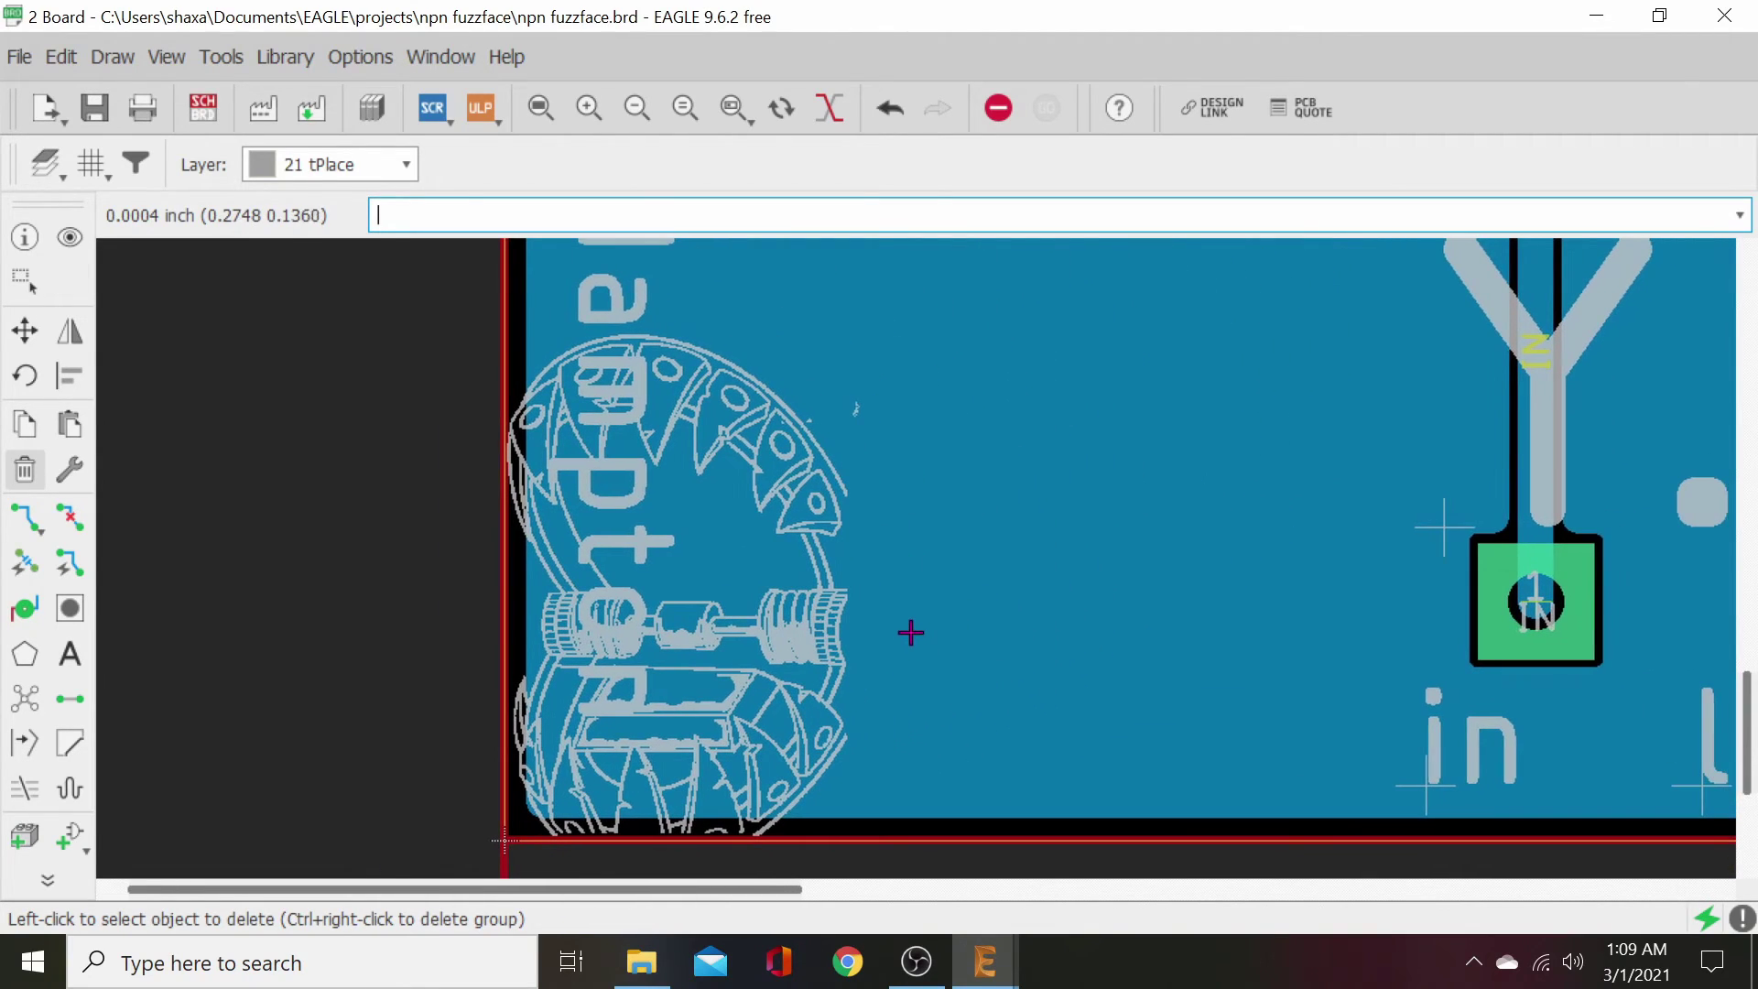
- Group the lower-left bitmap logo and move it inside the board's bottom-left corner
{"action": "left_click", "coordinate": [22, 280]}
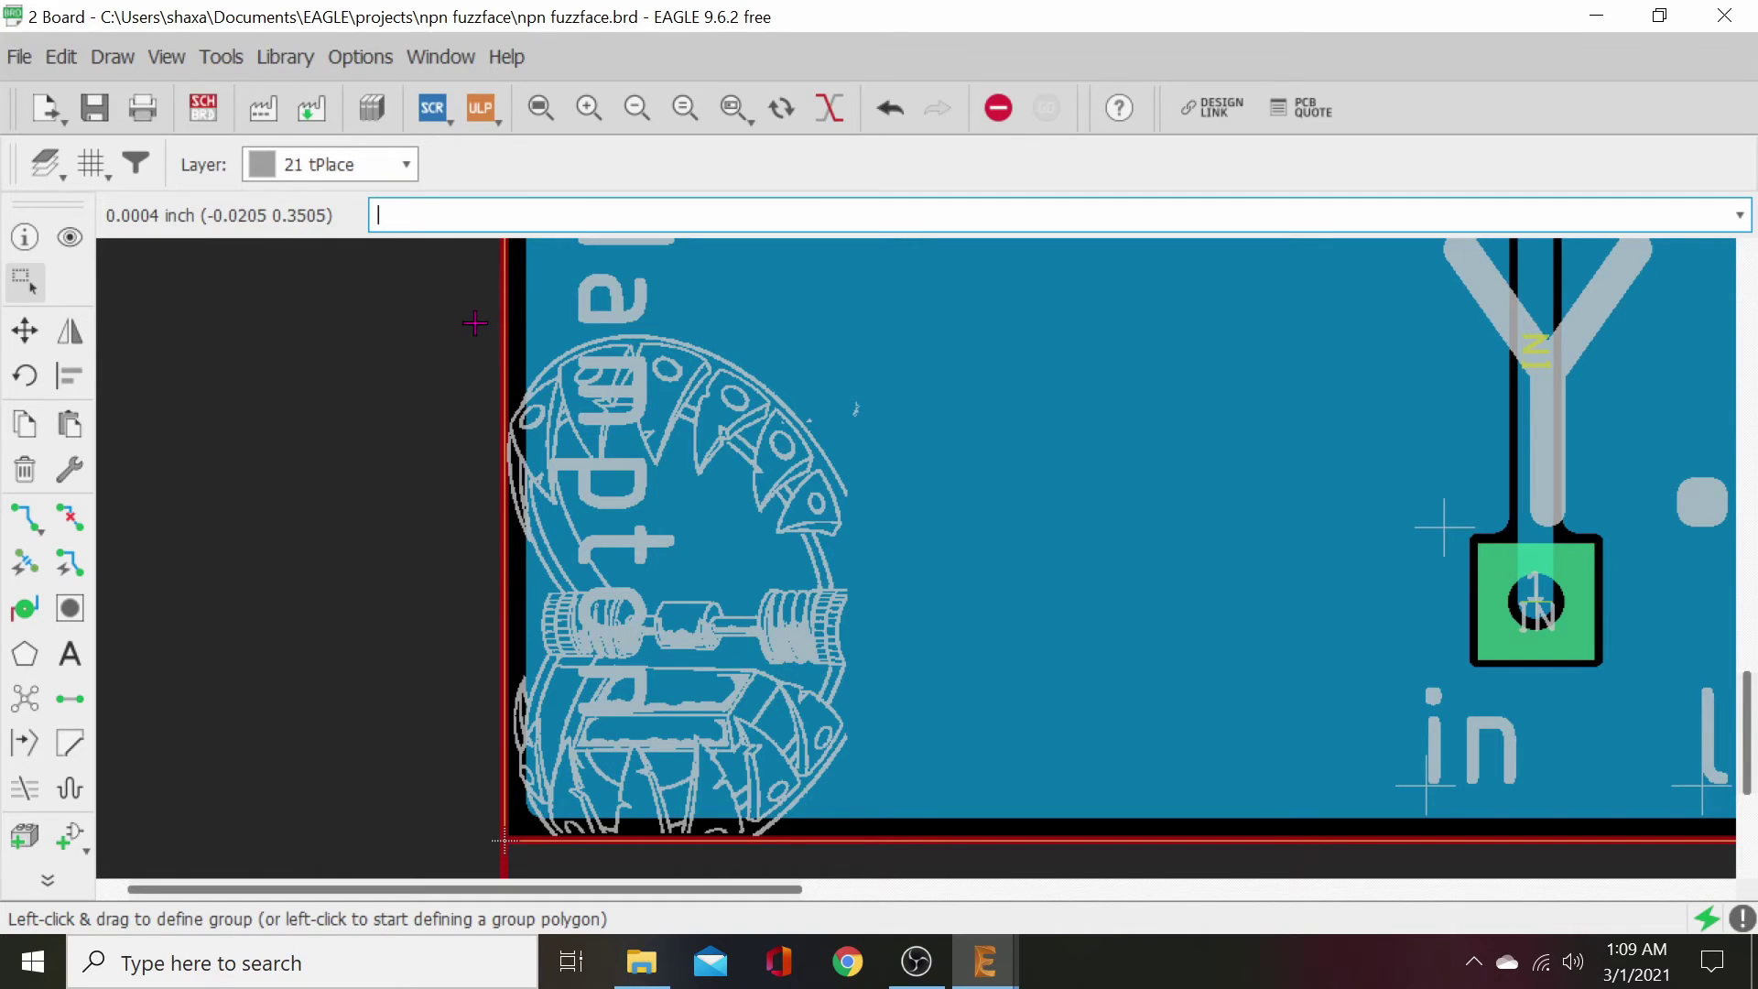
{"action": "left_click_drag", "start_coordinate": [474, 323], "coordinate": [930, 861]}
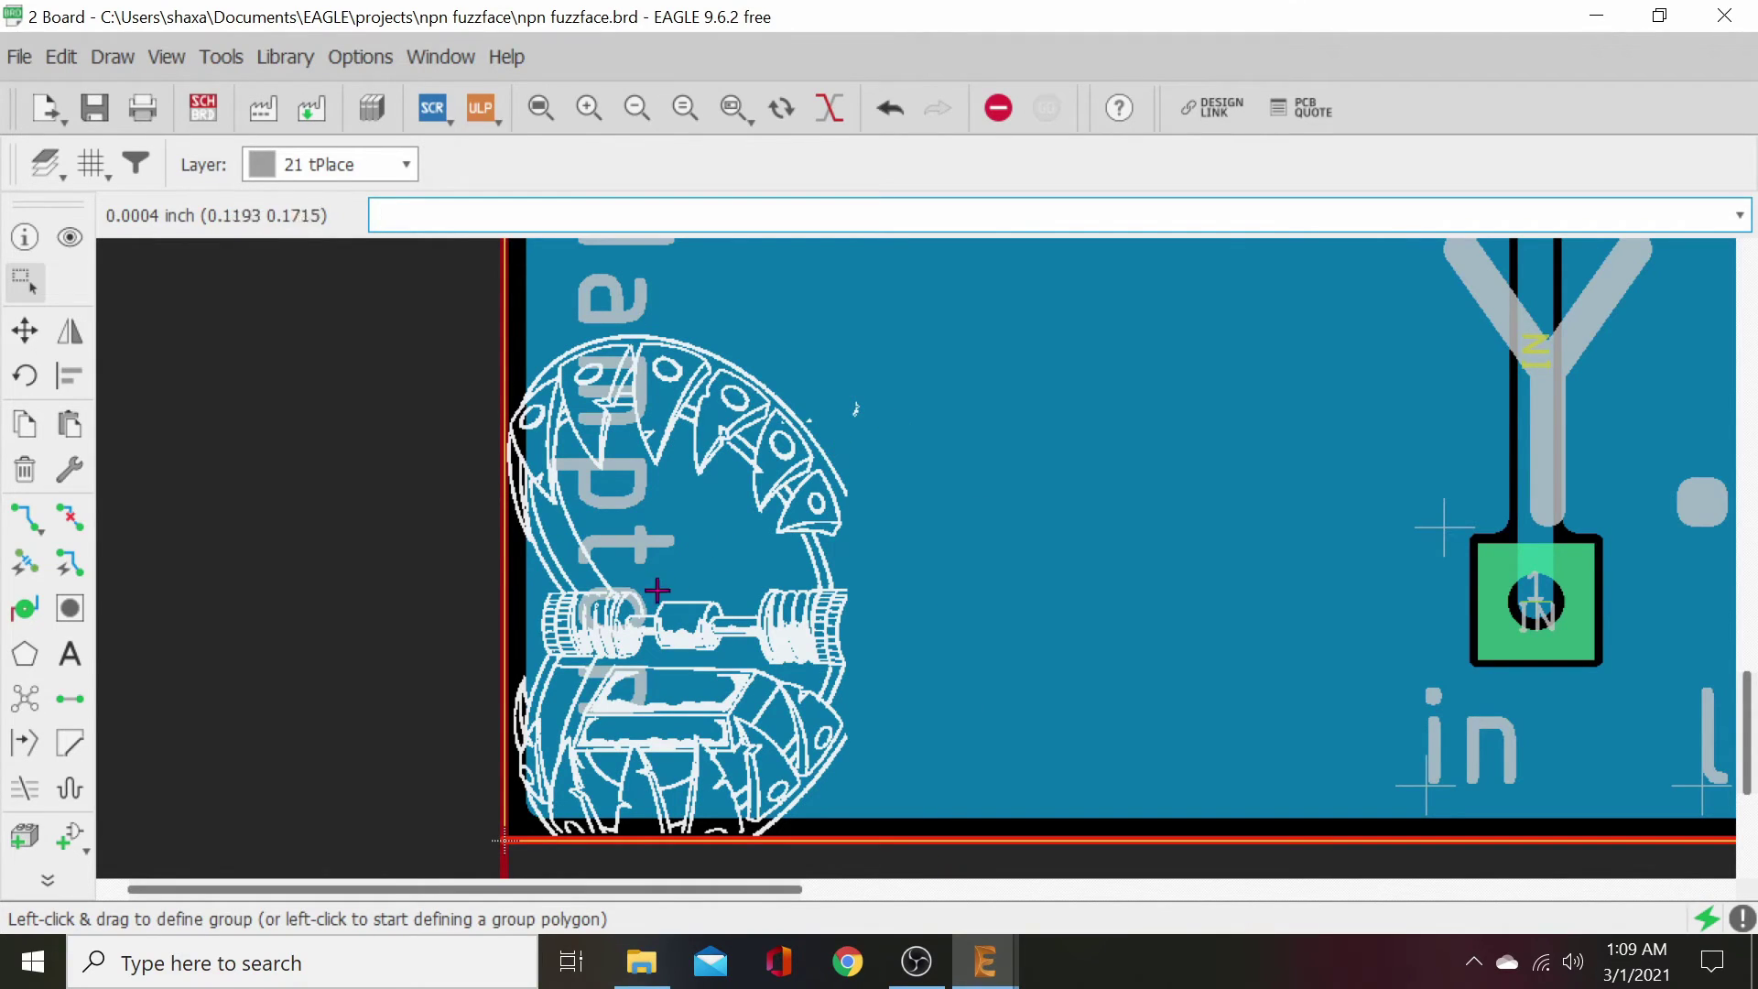
{"action": "left_click", "coordinate": [26, 331]}
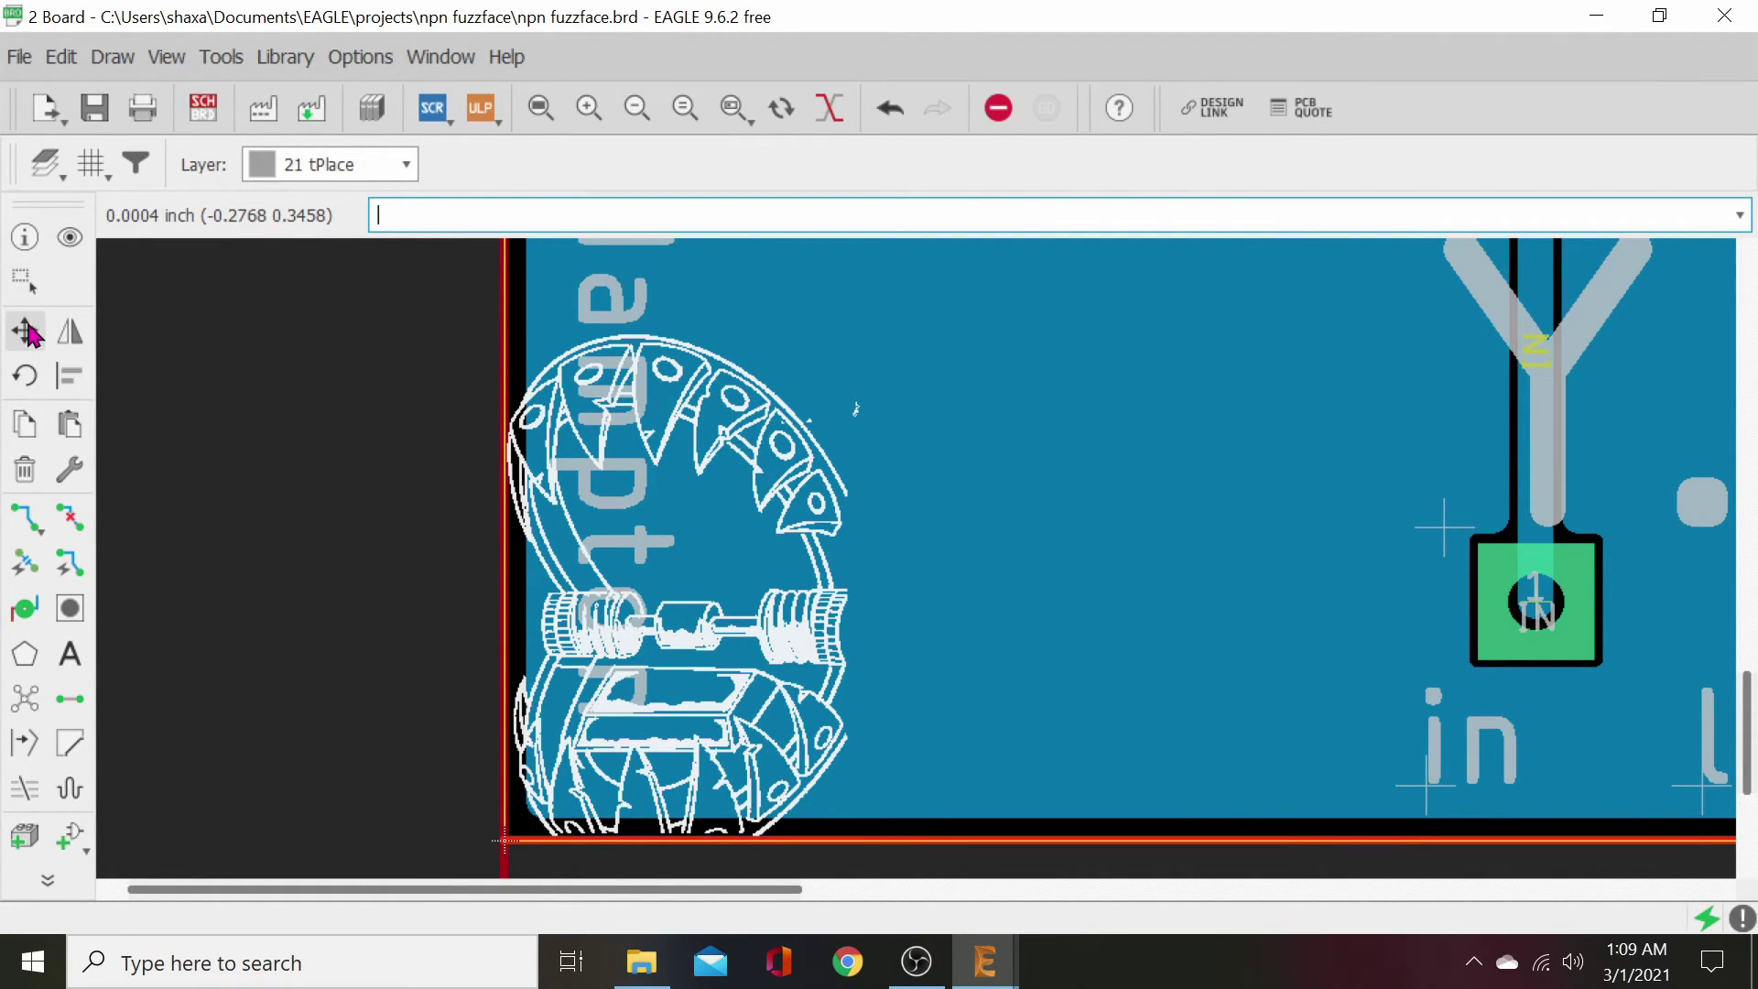
{"action": "right_click", "coordinate": [952, 529], "text": "ctrl"}
{"action": "left_click", "coordinate": [979, 538]}
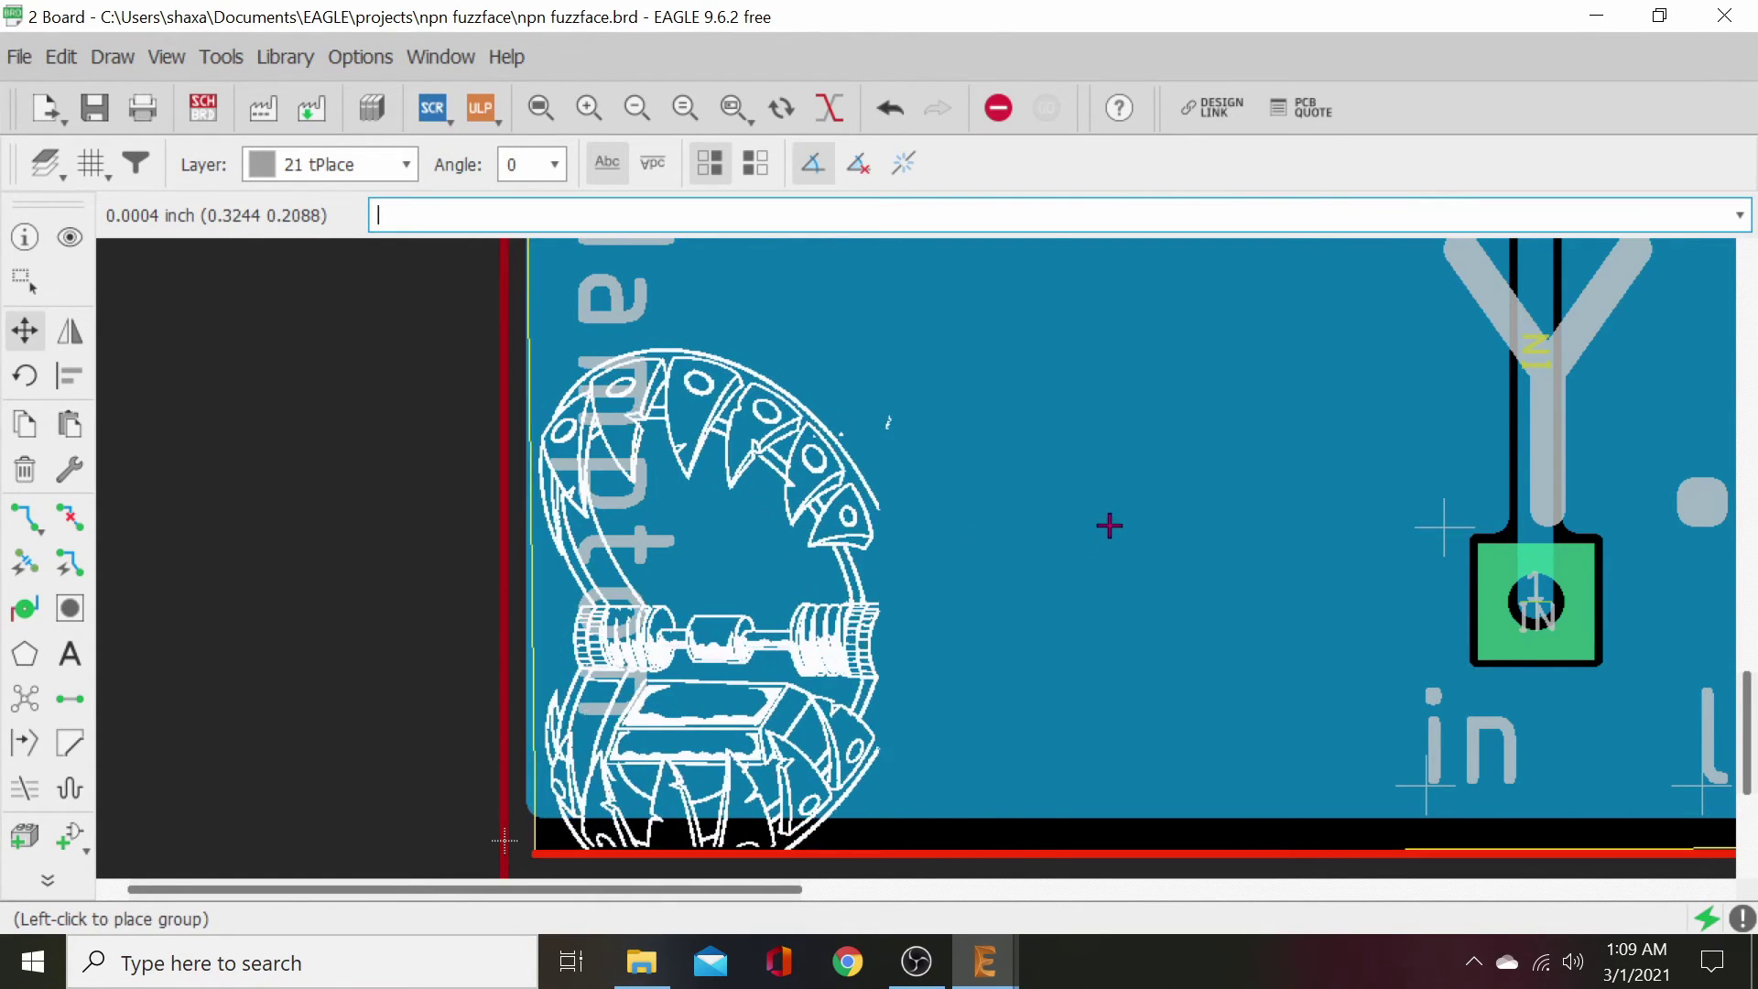
{"action": "middle_click_drag", "start_coordinate": [1129, 523], "coordinate": [820, 494]}
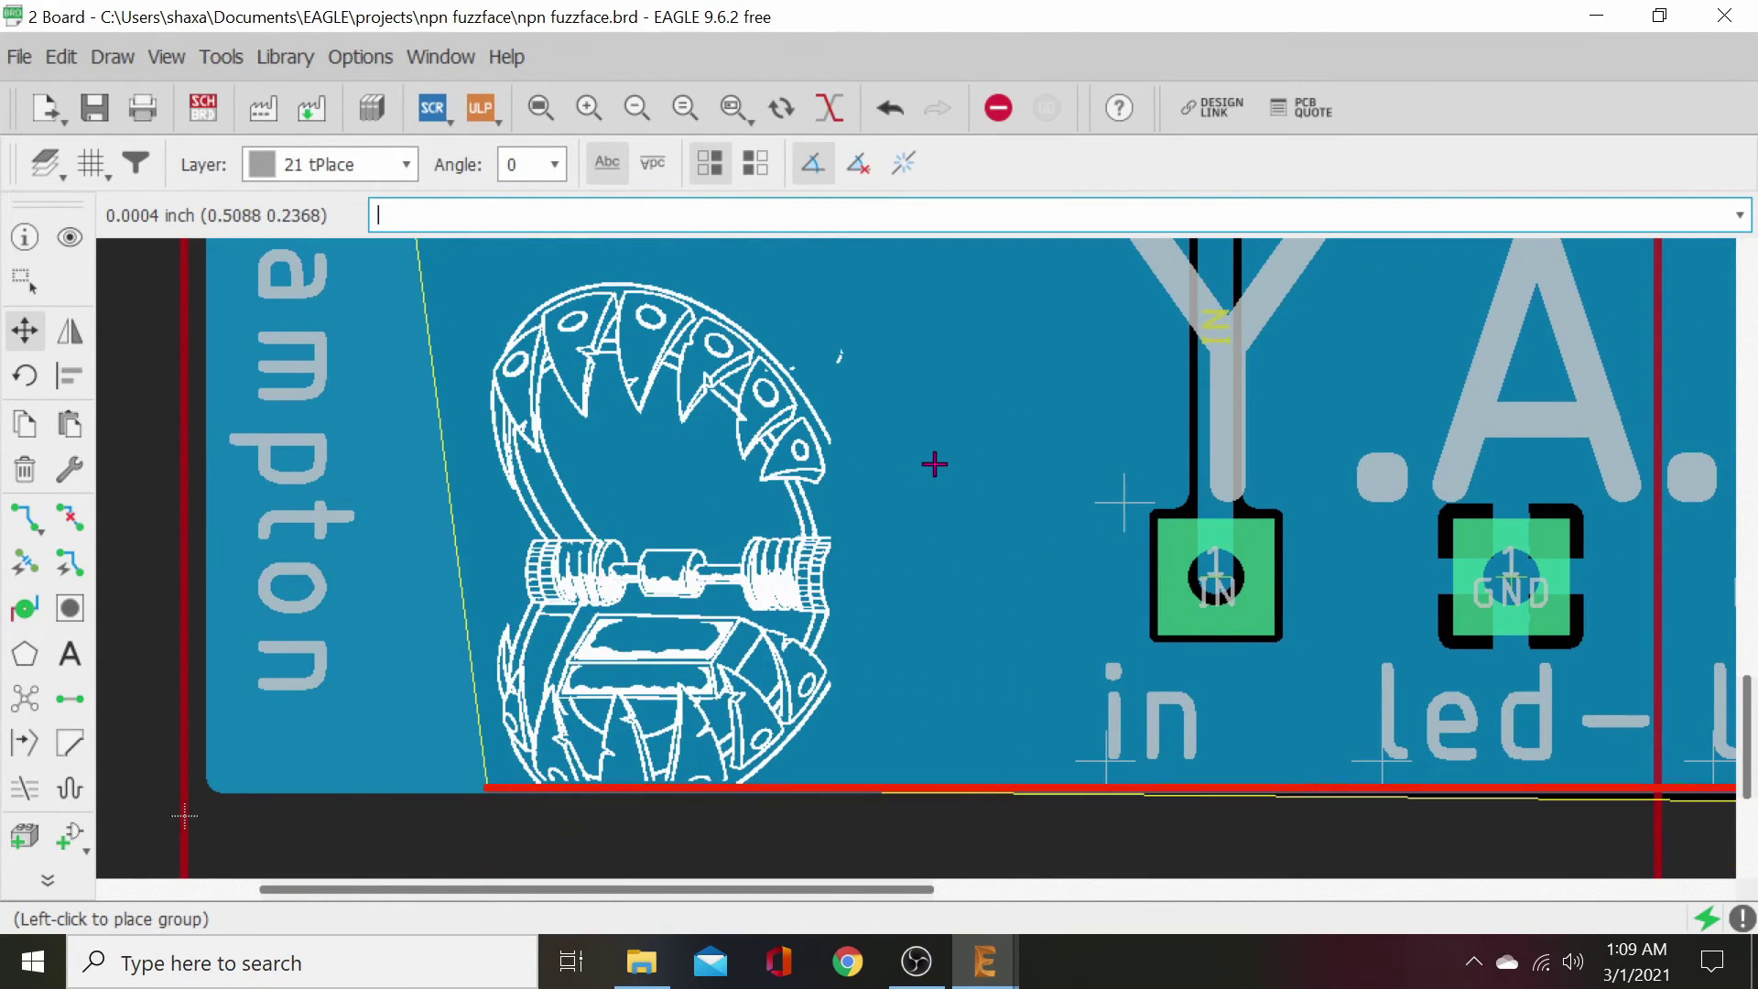
{"action": "middle_click_drag", "start_coordinate": [781, 498], "coordinate": [879, 483]}
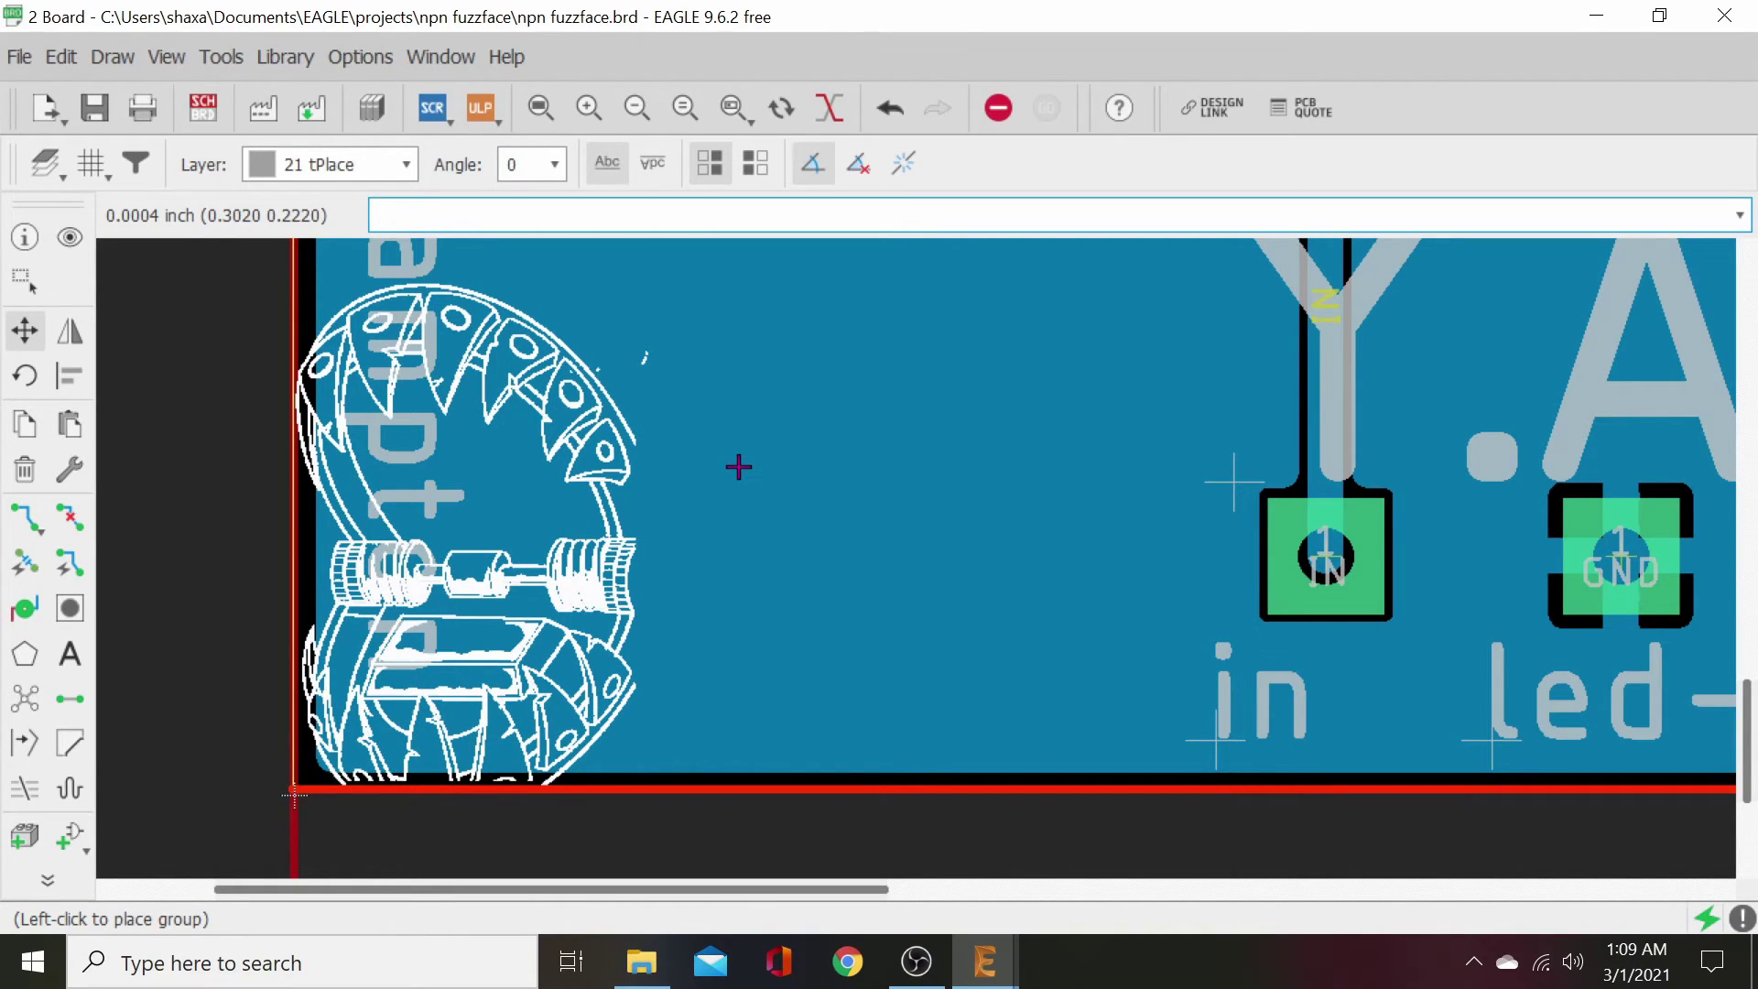
{"action": "left_click", "coordinate": [739, 467]}
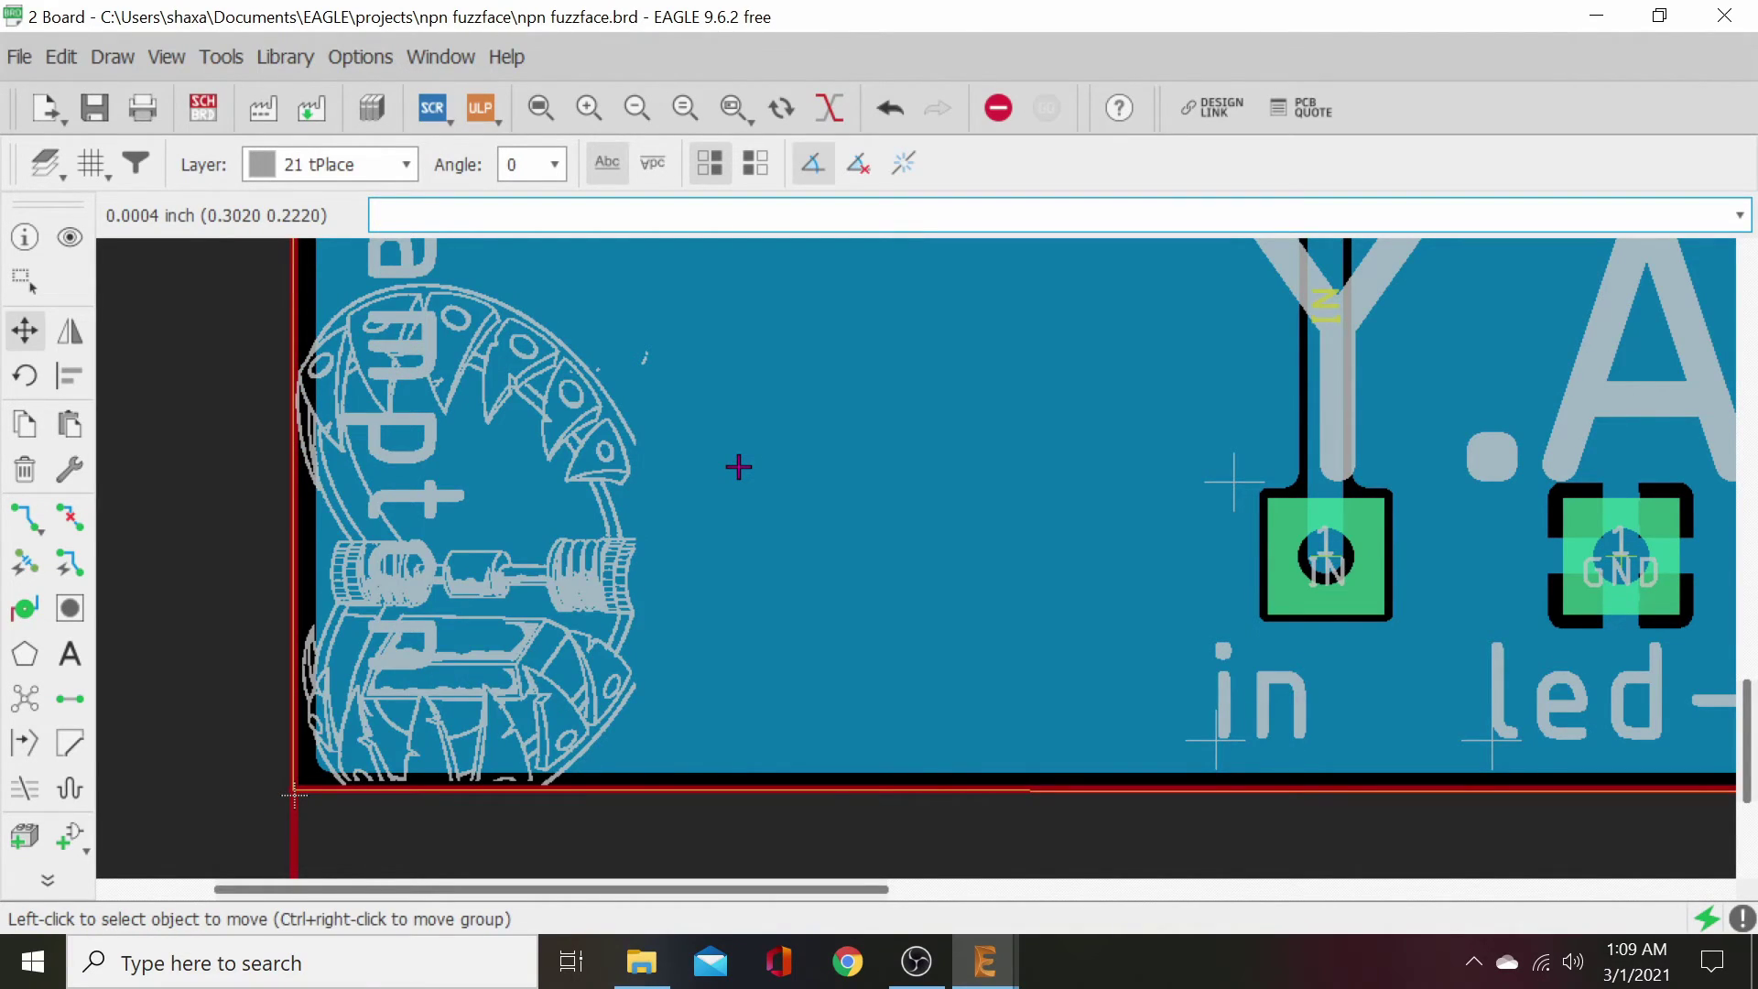
- Reposition the board's bottom outline line, then zoom out to see the whole board
{"action": "left_click", "coordinate": [25, 333]}
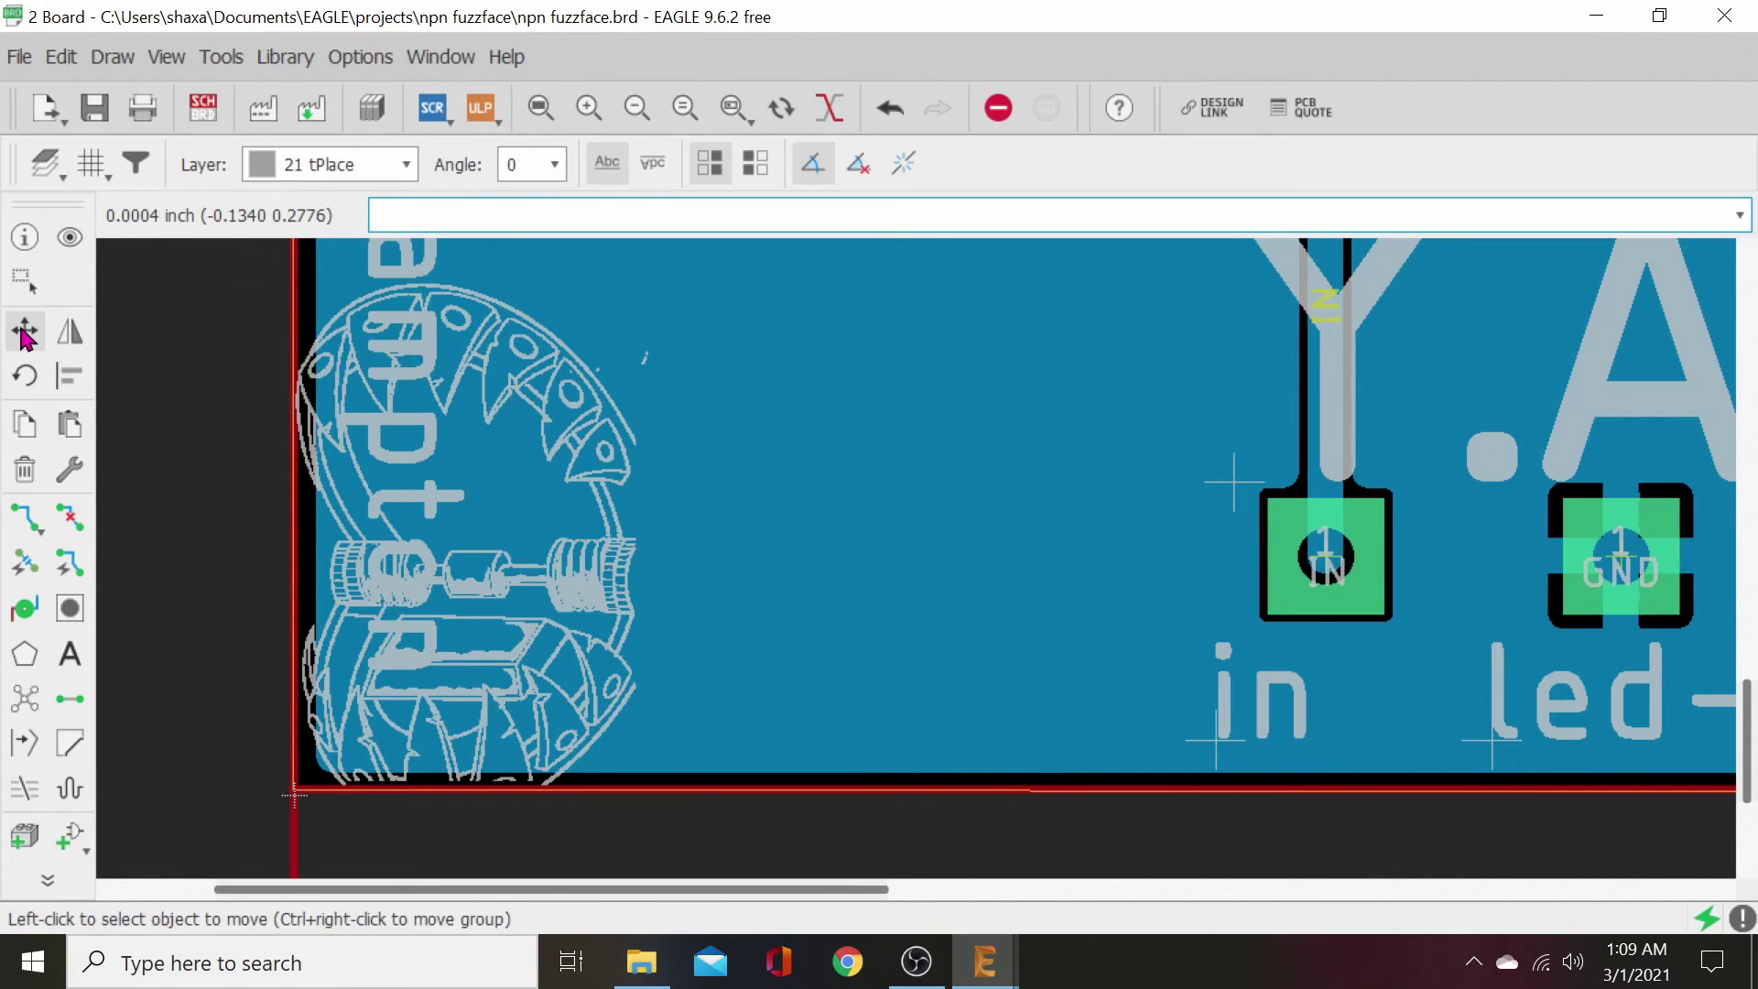
{"action": "left_click", "coordinate": [667, 789]}
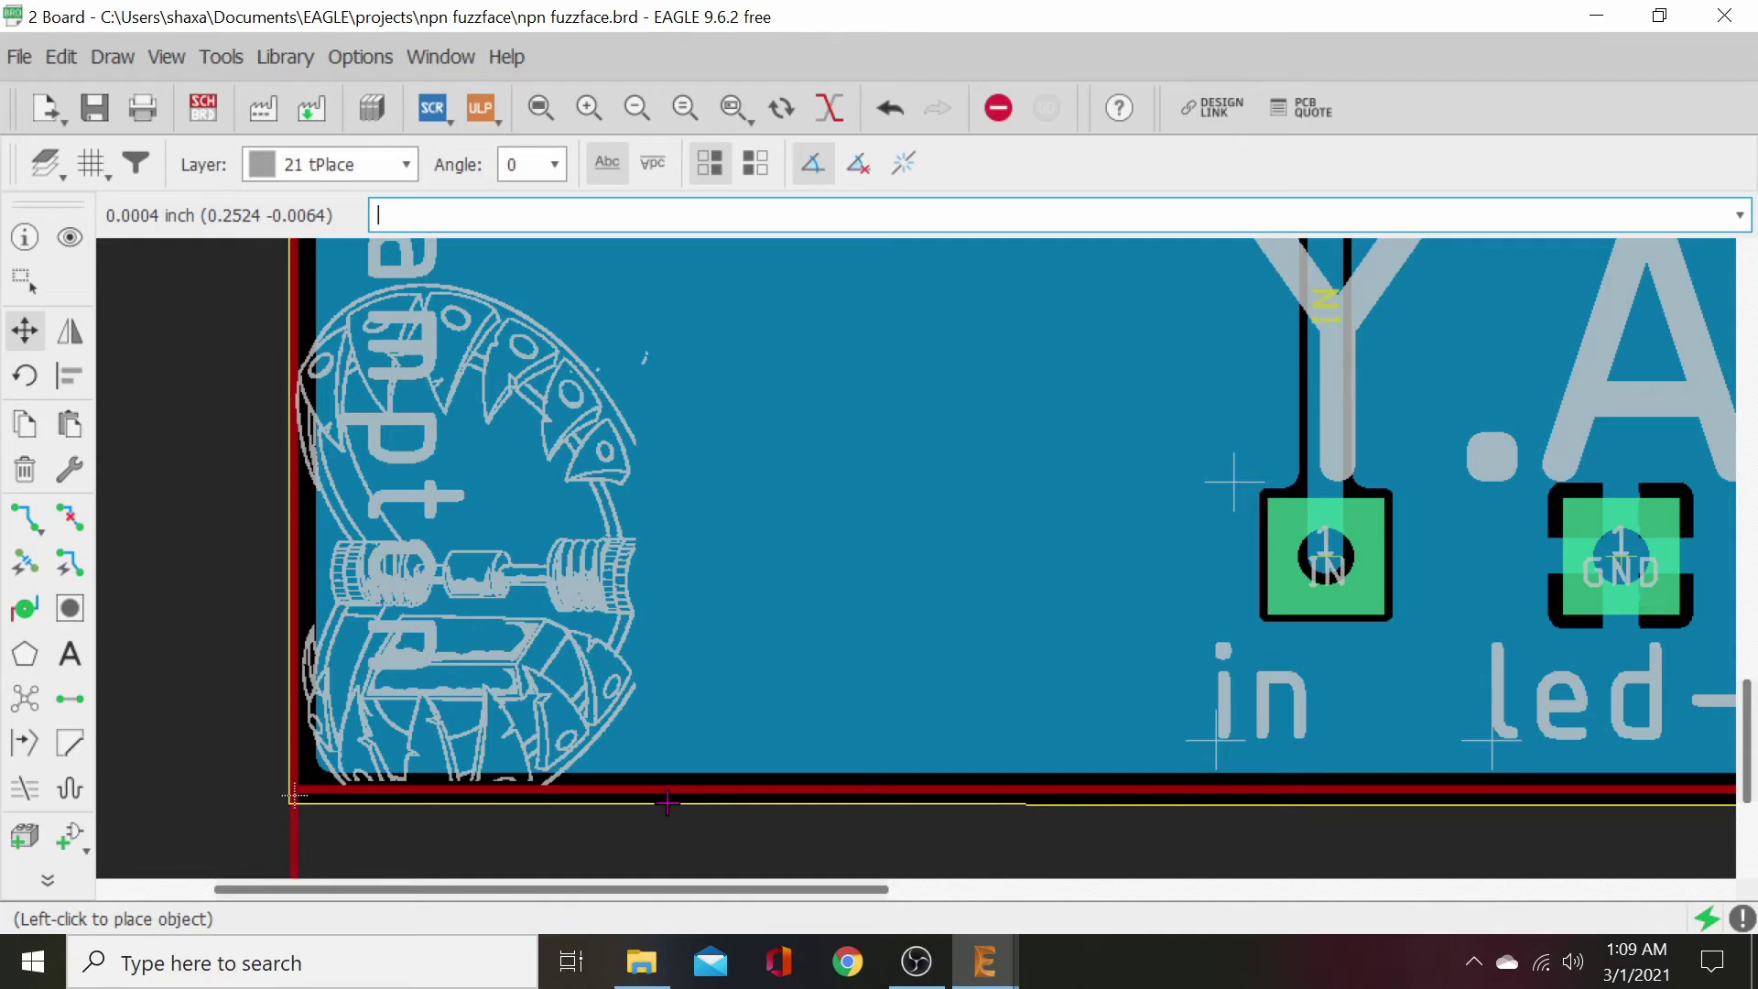
{"action": "left_click", "coordinate": [669, 806]}
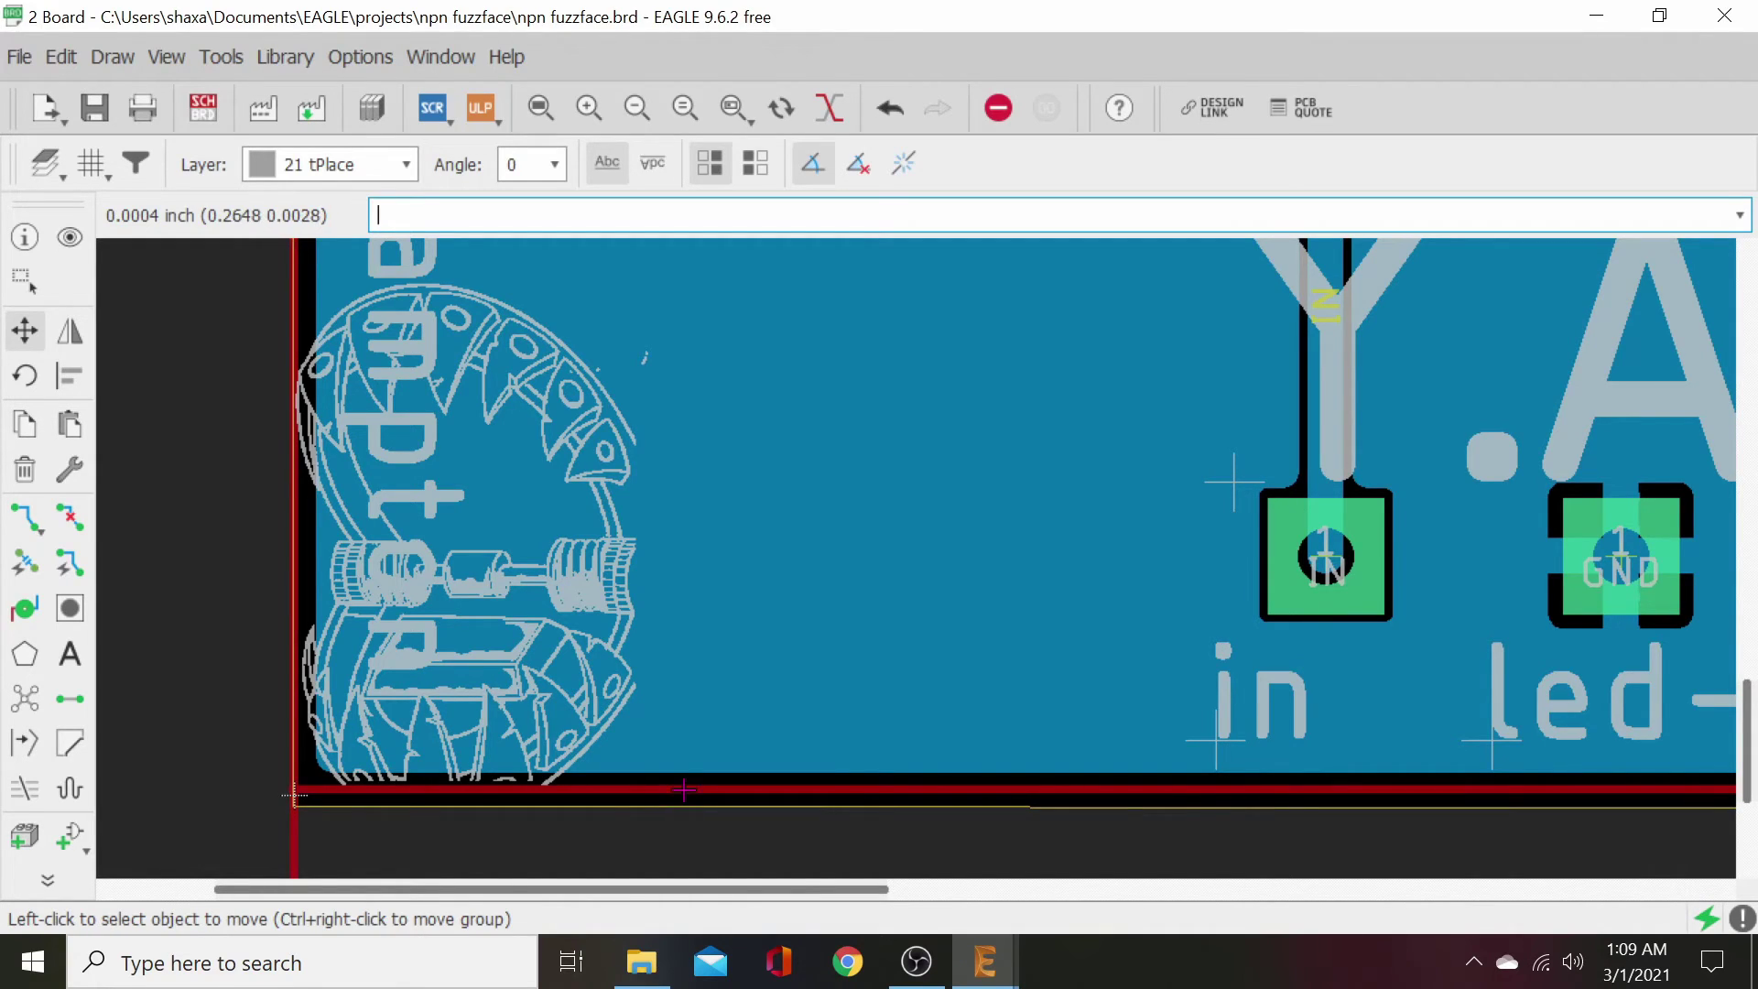
{"action": "left_click", "coordinate": [684, 789]}
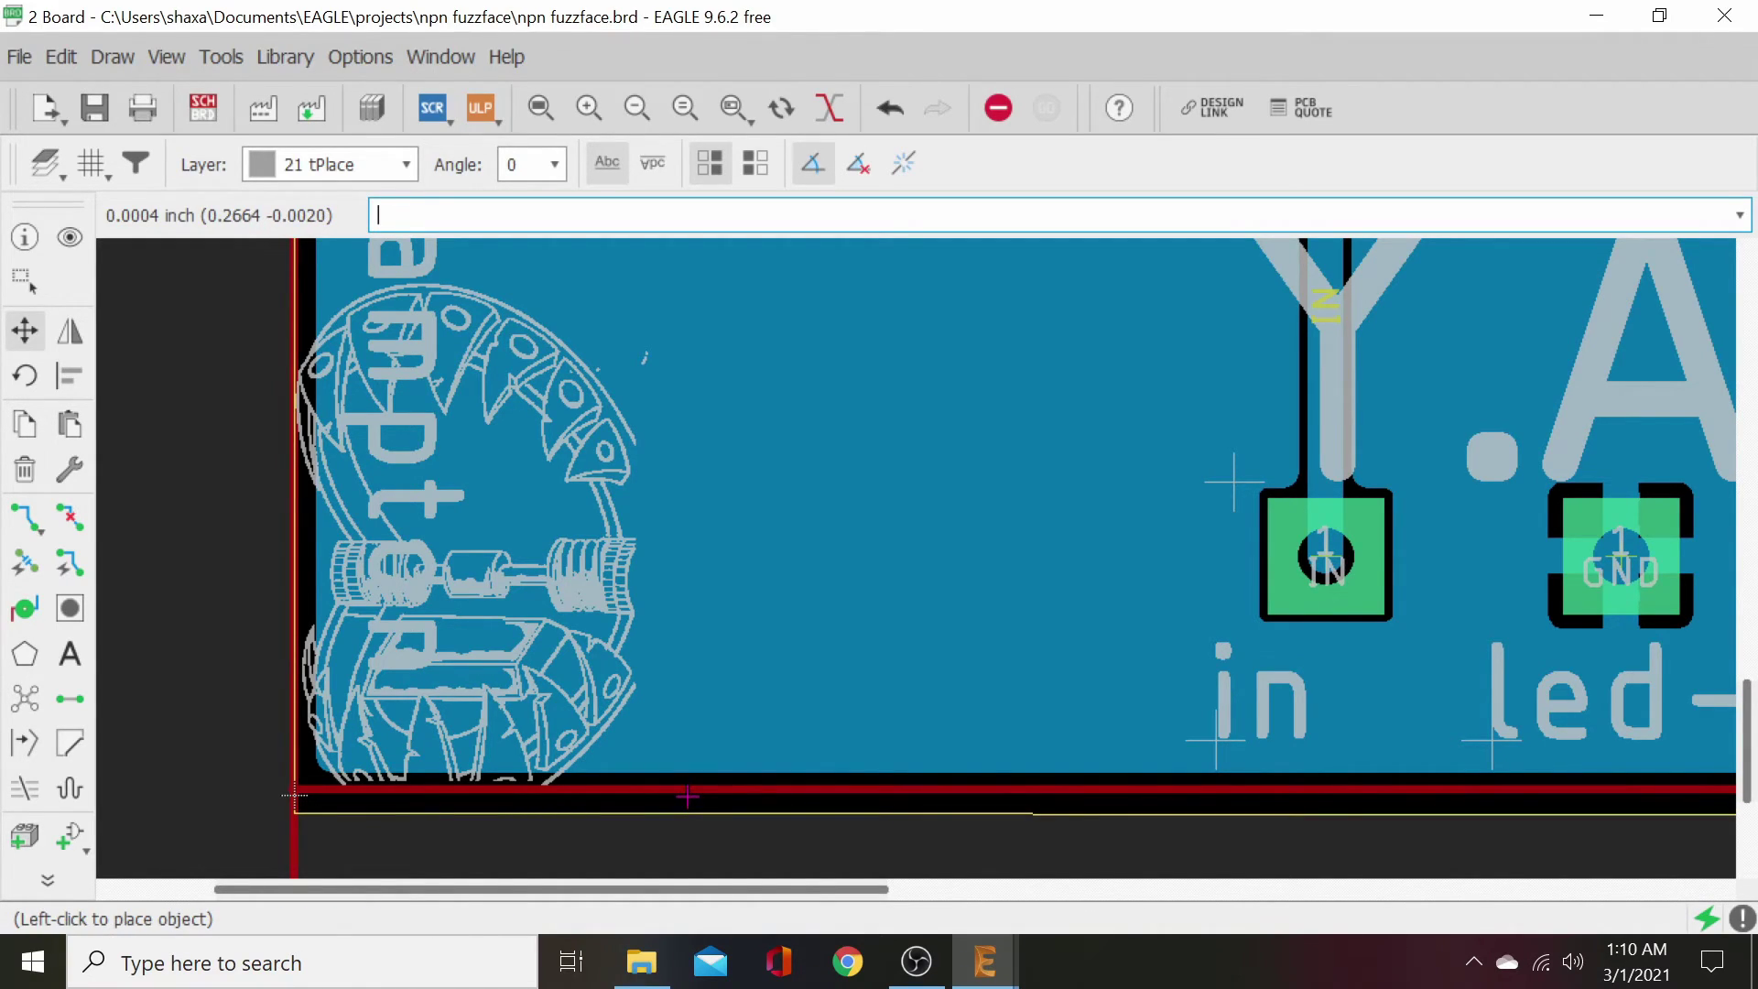
{"action": "left_click", "coordinate": [688, 795]}
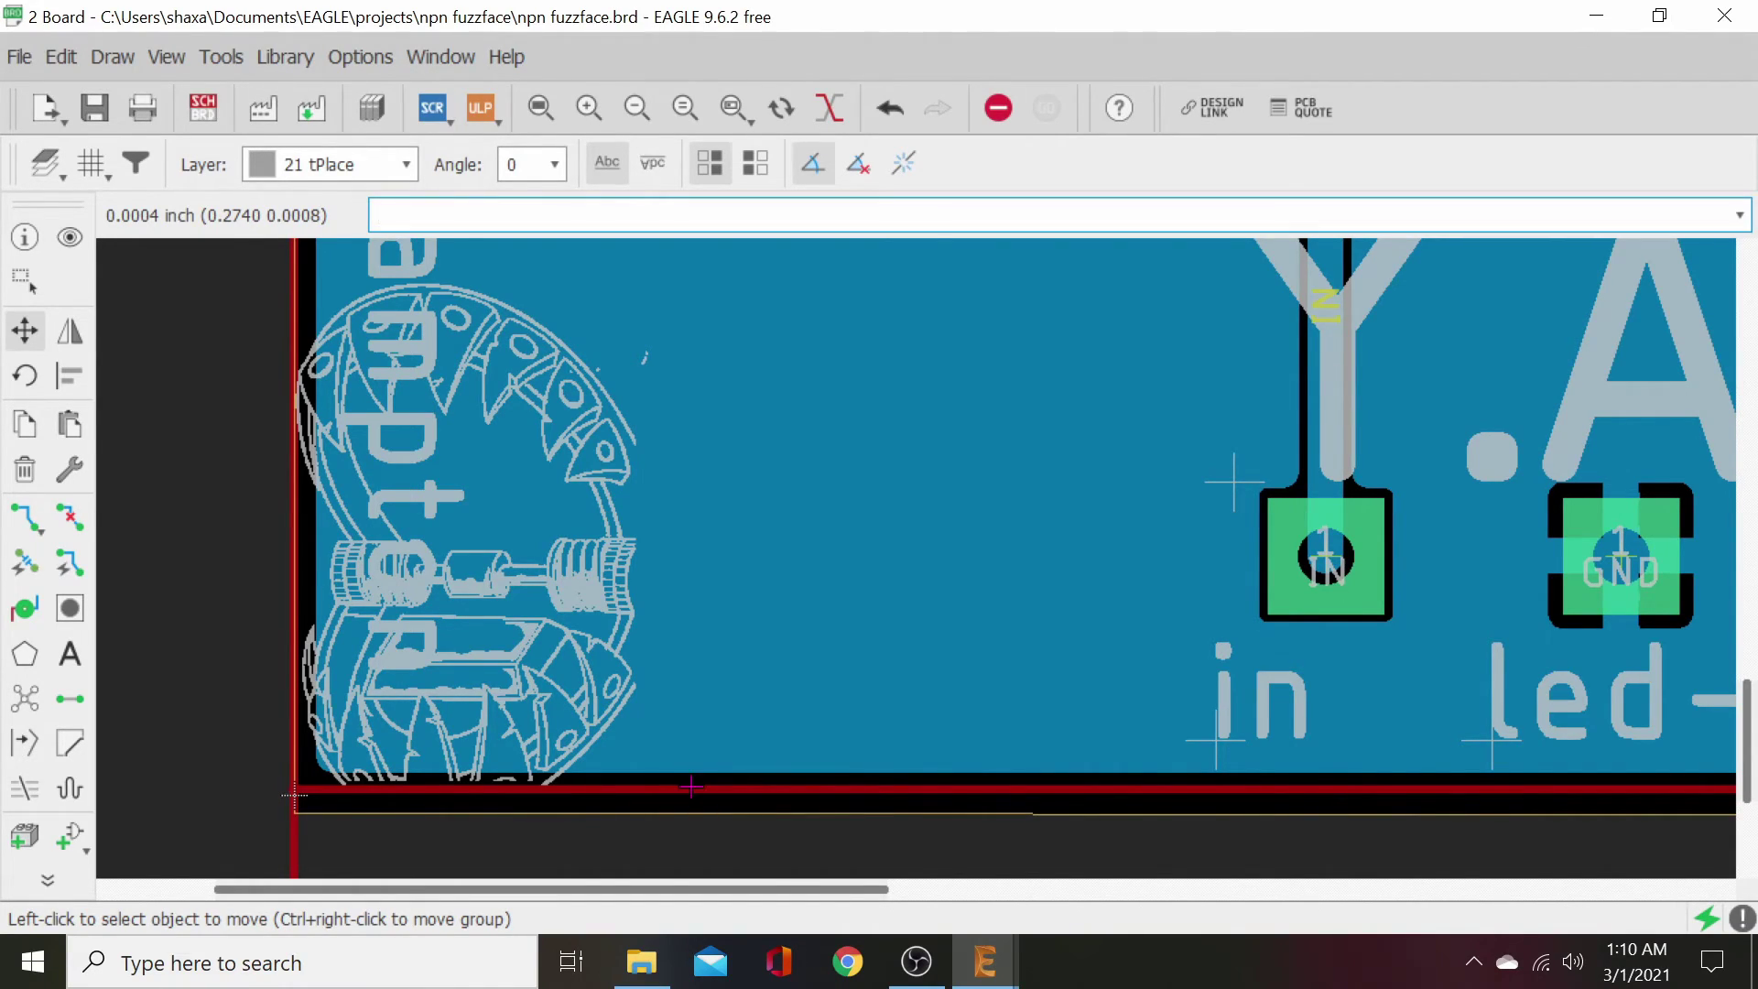
{"action": "scroll", "coordinate": [691, 783], "scroll_direction": "down", "scroll_amount": 1}
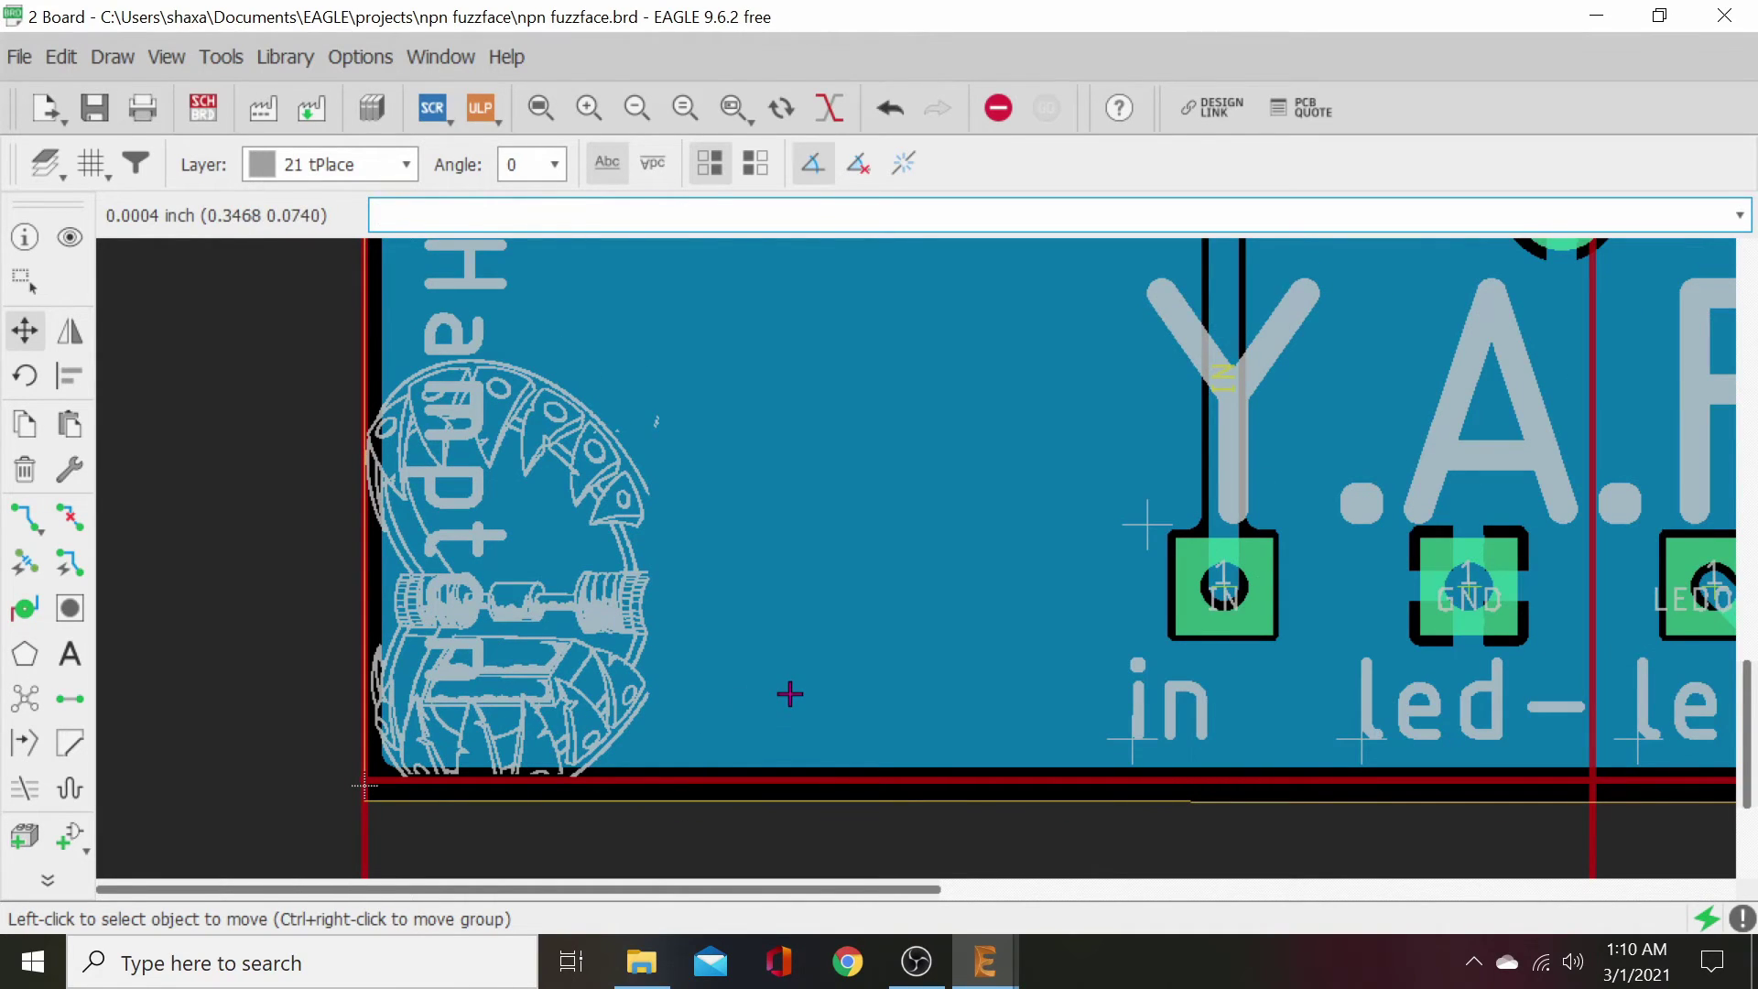
{"action": "middle_click_drag", "start_coordinate": [765, 738], "coordinate": [659, 625]}
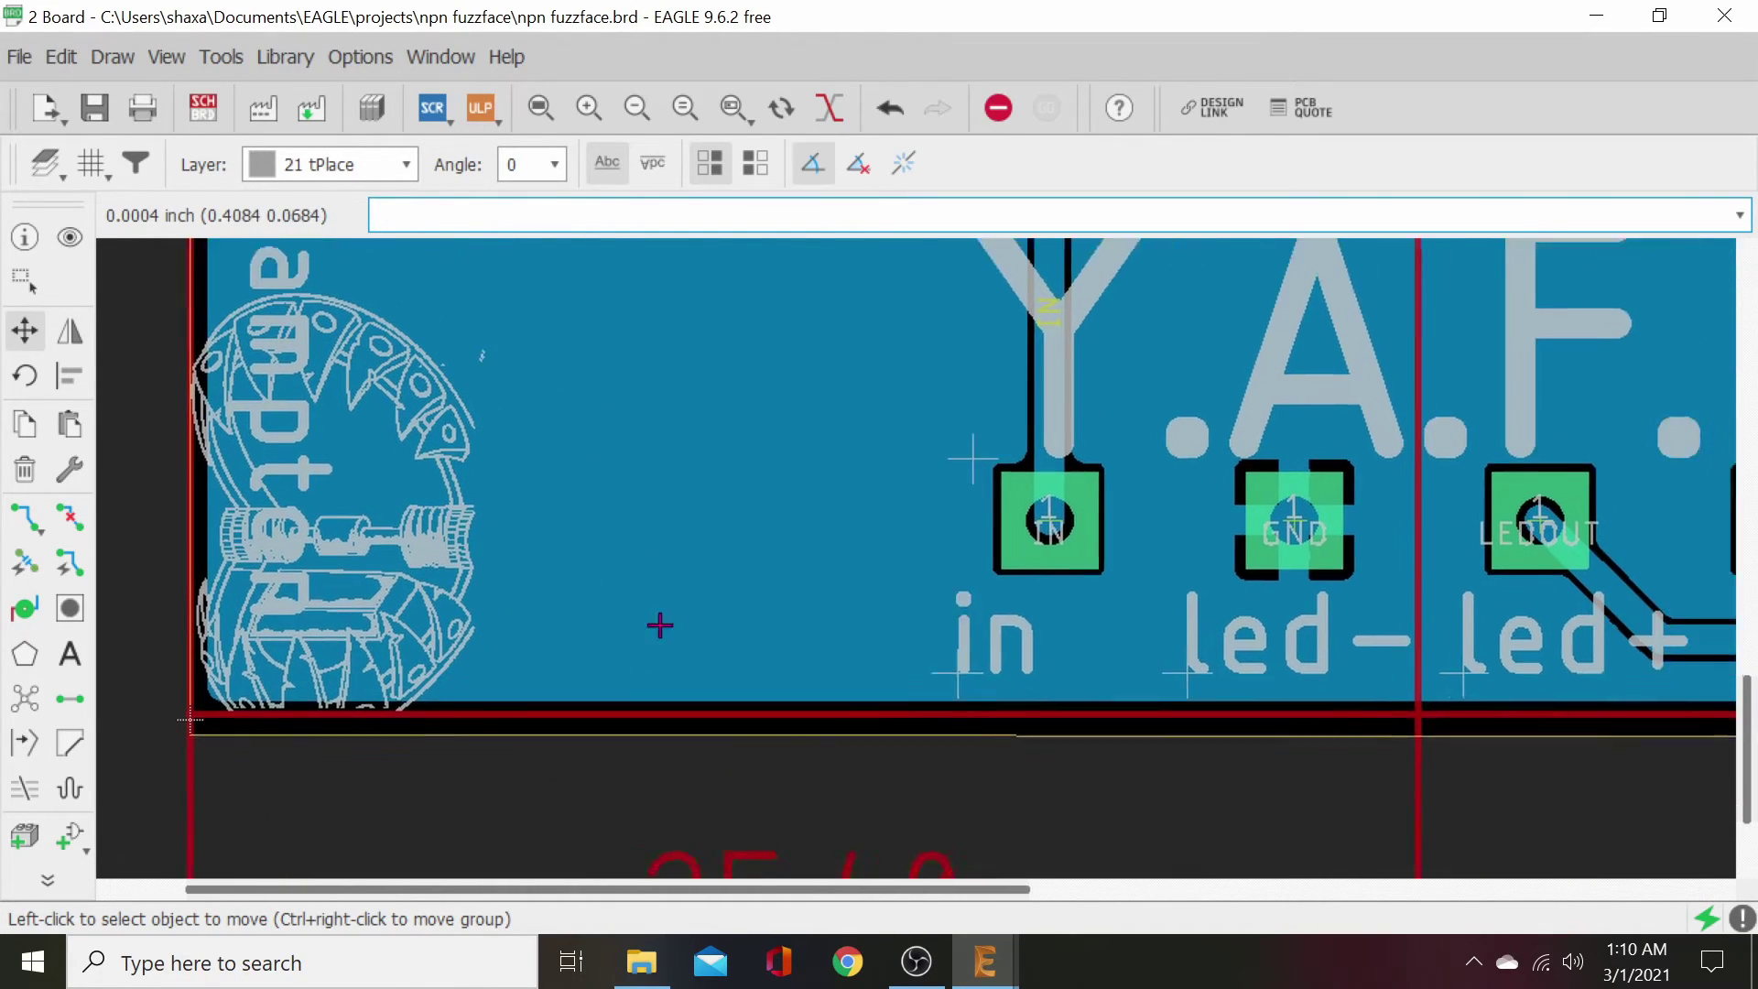
{"action": "scroll", "coordinate": [989, 757], "scroll_direction": "down", "scroll_amount": 6}
{"action": "middle_click_drag", "start_coordinate": [1260, 787], "coordinate": [1051, 772]}
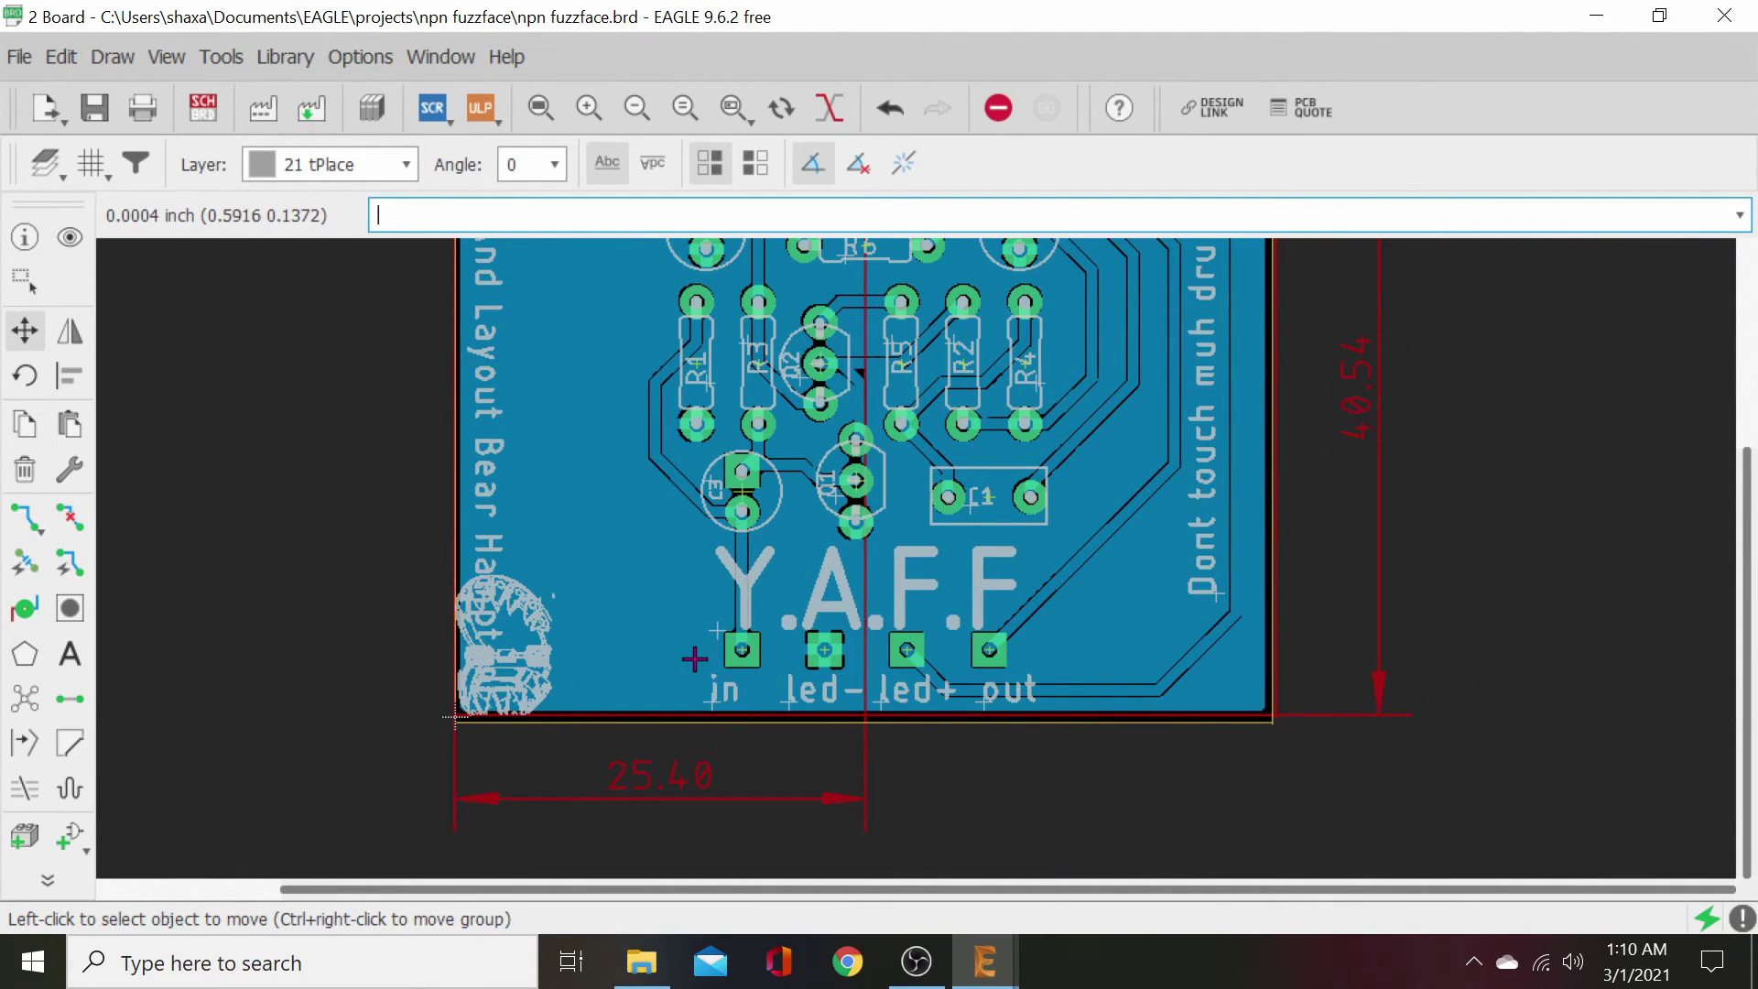
{"action": "scroll", "coordinate": [694, 659], "scroll_direction": "up", "scroll_amount": 2}
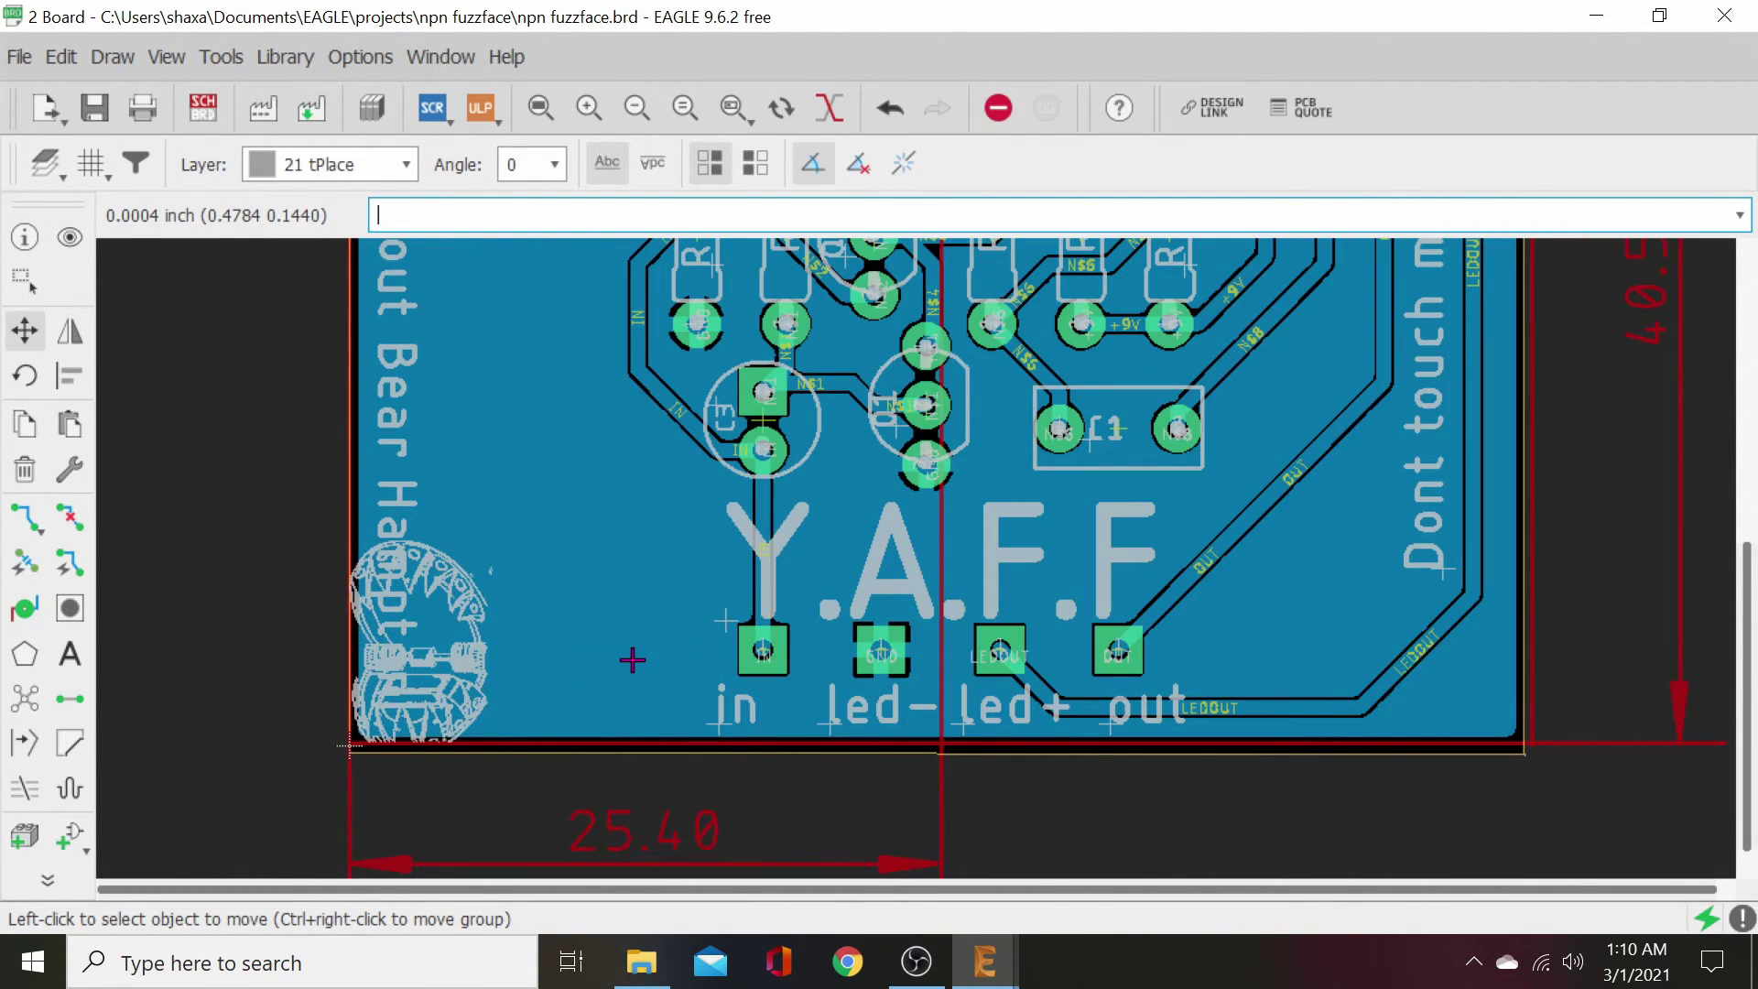
{"action": "scroll", "coordinate": [1309, 604], "scroll_direction": "down", "scroll_amount": 1}
{"action": "middle_click_drag", "start_coordinate": [1353, 588], "coordinate": [1068, 730]}
- Delete the 40.54 height dimension beside the board
{"action": "left_click", "coordinate": [25, 469]}
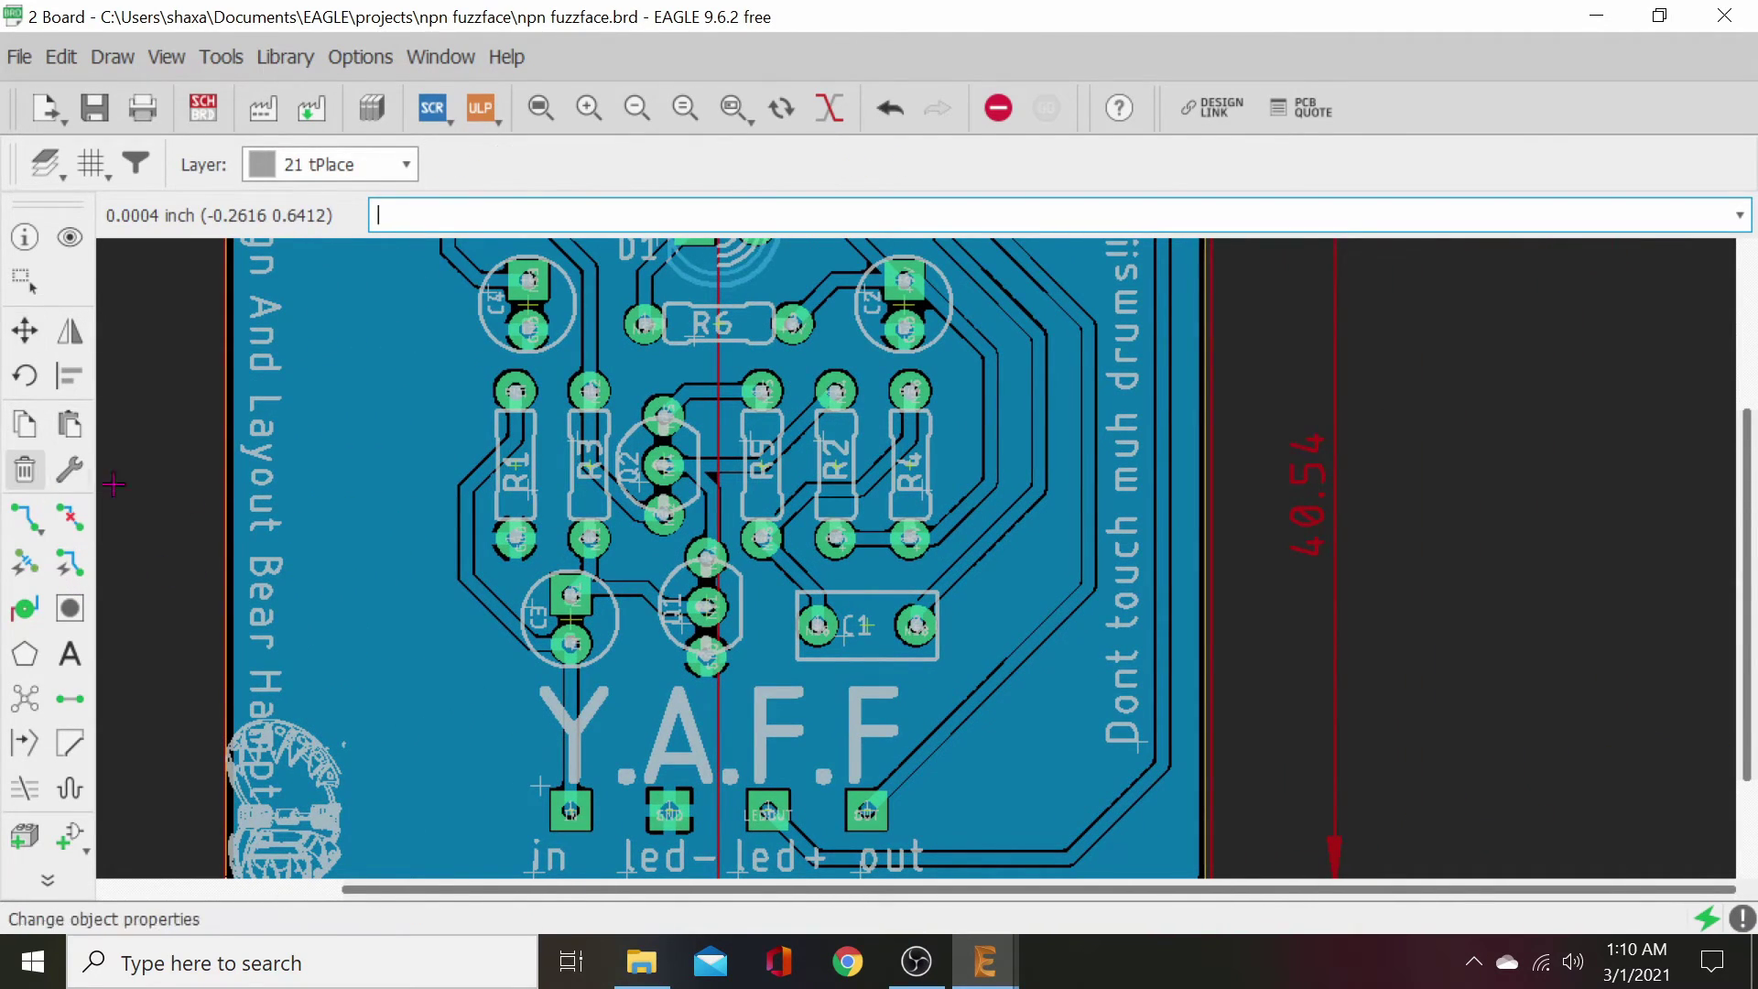
{"action": "scroll", "coordinate": [1414, 566], "scroll_direction": "up", "scroll_amount": 5}
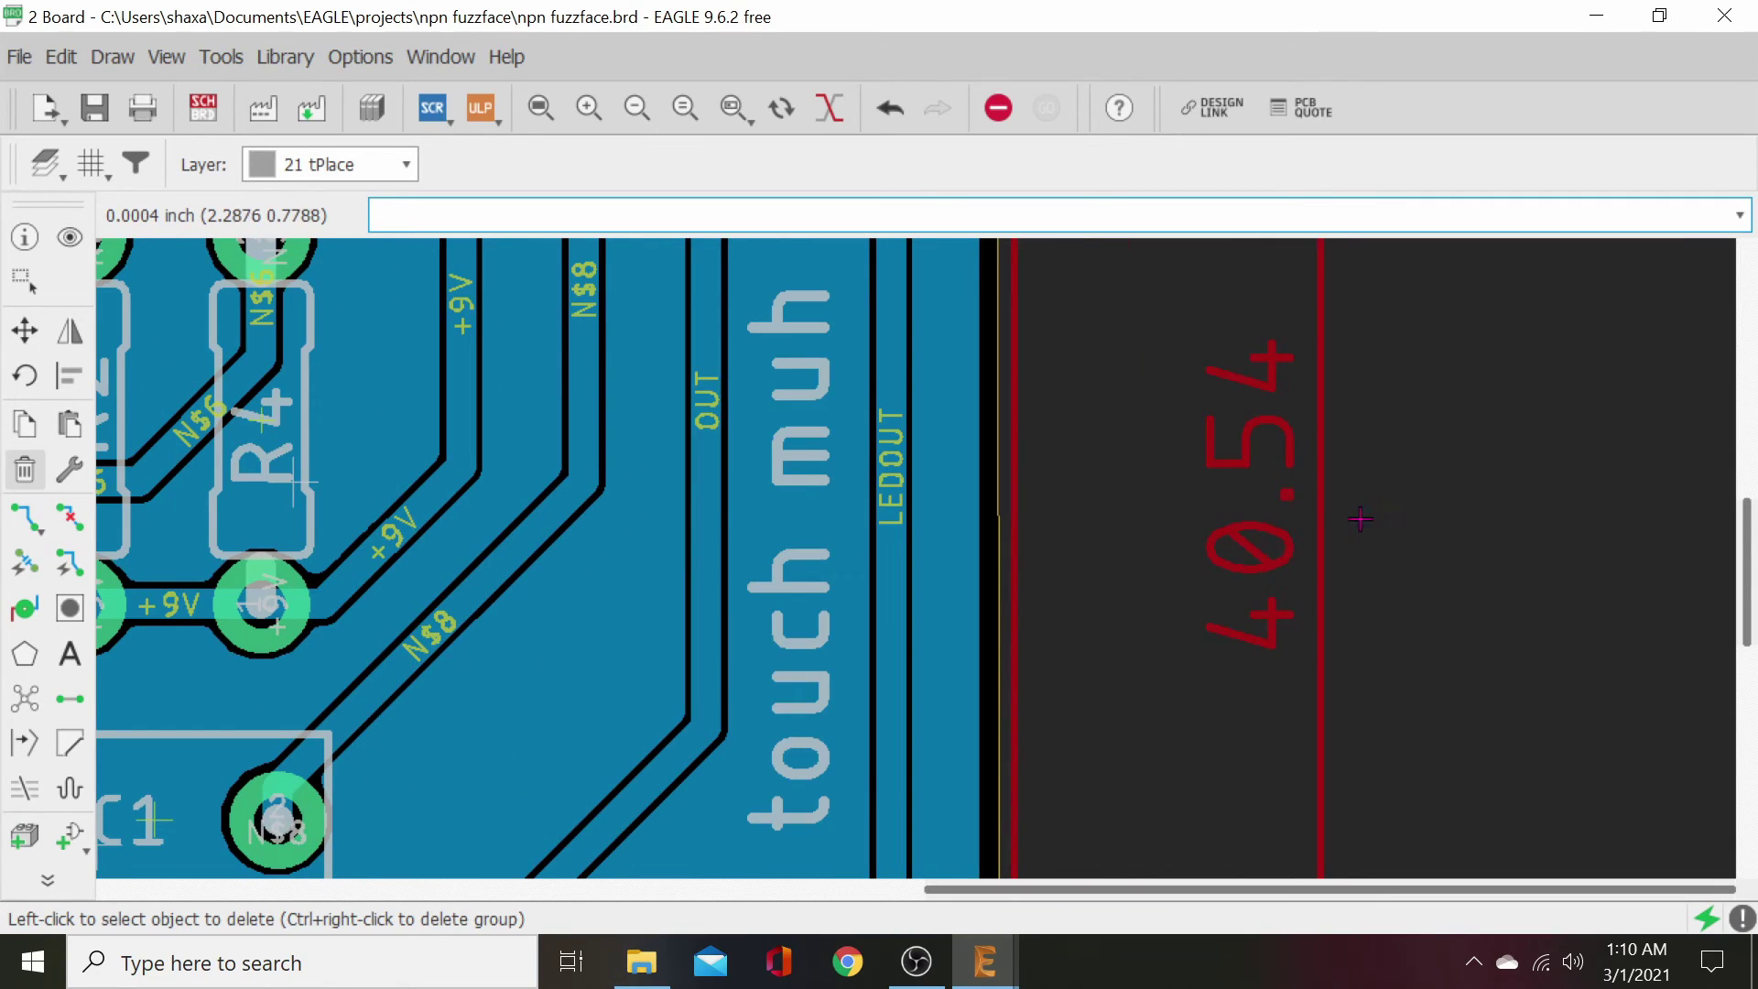
{"action": "left_click", "coordinate": [1318, 495]}
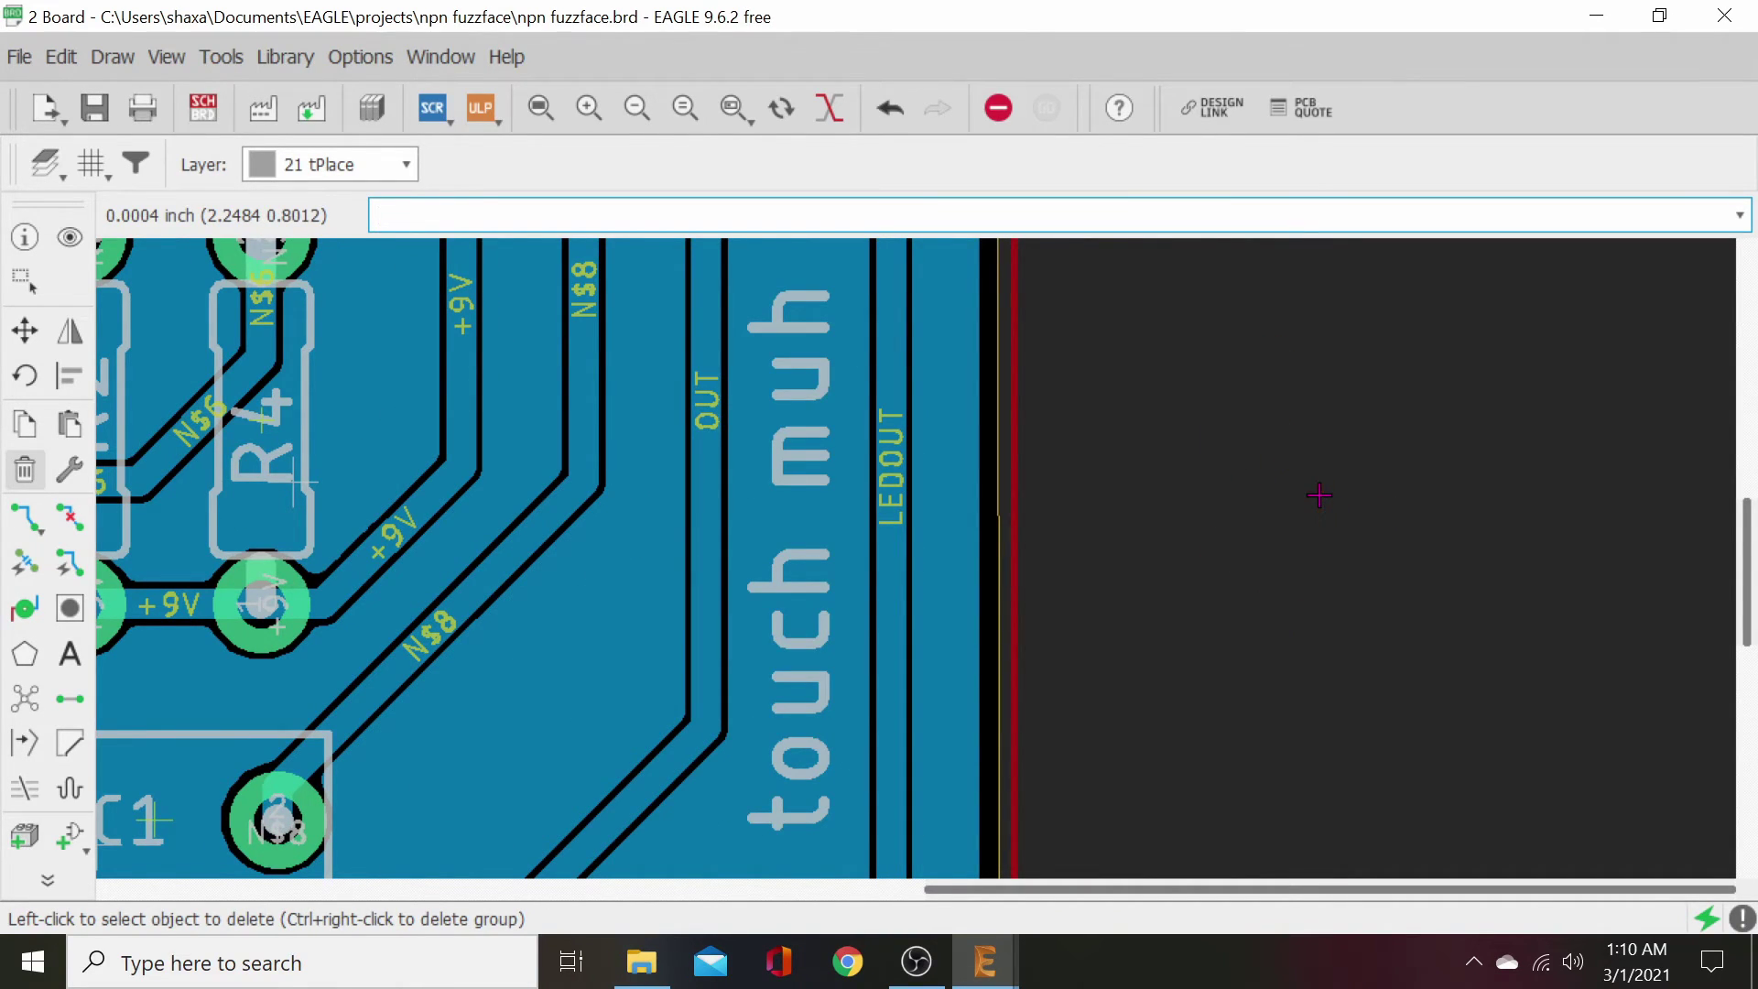
{"action": "scroll", "coordinate": [1145, 659], "scroll_direction": "down", "scroll_amount": 4}
{"action": "scroll", "coordinate": [530, 717], "scroll_direction": "up", "scroll_amount": 3}
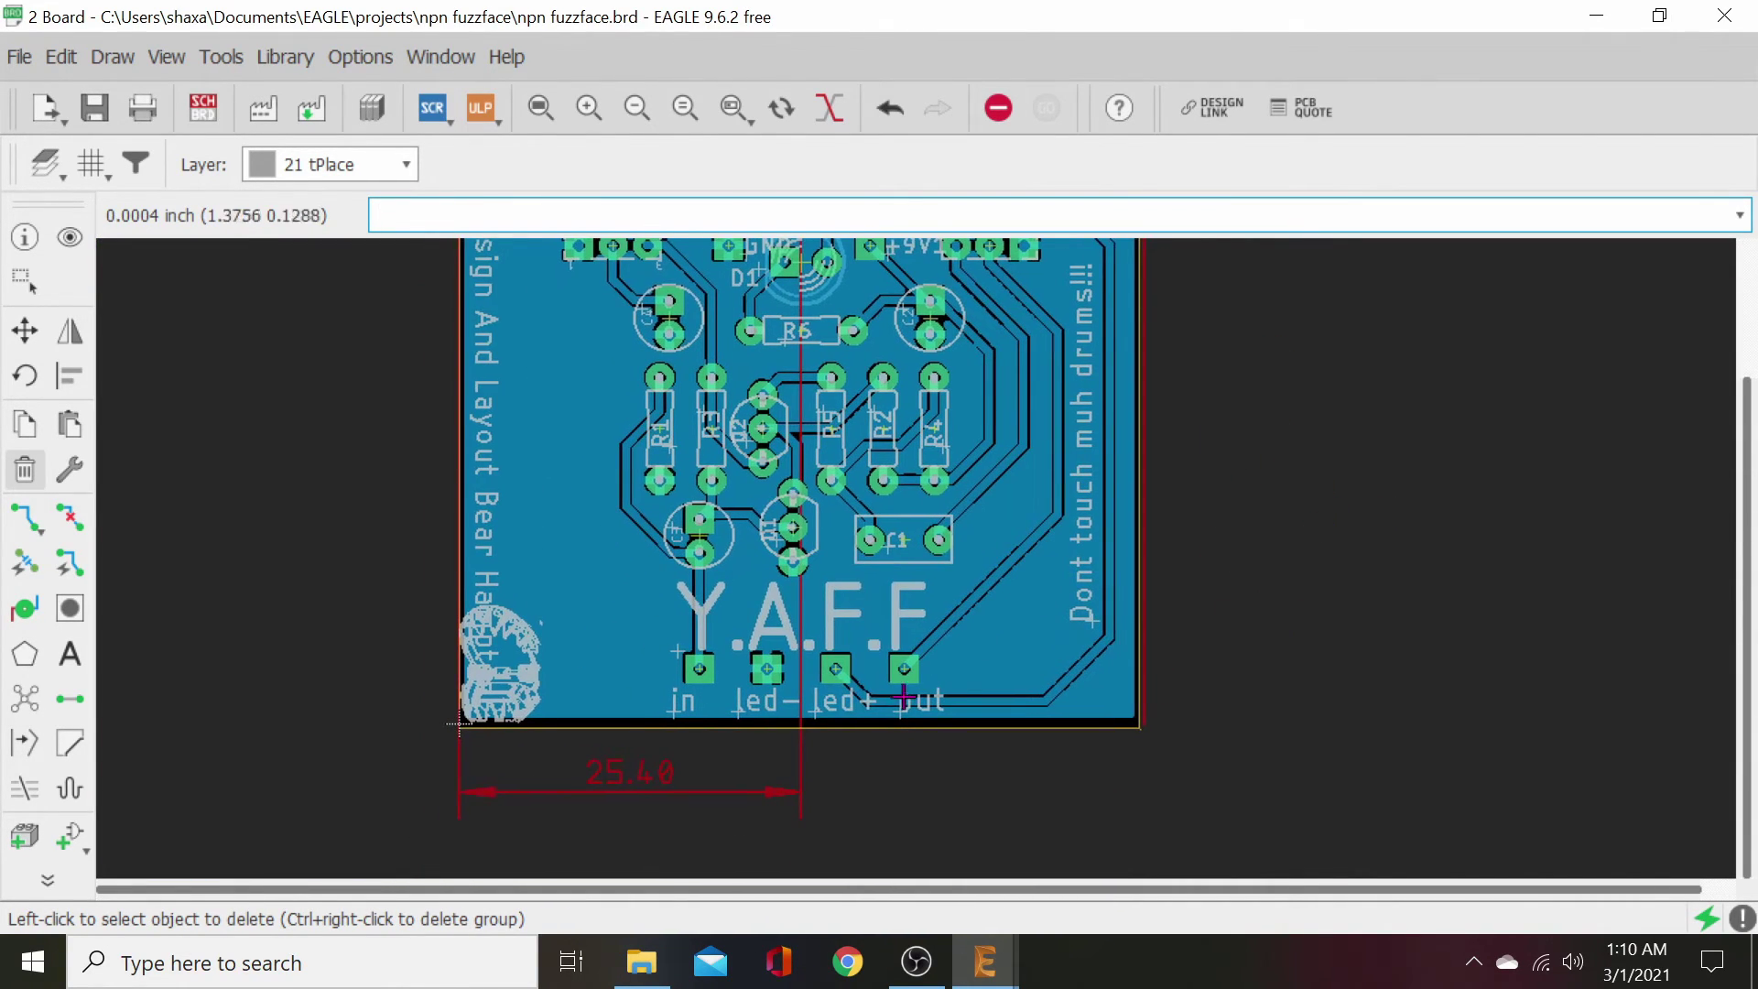
{"action": "scroll", "coordinate": [513, 655], "scroll_direction": "up", "scroll_amount": 2}
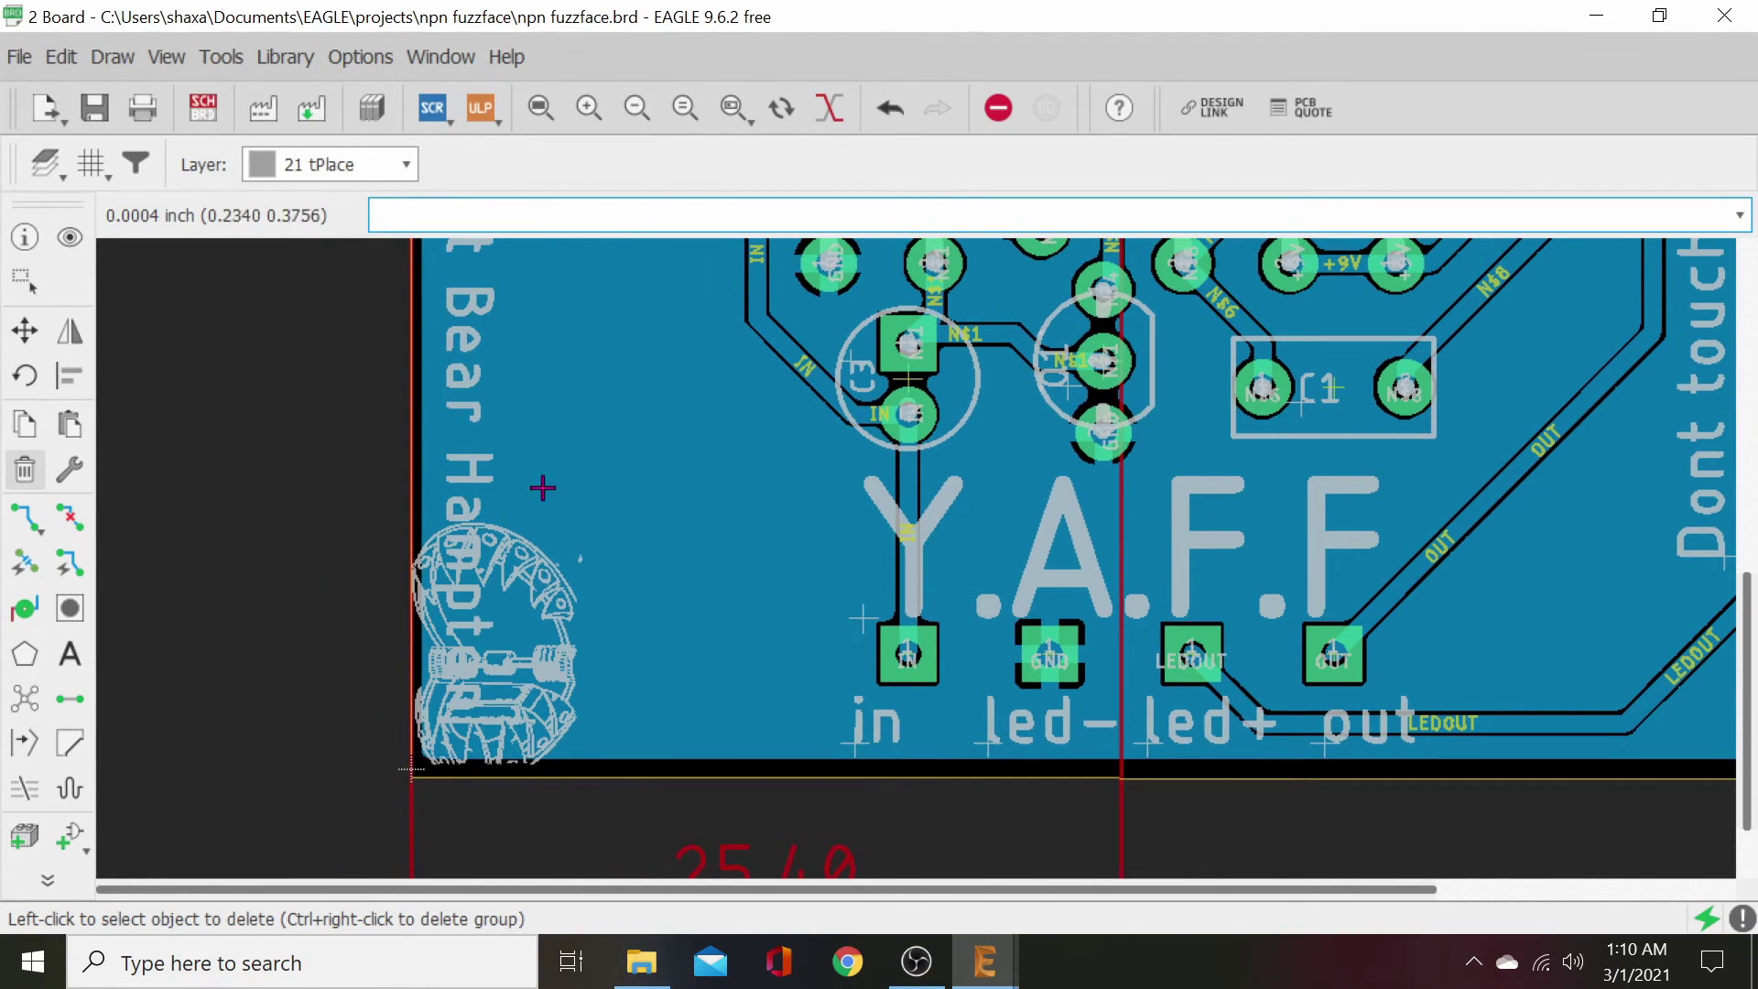
- Clear the copper pour fill and group the logo graphic in the lower-left corner
{"action": "left_click", "coordinate": [21, 288]}
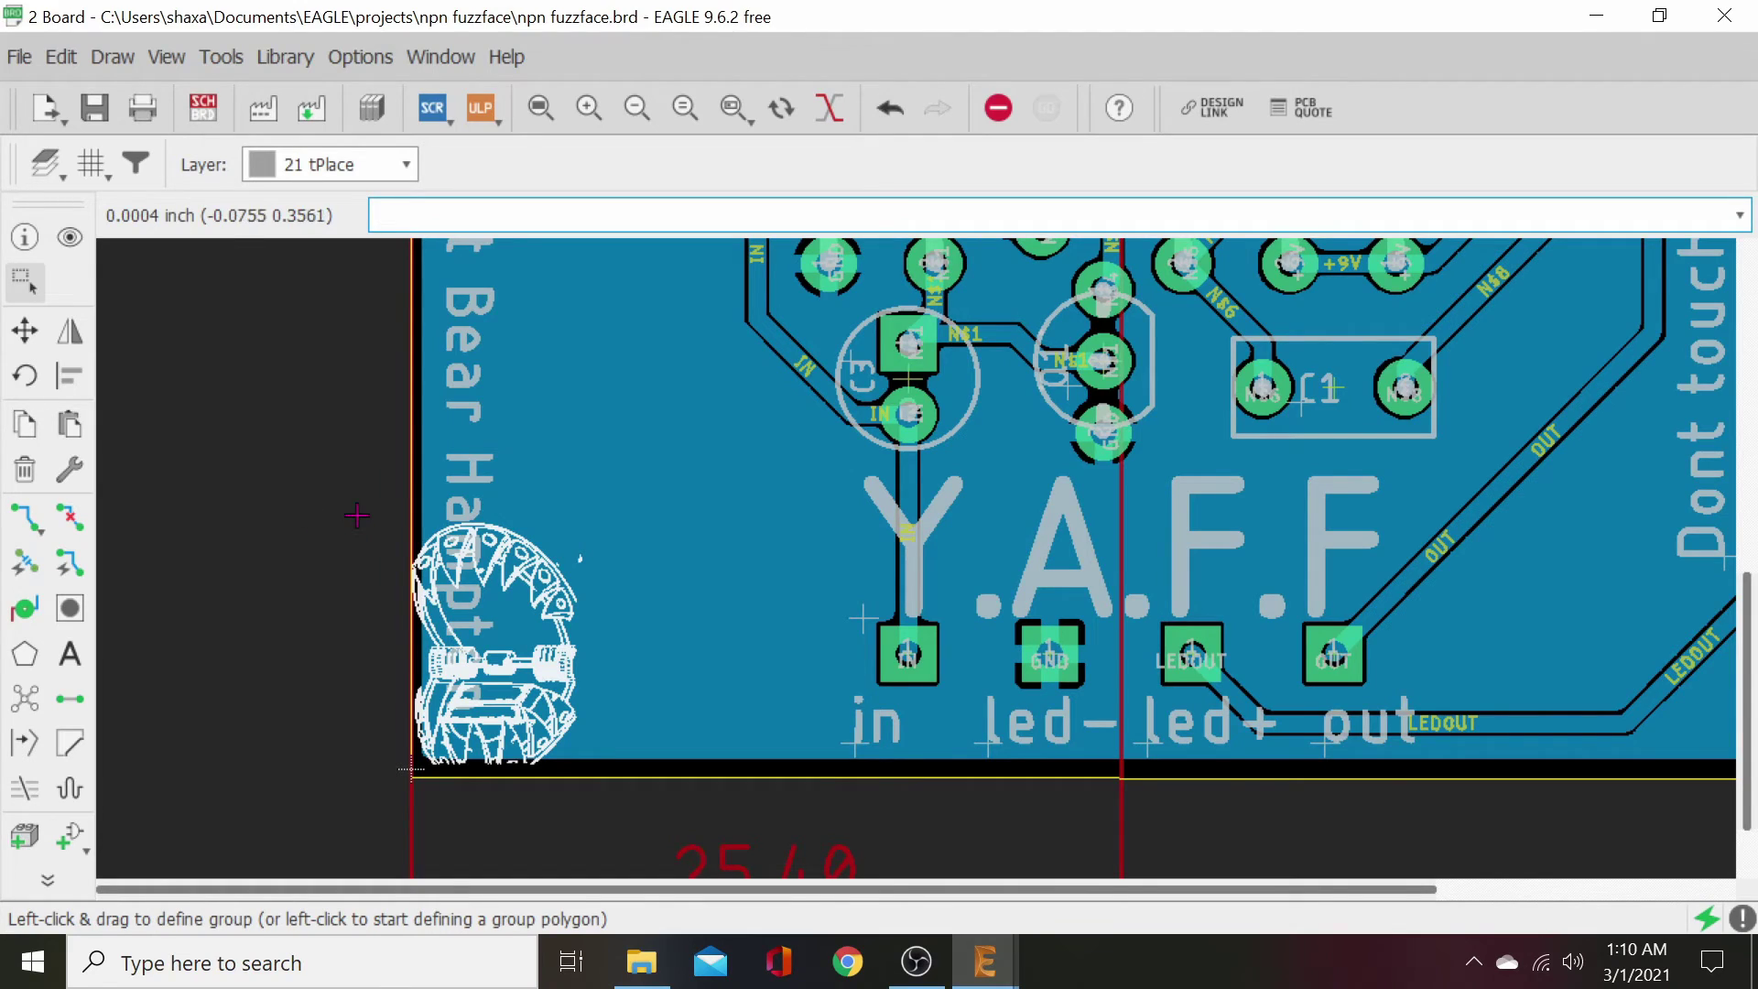
{"action": "key", "text": "ctrl+z"}
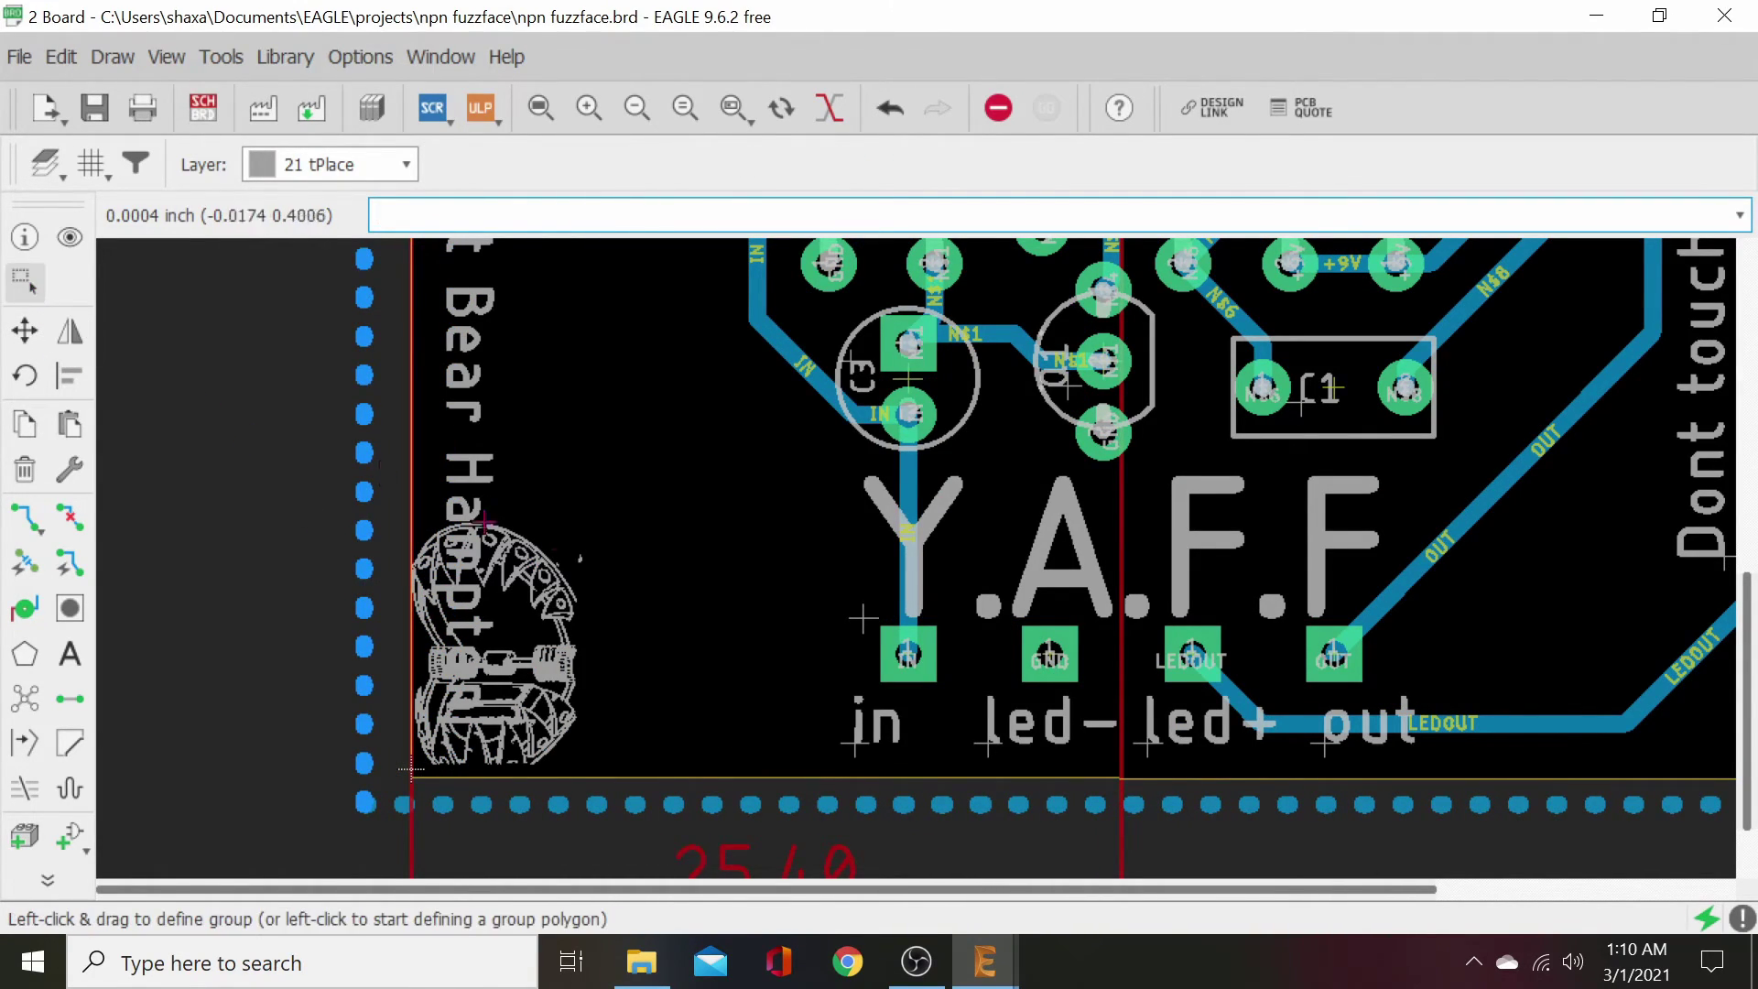
{"action": "left_click_drag", "start_coordinate": [632, 515], "coordinate": [403, 759]}
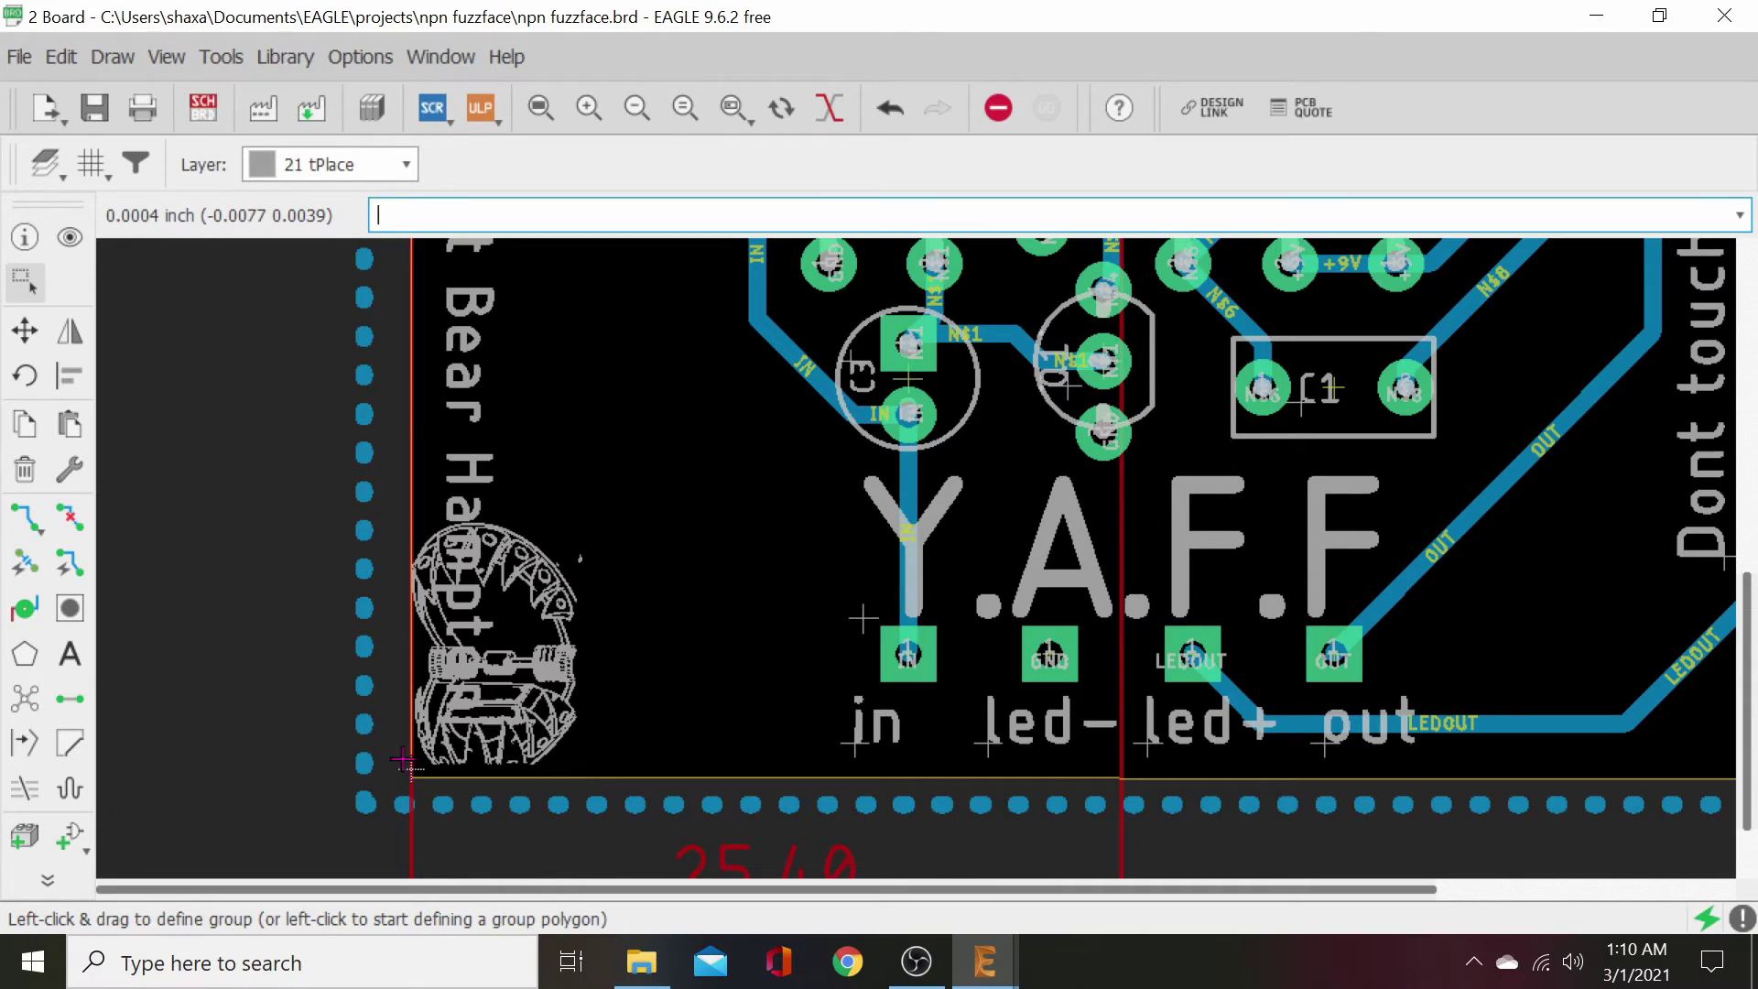
- Move the bear logo group right, between the vertical credit text and the Y.A.F.F title
{"action": "left_click", "coordinate": [25, 331]}
{"action": "right_click", "coordinate": [293, 554], "text": "ctrl"}
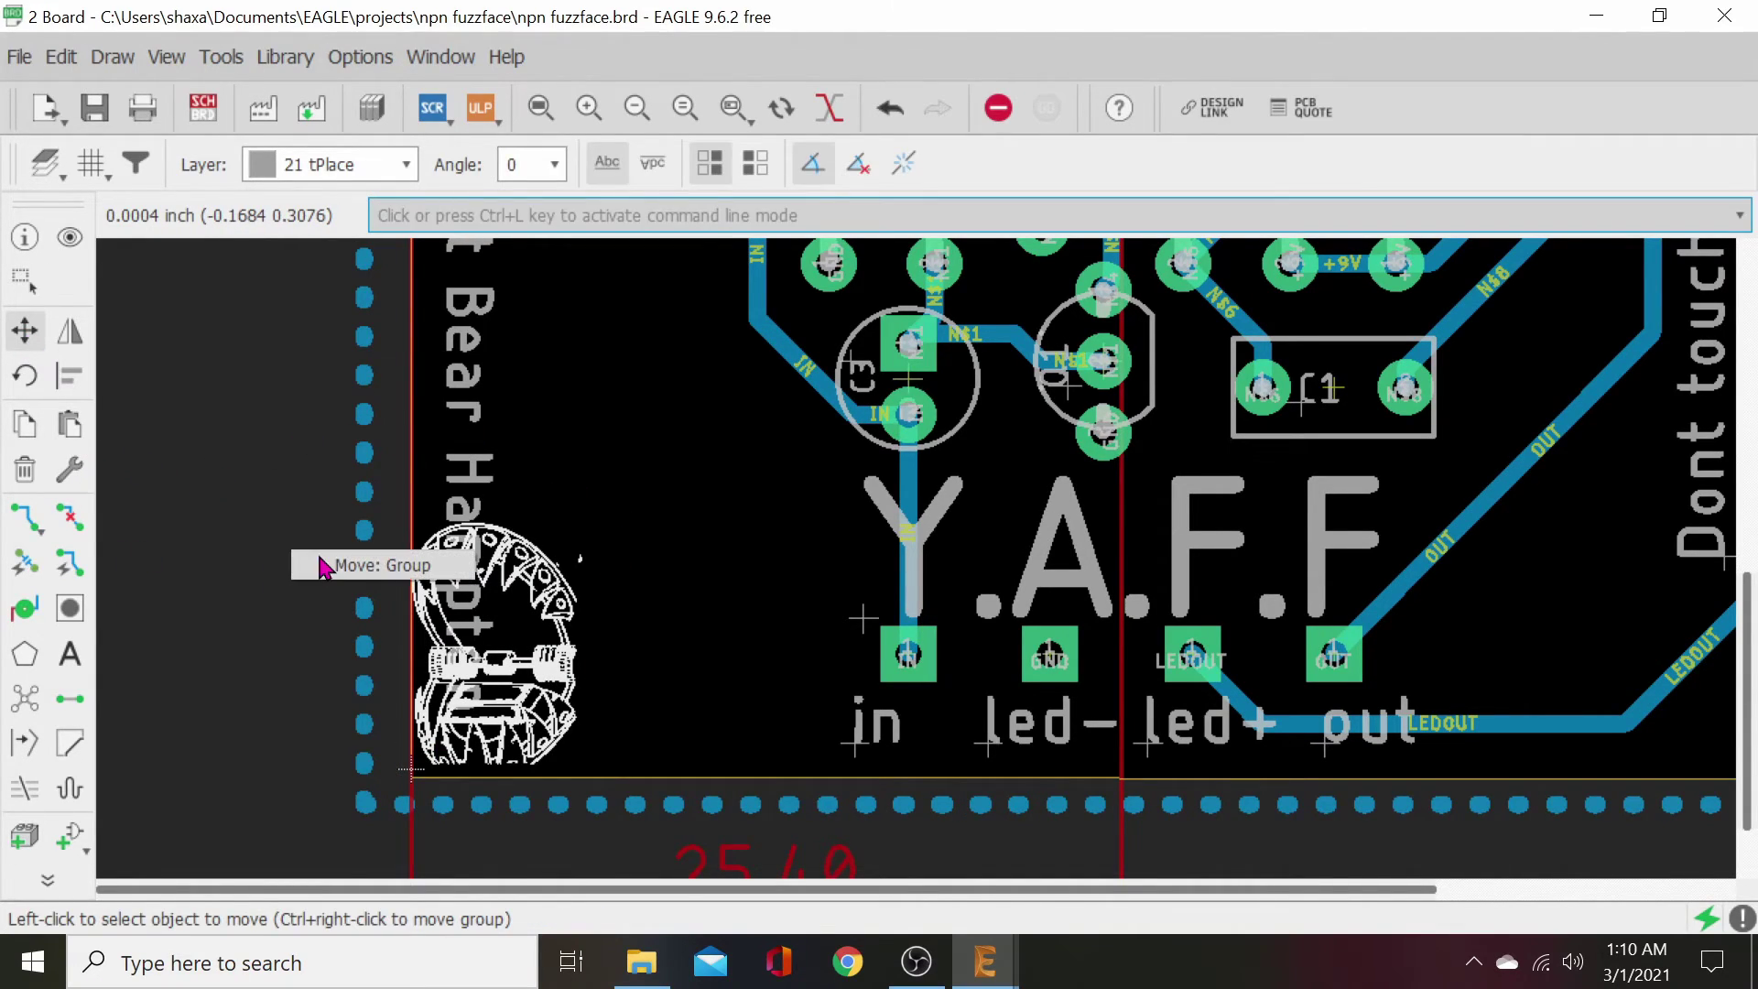
{"action": "left_click", "coordinate": [322, 561]}
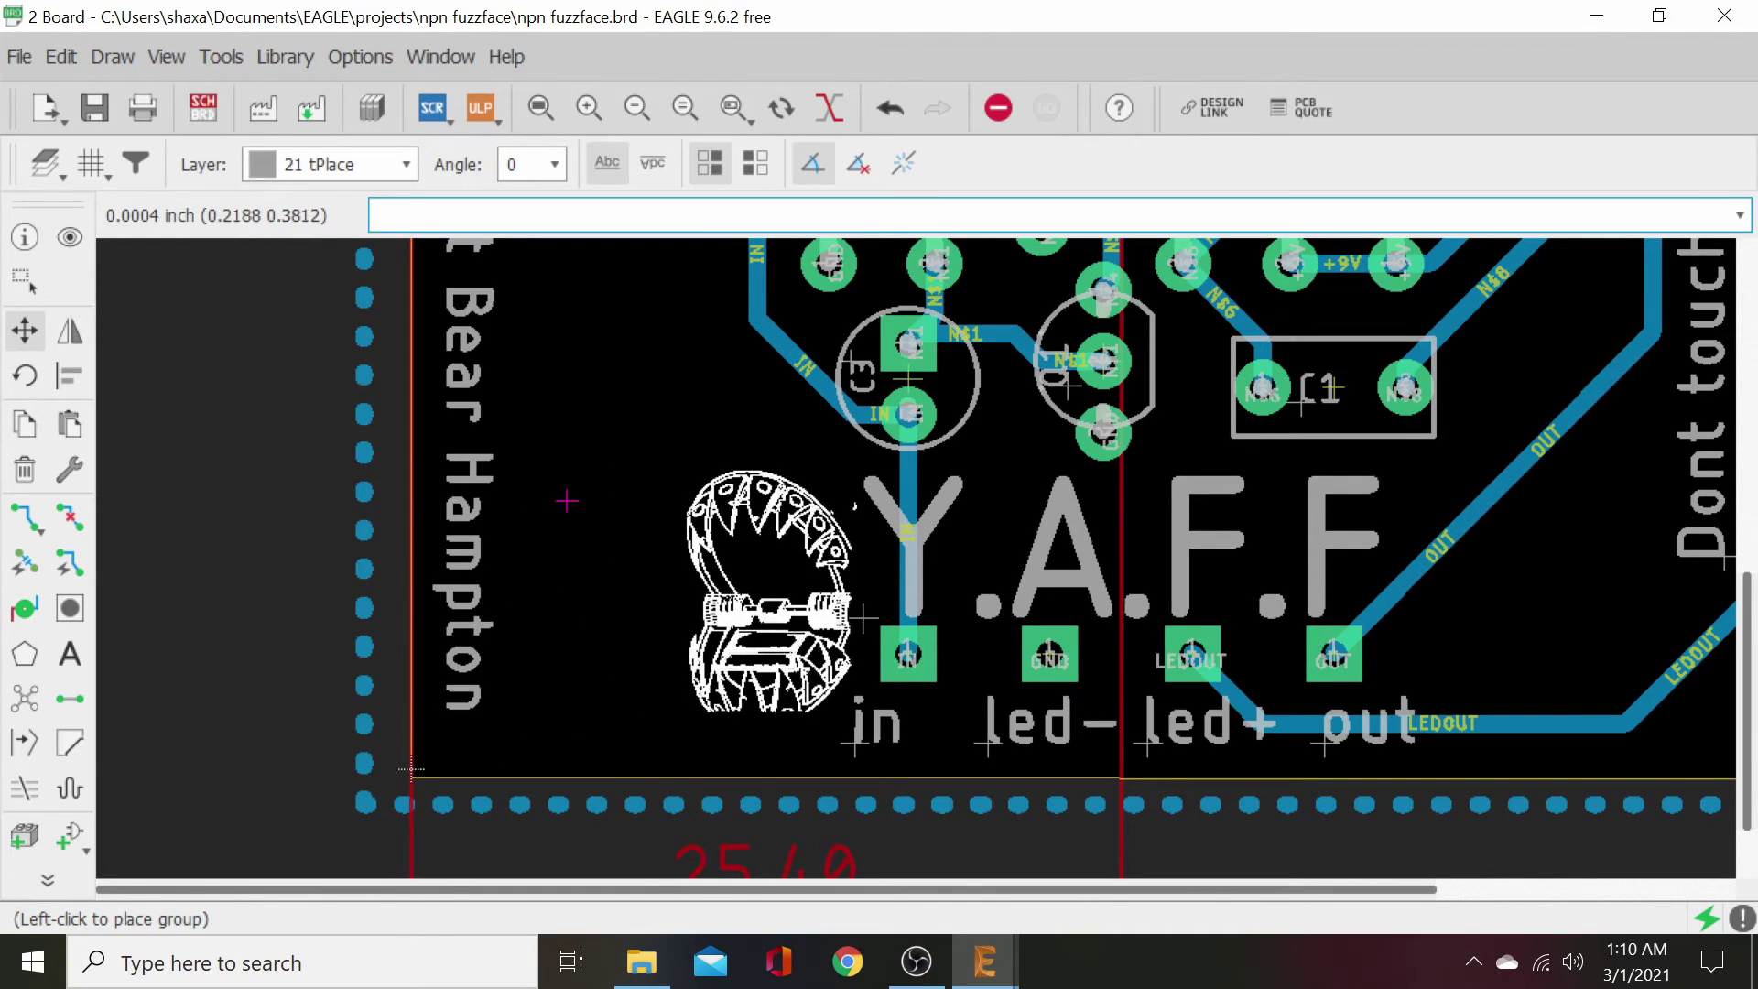
{"action": "middle_click_drag", "start_coordinate": [818, 507], "coordinate": [577, 531]}
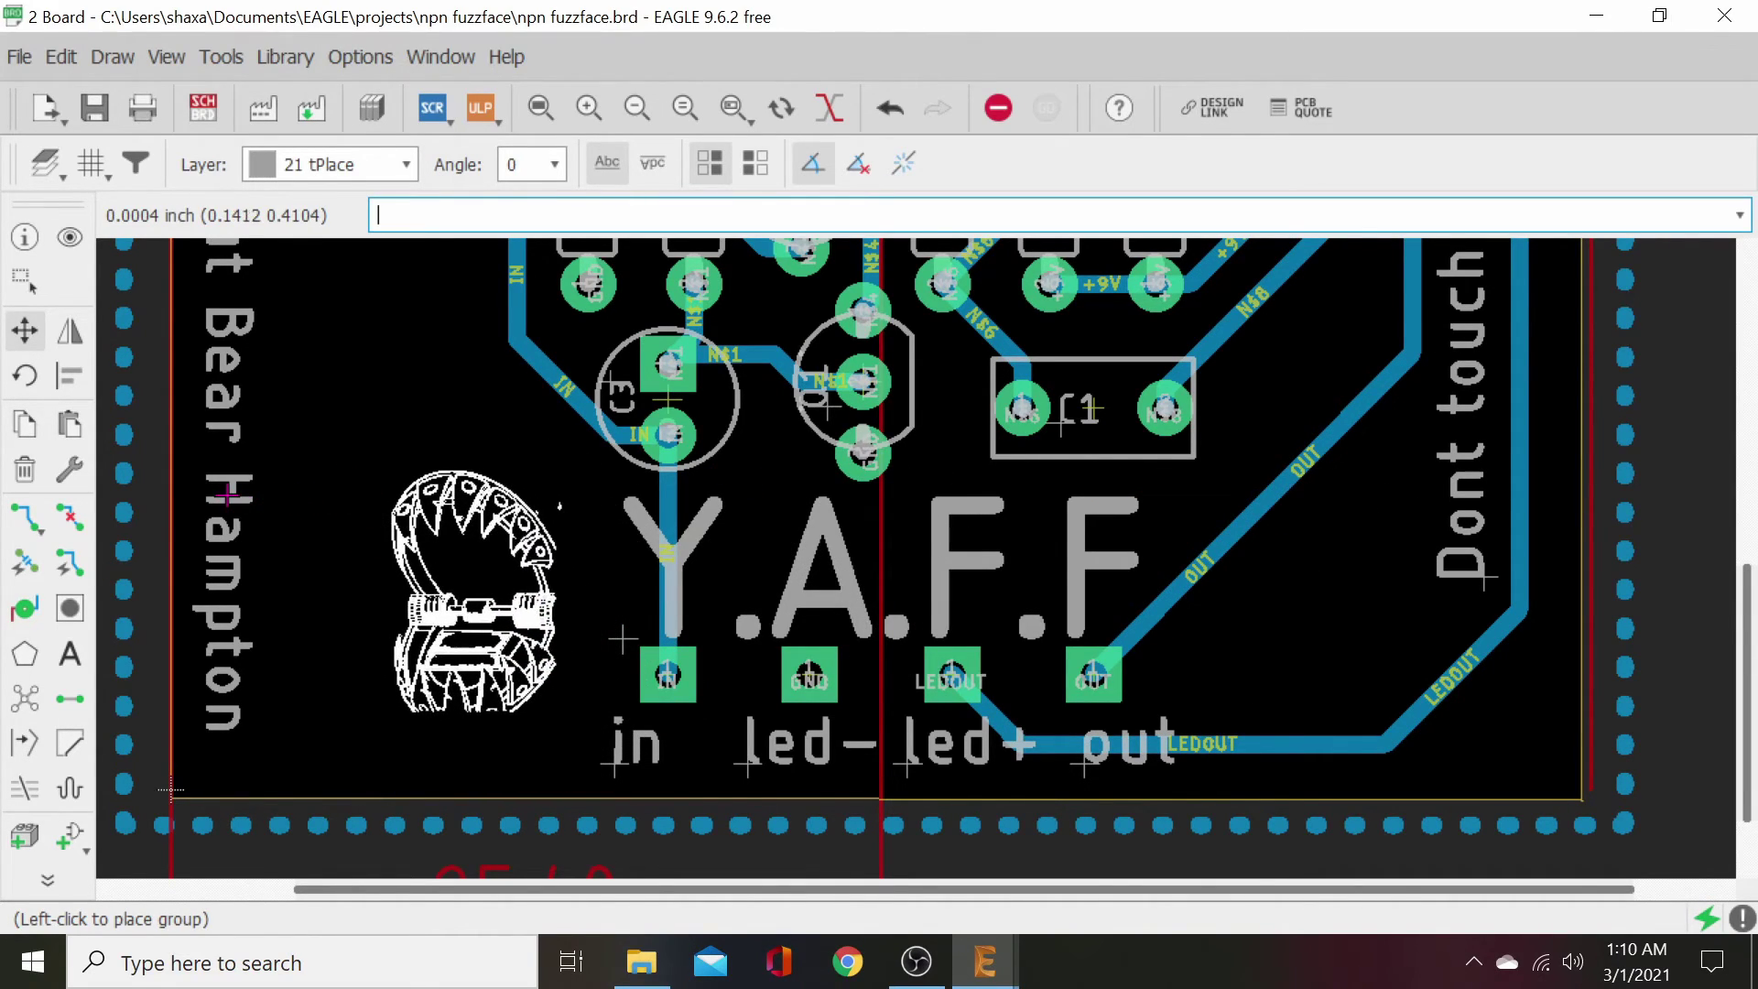
{"action": "scroll", "coordinate": [216, 494], "scroll_direction": "up", "scroll_amount": 1}
{"action": "scroll", "coordinate": [216, 495], "scroll_direction": "down", "scroll_amount": 1}
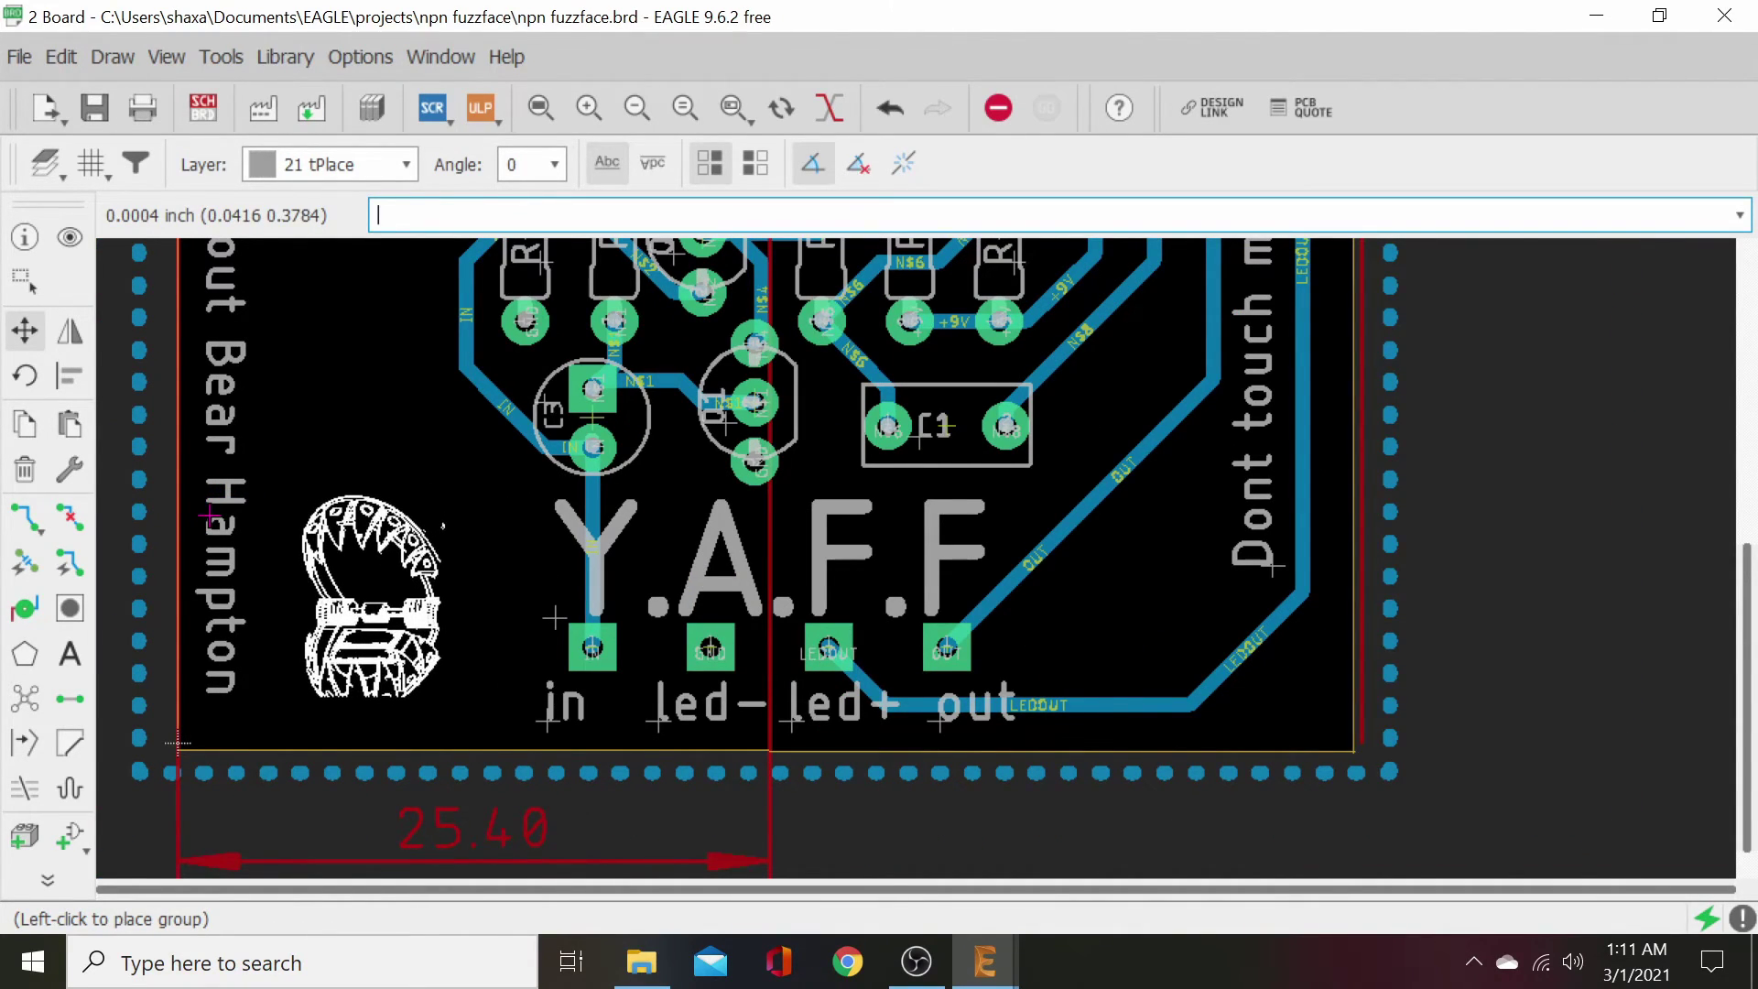
{"action": "left_click", "coordinate": [442, 523]}
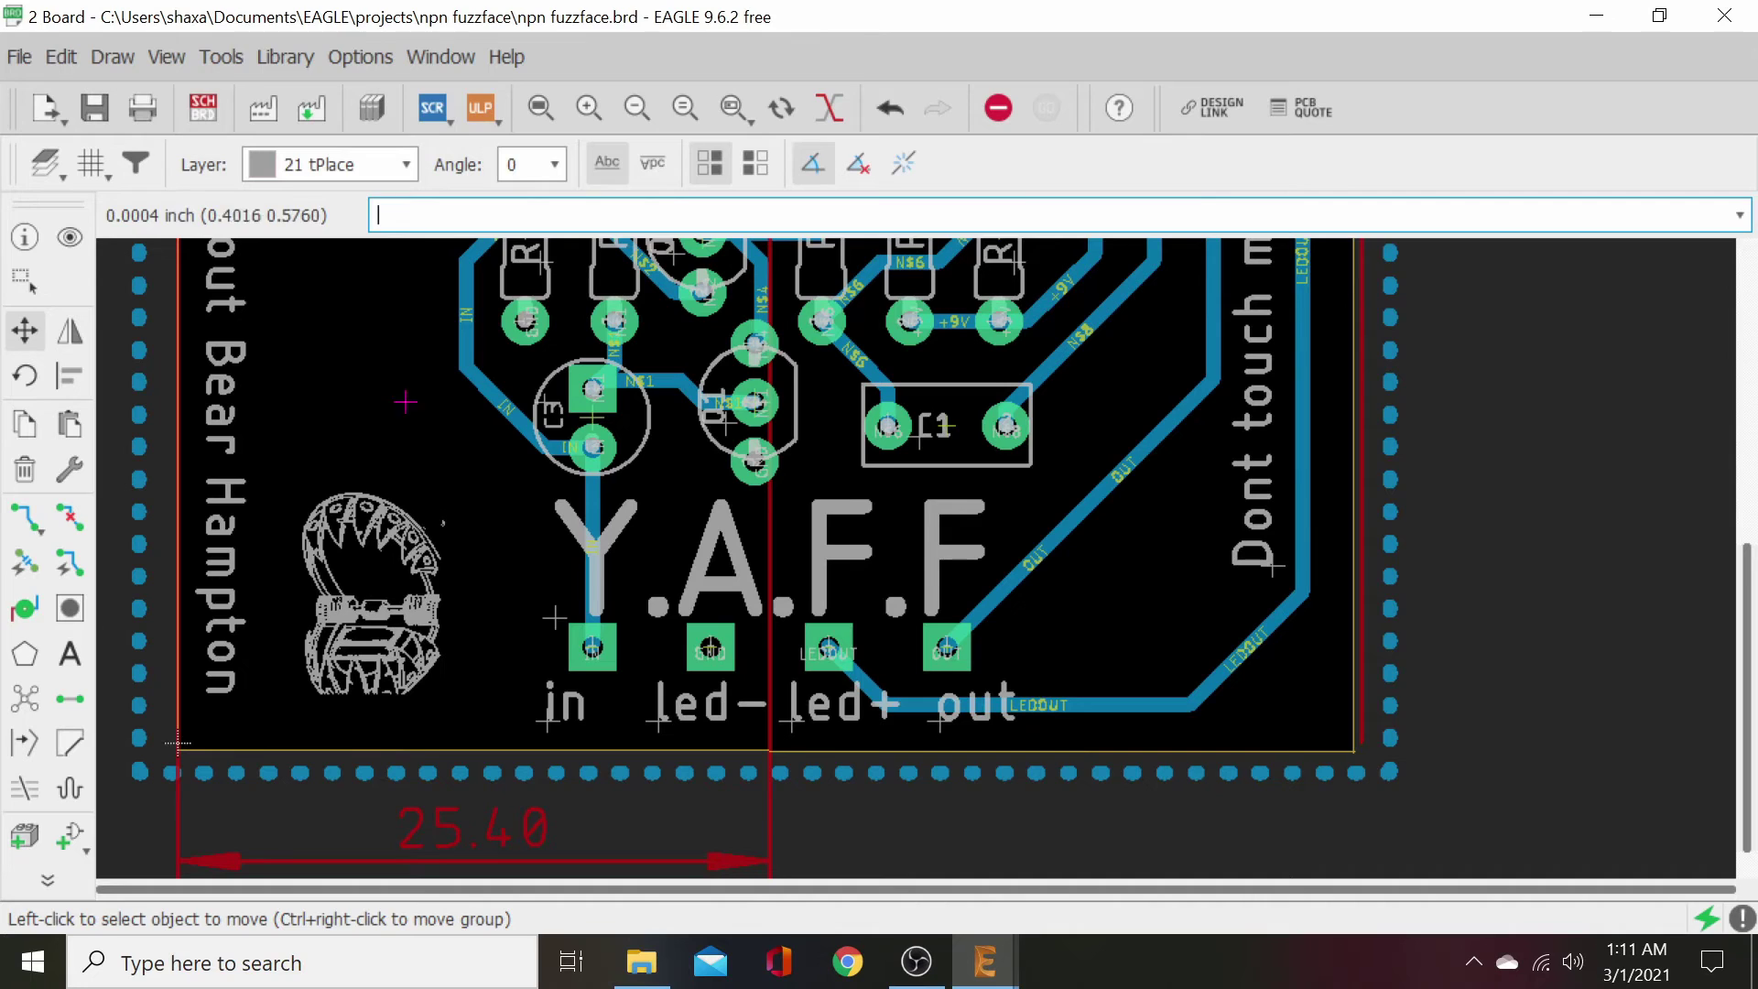
{"action": "scroll", "coordinate": [463, 621], "scroll_direction": "down", "scroll_amount": 1}
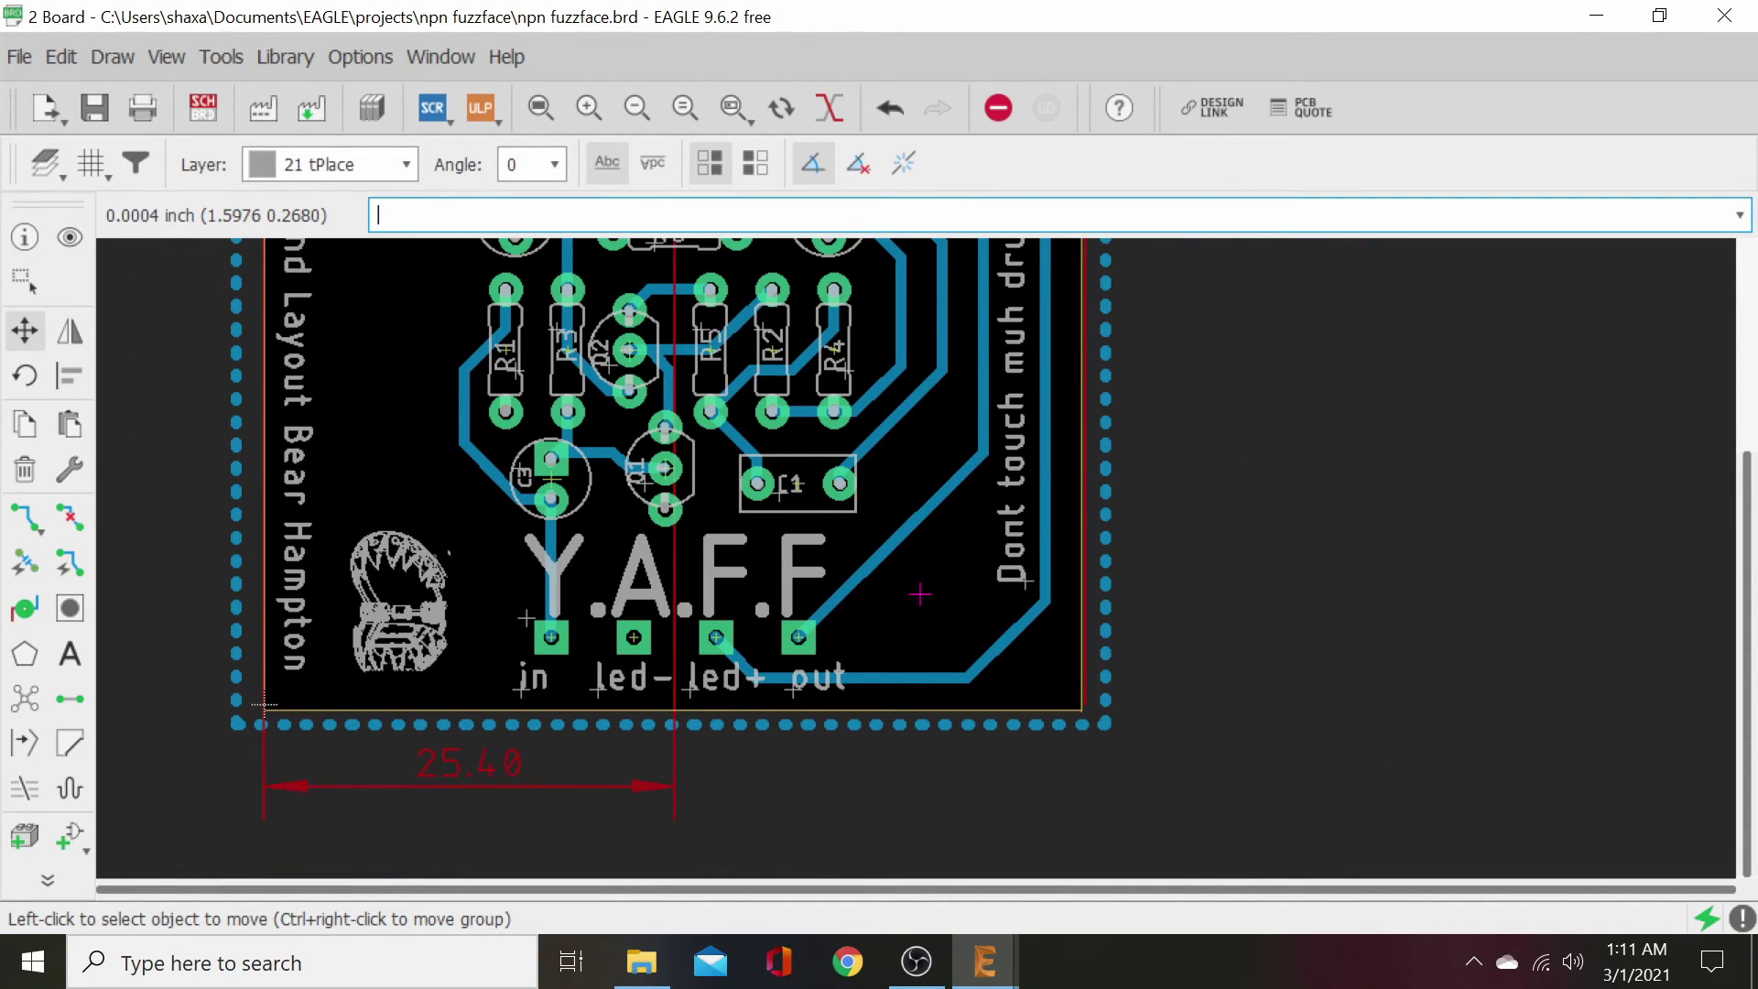
{"action": "scroll", "coordinate": [918, 588], "scroll_direction": "down", "scroll_amount": 3}
{"action": "middle_click_drag", "start_coordinate": [918, 588], "coordinate": [877, 602]}
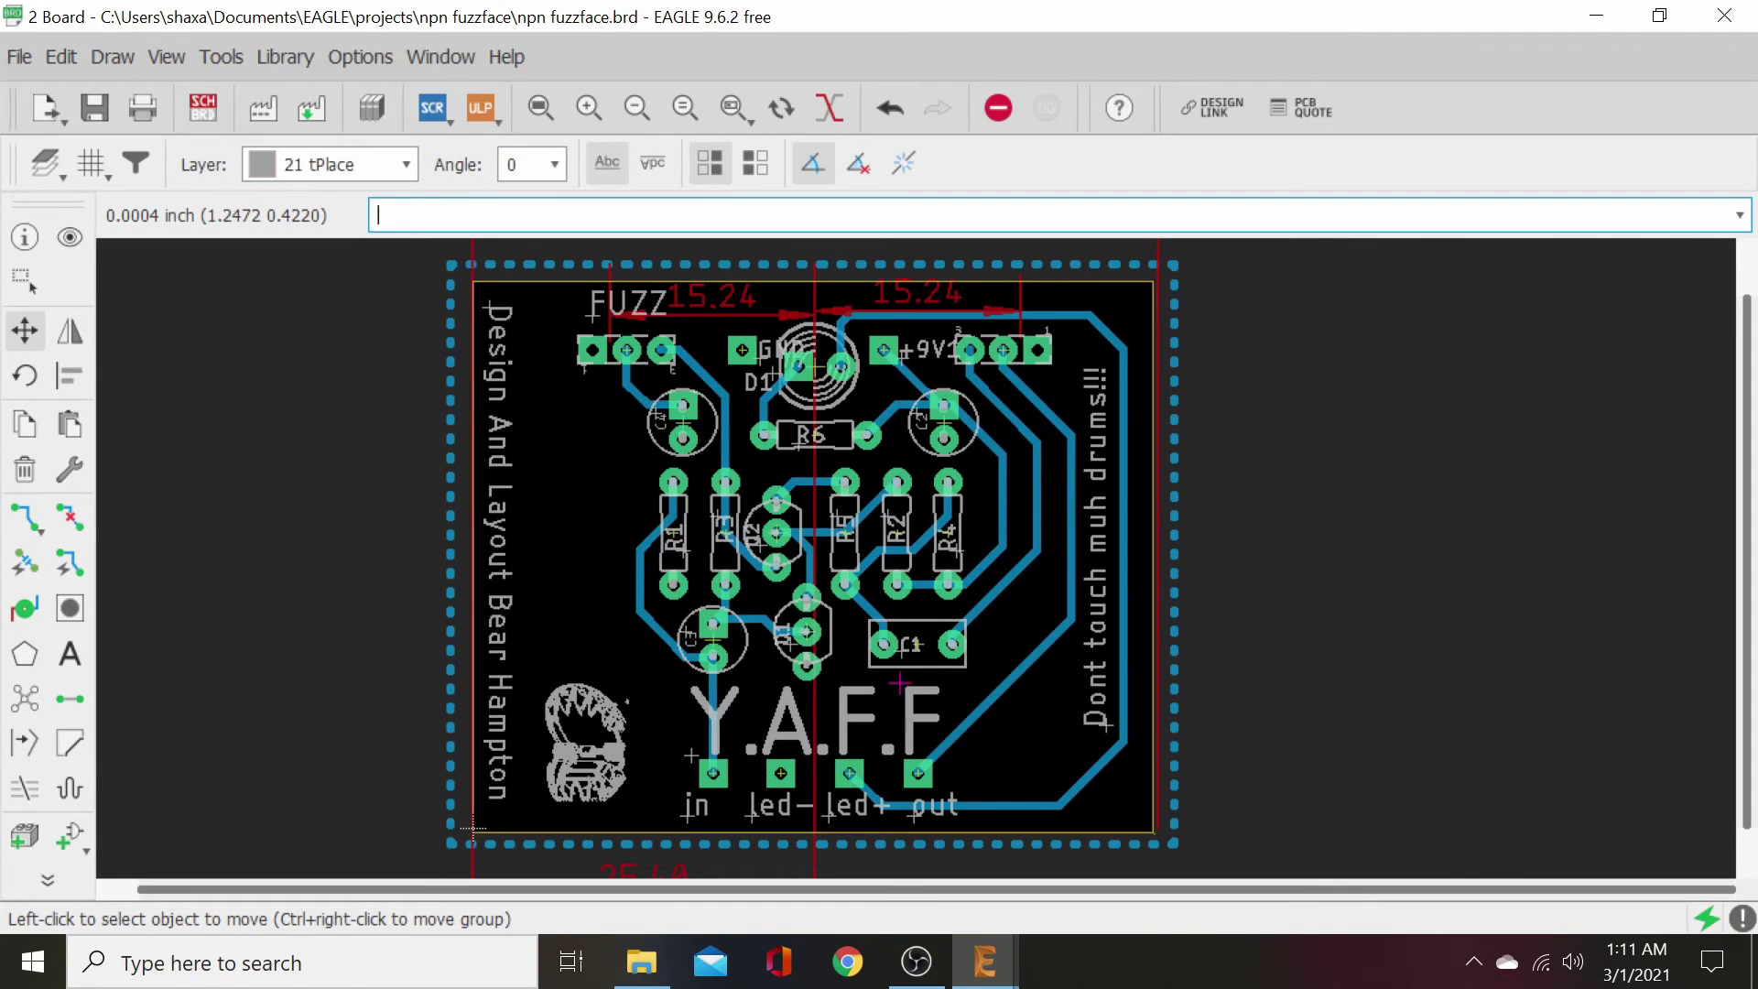
- Delete the 50.80 top-edge dimension and both 15.24 dimensions
{"action": "scroll", "coordinate": [757, 366], "scroll_direction": "up", "scroll_amount": 2}
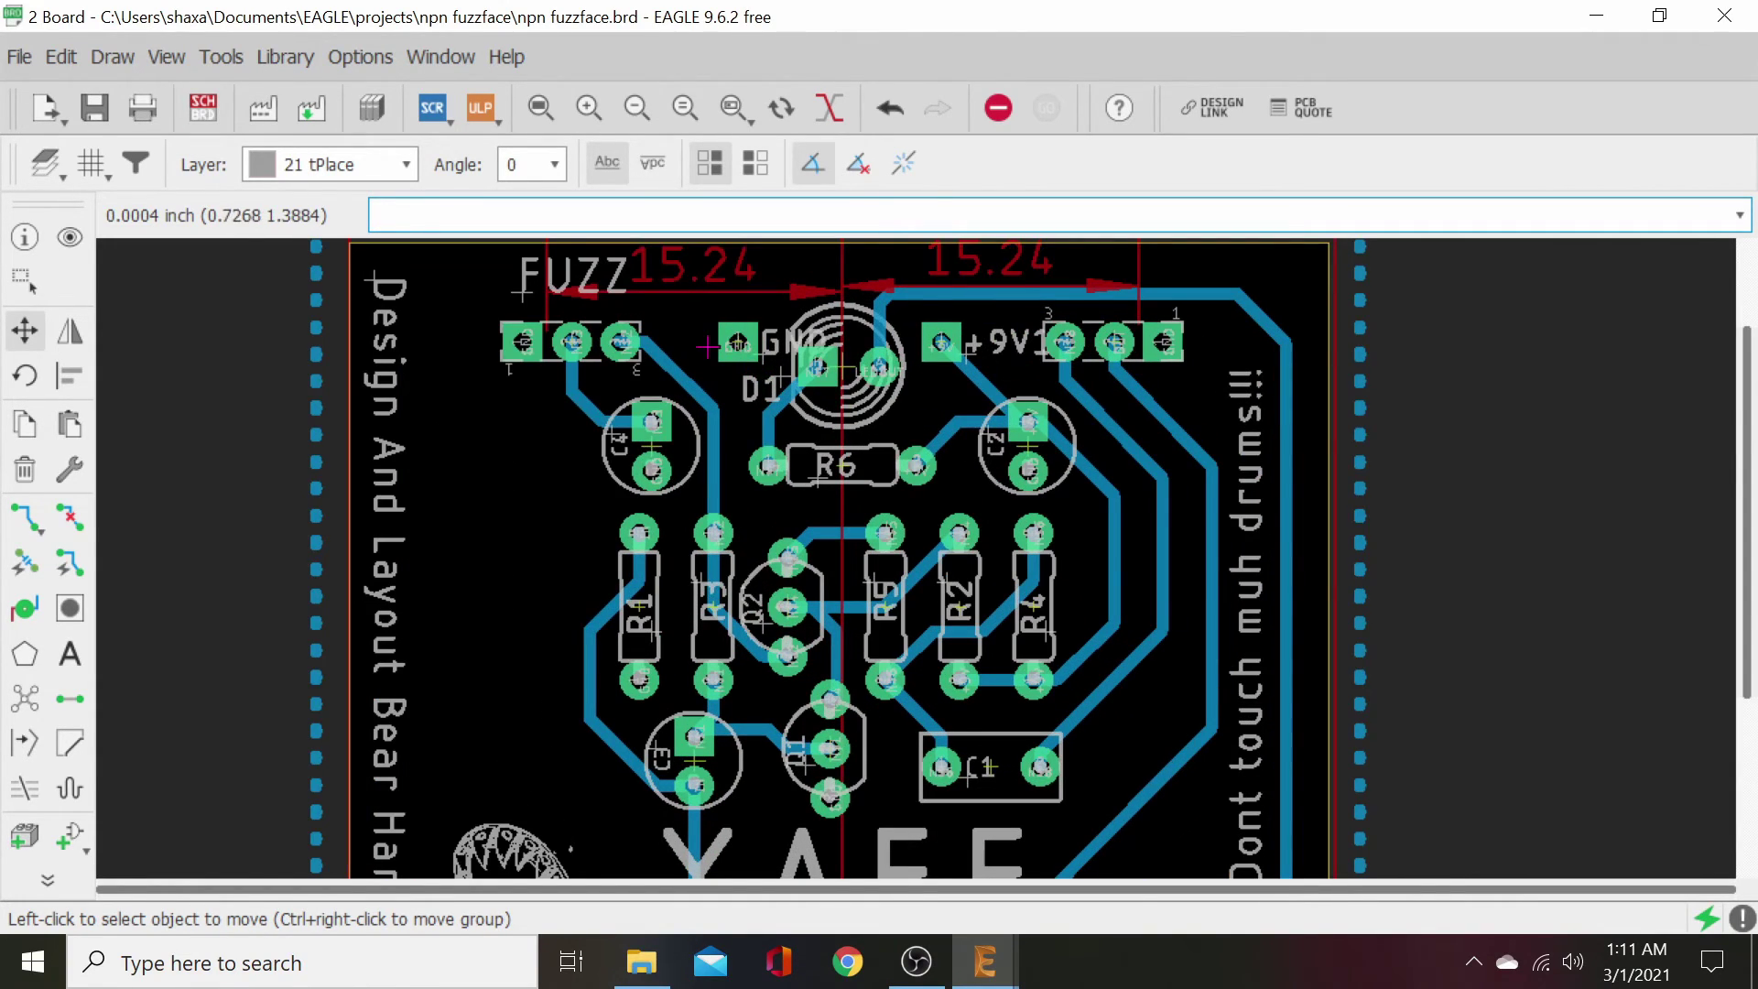
{"action": "left_click", "coordinate": [24, 470]}
{"action": "middle_click_drag", "start_coordinate": [622, 472], "coordinate": [600, 676]}
{"action": "scroll", "coordinate": [600, 676], "scroll_direction": "up", "scroll_amount": 4}
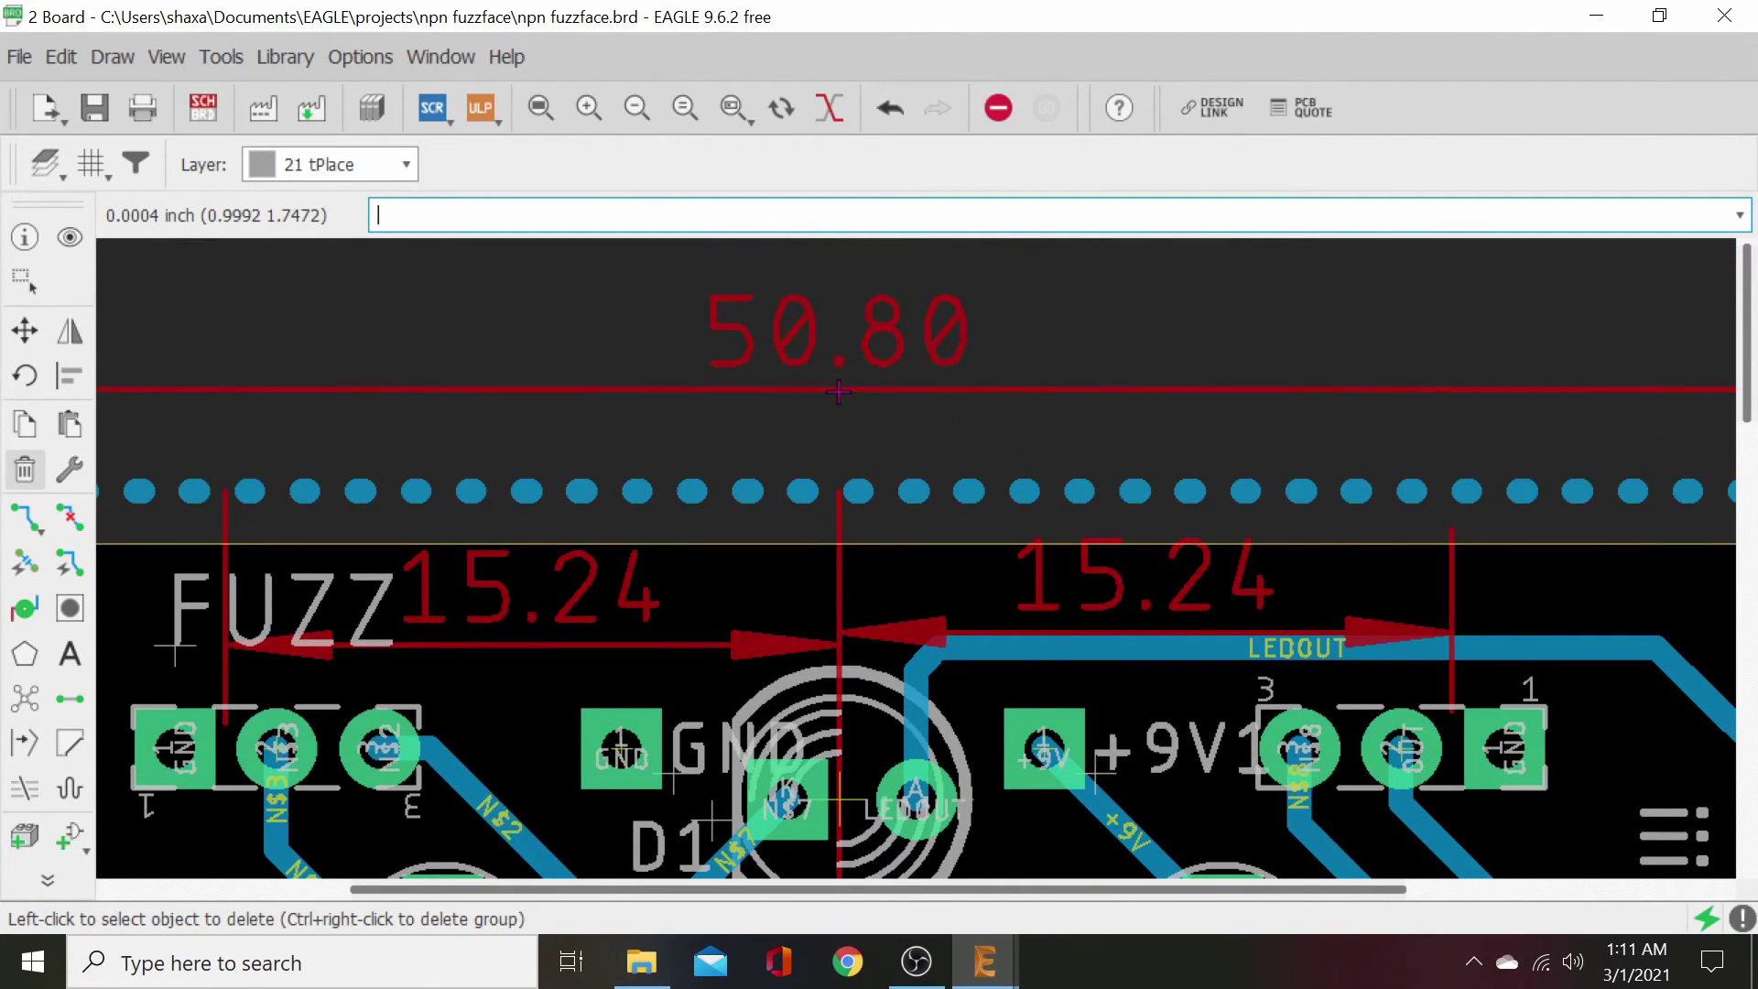
{"action": "left_click", "coordinate": [838, 391]}
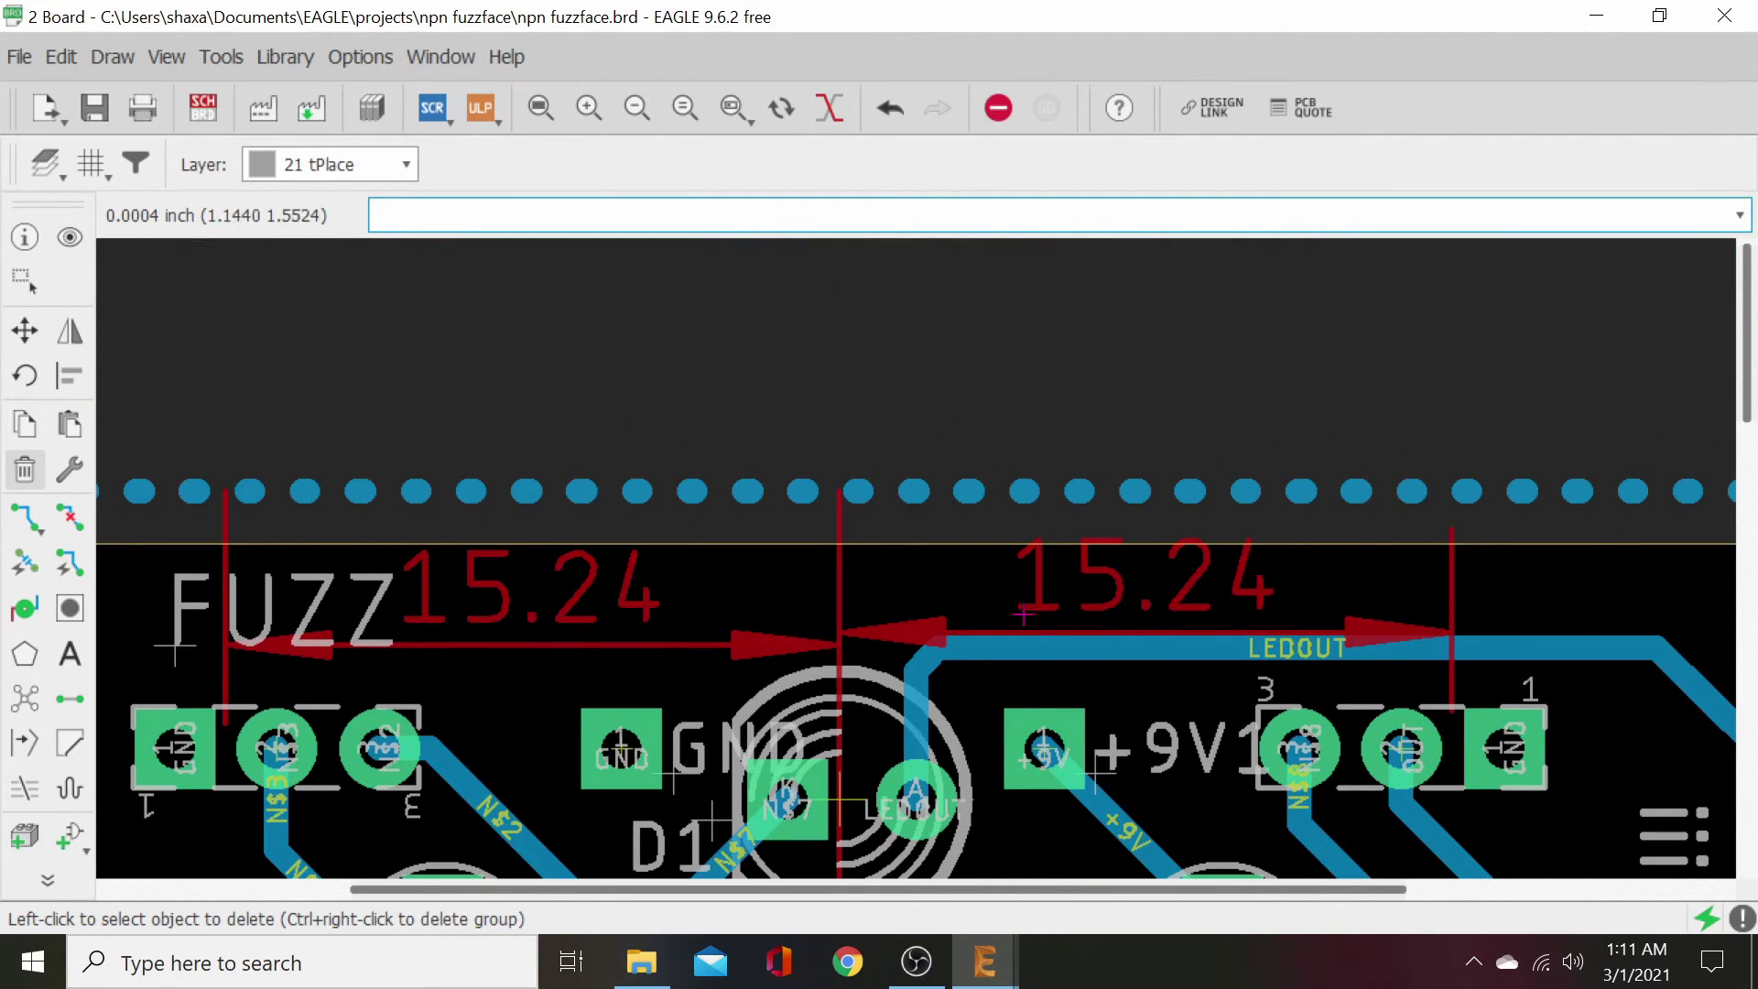
{"action": "left_click", "coordinate": [1144, 629]}
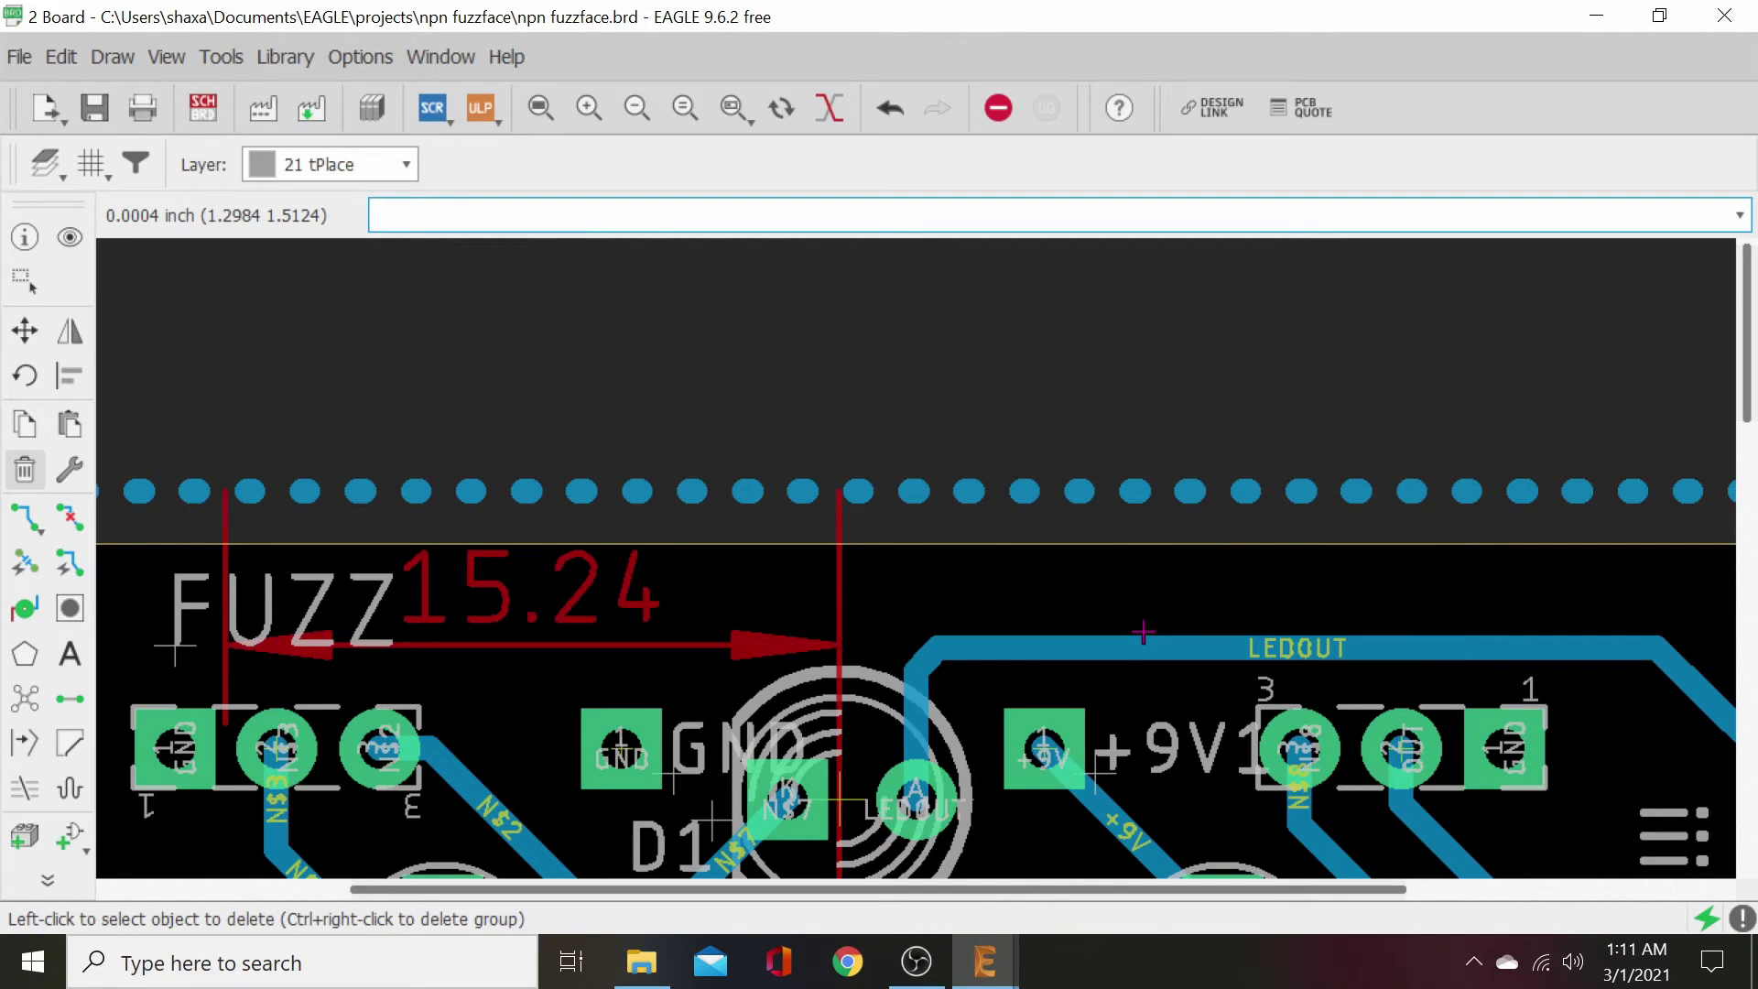
{"action": "left_click", "coordinate": [529, 644]}
- Delete the 25.40 dimension below the board's bottom edge
{"action": "scroll", "coordinate": [723, 650], "scroll_direction": "down", "scroll_amount": 5}
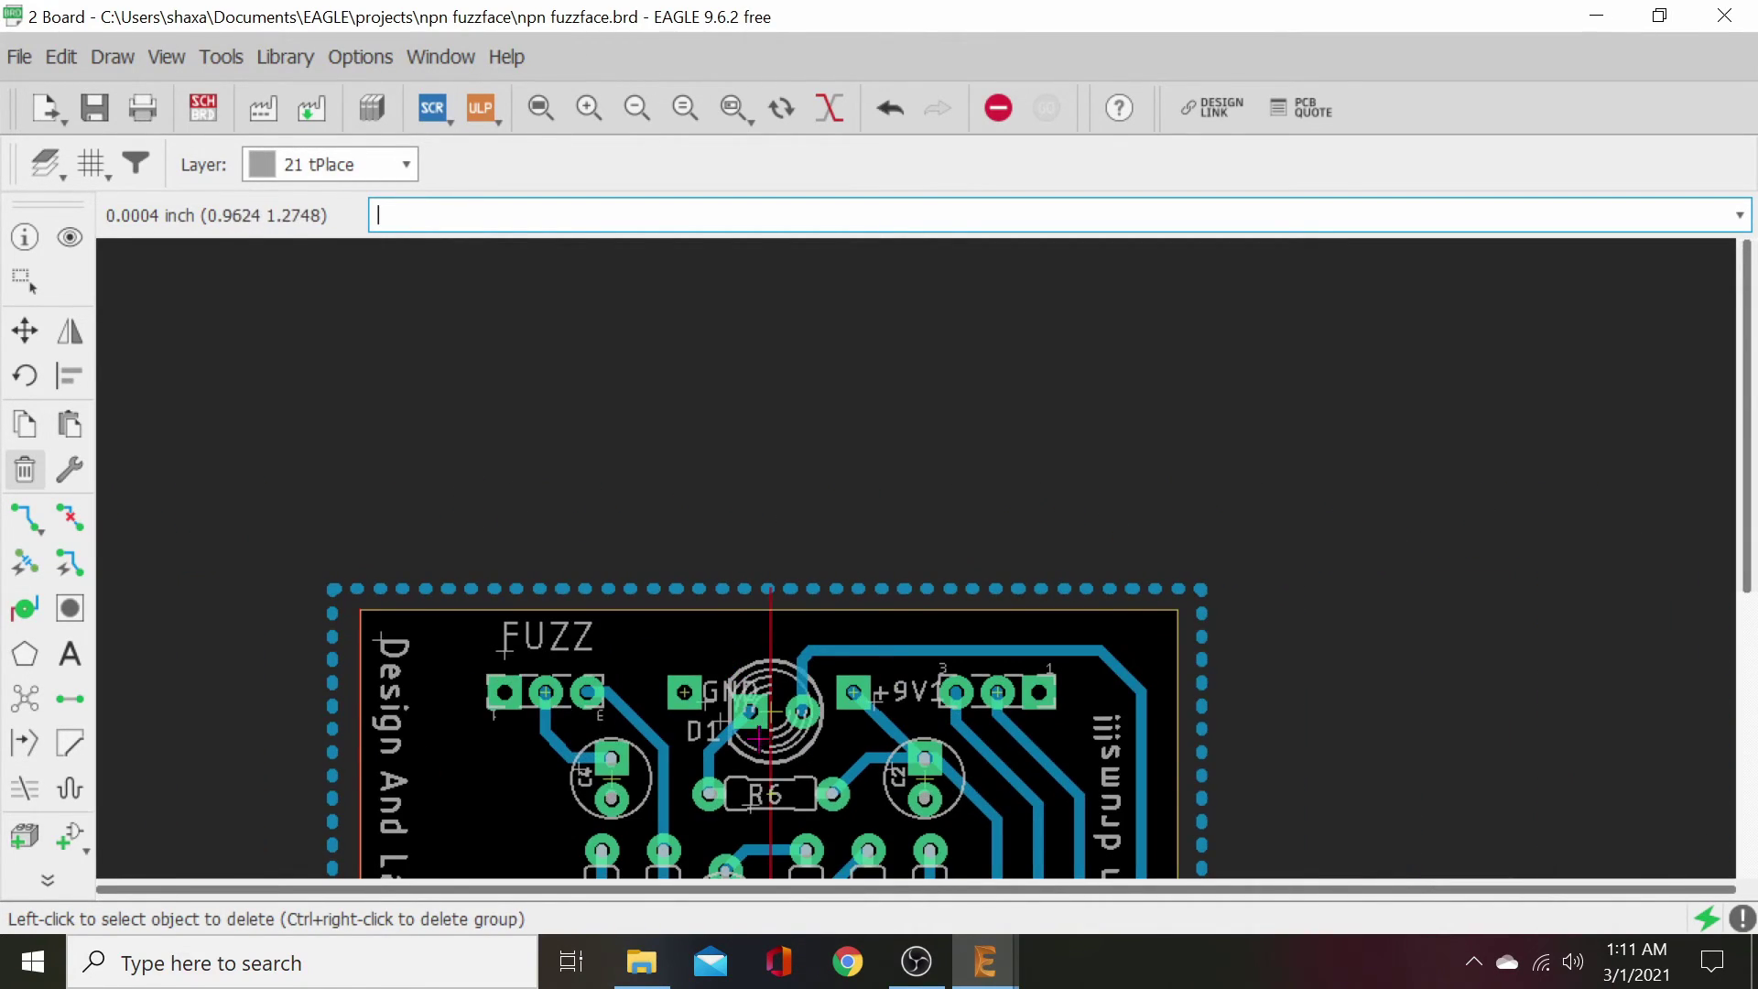
{"action": "scroll", "coordinate": [893, 404], "scroll_direction": "down", "scroll_amount": 3}
{"action": "scroll", "coordinate": [824, 696], "scroll_direction": "down", "scroll_amount": 2, "text": "ctrl"}
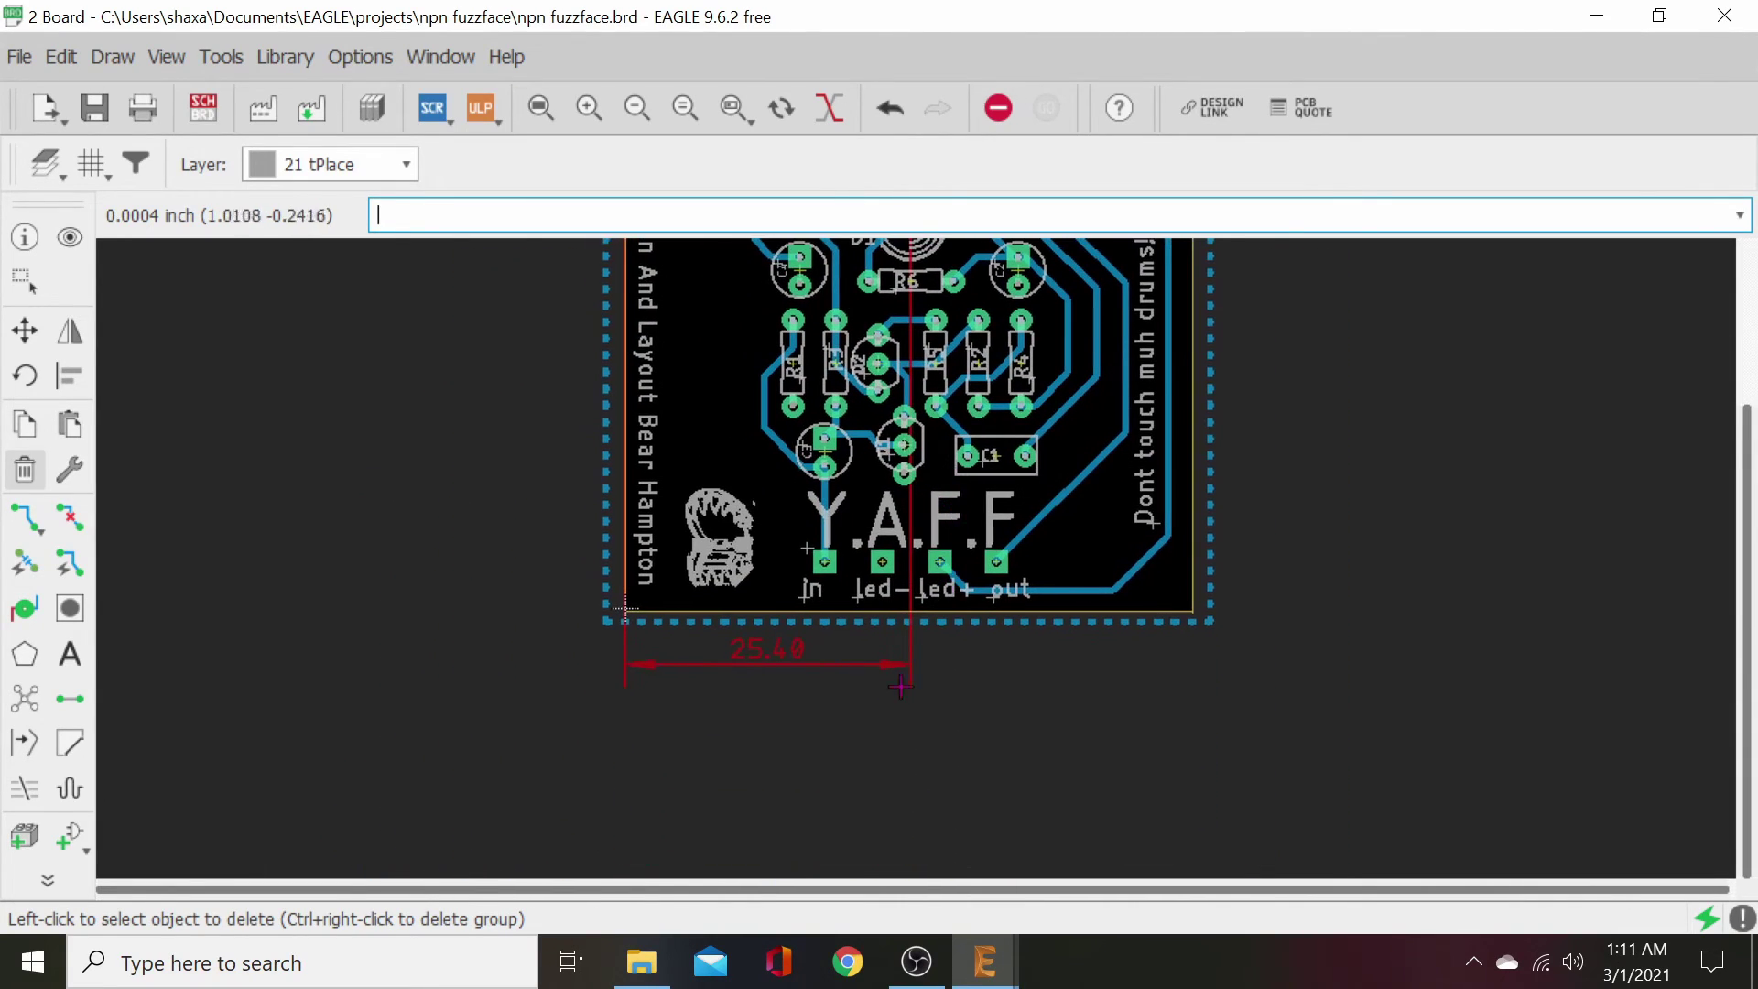
{"action": "scroll", "coordinate": [814, 724], "scroll_direction": "up", "scroll_amount": 3}
{"action": "left_click", "coordinate": [698, 579]}
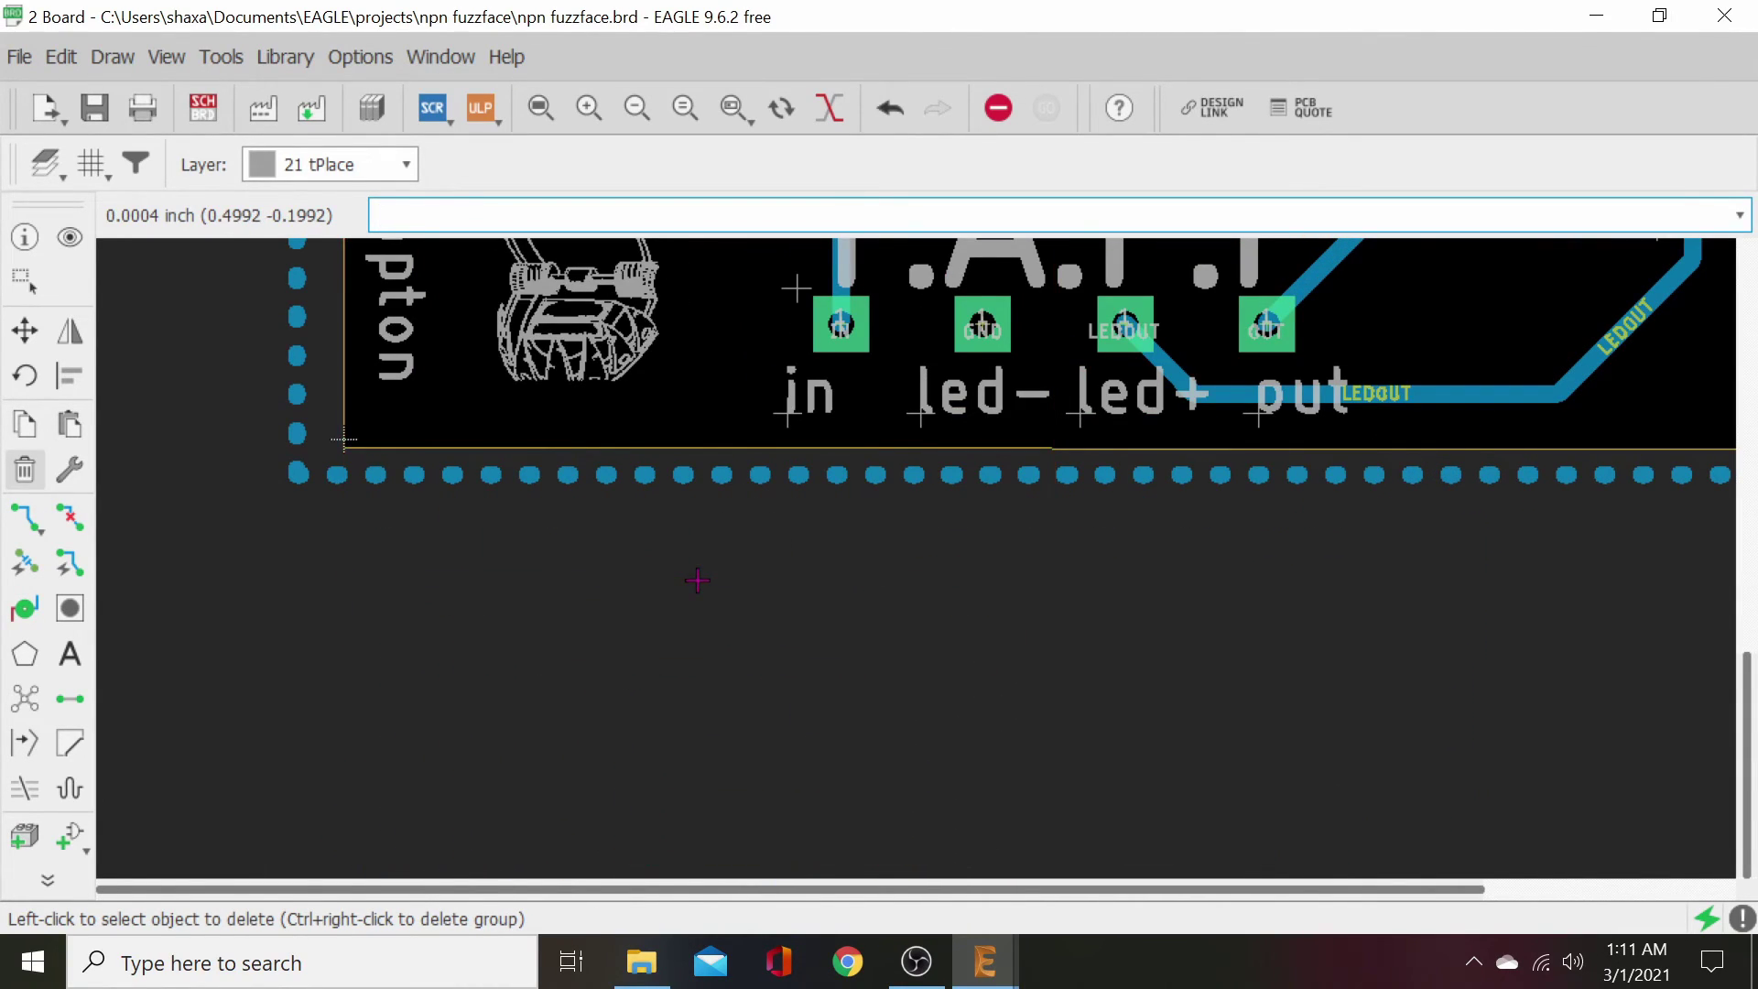
{"action": "scroll", "coordinate": [908, 793], "scroll_direction": "down", "scroll_amount": 3}
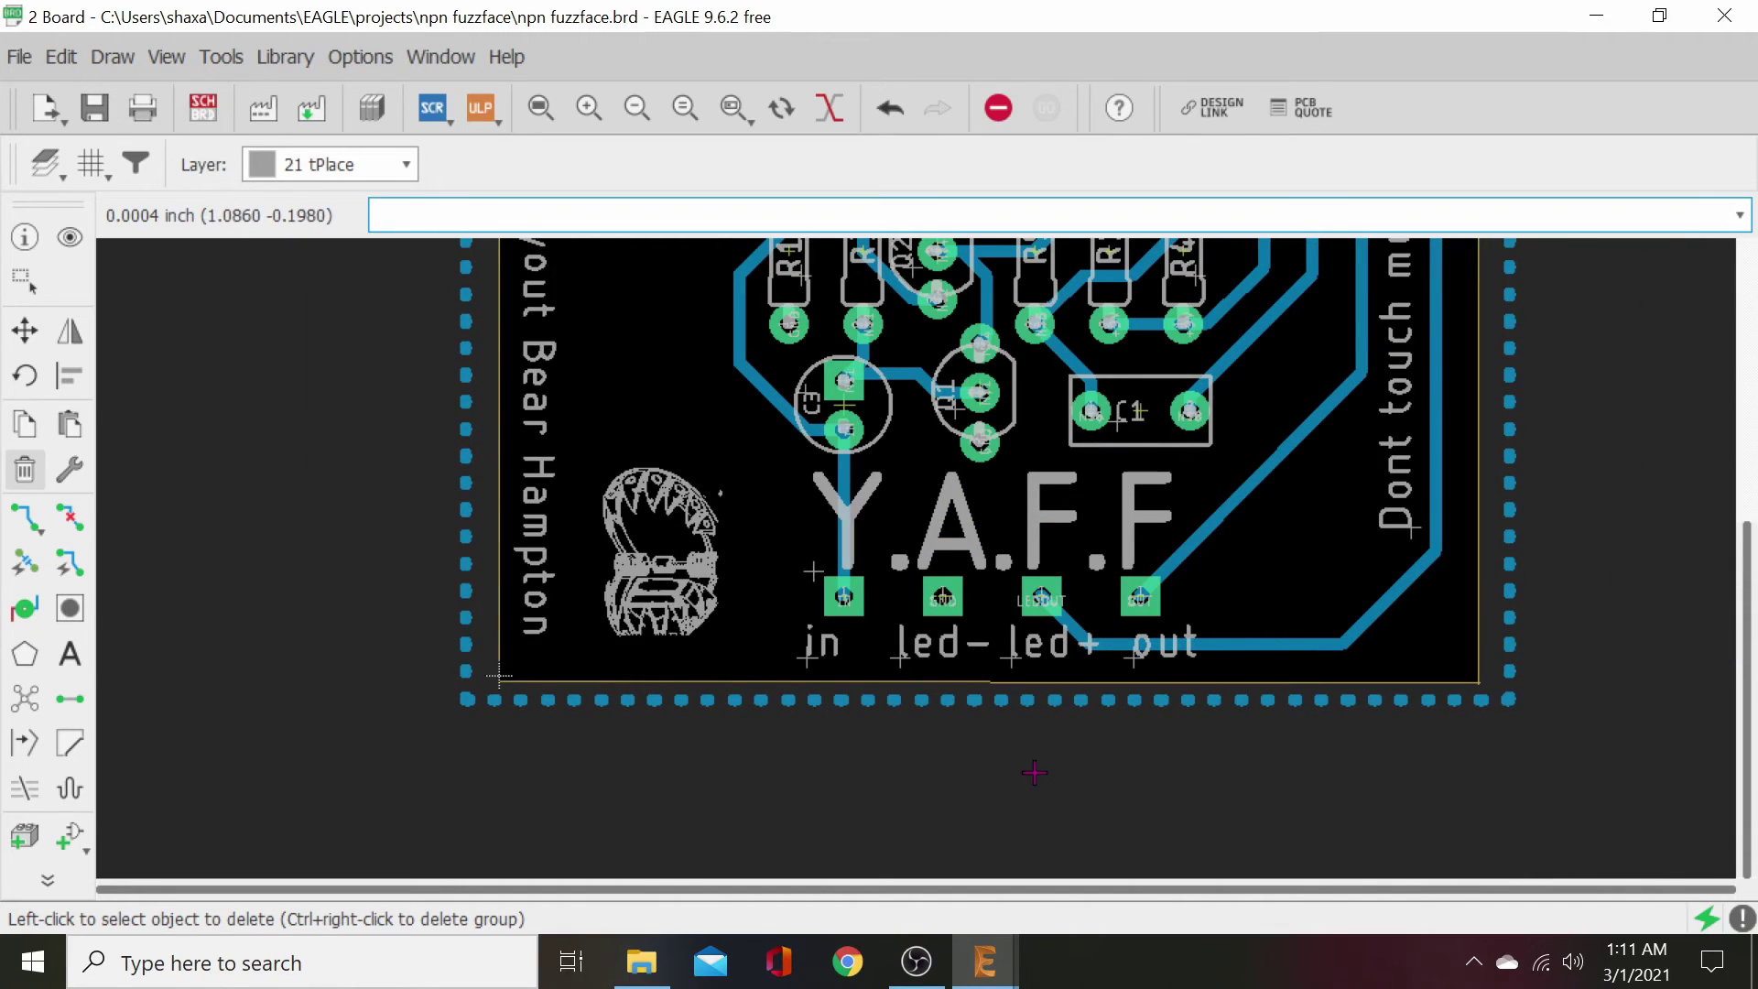
{"action": "middle_click_drag", "start_coordinate": [1034, 772], "coordinate": [920, 871]}
{"action": "scroll", "coordinate": [1129, 813], "scroll_direction": "up", "scroll_amount": 3}
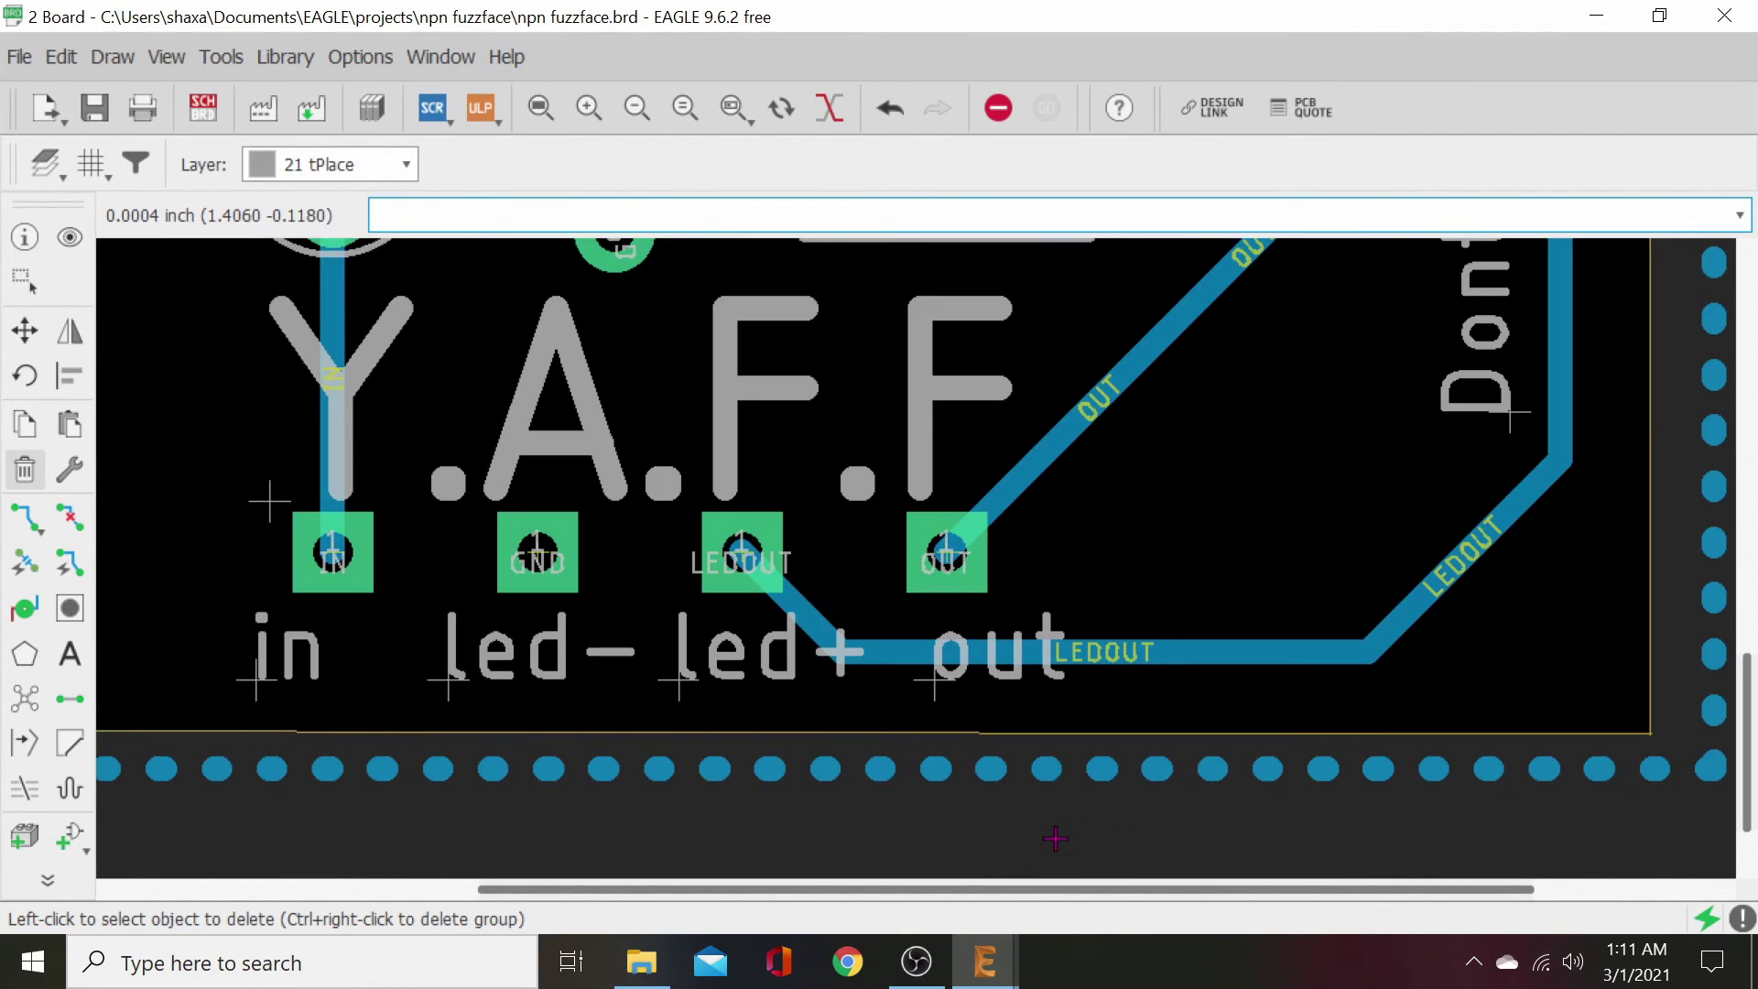
{"action": "scroll", "coordinate": [1048, 841], "scroll_direction": "down", "scroll_amount": 1}
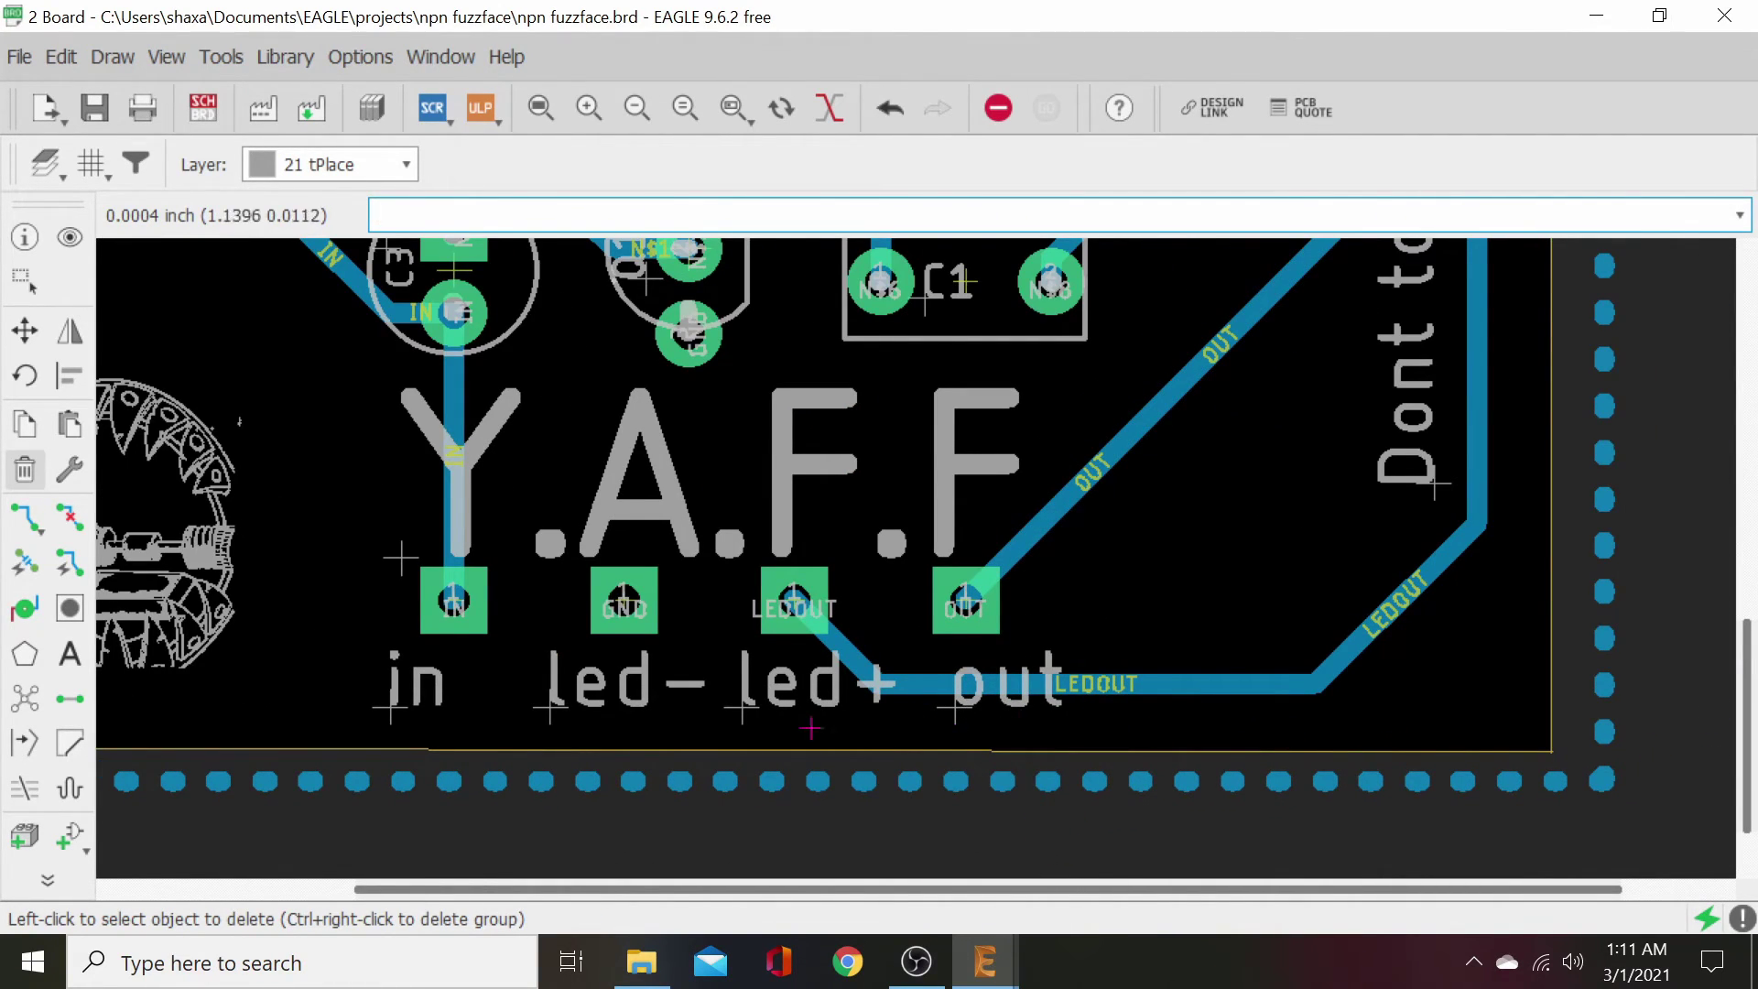
{"action": "scroll", "coordinate": [666, 772], "scroll_direction": "up", "scroll_amount": 1}
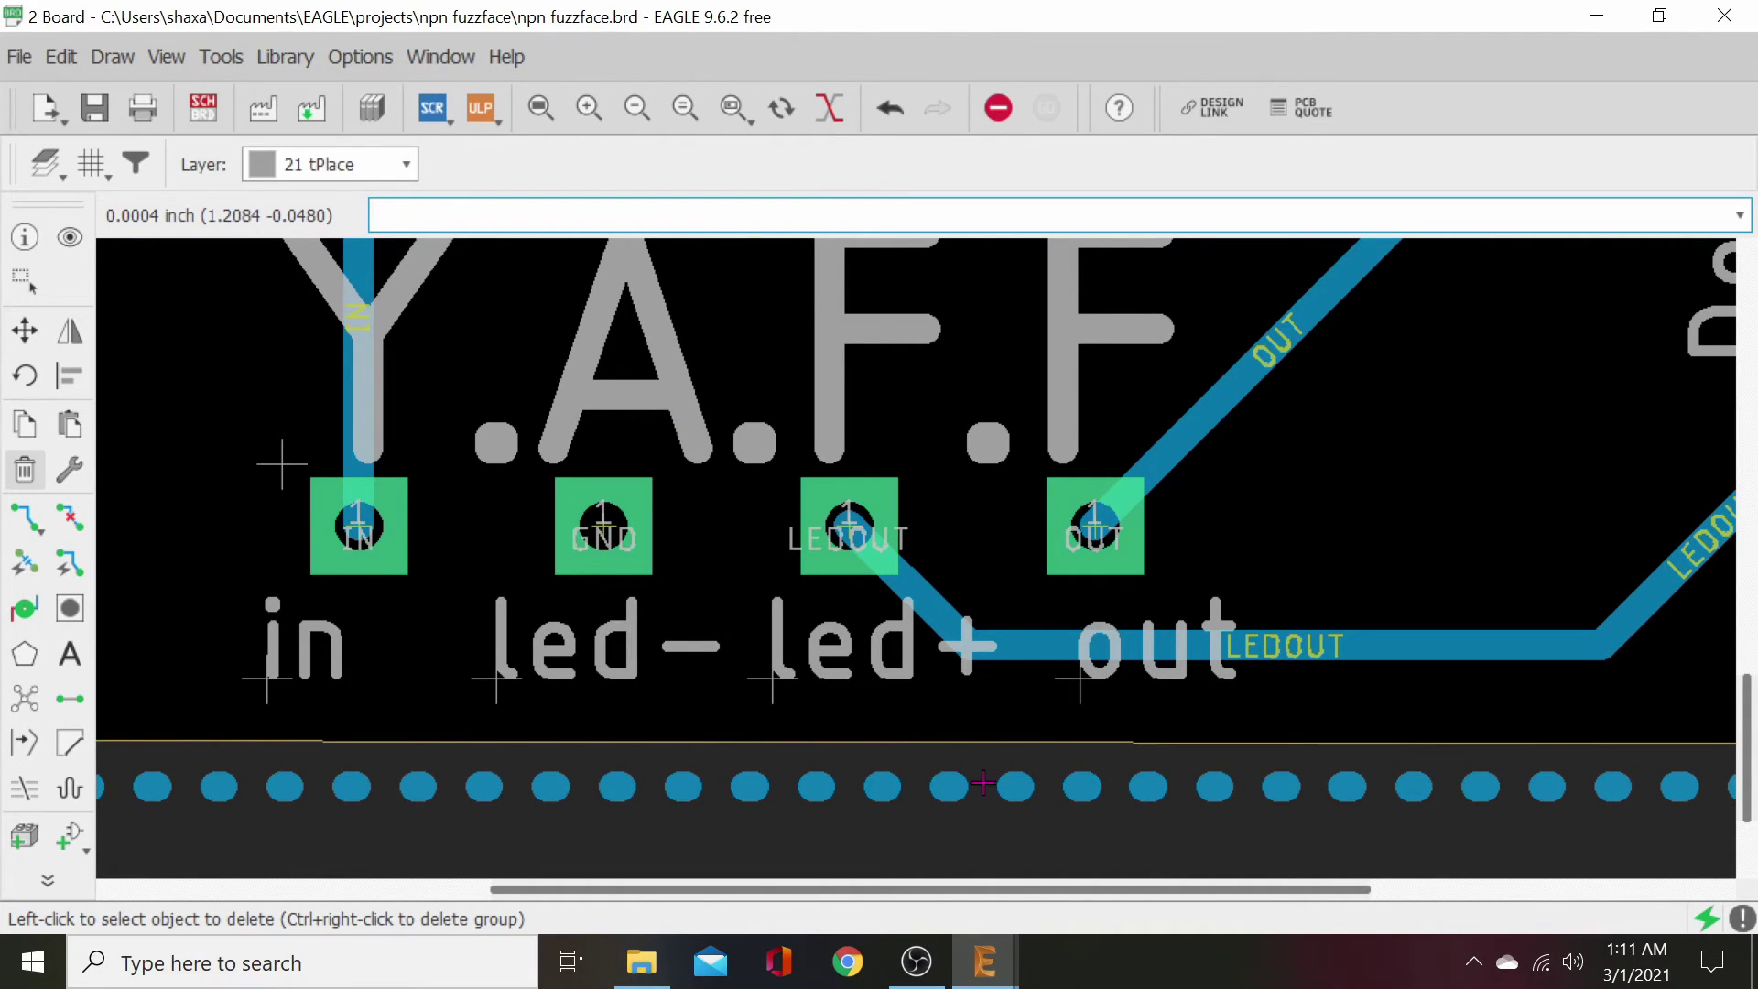
{"action": "scroll", "coordinate": [982, 783], "scroll_direction": "down", "scroll_amount": 1}
{"action": "scroll", "coordinate": [1026, 837], "scroll_direction": "right", "scroll_amount": 2}
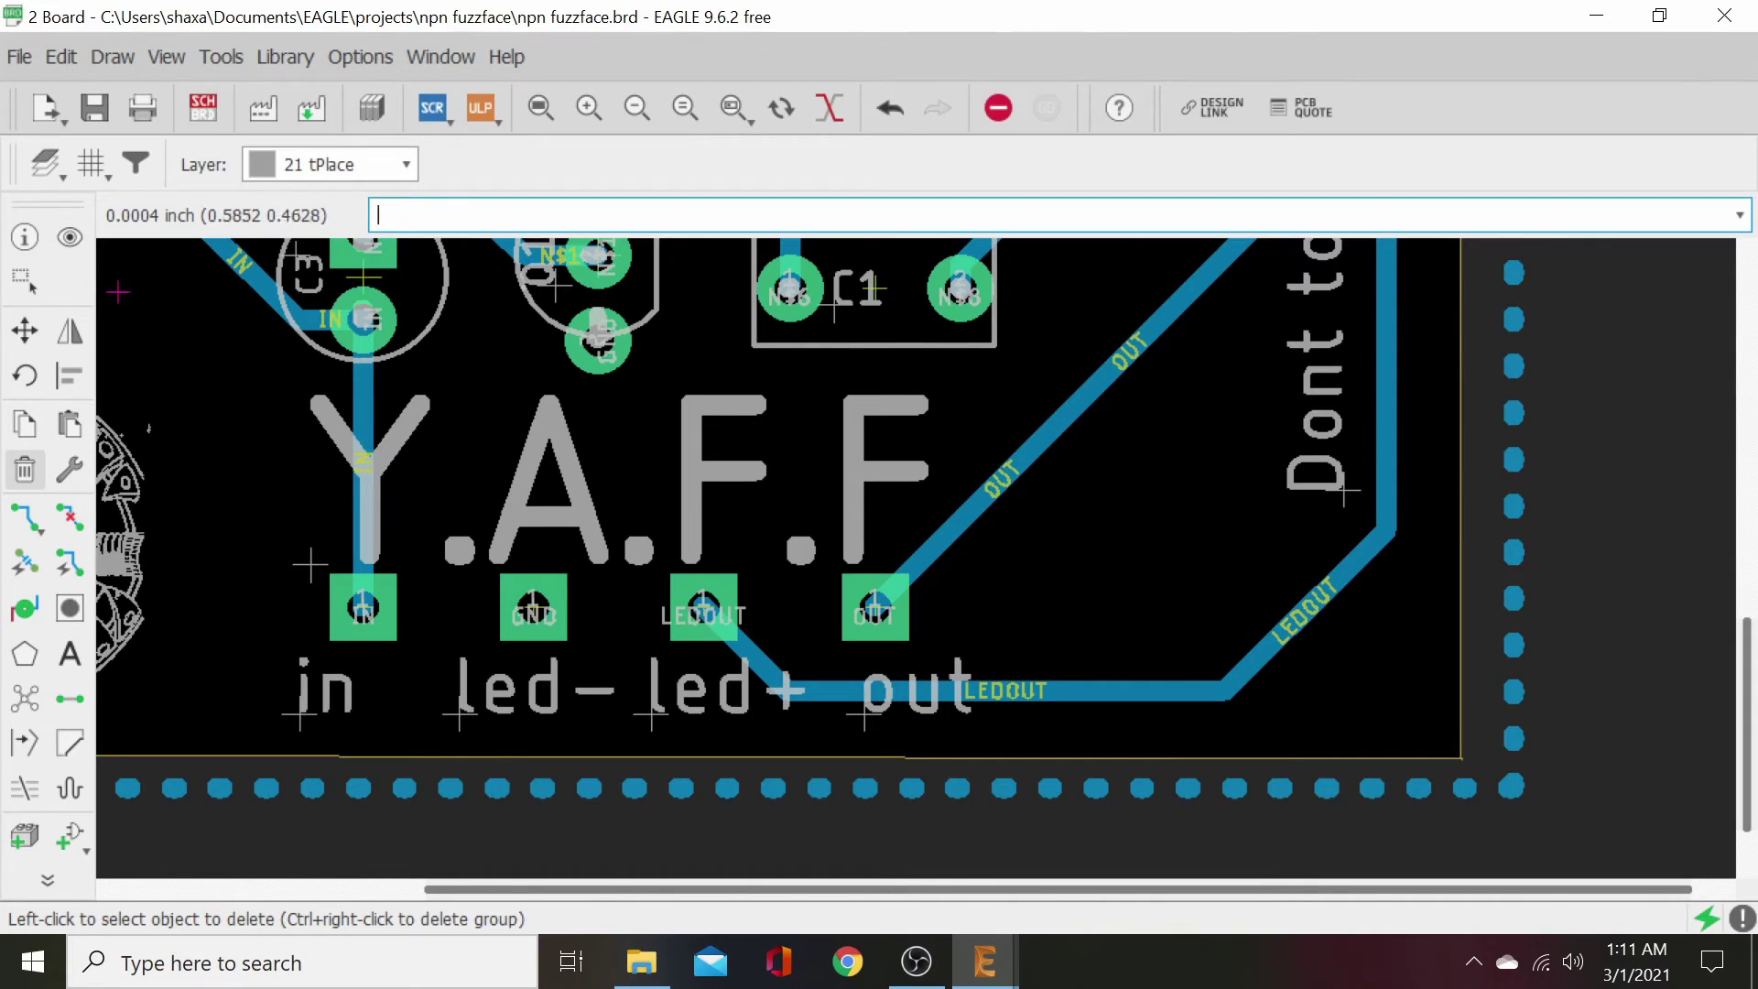
- Pick up the board outline corner with Move and set it back in place
{"action": "left_click", "coordinate": [25, 330]}
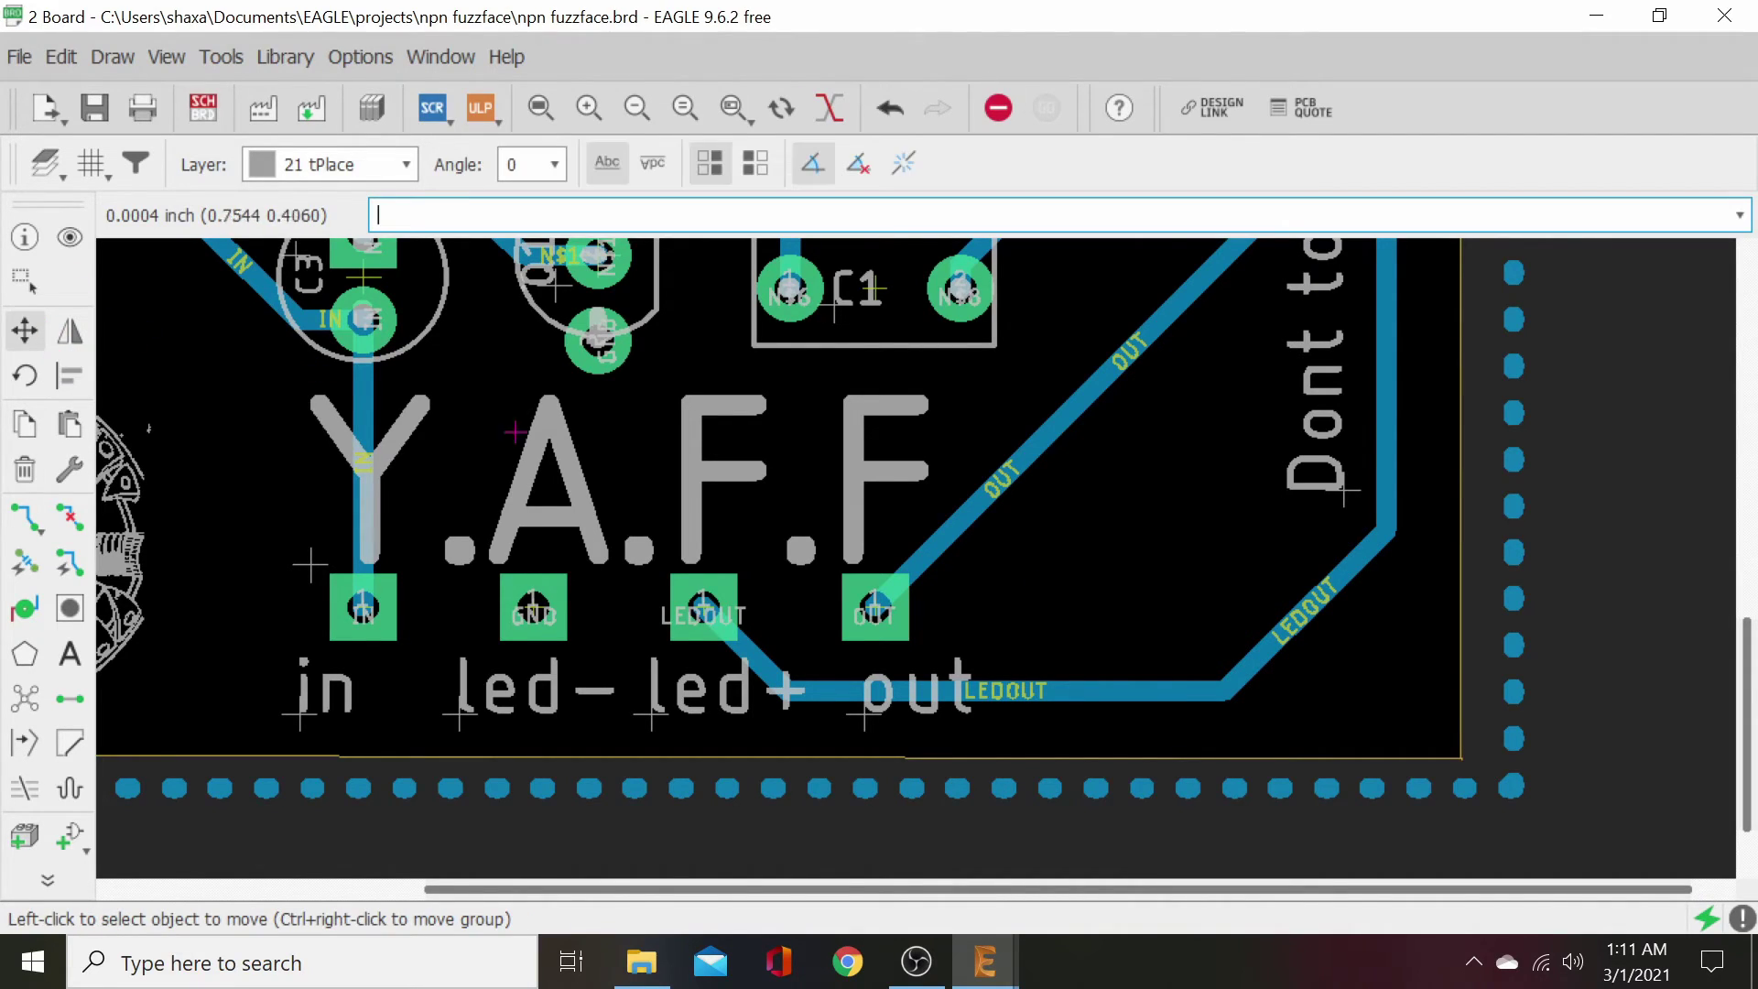
{"action": "left_click", "coordinate": [1461, 753]}
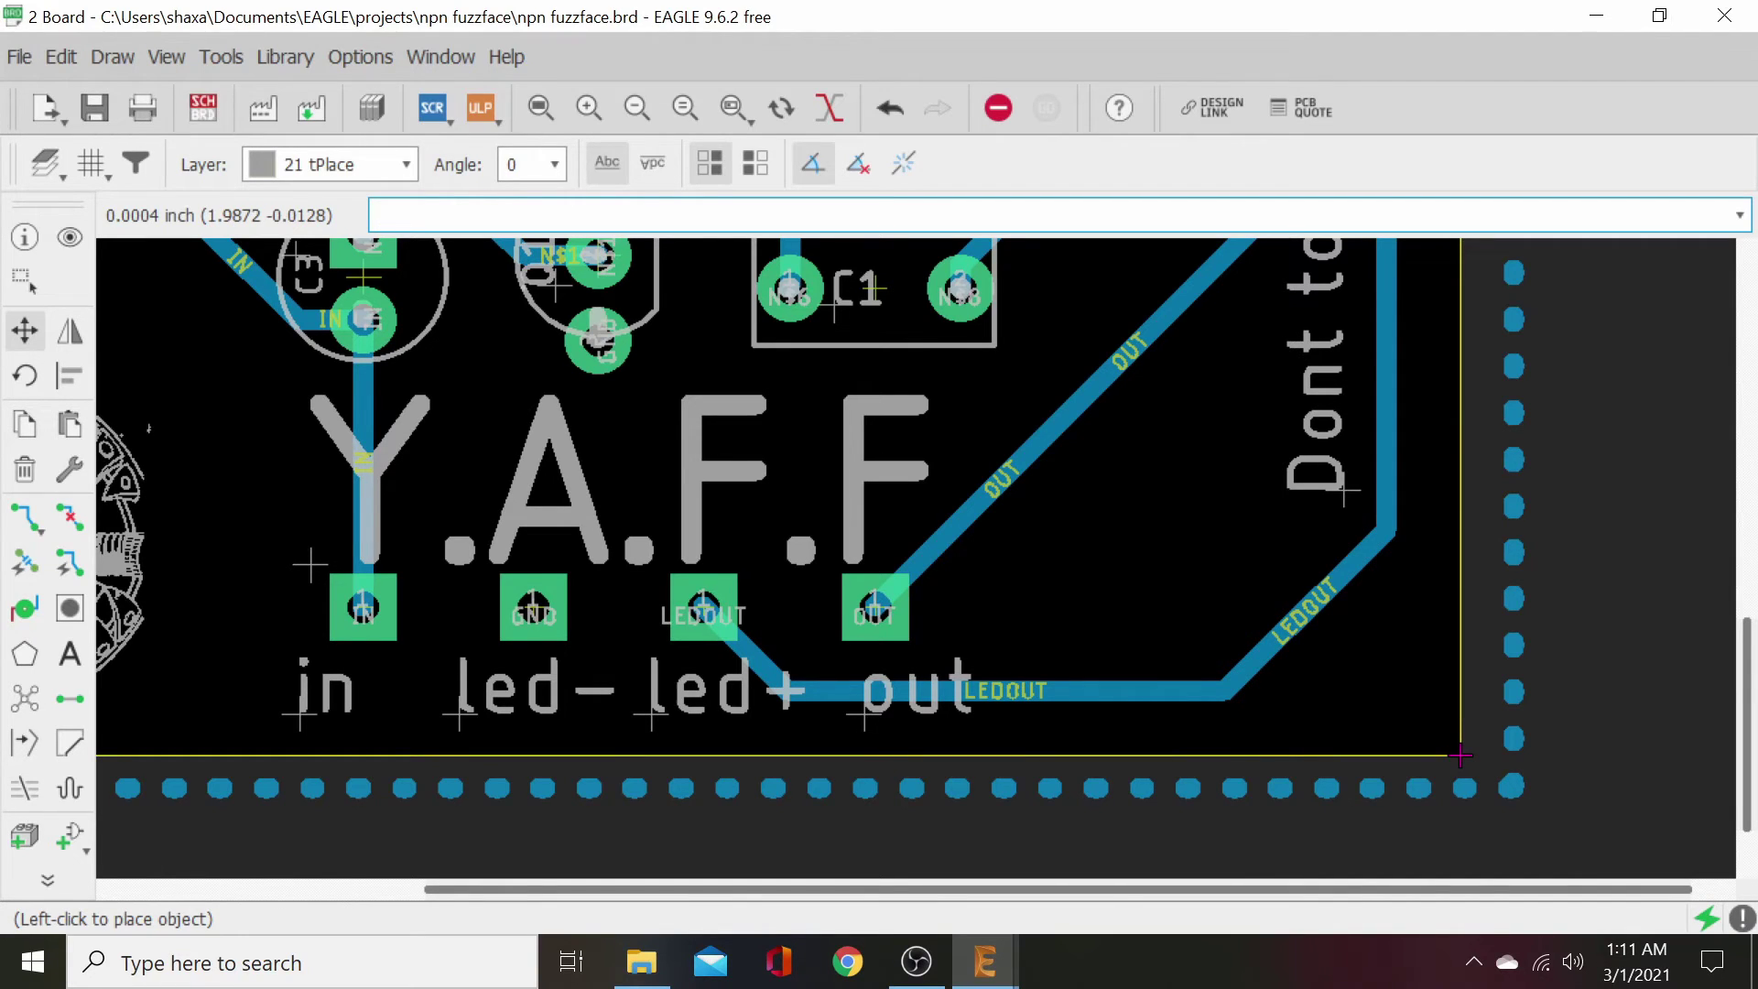
{"action": "left_click", "coordinate": [1460, 755]}
- Pan across the FUZZ label, Y.A.F.F text, pads and resistors, then fit the whole board
{"action": "middle_click_drag", "start_coordinate": [725, 780], "coordinate": [1303, 817]}
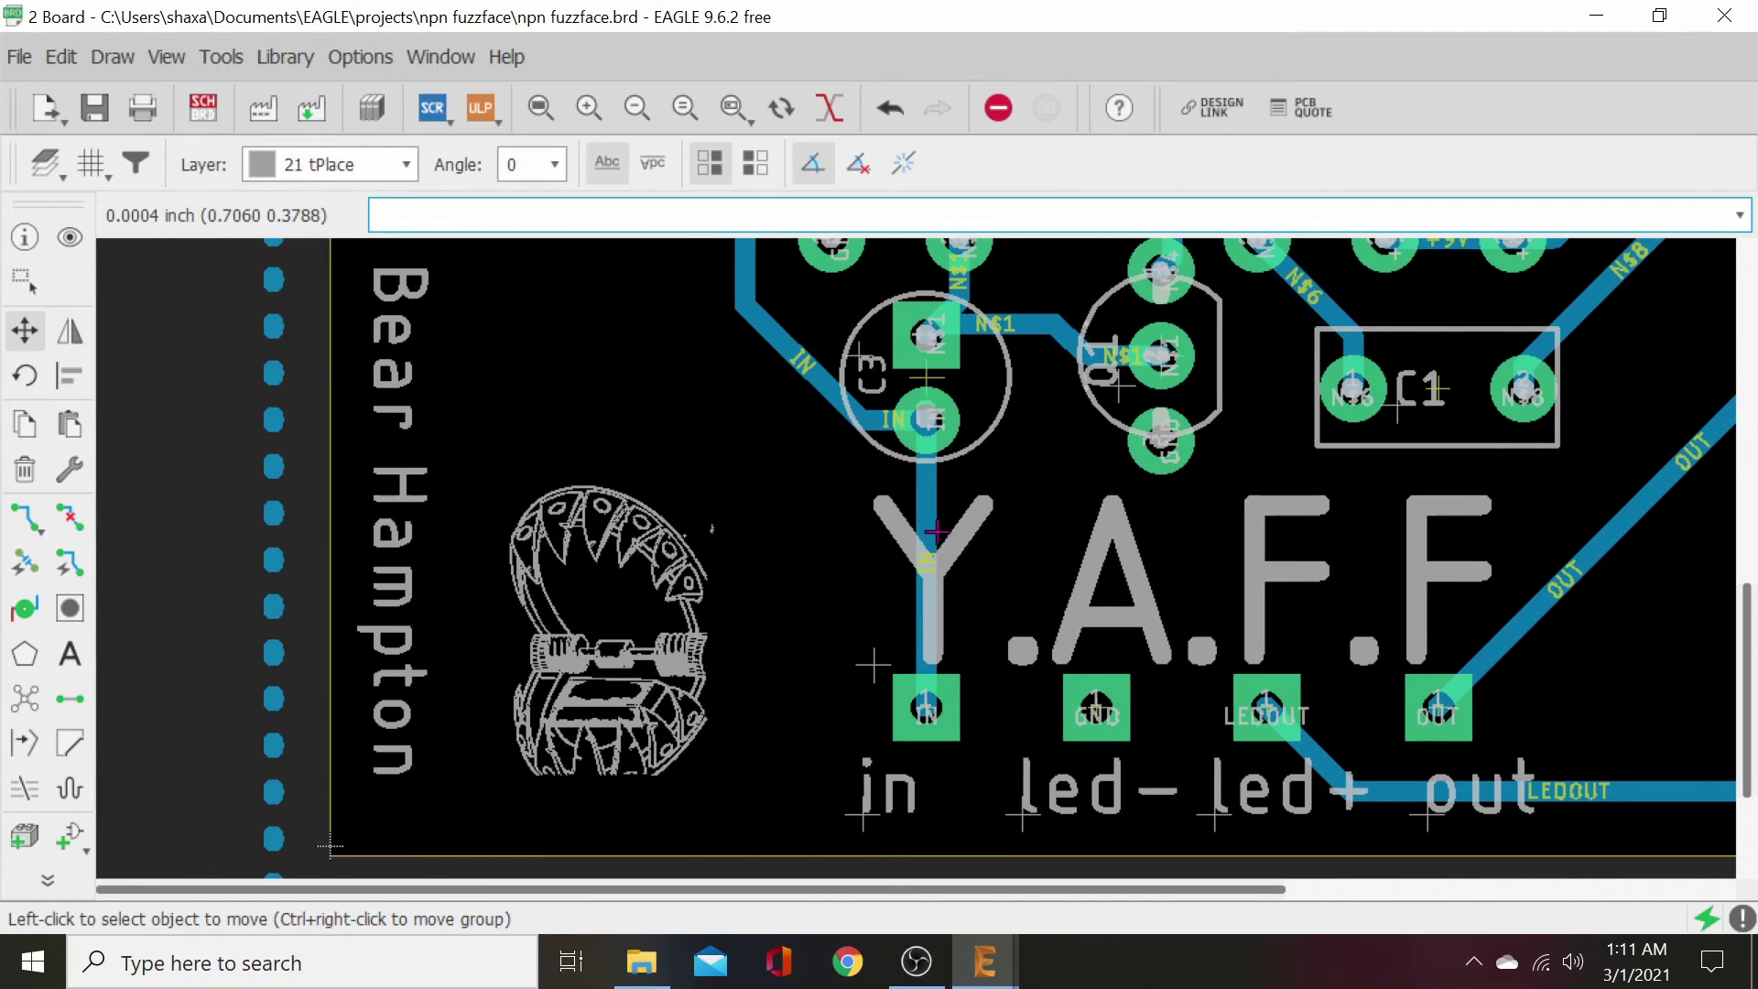
{"action": "middle_click_drag", "start_coordinate": [934, 526], "coordinate": [1124, 973]}
{"action": "middle_click_drag", "start_coordinate": [1382, 499], "coordinate": [292, 127]}
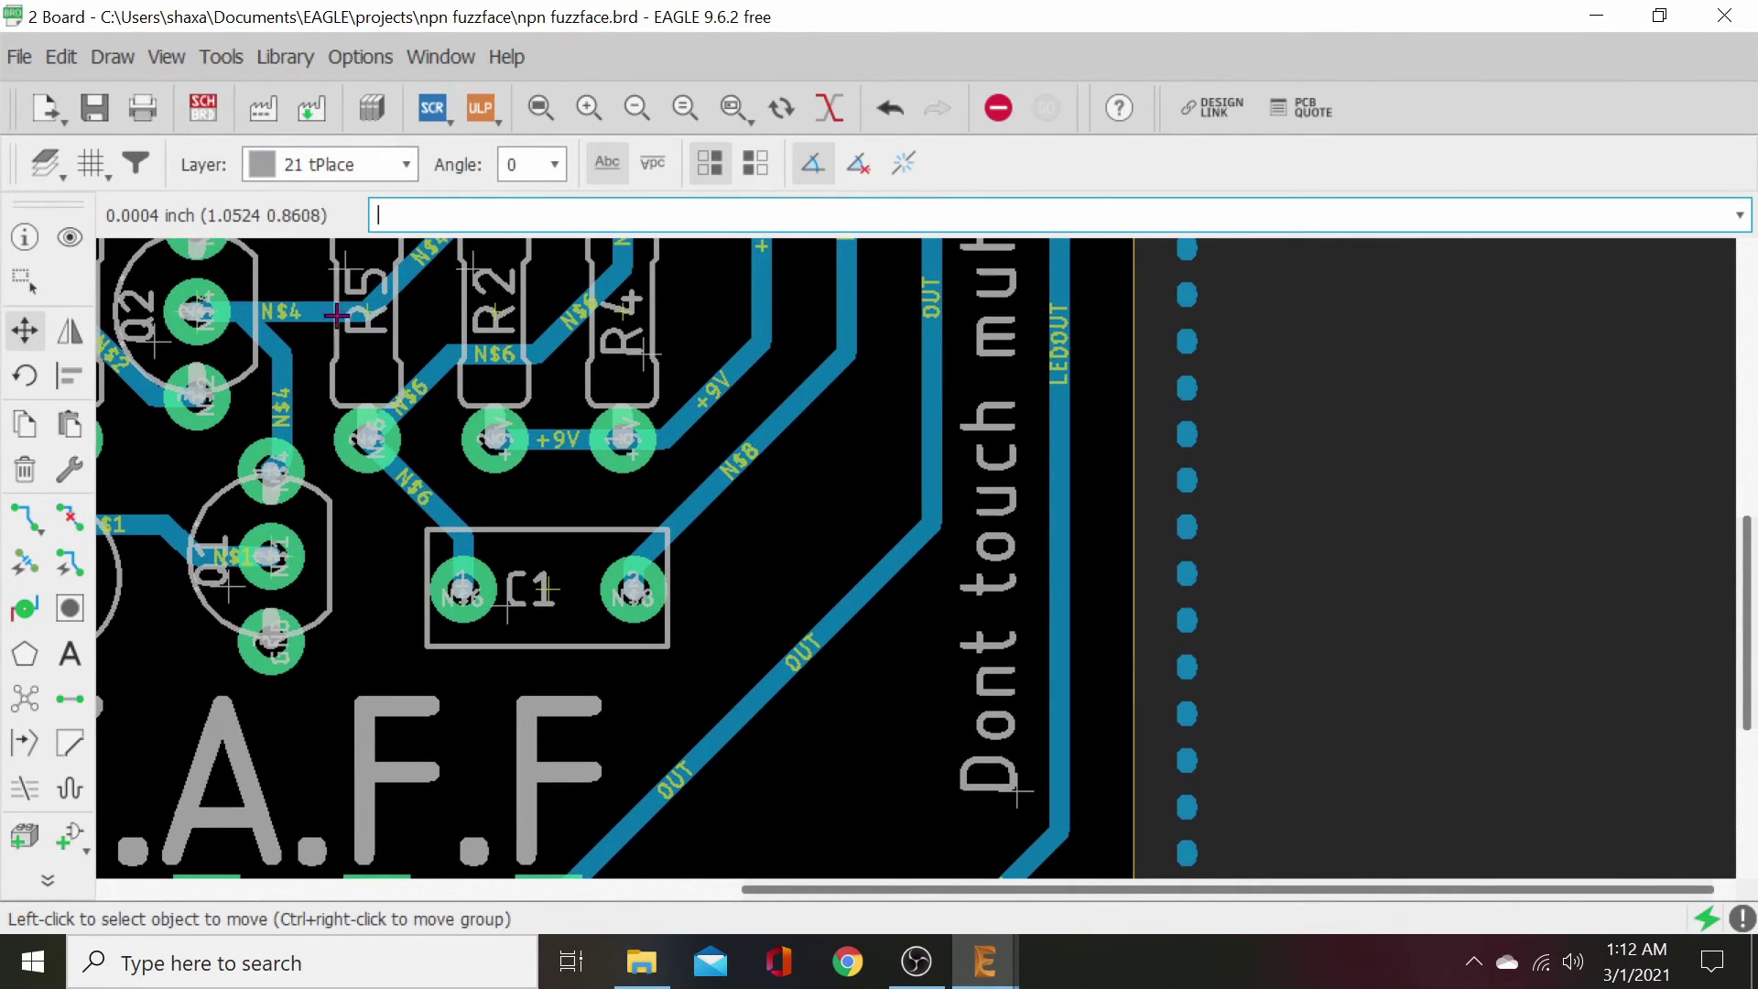
{"action": "middle_click_drag", "start_coordinate": [769, 554], "coordinate": [1257, 296]}
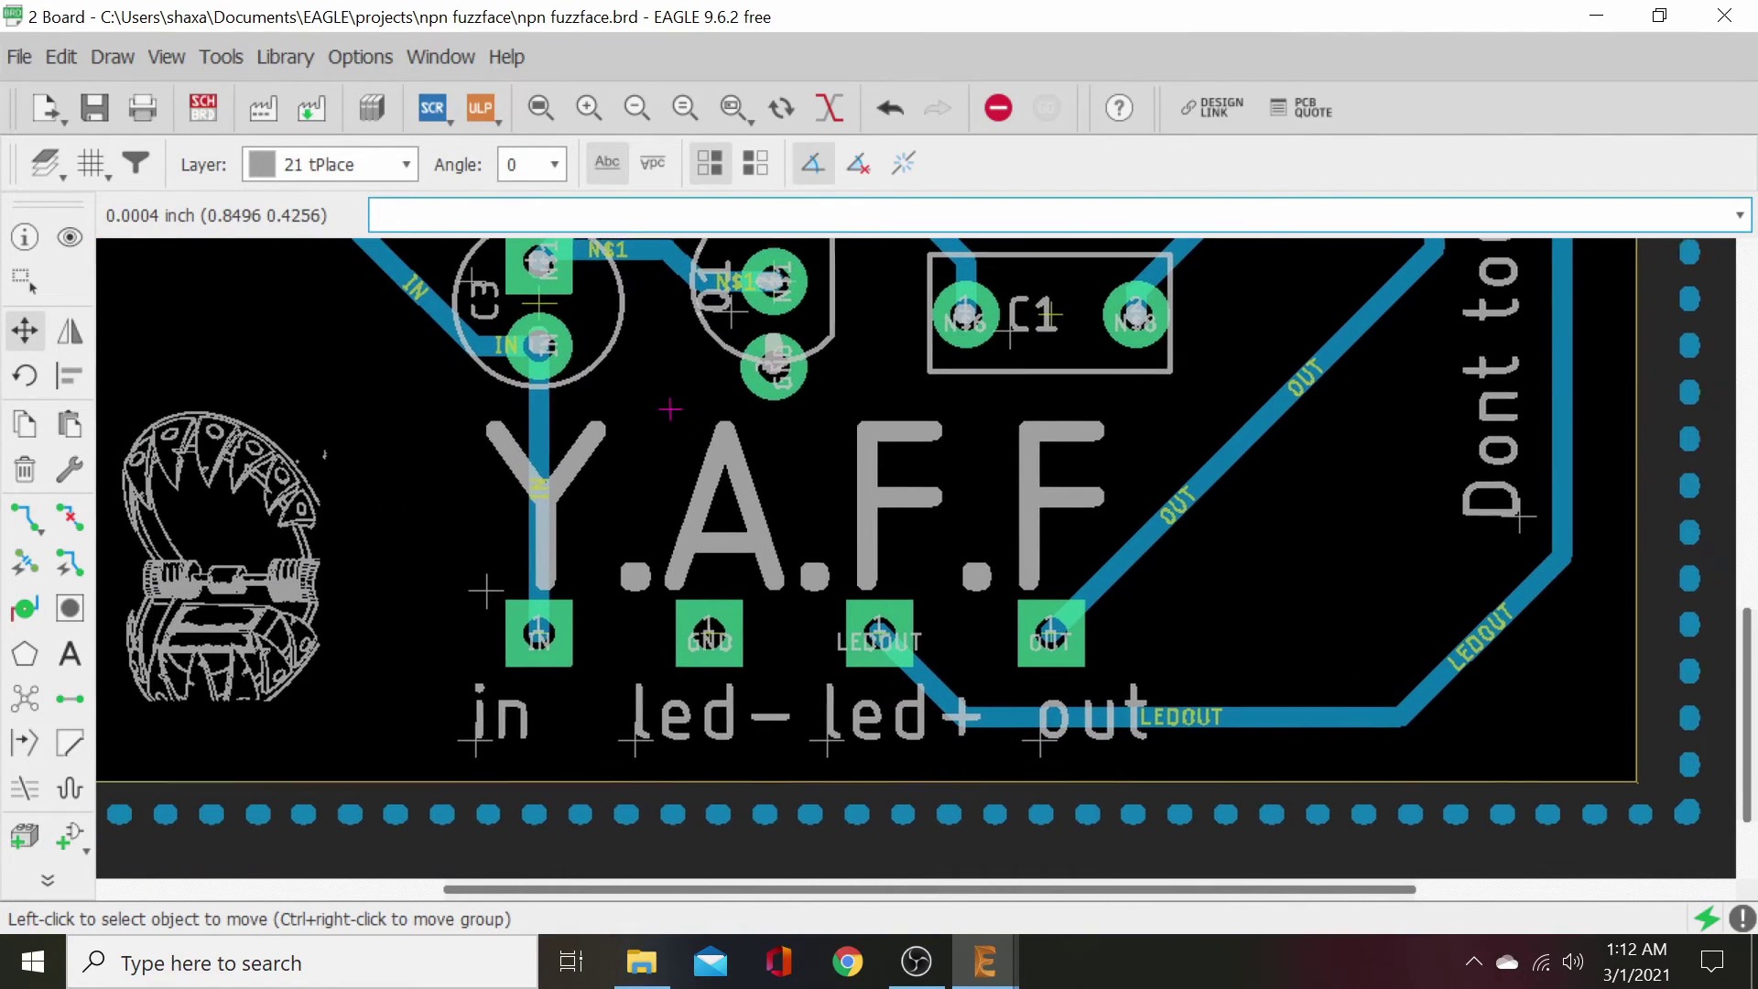
{"action": "mouse_move", "coordinate": [644, 416]}
{"action": "middle_mouse_down"}
{"action": "mouse_move", "coordinate": [1010, 402]}
{"action": "mouse_move", "coordinate": [615, 404]}
{"action": "middle_mouse_up"}
{"action": "scroll", "coordinate": [810, 430], "scroll_direction": "down", "scroll_amount": 1}
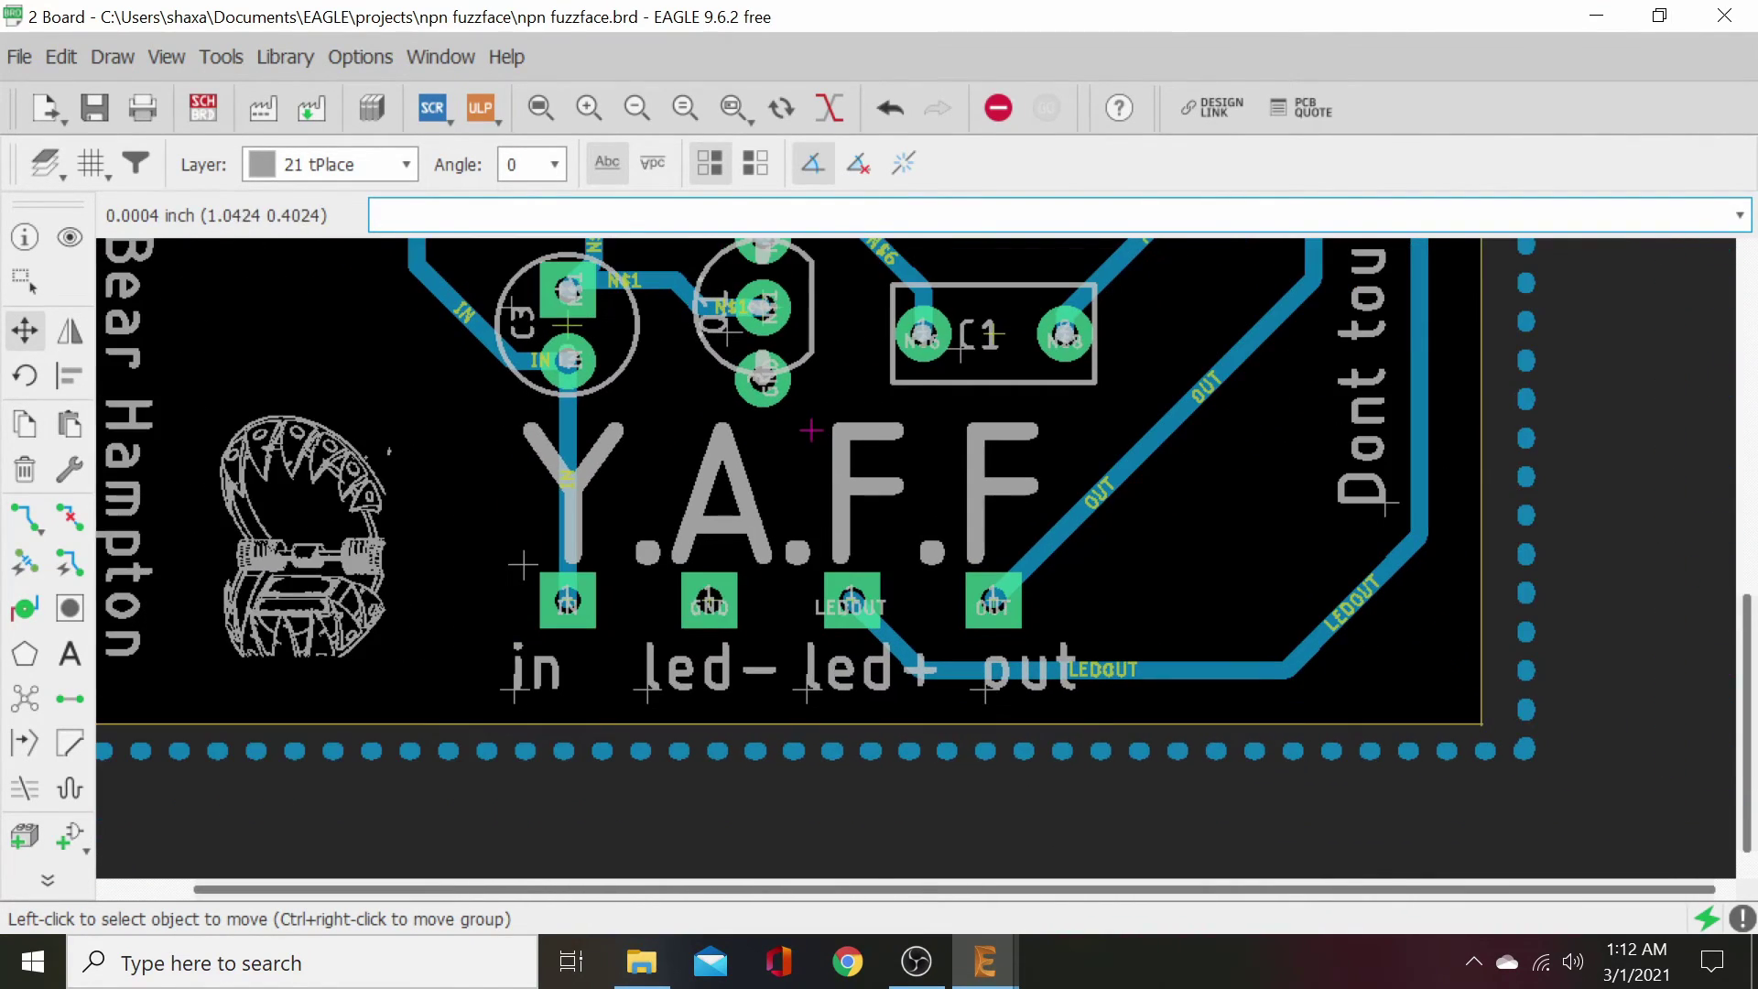
{"action": "scroll", "coordinate": [809, 416], "scroll_direction": "down", "scroll_amount": 1}
{"action": "middle_click_drag", "start_coordinate": [856, 318], "coordinate": [877, 562]}
{"action": "scroll", "coordinate": [897, 508], "scroll_direction": "down", "scroll_amount": 1}
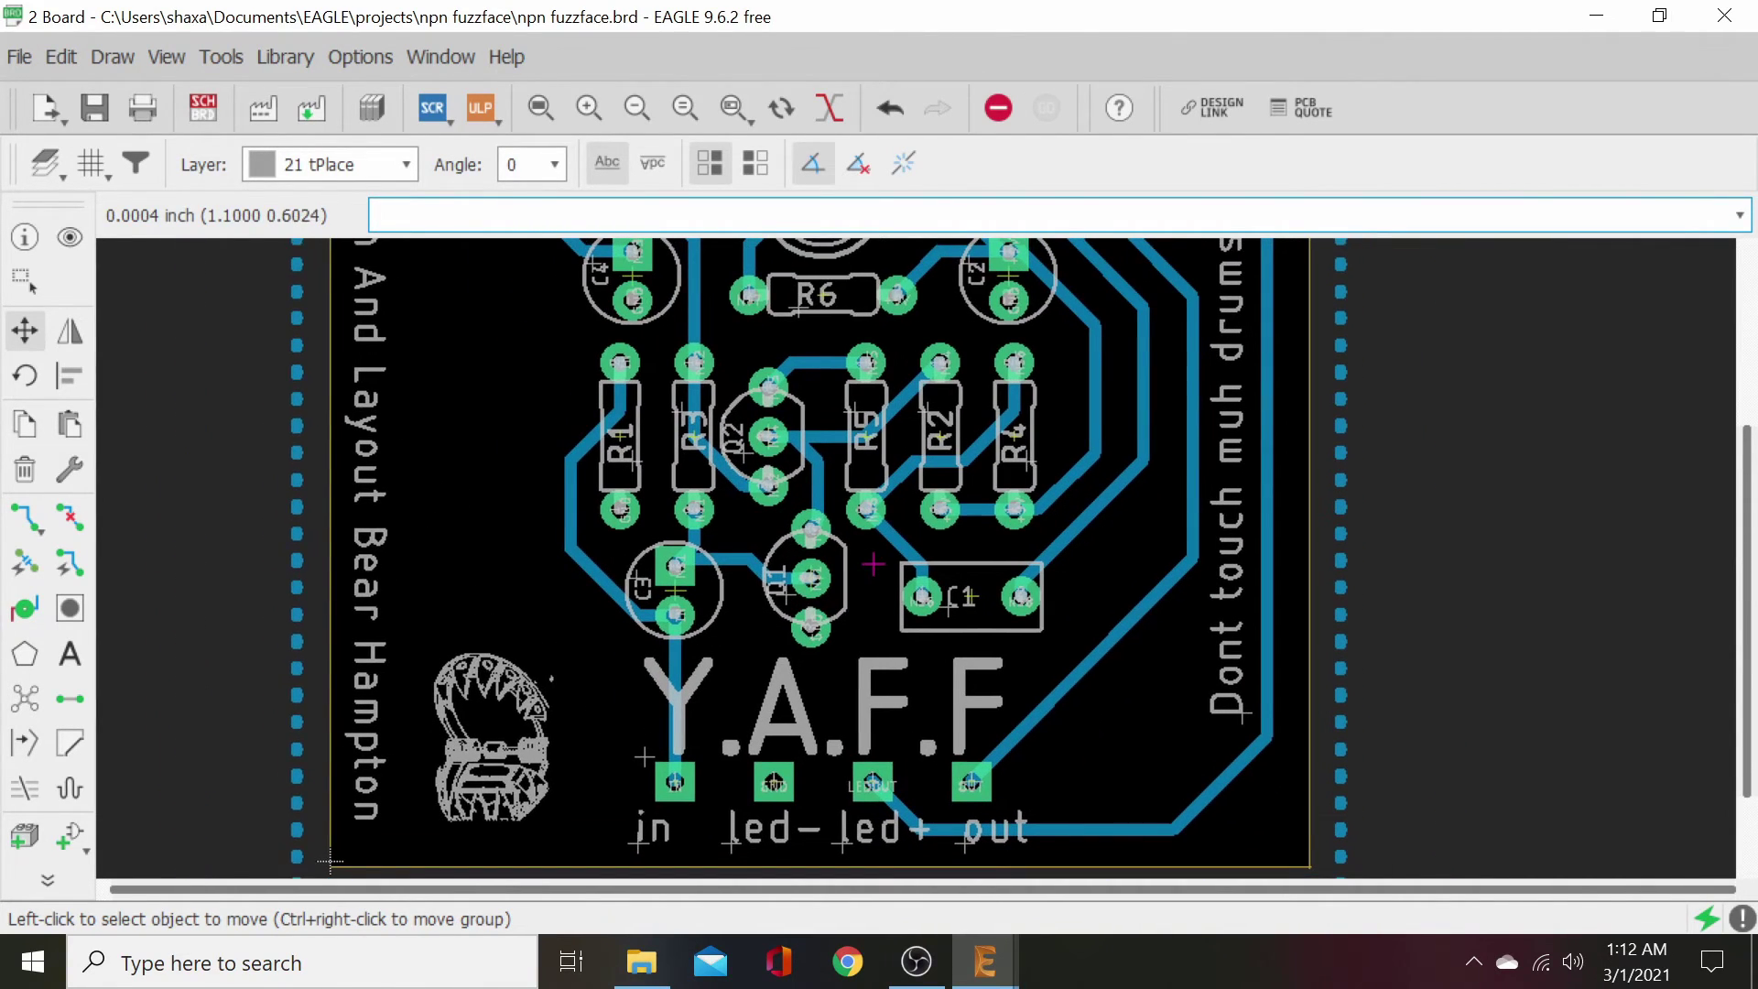
{"action": "scroll", "coordinate": [899, 516], "scroll_direction": "down", "scroll_amount": 1}
{"action": "middle_click_drag", "start_coordinate": [845, 485], "coordinate": [849, 534]}
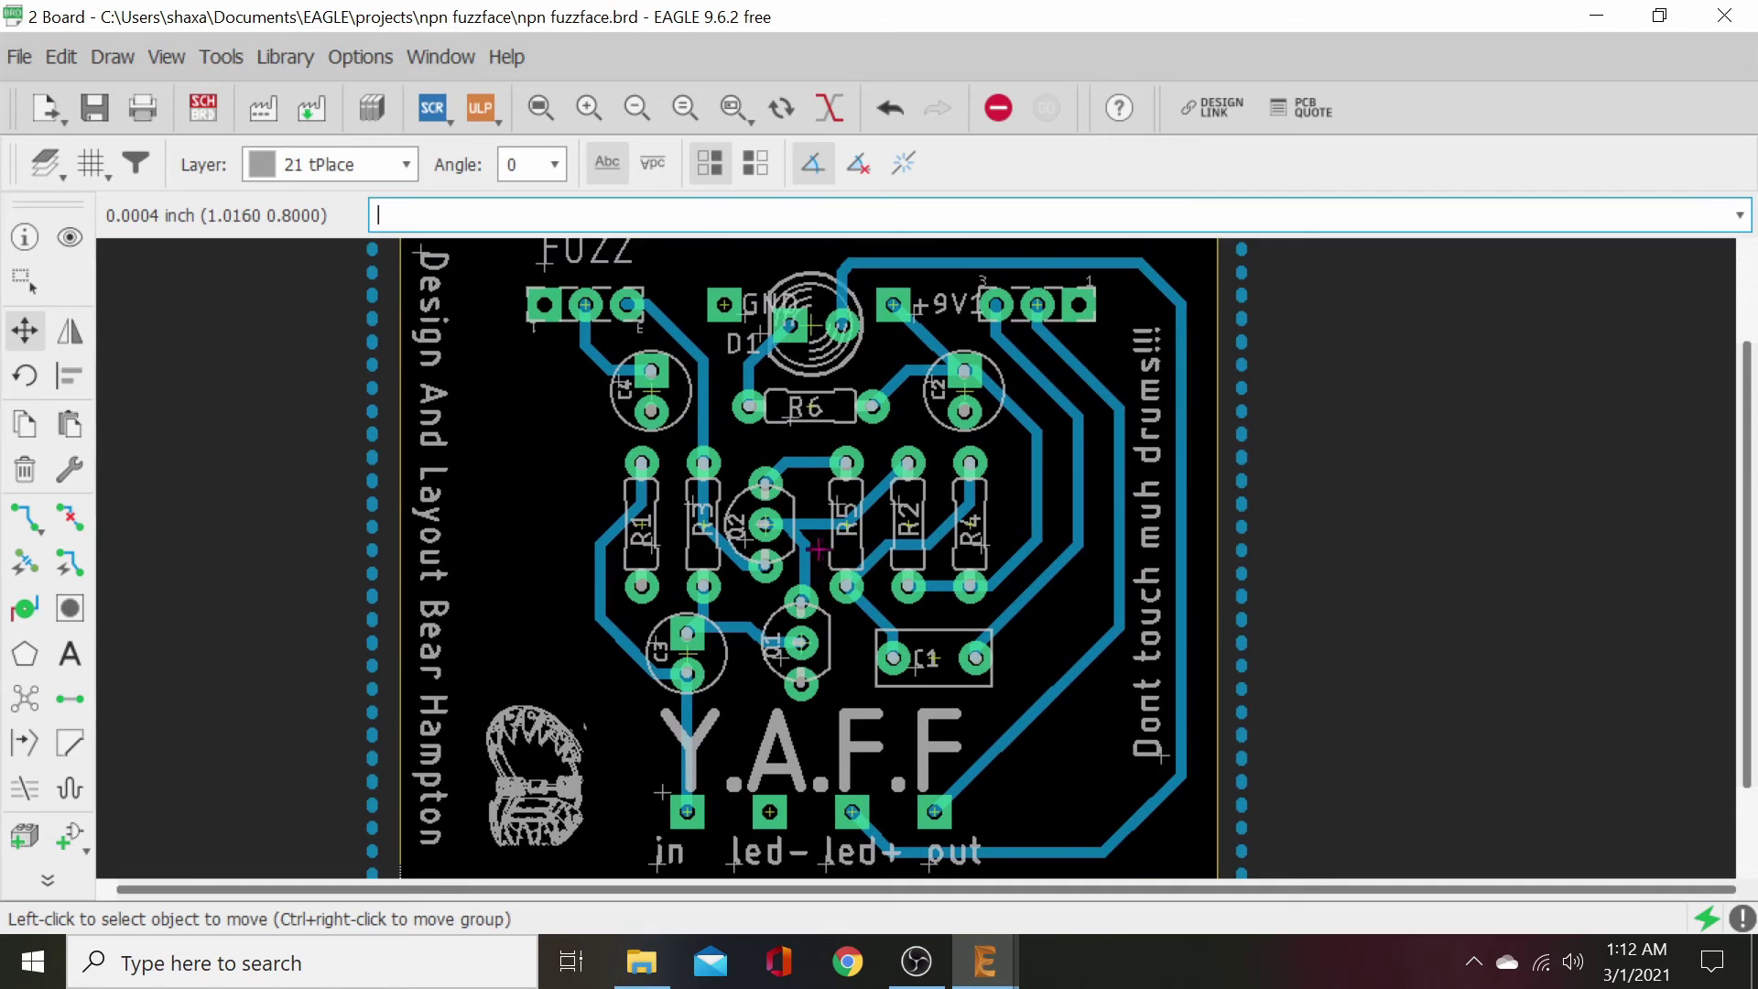
{"action": "scroll", "coordinate": [819, 549], "scroll_direction": "down", "scroll_amount": 1}
{"action": "middle_click_drag", "start_coordinate": [876, 468], "coordinate": [873, 478]}
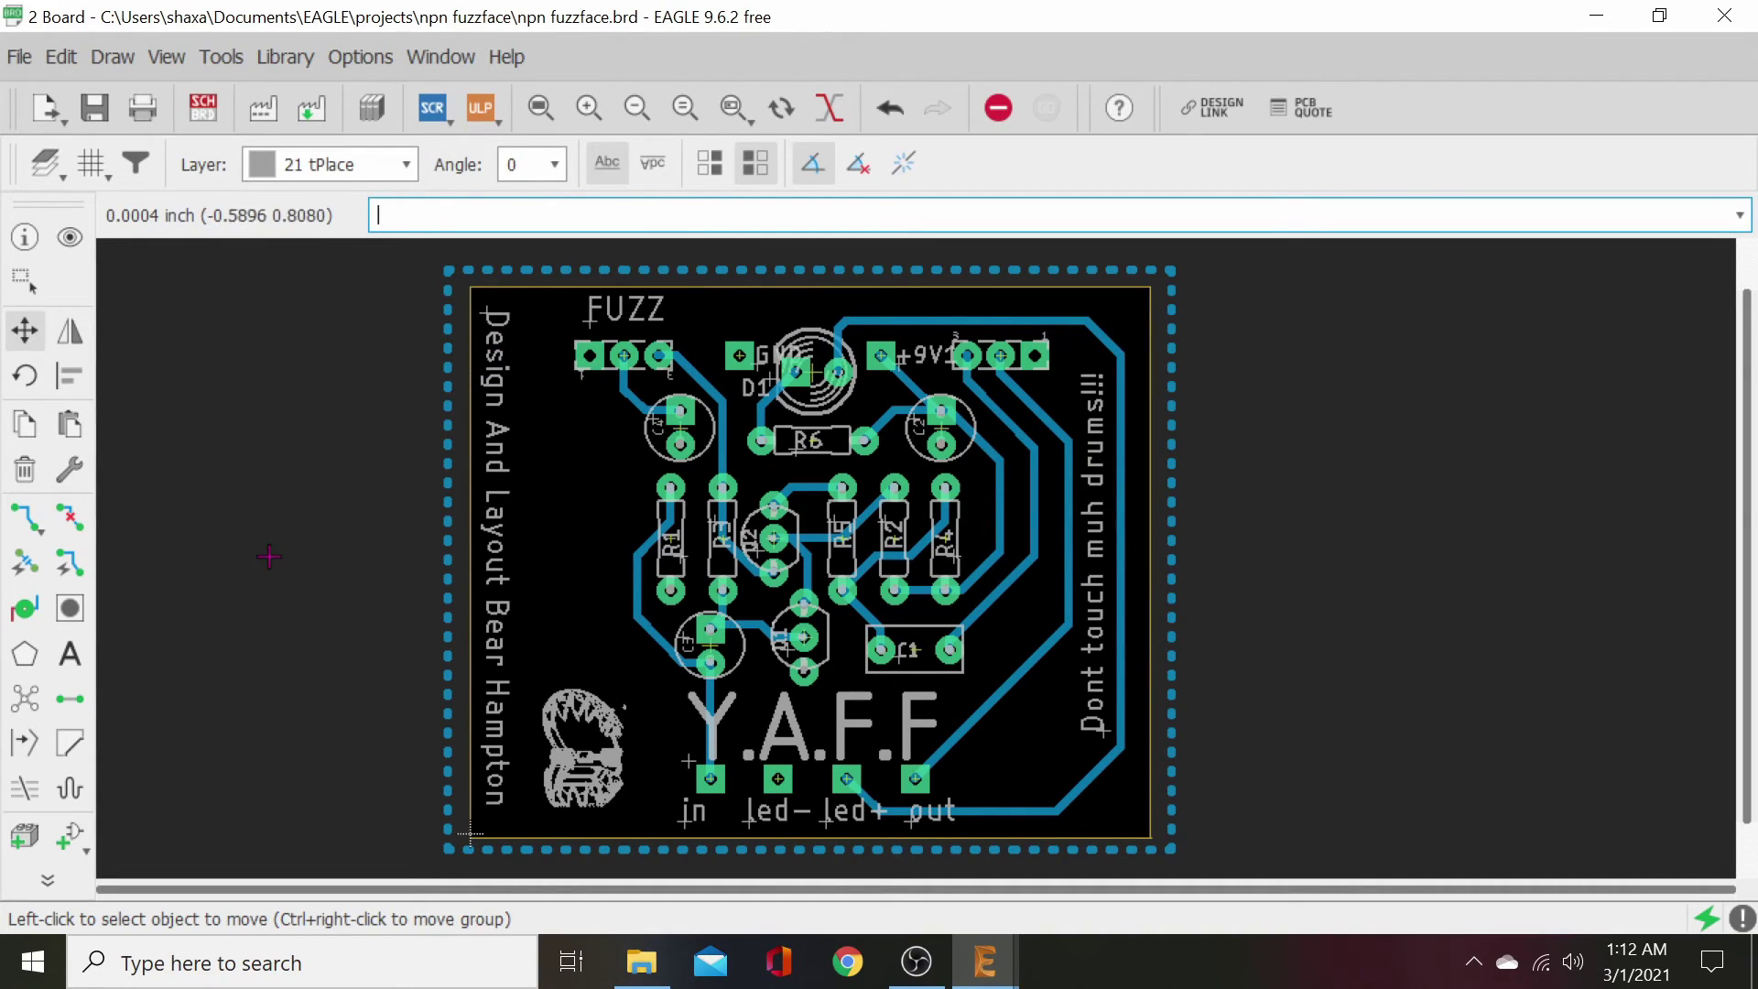
- Create a LEVEL text label and set its size to 0.07
{"action": "left_click", "coordinate": [72, 652]}
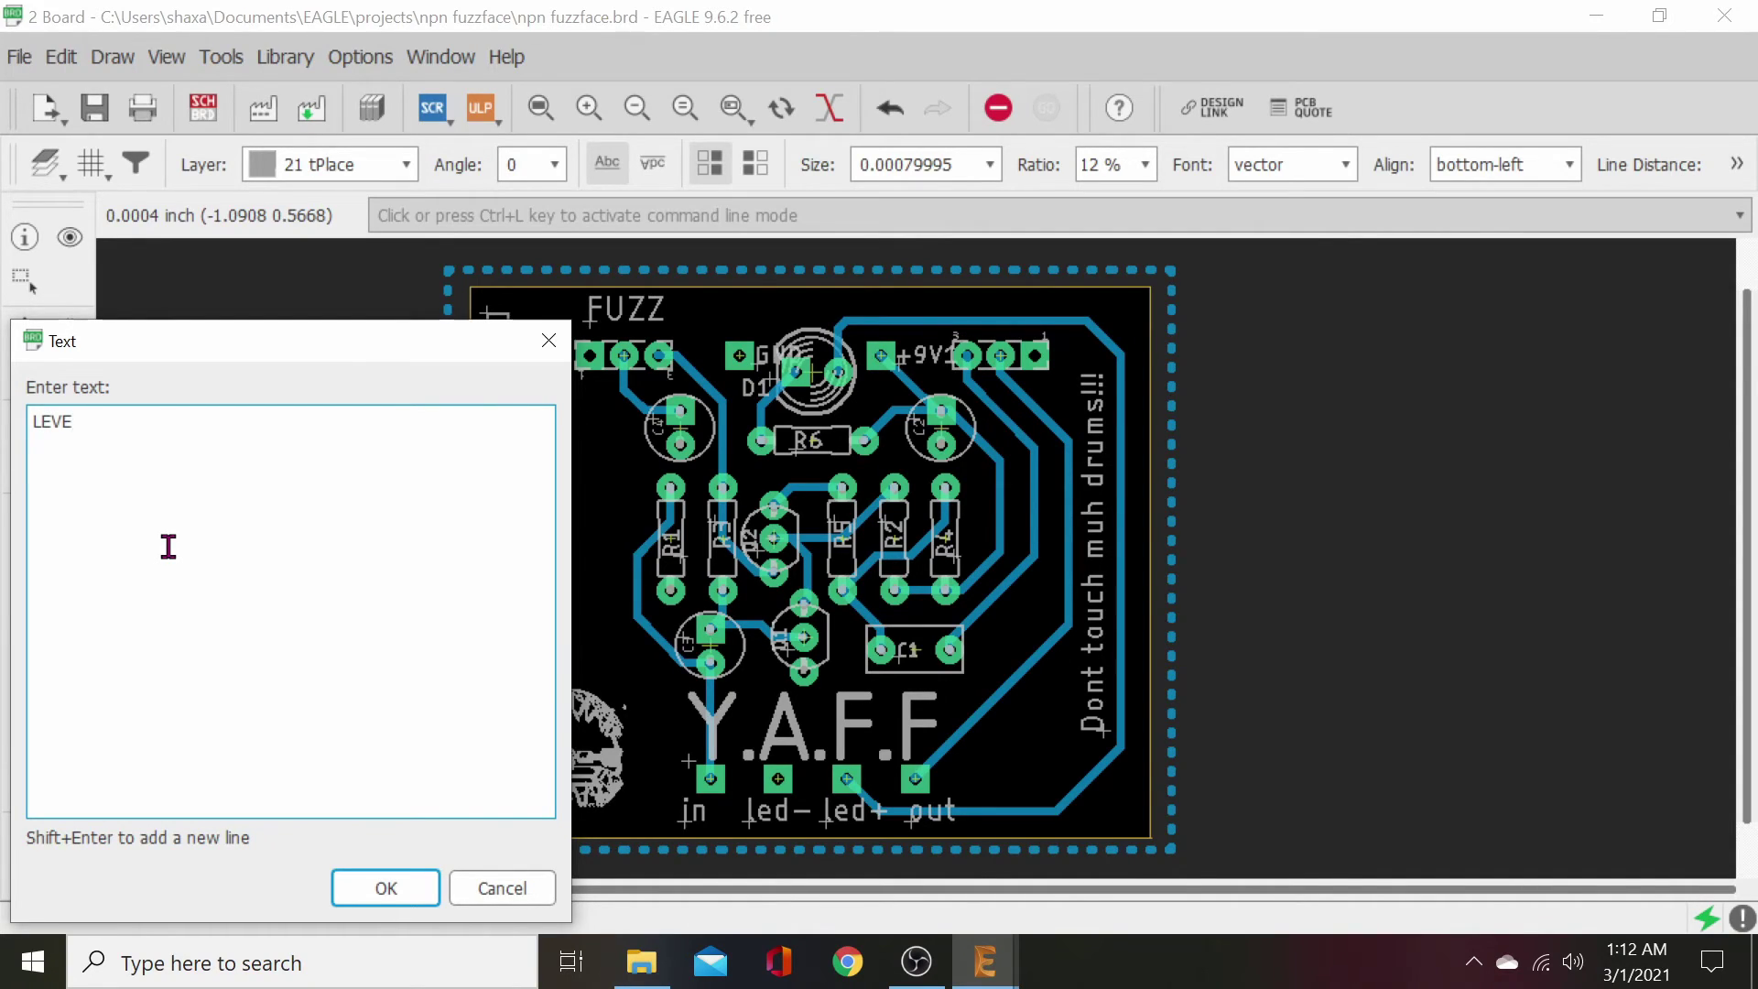
{"action": "left_click", "coordinate": [375, 890]}
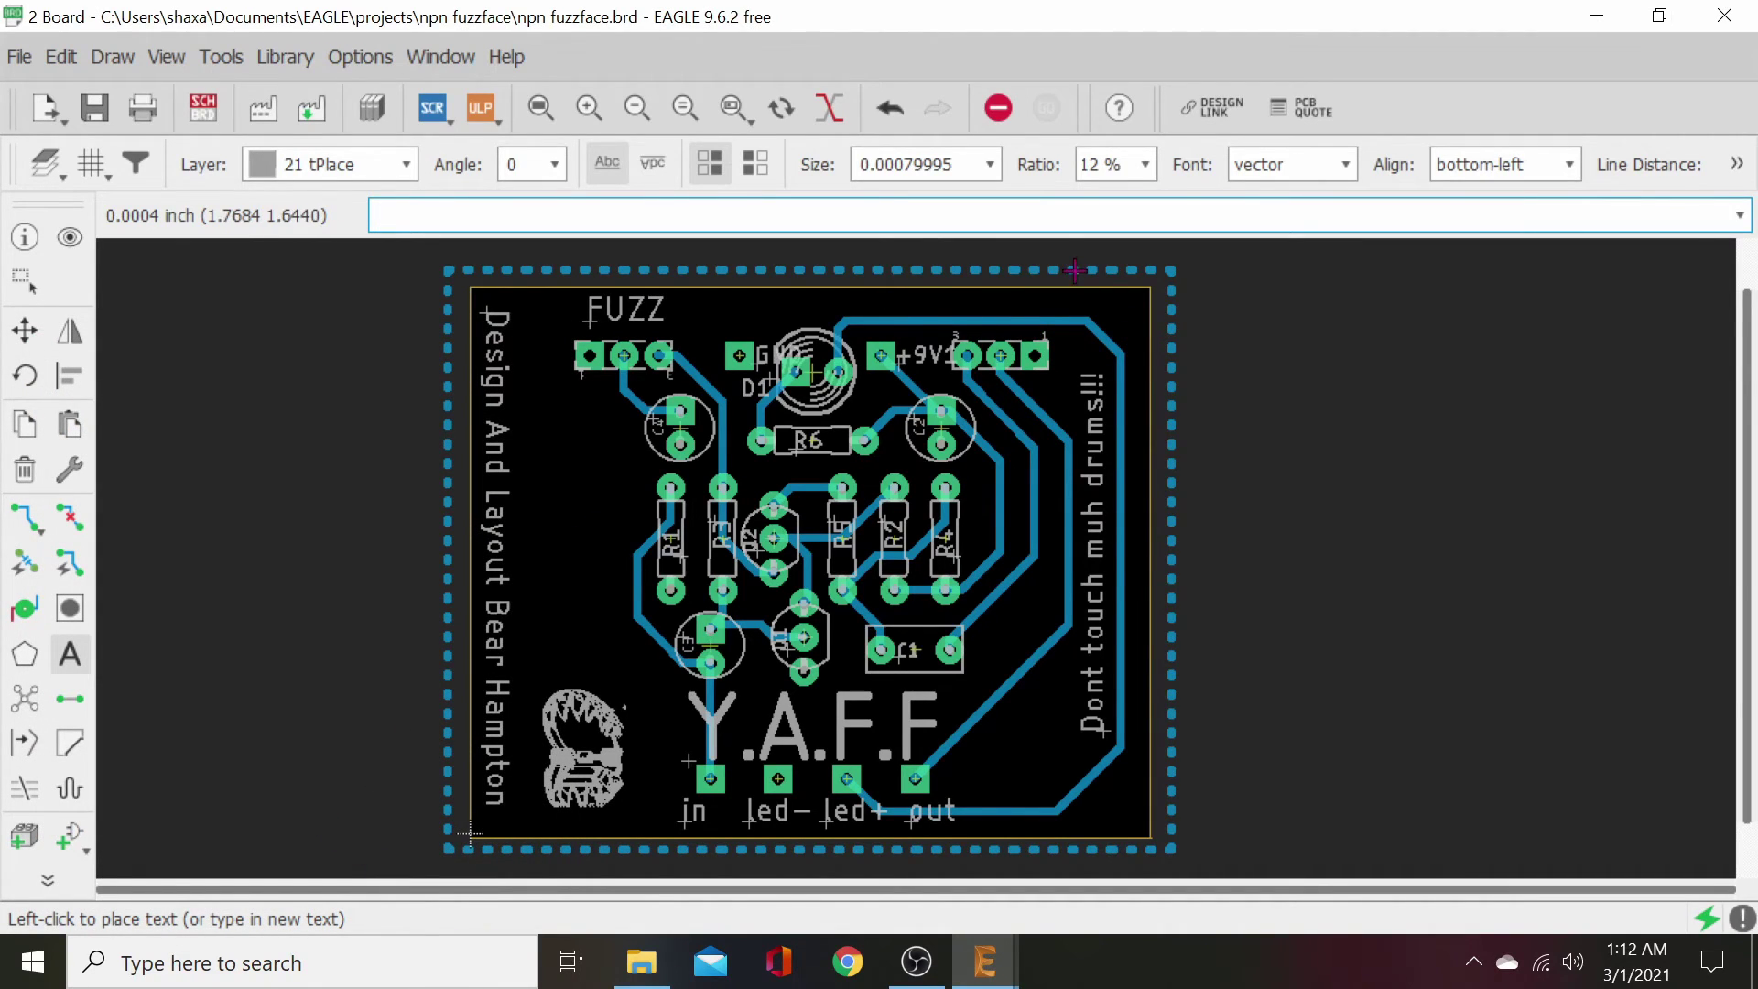
{"action": "left_click", "coordinate": [989, 165]}
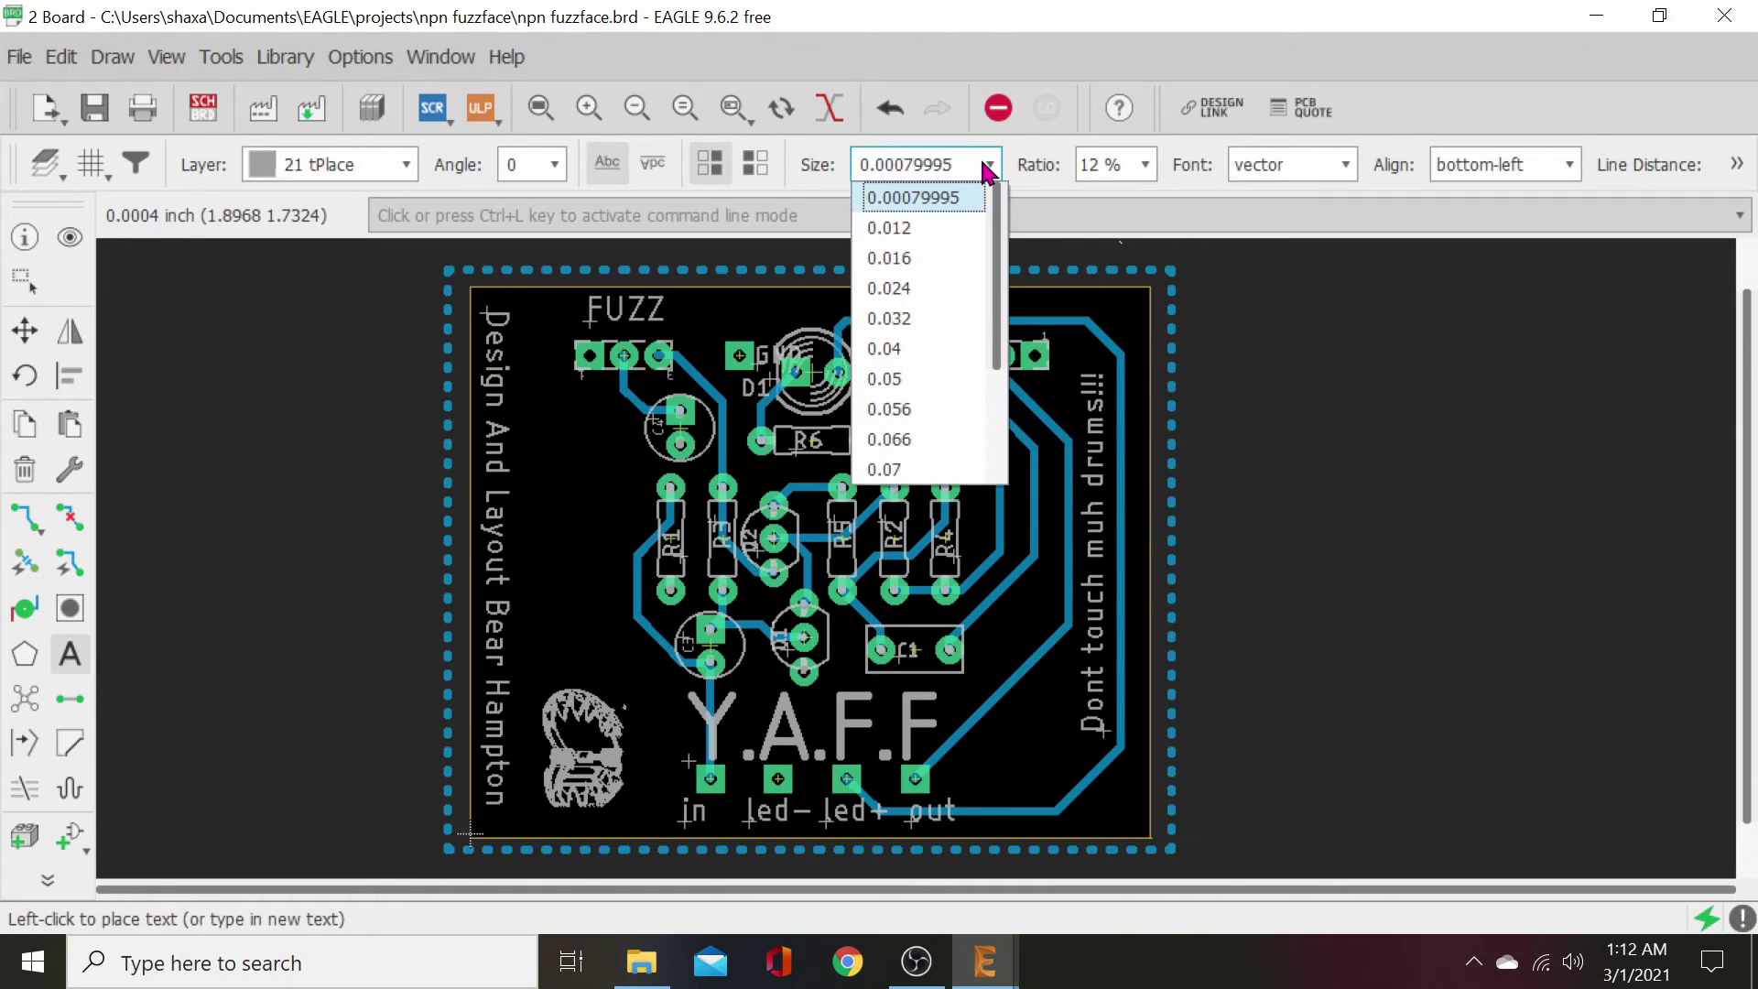
{"action": "left_click", "coordinate": [902, 439]}
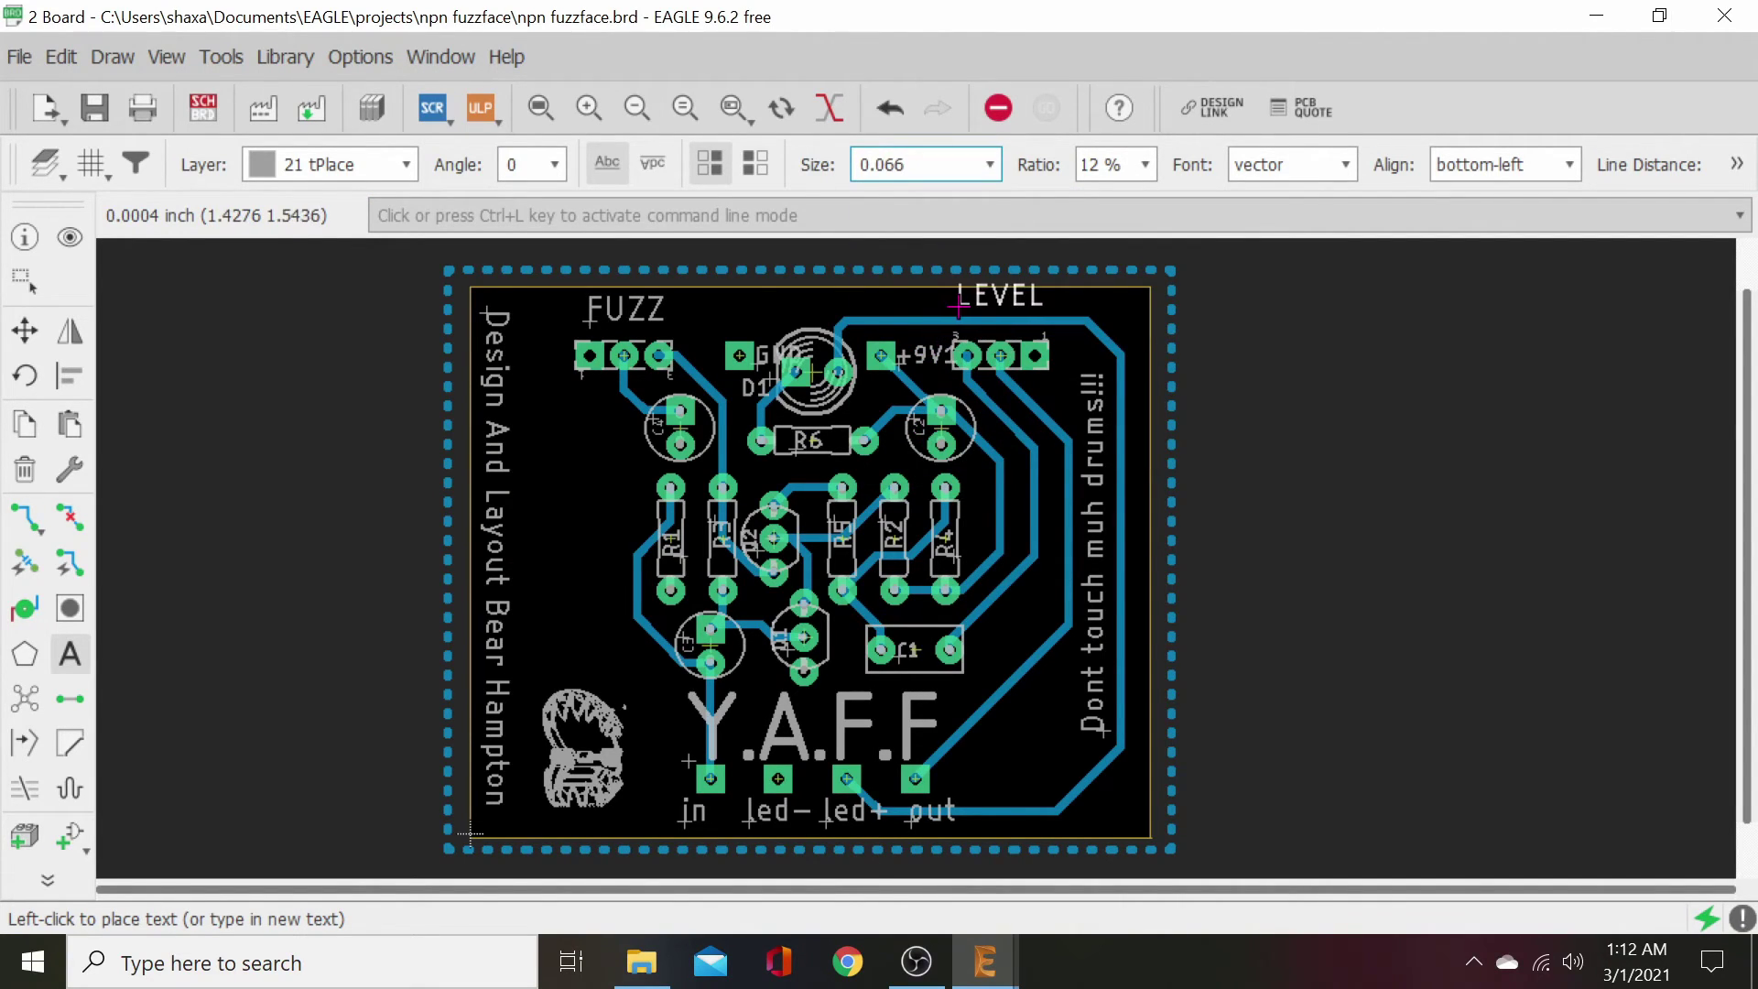
{"action": "scroll", "coordinate": [590, 316], "scroll_direction": "up", "scroll_amount": 5}
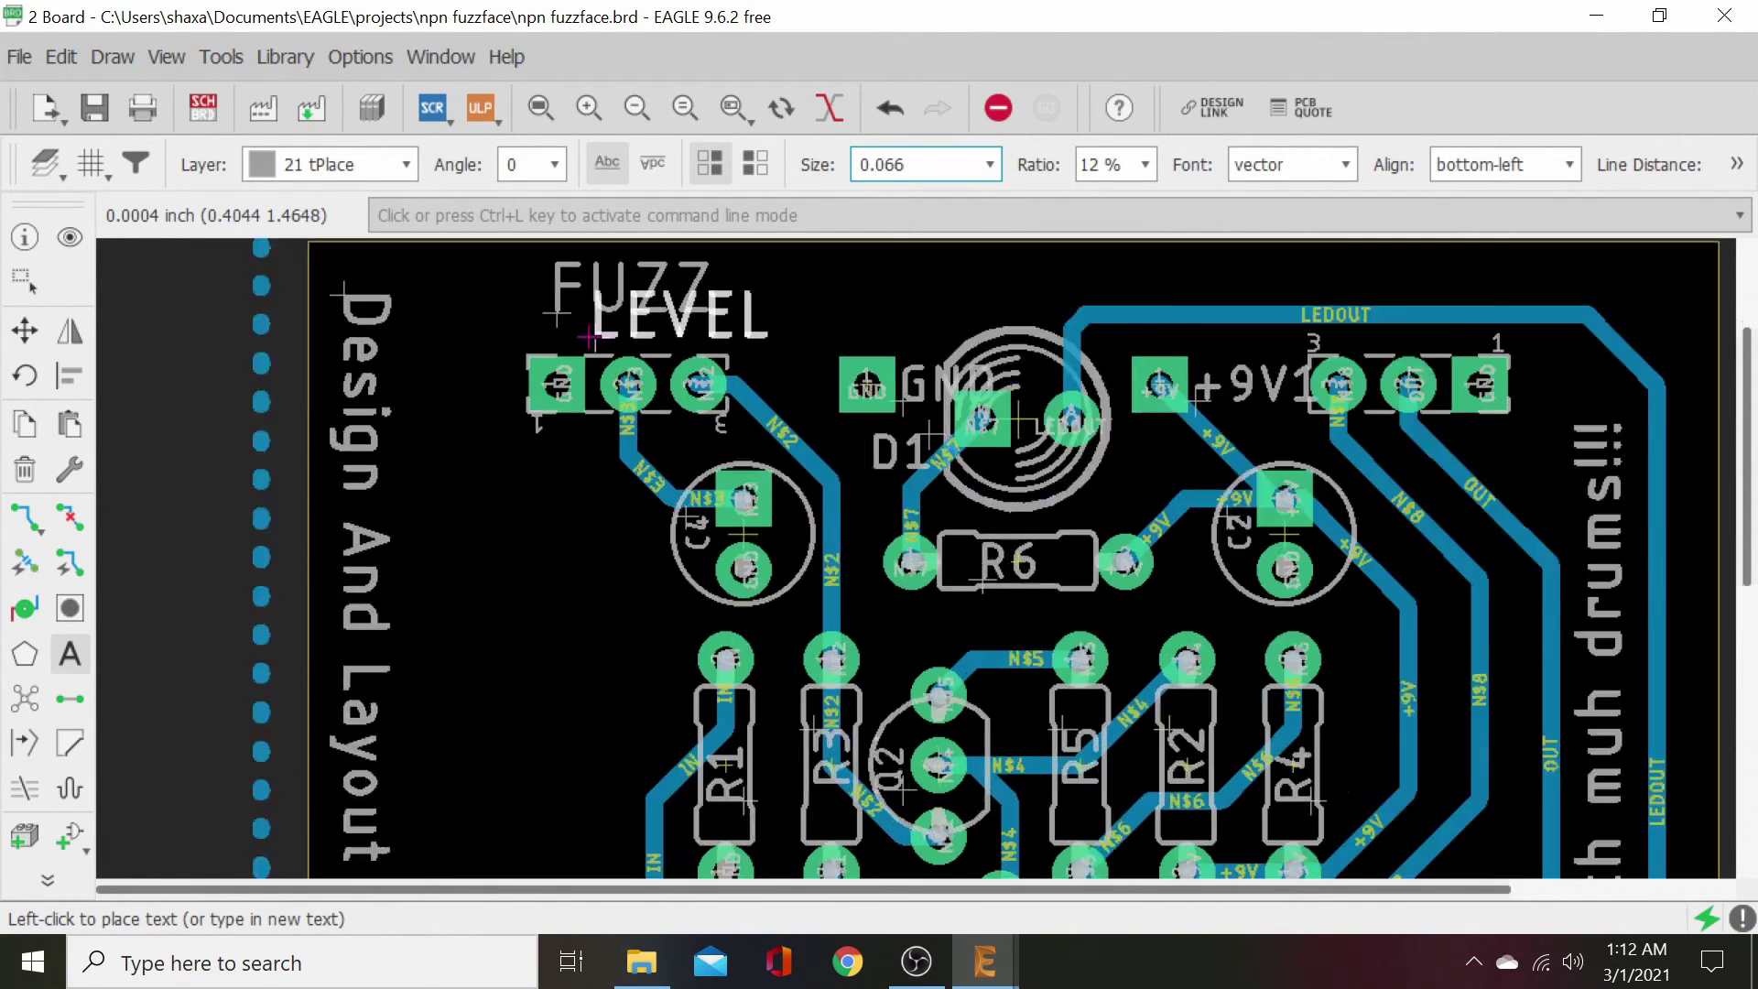
{"action": "middle_click_drag", "start_coordinate": [547, 309], "coordinate": [553, 426]}
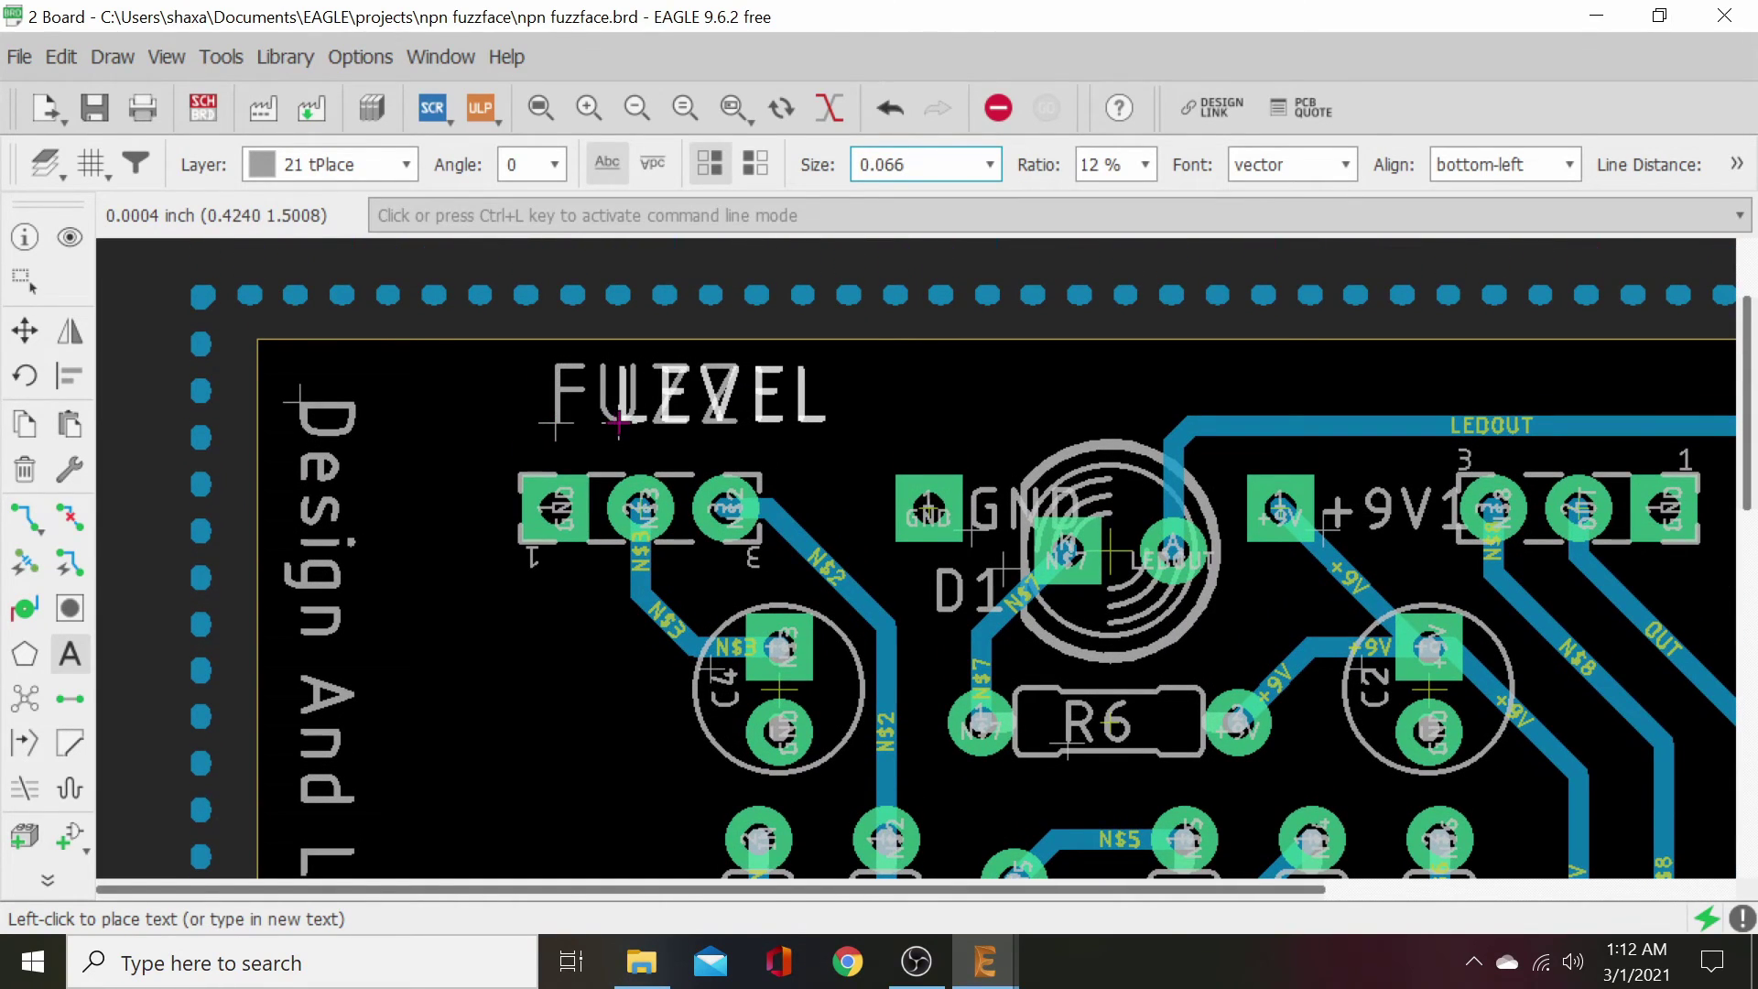
{"action": "left_click", "coordinate": [988, 165]}
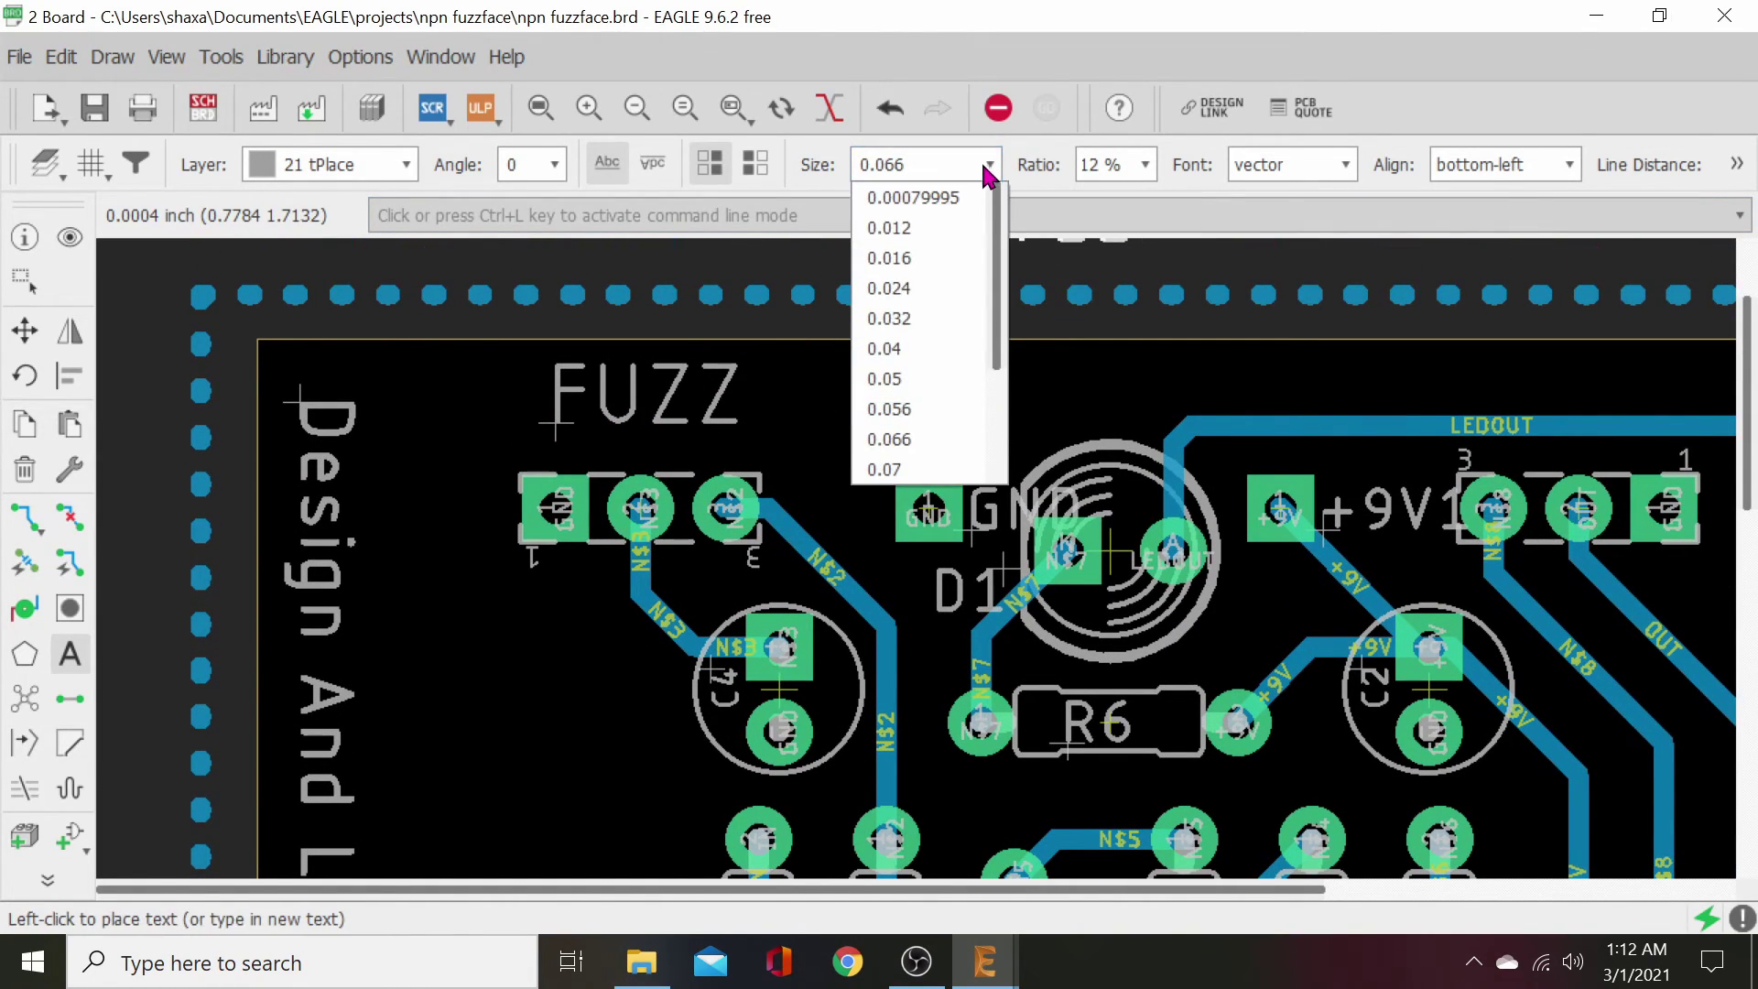
{"action": "left_click", "coordinate": [893, 467]}
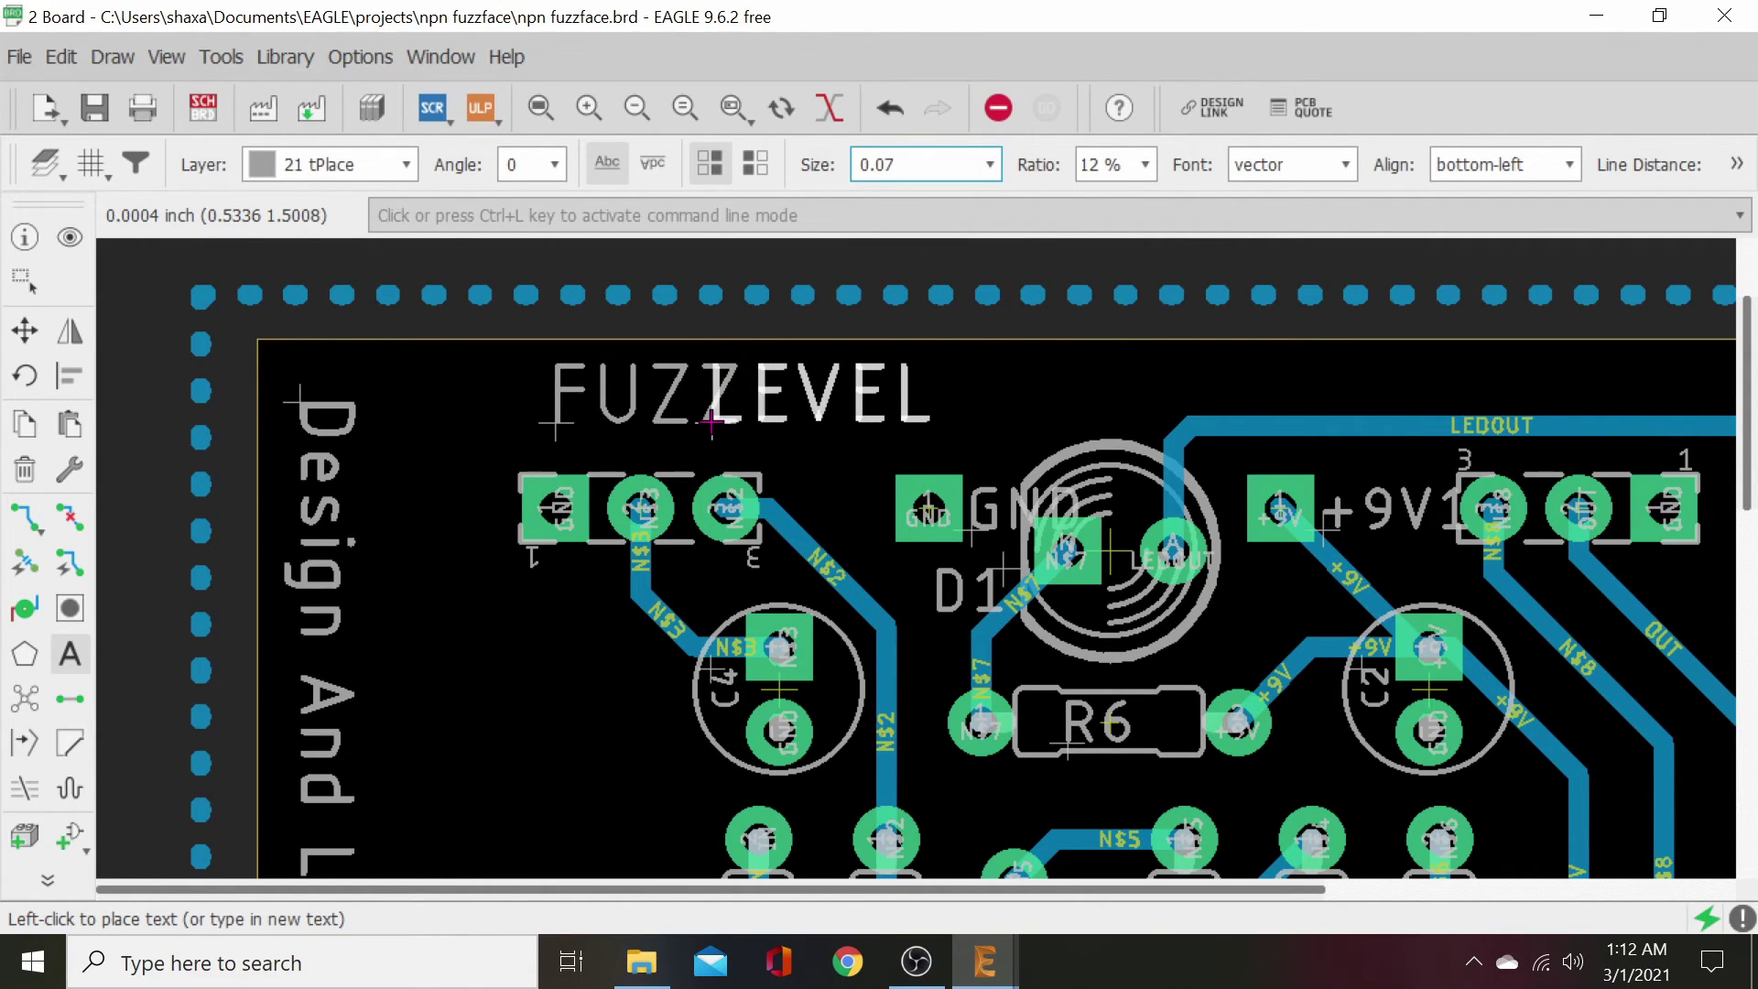
- Place LEVEL above the right three-pin pad row beside +9V
{"action": "middle_click_drag", "start_coordinate": [1002, 420], "coordinate": [471, 412]}
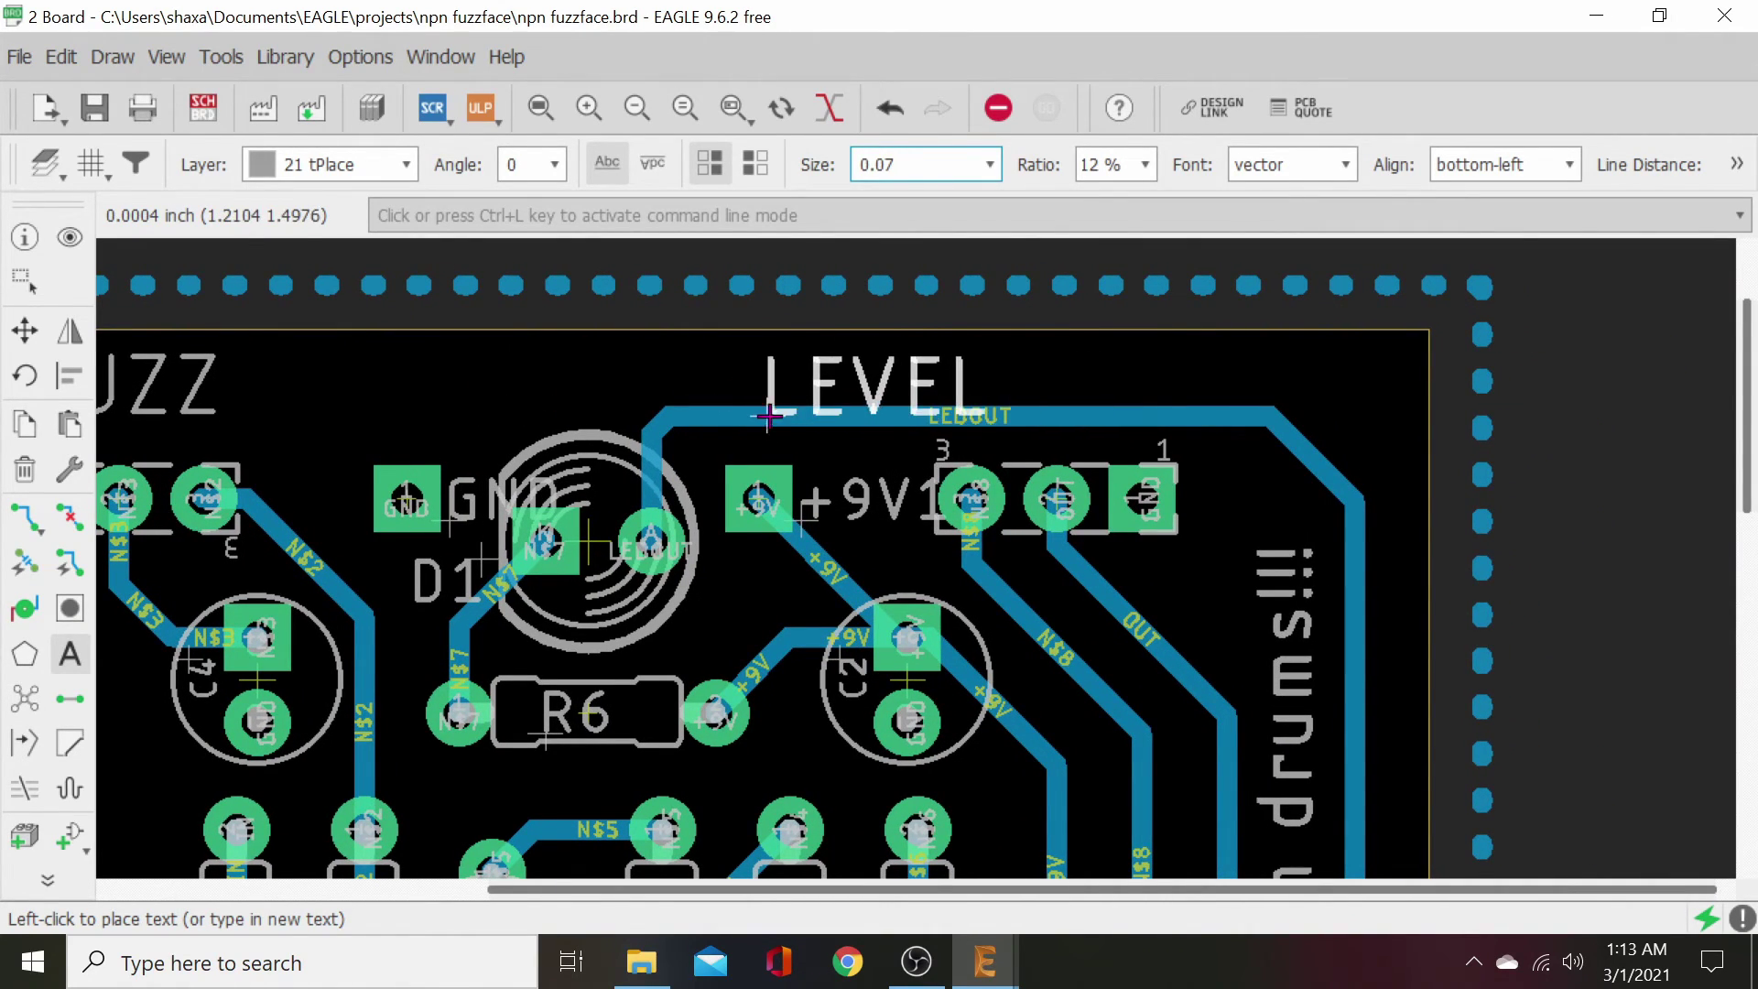
{"action": "mouse_move", "coordinate": [922, 420]}
{"action": "middle_mouse_down"}
{"action": "mouse_move", "coordinate": [1142, 412]}
{"action": "mouse_move", "coordinate": [806, 424]}
{"action": "mouse_move", "coordinate": [906, 440]}
{"action": "middle_mouse_up"}
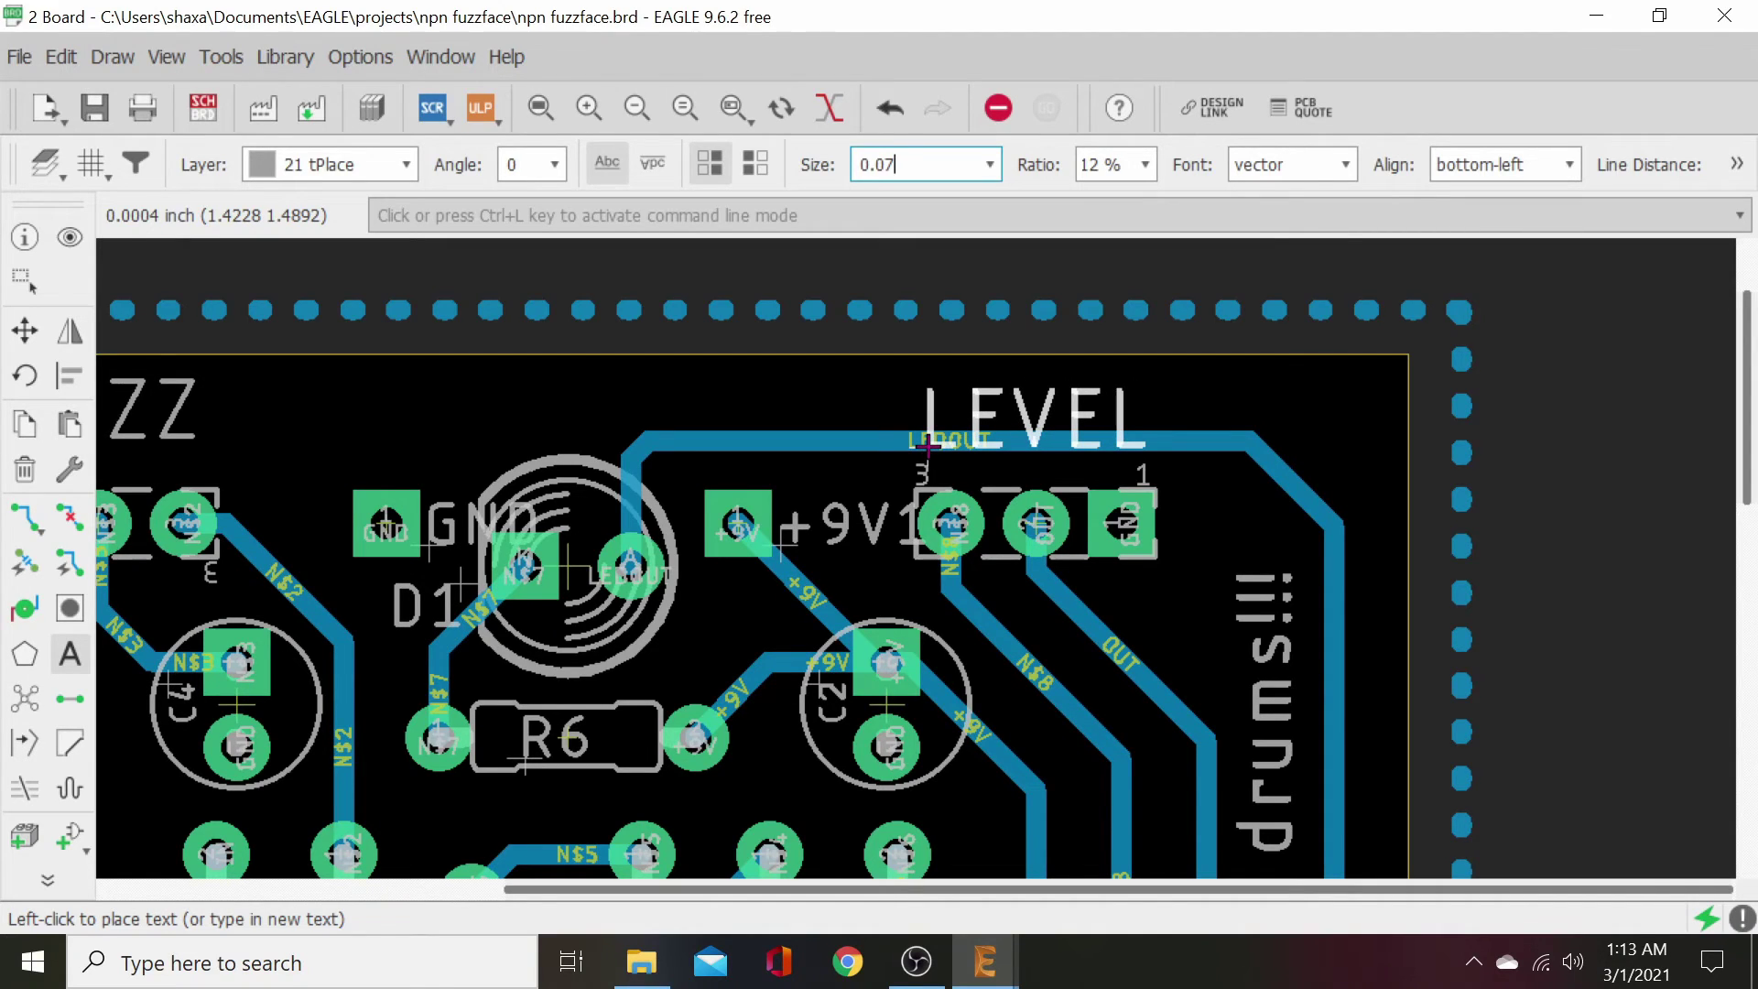
{"action": "left_click", "coordinate": [927, 443]}
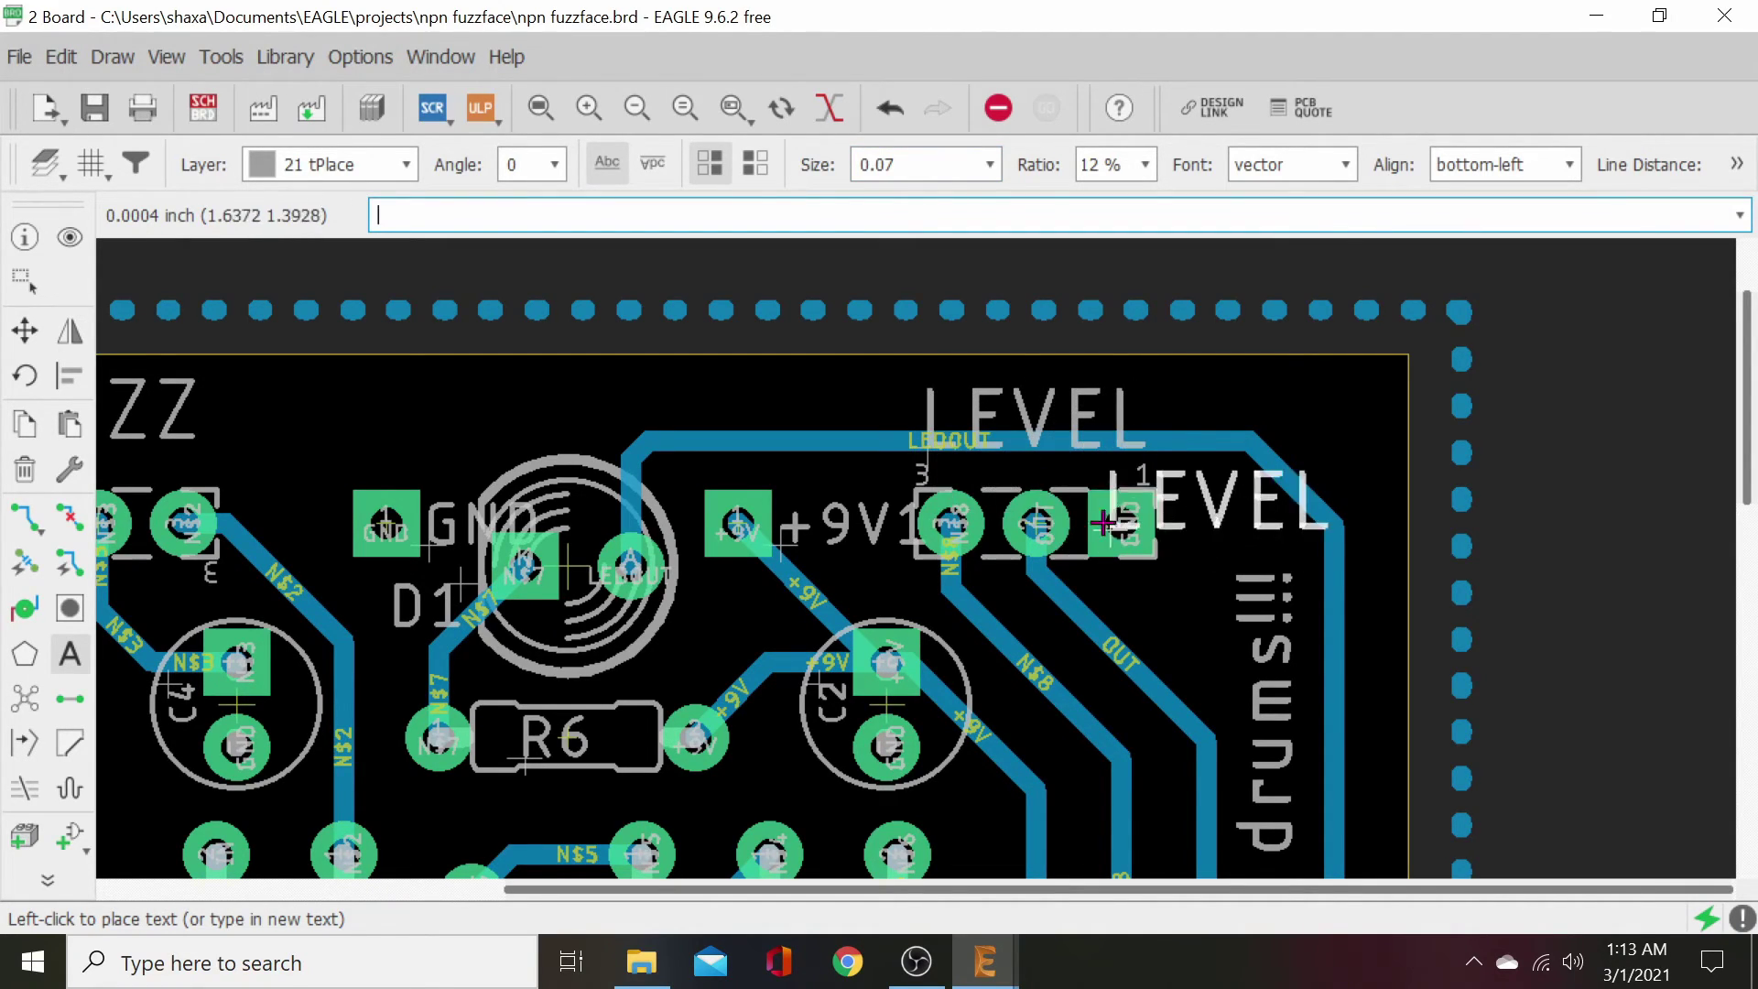
{"action": "scroll", "coordinate": [738, 615], "scroll_direction": "down", "scroll_amount": 3}
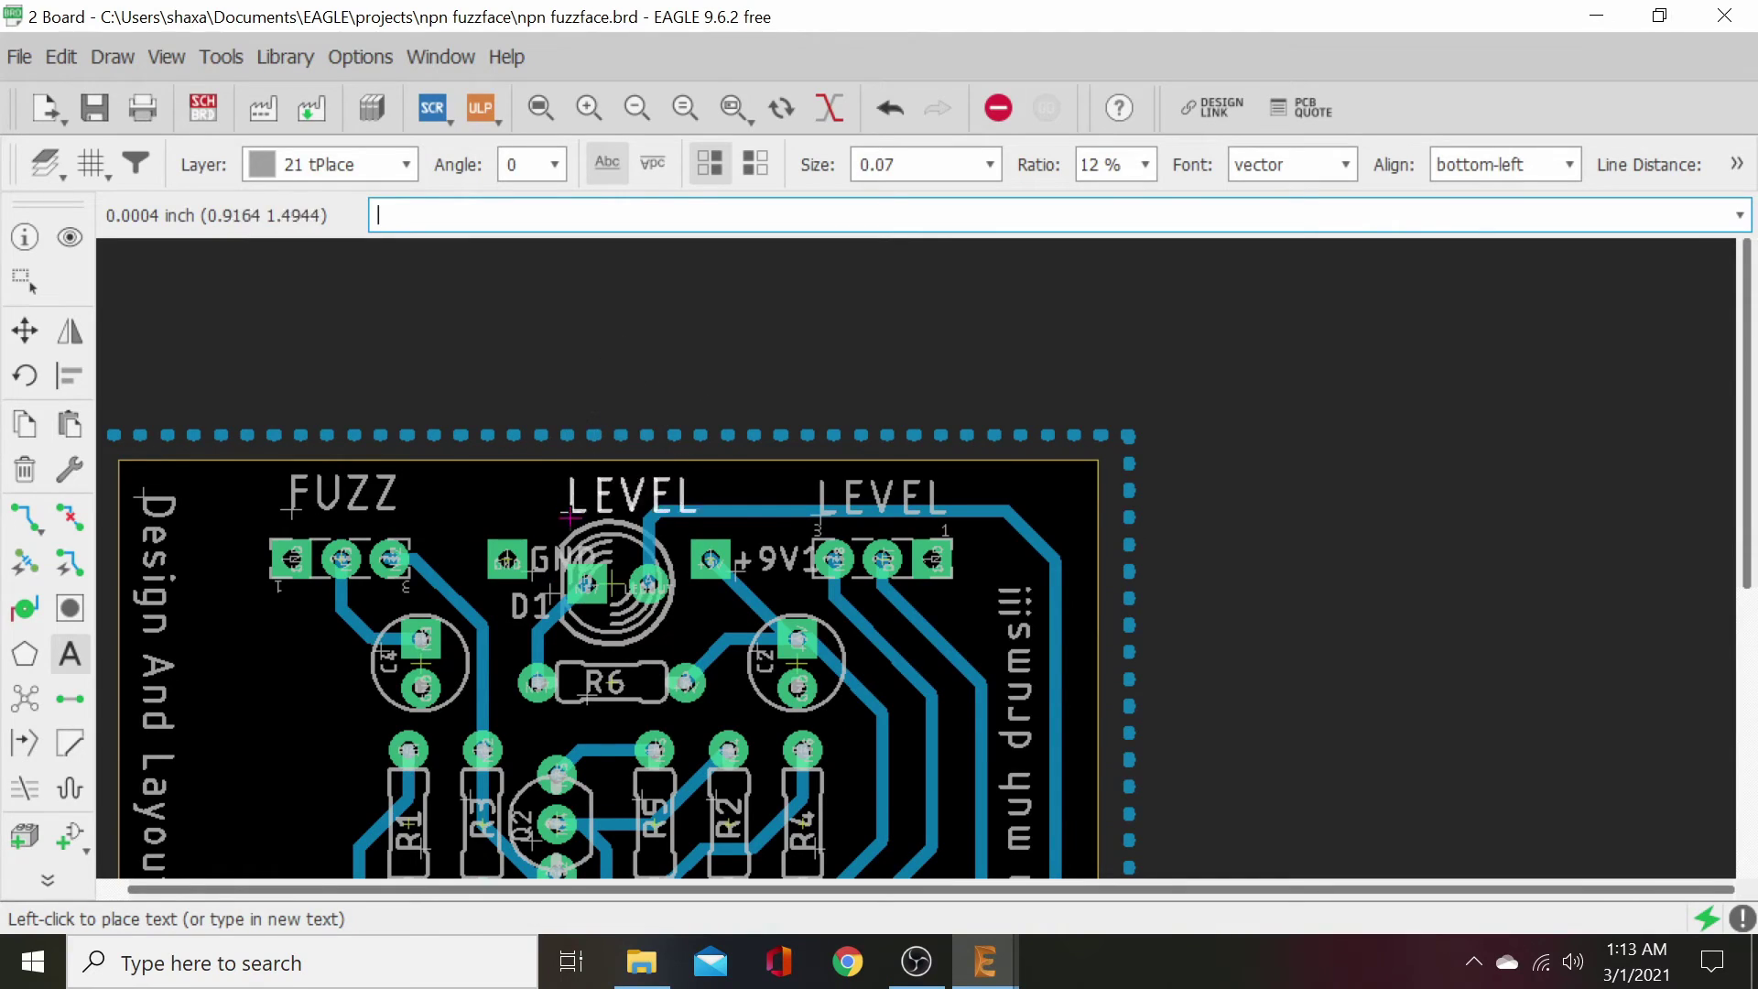
{"action": "scroll", "coordinate": [577, 535], "scroll_direction": "down", "scroll_amount": 2}
{"action": "middle_click_drag", "start_coordinate": [510, 723], "coordinate": [754, 664]}
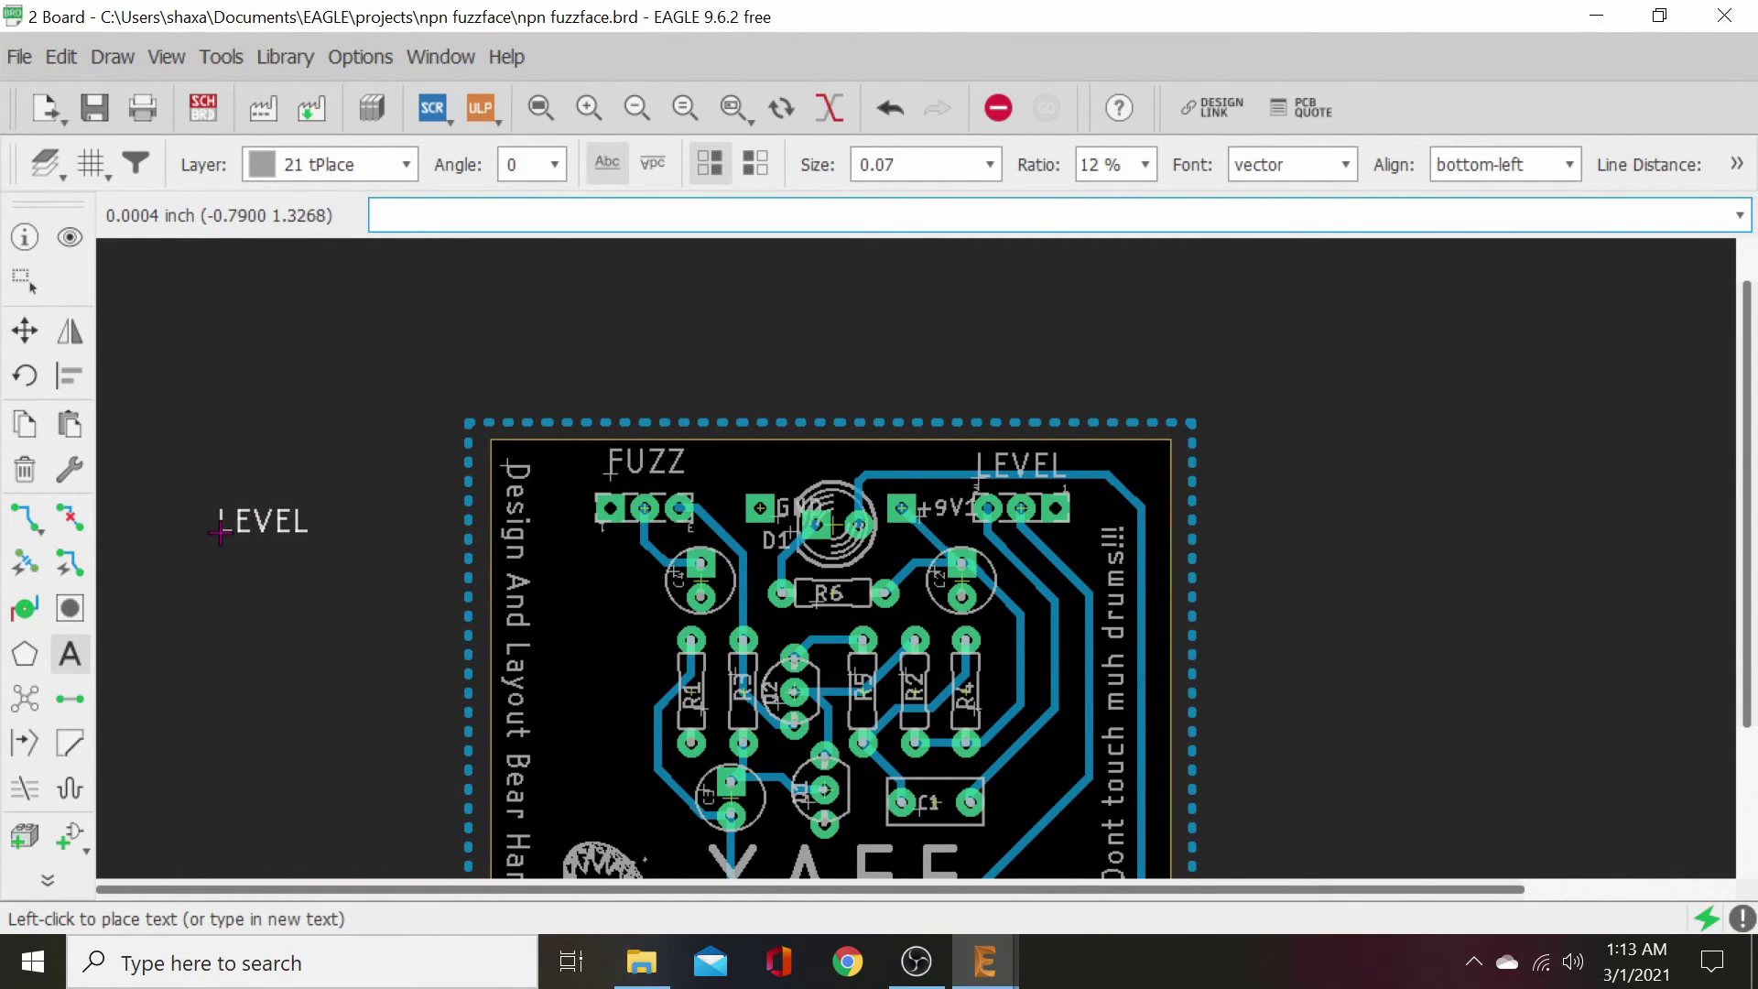
- Set the pending text copy to the Top layer, then discard it by switching to Move
{"action": "left_click", "coordinate": [398, 165]}
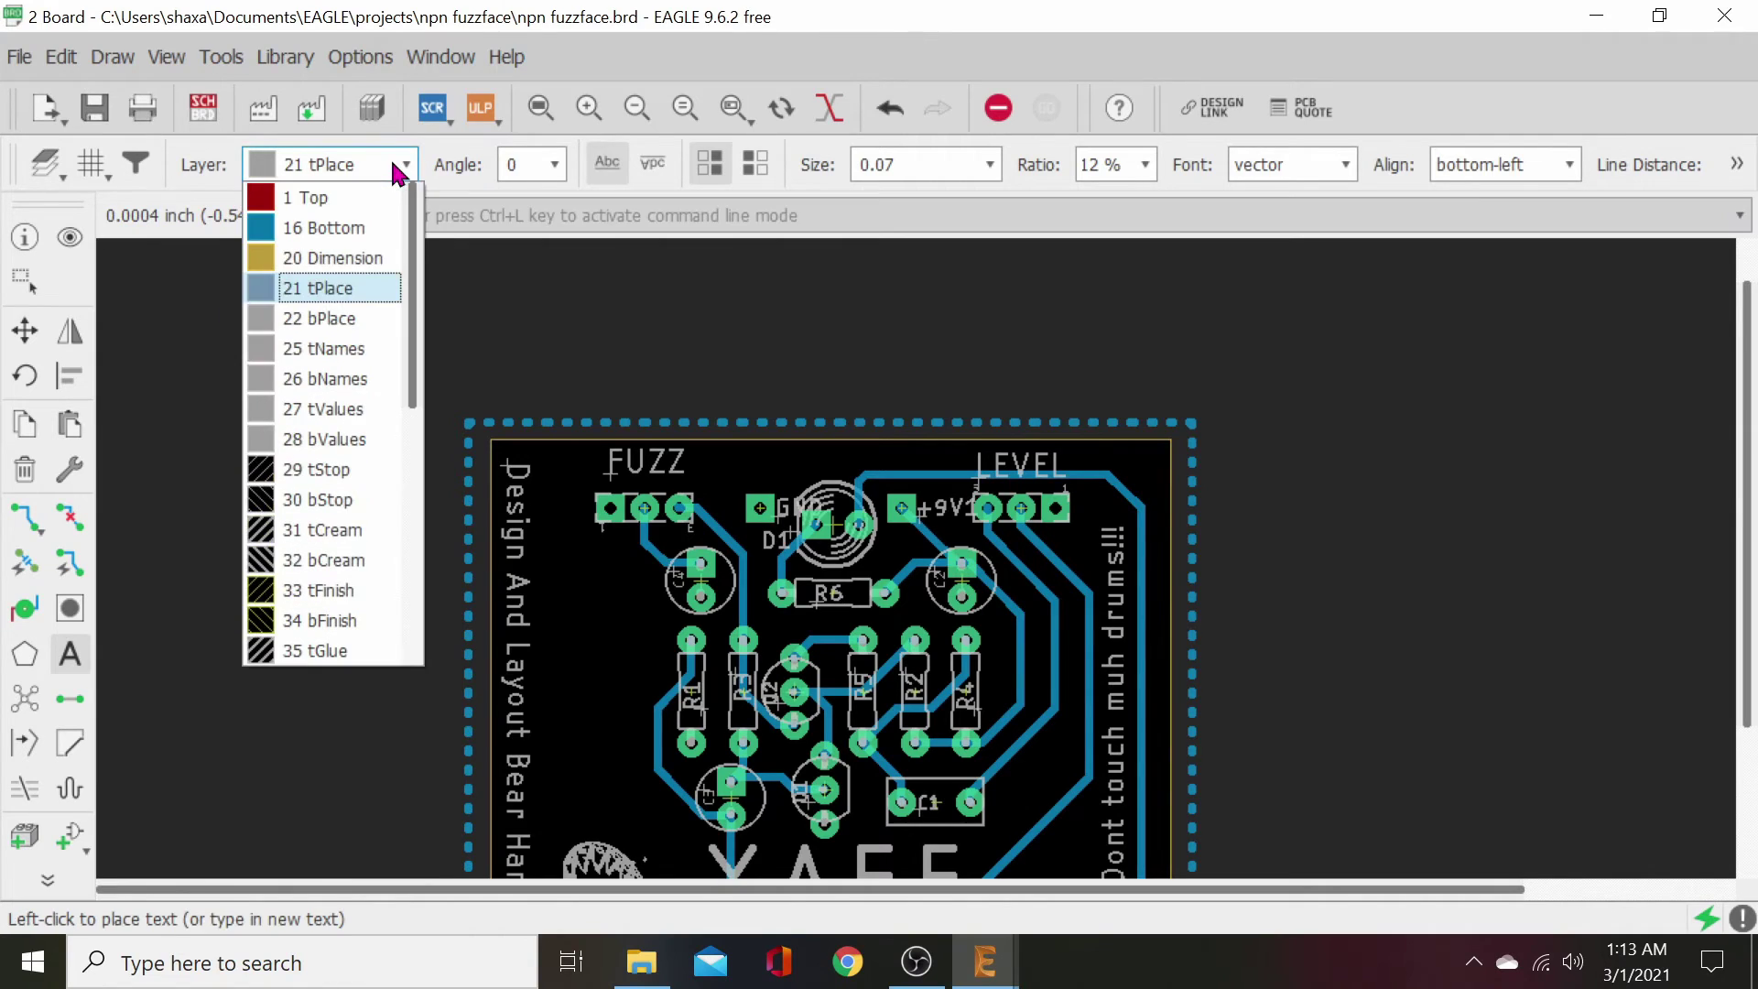
{"action": "left_click", "coordinate": [330, 193]}
{"action": "middle_click_drag", "start_coordinate": [338, 600], "coordinate": [321, 534]}
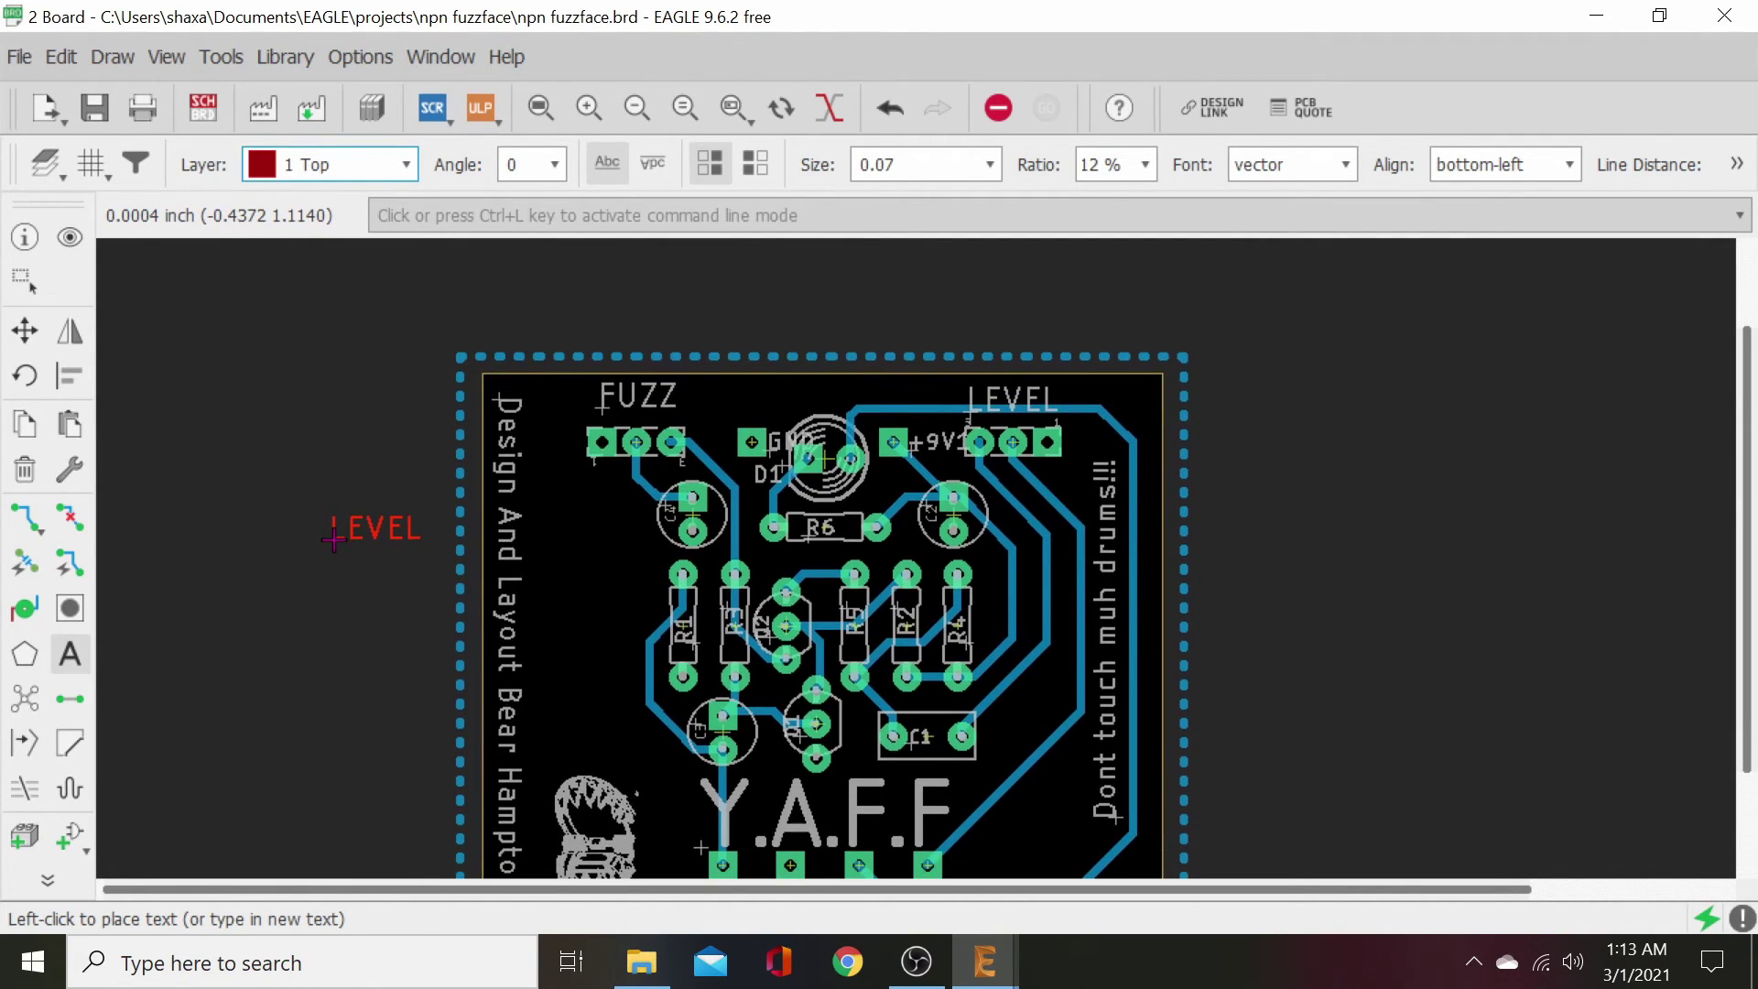
{"action": "left_click", "coordinate": [24, 330]}
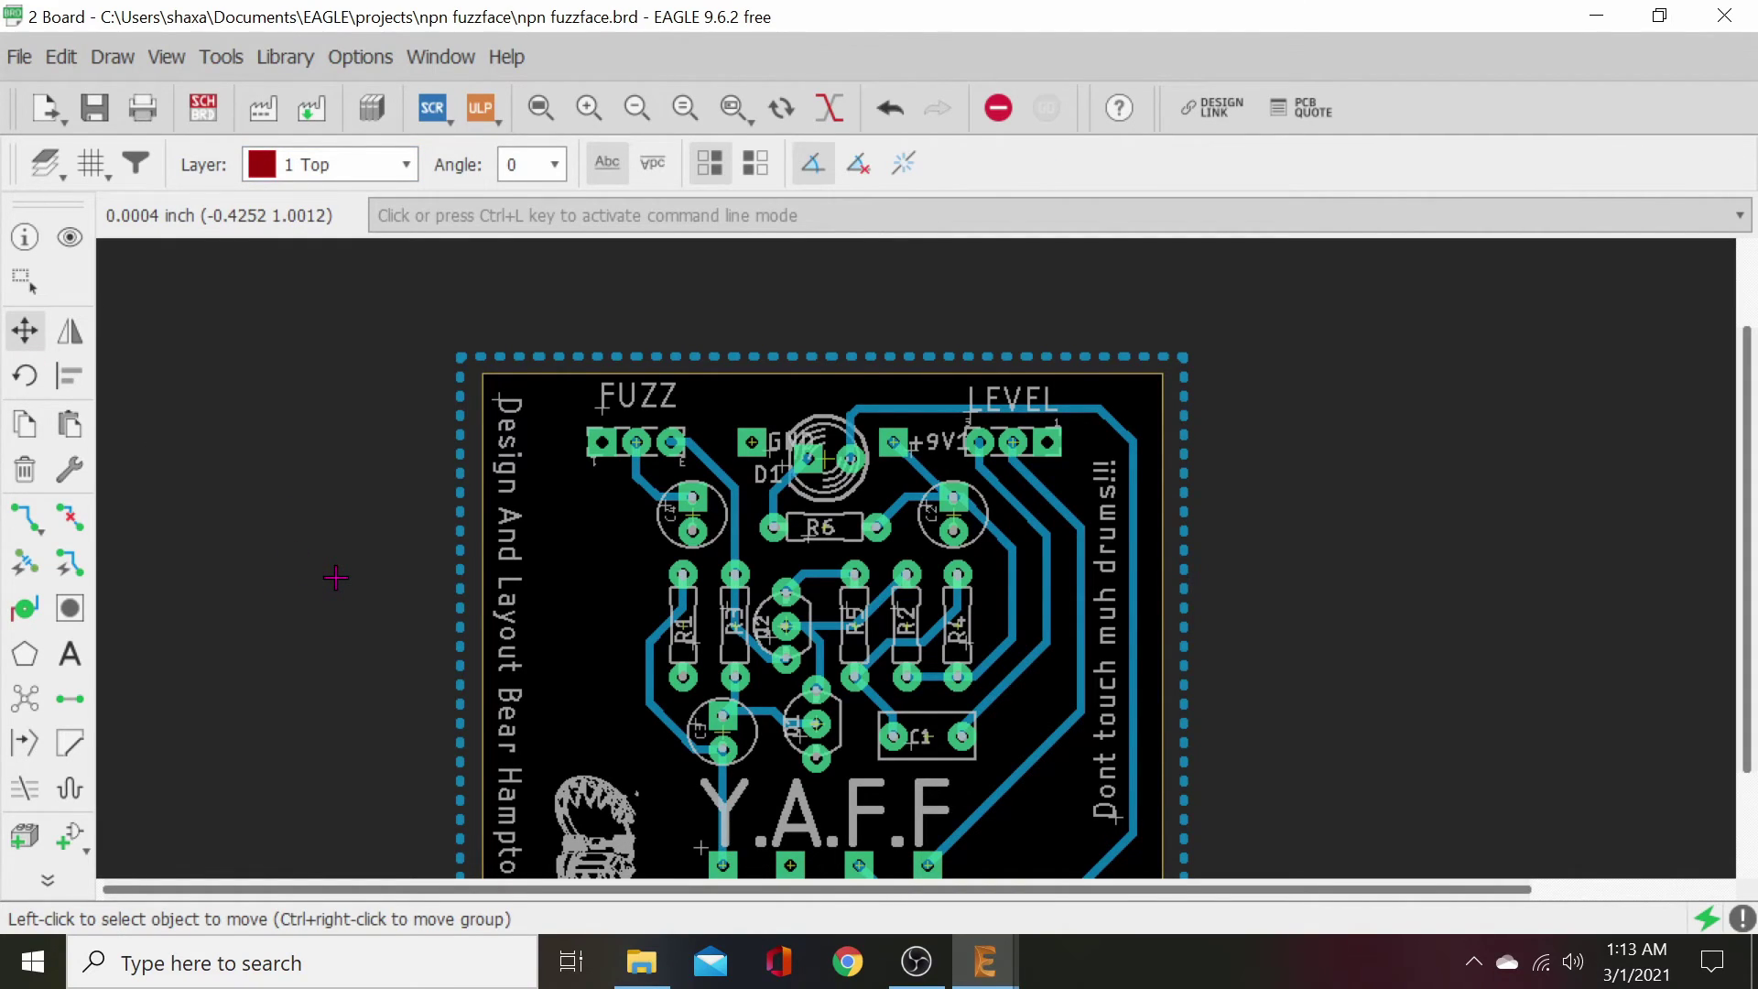
{"action": "scroll", "coordinate": [348, 609], "scroll_direction": "down", "scroll_amount": 2}
{"action": "middle_click_drag", "start_coordinate": [361, 616], "coordinate": [446, 516]}
{"action": "scroll", "coordinate": [498, 502], "scroll_direction": "down", "scroll_amount": 1}
{"action": "scroll", "coordinate": [500, 492], "scroll_direction": "up", "scroll_amount": 2}
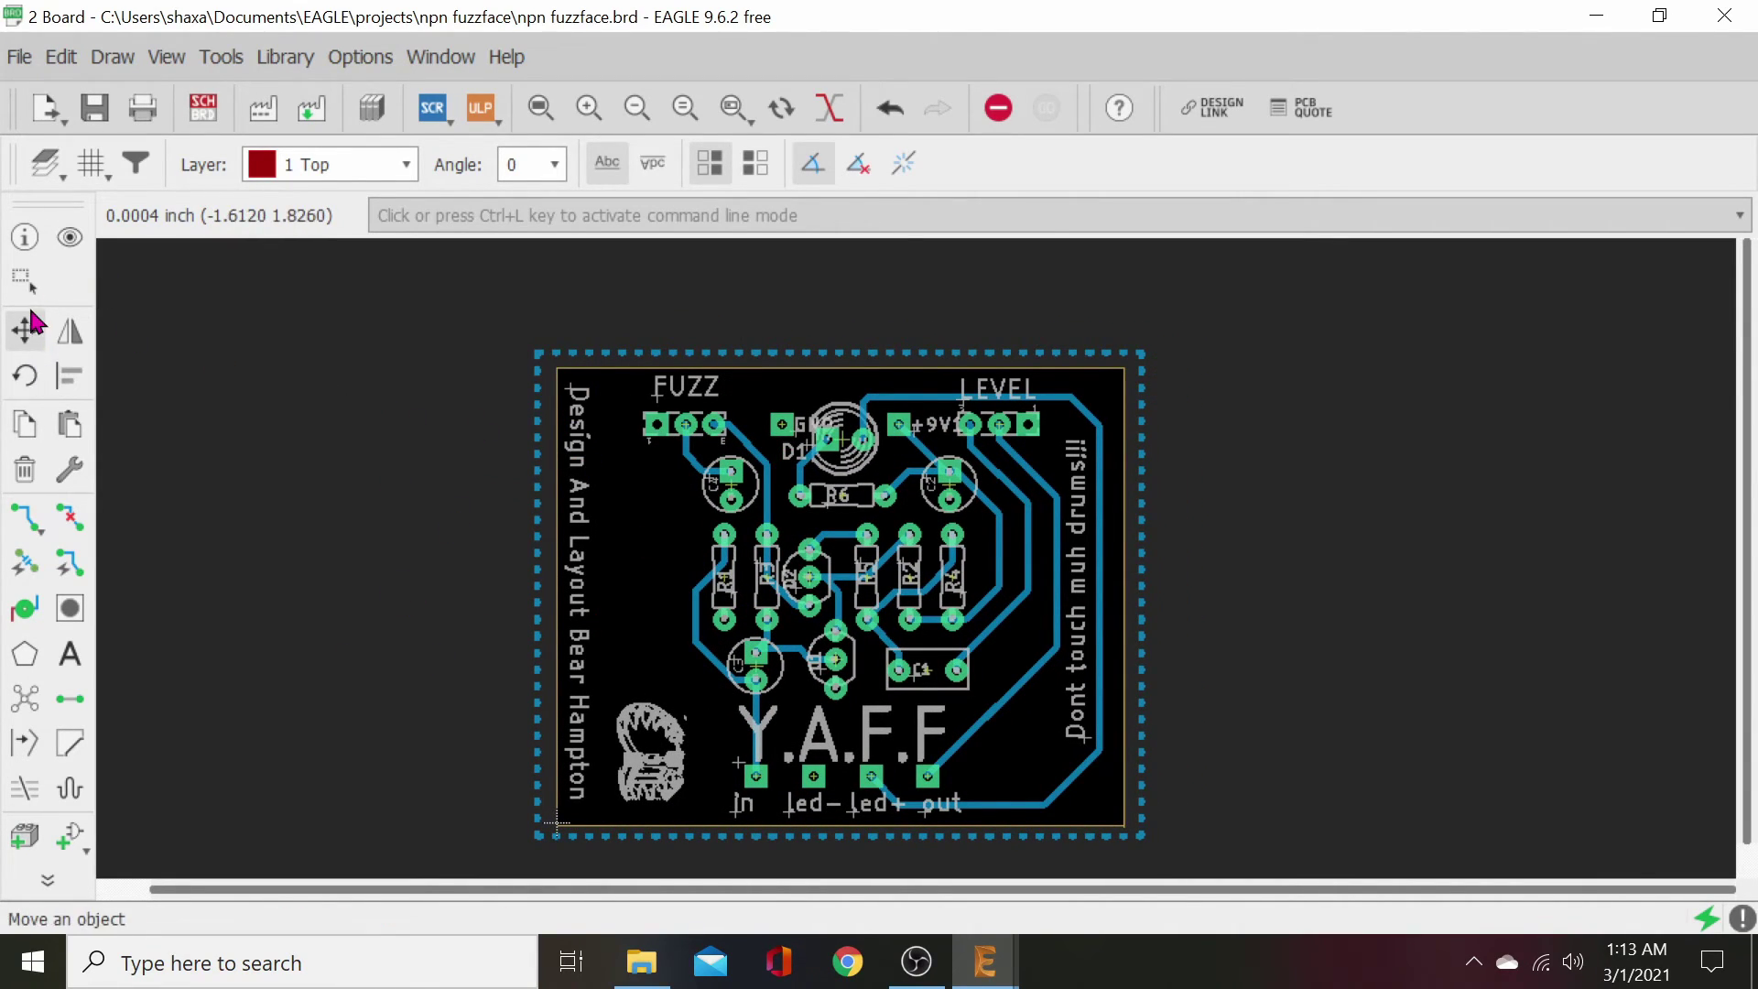
- Hide all layers, then show only Pads, Vias and tPlace in Layer Settings
{"action": "left_click", "coordinate": [44, 162]}
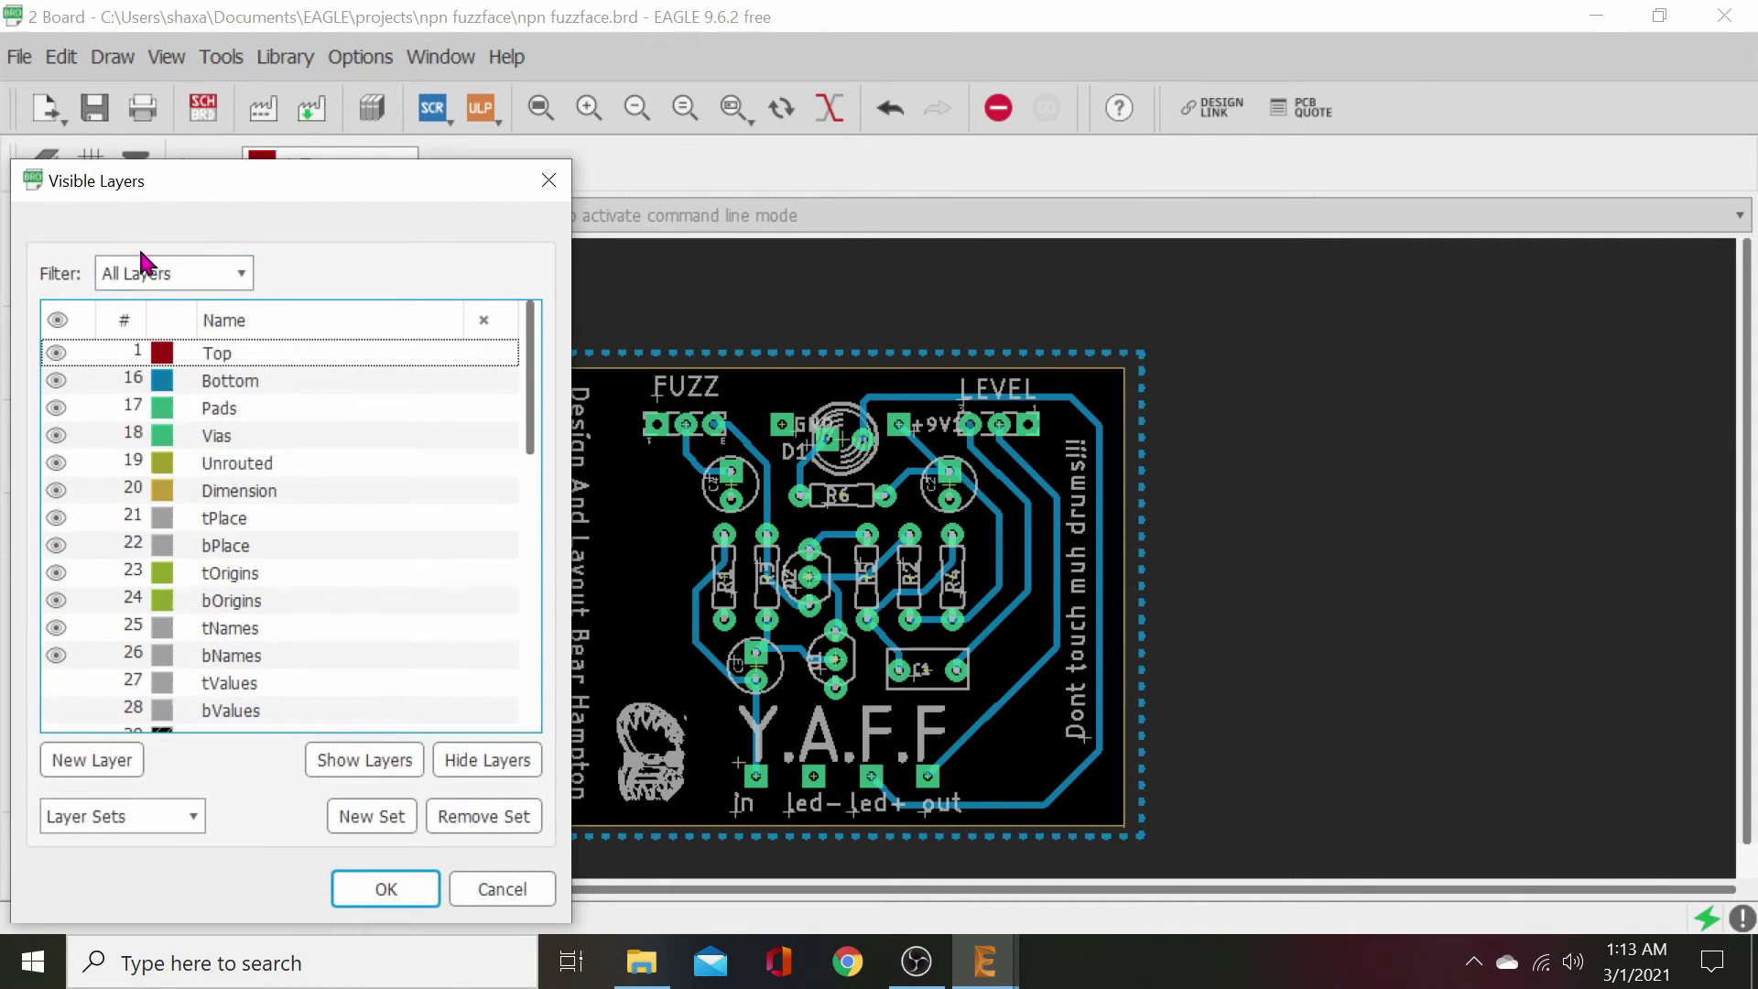
{"action": "left_click", "coordinate": [465, 759]}
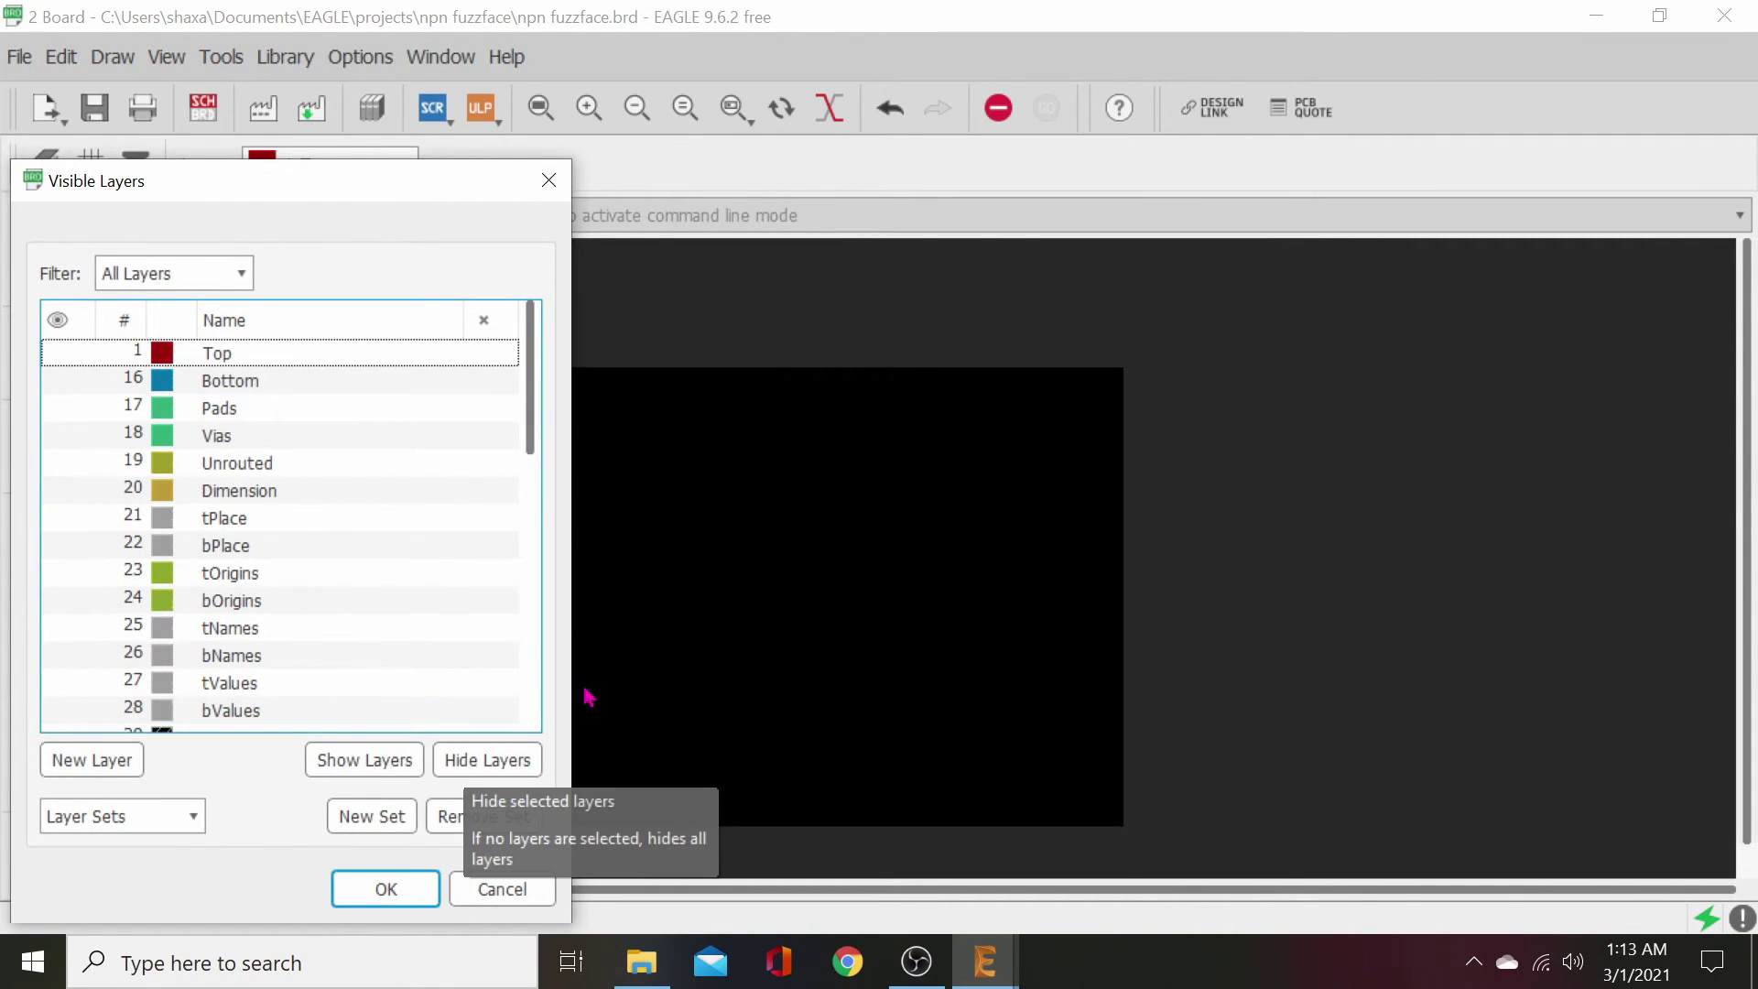
{"action": "left_click", "coordinate": [69, 409]}
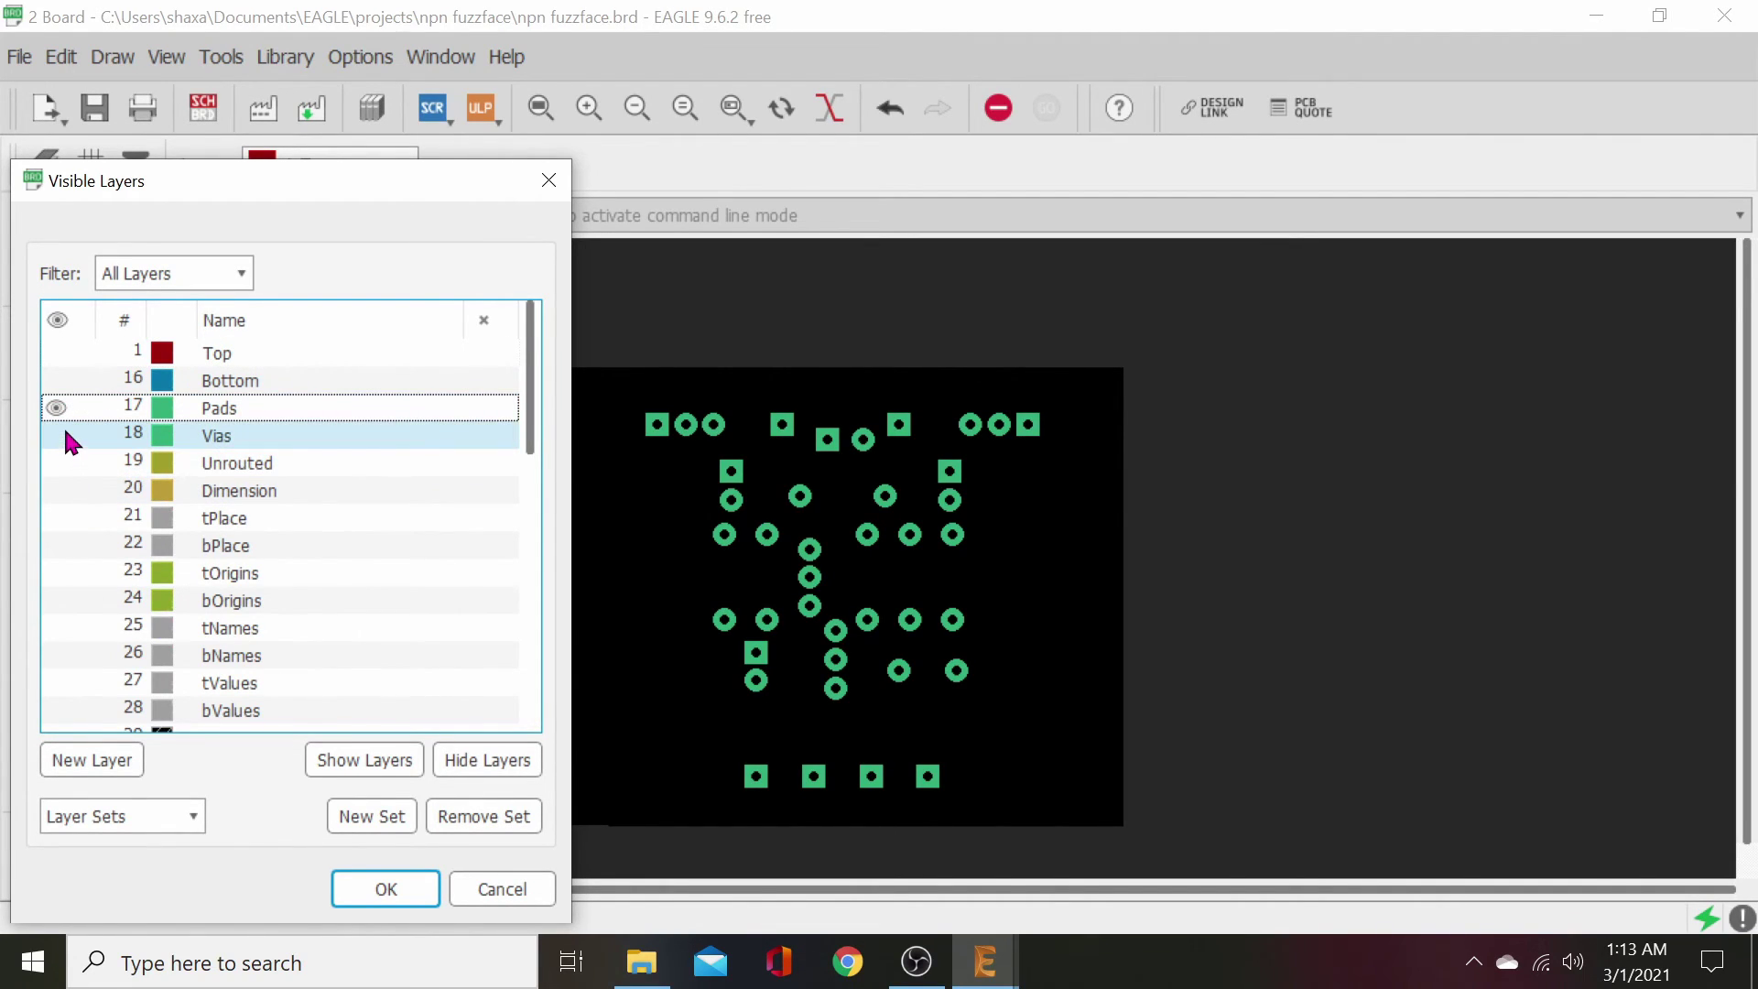
{"action": "left_click", "coordinate": [64, 435]}
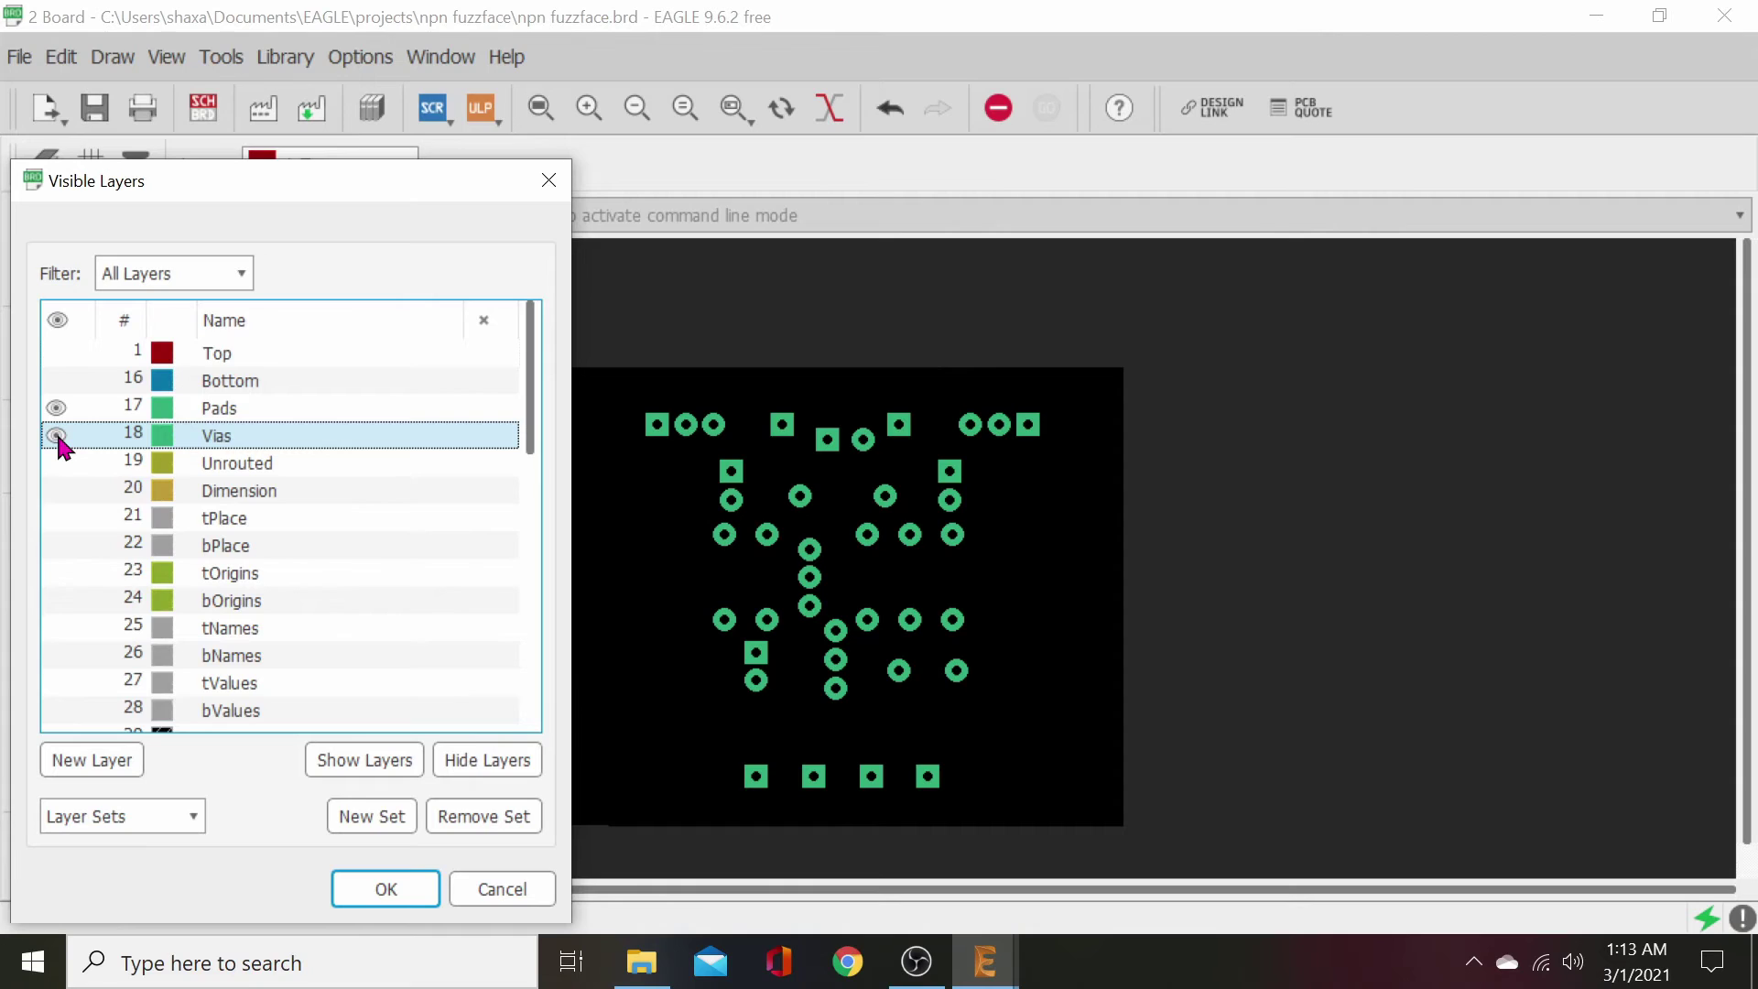
{"action": "left_click", "coordinate": [52, 515]}
{"action": "scroll", "coordinate": [146, 619], "scroll_direction": "down", "scroll_amount": 1}
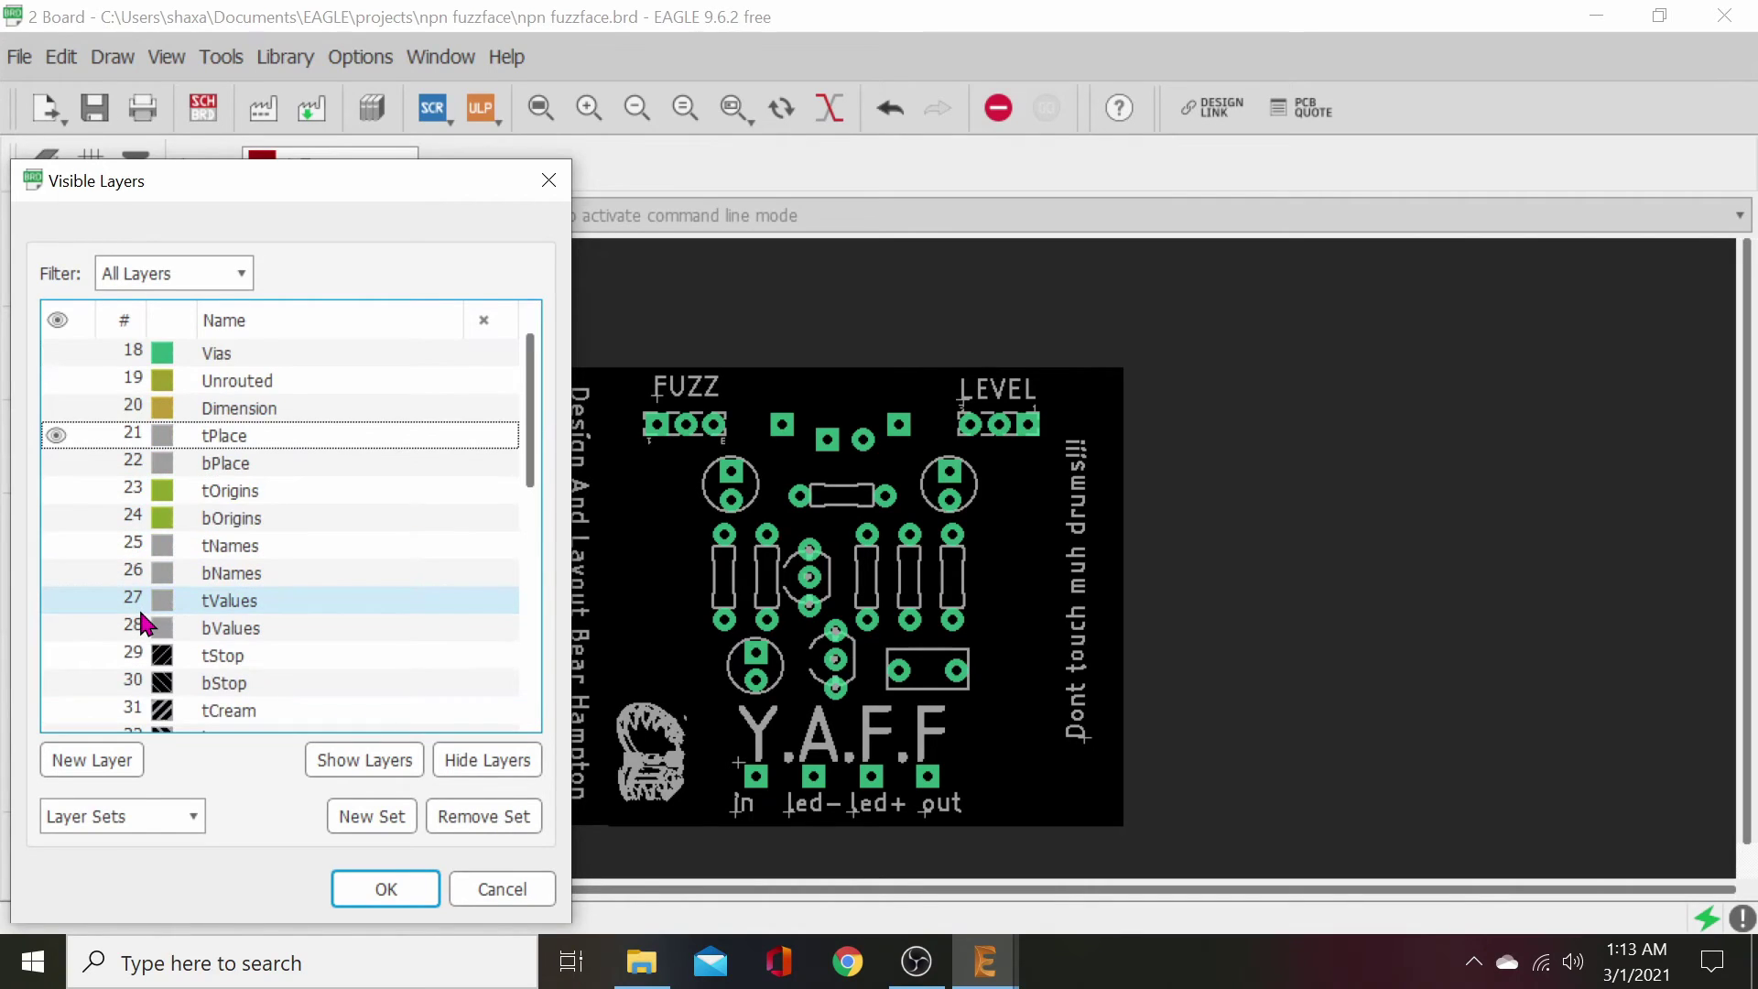
{"action": "scroll", "coordinate": [143, 621], "scroll_direction": "up", "scroll_amount": 1}
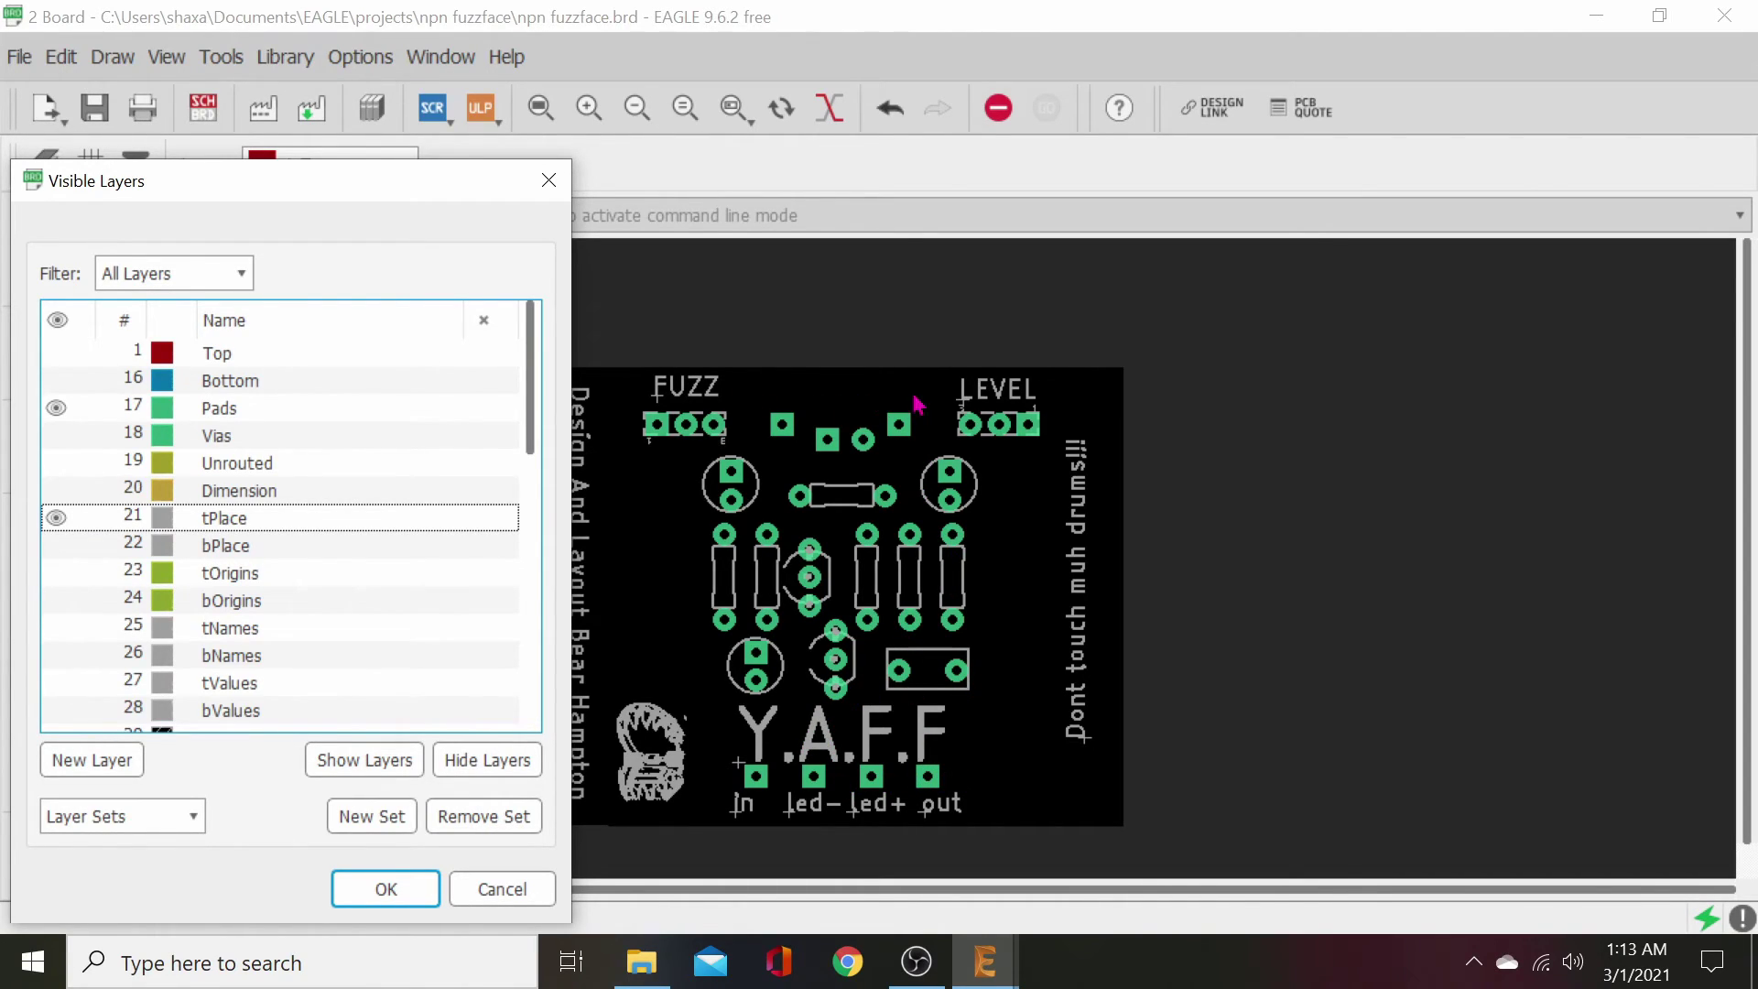
{"action": "left_click", "coordinate": [389, 892]}
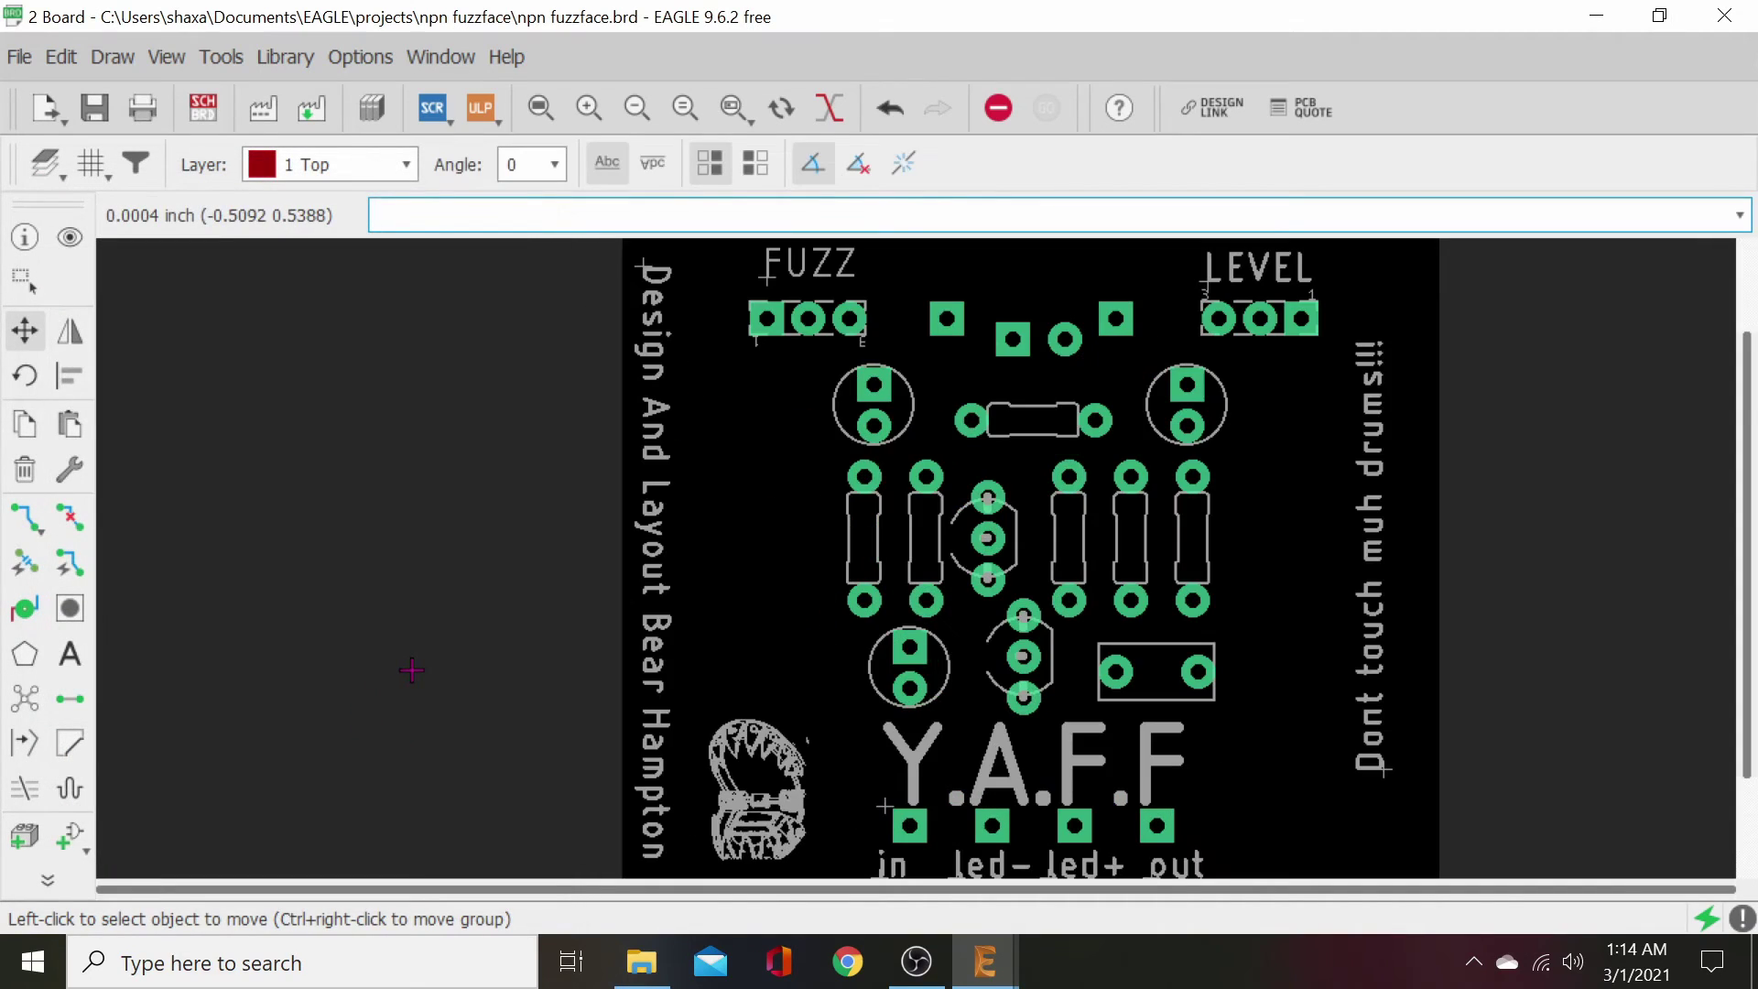
- Set up a new text label on the tPlace layer with size 0.086
{"action": "left_click", "coordinate": [69, 653]}
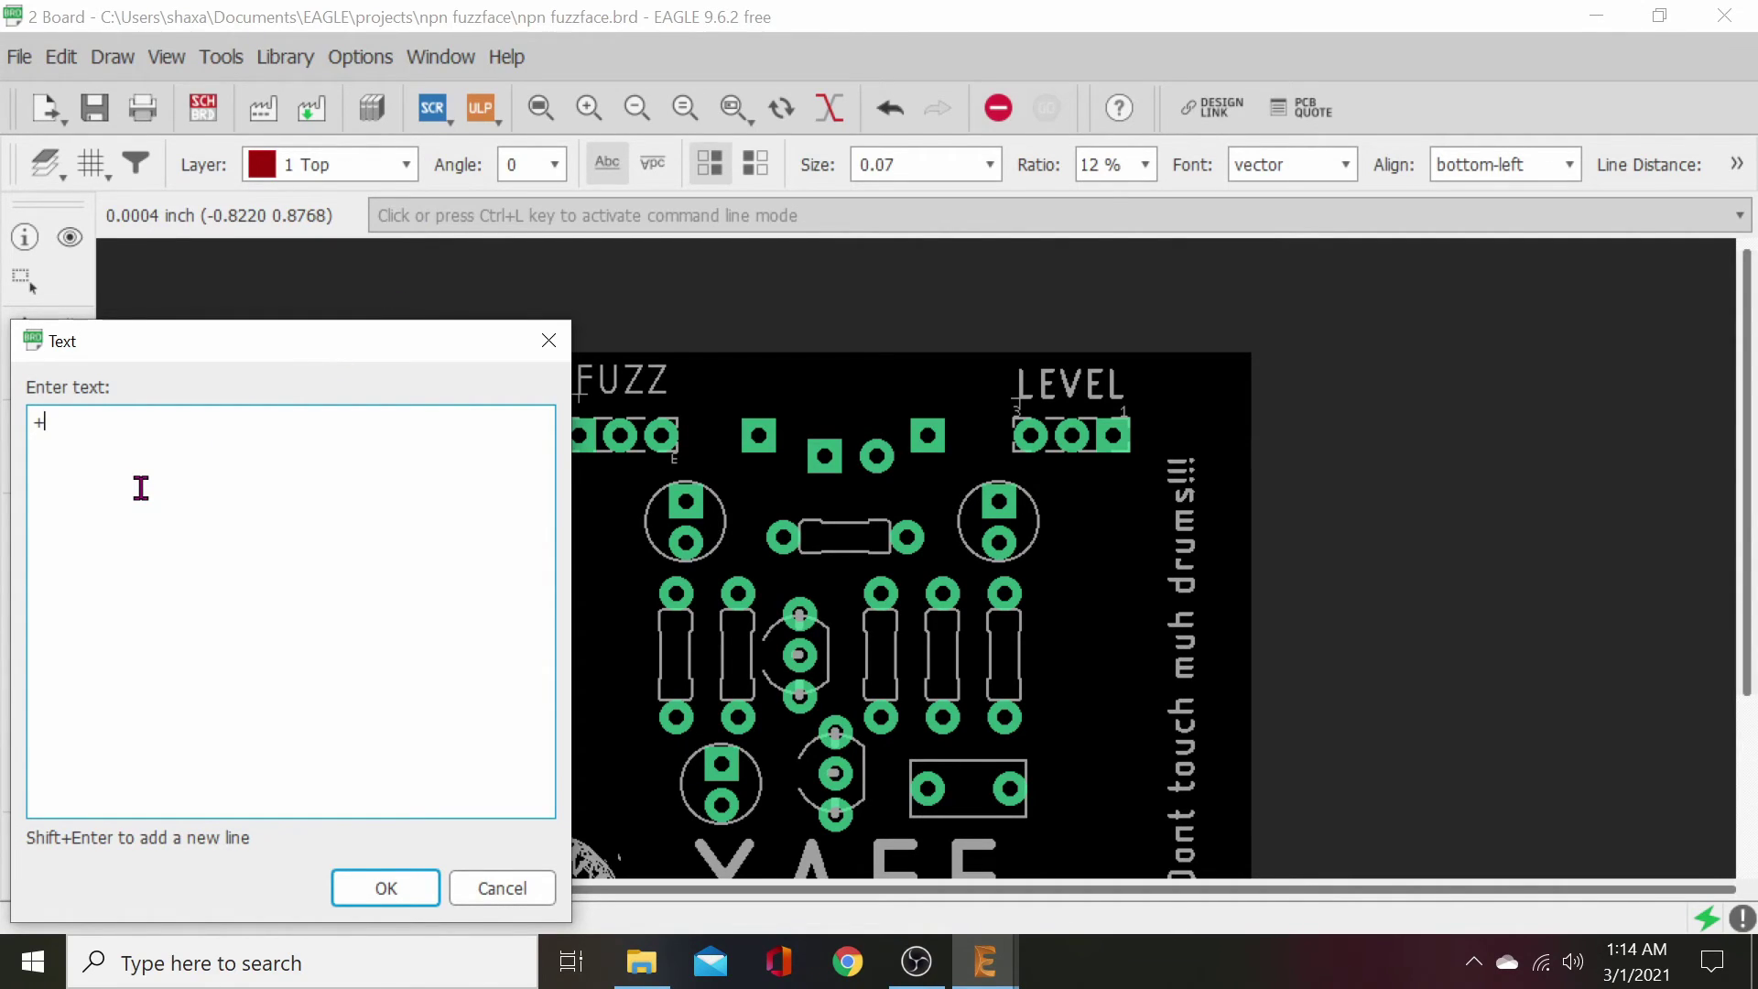
{"action": "left_click", "coordinate": [417, 888]}
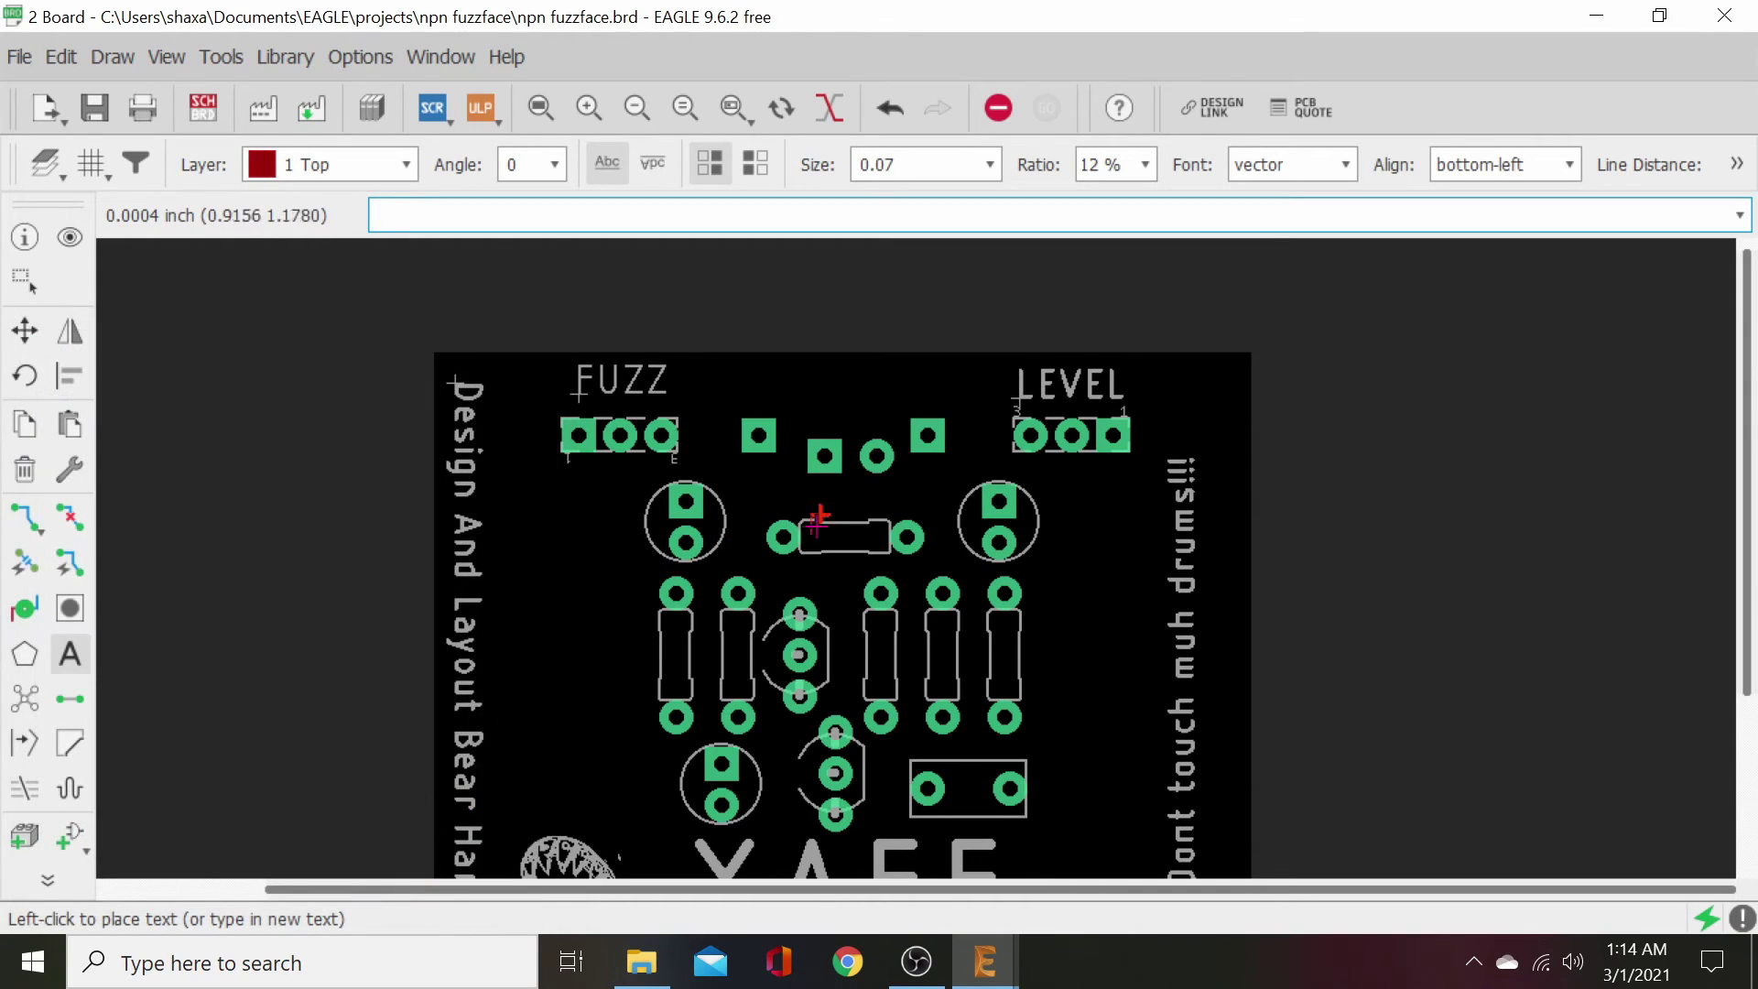
{"action": "left_click", "coordinate": [399, 166]}
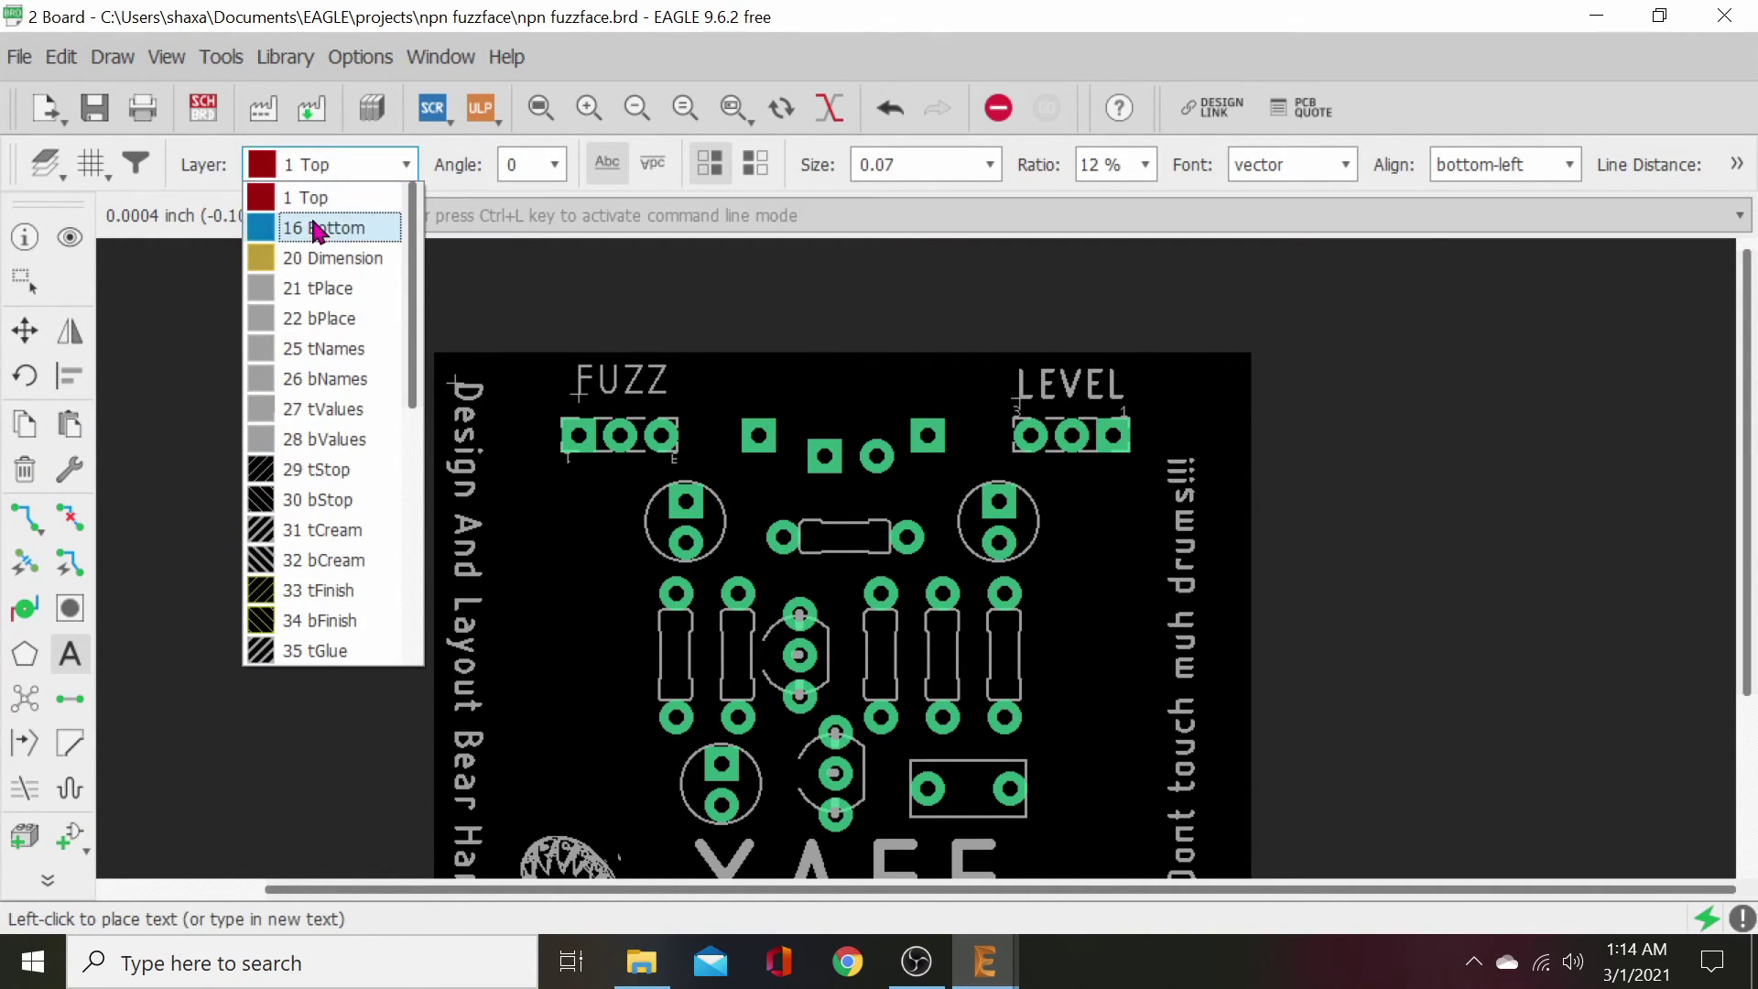
{"action": "left_click", "coordinate": [302, 288]}
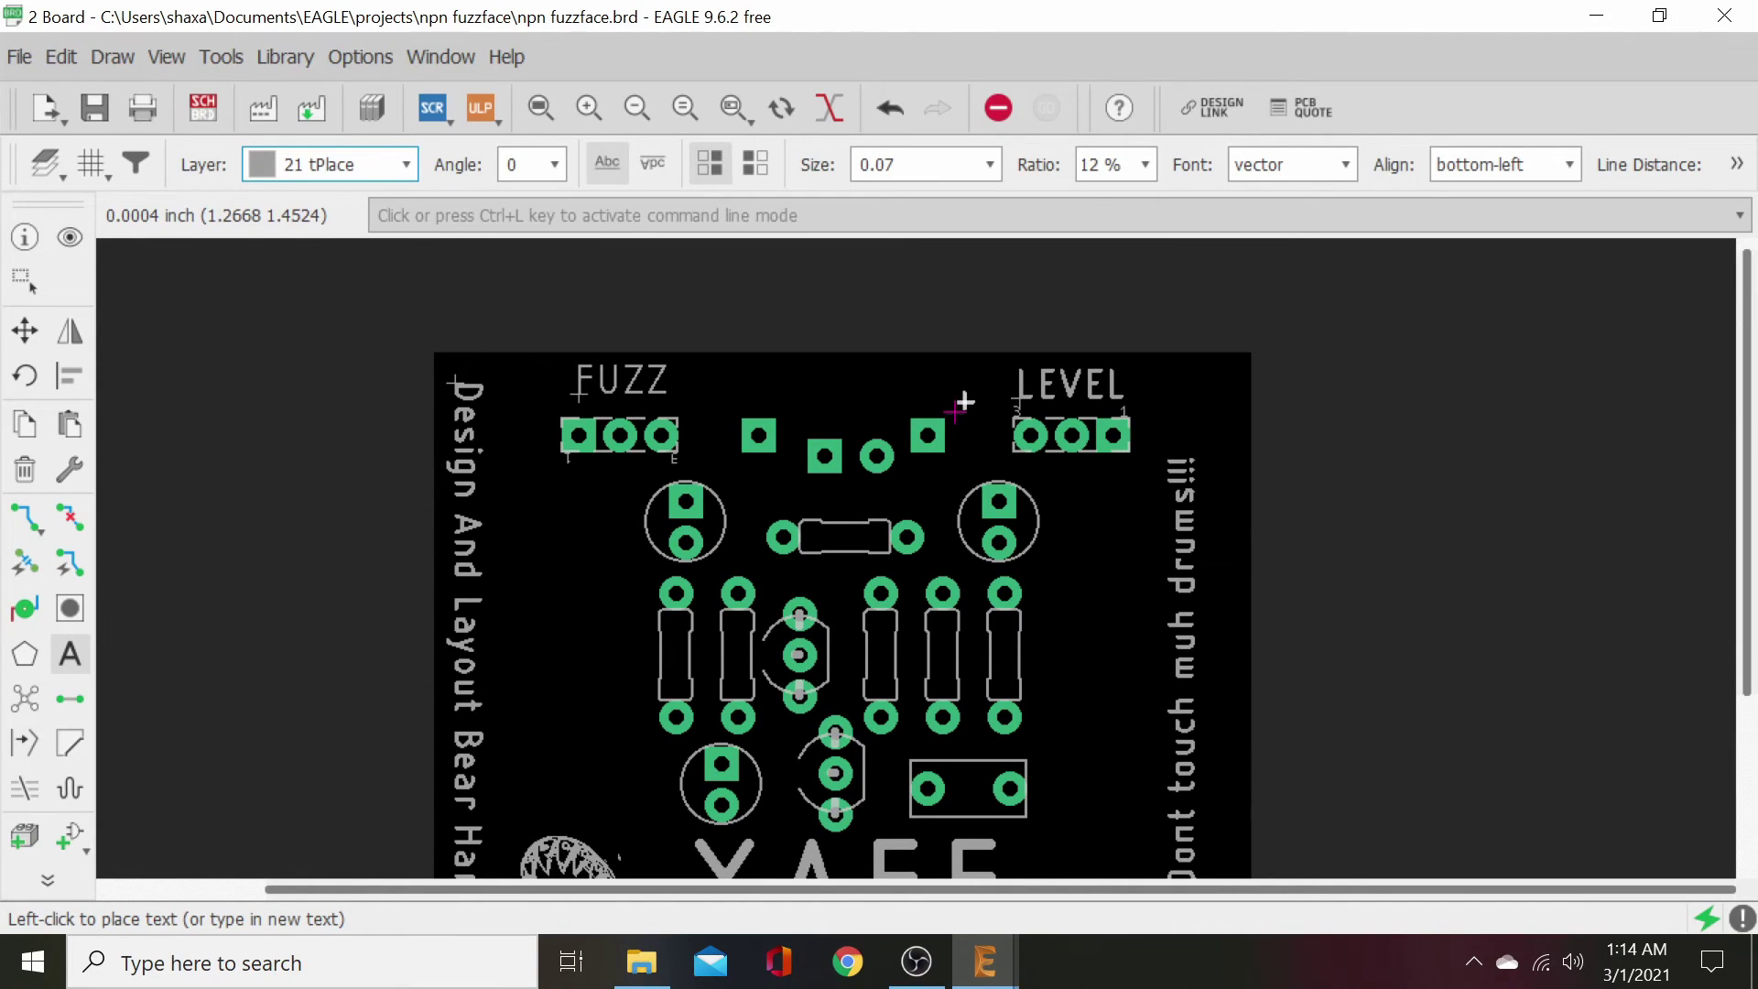
{"action": "left_click", "coordinate": [990, 165]}
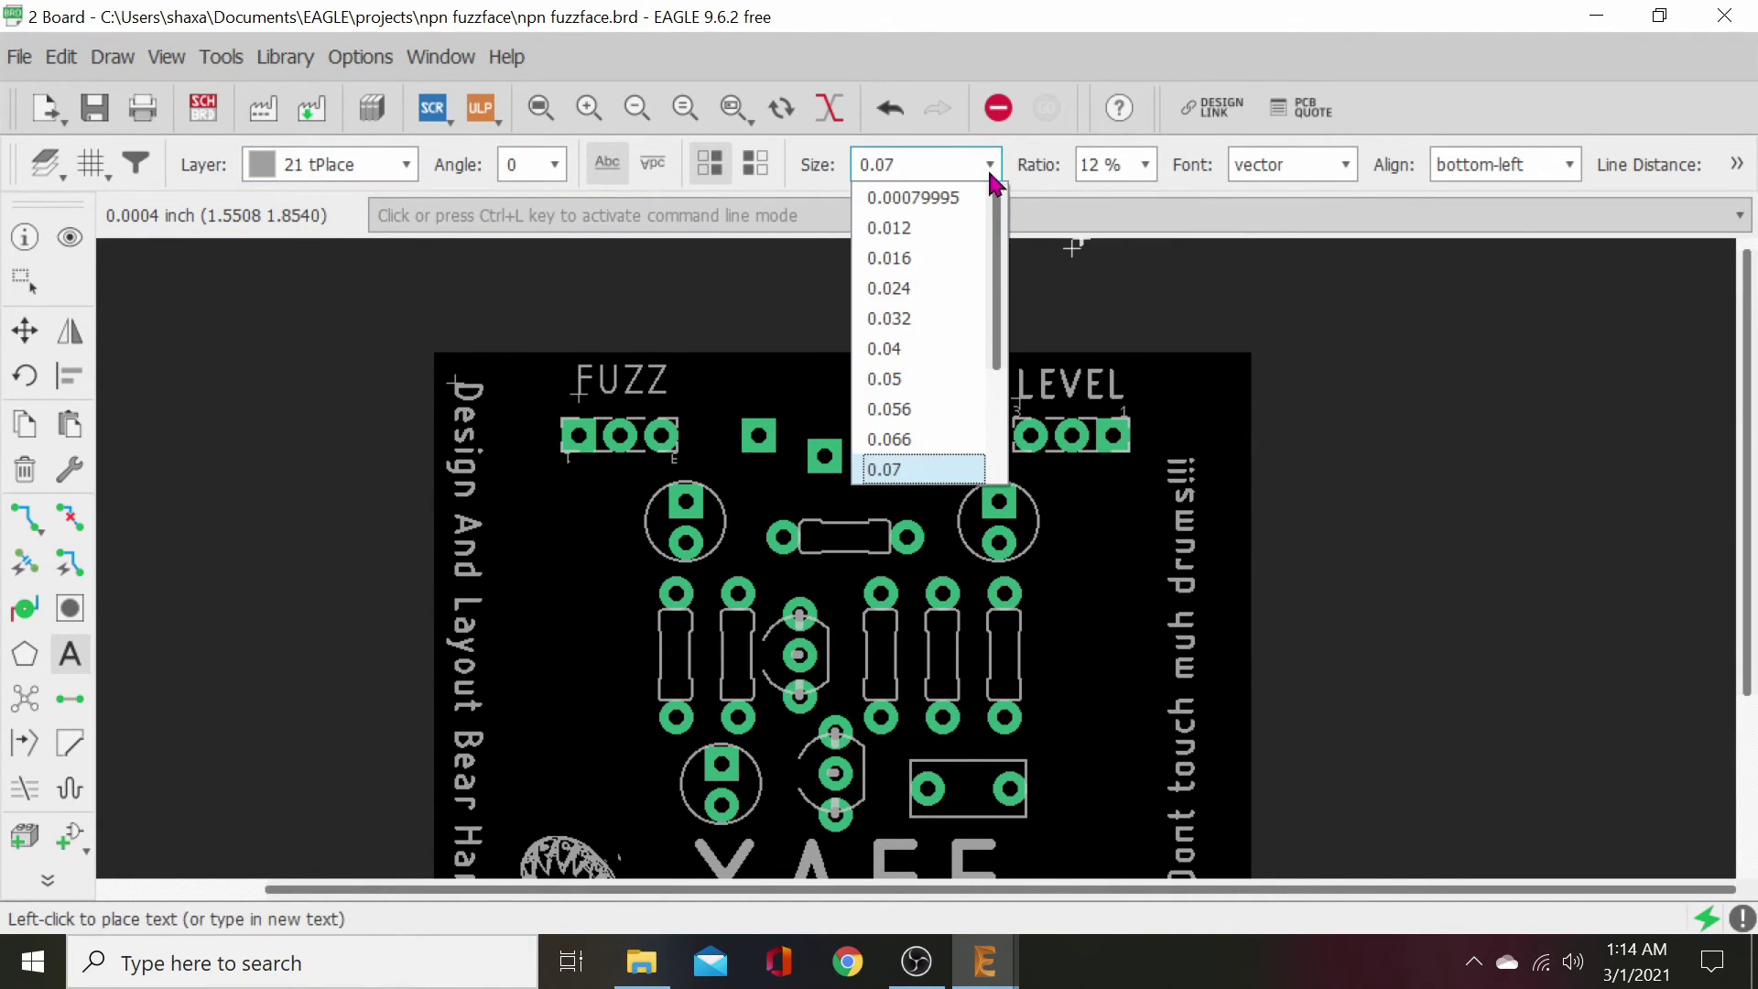
{"action": "scroll", "coordinate": [952, 353], "scroll_direction": "down", "scroll_amount": 2}
{"action": "left_click", "coordinate": [936, 352]}
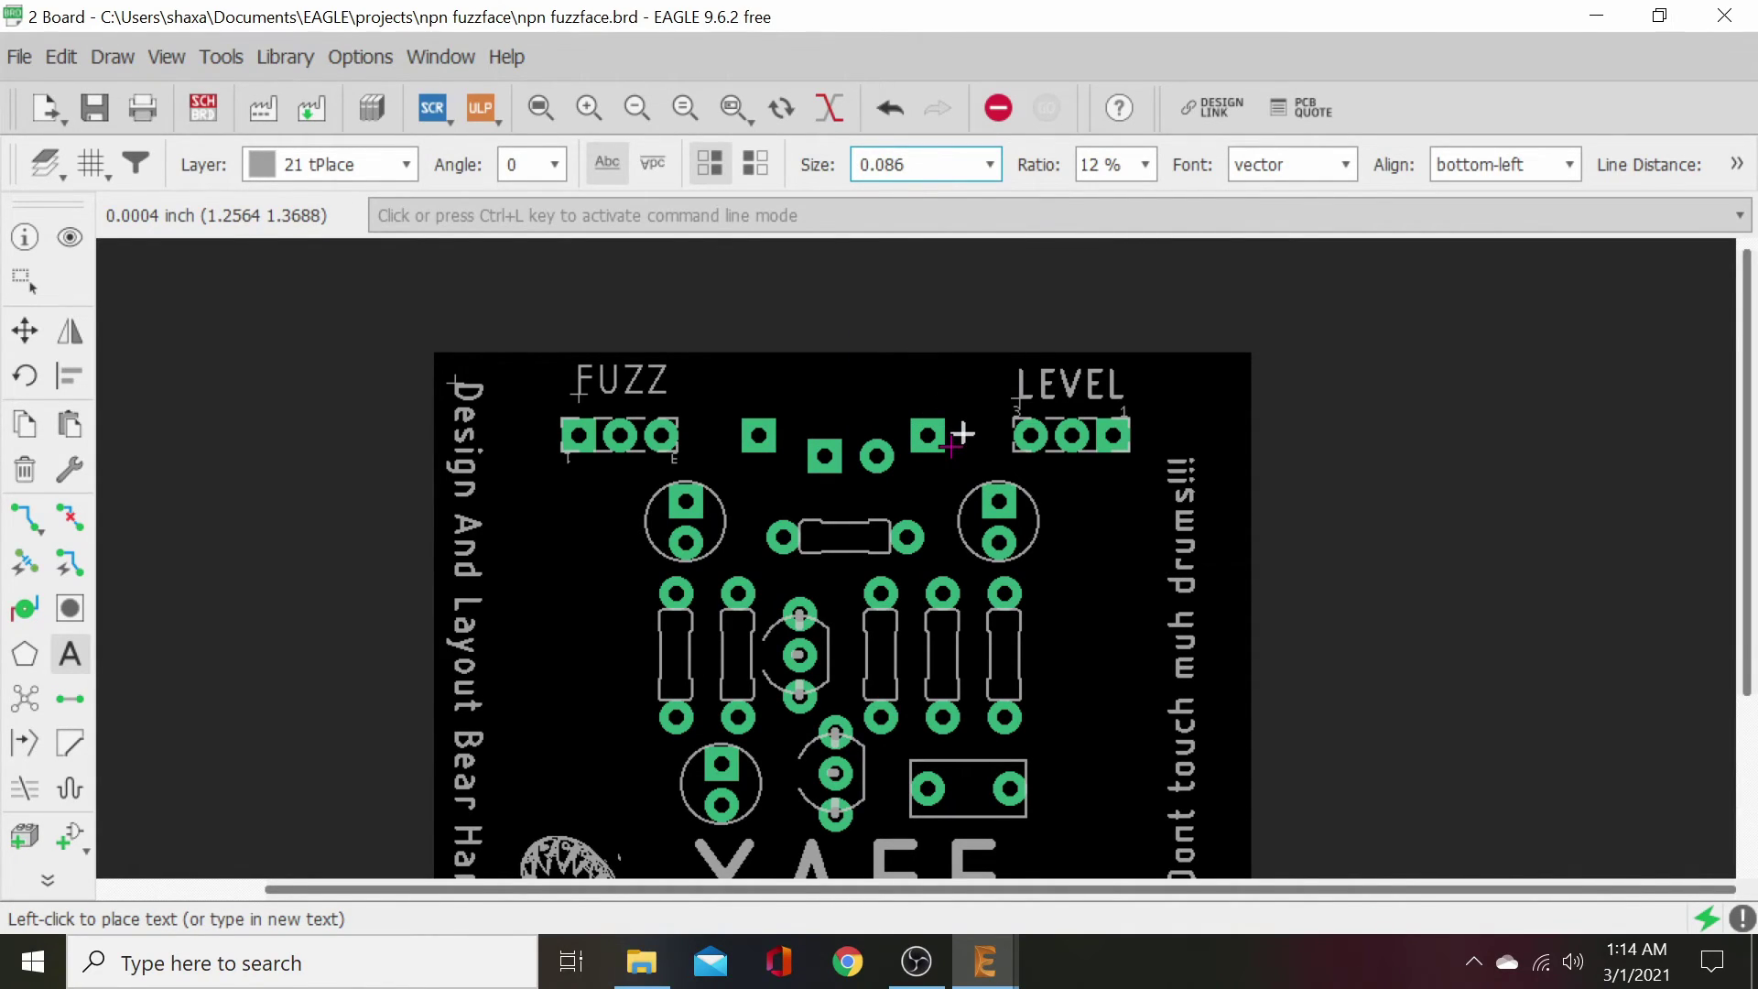
- Place a '-' label beside the pad right of the FUZZ pot, then enter a '+' label
{"action": "left_click", "coordinate": [66, 654]}
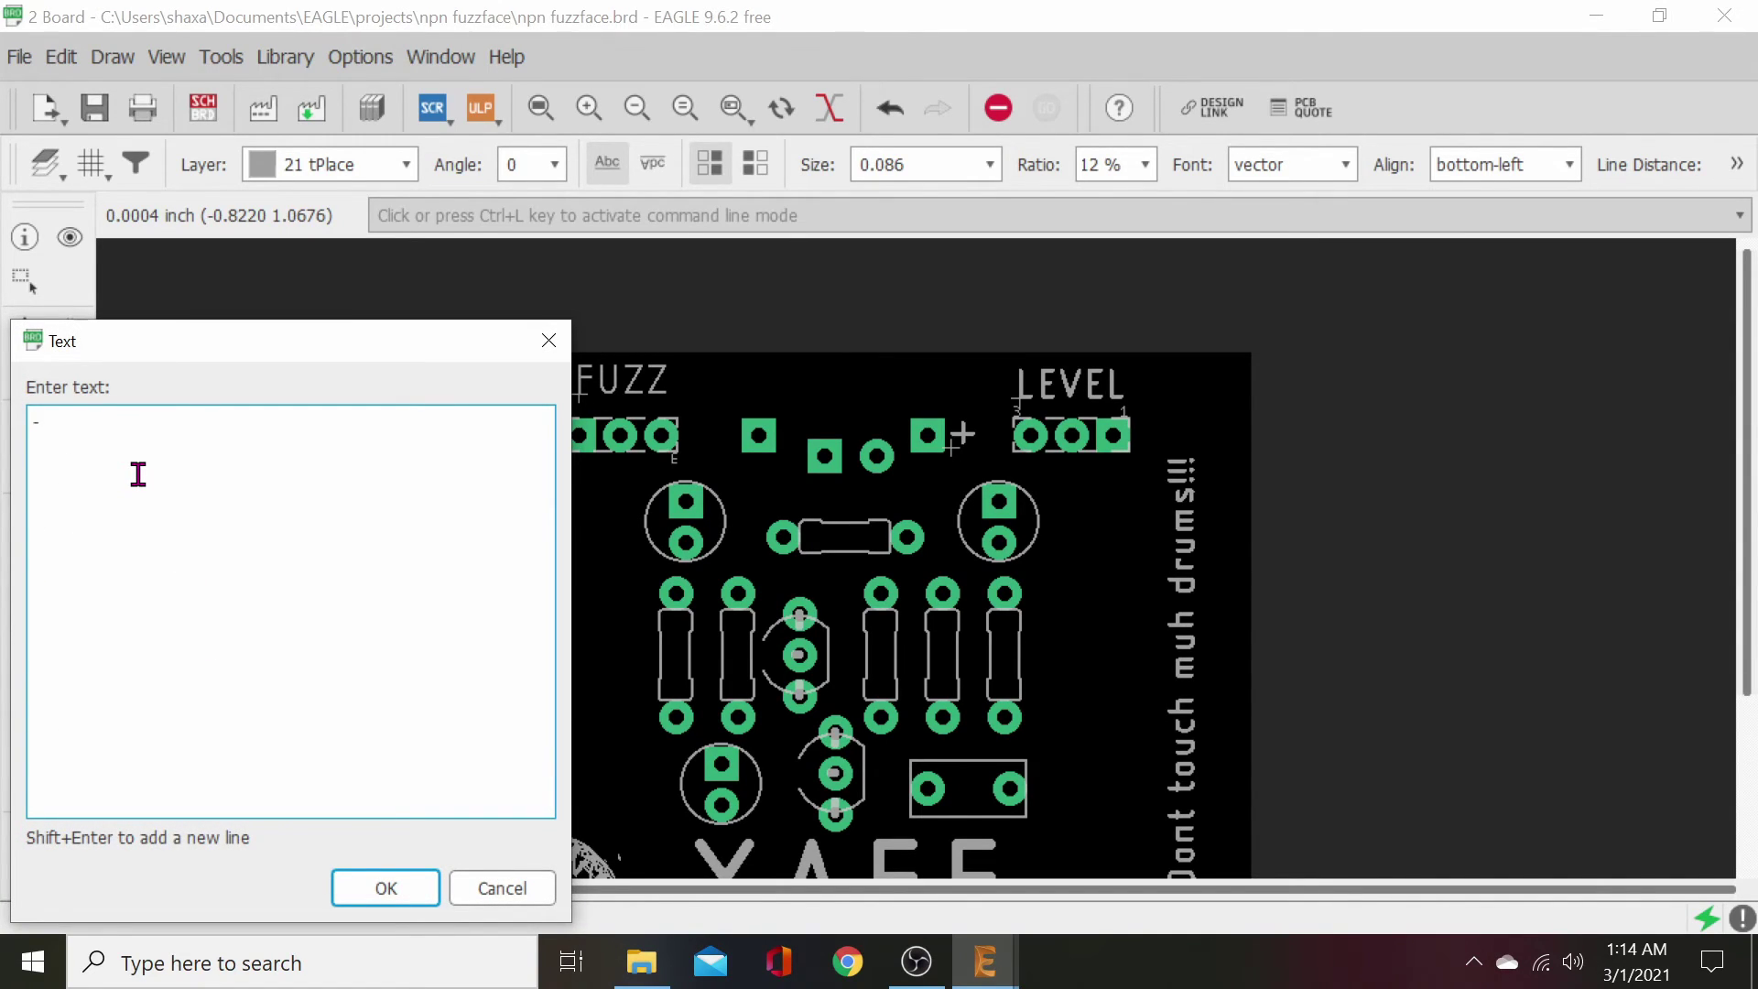
{"action": "left_click", "coordinate": [385, 886]}
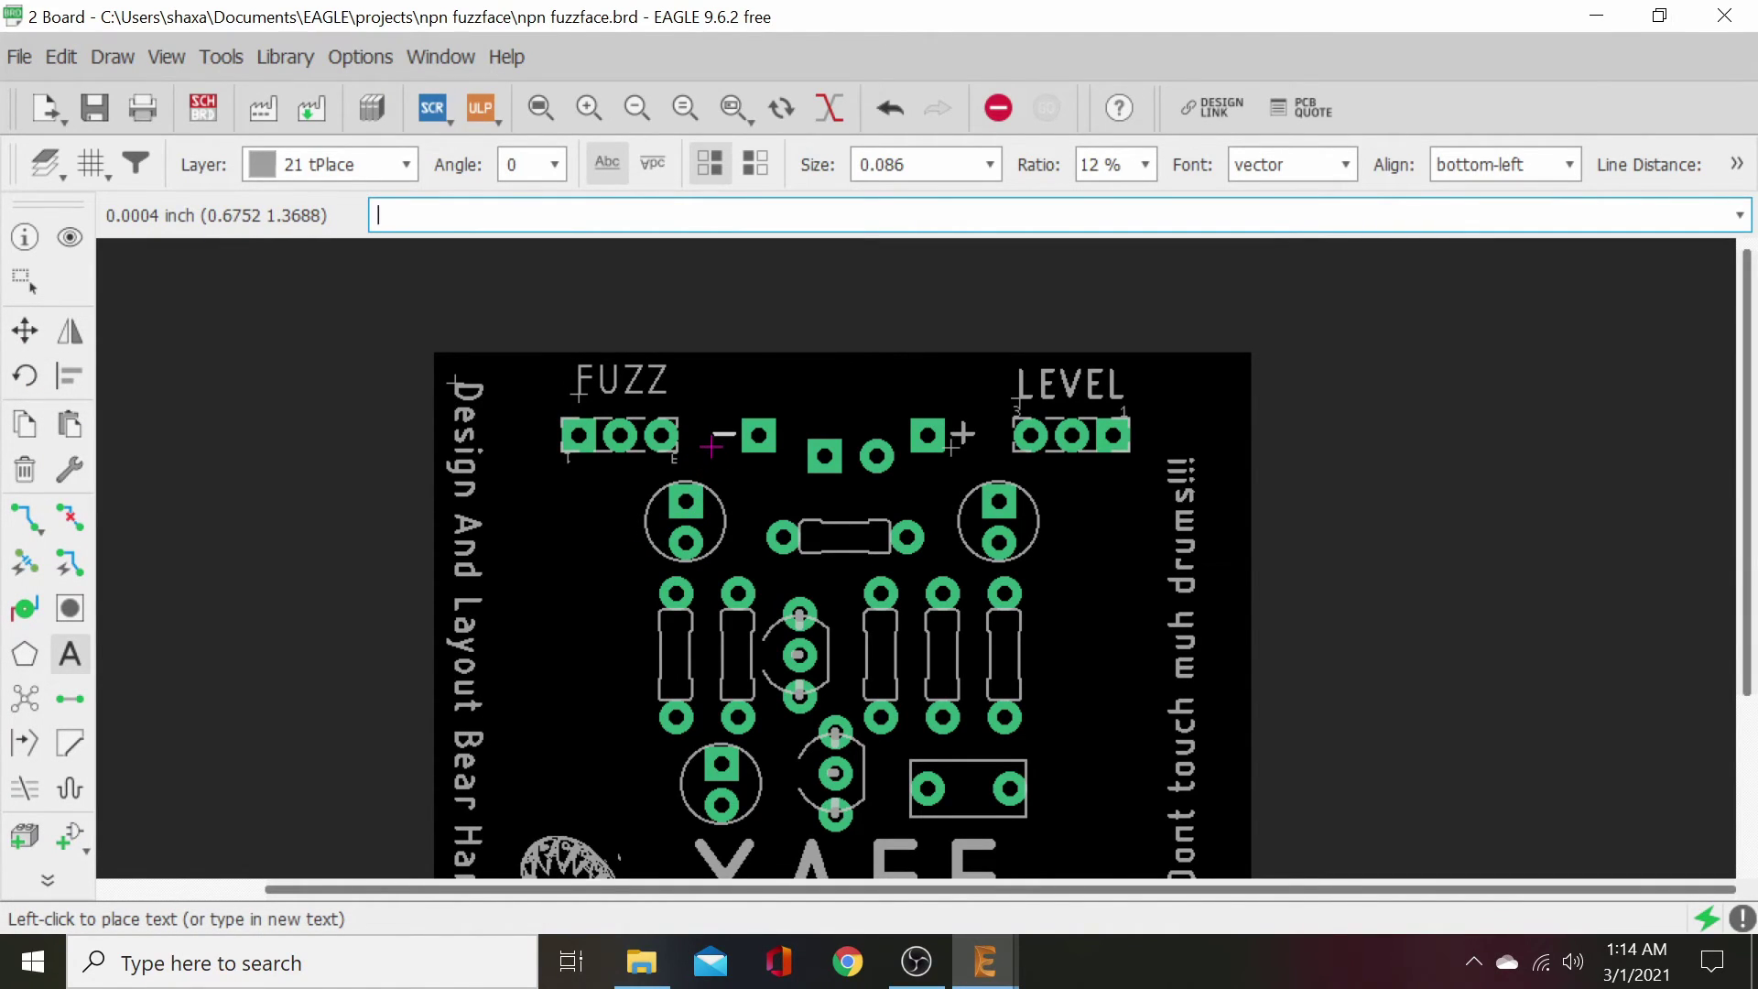
{"action": "left_click", "coordinate": [711, 446]}
{"action": "left_click", "coordinate": [79, 646]}
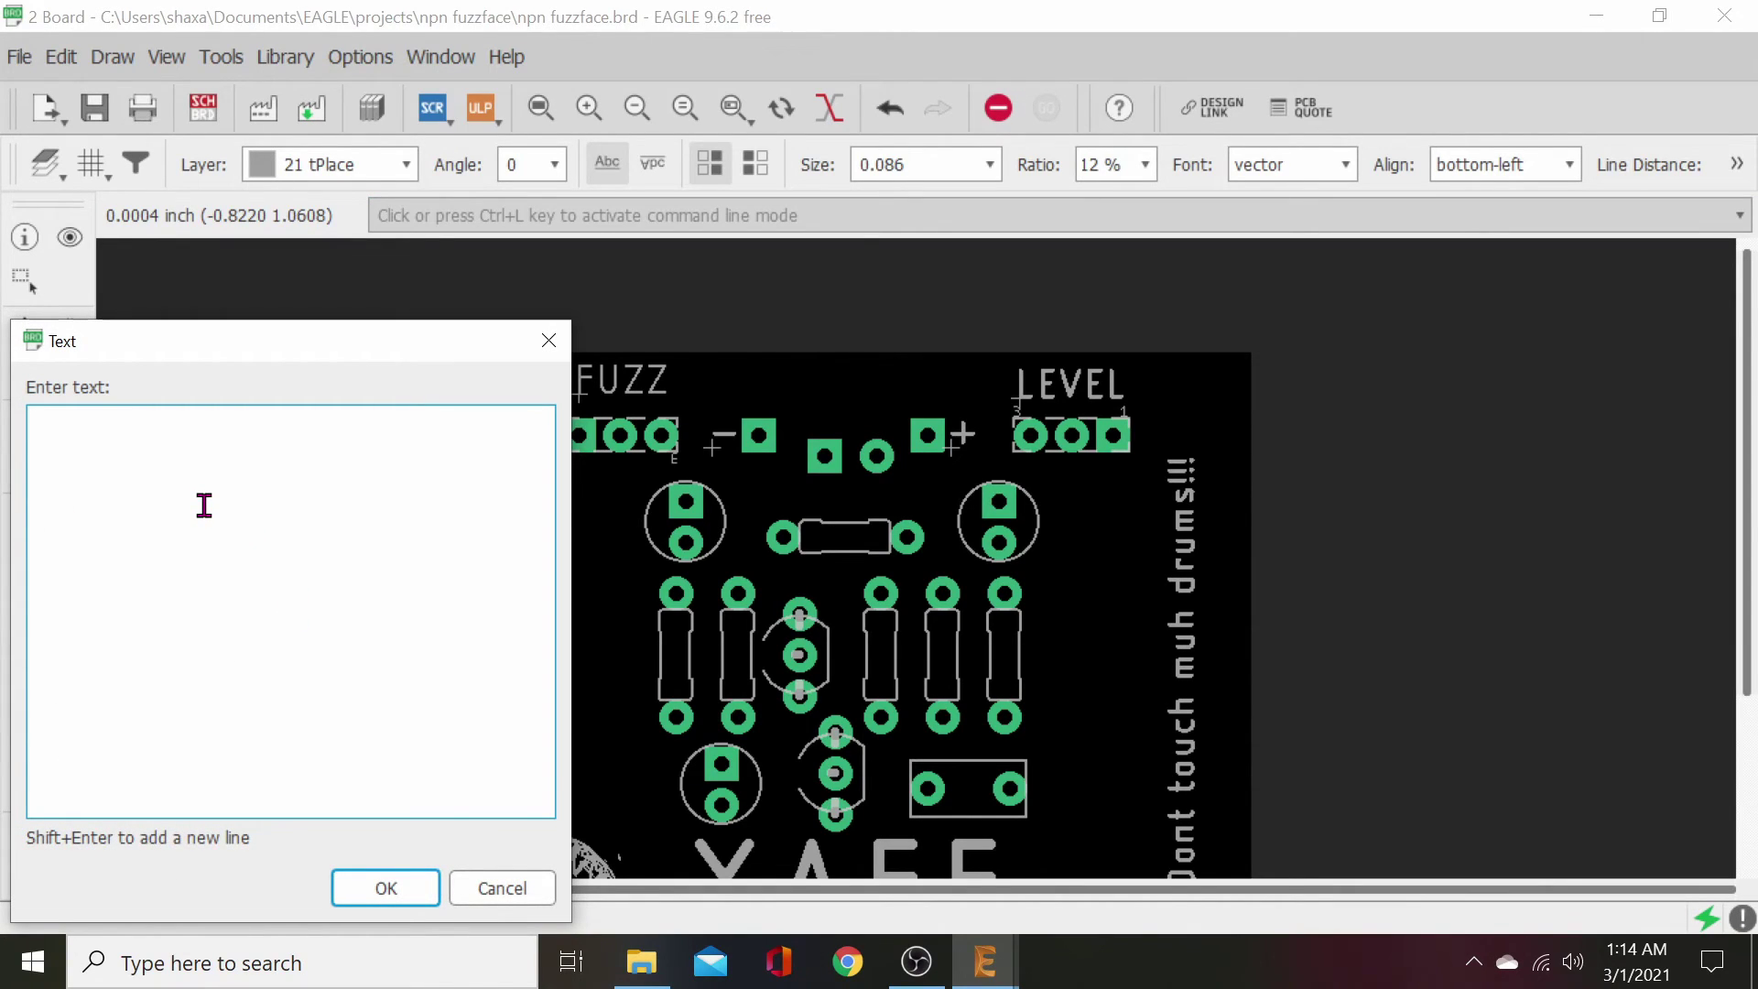
{"action": "left_click", "coordinate": [381, 890]}
{"action": "left_click", "coordinate": [990, 165]}
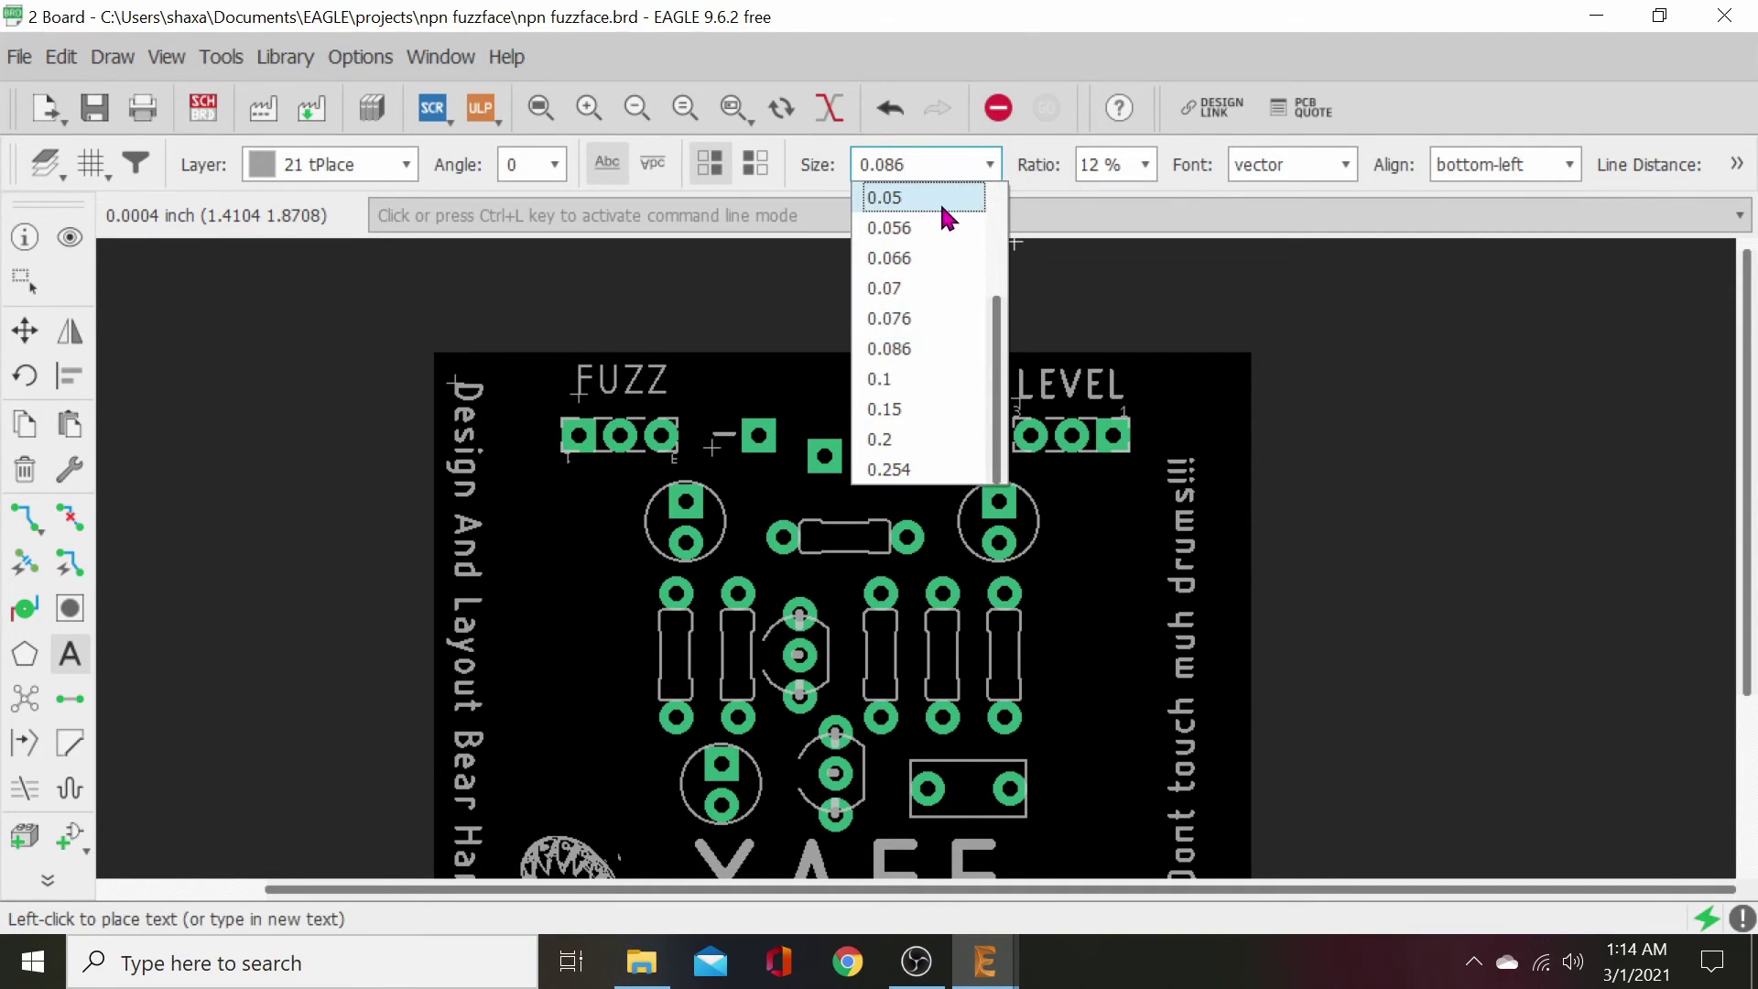
- Set the '+' label's text size to 0.05
{"action": "left_click", "coordinate": [932, 204]}
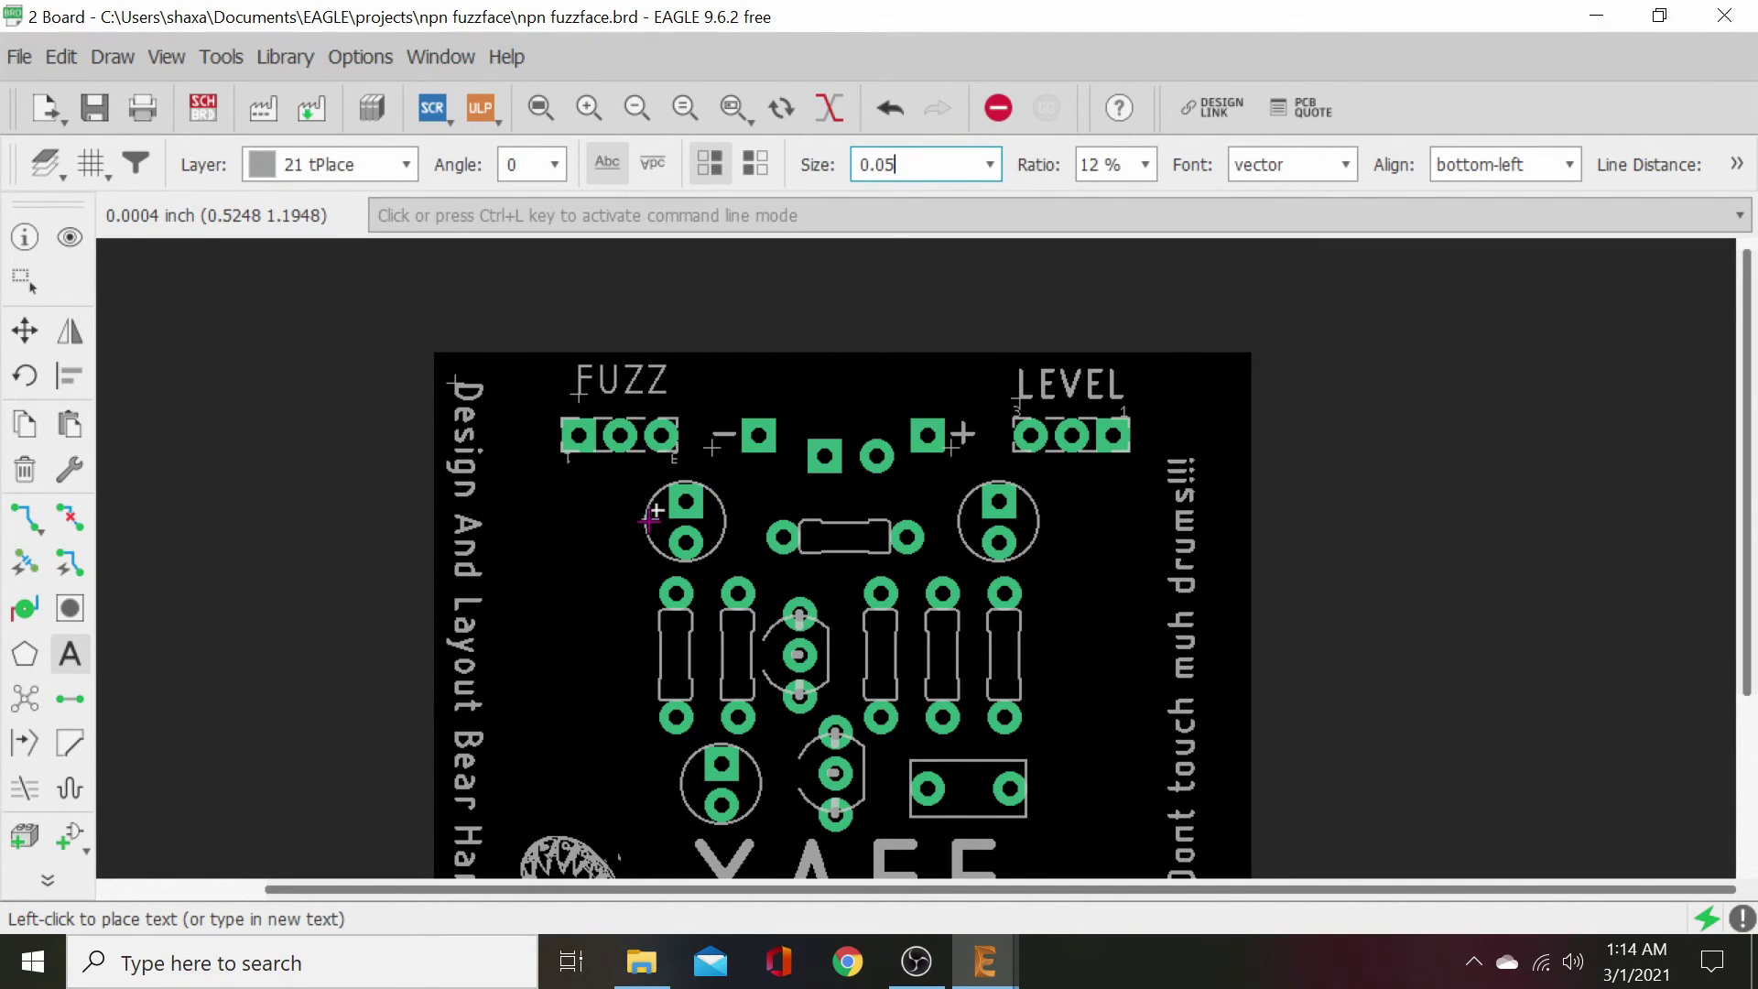
{"action": "key", "text": "Return"}
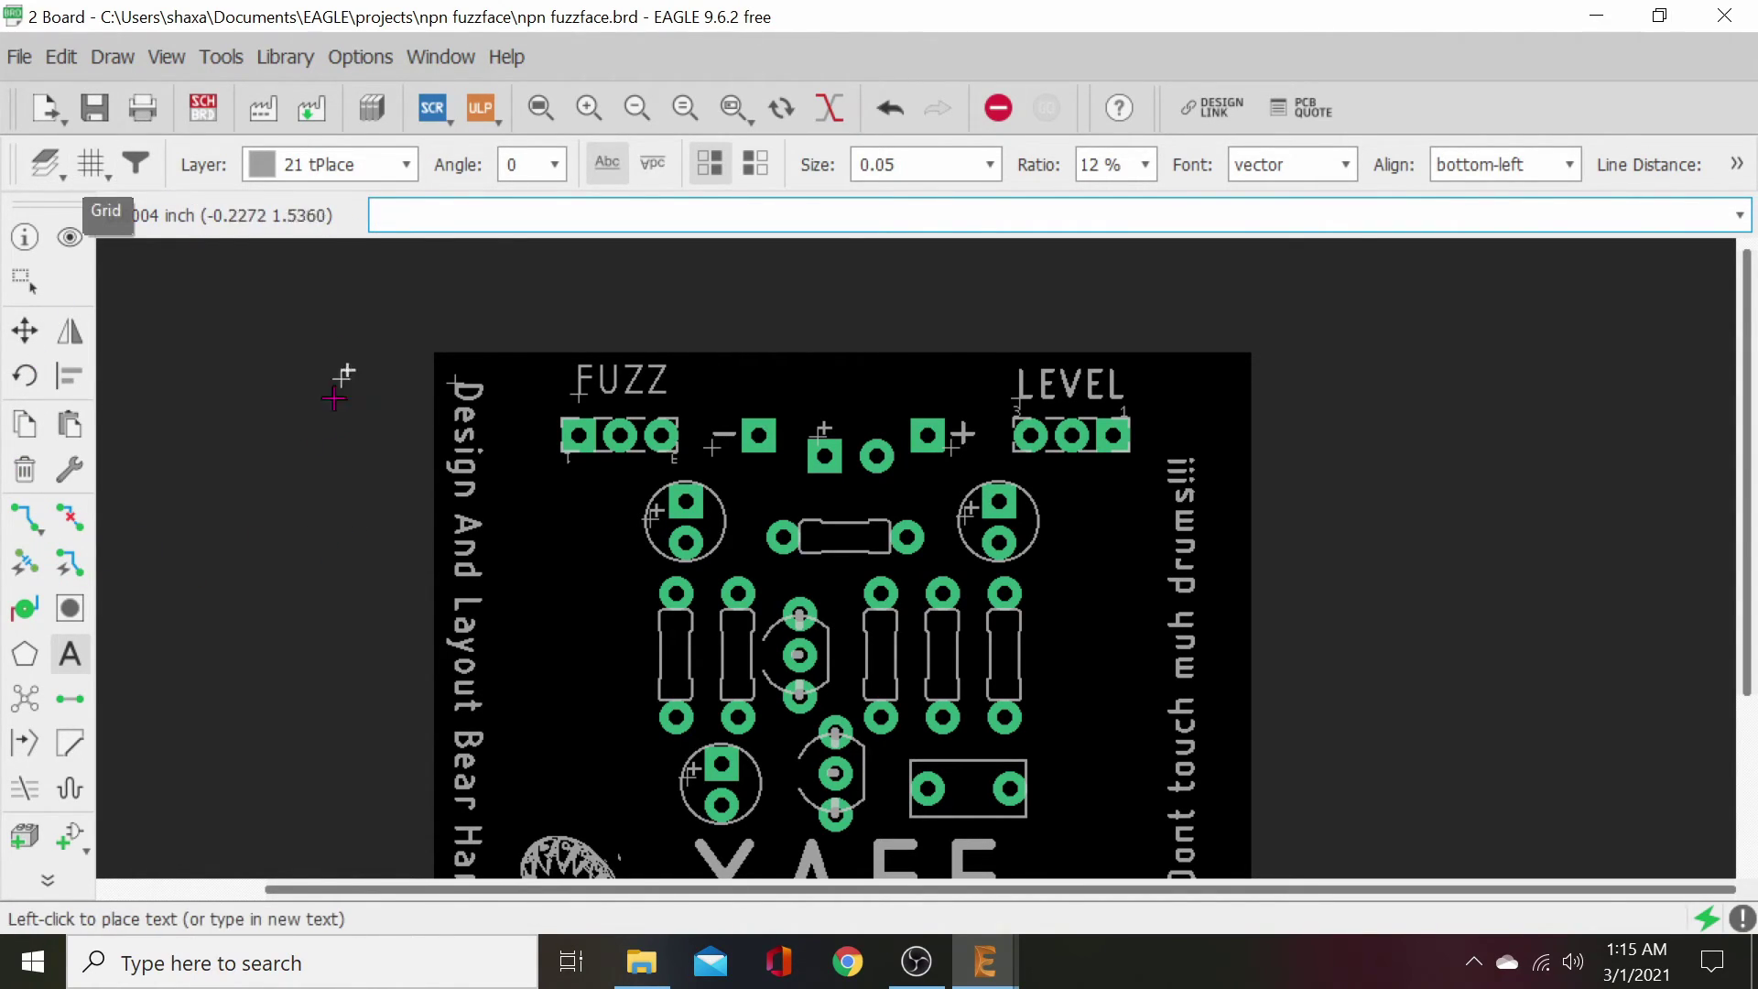
{"action": "scroll", "coordinate": [314, 554], "scroll_direction": "down", "scroll_amount": 1}
{"action": "middle_click_drag", "start_coordinate": [1039, 674], "coordinate": [1132, 620]}
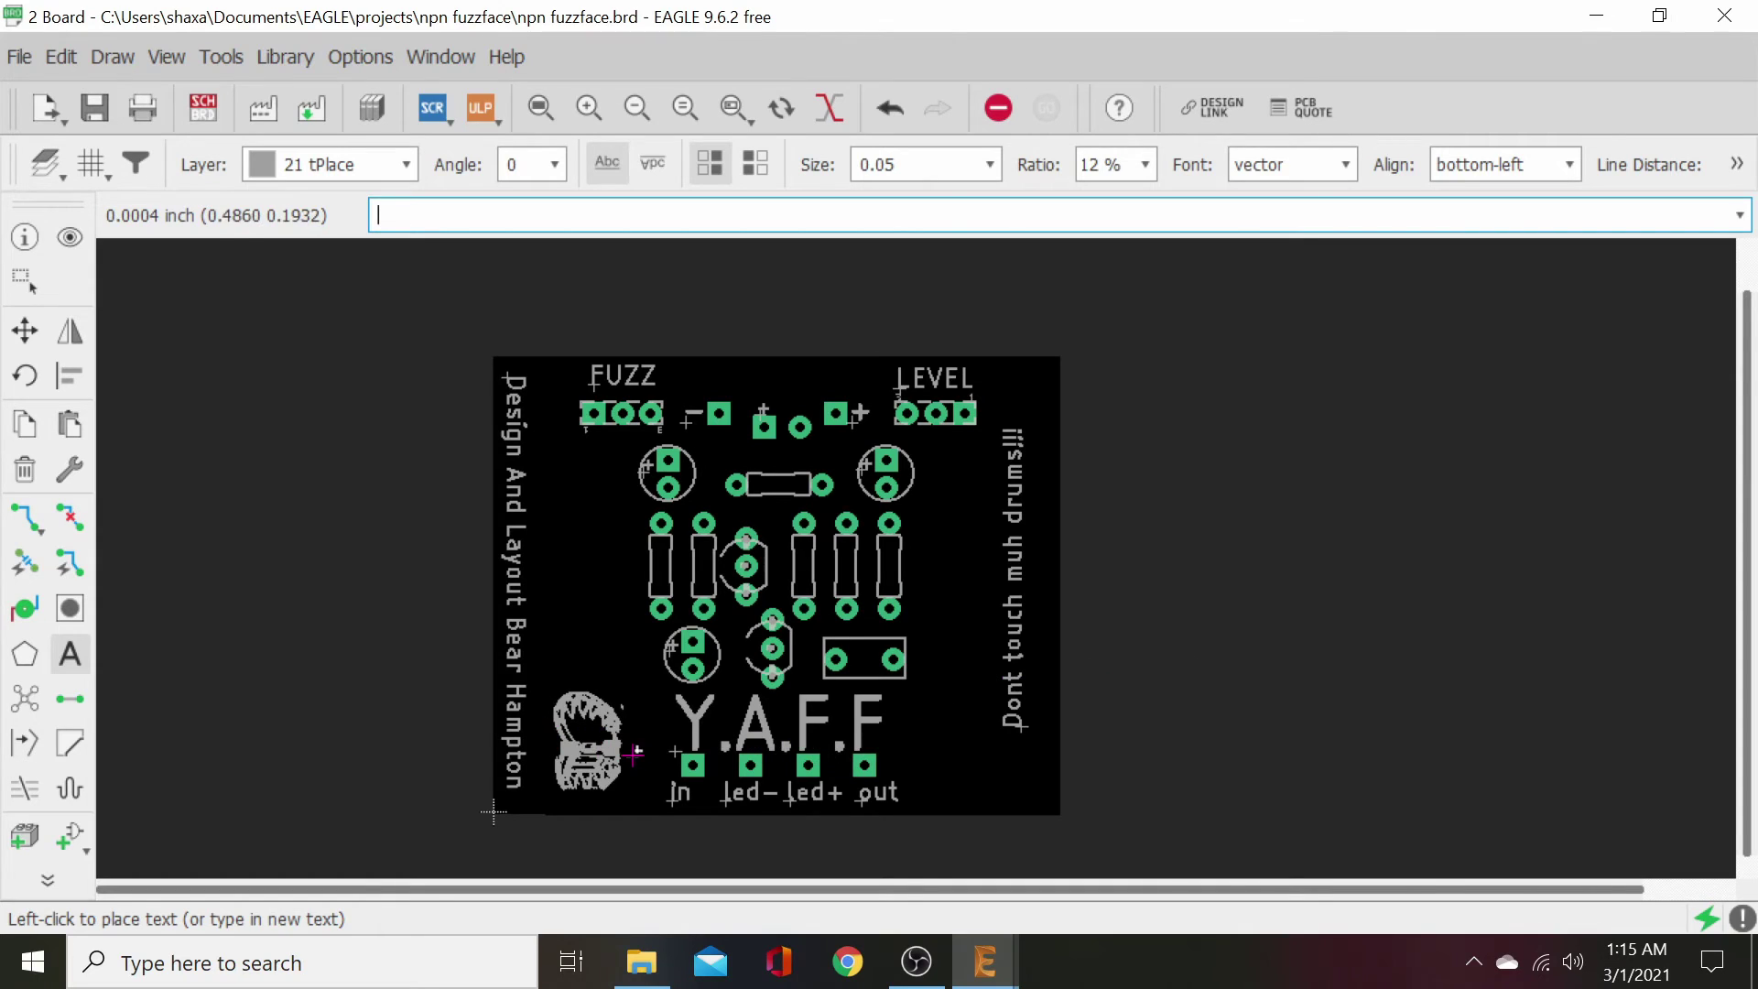
{"action": "scroll", "coordinate": [626, 765], "scroll_direction": "up", "scroll_amount": 1}
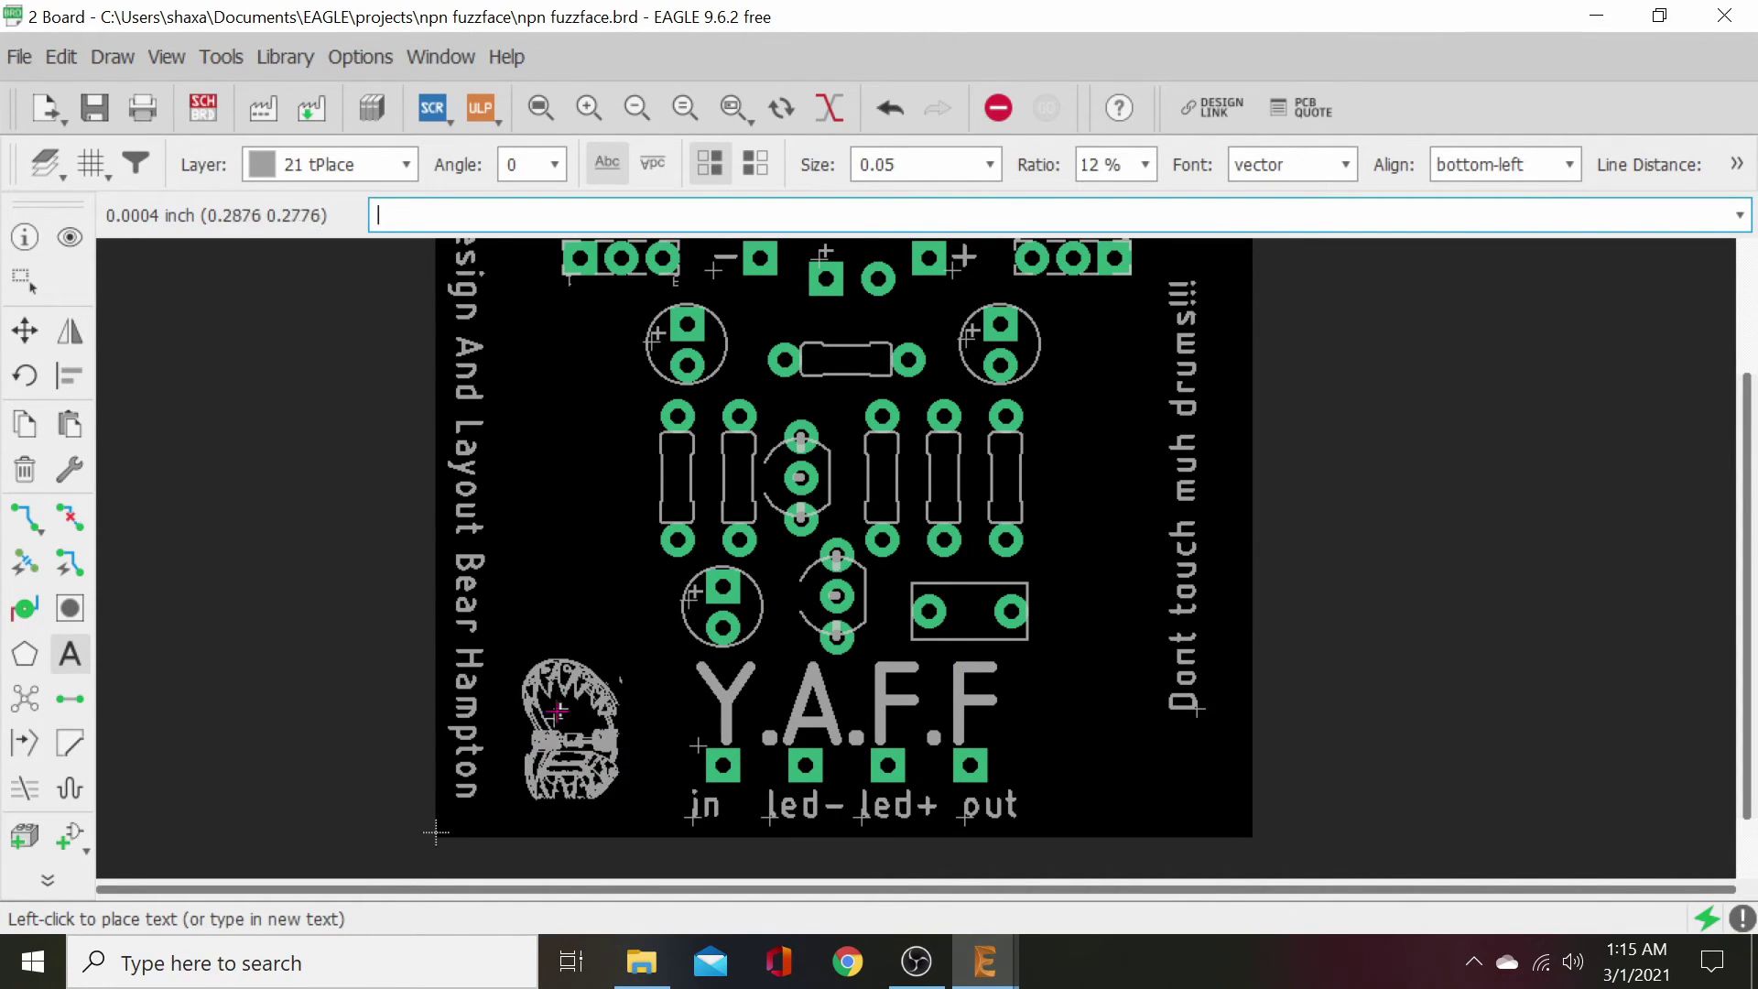
{"action": "scroll", "coordinate": [540, 764], "scroll_direction": "up", "scroll_amount": 3}
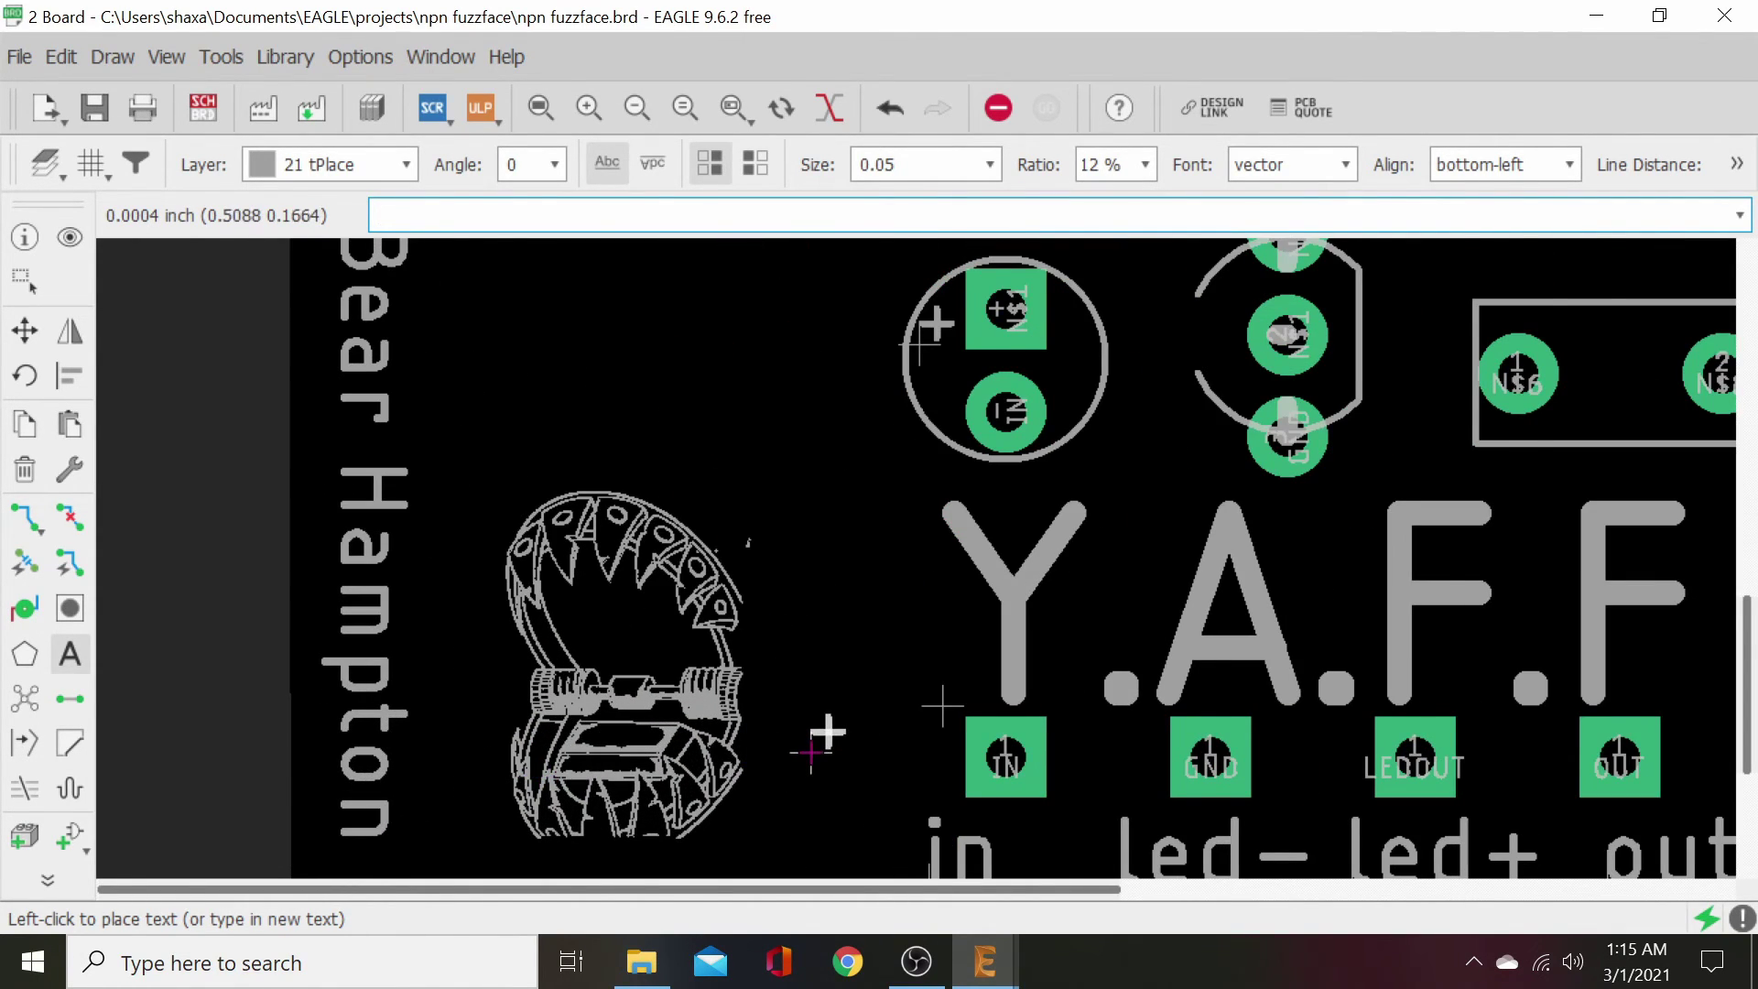
{"action": "scroll", "coordinate": [820, 697], "scroll_direction": "down", "scroll_amount": 1}
{"action": "scroll", "coordinate": [816, 698], "scroll_direction": "down", "scroll_amount": 1}
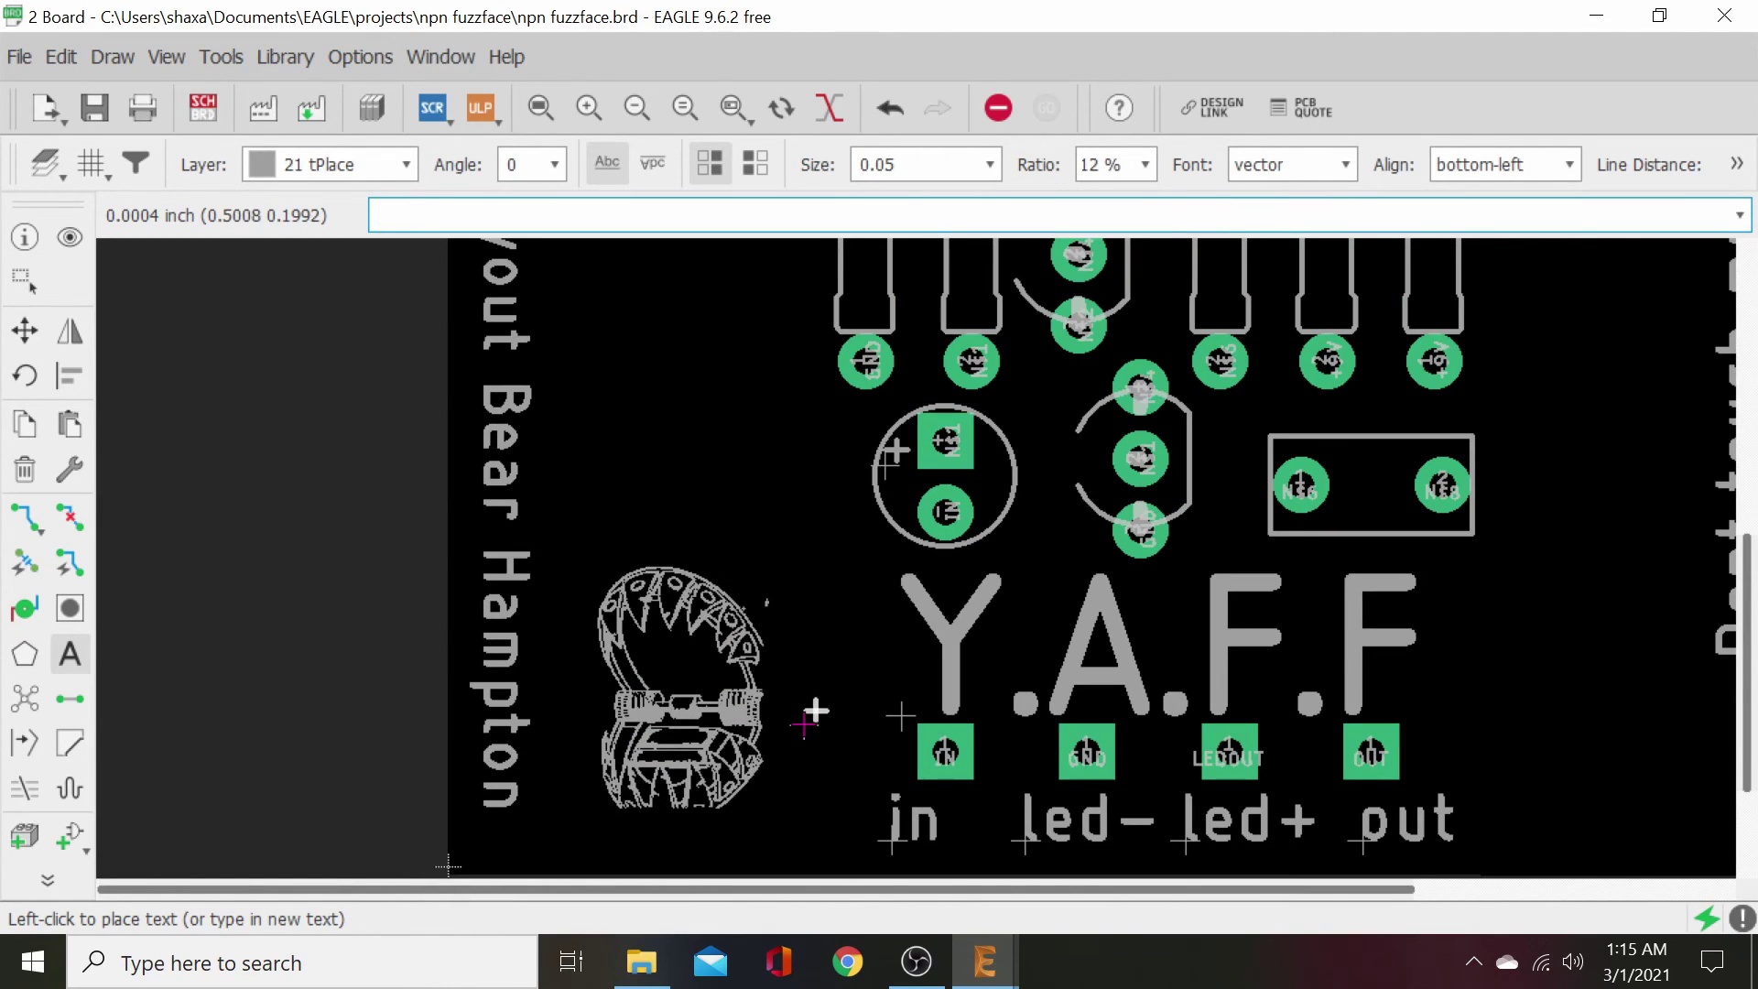
{"action": "scroll", "coordinate": [815, 696], "scroll_direction": "down", "scroll_amount": 3}
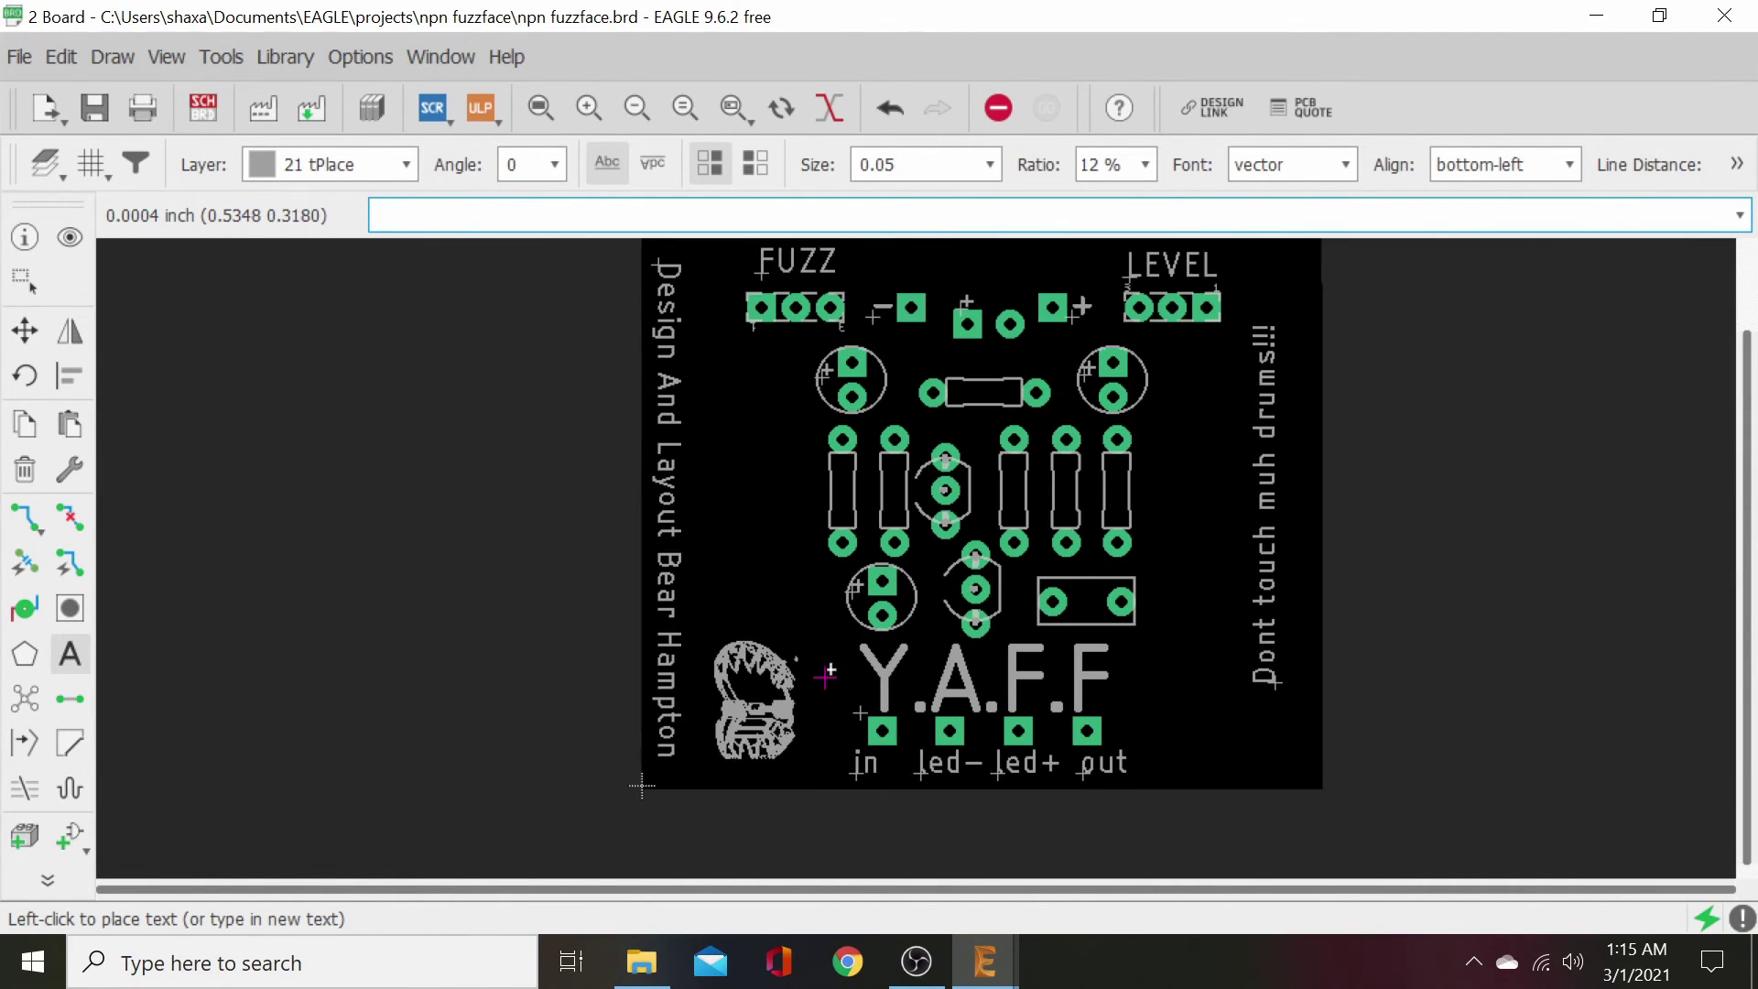
{"action": "scroll", "coordinate": [833, 693], "scroll_direction": "up", "scroll_amount": 3}
{"action": "scroll", "coordinate": [829, 687], "scroll_direction": "down", "scroll_amount": 3}
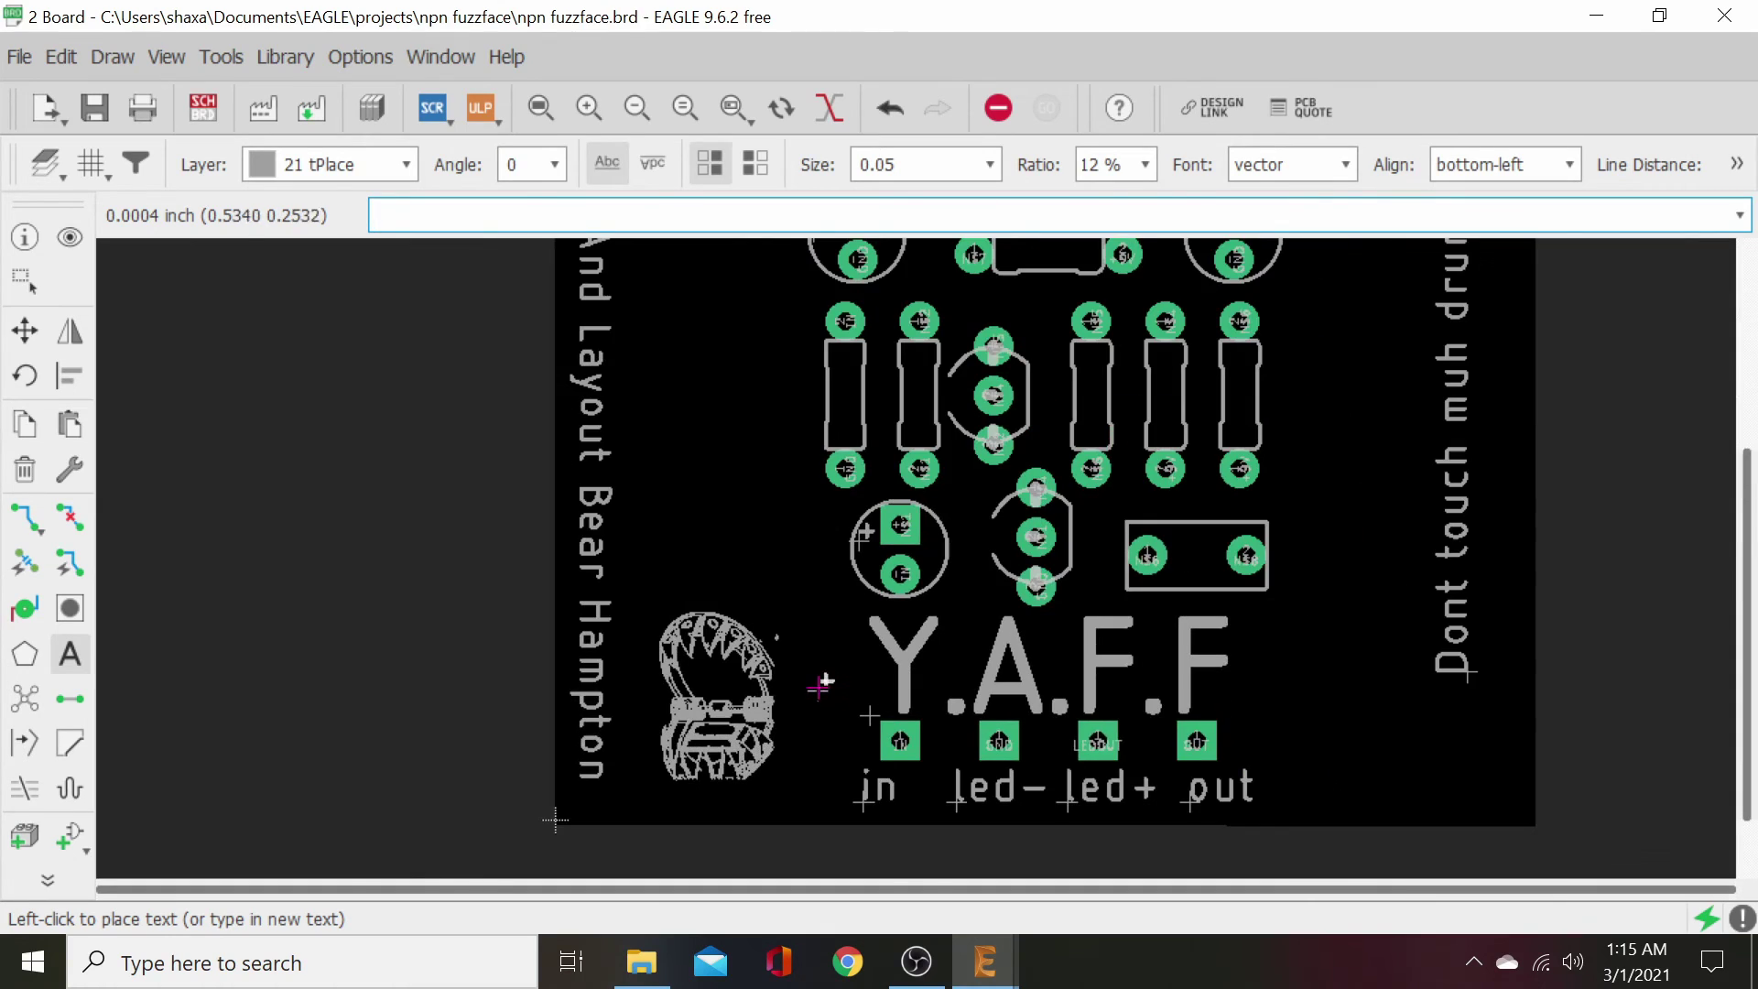
{"action": "scroll", "coordinate": [816, 675], "scroll_direction": "down", "scroll_amount": 1}
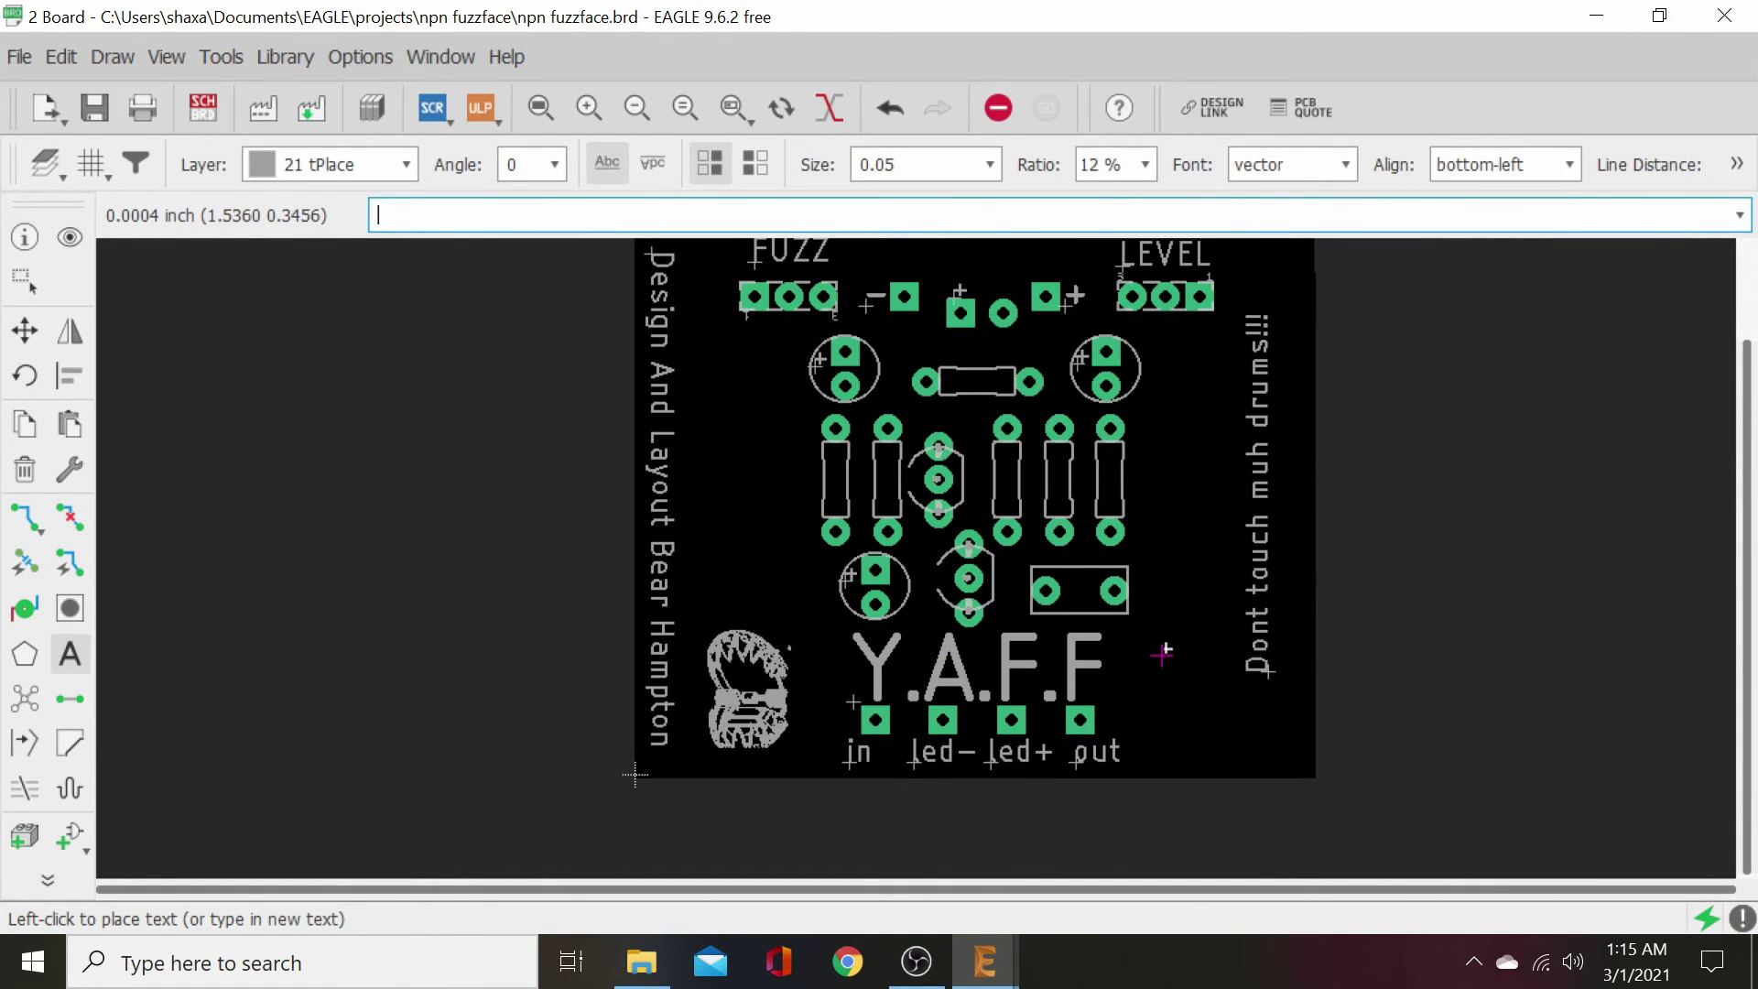
{"action": "scroll", "coordinate": [1158, 657], "scroll_direction": "down", "scroll_amount": 1}
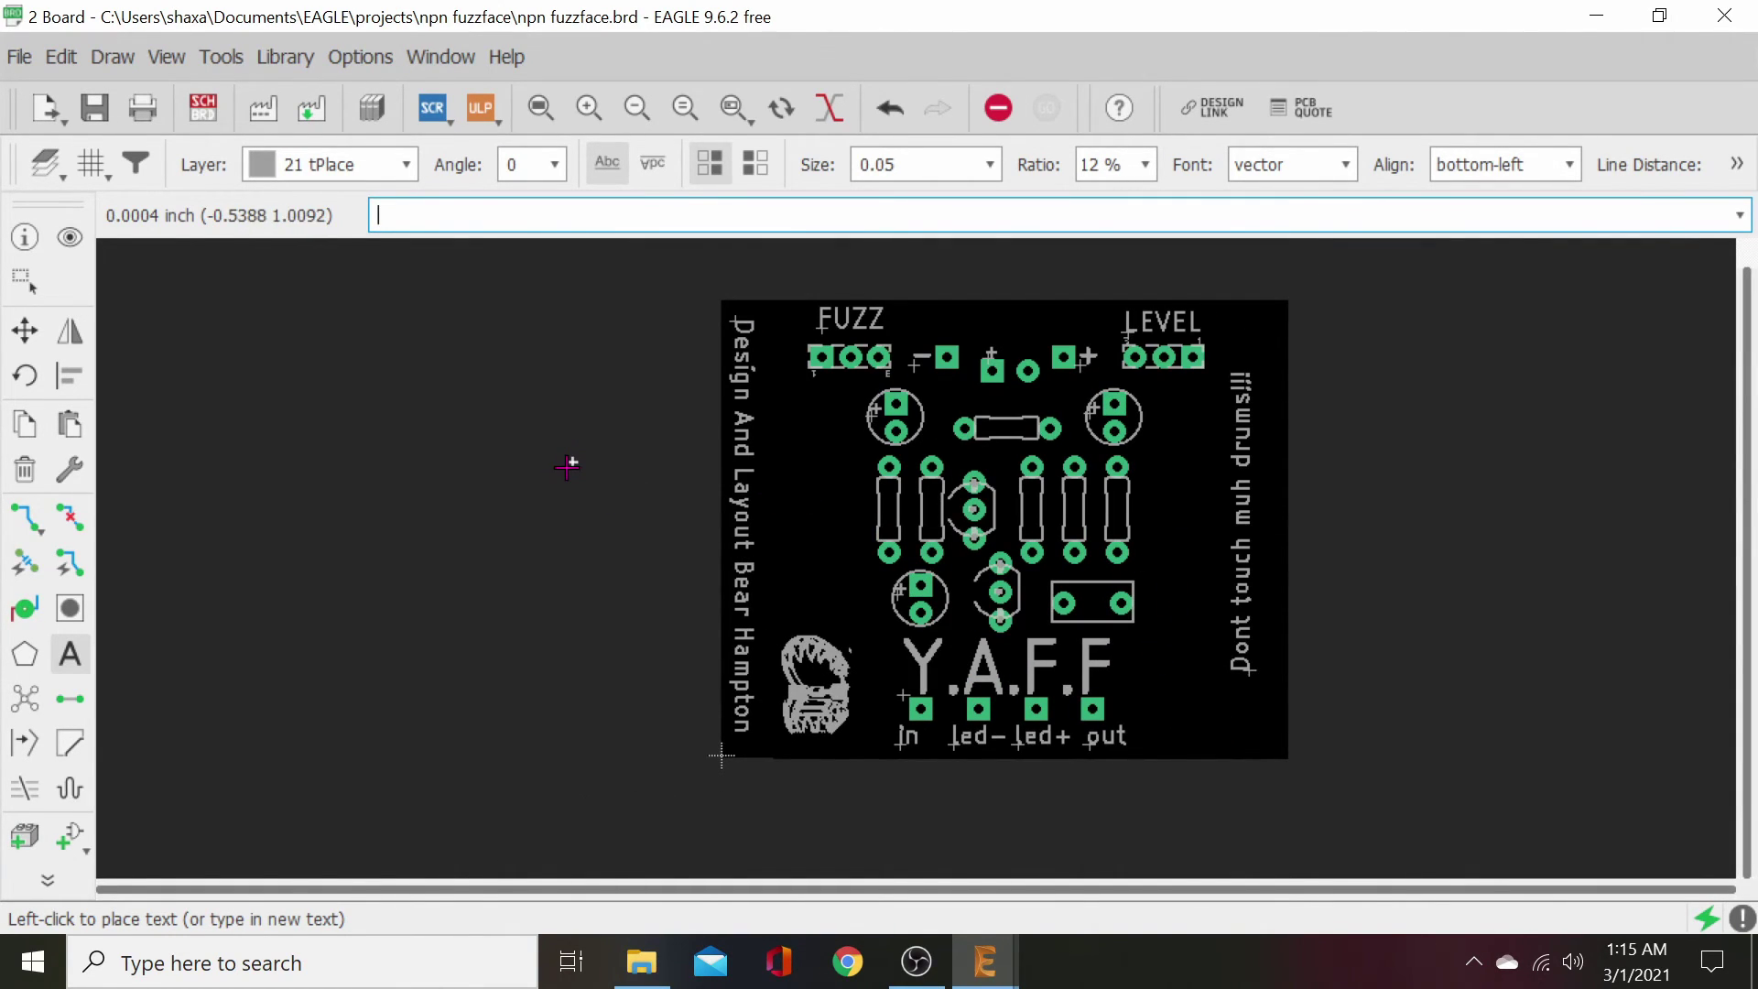
- Apply the Preset_Standard layer set so the copper traces become visible
{"action": "left_click", "coordinate": [45, 165]}
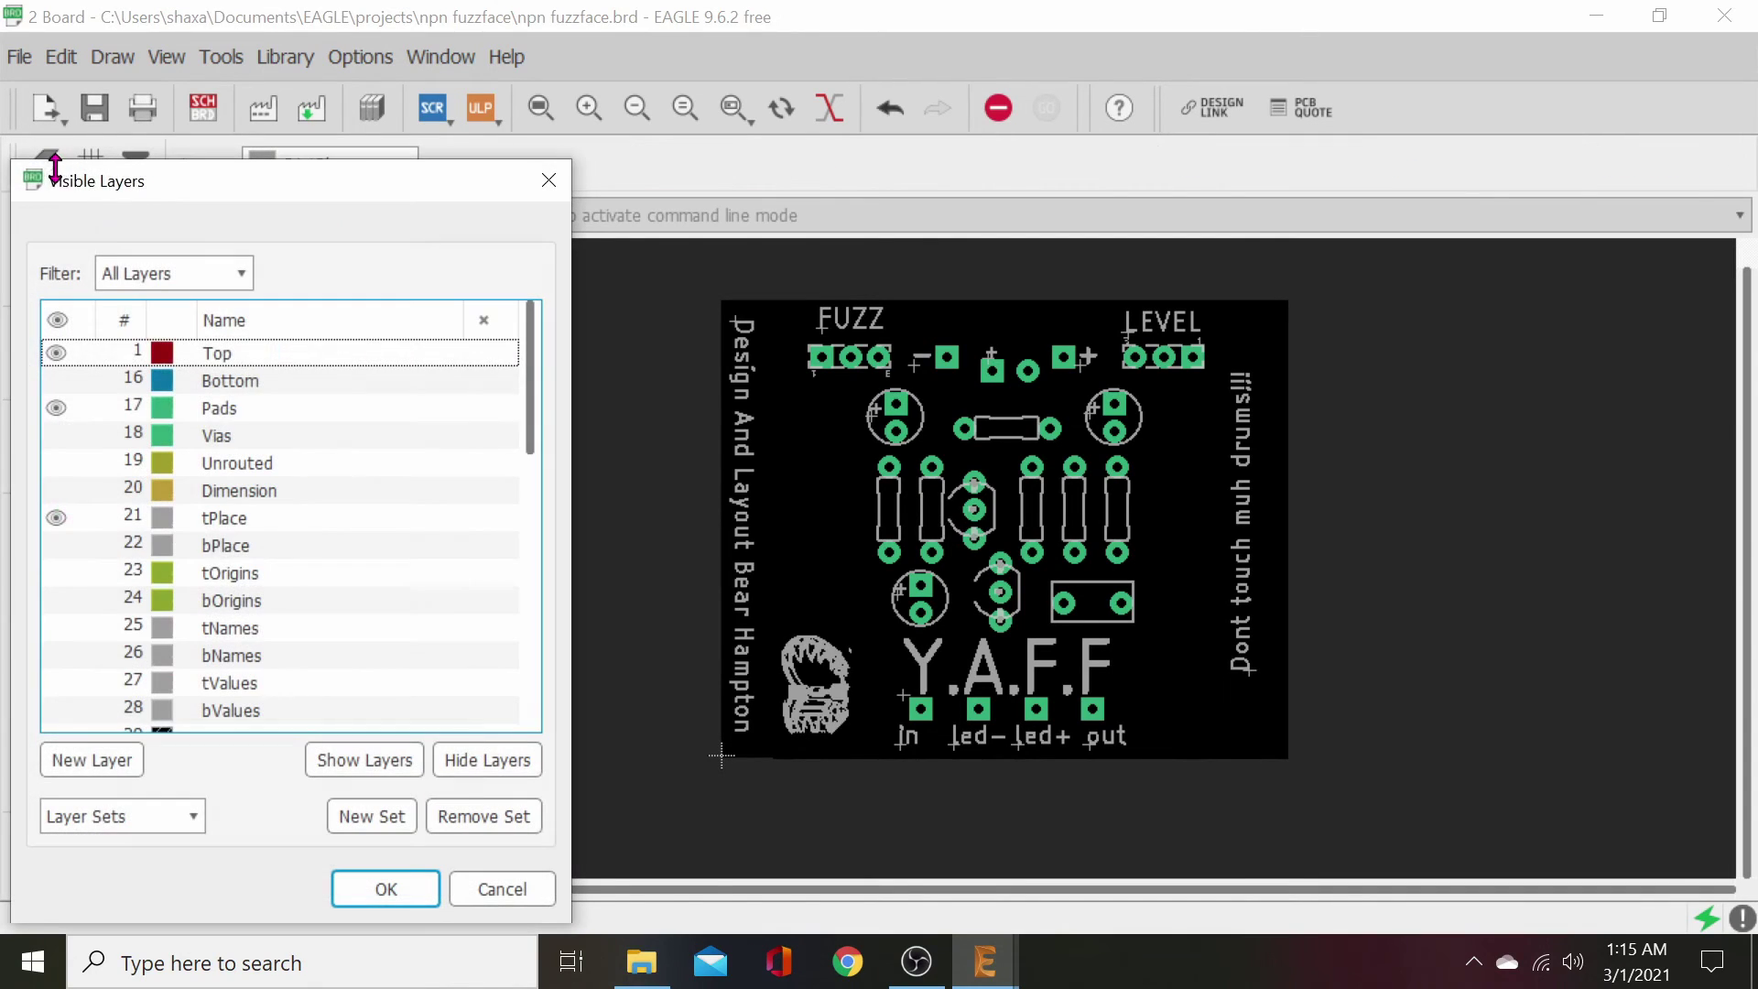
{"action": "left_click", "coordinate": [178, 824]}
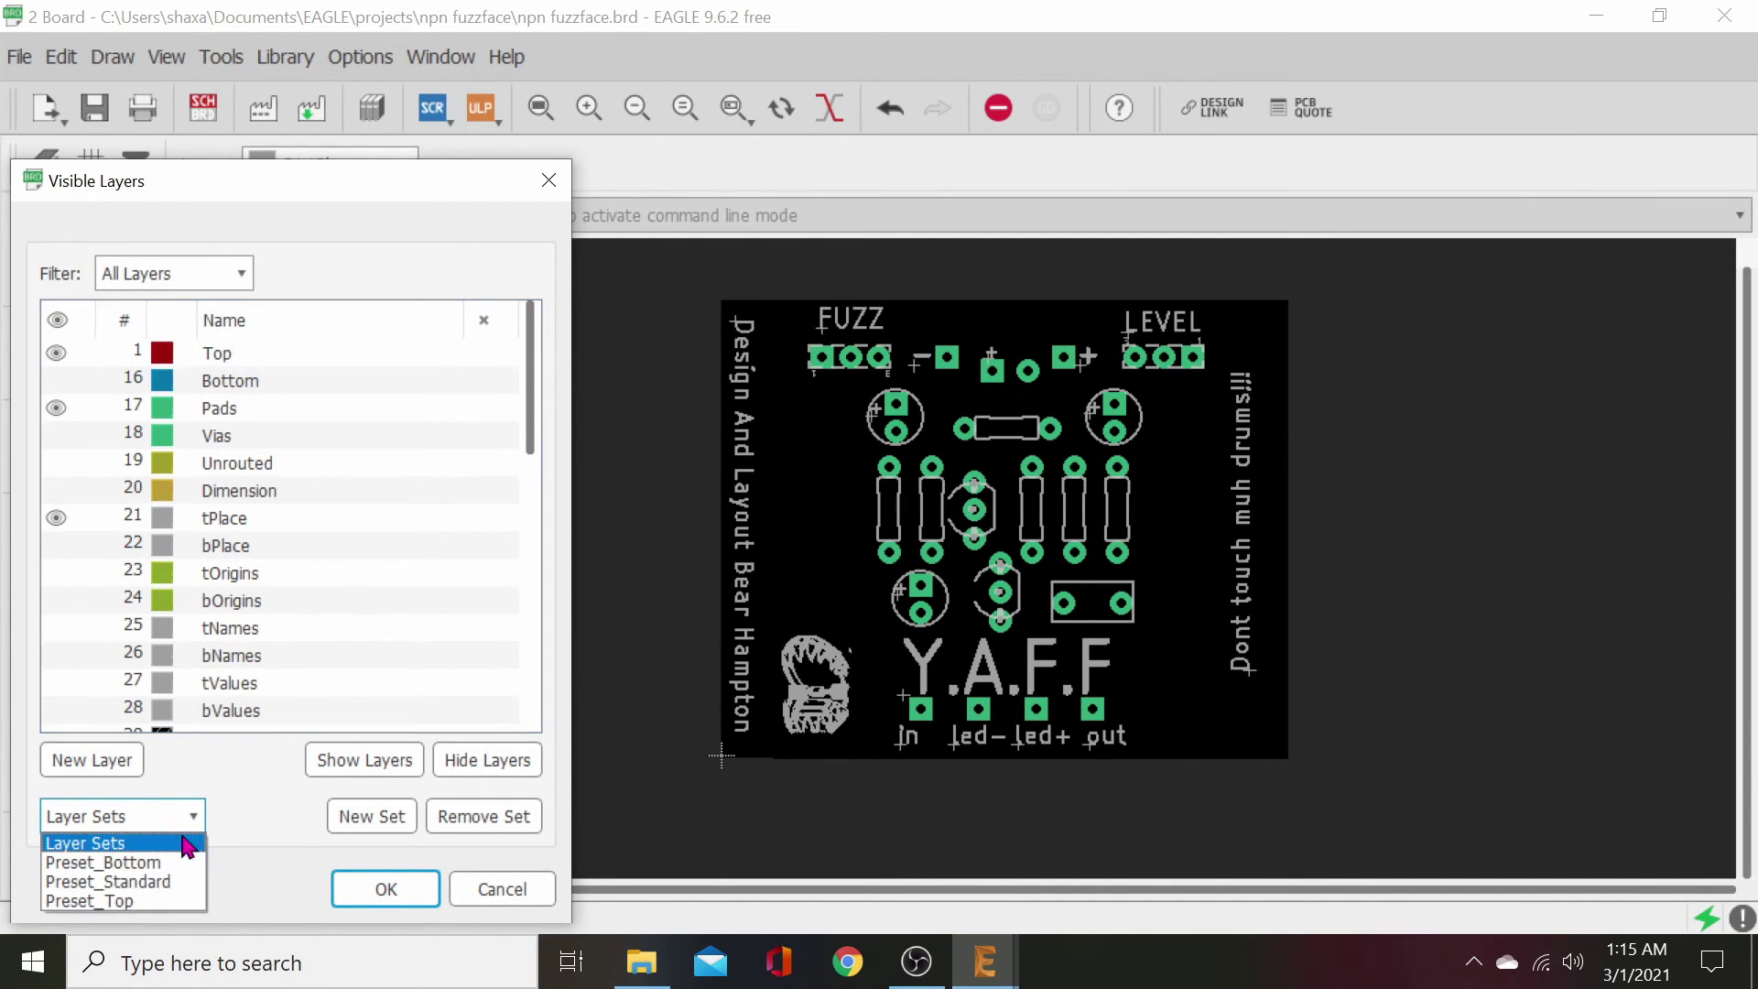
{"action": "left_click", "coordinate": [162, 882]}
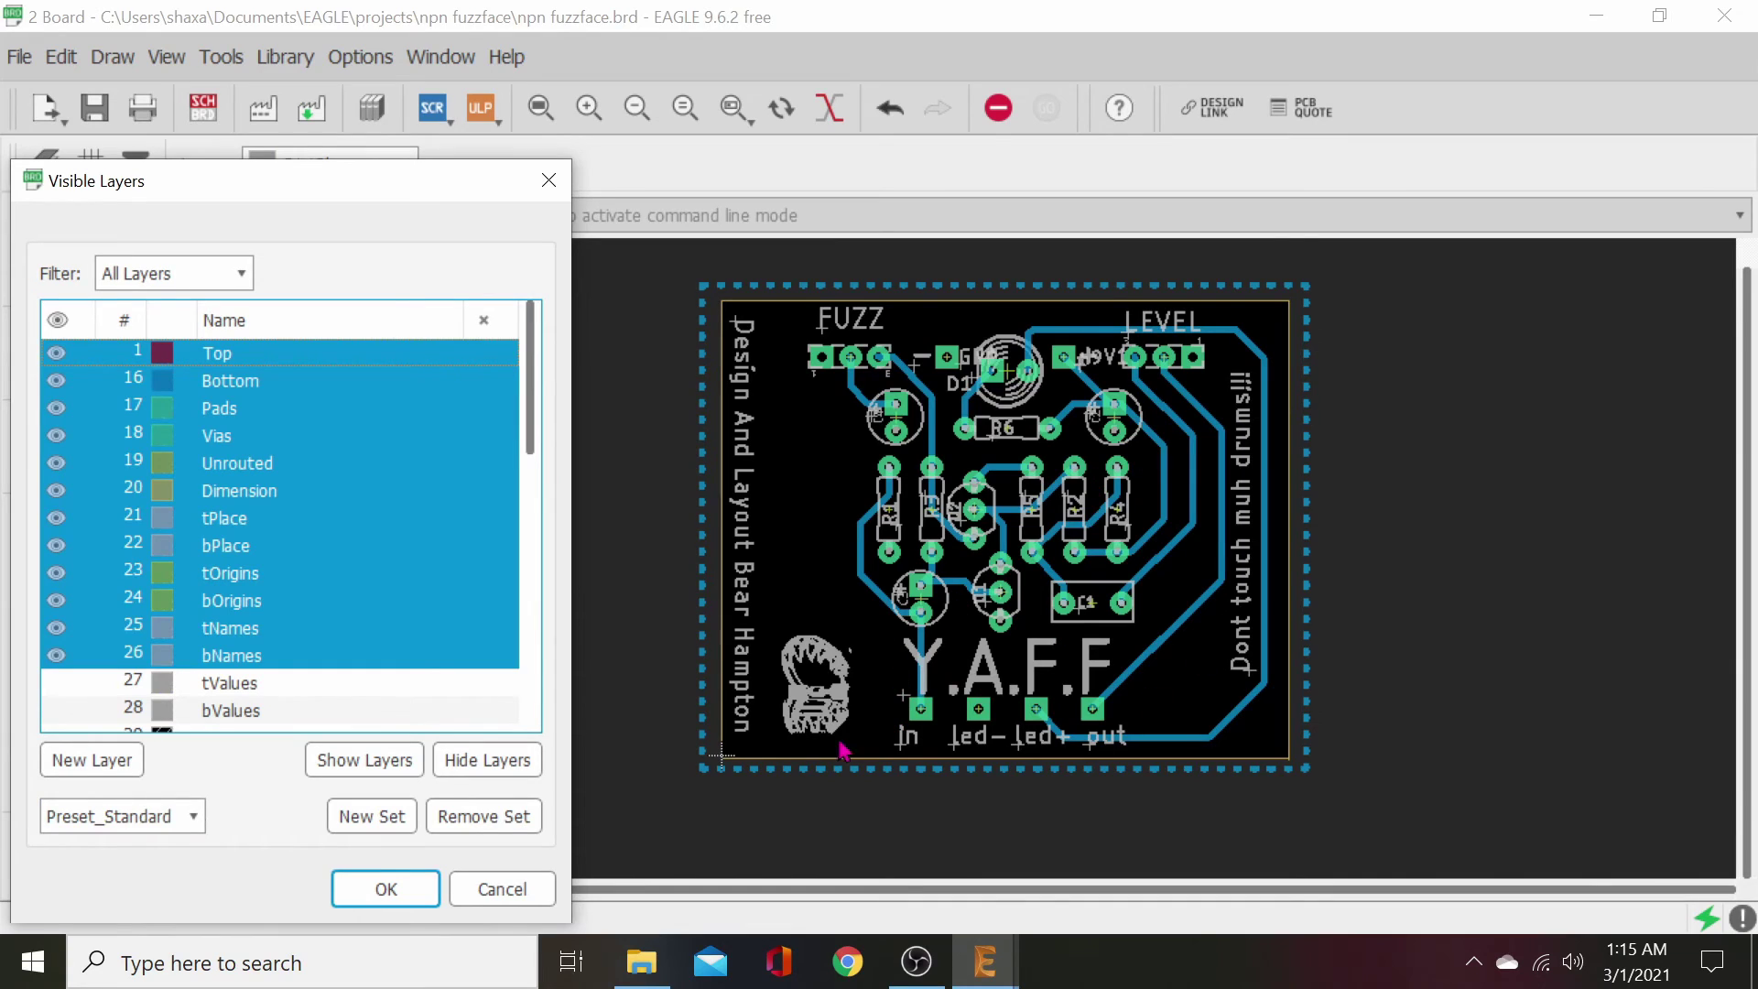
{"action": "left_click", "coordinate": [383, 889]}
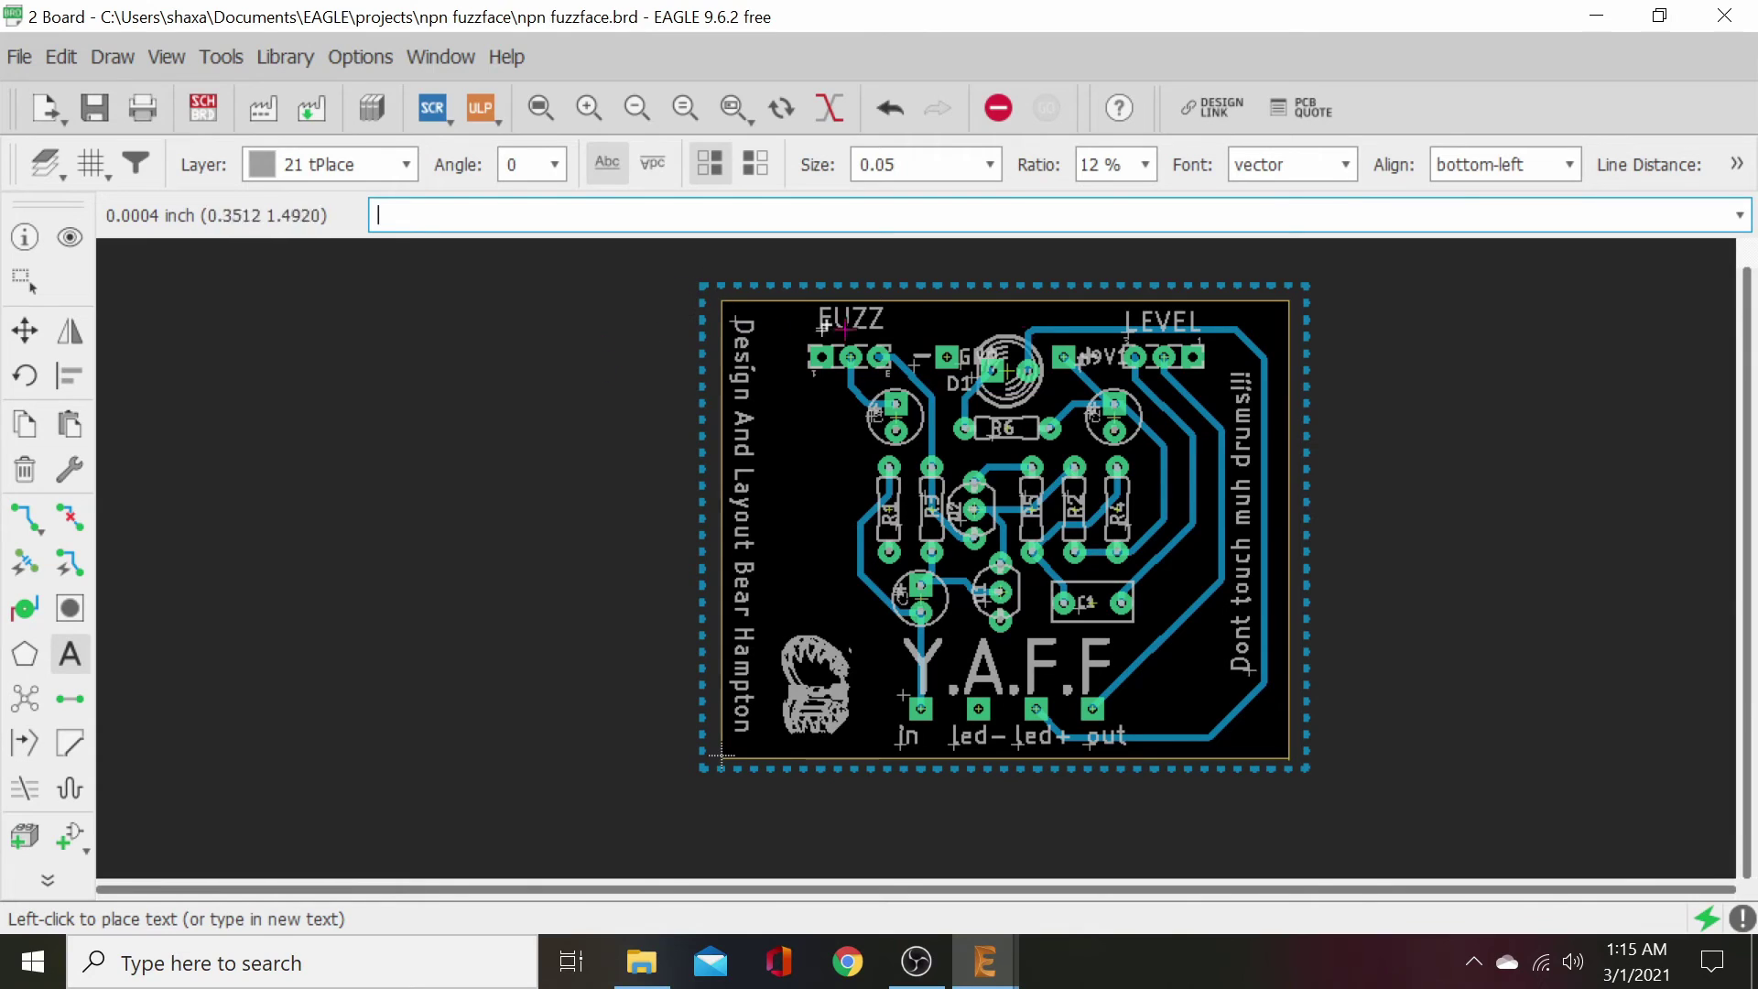
- Make 1 Top the active drawing layer and pan the board into view
{"action": "left_click", "coordinate": [404, 164]}
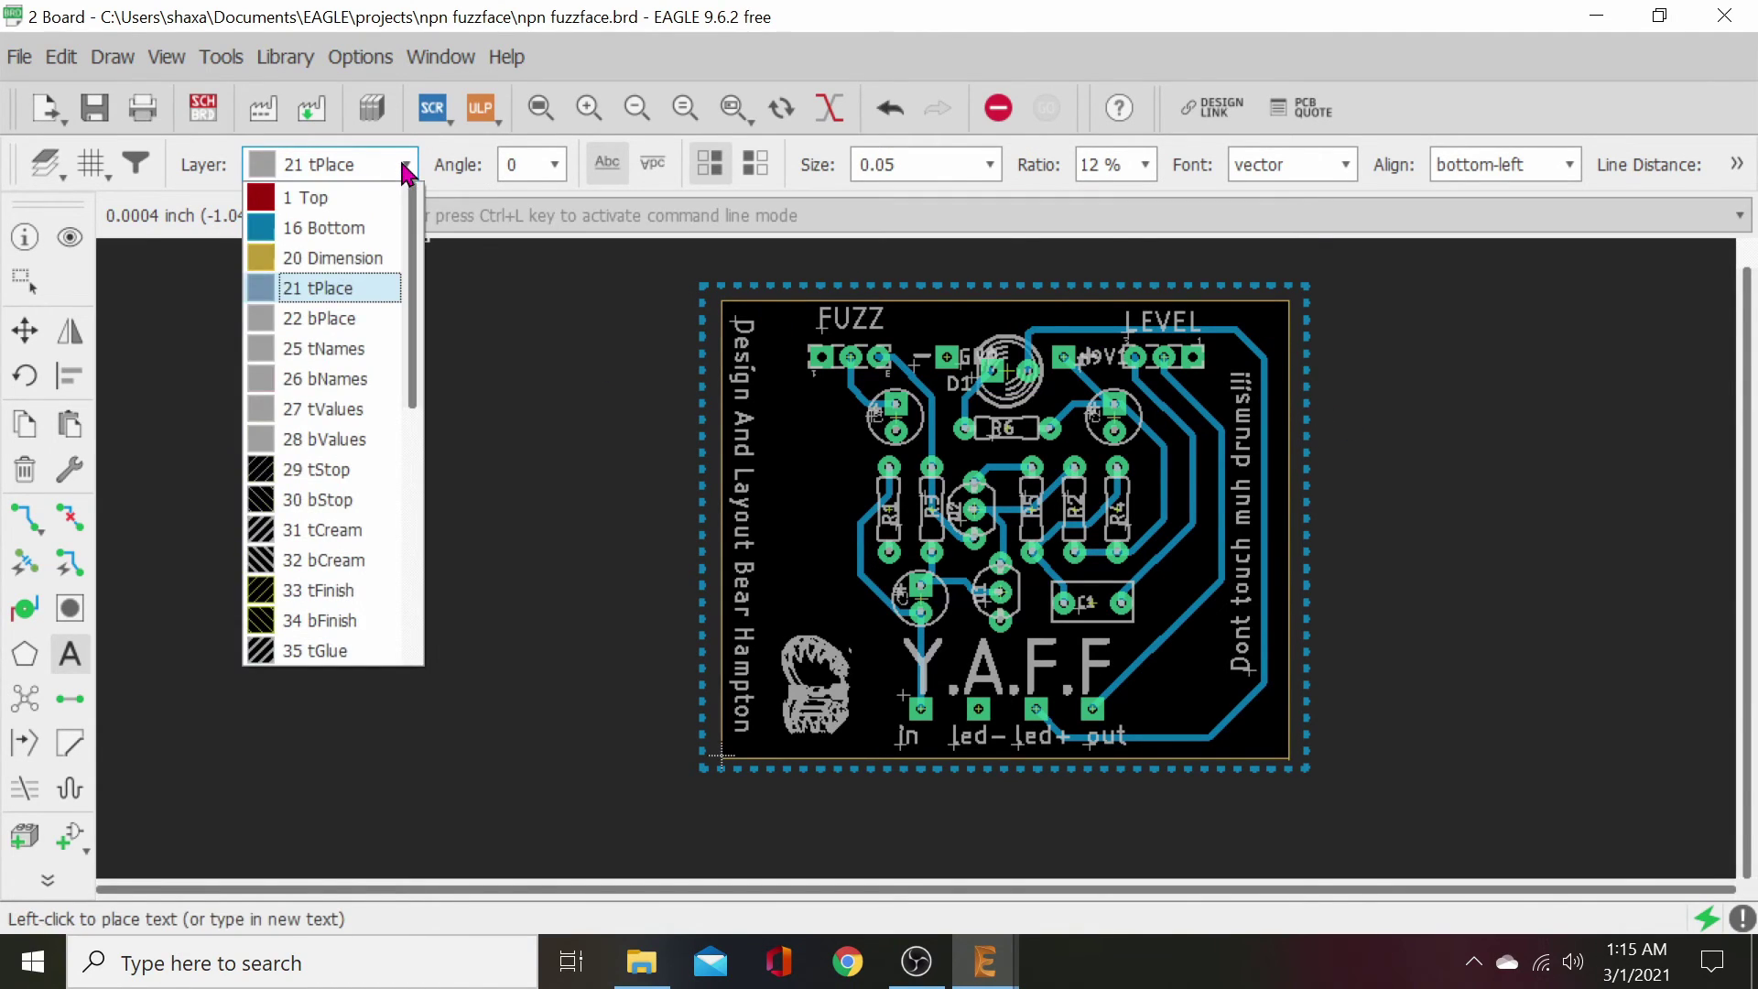
{"action": "left_click", "coordinate": [344, 196]}
{"action": "middle_click_drag", "start_coordinate": [557, 443], "coordinate": [412, 503]}
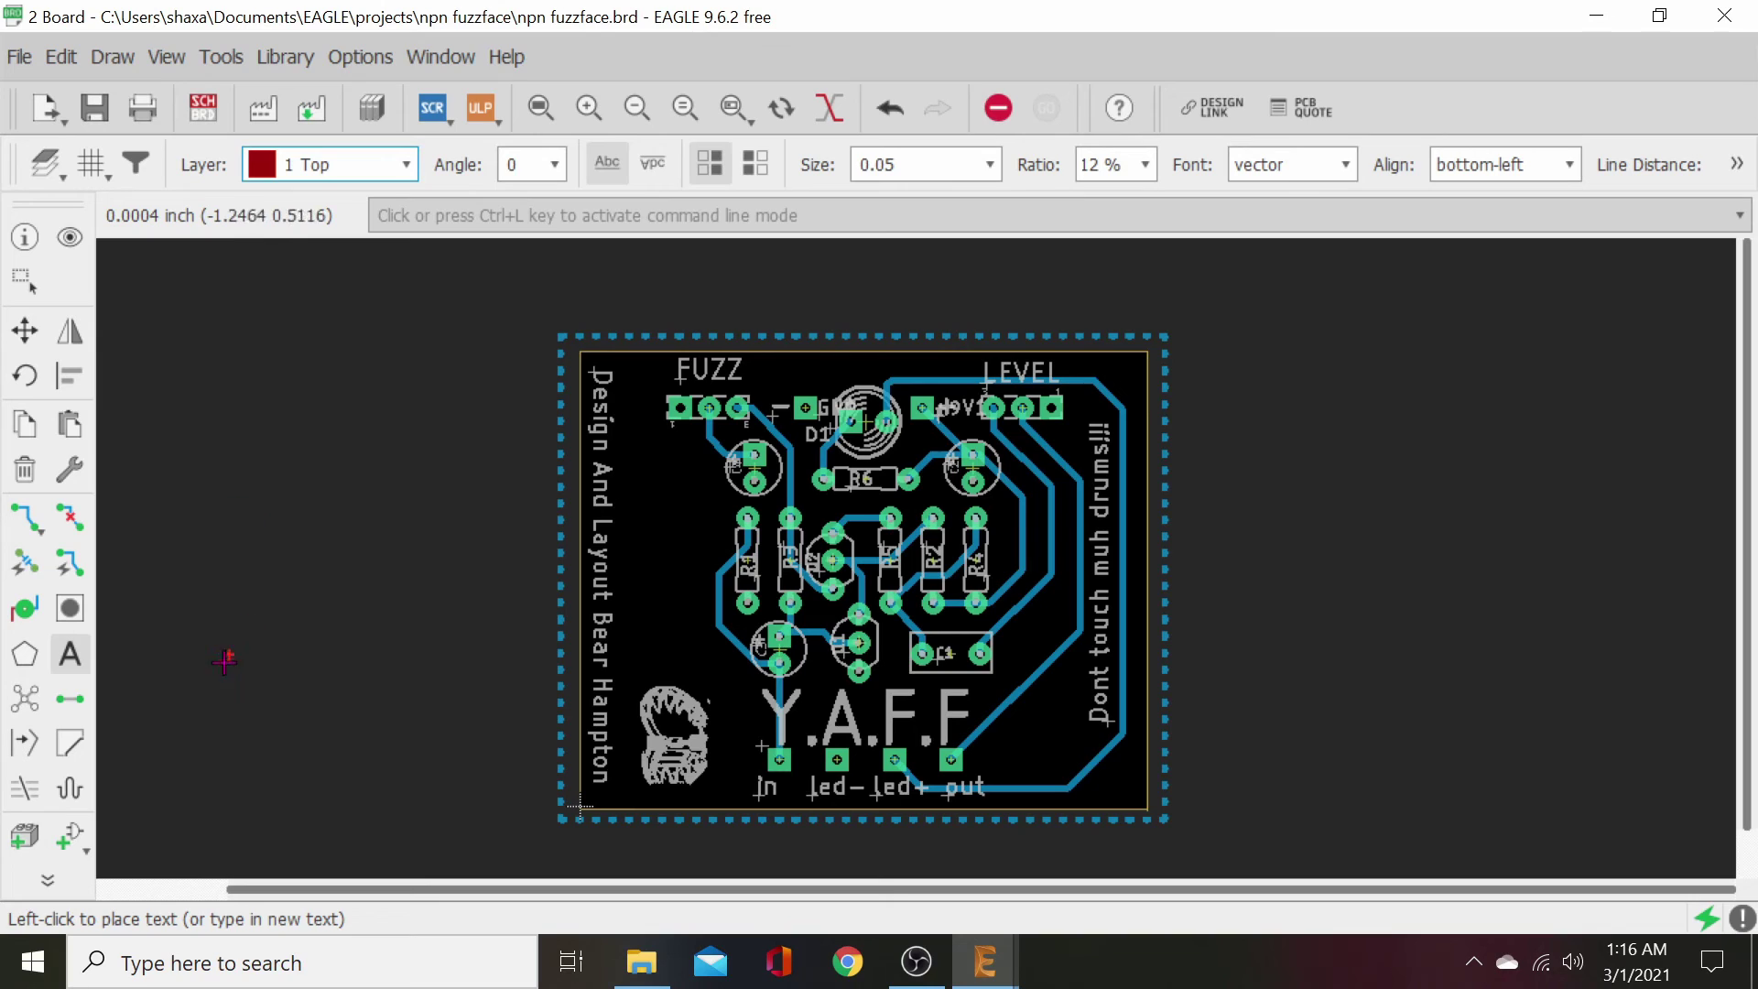
- Draw a four-corner Top-layer polygon around the board outline and assign it the GND signal
{"action": "left_click", "coordinate": [25, 653]}
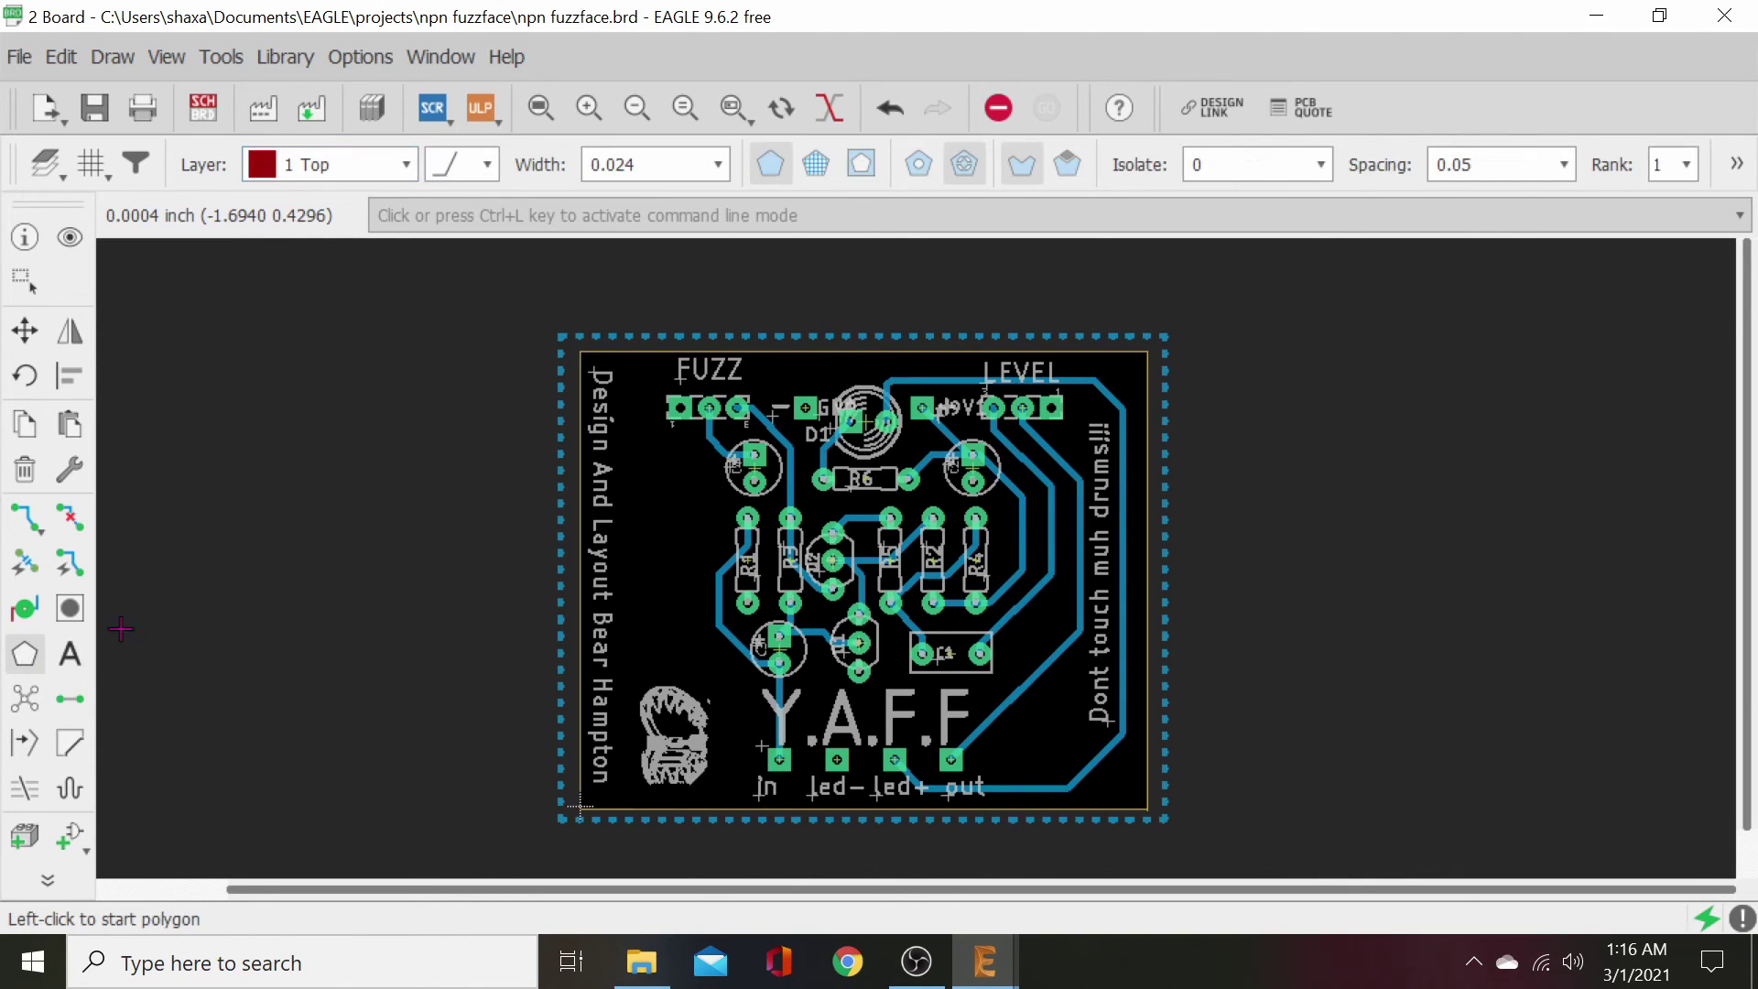
{"action": "left_click", "coordinate": [392, 164]}
{"action": "left_click", "coordinate": [392, 195]}
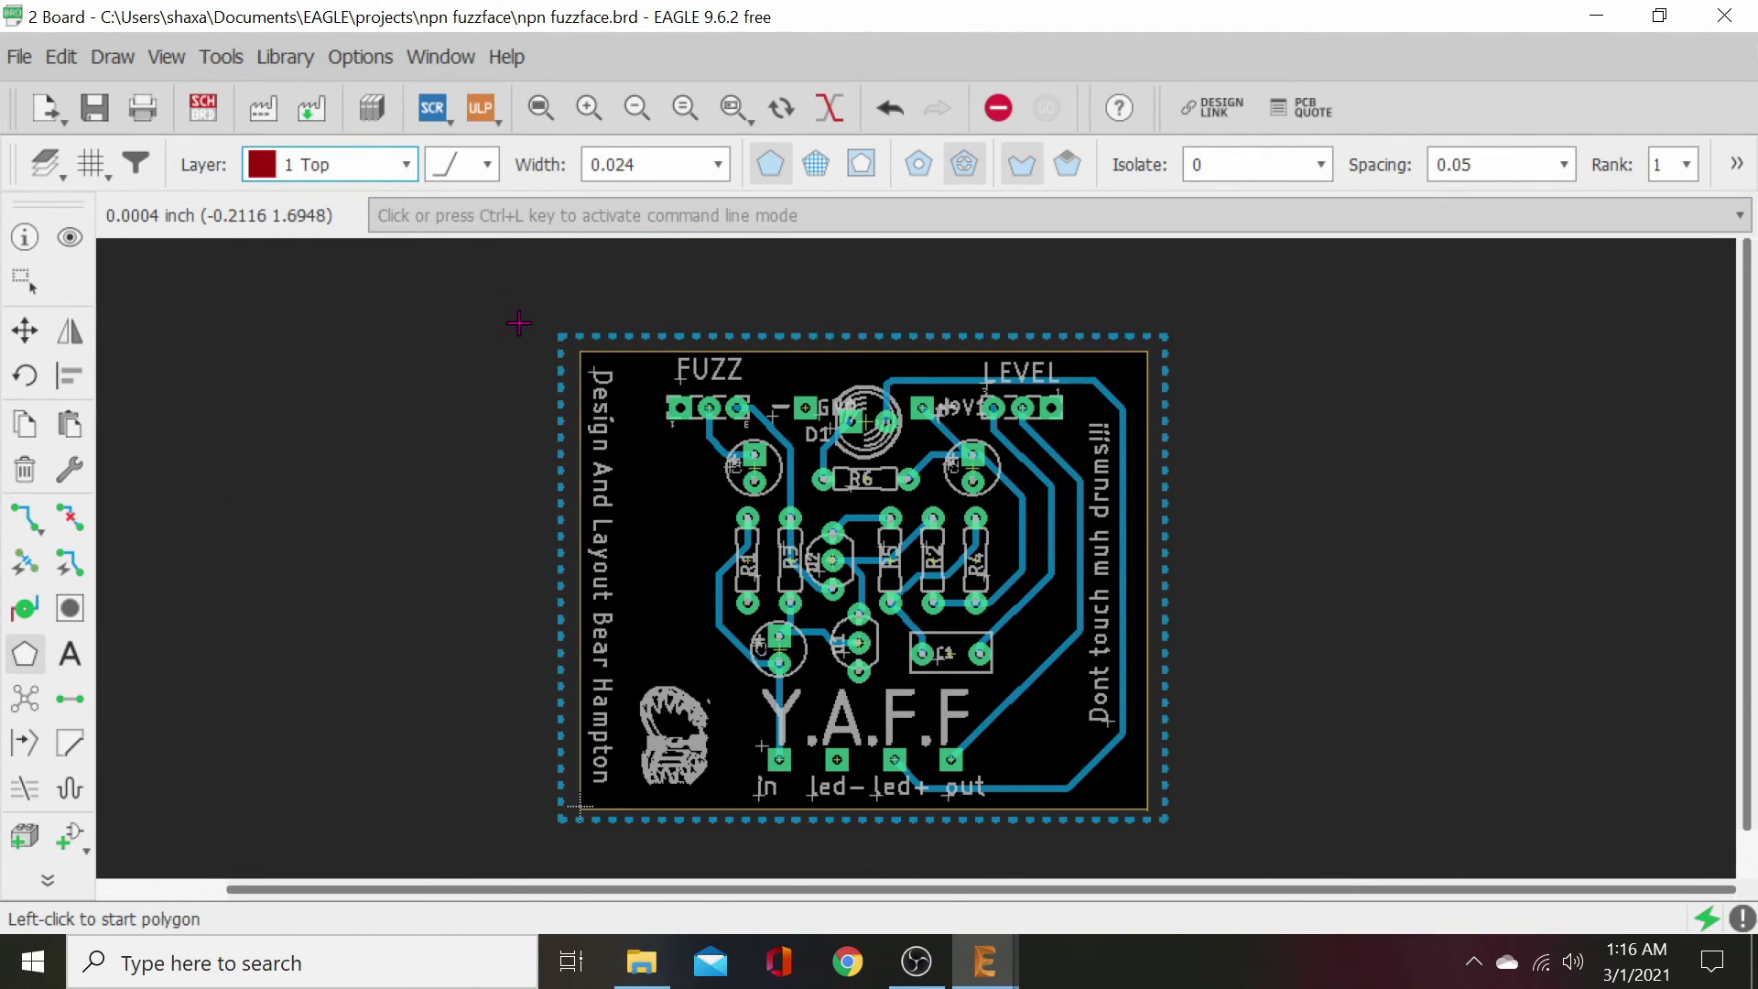
{"action": "left_click", "coordinate": [560, 328]}
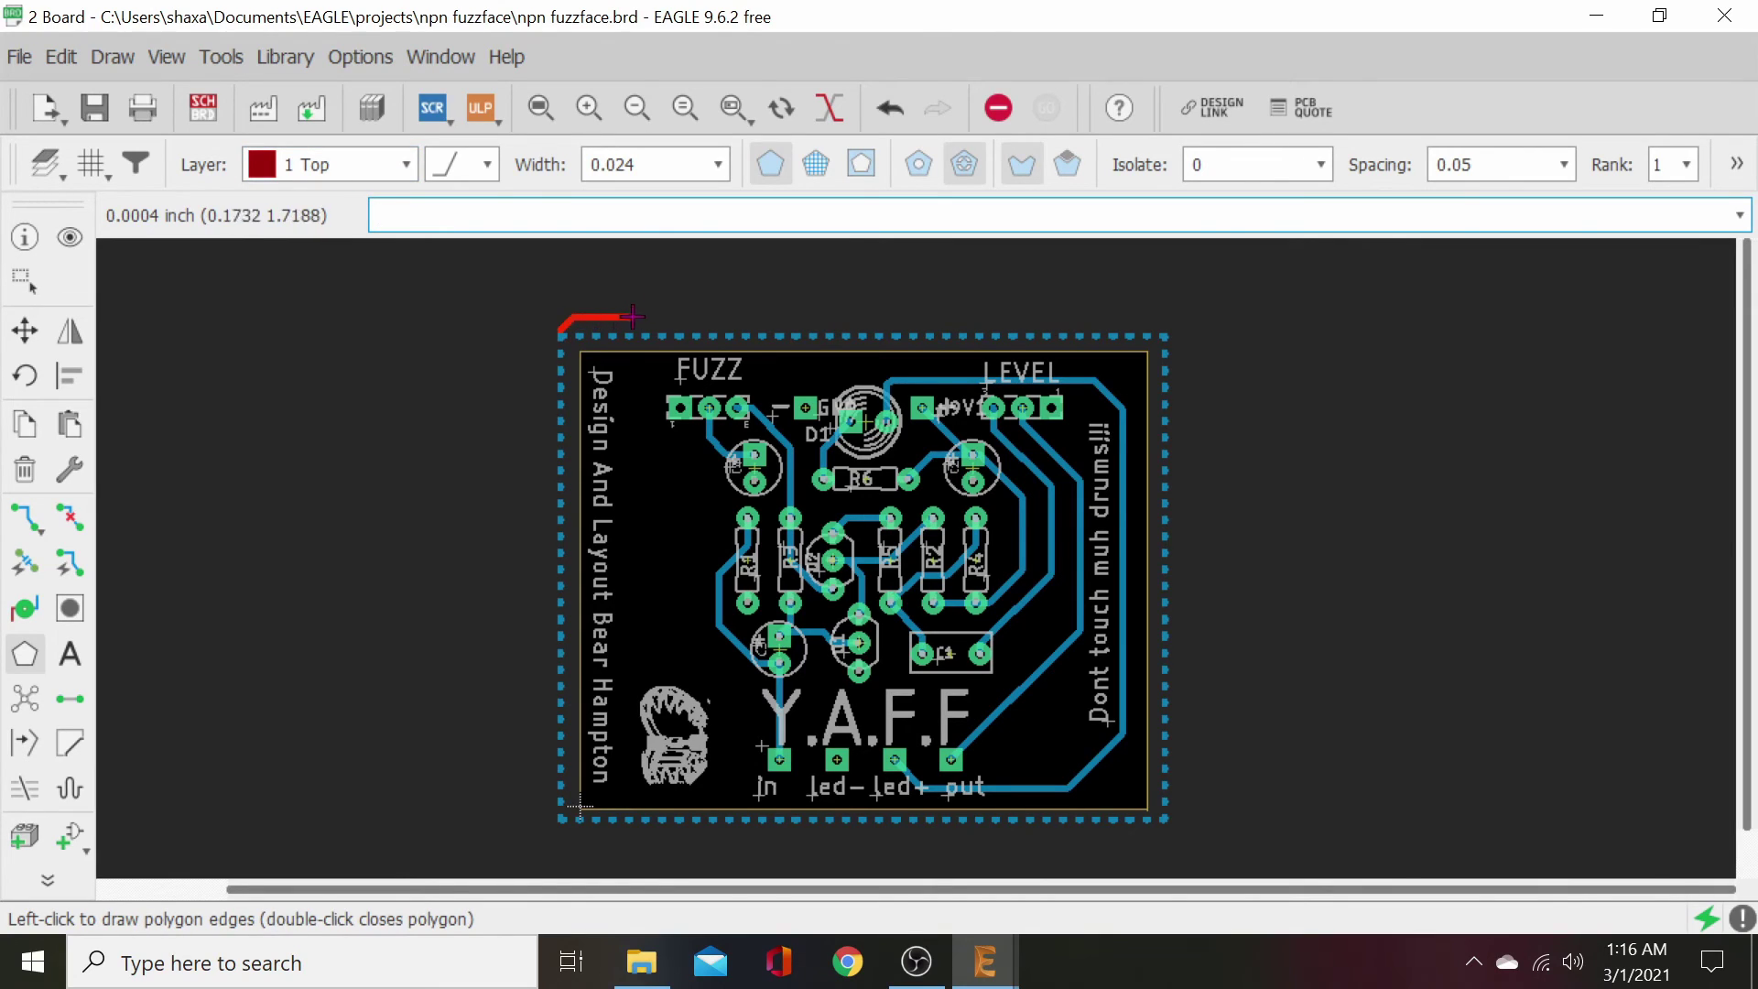
{"action": "left_click", "coordinate": [1175, 330]}
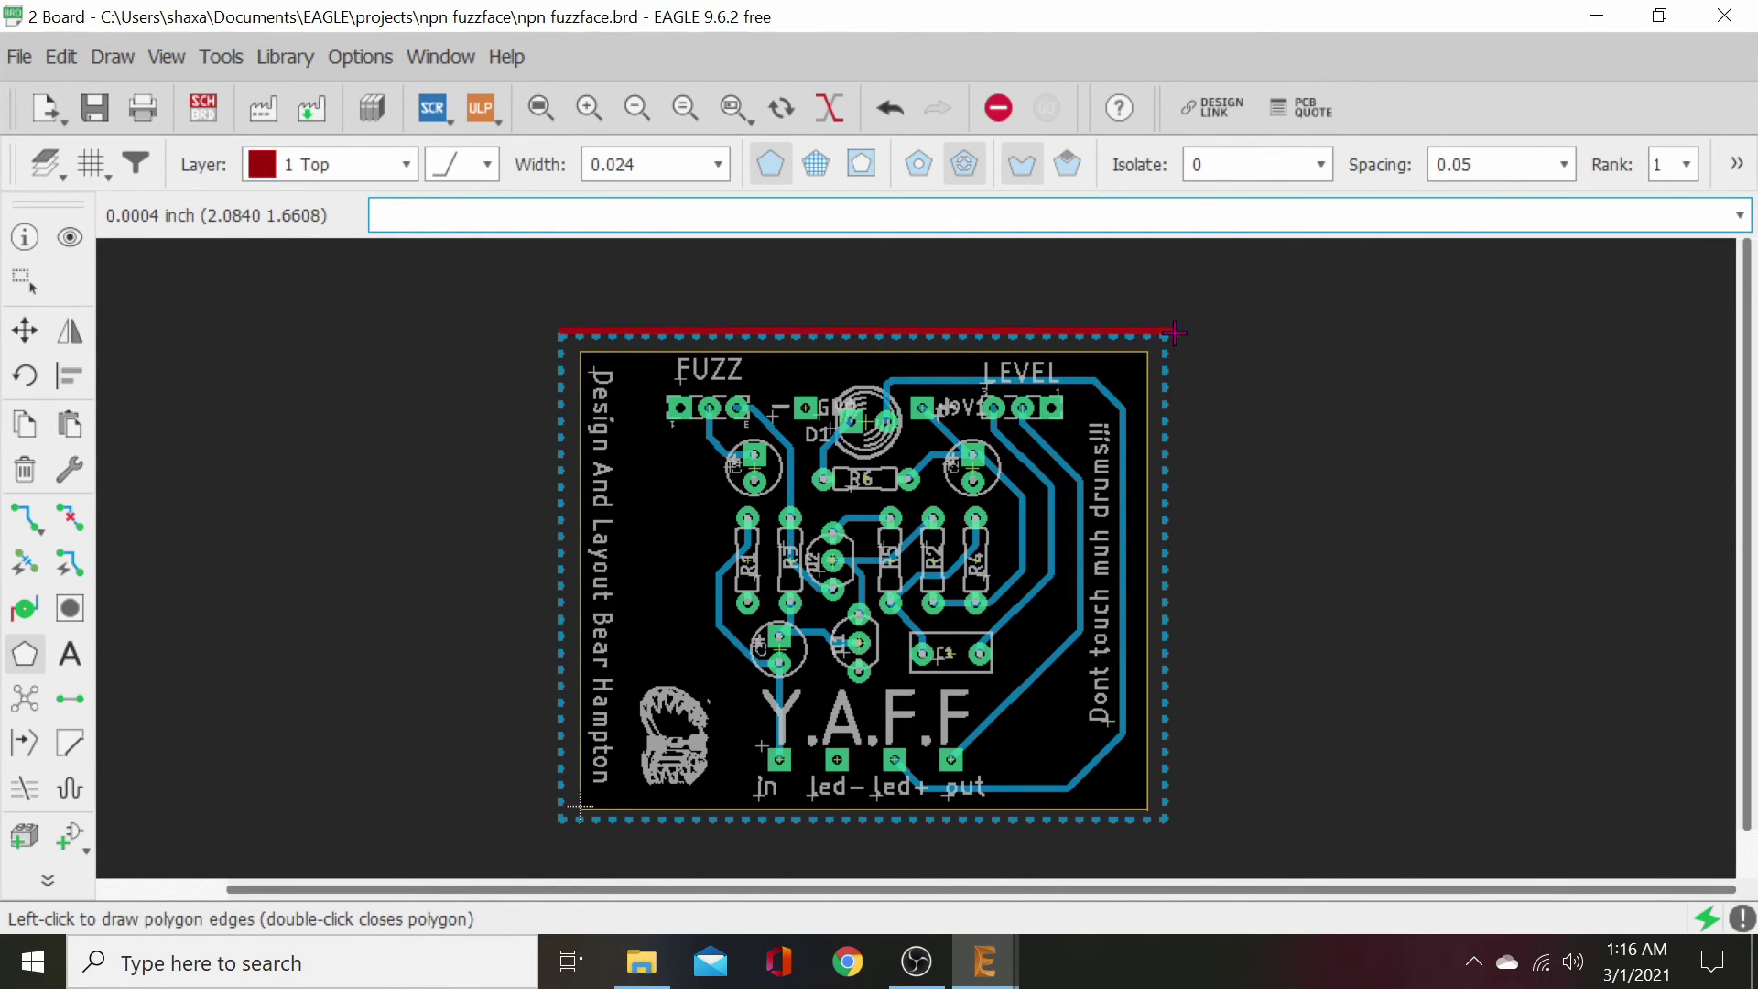
{"action": "left_click", "coordinate": [1175, 833]}
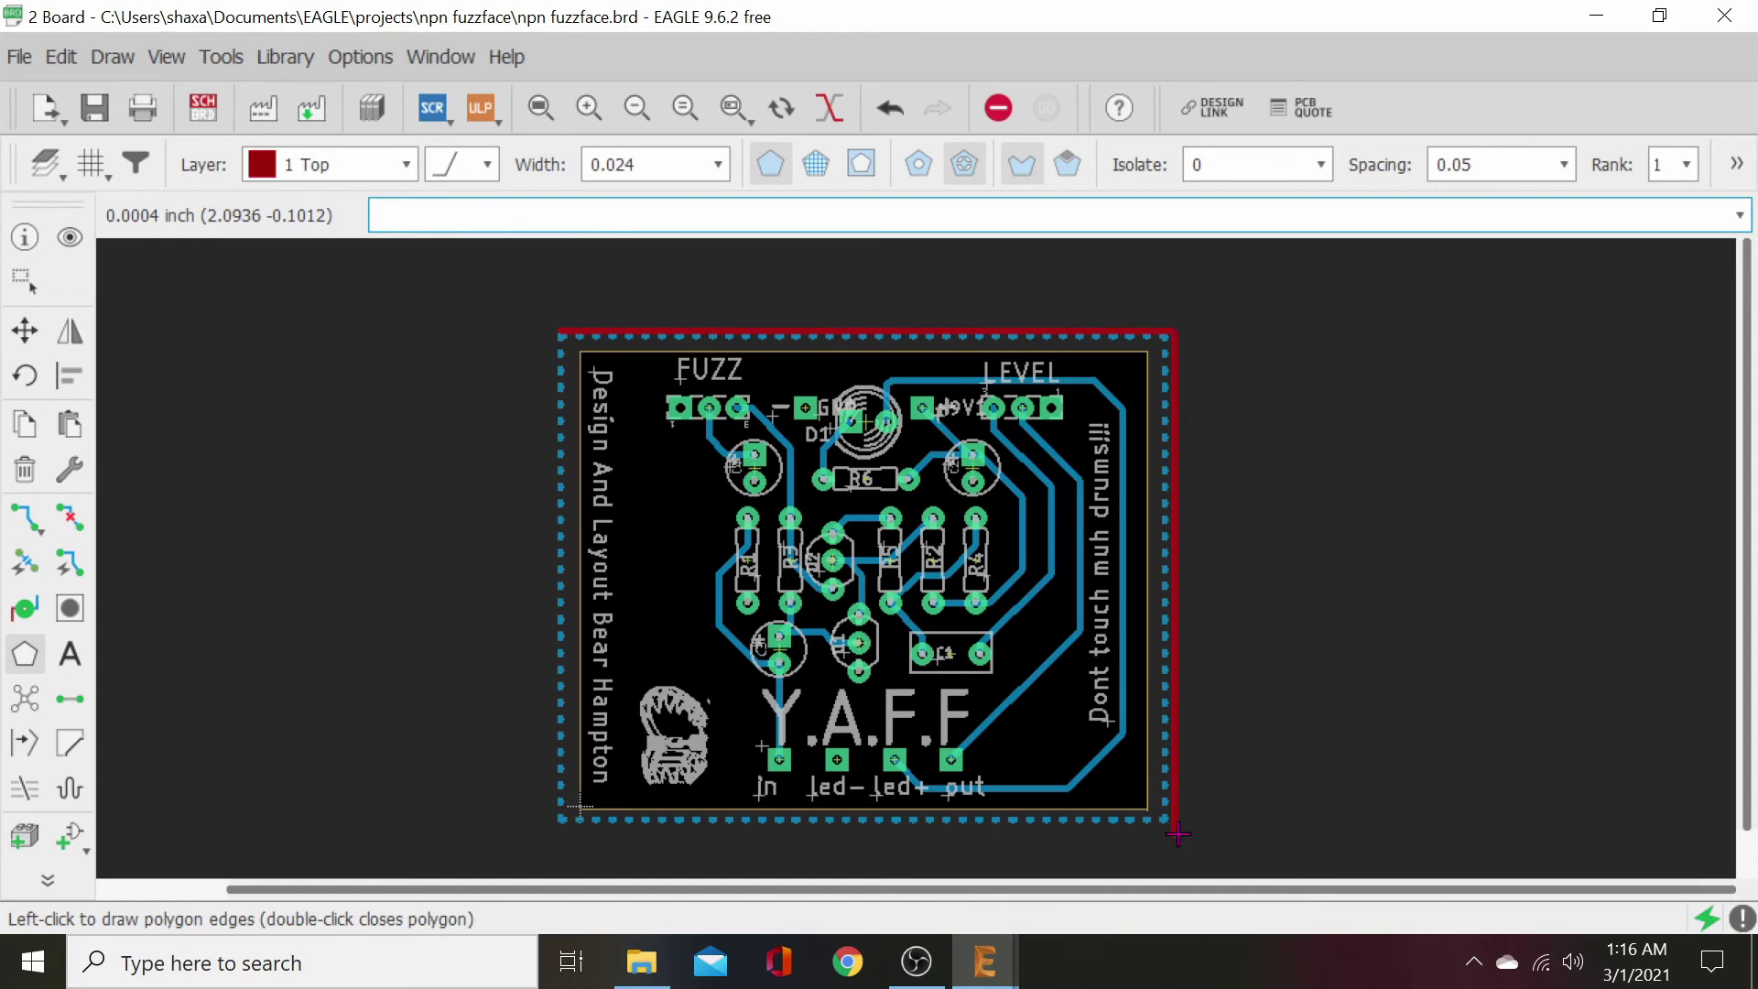
{"action": "left_click", "coordinate": [543, 834]}
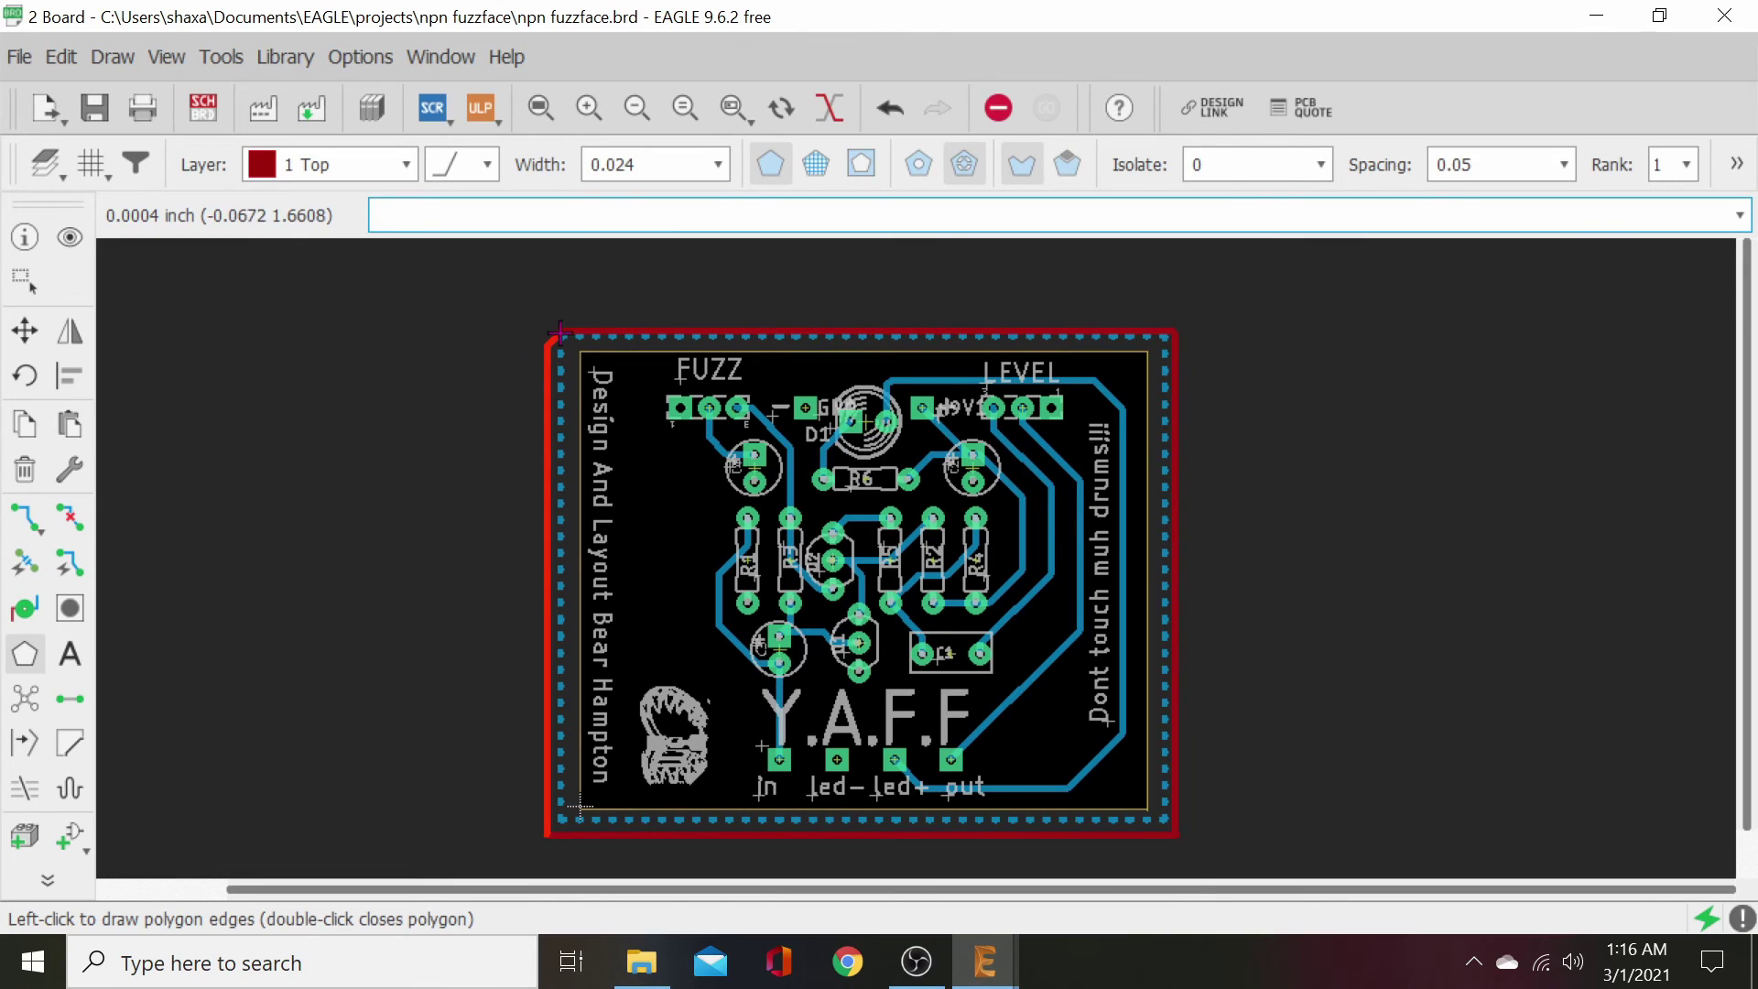
{"action": "left_click", "coordinate": [563, 329]}
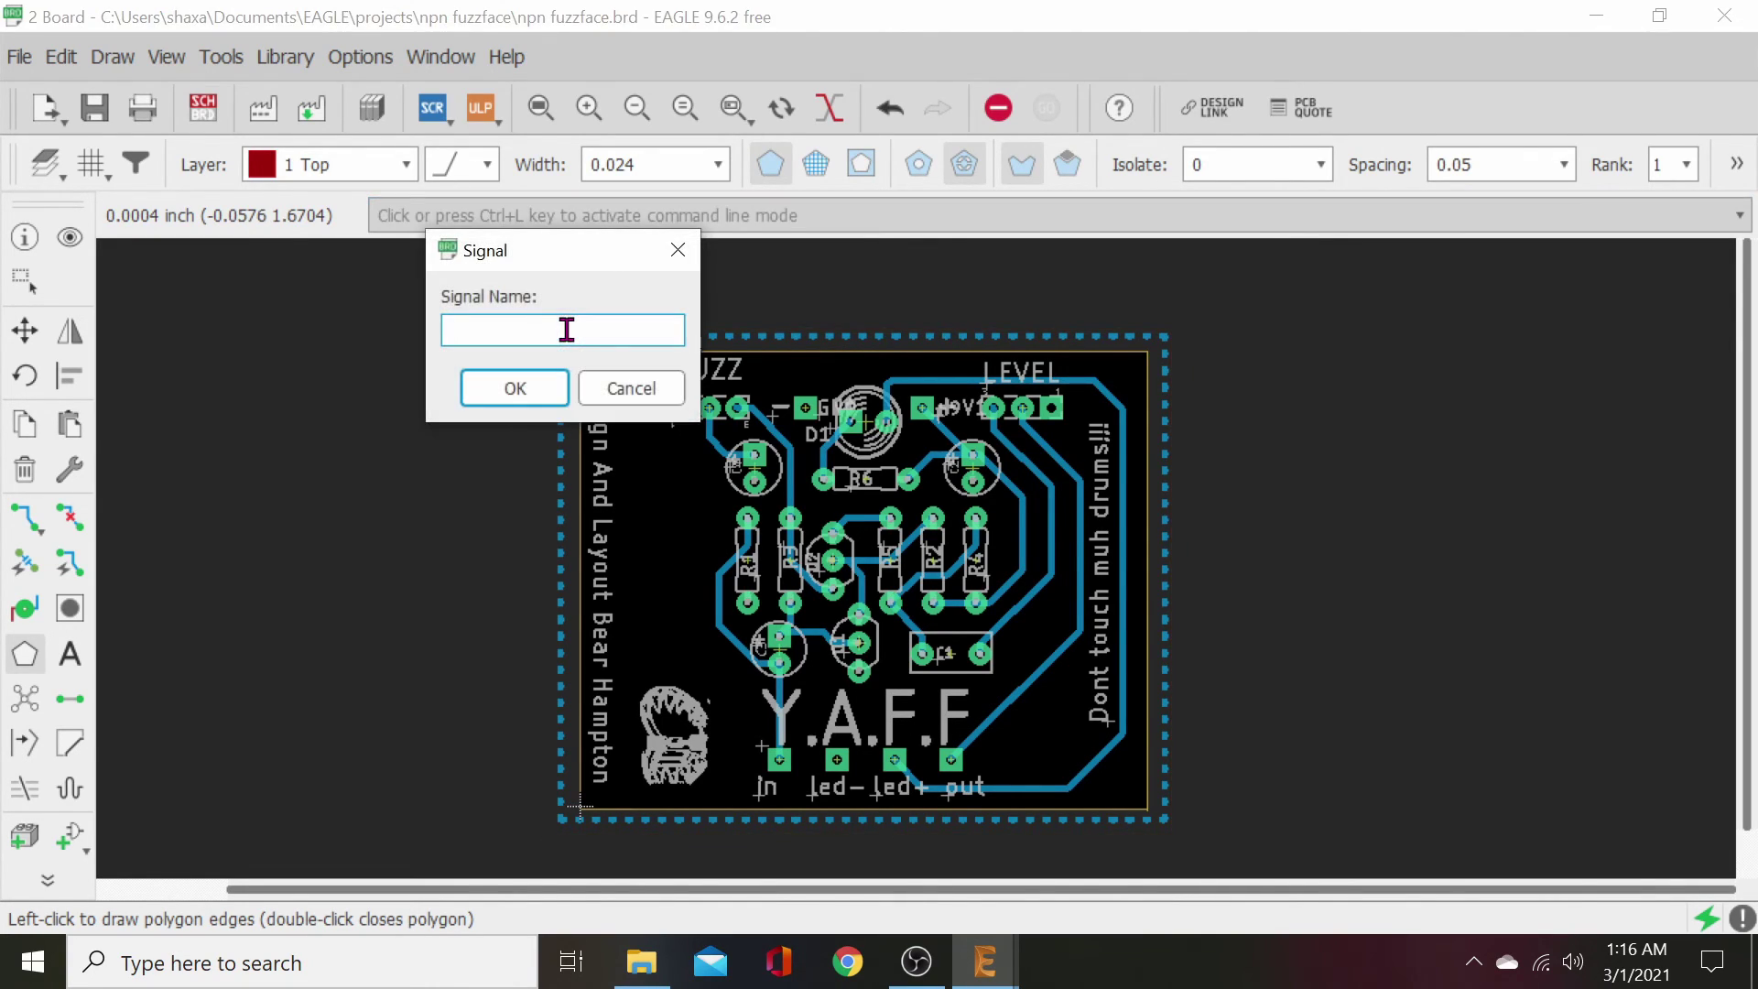
{"action": "type", "text": "GND"}
{"action": "left_click", "coordinate": [536, 390]}
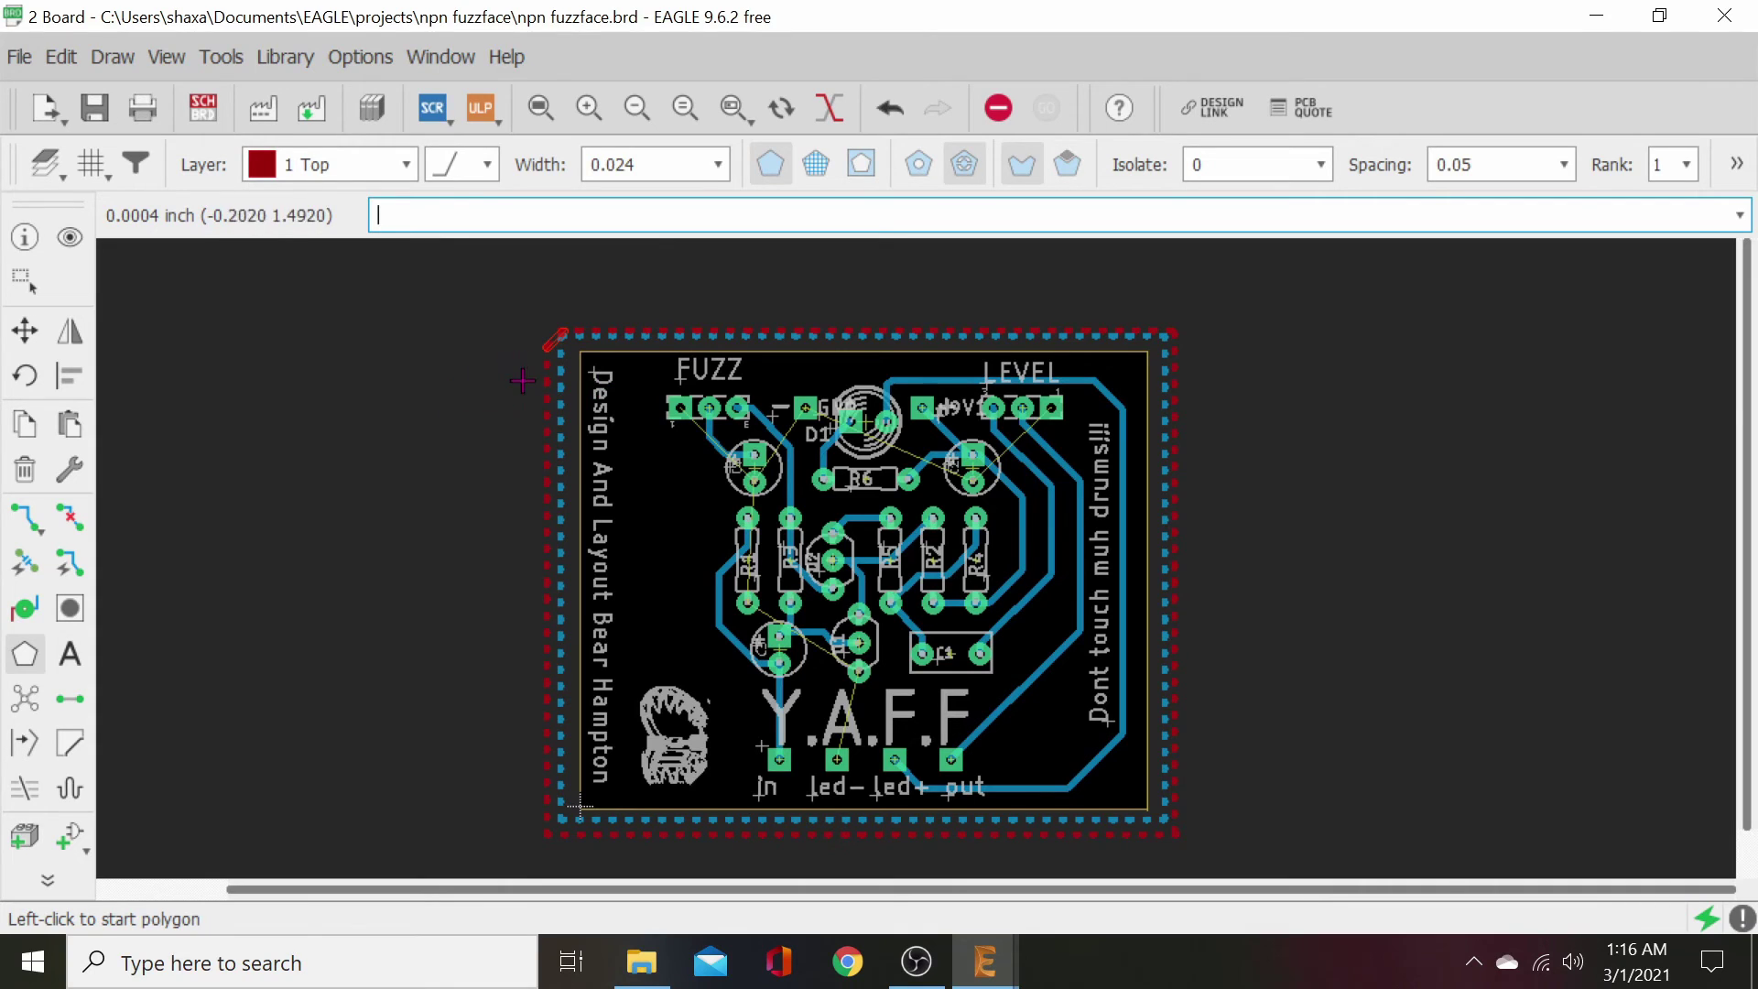
- Rip up the red diagonal wire at the board's top-left corner
{"action": "scroll", "coordinate": [547, 411], "scroll_direction": "up", "scroll_amount": 6}
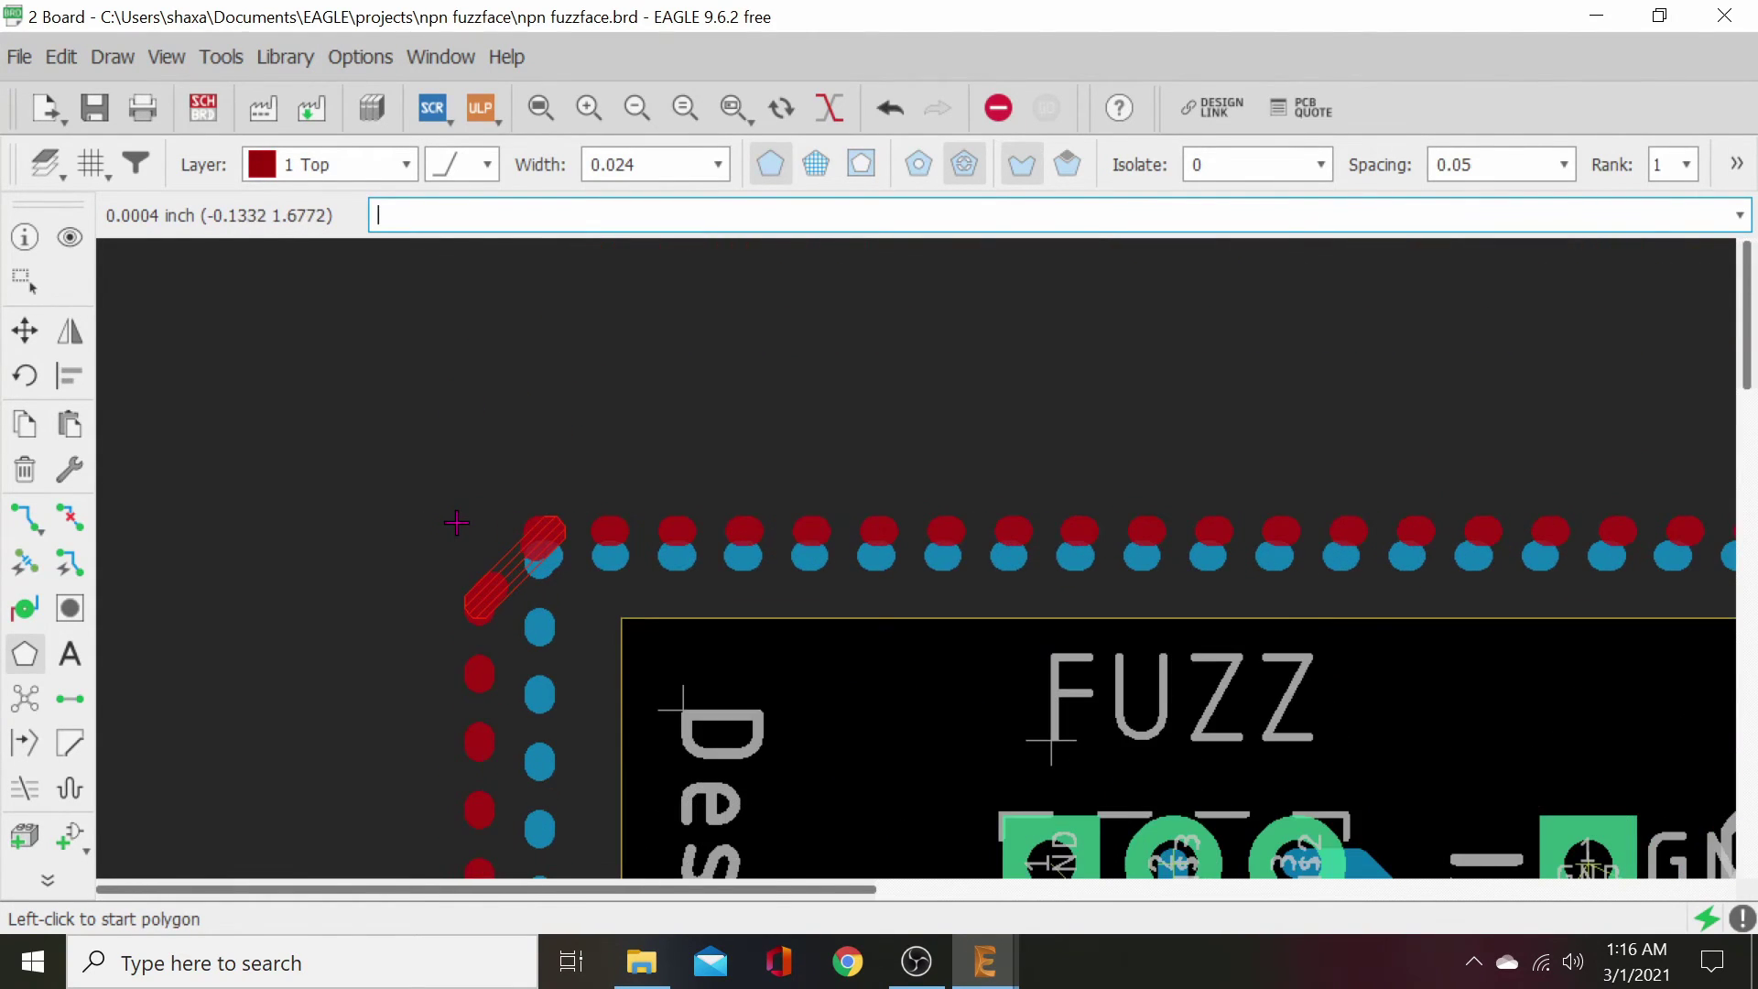
{"action": "scroll", "coordinate": [448, 514], "scroll_direction": "up", "scroll_amount": 6}
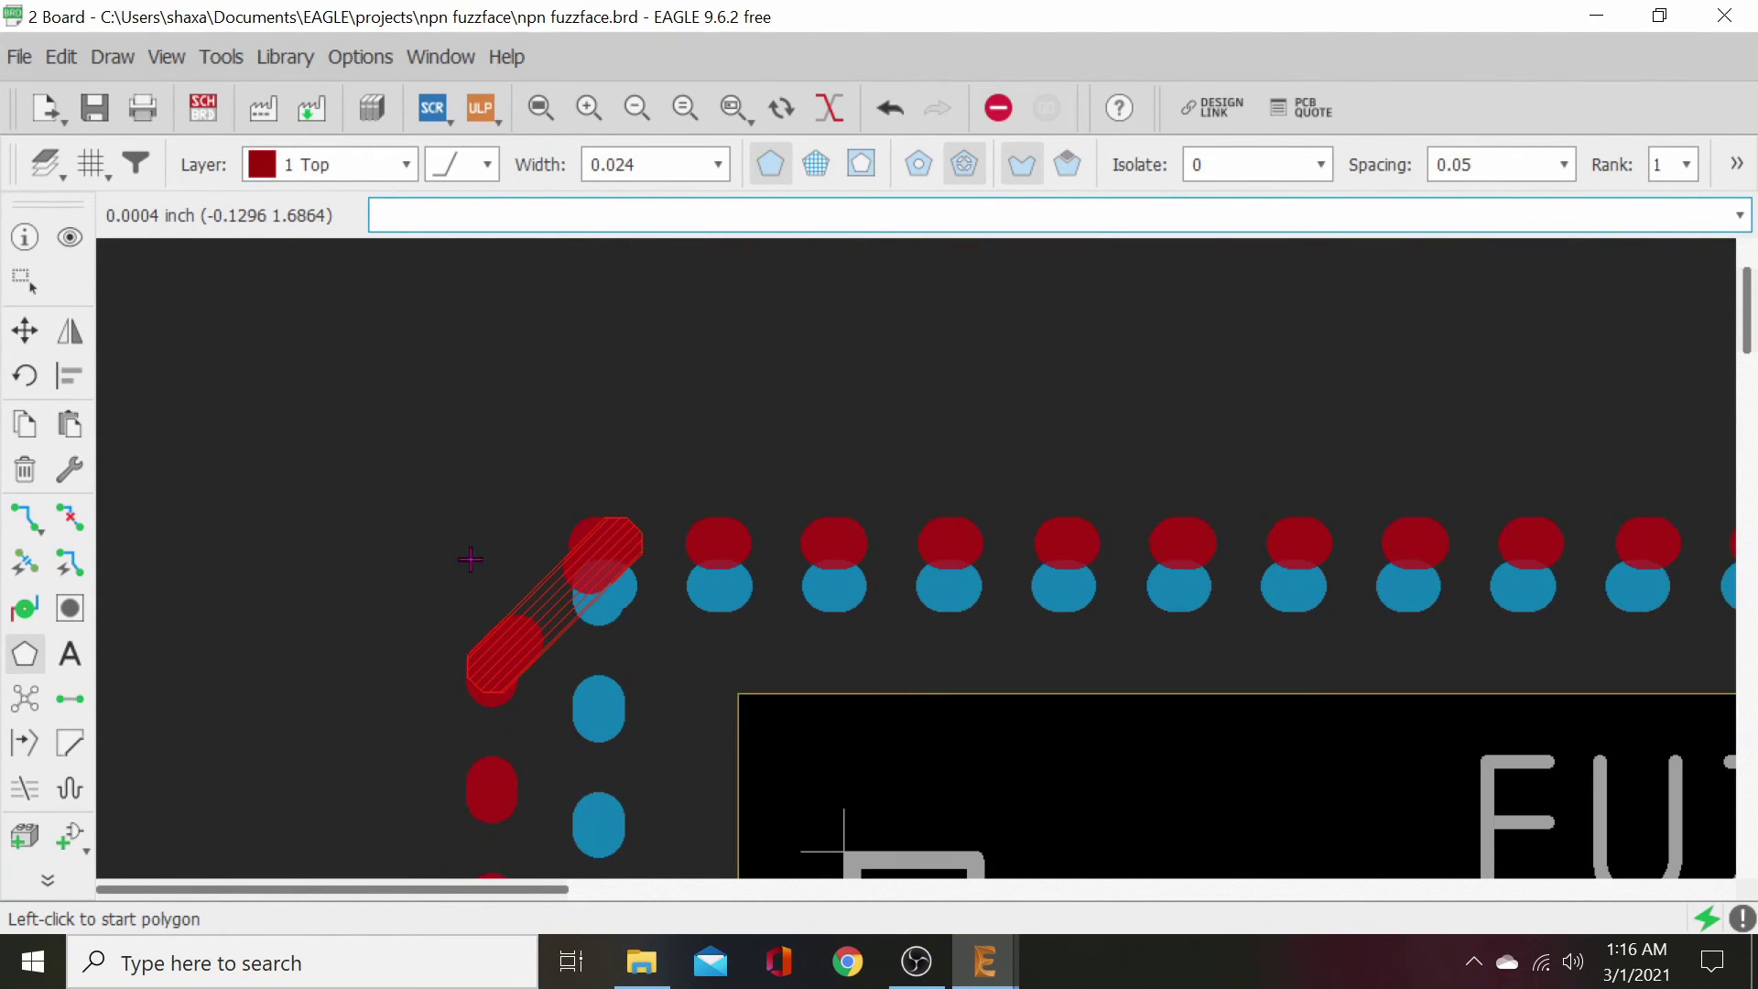
{"action": "left_click", "coordinate": [69, 518]}
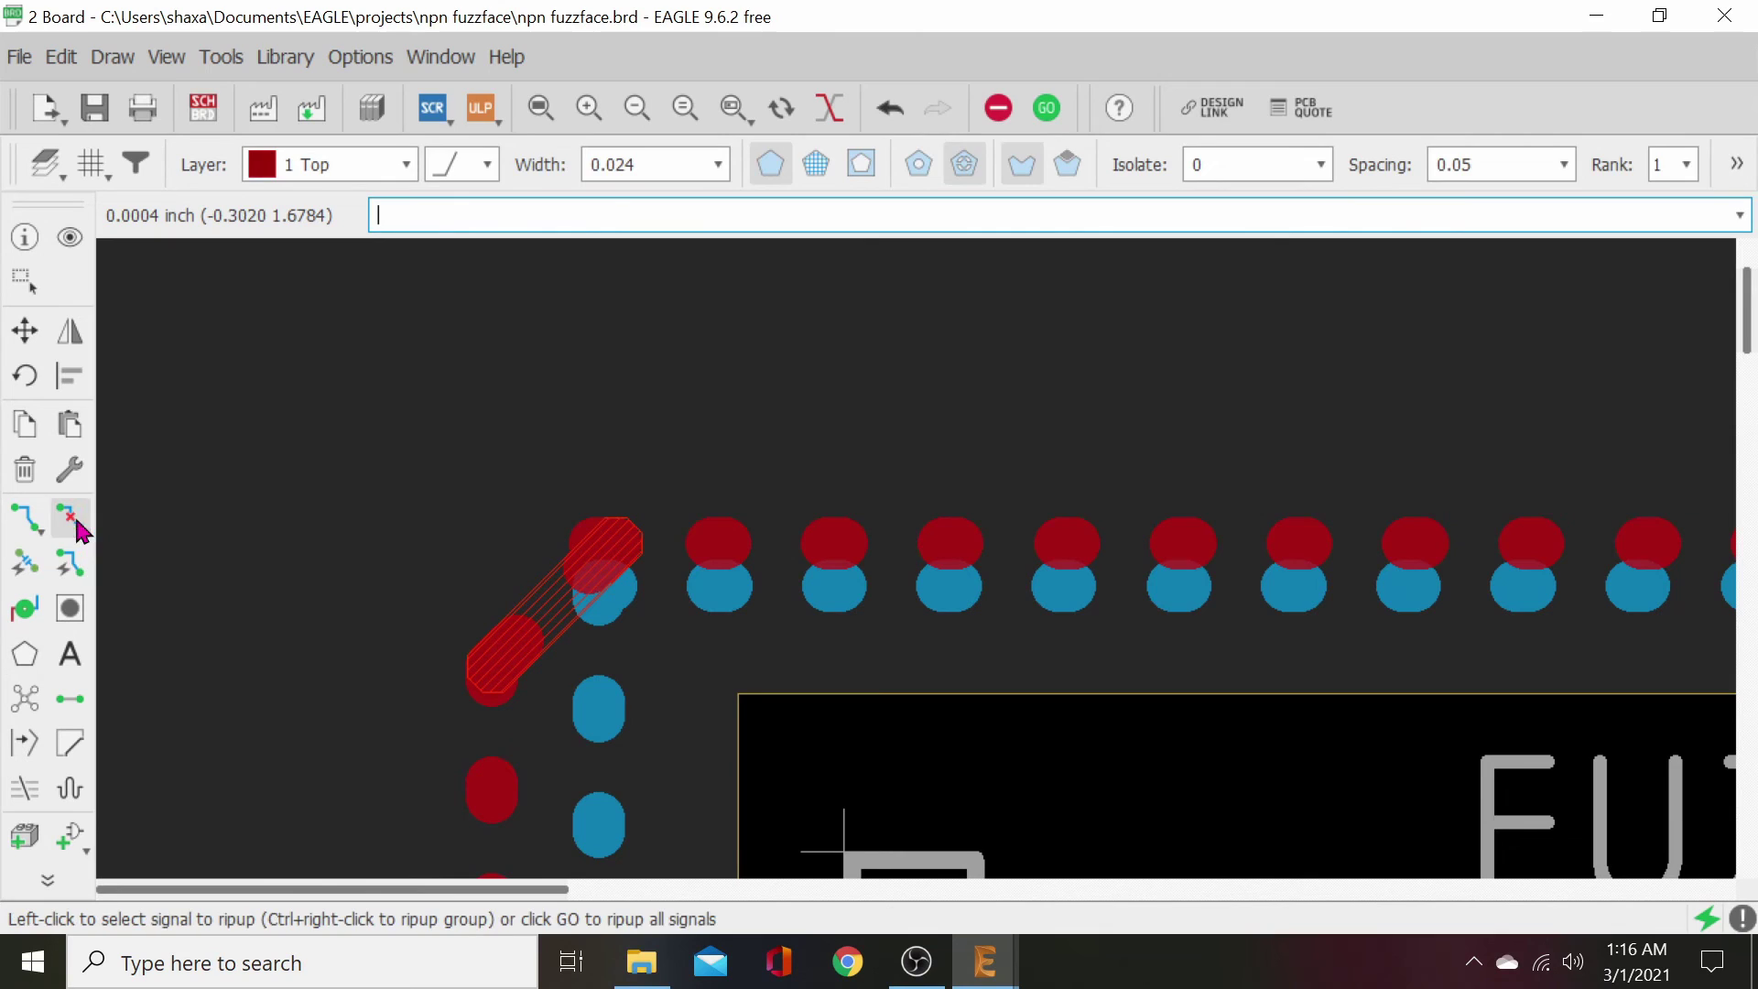
{"action": "right_click", "coordinate": [563, 621]}
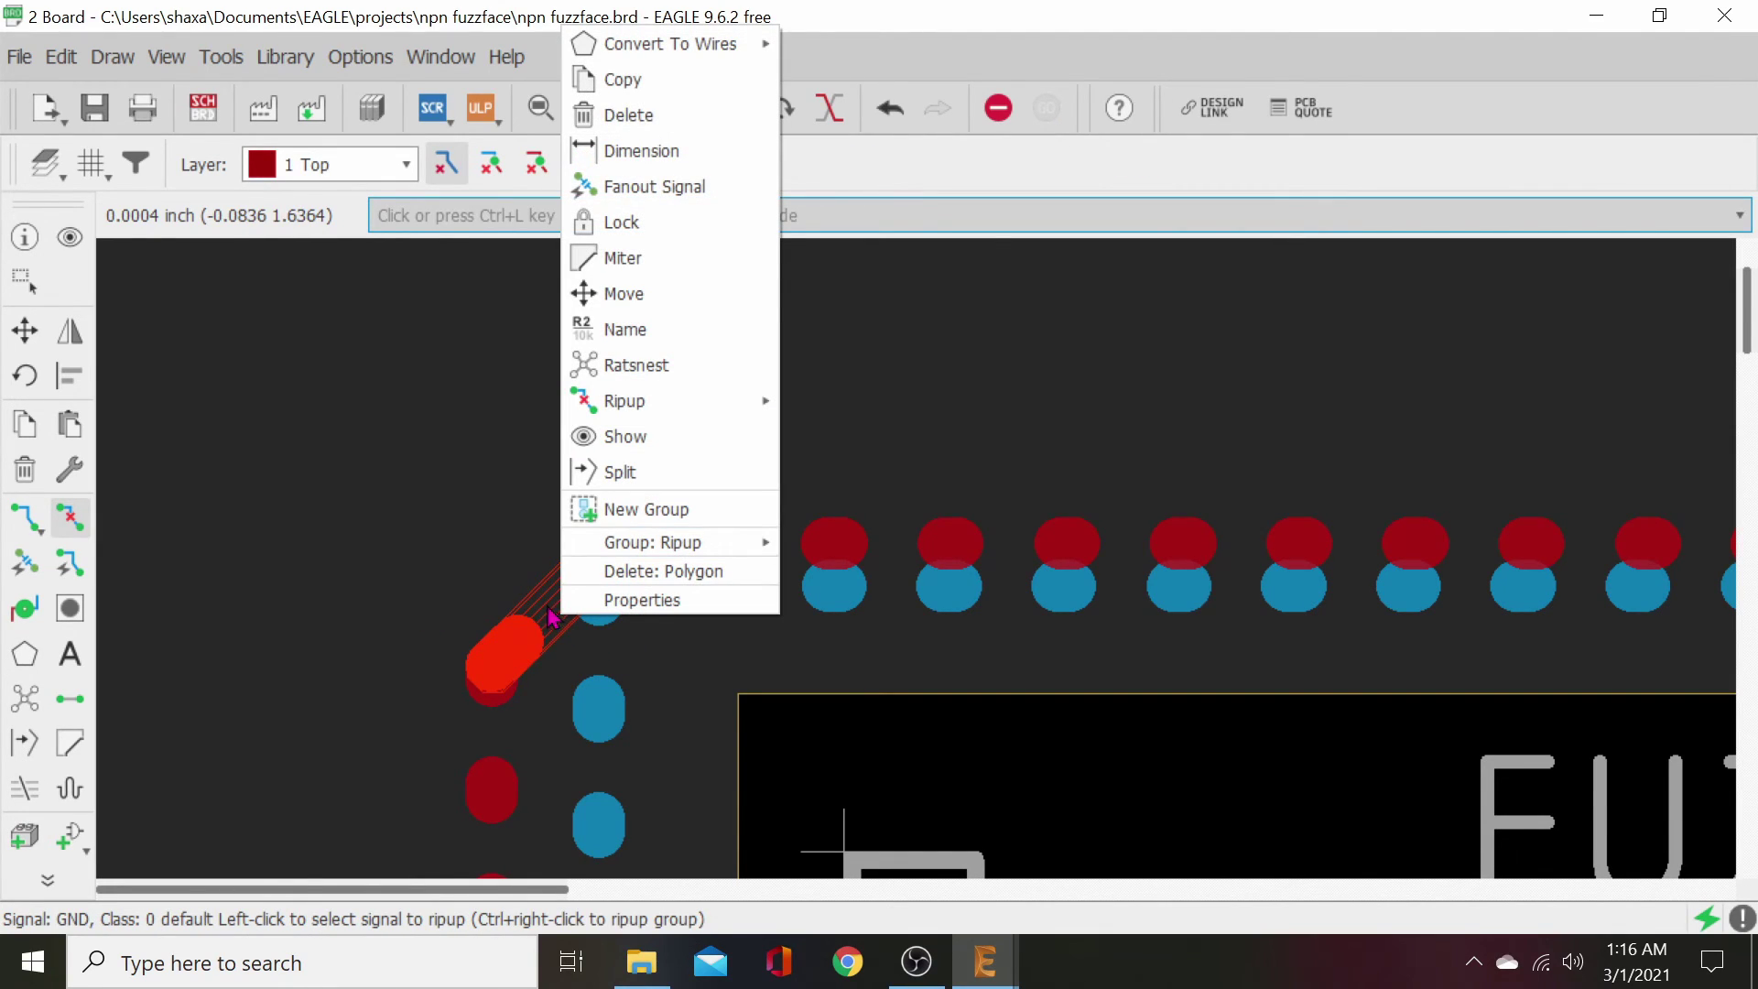
{"action": "right_click", "coordinate": [549, 606]}
{"action": "left_click", "coordinate": [284, 543]}
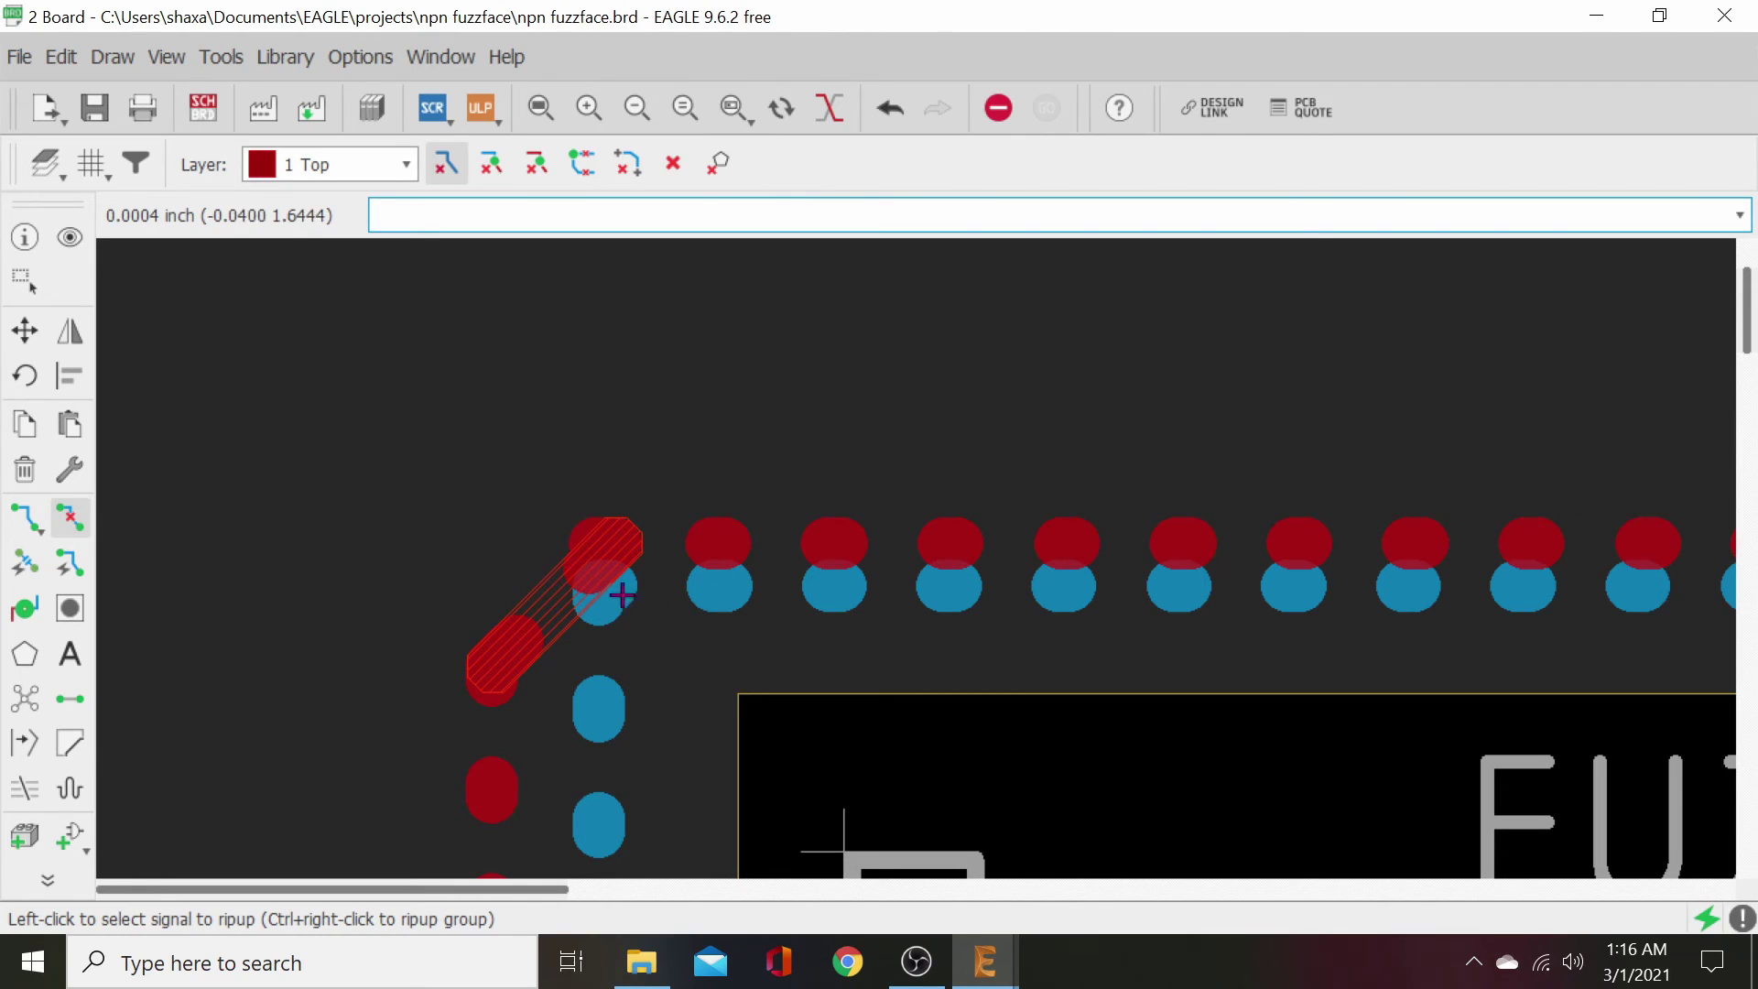
{"action": "left_click", "coordinate": [568, 586]}
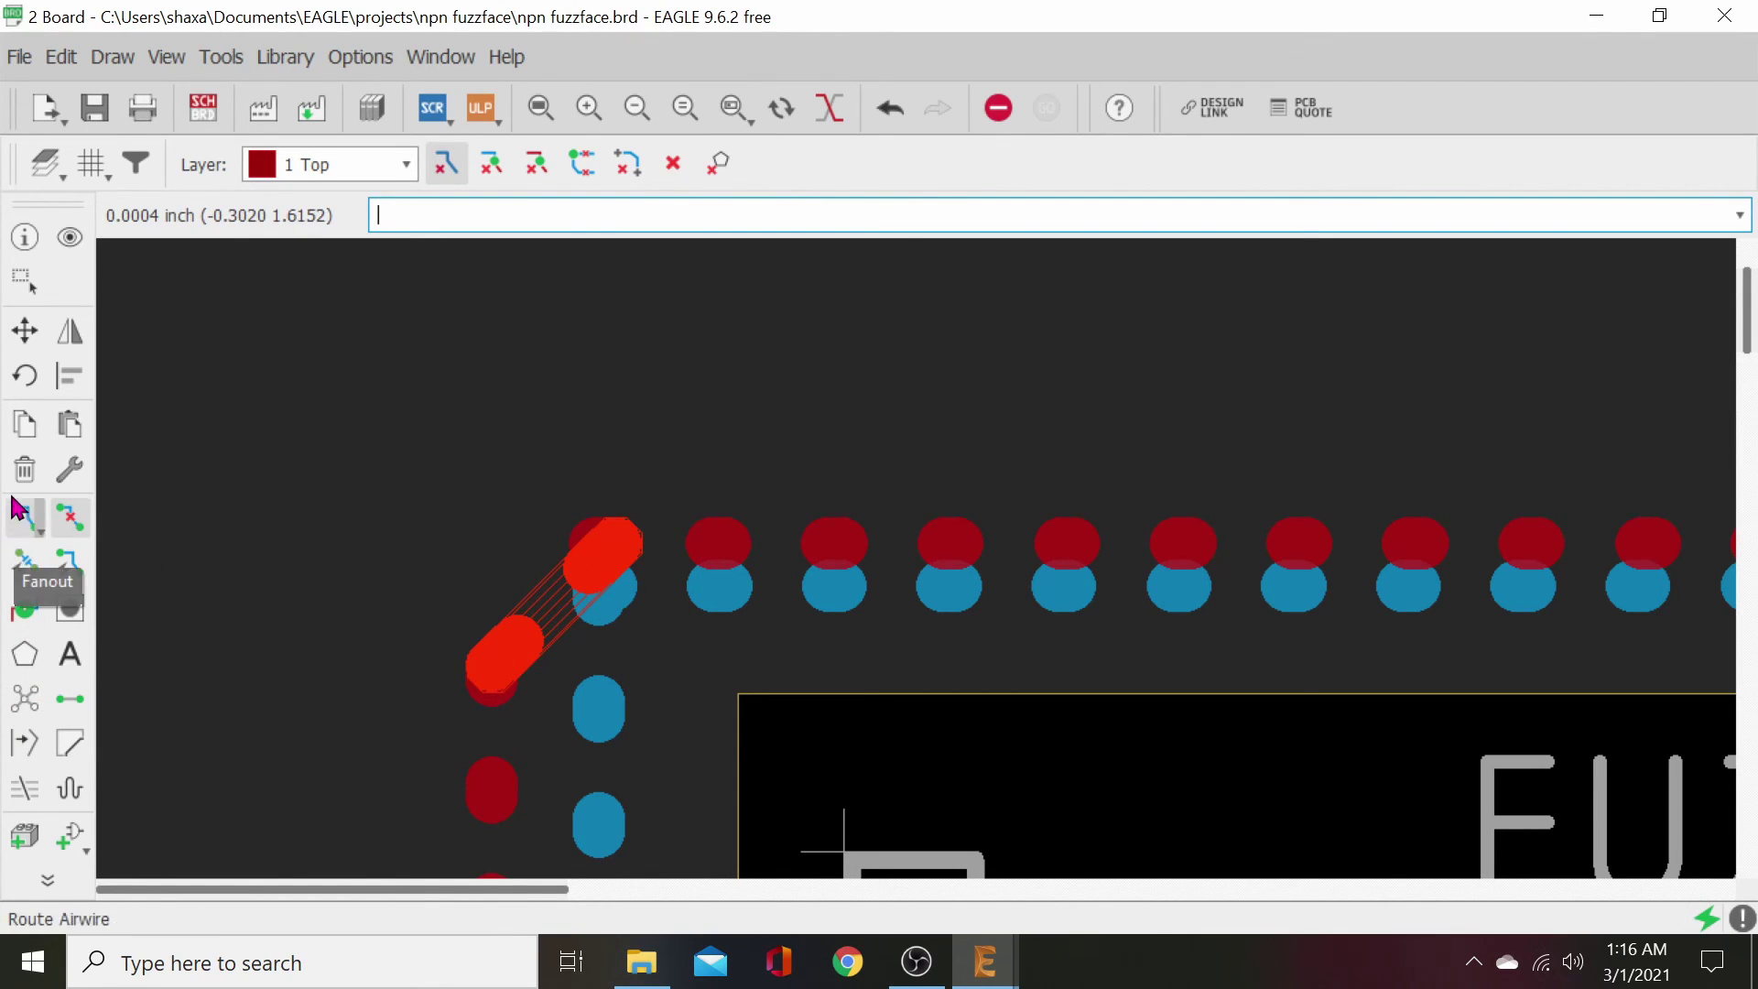
- Delete the leftover GND wire segment at the corner and run Ratsnest to refill the pour
{"action": "left_click", "coordinate": [25, 469]}
{"action": "right_click", "coordinate": [562, 588]}
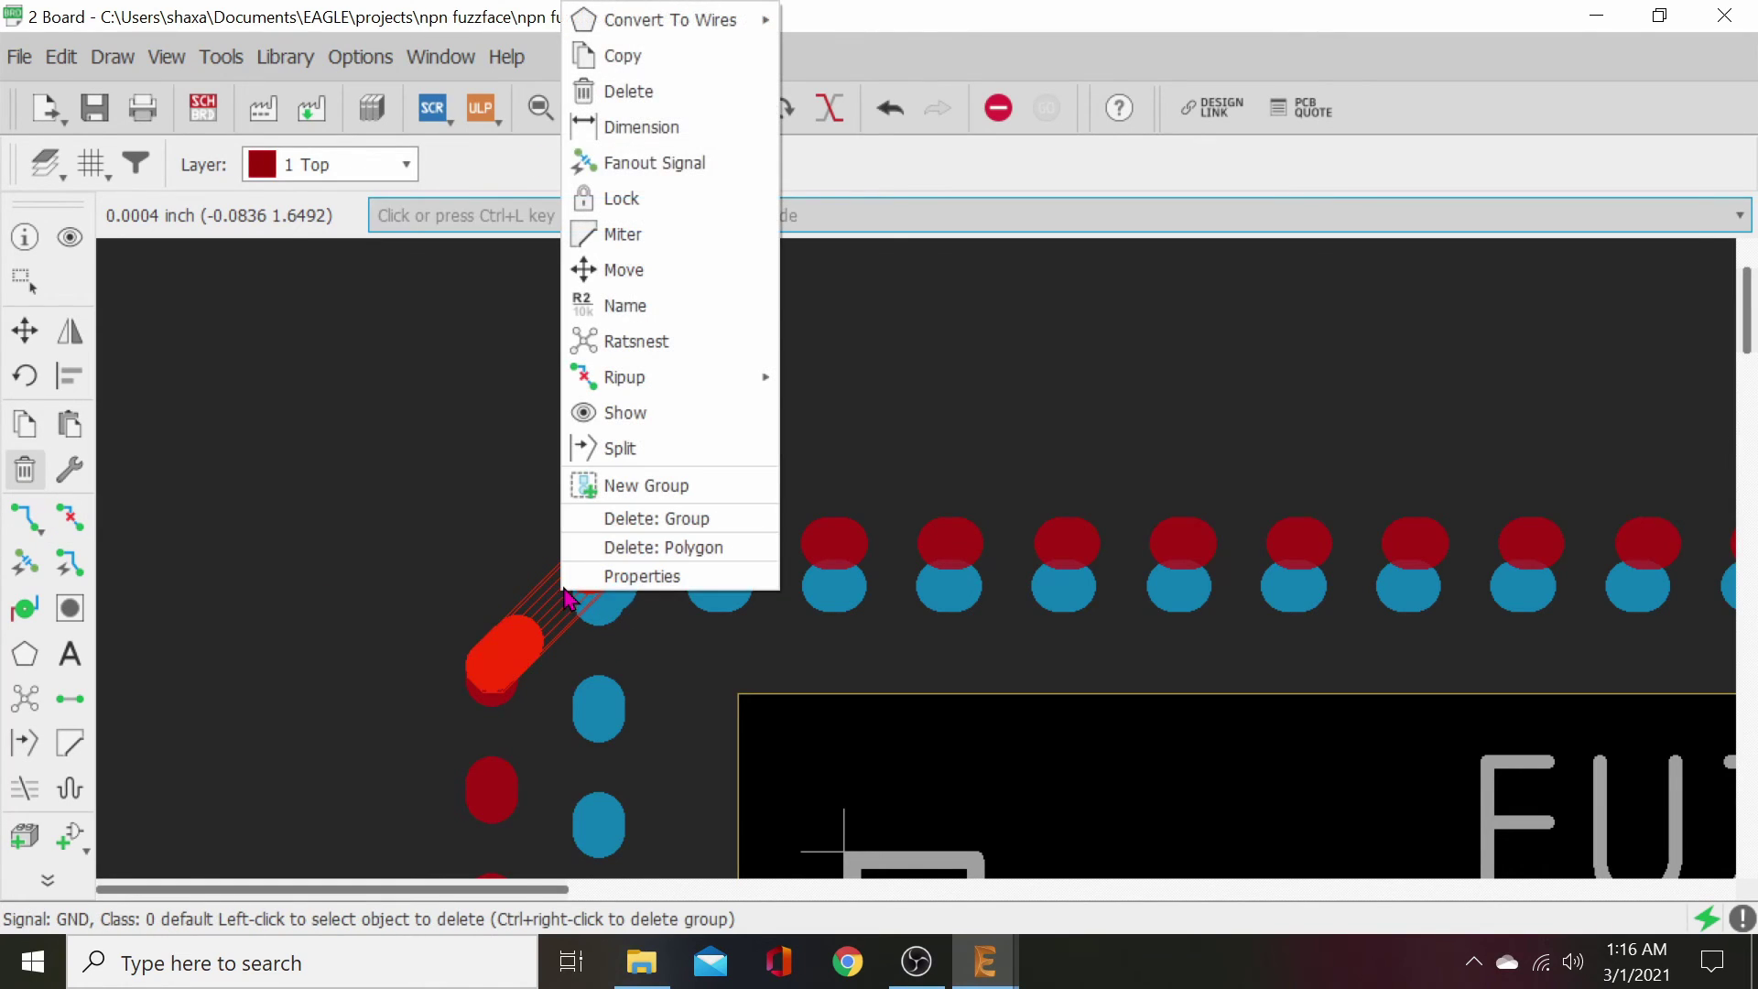
{"action": "key", "text": "Escape"}
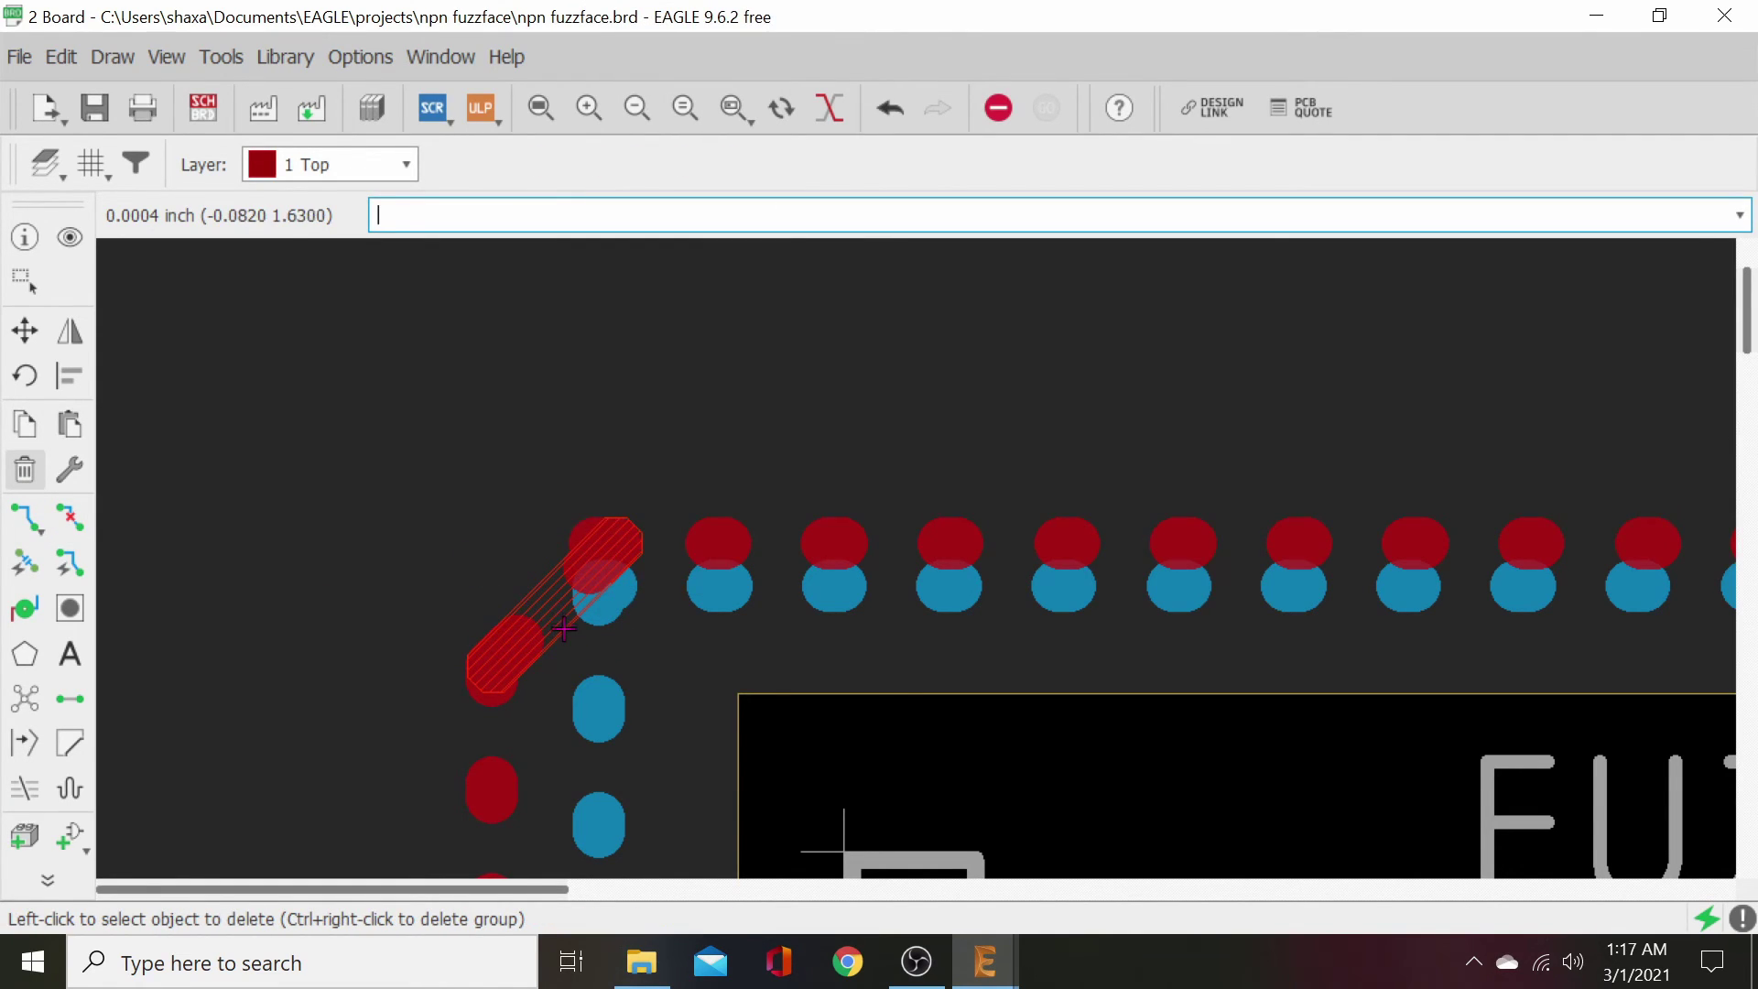
{"action": "left_click", "coordinate": [564, 611]}
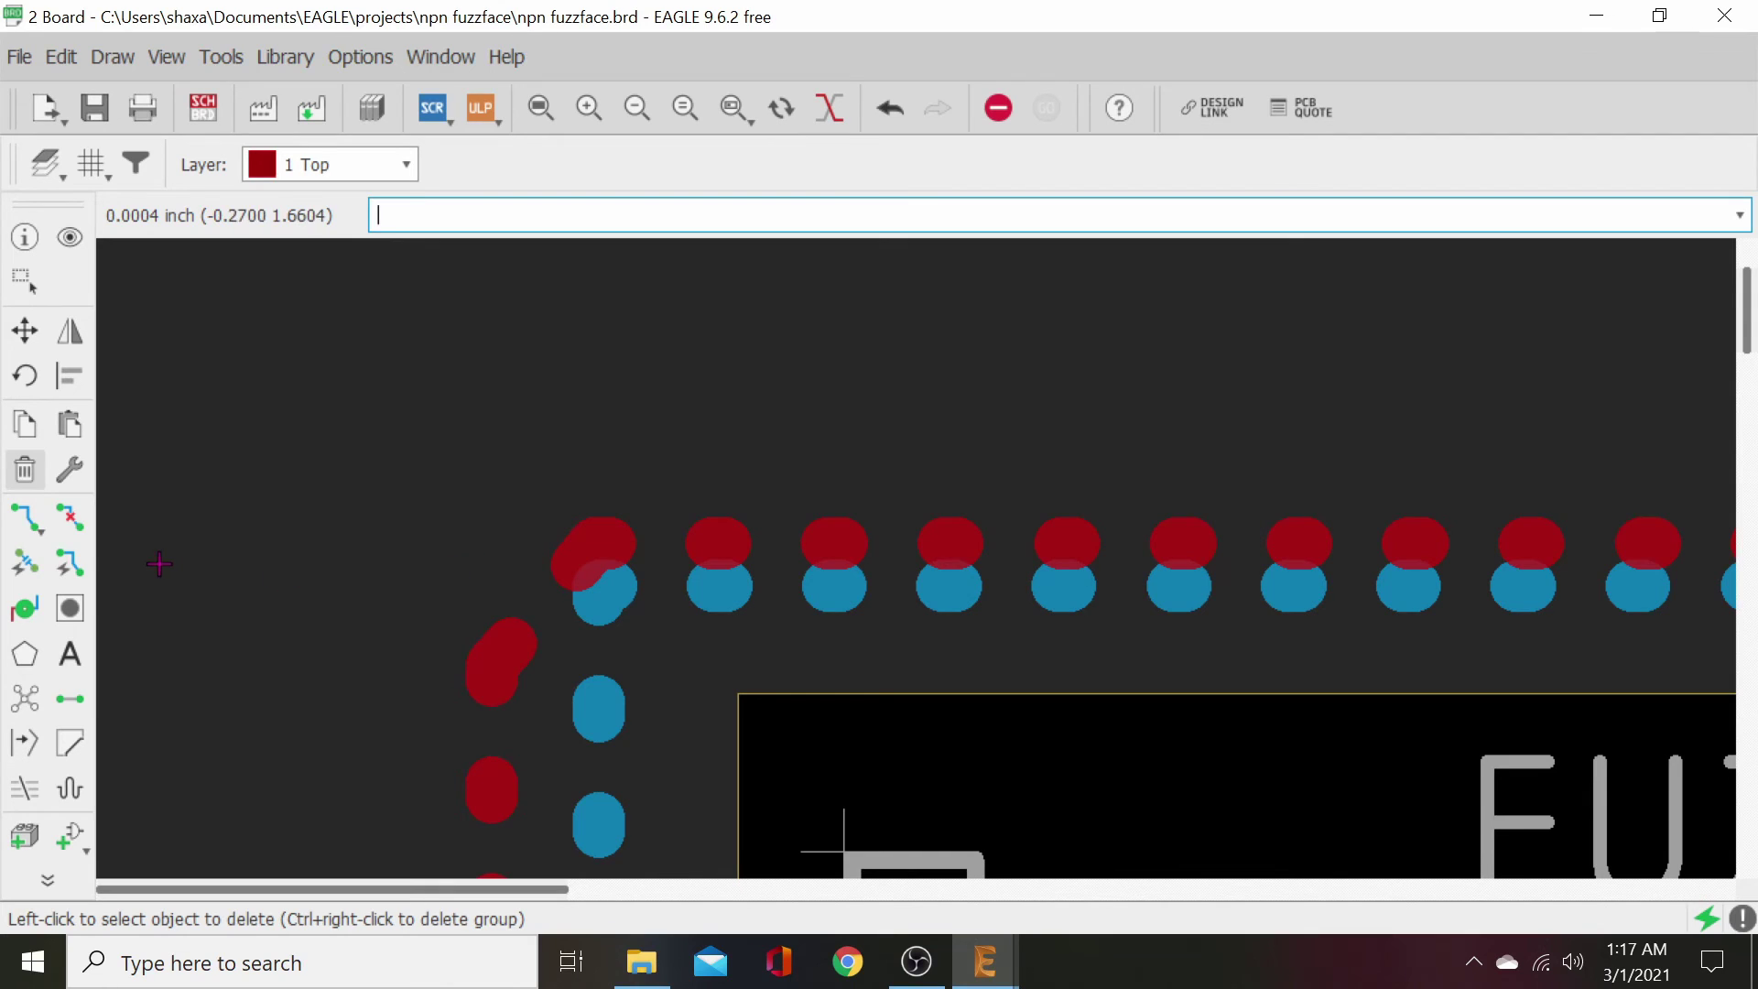
{"action": "left_click", "coordinate": [25, 698]}
{"action": "scroll", "coordinate": [594, 719], "scroll_direction": "down", "scroll_amount": 2}
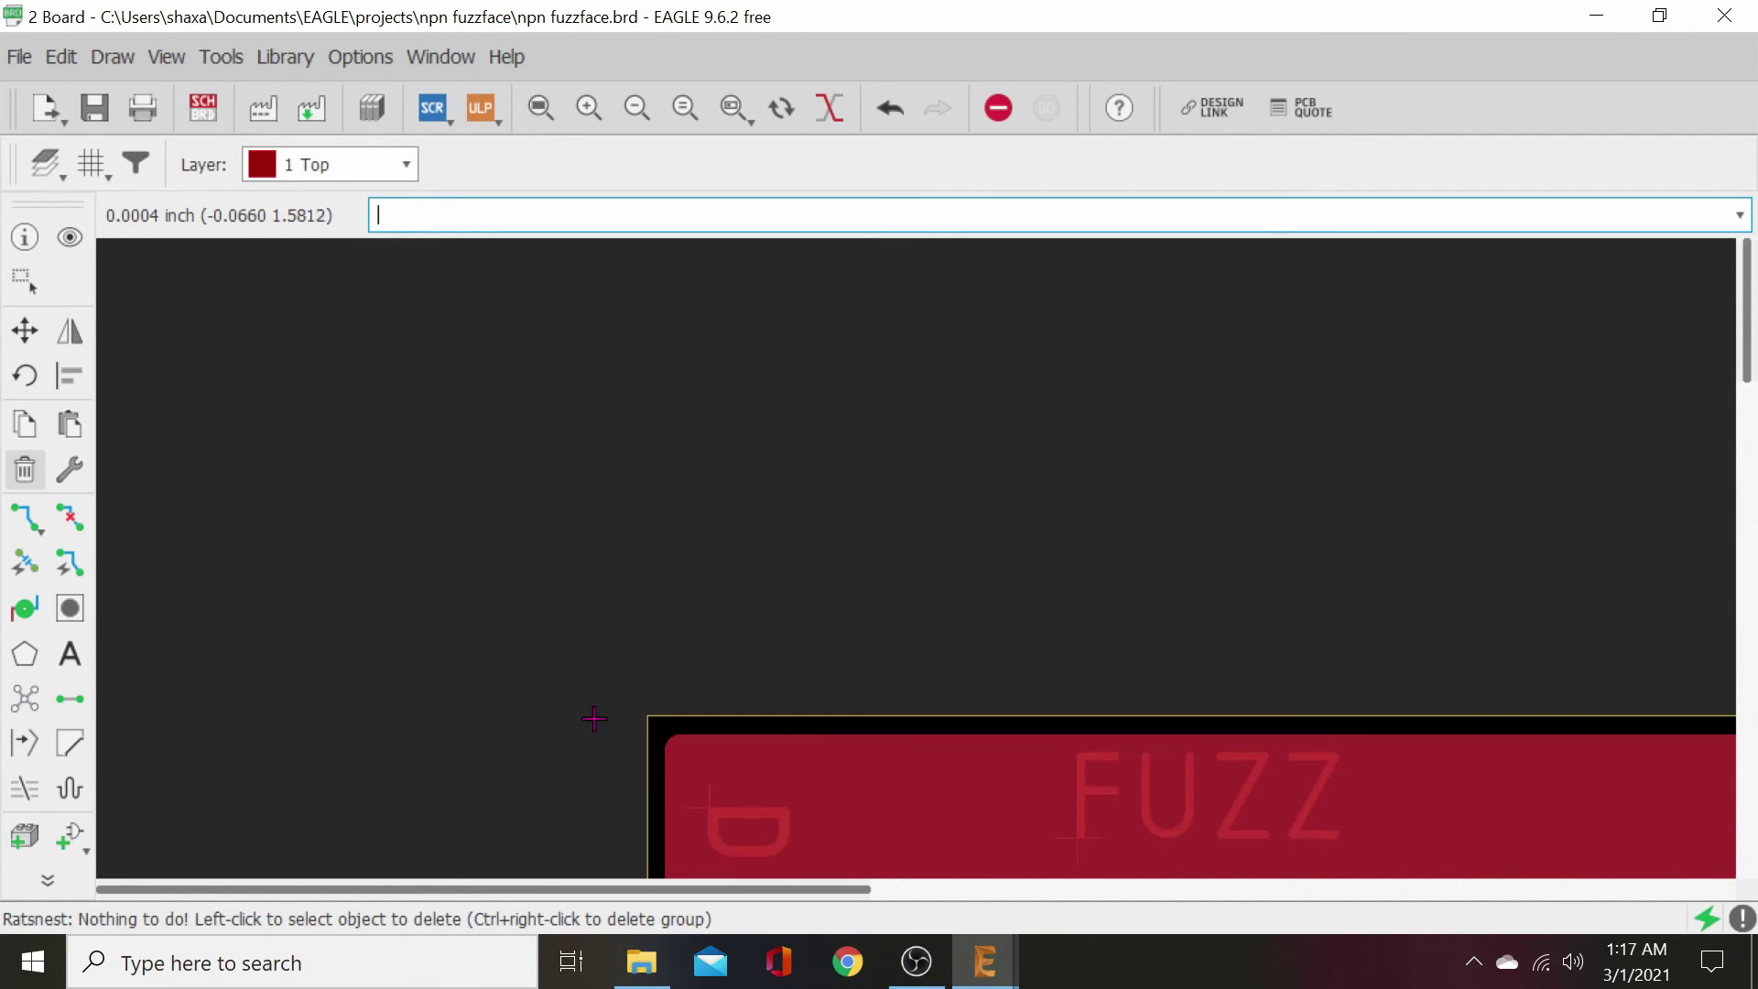
{"action": "scroll", "coordinate": [926, 616], "scroll_direction": "down", "scroll_amount": 4}
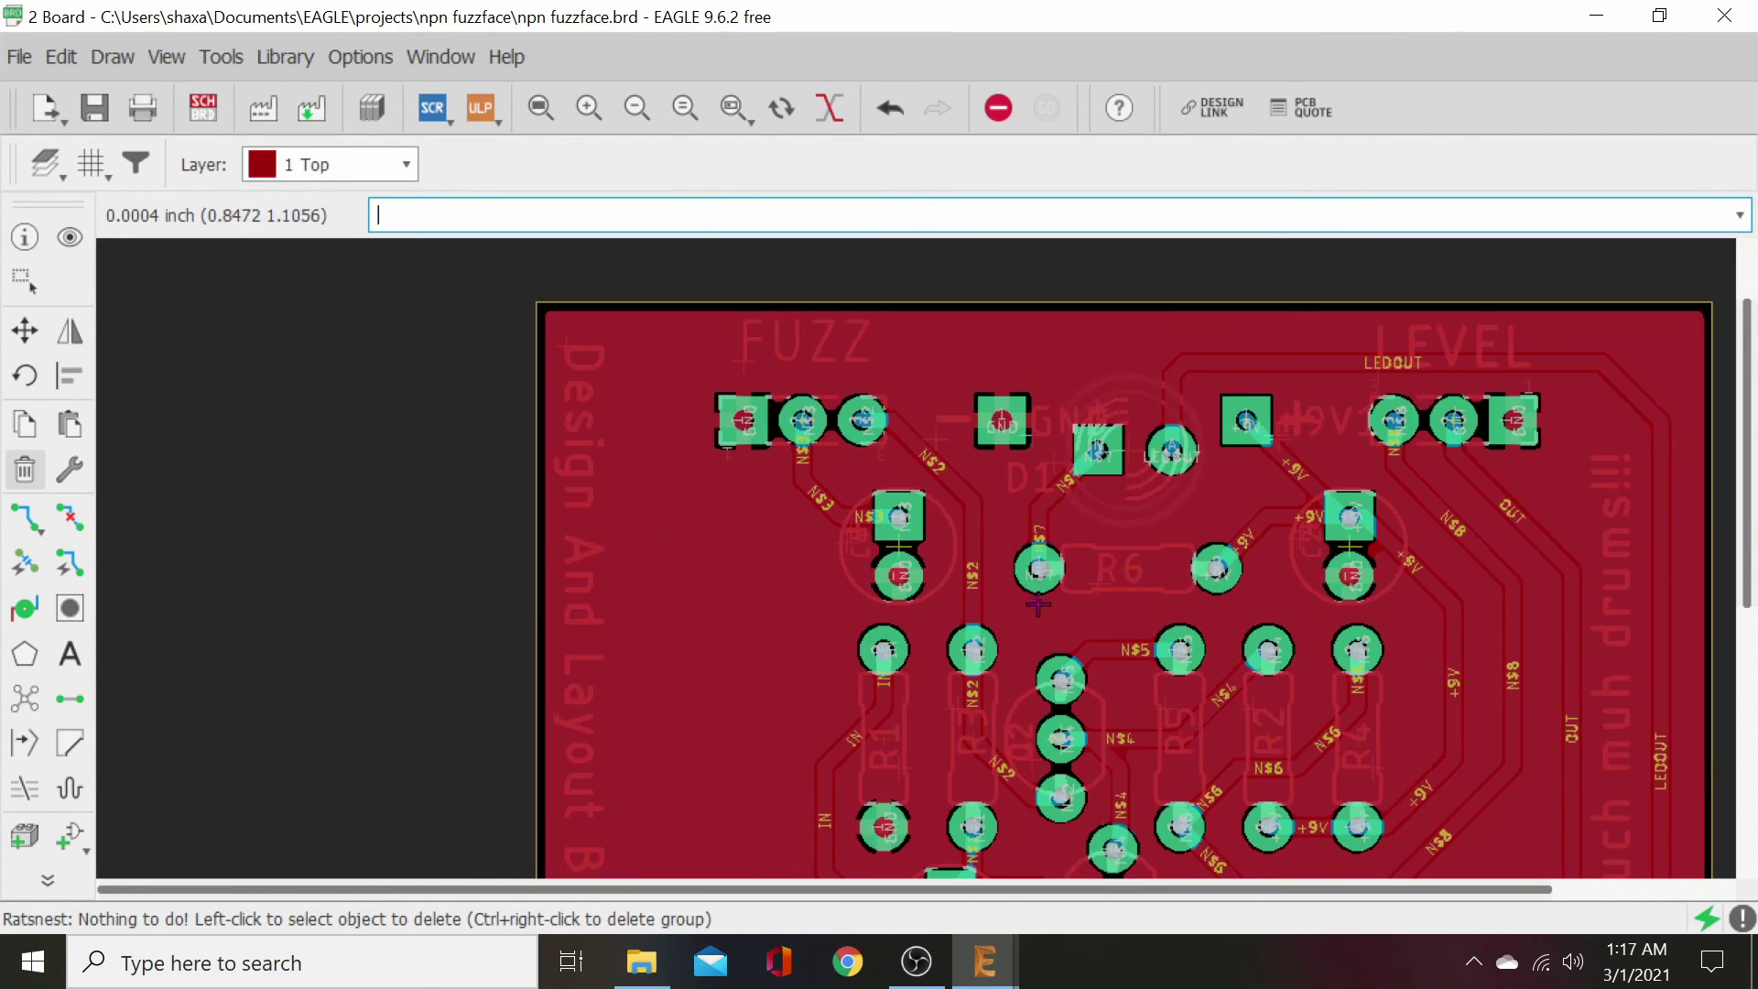
{"action": "scroll", "coordinate": [1037, 606], "scroll_direction": "down", "scroll_amount": 2}
{"action": "middle_click_drag", "start_coordinate": [1384, 637], "coordinate": [1191, 522]}
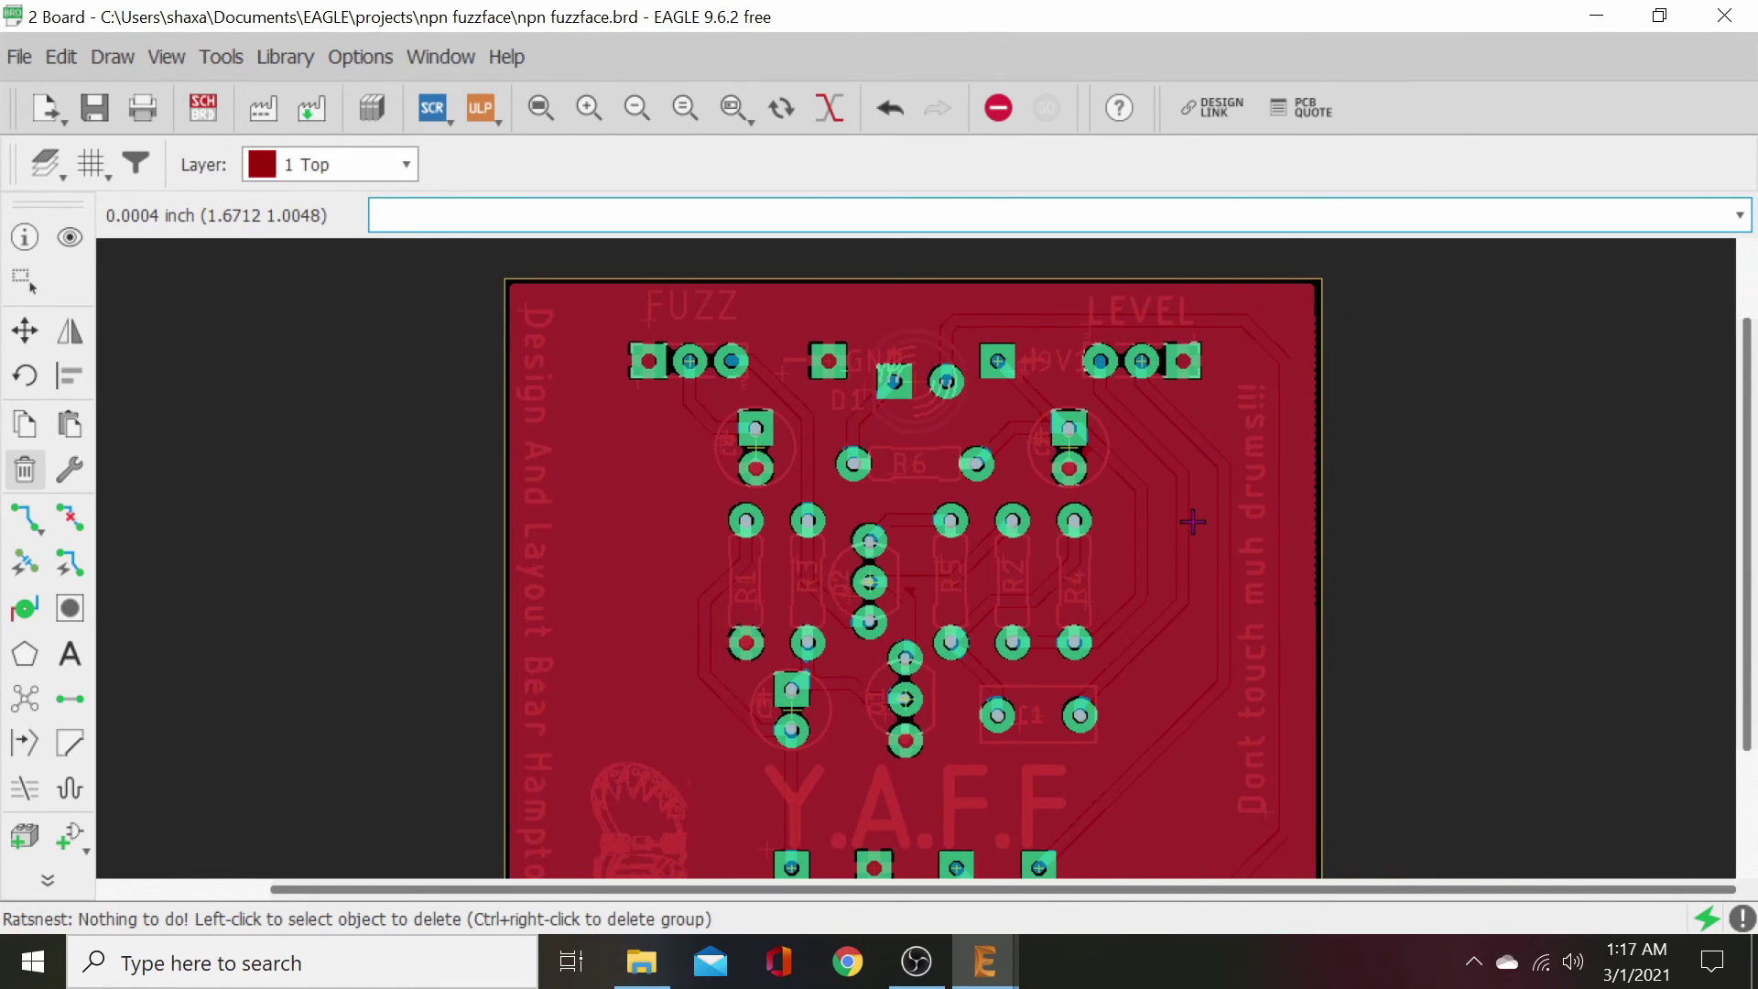
{"action": "scroll", "coordinate": [1192, 521], "scroll_direction": "down", "scroll_amount": 1}
{"action": "middle_click_drag", "start_coordinate": [1169, 580], "coordinate": [1153, 560]}
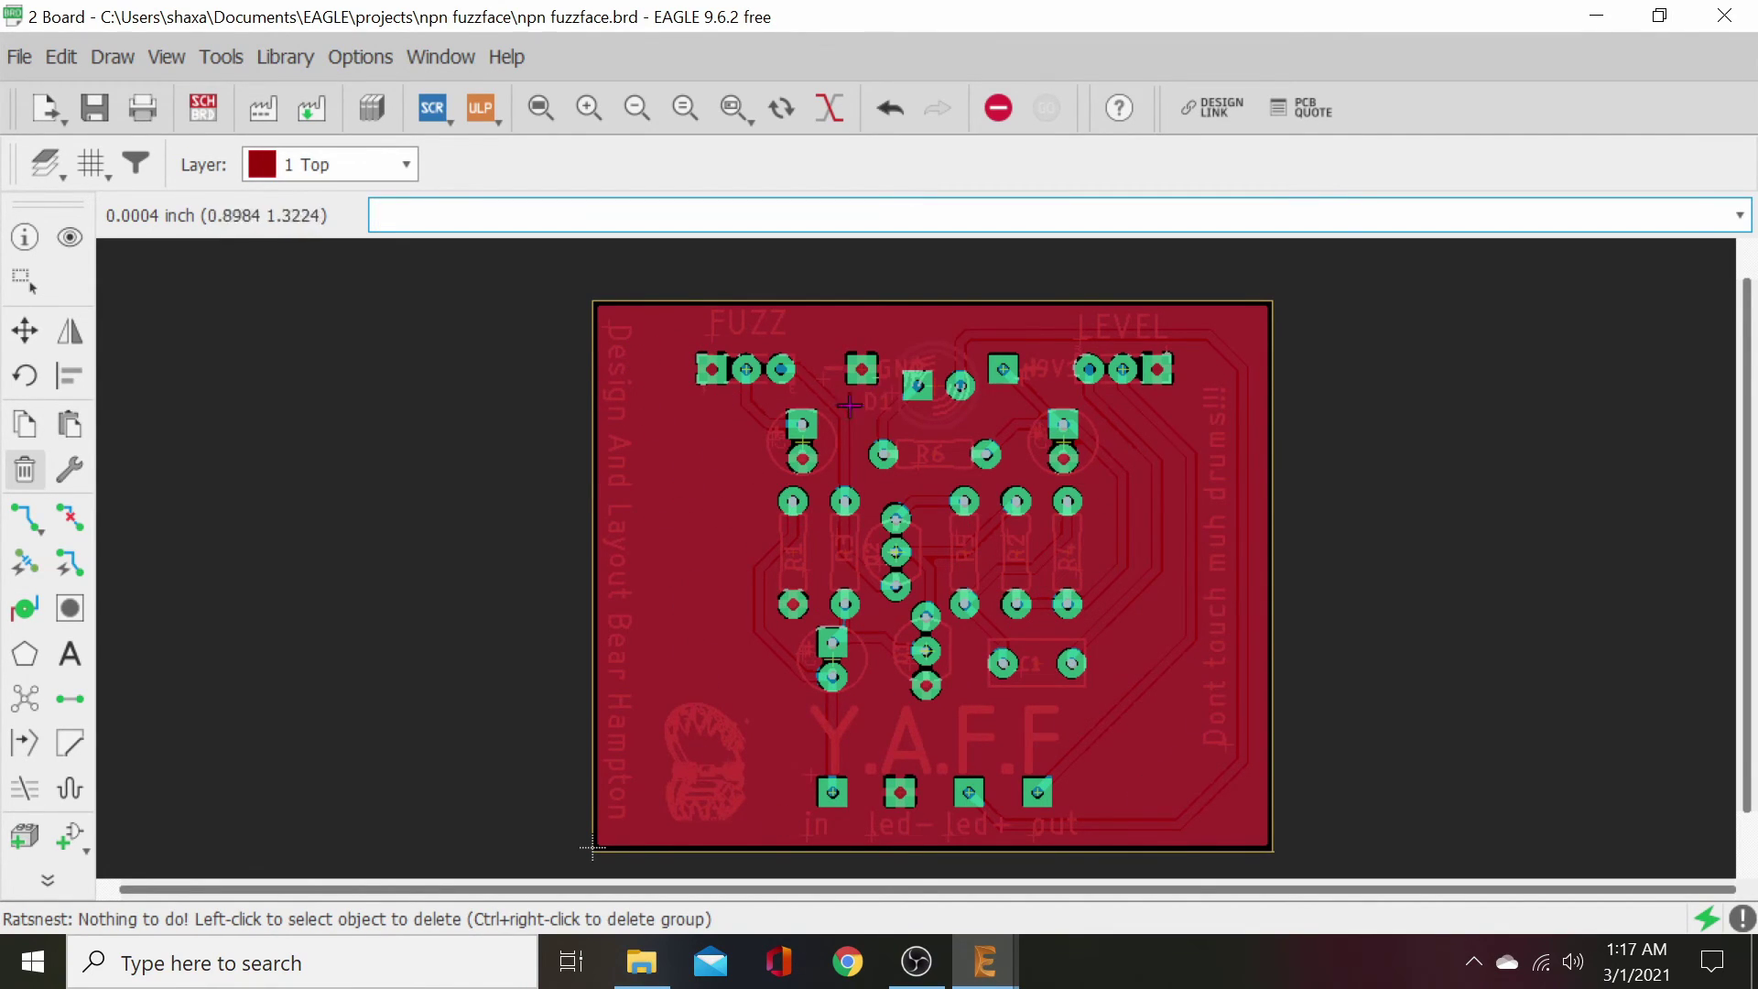
{"action": "scroll", "coordinate": [895, 632], "scroll_direction": "up", "scroll_amount": 1}
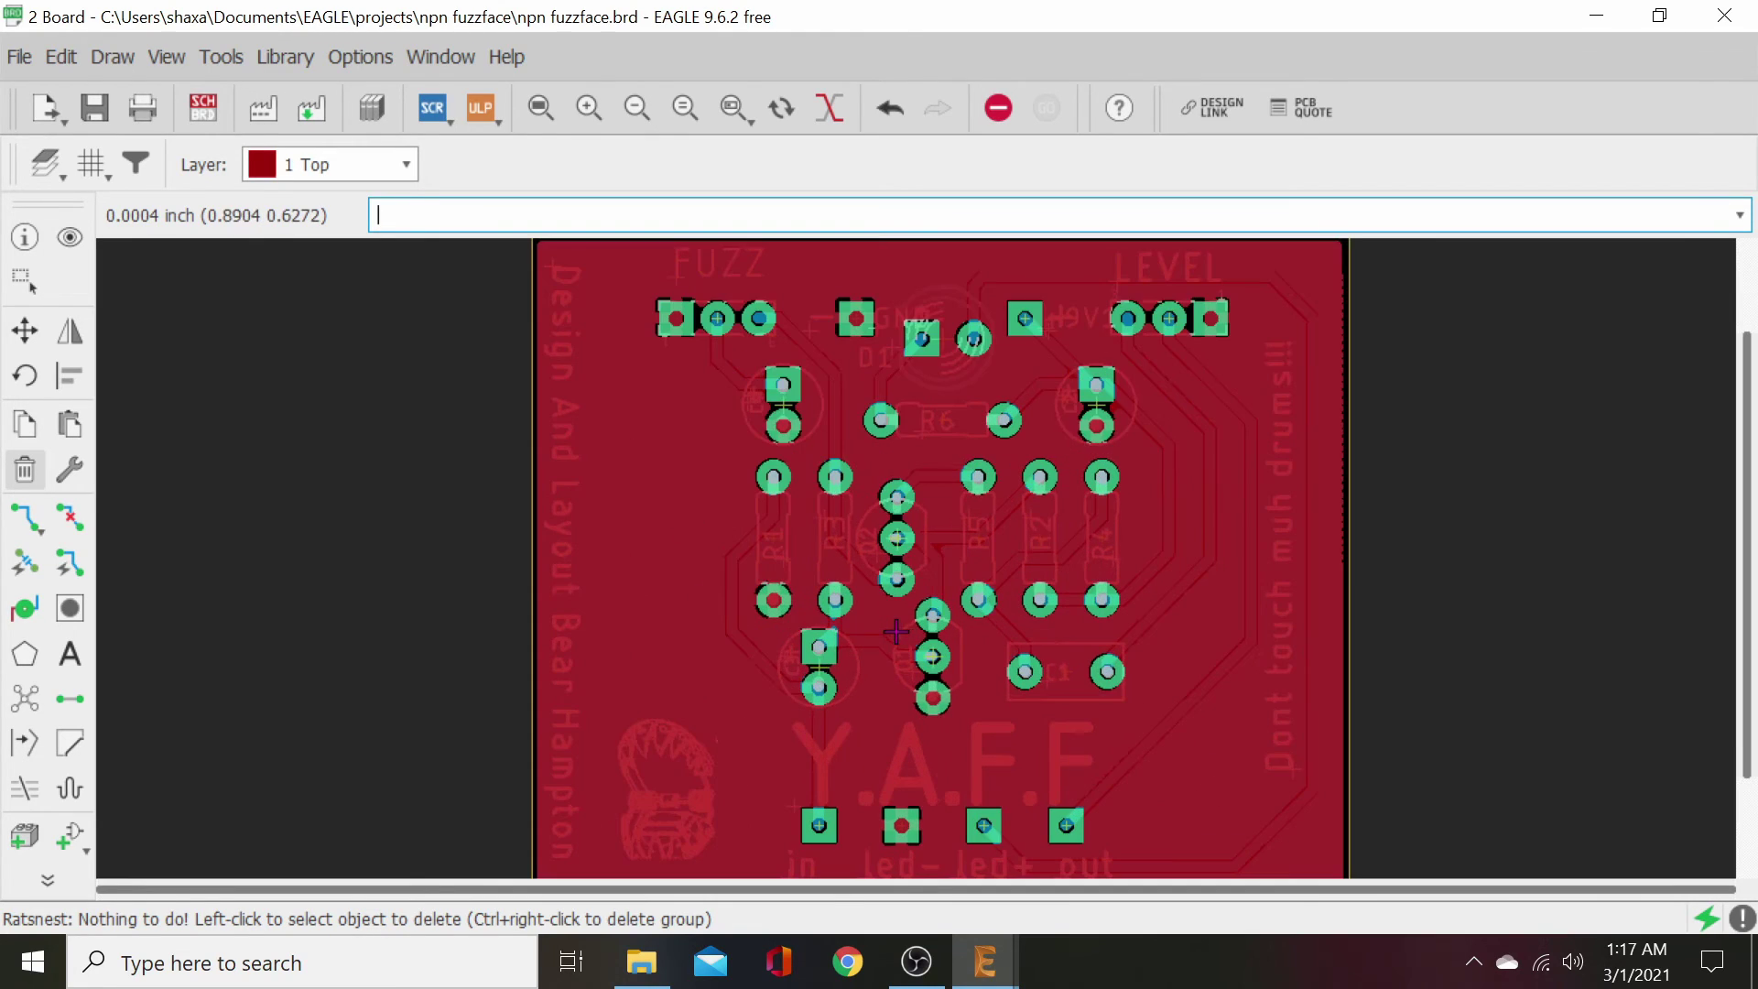
{"action": "scroll", "coordinate": [915, 638], "scroll_direction": "down", "scroll_amount": 1}
{"action": "scroll", "coordinate": [756, 464], "scroll_direction": "up", "scroll_amount": 2}
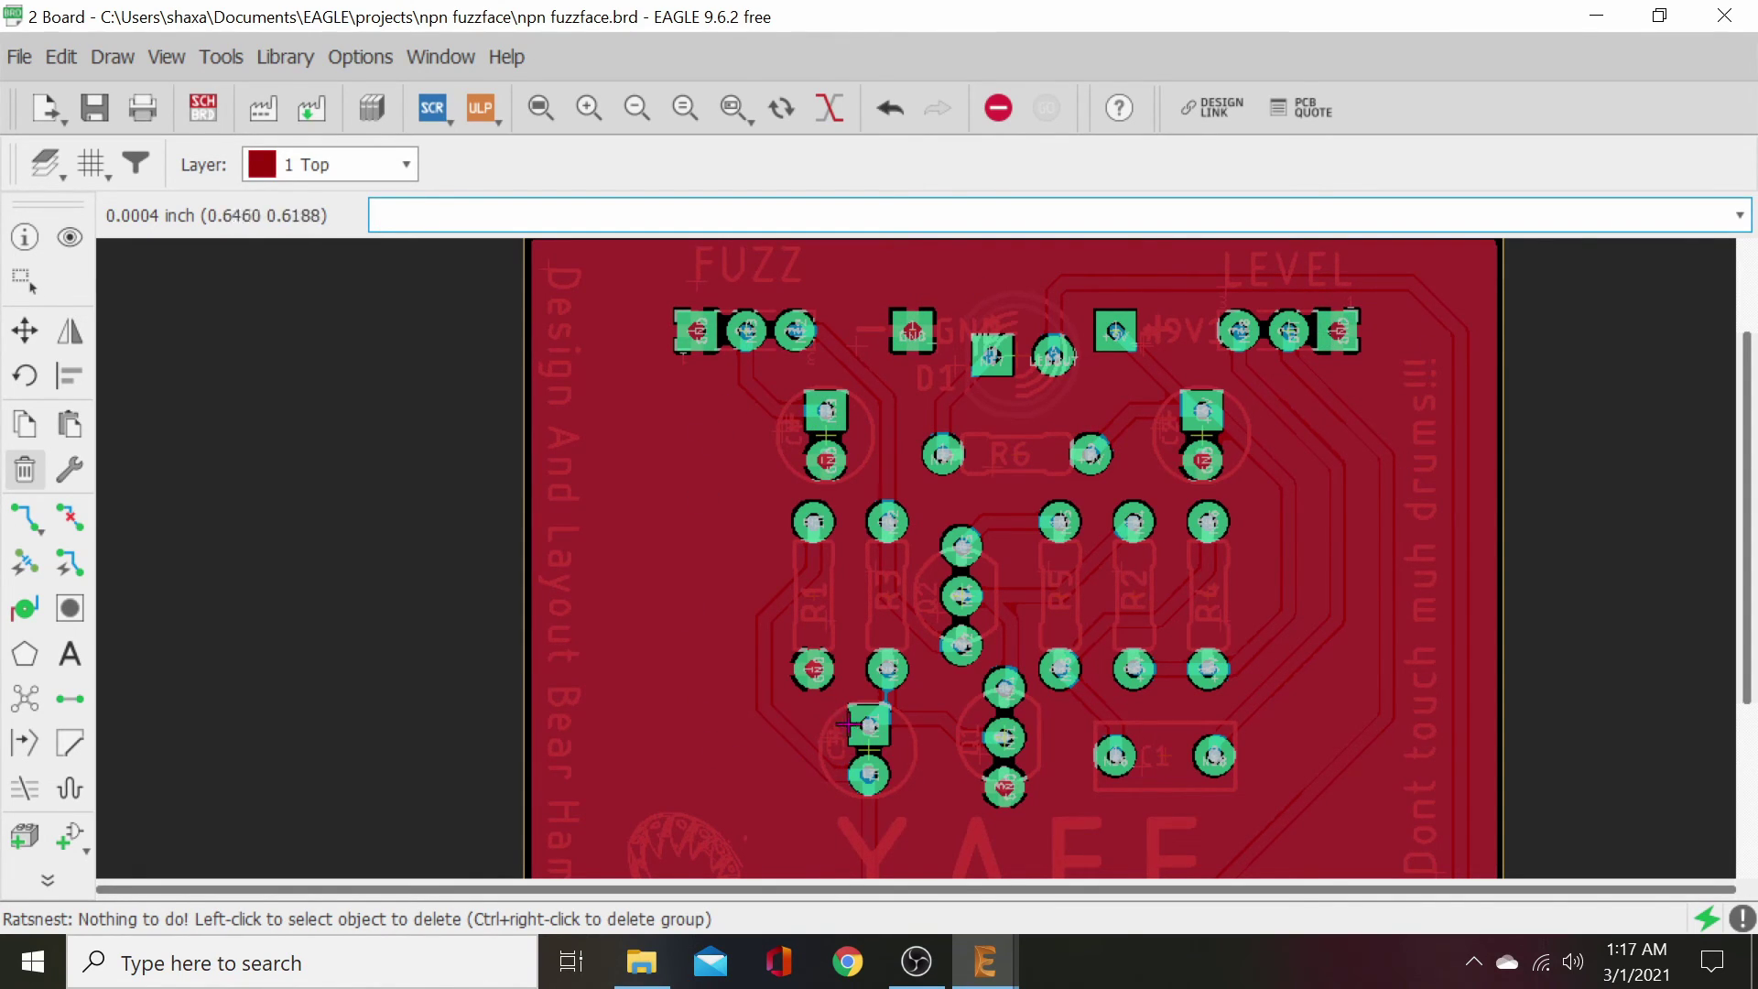
{"action": "scroll", "coordinate": [975, 789], "scroll_direction": "down", "scroll_amount": 1}
{"action": "middle_click_drag", "start_coordinate": [975, 789], "coordinate": [1065, 641]}
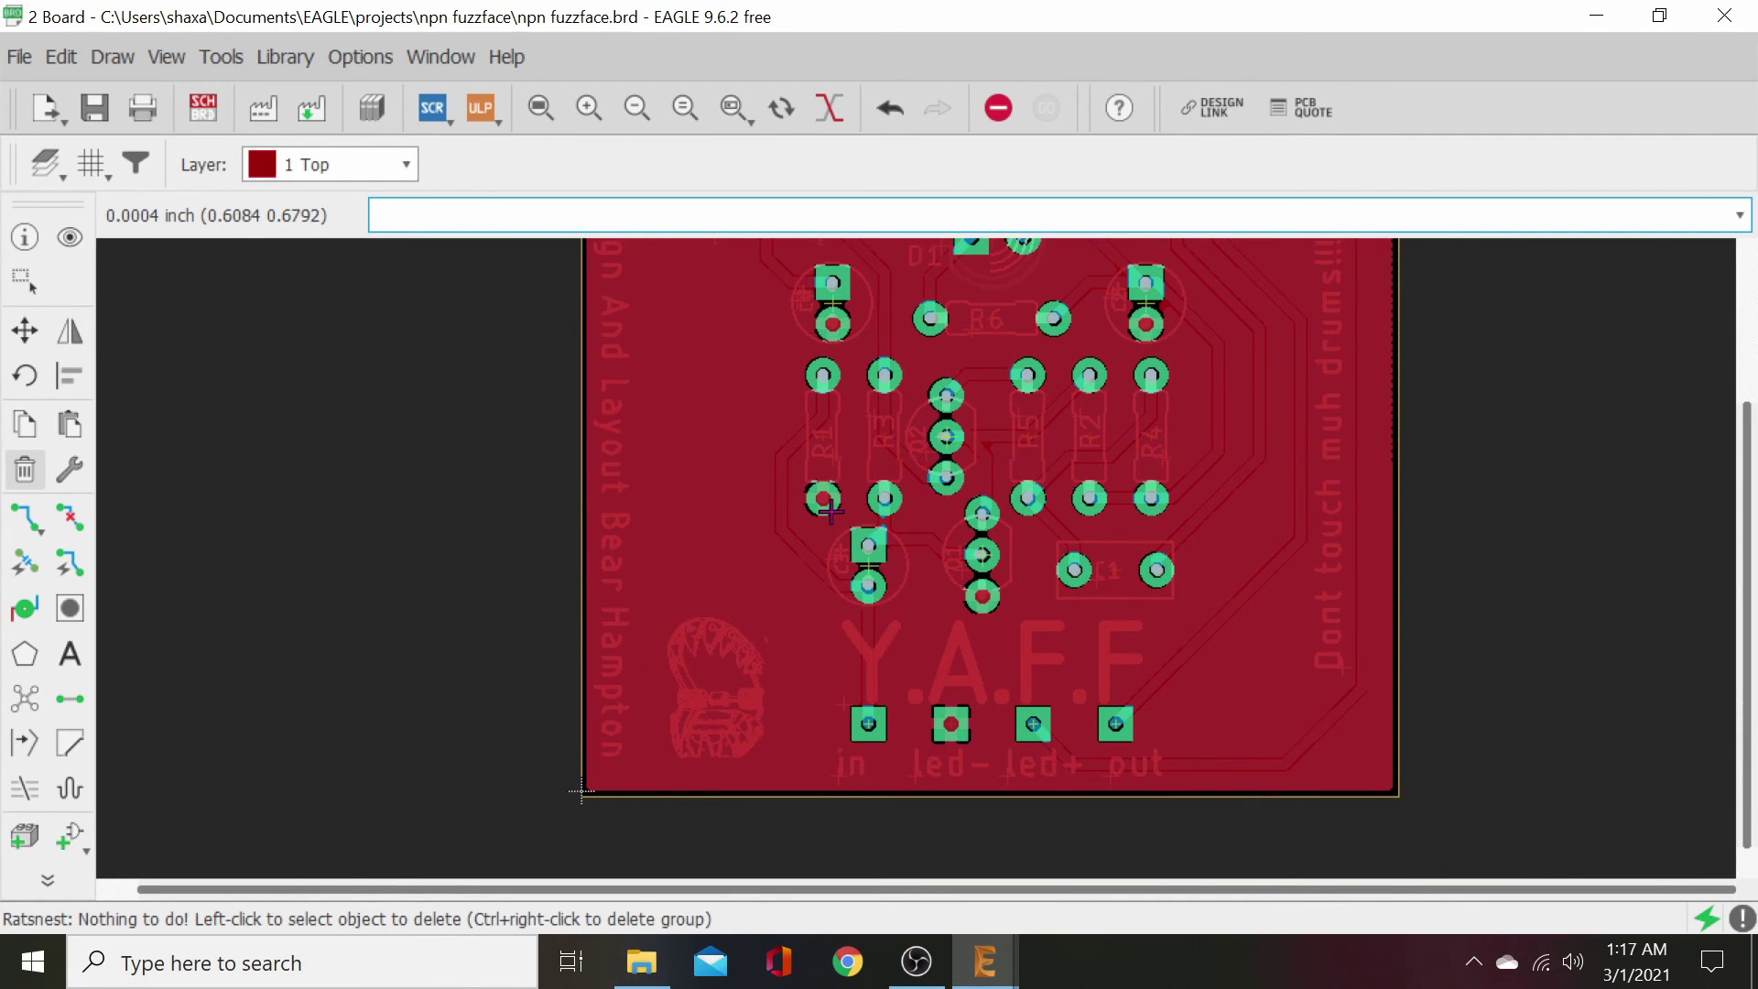
{"action": "scroll", "coordinate": [813, 515], "scroll_direction": "up", "scroll_amount": 1}
{"action": "scroll", "coordinate": [813, 515], "scroll_direction": "up", "scroll_amount": 6}
{"action": "scroll", "coordinate": [776, 669], "scroll_direction": "down", "scroll_amount": 5}
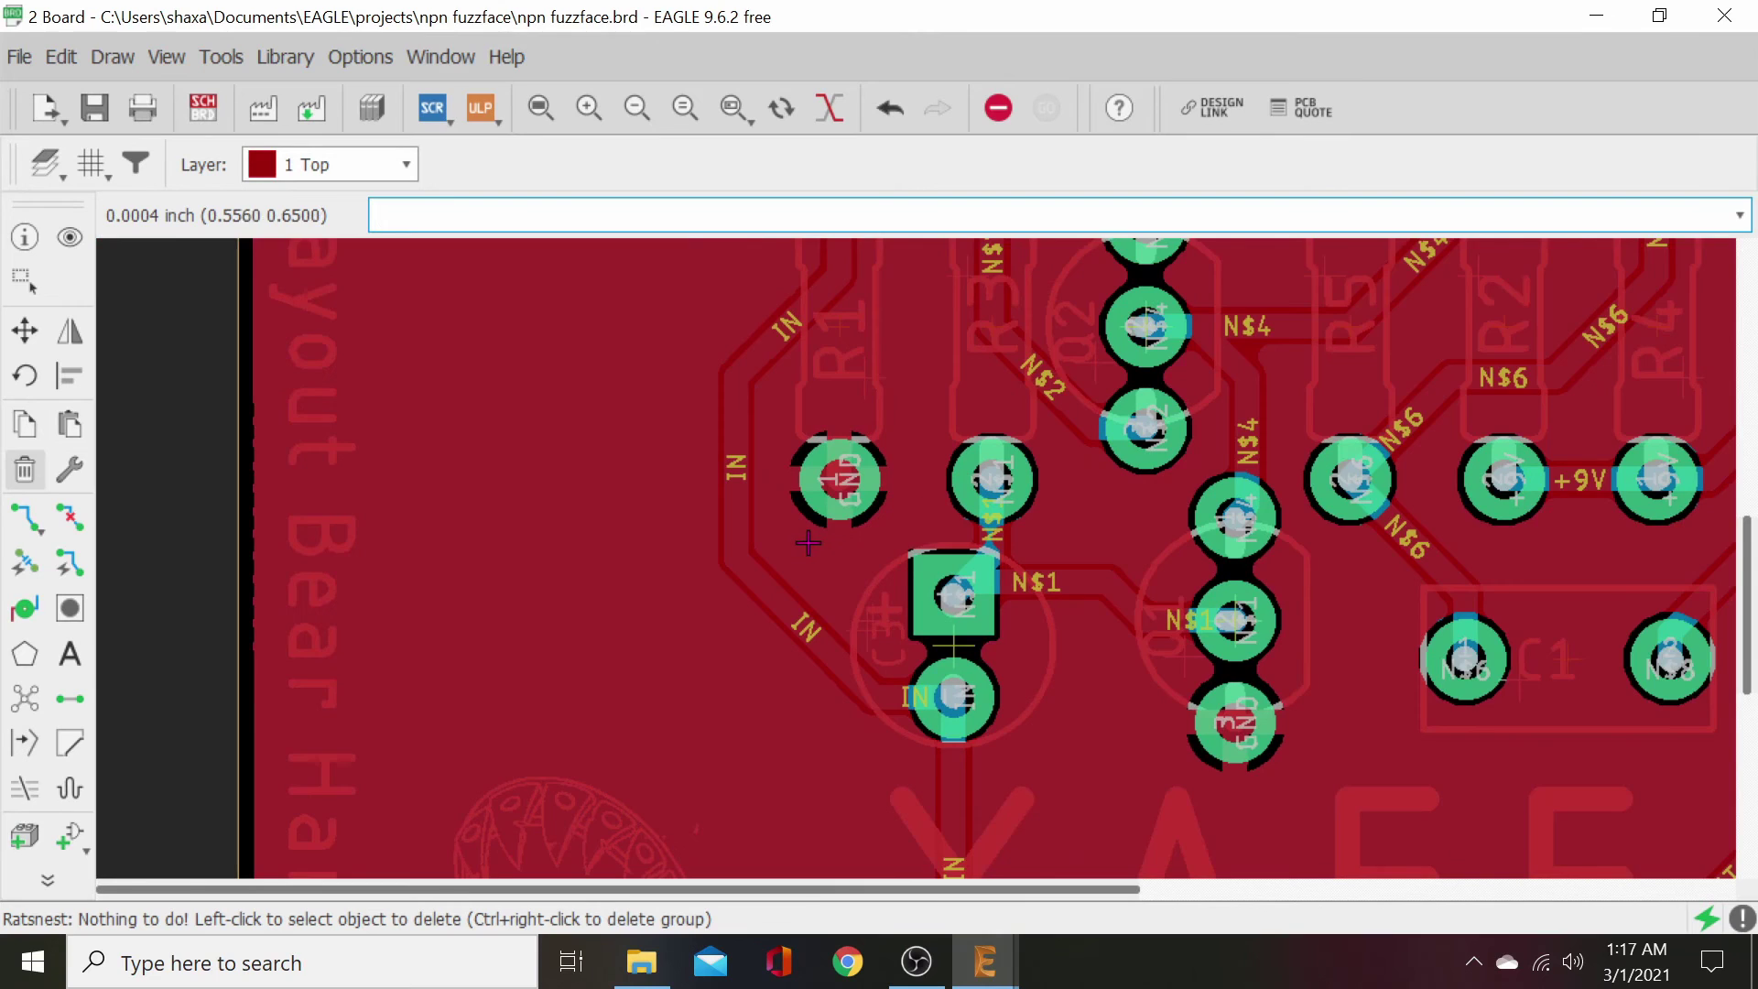
{"action": "middle_click_drag", "start_coordinate": [776, 670], "coordinate": [765, 557]}
{"action": "scroll", "coordinate": [1058, 701], "scroll_direction": "up", "scroll_amount": 2}
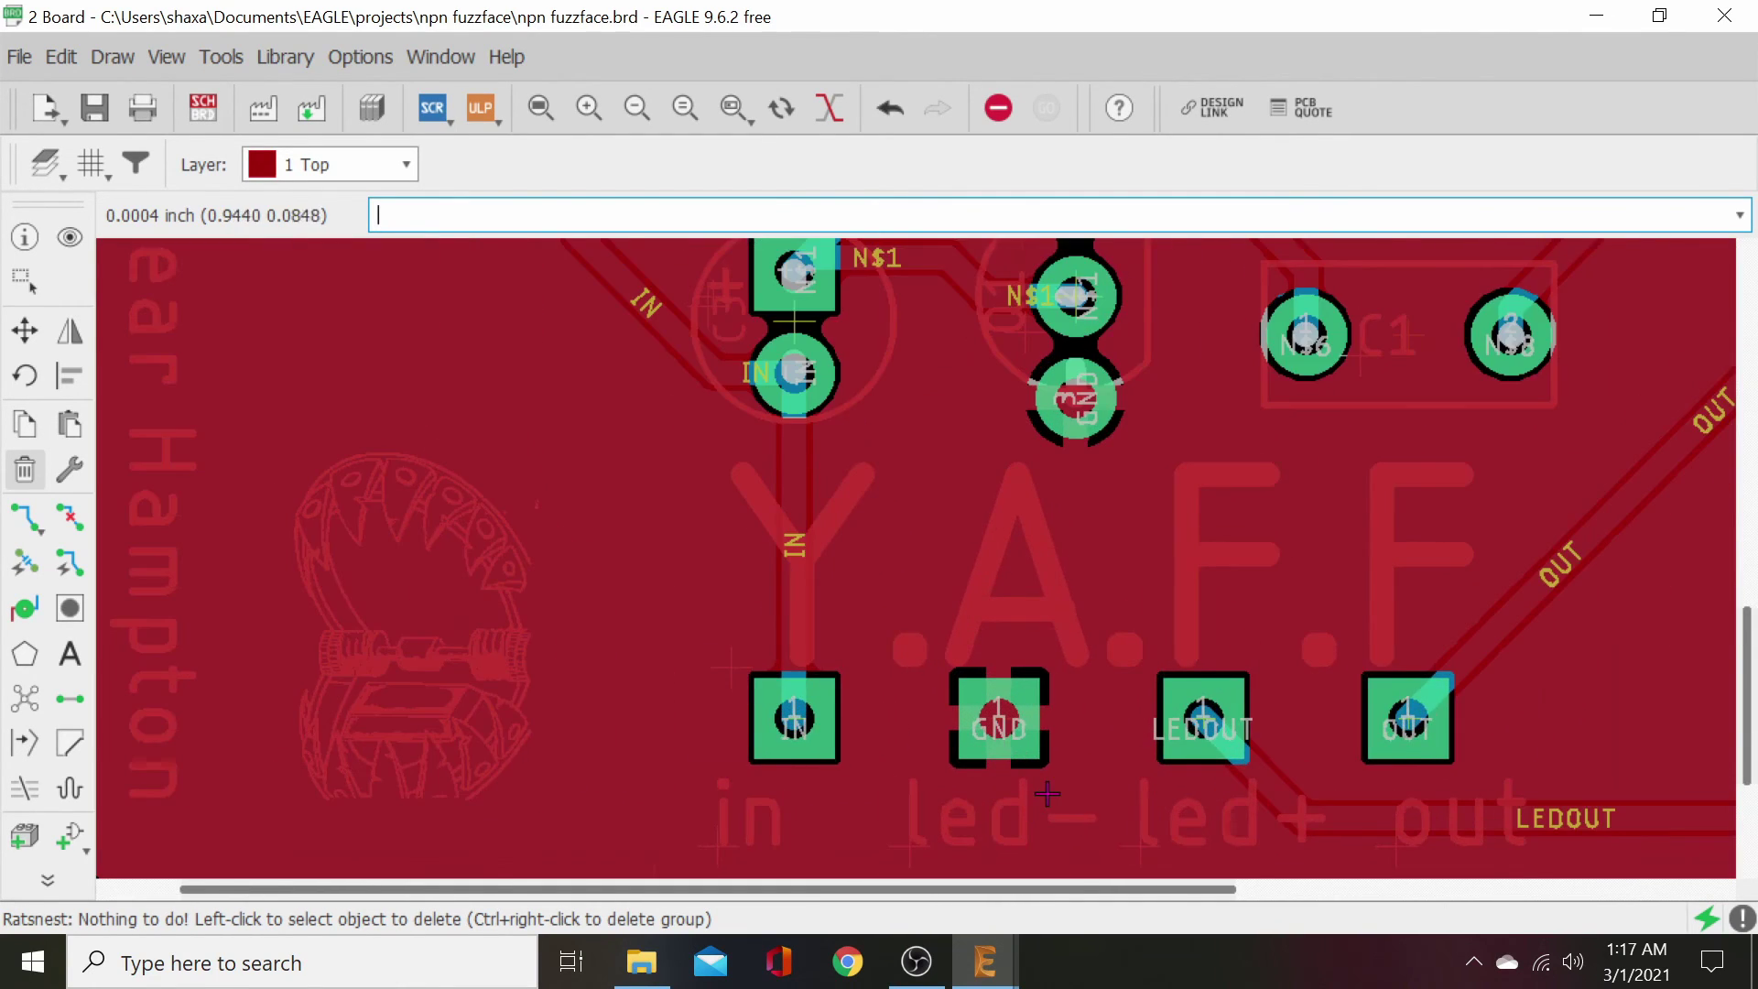
{"action": "scroll", "coordinate": [1106, 714], "scroll_direction": "down", "scroll_amount": 3}
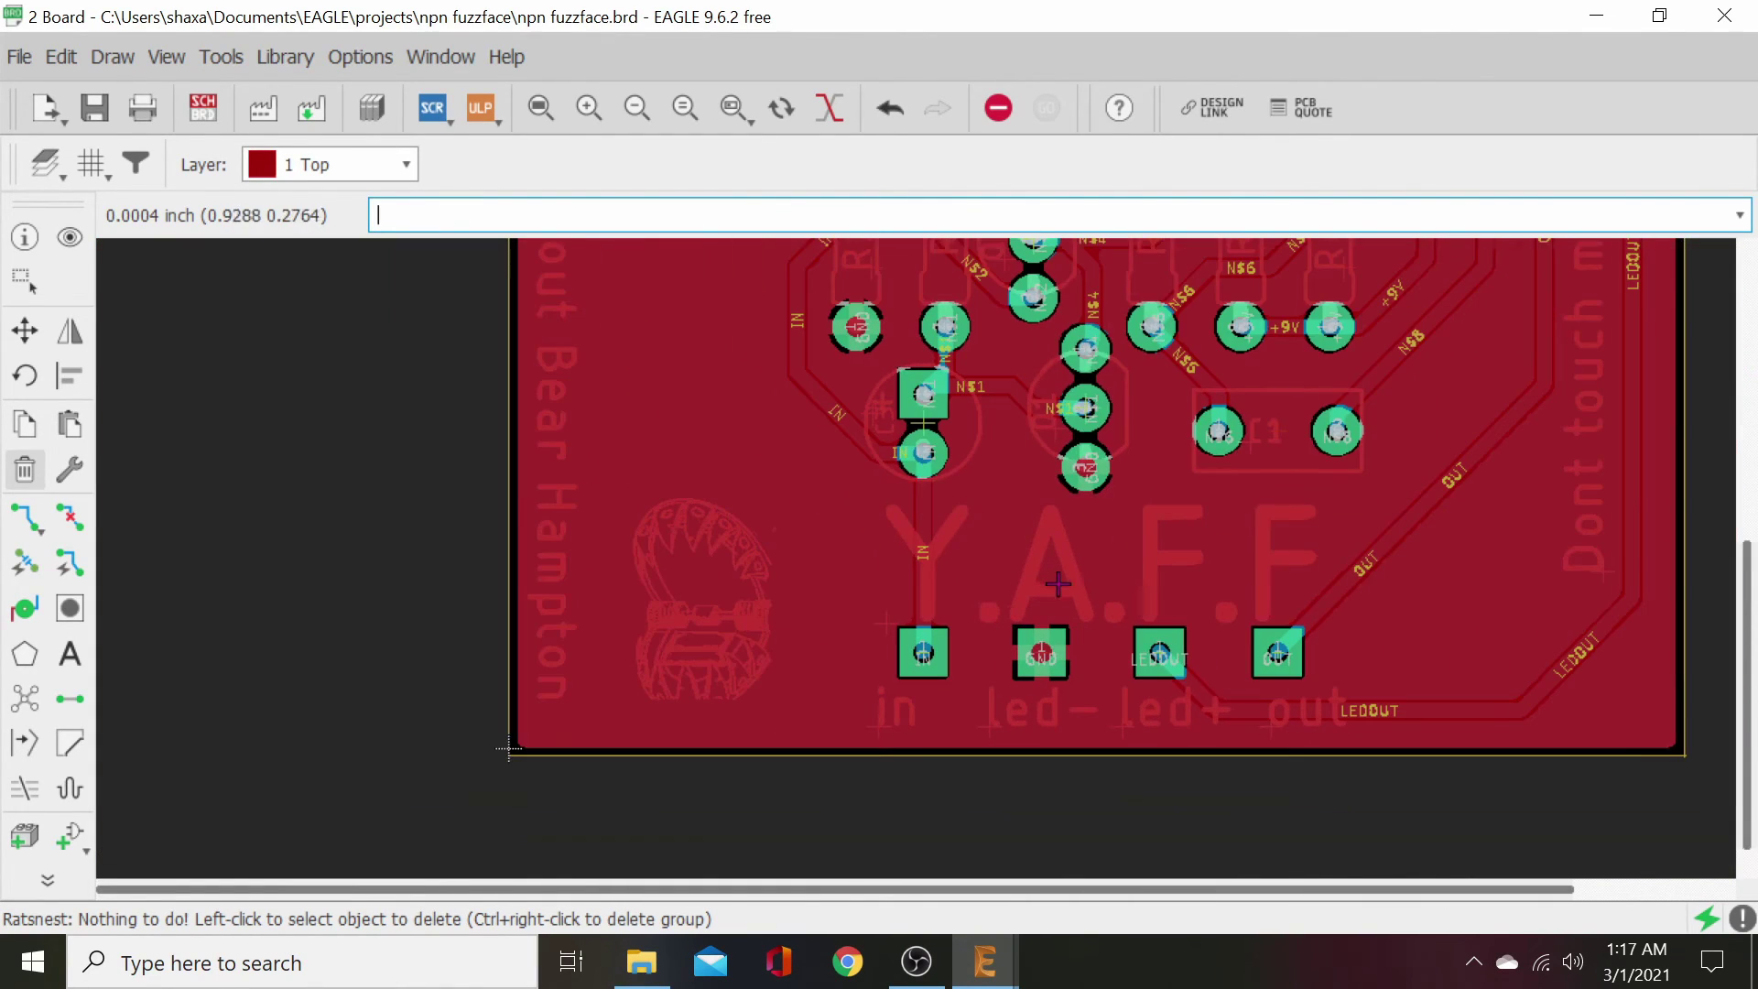
{"action": "scroll", "coordinate": [1227, 517], "scroll_direction": "down", "scroll_amount": 3}
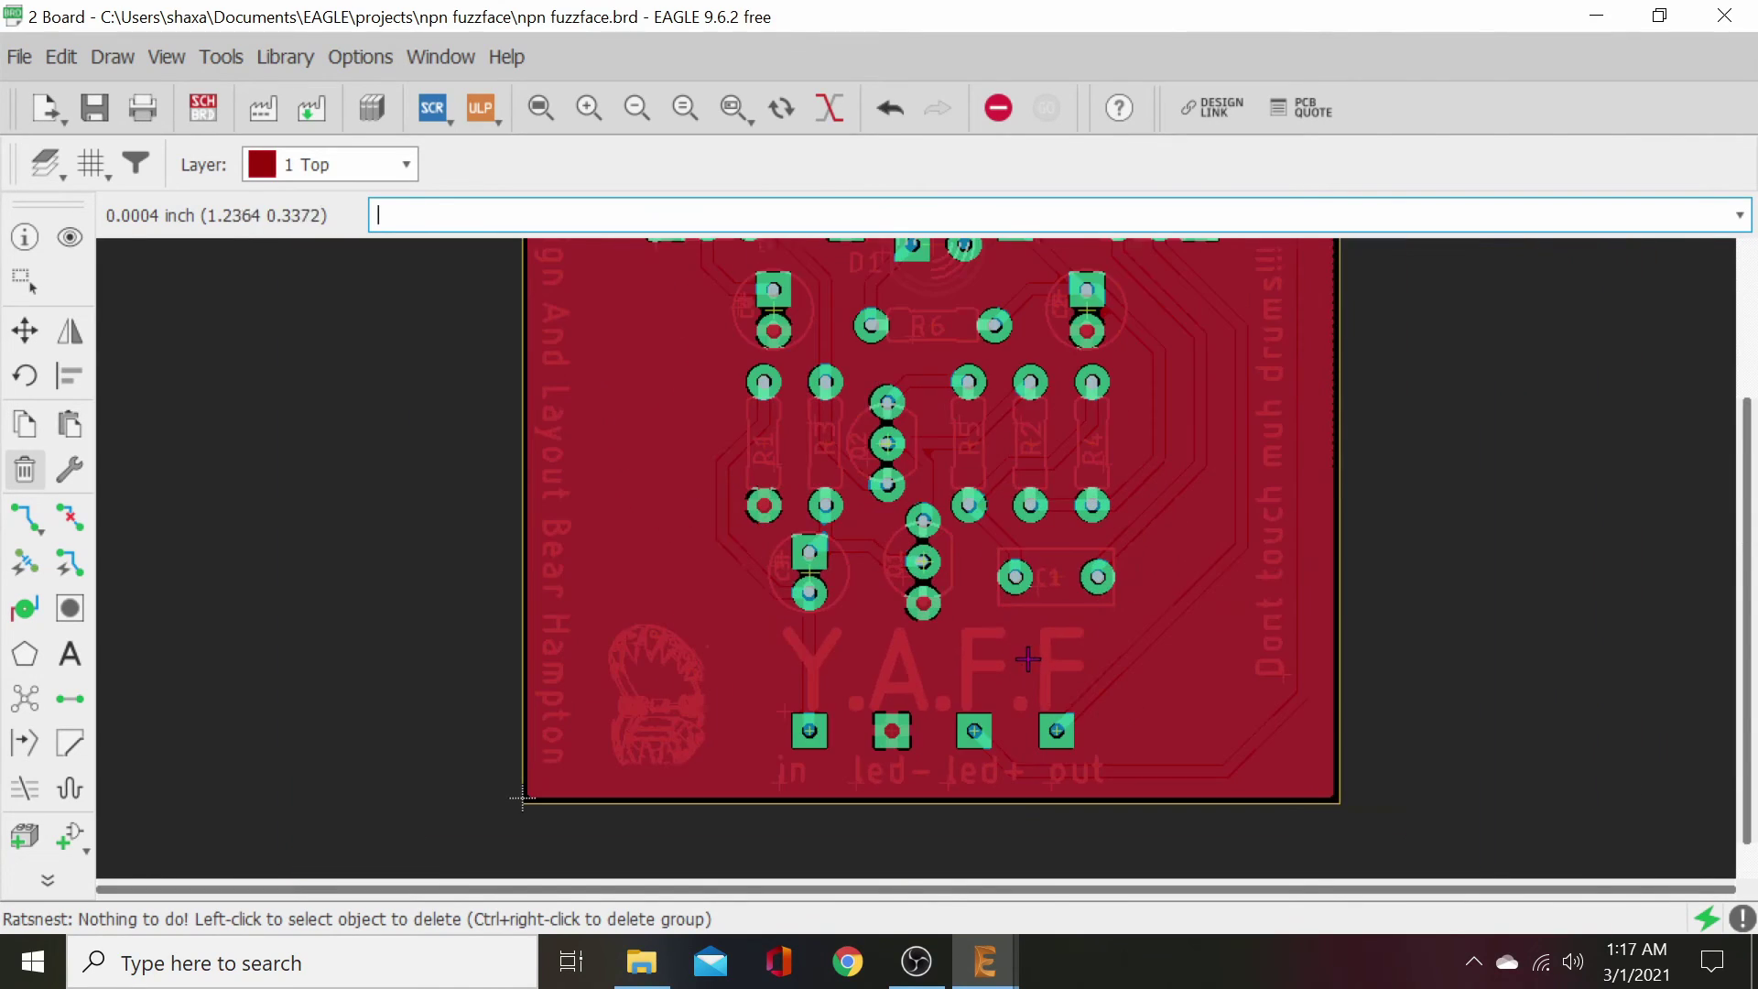
{"action": "middle_click_drag", "start_coordinate": [714, 475], "coordinate": [658, 559]}
{"action": "scroll", "coordinate": [649, 583], "scroll_direction": "up", "scroll_amount": 1}
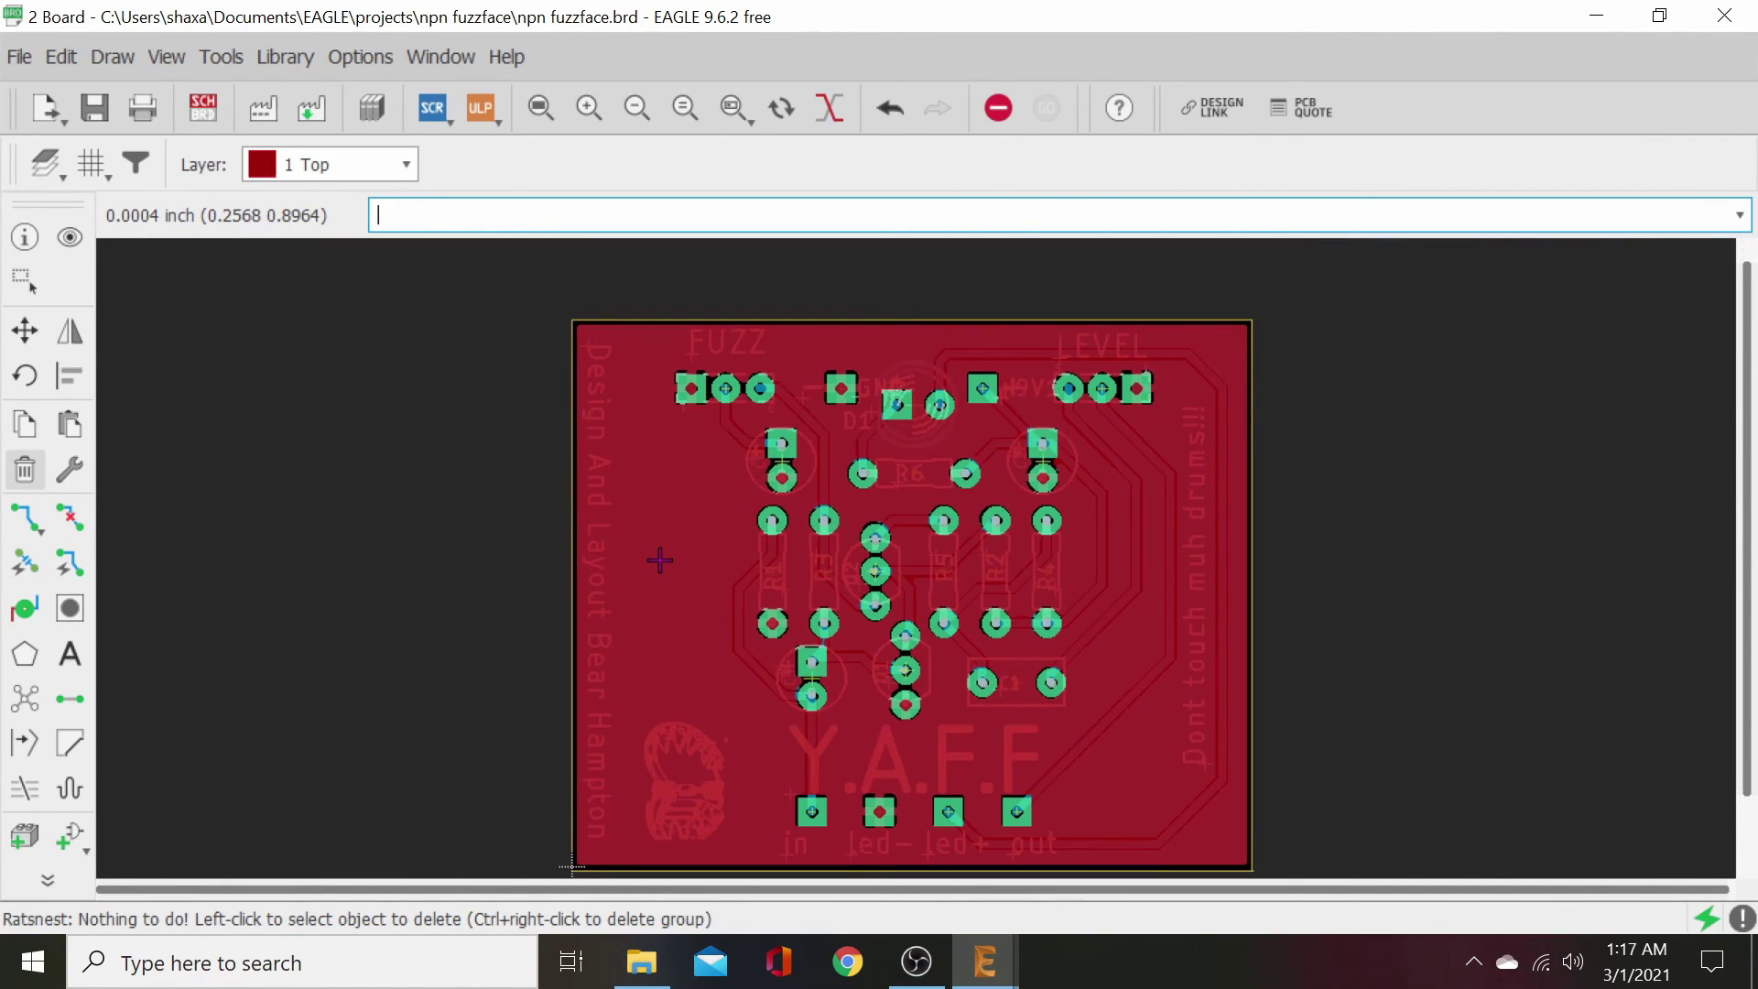
{"action": "left_click", "coordinate": [44, 165]}
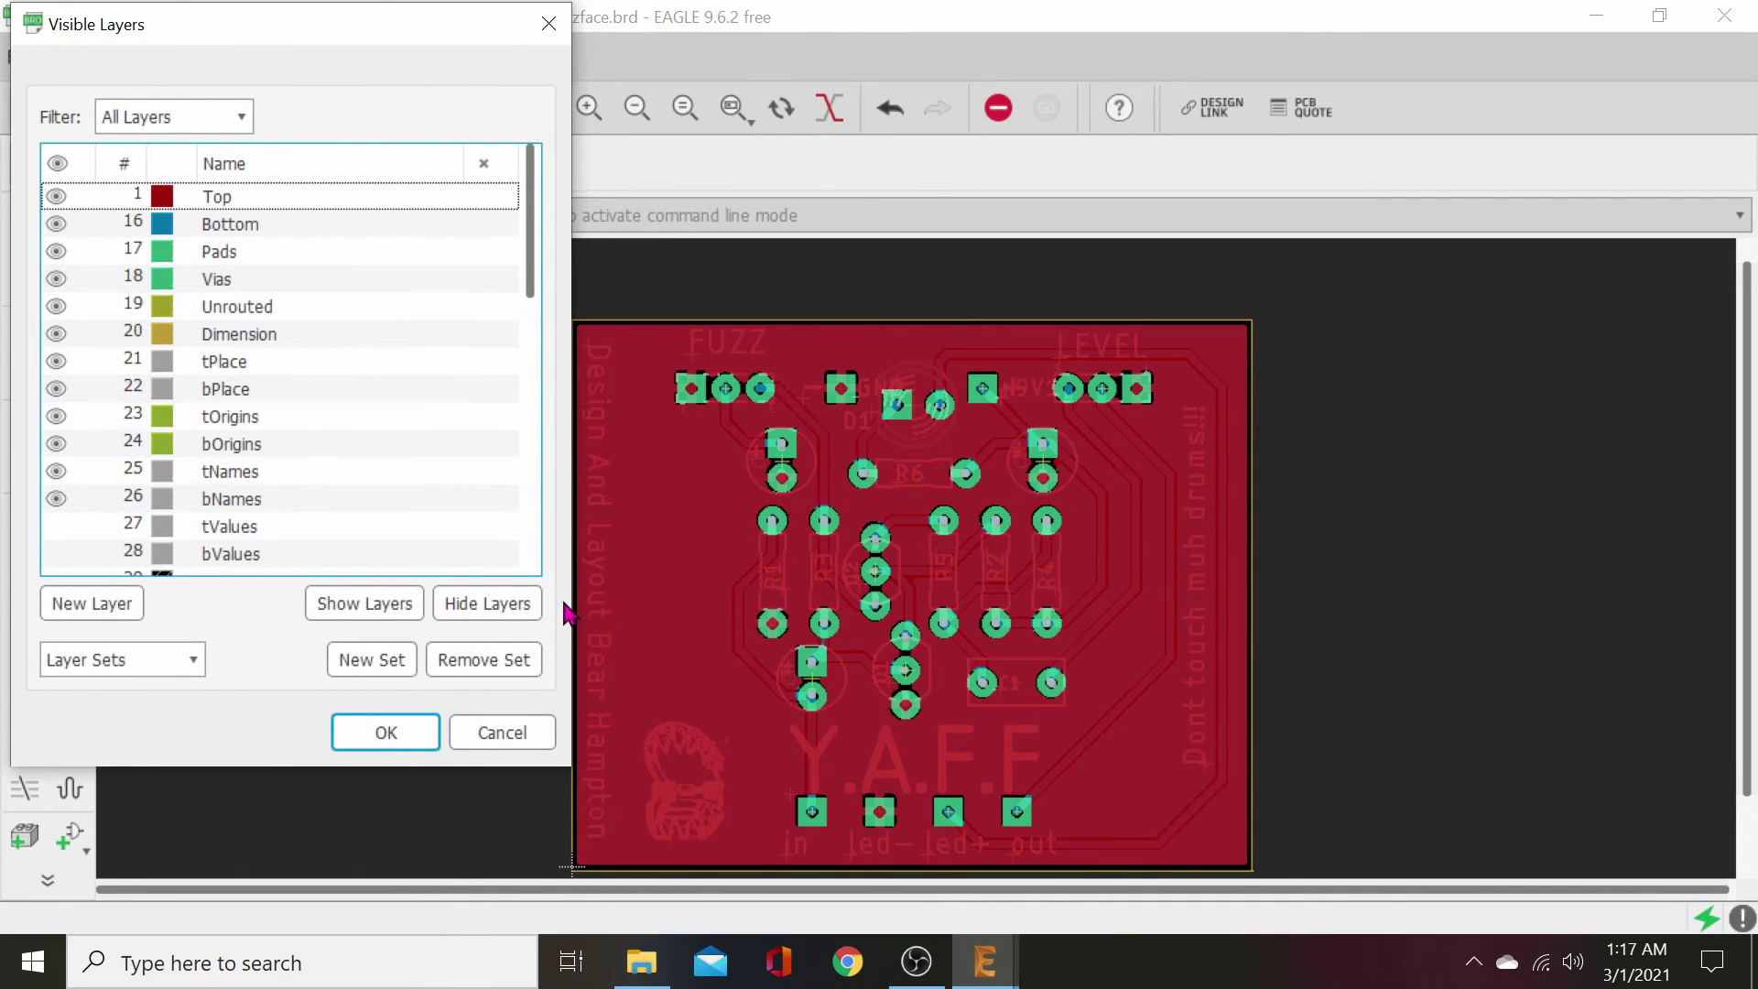
{"action": "left_click", "coordinate": [476, 608]}
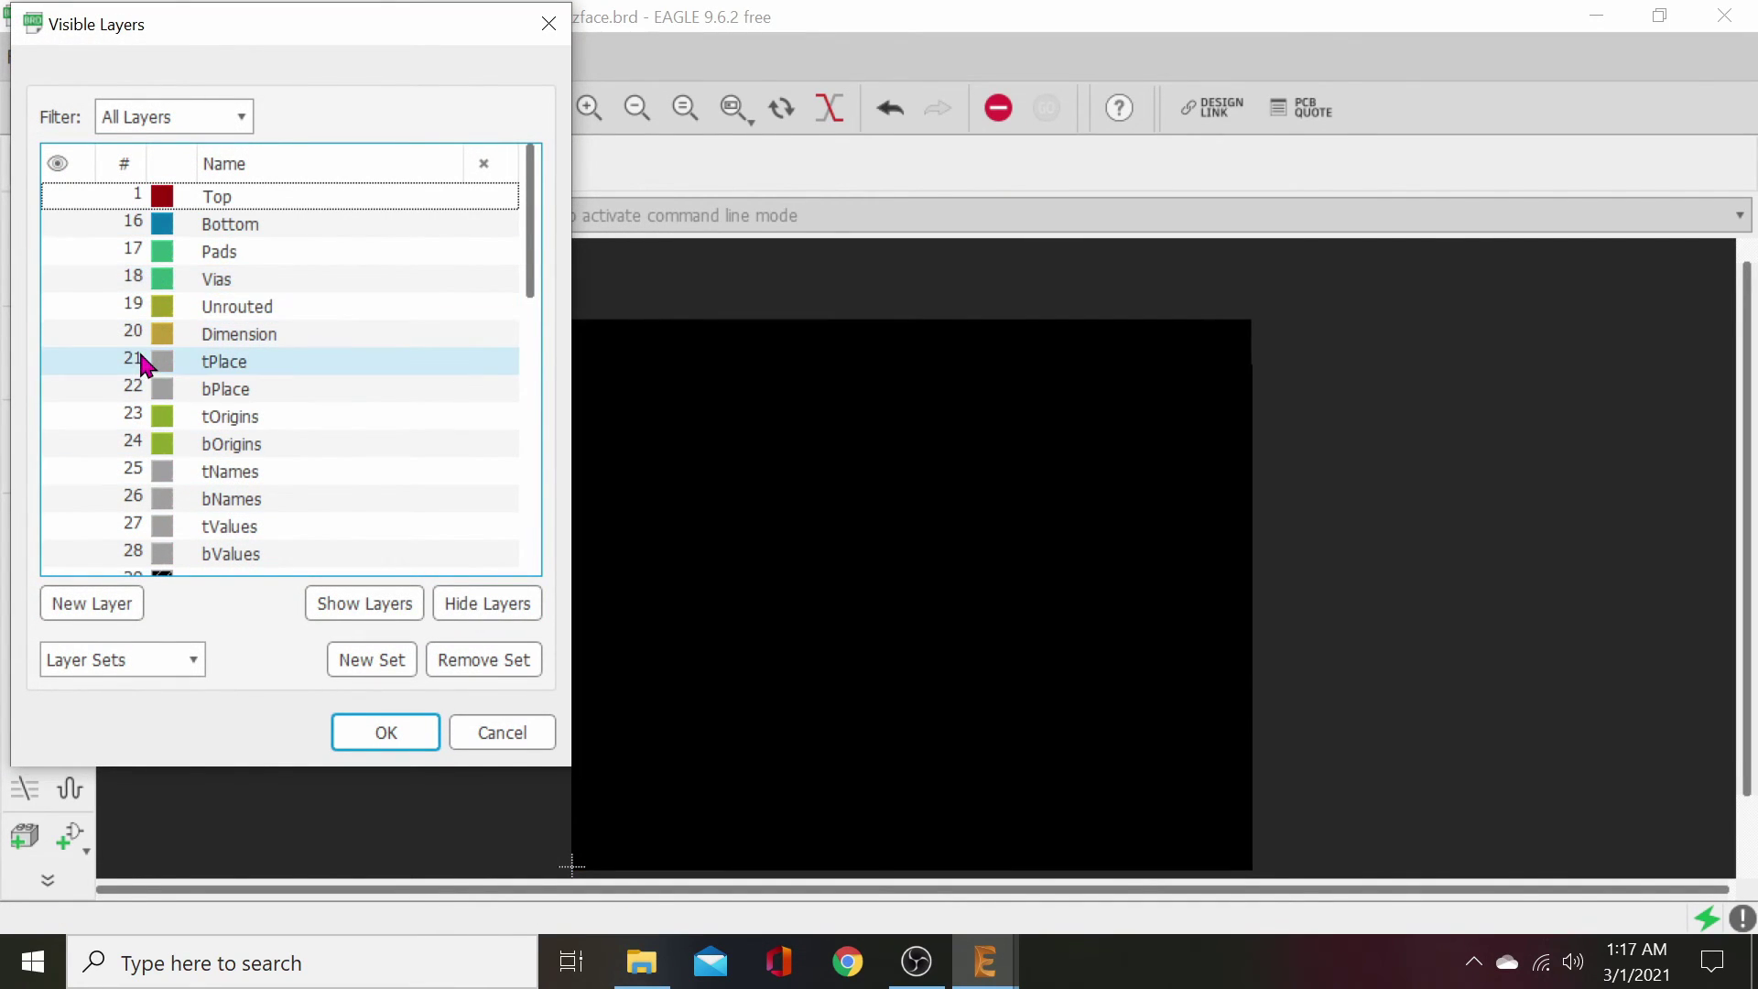
{"action": "left_click", "coordinate": [64, 361]}
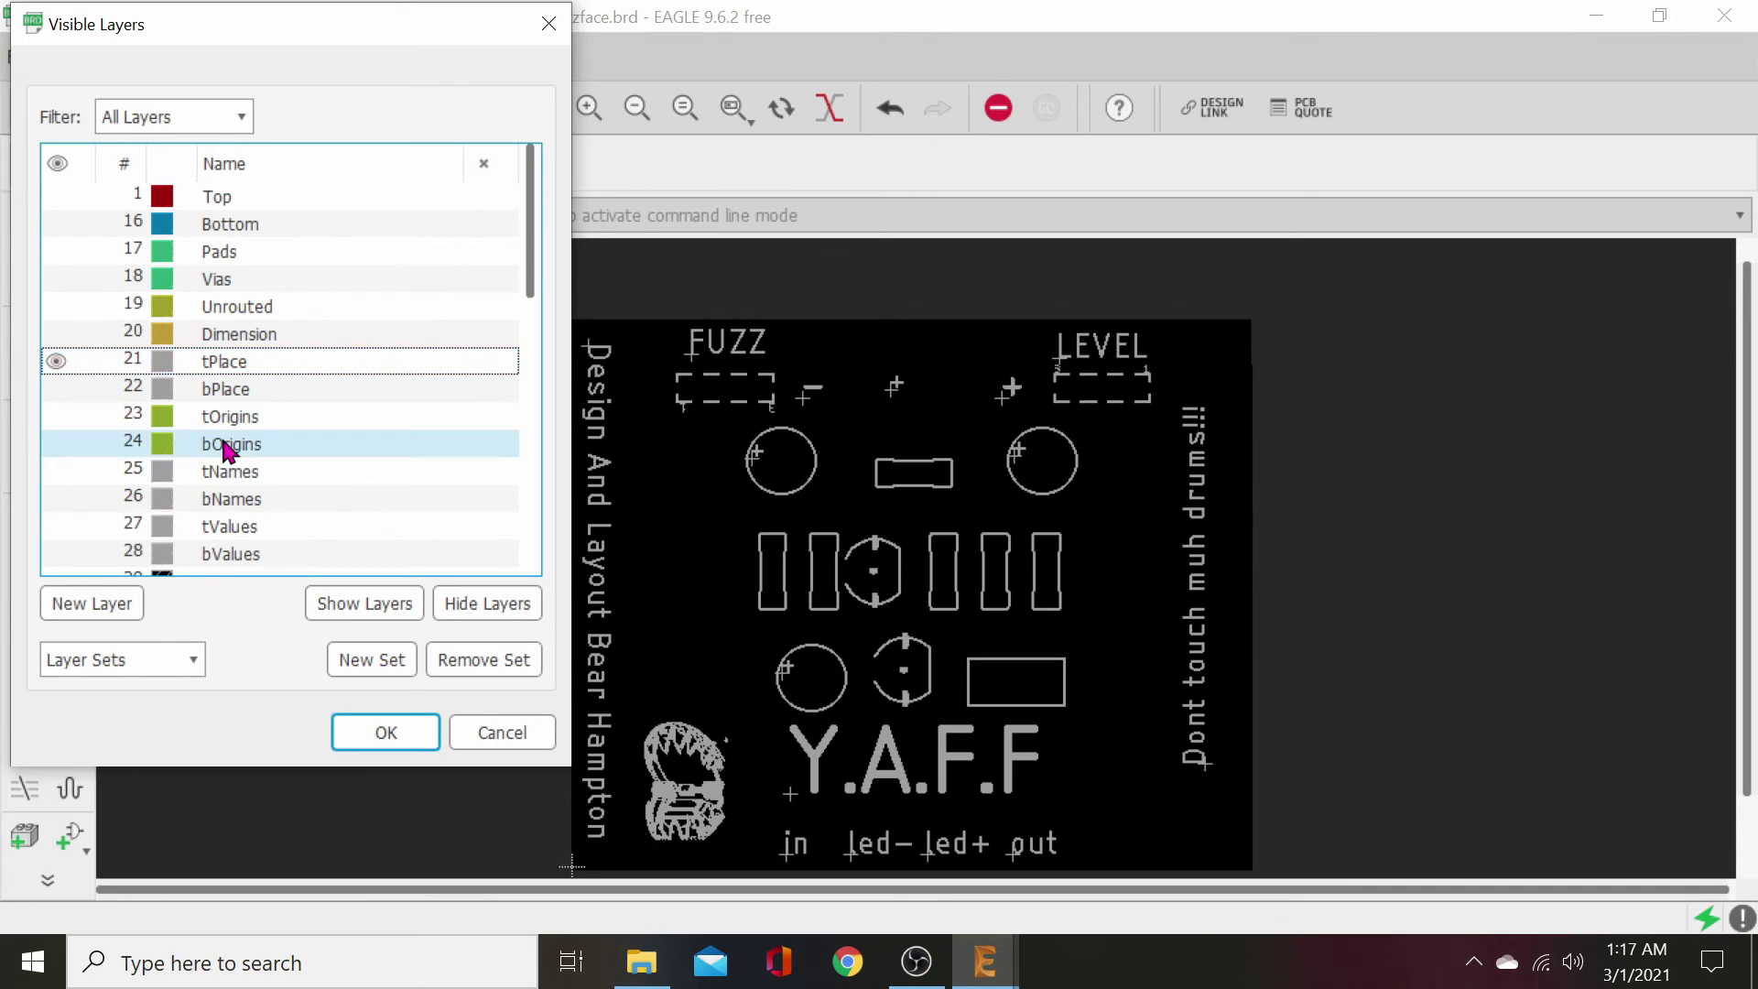
{"action": "left_click", "coordinate": [57, 253]}
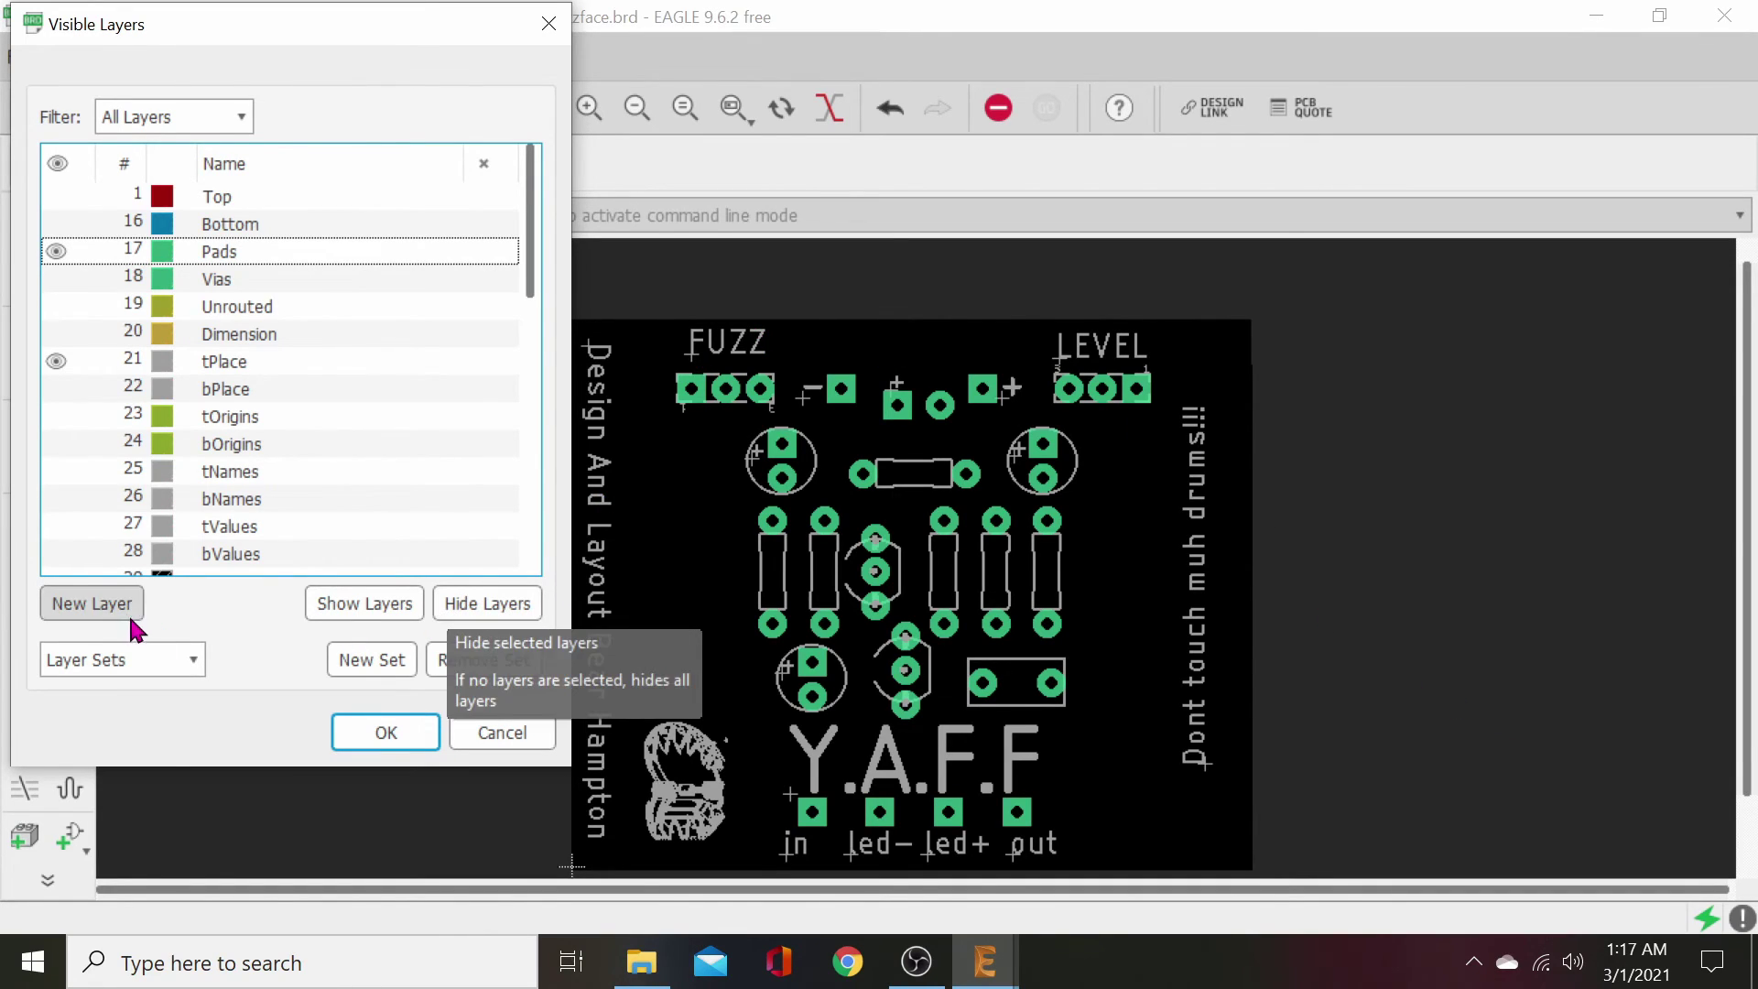
{"action": "left_click", "coordinate": [164, 659]}
{"action": "left_click", "coordinate": [171, 725]}
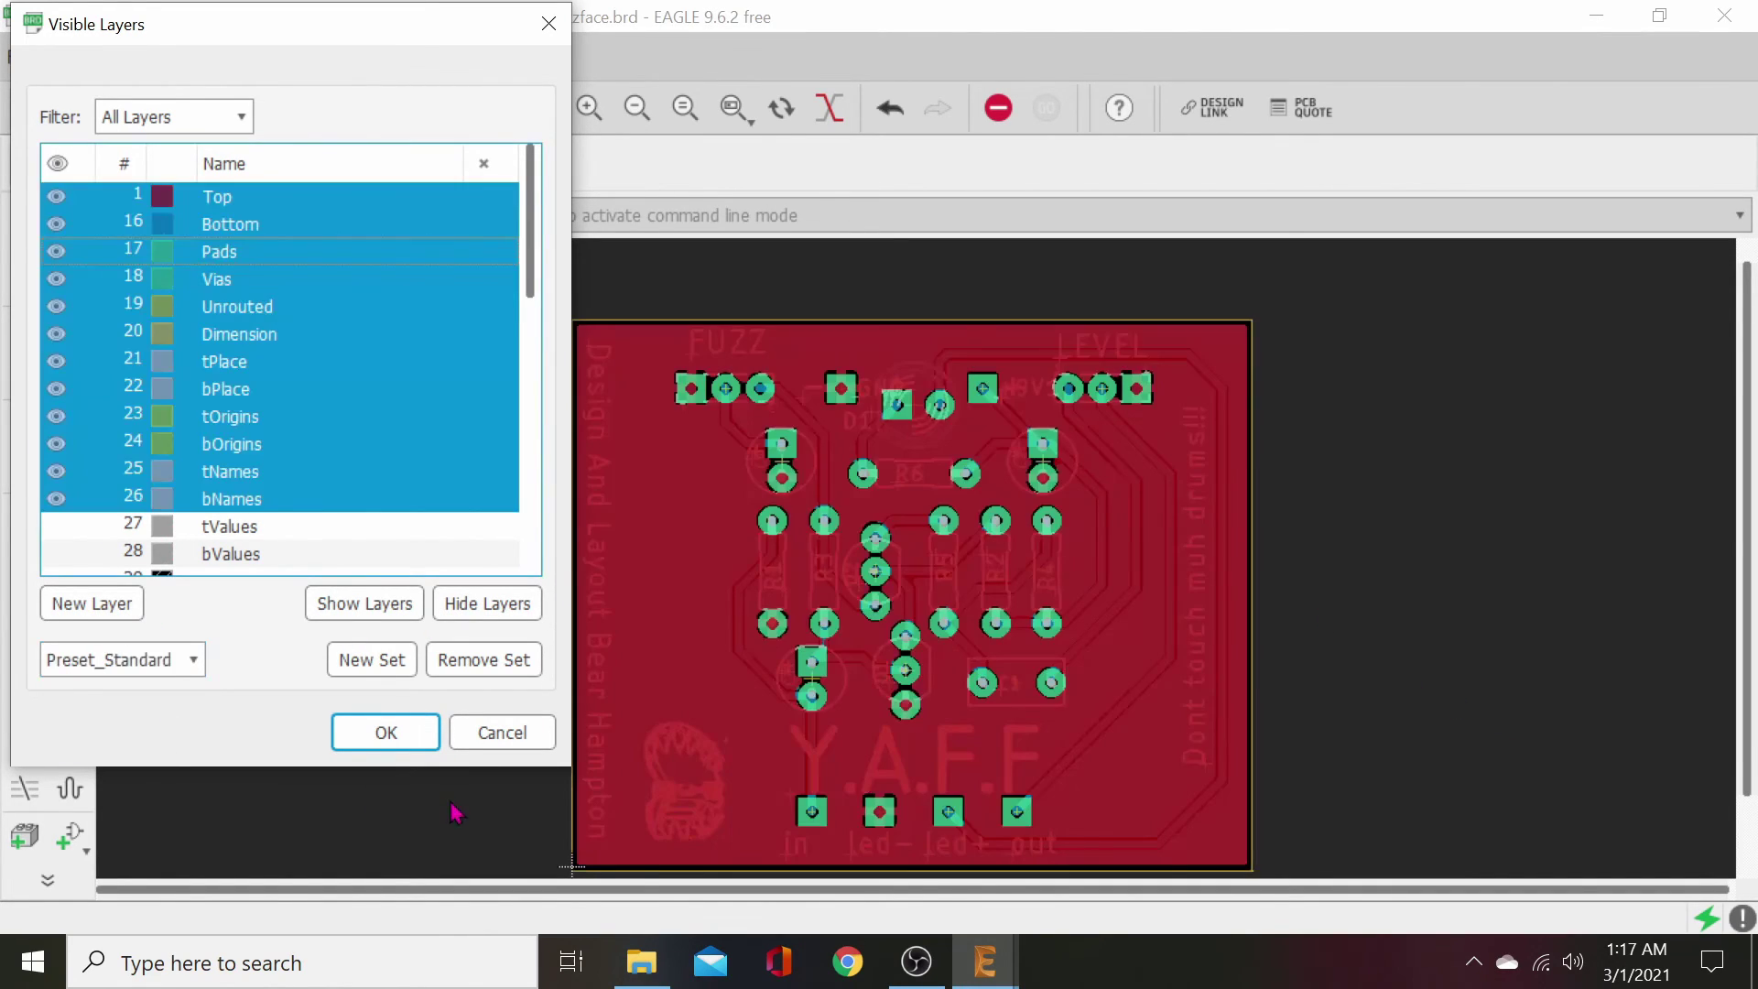
{"action": "left_click", "coordinate": [375, 736]}
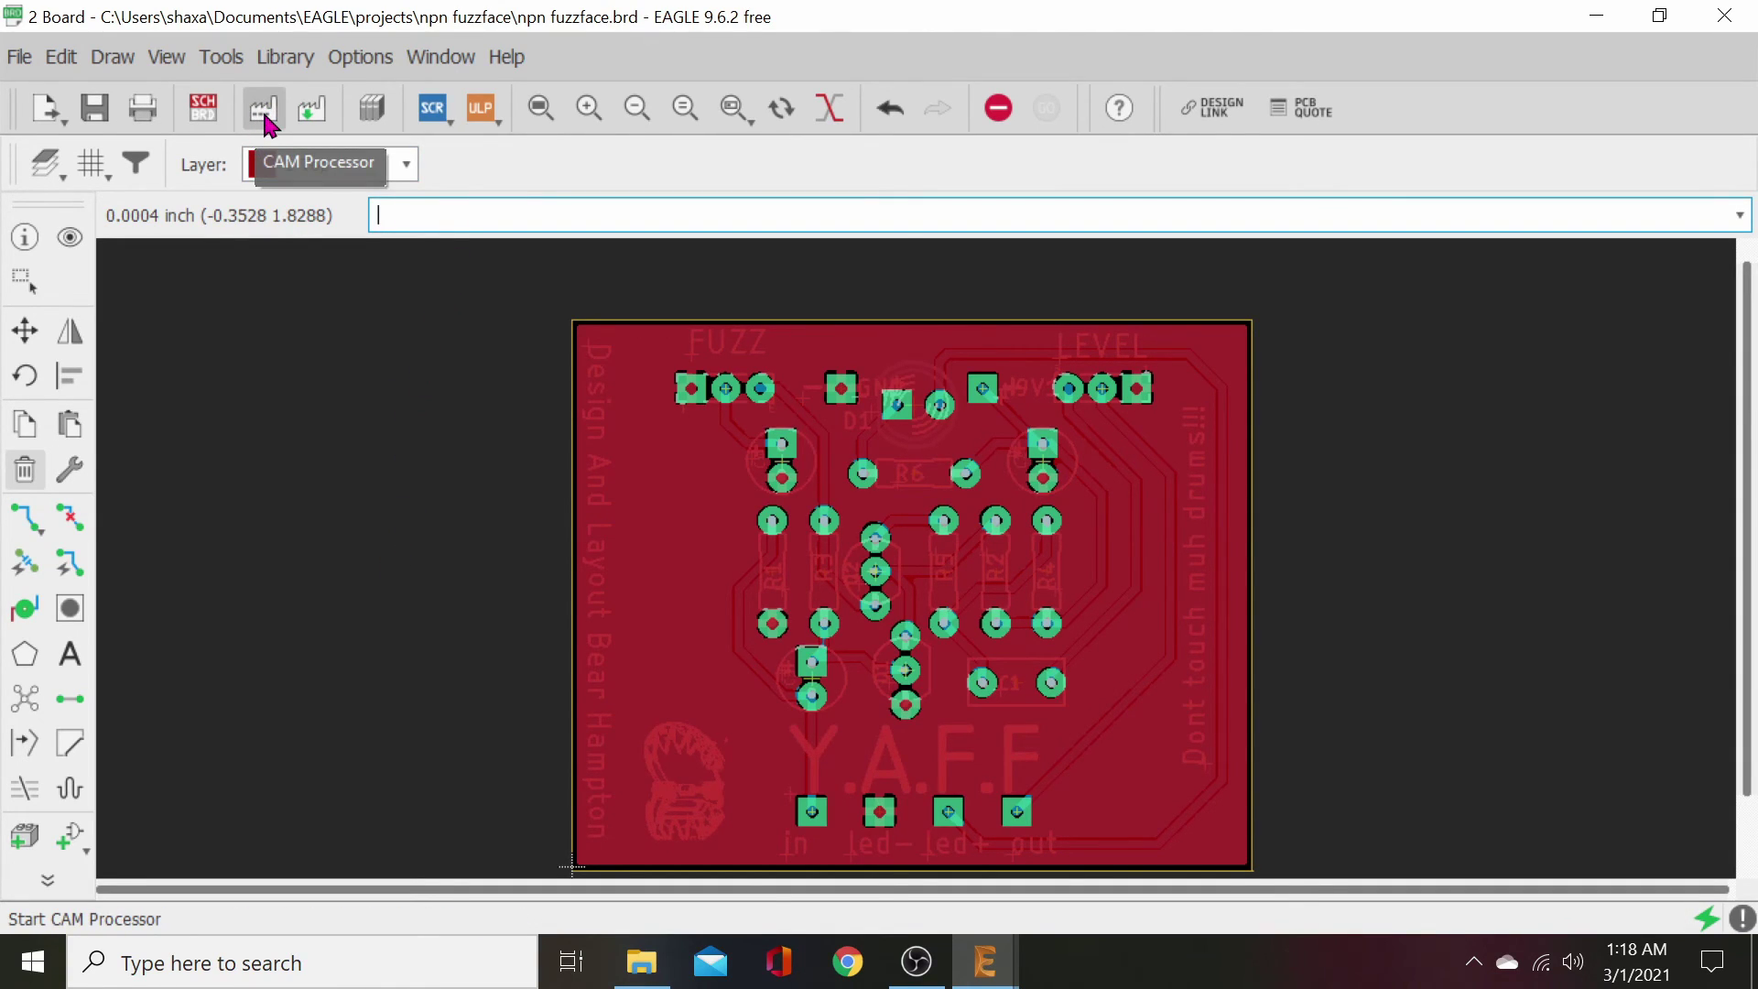
- Save the fuzz-face board and launch the CAM Processor
{"action": "left_click", "coordinate": [19, 56]}
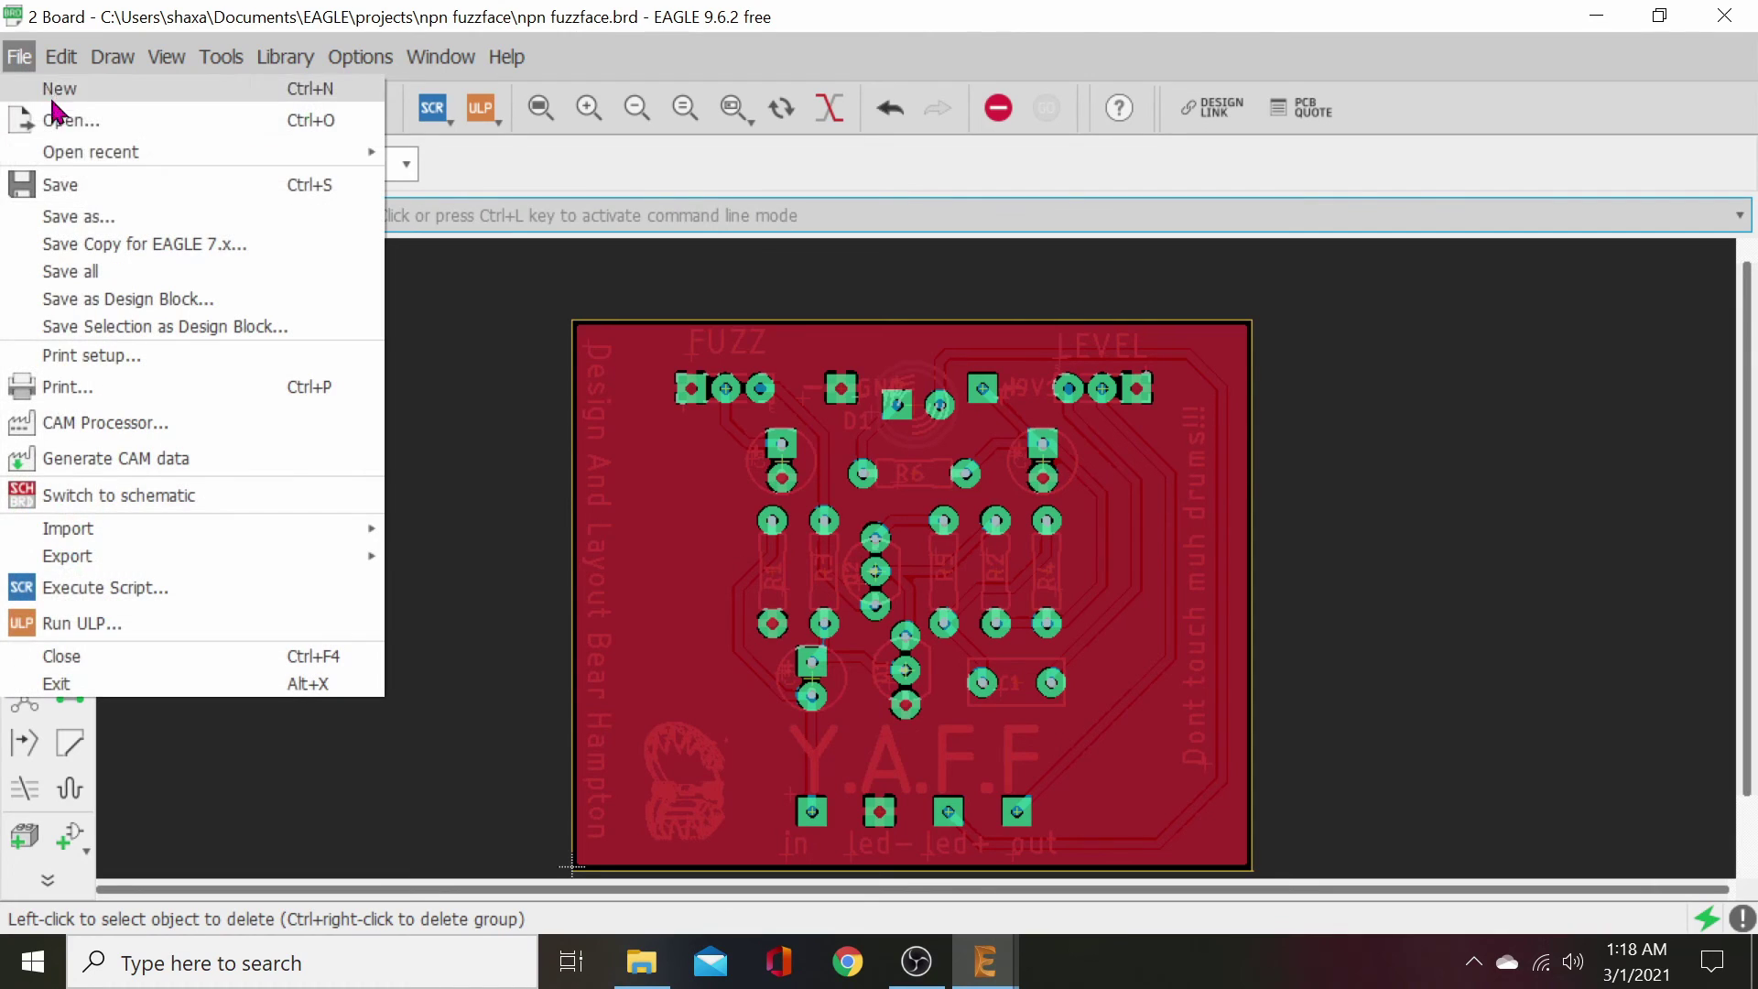
{"action": "left_click", "coordinate": [49, 187]}
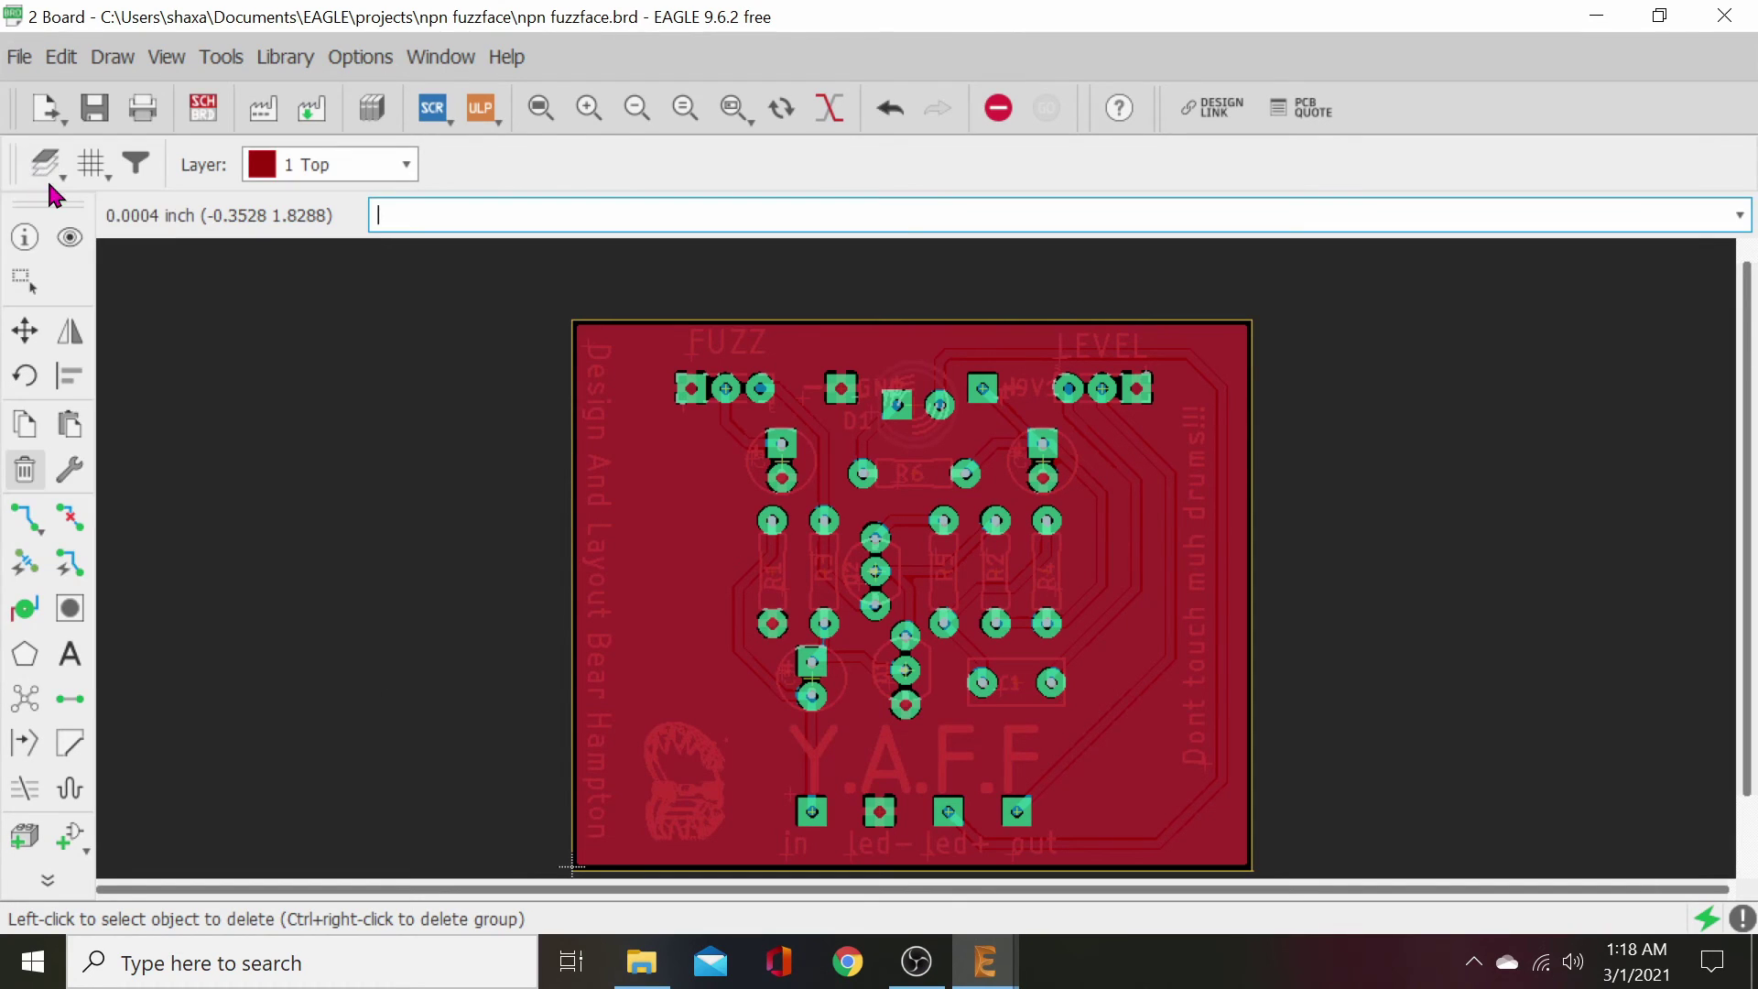
{"action": "left_click", "coordinate": [263, 109]}
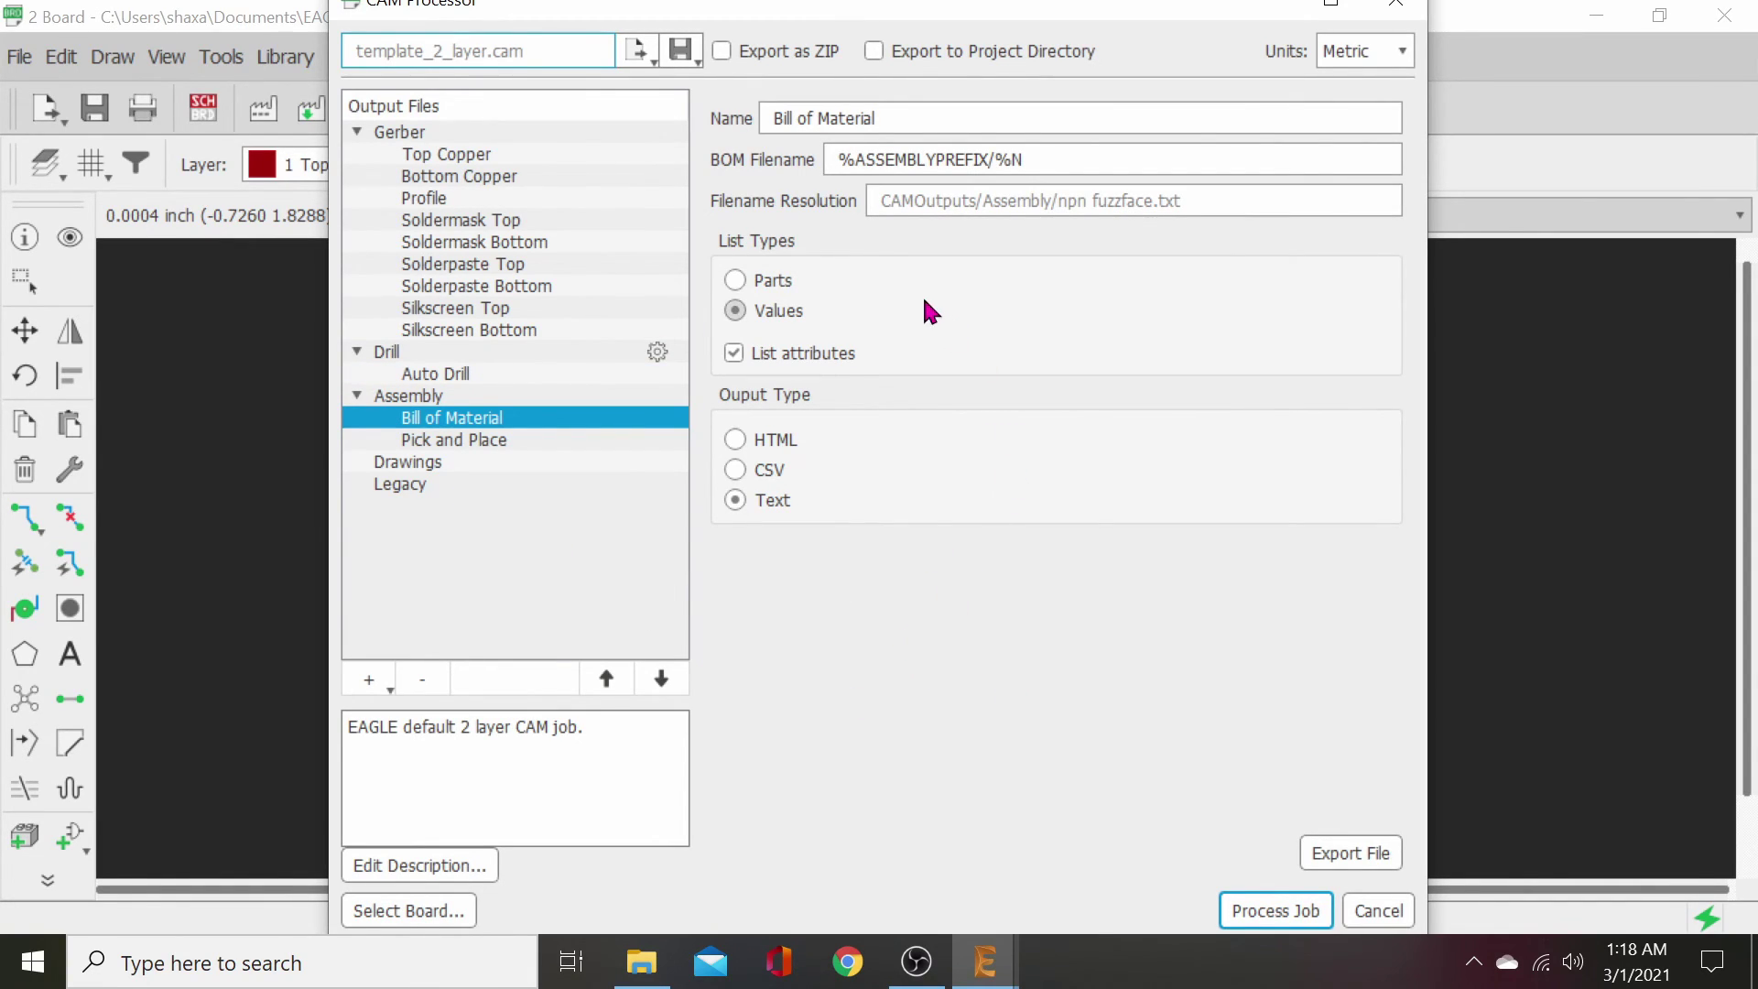
- Load oshpark-2layer.cam from the EAGLE cam folder
{"action": "left_click", "coordinate": [637, 55]}
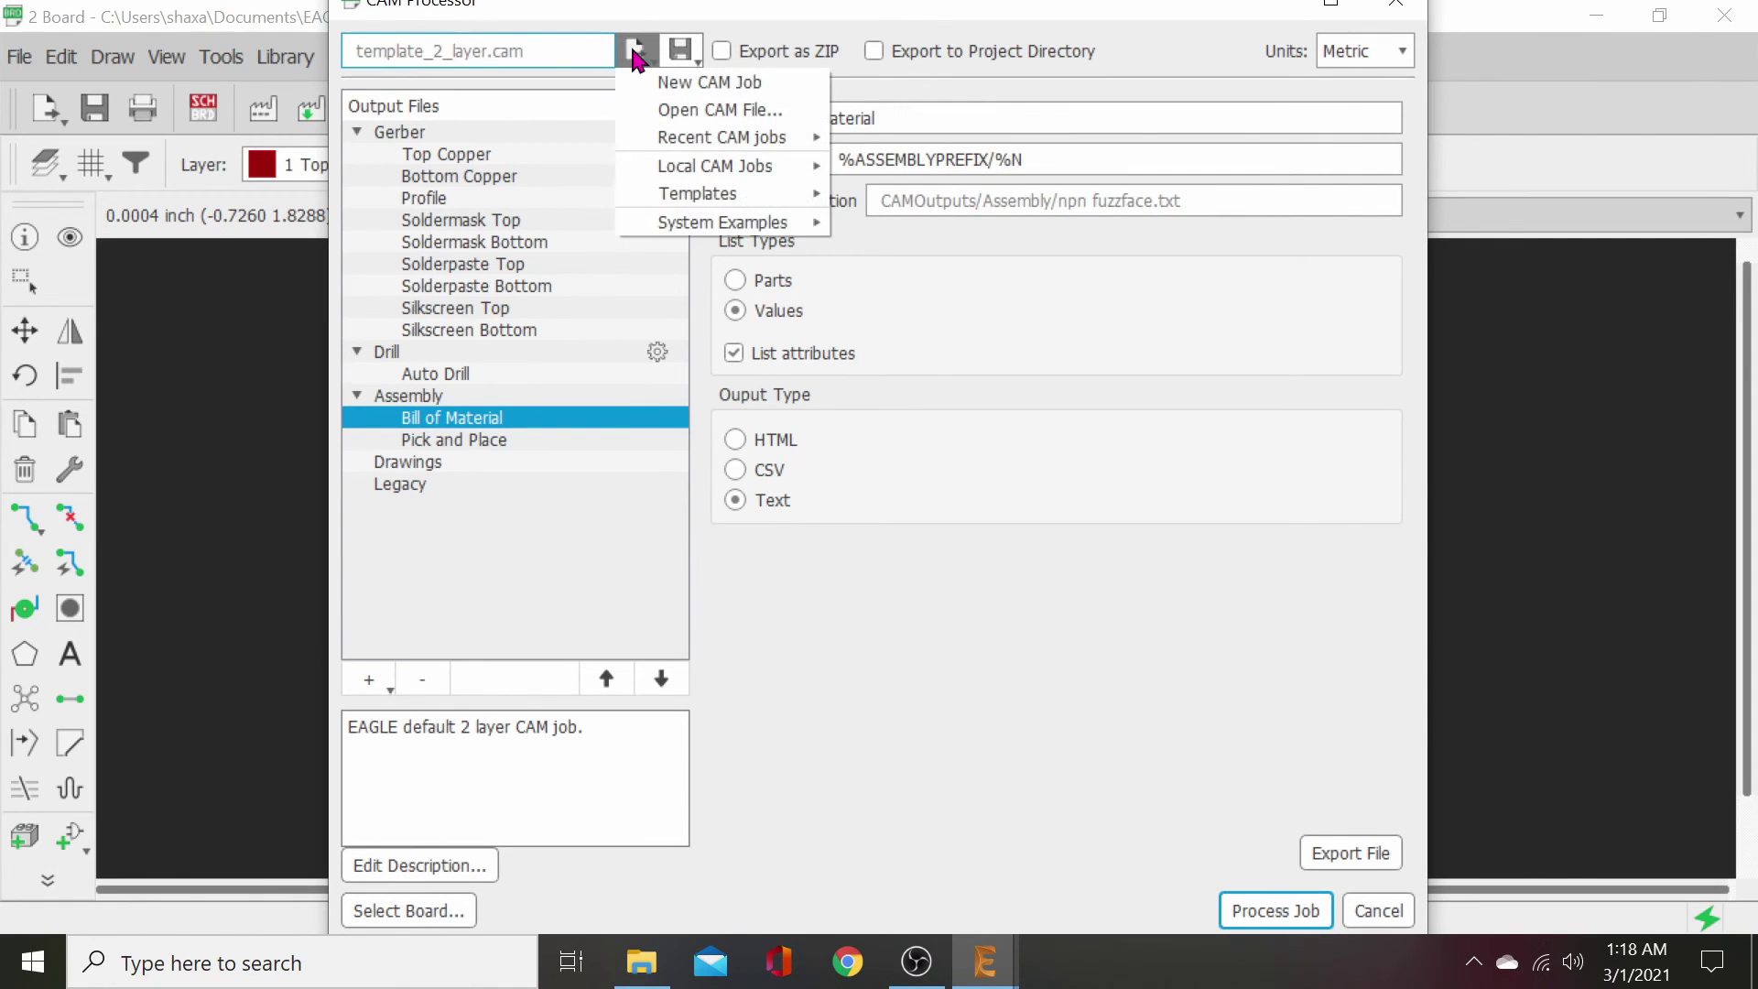
{"action": "left_click", "coordinate": [665, 111]}
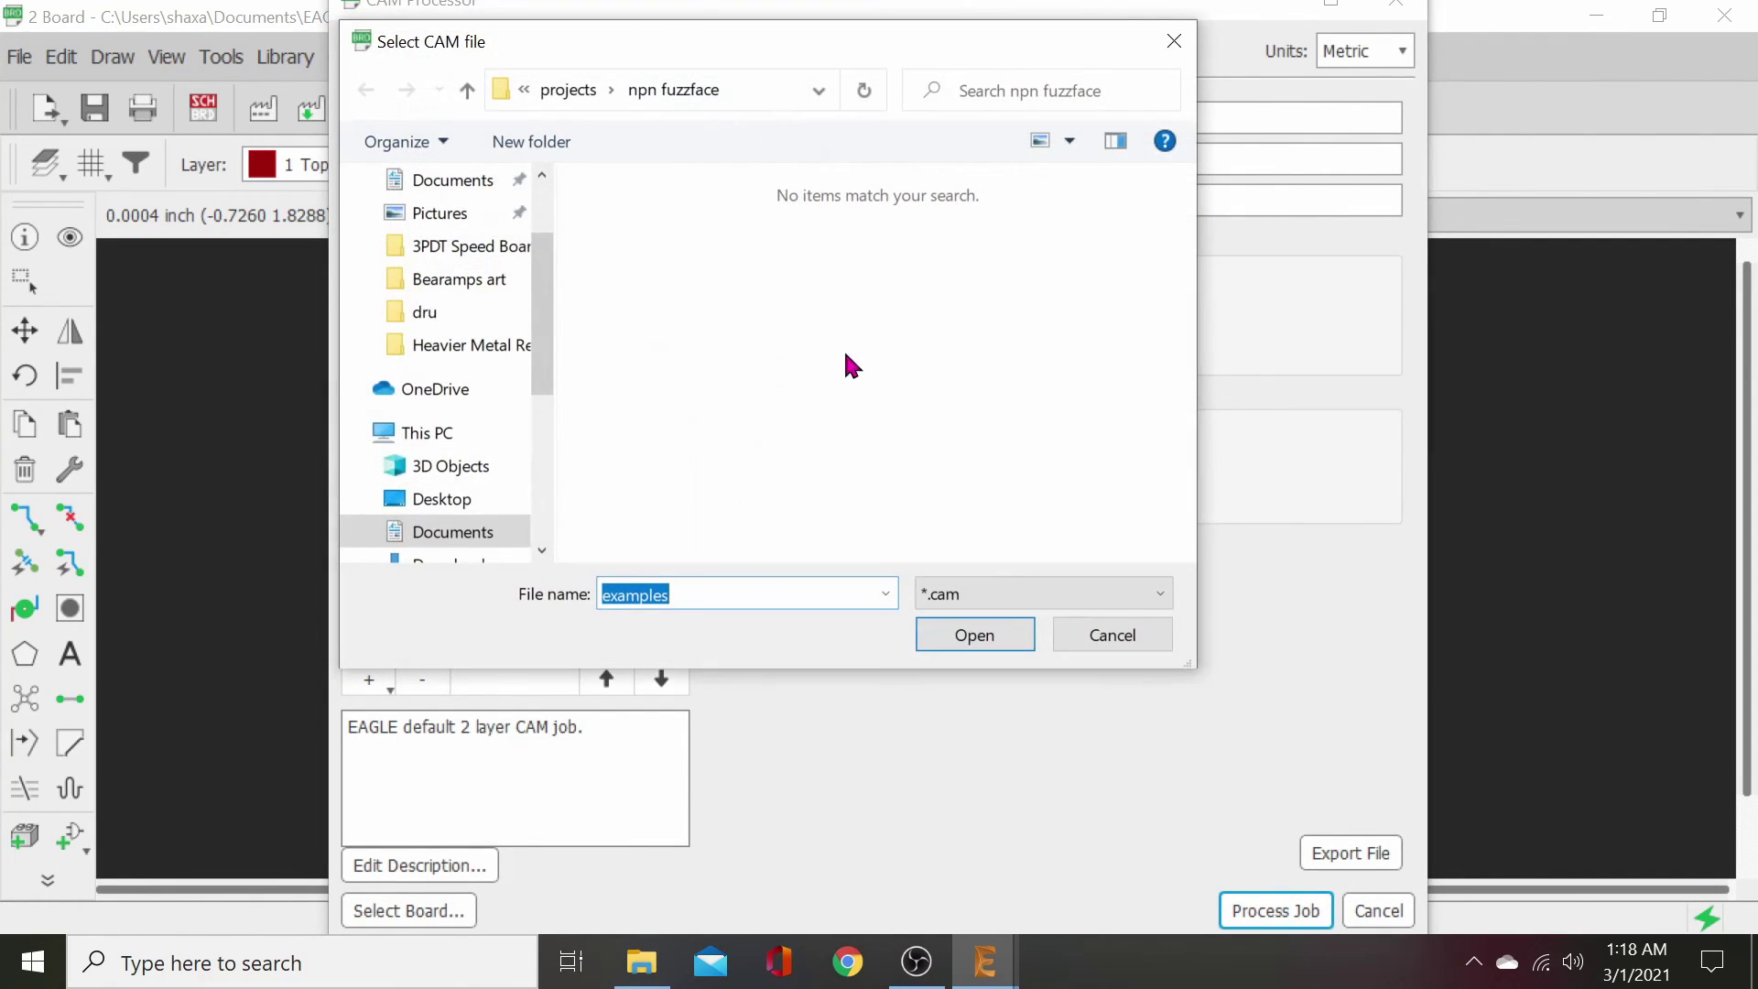
{"action": "left_click", "coordinate": [460, 179]}
{"action": "double_click", "coordinate": [678, 253]}
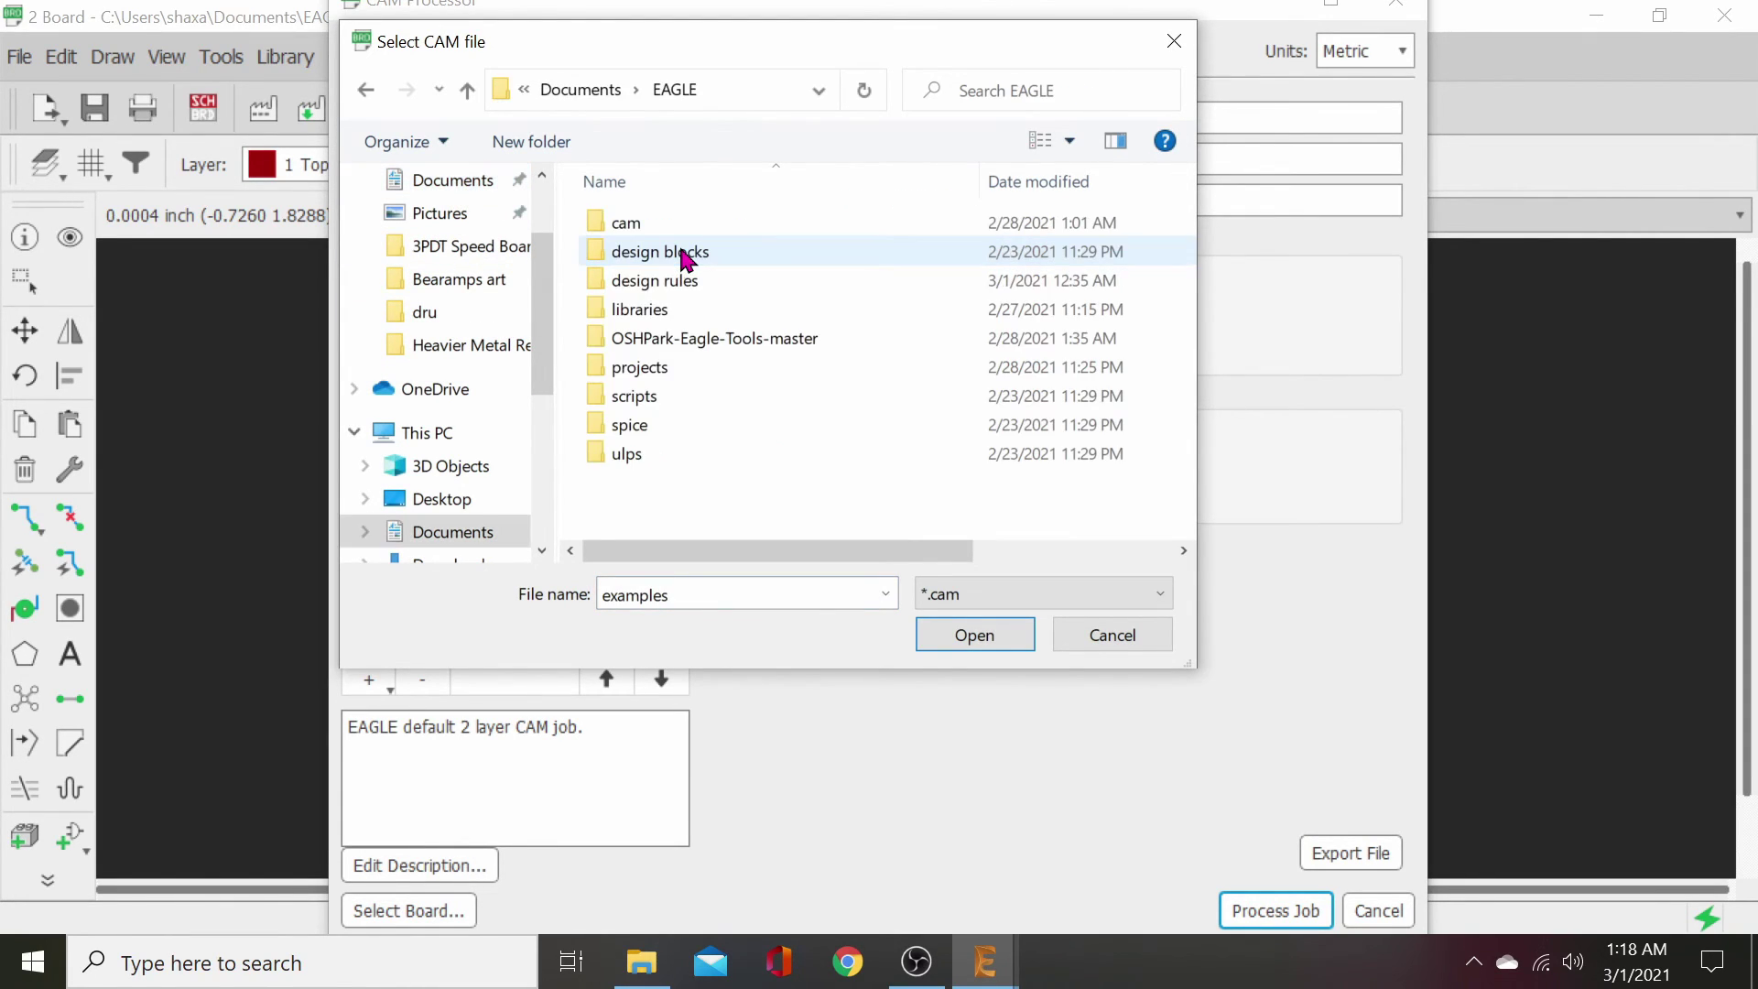
{"action": "double_click", "coordinate": [667, 227]}
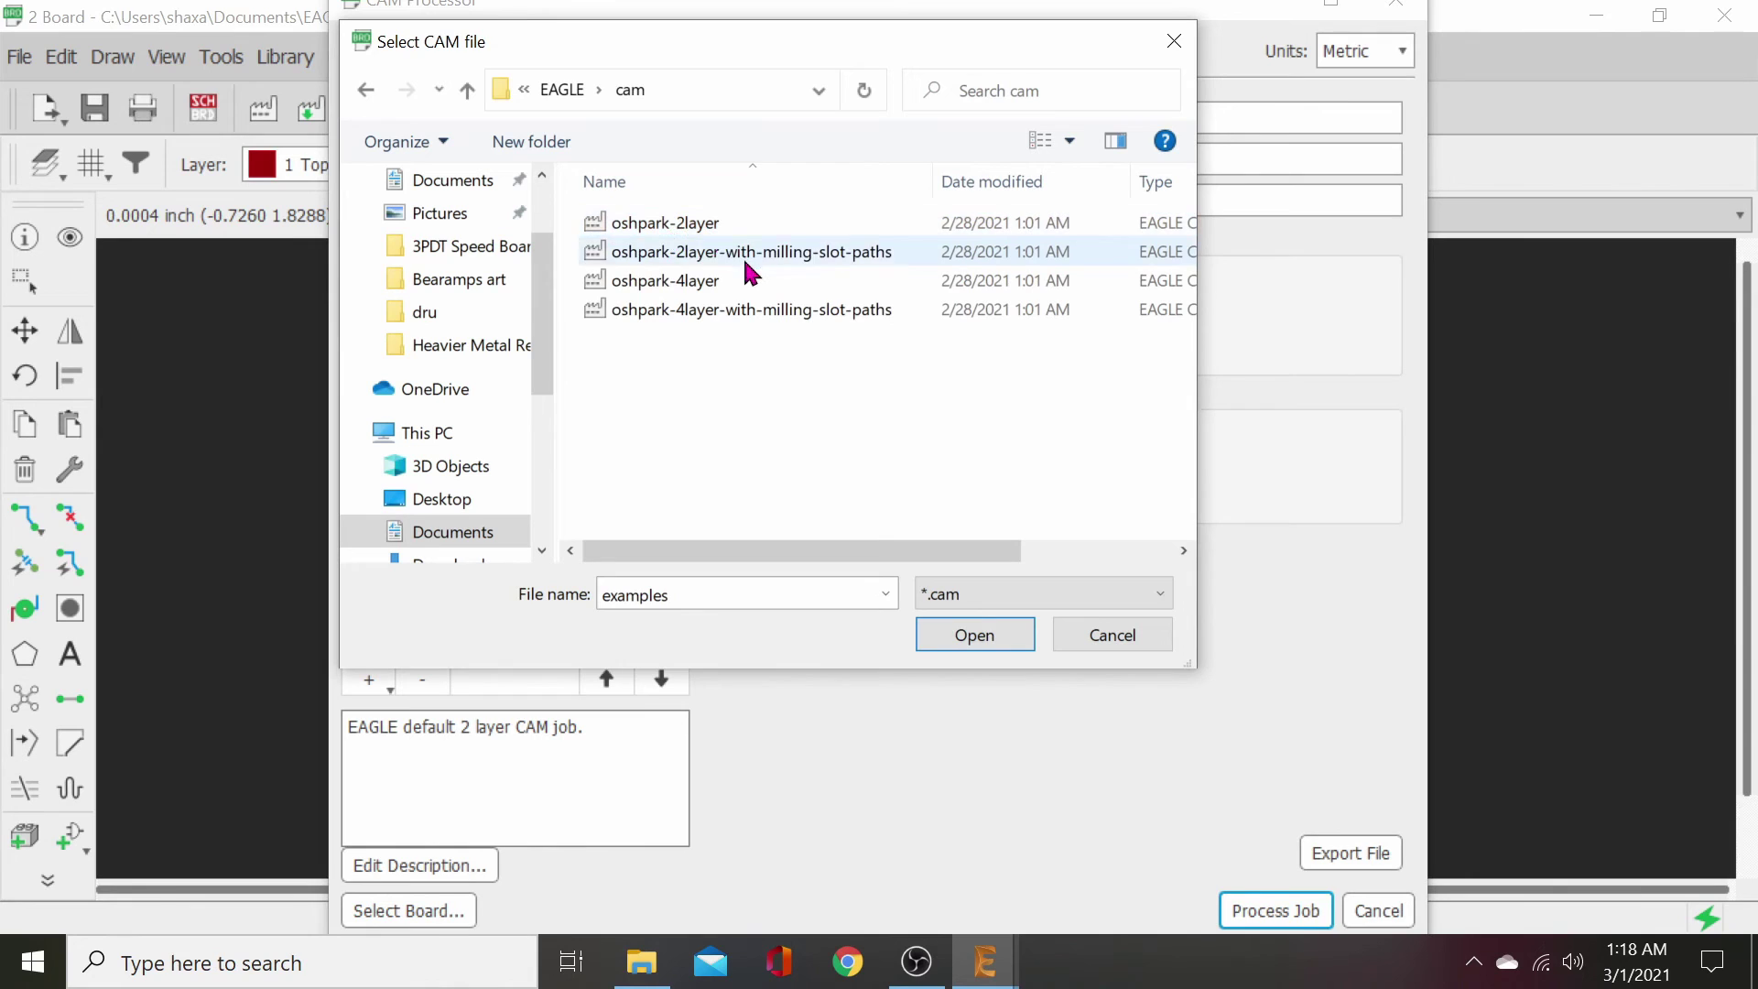
{"action": "double_click", "coordinate": [706, 231]}
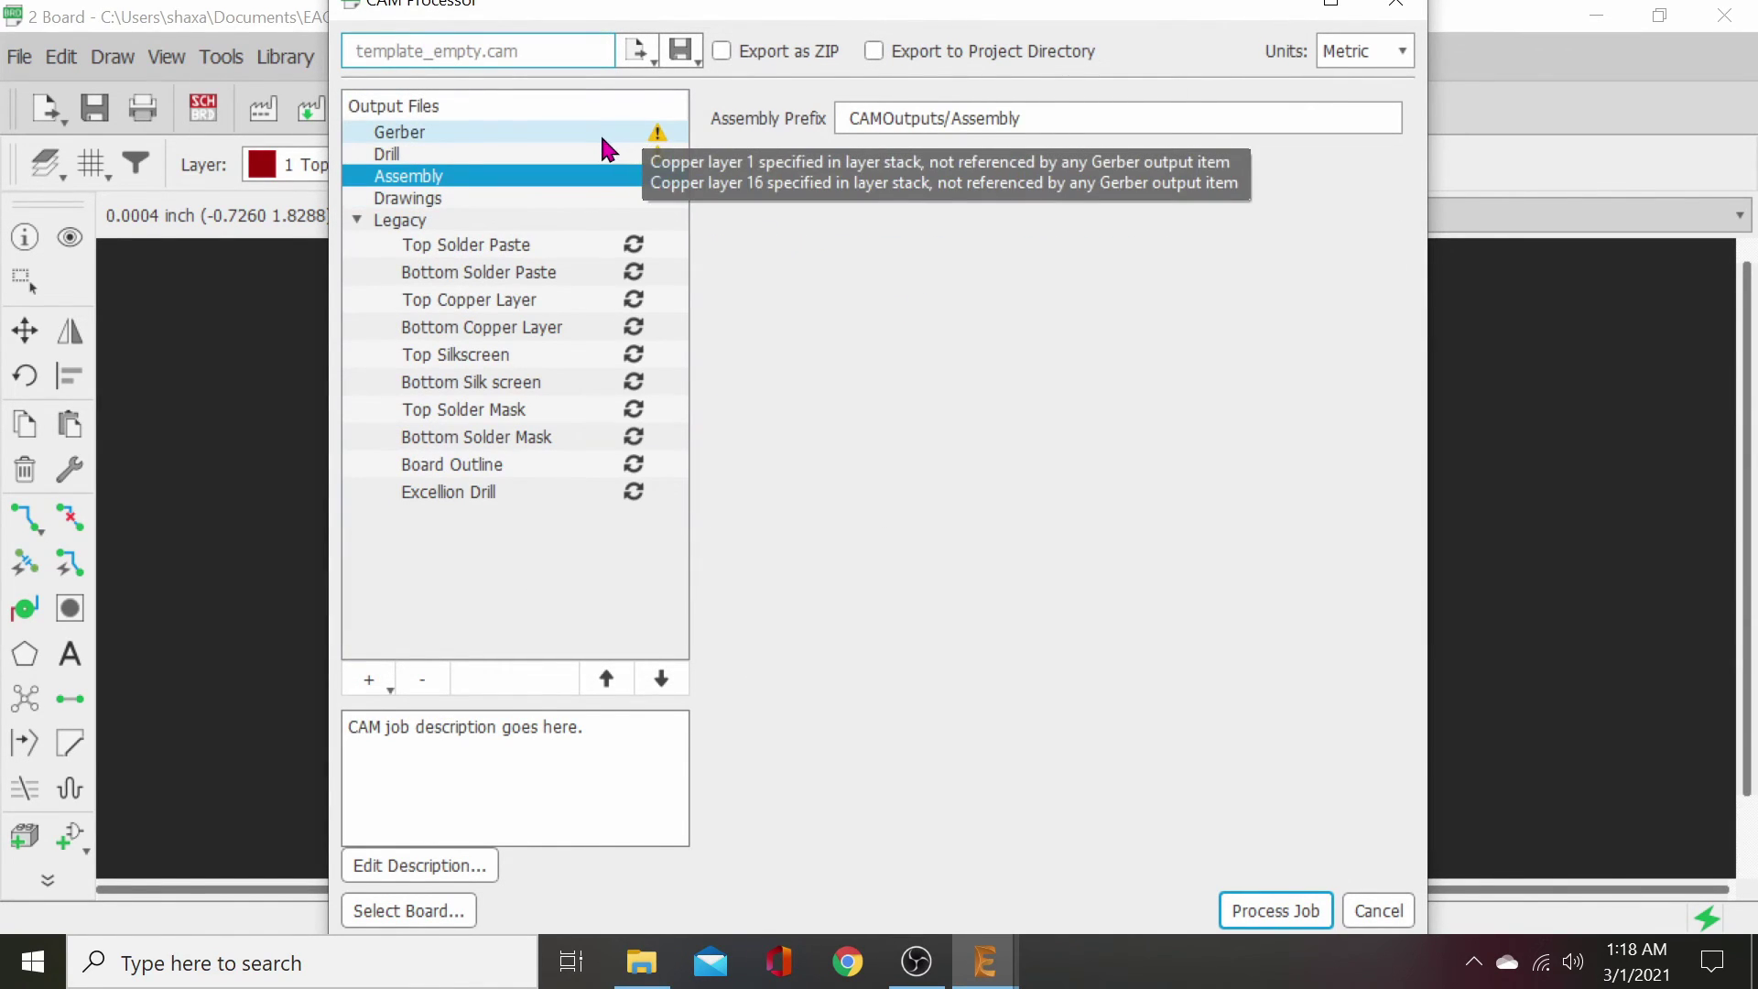
- Reload oshpark-2layer.cam from Documents > oshpark dru > OSHPark-Eagle-Tools-master > cam-9.2+
{"action": "mouse_move", "coordinate": [654, 138]}
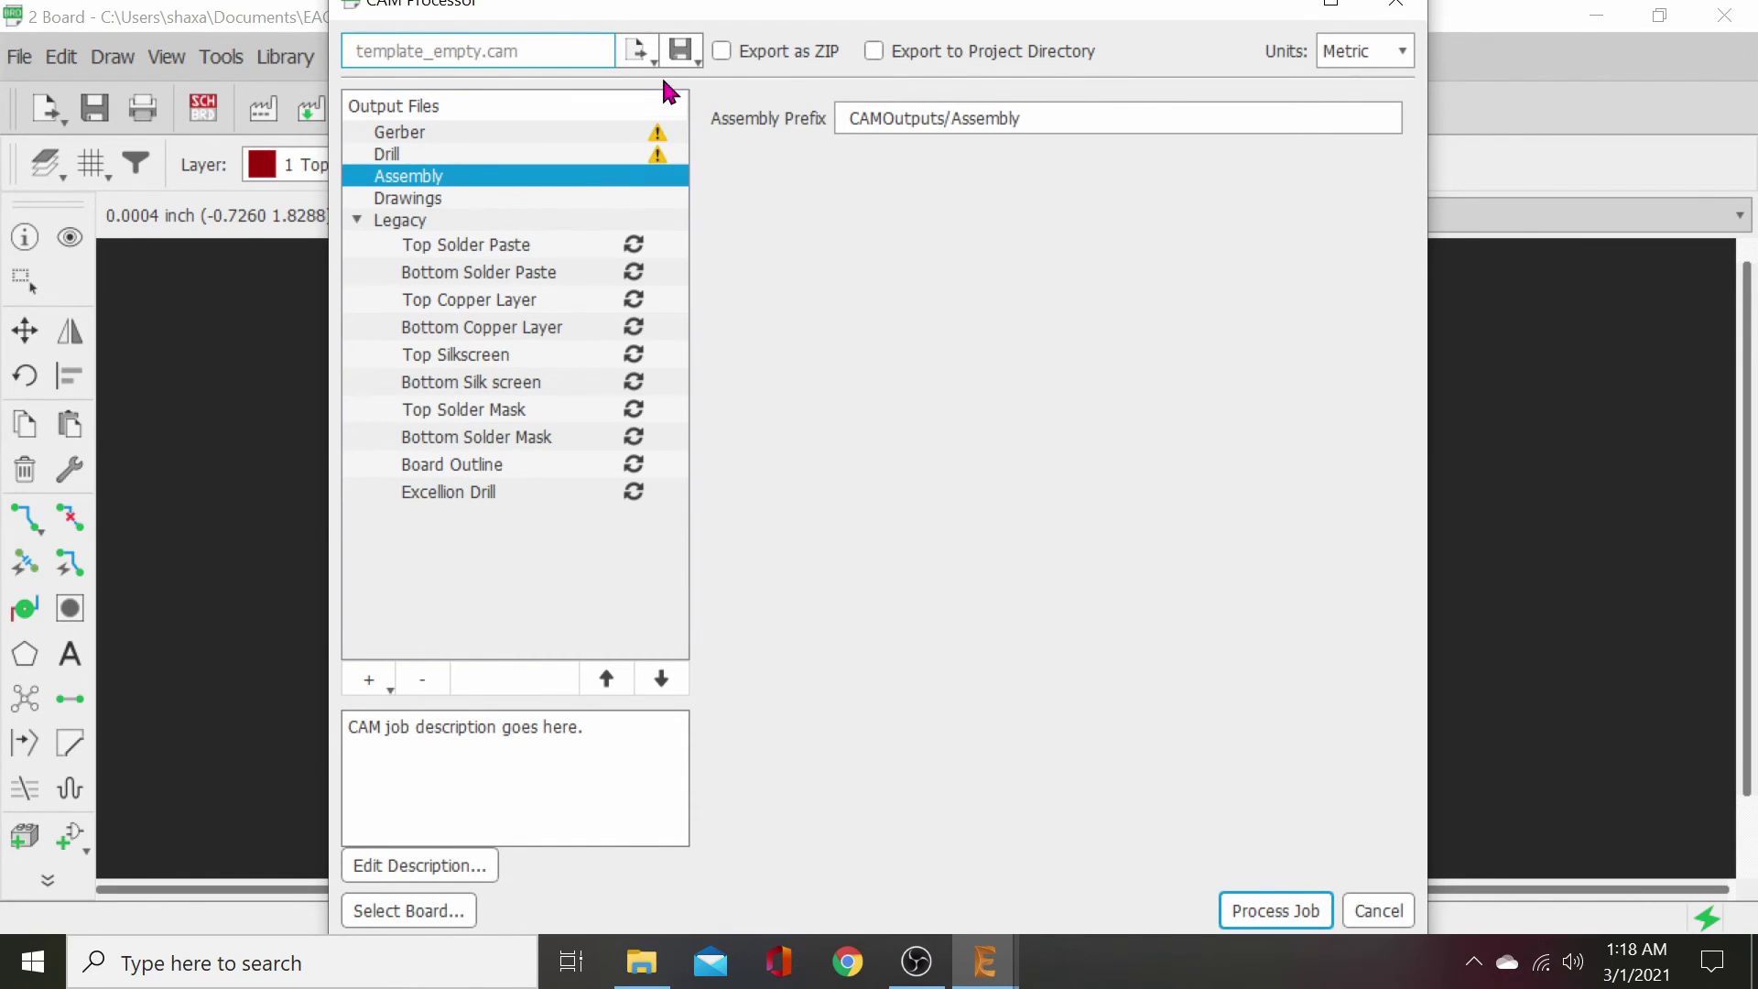
{"action": "left_click", "coordinate": [638, 51]}
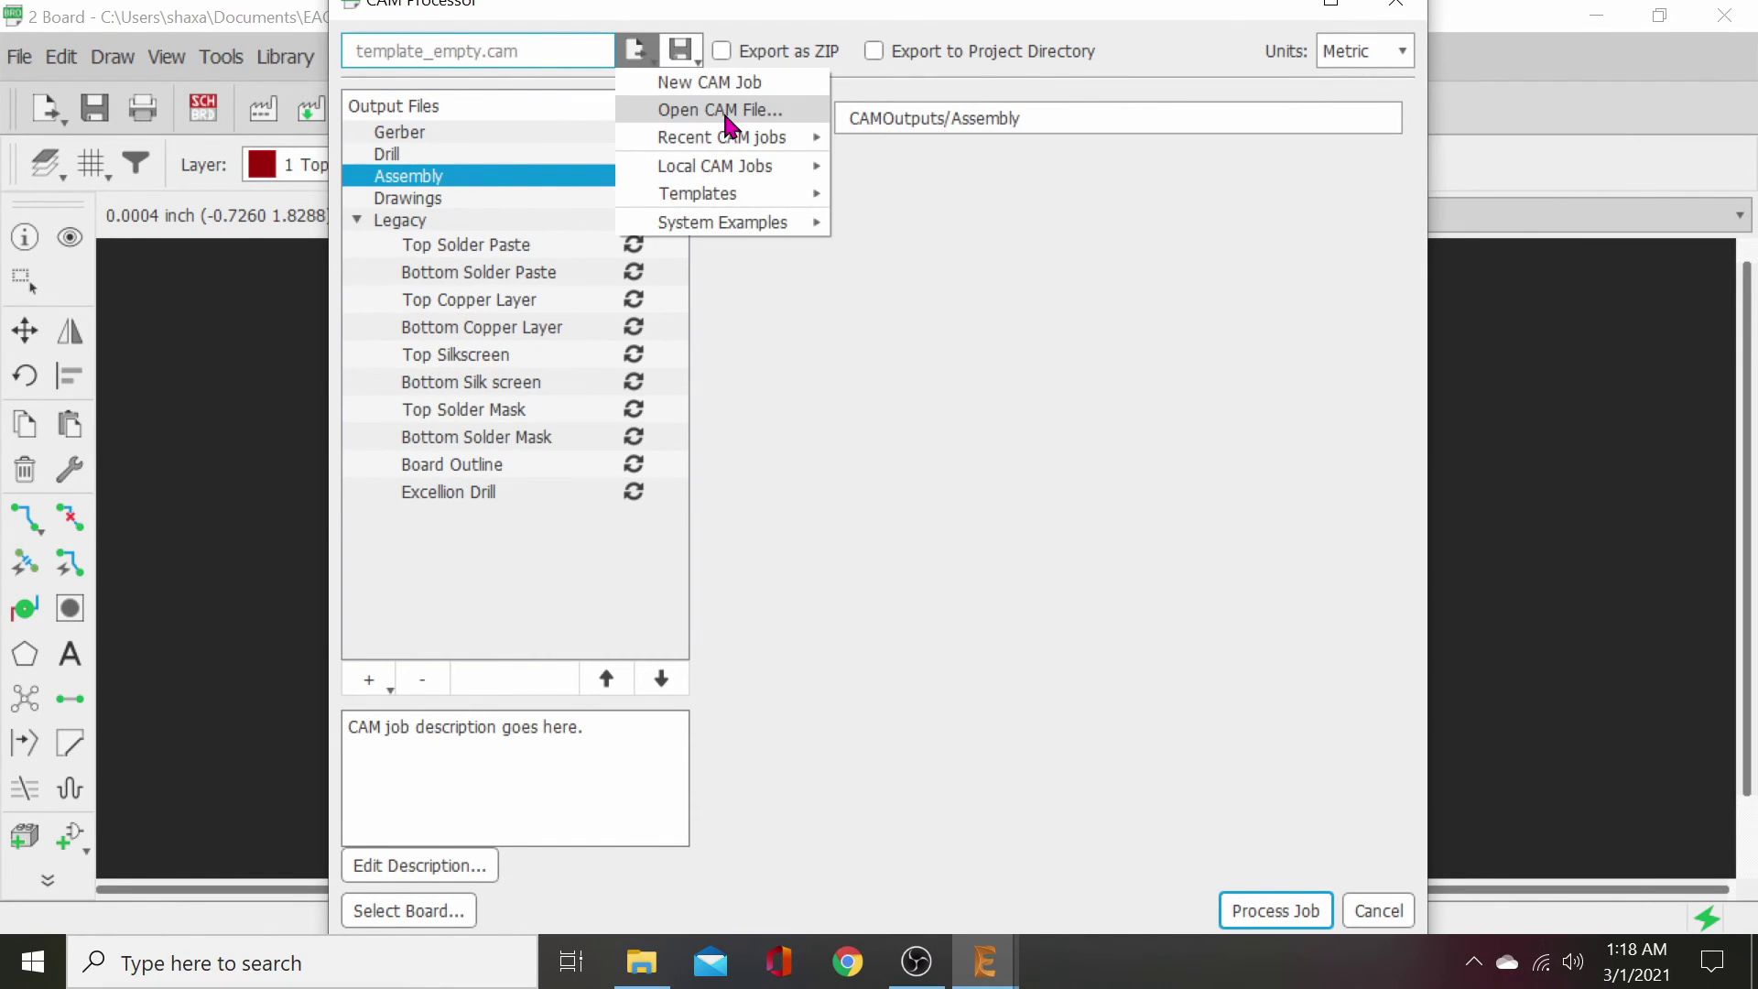
{"action": "left_click", "coordinate": [732, 111]}
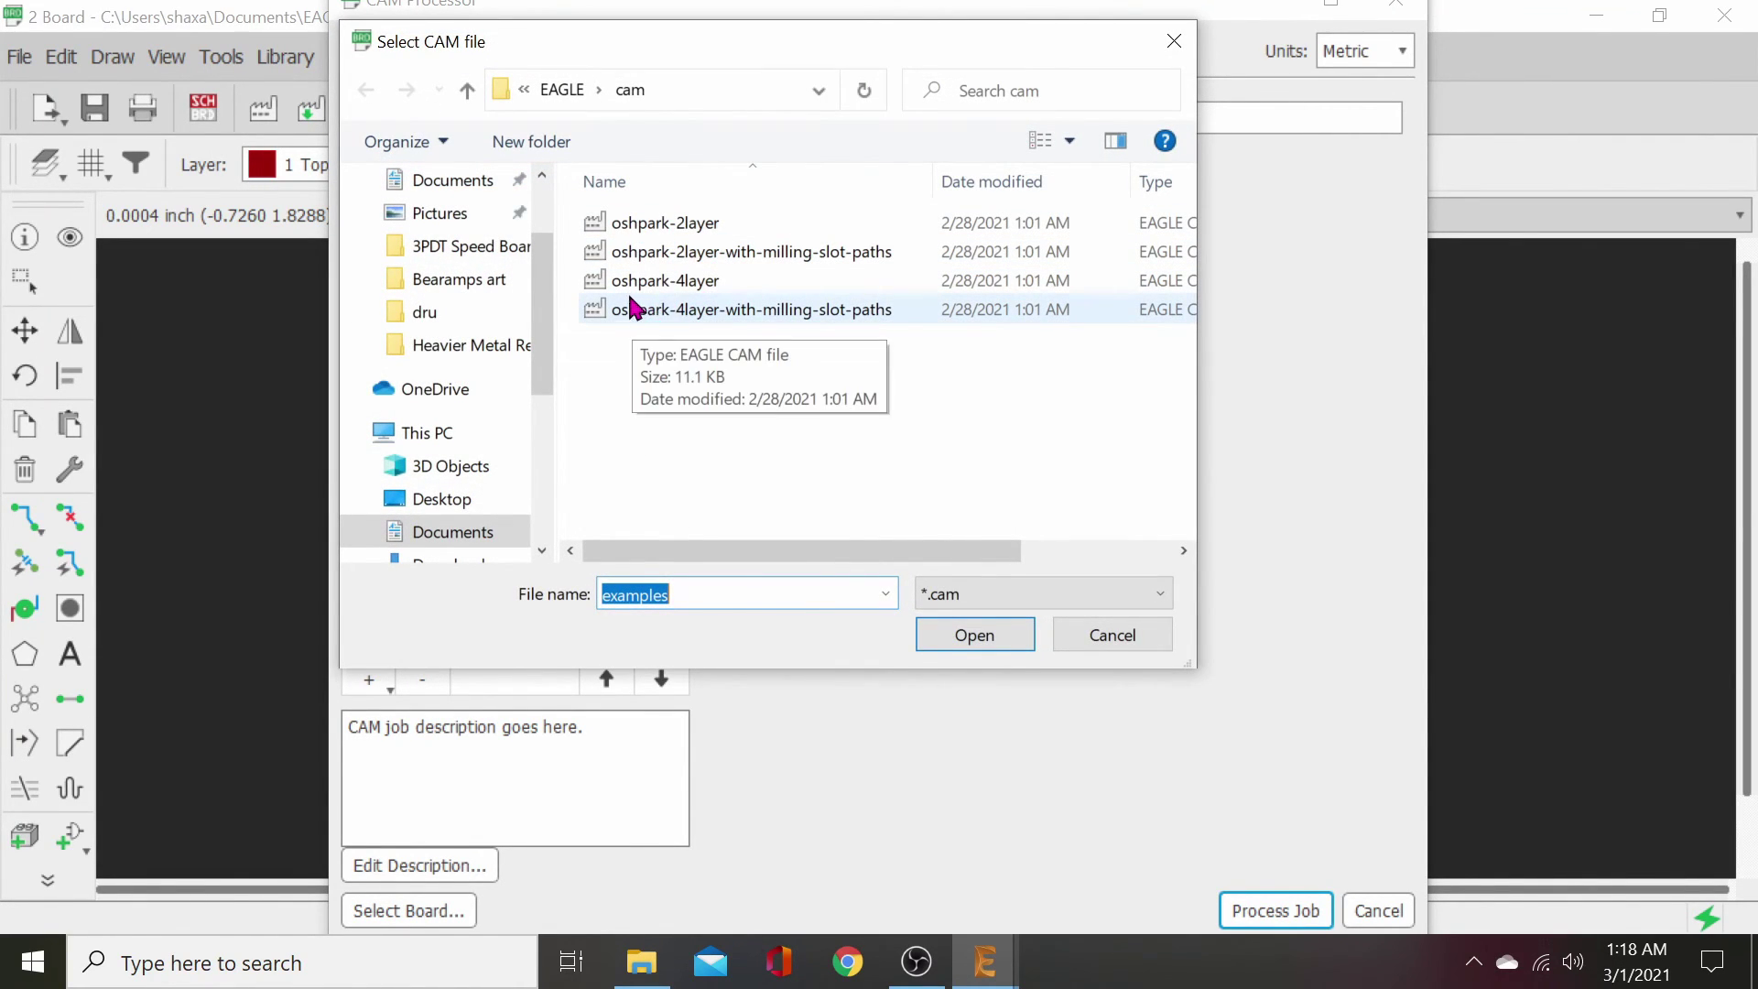
{"action": "left_click", "coordinate": [469, 91]}
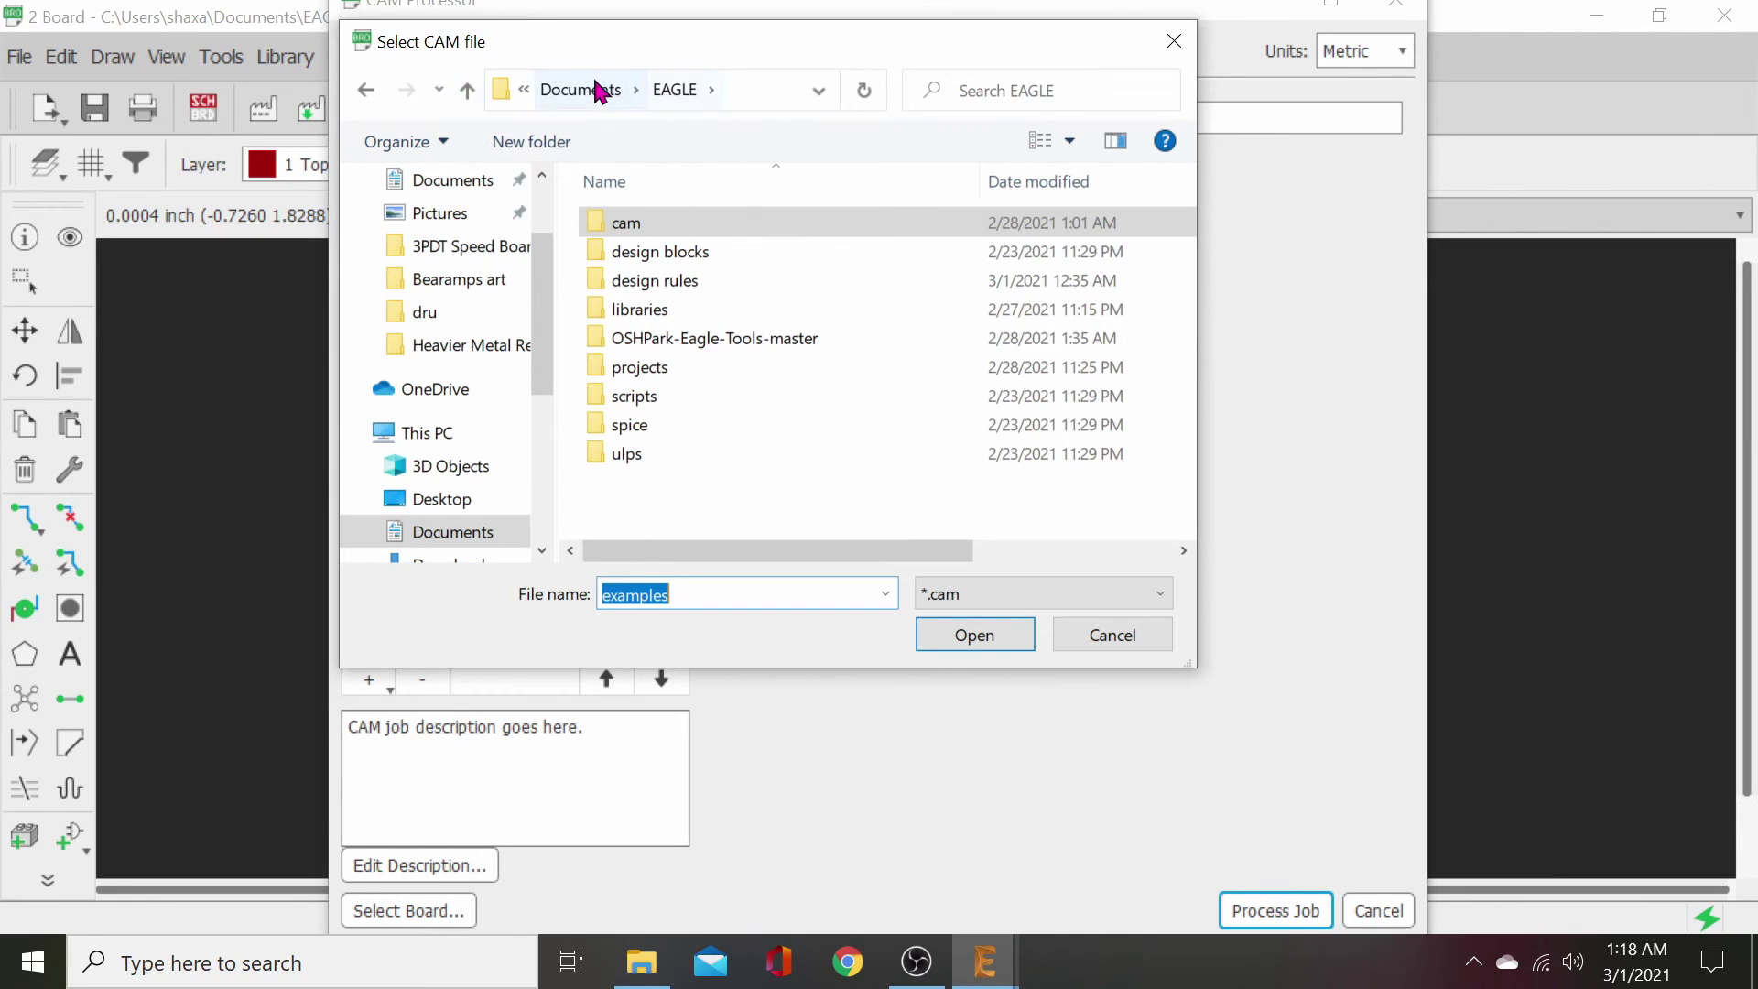
{"action": "left_click", "coordinate": [675, 103]}
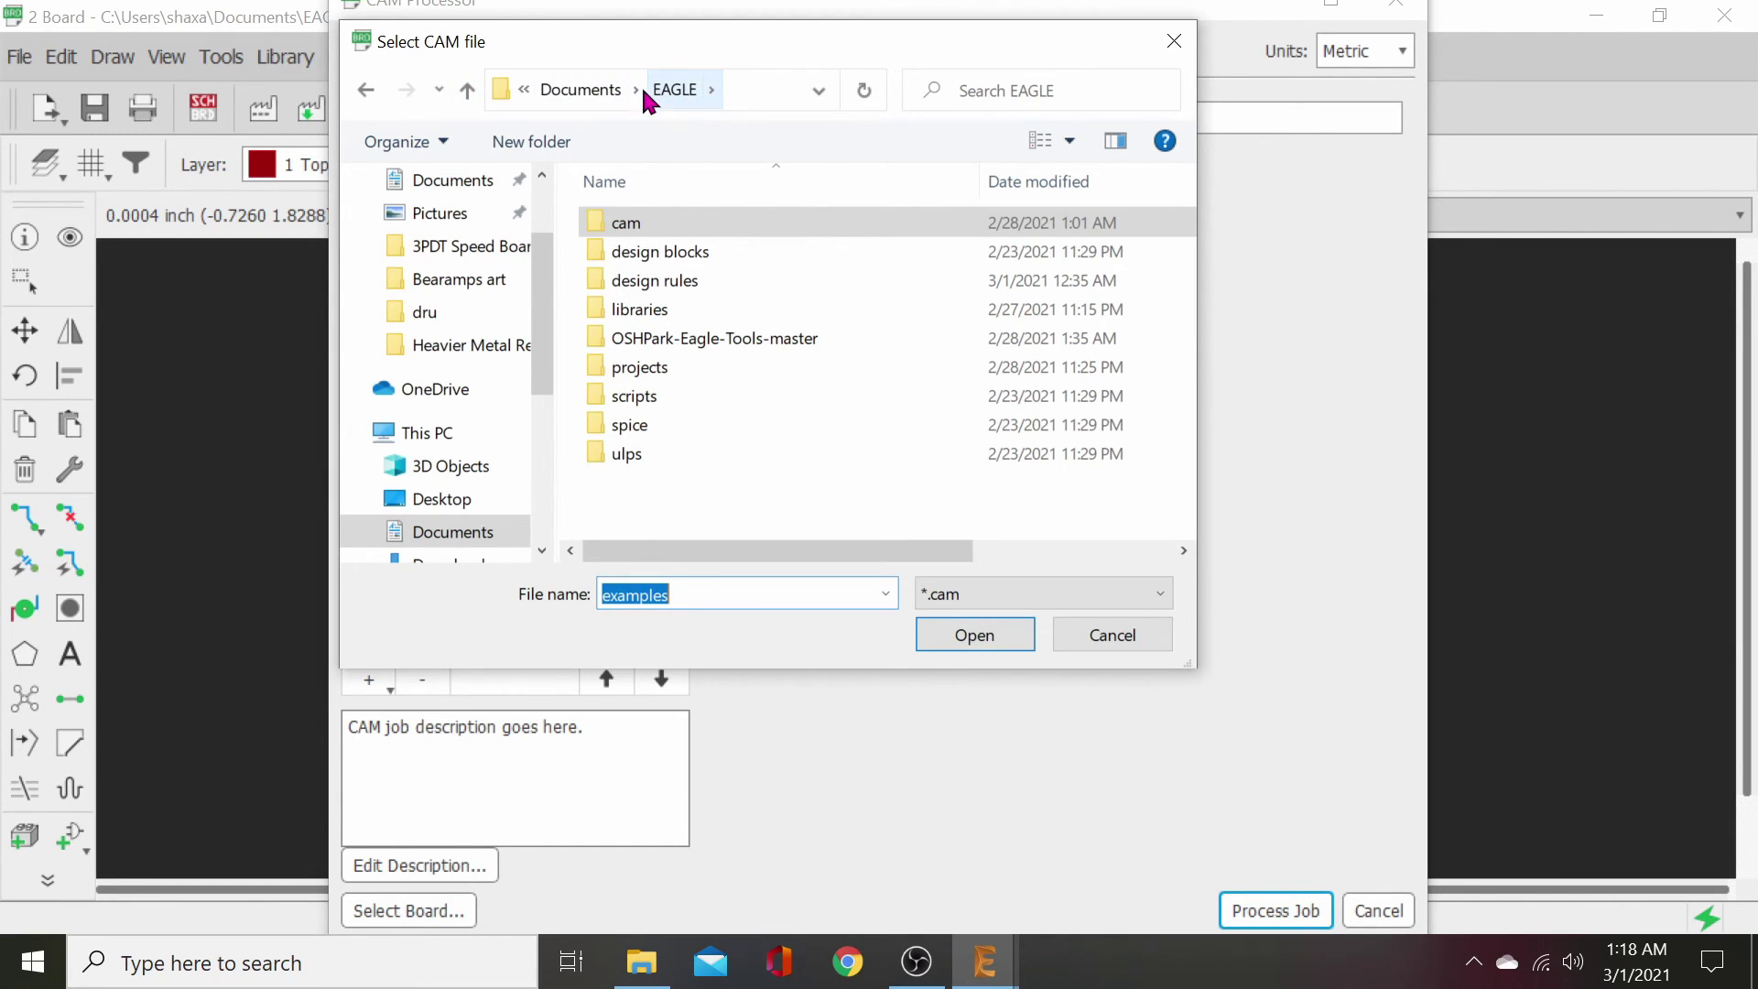
{"action": "left_click", "coordinate": [590, 88]}
{"action": "double_click", "coordinate": [667, 281]}
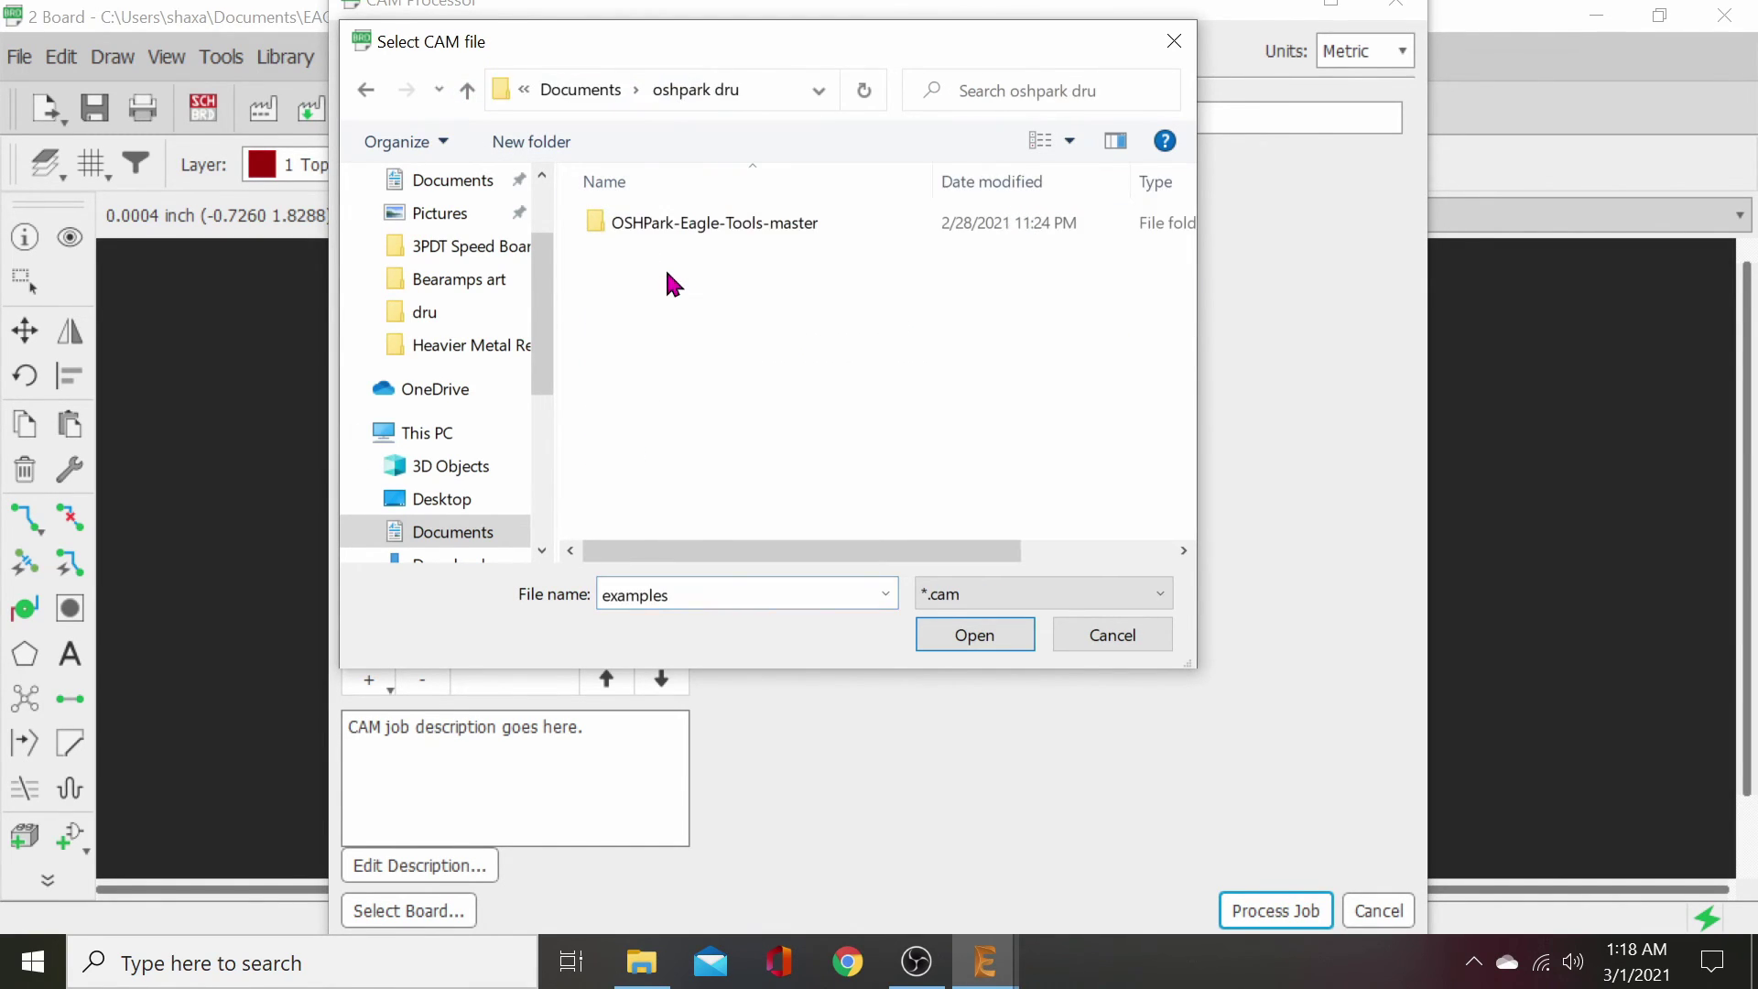
{"action": "double_click", "coordinate": [722, 221]}
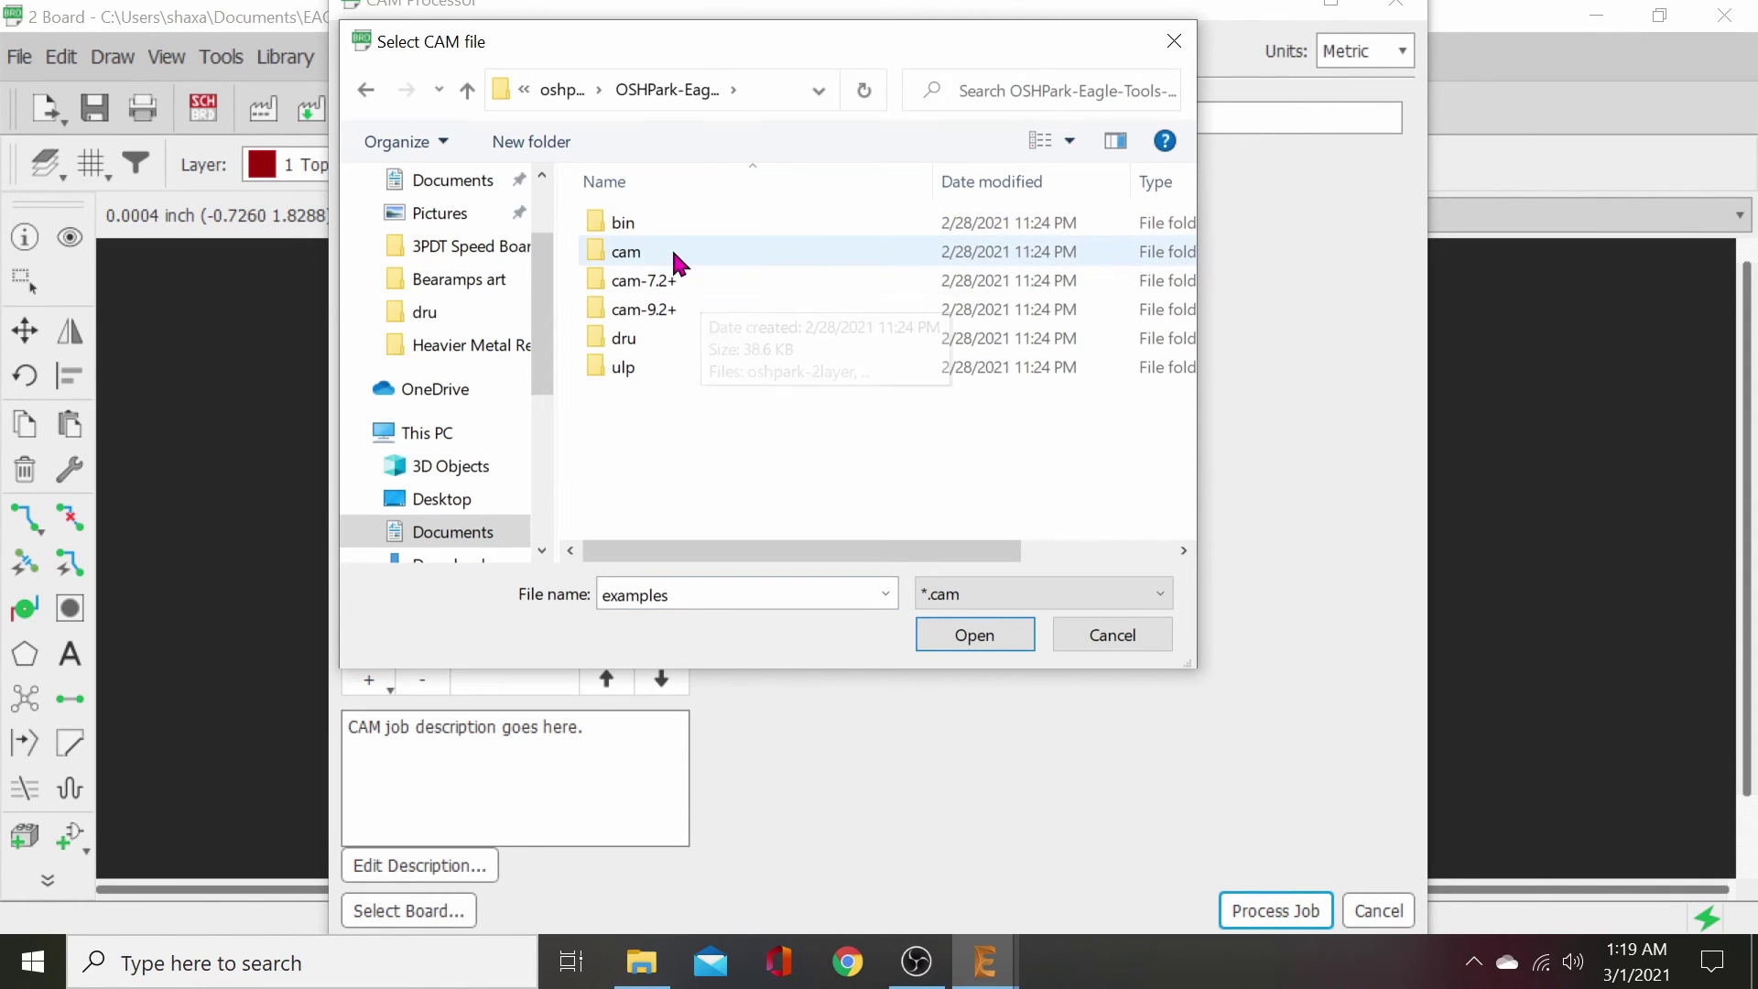
{"action": "double_click", "coordinate": [667, 309]}
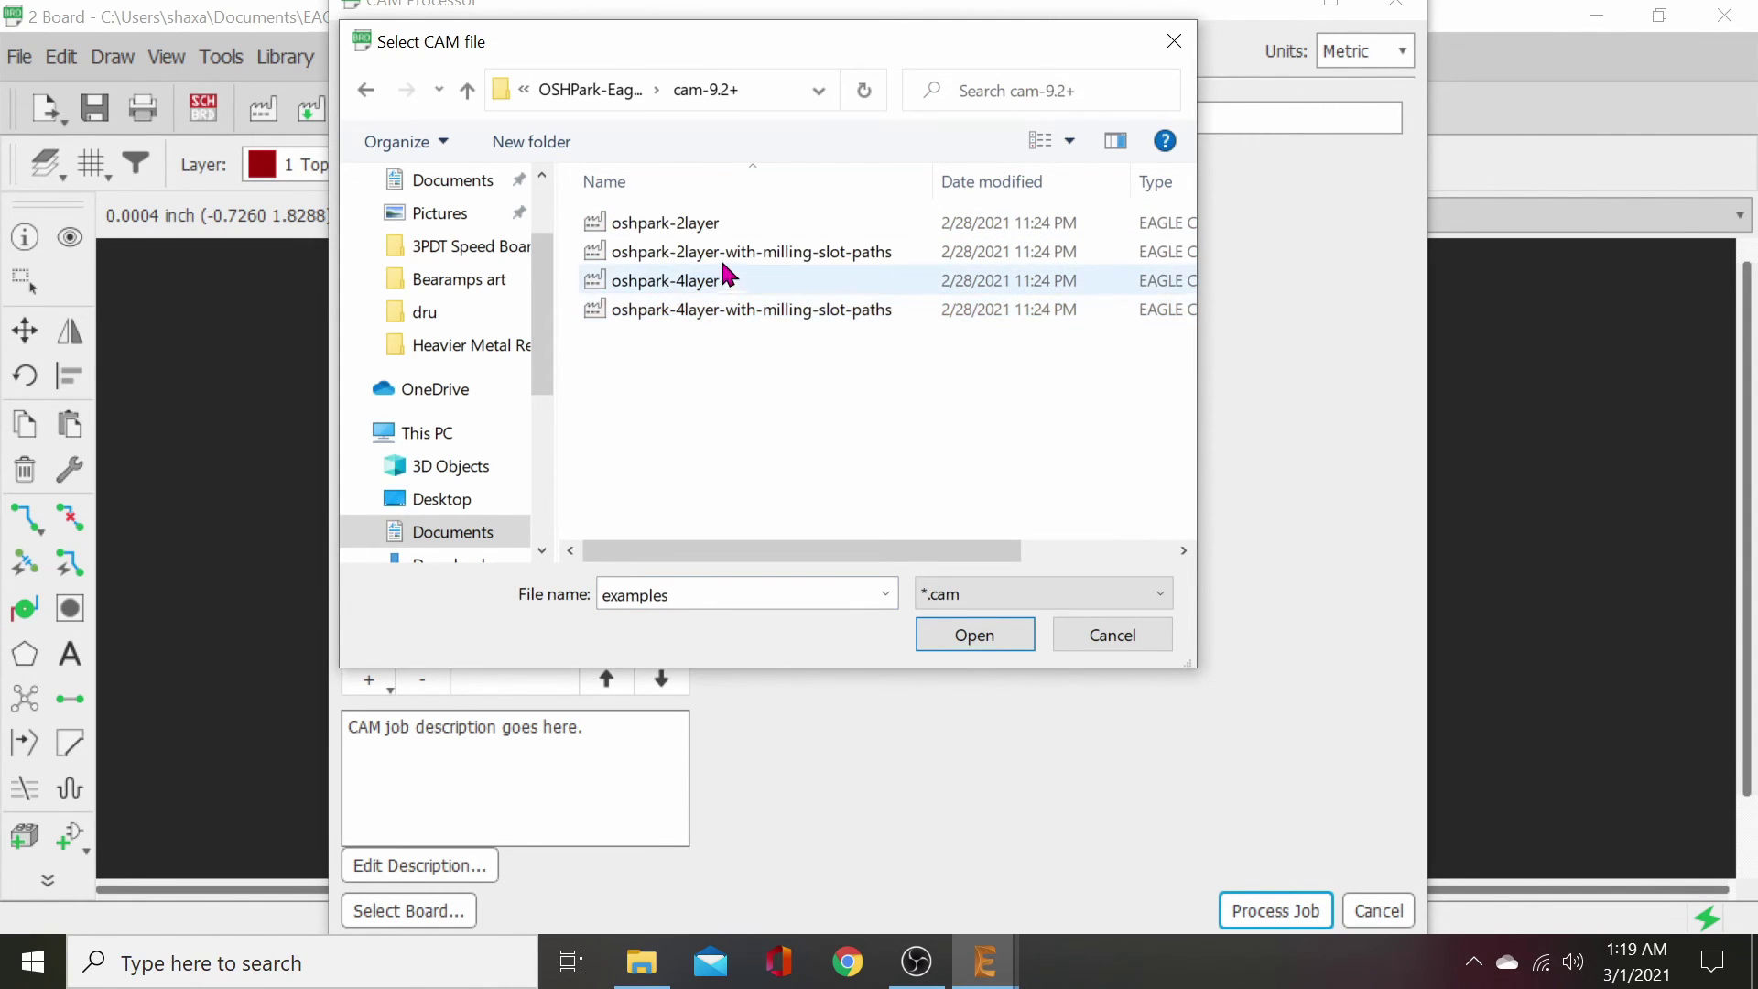
{"action": "double_click", "coordinate": [705, 222]}
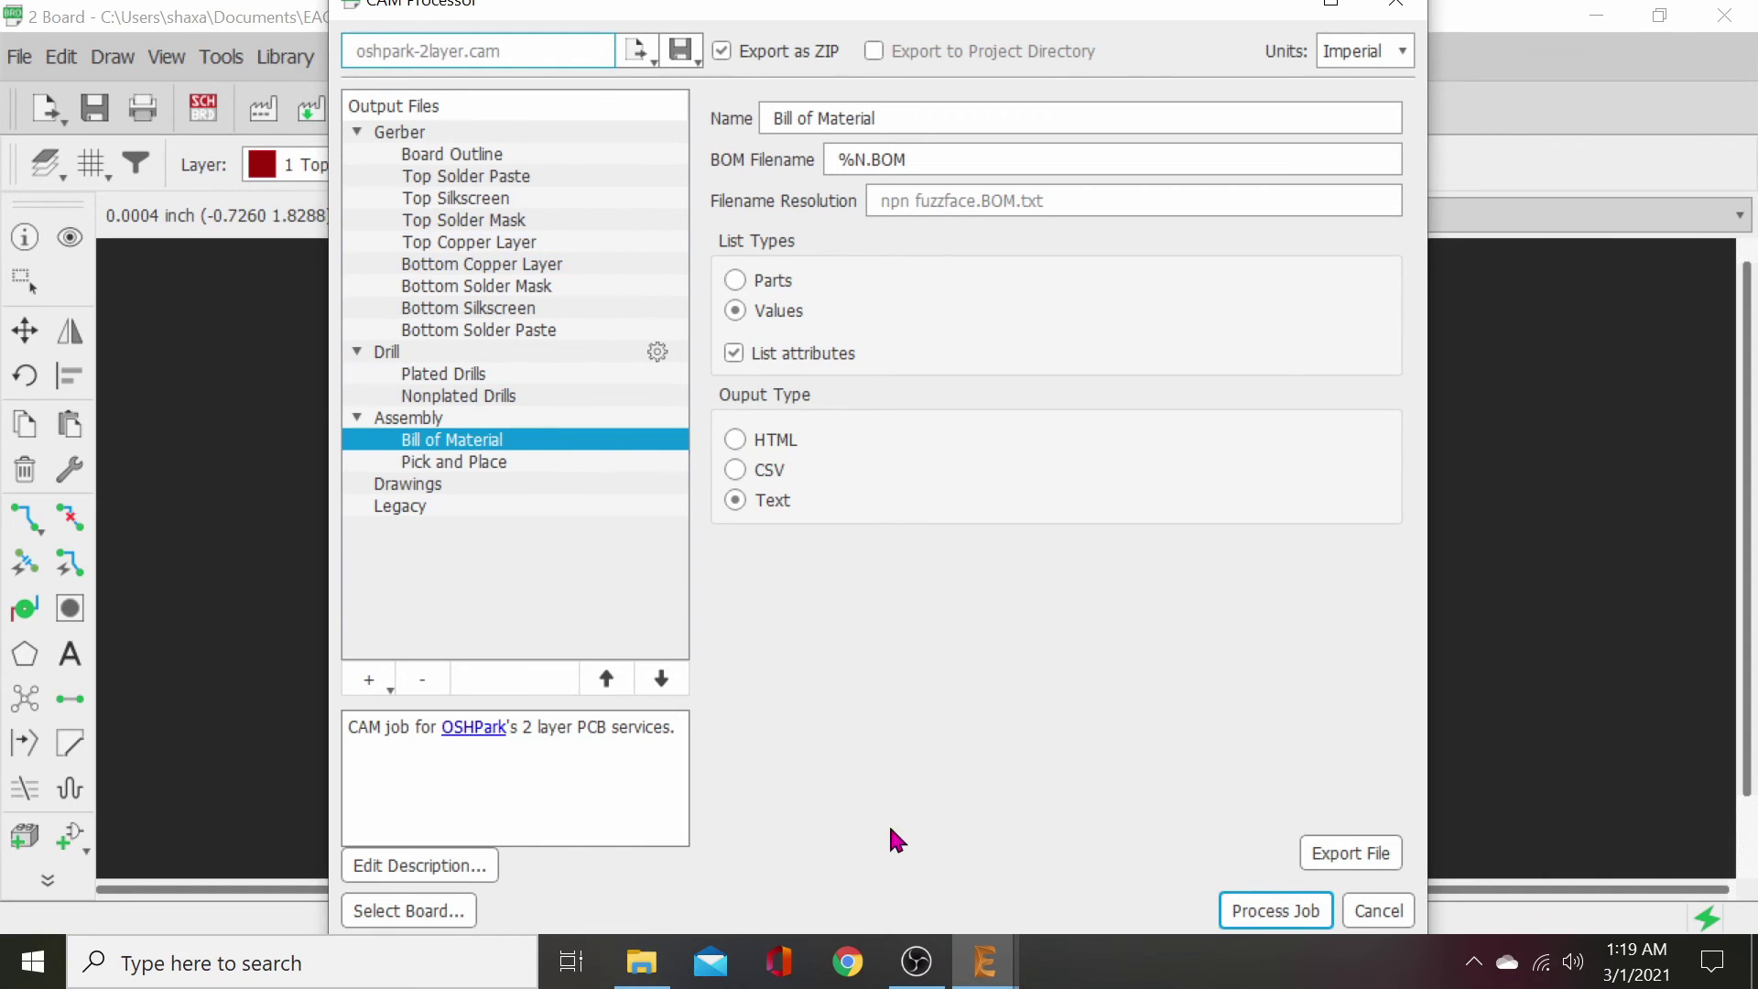
- Select npn fuzzface.brd as the board for the CAM job
{"action": "left_click", "coordinate": [408, 909]}
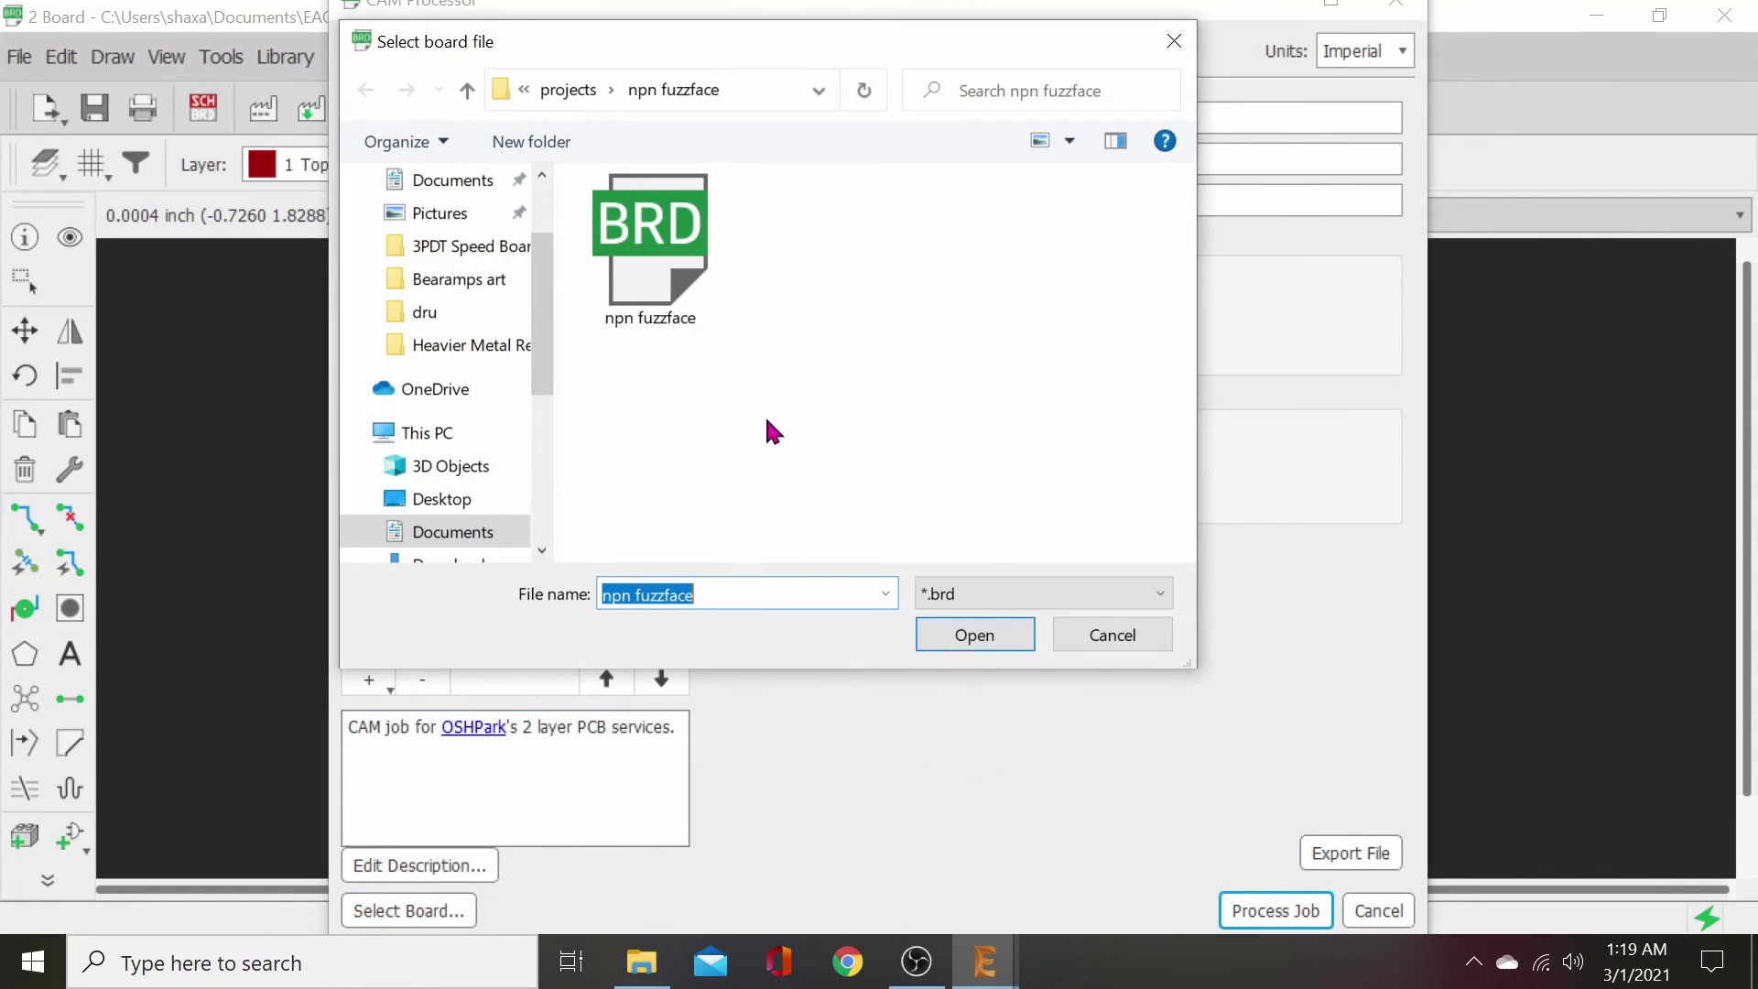
{"action": "left_click", "coordinate": [650, 243]}
{"action": "left_click", "coordinate": [974, 634]}
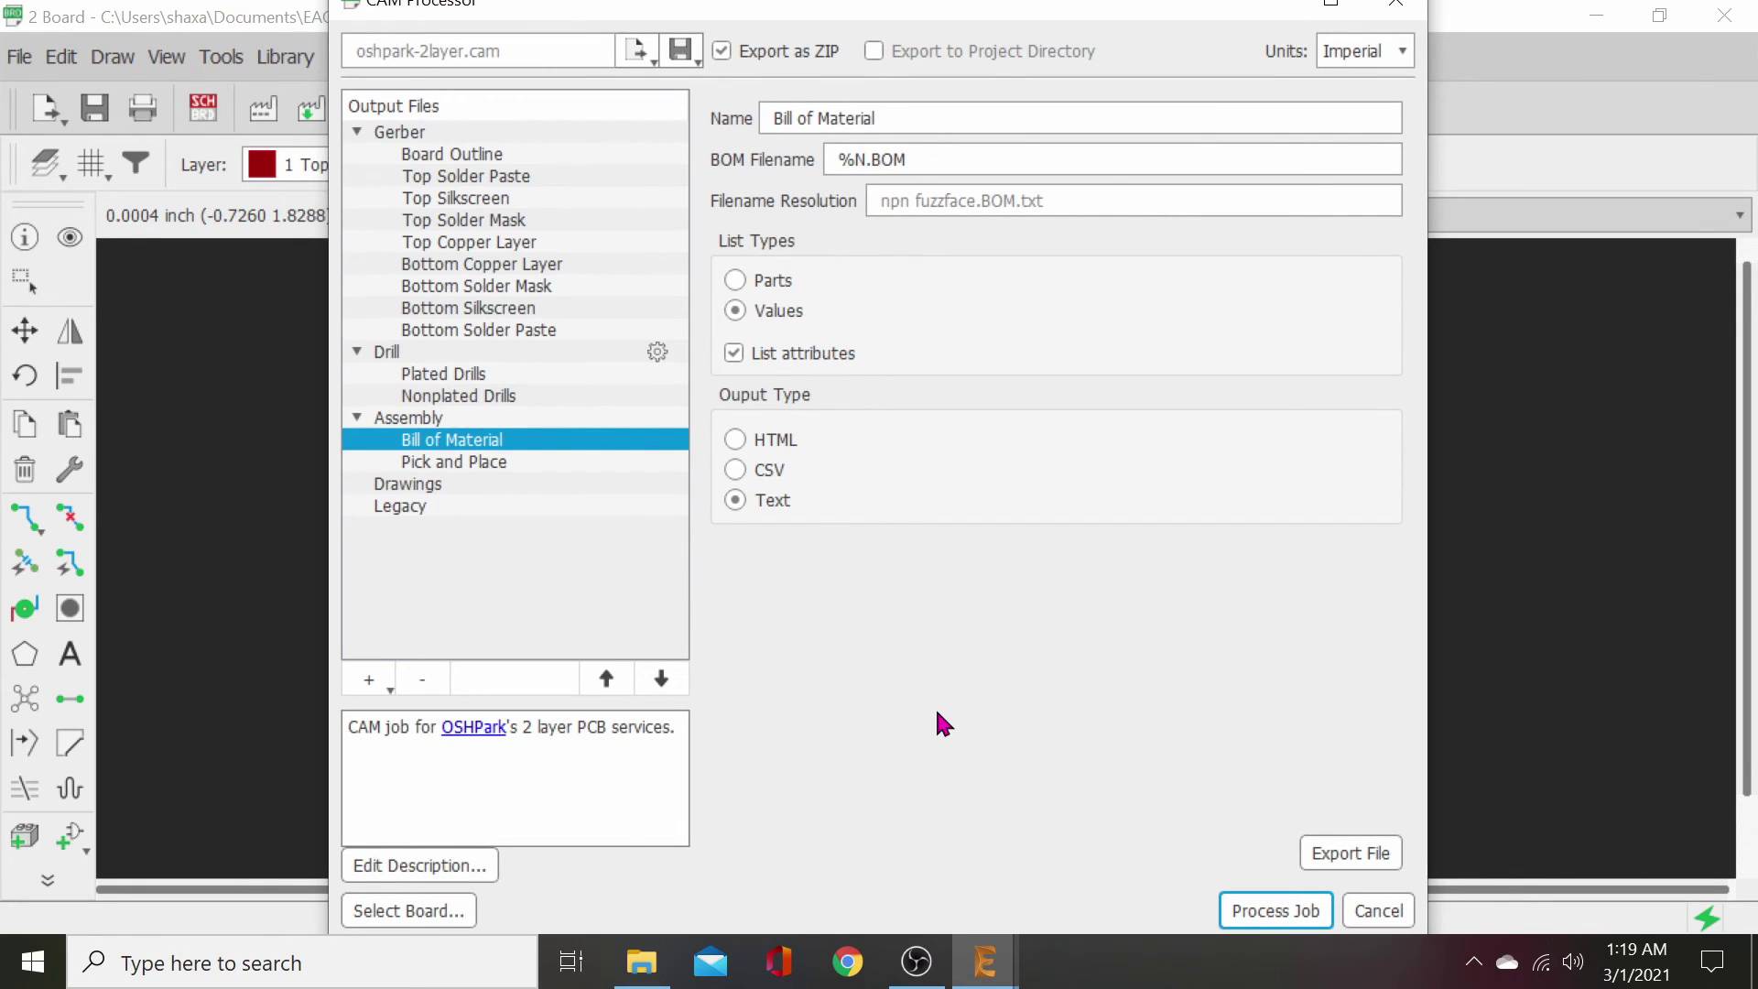
- Process the job into npn fuzzface_2021-03-01.zip, then close the CAM Processor and minimize the board
{"action": "left_click", "coordinate": [1277, 910]}
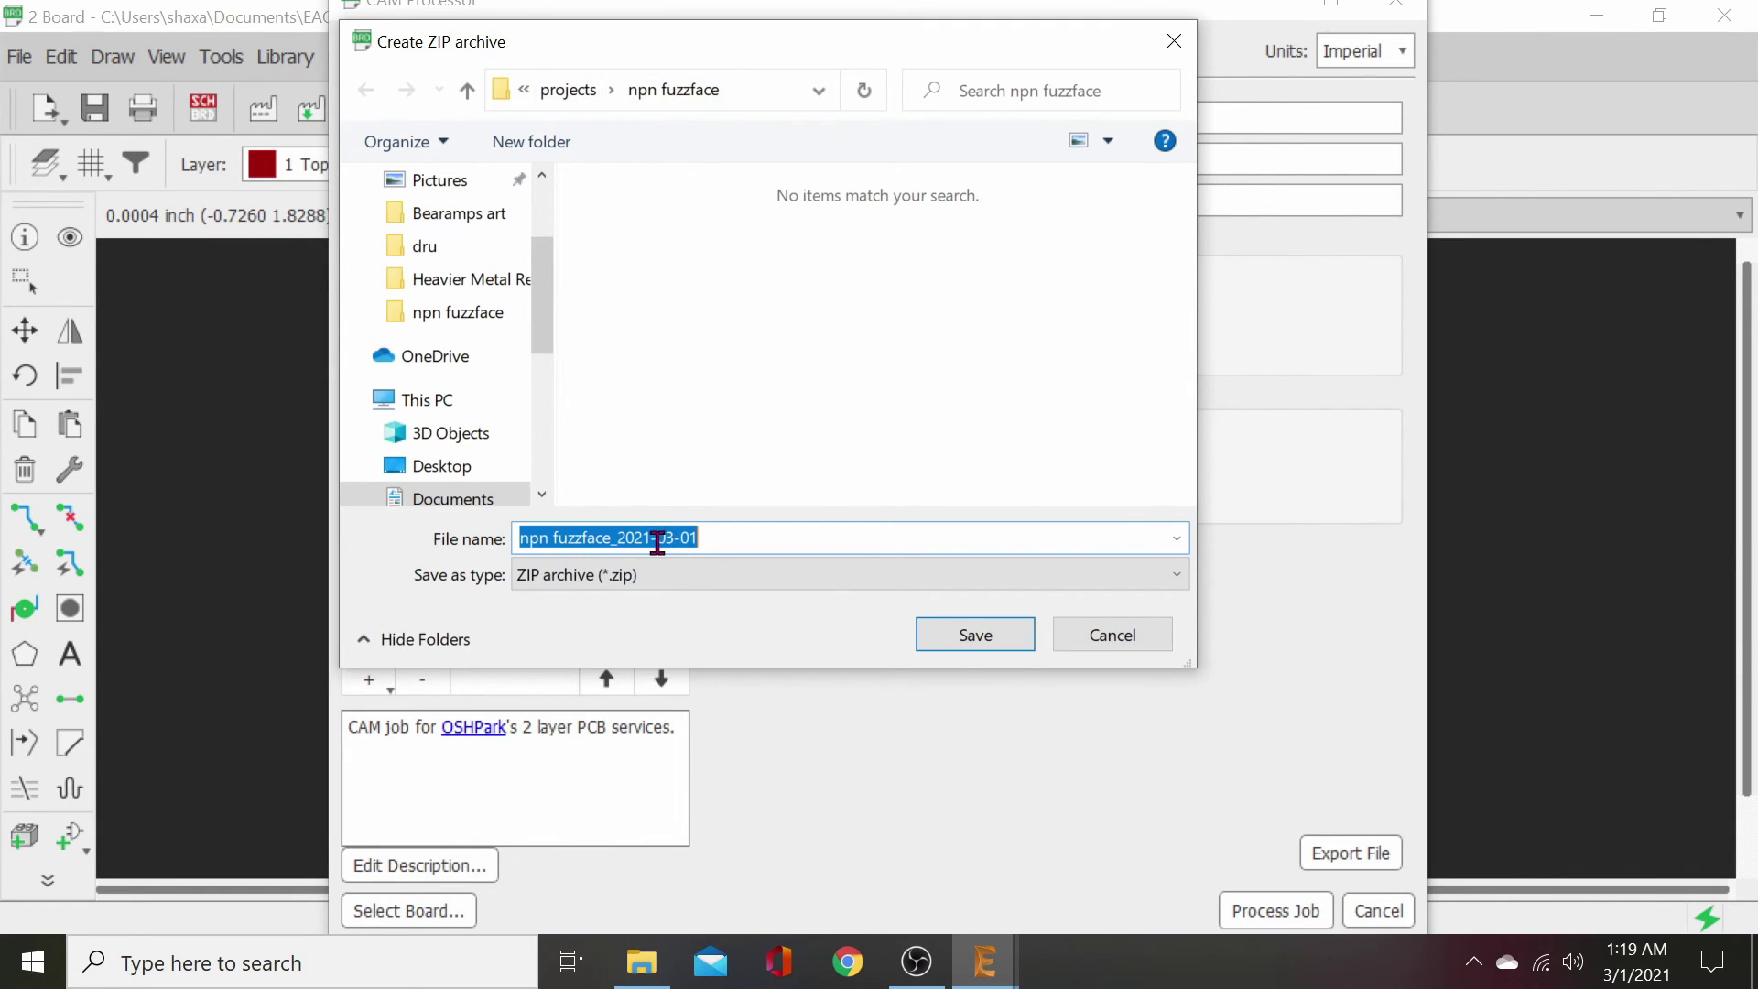
{"action": "left_click", "coordinate": [977, 638]}
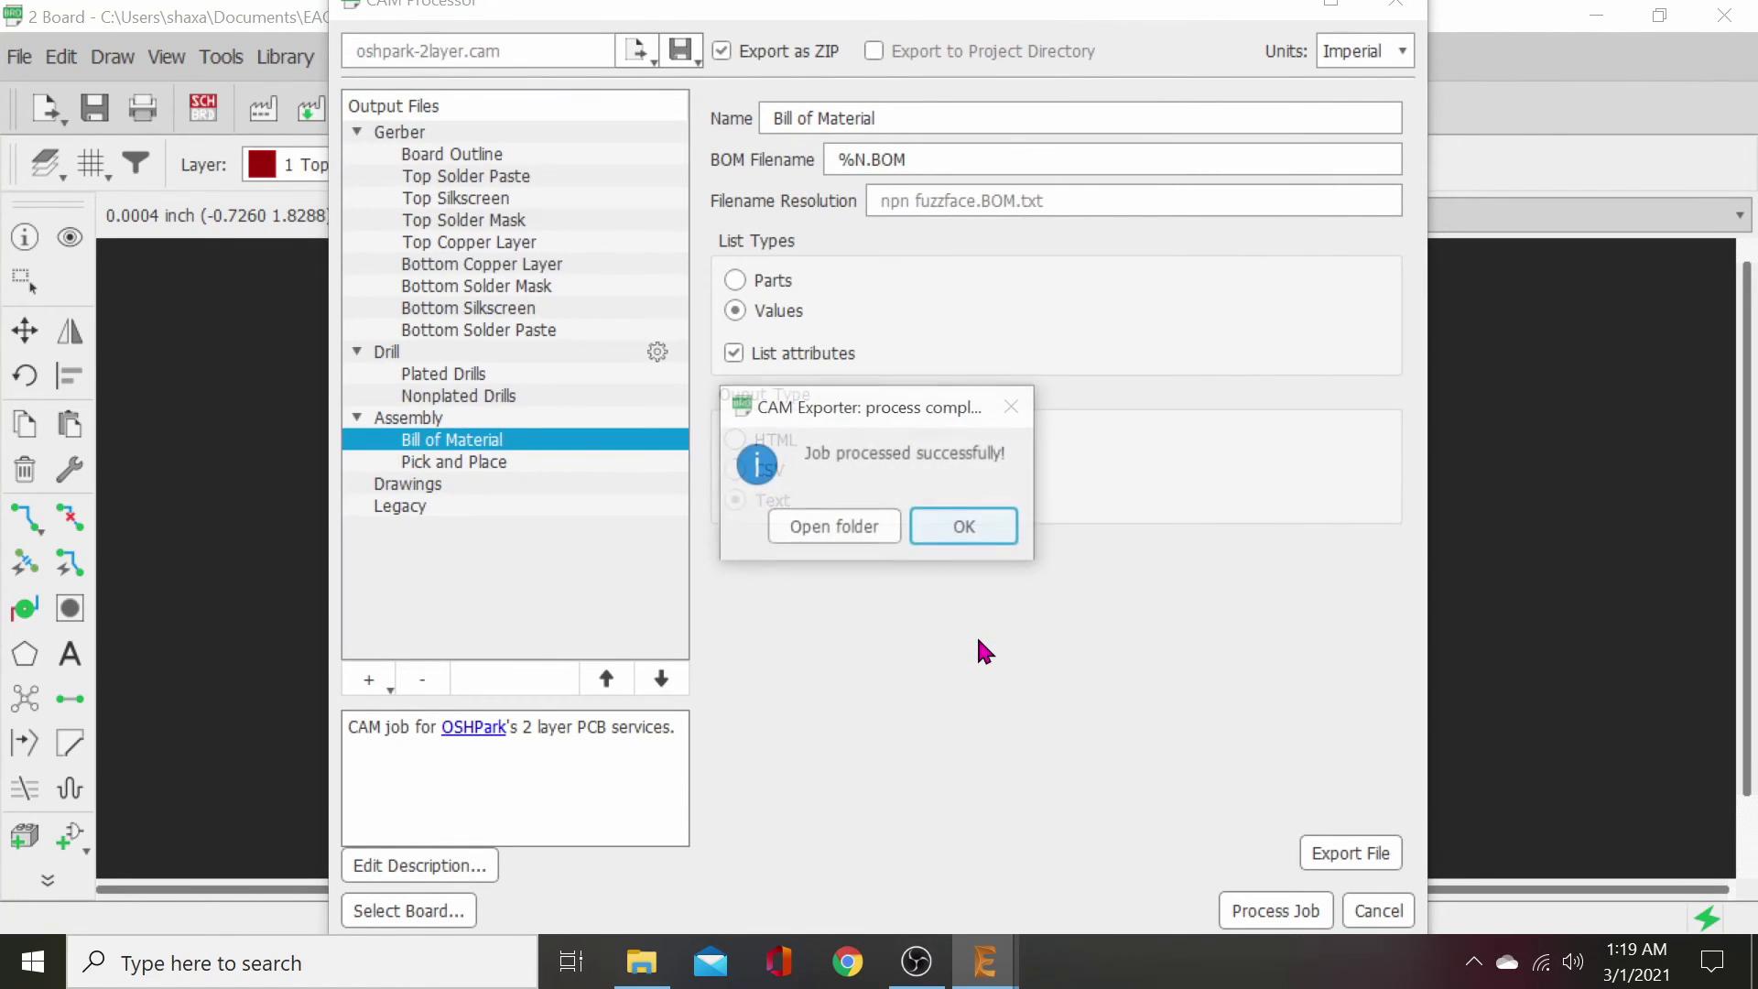
{"action": "left_click", "coordinate": [965, 518]}
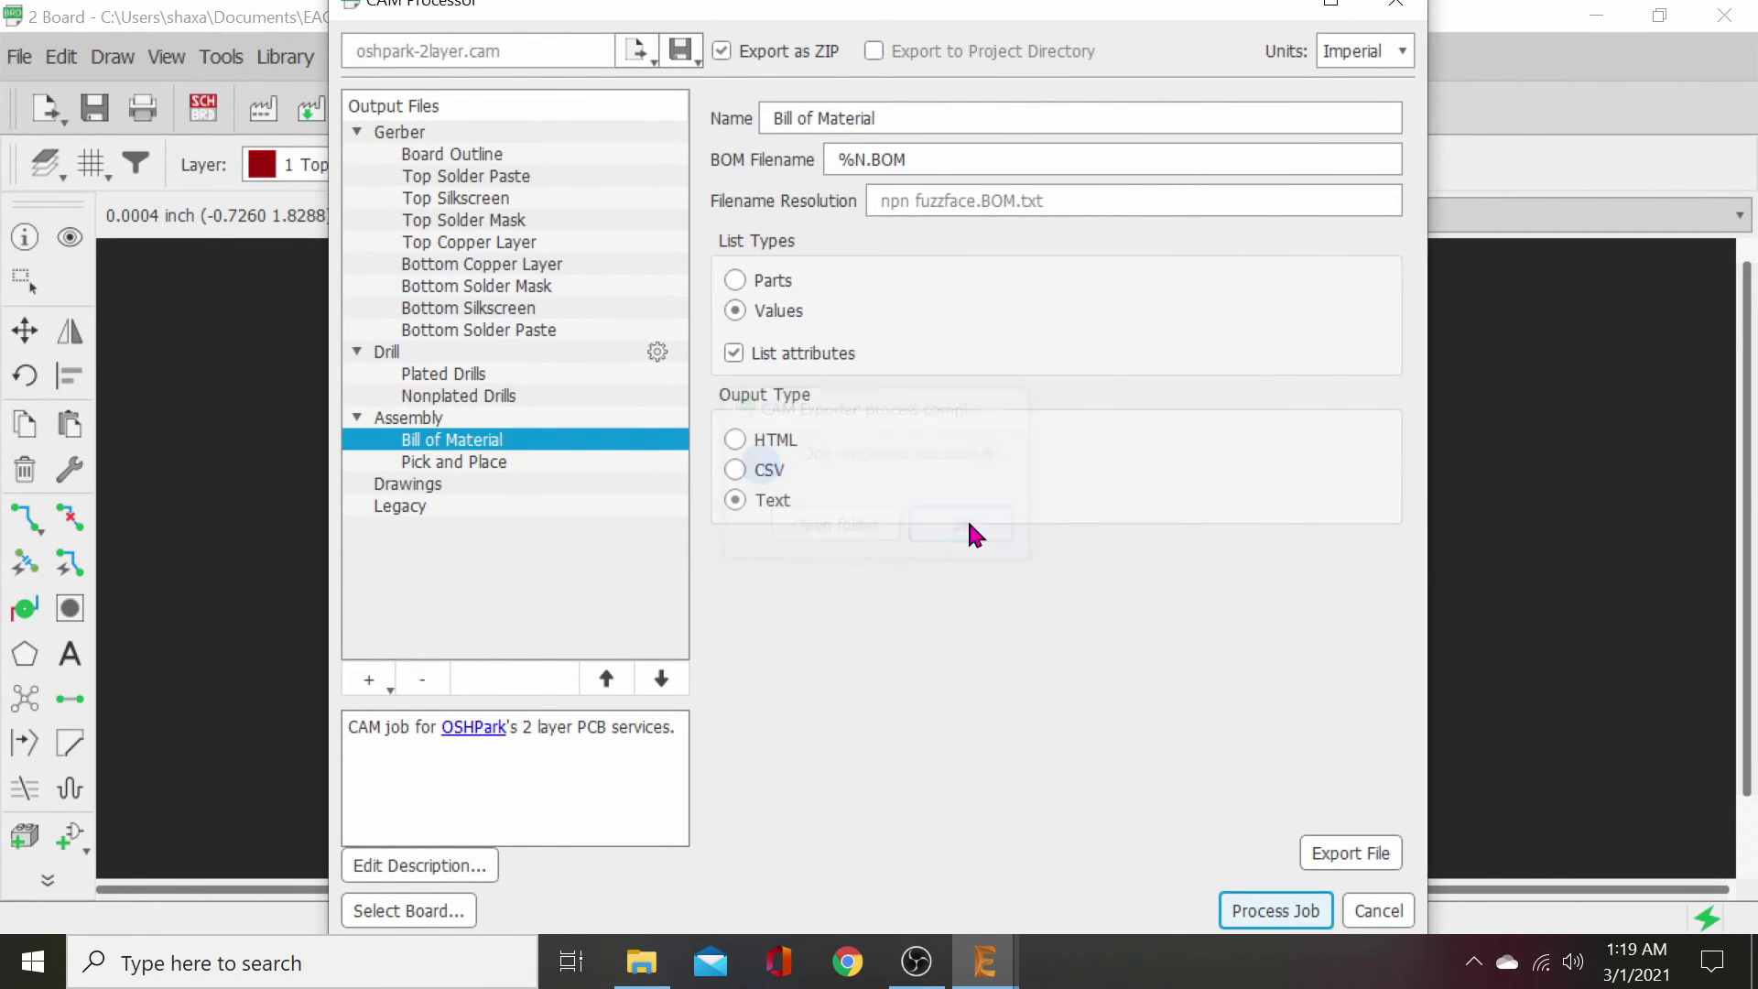
{"action": "left_click", "coordinate": [1394, 5]}
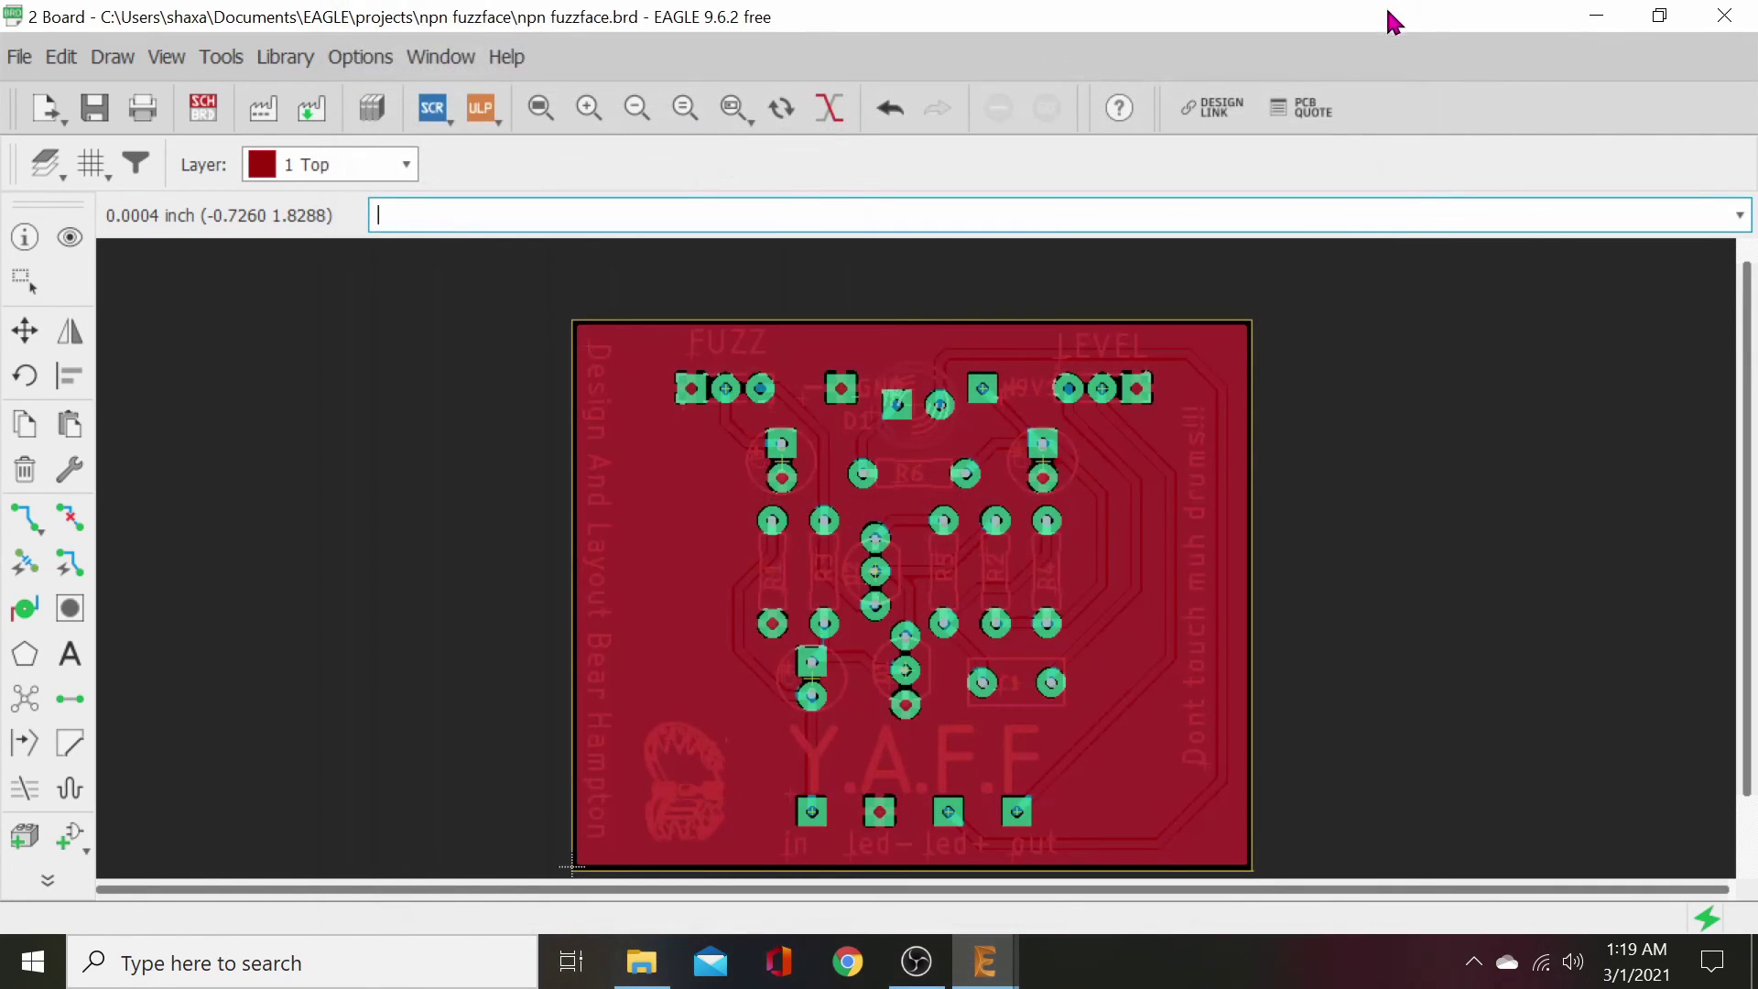
{"action": "left_click", "coordinate": [1596, 17]}
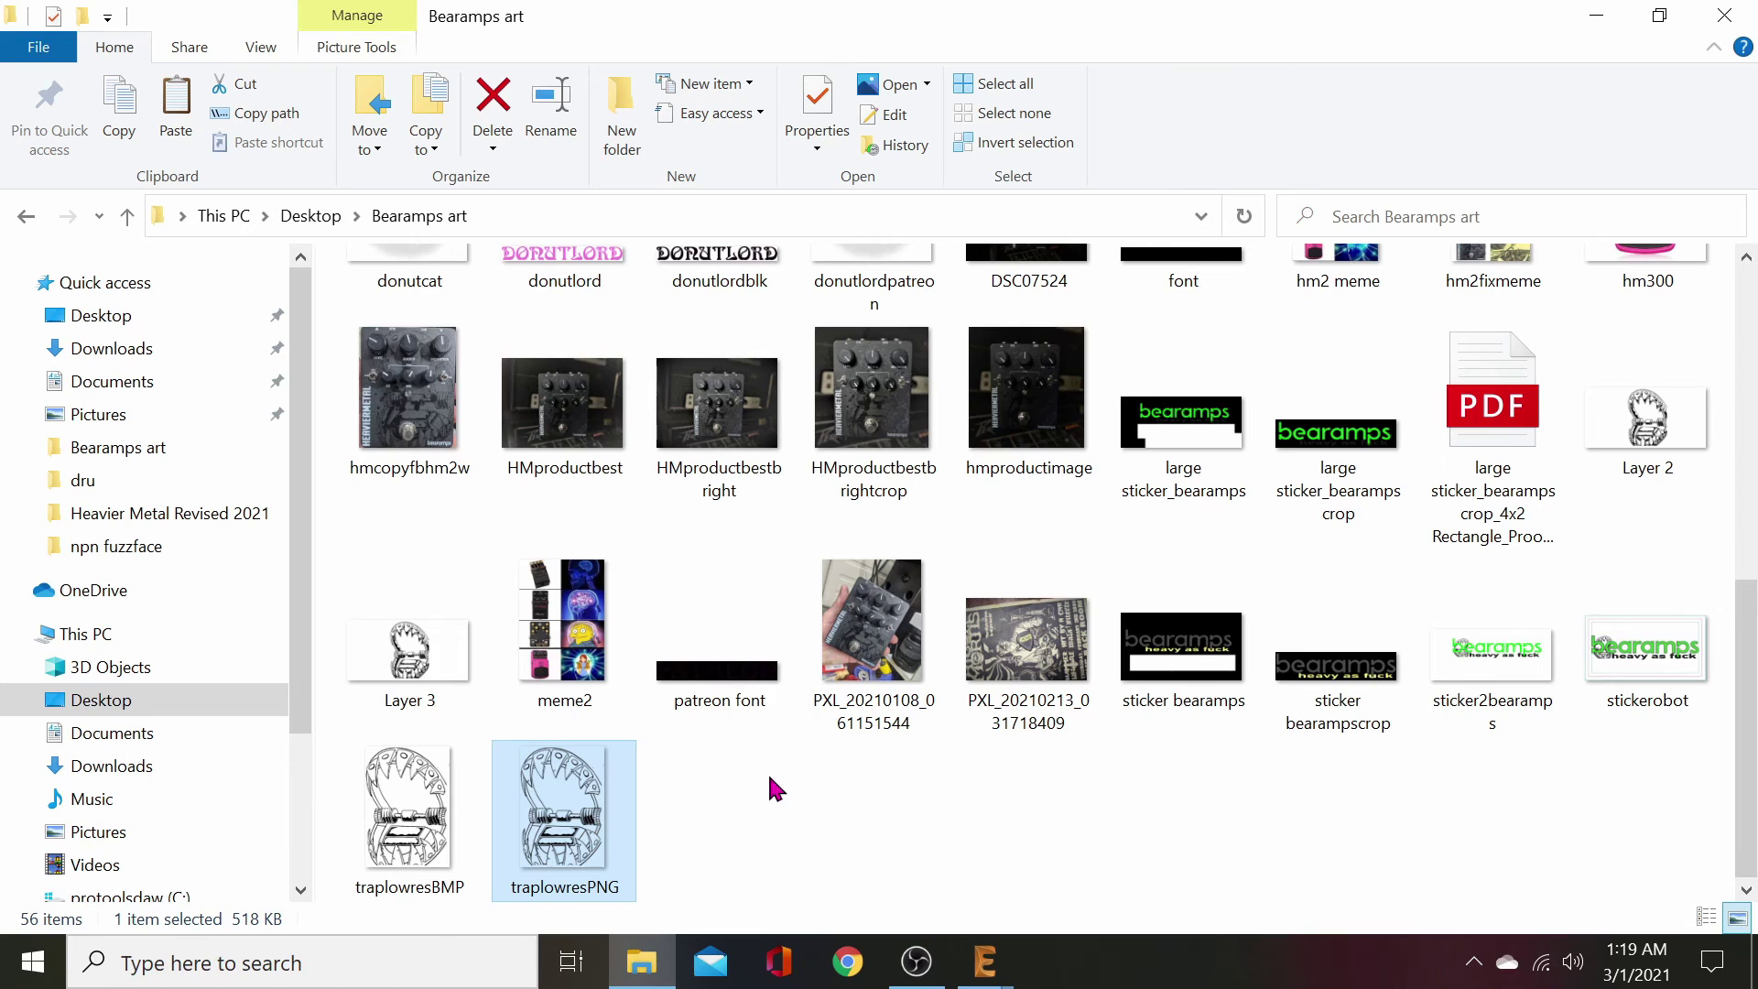
- Close the EAGLE schematic and browse File Explorer to Documents > EAGLE > projects > npn fuzzface
{"action": "left_click", "coordinate": [656, 969]}
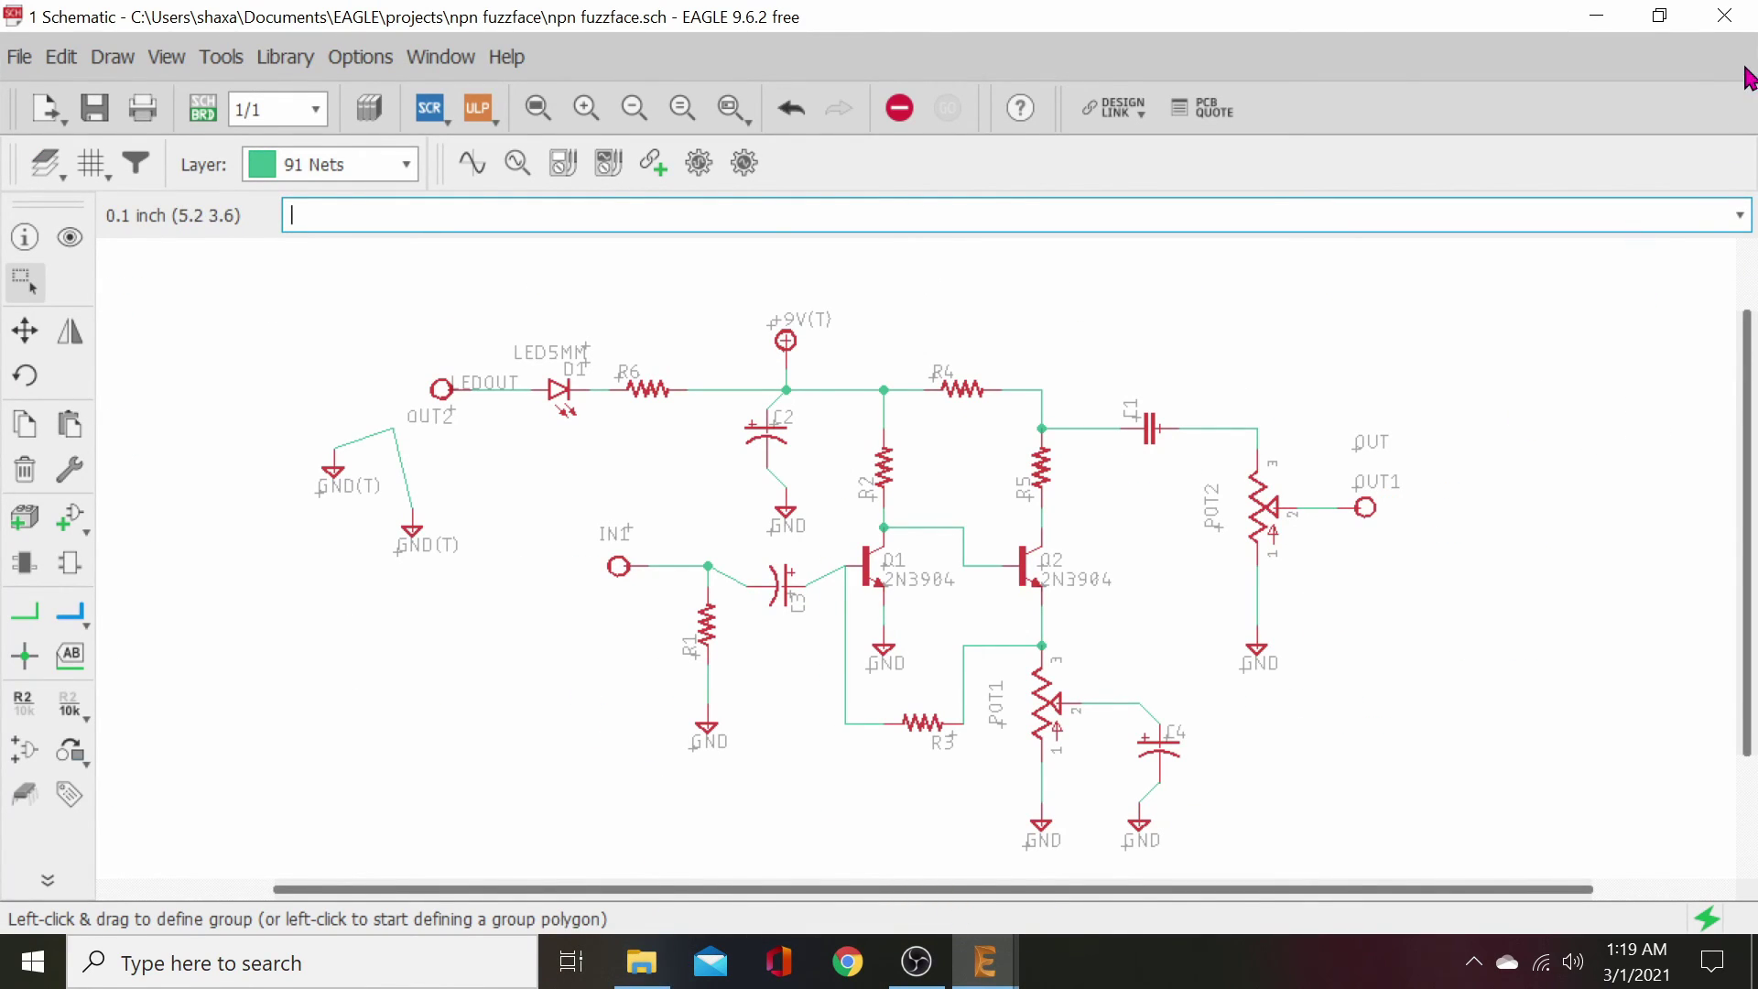
{"action": "left_click", "coordinate": [1723, 15]}
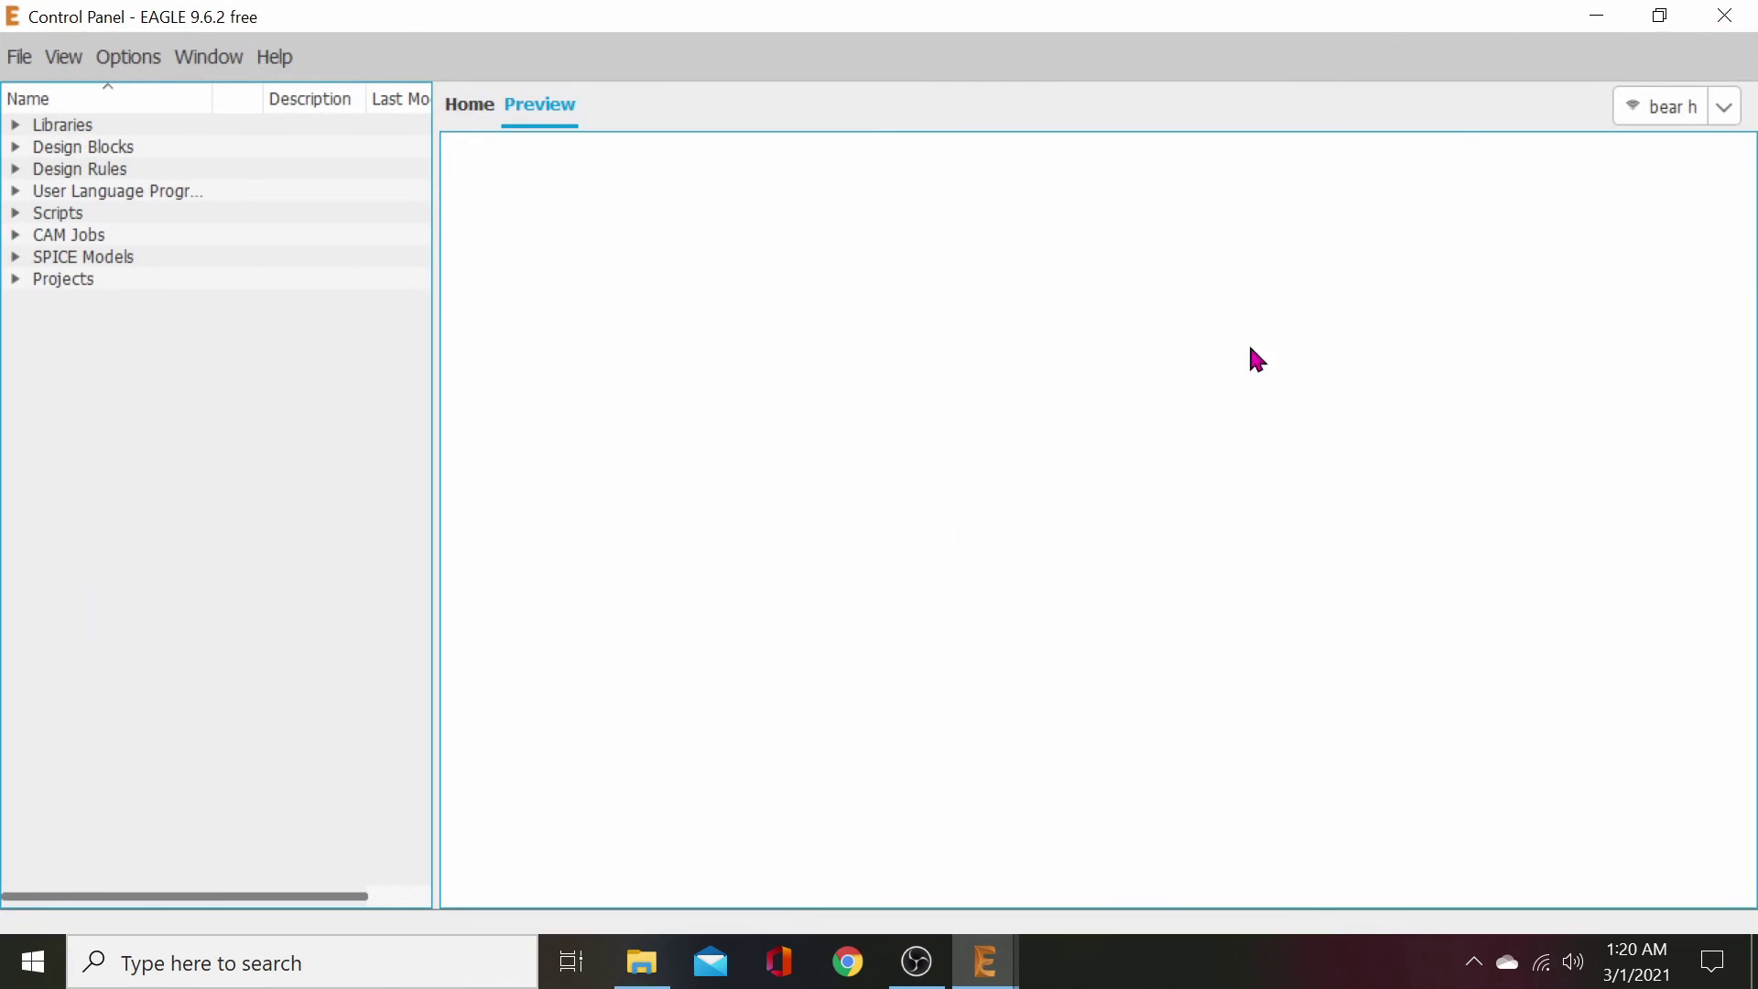
{"action": "left_click", "coordinate": [642, 961]}
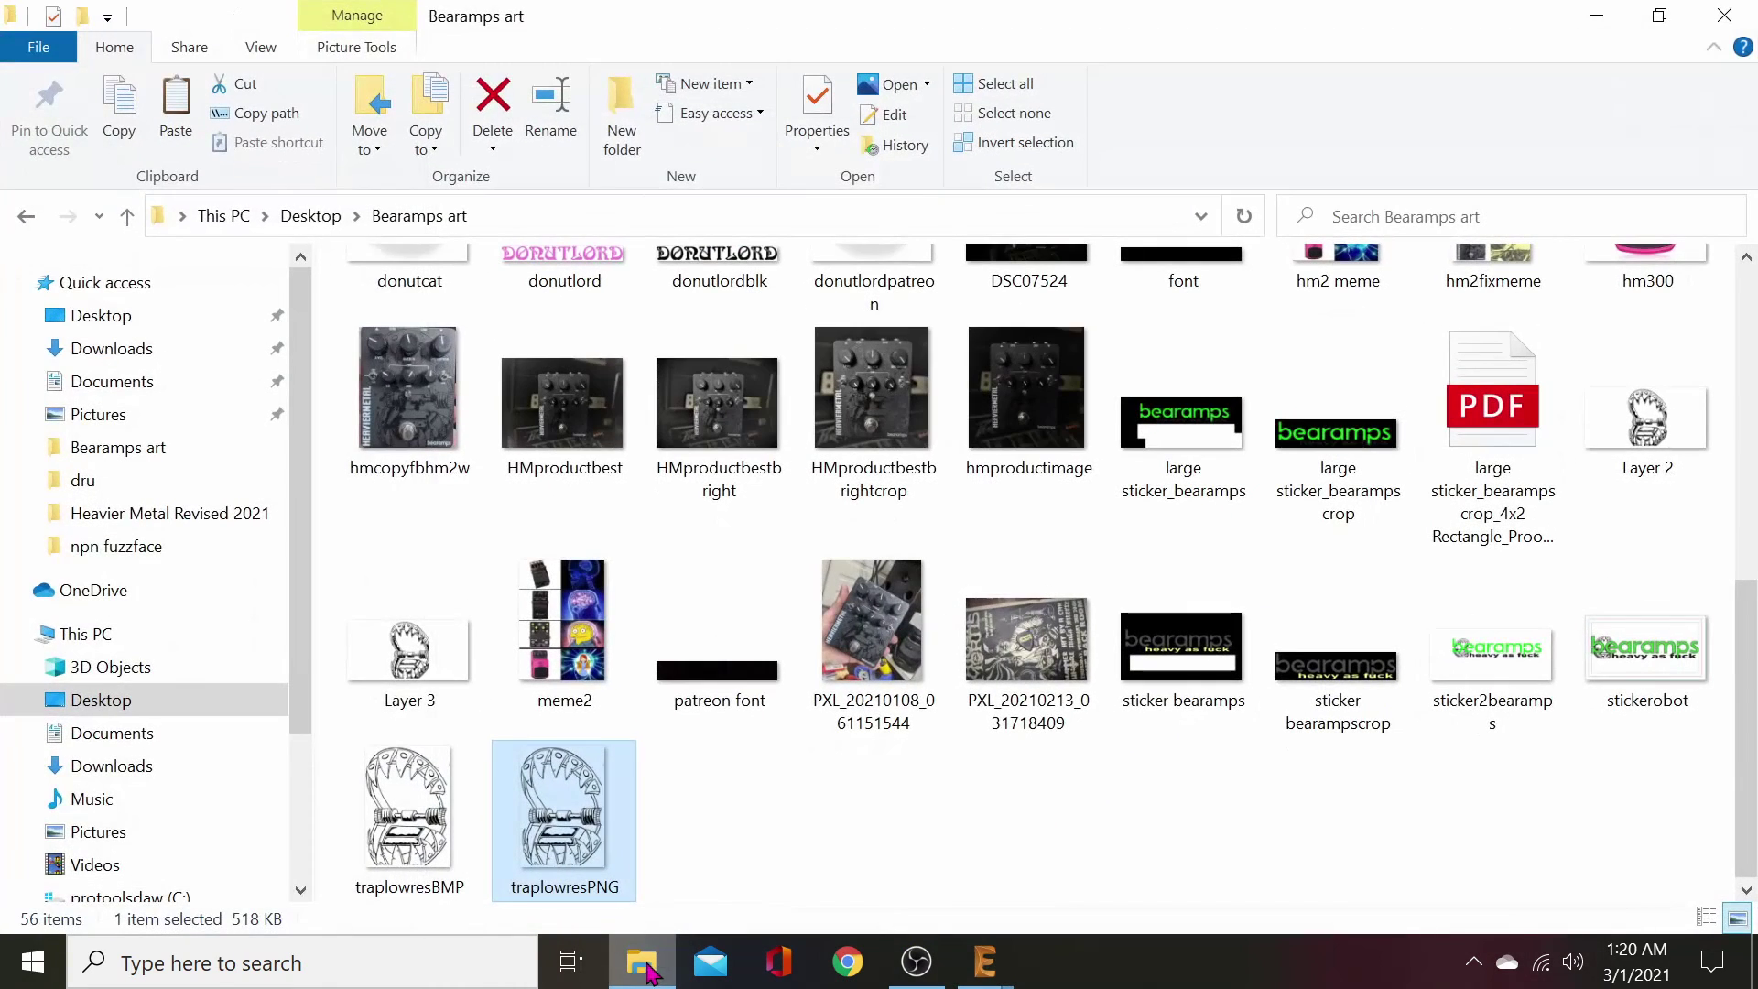
{"action": "left_click", "coordinate": [136, 388]}
{"action": "double_click", "coordinate": [449, 336]}
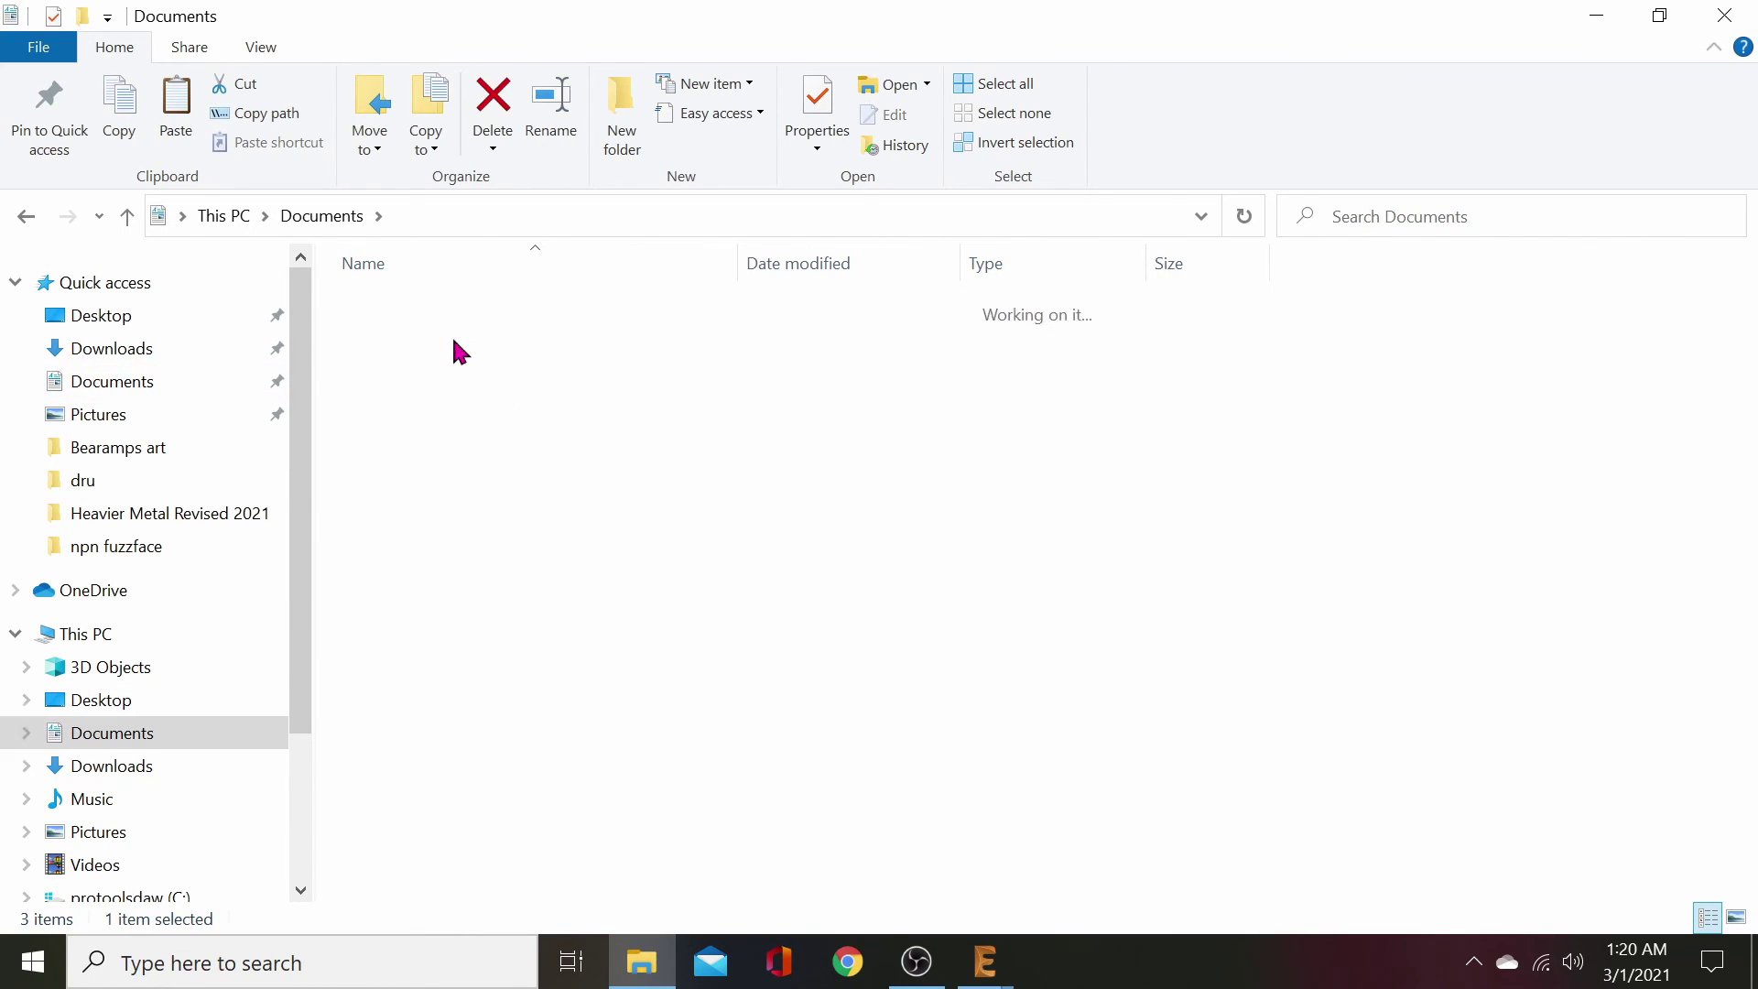
{"action": "double_click", "coordinate": [441, 454]}
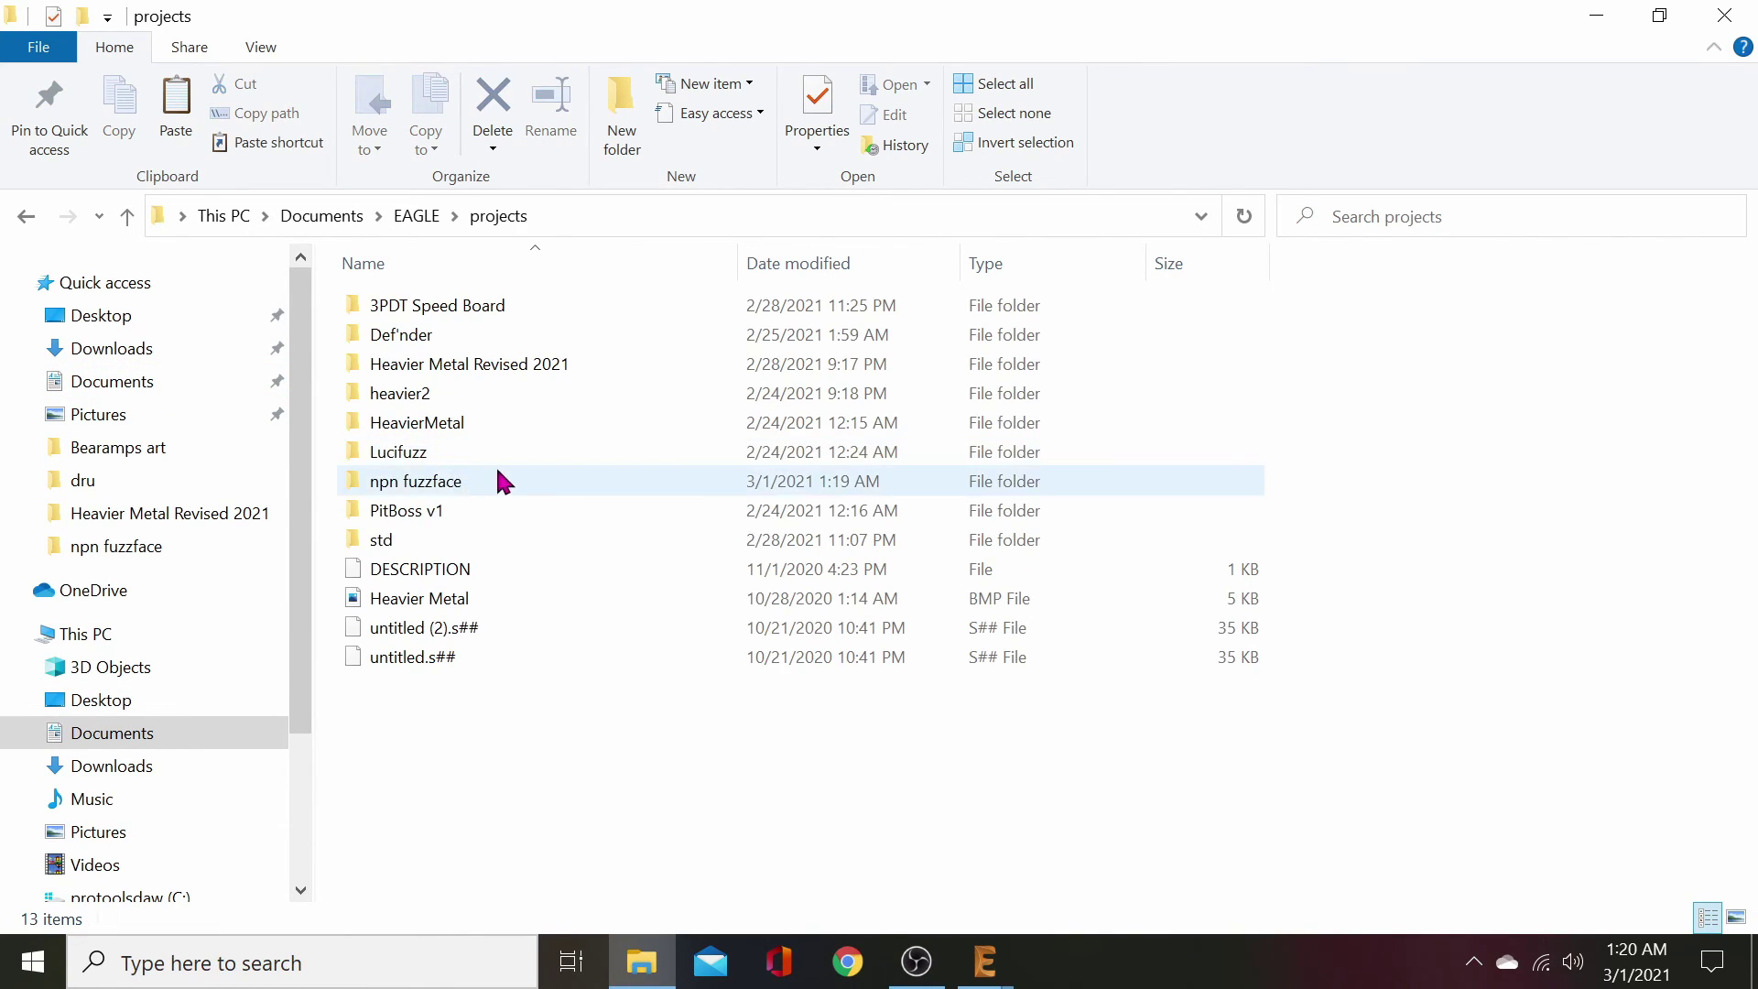
{"action": "double_click", "coordinate": [443, 484]}
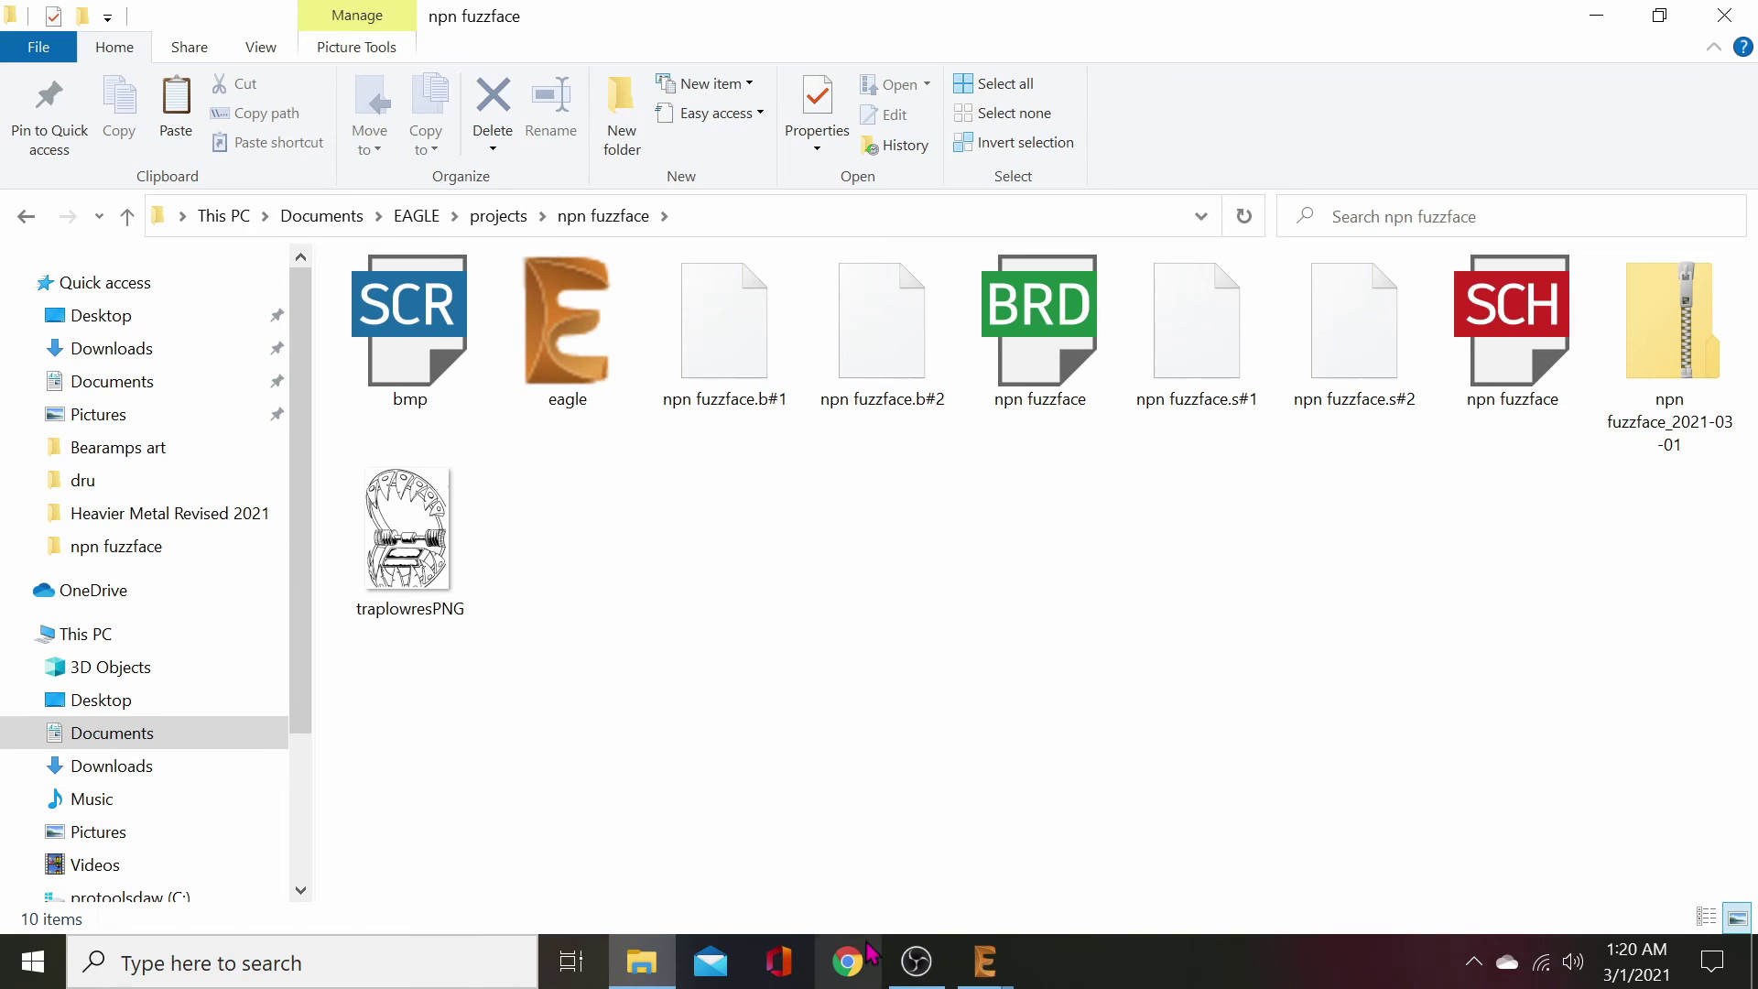
- Search Google for 'oshpark' from Chrome's New Tab page
{"action": "left_click", "coordinate": [865, 973]}
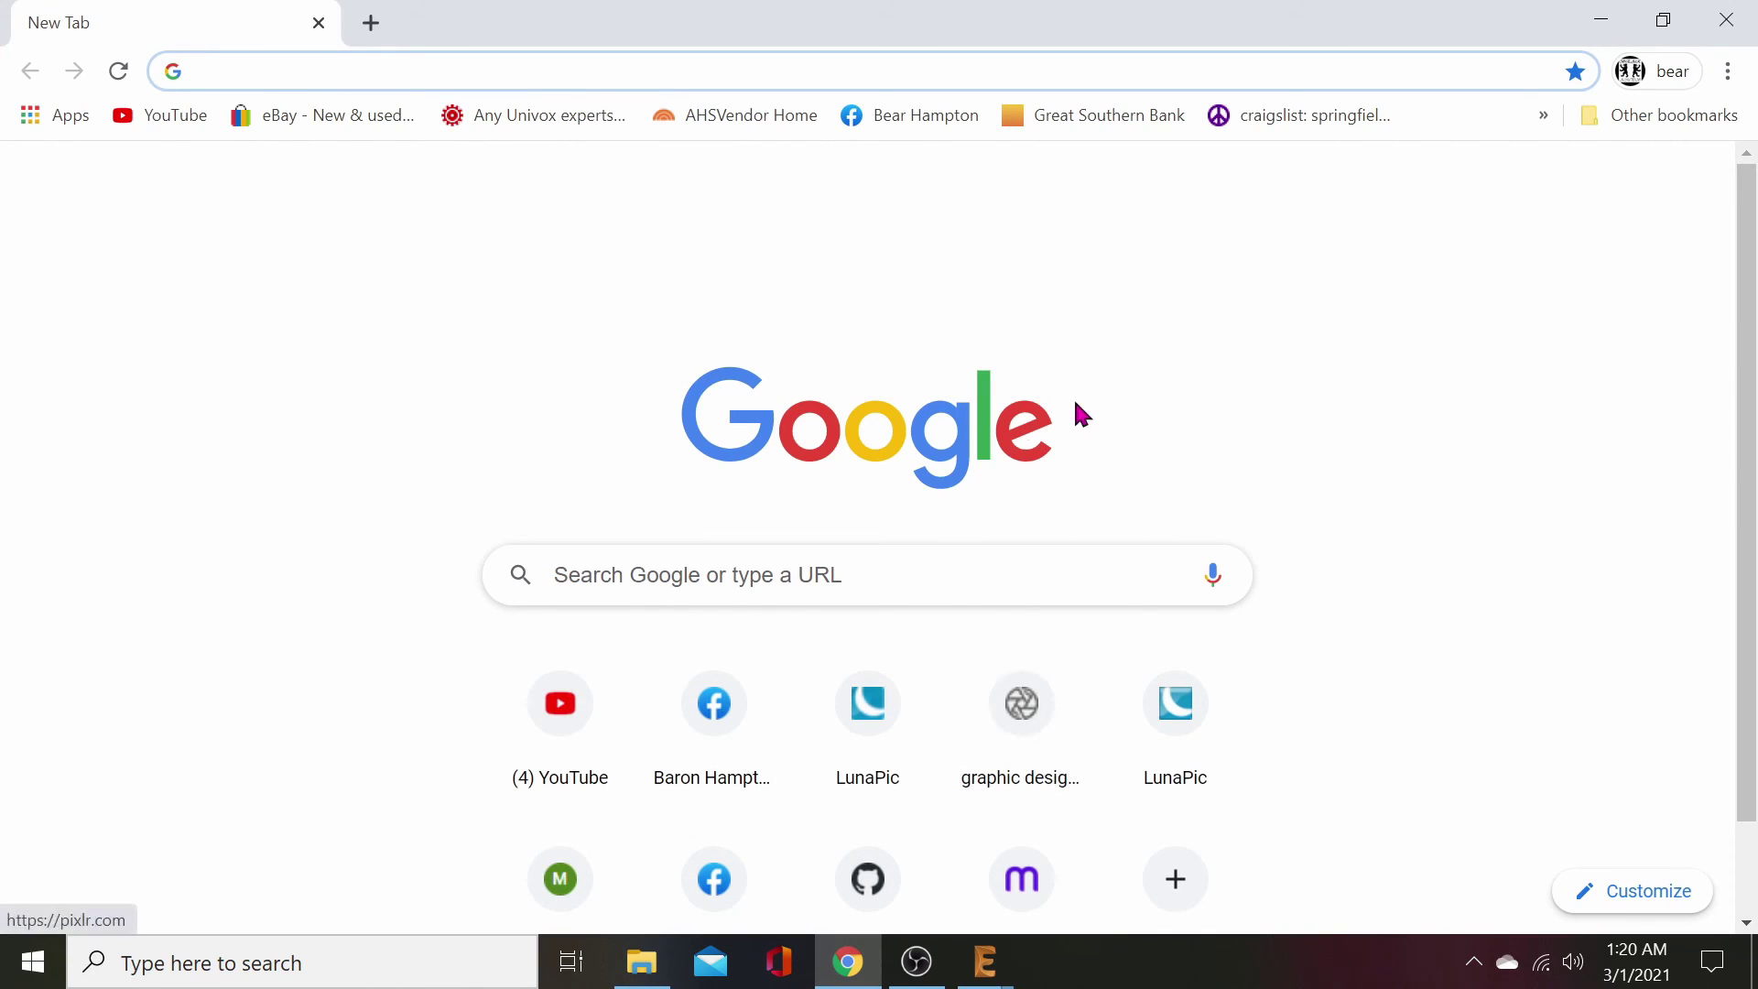
{"action": "left_click", "coordinate": [619, 592]}
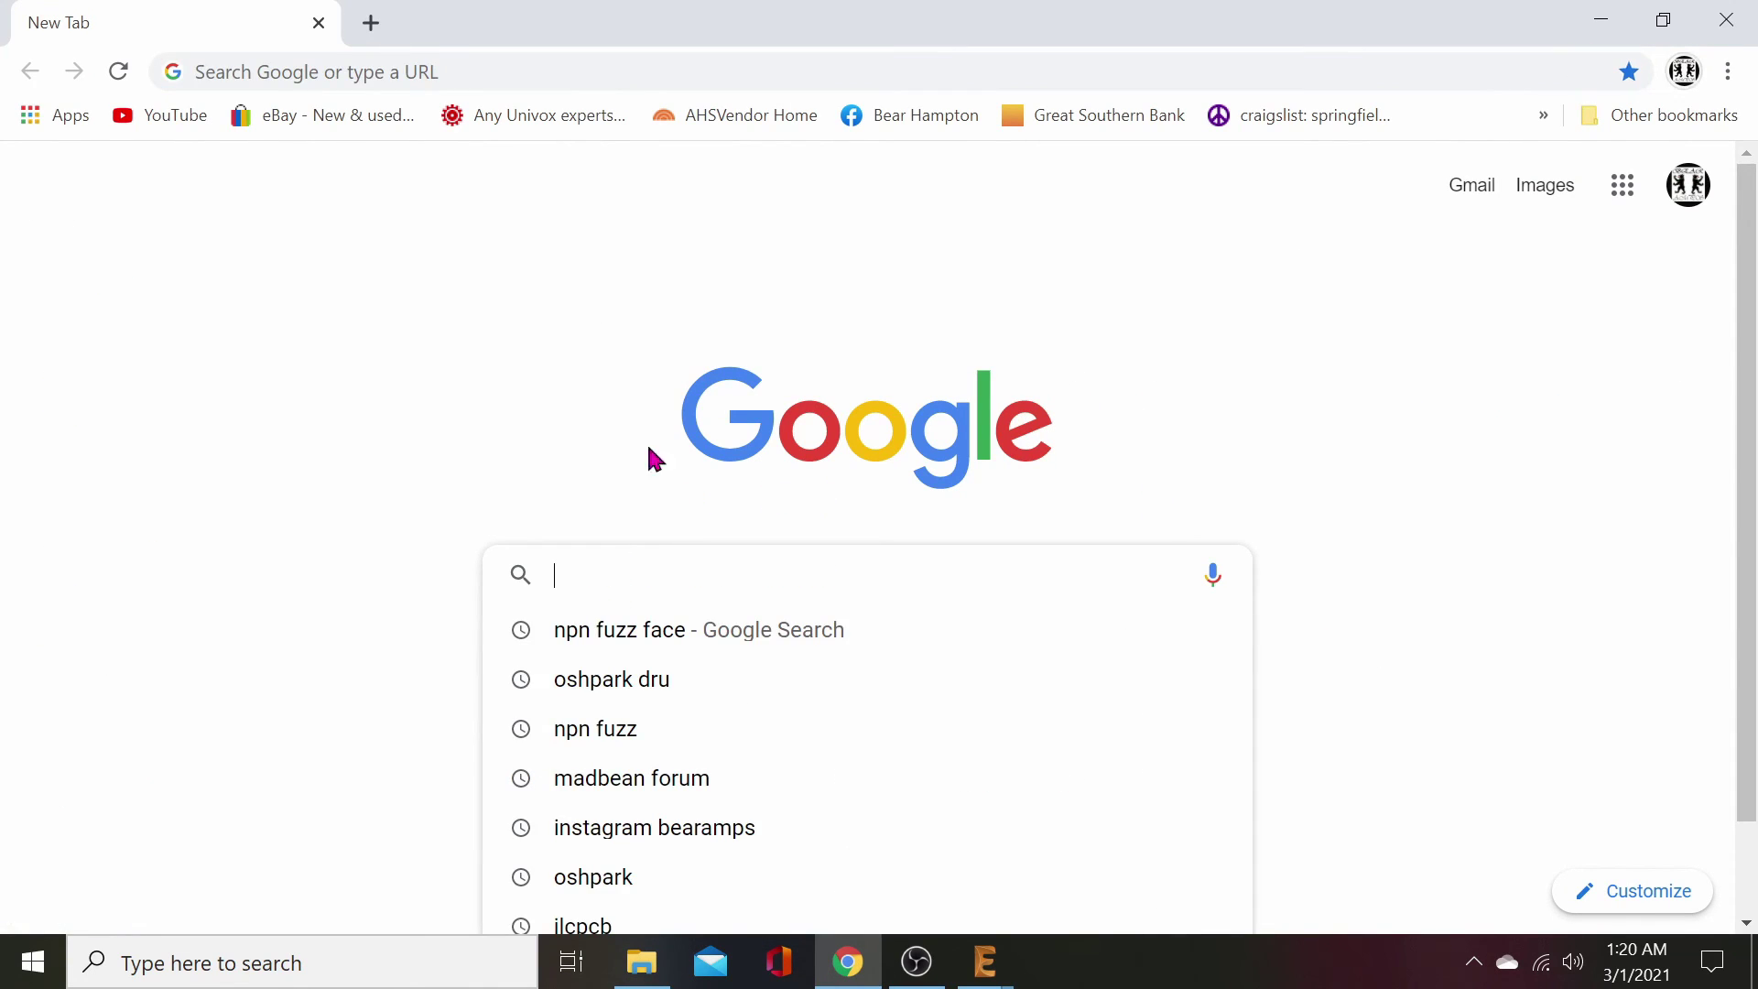
{"action": "type", "text": "oshp"}
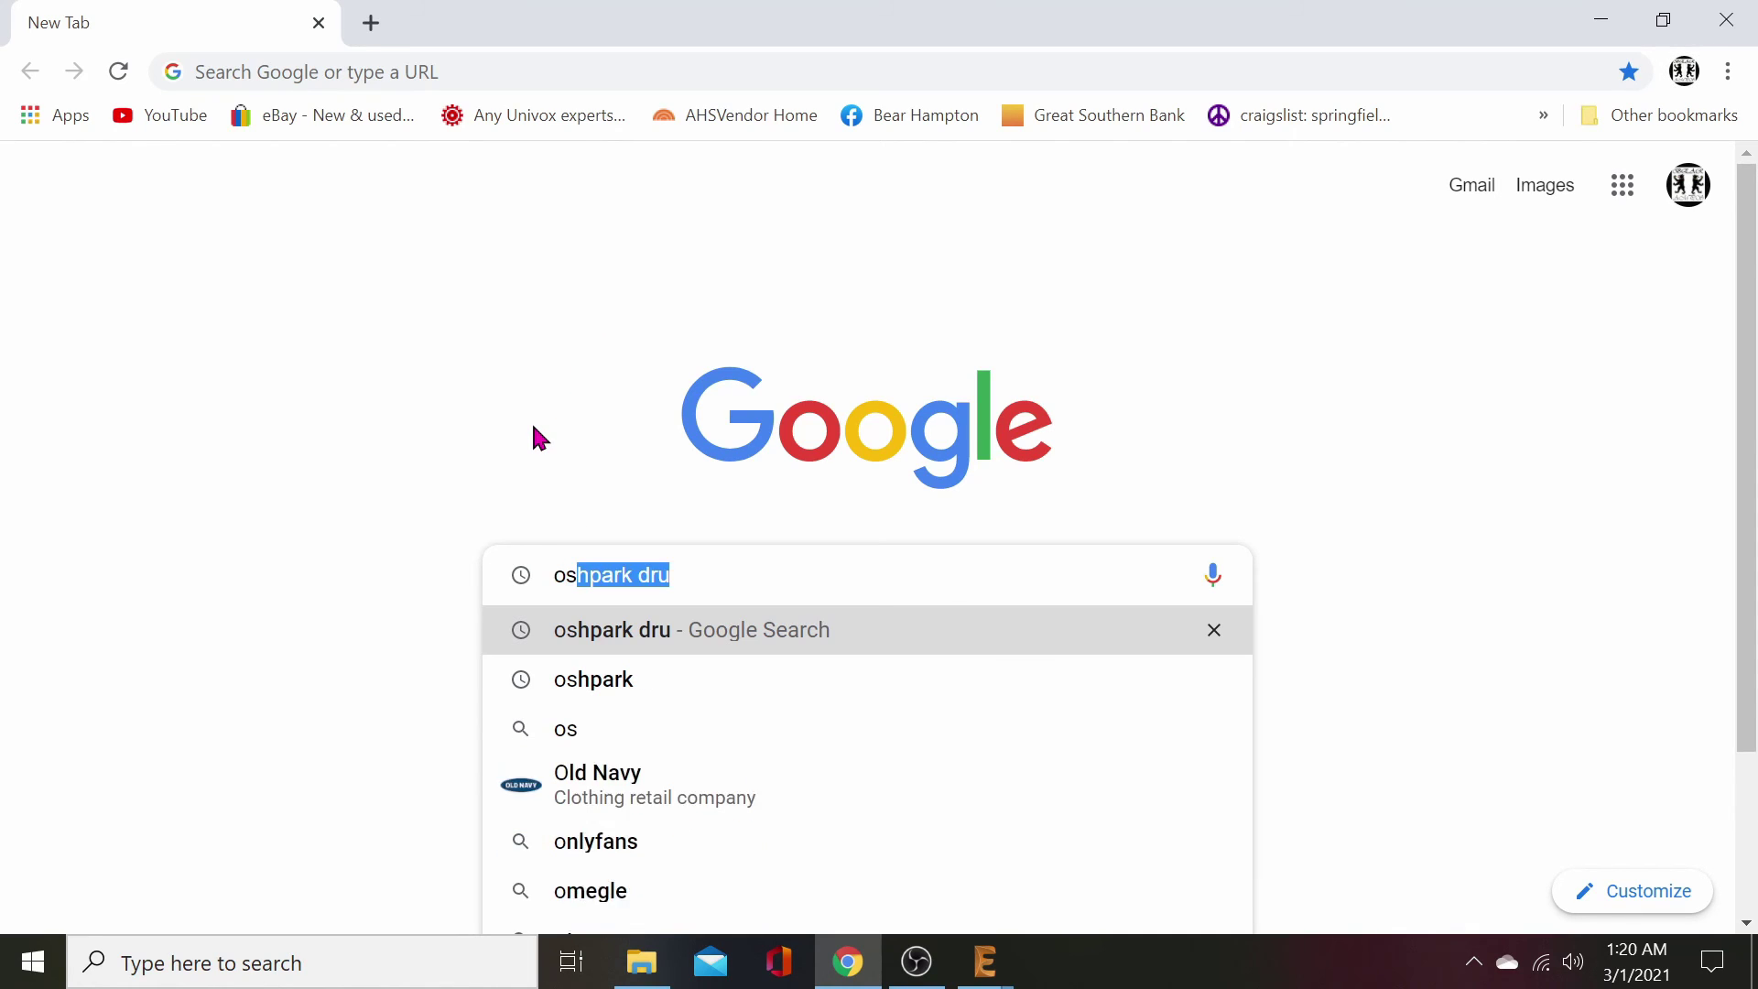
{"action": "type", "text": "ark"}
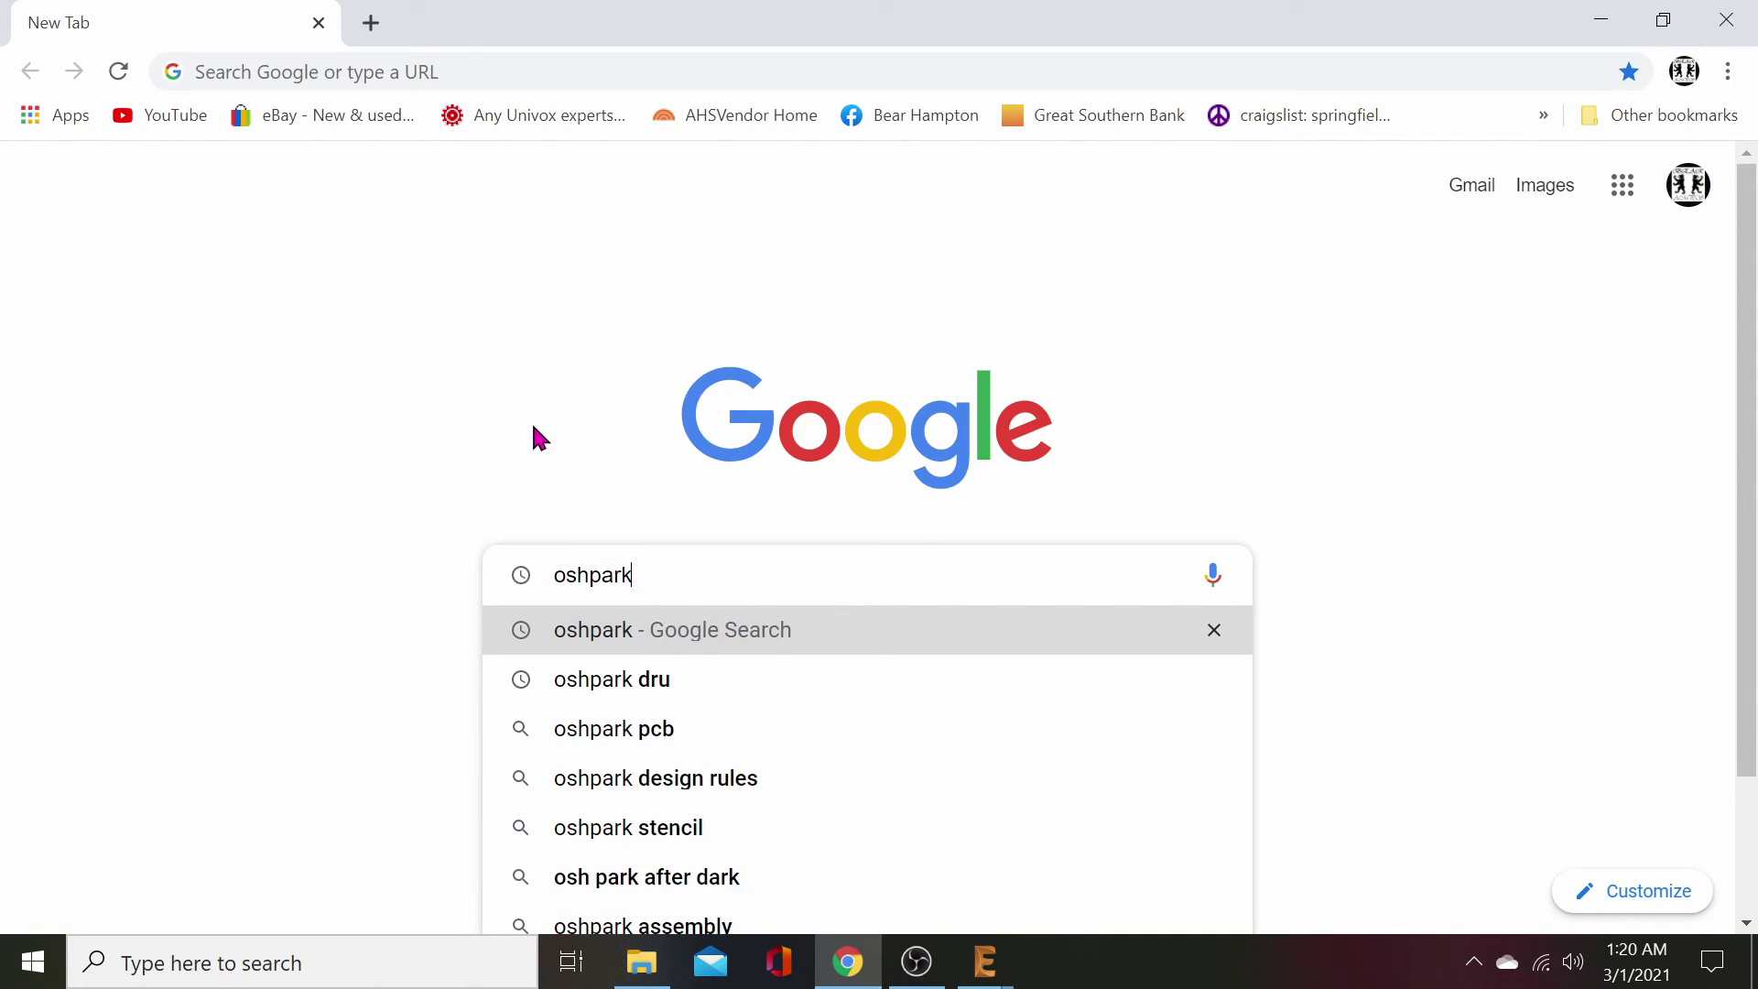
{"action": "key", "text": "Return"}
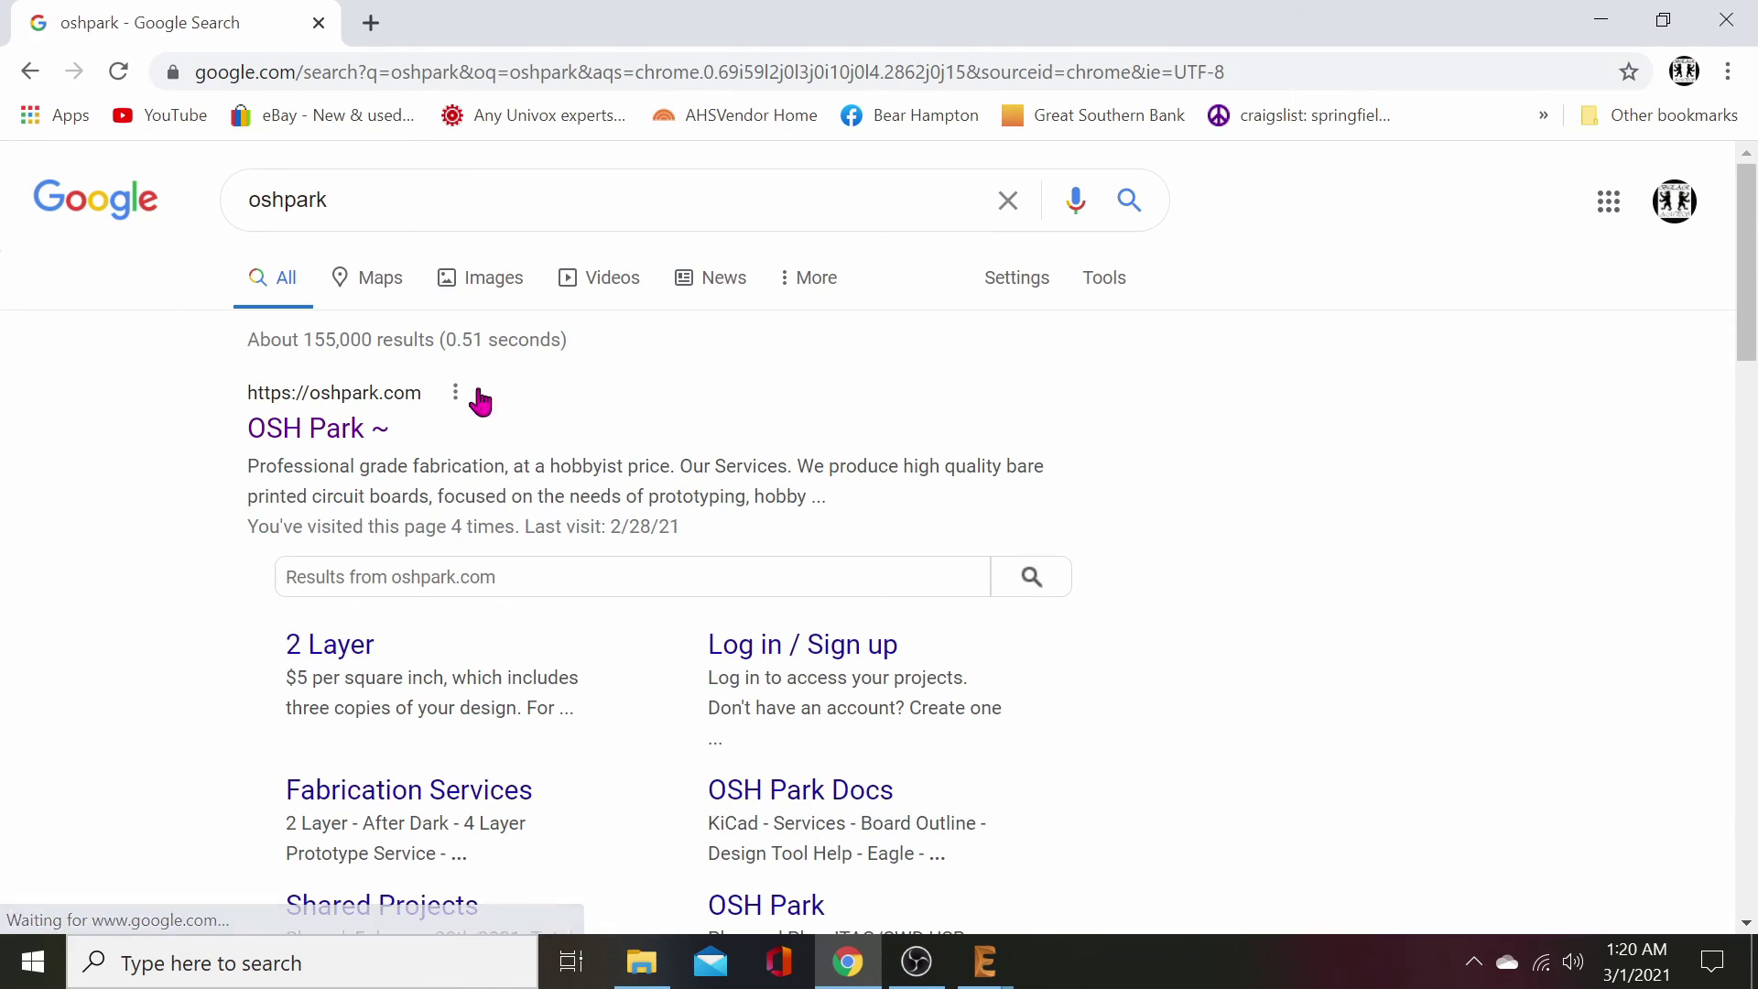
- Upload npn fuzzface_2021-03-01.zip from the npn fuzzface project folder to OSH Park
{"action": "left_click", "coordinate": [309, 441]}
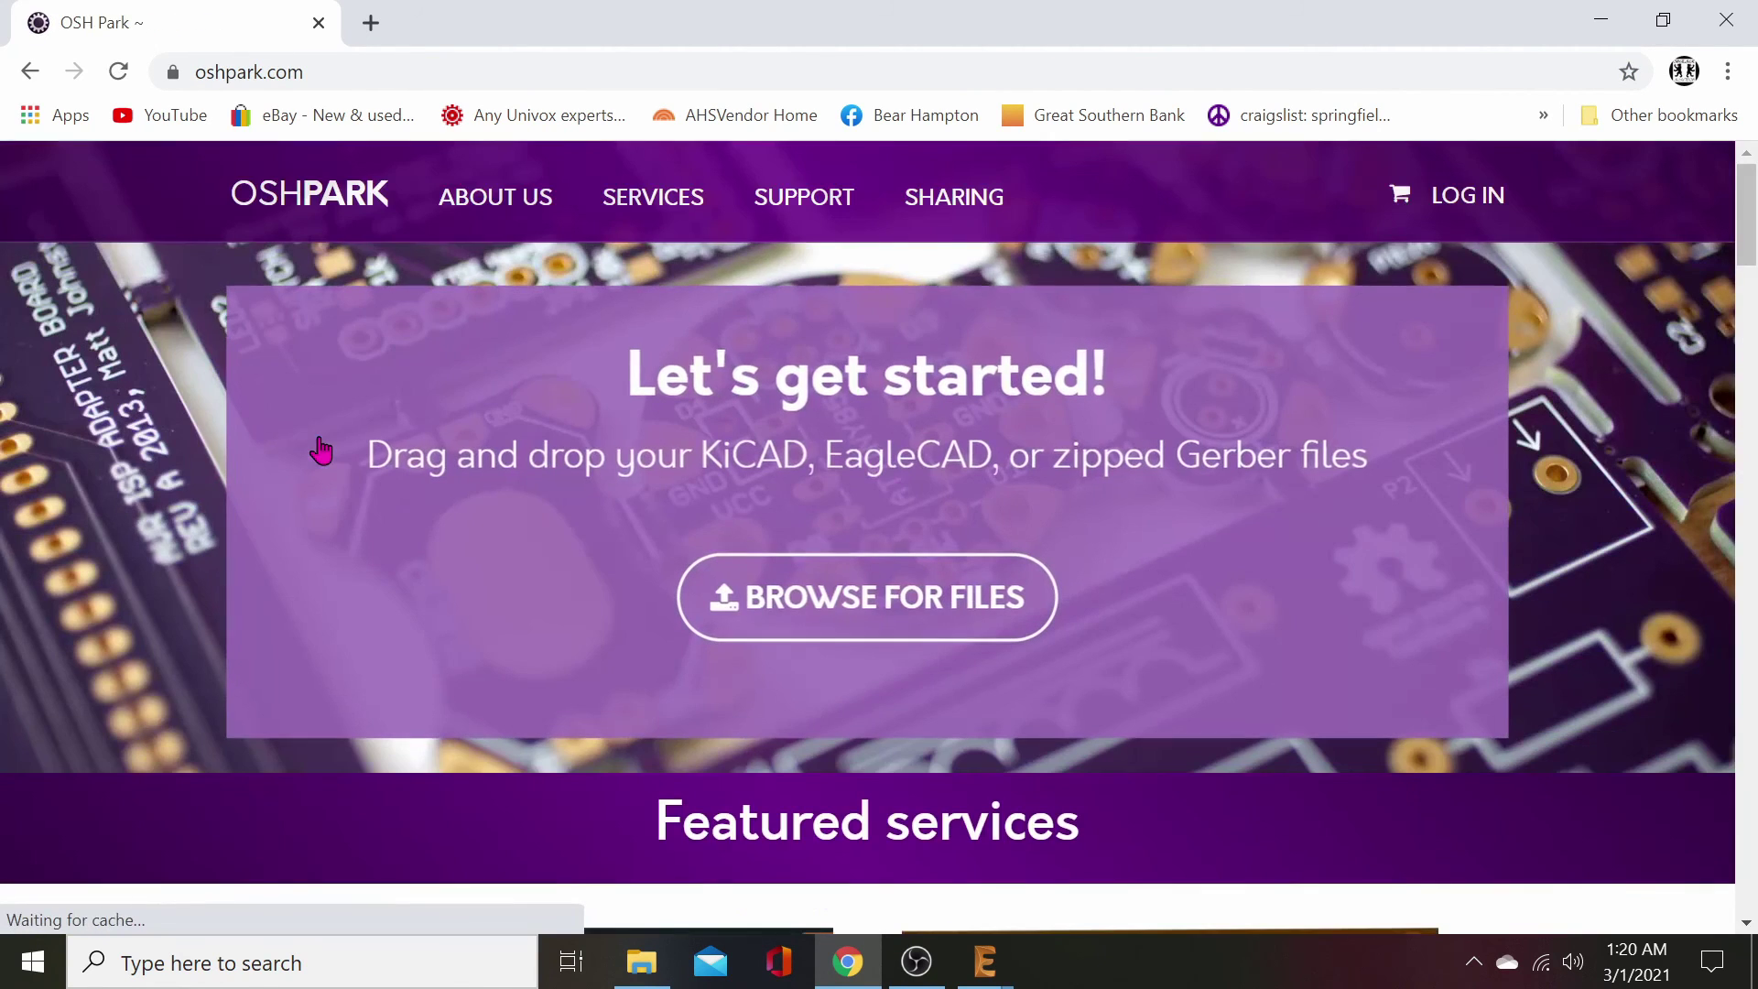
{"action": "left_click", "coordinate": [901, 609]}
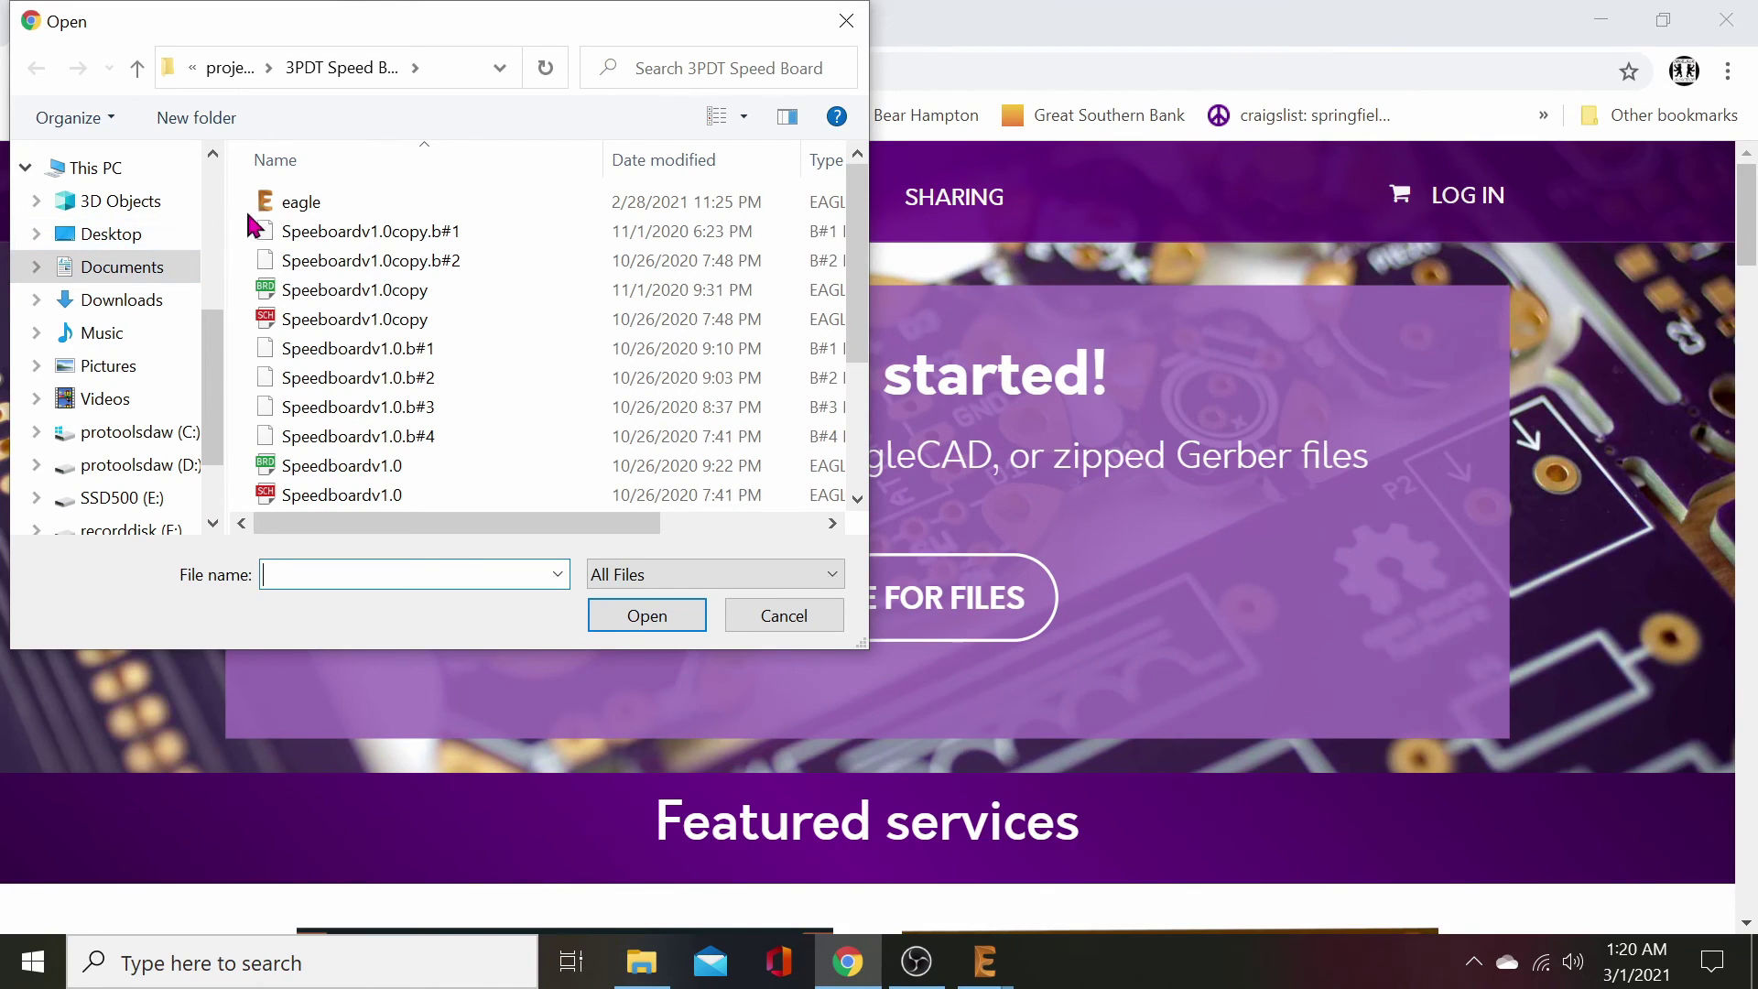
{"action": "left_click", "coordinate": [234, 68]}
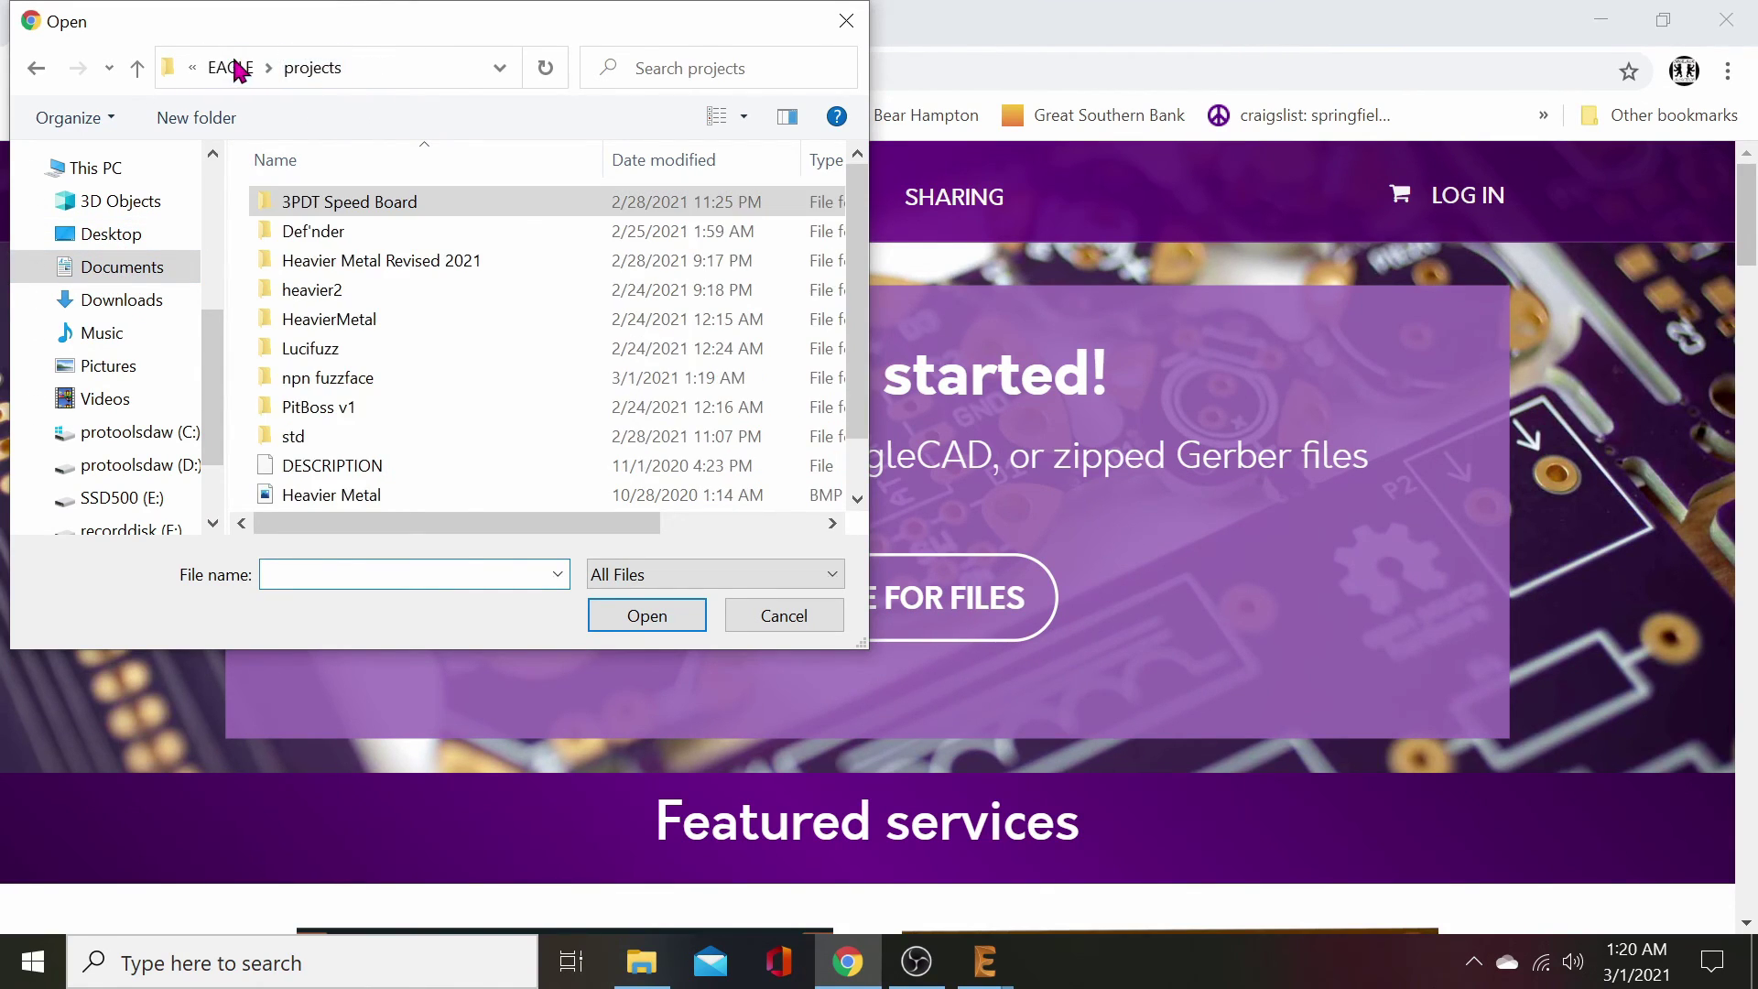
{"action": "double_click", "coordinate": [345, 377]}
{"action": "scroll", "coordinate": [617, 388], "scroll_direction": "down", "scroll_amount": 2}
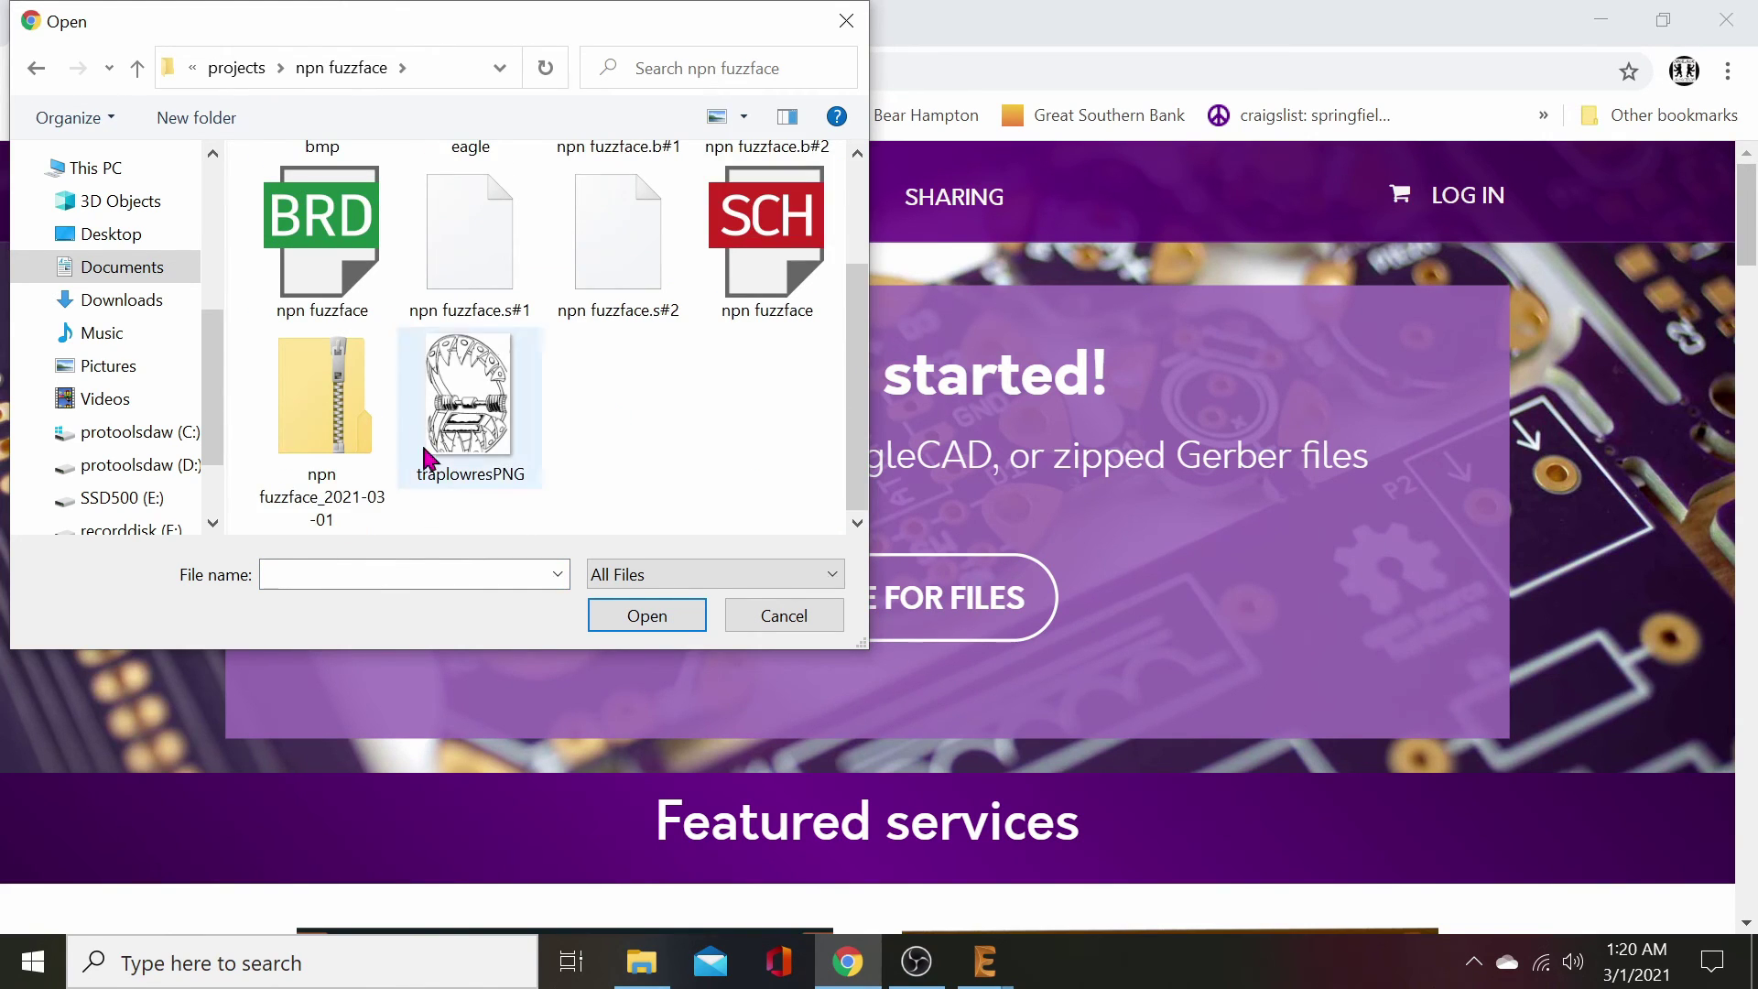
{"action": "double_click", "coordinate": [338, 417]}
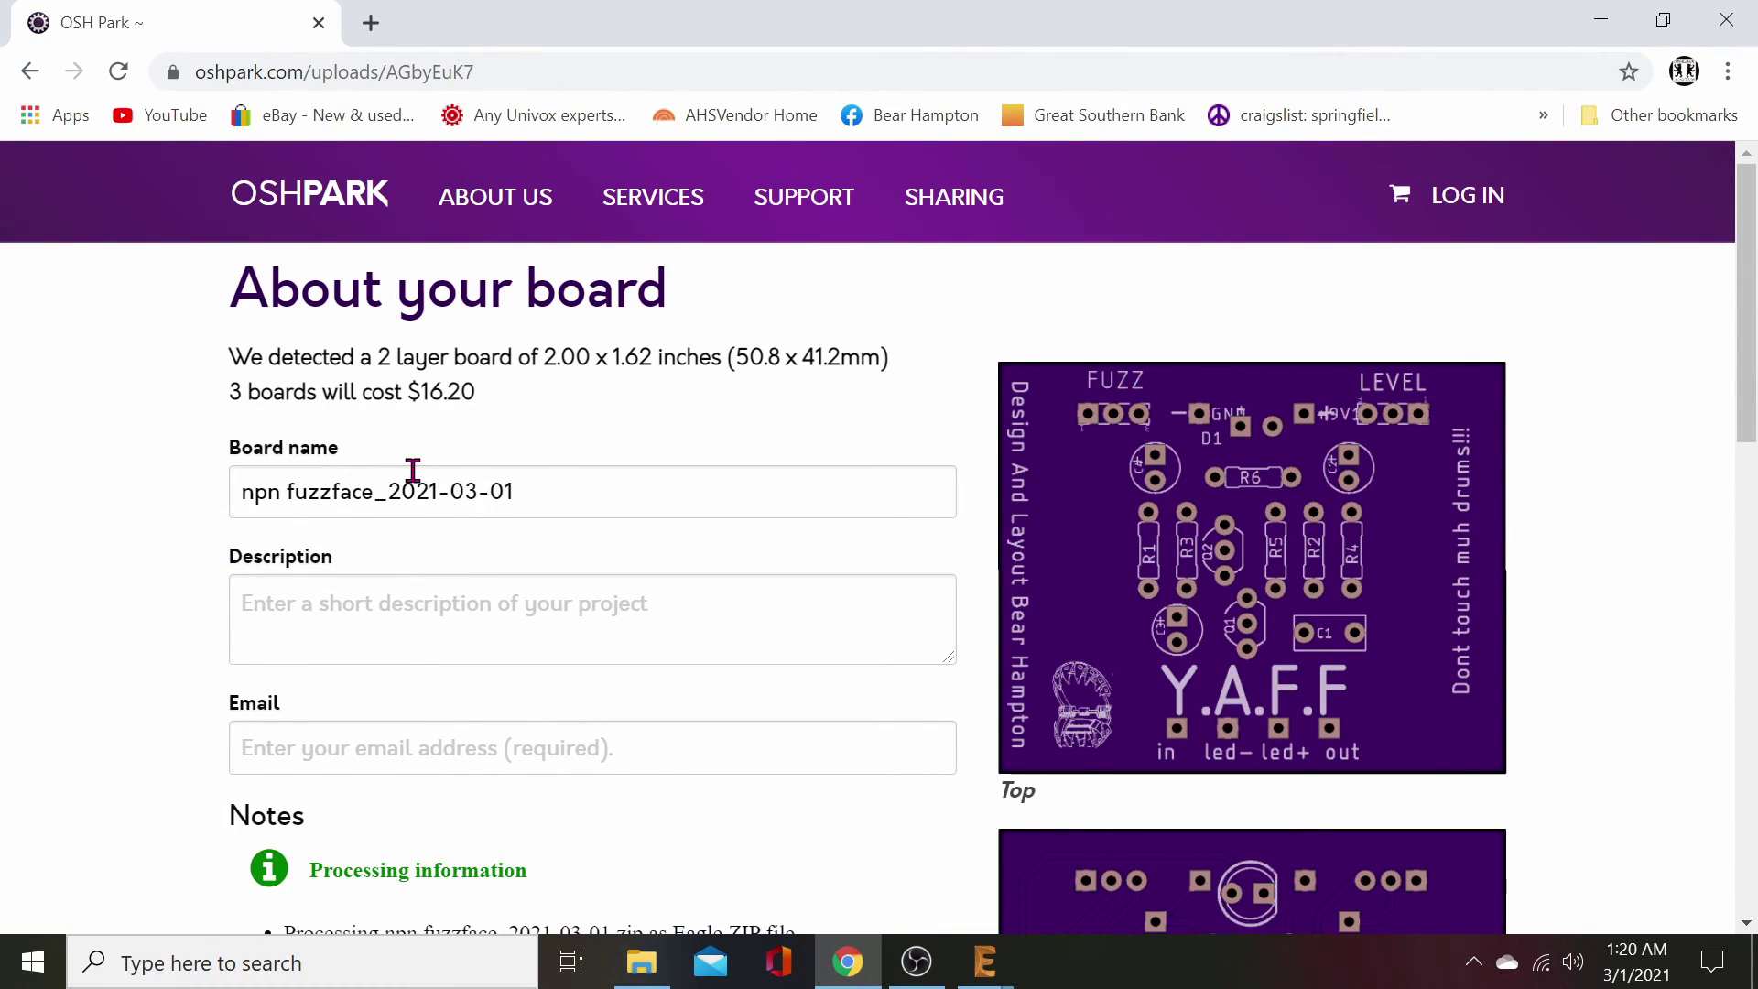
{"action": "scroll", "coordinate": [1387, 710], "scroll_direction": "down", "scroll_amount": 5}
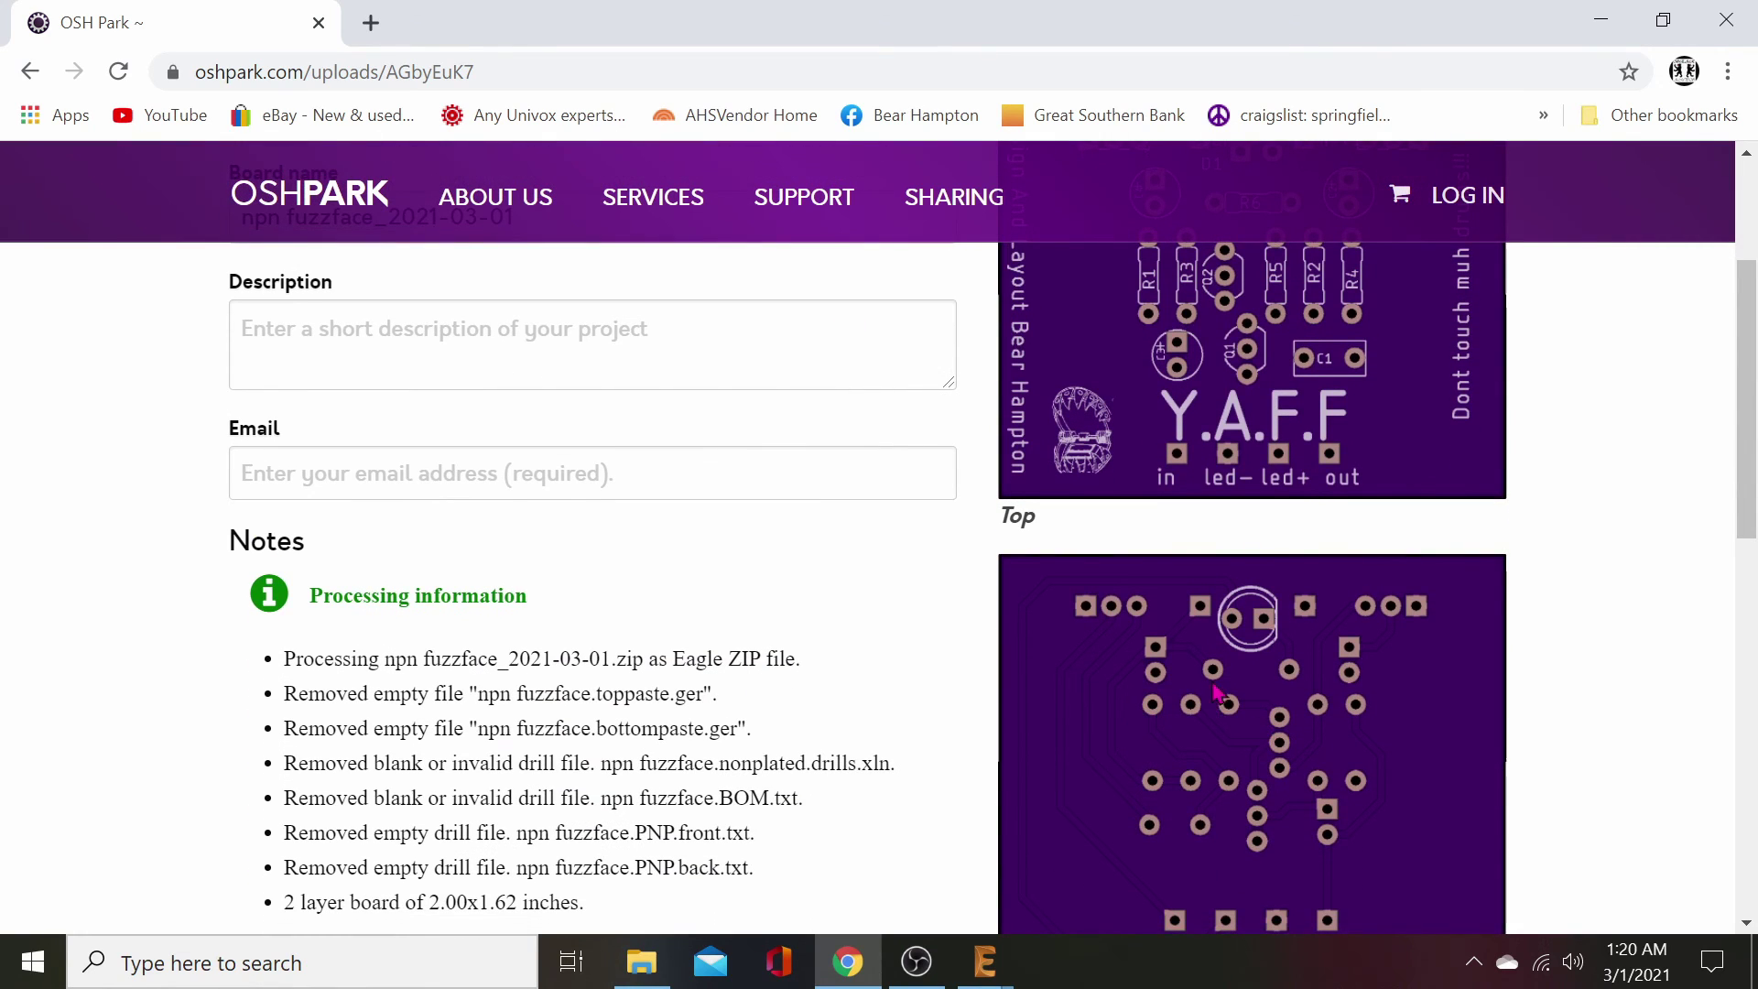
{"action": "scroll", "coordinate": [1392, 696], "scroll_direction": "up", "scroll_amount": 4}
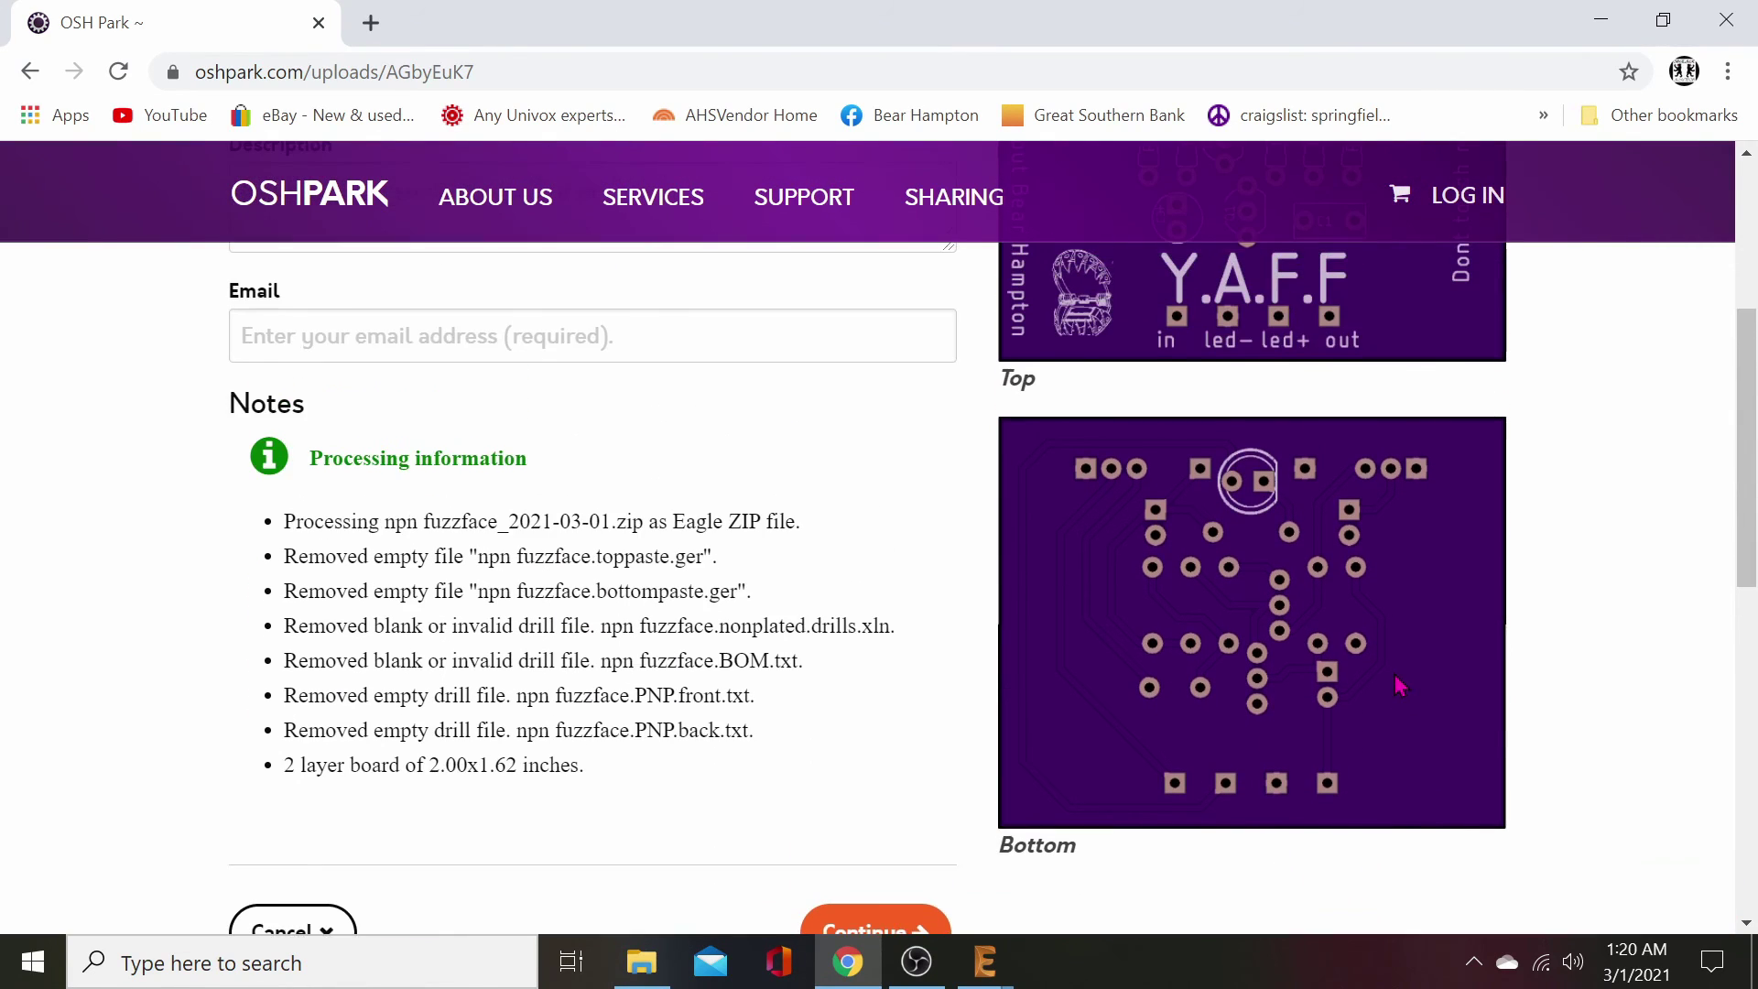
{"action": "scroll", "coordinate": [1409, 676], "scroll_direction": "up", "scroll_amount": 2}
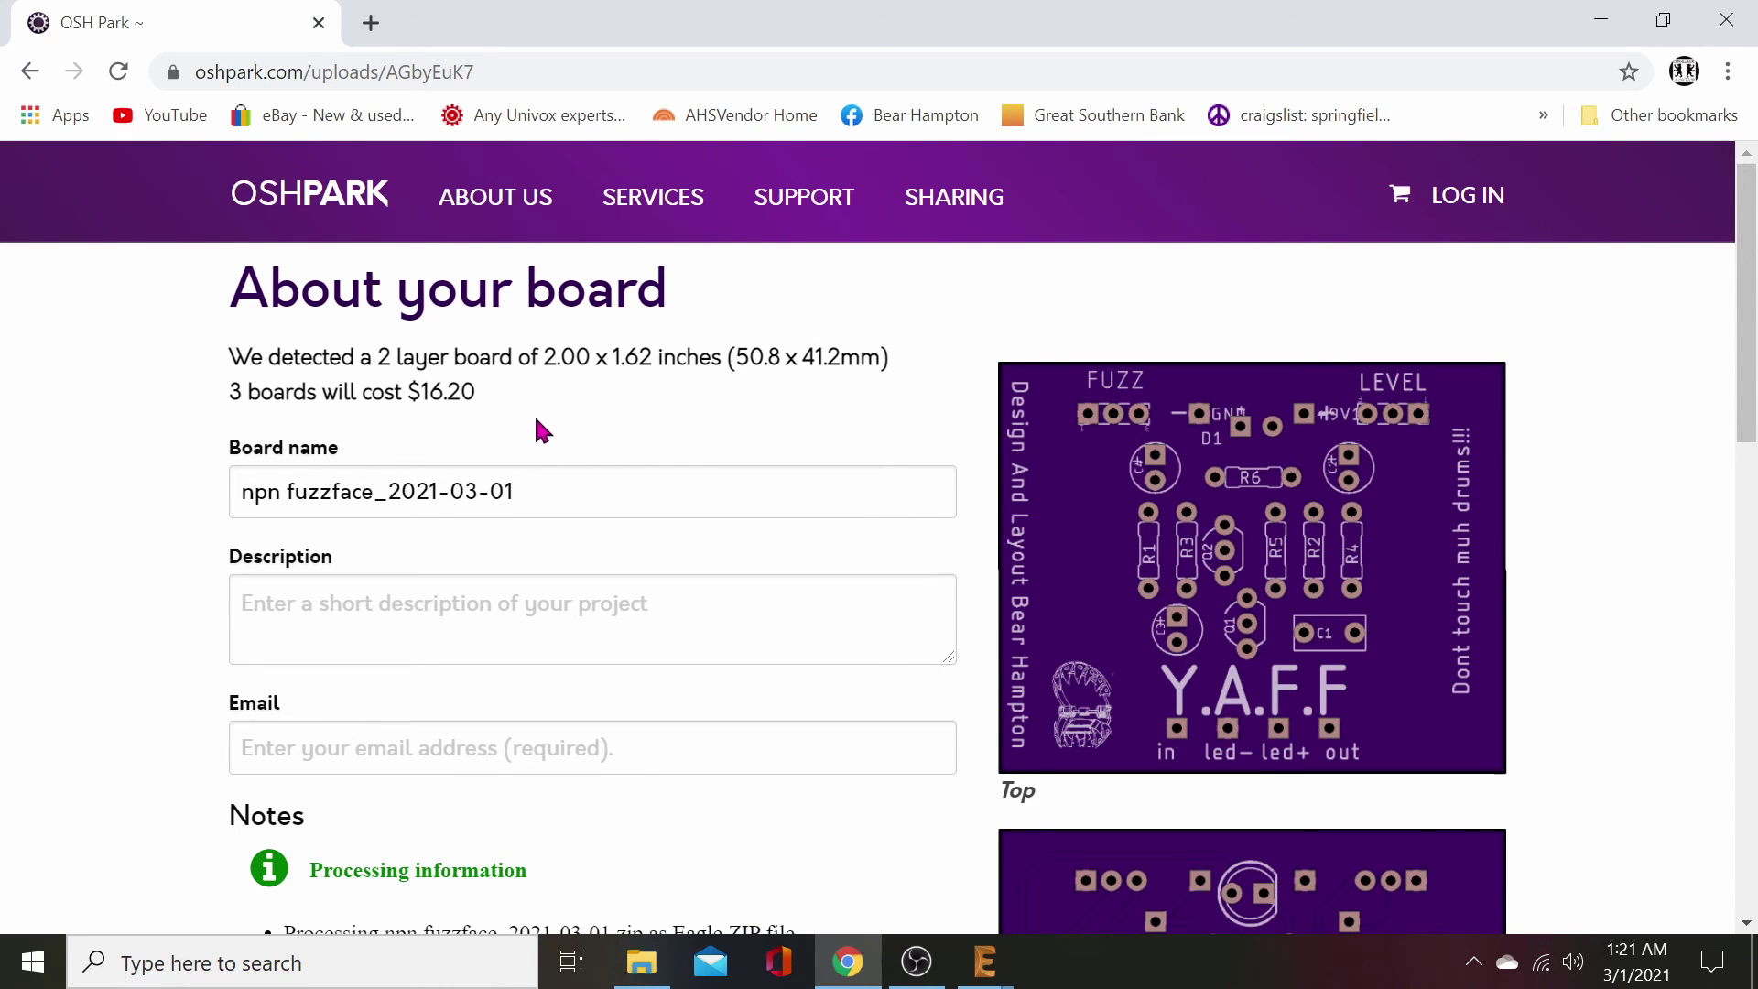
{"action": "scroll", "coordinate": [1592, 673], "scroll_direction": "down", "scroll_amount": 1}
{"action": "scroll", "coordinate": [1596, 673], "scroll_direction": "up", "scroll_amount": 1}
{"action": "scroll", "coordinate": [1309, 645], "scroll_direction": "down", "scroll_amount": 3}
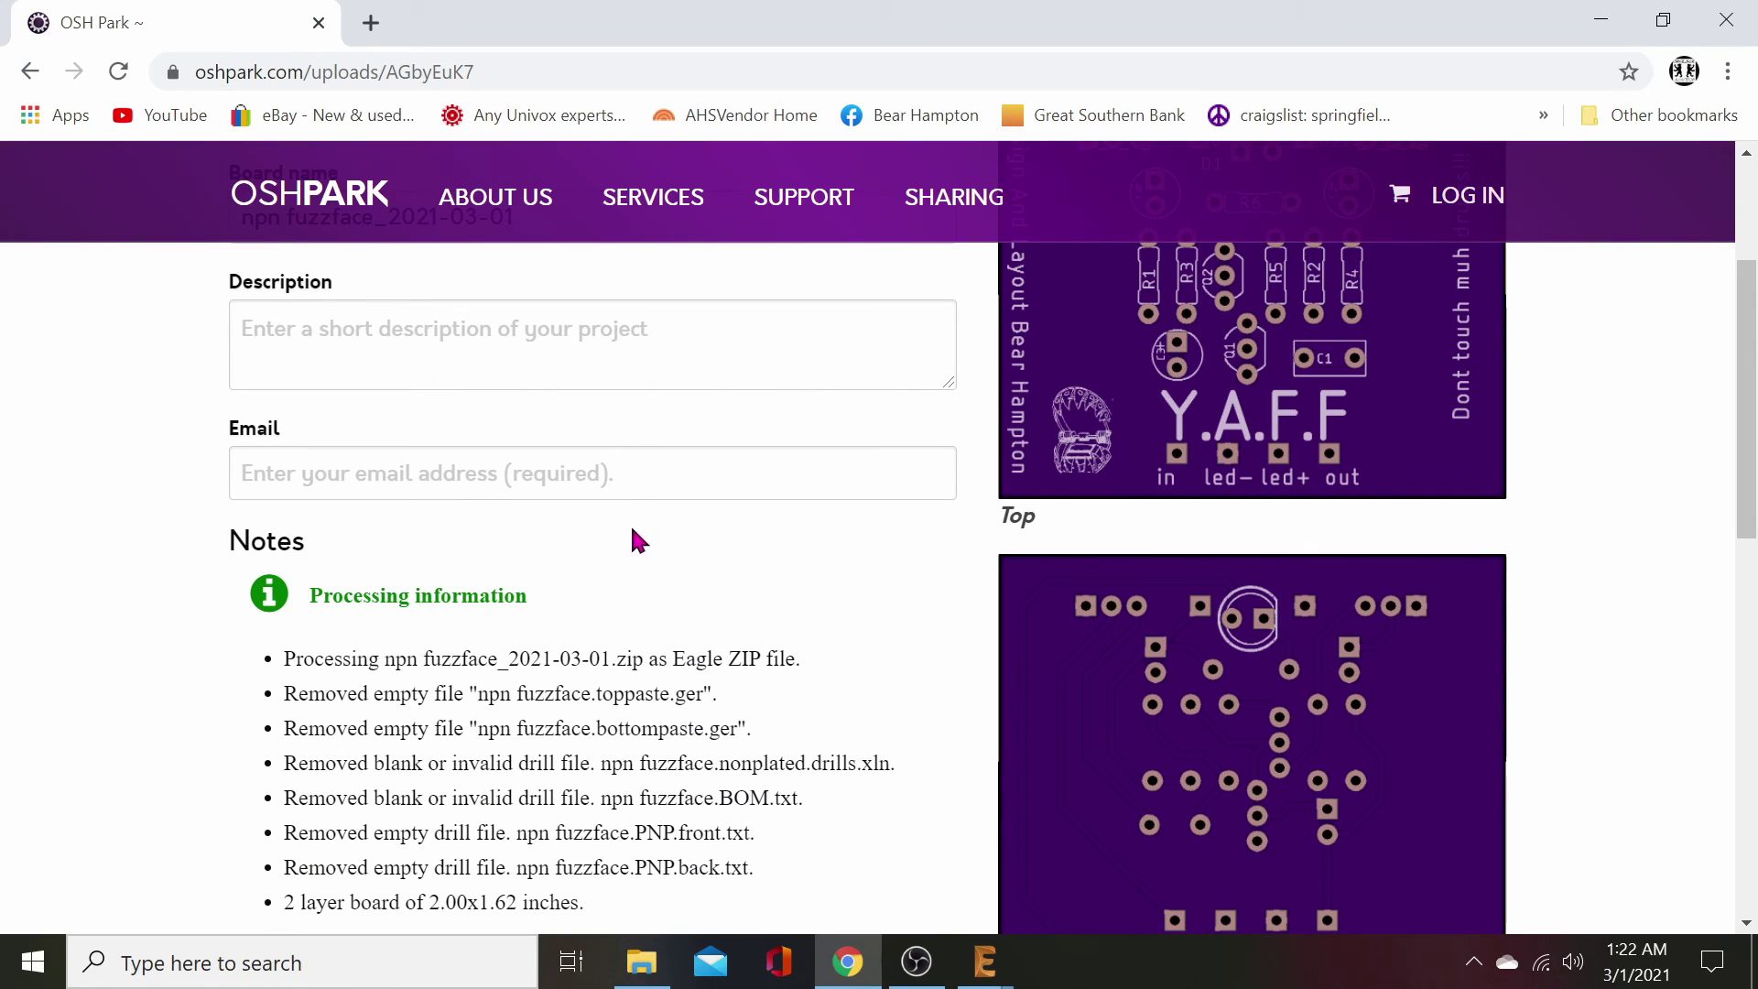
{"action": "scroll", "coordinate": [767, 541], "scroll_direction": "down", "scroll_amount": 4}
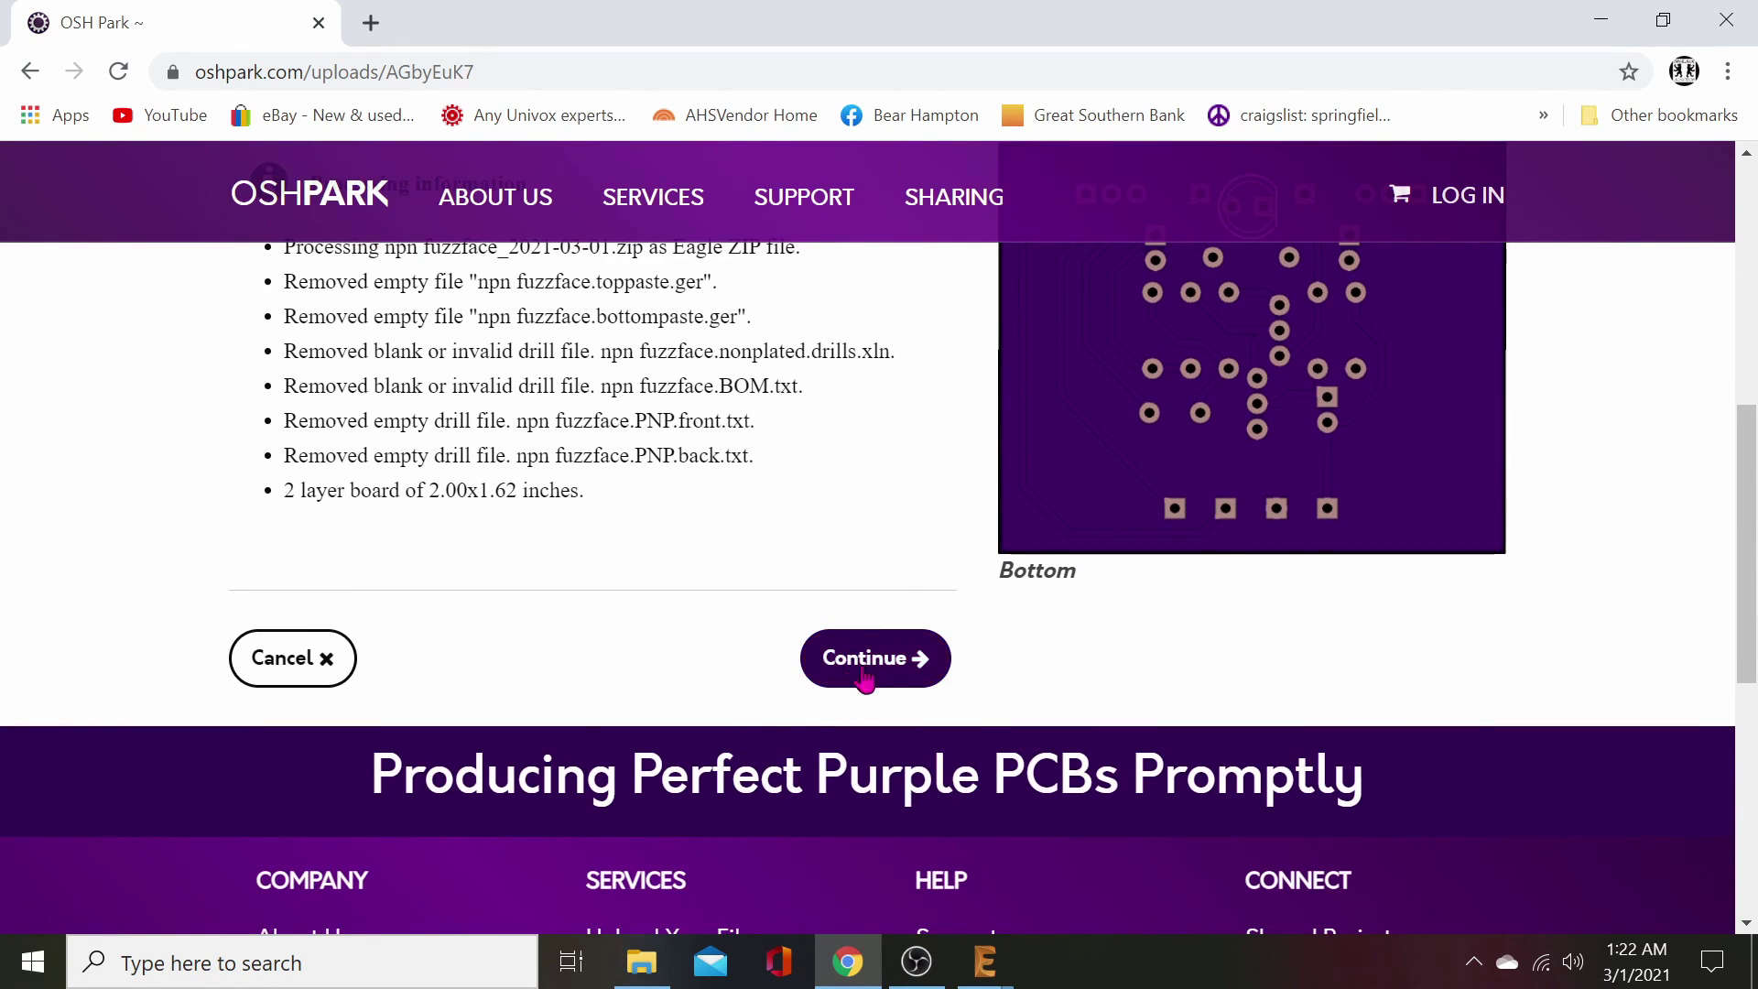
- Continue the order and locate the 'must be present' error under the Email field
{"action": "left_click", "coordinate": [893, 664]}
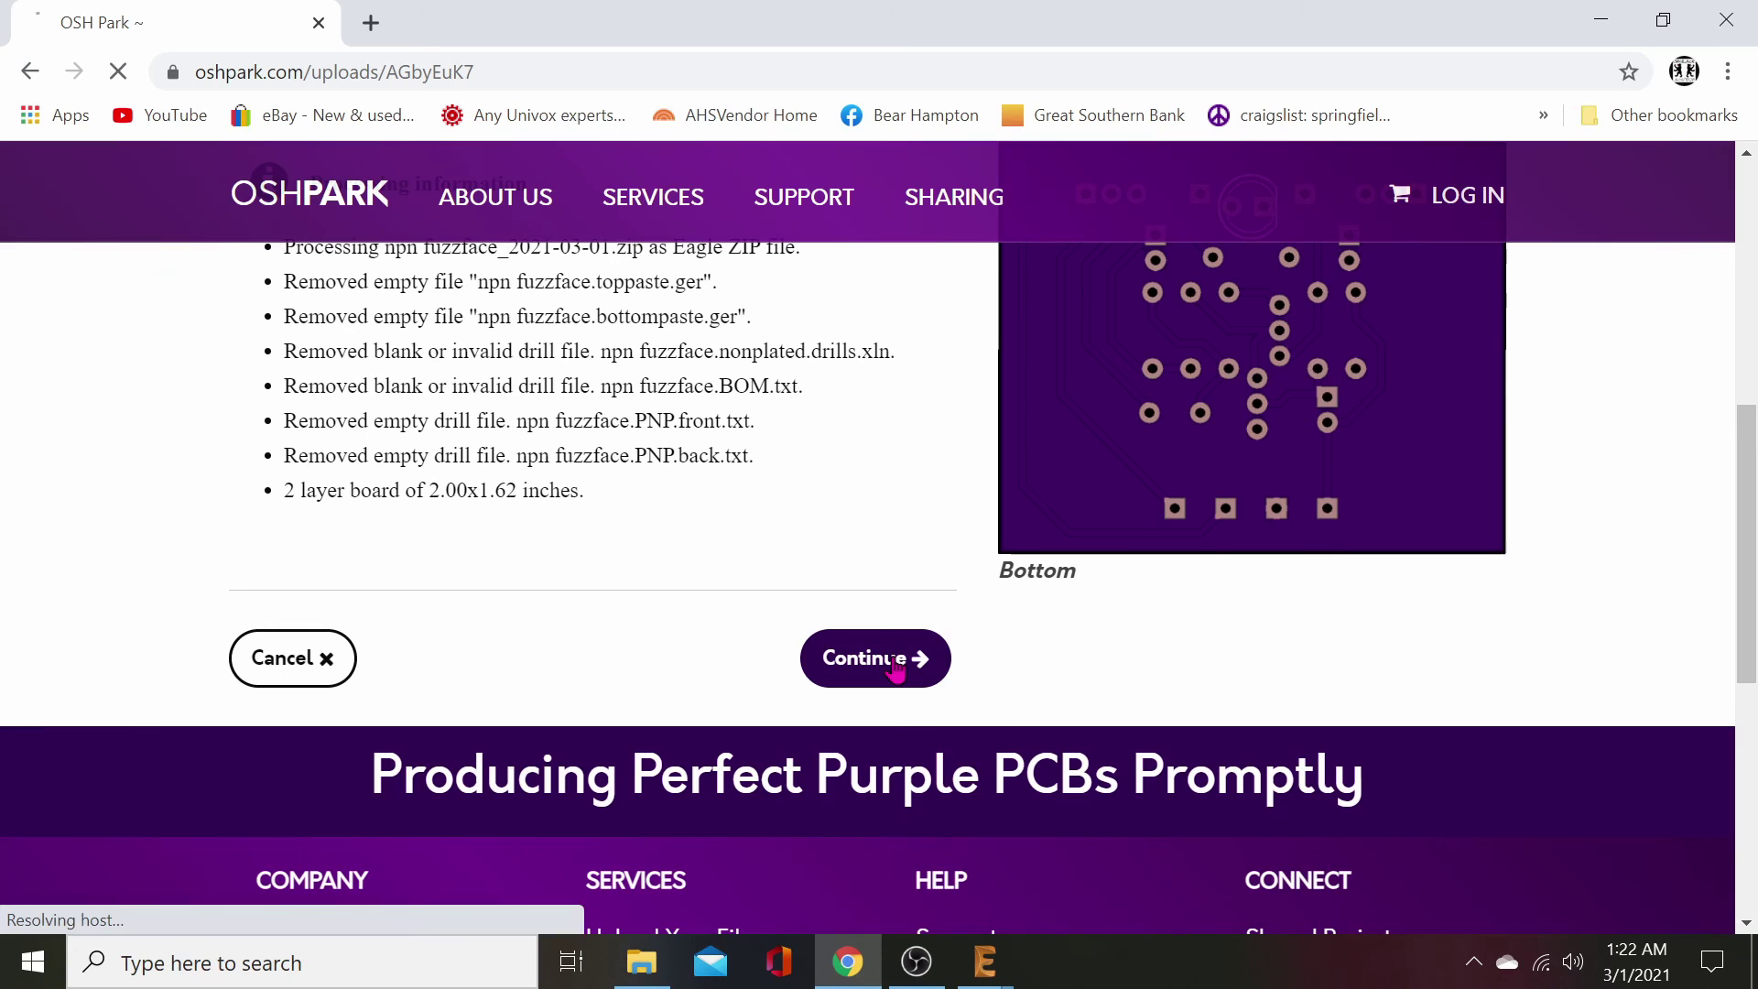
{"action": "scroll", "coordinate": [1487, 769], "scroll_direction": "down", "scroll_amount": 6}
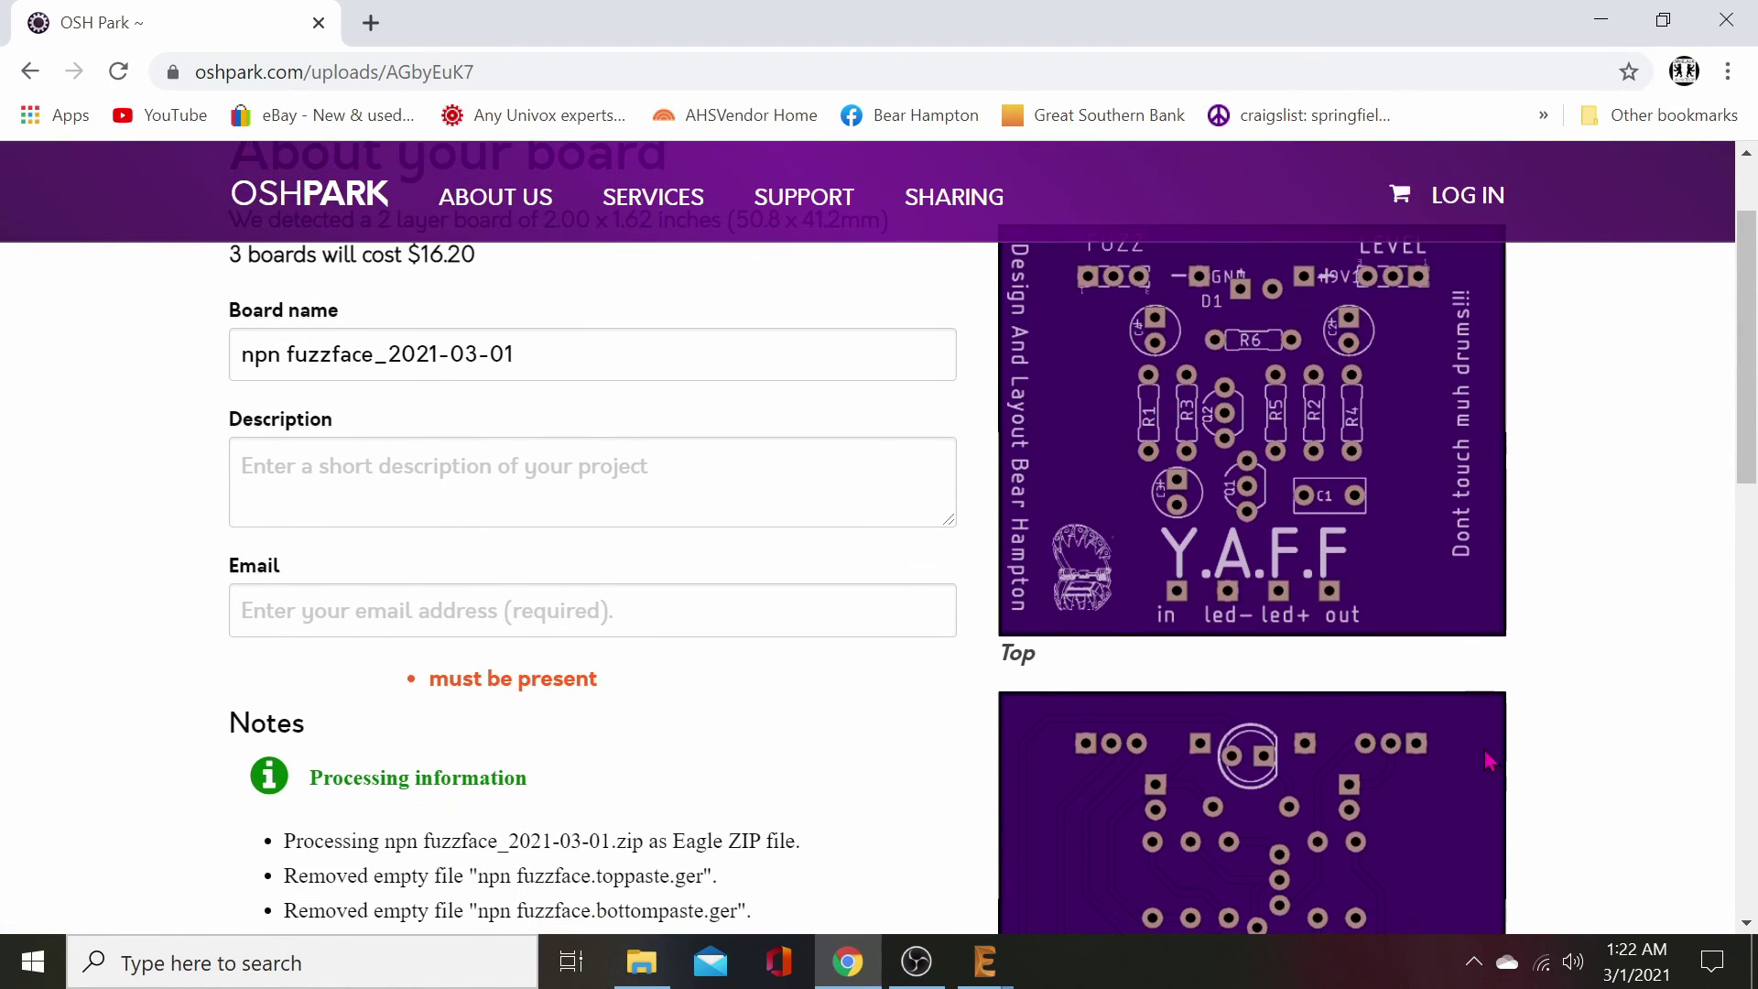
{"action": "scroll", "coordinate": [1227, 730], "scroll_direction": "down", "scroll_amount": 1}
{"action": "scroll", "coordinate": [1228, 730], "scroll_direction": "up", "scroll_amount": 7}
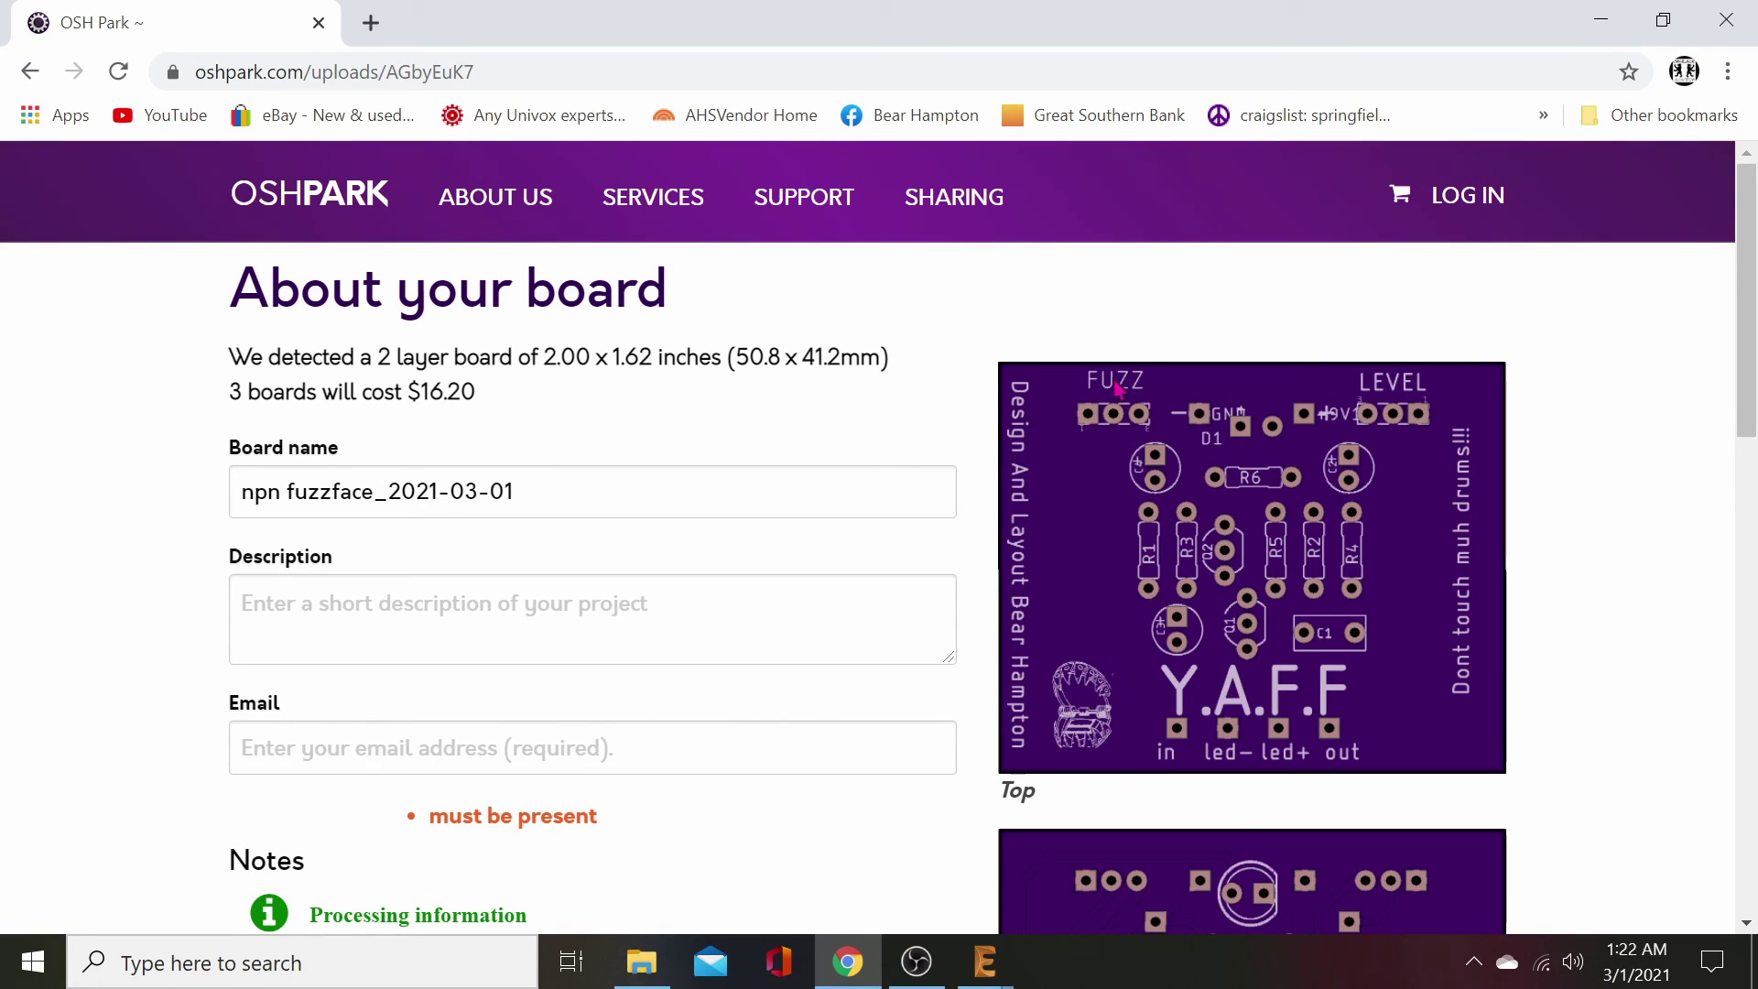
{"action": "scroll", "coordinate": [1243, 714], "scroll_direction": "down", "scroll_amount": 3}
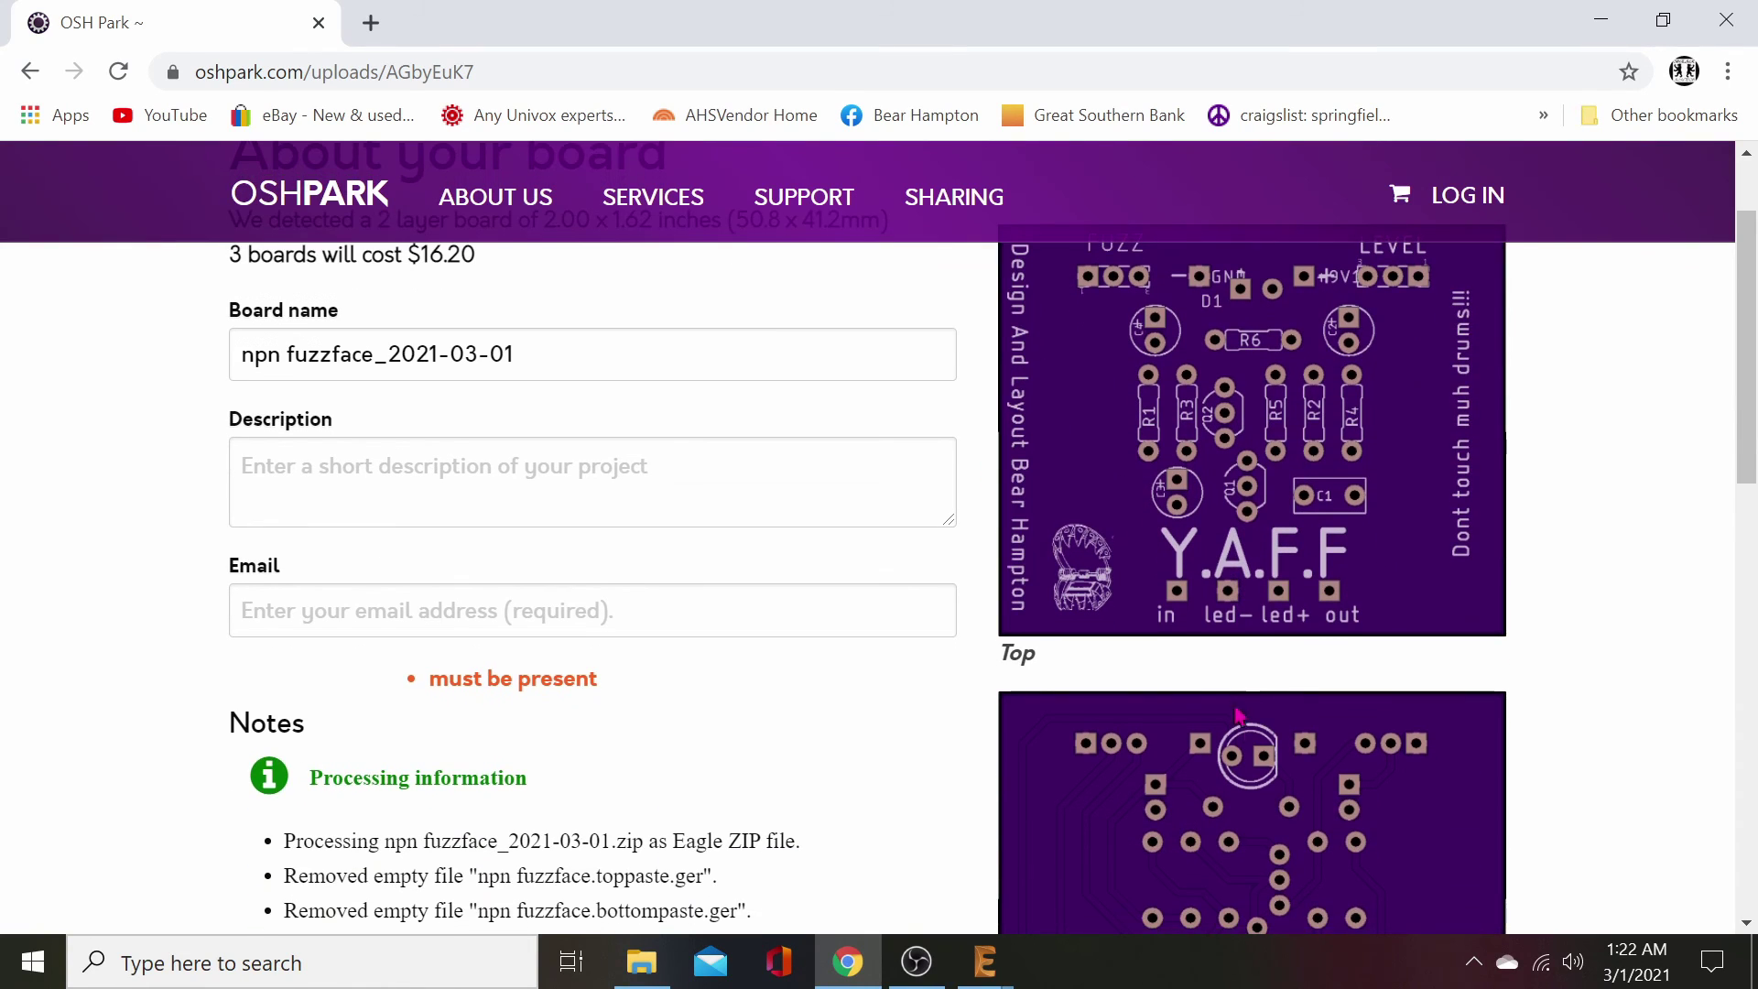
{"action": "scroll", "coordinate": [1414, 739], "scroll_direction": "down", "scroll_amount": 2}
{"action": "scroll", "coordinate": [998, 728], "scroll_direction": "up", "scroll_amount": 3}
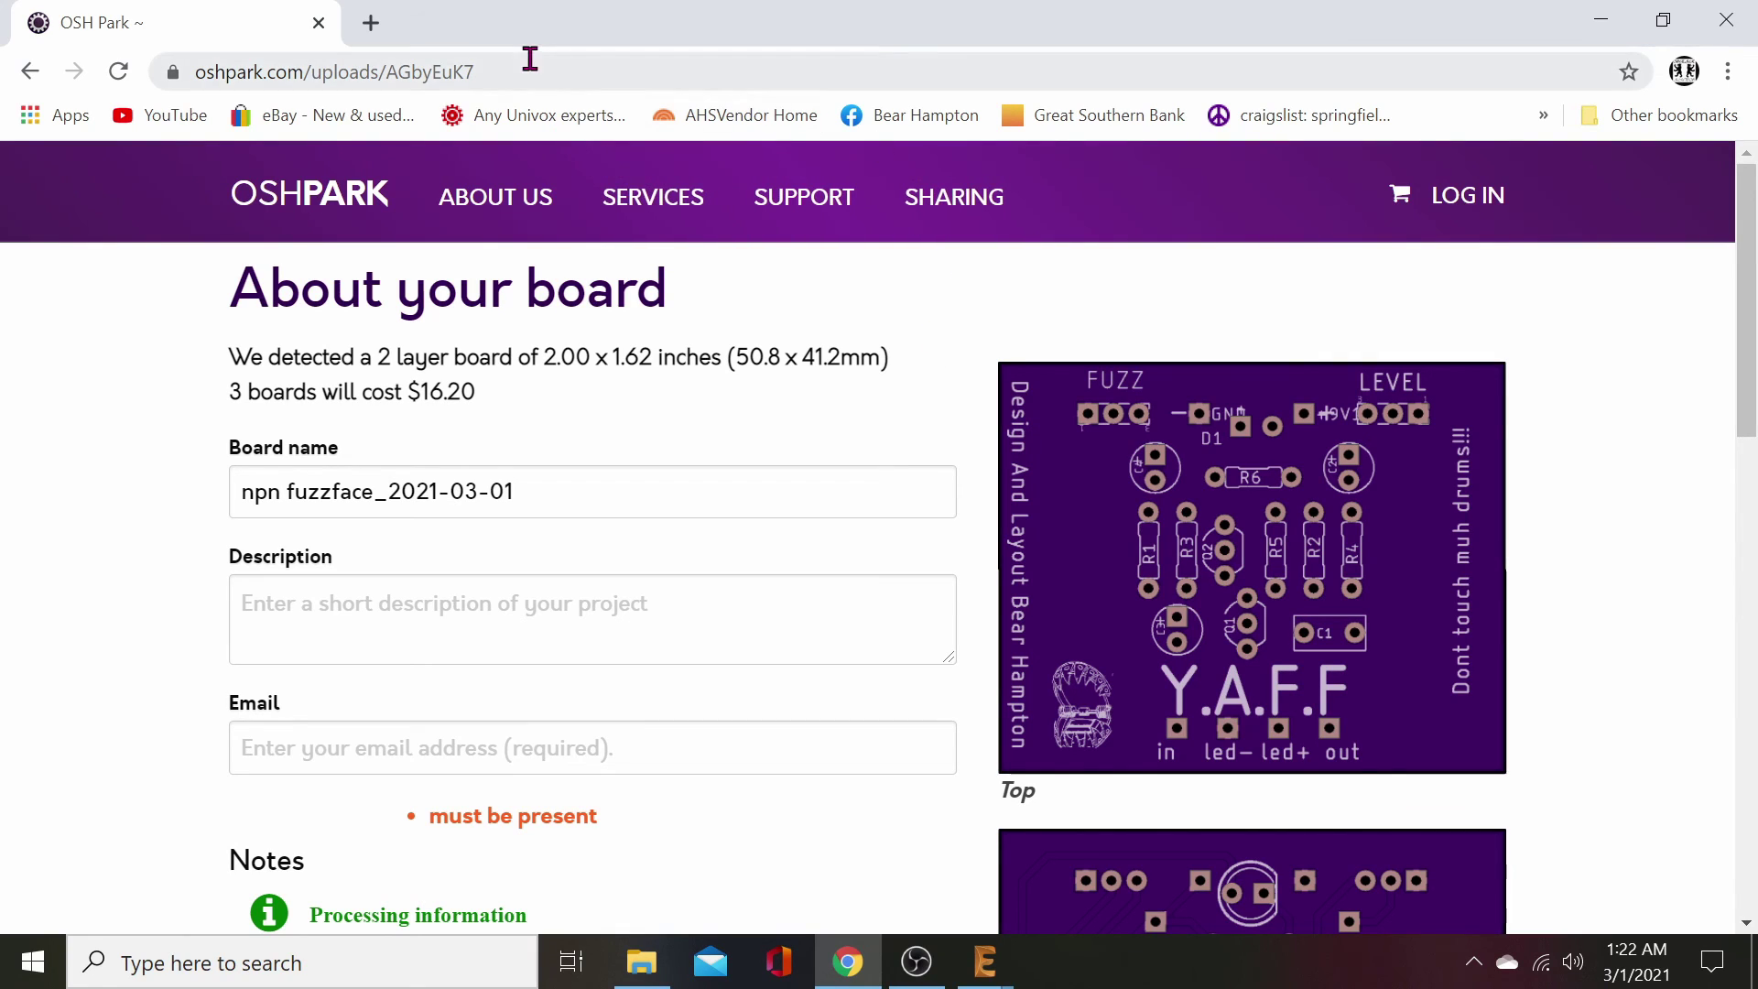
- Search for 'jlc' from the address bar and open the JLCPCB homepage from the Google results
{"action": "left_click_drag", "start_coordinate": [527, 72], "coordinate": [101, 139]}
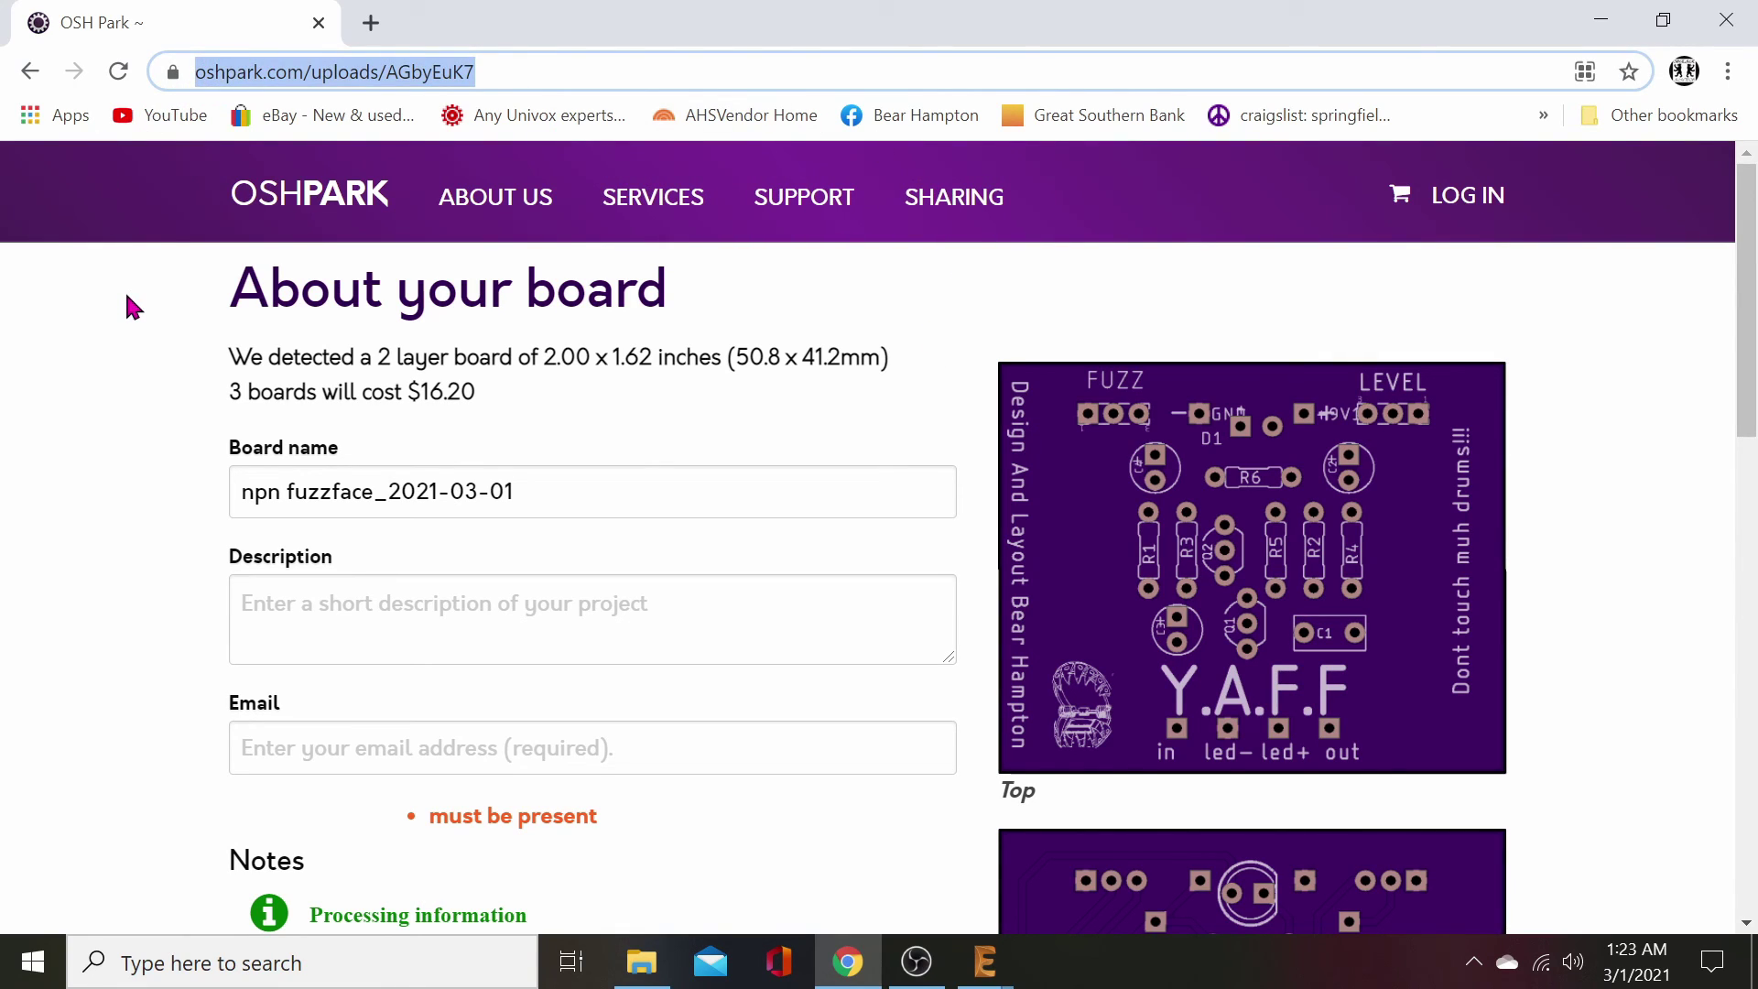
{"action": "type", "text": "jl"}
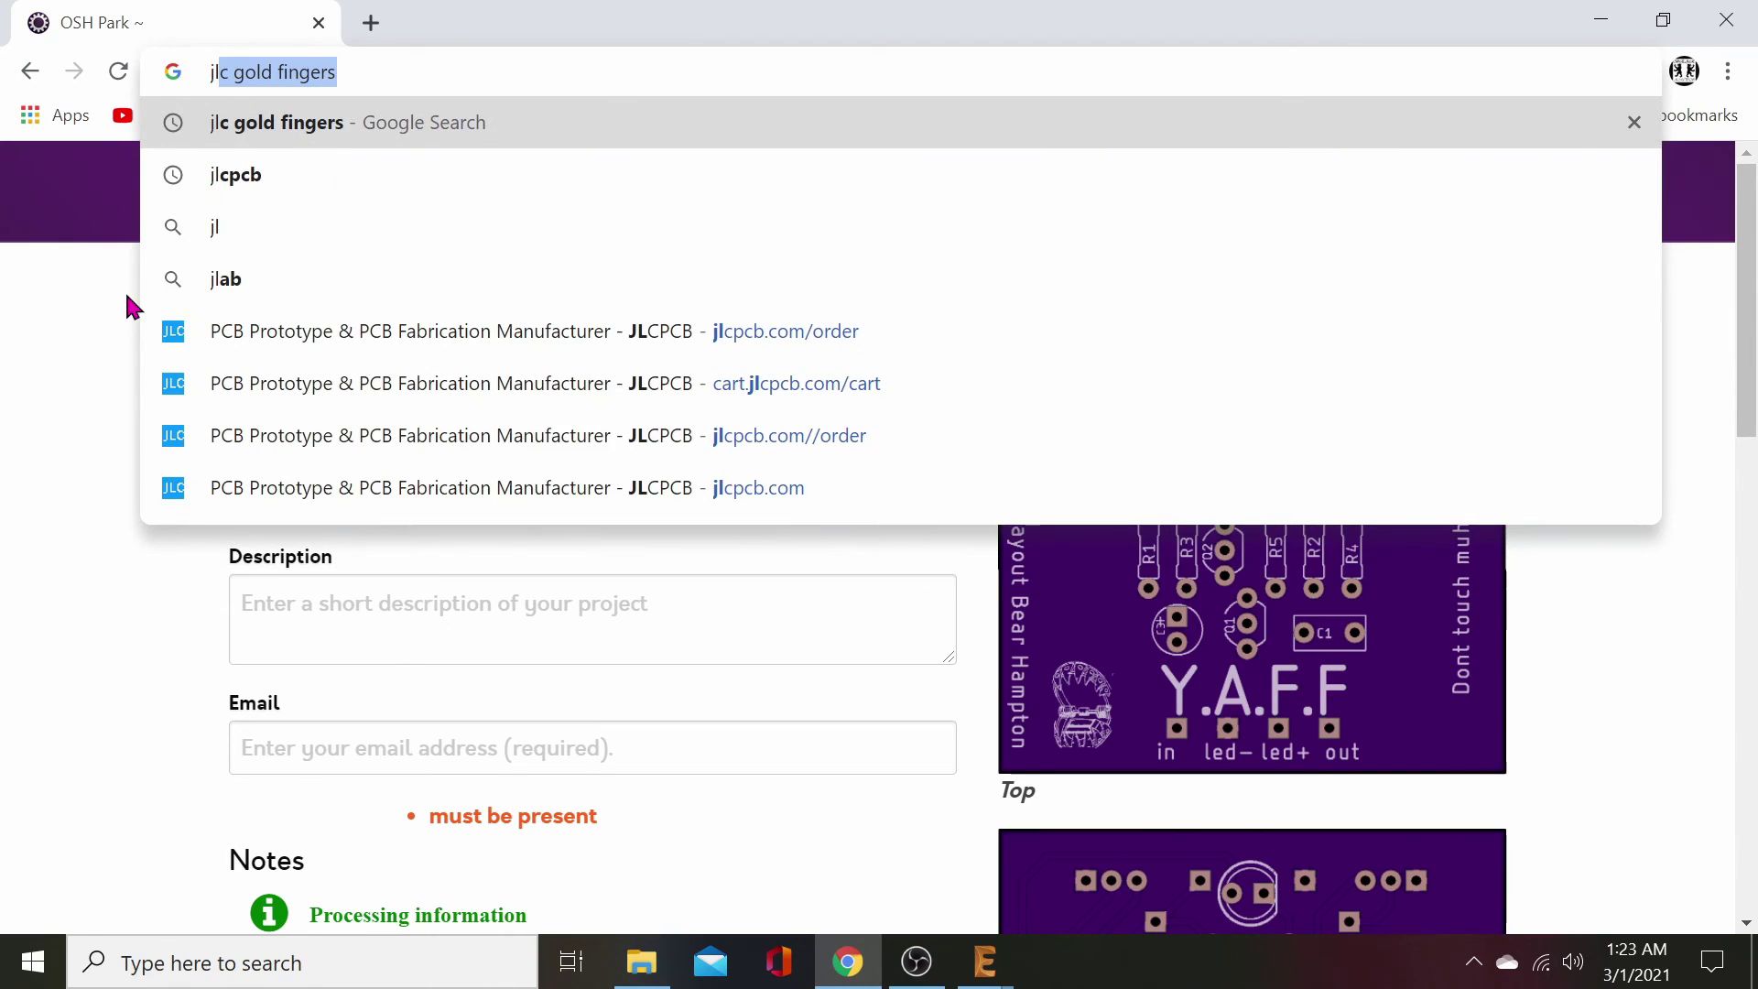
{"action": "type", "text": "c"}
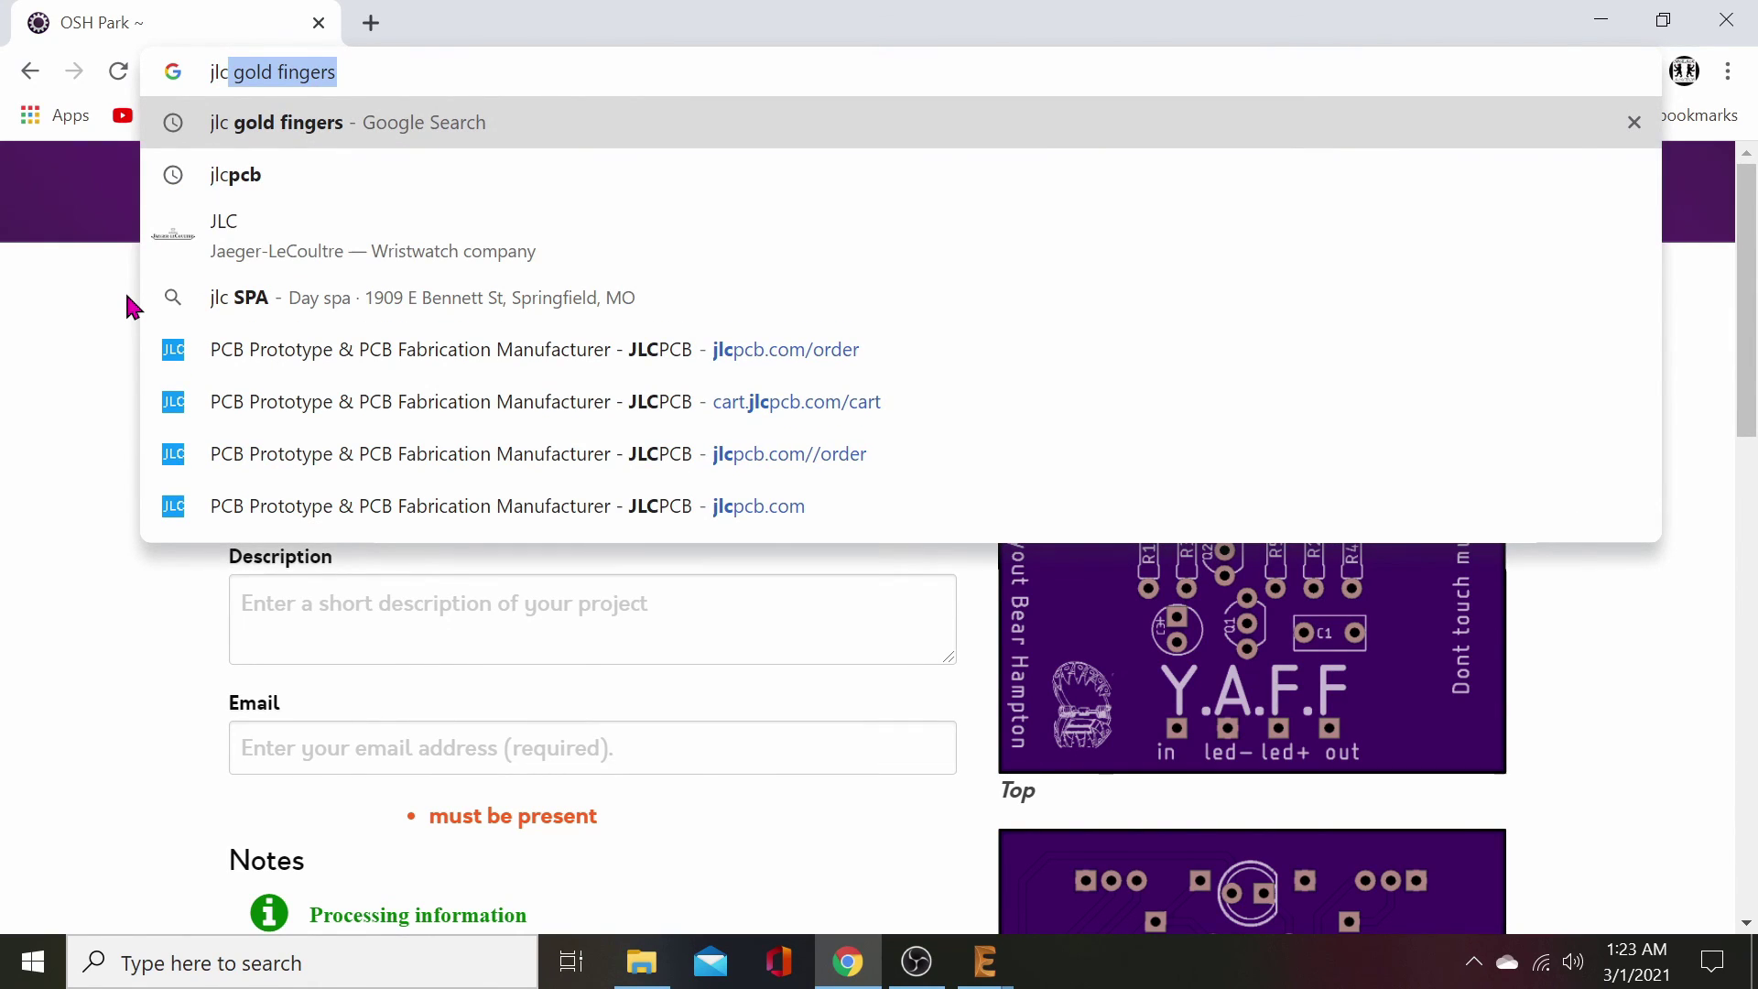
{"action": "left_click", "coordinate": [277, 186]}
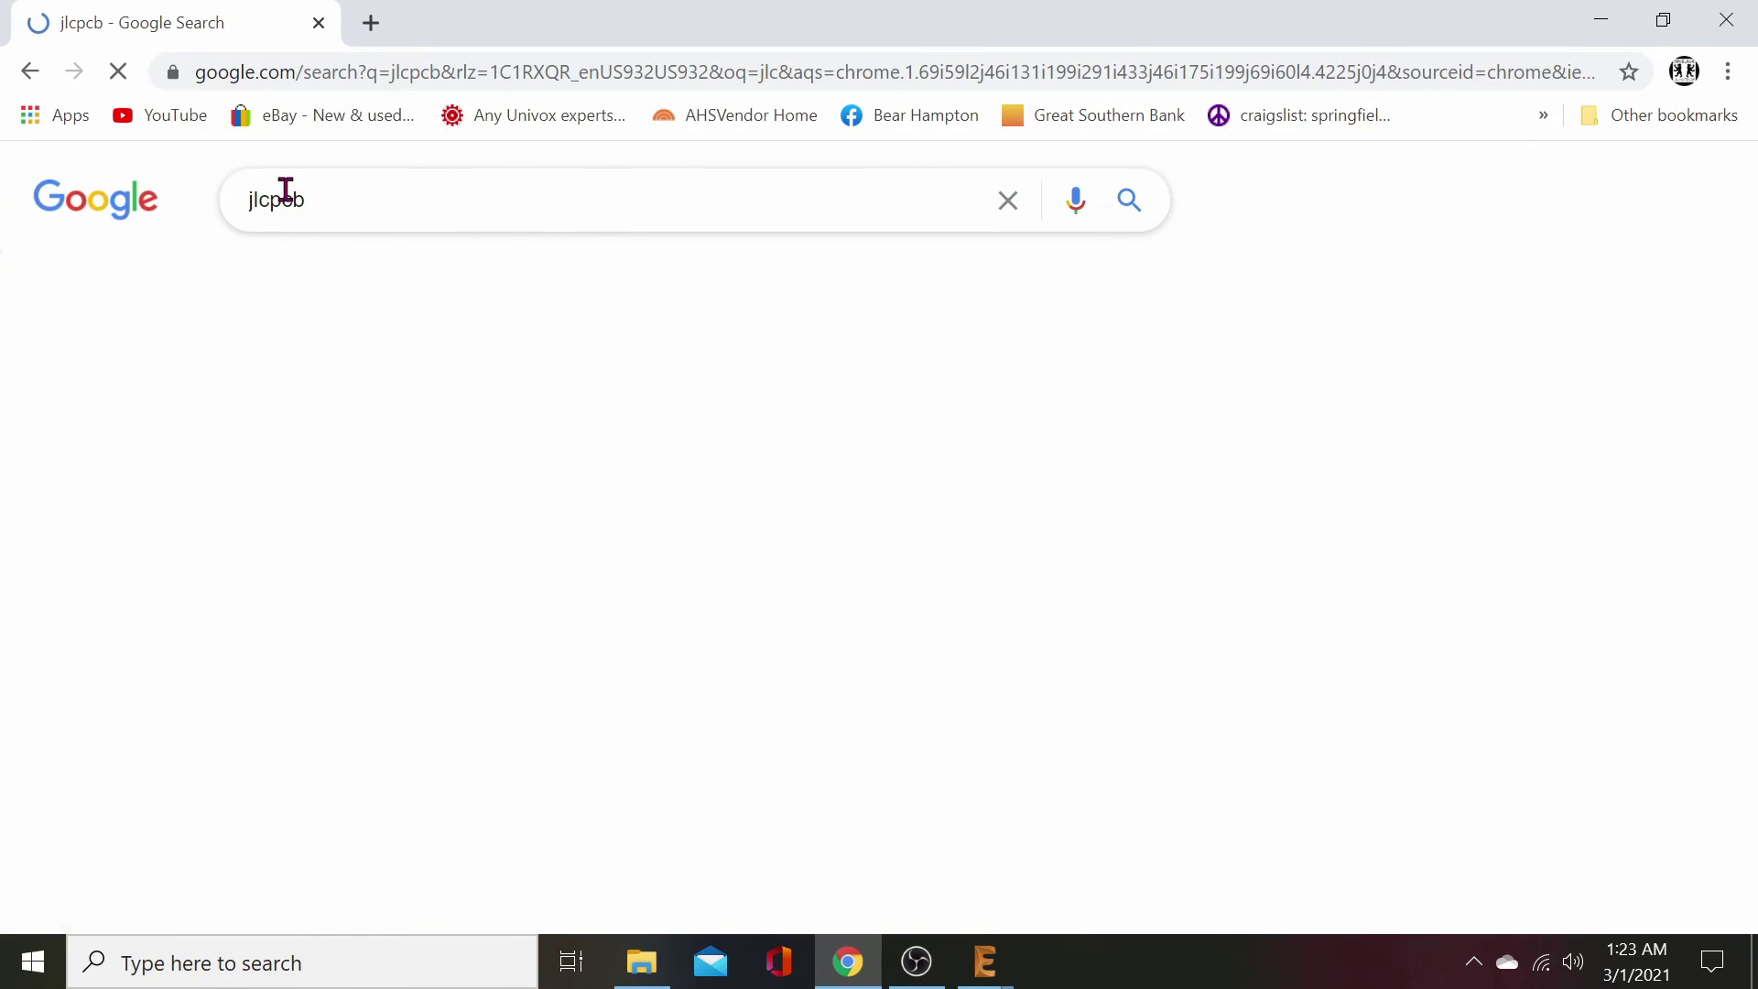
{"action": "left_click", "coordinate": [529, 430]}
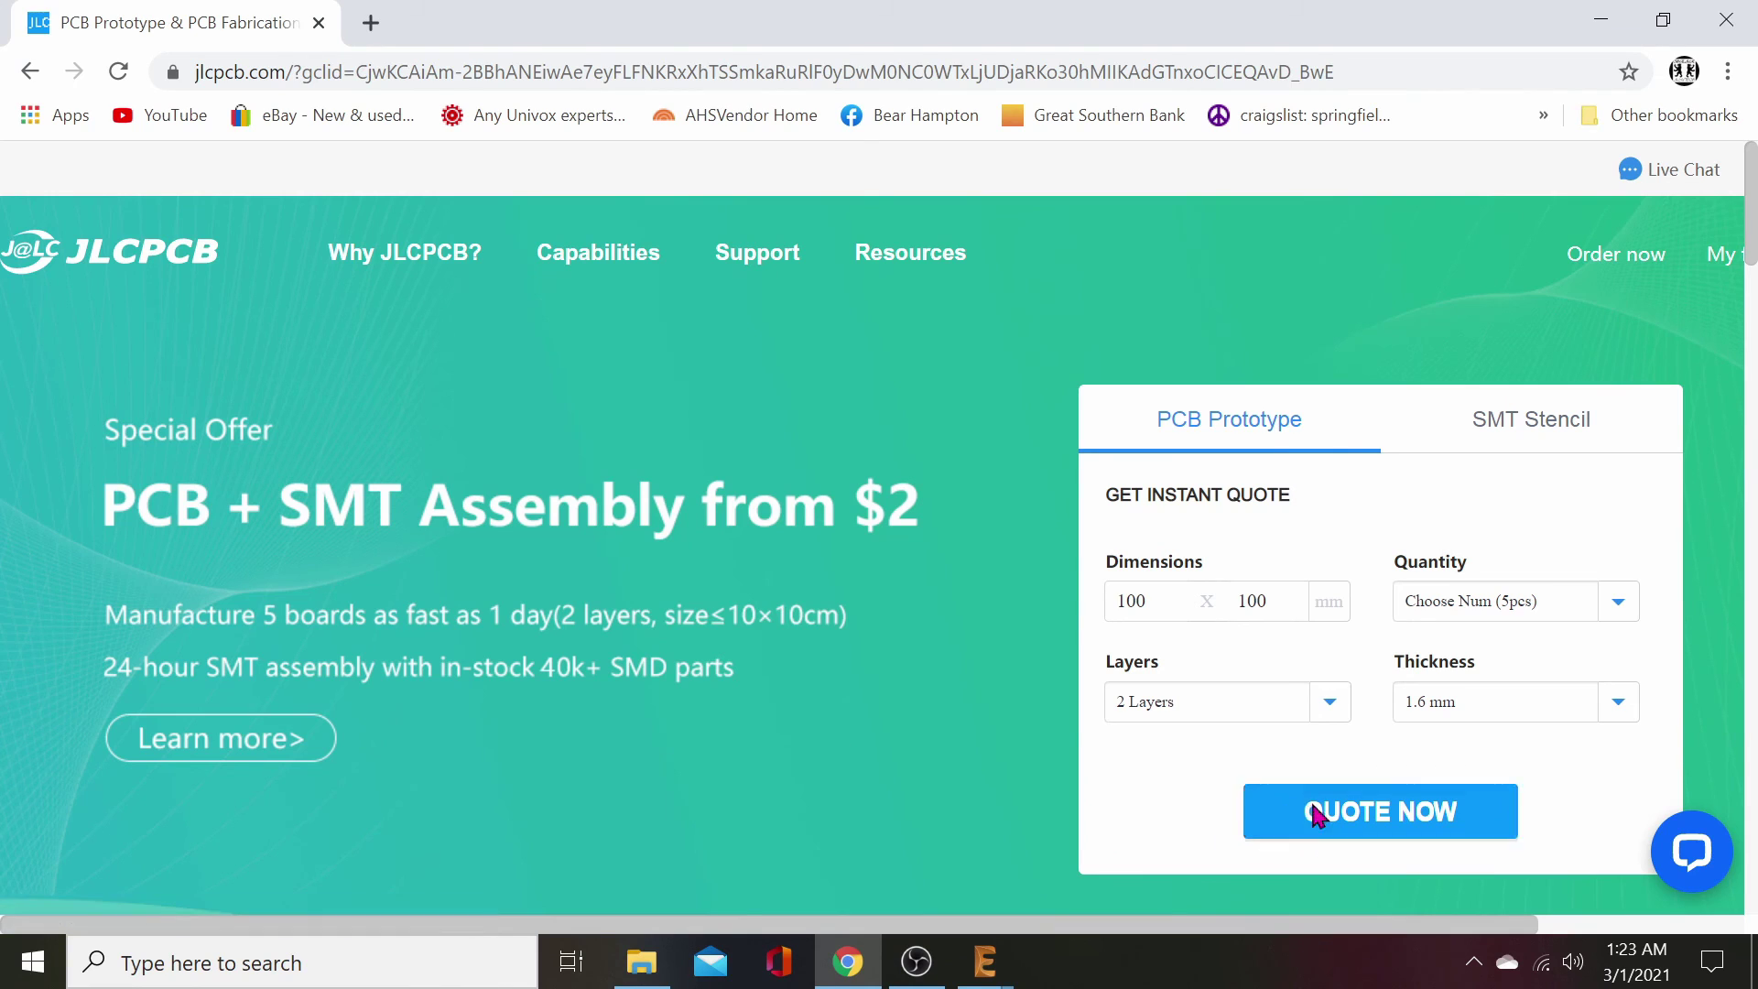
- Start an instant quote and upload the npn fuzzface_2021-03-01 Gerber zip
{"action": "left_click", "coordinate": [1325, 837]}
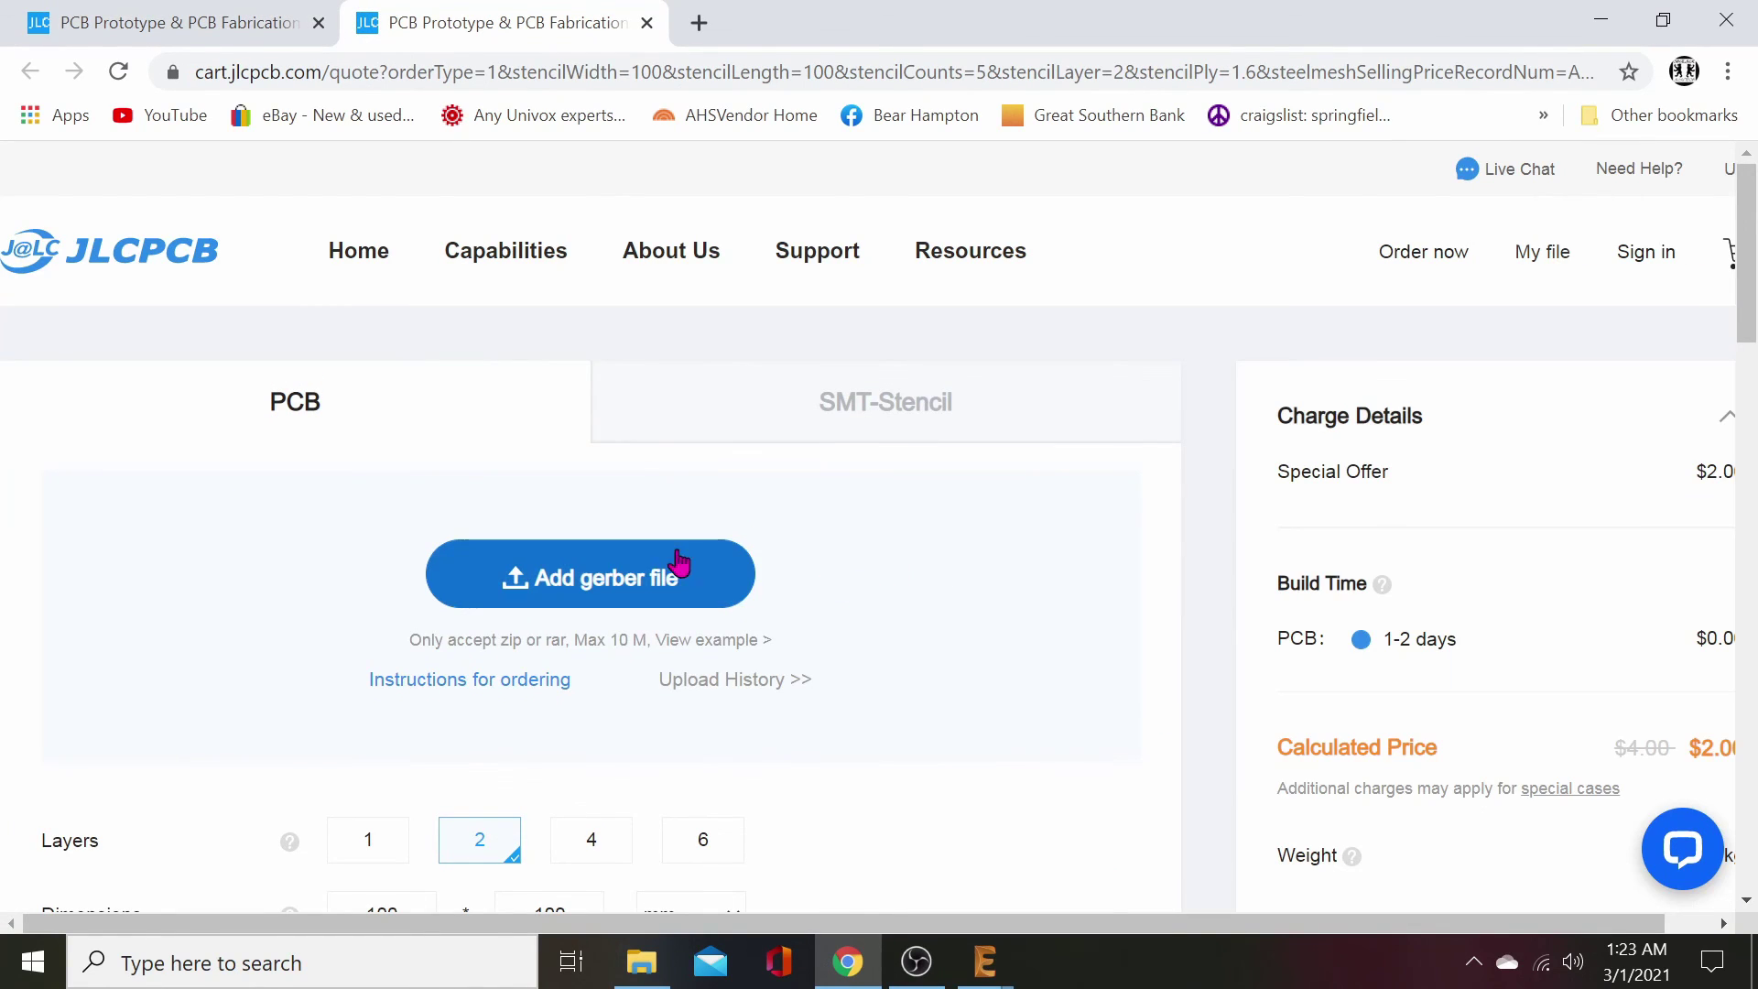
{"action": "left_click", "coordinate": [568, 577]}
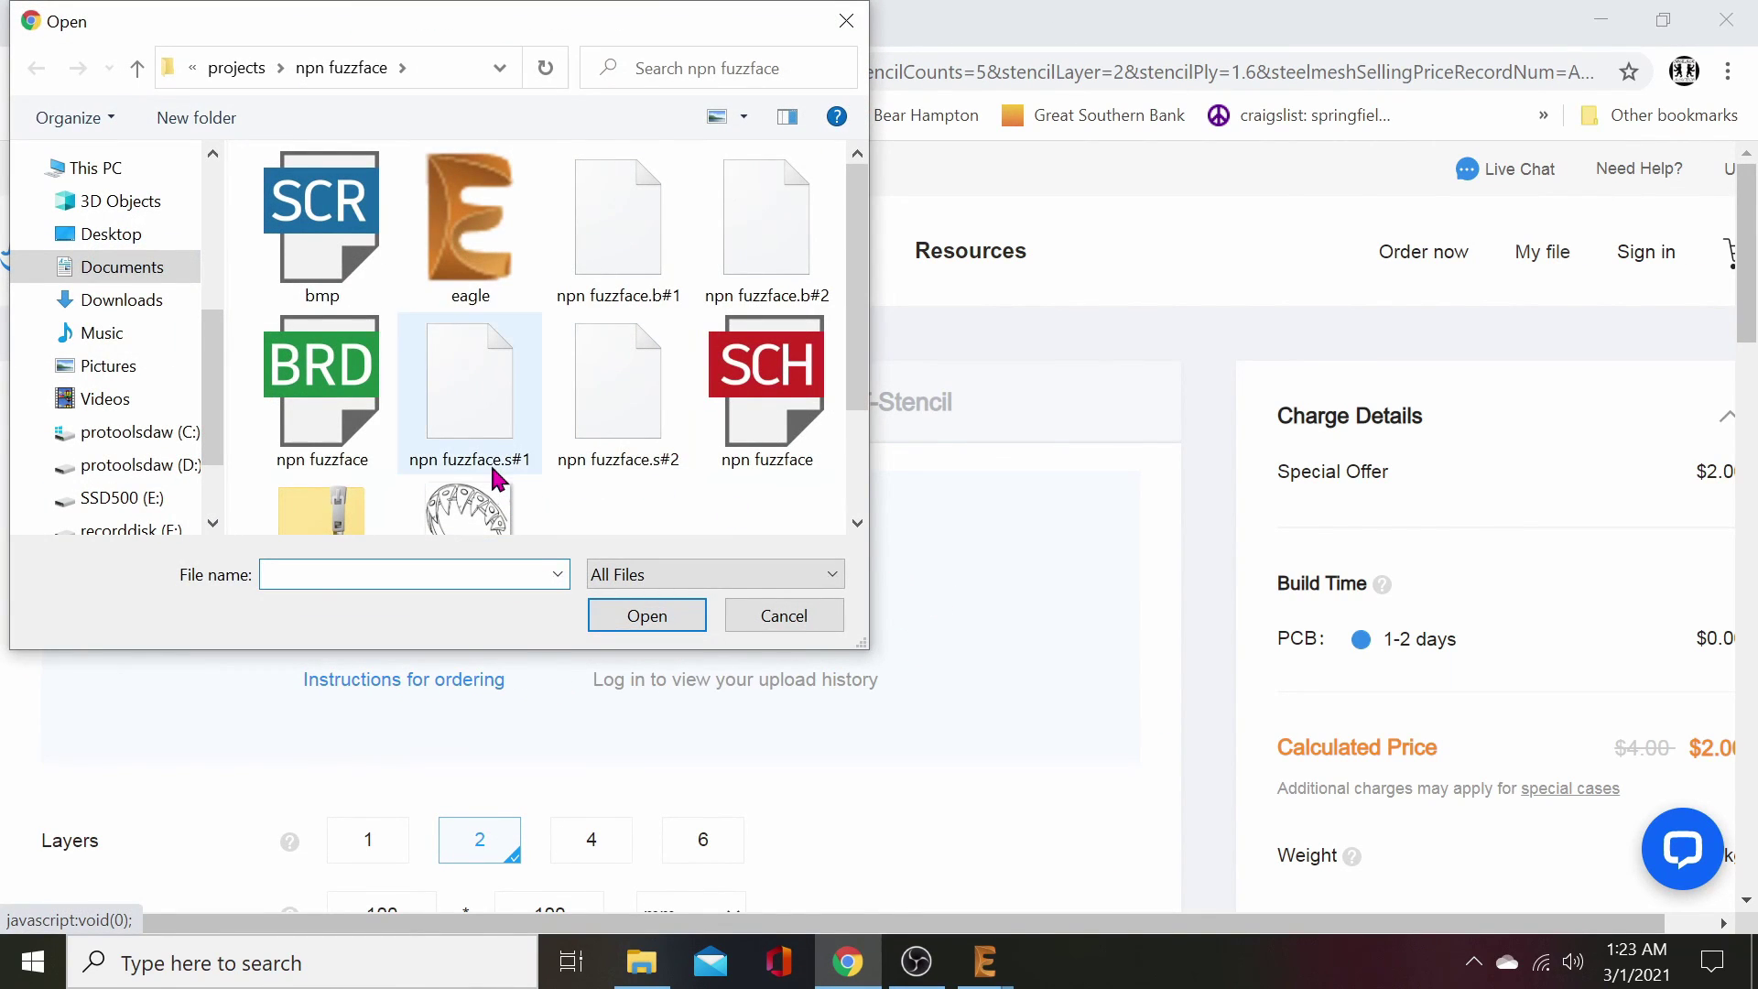
{"action": "scroll", "coordinate": [463, 448], "scroll_direction": "down", "scroll_amount": 2}
{"action": "double_click", "coordinate": [309, 407]}
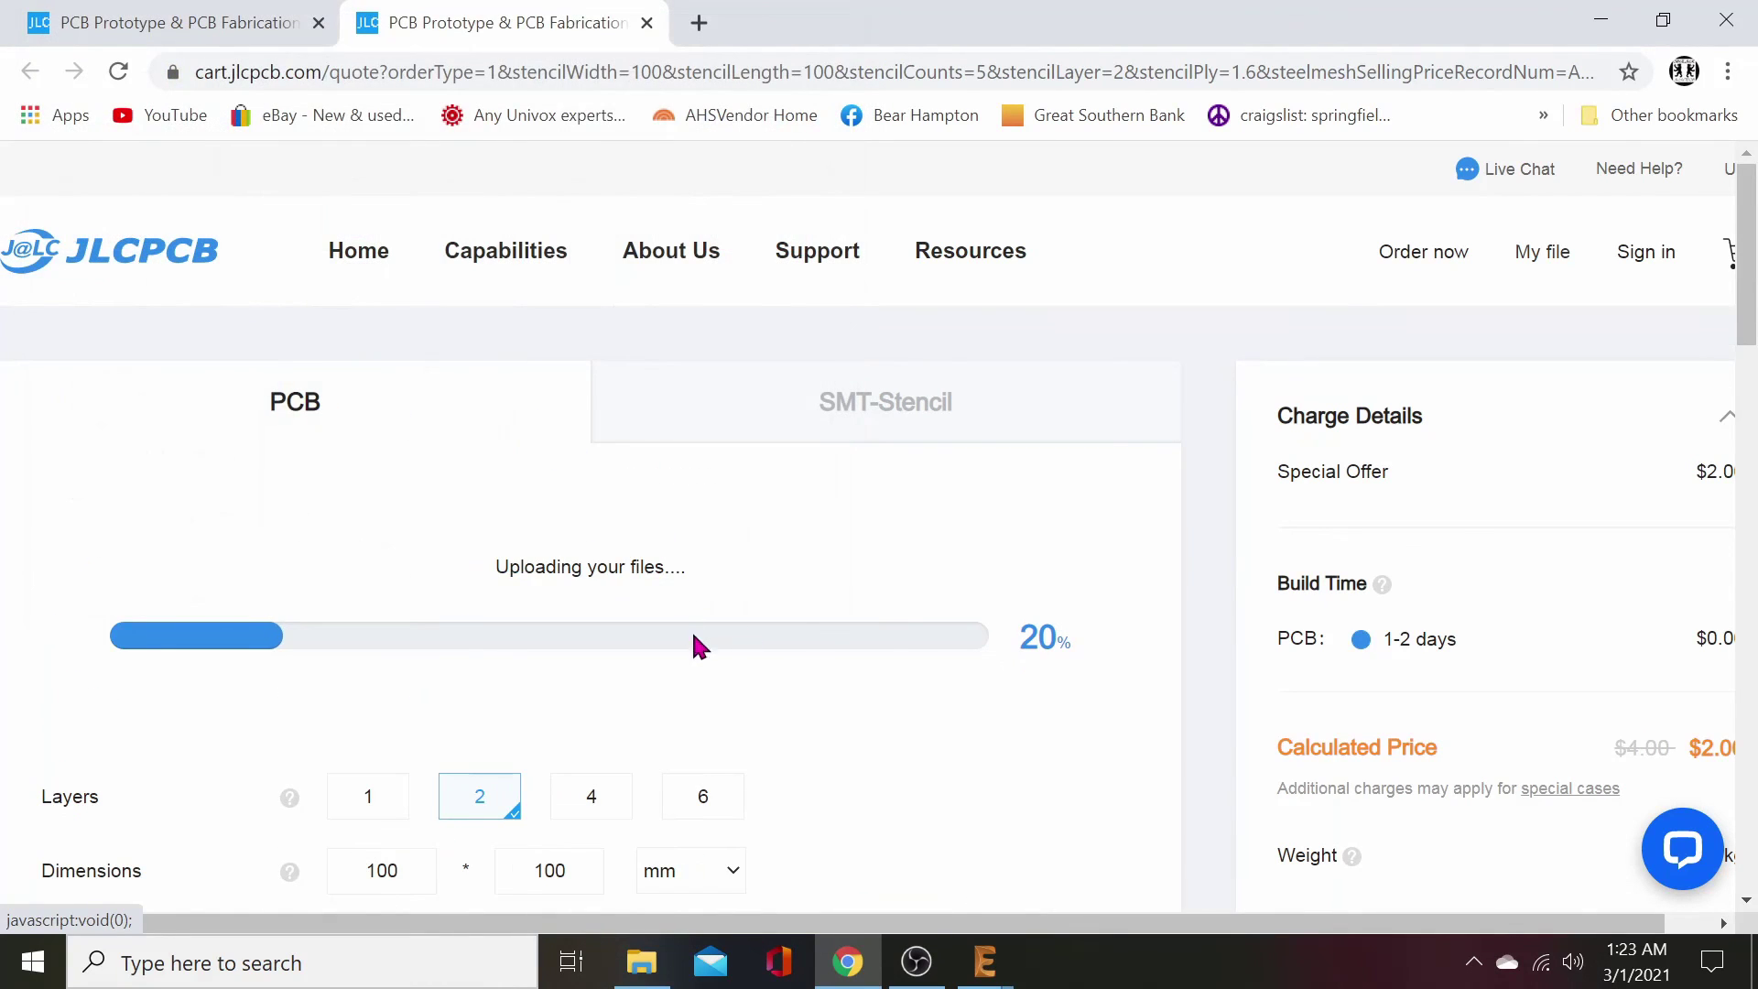
{"action": "scroll", "coordinate": [1065, 784], "scroll_direction": "down", "scroll_amount": 2}
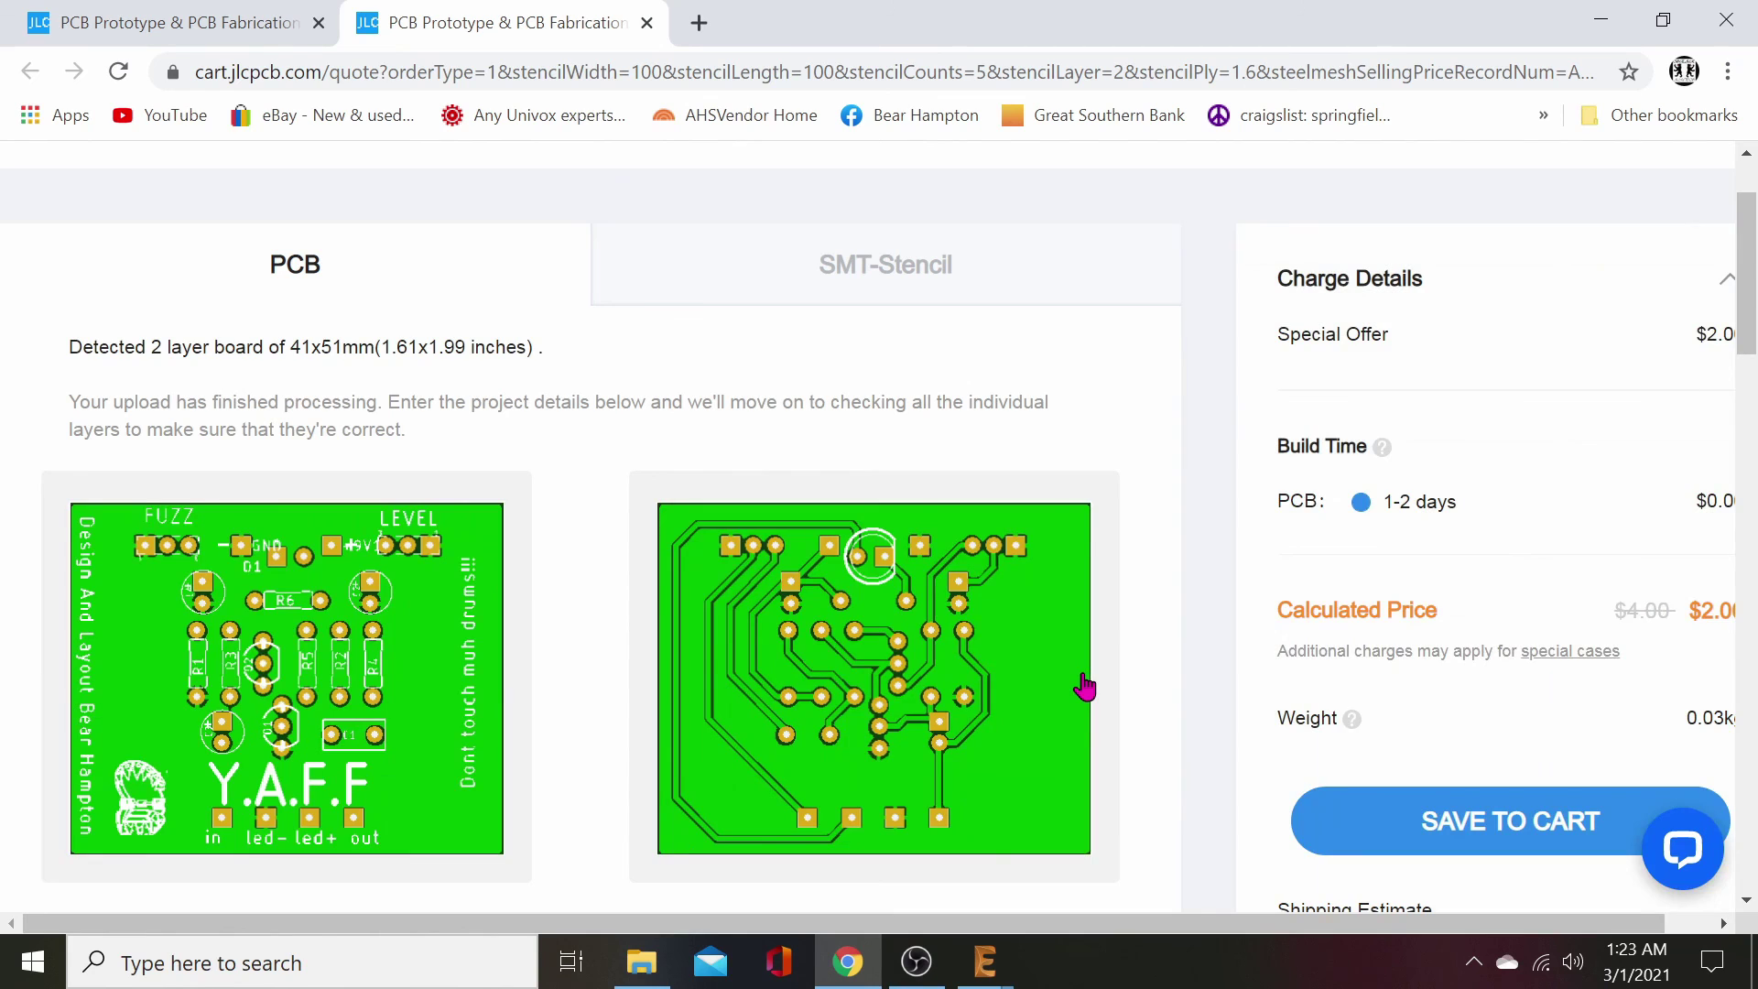
{"action": "scroll", "coordinate": [1149, 660], "scroll_direction": "down", "scroll_amount": 3}
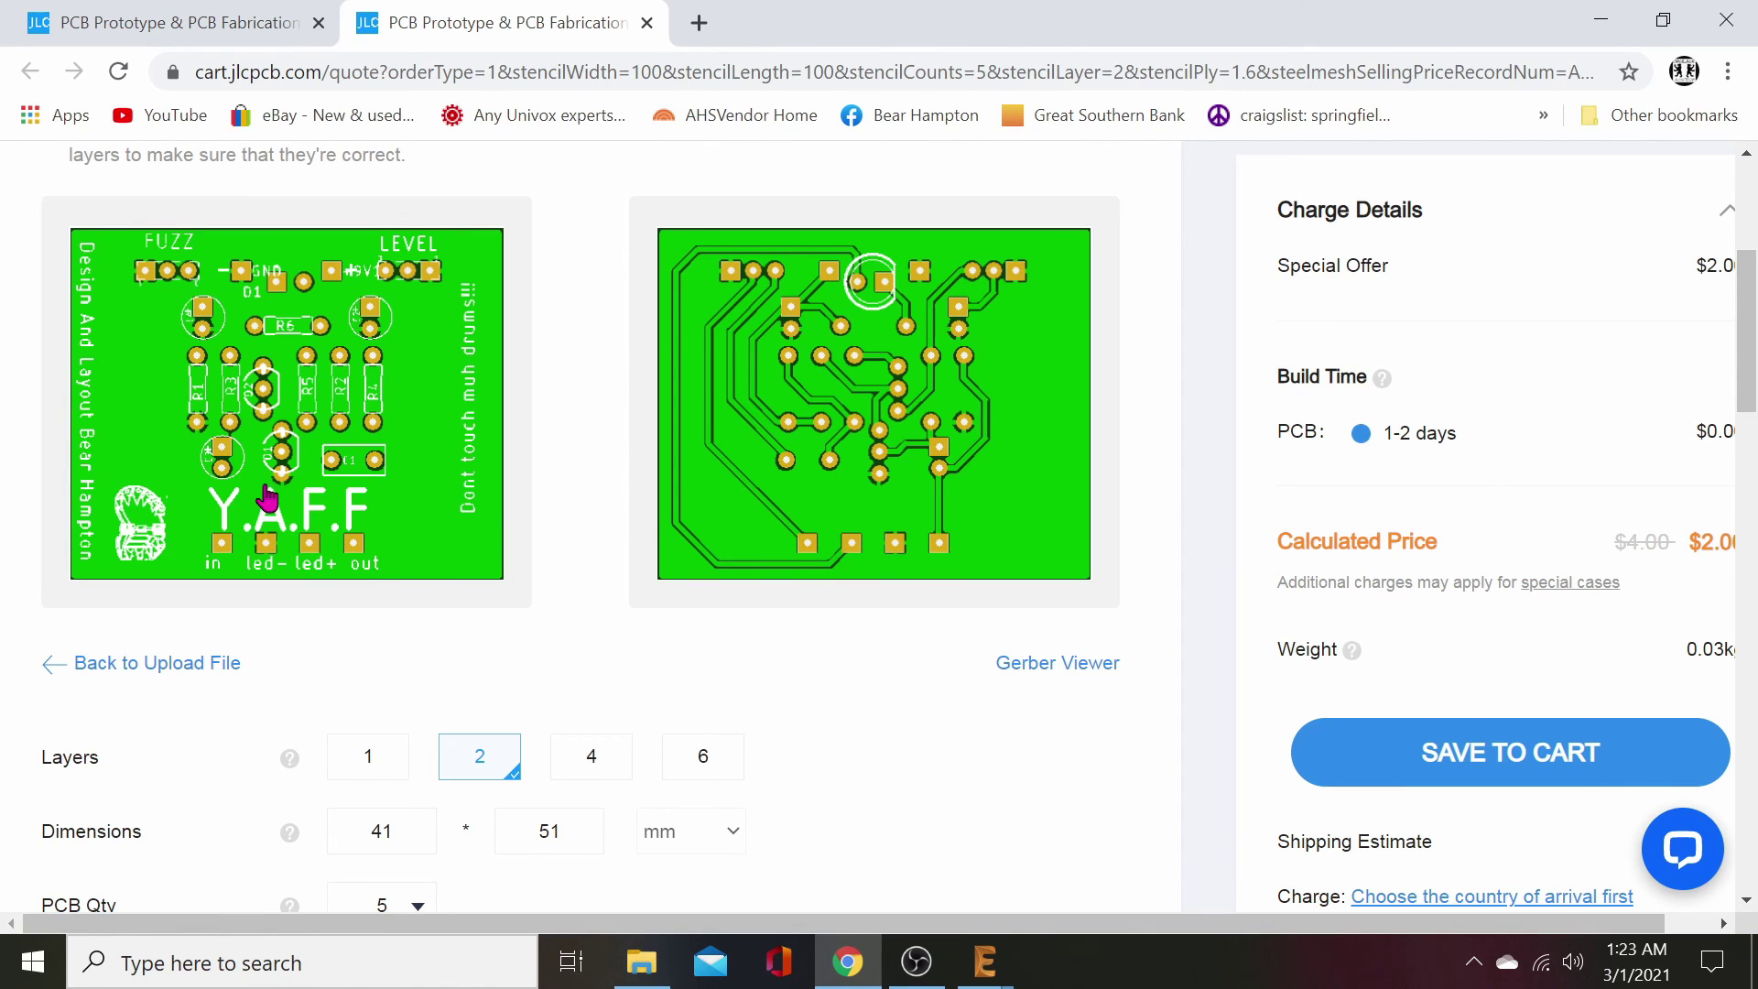
{"action": "scroll", "coordinate": [284, 526], "scroll_direction": "up", "scroll_amount": 3}
{"action": "scroll", "coordinate": [307, 596], "scroll_direction": "down", "scroll_amount": 2}
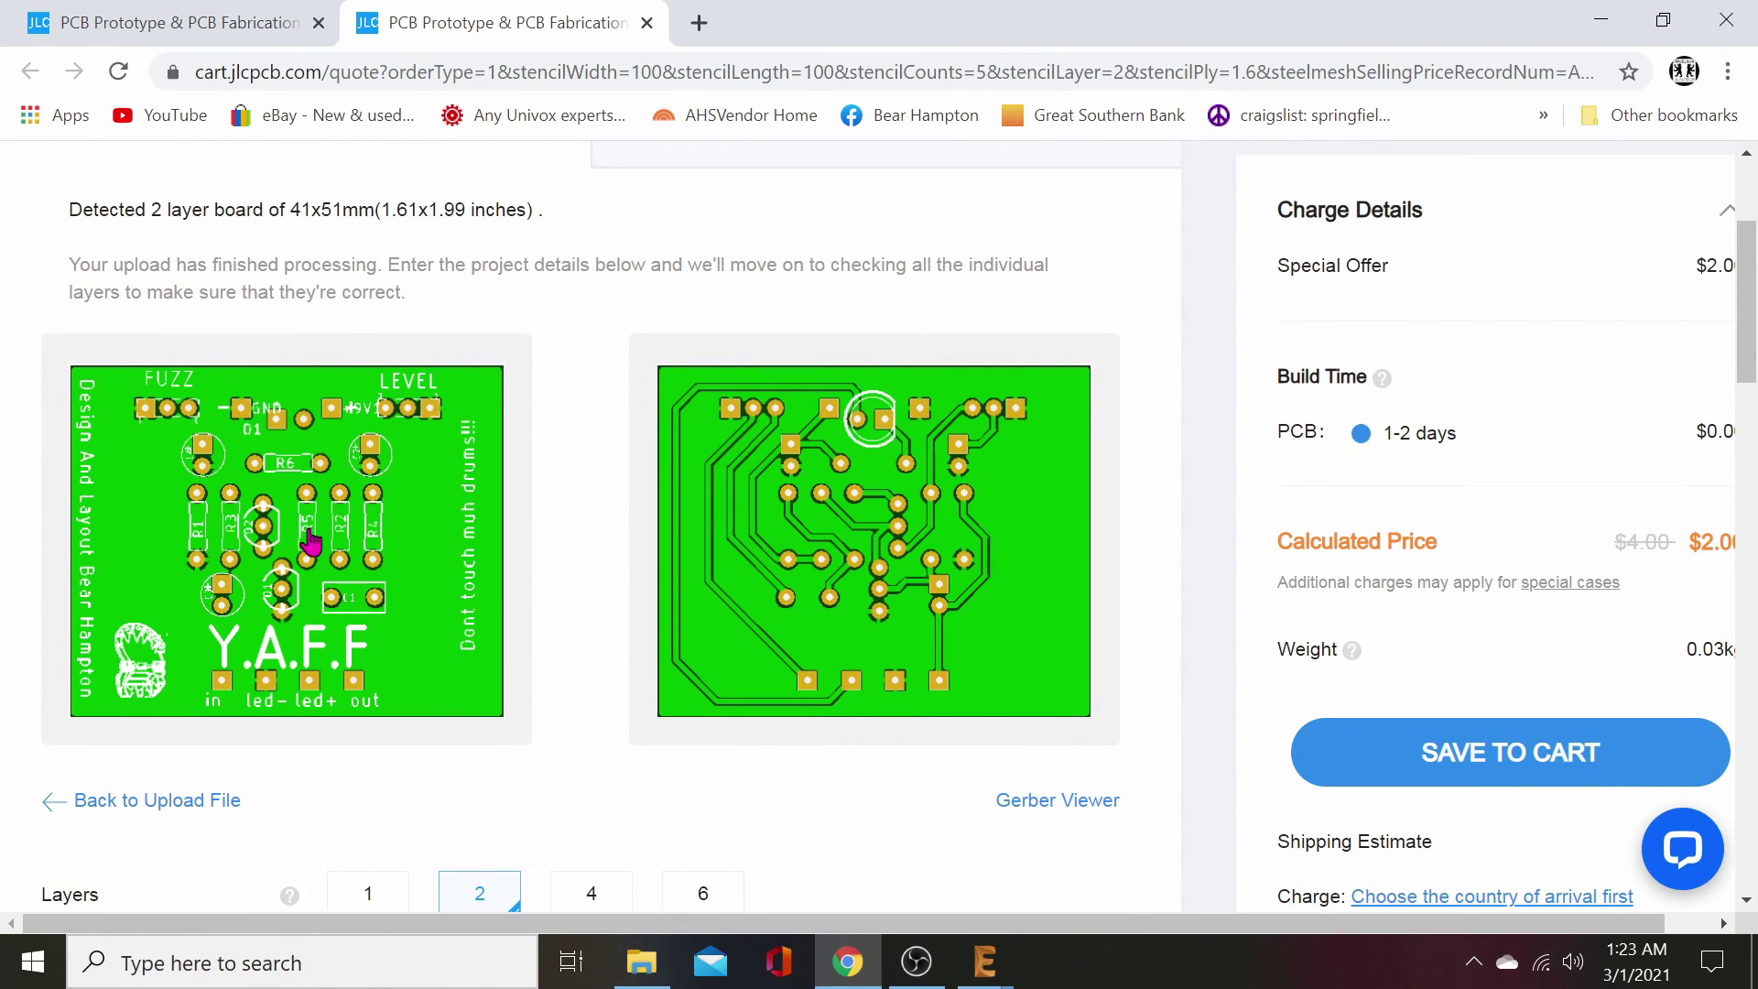
{"action": "scroll", "coordinate": [302, 541], "scroll_direction": "up", "scroll_amount": 1}
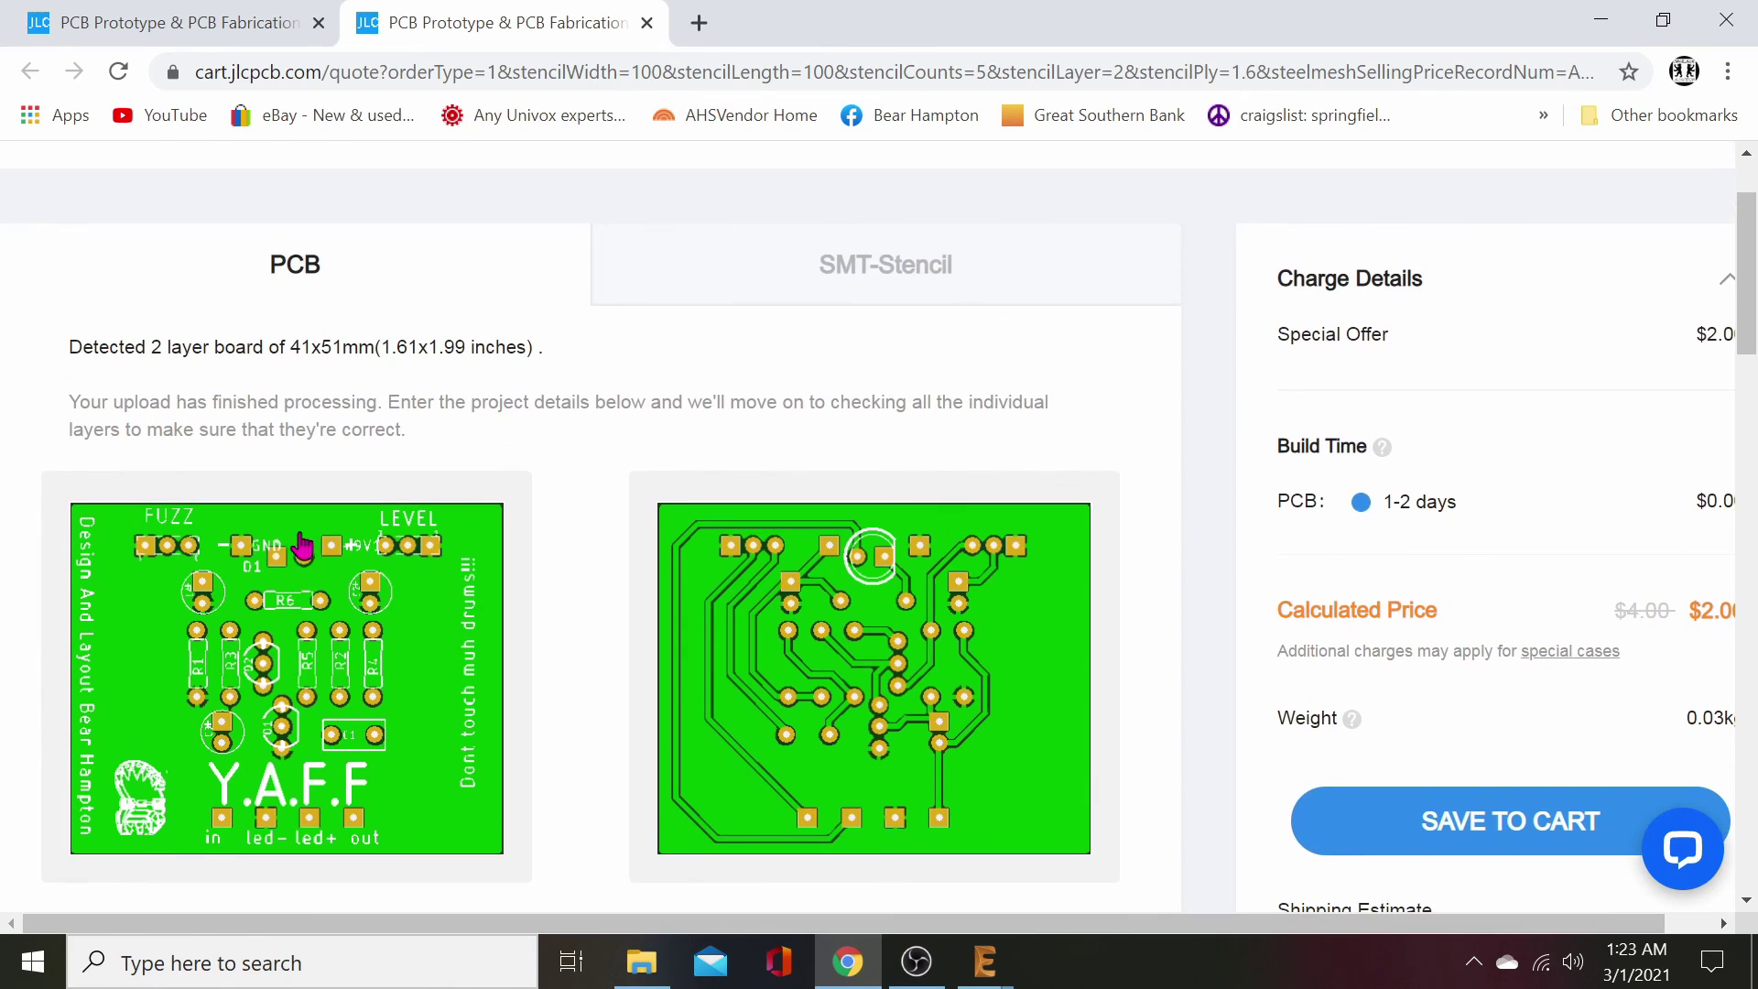
{"action": "scroll", "coordinate": [290, 596], "scroll_direction": "down", "scroll_amount": 1}
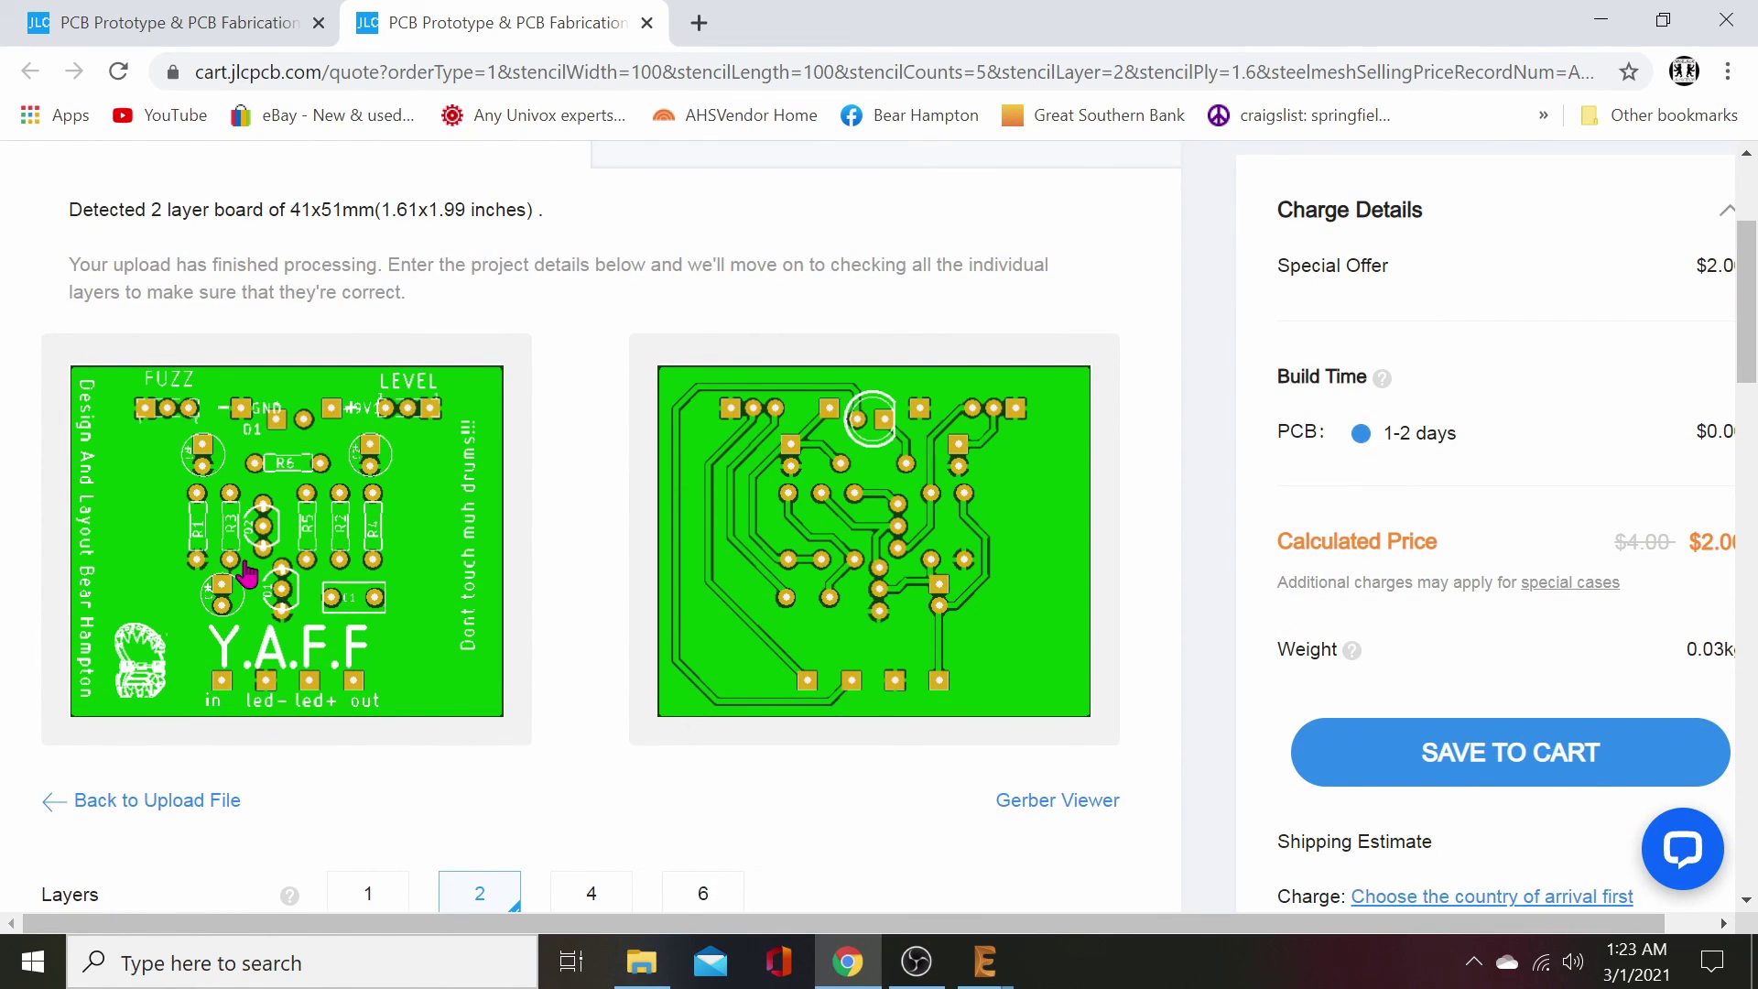
{"action": "left_click_drag", "start_coordinate": [248, 572], "coordinate": [448, 556]}
{"action": "scroll", "coordinate": [290, 604], "scroll_direction": "up", "scroll_amount": 3}
{"action": "scroll", "coordinate": [290, 604], "scroll_direction": "down", "scroll_amount": 3}
{"action": "scroll", "coordinate": [847, 668], "scroll_direction": "down", "scroll_amount": 1}
{"action": "scroll", "coordinate": [847, 670], "scroll_direction": "down", "scroll_amount": 3}
{"action": "scroll", "coordinate": [884, 670], "scroll_direction": "down", "scroll_amount": 2}
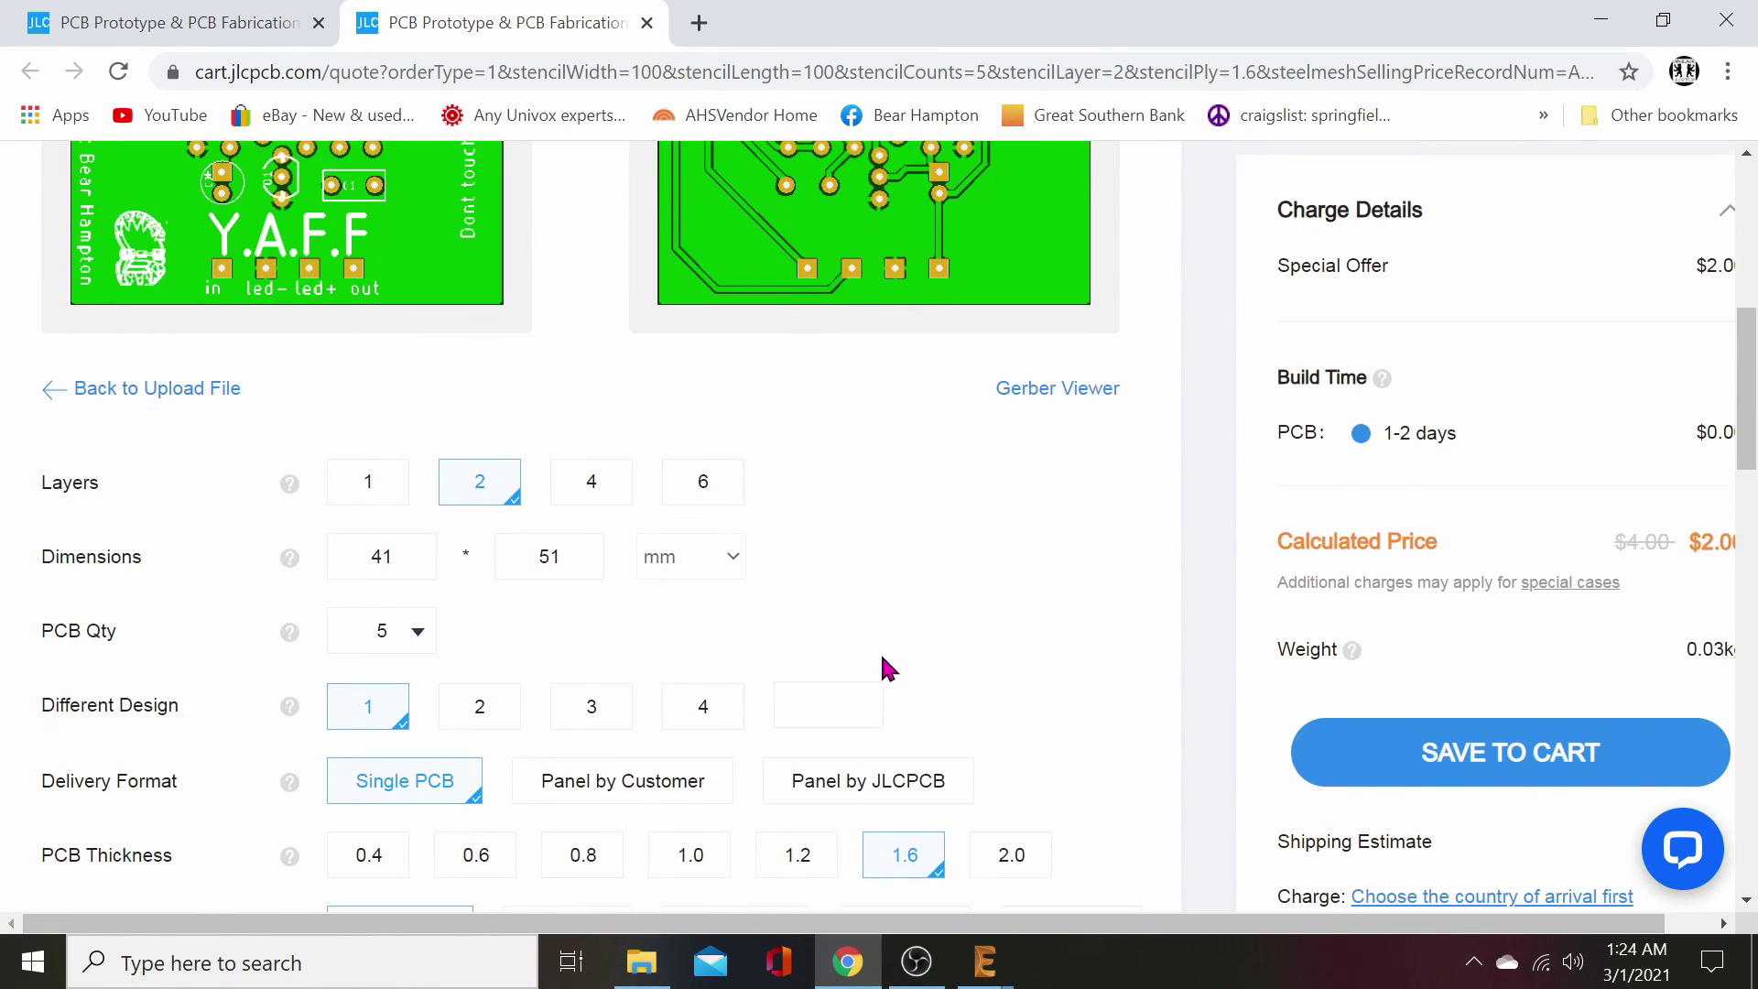
{"action": "scroll", "coordinate": [668, 718], "scroll_direction": "down", "scroll_amount": 2}
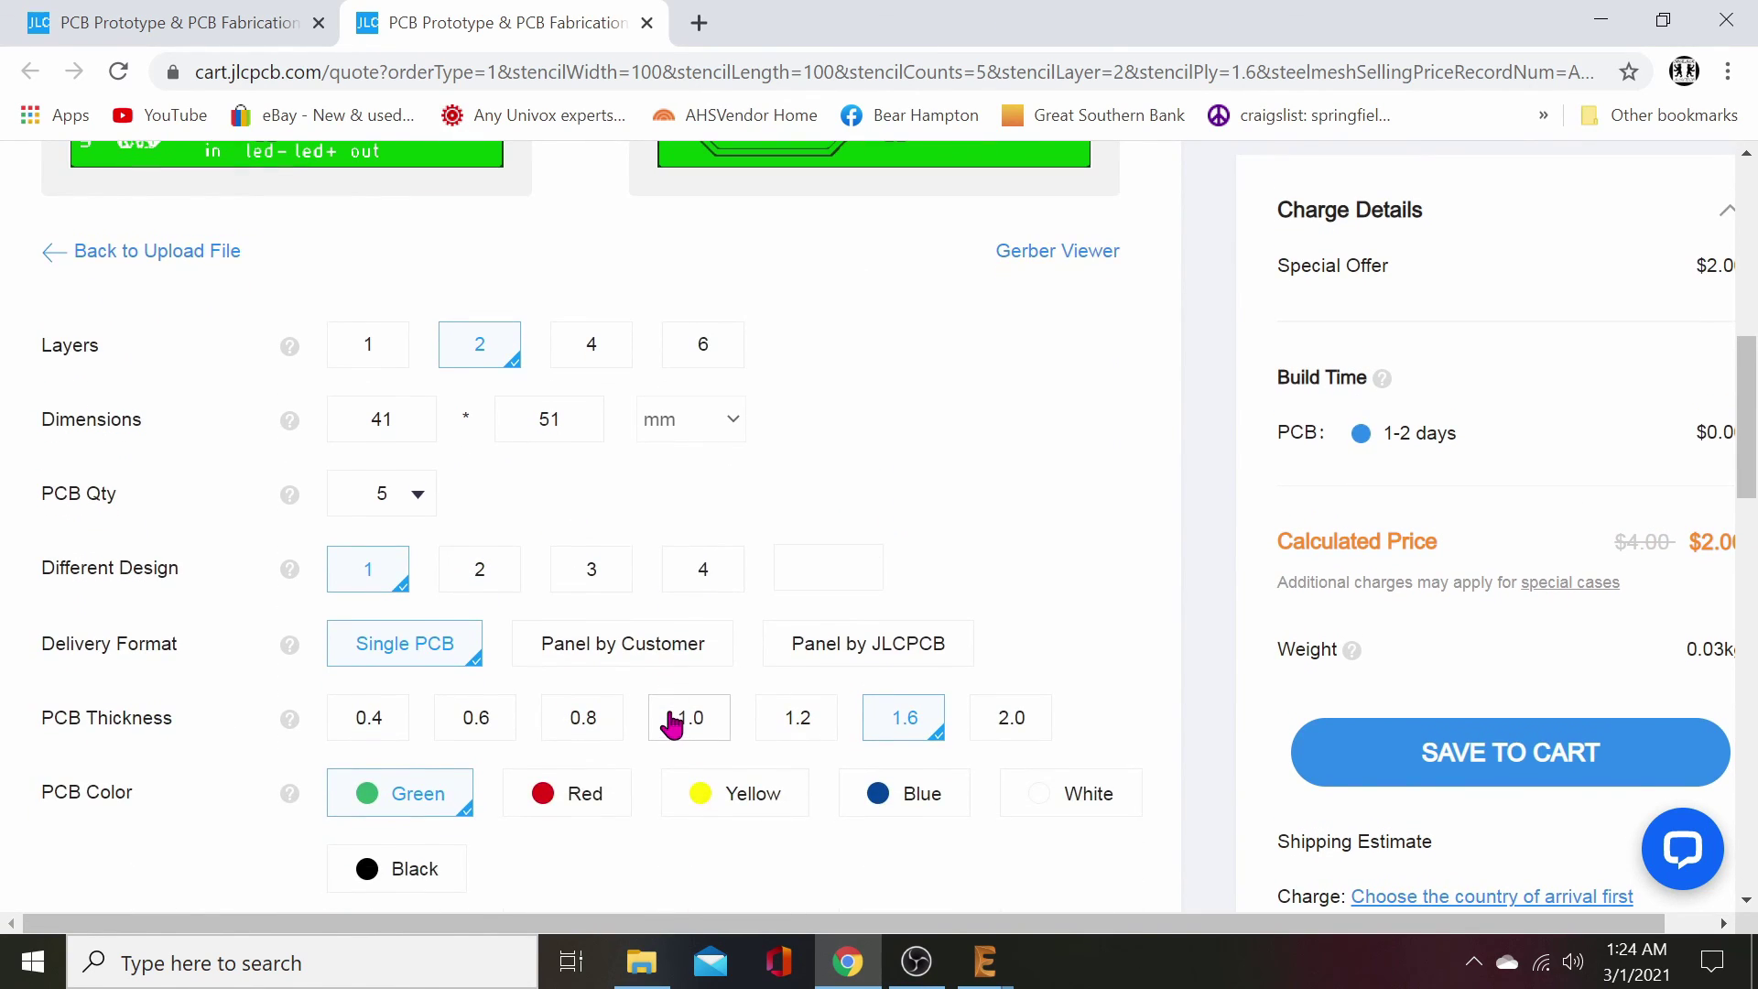
- Preview the board in red, yellow, blue and white solder mask
{"action": "left_click", "coordinate": [568, 780]}
{"action": "scroll", "coordinate": [851, 695], "scroll_direction": "up", "scroll_amount": 5}
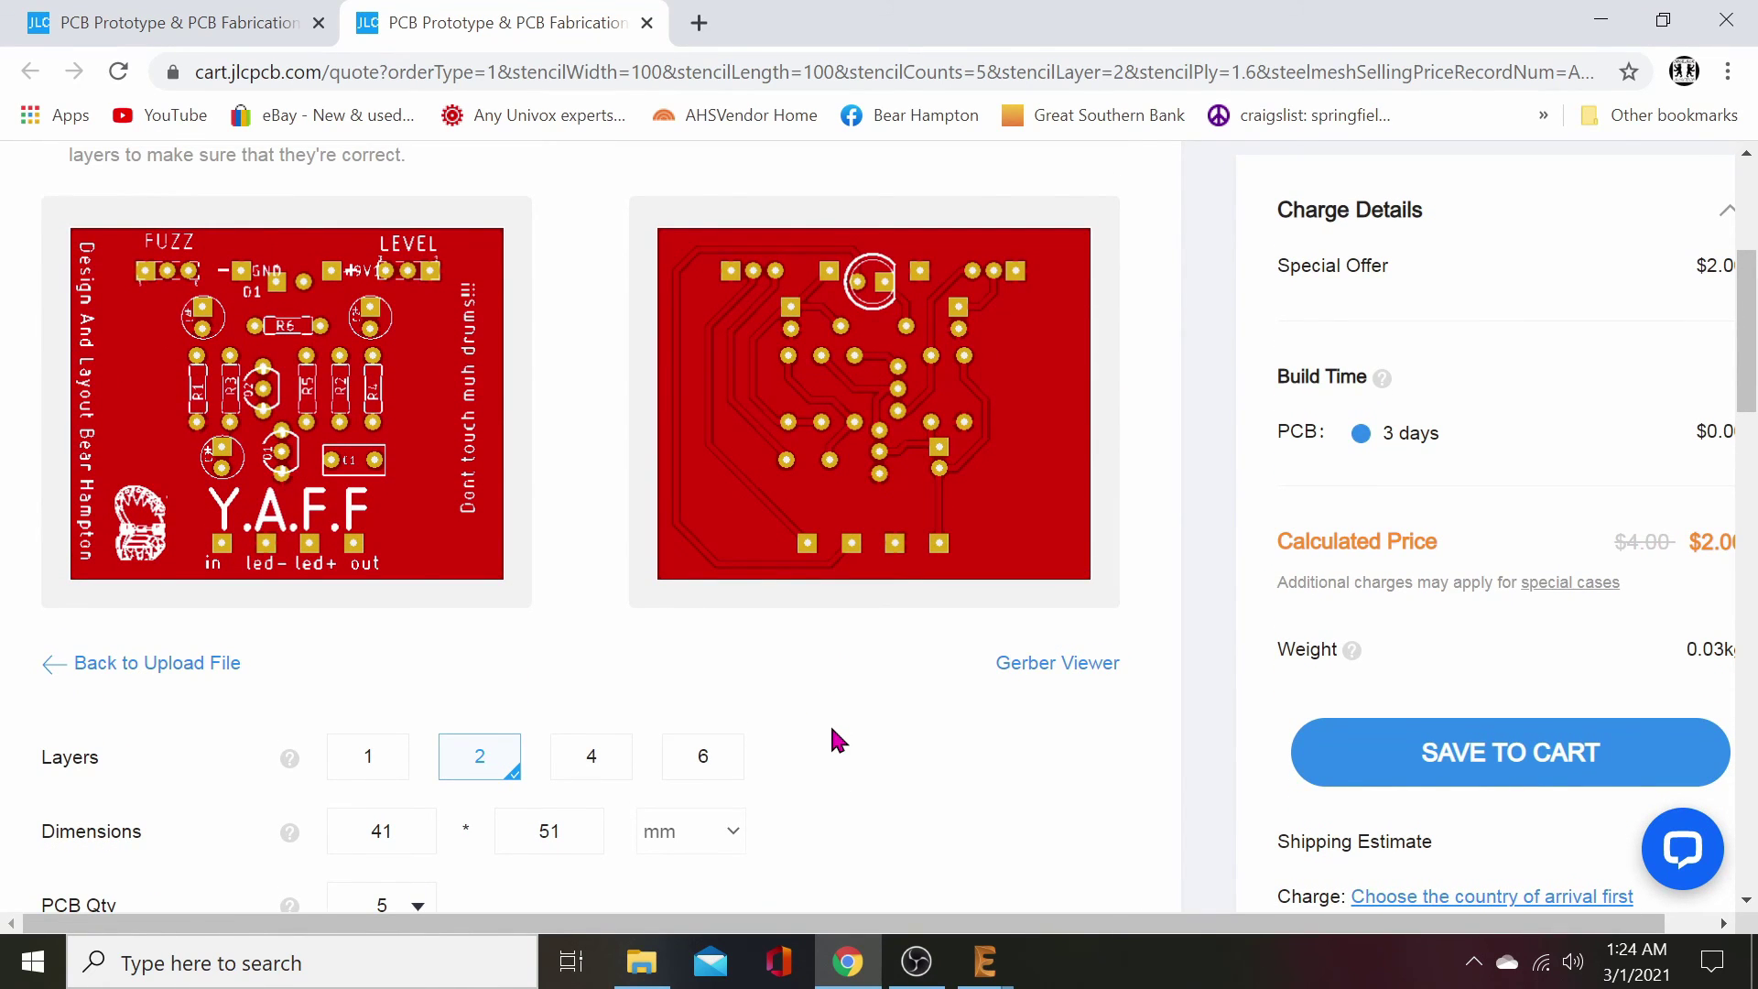
{"action": "scroll", "coordinate": [836, 723], "scroll_direction": "down", "scroll_amount": 5}
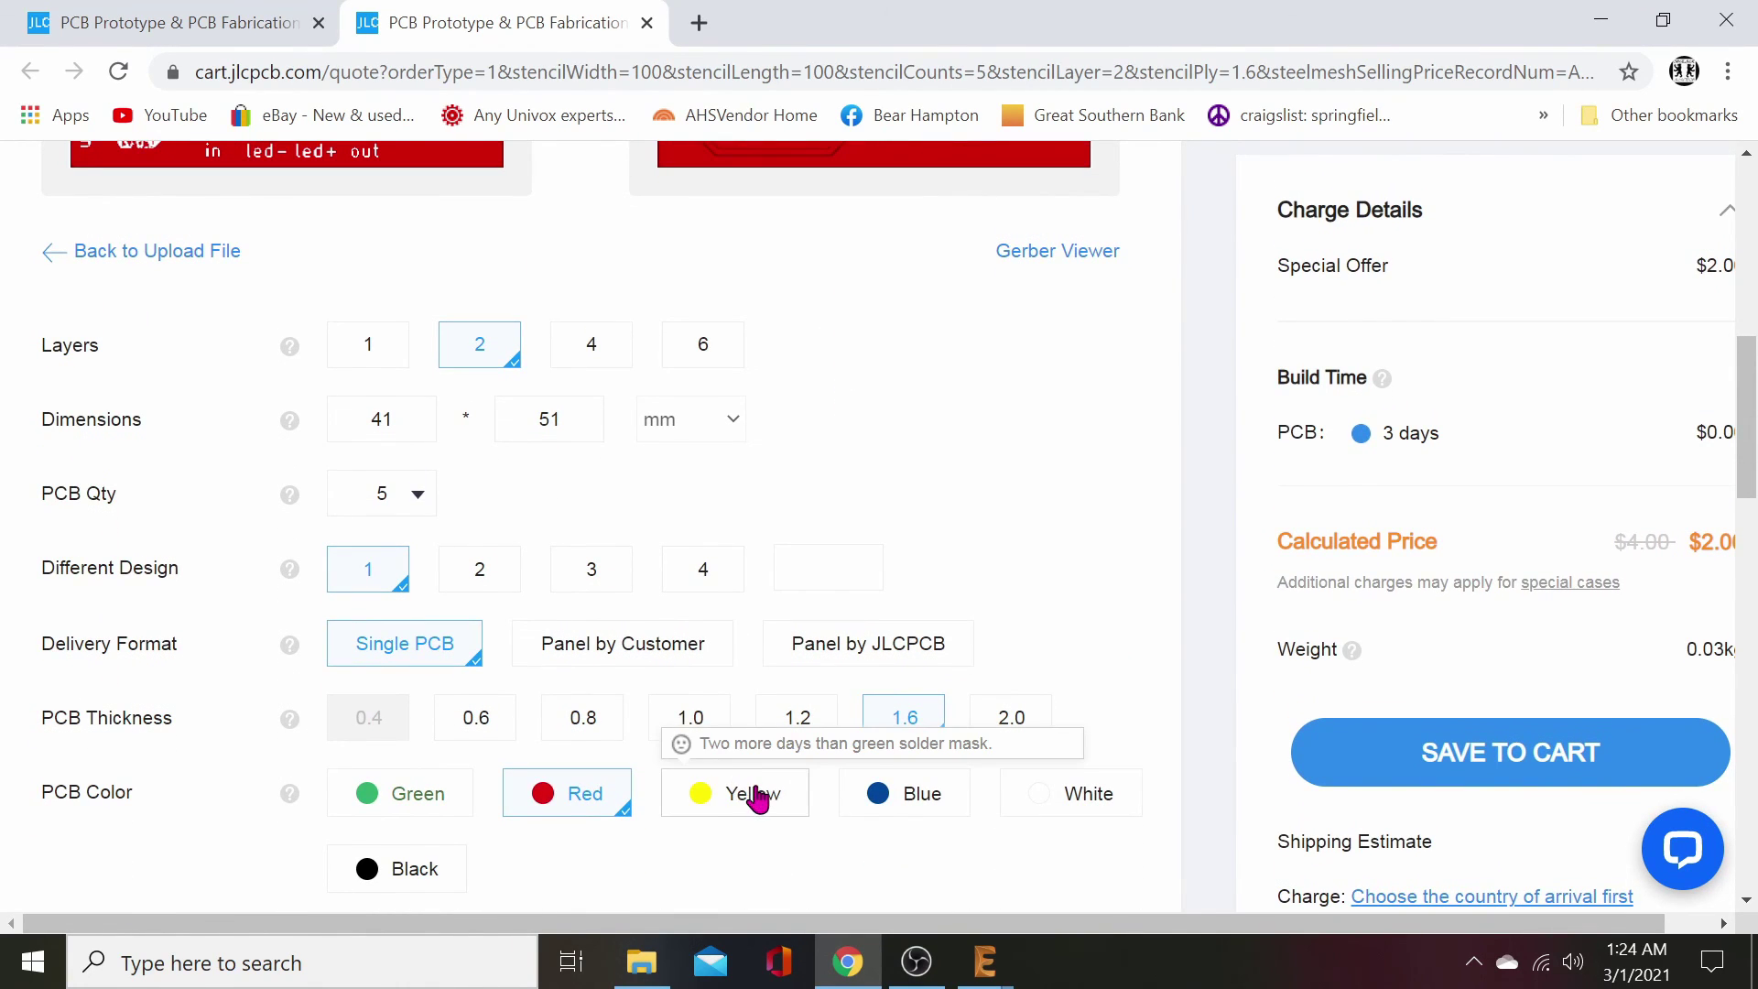
{"action": "left_click", "coordinate": [746, 793]}
{"action": "scroll", "coordinate": [925, 677], "scroll_direction": "up", "scroll_amount": 5}
{"action": "scroll", "coordinate": [917, 728], "scroll_direction": "down", "scroll_amount": 5}
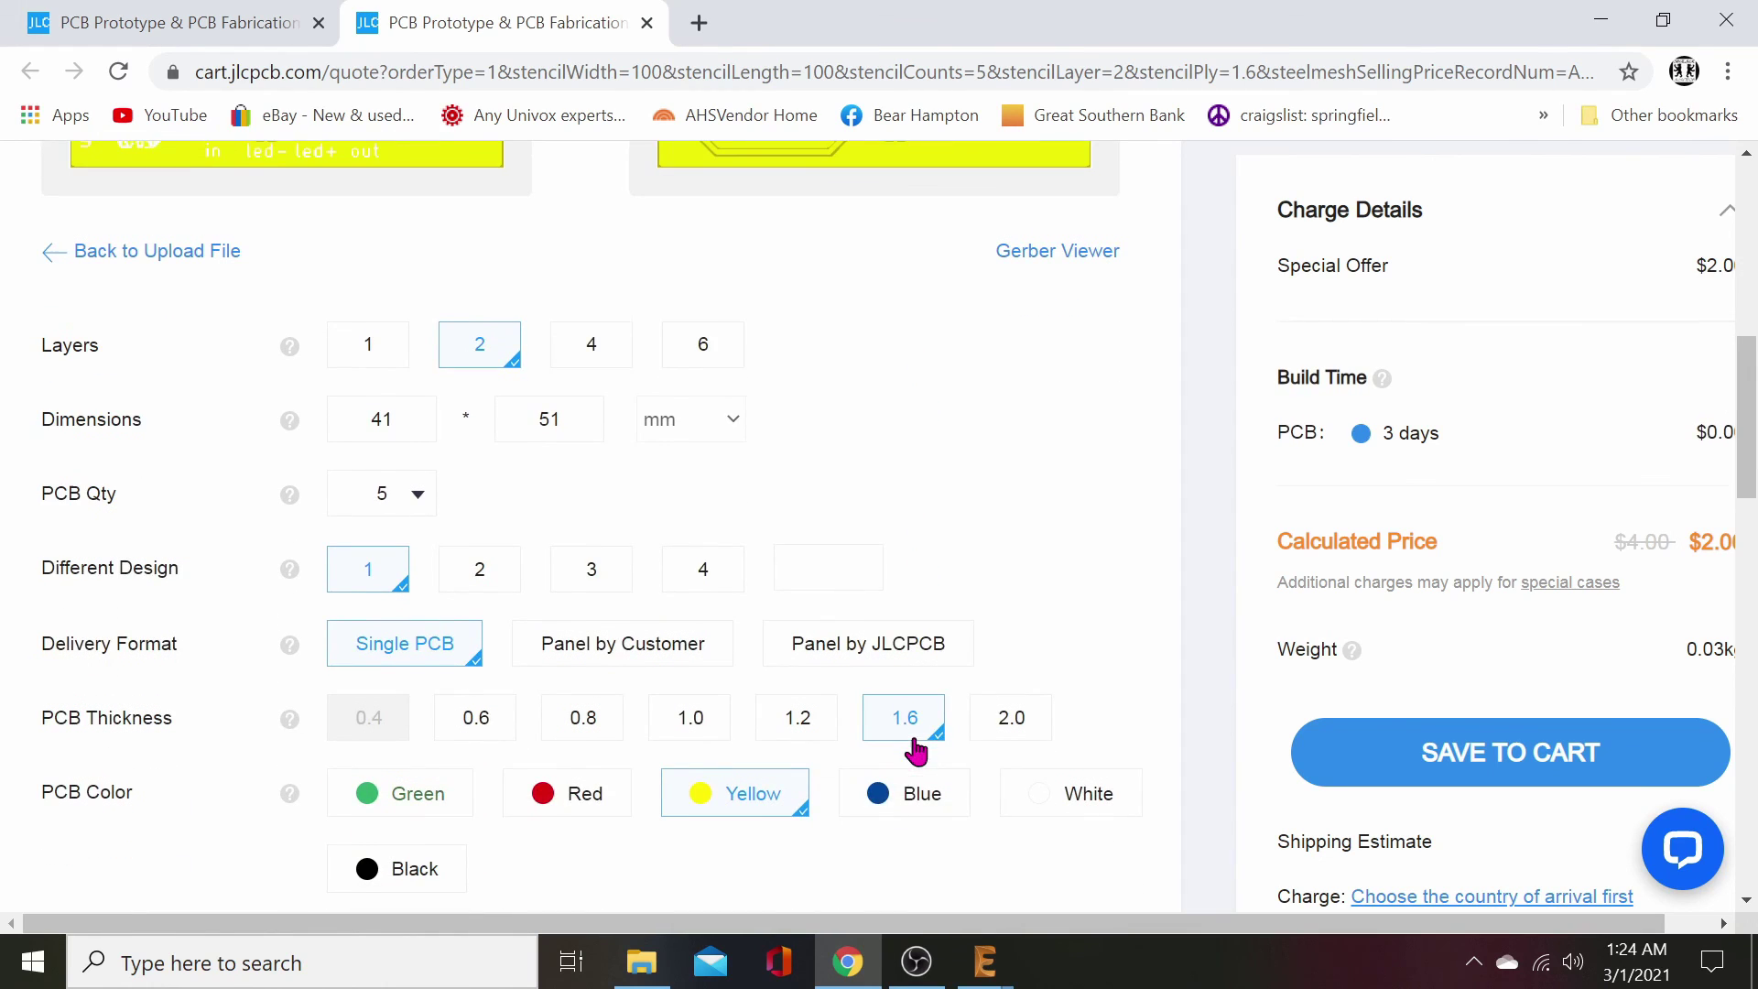
{"action": "left_click", "coordinate": [897, 796]}
{"action": "scroll", "coordinate": [921, 643], "scroll_direction": "up", "scroll_amount": 5}
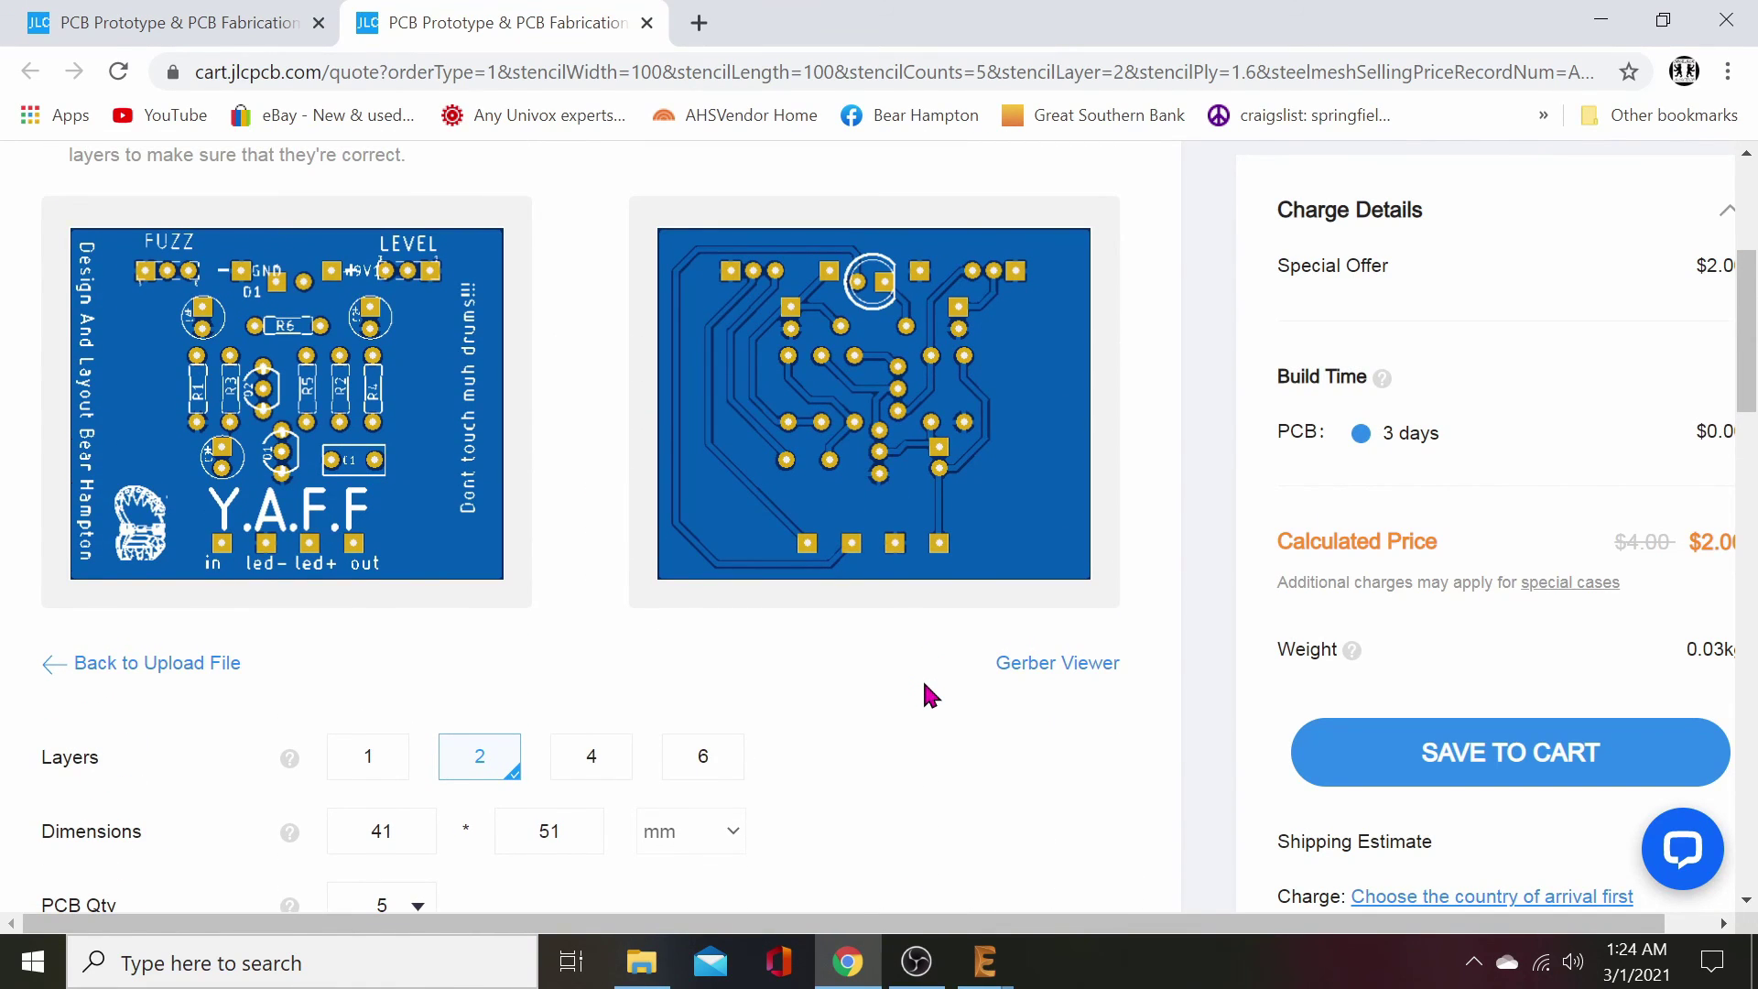
{"action": "scroll", "coordinate": [921, 678], "scroll_direction": "down", "scroll_amount": 5}
{"action": "left_click", "coordinate": [1035, 778]}
{"action": "scroll", "coordinate": [874, 654], "scroll_direction": "up", "scroll_amount": 5}
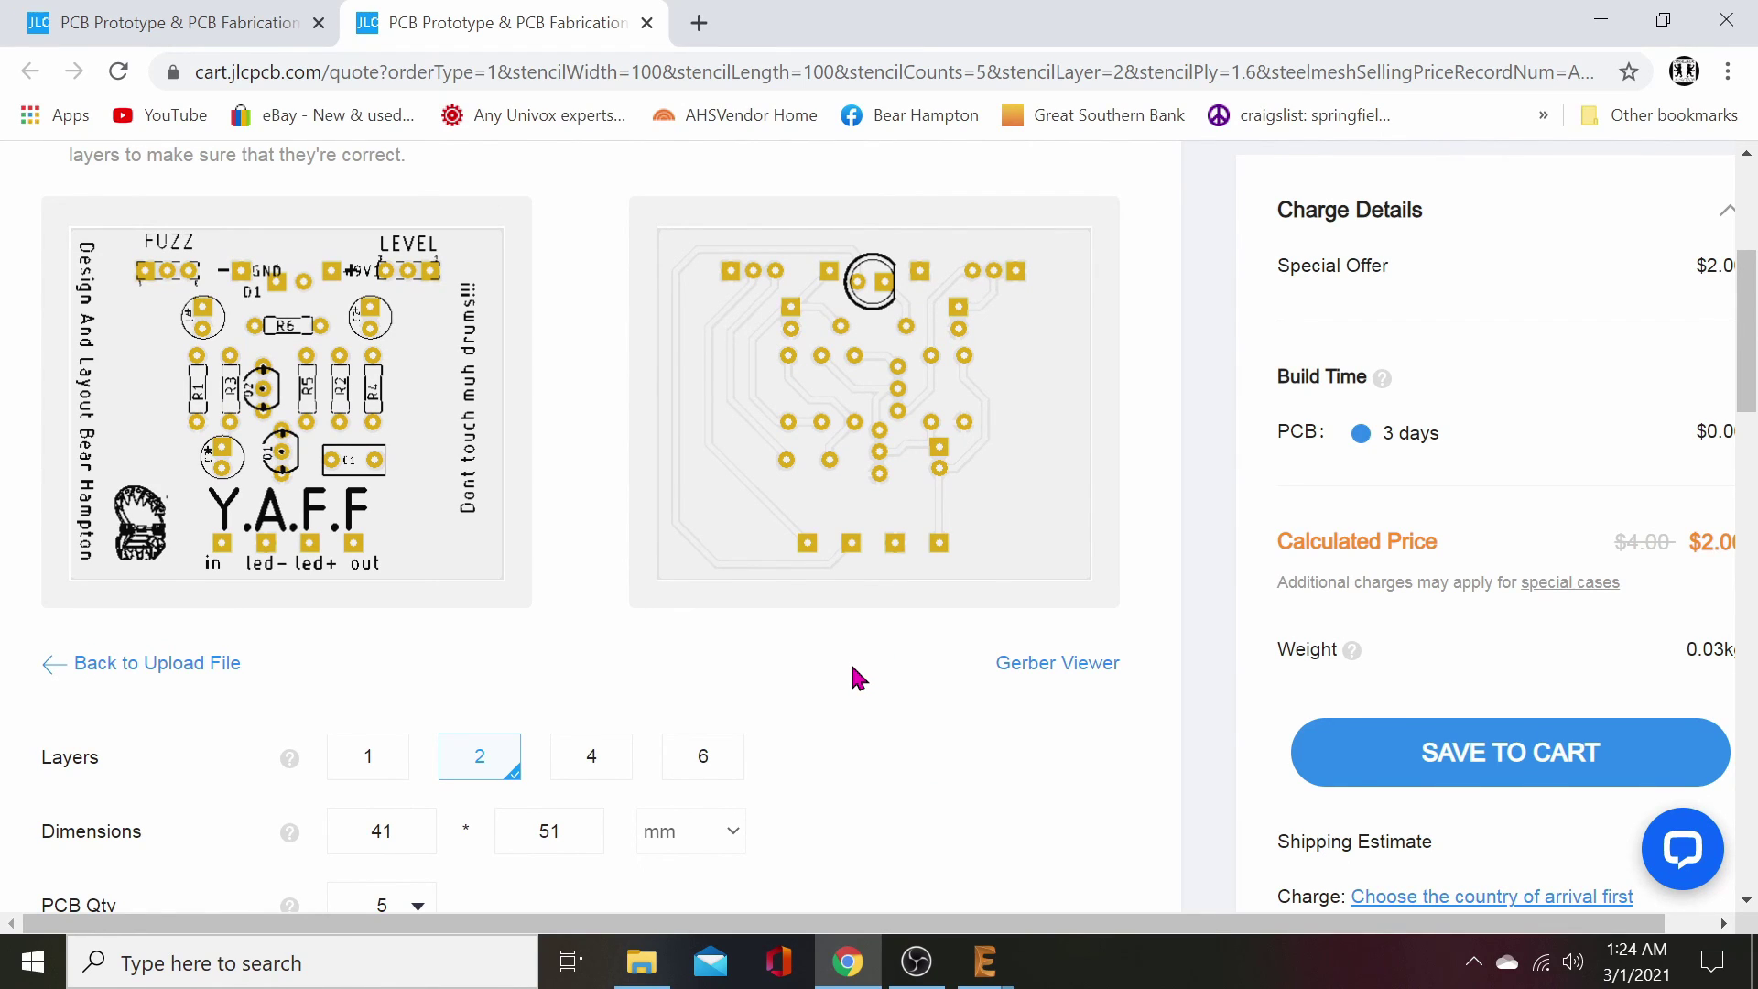
{"action": "scroll", "coordinate": [851, 666], "scroll_direction": "down", "scroll_amount": 5}
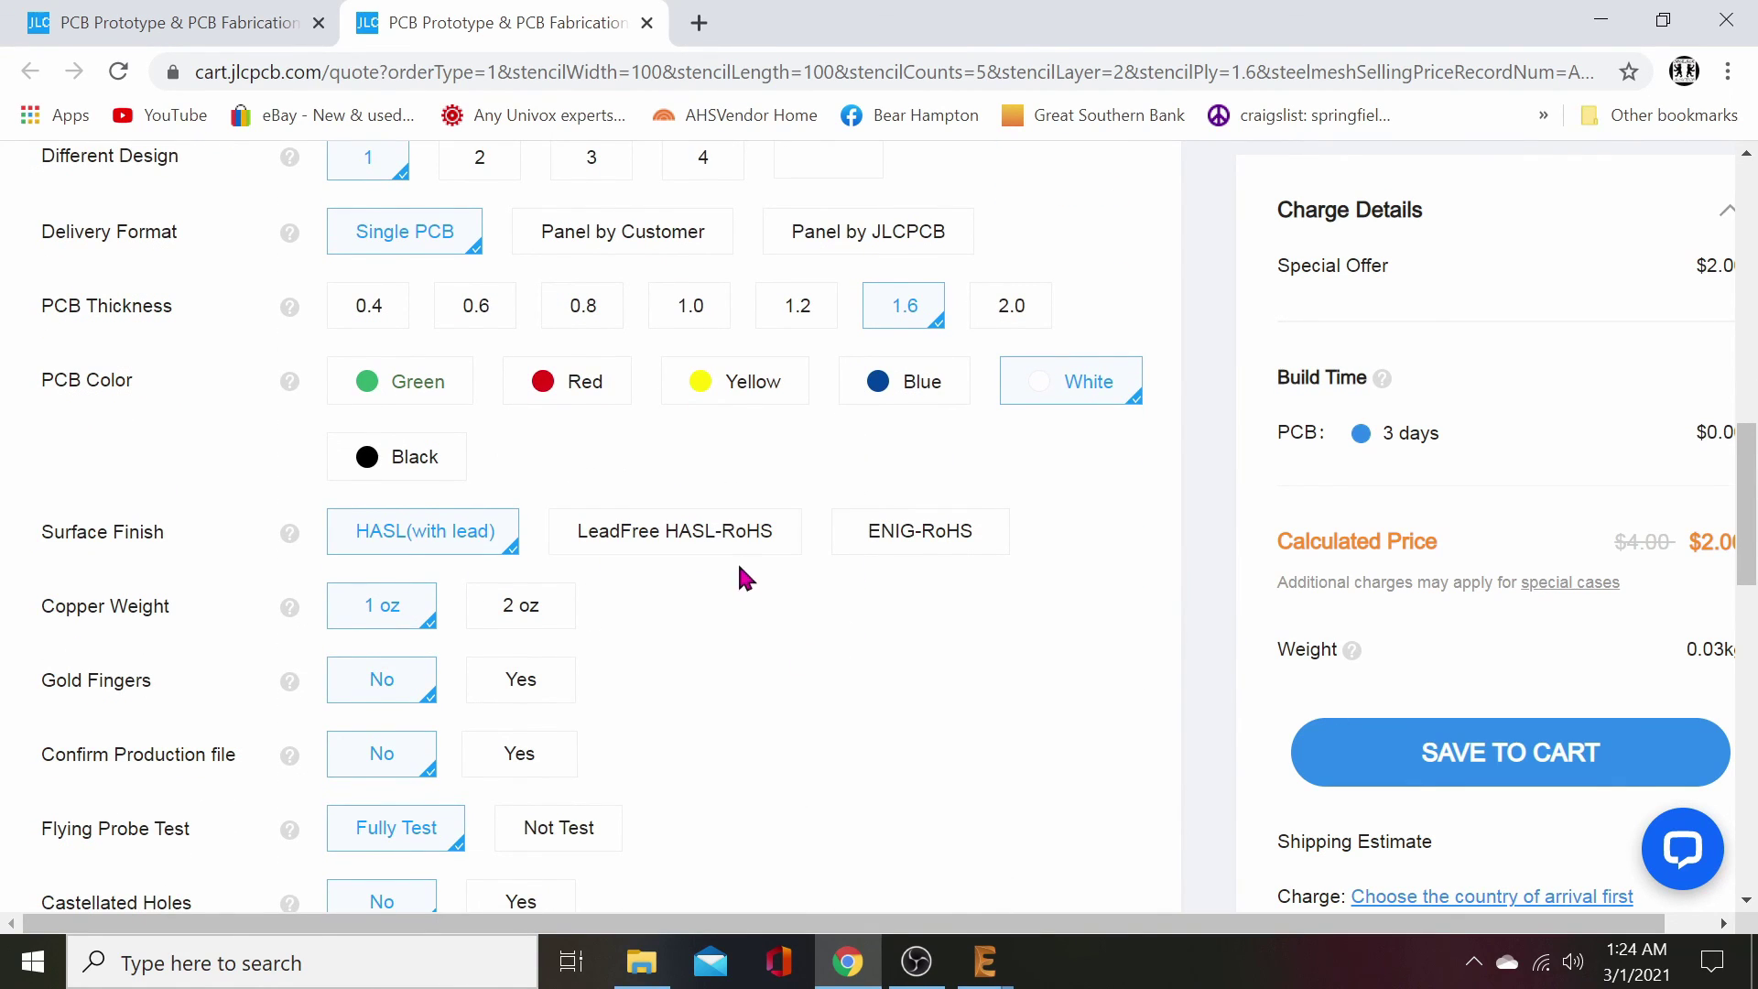
{"action": "scroll", "coordinate": [832, 663], "scroll_direction": "up", "scroll_amount": 4}
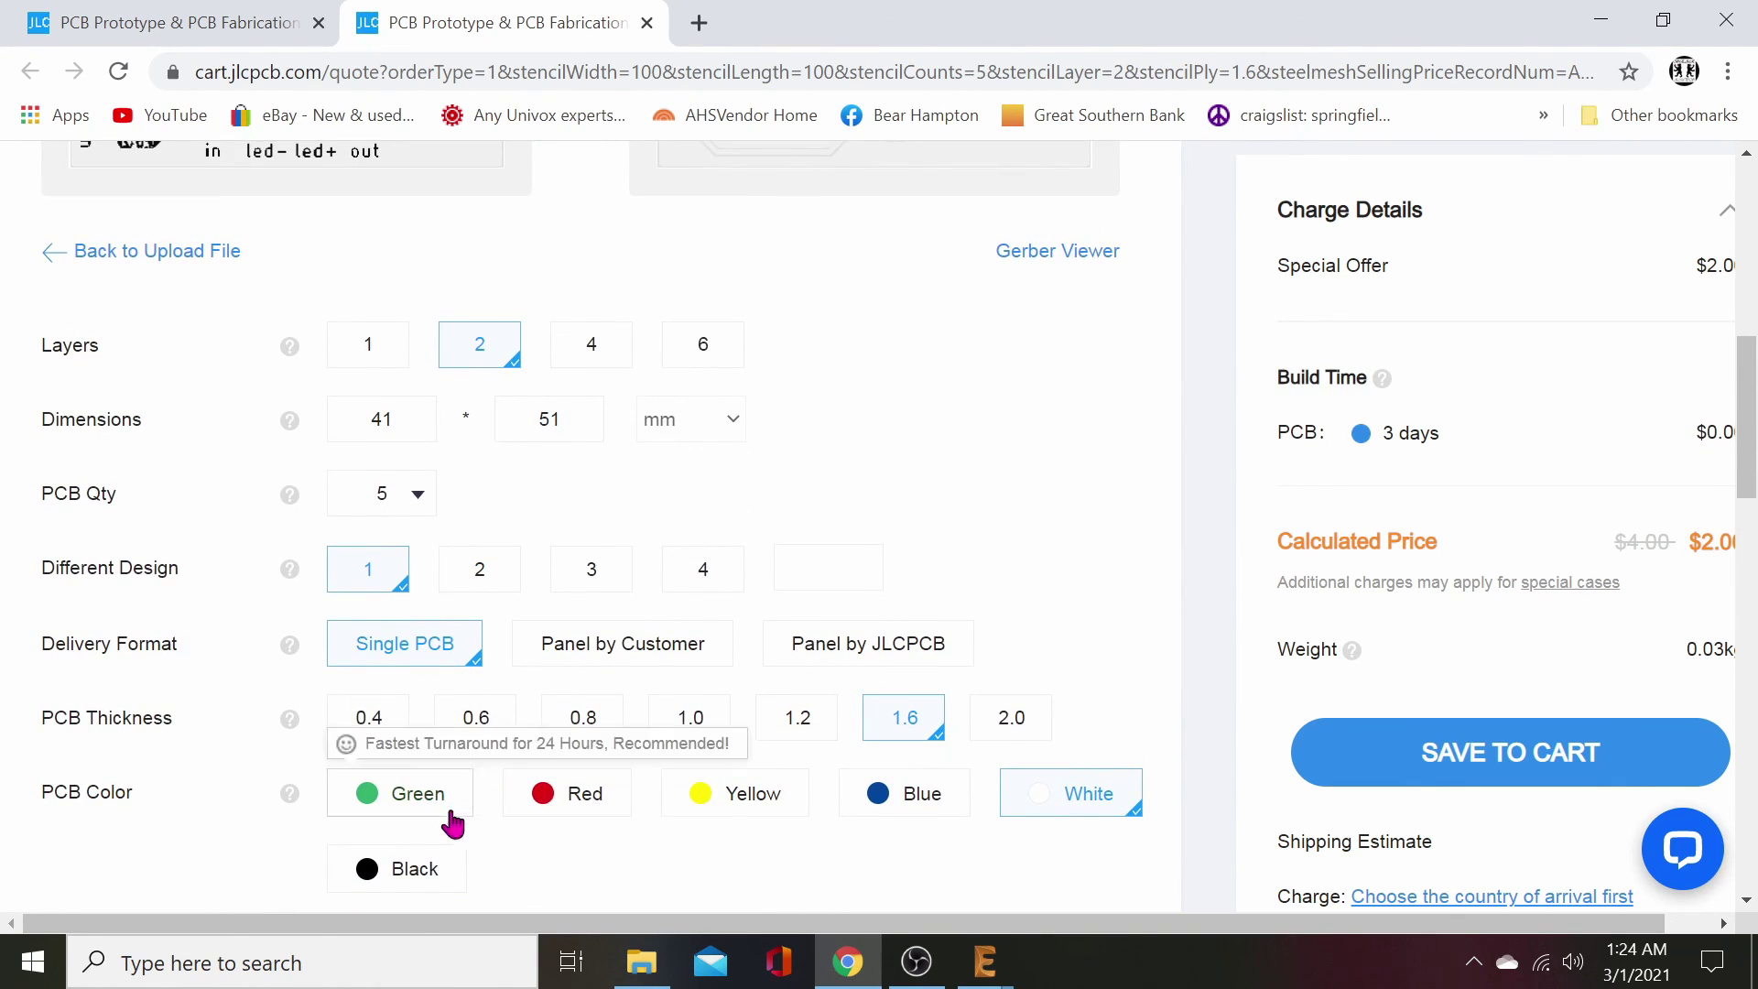
- Choose black solder mask, keeping the price at $2.00 for five boards
{"action": "left_click", "coordinate": [434, 888]}
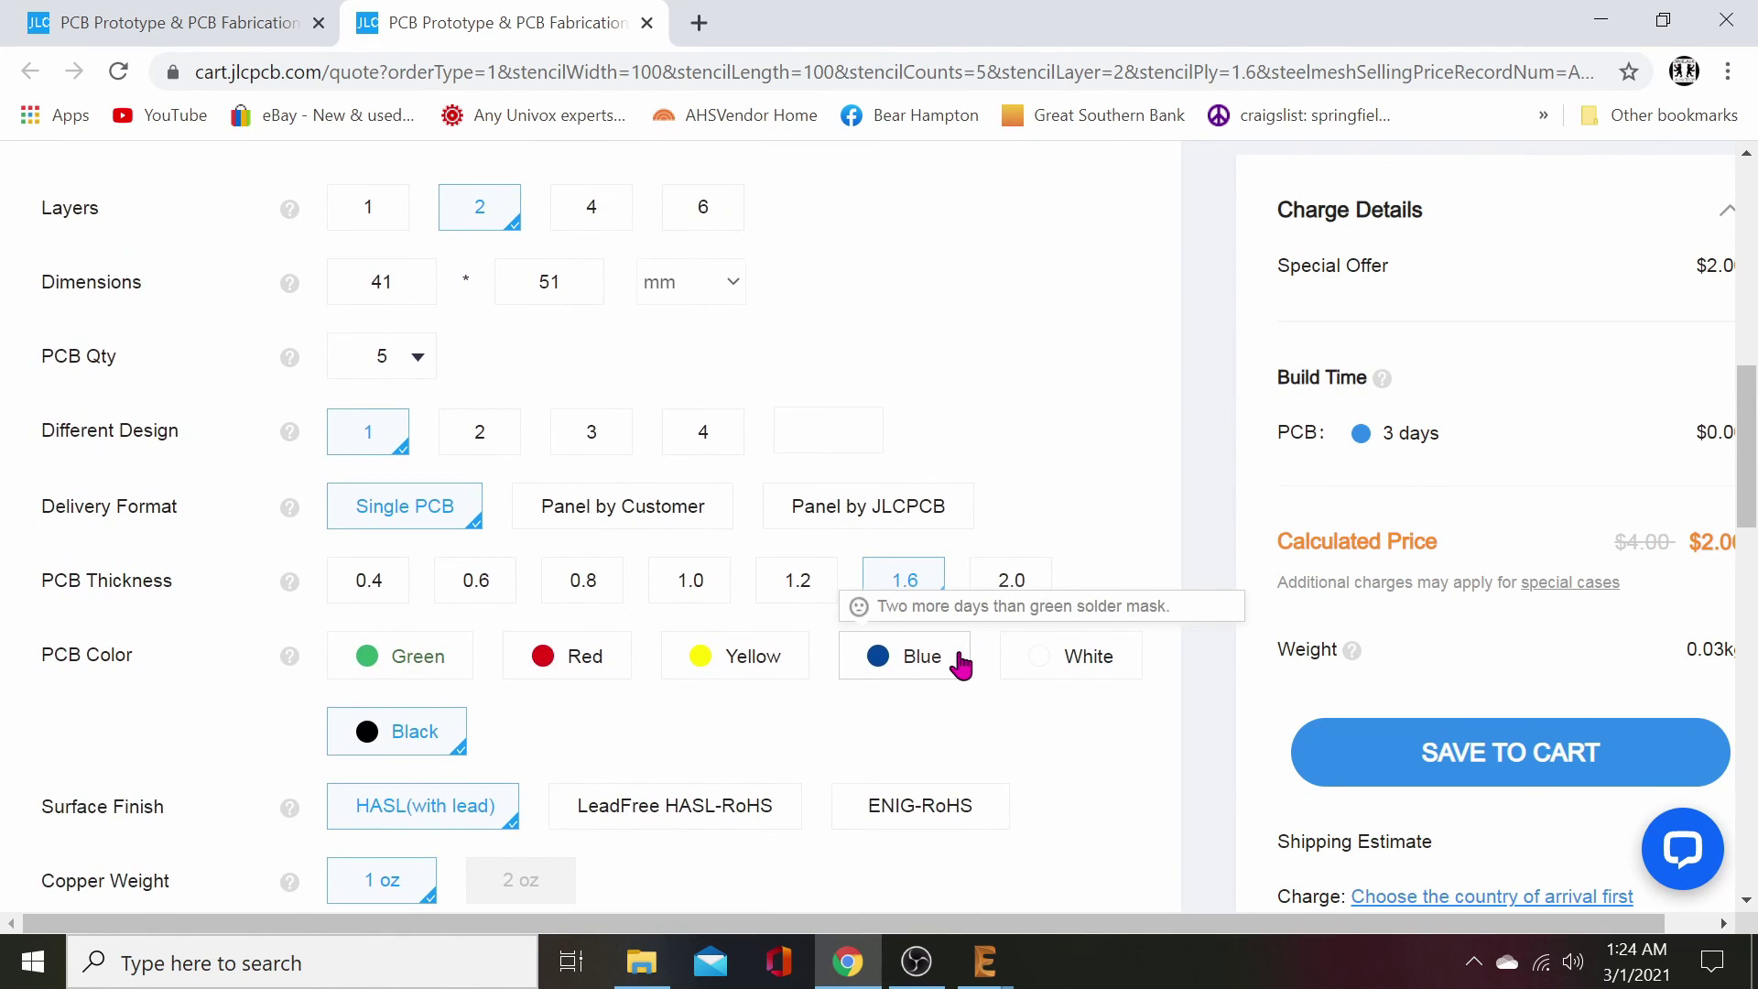
{"action": "scroll", "coordinate": [865, 741], "scroll_direction": "up", "scroll_amount": 3}
{"action": "scroll", "coordinate": [549, 650], "scroll_direction": "up", "scroll_amount": 4}
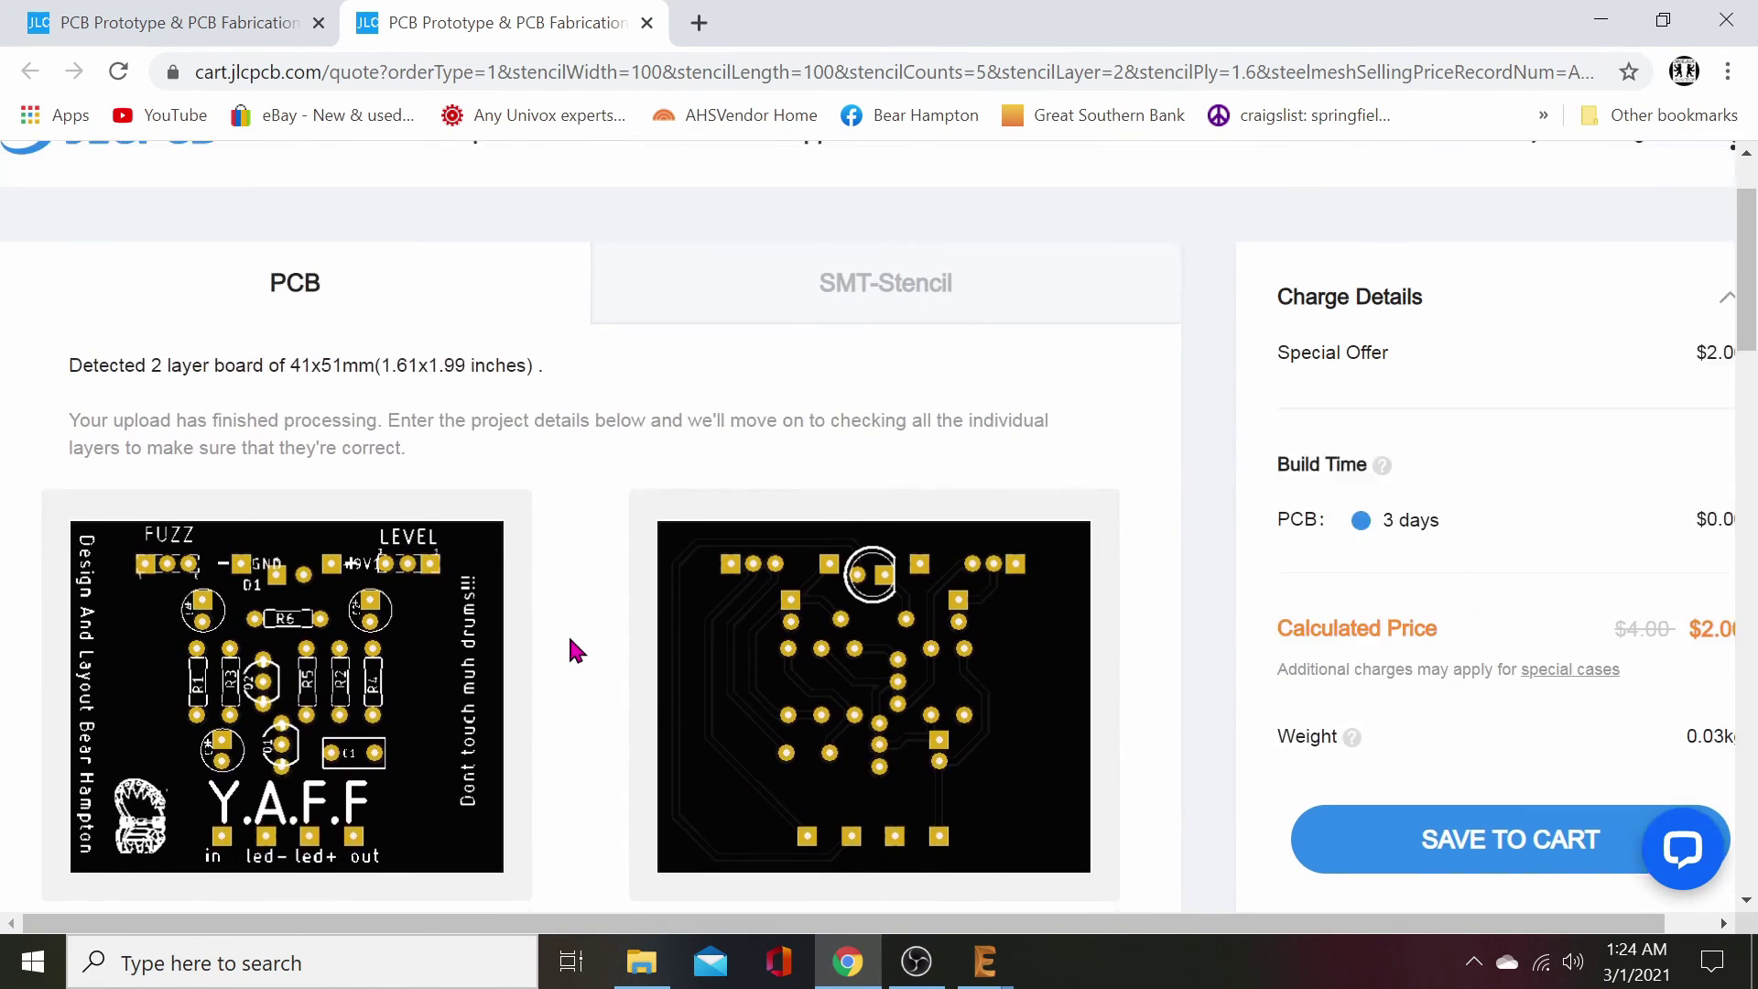
{"action": "scroll", "coordinate": [573, 675], "scroll_direction": "down", "scroll_amount": 2}
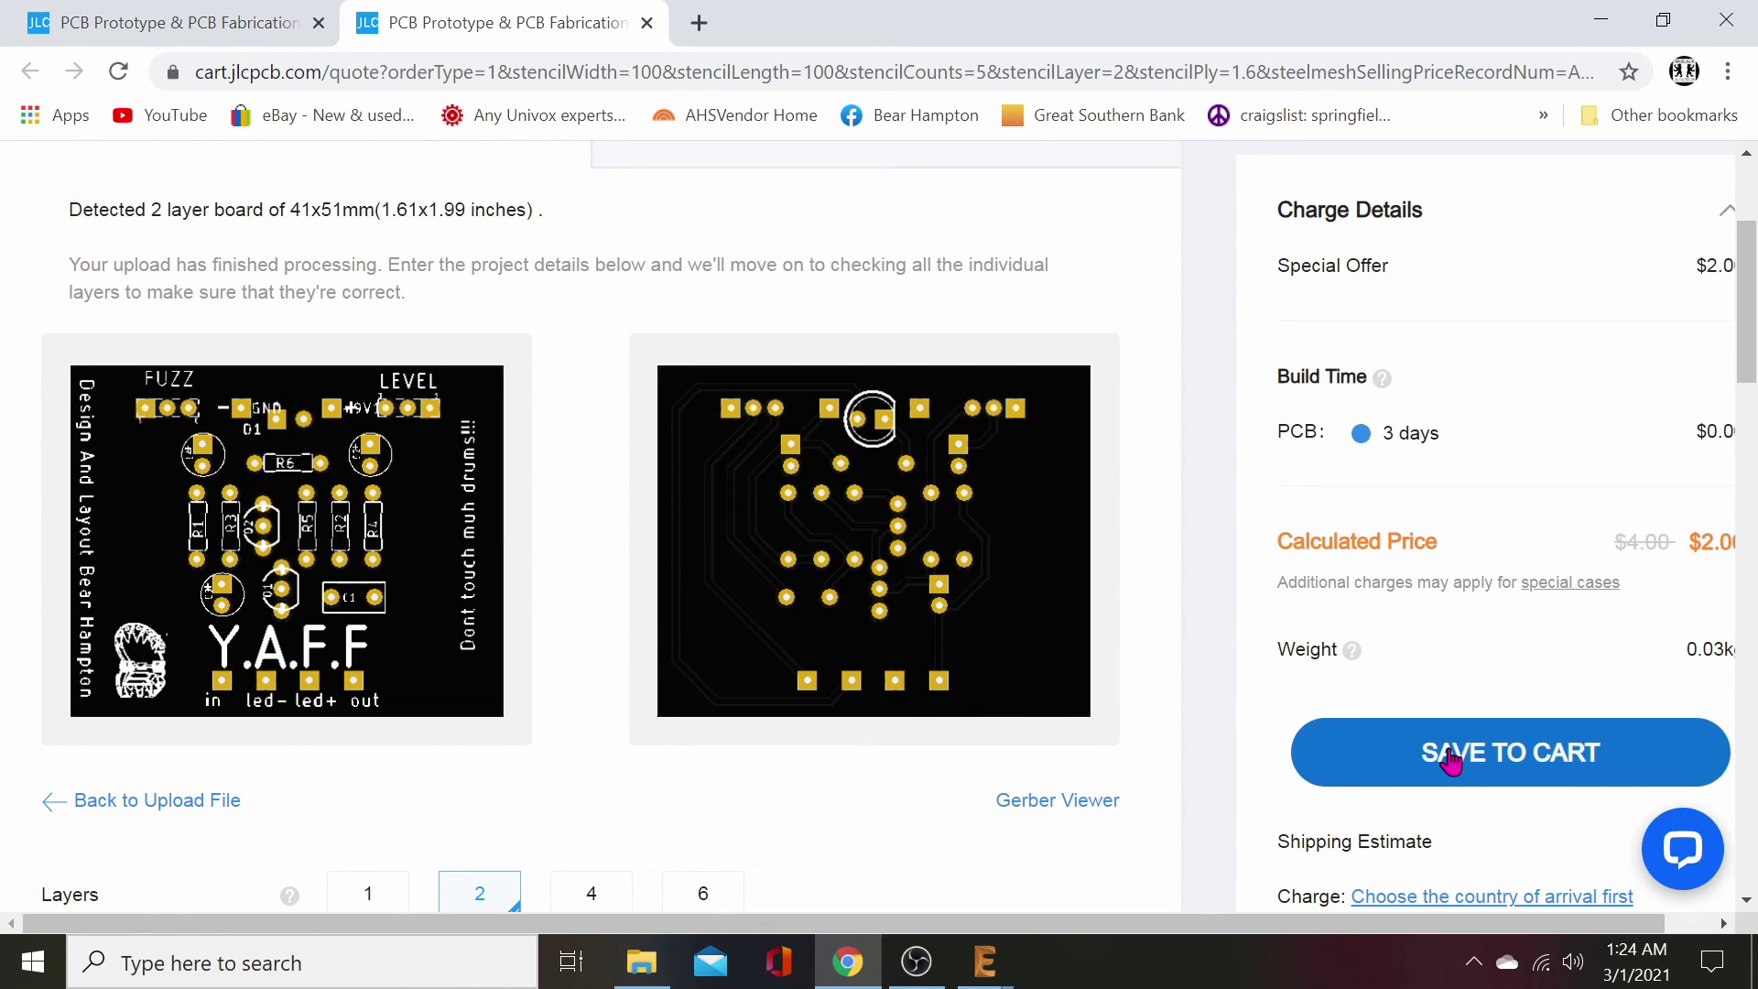
{"action": "scroll", "coordinate": [871, 690], "scroll_direction": "down", "scroll_amount": 6}
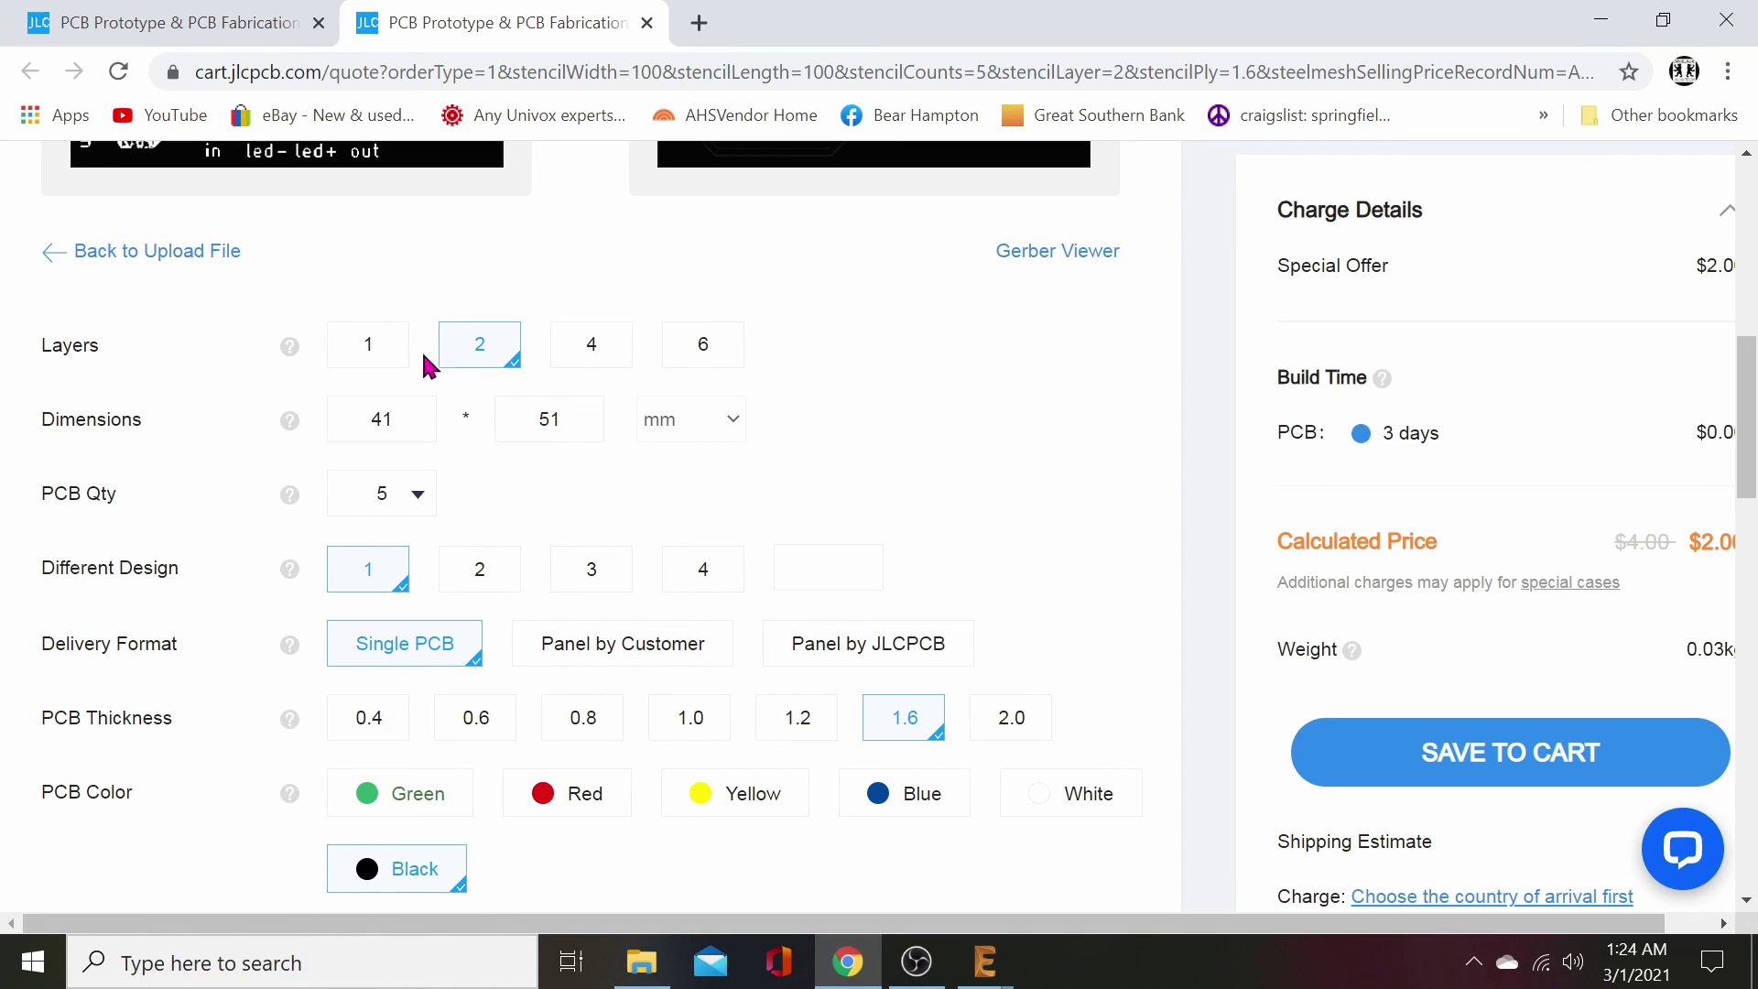
{"action": "scroll", "coordinate": [640, 329], "scroll_direction": "up", "scroll_amount": 3}
{"action": "scroll", "coordinate": [573, 439], "scroll_direction": "down", "scroll_amount": 1}
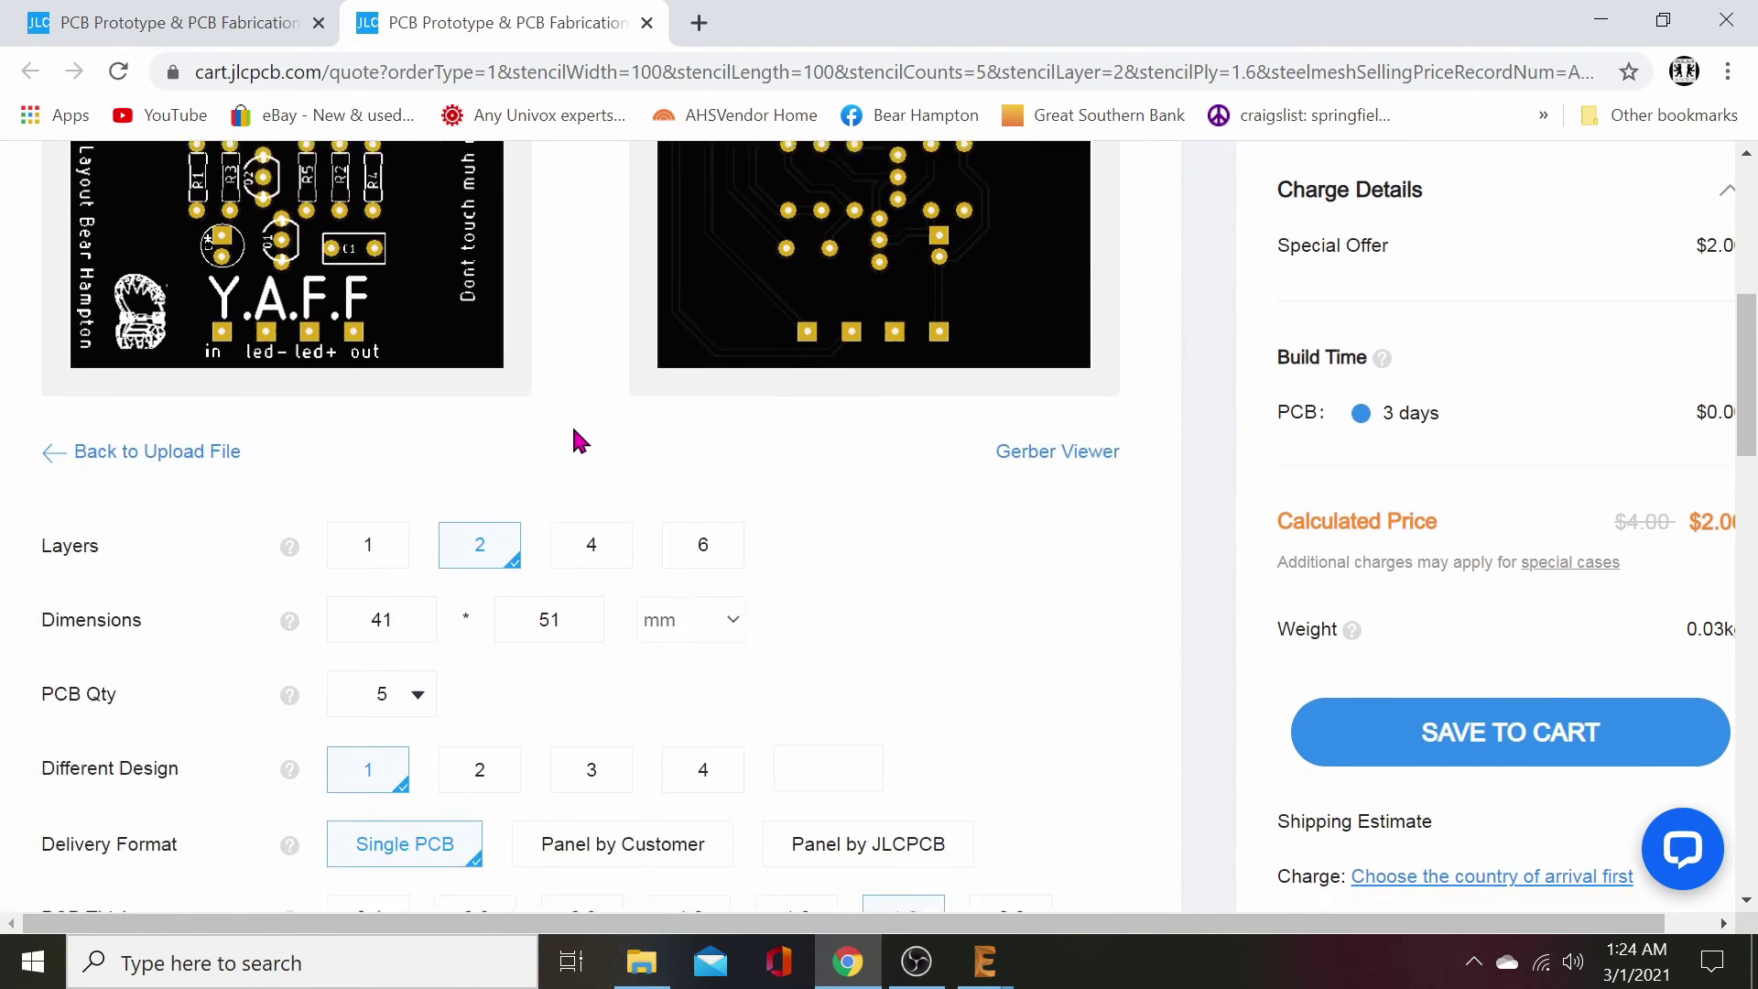
{"action": "scroll", "coordinate": [616, 421], "scroll_direction": "up", "scroll_amount": 3}
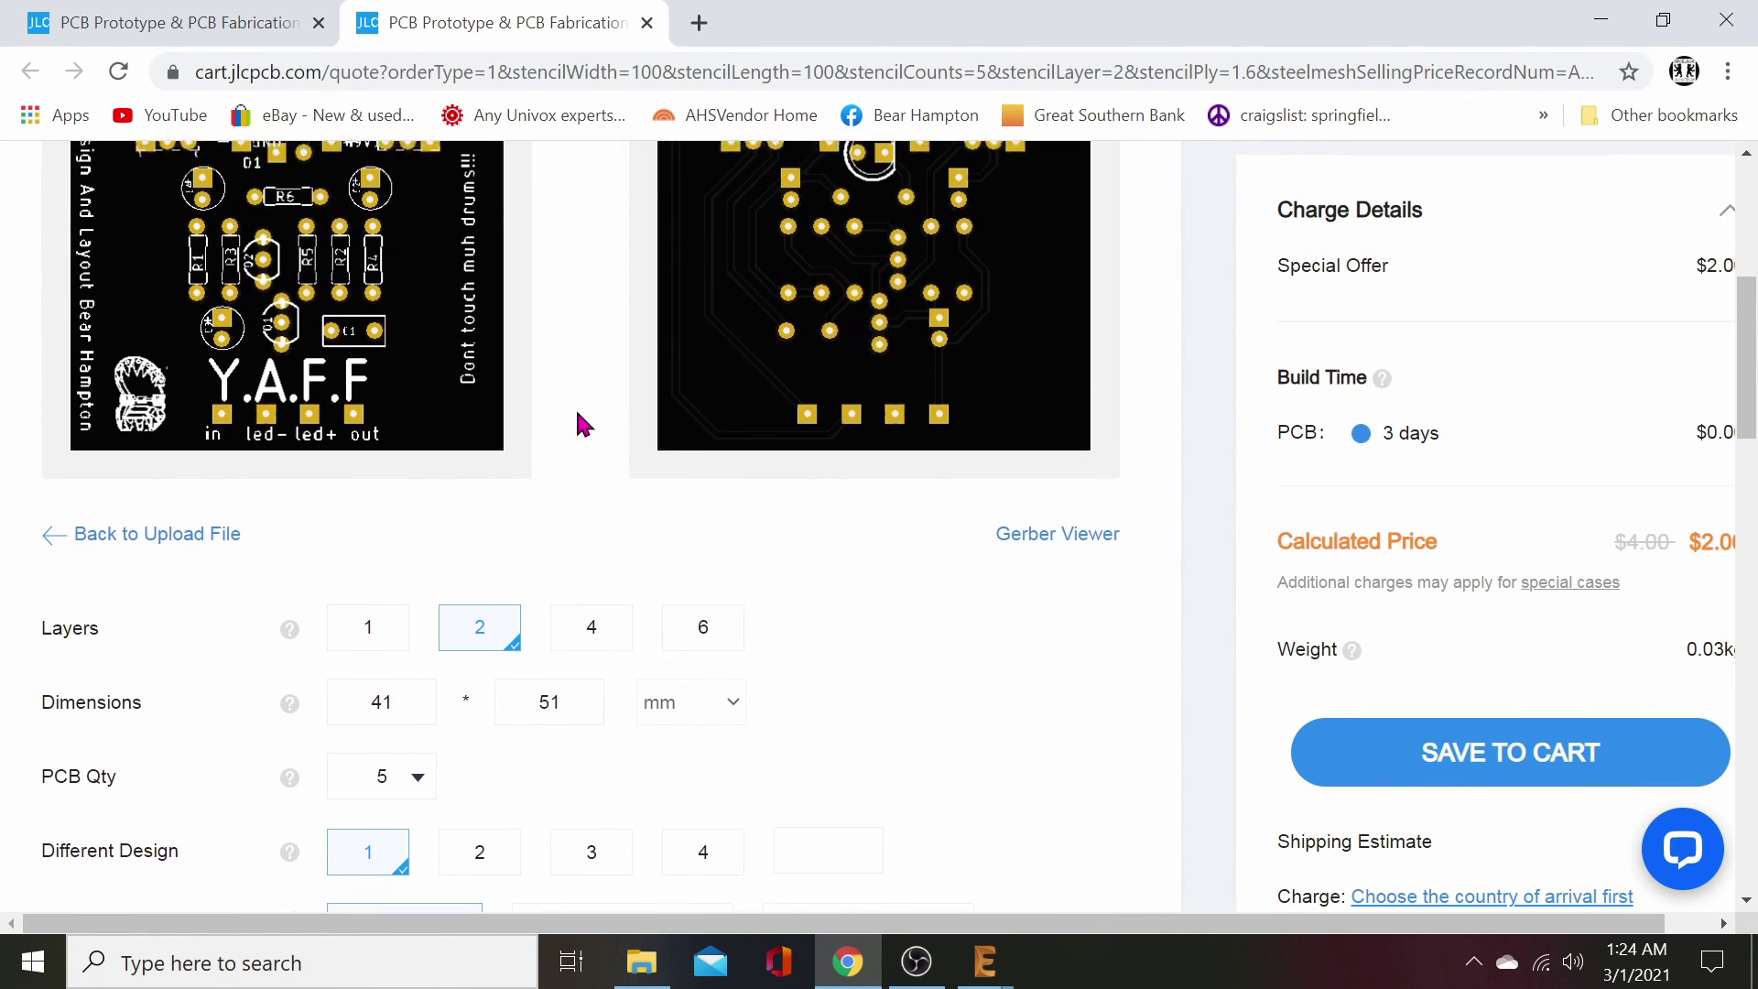
{"action": "scroll", "coordinate": [570, 423], "scroll_direction": "down", "scroll_amount": 3}
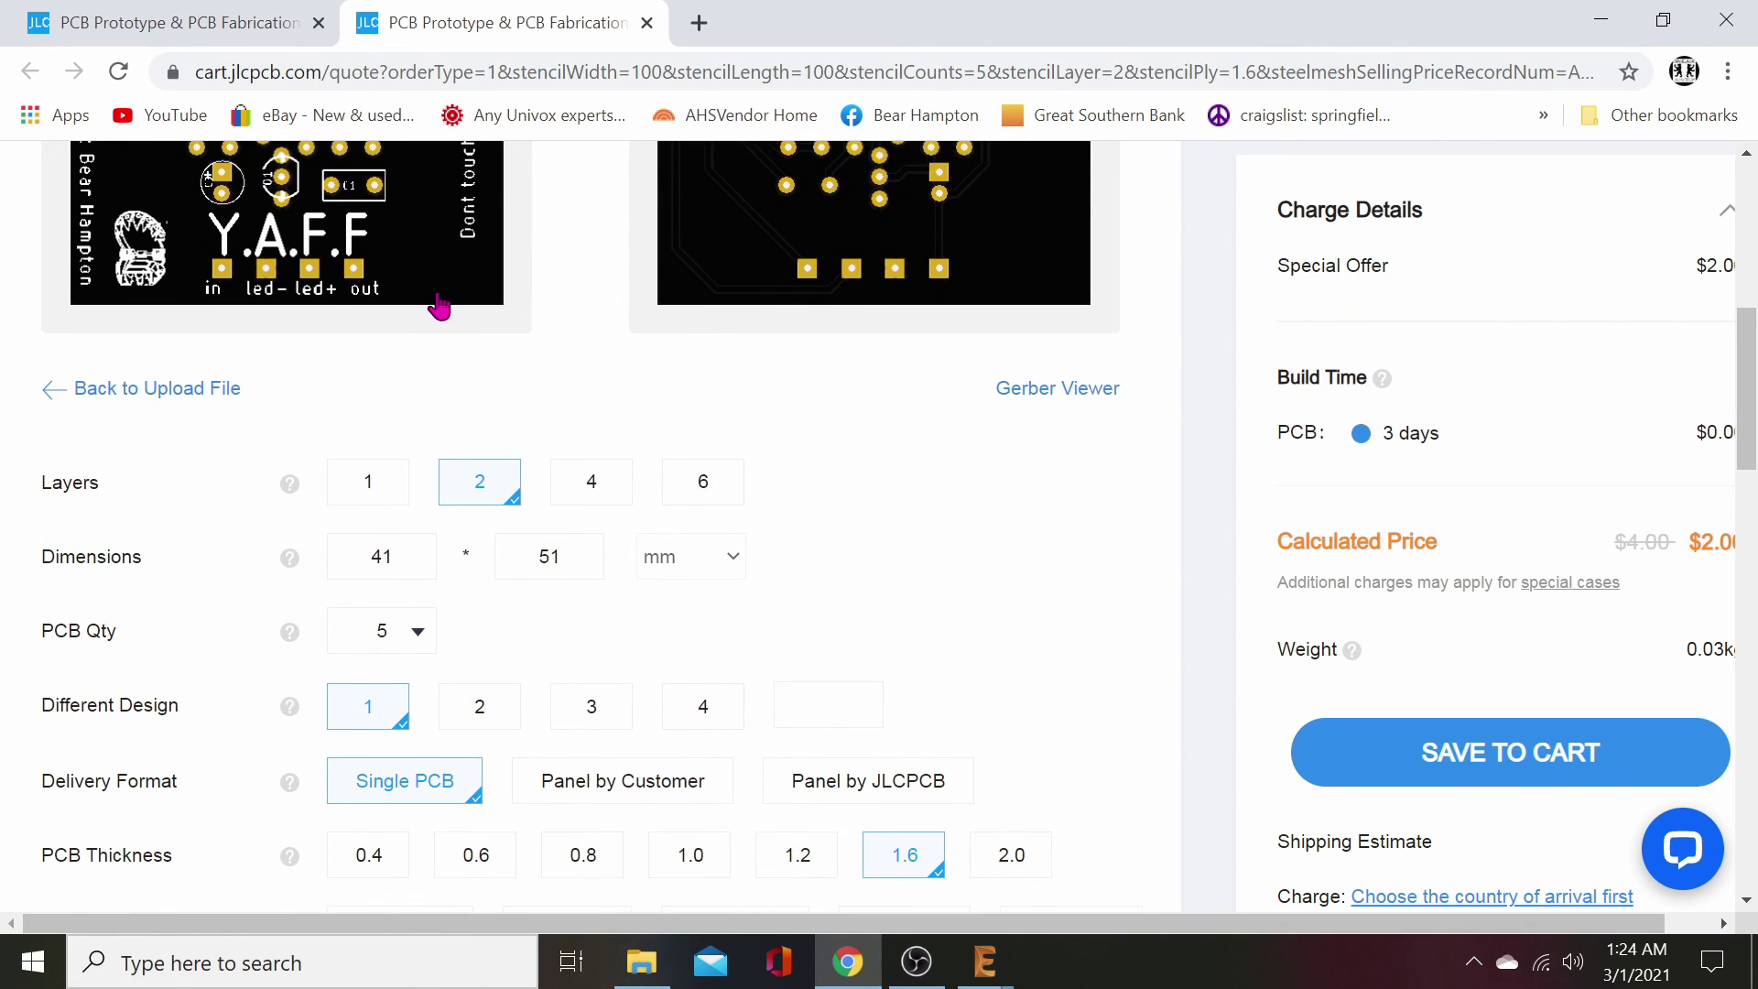
{"action": "scroll", "coordinate": [812, 498], "scroll_direction": "down", "scroll_amount": 3}
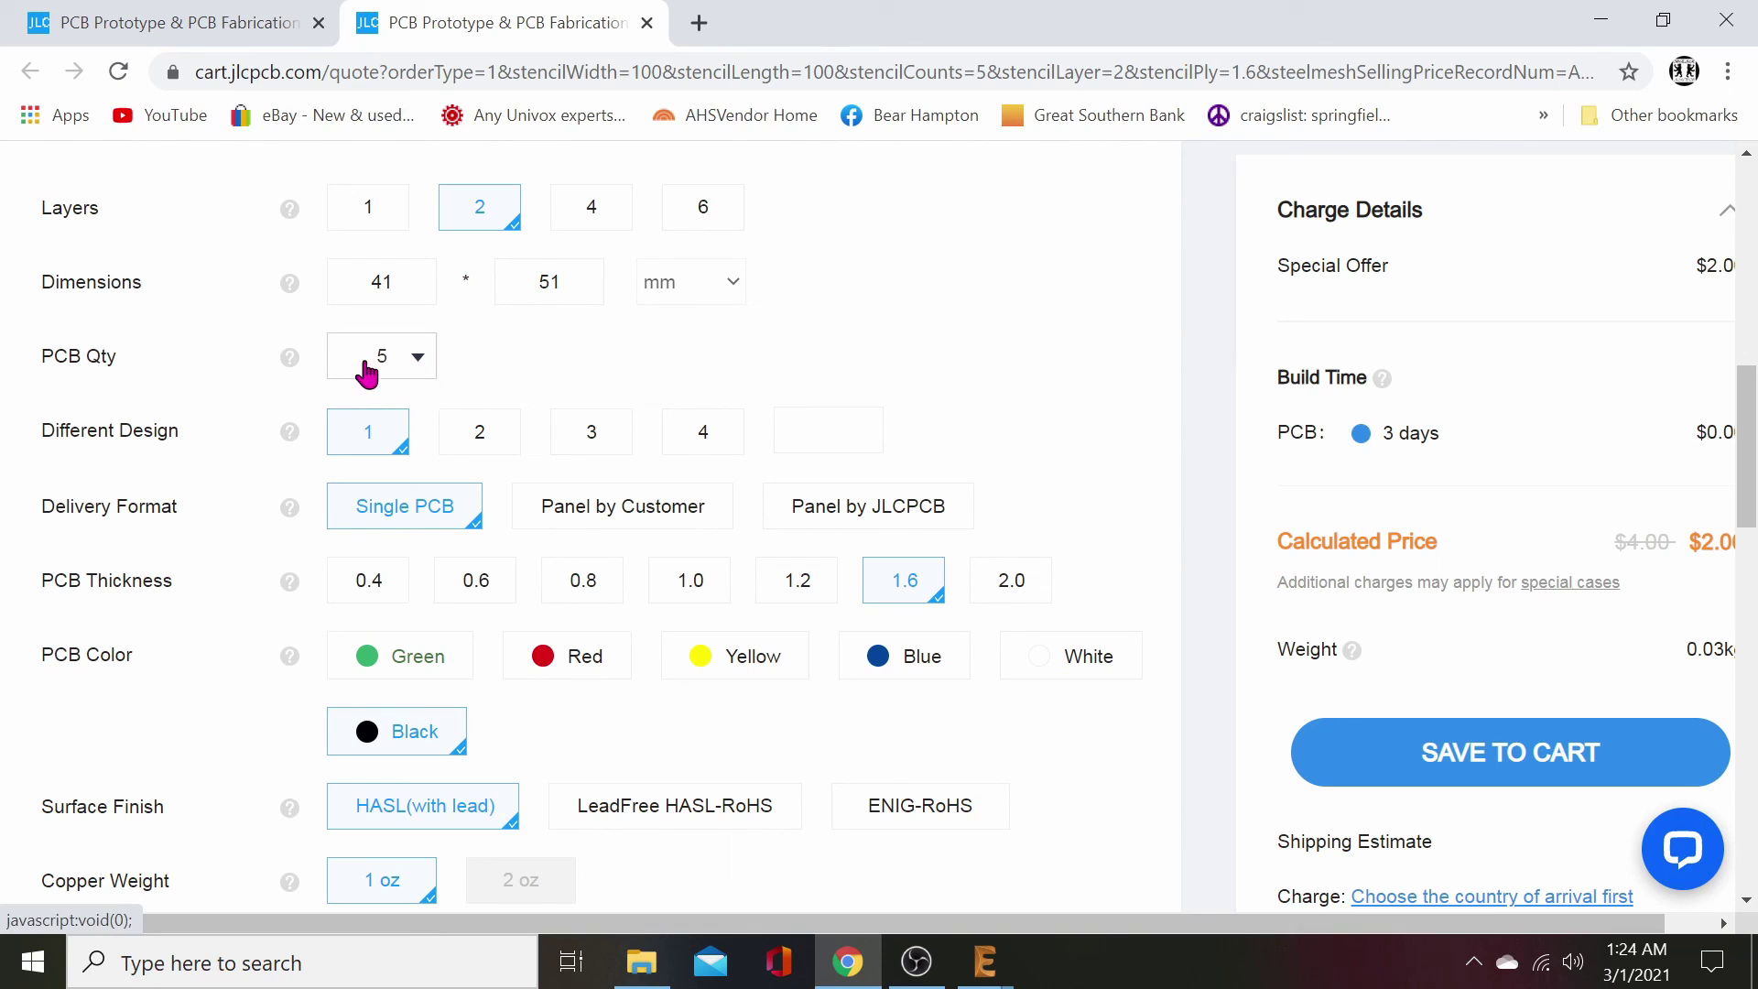
{"action": "left_click", "coordinate": [403, 361]}
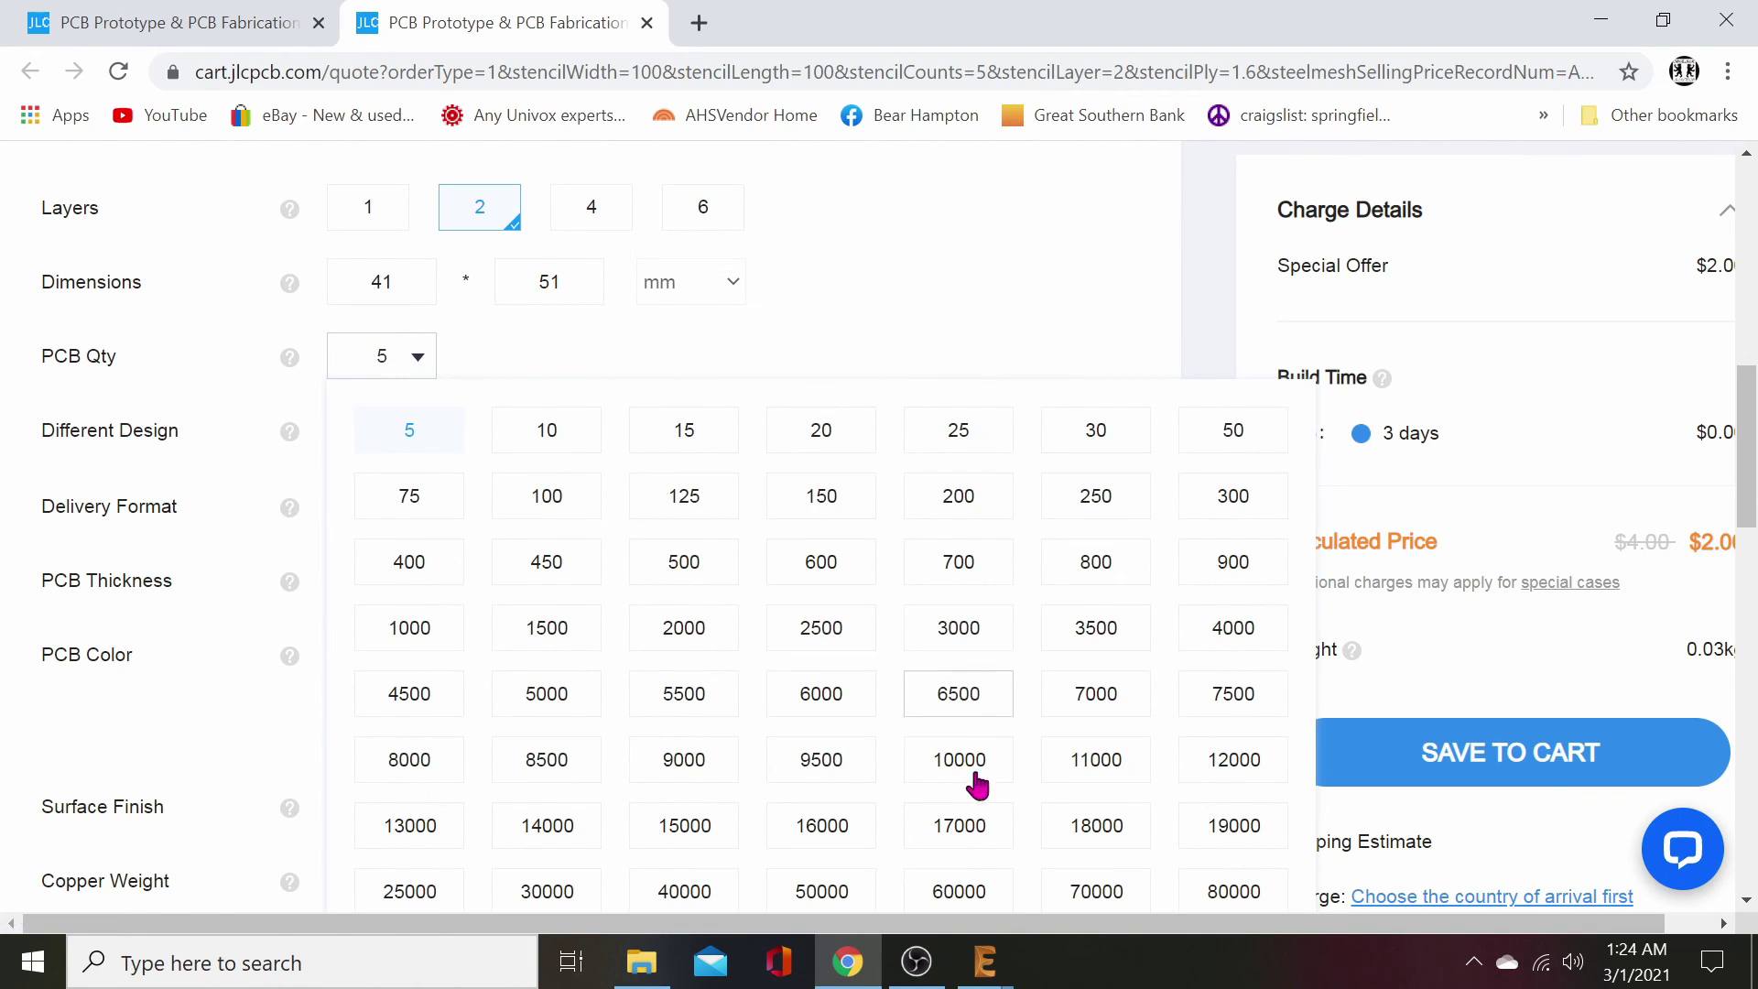
{"action": "scroll", "coordinate": [824, 462], "scroll_direction": "down", "scroll_amount": 1}
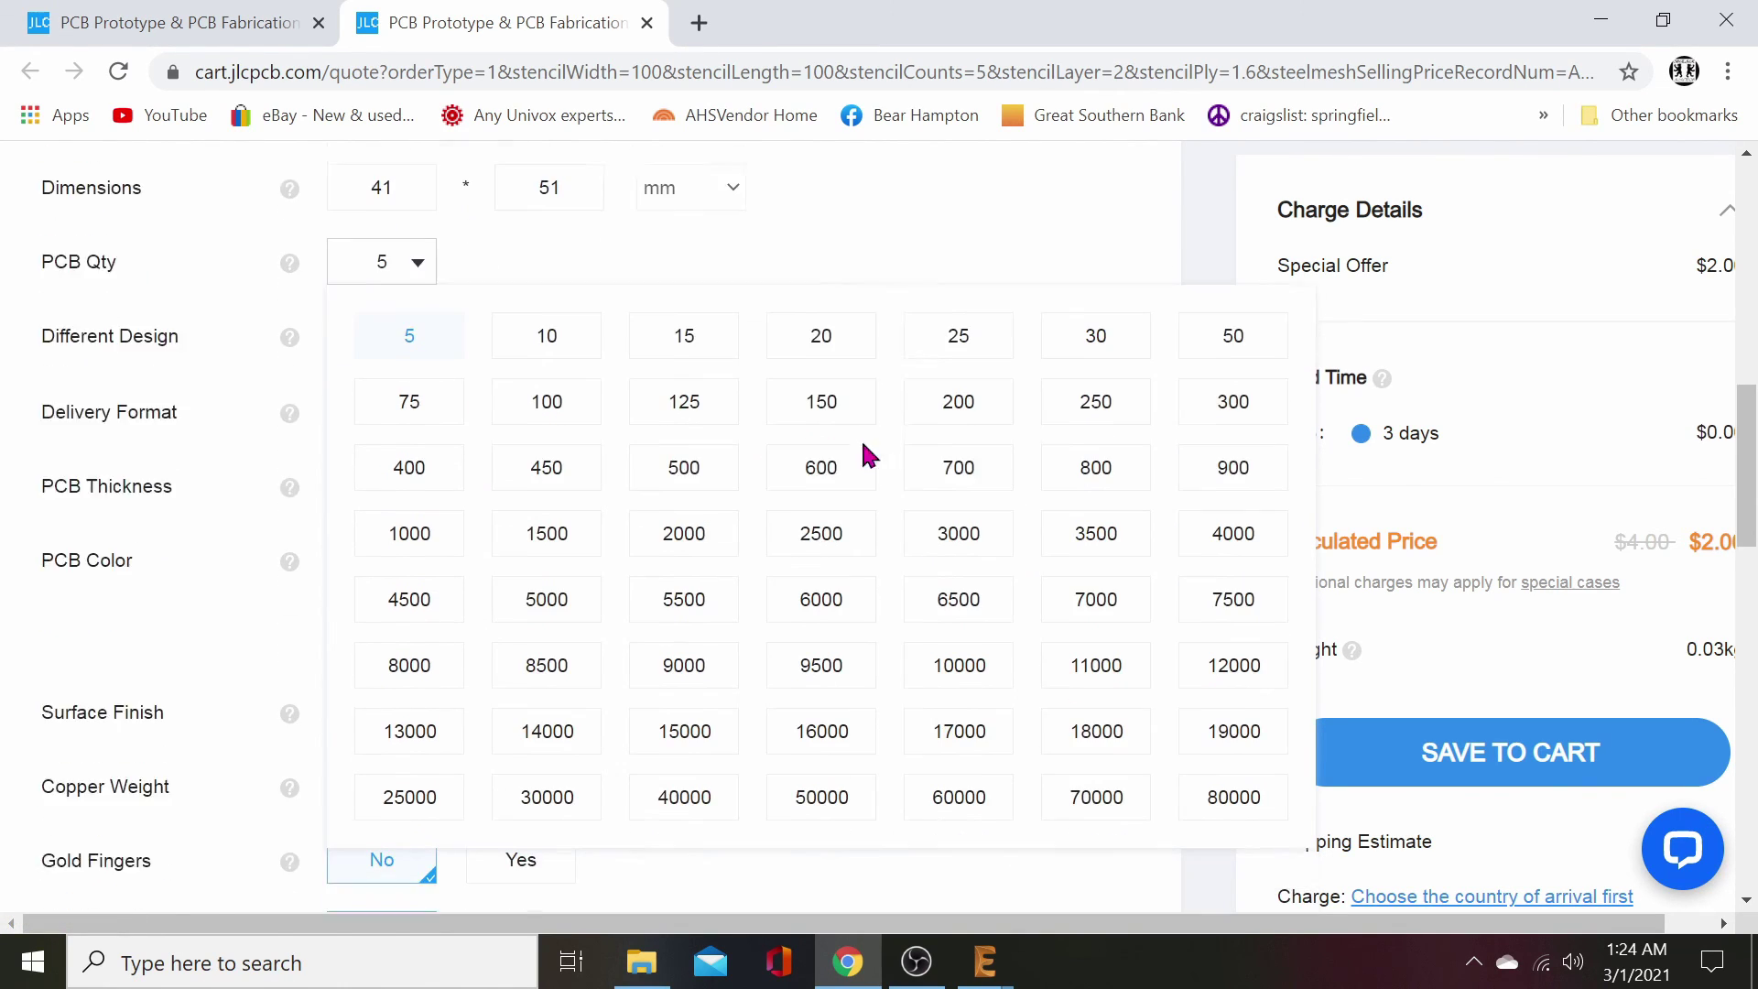
{"action": "scroll", "coordinate": [622, 448], "scroll_direction": "up", "scroll_amount": 1}
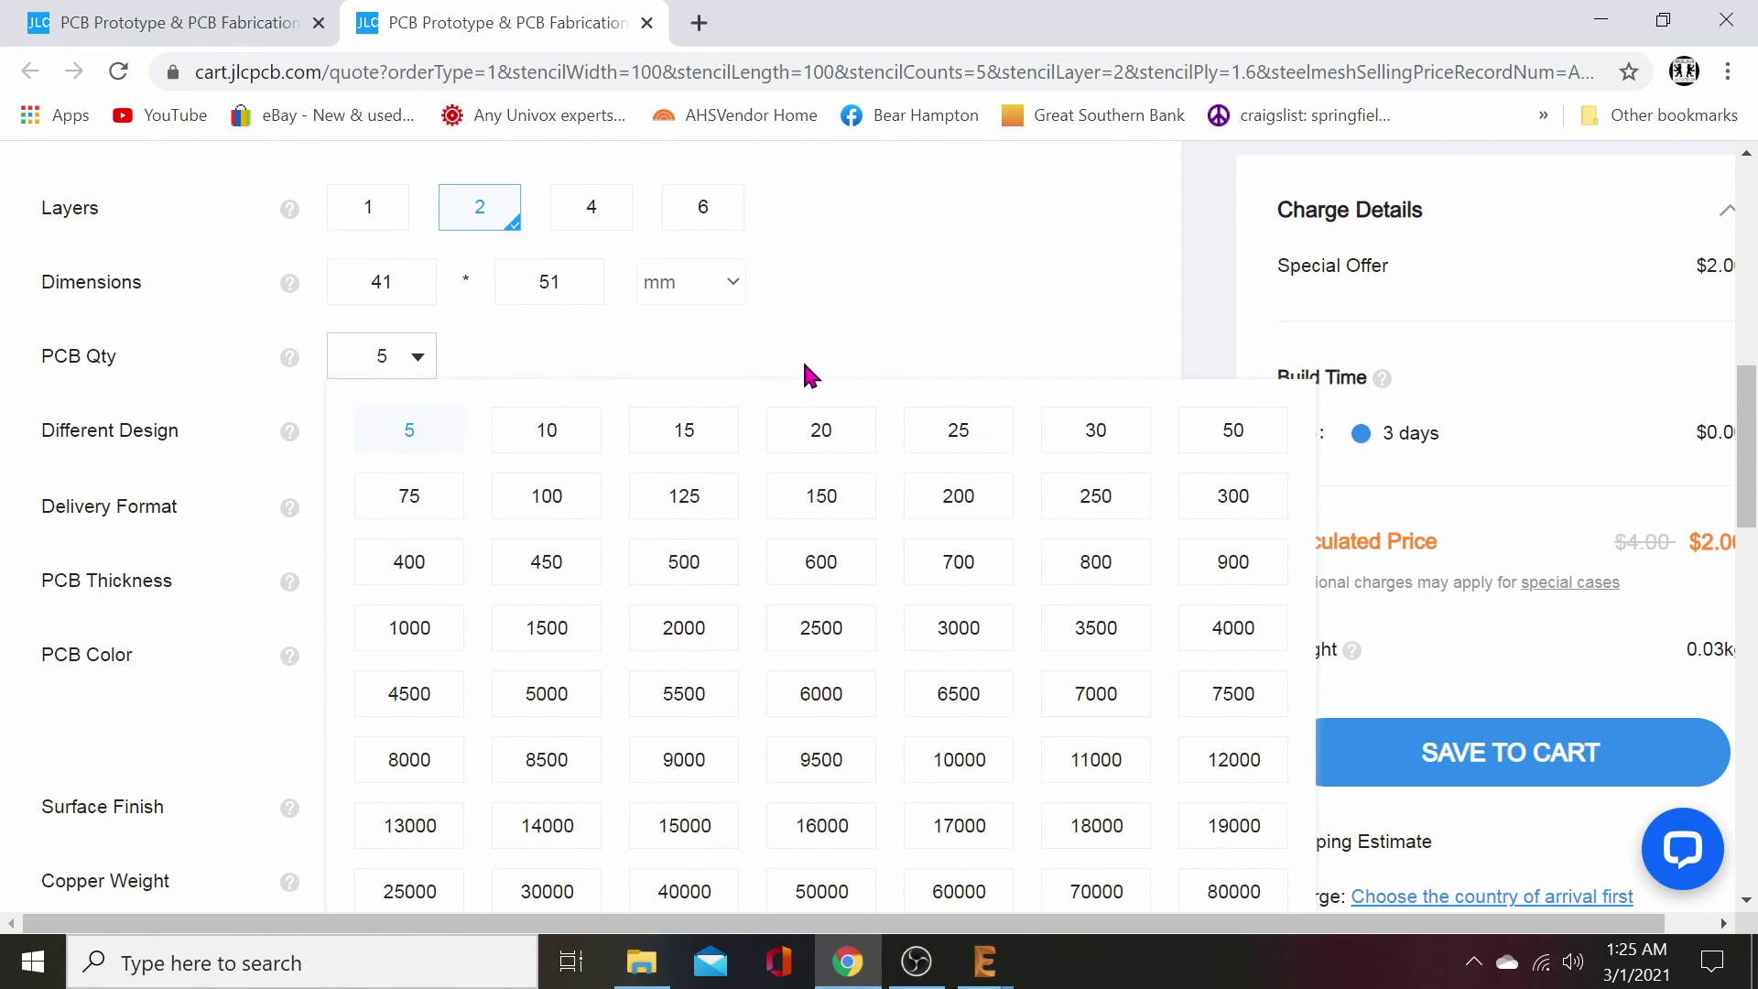
{"action": "scroll", "coordinate": [398, 487], "scroll_direction": "up", "scroll_amount": 1}
{"action": "left_click", "coordinate": [419, 494]}
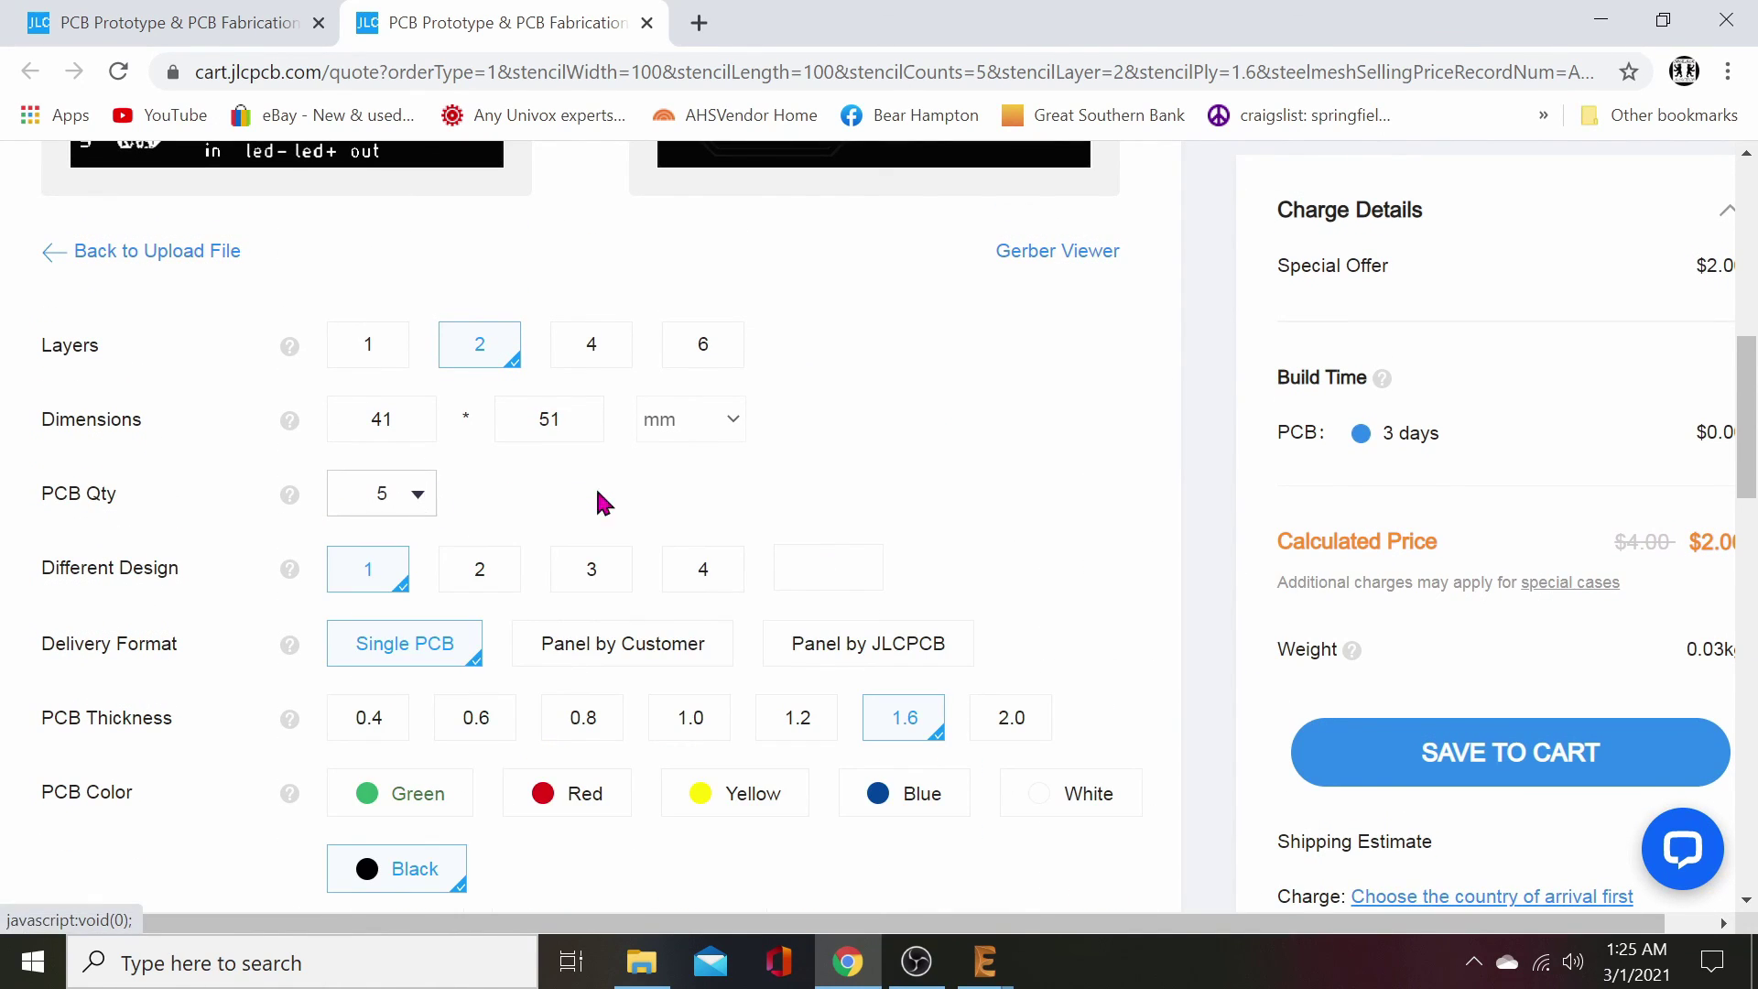
{"action": "scroll", "coordinate": [800, 498], "scroll_direction": "down", "scroll_amount": 1}
{"action": "left_click", "coordinate": [371, 449]}
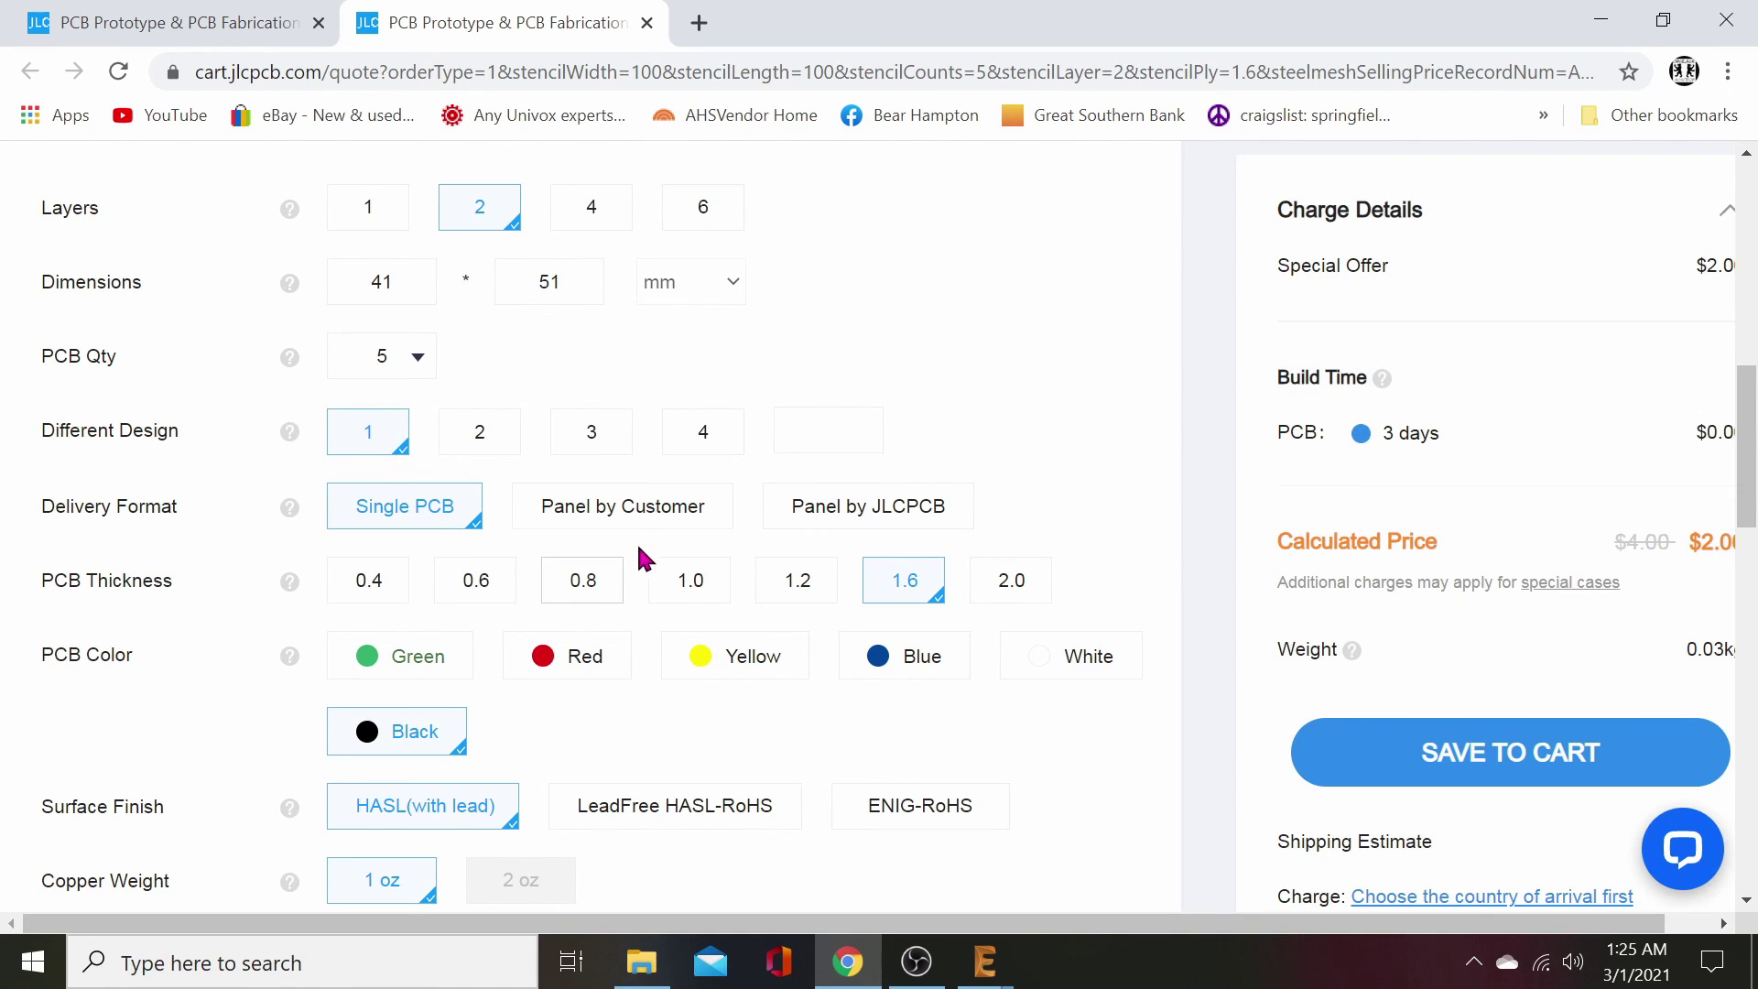
{"action": "scroll", "coordinate": [1062, 558], "scroll_direction": "down", "scroll_amount": 3}
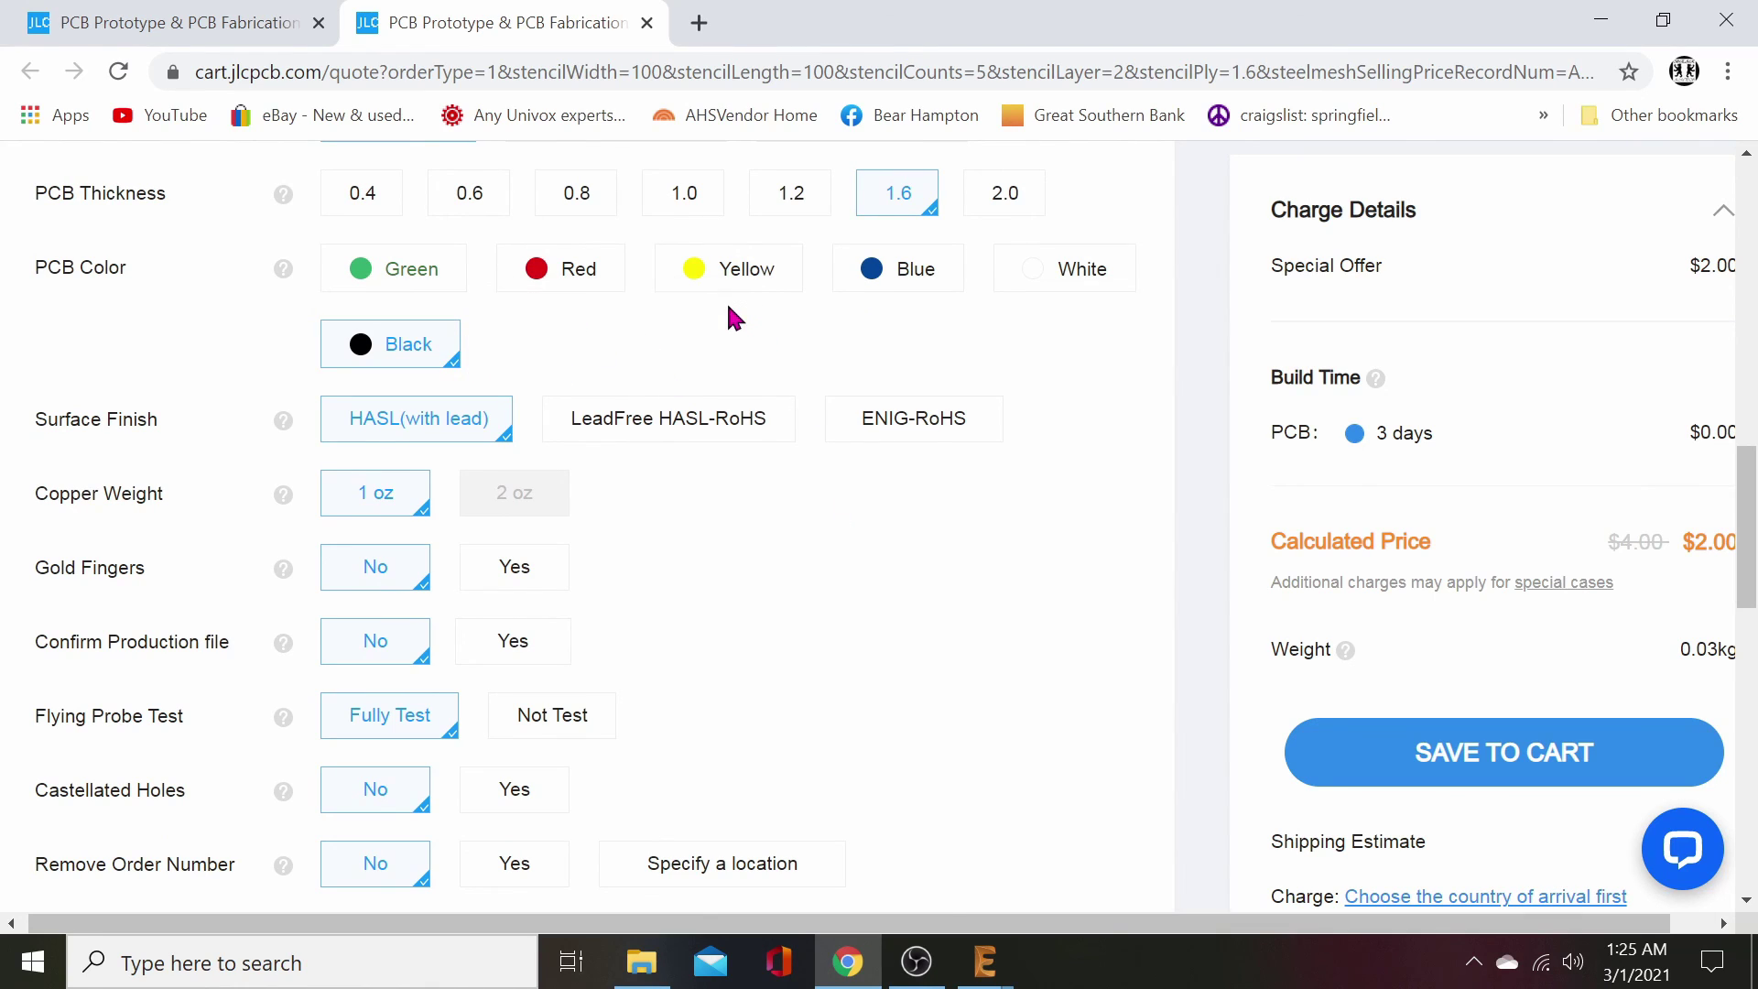
- Try a yellow solder mask with lead-free HASL surface finish
{"action": "left_click", "coordinate": [726, 280]}
{"action": "left_click", "coordinate": [647, 421]}
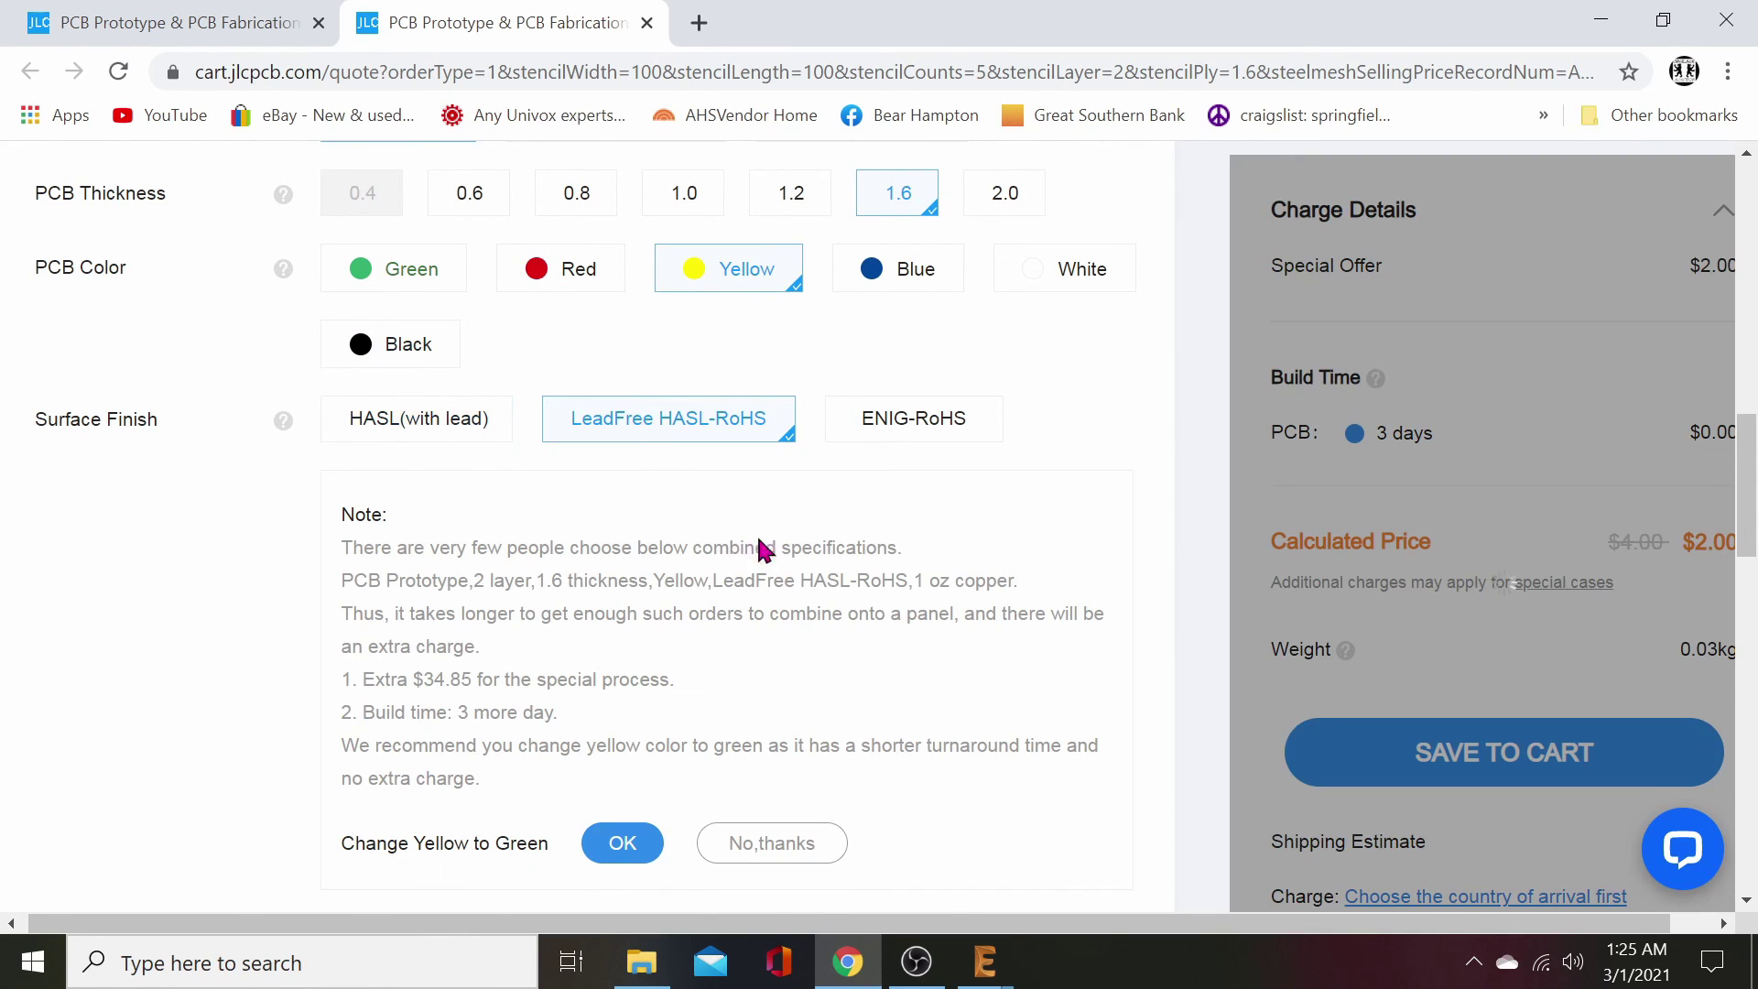
{"action": "scroll", "coordinate": [815, 540], "scroll_direction": "up", "scroll_amount": 1}
{"action": "scroll", "coordinate": [810, 586], "scroll_direction": "down", "scroll_amount": 3}
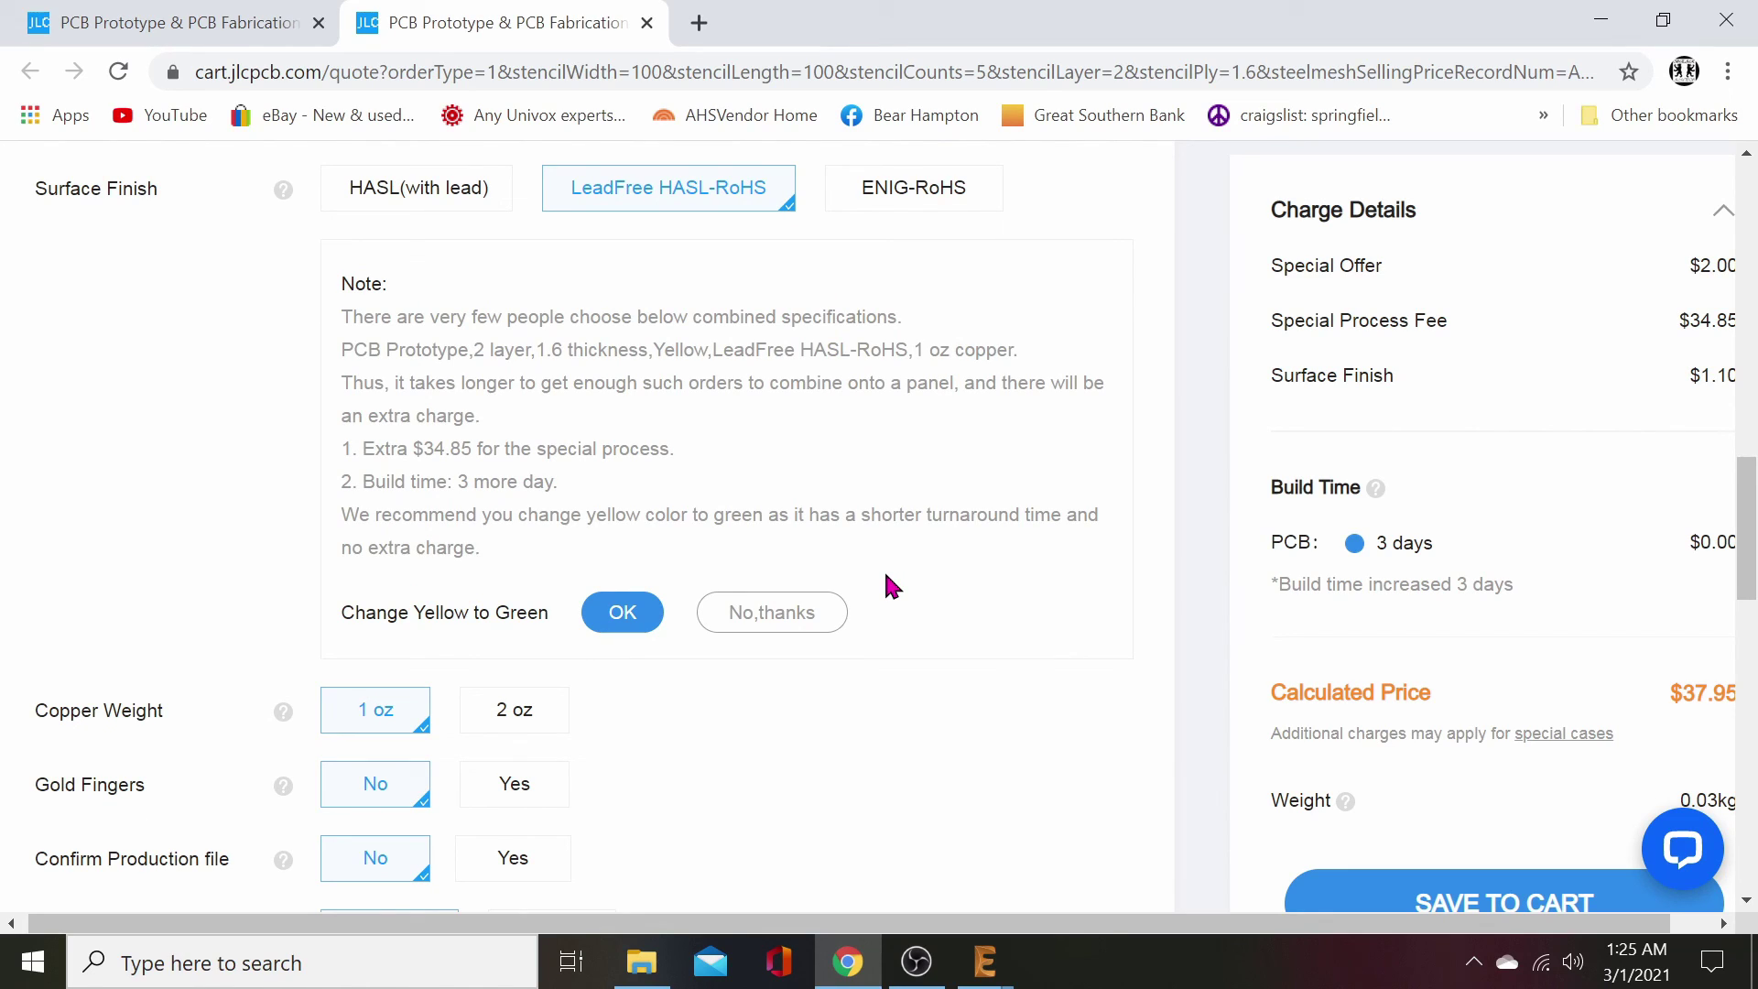
{"action": "scroll", "coordinate": [885, 577], "scroll_direction": "up", "scroll_amount": 3}
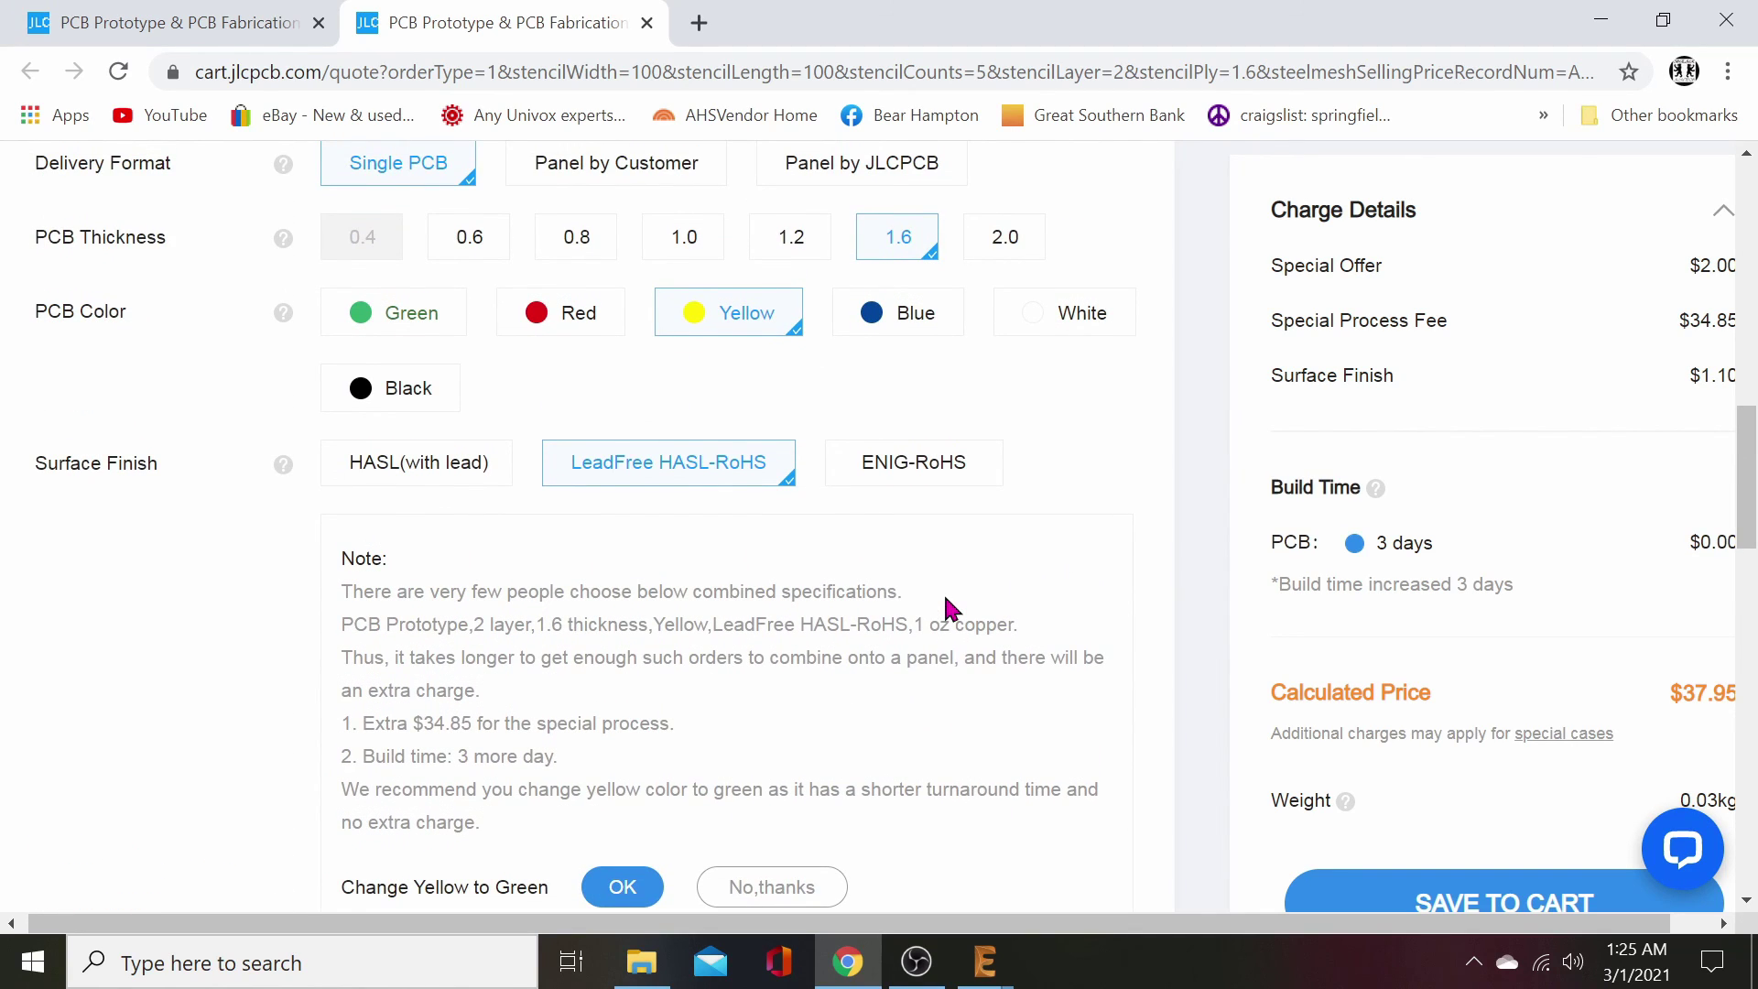
{"action": "scroll", "coordinate": [947, 606], "scroll_direction": "down", "scroll_amount": 1}
{"action": "scroll", "coordinate": [948, 606], "scroll_direction": "down", "scroll_amount": 1}
{"action": "scroll", "coordinate": [948, 606], "scroll_direction": "up", "scroll_amount": 1}
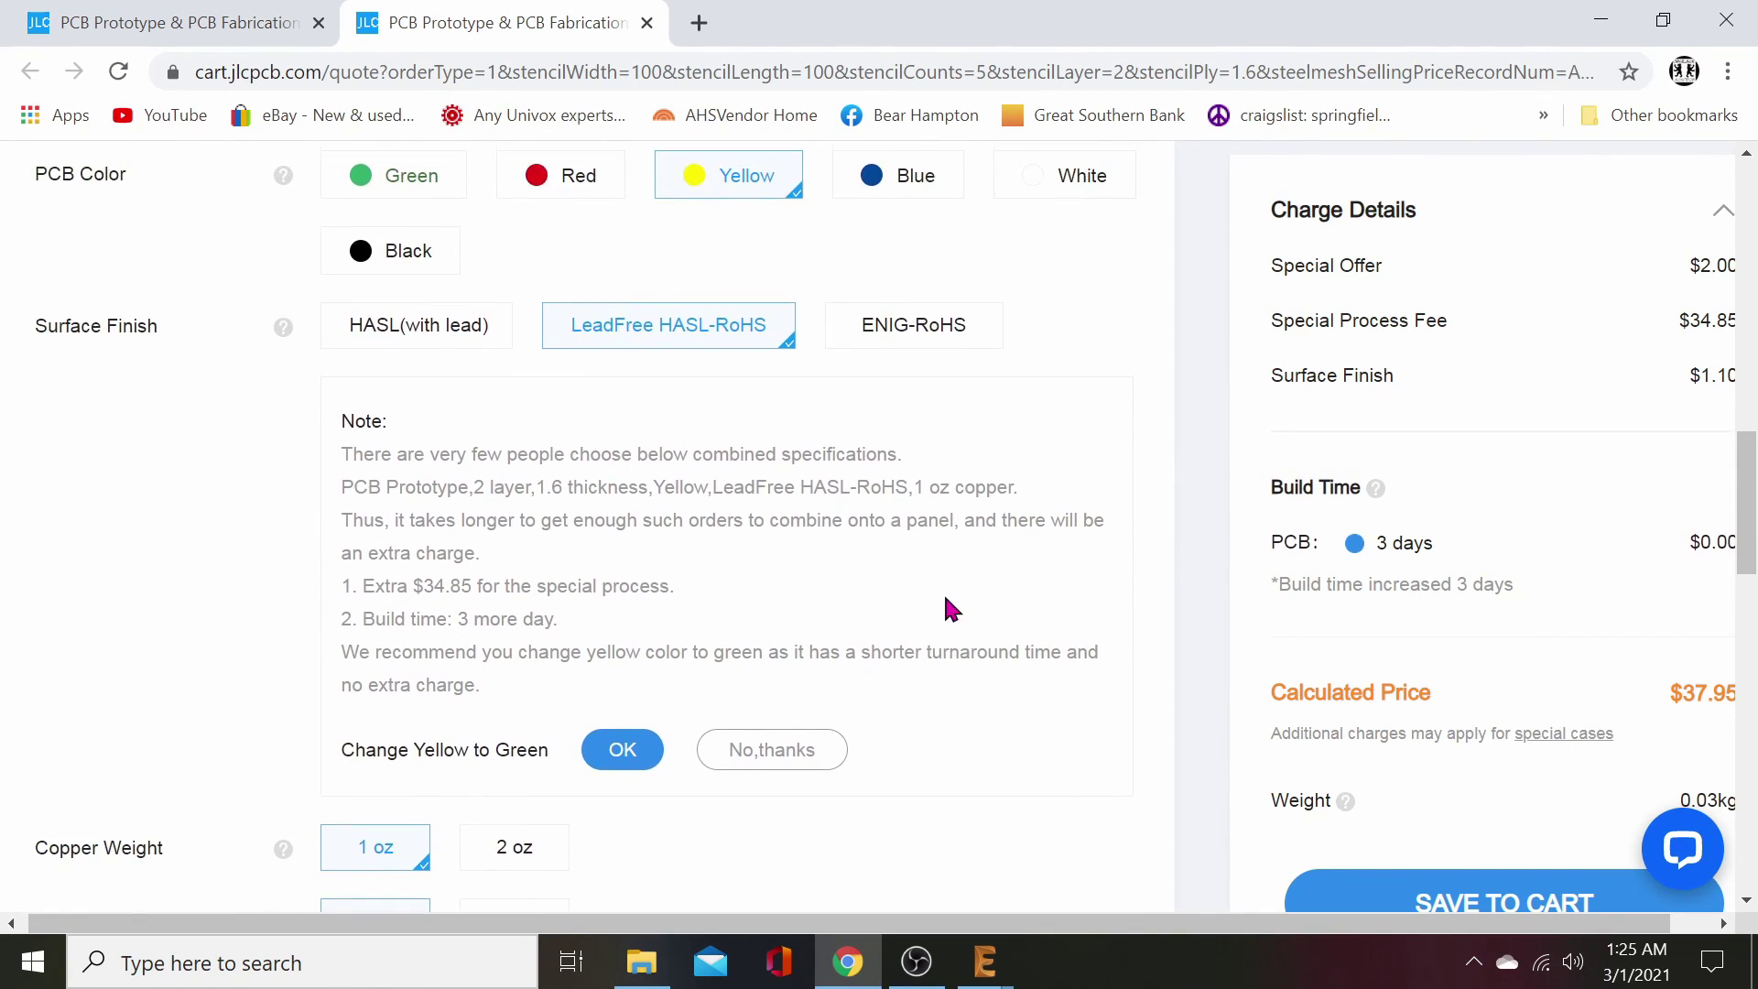
{"action": "scroll", "coordinate": [947, 605], "scroll_direction": "up", "scroll_amount": 1}
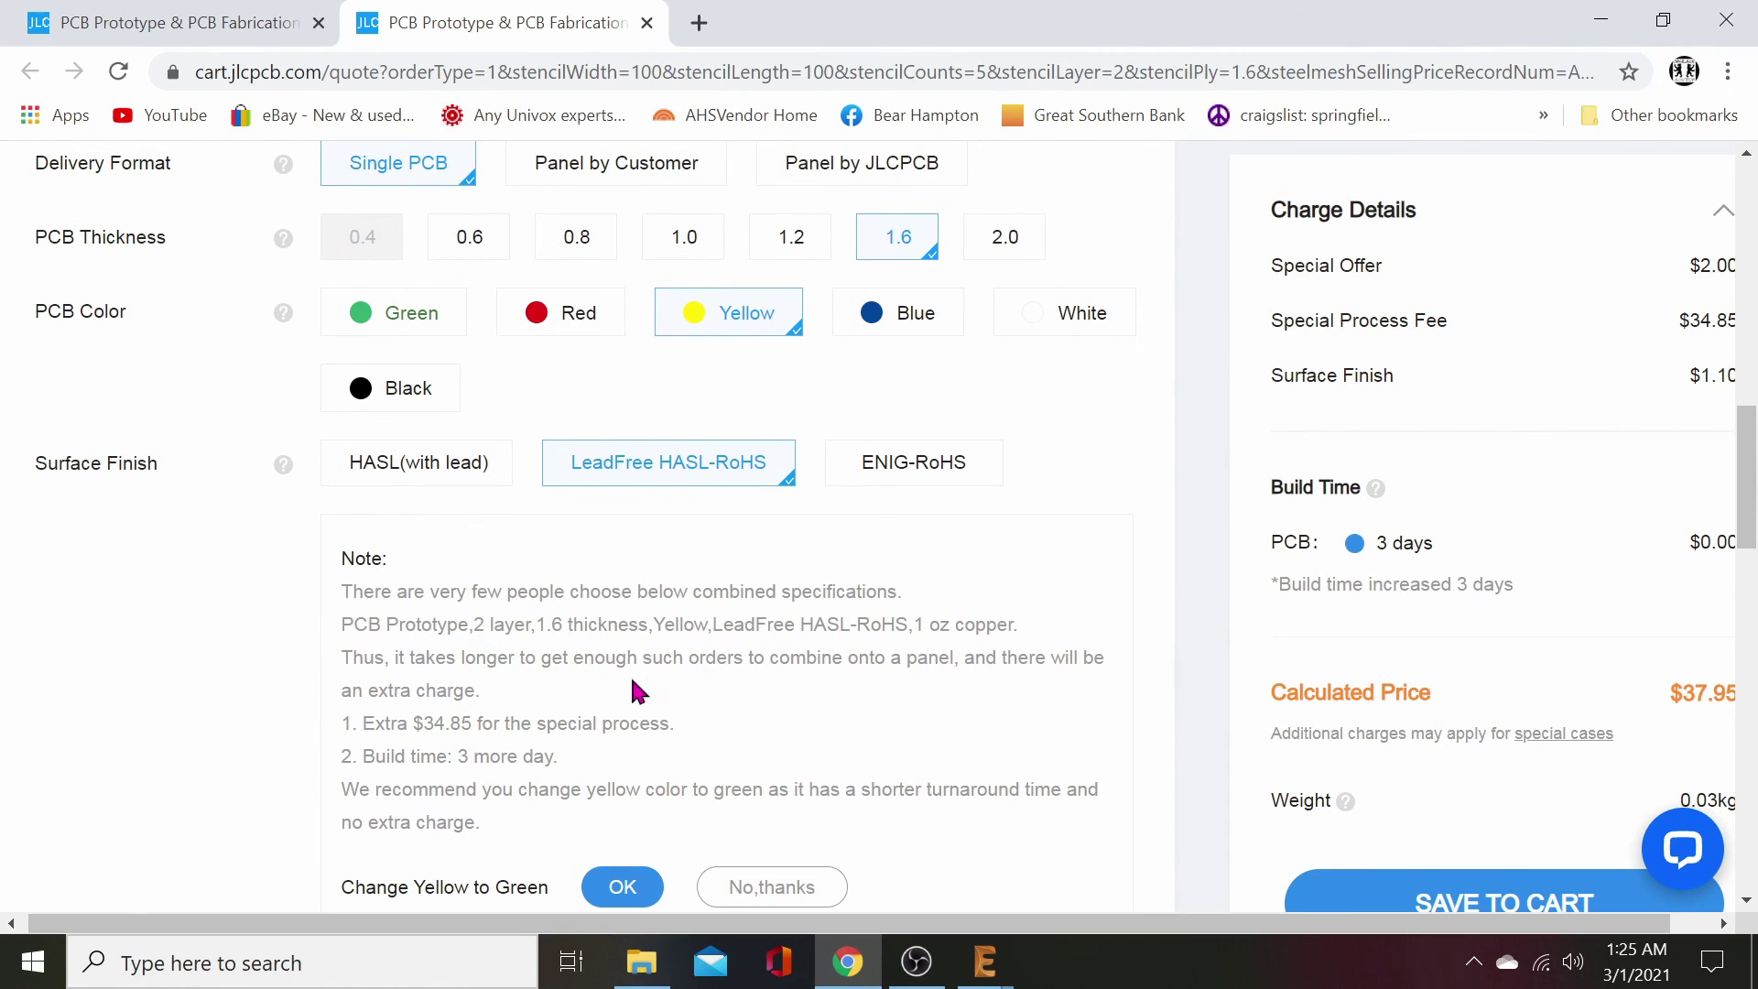
{"action": "scroll", "coordinate": [785, 706], "scroll_direction": "down", "scroll_amount": 1}
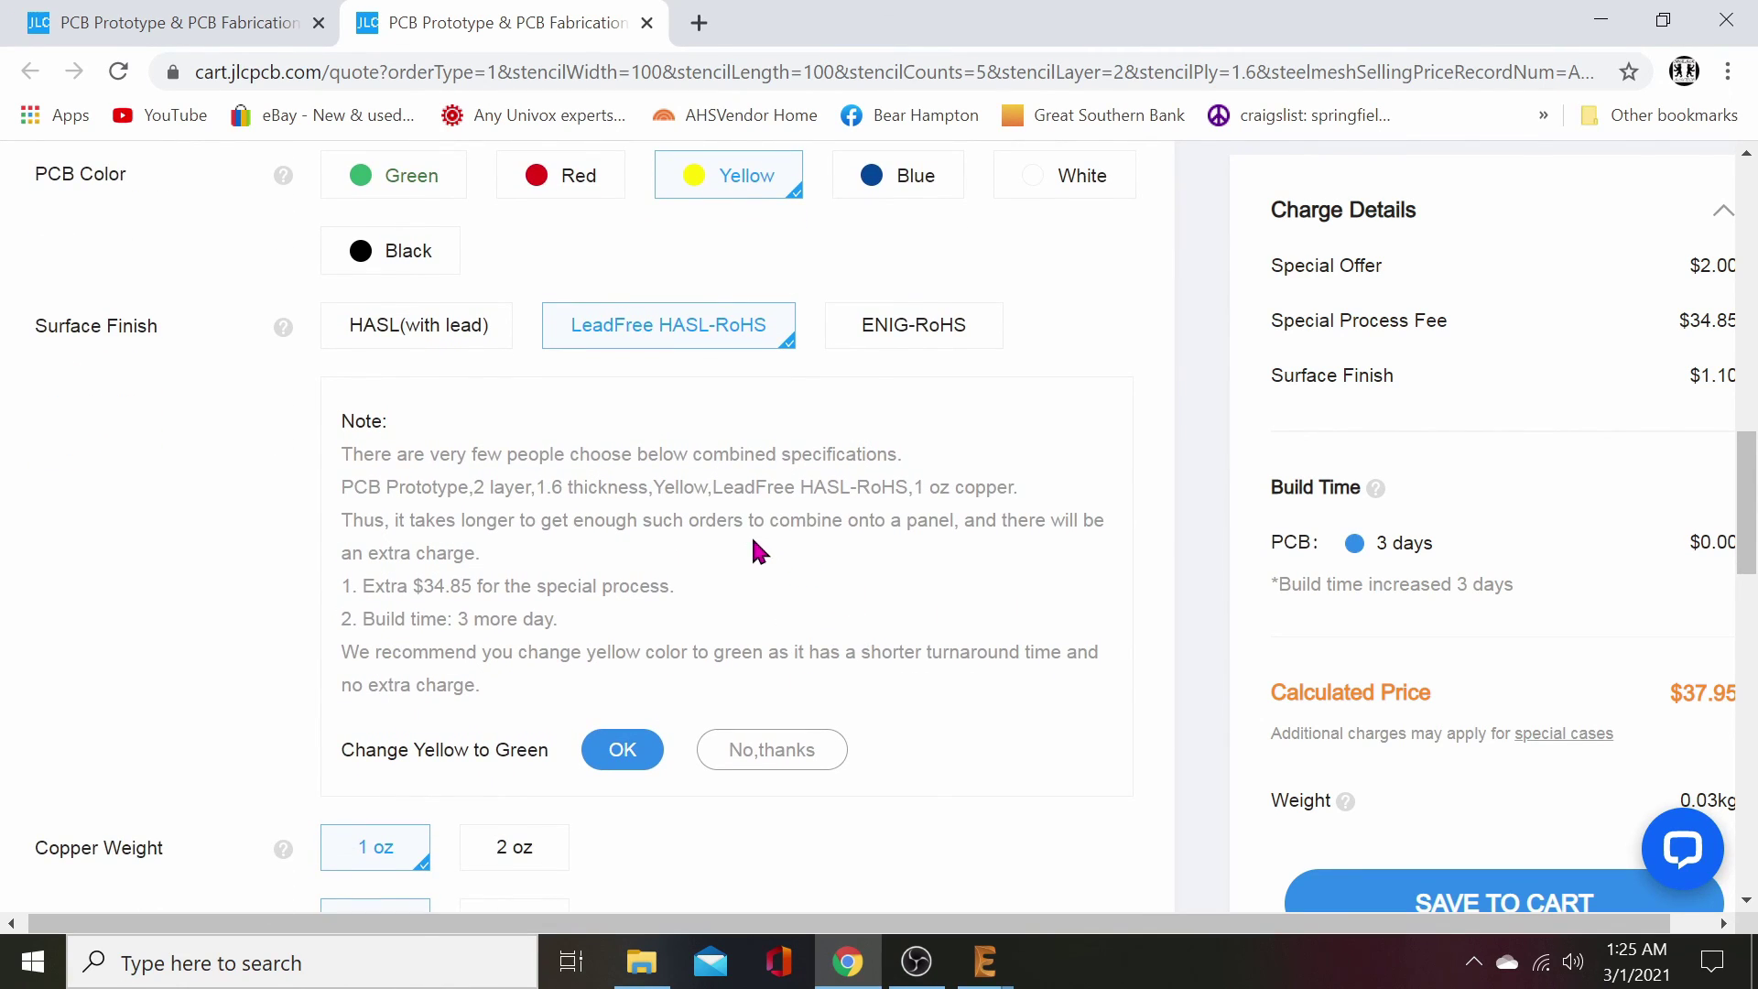
{"action": "scroll", "coordinate": [753, 560], "scroll_direction": "up", "scroll_amount": 2}
- Try red mask with lead-free finish, accept the switch to green, then pick black
{"action": "left_click", "coordinate": [572, 450]}
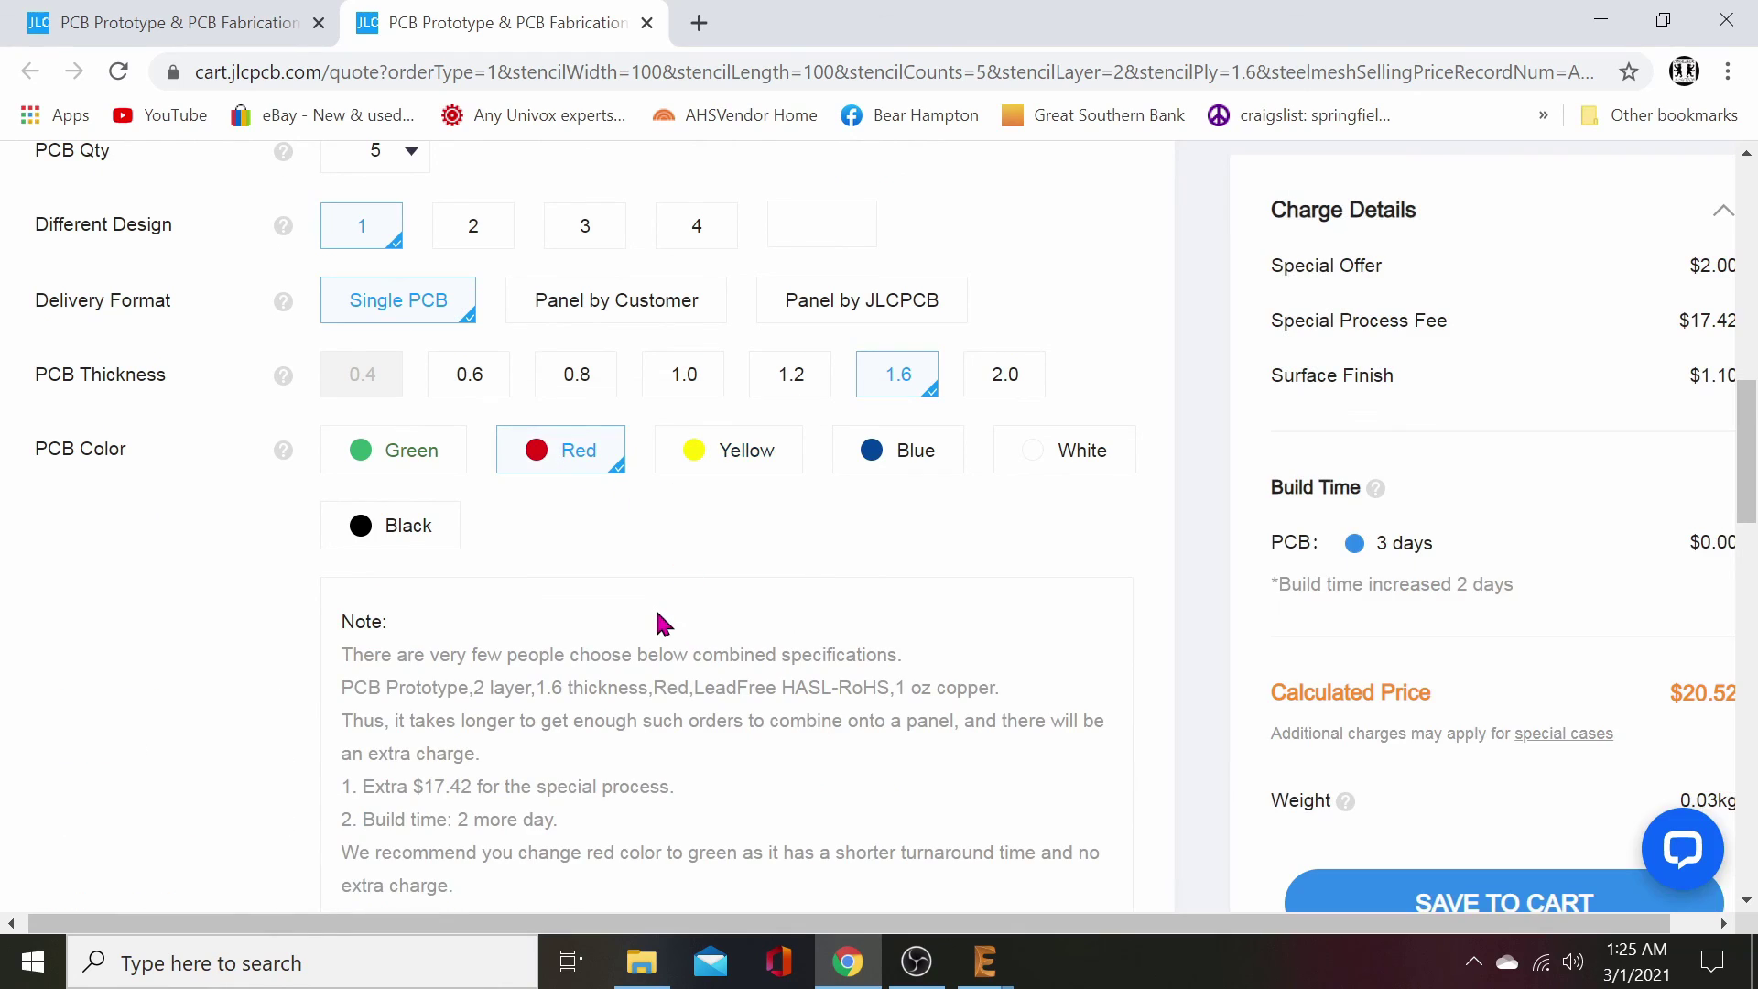
{"action": "scroll", "coordinate": [691, 540], "scroll_direction": "down", "scroll_amount": 2}
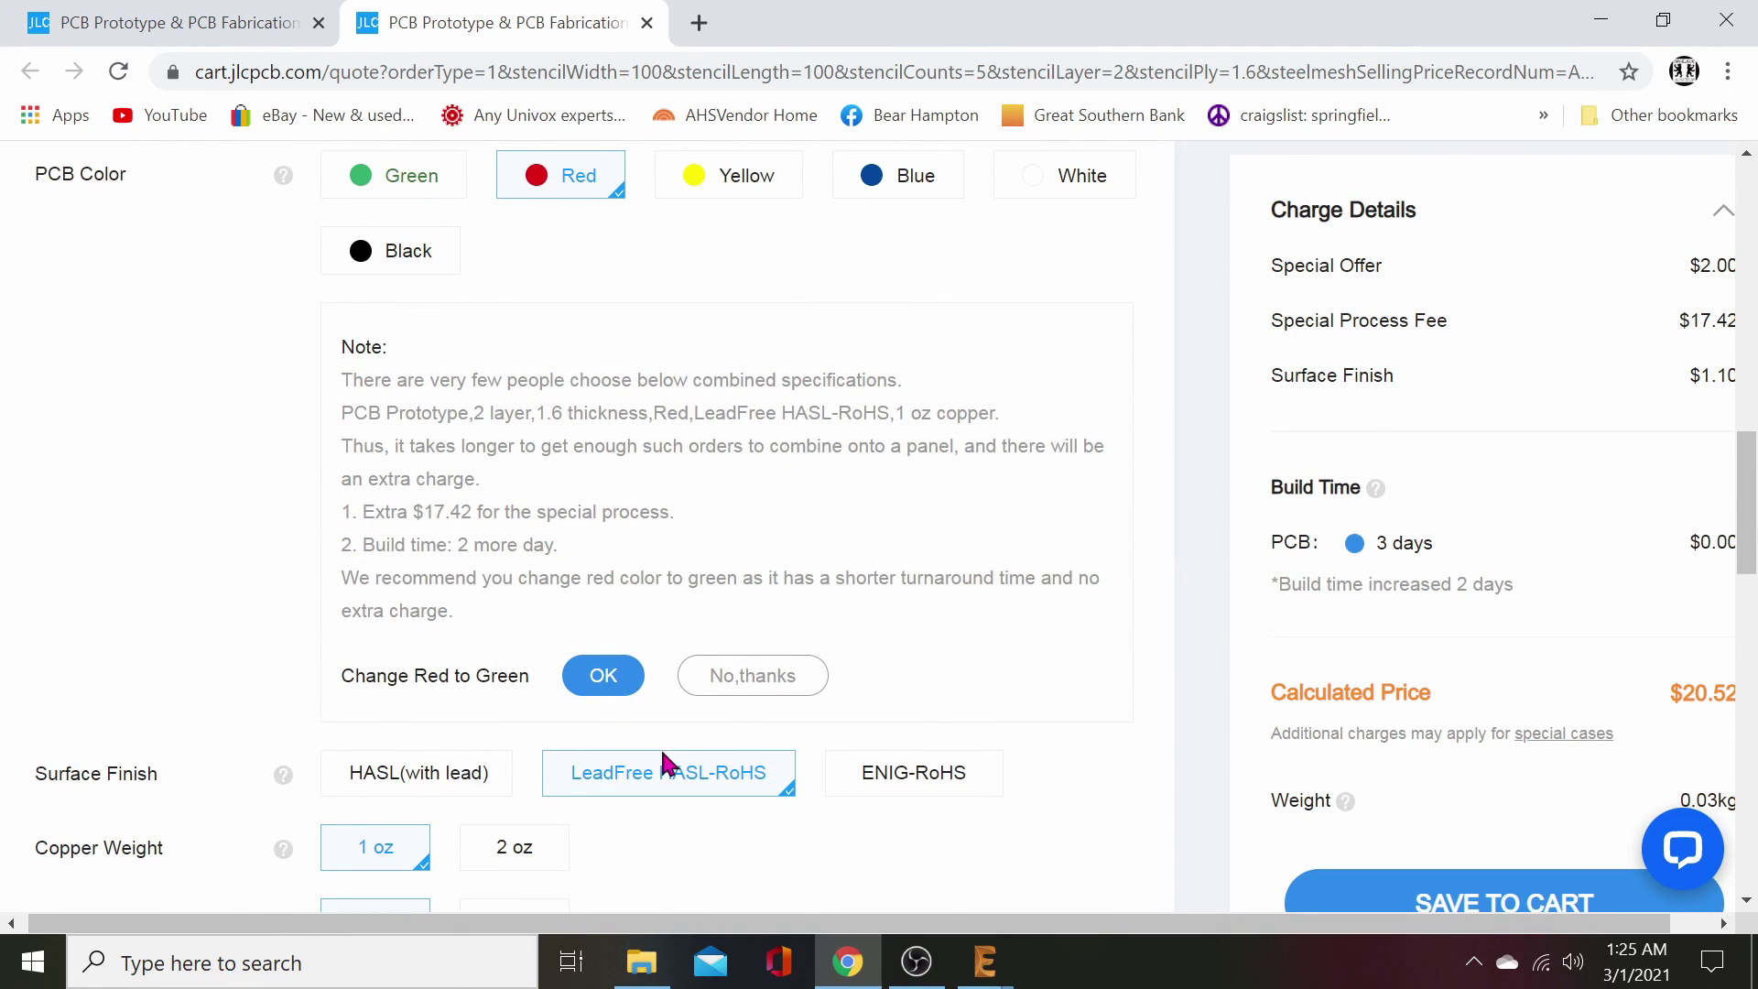
{"action": "left_click", "coordinate": [601, 678]}
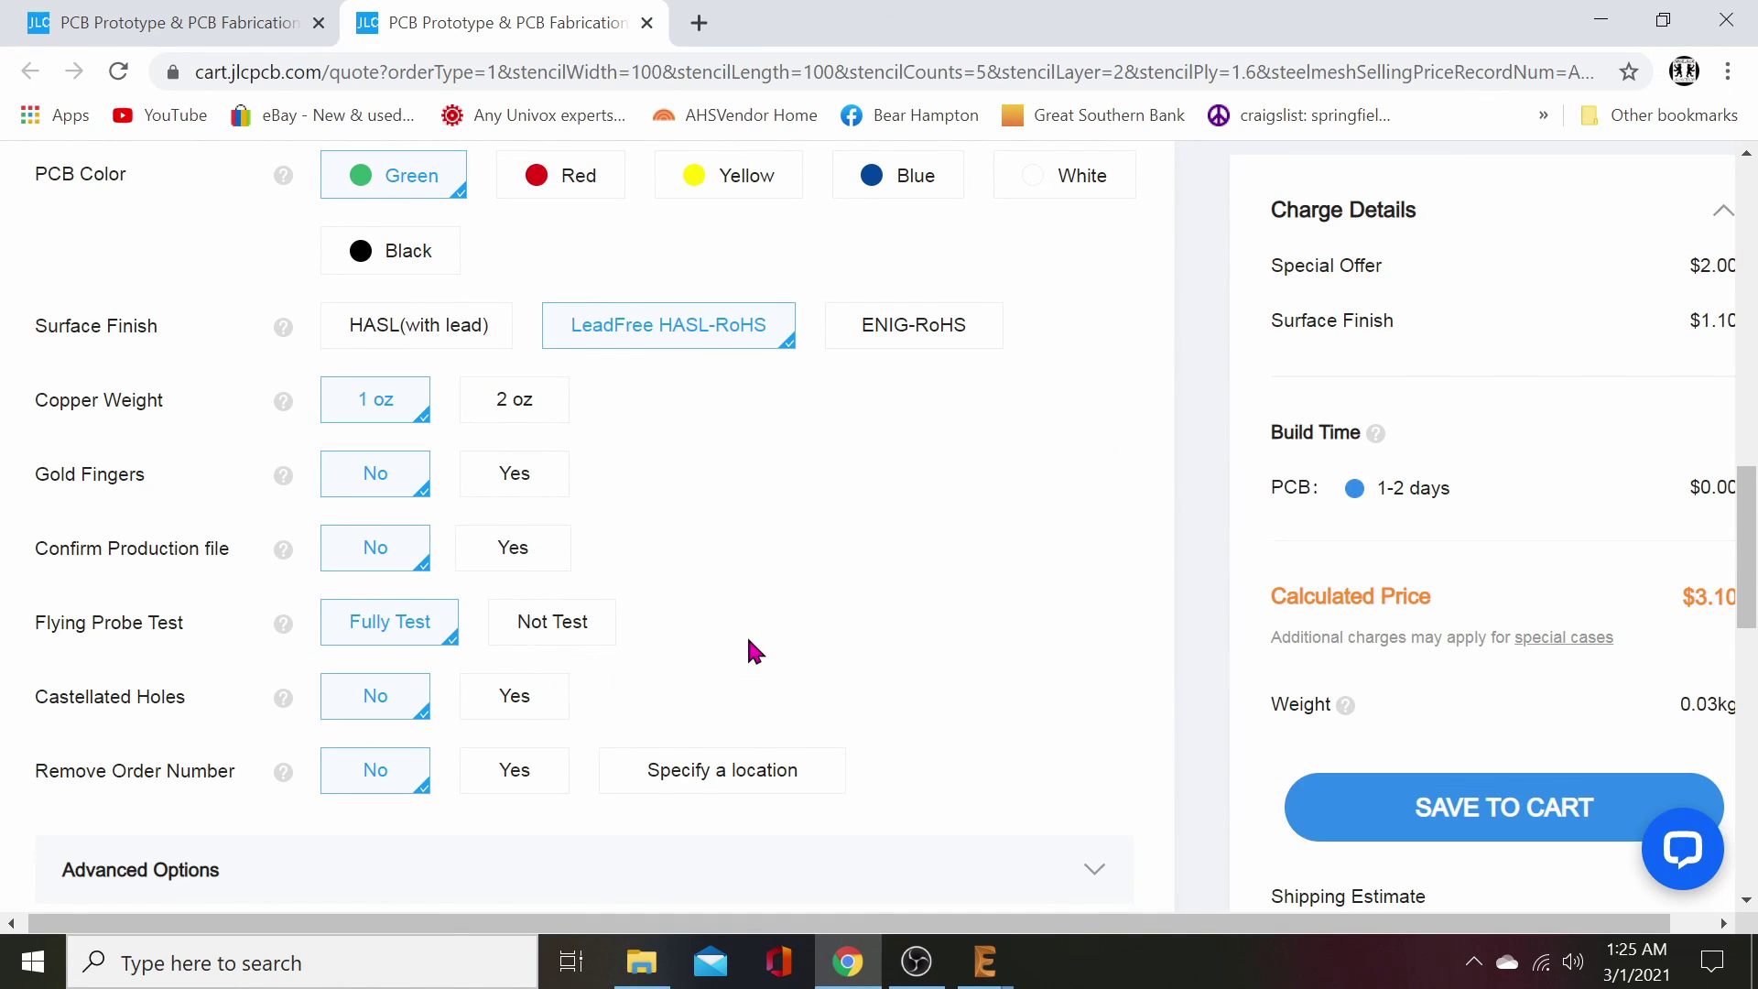
{"action": "scroll", "coordinate": [754, 632], "scroll_direction": "down", "scroll_amount": 2}
{"action": "scroll", "coordinate": [758, 639], "scroll_direction": "up", "scroll_amount": 3}
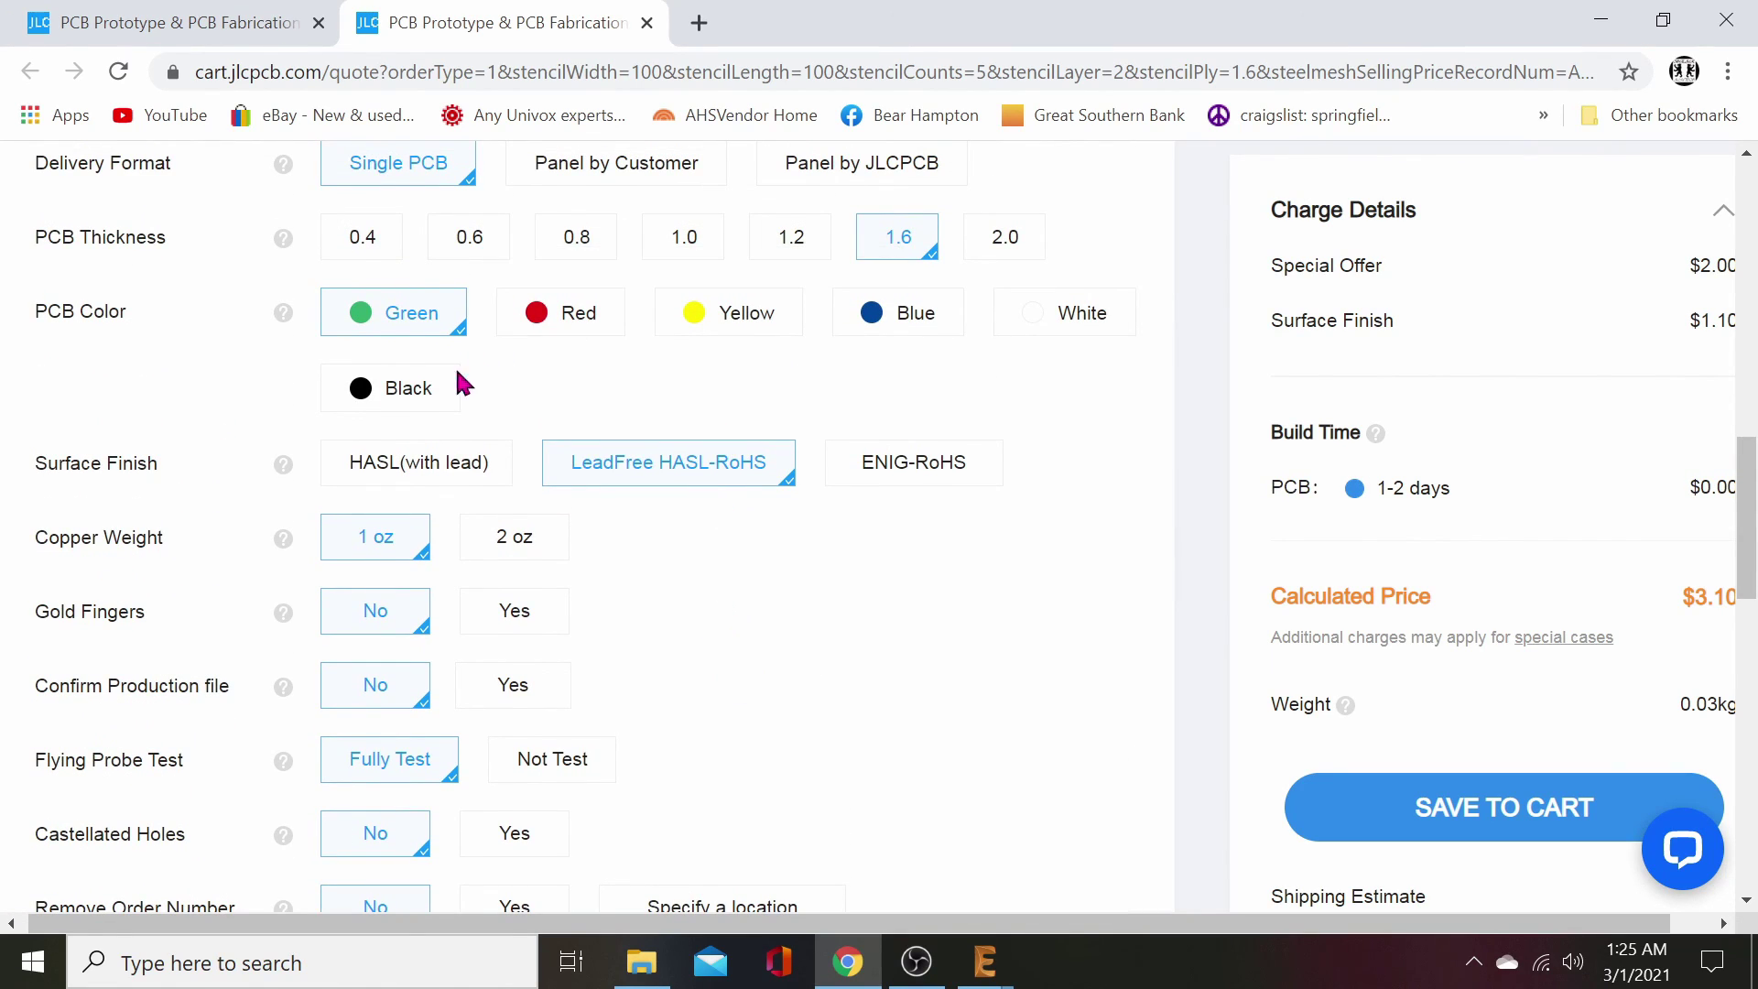
{"action": "left_click", "coordinate": [404, 392]}
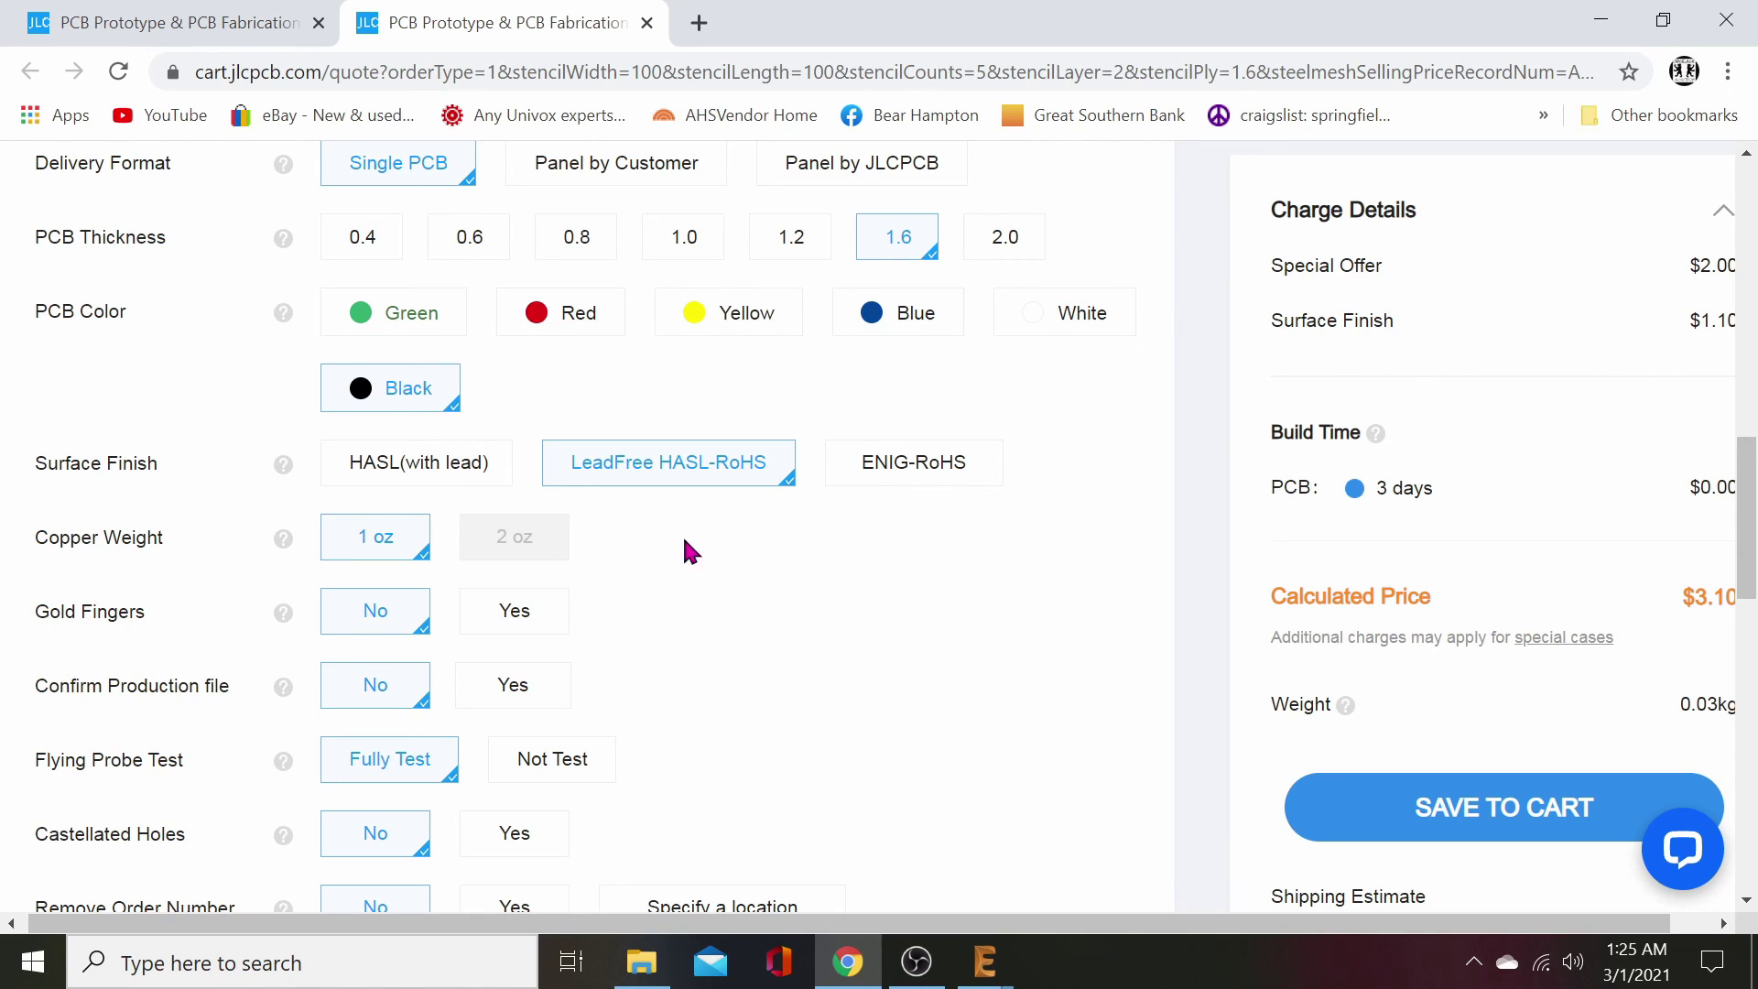
- Compare red, yellow, blue, white, black and green masks with leaded HASL finish
{"action": "left_click", "coordinate": [568, 314]}
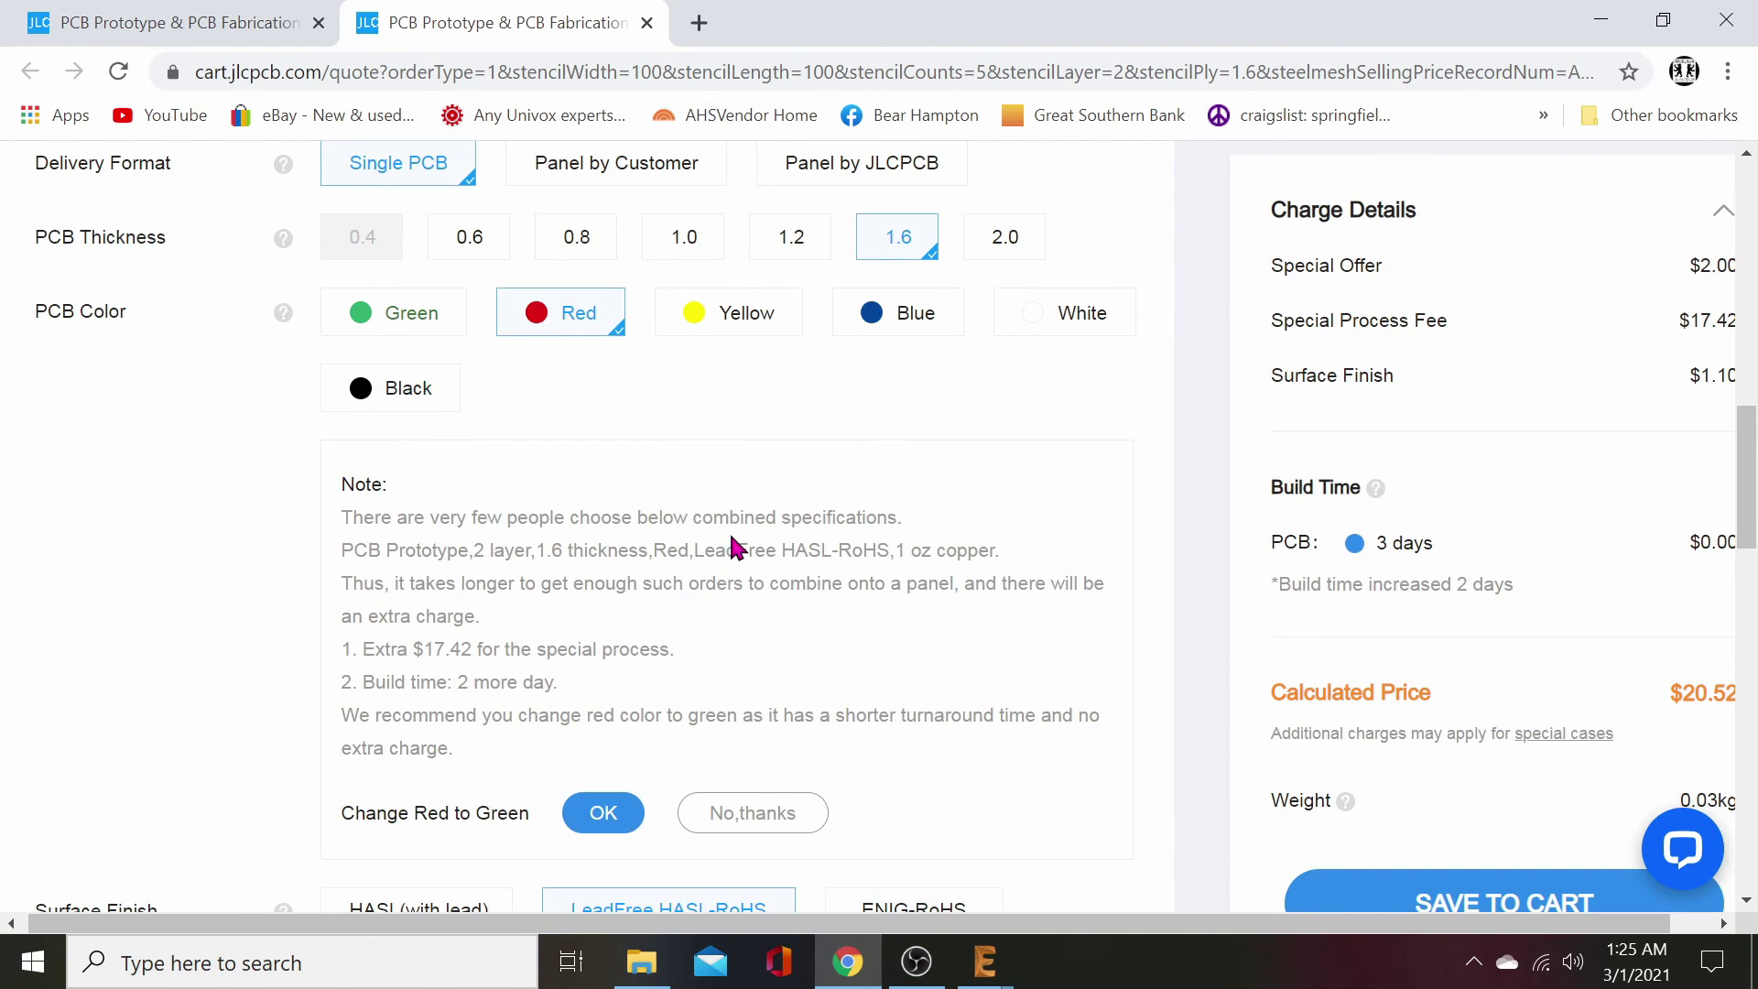
{"action": "scroll", "coordinate": [719, 667], "scroll_direction": "down", "scroll_amount": 2}
{"action": "scroll", "coordinate": [805, 616], "scroll_direction": "down", "scroll_amount": 3}
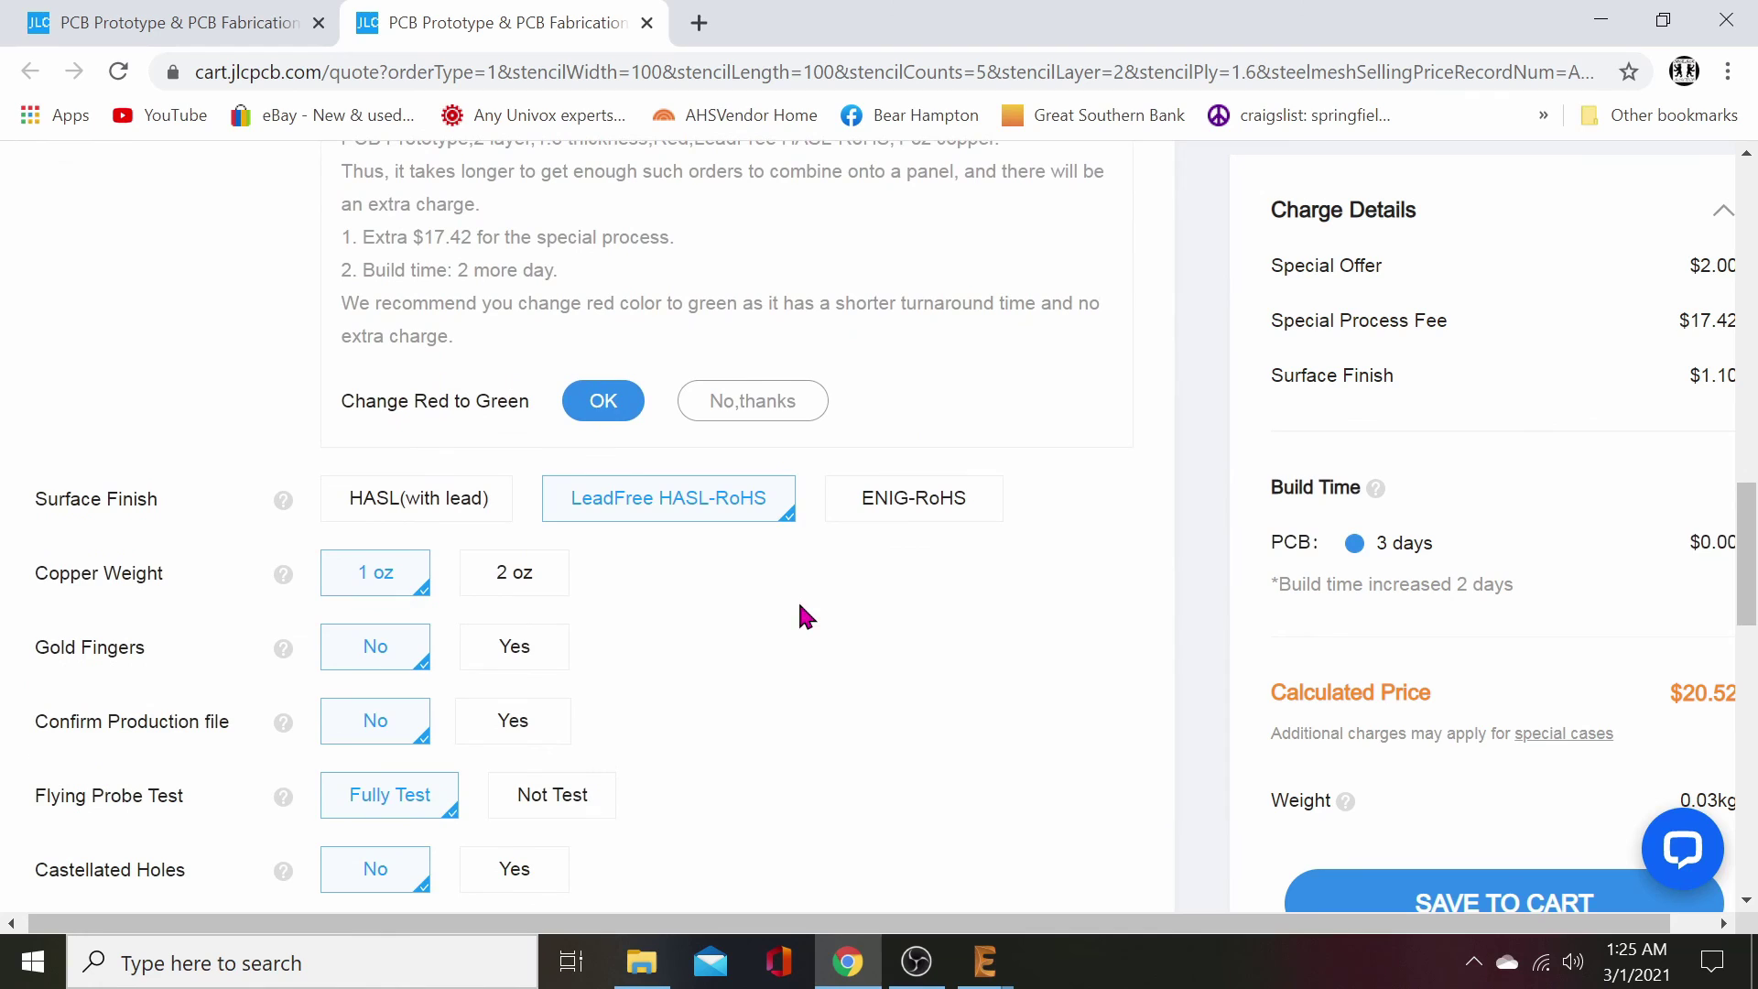
{"action": "left_click", "coordinate": [427, 511]}
{"action": "scroll", "coordinate": [635, 723], "scroll_direction": "up", "scroll_amount": 1}
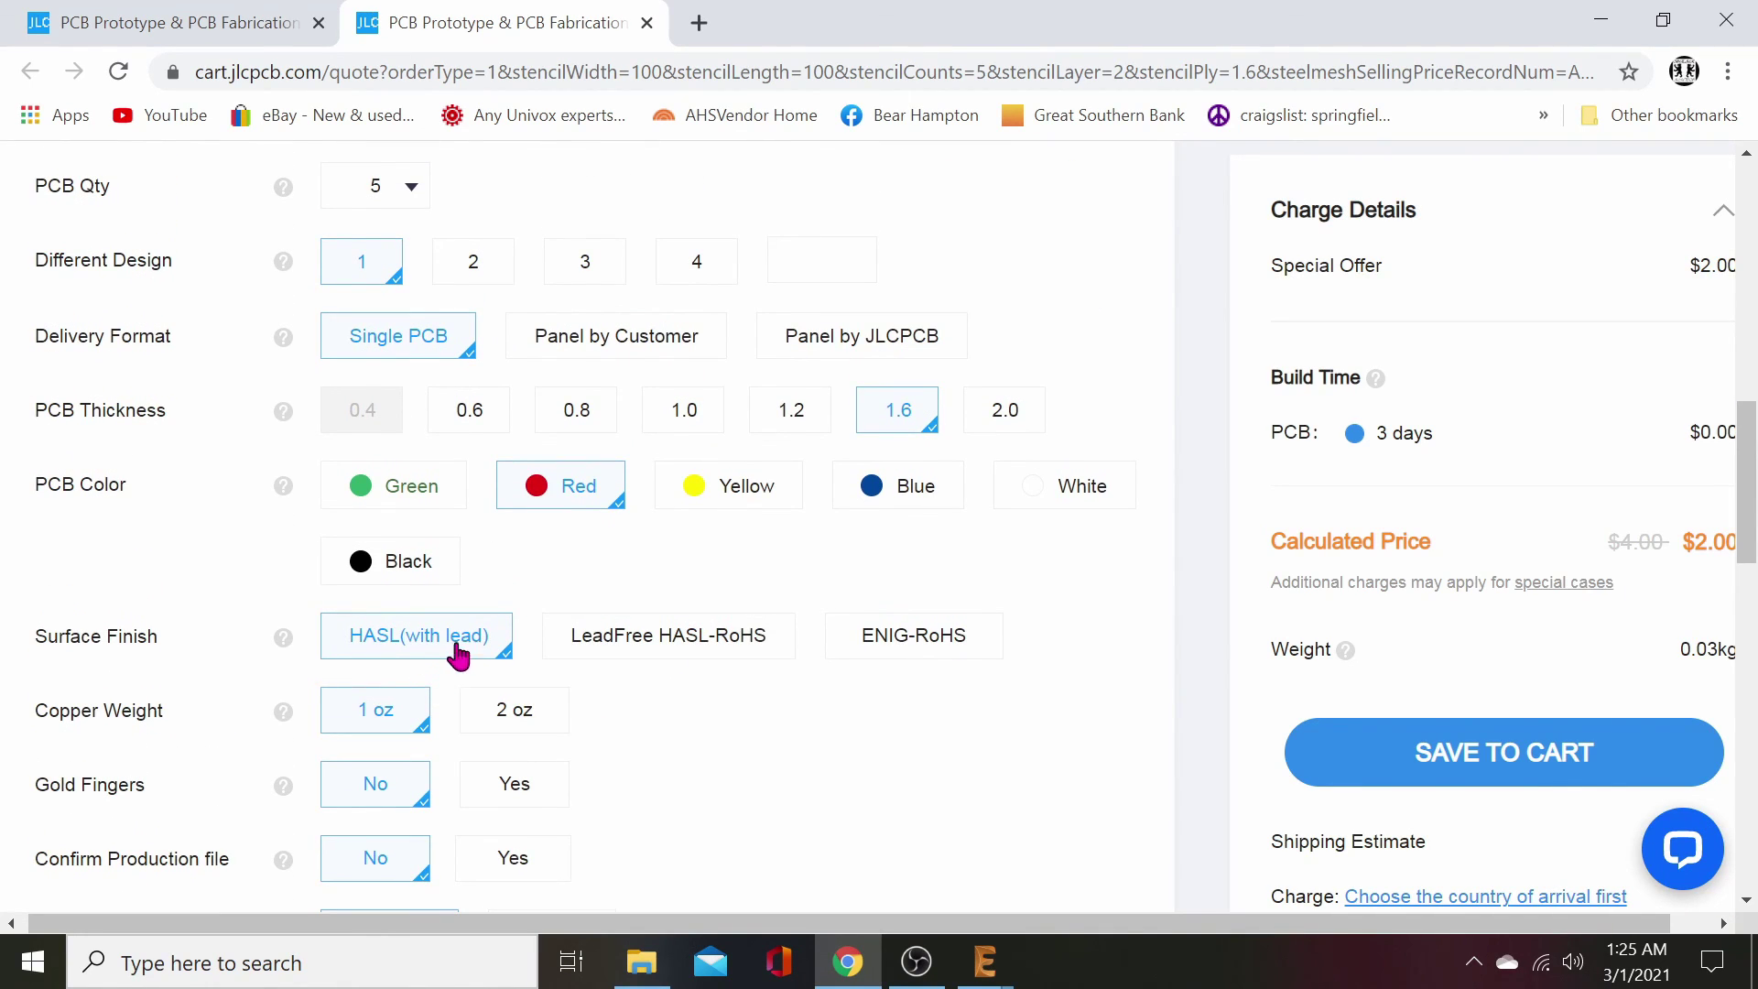
{"action": "scroll", "coordinate": [677, 746], "scroll_direction": "up", "scroll_amount": 1}
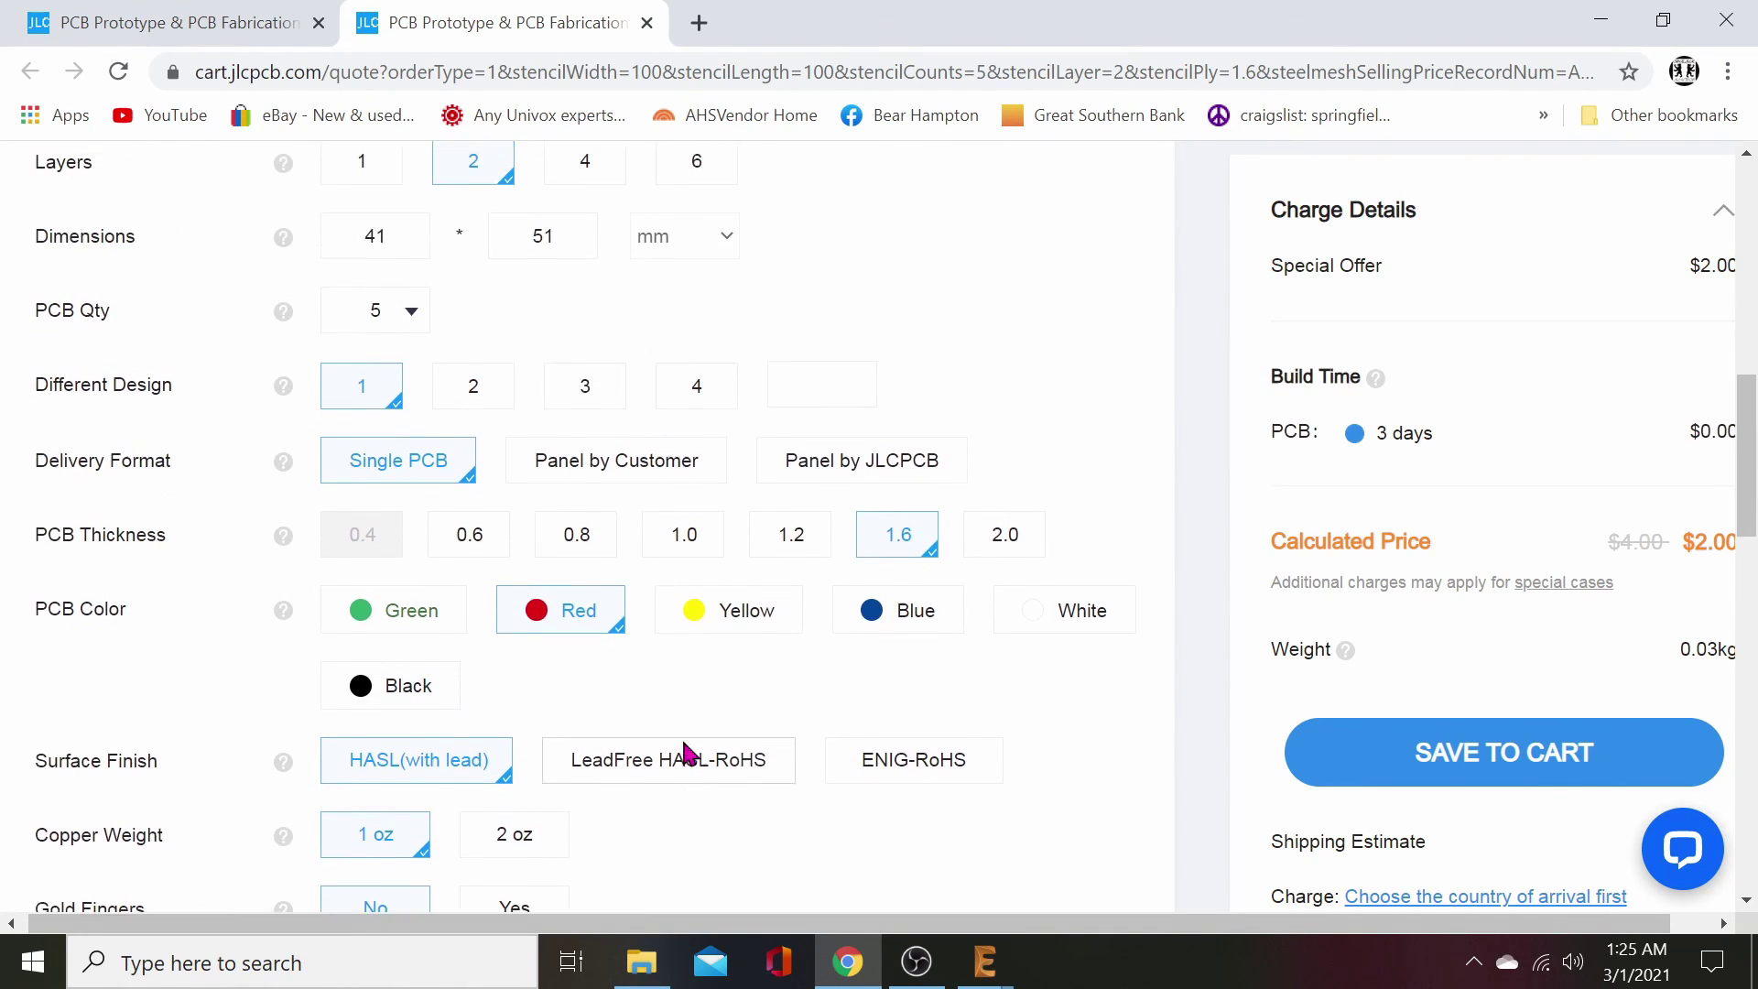
{"action": "left_click", "coordinate": [750, 650]}
{"action": "left_click", "coordinate": [895, 634]}
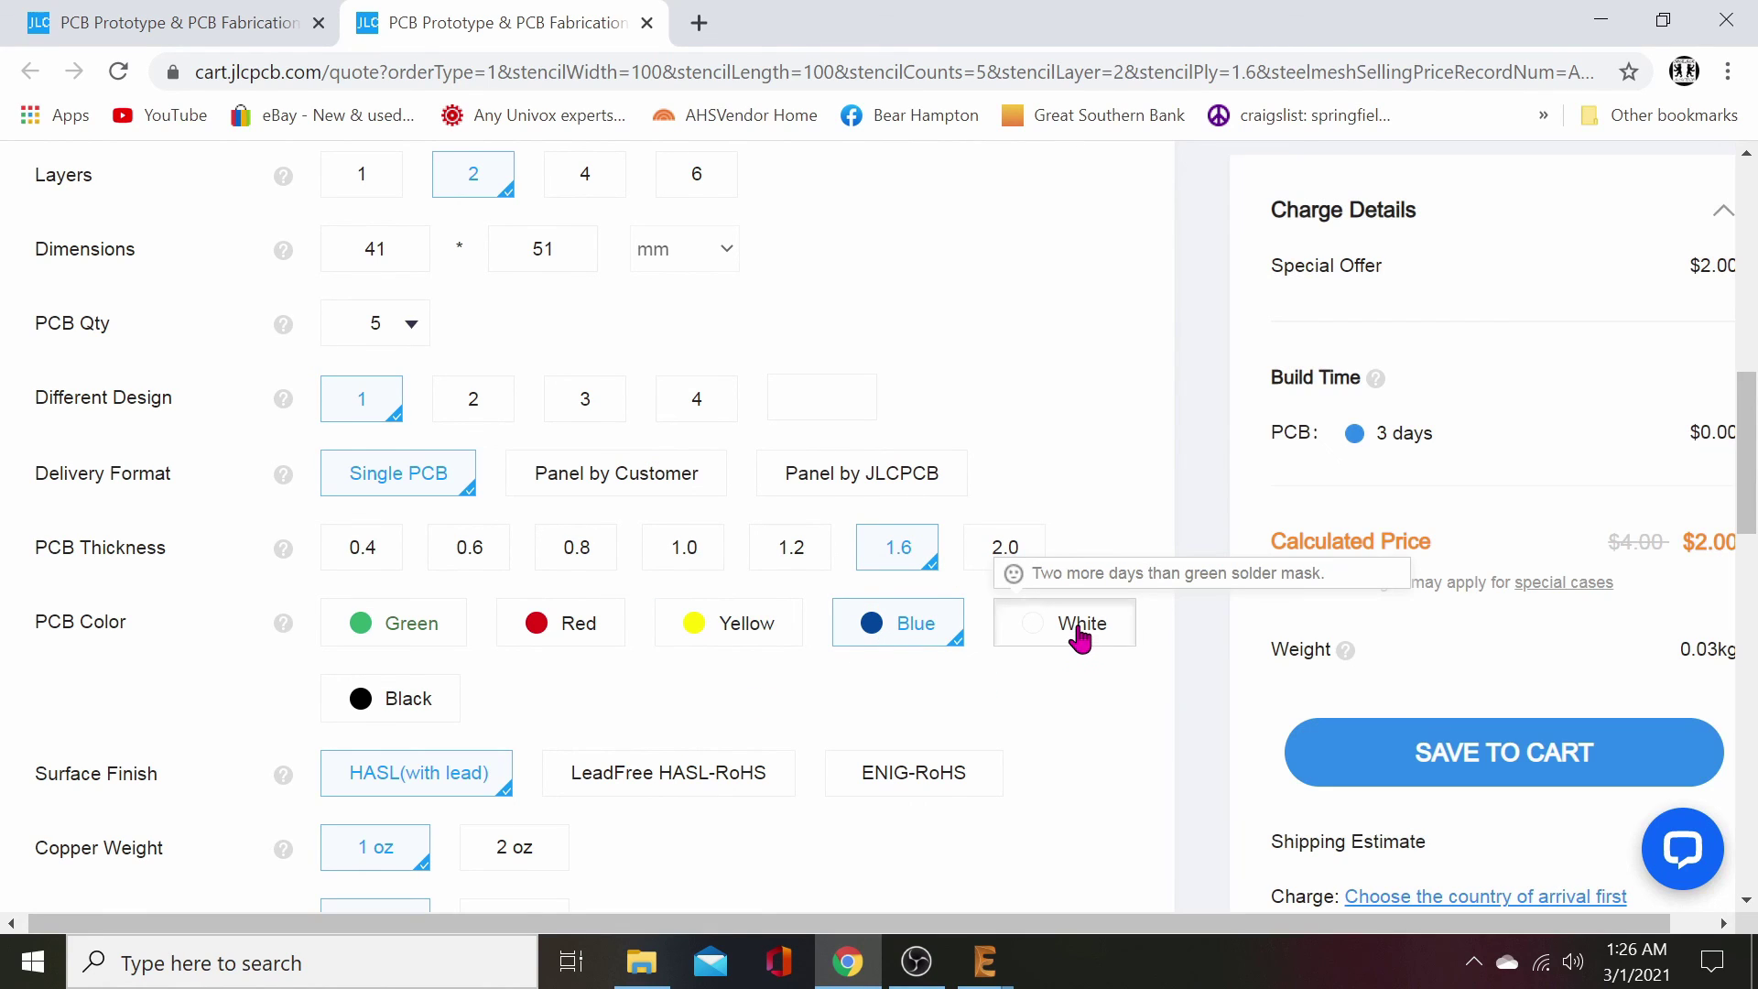
{"action": "left_click", "coordinate": [1080, 638]}
{"action": "left_click", "coordinate": [433, 704]}
{"action": "left_click", "coordinate": [431, 629]}
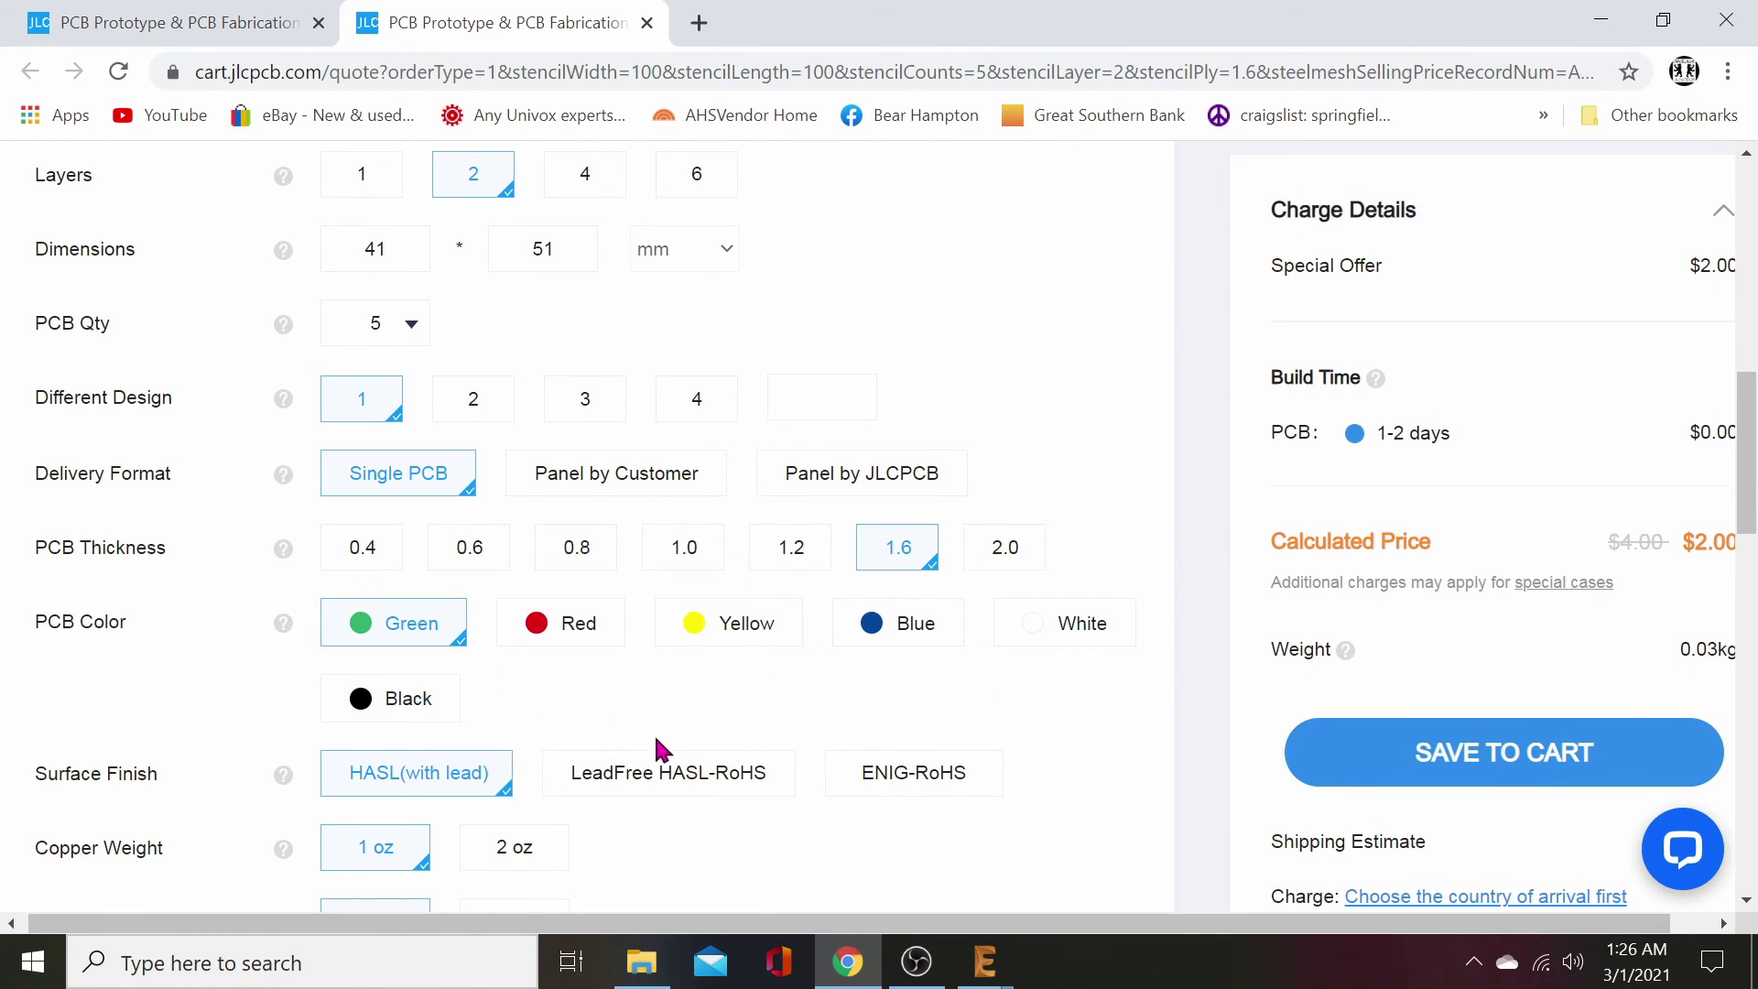
- Settle on black mask with LeadFree HASL-RoHS finish, bringing the price to $3.10
{"action": "left_click", "coordinate": [642, 773]}
{"action": "scroll", "coordinate": [792, 732], "scroll_direction": "down", "scroll_amount": 3}
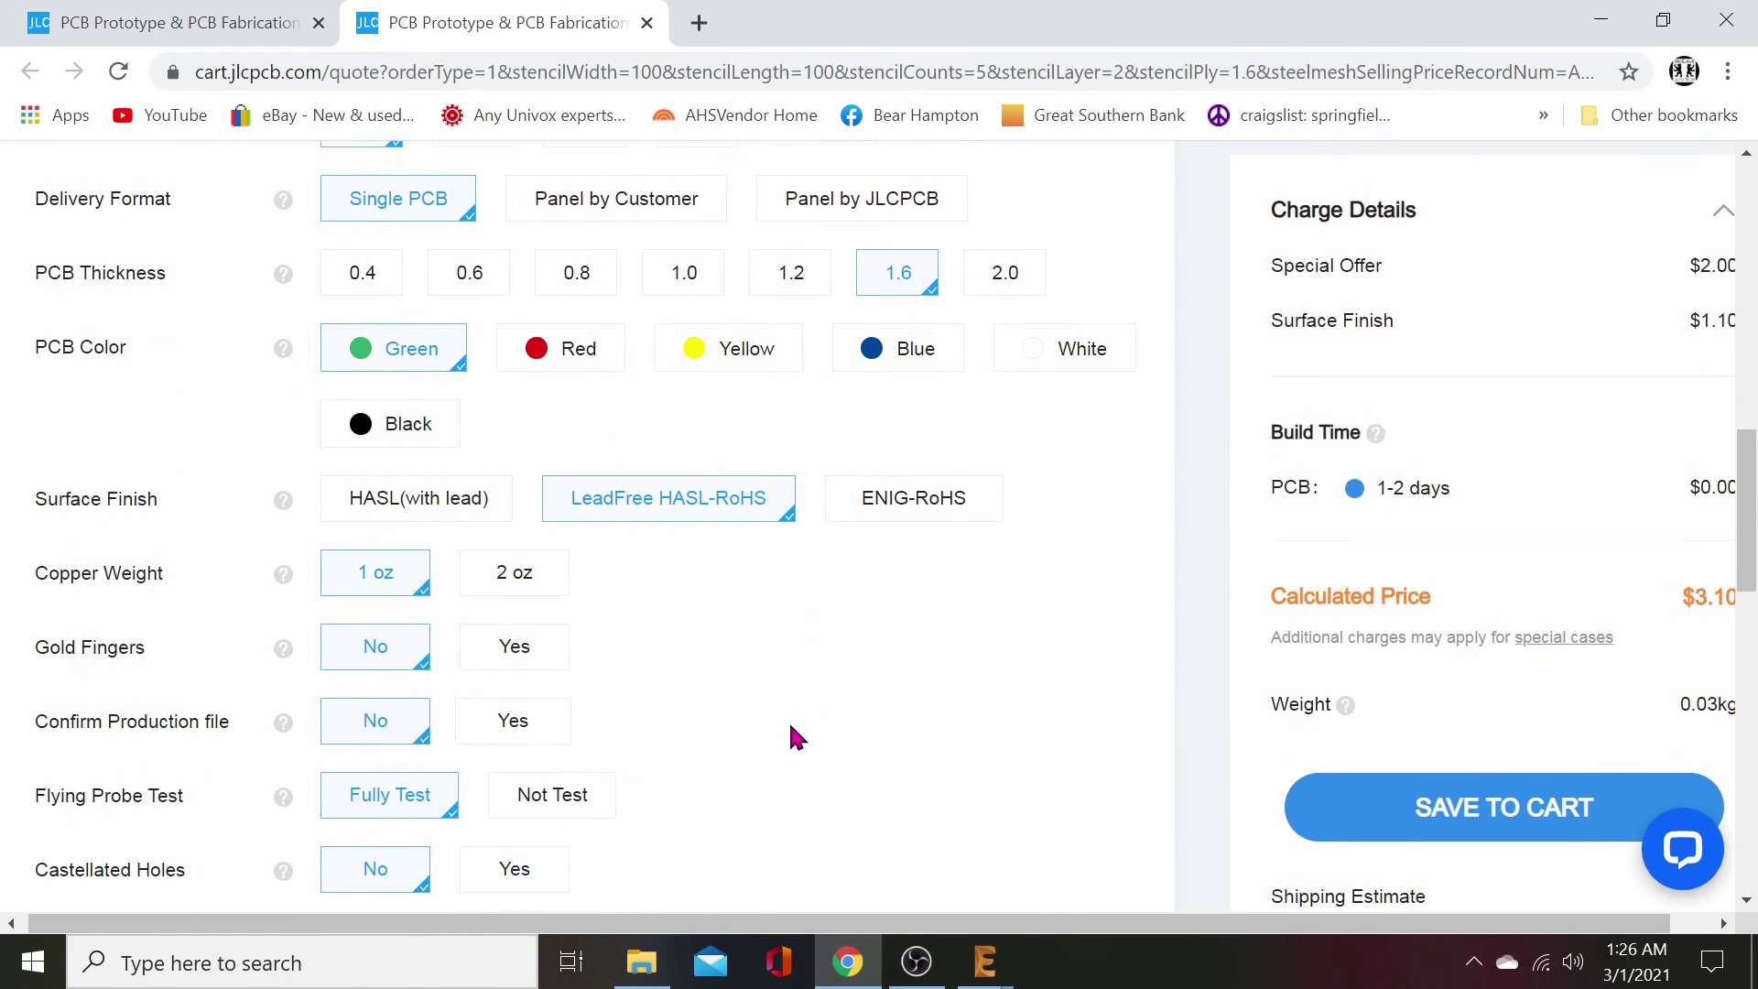
{"action": "left_click", "coordinate": [400, 429]}
{"action": "left_click", "coordinate": [1053, 348]}
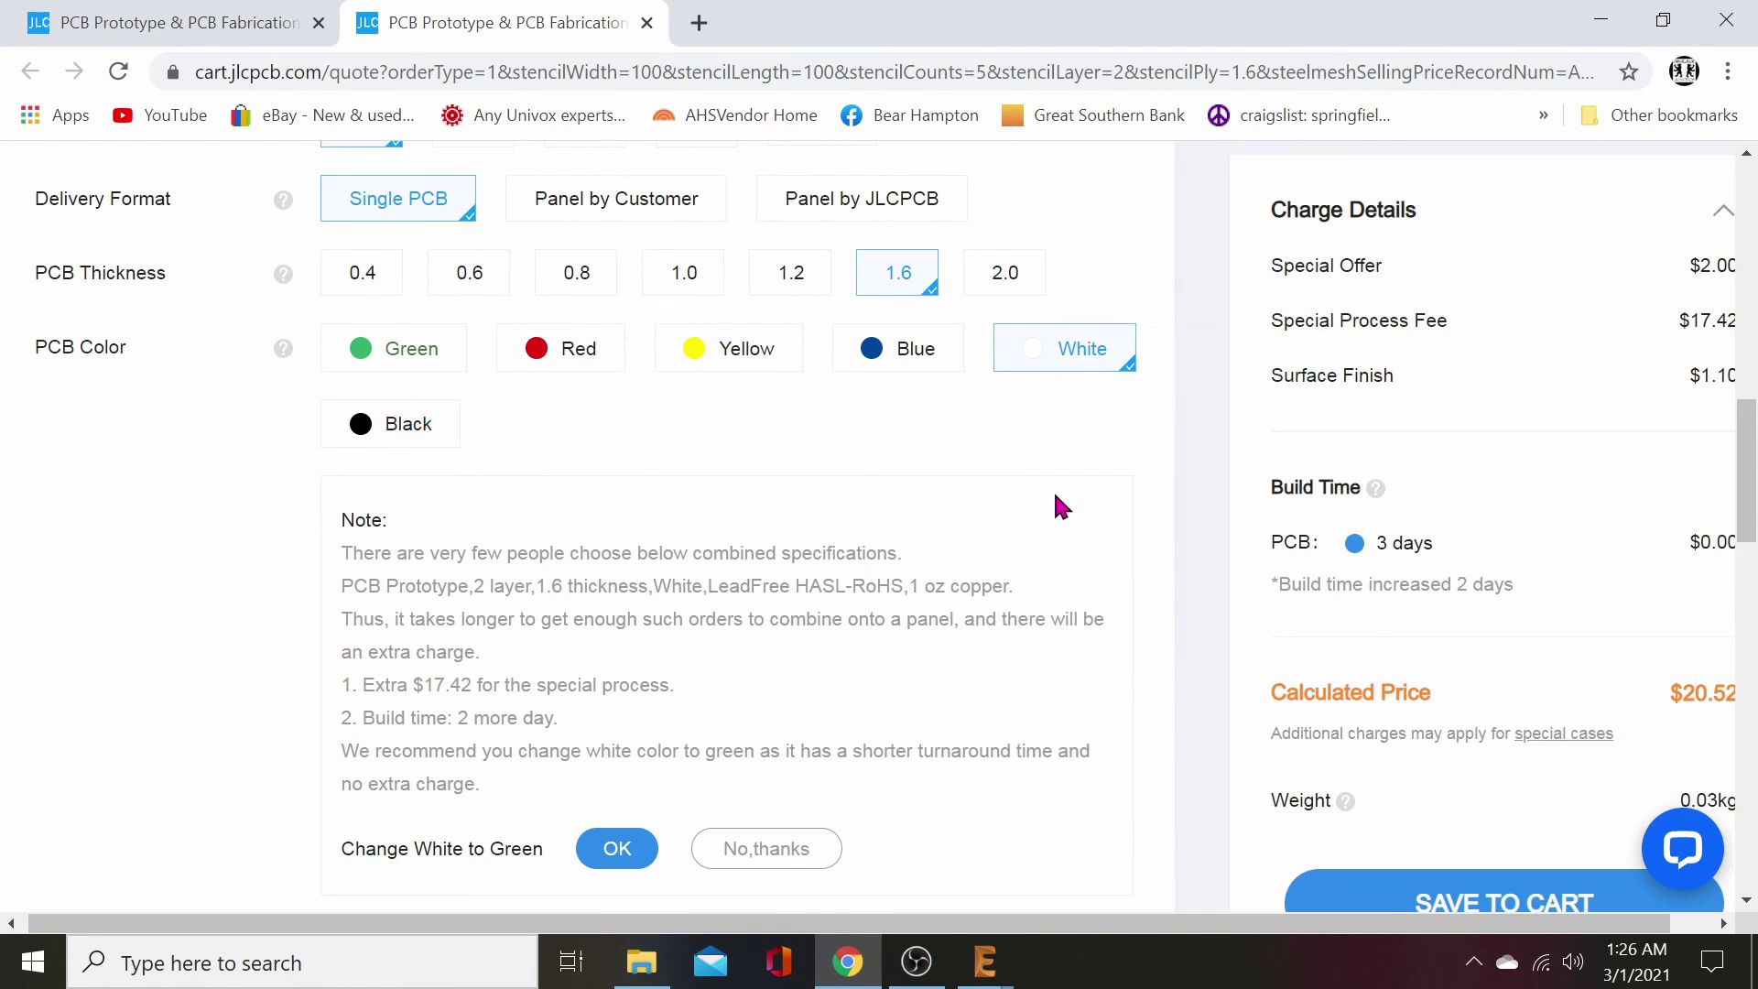
{"action": "left_click", "coordinate": [394, 423]}
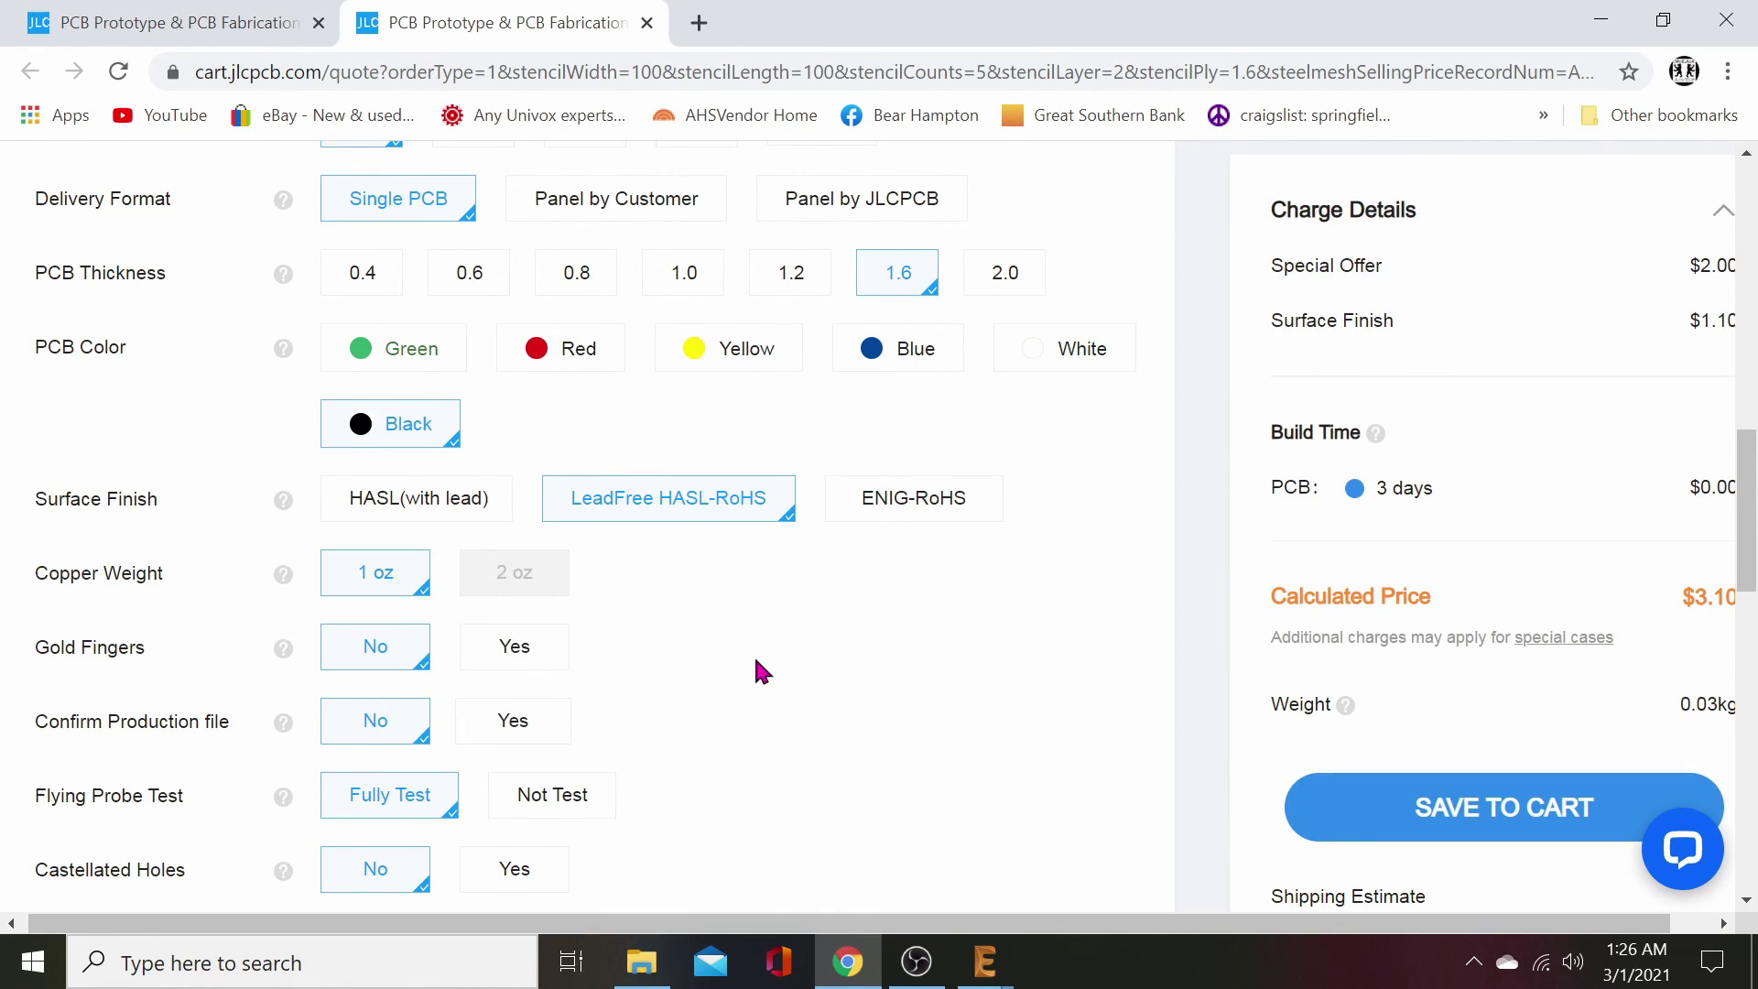
{"action": "scroll", "coordinate": [760, 669], "scroll_direction": "down", "scroll_amount": 1}
{"action": "scroll", "coordinate": [806, 656], "scroll_direction": "down", "scroll_amount": 1}
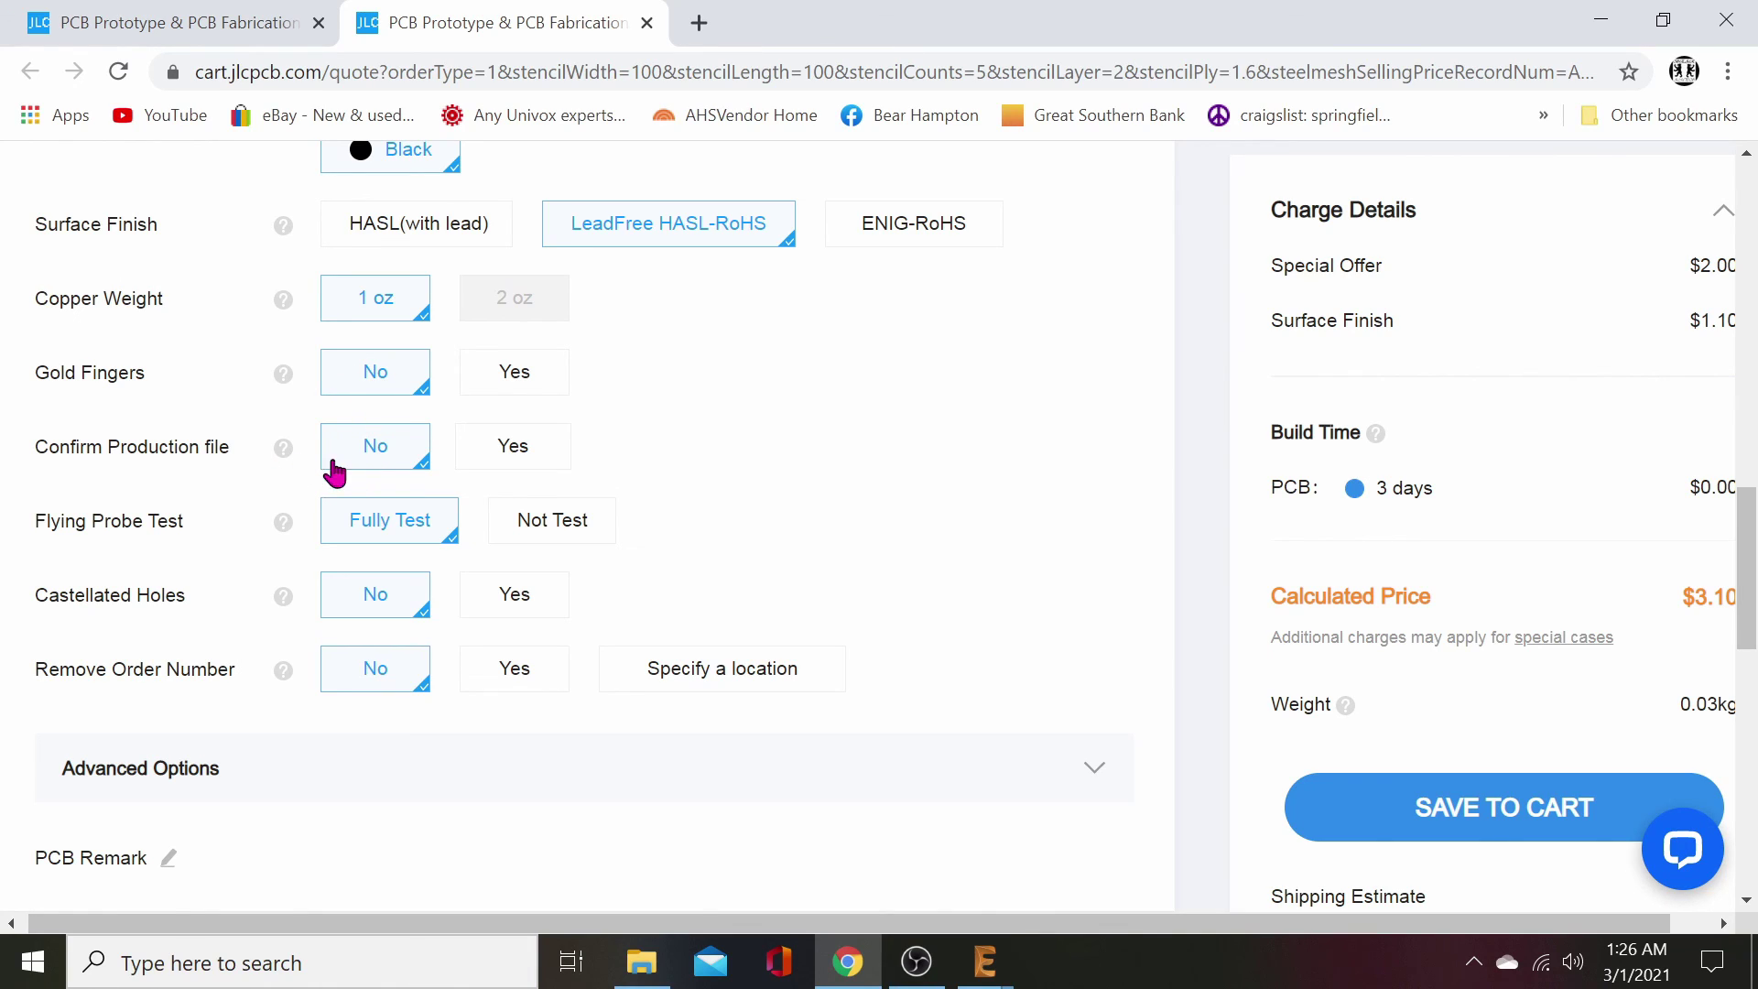
- Set Remove Order Number to Yes, adding $1.50 for a $4.60 calculated price
{"action": "scroll", "coordinate": [402, 476], "scroll_direction": "down", "scroll_amount": 1}
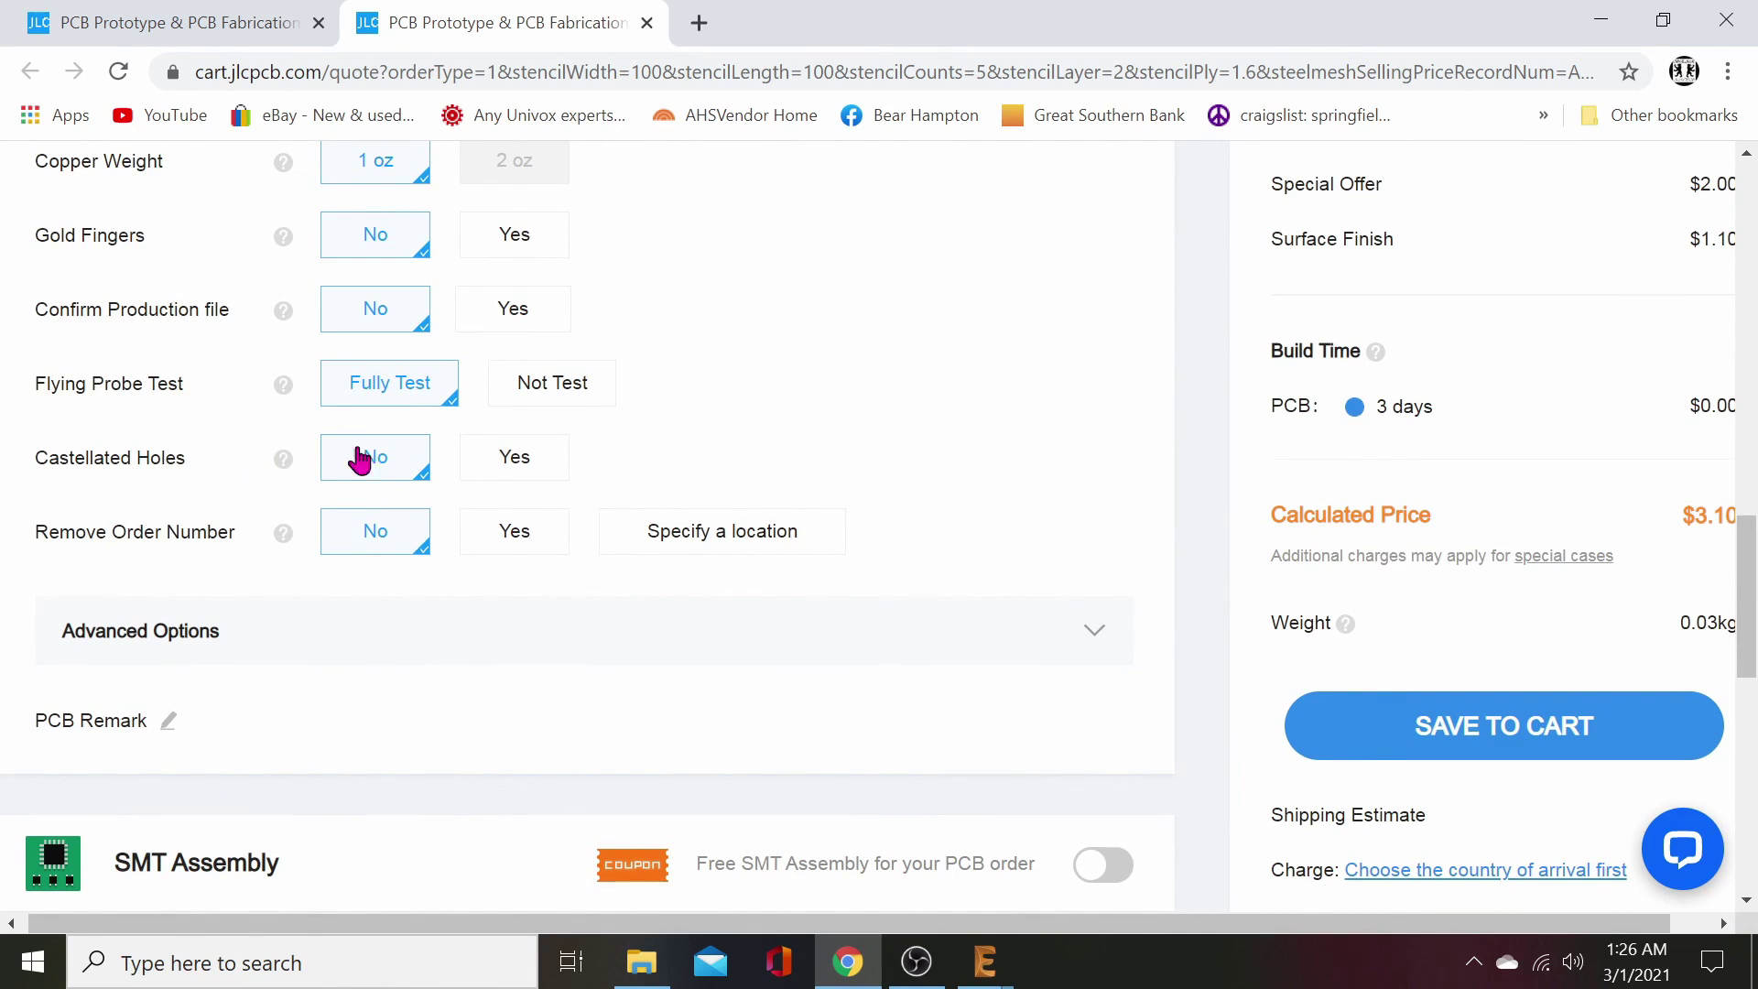
{"action": "left_click", "coordinate": [508, 531]}
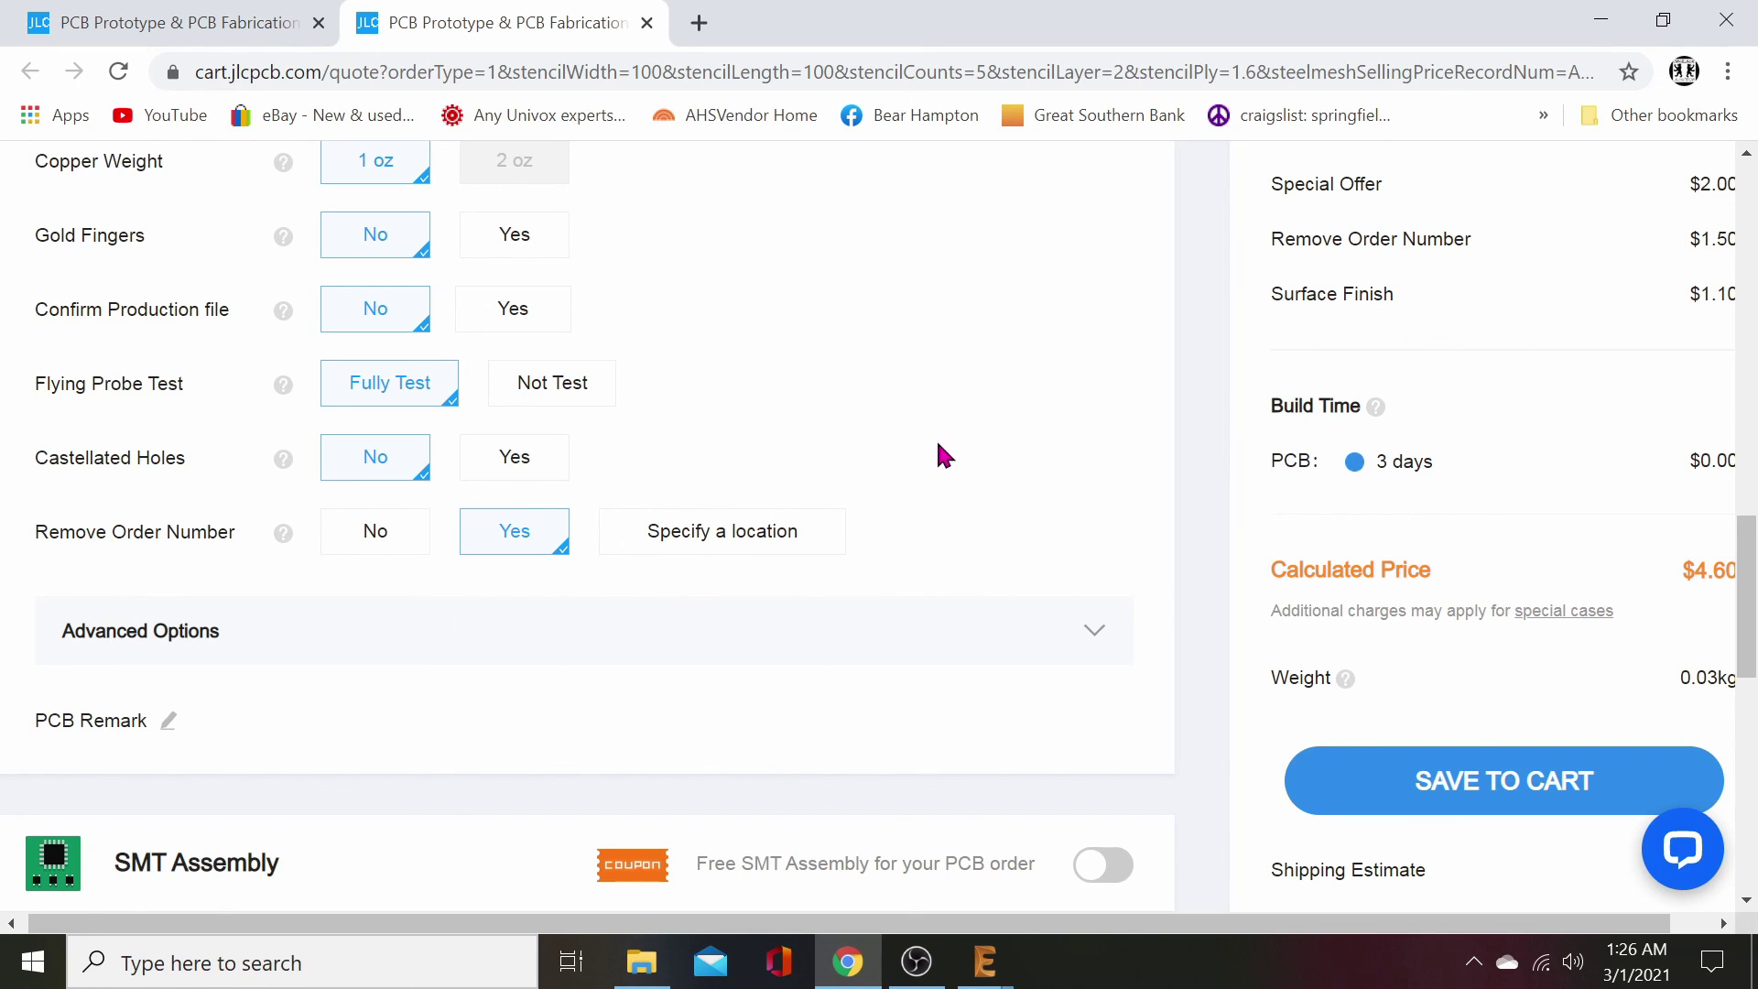
{"action": "scroll", "coordinate": [916, 481], "scroll_direction": "down", "scroll_amount": 2}
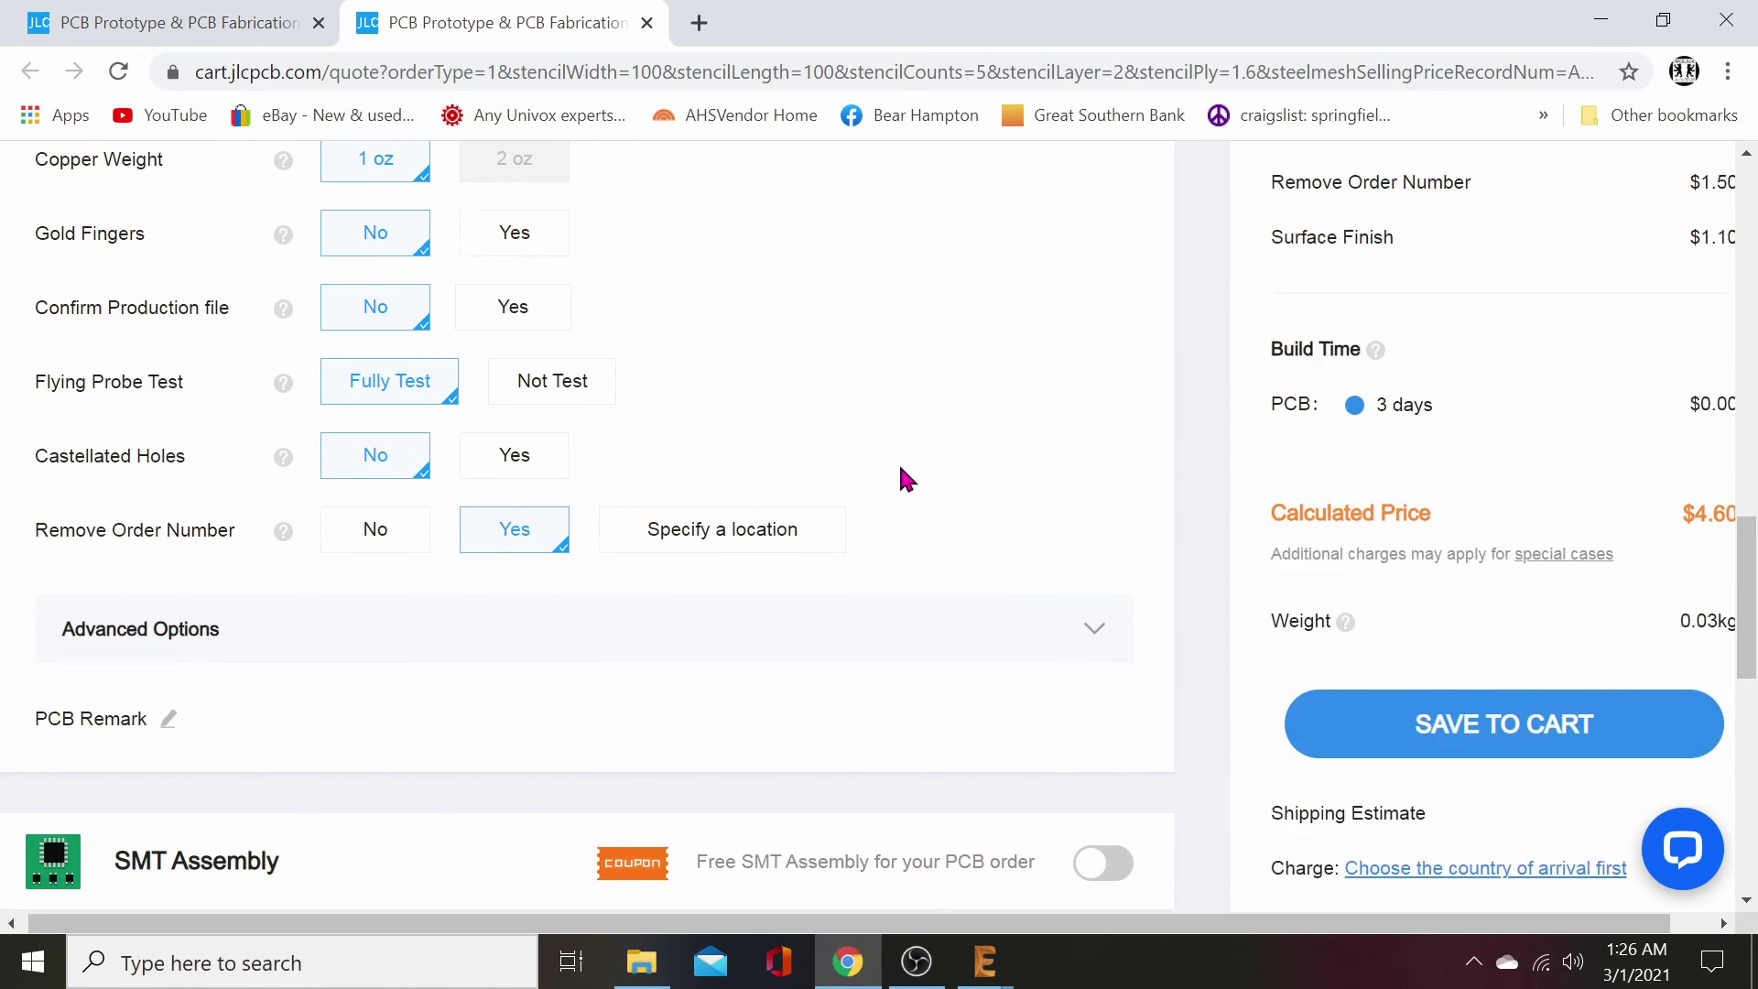
{"action": "scroll", "coordinate": [877, 476], "scroll_direction": "up", "scroll_amount": 1}
{"action": "scroll", "coordinate": [877, 476], "scroll_direction": "up", "scroll_amount": 3}
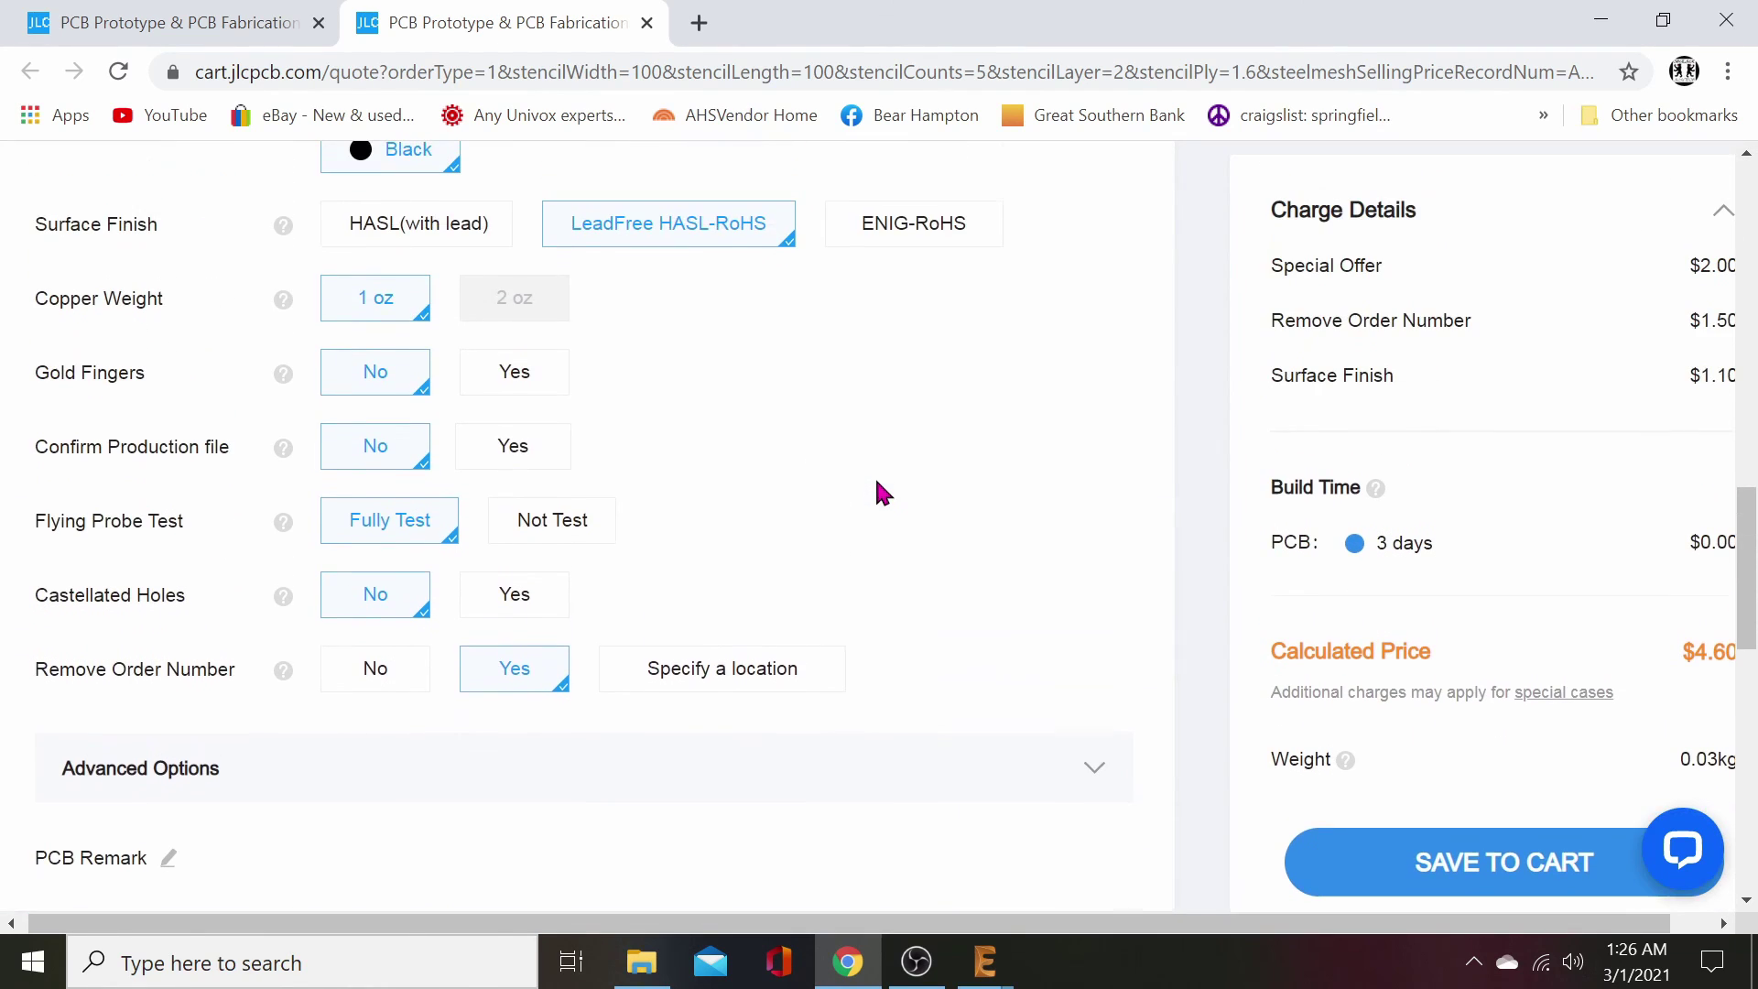
{"action": "scroll", "coordinate": [970, 627], "scroll_direction": "up", "scroll_amount": 9}
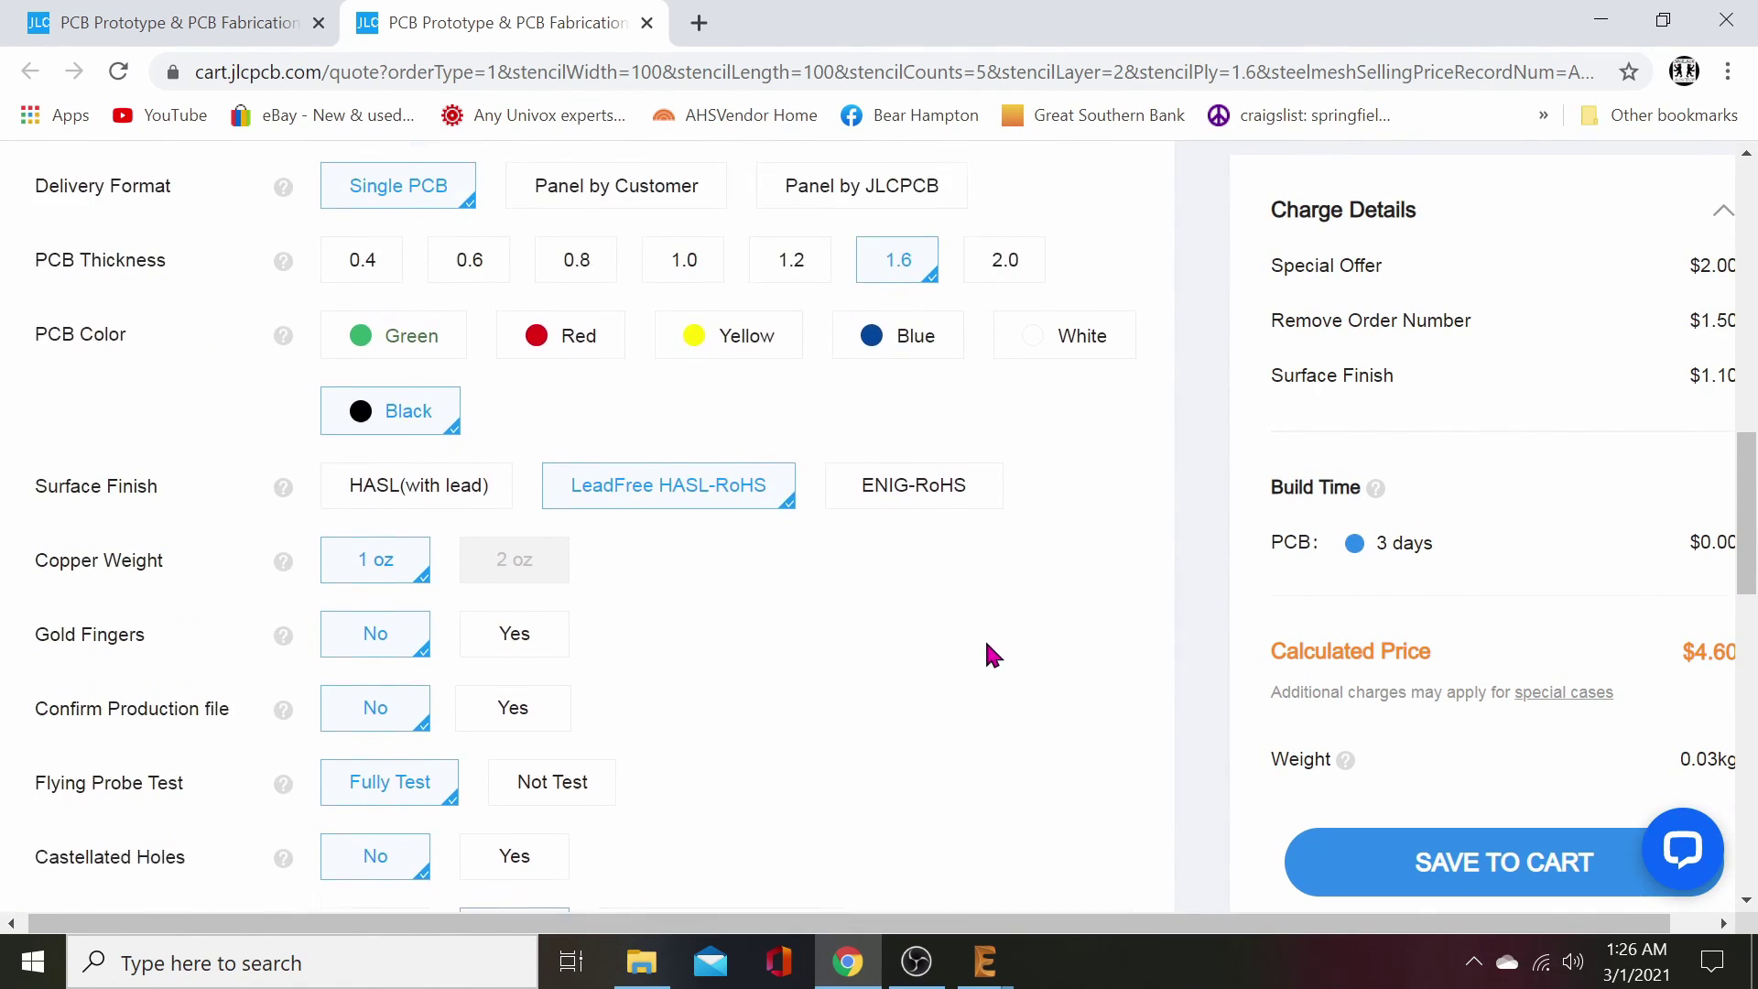
{"action": "scroll", "coordinate": [980, 659], "scroll_direction": "up", "scroll_amount": 4}
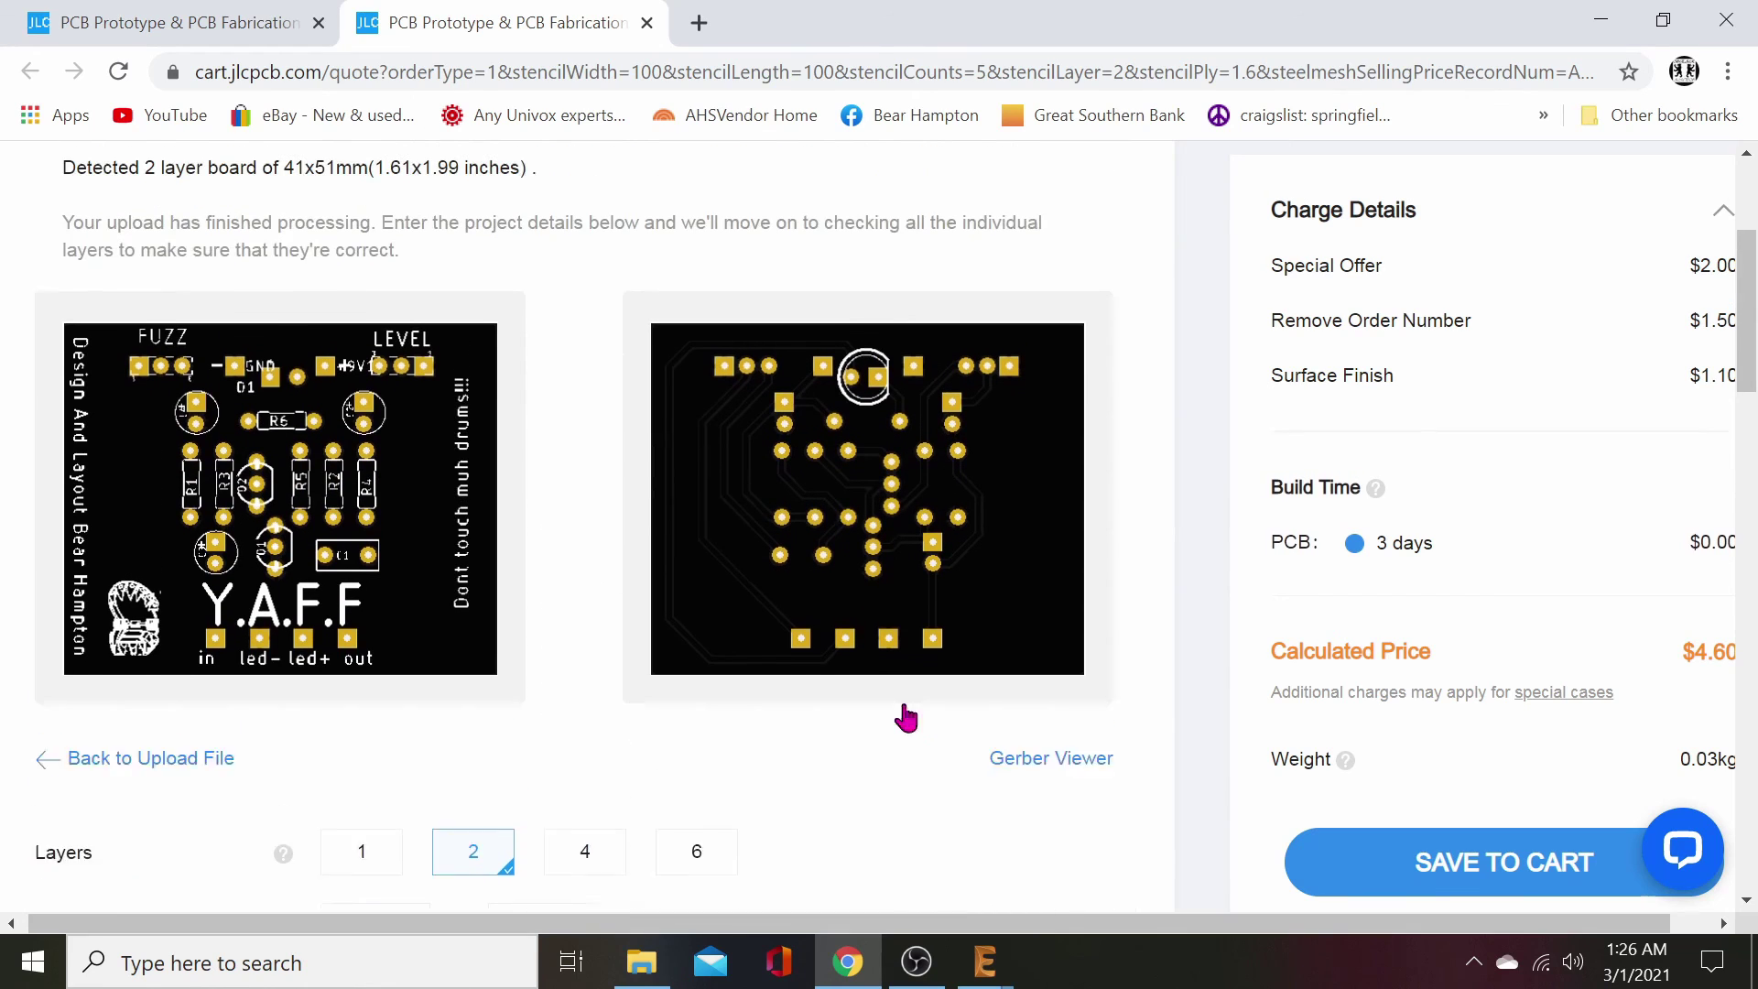
{"action": "scroll", "coordinate": [732, 743], "scroll_direction": "down", "scroll_amount": 1}
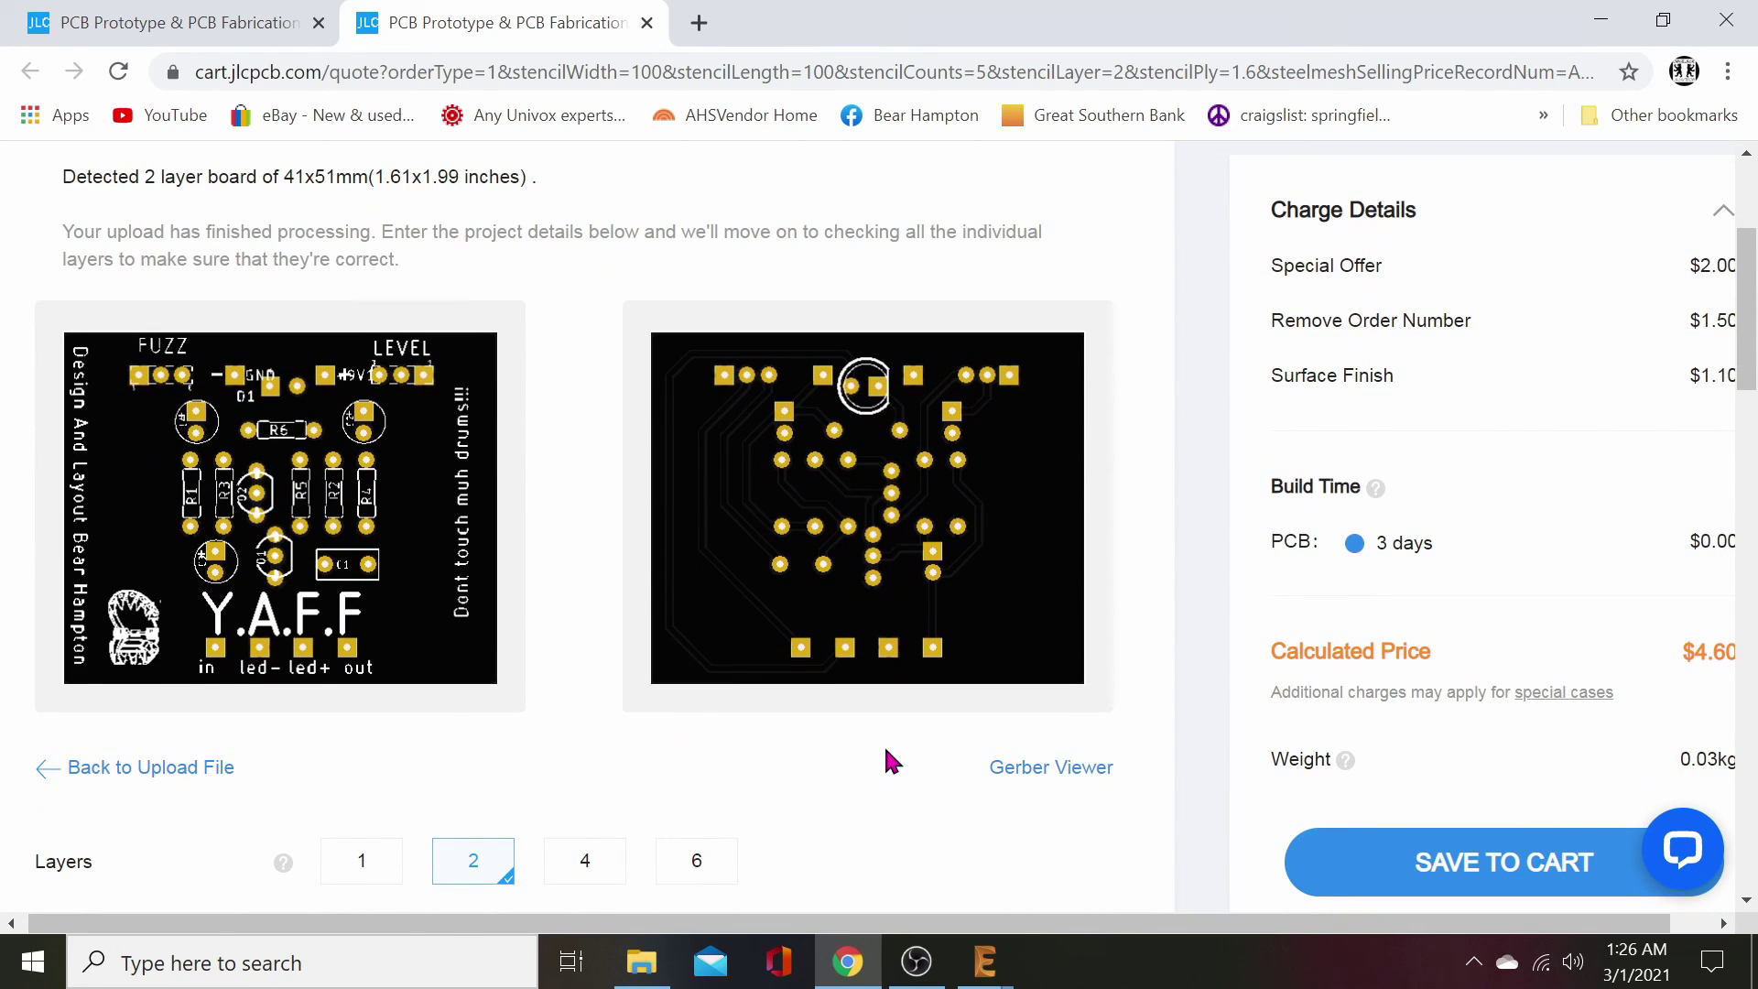
{"action": "scroll", "coordinate": [885, 751], "scroll_direction": "up", "scroll_amount": 1}
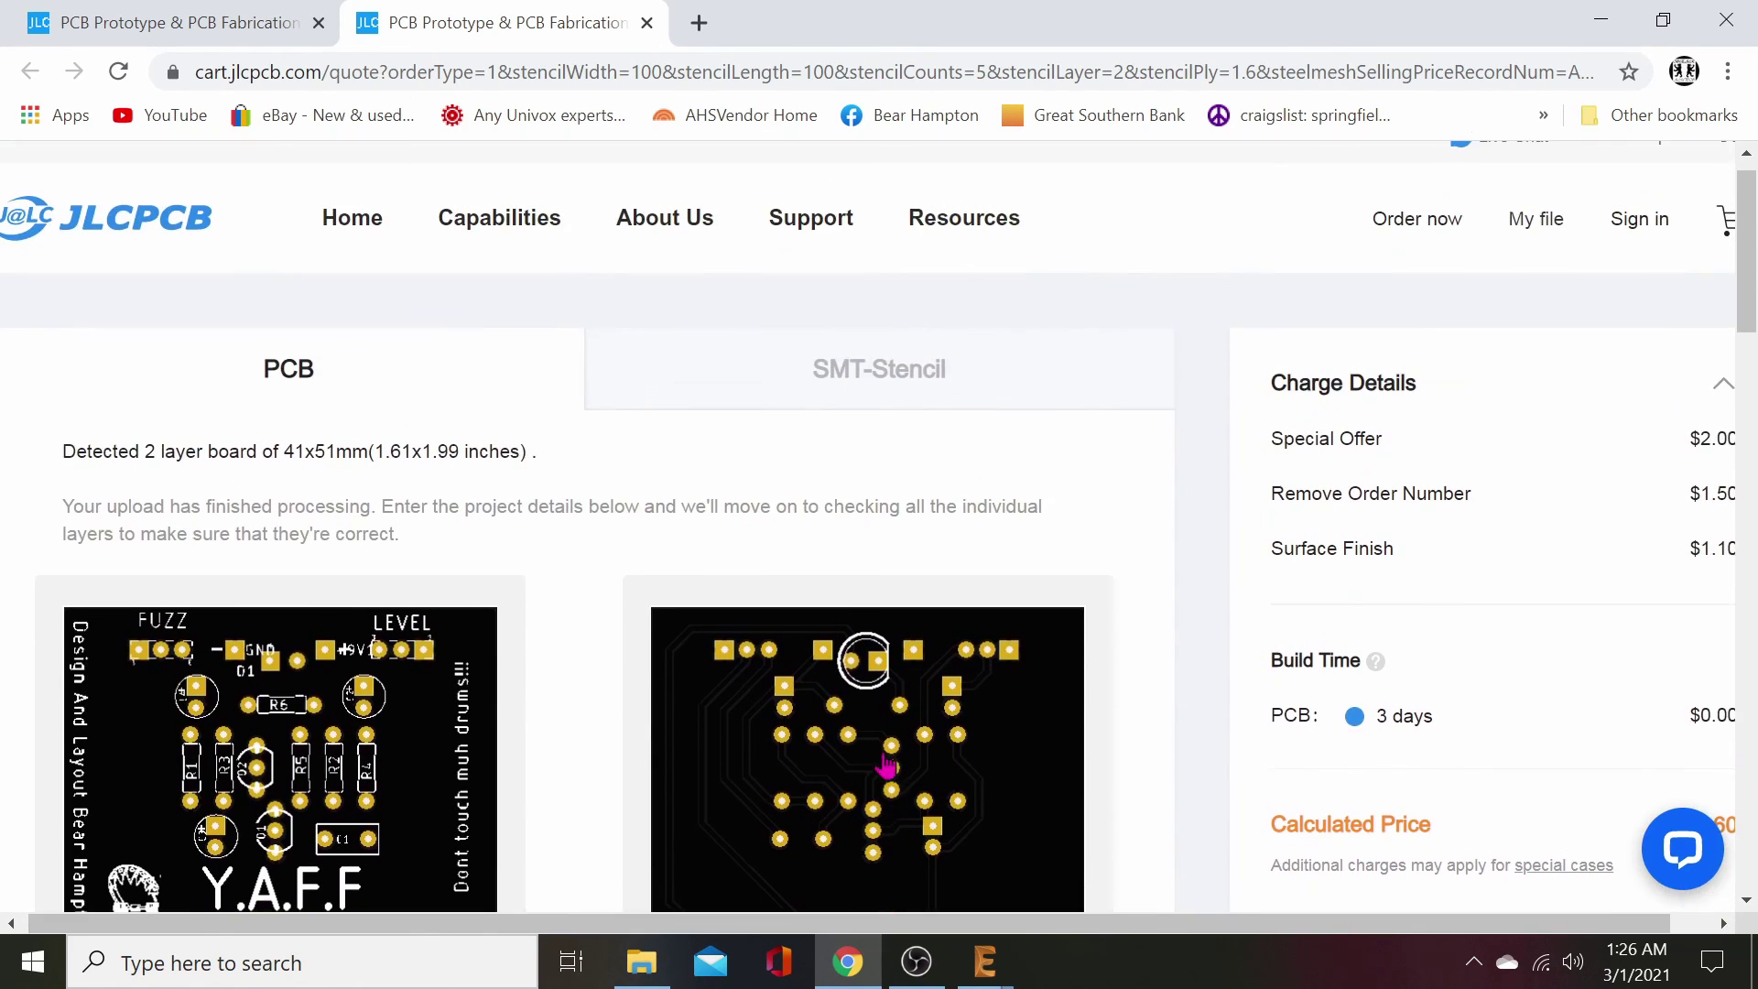
{"action": "scroll", "coordinate": [881, 748], "scroll_direction": "down", "scroll_amount": 1}
{"action": "scroll", "coordinate": [881, 749], "scroll_direction": "down", "scroll_amount": 3}
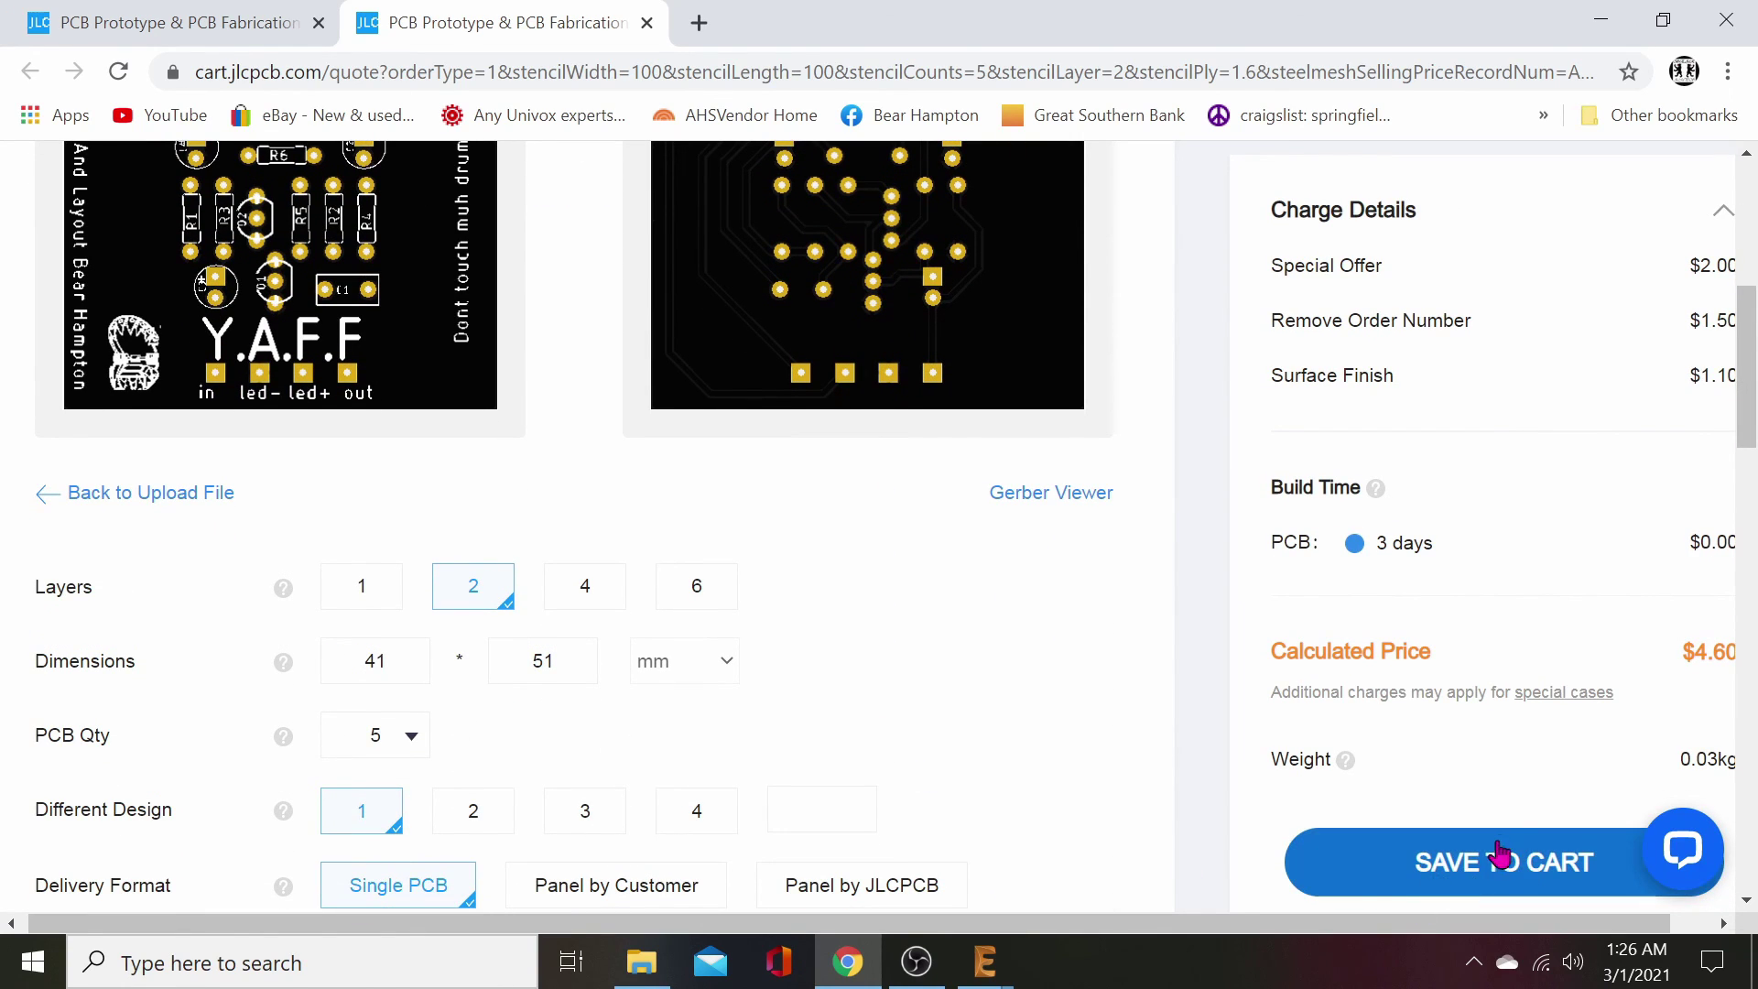
{"action": "scroll", "coordinate": [1011, 723], "scroll_direction": "up", "scroll_amount": 5}
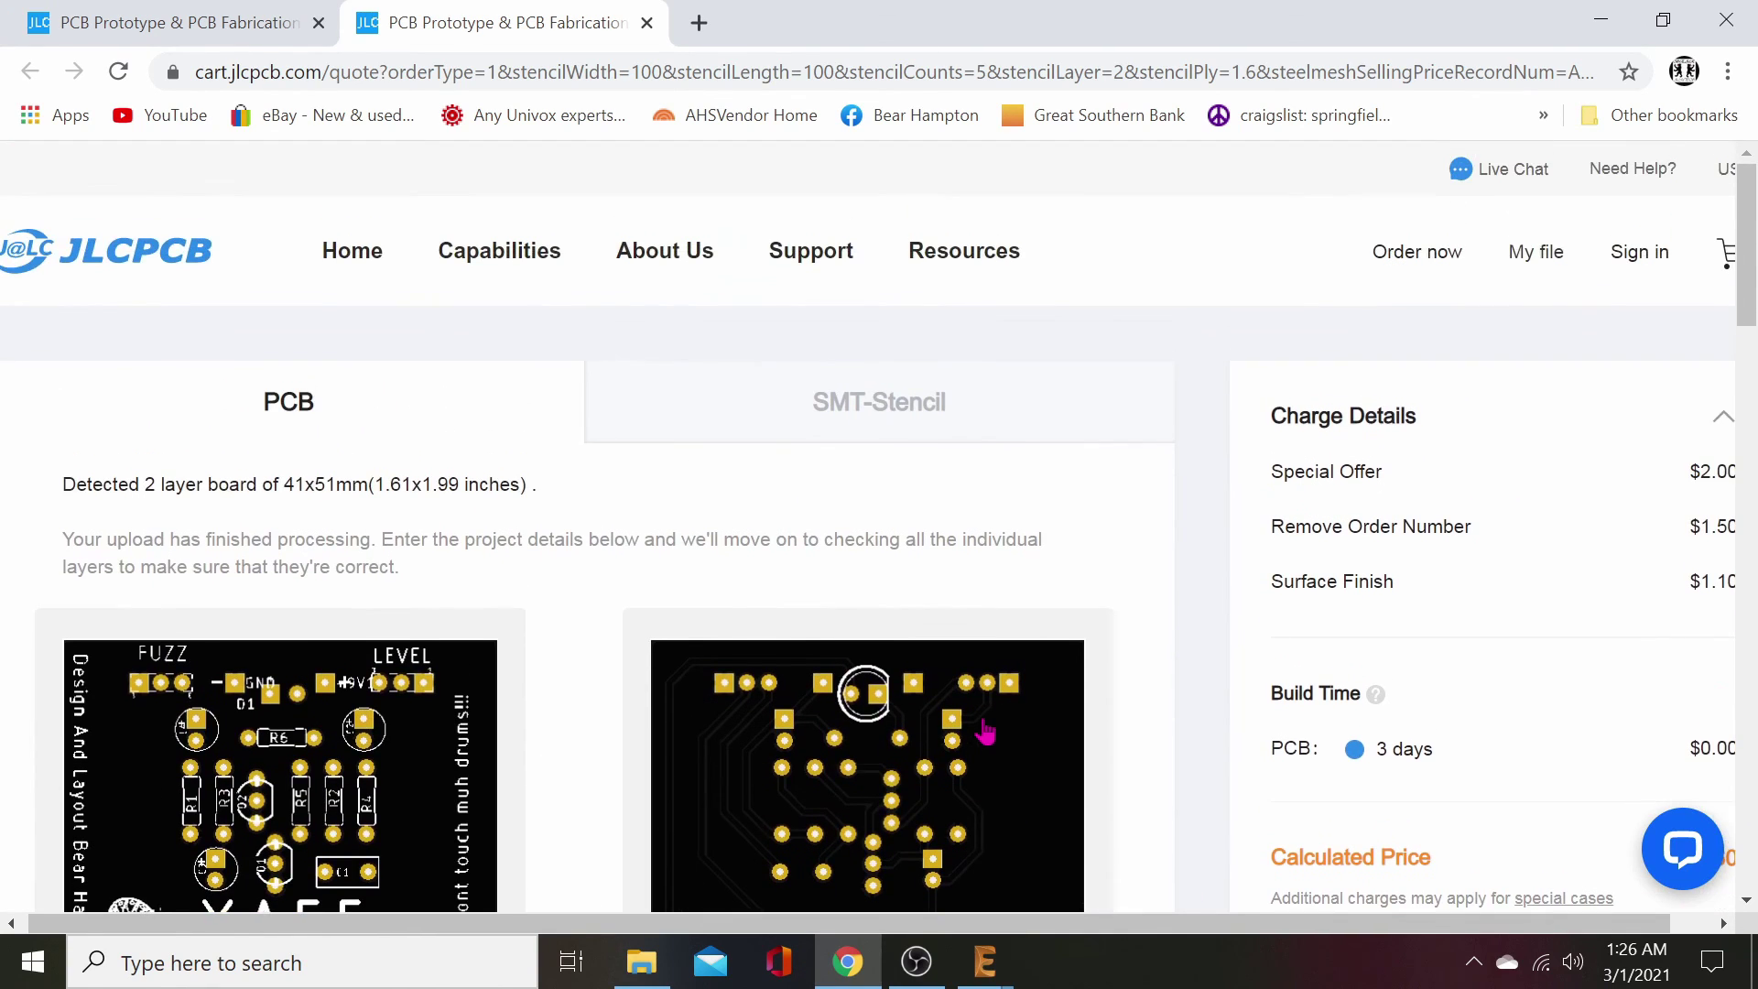
{"action": "scroll", "coordinate": [949, 737], "scroll_direction": "down", "scroll_amount": 4}
{"action": "scroll", "coordinate": [947, 732], "scroll_direction": "down", "scroll_amount": 15}
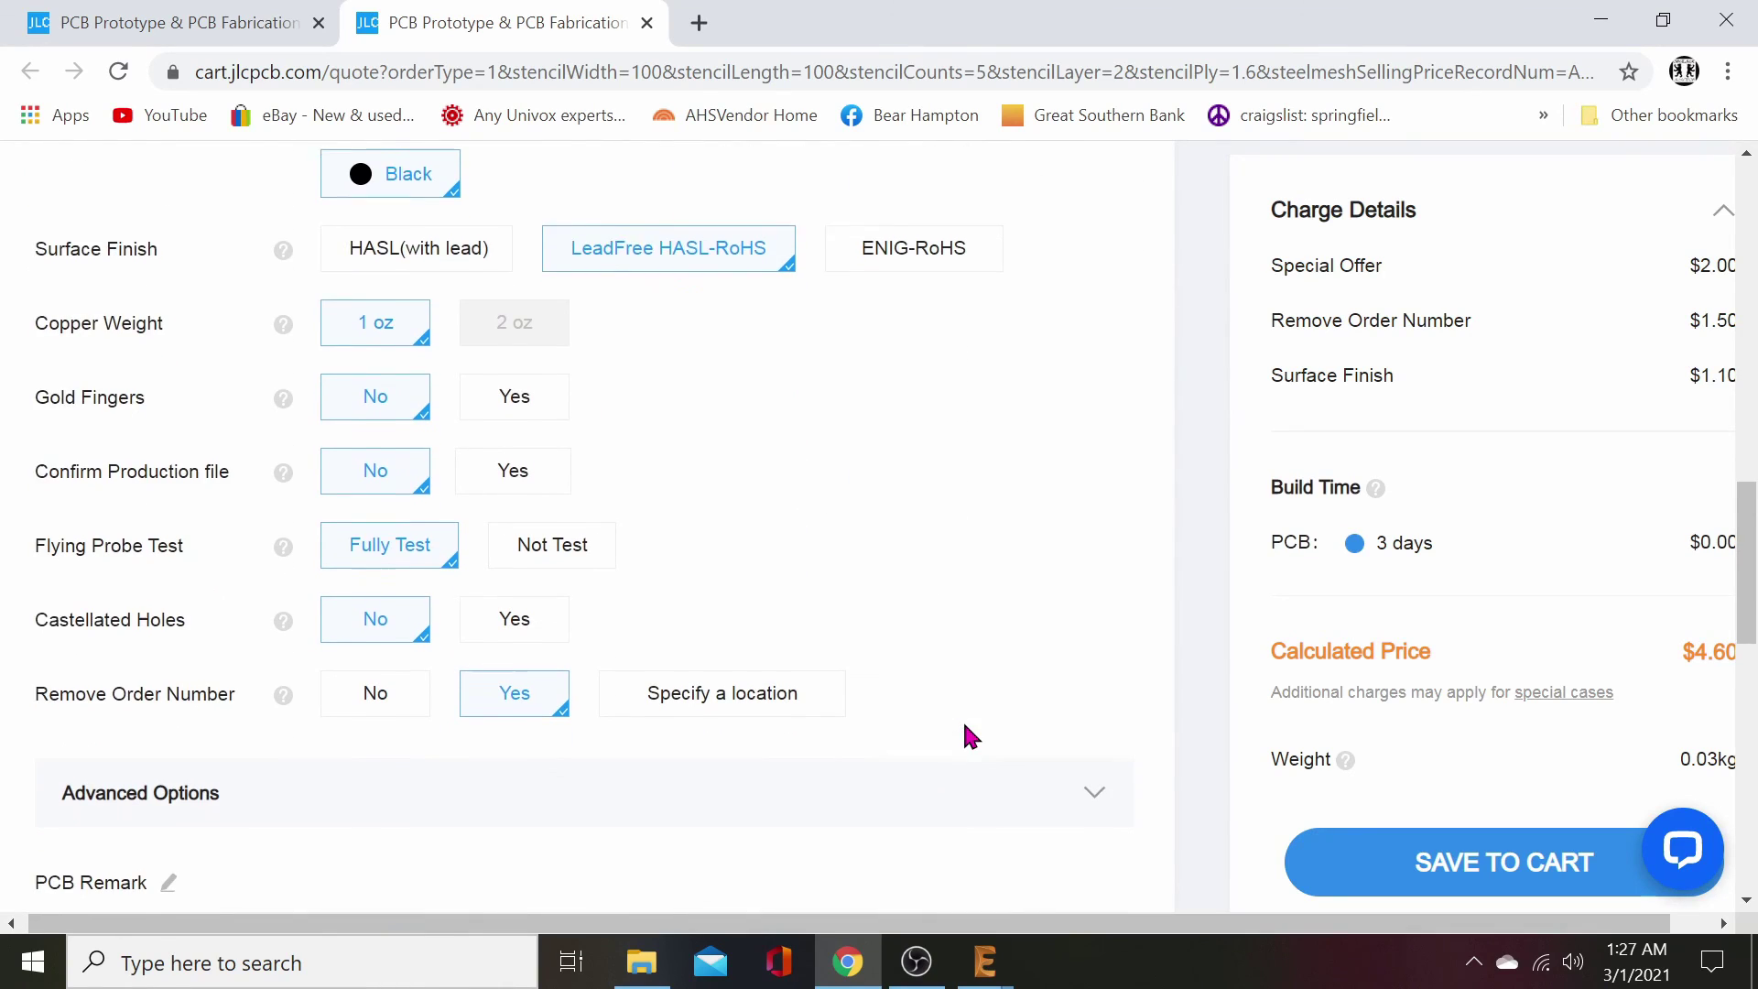
{"action": "scroll", "coordinate": [956, 734], "scroll_direction": "down", "scroll_amount": 3}
{"action": "scroll", "coordinate": [956, 734], "scroll_direction": "up", "scroll_amount": 6}
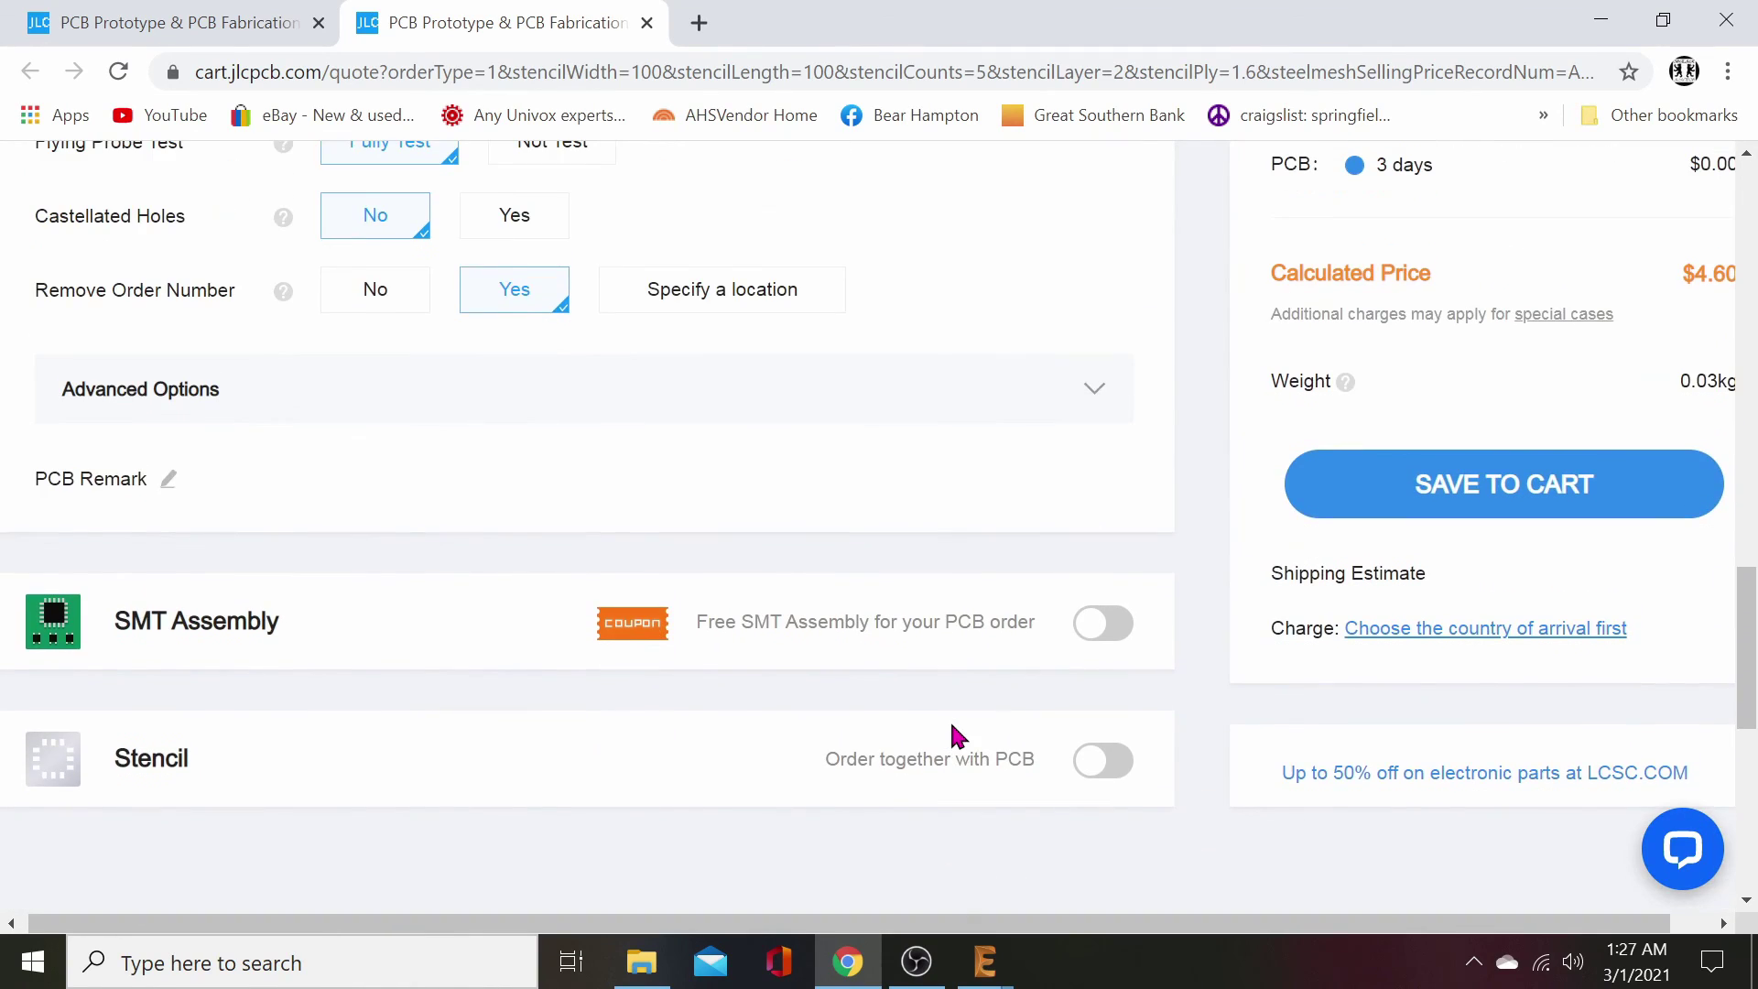
{"action": "scroll", "coordinate": [957, 736], "scroll_direction": "up", "scroll_amount": 9}
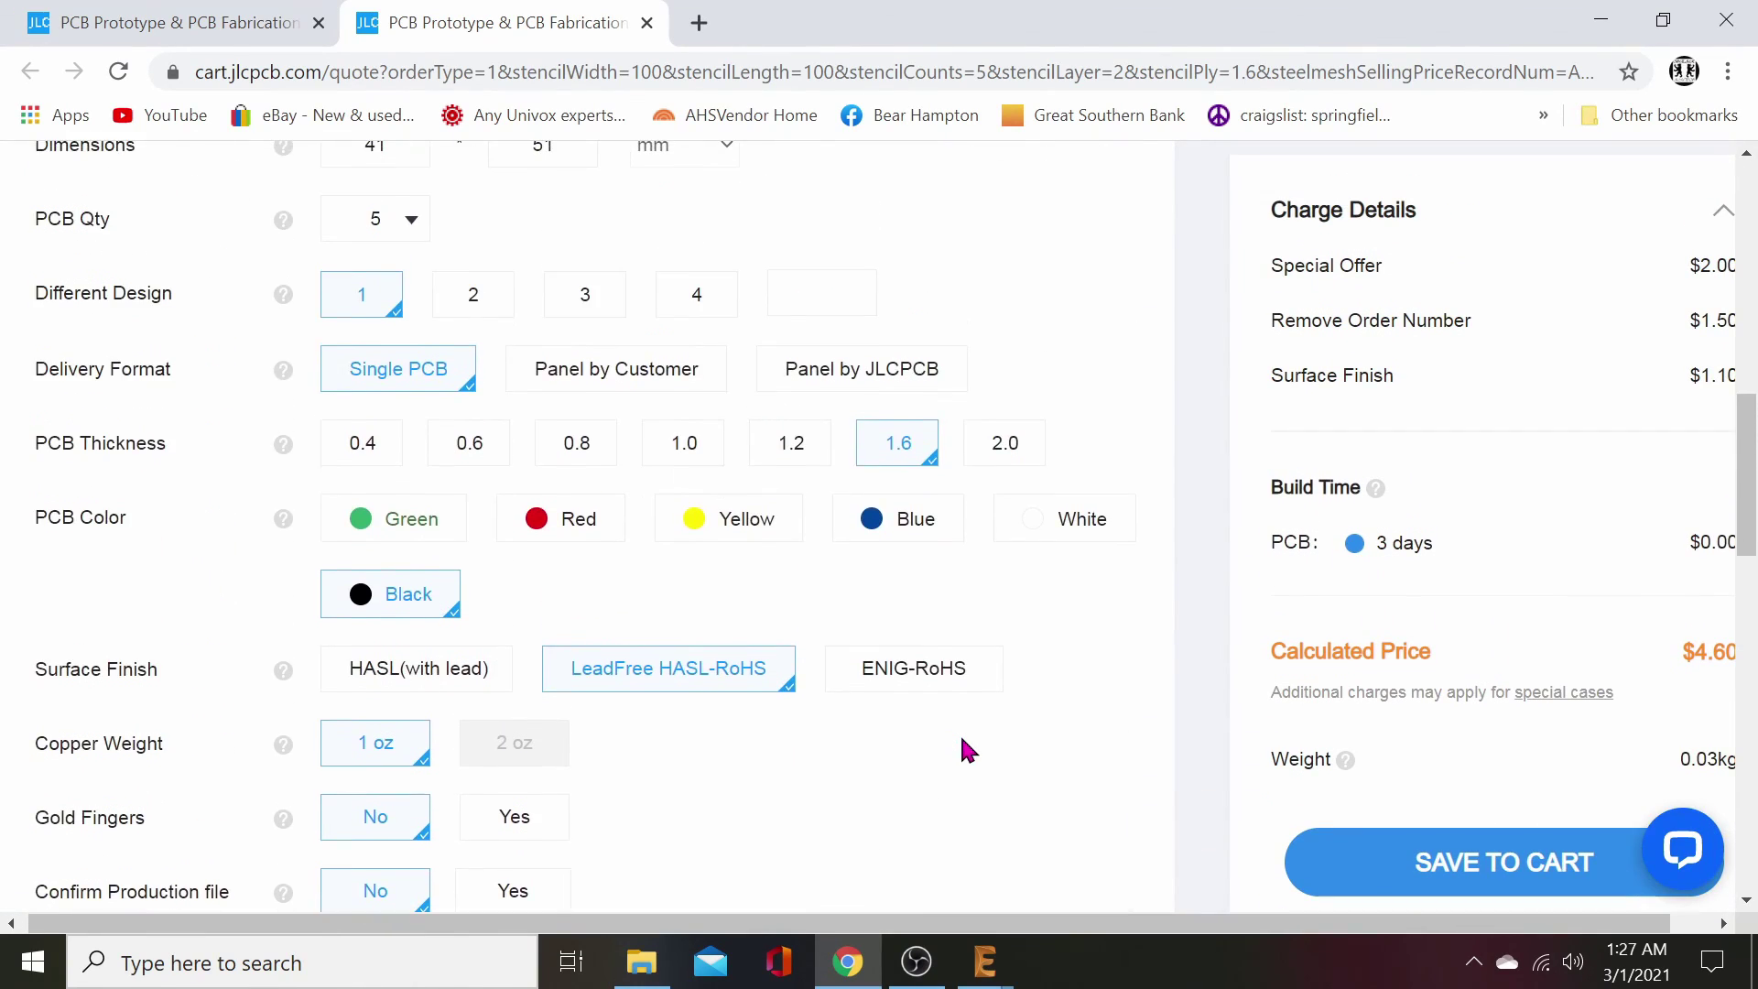
{"action": "scroll", "coordinate": [961, 744], "scroll_direction": "up", "scroll_amount": 8}
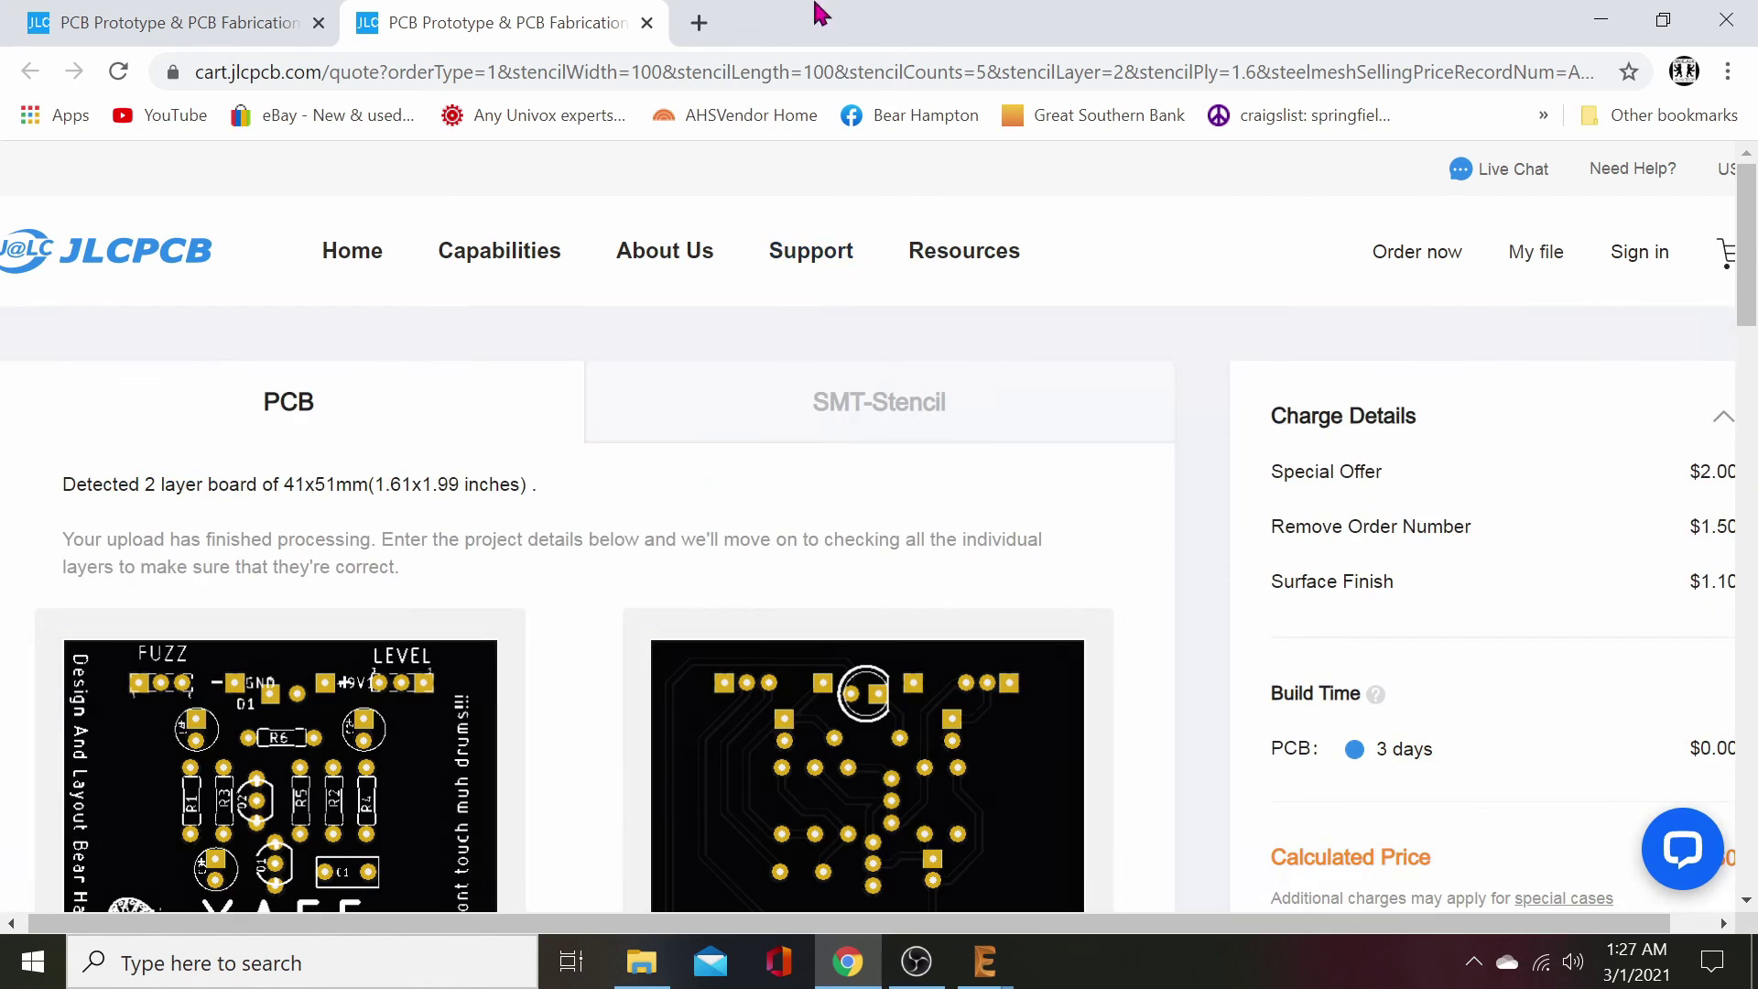
- Close the JLCPCB quote tab and the remaining Chrome tab, then bring OBS Studio forward
{"action": "left_click", "coordinate": [648, 23]}
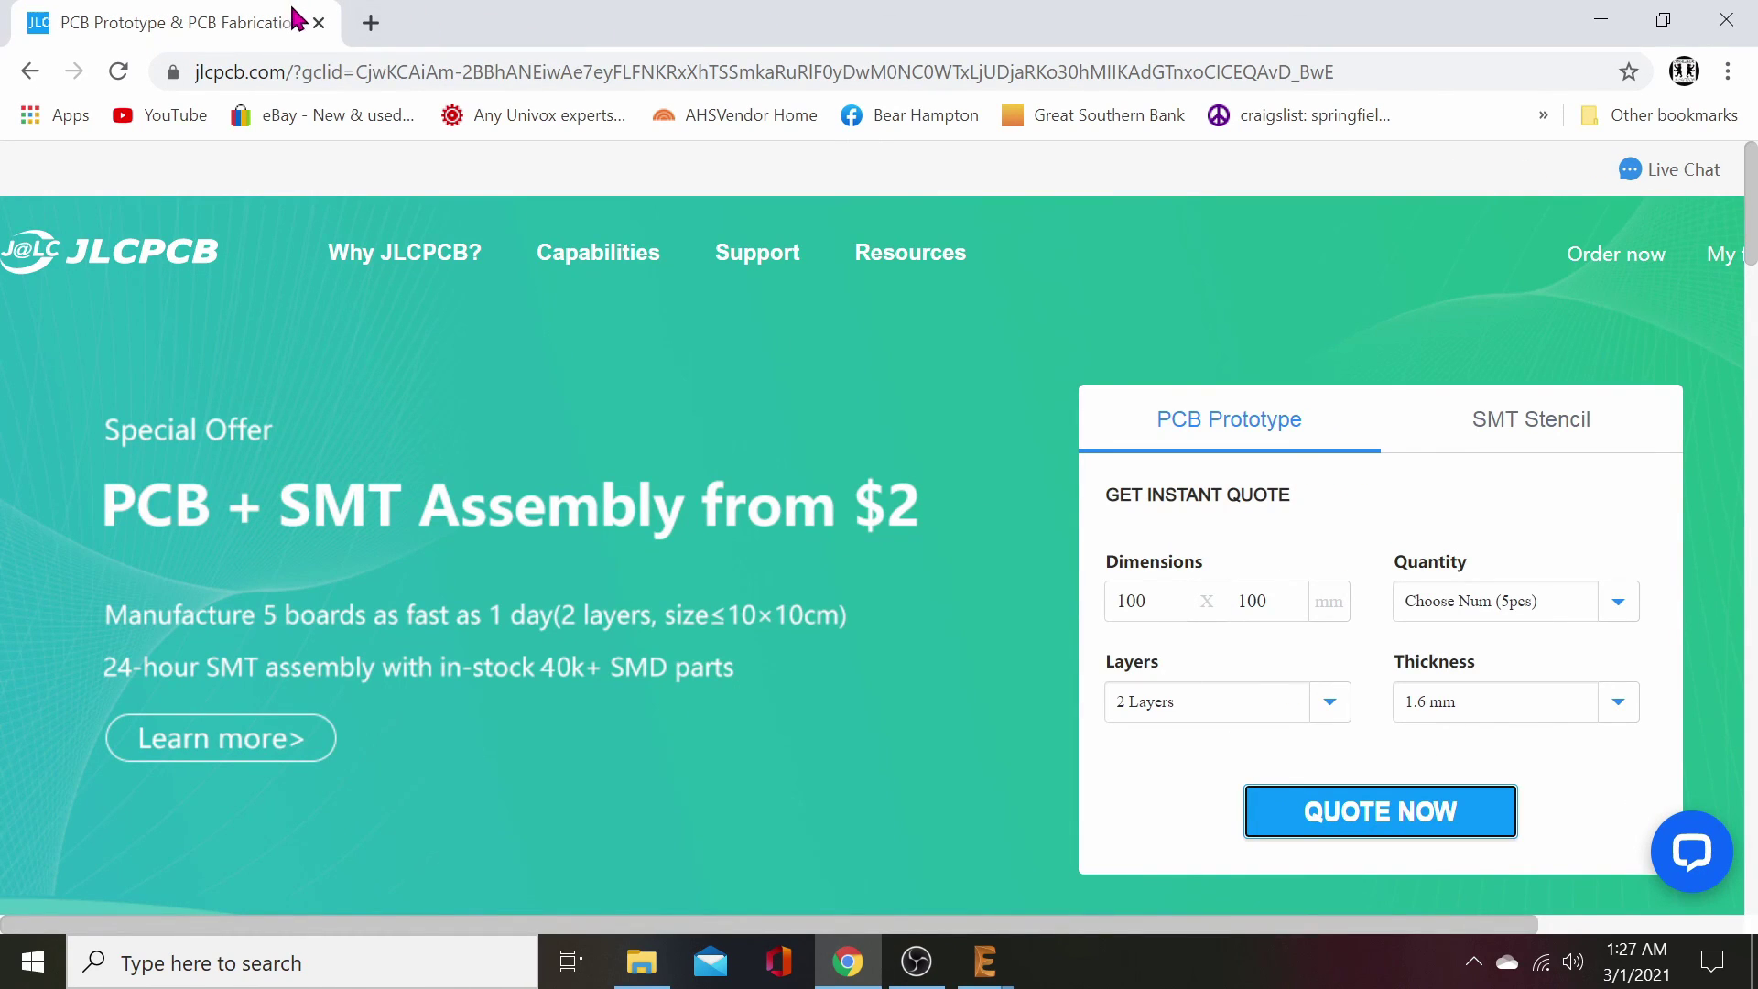
{"action": "left_click", "coordinate": [322, 23]}
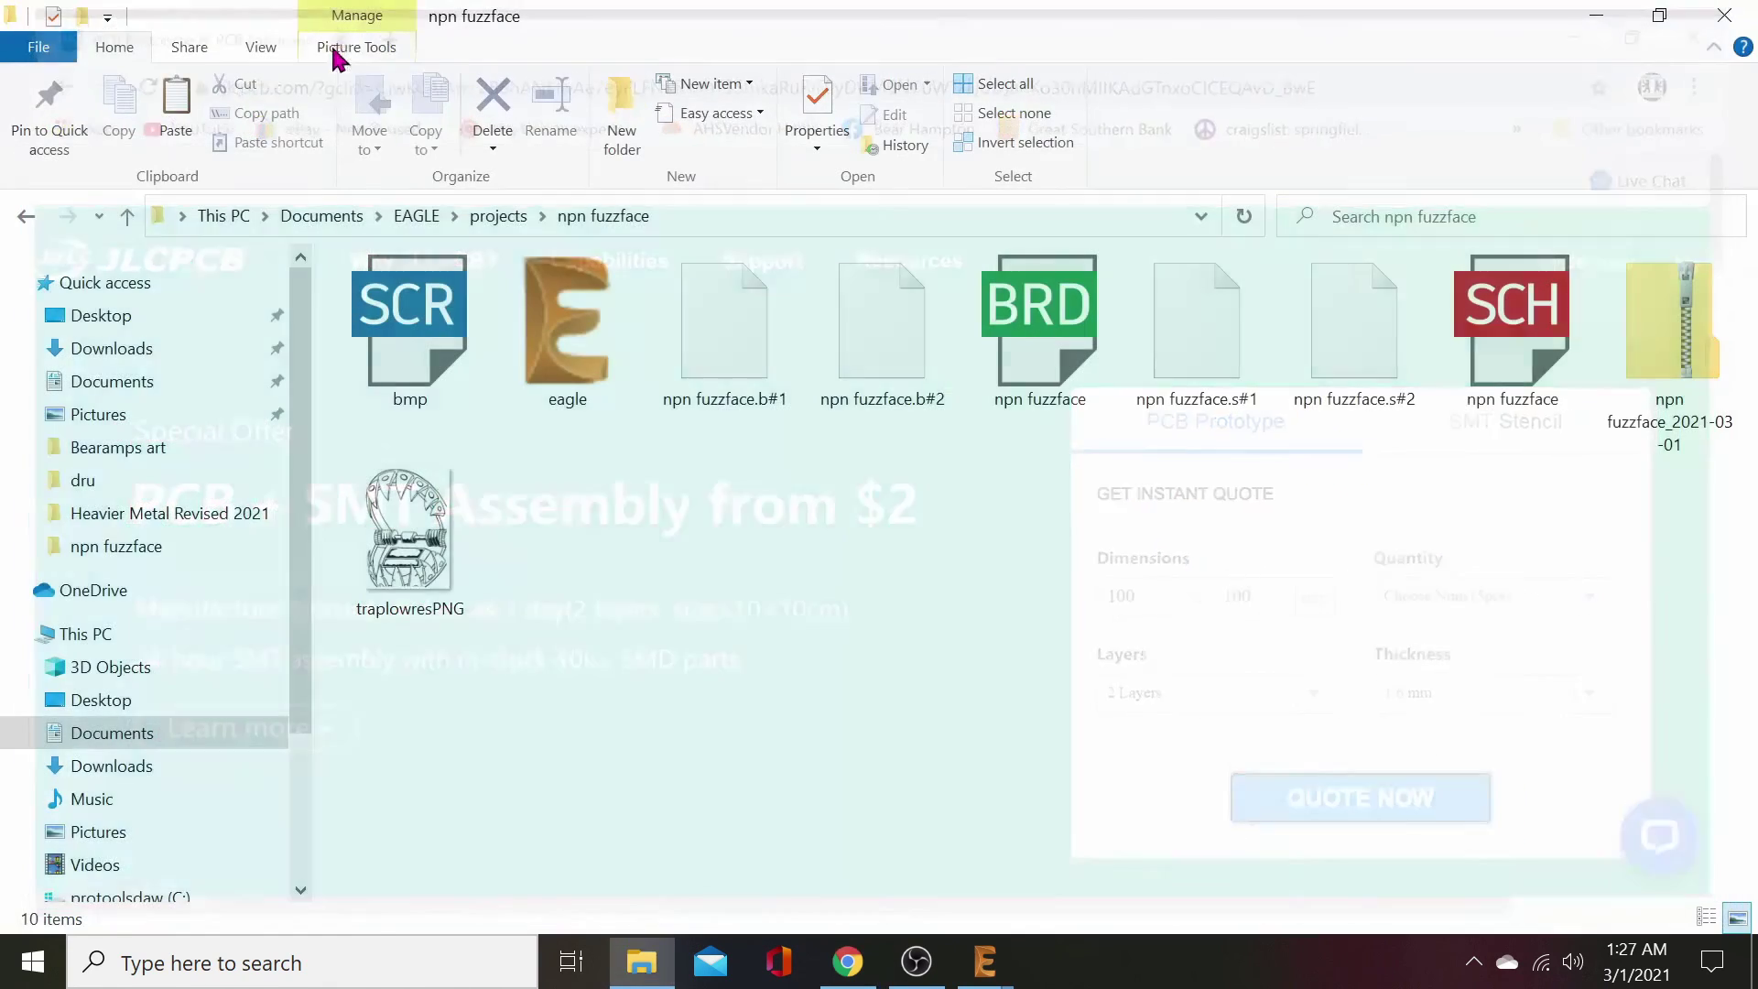
{"action": "left_click", "coordinate": [906, 975]}
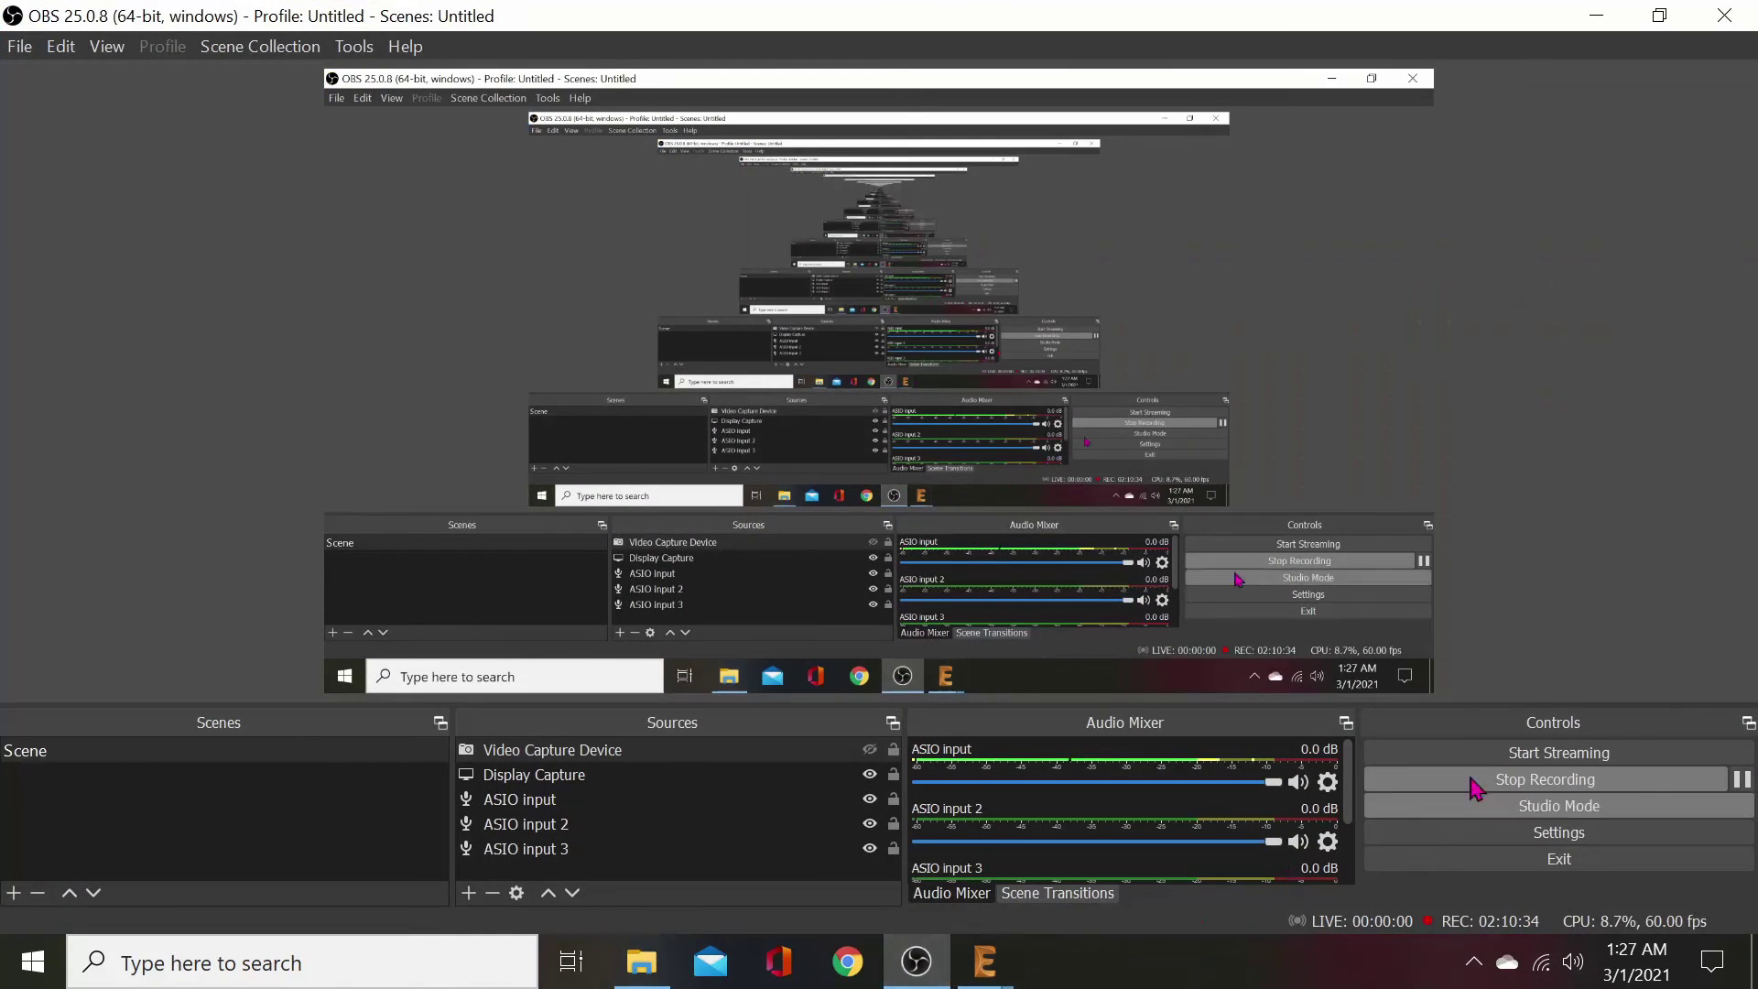